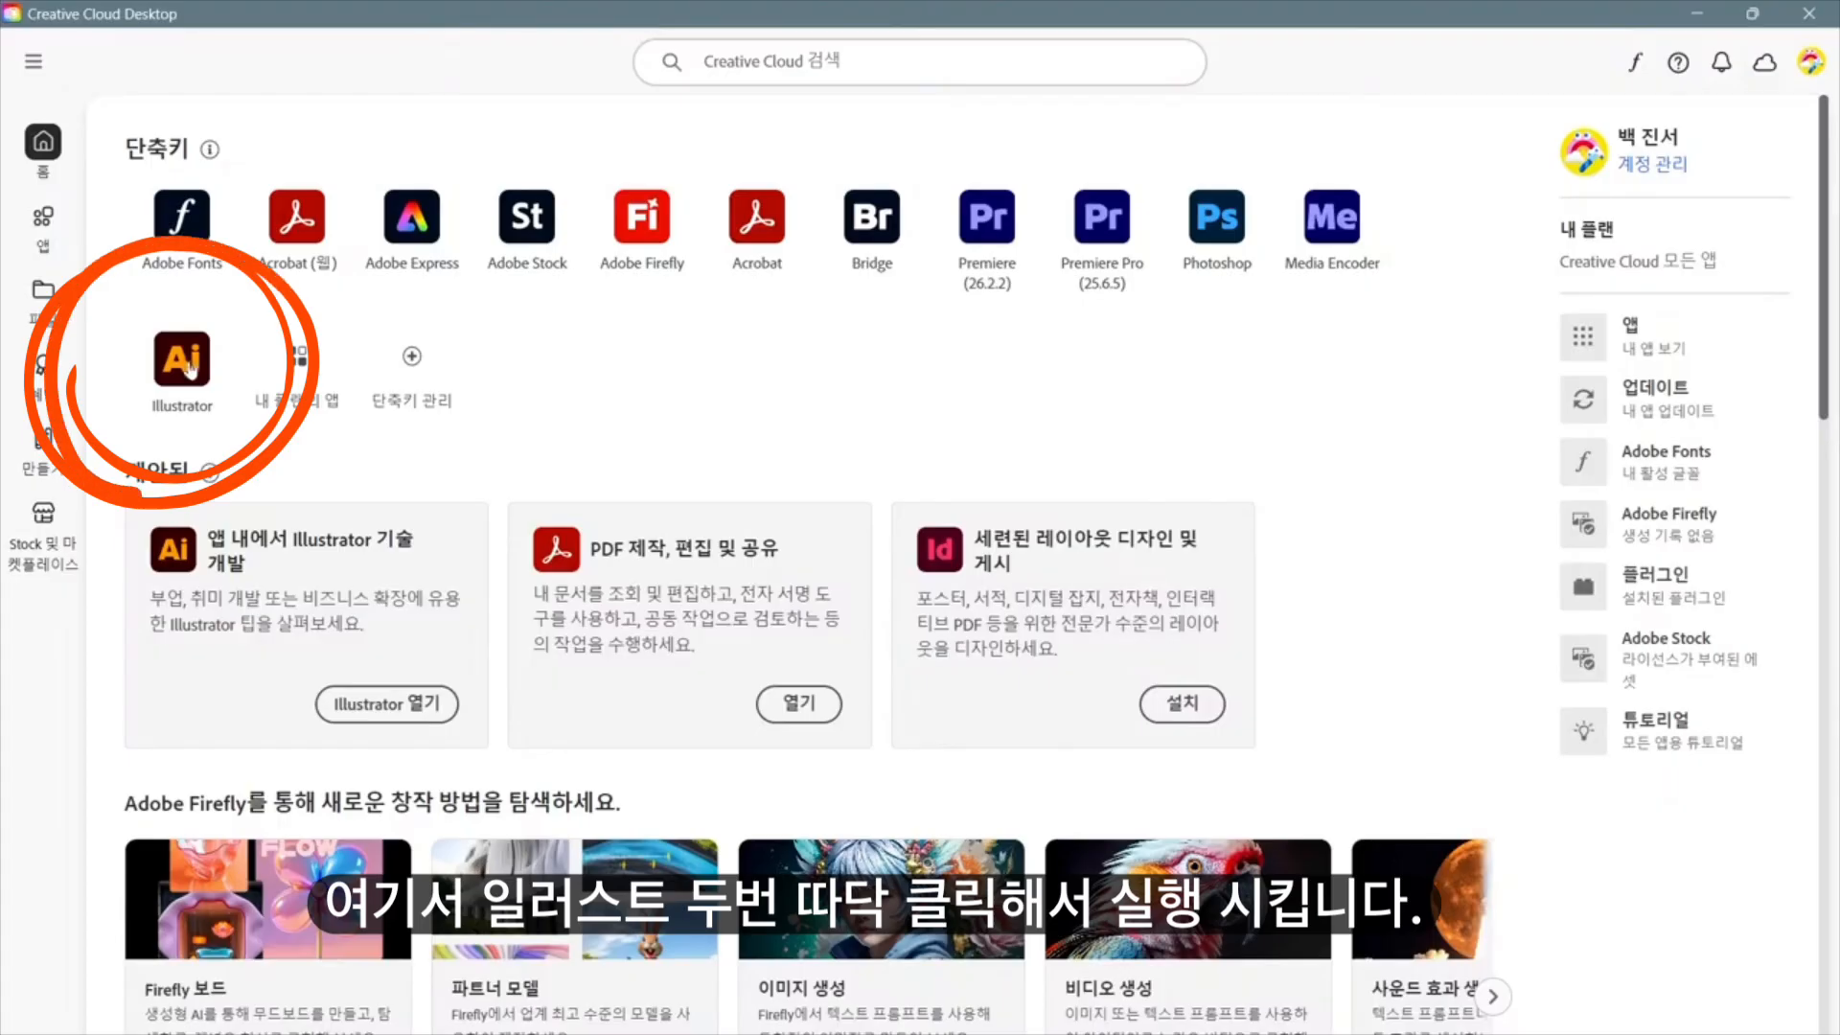
Step: Launch Illustrator from Creative Cloud Desktop and start setting up a new document
double_click(178, 363)
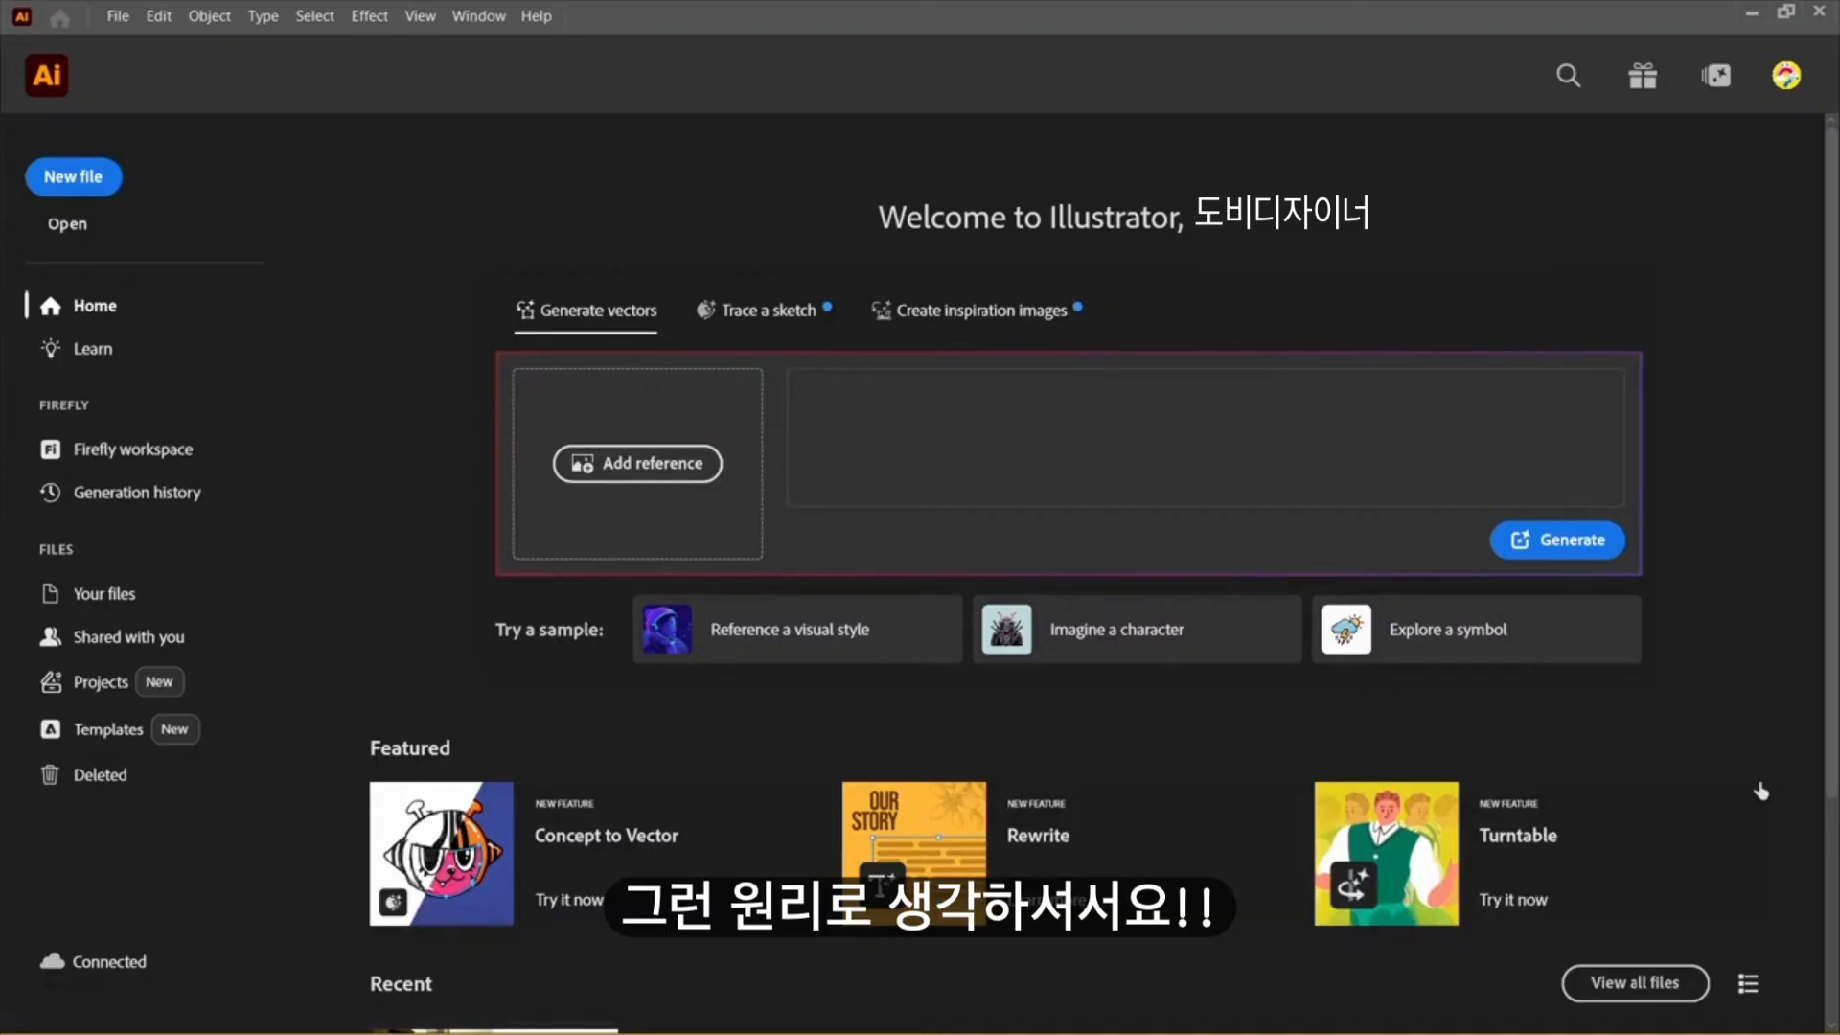
left_click(118, 16)
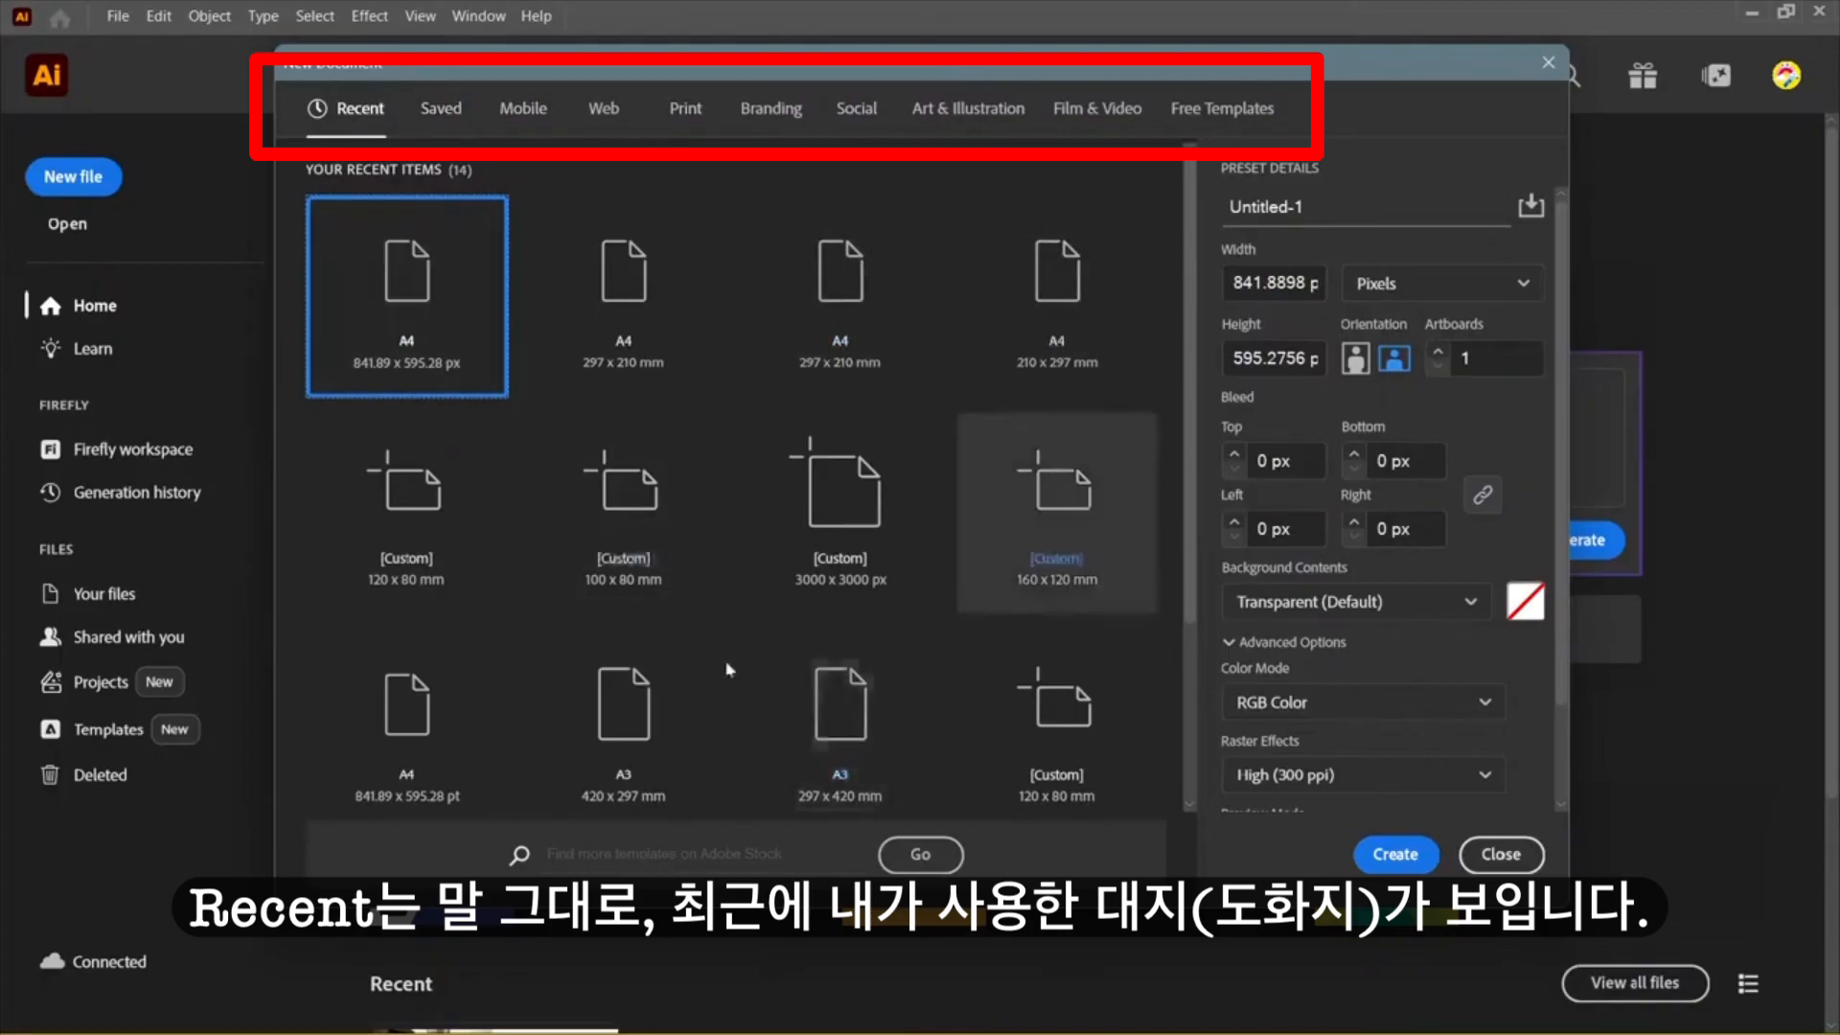
Step: Compare the blank document presets and sizes offered for Mobile and Web, and examine those for Social
left_click(524, 112)
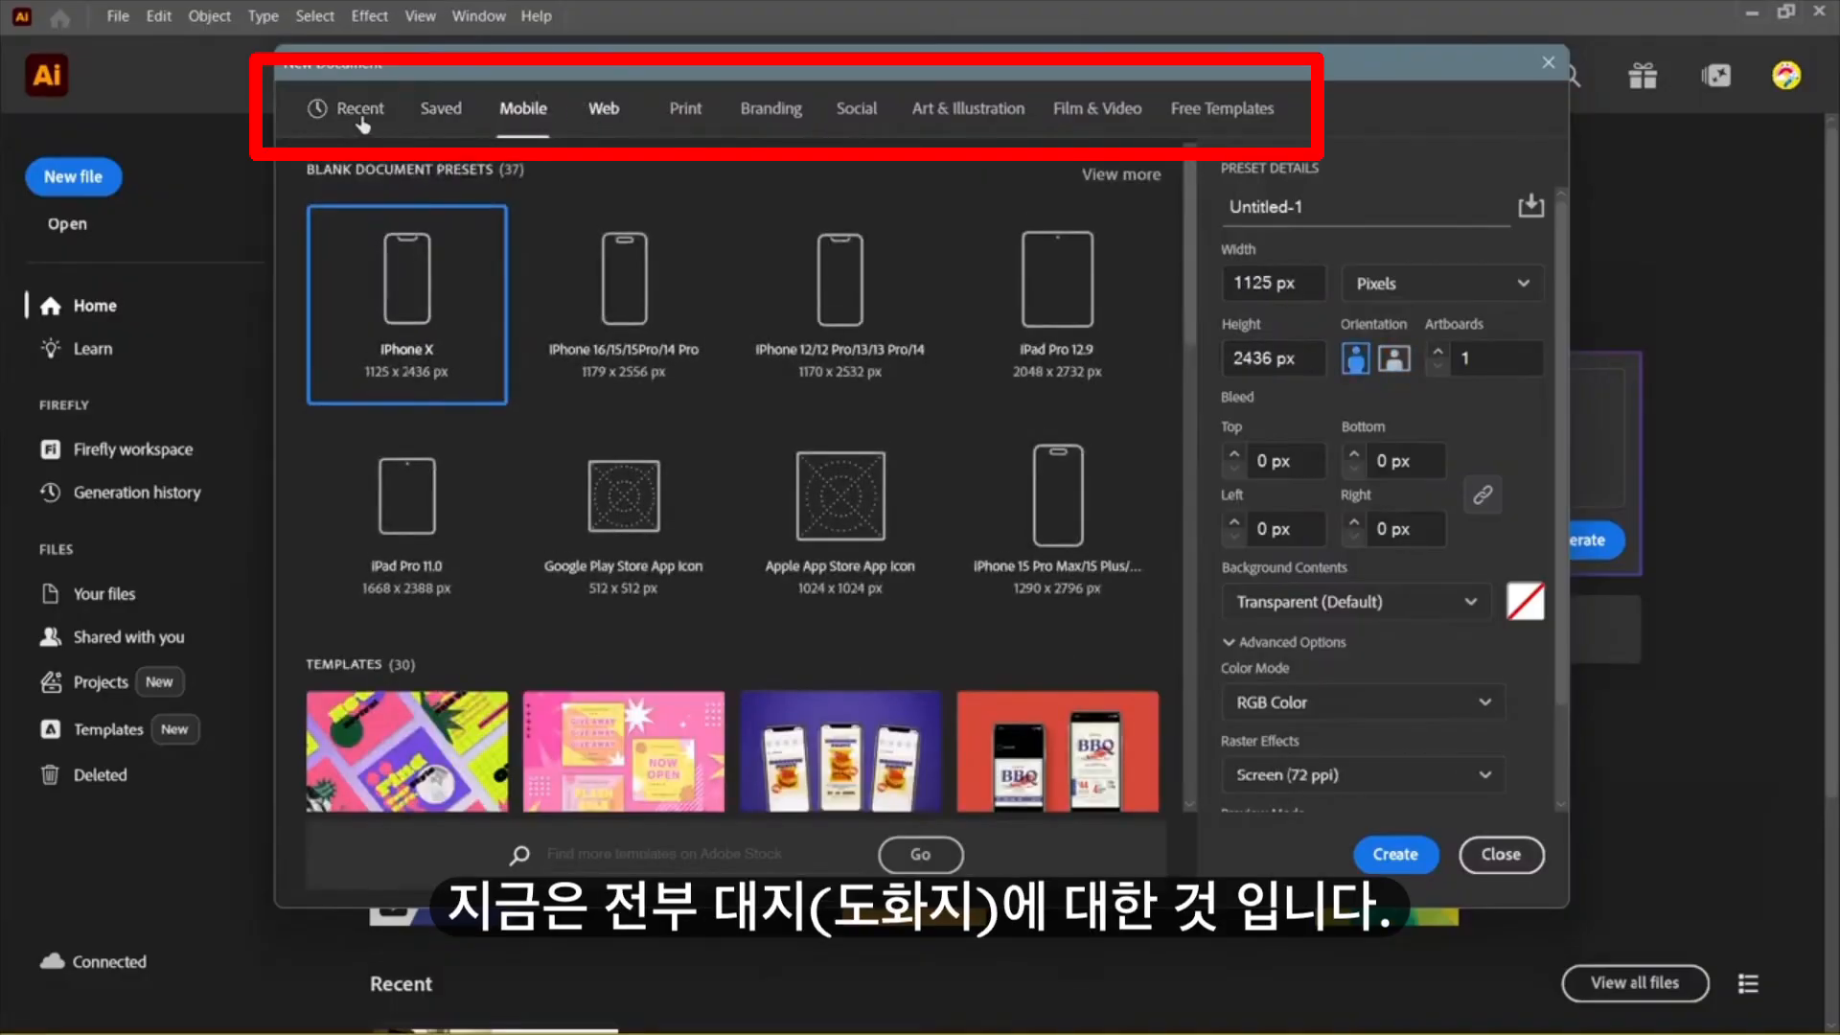
left_click(604, 109)
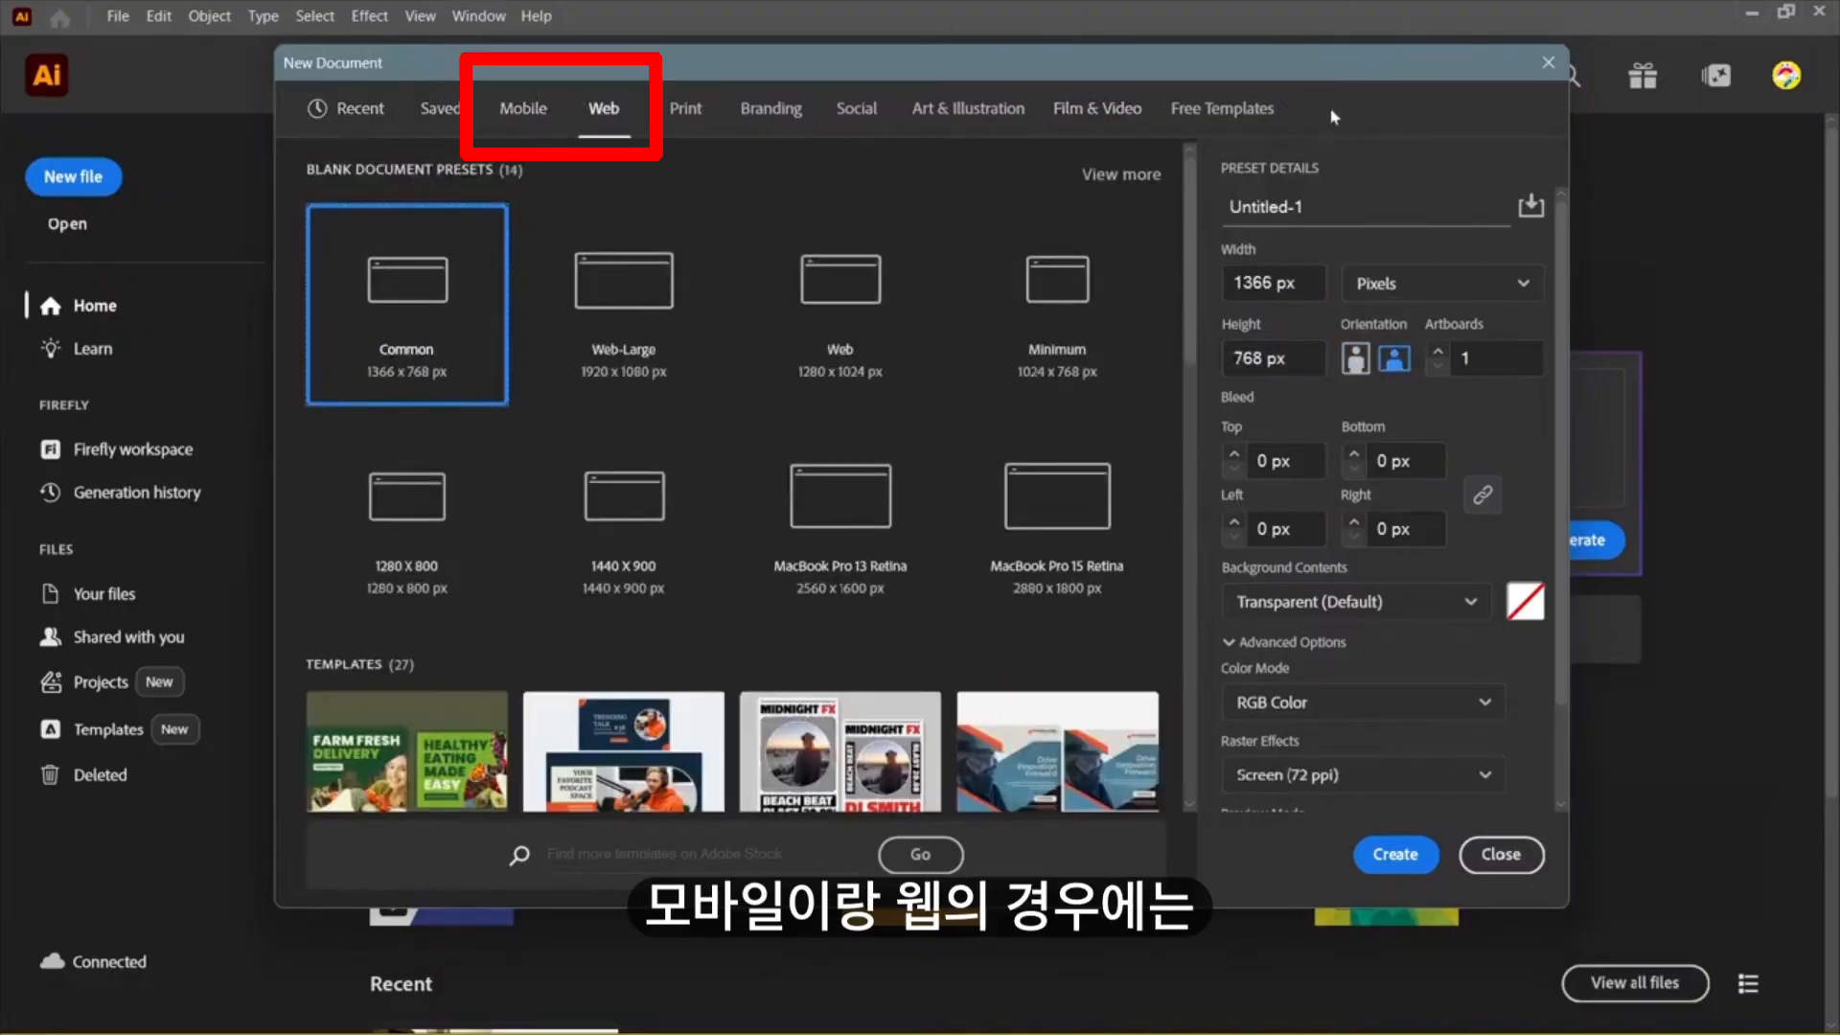
left_click(518, 112)
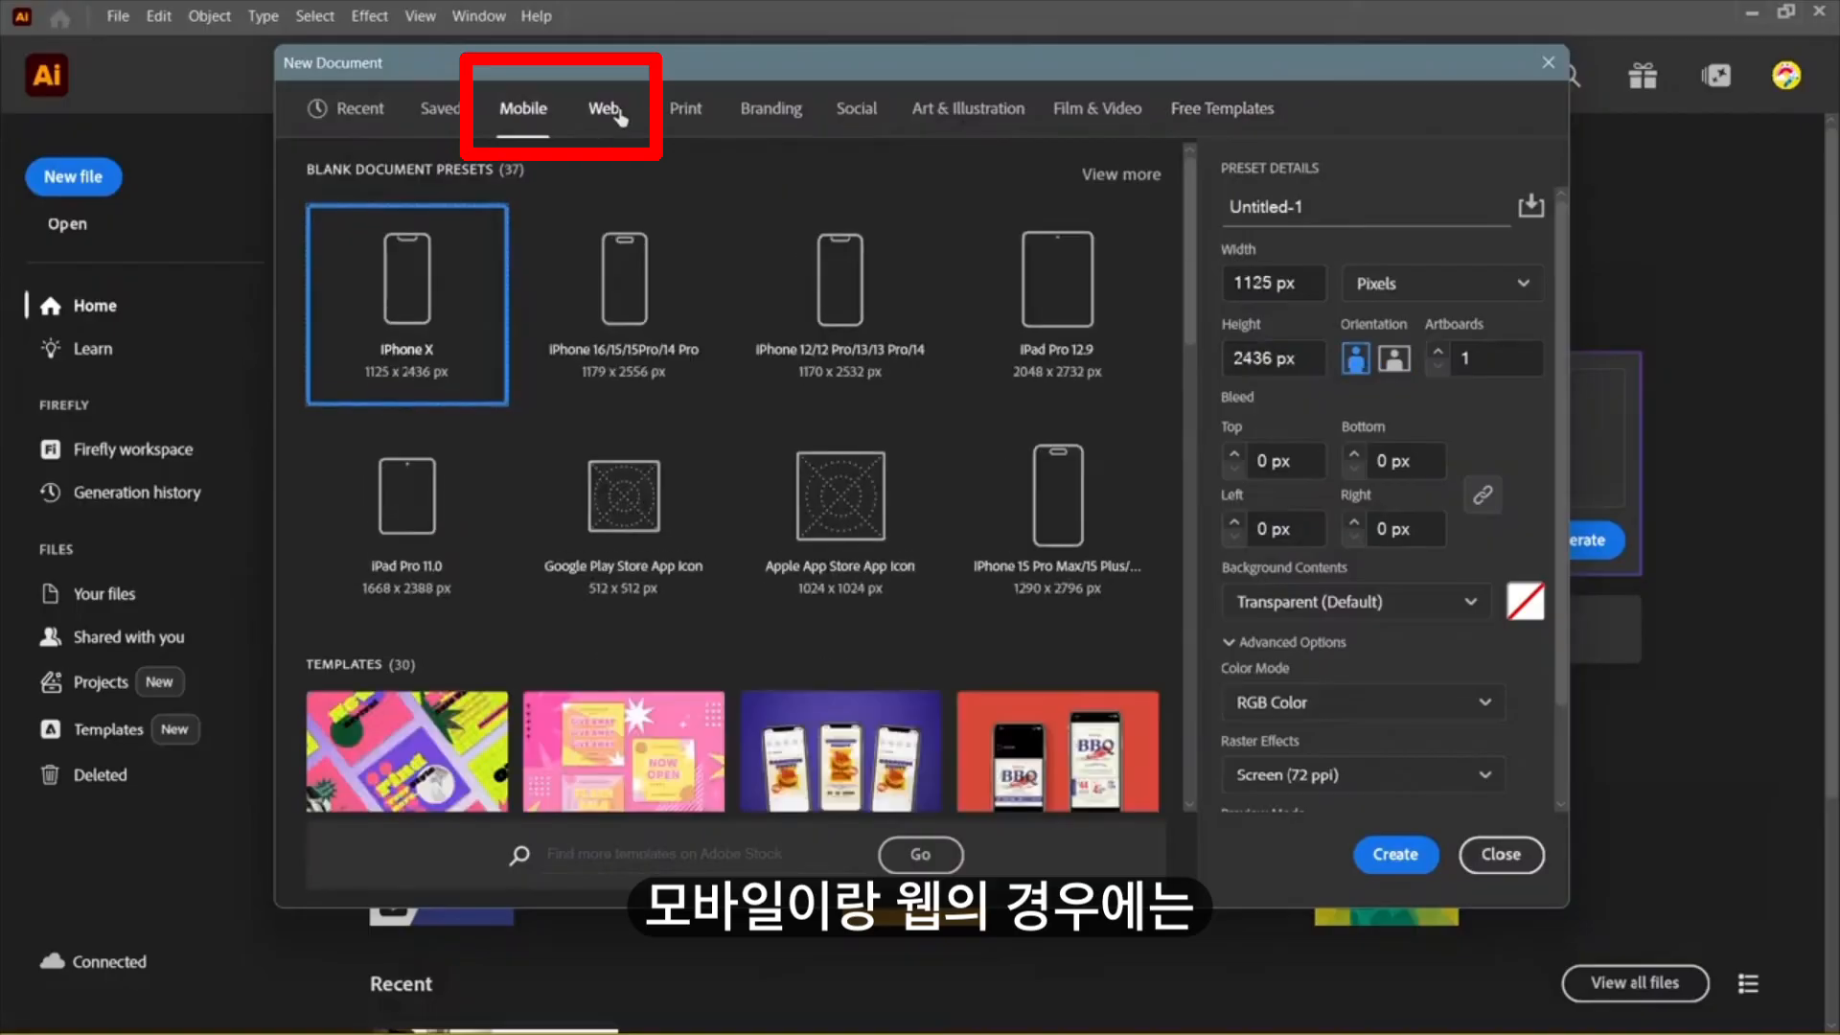
left_click(621, 117)
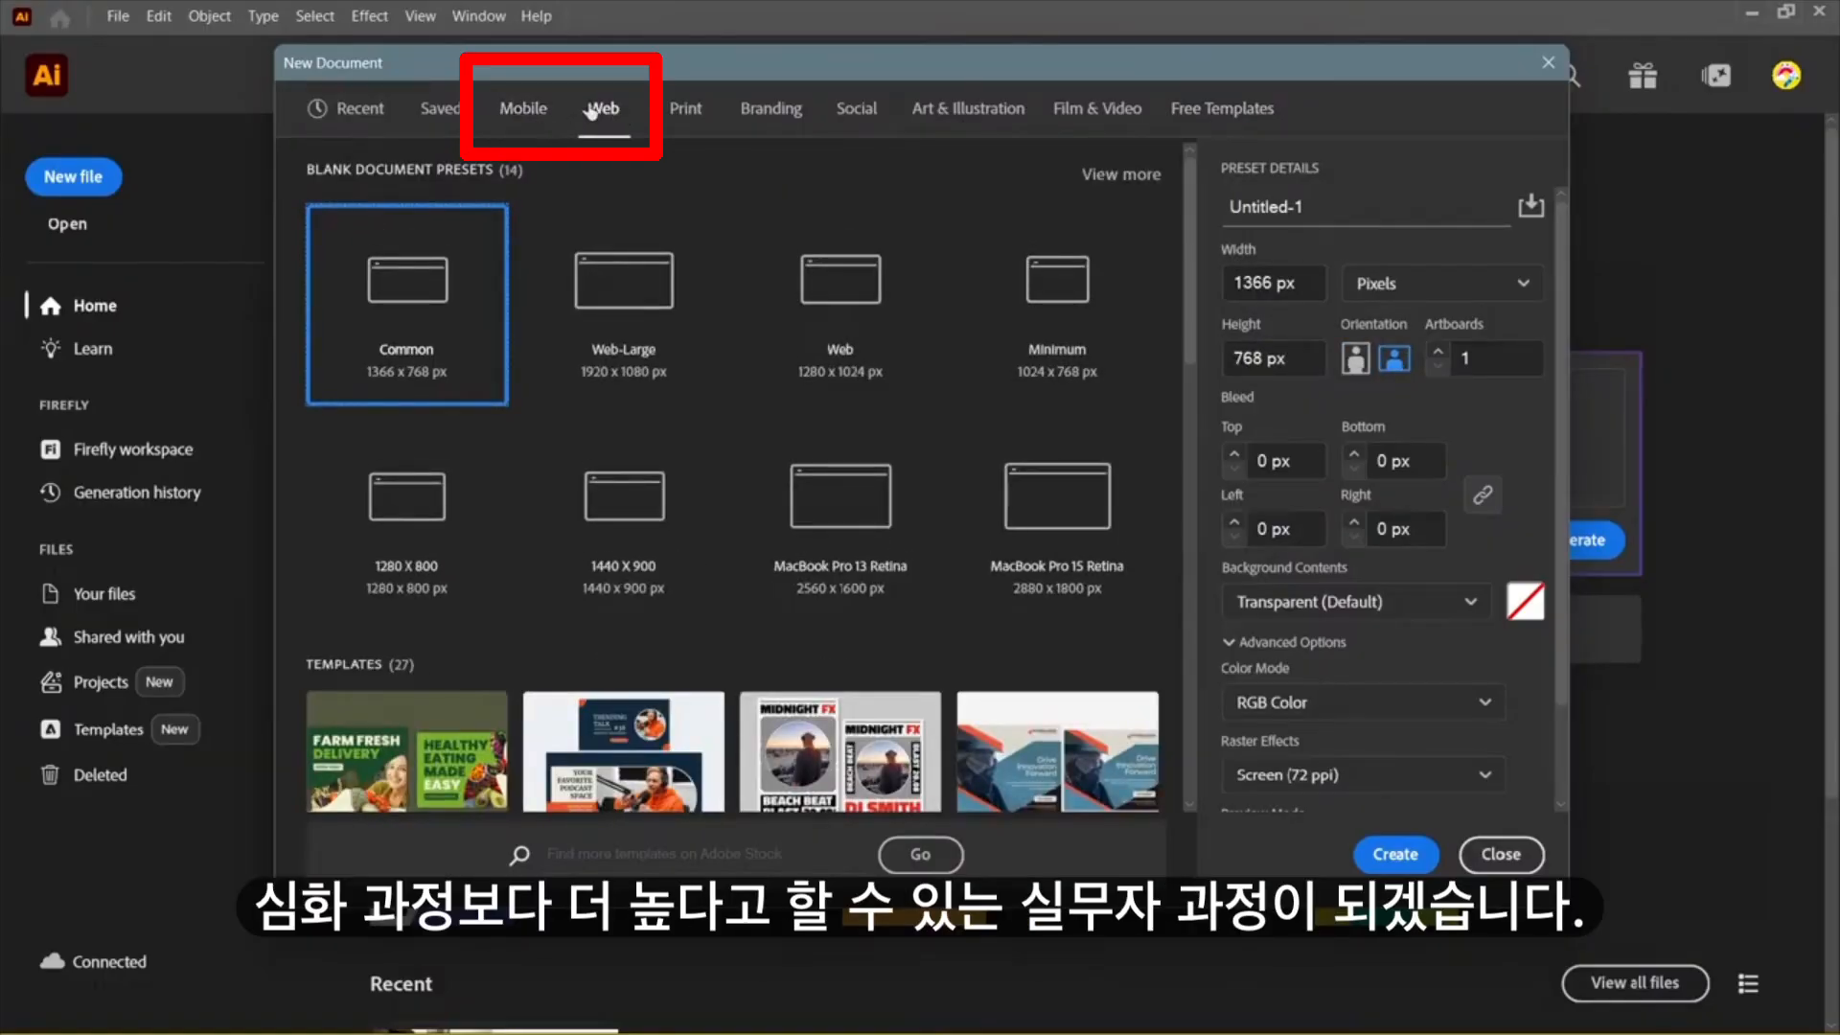
left_click(535, 120)
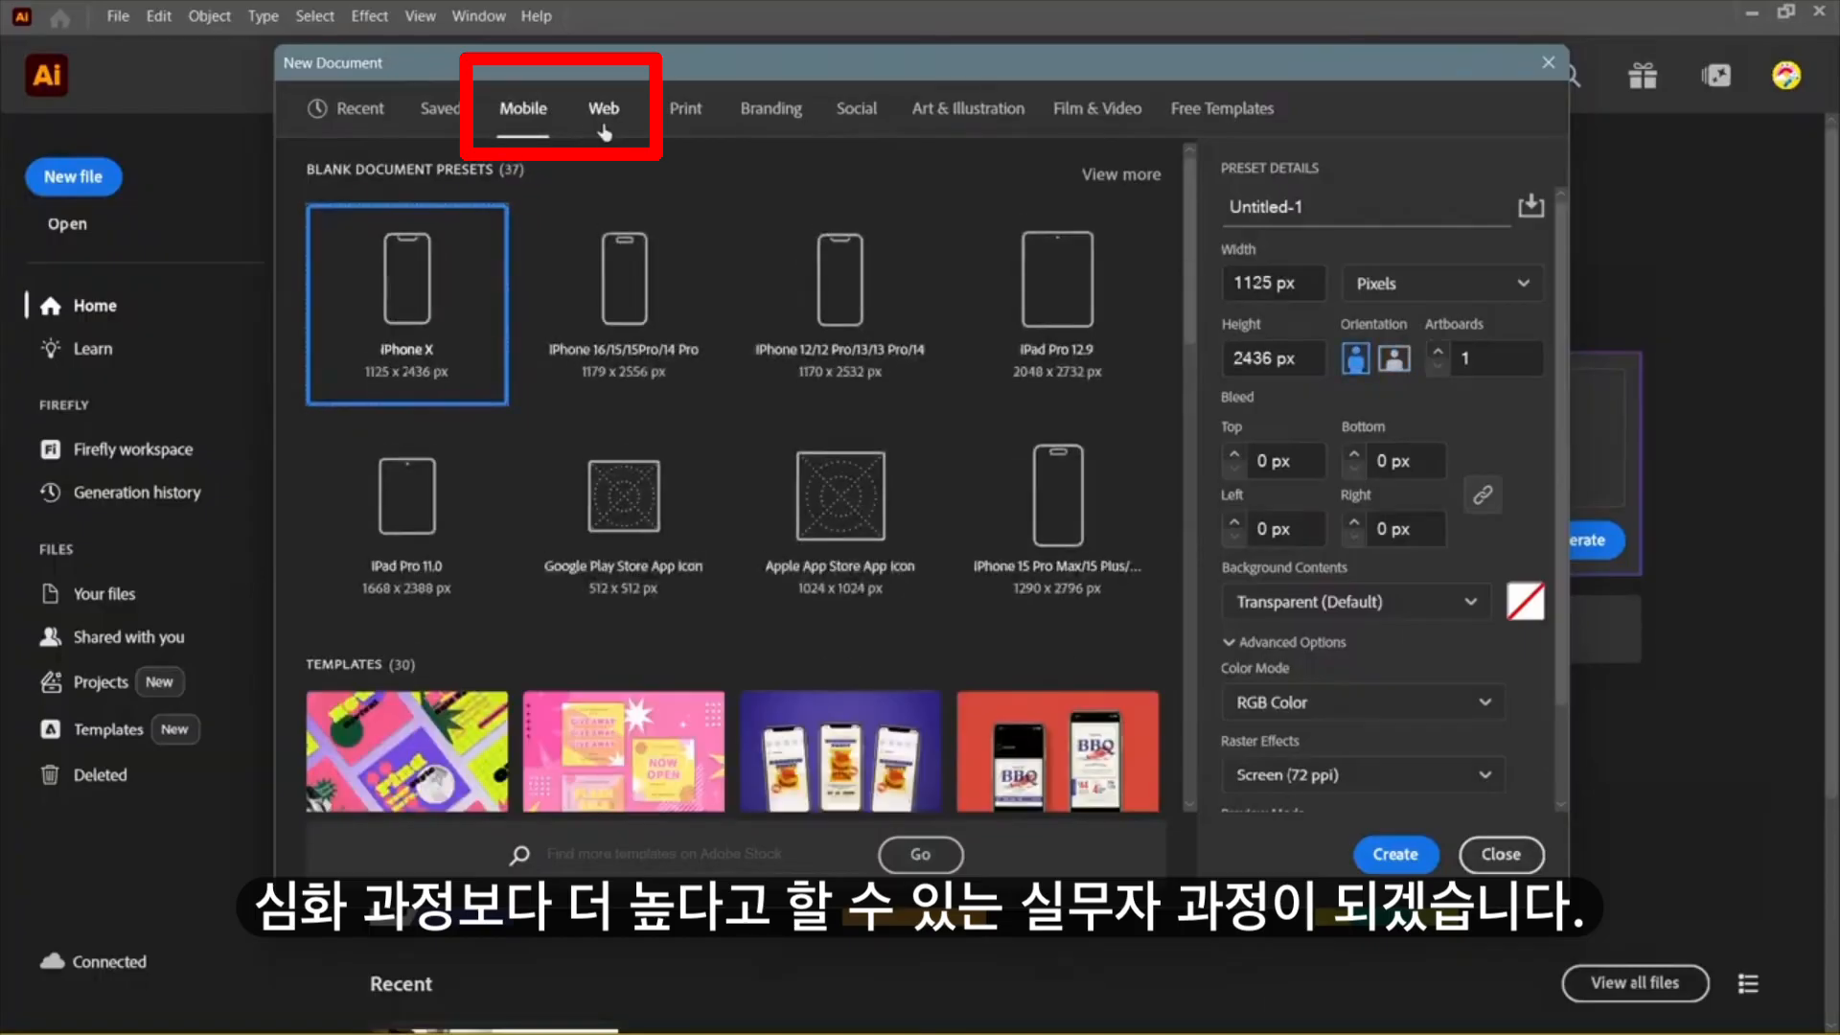
left_click(594, 122)
left_click(529, 117)
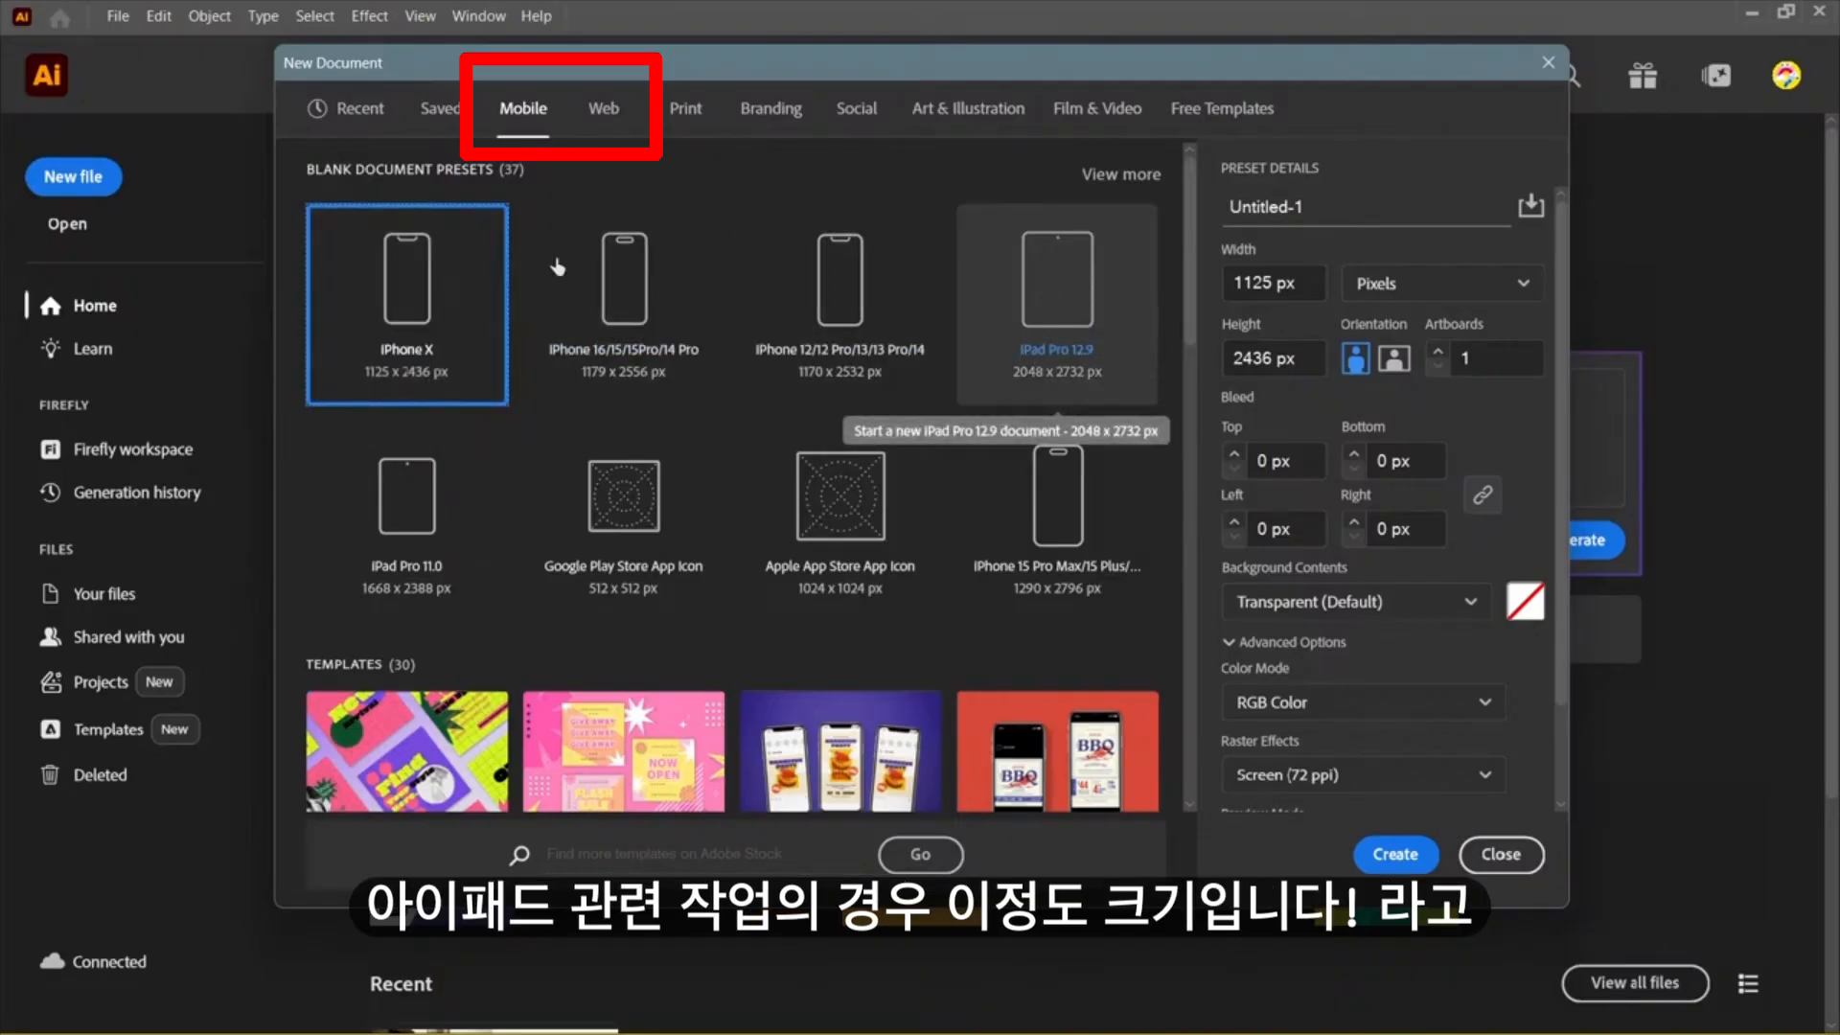
scroll(766, 429, "down", 1)
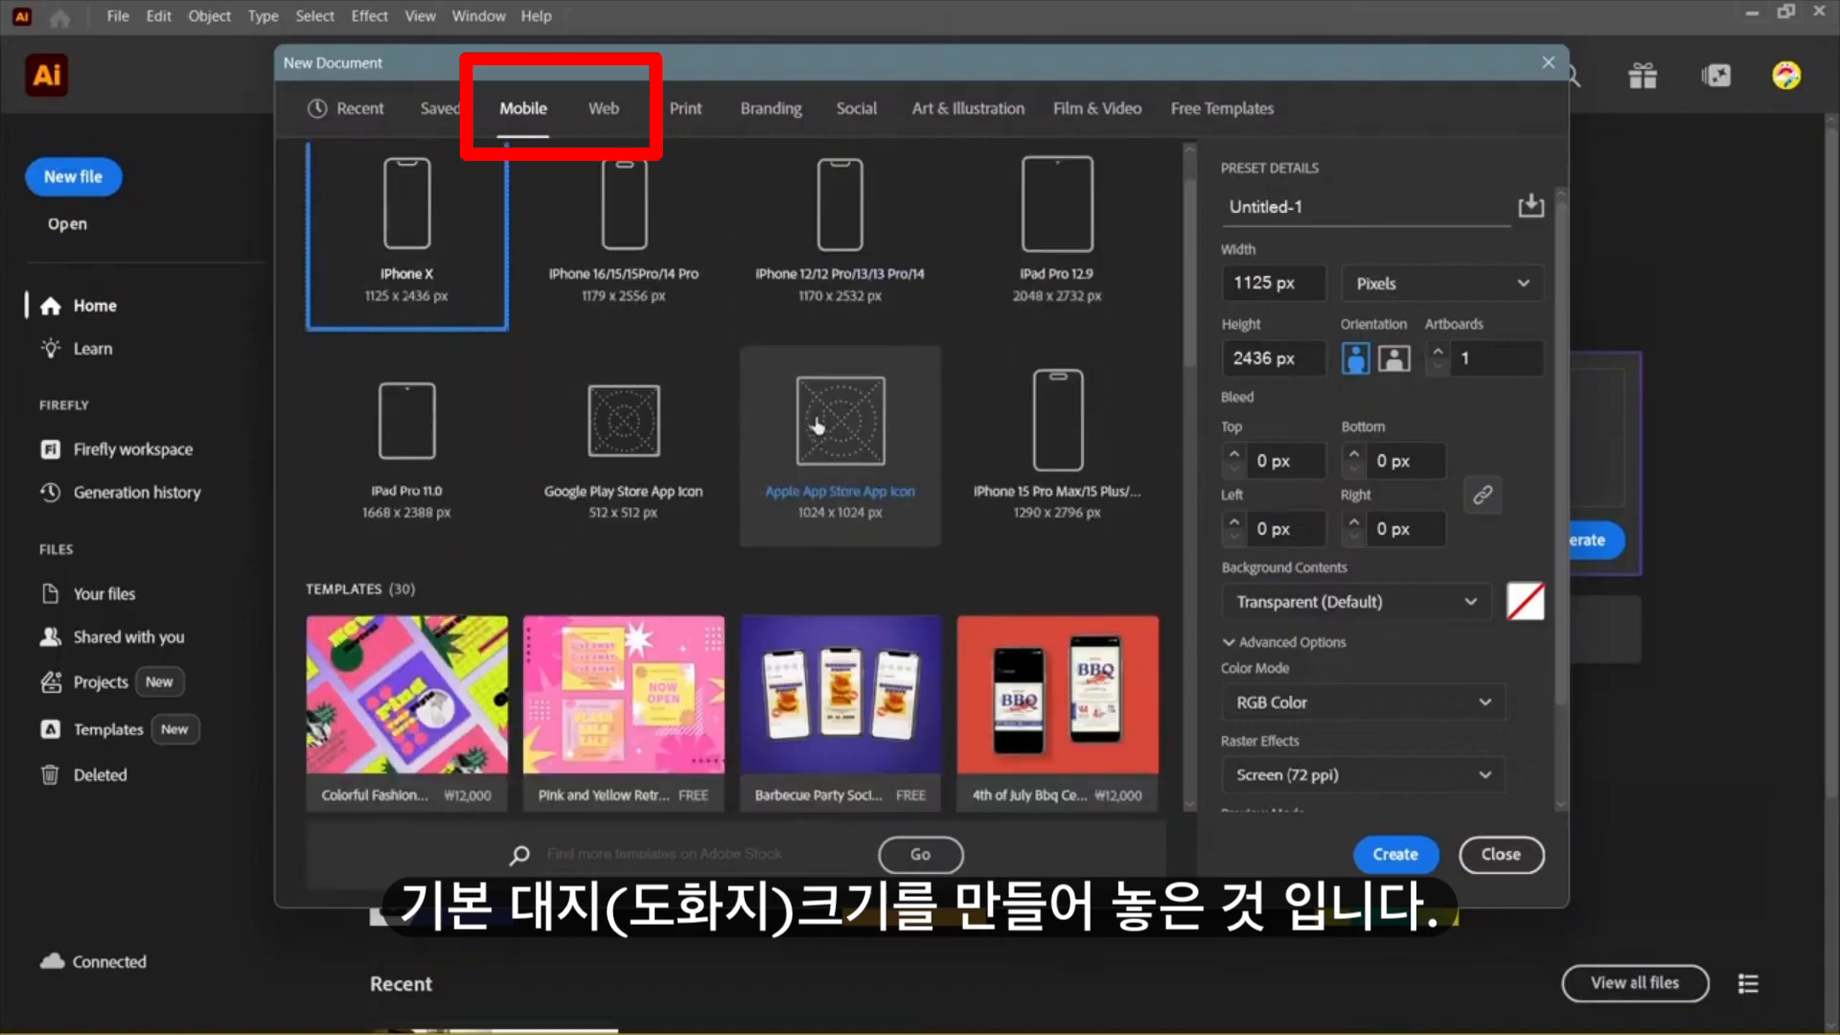
scroll(817, 426, "up", 1)
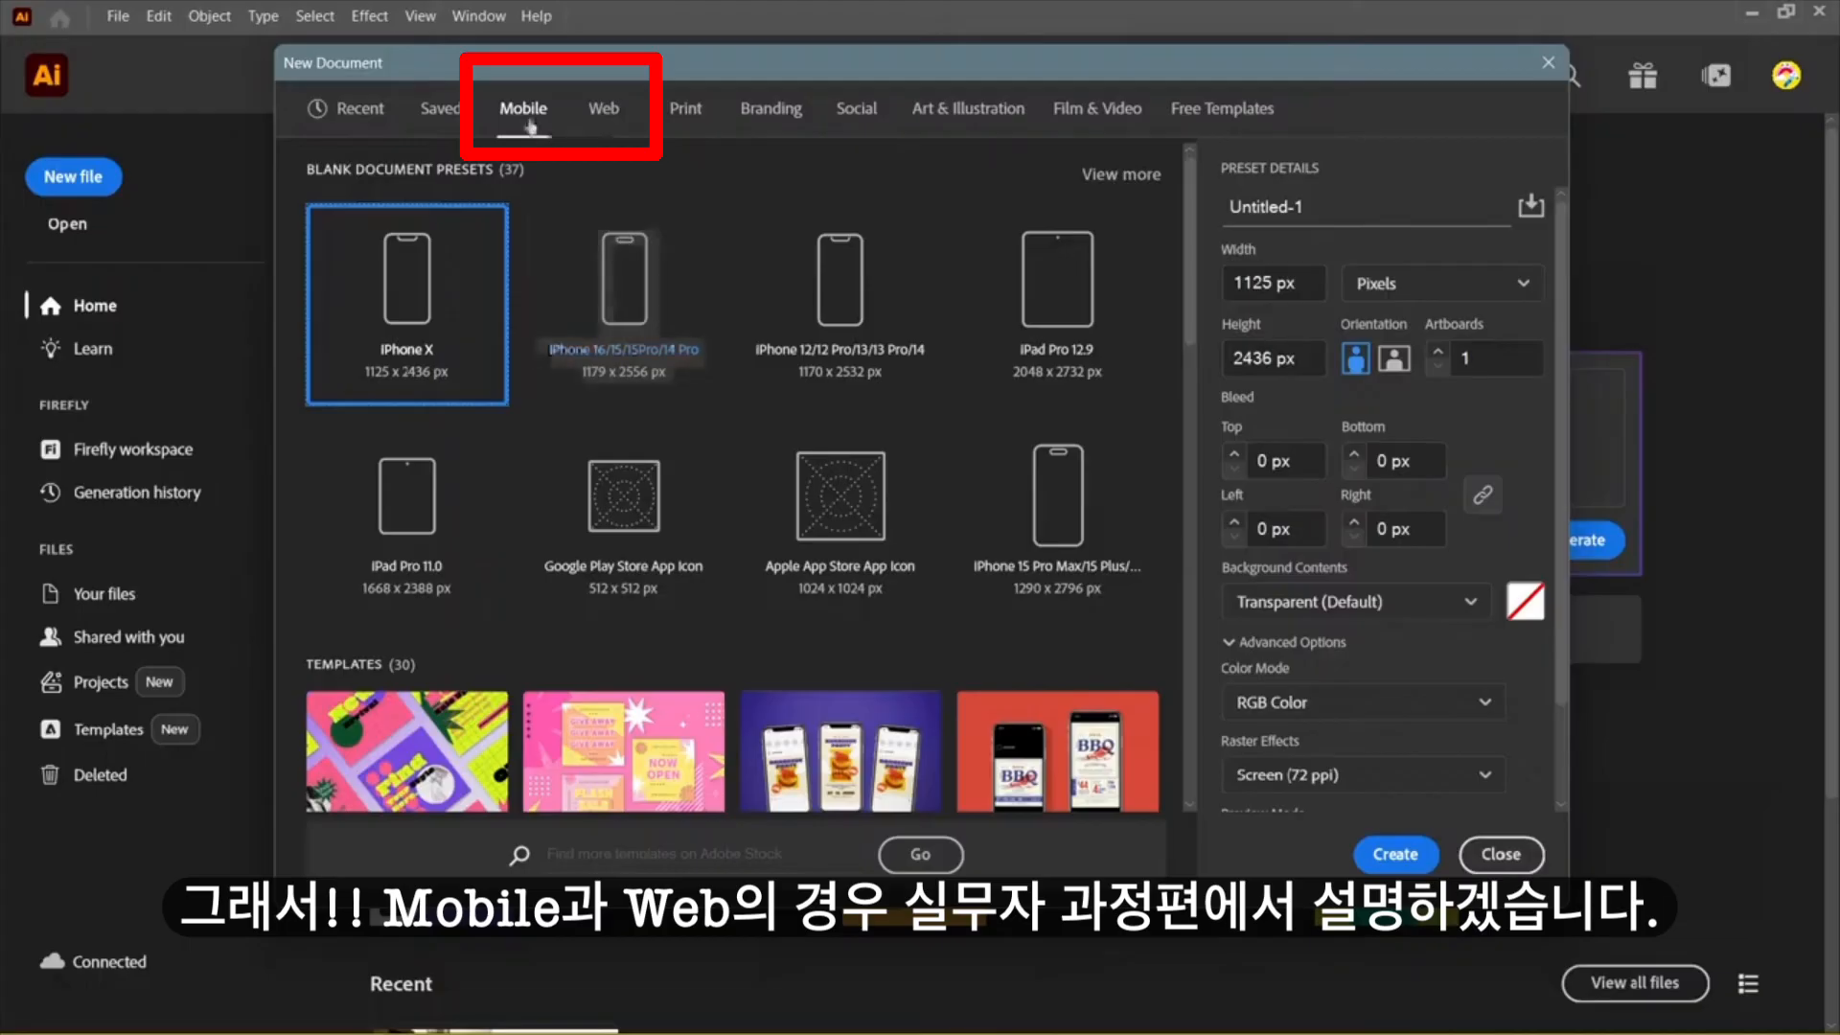
left_click(592, 121)
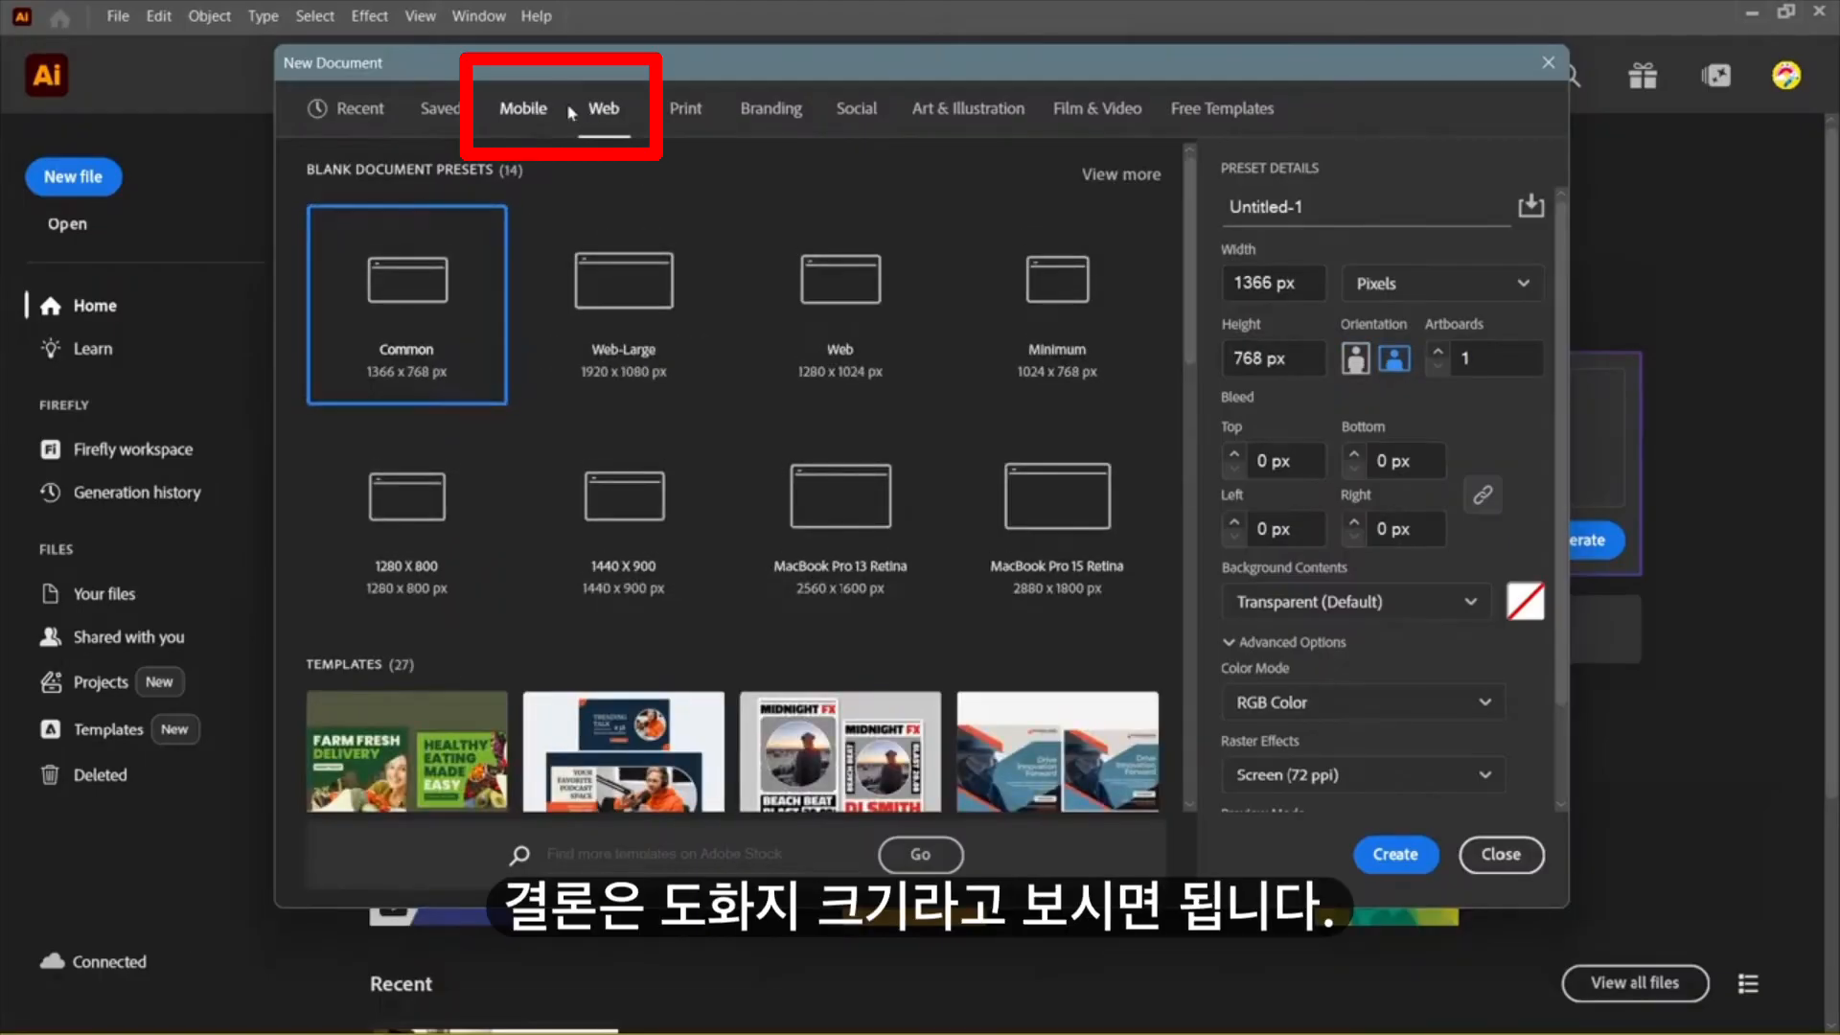
left_click(527, 117)
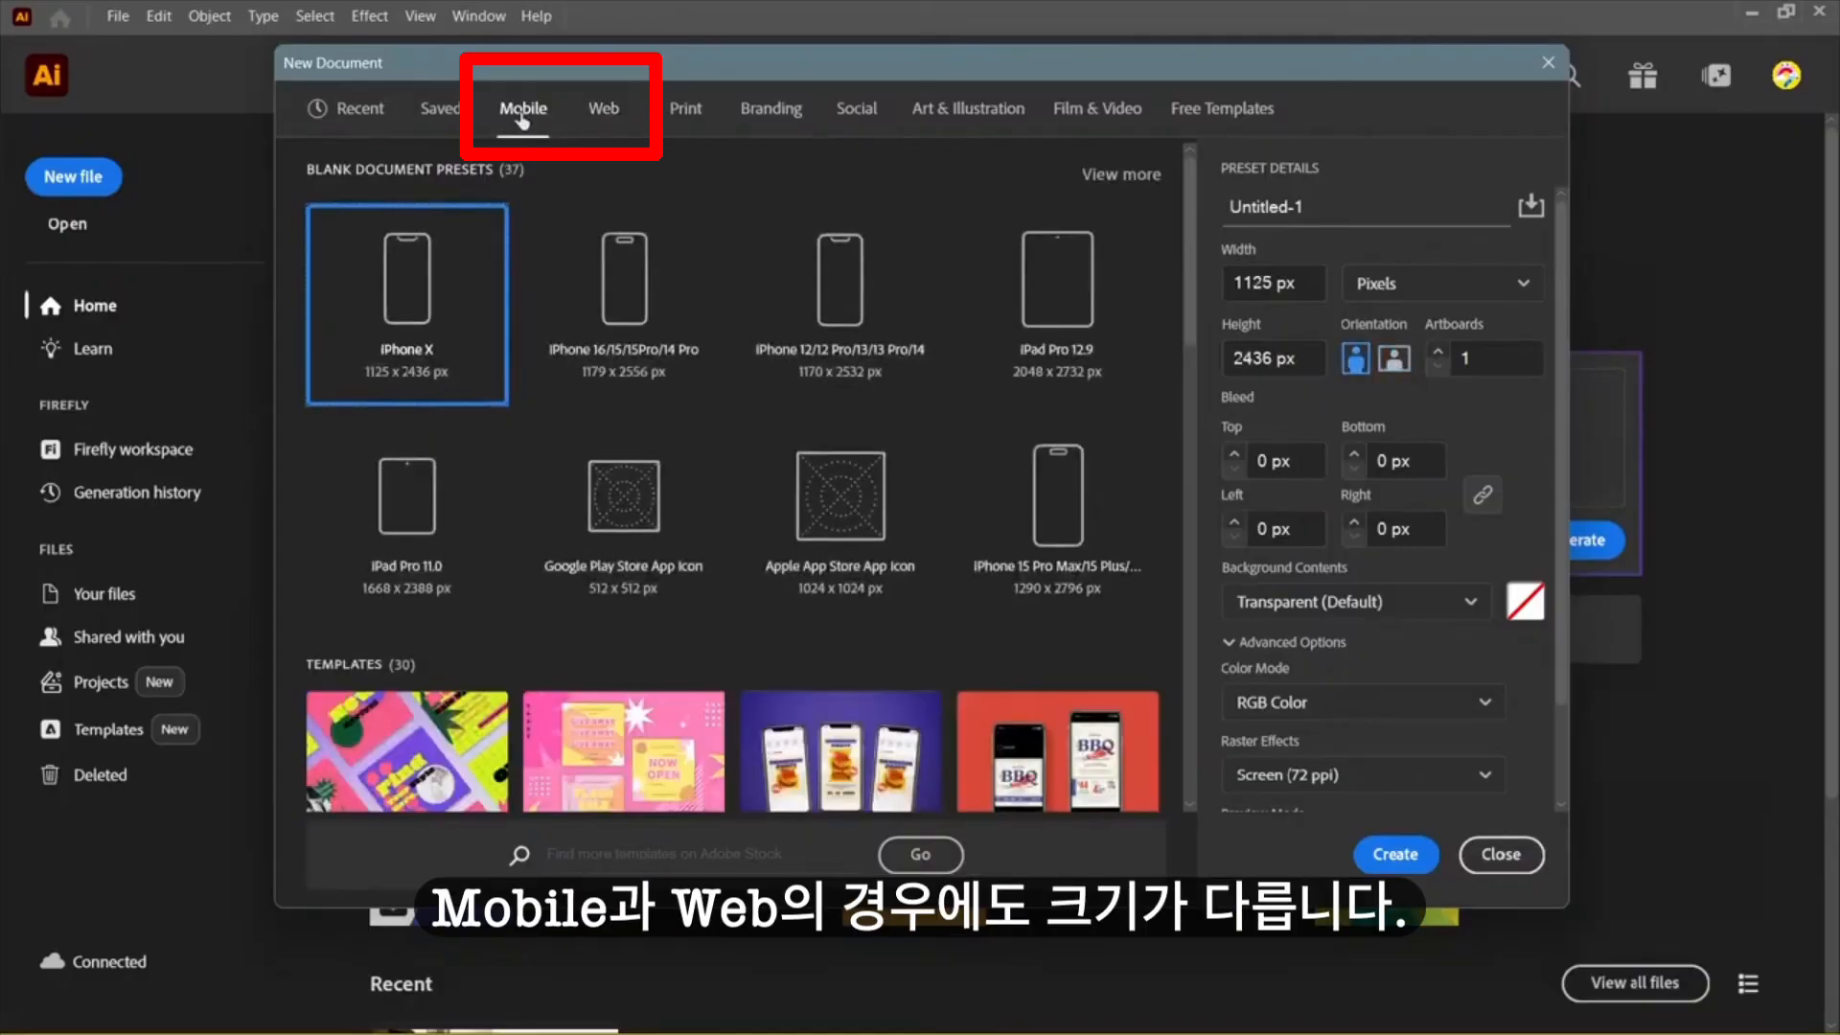
left_click(602, 139)
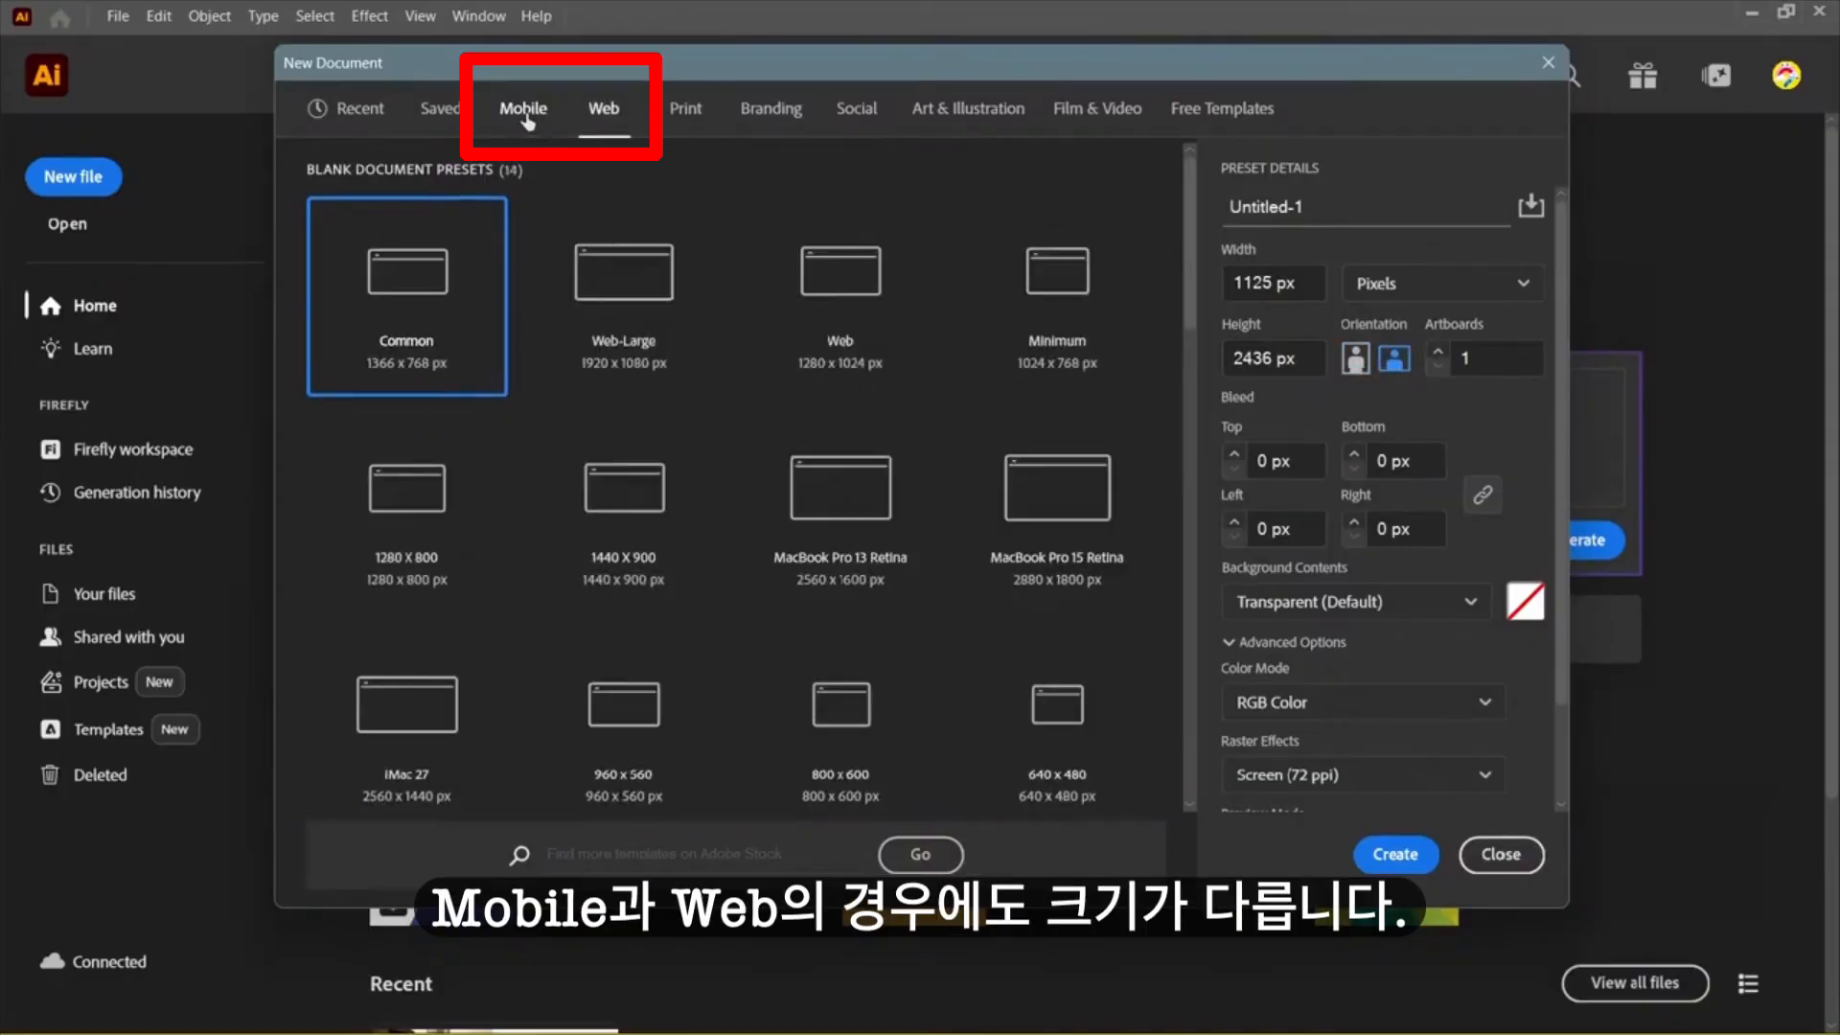
left_click(528, 117)
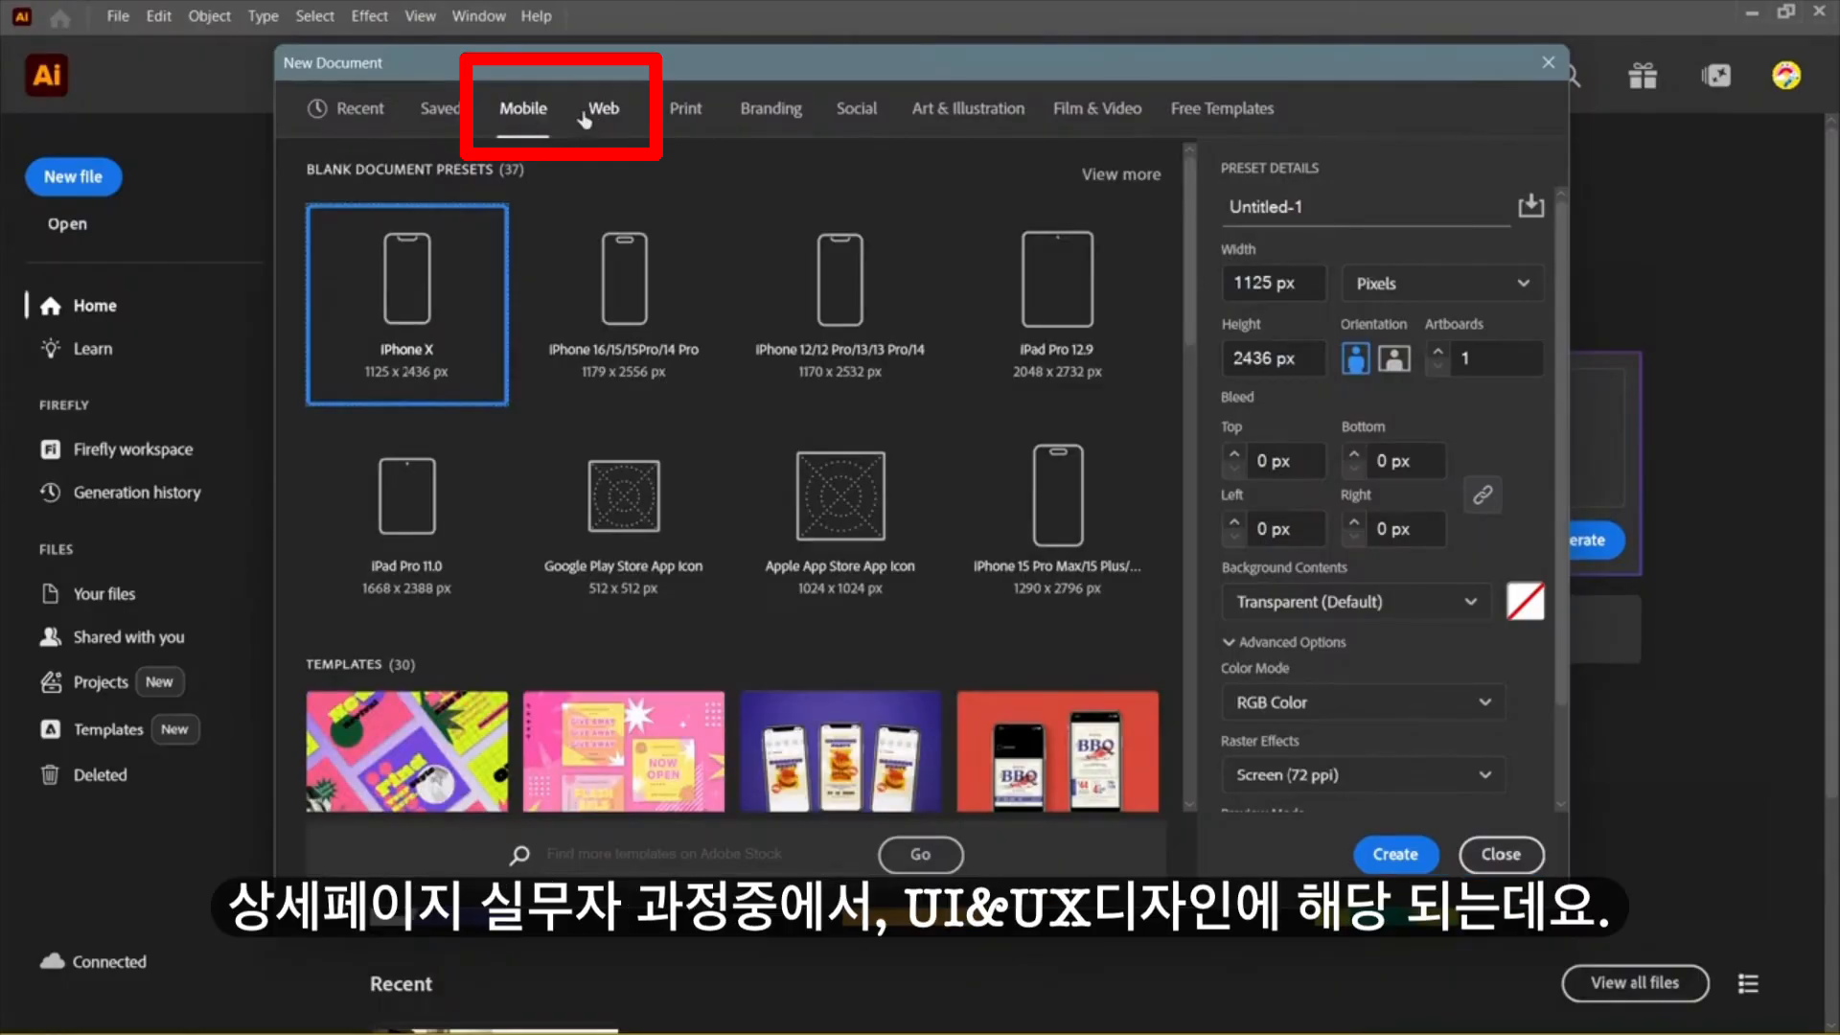
left_click(600, 113)
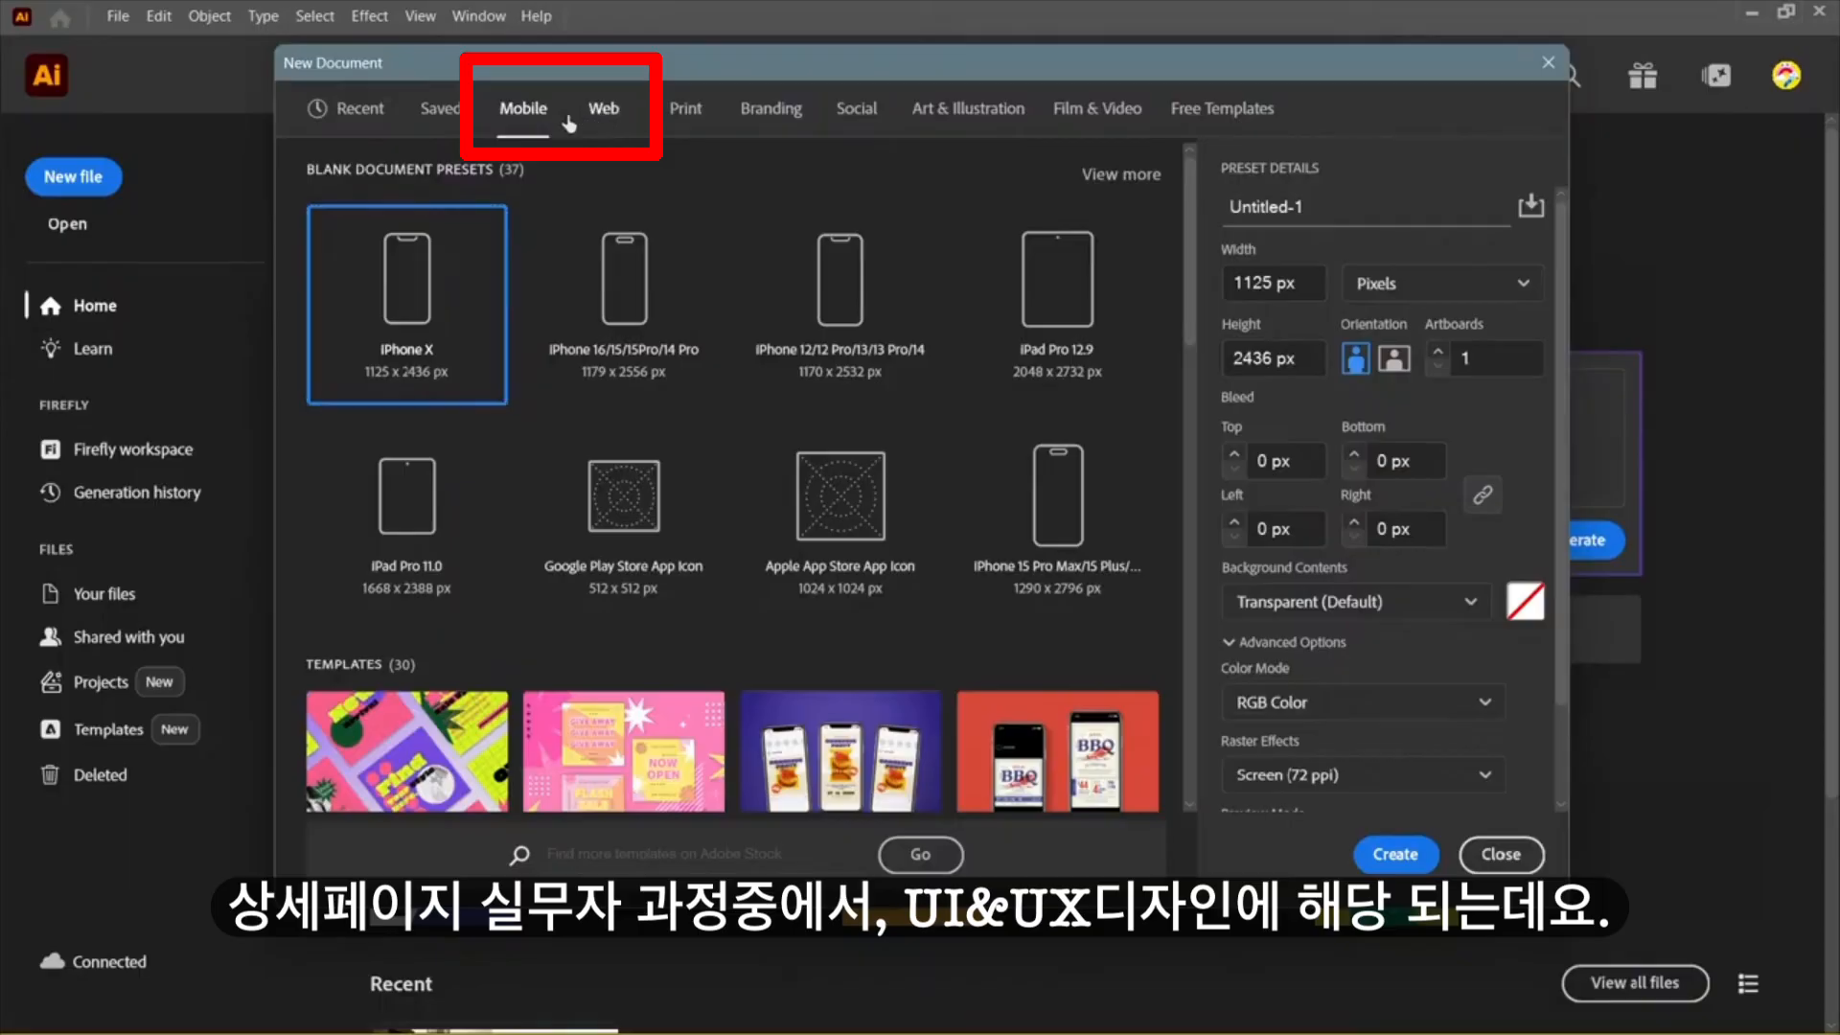
left_click(522, 115)
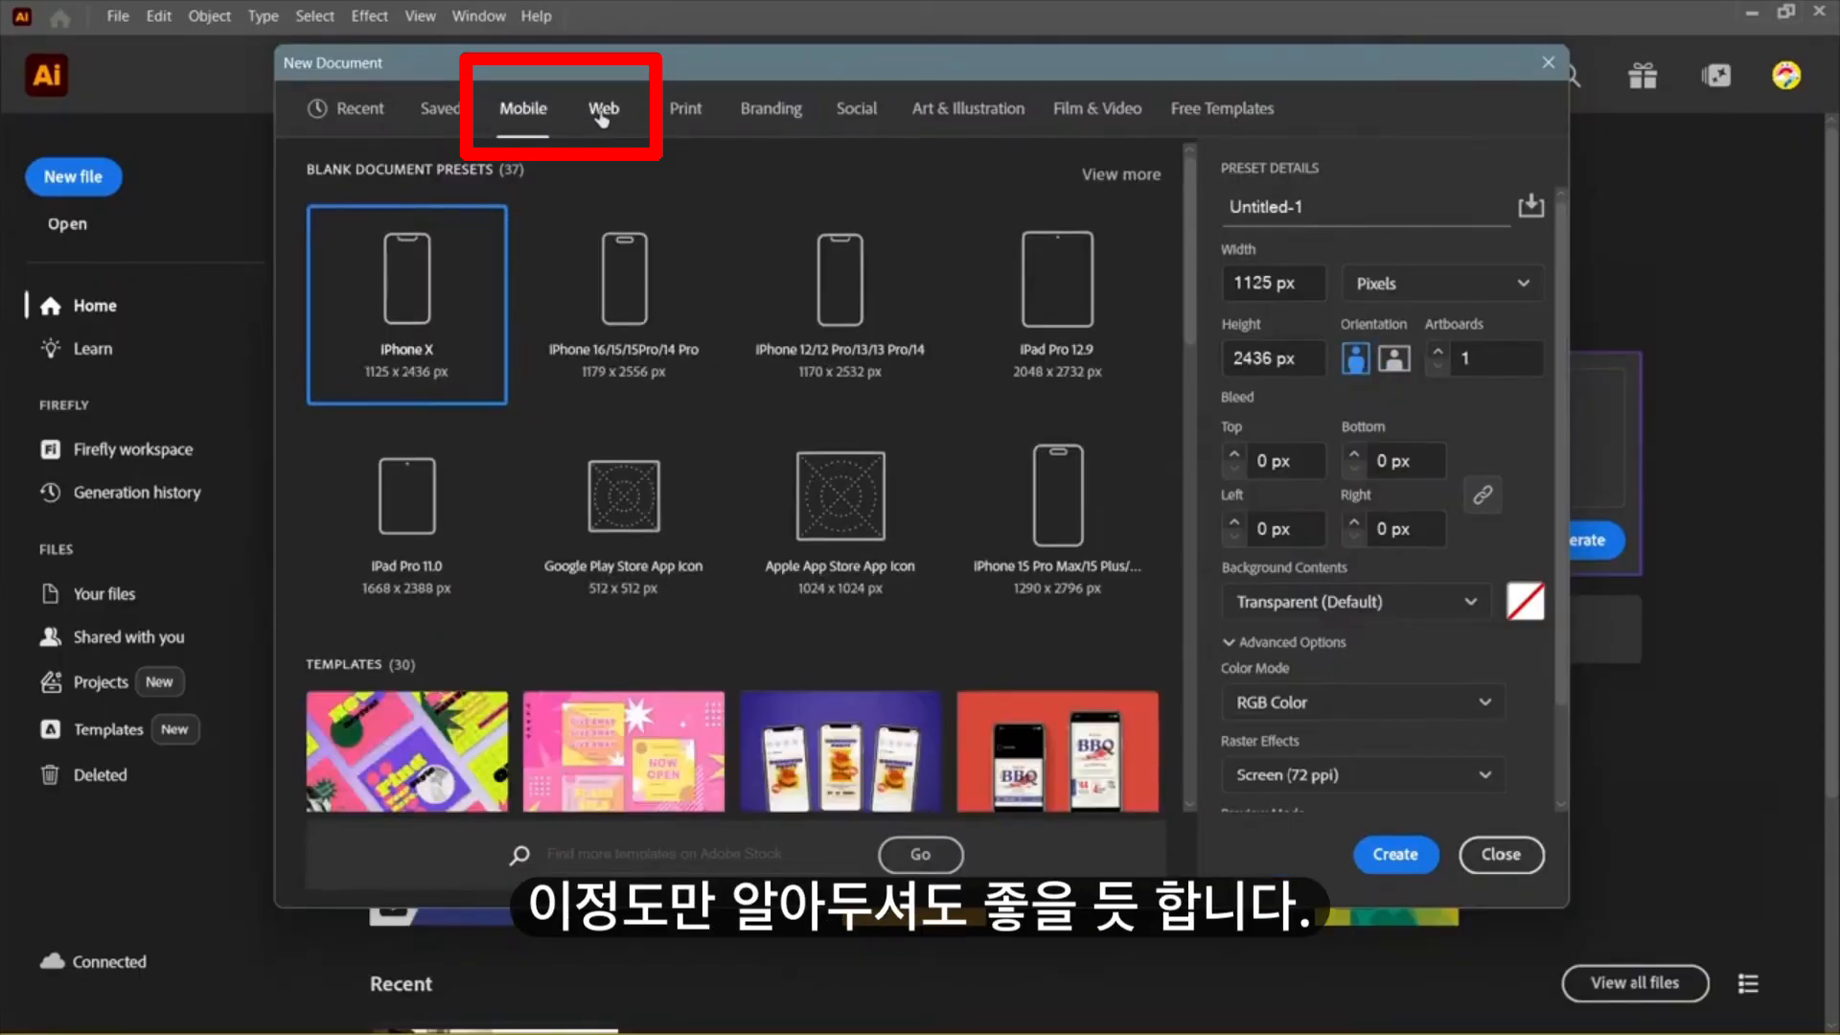
left_click(587, 111)
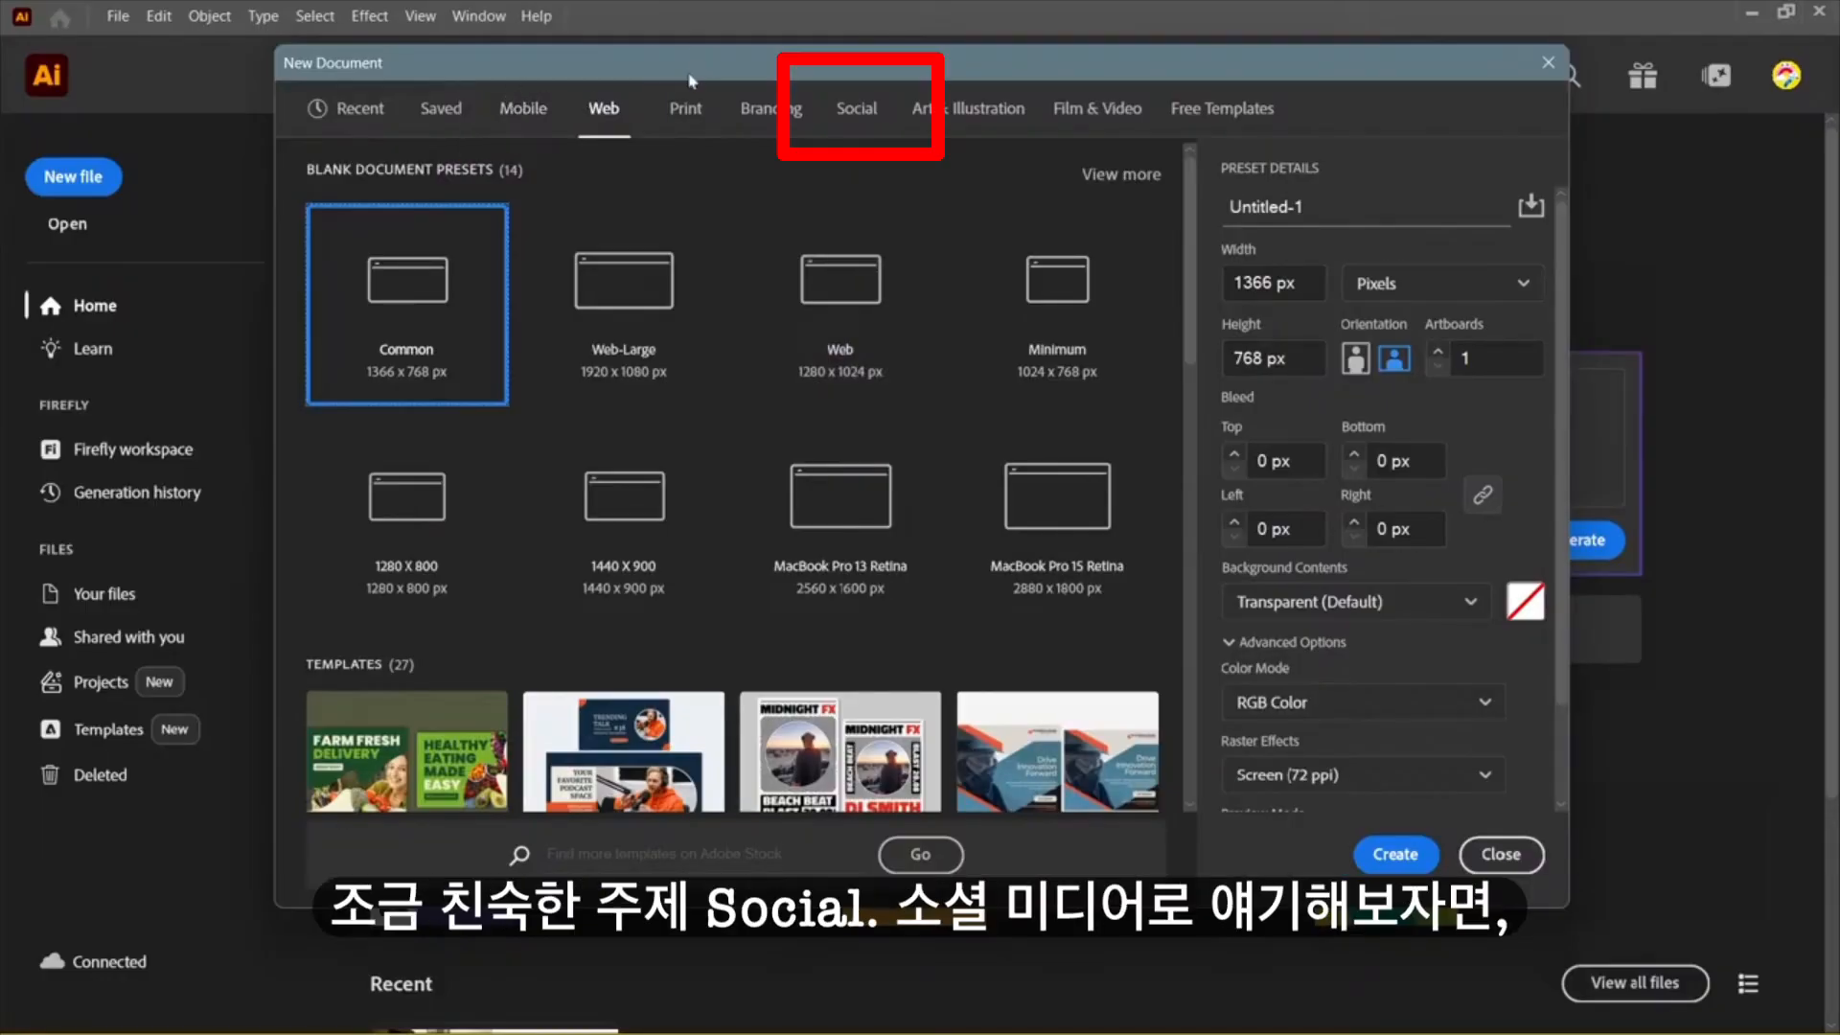
left_click(858, 109)
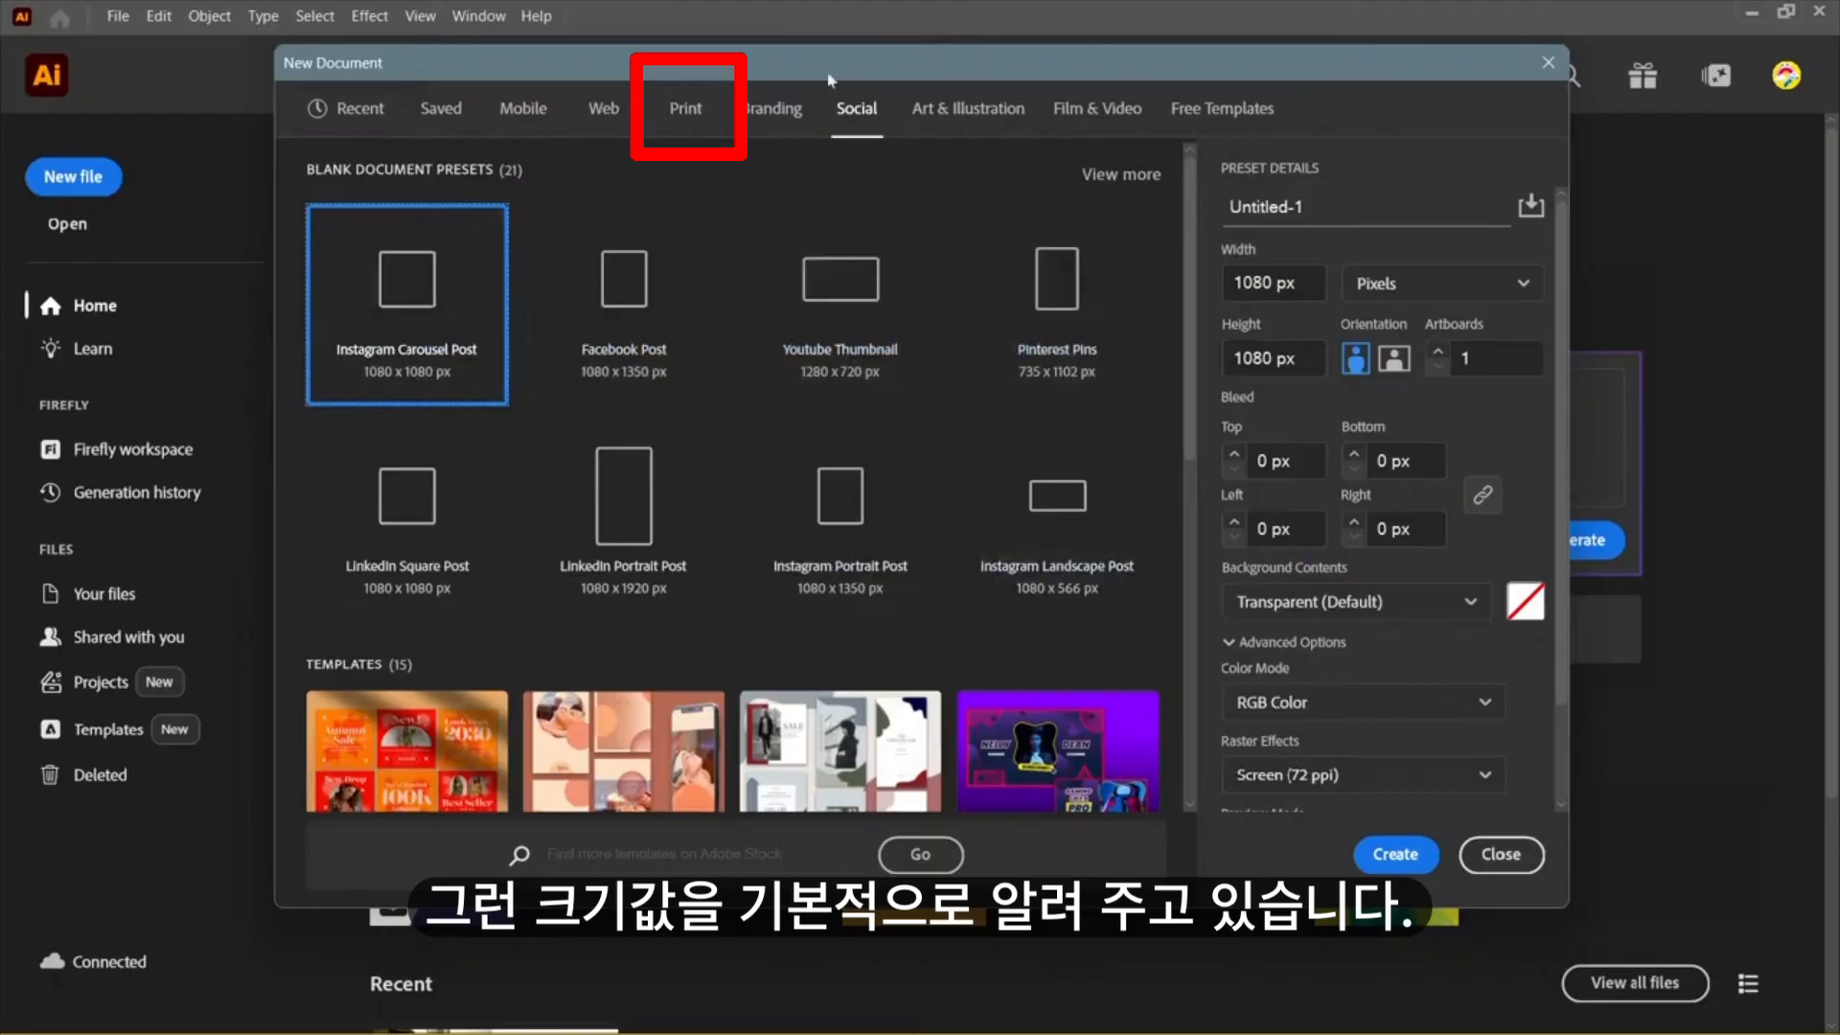
Step: Choose the A3 size from the Print document presets, comparing it with A4
left_click(686, 113)
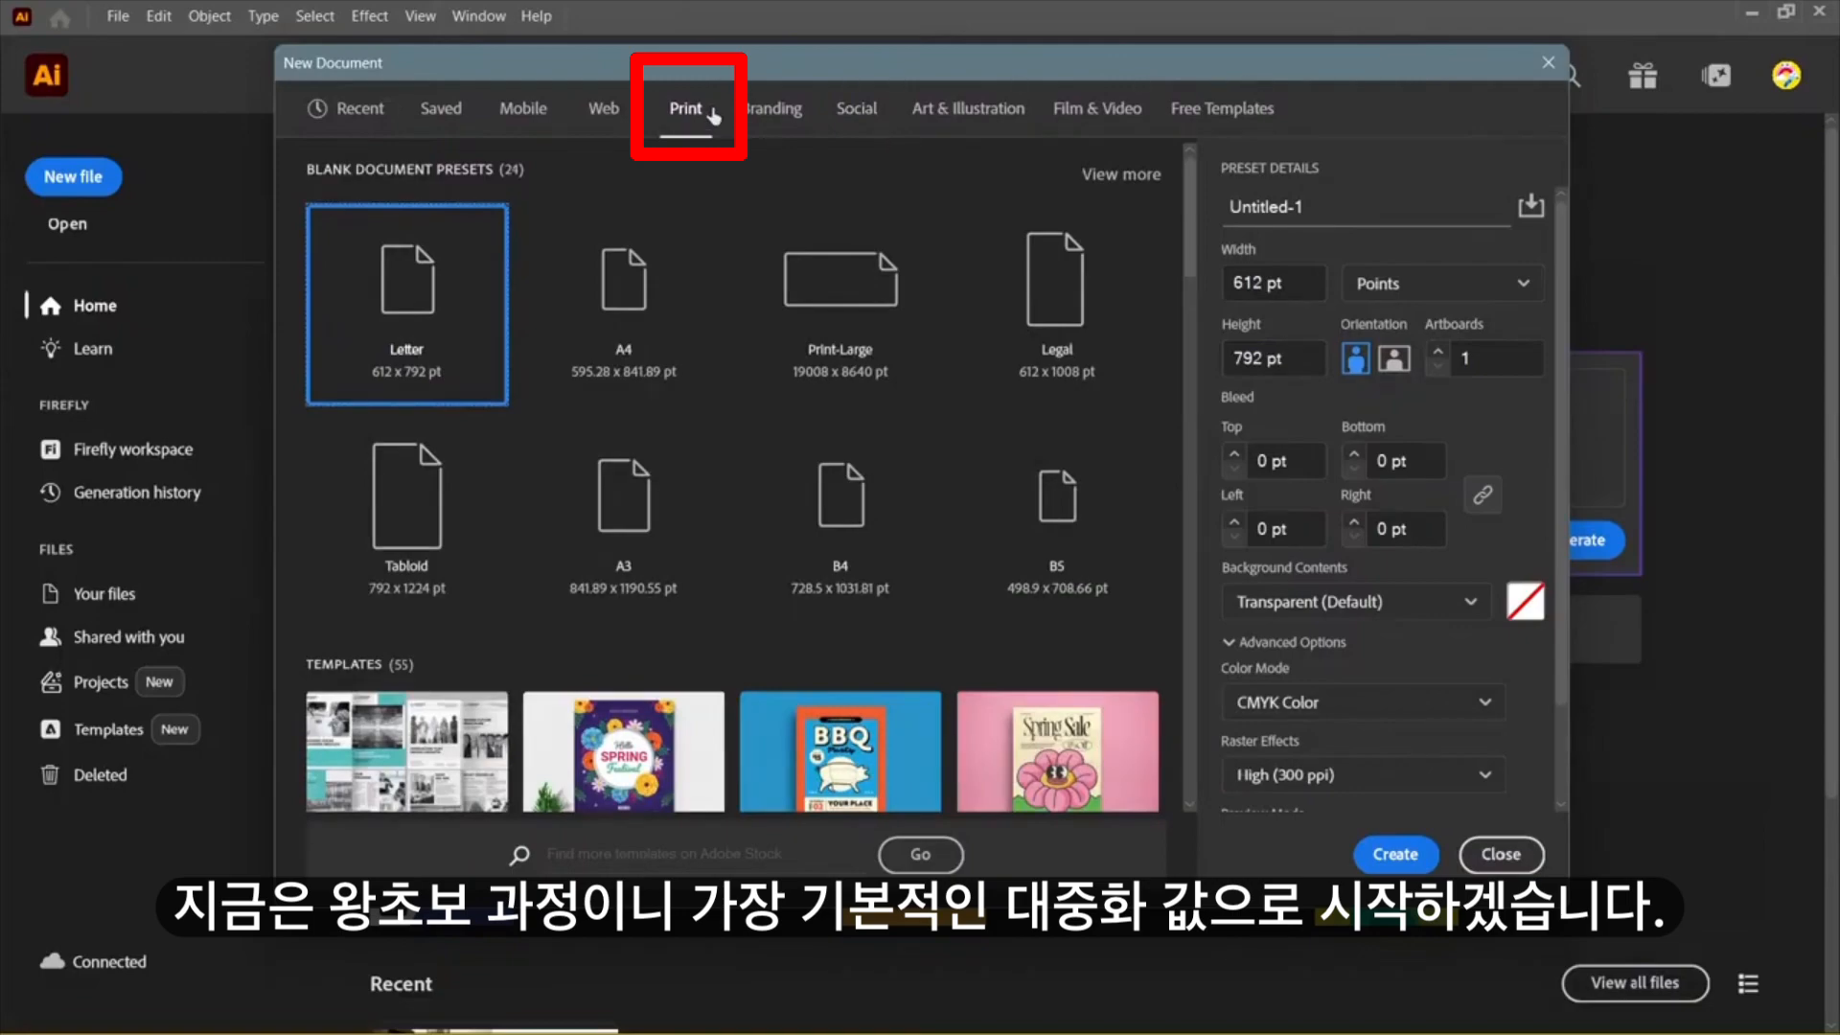
left_click(621, 302)
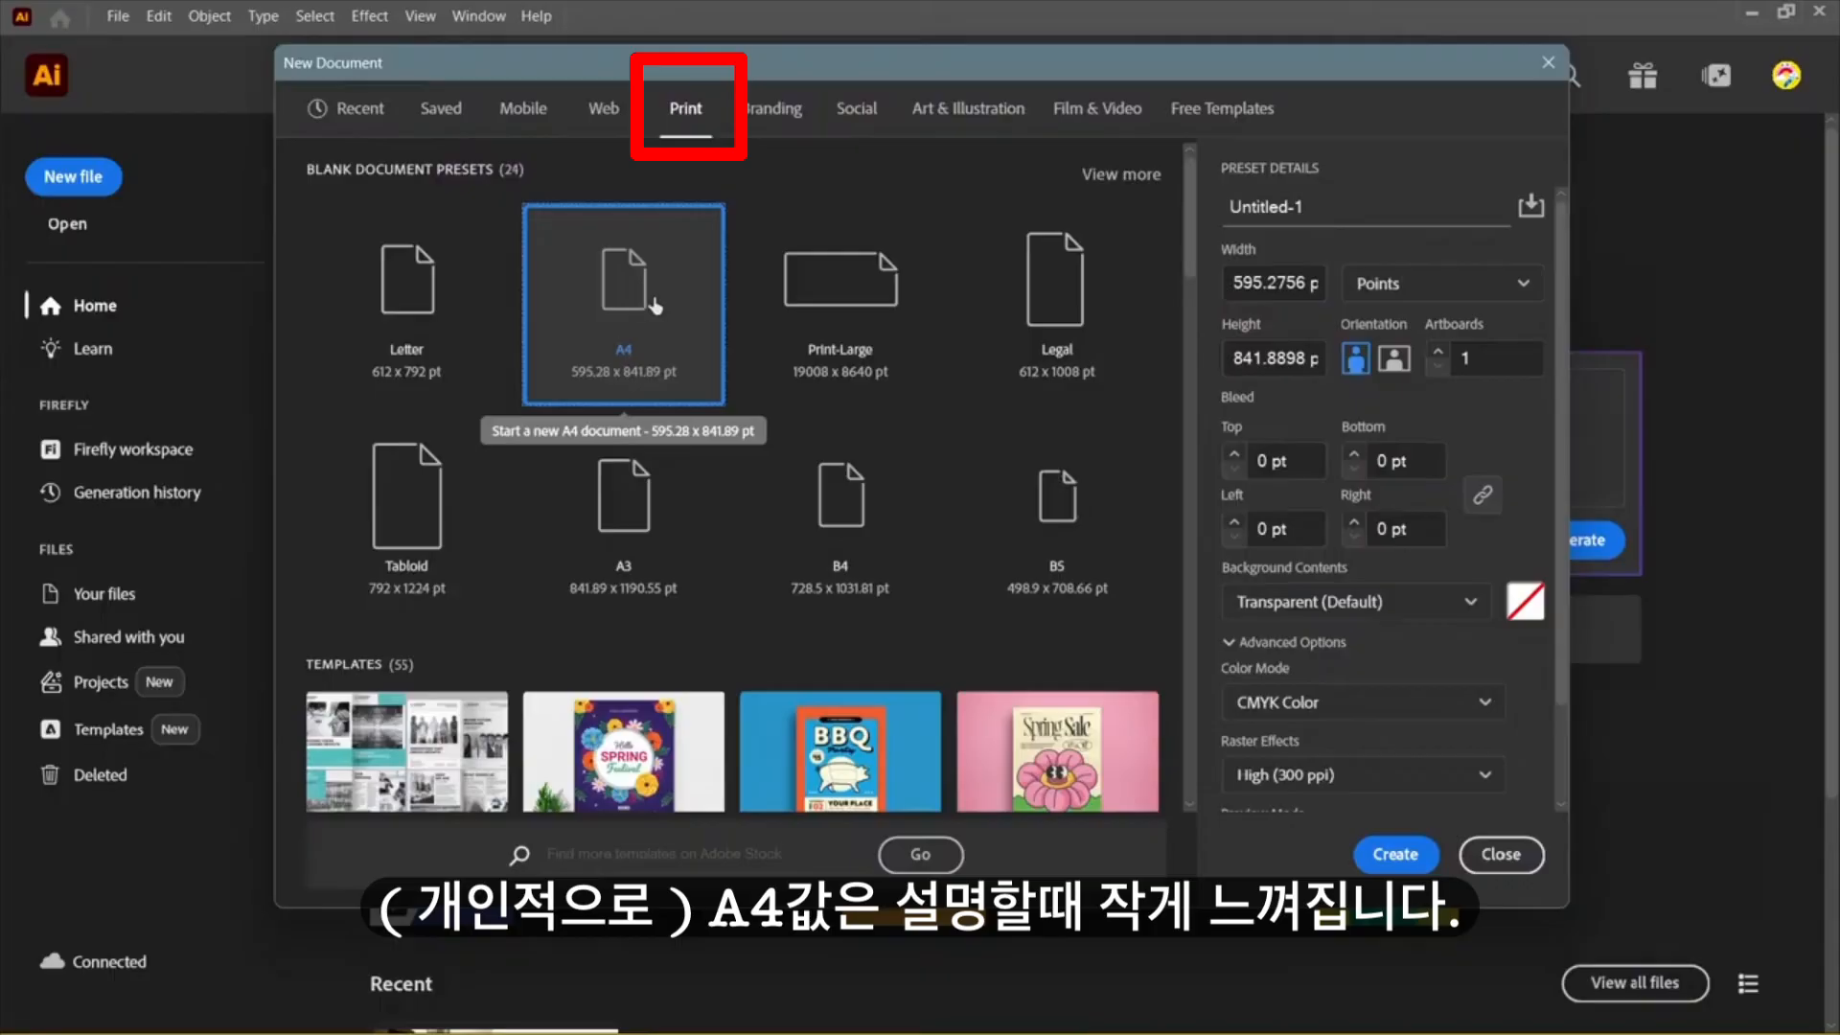
left_click(630, 513)
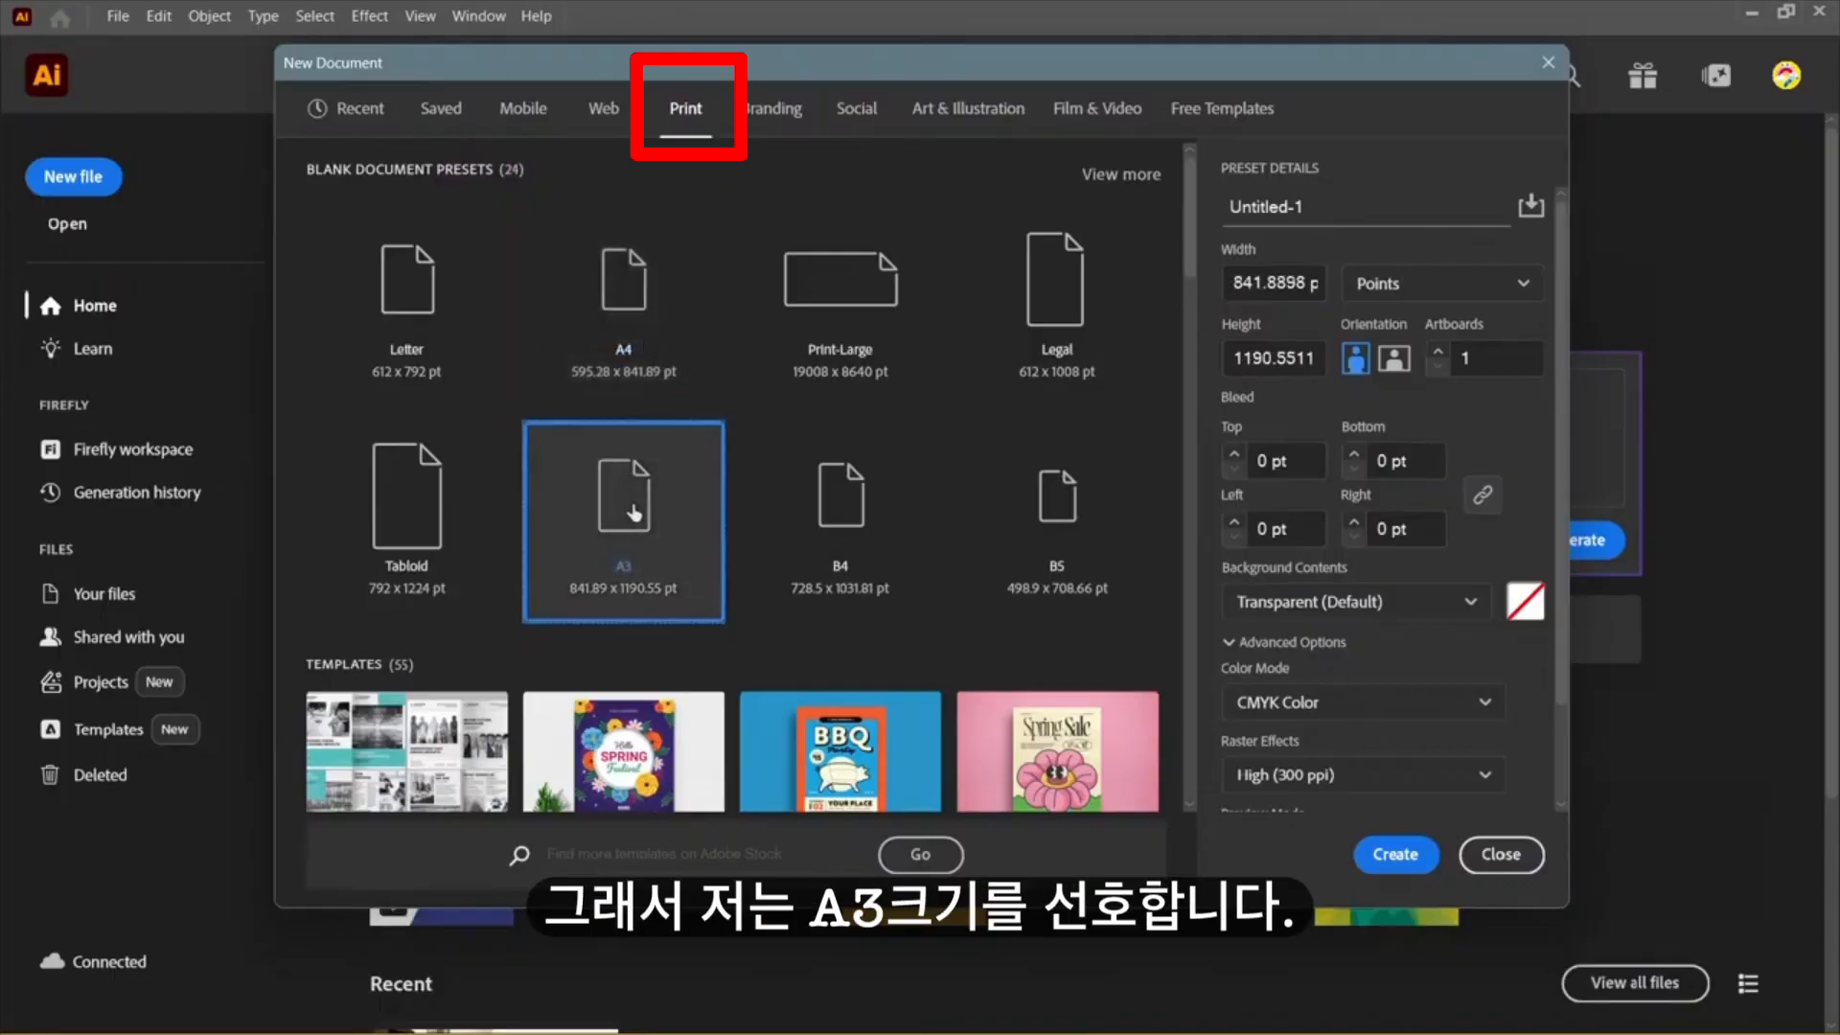
left_click(609, 263)
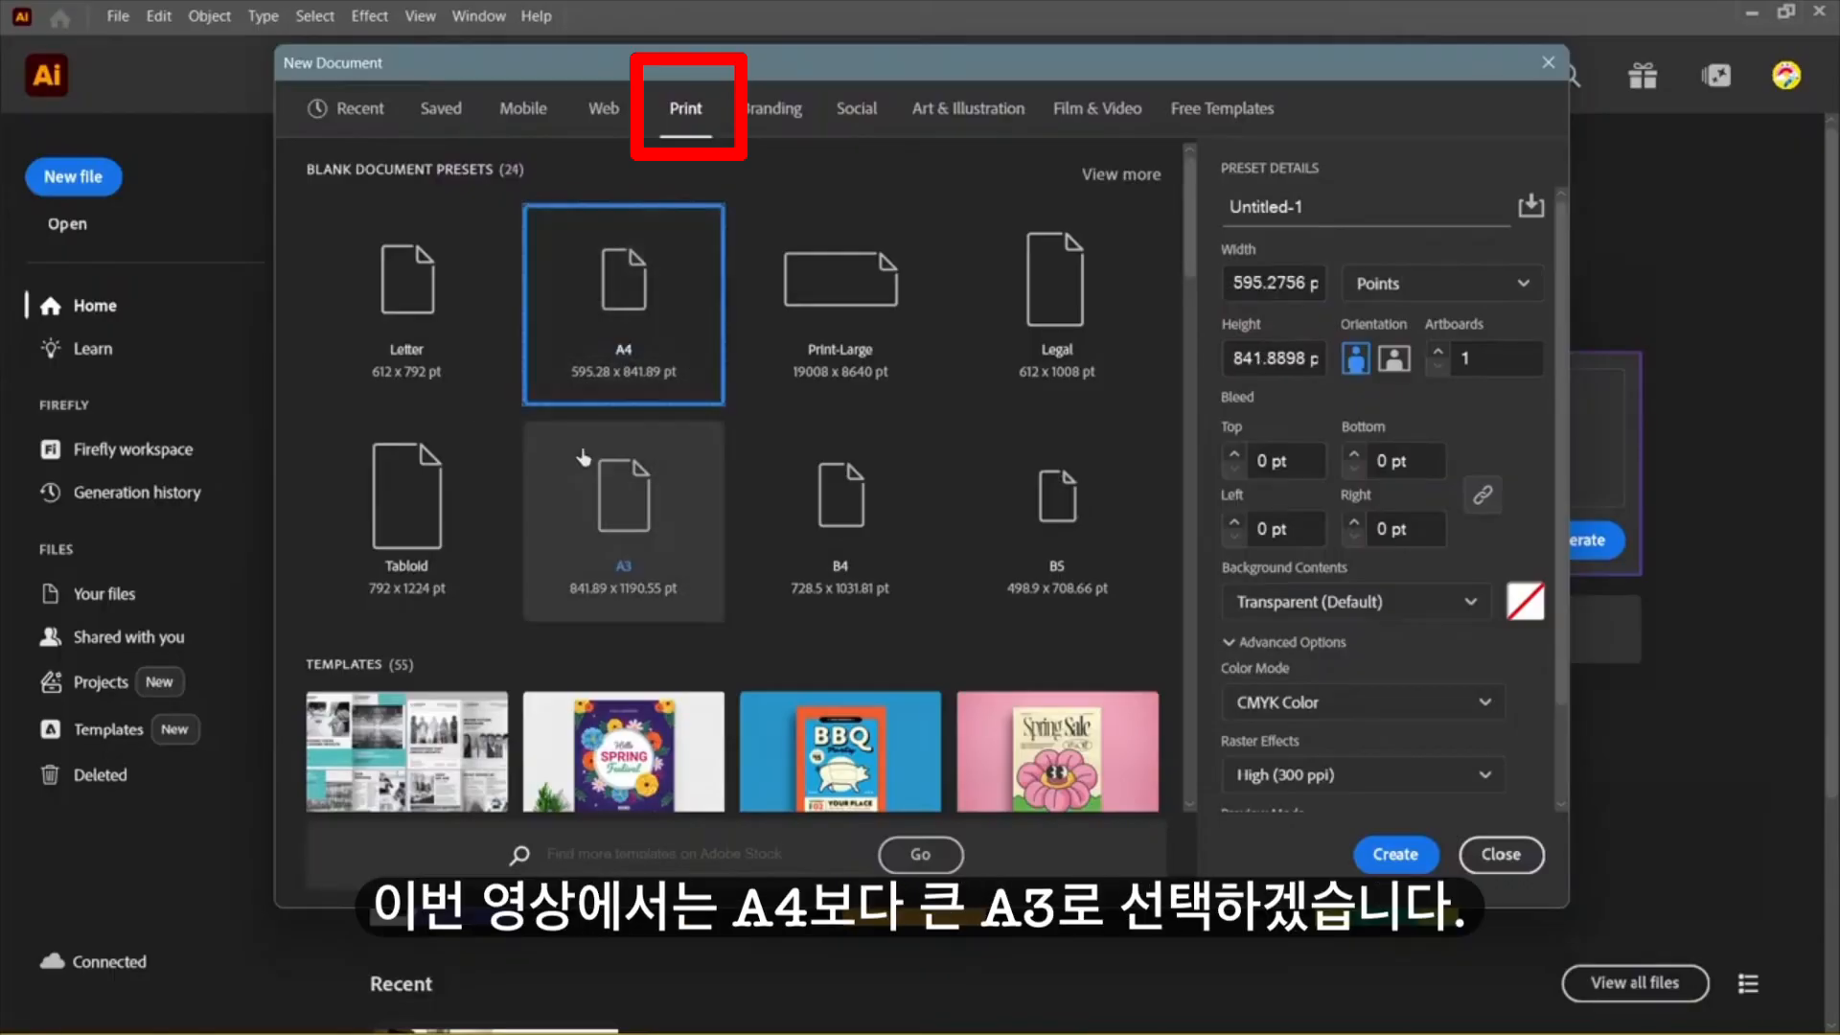
left_click(652, 506)
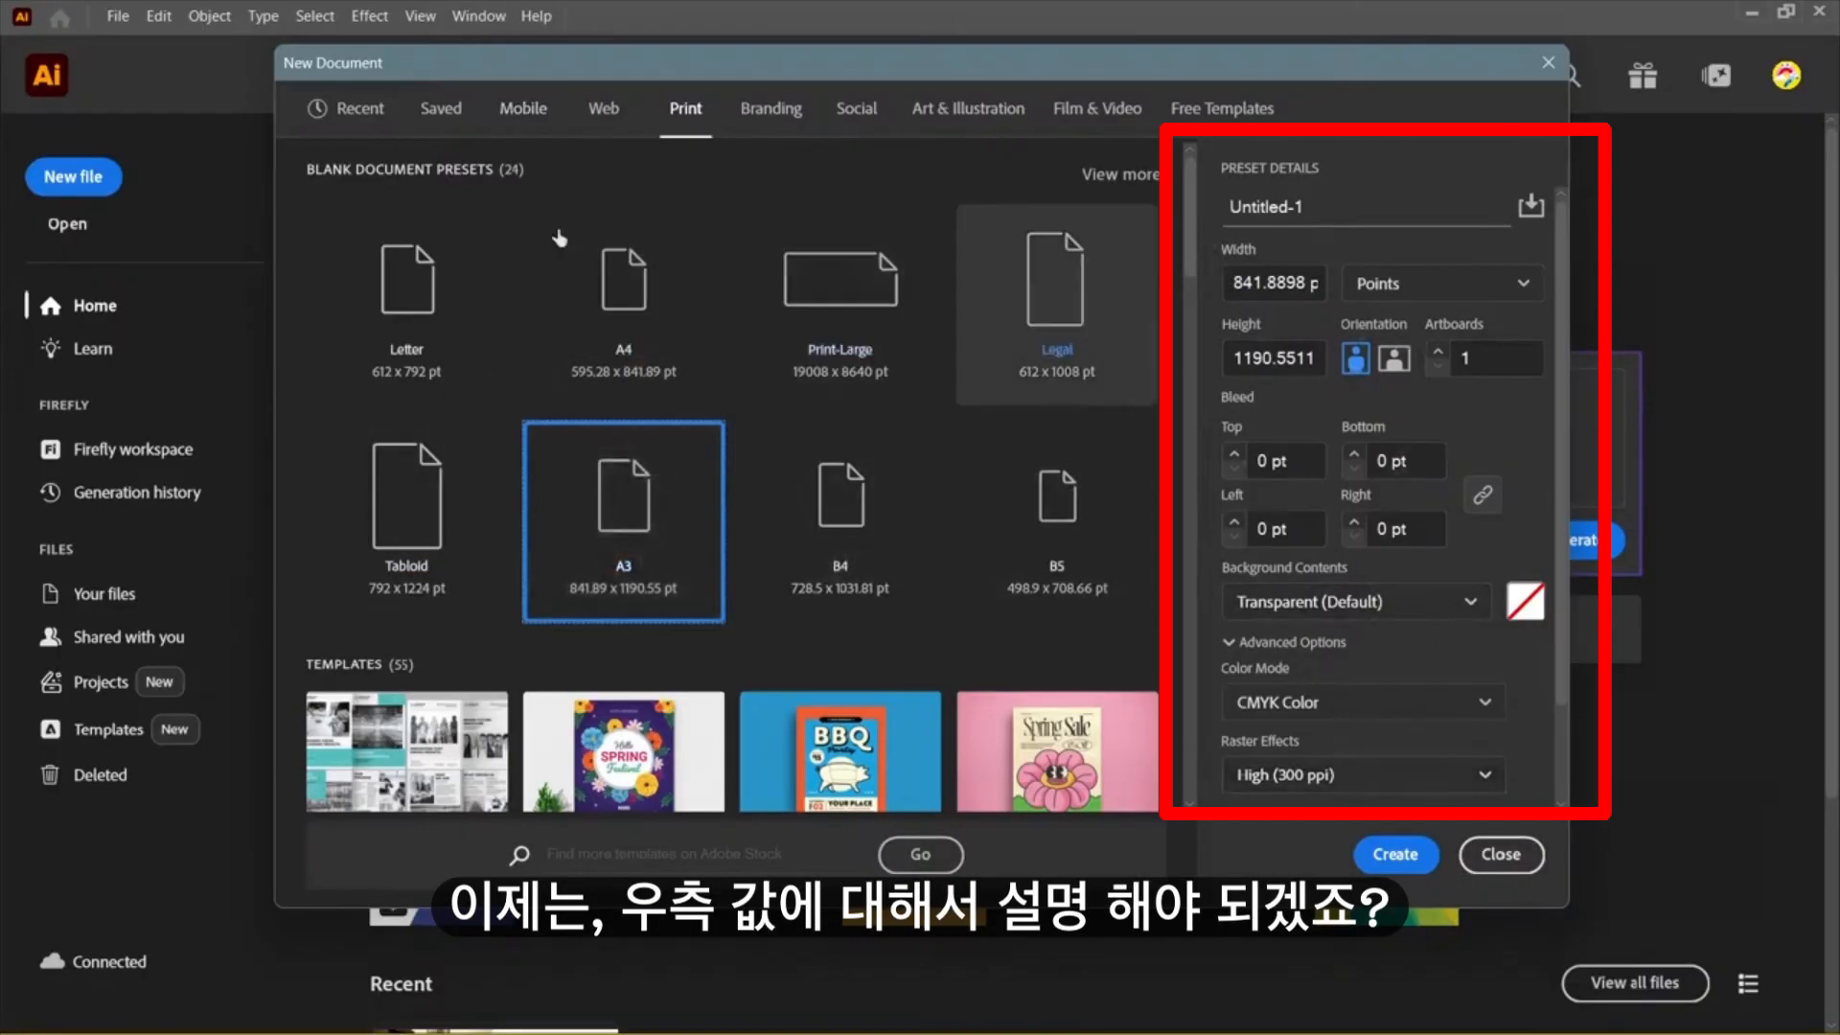
Step: Look over the print templates and name the new document "도비디자이너"
scroll(975, 633, "down", 1)
scroll(974, 632, "down", 1)
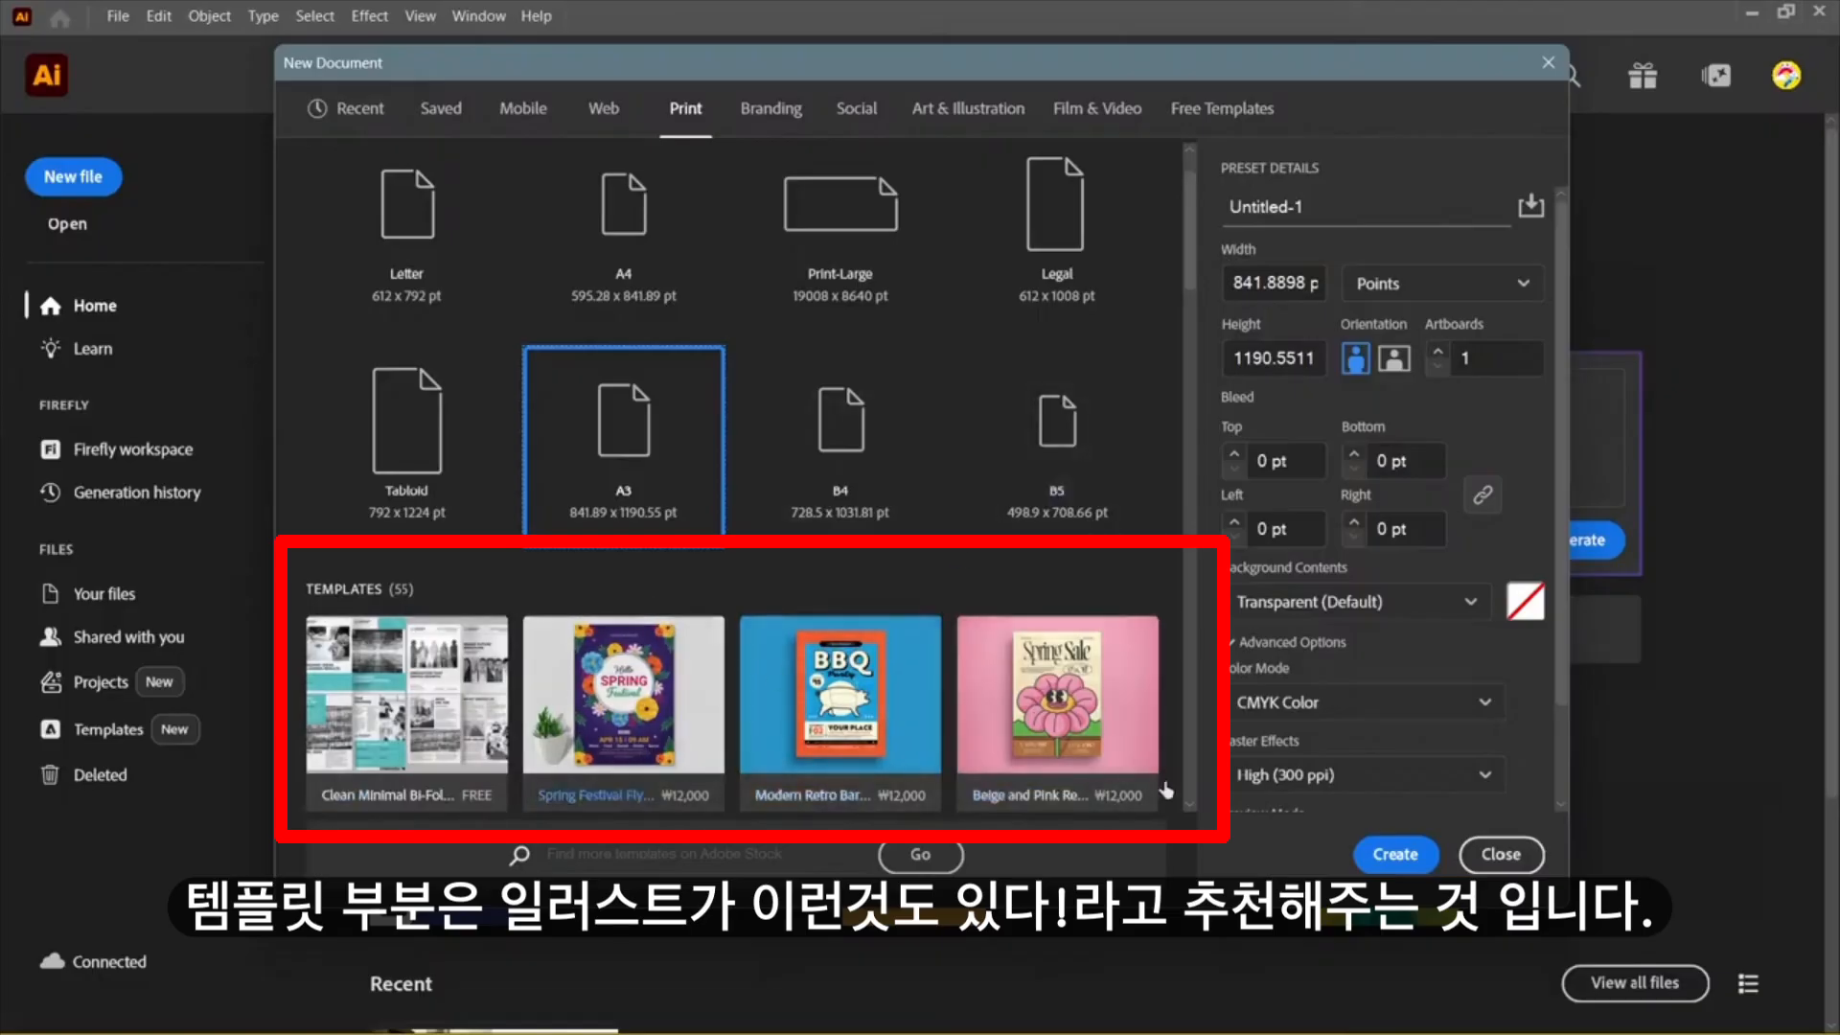
scroll(932, 482, "up", 2)
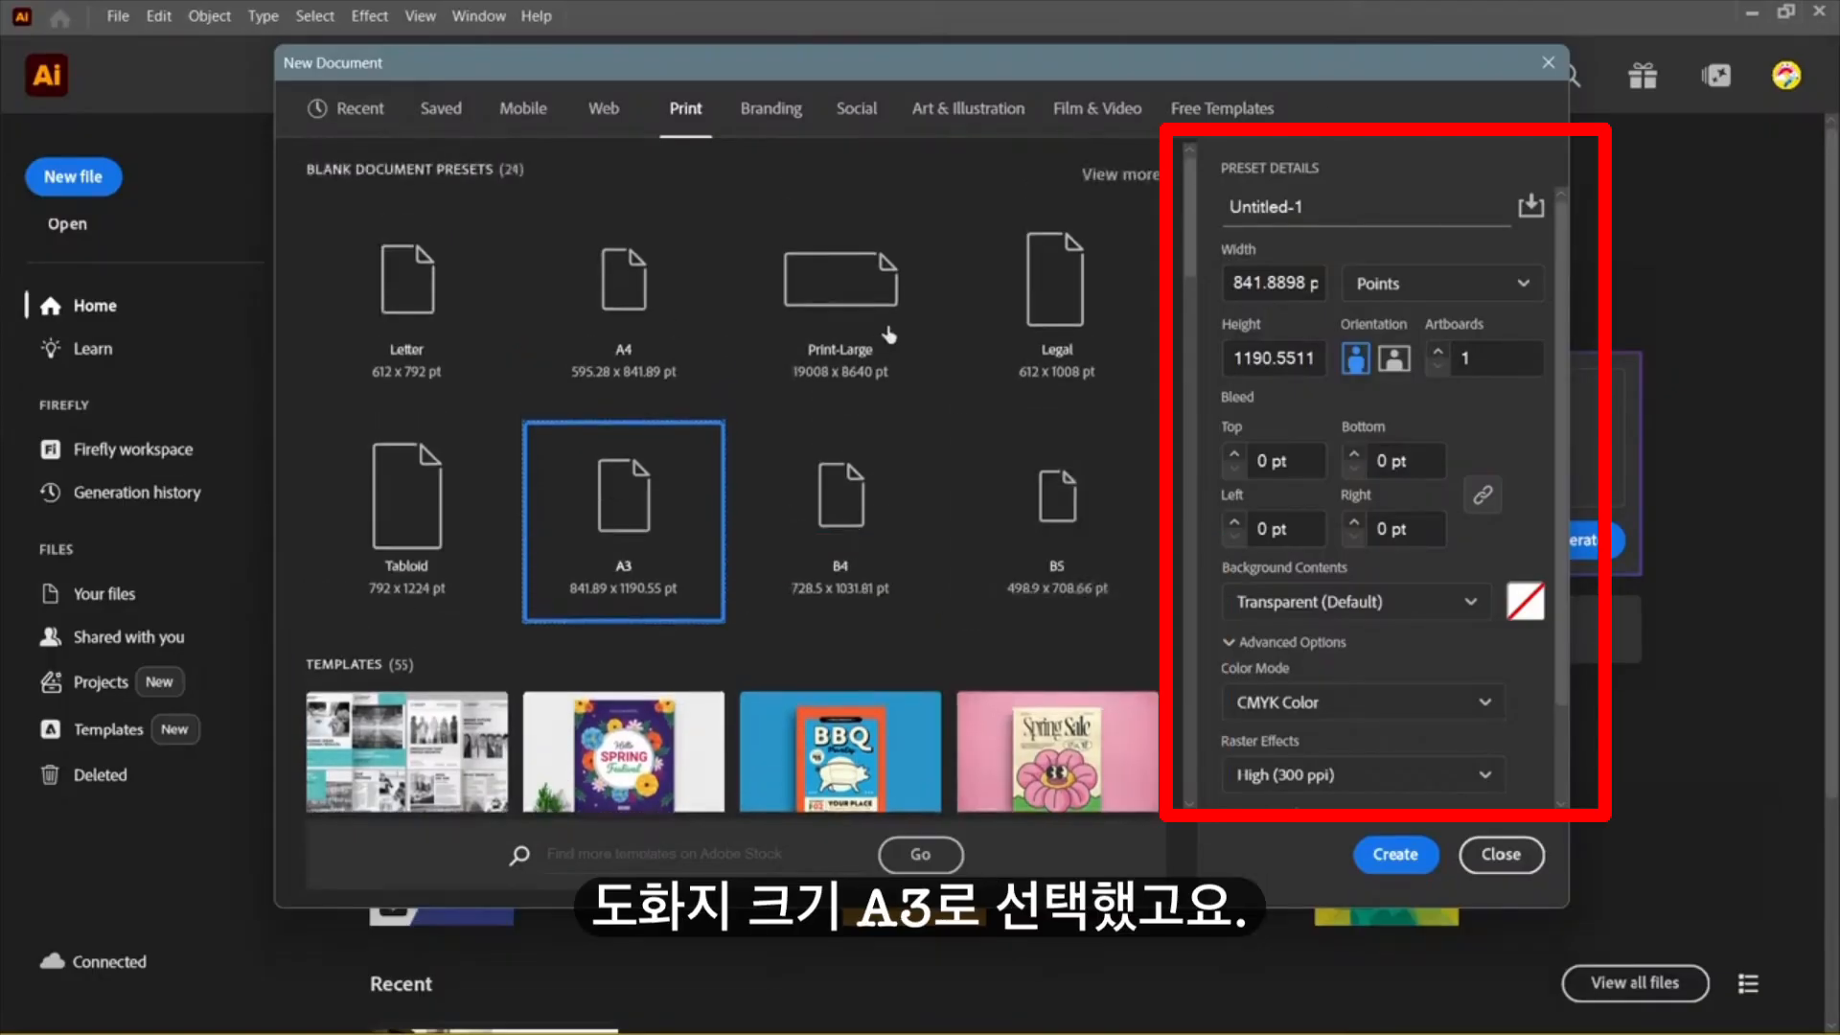
left_click(1318, 196)
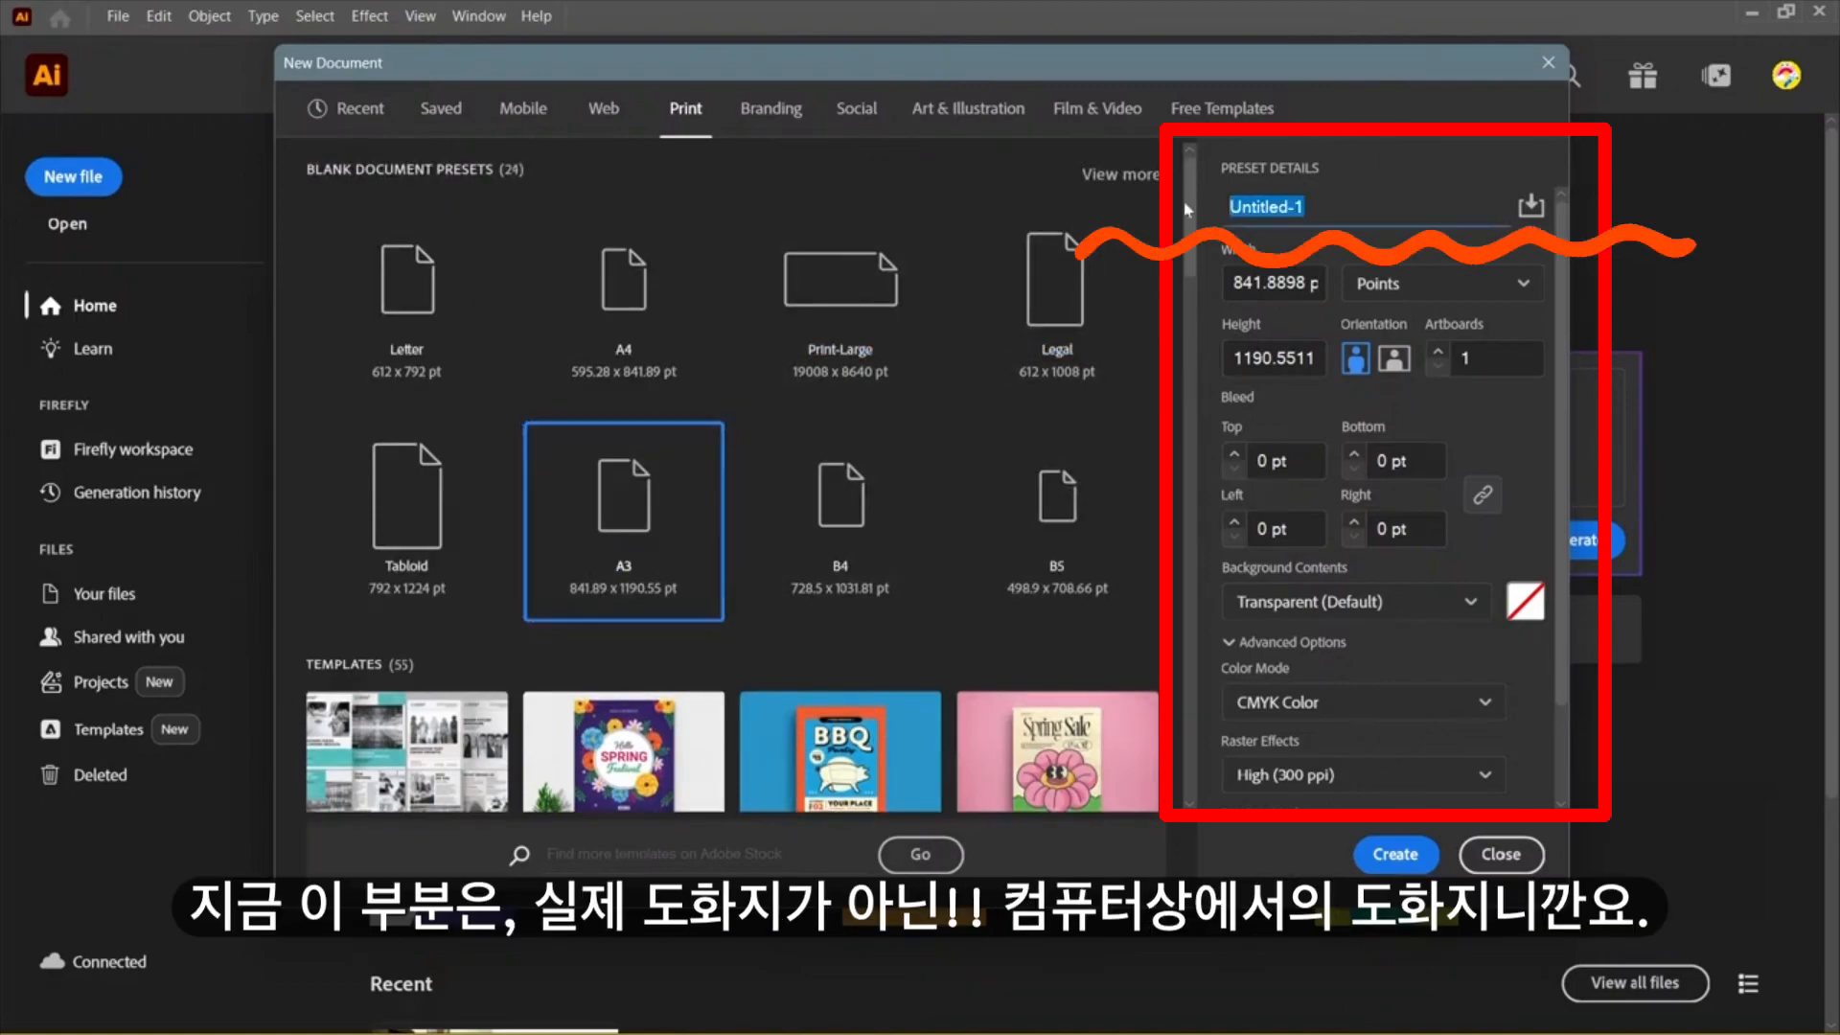
key("BackSpace")
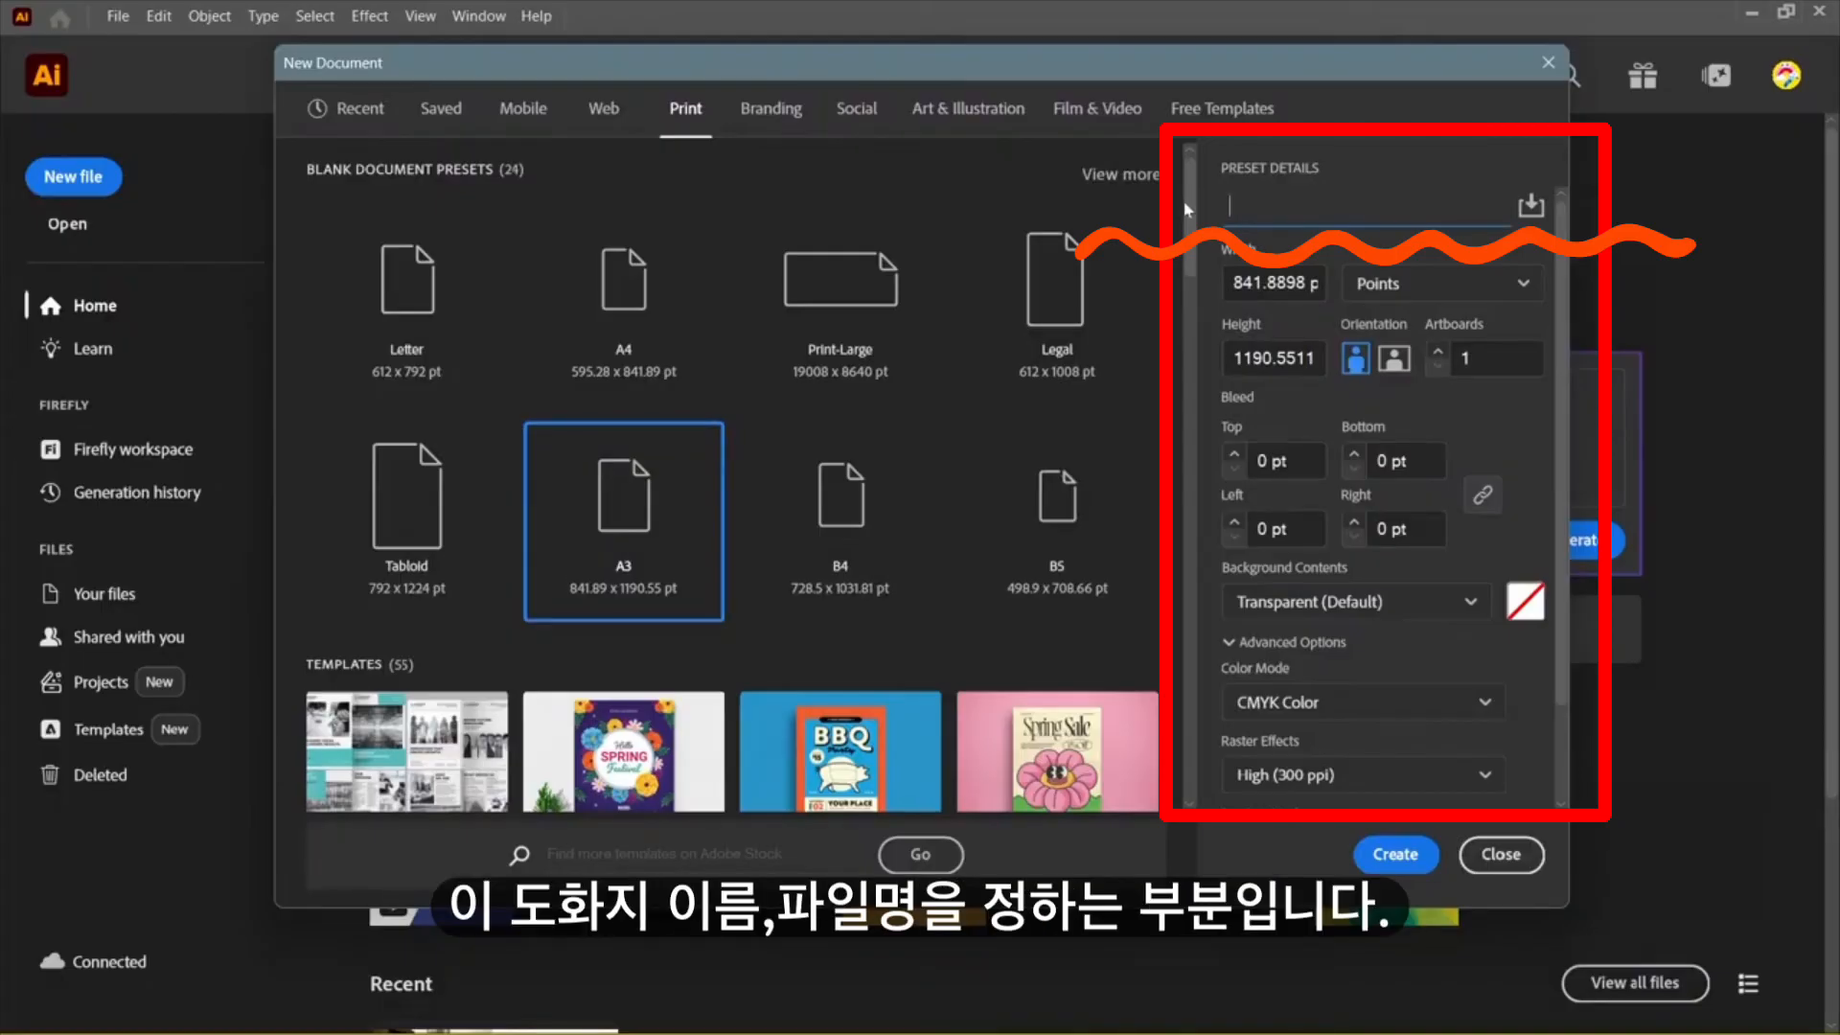
type("ㄷㅗㅂㅣ")
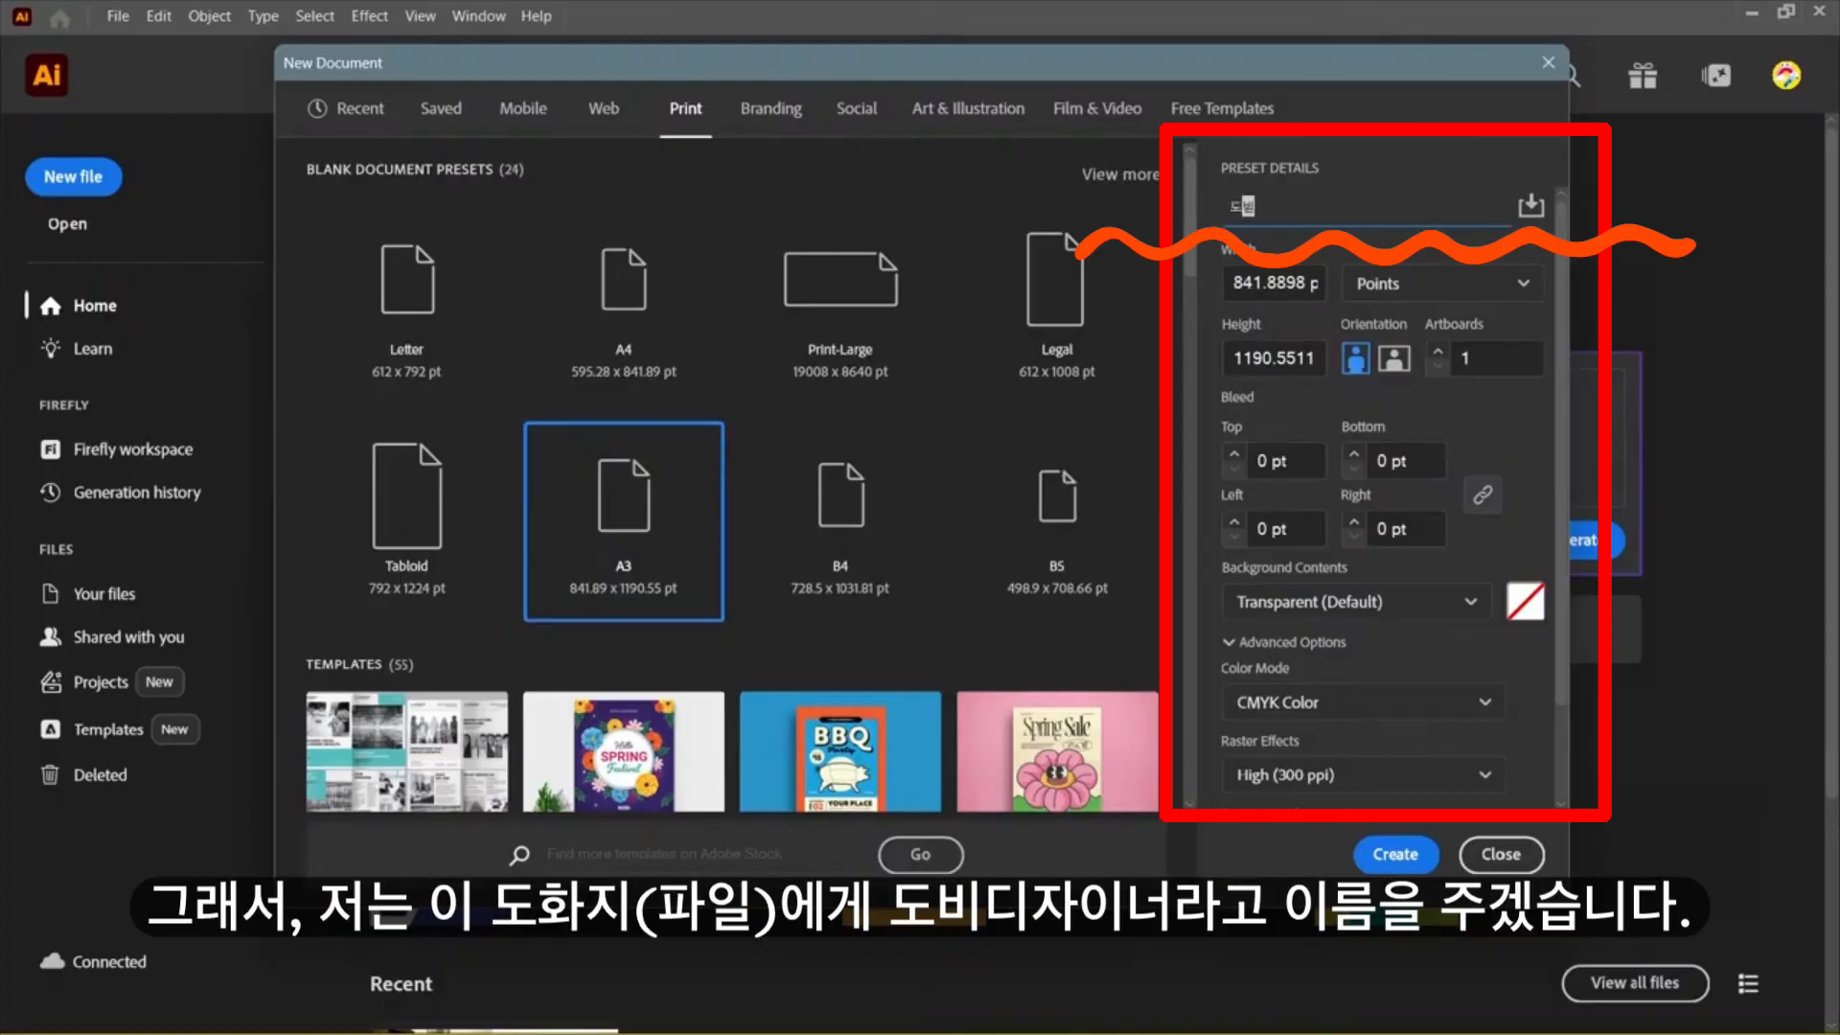
type("ㄷㅣㅈㅏㅇㅣㄴㅓ")
Step: Set the document's units to Millimeters and its orientation to landscape
left_click(1474, 287)
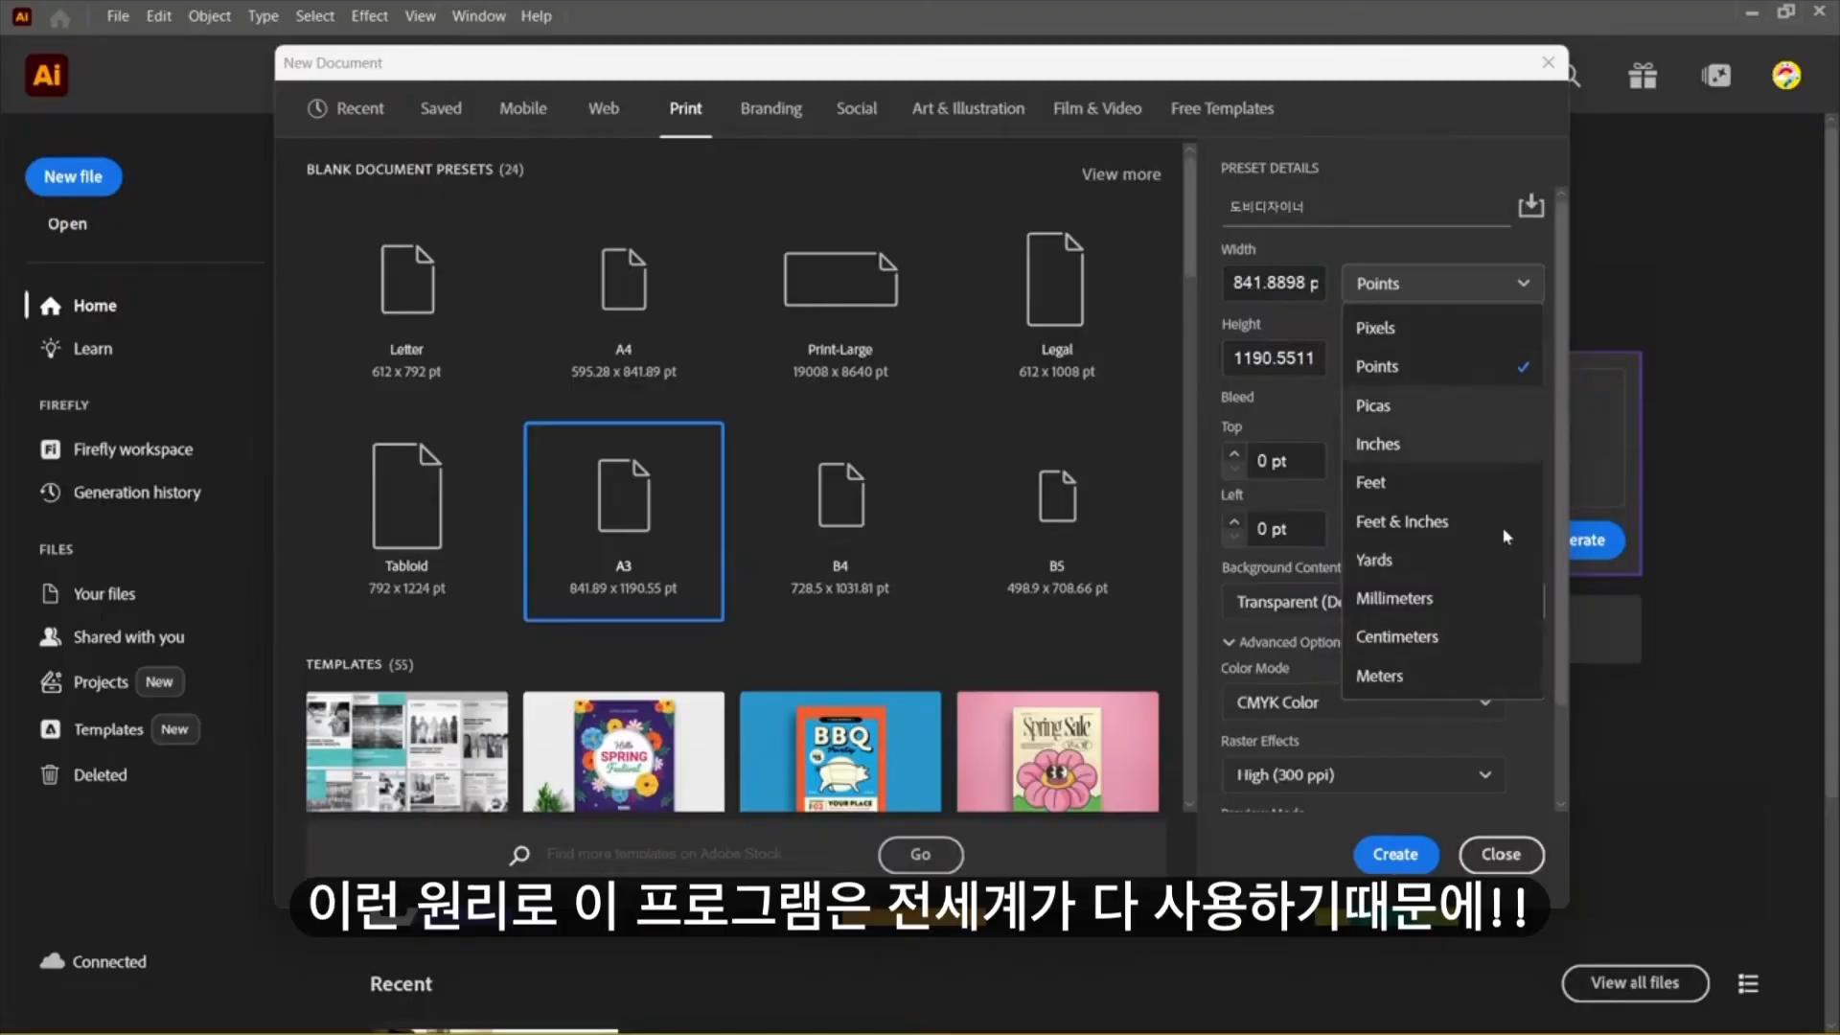
left_click(1452, 600)
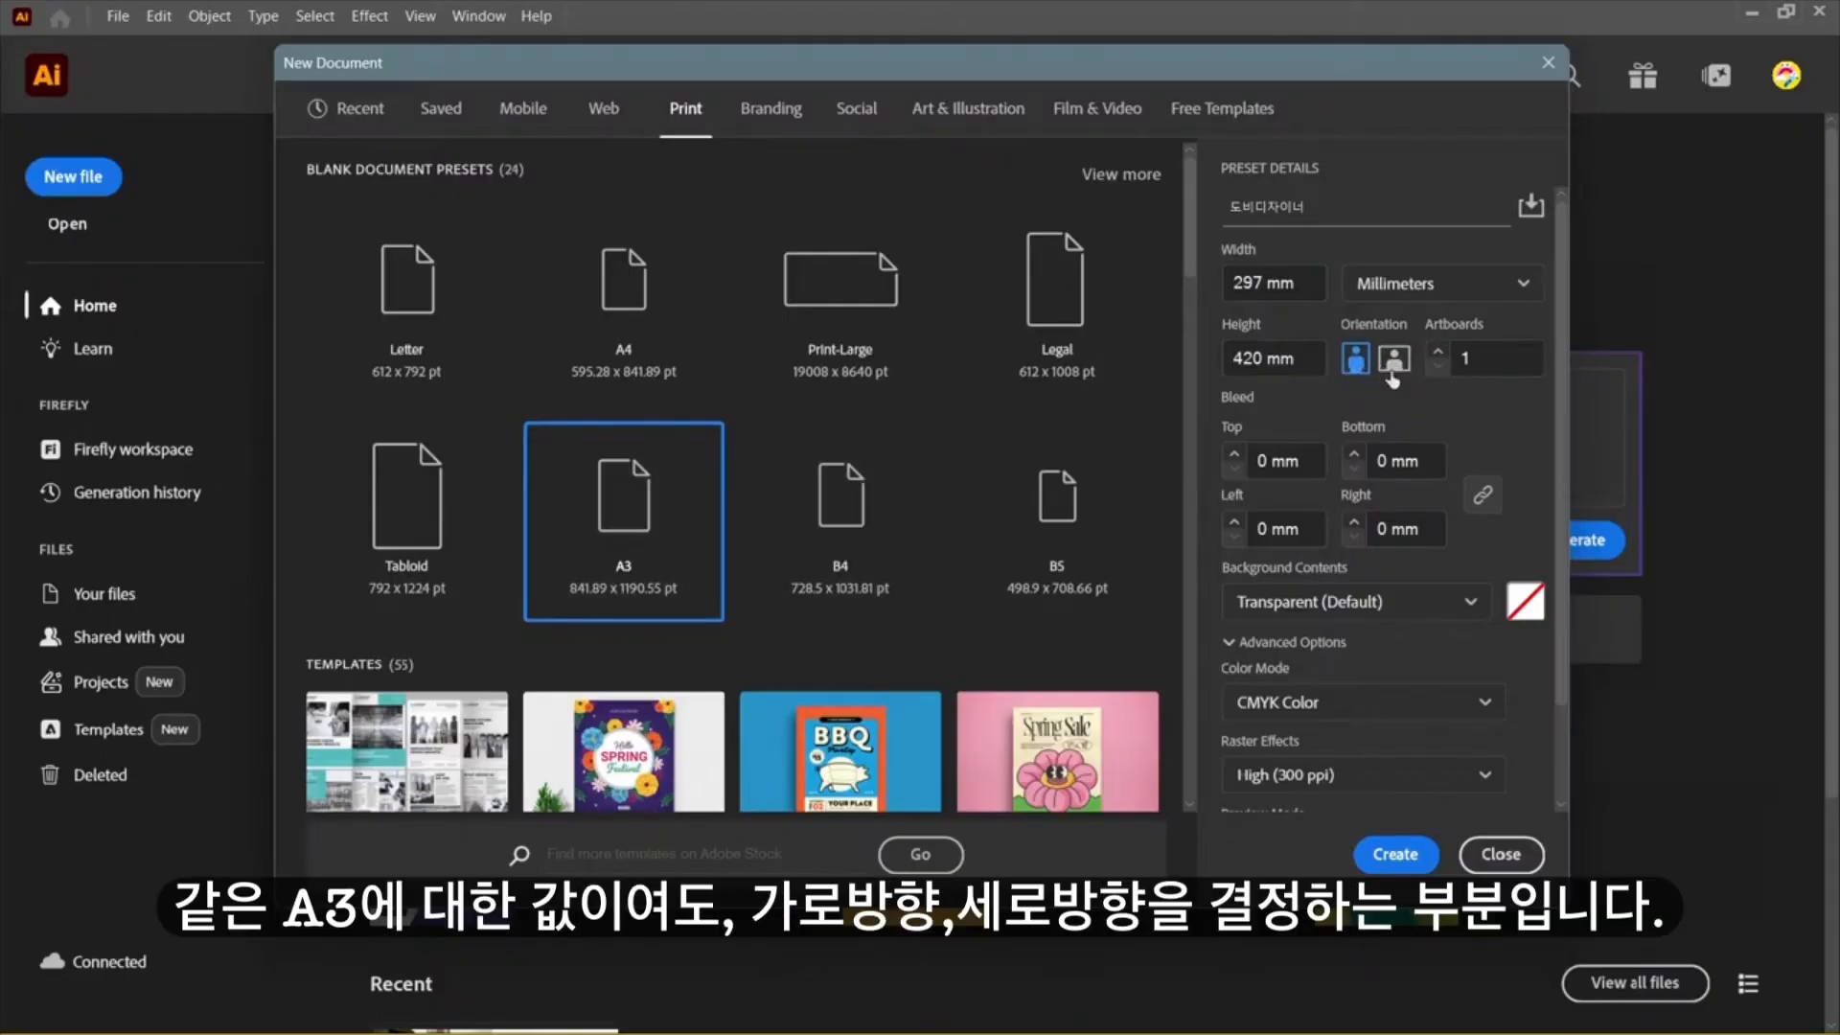
left_click(1401, 362)
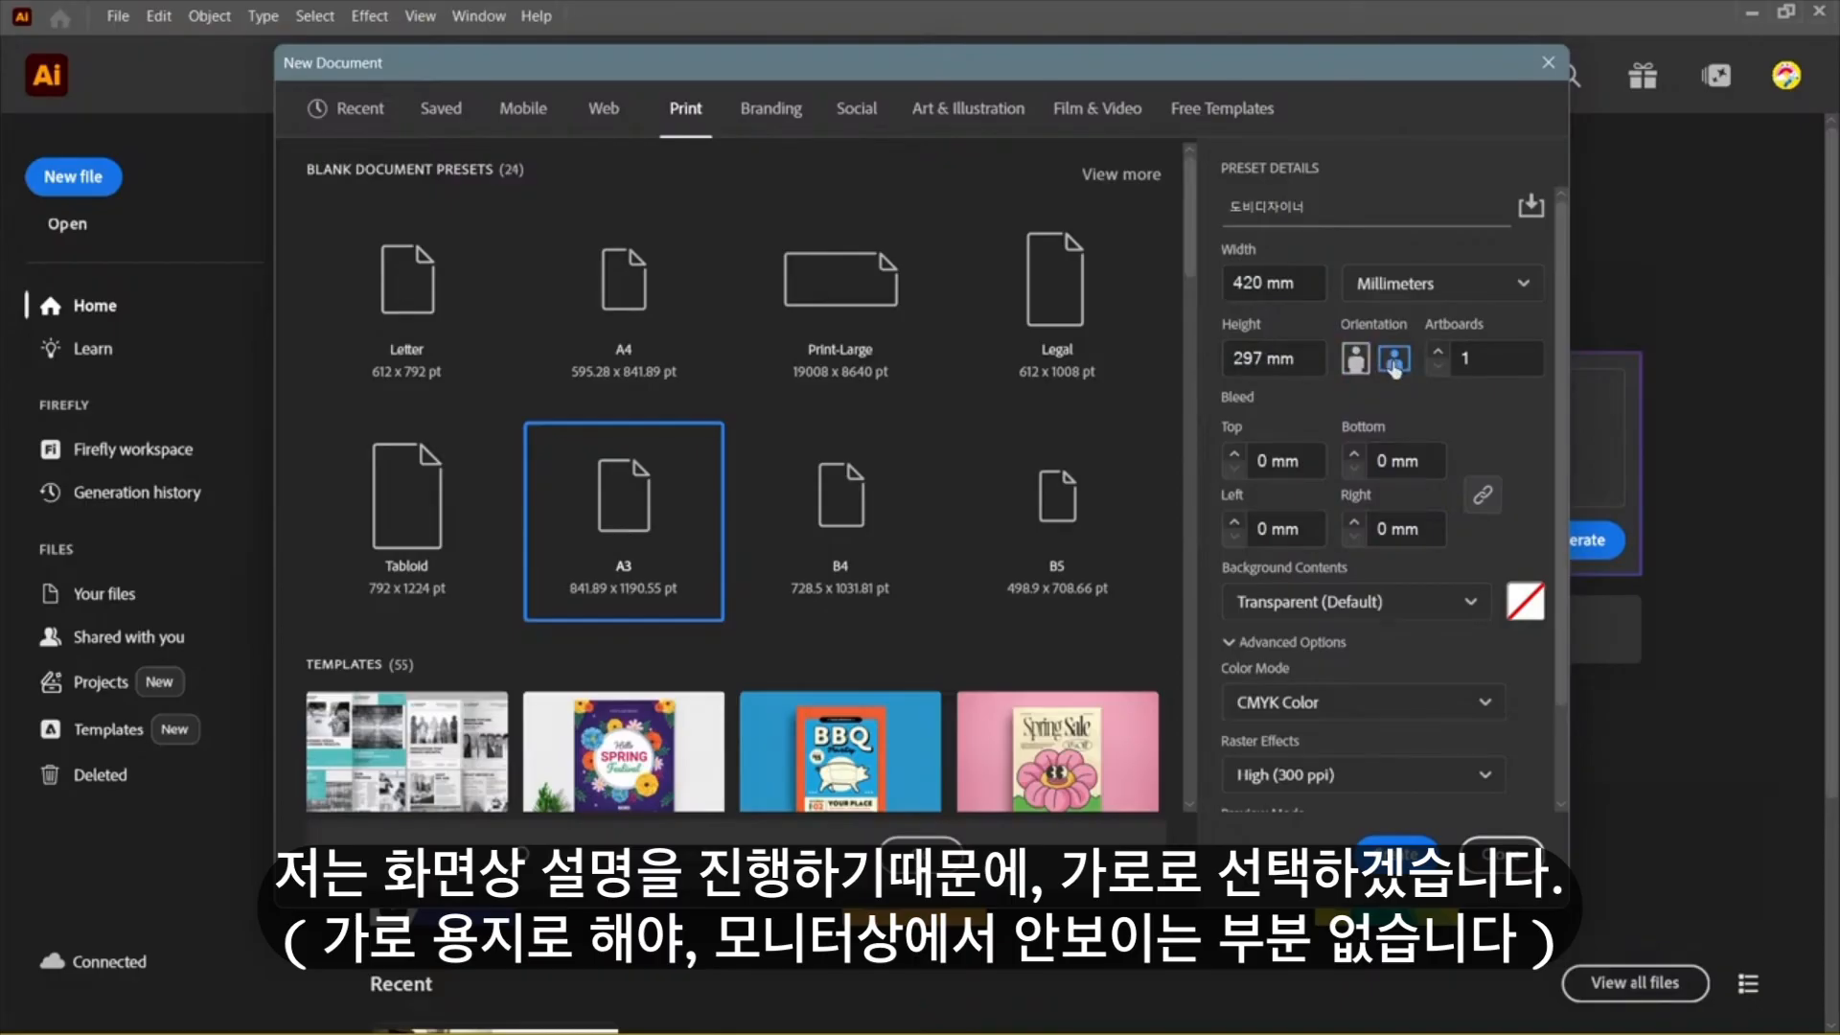
Step: Review the background contents options for the new document and keep Transparent (Default)
scroll(1416, 417, "down", 2)
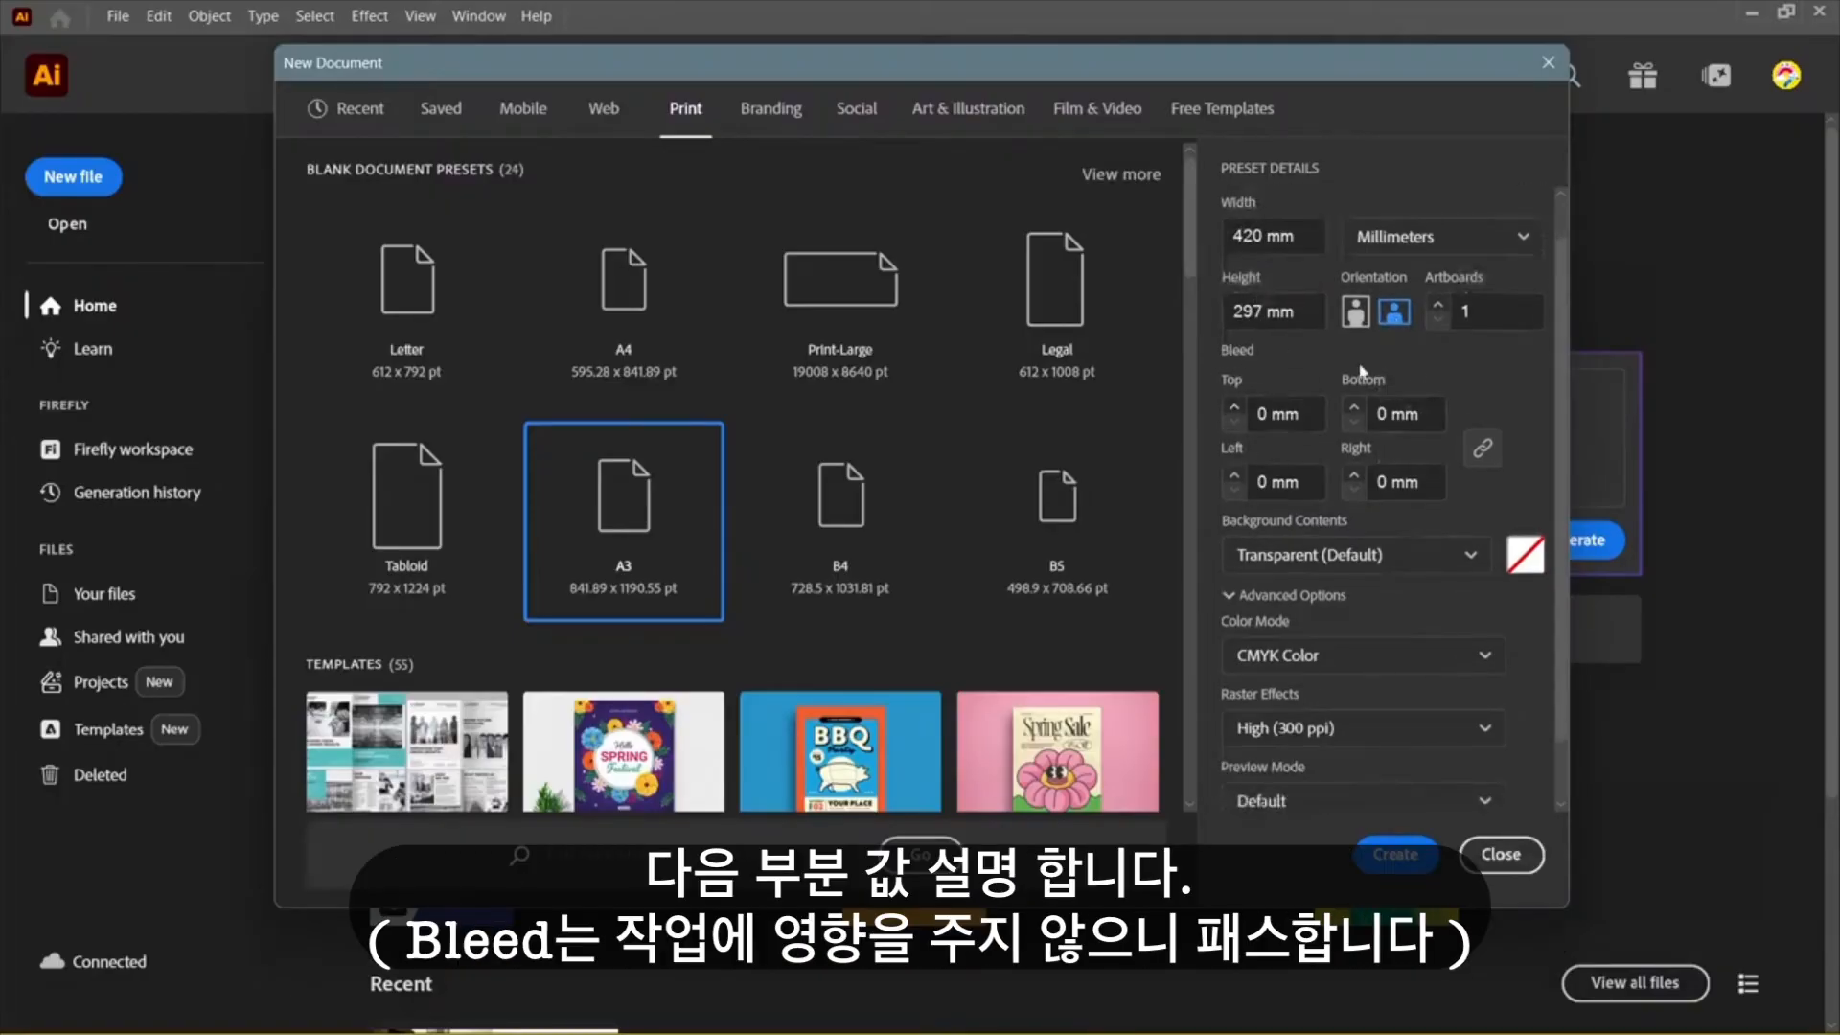
scroll(1484, 438, "down", 2)
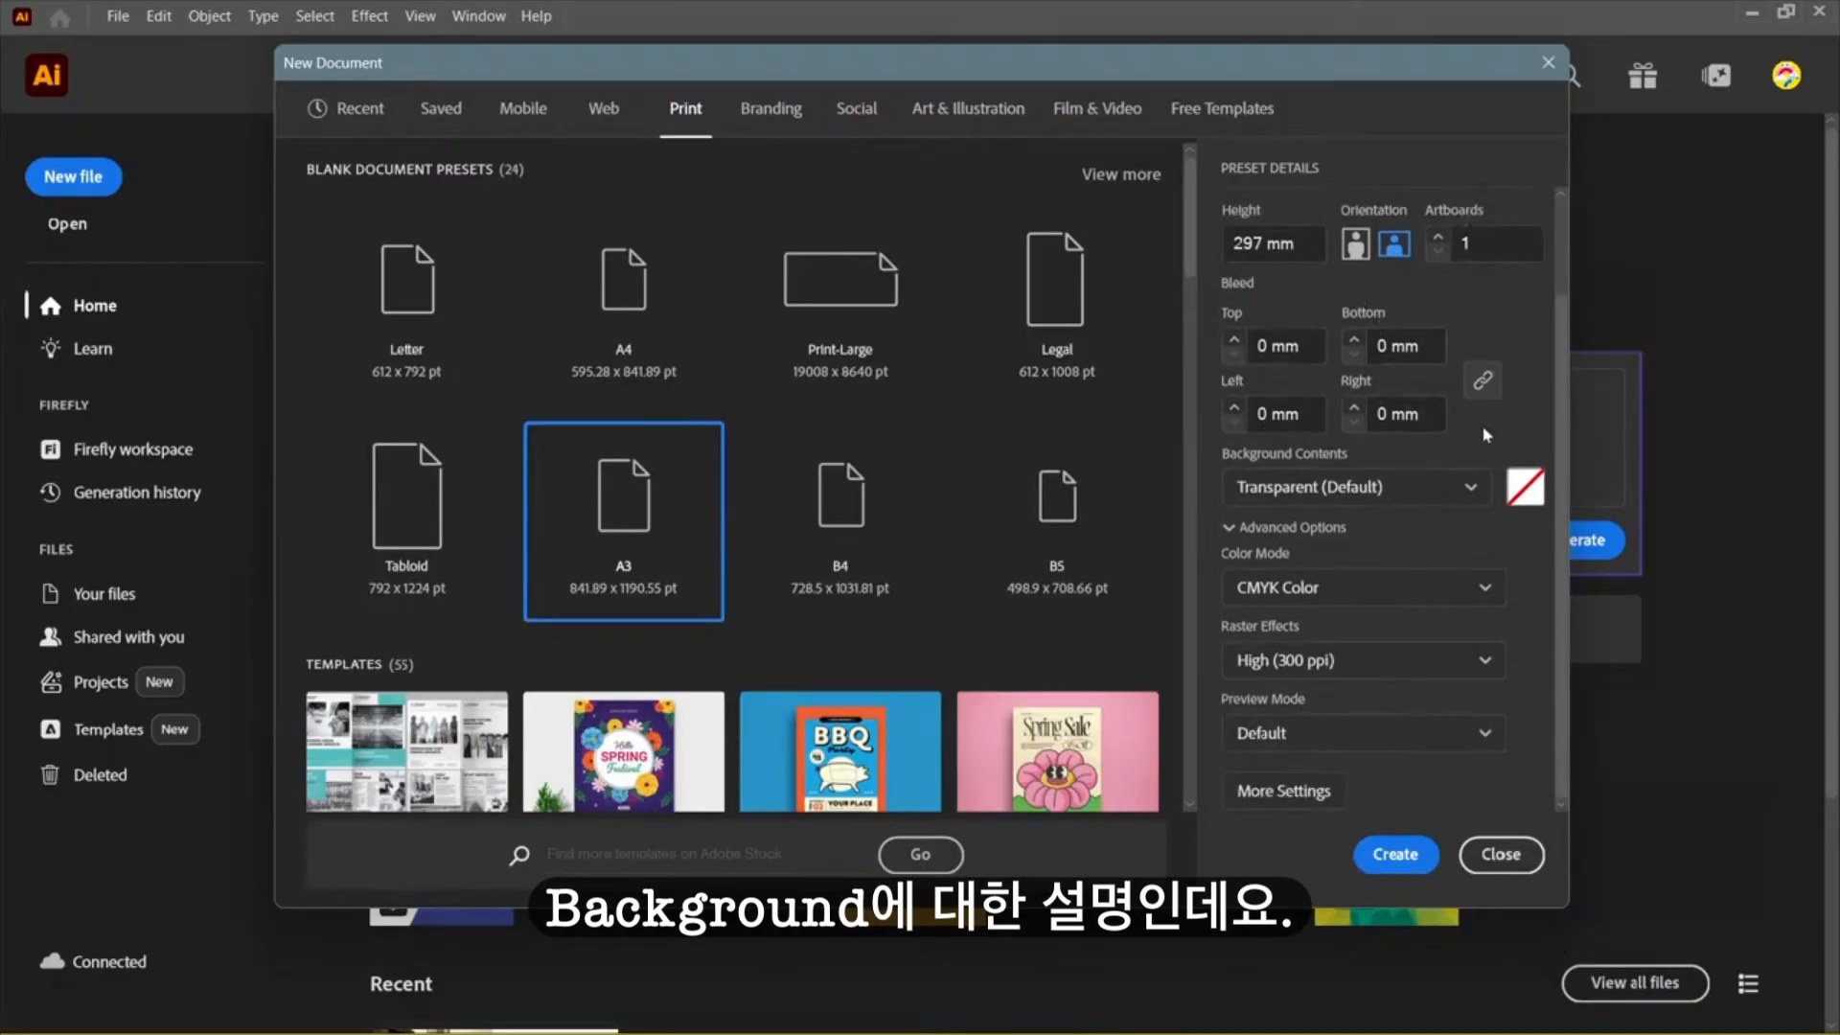
left_click(1469, 494)
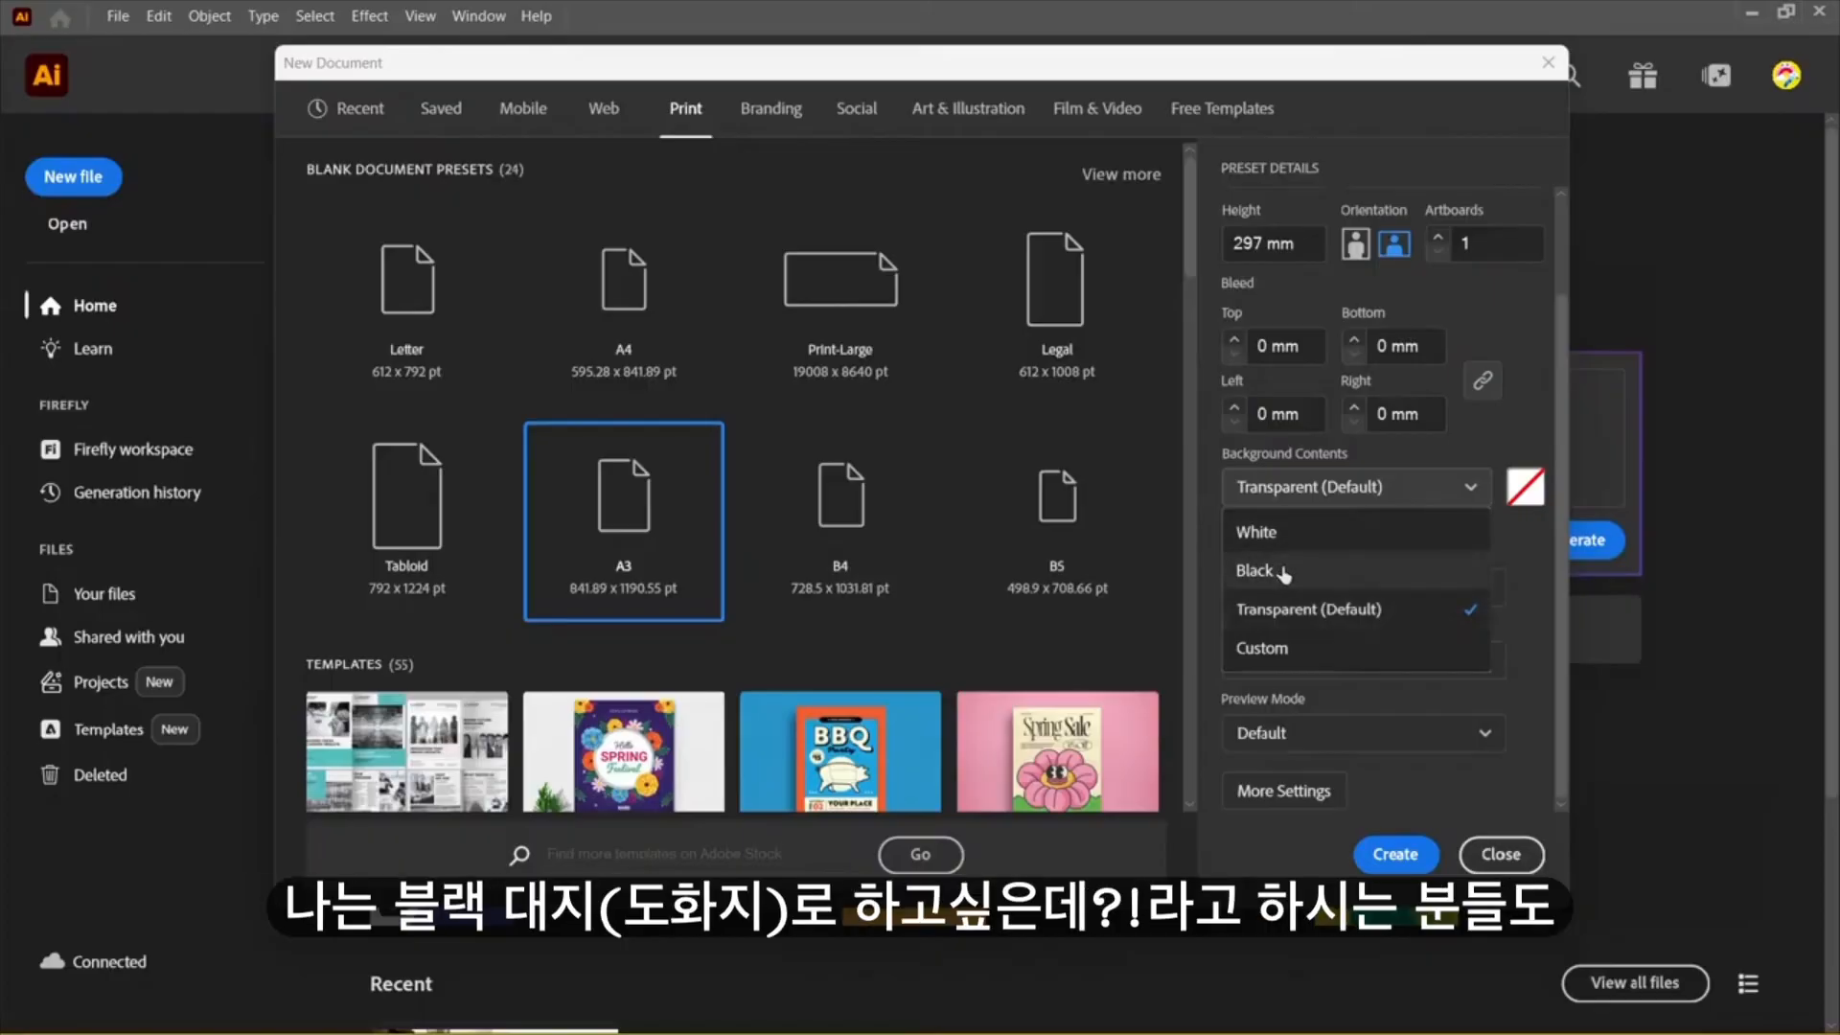
left_click(1401, 618)
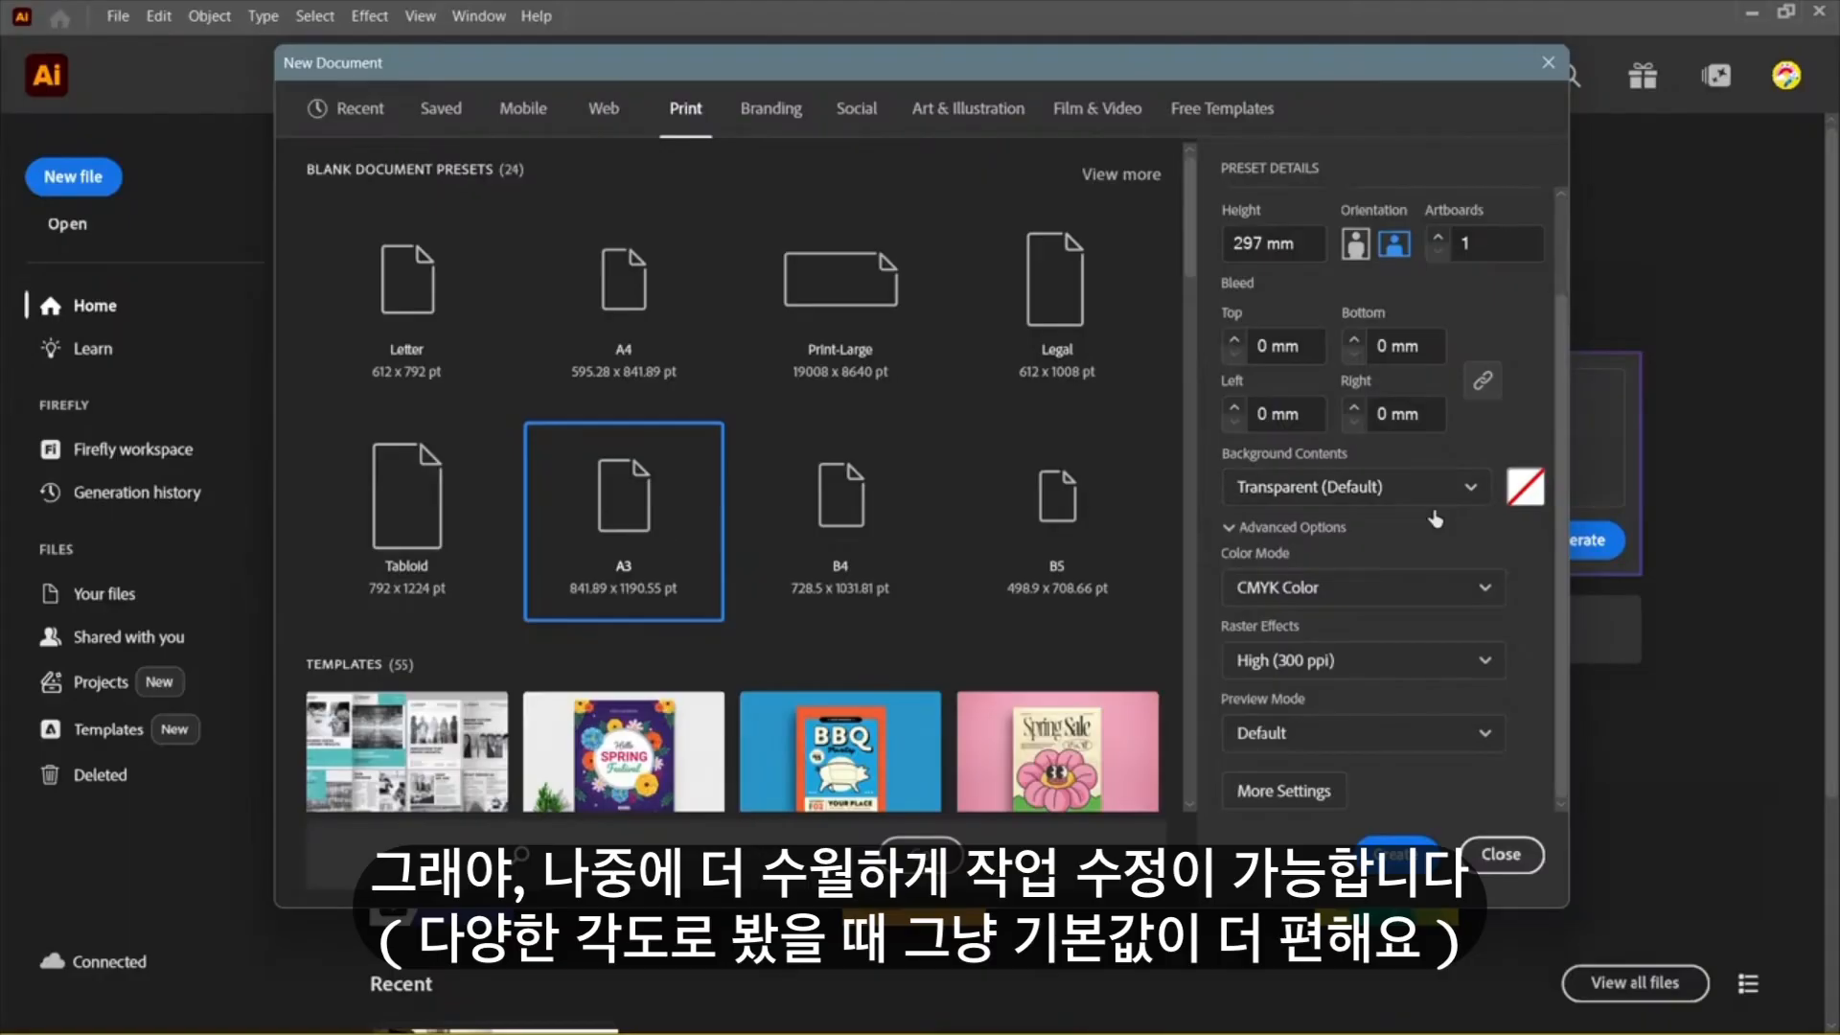
Step: Compare the document's color modes by switching between RGB Color and CMYK Color, ending on CMYK Color
left_click(1458, 600)
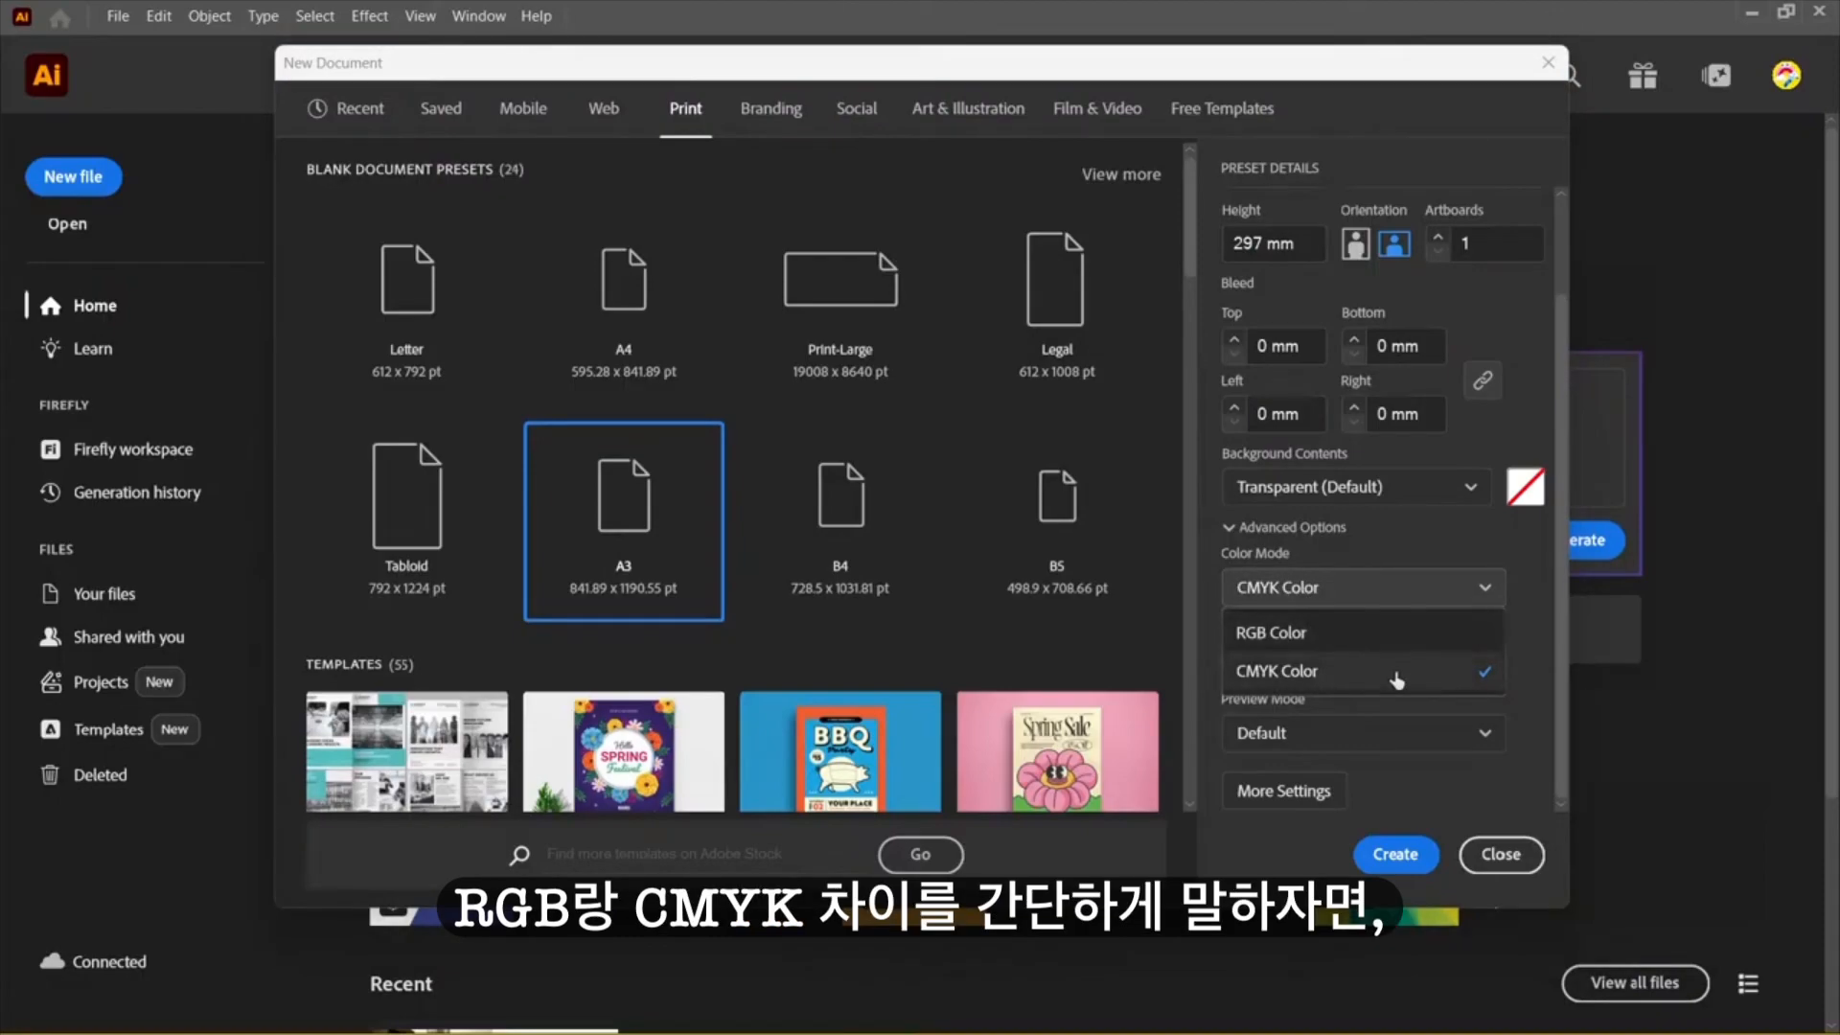
left_click(1350, 637)
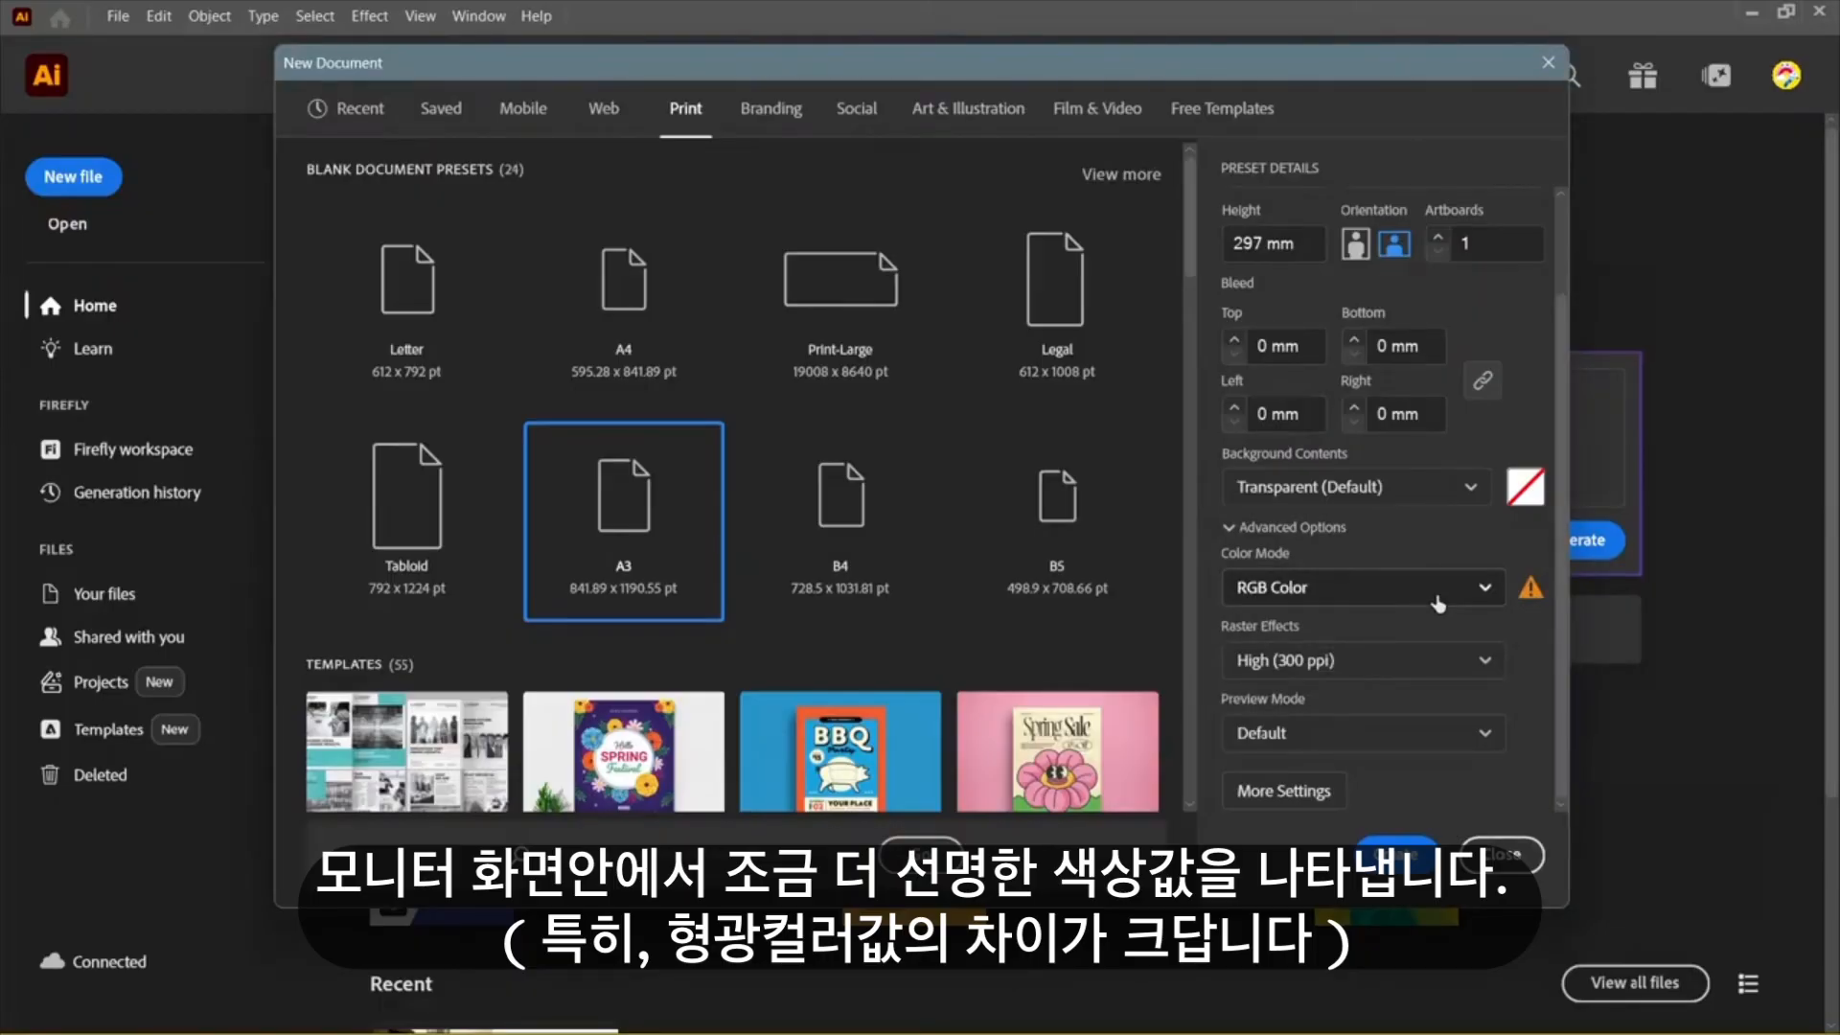
left_click(1438, 604)
left_click(1380, 661)
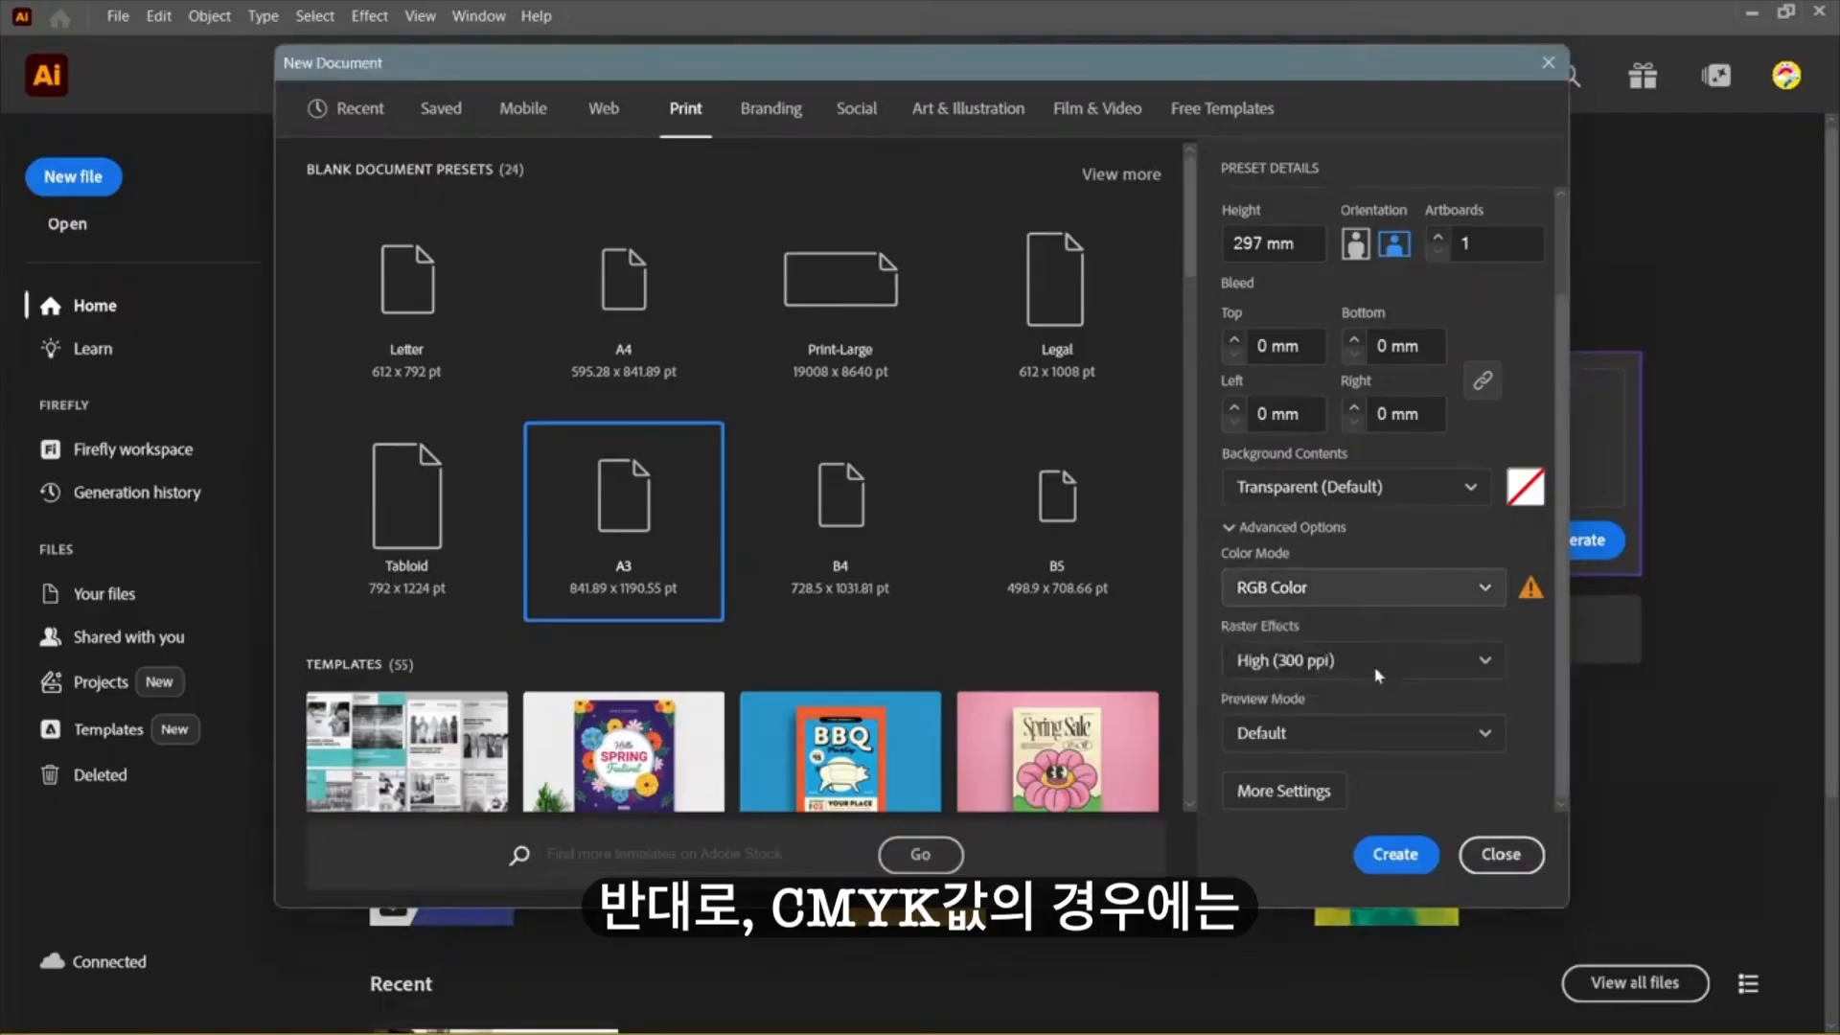
left_click(1415, 599)
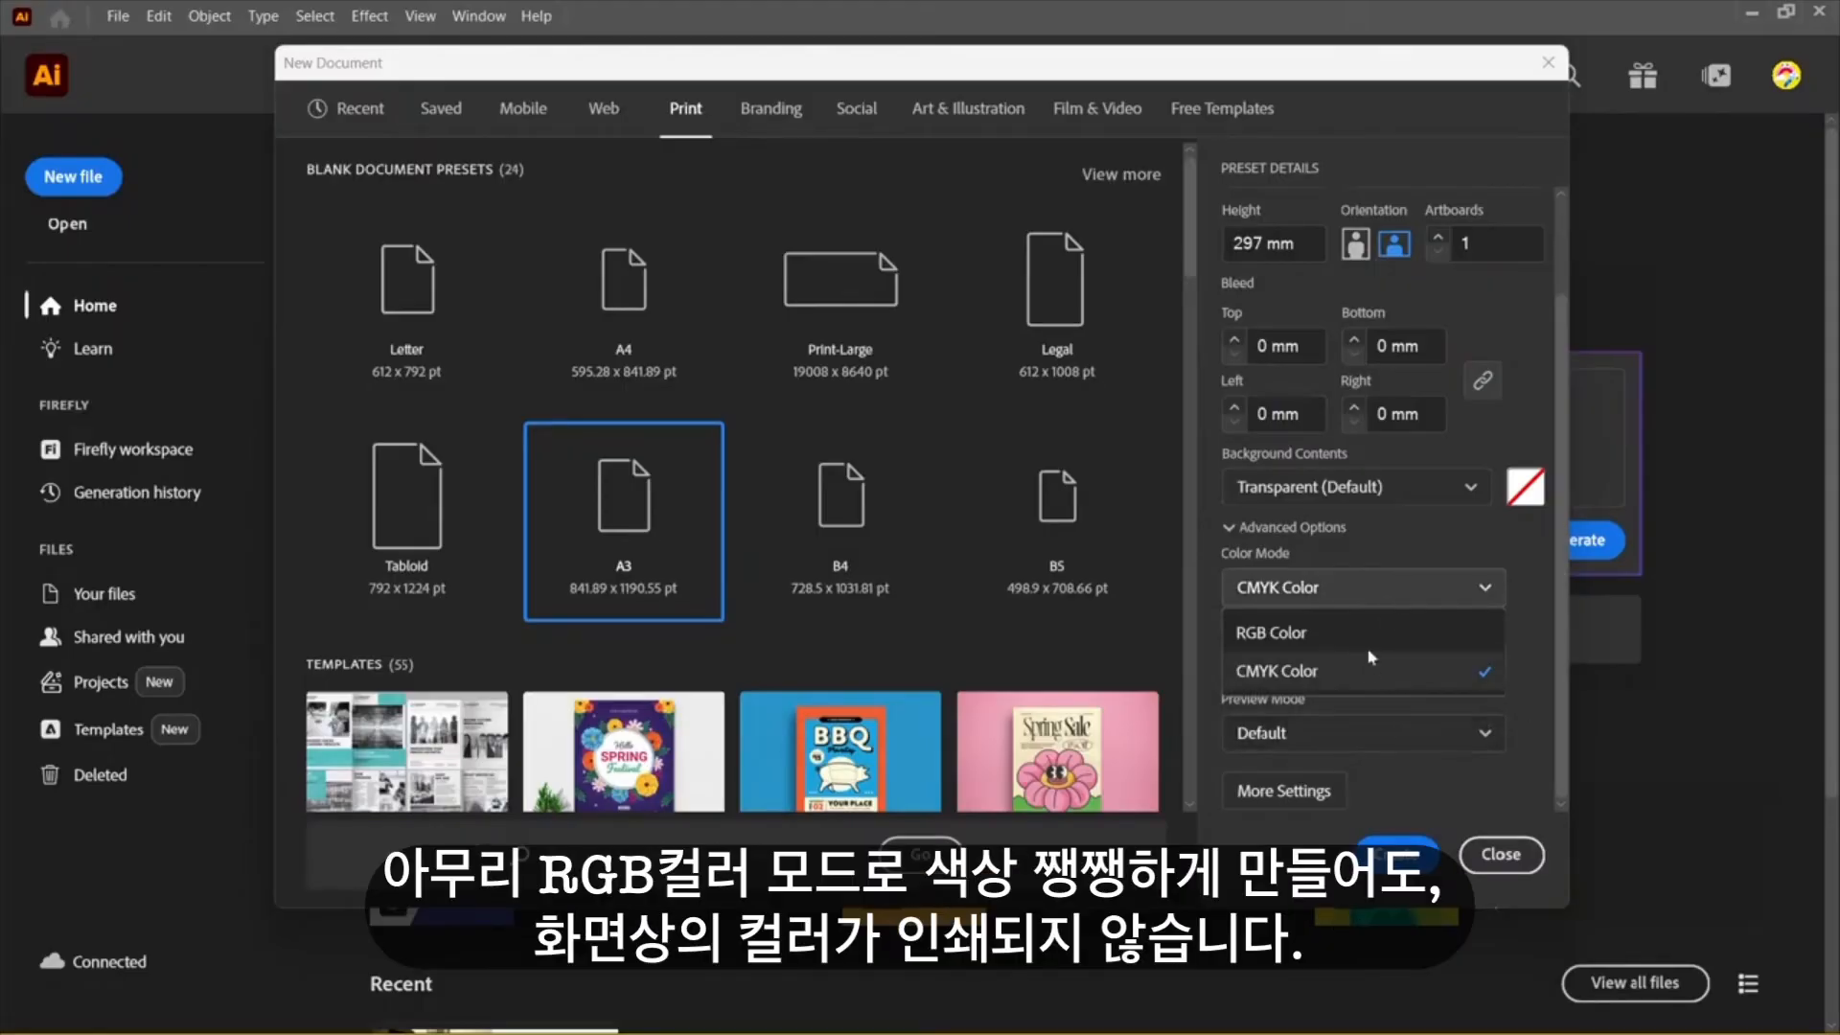
left_click(1360, 633)
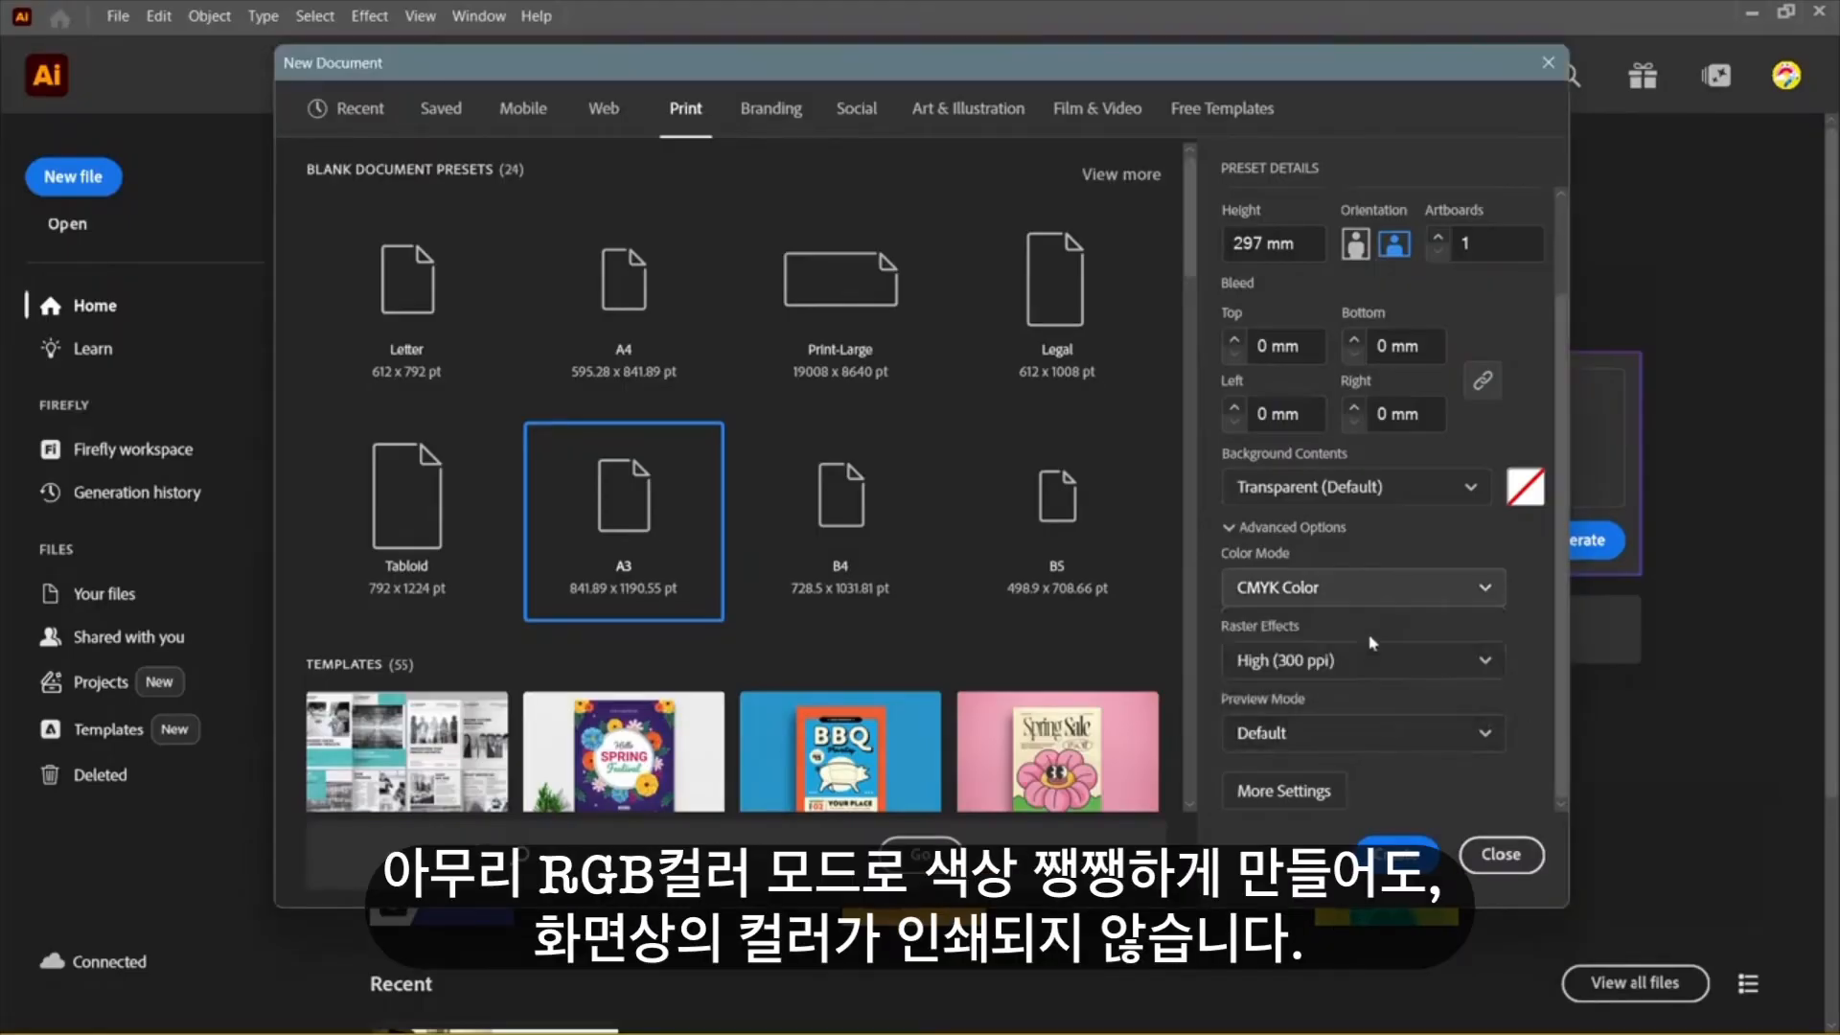
left_click(1445, 589)
left_click(1438, 637)
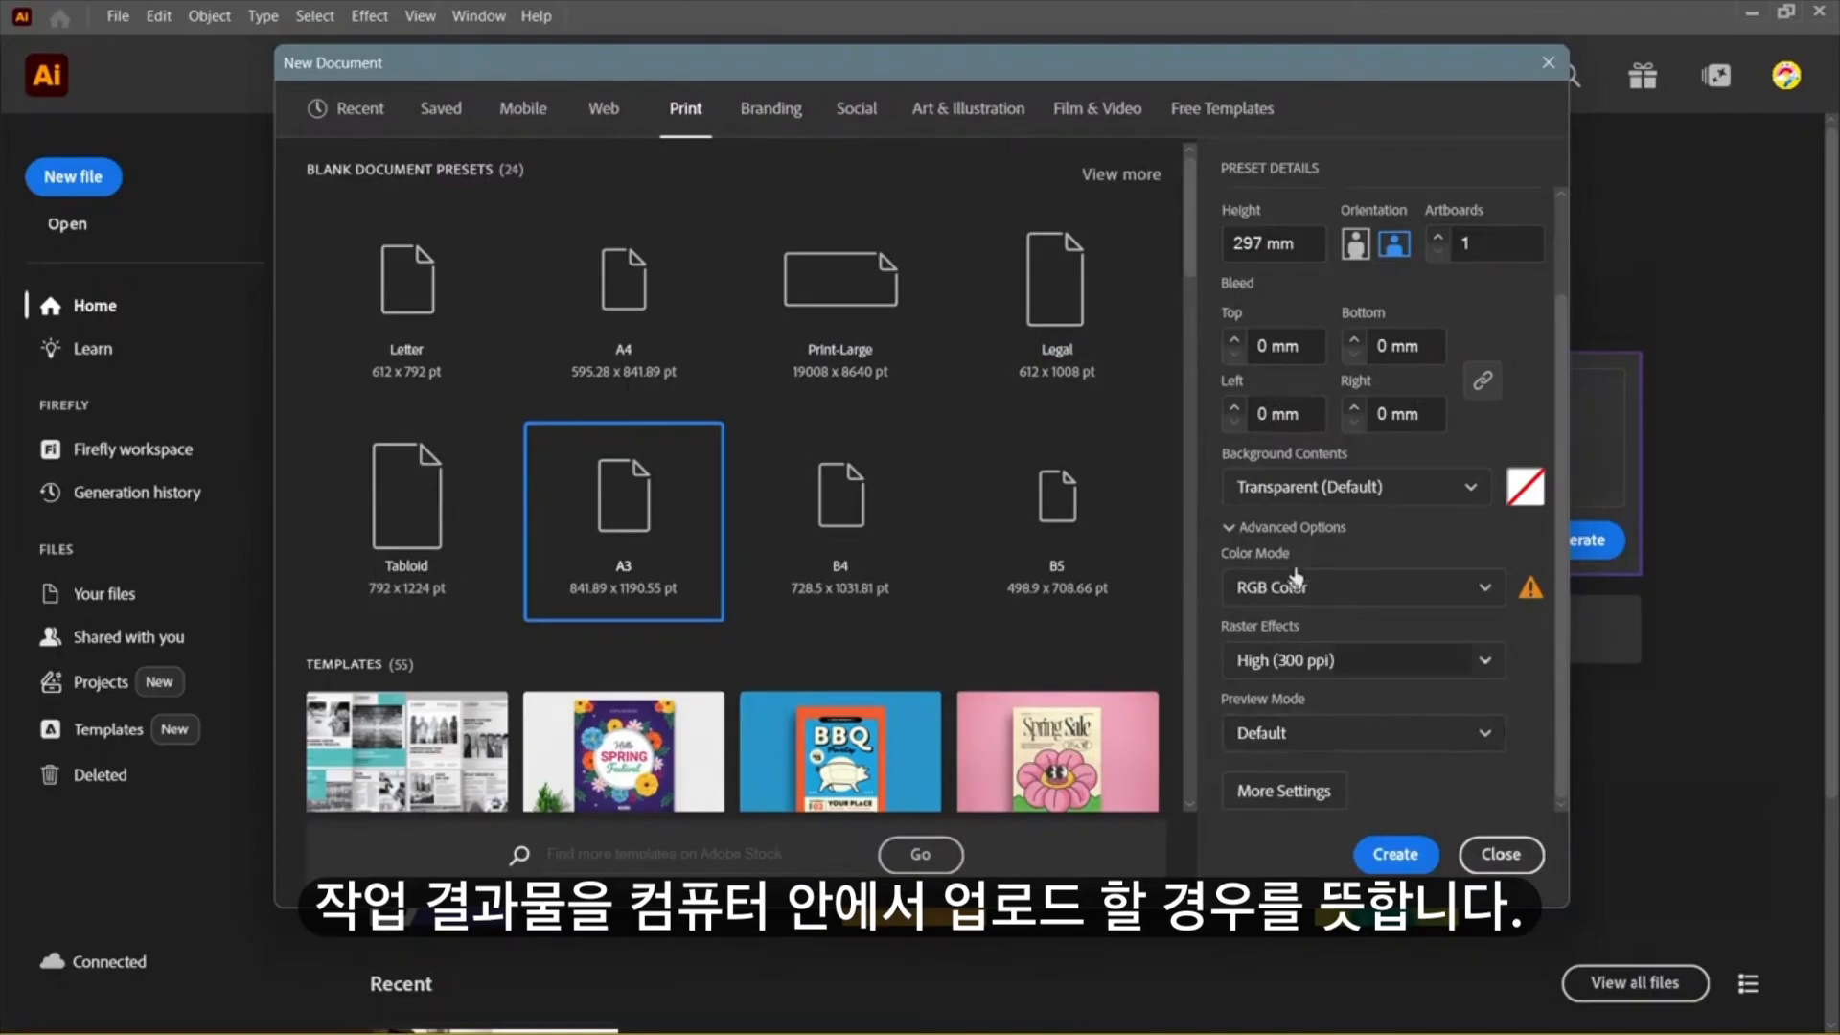
left_click(1402, 589)
left_click(1428, 663)
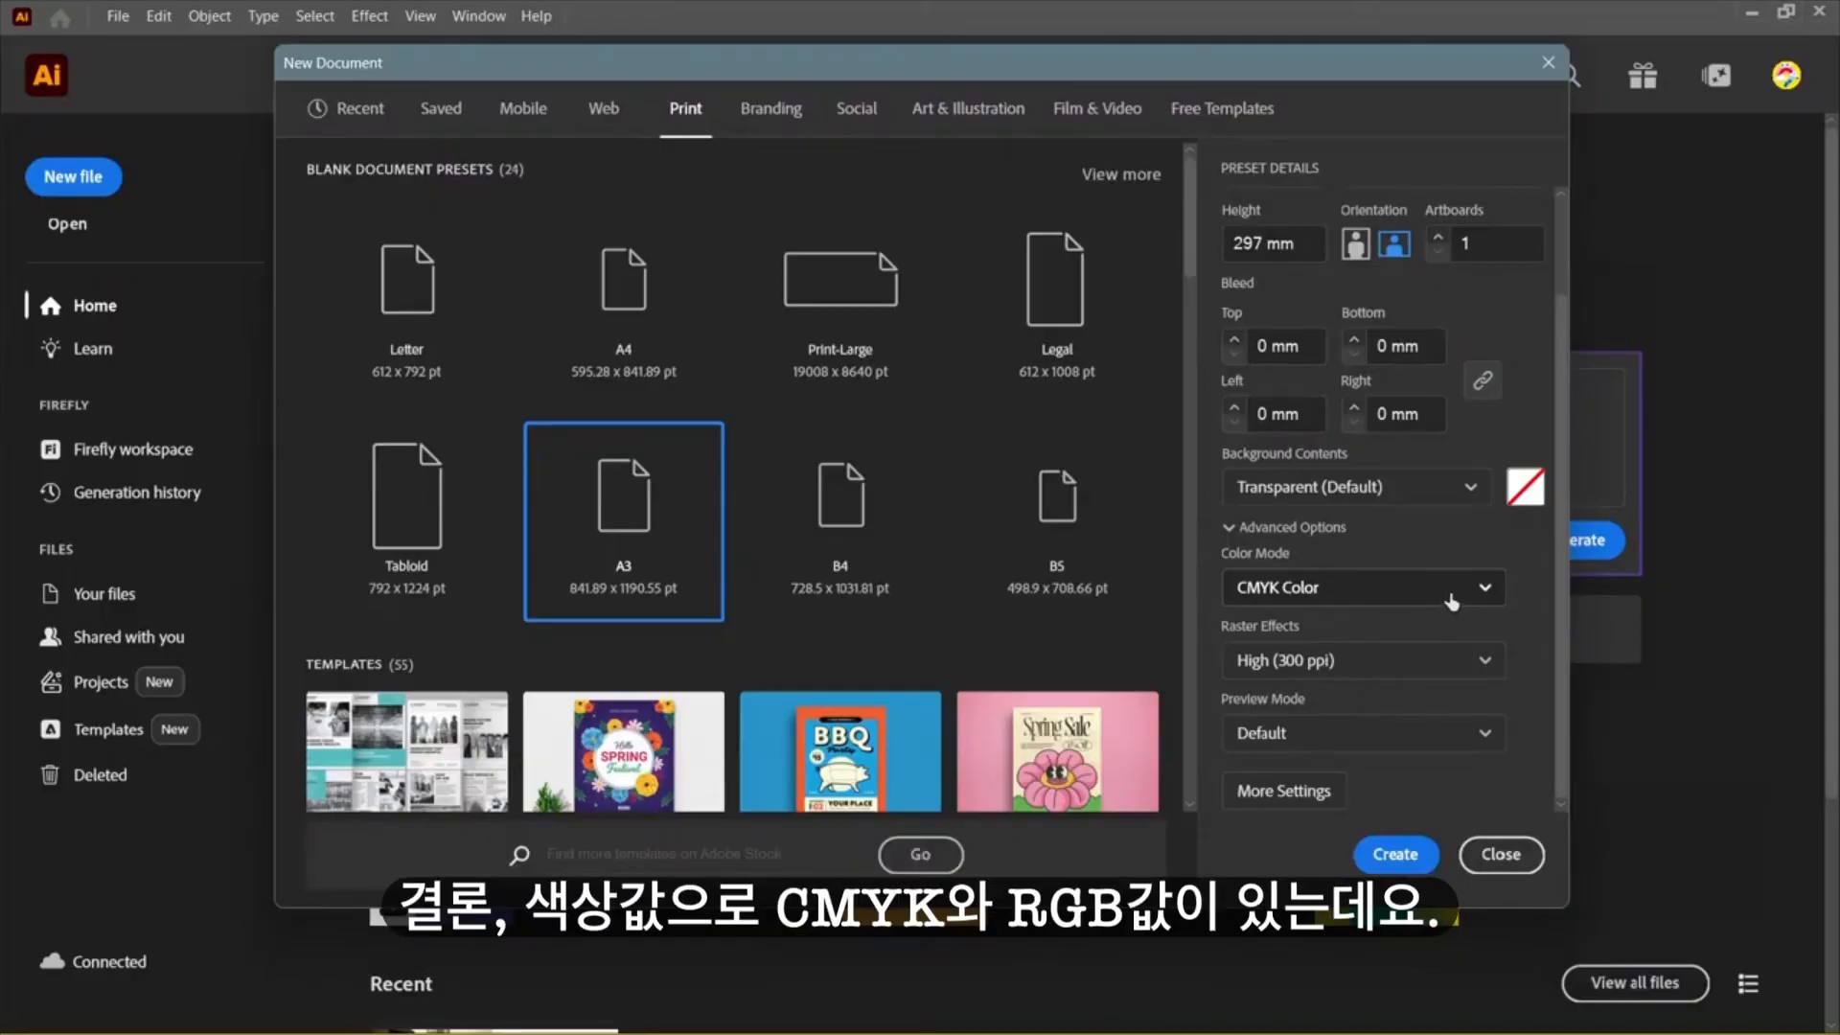
Step: Set the document's color mode to RGB Color and keep the raster effects at High (300 ppi)
left_click(1452, 601)
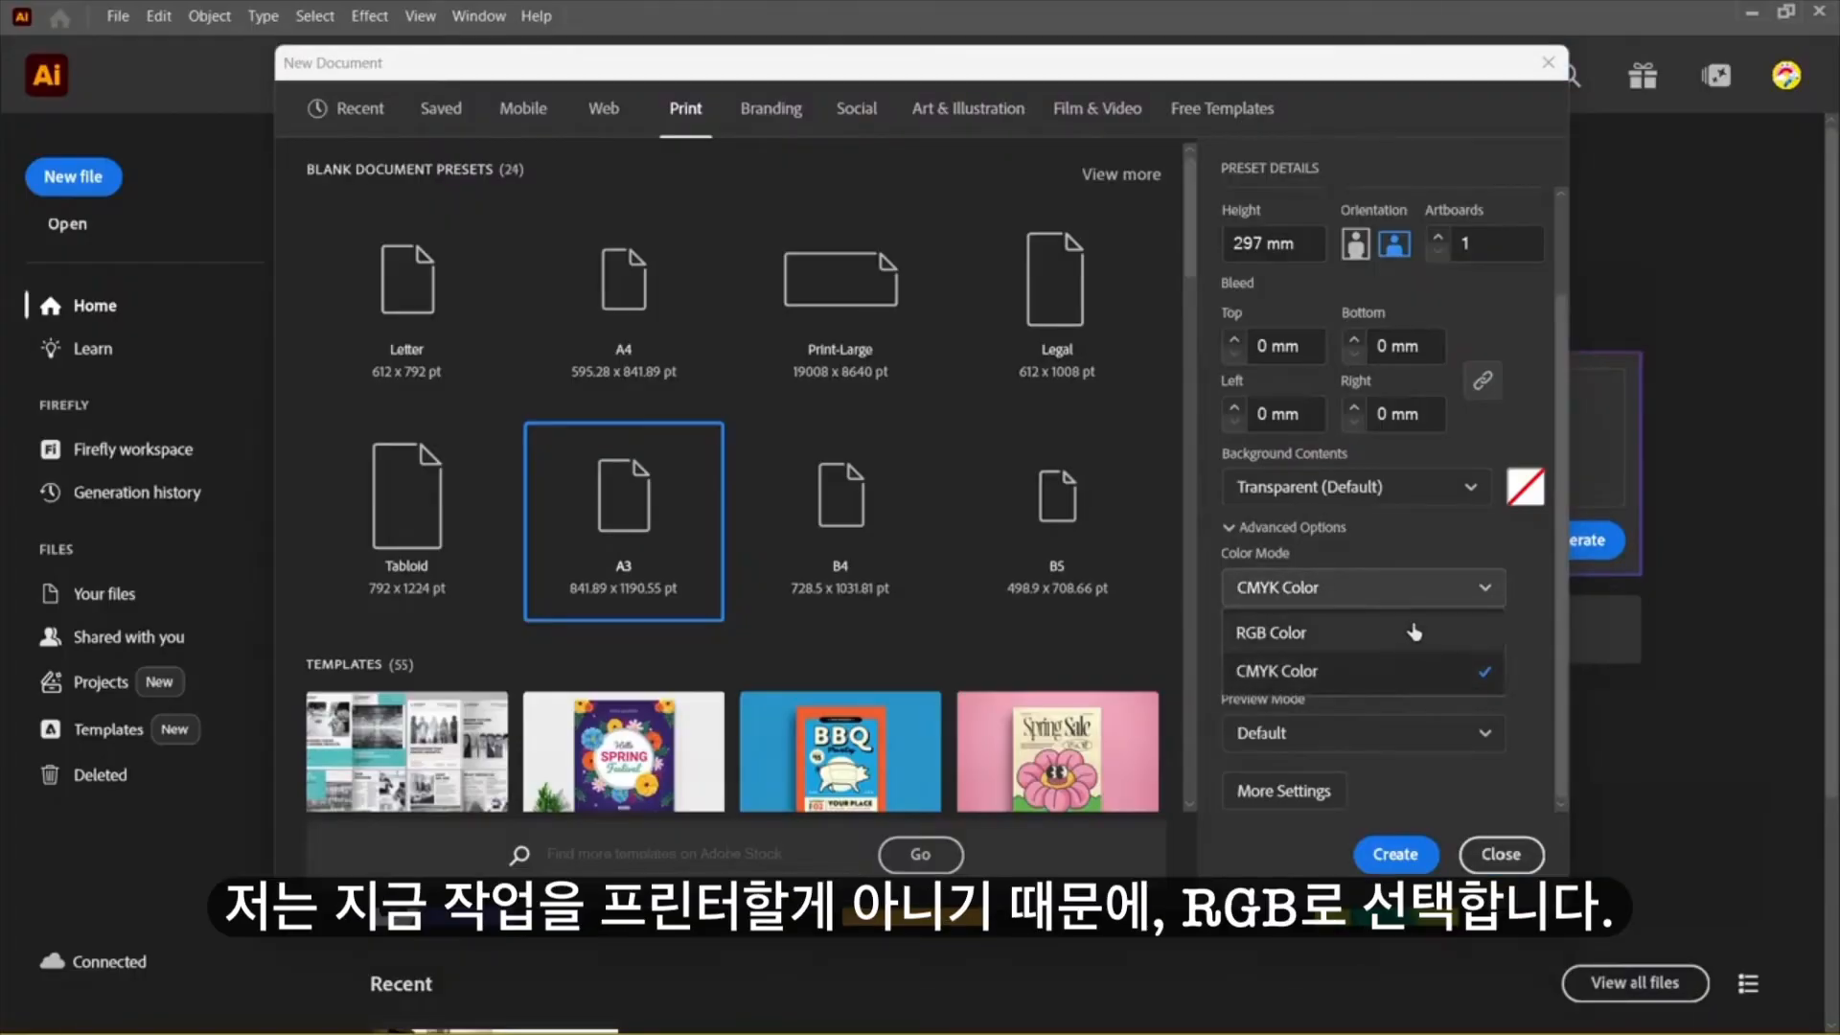
left_click(1405, 635)
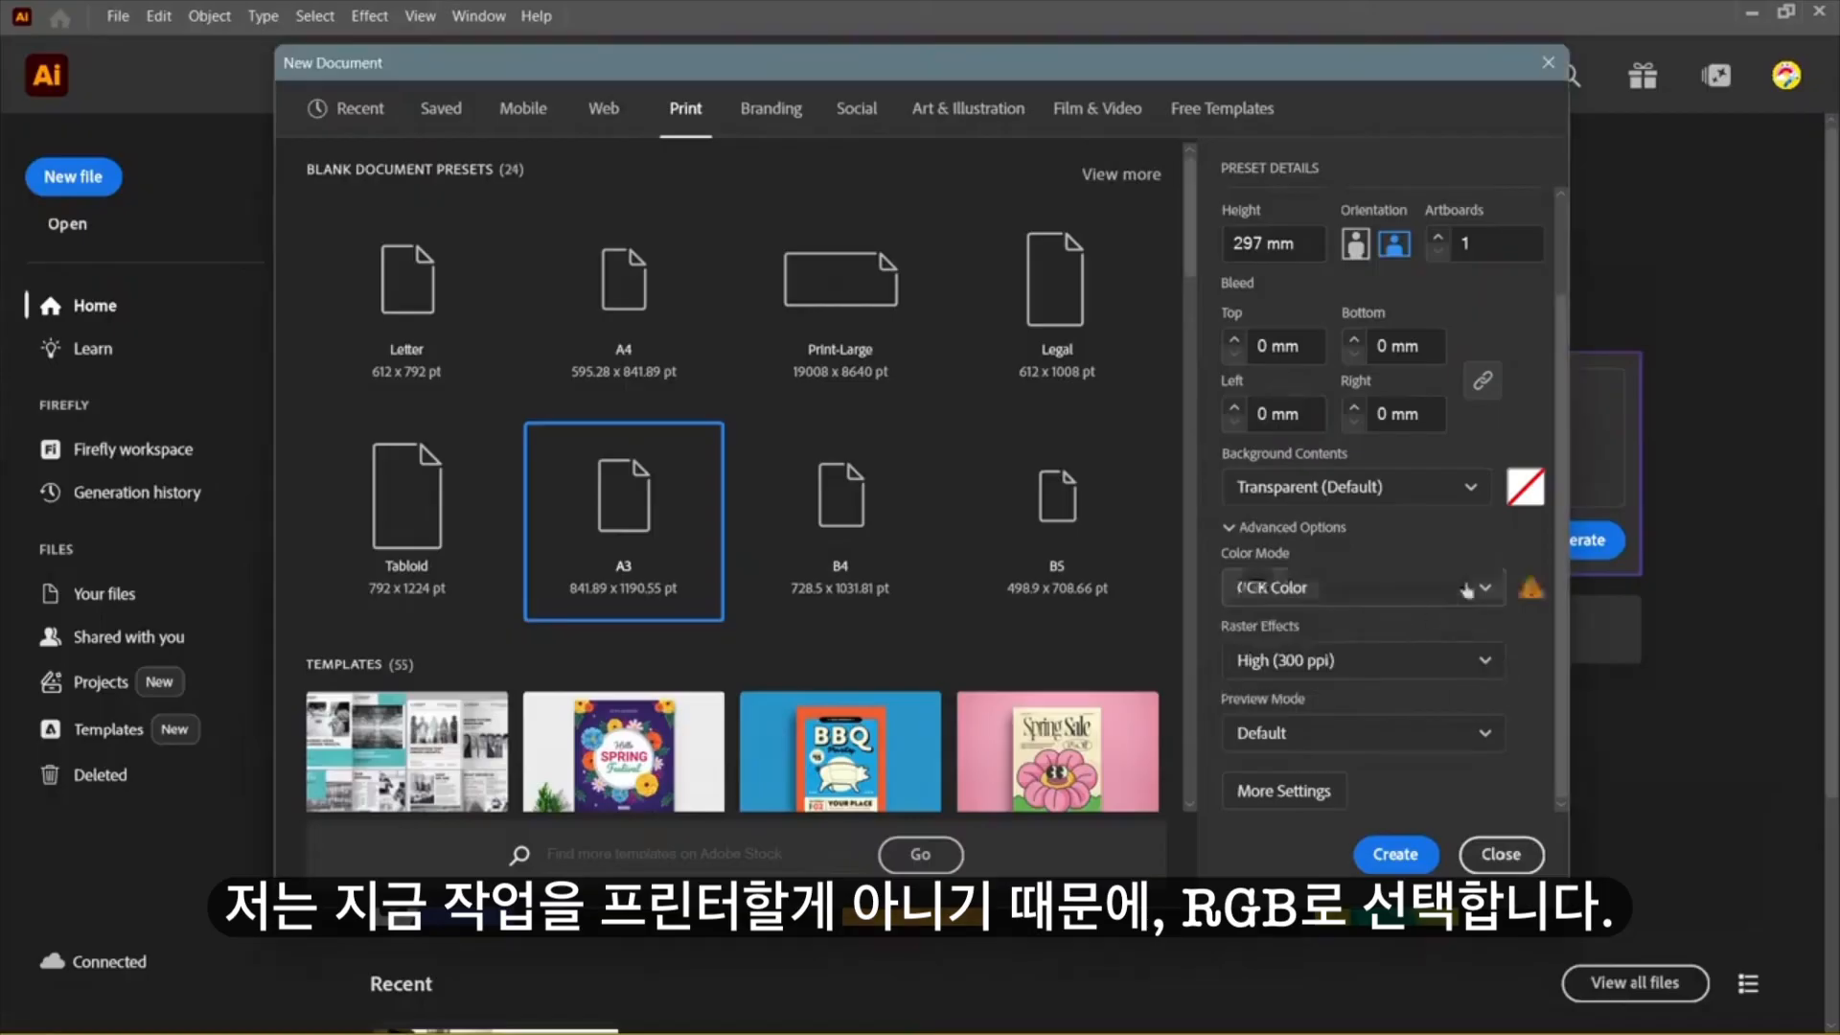
left_click(1442, 669)
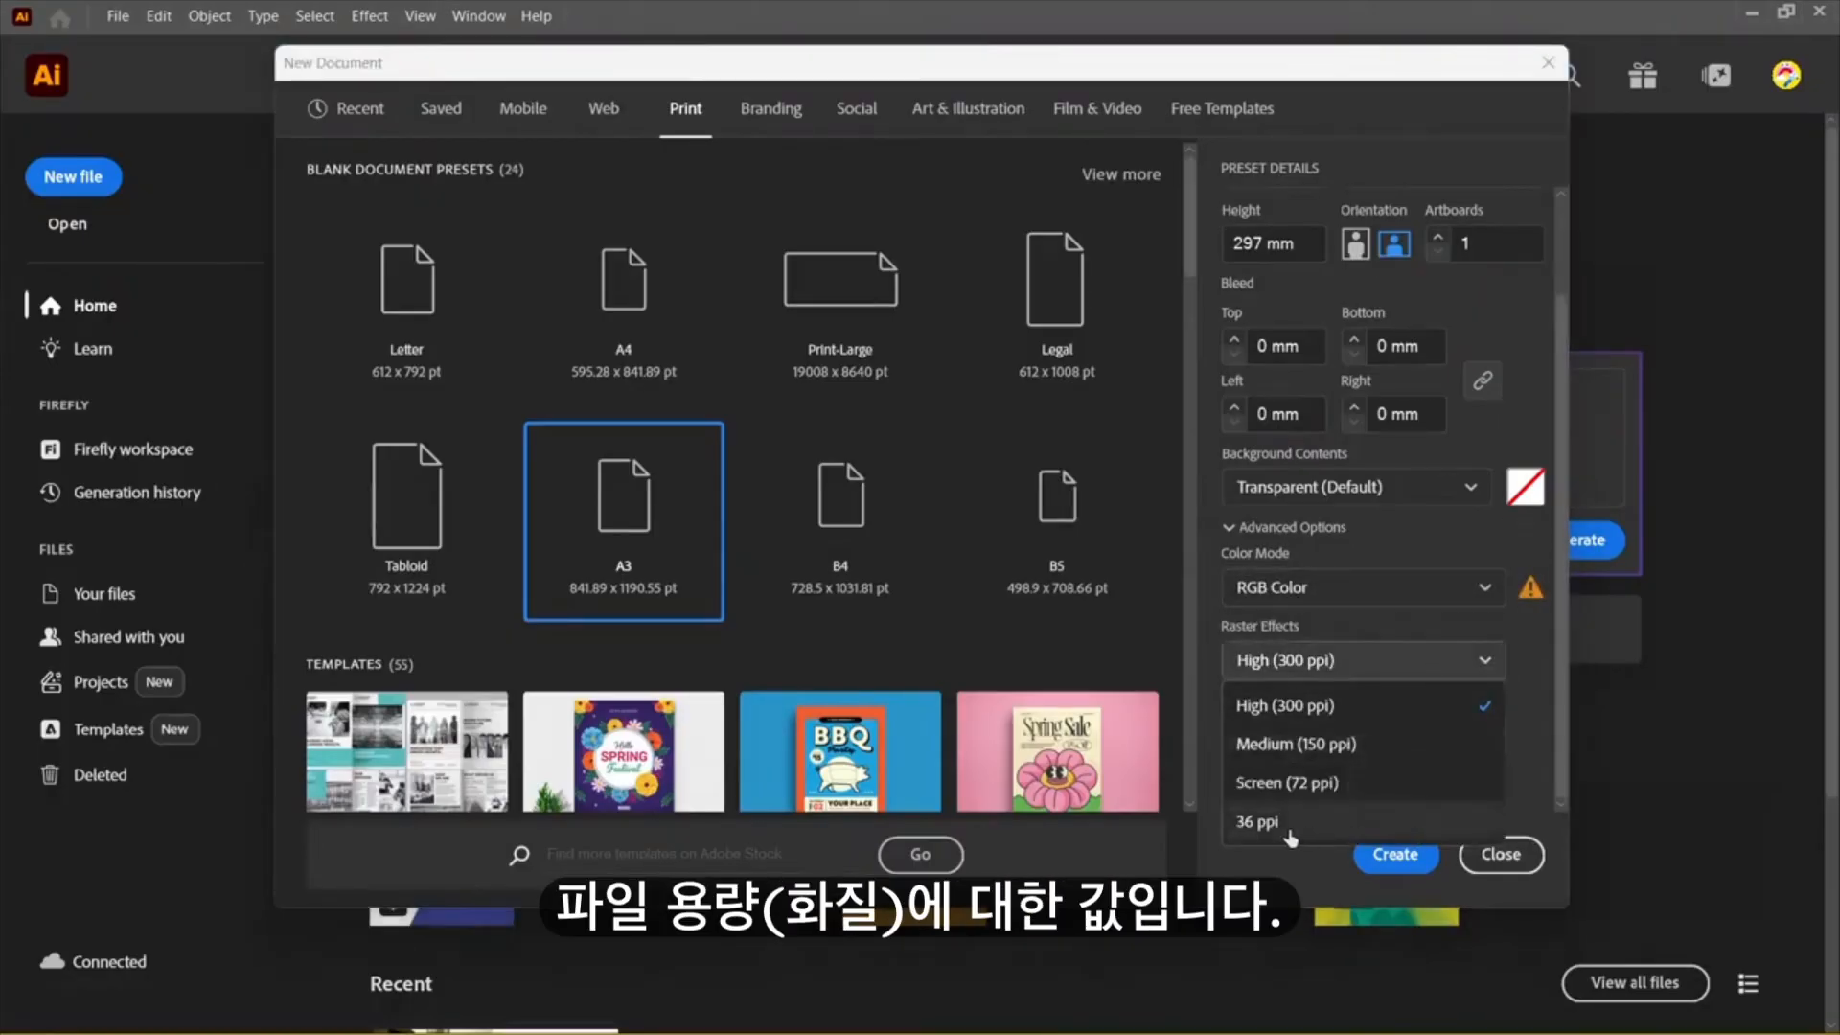
left_click(1438, 714)
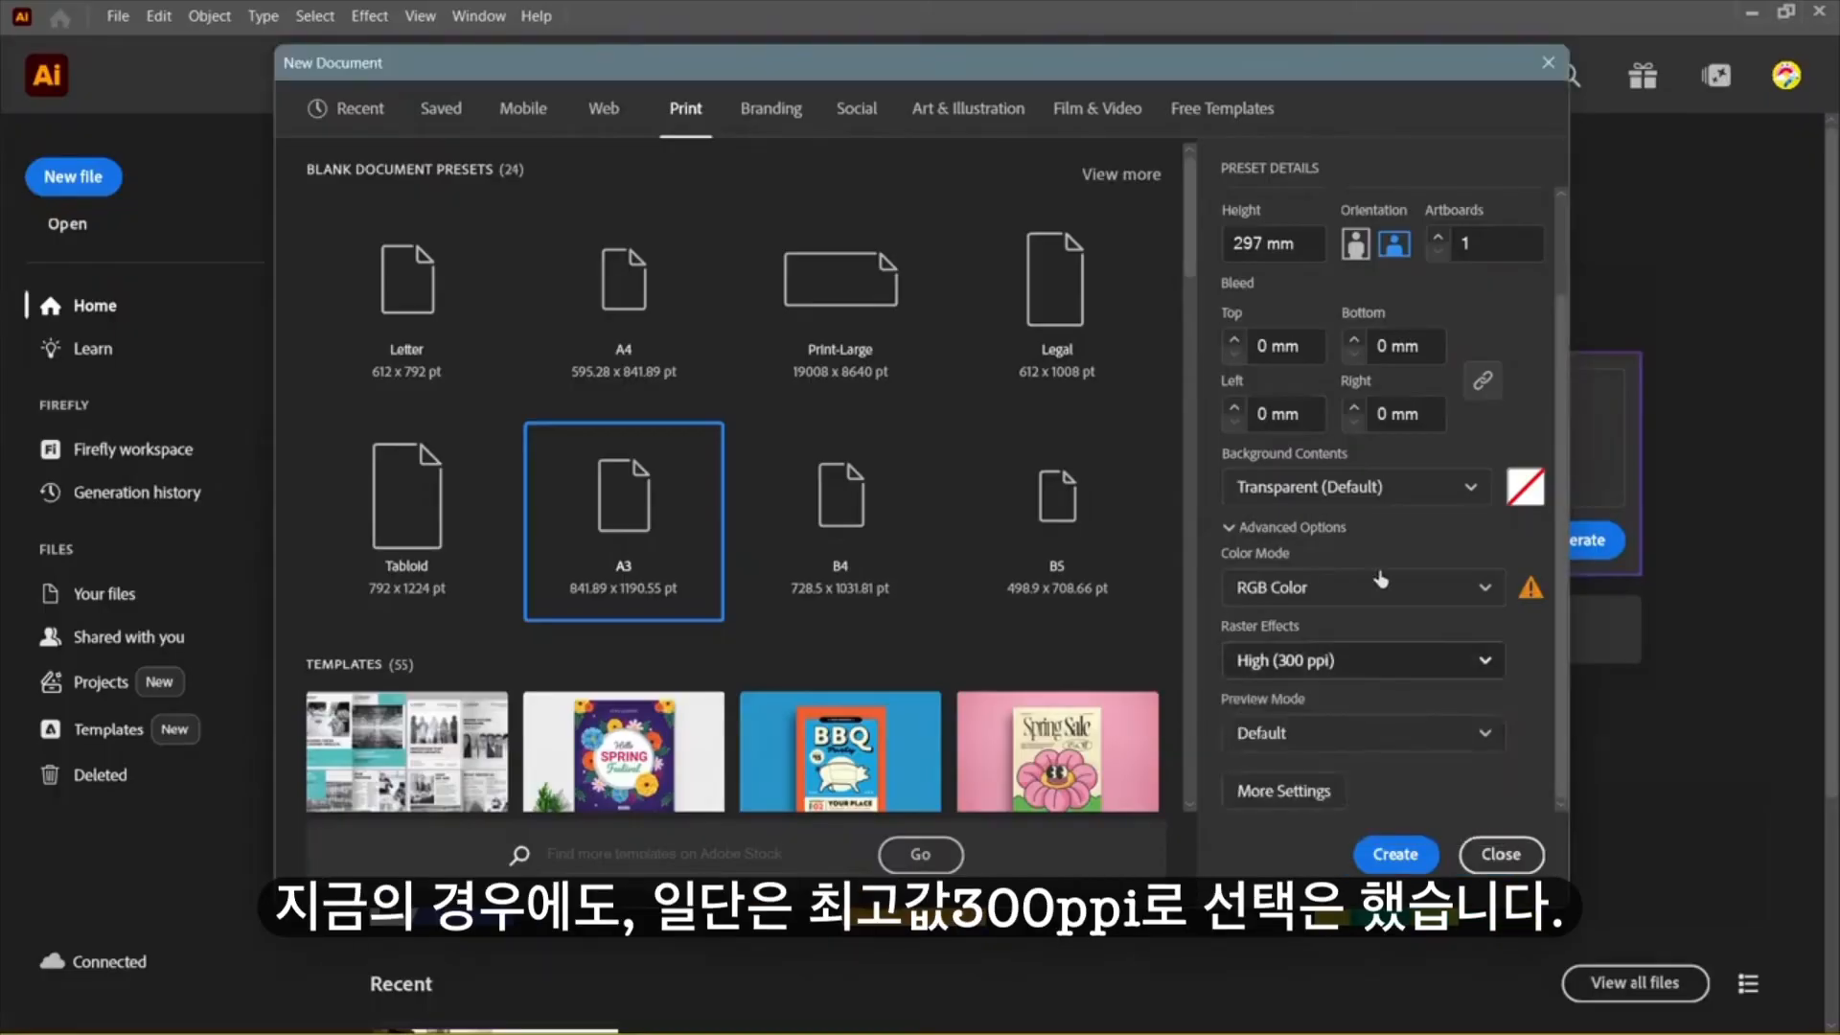
left_click(1407, 663)
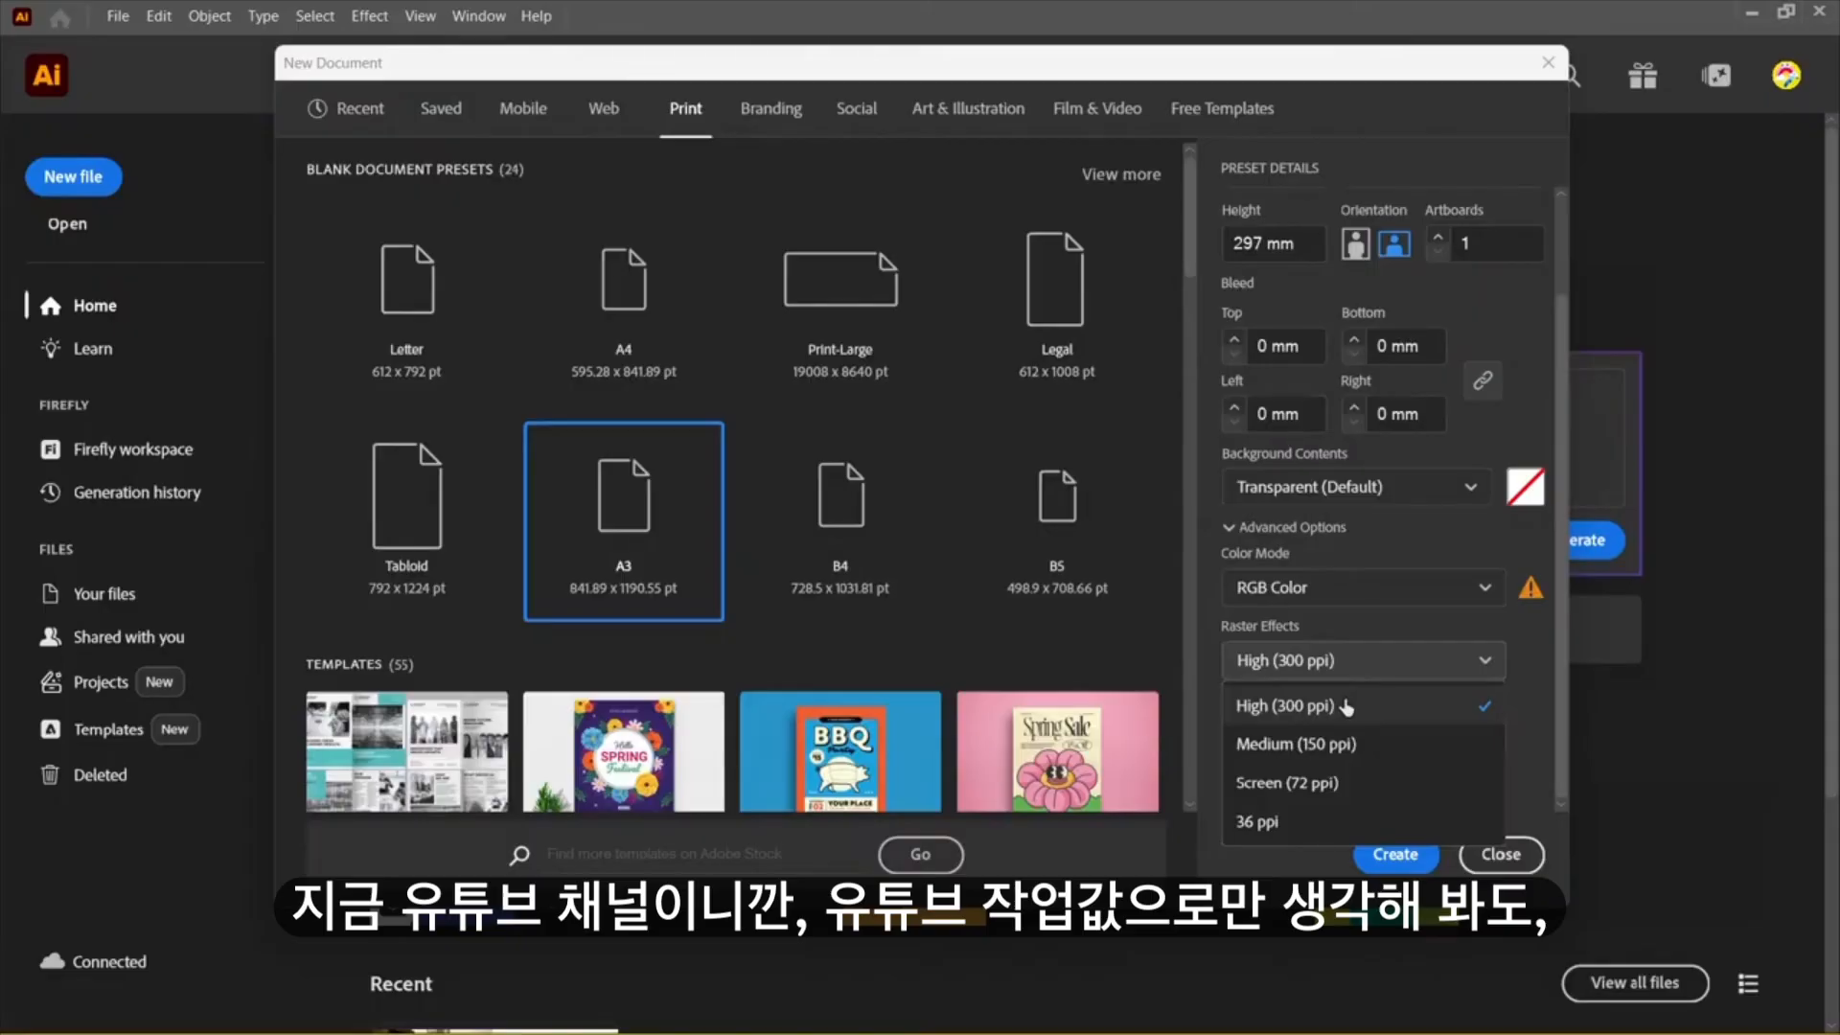
left_click(1365, 714)
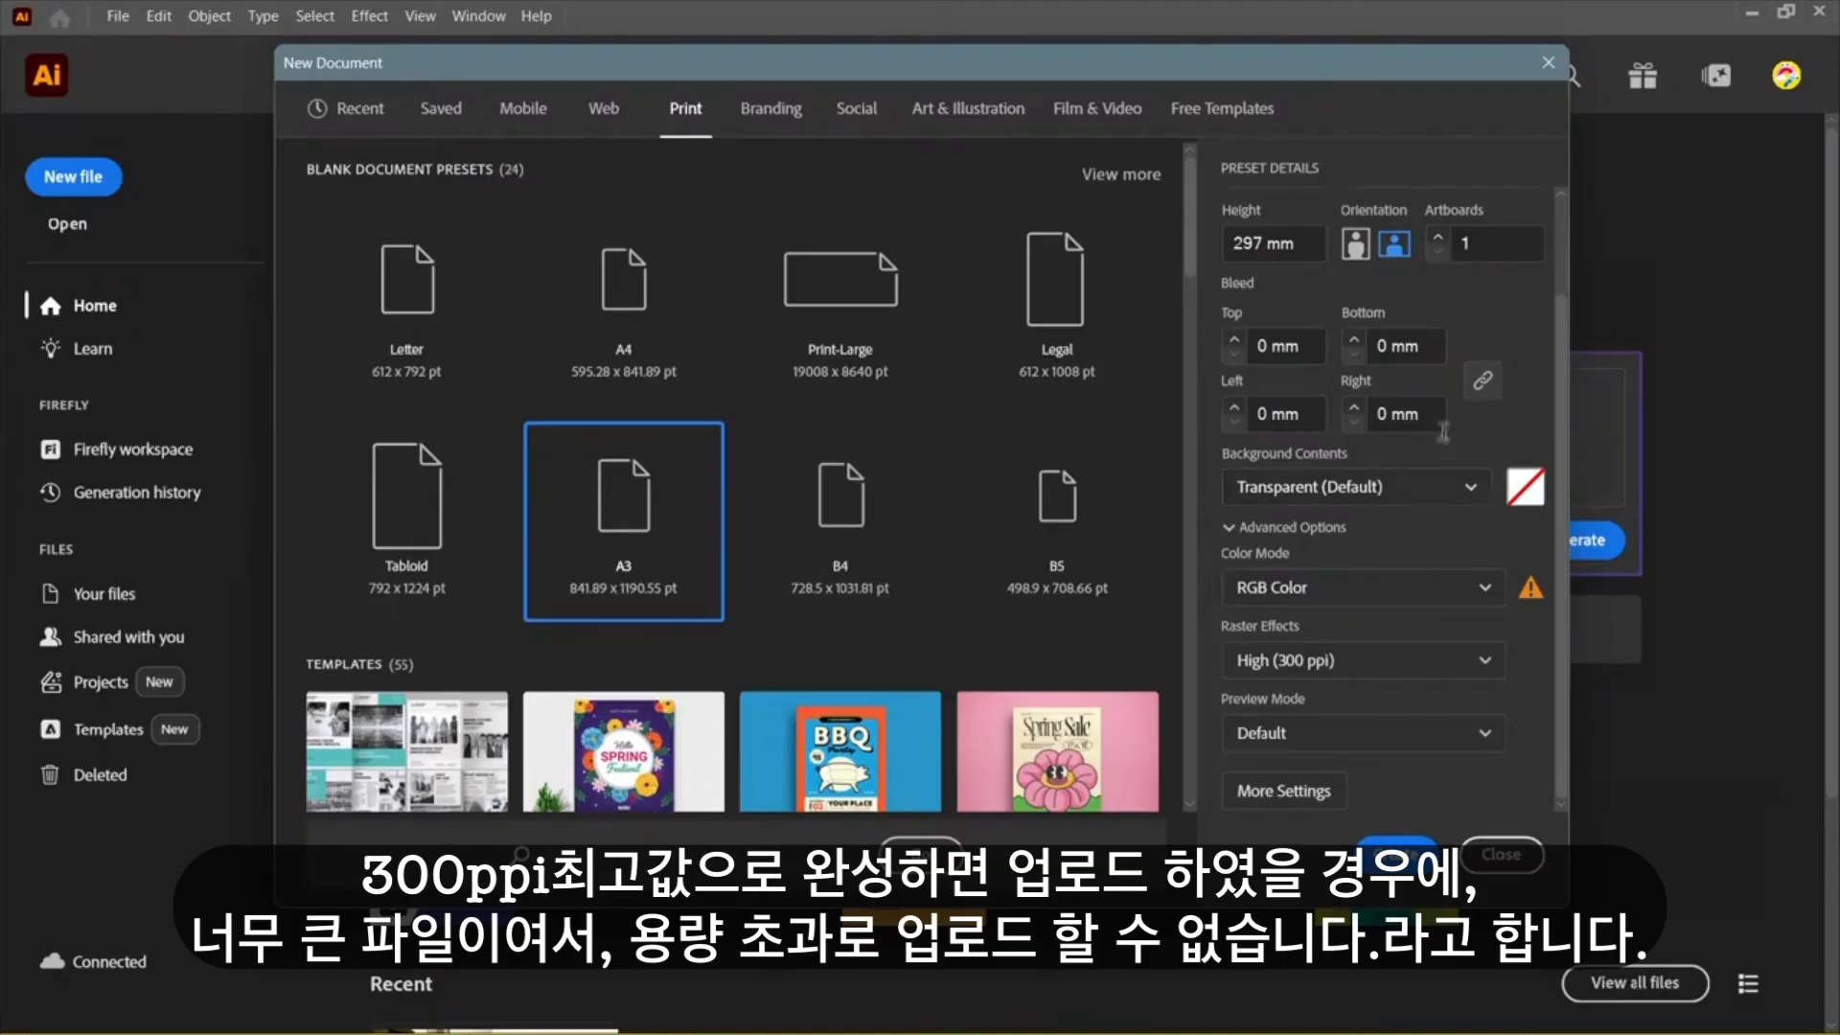
Step: Try the raster effects at 36 ppi and Medium (150 ppi), returning to High (300 ppi) each time
left_click(1469, 673)
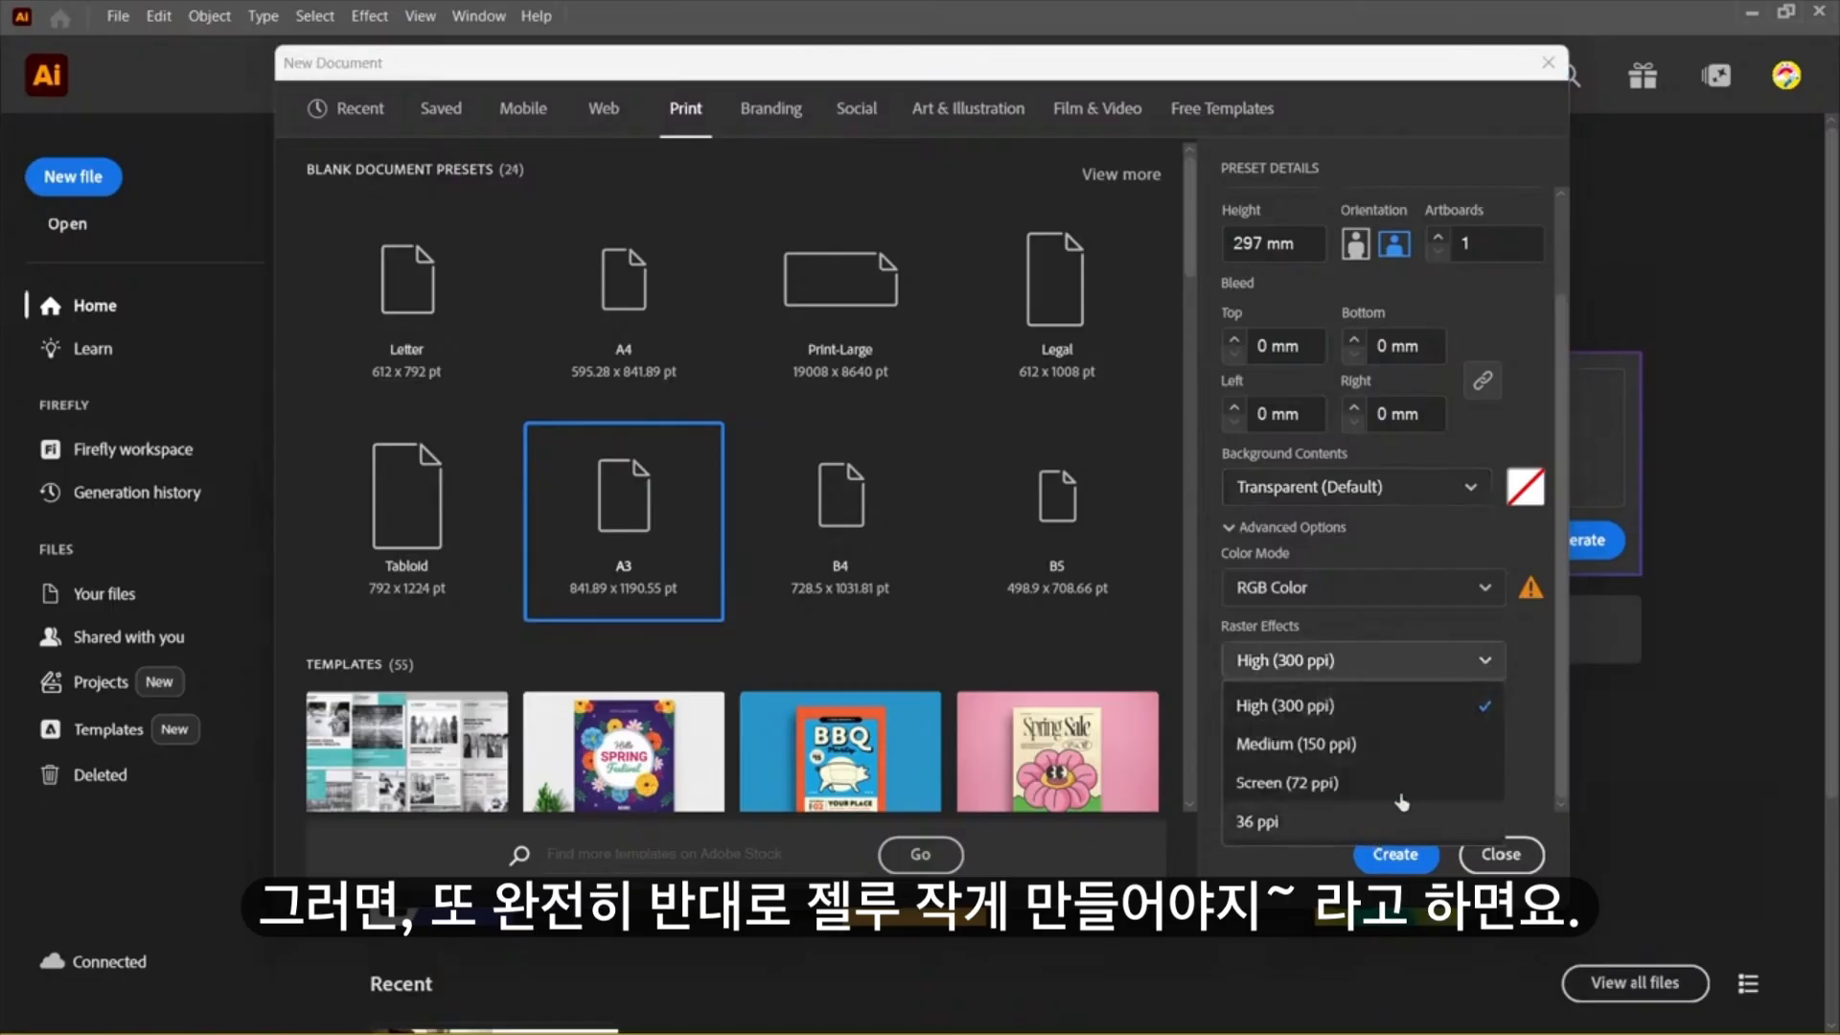
key("Escape")
left_click(1372, 664)
type("36 ppi")
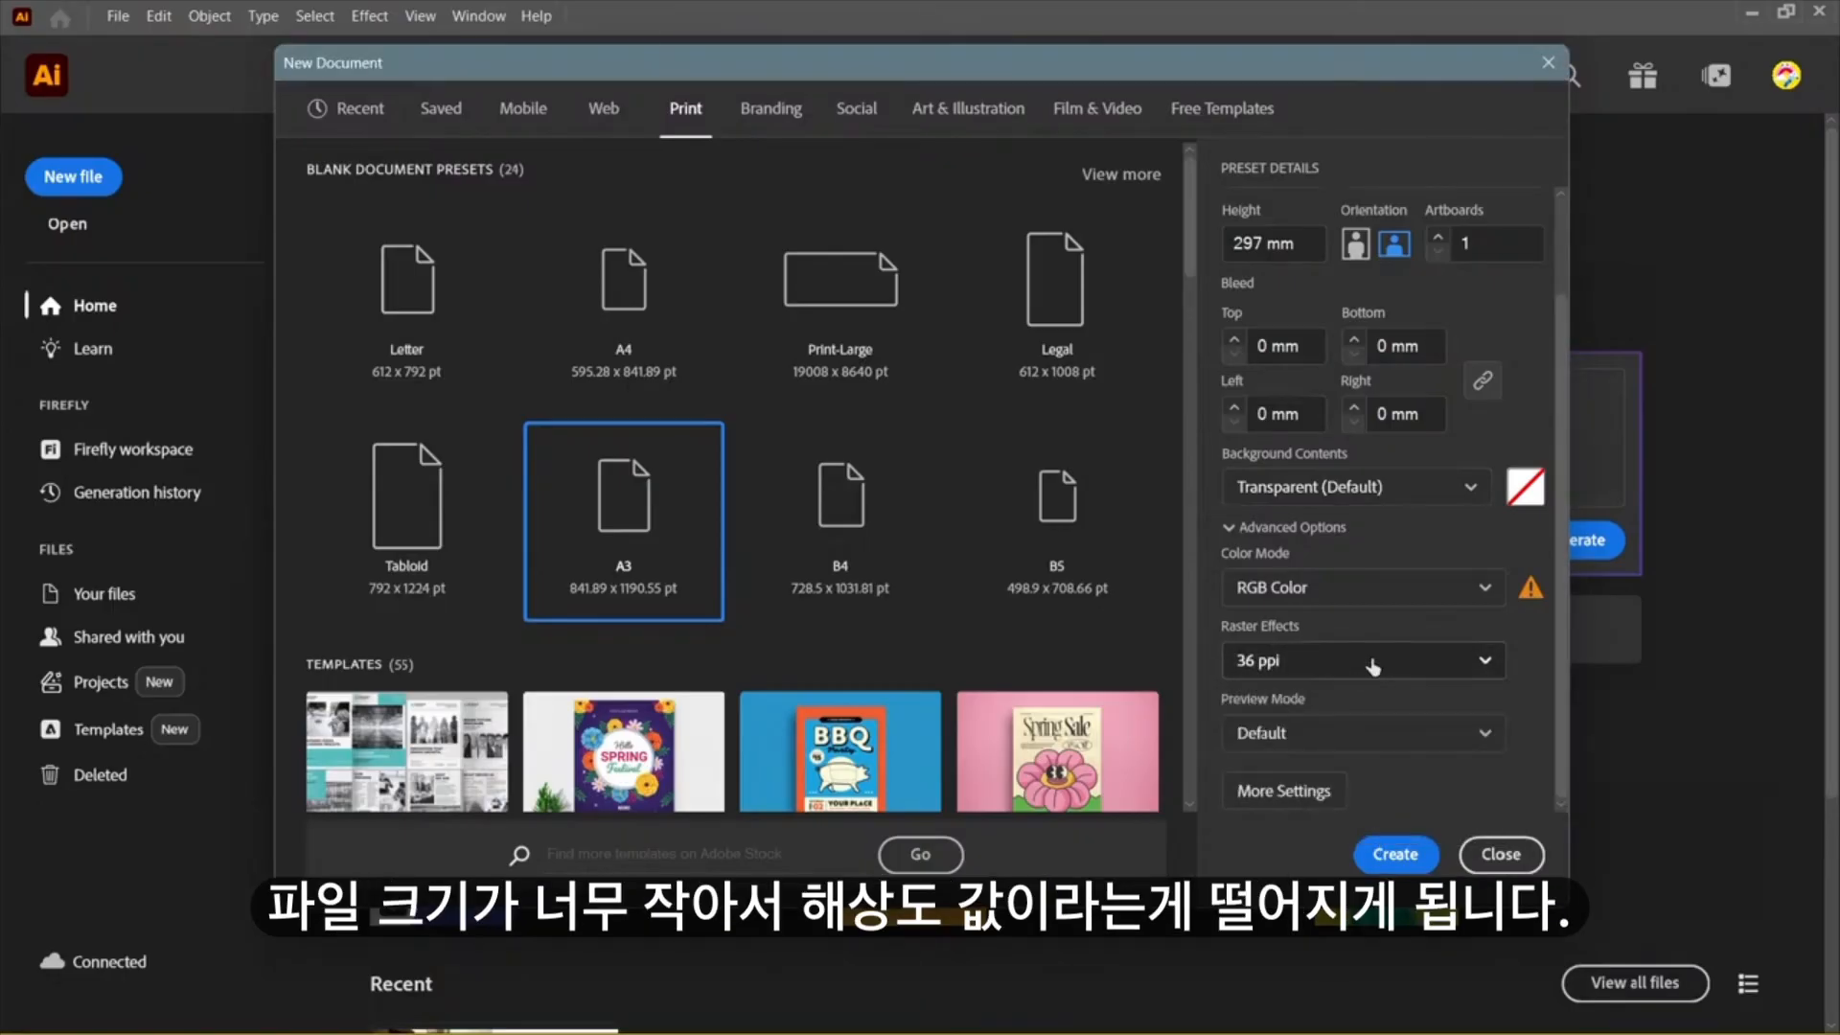
left_click(1374, 667)
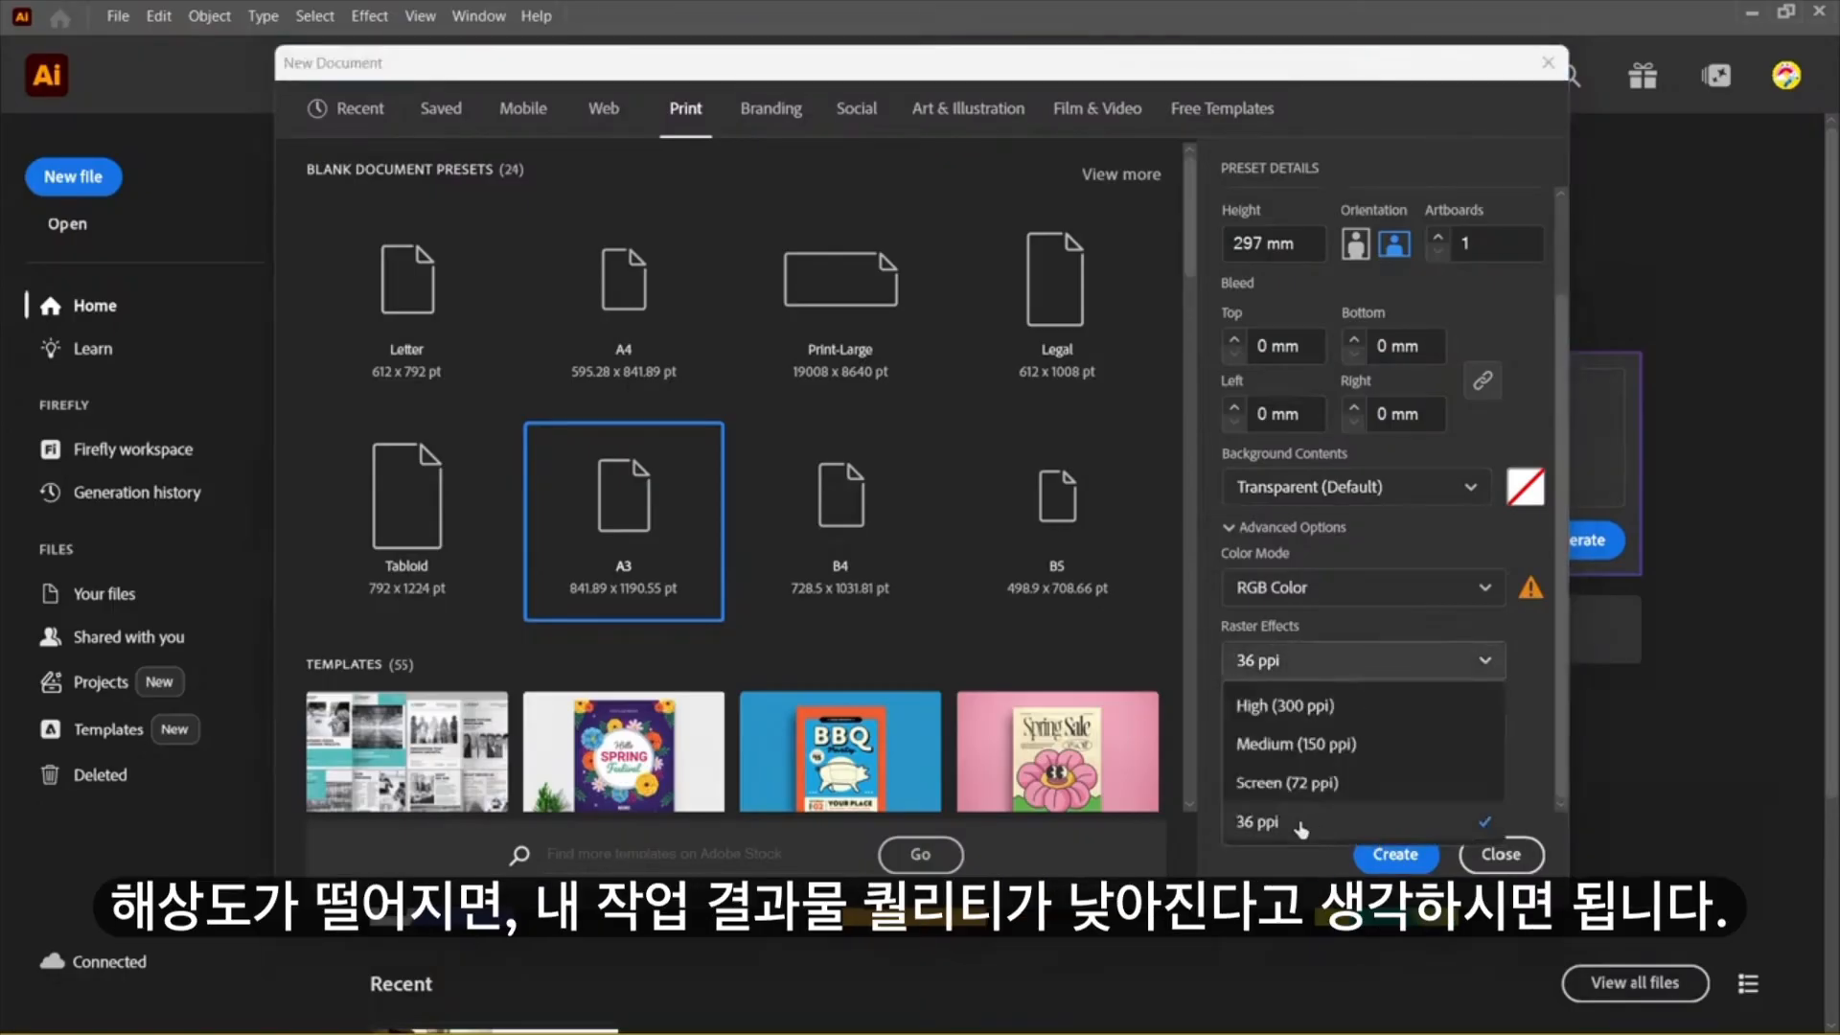
left_click(1387, 715)
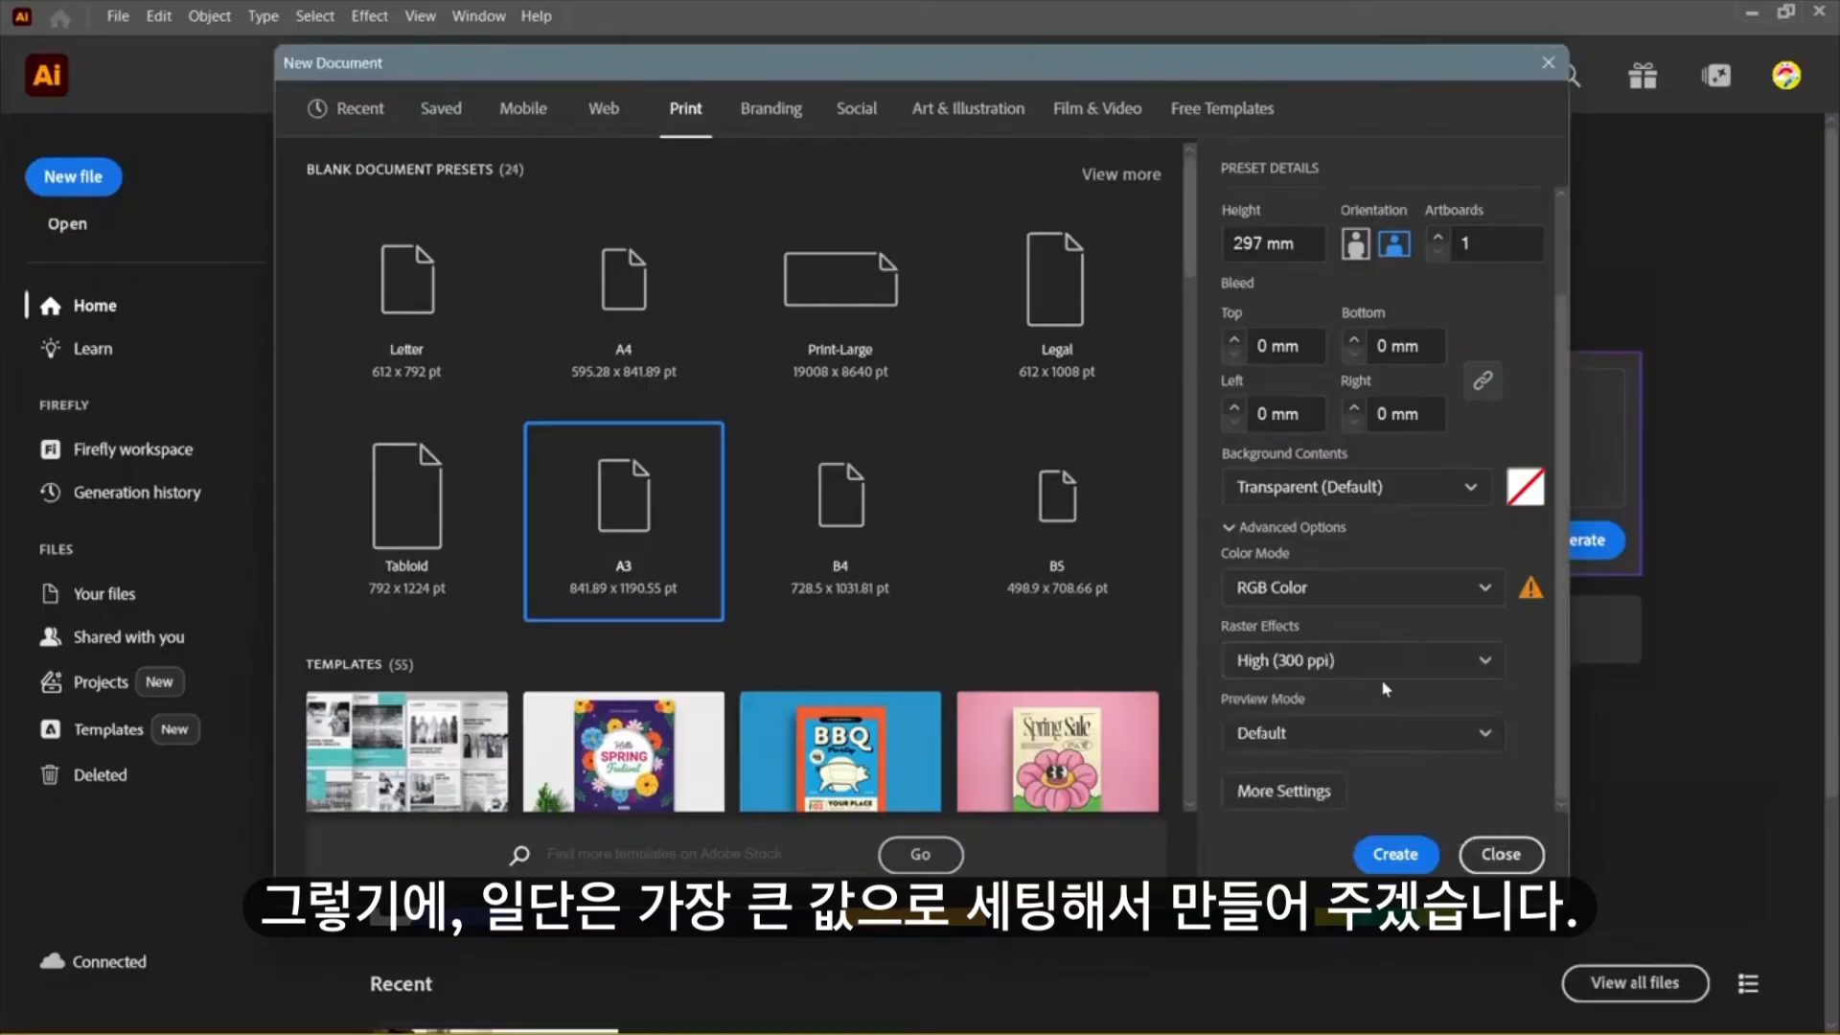
left_click(1423, 670)
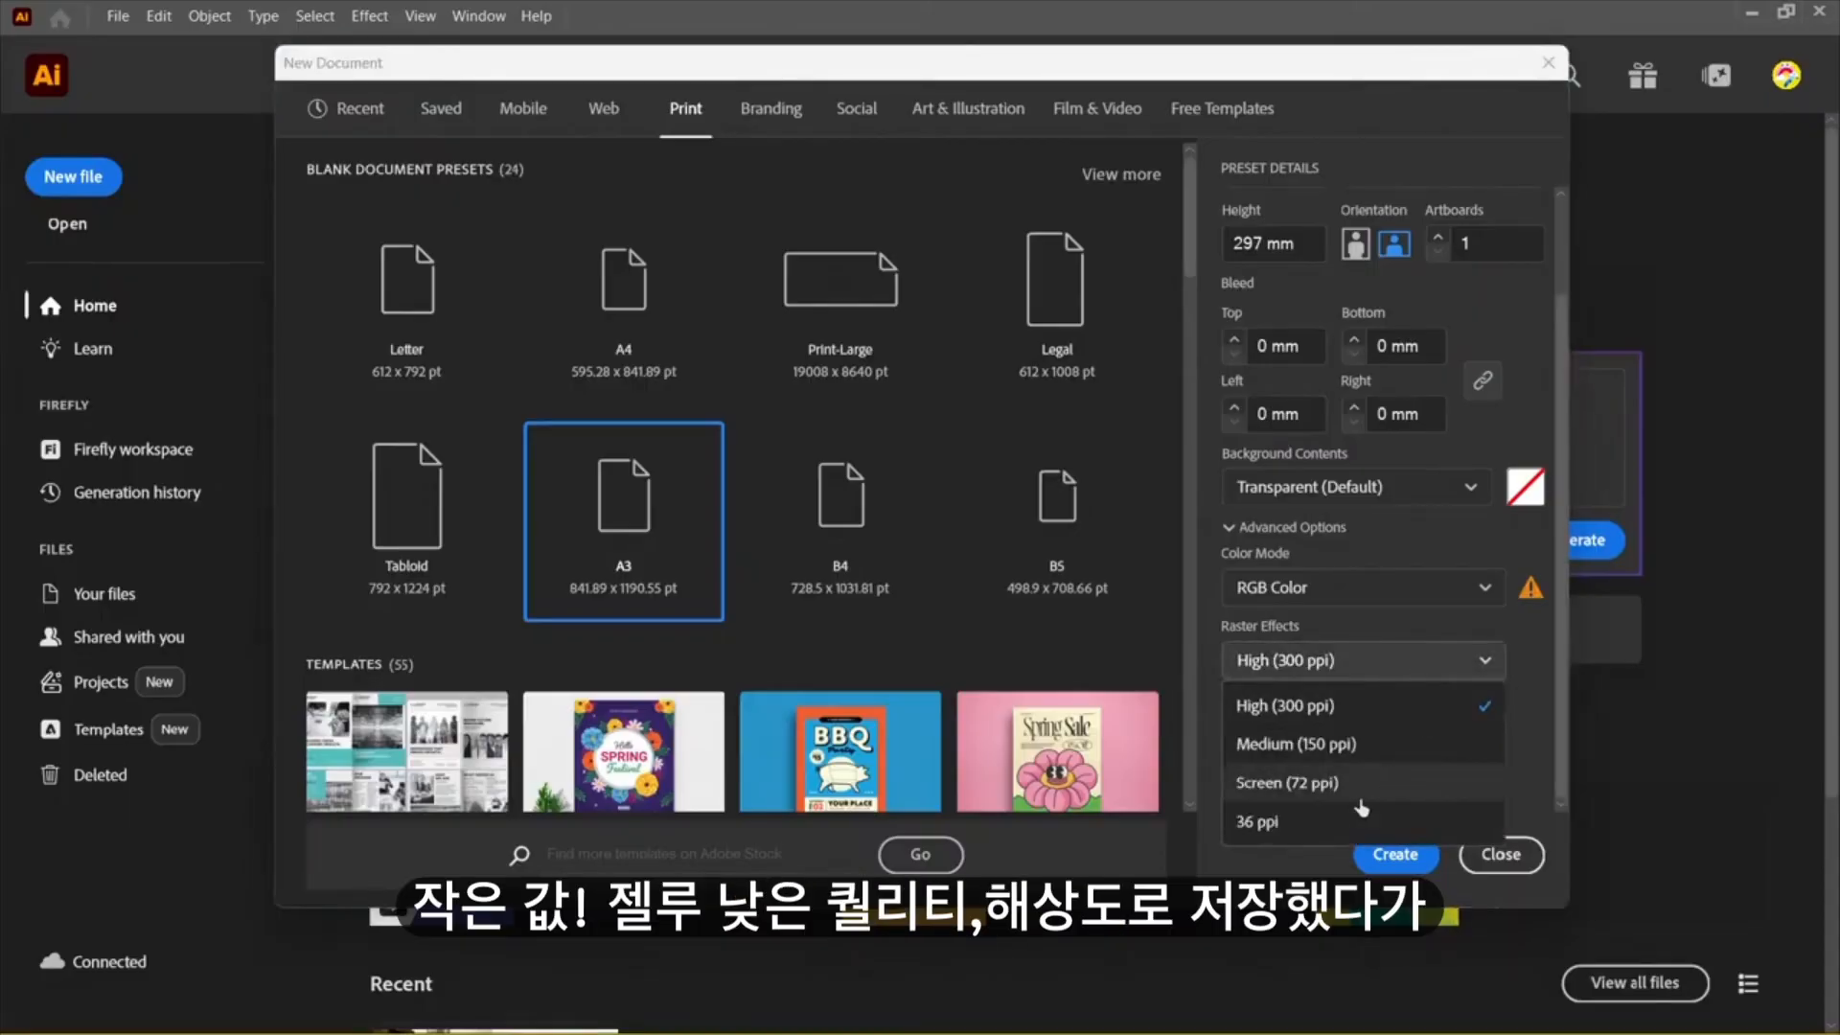
left_click(1411, 711)
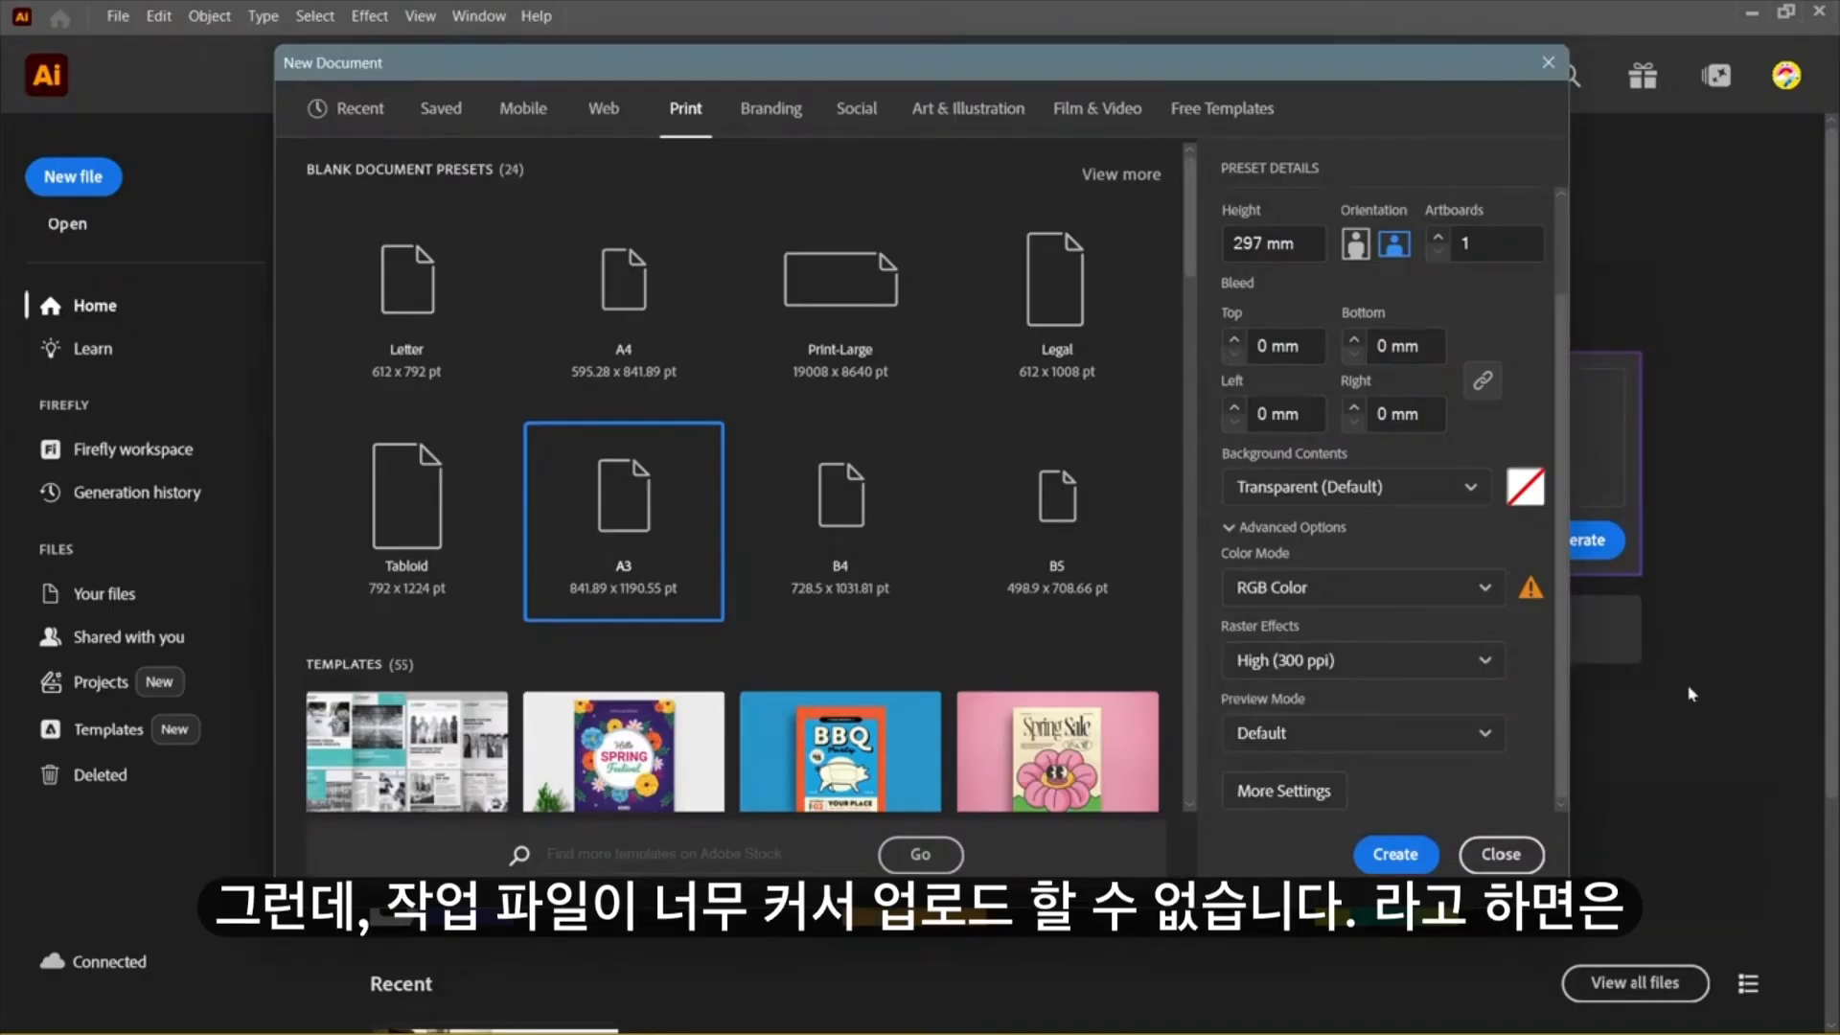
left_click(1402, 660)
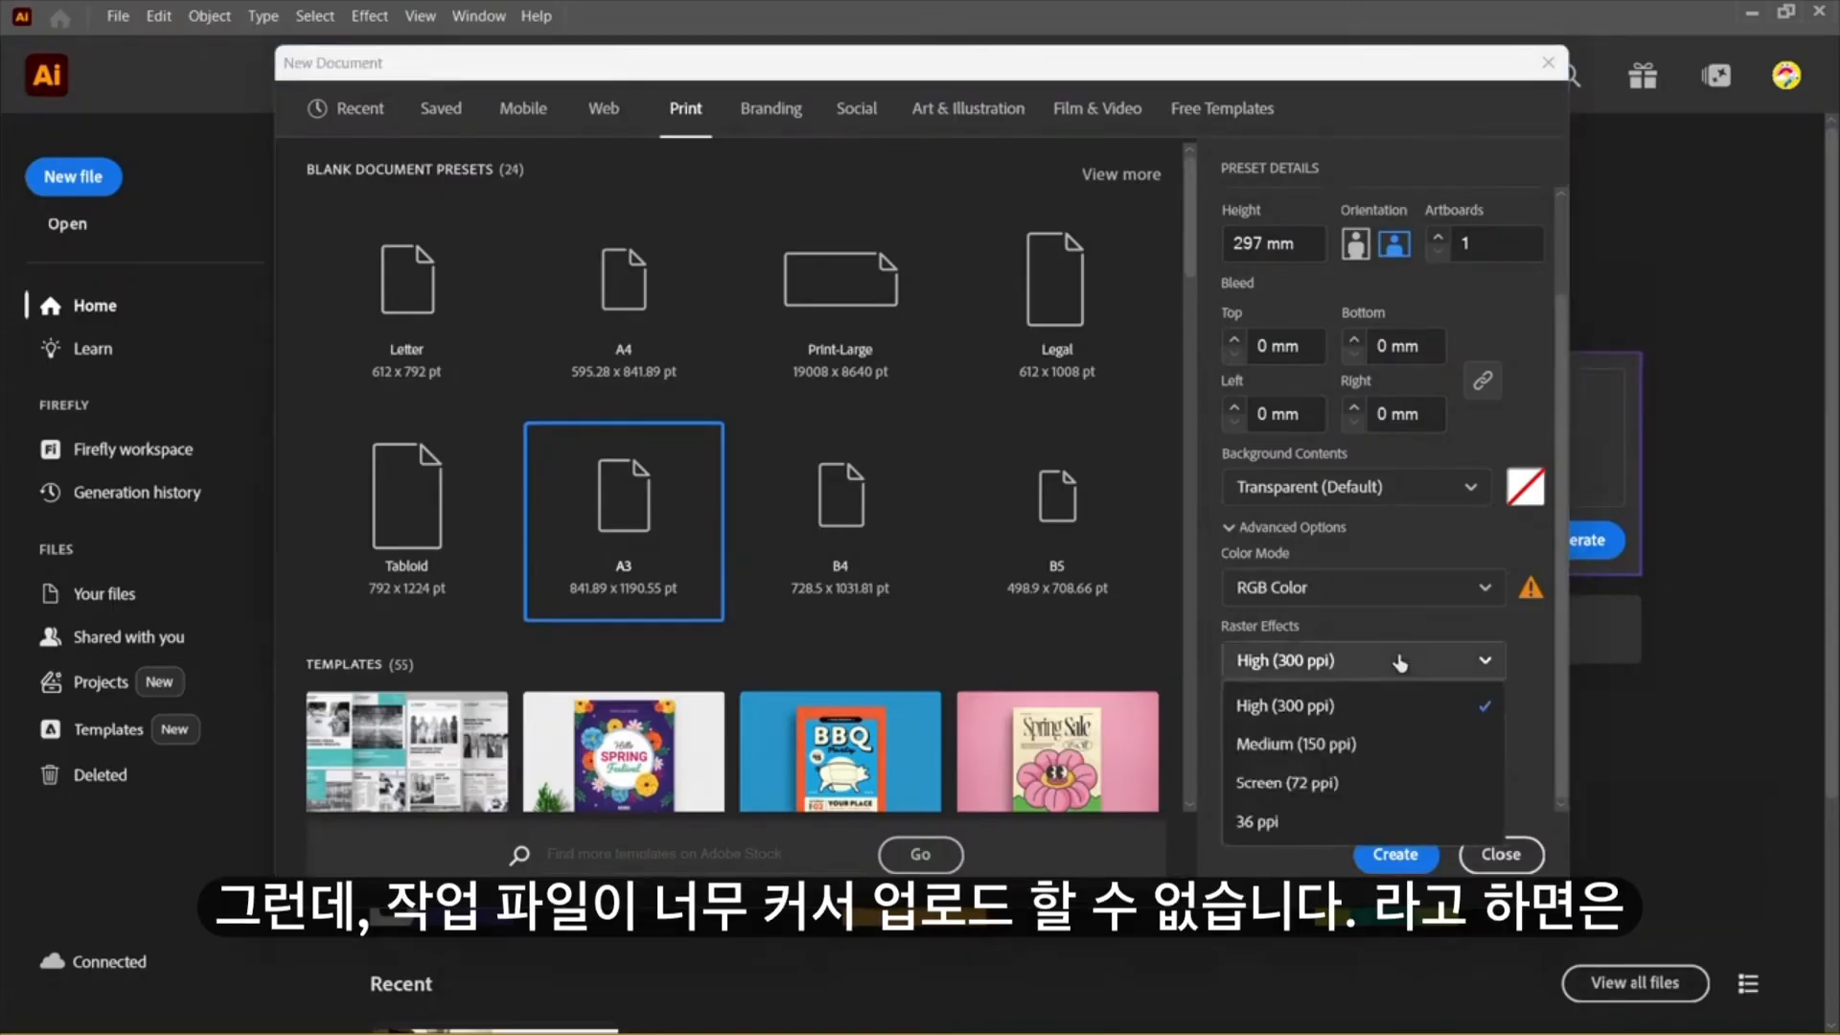
left_click(1367, 749)
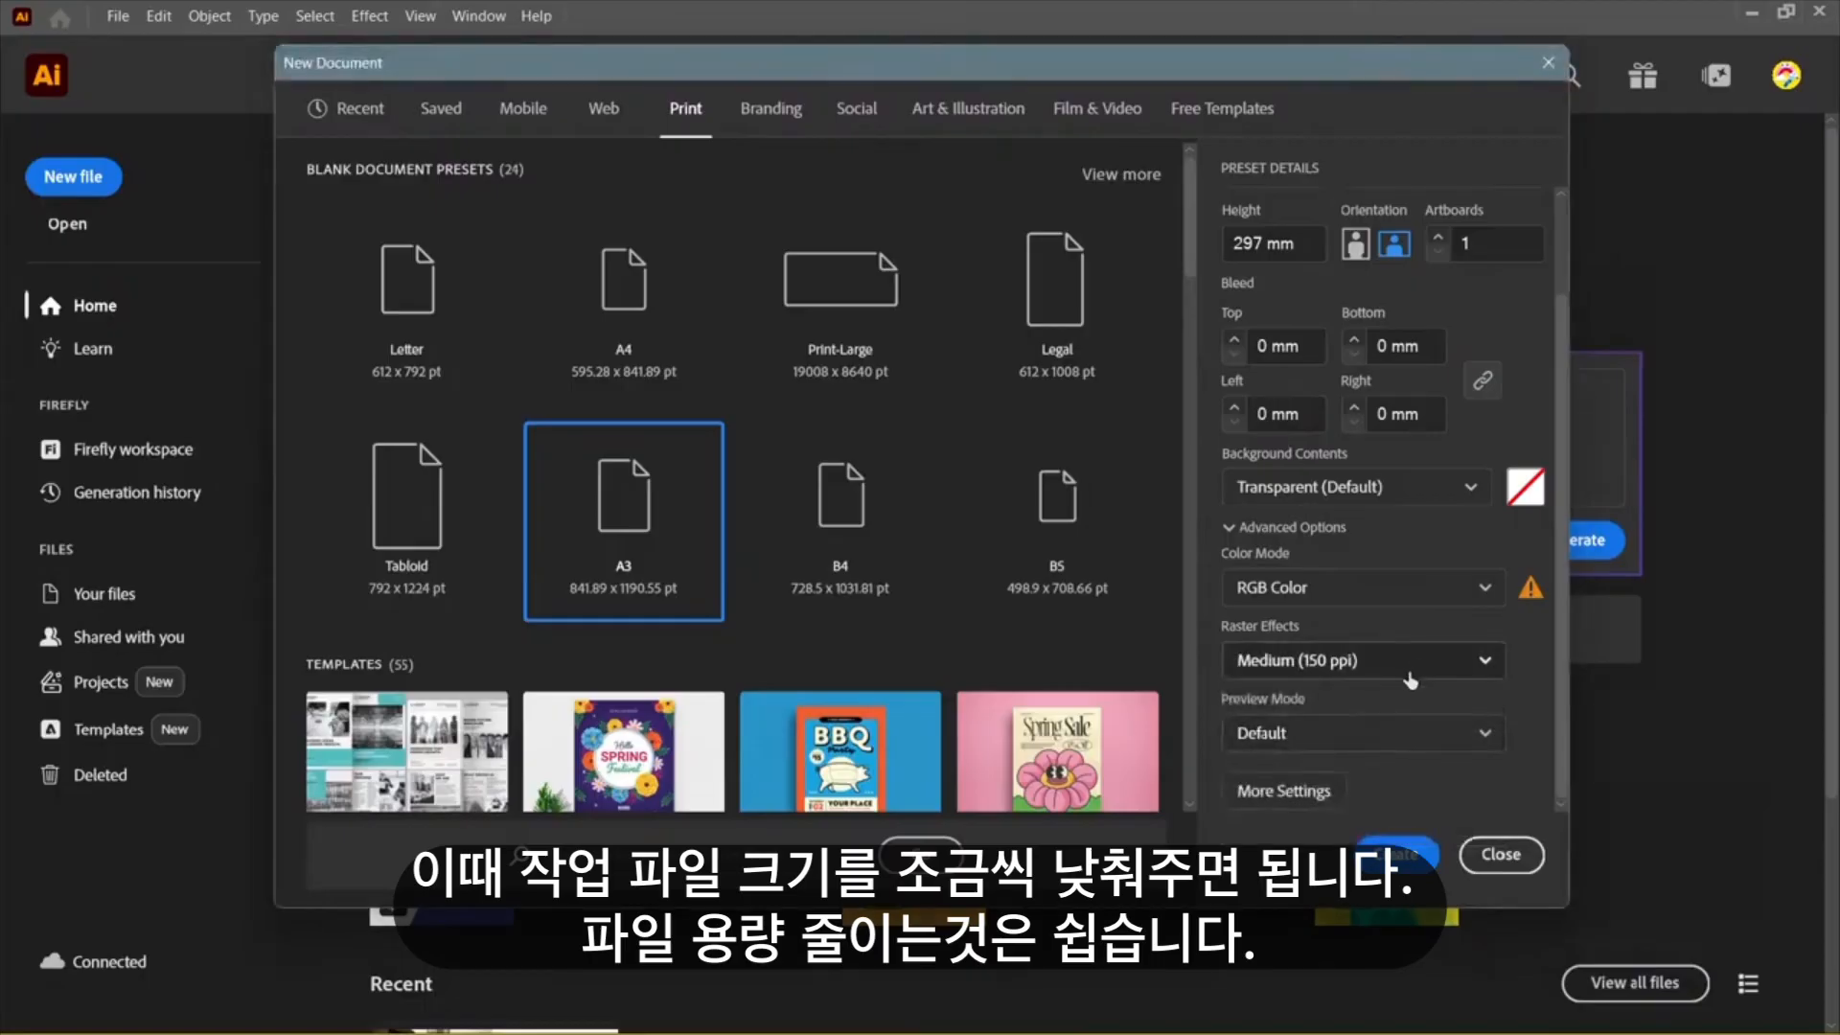
left_click(1410, 671)
left_click(1322, 704)
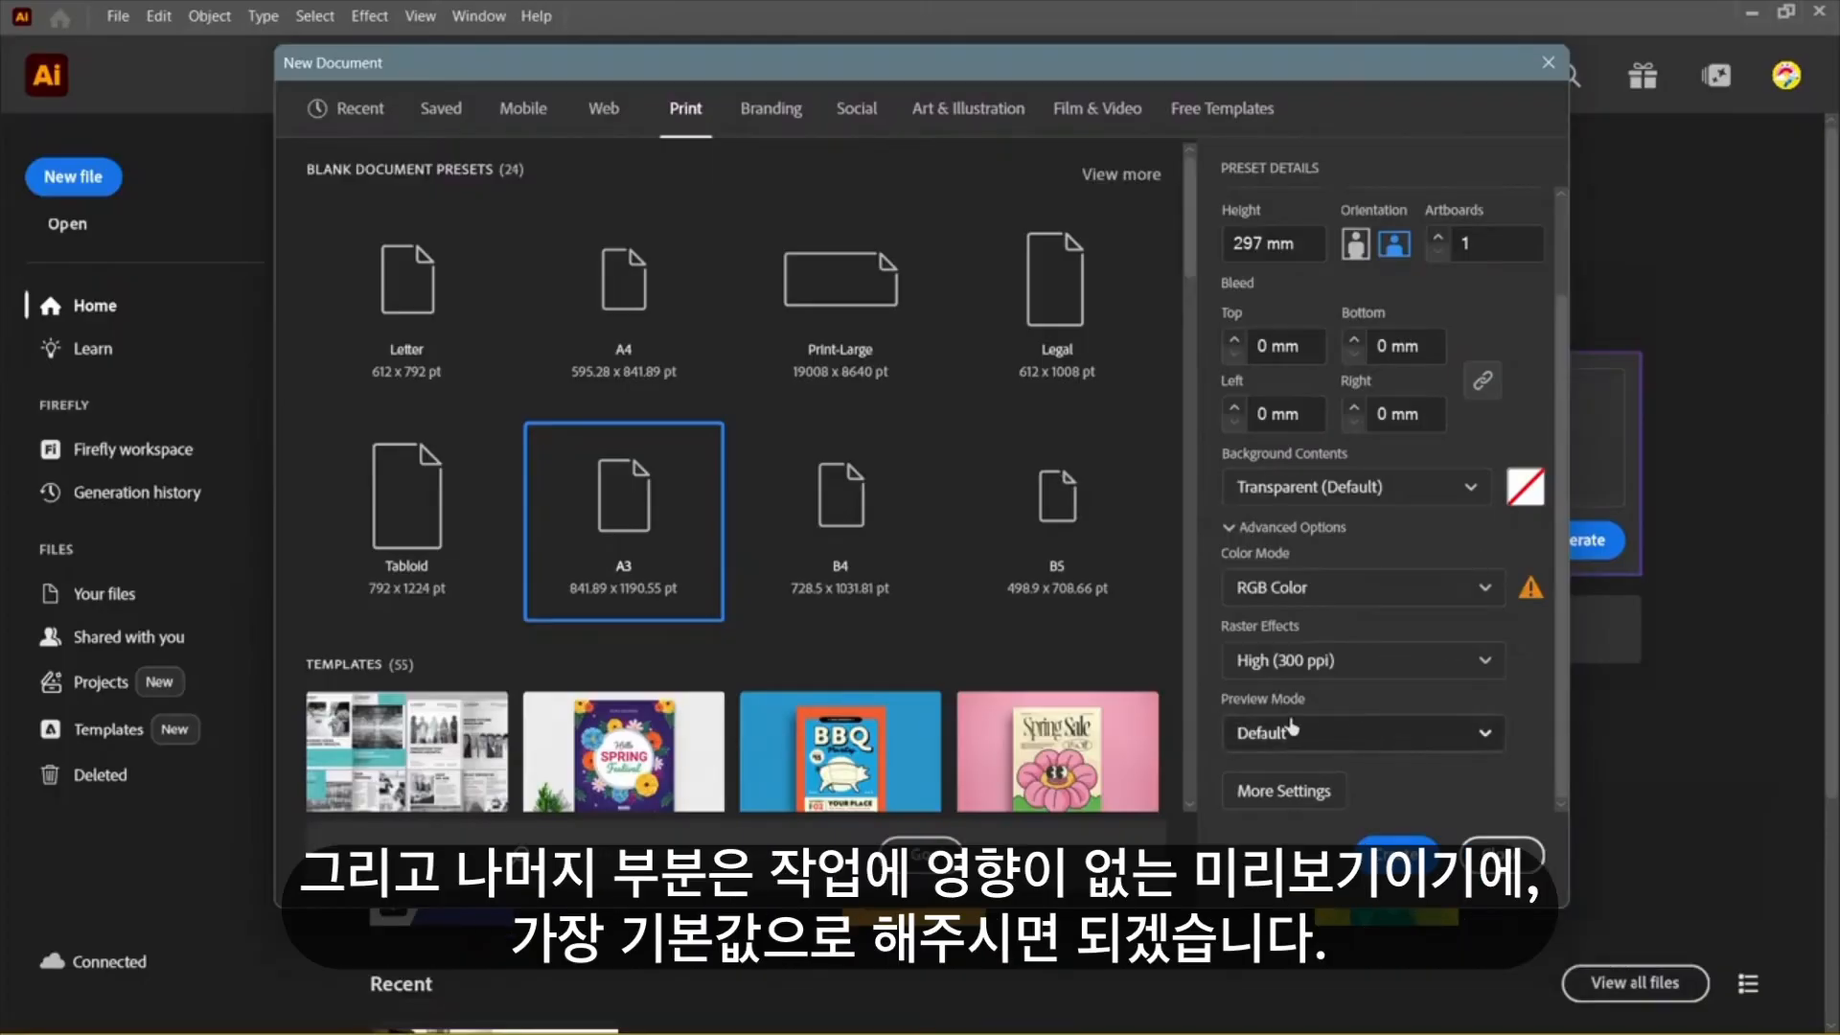
Step: Keep the preview mode at Default and create the new document
left_click(1437, 747)
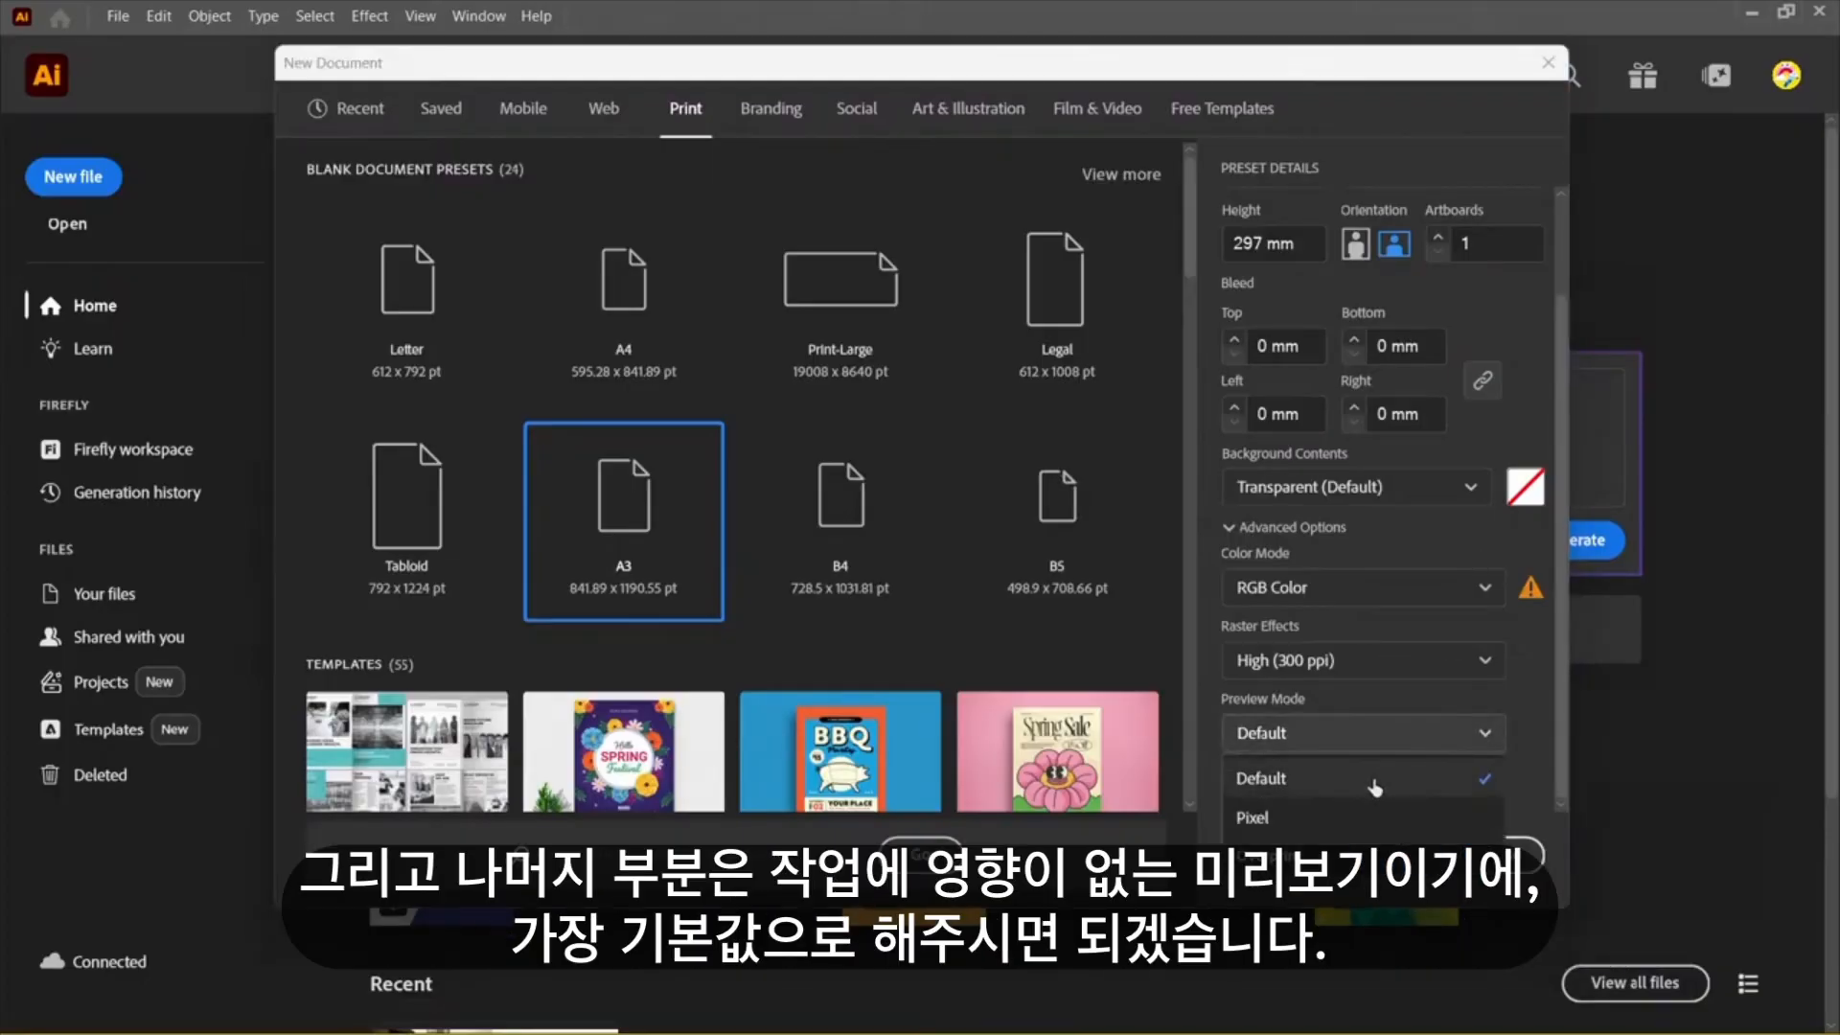
left_click(1375, 788)
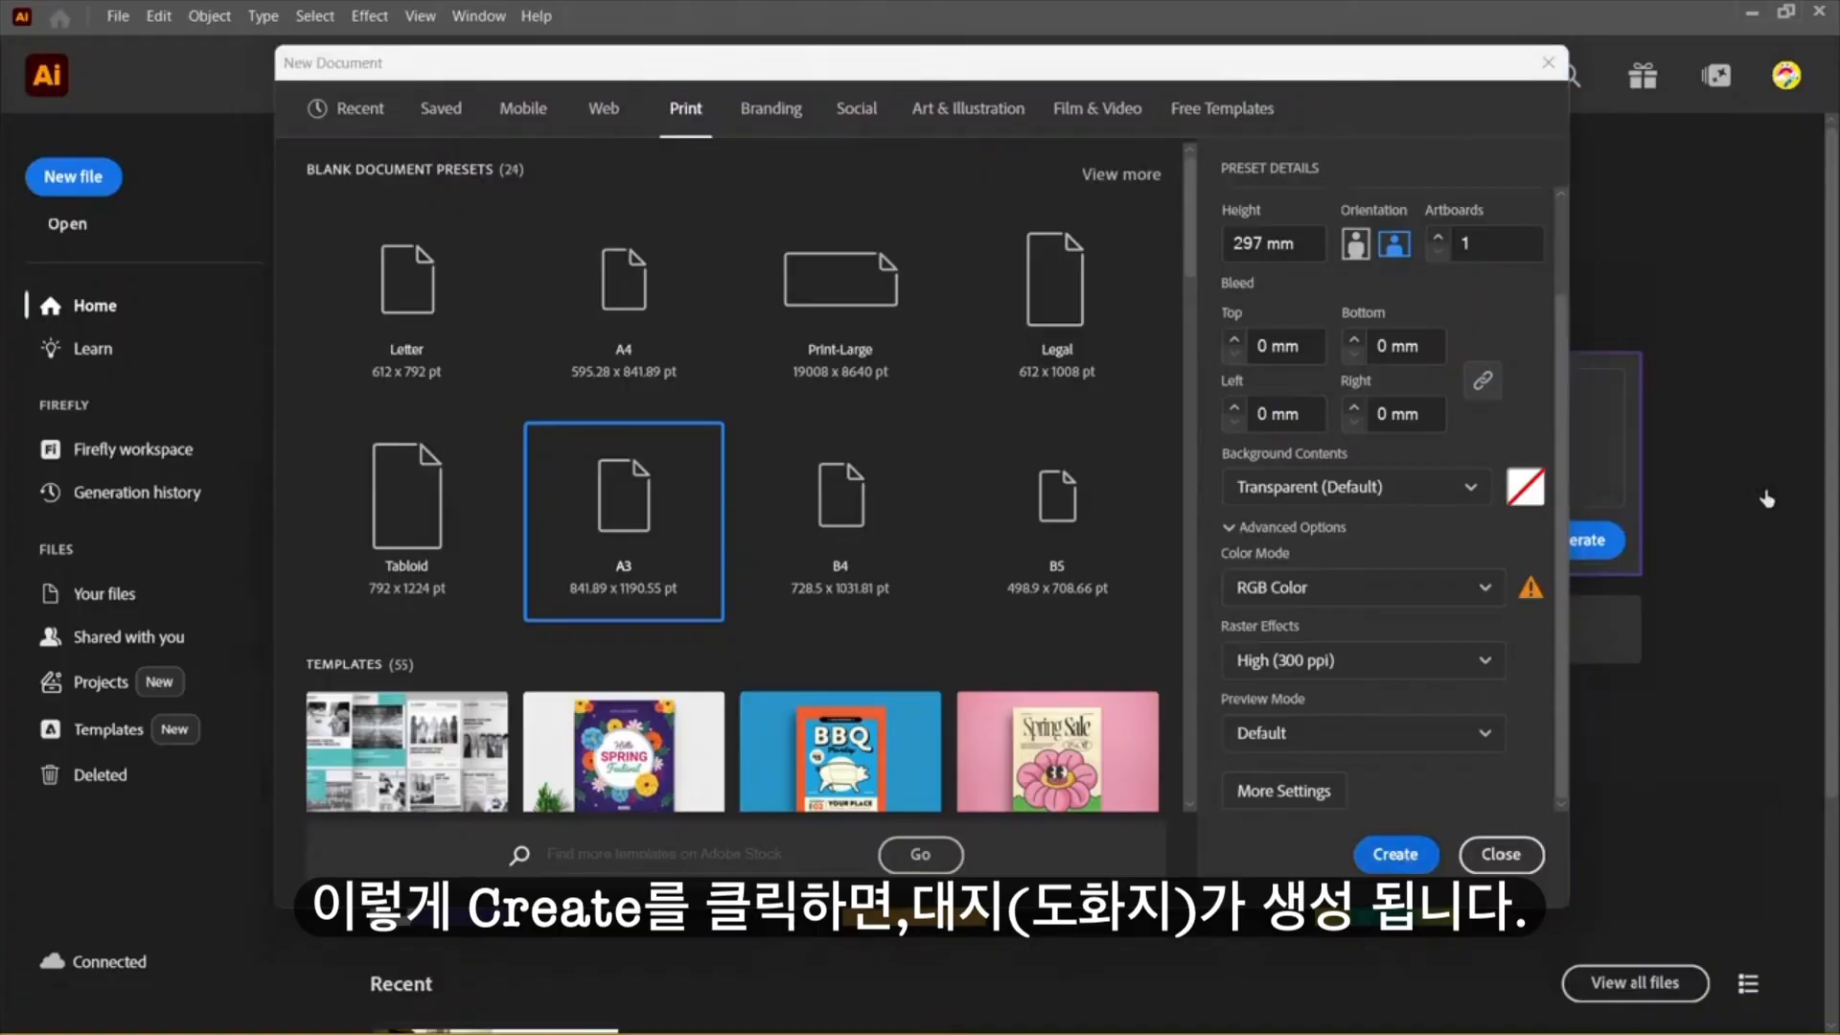
left_click(1430, 847)
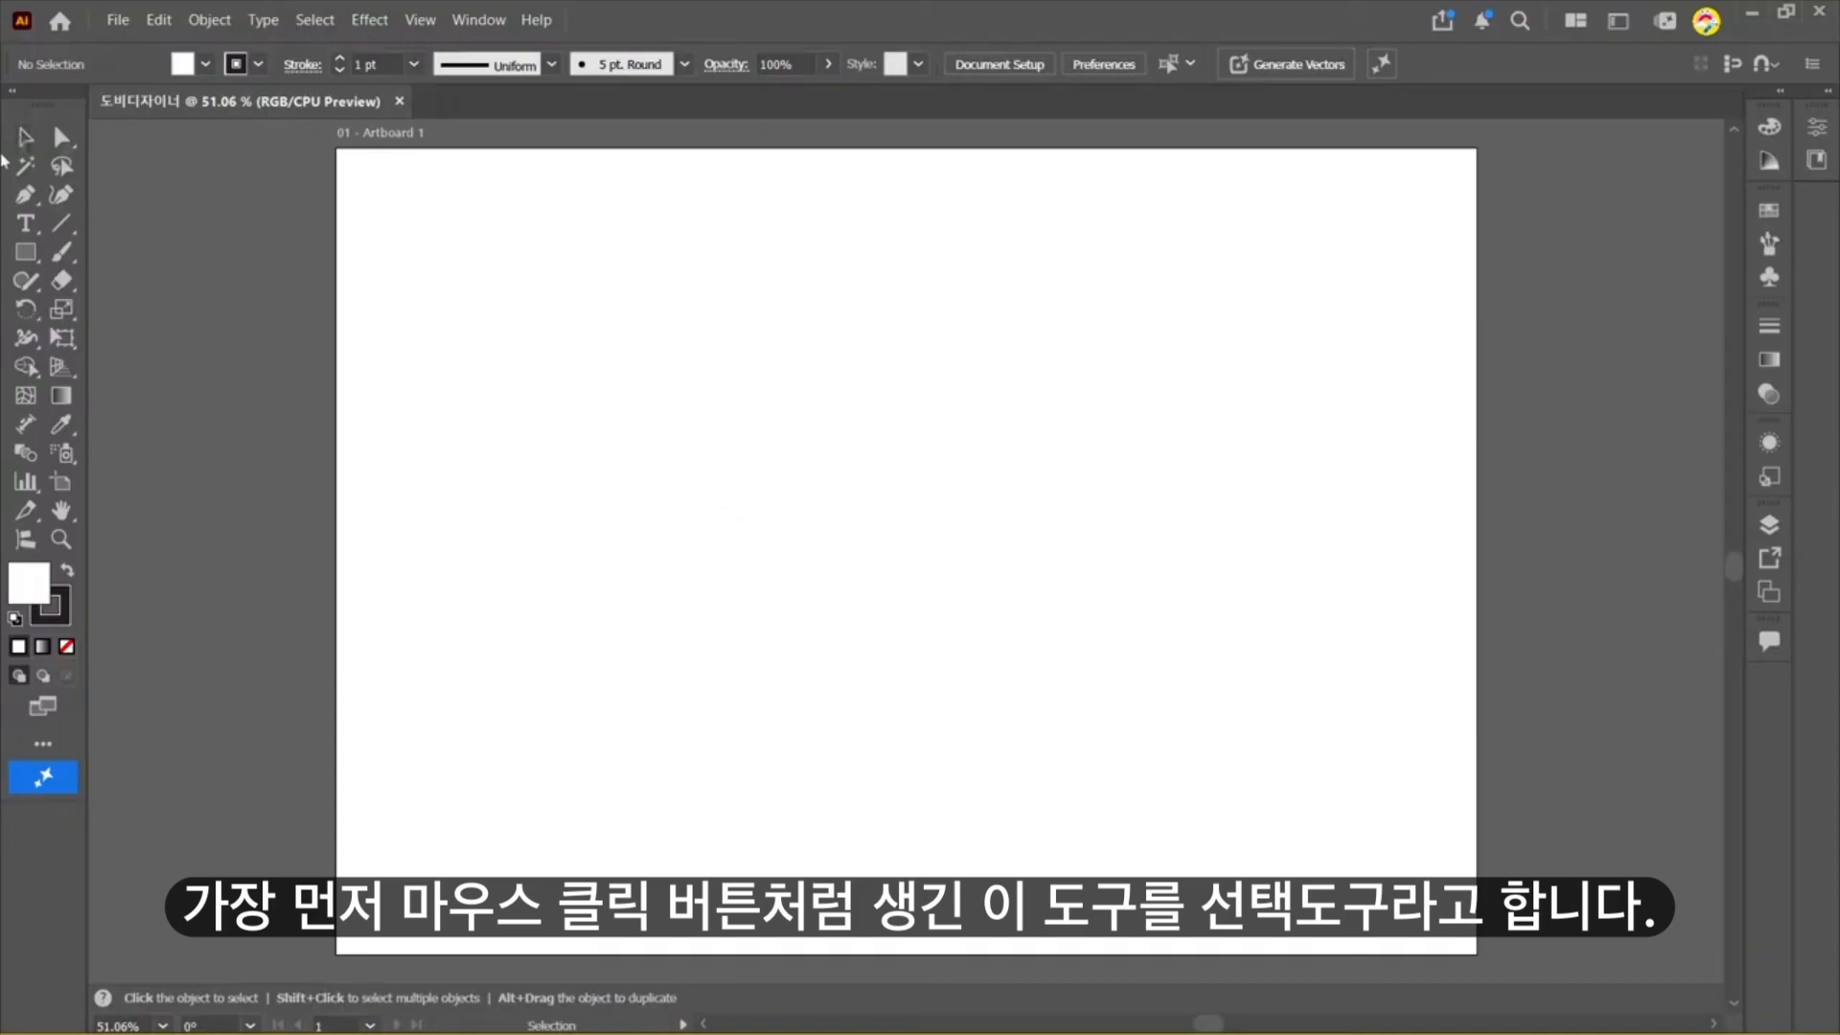
left_click_drag(29, 260, 143, 247)
left_click(915, 418)
left_click(1336, 571)
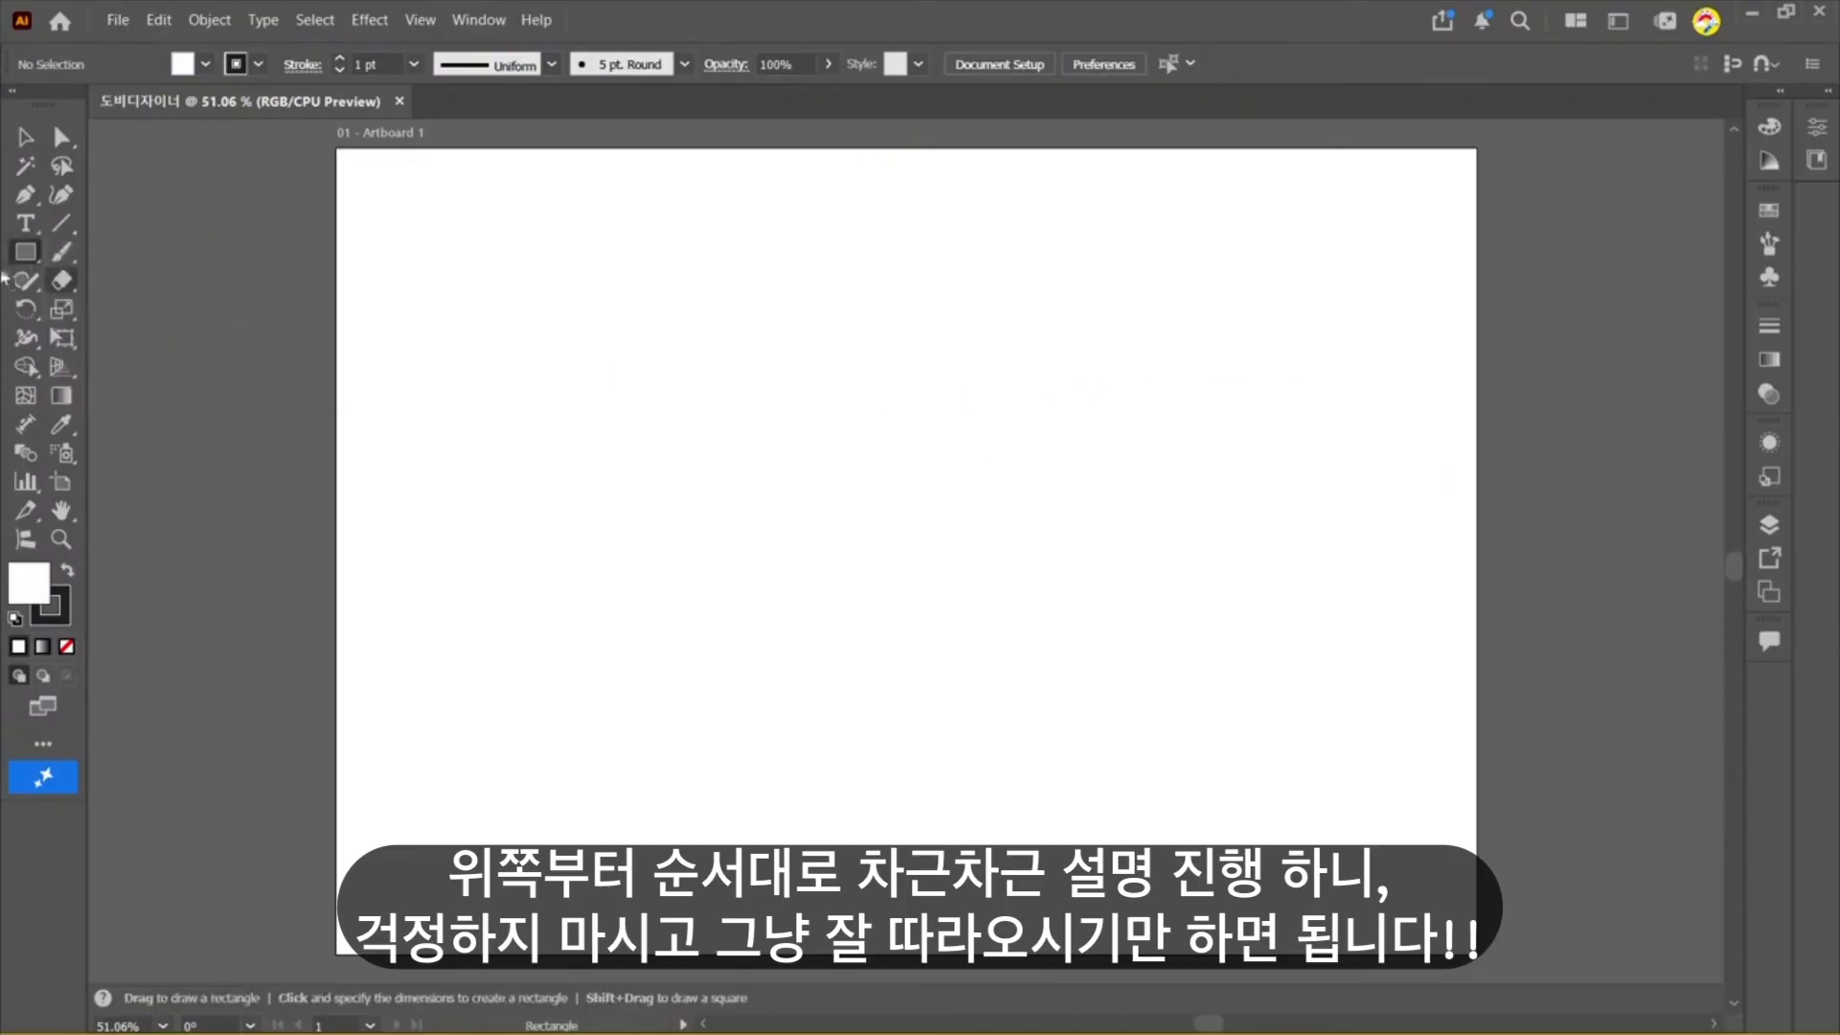
mouse_move(25, 252)
left_mouse_down()
mouse_move(93, 294)
mouse_move(124, 366)
left_mouse_up()
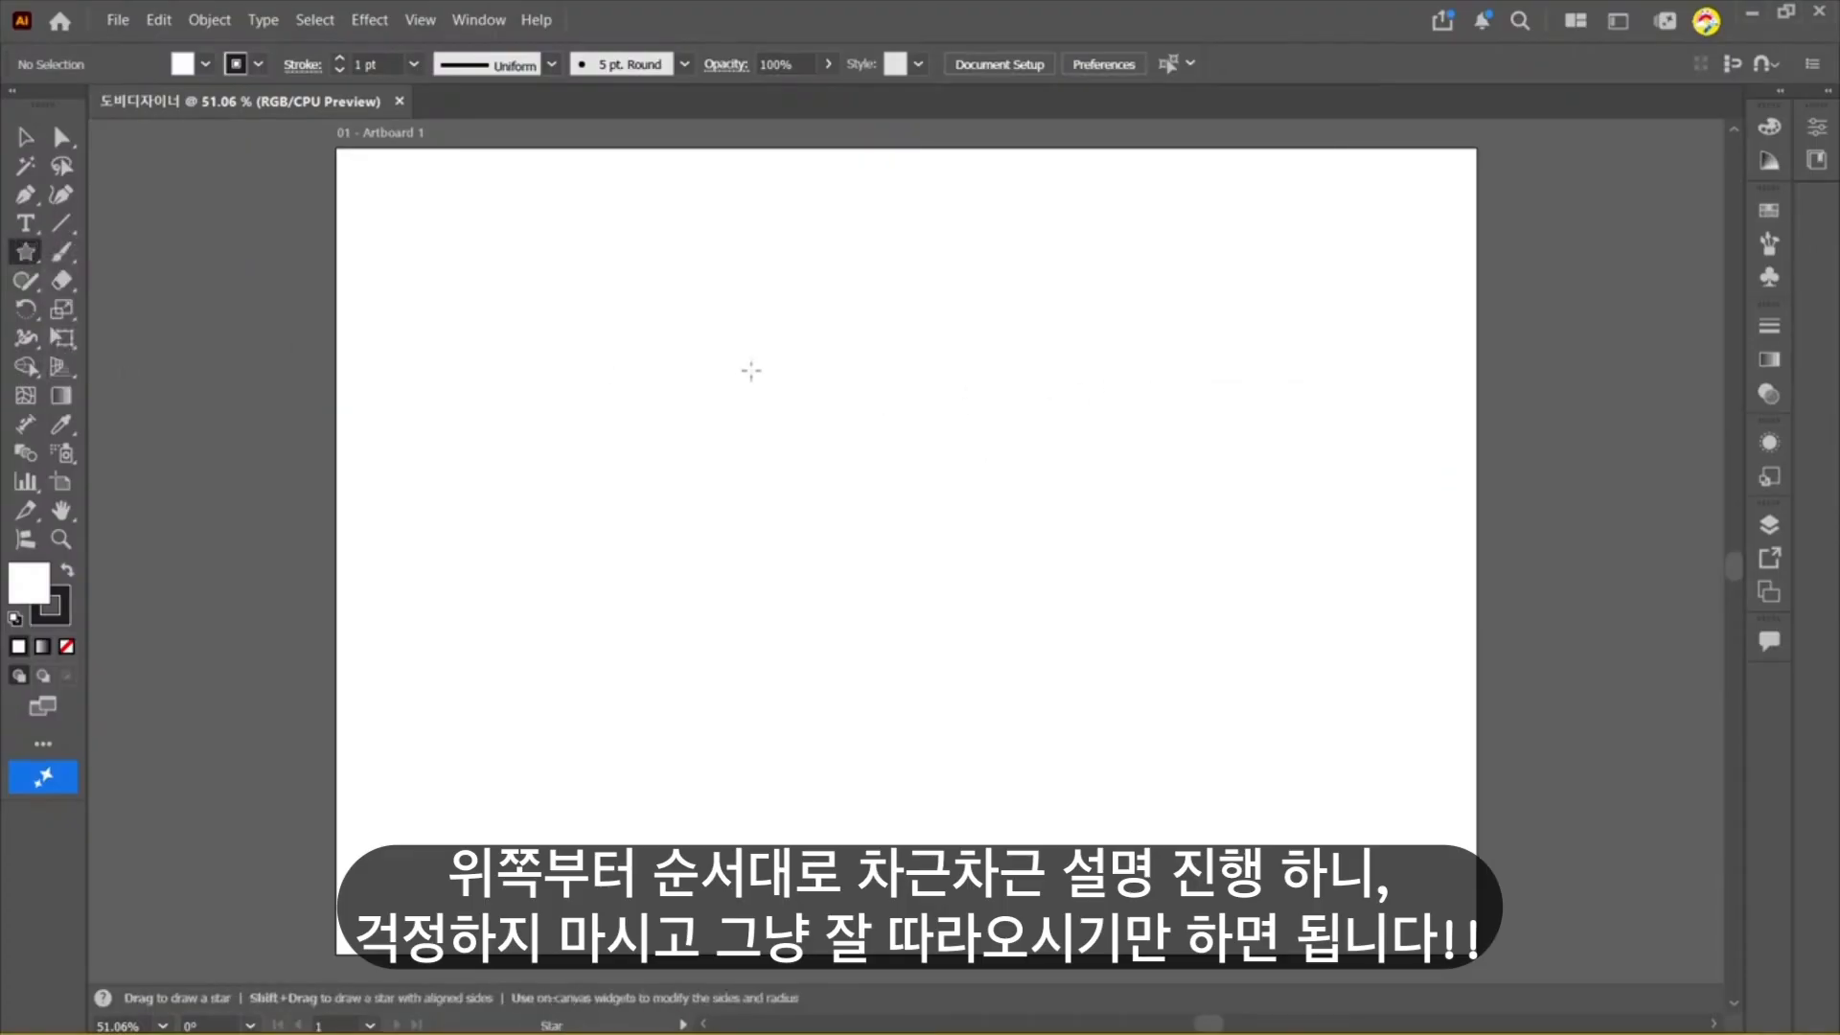
left_click(751, 370)
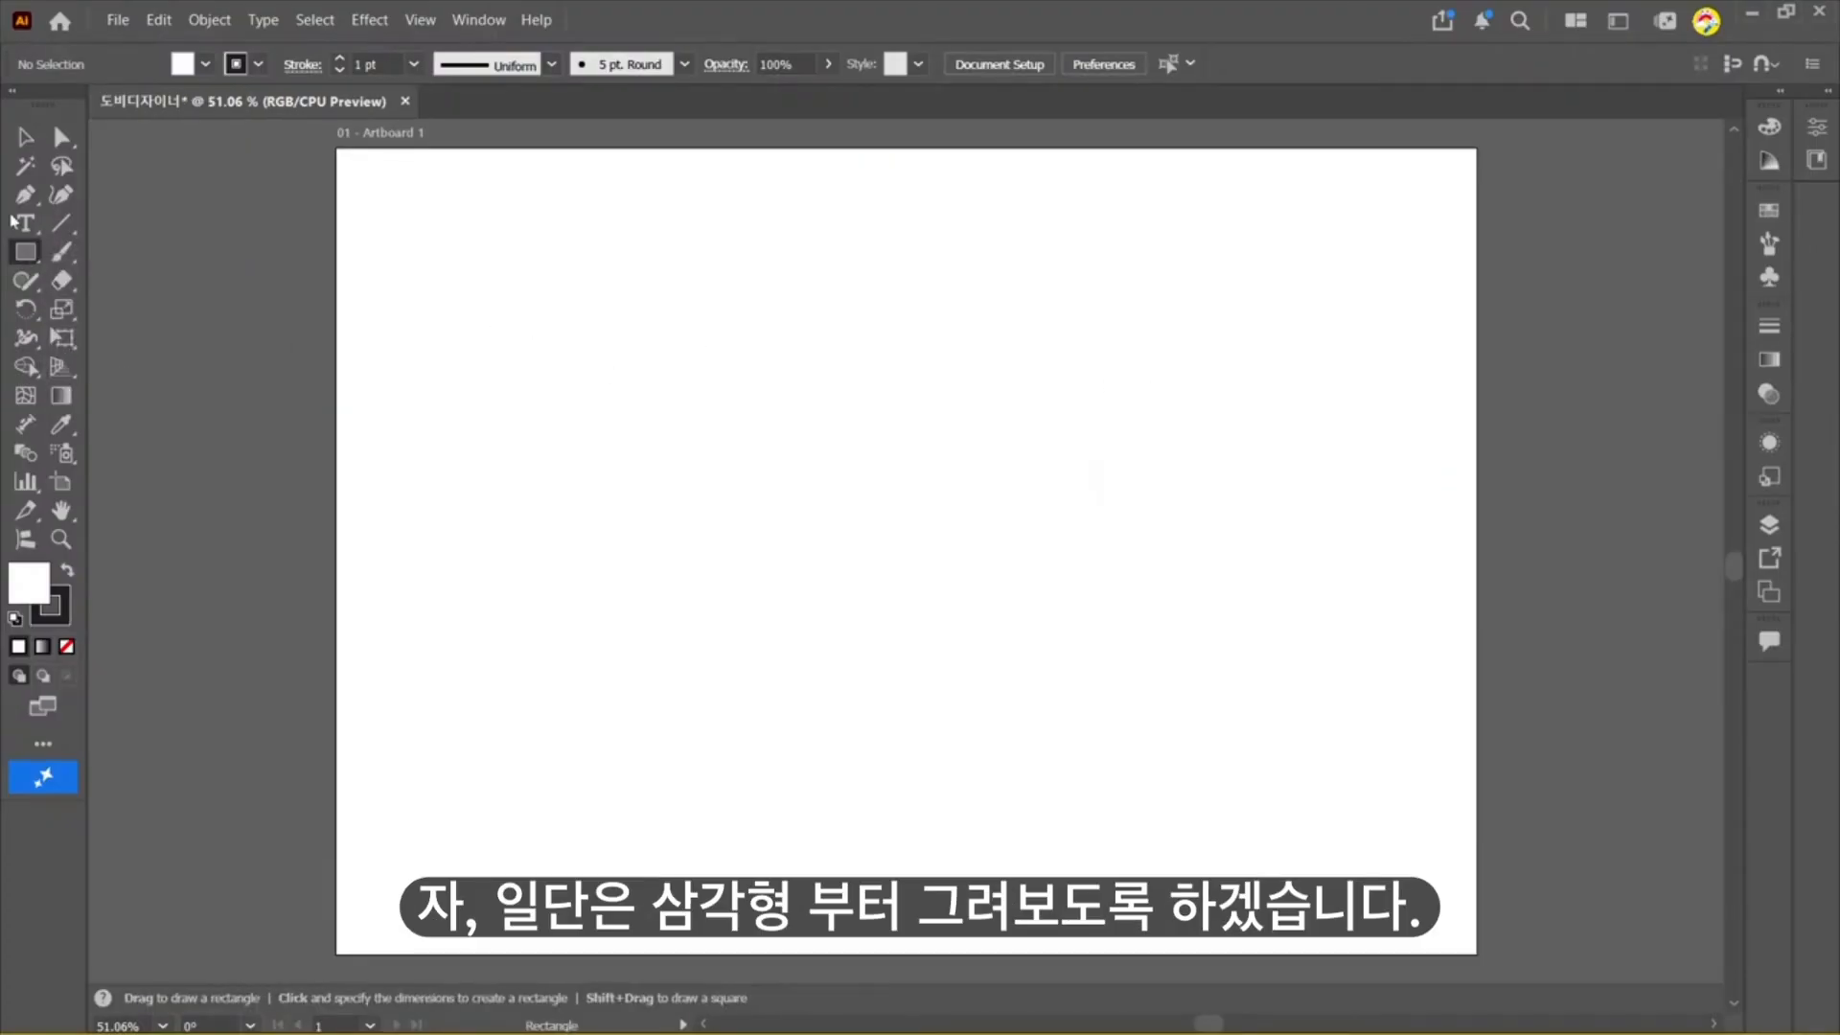
Step: Create a triangle near the middle of the artboard with the Polygon tool, using 3 sides and a 17.639 mm radius
left_click_drag(25, 252, 115, 332)
left_click(943, 532)
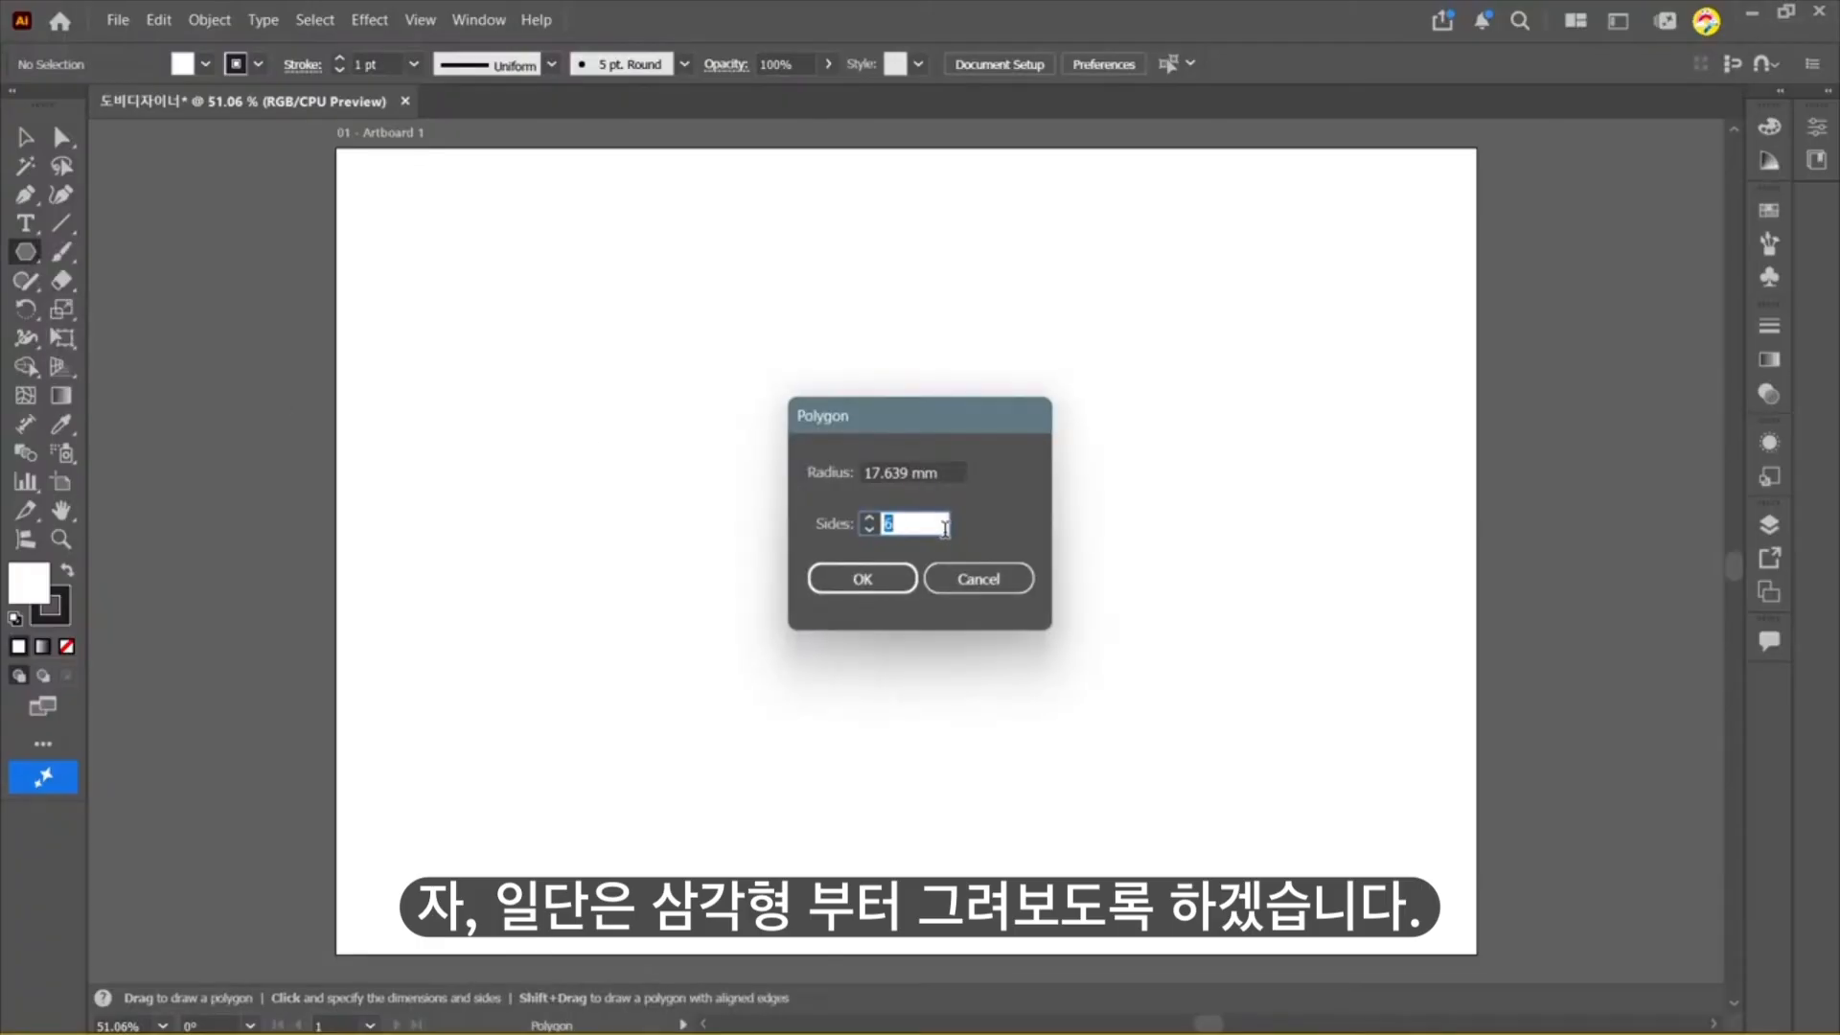
type("3")
key("Return")
key("v")
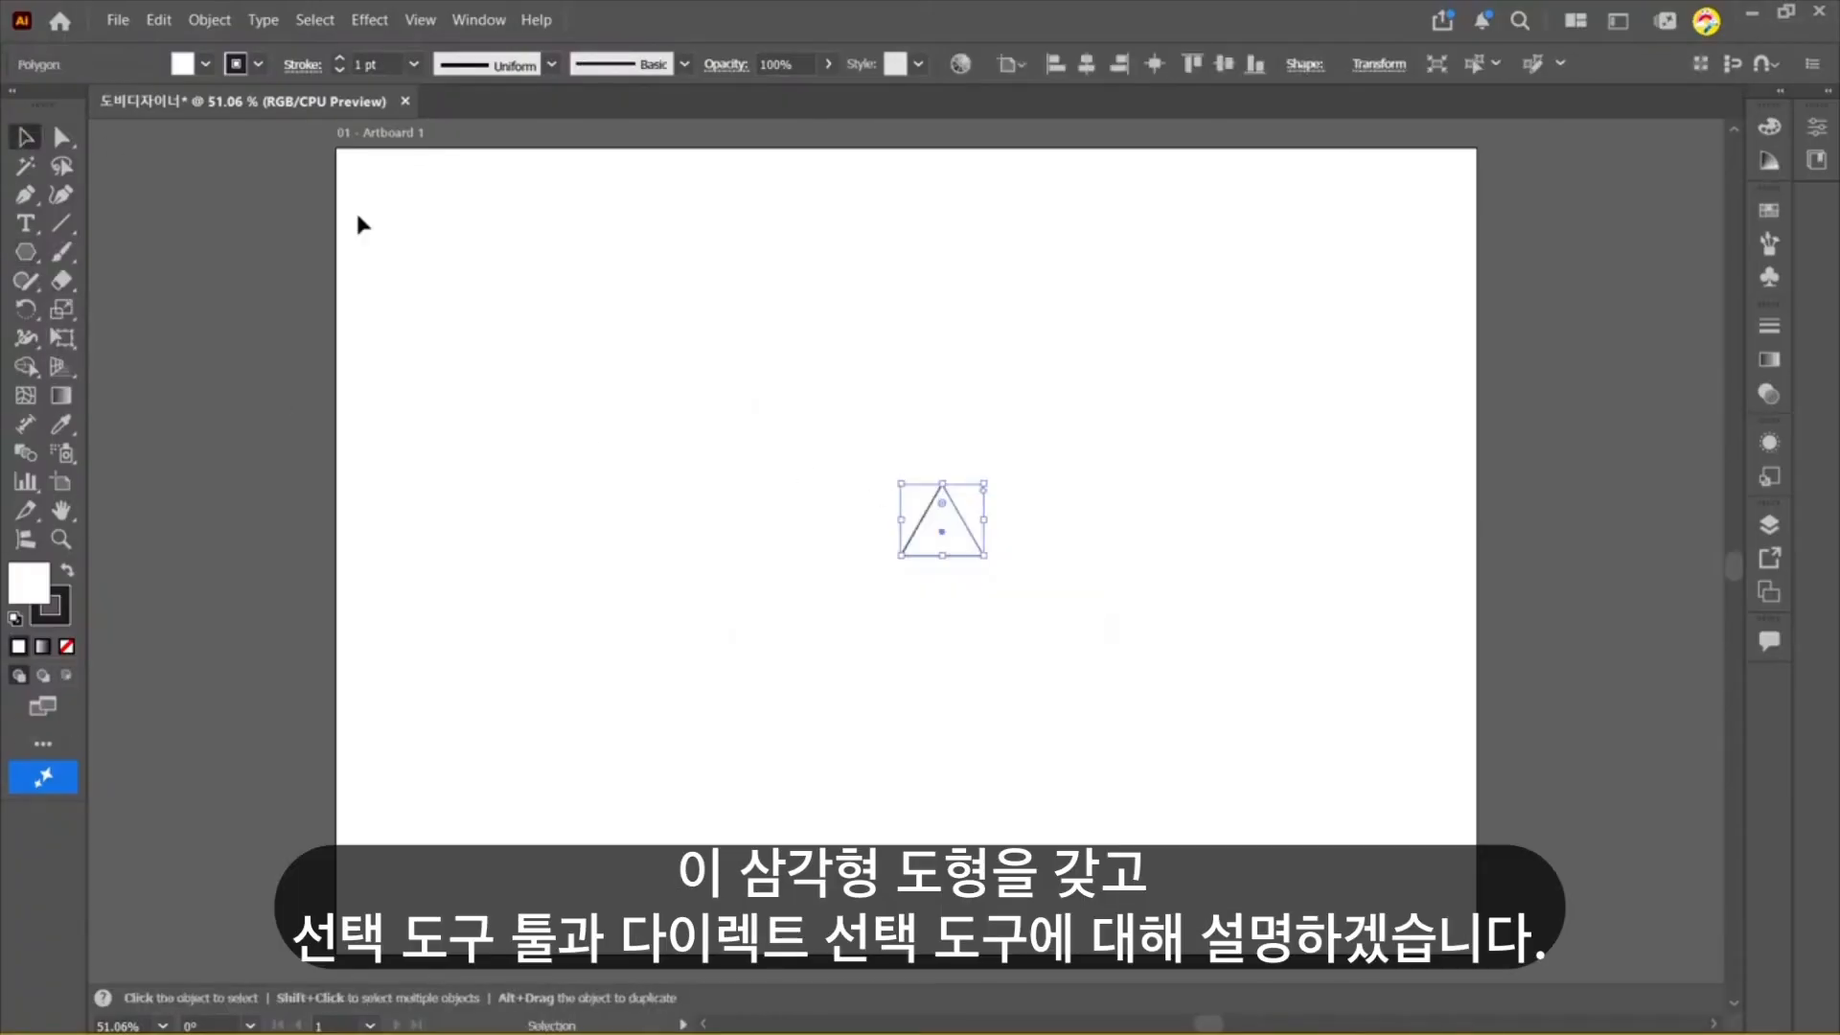
Step: Practise selecting and deselecting the triangle with the Selection tool, both directly and with a selection marquee around it
left_click(863, 481)
left_click(922, 525)
left_click(1220, 638)
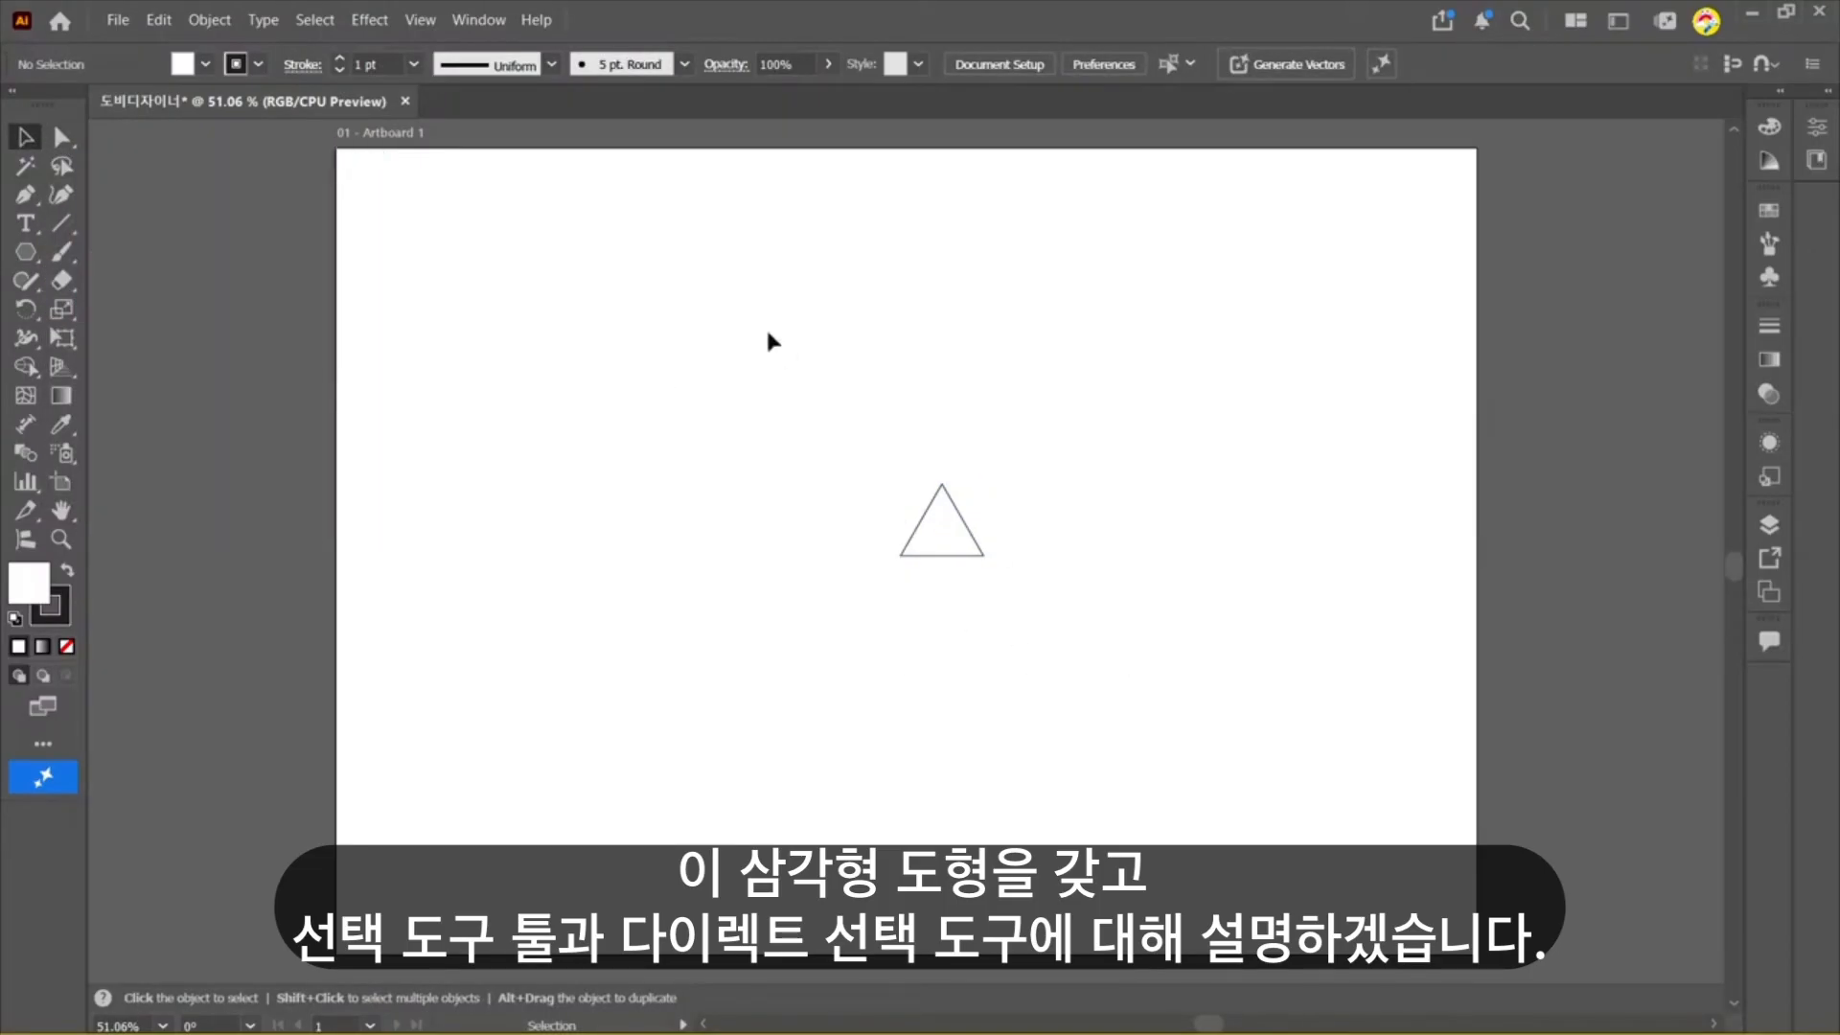
left_click(906, 552)
left_click(1170, 616)
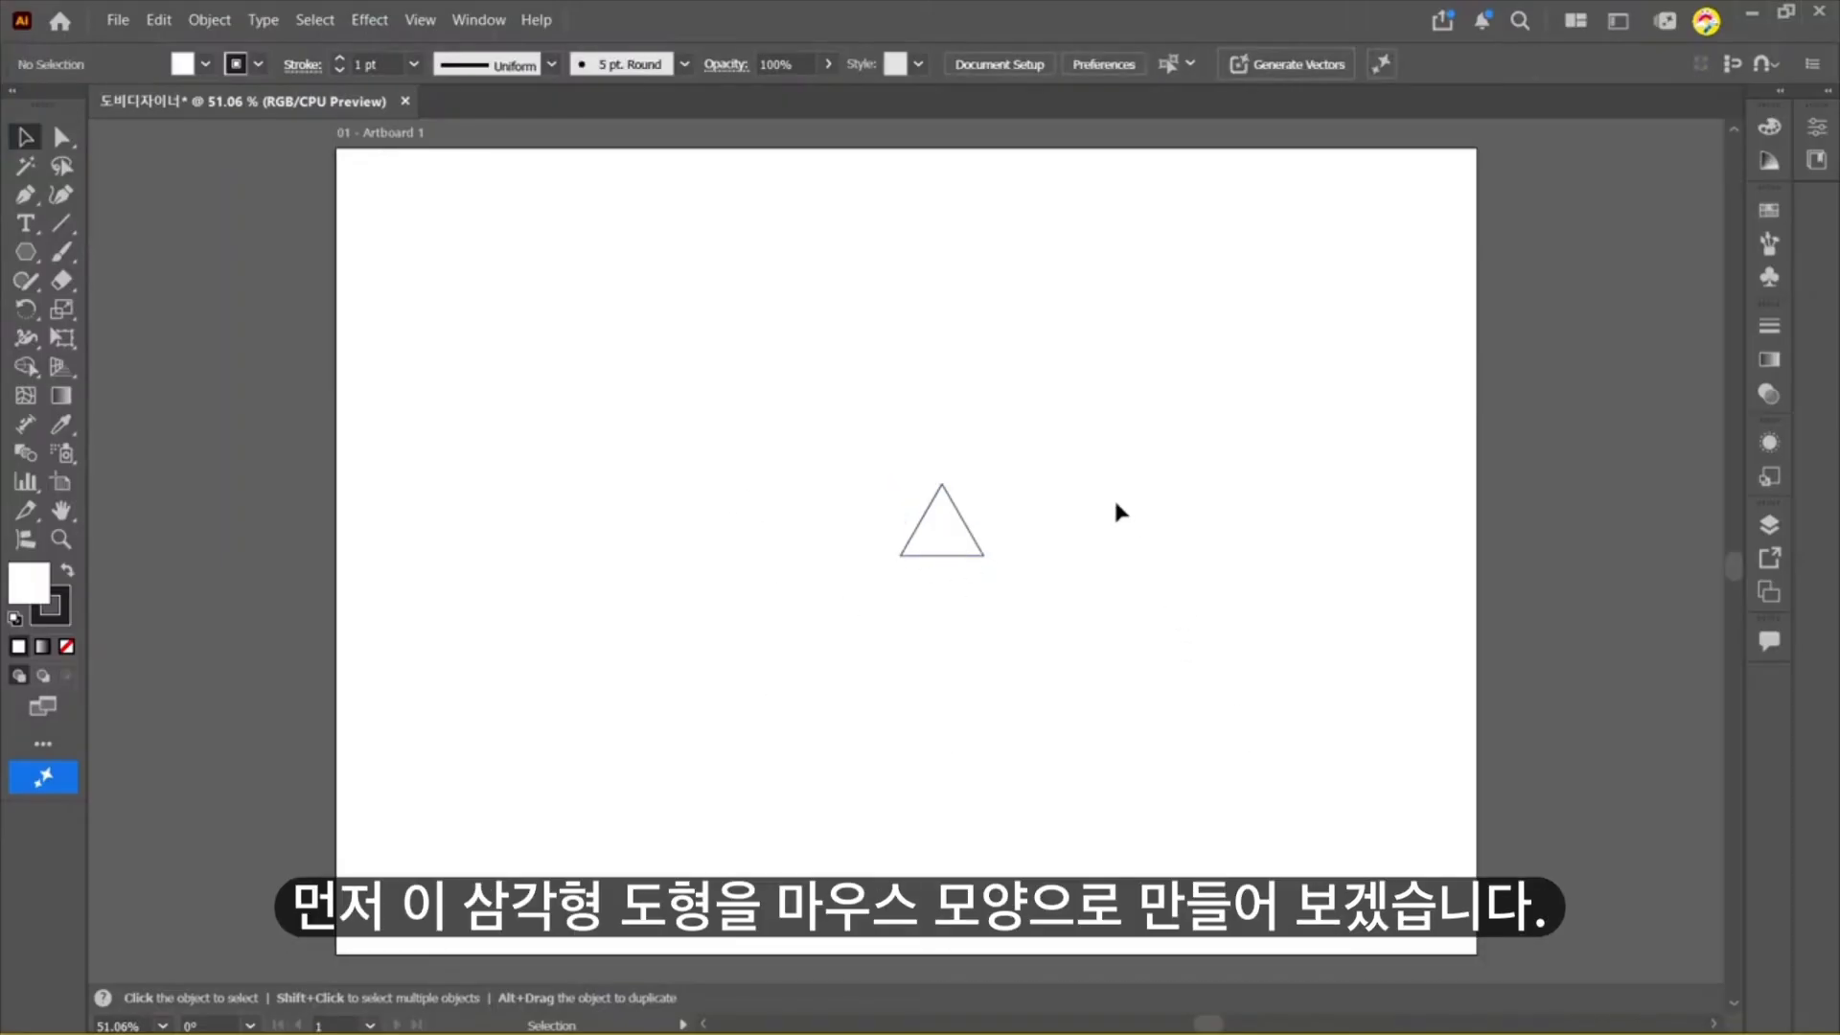
left_click_drag(842, 382, 986, 563)
left_click(1156, 561)
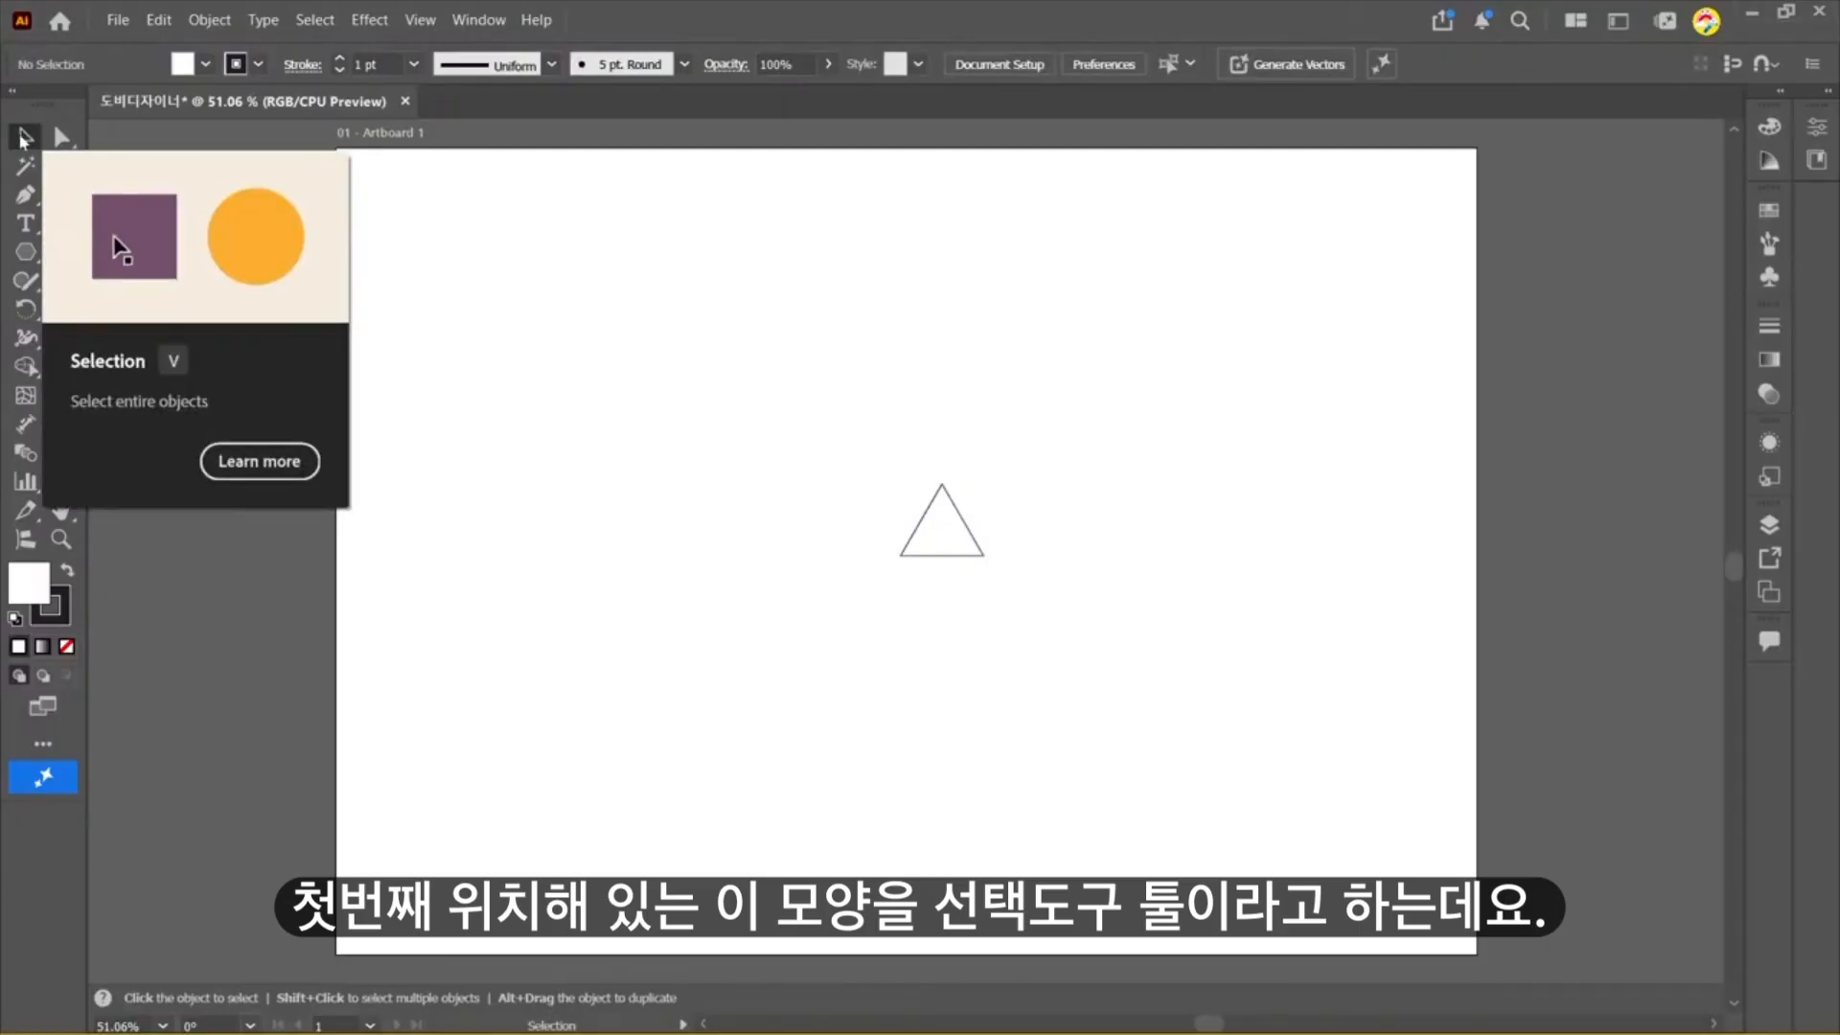
left_click_drag(739, 427, 1060, 645)
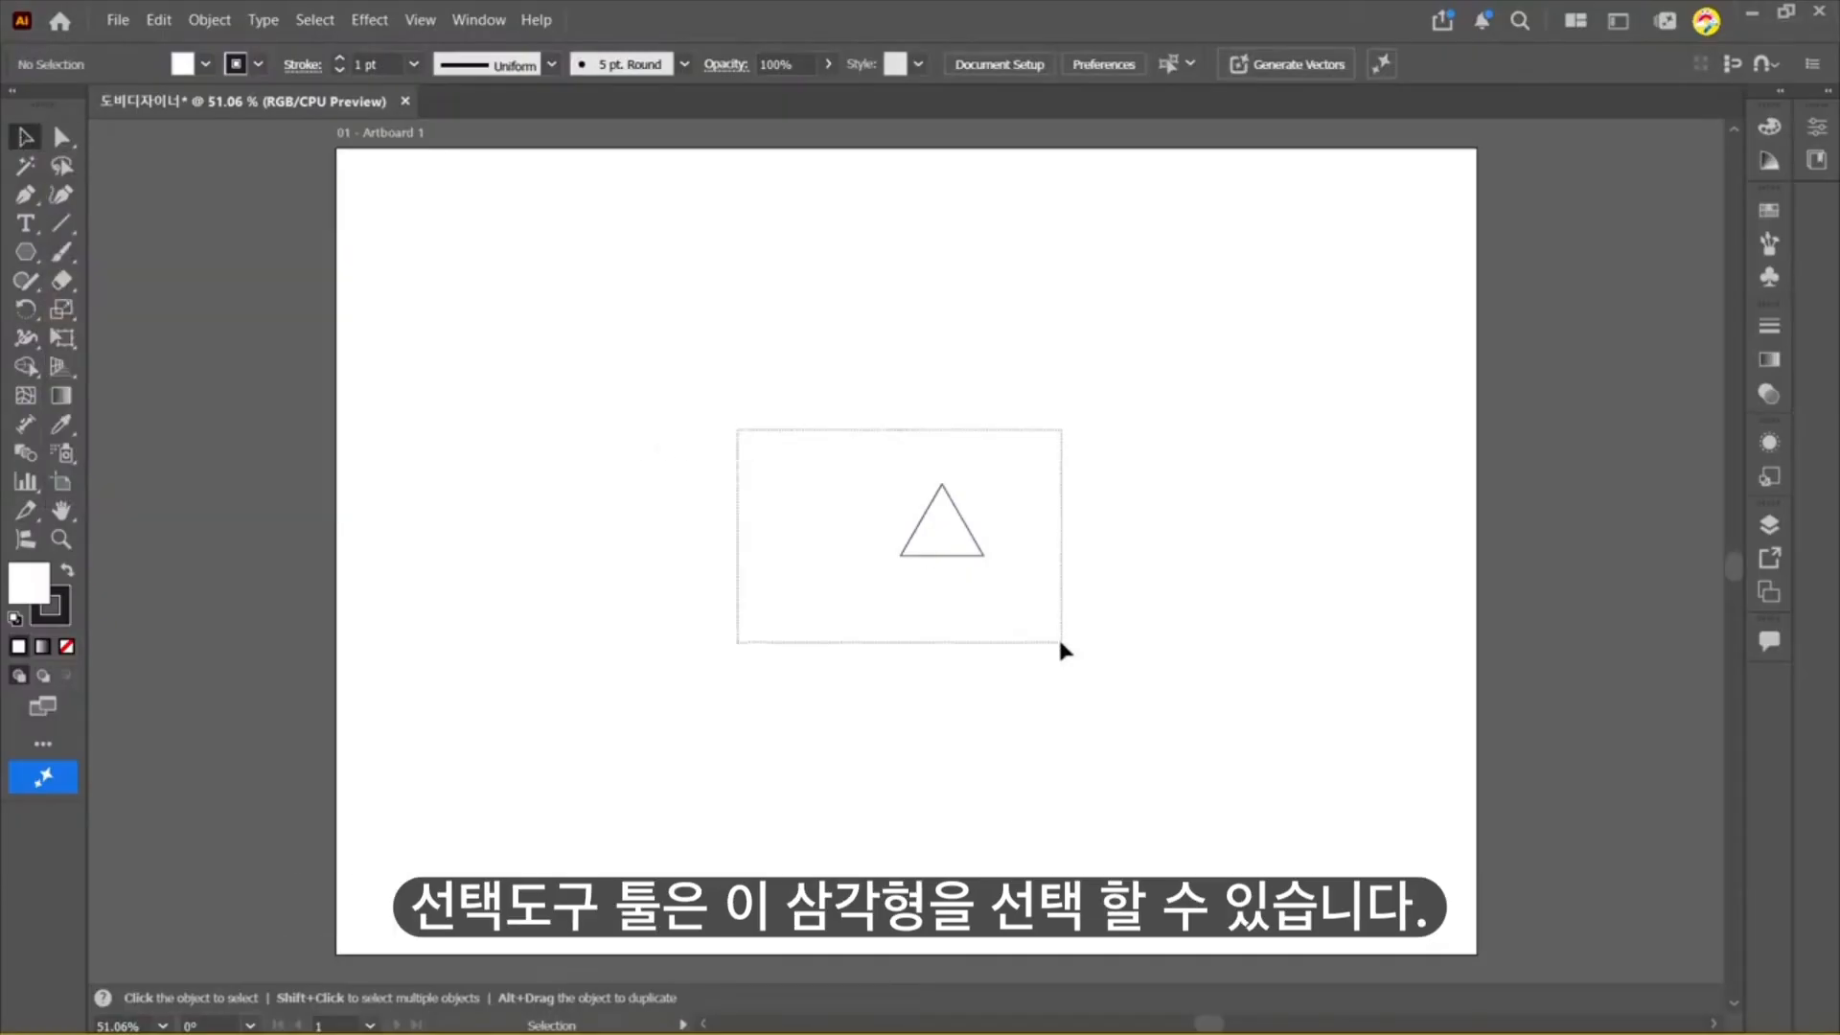
left_click(1372, 642)
Step: Enlarge the triangle proportionally to about 2.8 times its size and move it into the left half of the artboard
left_click_drag(818, 414, 1131, 686)
left_click_drag(984, 556, 1245, 687)
left_click_drag(1019, 624, 655, 518)
Step: Add an anchor point at the middle of the triangle's base and move it up into the shape to form an arrow notch
left_click_drag(25, 194, 124, 222)
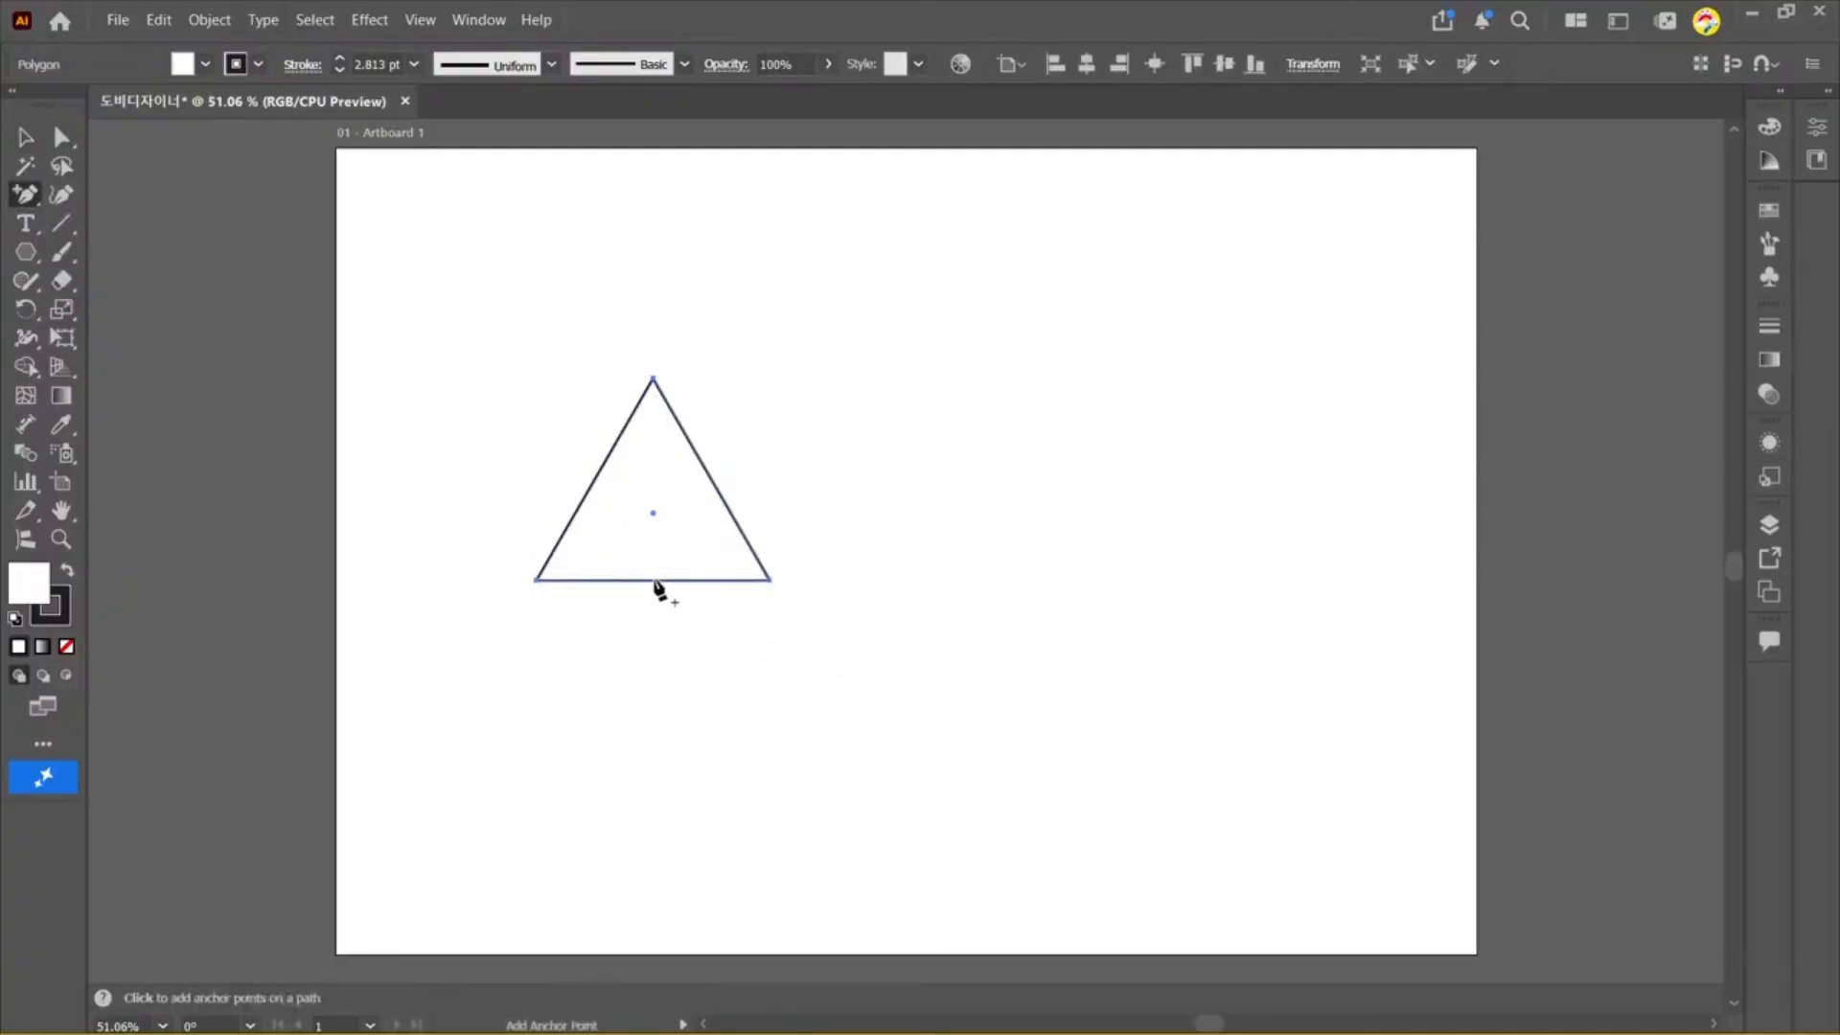
left_click(653, 580)
left_click_drag(61, 138, 61, 137)
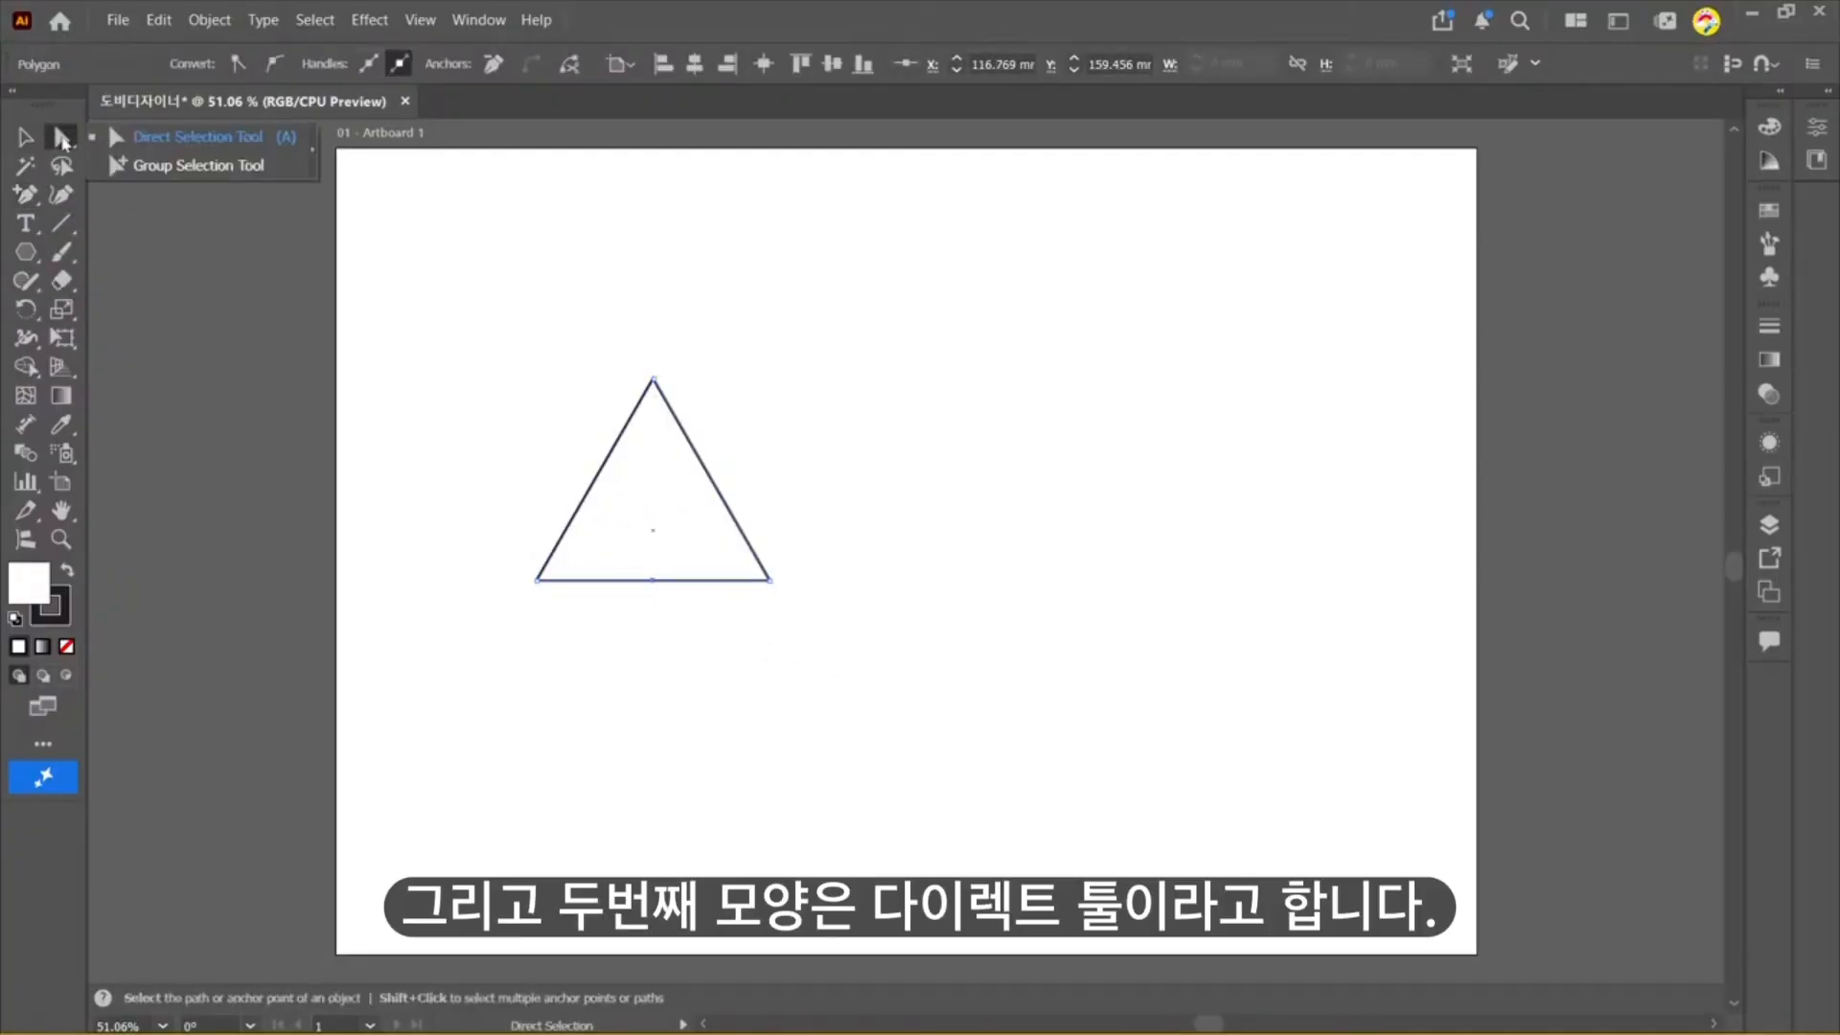
left_click_drag(686, 646, 652, 520)
key("v")
left_click(930, 347)
Step: Duplicate the arrow horizontally into the right half of the artboard, level with the original
left_click(690, 534)
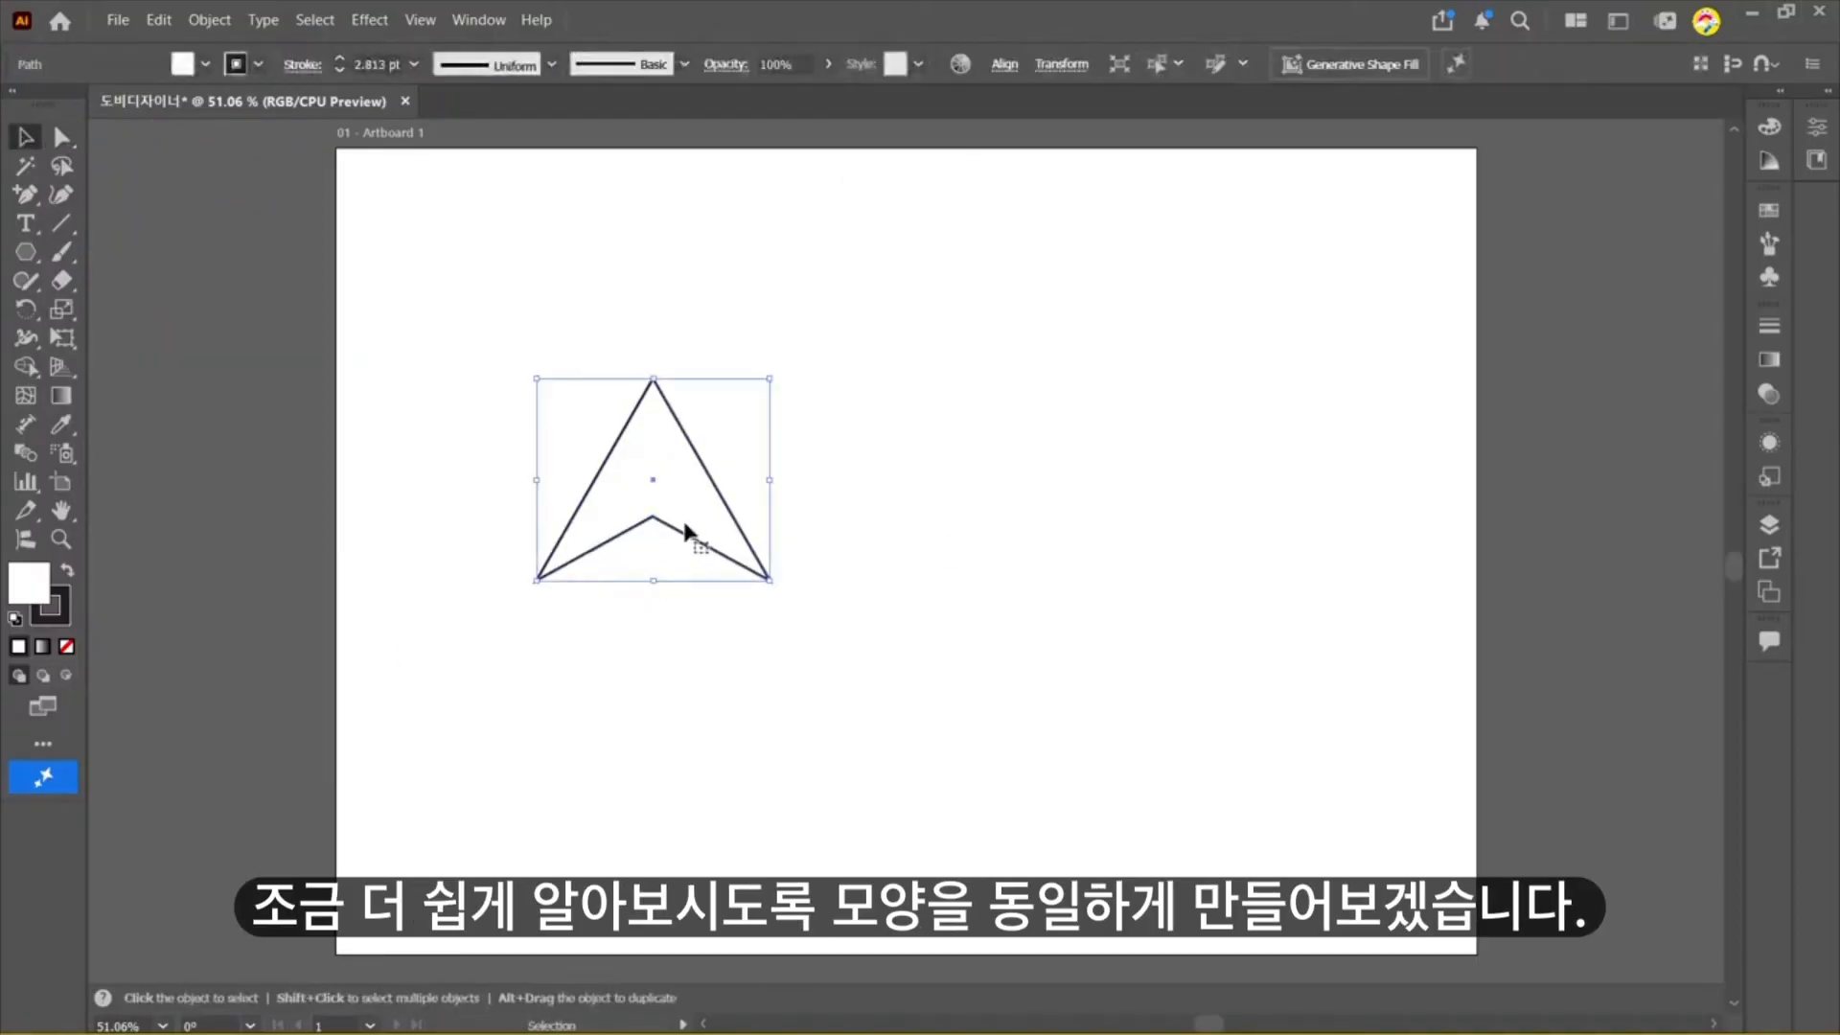
left_click_drag(657, 485, 1045, 484)
left_click(707, 296)
Step: Set the left arrow's stroke weight to 3 pt and remove its fill
left_click_drag(708, 296, 532, 590)
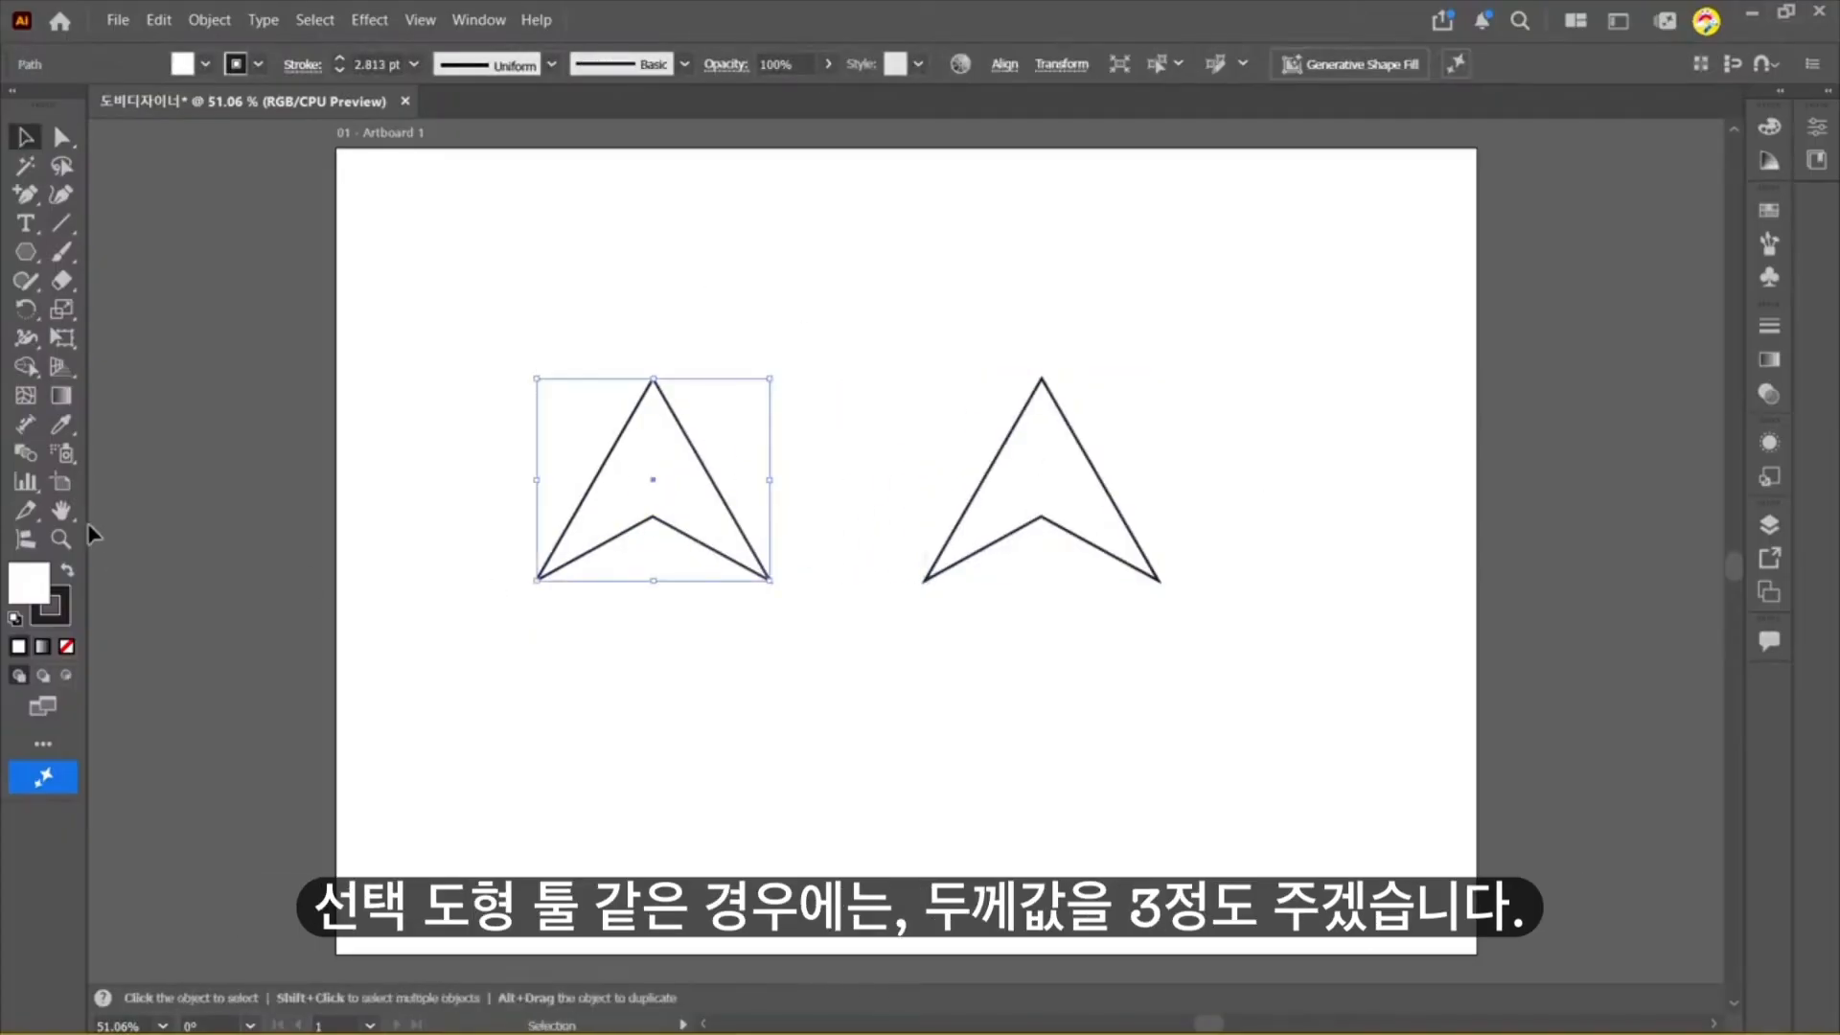
left_click(414, 64)
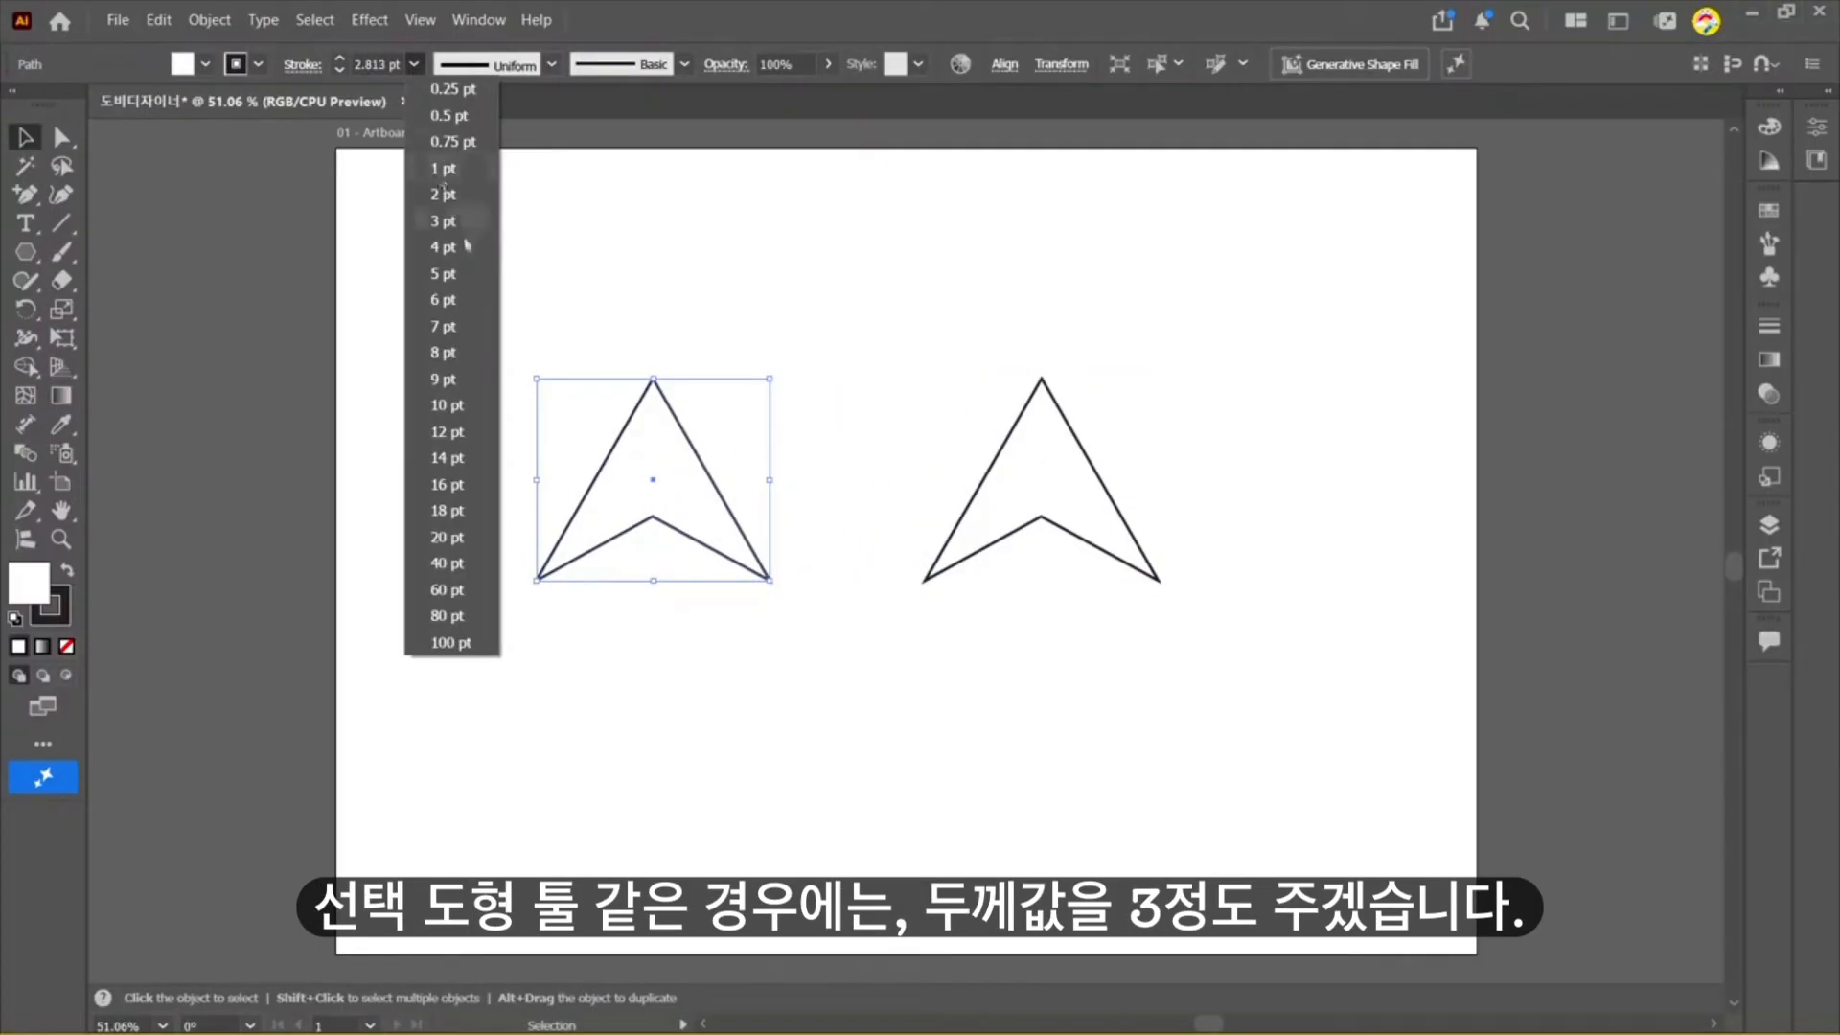
left_click(452, 218)
left_click_drag(895, 316, 684, 484)
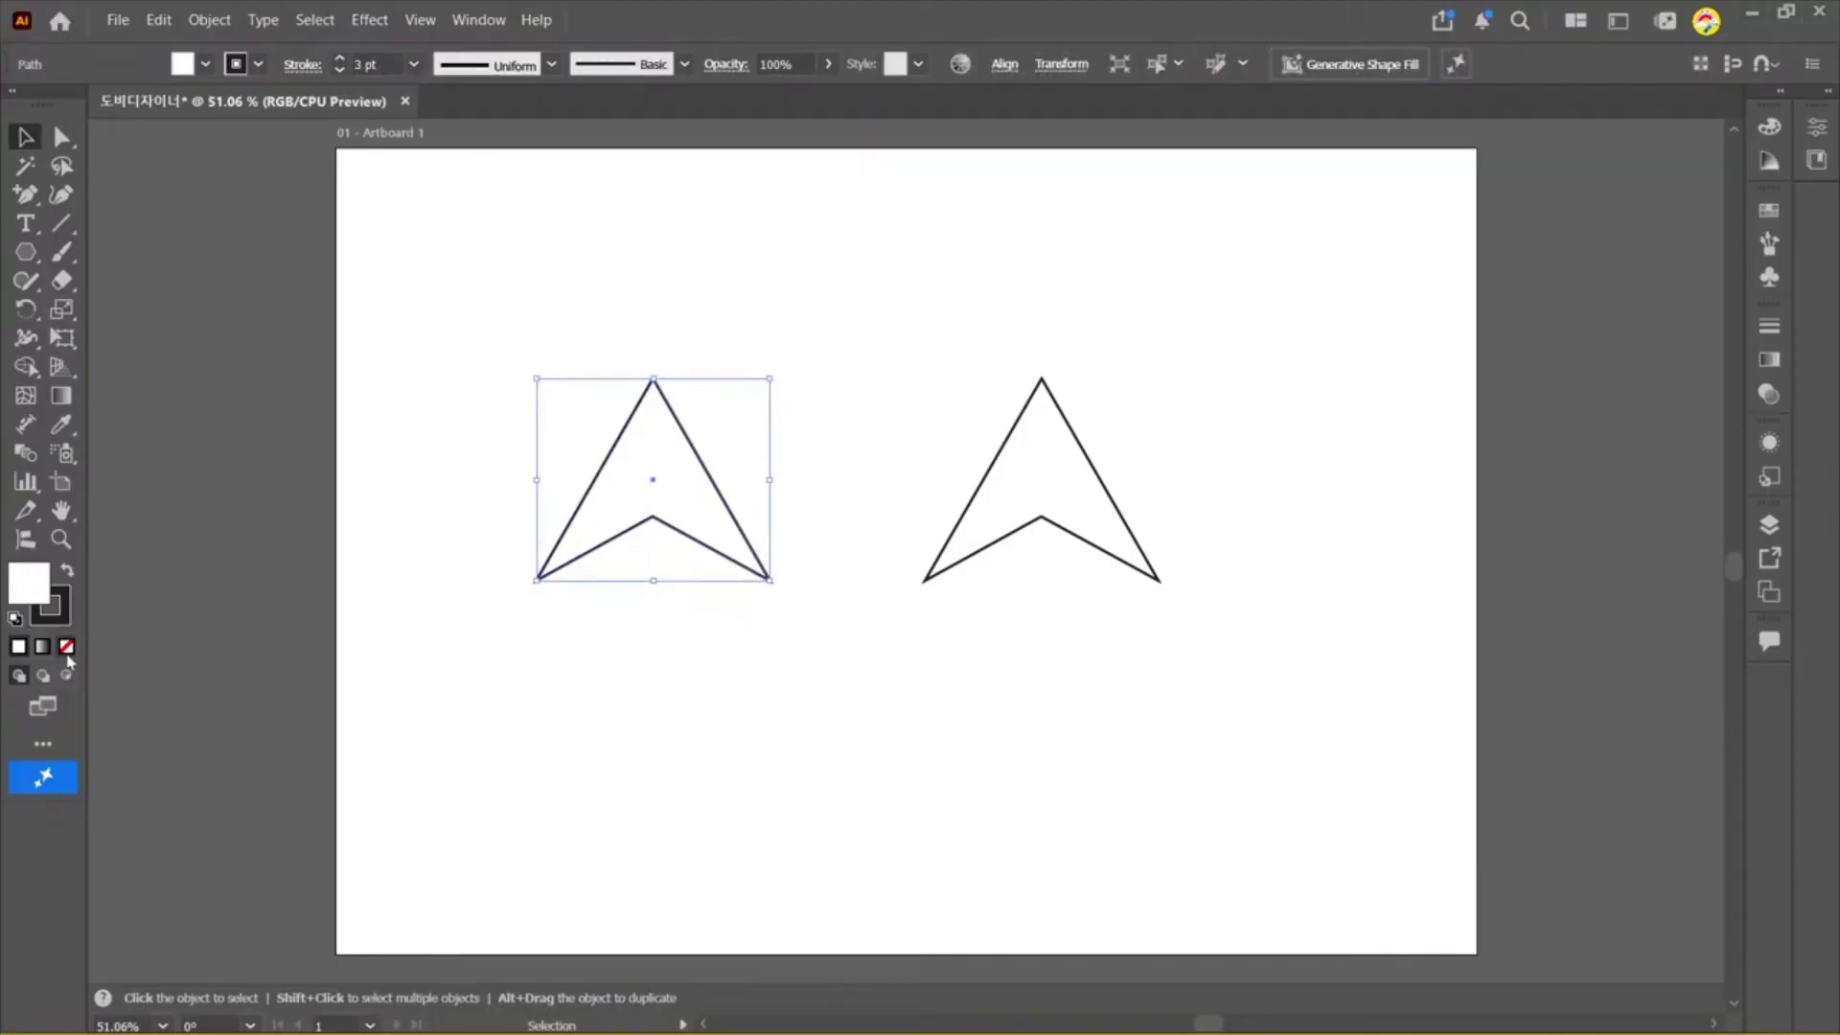
Step: Swap the right arrow's fill and stroke so its fill is black, and set its stroke to none
left_click_drag(908, 332, 1086, 460)
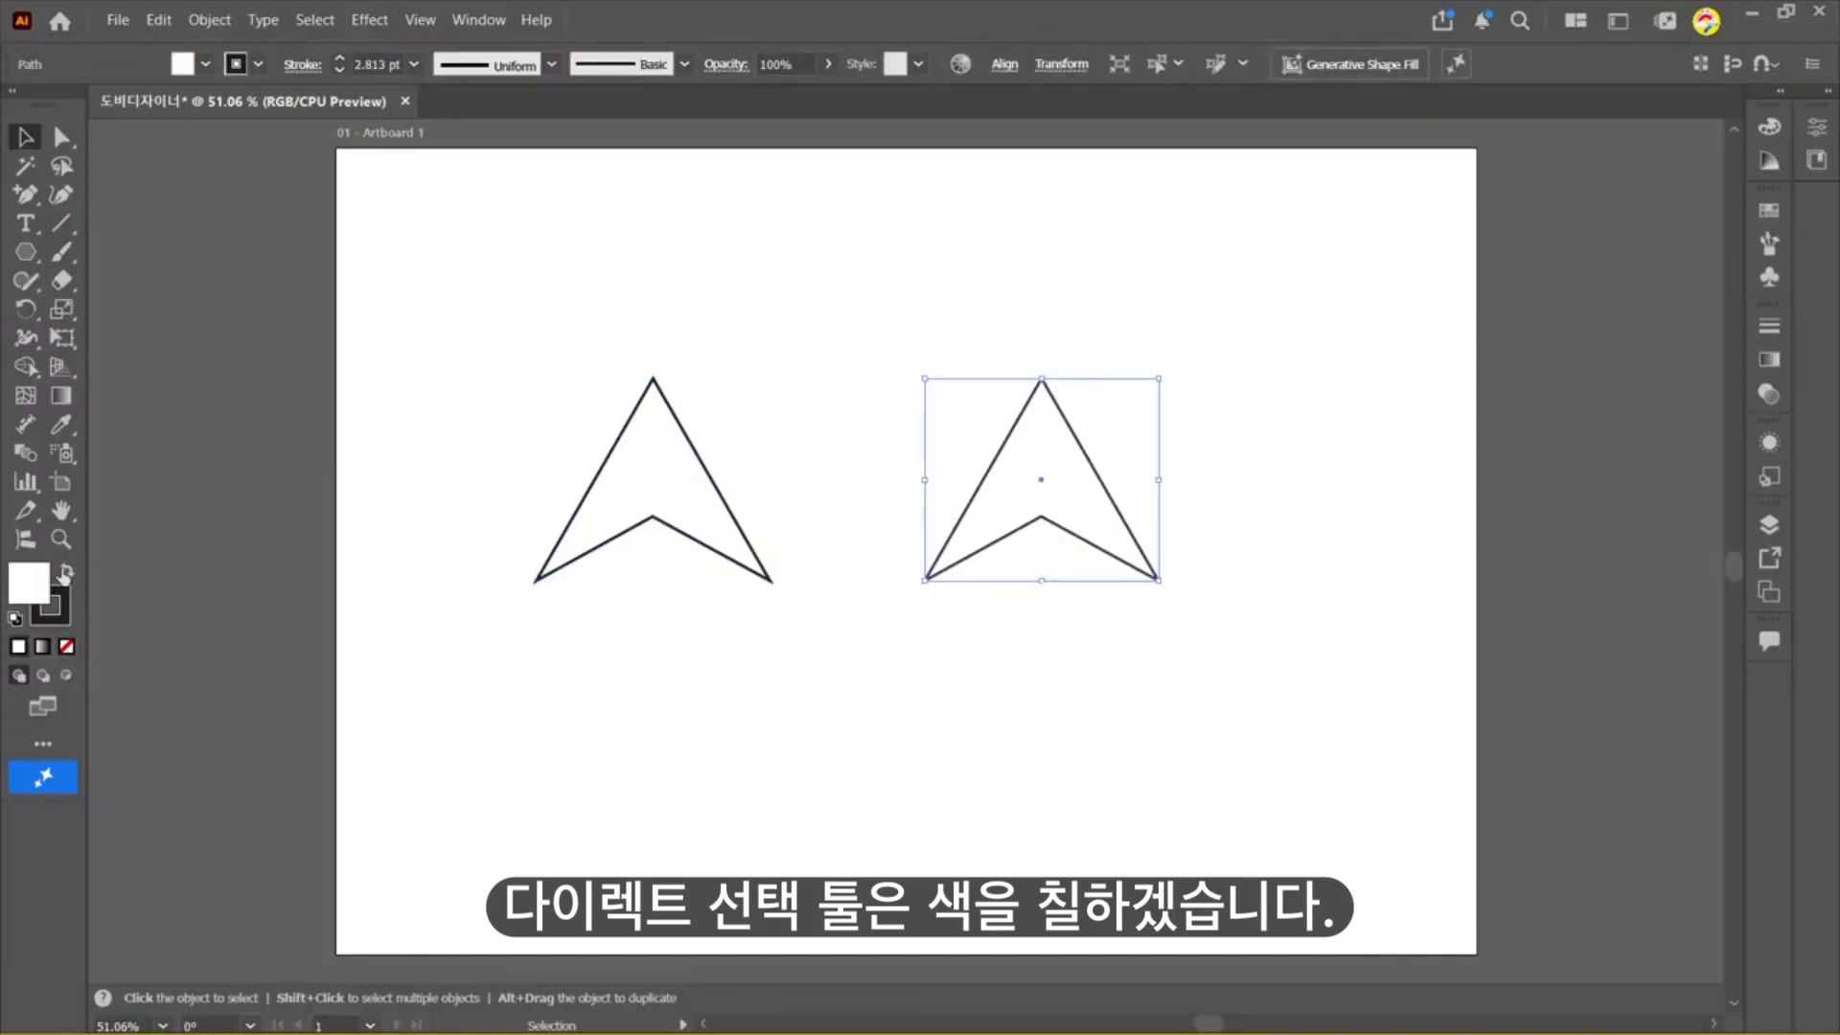
left_click(65, 572)
left_click(53, 610)
left_click(66, 646)
left_click(937, 319)
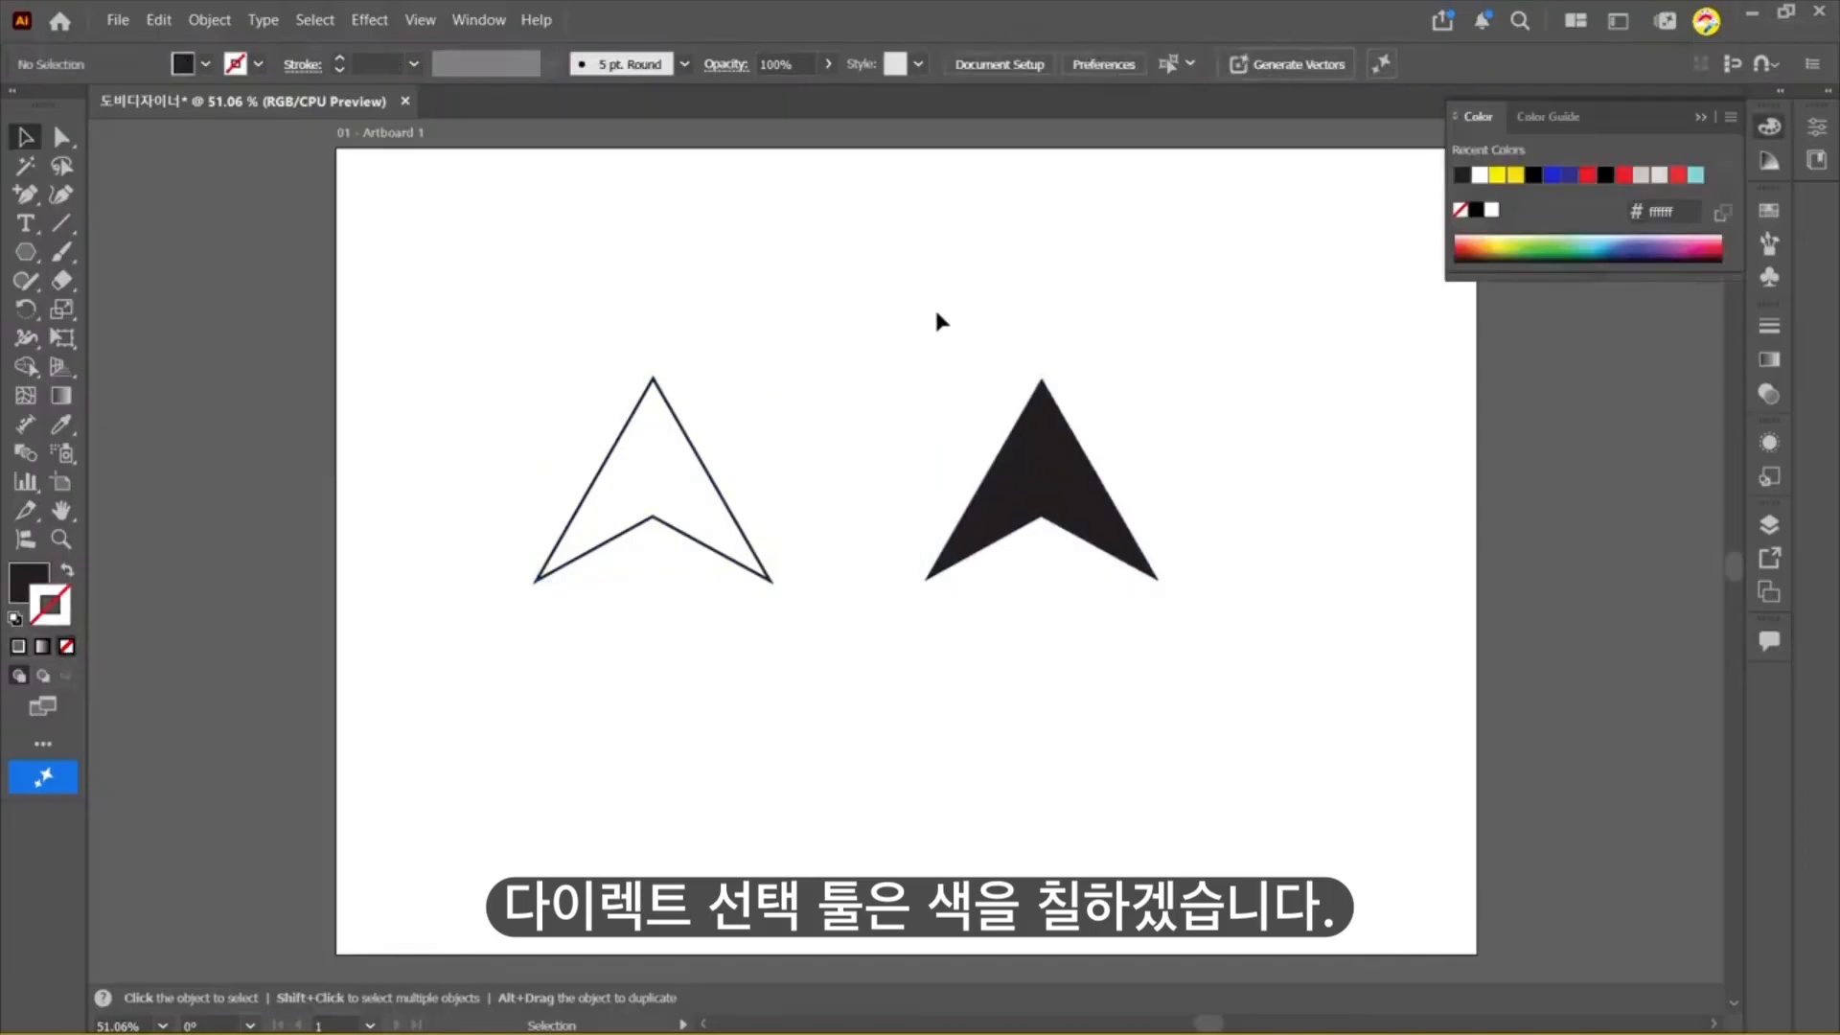
Step: Set the left outlined arrow's stroke weight to 7 pt, and practise selecting and deselecting that arrow
left_click(593, 479)
left_click(414, 64)
left_click(452, 305)
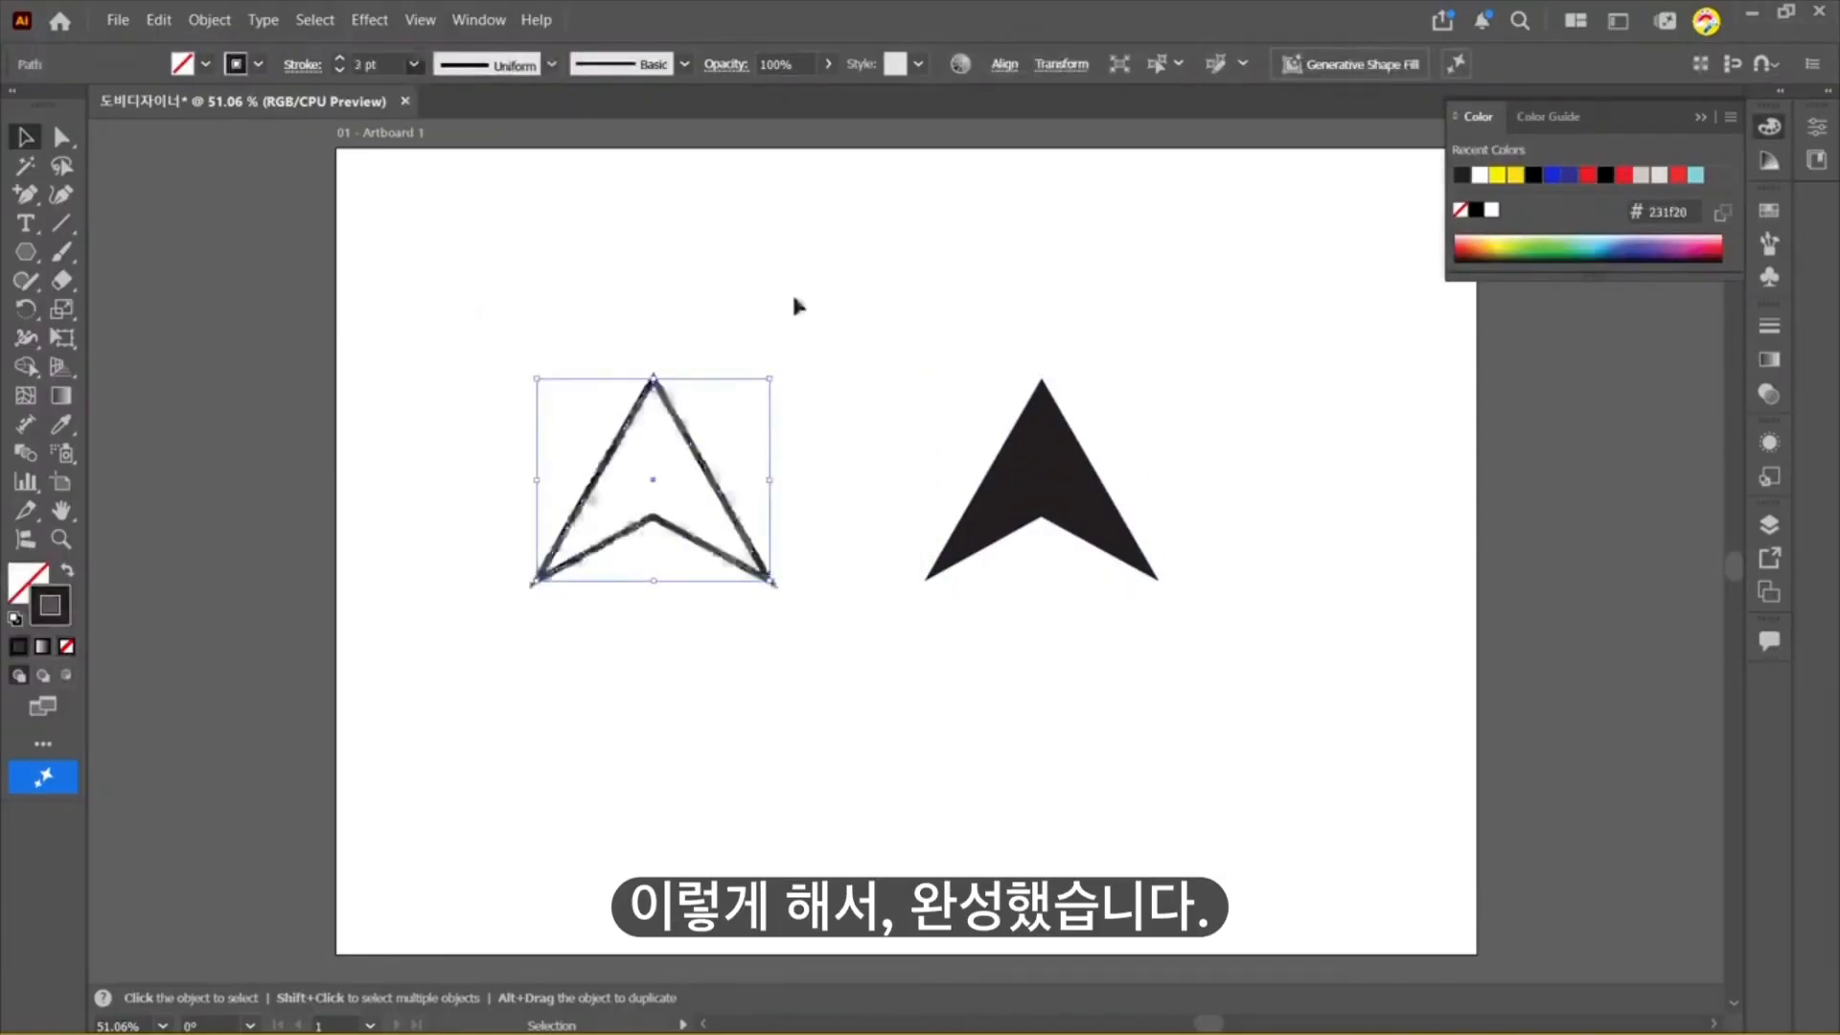
left_click(796, 305)
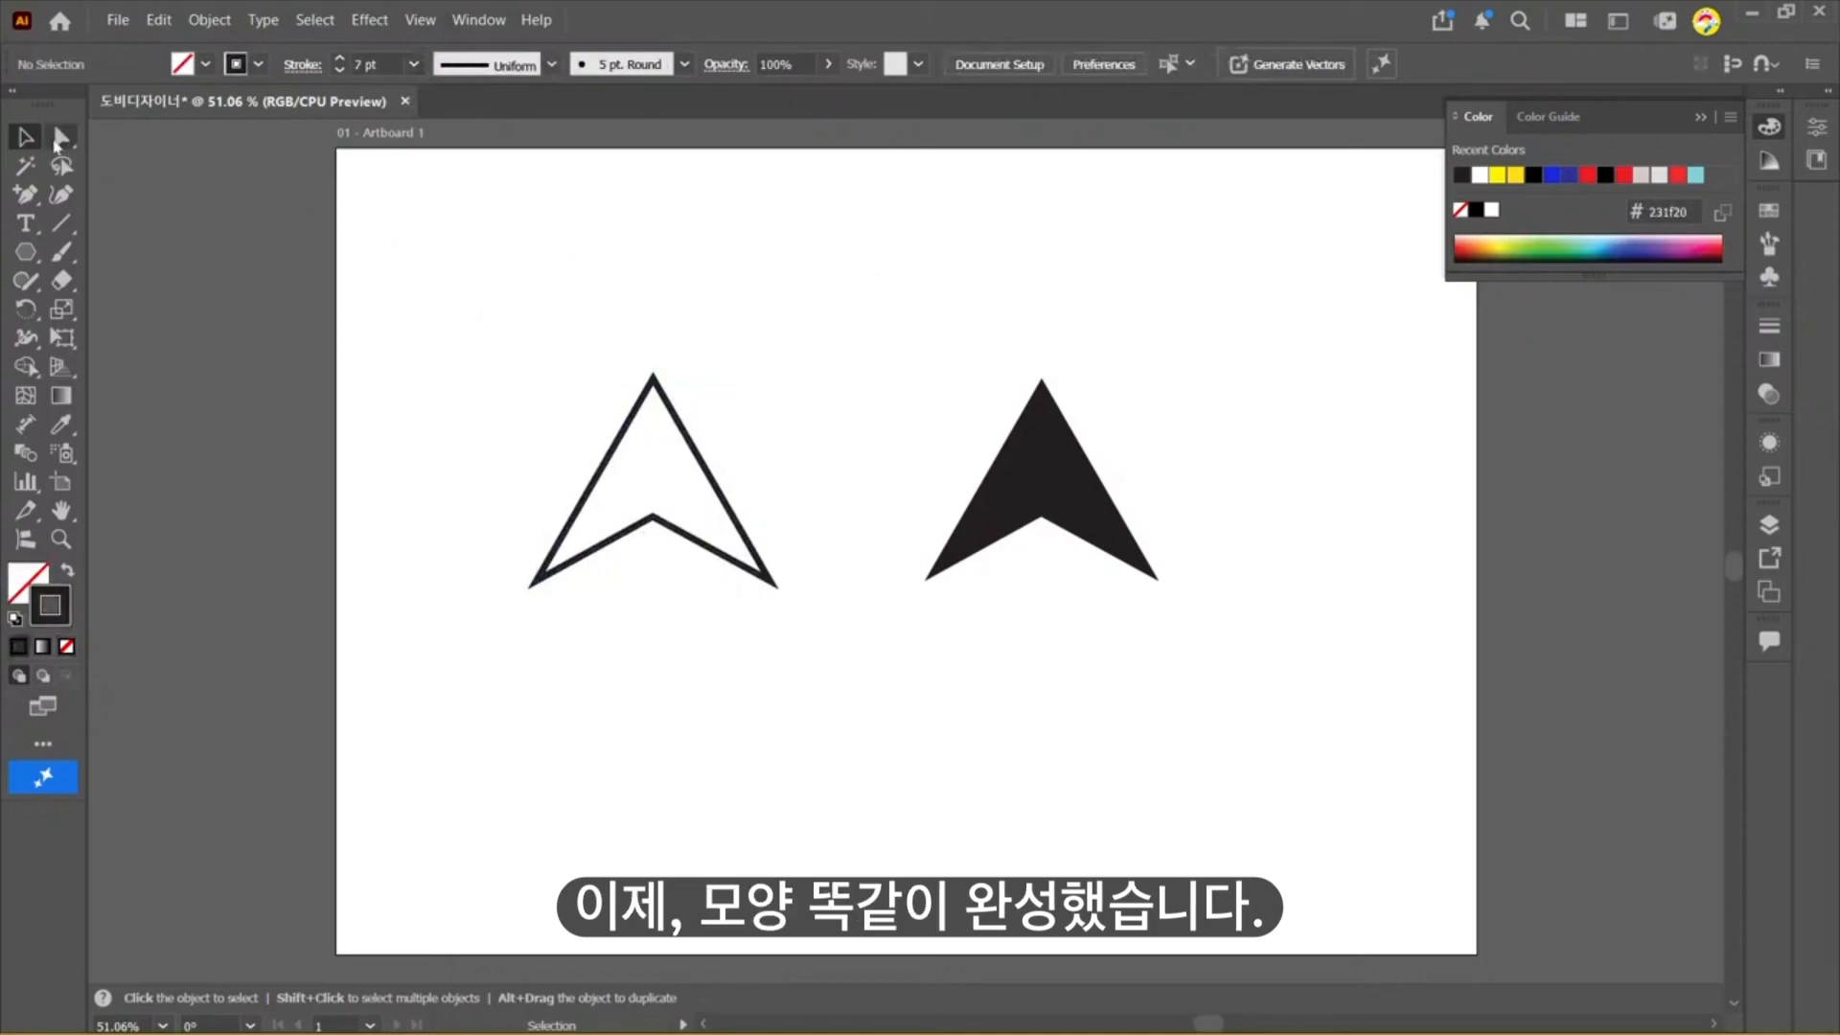
left_click_drag(802, 287, 645, 474)
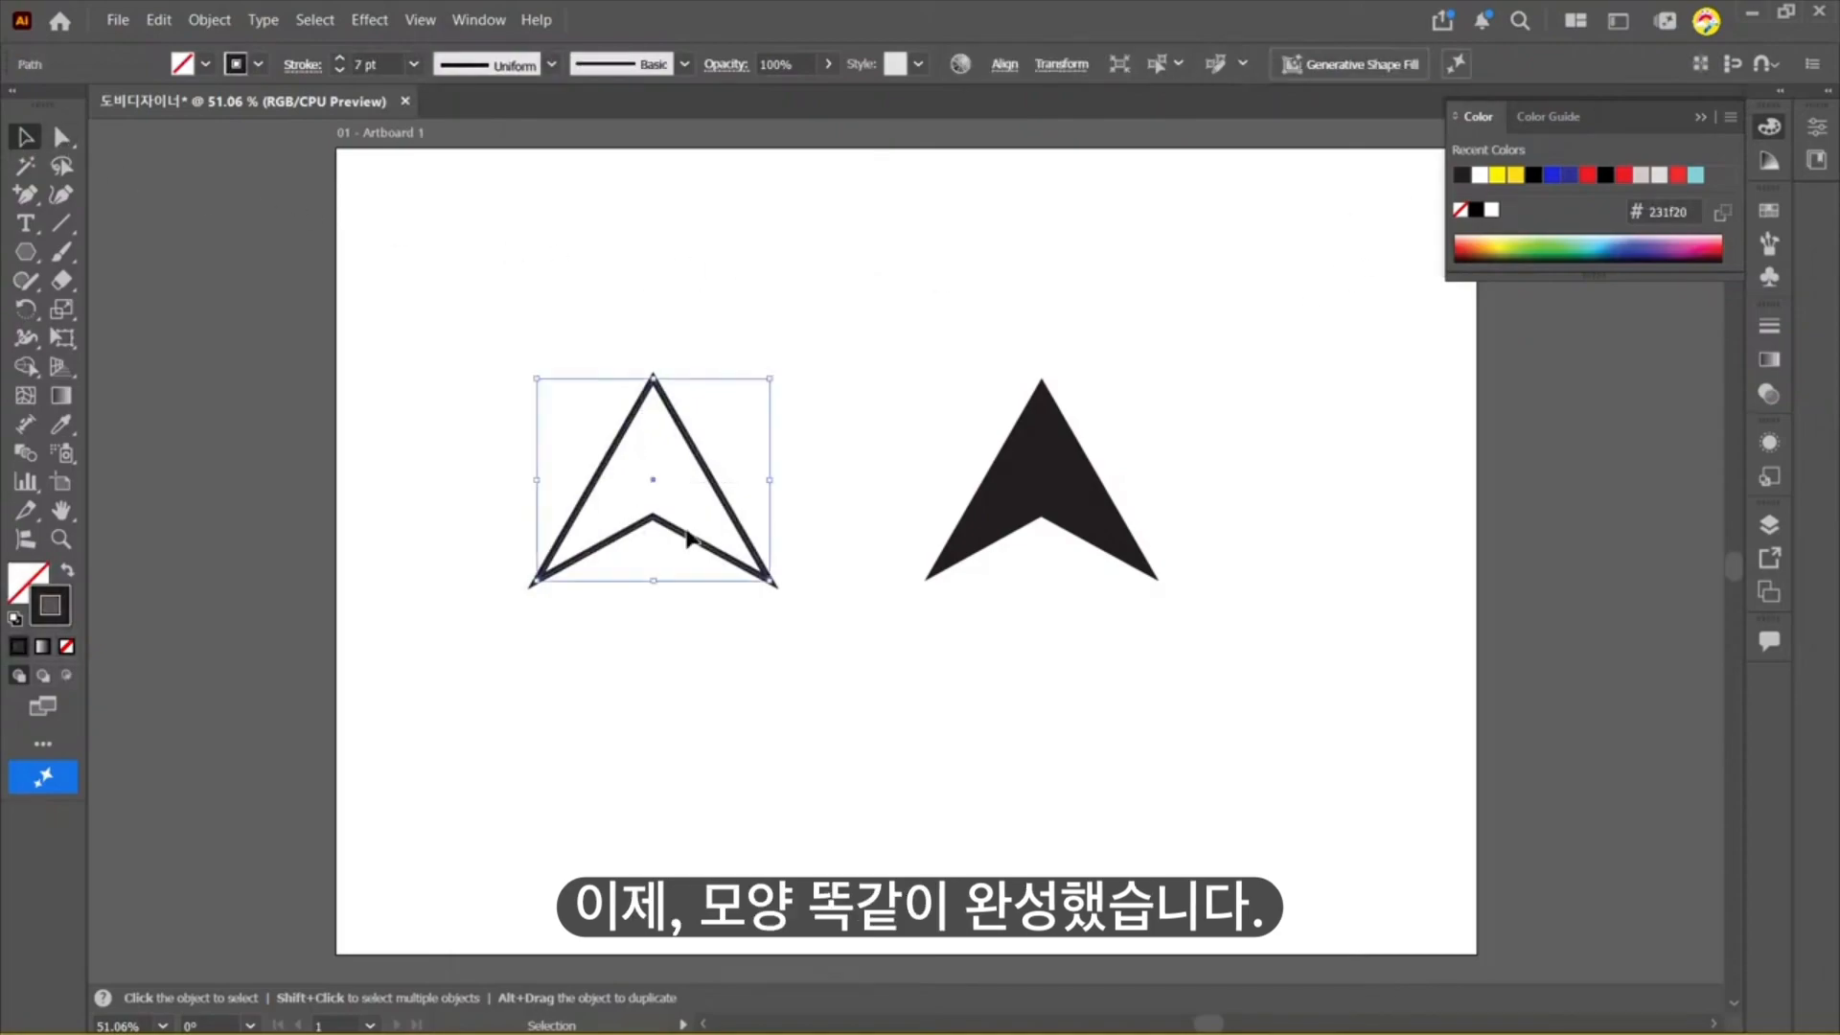
left_click(714, 314)
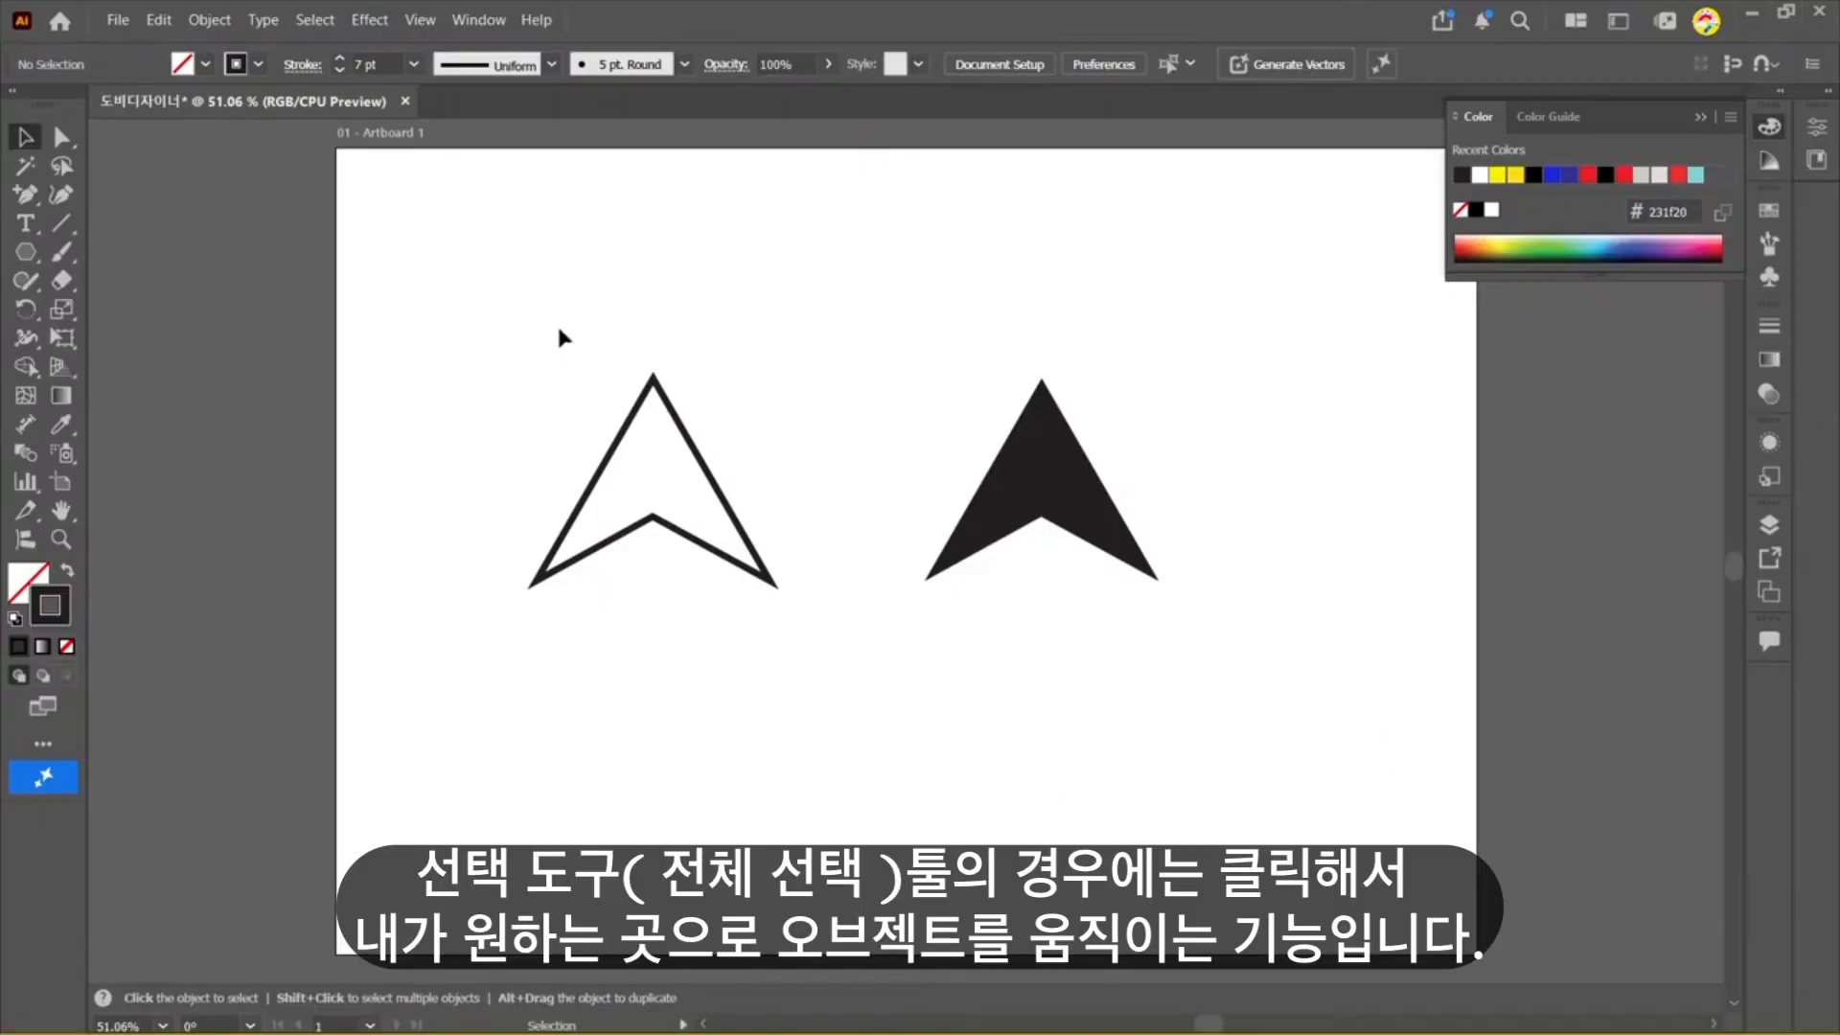
Step: Practise moving both arrows around the artboard with the Selection tool, leaving them side by side near the middle
left_click_drag(1054, 517, 1097, 642)
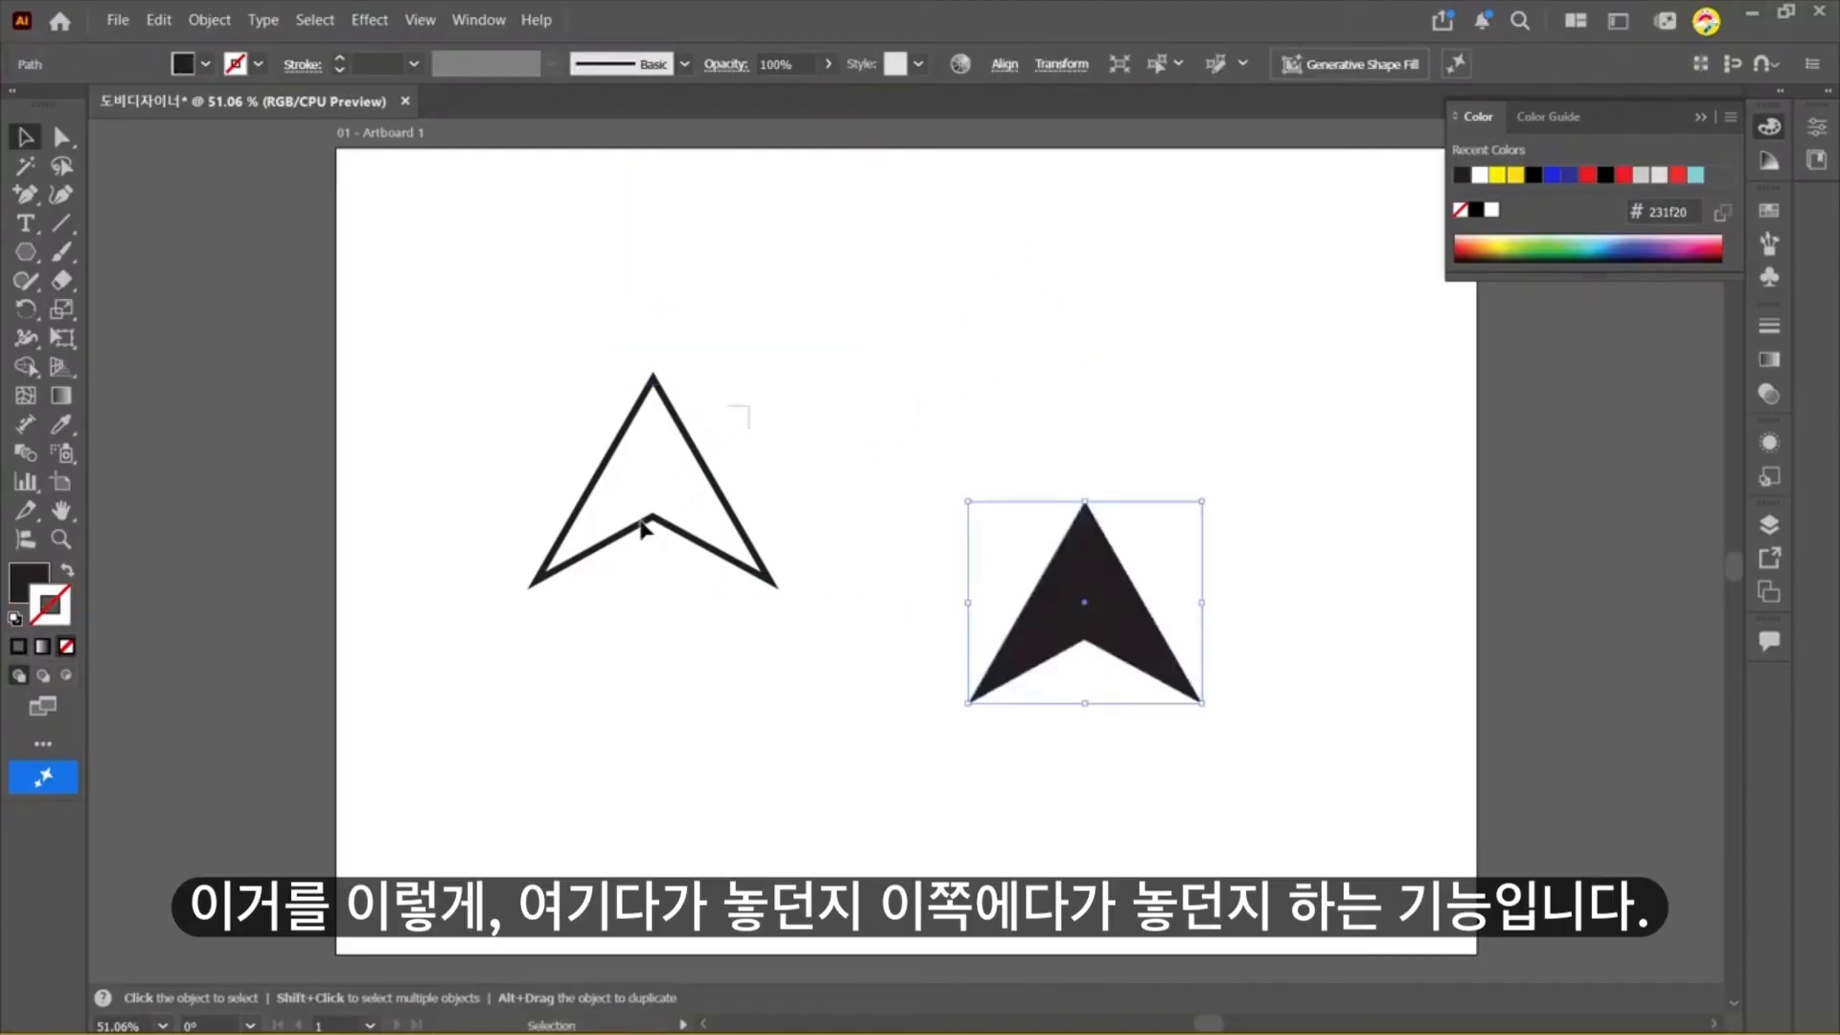
left_click(647, 523)
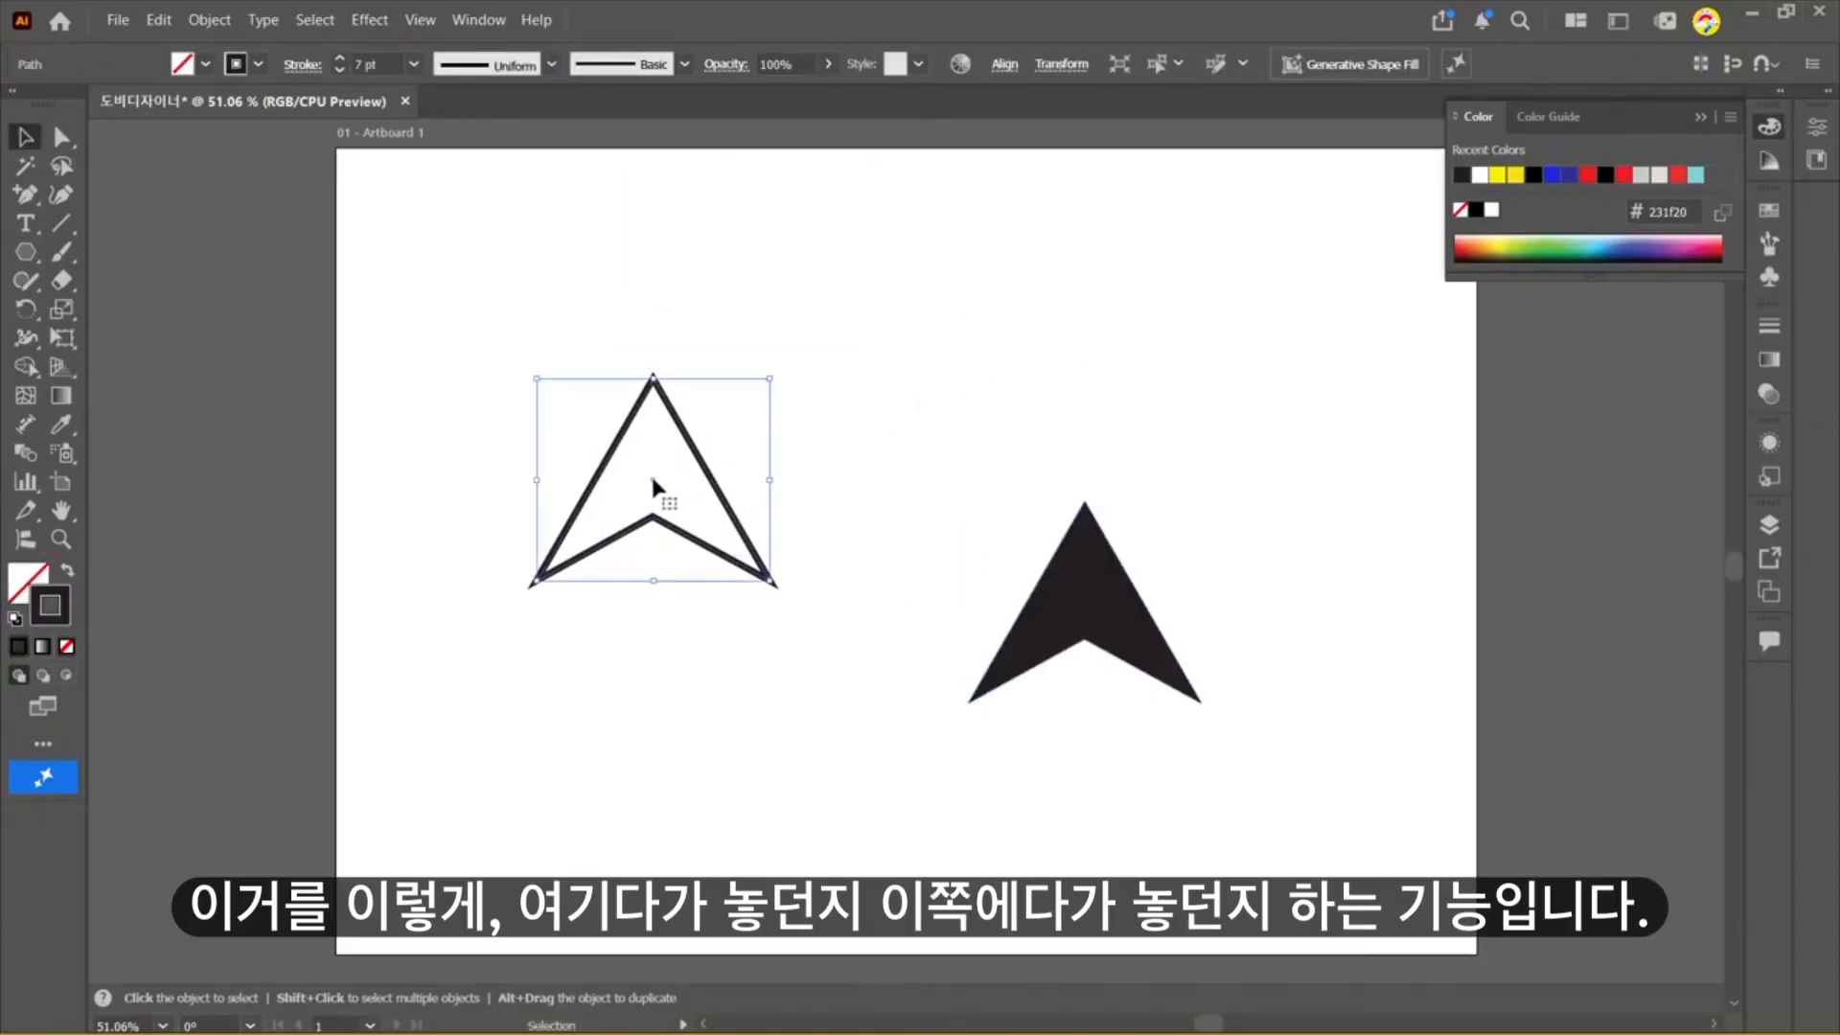
left_click_drag(657, 488, 613, 330)
left_click_drag(867, 439, 678, 506)
left_click_drag(1064, 579, 1064, 525)
left_click(1376, 448)
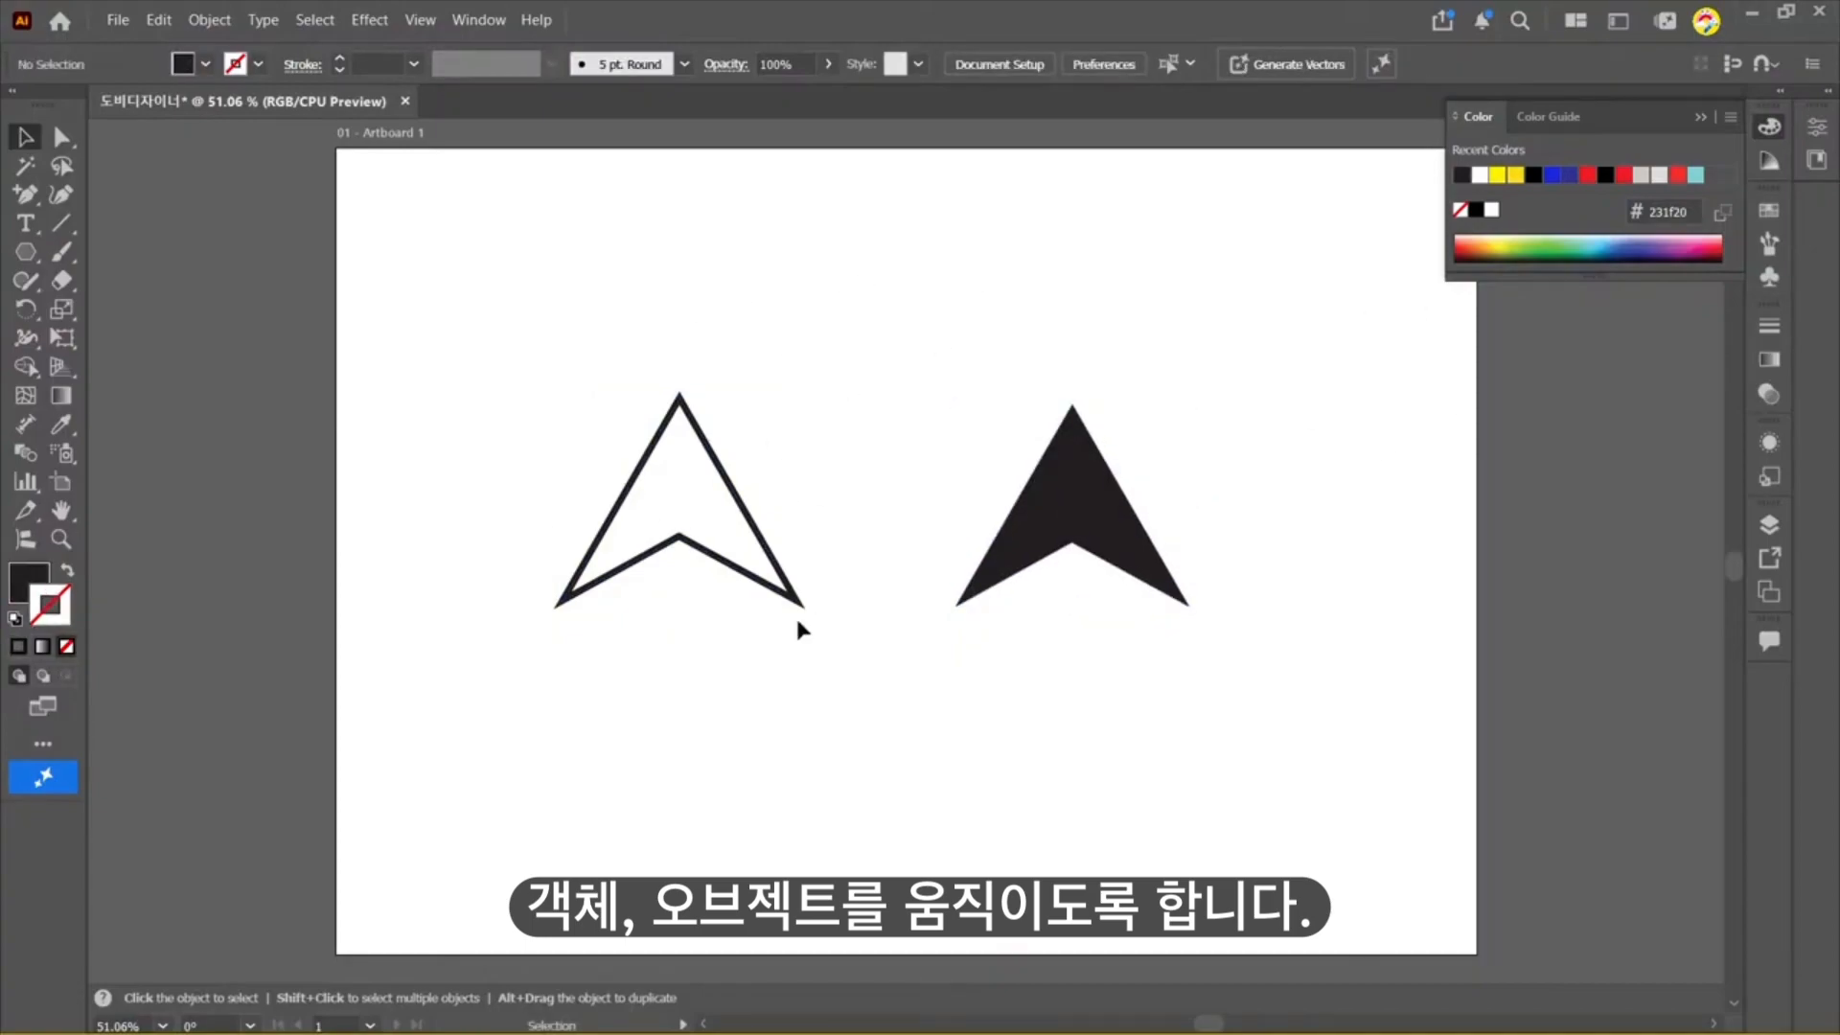
mouse_move(1088, 504)
left_mouse_down()
mouse_move(1219, 336)
mouse_move(881, 326)
mouse_move(997, 508)
mouse_move(1016, 483)
mouse_move(1055, 530)
mouse_move(1087, 517)
left_mouse_up()
left_click(1317, 546)
left_click(881, 292)
left_click(1341, 505)
Step: With the Direct Selection tool, move the black arrow's lower-right corner point up and slightly inwards
left_click(59, 138)
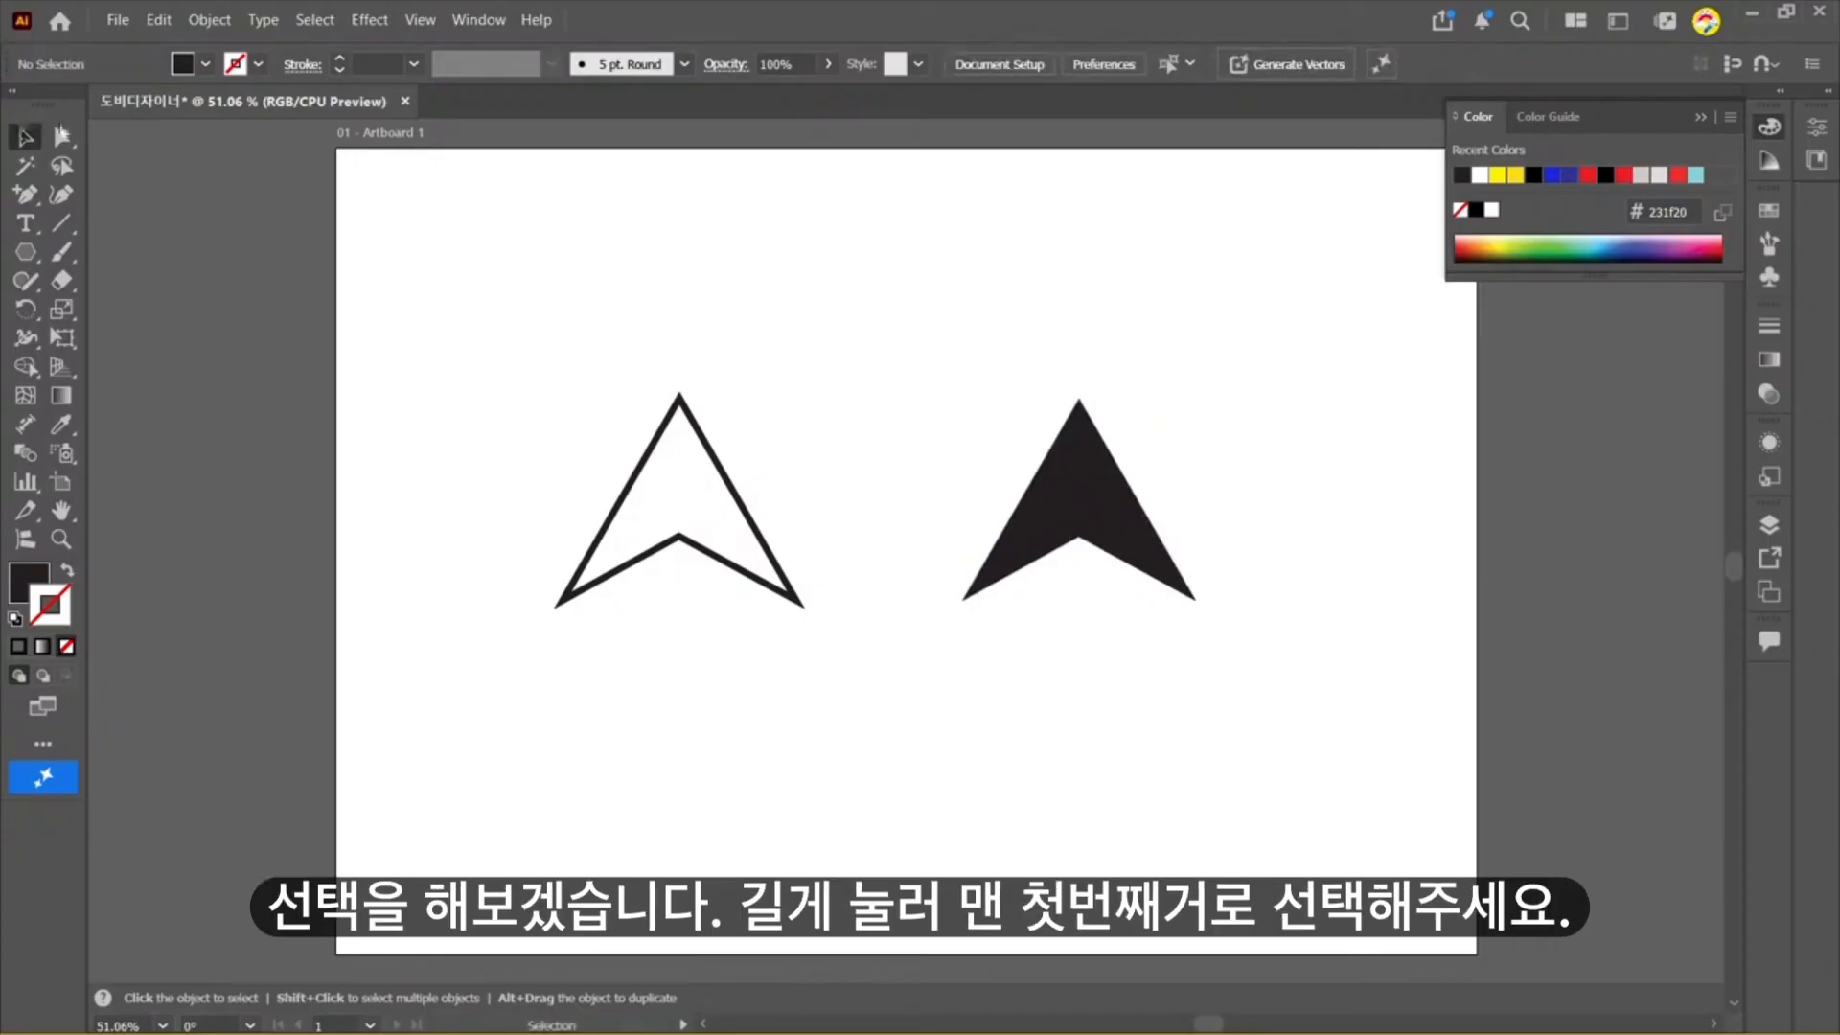
left_click_drag(59, 137, 167, 140)
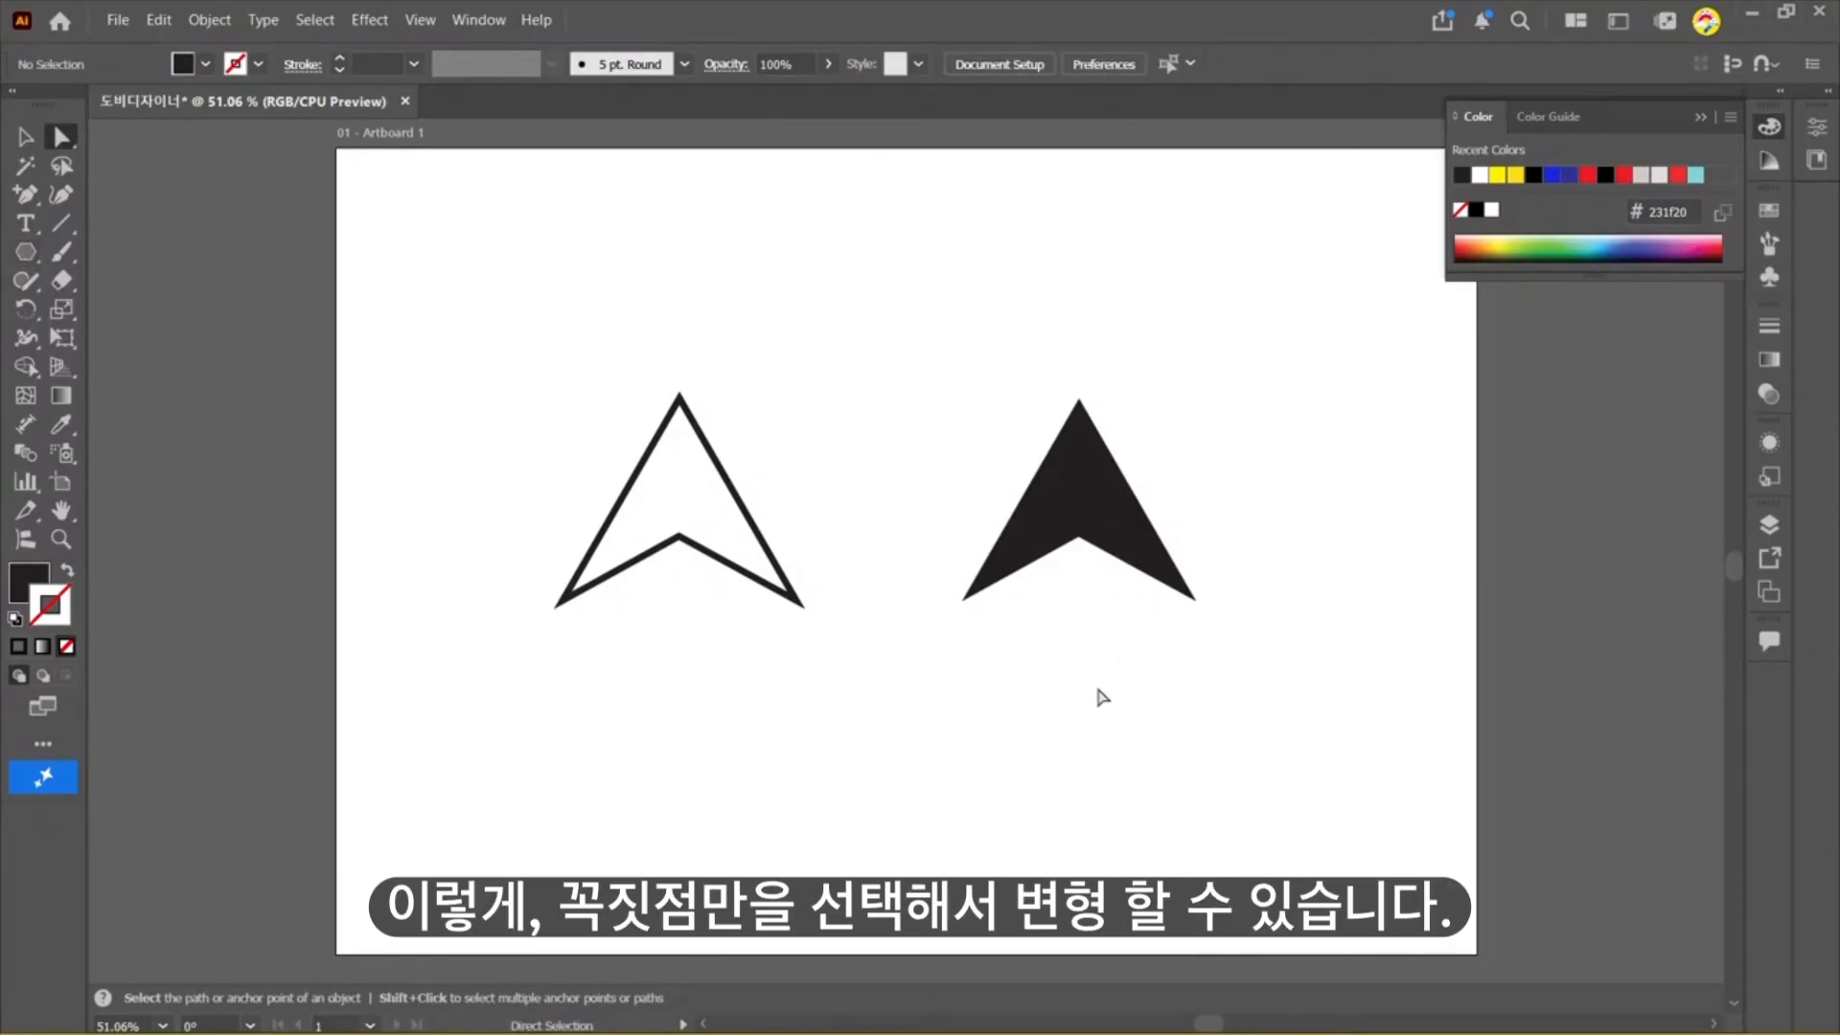
mouse_move(1196, 596)
left_mouse_down()
mouse_move(1145, 517)
mouse_move(1160, 554)
mouse_move(1215, 506)
mouse_move(1202, 566)
left_mouse_up()
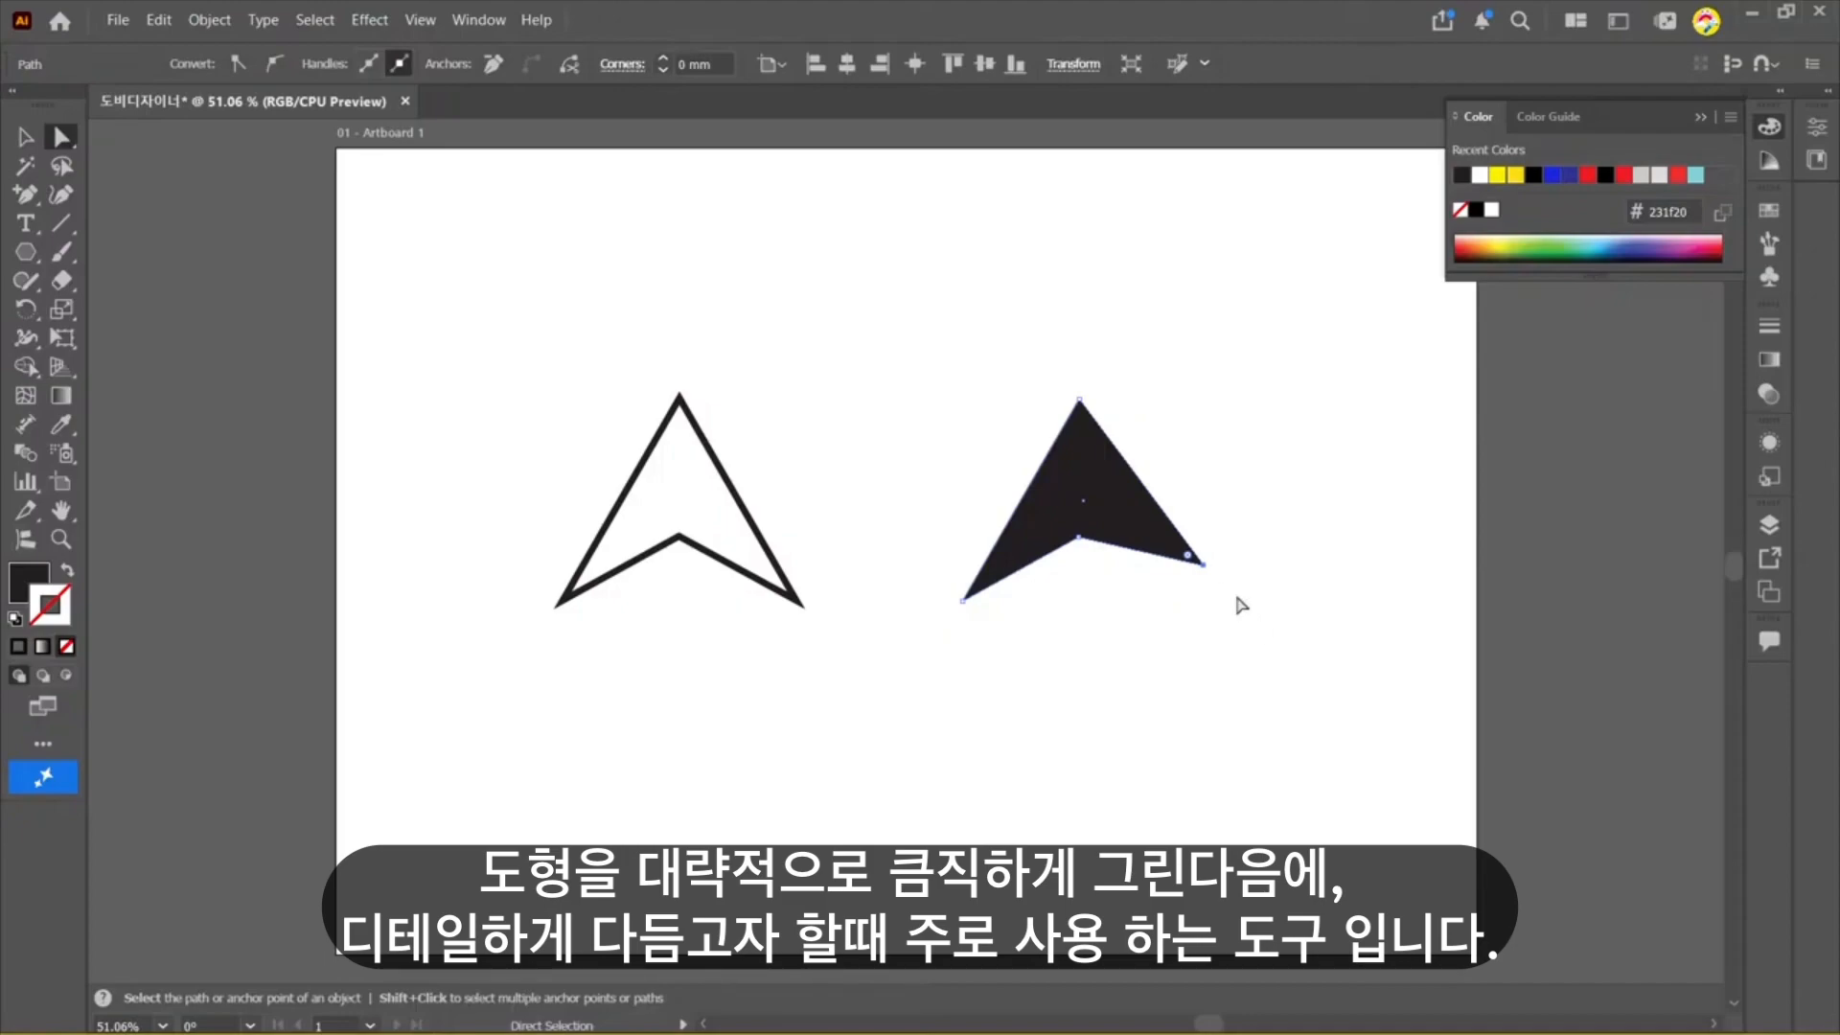
left_click_drag(1175, 522, 1183, 570)
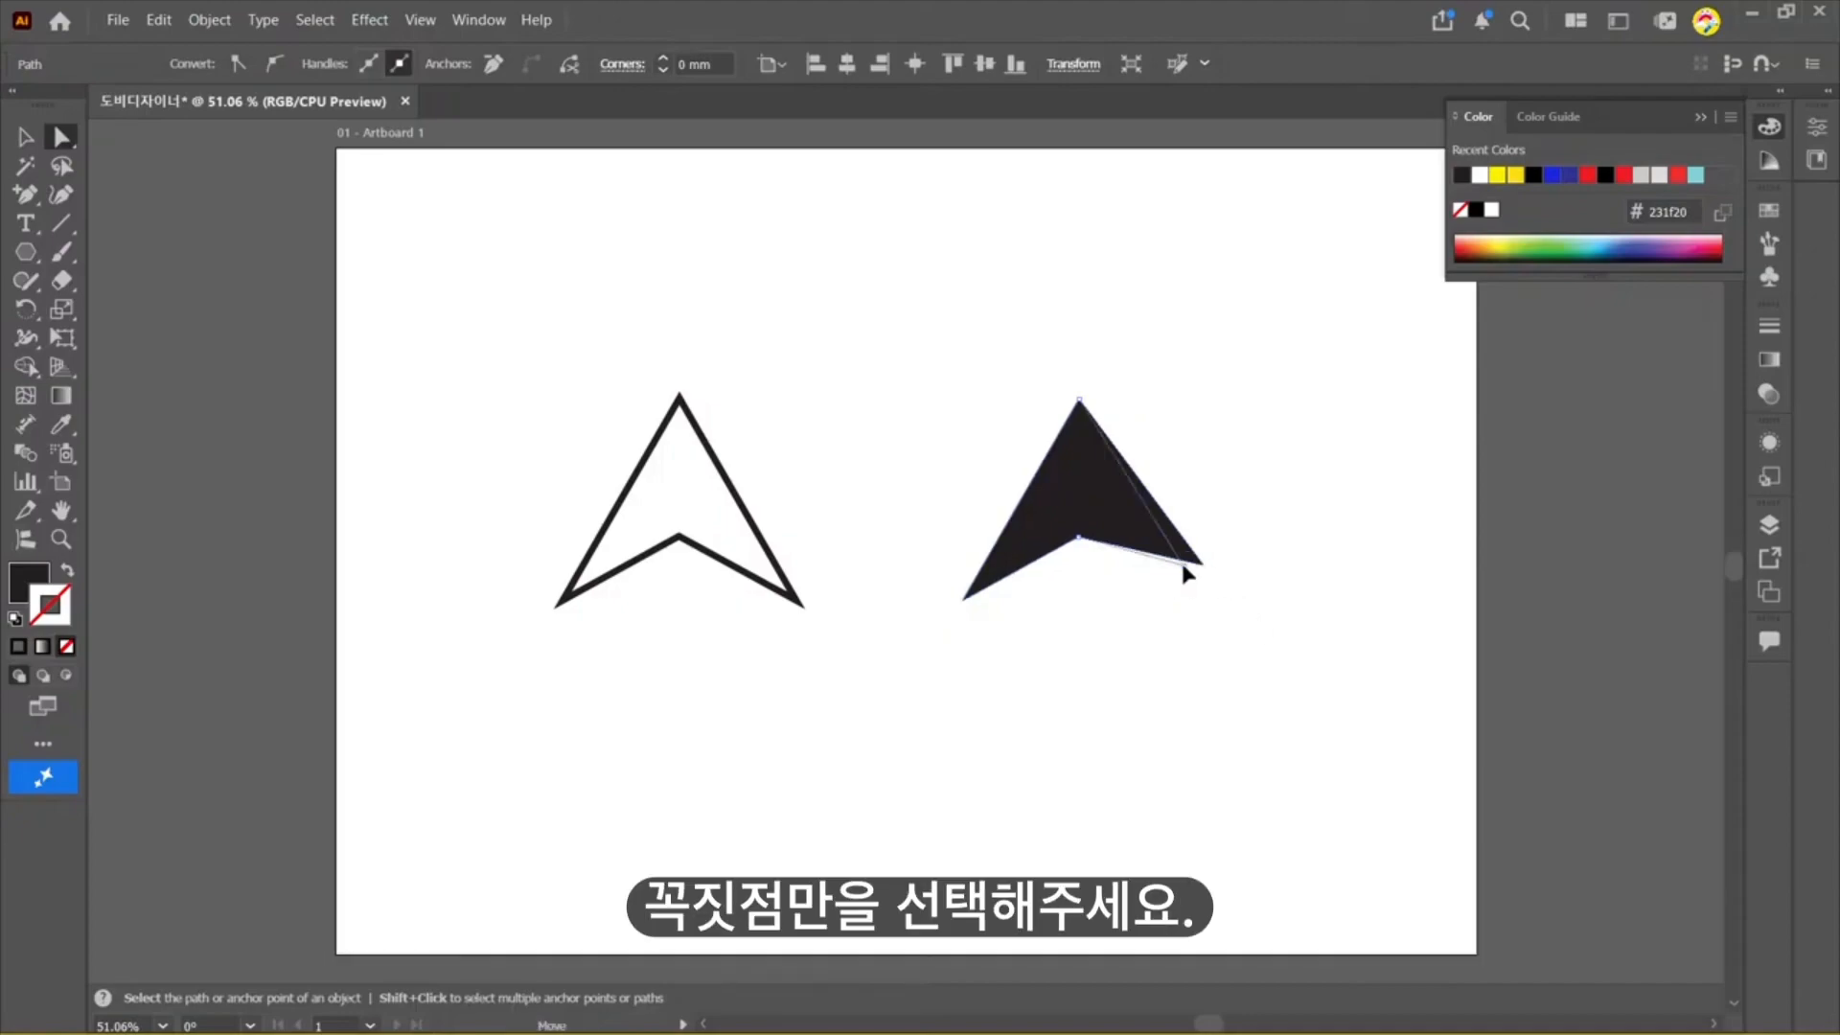
left_click(1217, 605)
left_click(1185, 567)
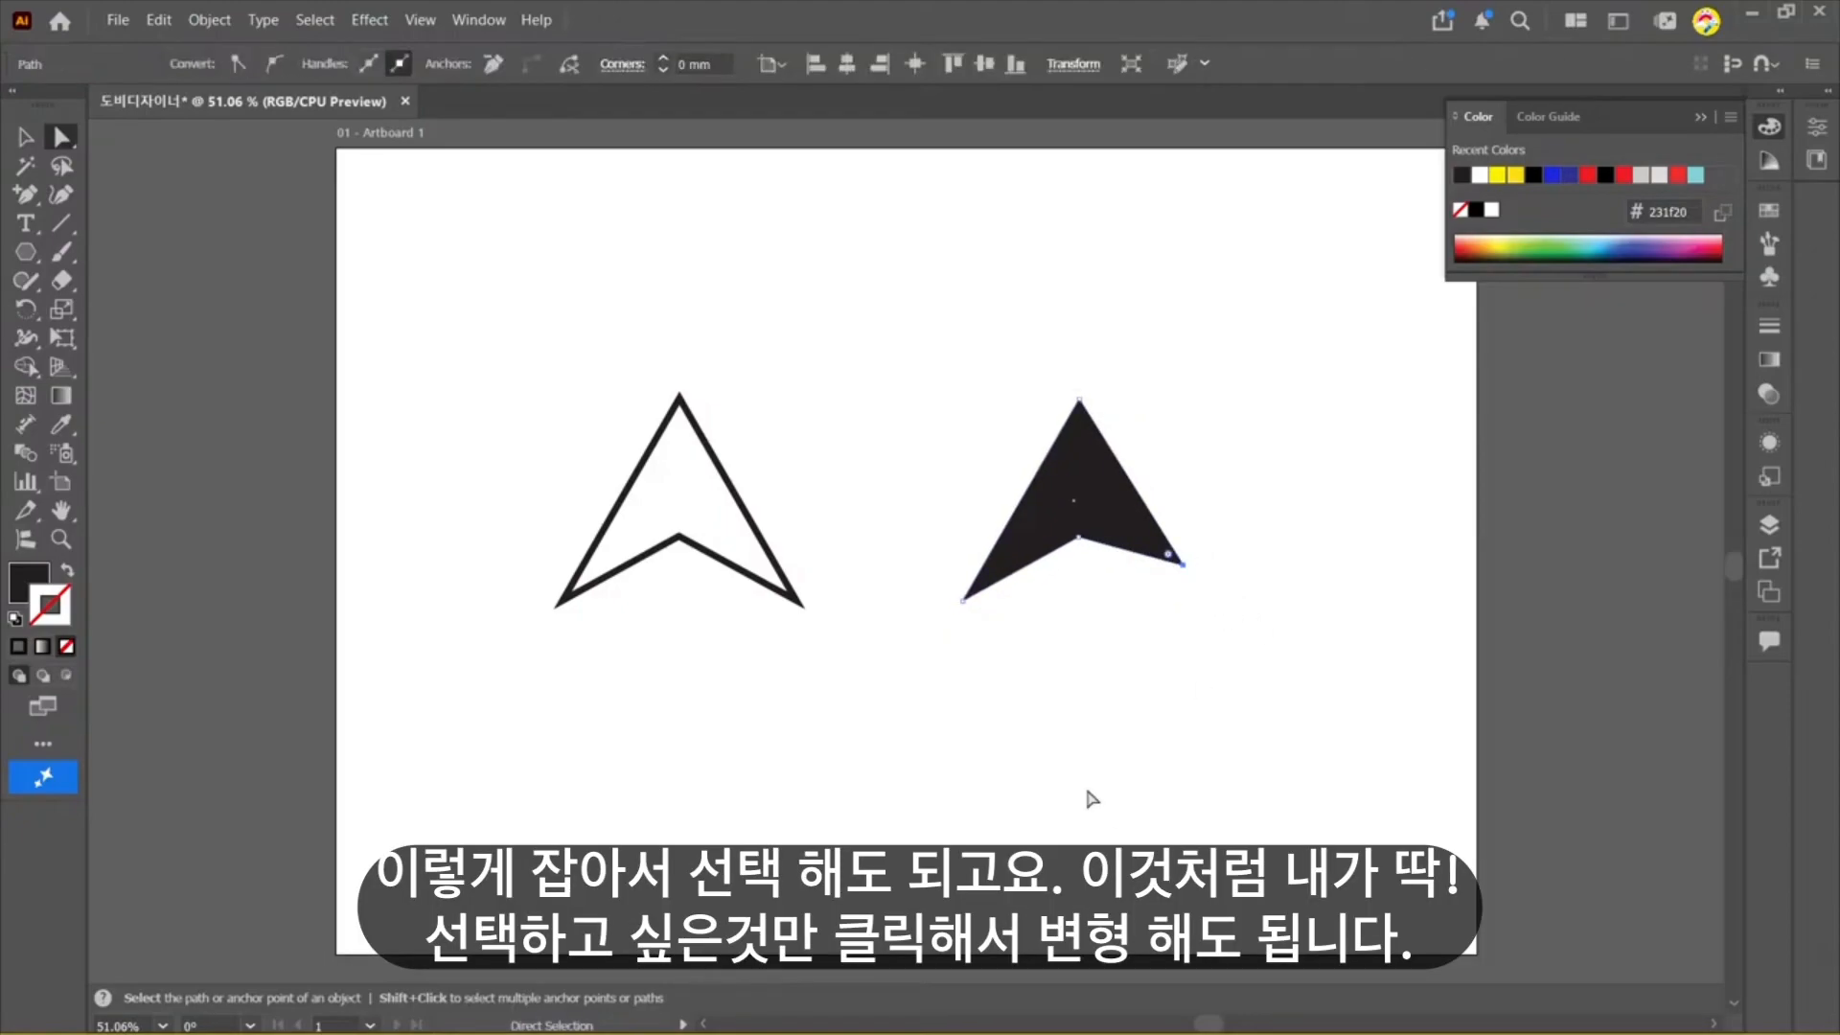
Step: Move the outlined arrow's tip point up and to the left with the Direct Selection tool
left_click(681, 401)
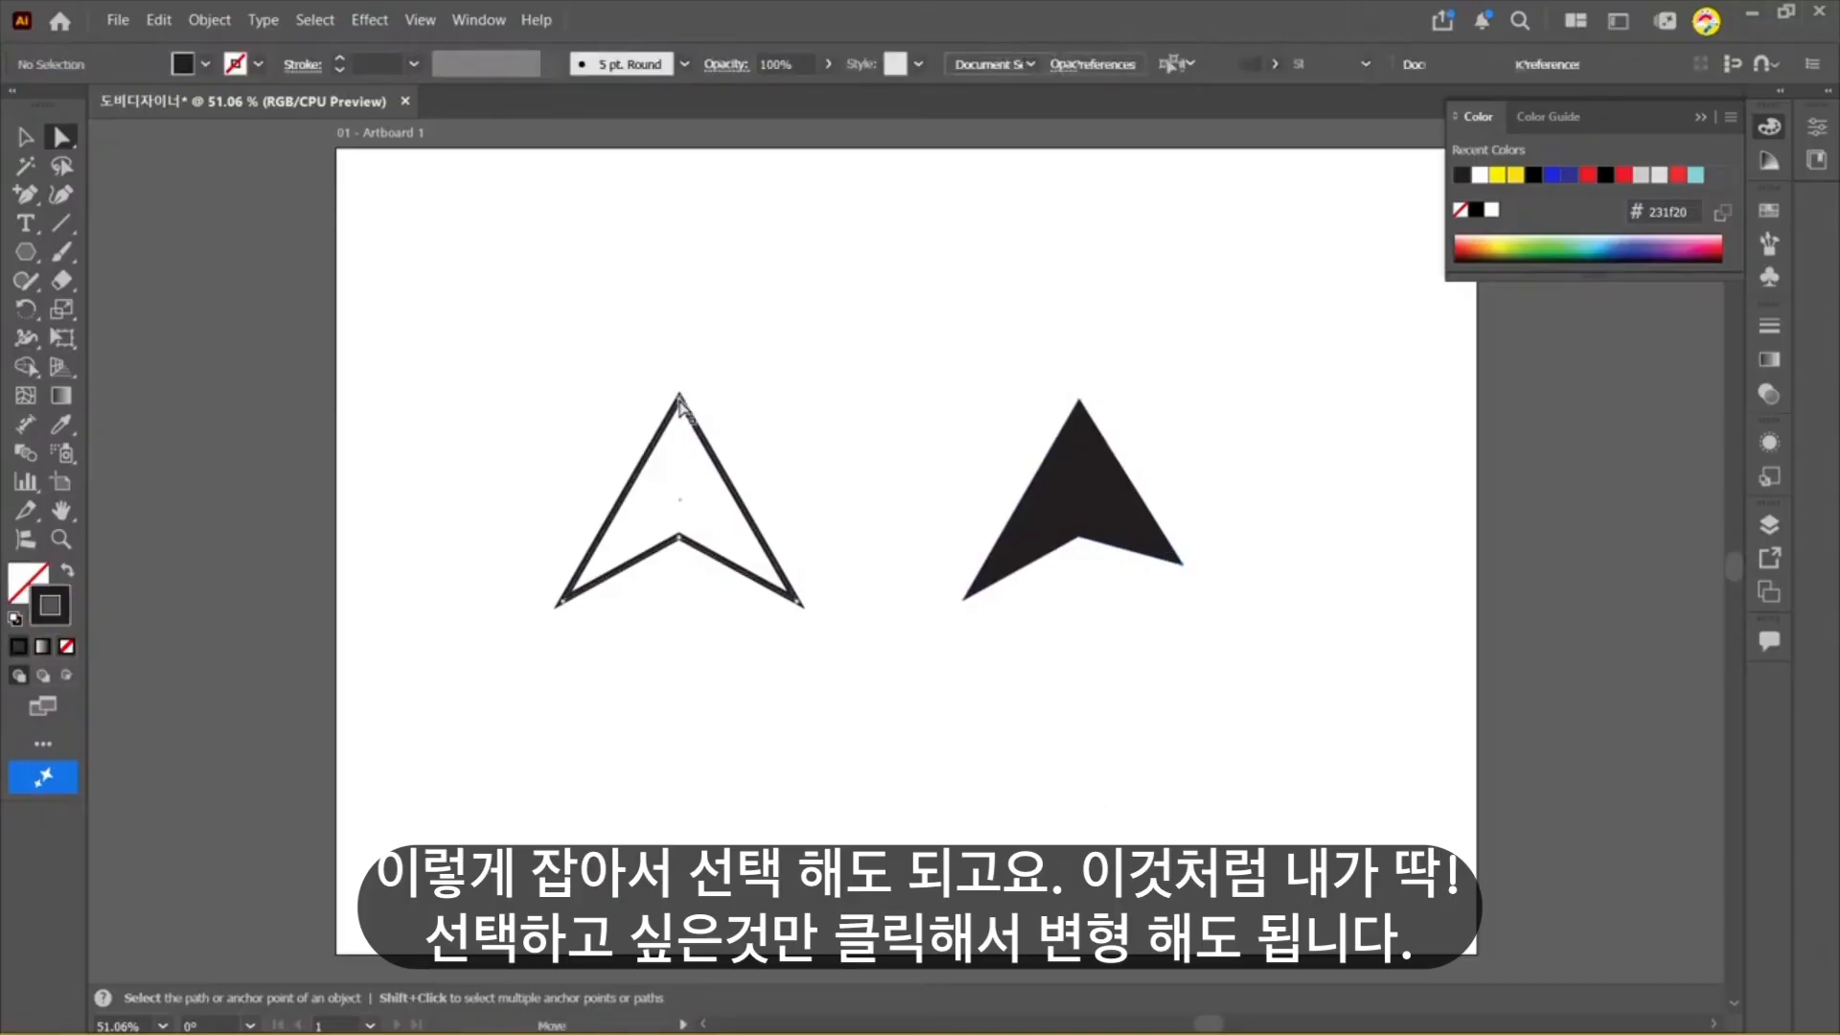
mouse_move(680, 535)
left_mouse_down()
mouse_move(814, 404)
mouse_move(601, 364)
left_mouse_up()
left_click(852, 452)
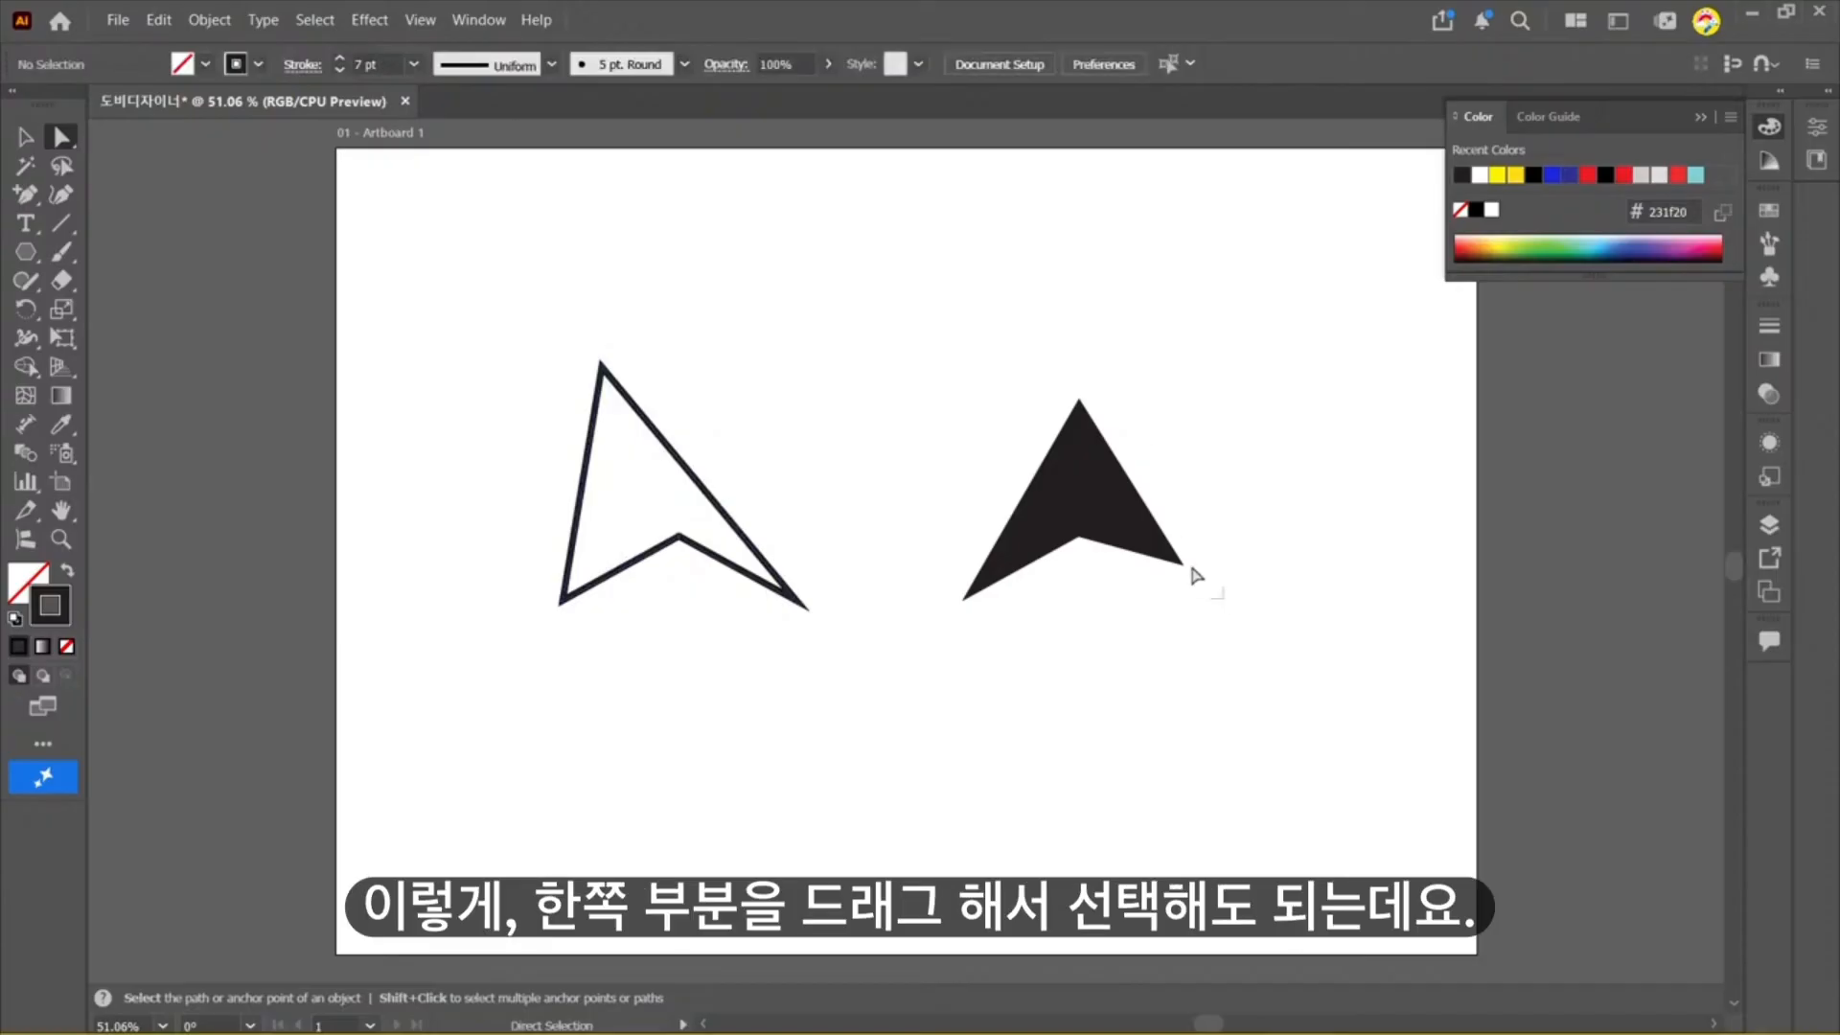
Step: Marquee-select the black arrow's lower-right point, then the outlined arrow's tip, and move that tip back above its notch
left_click_drag(1119, 484, 1225, 594)
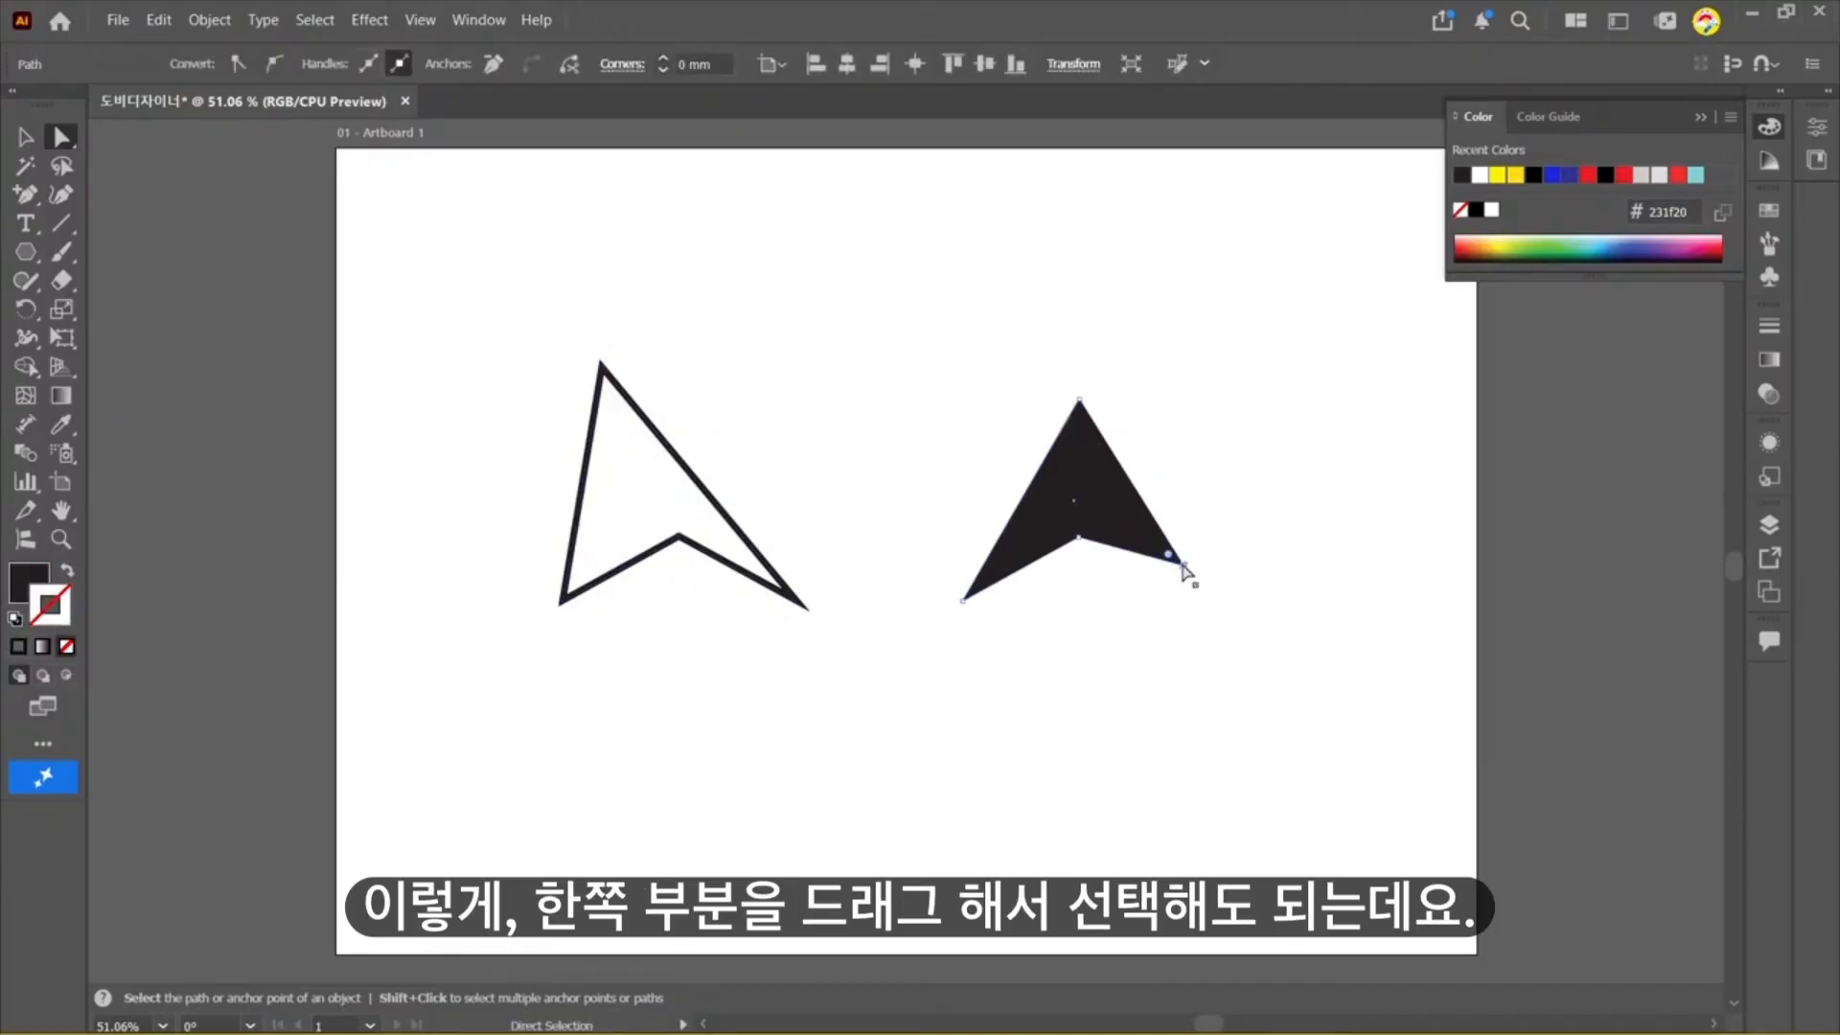
left_click_drag(534, 290, 741, 425)
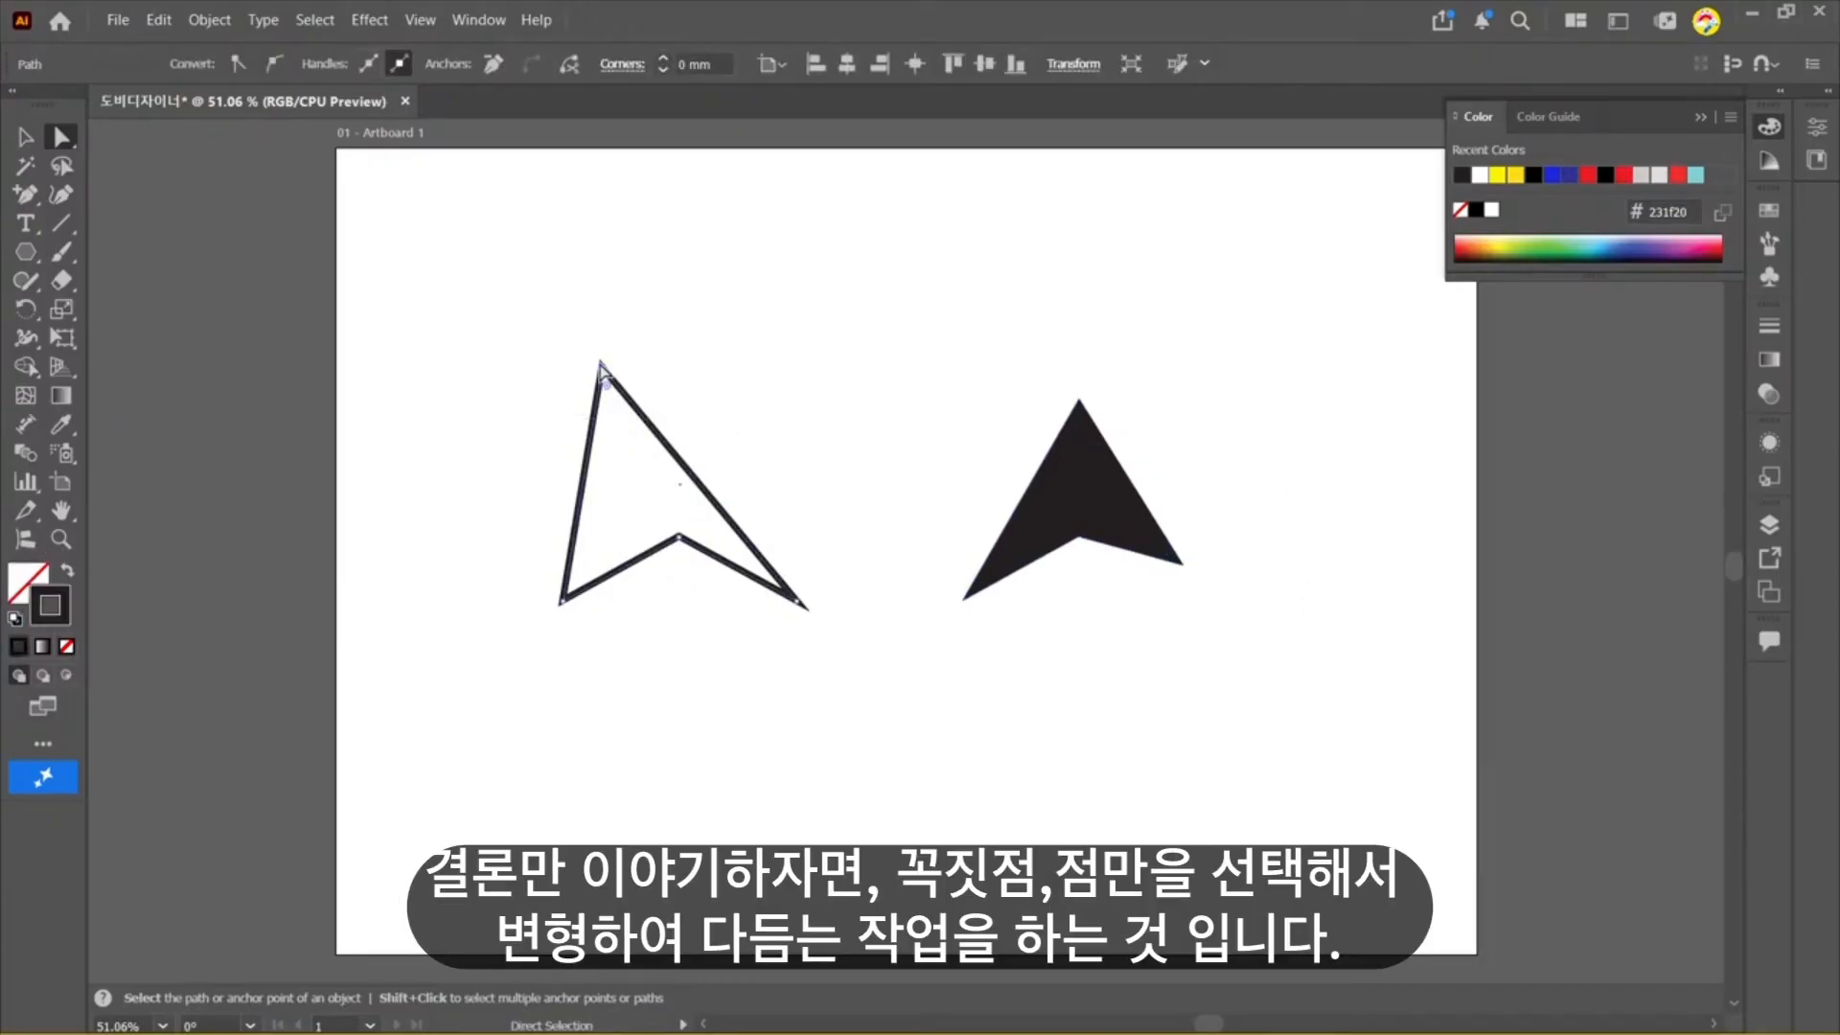
left_click_drag(604, 374, 677, 396)
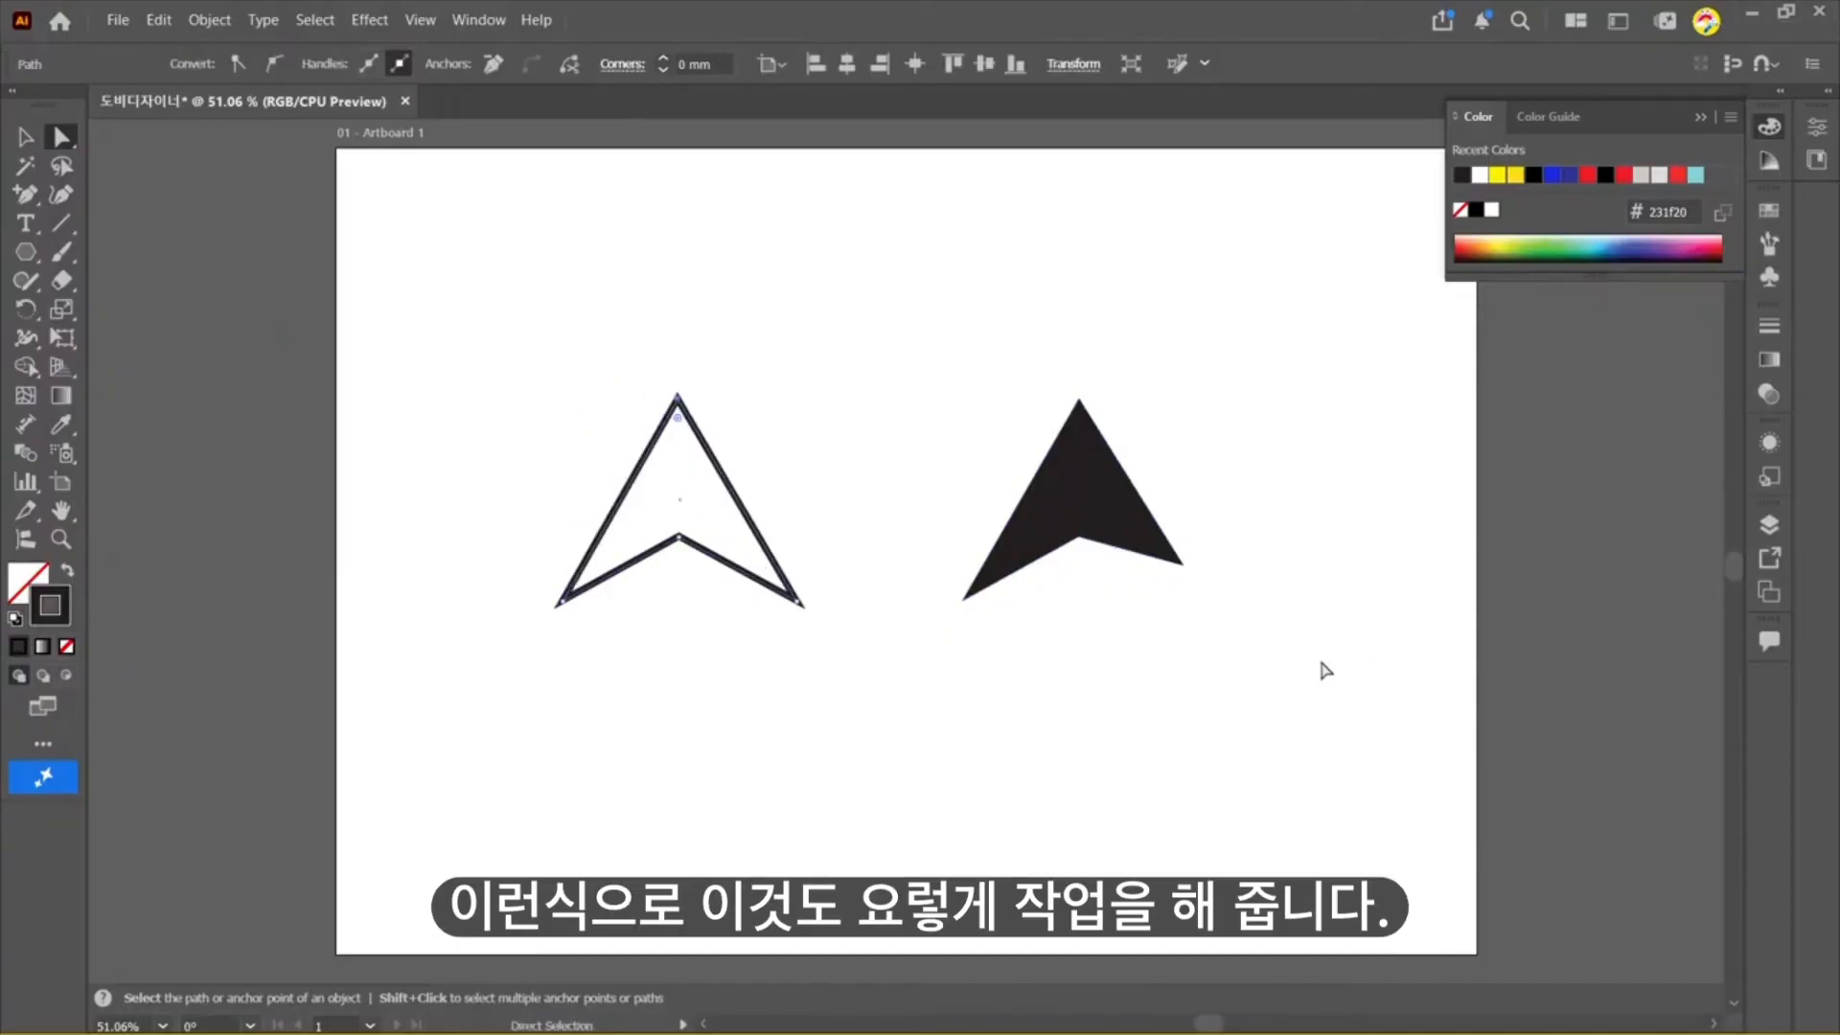
Step: Level the black arrow's two lower corner points, then try pulling its notch down into a diamond and undo that
left_click_drag(1318, 665, 1213, 608)
mouse_move(952, 588)
left_mouse_down()
mouse_move(993, 638)
mouse_move(982, 606)
left_mouse_up()
left_click_drag(1077, 541, 1117, 764)
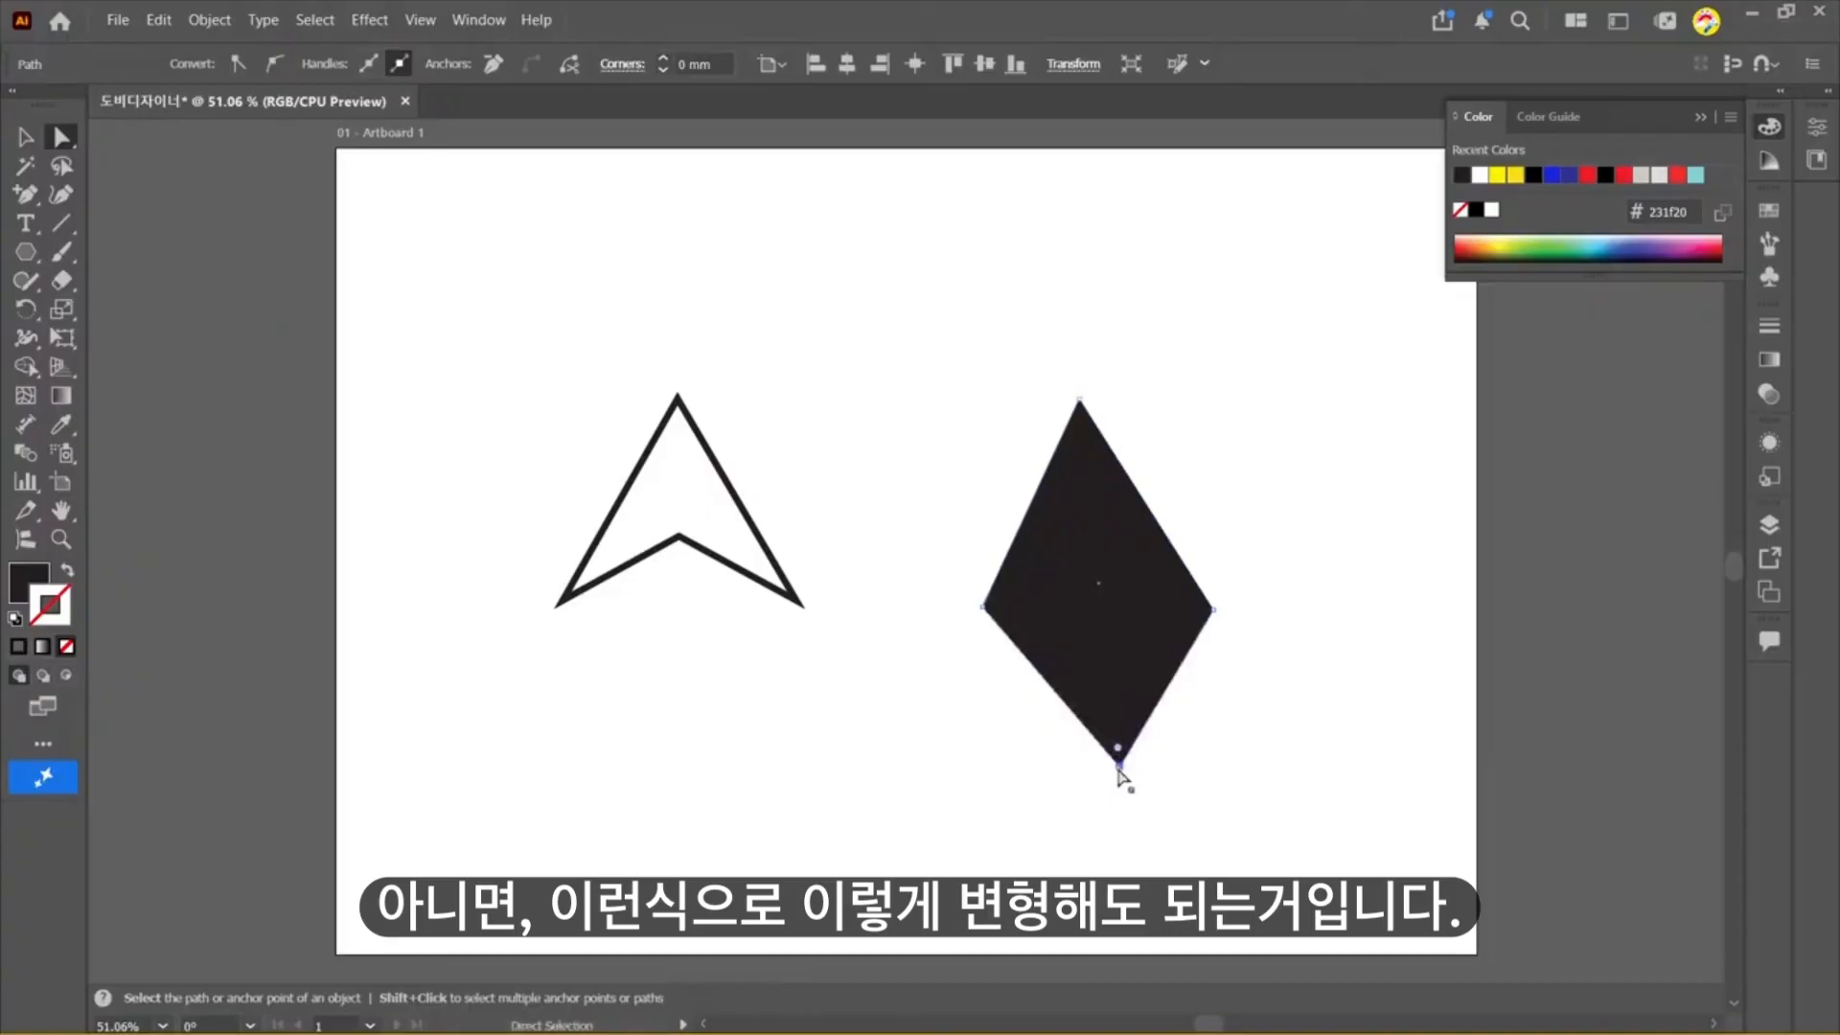
key("ctrl+z")
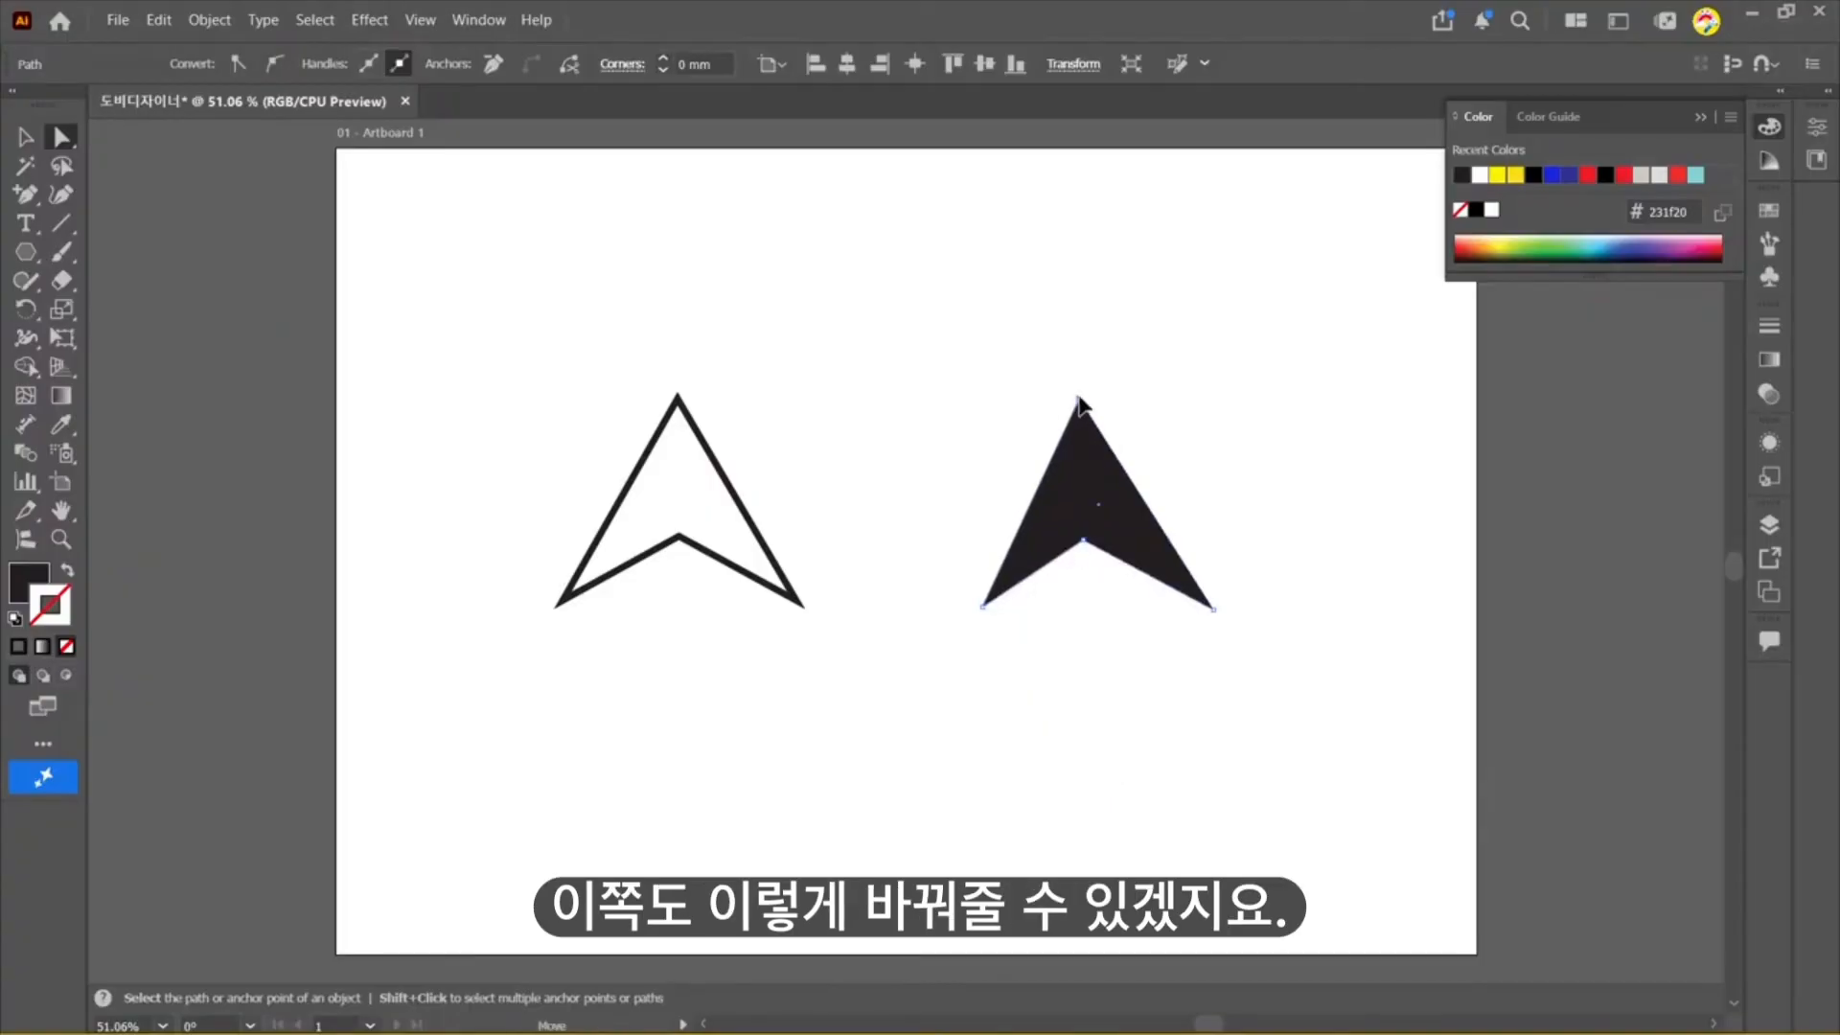
Step: Lower the tip points of the black arrow and the outlined arrow to make both shapes shorter
left_click_drag(1079, 399, 1070, 423)
left_click_drag(681, 396, 677, 434)
left_click(1032, 616)
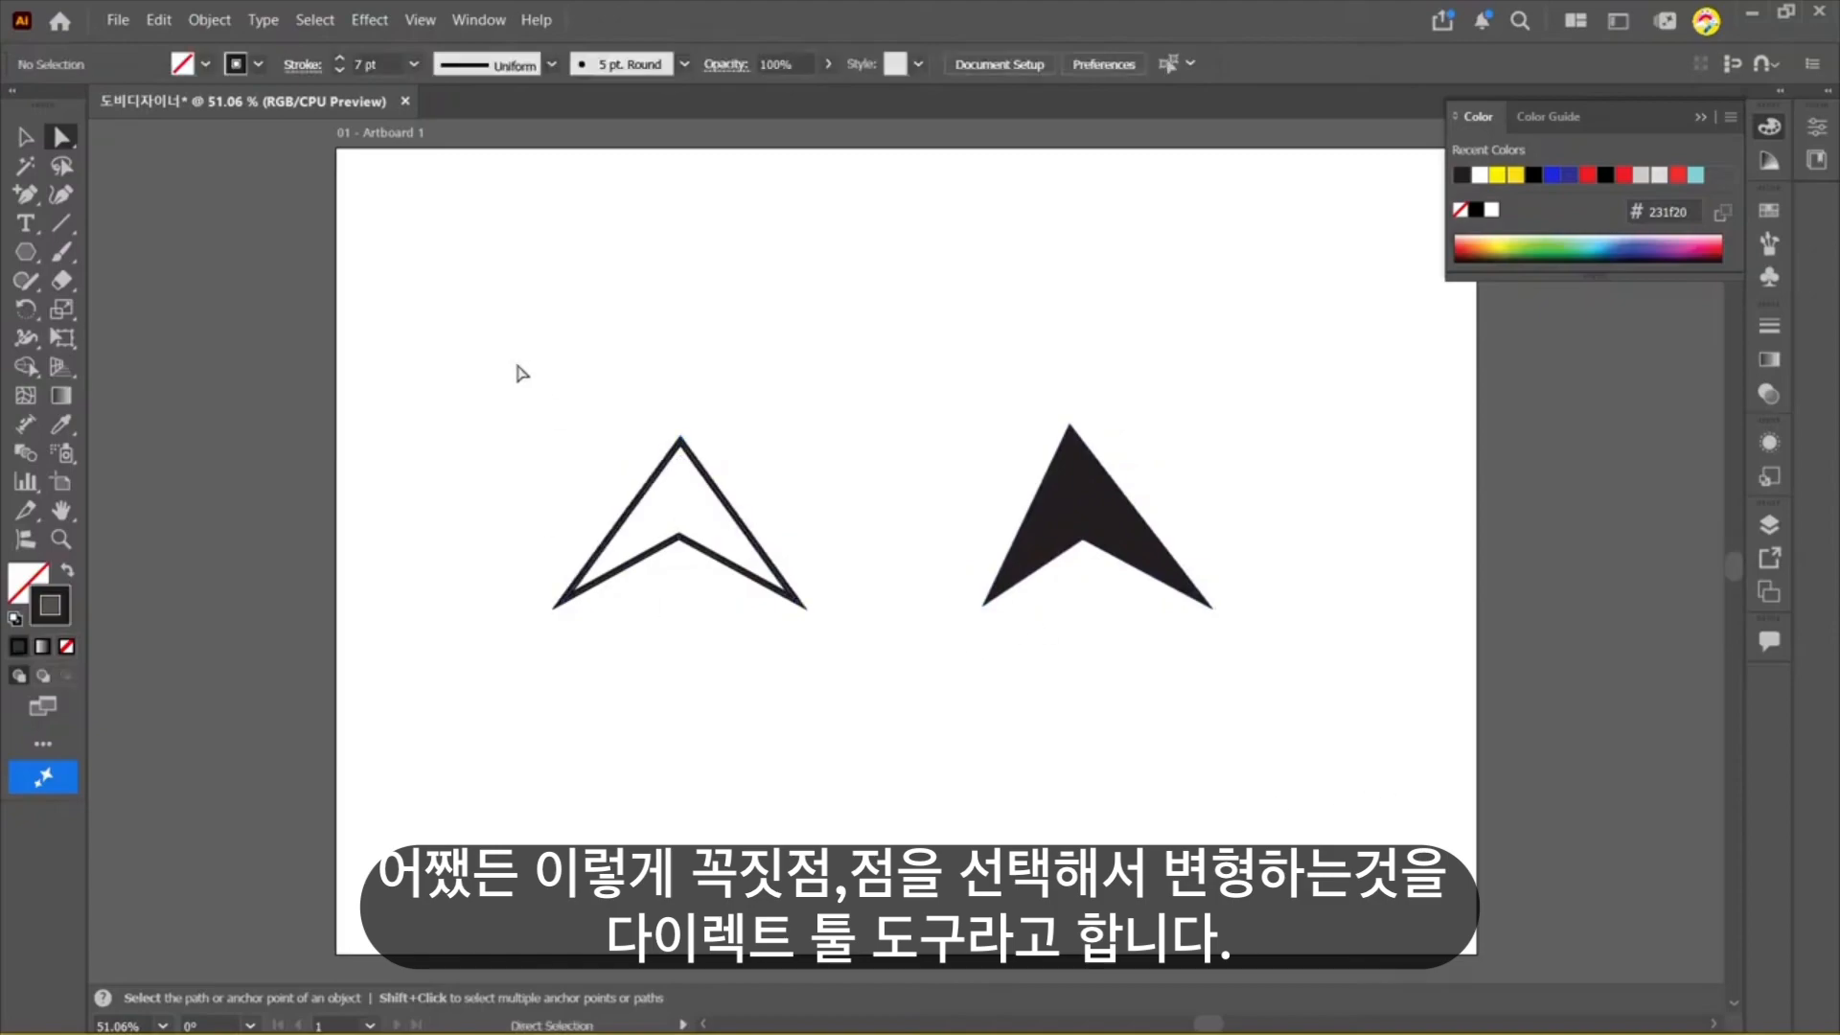
Step: Select both arrows with a marquee and delete them to clear the artboard
left_click(26, 137)
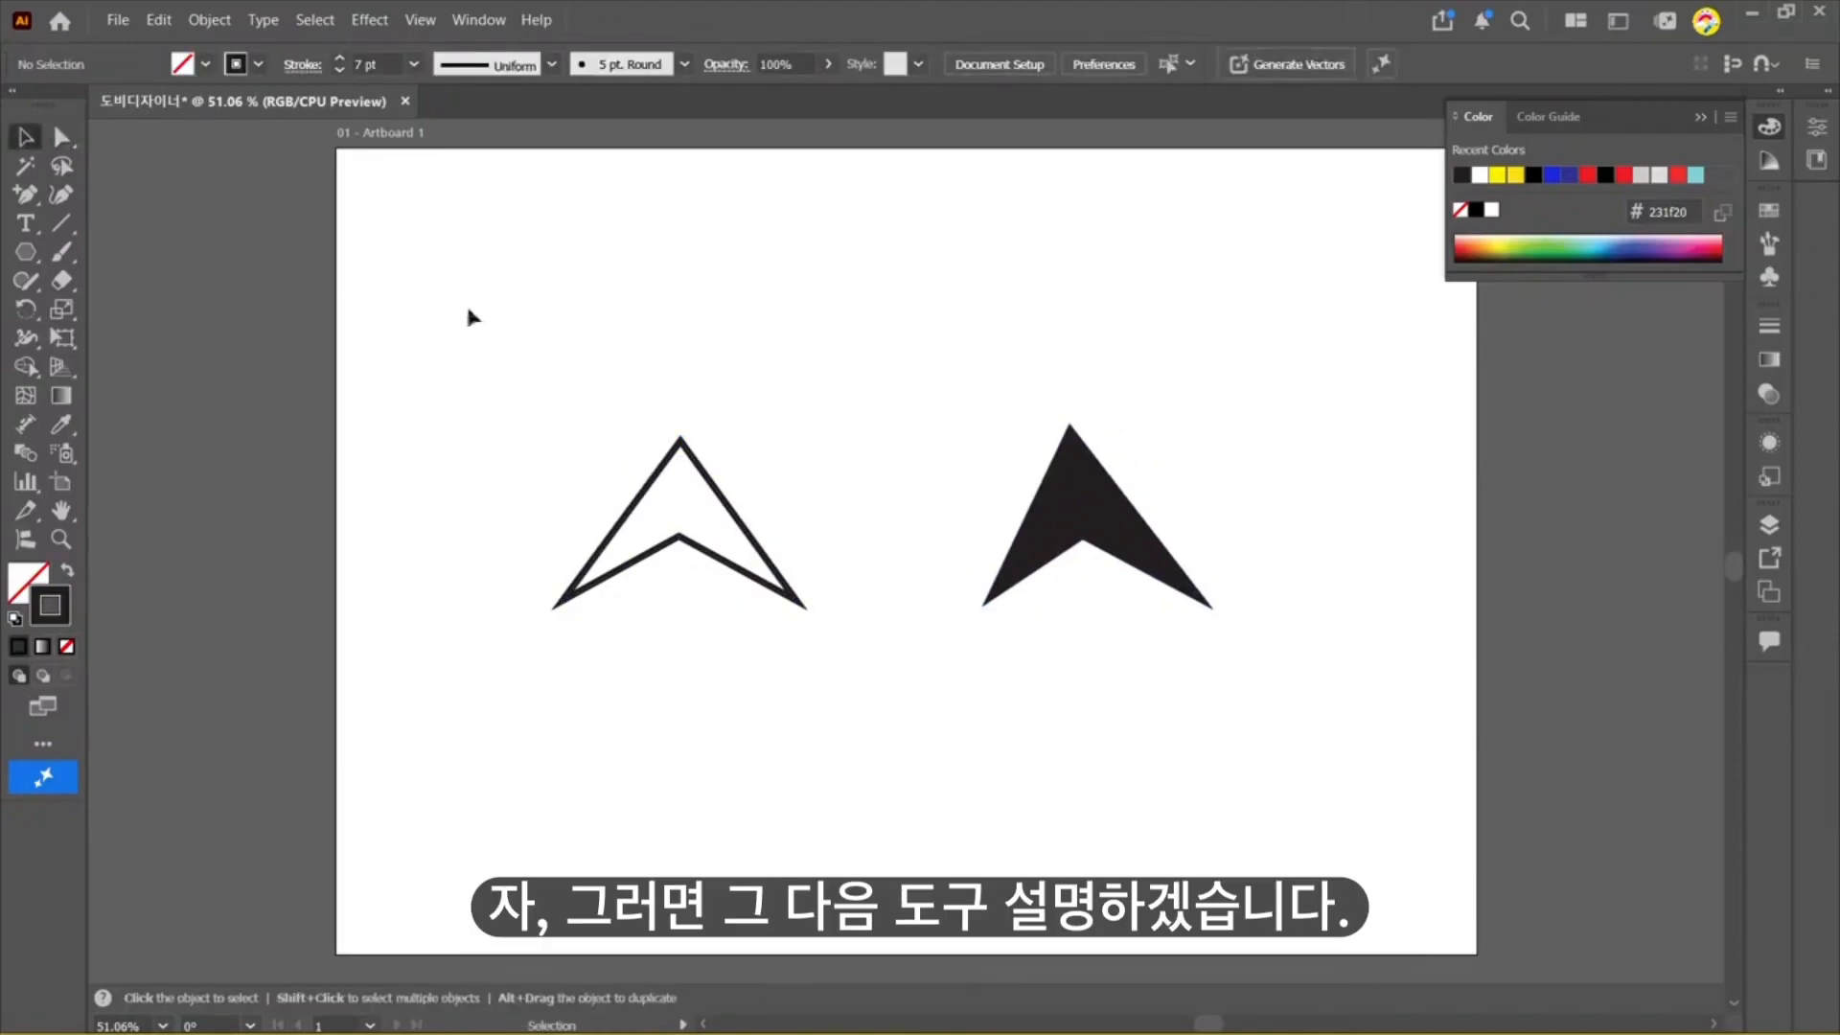
left_click_drag(464, 308, 1326, 736)
key("Delete")
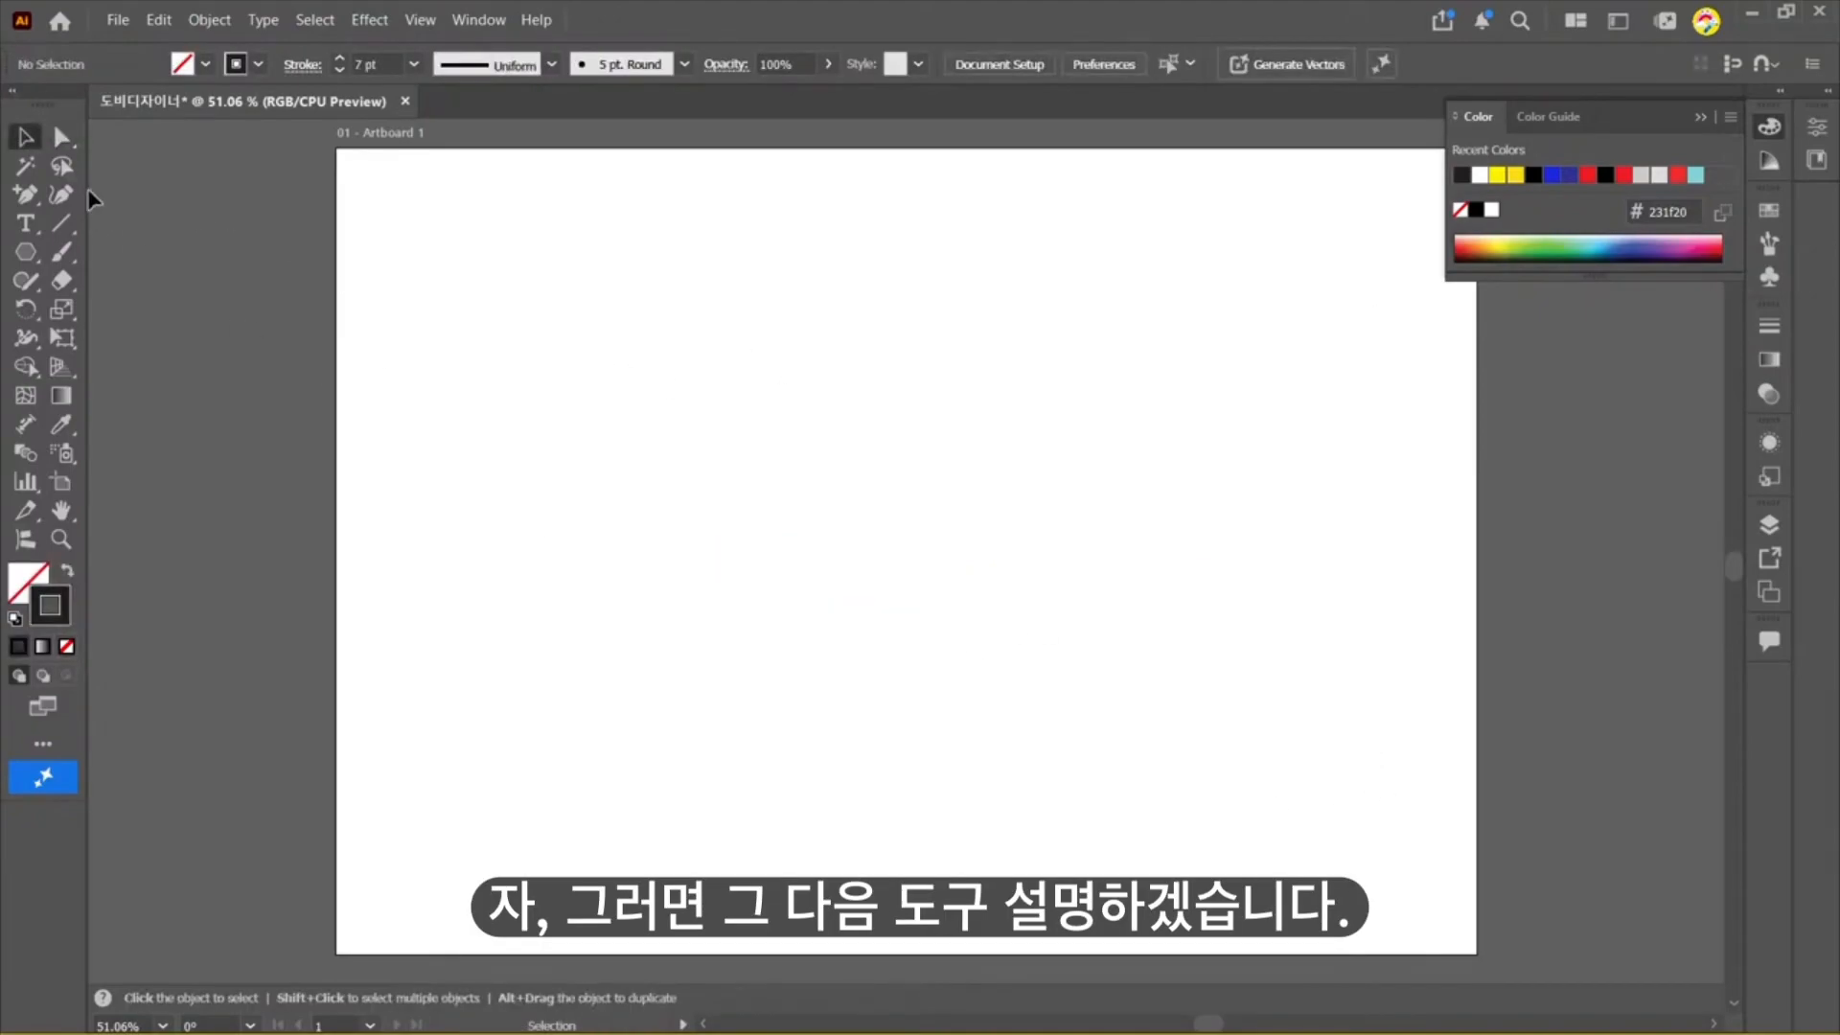
Step: Draw an unfilled square with a 7 pt black stroke in the upper-left part of the artboard
left_click(28, 168)
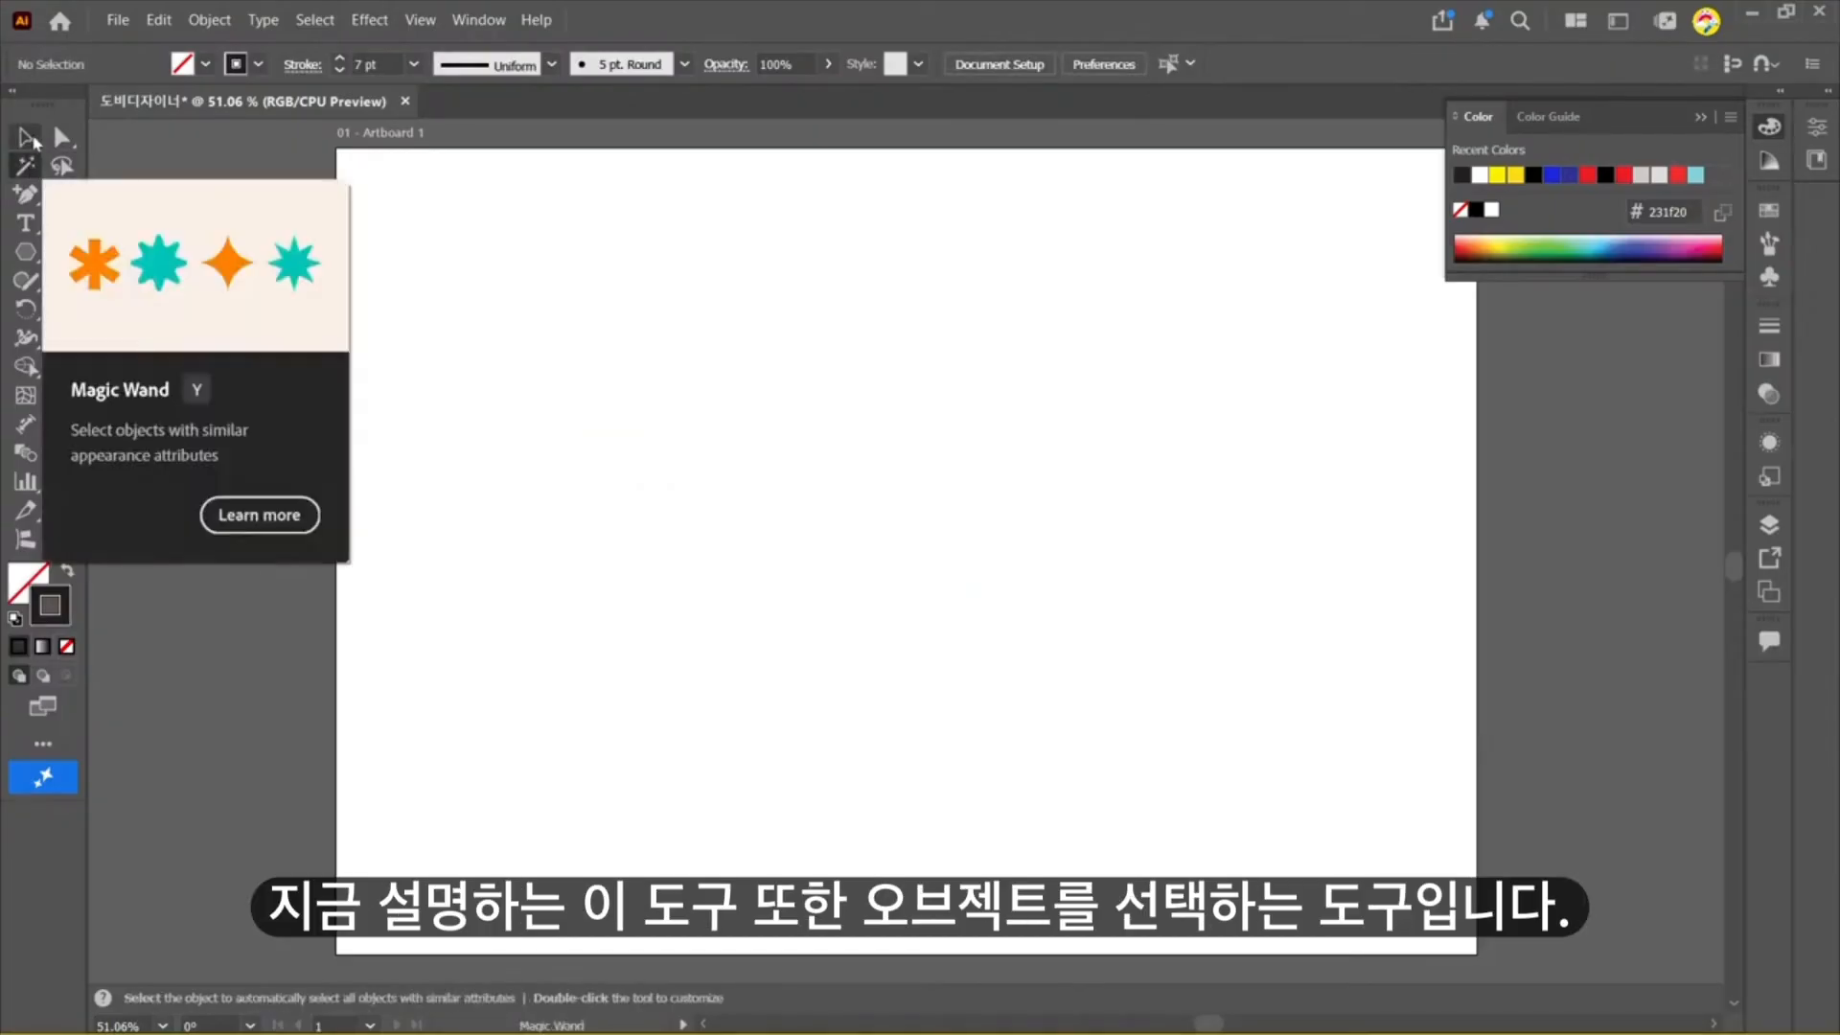
left_click(27, 139)
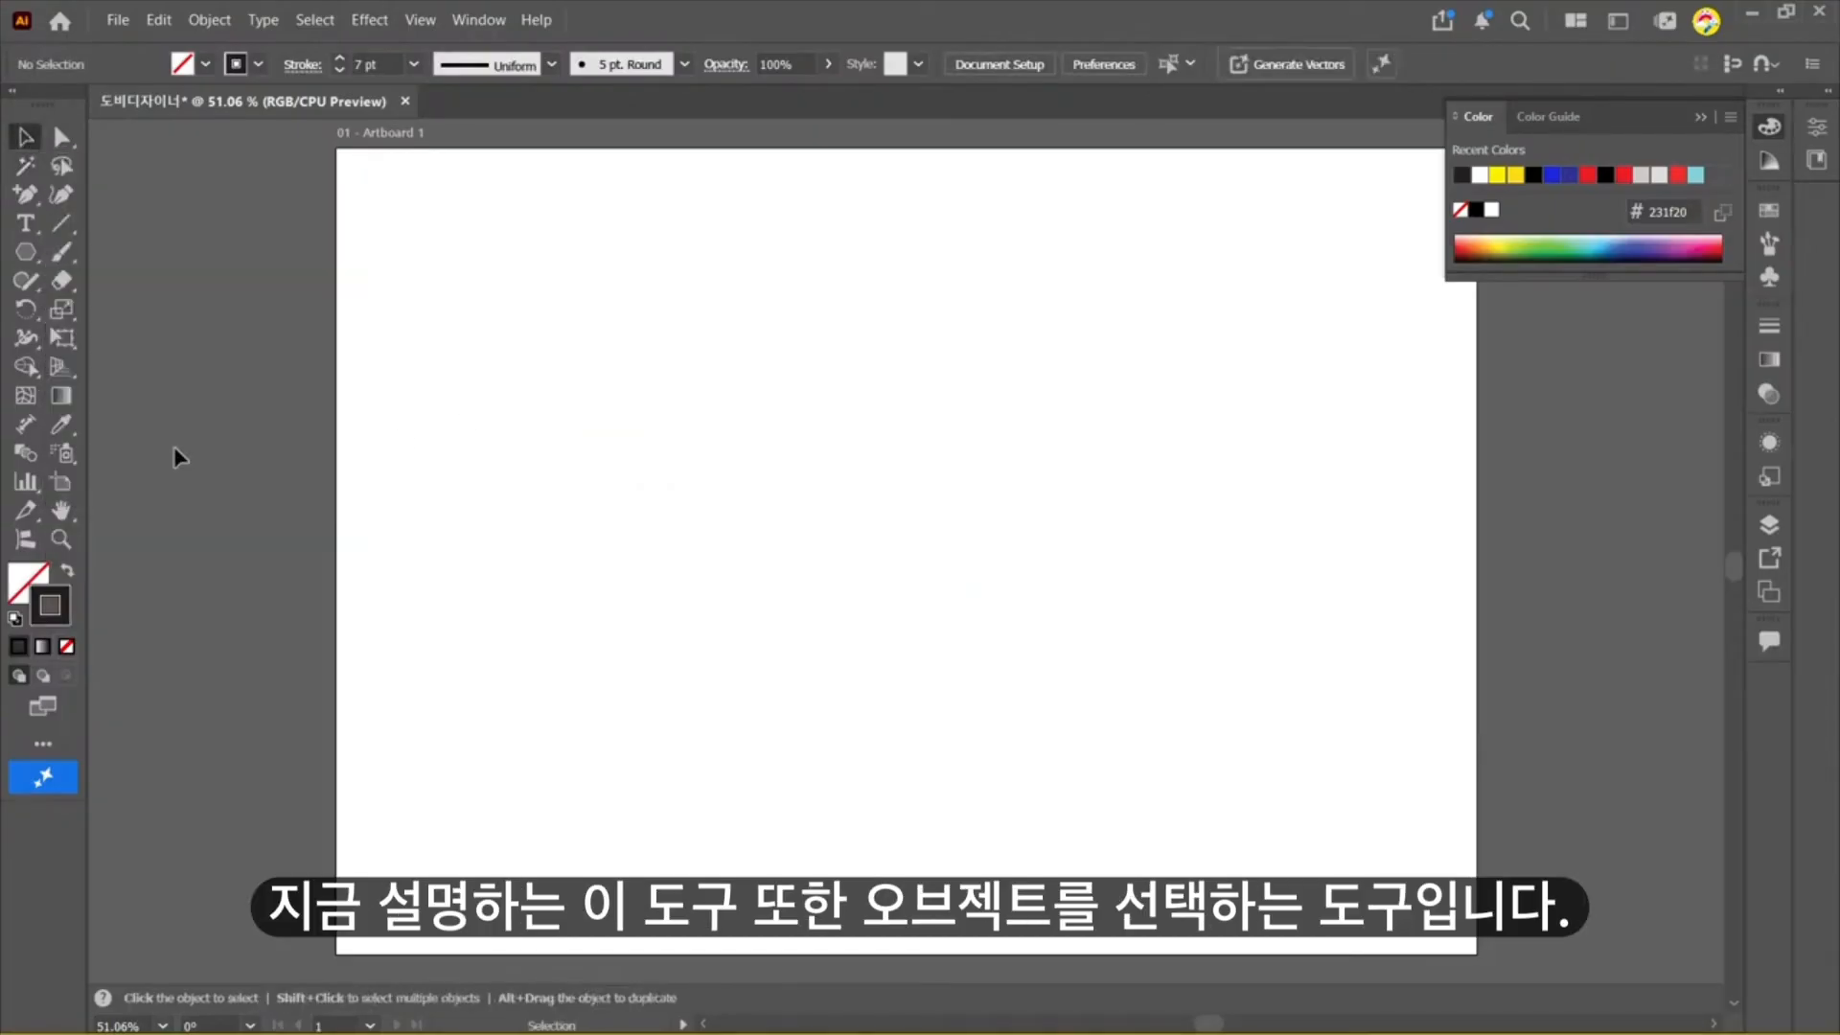
left_click(26, 252)
left_click(119, 252)
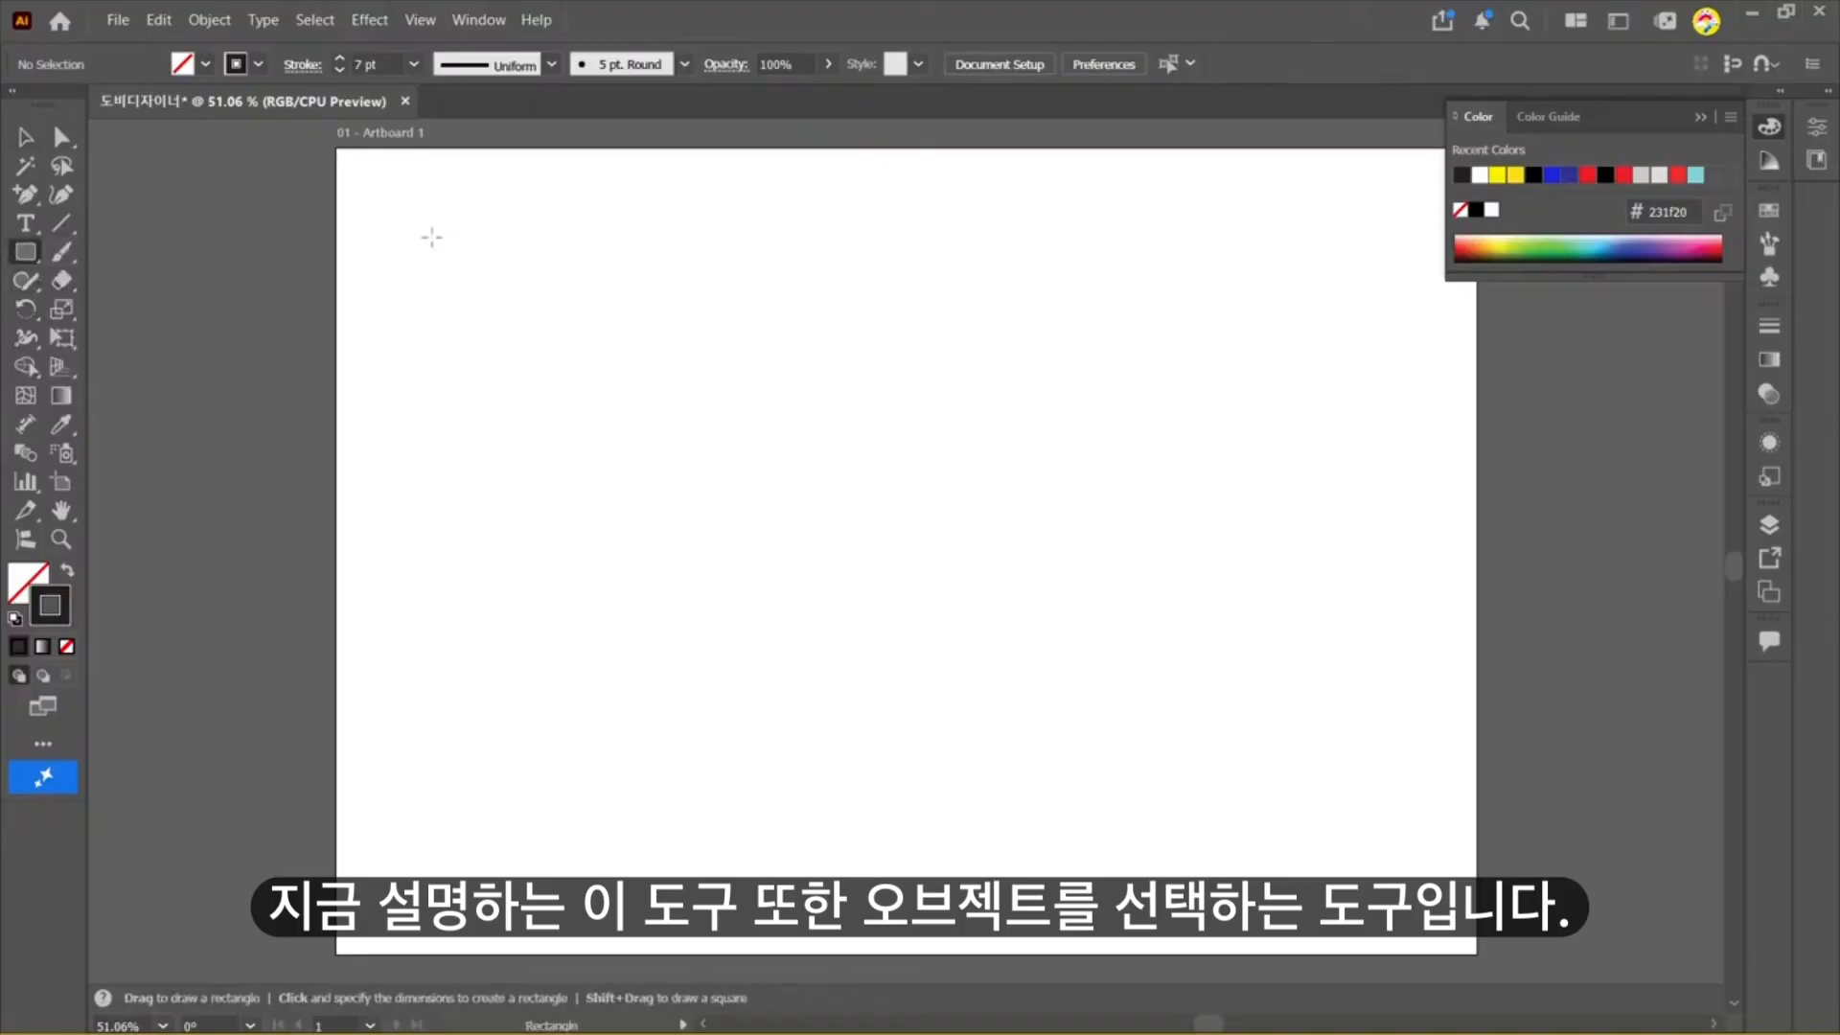
mouse_move(432, 238)
left_mouse_down()
mouse_move(648, 389)
mouse_move(608, 407)
mouse_move(630, 422)
left_mouse_up()
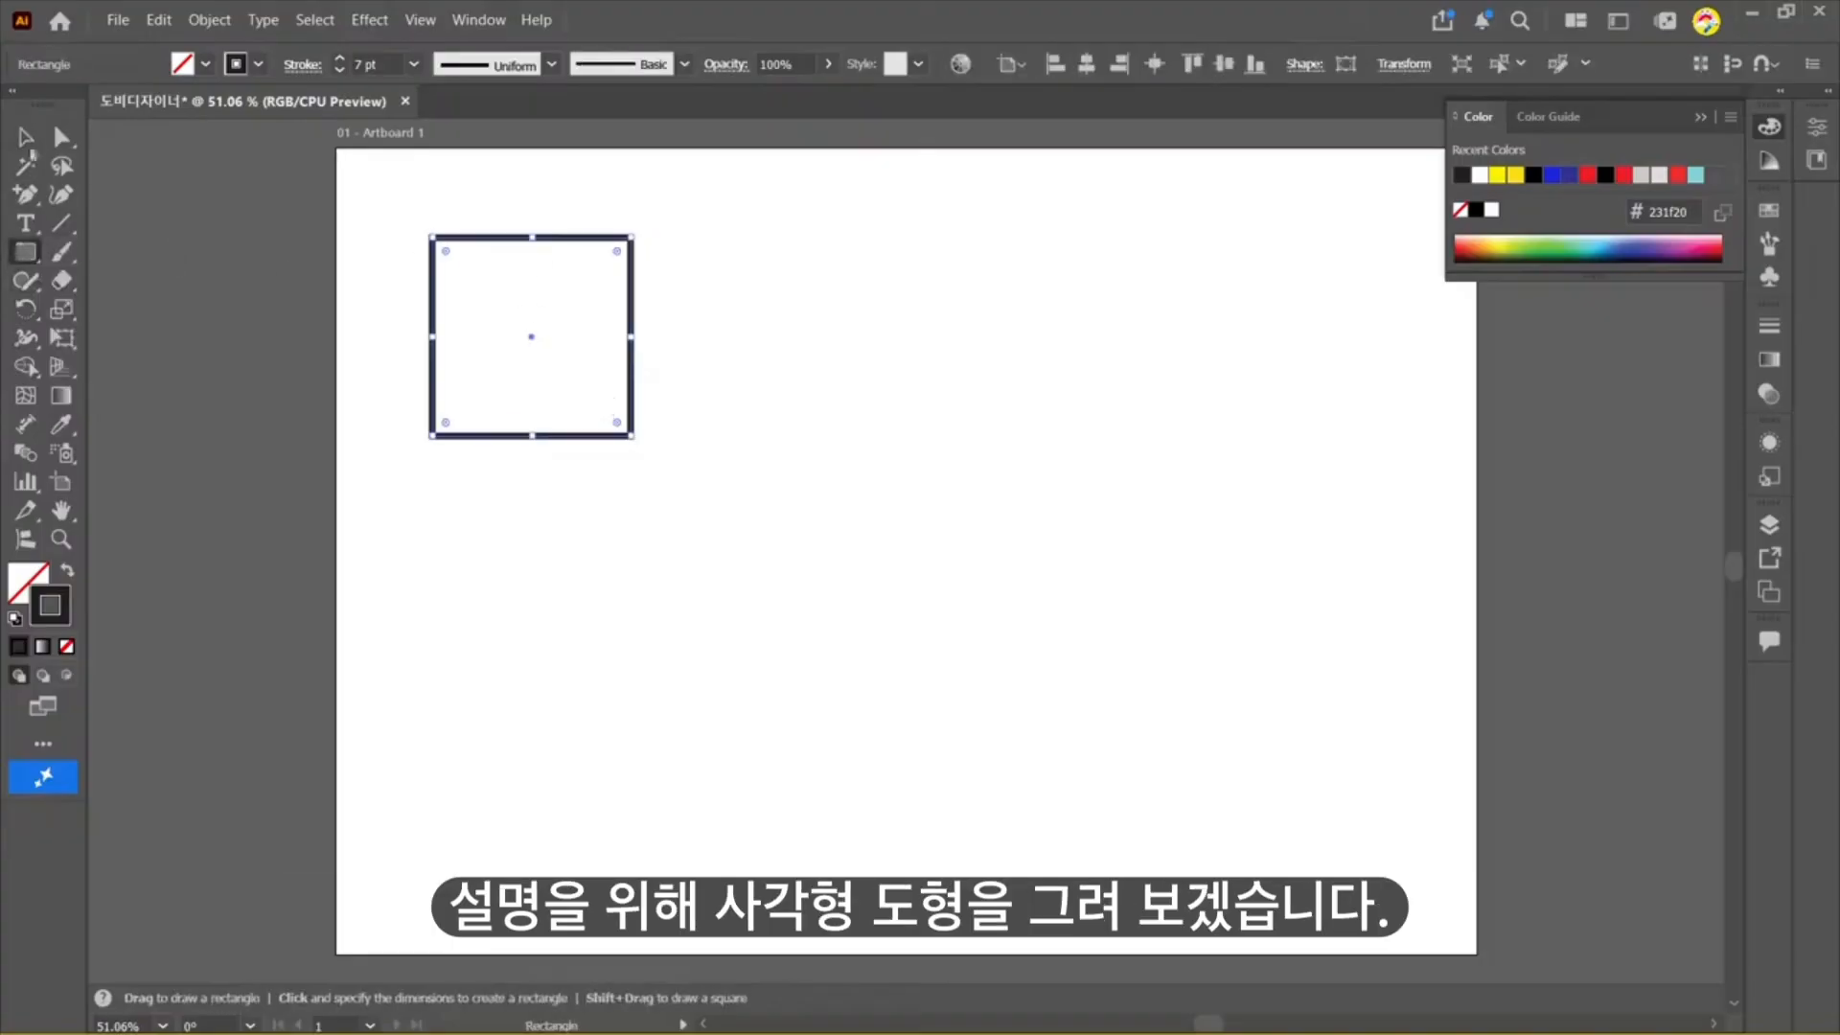
Step: Duplicate the square into an evenly spaced horizontal row of four, and copy the whole row directly below
key("v")
left_click_drag(525, 333, 770, 361)
key("ctrl+d")
key("ctrl+d")
left_click_drag(1365, 560, 134, 268)
left_click_drag(772, 343, 762, 624)
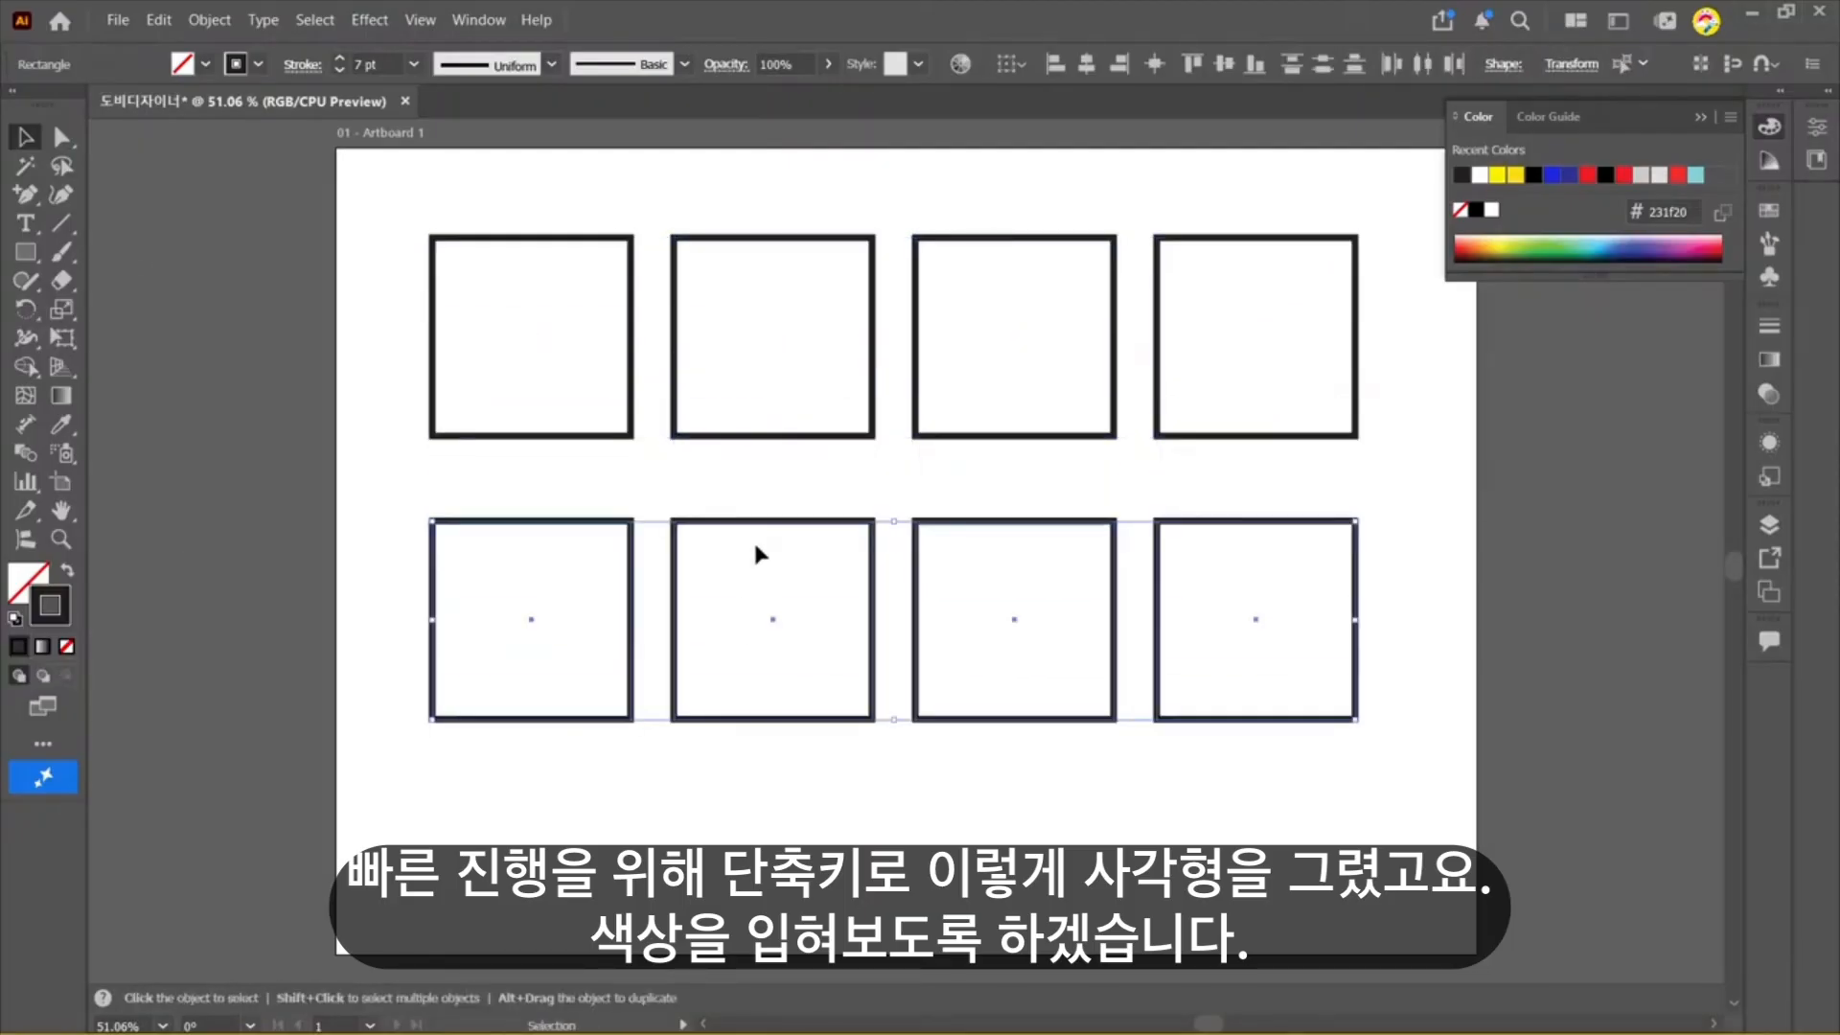
Step: Give the first column's squares a yellow #ffde17 fill and the second column's squares a black fill, both without a stroke
left_click(585, 238)
left_click(498, 521, "shift")
left_click(1516, 176)
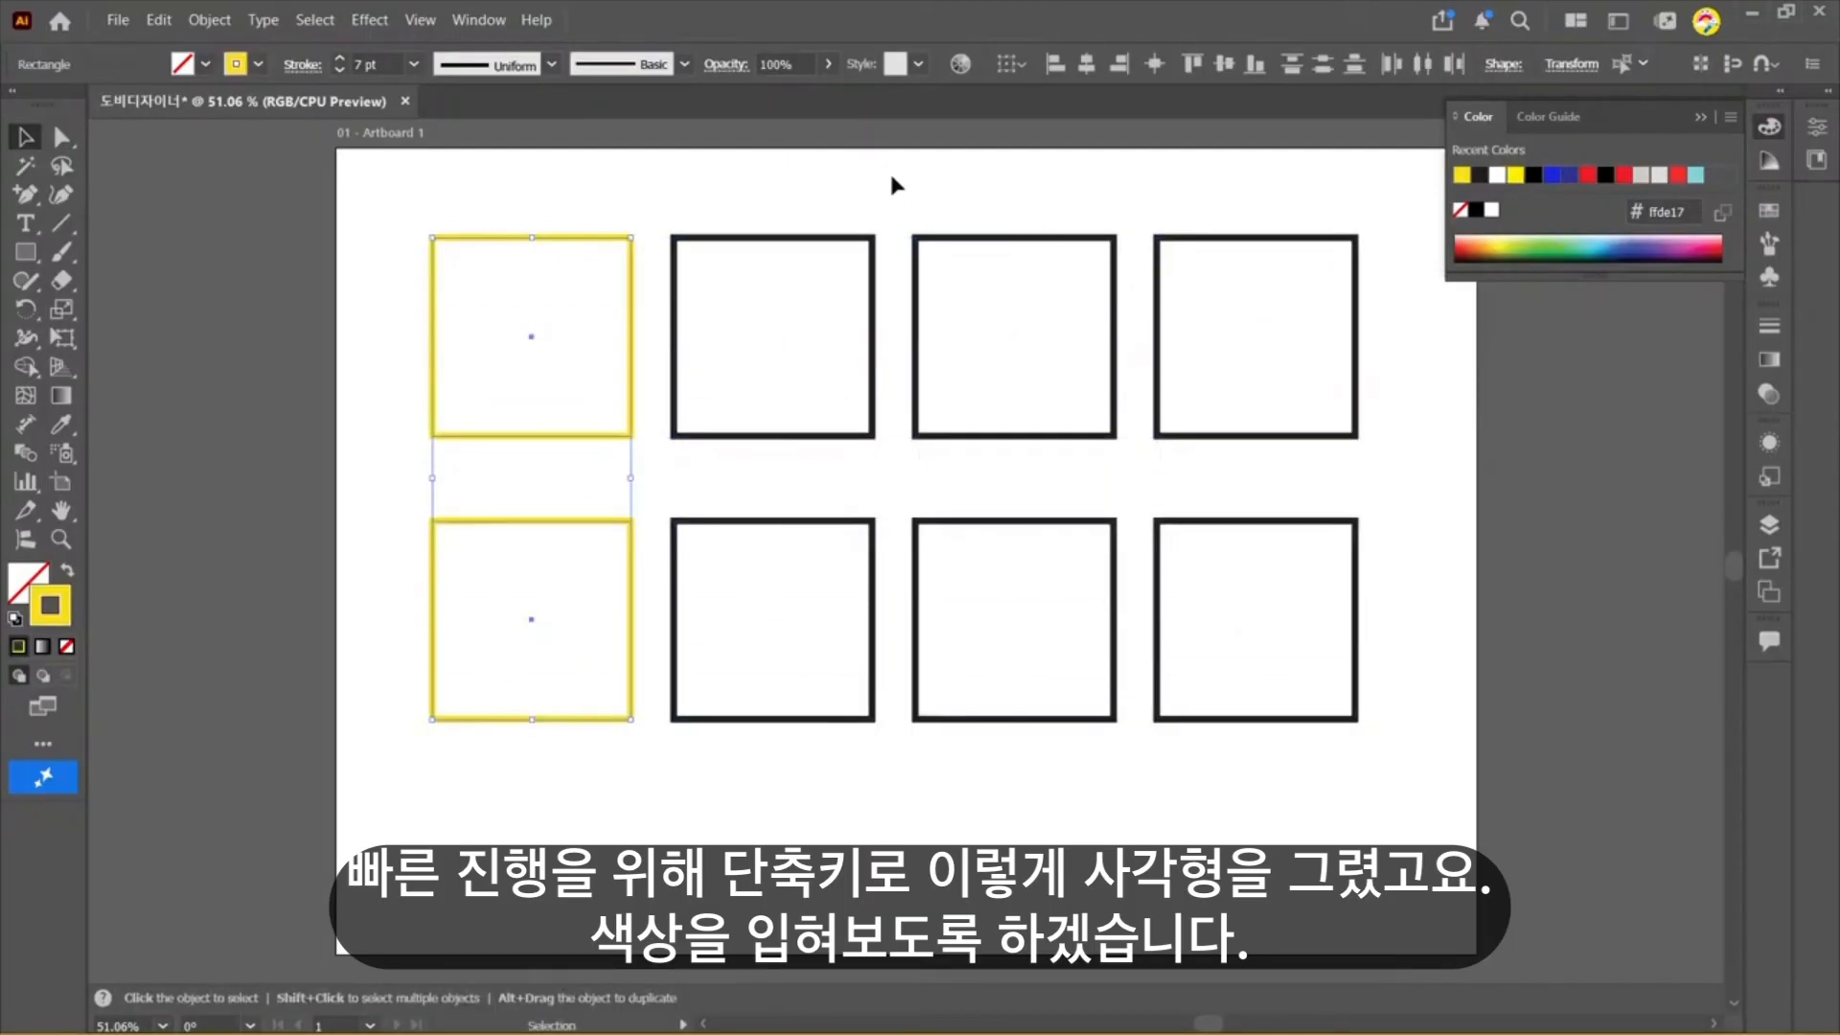
left_click(67, 569)
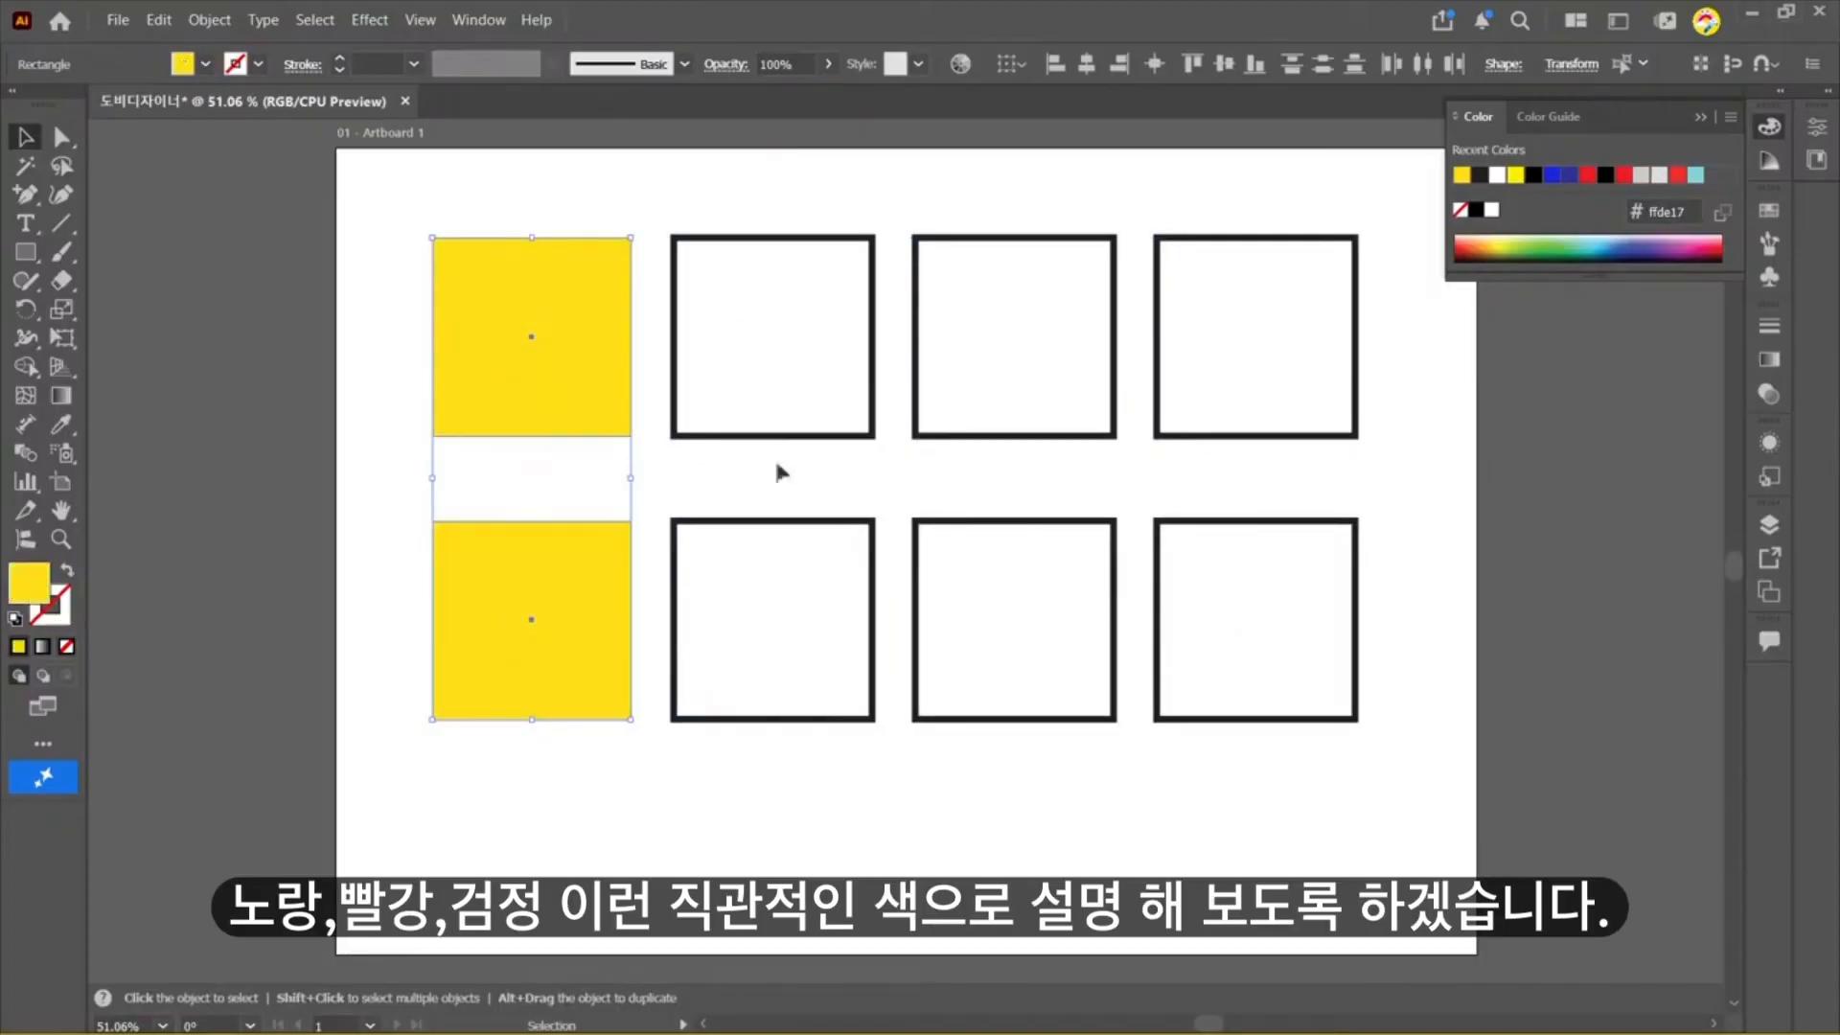
left_click_drag(728, 402, 644, 581)
left_click(67, 569)
Step: Fill the third column's squares with red #ed1c24 and the fourth column's squares with black, removing their strokes
left_click_drag(909, 264, 1024, 623)
left_click(1591, 176)
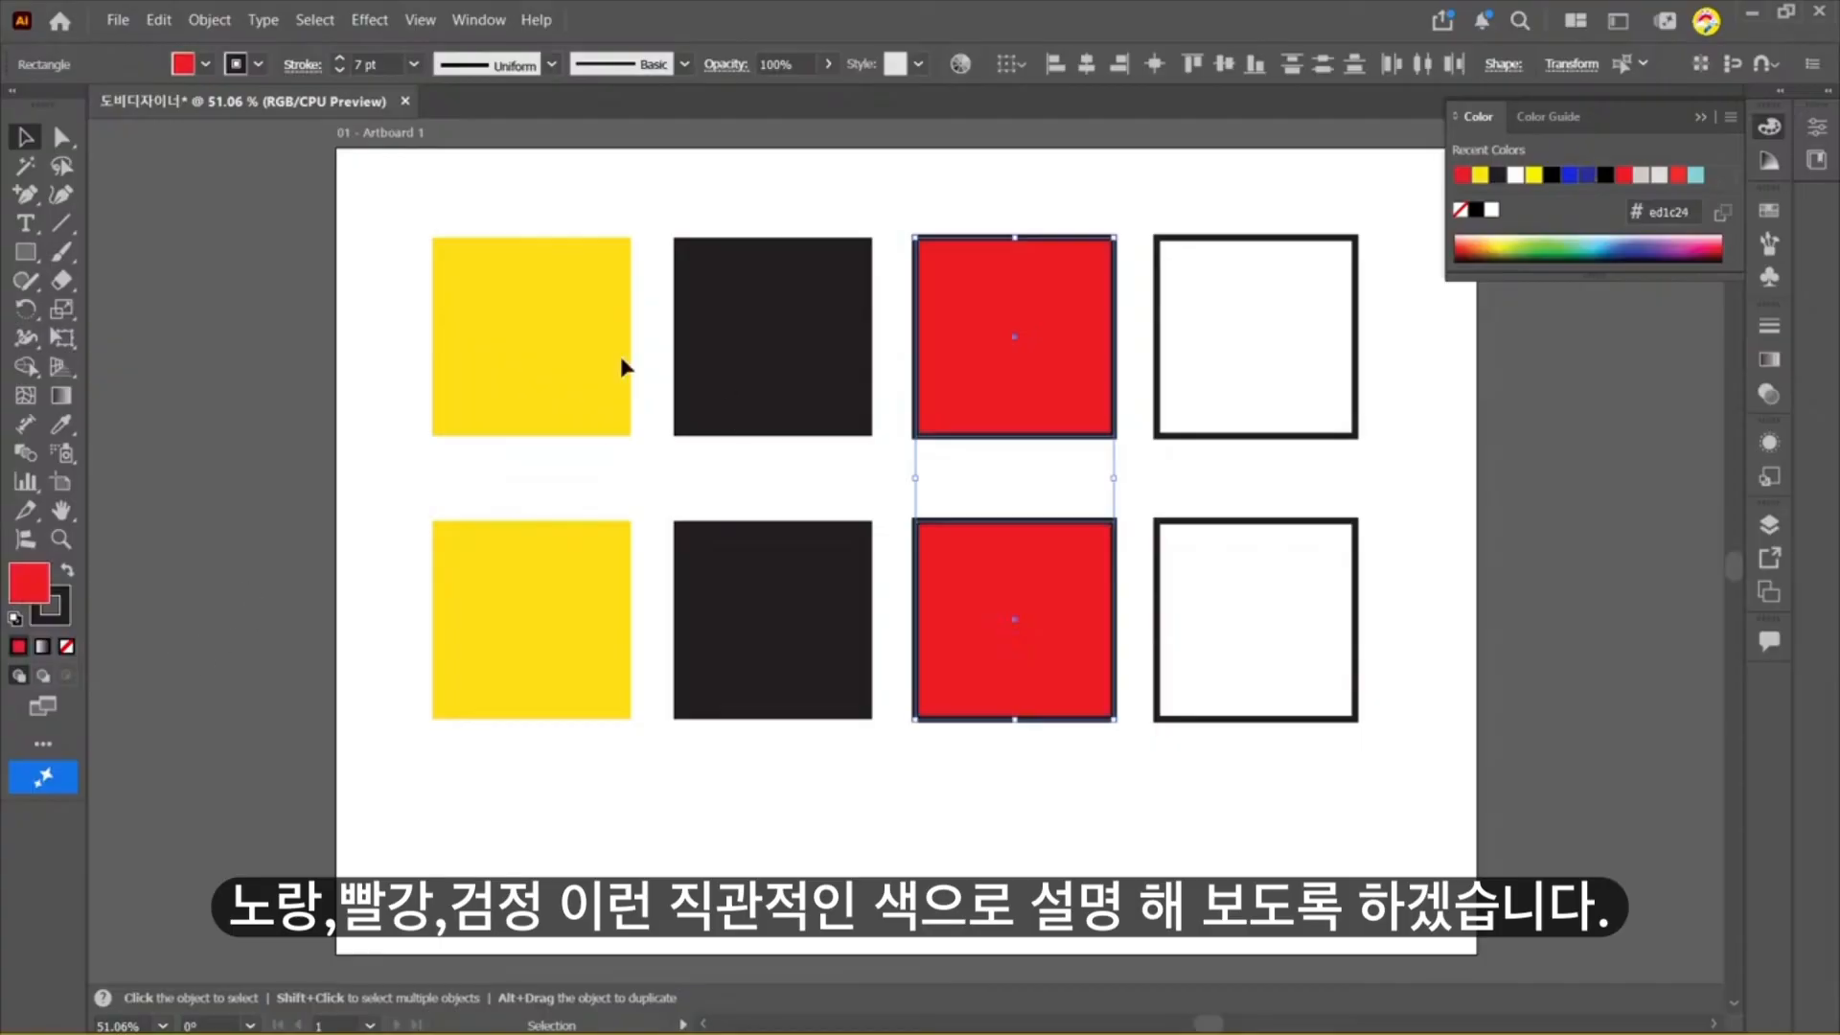
left_click(51, 607)
left_click(66, 646)
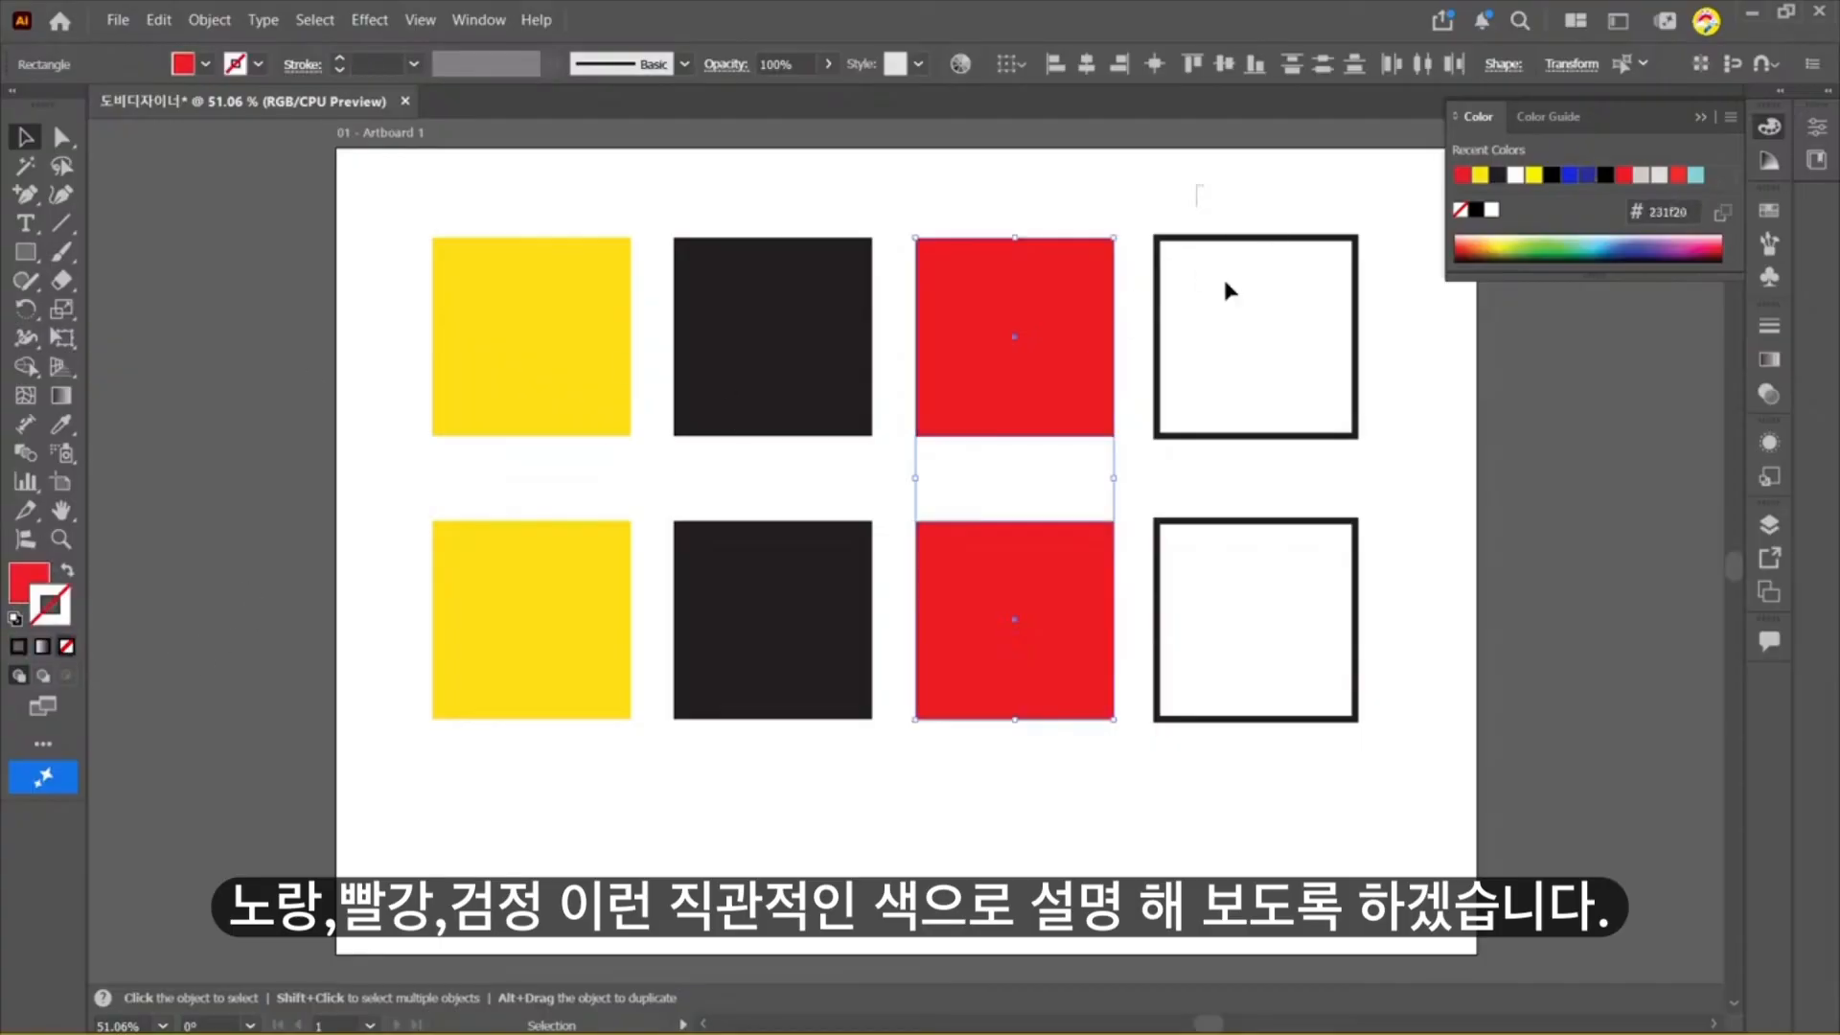
left_click_drag(1229, 290, 1327, 558)
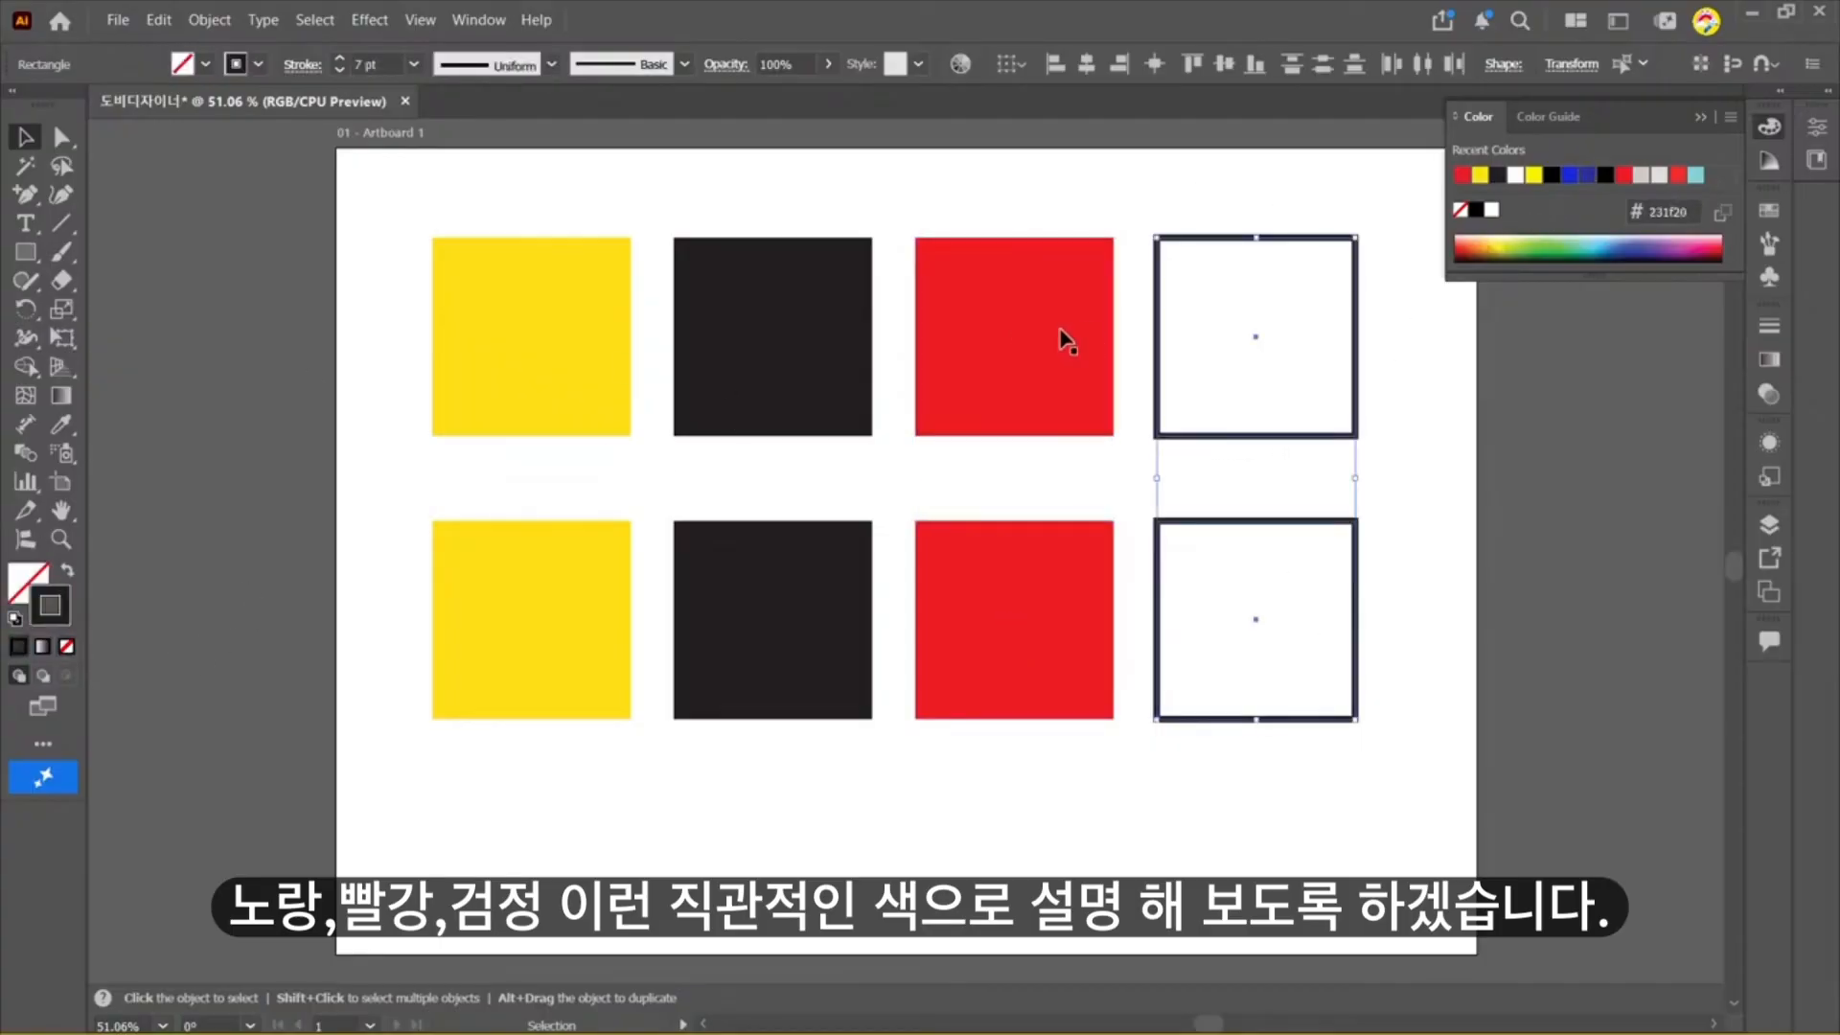
left_click(67, 573)
left_click(1493, 461)
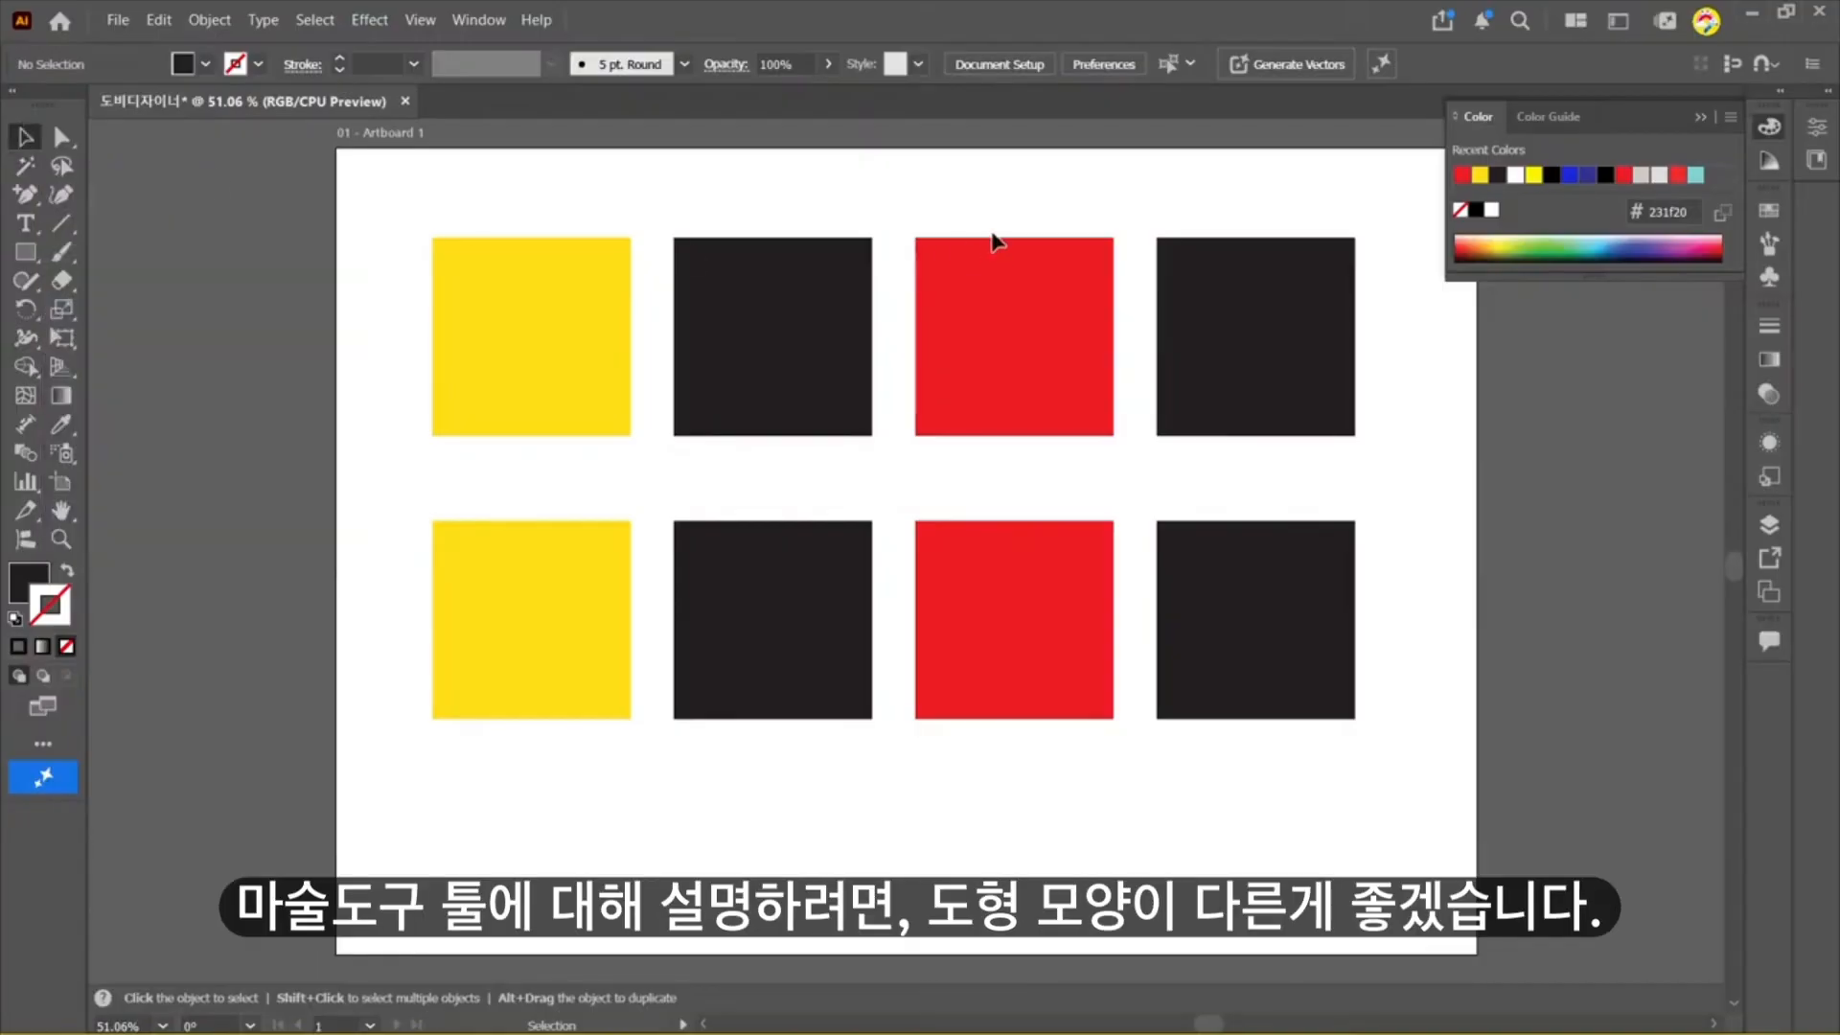
Step: Round only the top-left corner of the second column's upper black square, and round all four corners of the lower one
left_click(809, 297)
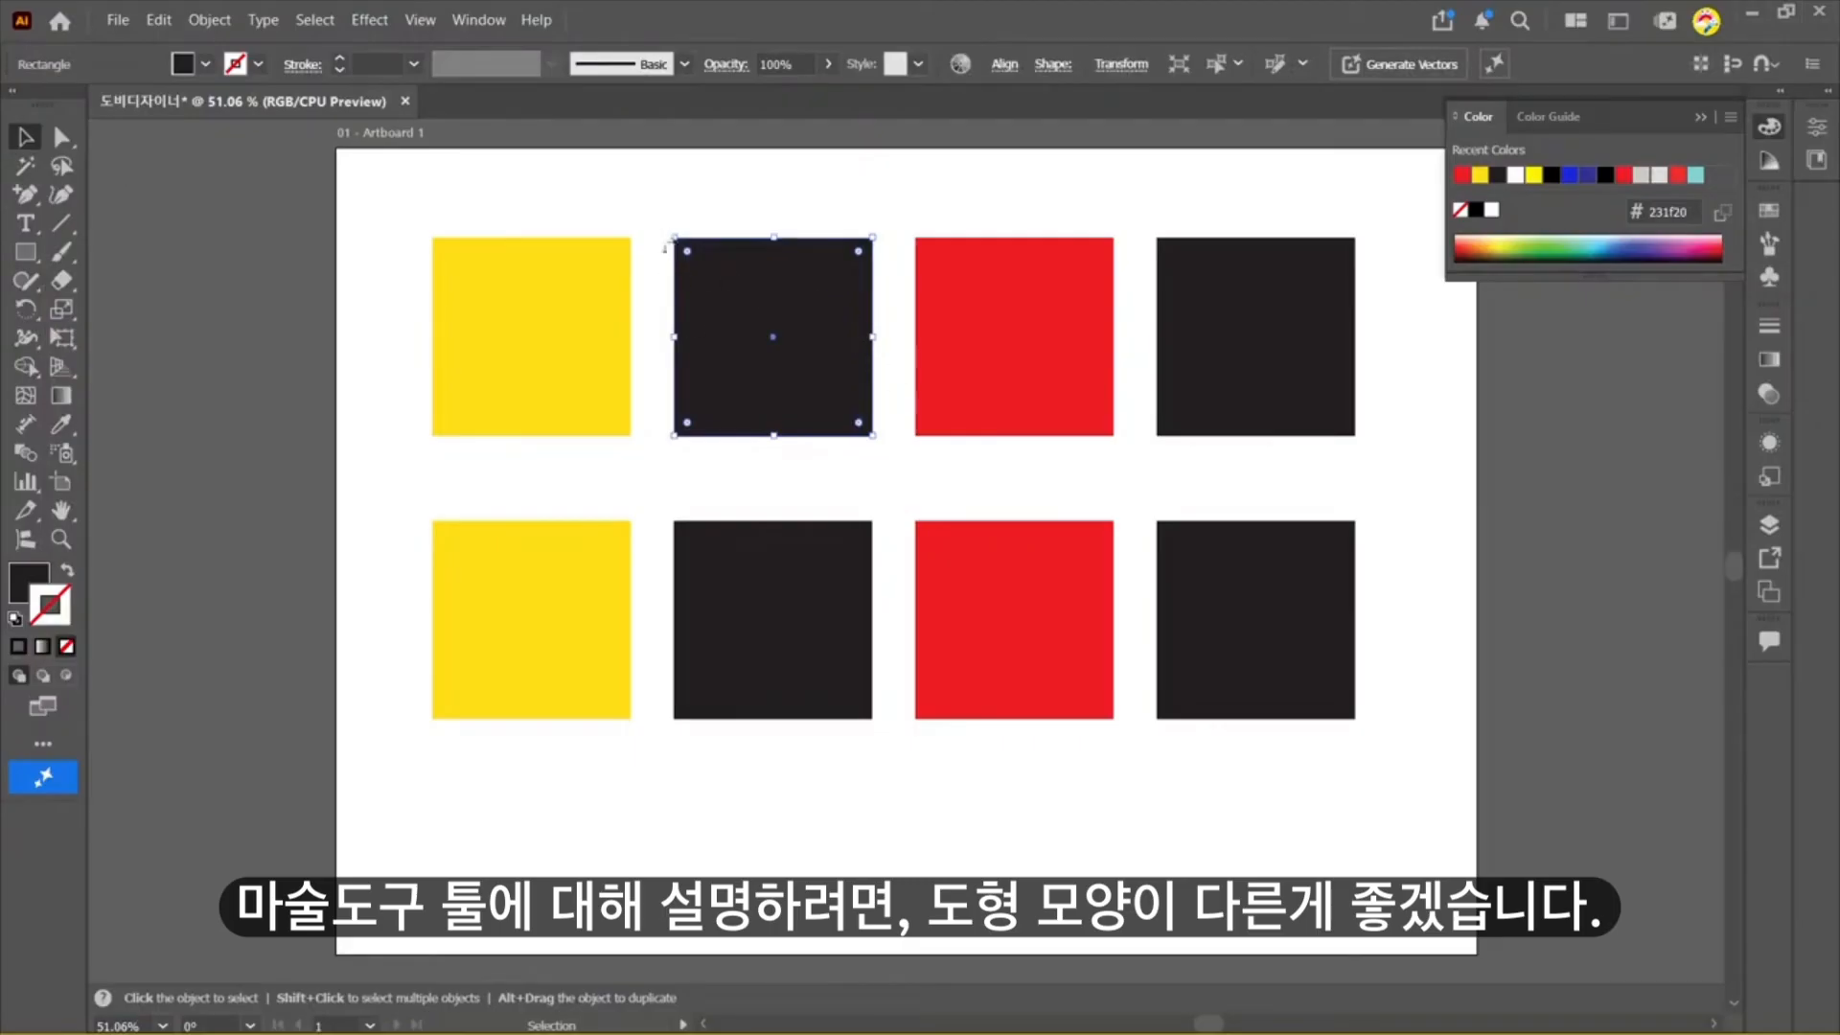
left_click_drag(690, 254, 792, 356)
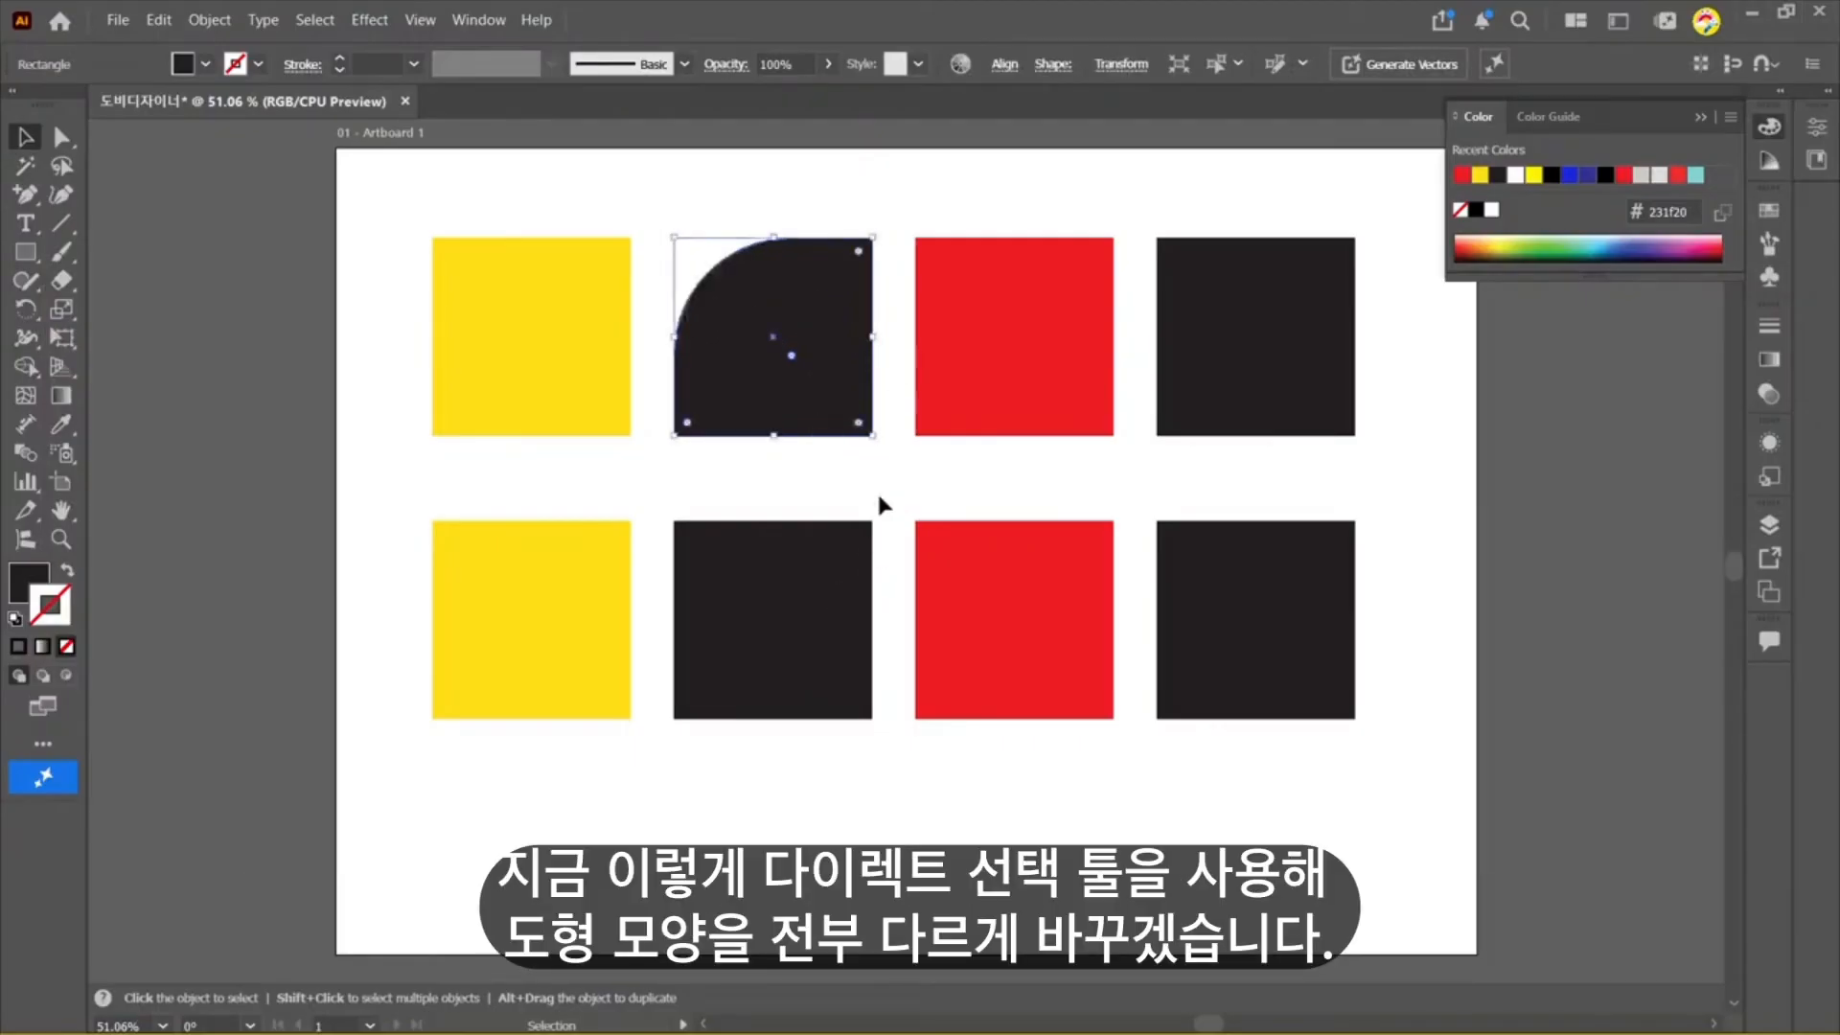
left_click(843, 563)
left_click_drag(852, 542, 793, 599)
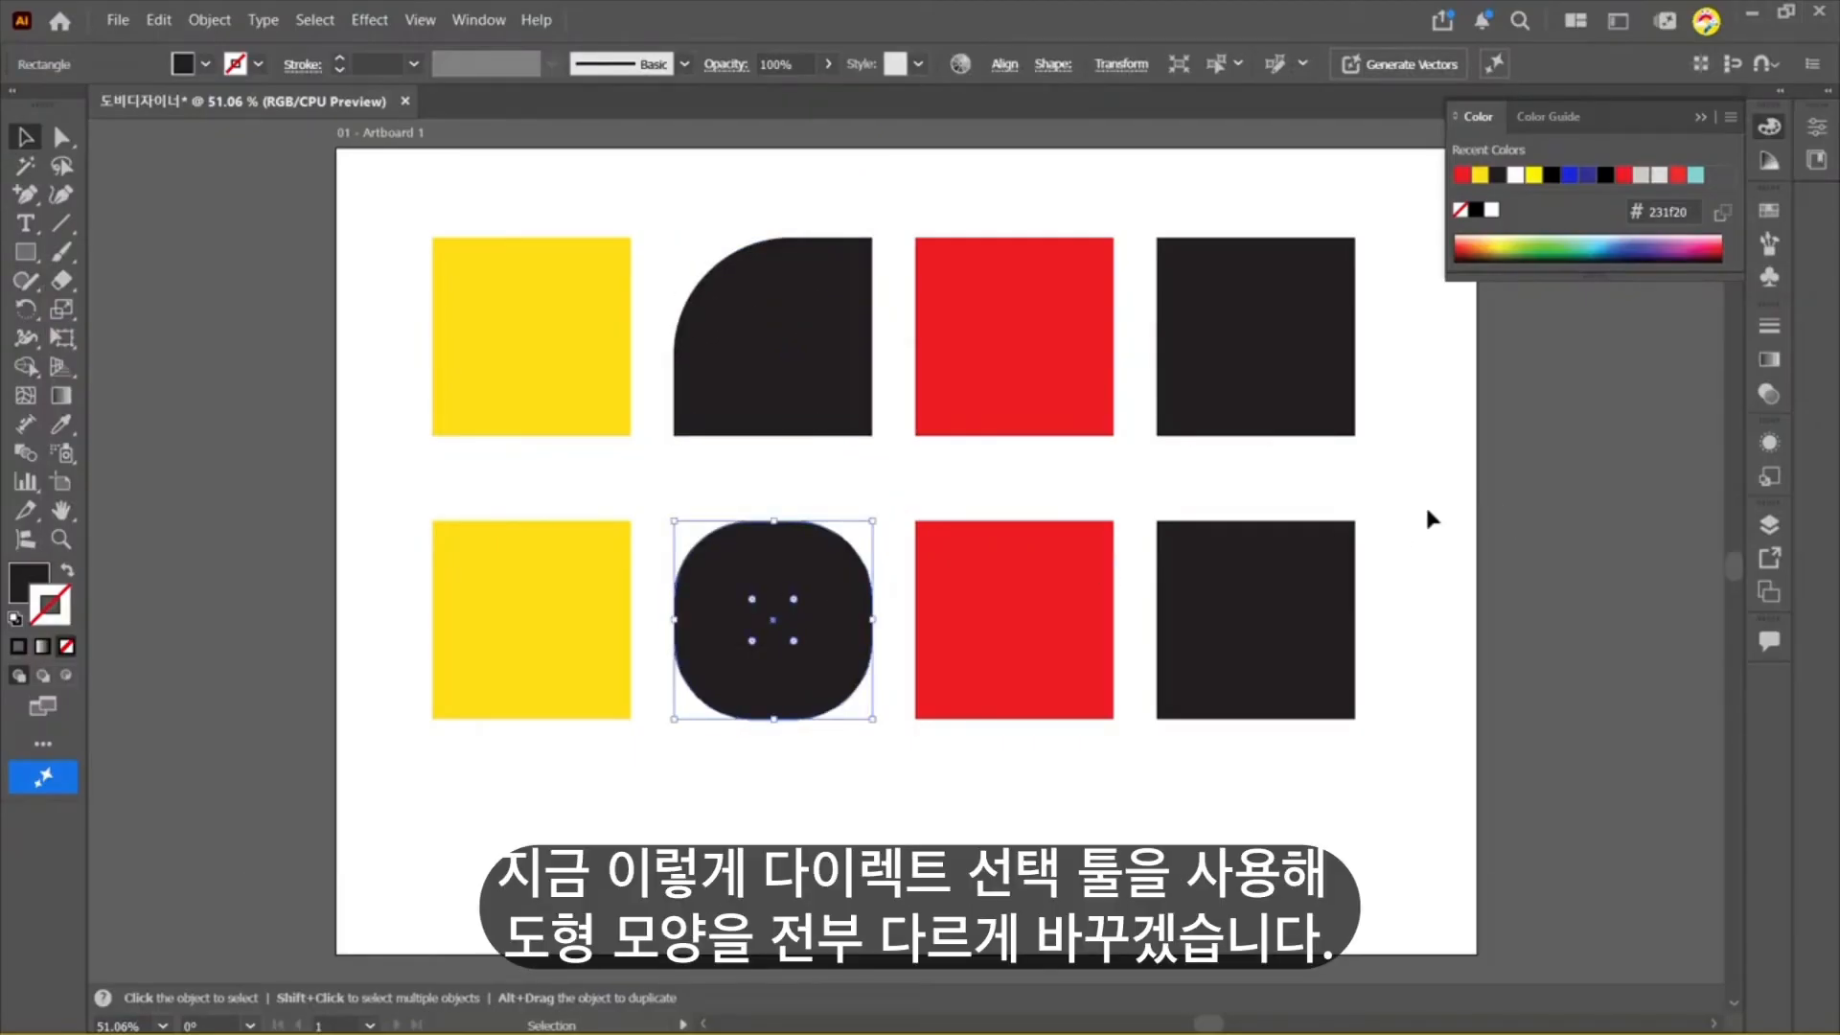
Step: With Direct Selection, pull the fourth column's lower square's top-left anchor inward past its centre, and the upper square's bottom-right anchor up and outward
left_click(1294, 604)
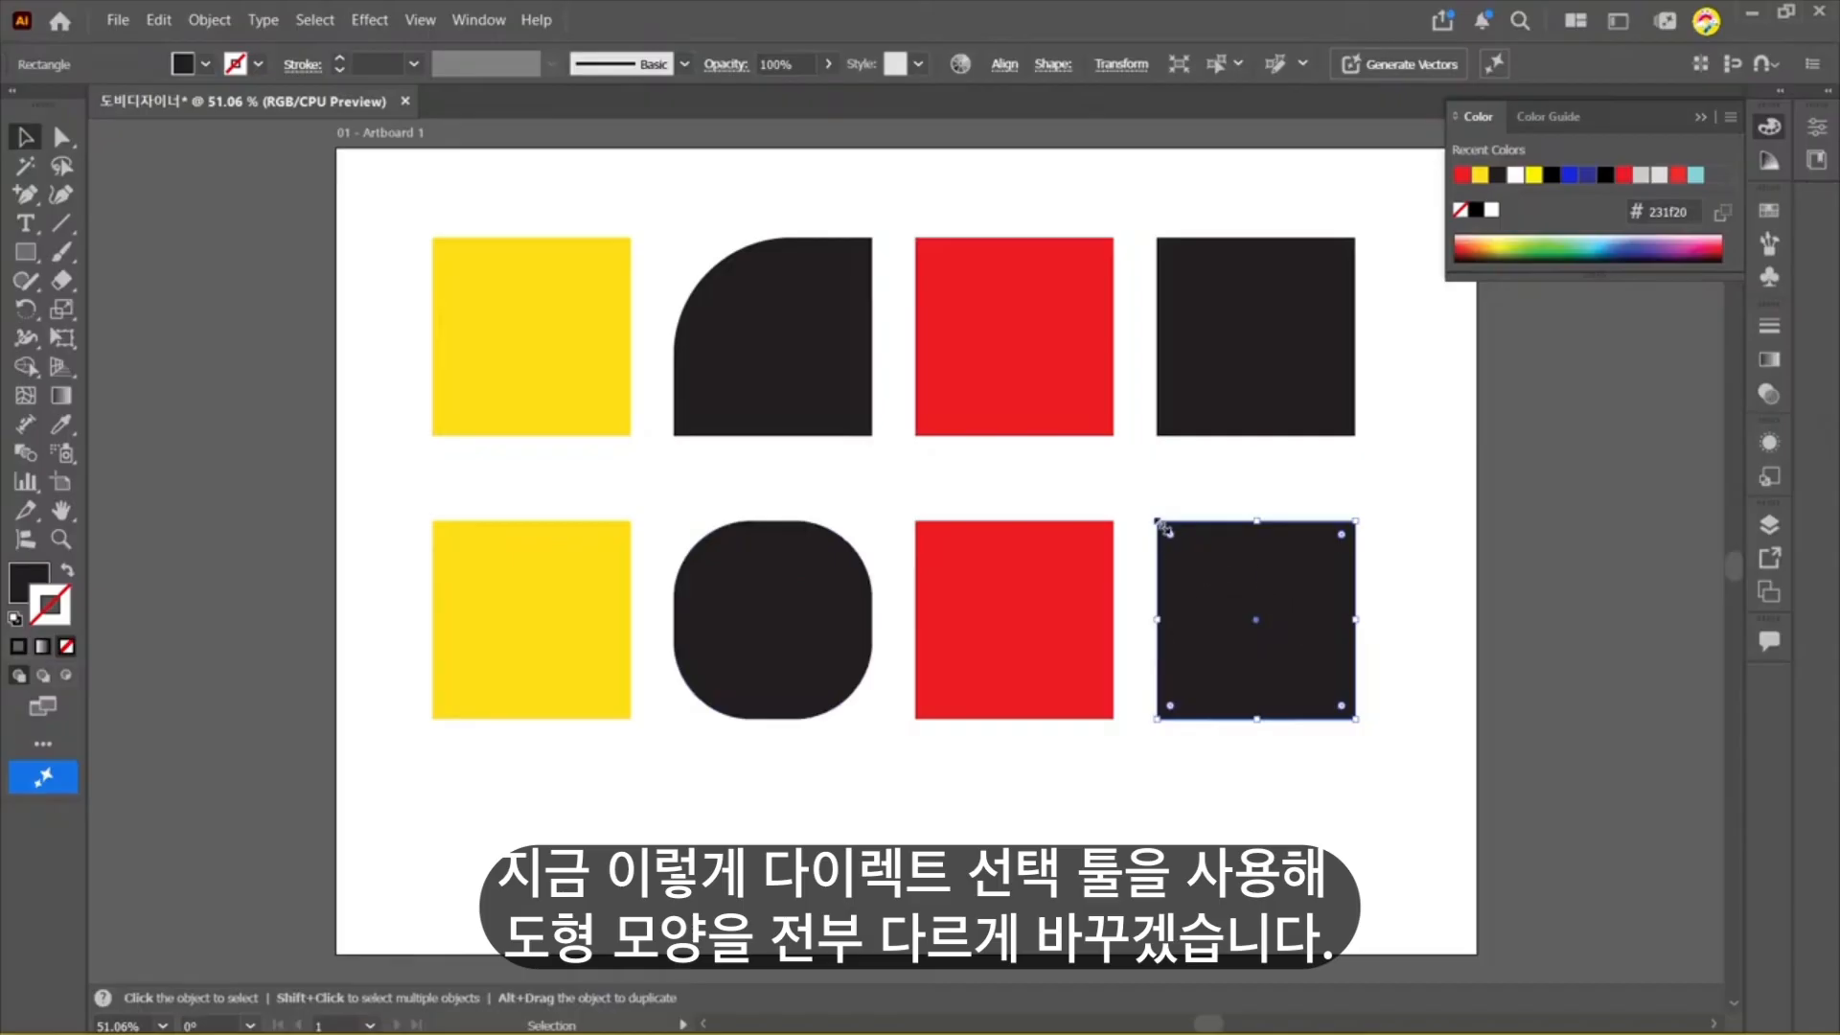
key("a")
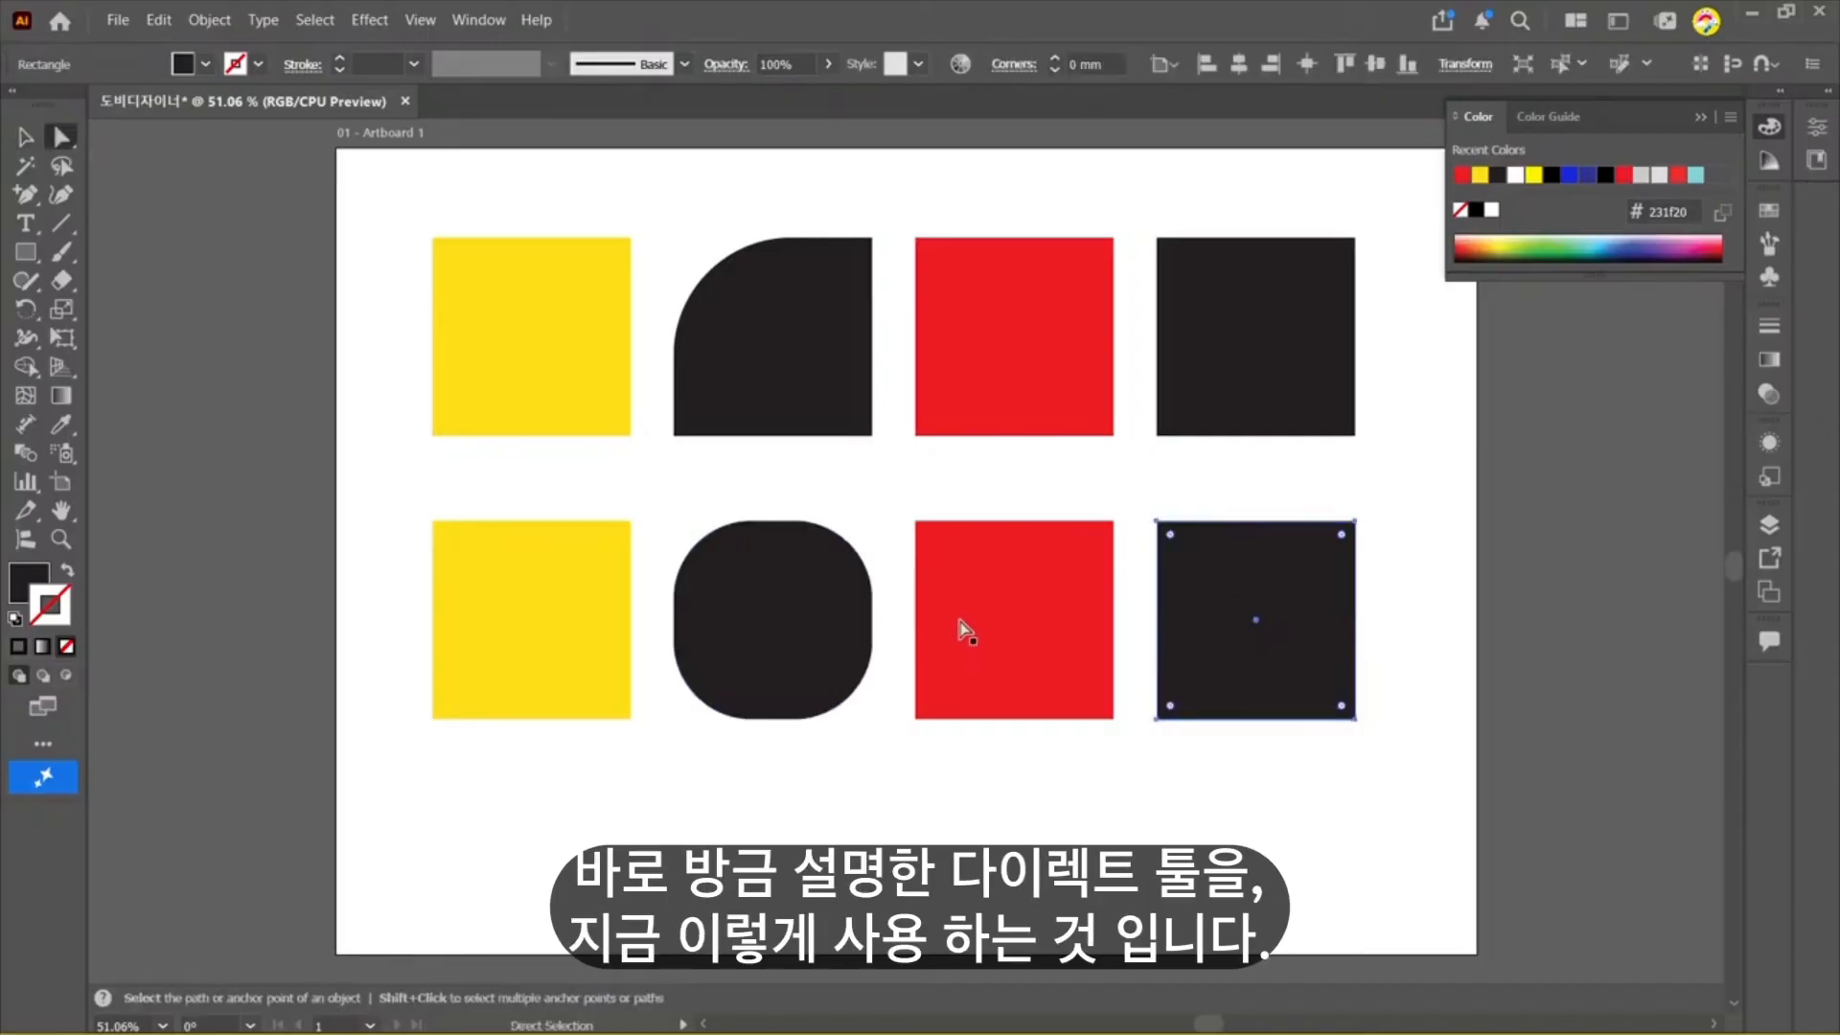
left_click_drag(1158, 524, 1270, 635)
left_click_drag(1355, 436, 1402, 319)
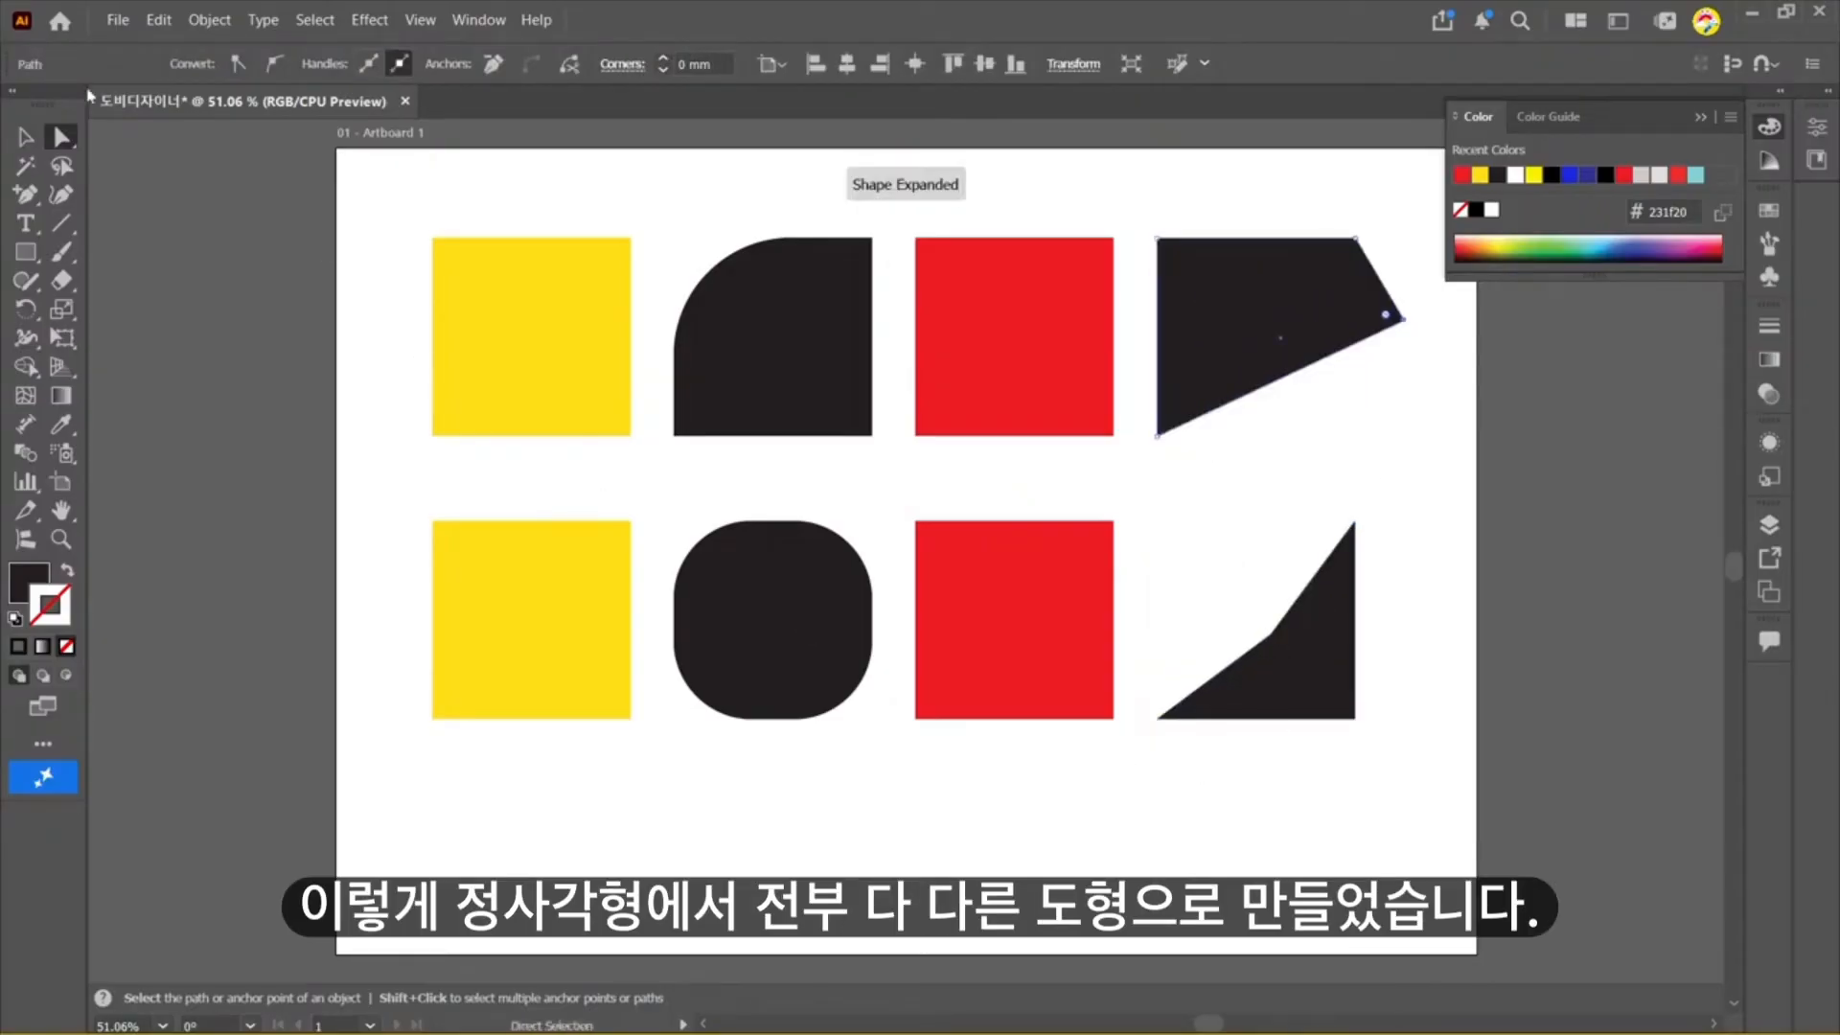
left_click(27, 138)
left_click(1498, 569)
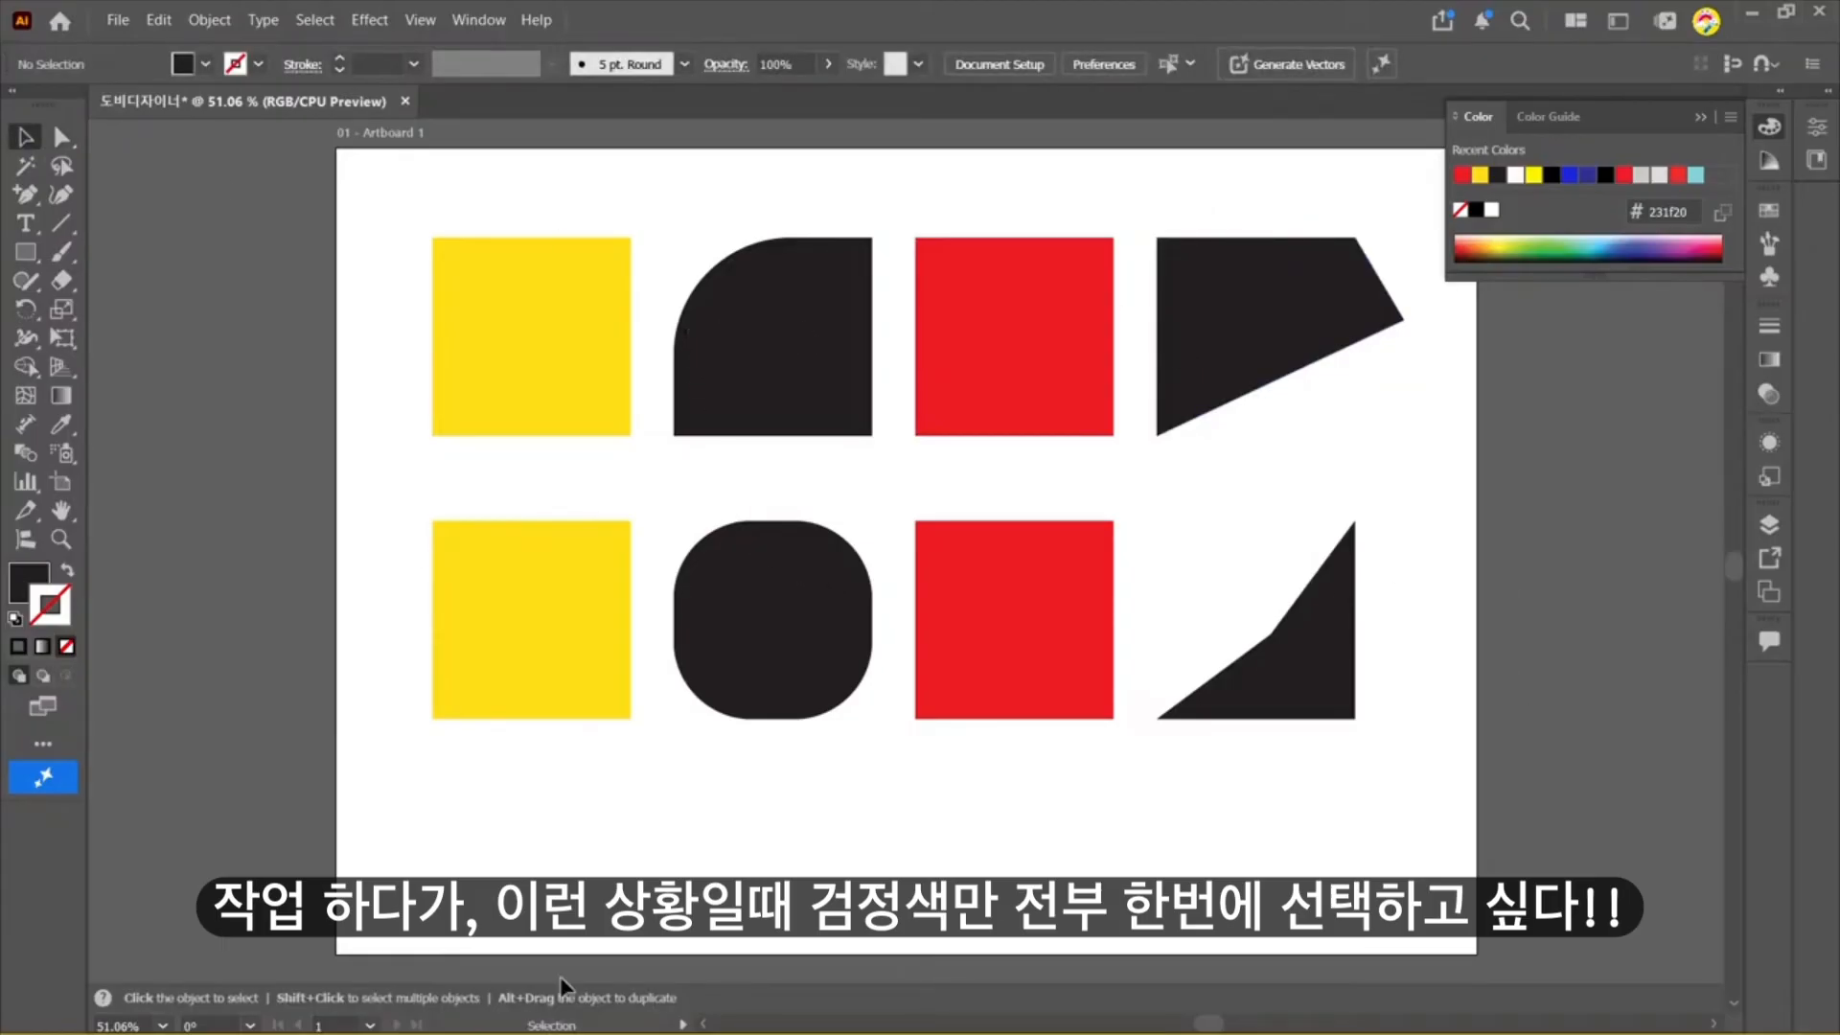
Step: Select all black shapes with the Magic Wand, then try moving them slightly down together and undo the move
left_click(26, 166)
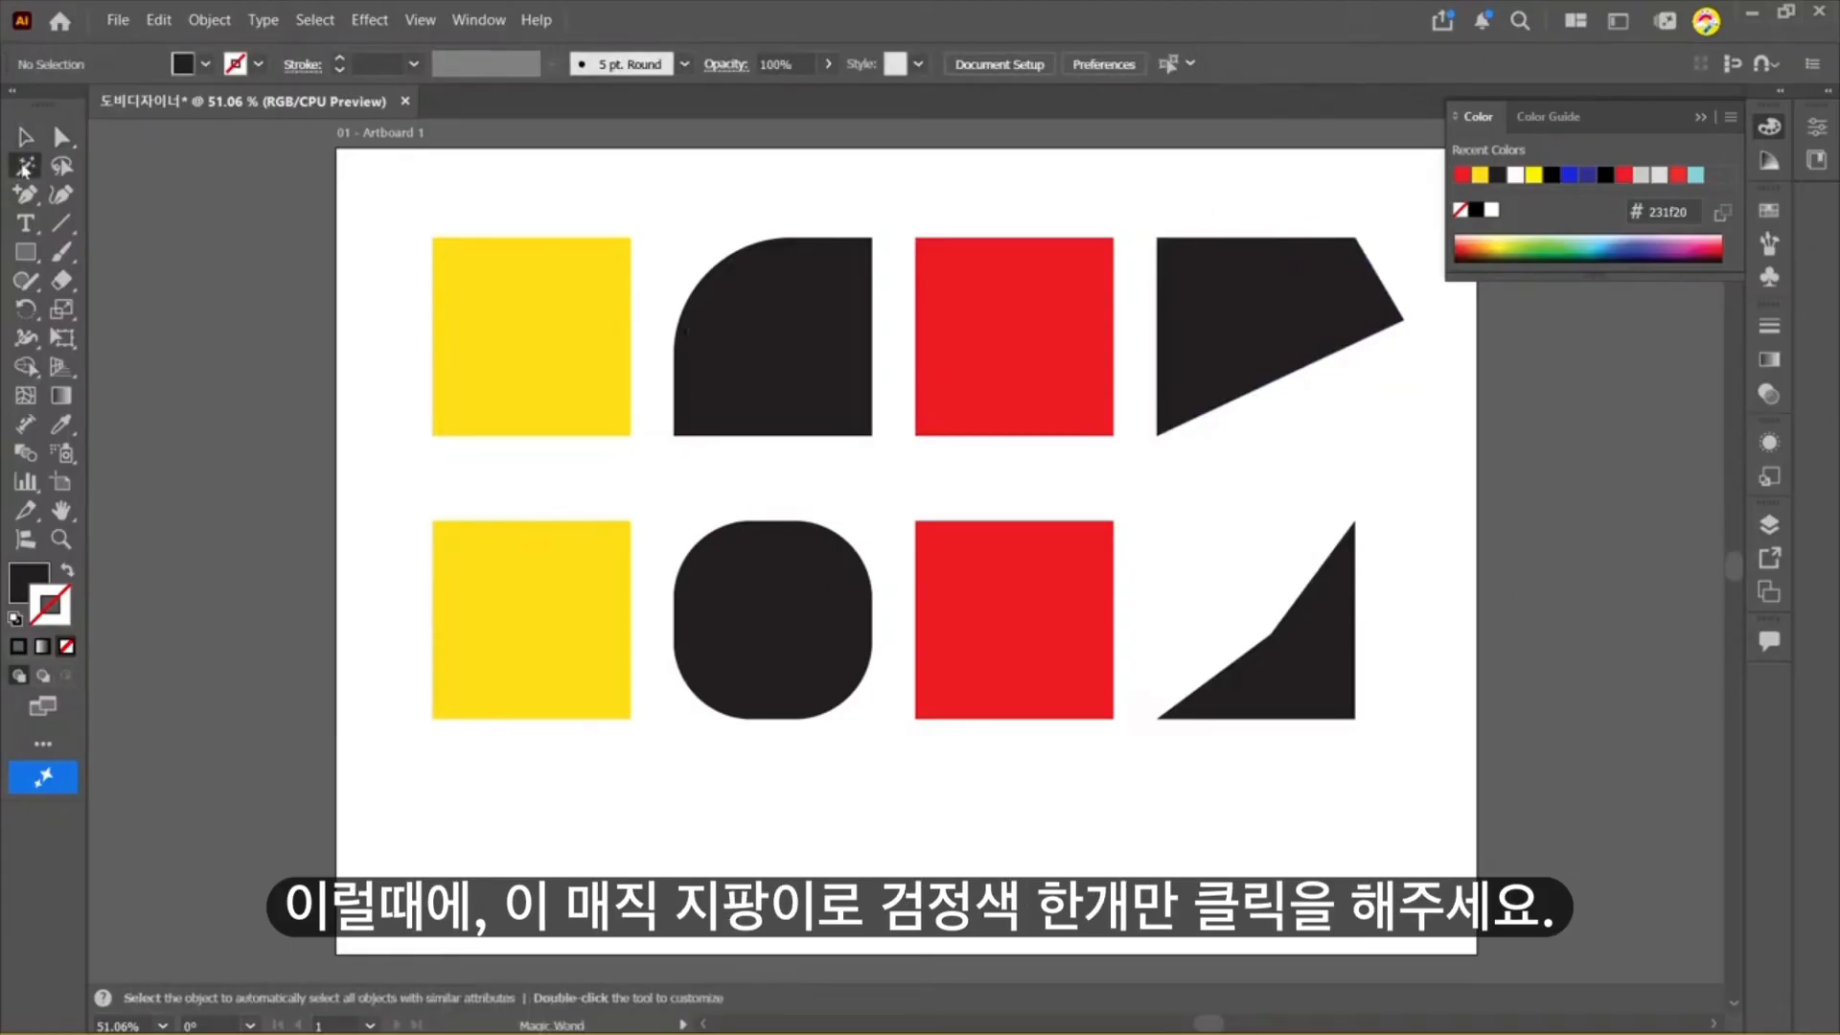
left_click(743, 362)
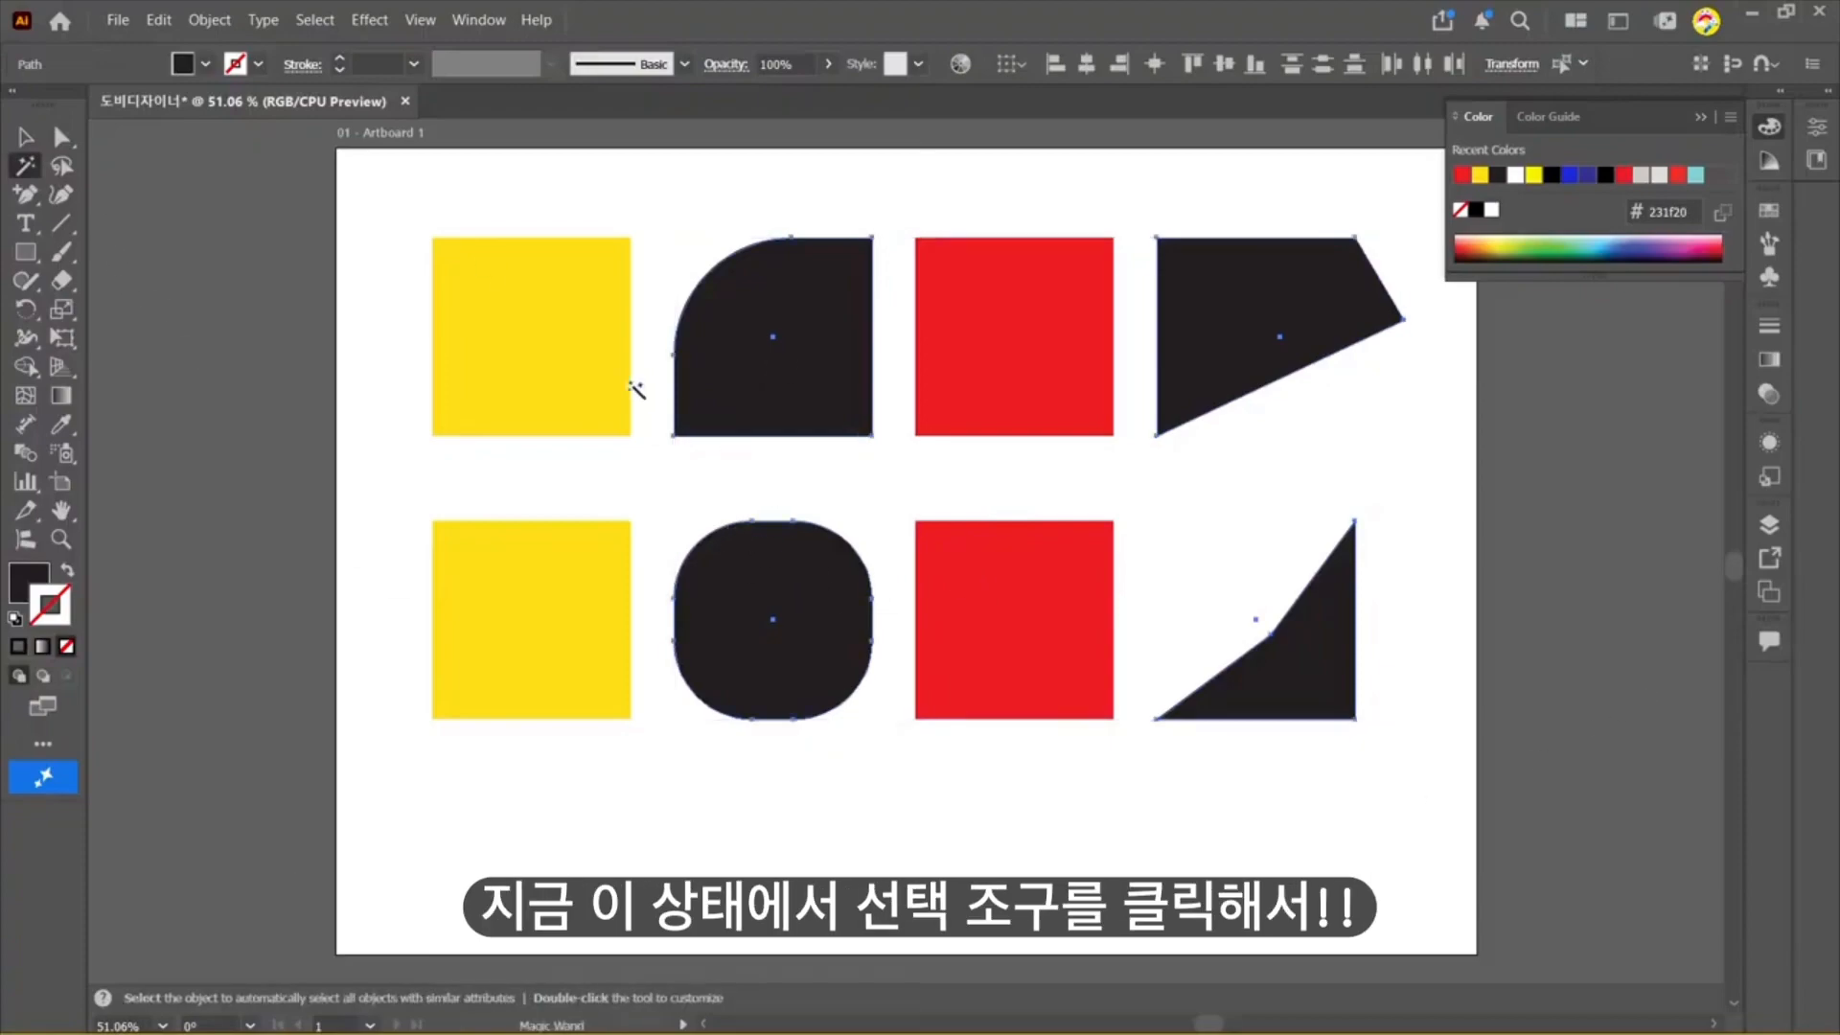
left_click(24, 144)
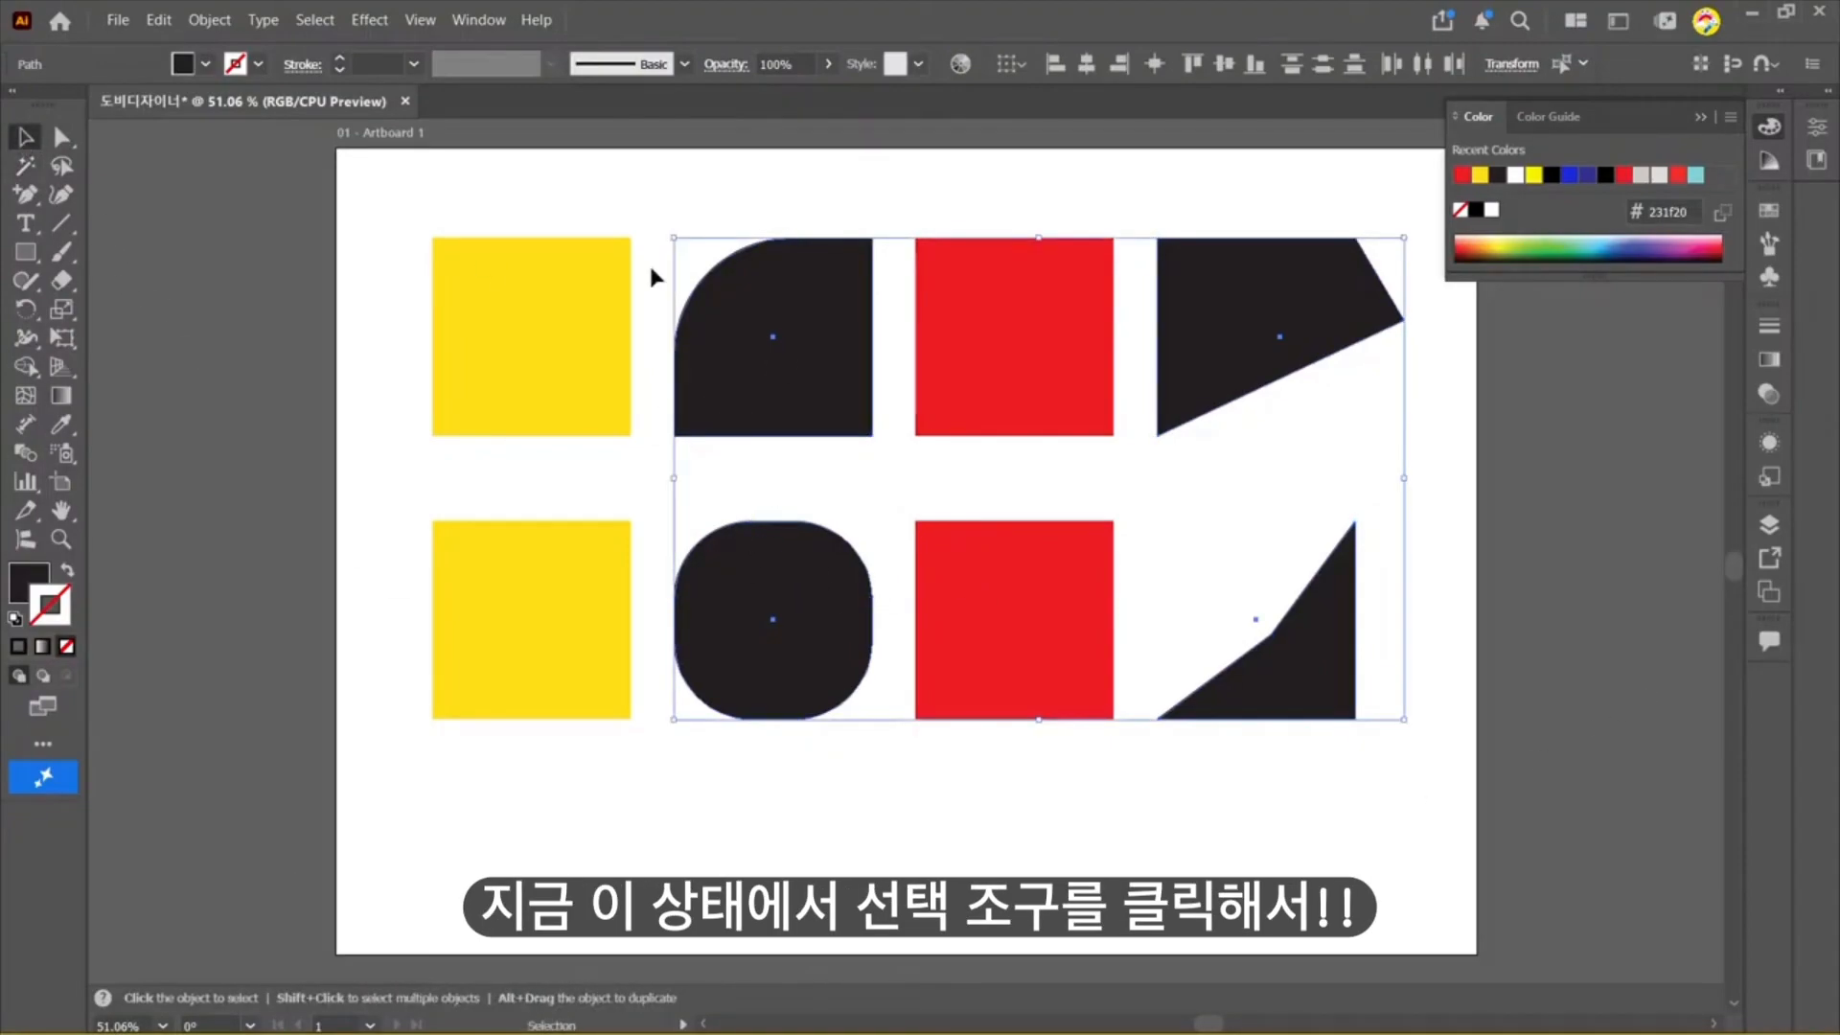
left_click_drag(757, 341, 740, 417)
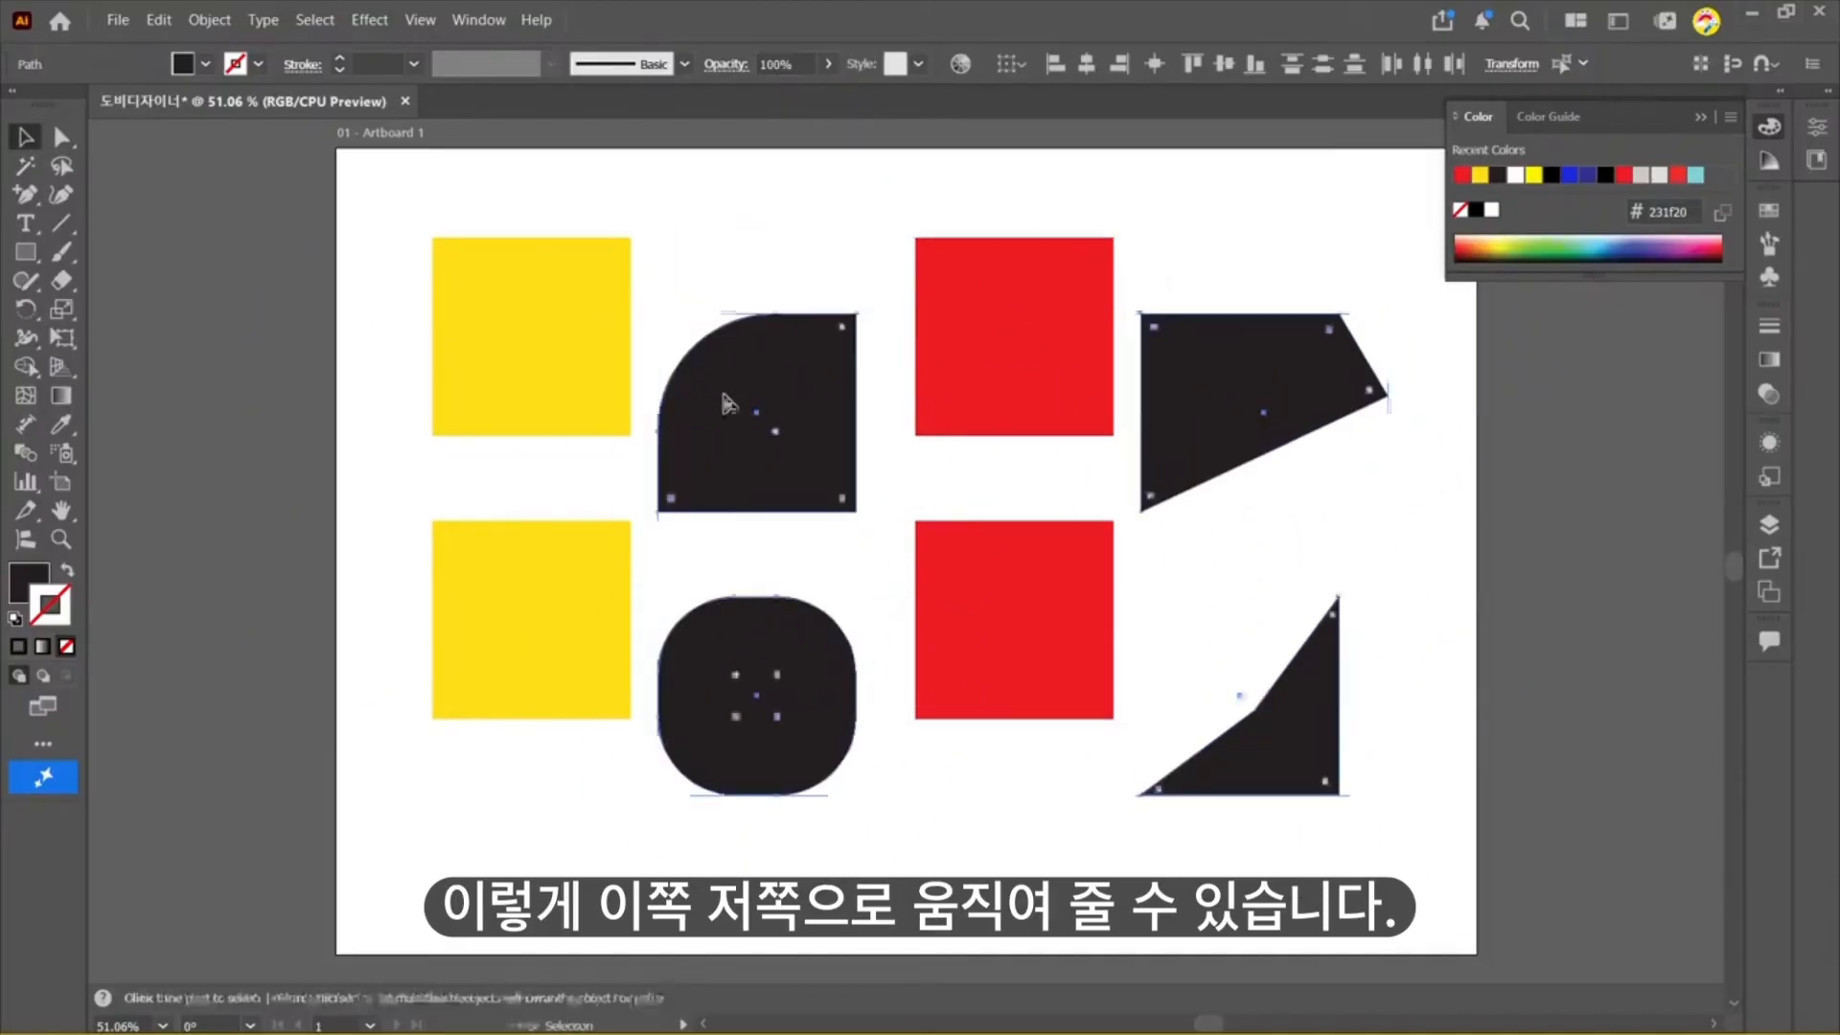
key("ctrl+z")
Step: Clear the selection on the artboard and collapse the Color panel
left_click(608, 316)
left_click(777, 364)
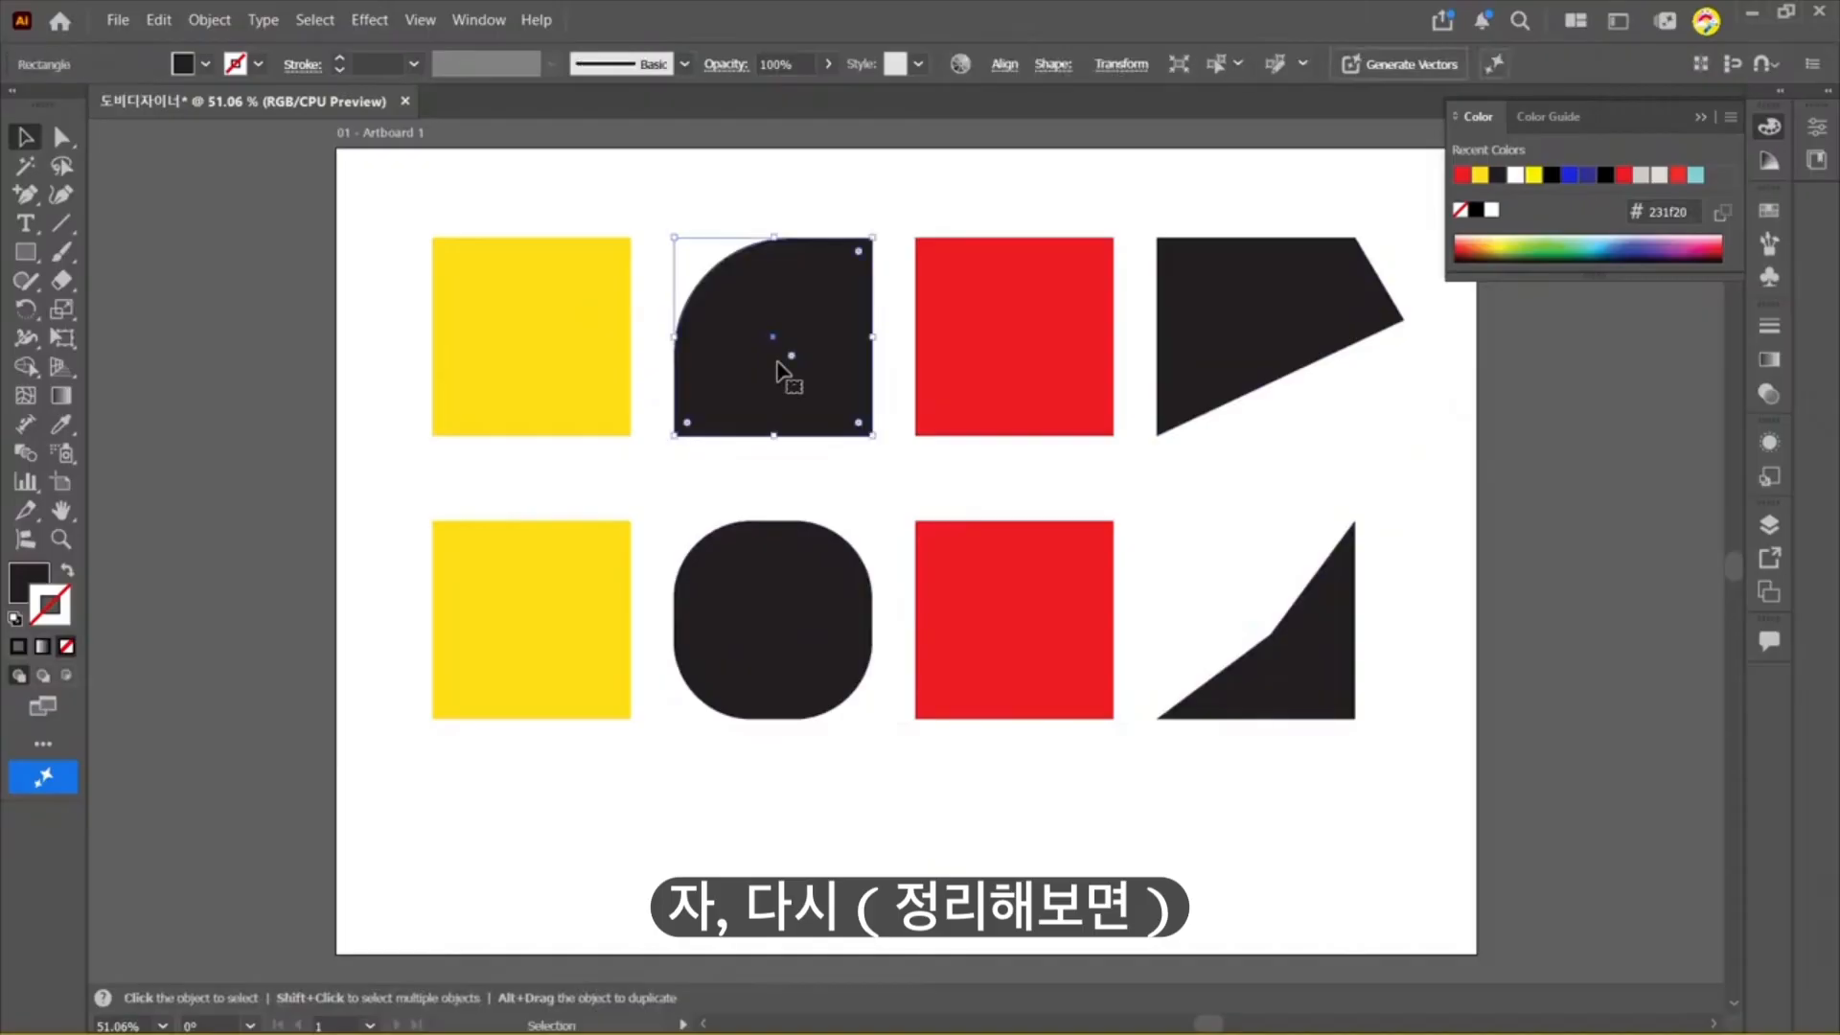
left_click(1424, 800)
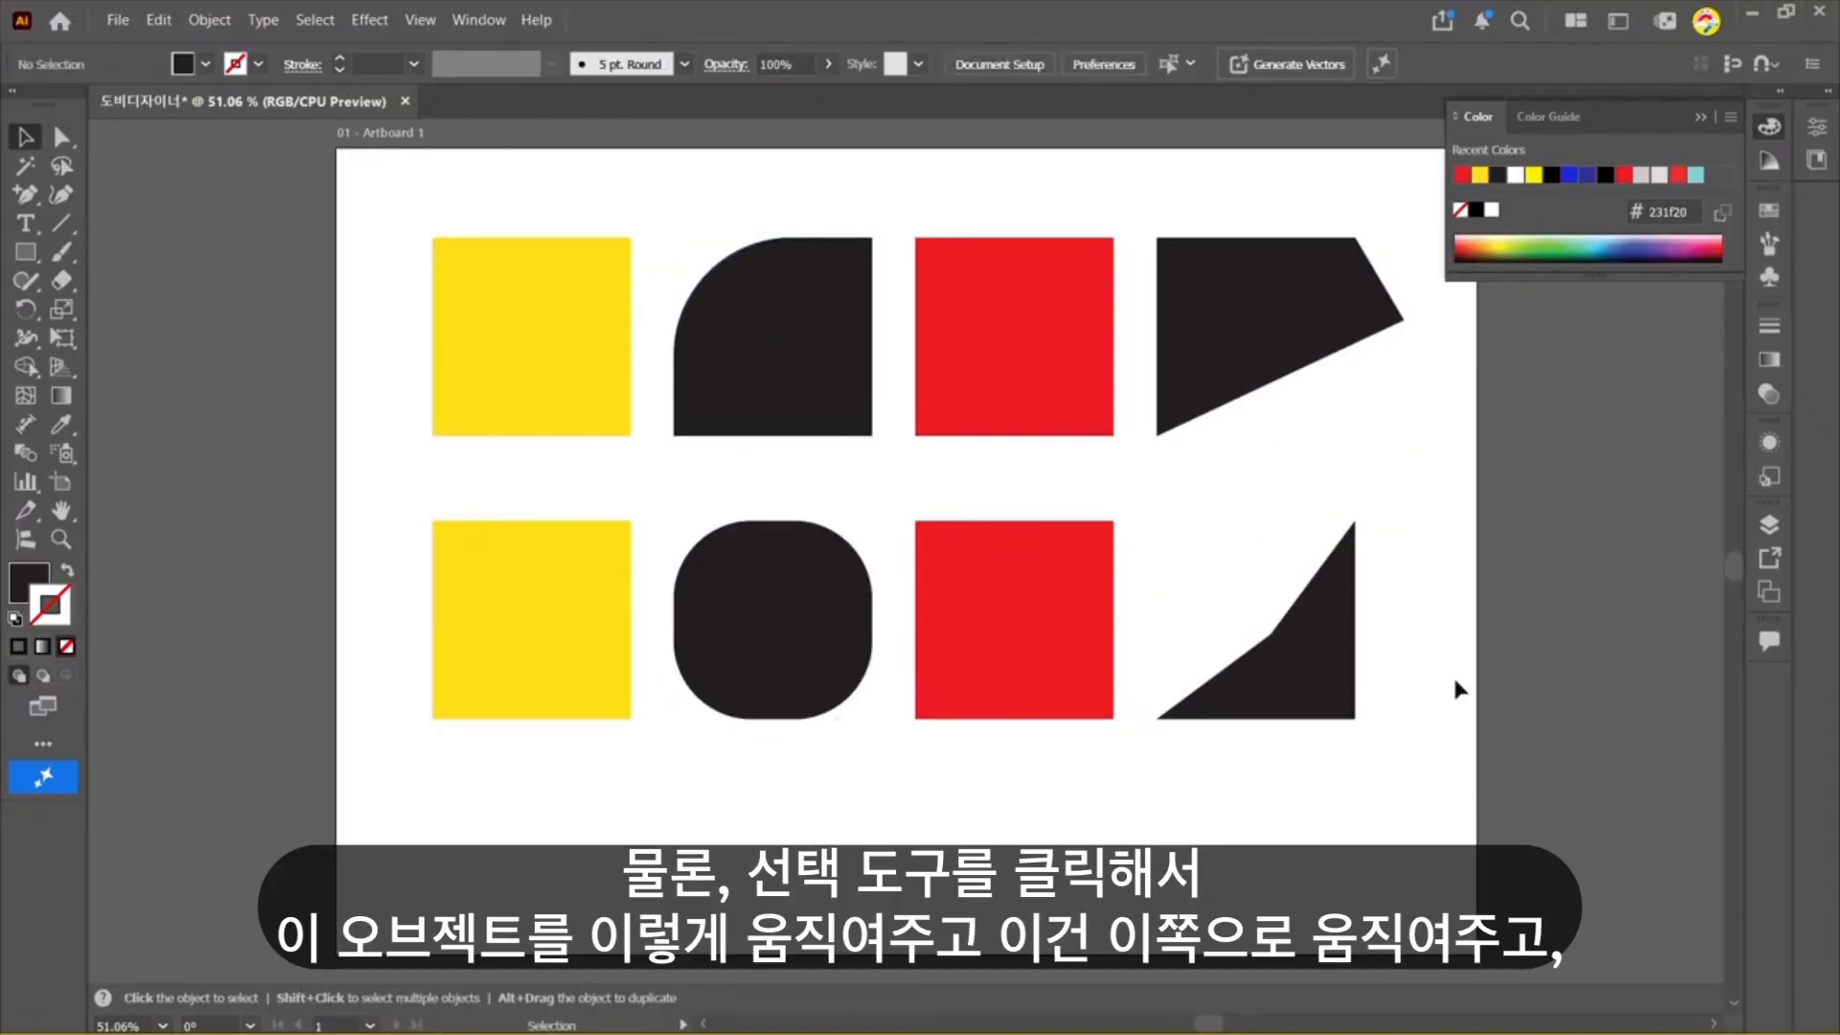
left_click(1714, 114)
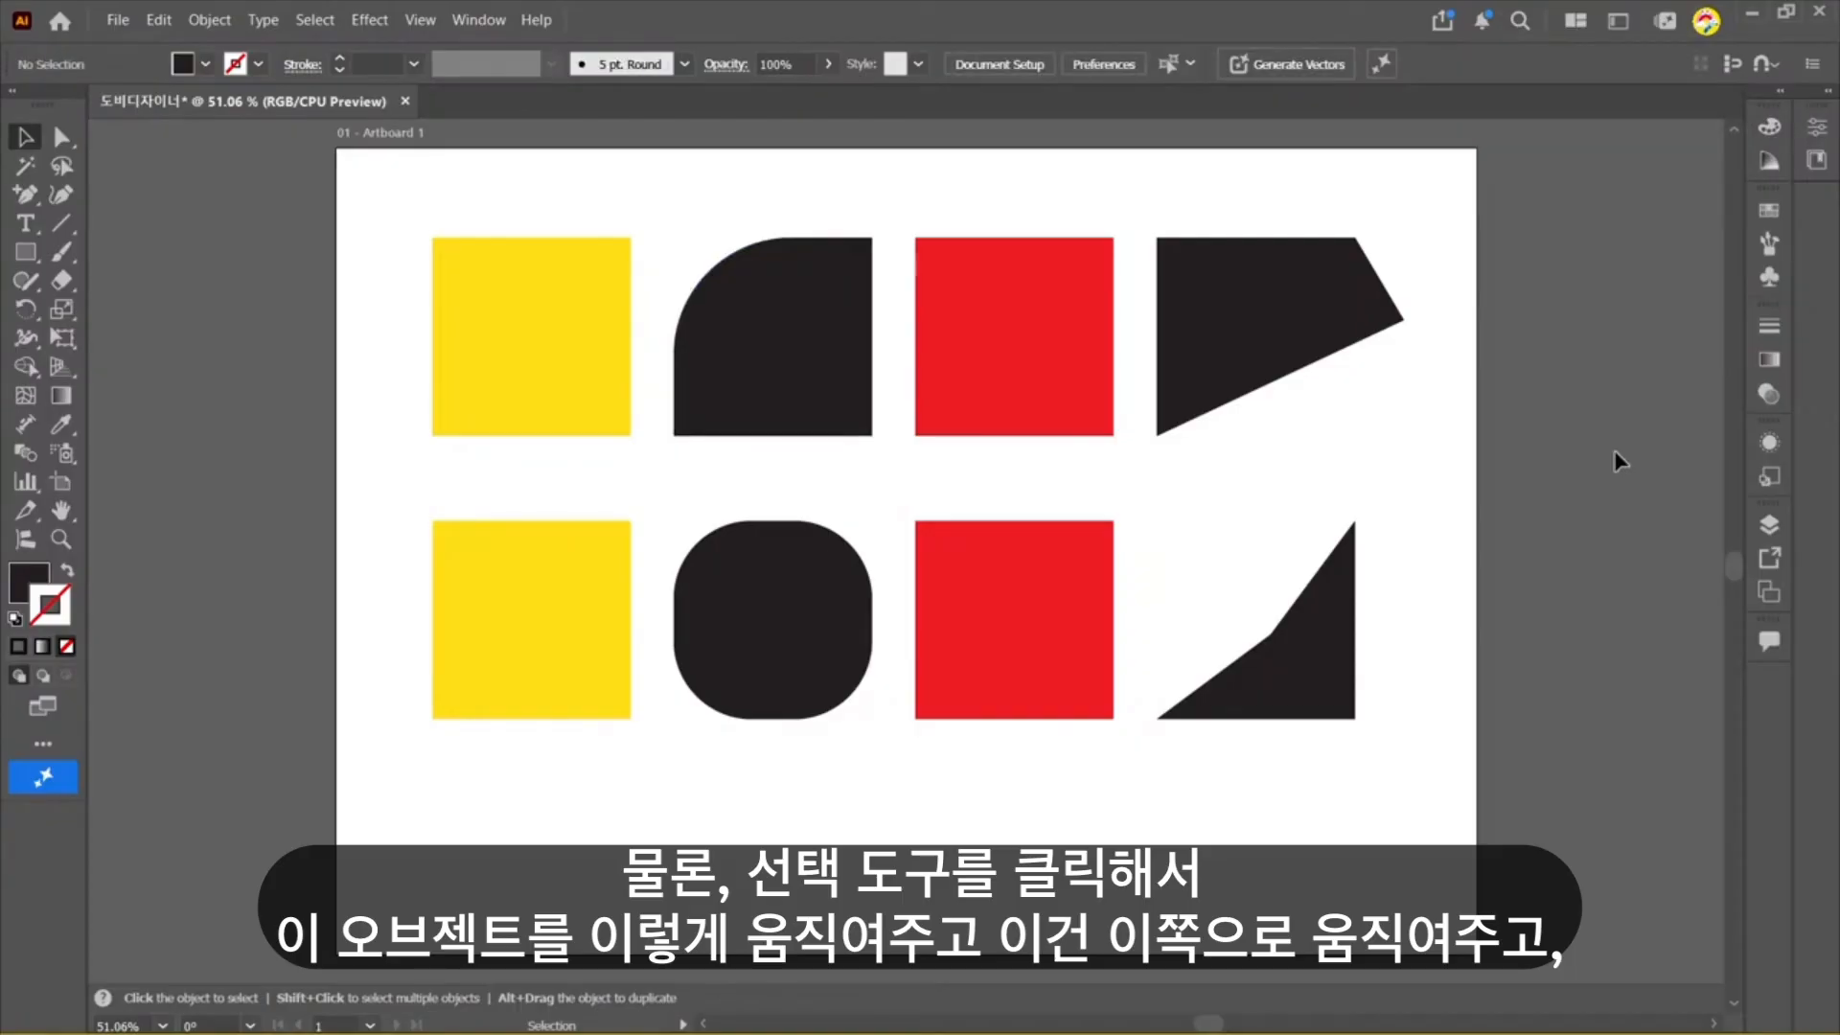
Step: Try moving the second column's two black shapes one at a time with the Selection tool, undoing each move
left_click(772, 370, "shift")
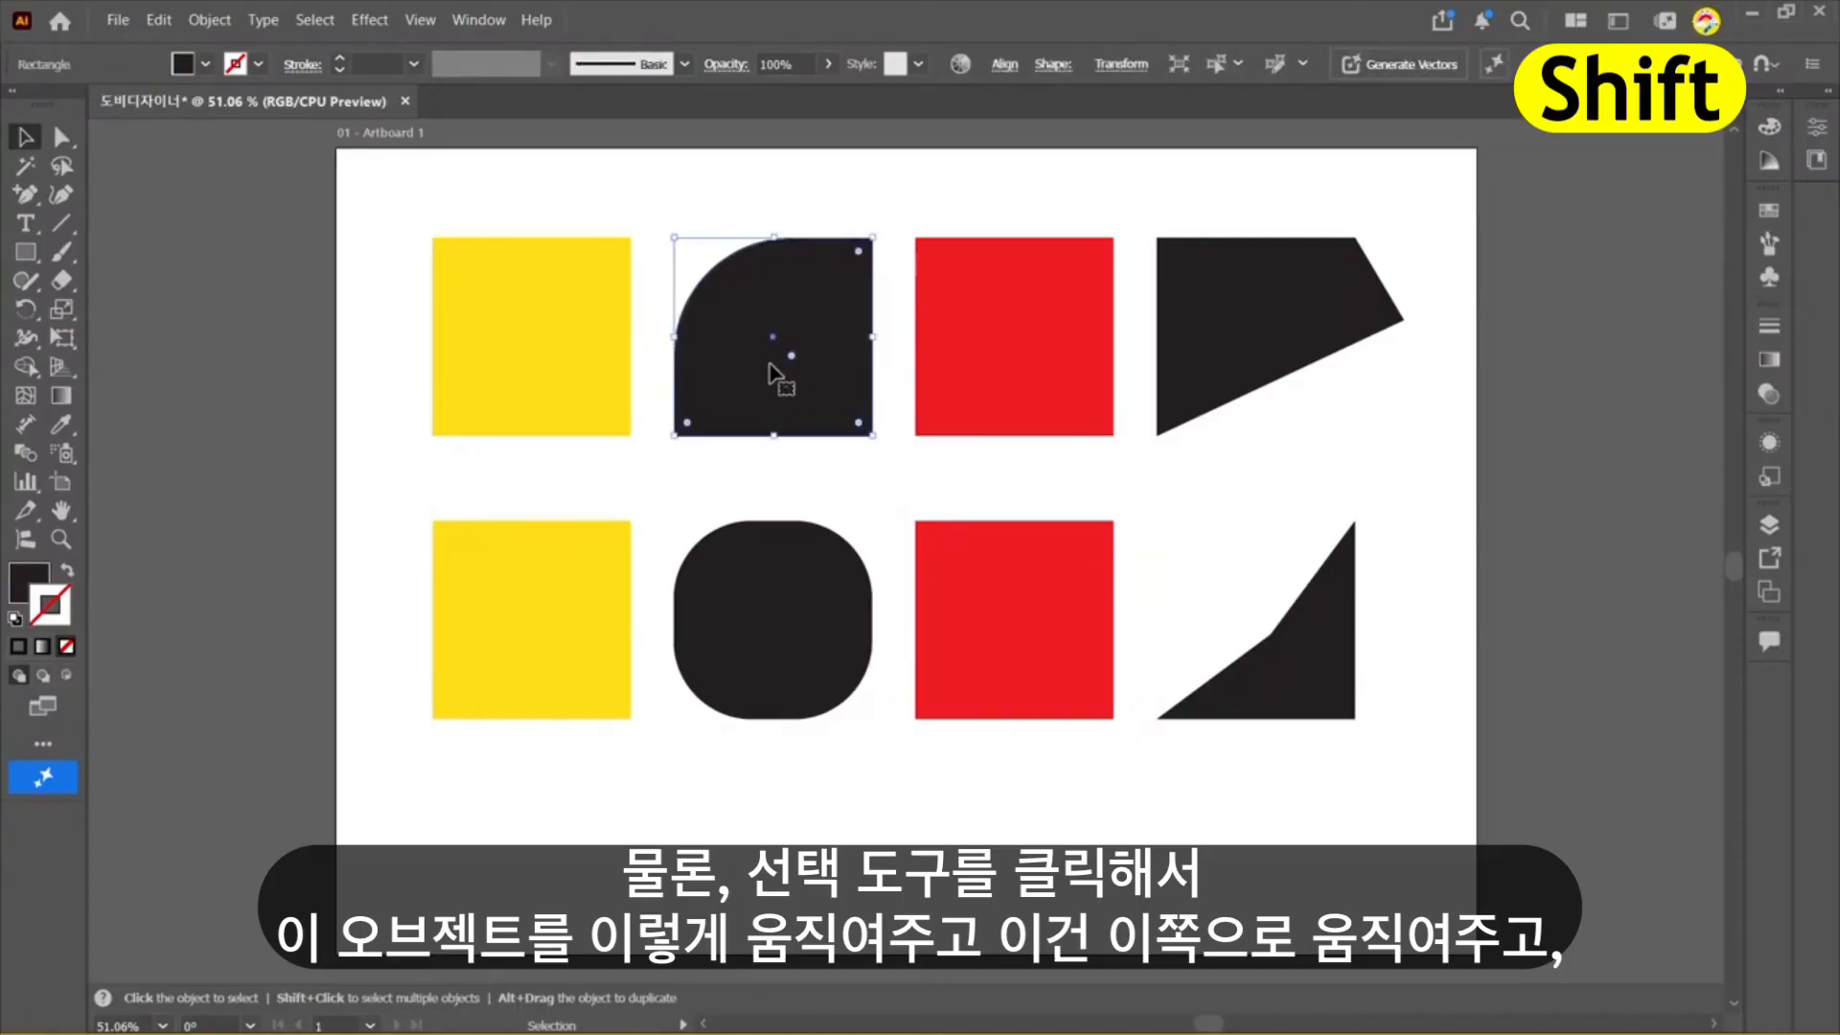
left_click(24, 139)
left_click_drag(801, 349, 715, 247)
key("ctrl+z")
left_click_drag(801, 608, 649, 559)
key("ctrl+z")
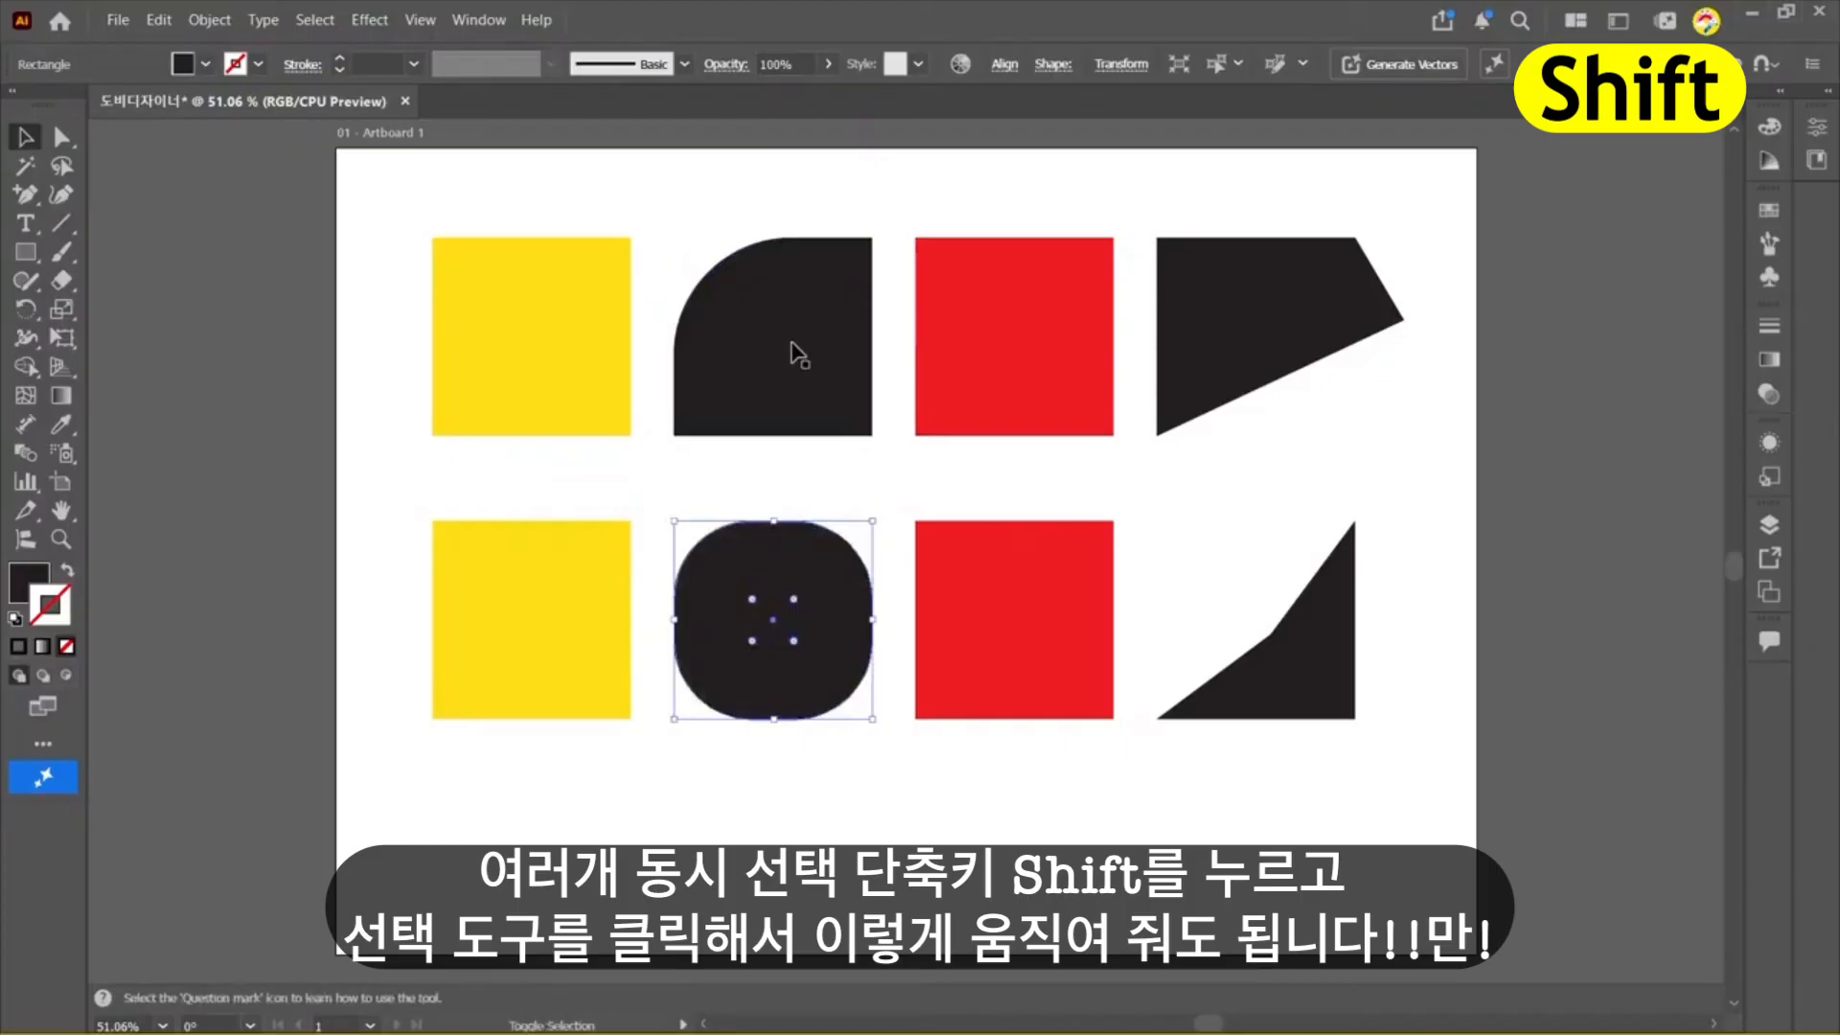
Step: Add the remaining black shapes to the selection one by one, then try moving all four downward and undo it
left_click(795, 353, "shift")
left_click(1255, 369, "shift")
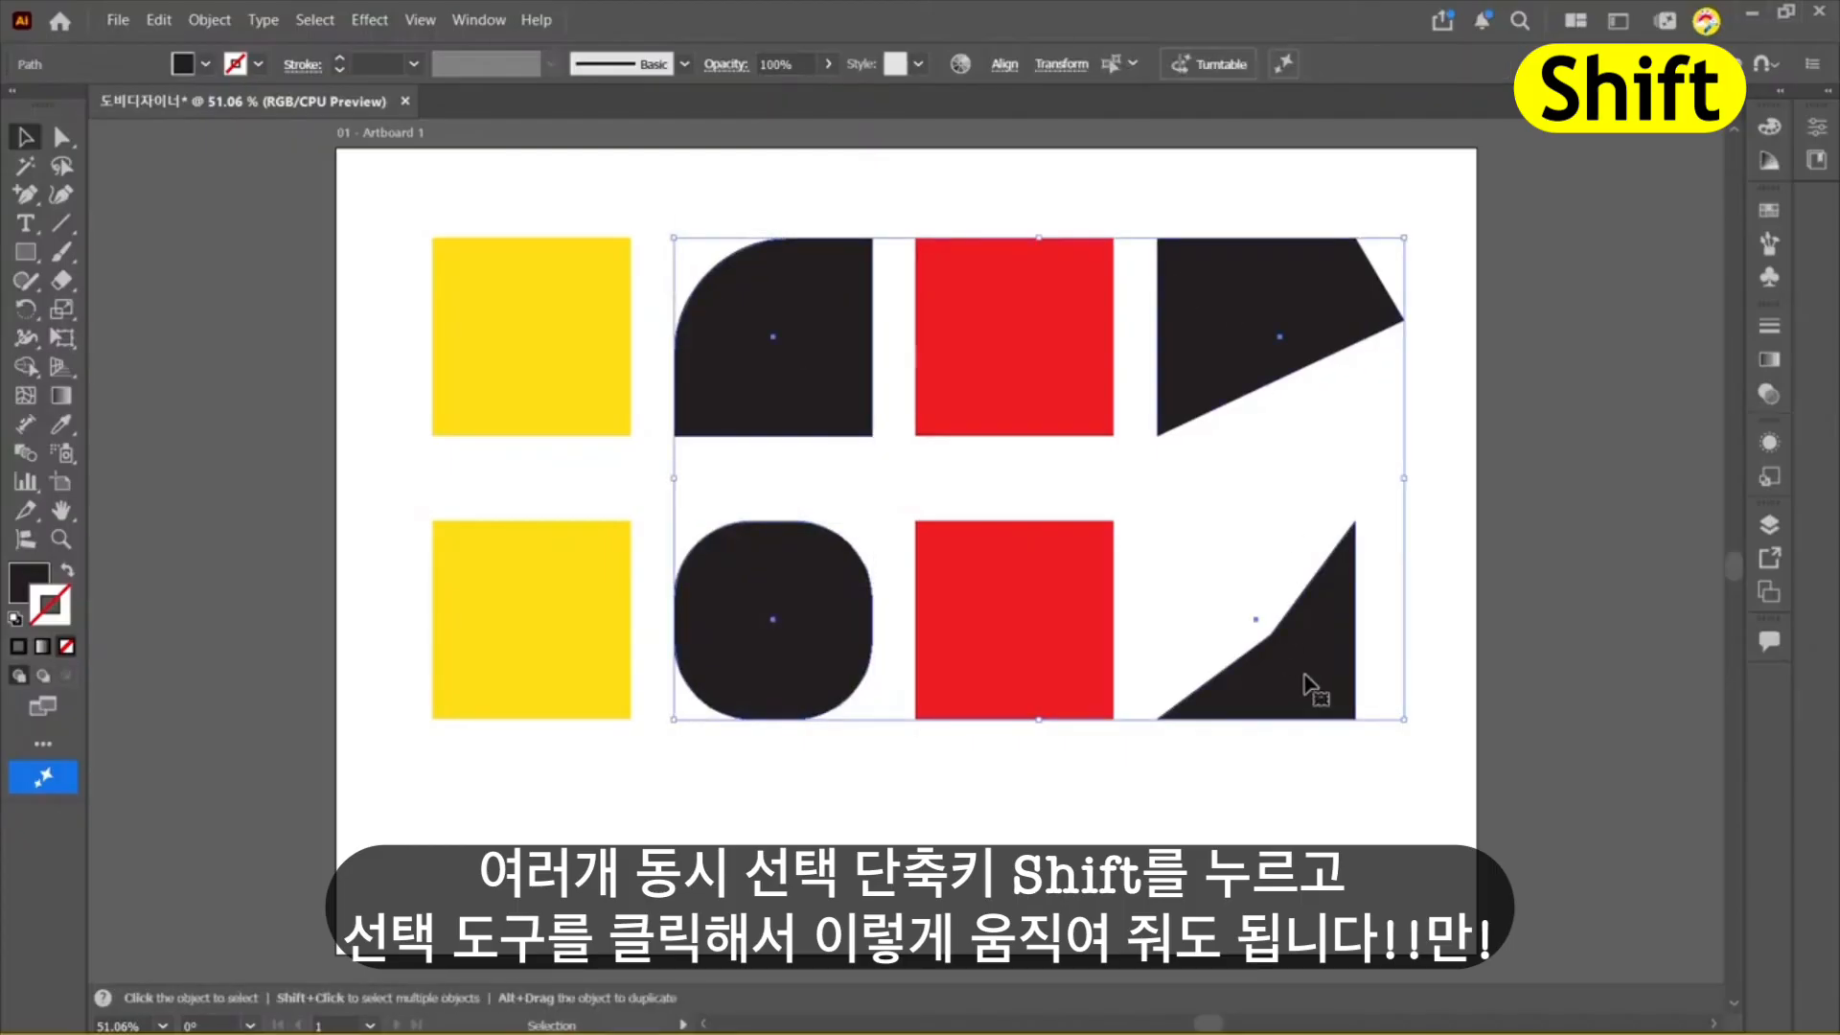
left_click_drag(1304, 688, 1335, 852)
key("ctrl+z")
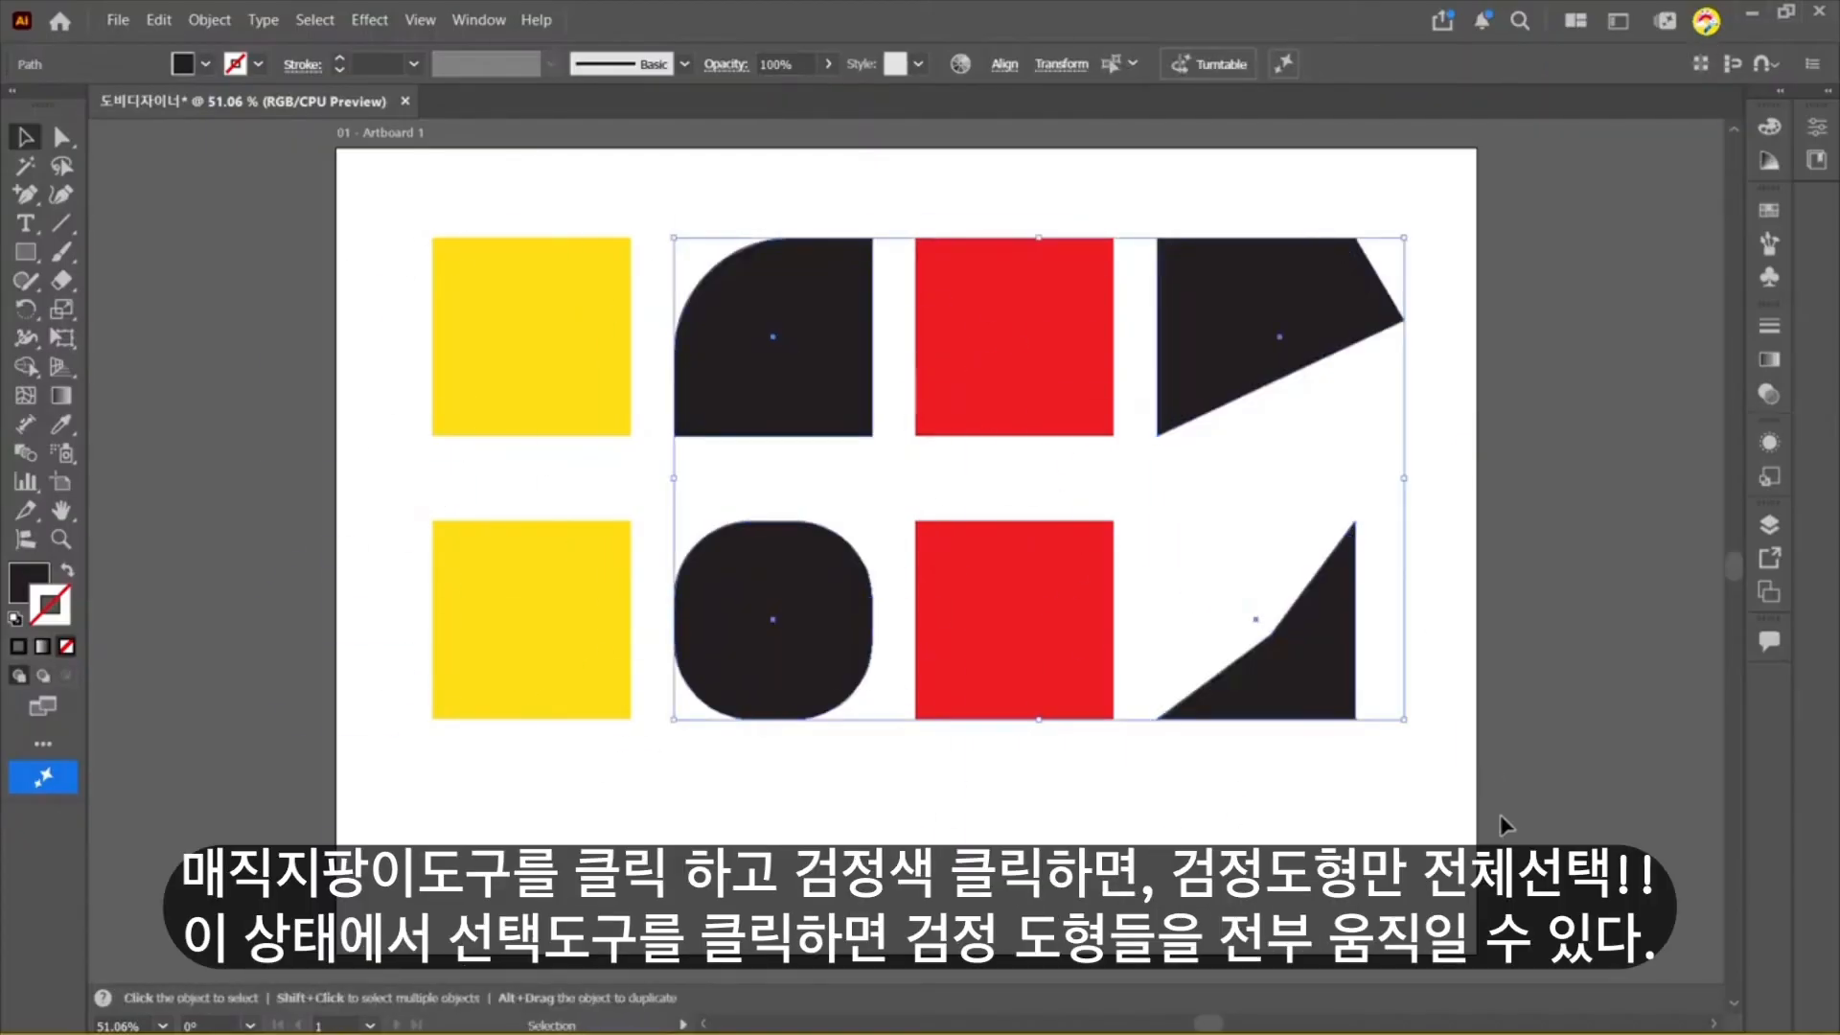
left_click(1499, 813)
Step: Reselect every black shape with the Magic Wand, try moving them down and left over the coloured squares, and undo the move
left_click(25, 165)
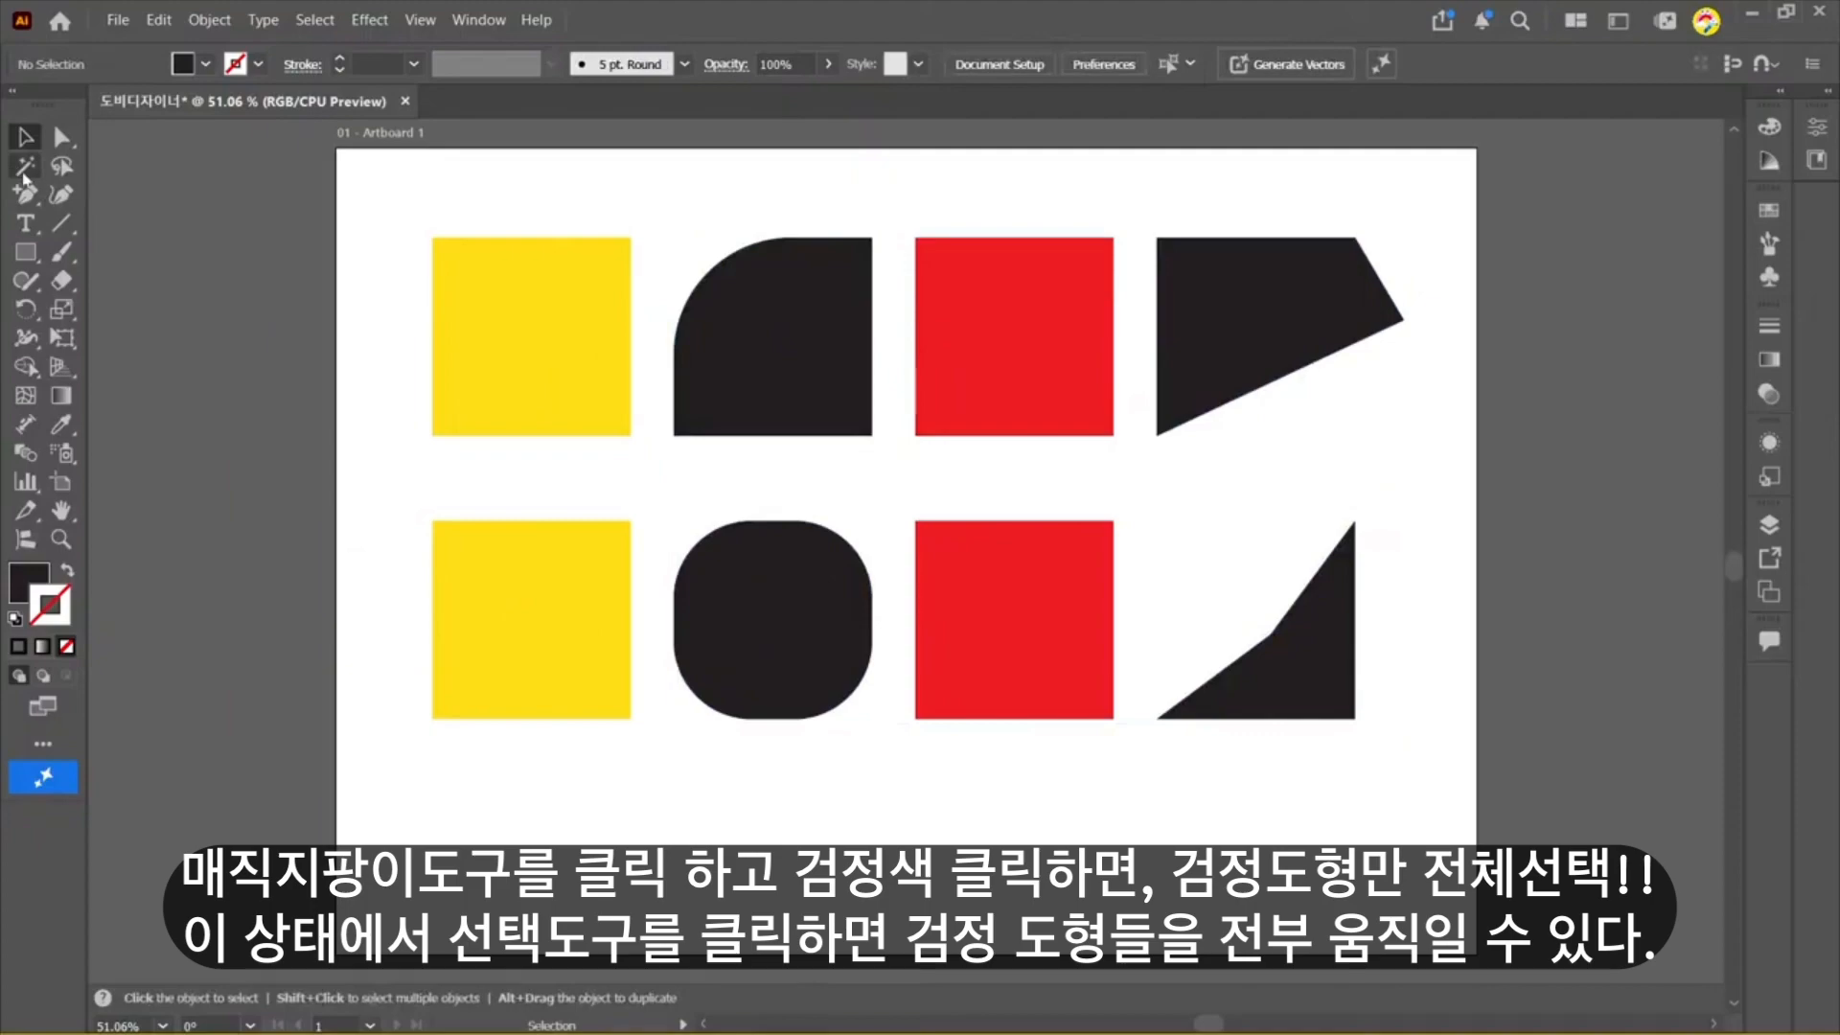
left_click(824, 361)
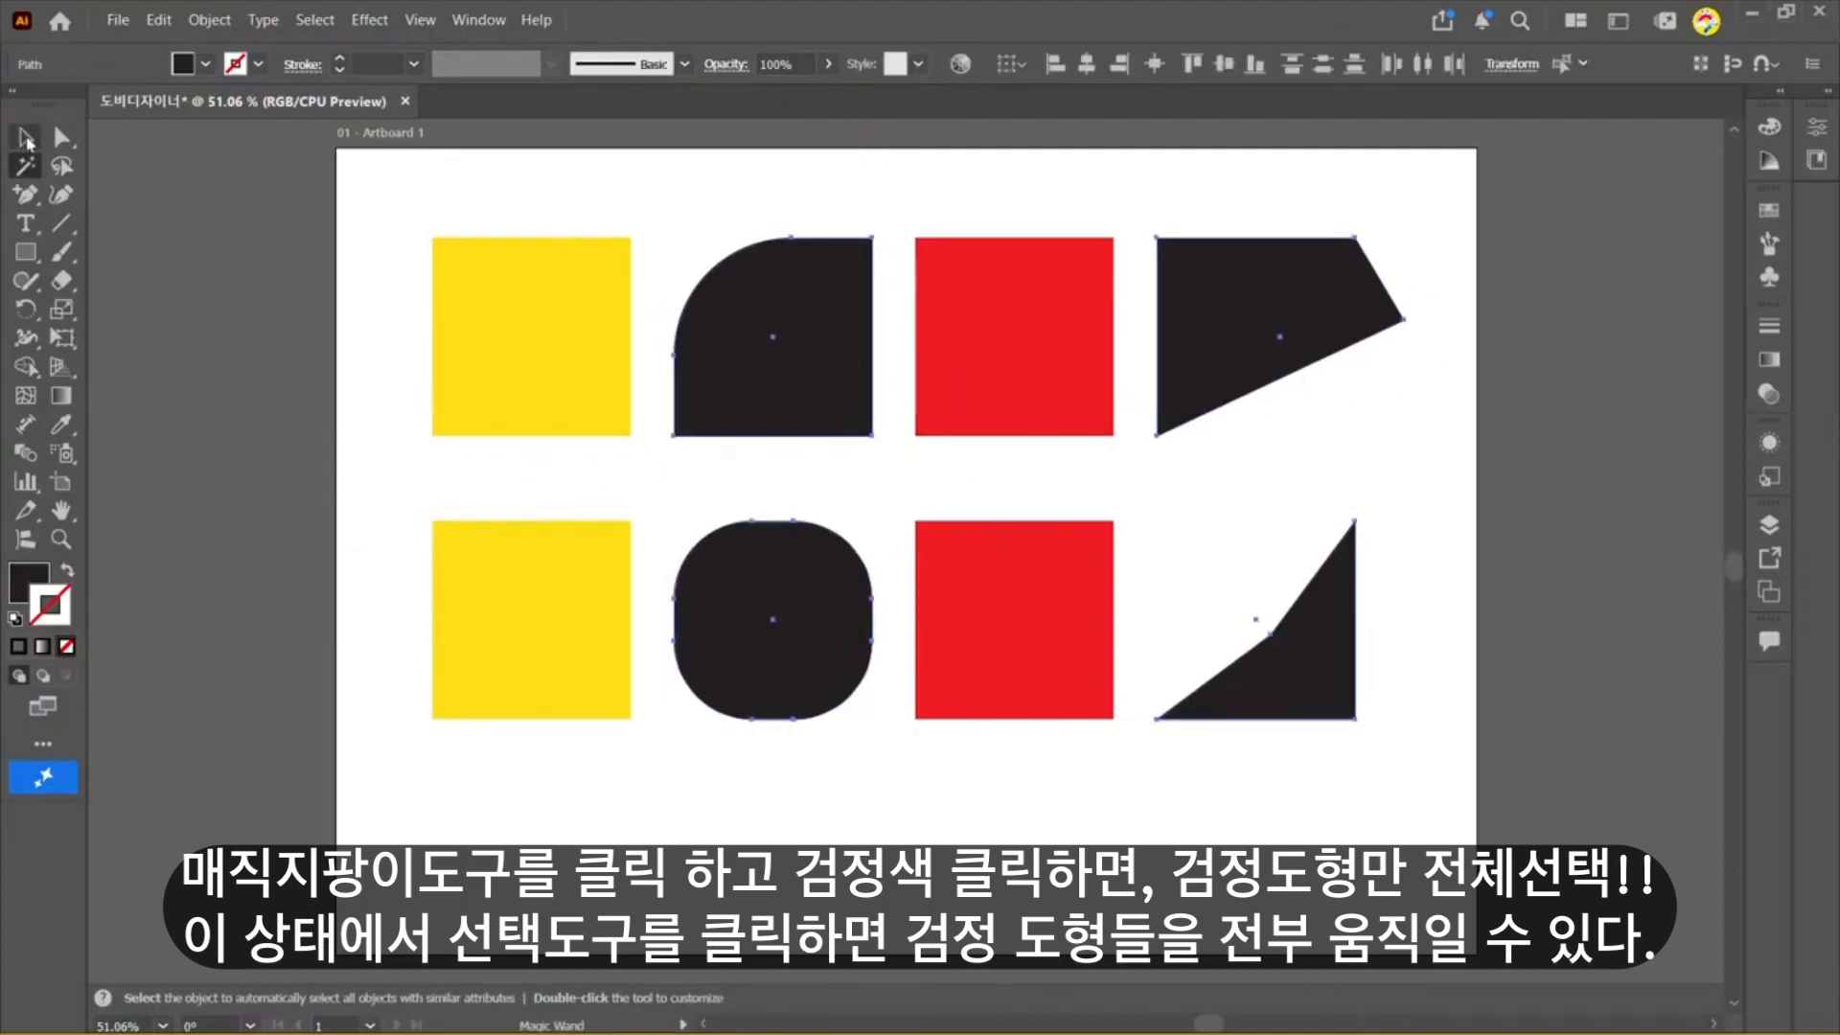
left_click(26, 140)
left_click_drag(801, 363, 580, 470)
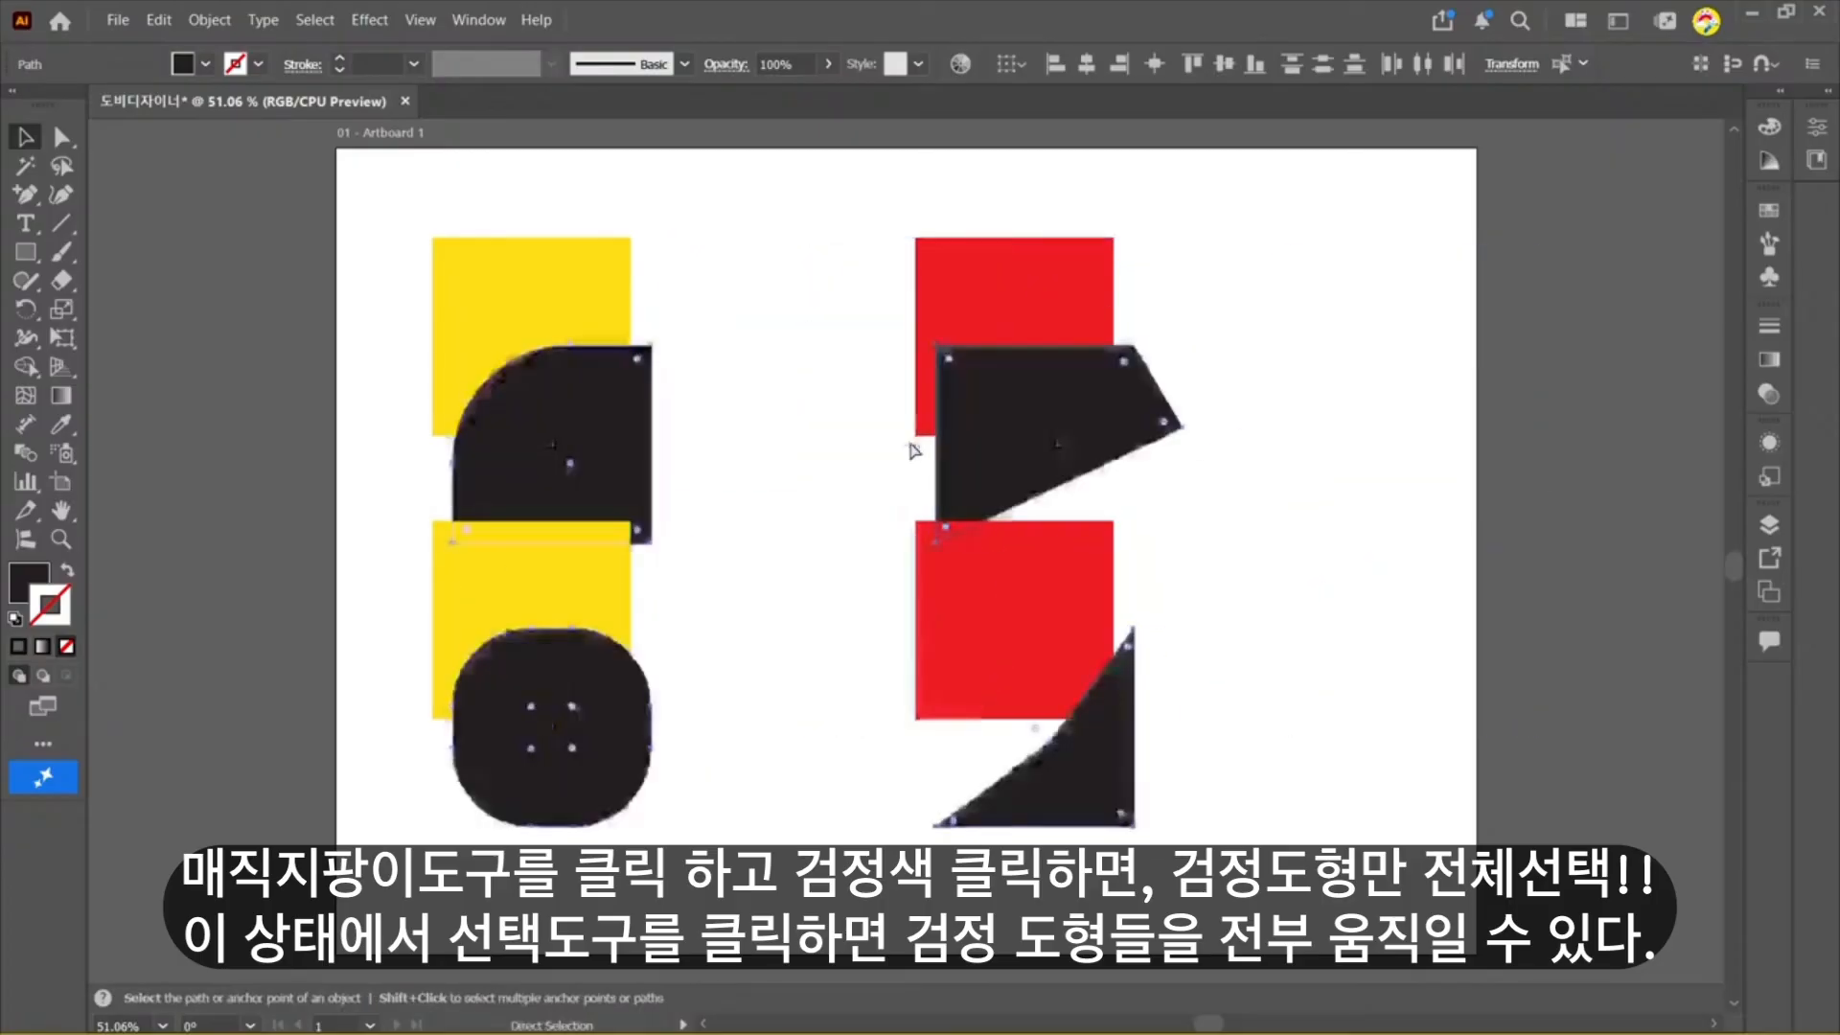
key("a")
key("ctrl+z")
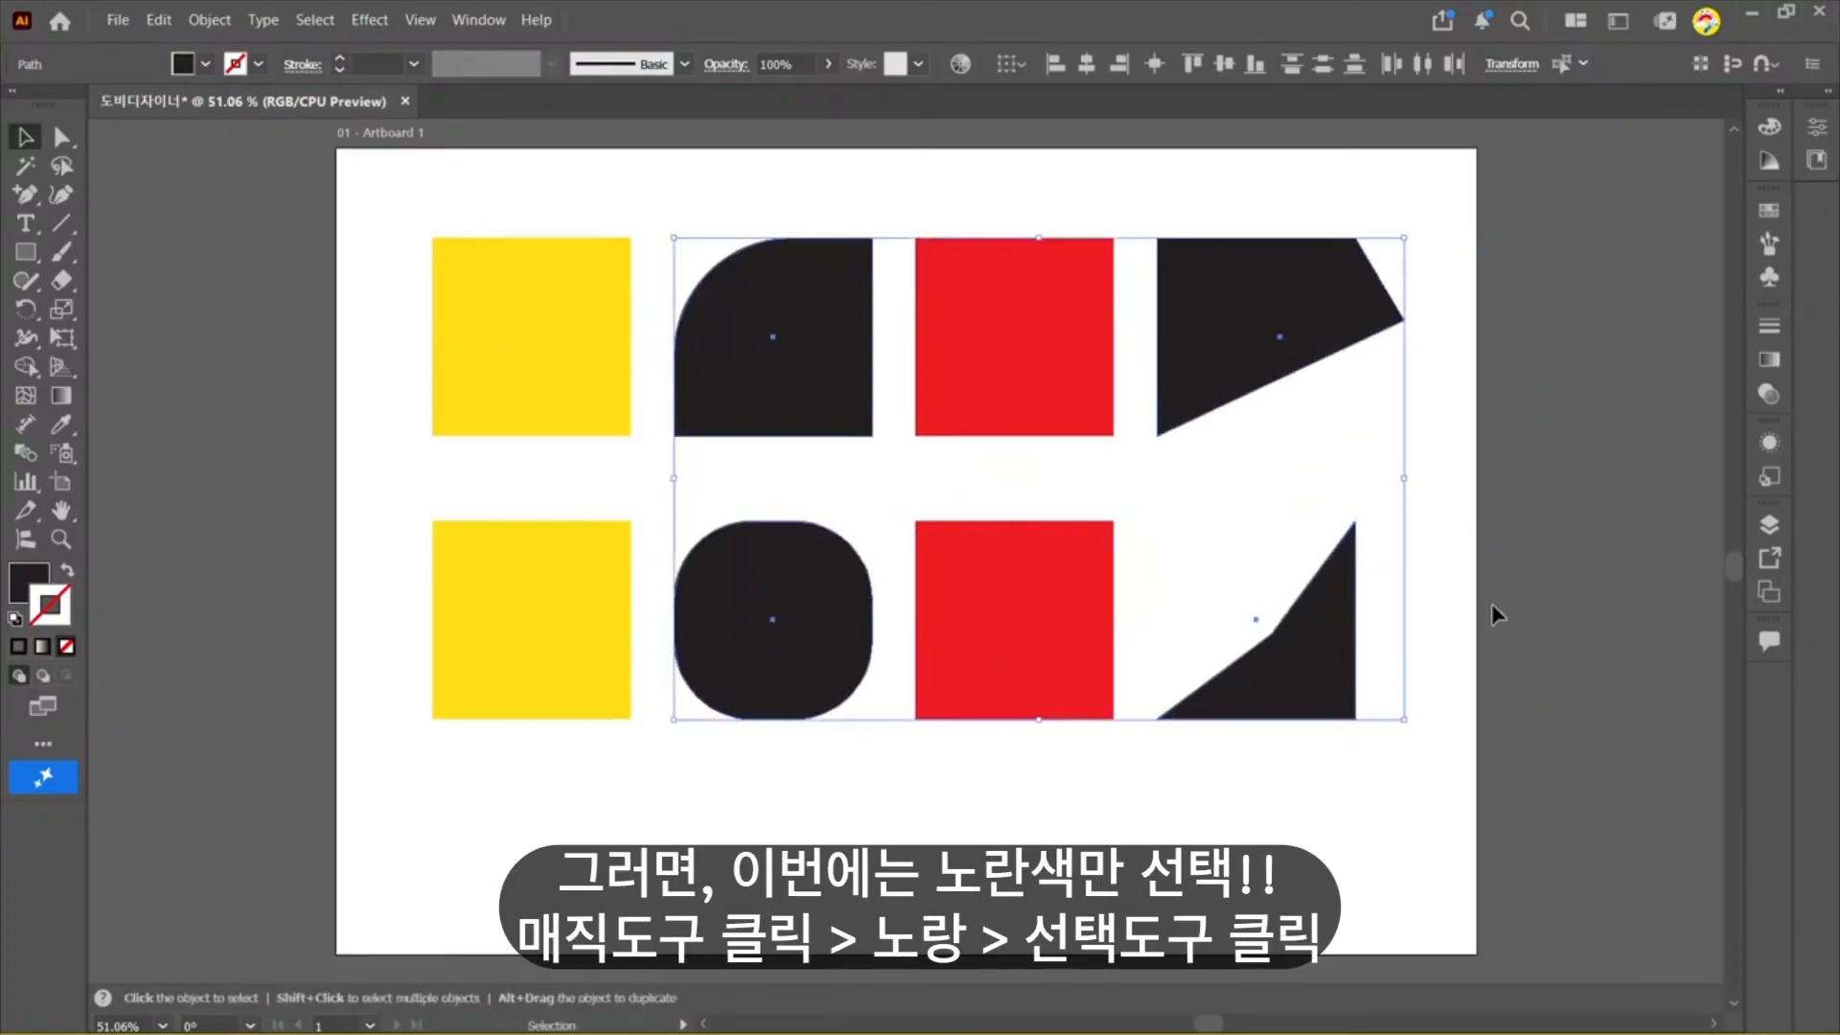
left_click(1492, 602)
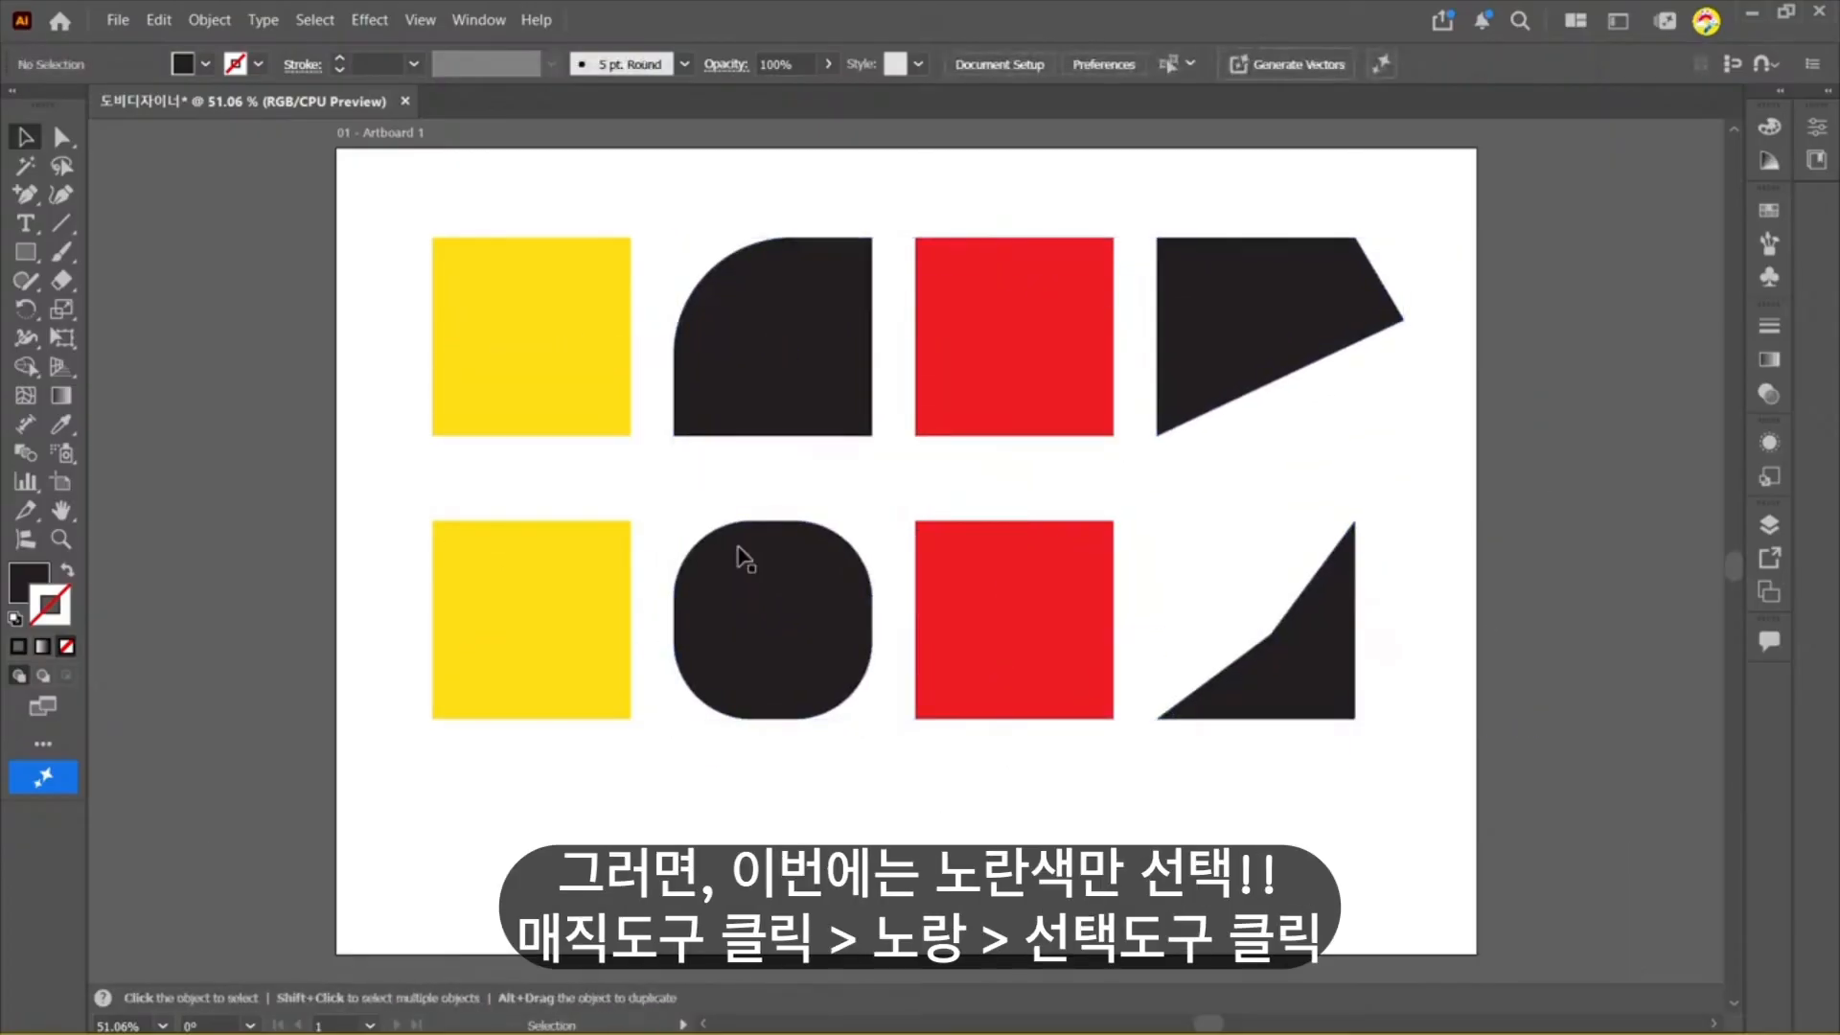
Step: Select both yellow squares with the Magic Wand, try moving them together with the Selection tool, and deselect them
left_click(24, 169)
left_click(462, 338)
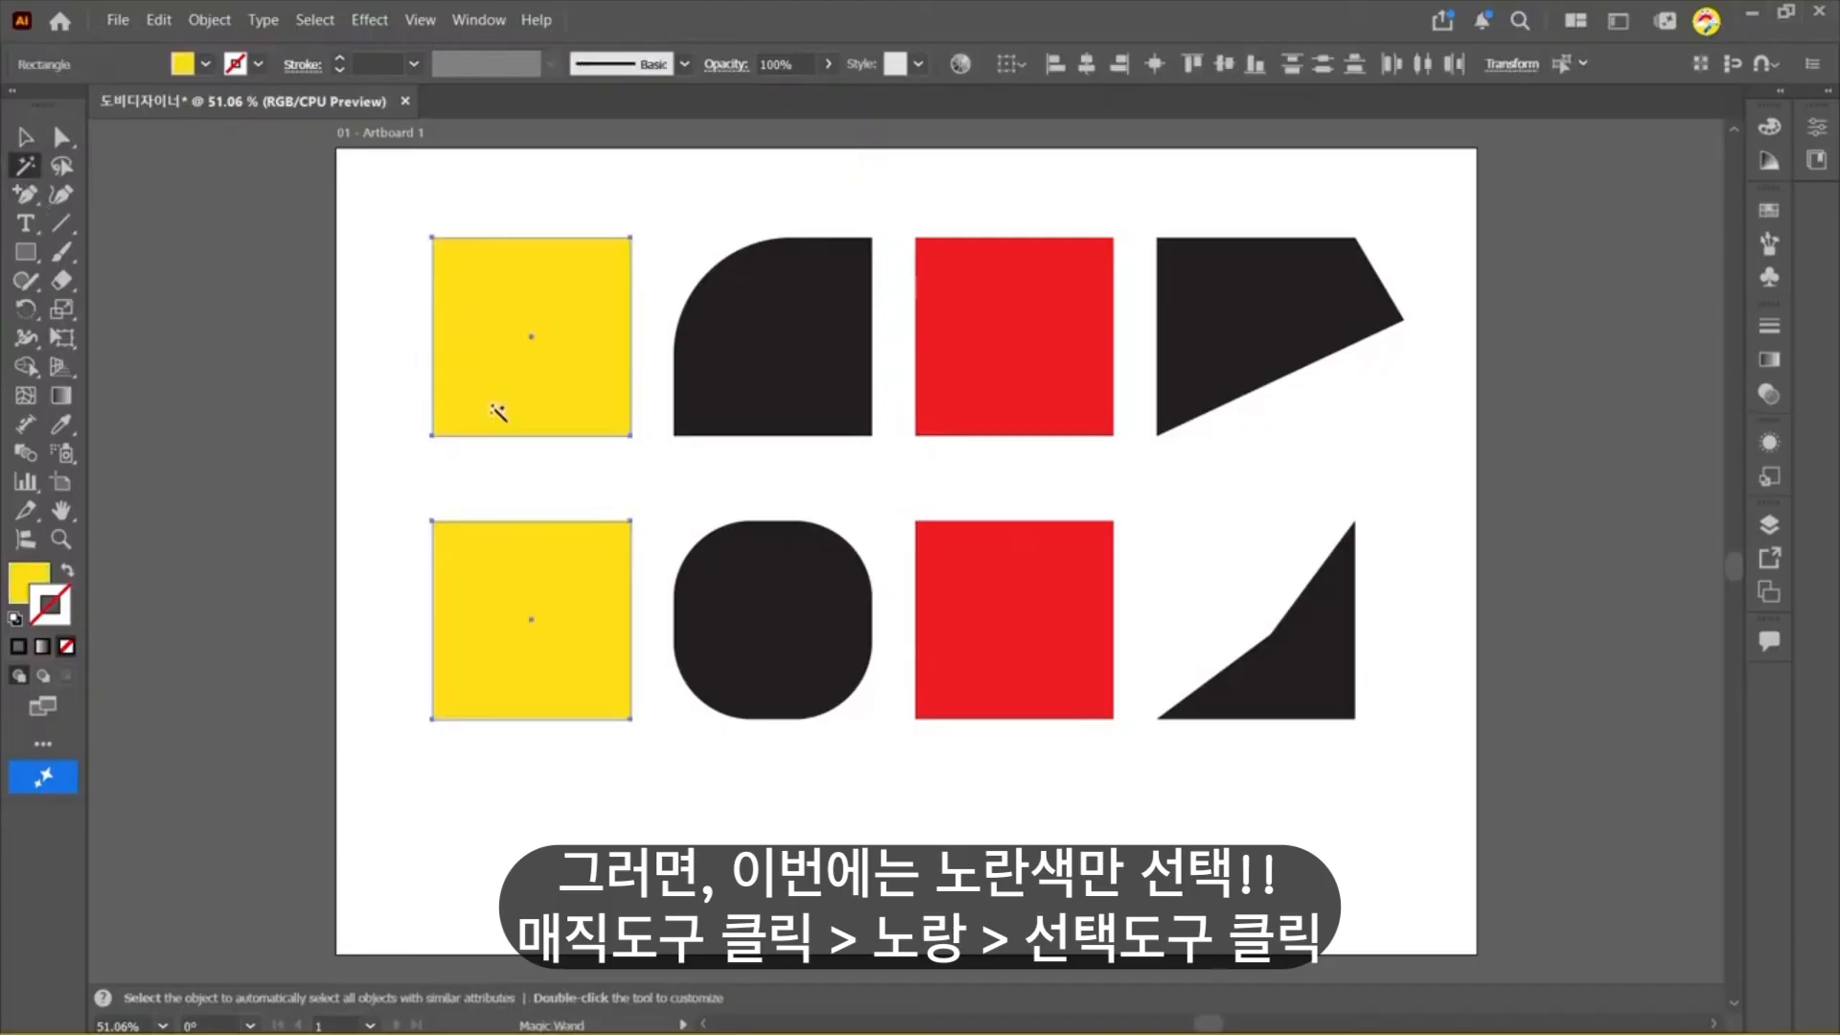
left_click(25, 137)
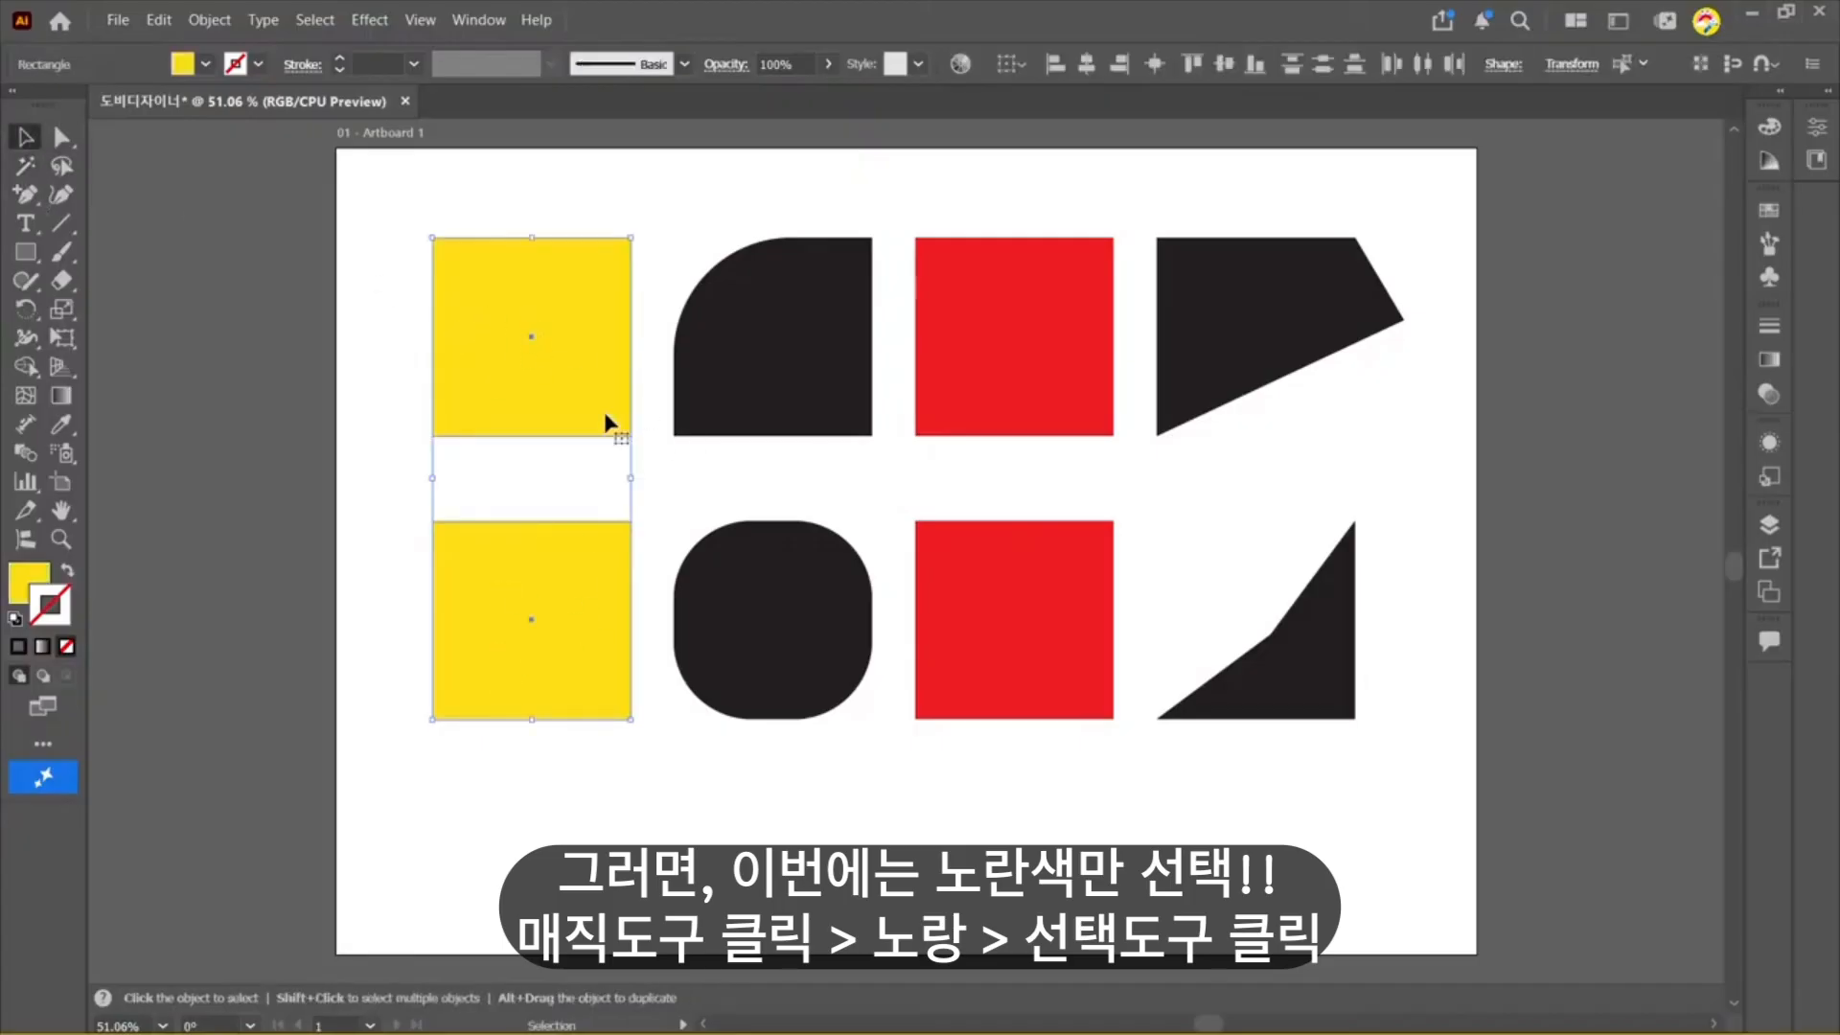
mouse_move(607, 415)
left_mouse_down()
mouse_move(953, 406)
mouse_move(492, 436)
mouse_move(485, 399)
mouse_move(608, 415)
left_mouse_up()
left_click(210, 384)
Step: Select both red squares with the Magic Wand, try moving them downward together, and undo the move
left_click(26, 167)
left_click(961, 318)
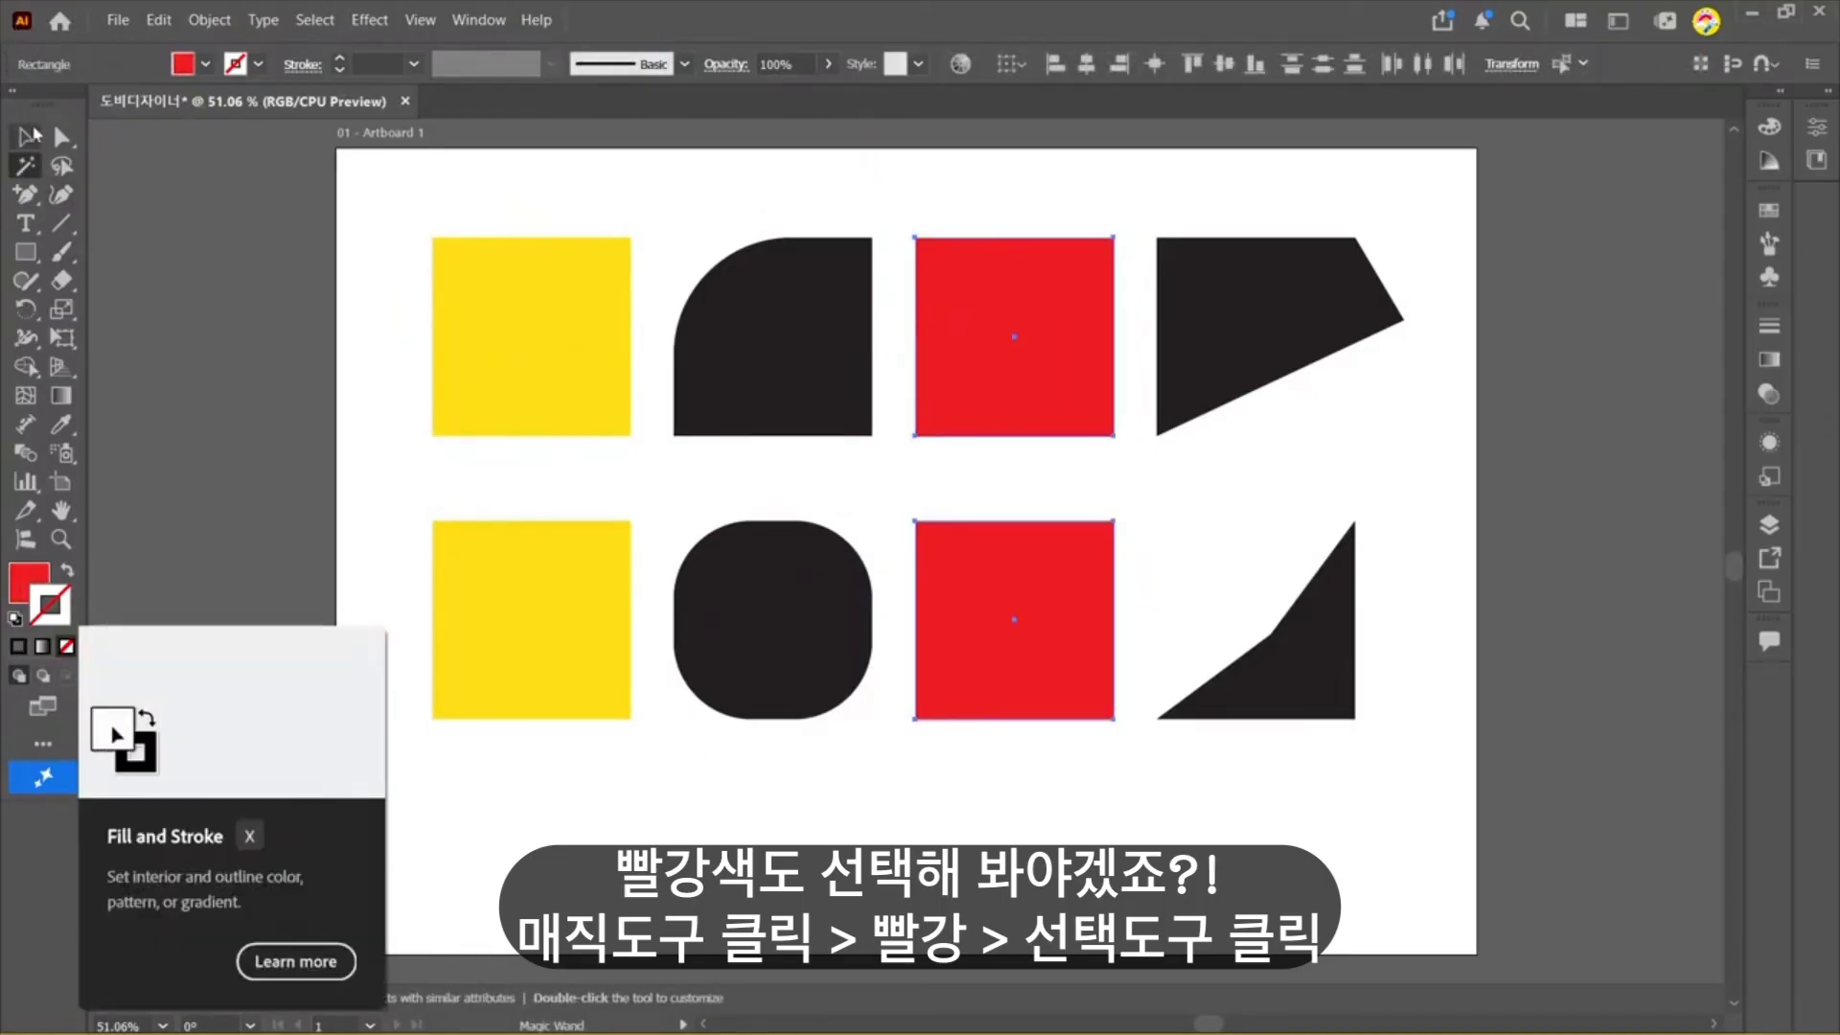
left_click(26, 137)
left_click_drag(1043, 406, 1047, 552)
key("ctrl+z")
left_click(1562, 636)
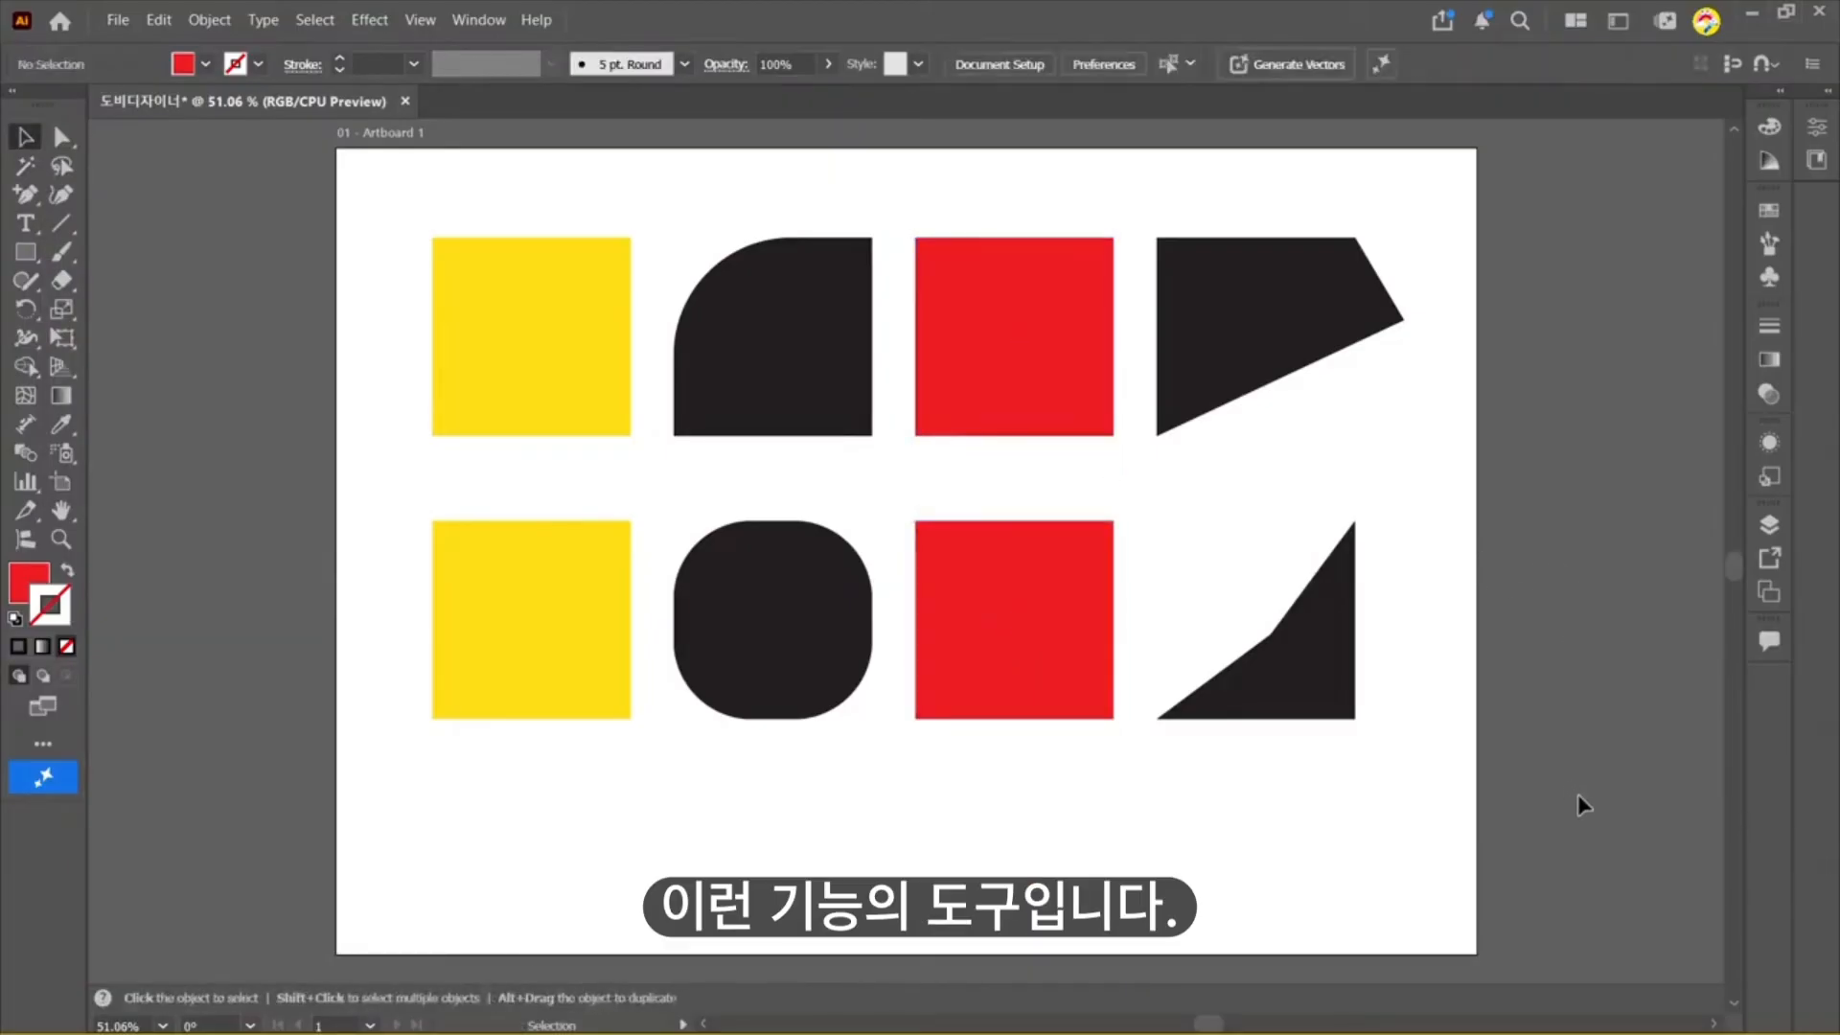
Step: Delete all the shapes from the artboard and activate the Lasso tool
left_click_drag(721, 298, 359, 170)
key("Delete")
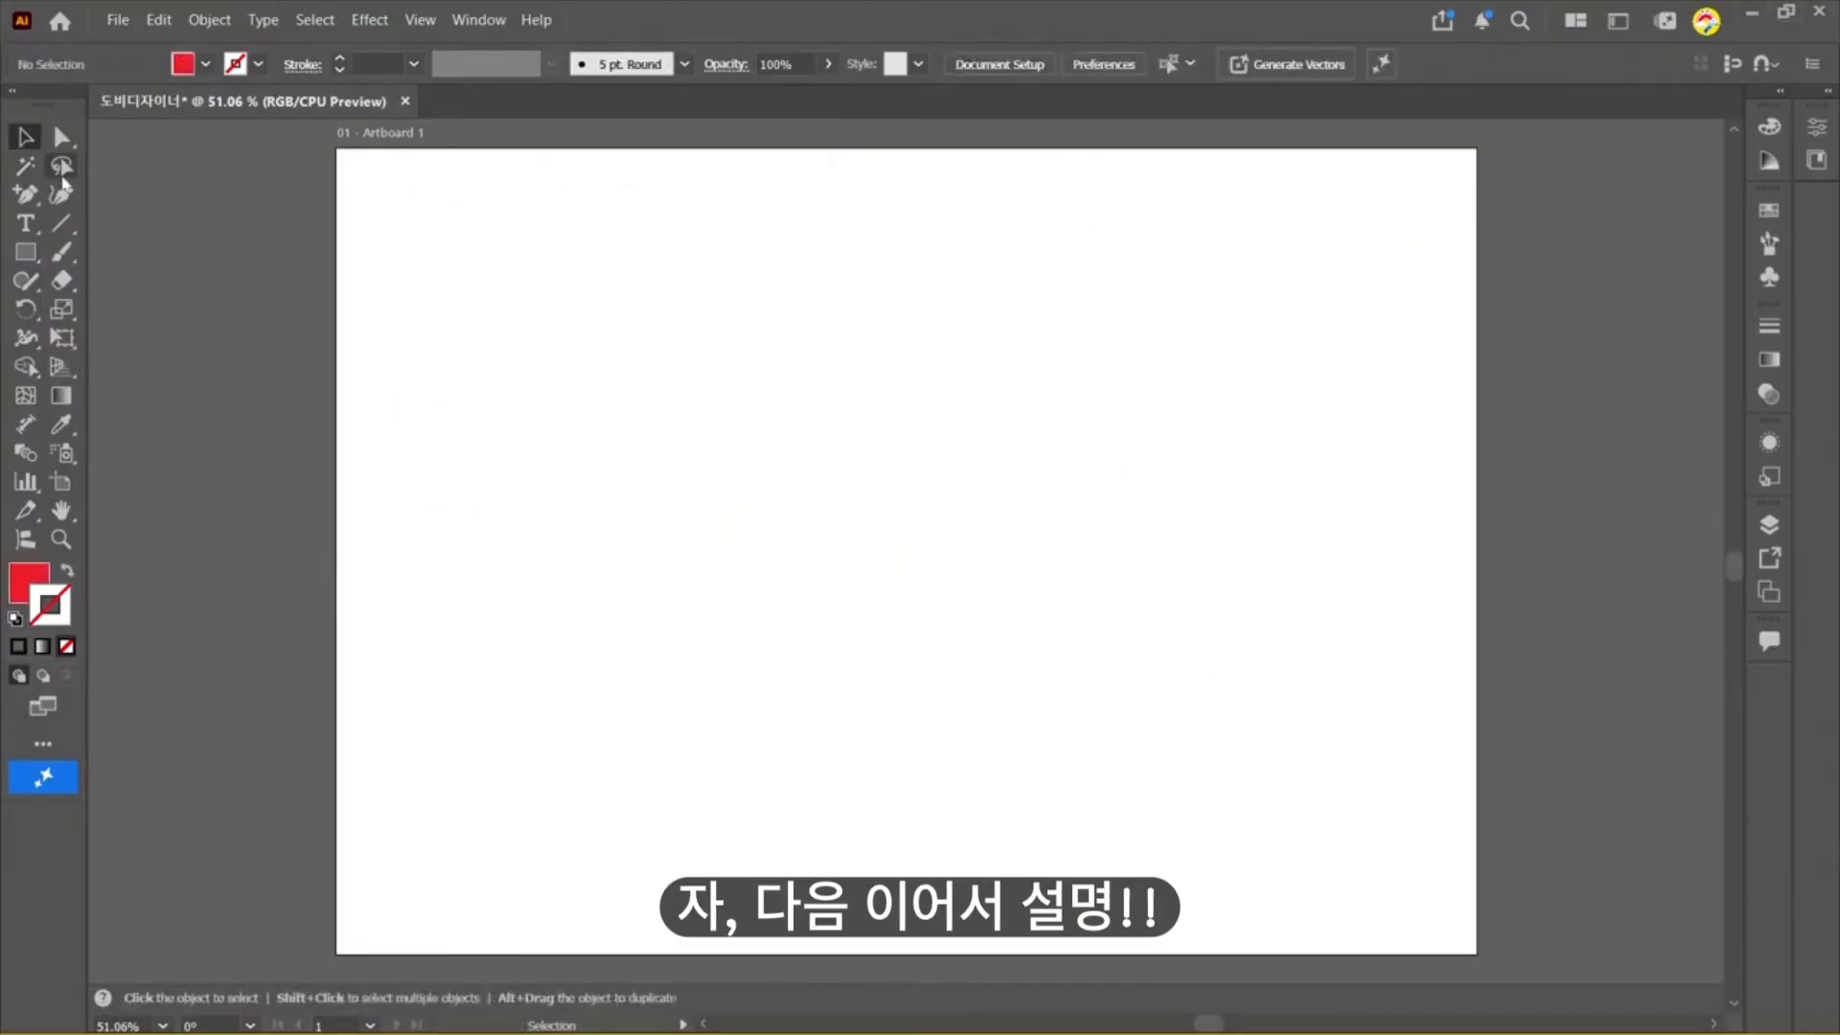
left_click(61, 166)
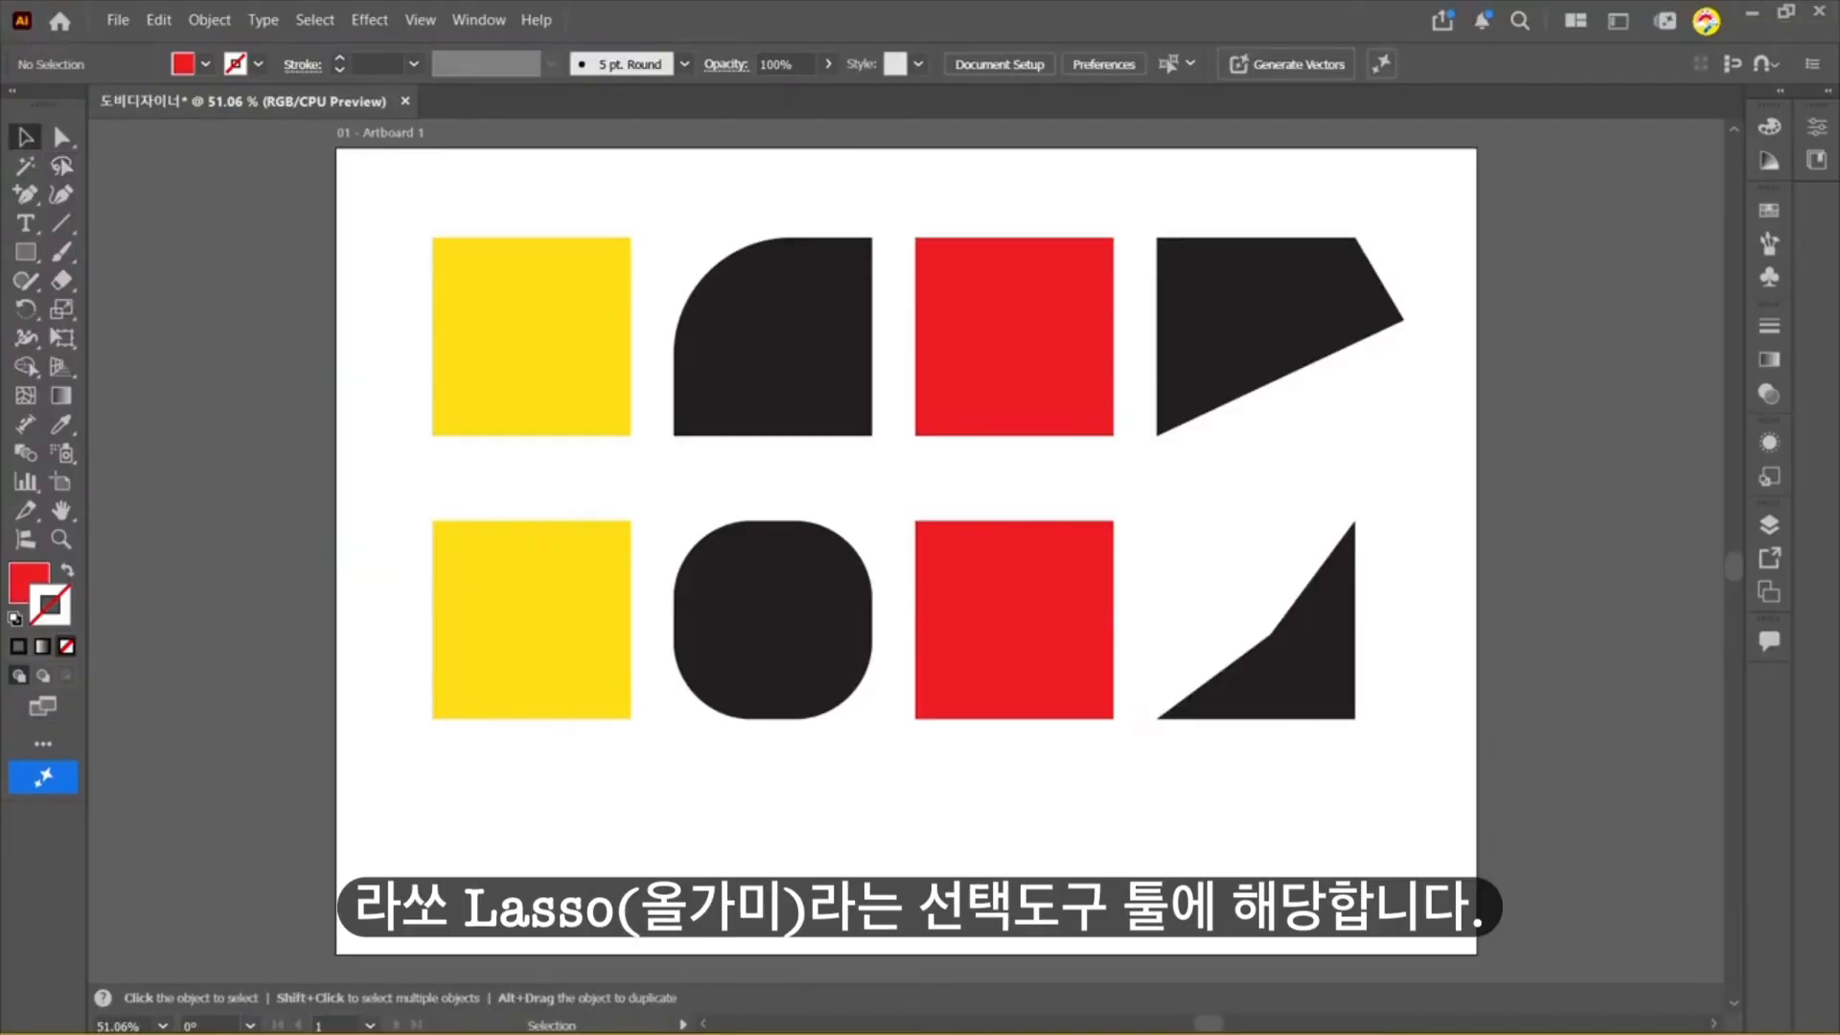
Step: Draw a red rectangle covering the whole artboard and send it behind all the shapes
left_click(26, 252)
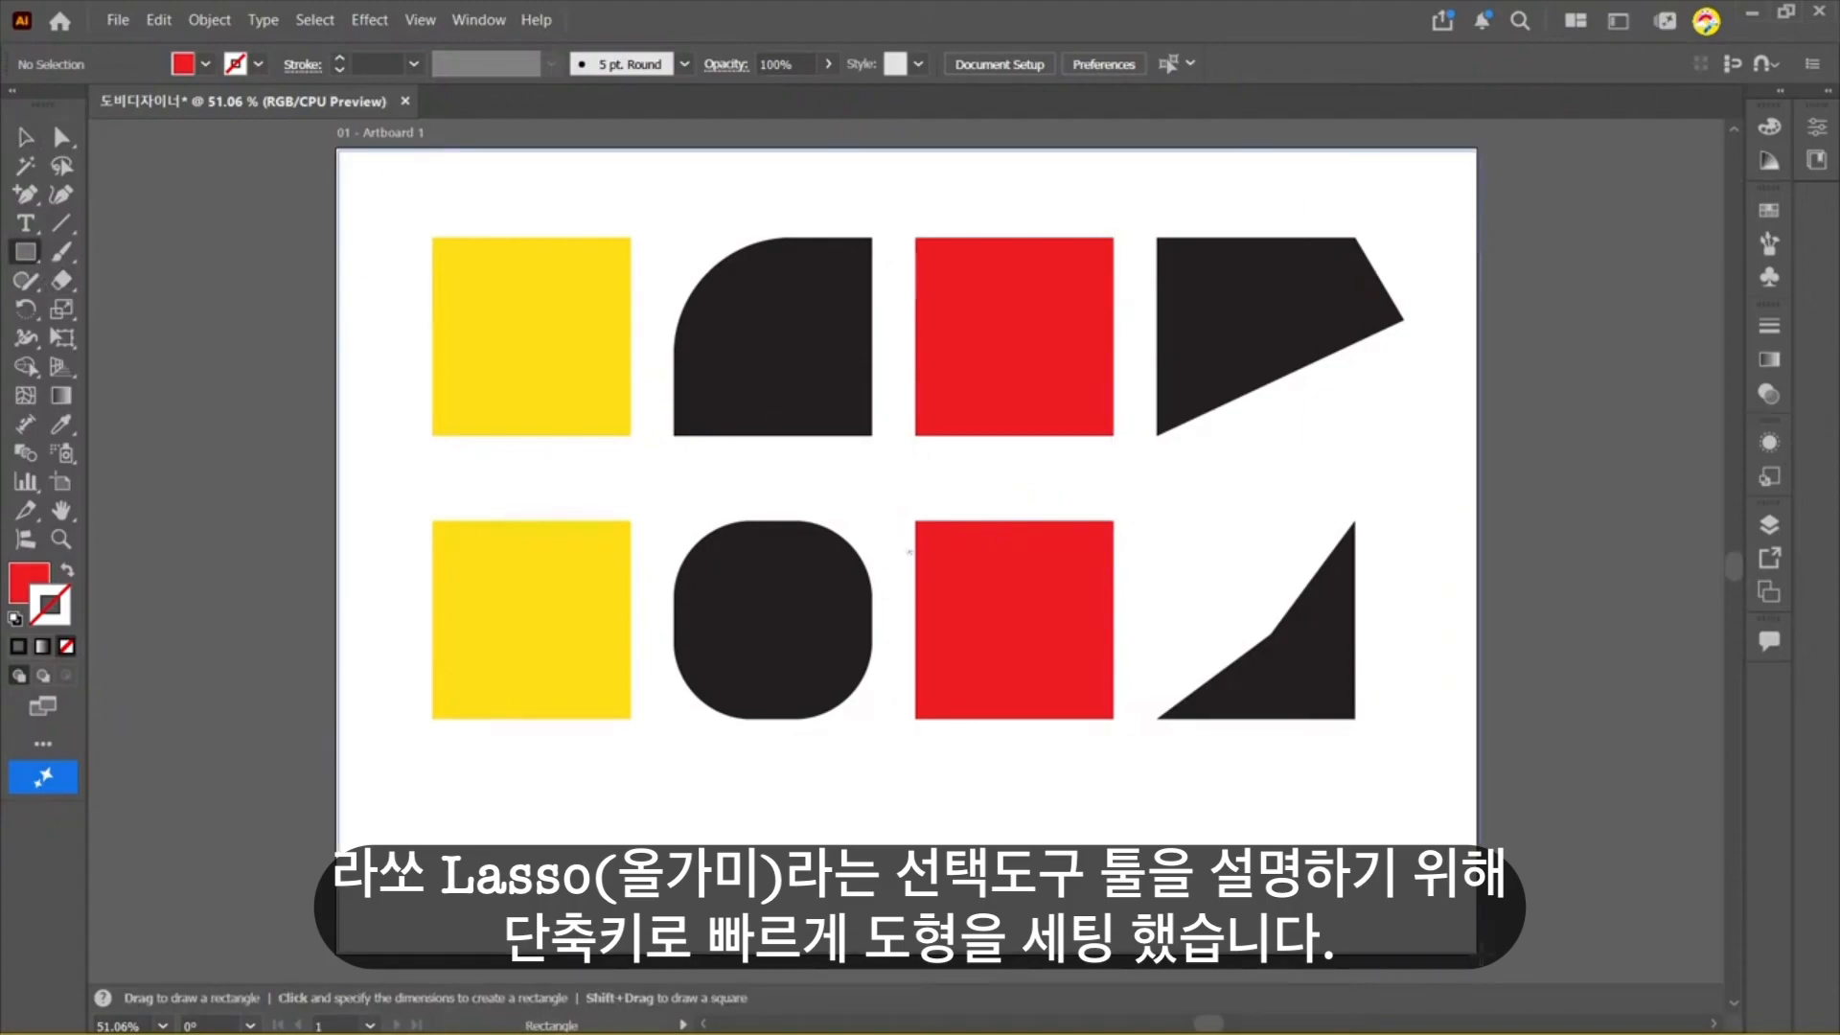
left_click_drag(906, 551, 1474, 952)
key("ctrl+shift+bracketleft")
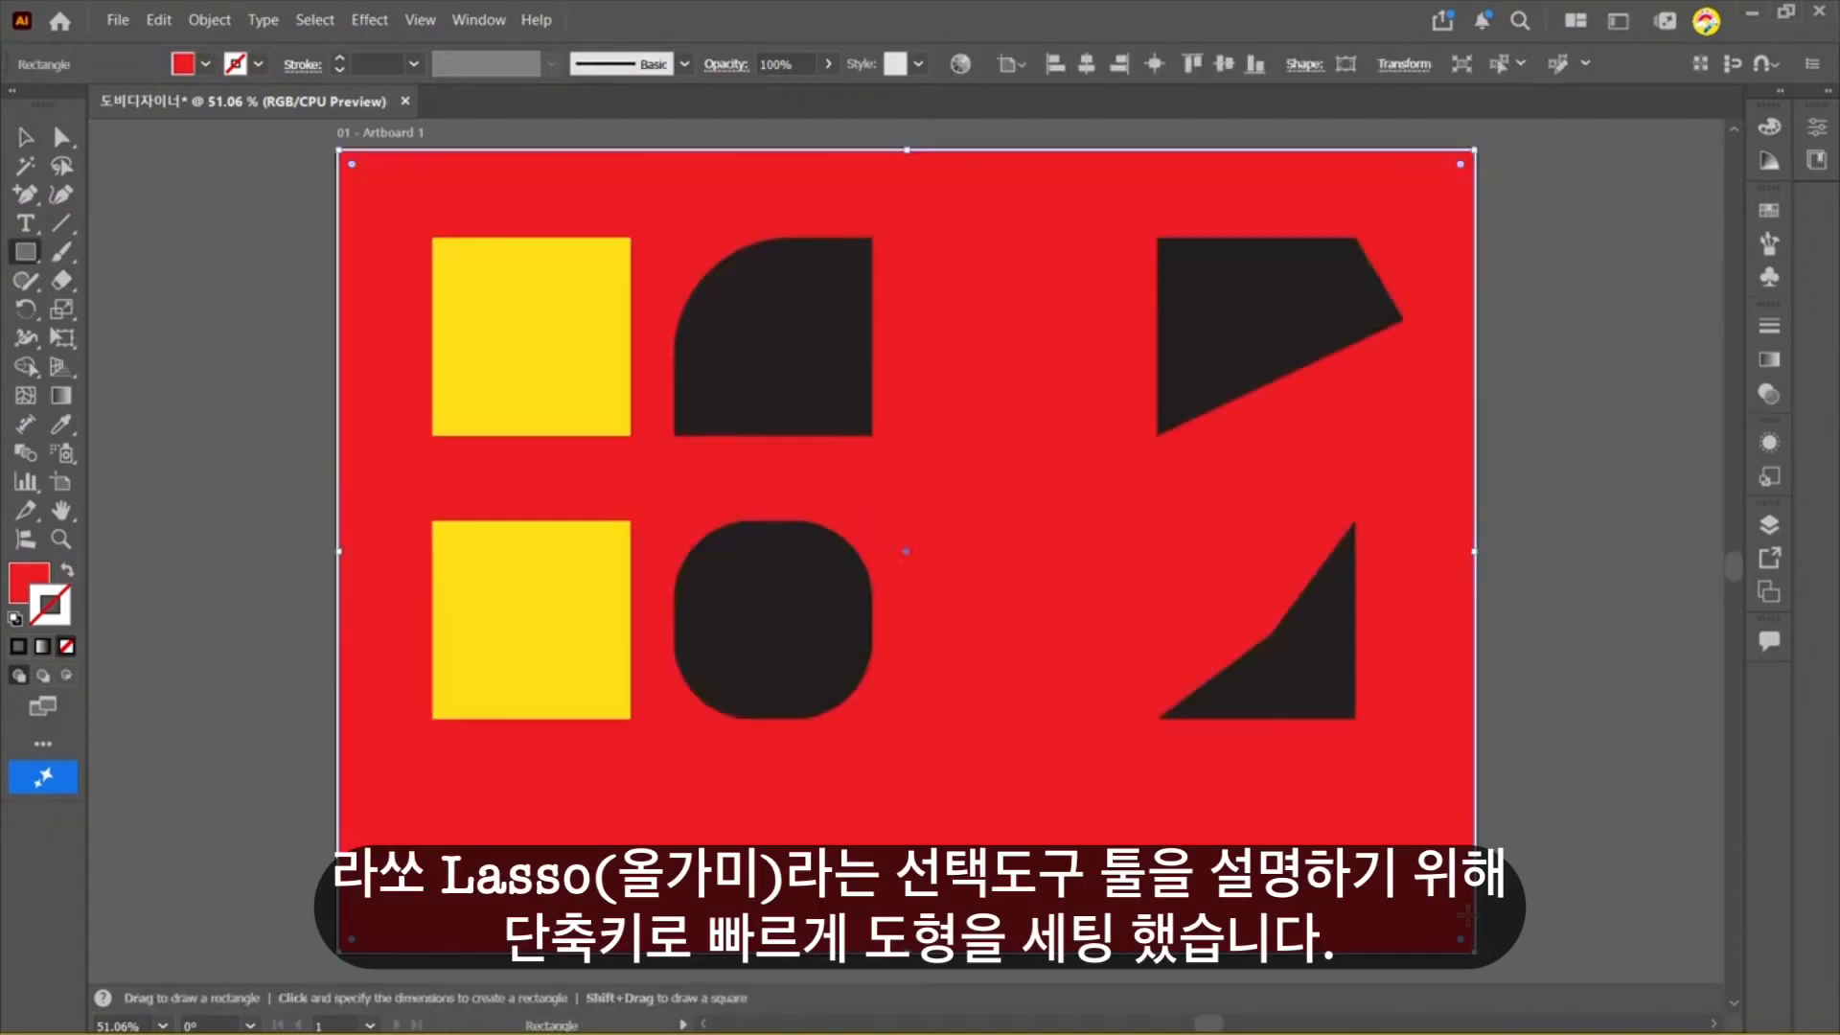
Step: Fill the background rectangle with light blue #82d1d9 and return to the Selection tool
left_click(18, 582)
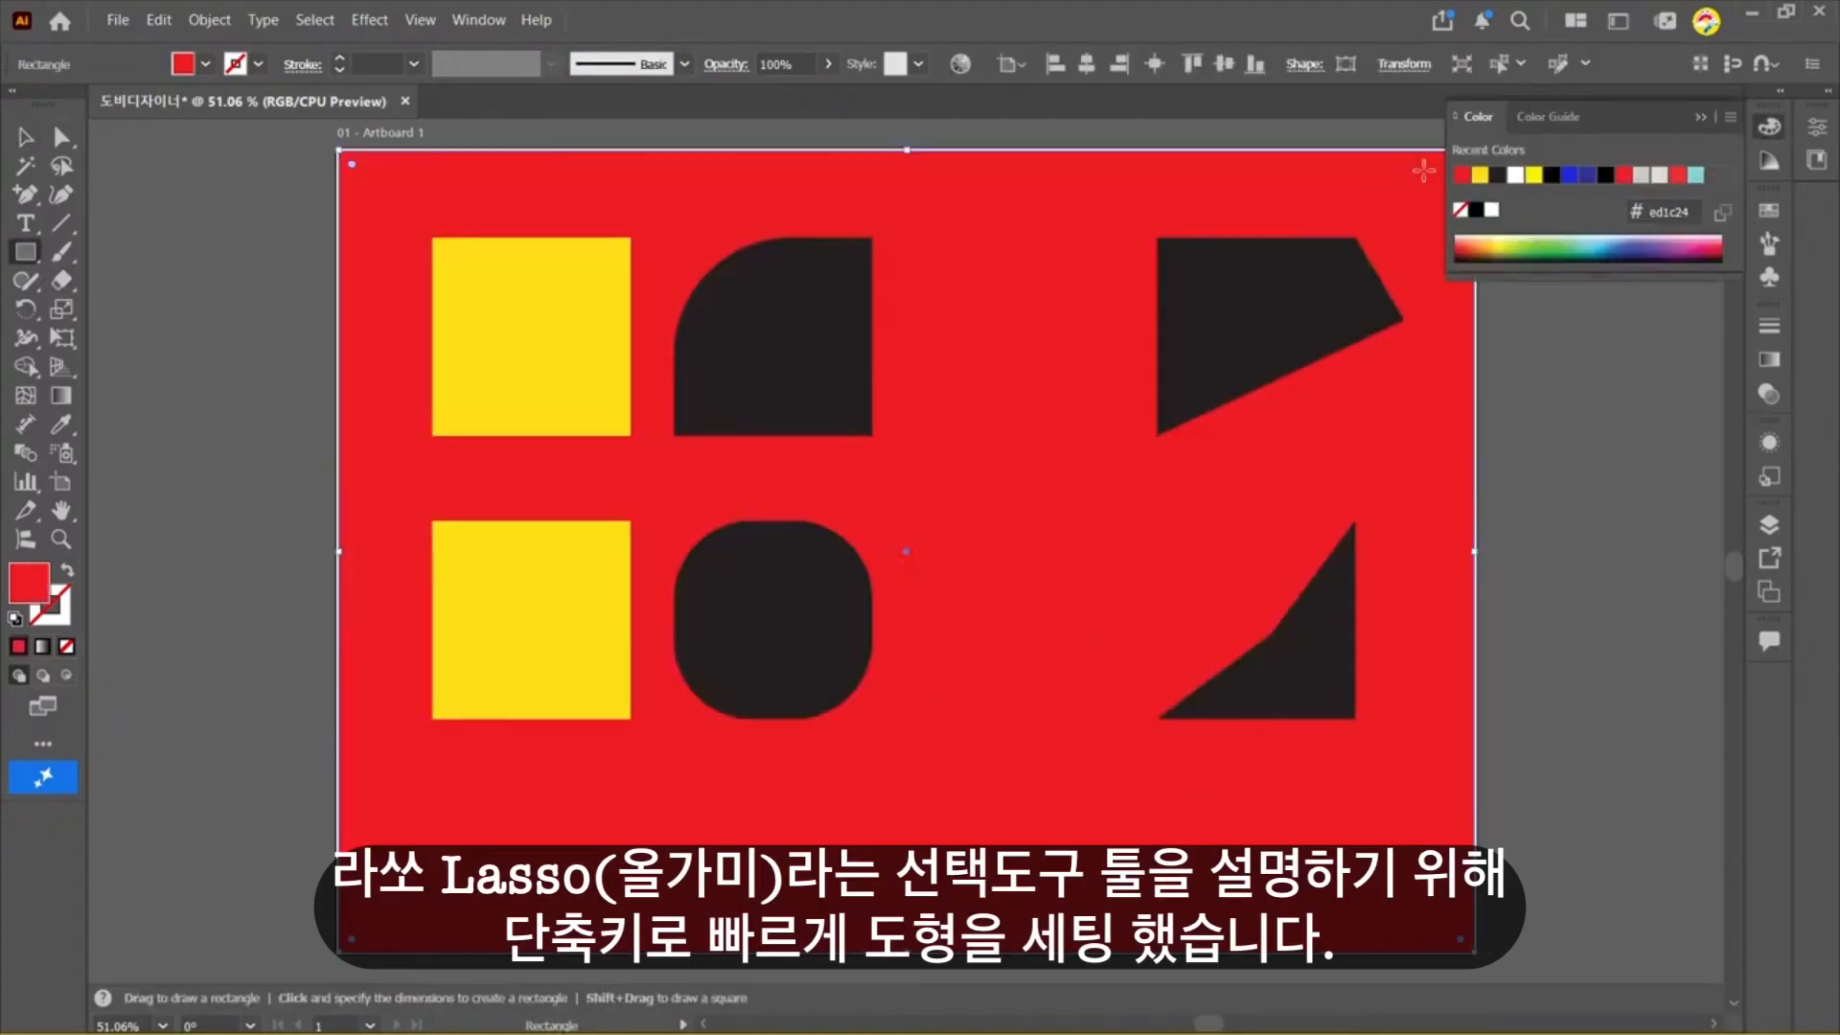
left_click(1695, 175)
key("v")
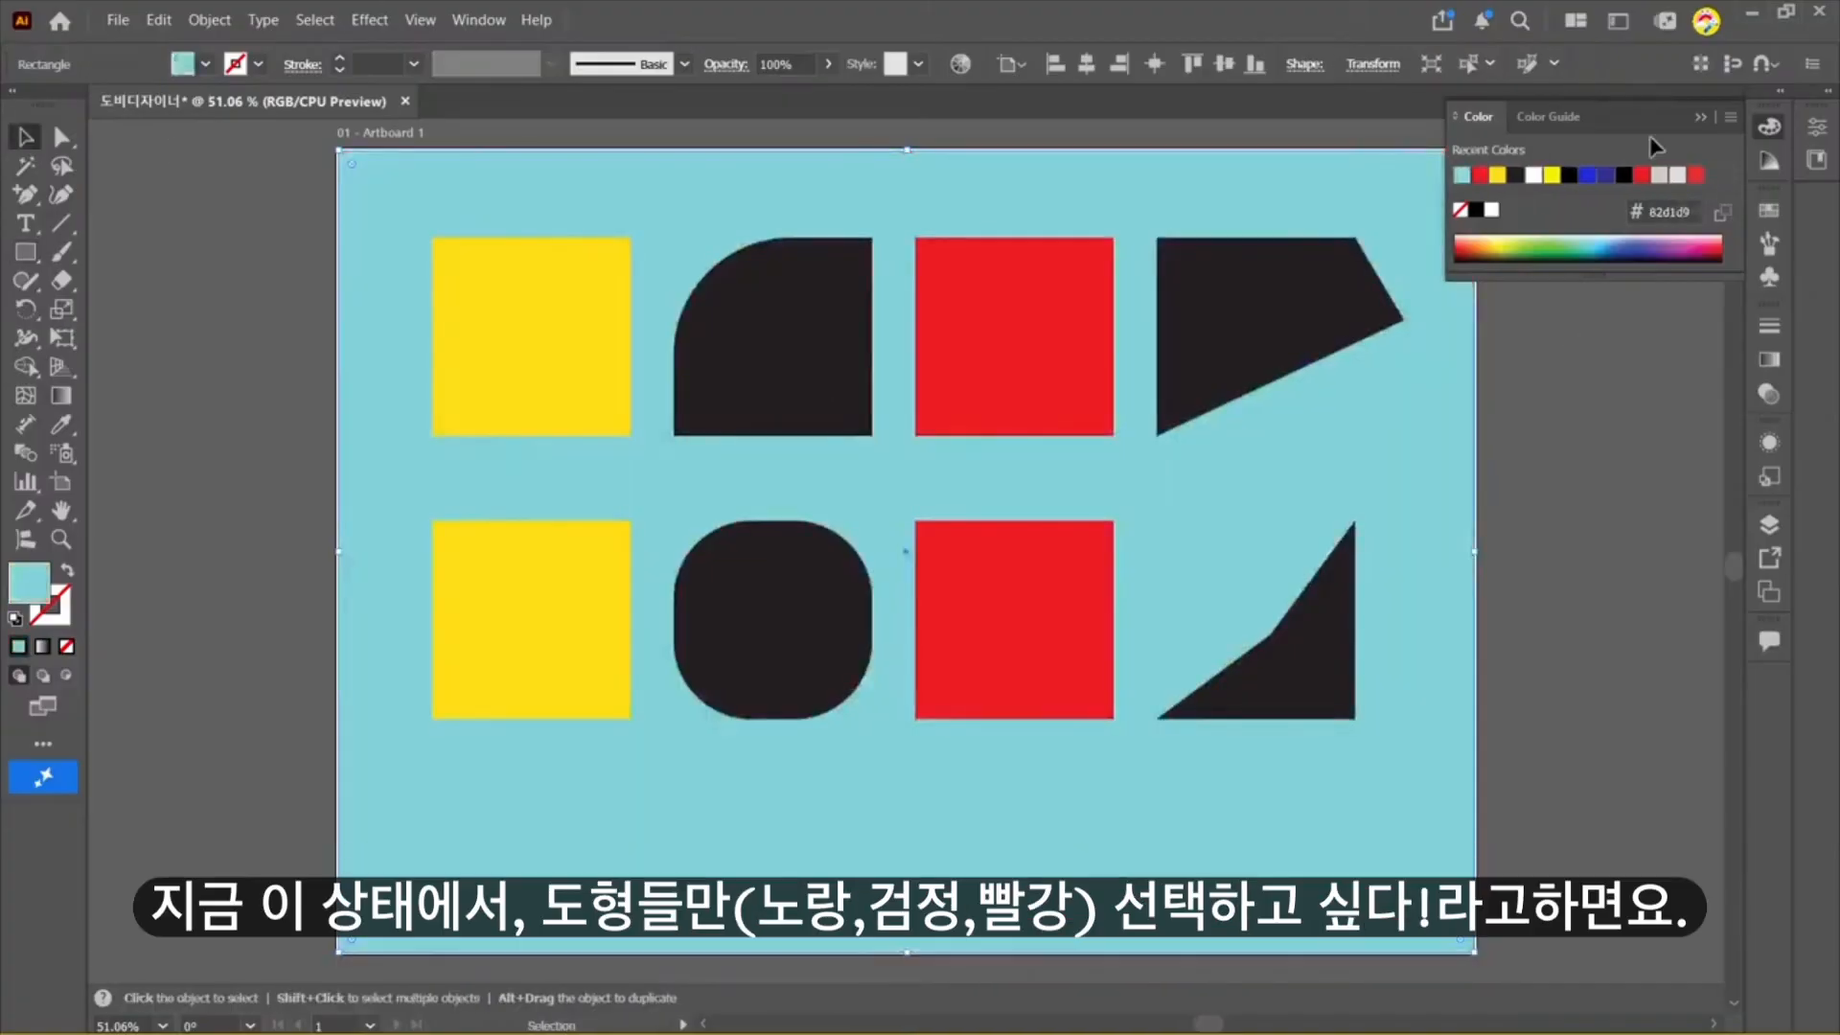
left_click(1702, 117)
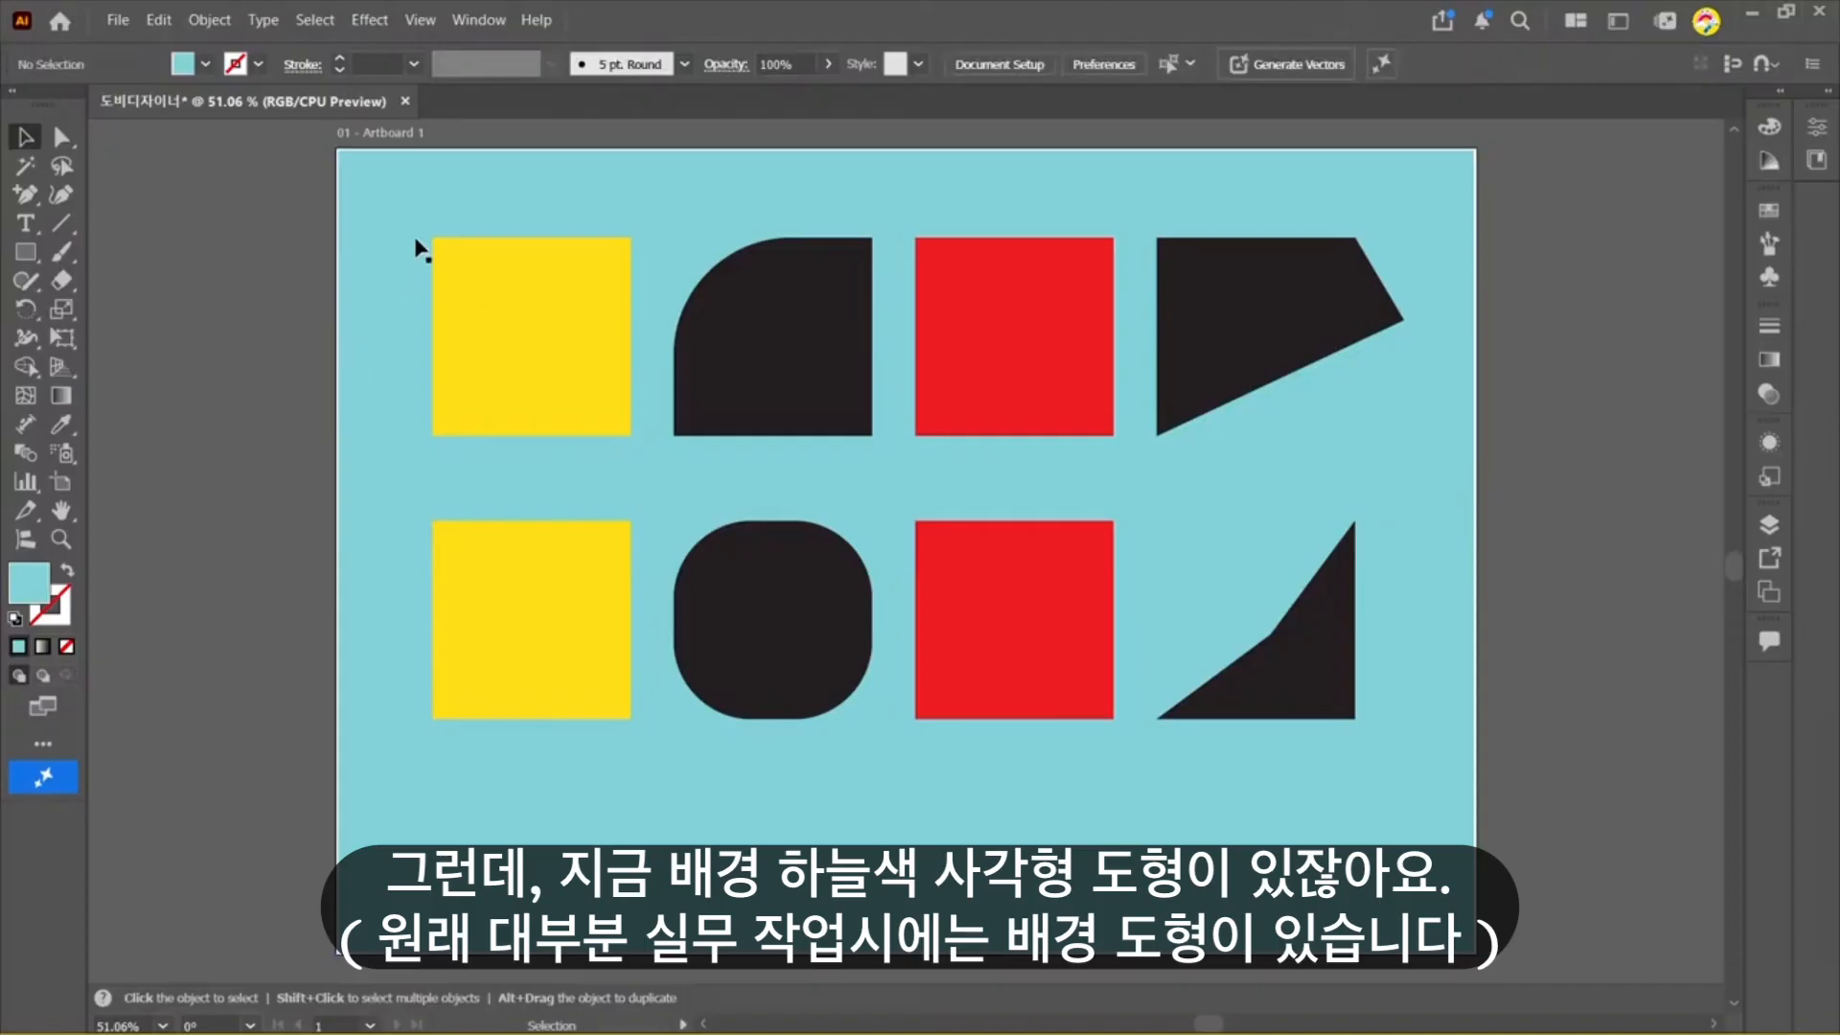
Step: Try moving the blue background rectangle slightly, undo the move, and deselect it
mouse_move(382, 217)
left_mouse_down()
mouse_move(394, 201)
mouse_move(404, 256)
mouse_move(383, 203)
left_mouse_up()
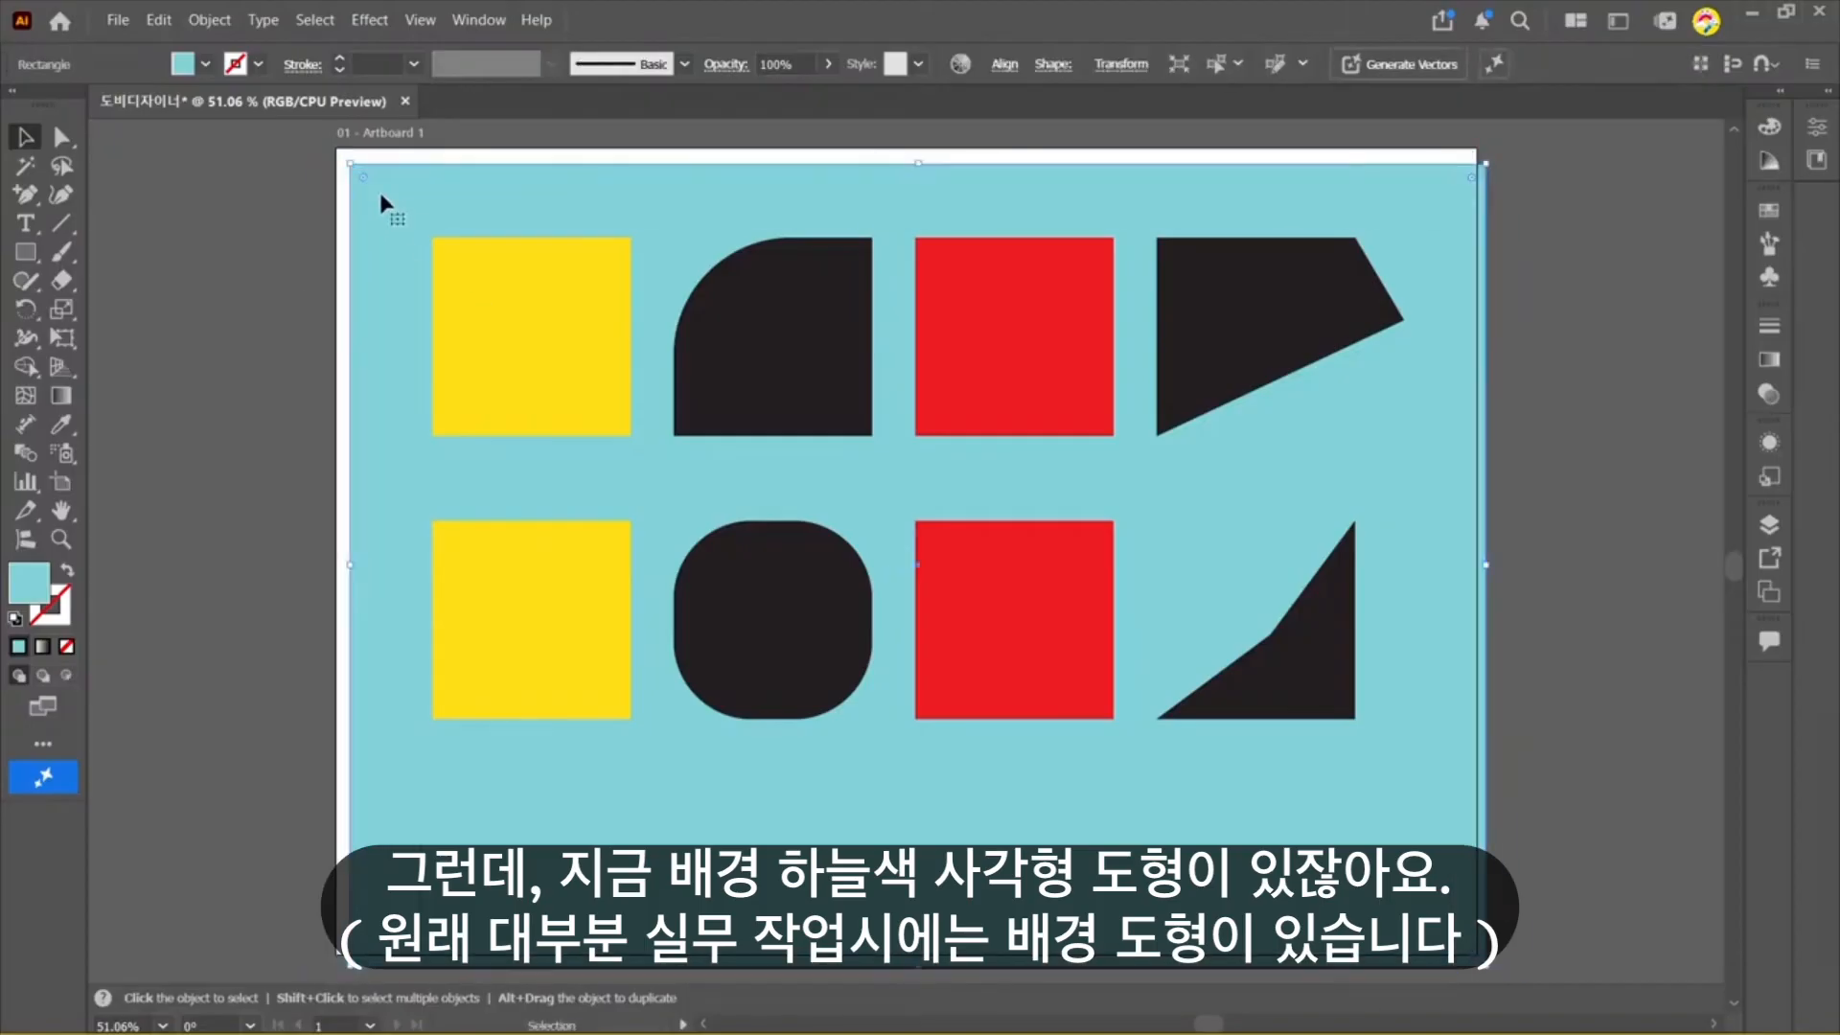
key("ctrl+z")
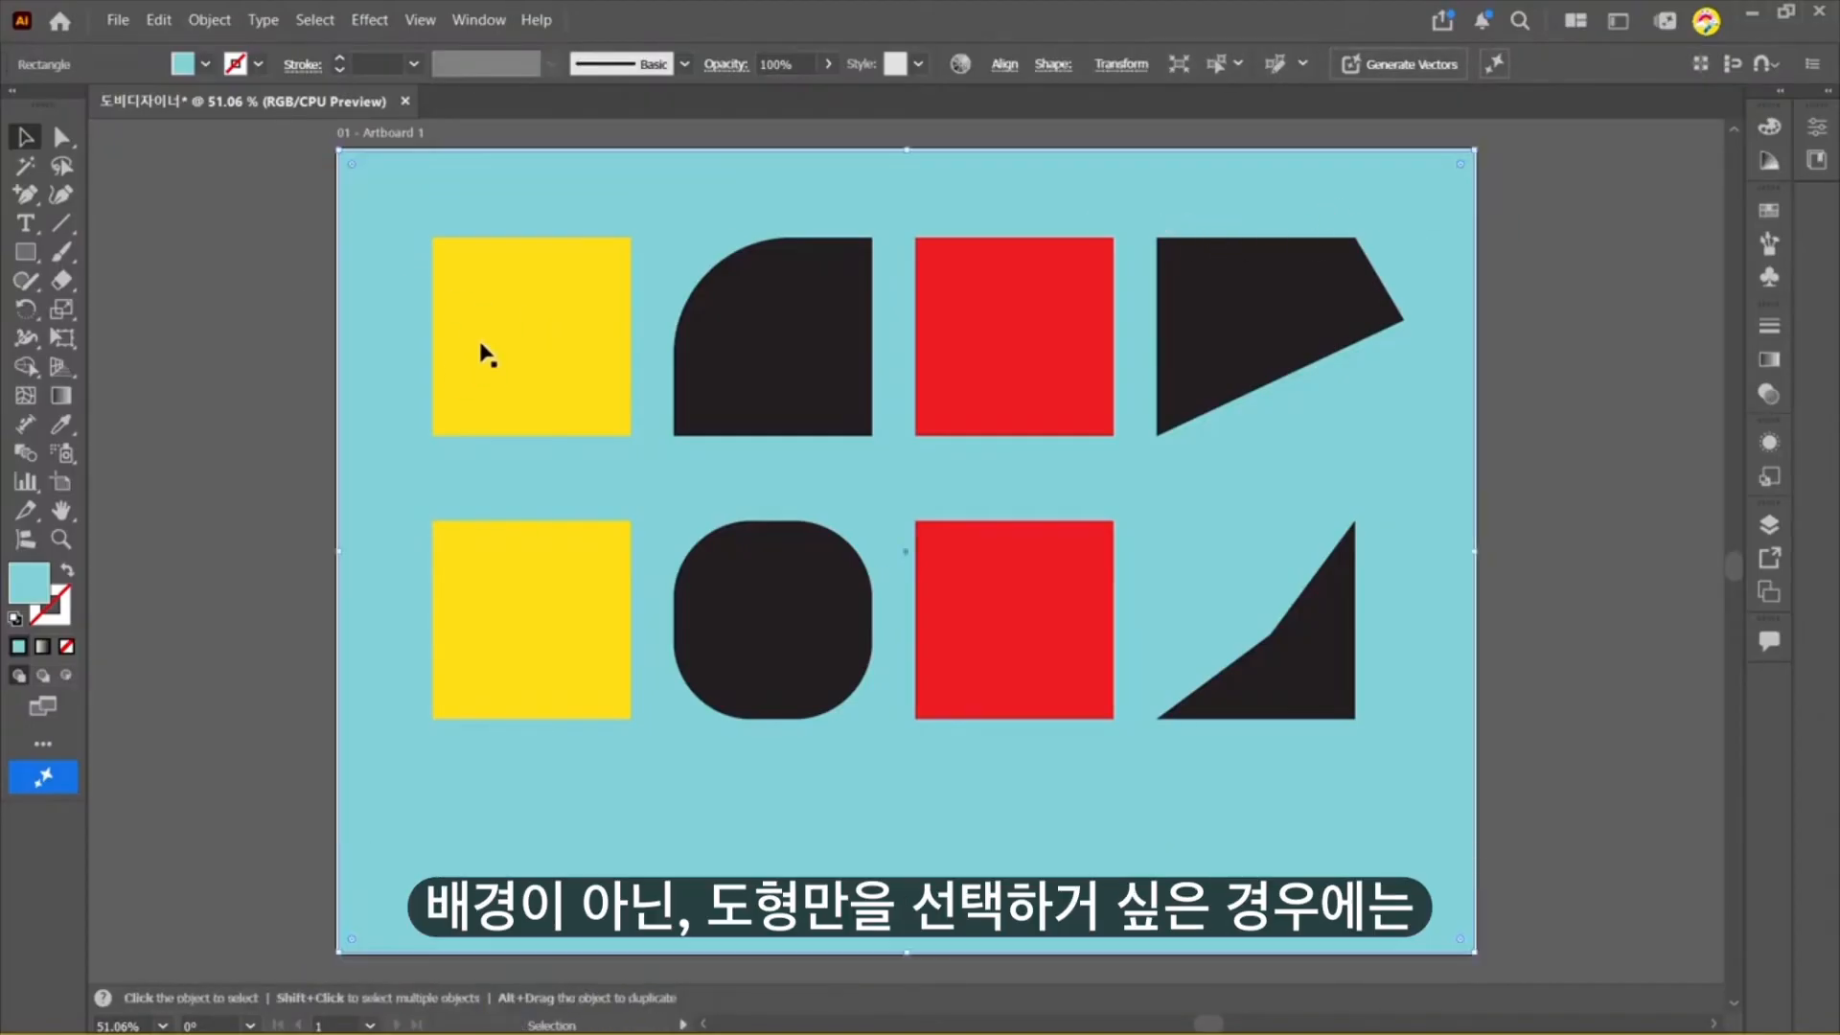
key("ctrl+shift+a")
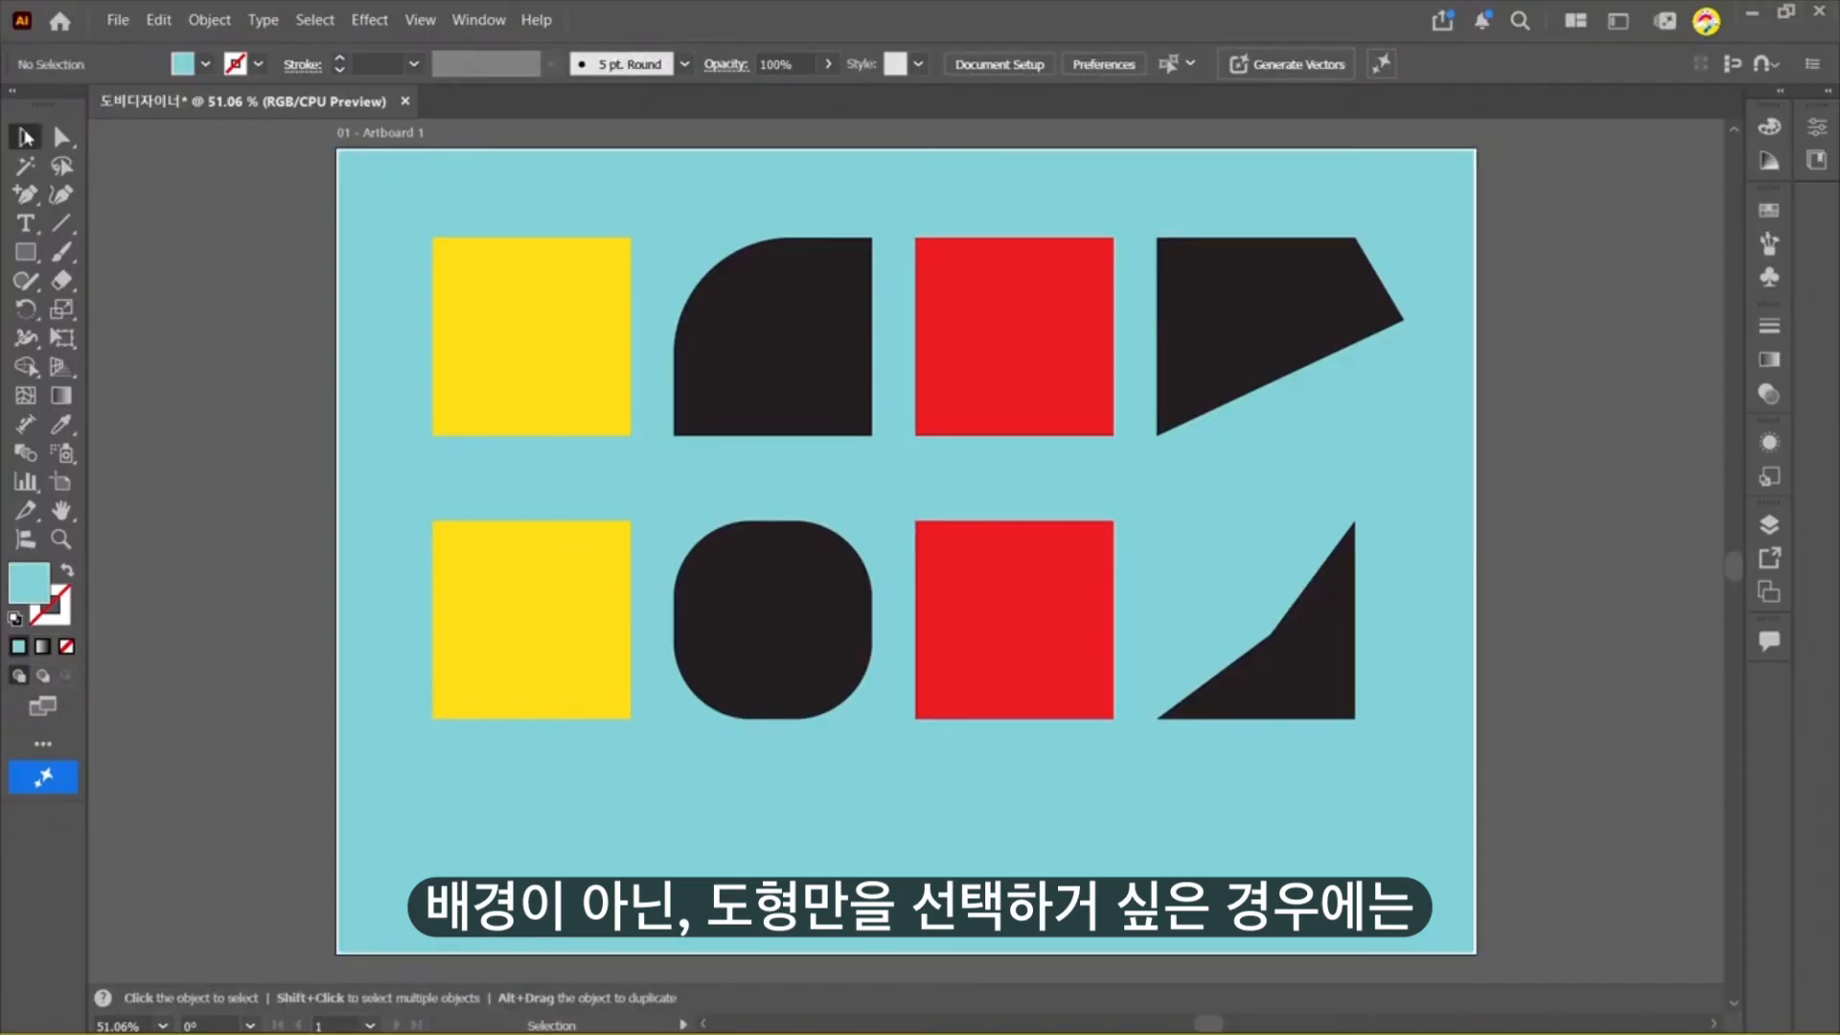
Step: Select all eight yellow, black and red shapes one by one, leaving out the blue background
left_click(534, 337)
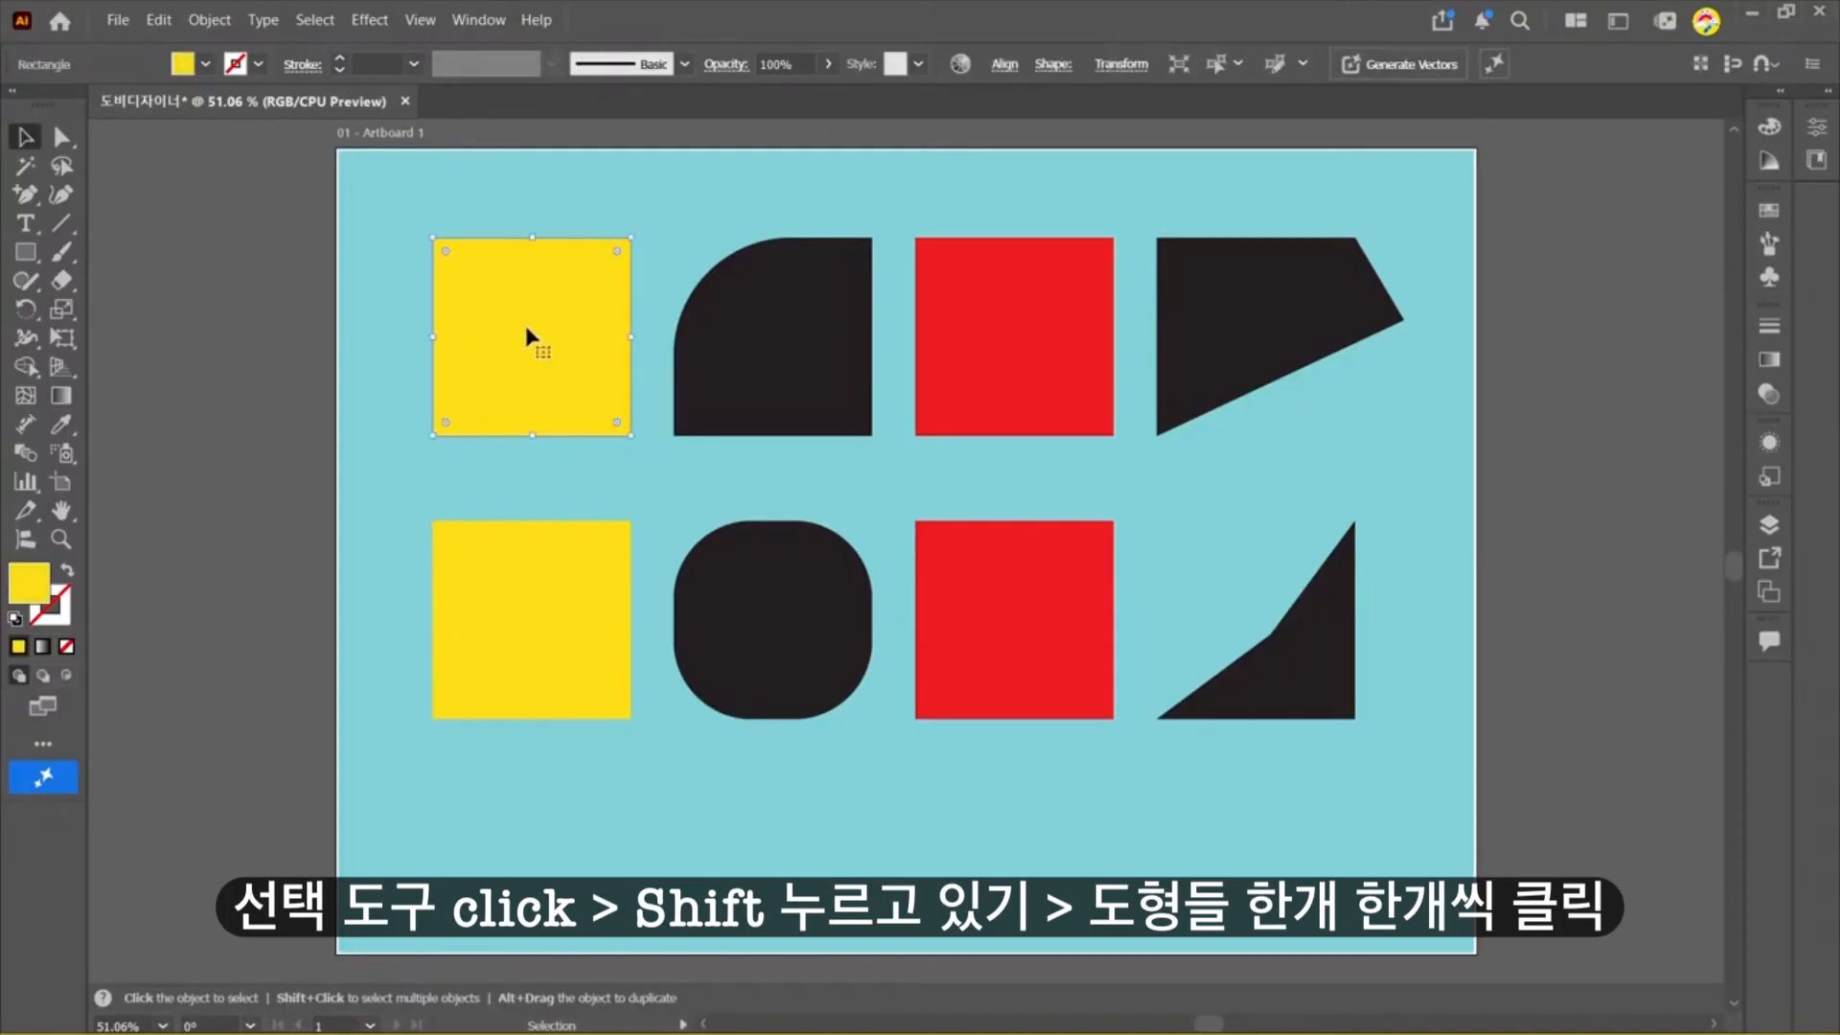
left_click(570, 628, "shift")
left_click(777, 402, "shift")
left_click(813, 584, "shift")
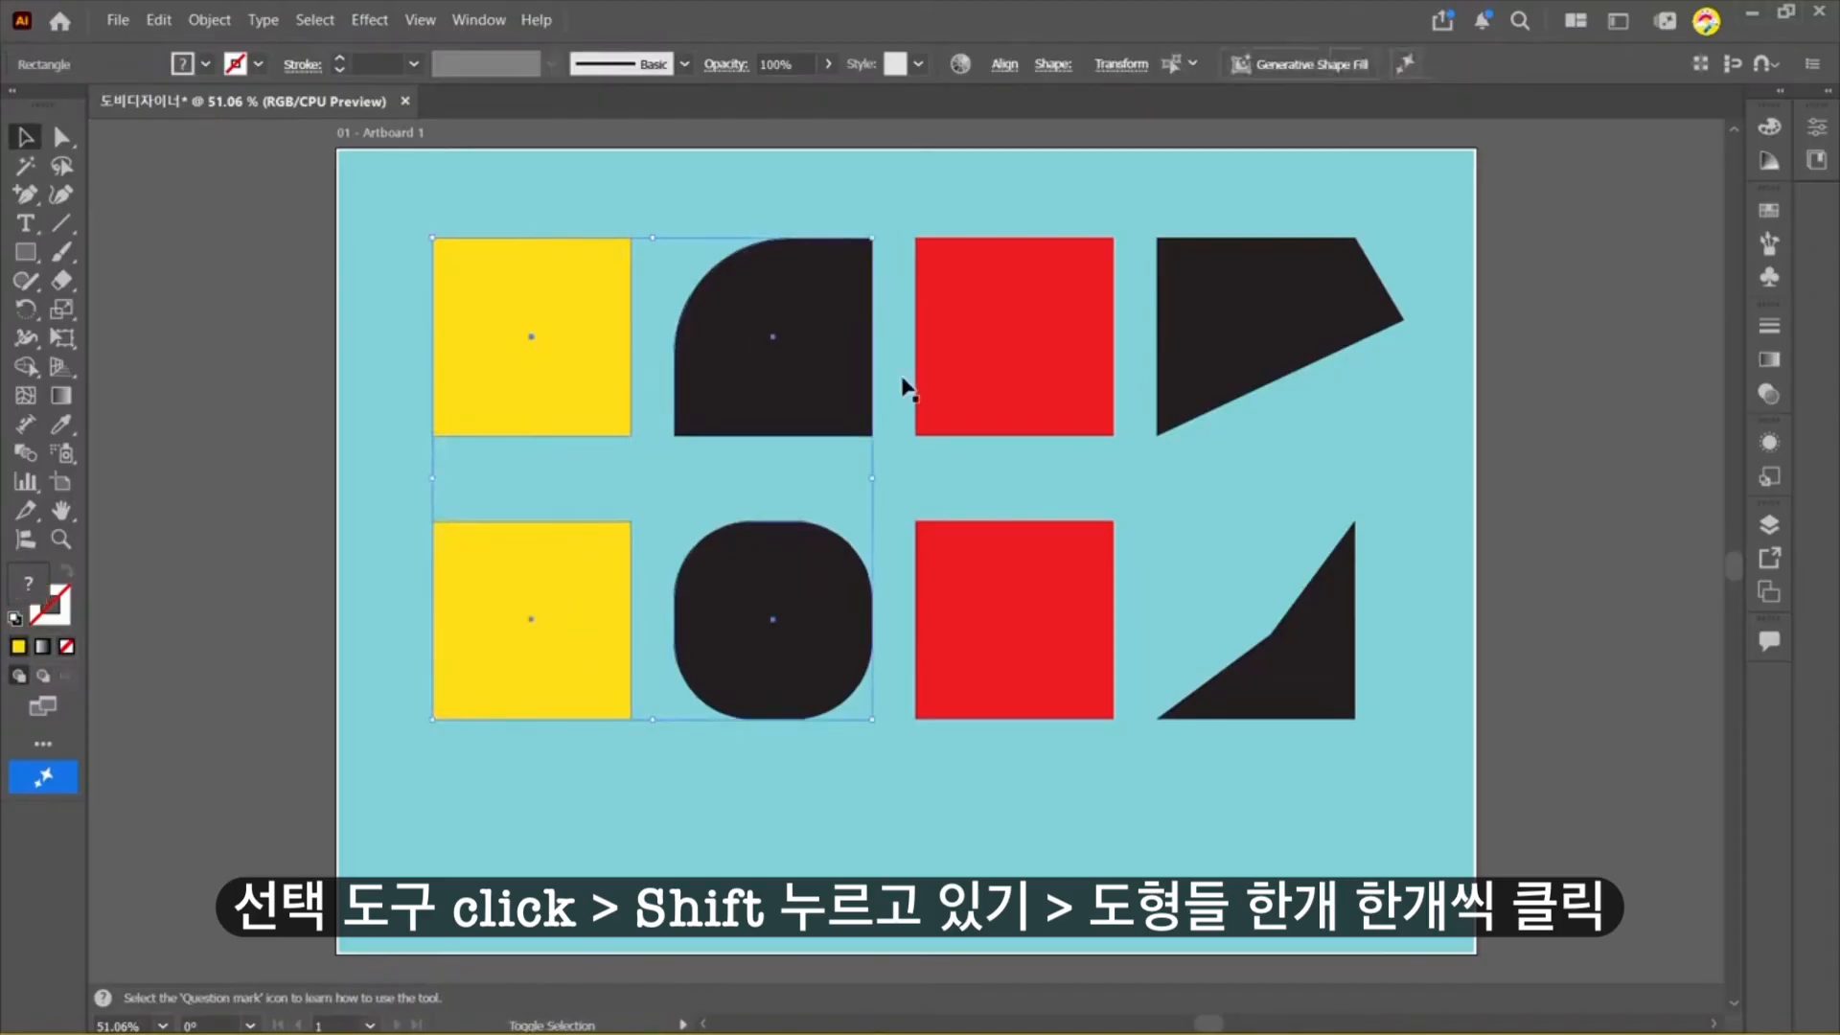
left_click(961, 350, "shift")
left_click(1073, 595, "shift")
left_click(1215, 307, "shift")
left_click(1337, 652, "shift")
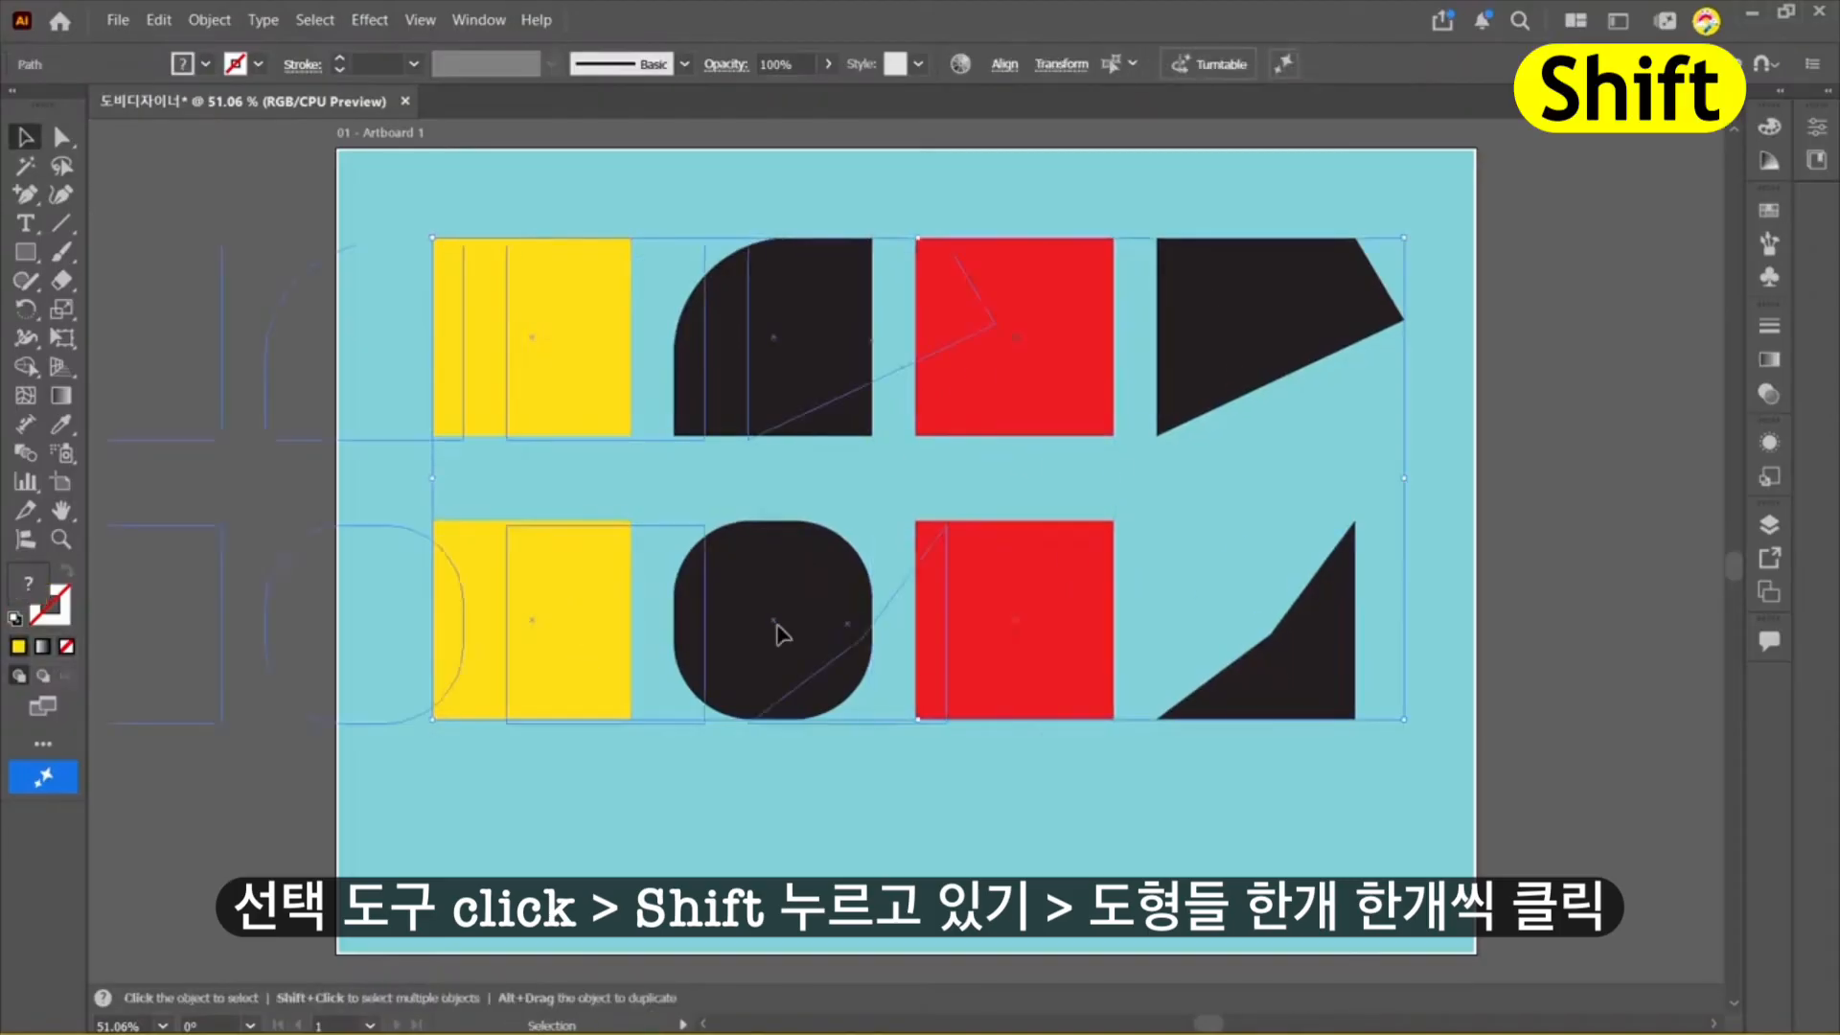
Step: Try moving the eight selected shapes together, undo the move, and deselect them
left_click_drag(1355, 647, 1346, 662)
key("ctrl+z")
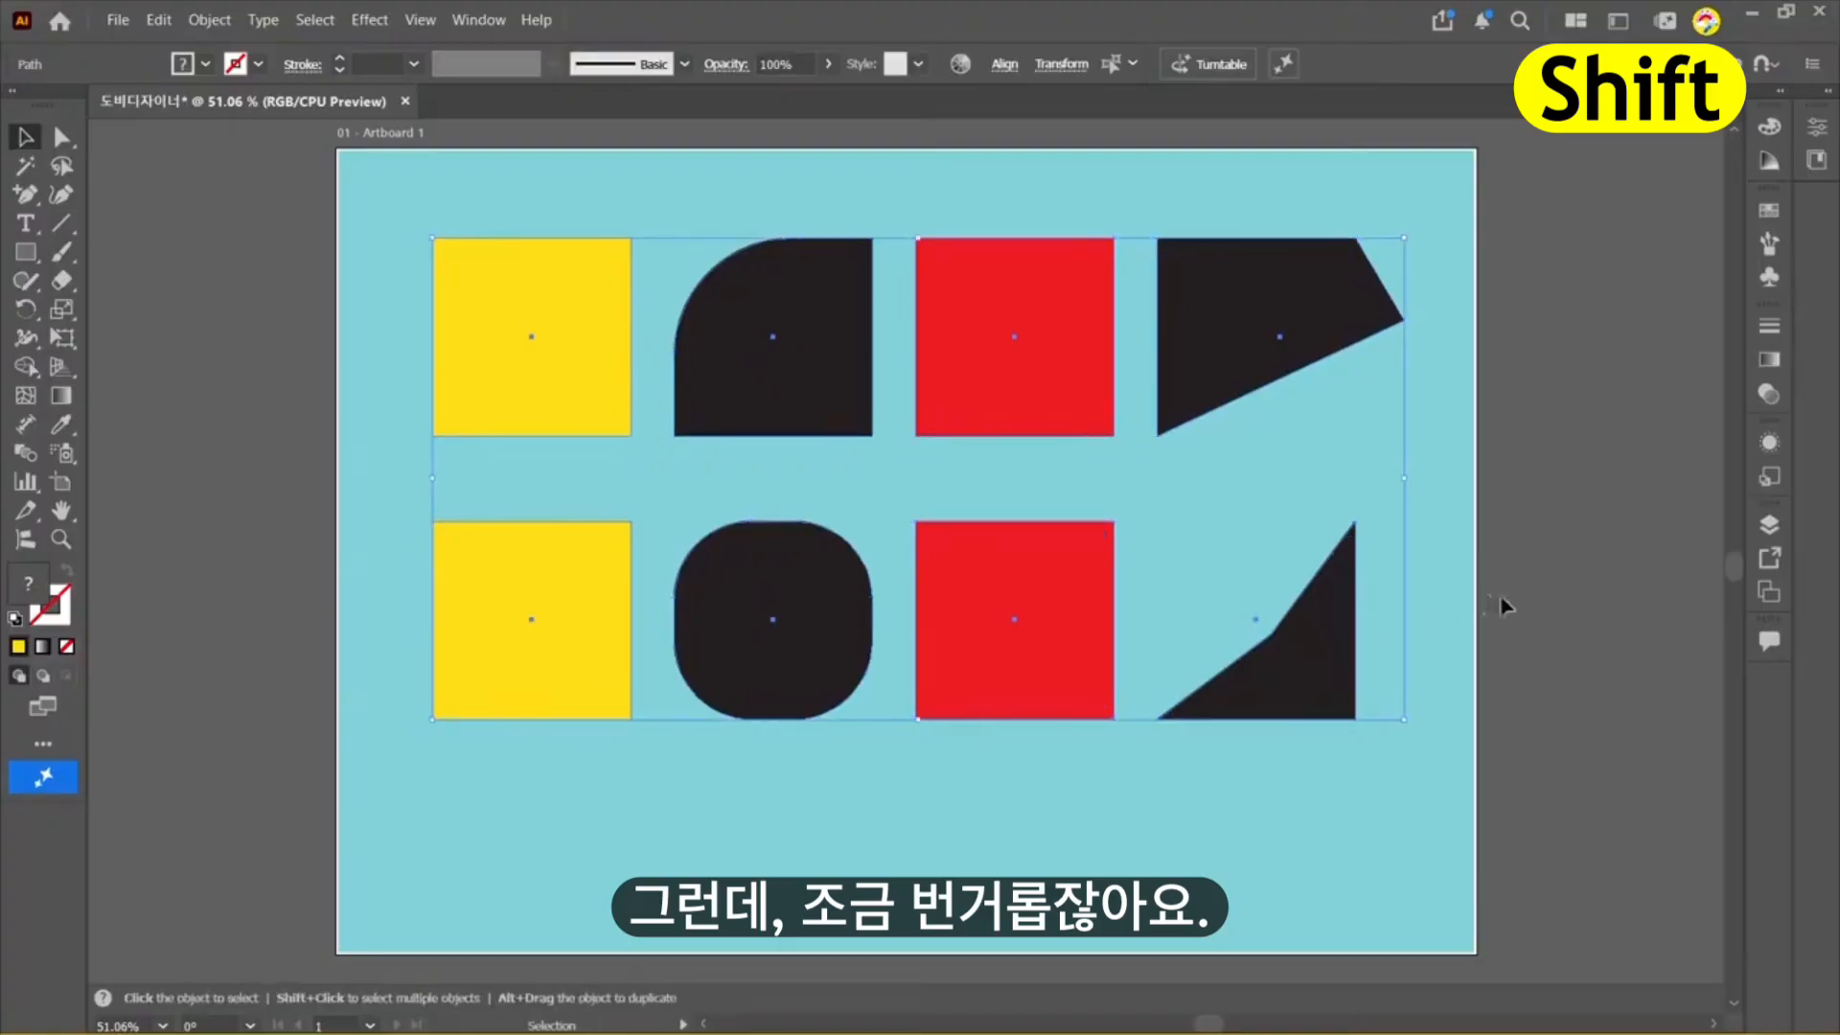
left_click(594, 489)
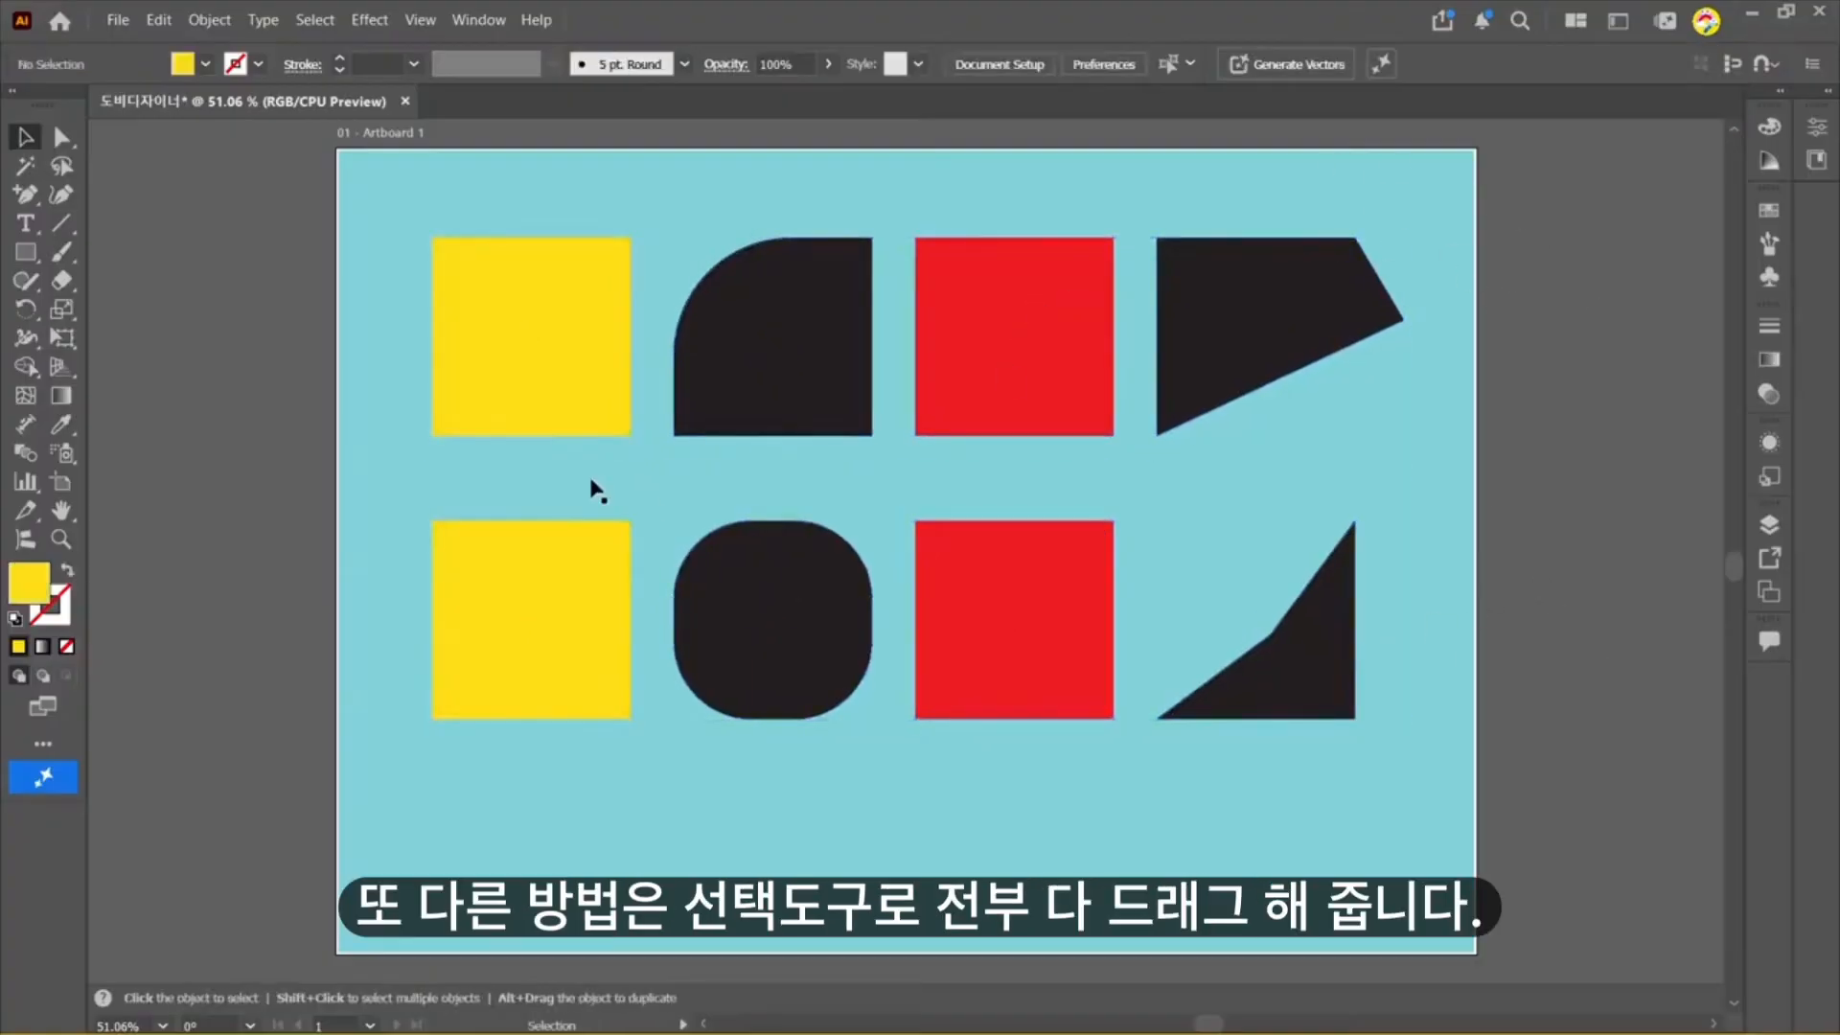
Step: Marquee-select everything, remove the background from the selection, and shift the eight shapes slightly up and left before deselecting
left_click_drag(238, 173, 1659, 830)
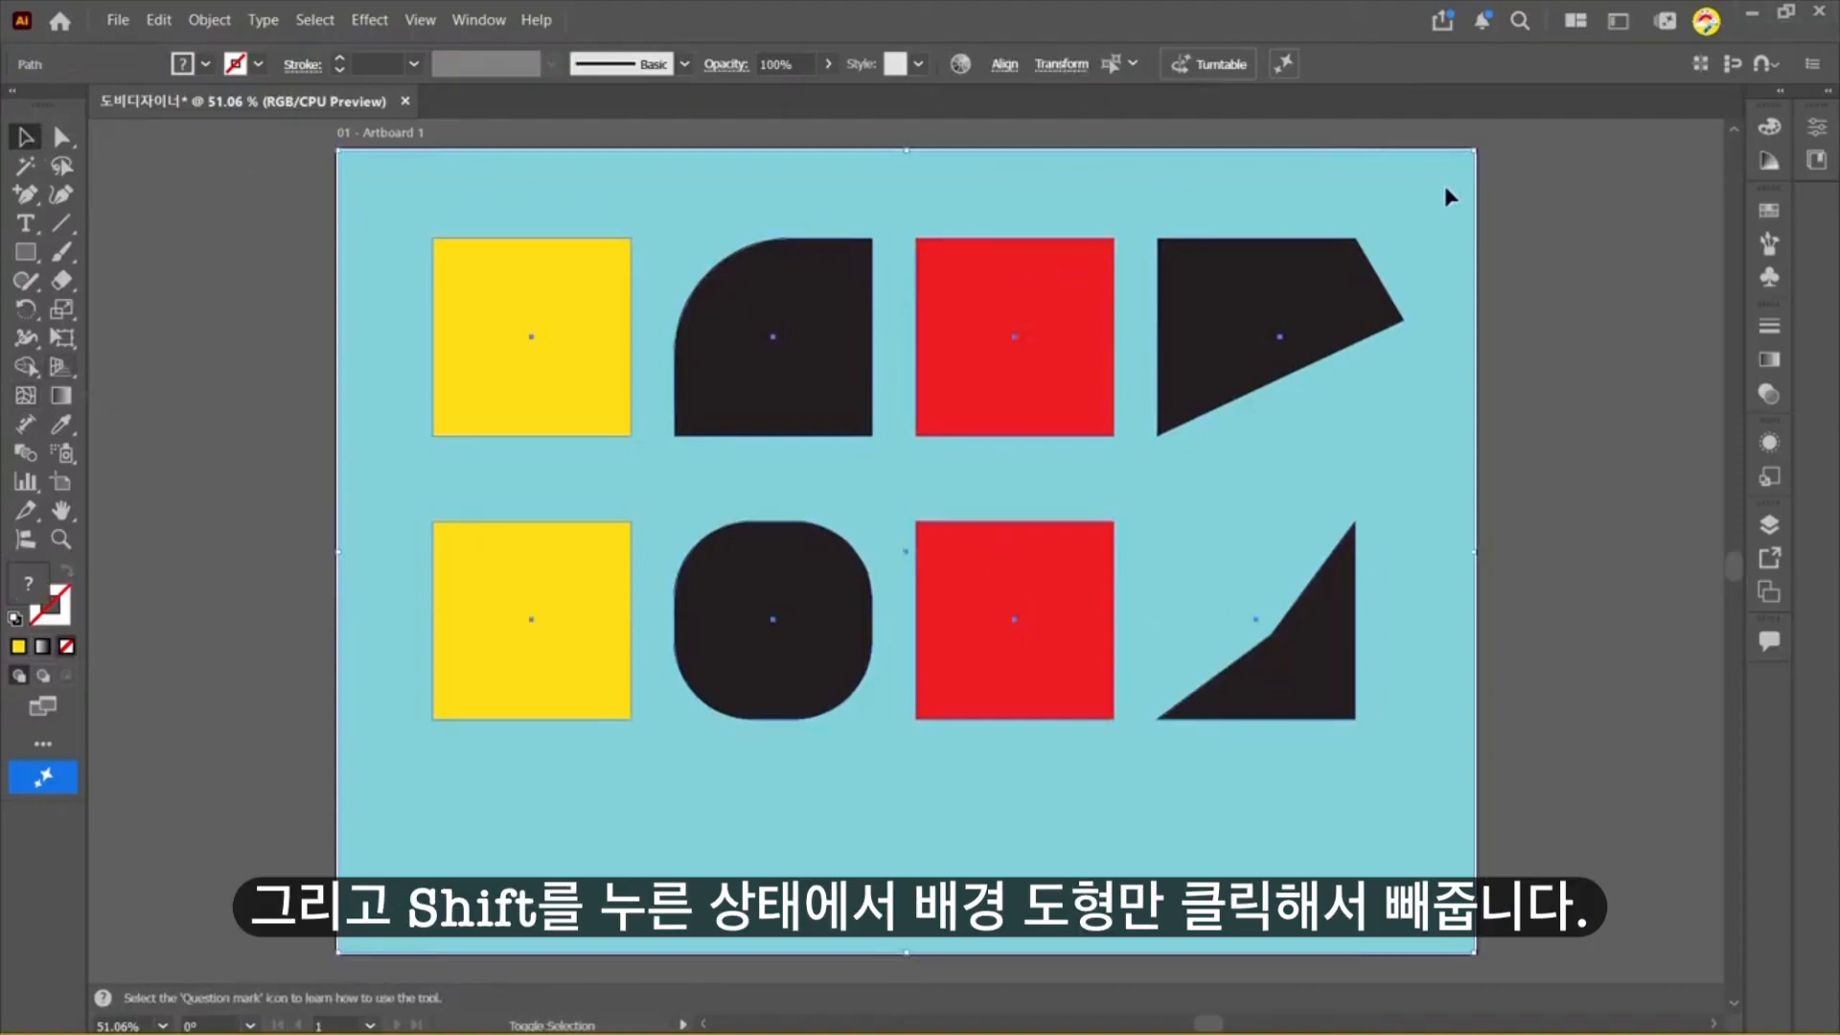
left_click(1409, 201, "shift")
mouse_move(824, 368)
left_mouse_down()
mouse_move(460, 458)
mouse_move(802, 452)
mouse_move(795, 361)
left_mouse_up()
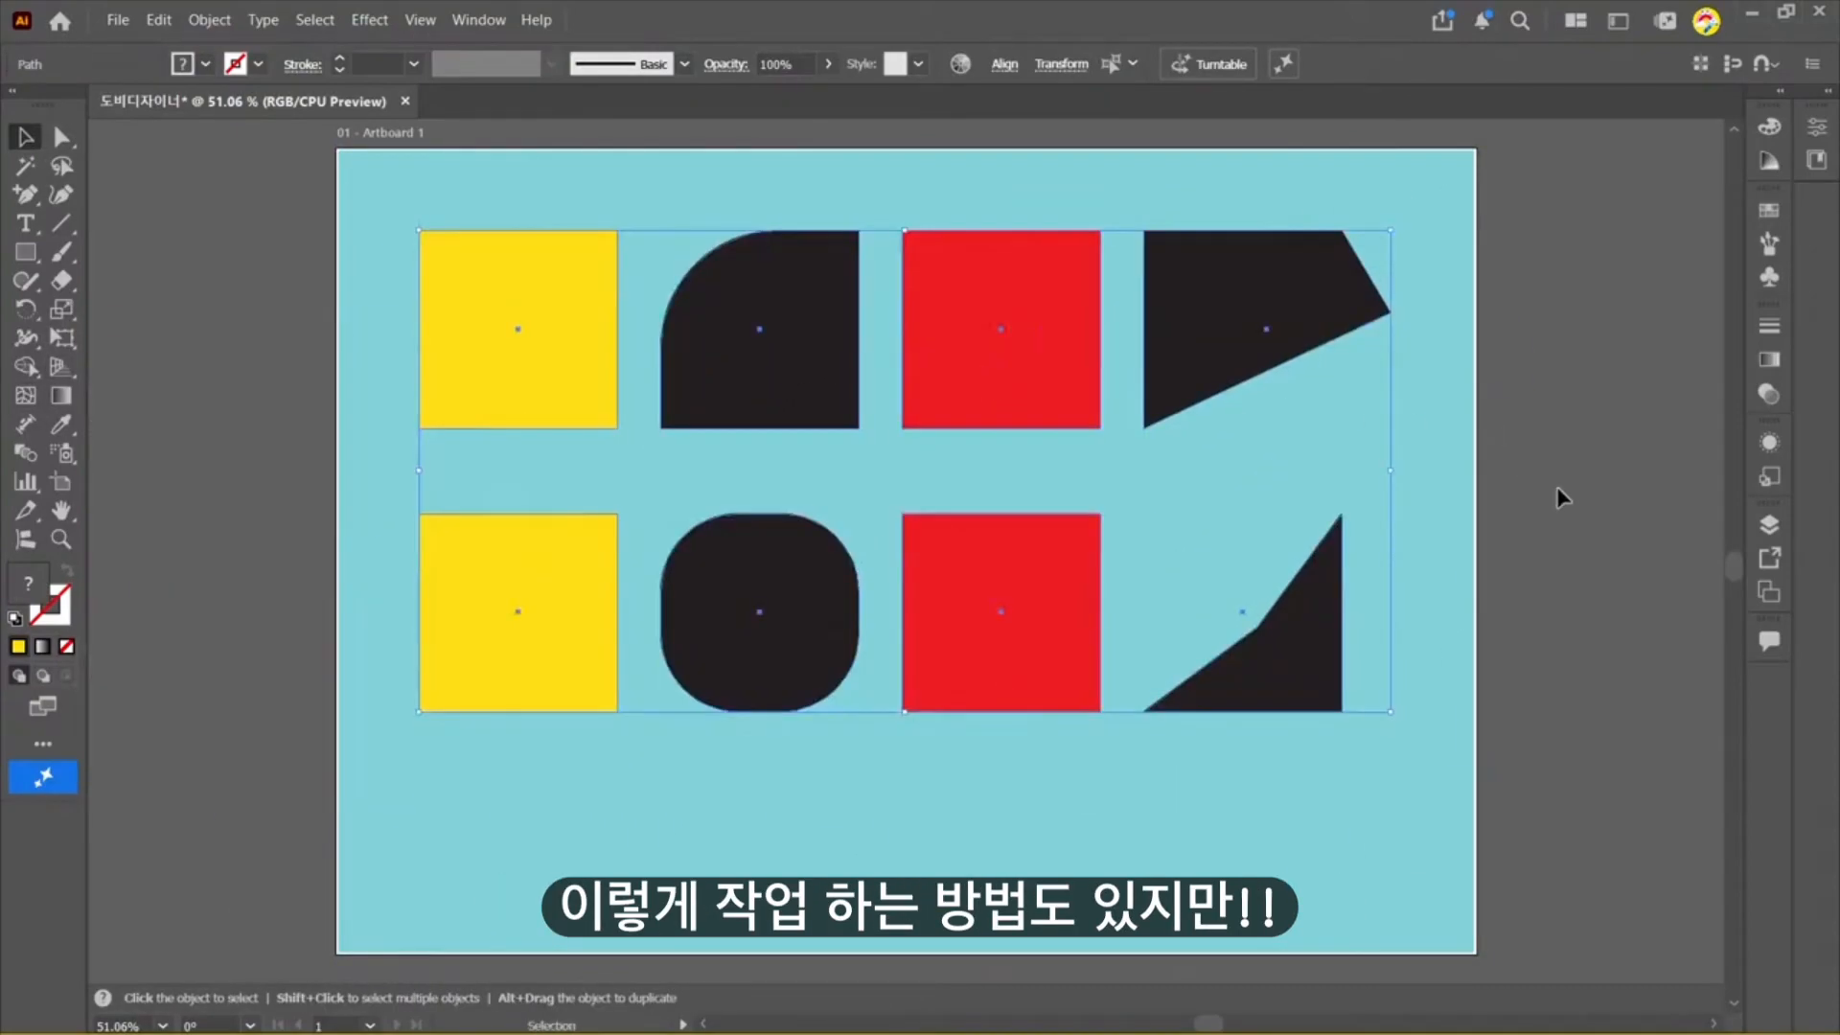
left_click(1563, 497)
Step: Select only the eight coloured shapes by looping a Lasso path through them, excluding the blue background
left_click(60, 167)
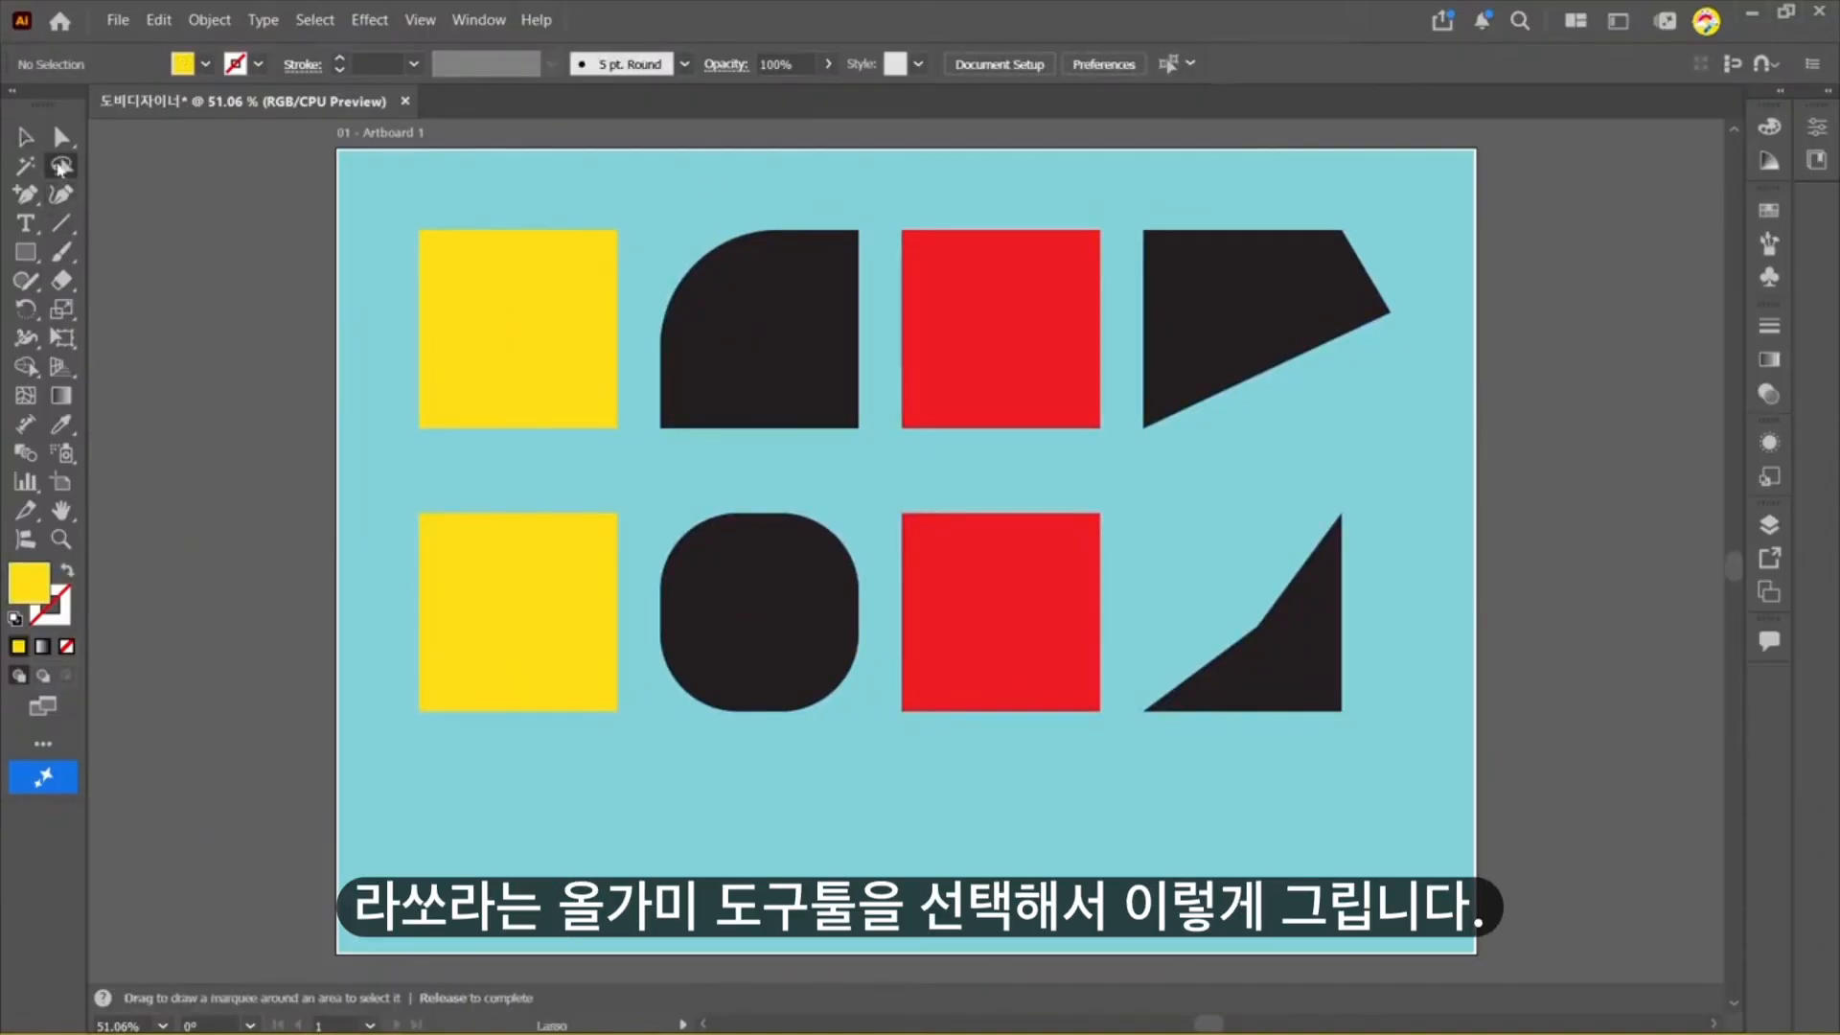
mouse_move(670, 206)
left_mouse_down()
mouse_move(397, 201)
mouse_move(403, 716)
mouse_move(615, 791)
mouse_move(1316, 778)
mouse_move(1394, 664)
mouse_move(1416, 328)
mouse_move(1396, 237)
mouse_move(1233, 204)
mouse_move(815, 196)
left_mouse_up()
left_click_drag(705, 204, 697, 199)
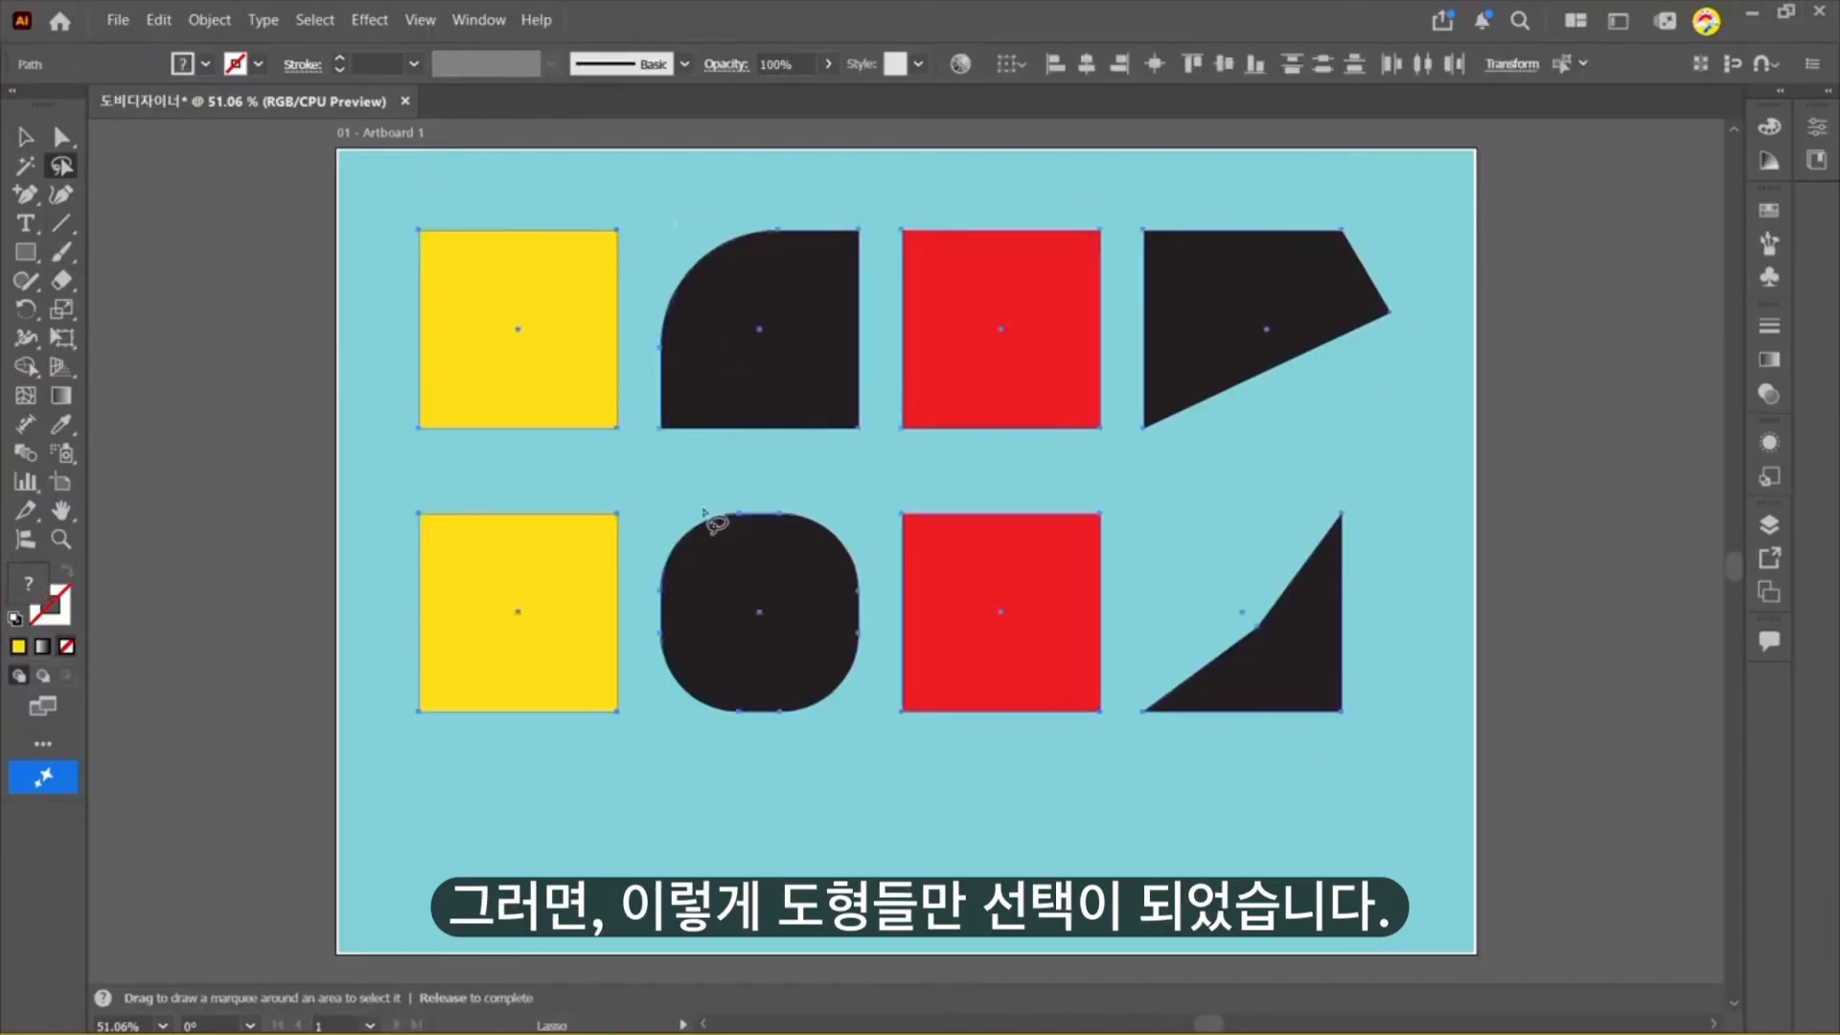
Step: Try moving the lassoed shapes together with the Selection tool, undo the moves, and deselect everything
left_click(26, 140)
left_click_drag(780, 358, 1163, 372)
key("ctrl+z")
key("ctrl+z")
key("ctrl+z")
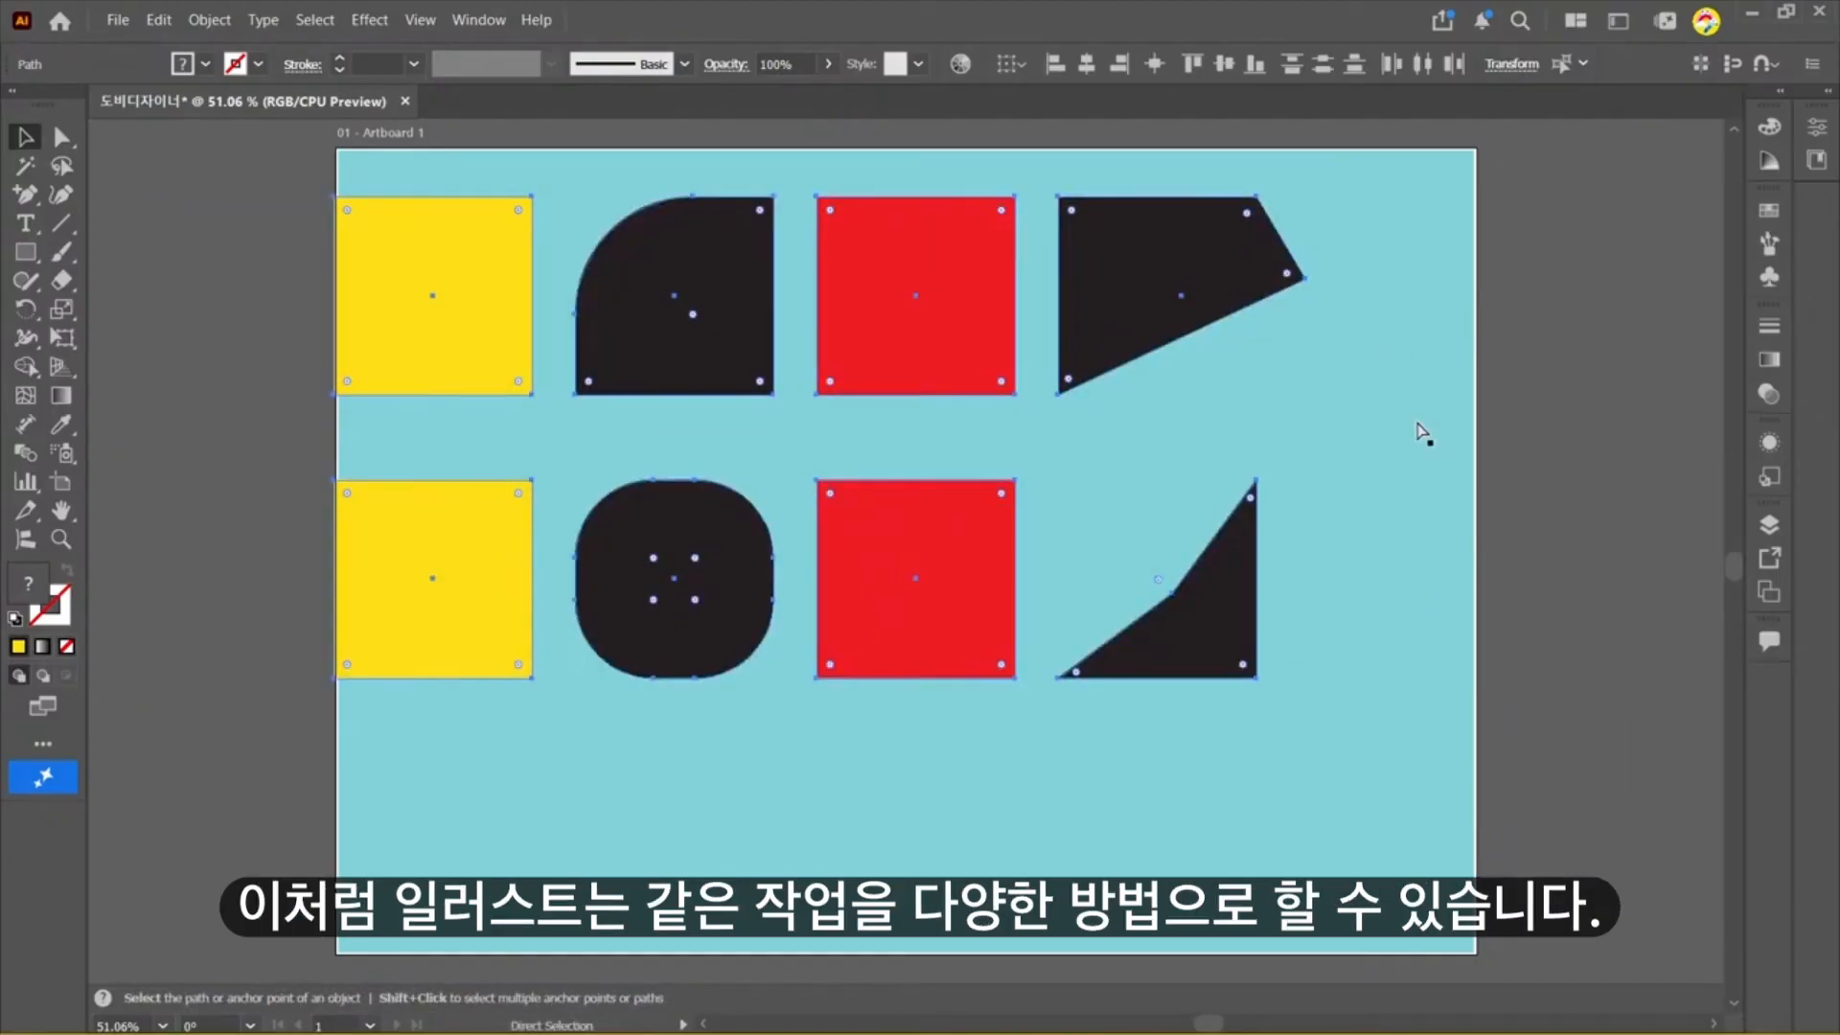
key("ctrl+z")
key("ctrl+z")
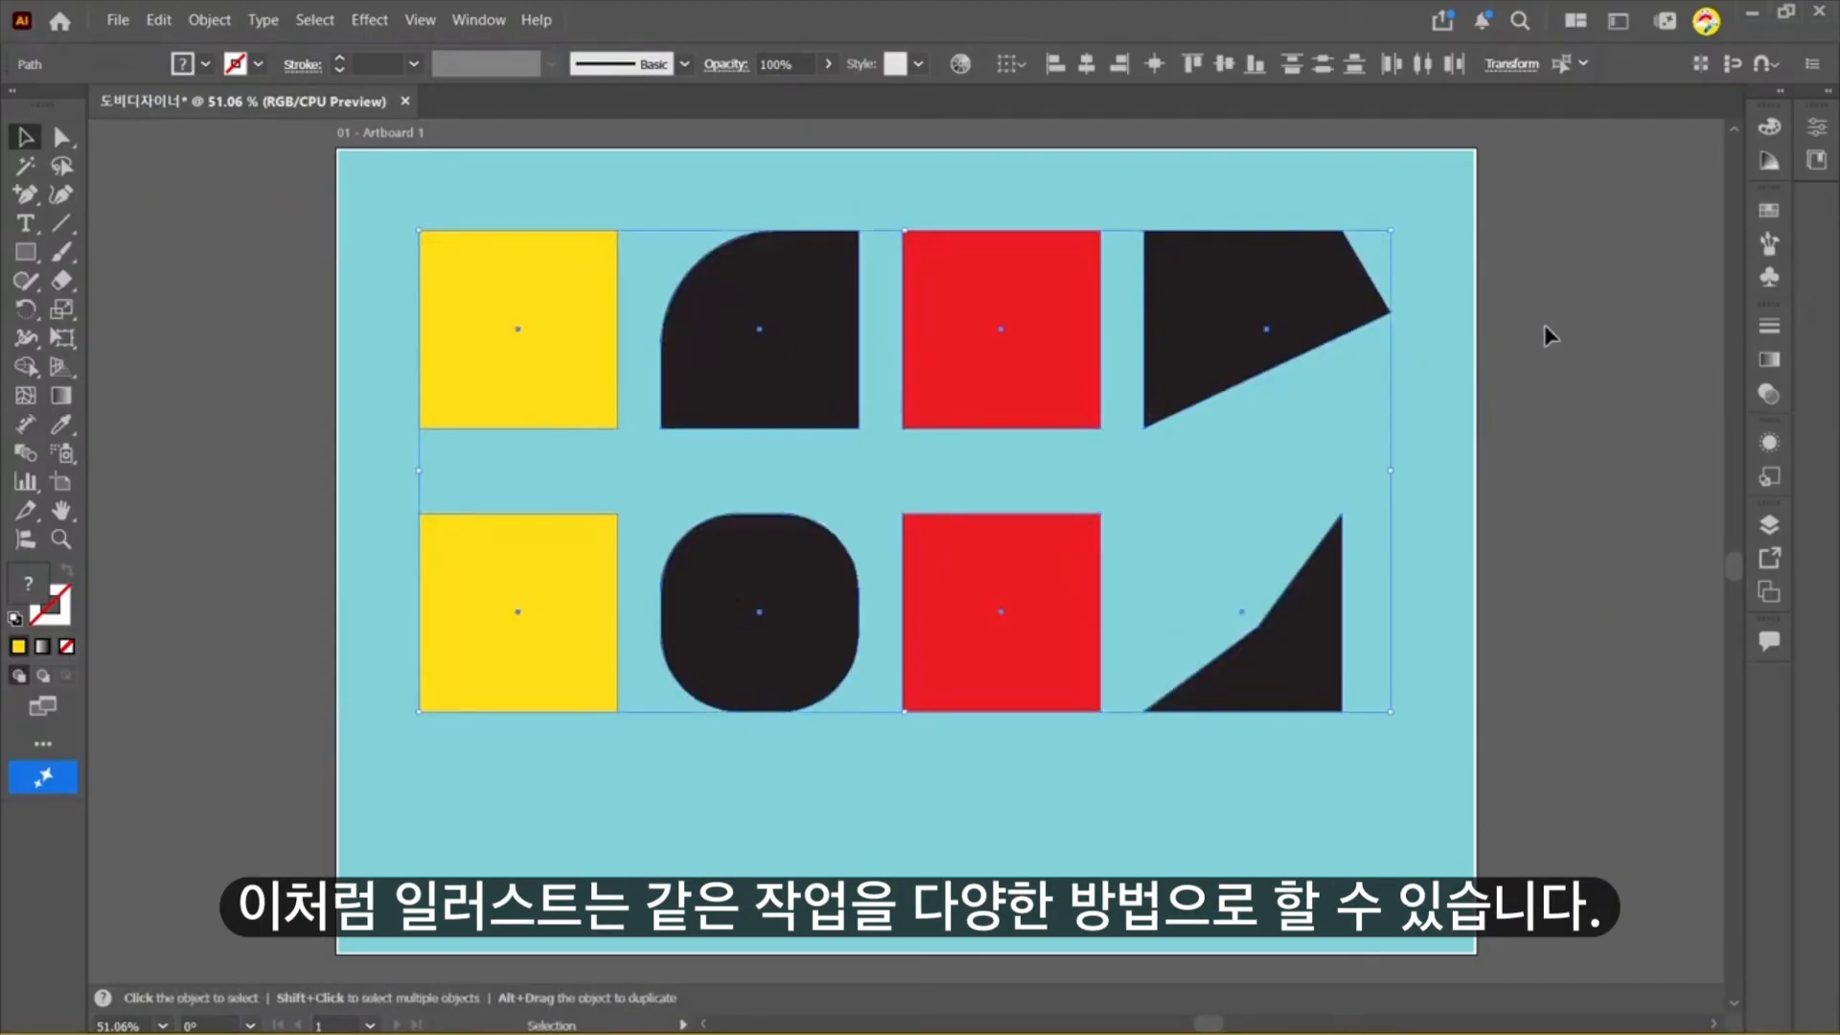
left_click(1553, 324)
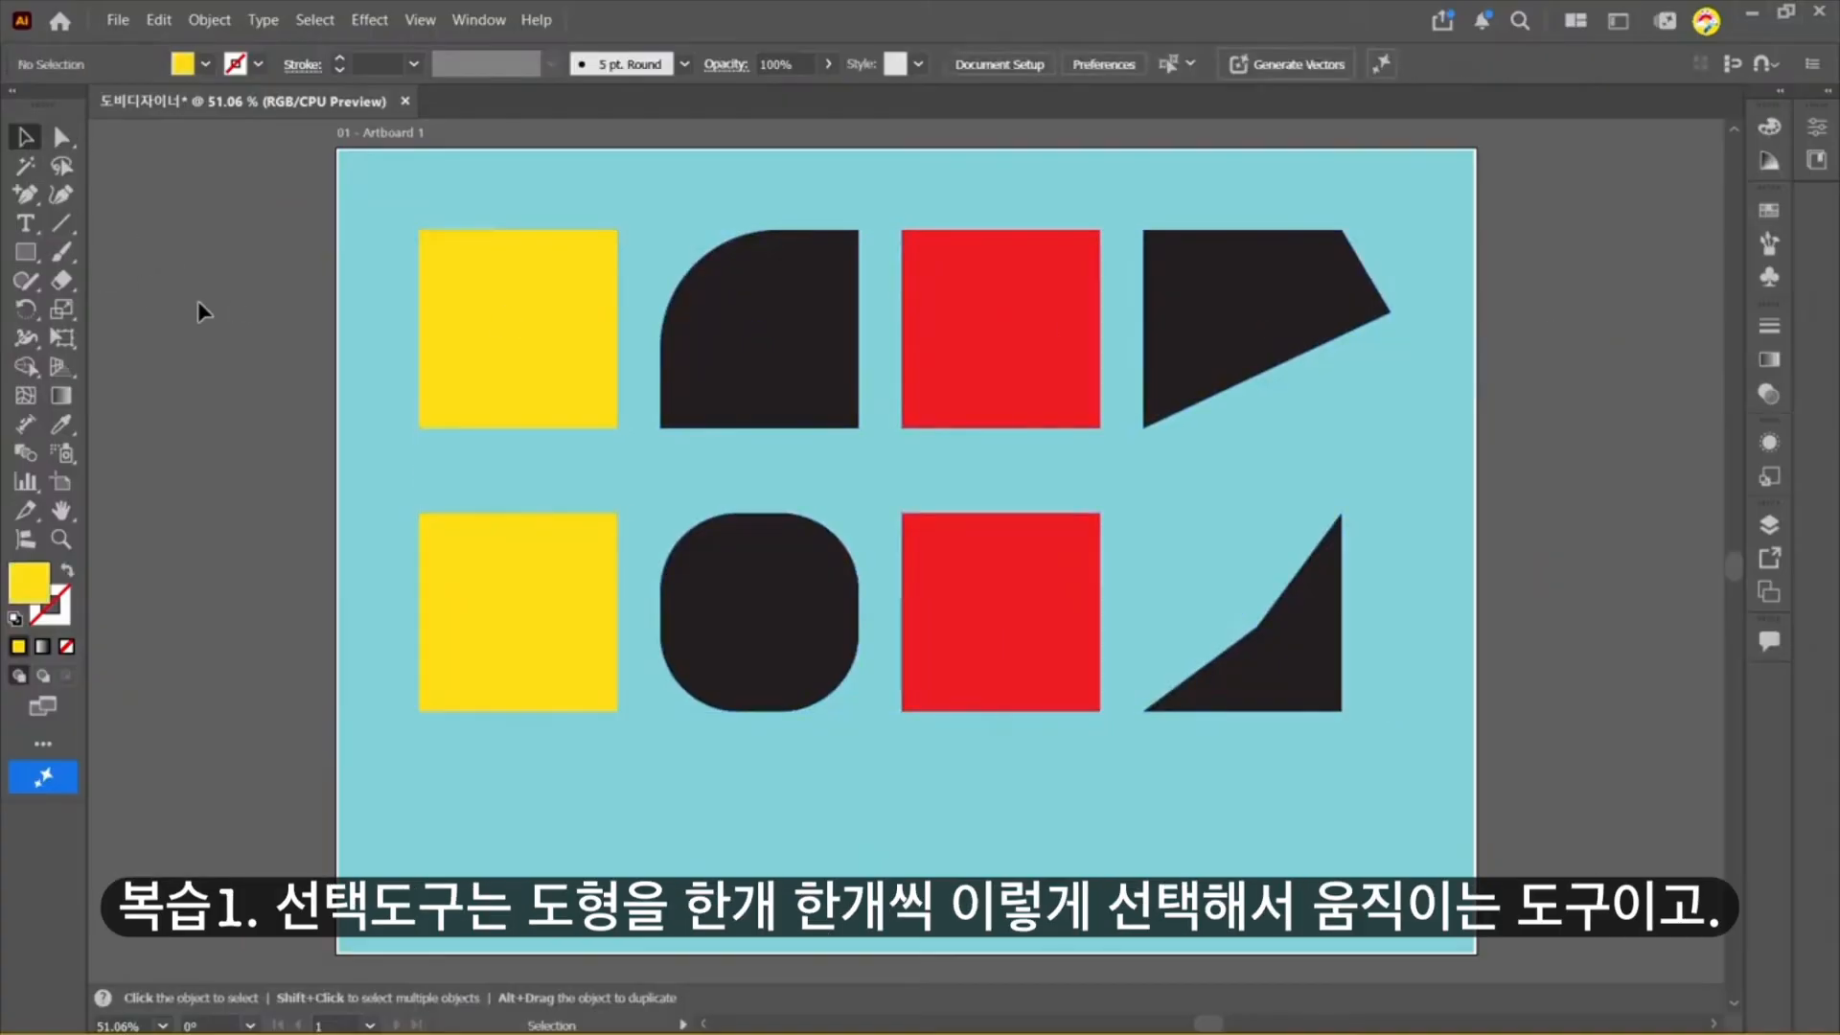
Step: Try moving individual shapes with the Selection tool and undo each trial move
key("ctrl+z")
key("ctrl+z")
key("ctrl+z")
key("ctrl+z")
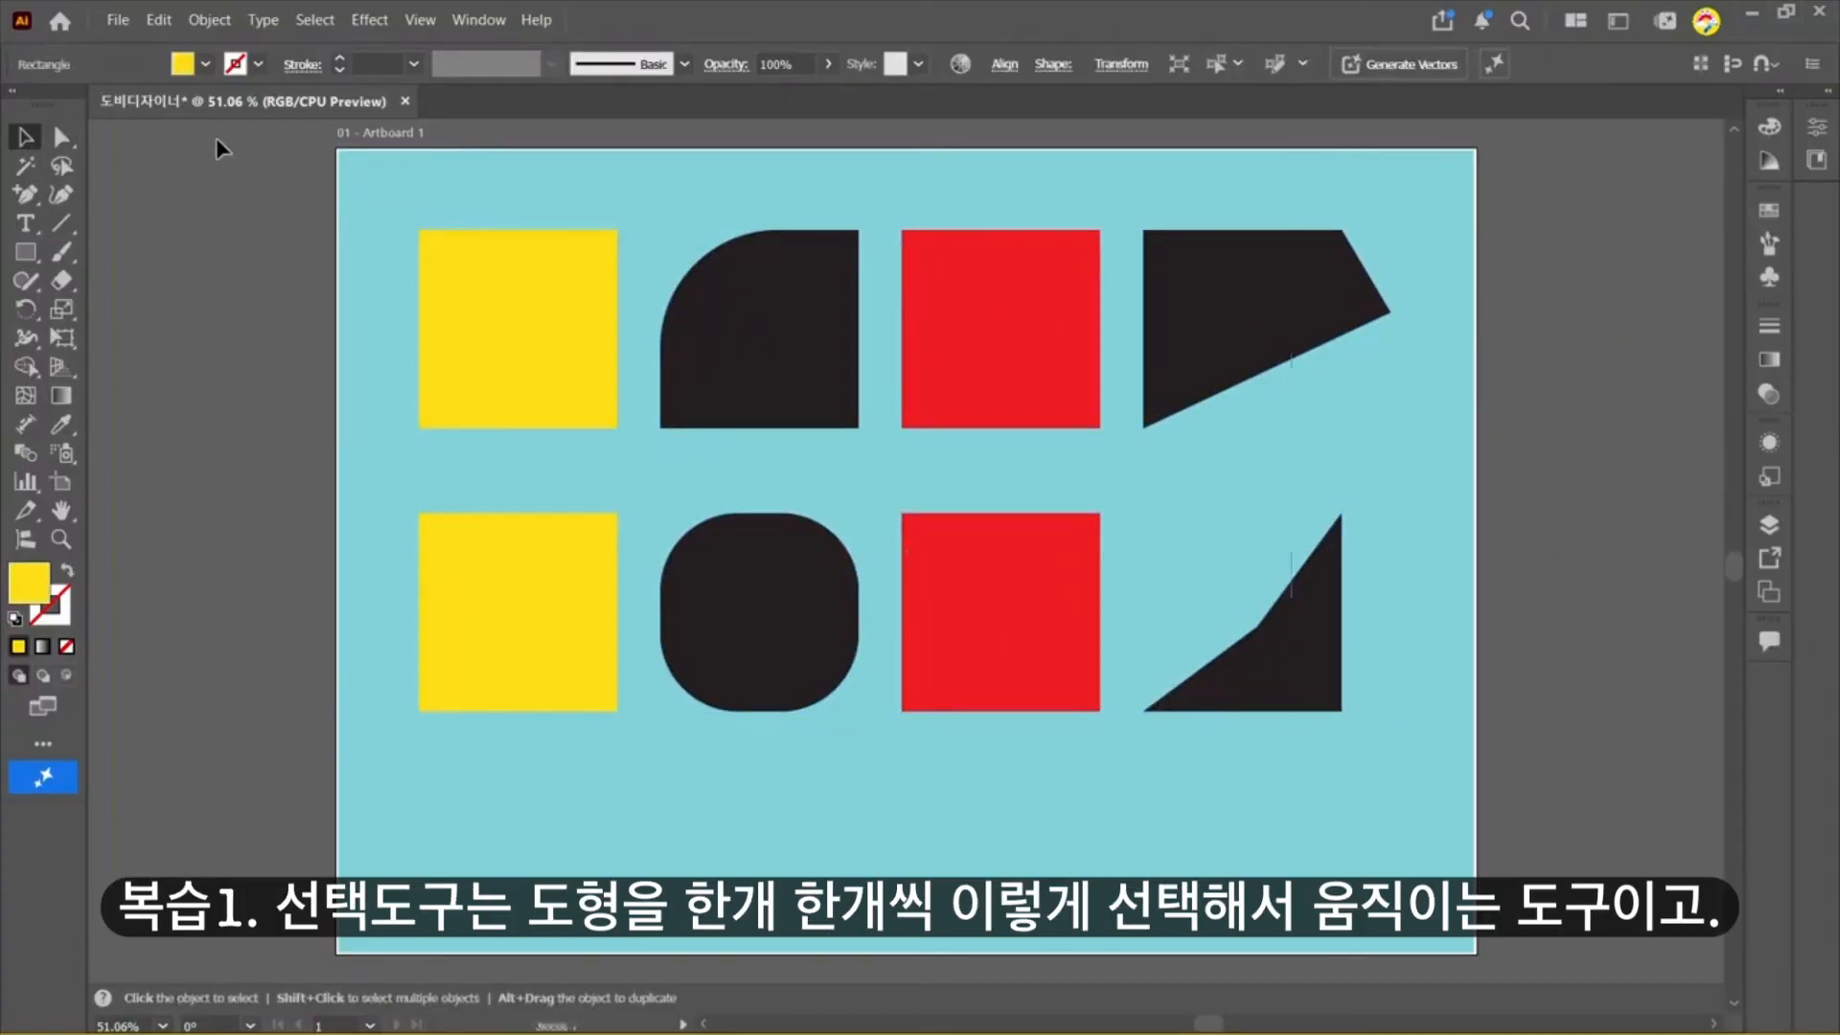
key("ctrl+z")
Step: Reshape the upper yellow square with Direct Selection by raising its lower-right anchor point to roughly mid-height
key("a")
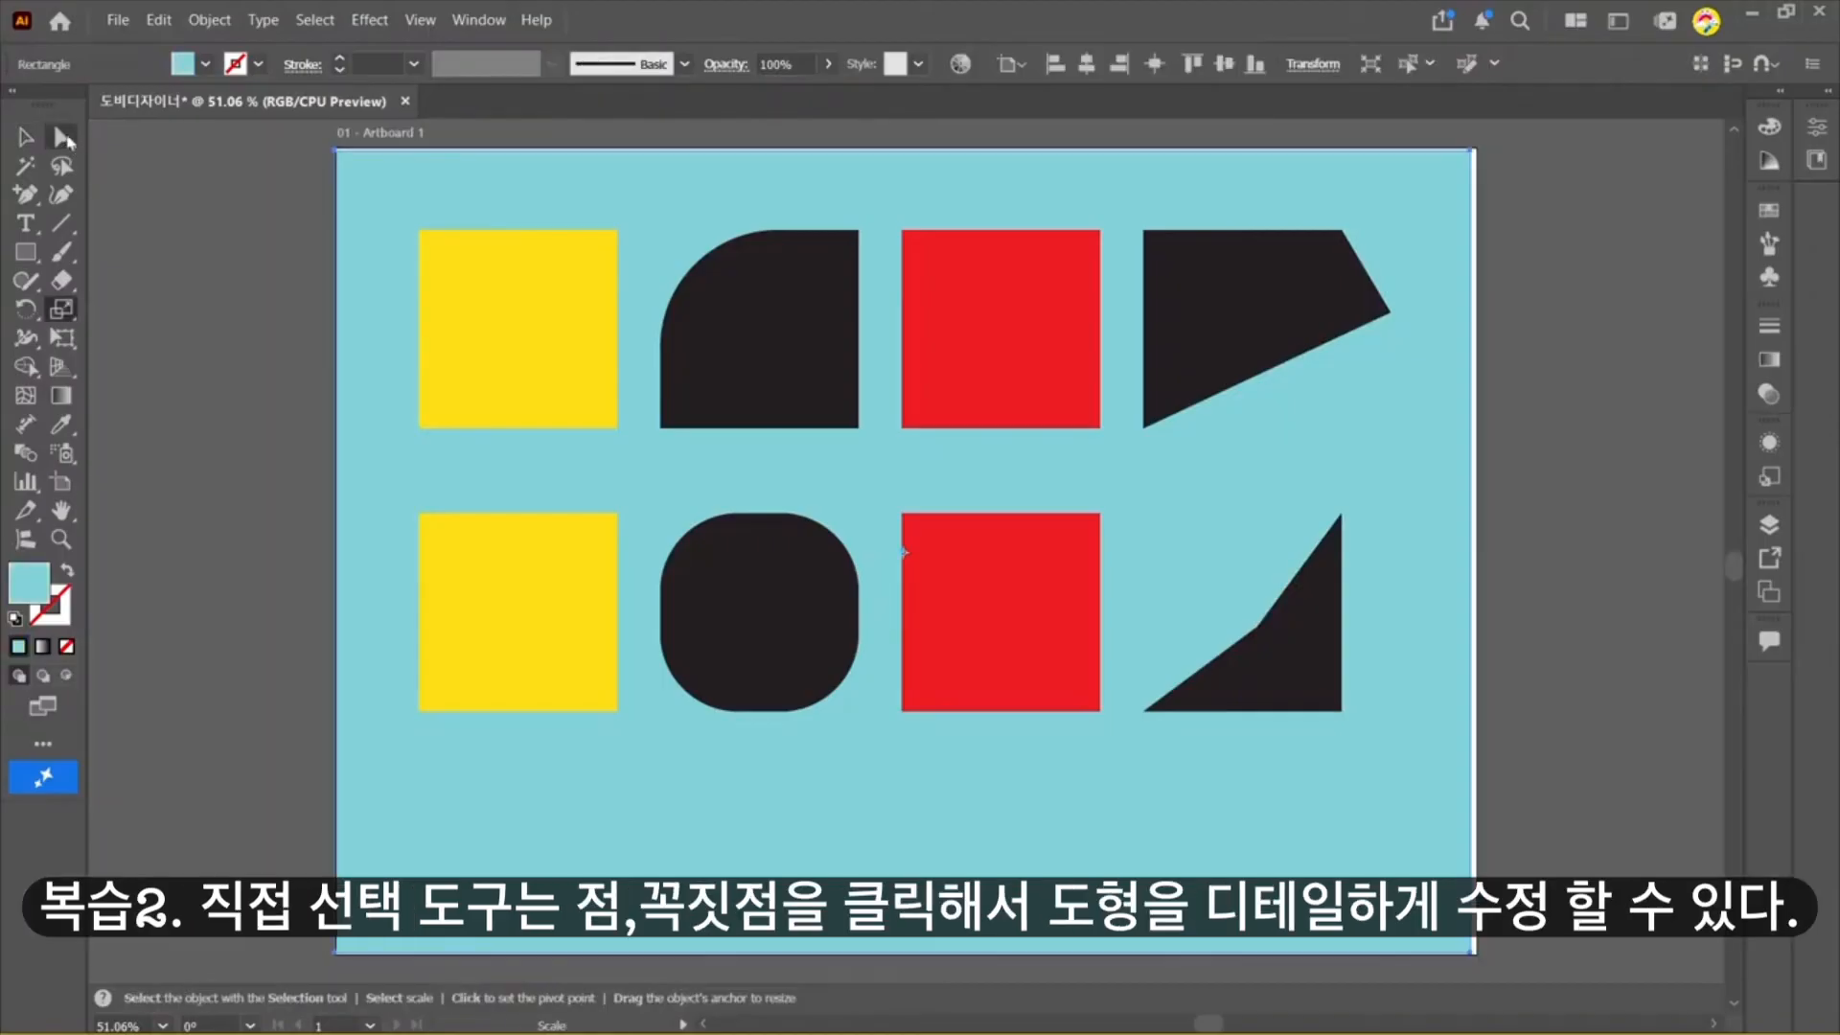
left_click(592, 422)
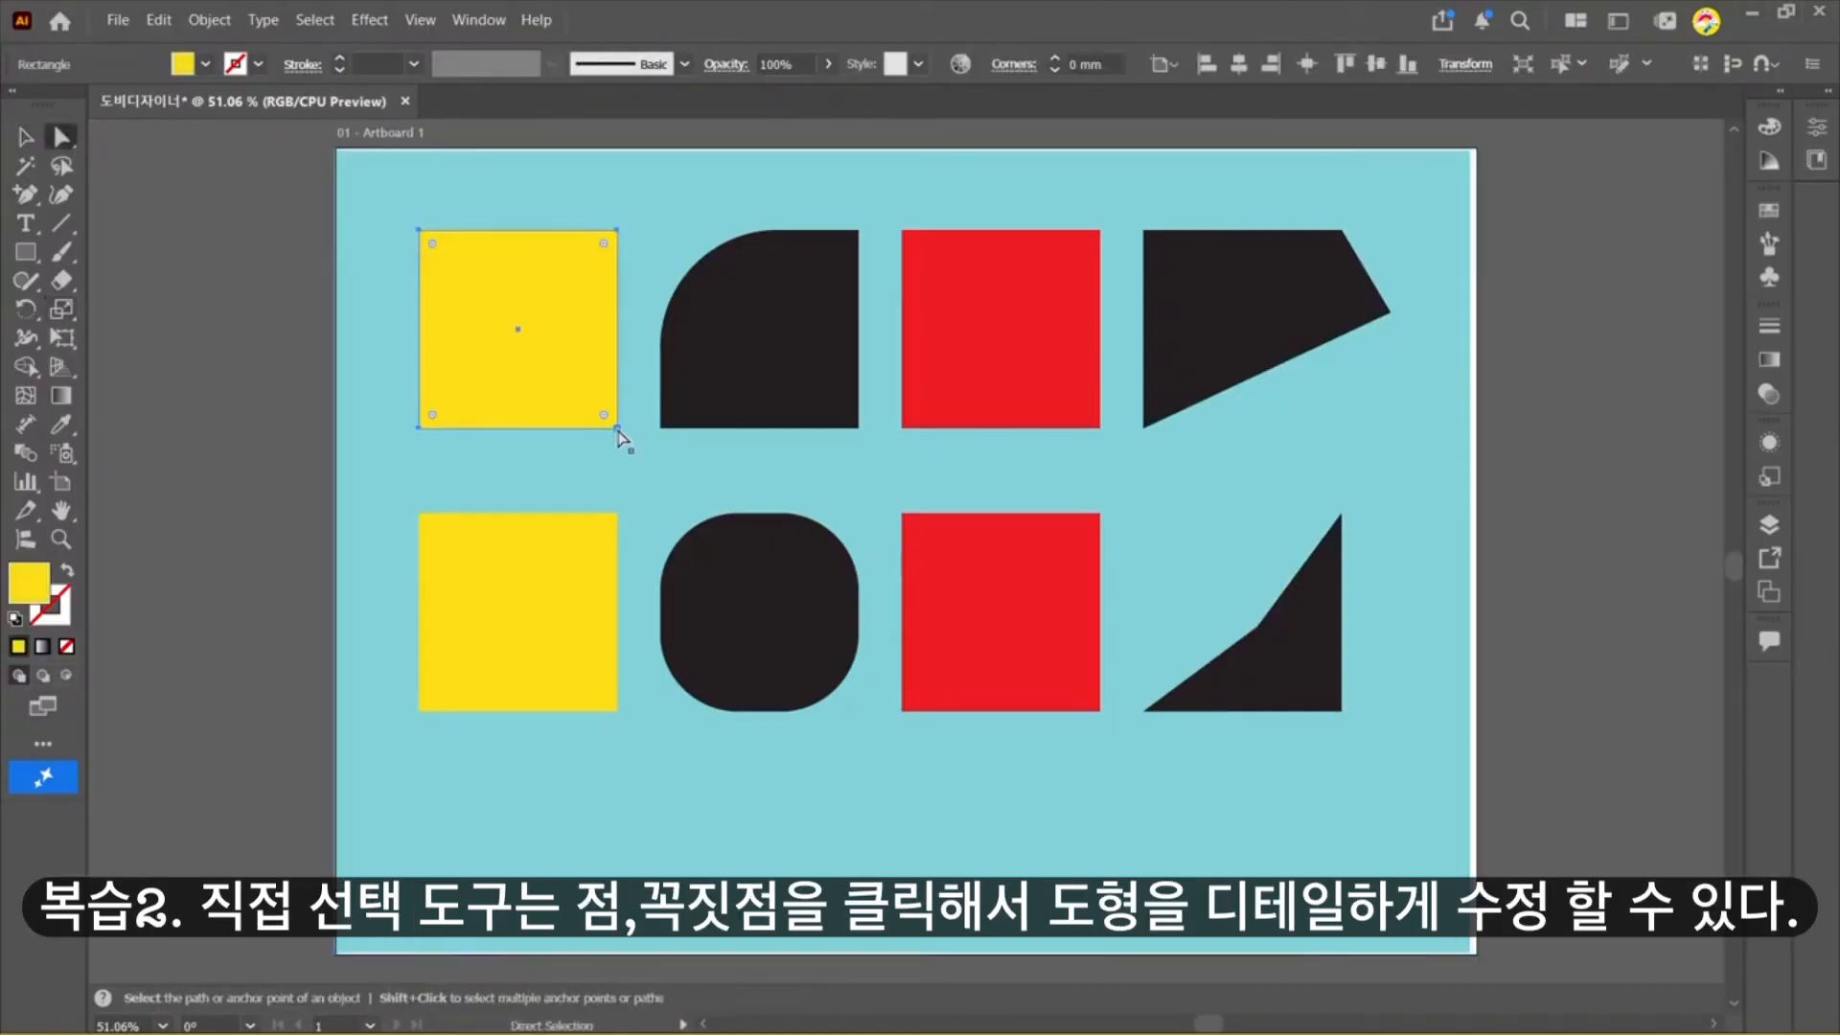
left_click_drag(617, 430, 614, 311)
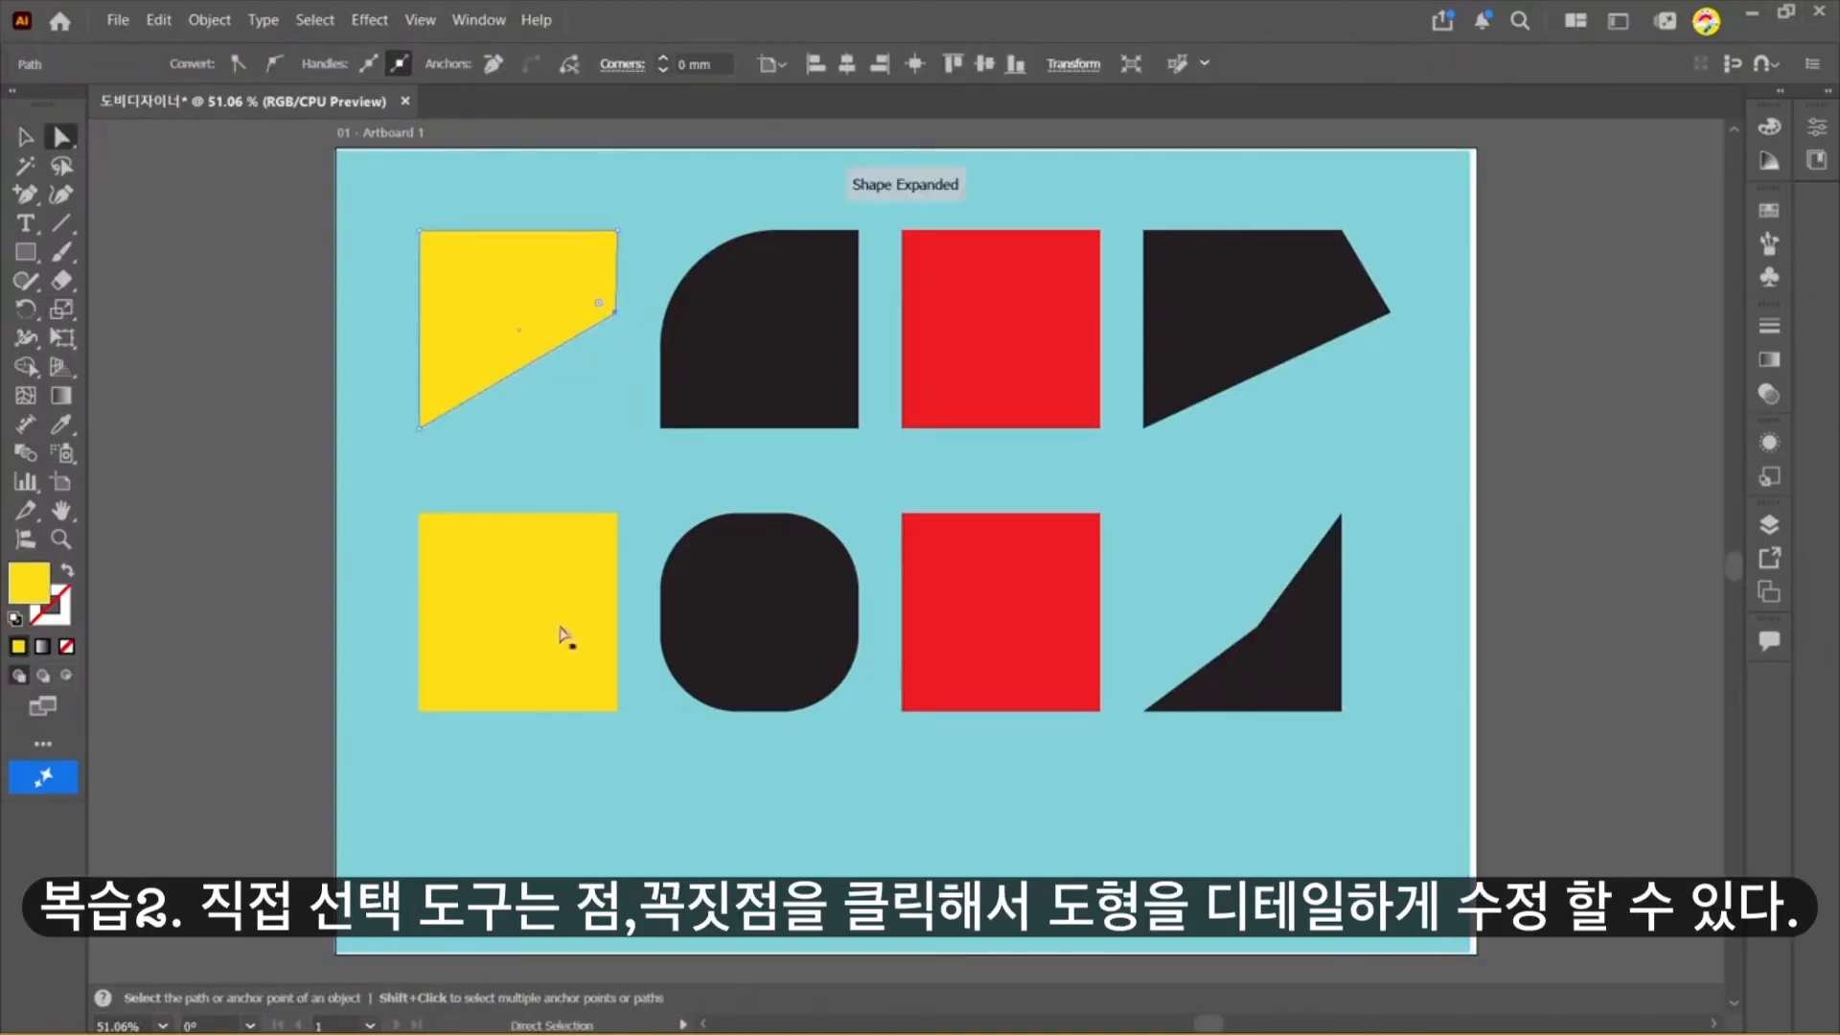
Step: Lower the upper-right anchor point of the lower yellow square with Direct Selection, and deselect the shape
left_click(564, 637)
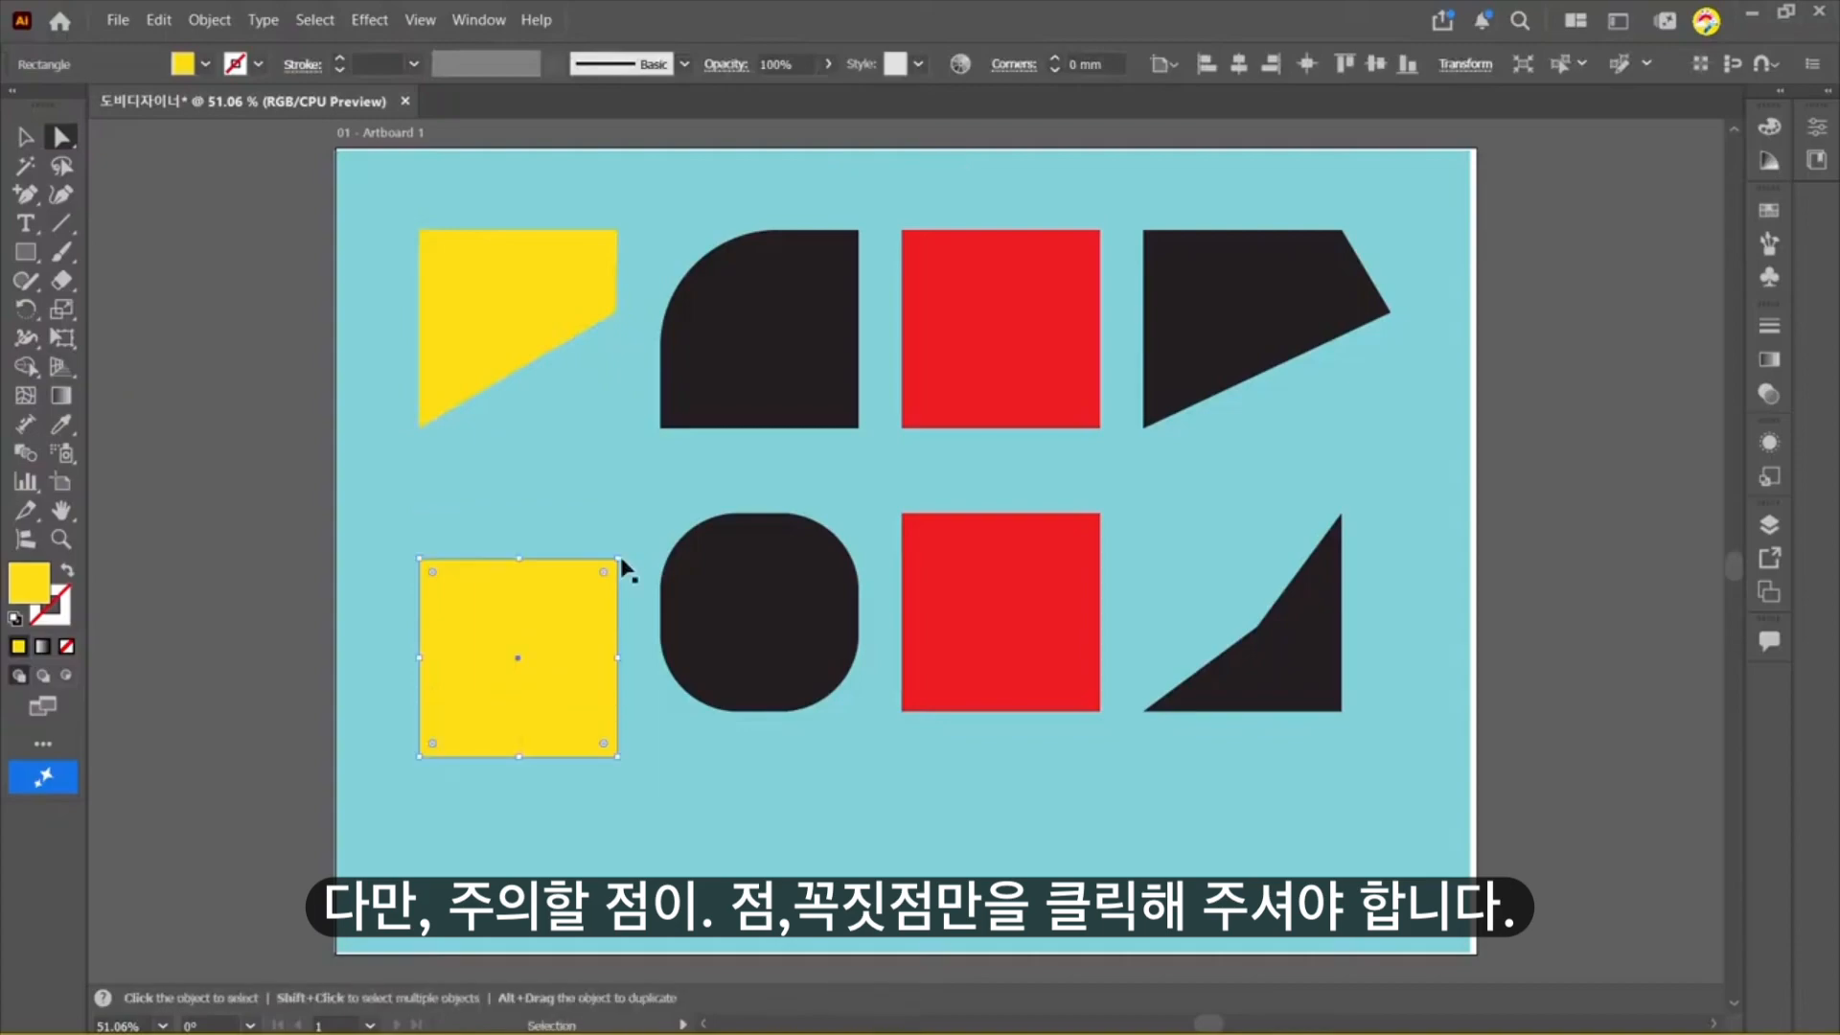
left_click(617, 515)
left_click_drag(617, 517, 618, 569)
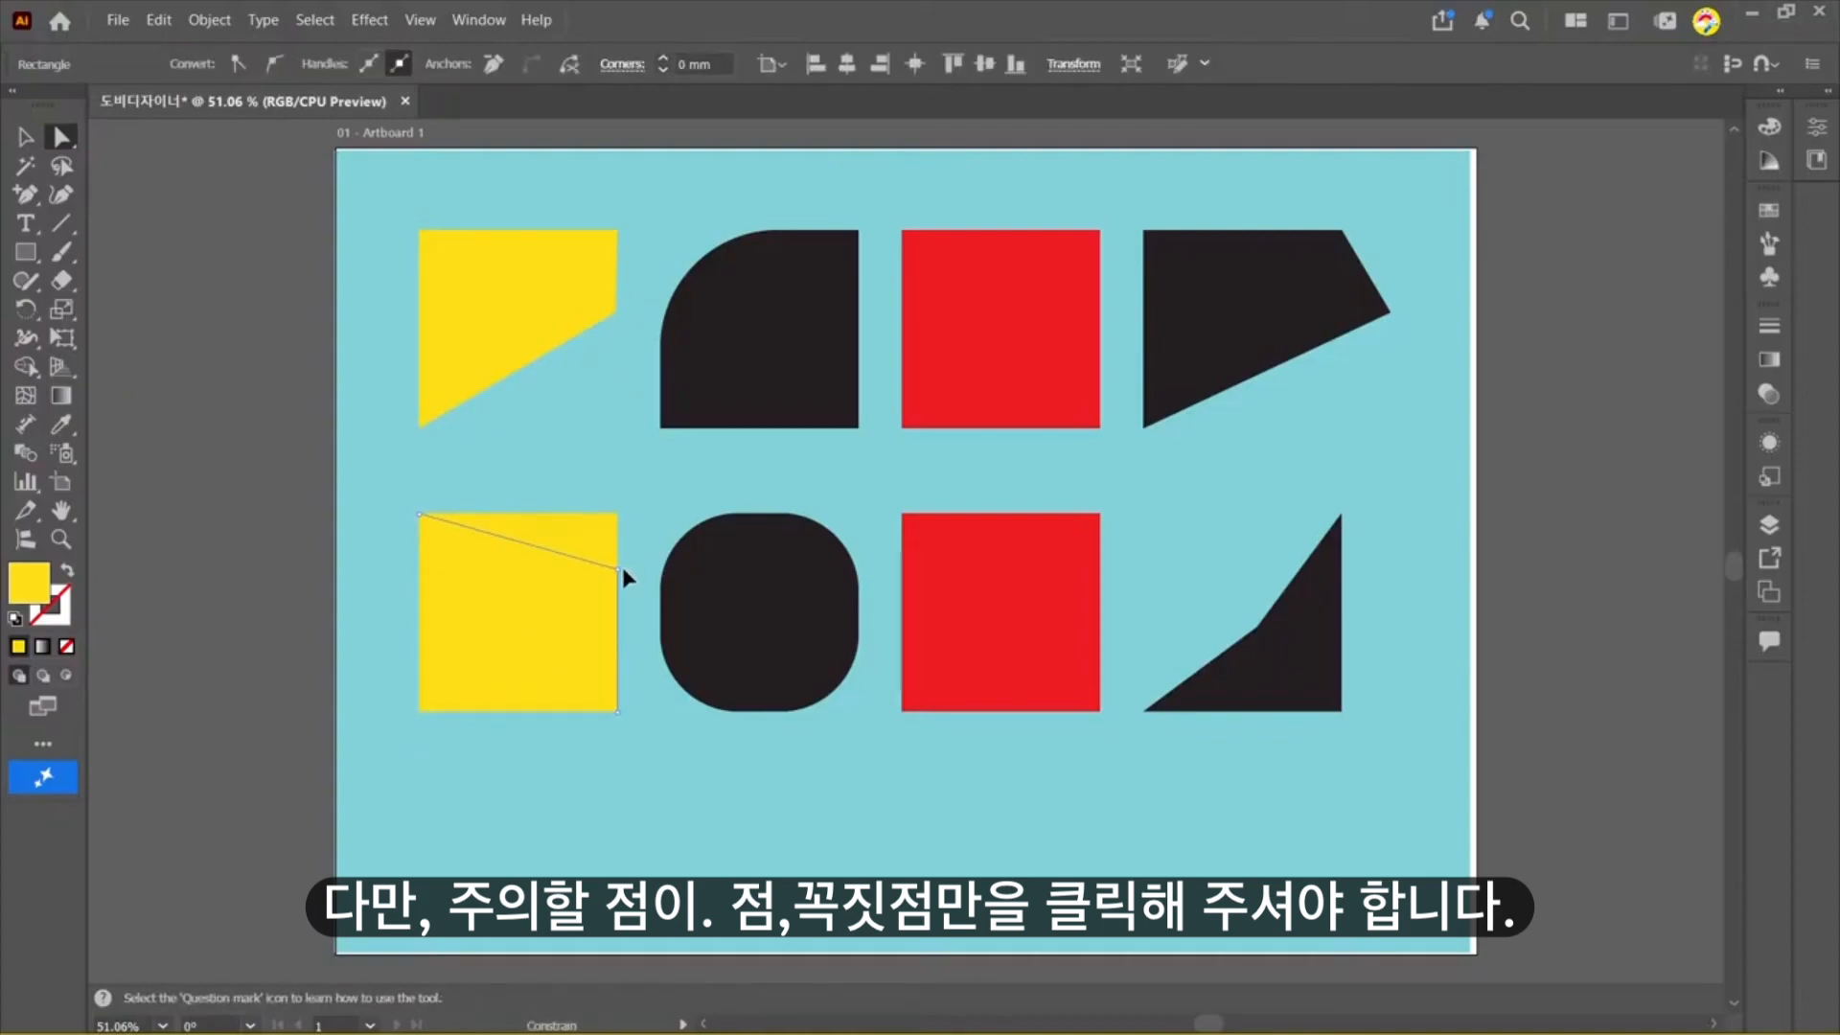
left_click(23, 139)
left_click(156, 288)
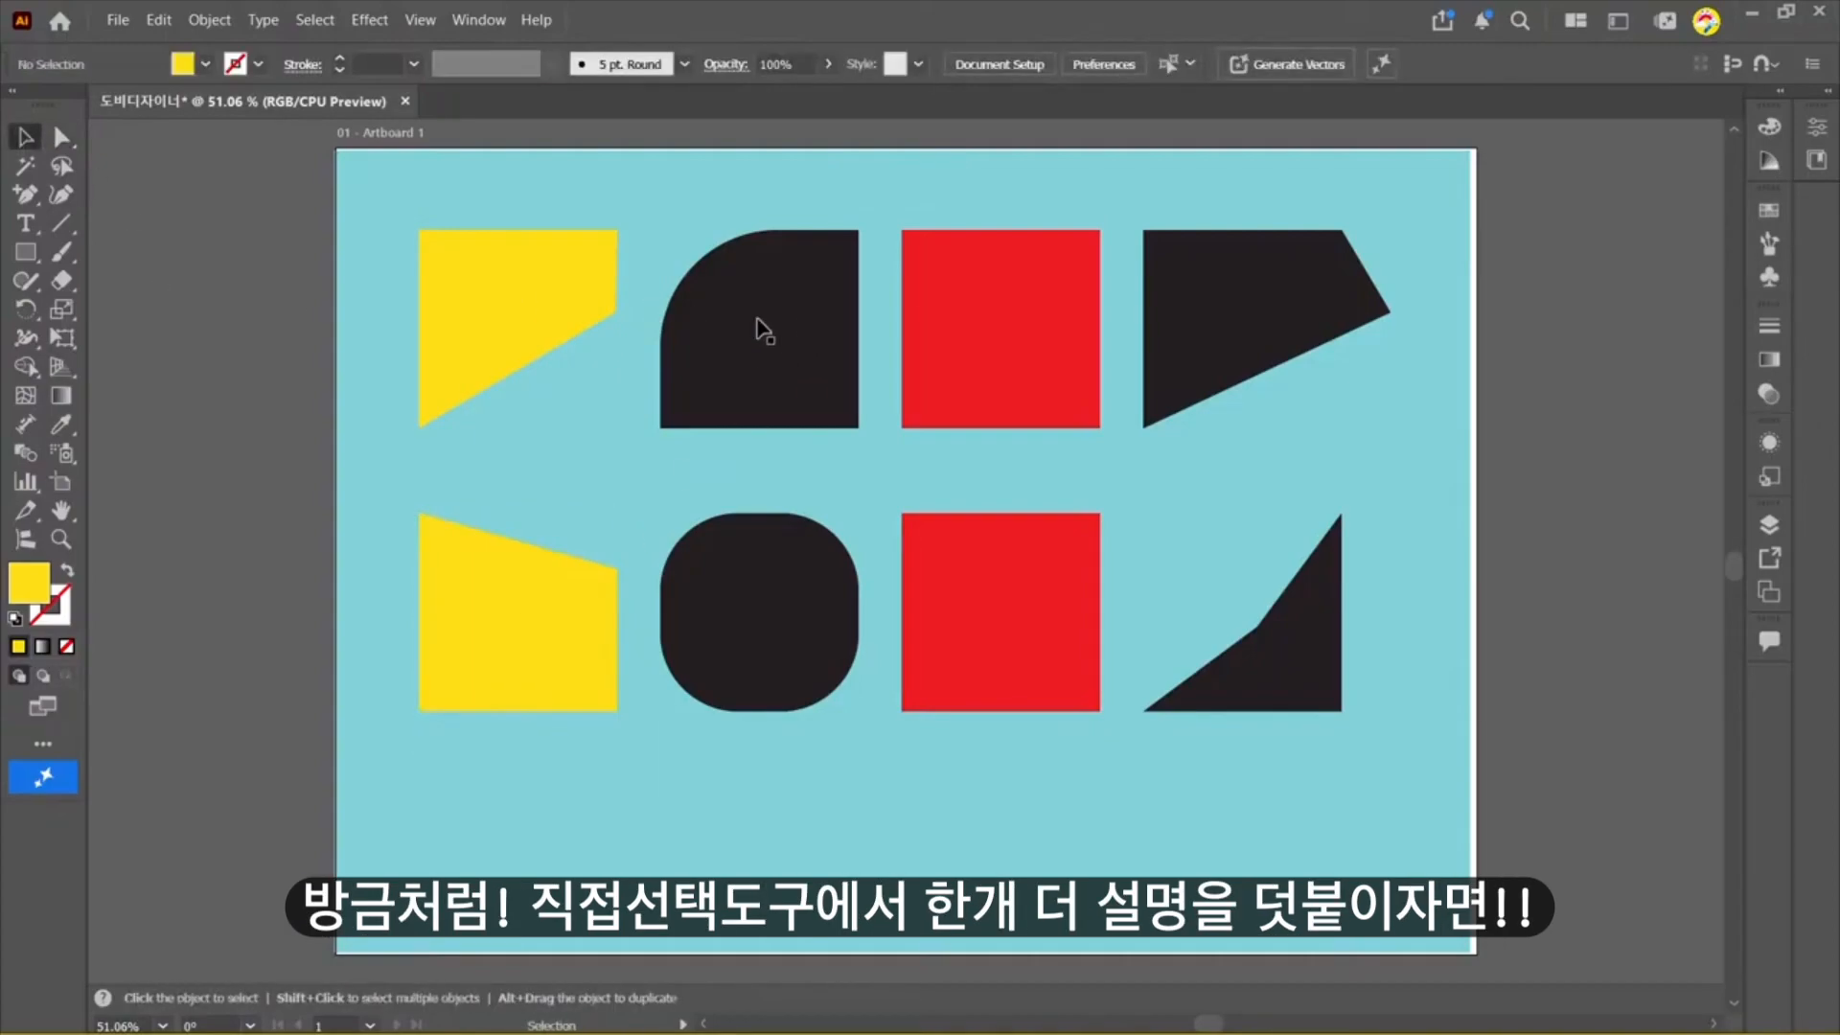
Step: Try moving the whole upper rounded black shape with Direct Selection over the yellow shape, and undo the move
left_click(61, 137)
left_click_drag(820, 333, 747, 357)
key("ctrl")
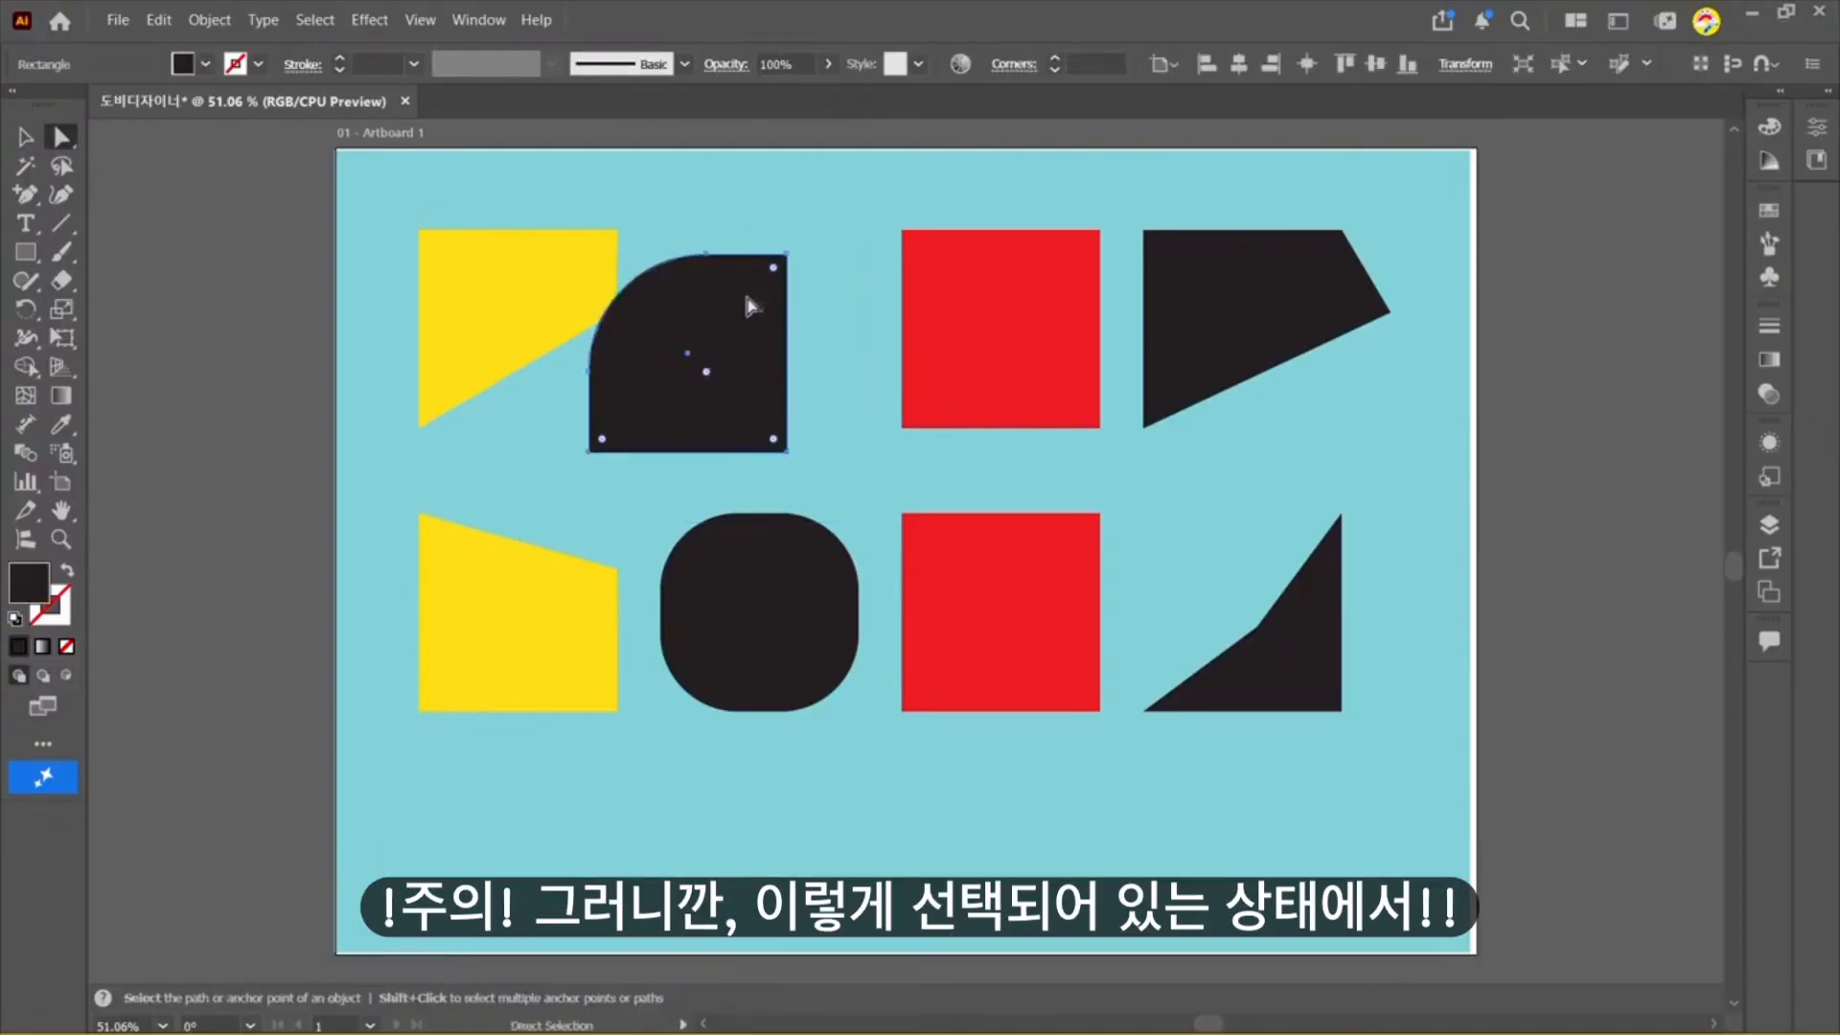
key("ctrl+z")
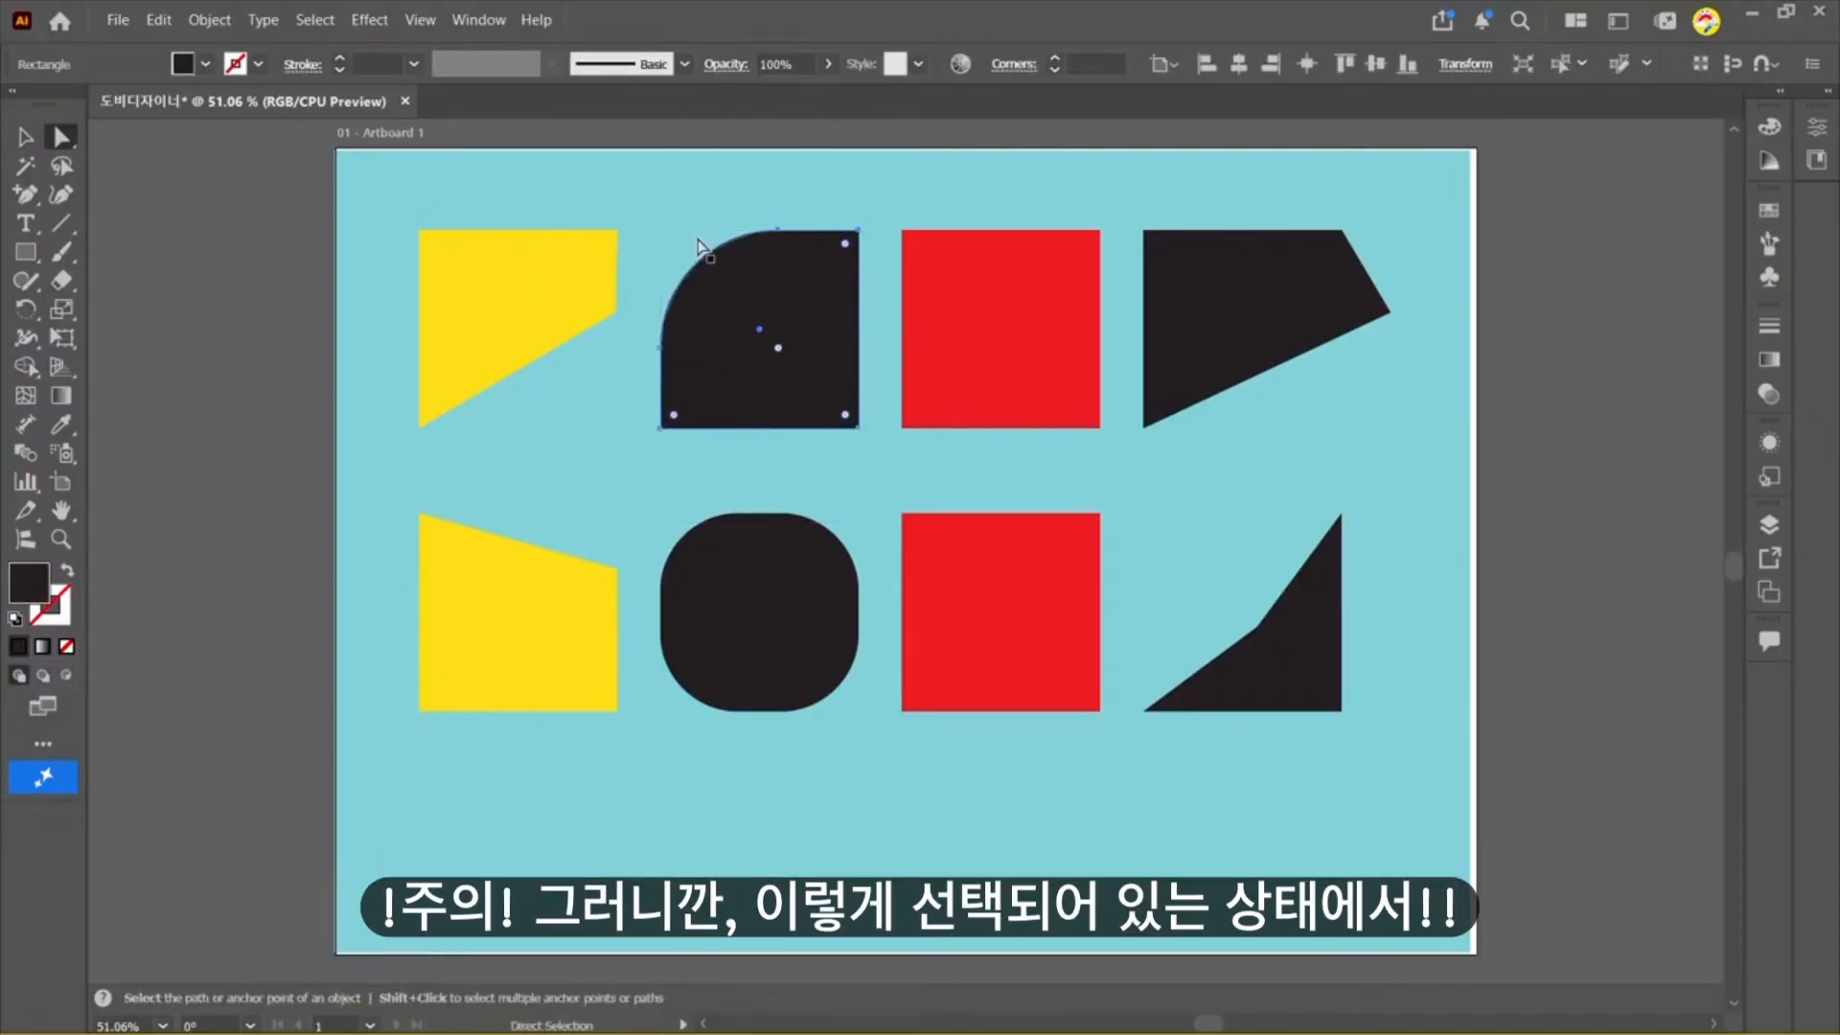
Step: Select only the upper-right anchor point of the upper rounded black shape and move it straight down
left_click(858, 232)
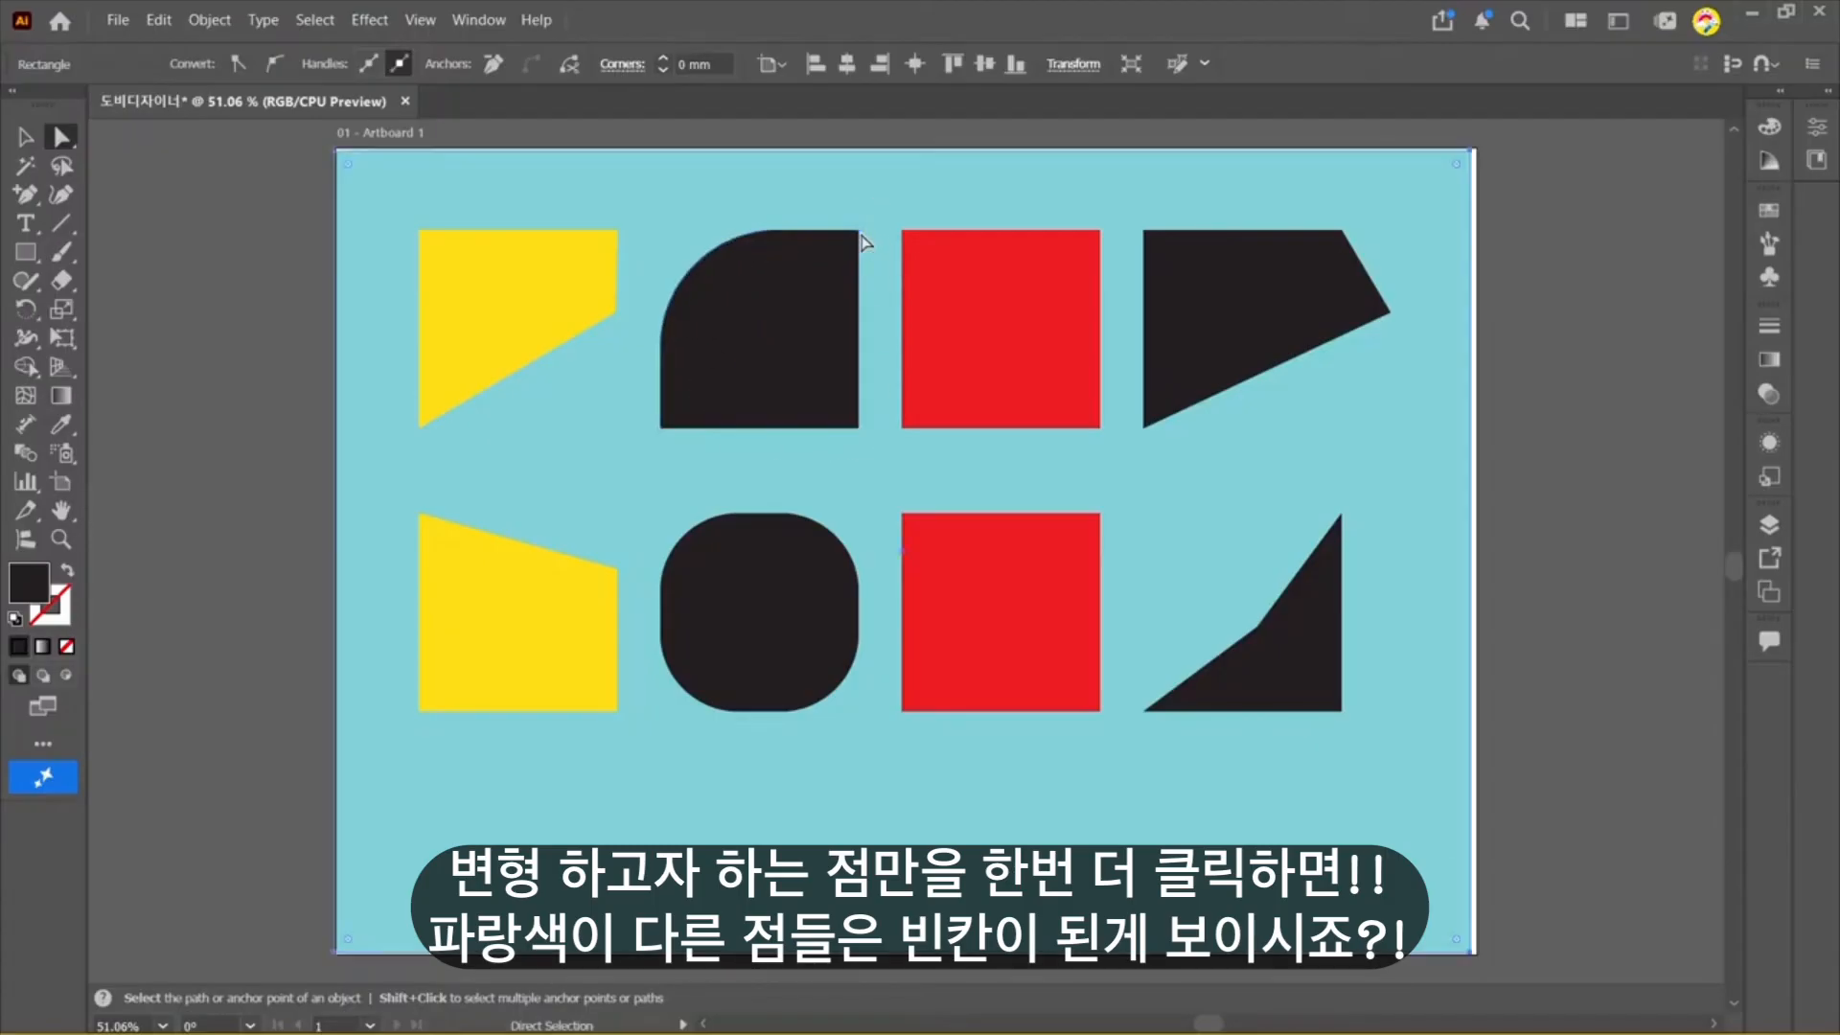
left_click_drag(858, 233, 859, 307)
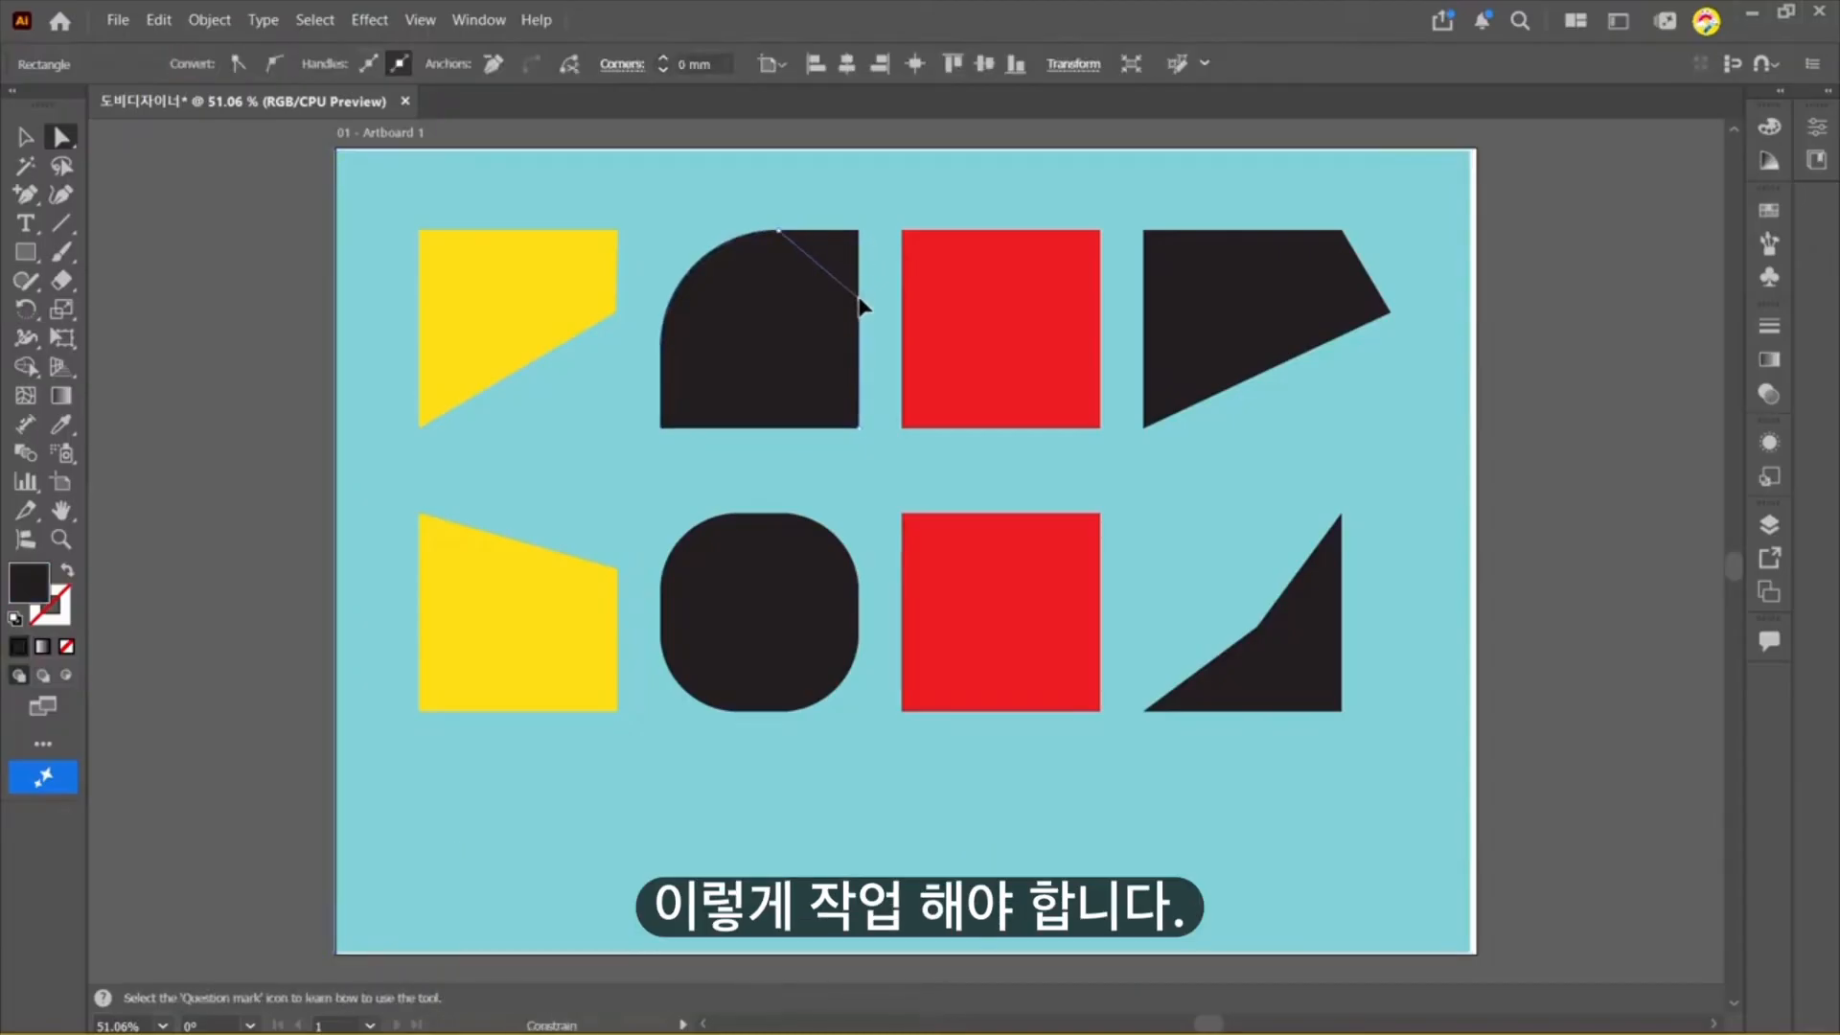
Step: Select only the lower-right anchor point of the upper red square and move it inward, up and left
left_click(1034, 386)
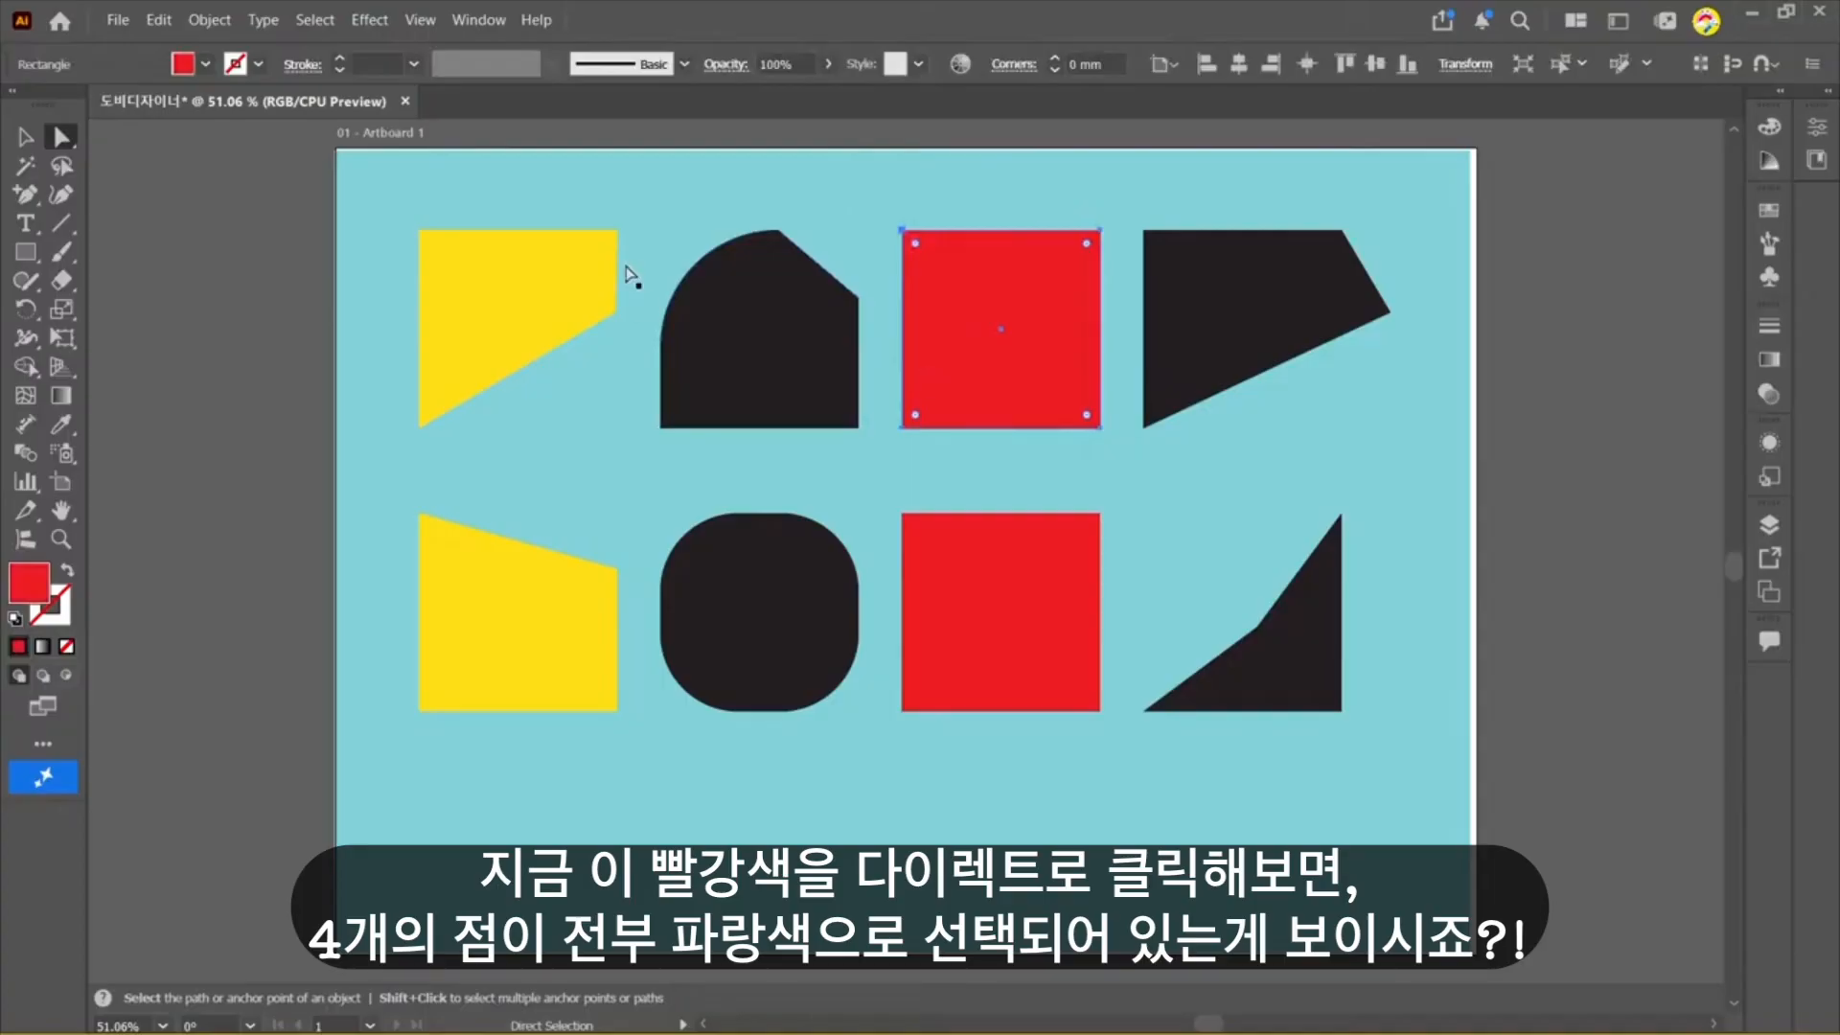
mouse_move(1009, 330)
left_mouse_down()
mouse_move(805, 398)
mouse_move(1165, 510)
mouse_move(1015, 381)
mouse_move(993, 307)
mouse_move(1092, 365)
mouse_move(1008, 331)
left_mouse_up()
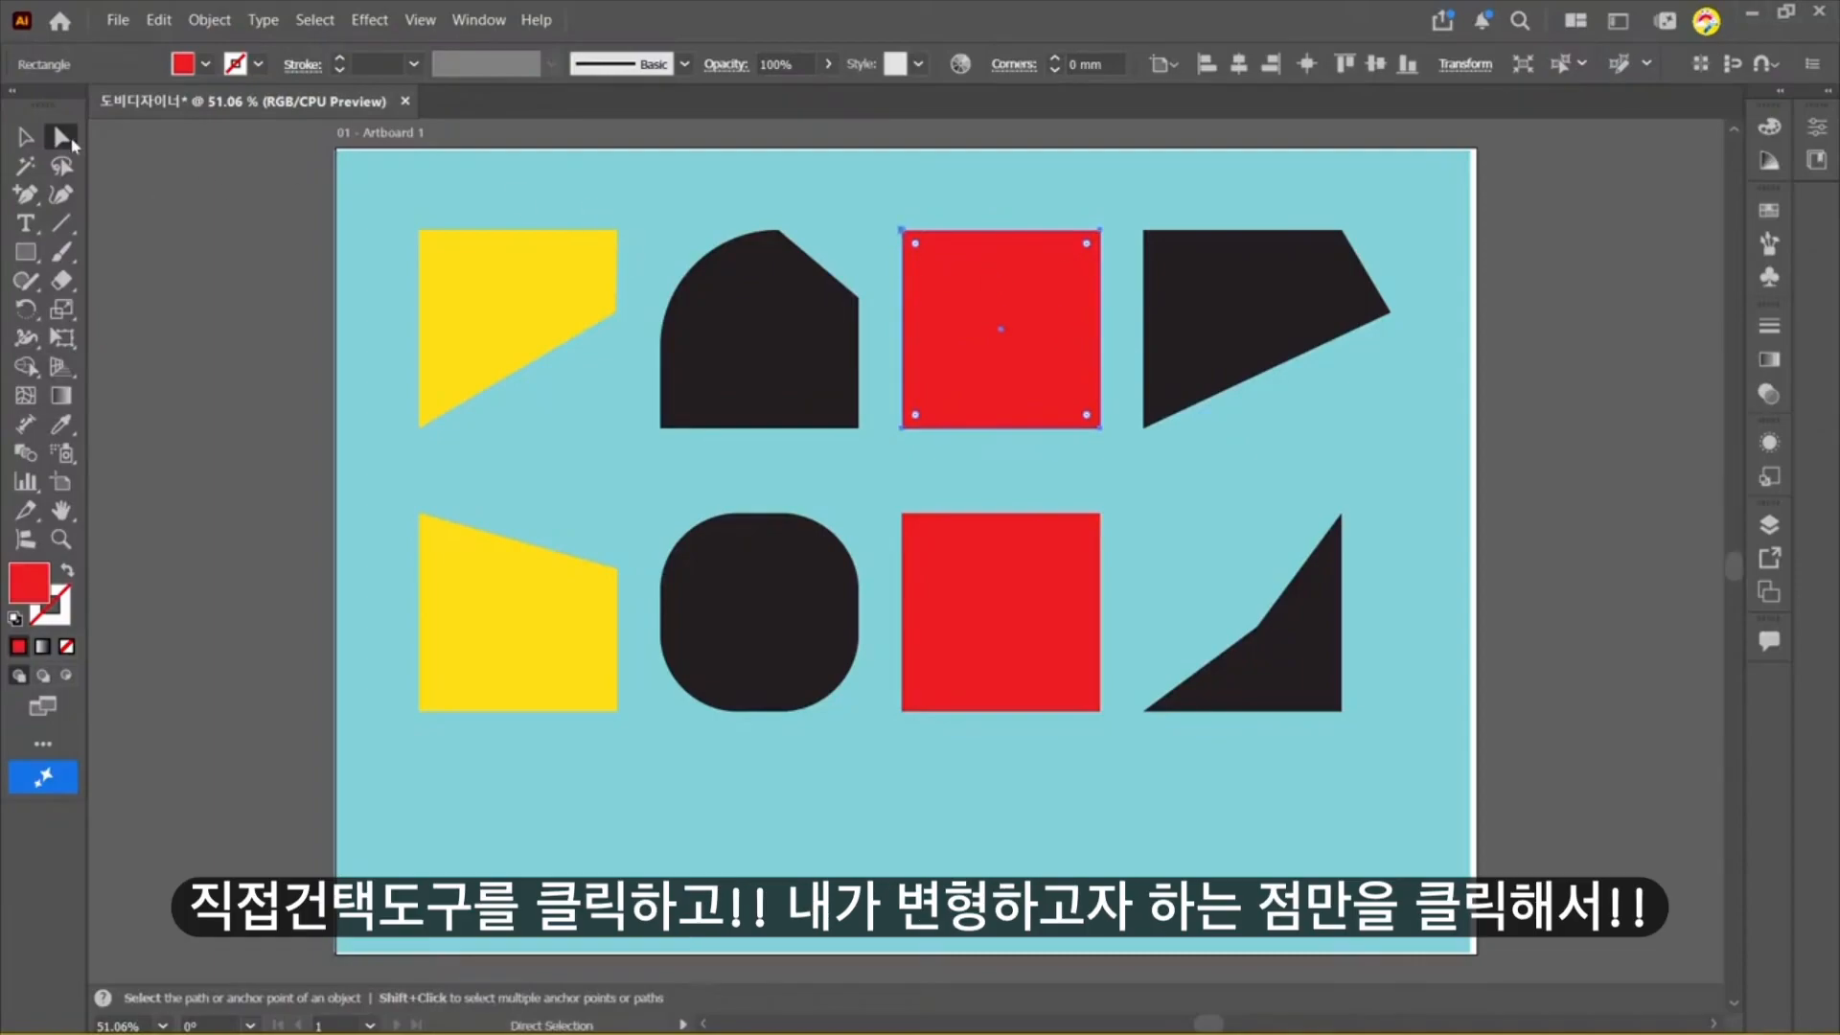
left_click(1100, 428)
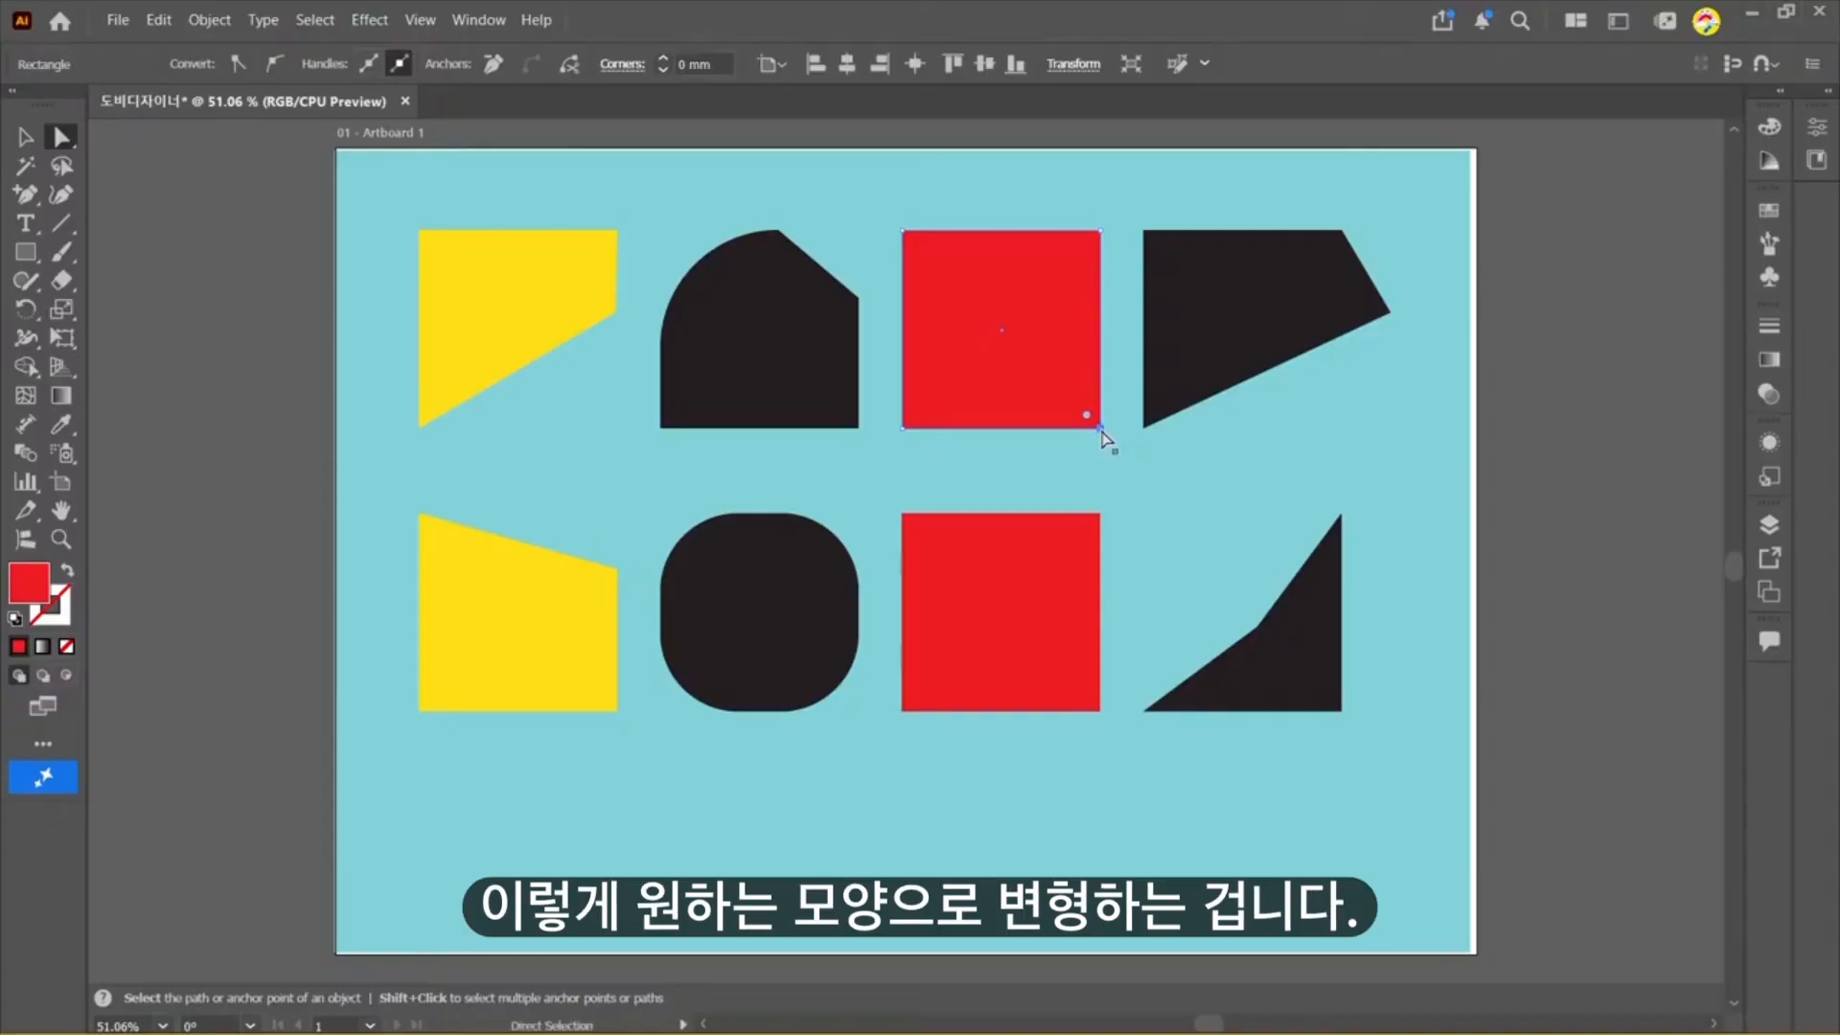
left_click_drag(1101, 431, 1042, 384)
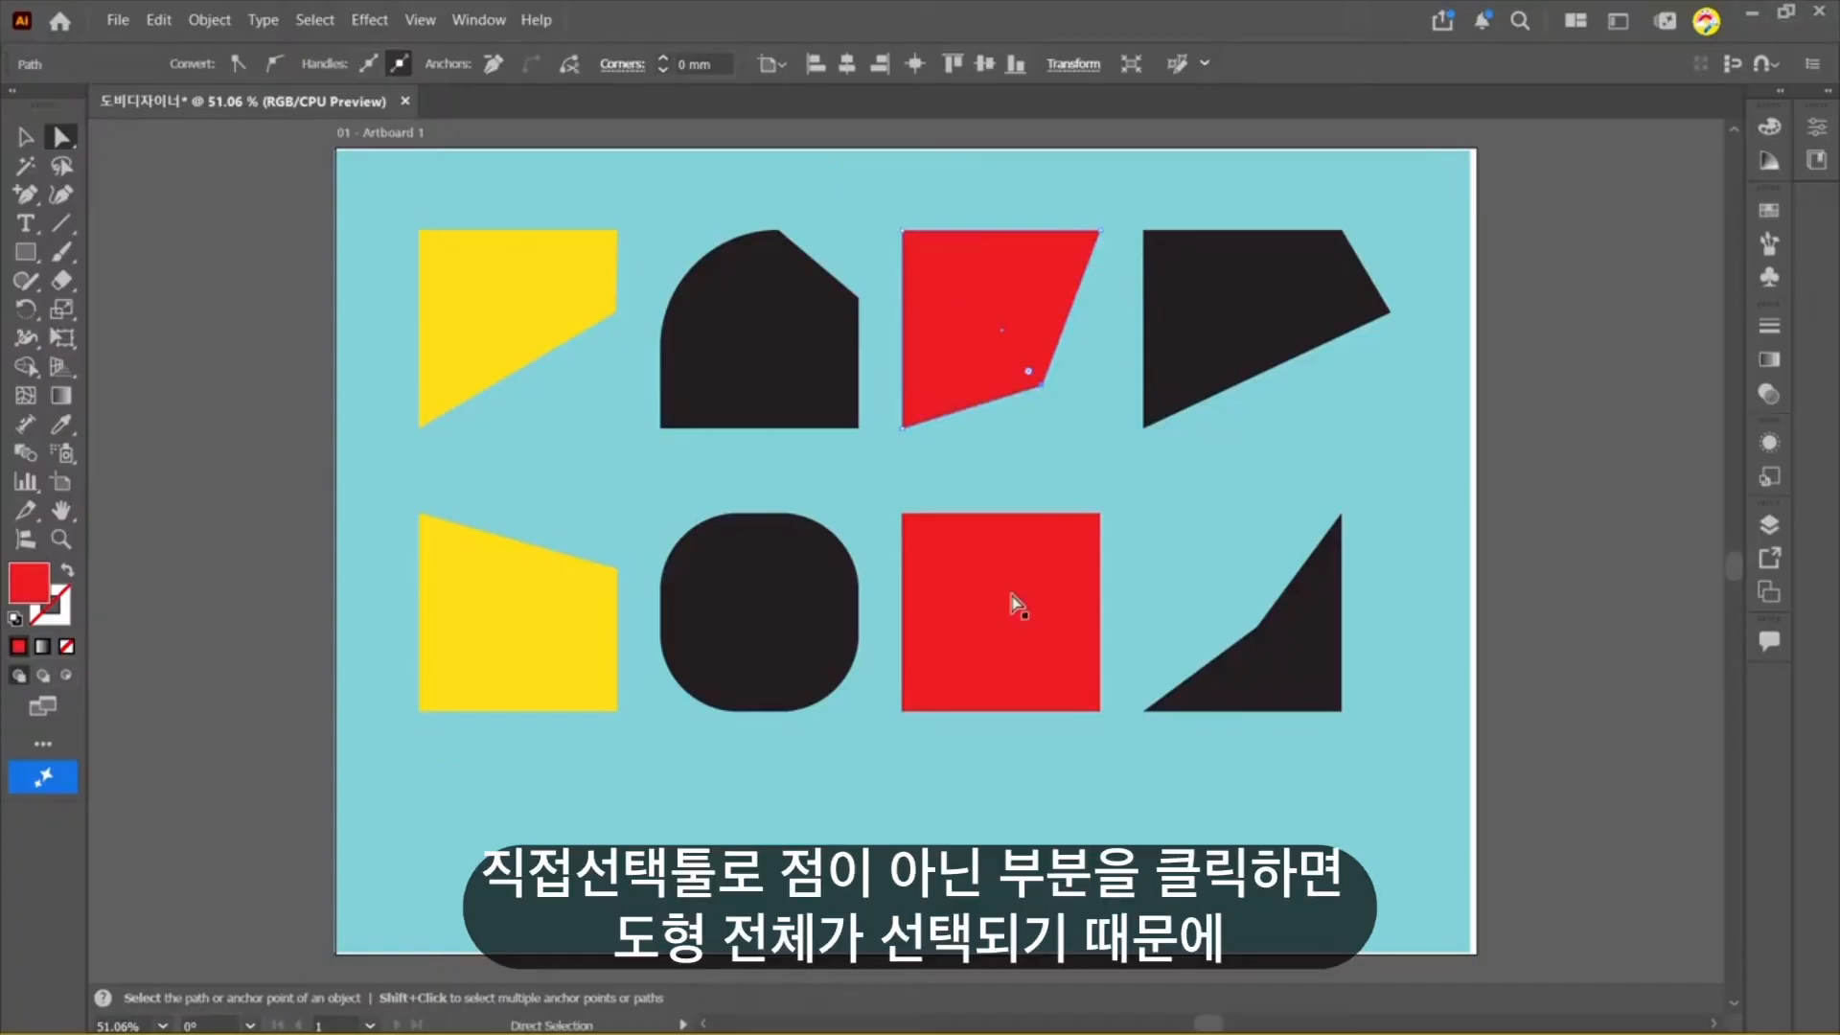
Step: Try moving the whole lower red square up and right with Direct Selection, and undo the move
left_click(910, 591)
left_click_drag(910, 591, 1045, 453)
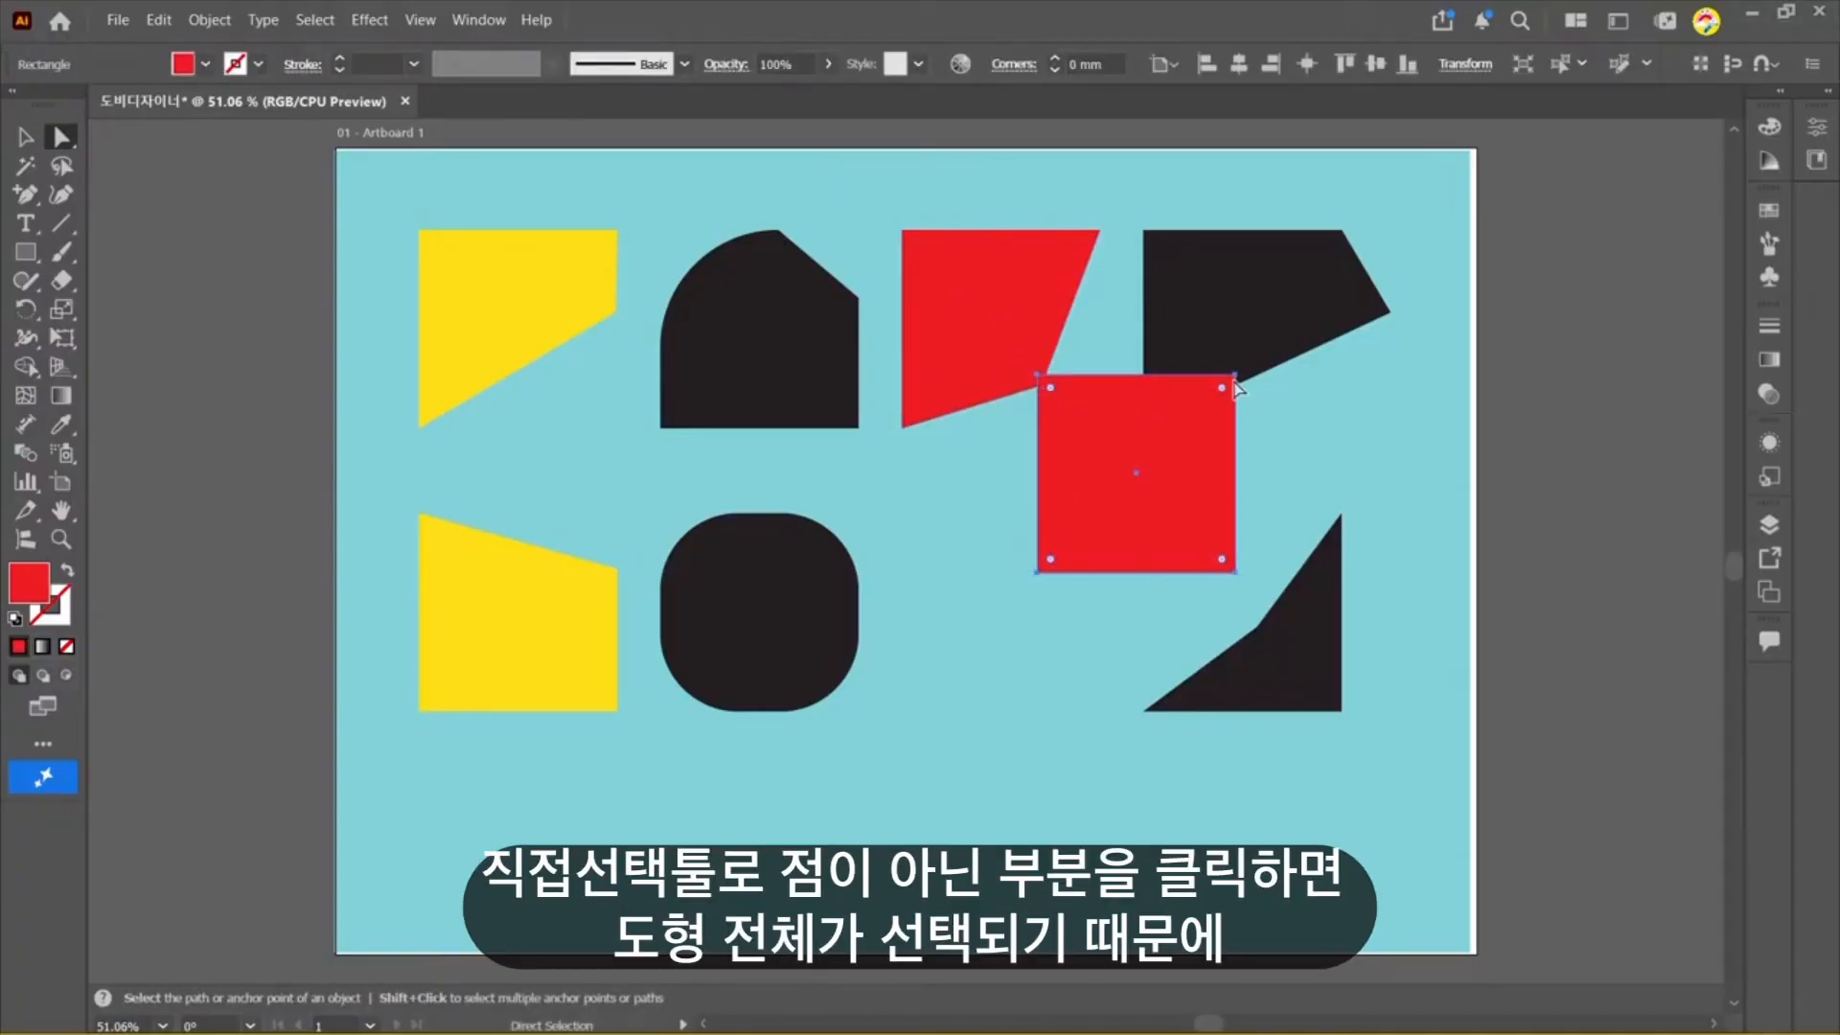
key("ctrl+z")
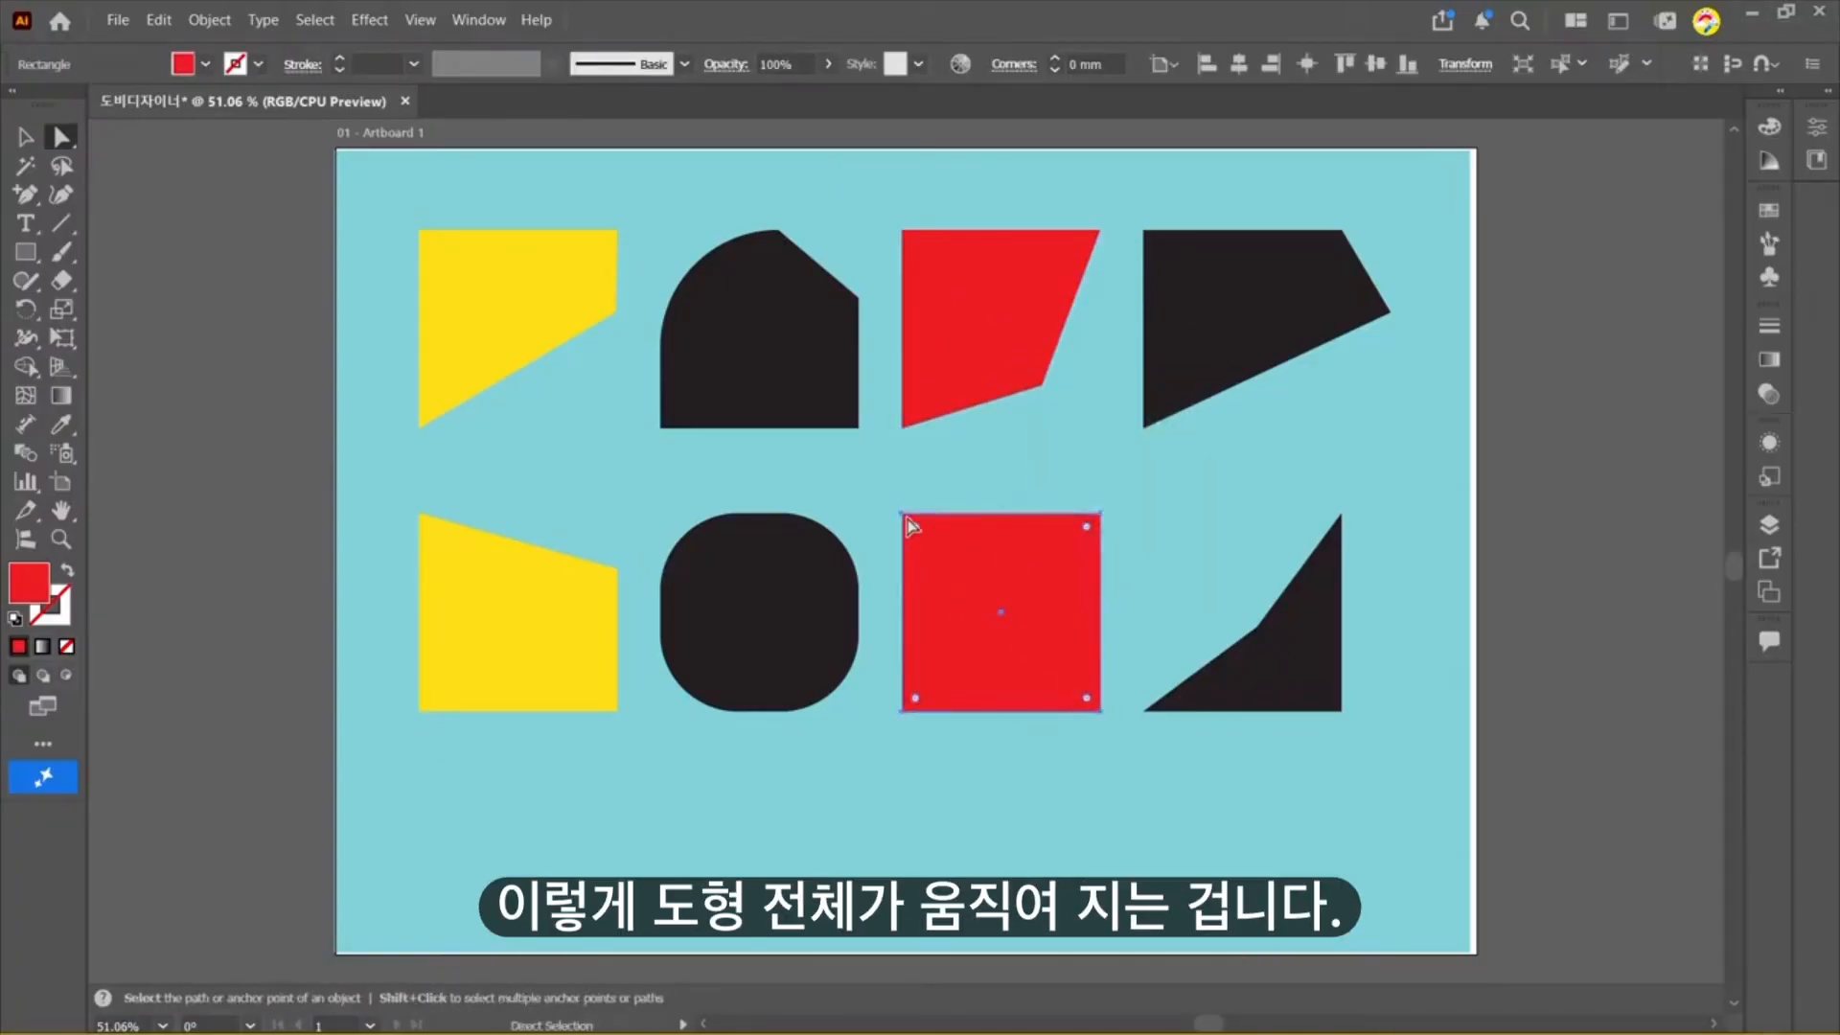
Step: Select only the lower red square's upper-left anchor point, move it right along the top edge, and deselect the shape
left_click_drag(909, 524, 975, 516)
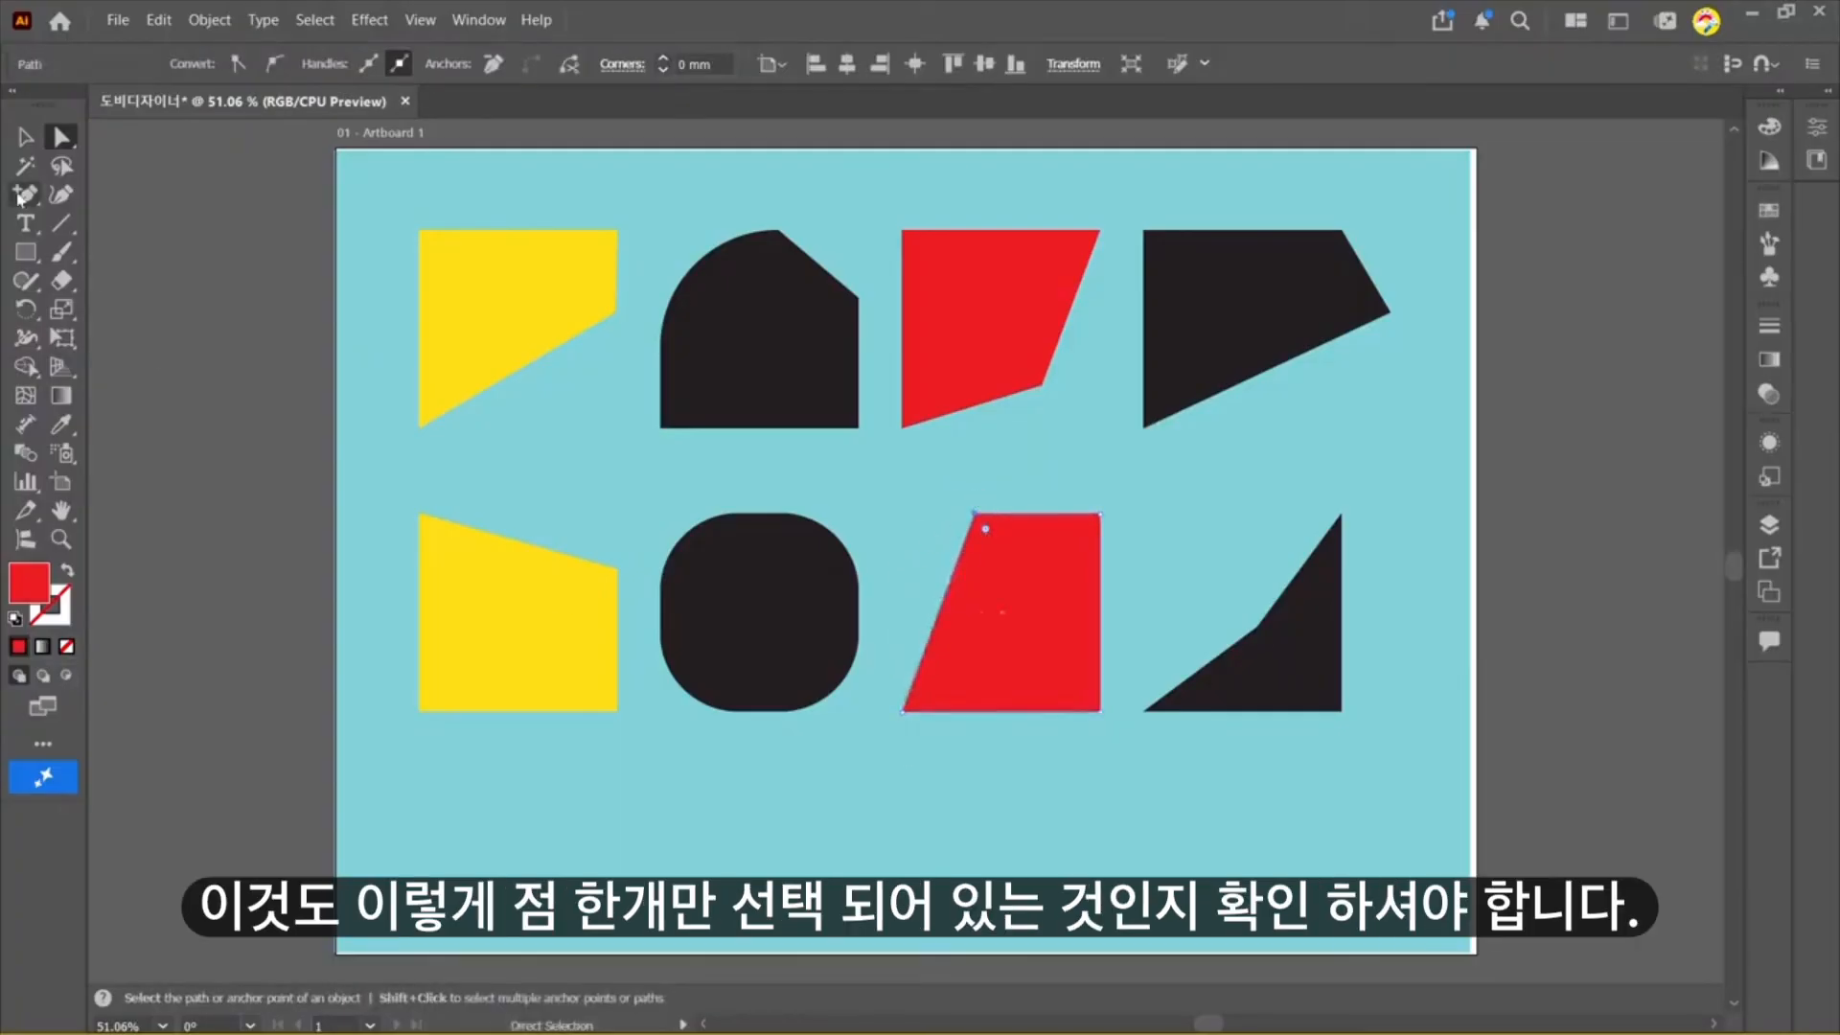
left_click(39, 140)
left_click(199, 288)
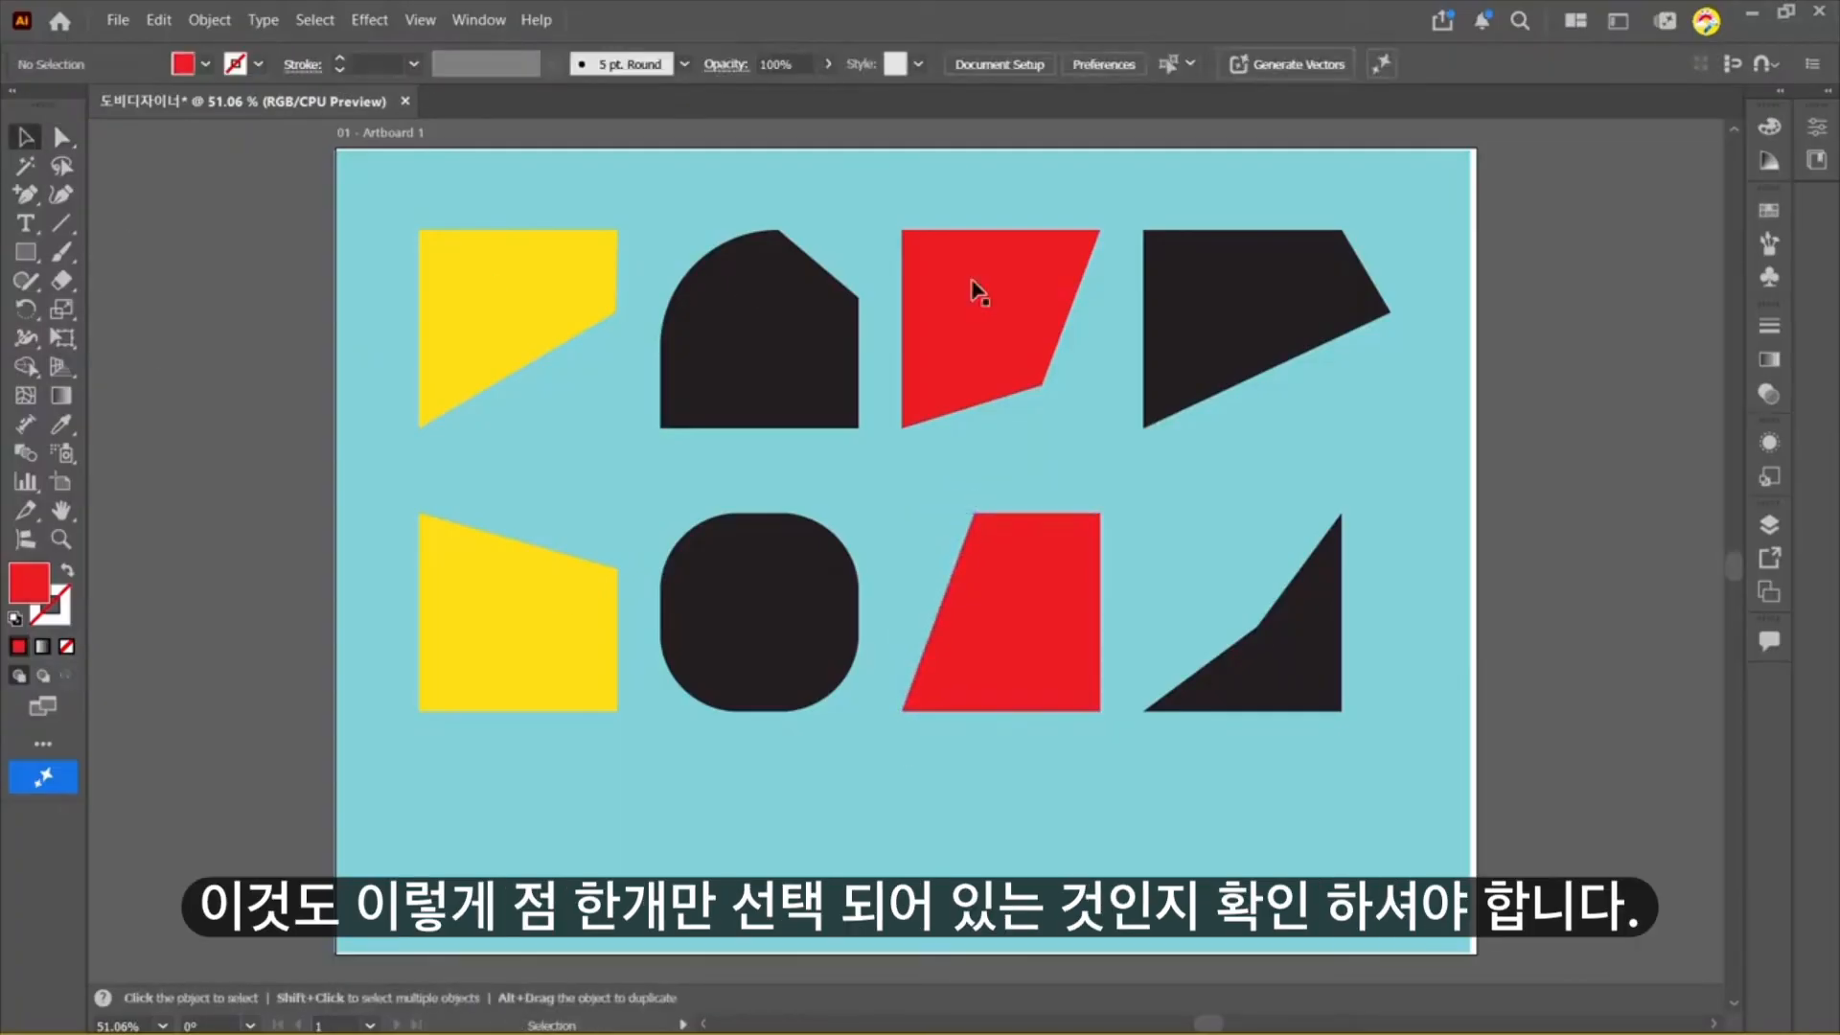
Step: Select the yellow, black, red and again yellow shapes by colour with the Magic Wand, and clear the selection
left_click(35, 168)
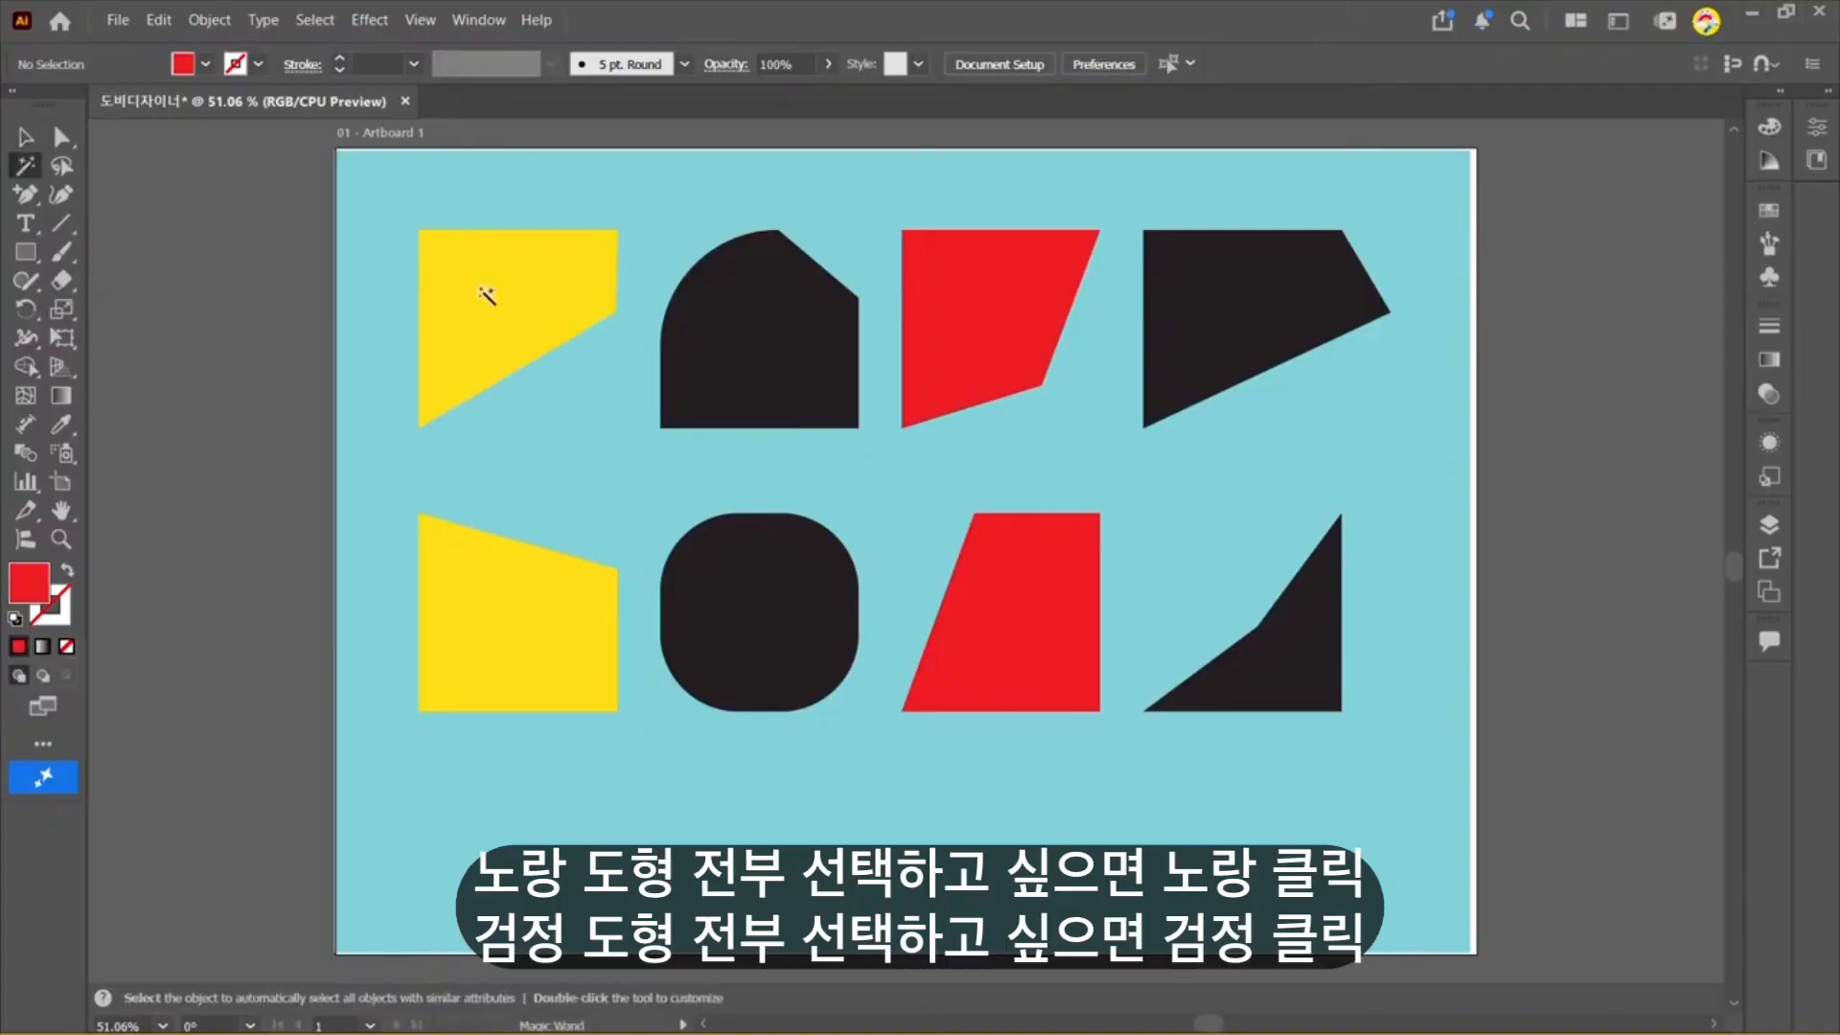
left_click(489, 296)
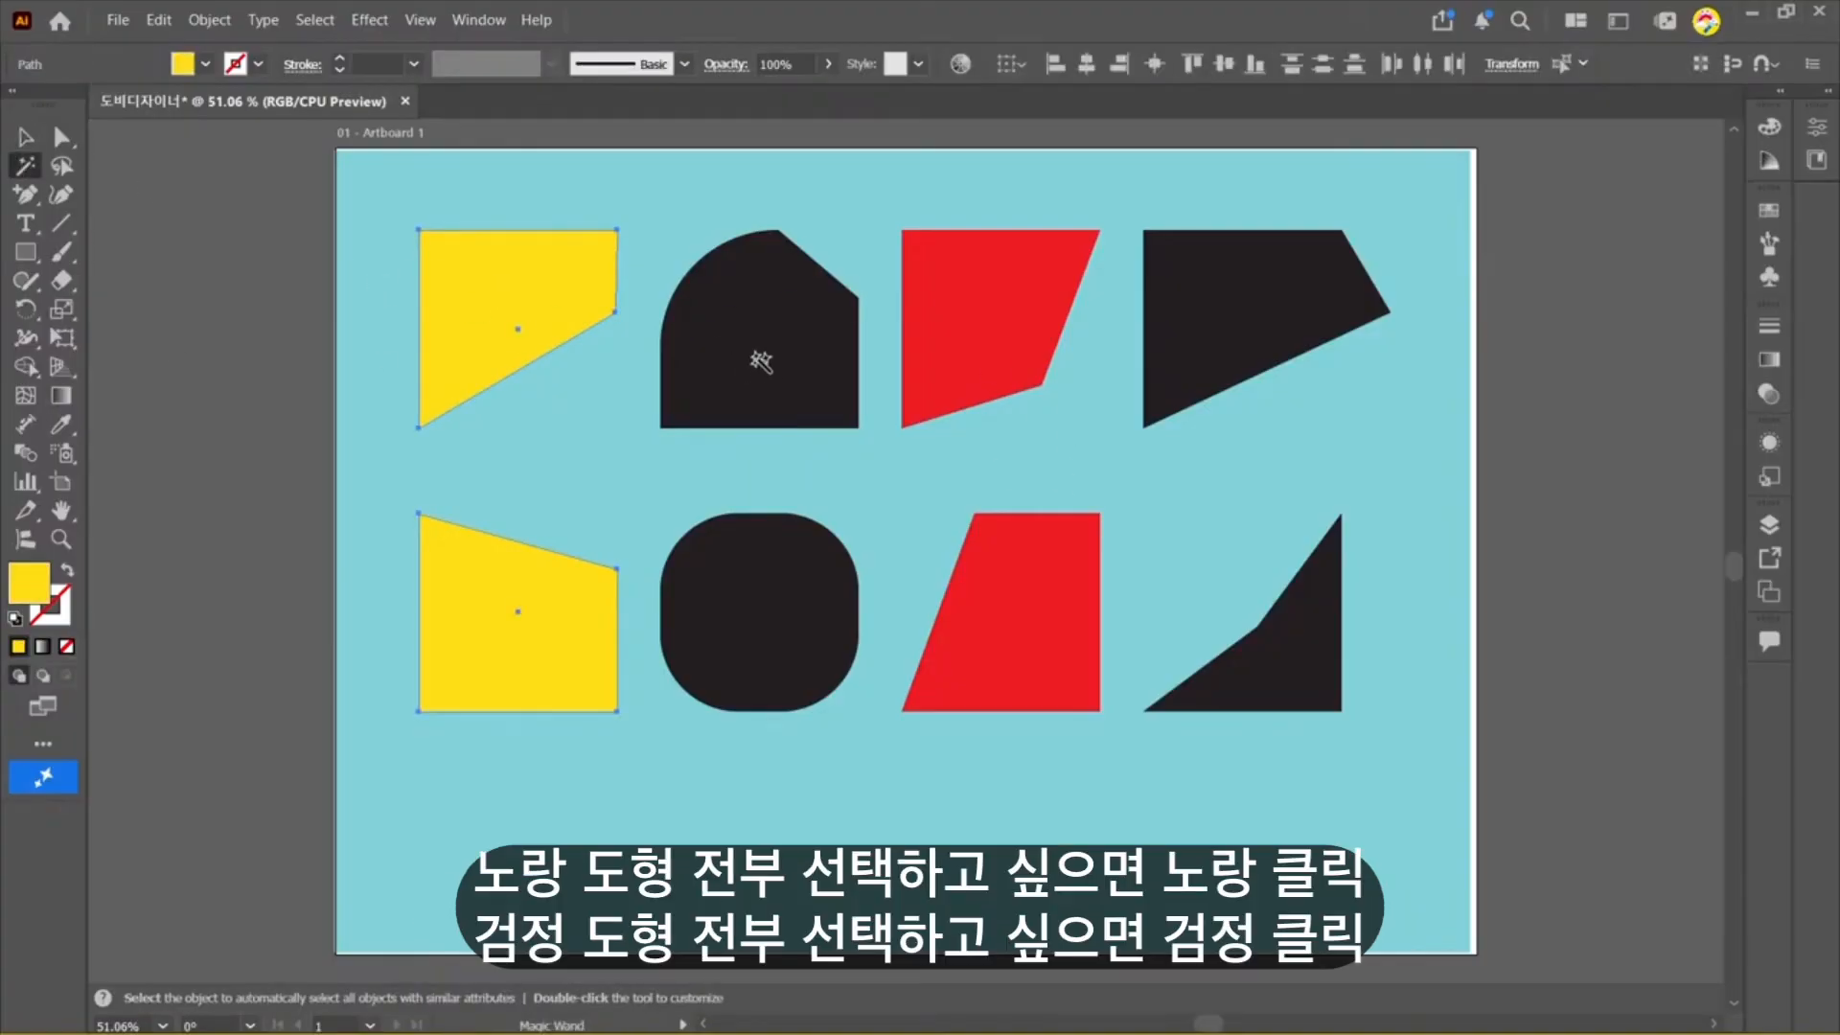
left_click(751, 346)
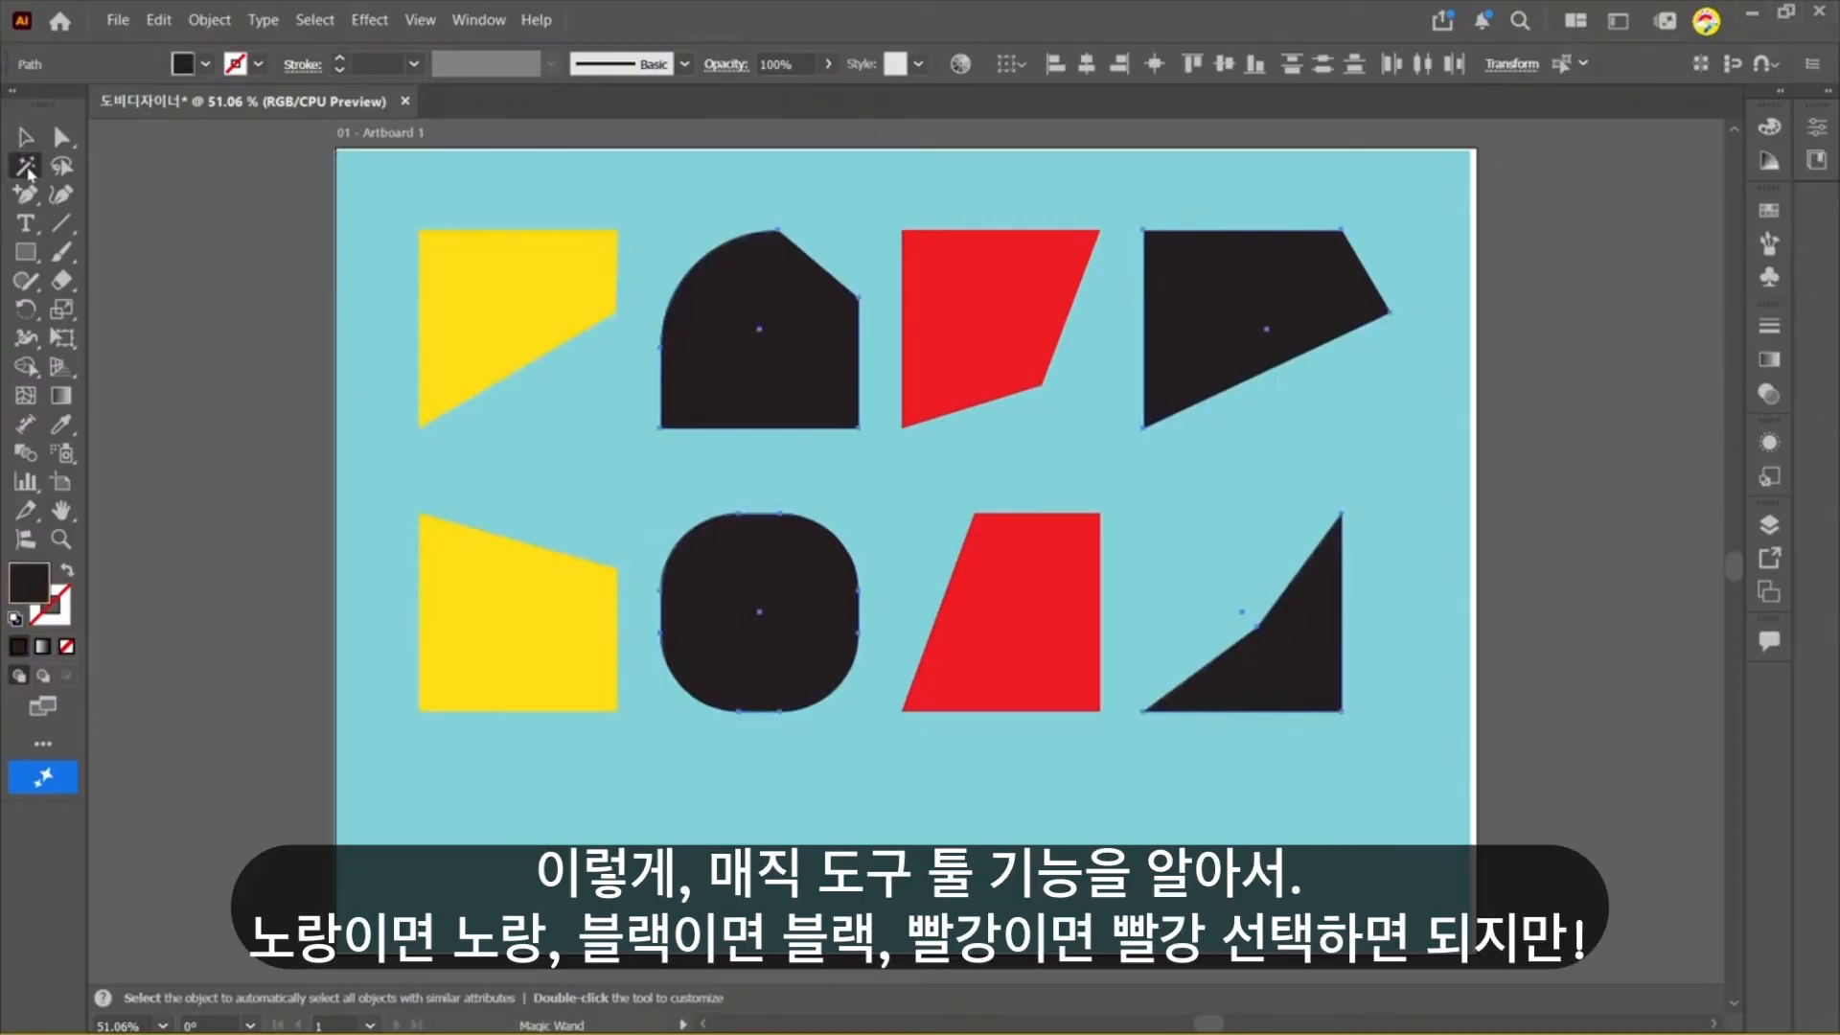
left_click(970, 309)
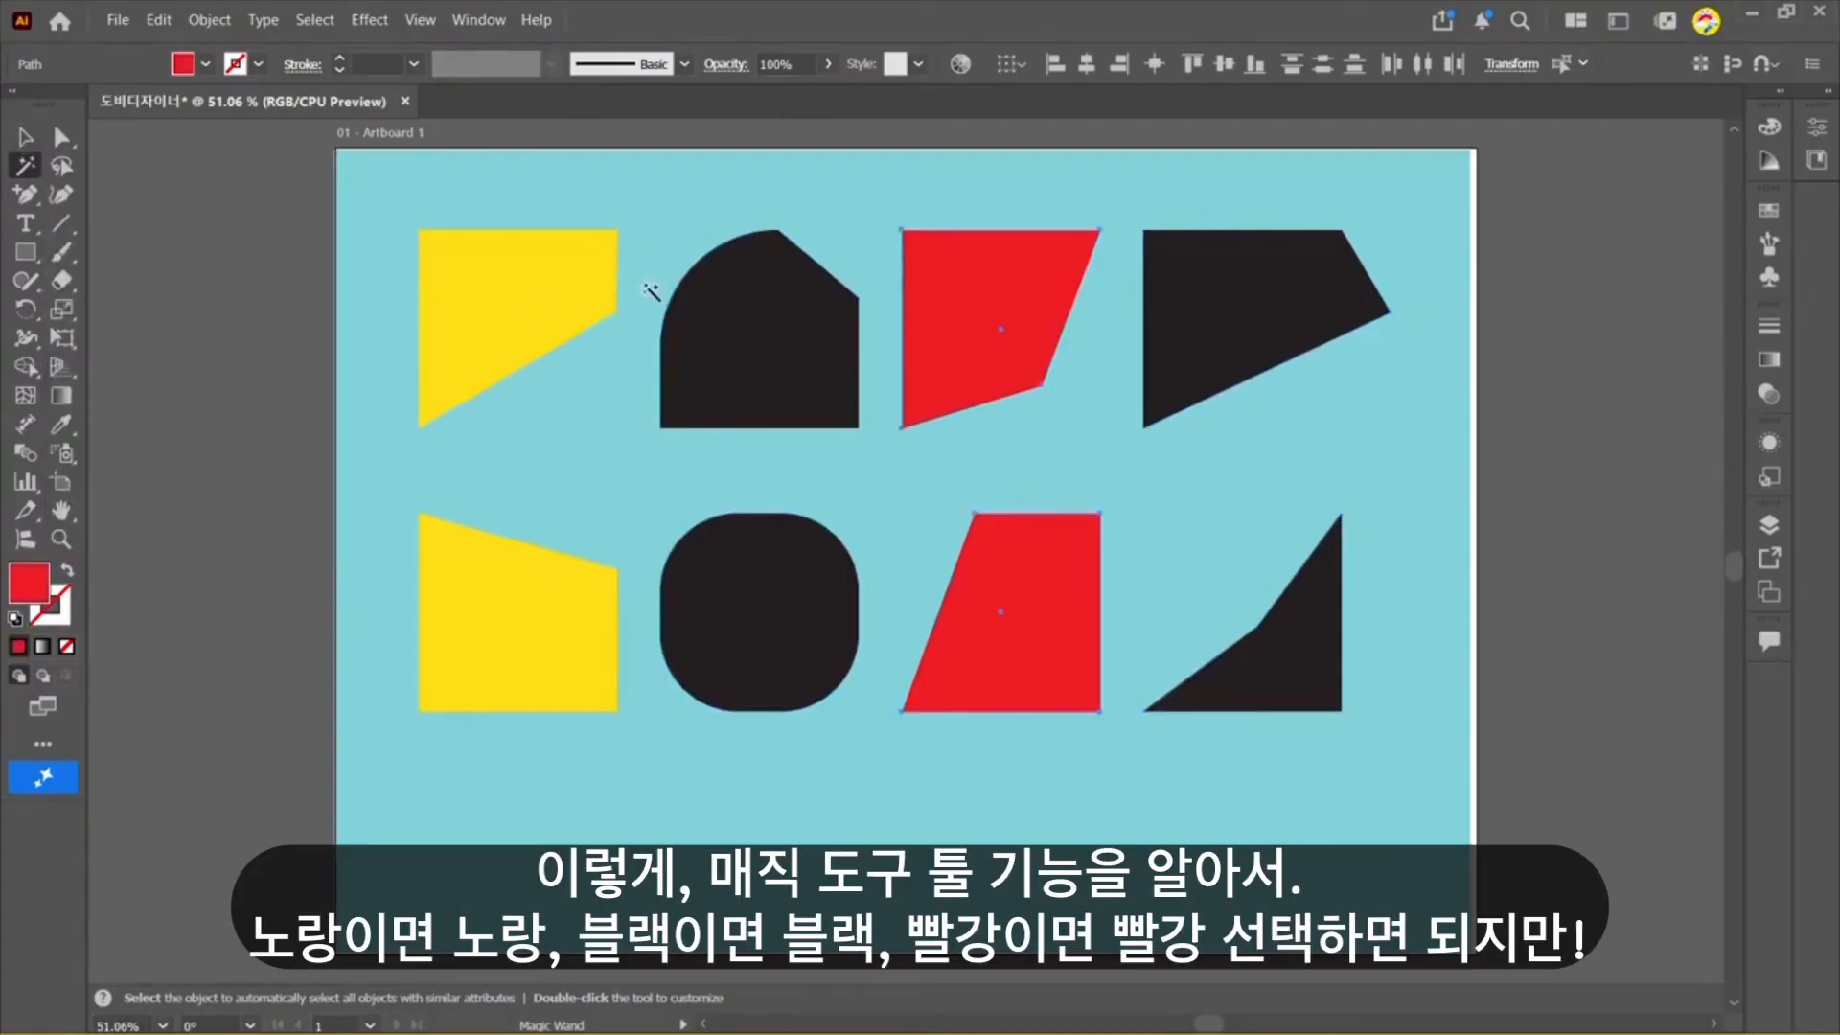
left_click(513, 305)
left_click(24, 137)
left_click(889, 288)
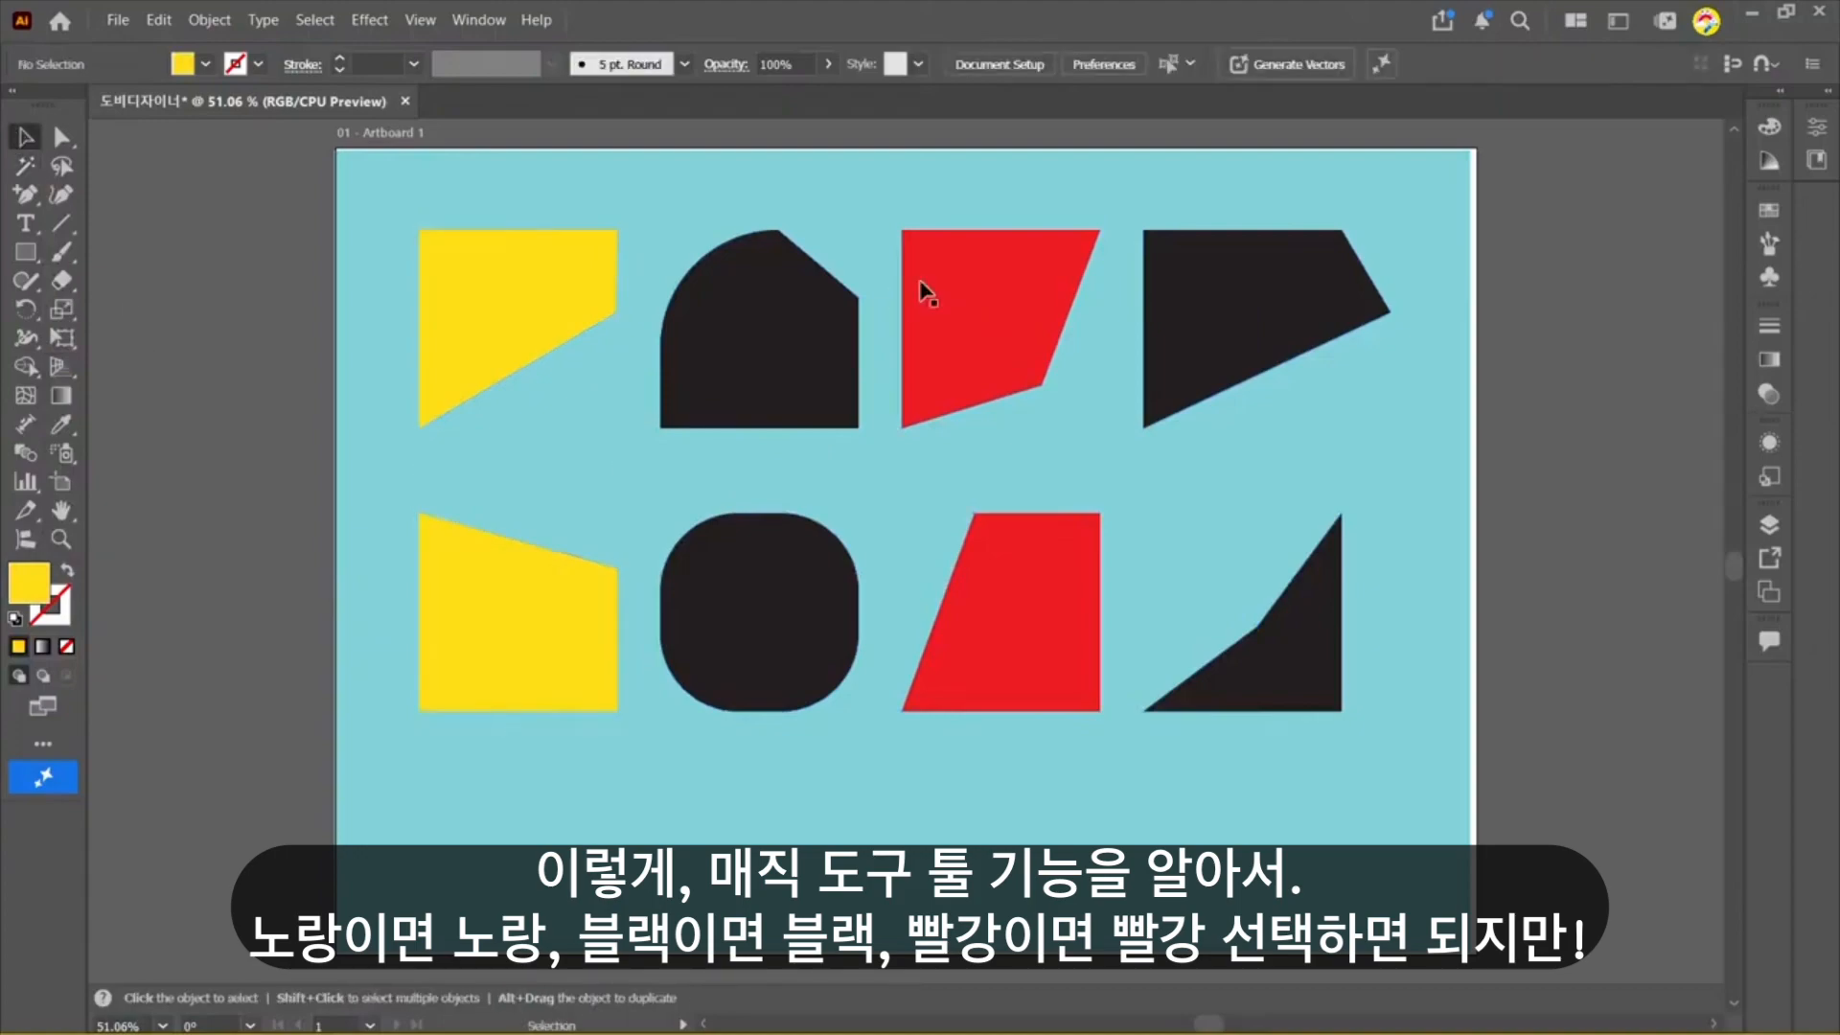
Step: Select the four black shapes together with the Selection tool, undo a small test move, and deselect them
left_click(745, 337)
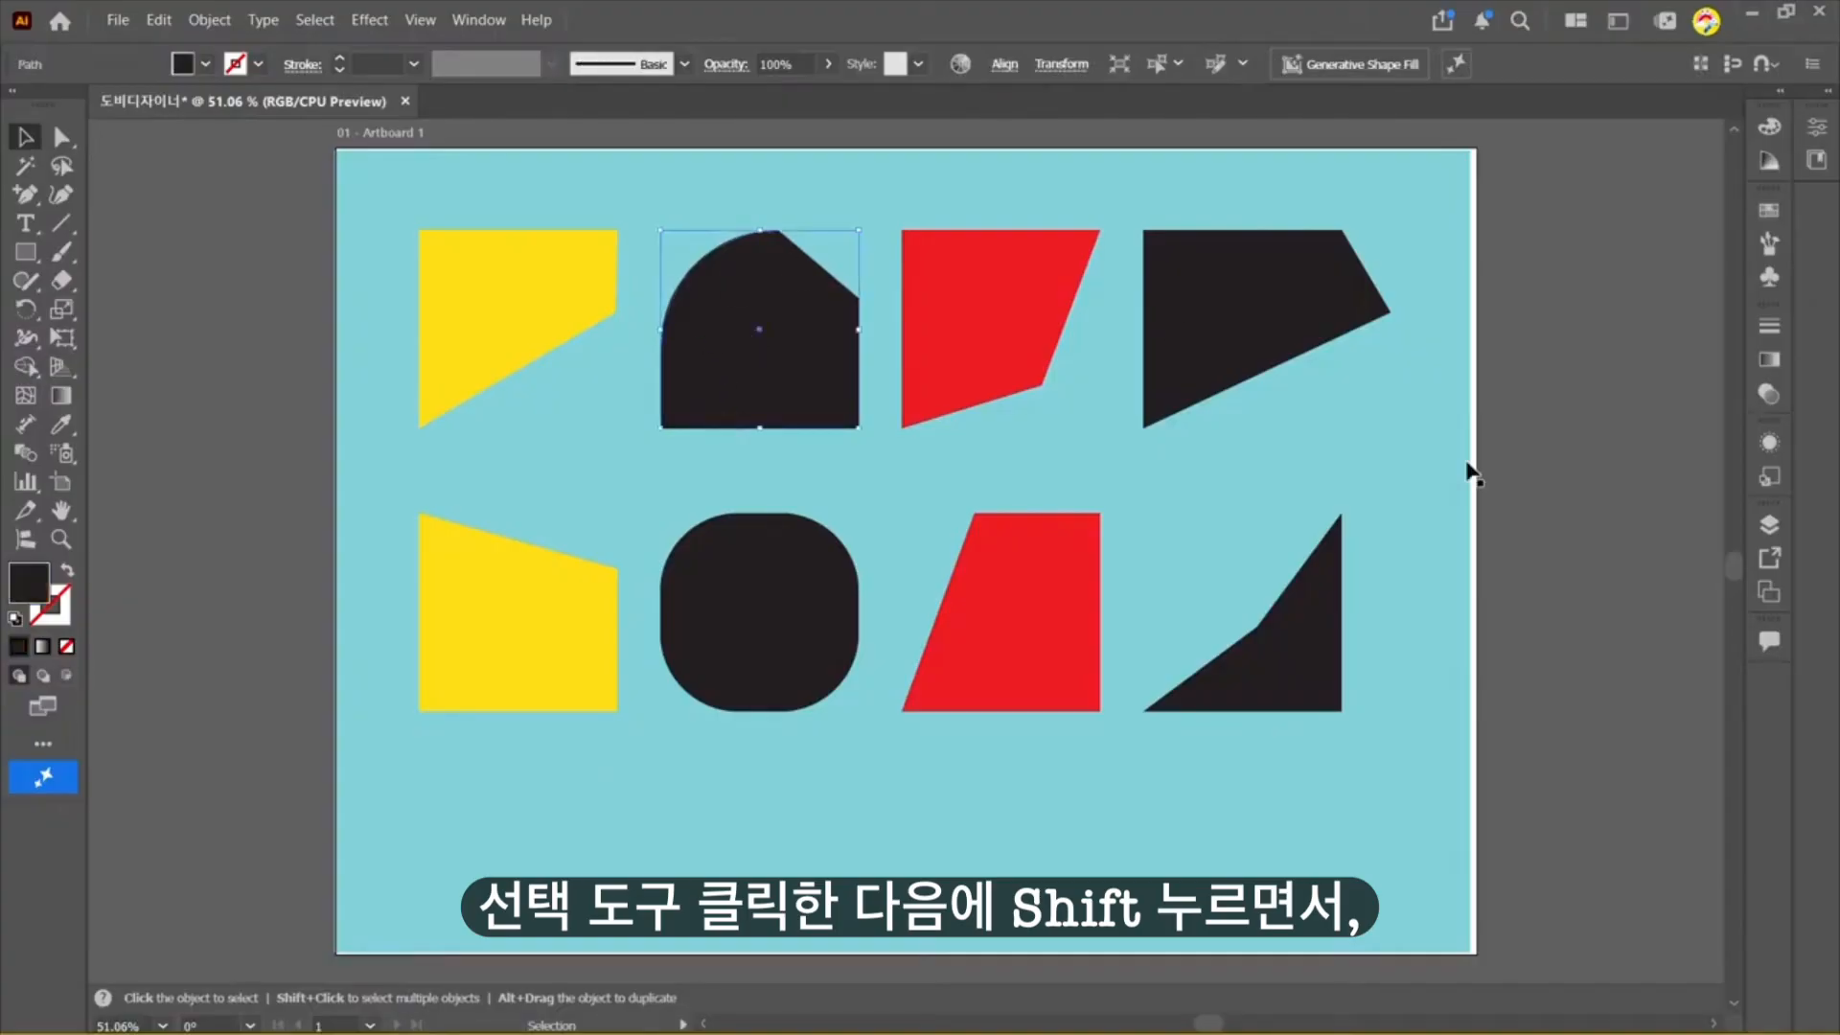
left_click(760, 606, "shift")
left_click(1297, 278, "shift")
left_click(1287, 688, "shift")
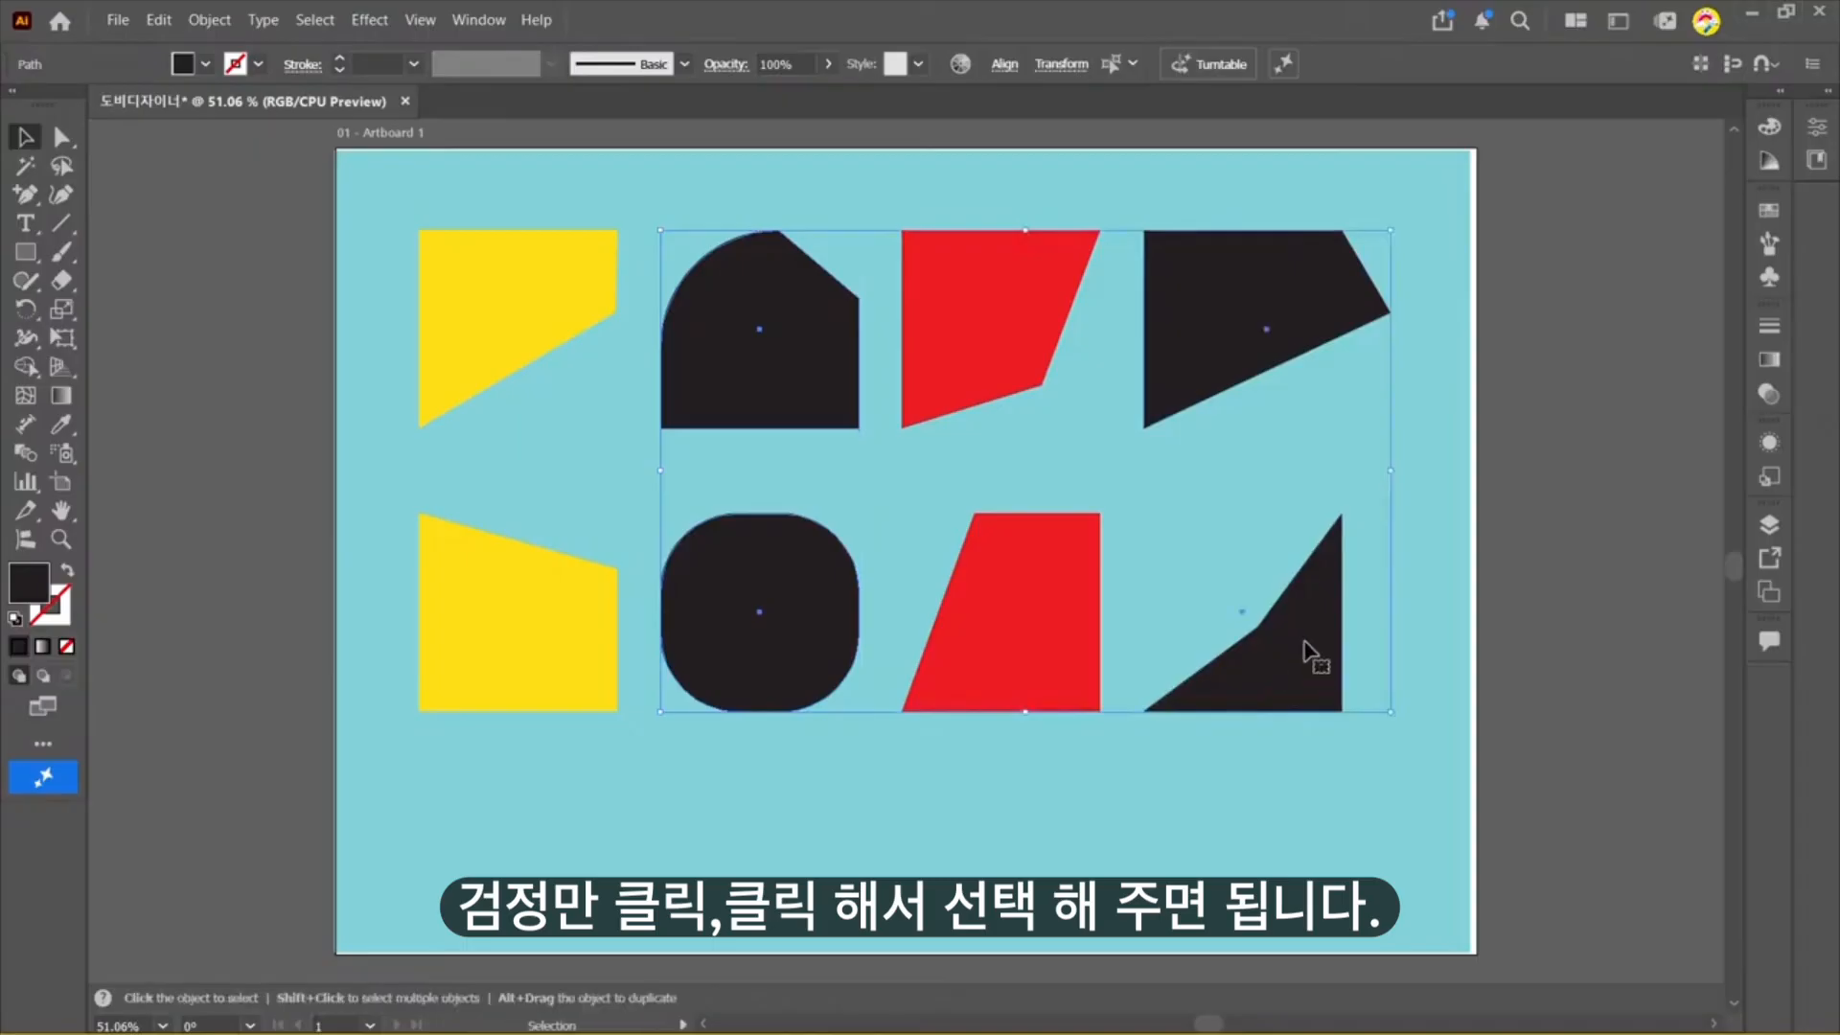
left_click_drag(1314, 649, 1282, 707)
key("ctrl+z")
left_click(1591, 648)
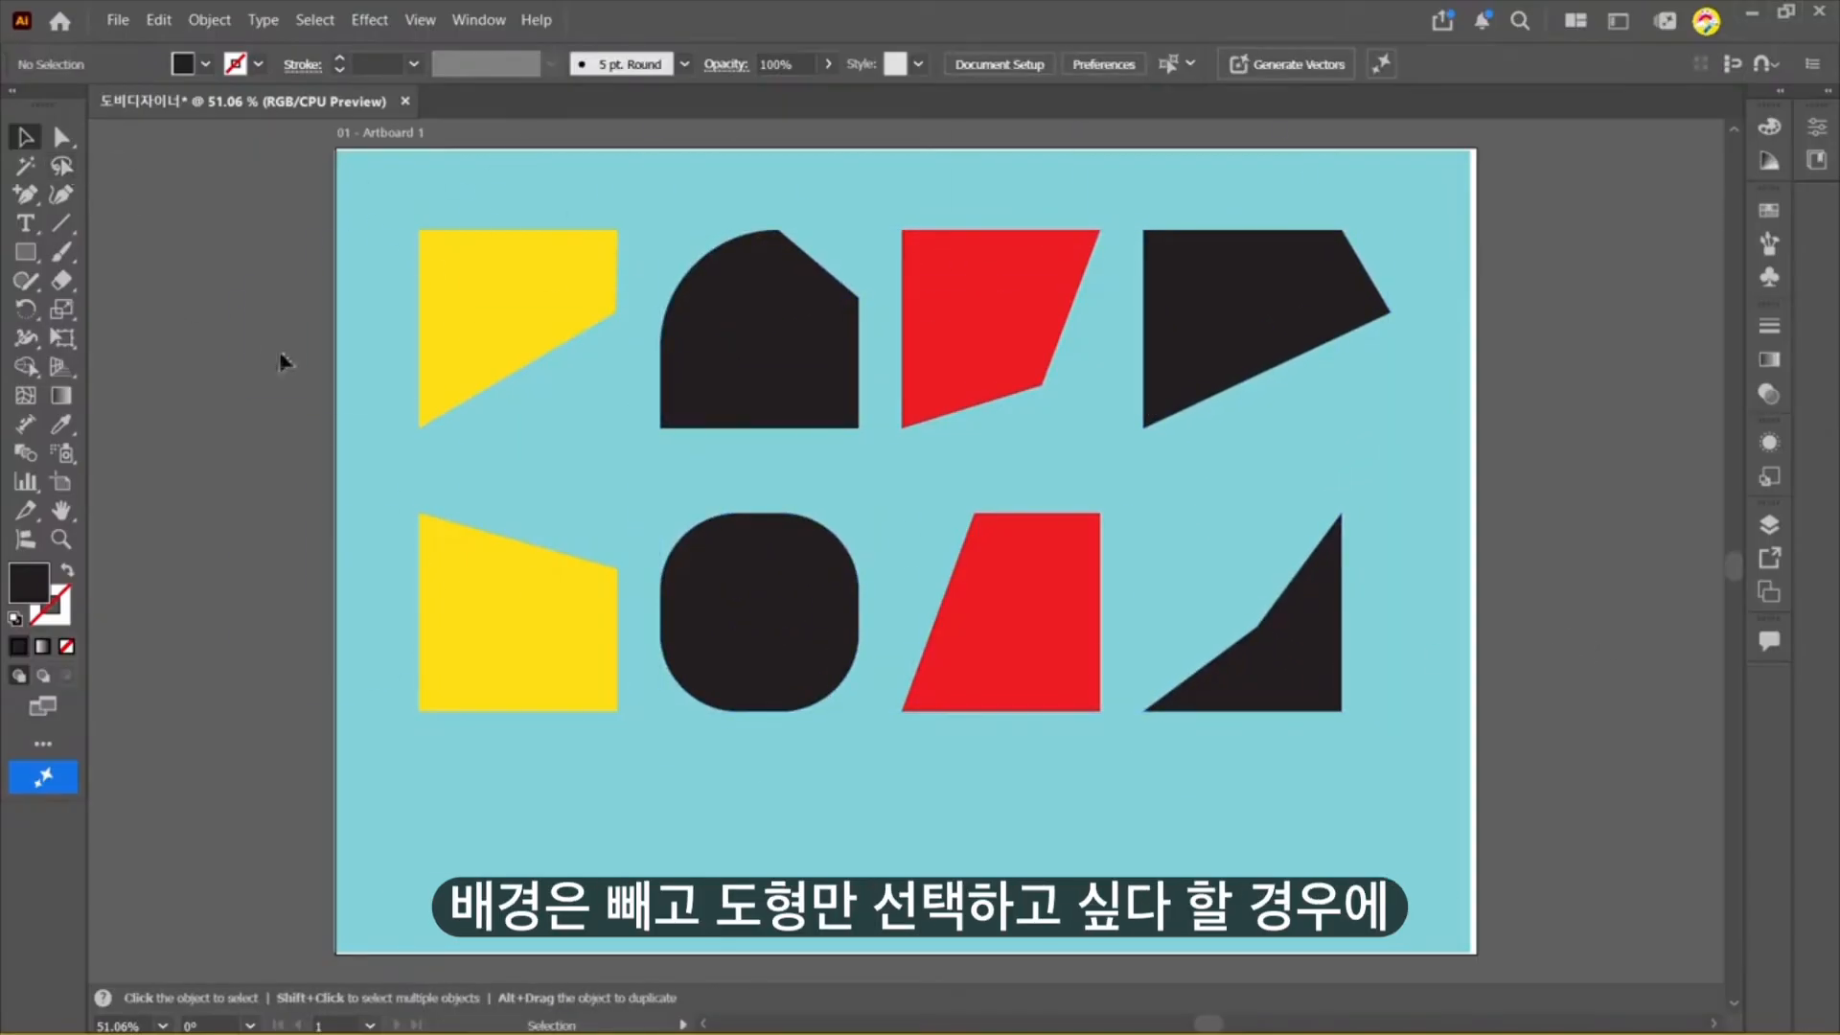
Step: Select all eight shapes without the background using the Lasso, undo a test move, and clear the selection
left_click(61, 168)
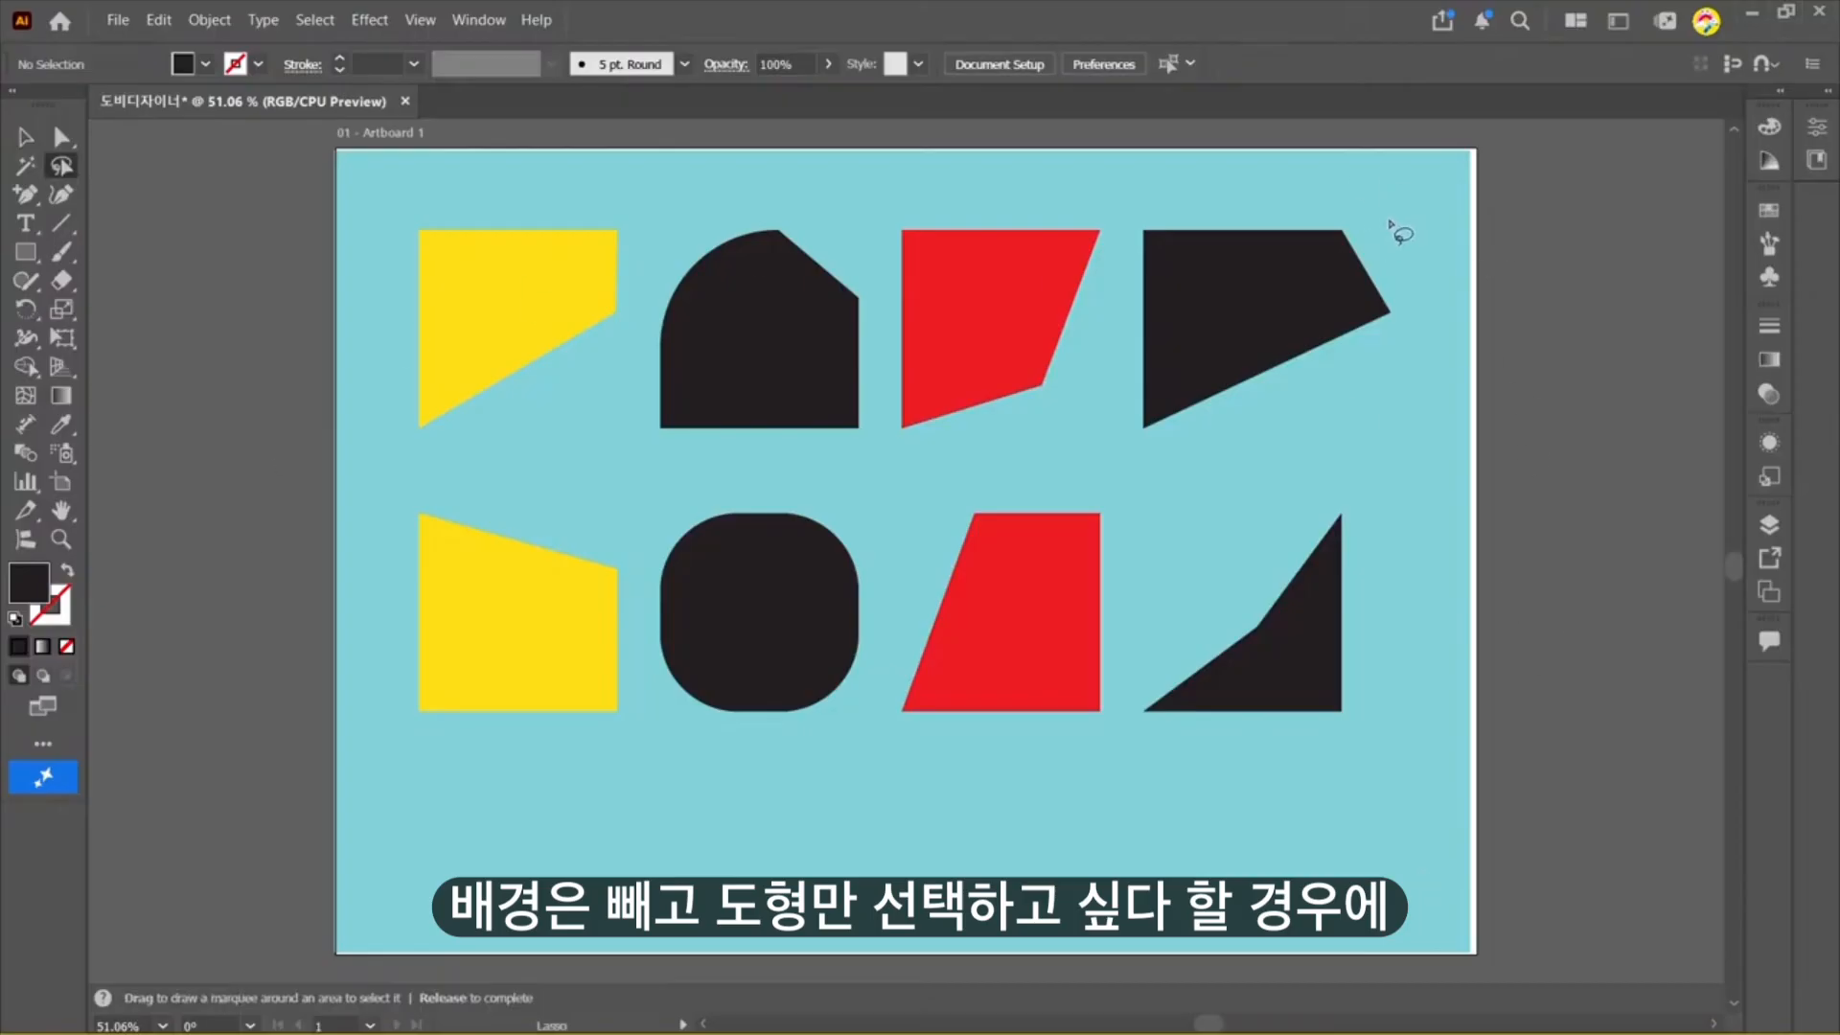
mouse_move(1415, 207)
left_mouse_down()
mouse_move(1290, 188)
mouse_move(776, 174)
mouse_move(480, 186)
mouse_move(377, 225)
mouse_move(374, 651)
mouse_move(498, 770)
mouse_move(1281, 765)
mouse_move(1386, 717)
mouse_move(1430, 597)
mouse_move(1422, 290)
left_mouse_up()
left_click_drag(1426, 225, 1417, 211)
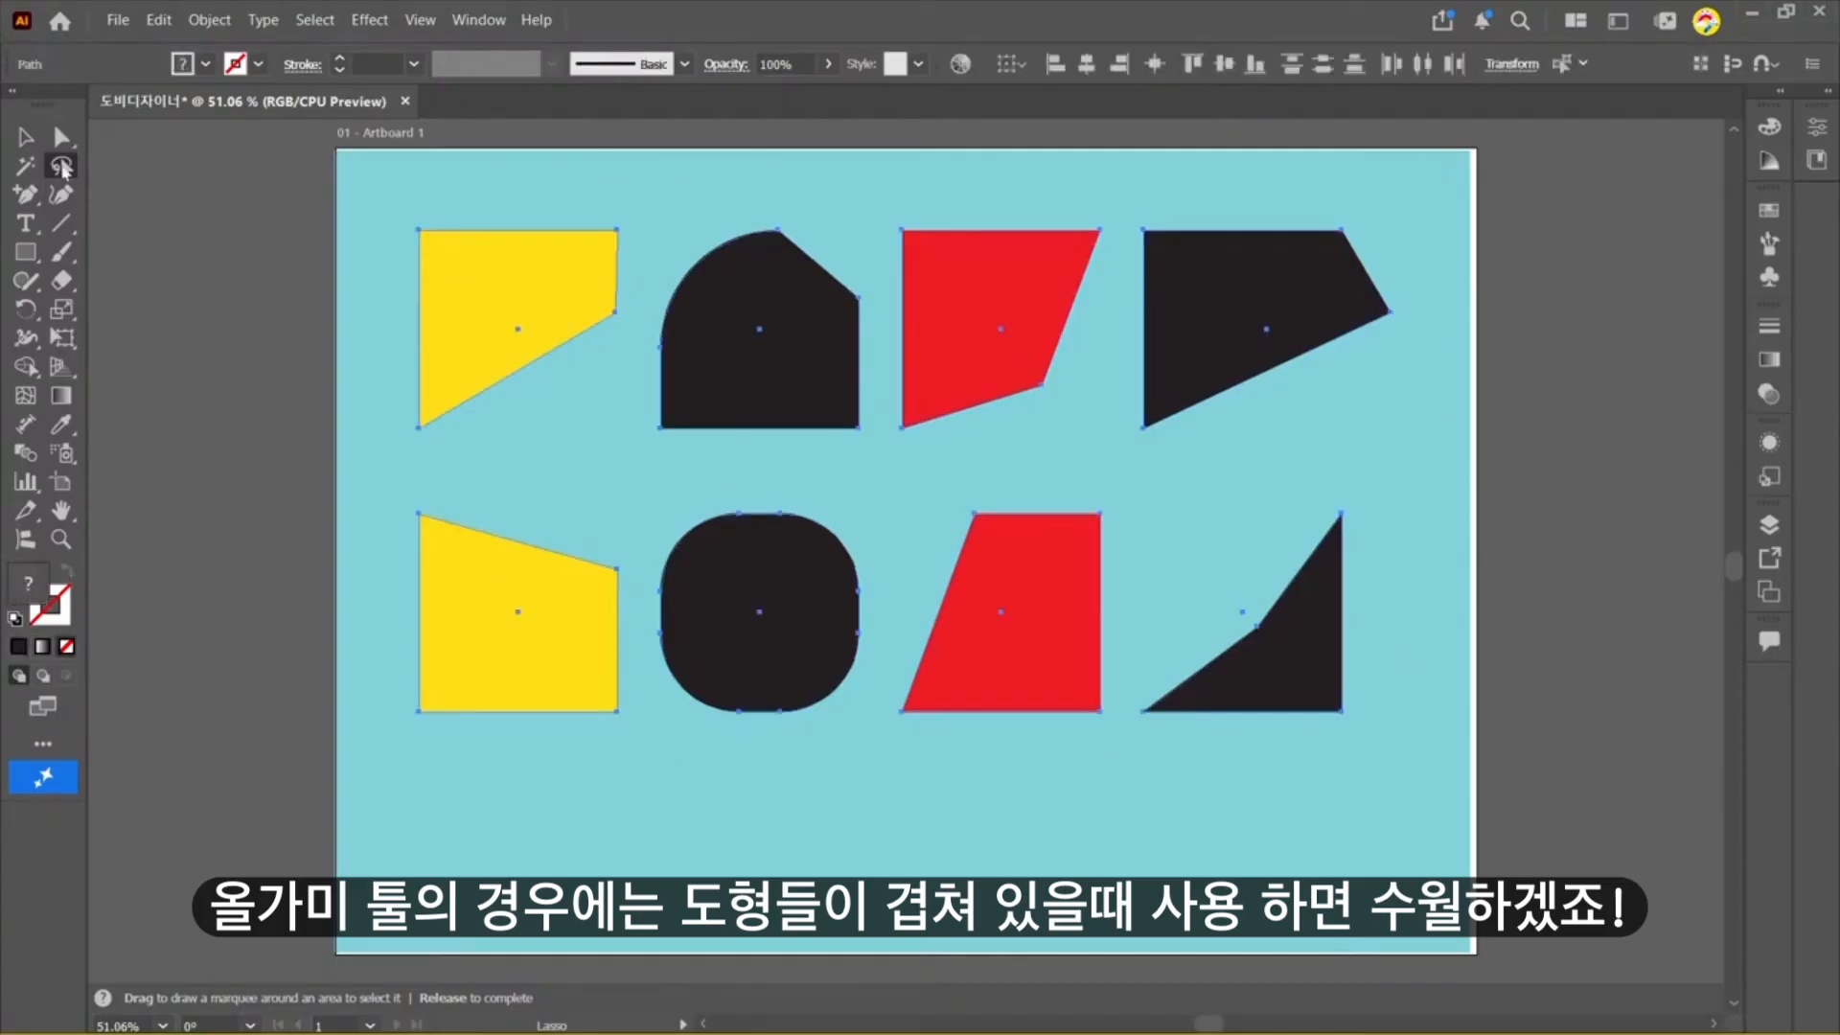
left_click(26, 140)
left_click_drag(561, 282, 513, 314)
key("ctrl+z")
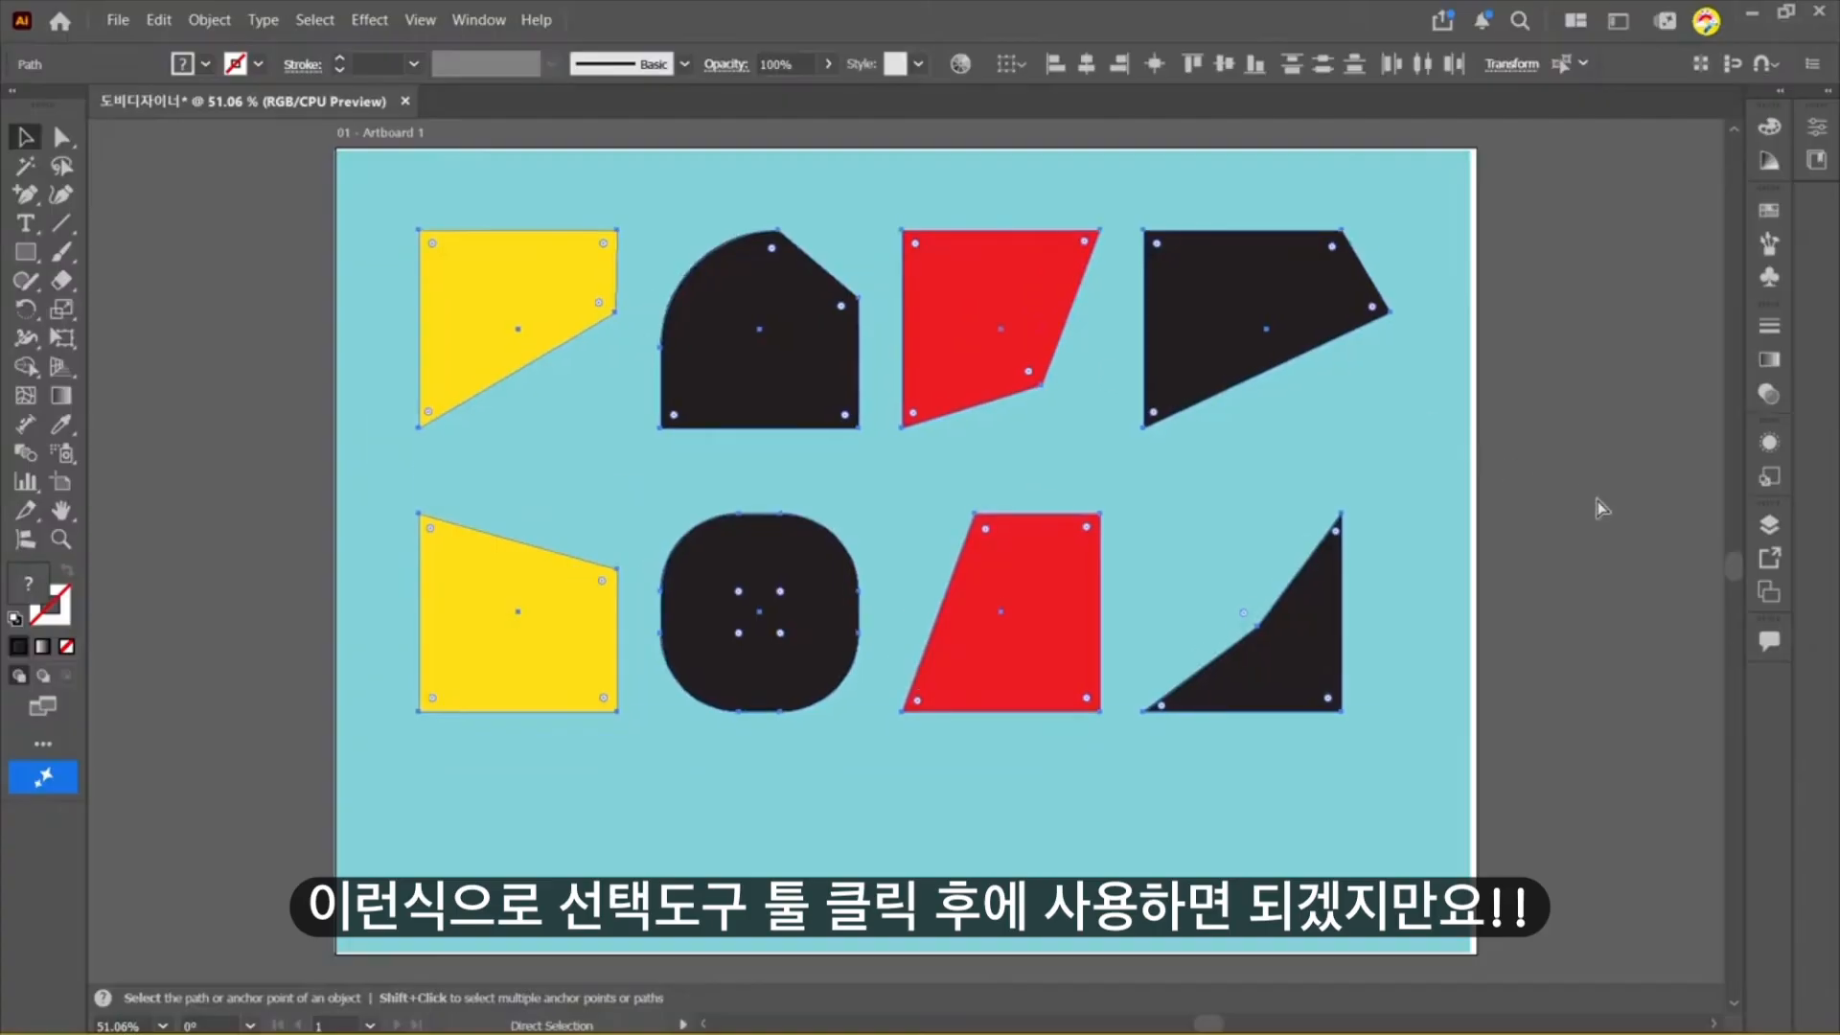
left_click(172, 191)
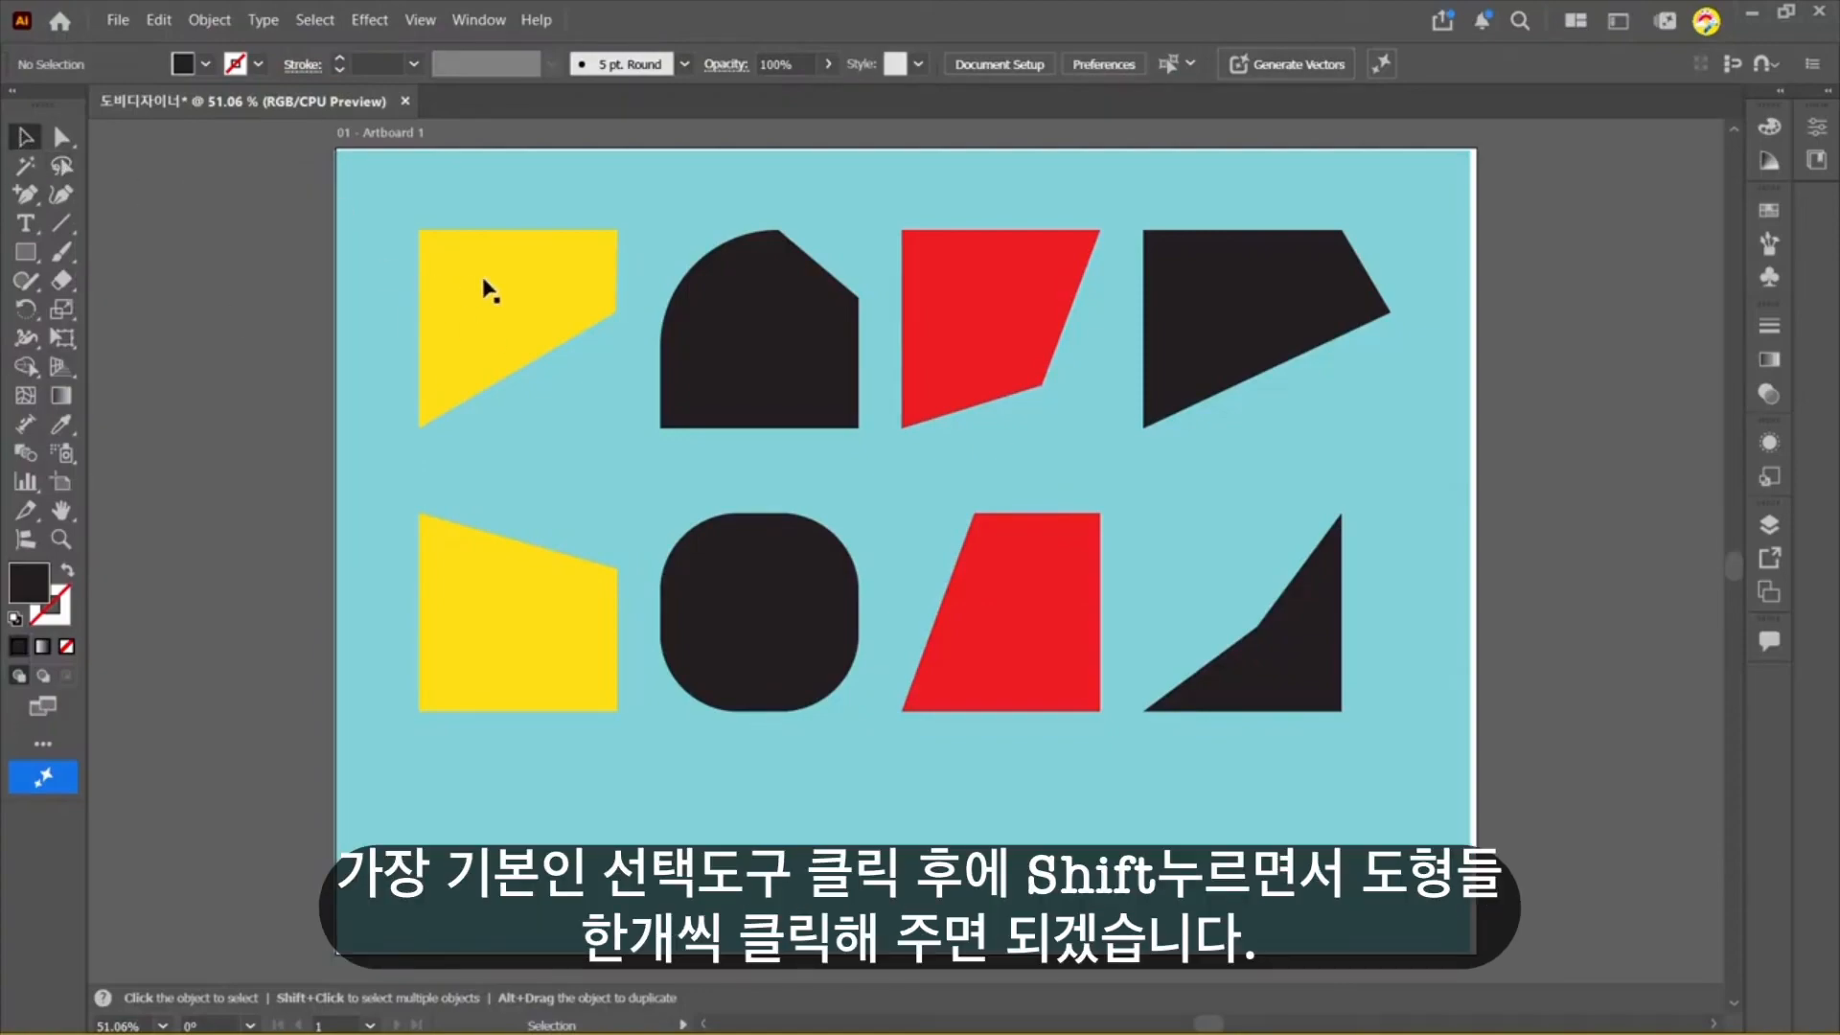
Step: Add all eight shapes one by one to a single selection with the Selection tool, undo a test move, and deselect
left_click(509, 304)
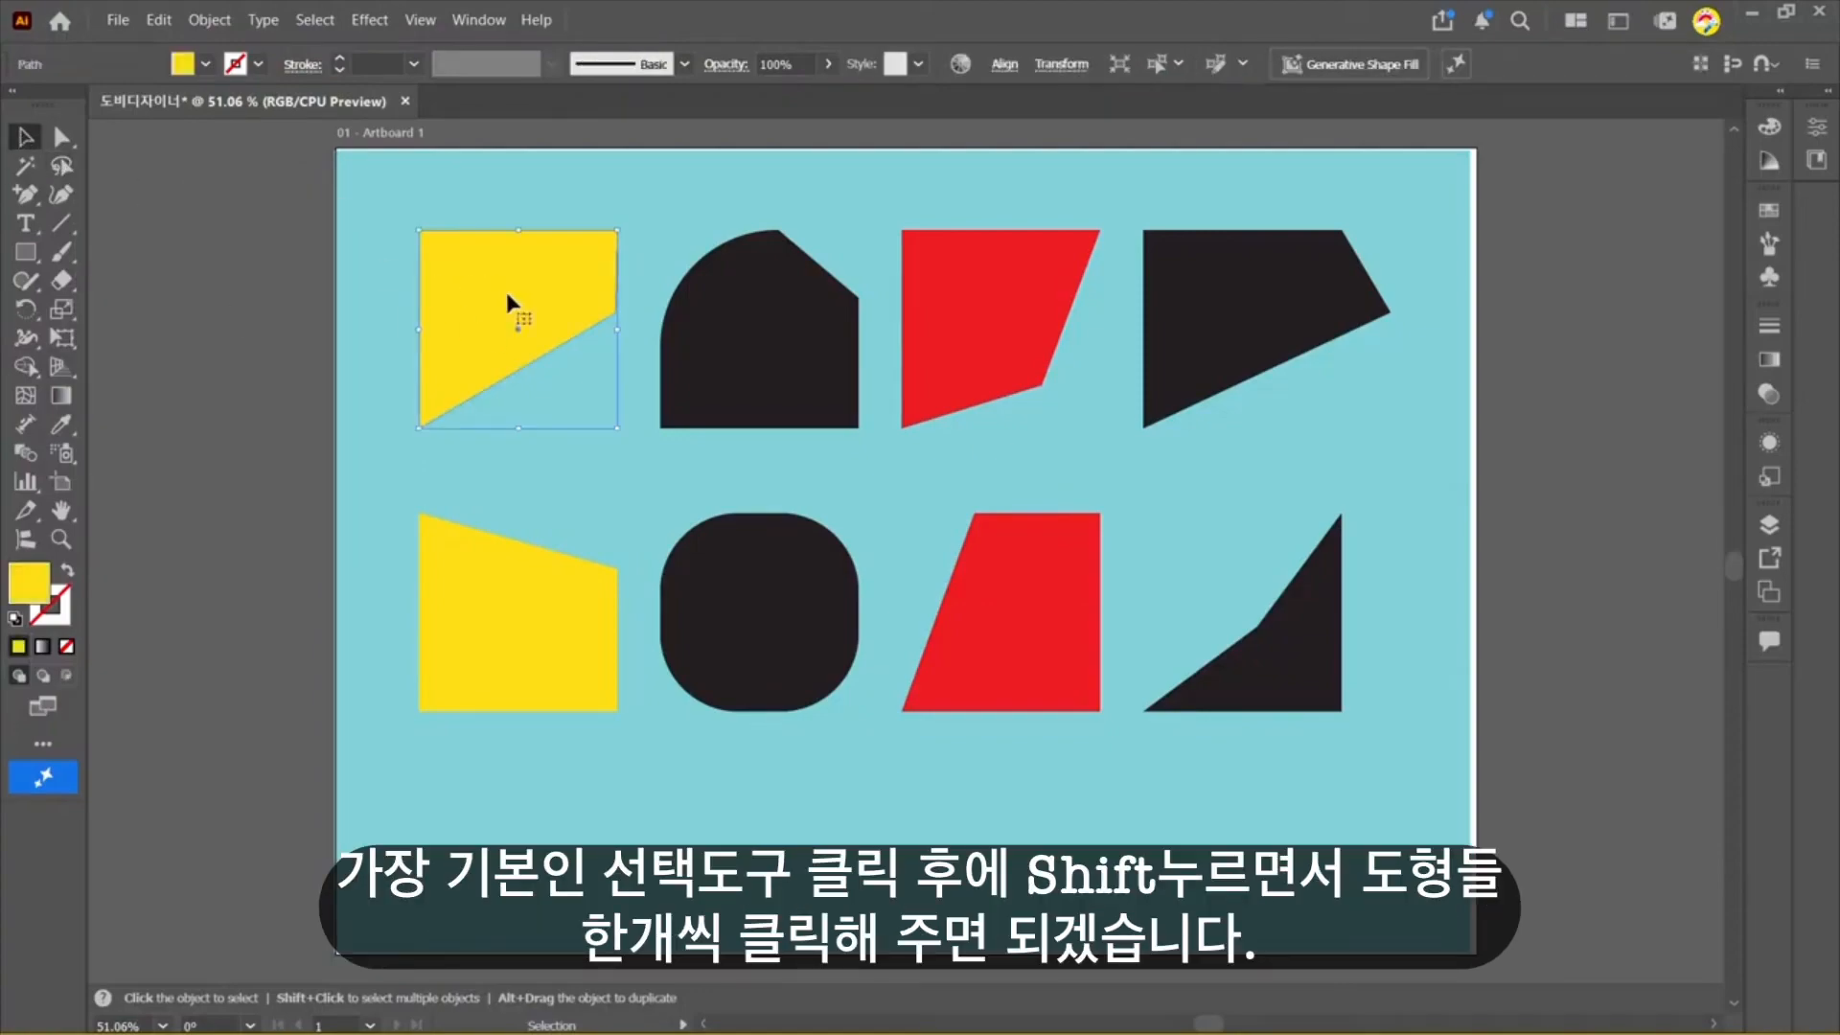
left_click(545, 604, "shift")
left_click(786, 352, "shift")
left_click(834, 582, "shift")
left_click(997, 352, "shift")
left_click(1027, 579, "shift")
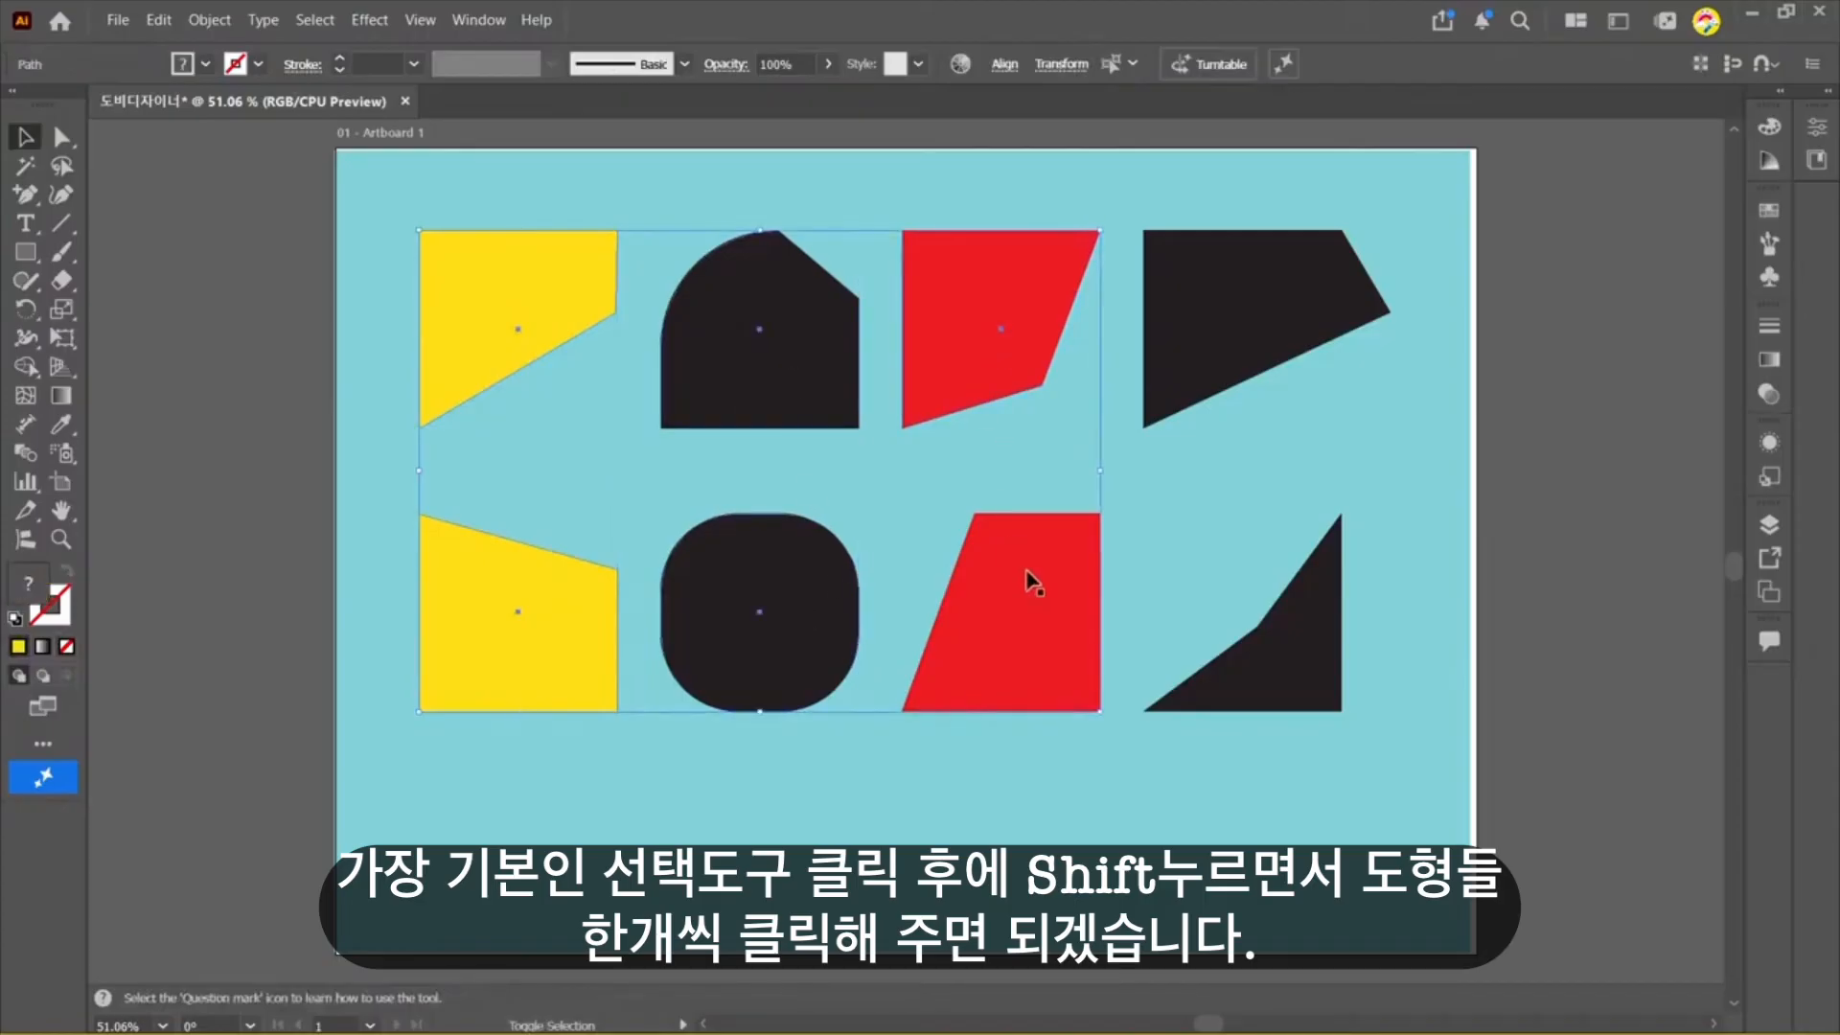
left_click(1232, 329, "shift")
left_click_drag(1285, 664, 1328, 690)
key("ctrl+z")
left_click(1544, 660)
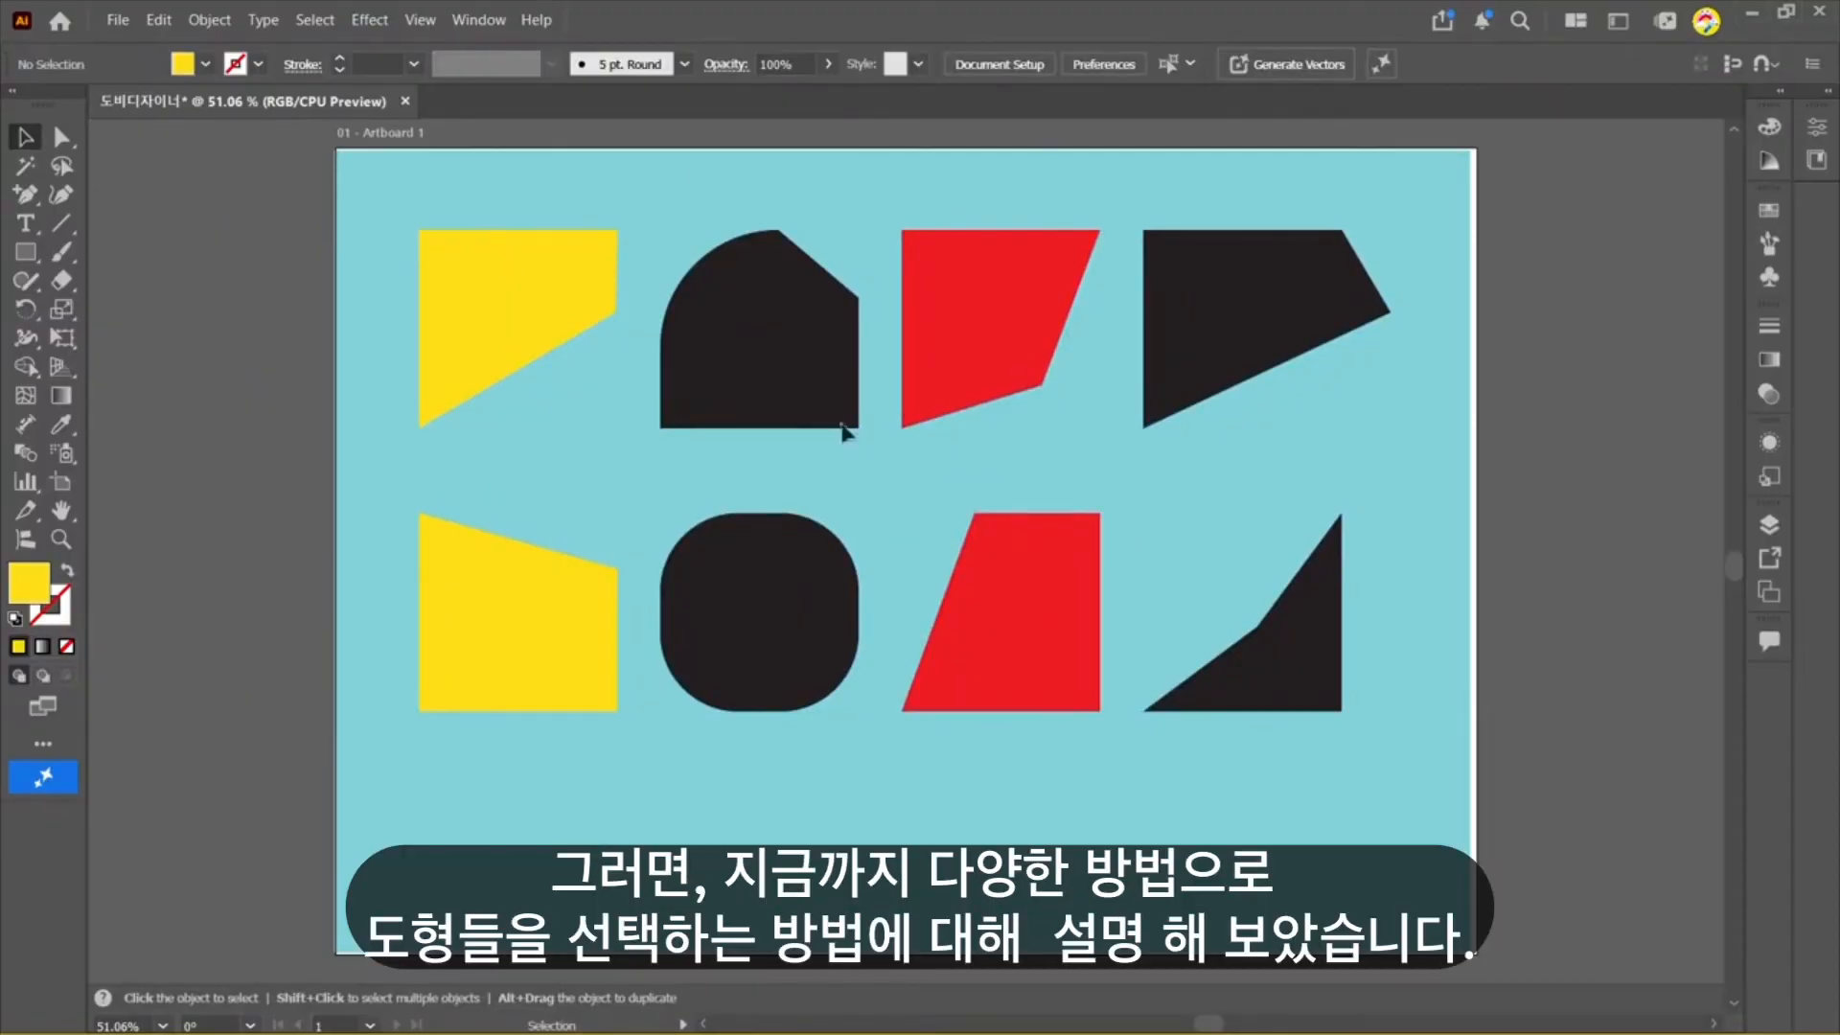
Step: Delete all the shapes and the background from the artboard
key("ctrl+a")
key("Delete")
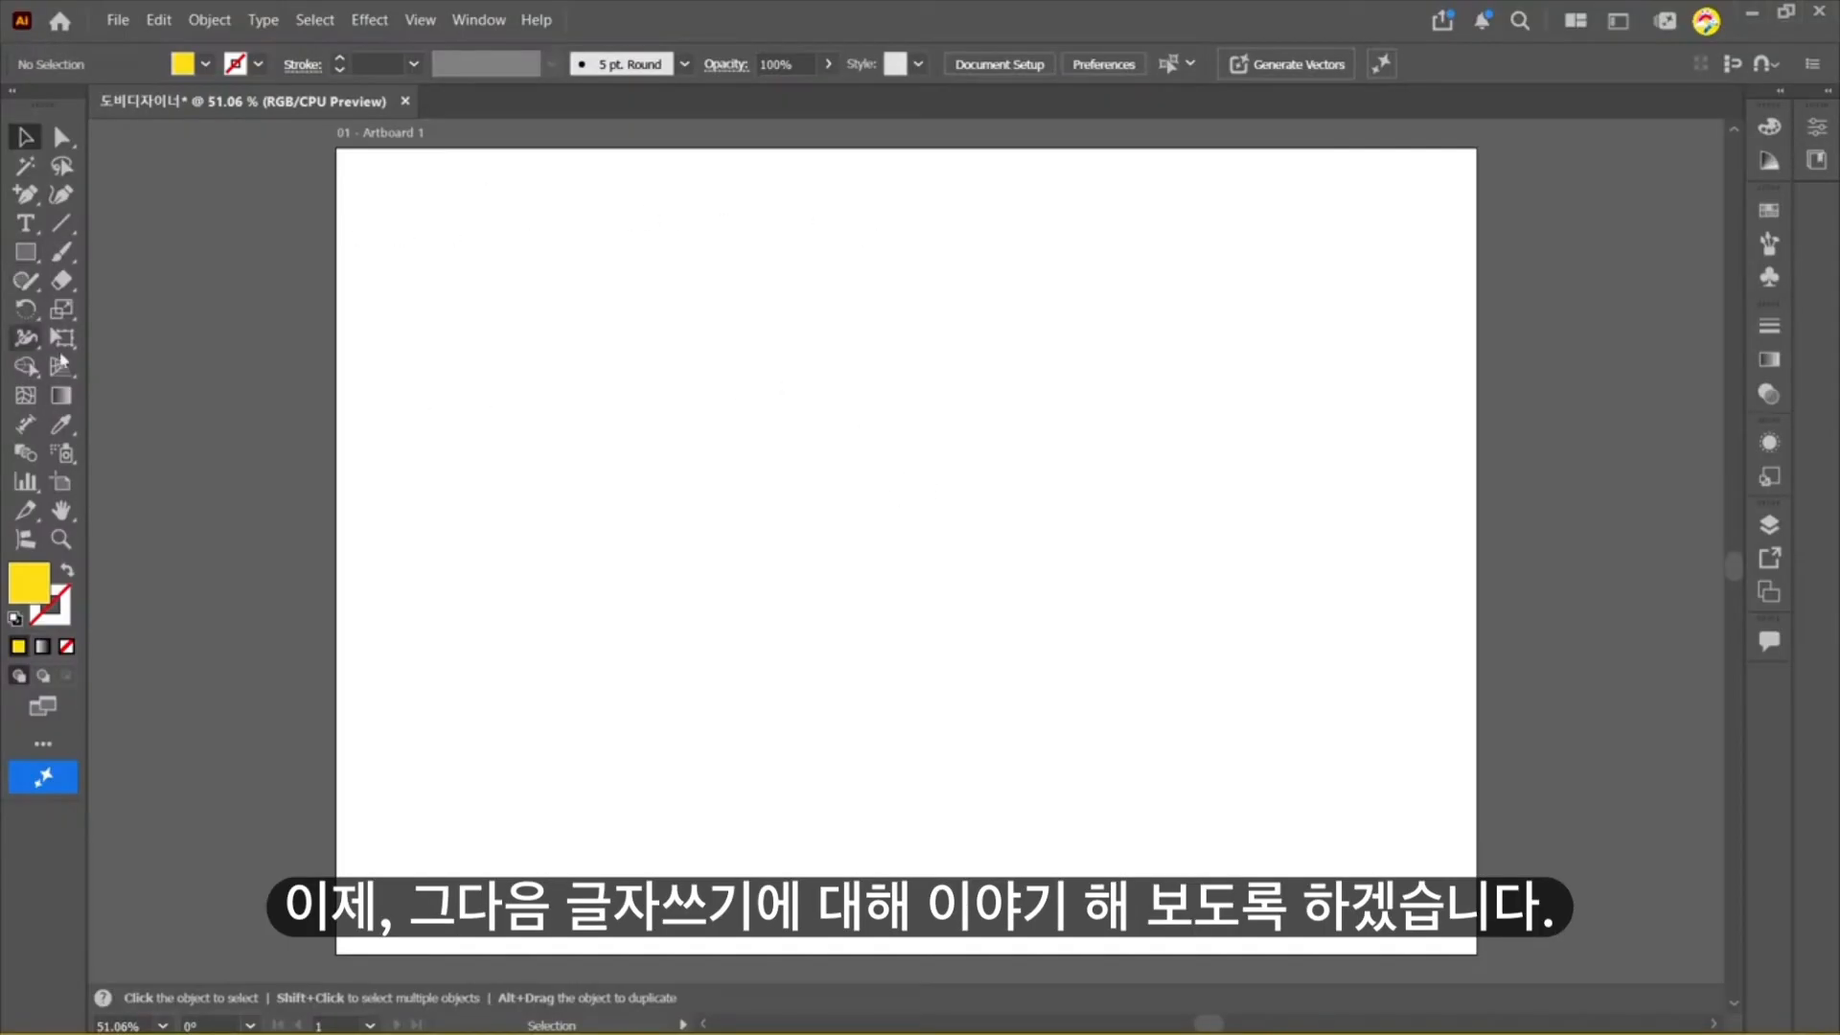
Step: Place a "Lorem ipsum" point text, enlarge it to about 86.6 pt, and move it to the artboard's upper-left area
left_click(27, 231)
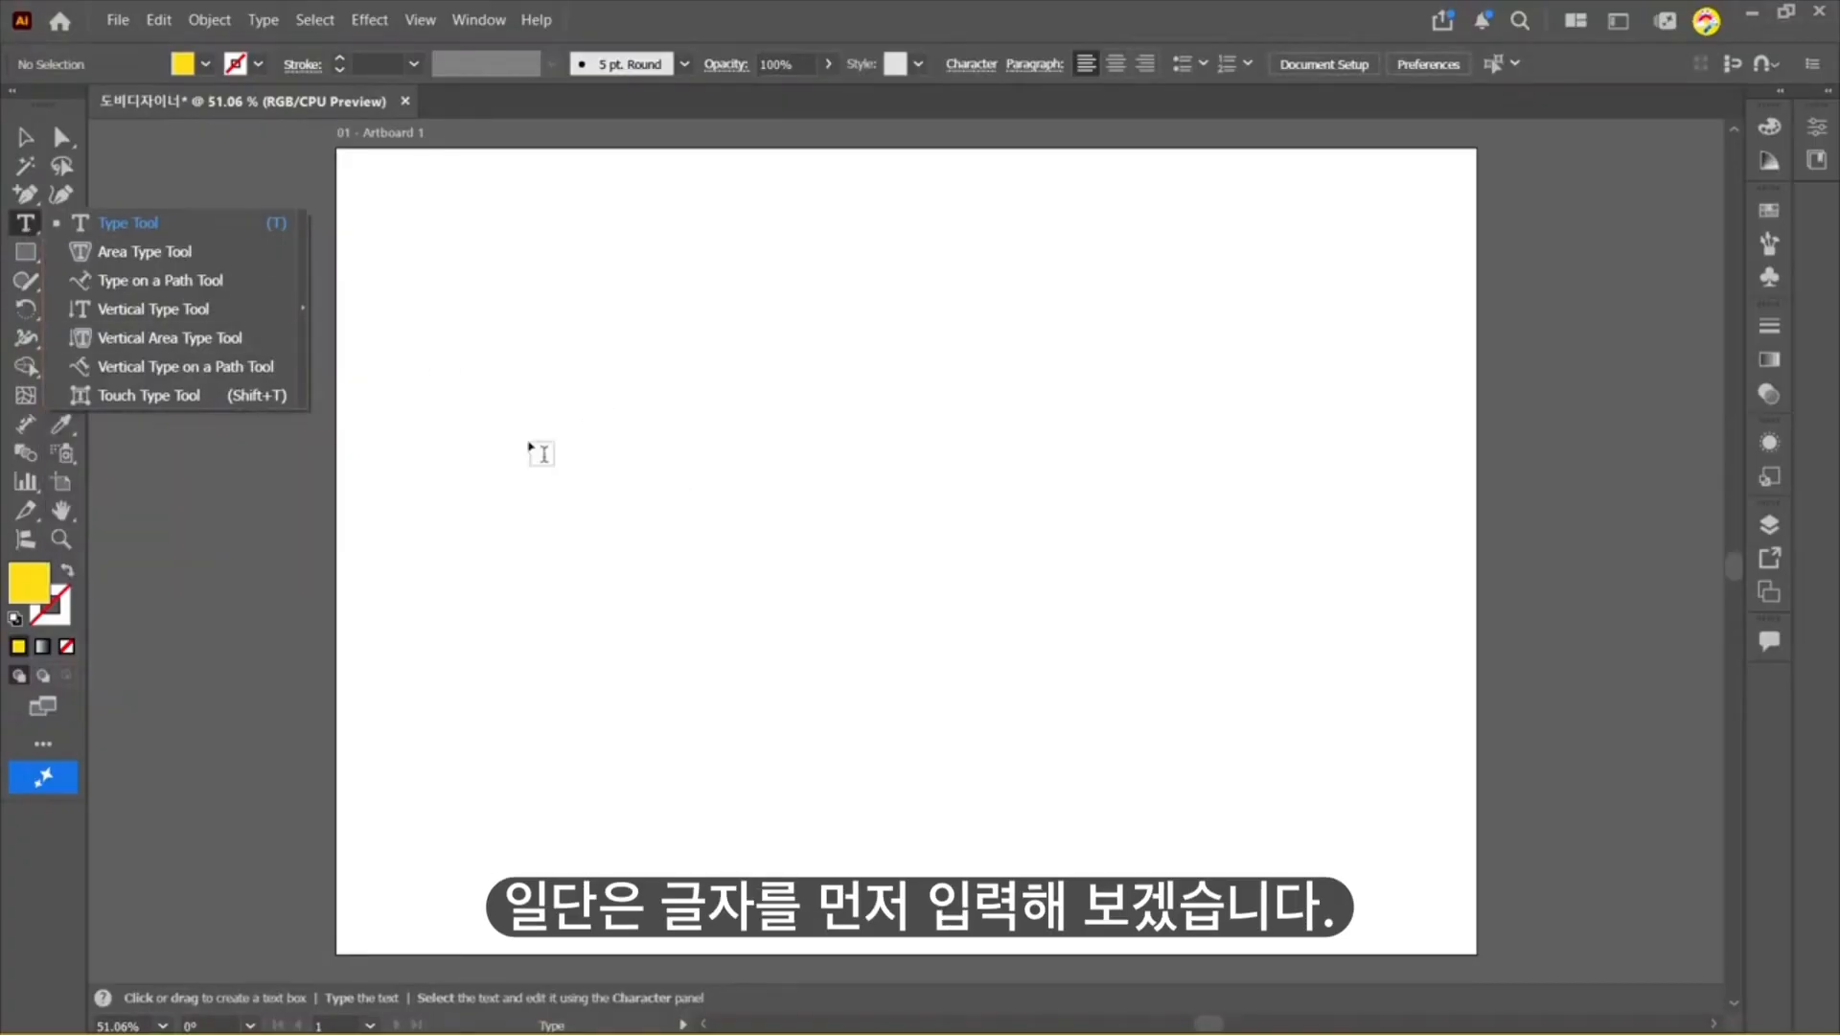
left_click(29, 249)
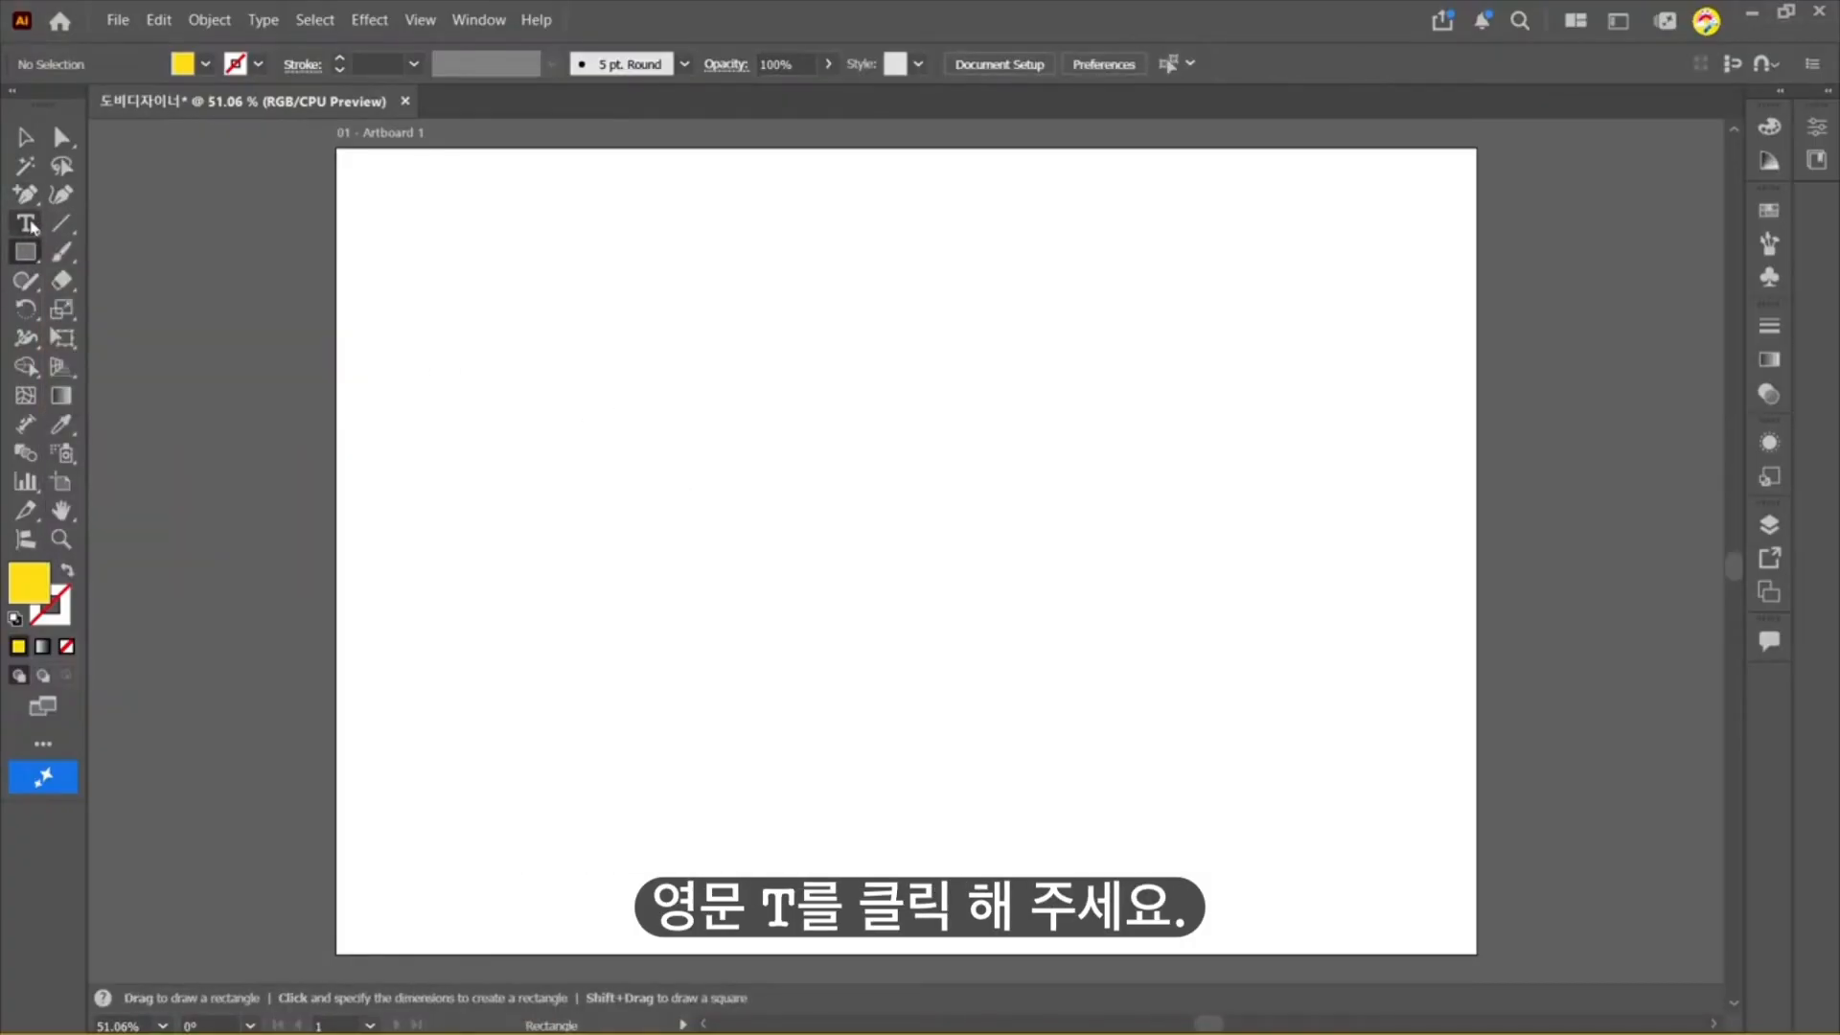
left_click(26, 226)
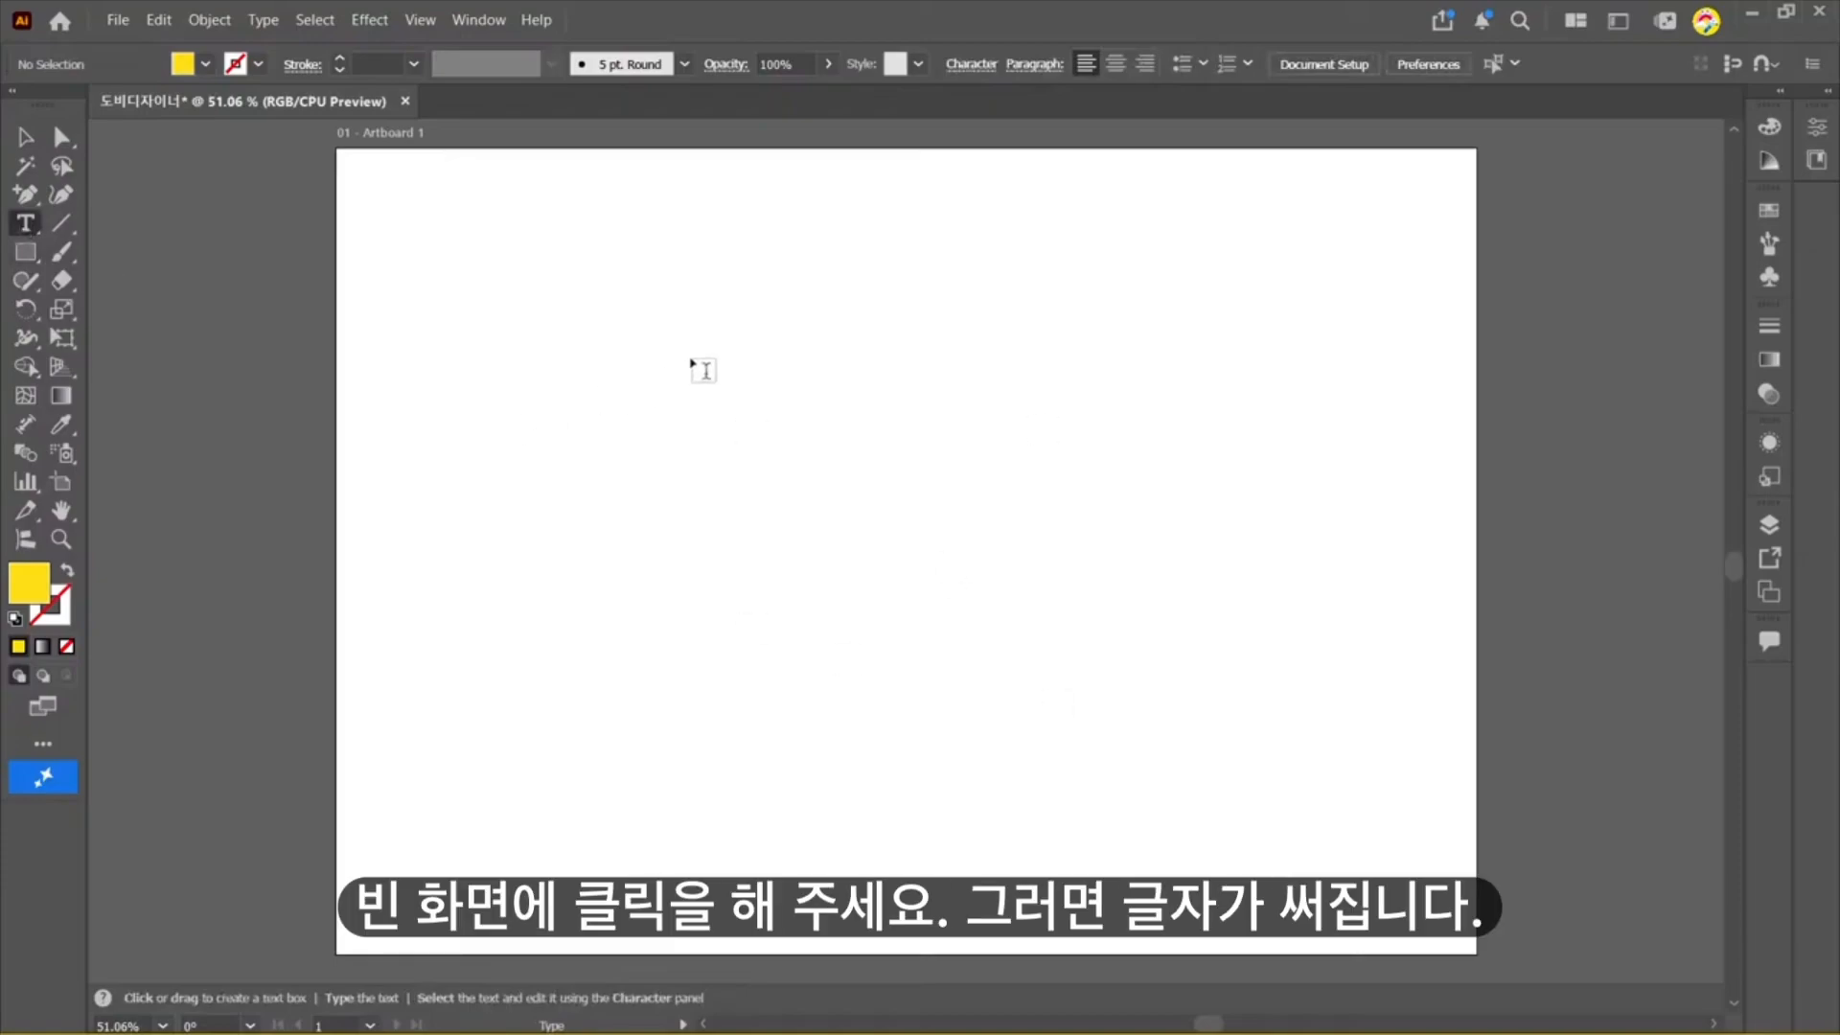
left_click(690, 356)
left_click(26, 138)
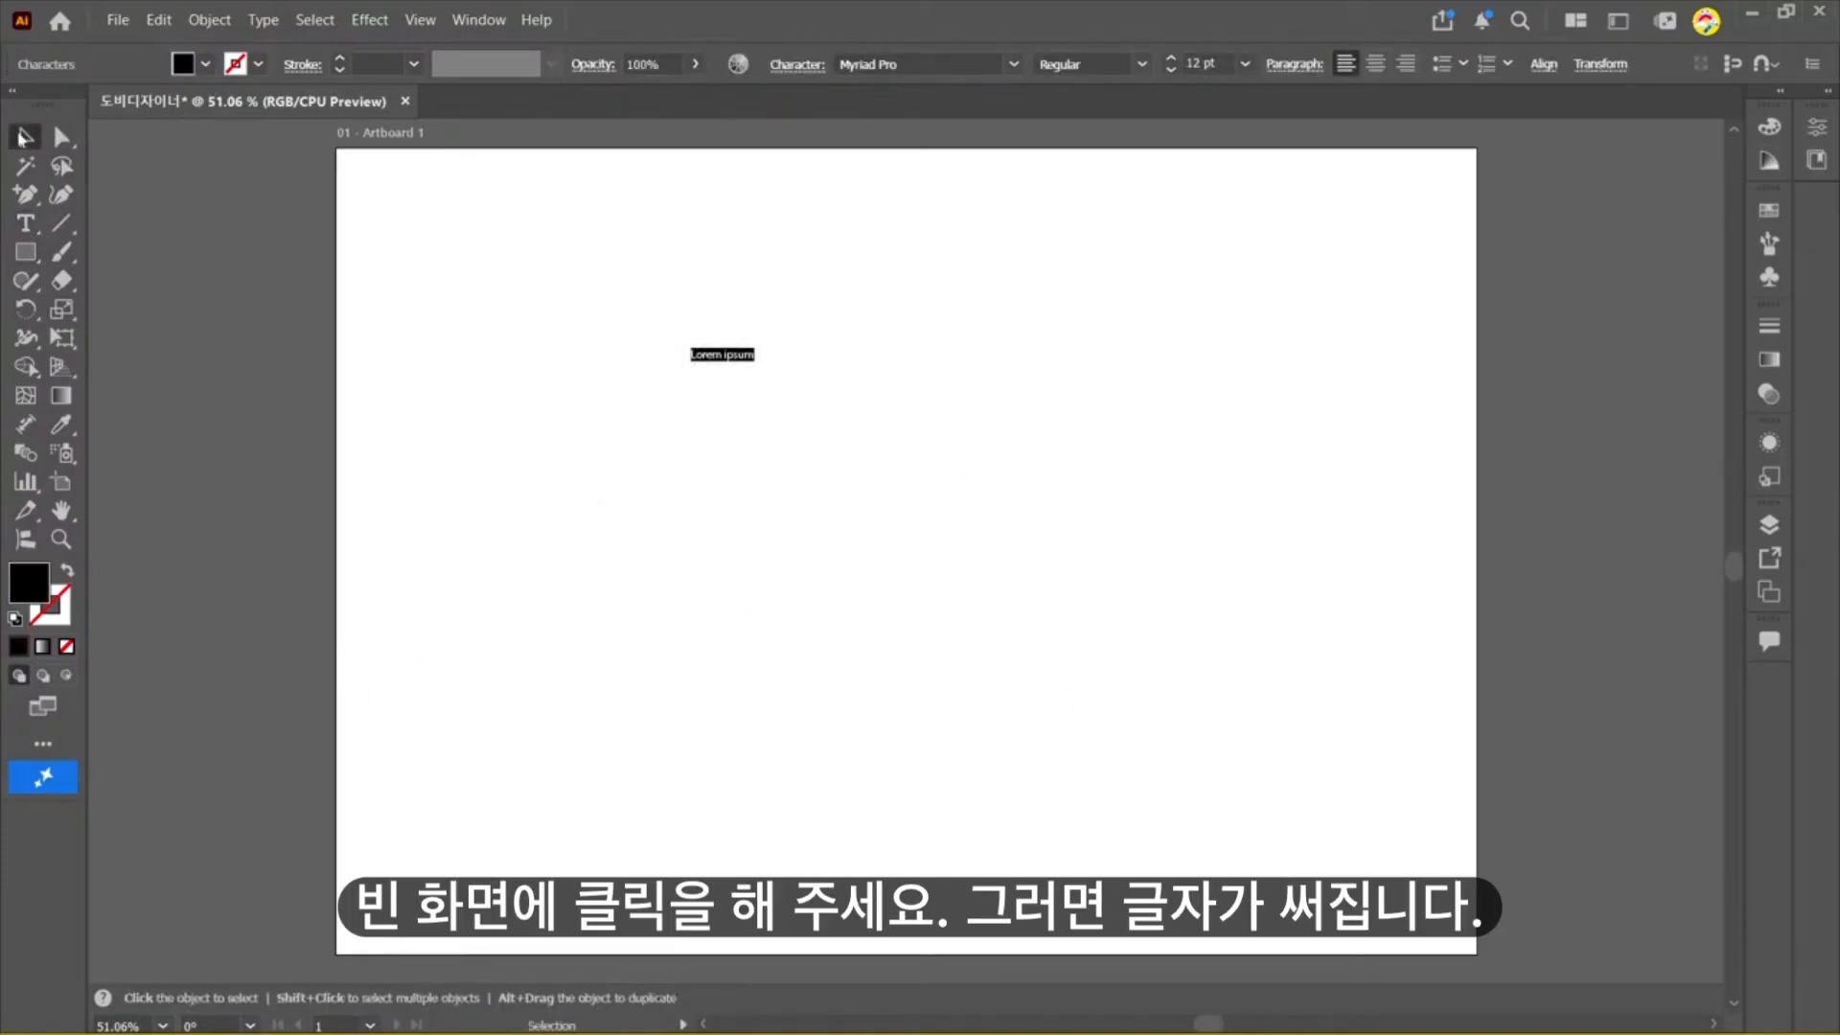
left_click_drag(755, 362, 1171, 464)
left_click_drag(1042, 404, 728, 310)
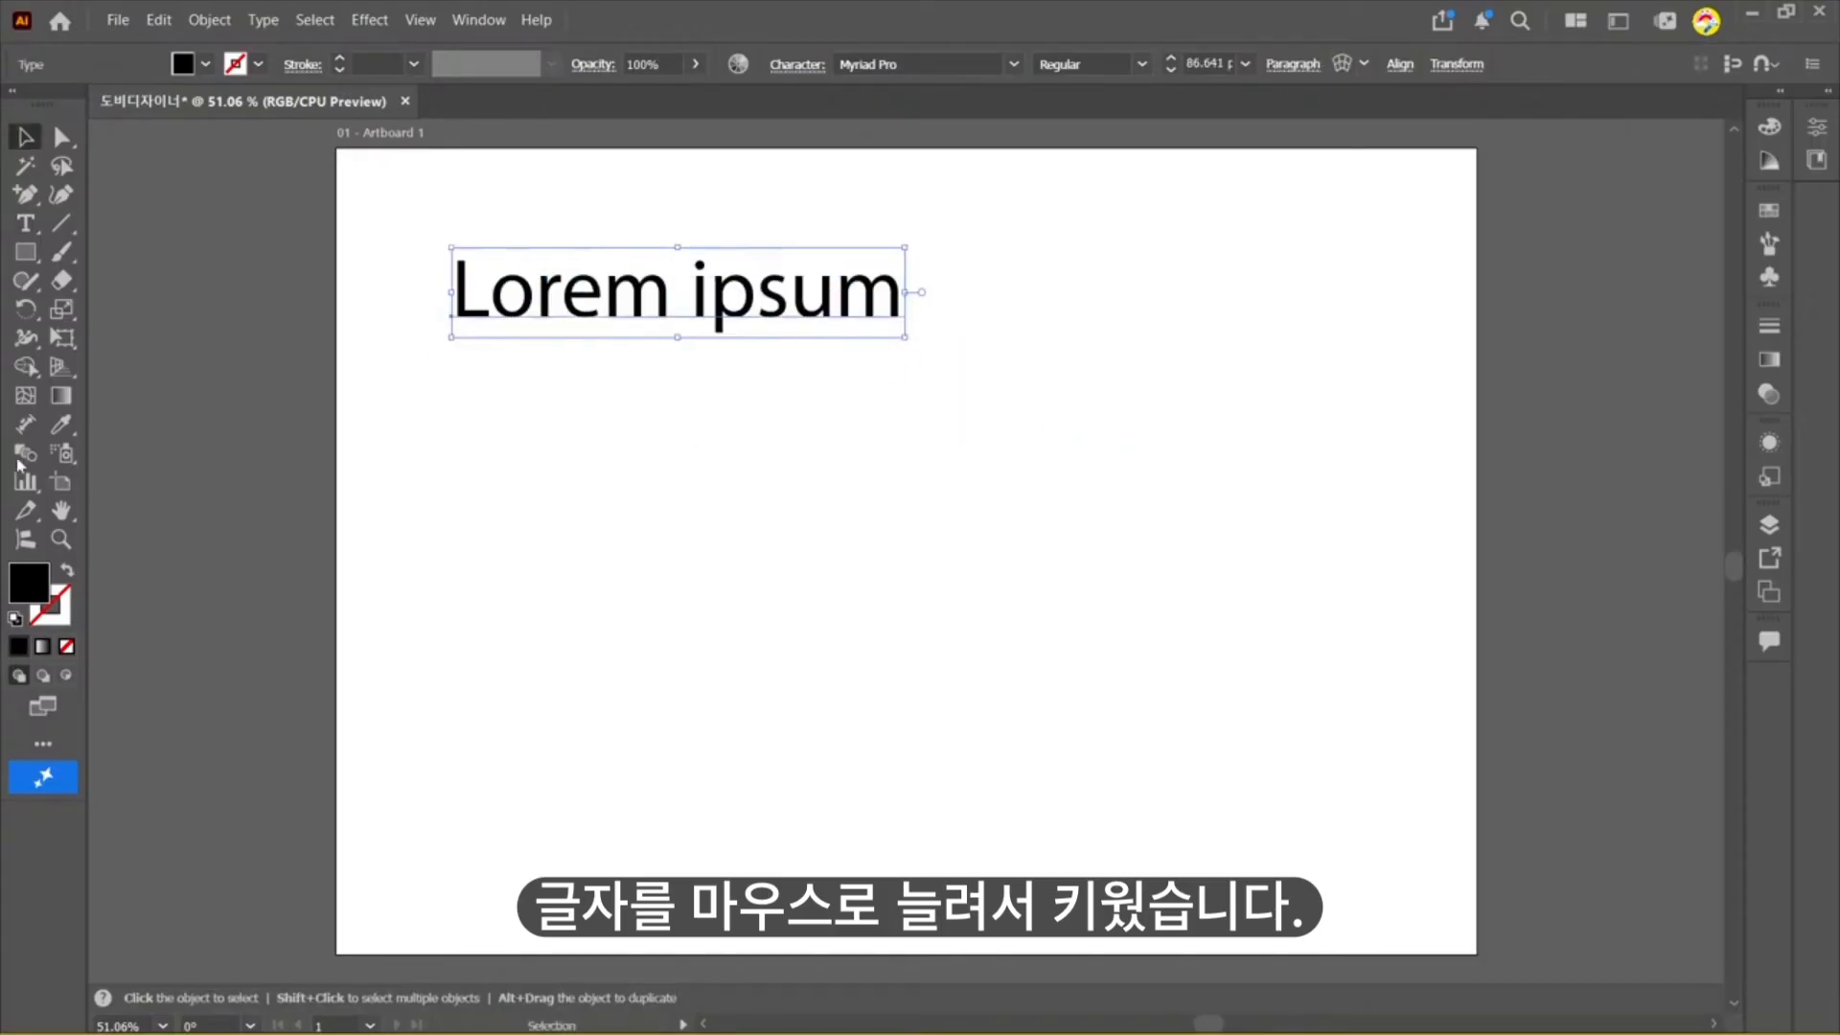
Step: Place a second 12 pt "Lorem ipsum" point text to the right of the large text and finish editing it
left_click(26, 224)
left_click(1055, 284)
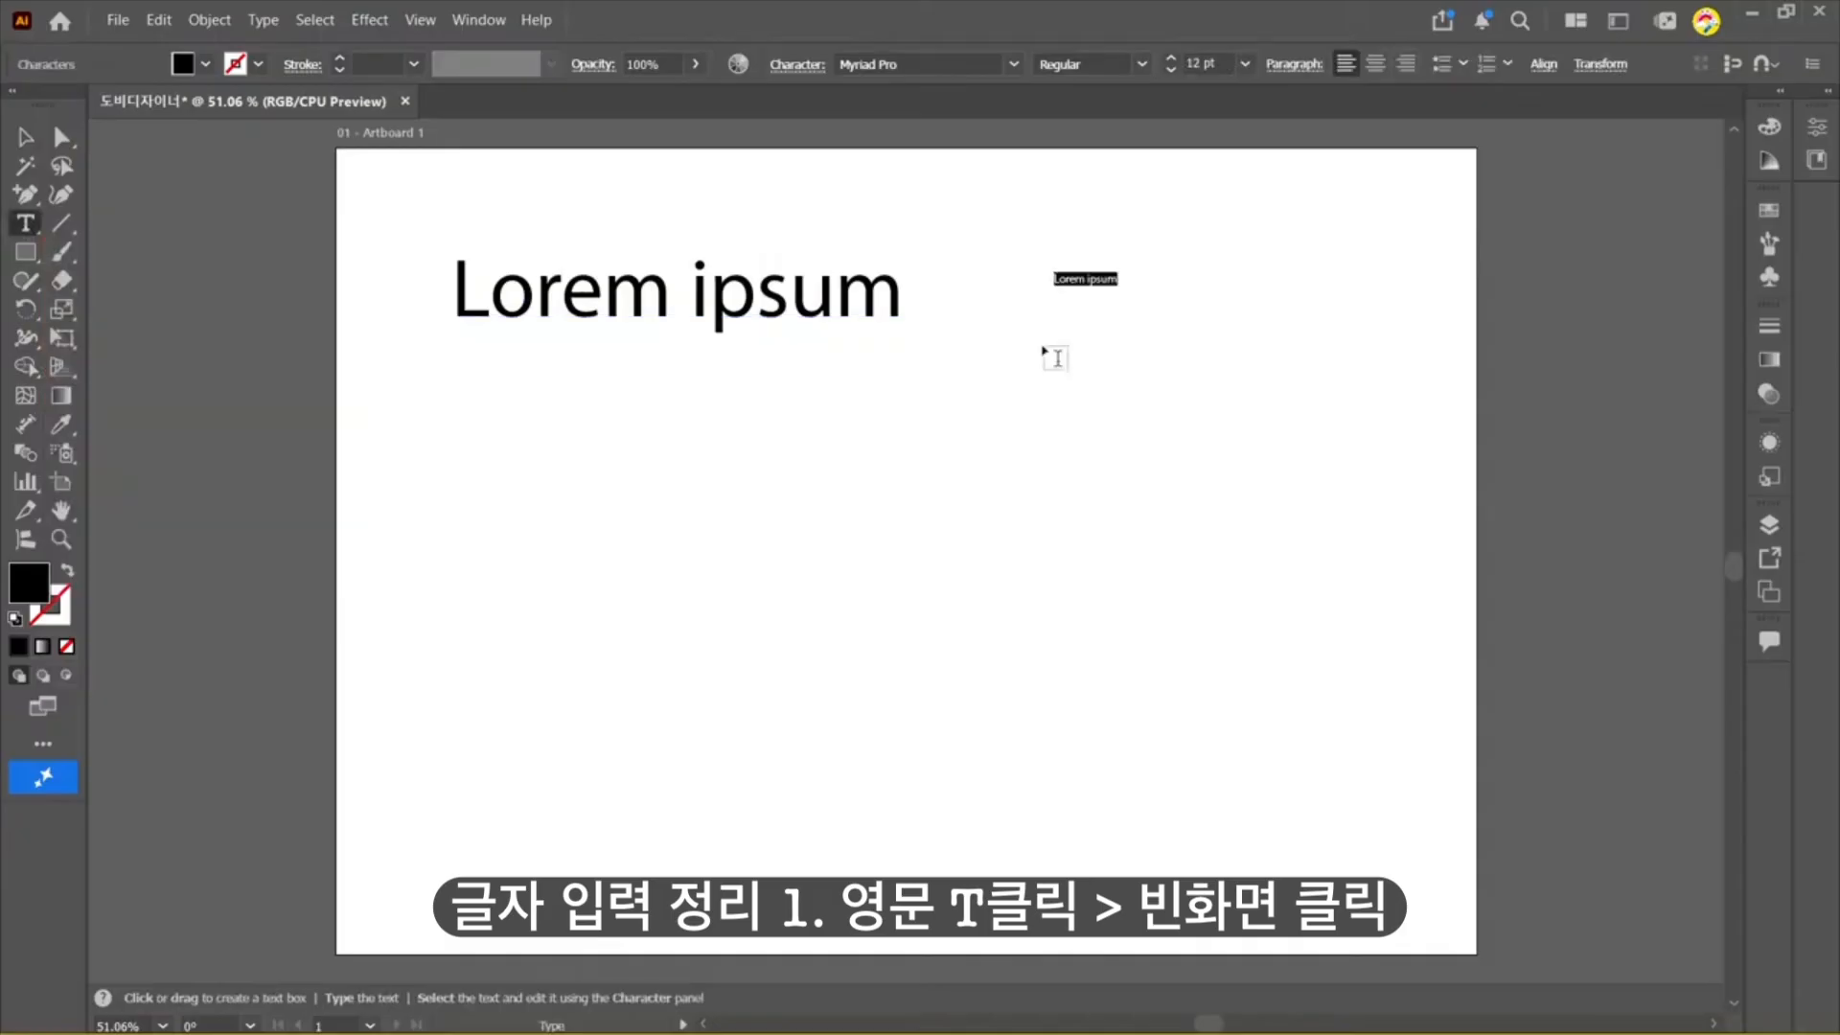
left_click(38, 230)
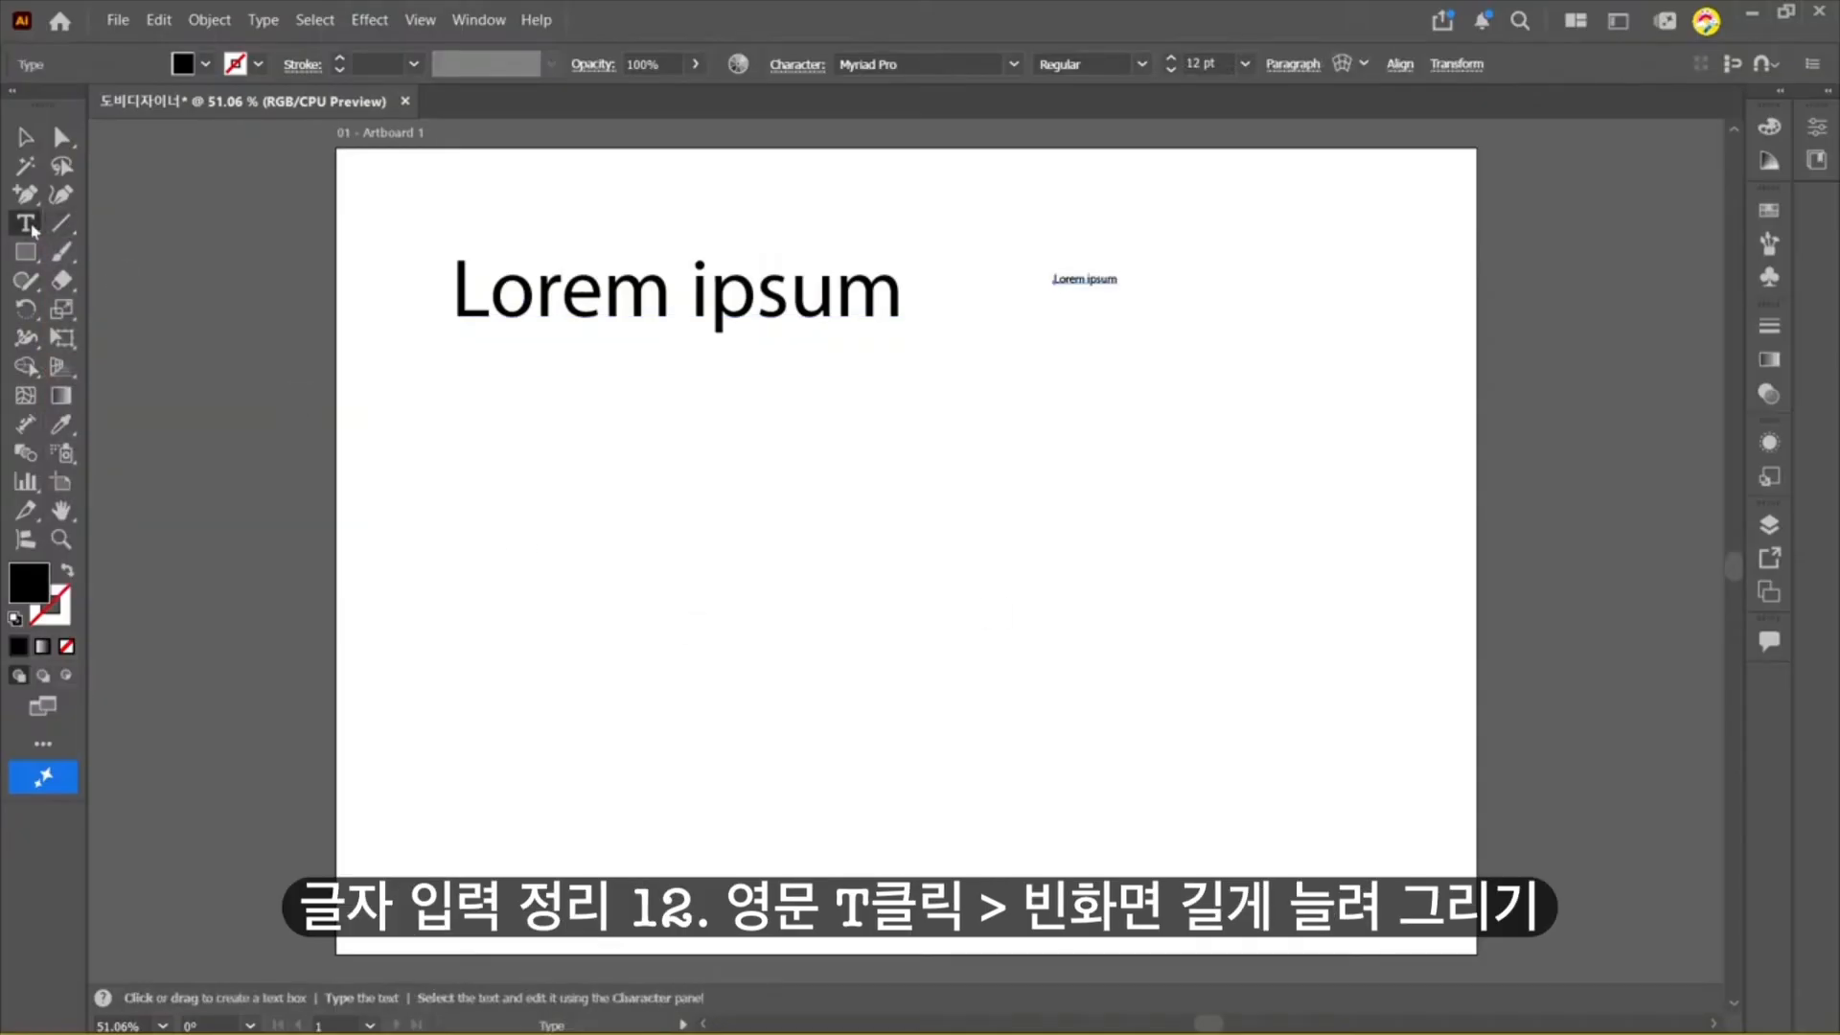
Step: Draw an area text box with placeholder text below the small text, move it slightly right, and deselect it
left_click_drag(969, 358, 1327, 675)
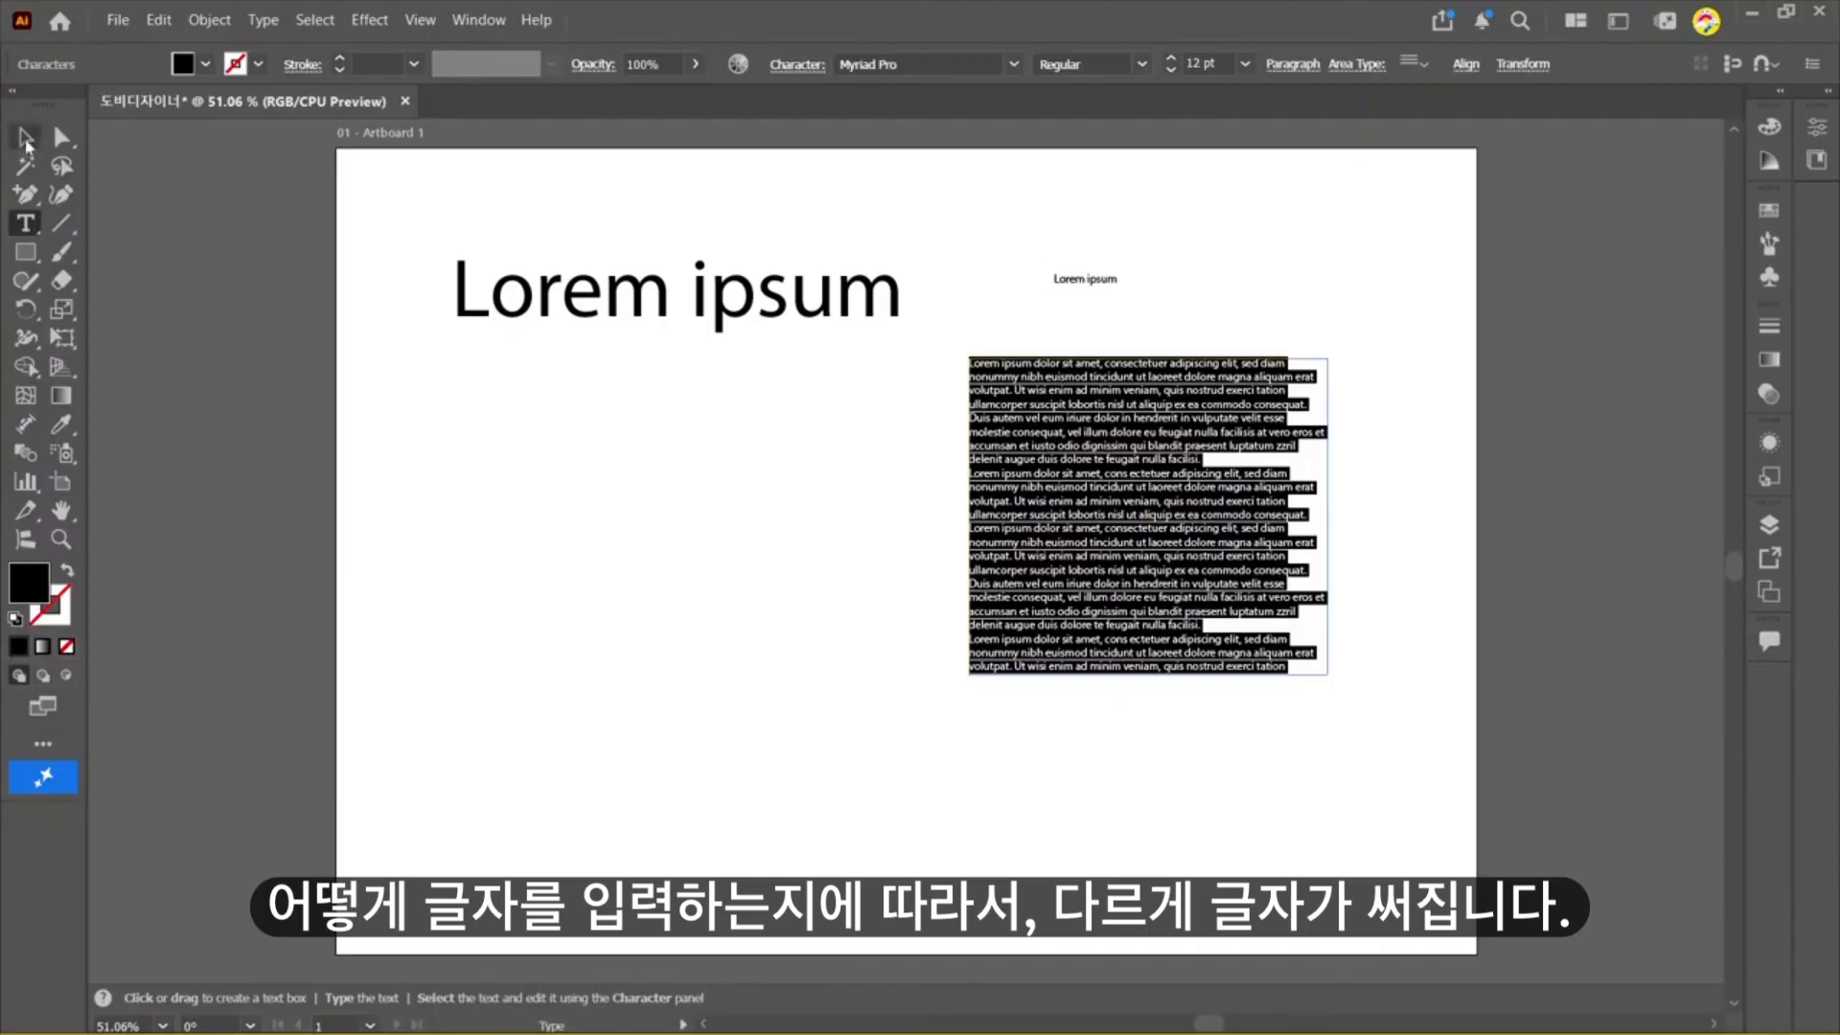
left_click(26, 137)
left_click_drag(1090, 419, 1156, 430)
left_click(1200, 299)
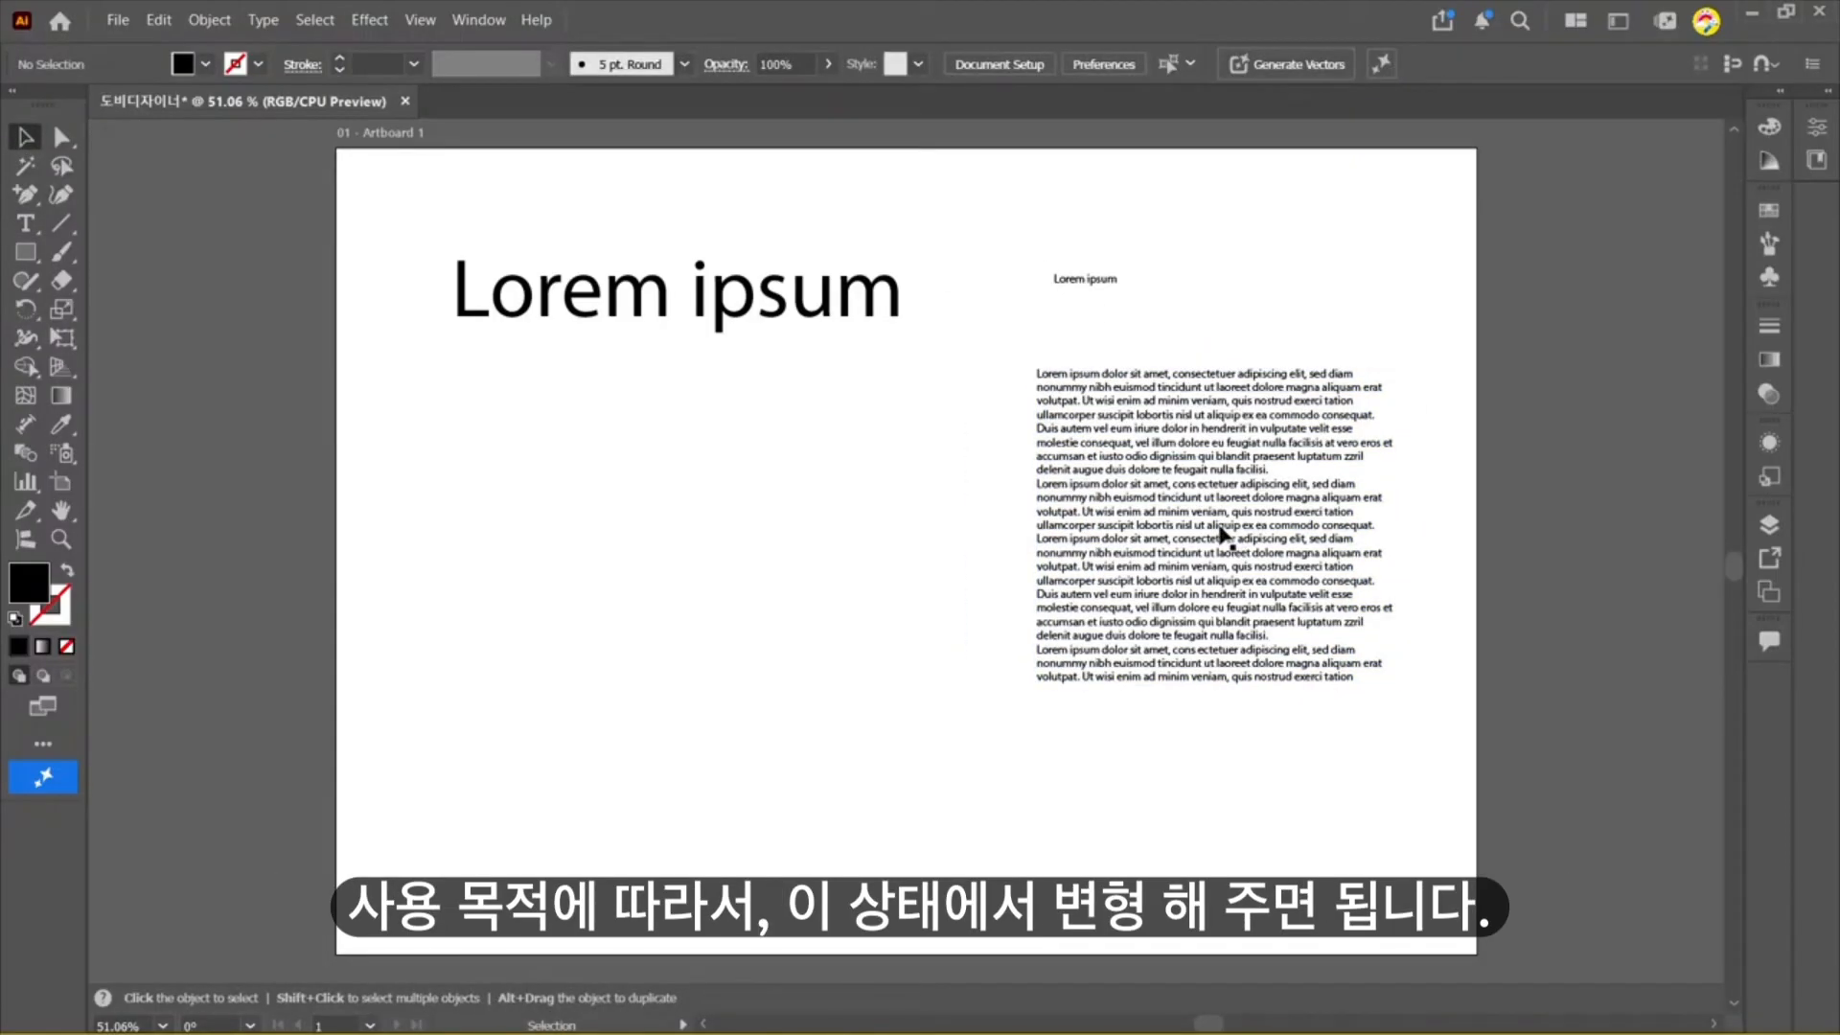
Step: Replace all the placeholder text in the area text box with a line of random Korean characters
double_click(1221, 528)
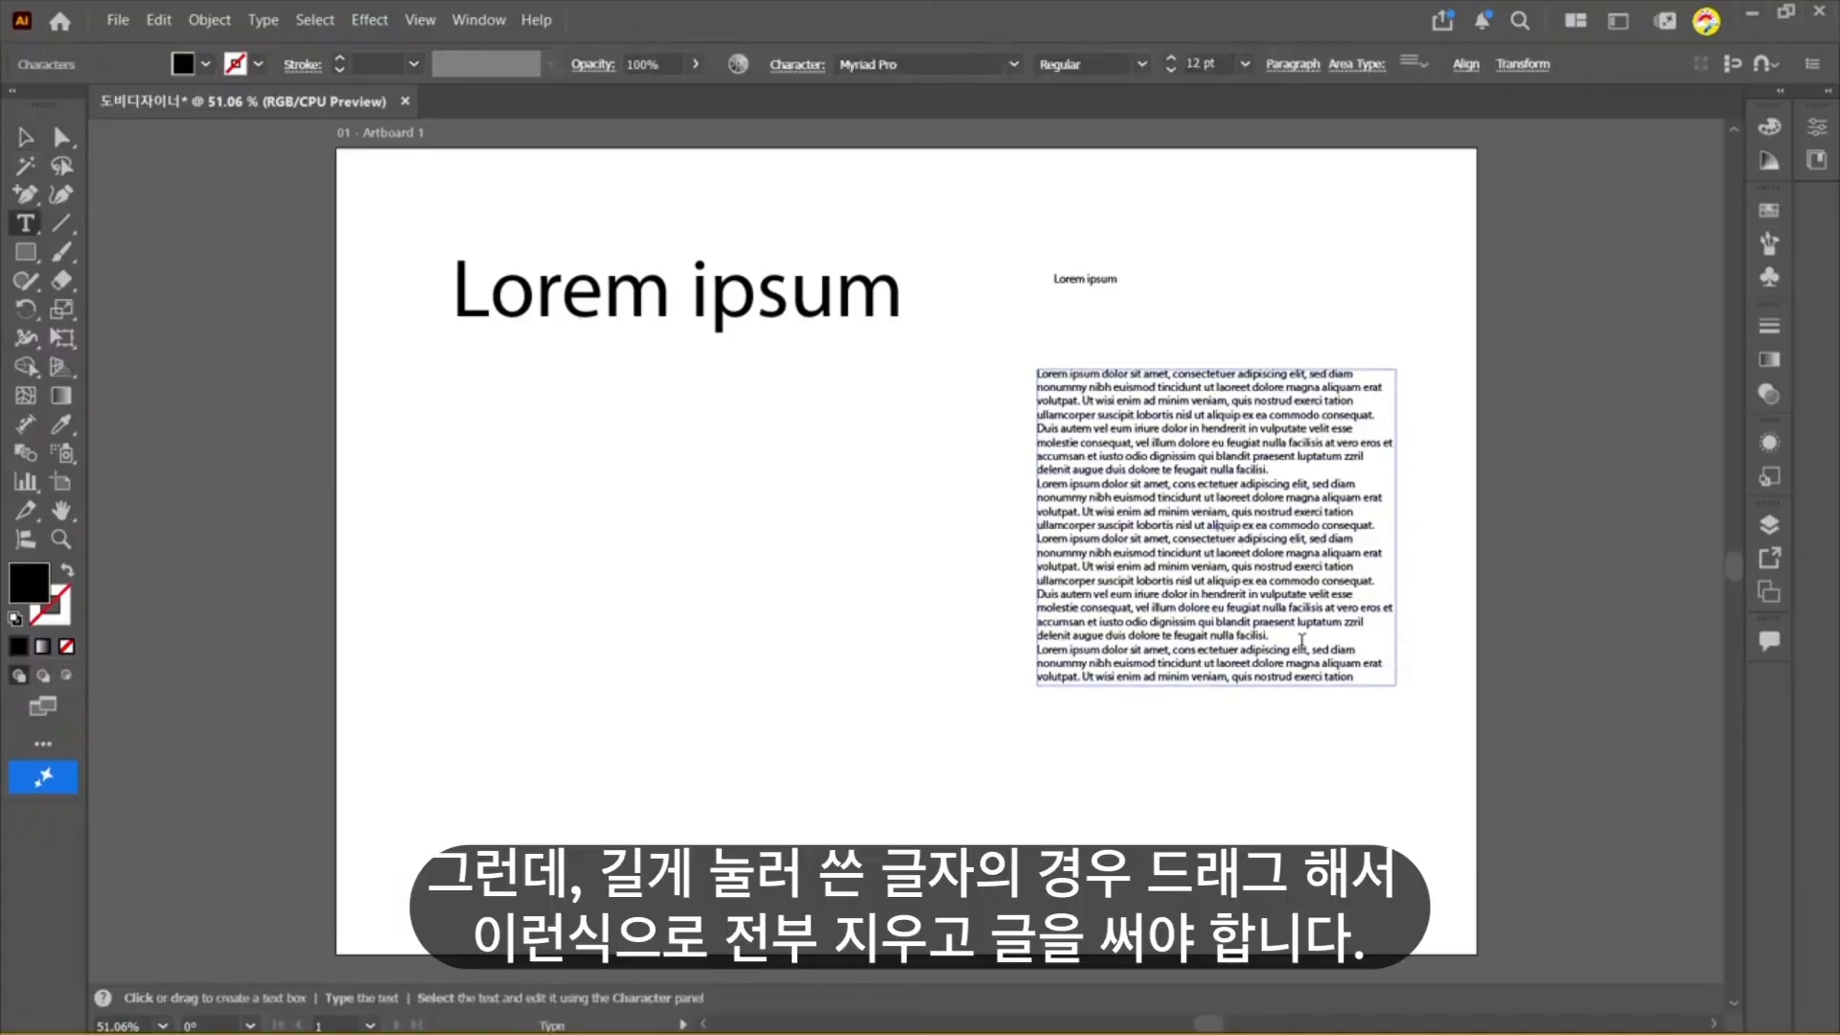
left_click_drag(1363, 680, 949, 302)
key("BackSpace")
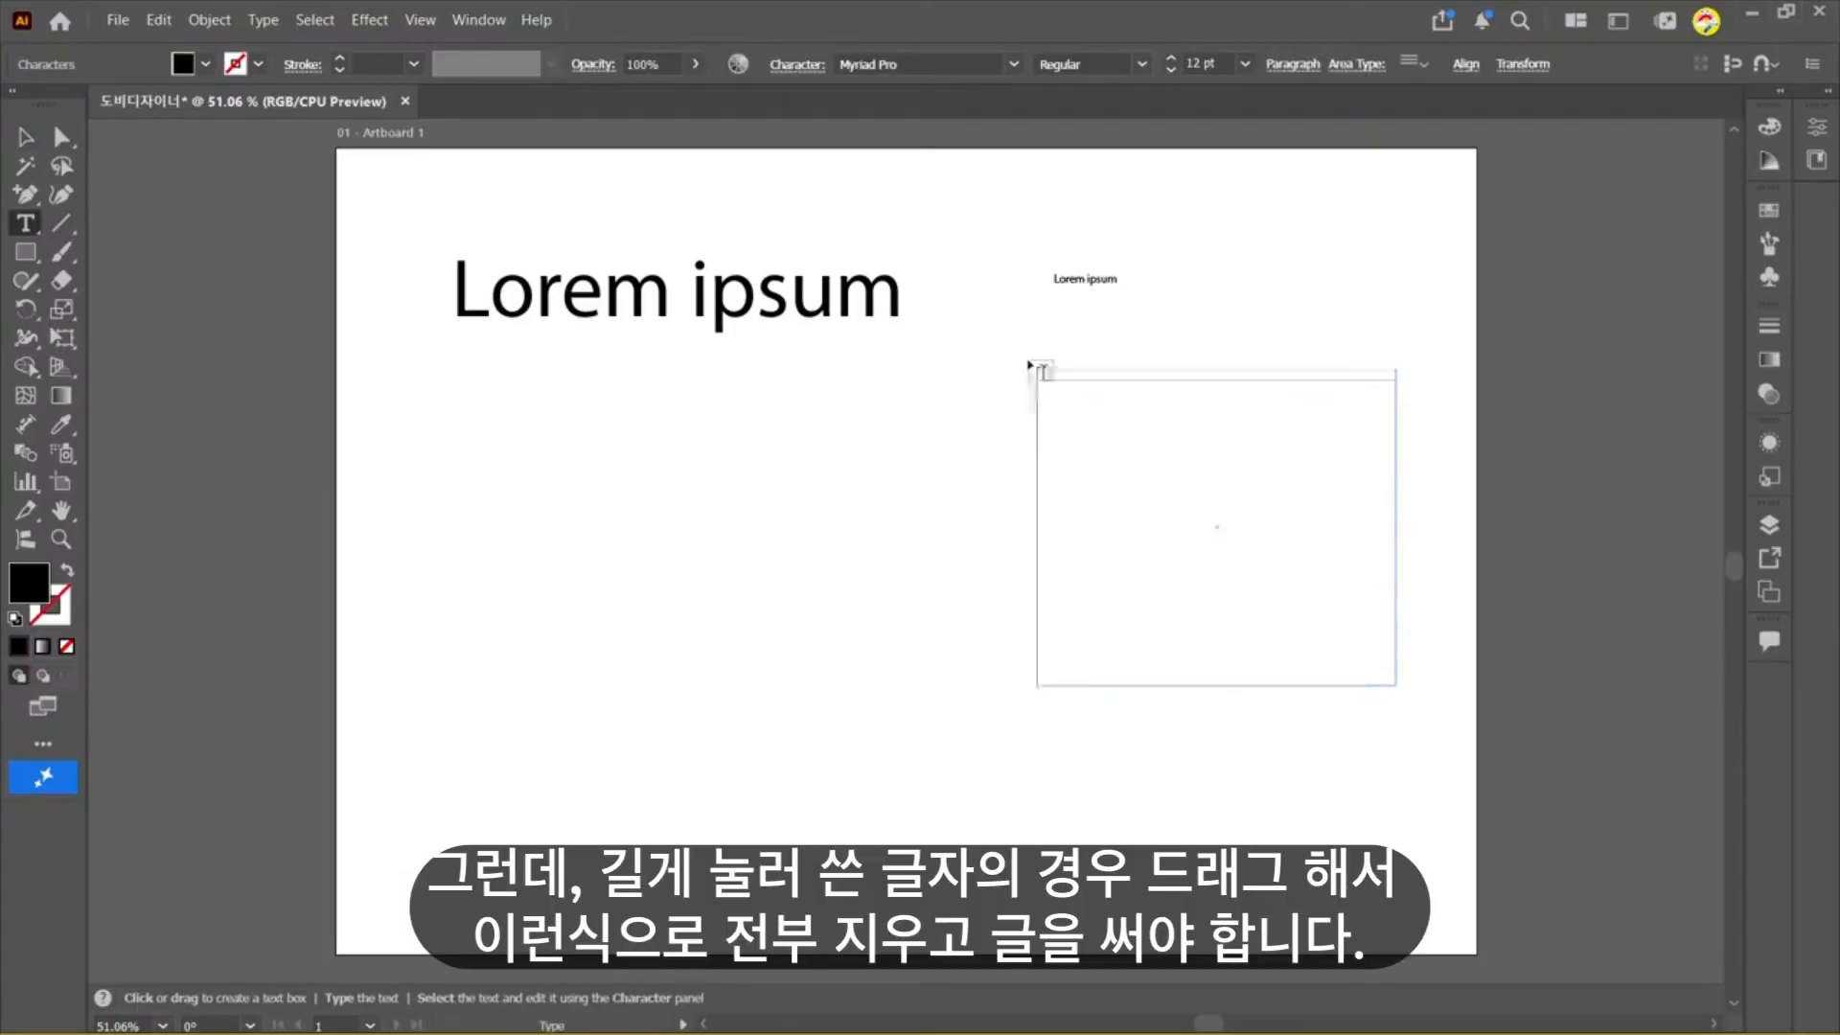
type("ㄹㅇㄹㅇㄹㅇㄹㄴㄹㅇㄴㄹㄹ홓ㄴㅓㅅㅊㅋㅇㅎㄹㄷㅋ")
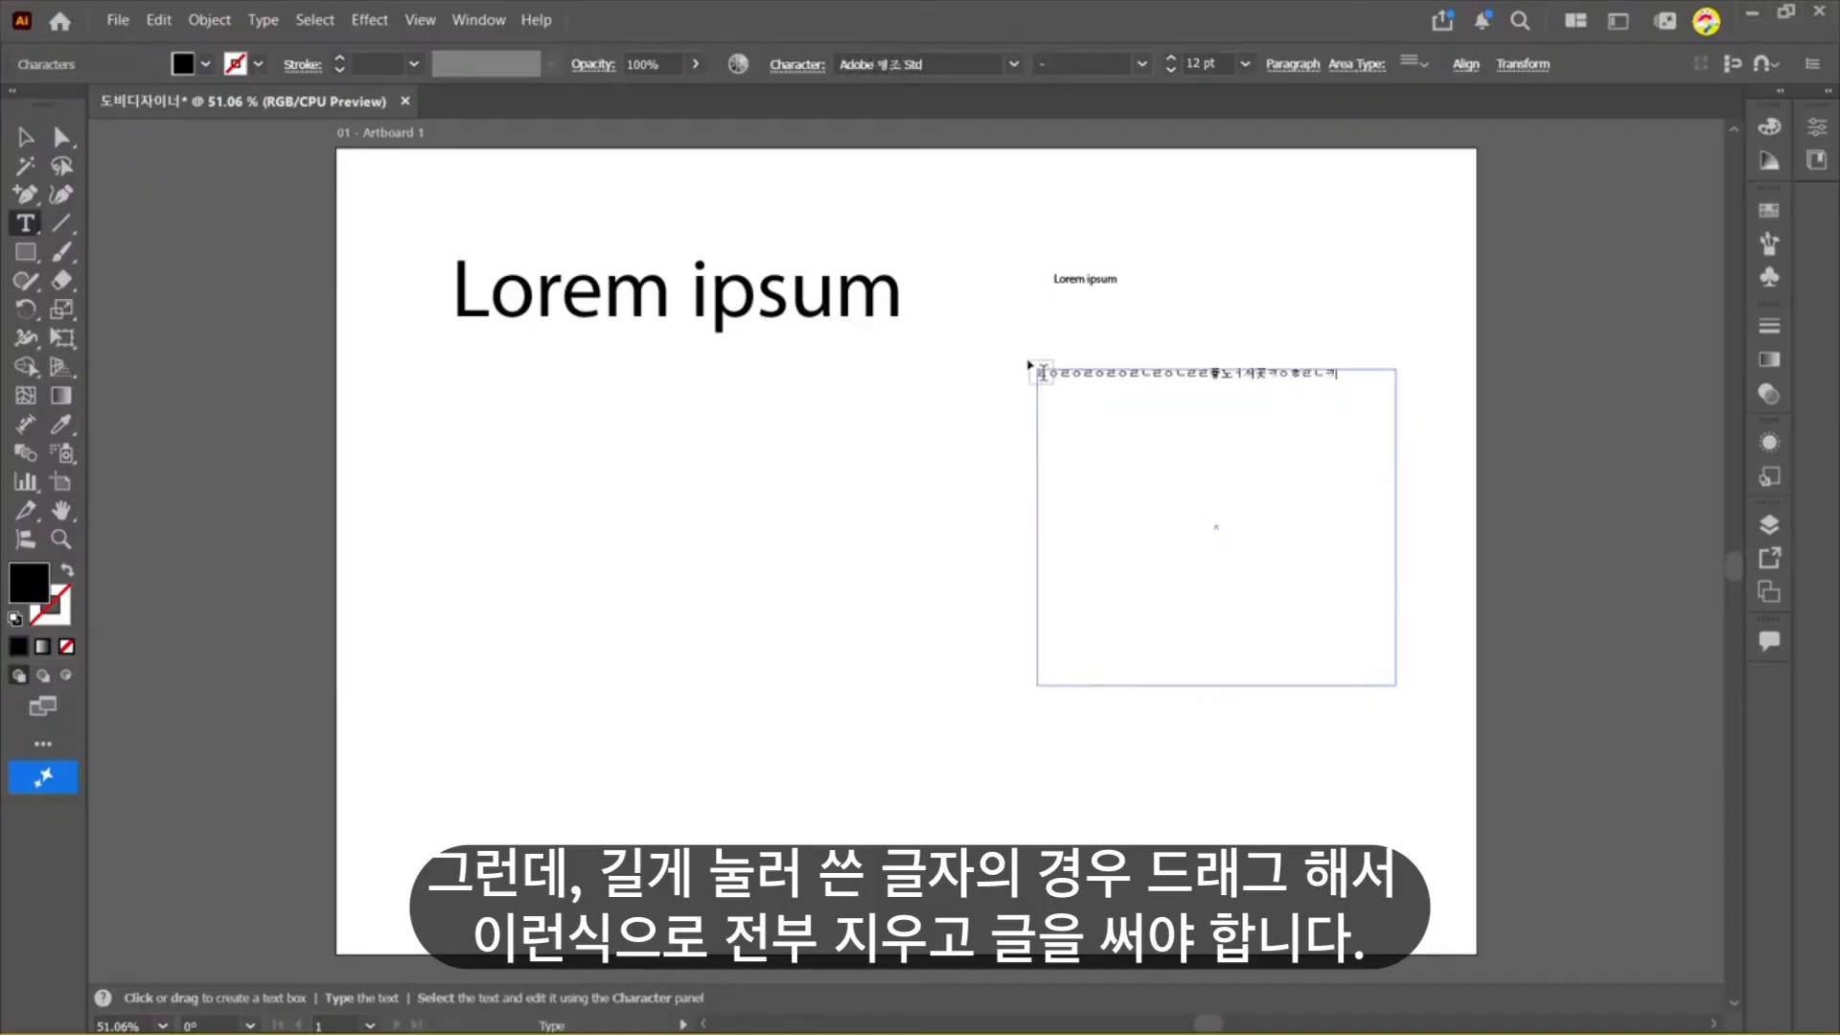
key("Escape")
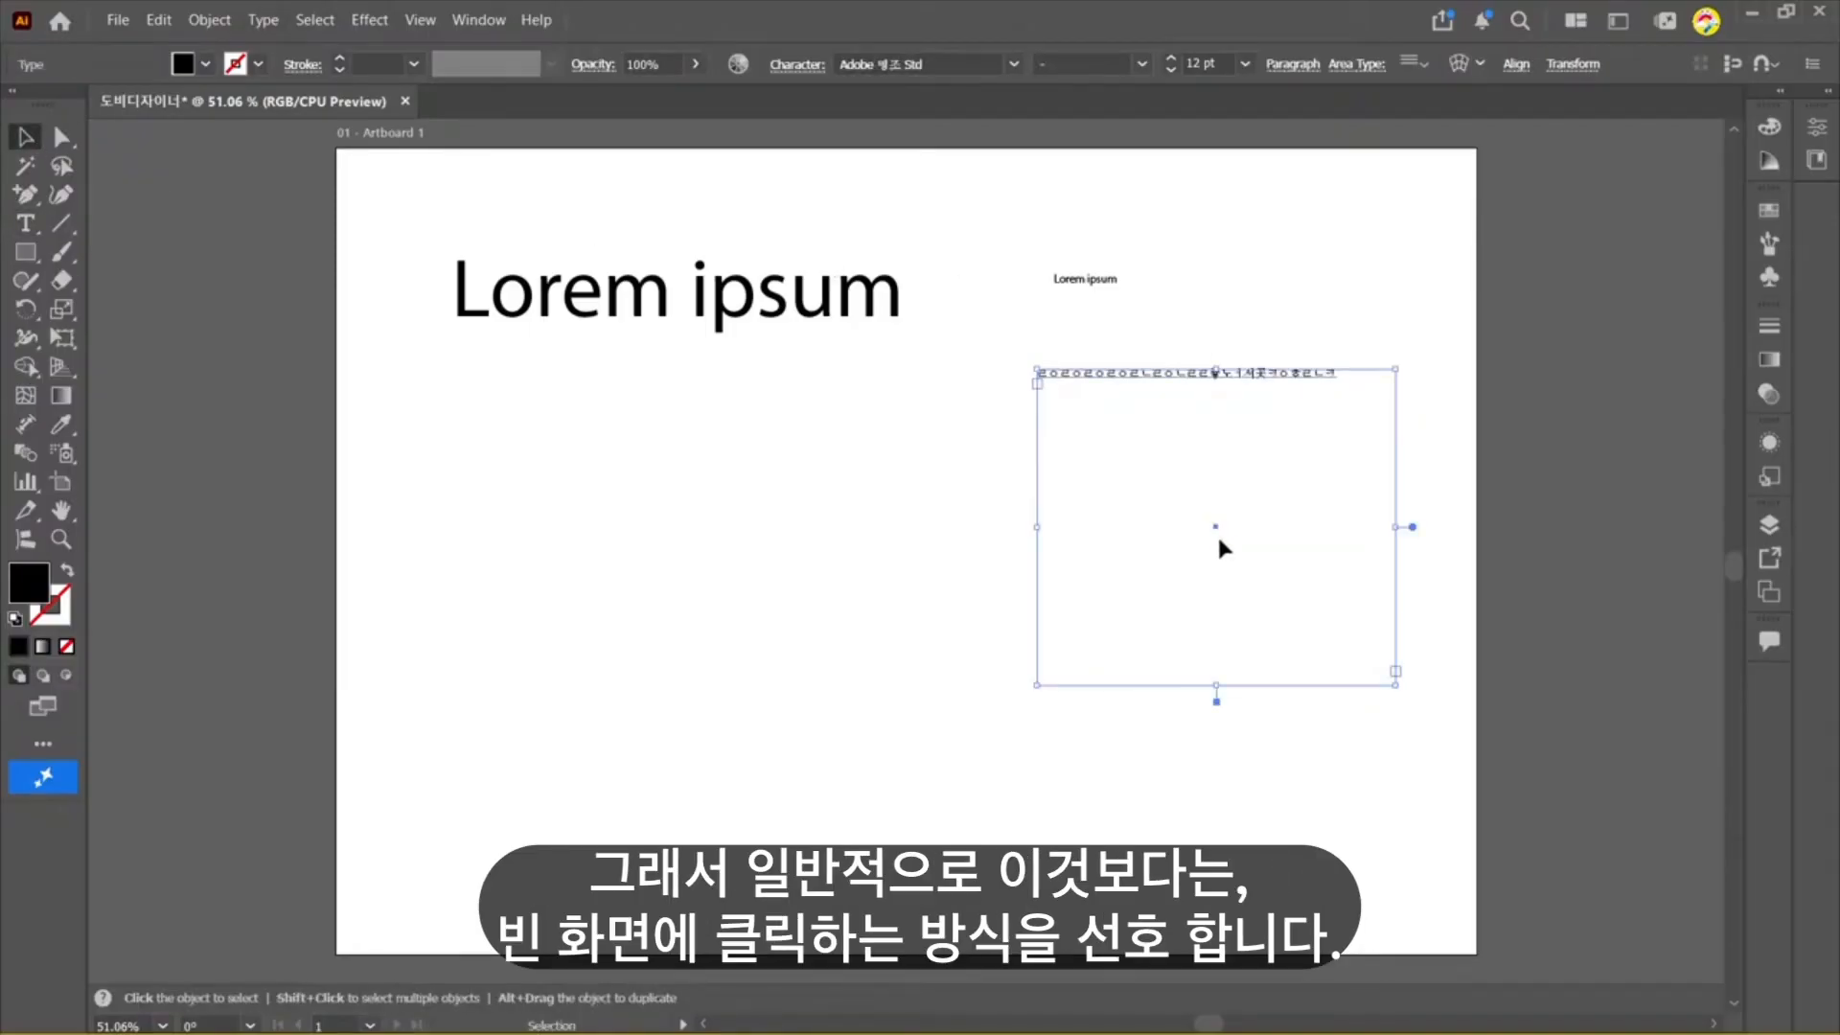
Step: Delete the area text box and the small "Lorem ipsum" text, keeping the large text
key("Delete")
left_click(1079, 288)
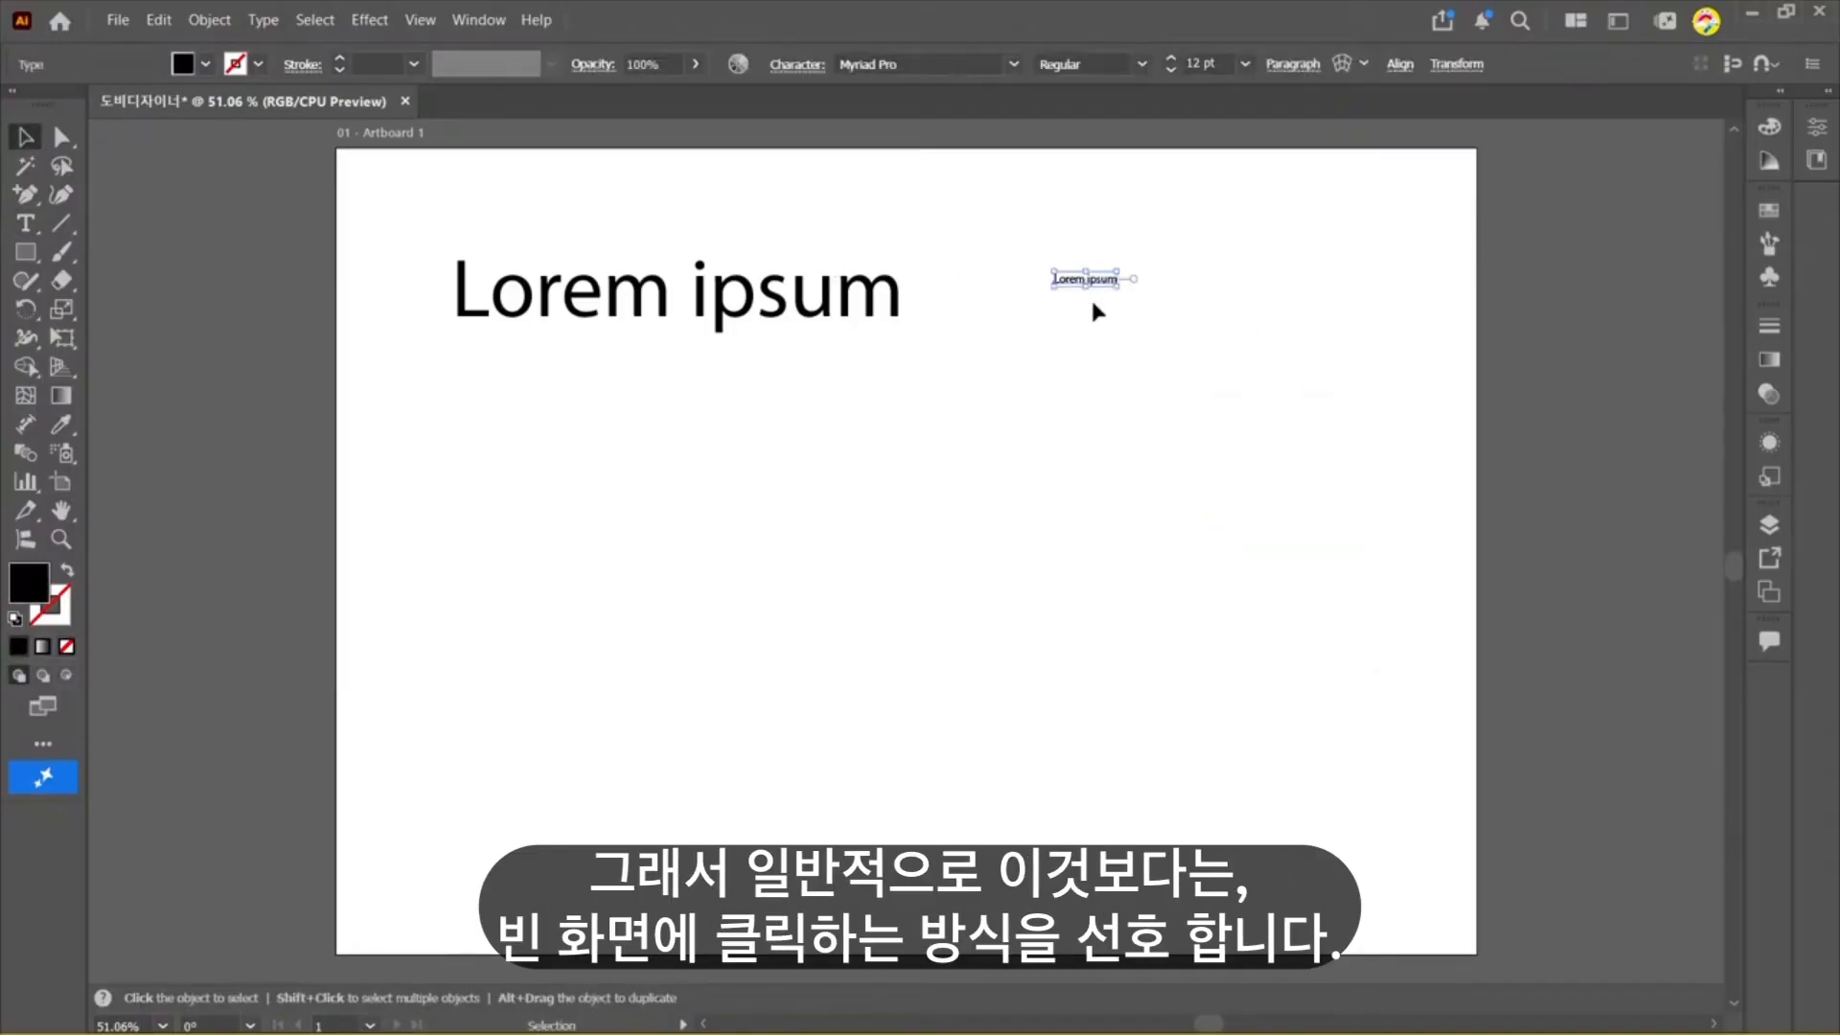
key("Delete")
Step: Enter a small point text of random Korean characters below and right of the large "Lorem ipsum", and delete it
left_click(26, 223)
left_click(1038, 368)
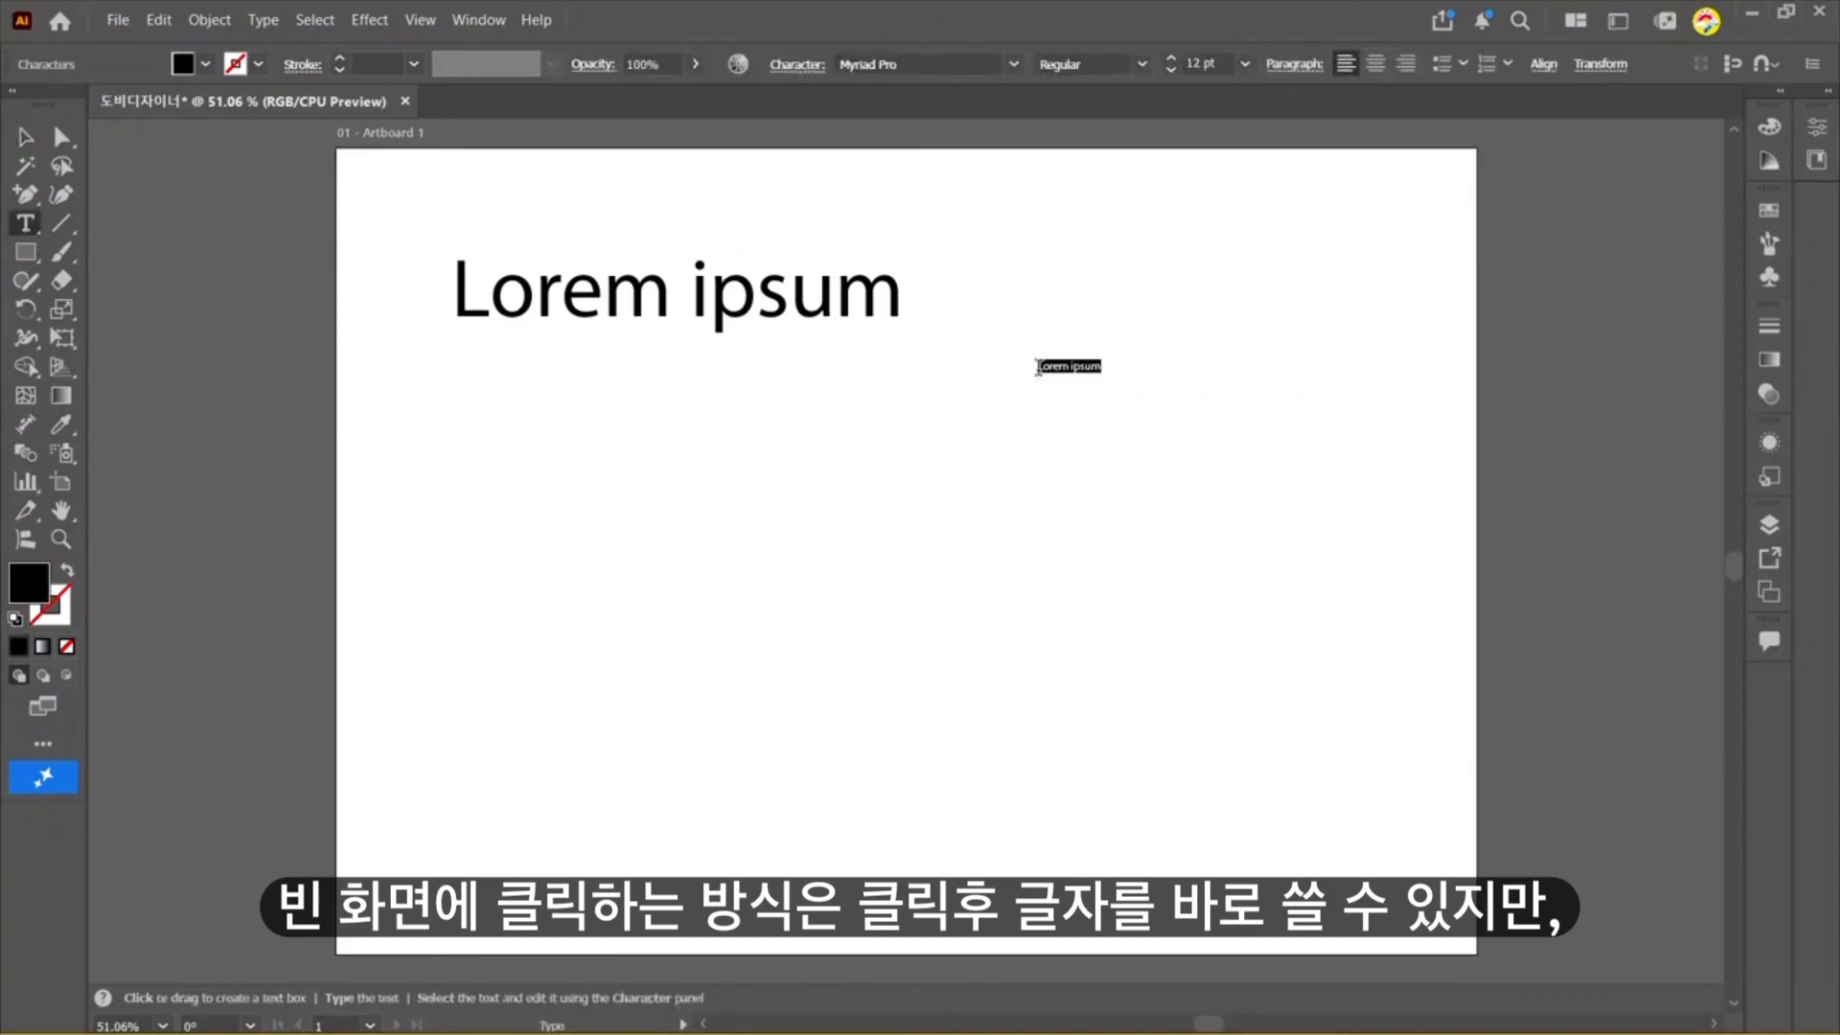
type("ㅇㅇㄹㅇㄹㄴㅇㄹ")
left_click(26, 137)
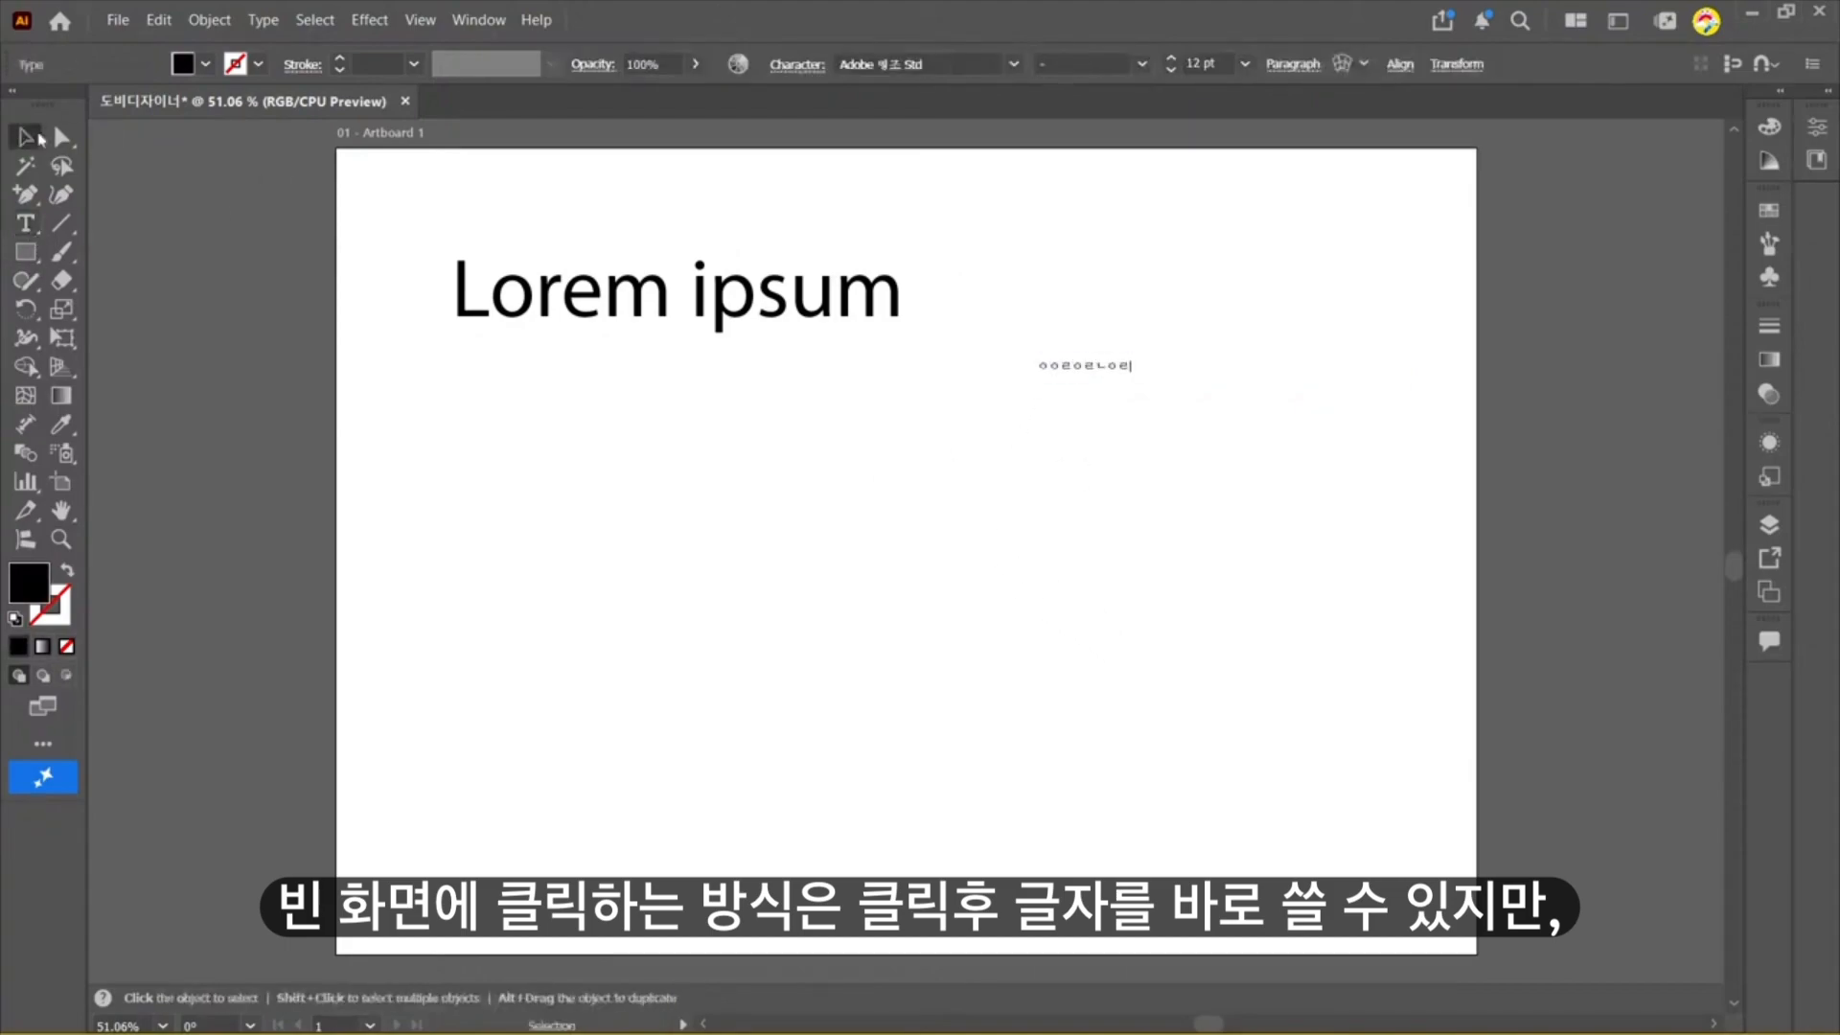
left_click_drag(1166, 528, 1027, 322)
key("Delete")
Step: Draw an area text box to the right of the large text and replace its placeholder with random Korean characters
left_click(26, 224)
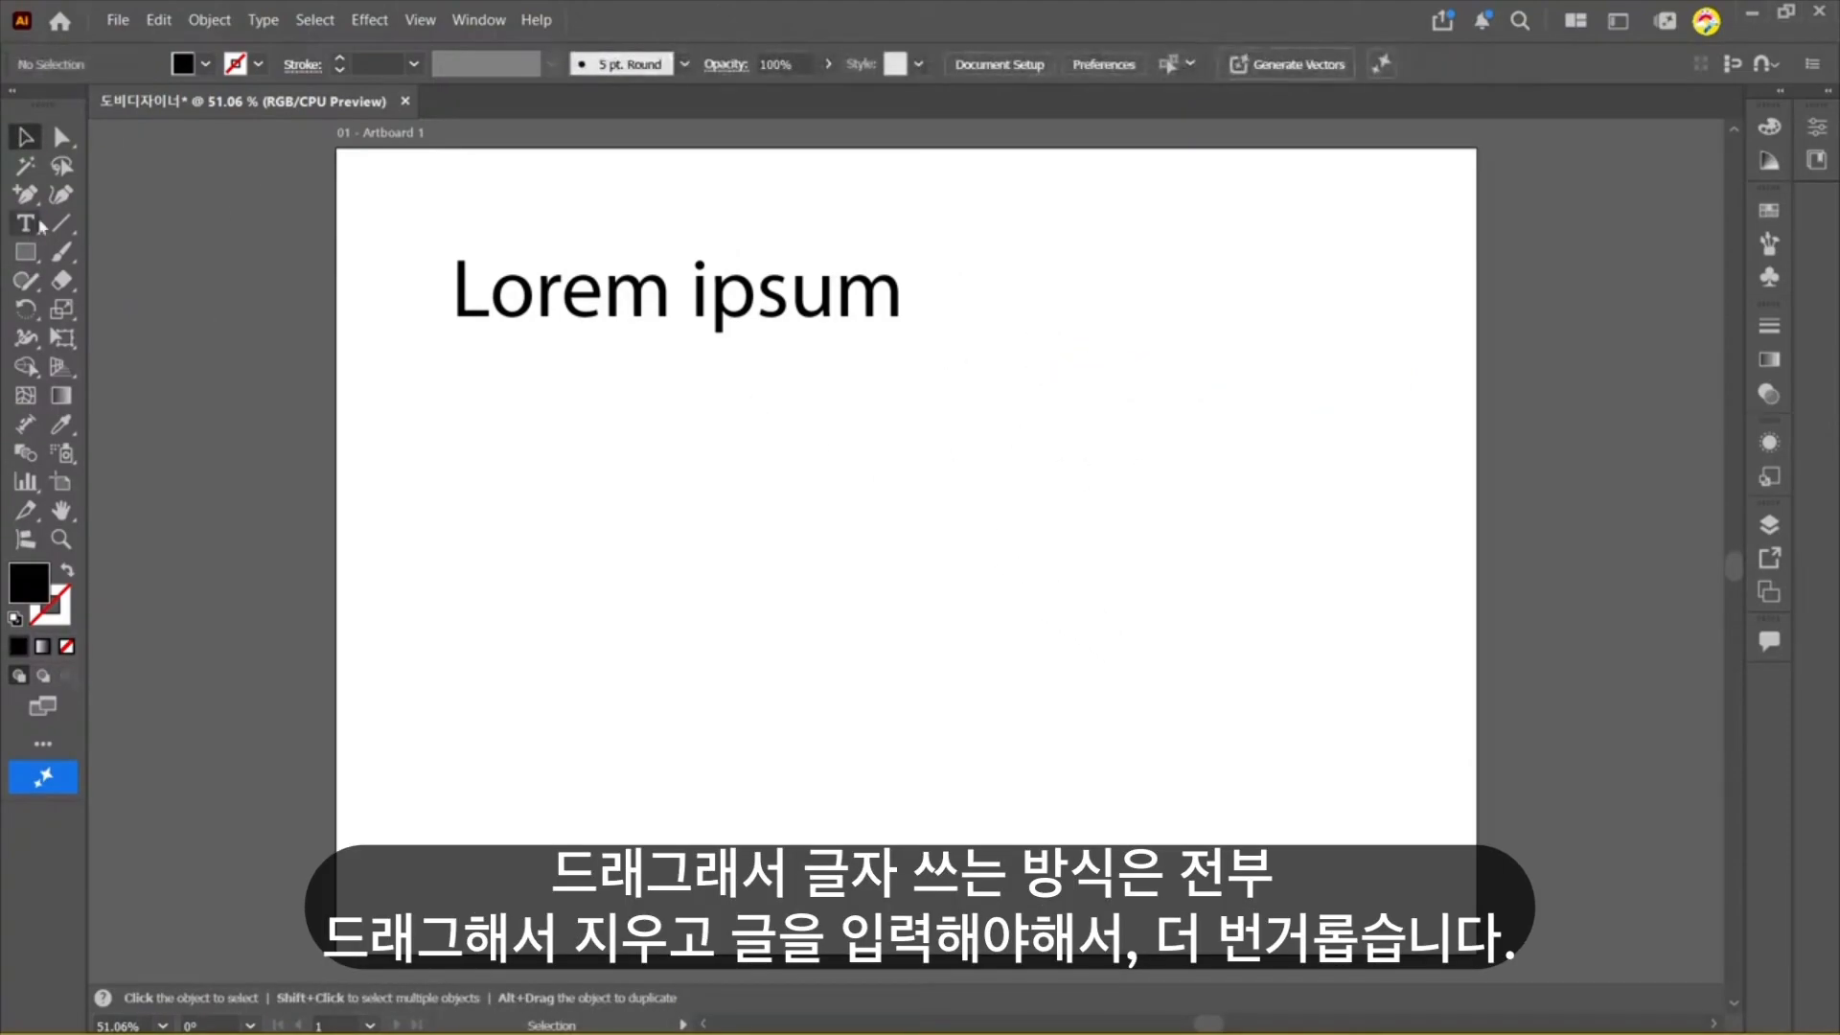
left_click_drag(944, 228, 1279, 601)
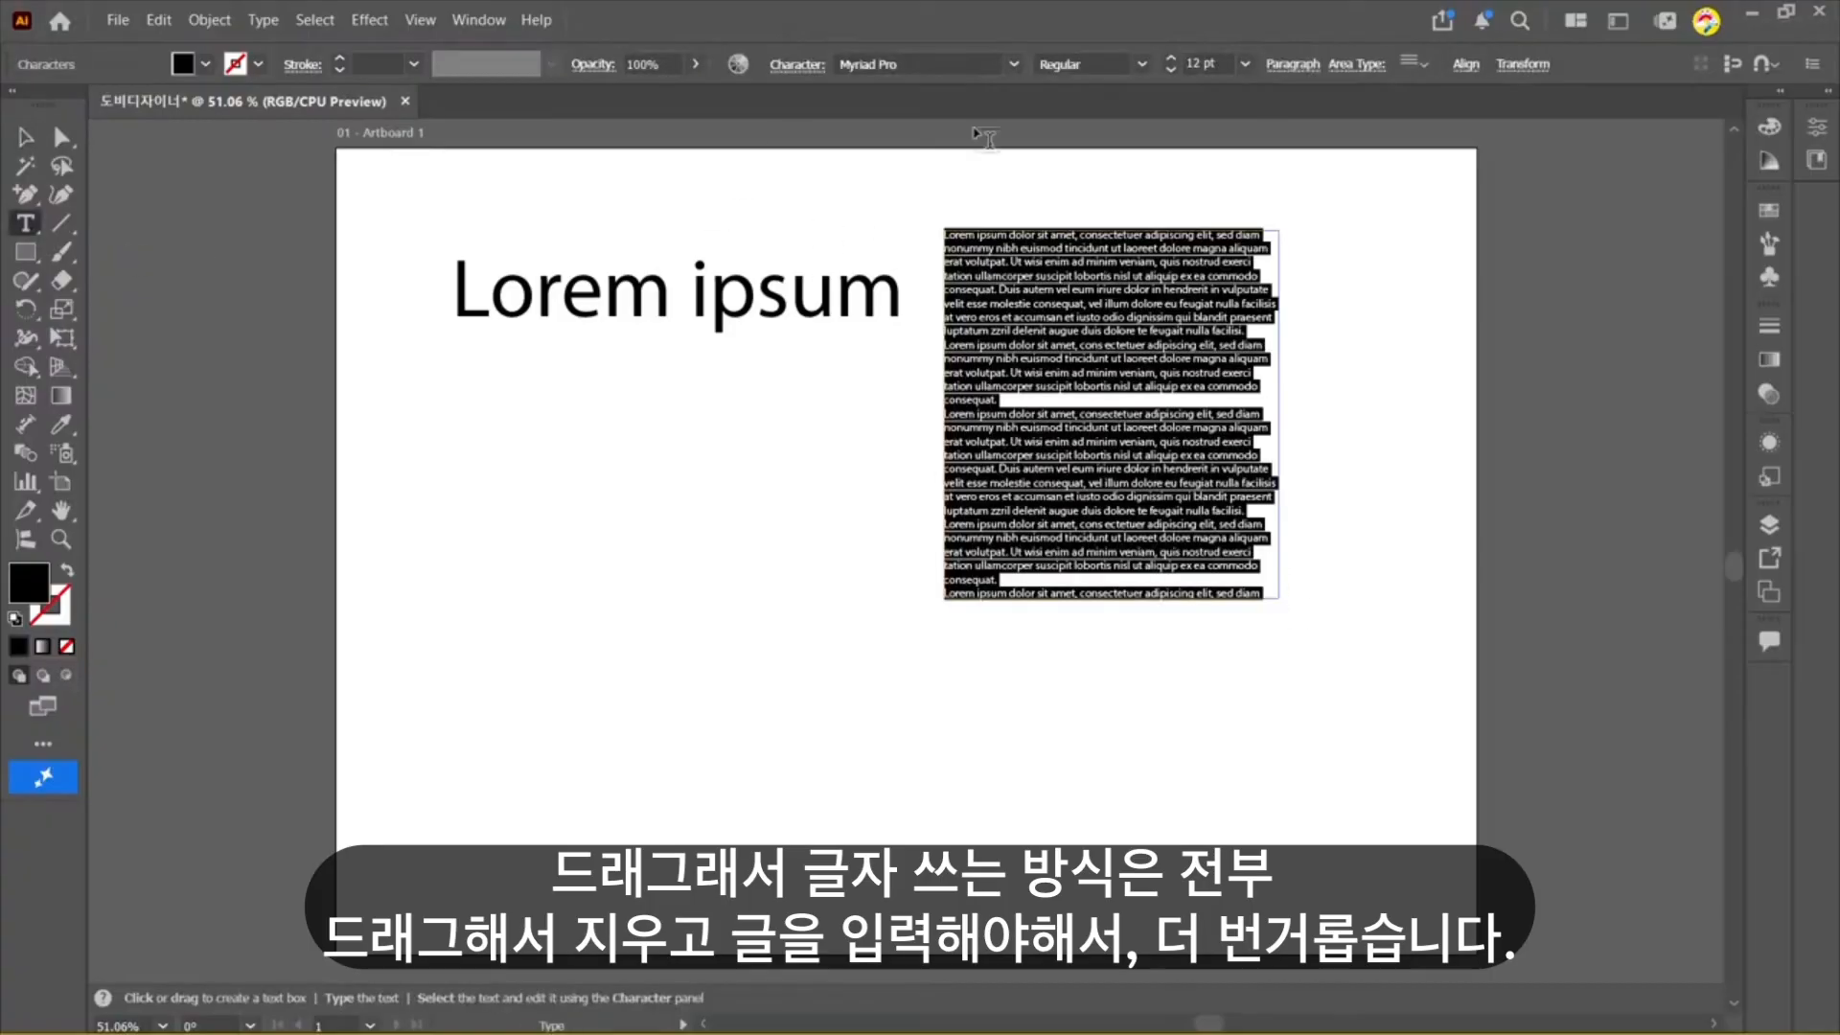
type("ㄹㄹㅇㅎㄹㄹㅇㅎ")
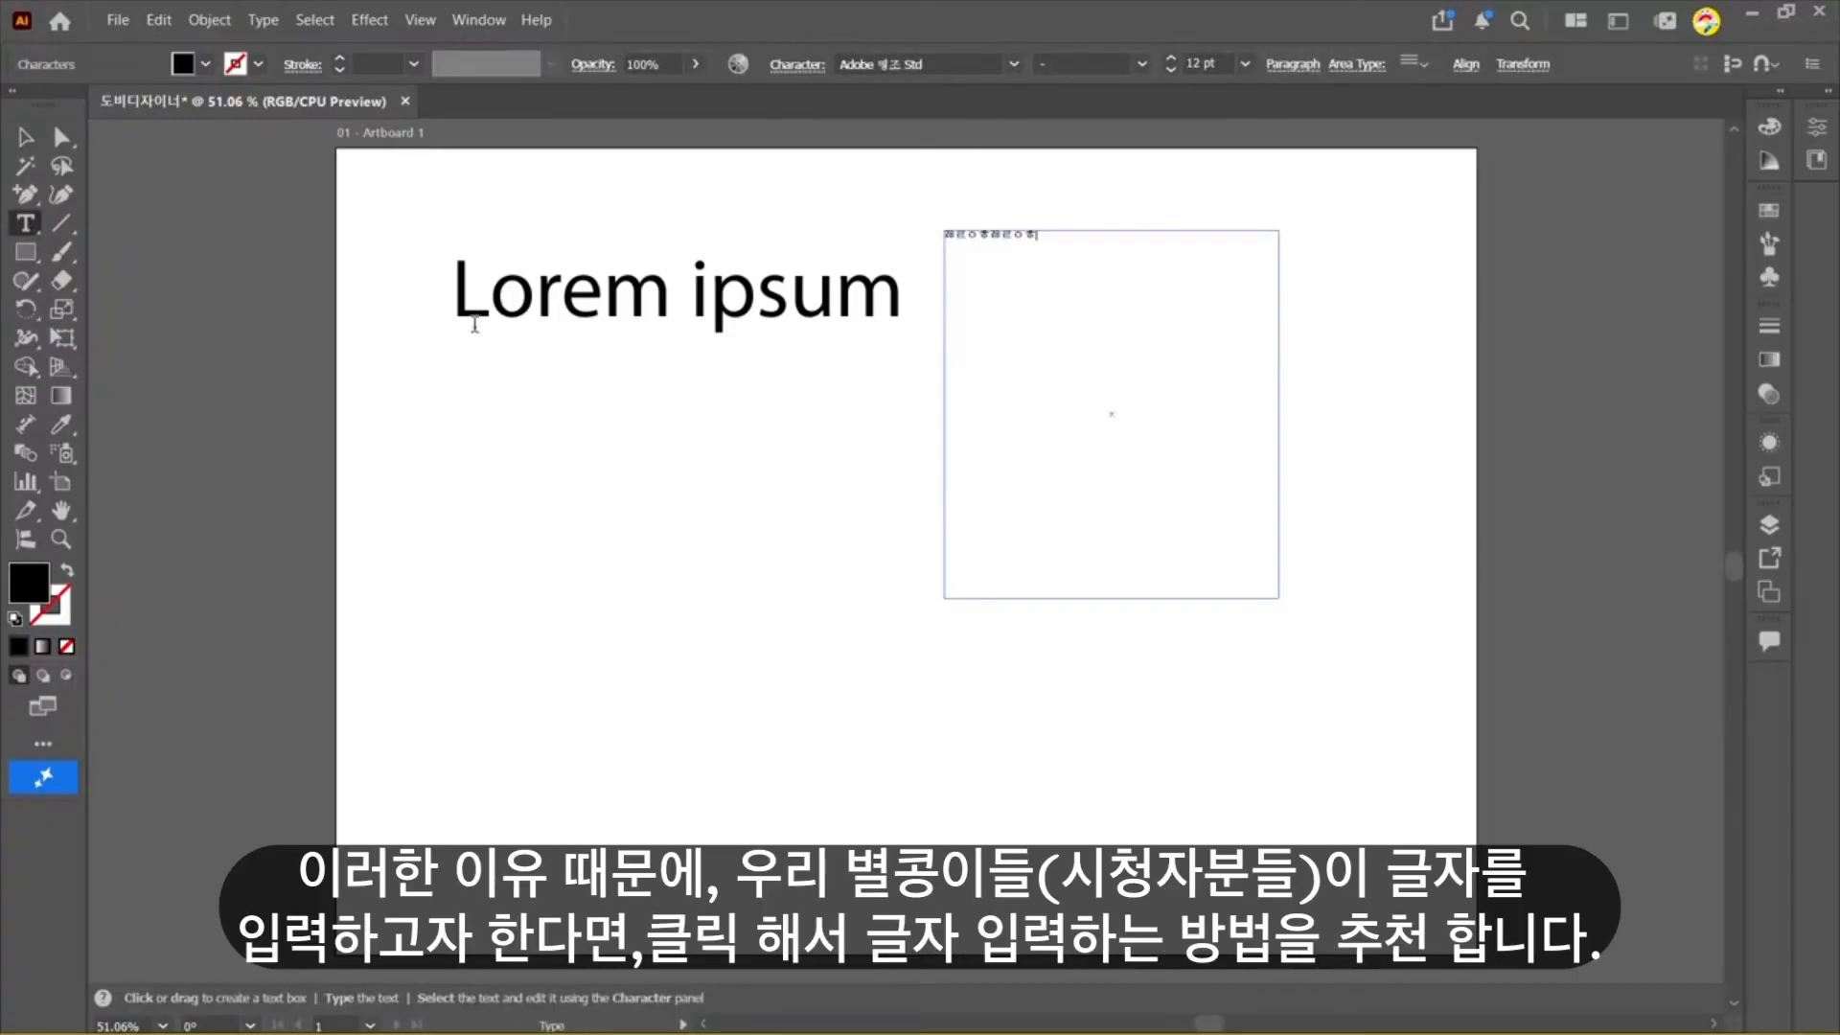
Step: Finish editing the area text box beside the large text and delete it
key("Escape")
left_click(1034, 180)
left_click_drag(1033, 180, 1227, 376)
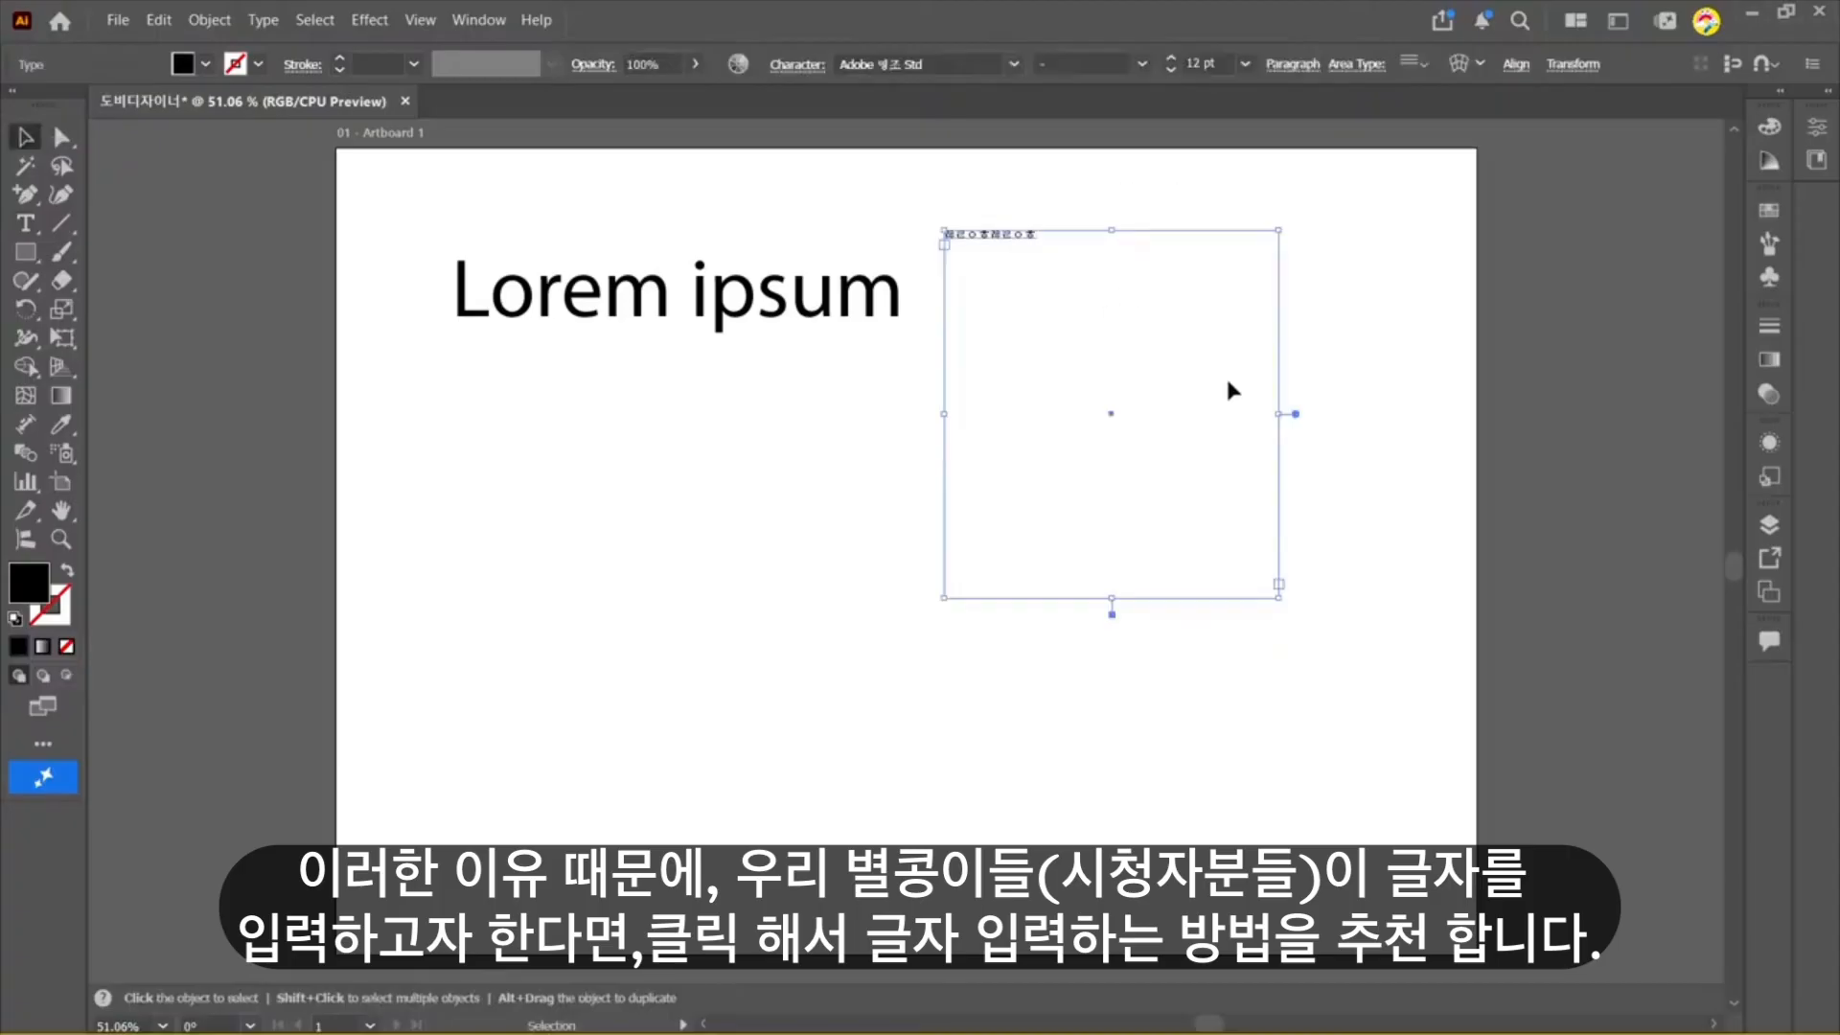
key("Delete")
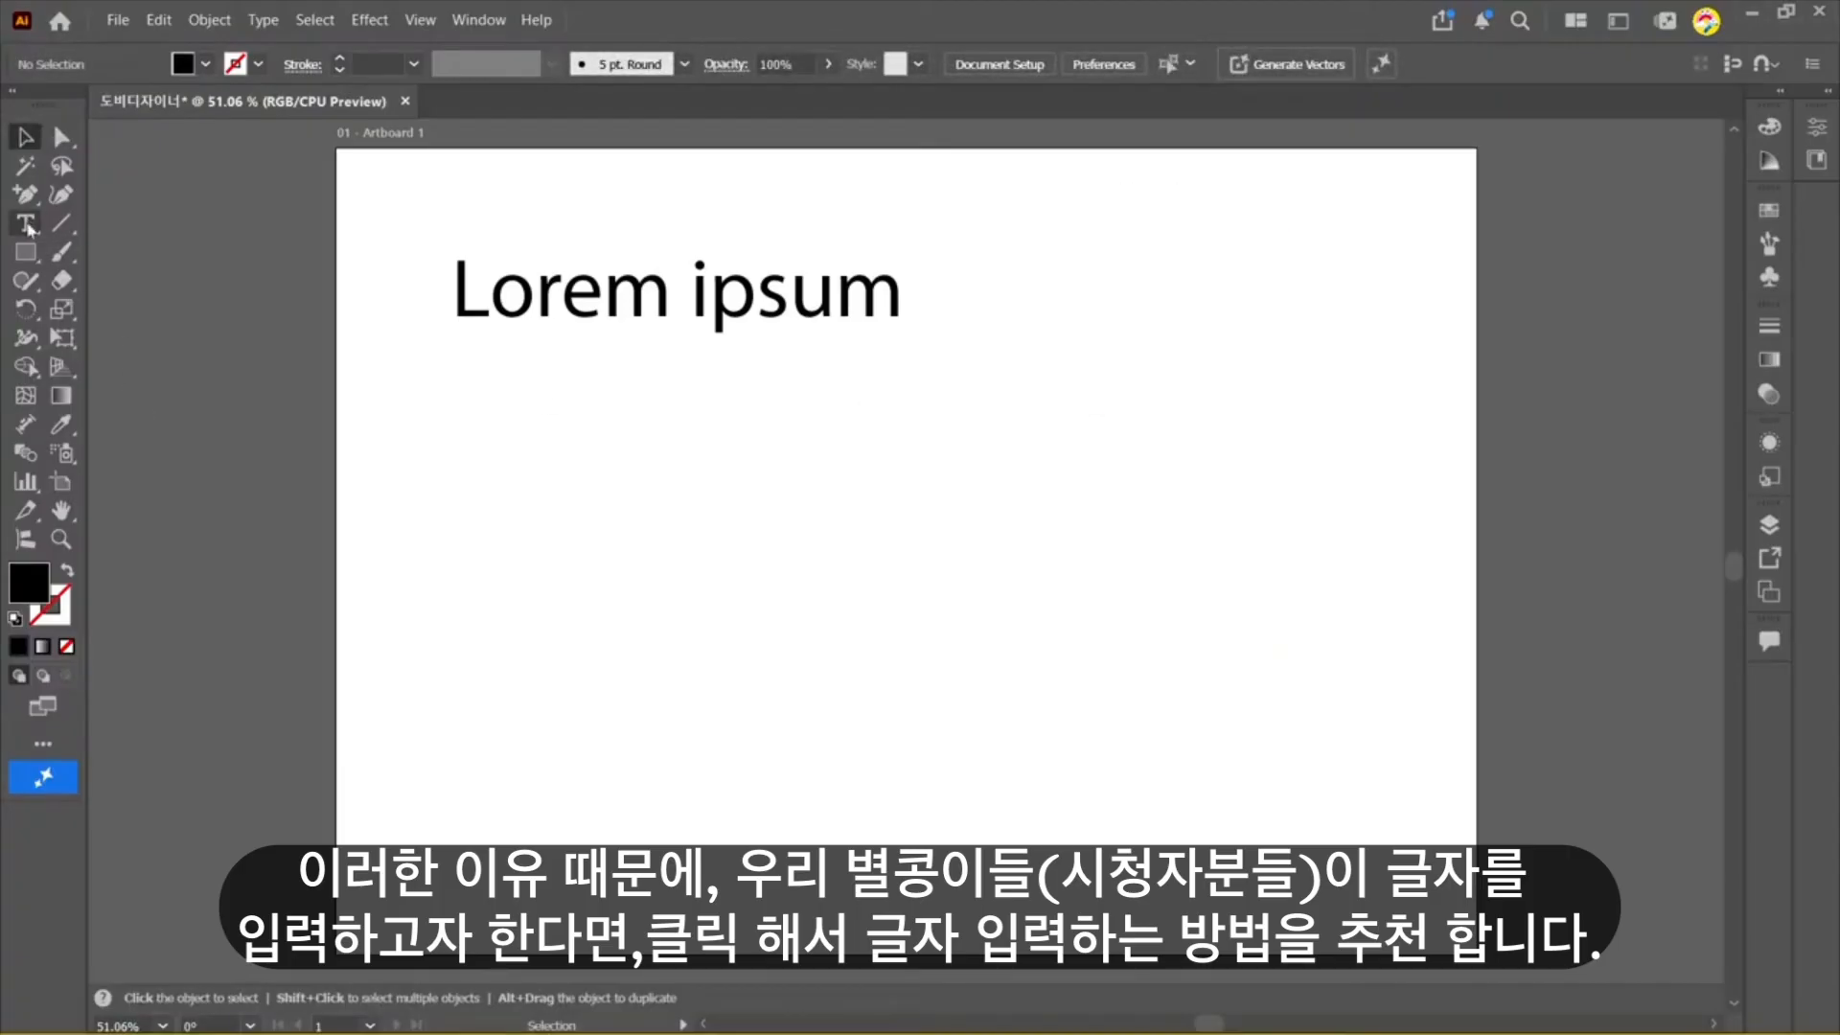
Step: Place a "Lorem ipsum" point text below the large text and scale it up proportionally to about 91 pt
key("t")
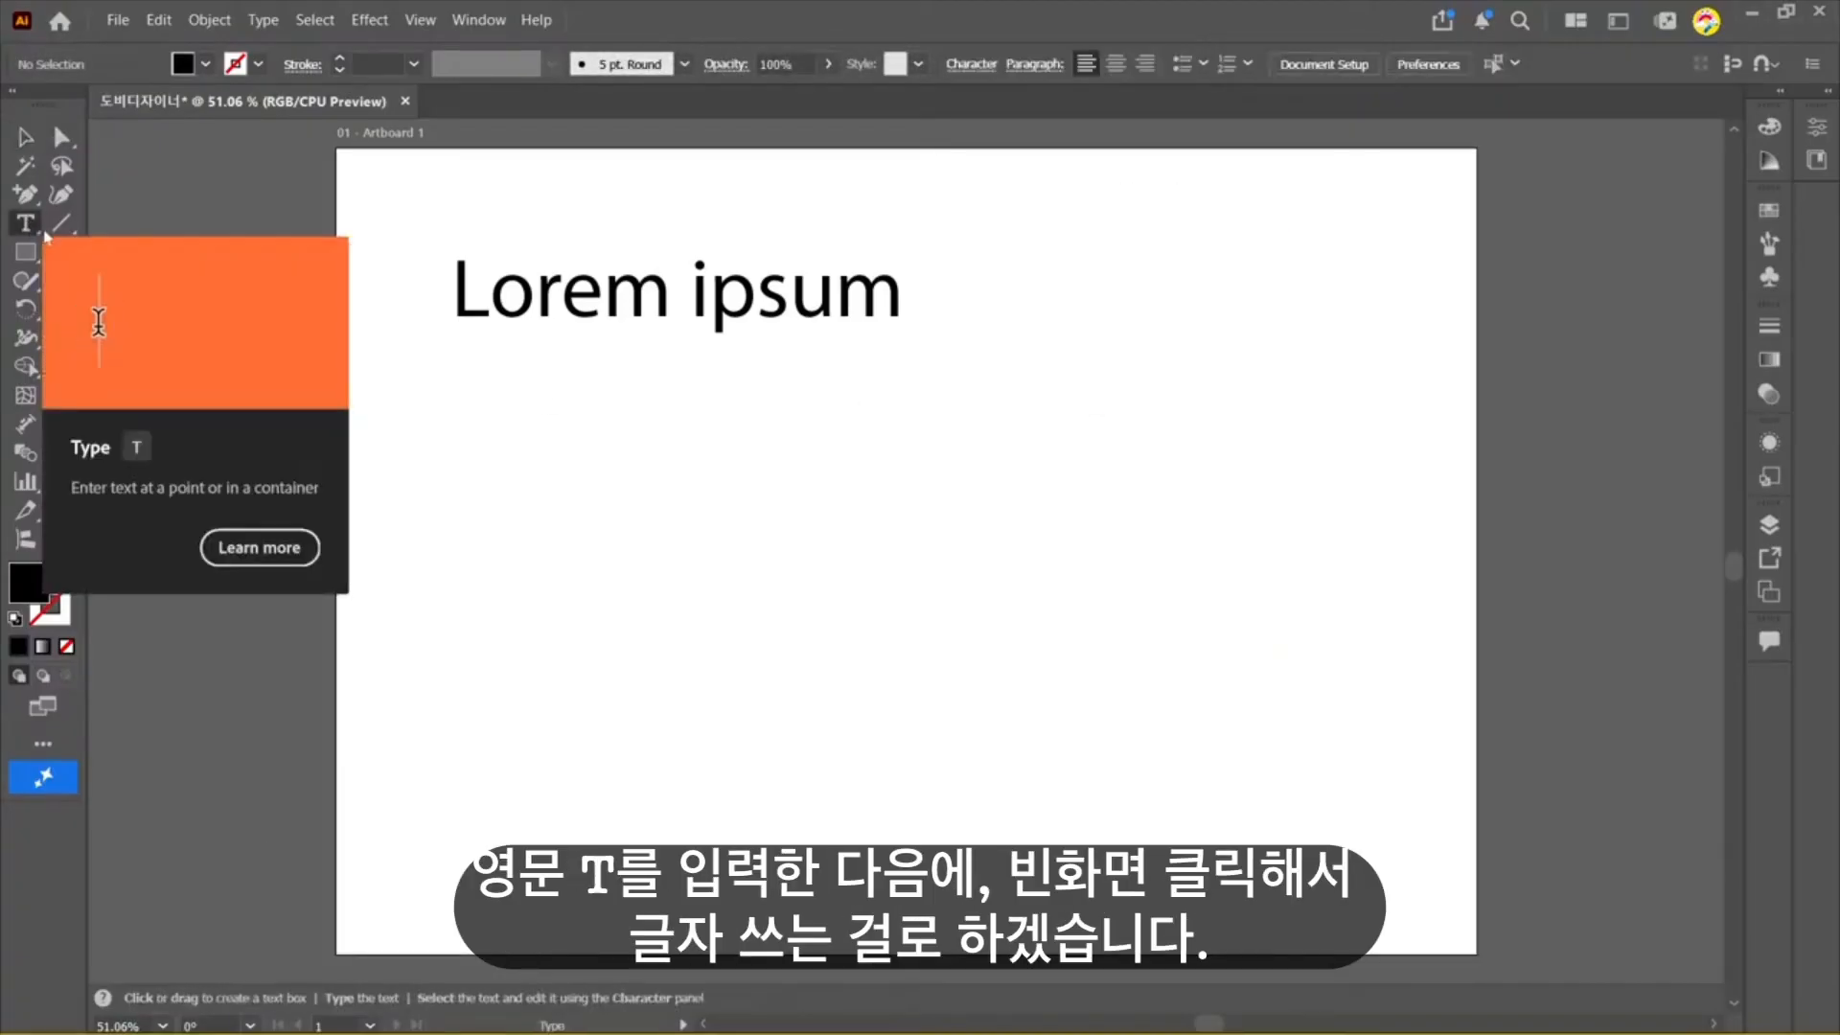
left_click(512, 436)
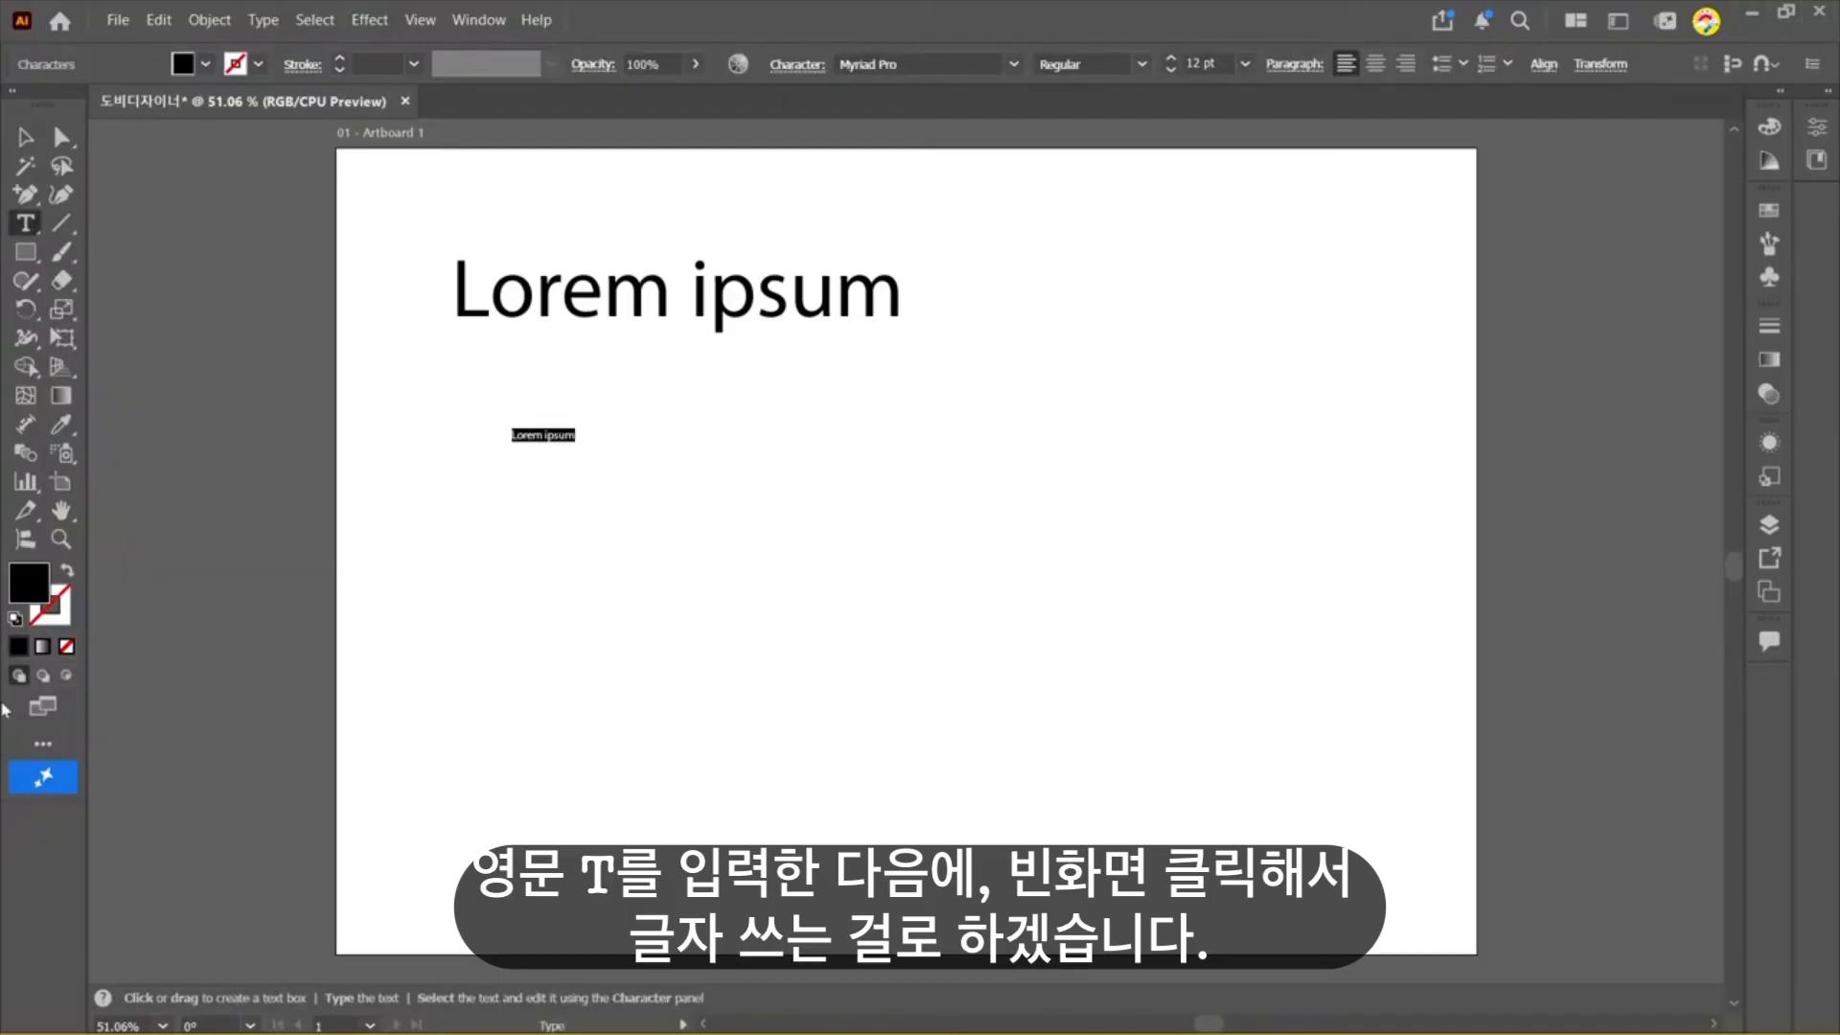
key("Escape")
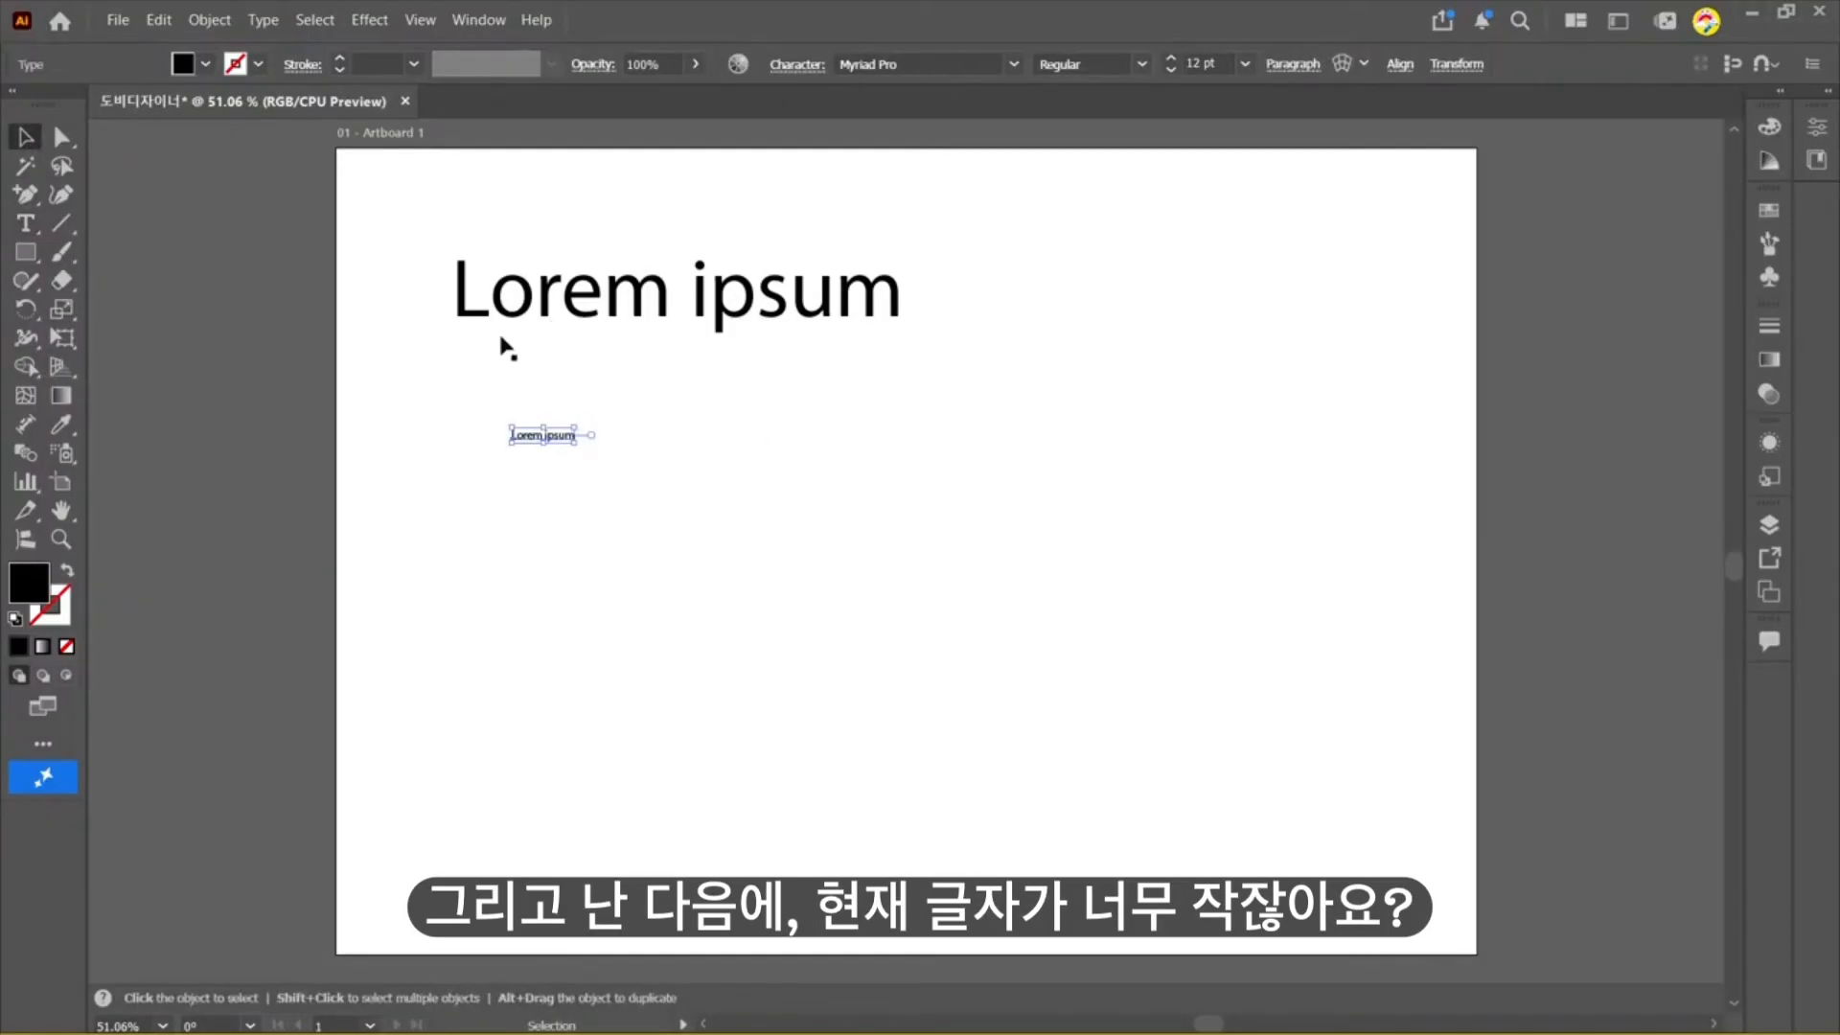
left_click_drag(575, 429, 937, 255)
left_click_drag(931, 360, 992, 188)
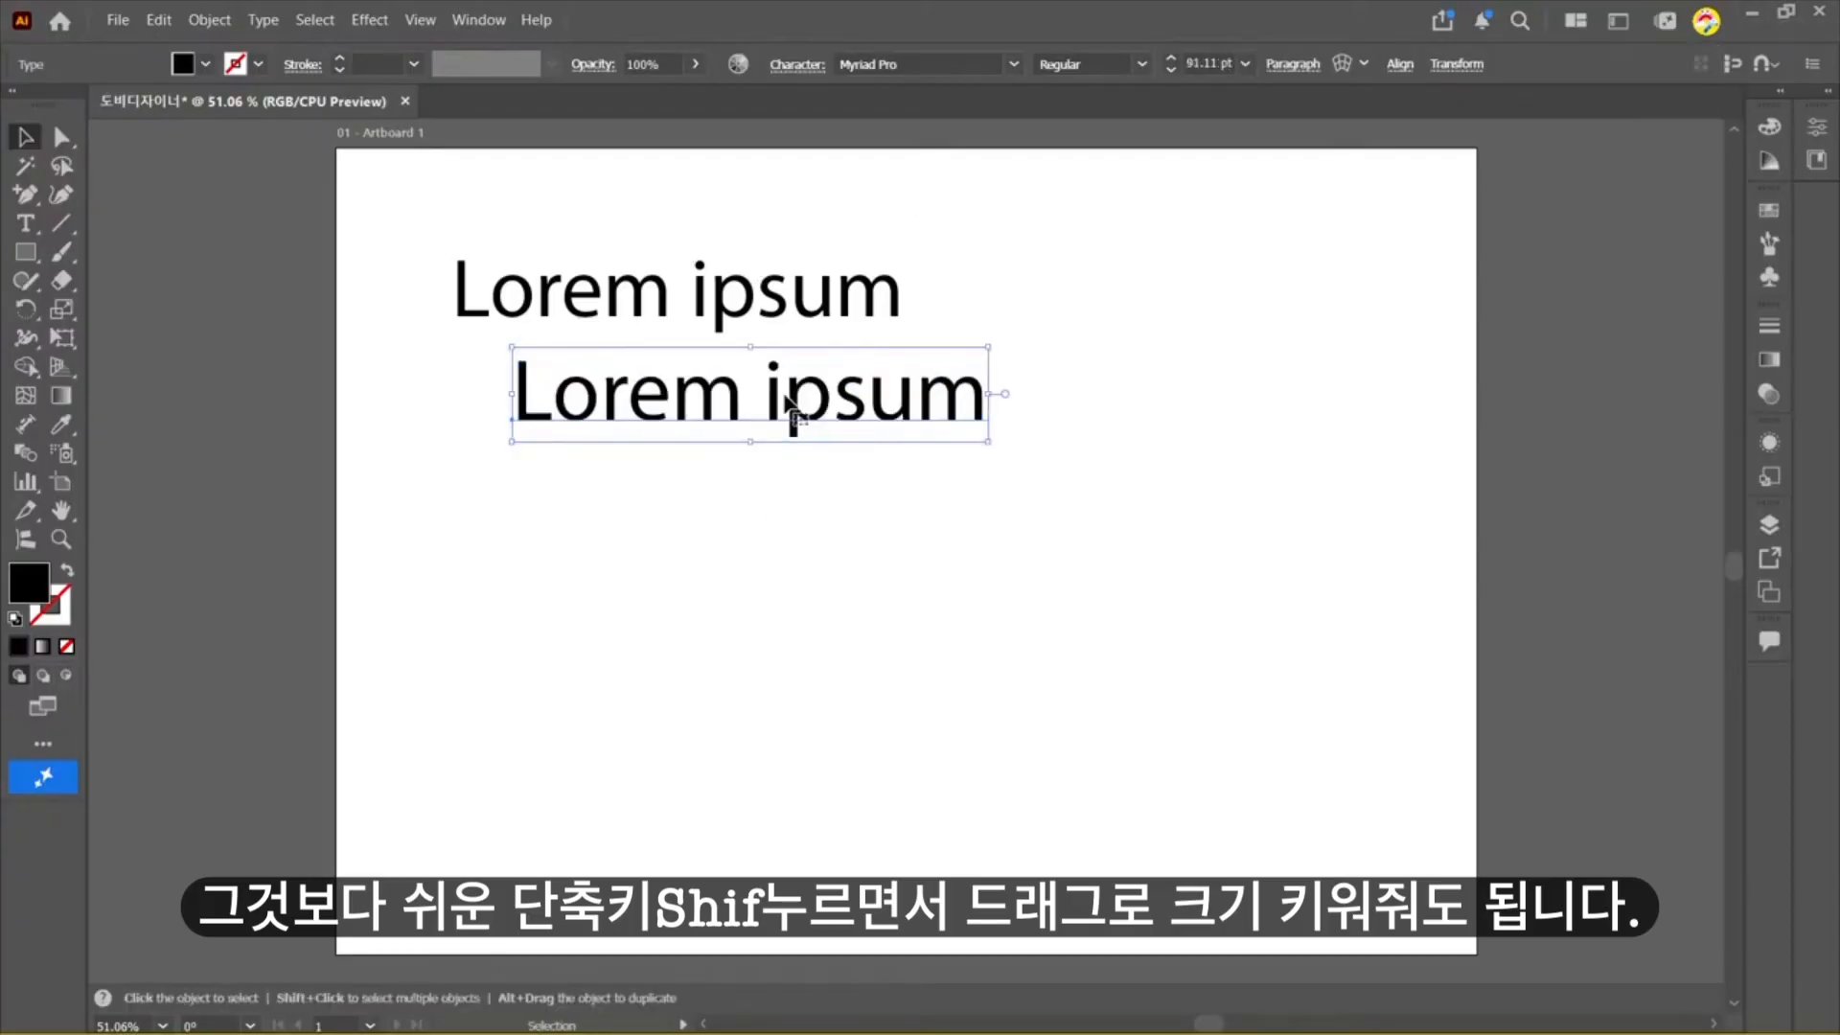
Step: Move the enlarged second "Lorem ipsum" slightly down and delete it, keeping the original large text
left_click_drag(780, 403, 717, 484)
left_click_drag(1028, 654, 828, 427)
key("Delete")
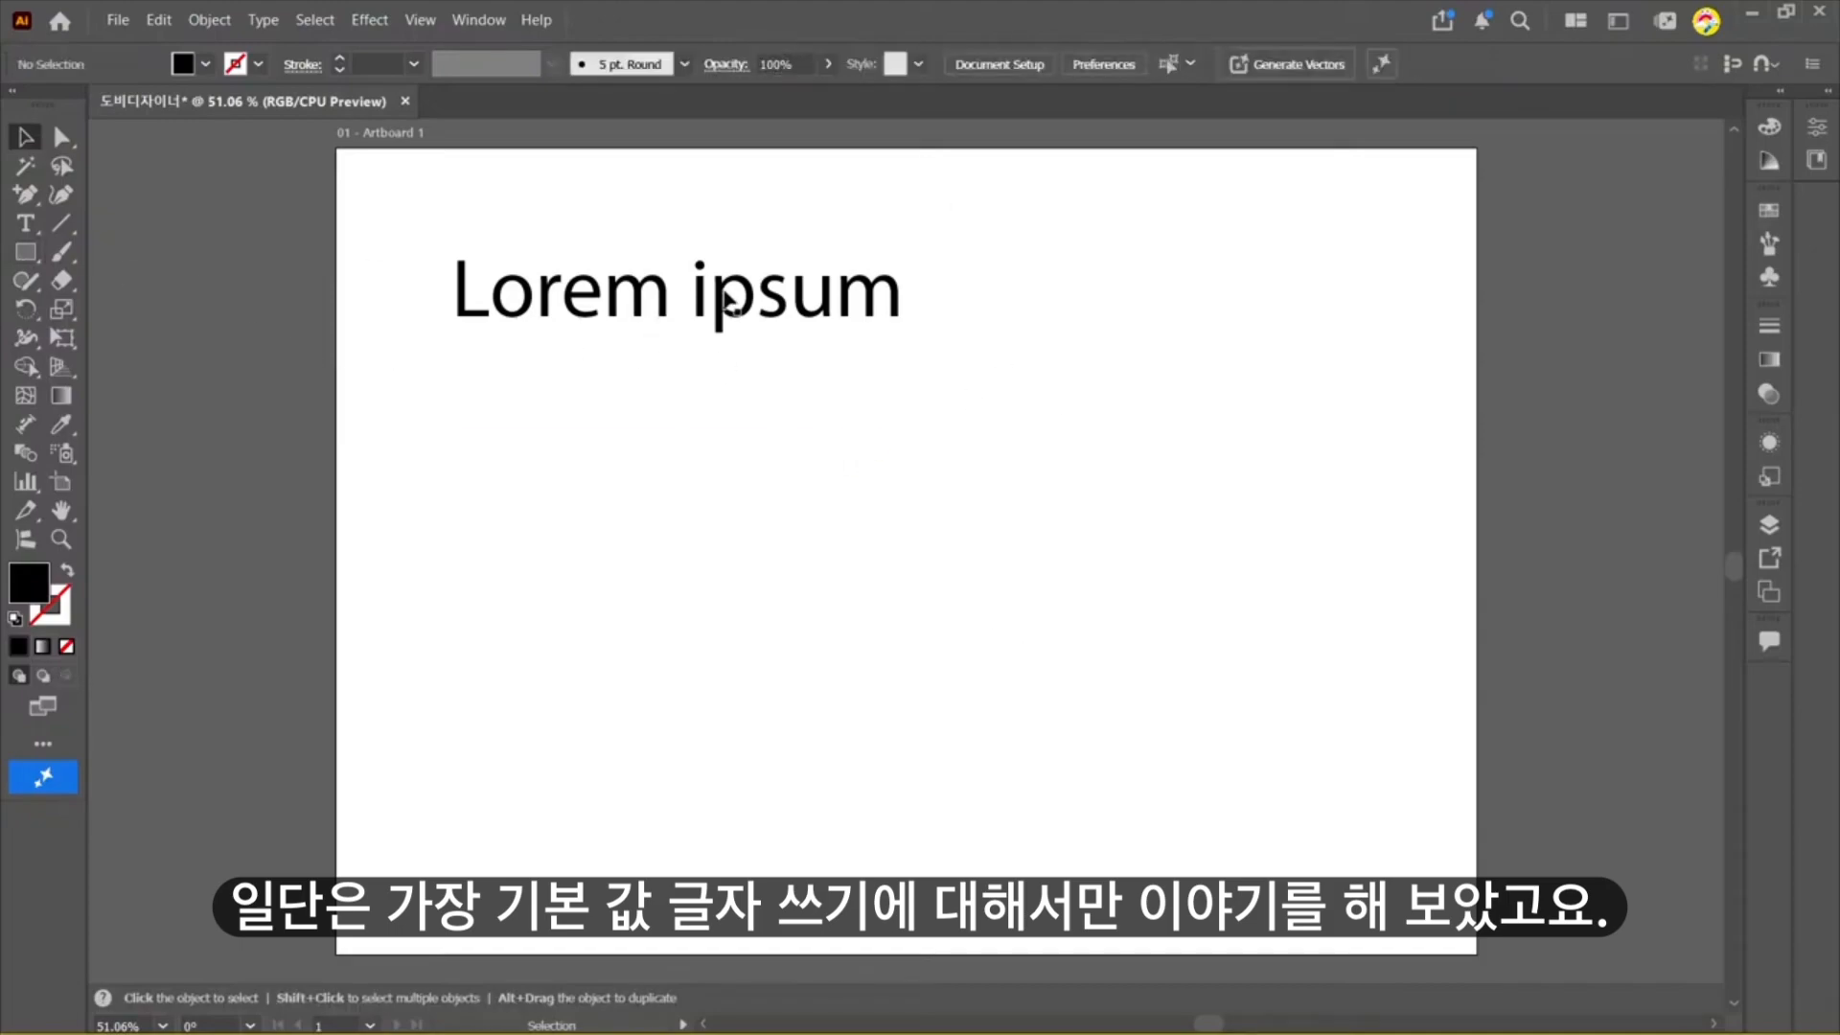
Step: Move the large "Lorem ipsum" to the artboard's centre and replace its wording with "도비디자이너"
left_click_drag(730, 305, 940, 497)
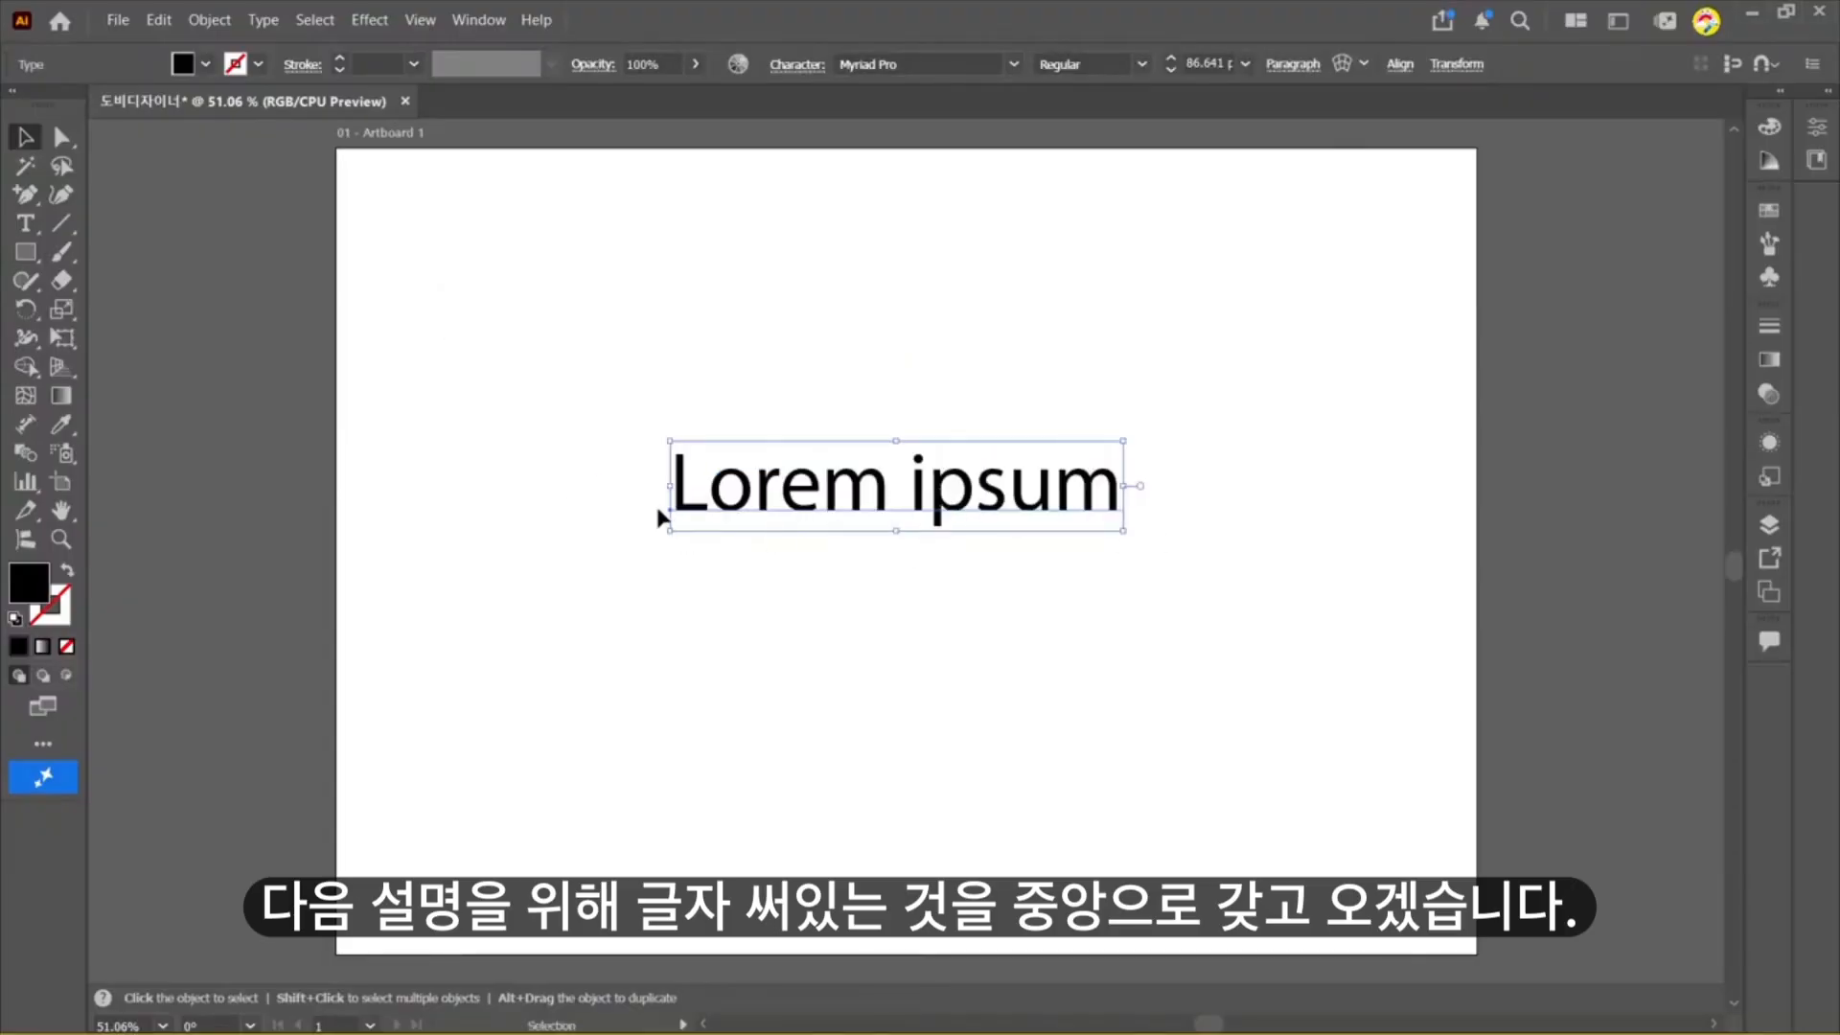
double_click(690, 492)
key("ctrl+a")
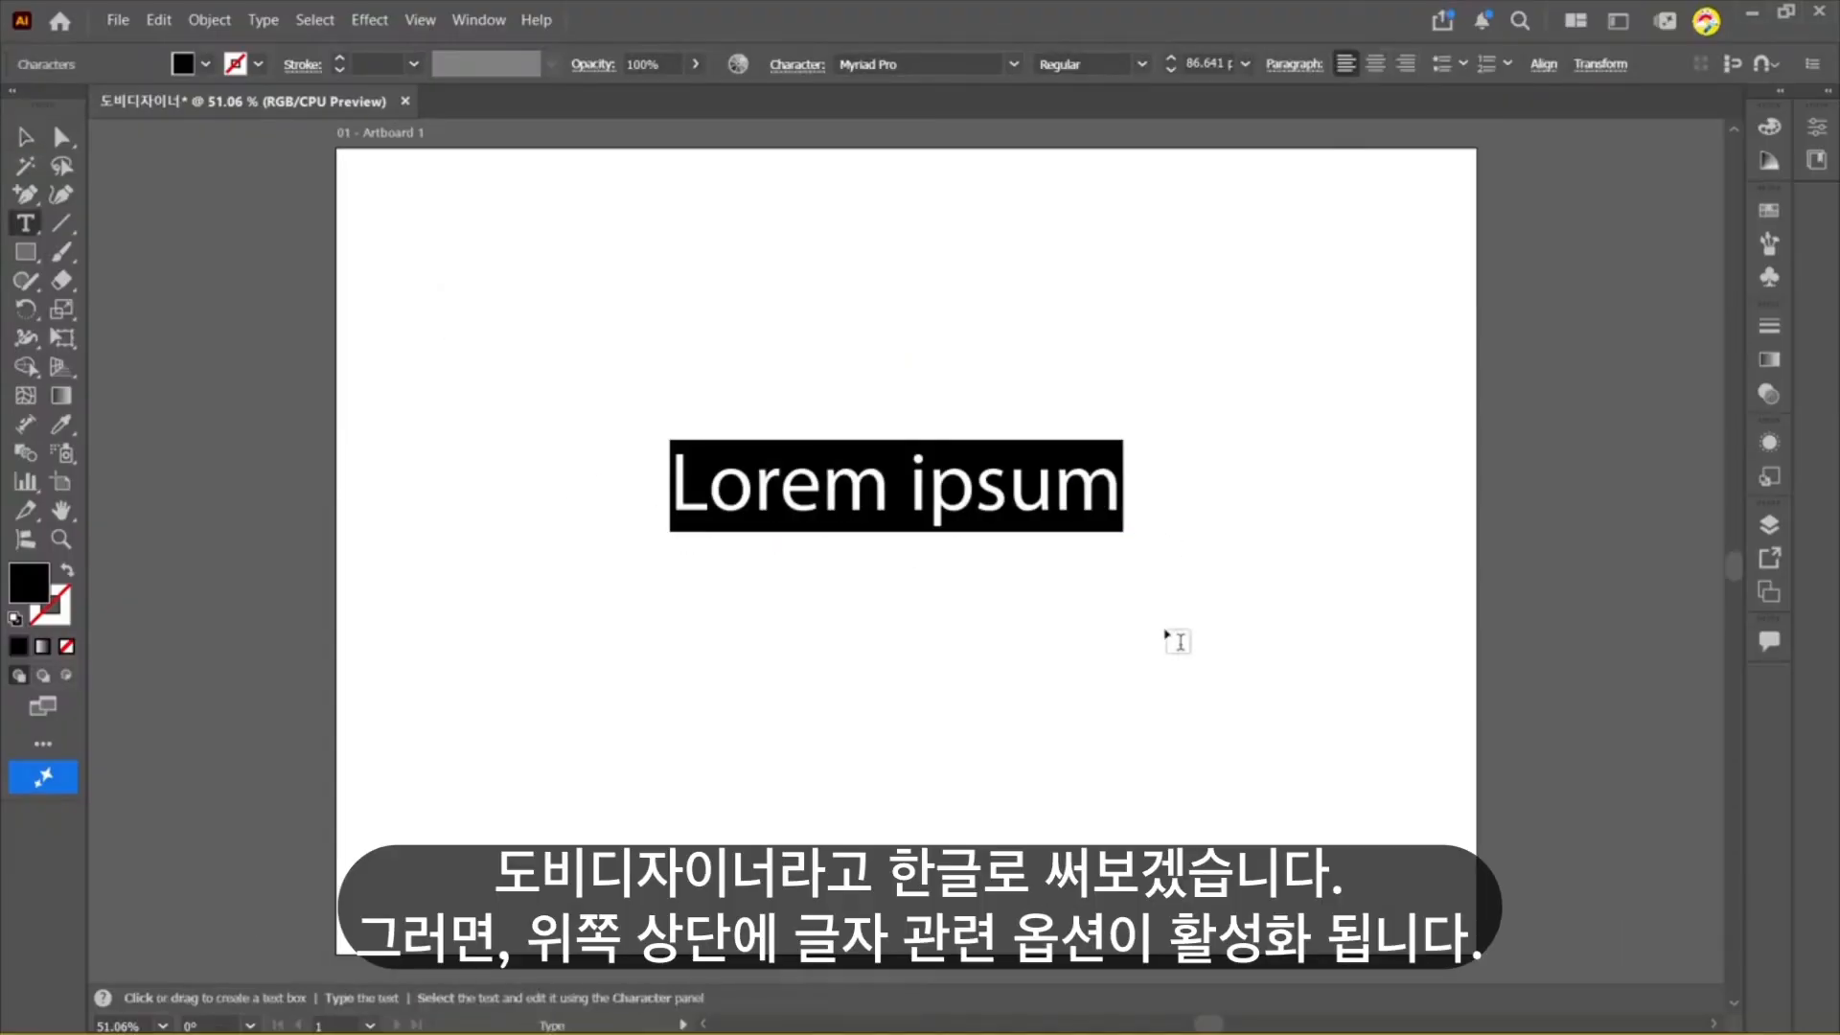
type("도비디자이너")
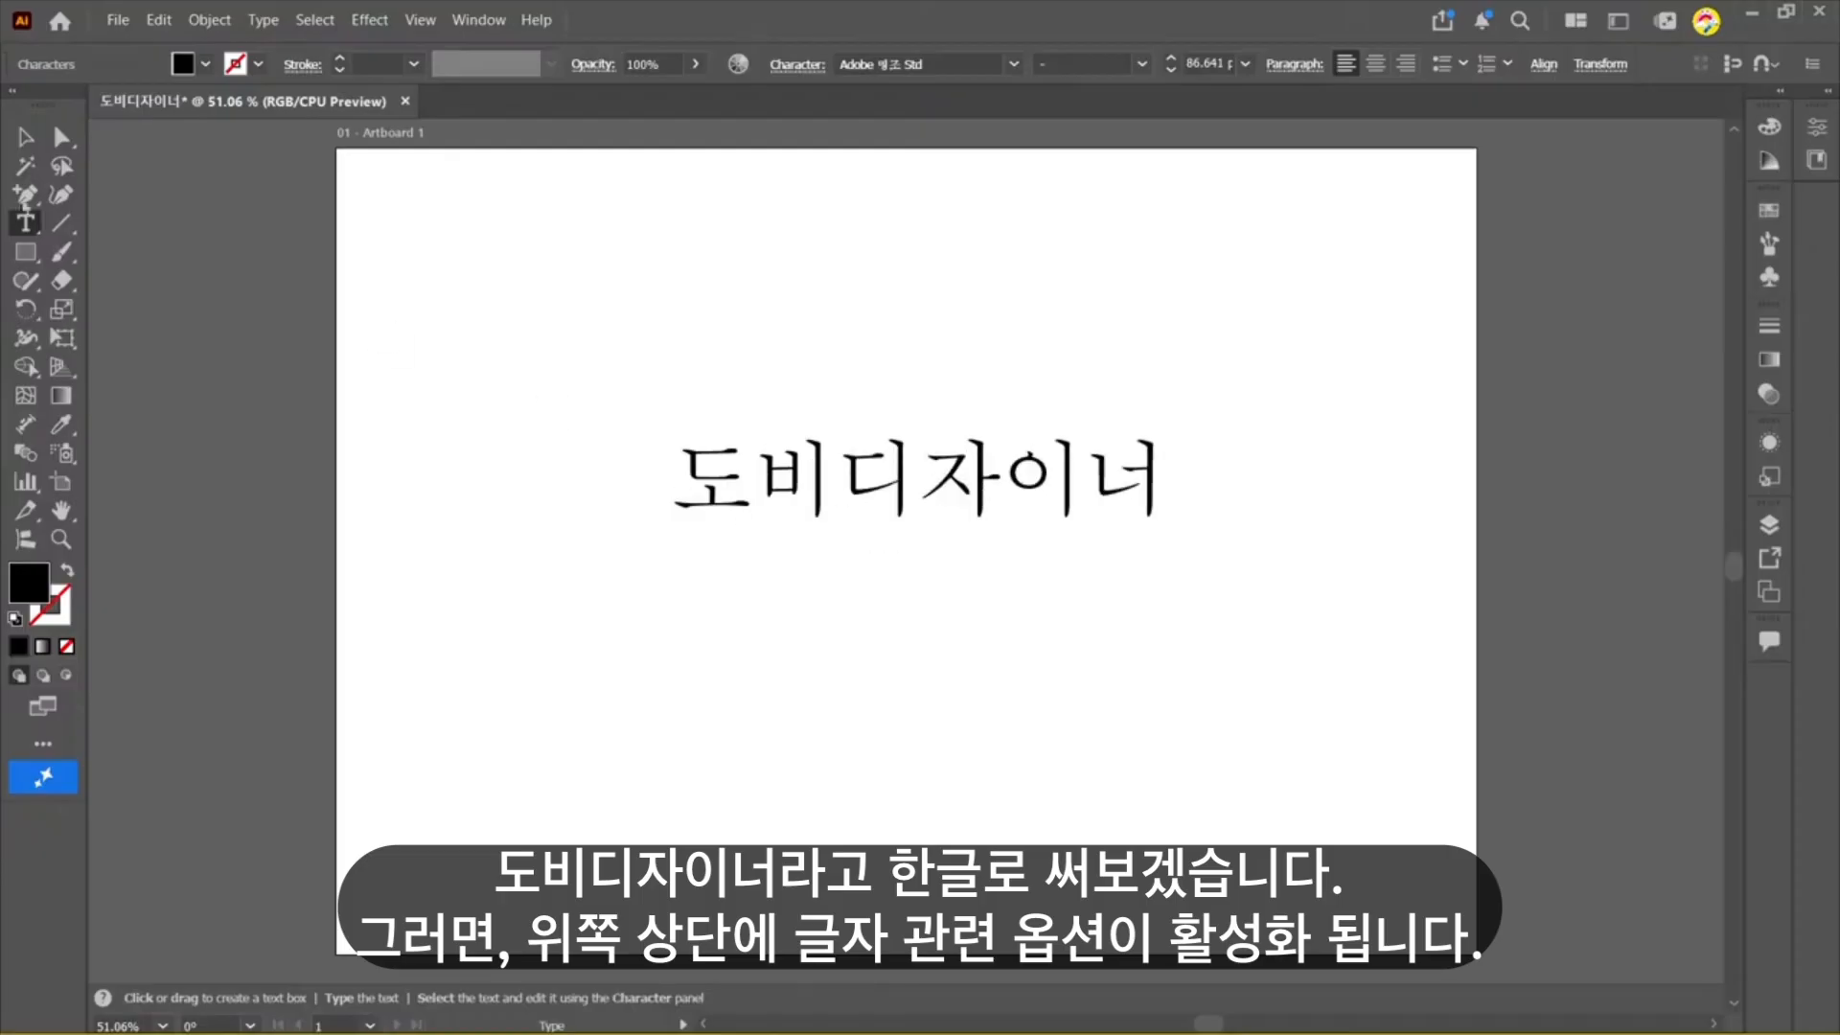
key("Escape")
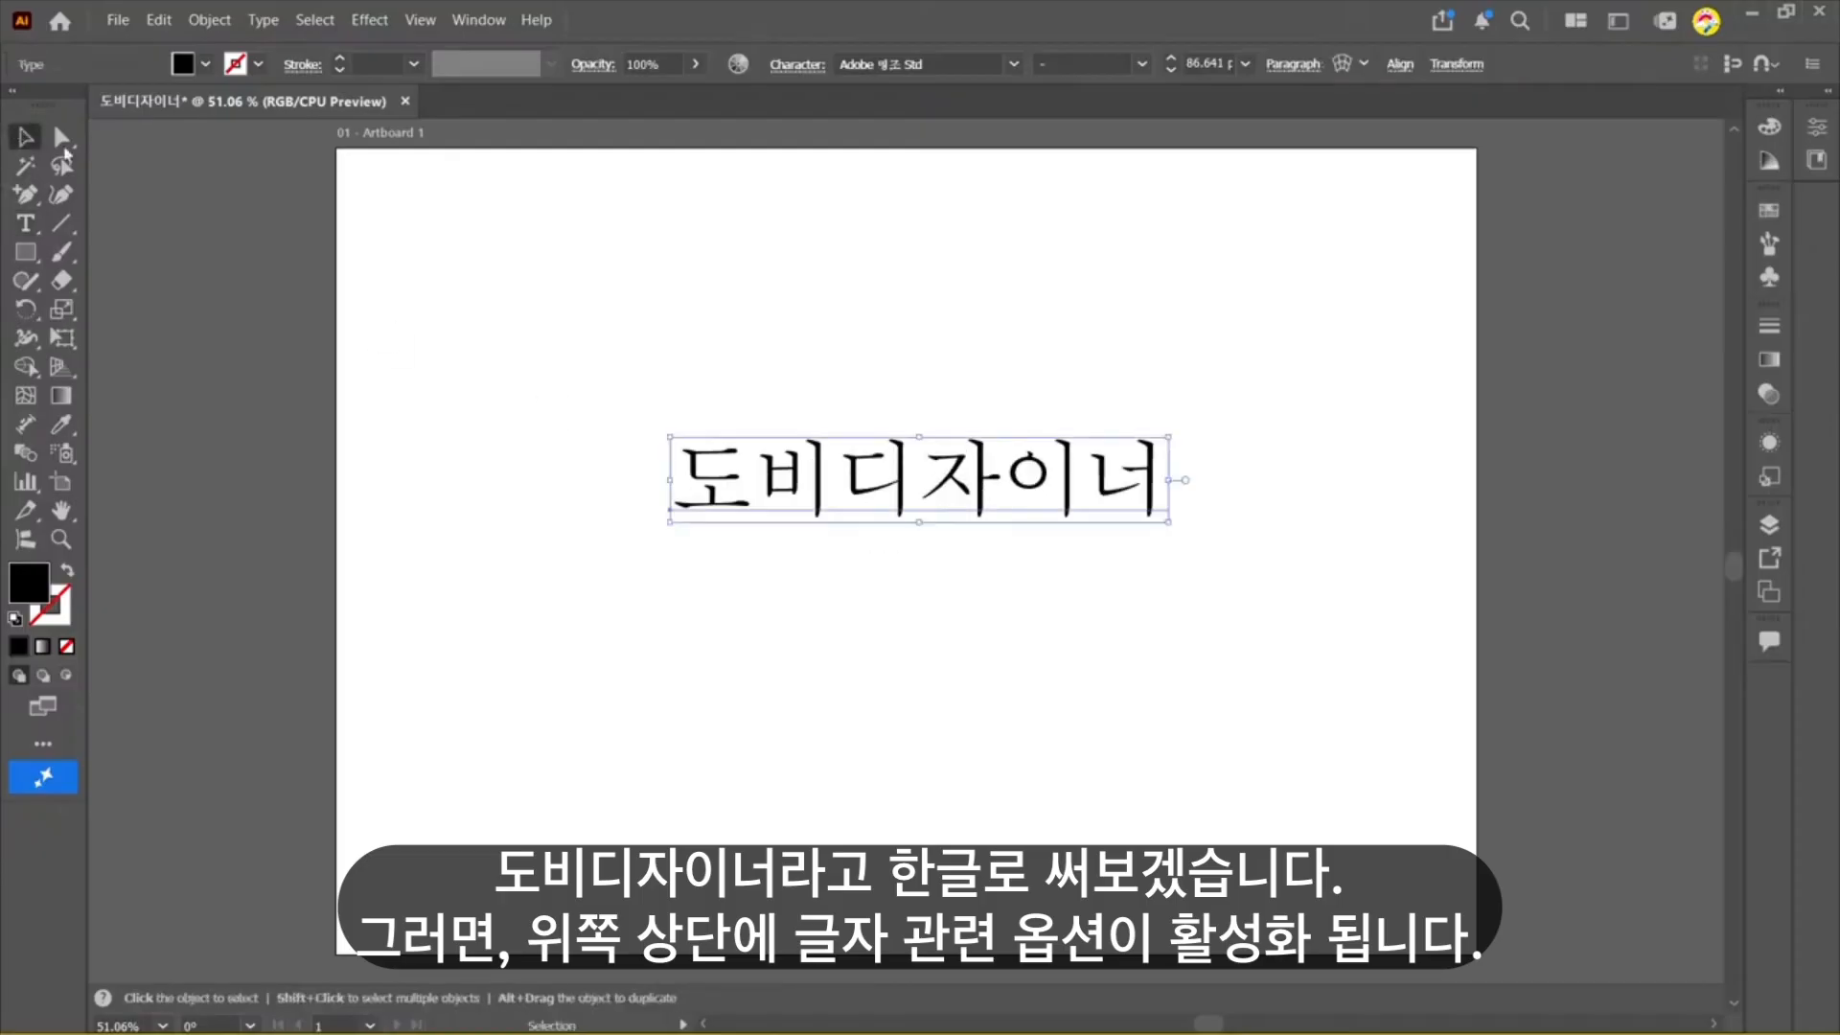
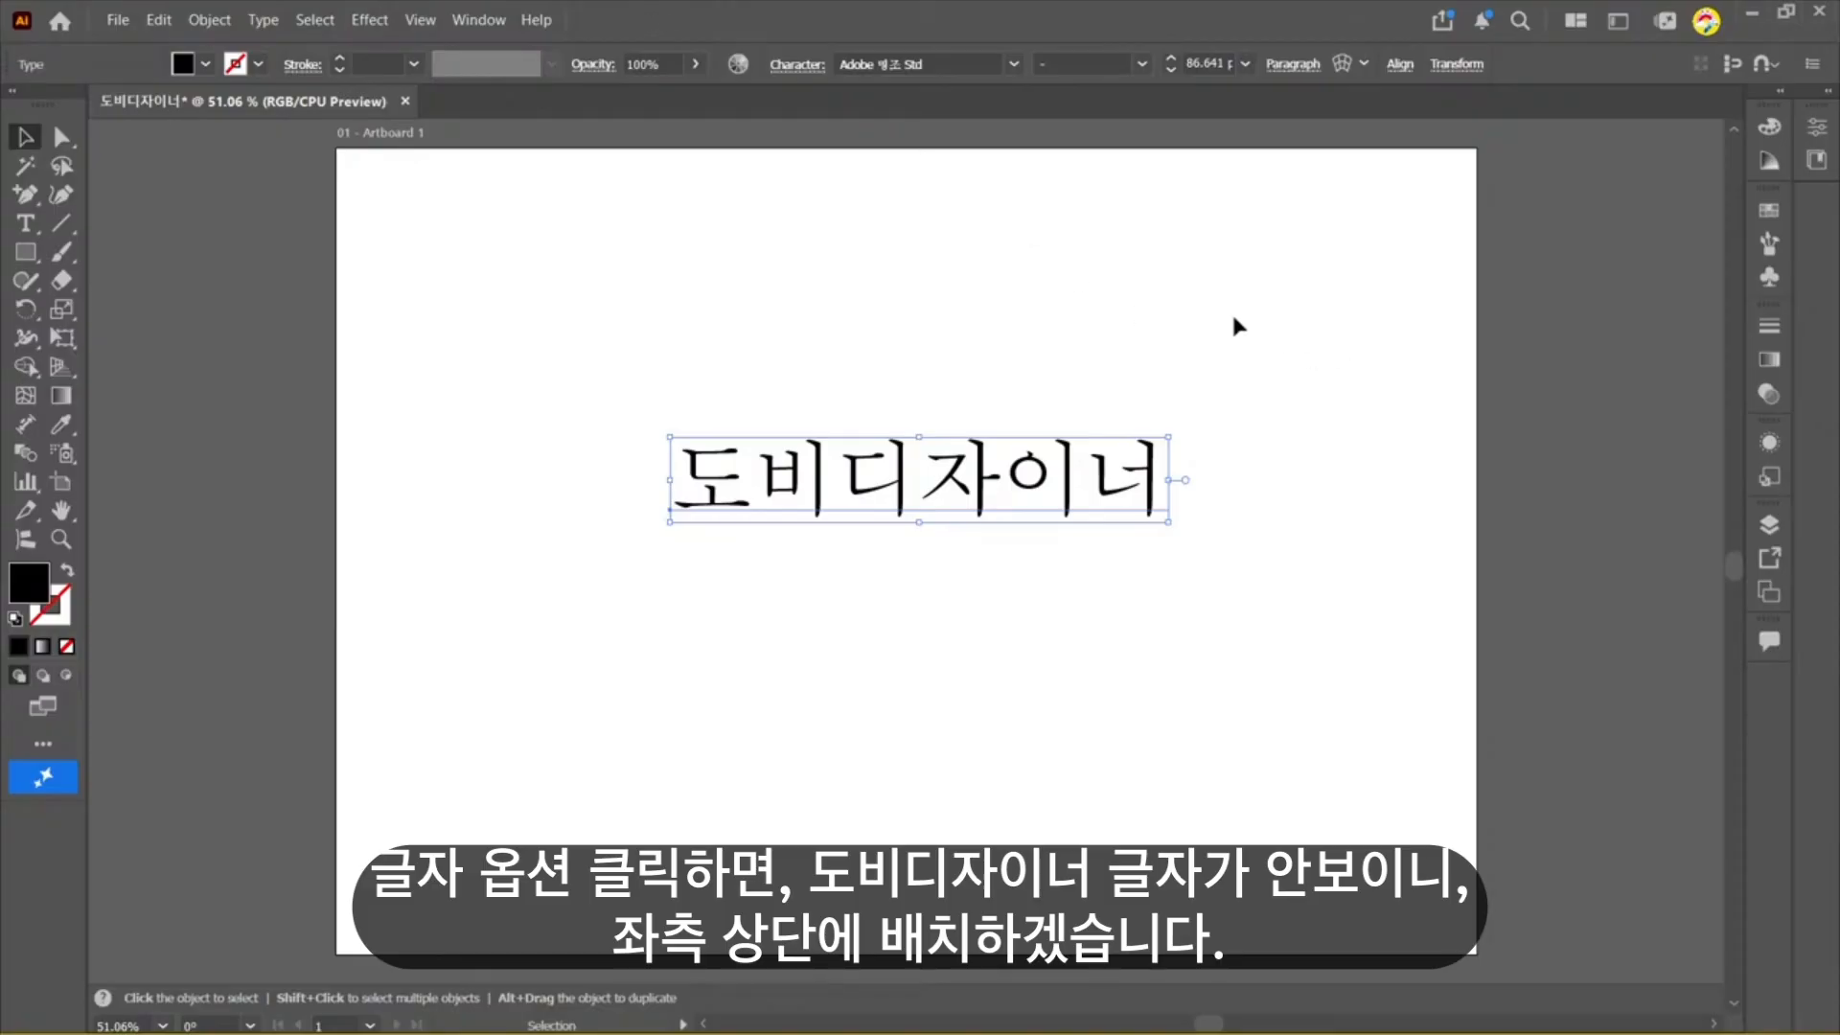
Step: Move the "도비디자이너" text to the artboard's upper-left corner and keep it selected
left_click_drag(790, 482, 489, 241)
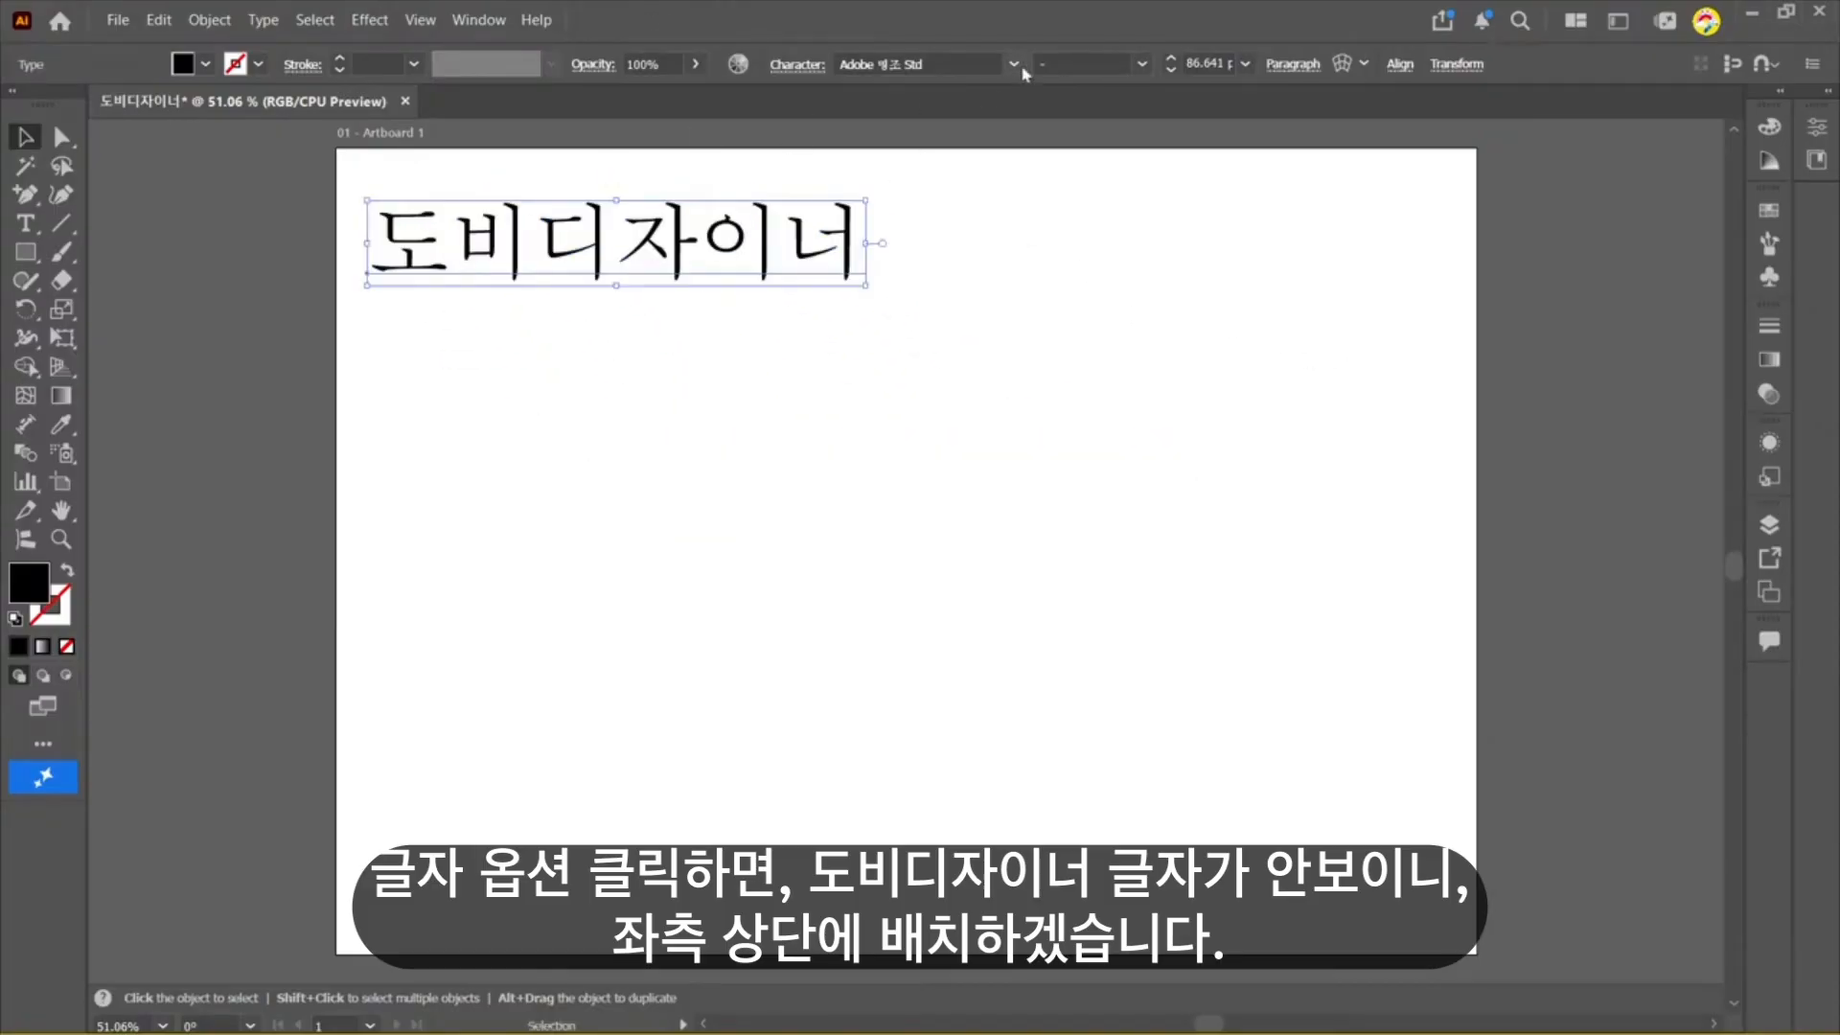
left_click(1014, 64)
left_click(580, 355)
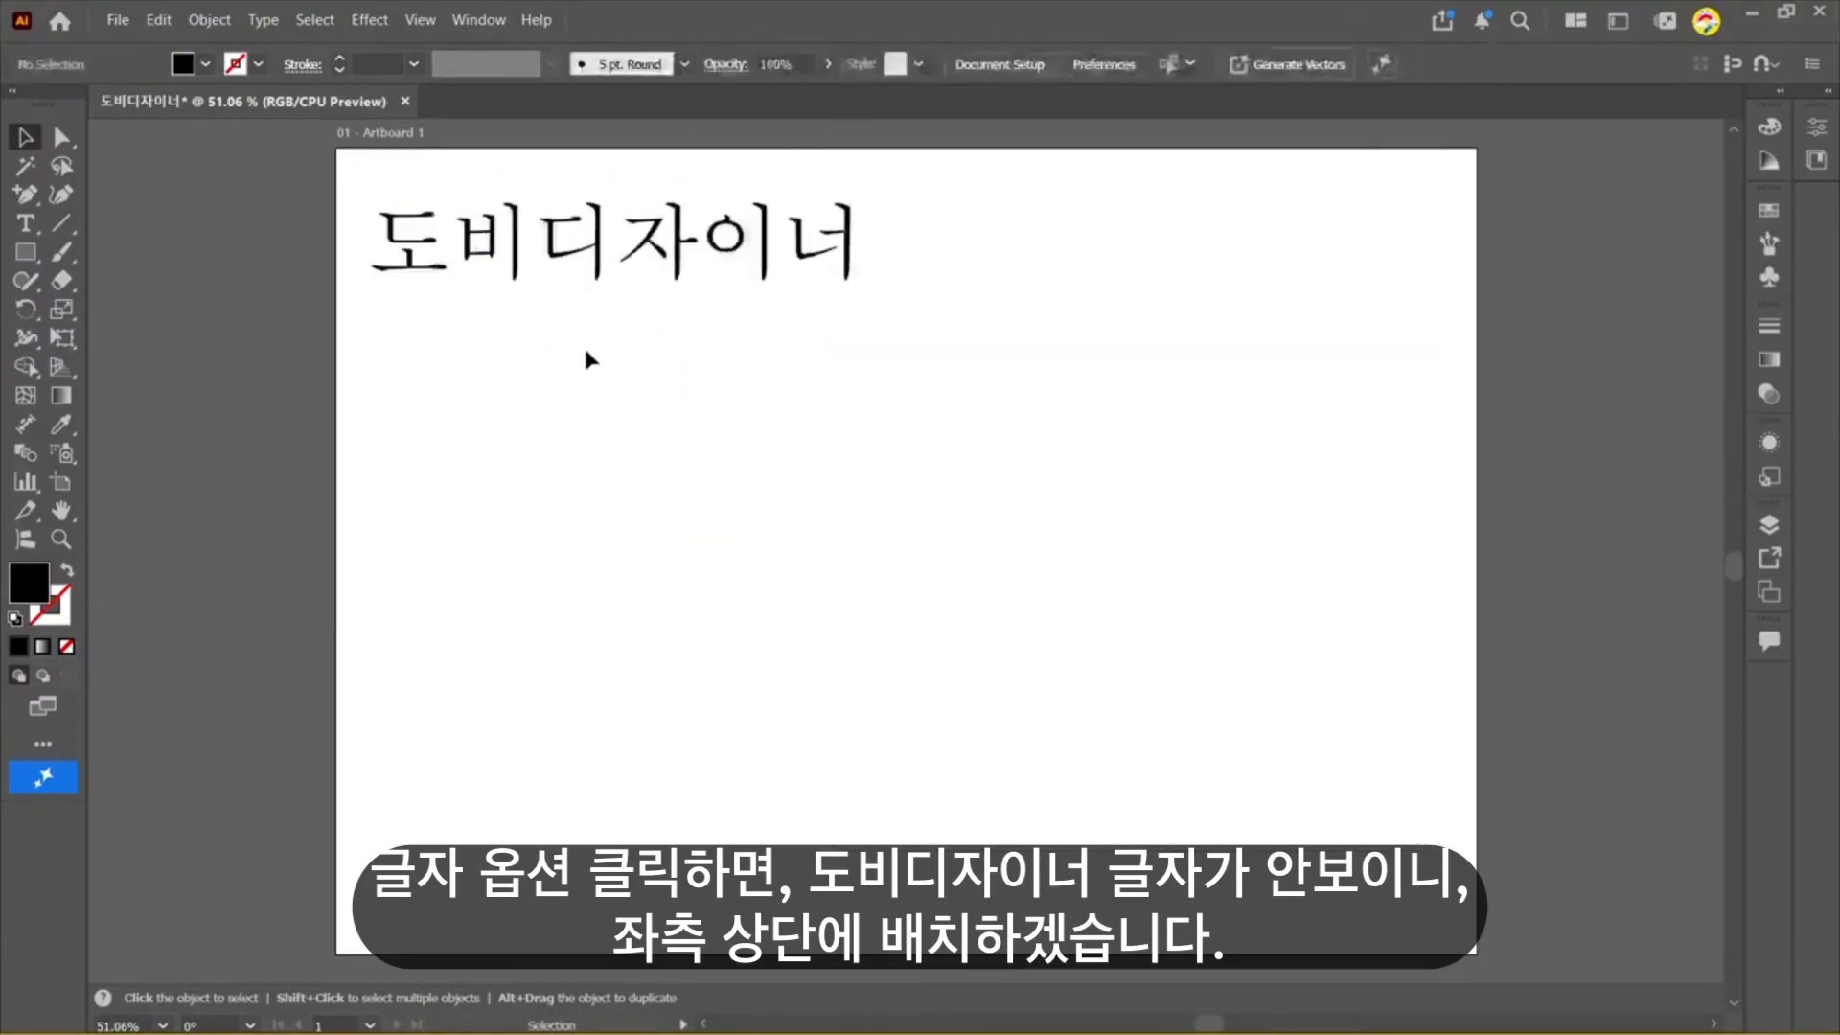
left_click(567, 263)
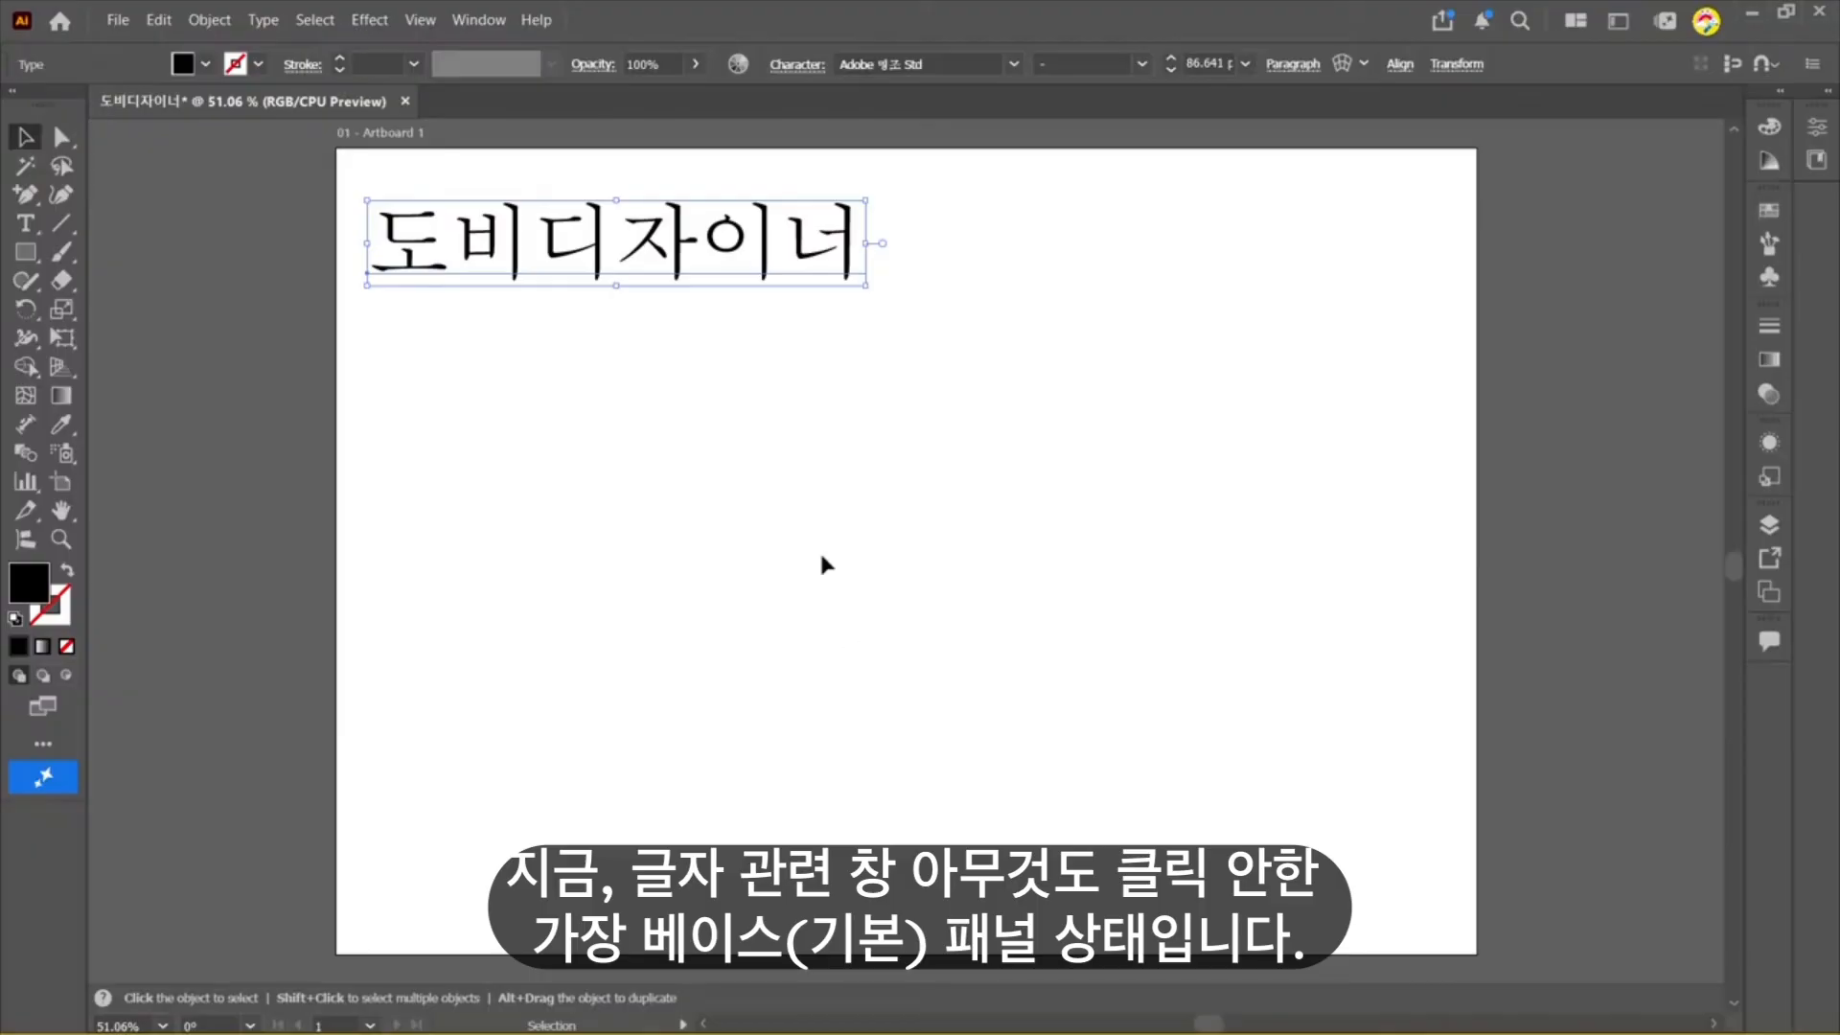
Step: Change the font of the "도비디자이너" text to HY얕은샘물M
left_click(1013, 69)
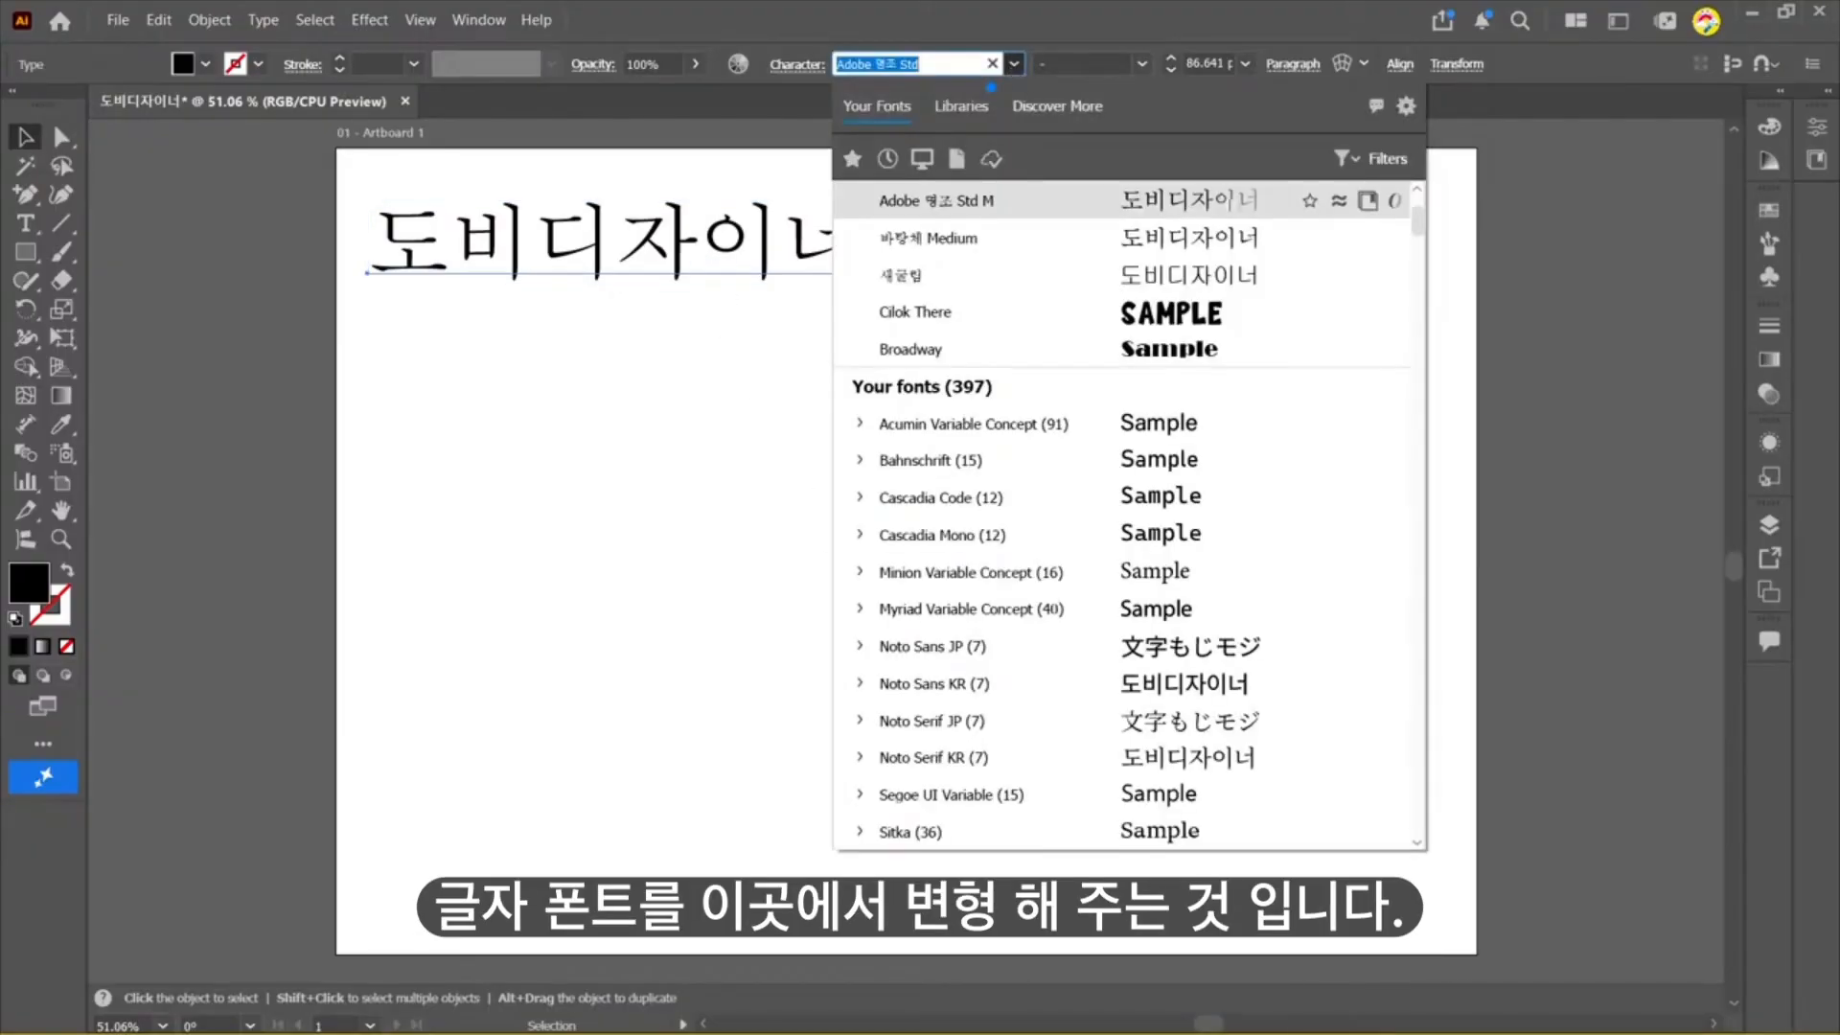
scroll(1215, 464, "down", 3)
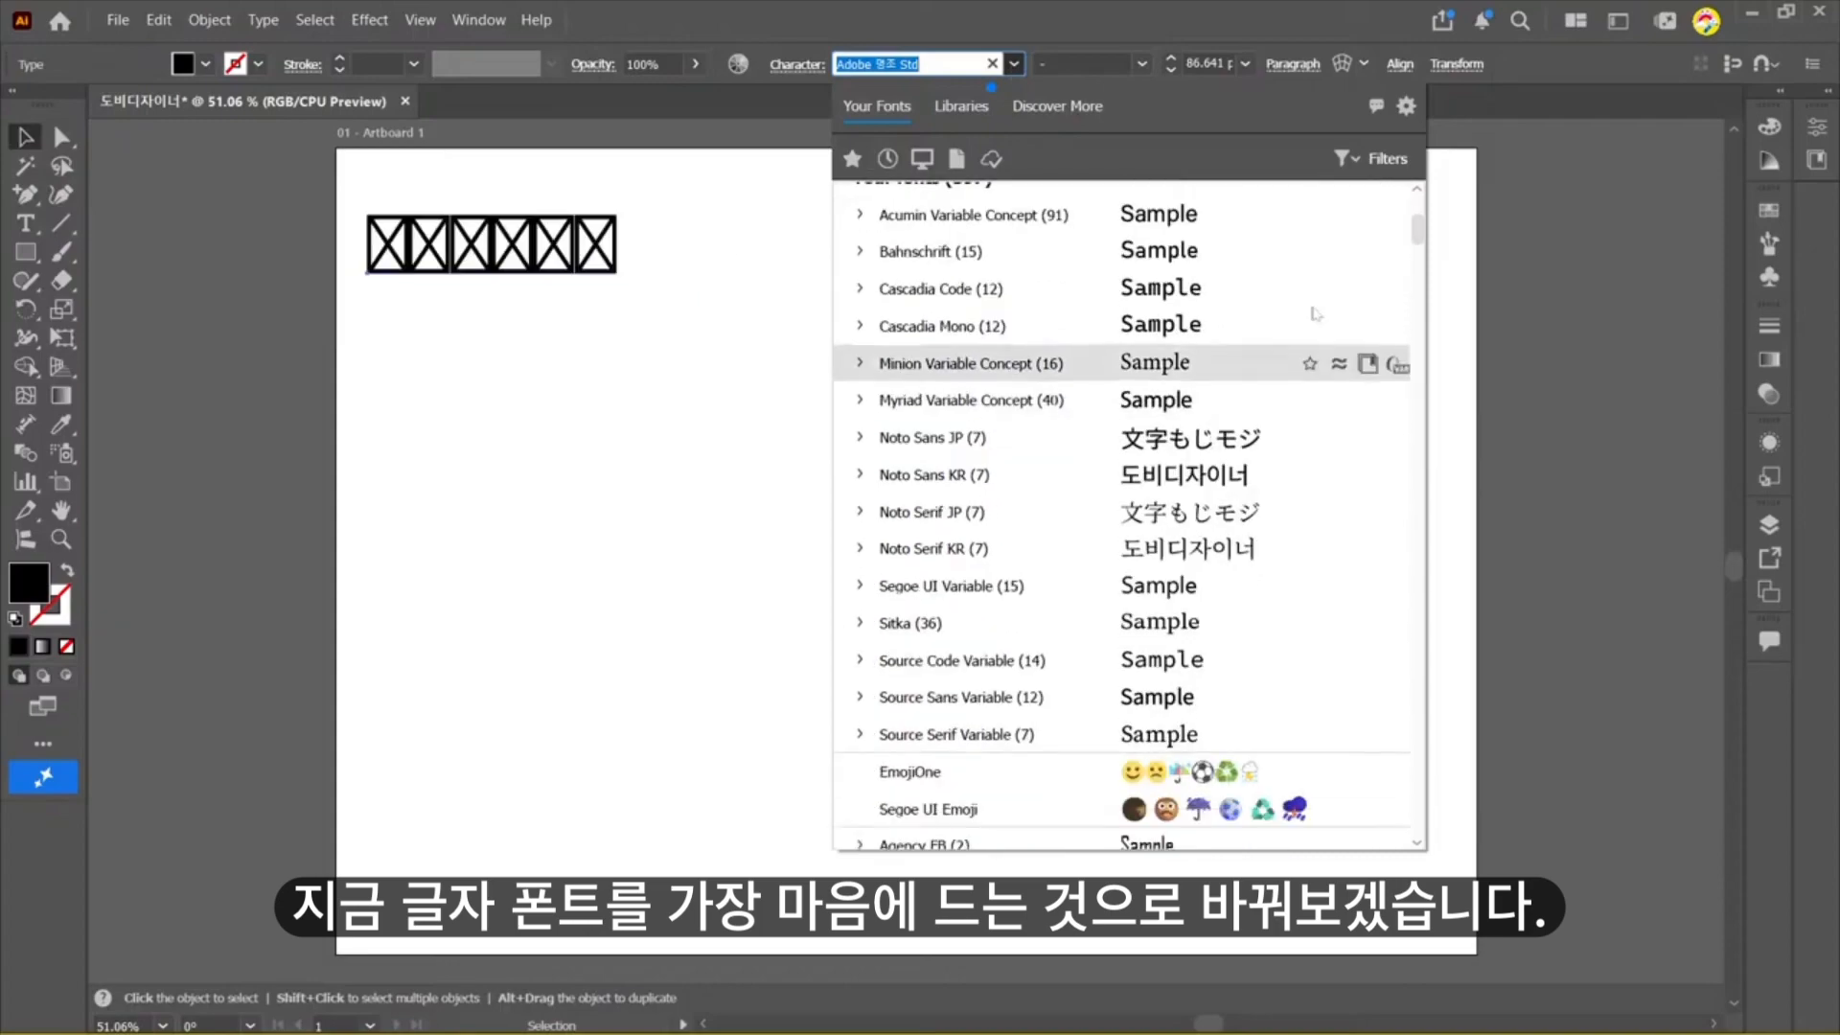
left_click_drag(1418, 234, 1418, 671)
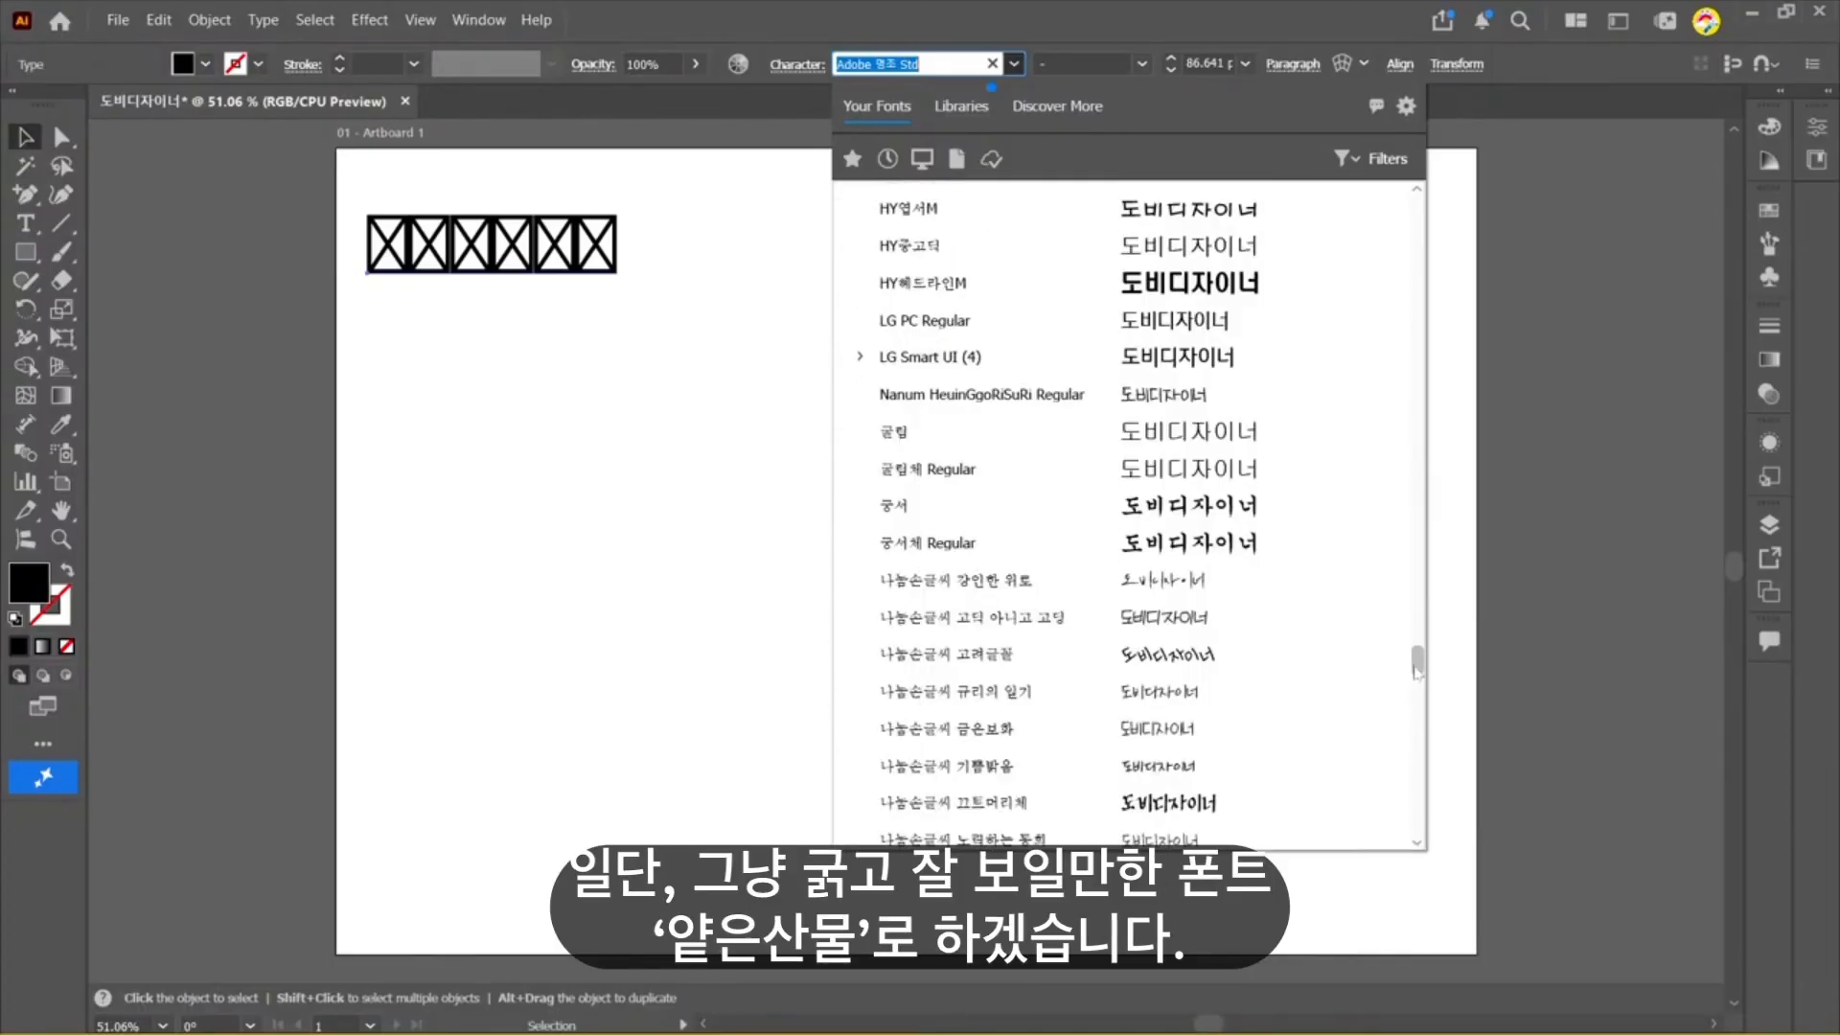
left_click_drag(1417, 671, 1407, 656)
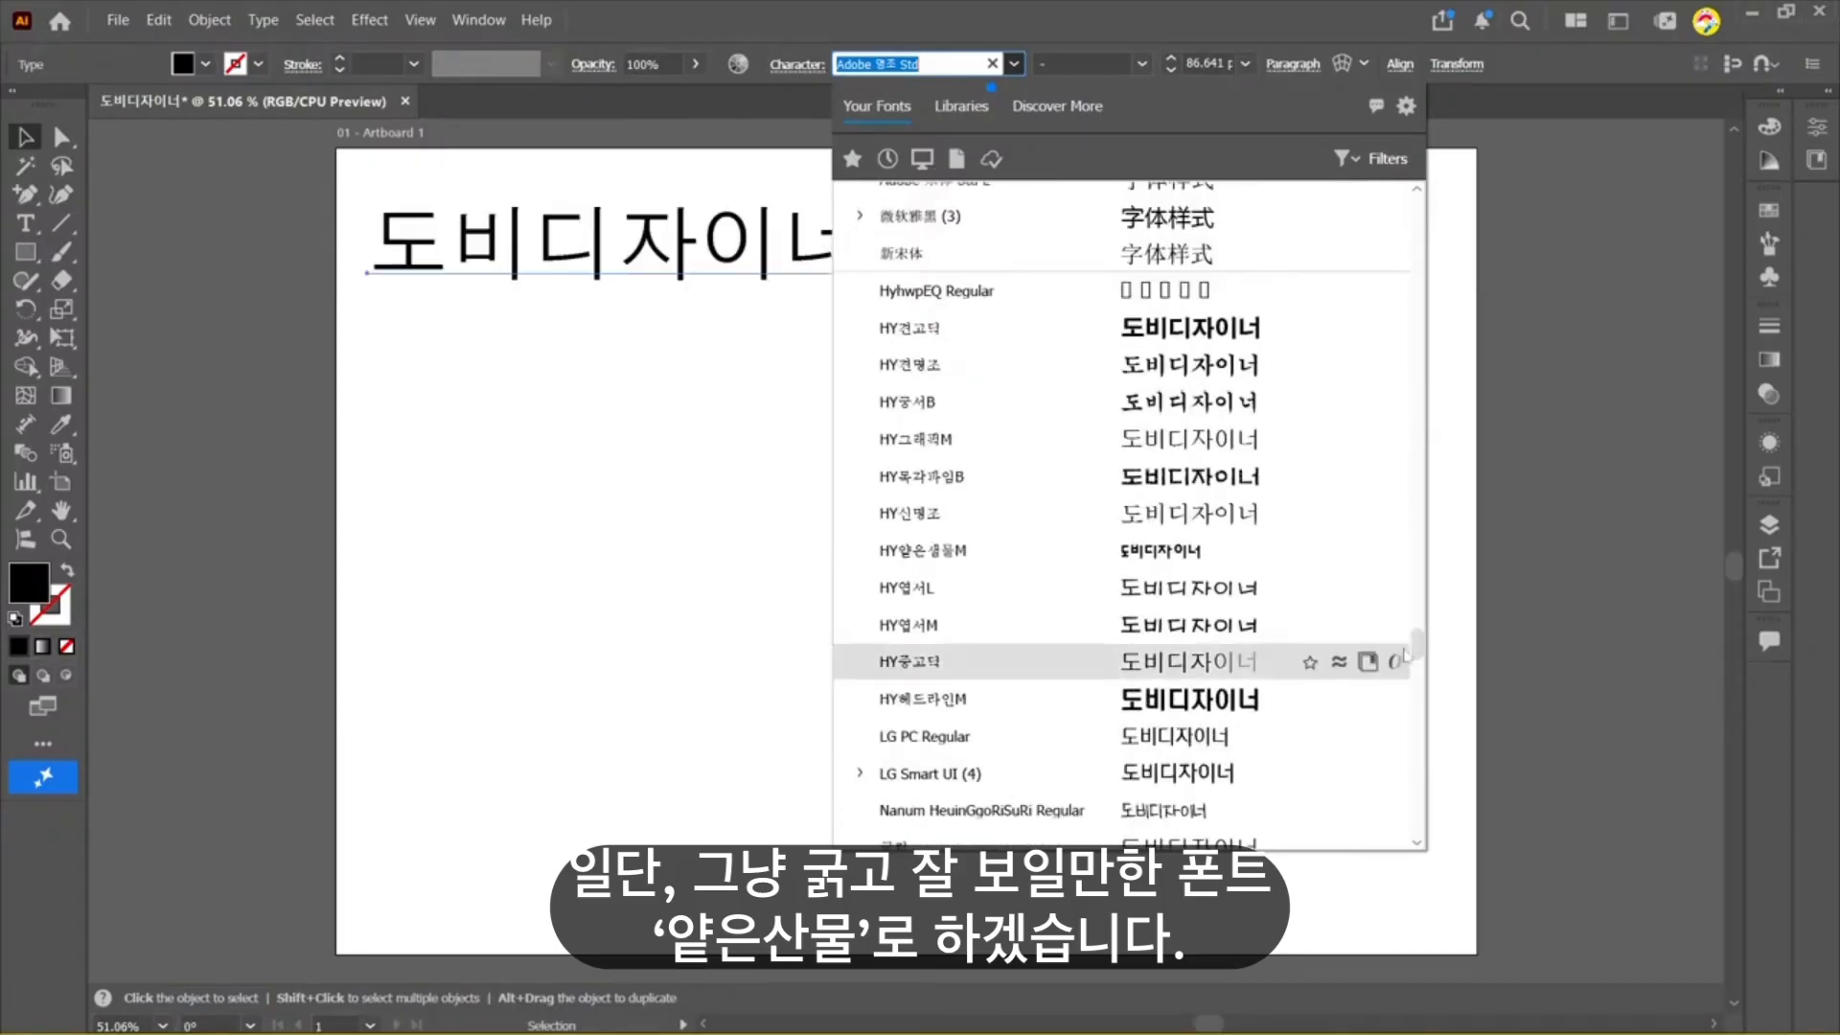
left_click(1146, 552)
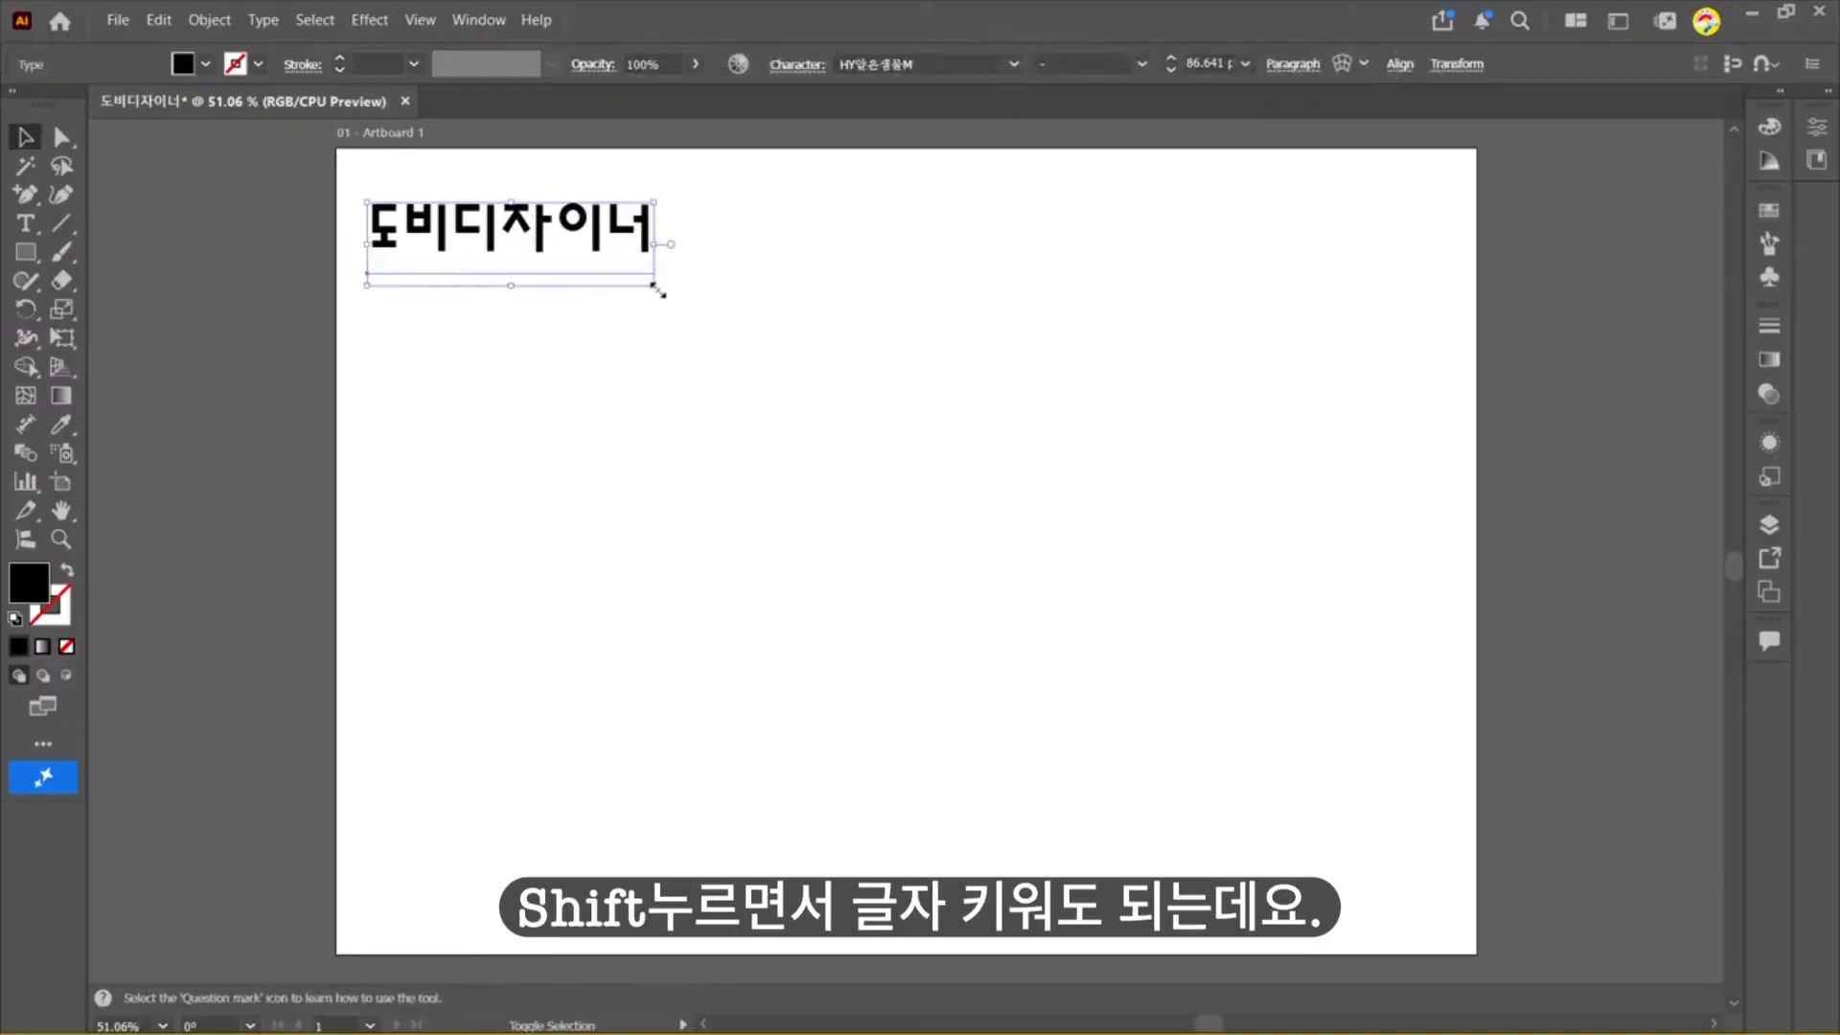
Step: Try font sizes of 72 pt, 350 pt and 100 pt on the "도비디자이너" text
mouse_move(658, 287)
left_mouse_down()
mouse_move(698, 316)
mouse_move(657, 287)
left_mouse_up()
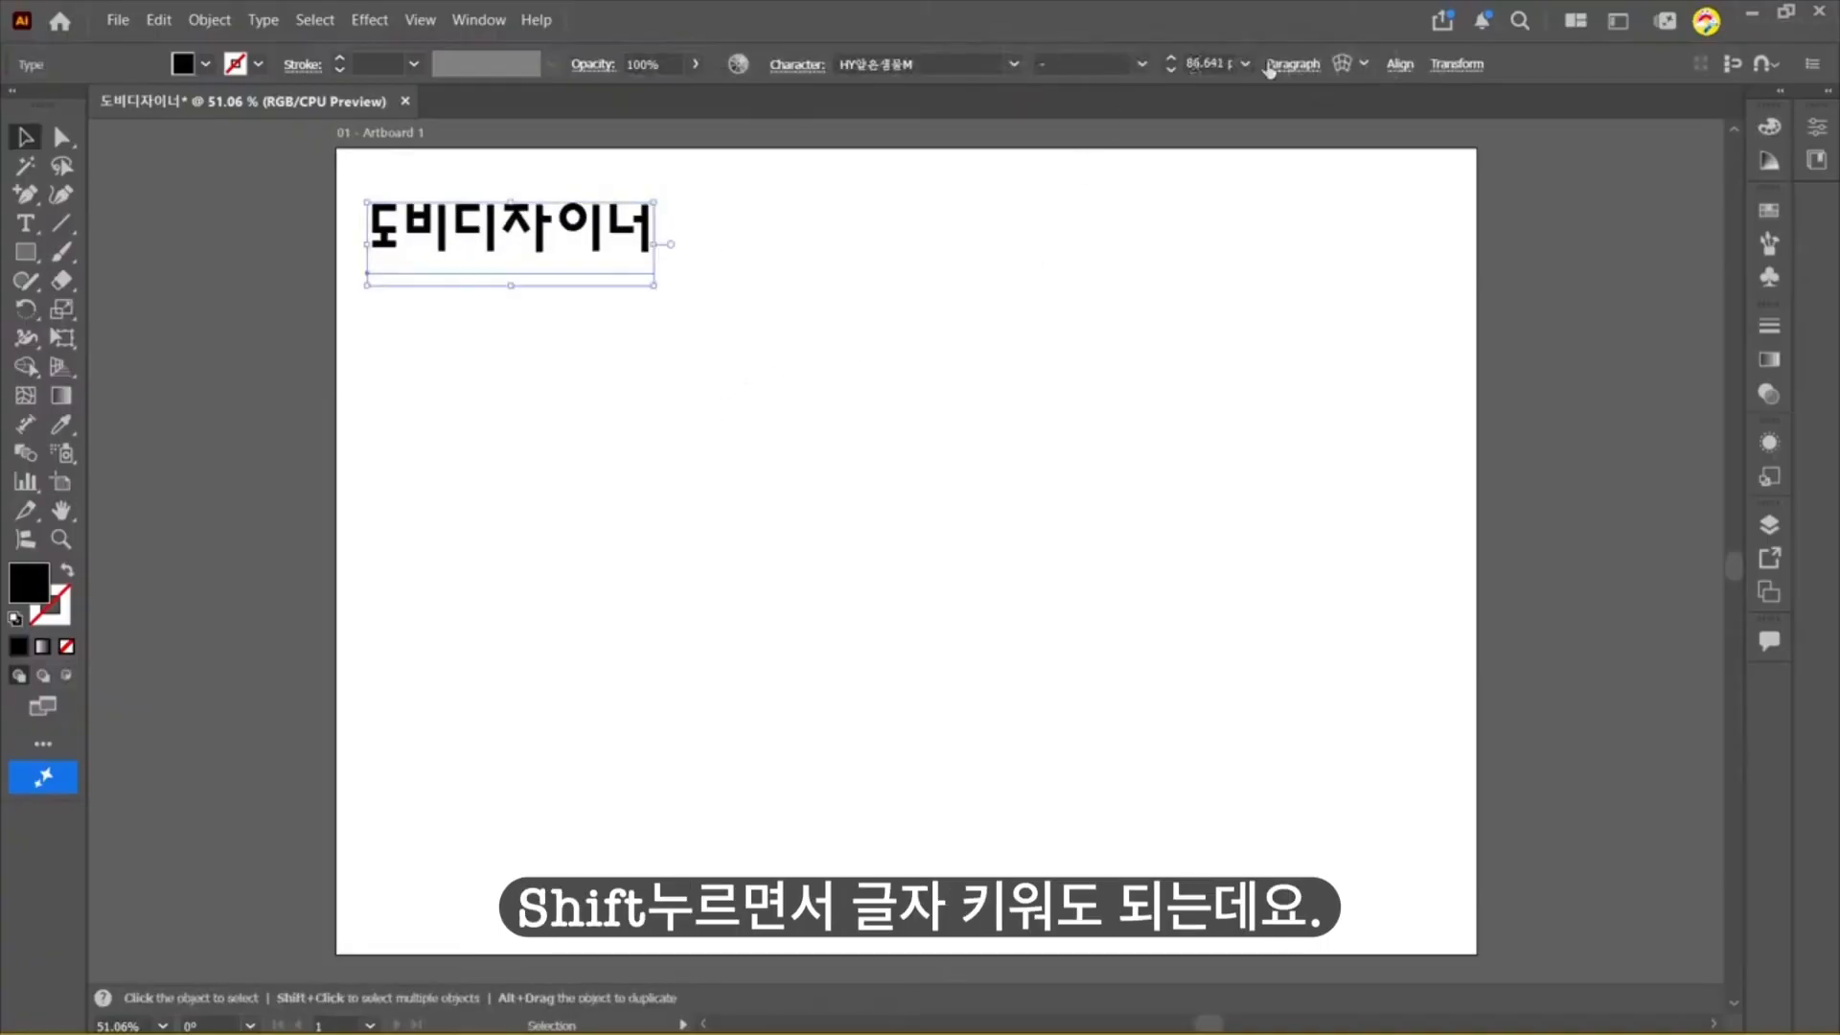
left_click(1245, 64)
left_click(1270, 493)
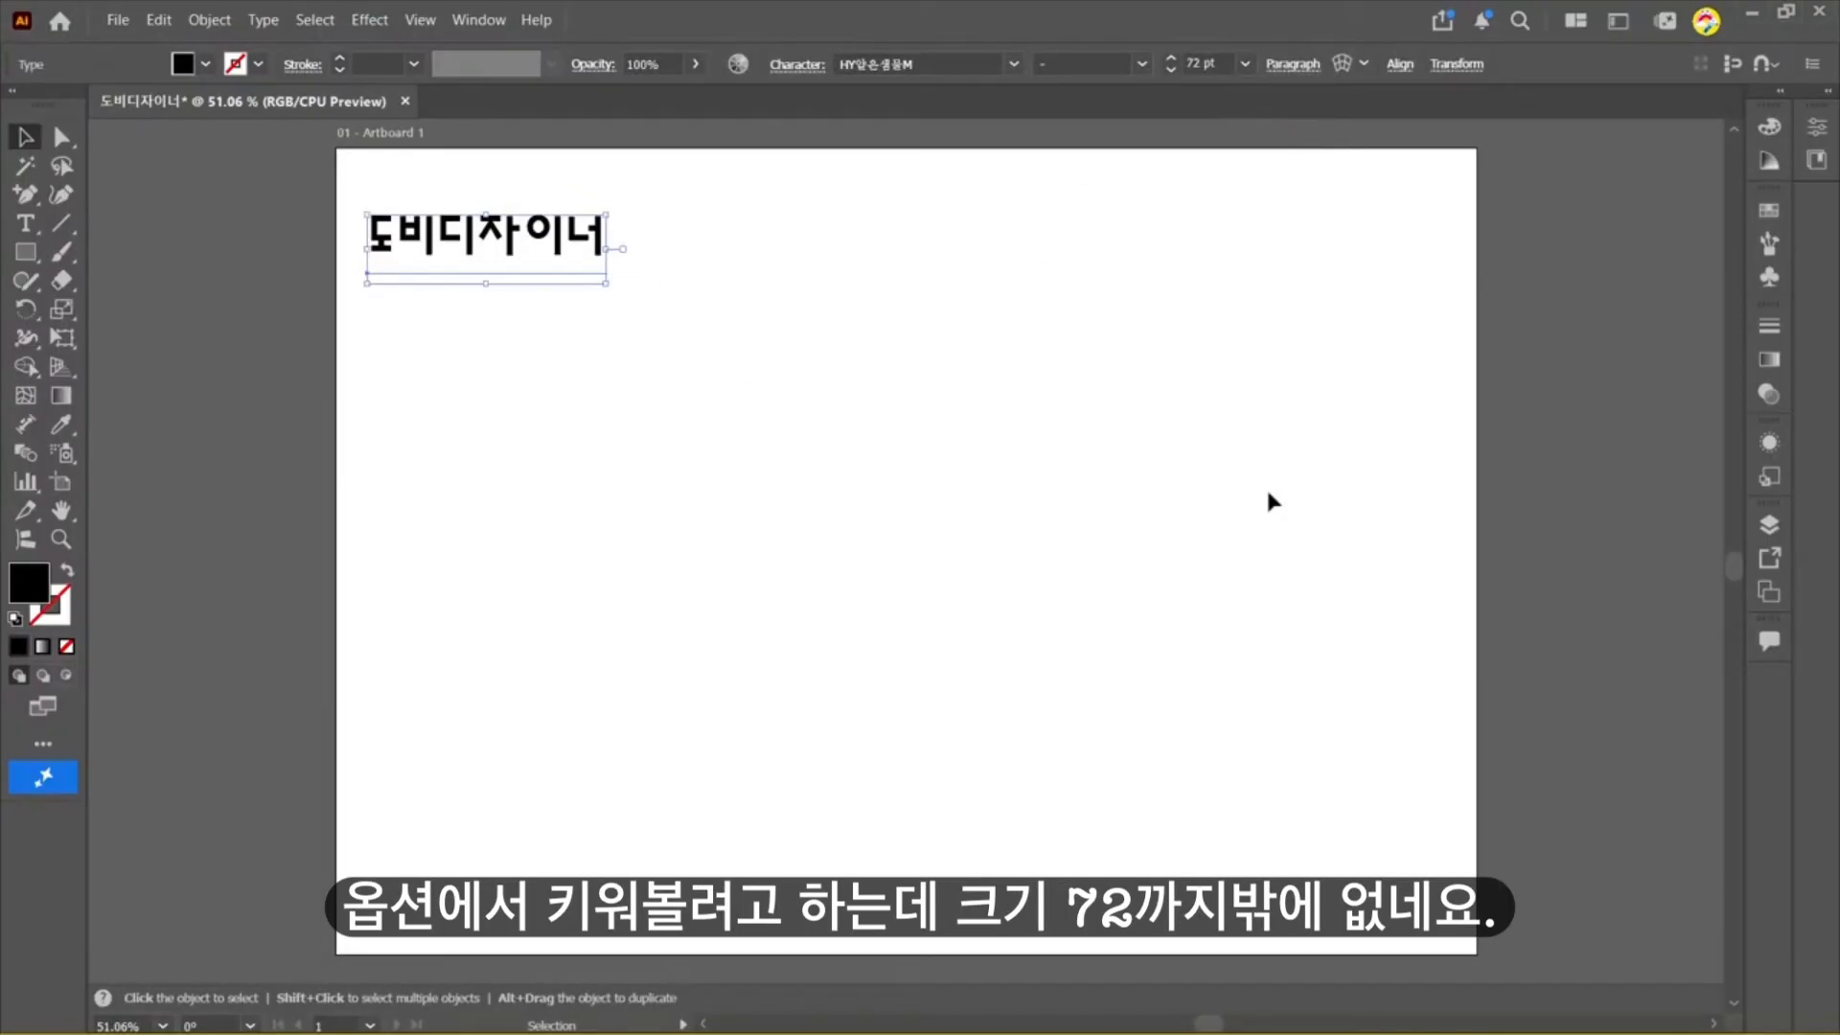
left_click(1225, 63)
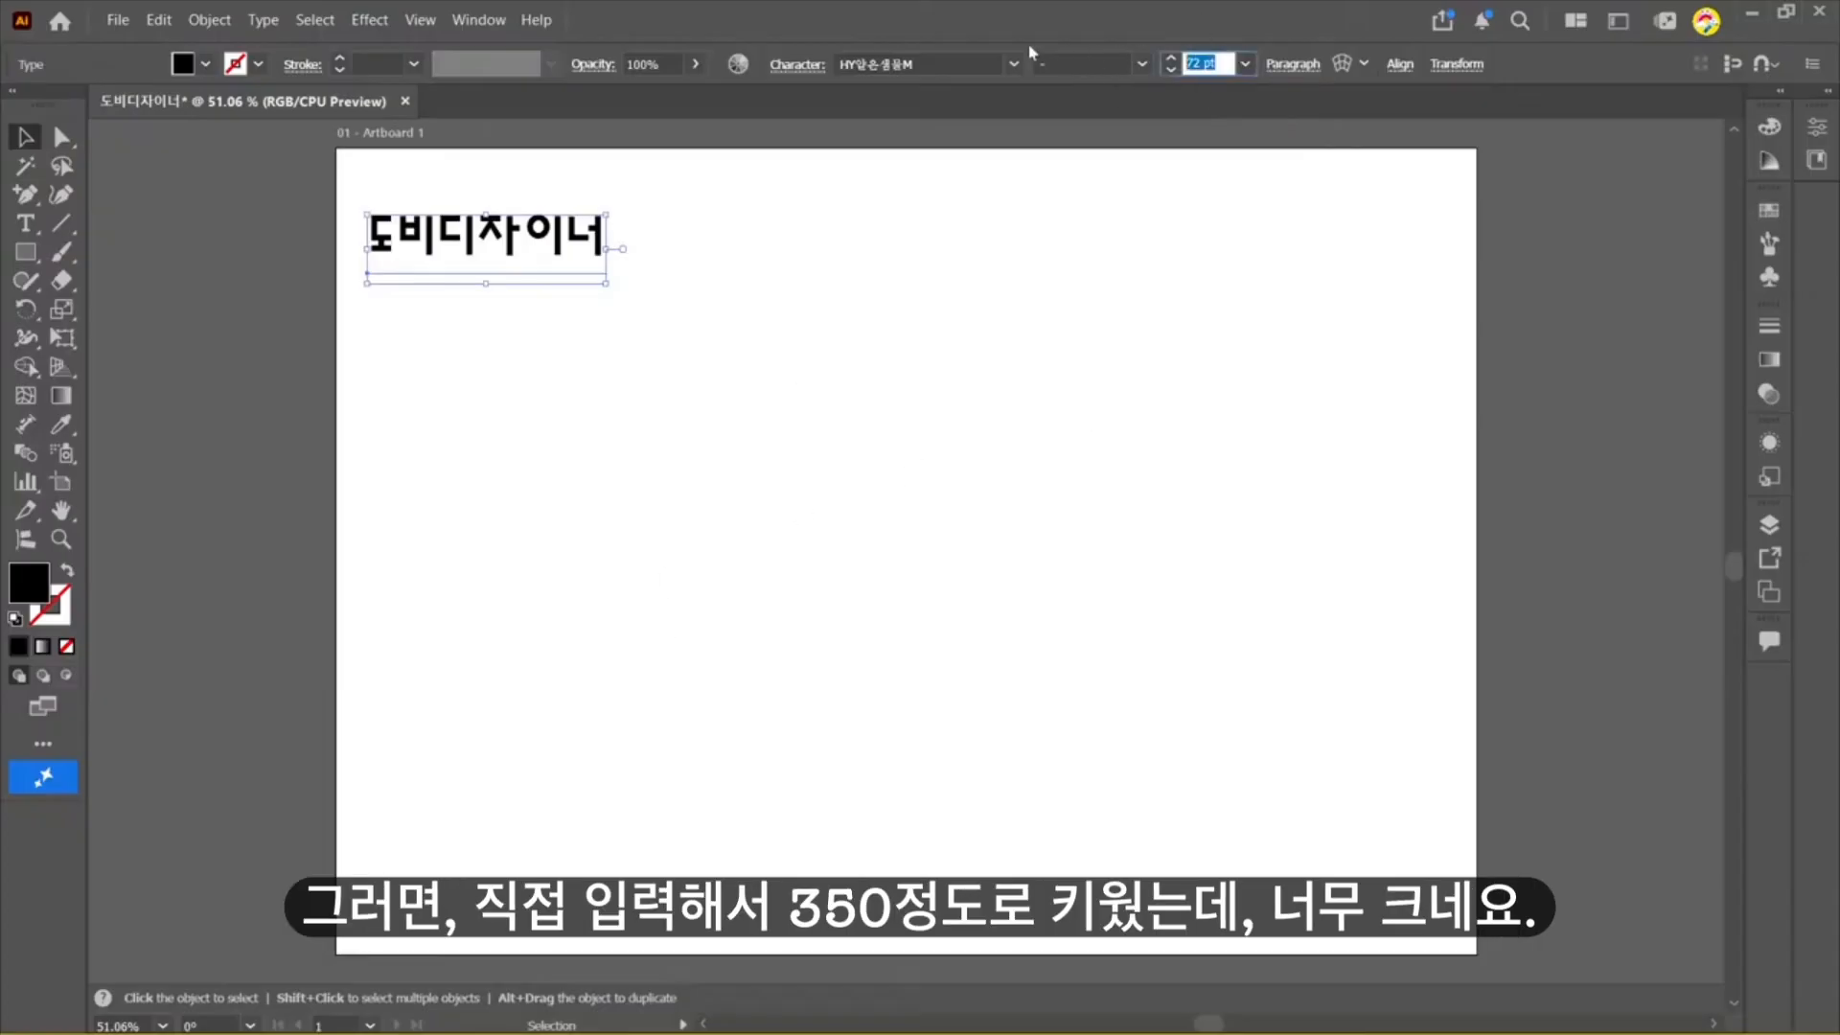
type("350")
key("Return")
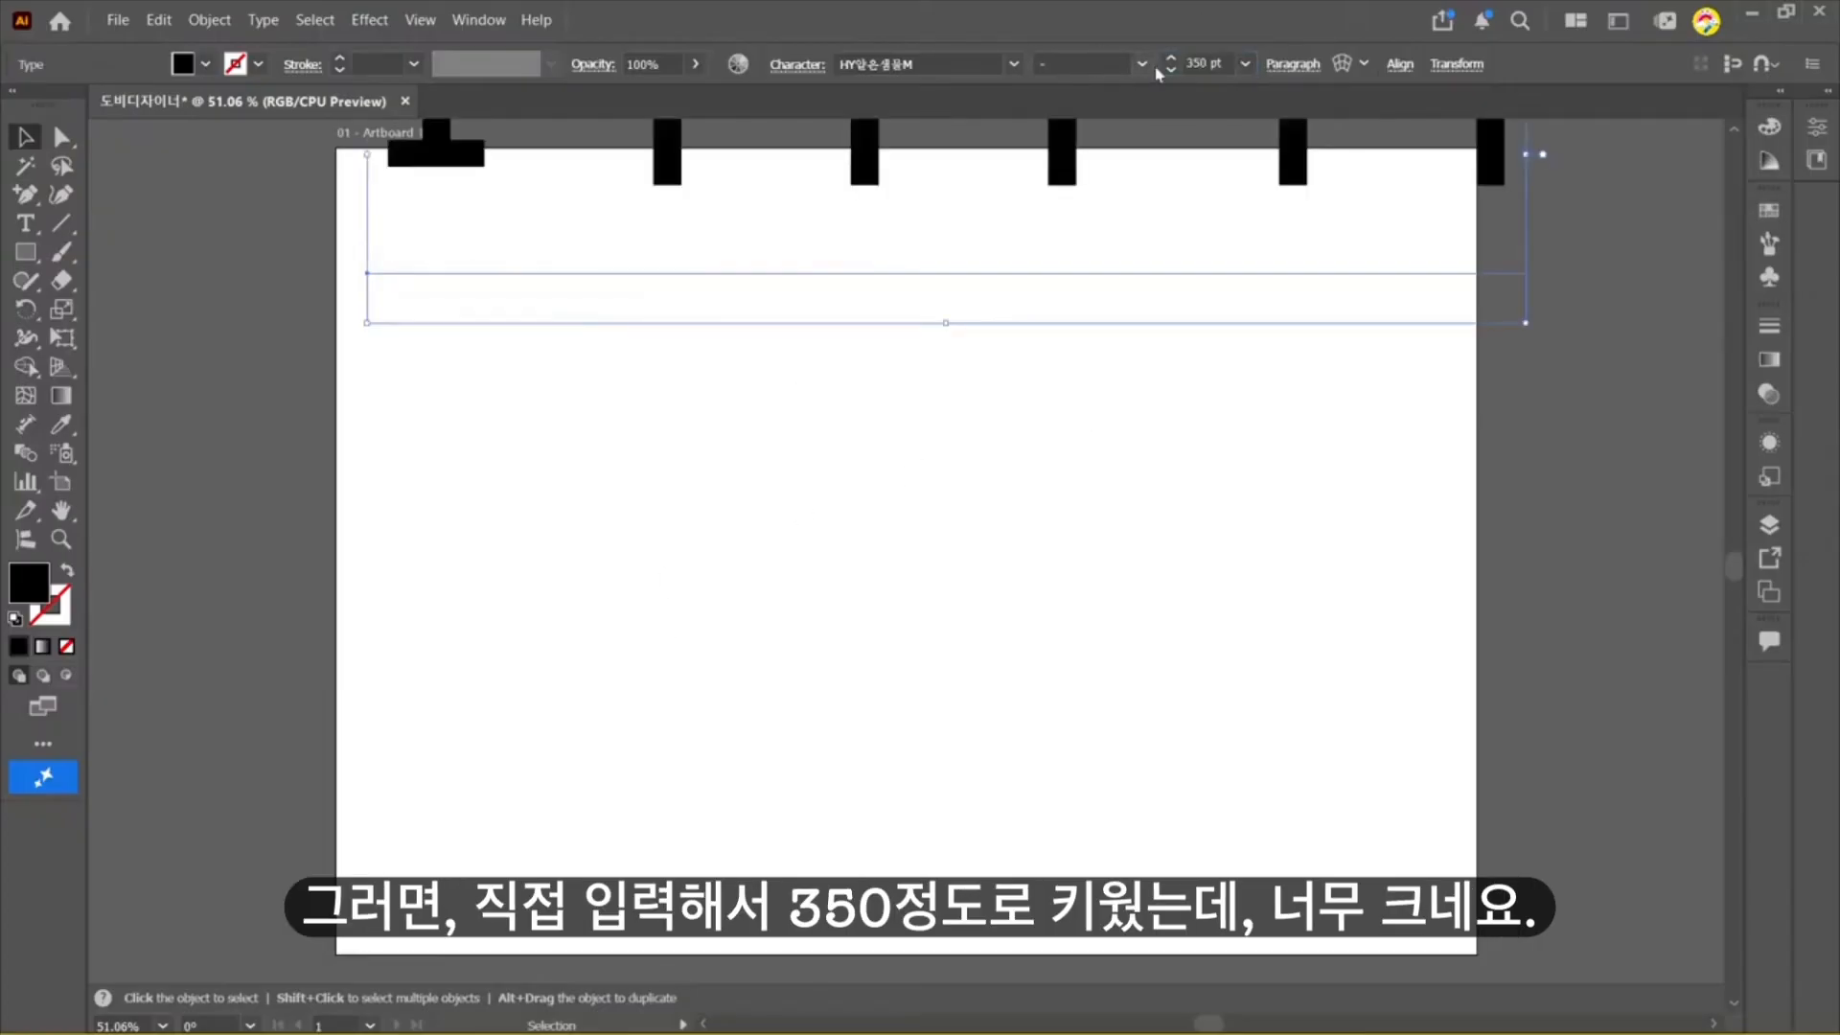
left_click(1204, 63)
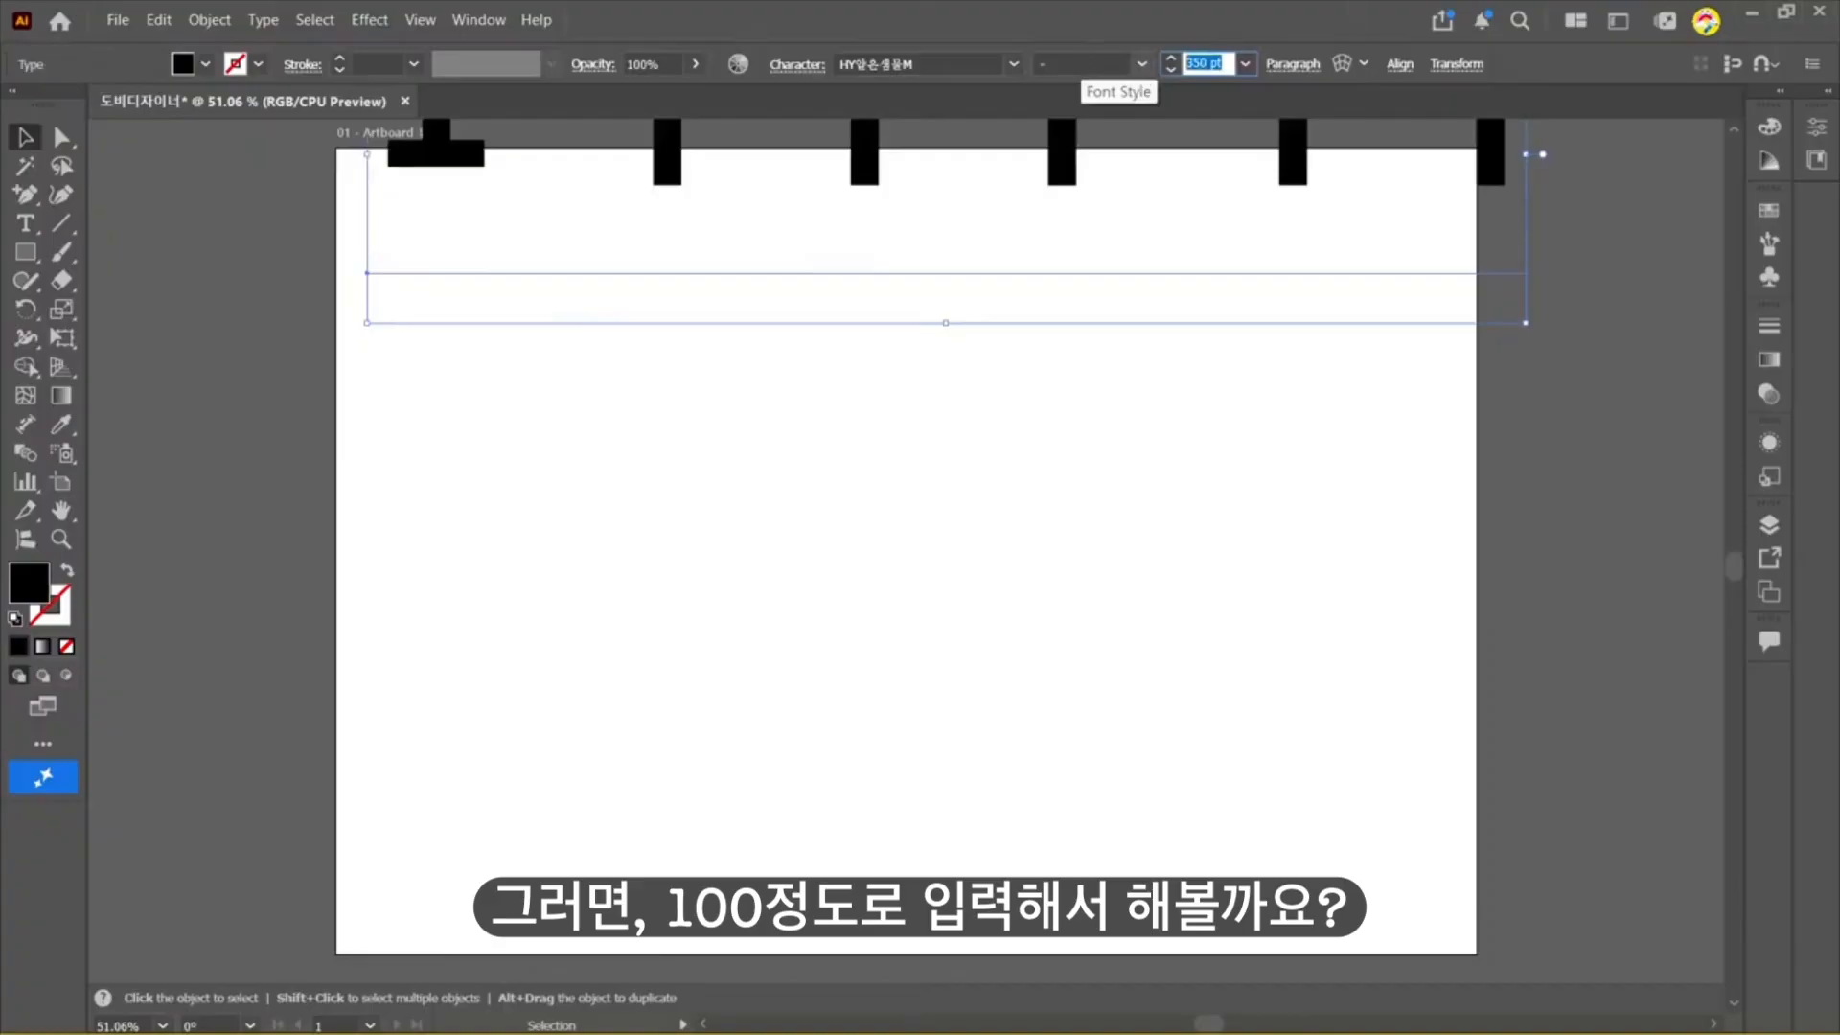
type("100")
key("Return")
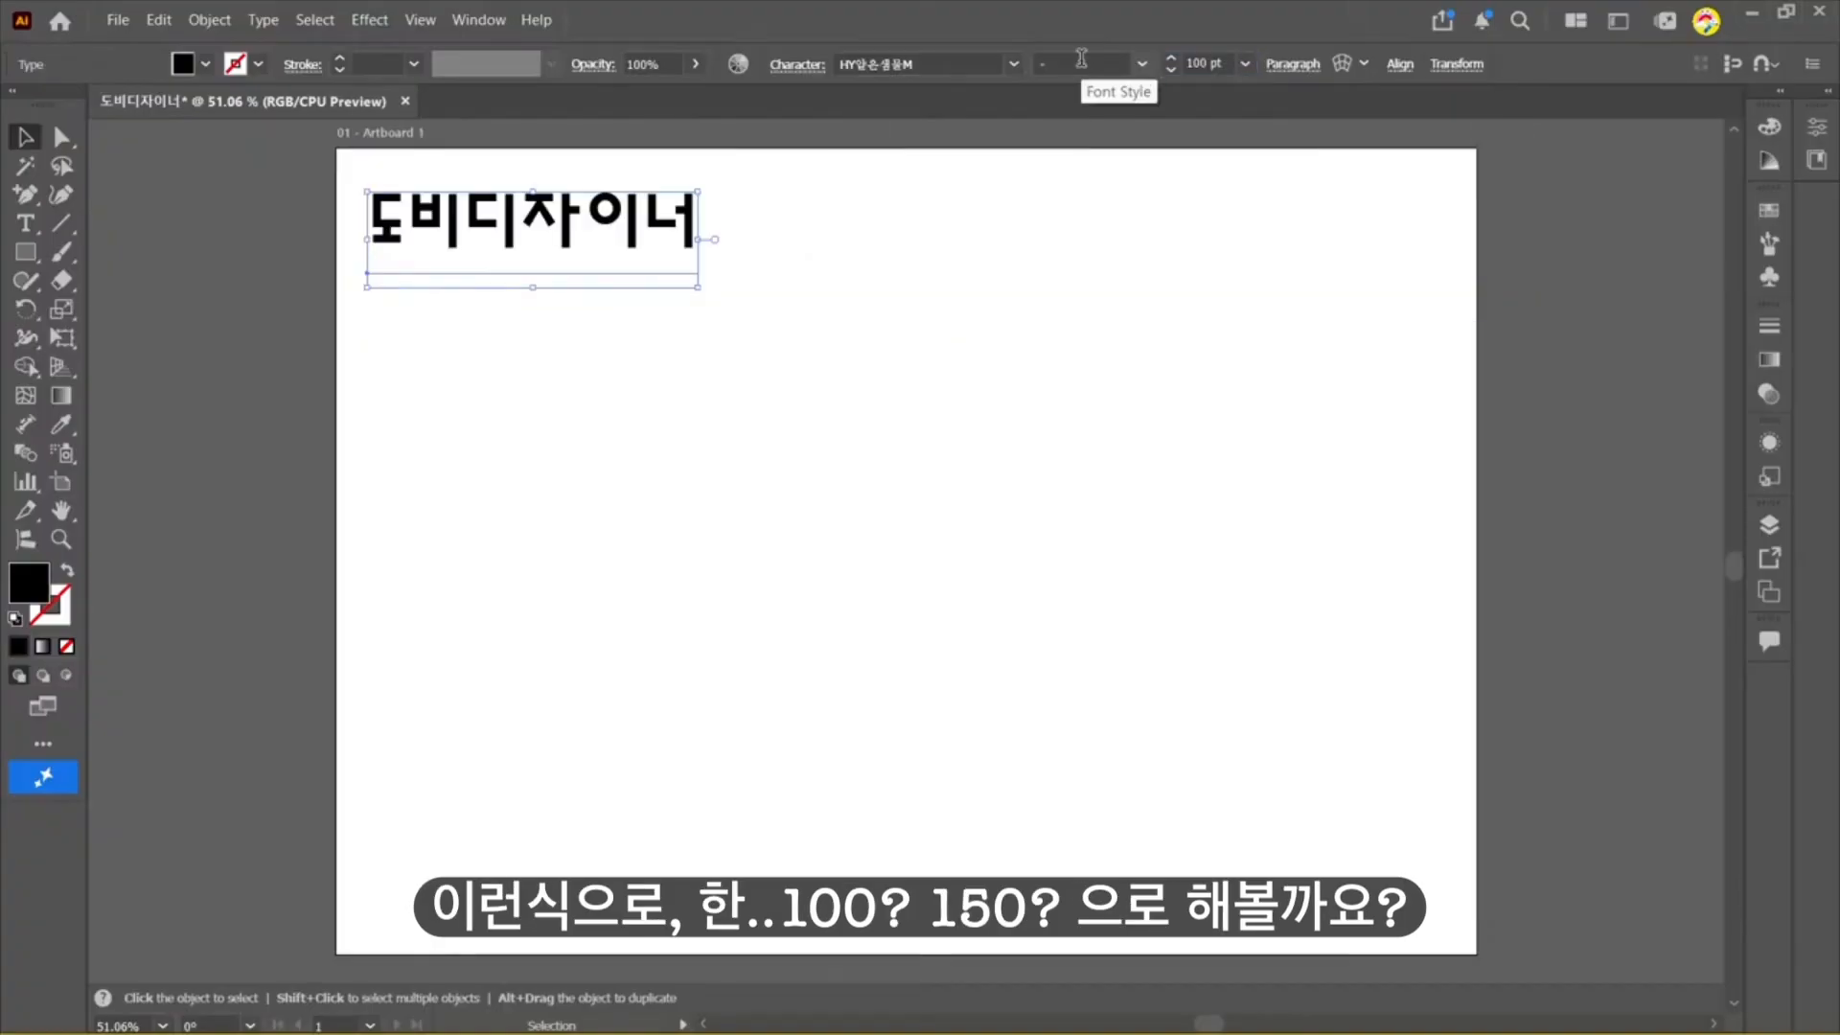
Step: Set the text's font size to 150 pt and reposition it slightly lower, fully inside the artboard's upper-left area
left_click(1225, 60)
type("150")
key("Return")
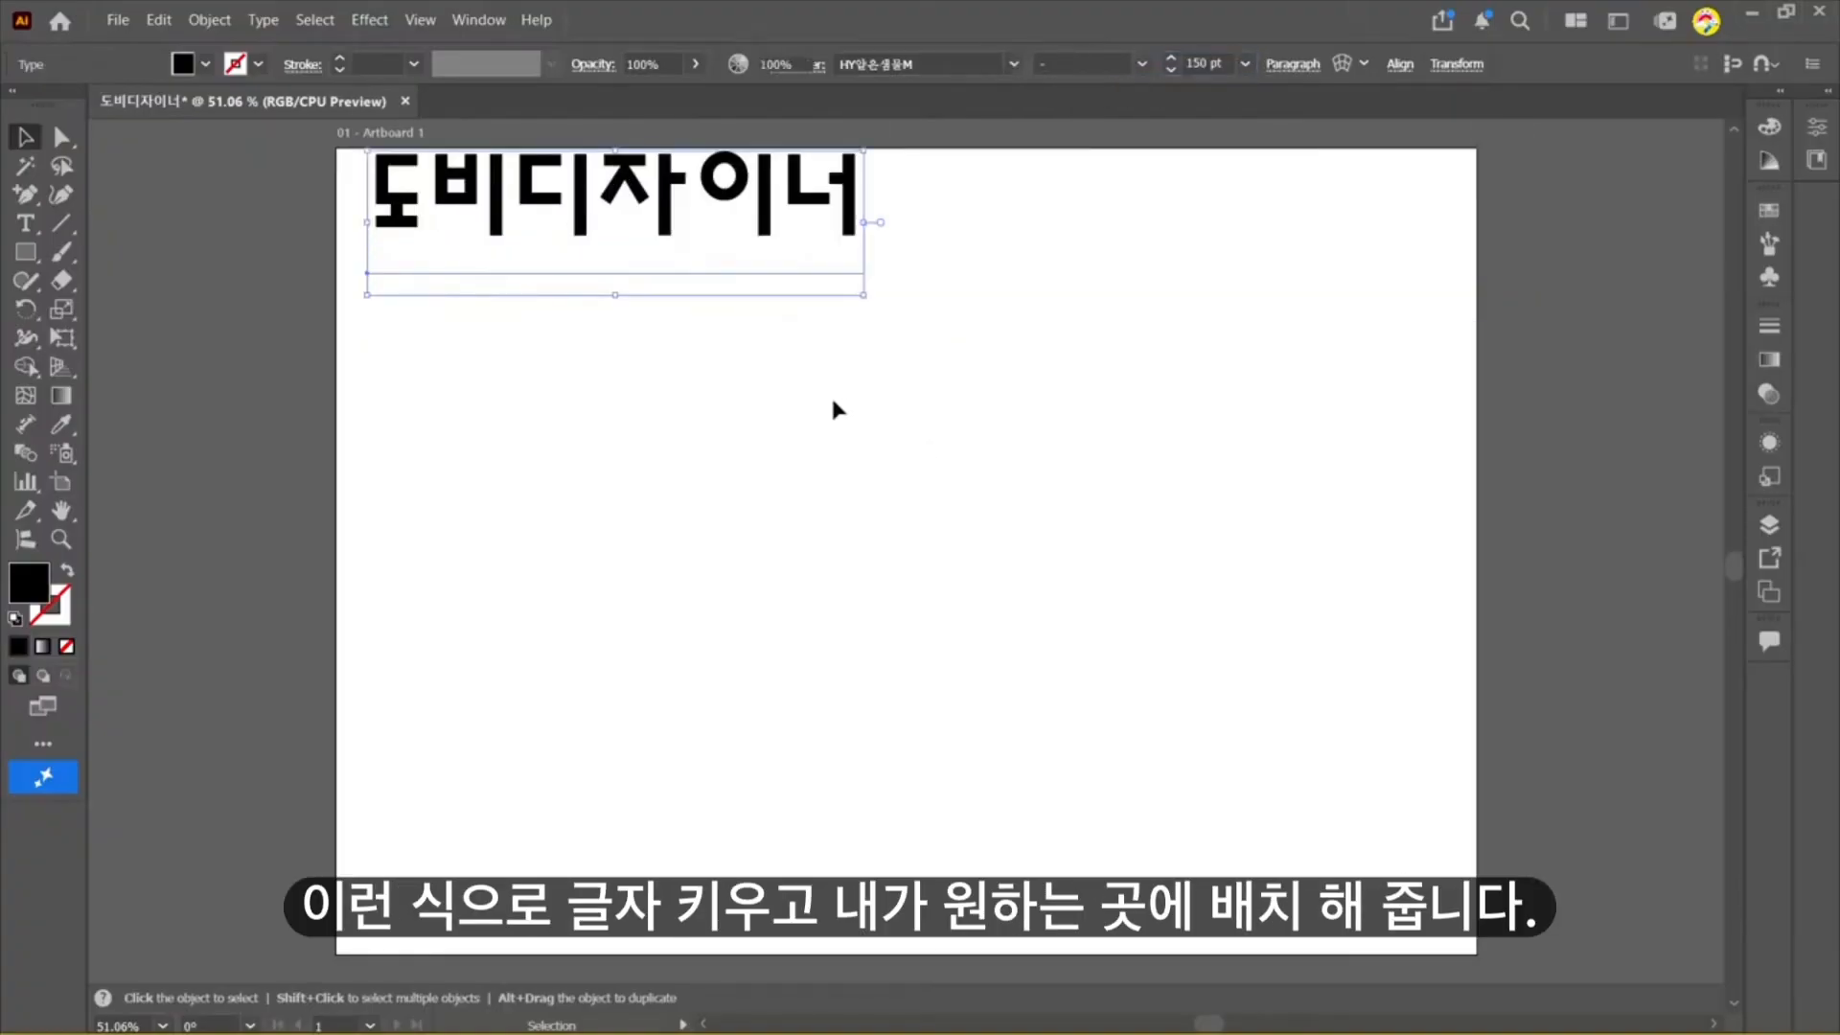
left_click_drag(758, 216, 779, 317)
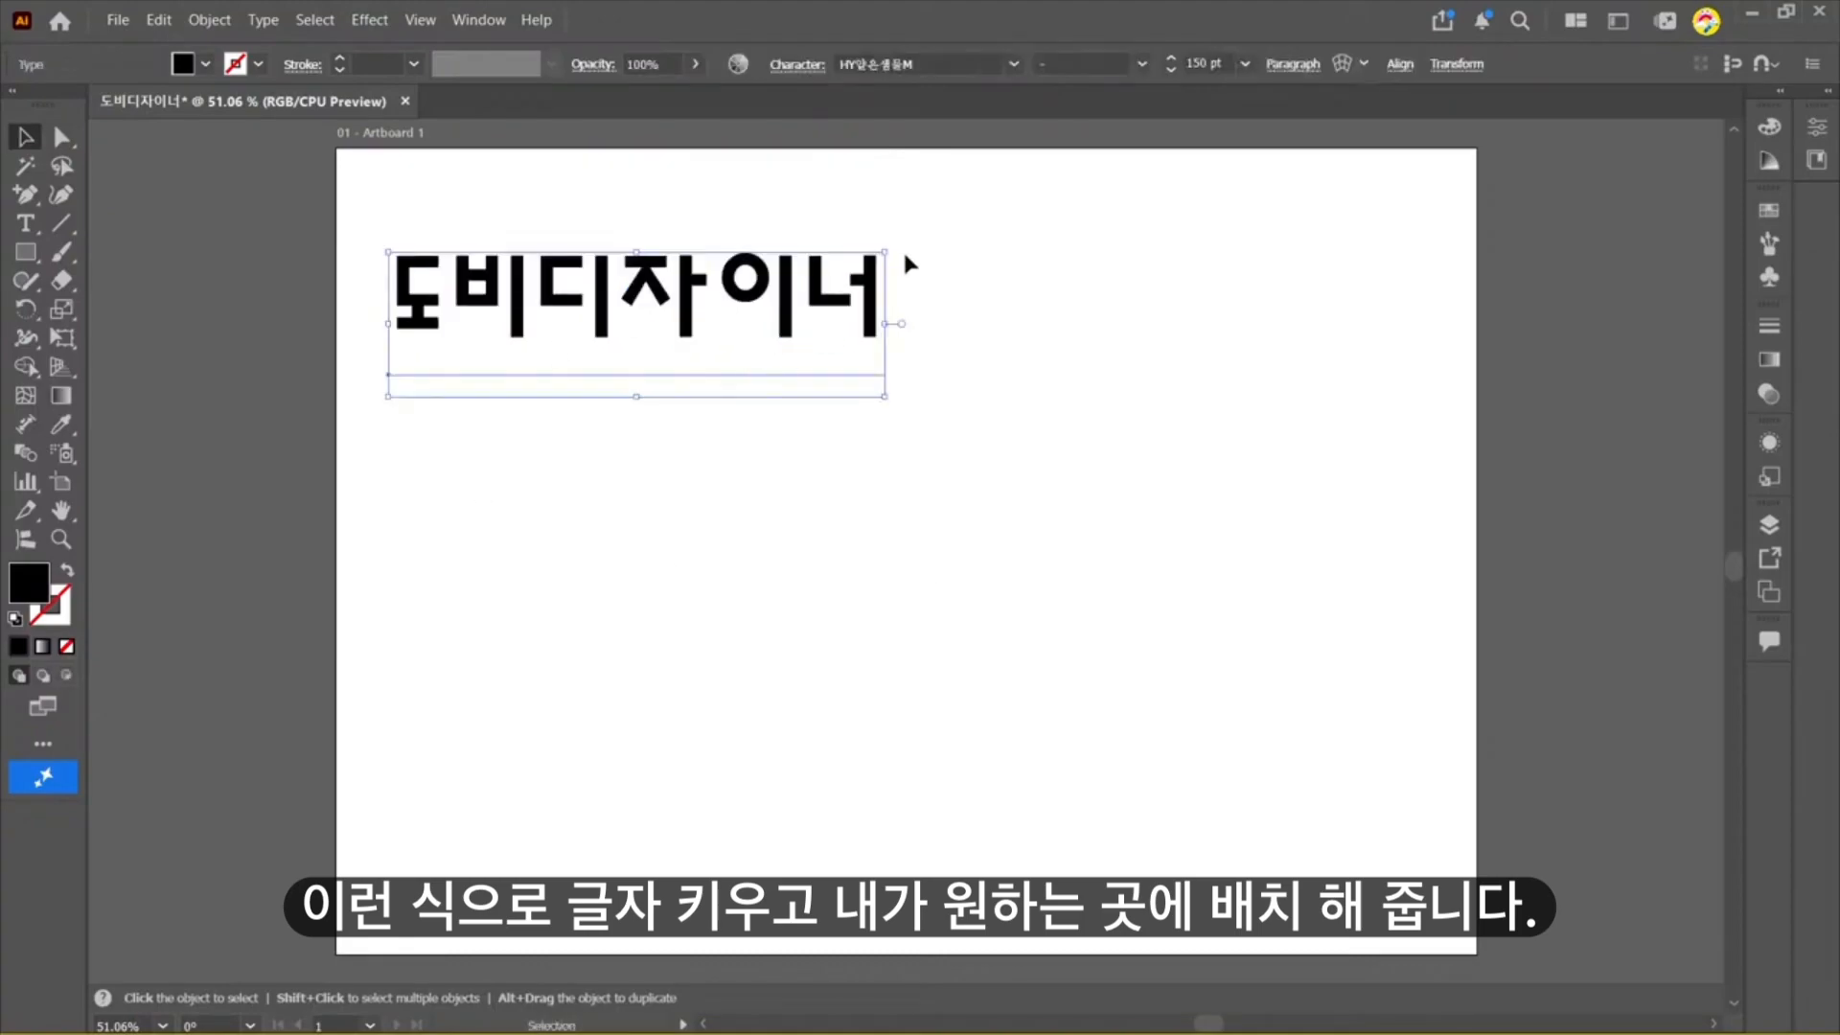
left_click_drag(575, 305, 566, 281)
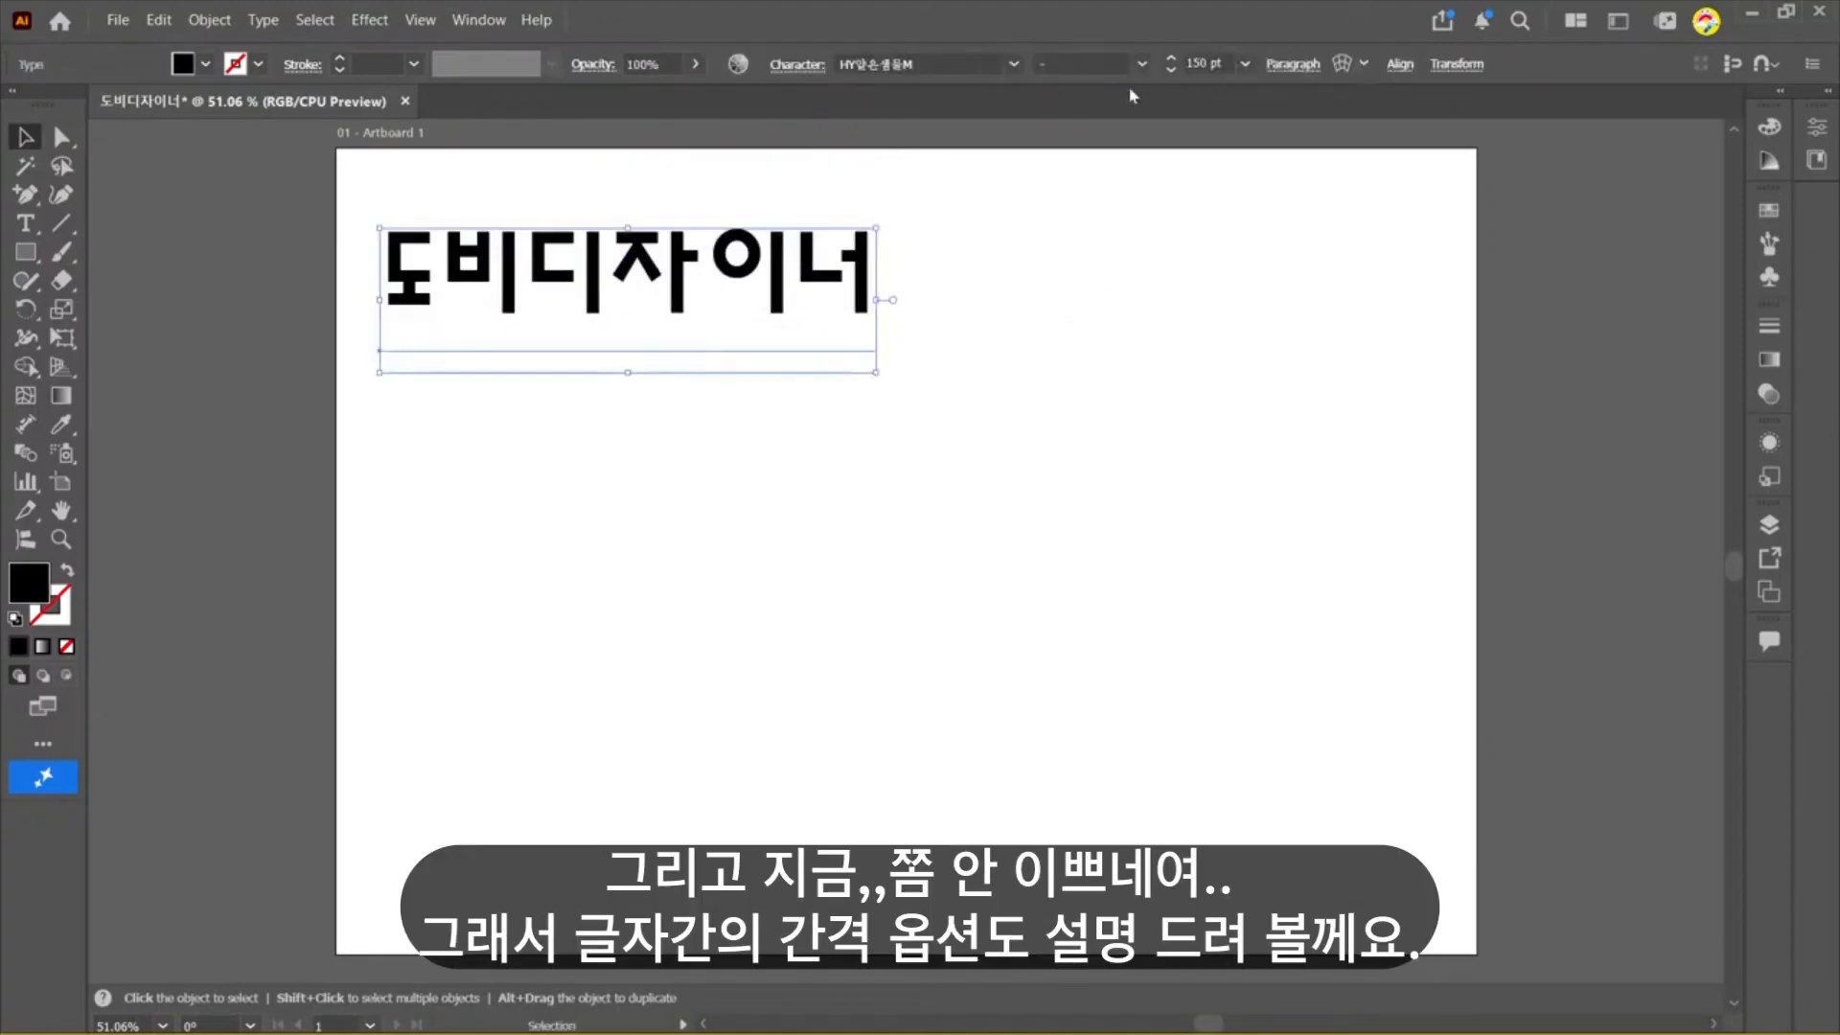
Step: Add a second line reading "안녕하세요" below the "도비디자이너" text
double_click(856, 278)
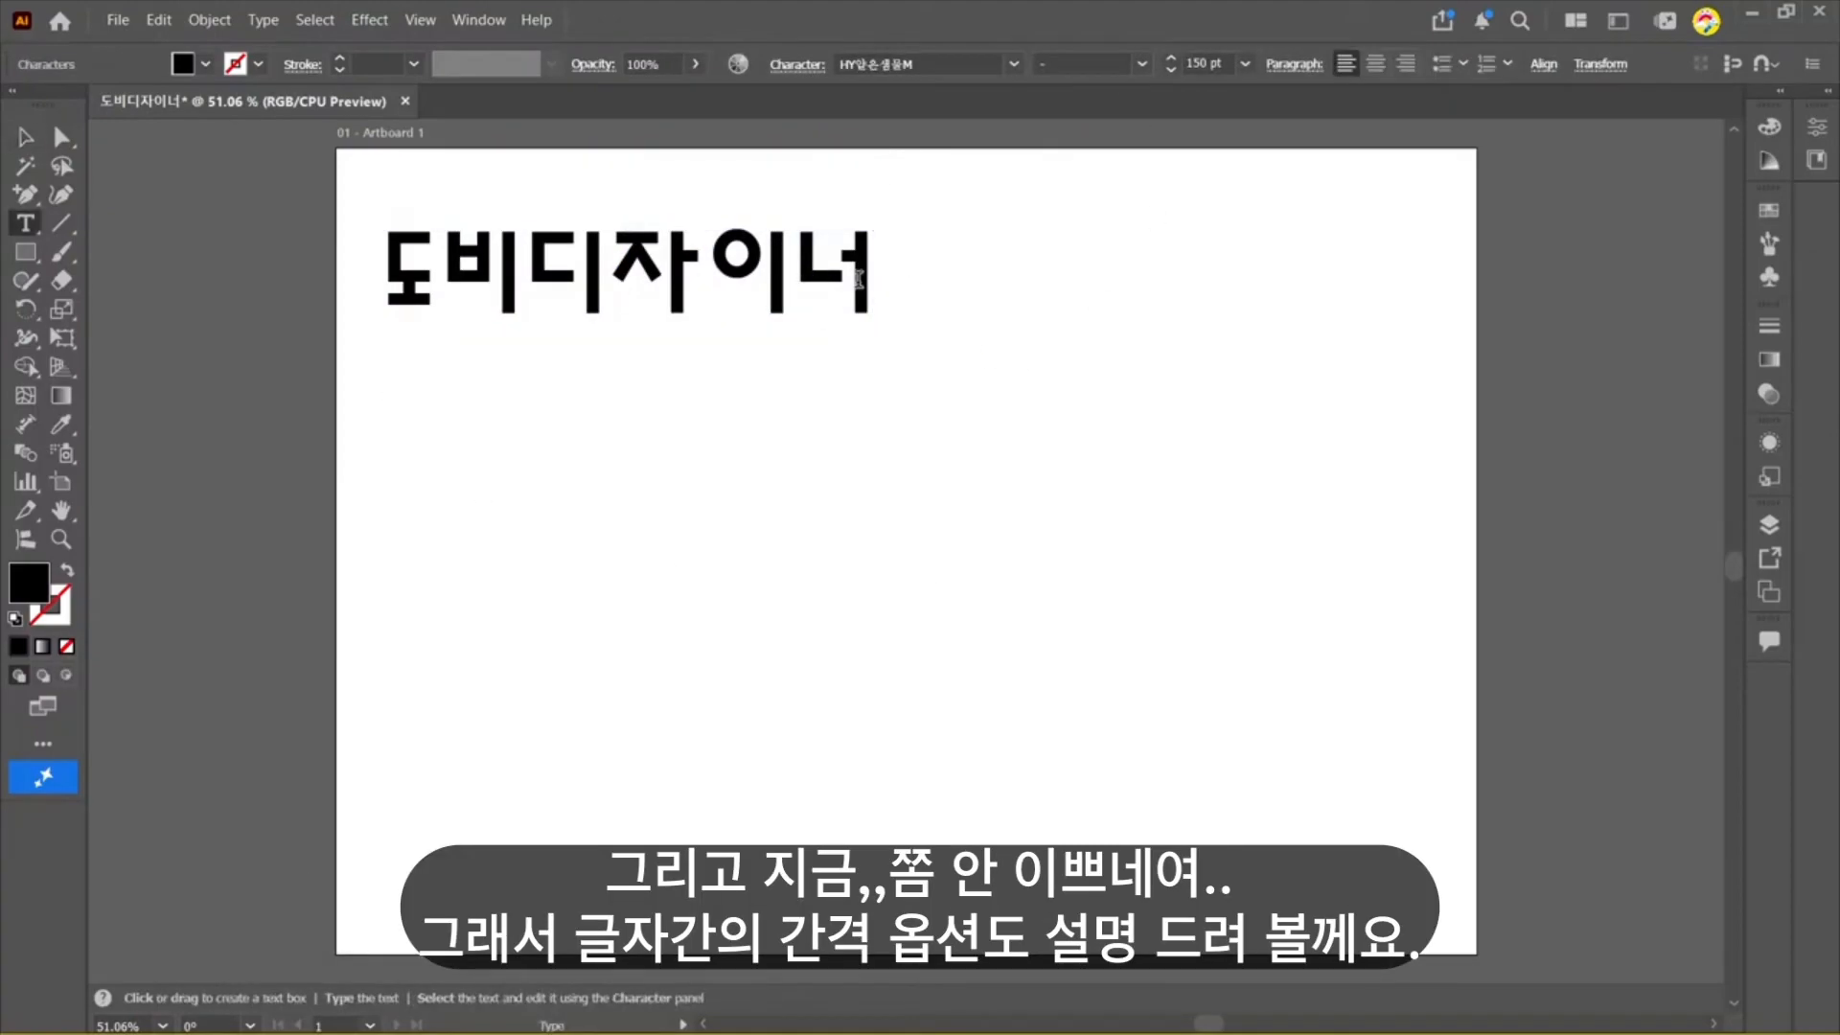
type("안녕하세요")
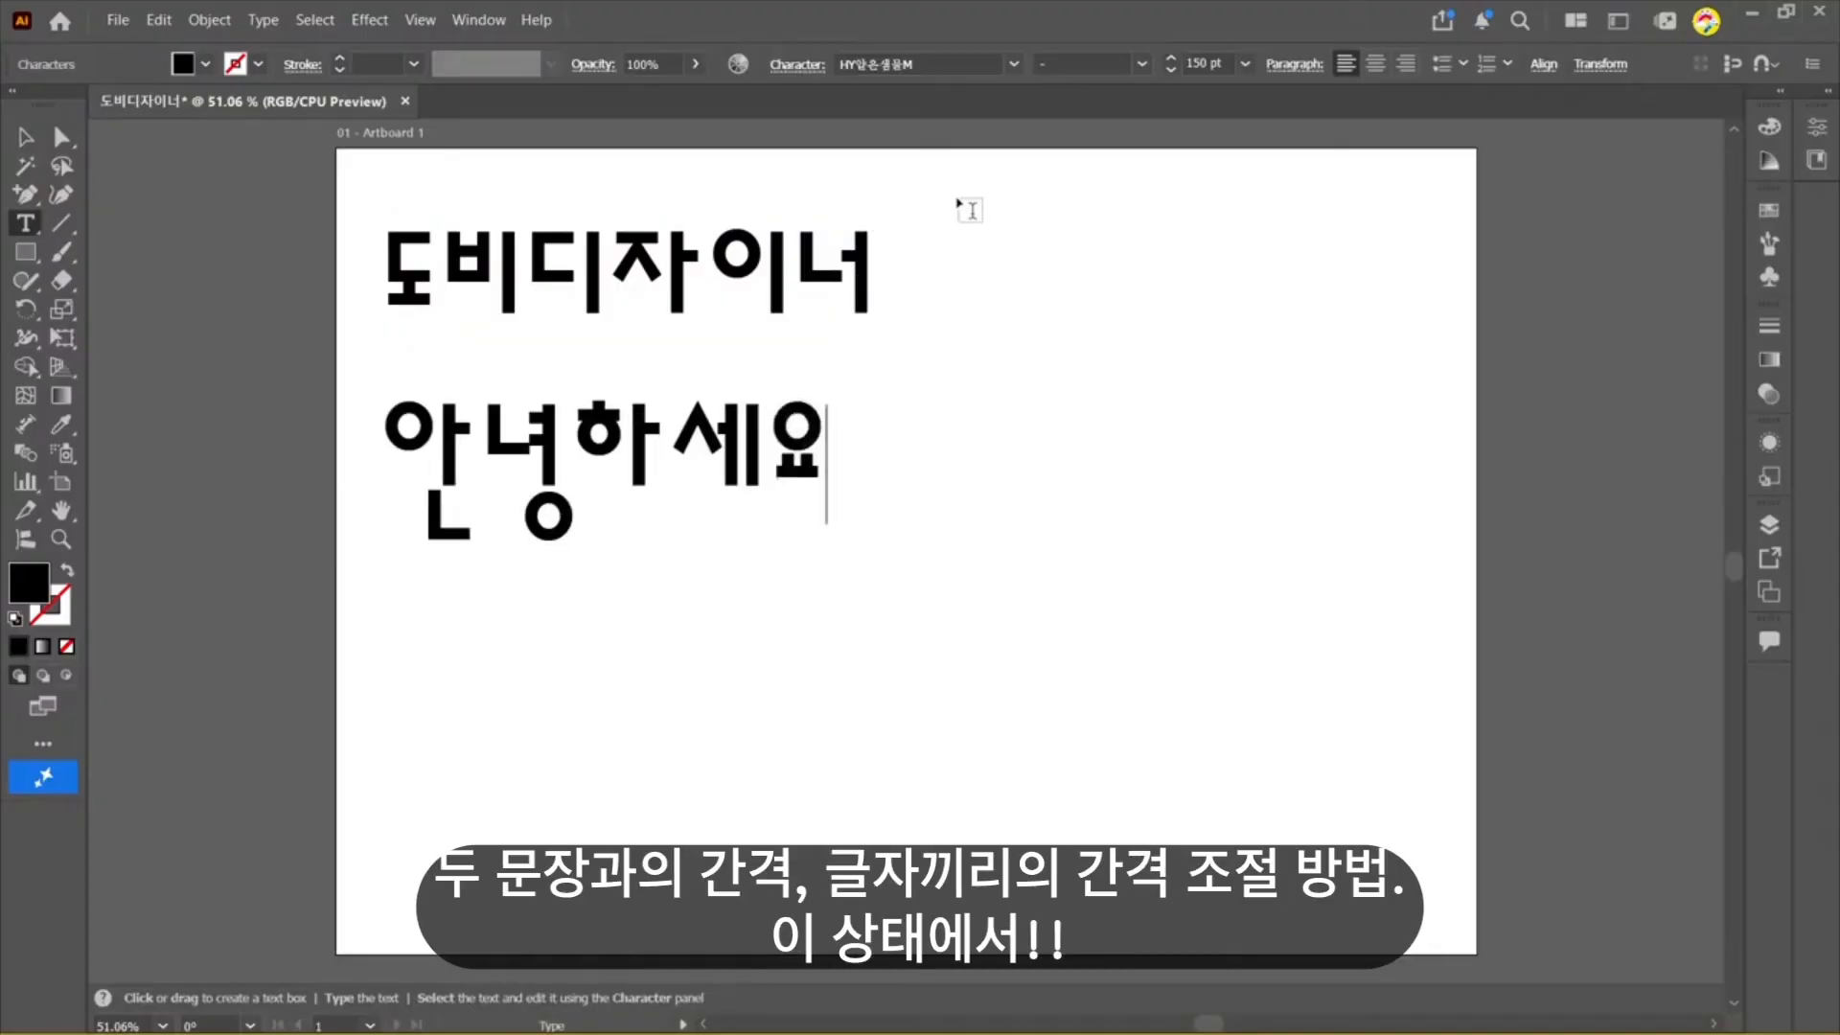
key("Escape")
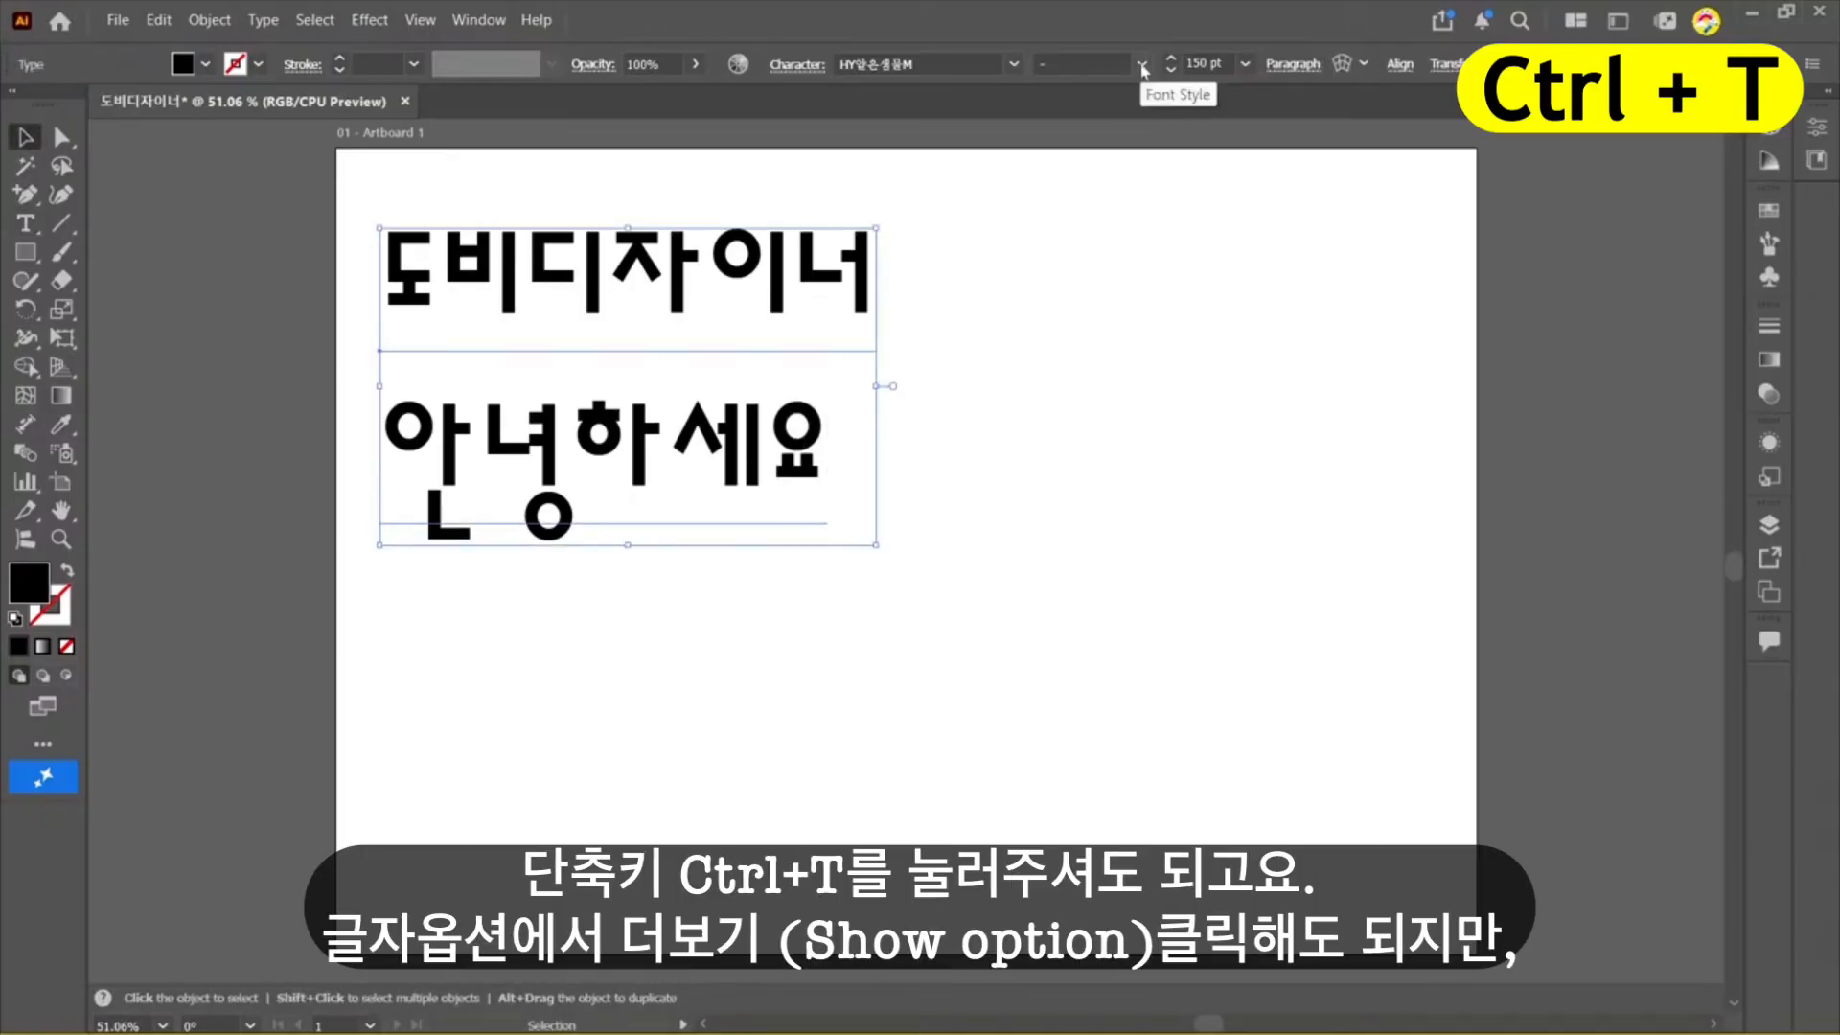
left_click(26, 224)
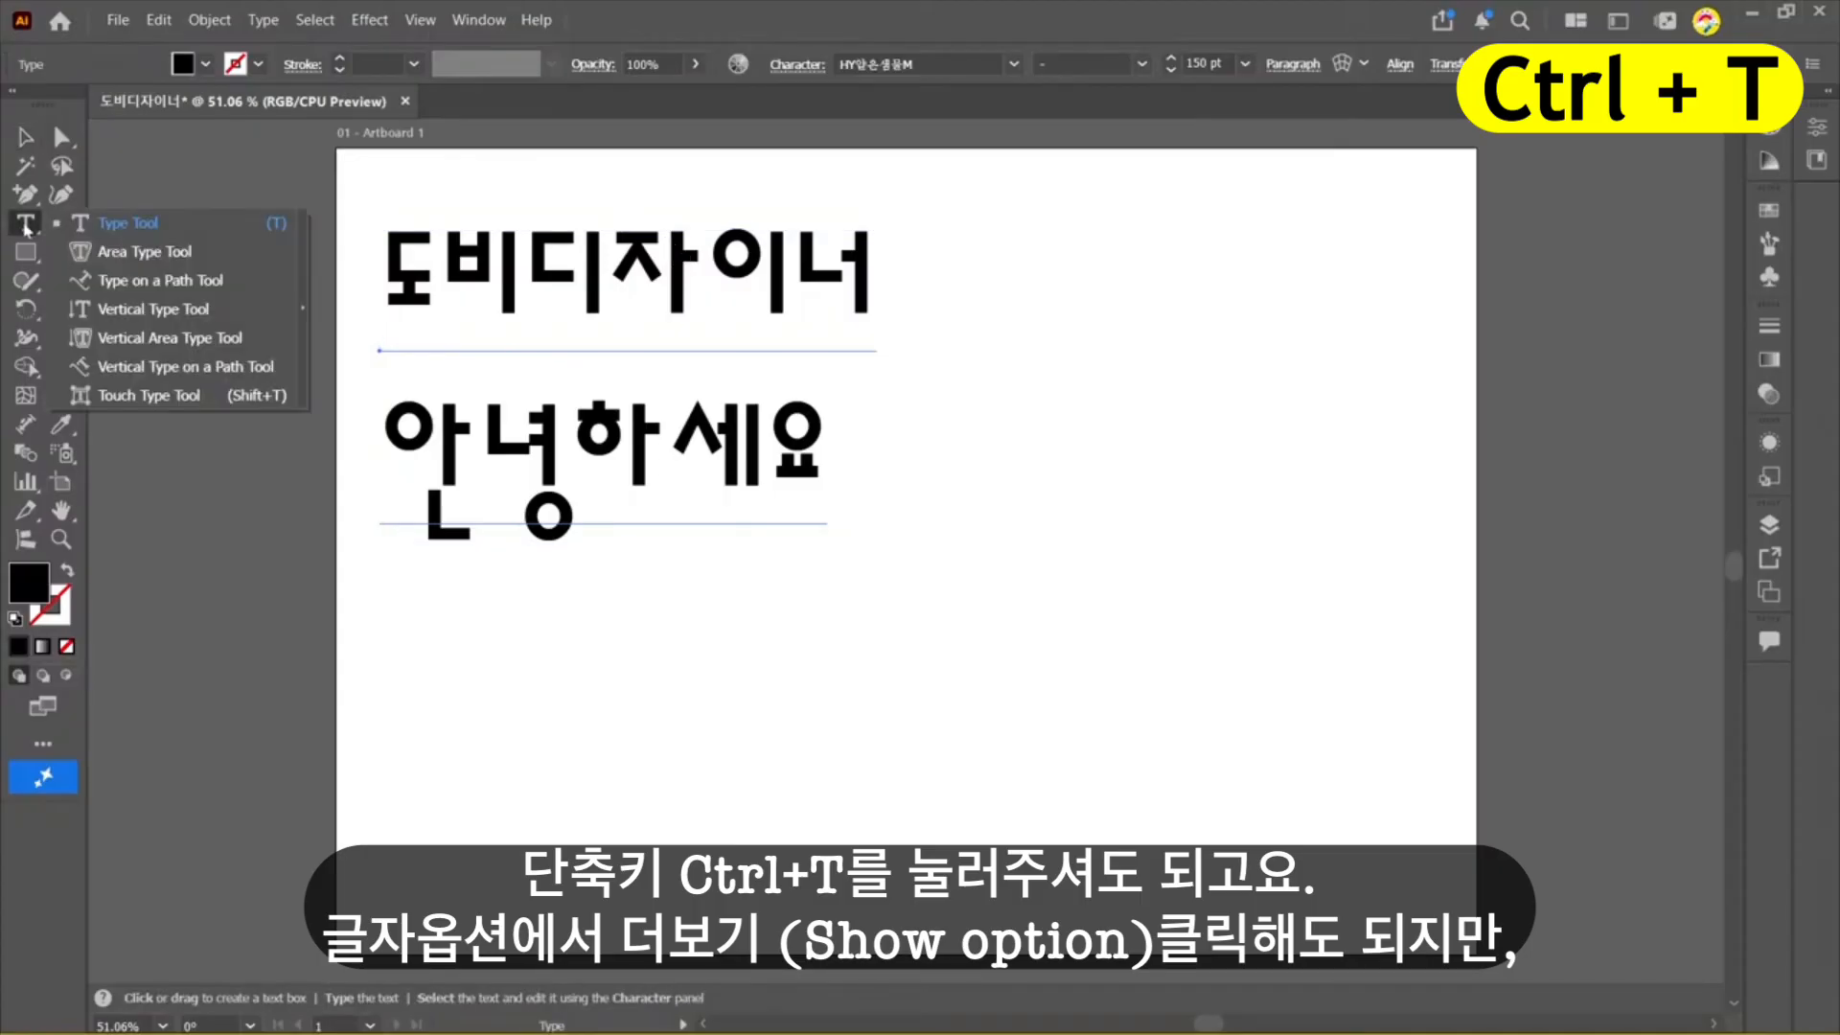
left_click(26, 137)
key("ctrl+t")
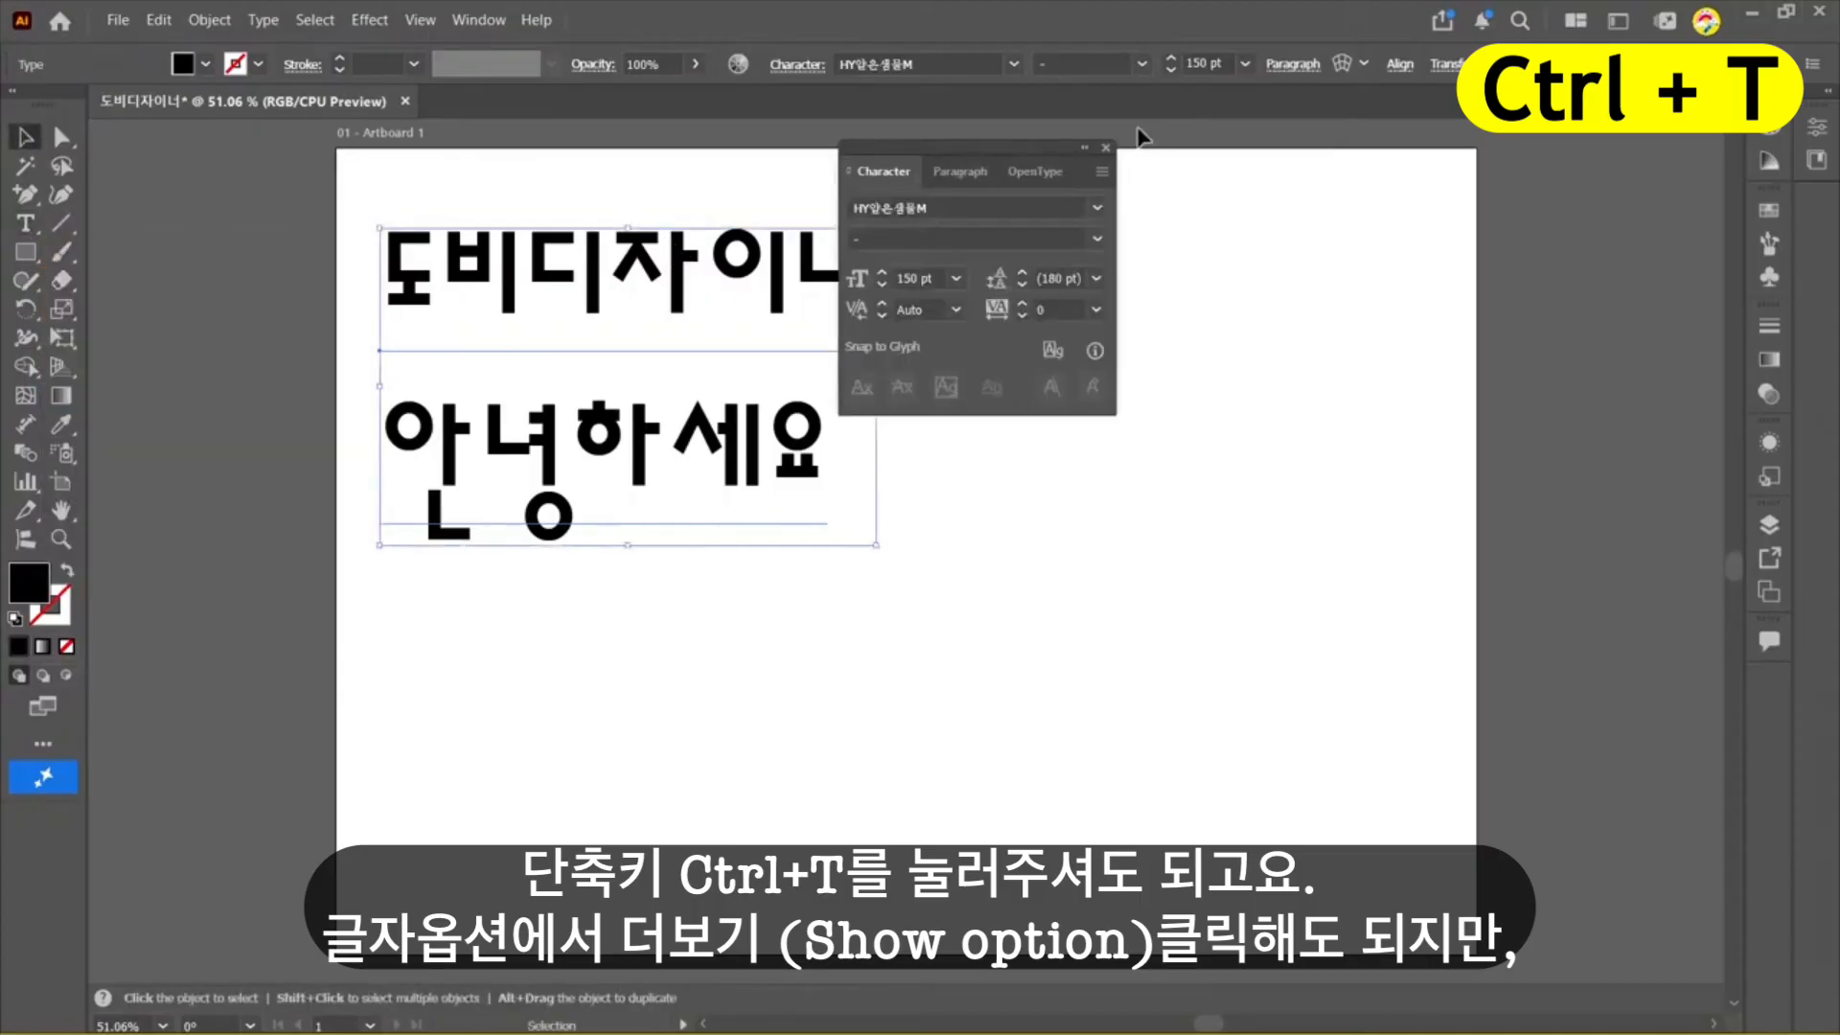
left_click(1117, 157)
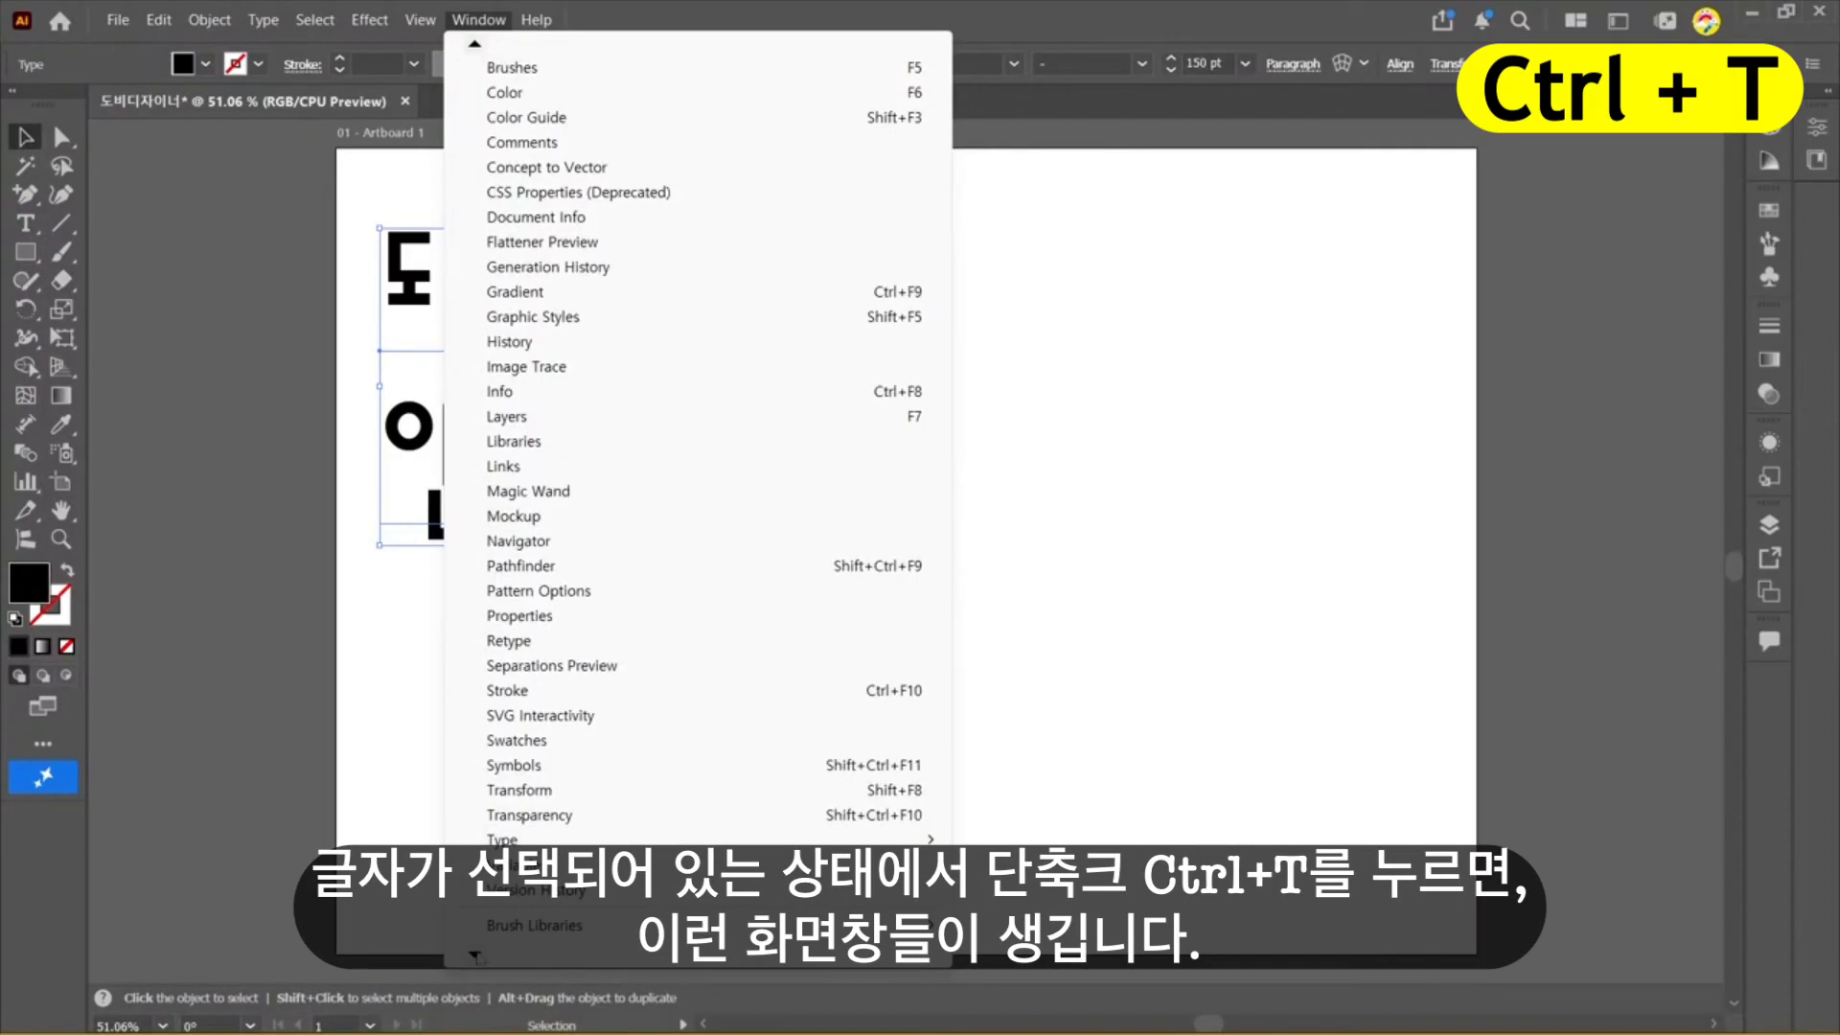
left_click(1054, 762)
left_click(649, 304)
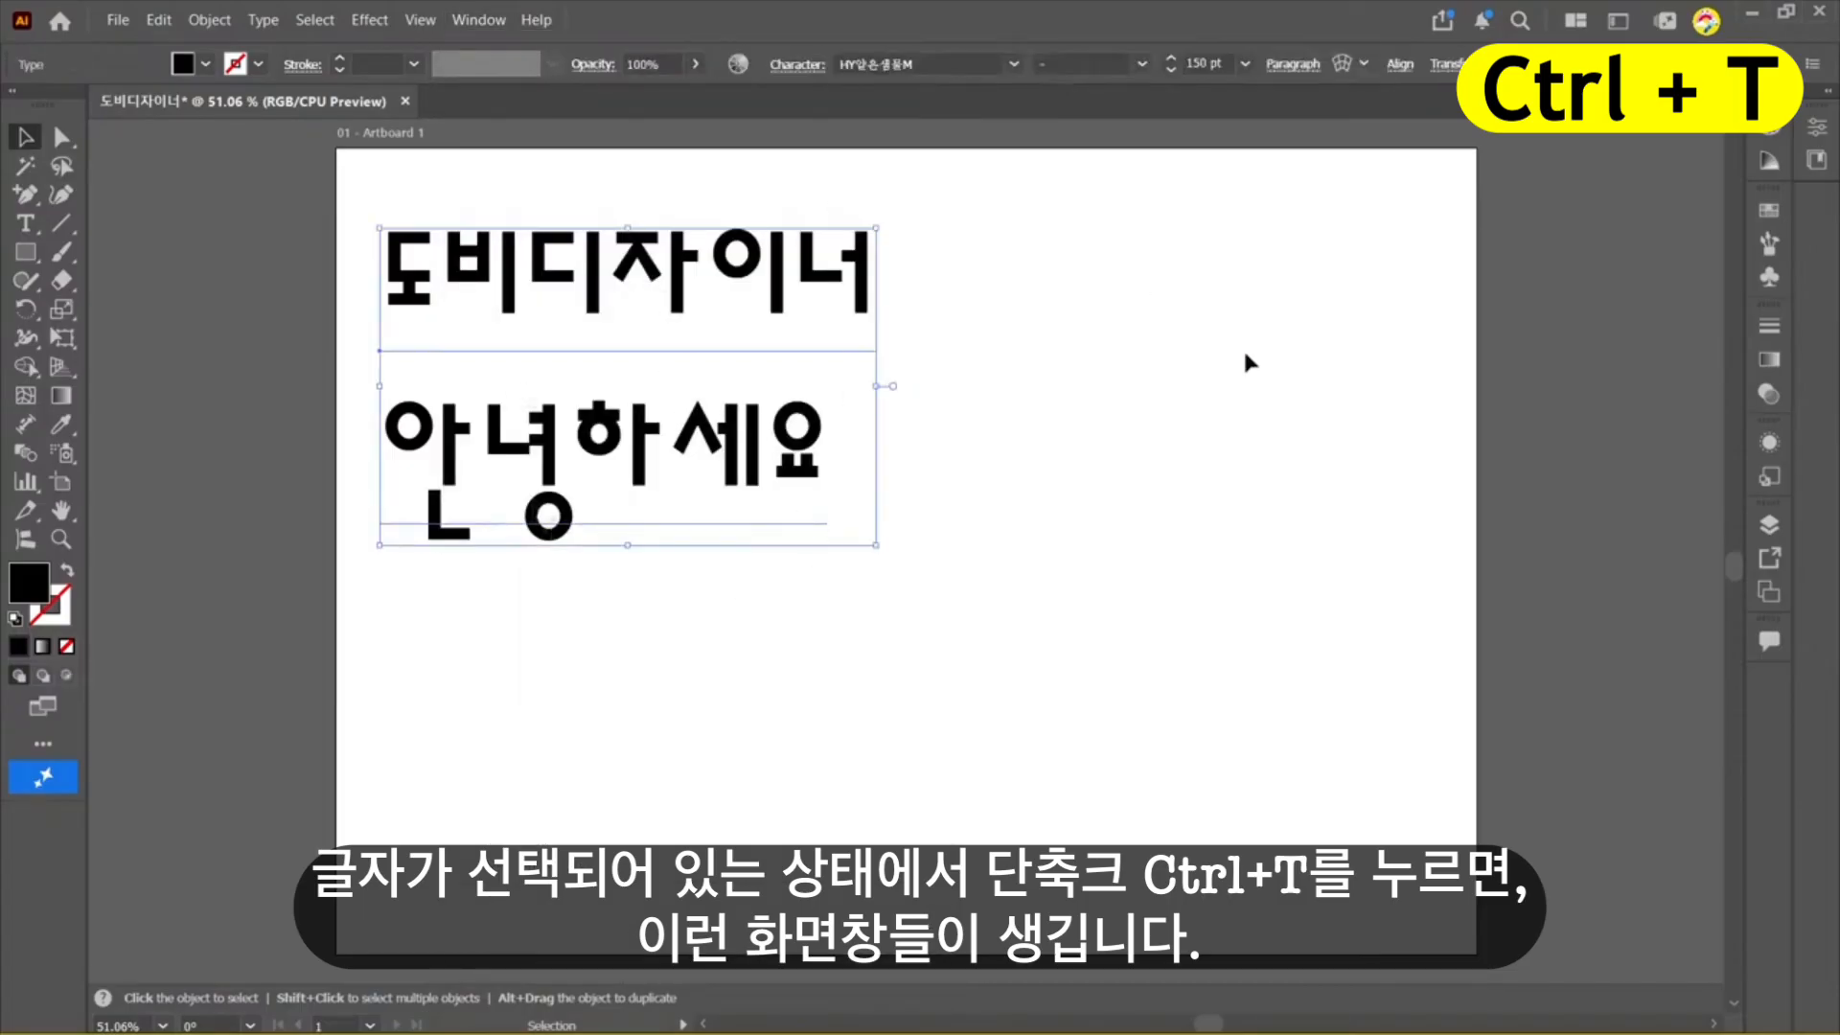
Step: Open the Character settings for the selected text, place them beside it and show the full set of options
key("ctrl+t")
left_click_drag(1007, 145, 1128, 150)
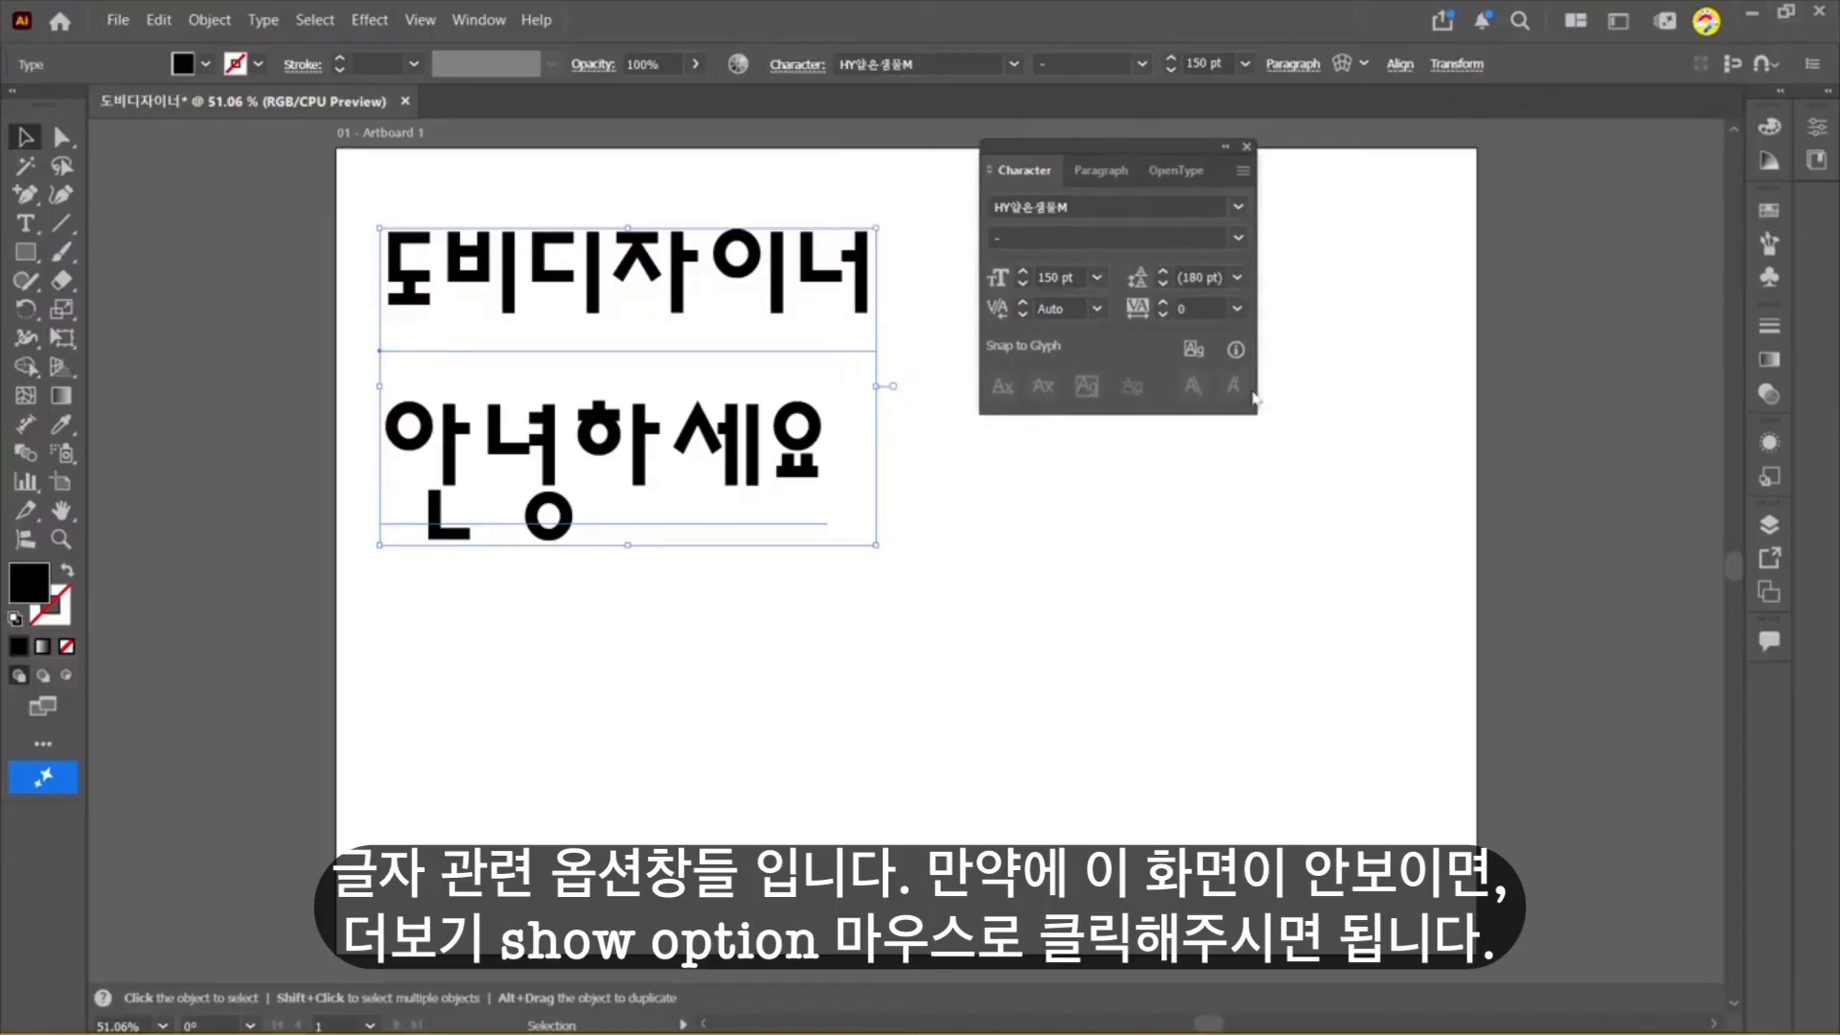
left_click(1243, 172)
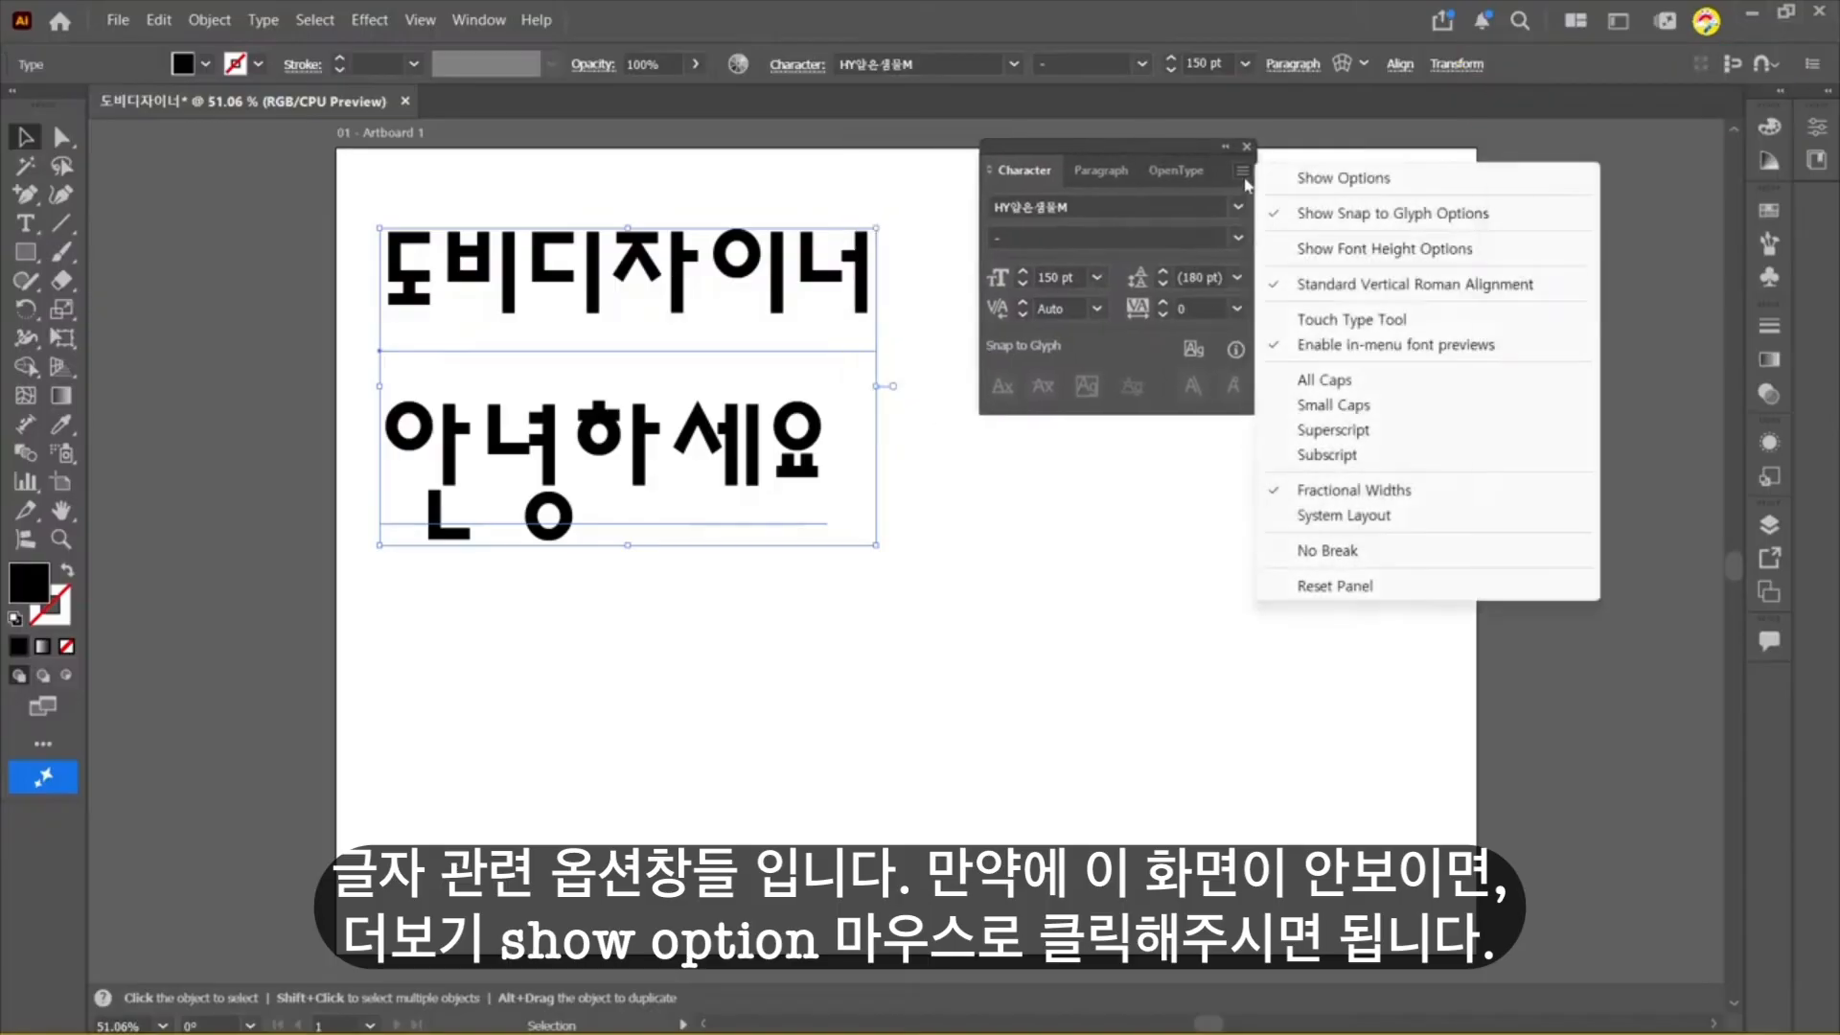
left_click(1293, 180)
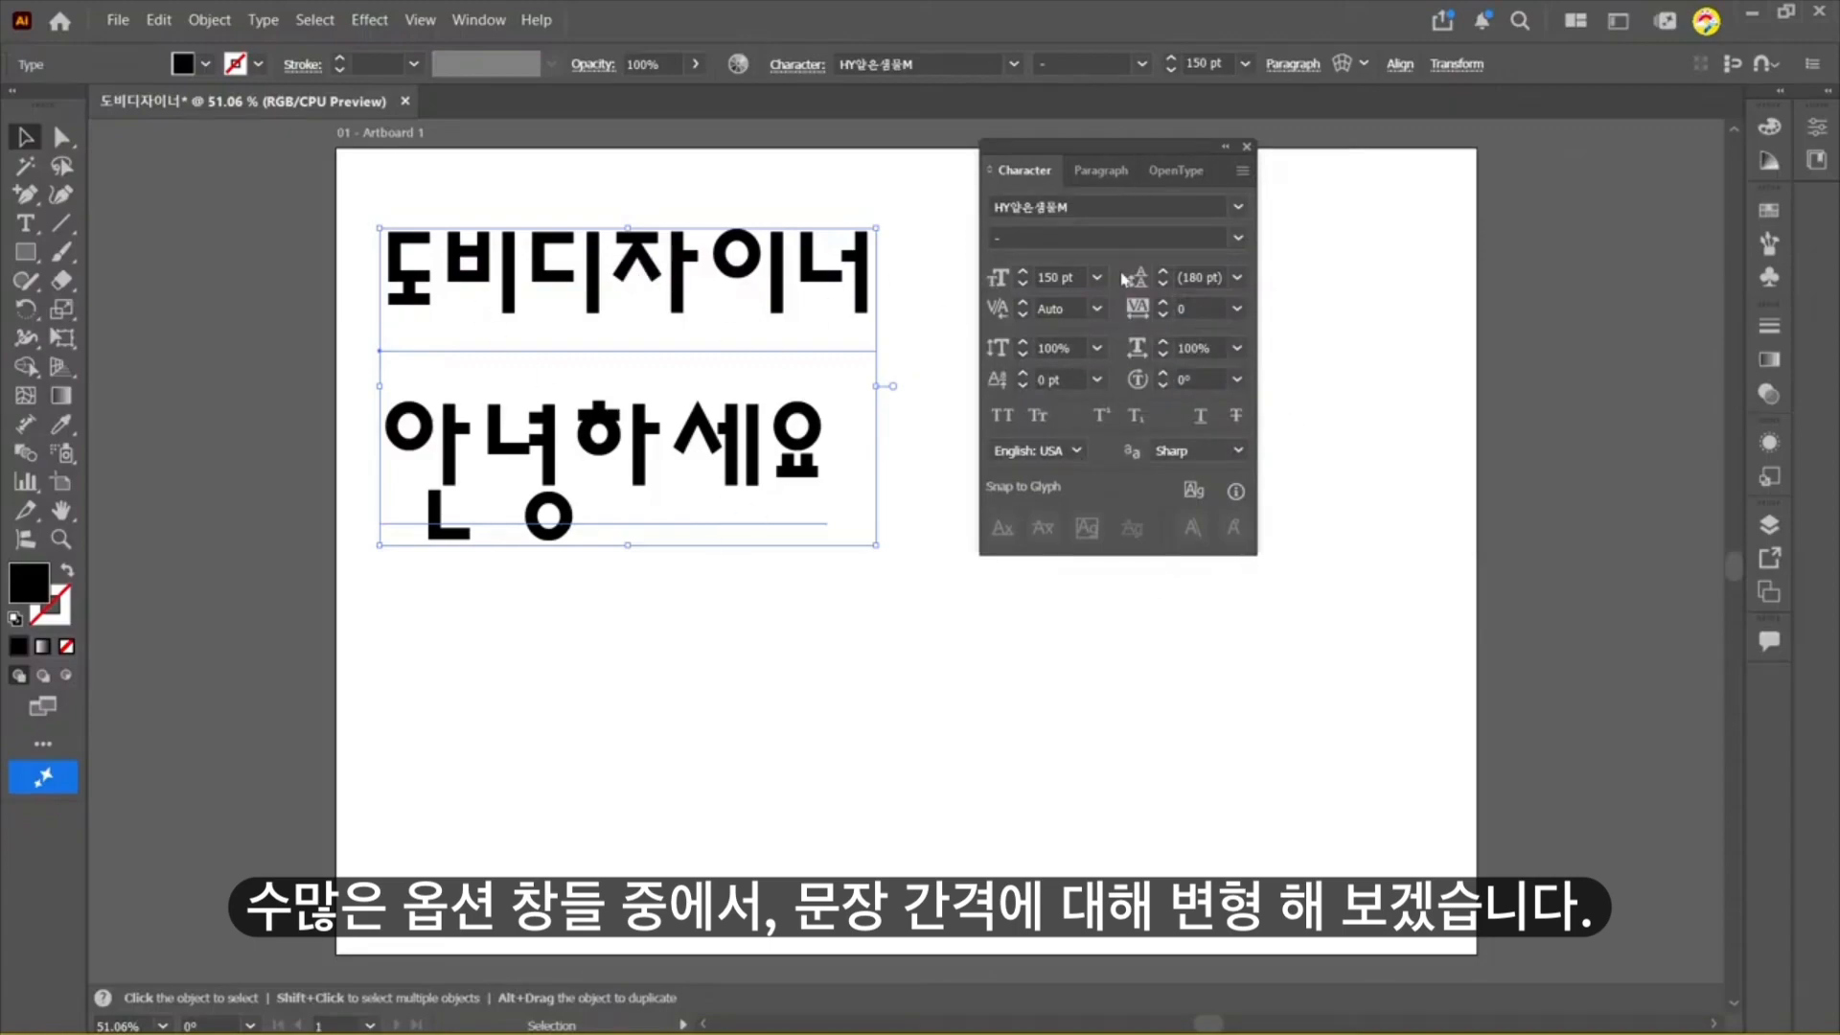
Step: Try leading values of 72 pt, 100 pt and 200 pt on the two-line text
left_click(1237, 277)
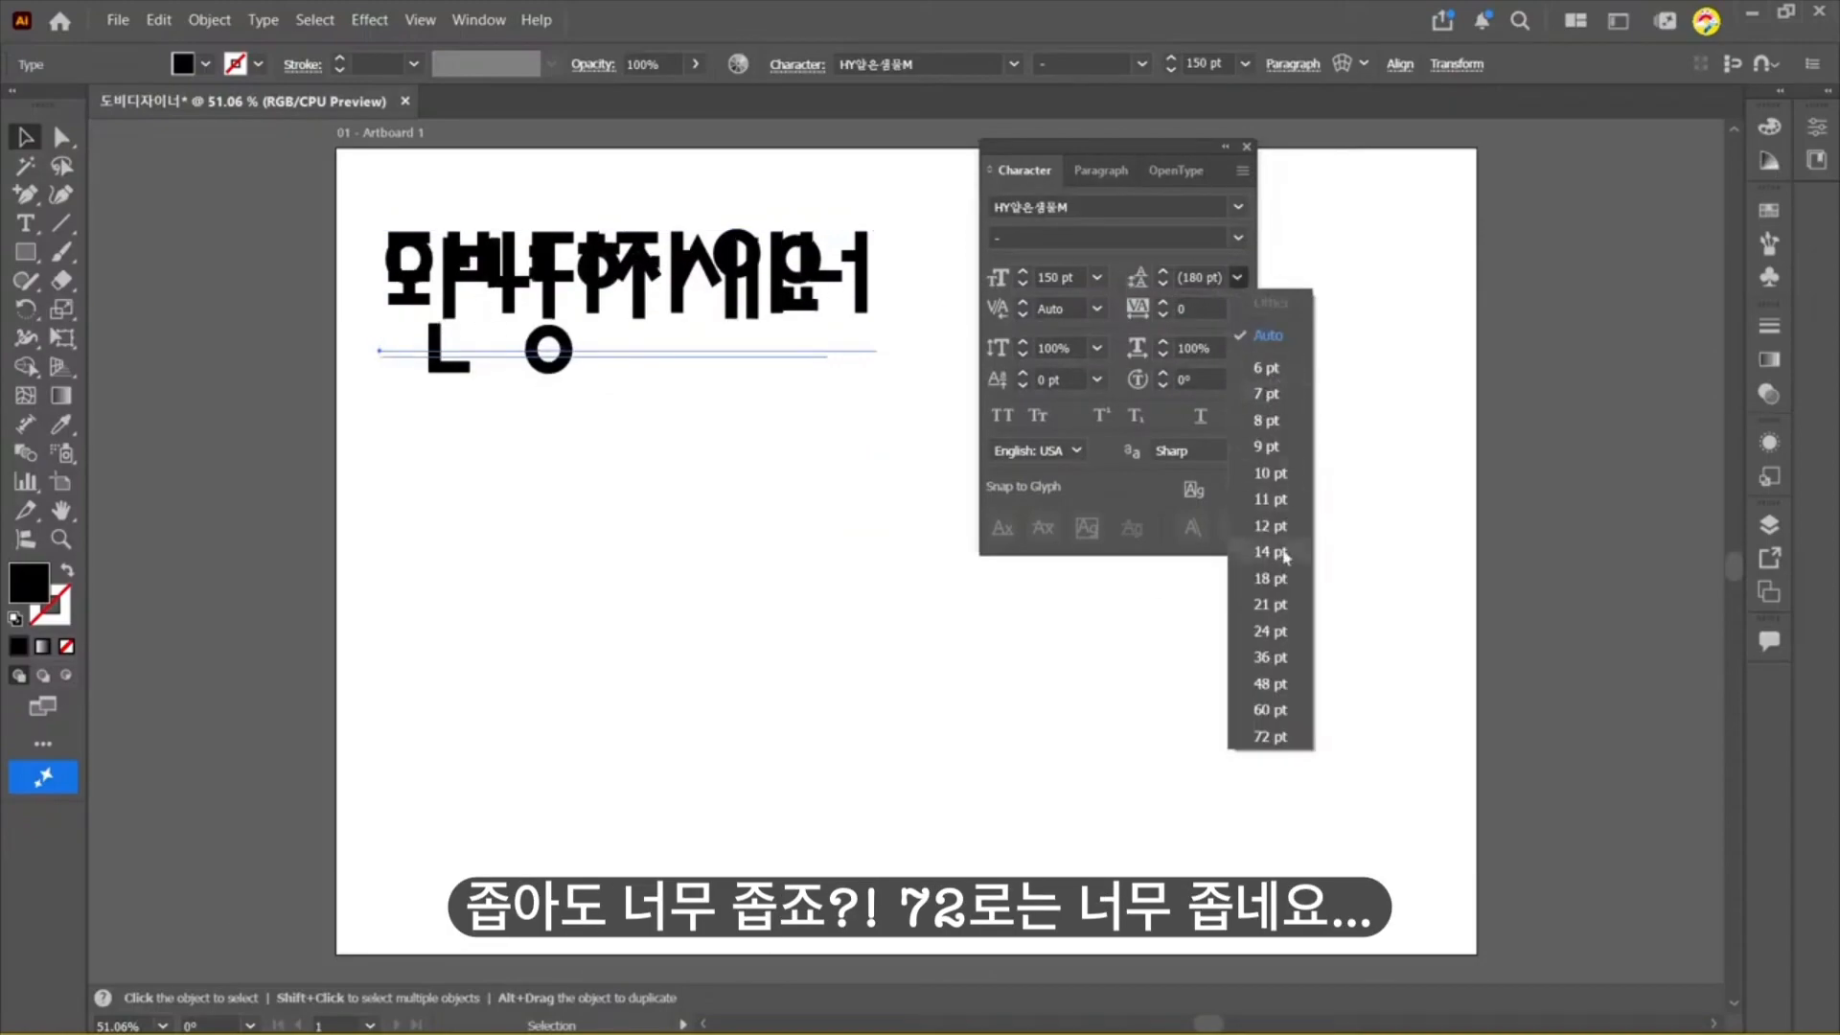
left_click(1289, 738)
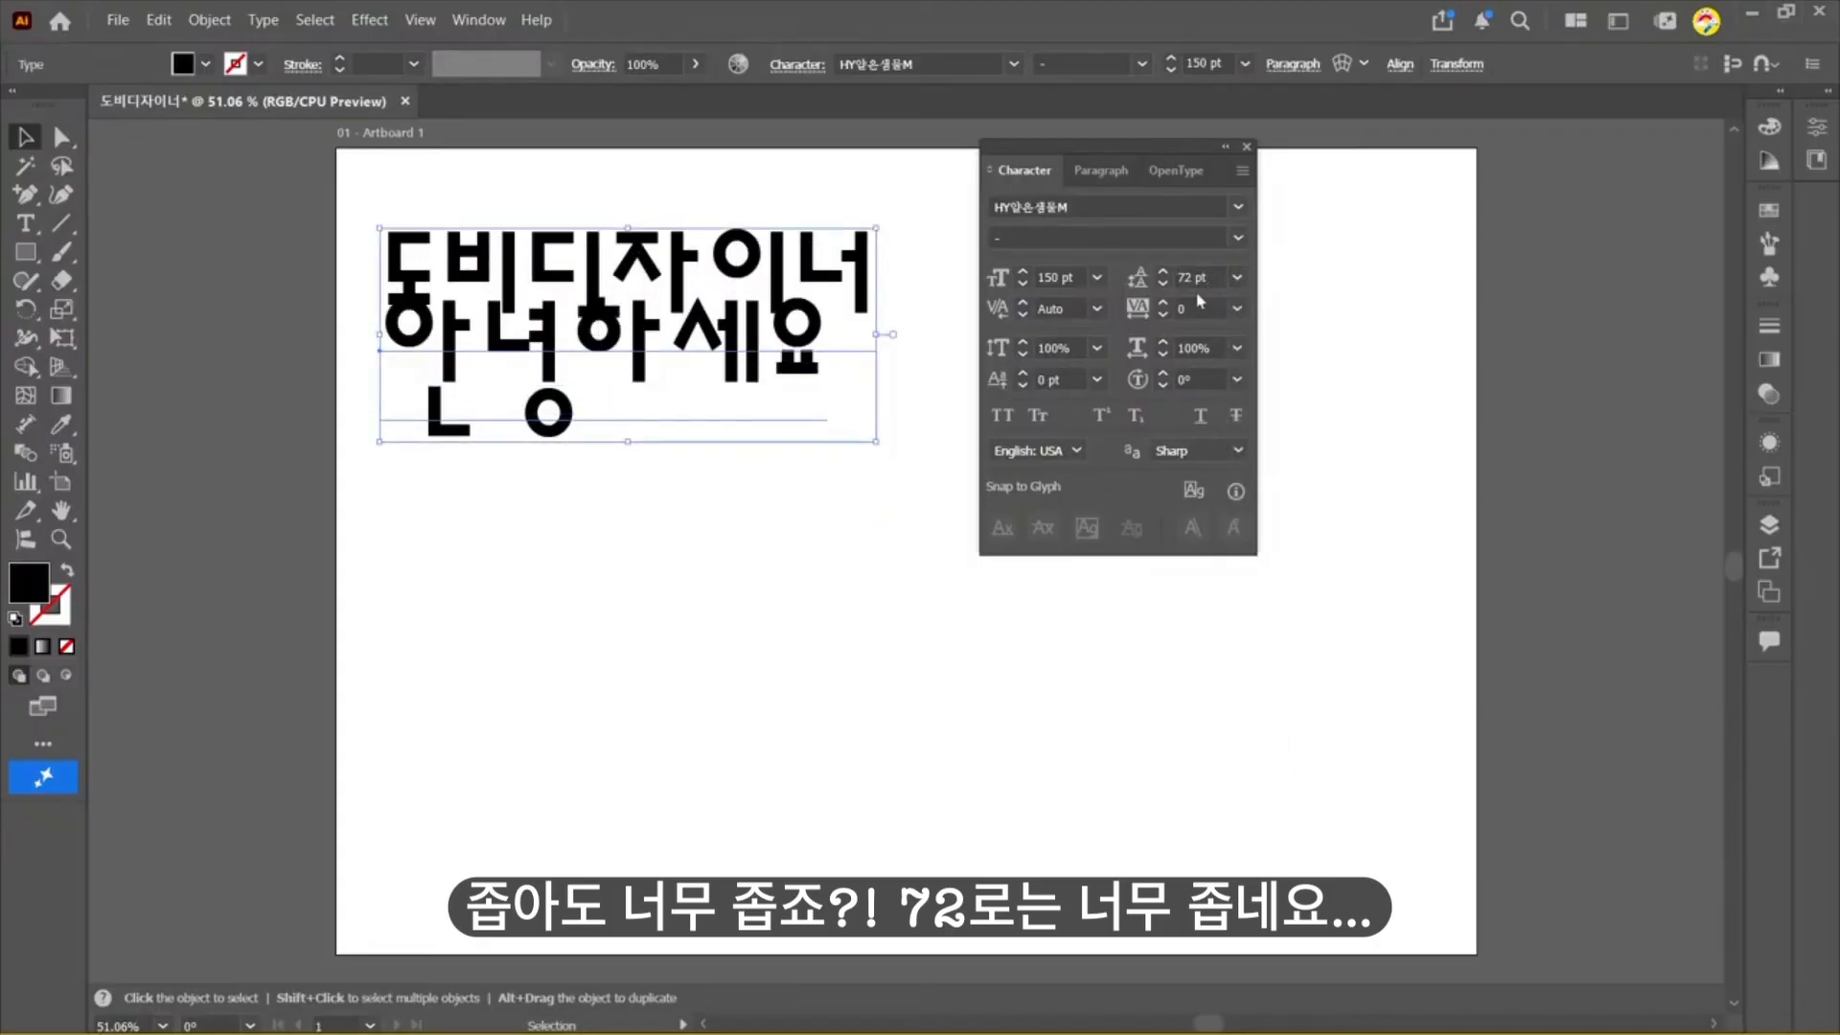
left_click(1132, 291)
type("100")
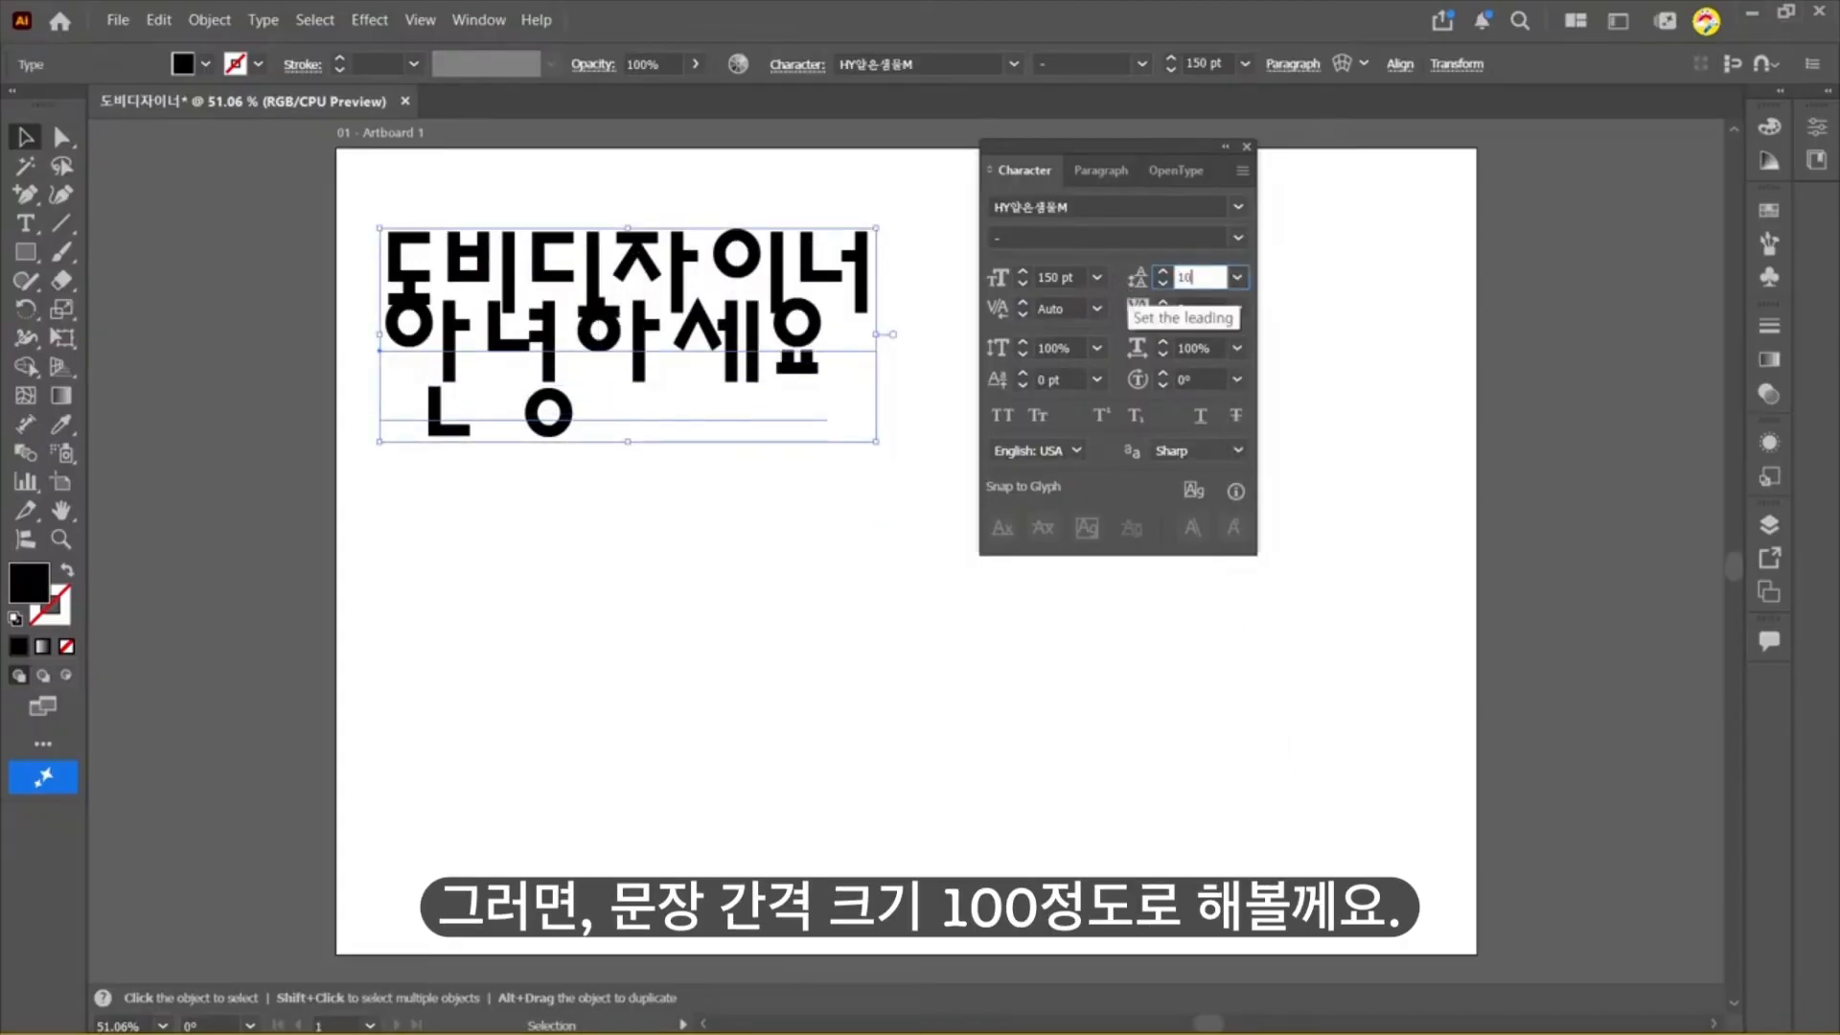
key("Return")
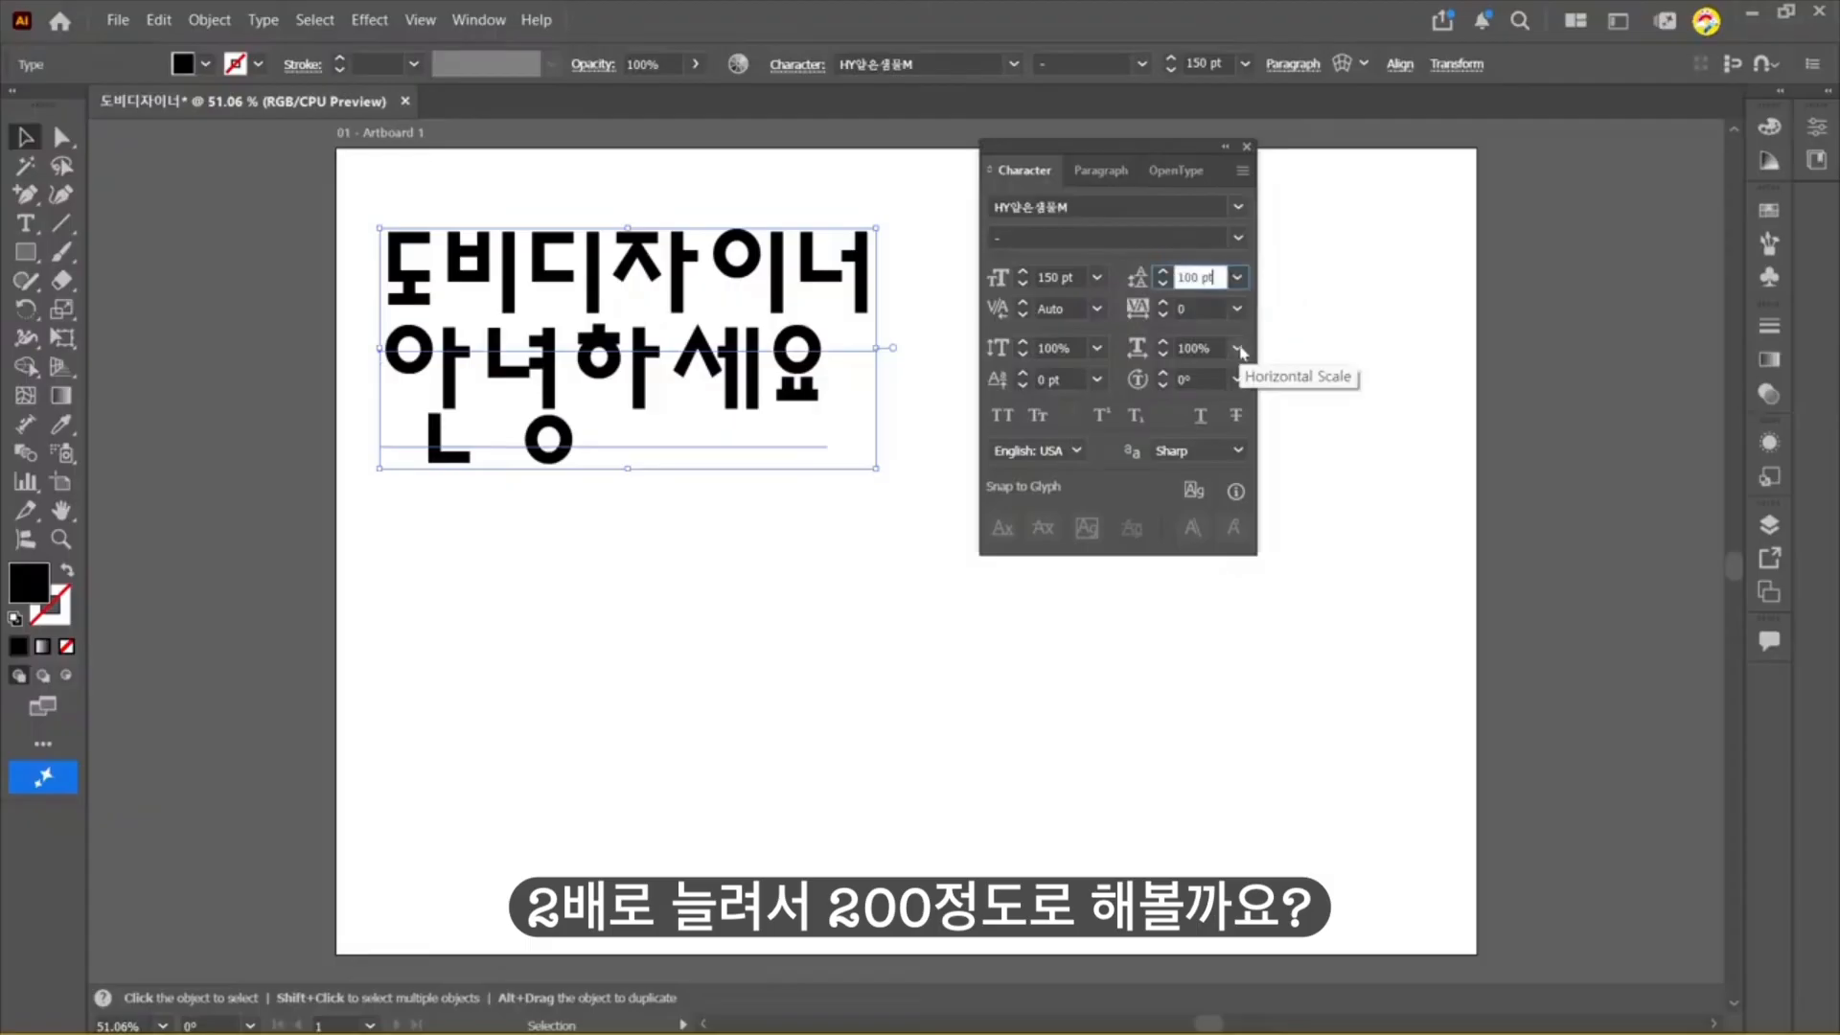
left_click_drag(1217, 277, 1122, 279)
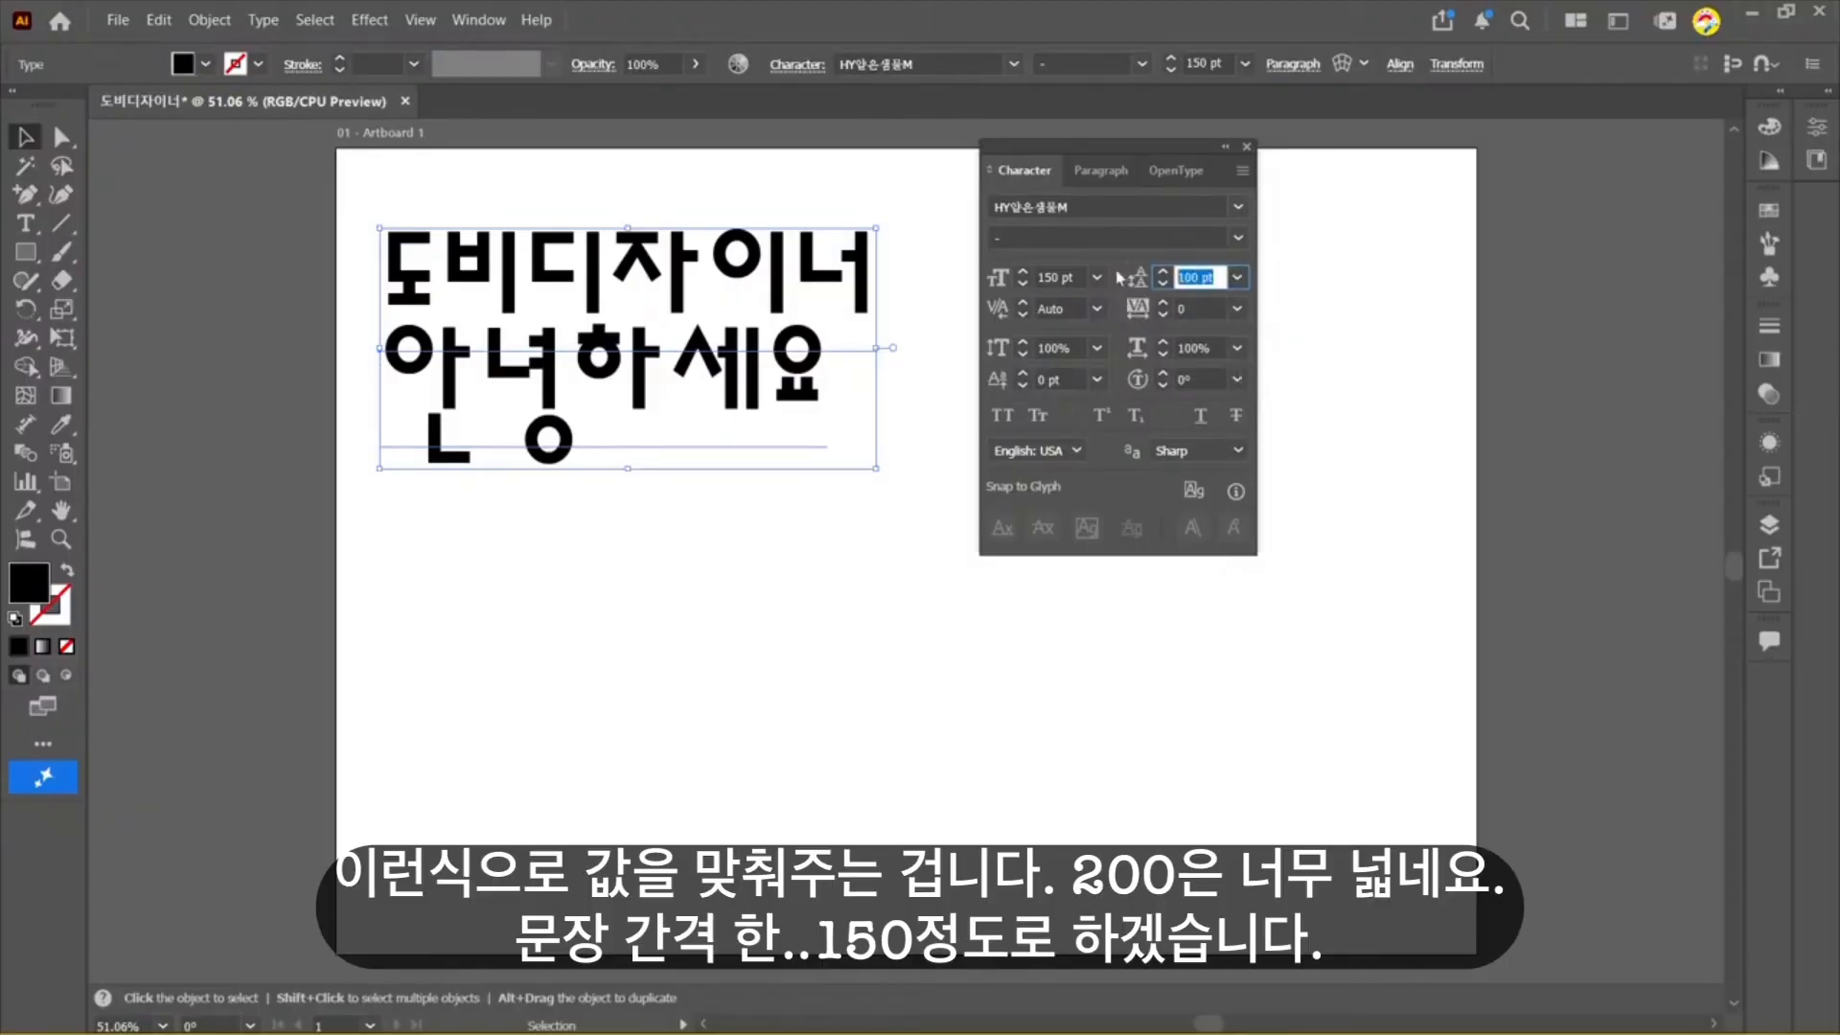
type("200")
key("Return")
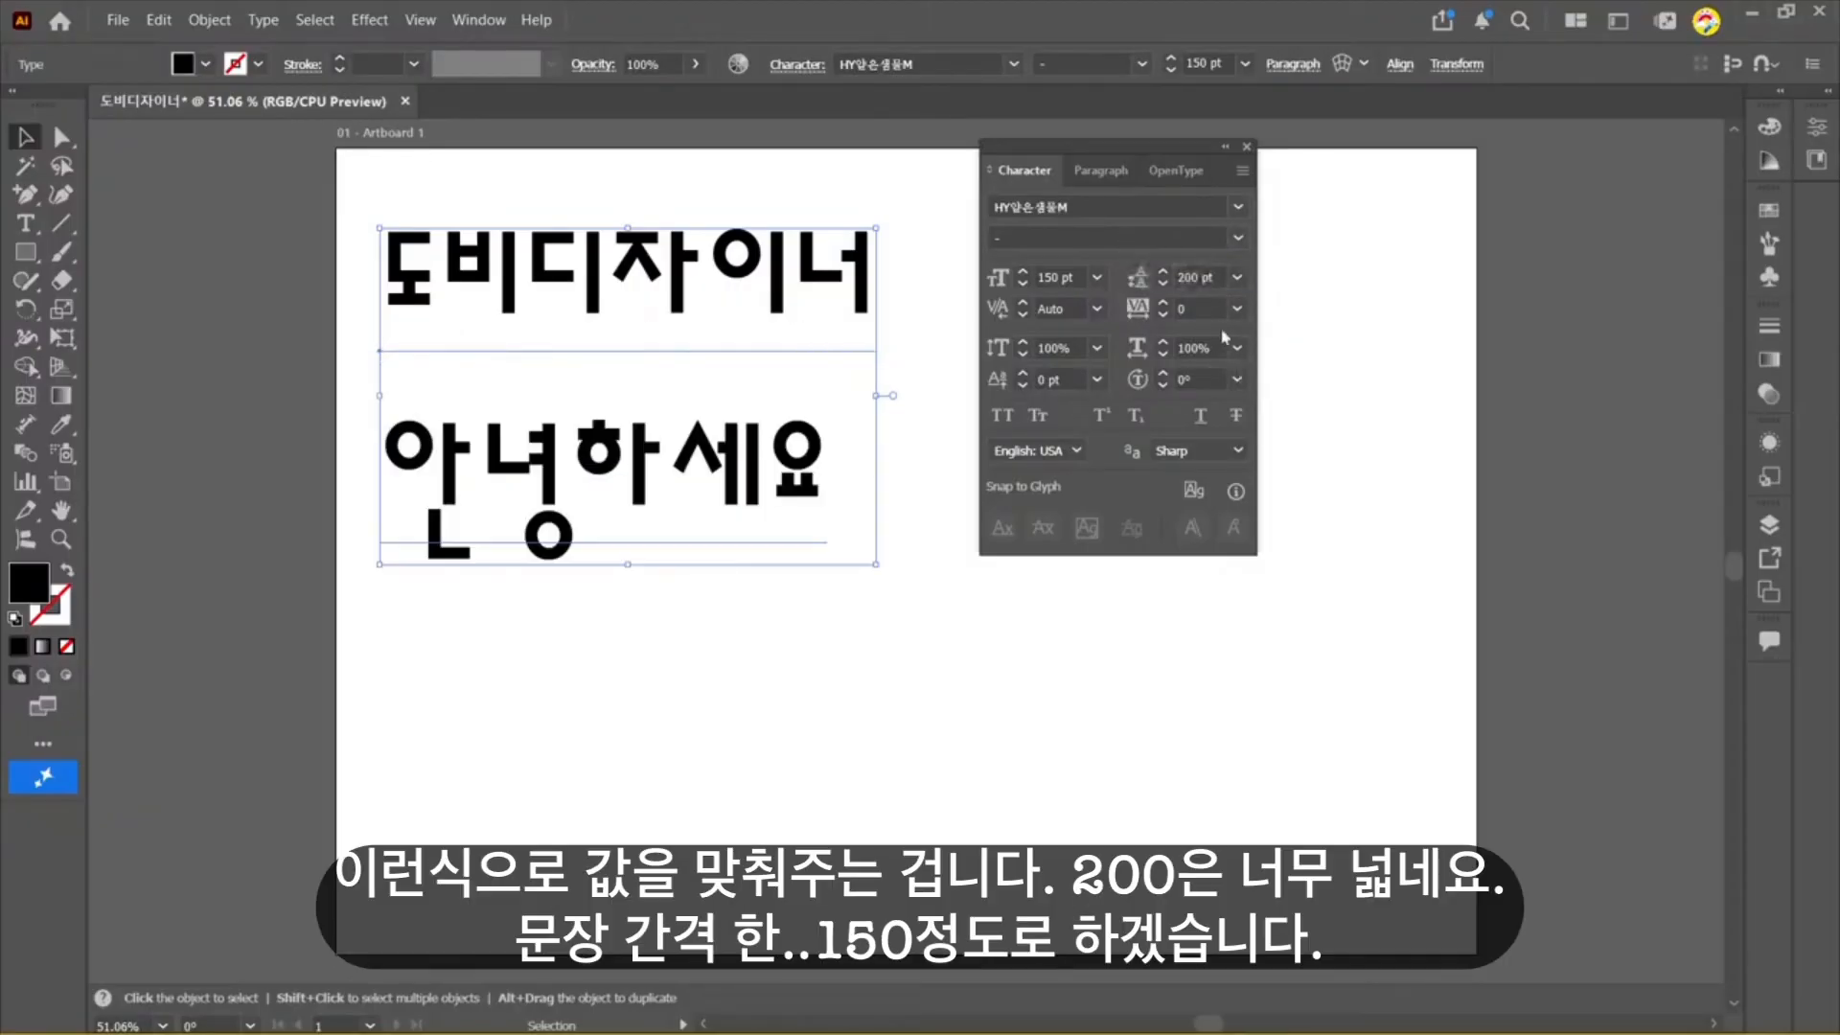
Step: Set the leading of the two-line text to 150 pt
left_click_drag(1217, 278, 1070, 280)
type("150")
key("Return")
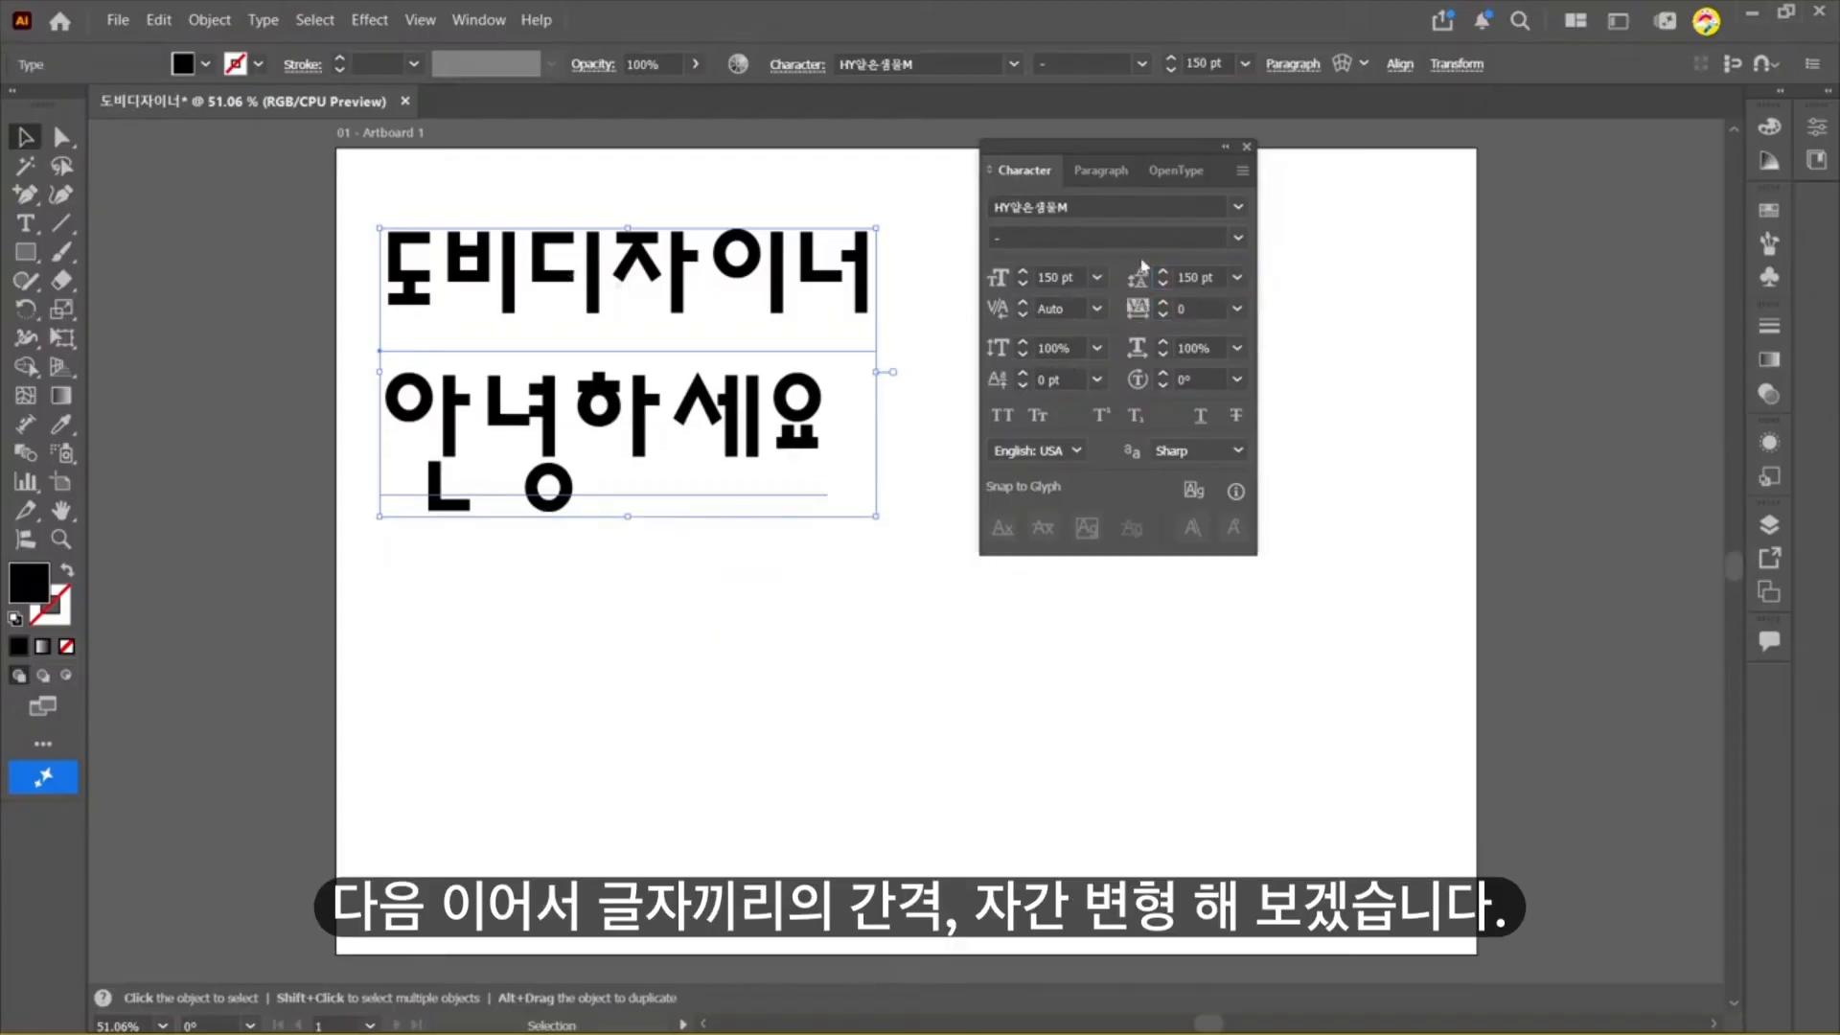
Step: Set the text's horizontal scale to 114% and vertical scale to 108%, then close the Character settings and deselect the text
left_click_drag(1166, 347, 1165, 347)
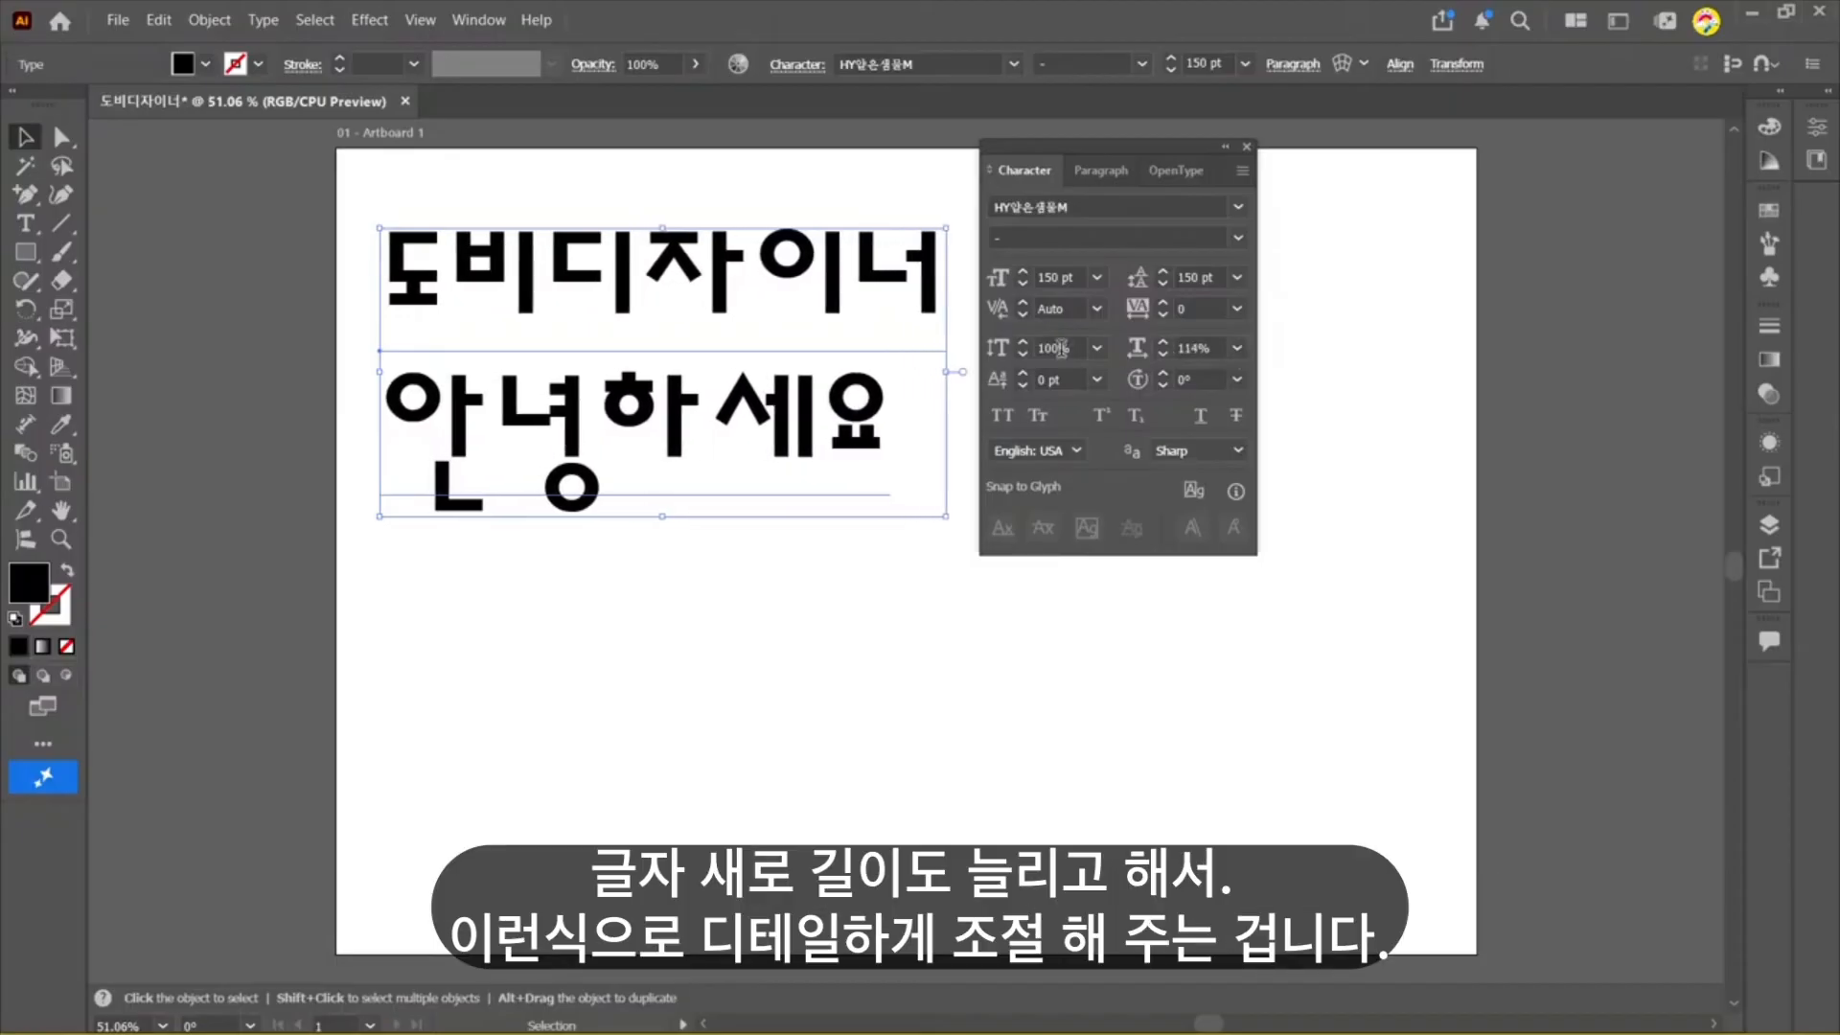
left_click_drag(1029, 347, 1034, 341)
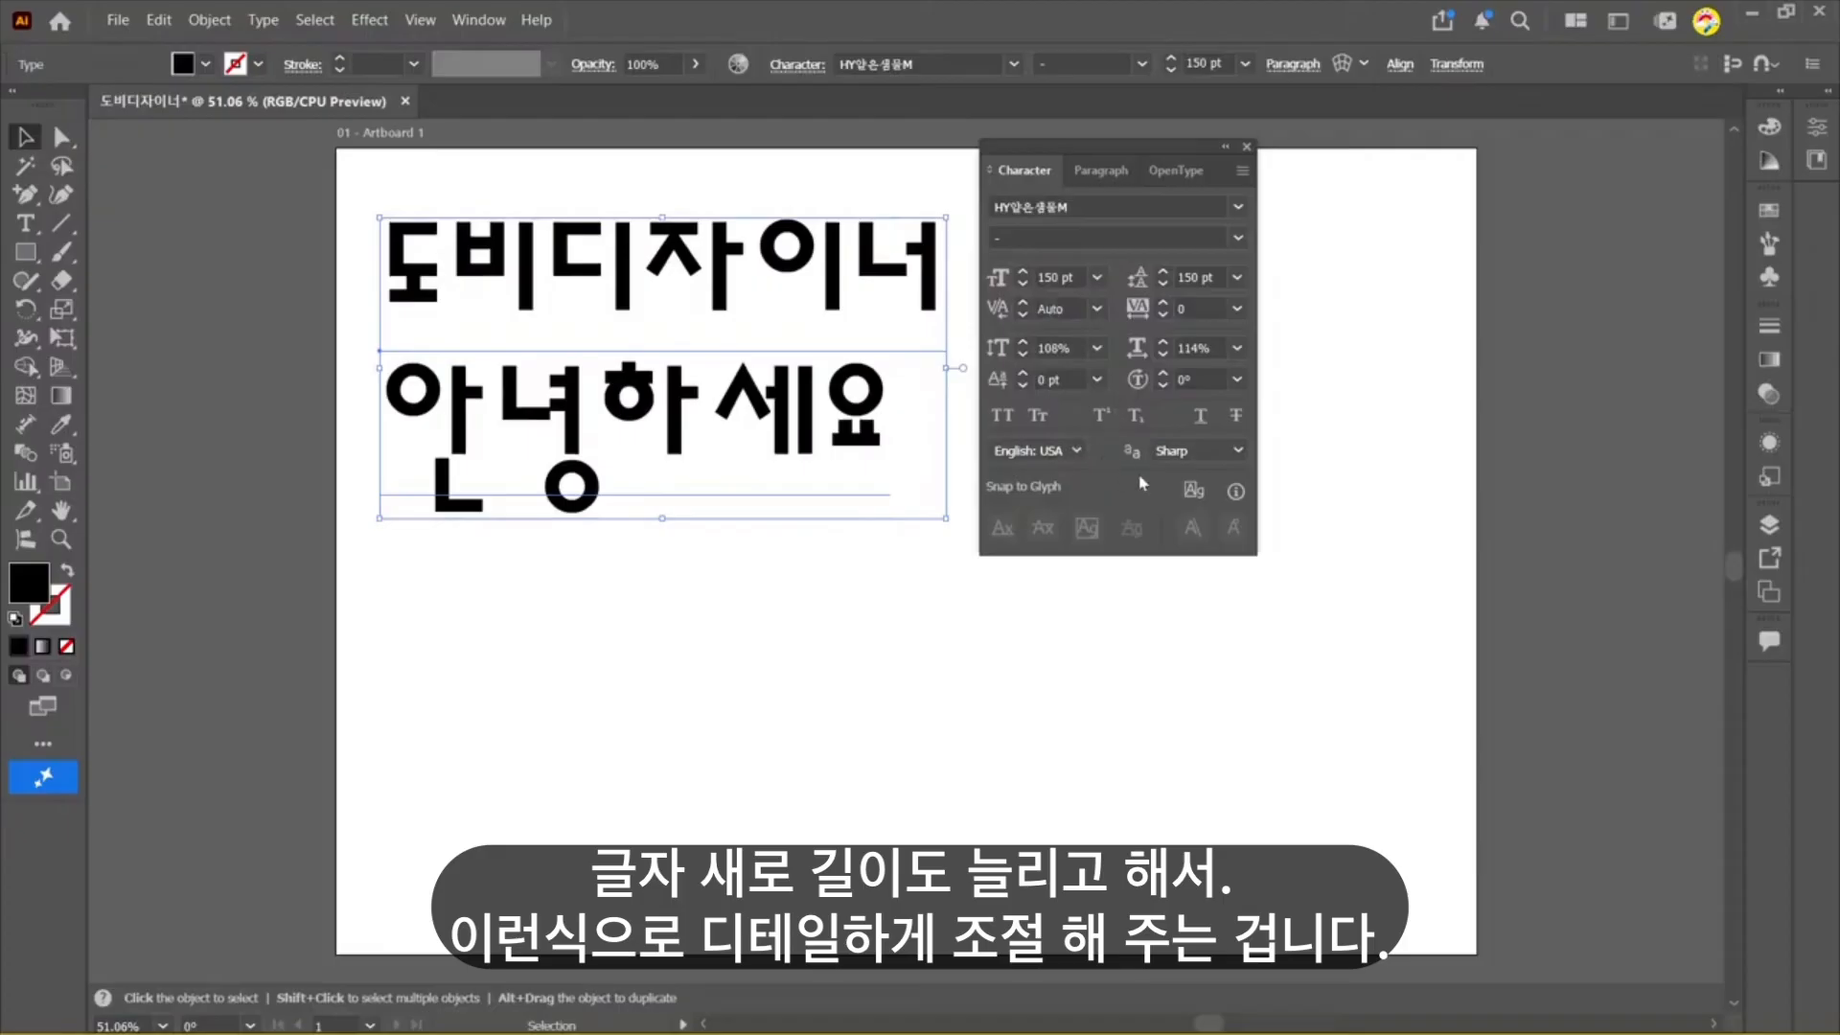
left_click(1247, 148)
left_click(1298, 414)
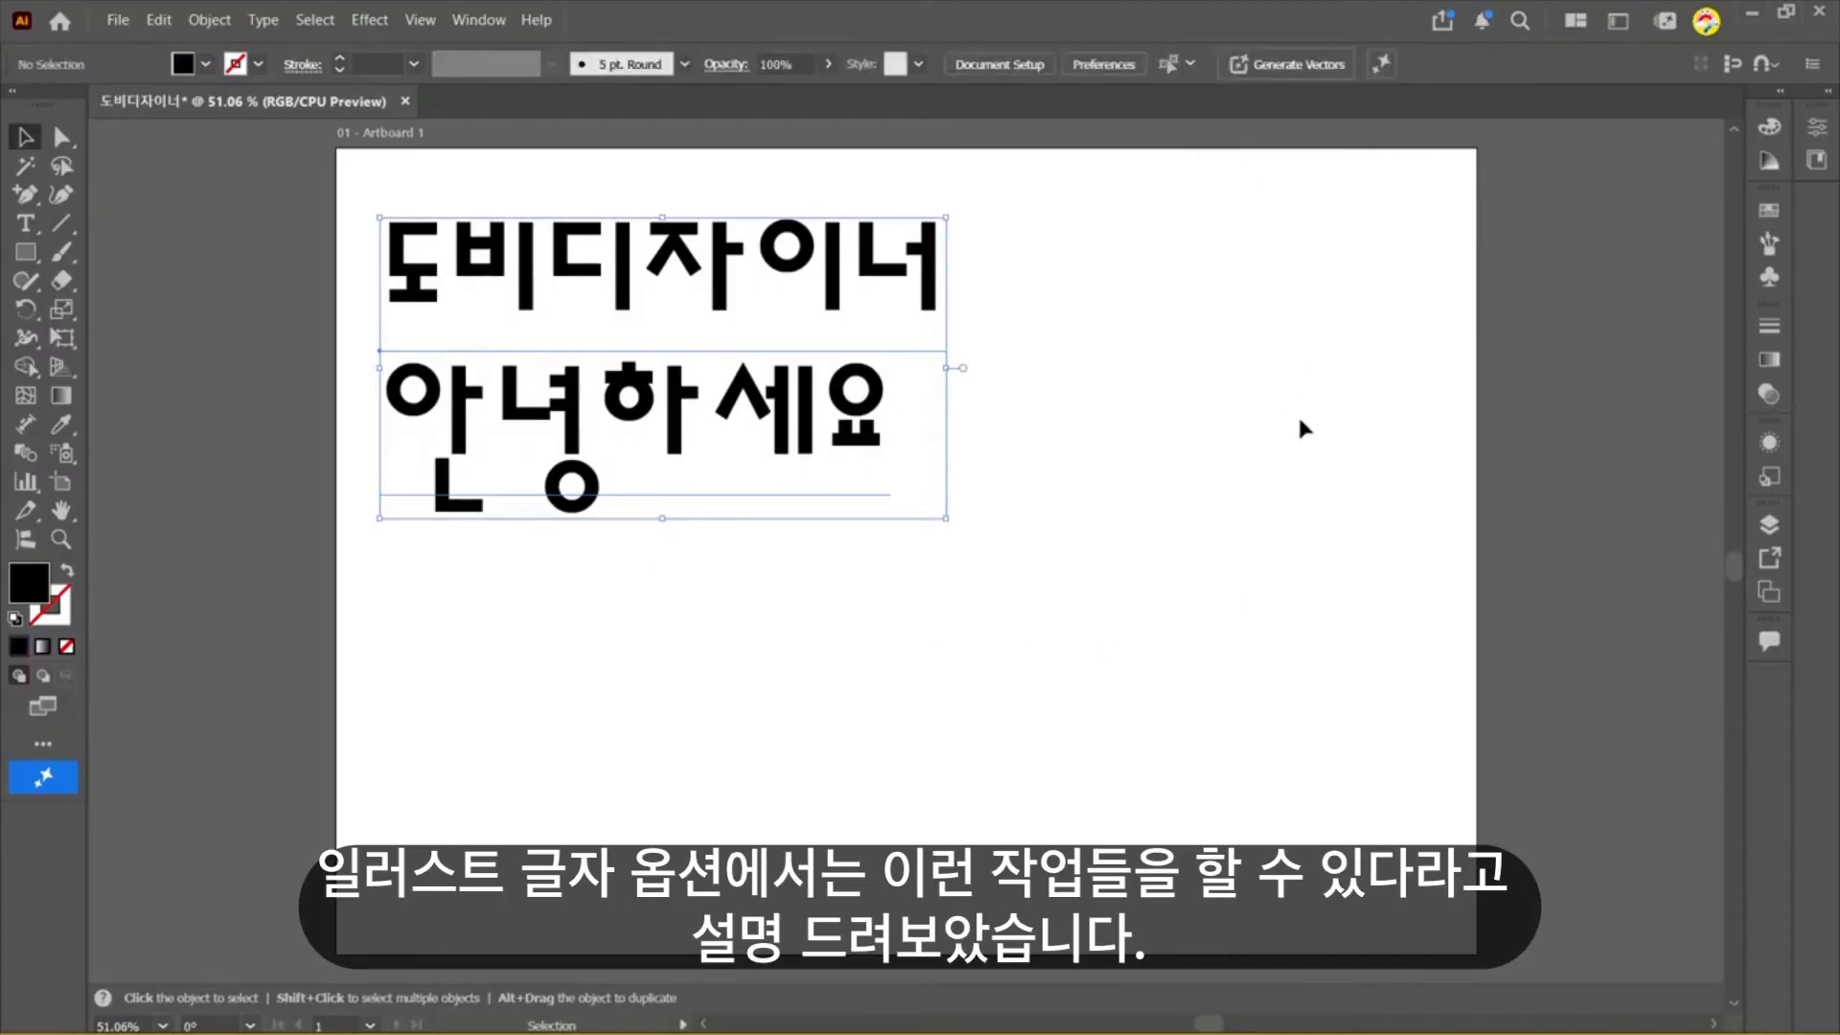
Step: Try left, right and center alignment on both text lines, then move the centered text back onto the artboard
left_click(717, 290)
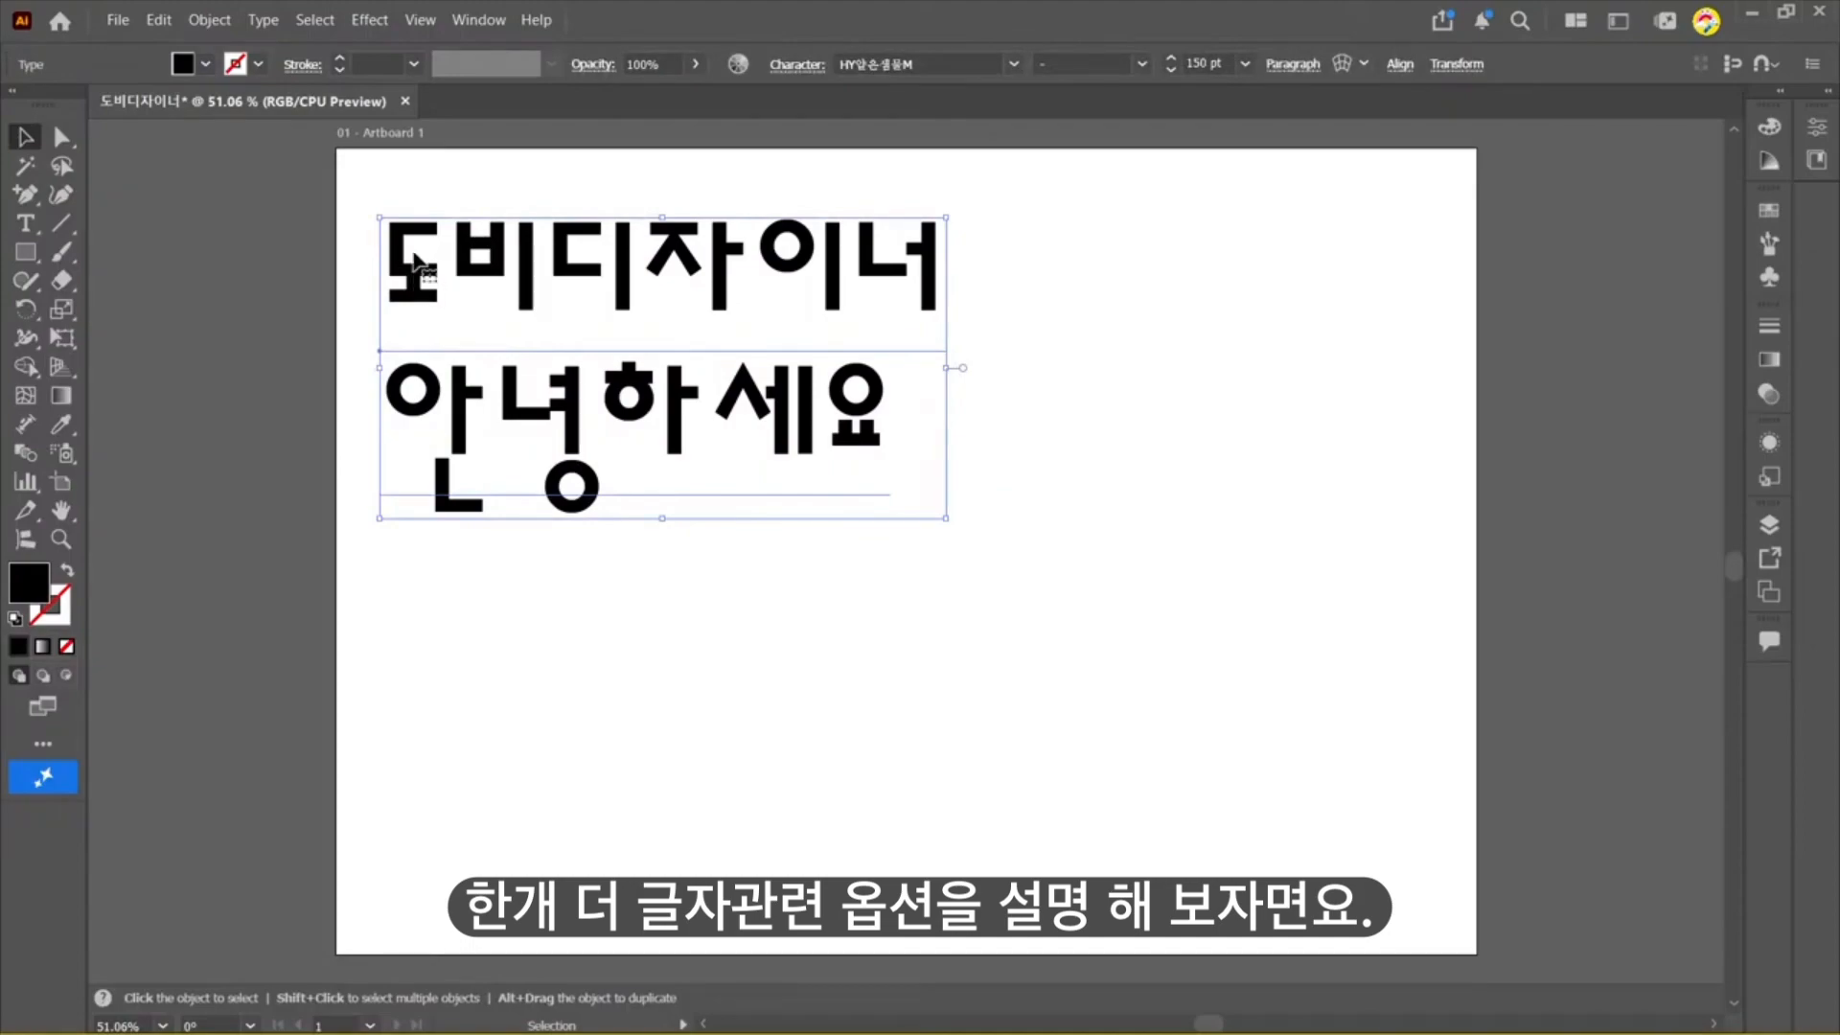
double_click(415, 261)
left_click_drag(393, 251, 907, 485)
left_click(1383, 70)
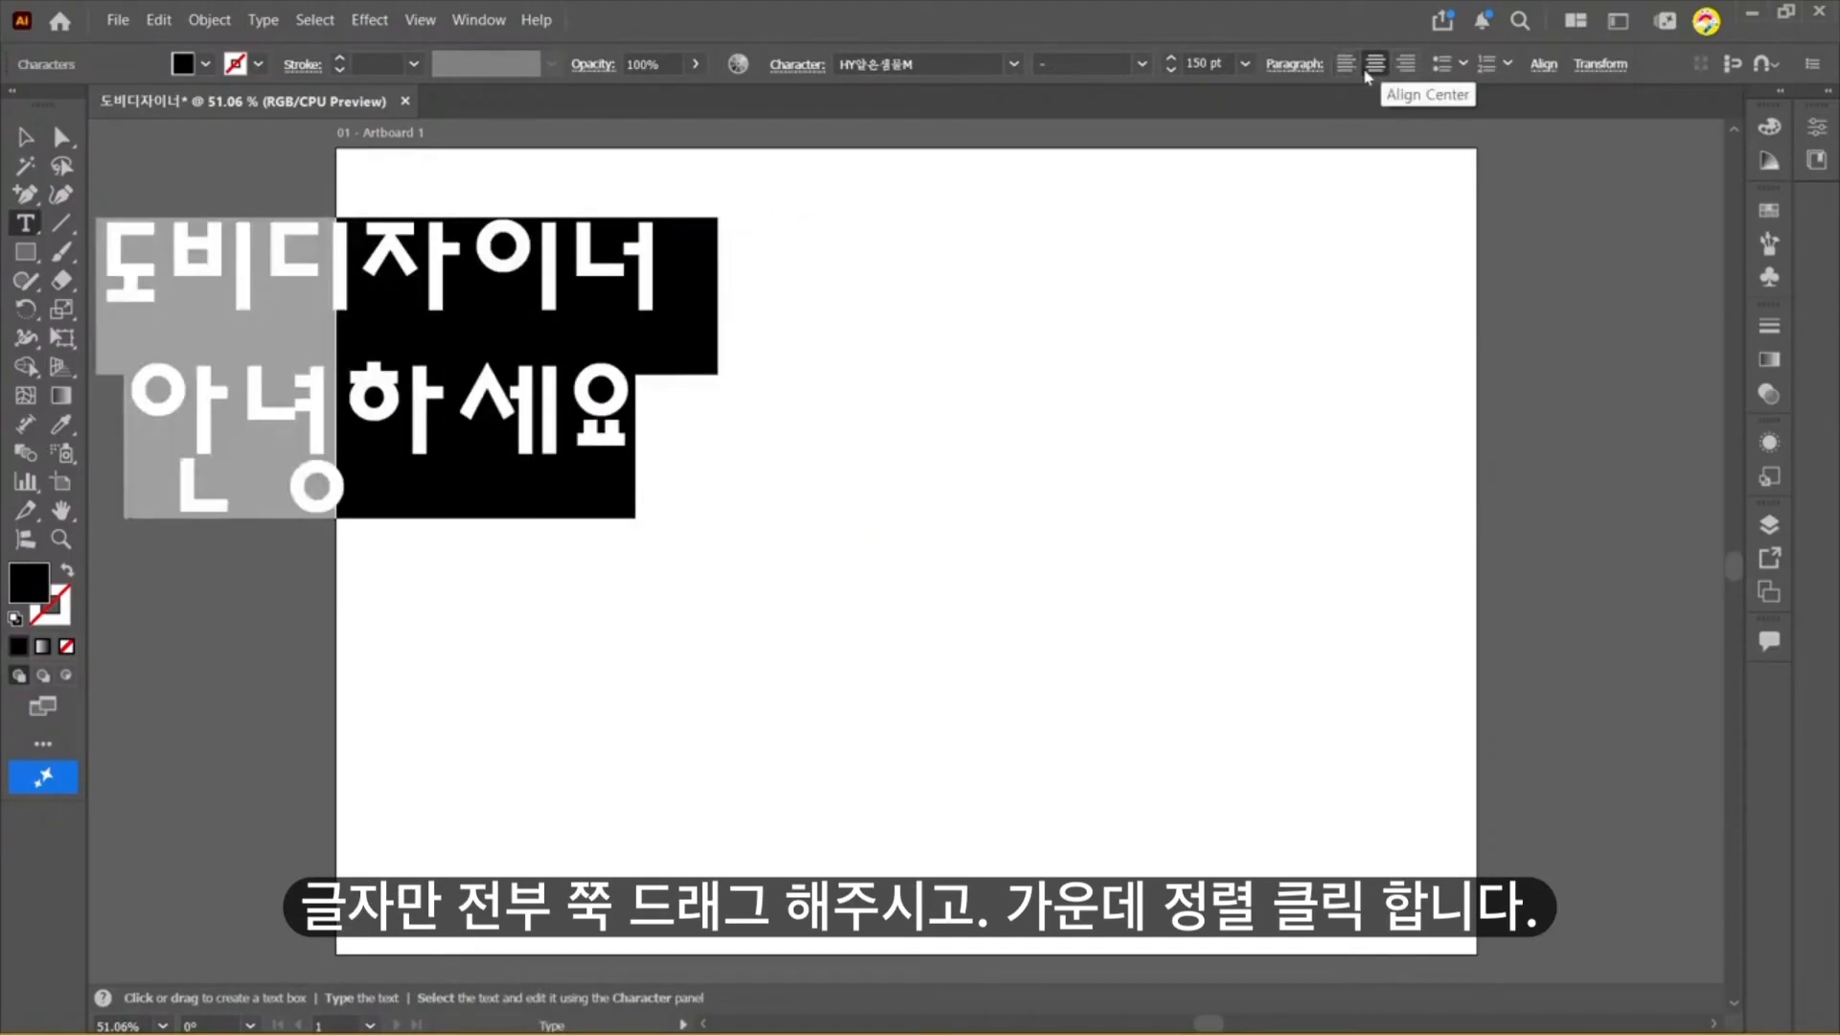
left_click(1345, 68)
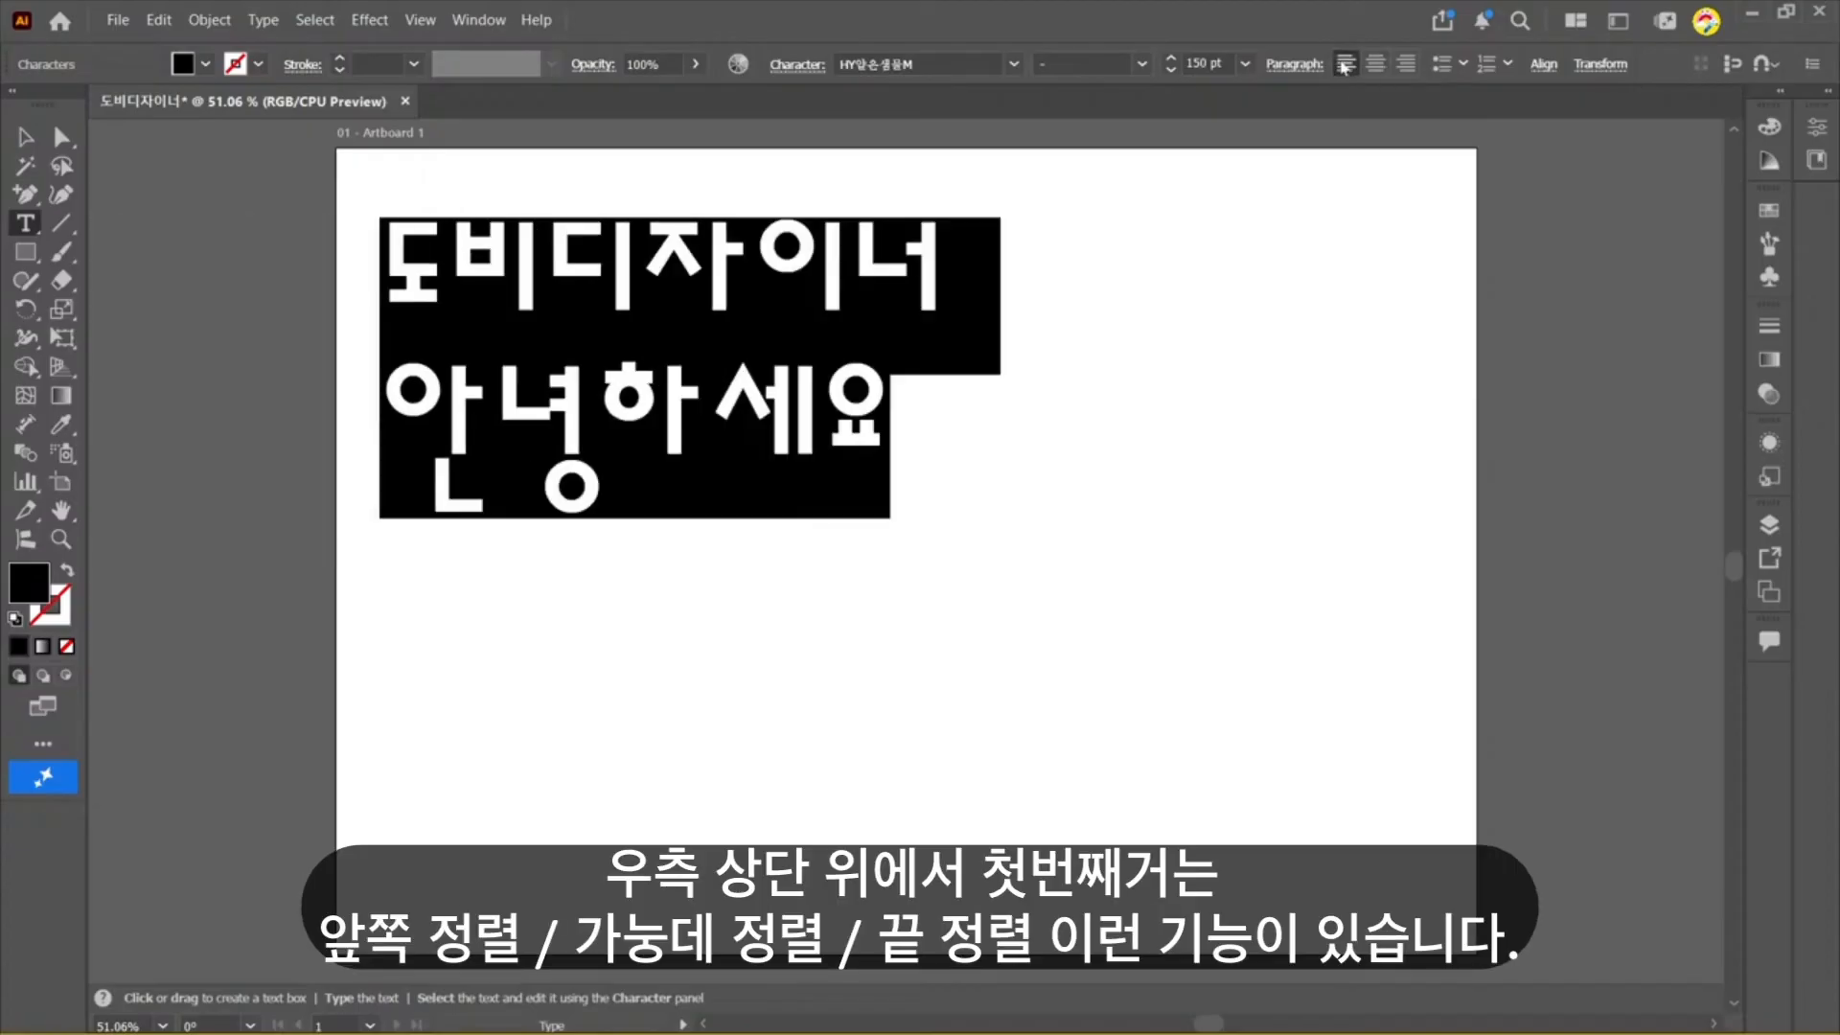
left_click(1405, 63)
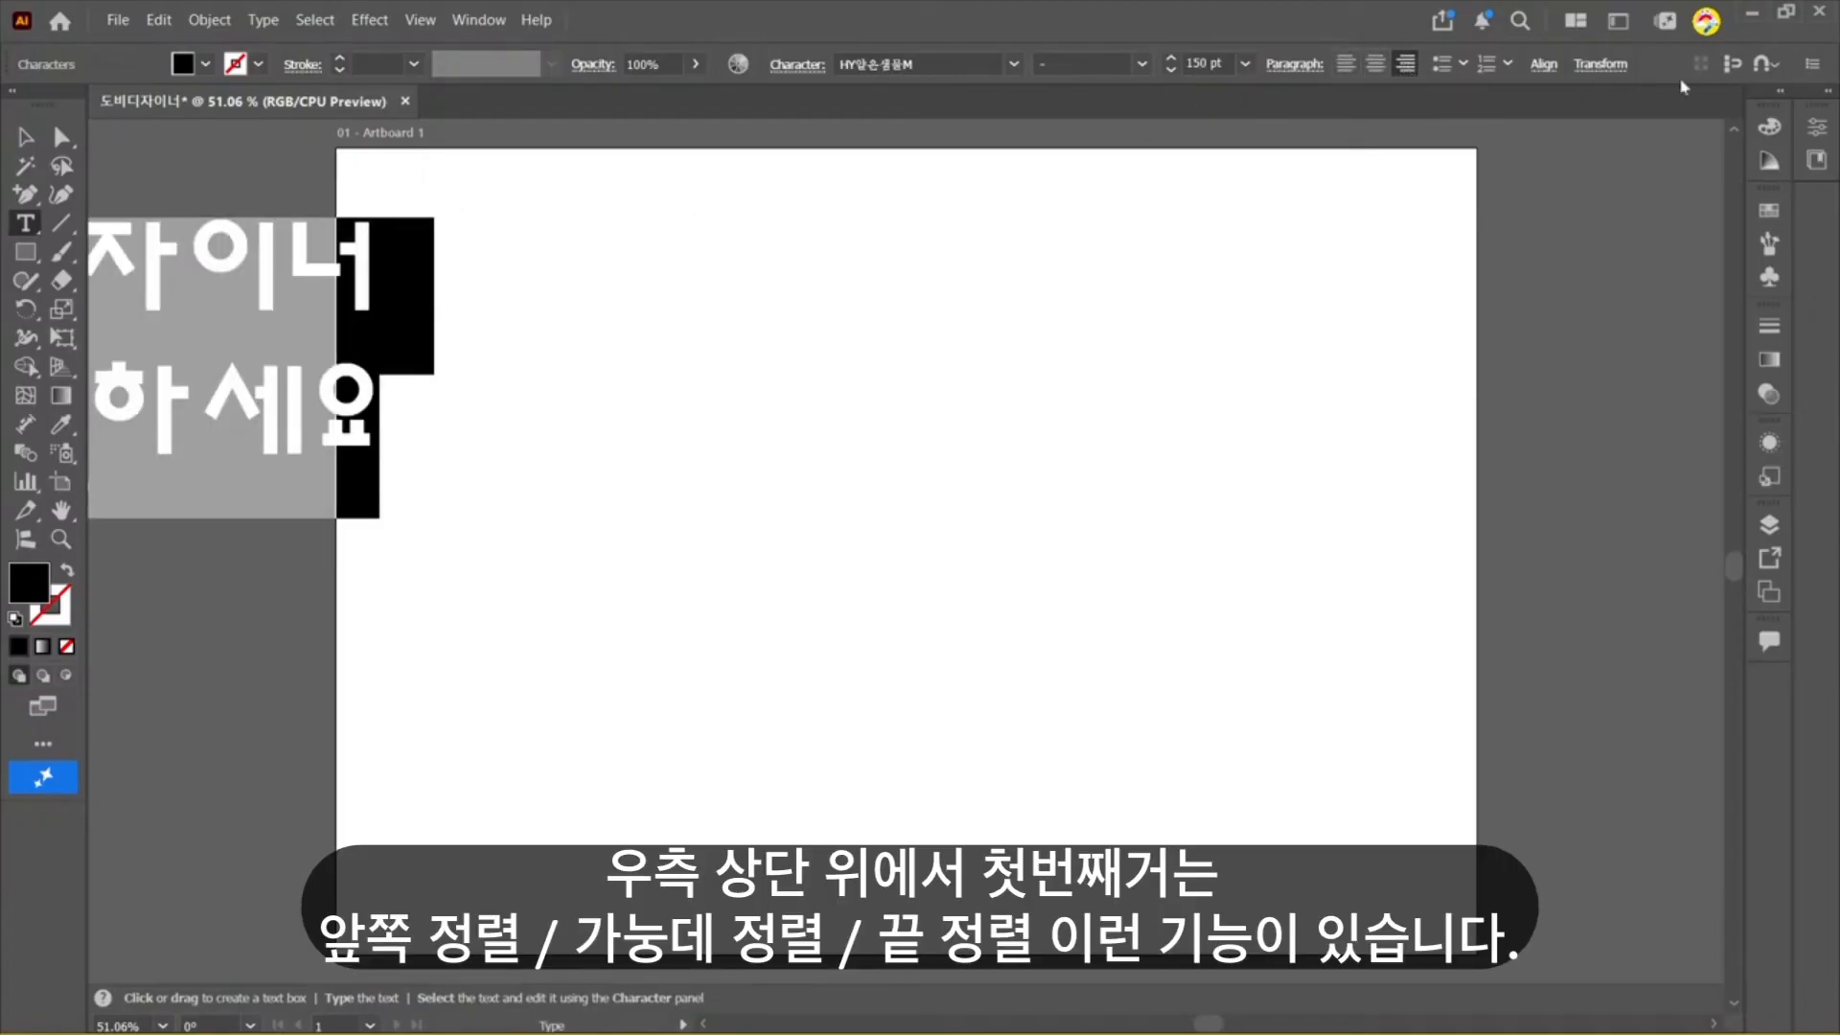
left_click(1377, 65)
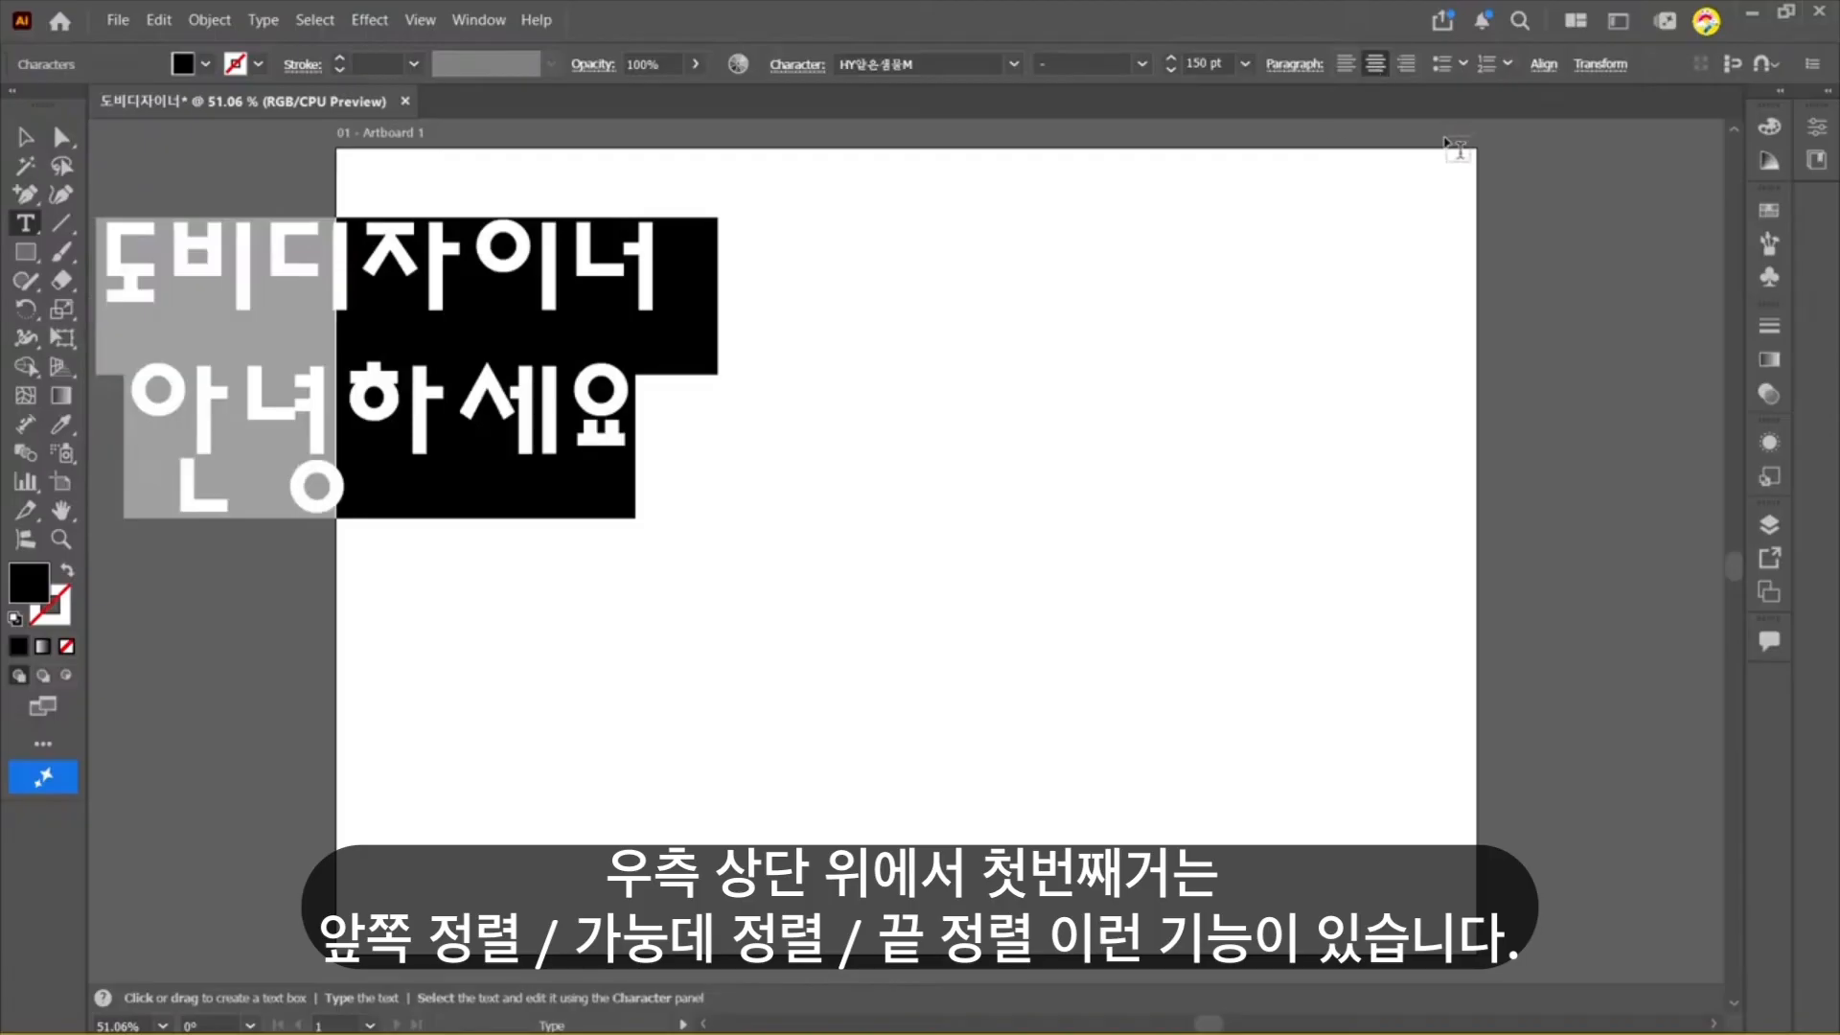
key("Escape")
left_click_drag(301, 259, 649, 292)
Step: Try right alignment on both lines, switch them to left alignment and move the text back inside the artboard
key("t")
left_click_drag(494, 283, 1035, 504)
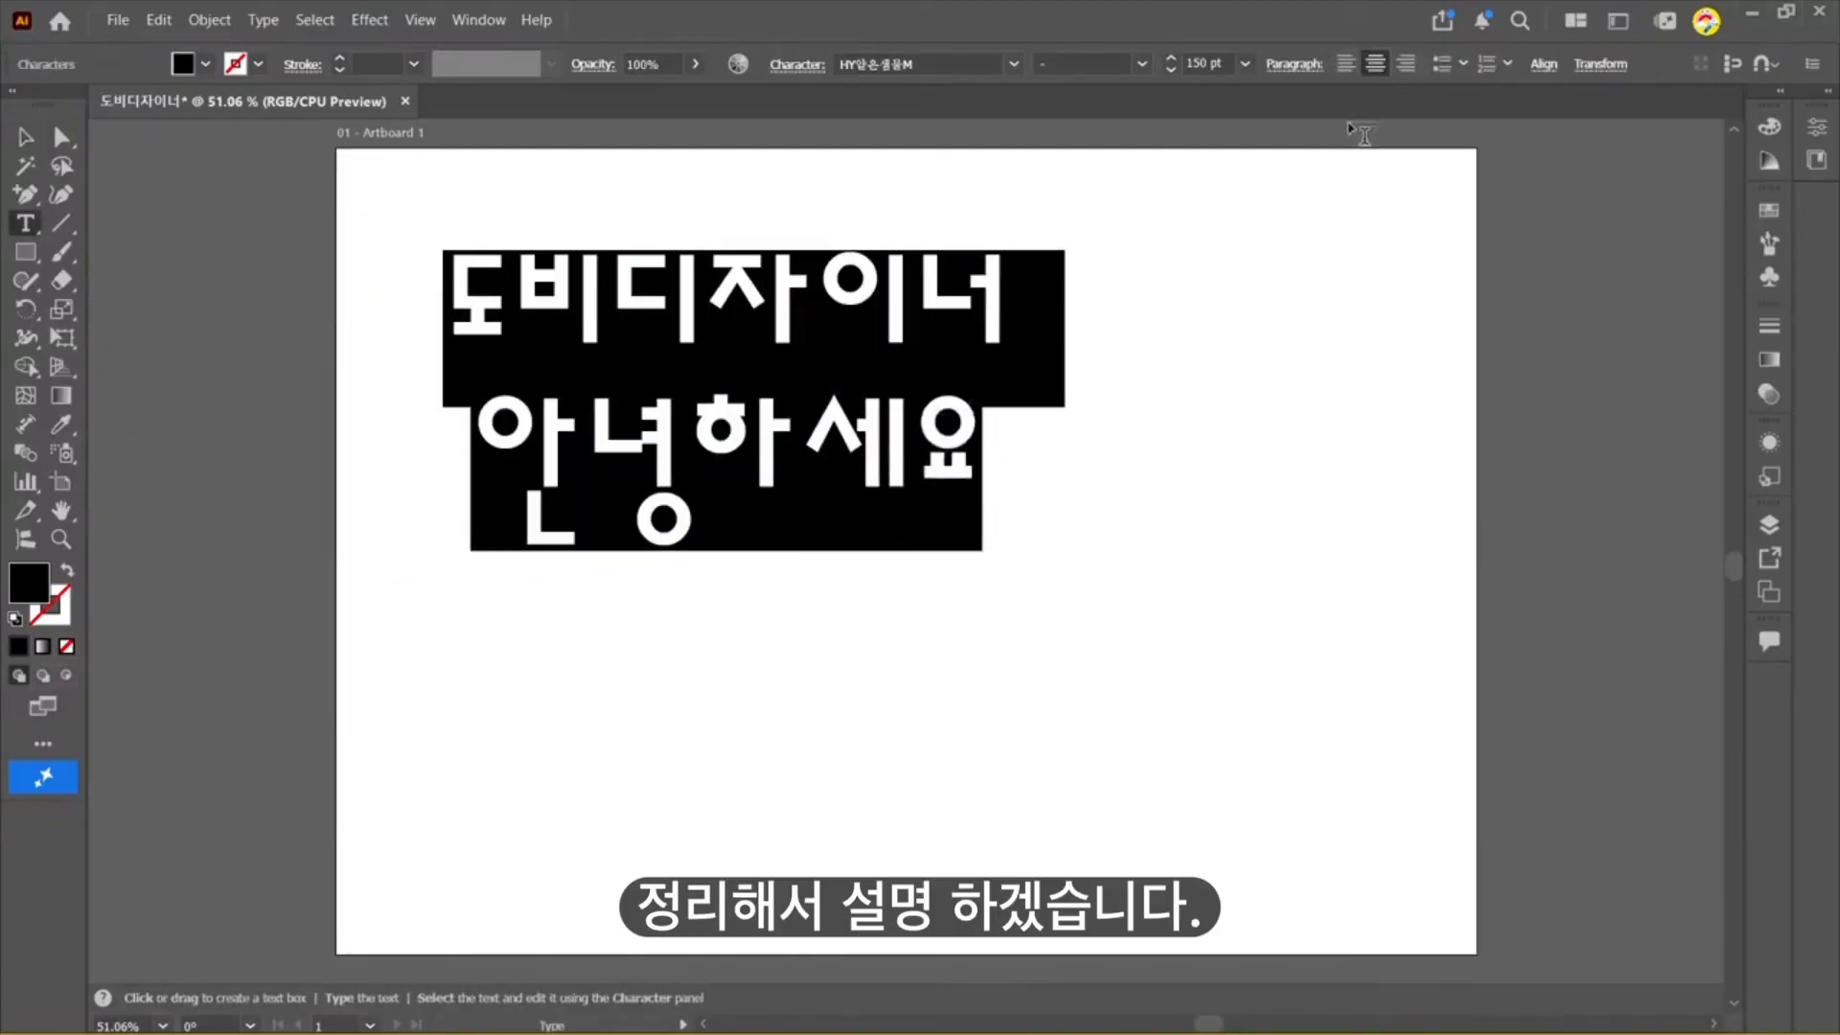
left_click(1405, 64)
left_click_drag(609, 357, 1194, 606)
left_click(1345, 63)
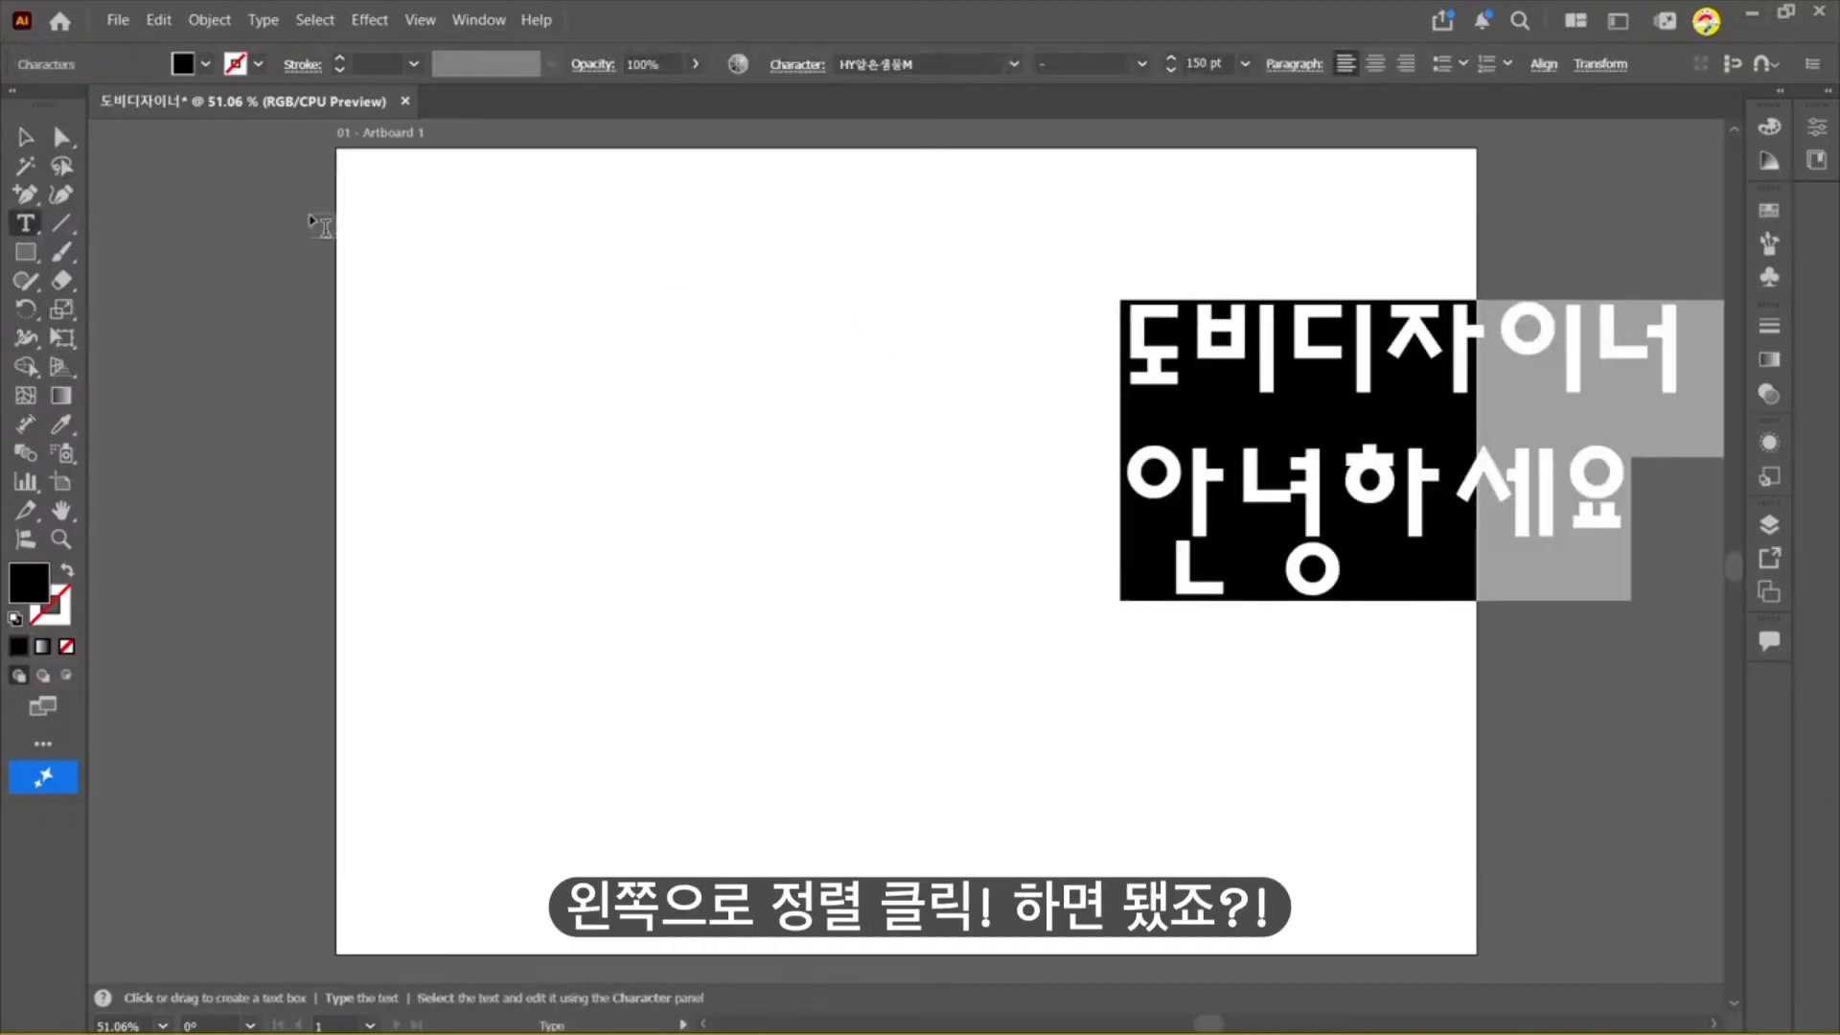
key("Escape")
left_click_drag(1458, 378, 1069, 379)
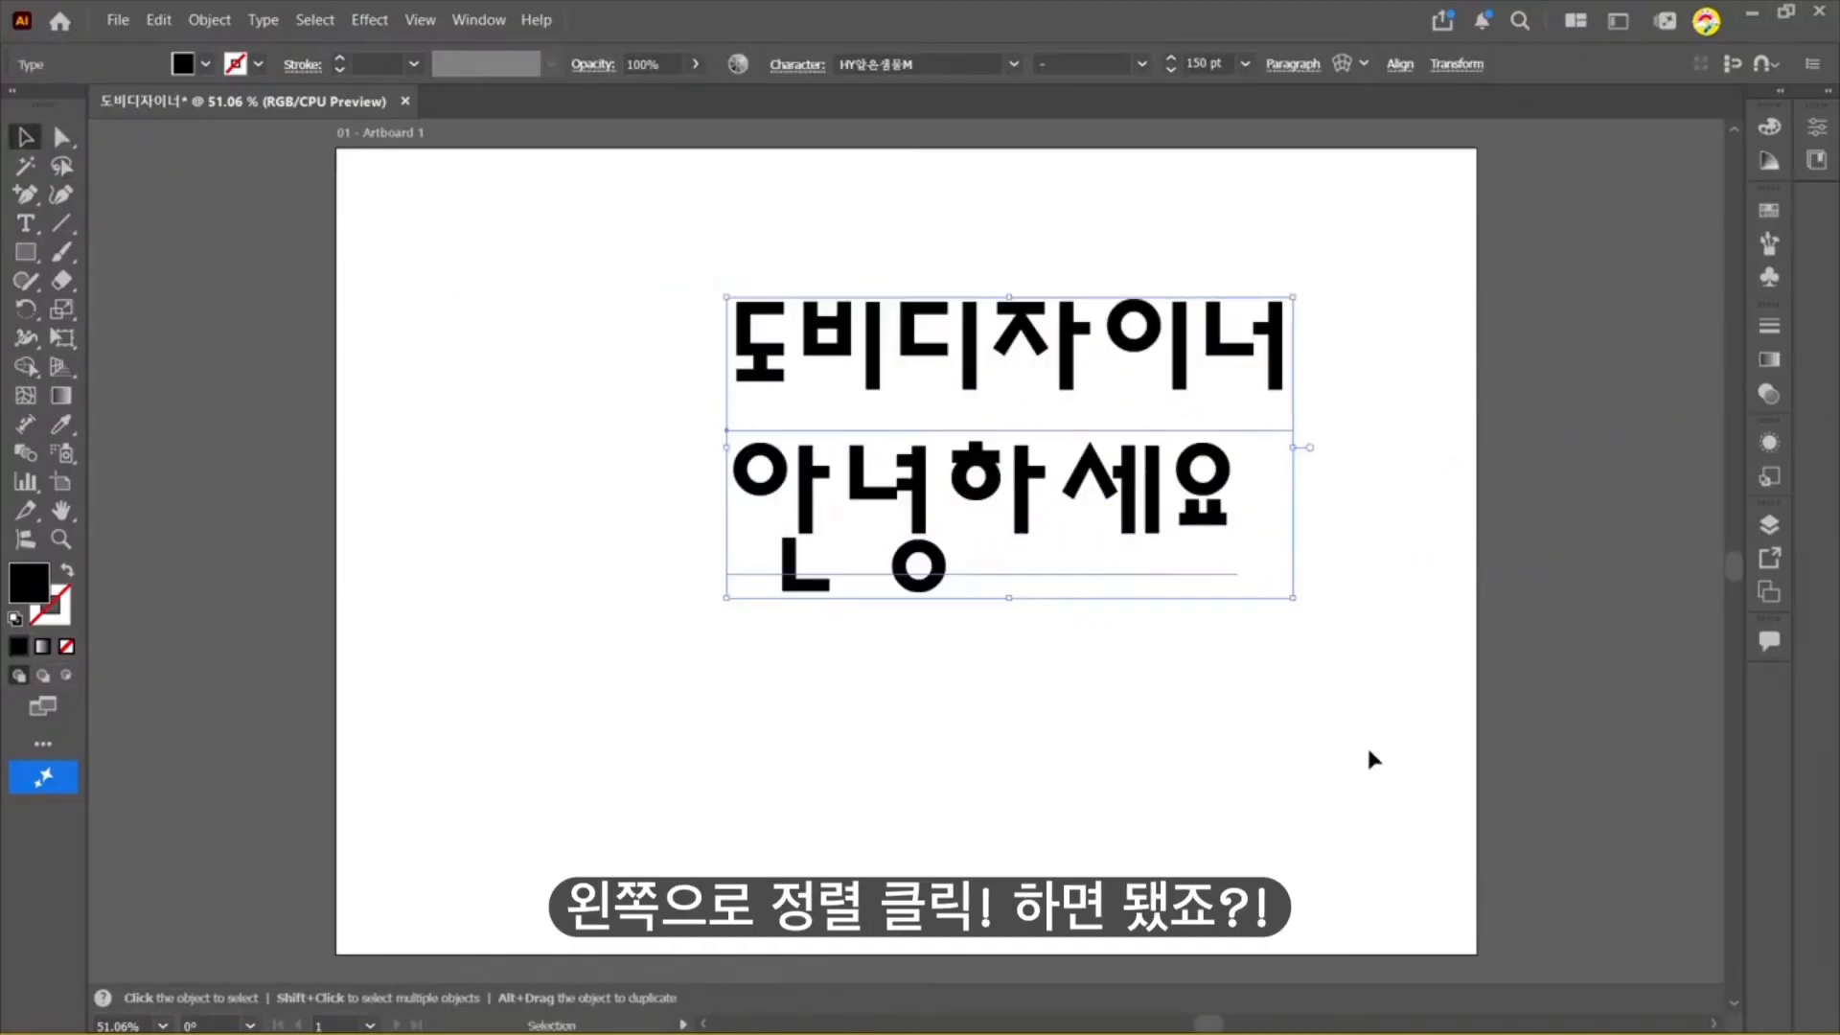
Step: Right-align both text lines and move the text back inside the artboard
left_click(1366, 745)
double_click(745, 343)
left_click_drag(745, 344, 1250, 596)
left_click(1399, 67)
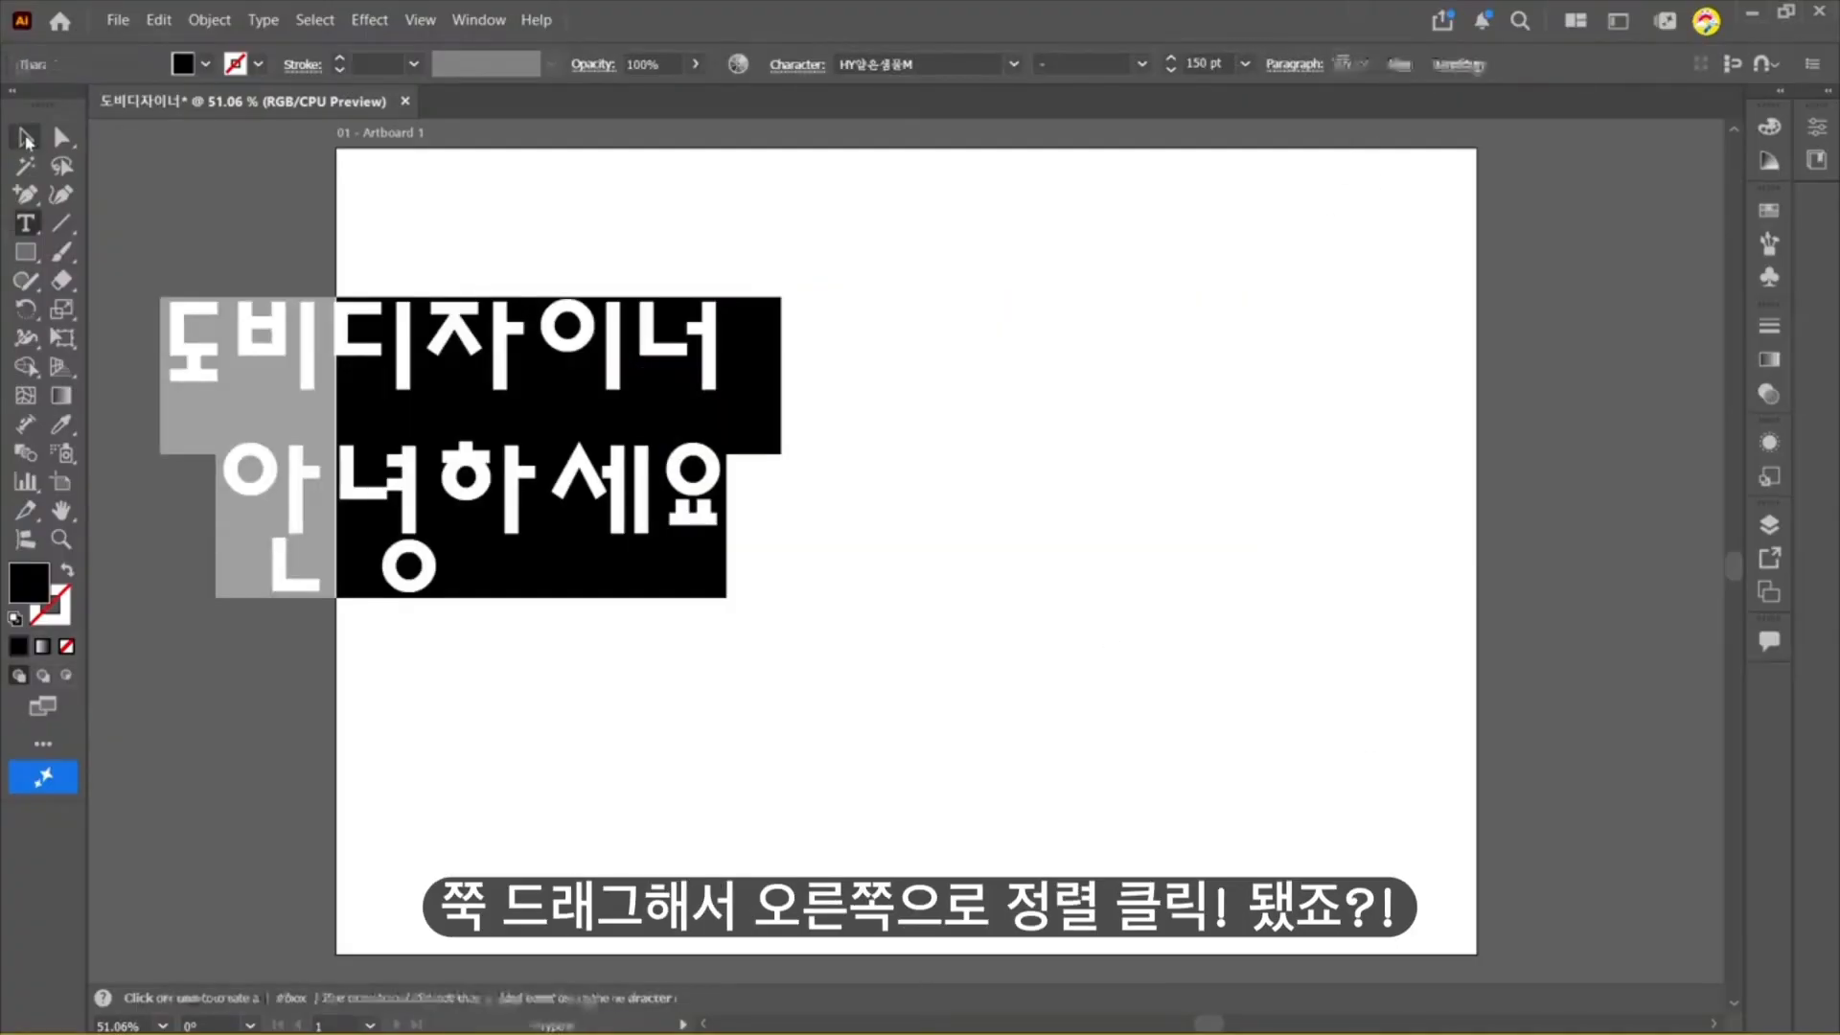
key("Escape")
left_click_drag(690, 364, 1091, 399)
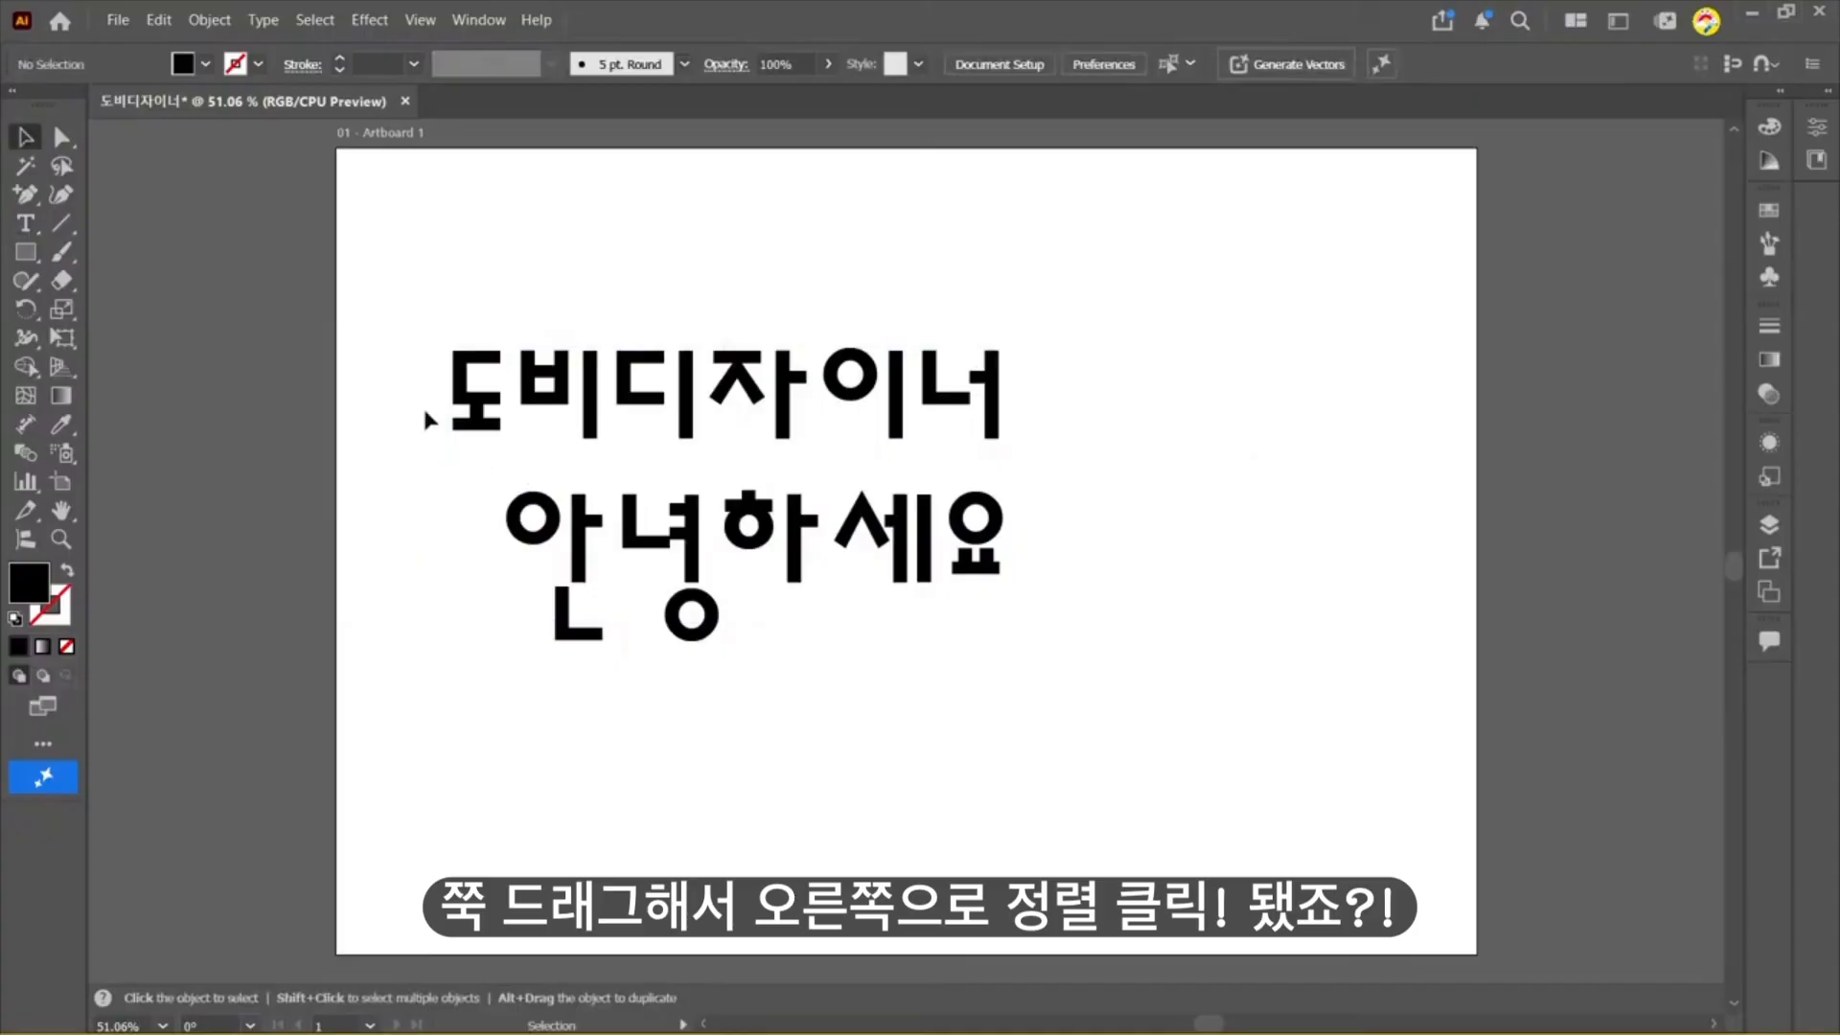
Step: Center-align both text lines and move the text to the upper middle of the artboard
key("t")
left_click_drag(448, 388, 1268, 740)
left_click(1371, 67)
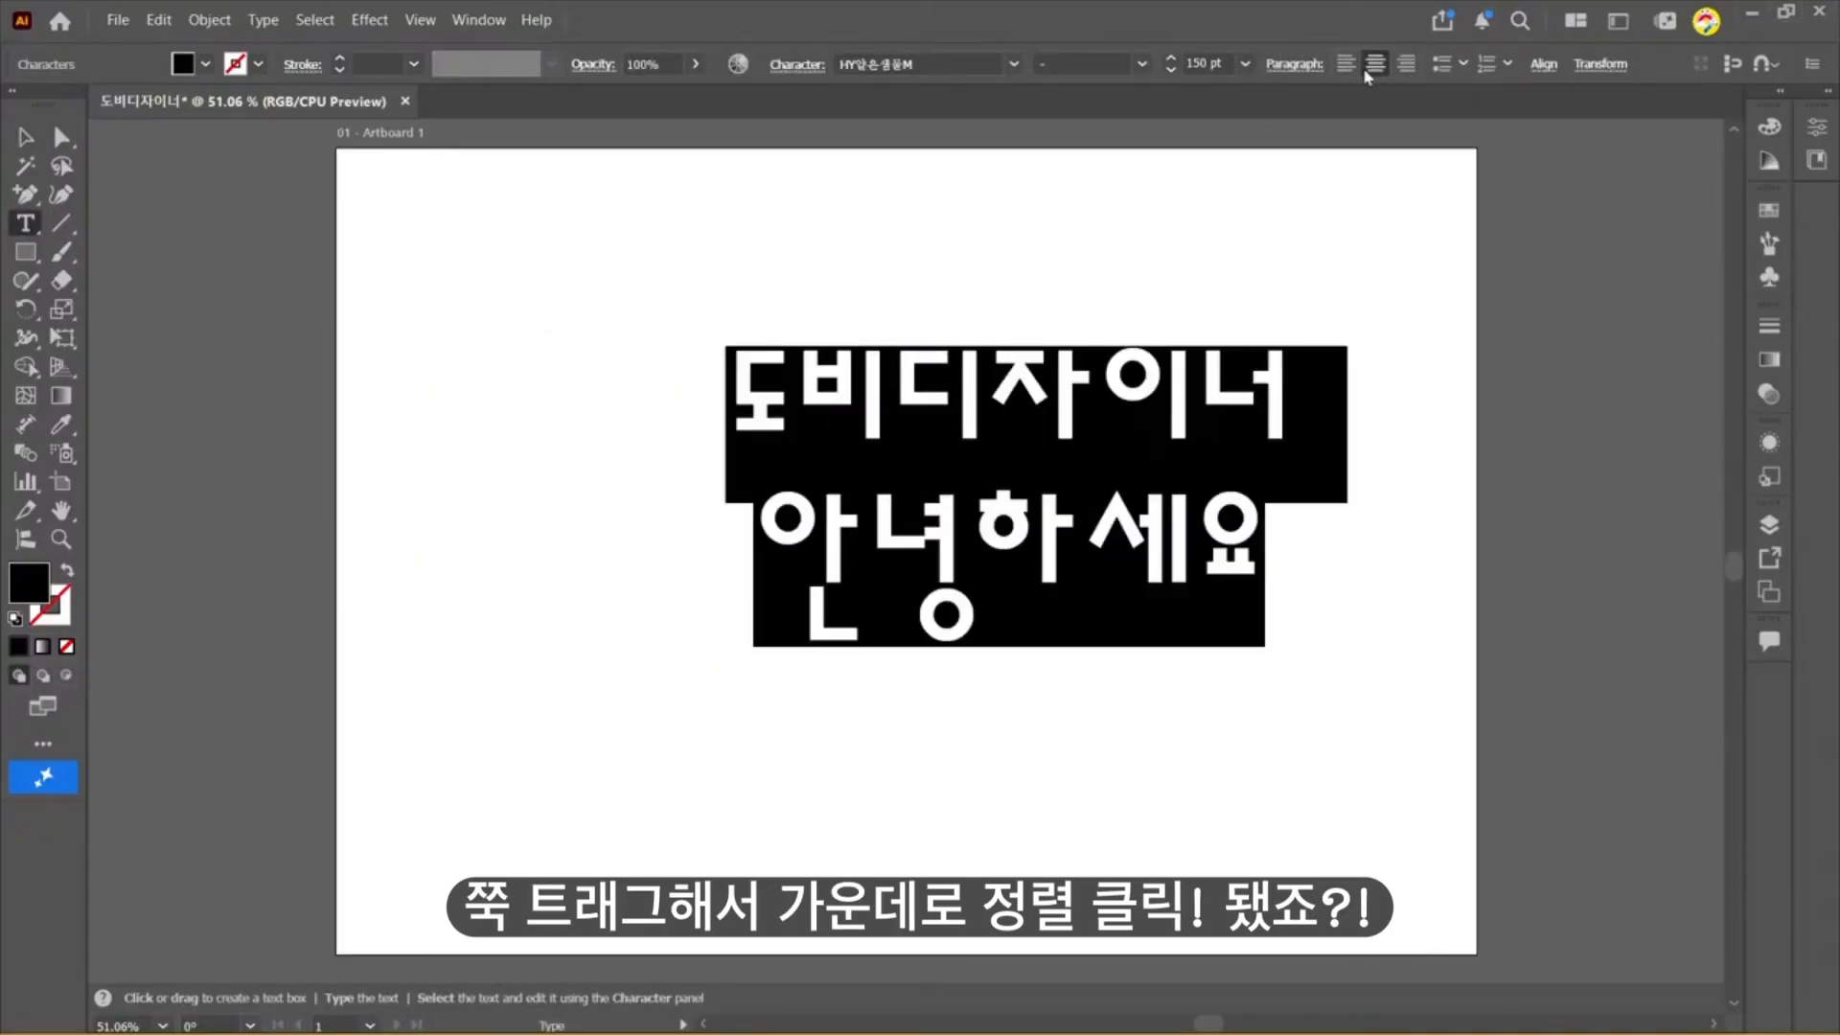
key("Escape")
left_click(792, 204)
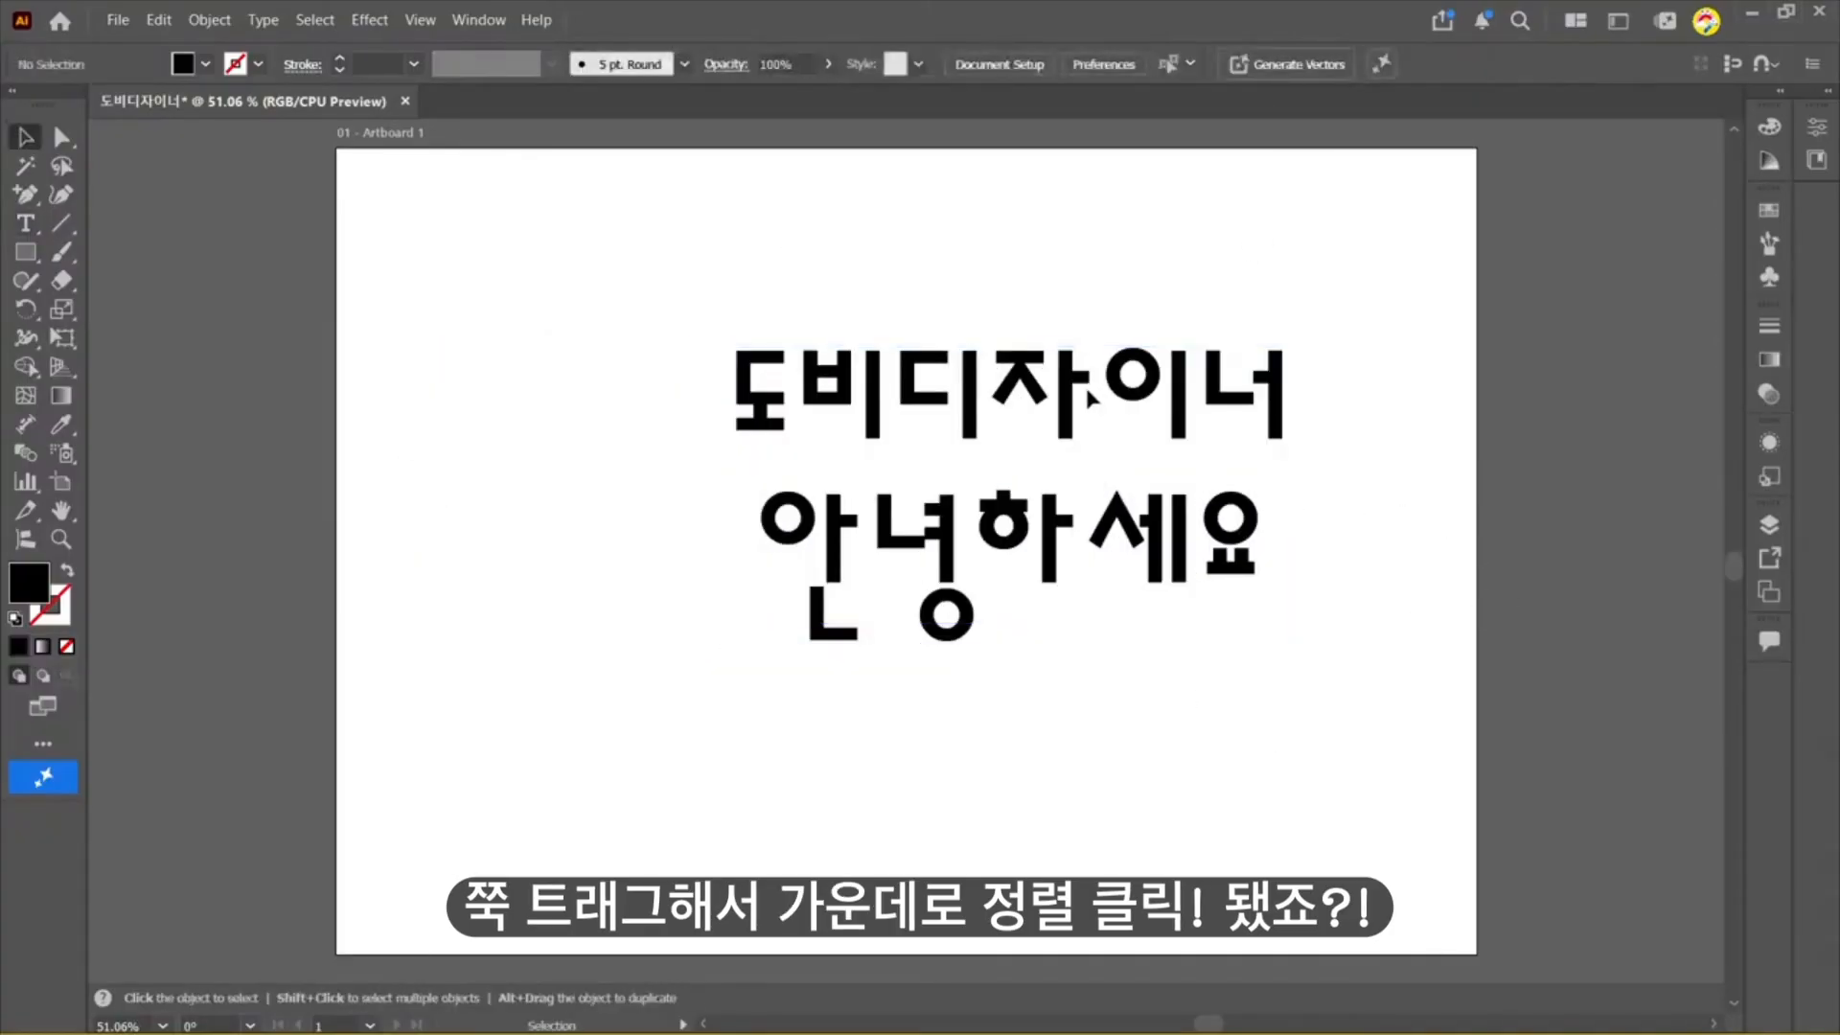
left_click_drag(1092, 400, 944, 352)
Step: Highlight both text lines as characters, then select the whole two-line text as an object
key("t")
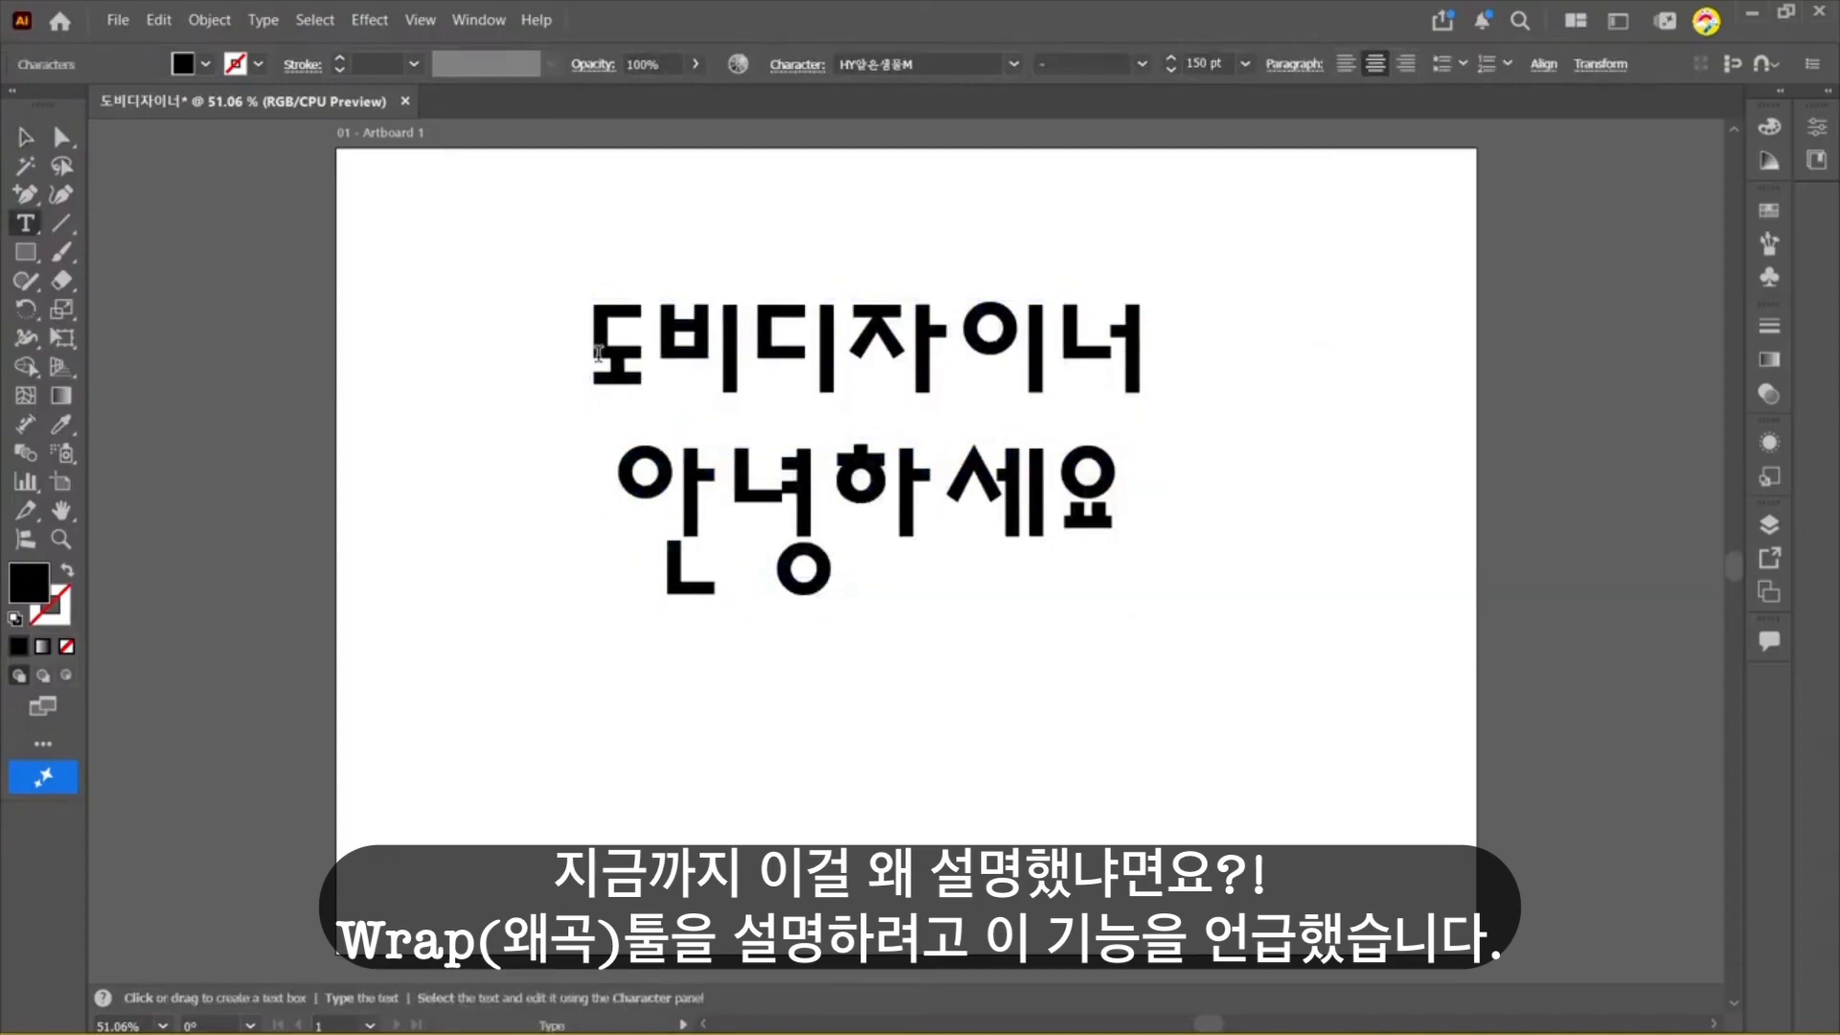
left_click_drag(587, 311, 1219, 608)
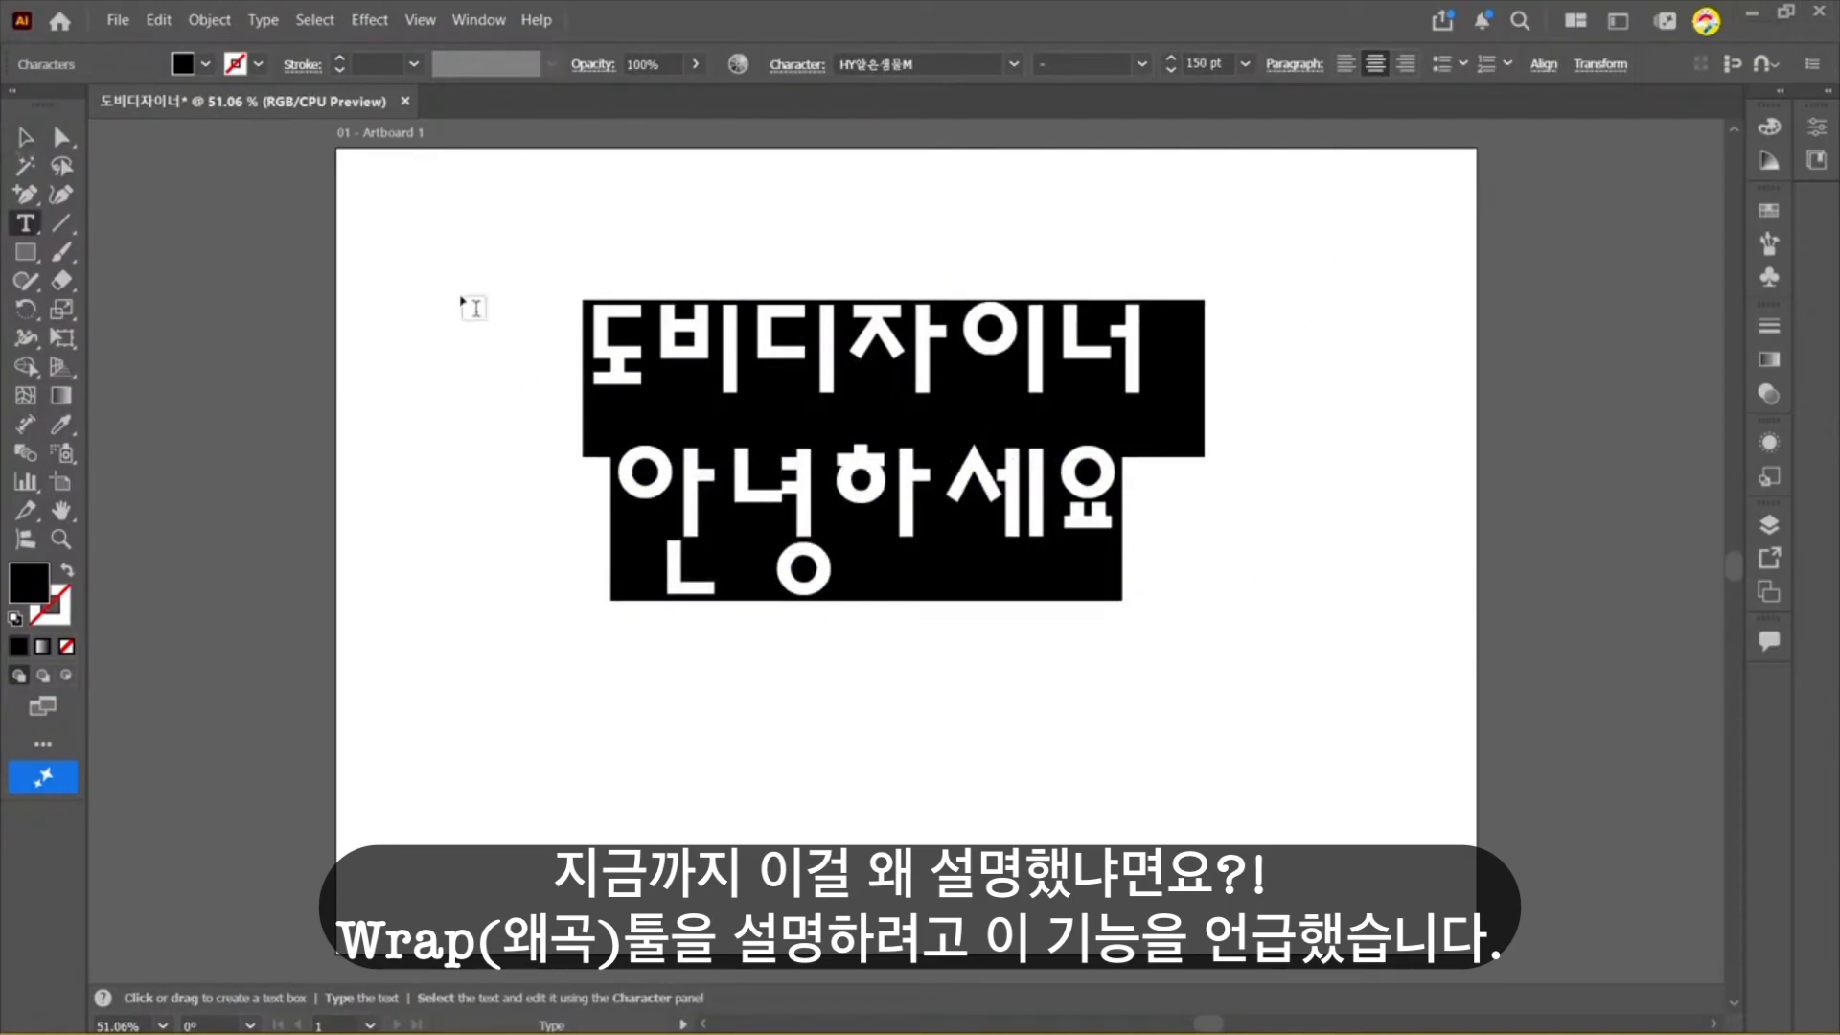
left_click(26, 137)
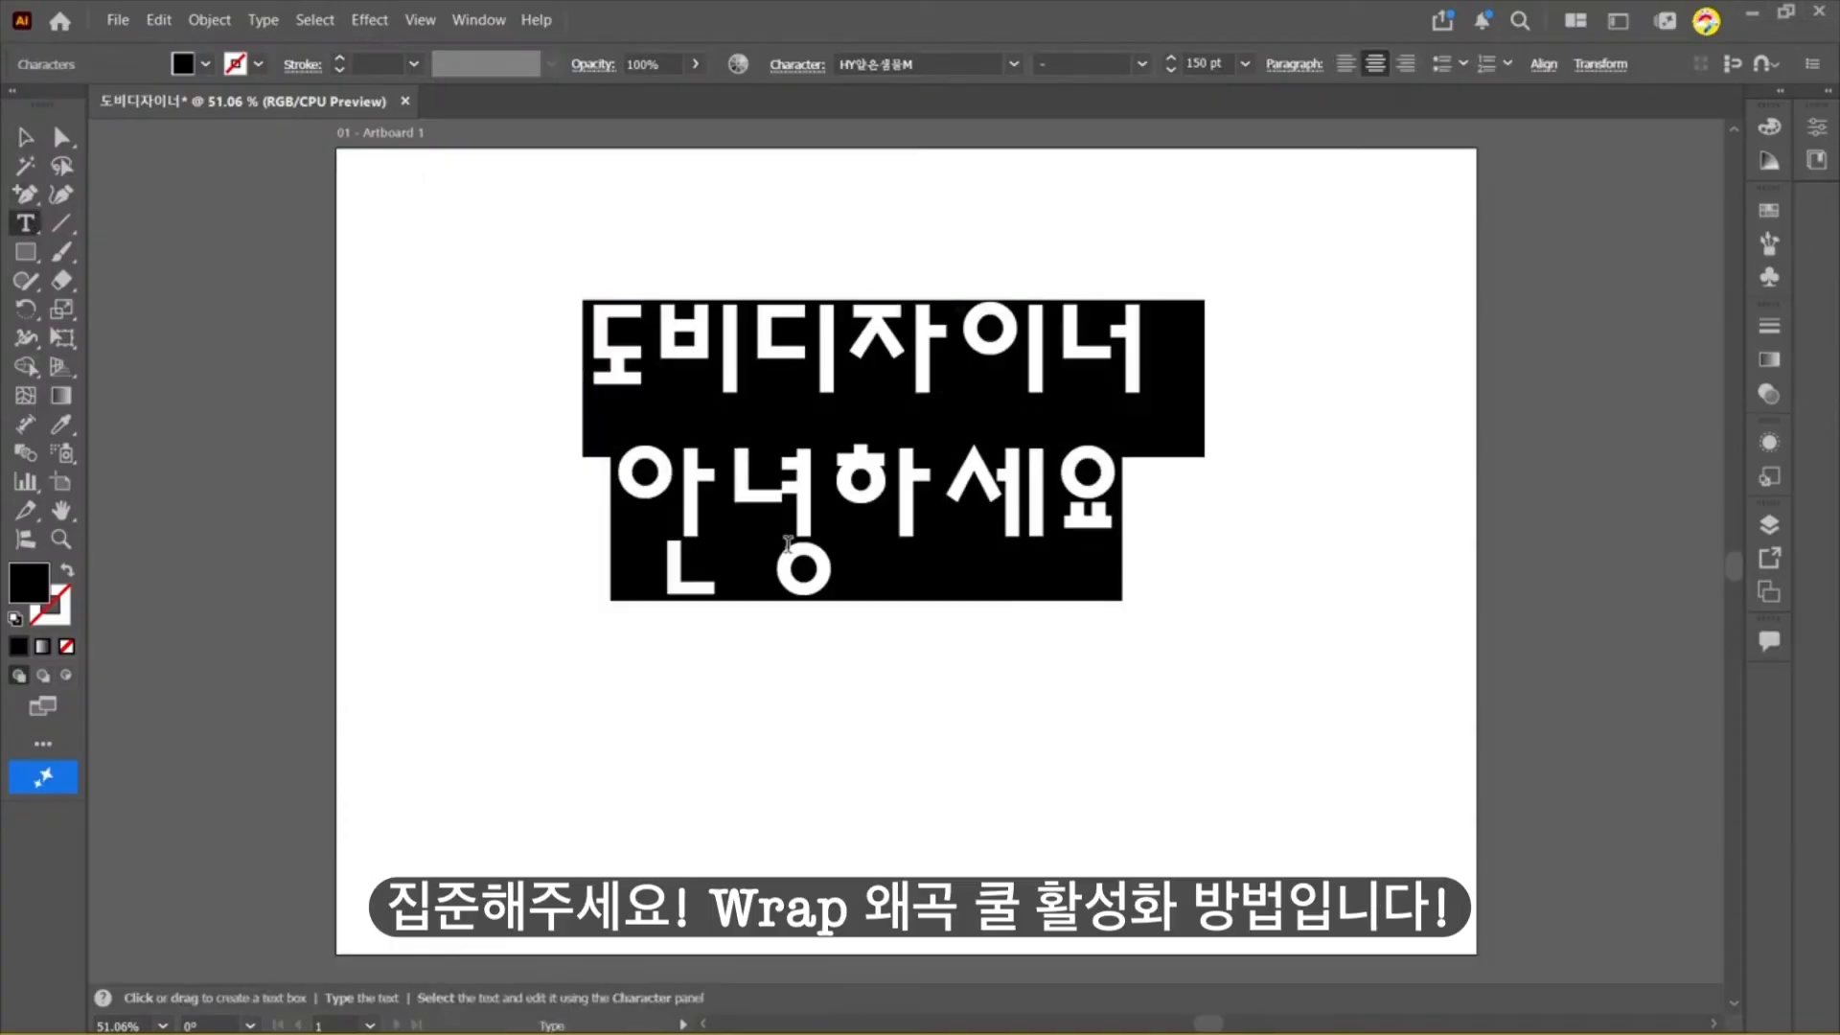
left_click(787, 544)
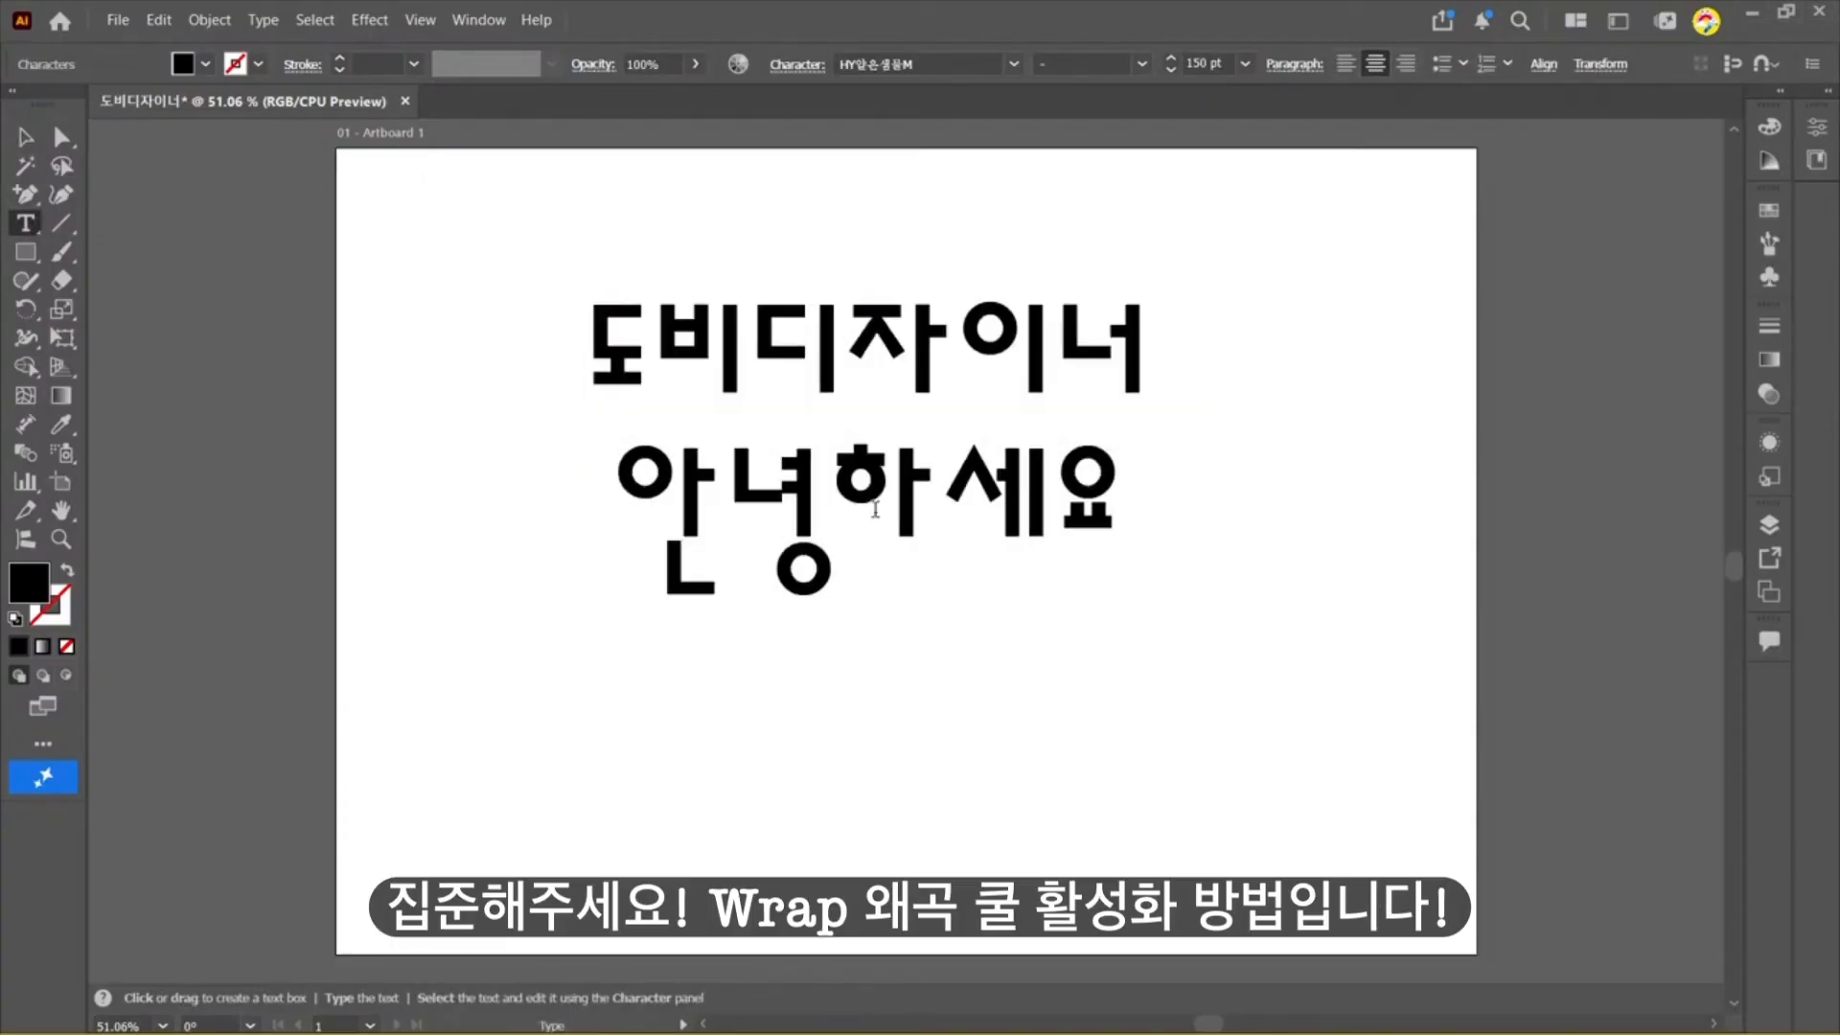
left_click(26, 137)
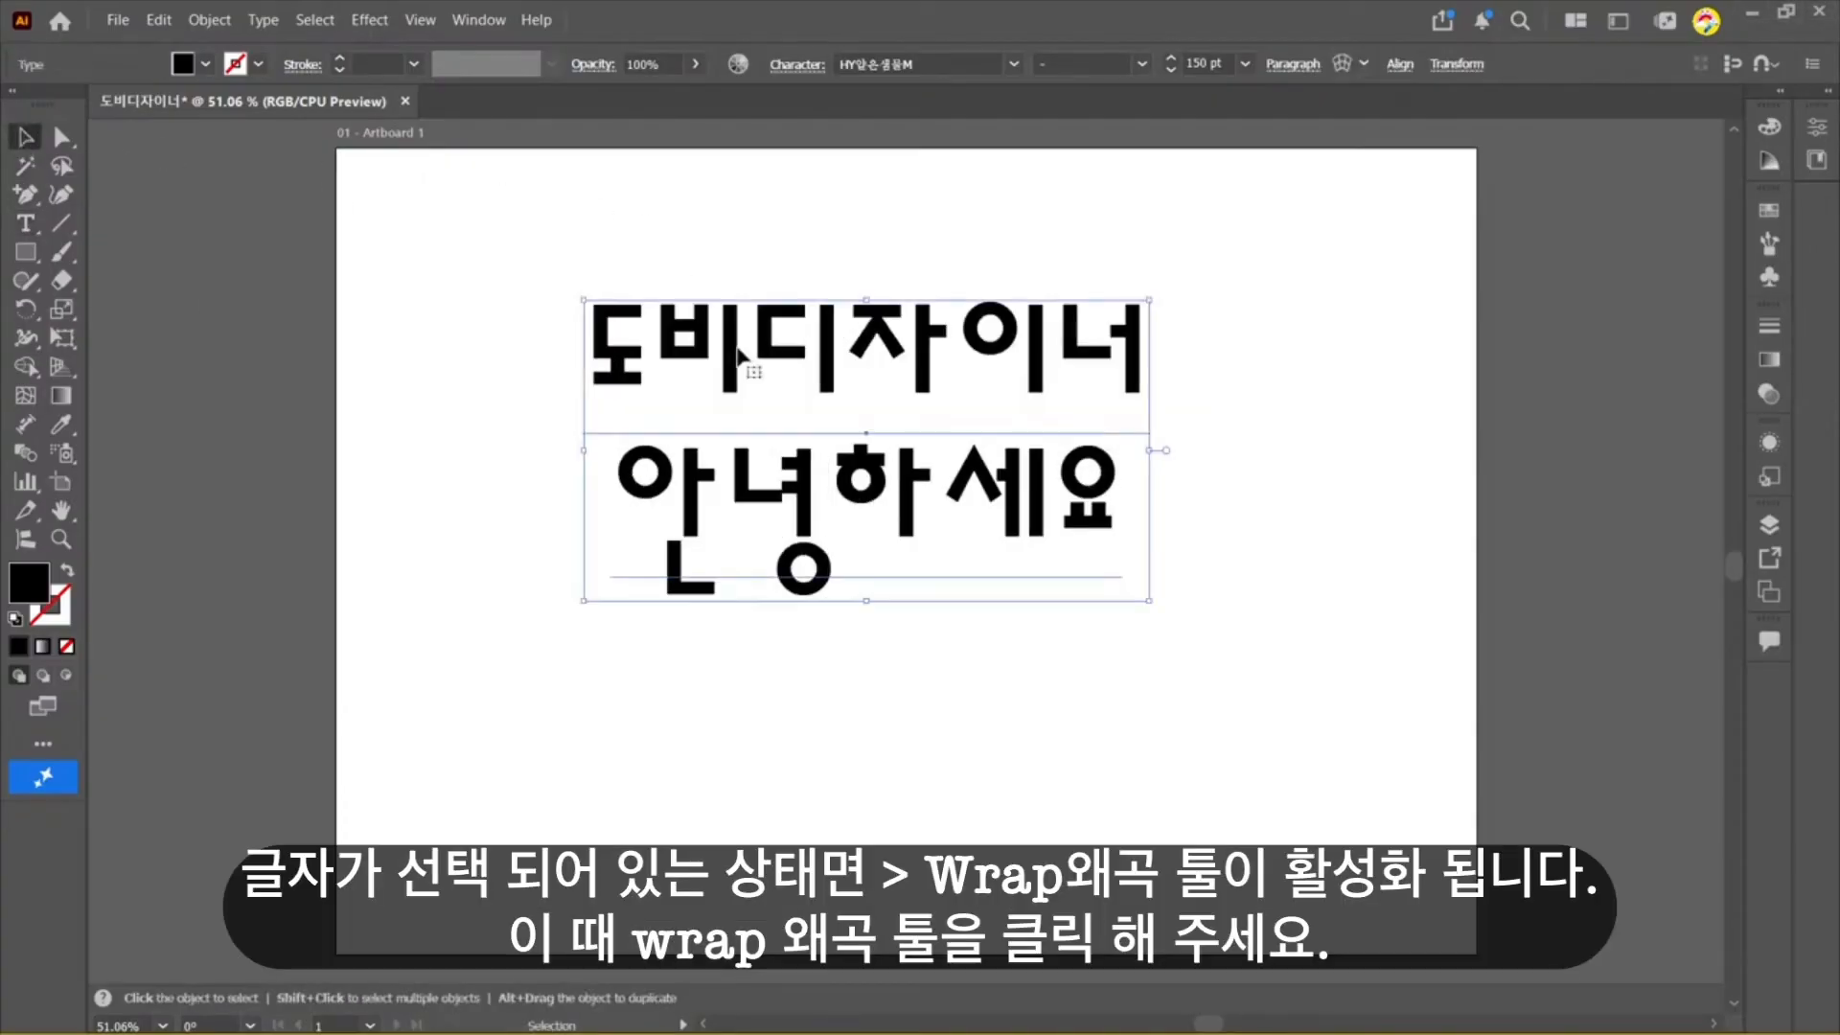
left_click(727, 290)
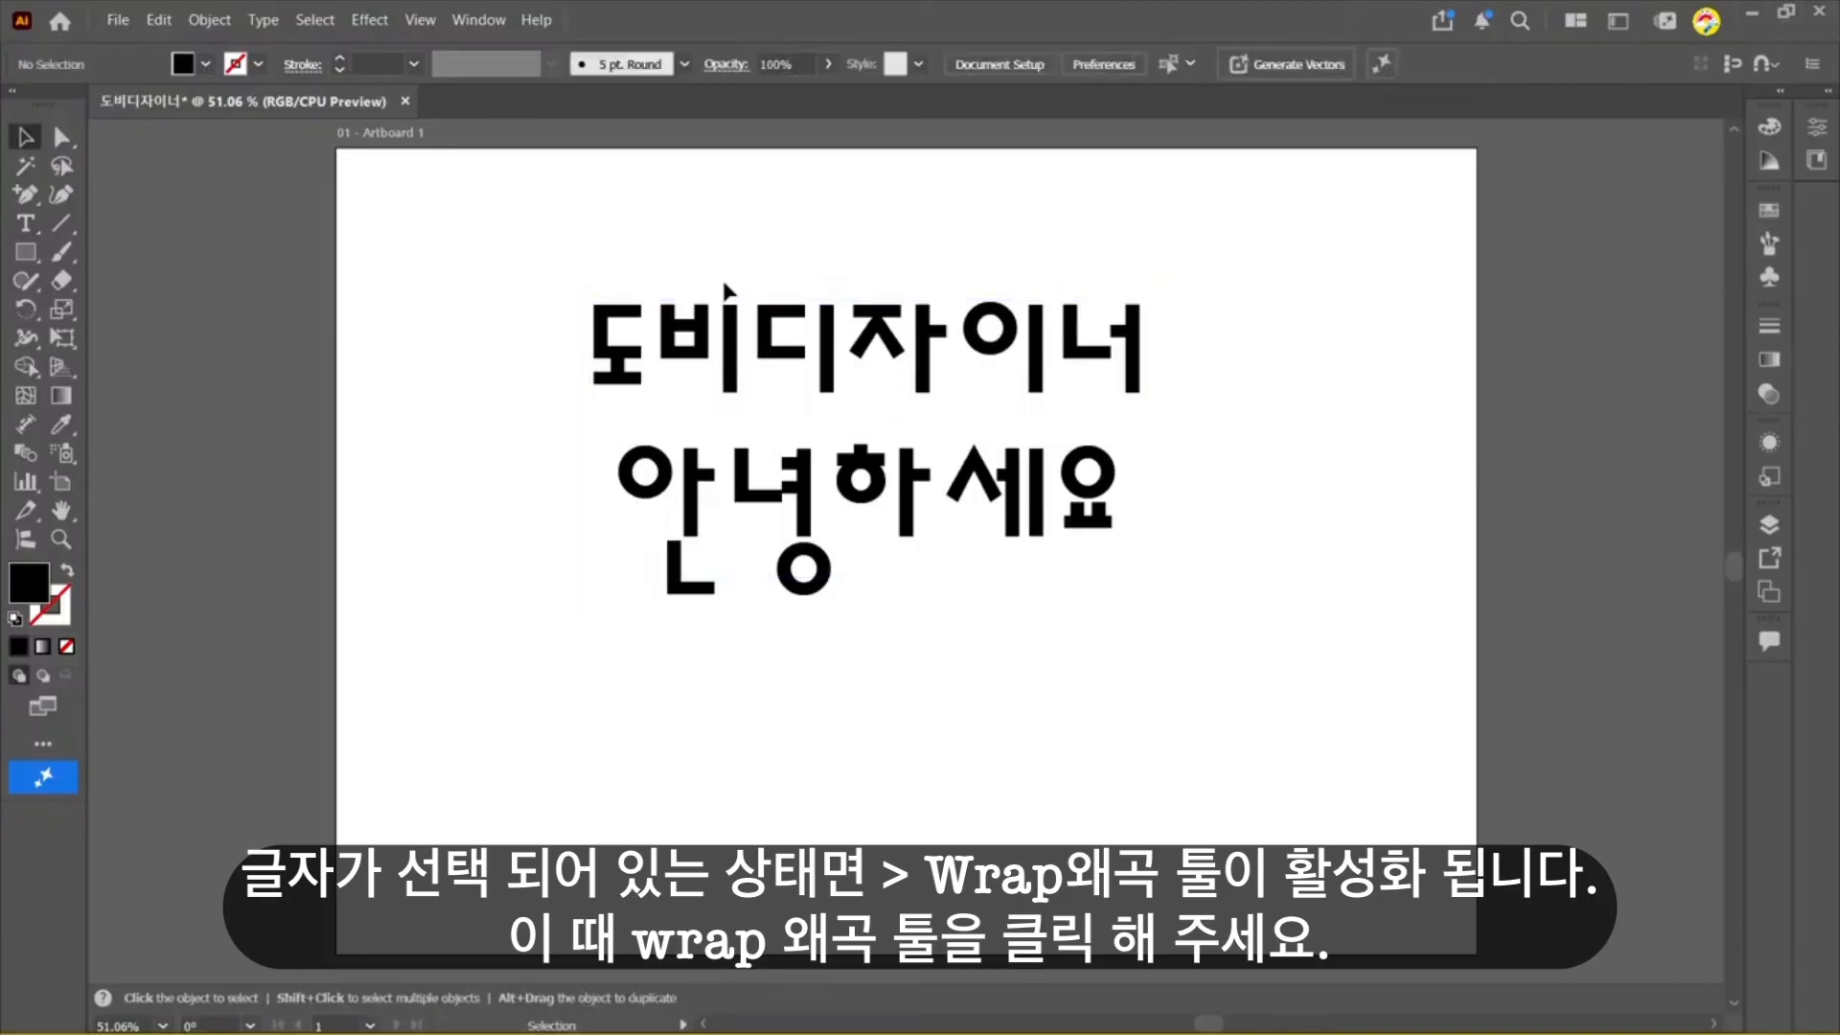
left_click(778, 356)
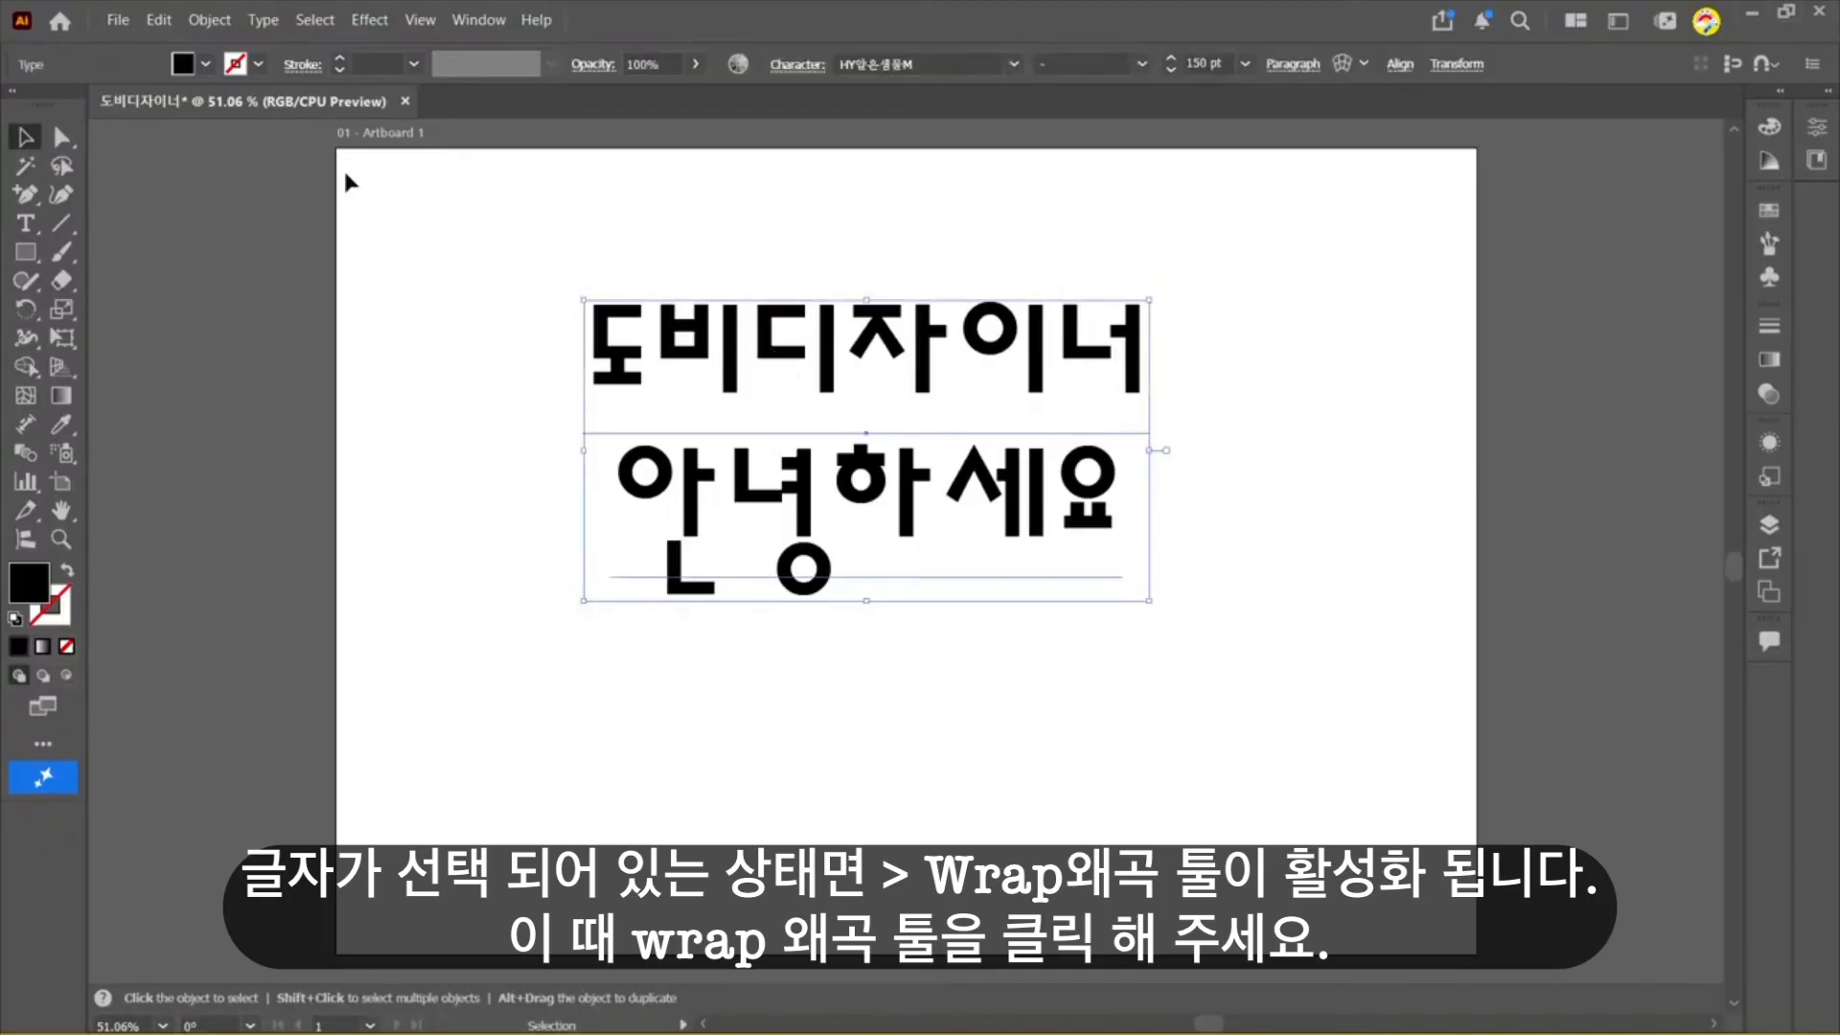
Step: Start a warp on the text and preview the Arc style with Vertical orientation and a 20% bend
left_click(1365, 65)
left_click(1342, 65)
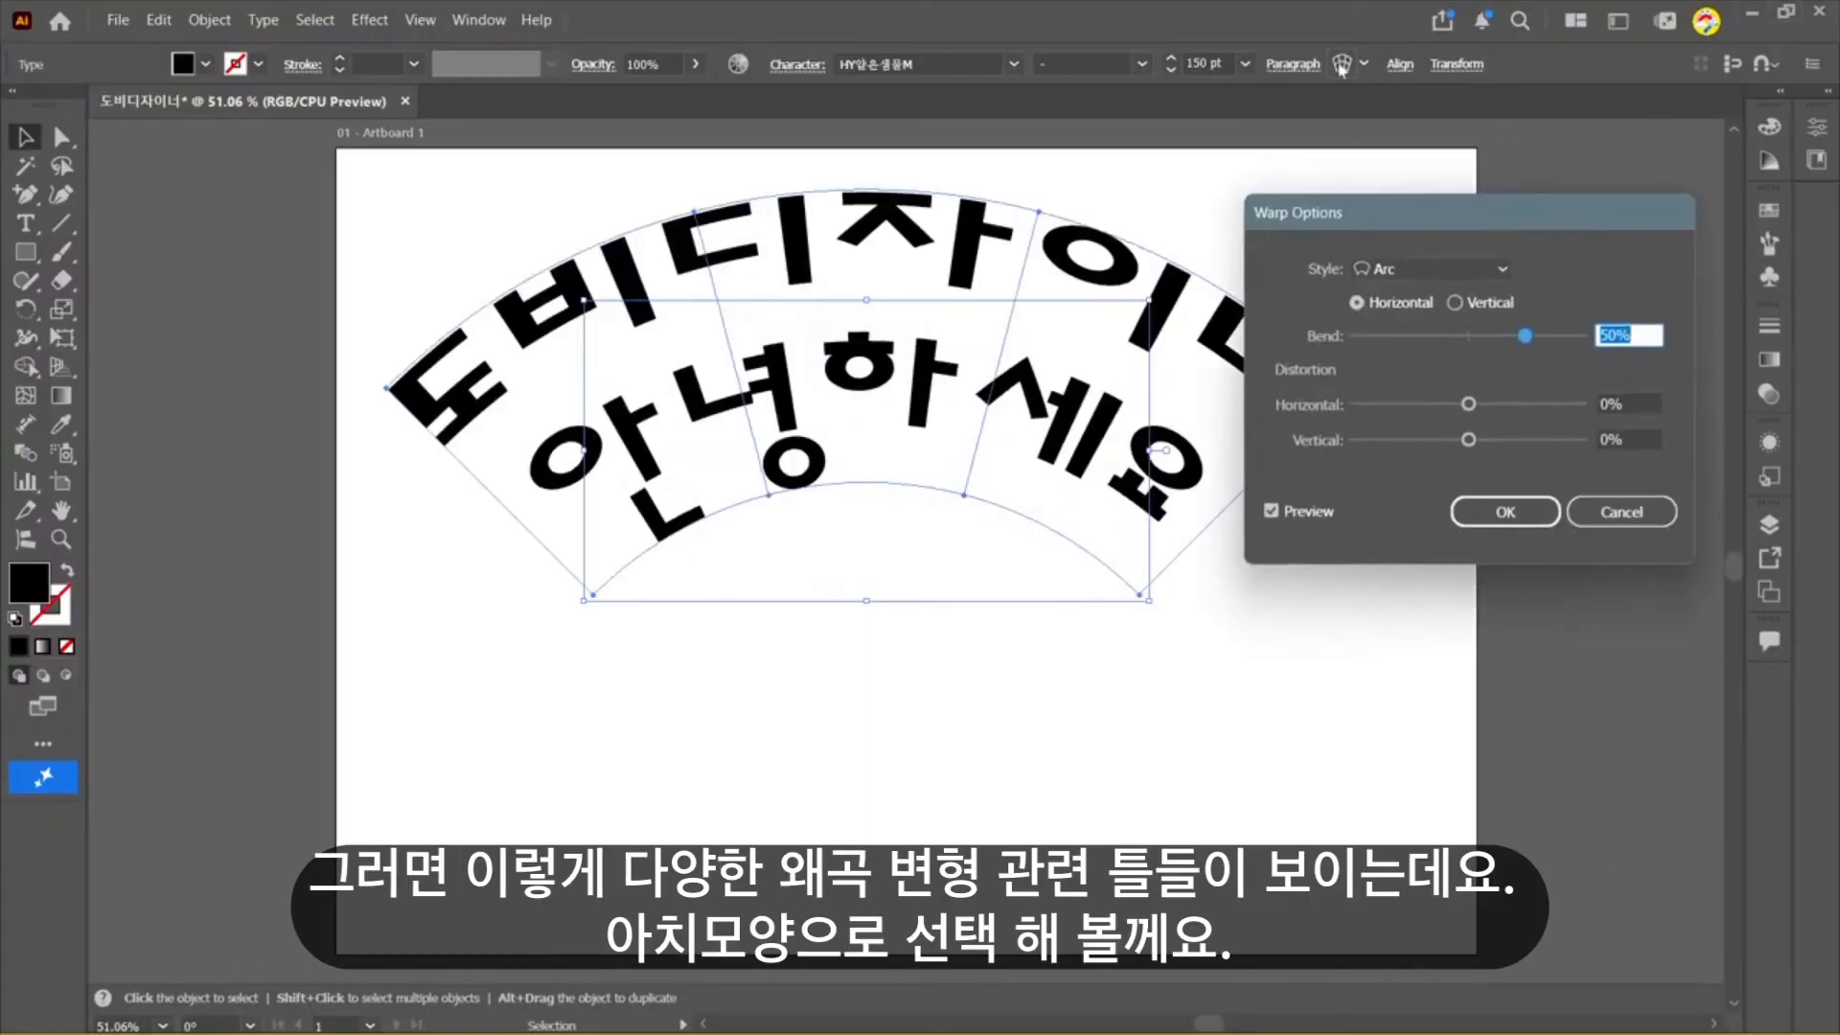
left_click(1505, 273)
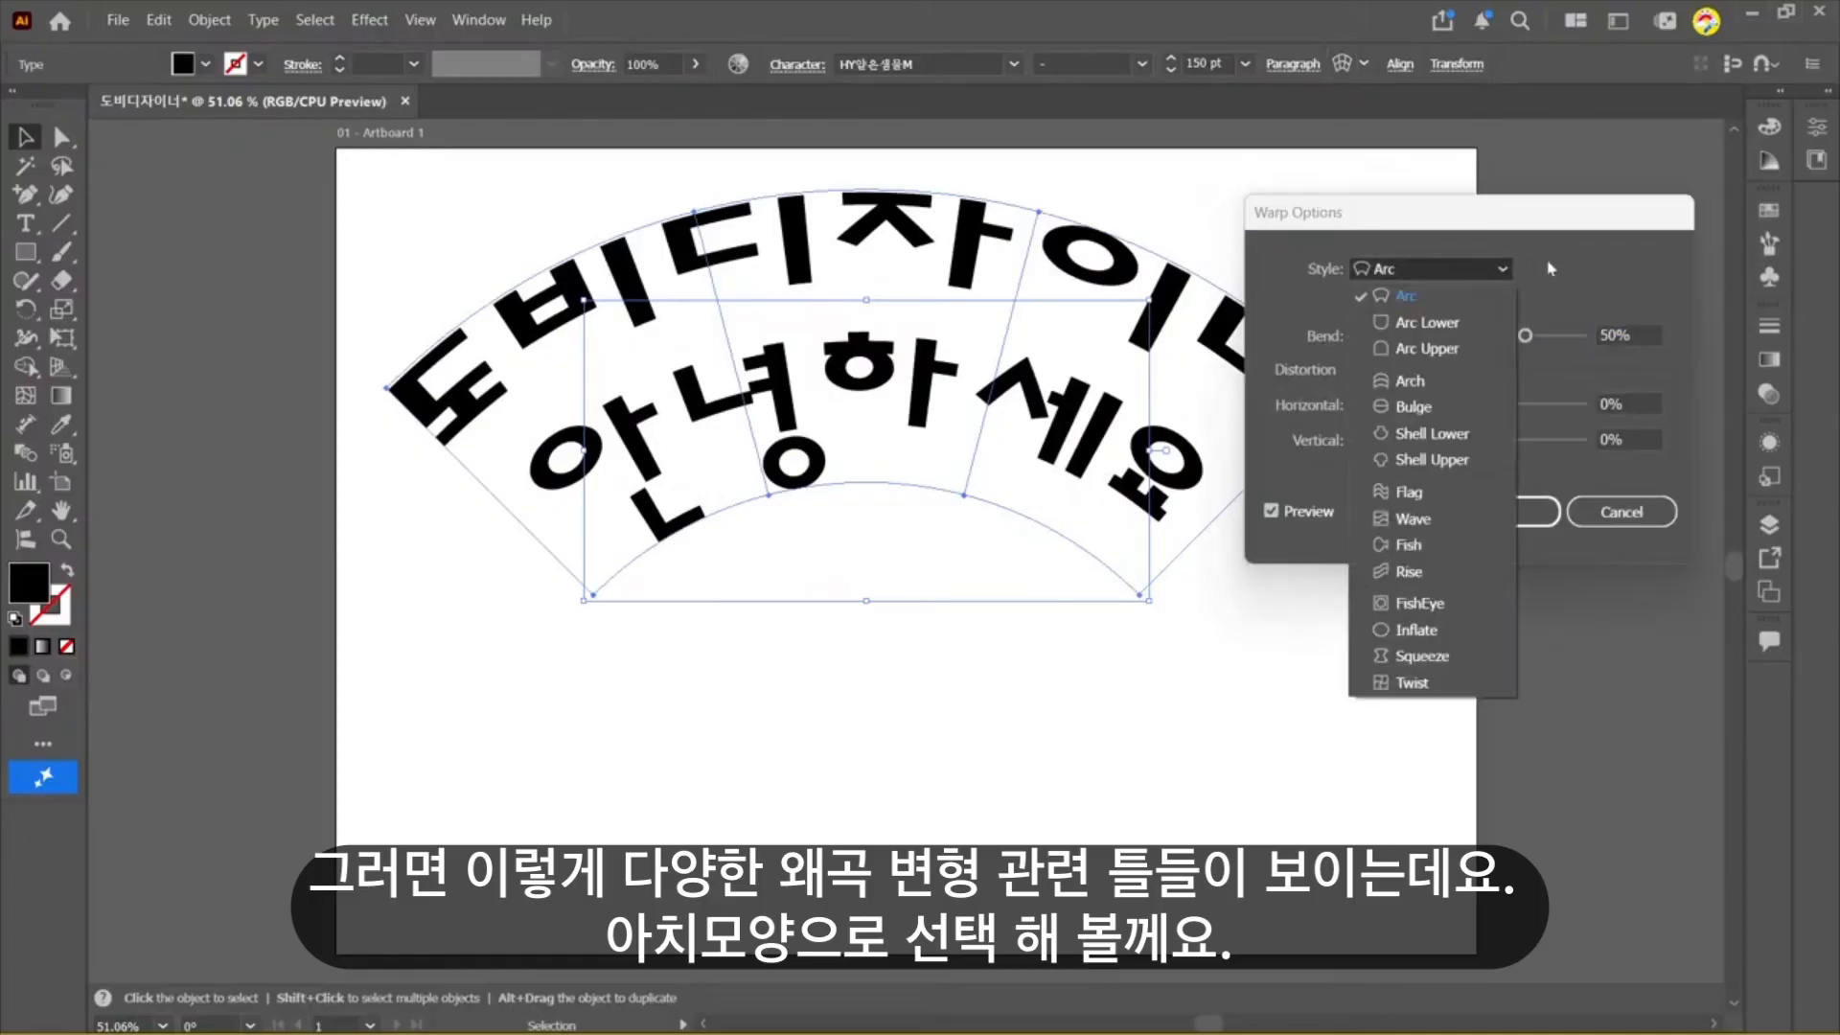
left_click(1551, 269)
left_click_drag(1525, 336, 1493, 337)
left_click(1455, 302)
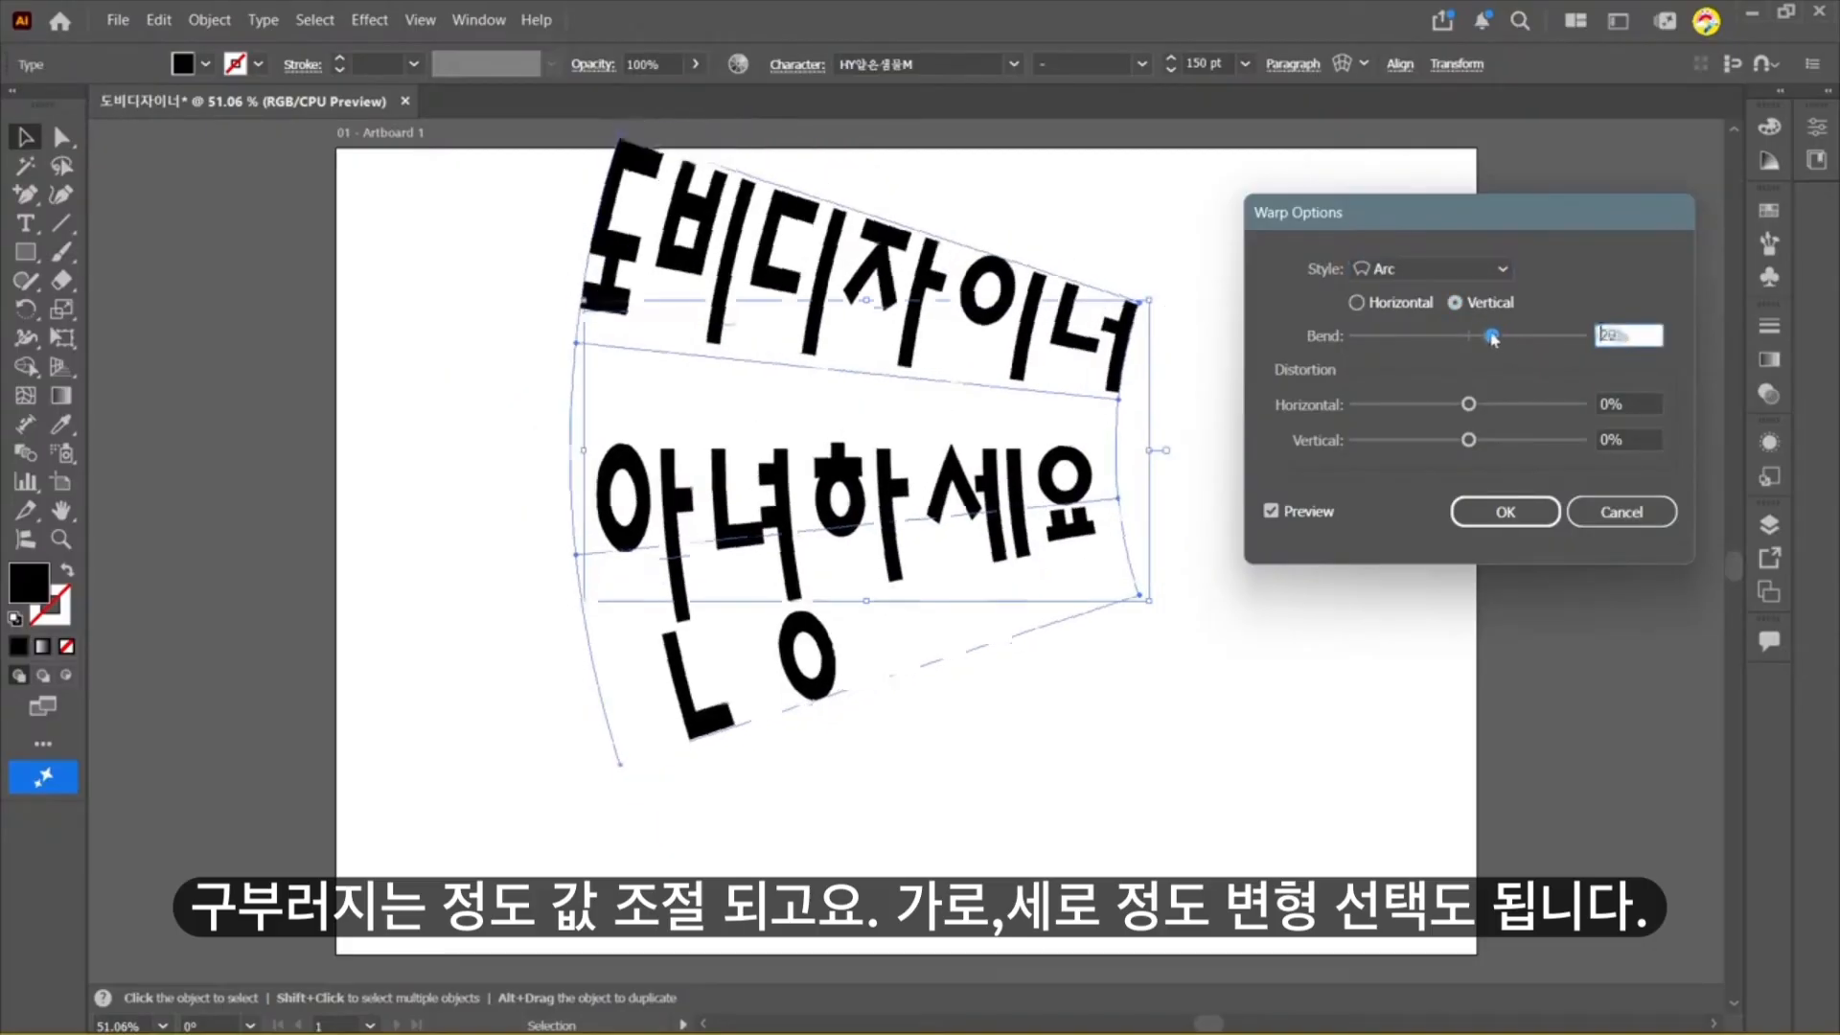
Step: Preview the Flag warp style with a bend of -13%, horizontal distortion of -2% and vertical distortion of 18%
left_click(1451, 270)
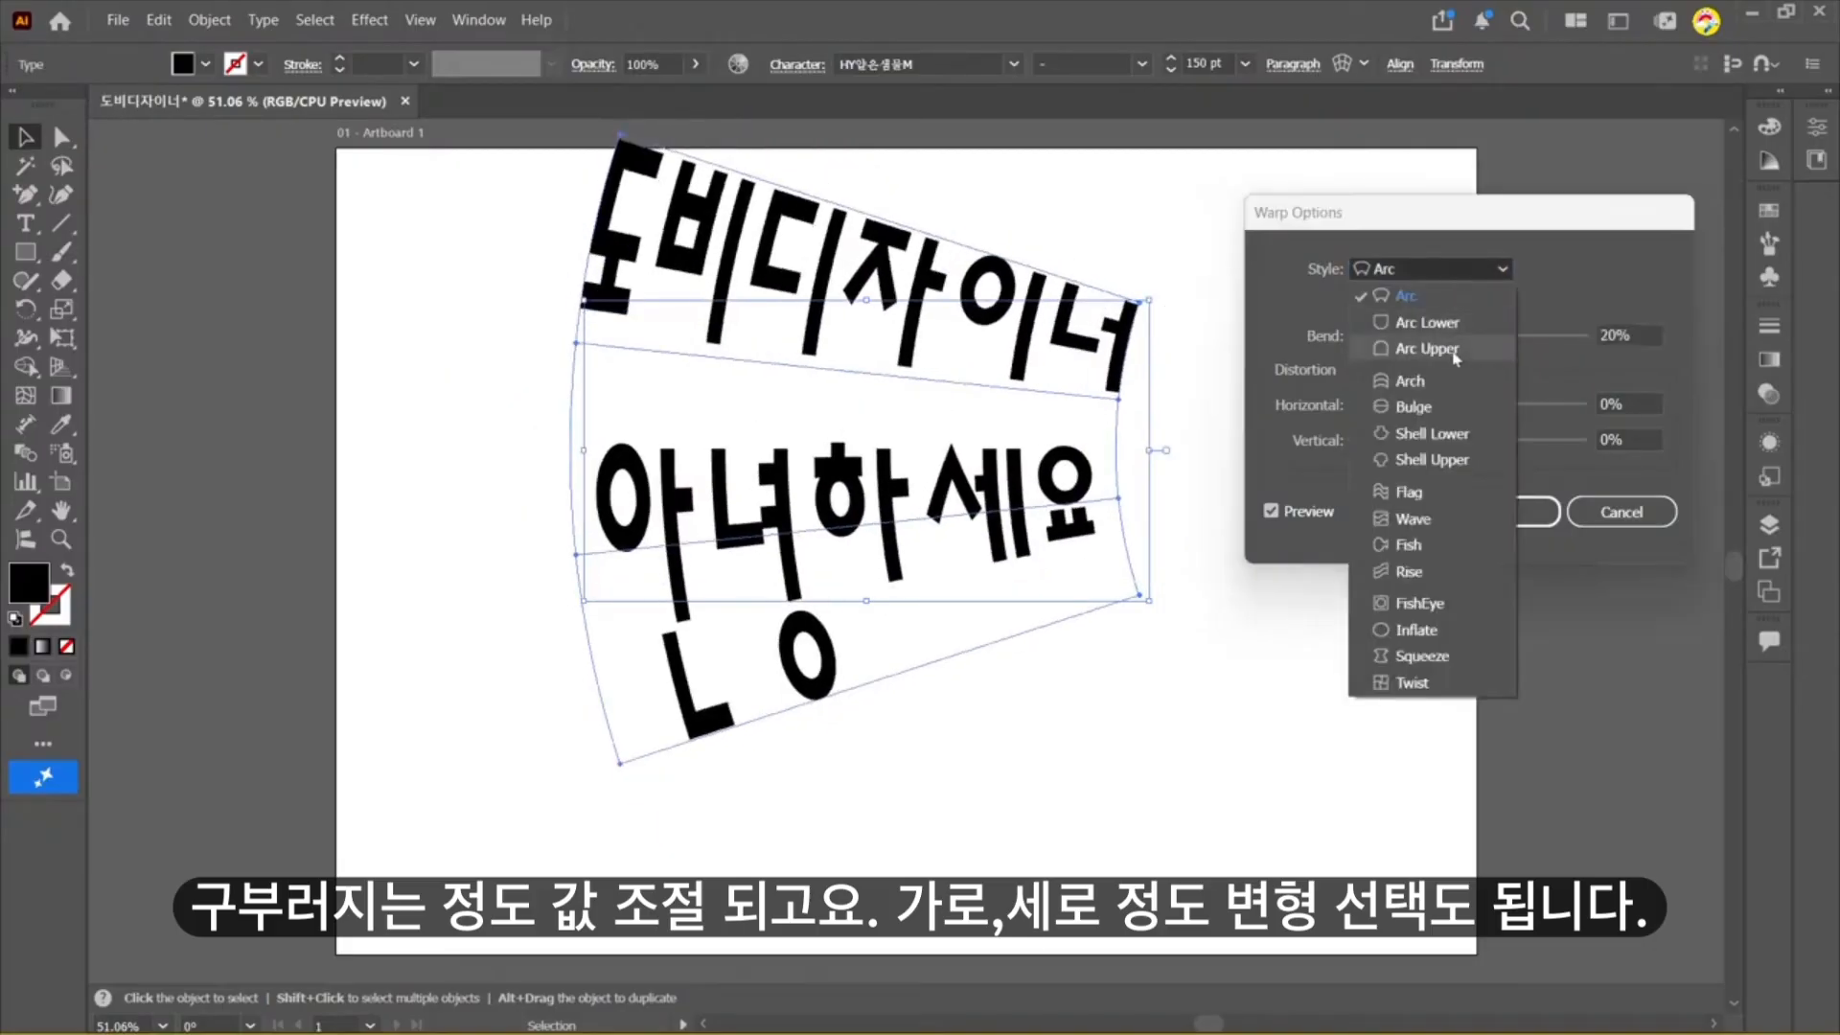
left_click(1428, 493)
left_click_drag(1489, 343, 1453, 338)
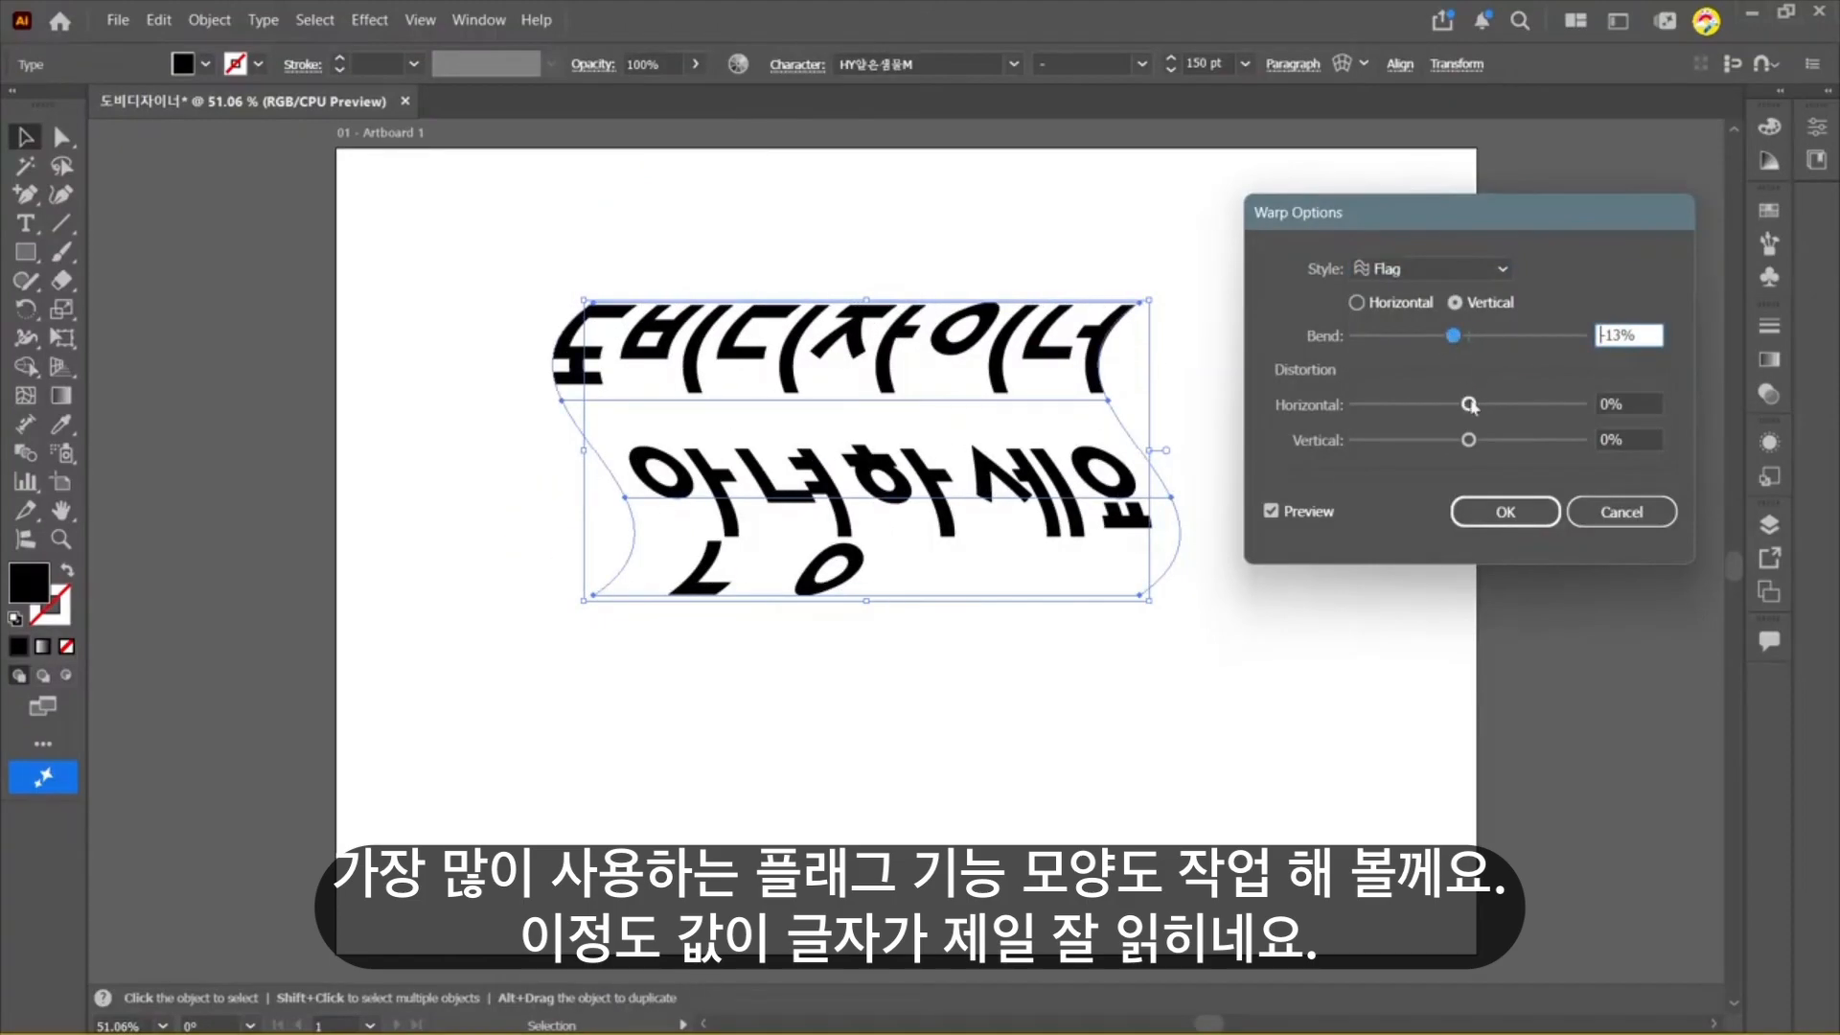
left_click_drag(1469, 404, 1491, 440)
Step: Change the warp style to Fish with a bend of -17% and apply the warp to the text
left_click(1462, 269)
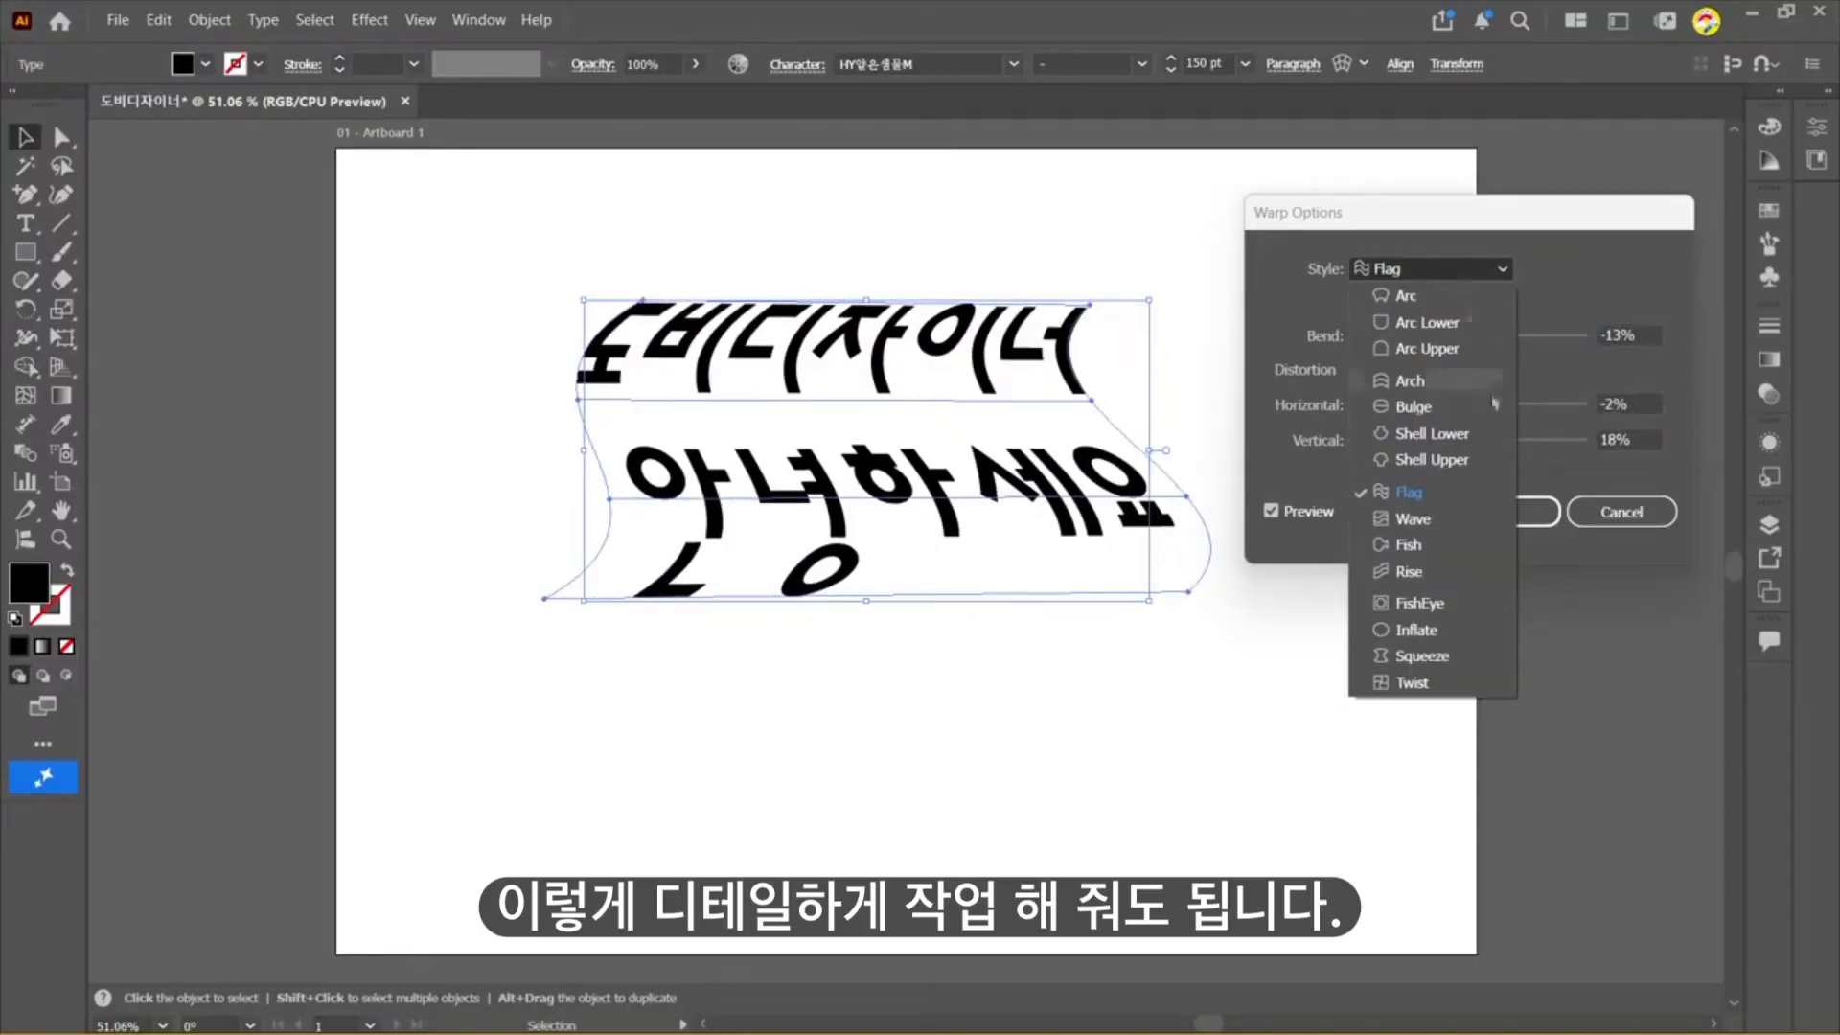
left_click(1458, 546)
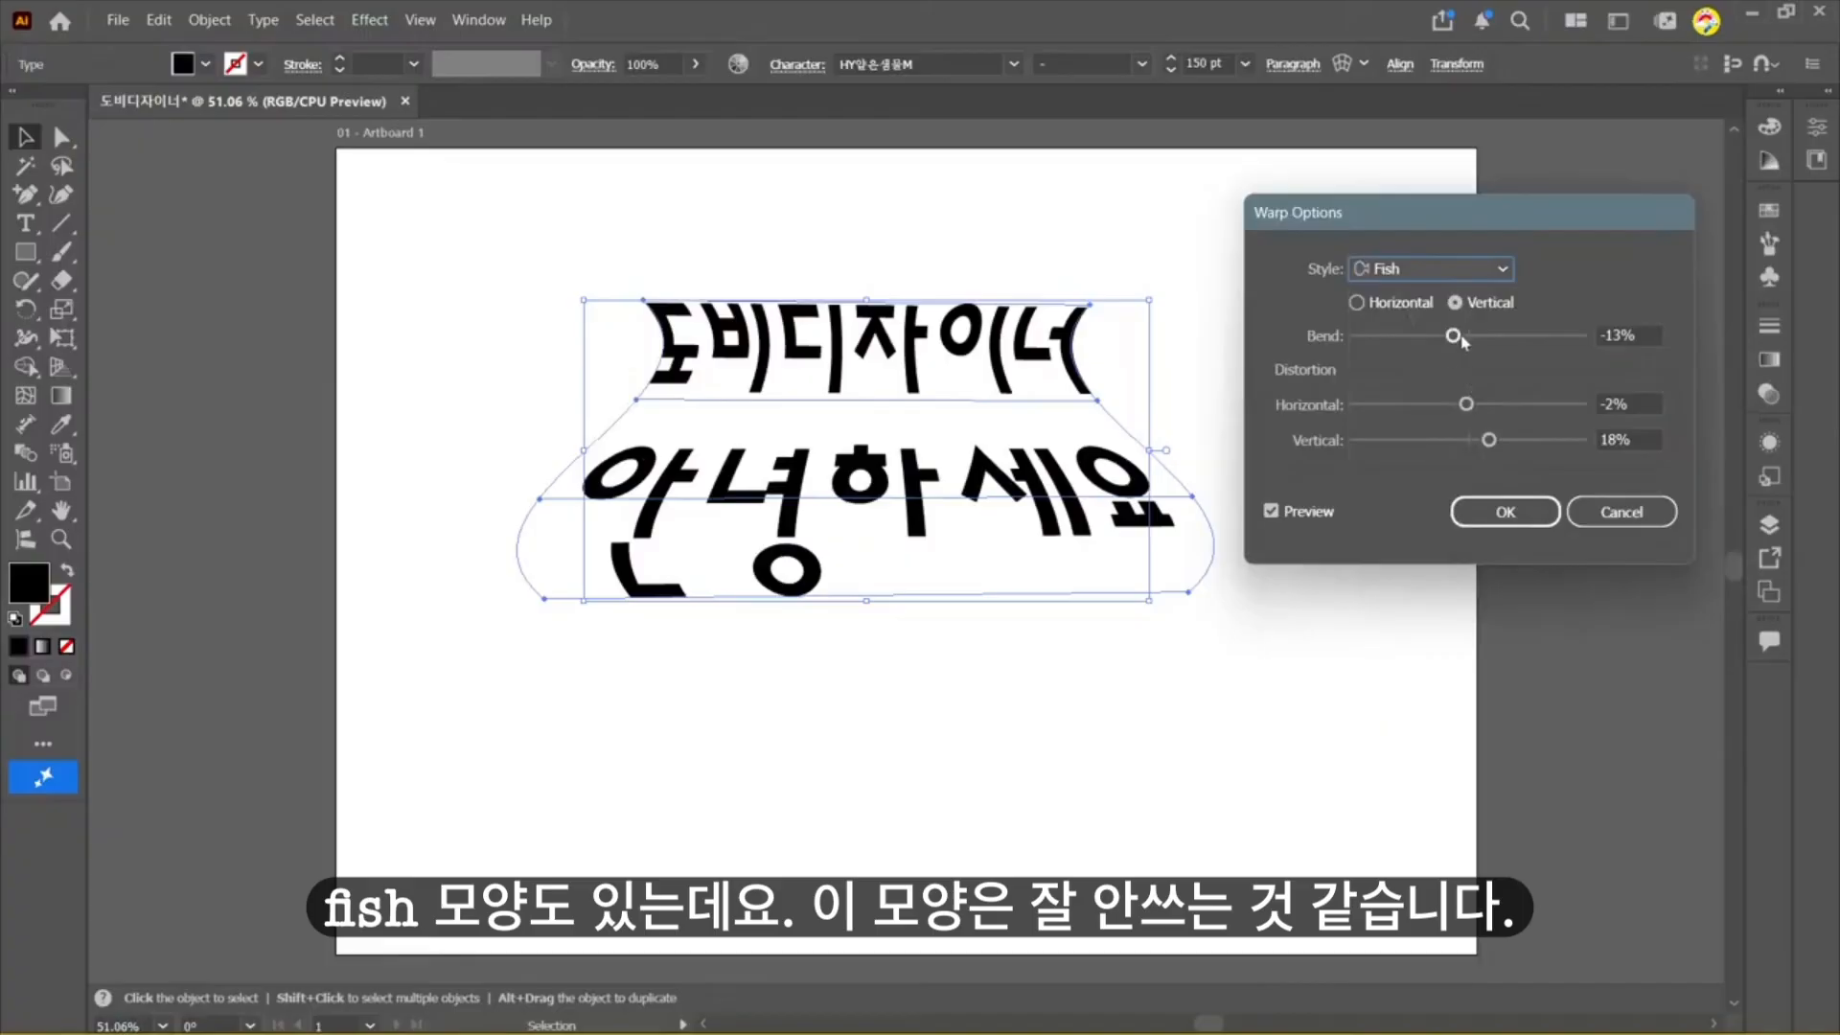
left_click_drag(1453, 335, 1453, 338)
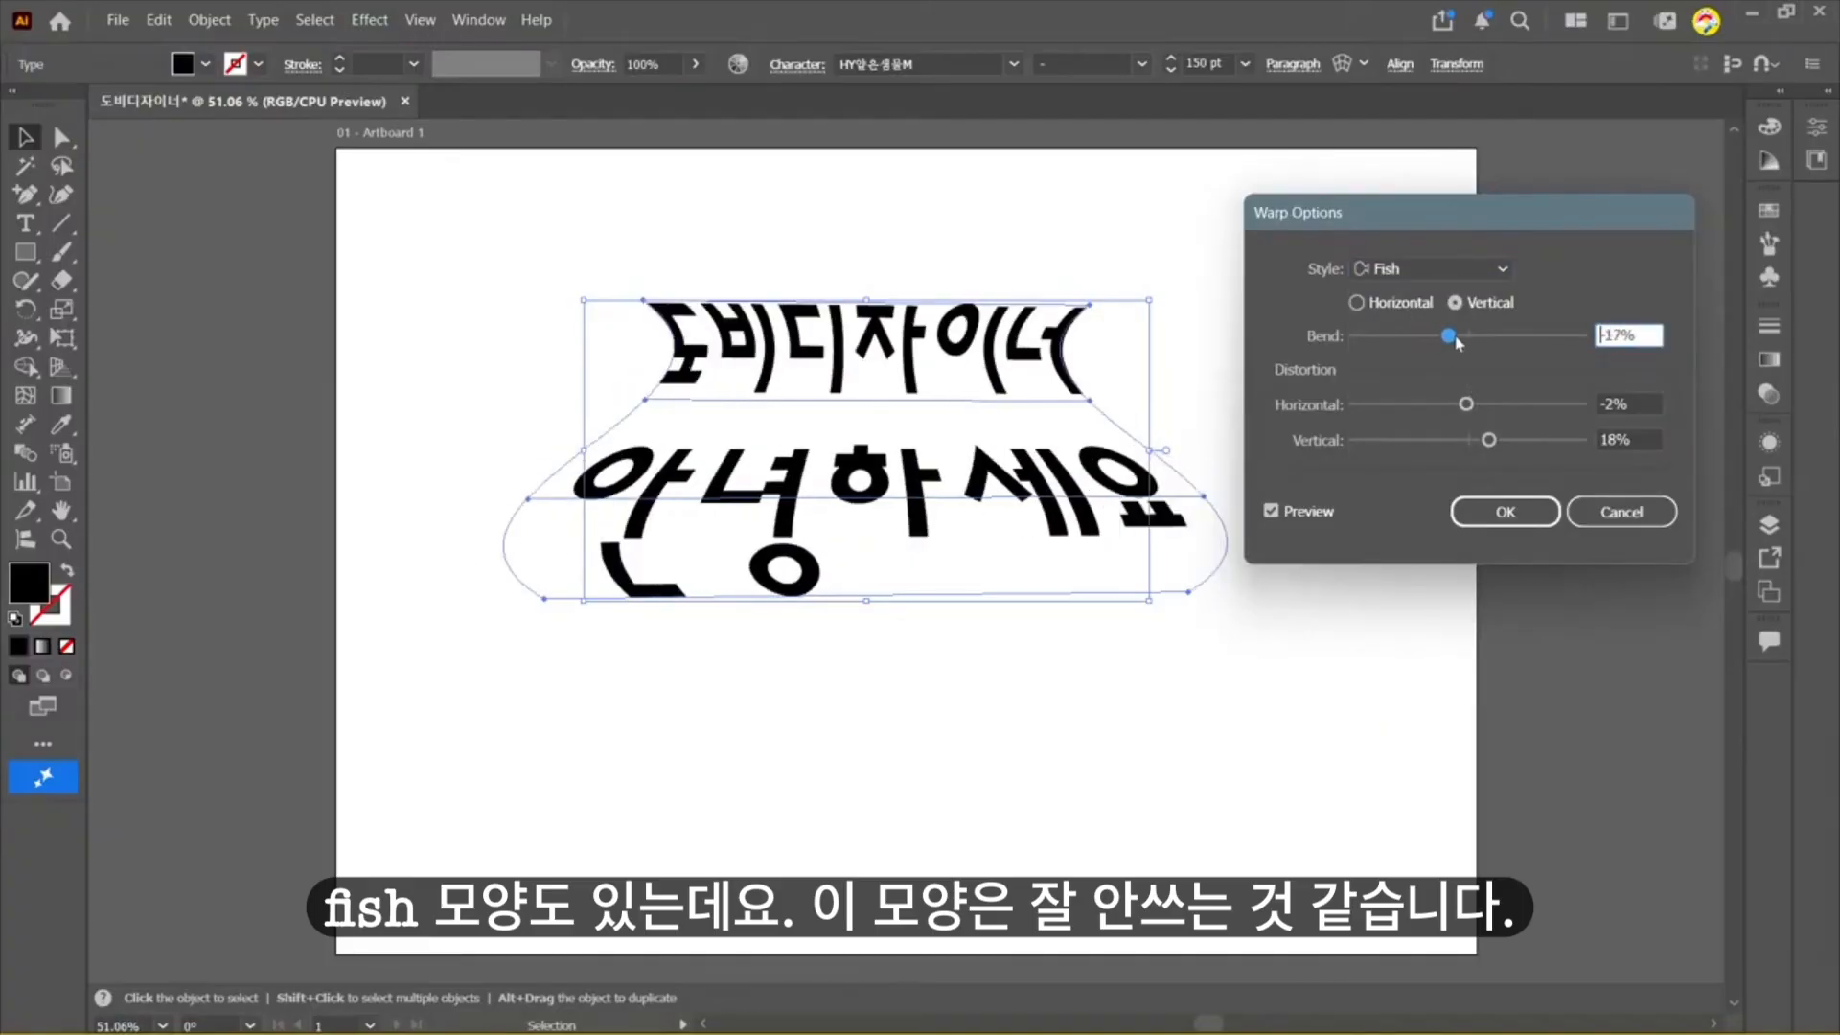
left_click(1459, 270)
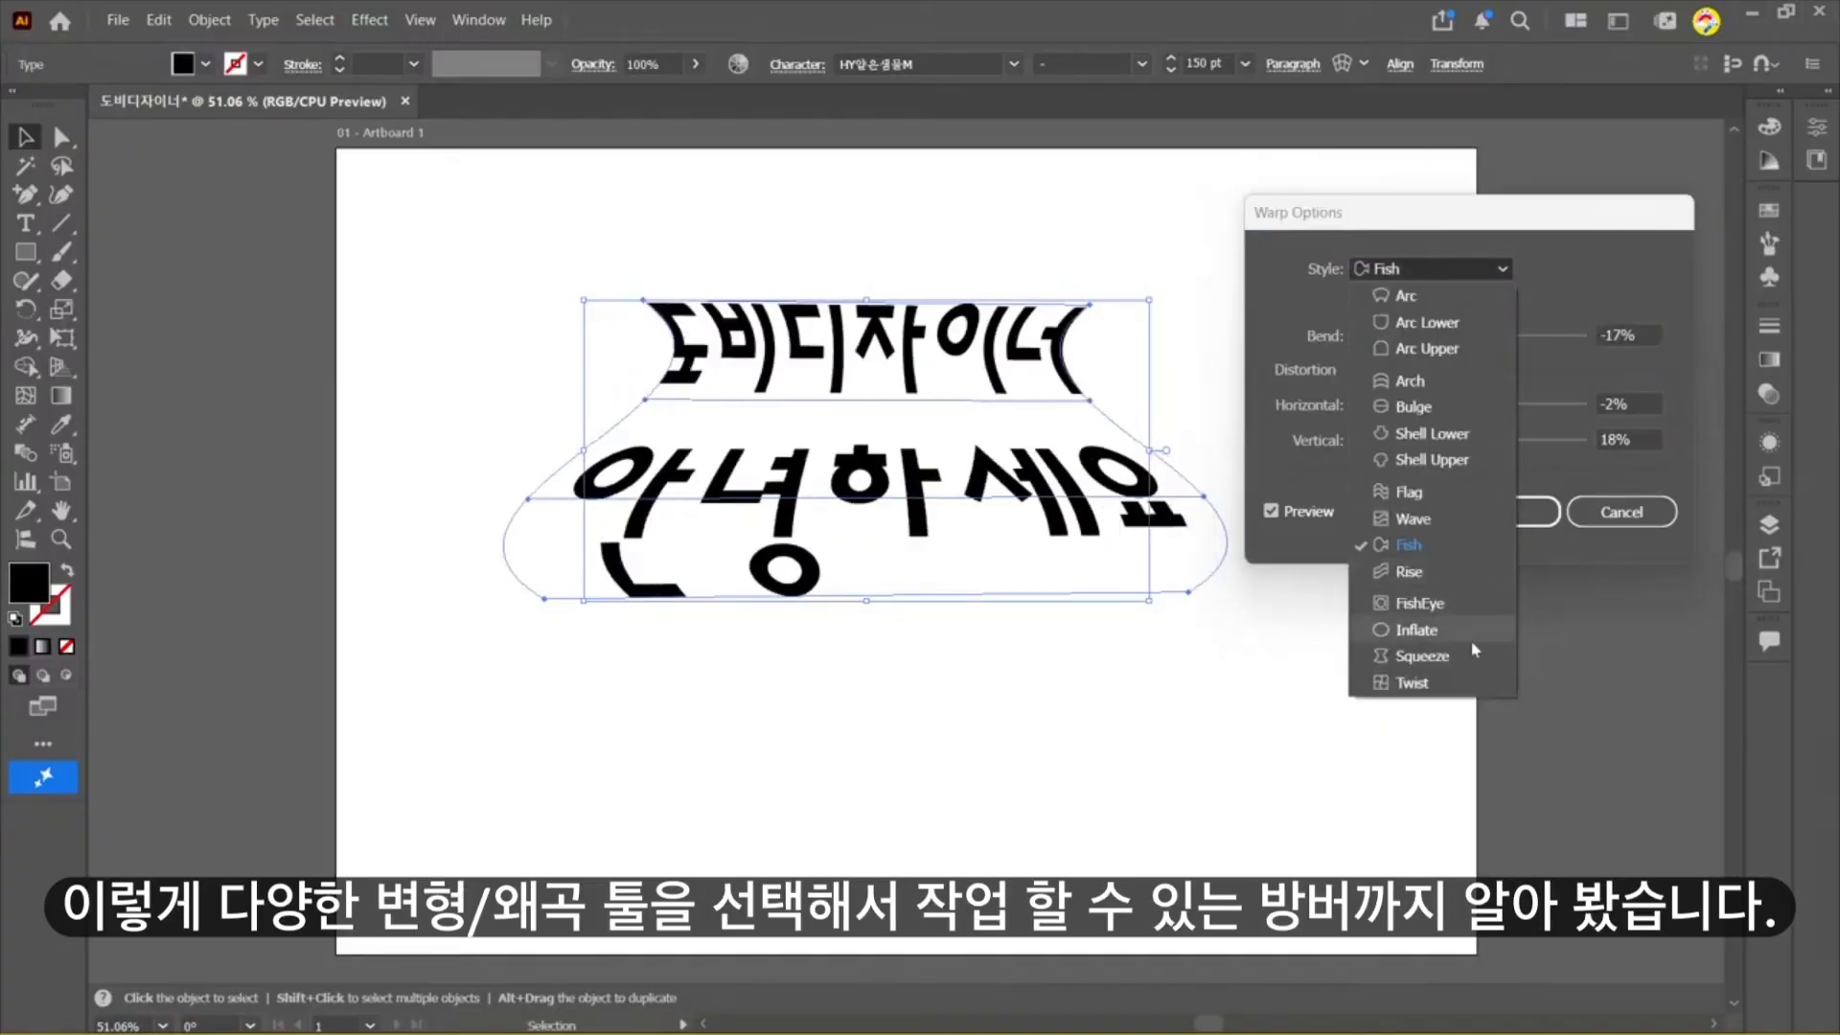
left_click(1680, 518)
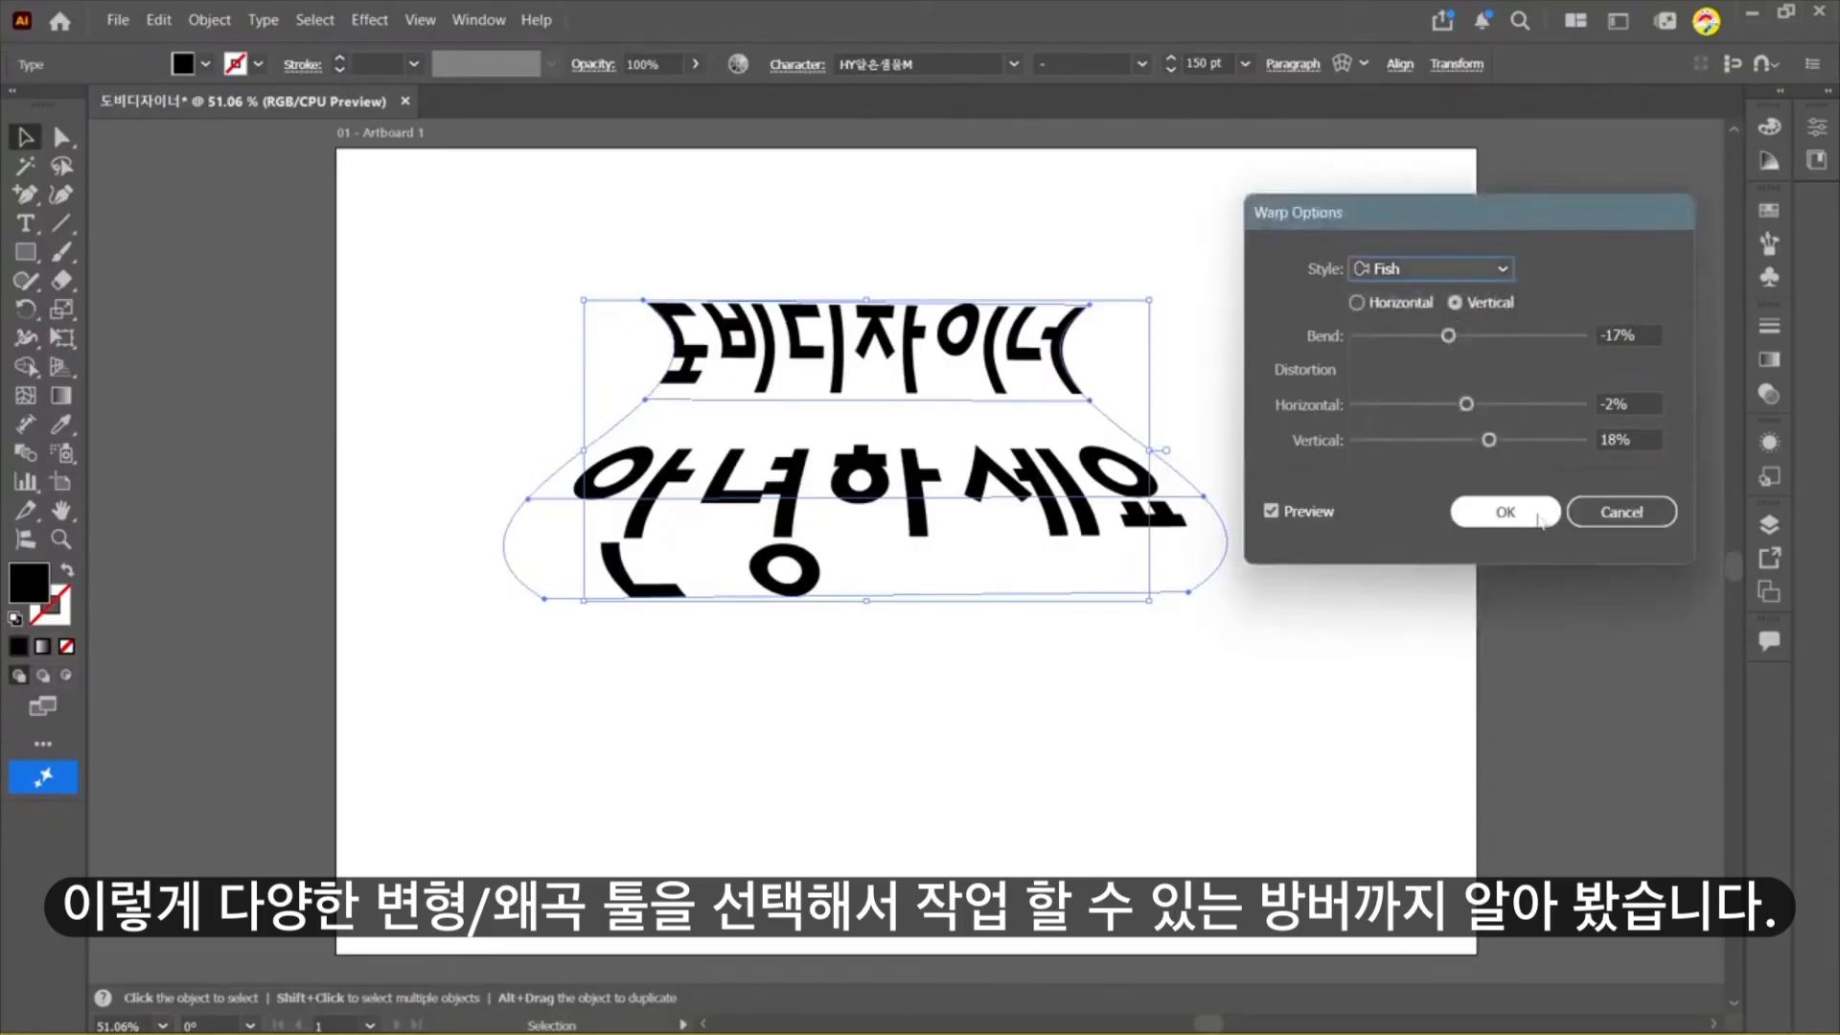
left_click(1506, 511)
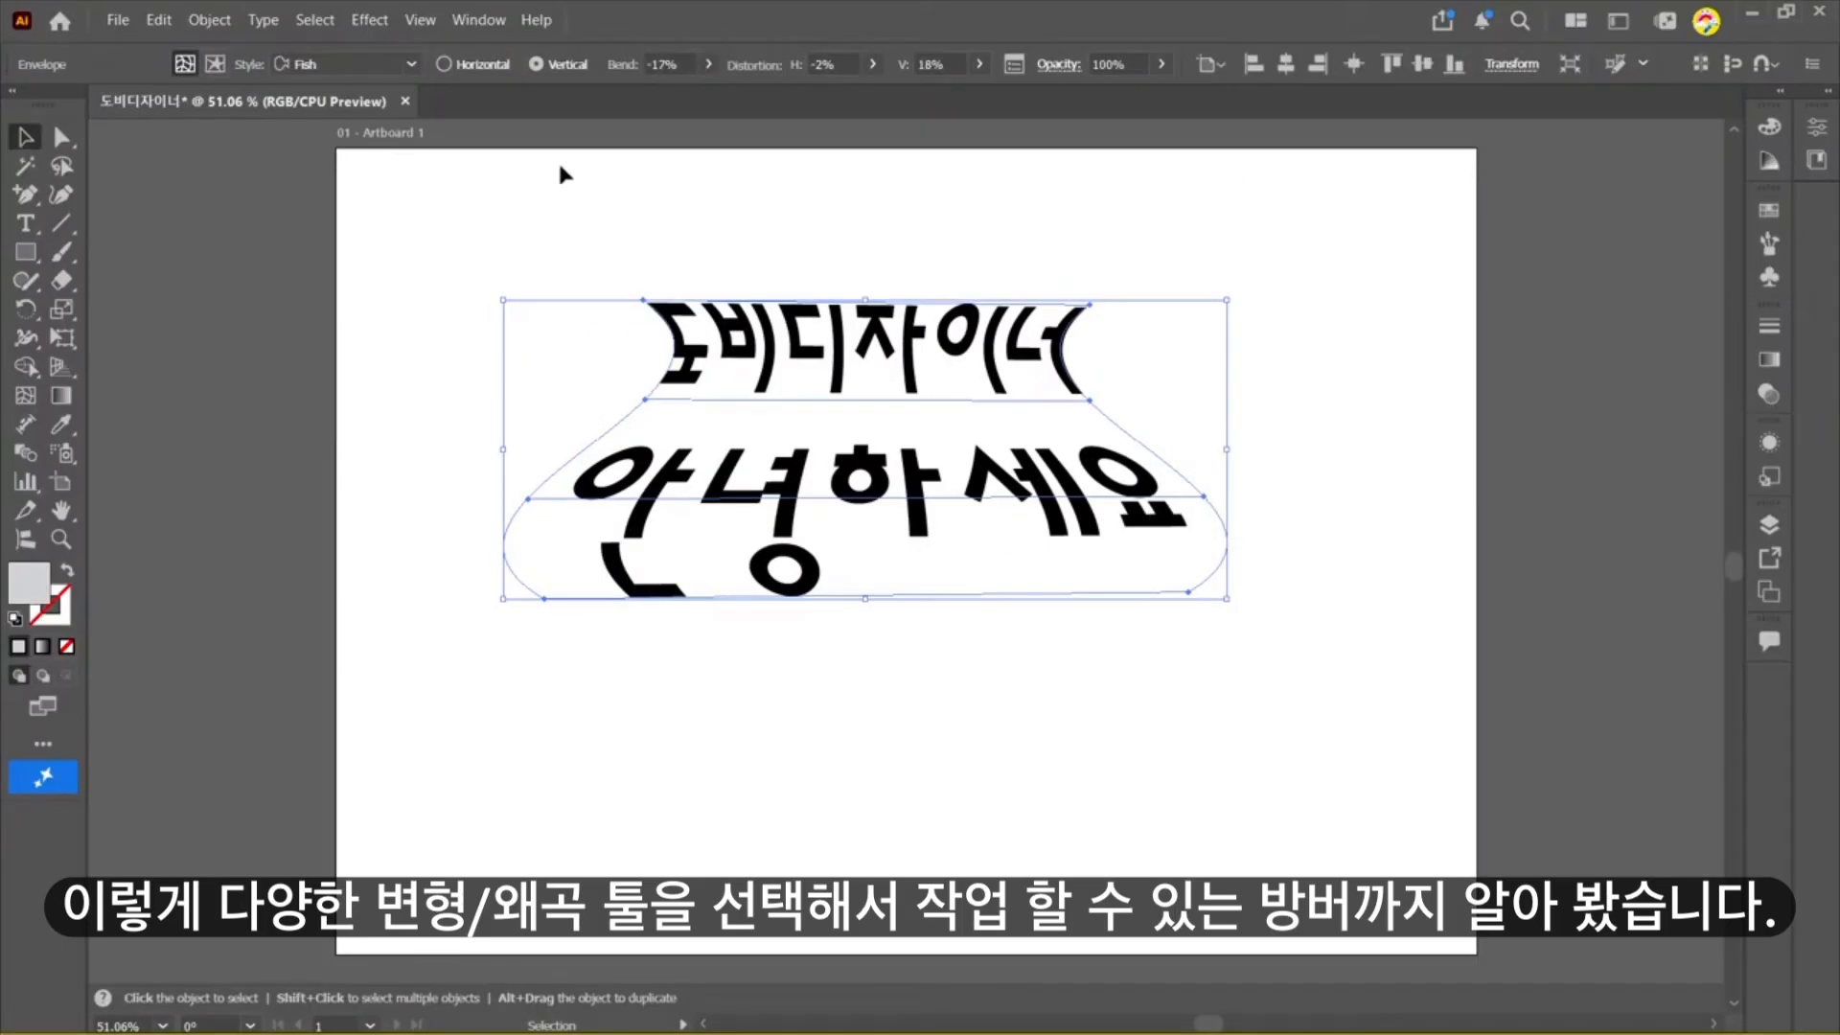
Step: Delete the warped text from the artboard
left_click(584, 216)
left_click_drag(674, 284, 1080, 738)
key("Delete")
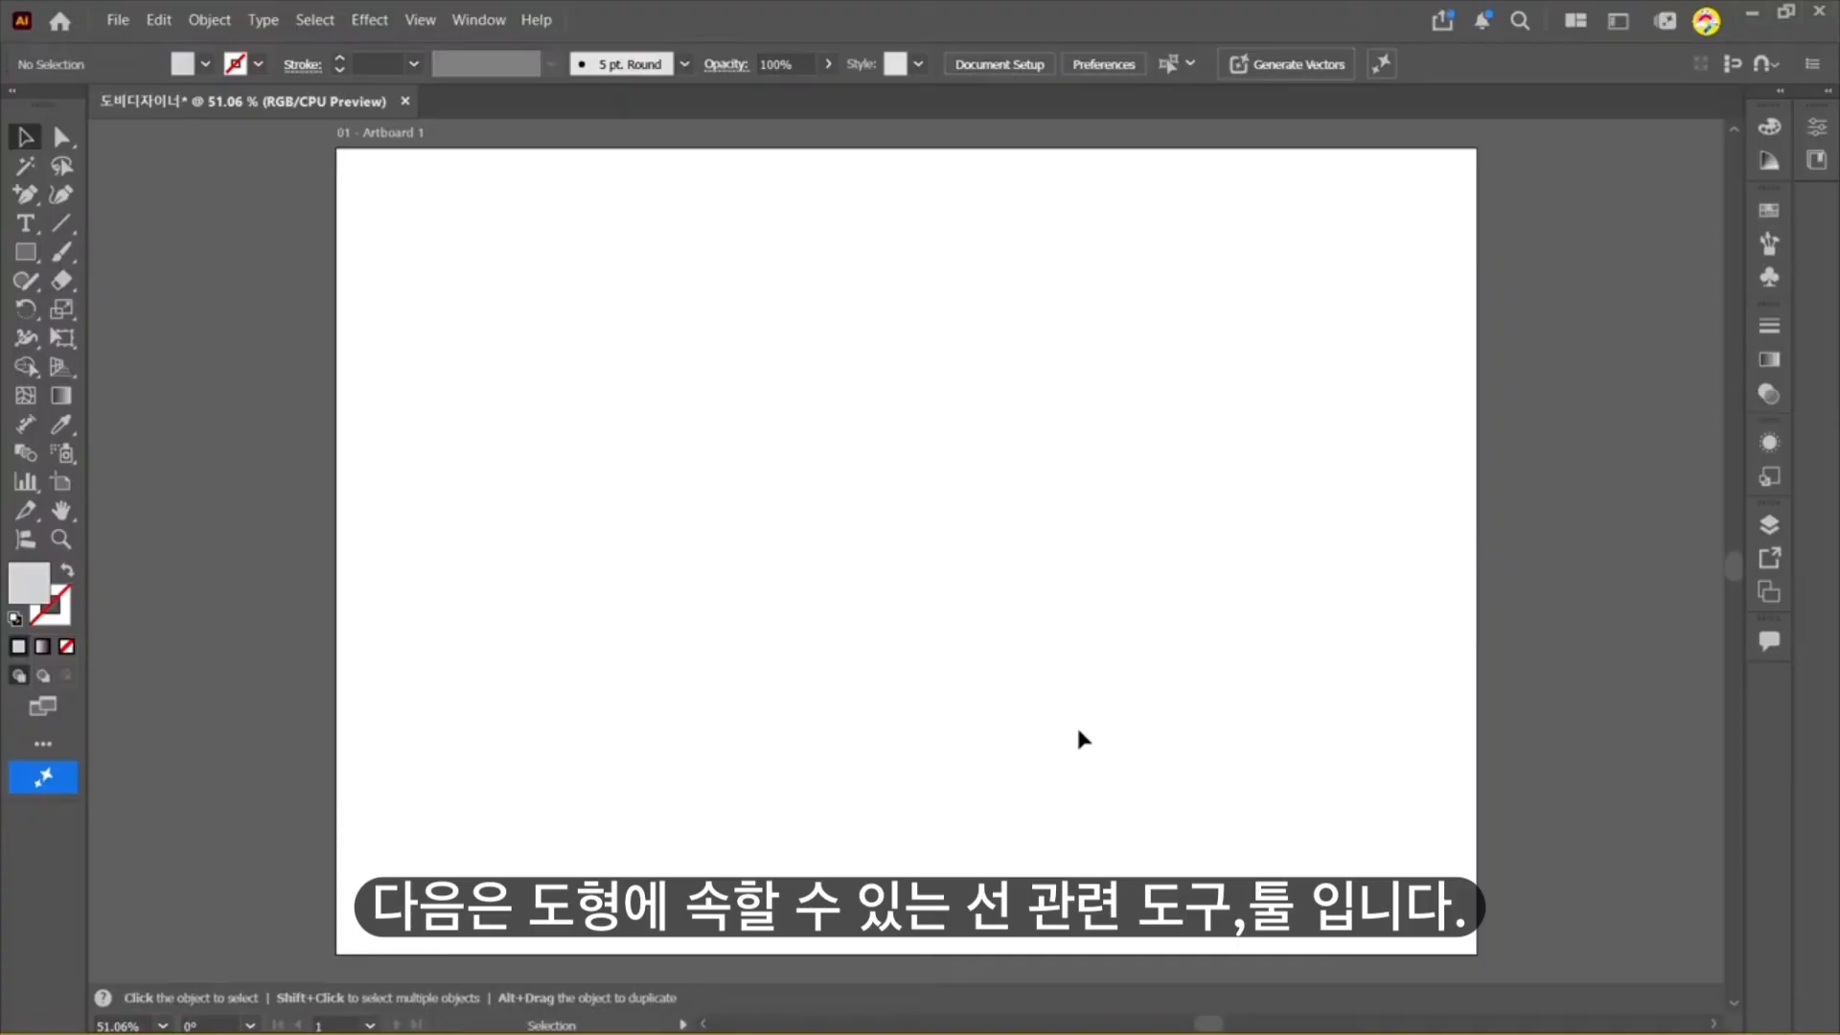
Step: Draw a nearly horizontal line about 199 mm long across the upper artboard, then open and dismiss the Line Segment options
left_click(60, 224)
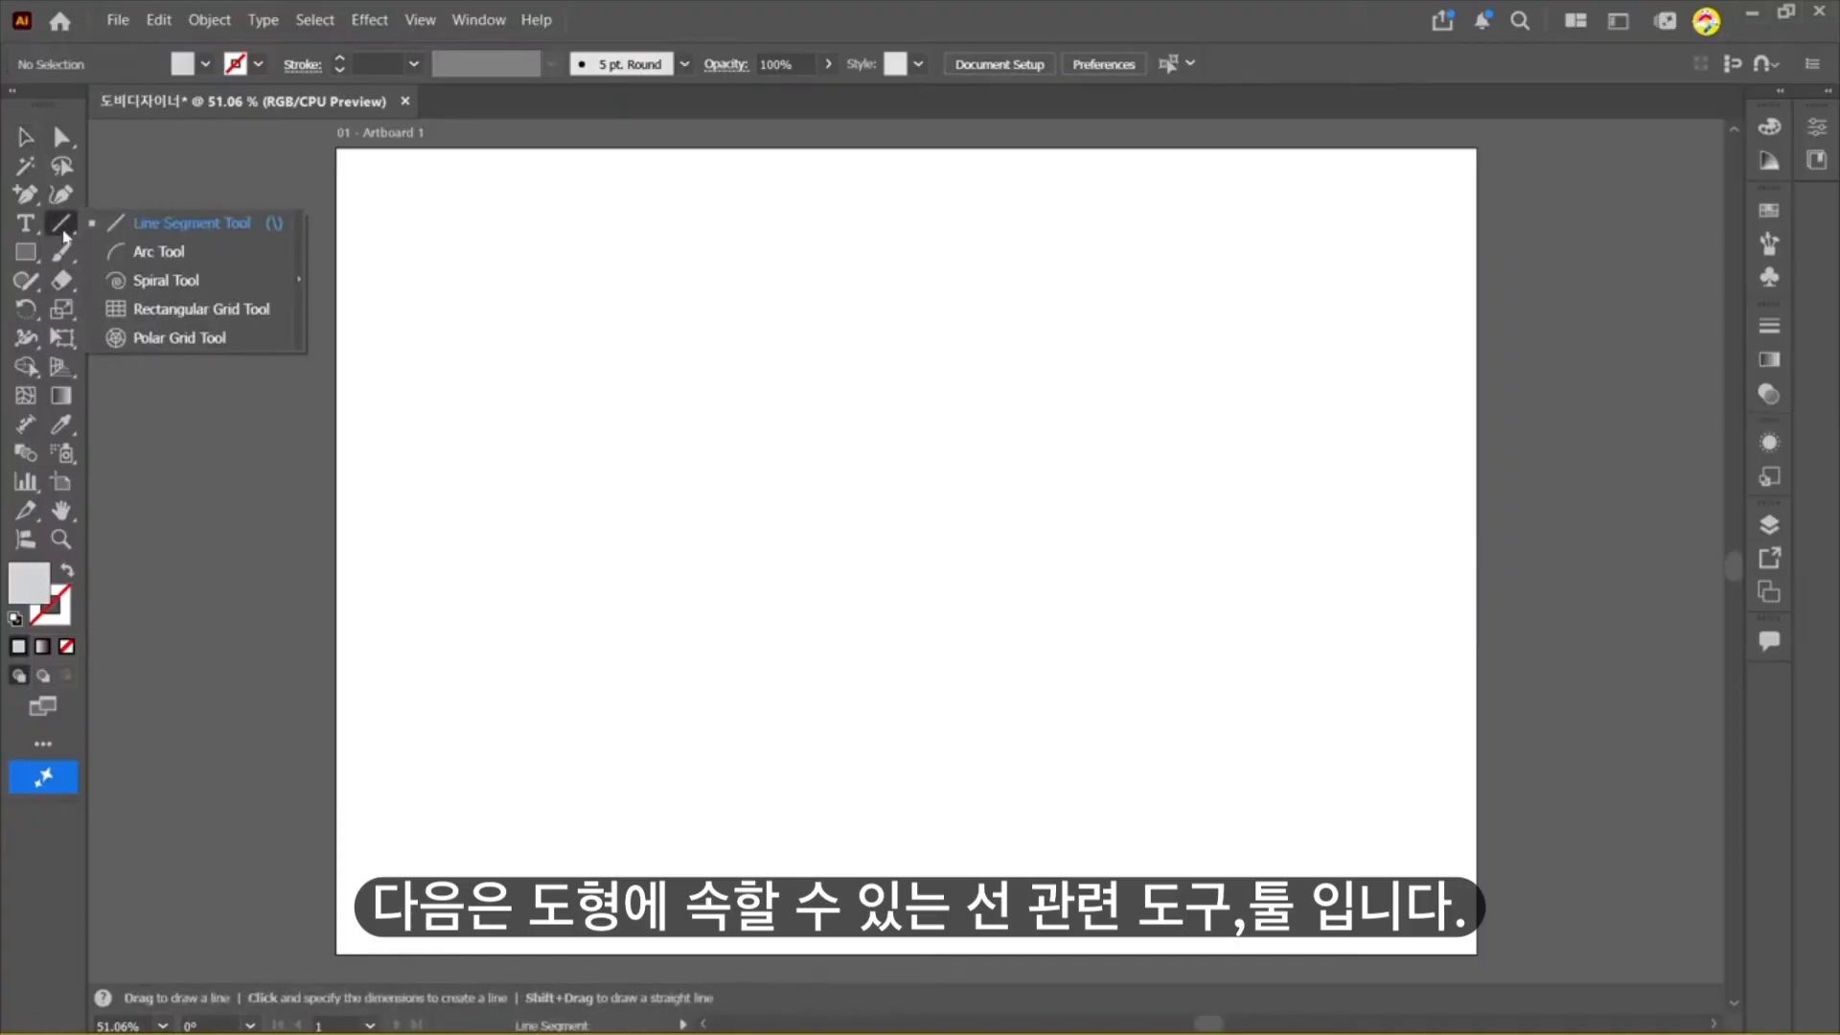
left_click(145, 230)
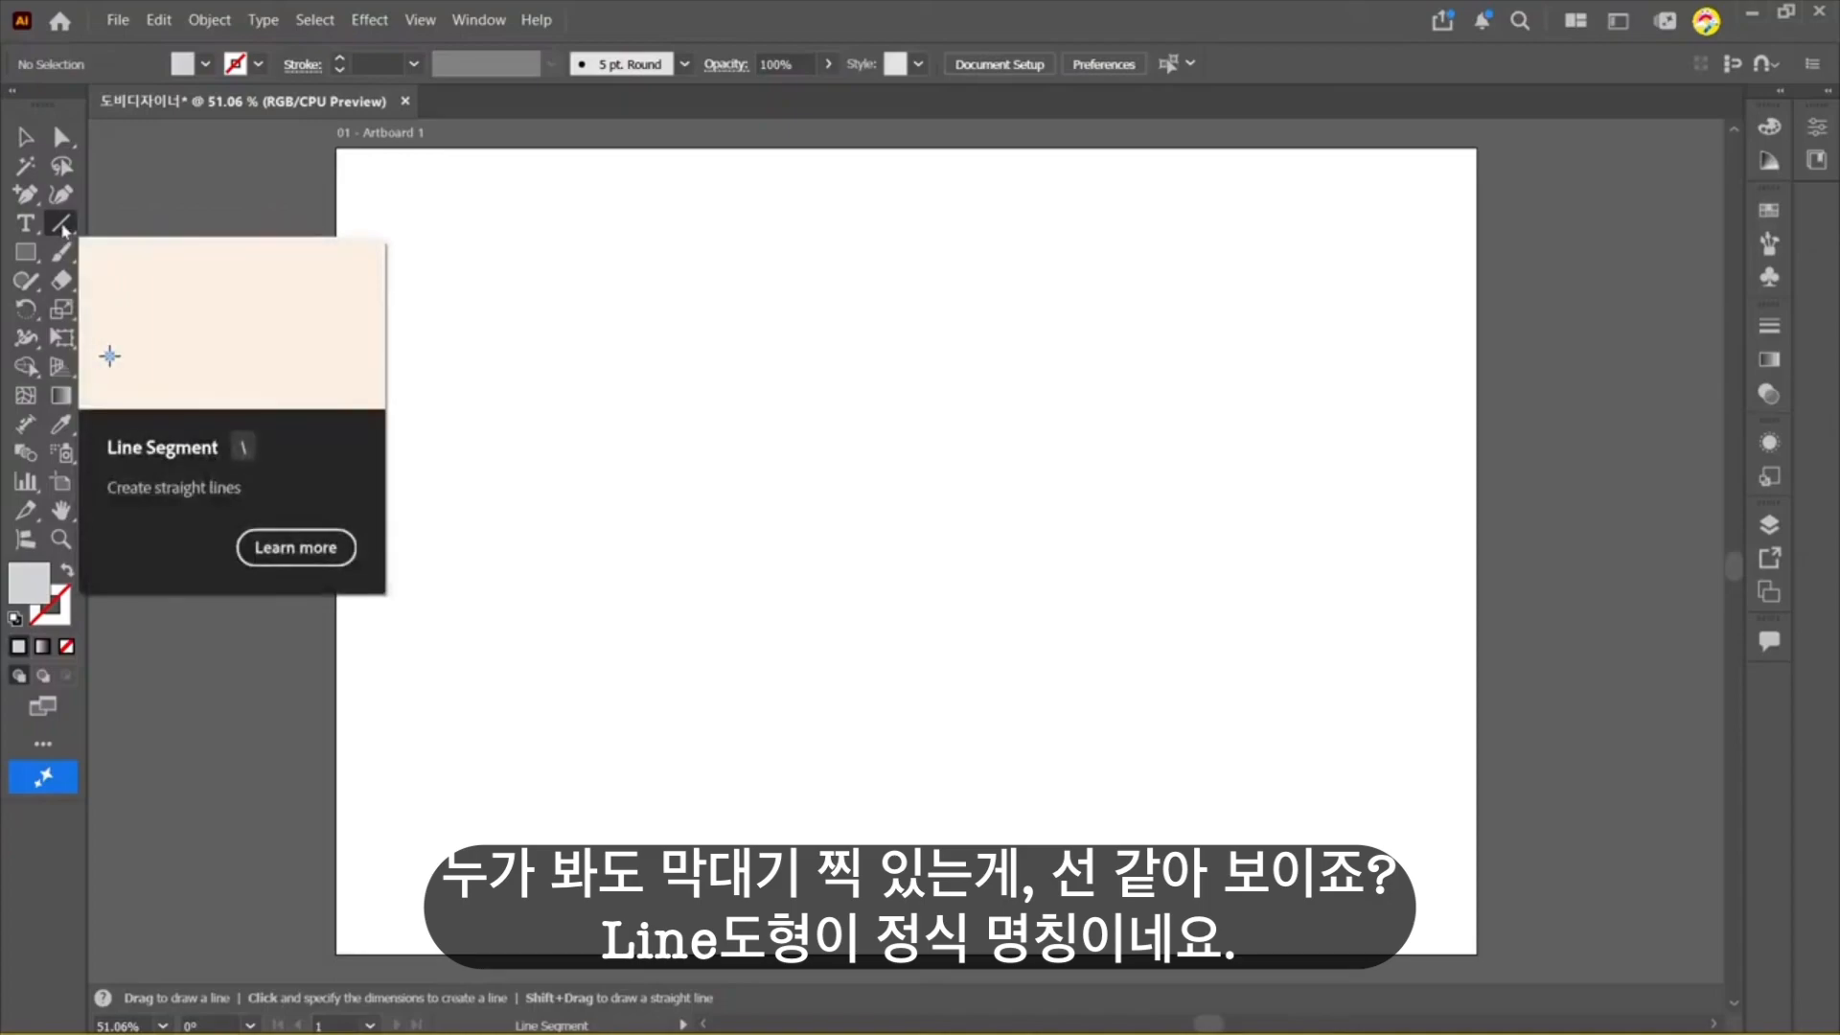
mouse_move(427, 281)
left_mouse_down()
mouse_move(895, 290)
mouse_move(986, 336)
mouse_move(994, 275)
mouse_move(967, 268)
left_mouse_up()
left_click(443, 428)
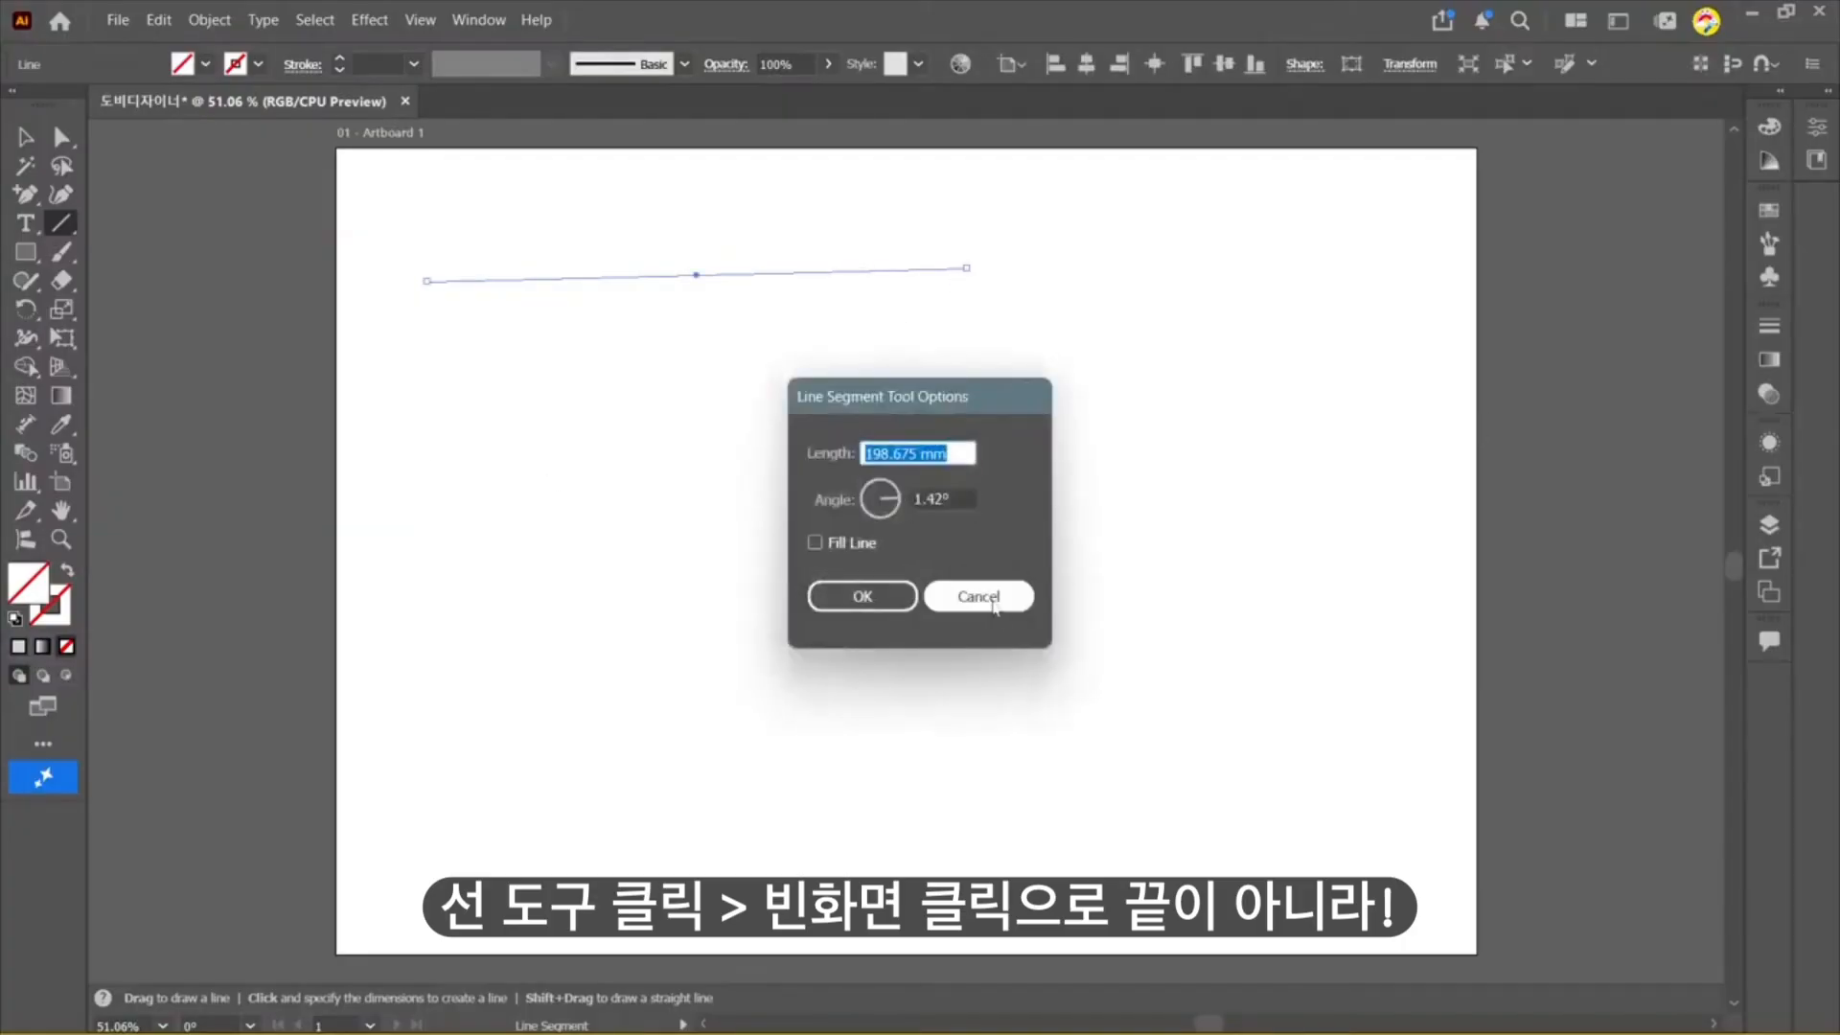
left_click(979, 597)
Step: Select the unstroked line with the Selection tool and delete it
left_click(29, 137)
left_click(683, 205)
left_click_drag(682, 205, 913, 499)
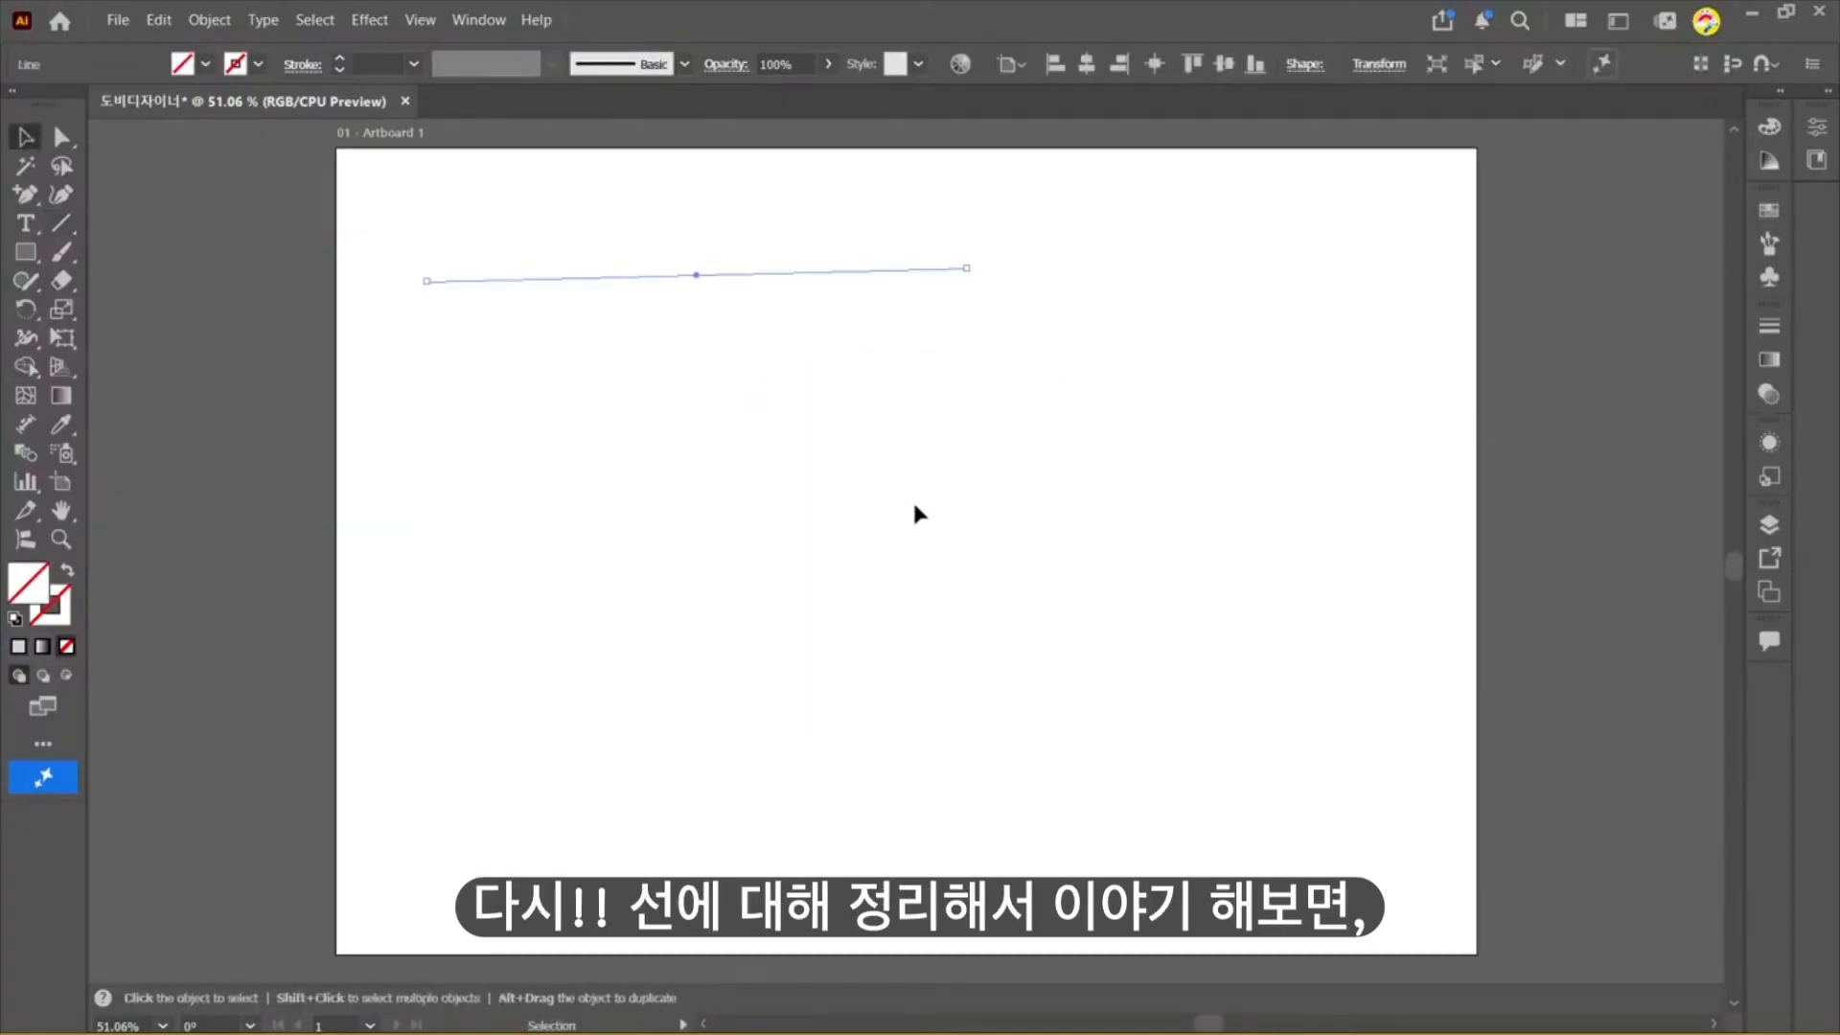
left_click(899, 503)
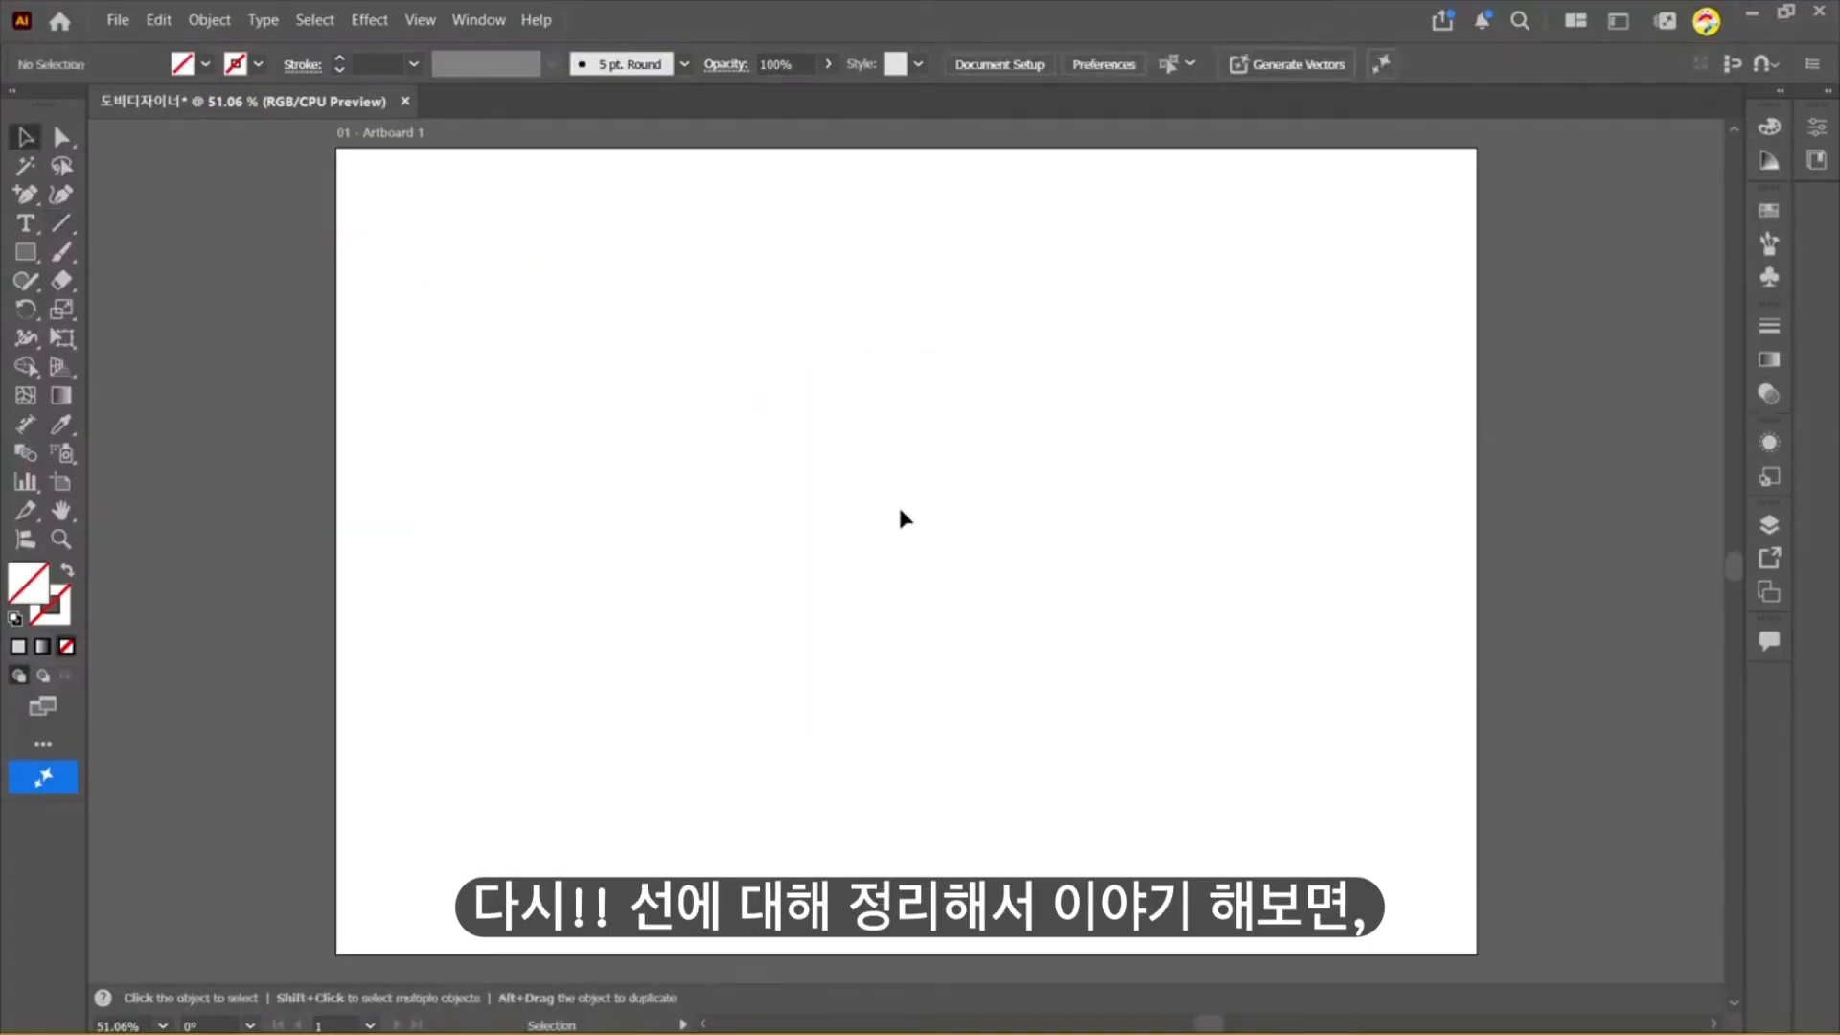
Step: Create a line from the Line Segment options with a length of 198.675 mm and an angle of 1.42°
left_click(61, 226)
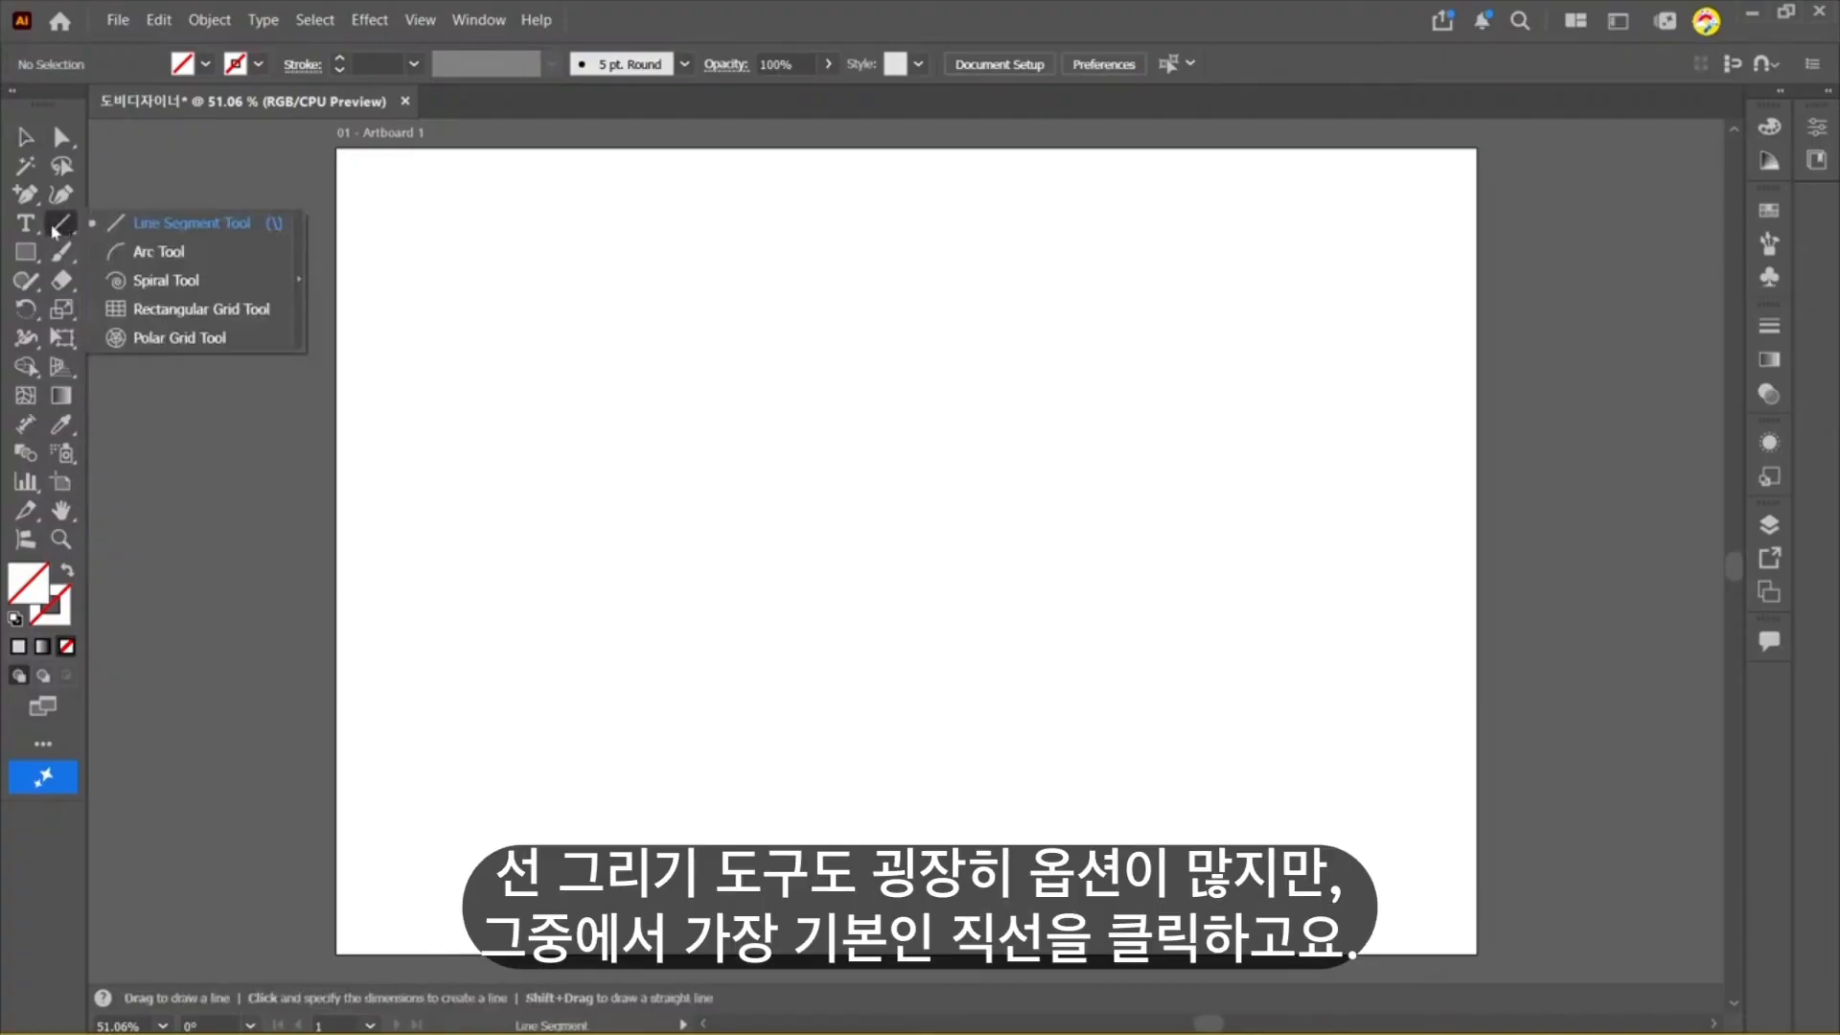
left_click(204, 232)
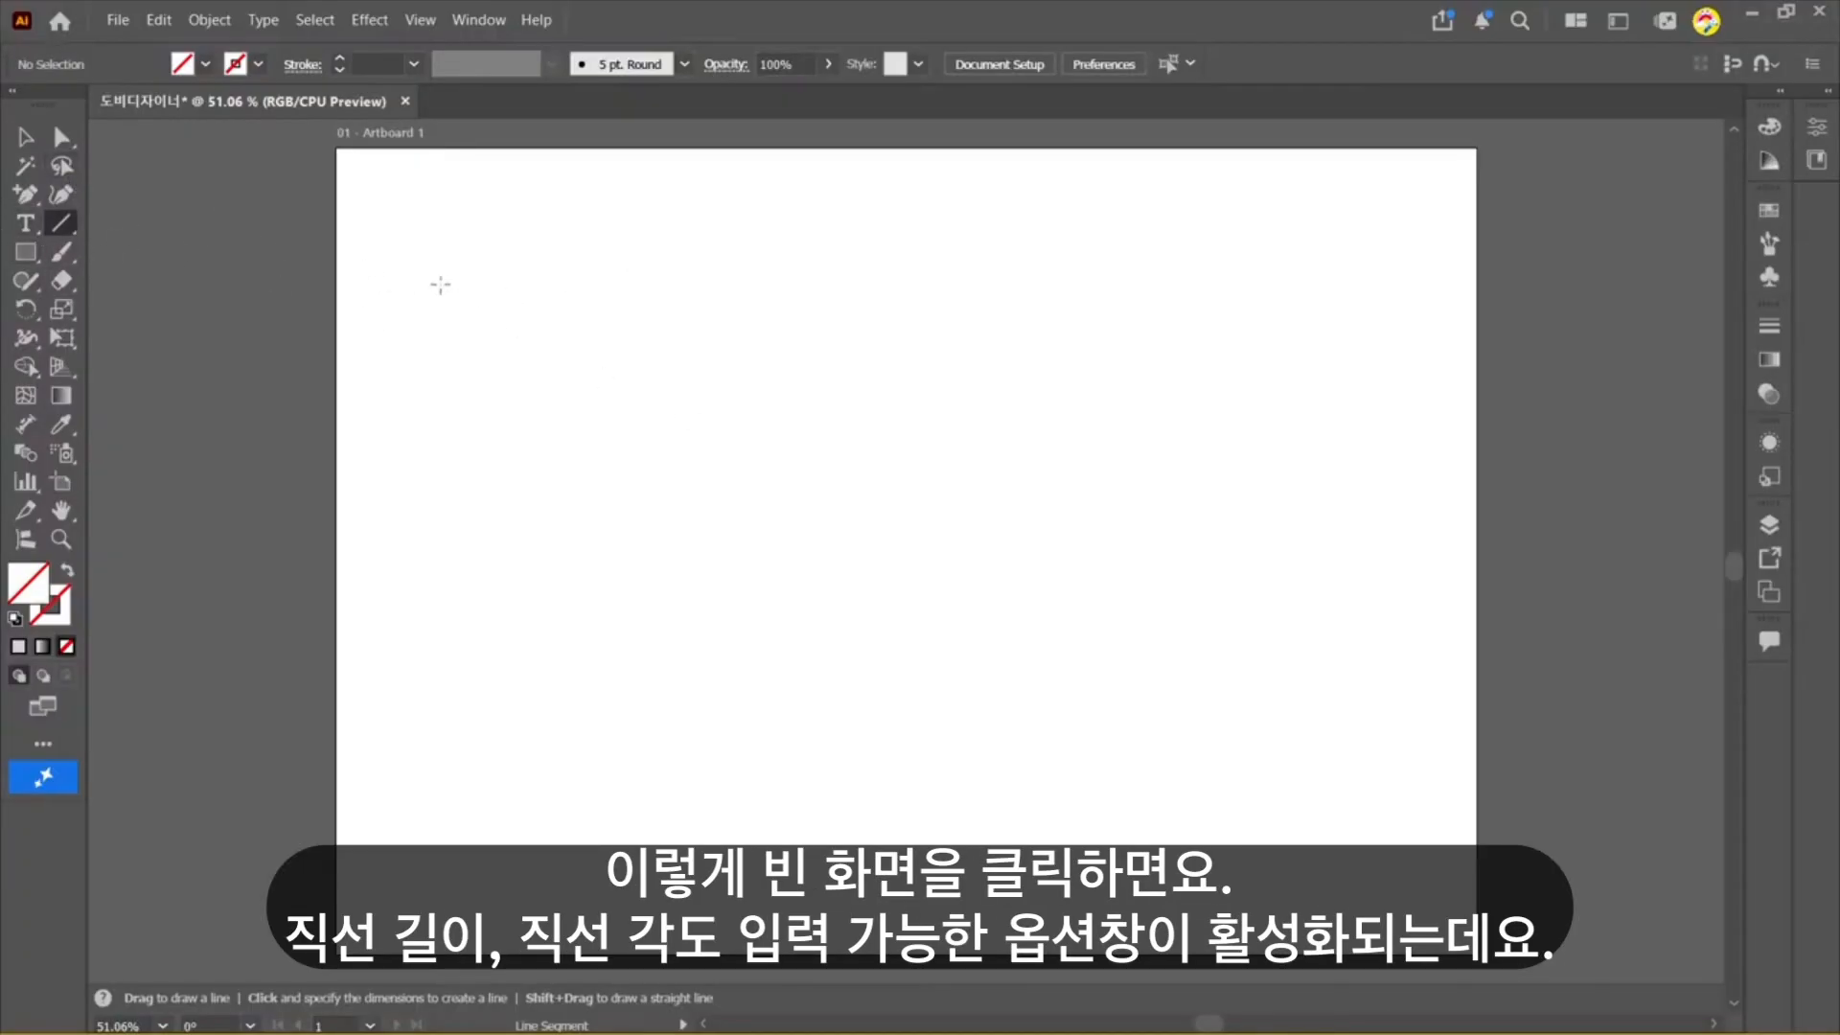
left_click(457, 319)
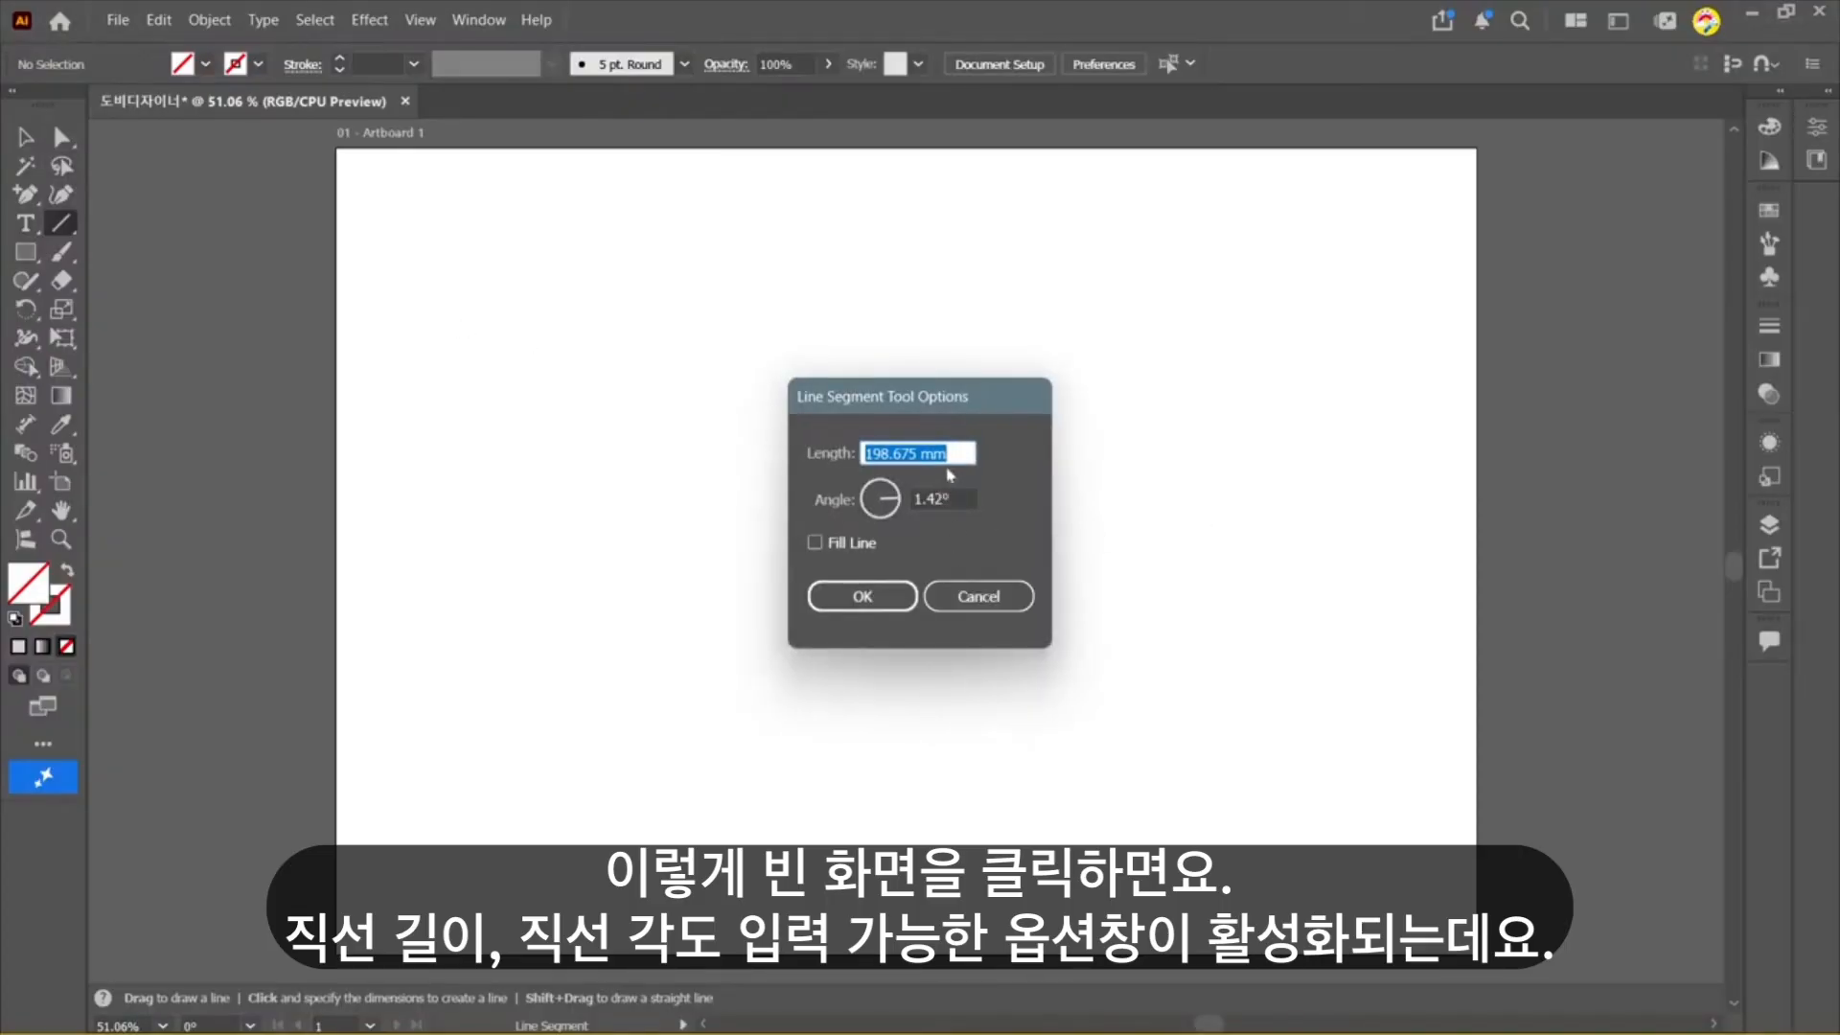
left_click(862, 597)
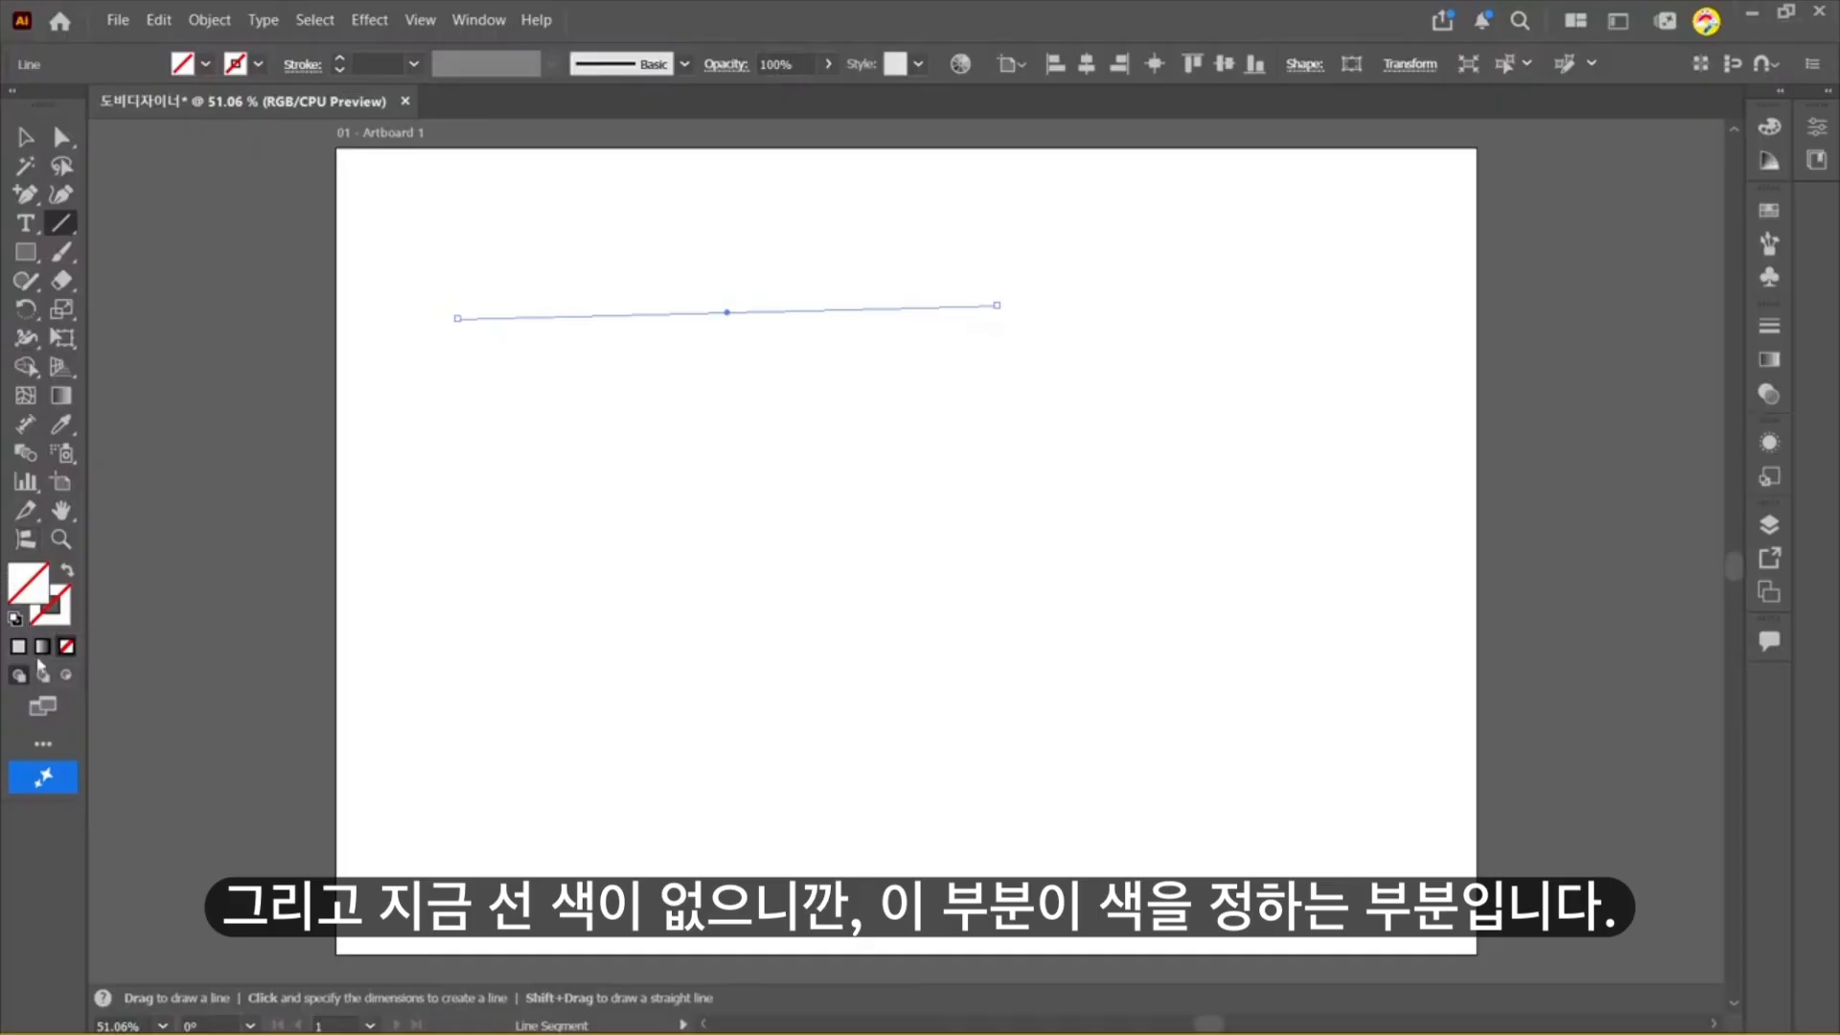
Step: Apply the default fill and stroke to the new line and deselect it
left_click(15, 619)
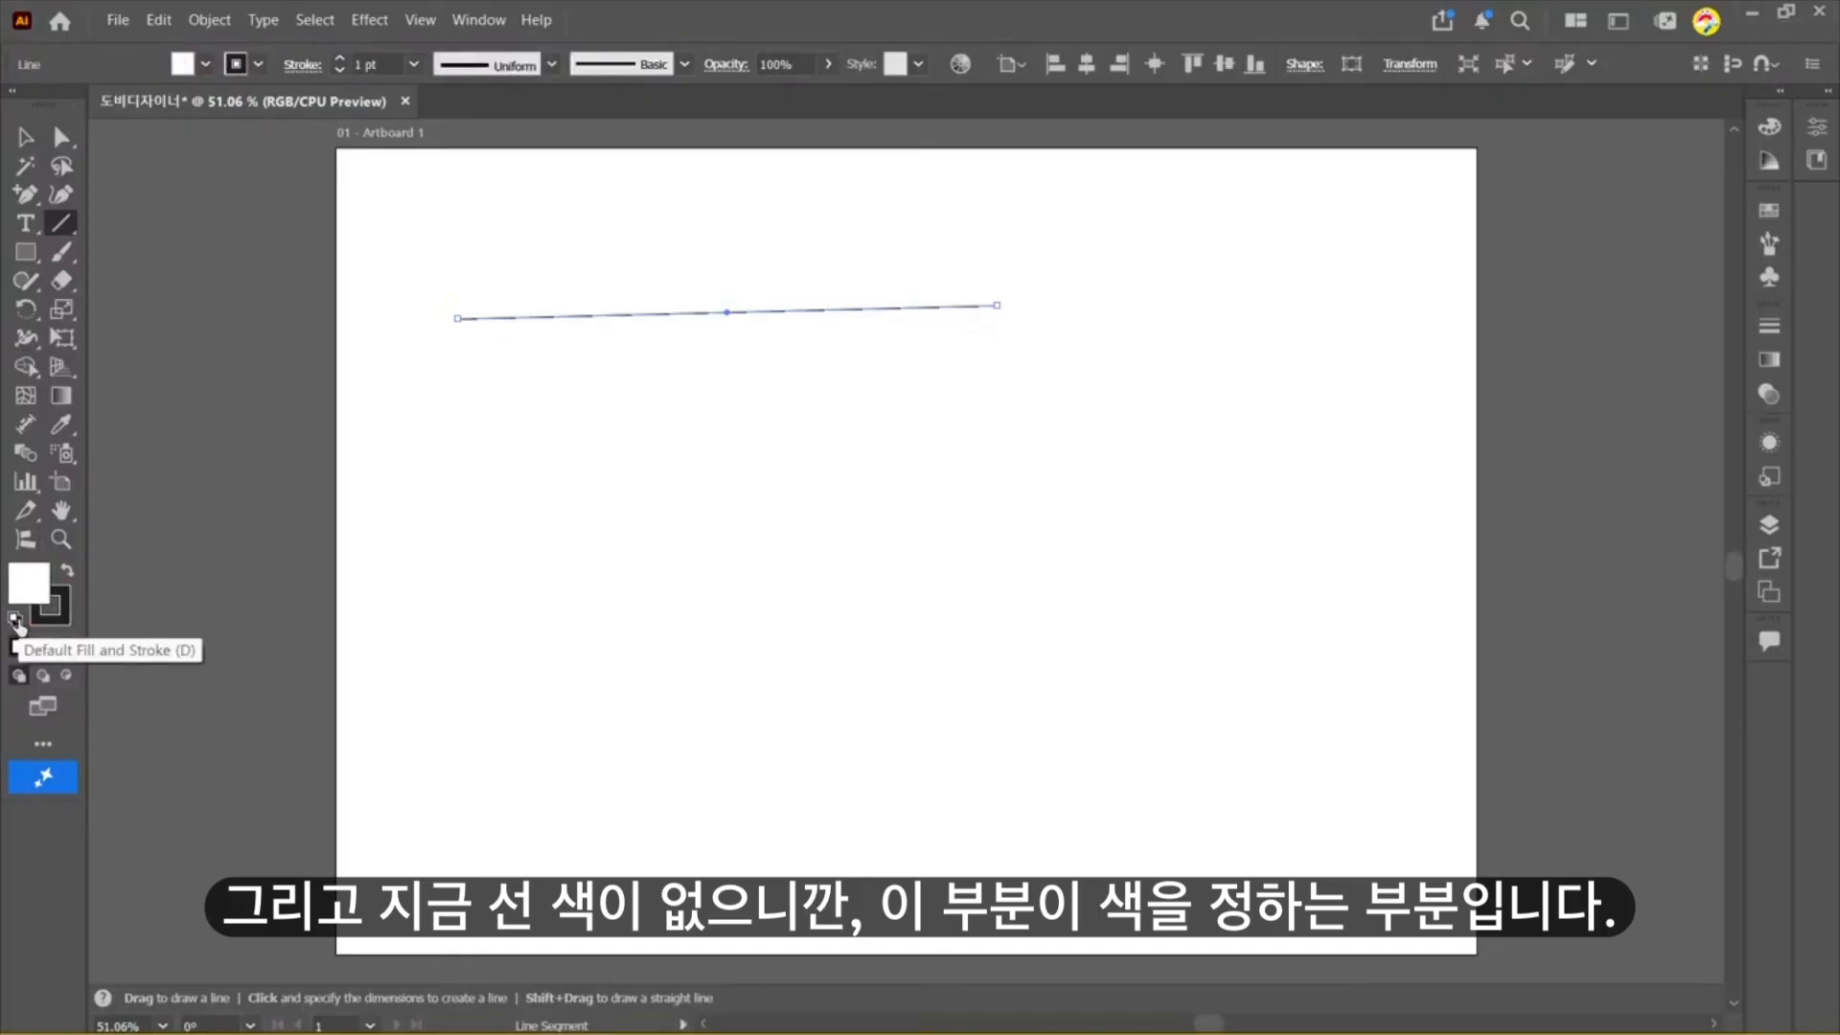
left_click(26, 139)
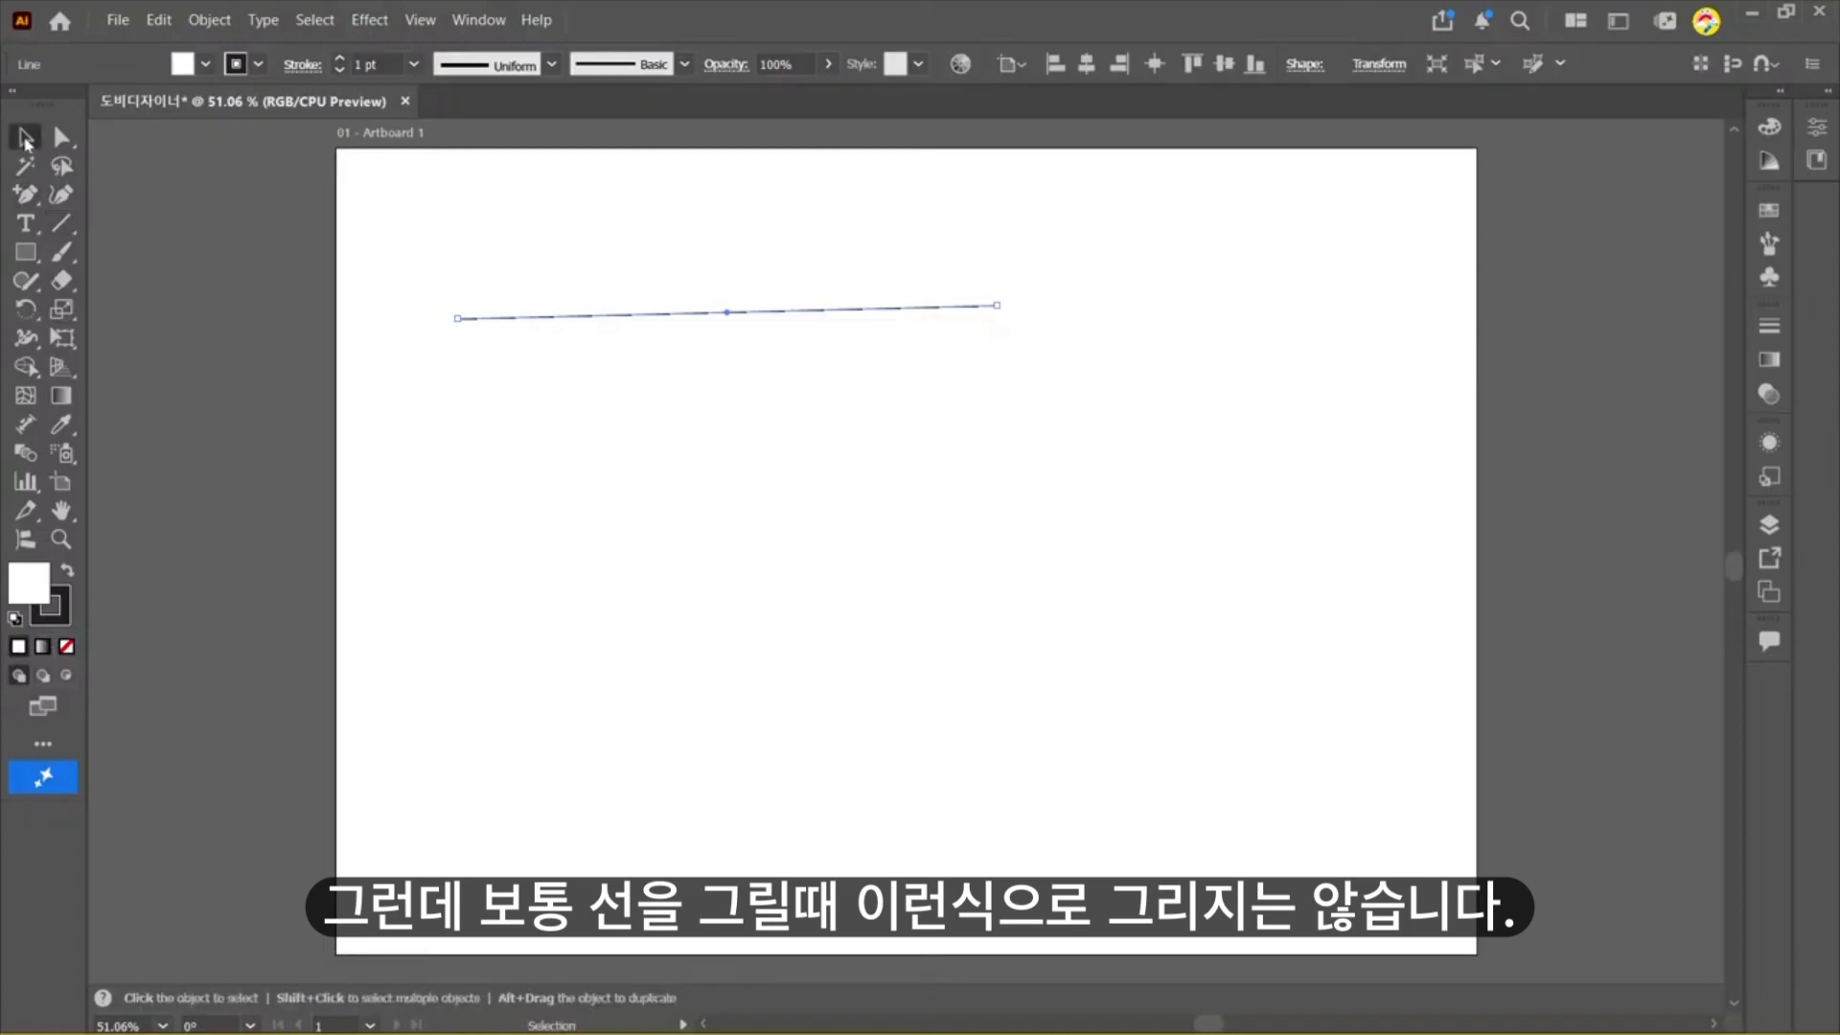
left_click(1016, 573)
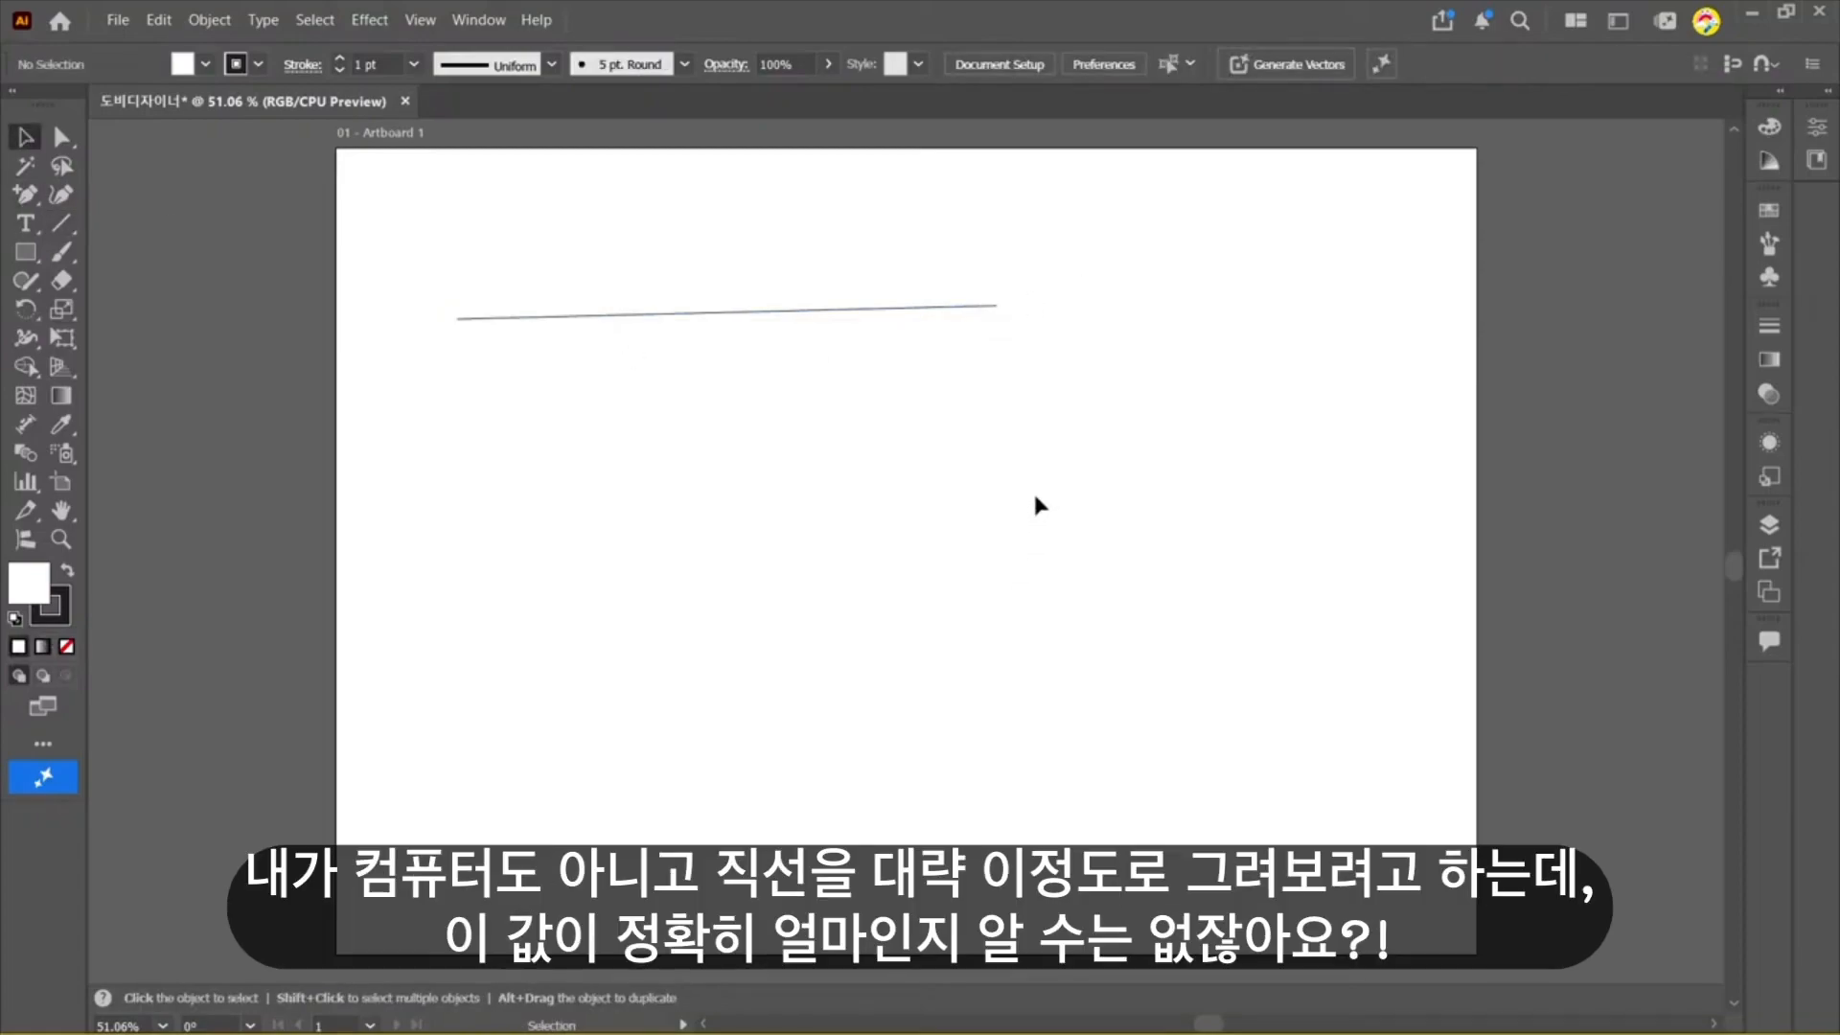
Step: Delete the existing line and draw a straight horizontal line freehand across the upper middle of the artboard
left_click_drag(1035, 497, 686, 171)
left_click(1339, 572)
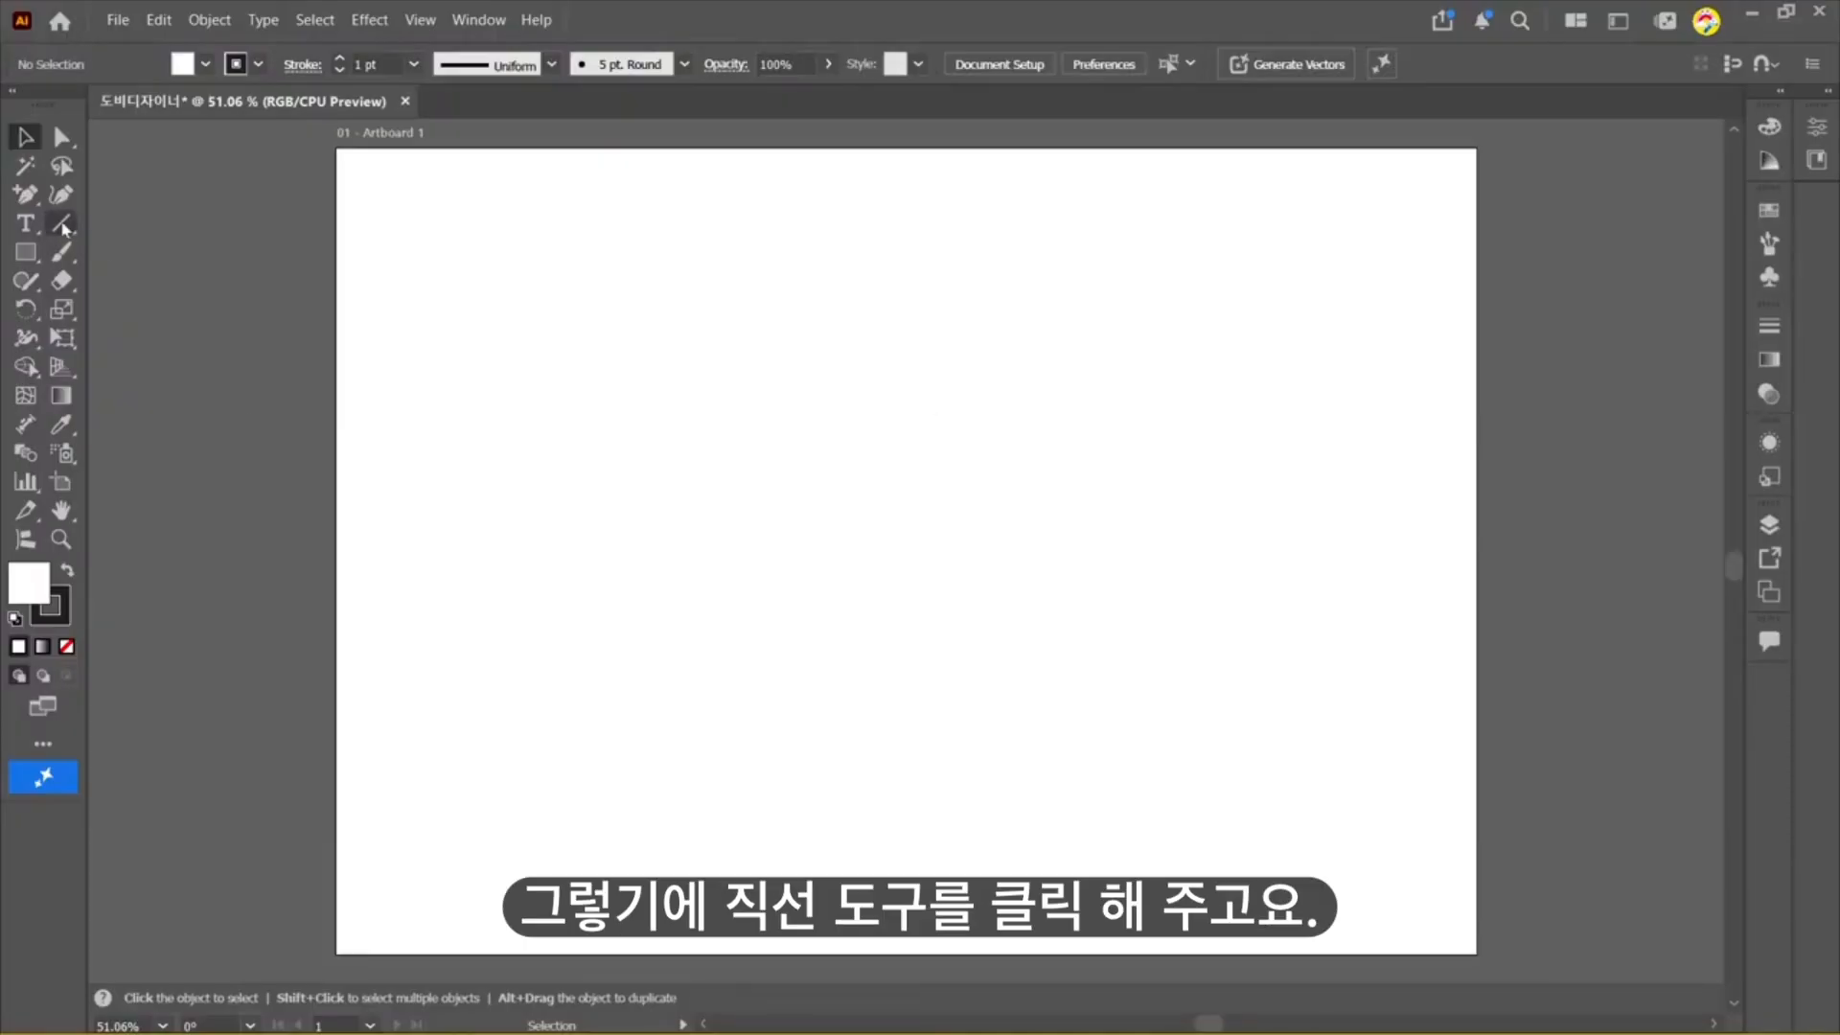
left_click(64, 228)
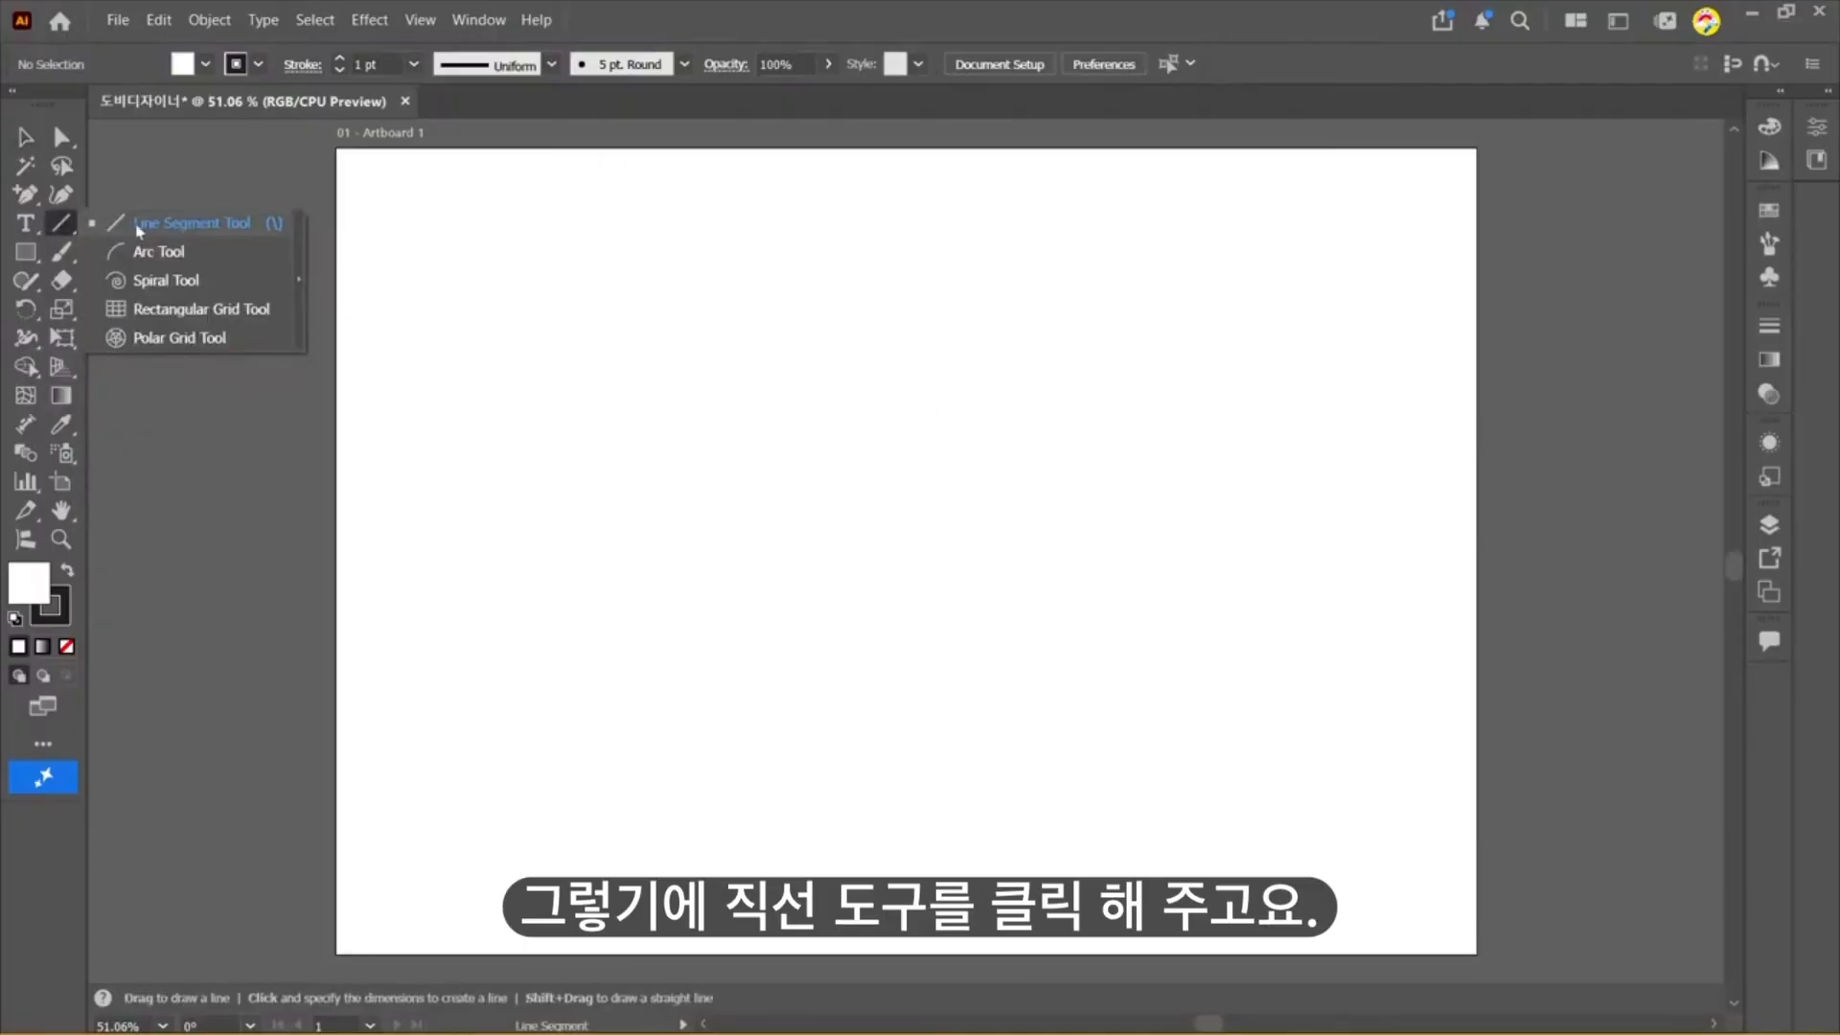
left_click(144, 226)
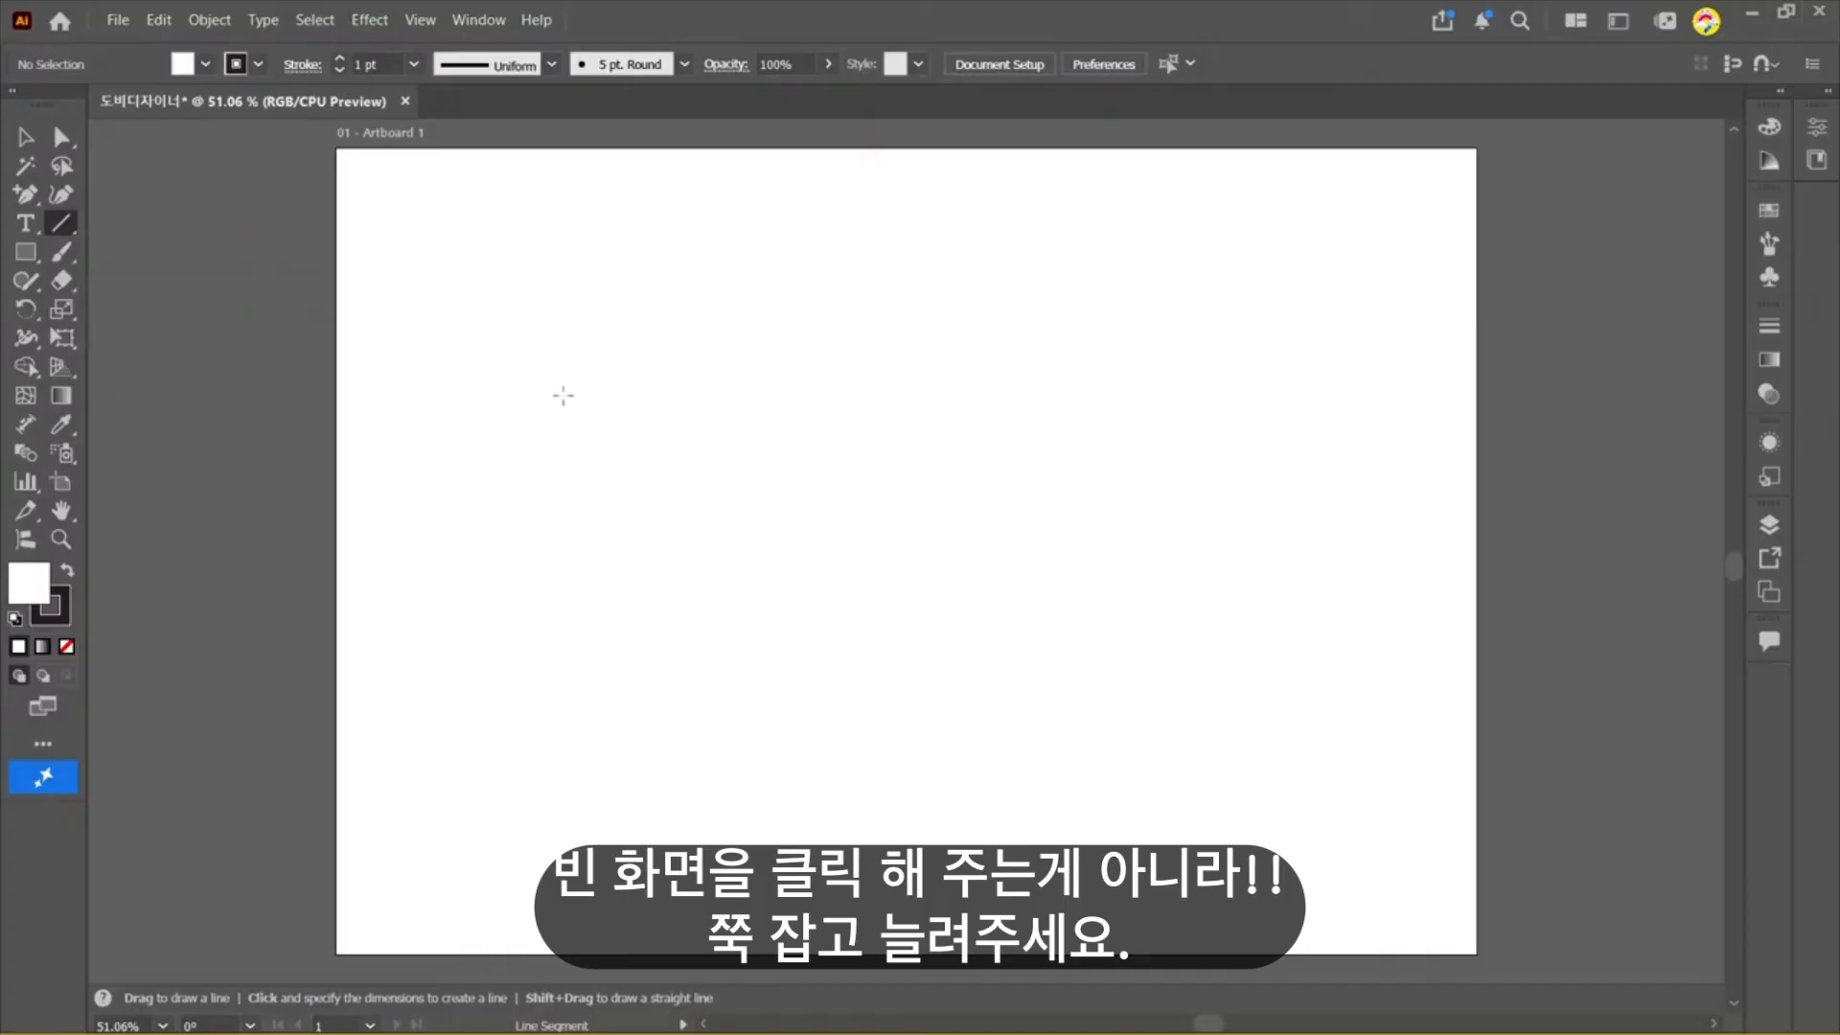
left_click_drag(564, 395, 1098, 394)
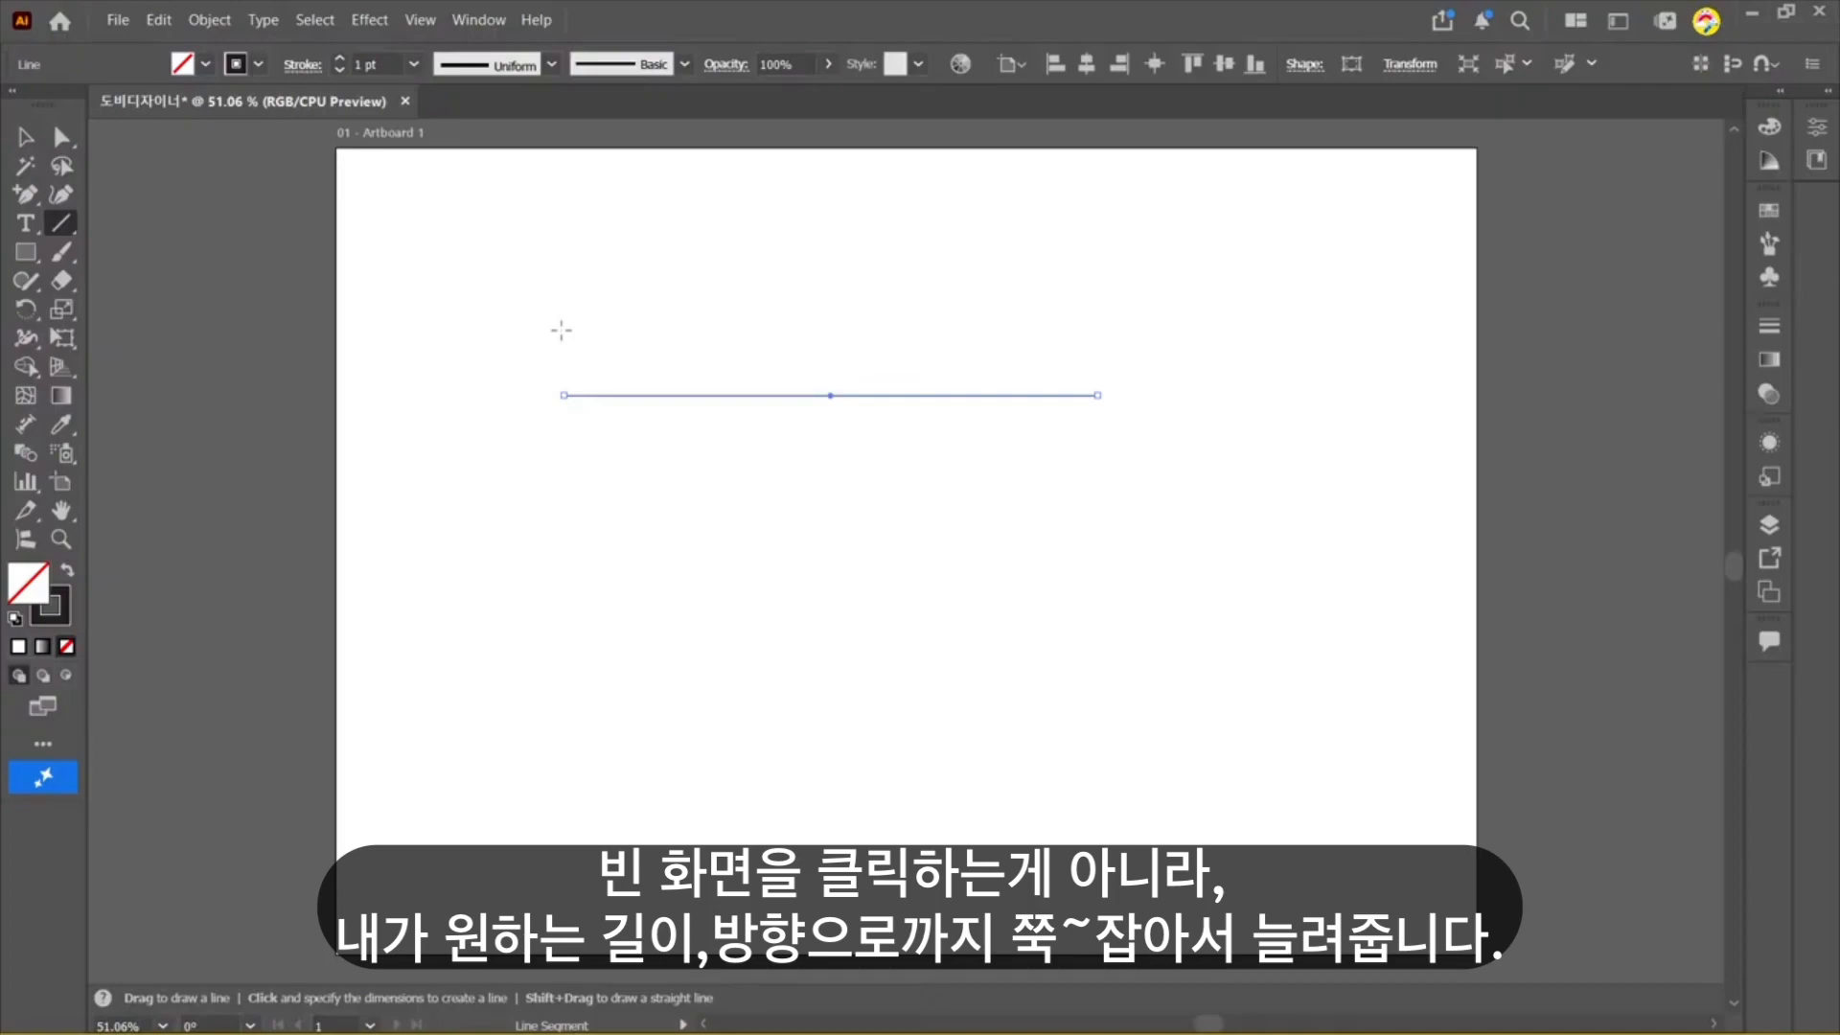
Step: Draw two slanted lines freehand, one rising above the existing horizontal line and a shorter one descending below it
left_click_drag(561, 330, 1098, 223)
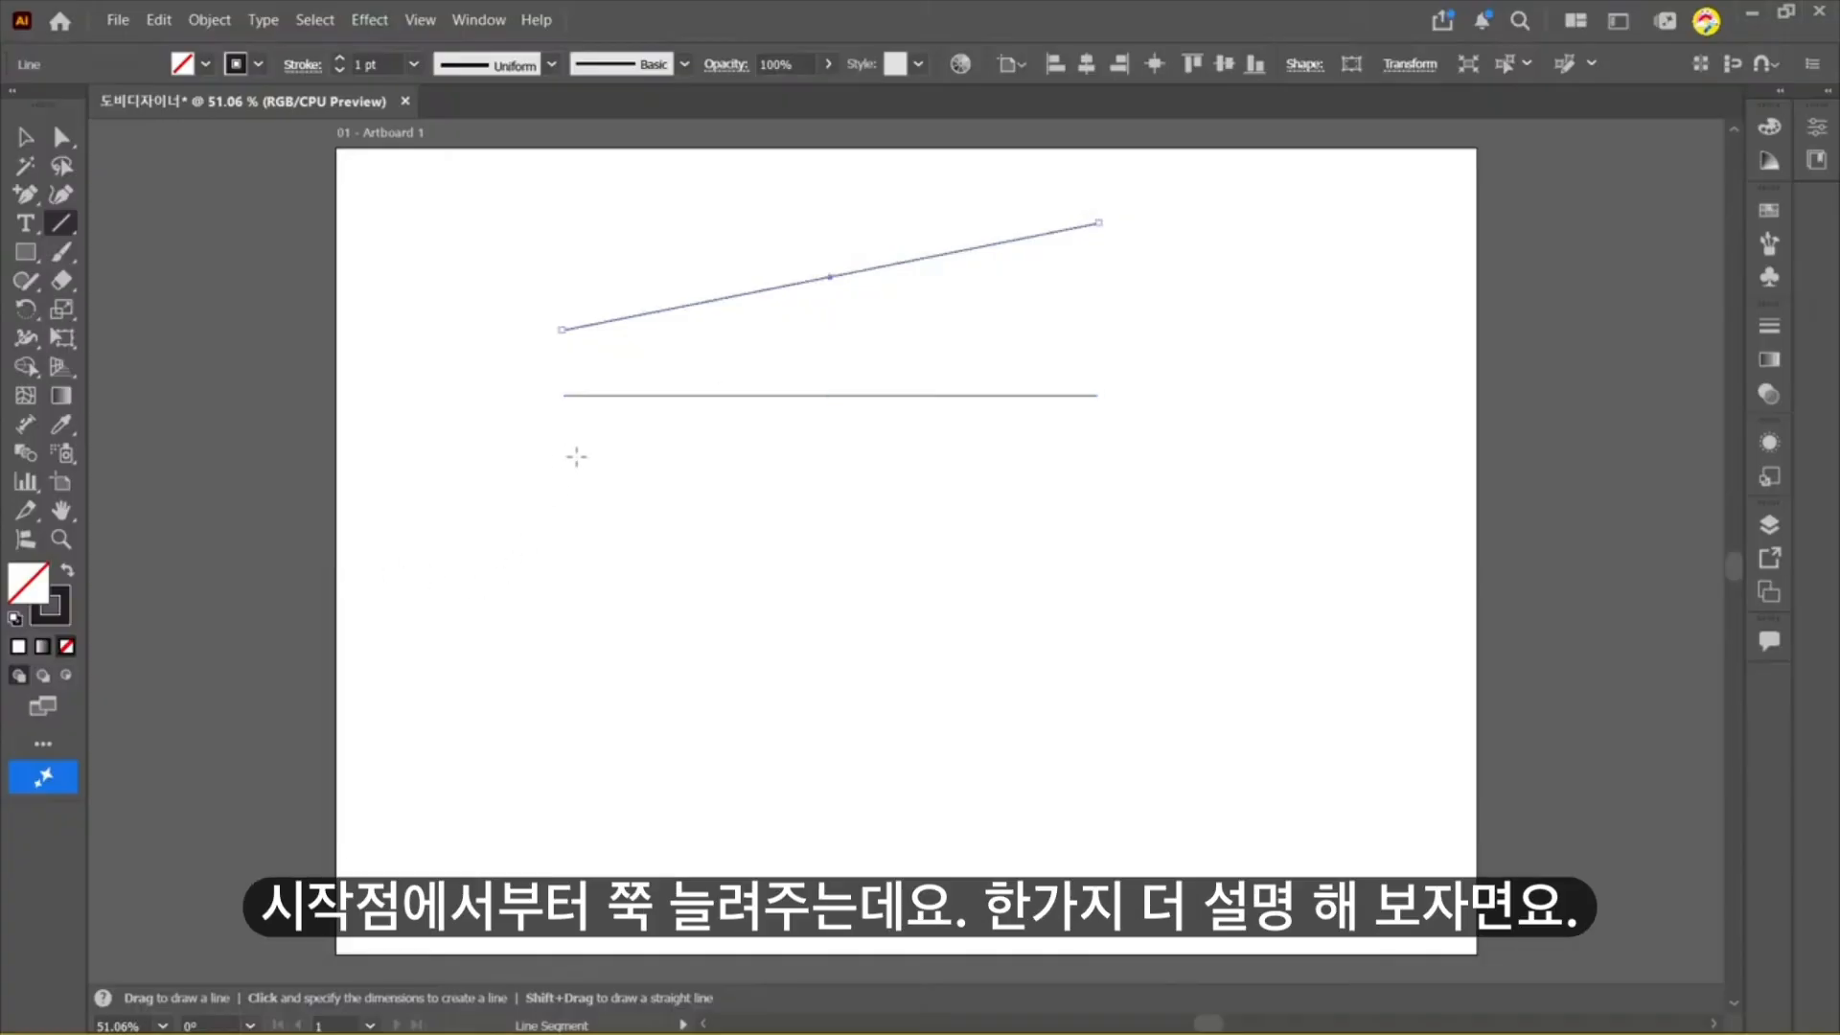
mouse_move(568, 455)
left_mouse_down()
mouse_move(912, 485)
mouse_move(912, 535)
left_mouse_up()
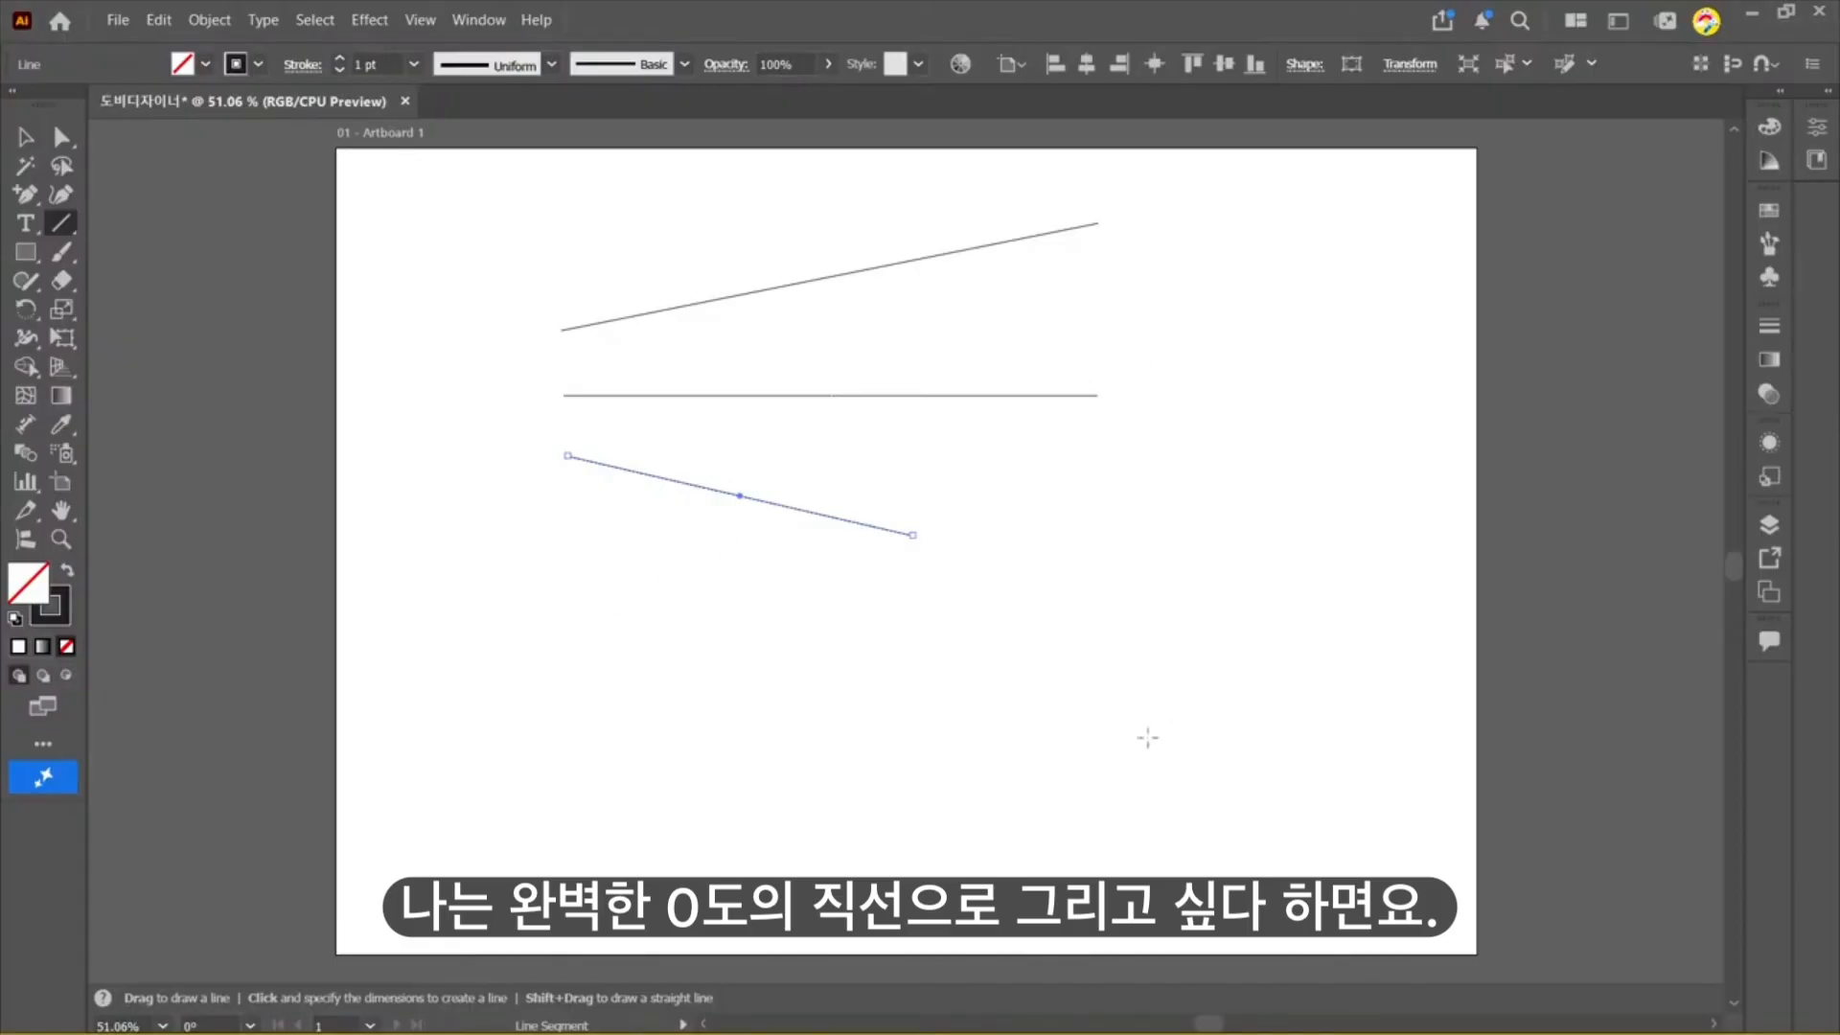
Step: Draw a long near-horizontal line freehand across the lower artboard, and a perfectly horizontal line constrained to 0° beneath it
left_click_drag(473, 700, 1368, 716)
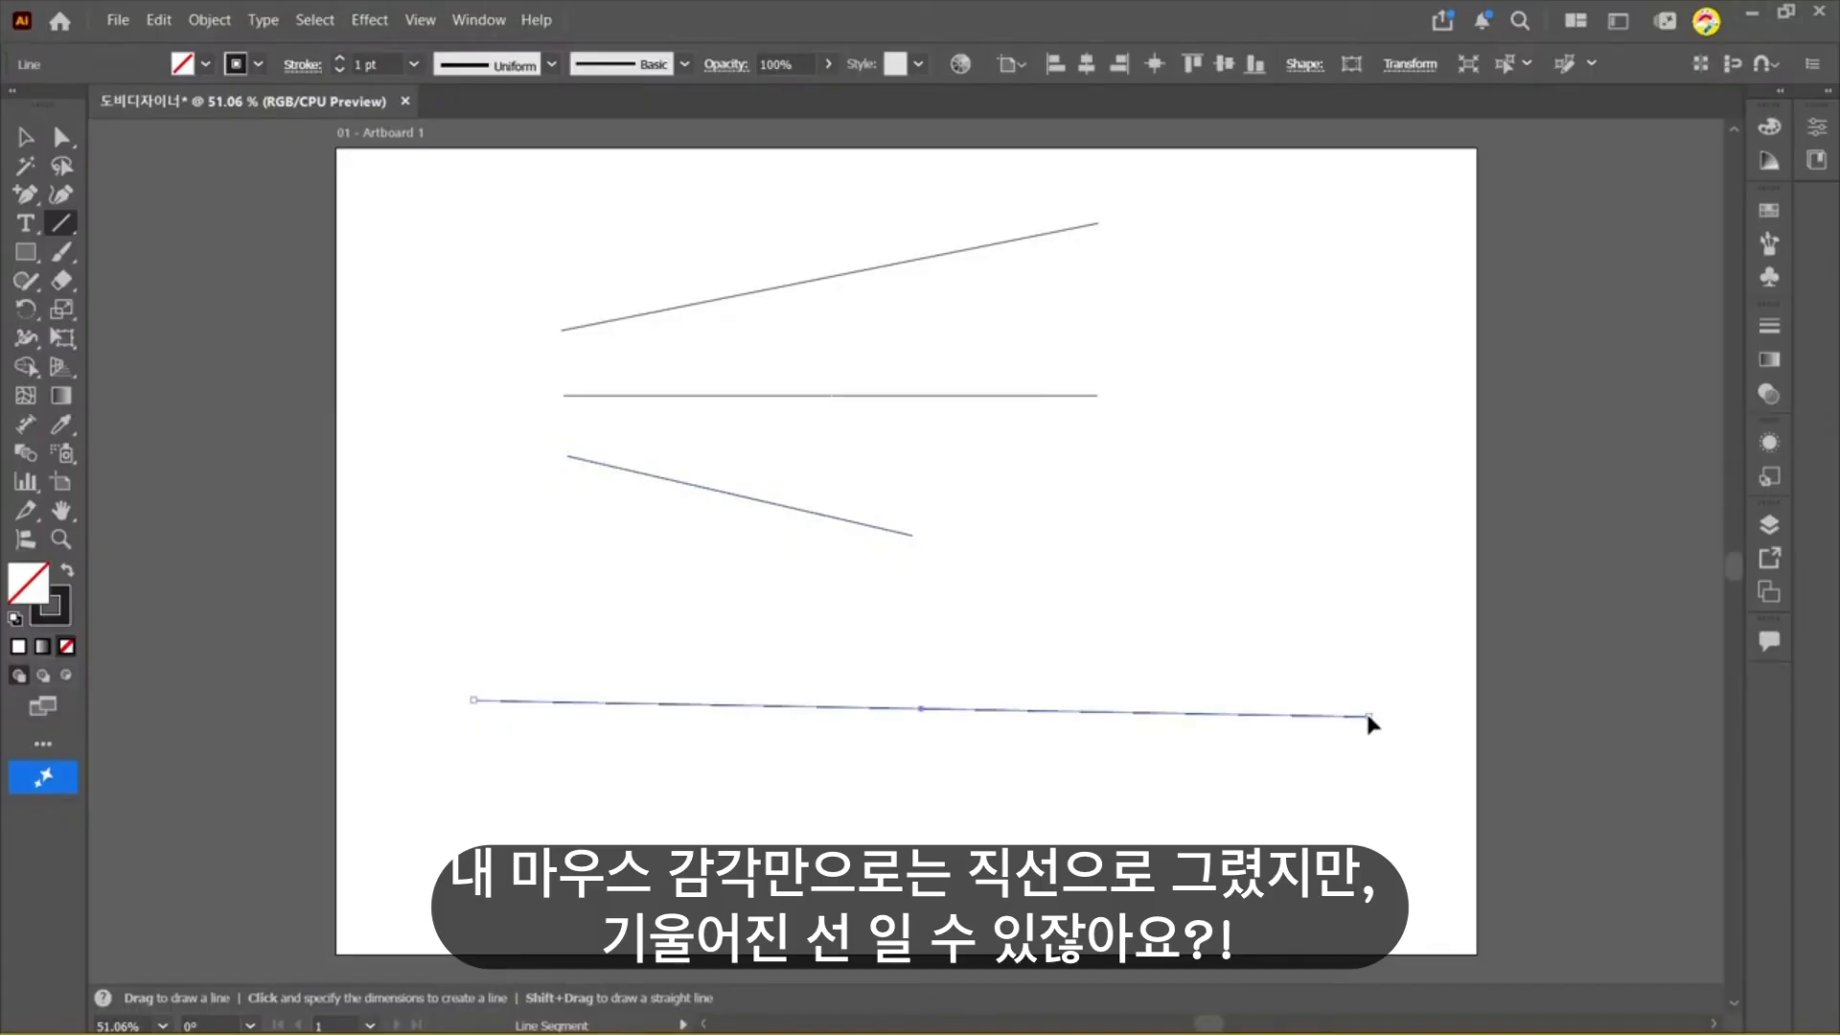
key("ctrl+shift+a")
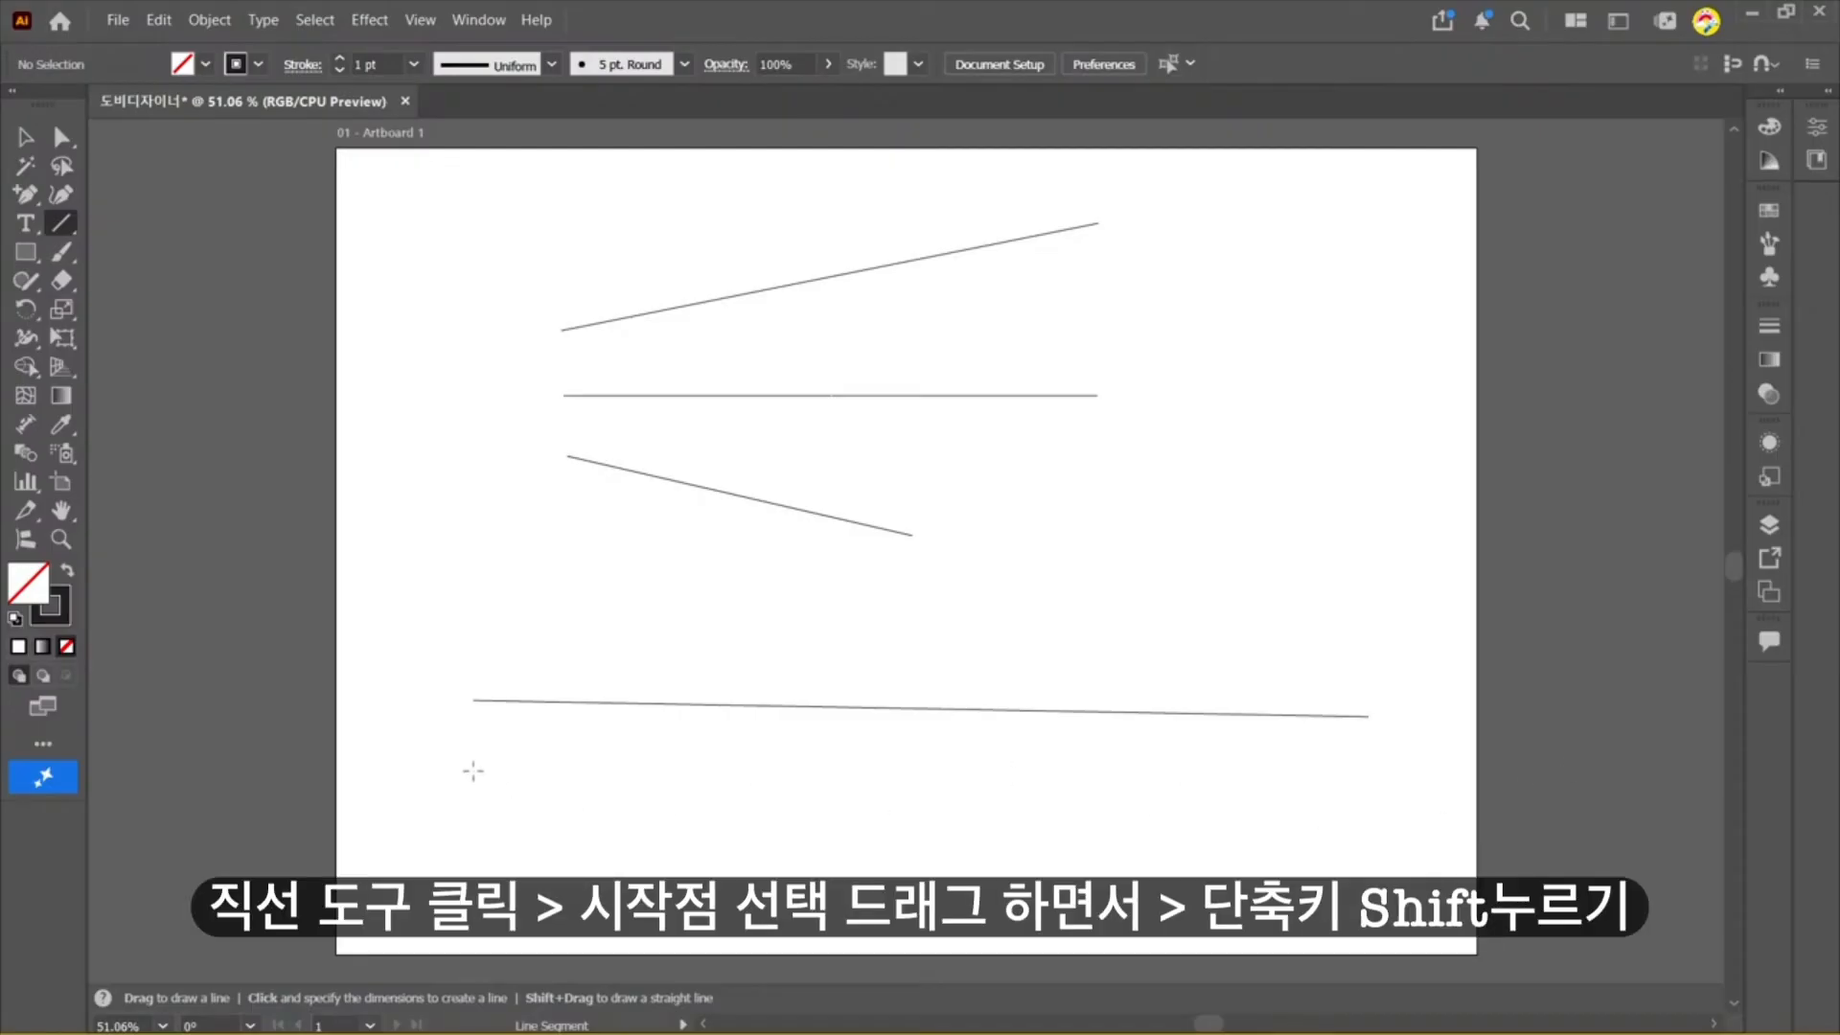
left_click_drag(487, 772, 1377, 770)
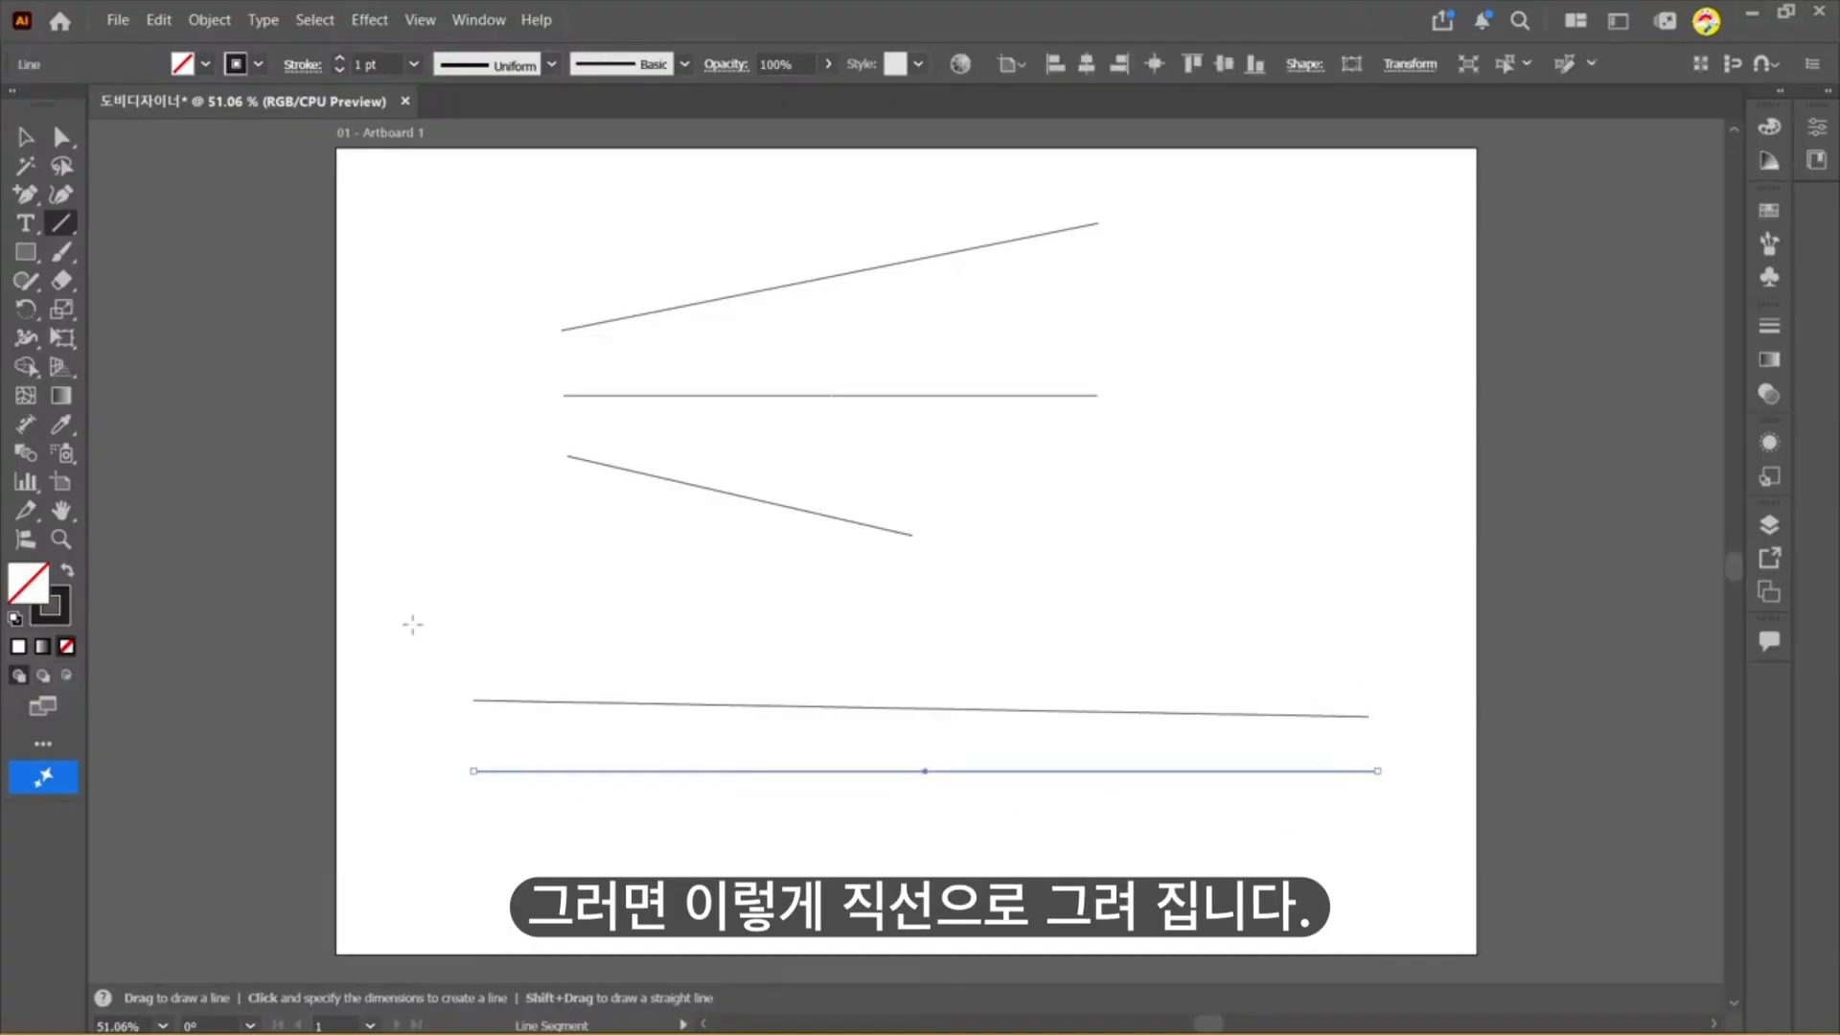
Step: Select all the lines on the artboard and delete them
key("v")
left_click_drag(579, 170, 871, 781)
key("Delete")
Step: Draw a row of connected wave-shaped curves with the Arc tool across the upper-left part of the artboard, redoing the misdrawn third arc
left_click(60, 223)
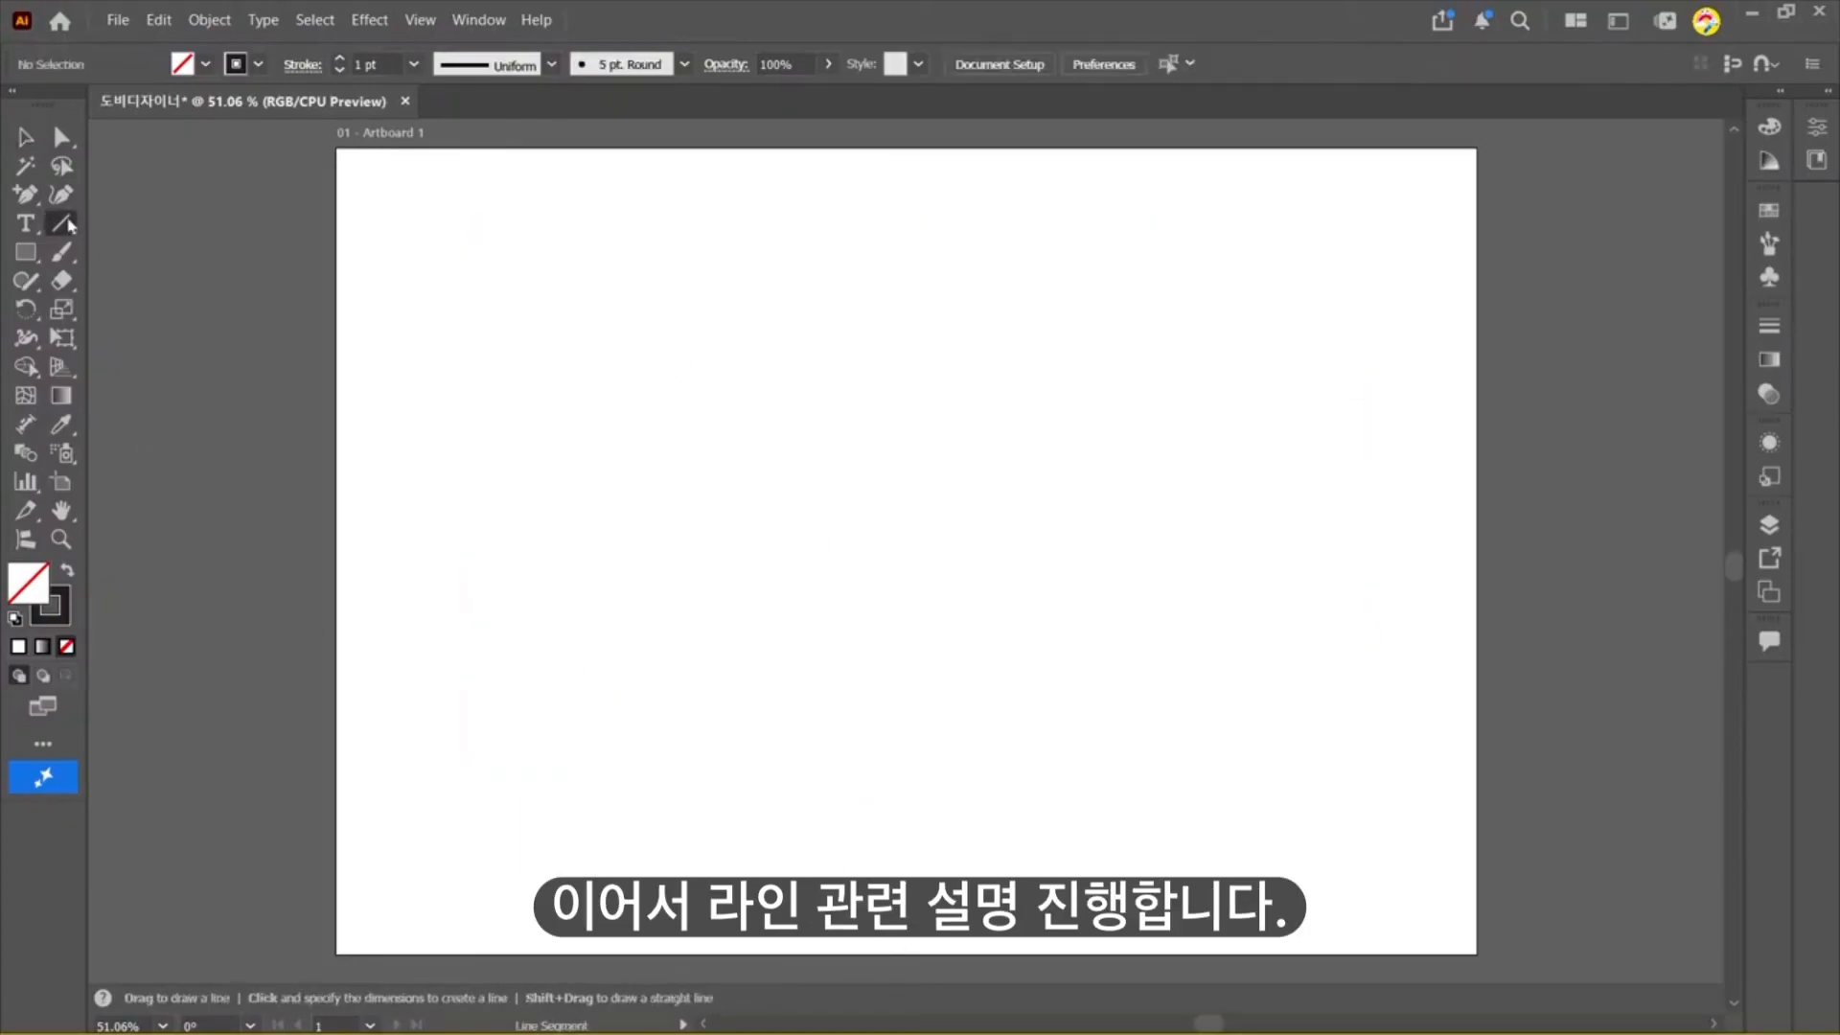
left_click(159, 252)
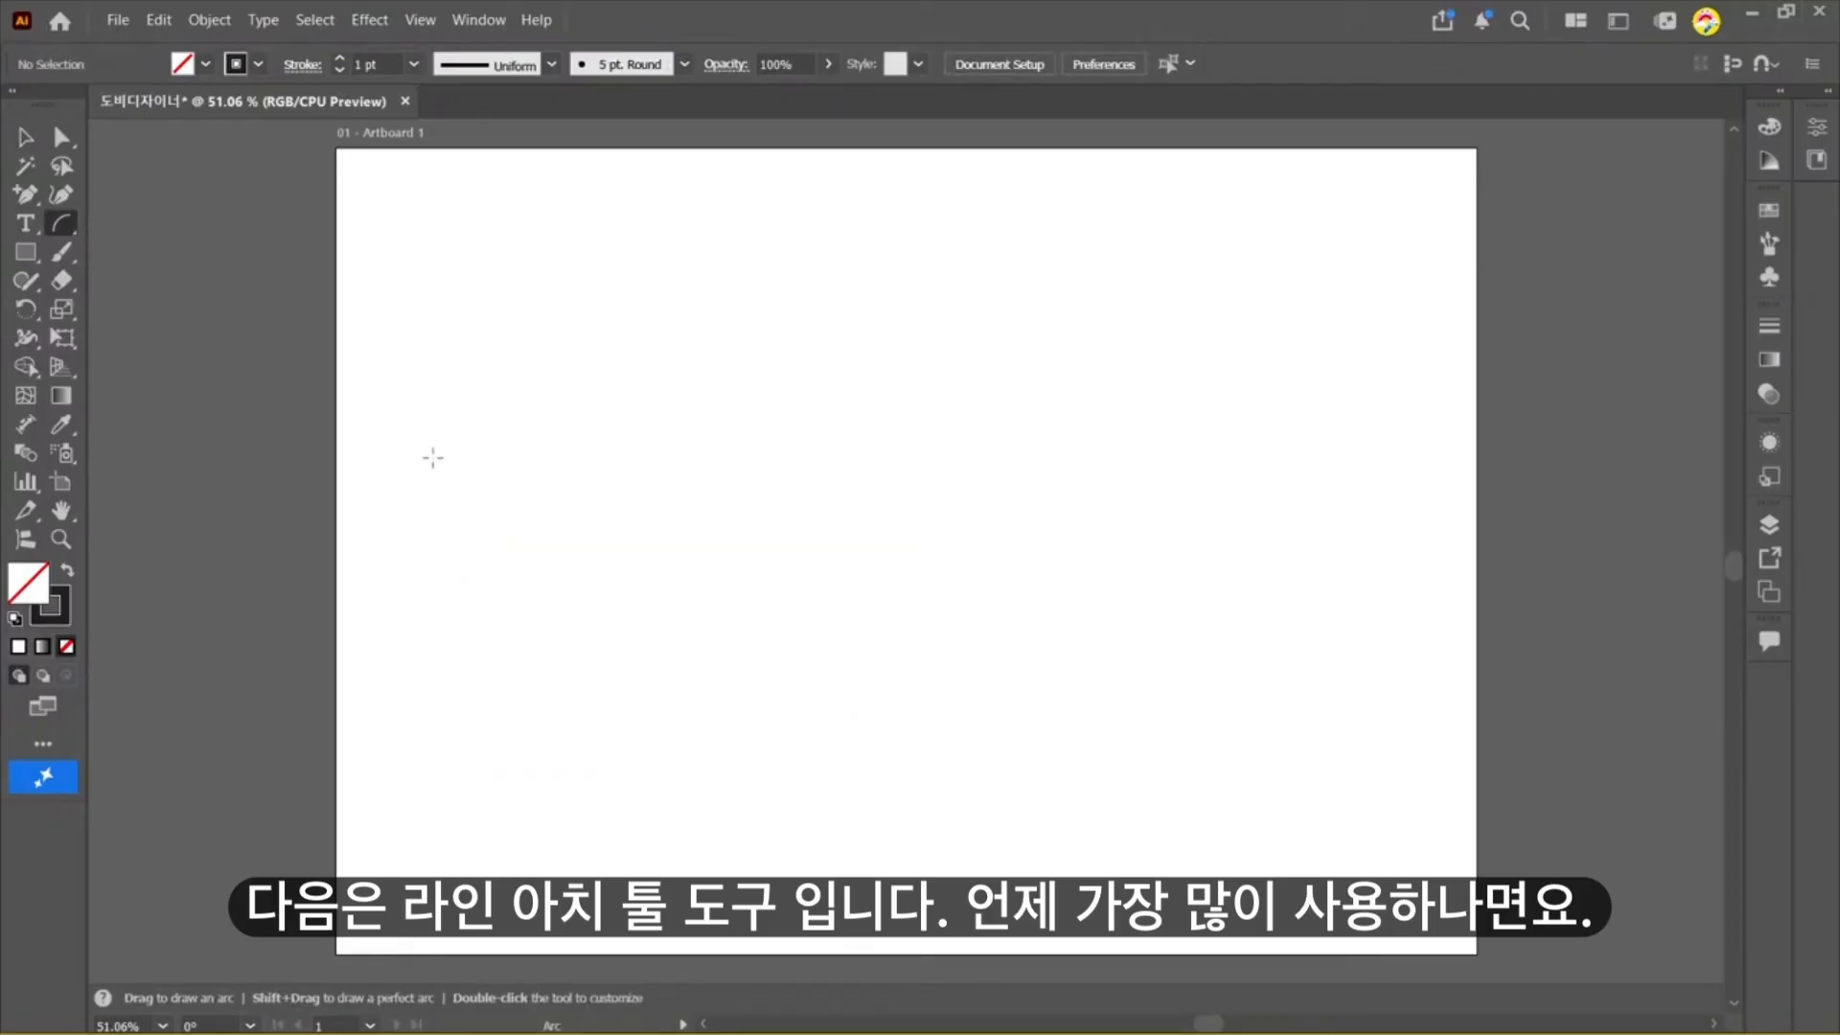
mouse_move(433, 458)
left_mouse_down()
mouse_move(521, 362)
mouse_move(566, 469)
mouse_move(534, 440)
mouse_move(614, 473)
mouse_move(500, 443)
mouse_move(578, 463)
mouse_move(579, 422)
mouse_move(645, 329)
mouse_move(630, 358)
left_mouse_up()
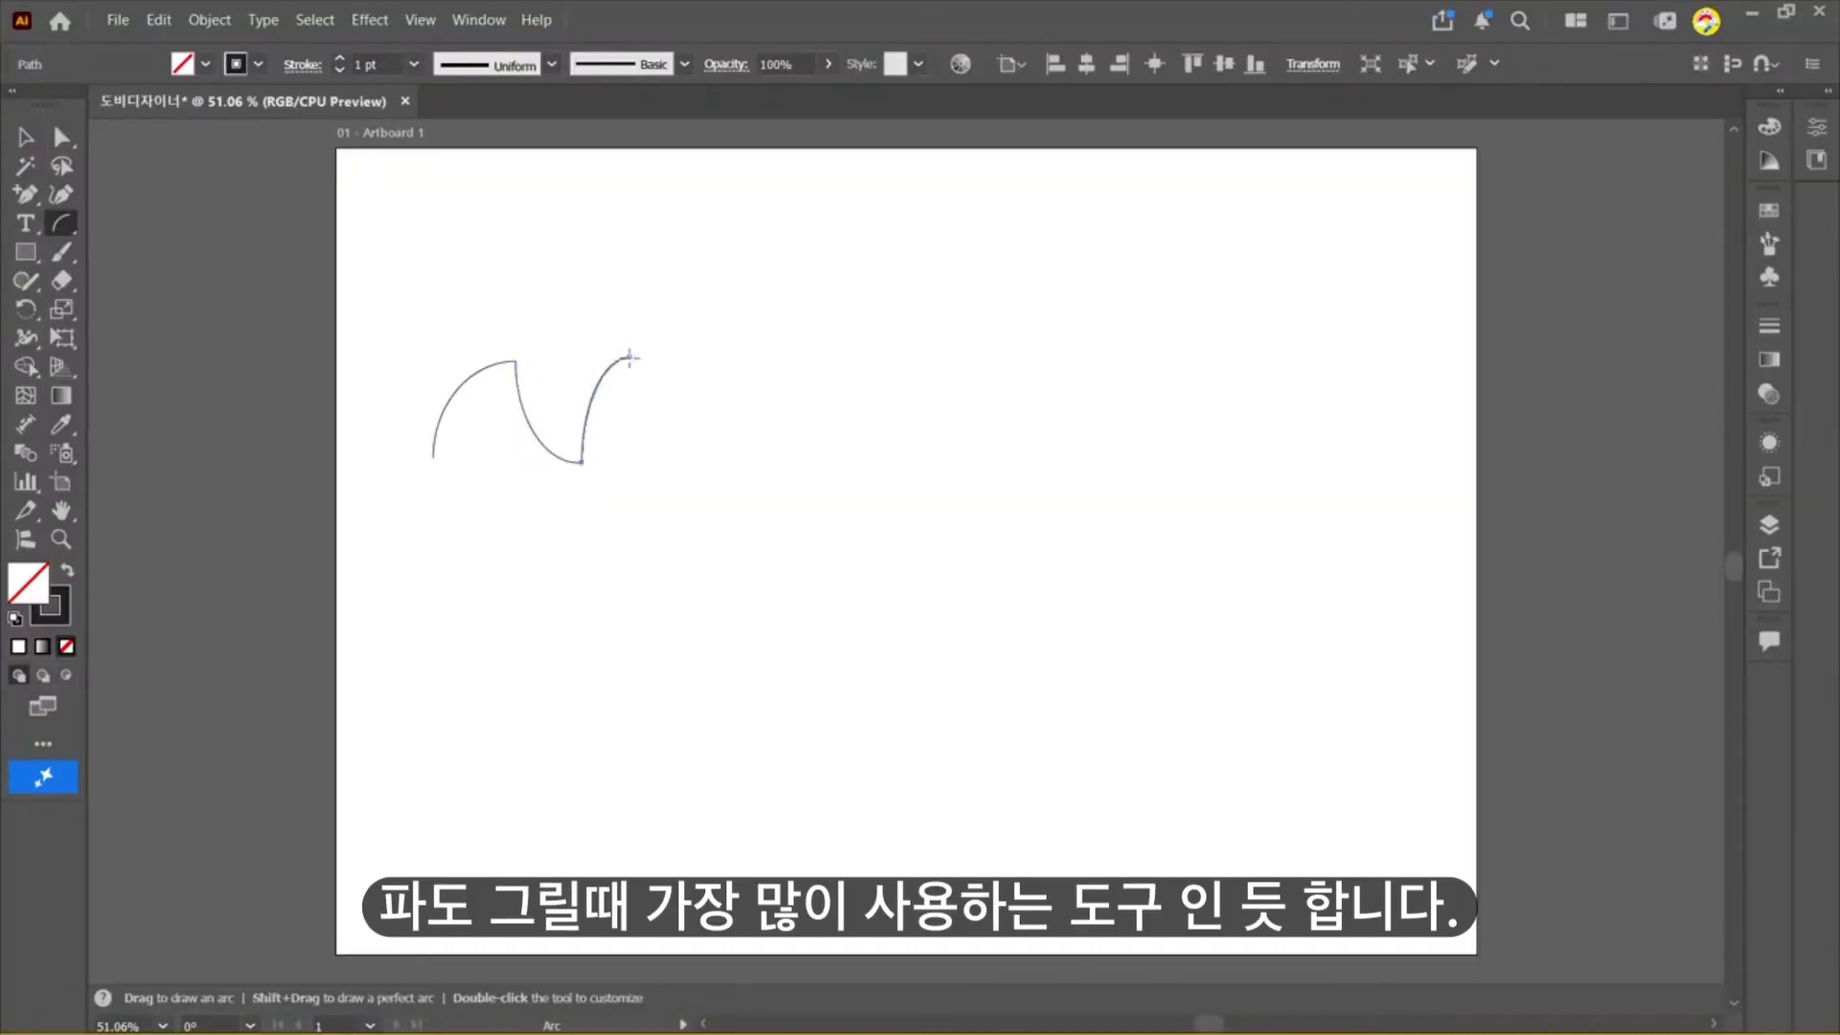
key("ctrl+z")
left_click_drag(579, 463, 703, 458)
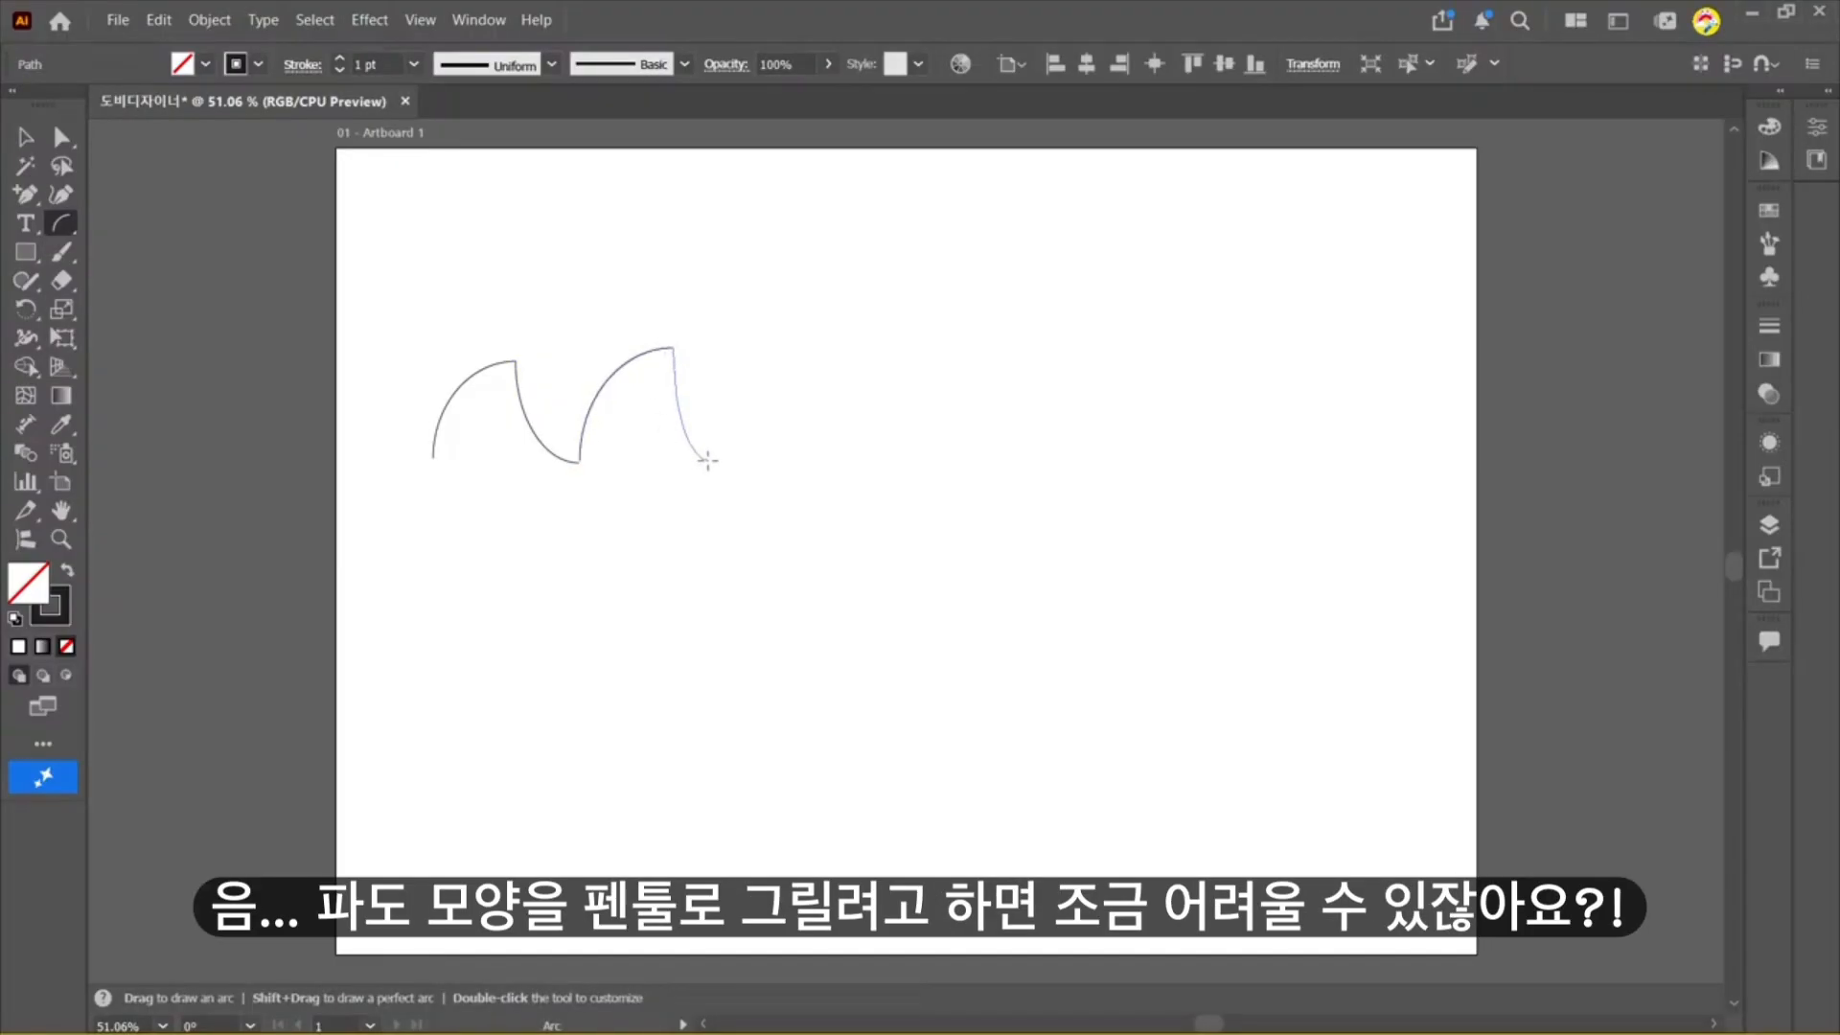
Step: Finish the wave outline with one more arc and draw three spirals beside and below it
mouse_move(707, 460)
left_mouse_down()
mouse_move(735, 348)
mouse_move(766, 343)
mouse_move(815, 468)
left_mouse_up()
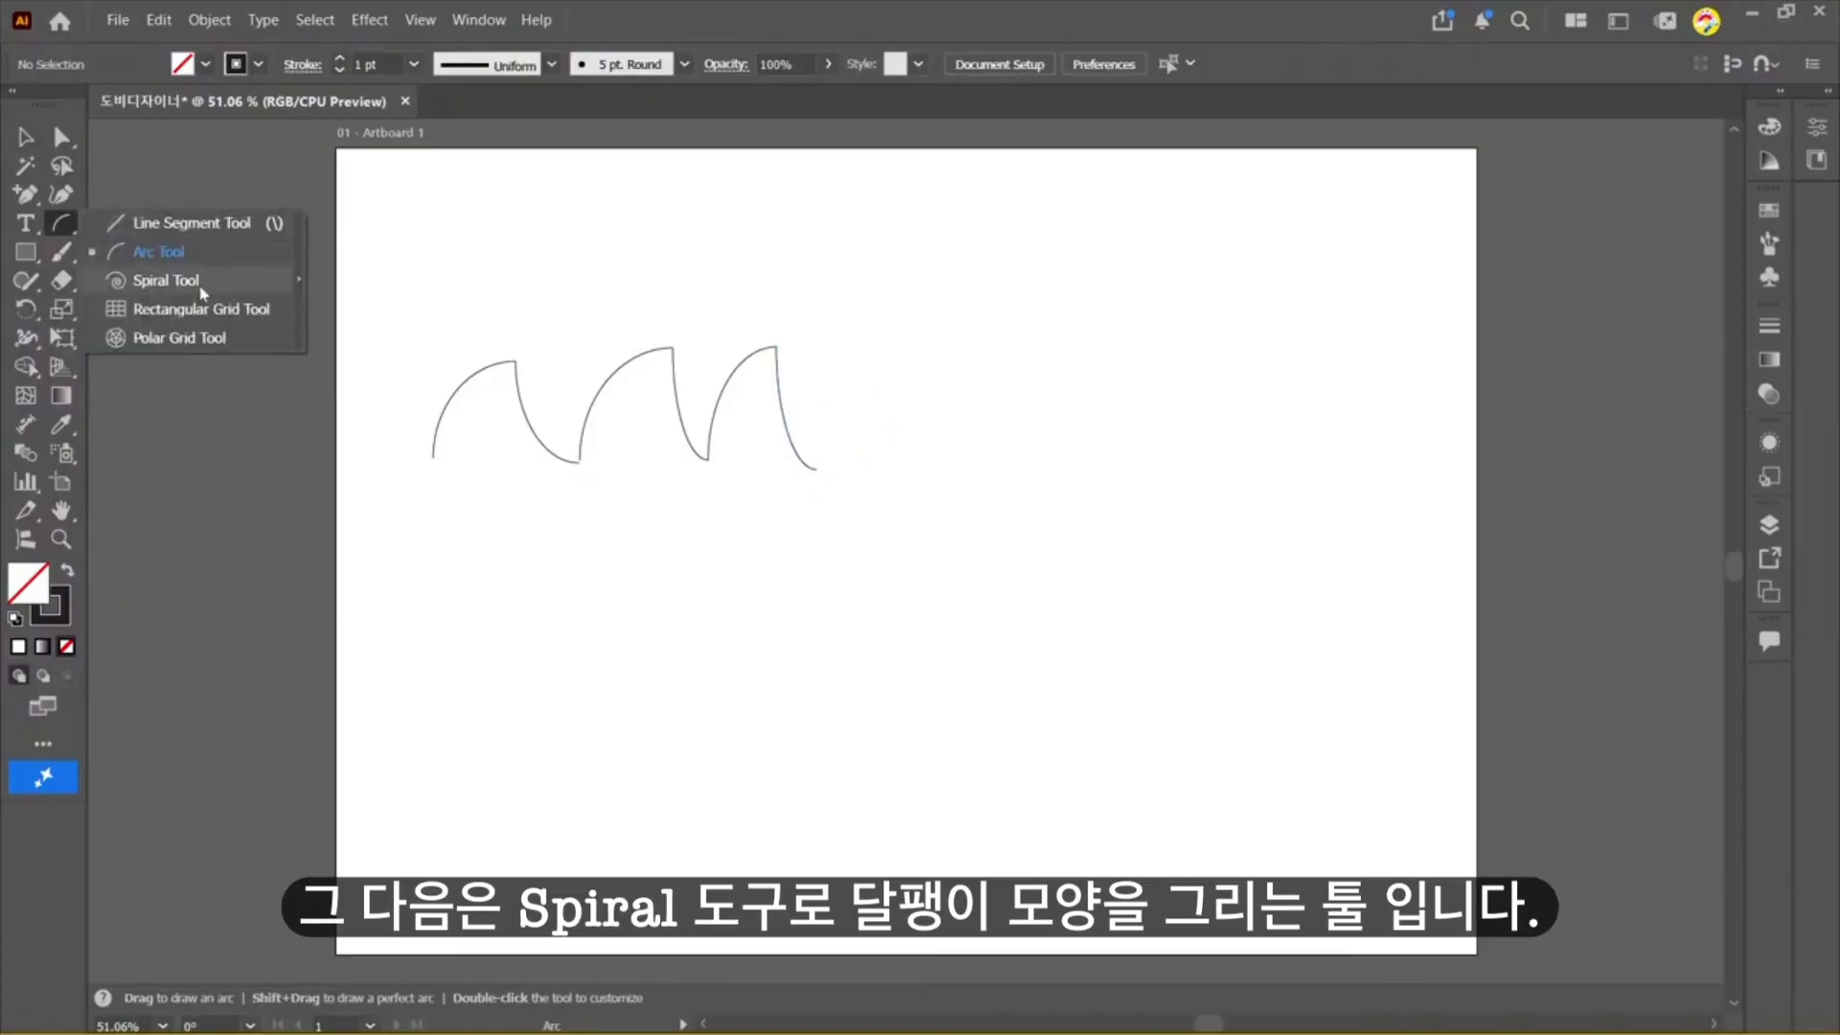
left_click(197, 278)
left_click_drag(918, 403, 1174, 379)
left_click_drag(803, 573, 664, 632)
left_click_drag(768, 592, 730, 613)
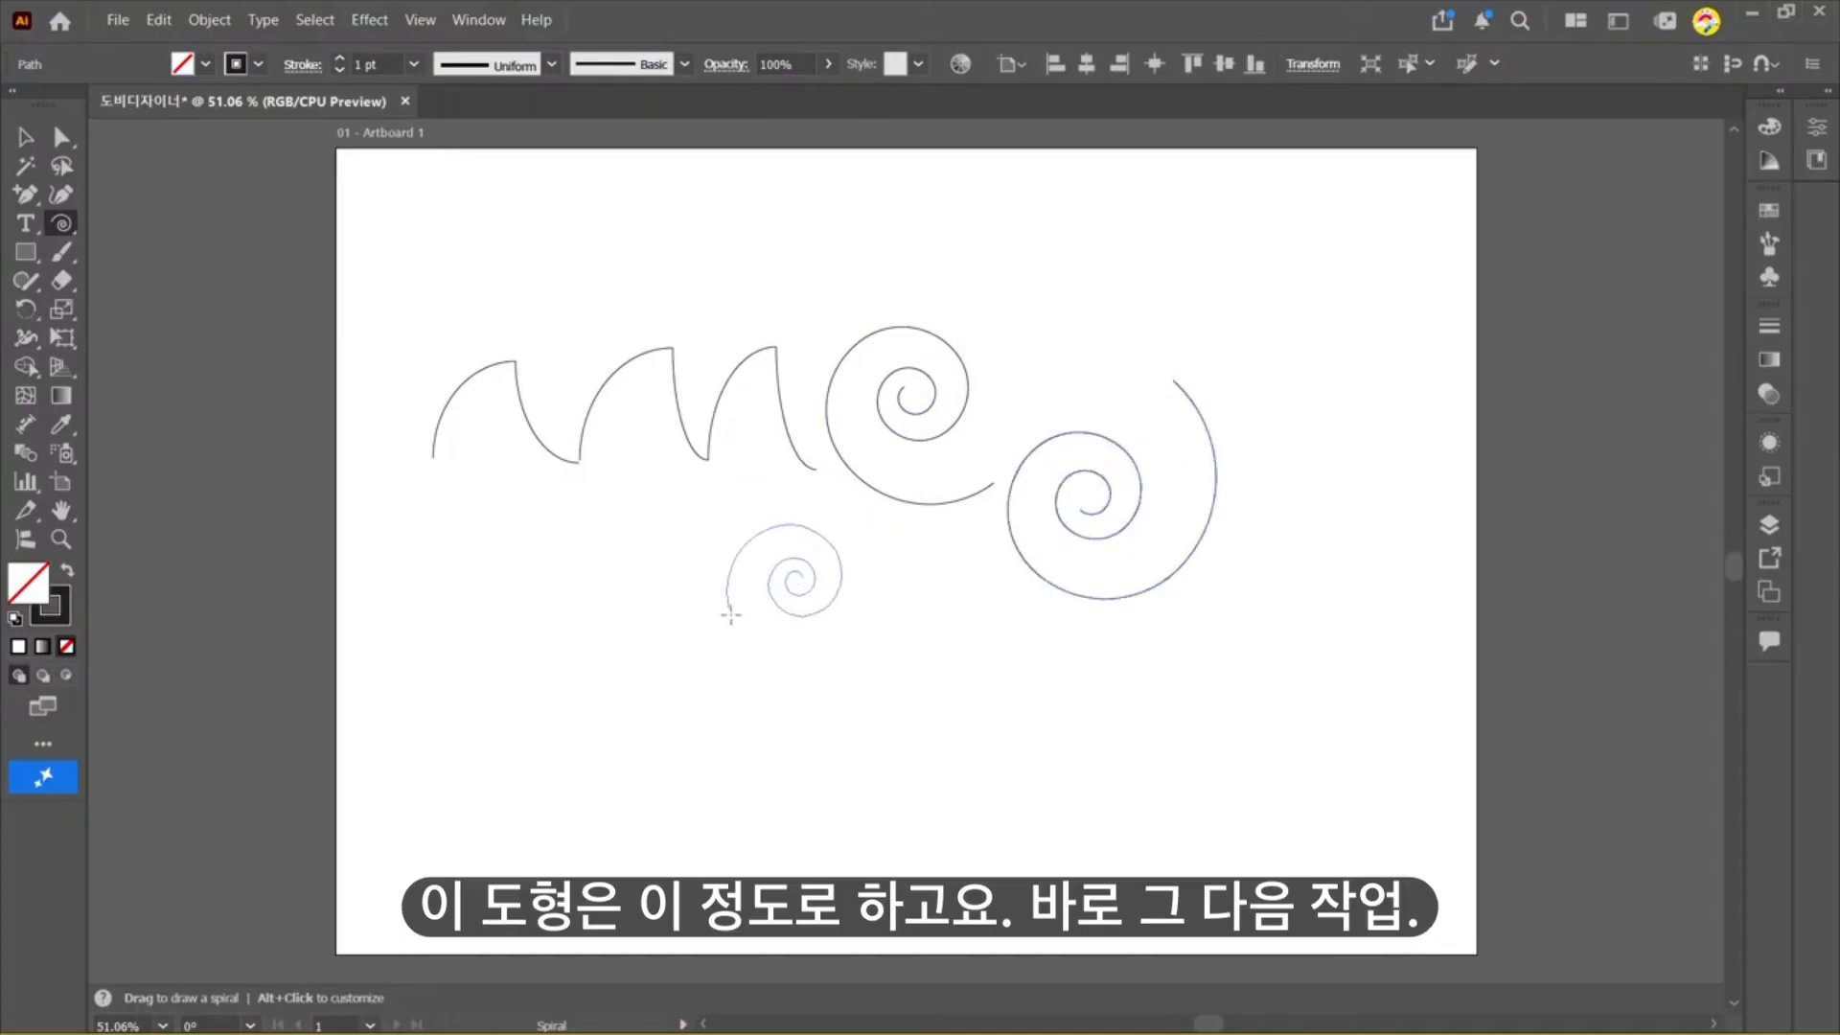
Step: Rotate and flatten the large right-hand spiral, and stretch the upper spiral taller without keeping its proportions
left_click(61, 222)
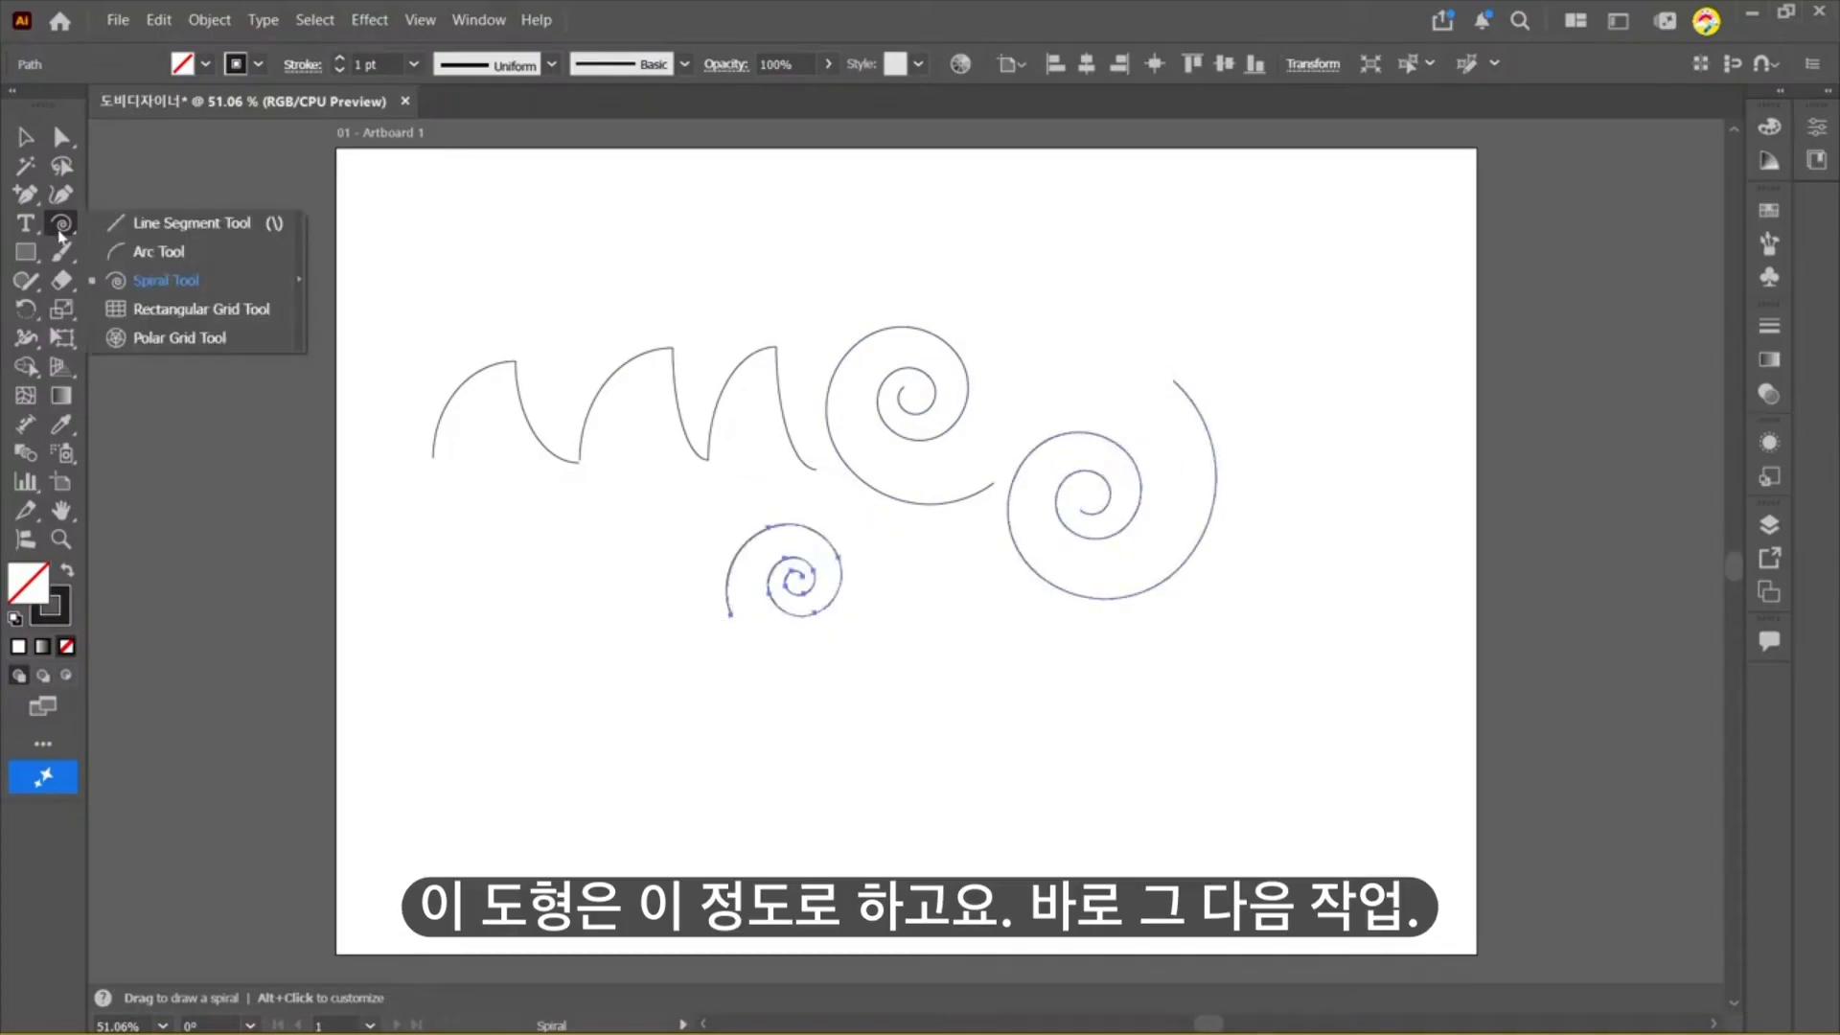
left_click(144, 222)
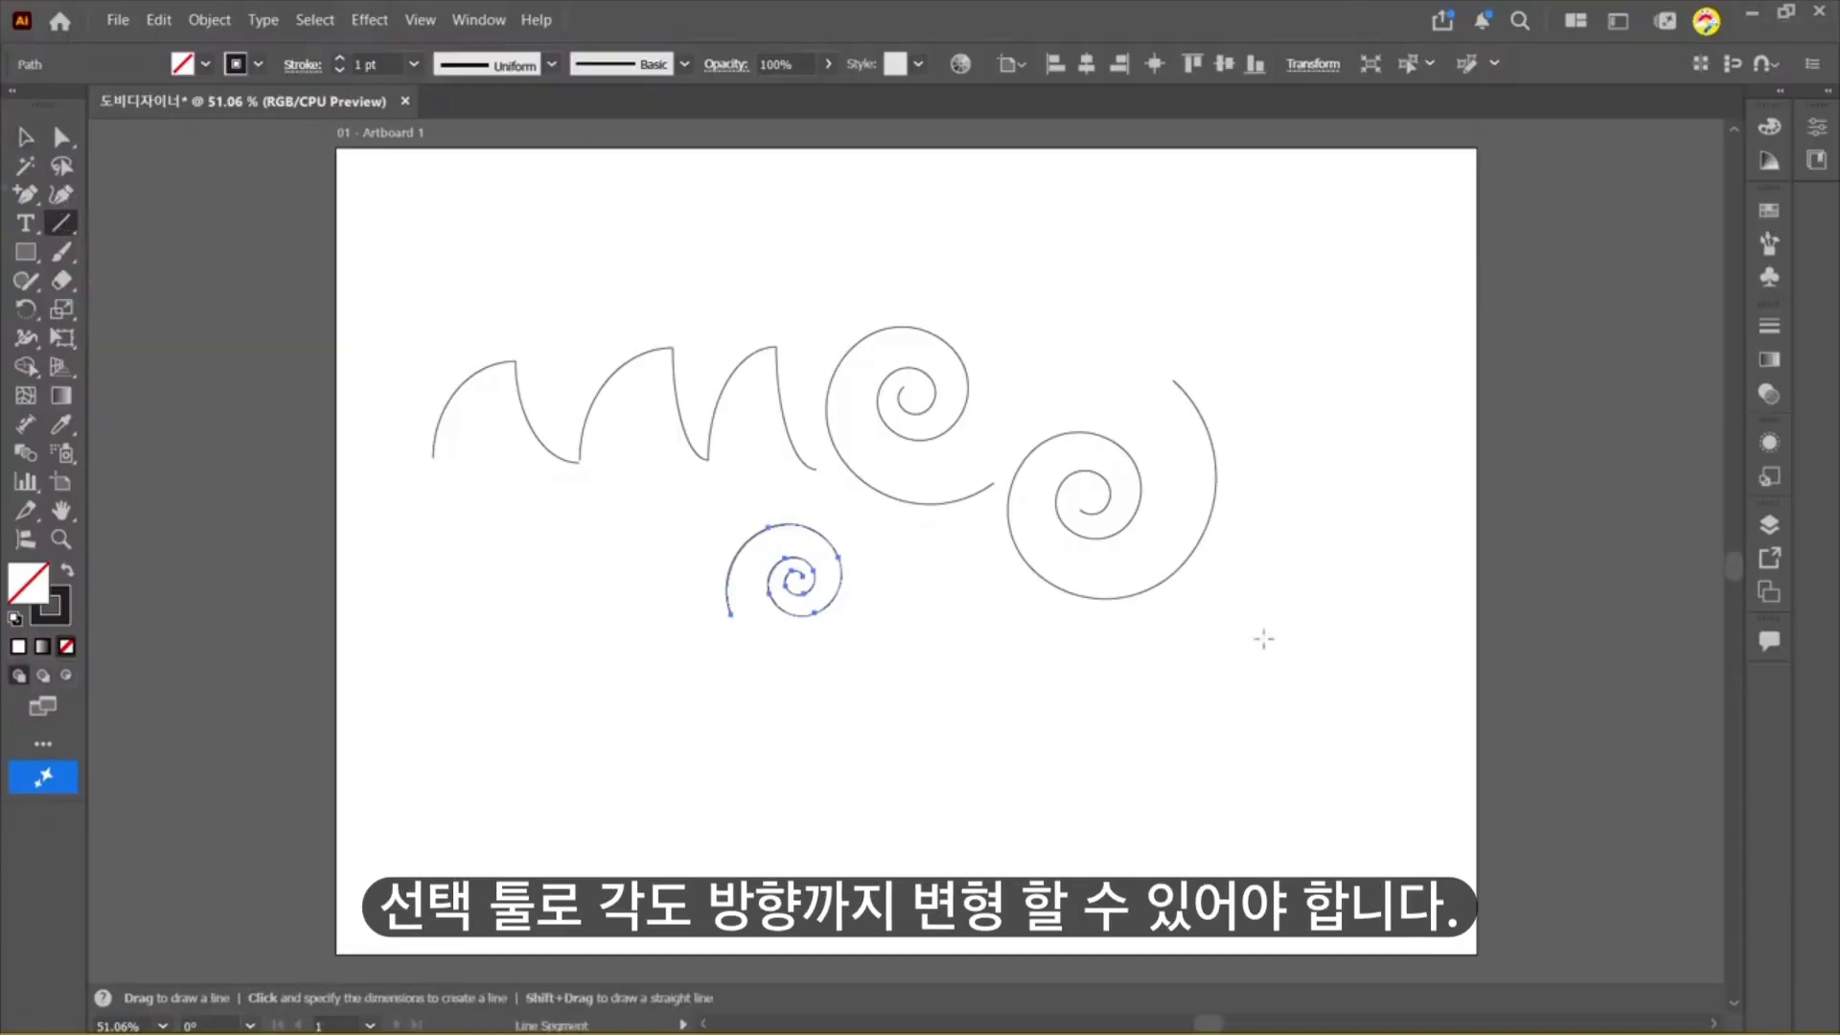
left_click(37, 140)
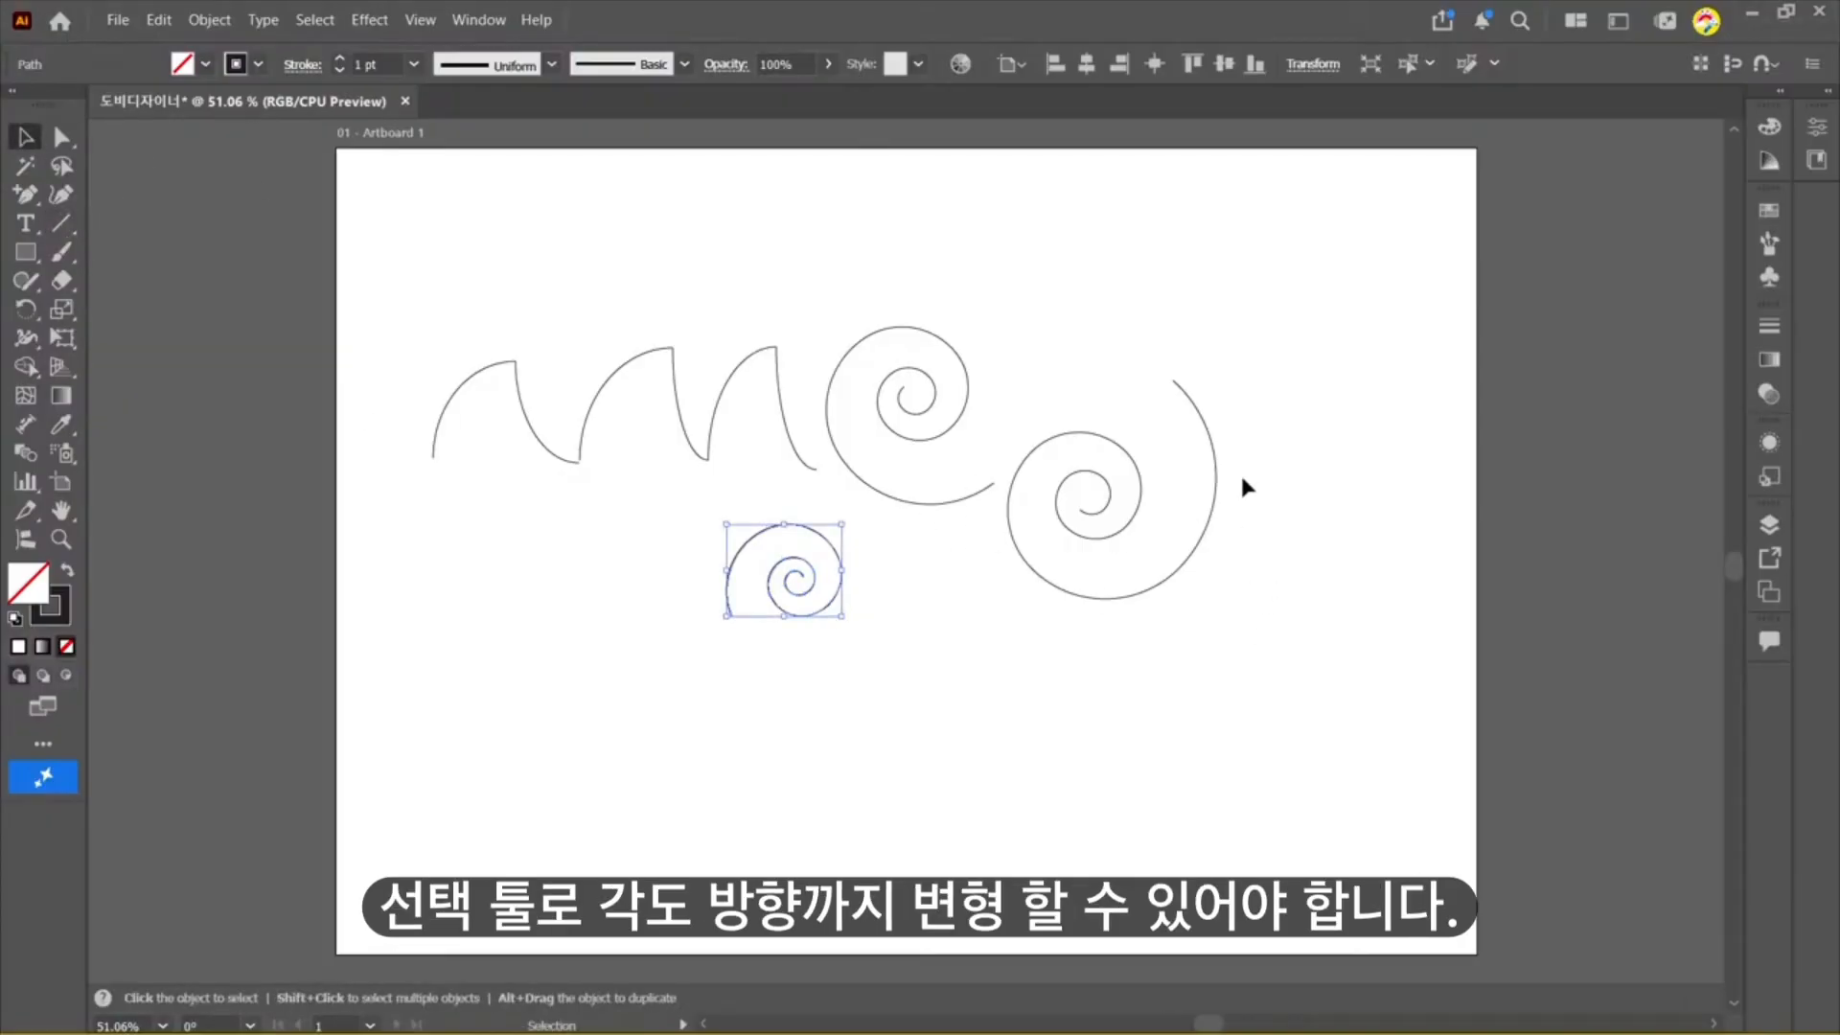
left_click(1215, 462)
left_click_drag(1227, 366, 1319, 555)
left_click_drag(1123, 506, 1191, 570)
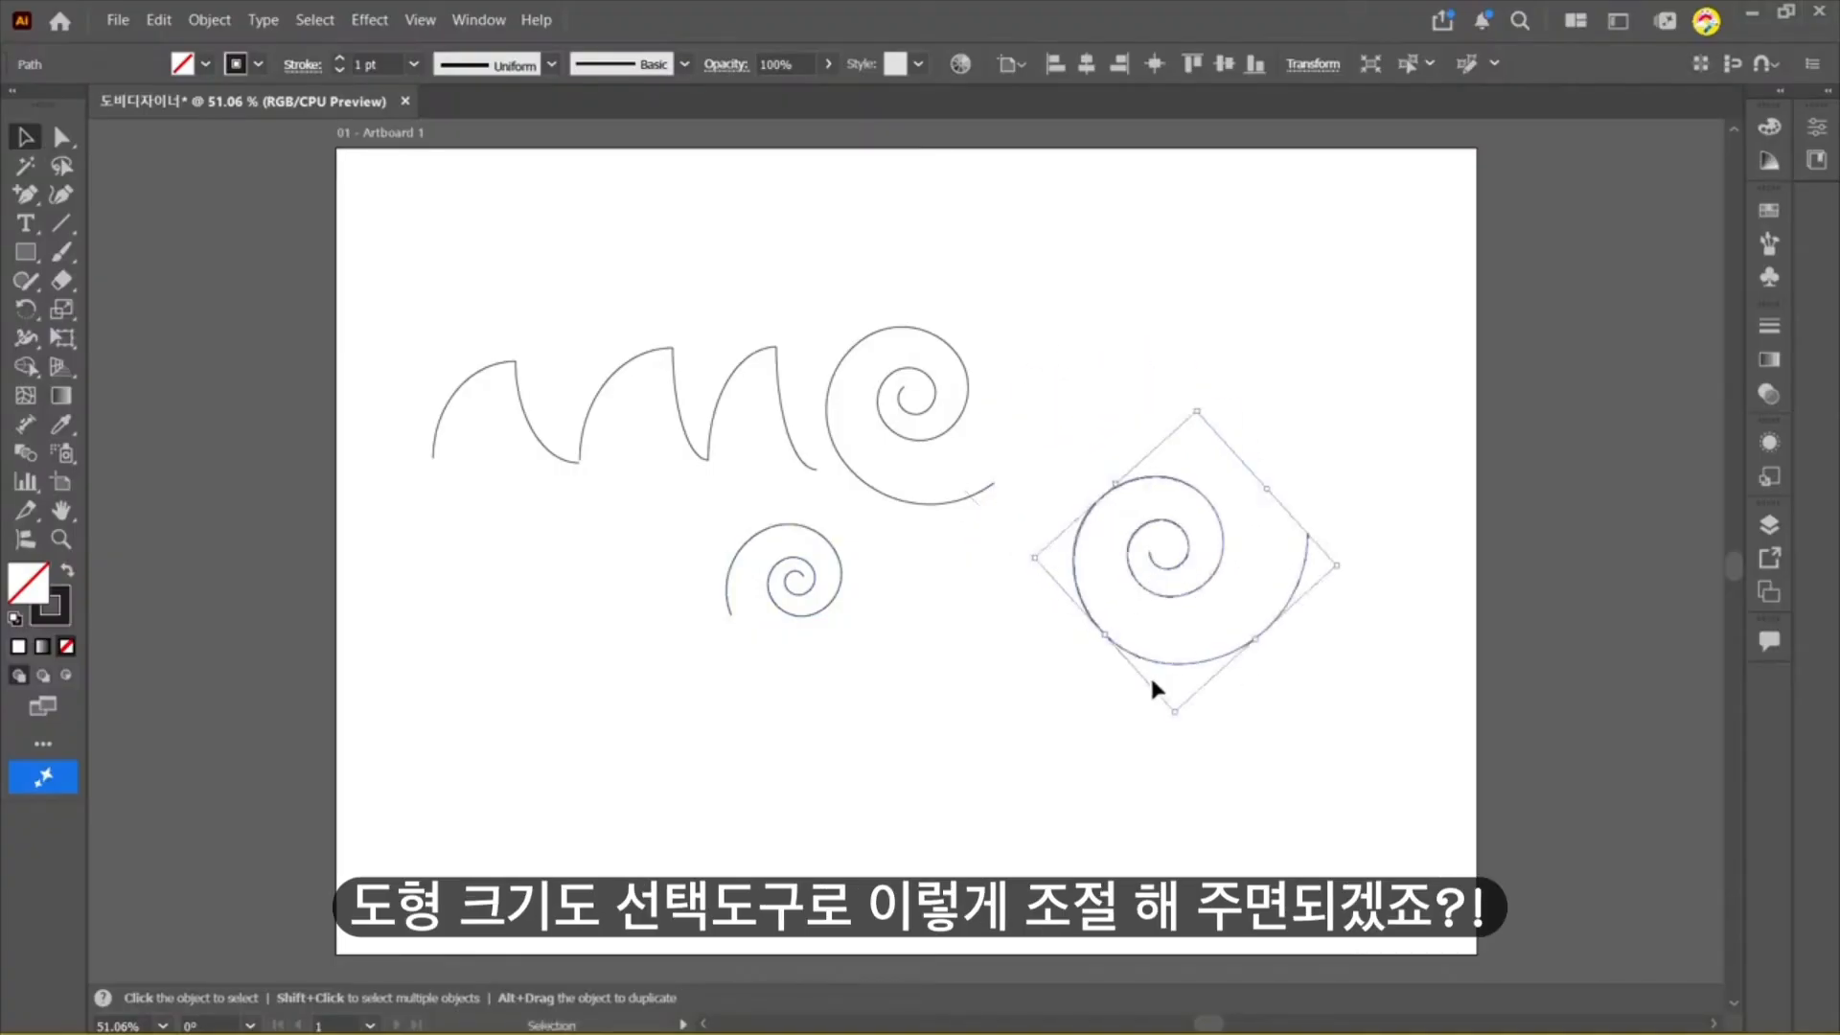
mouse_move(1178, 726)
left_mouse_down()
mouse_move(1166, 658)
mouse_move(1204, 760)
mouse_move(1108, 657)
left_mouse_up()
left_click(979, 370)
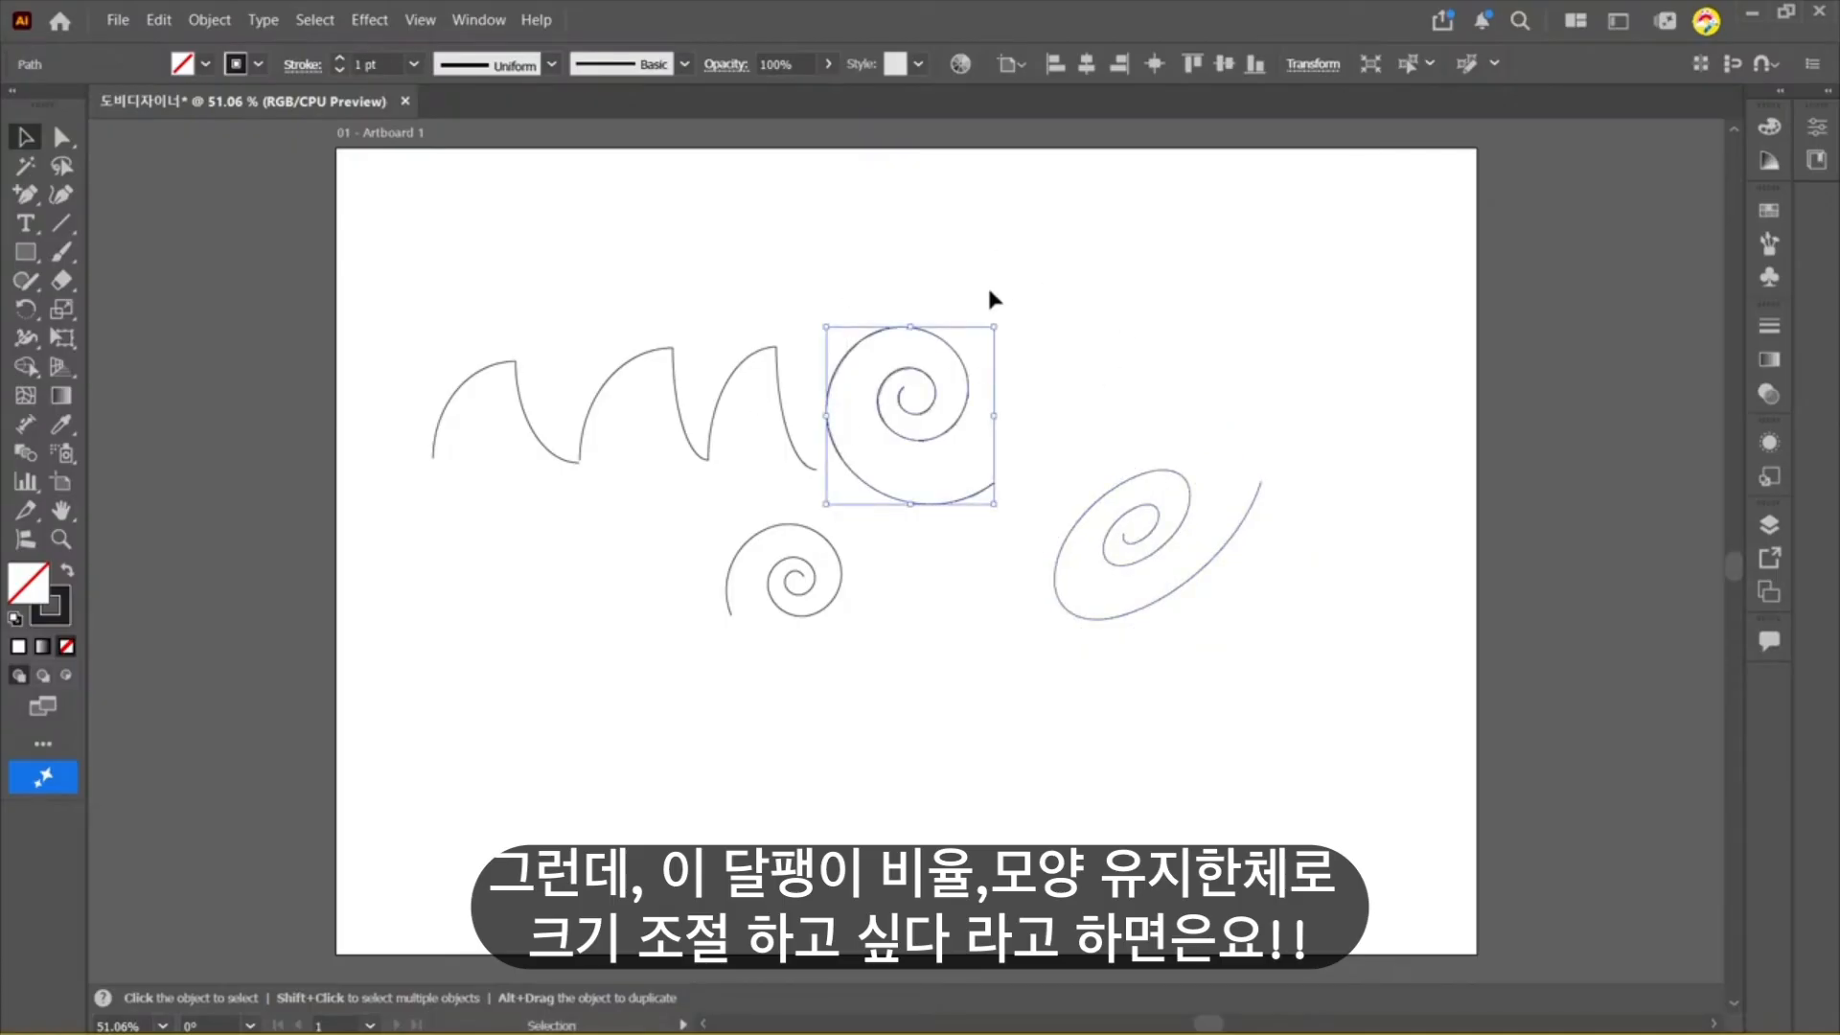
mouse_move(993, 327)
left_mouse_down()
mouse_move(1080, 259)
mouse_move(1015, 254)
left_mouse_up()
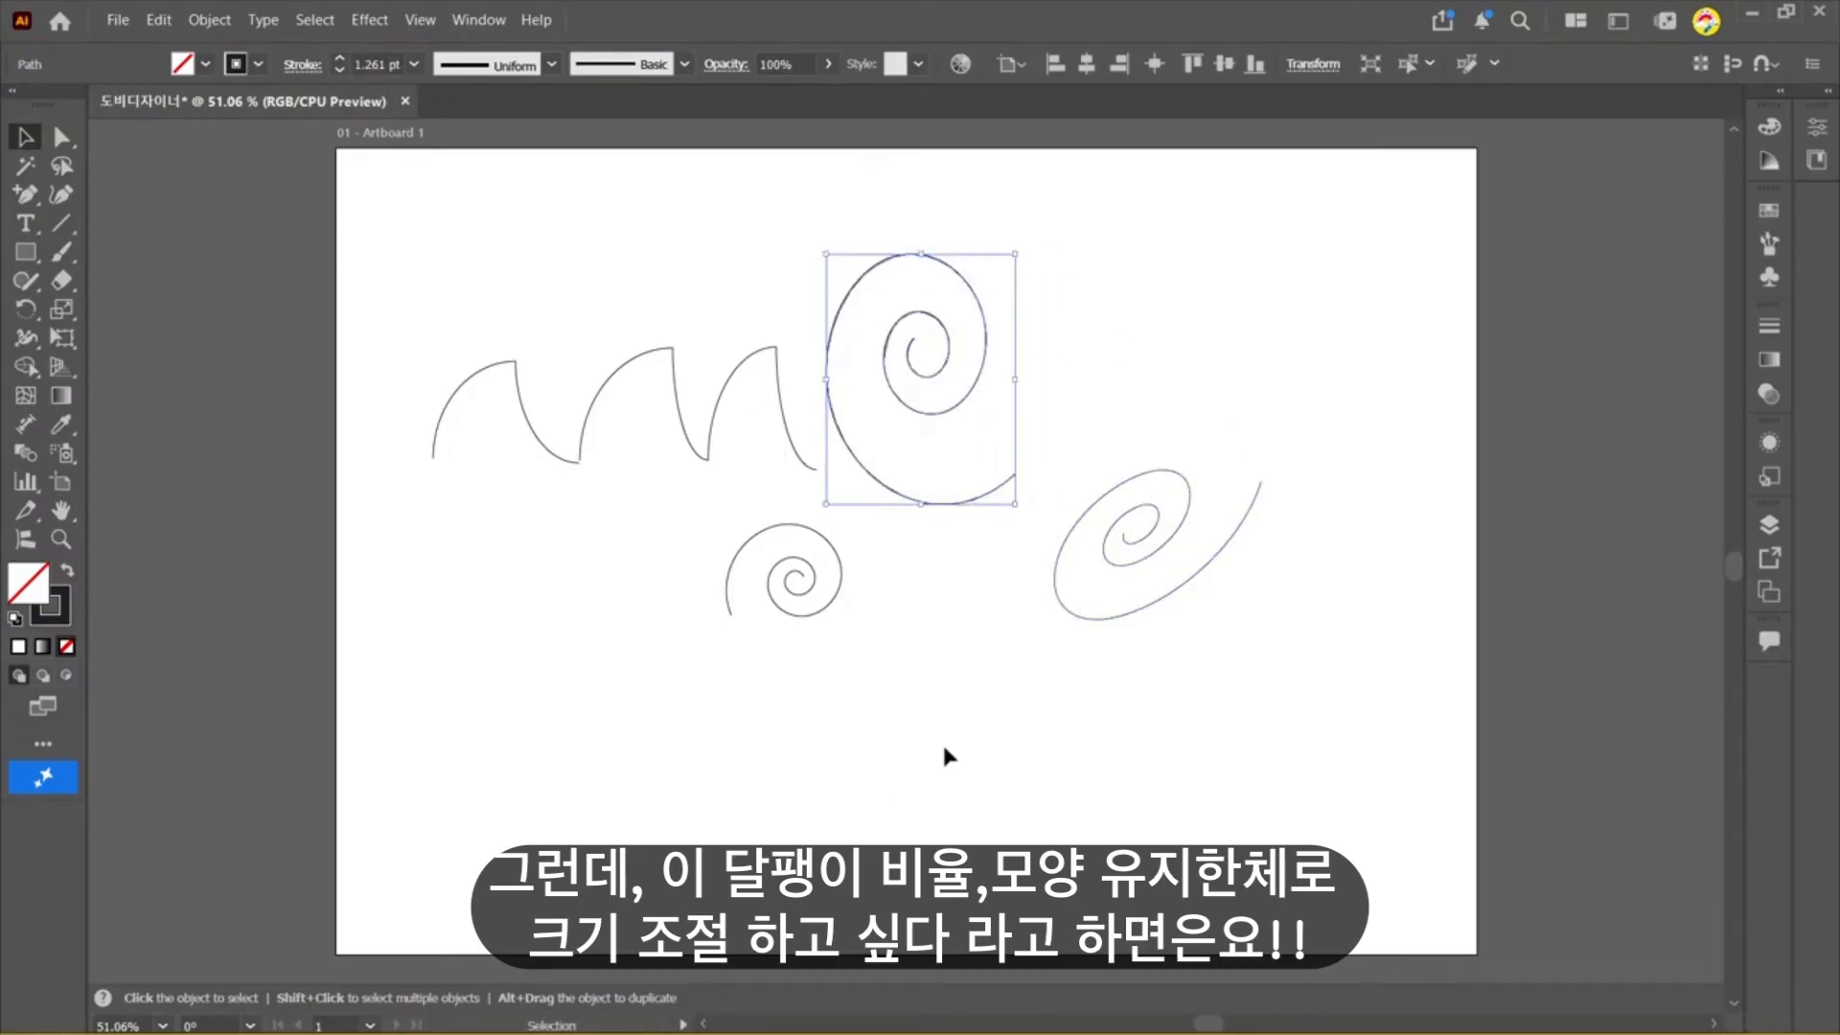
Step: Enlarge the small lower spiral proportionally and rotate it in 90° increments
left_click_drag(945, 757, 733, 527)
mouse_move(841, 618)
left_mouse_down()
mouse_move(998, 731)
mouse_move(977, 685)
left_mouse_up()
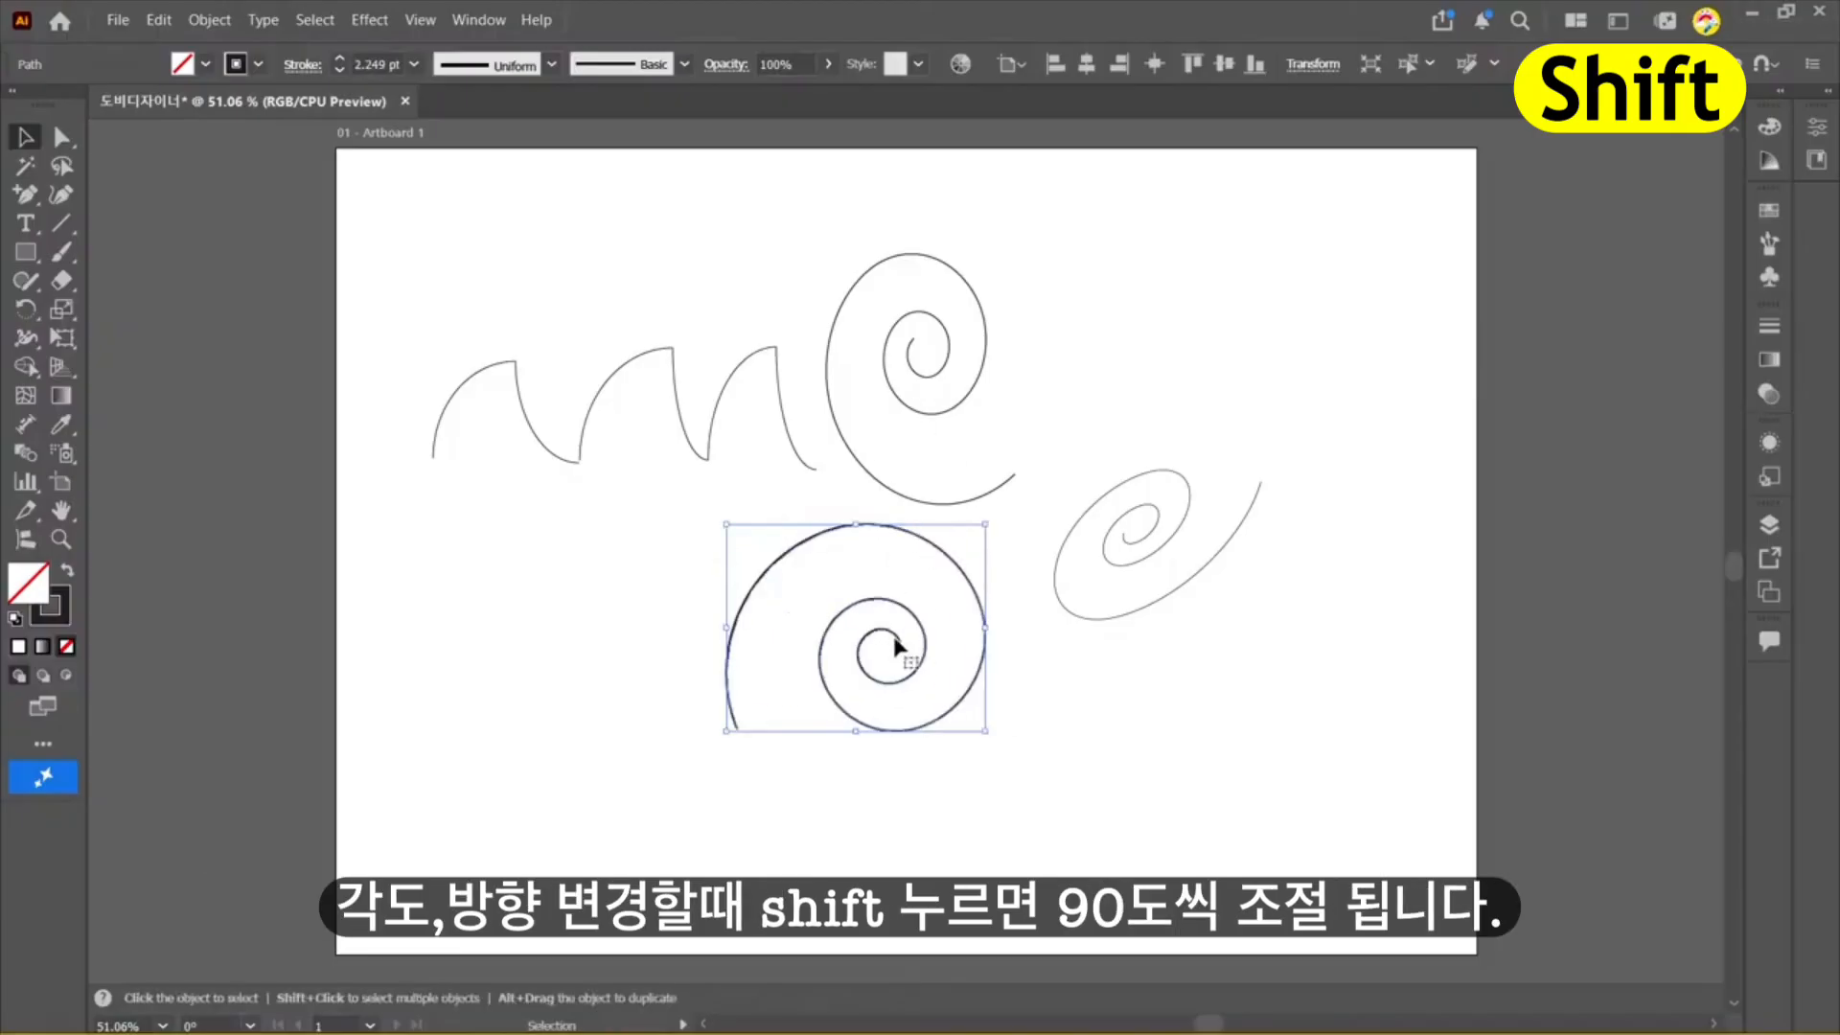
left_click_drag(993, 514, 508, 504)
left_click_drag(533, 599, 596, 726)
Step: Delete all the arcs and spirals from the artboard
left_click(470, 266)
left_click_drag(459, 257, 1342, 791)
key("Delete")
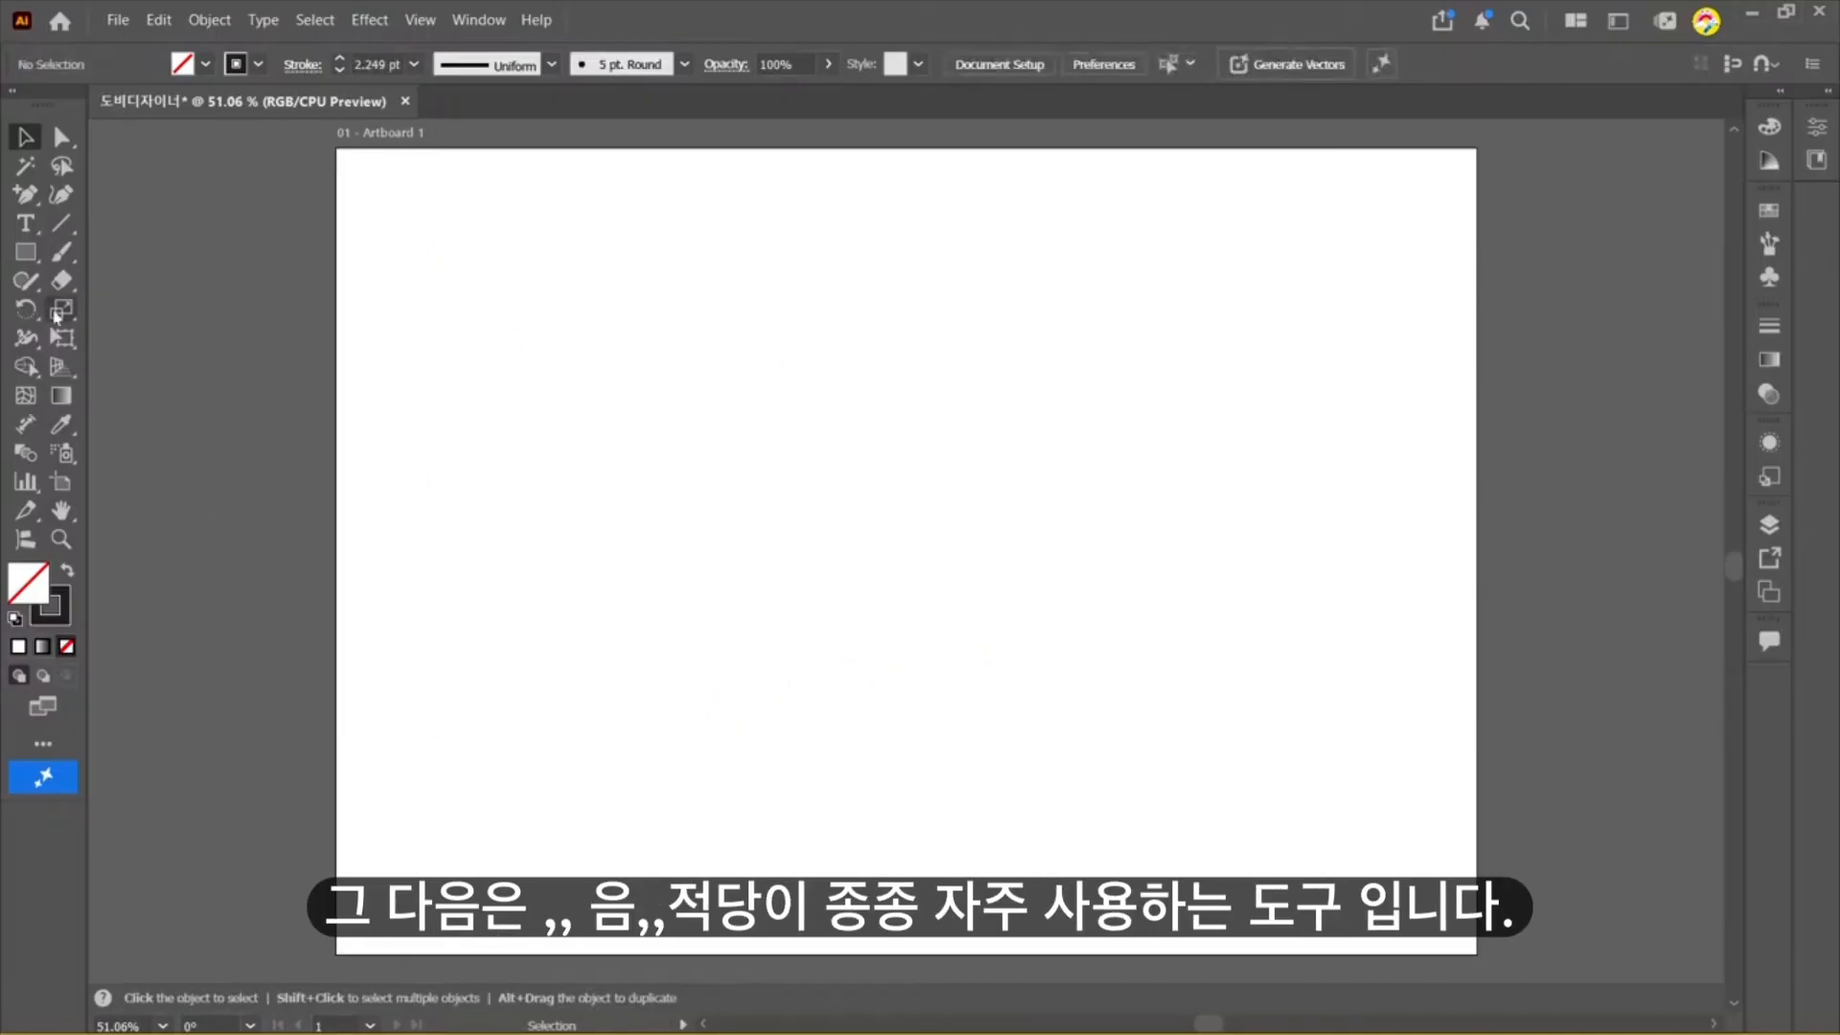
Step: Draw a large trial rectangular grid across the middle of the artboard and delete it
left_click(25, 251)
left_click(61, 224)
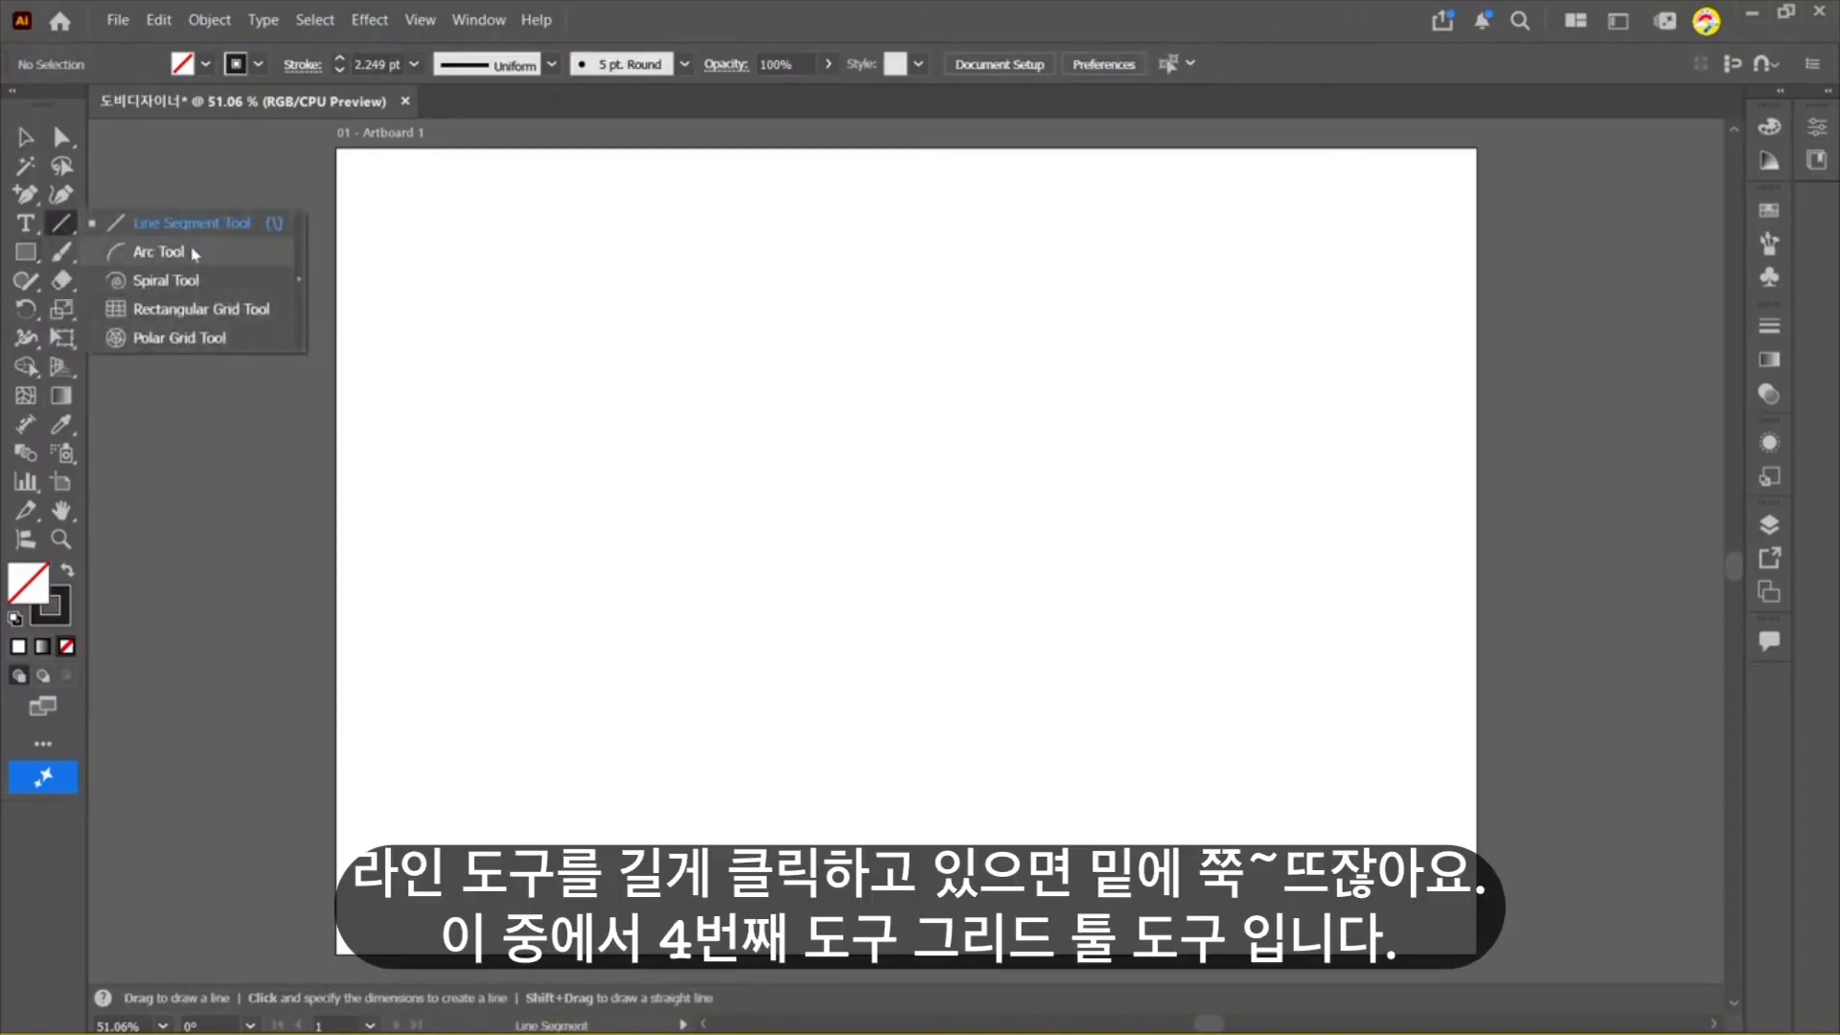
left_click(192, 310)
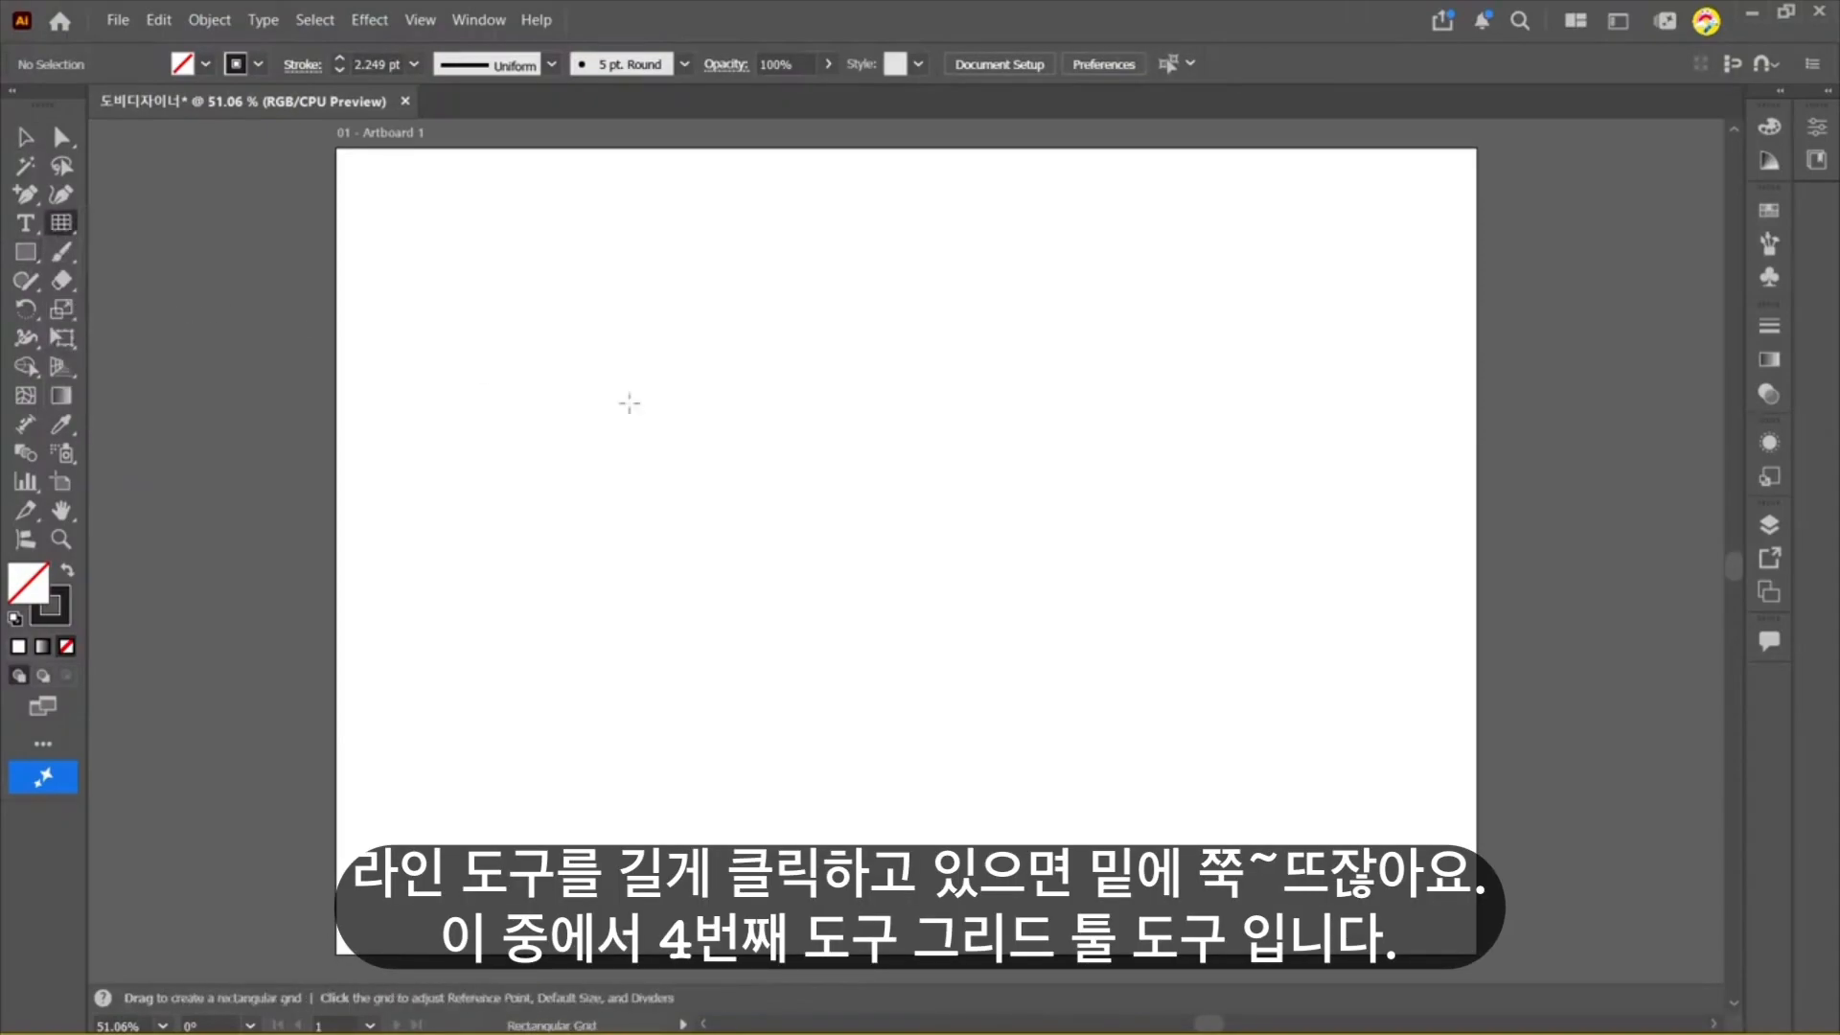
left_click_drag(528, 317, 1079, 718)
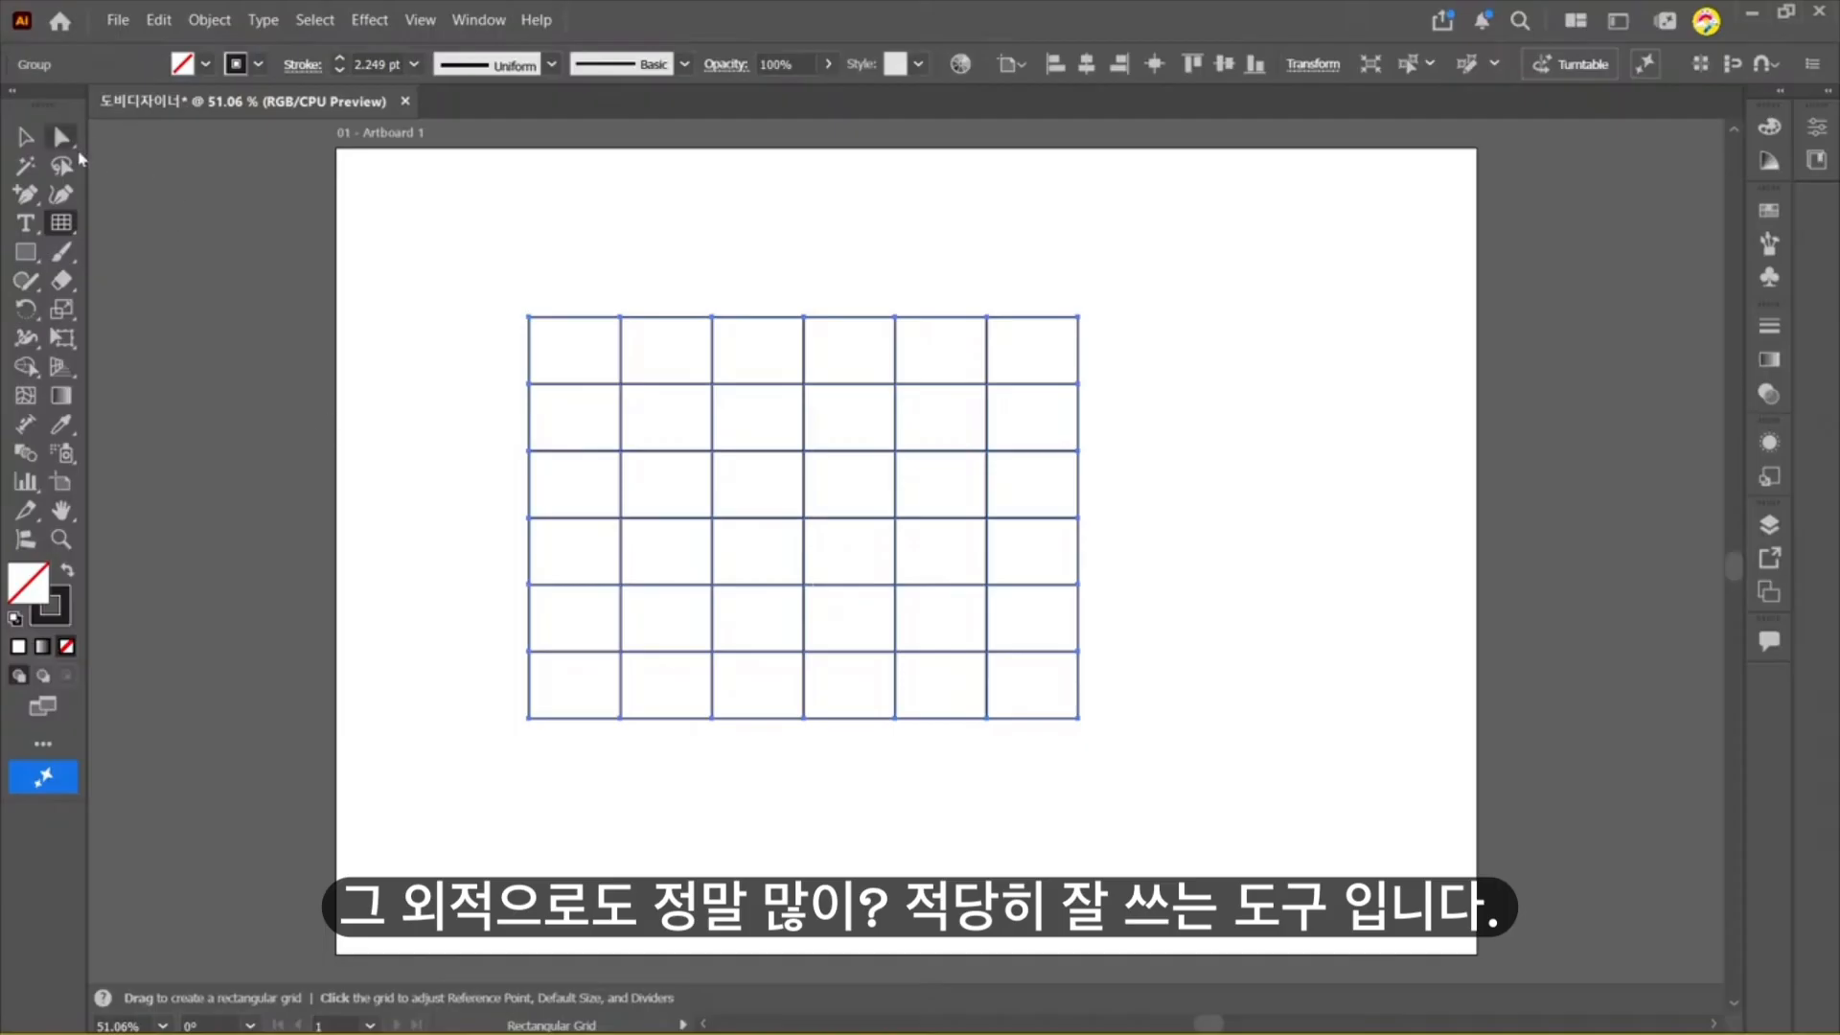
left_click(26, 137)
key("Delete")
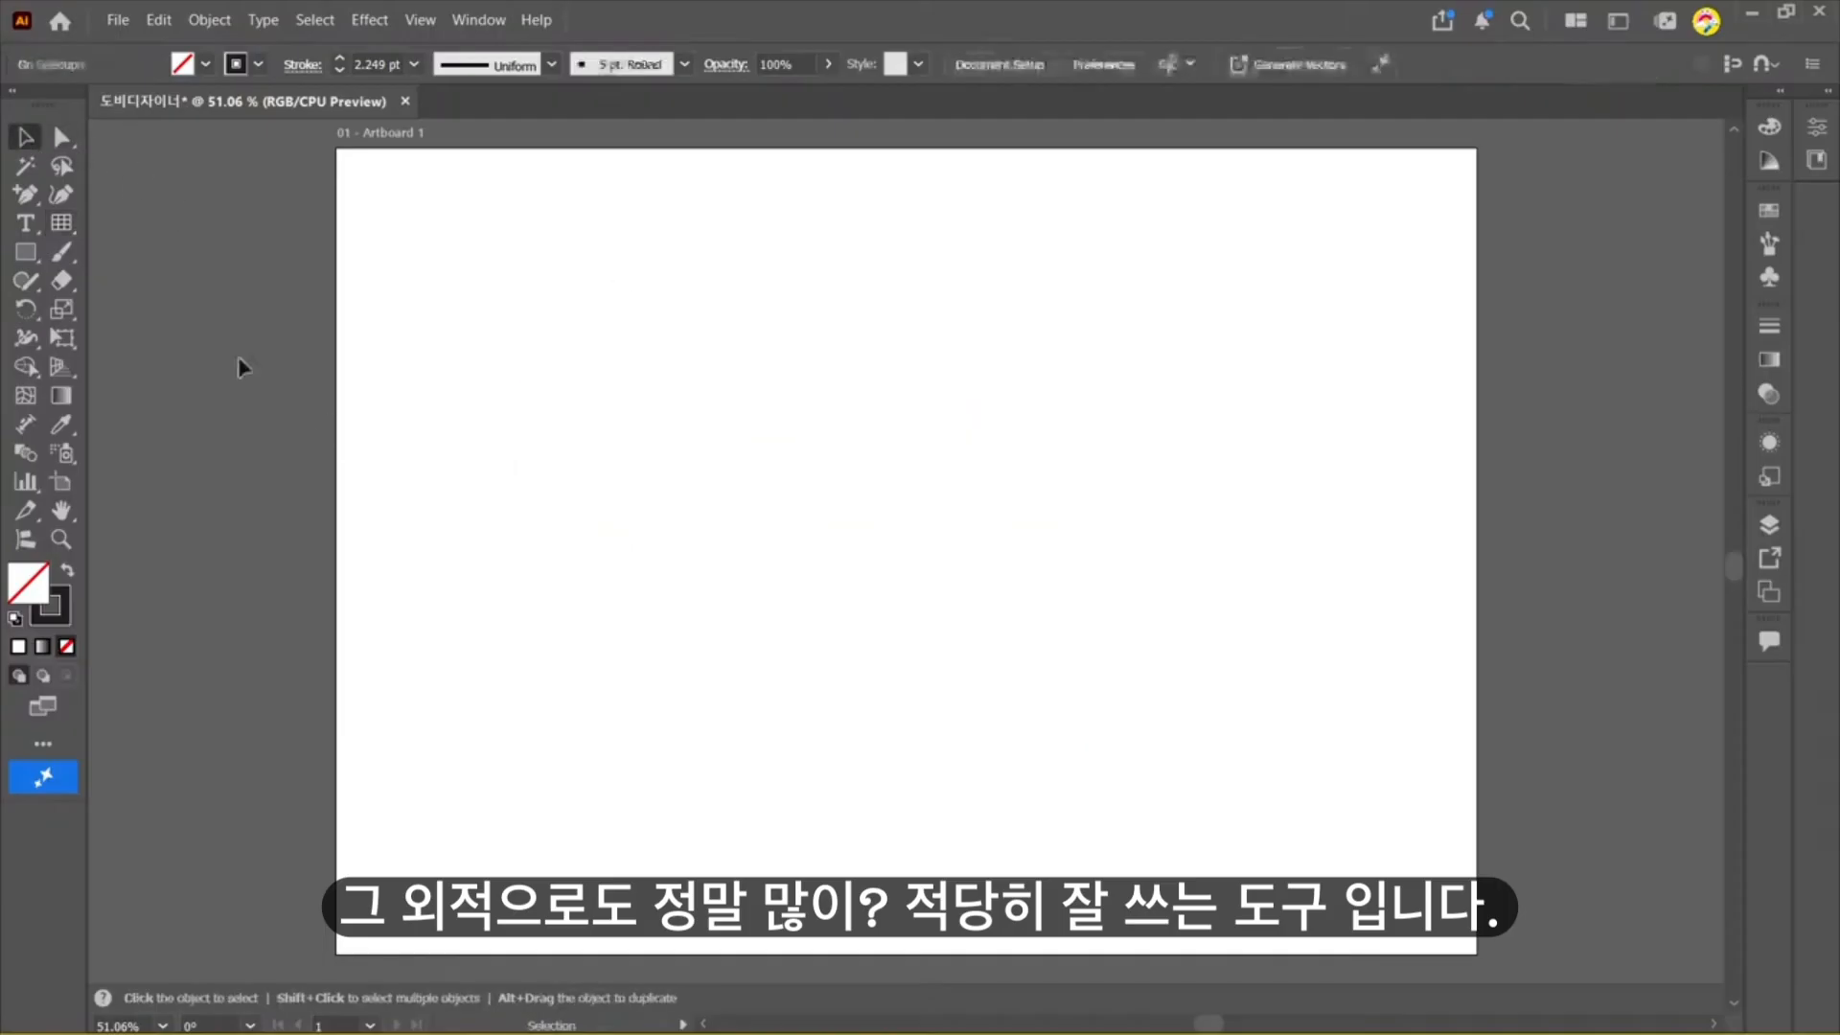
Step: Draw a small six-by-six rectangular grid near the artboard's upper-left corner
left_click(60, 222)
left_click_drag(394, 224, 657, 435)
Step: Draw two separate small squares to the right of the grid and delete both
left_click(26, 251)
left_click_drag(697, 231, 767, 299)
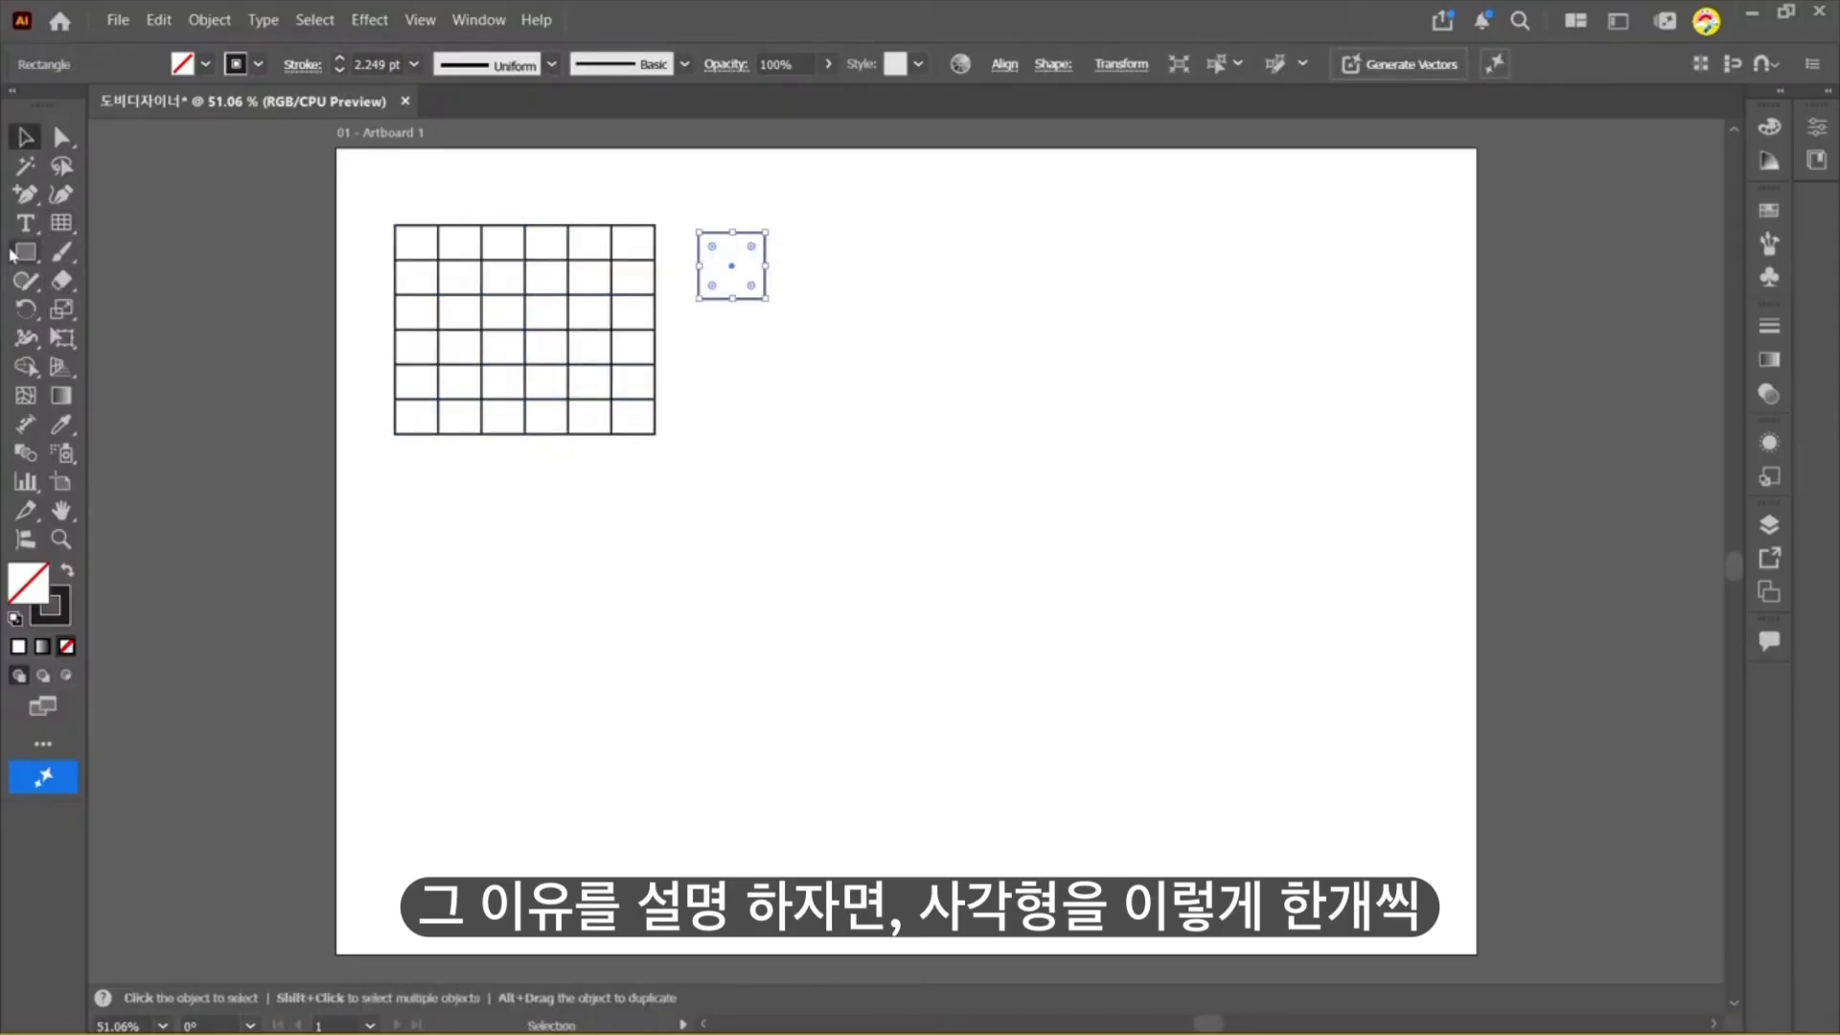
left_click_drag(781, 231, 889, 304)
key("ctrl+z")
key("v")
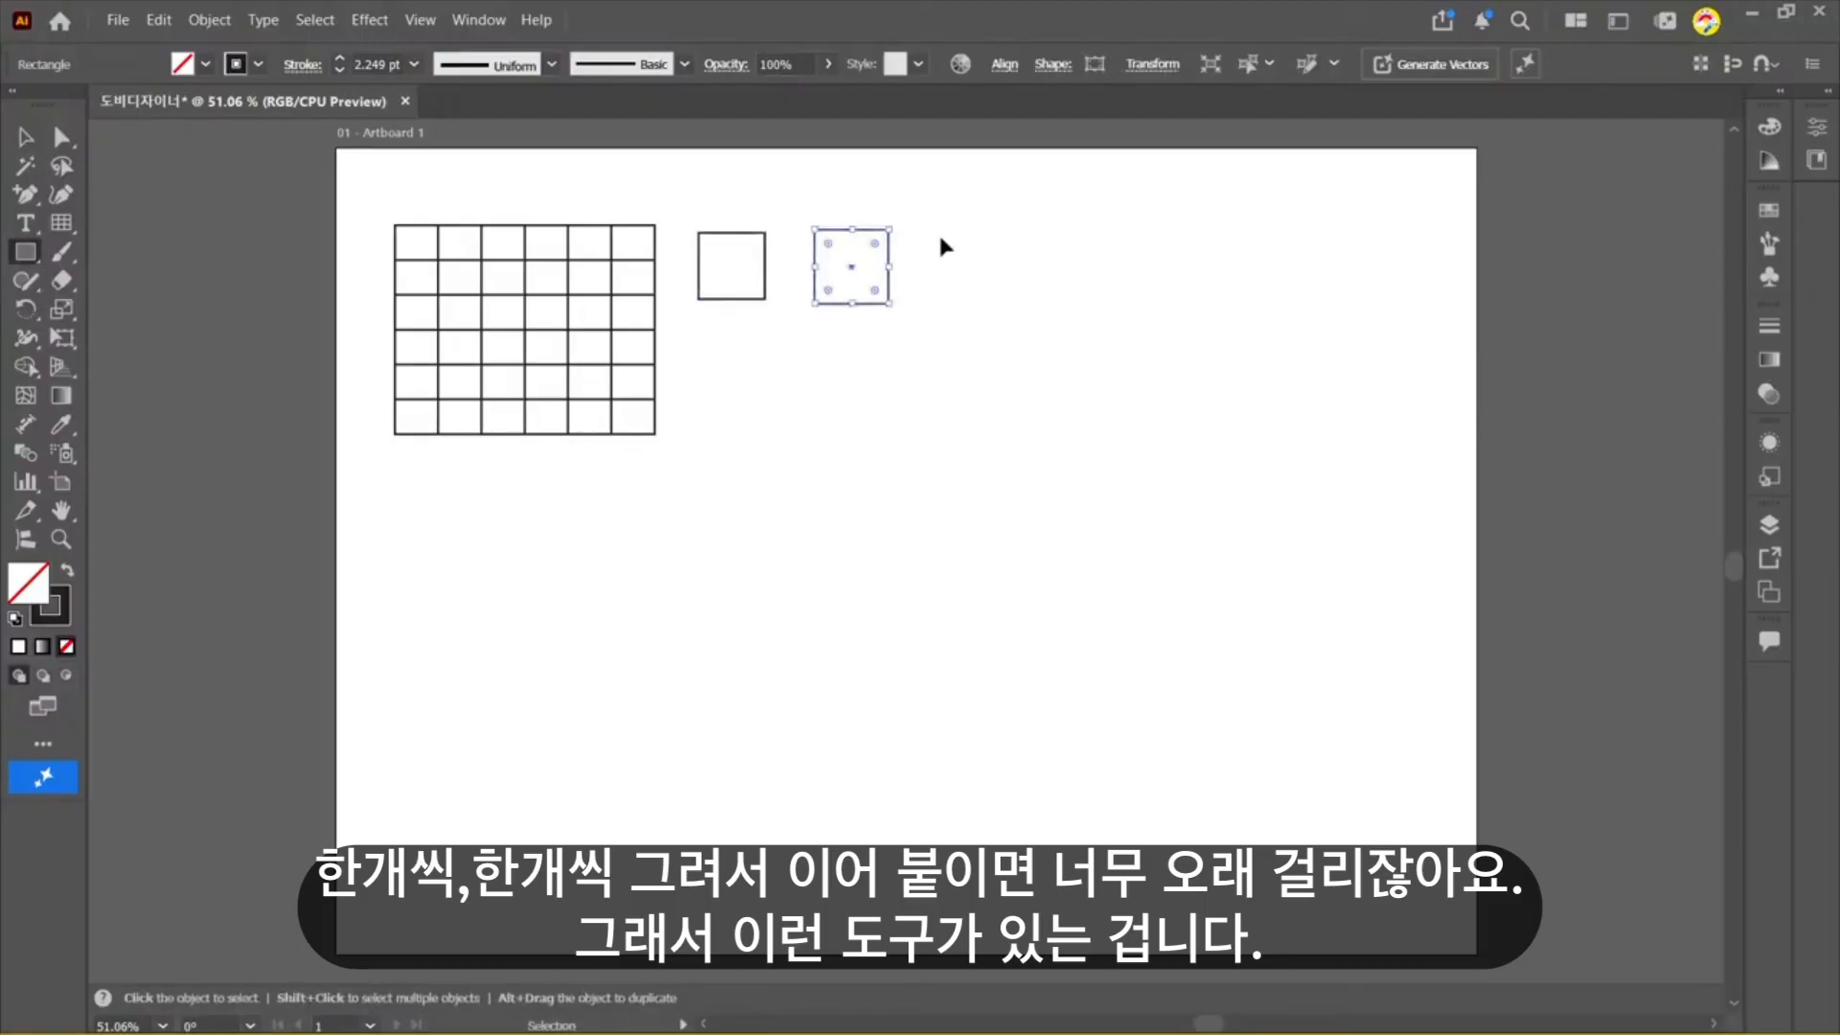
left_click(939, 232)
left_click_drag(1116, 394, 656, 207)
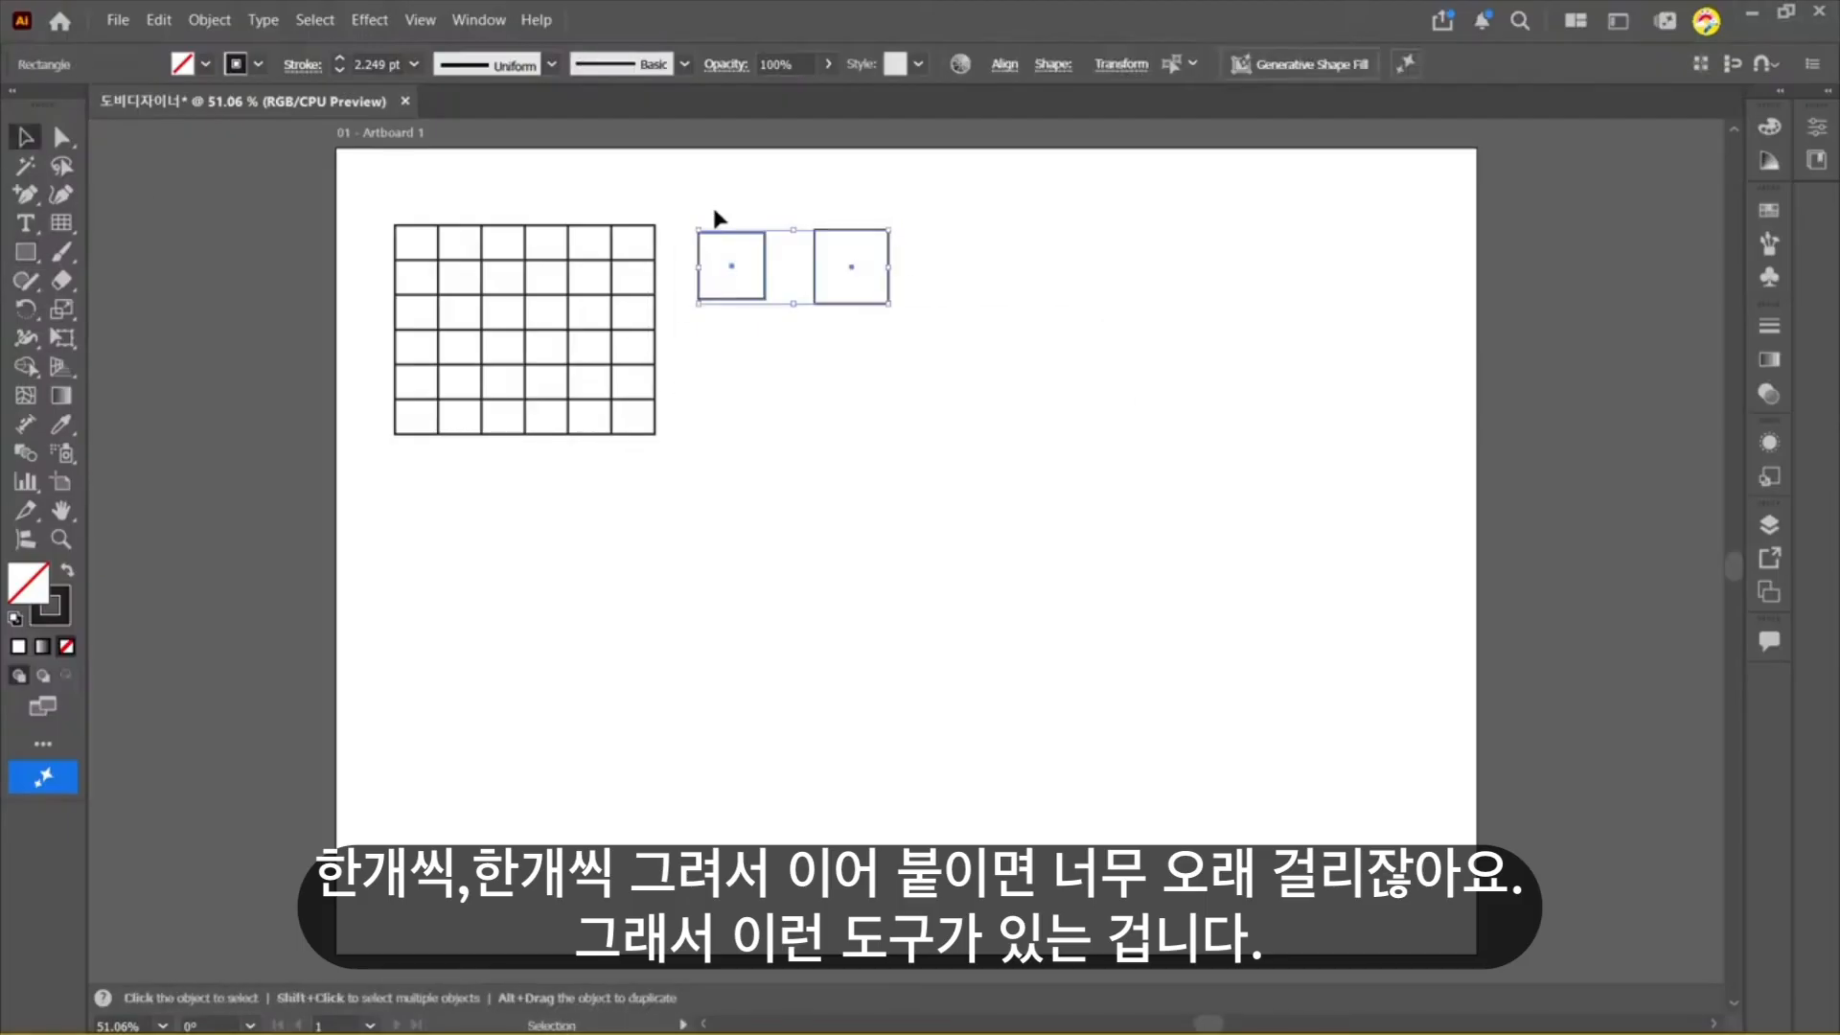
key("Delete")
Step: Create a second rectangular grid near the artboard's center with 5 horizontal dividers and 3 vertical dividers
left_click_drag(57, 233, 139, 316)
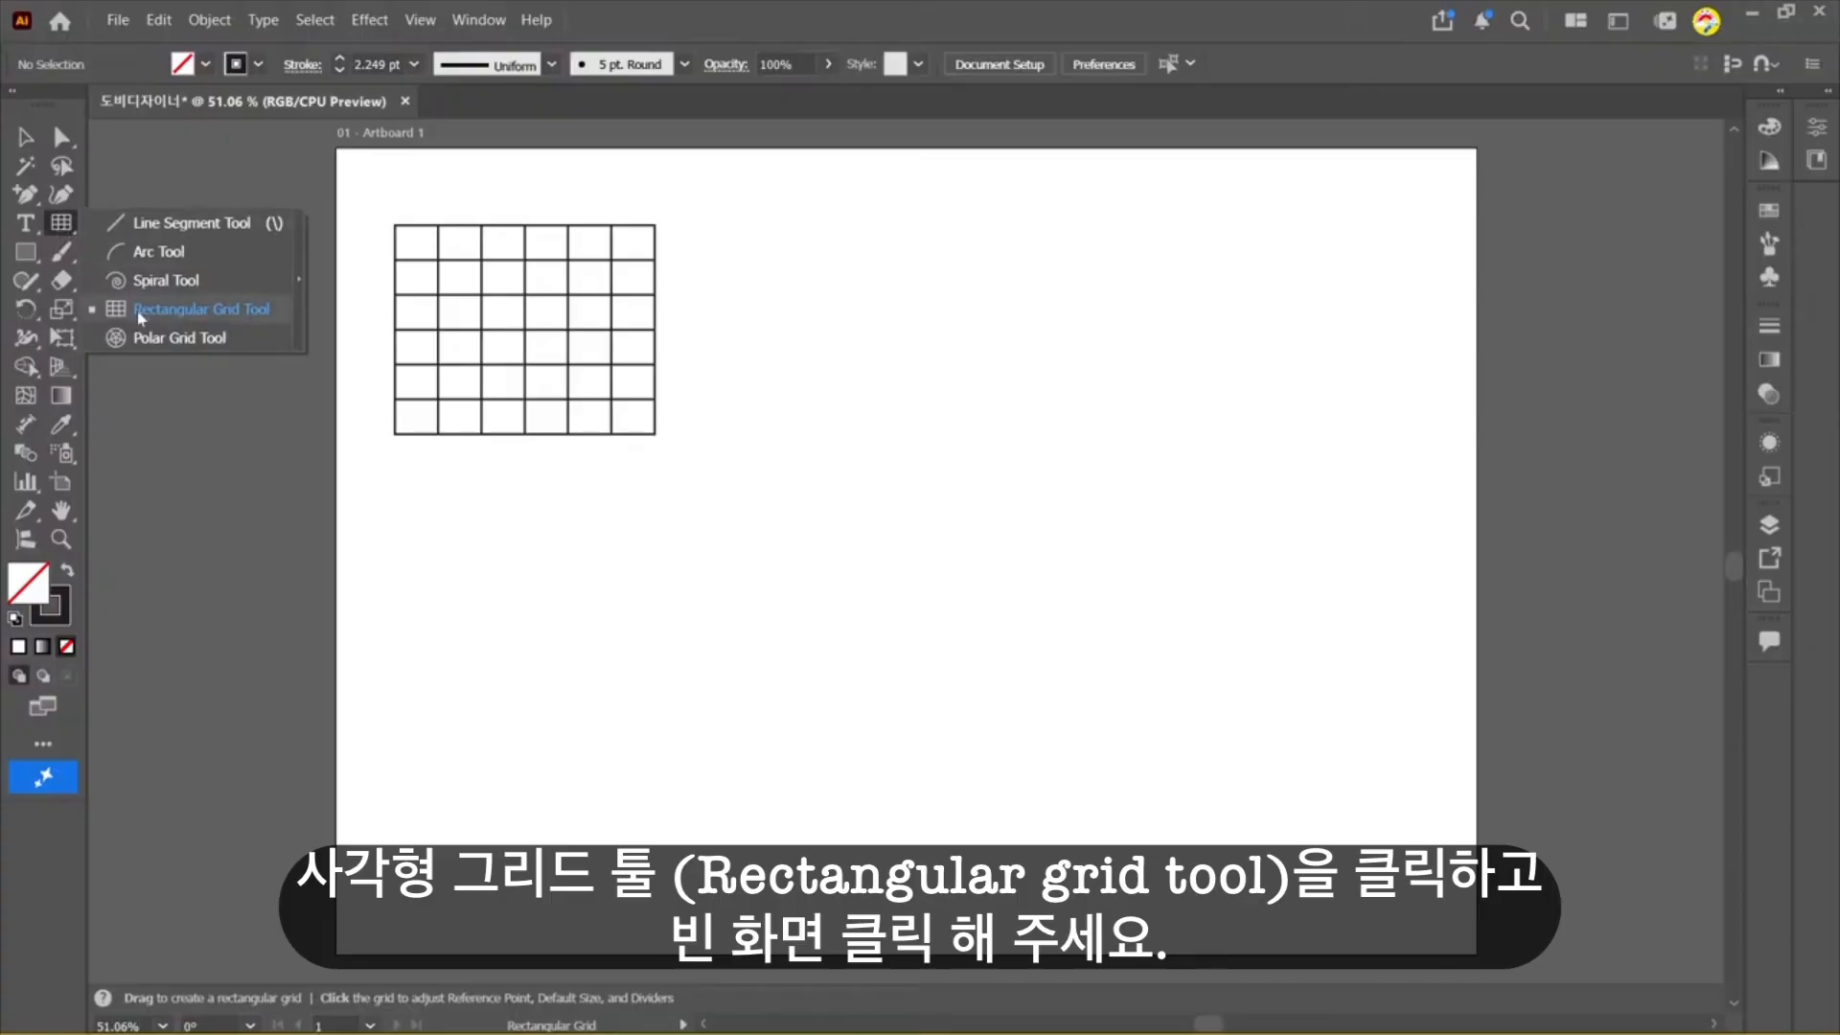
left_click(139, 316)
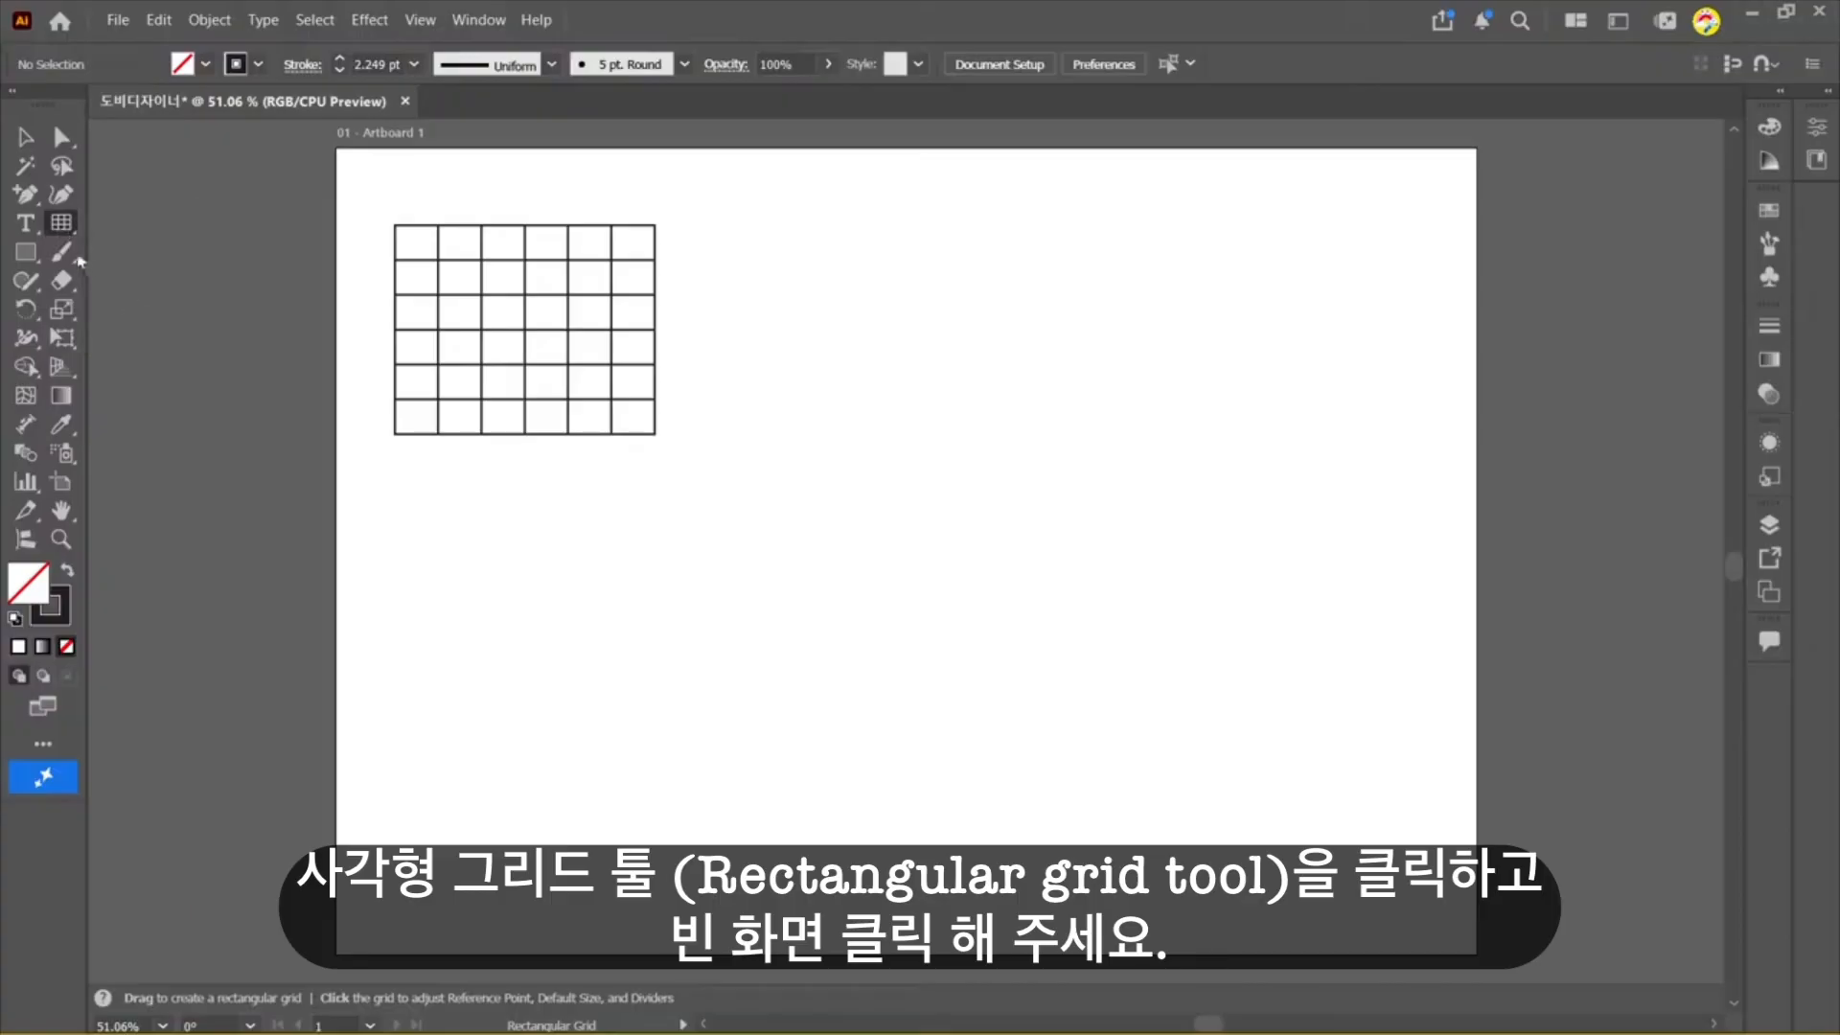
left_click(834, 408)
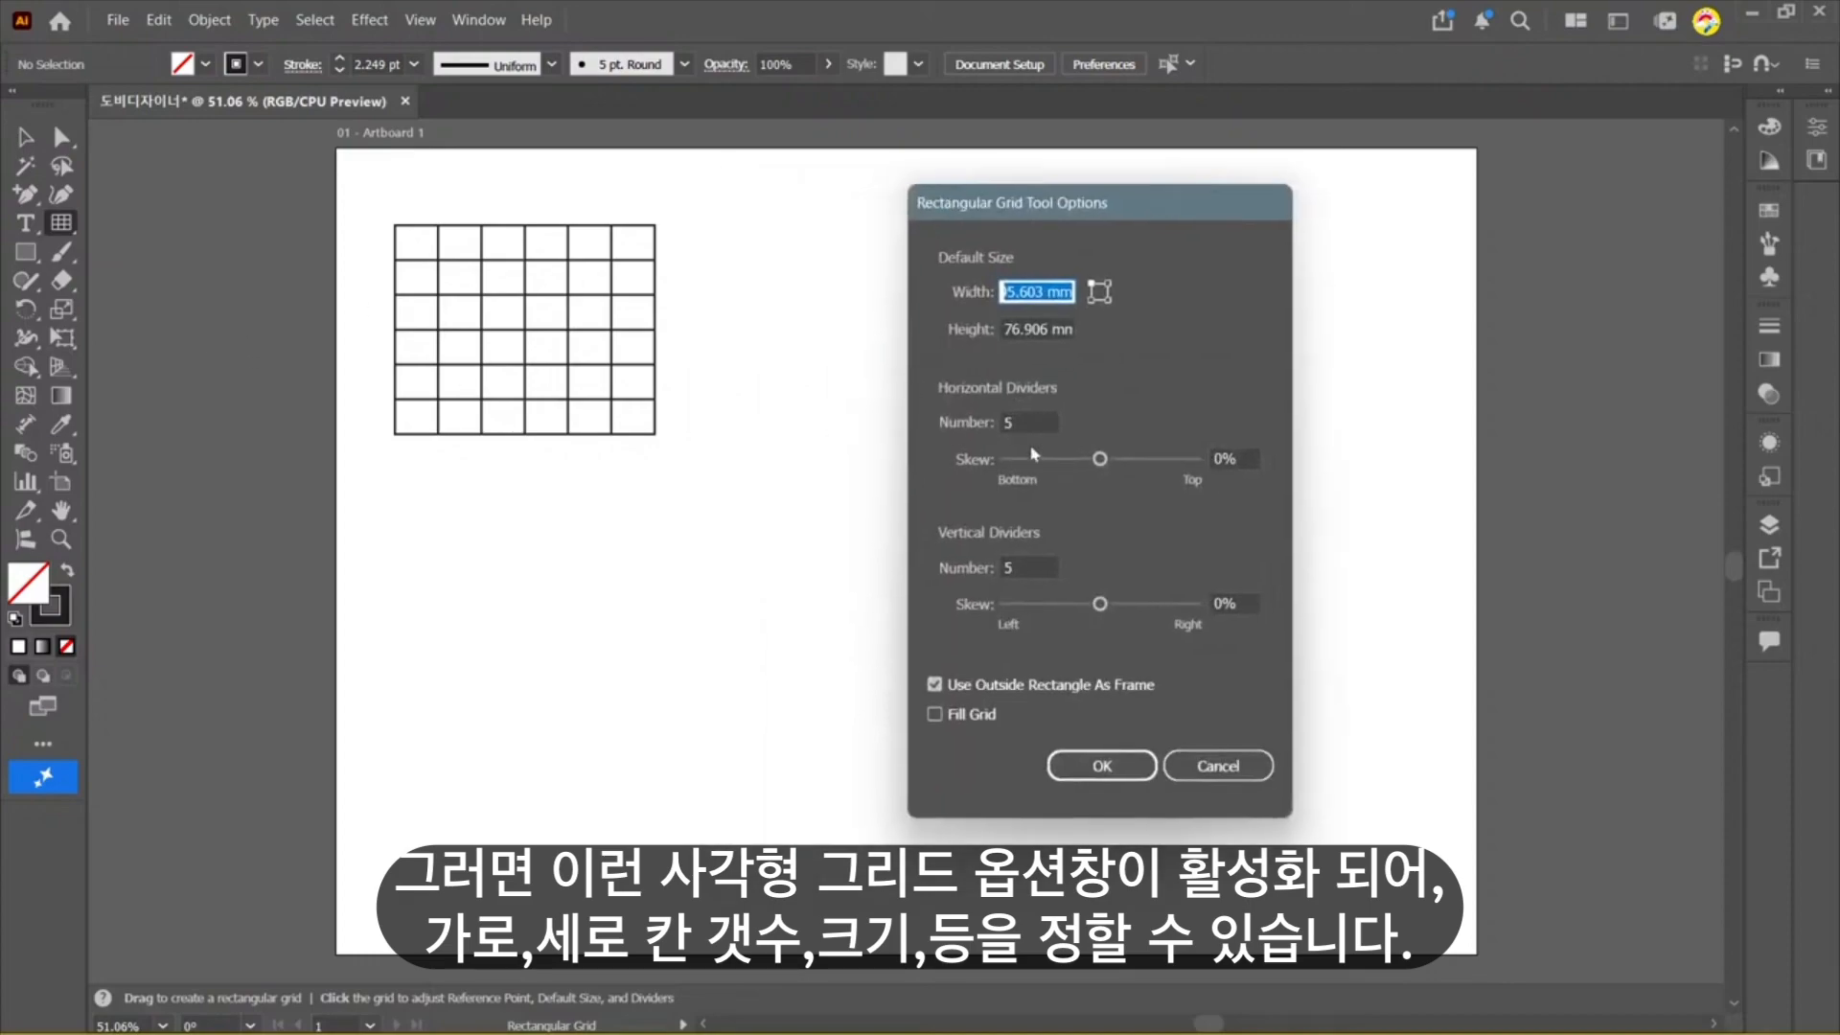
left_click(1045, 422)
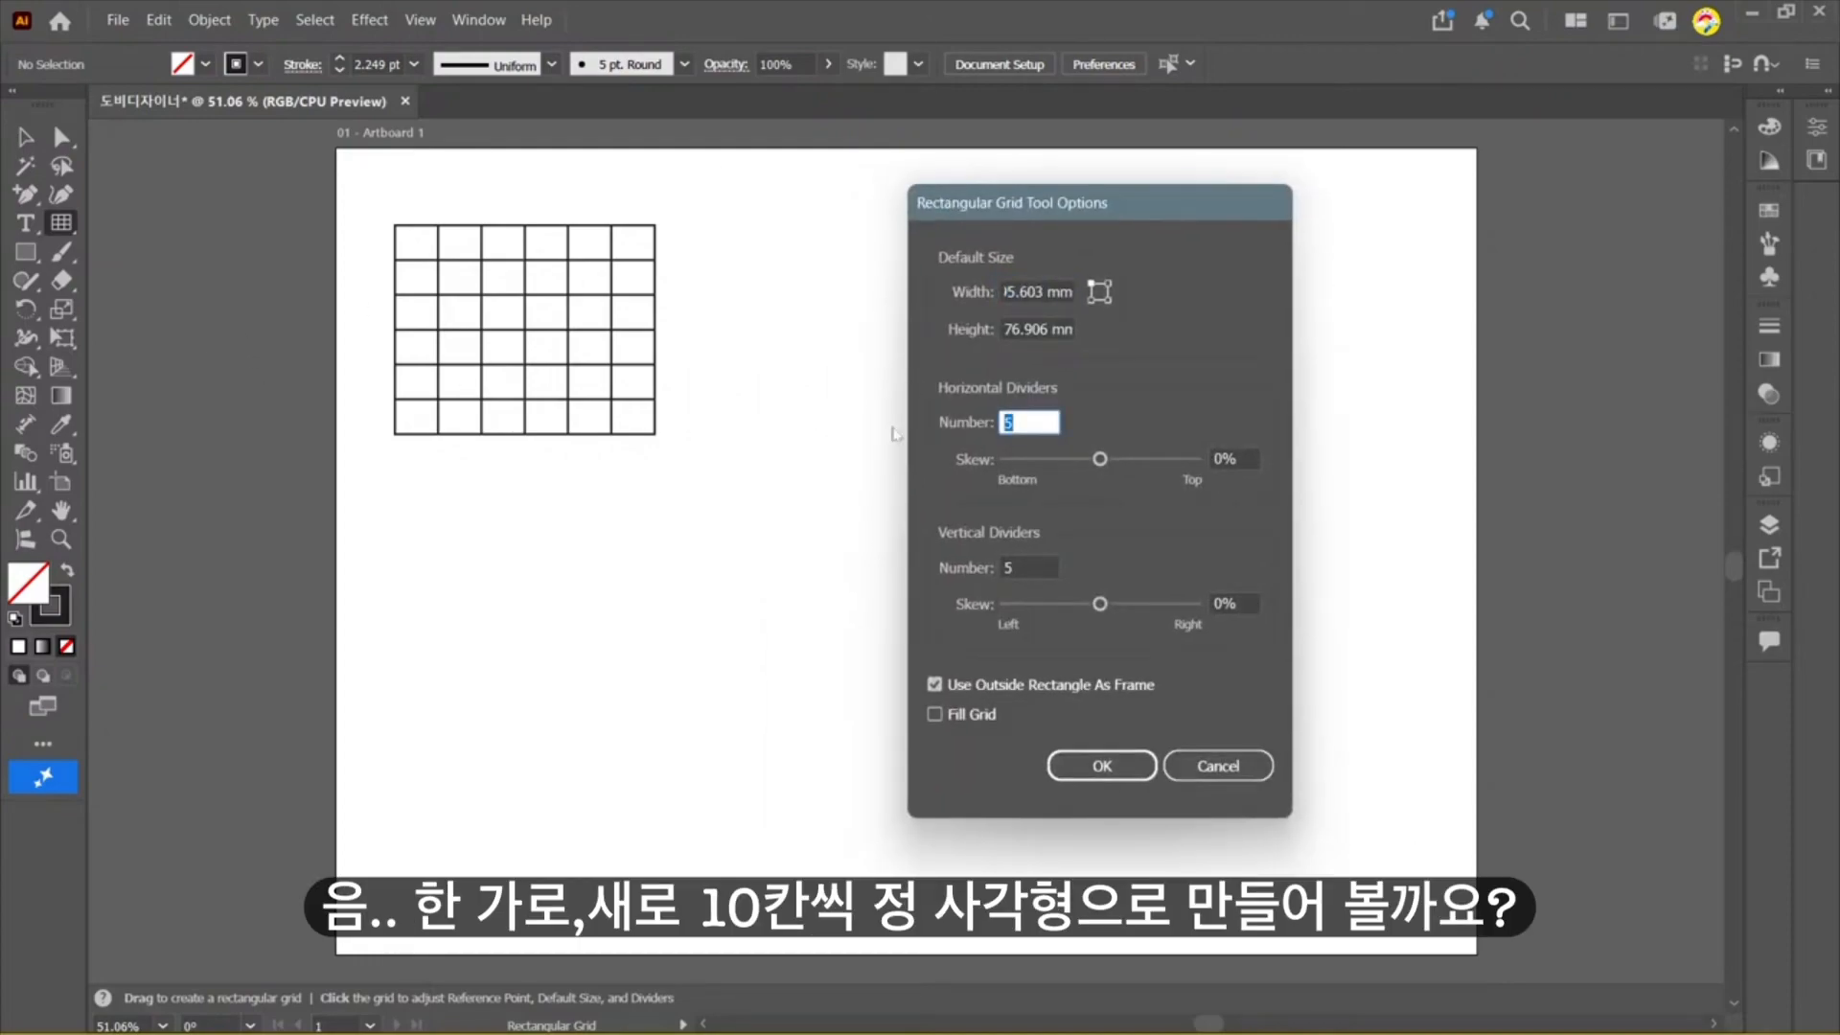
type("10")
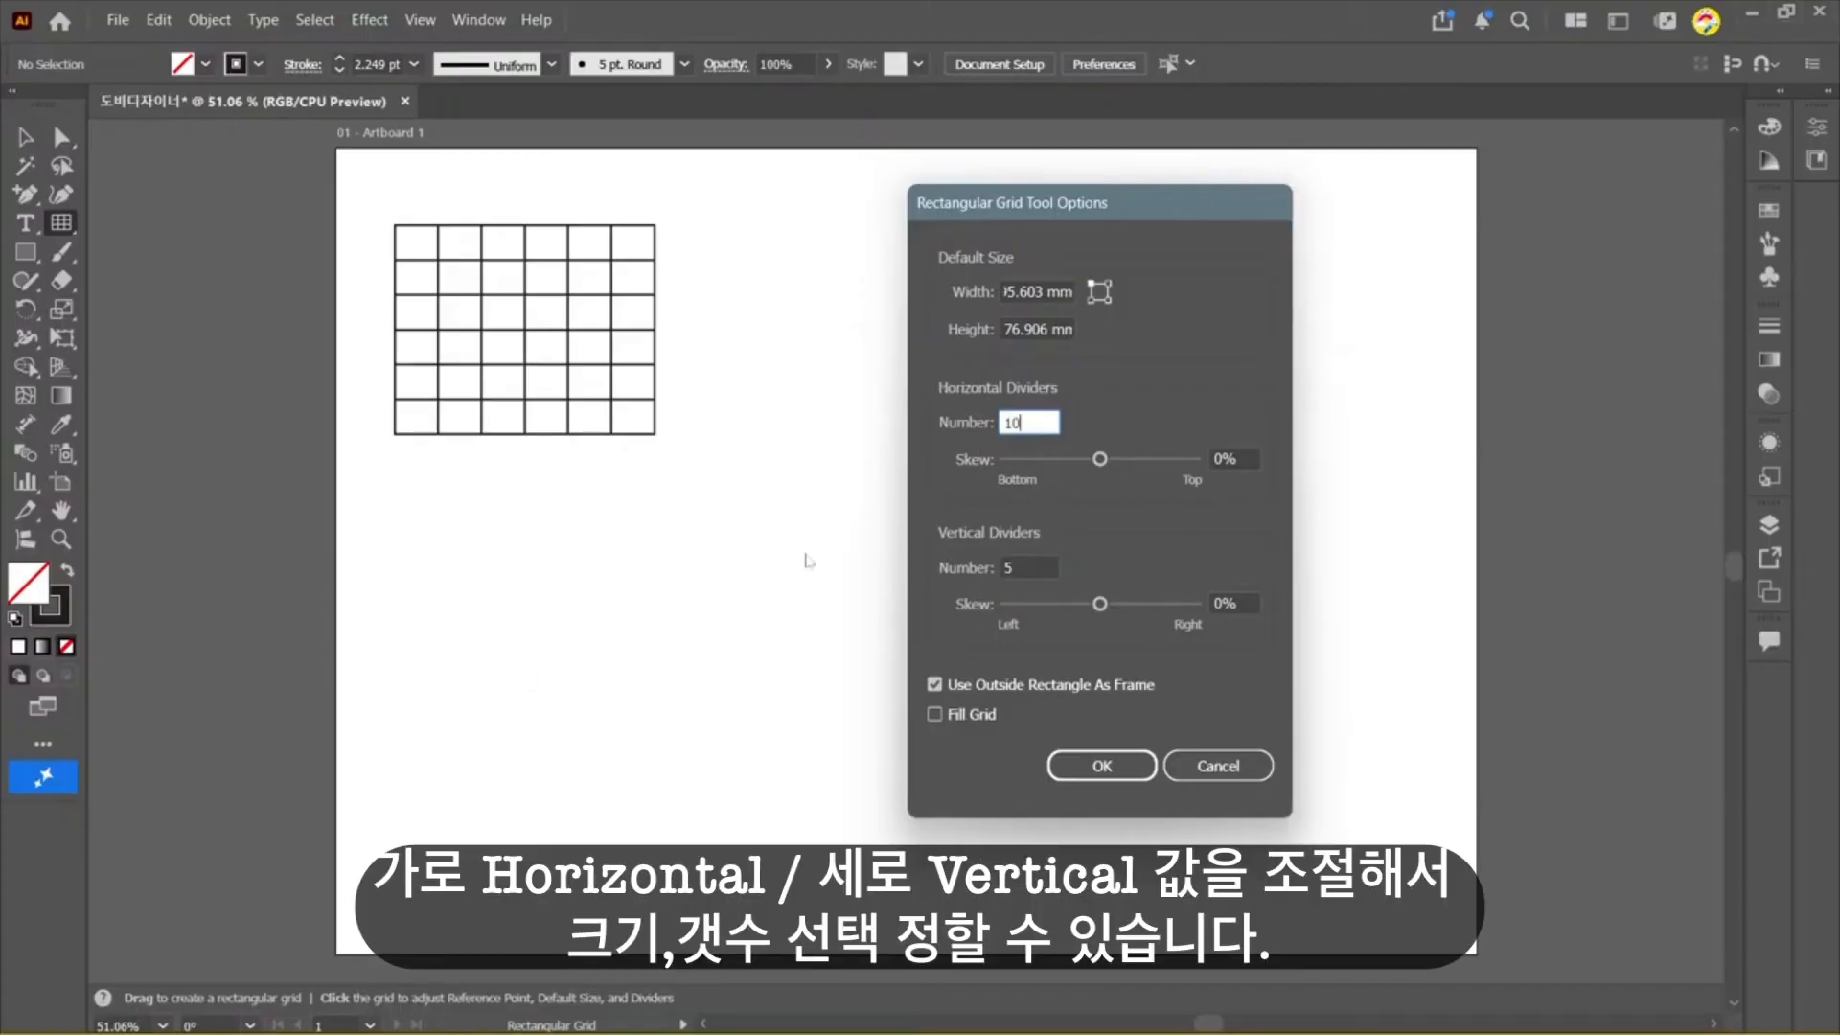
left_click(1048, 565)
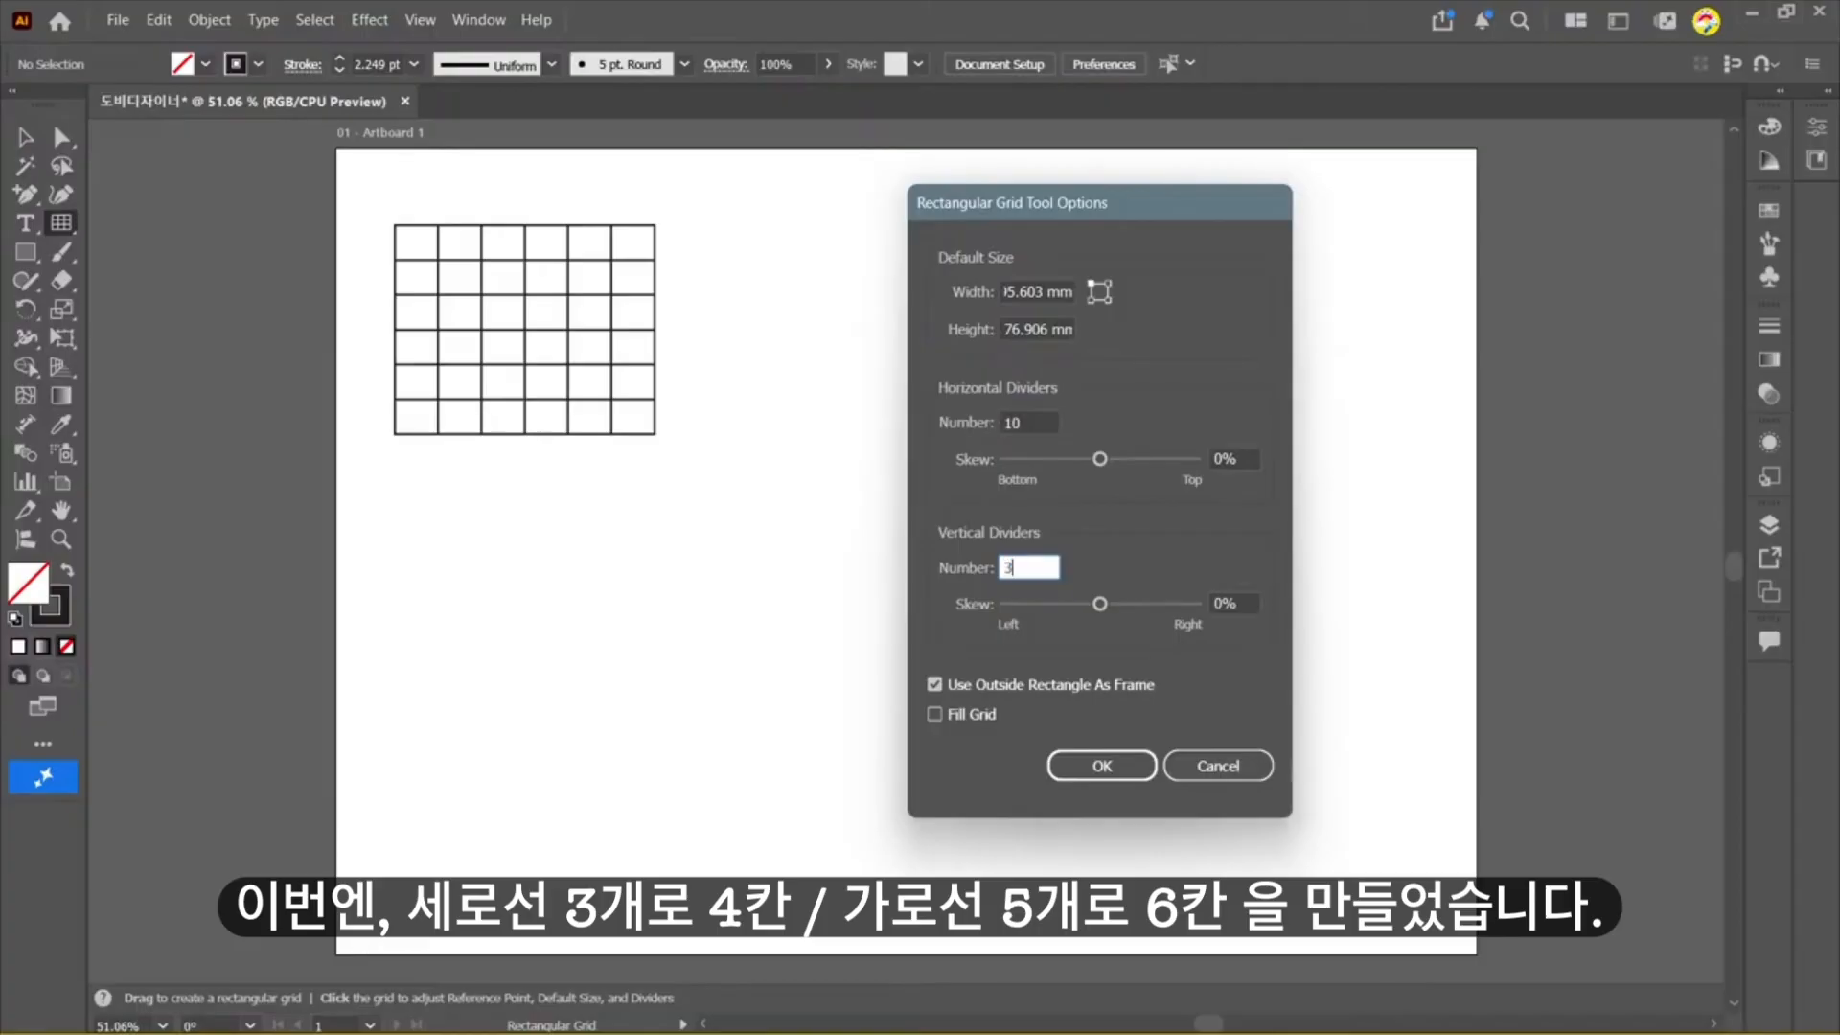
type("3")
left_click(1033, 423)
type("5")
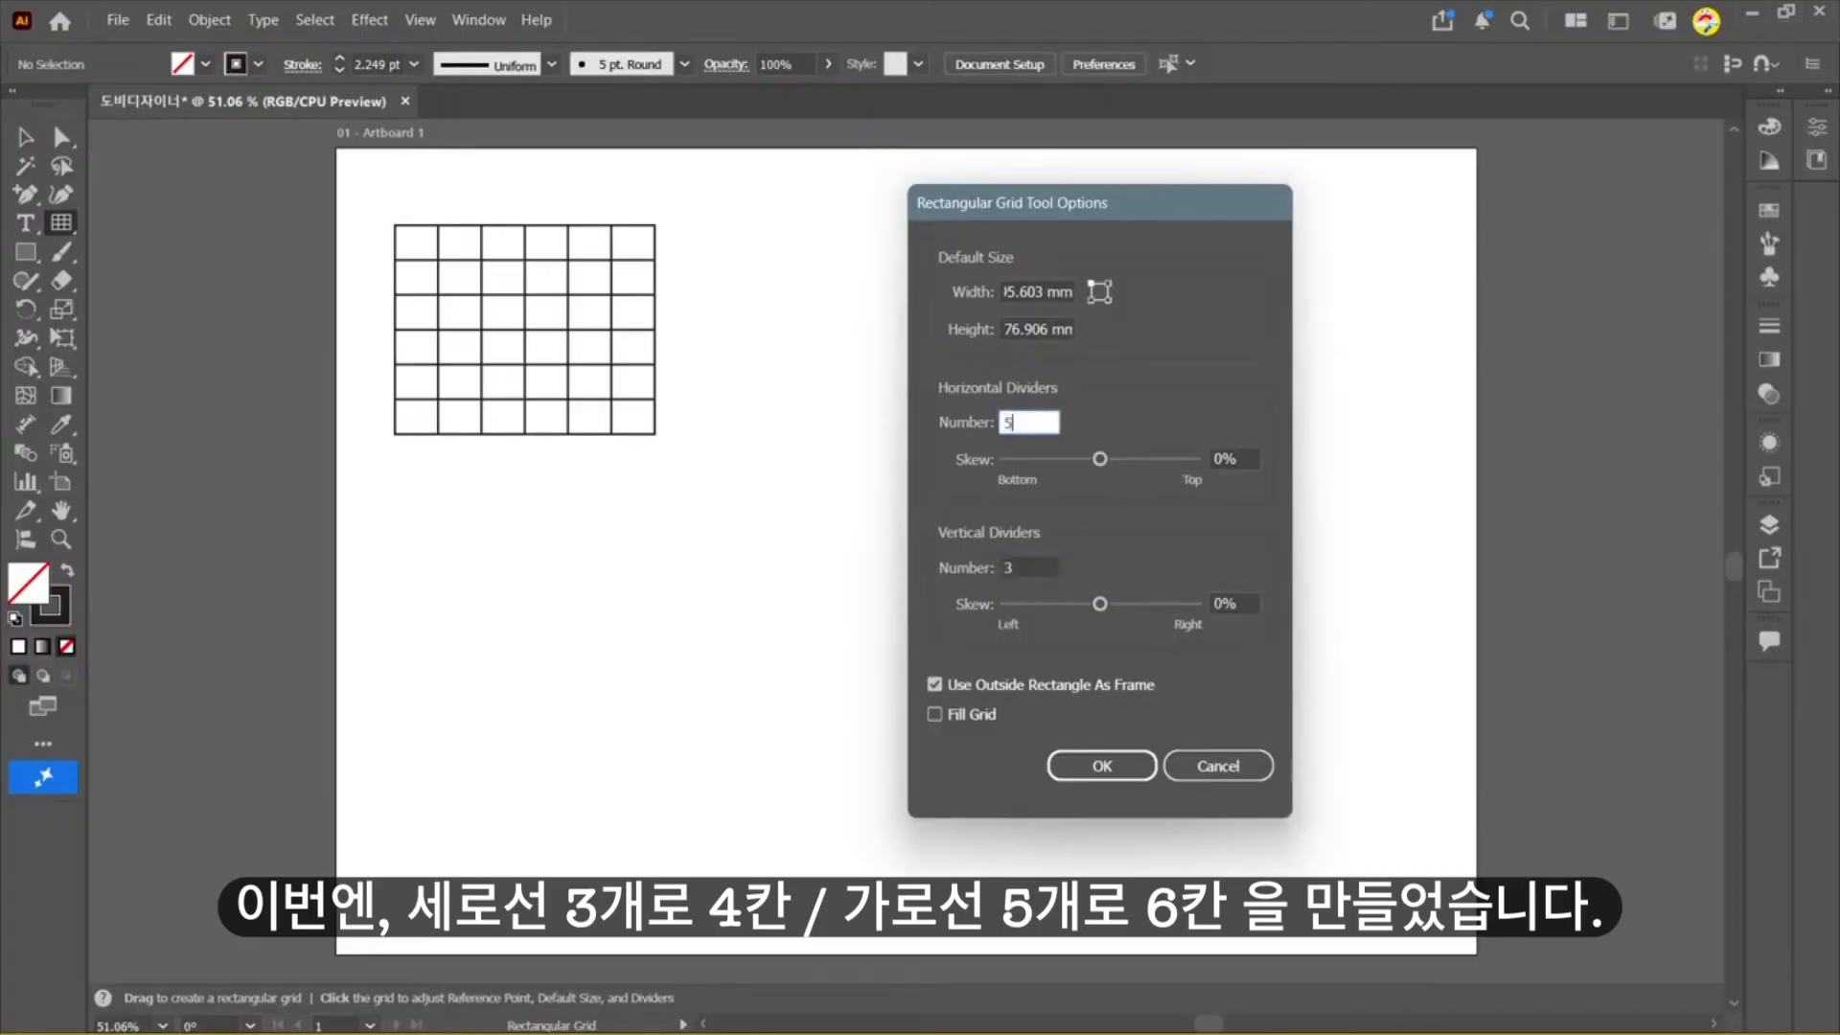
left_click(1102, 766)
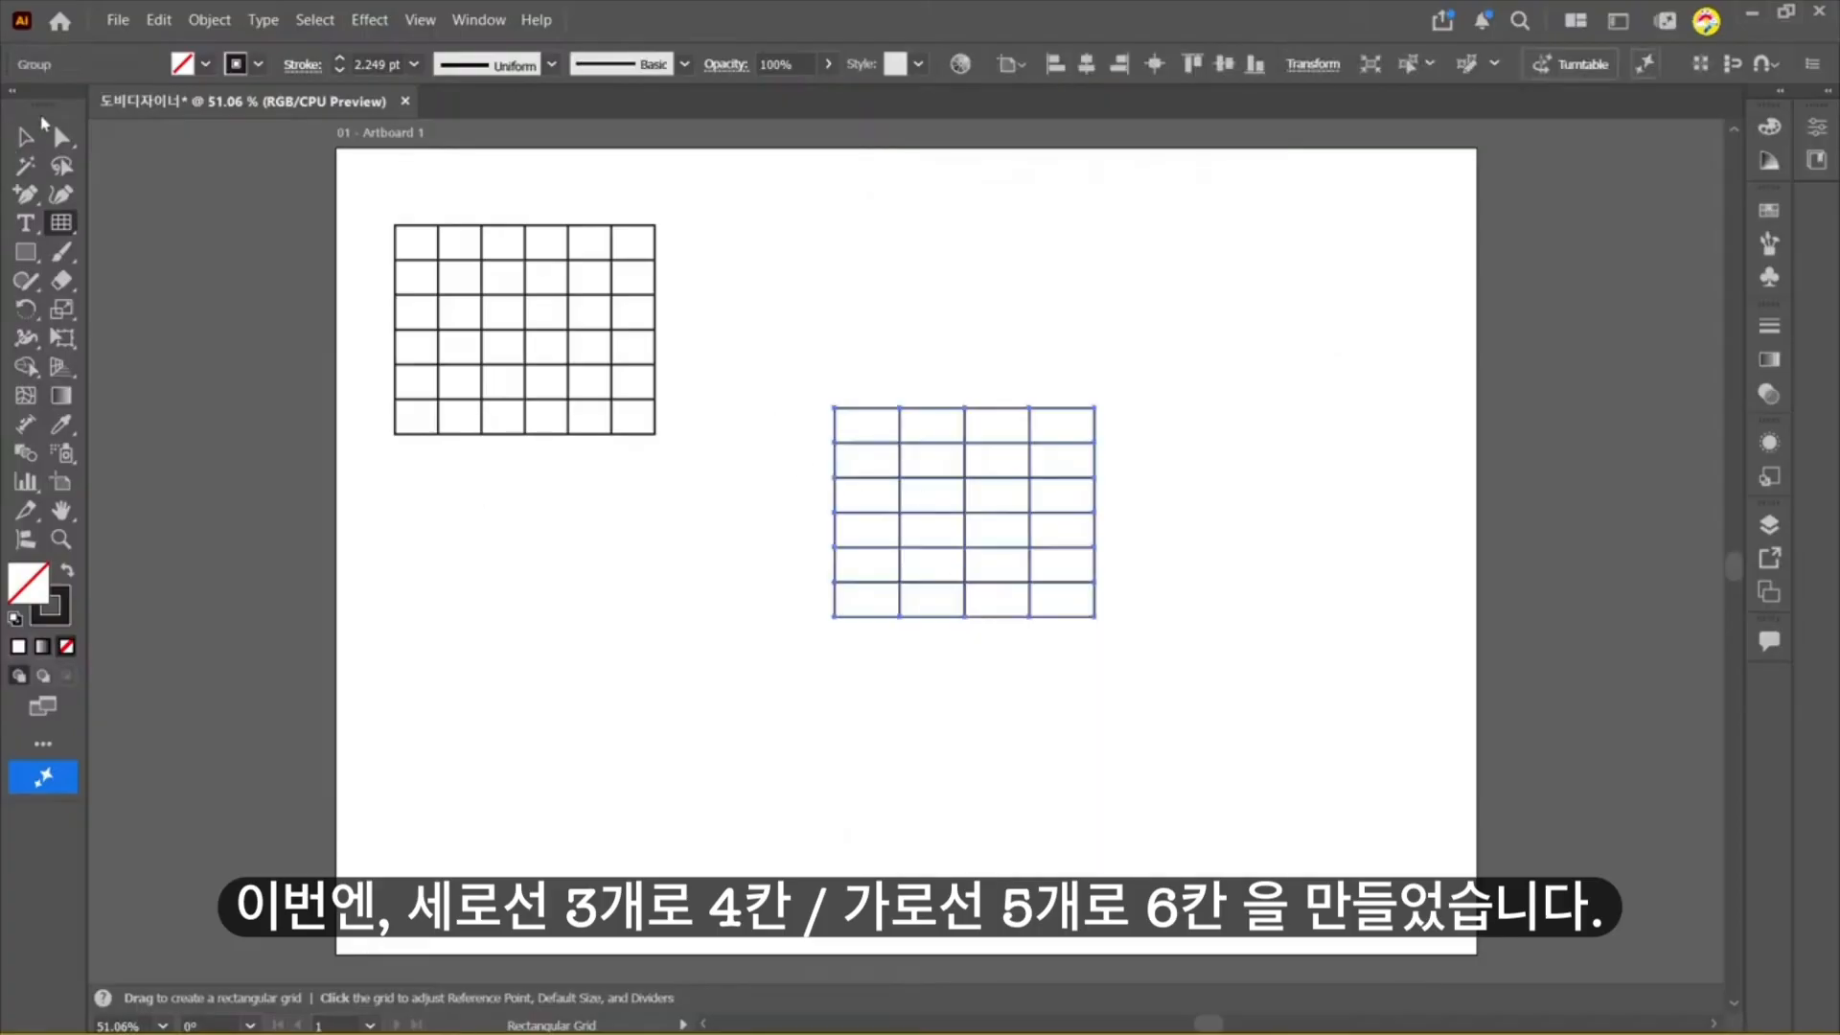
Step: Enlarge the four-column grid proportionally and move it up slightly on the artboard
left_click(27, 136)
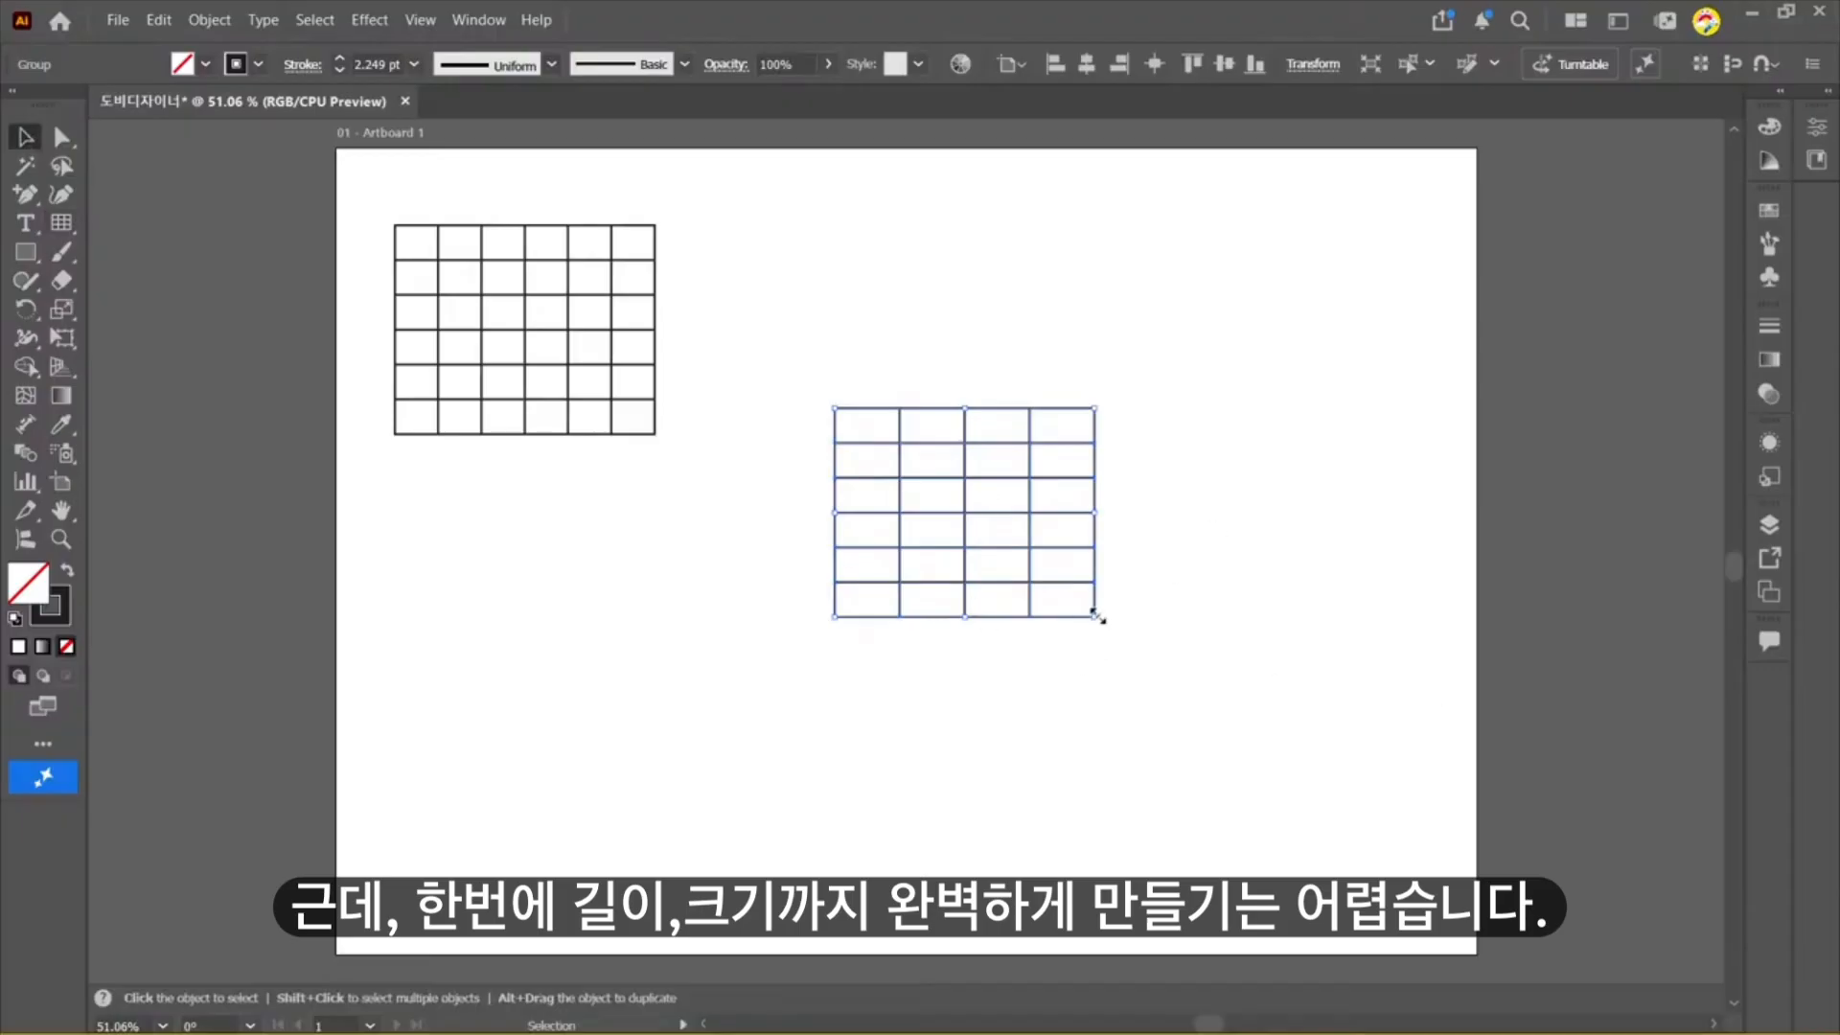
left_click_drag(1098, 618, 1283, 836)
left_click(1405, 527)
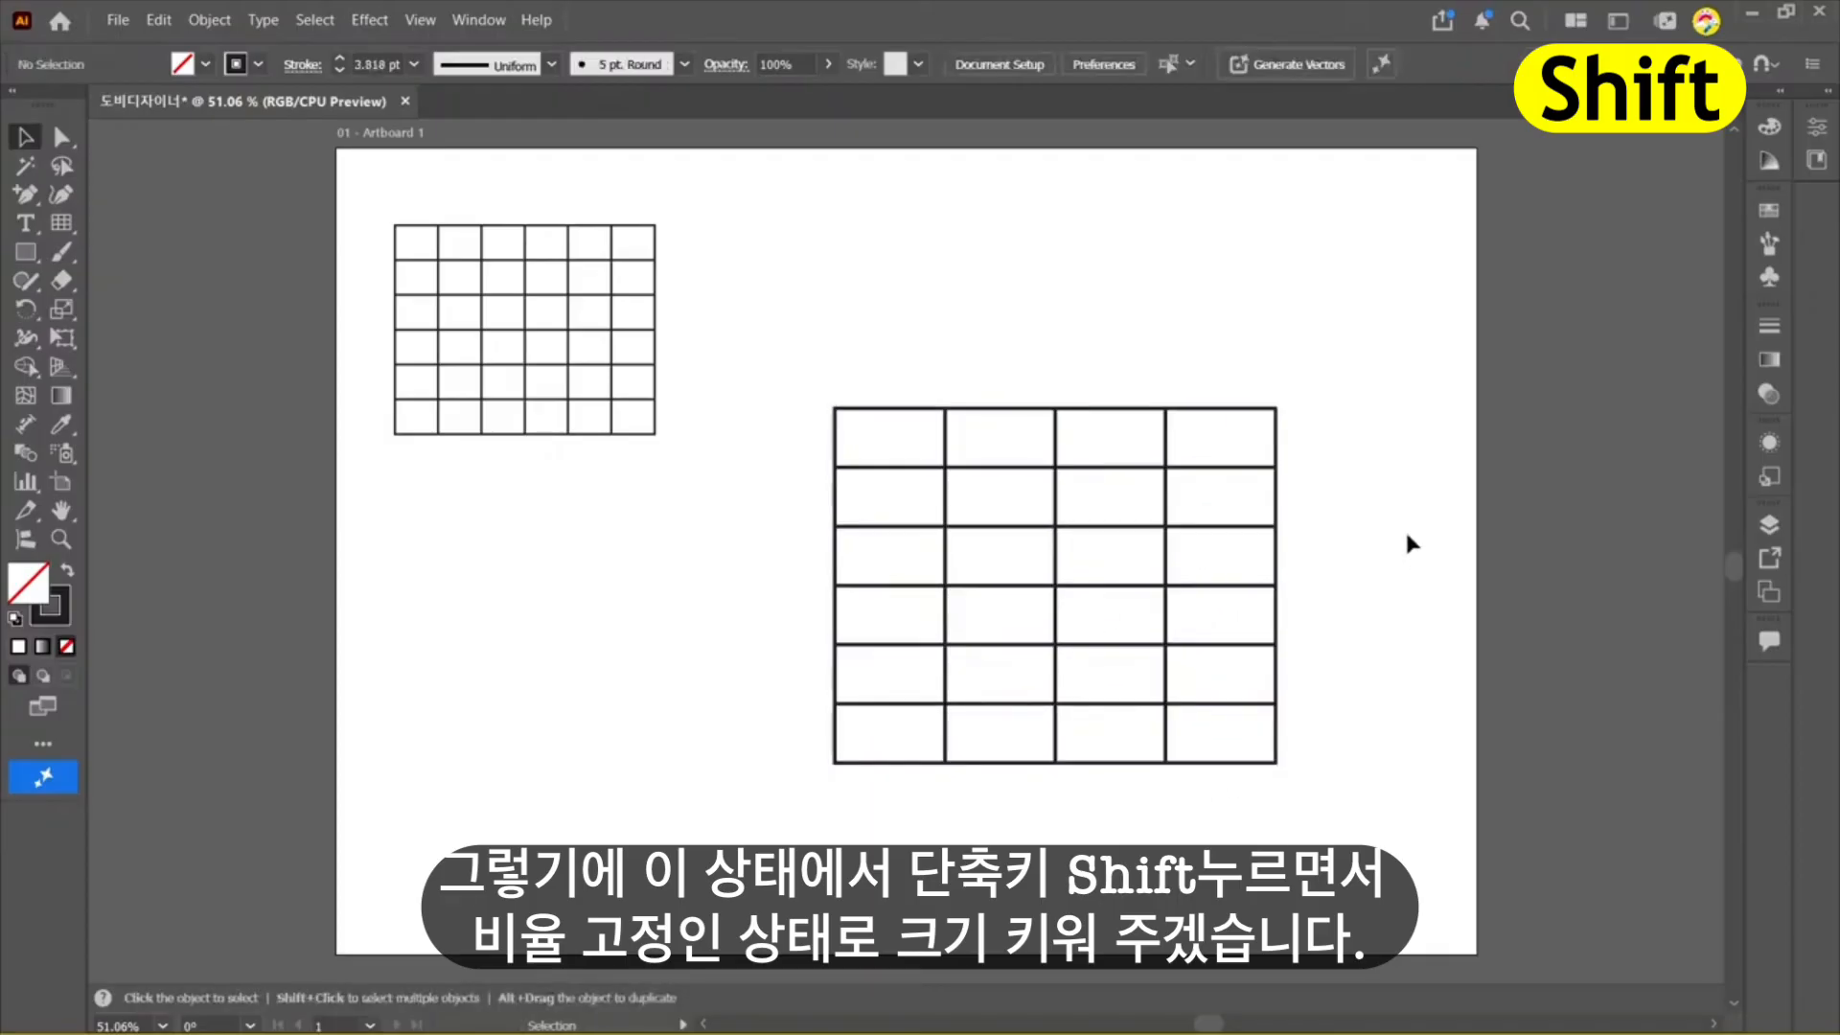
left_click_drag(1166, 470, 1155, 386)
left_click(1470, 526)
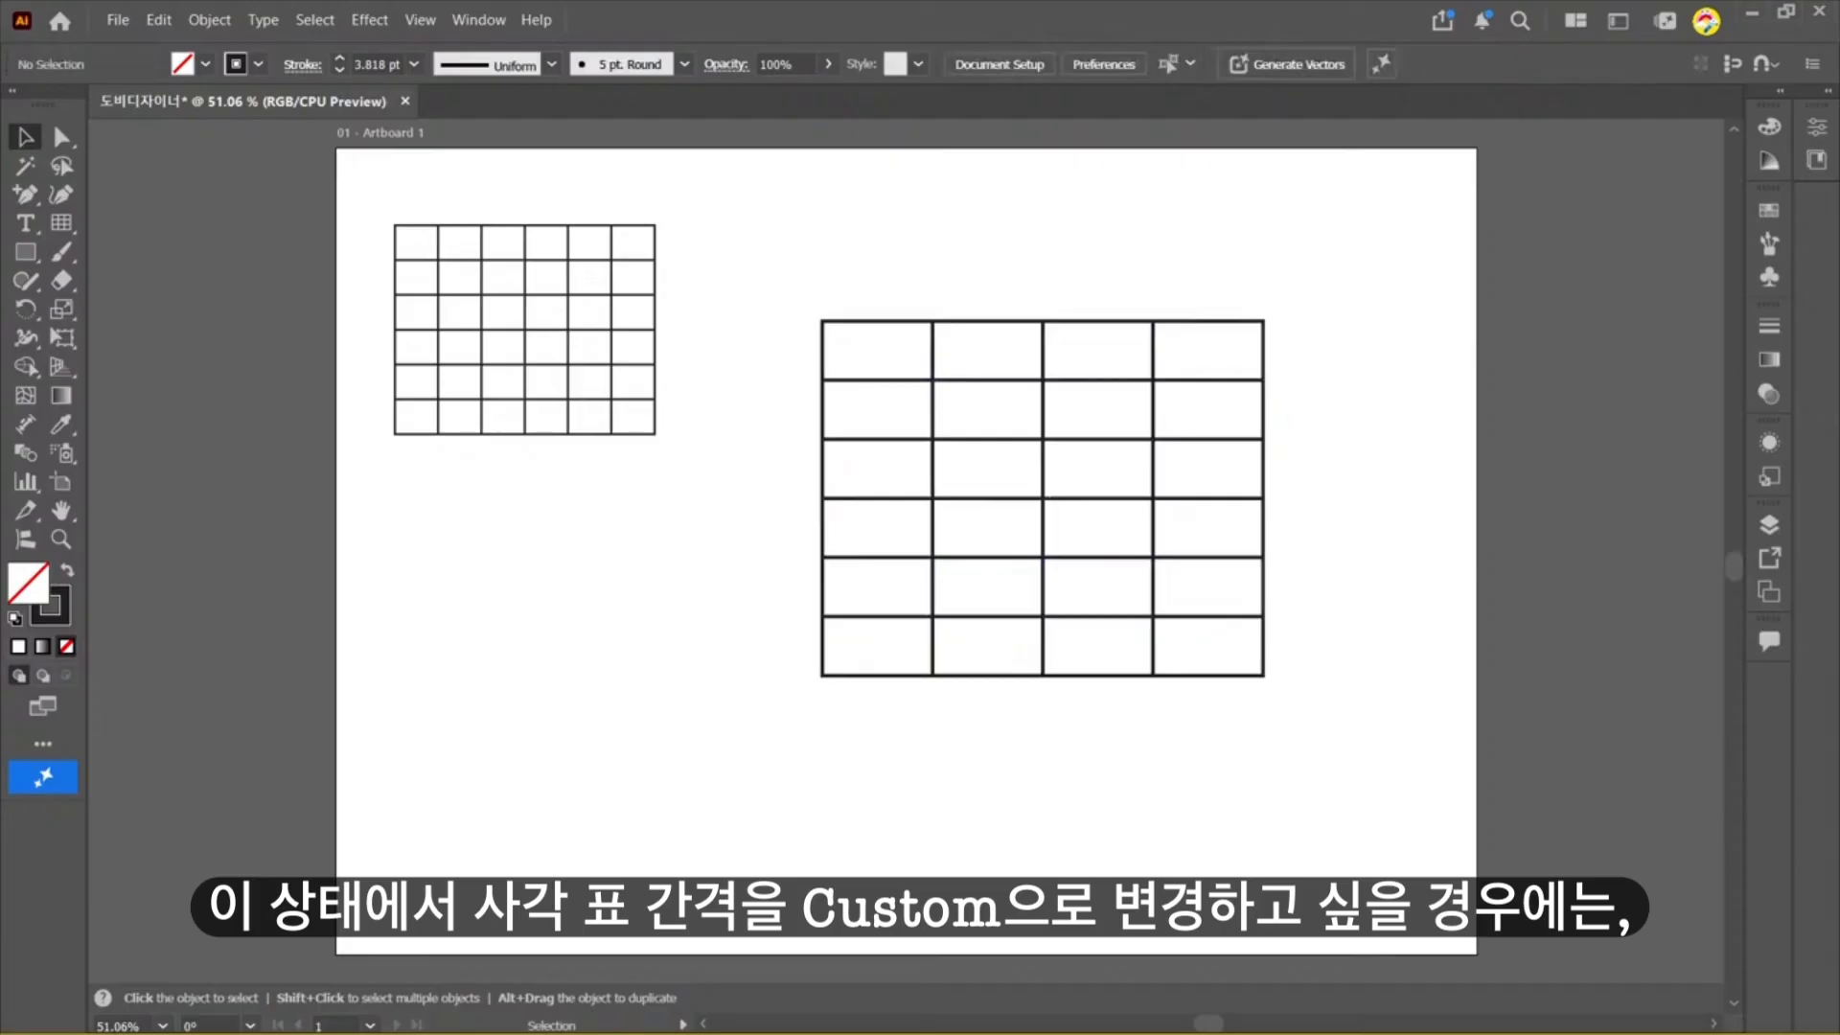
Step: Move the uppermost horizontal divider of the four-column grid up as a straight line by its two end anchor points
left_click(61, 137)
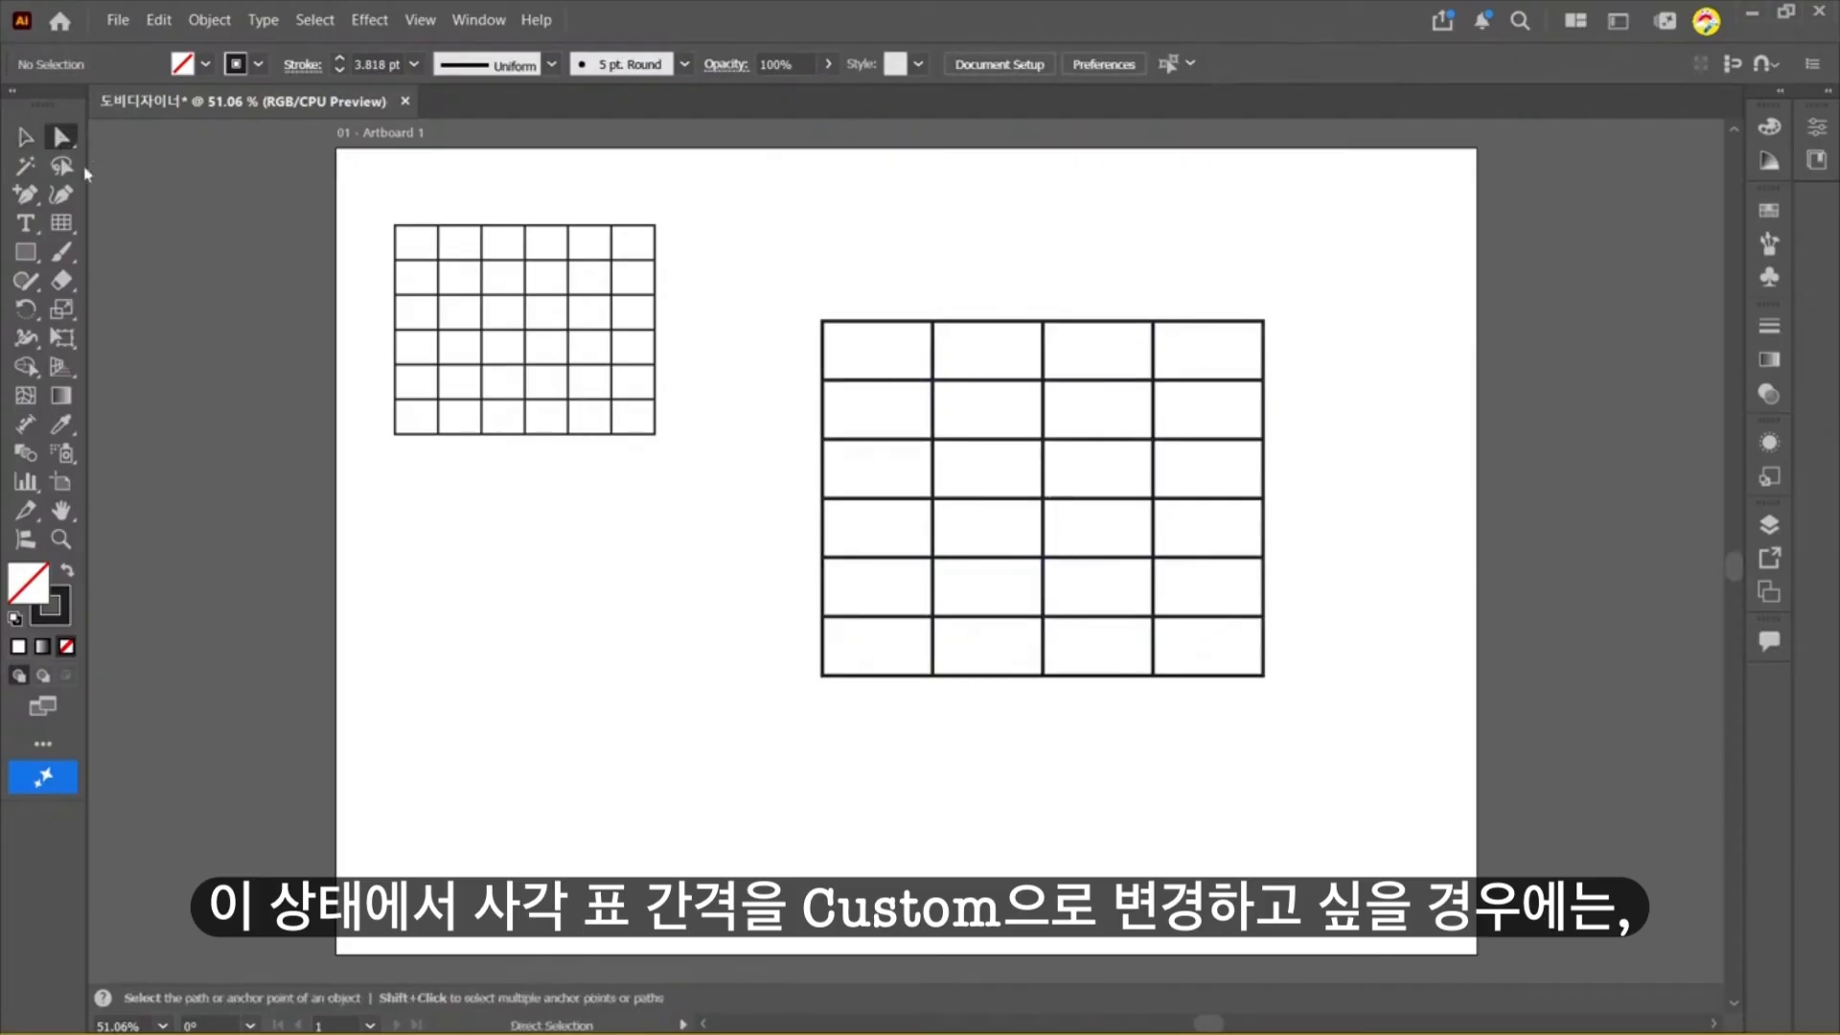
left_click(823, 381)
left_click(1263, 381, "shift")
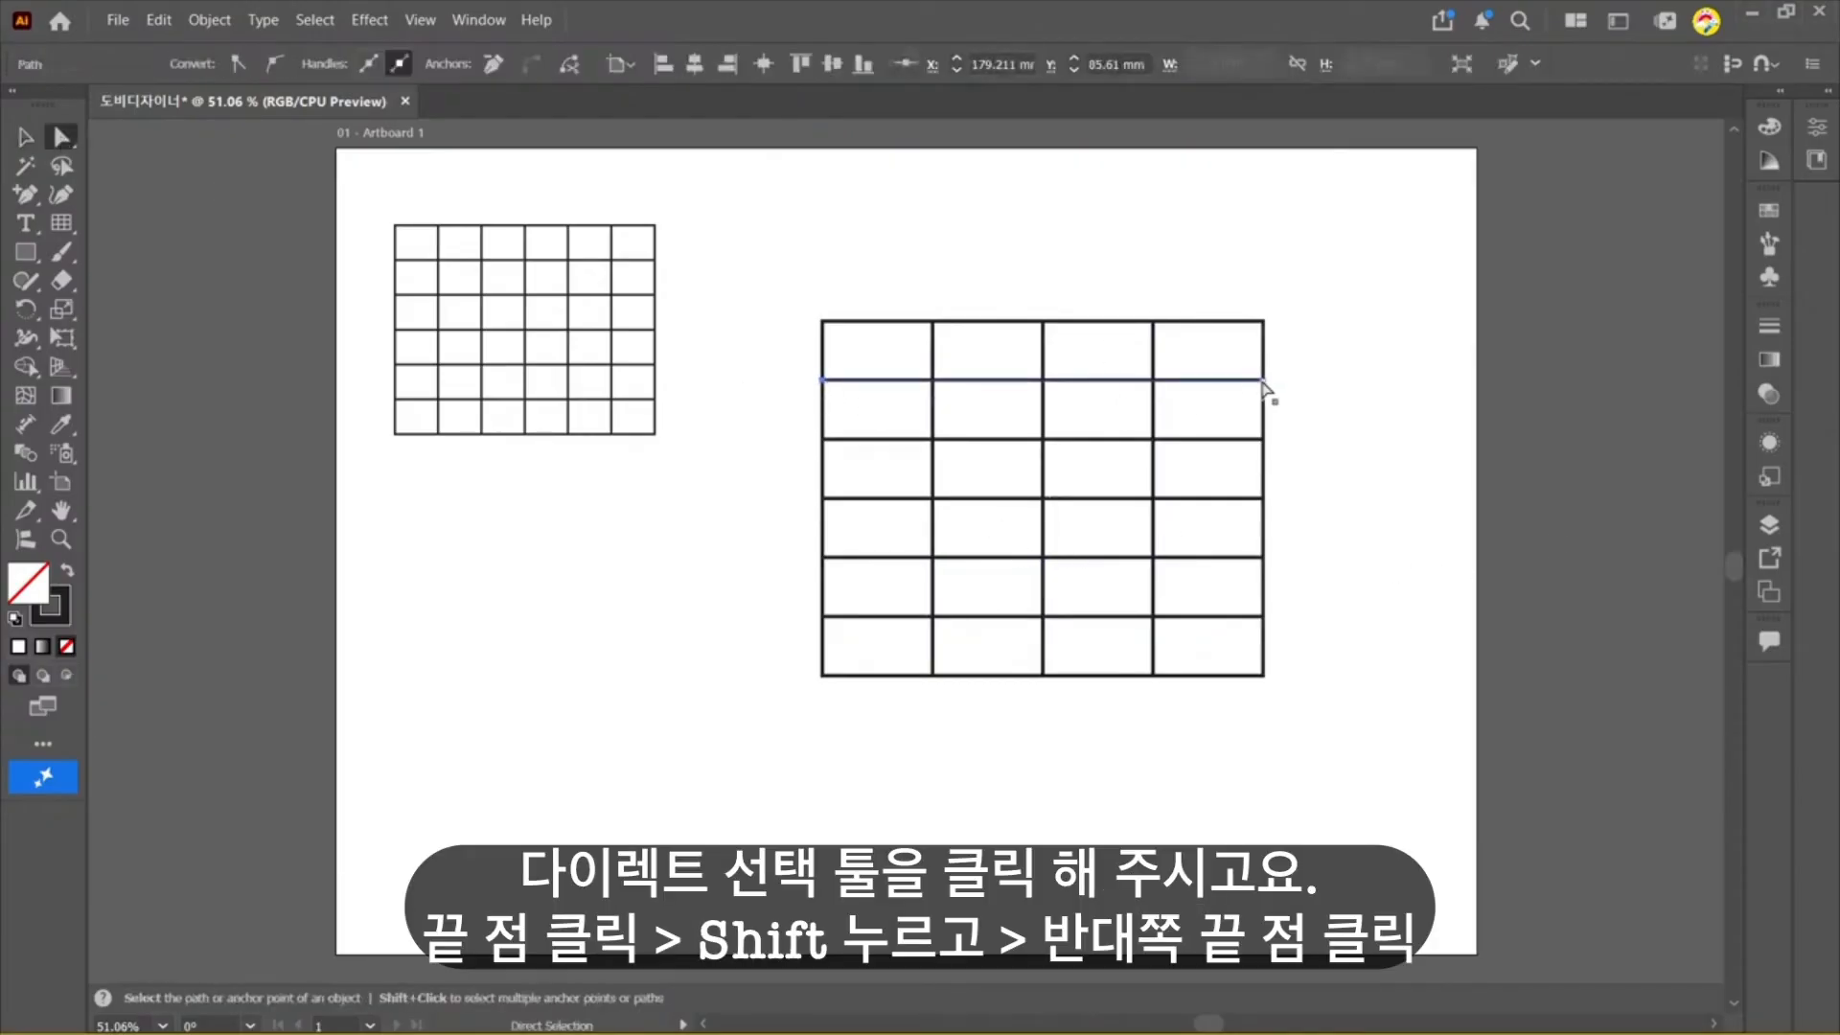
left_click(1264, 381, "shift")
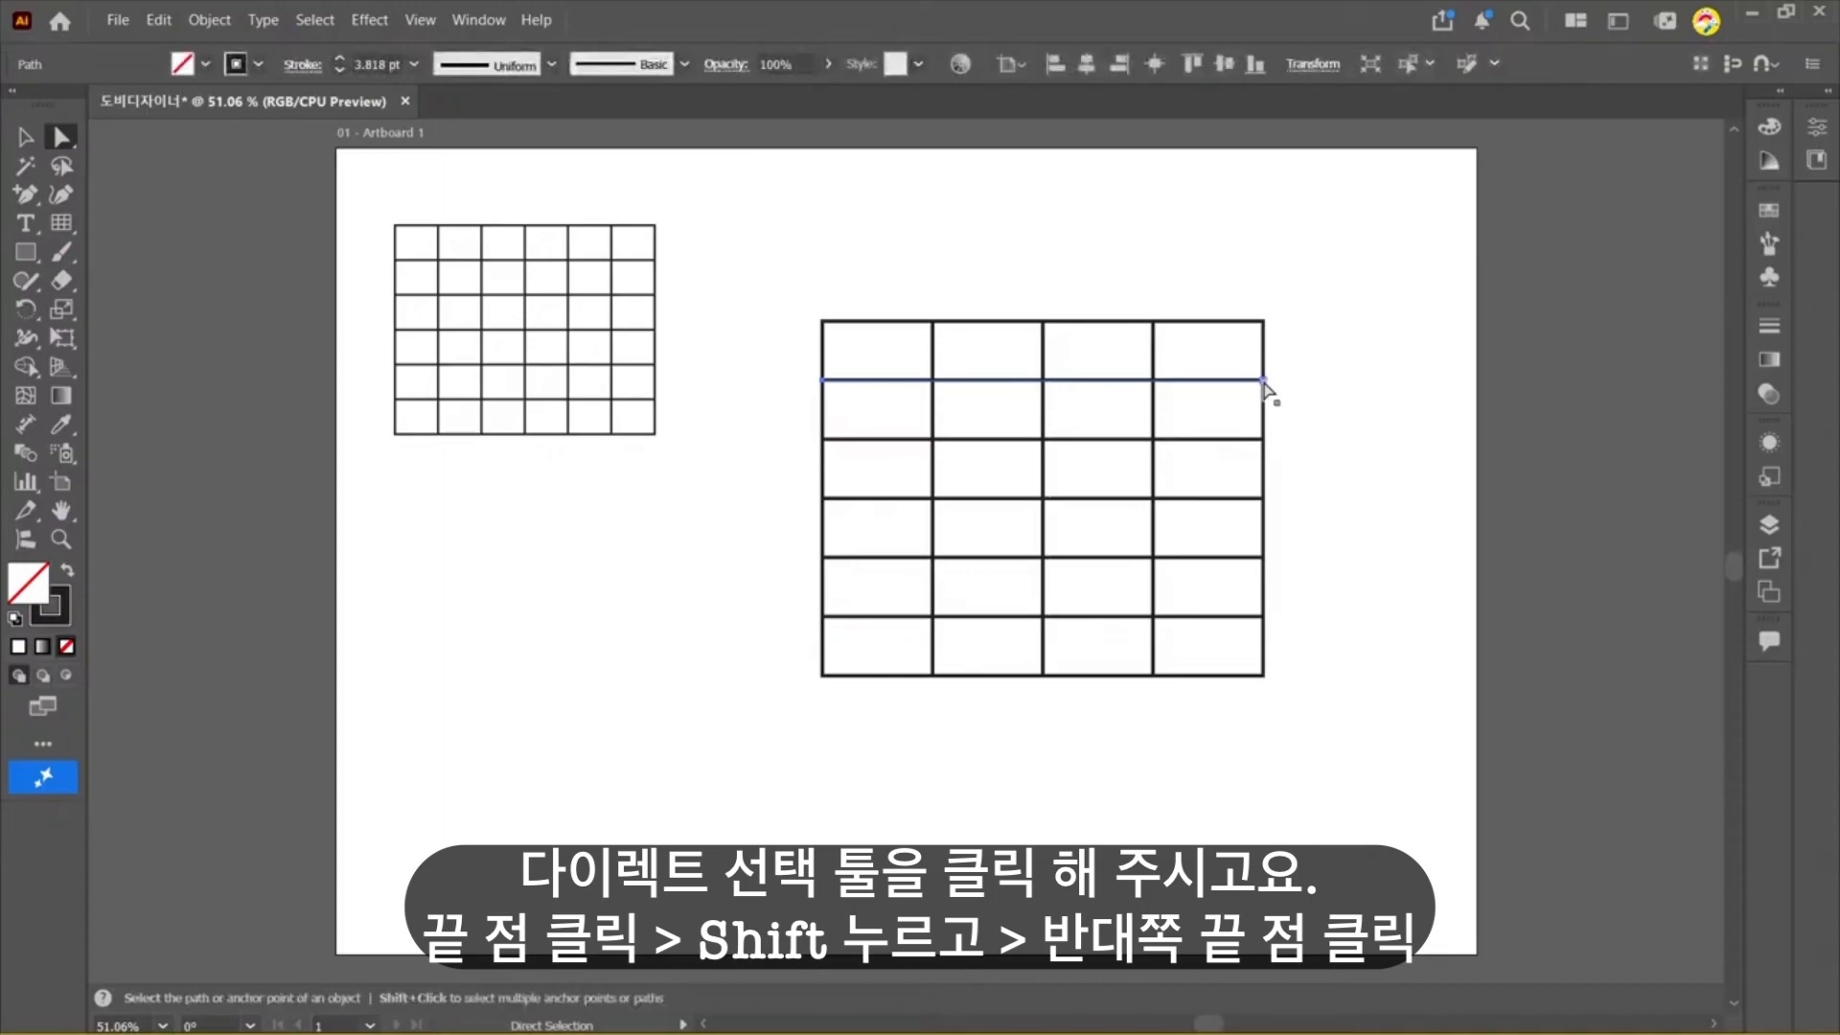
left_click(1263, 380)
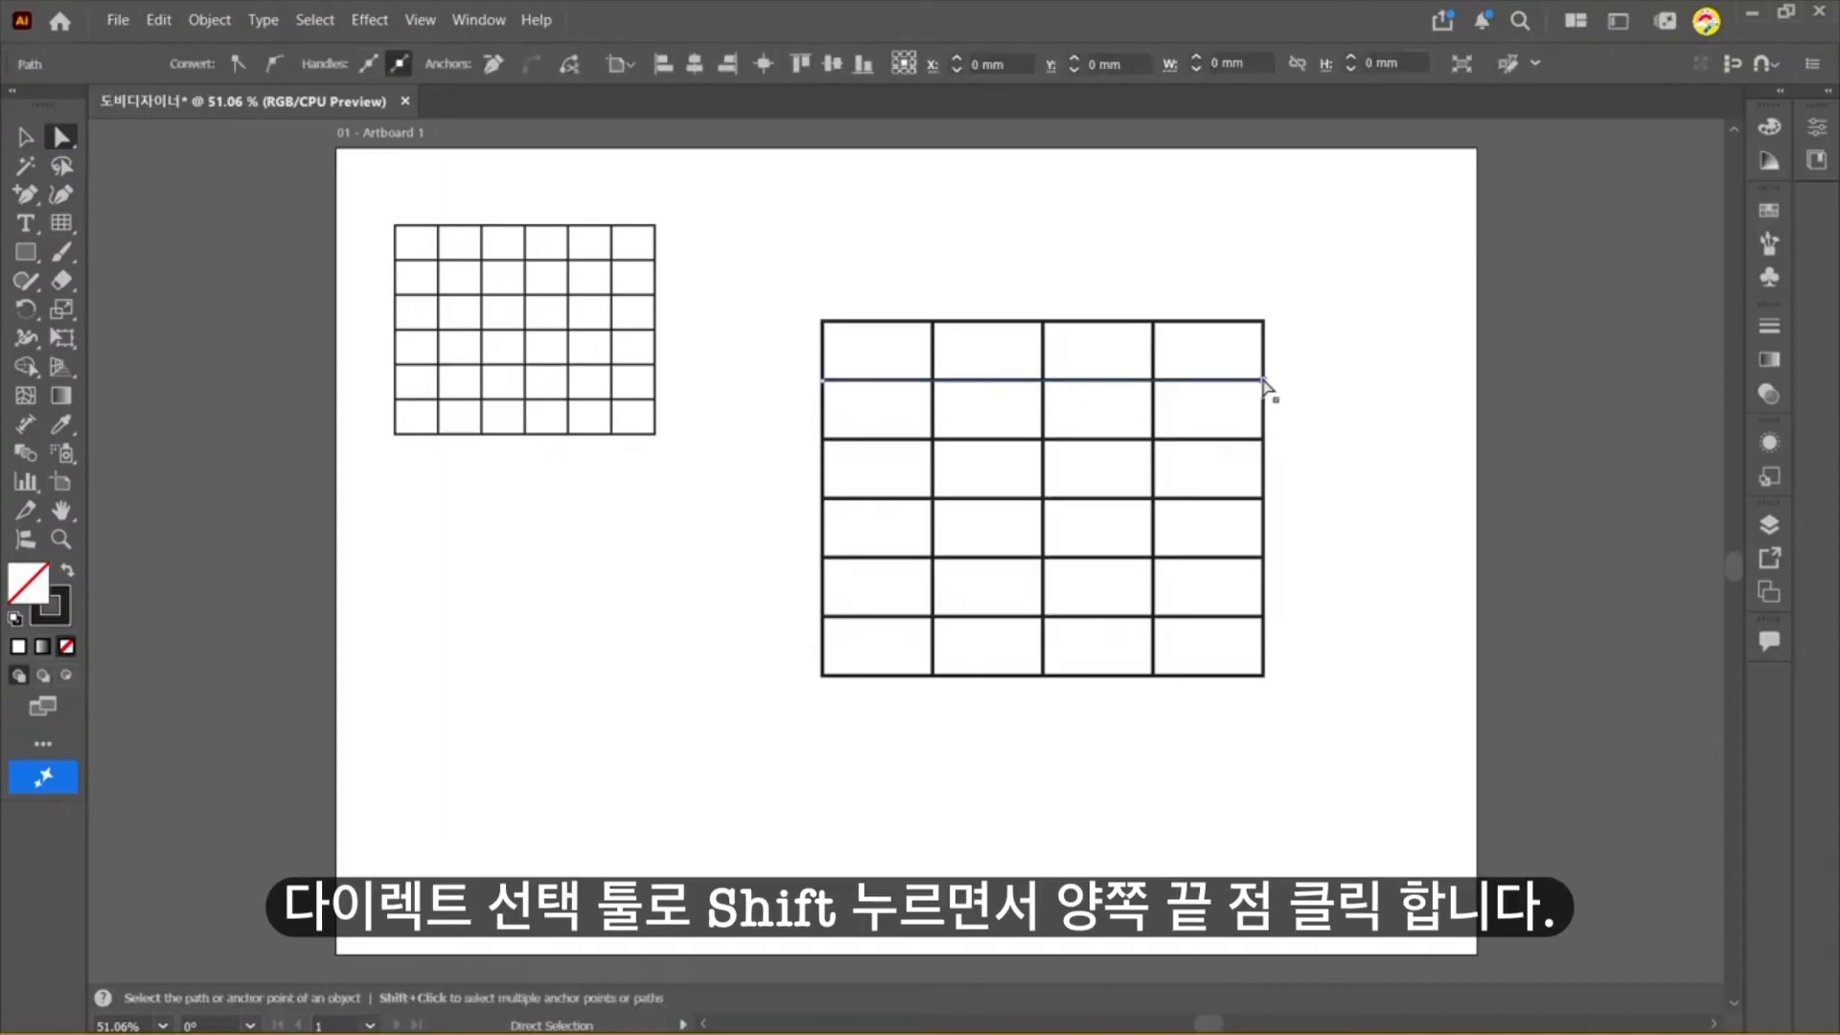
left_click(822, 382, "shift")
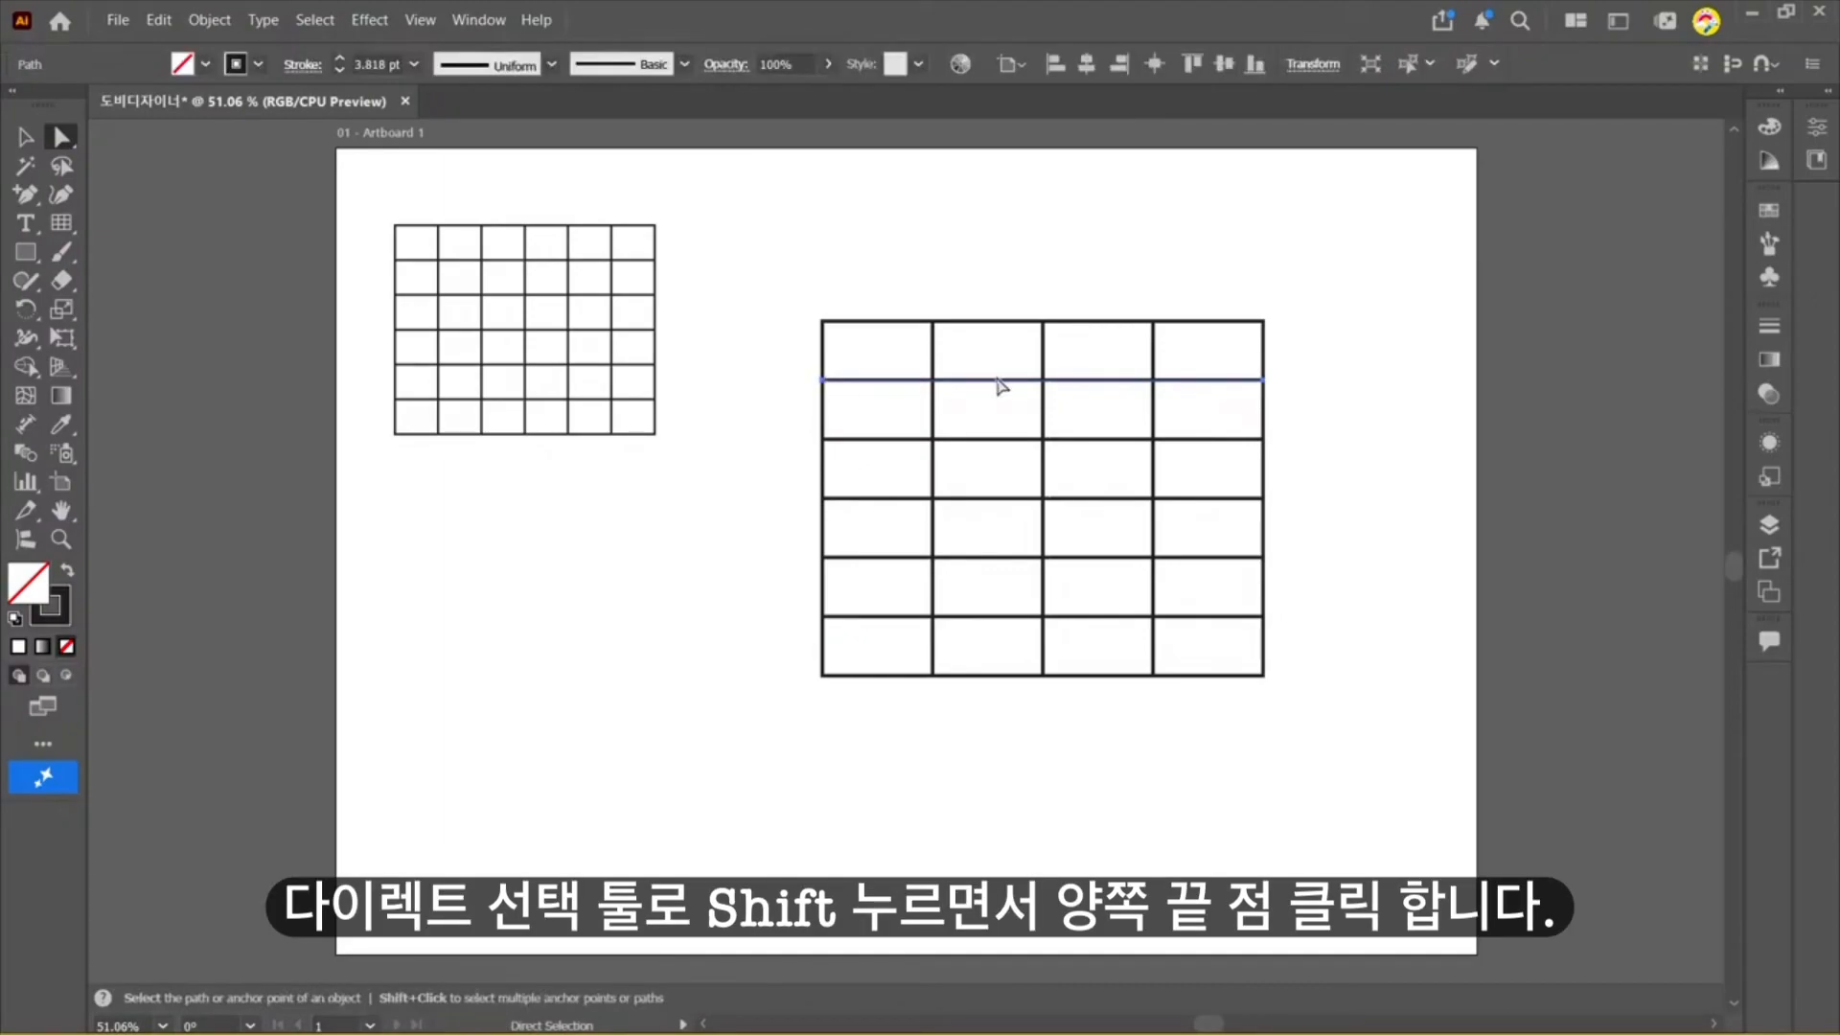
left_click(1006, 390)
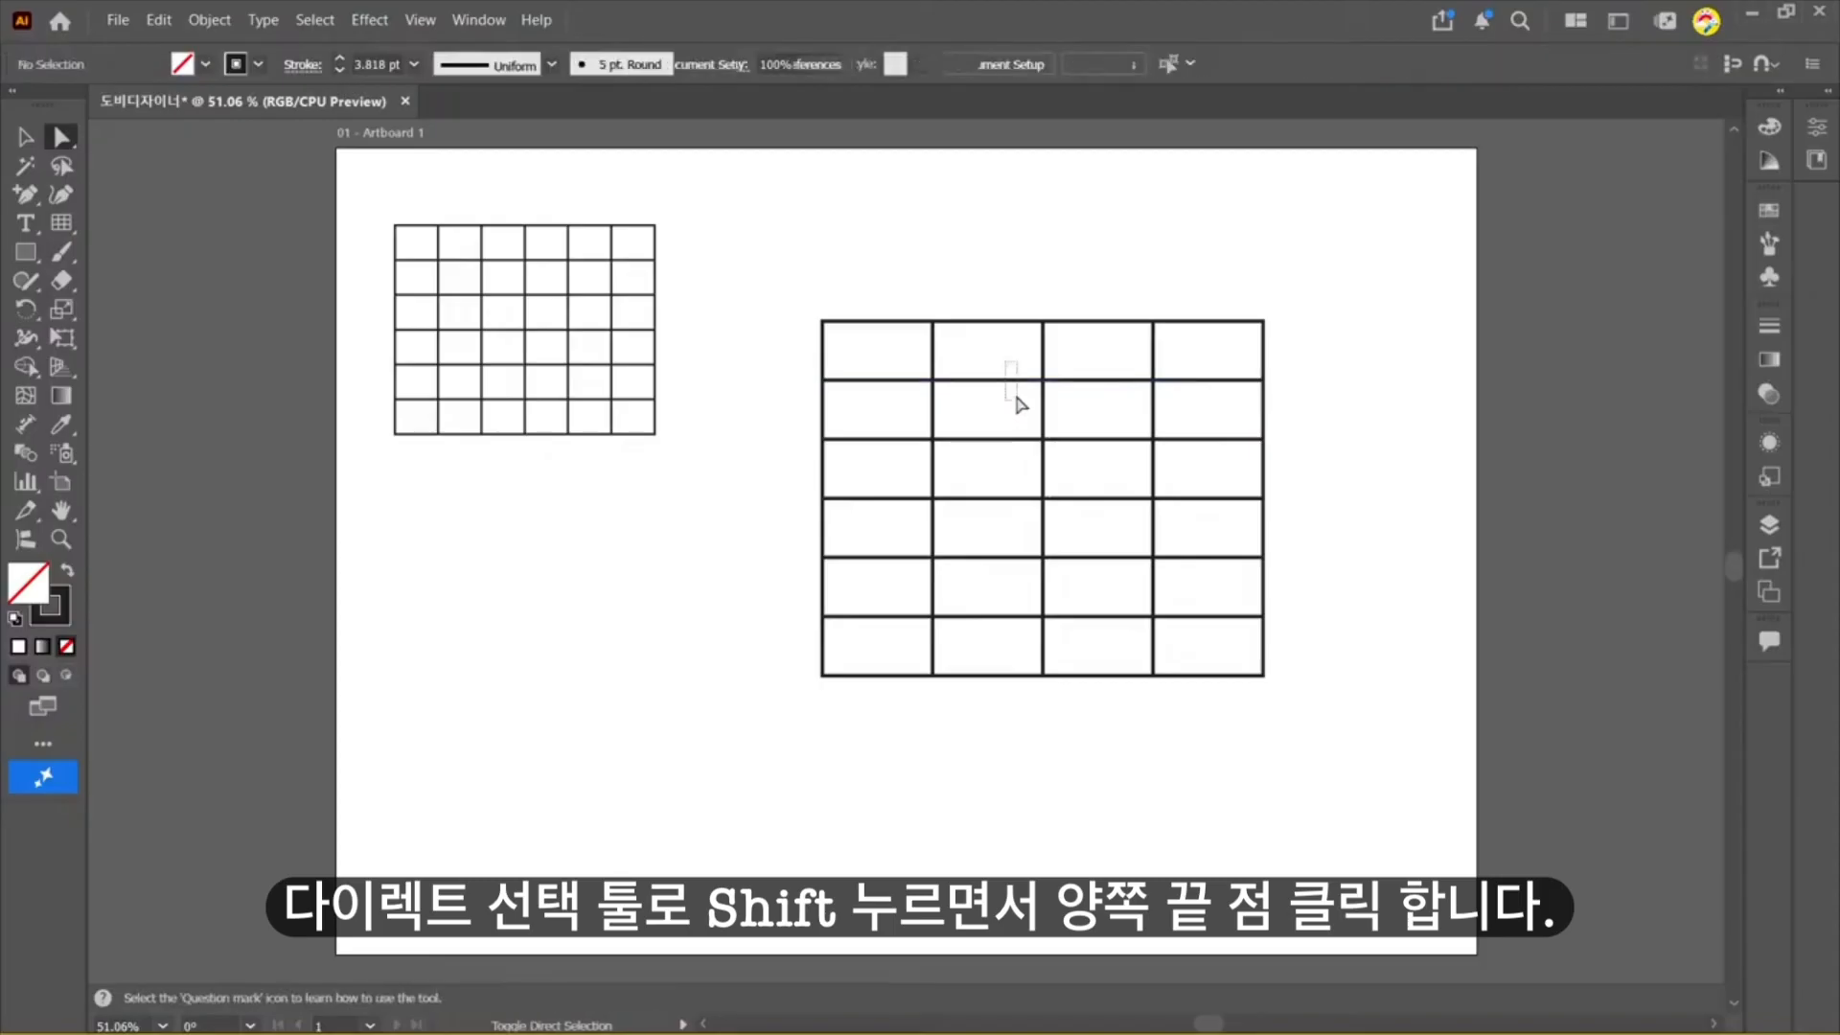
left_click(1015, 383)
left_click(1262, 381)
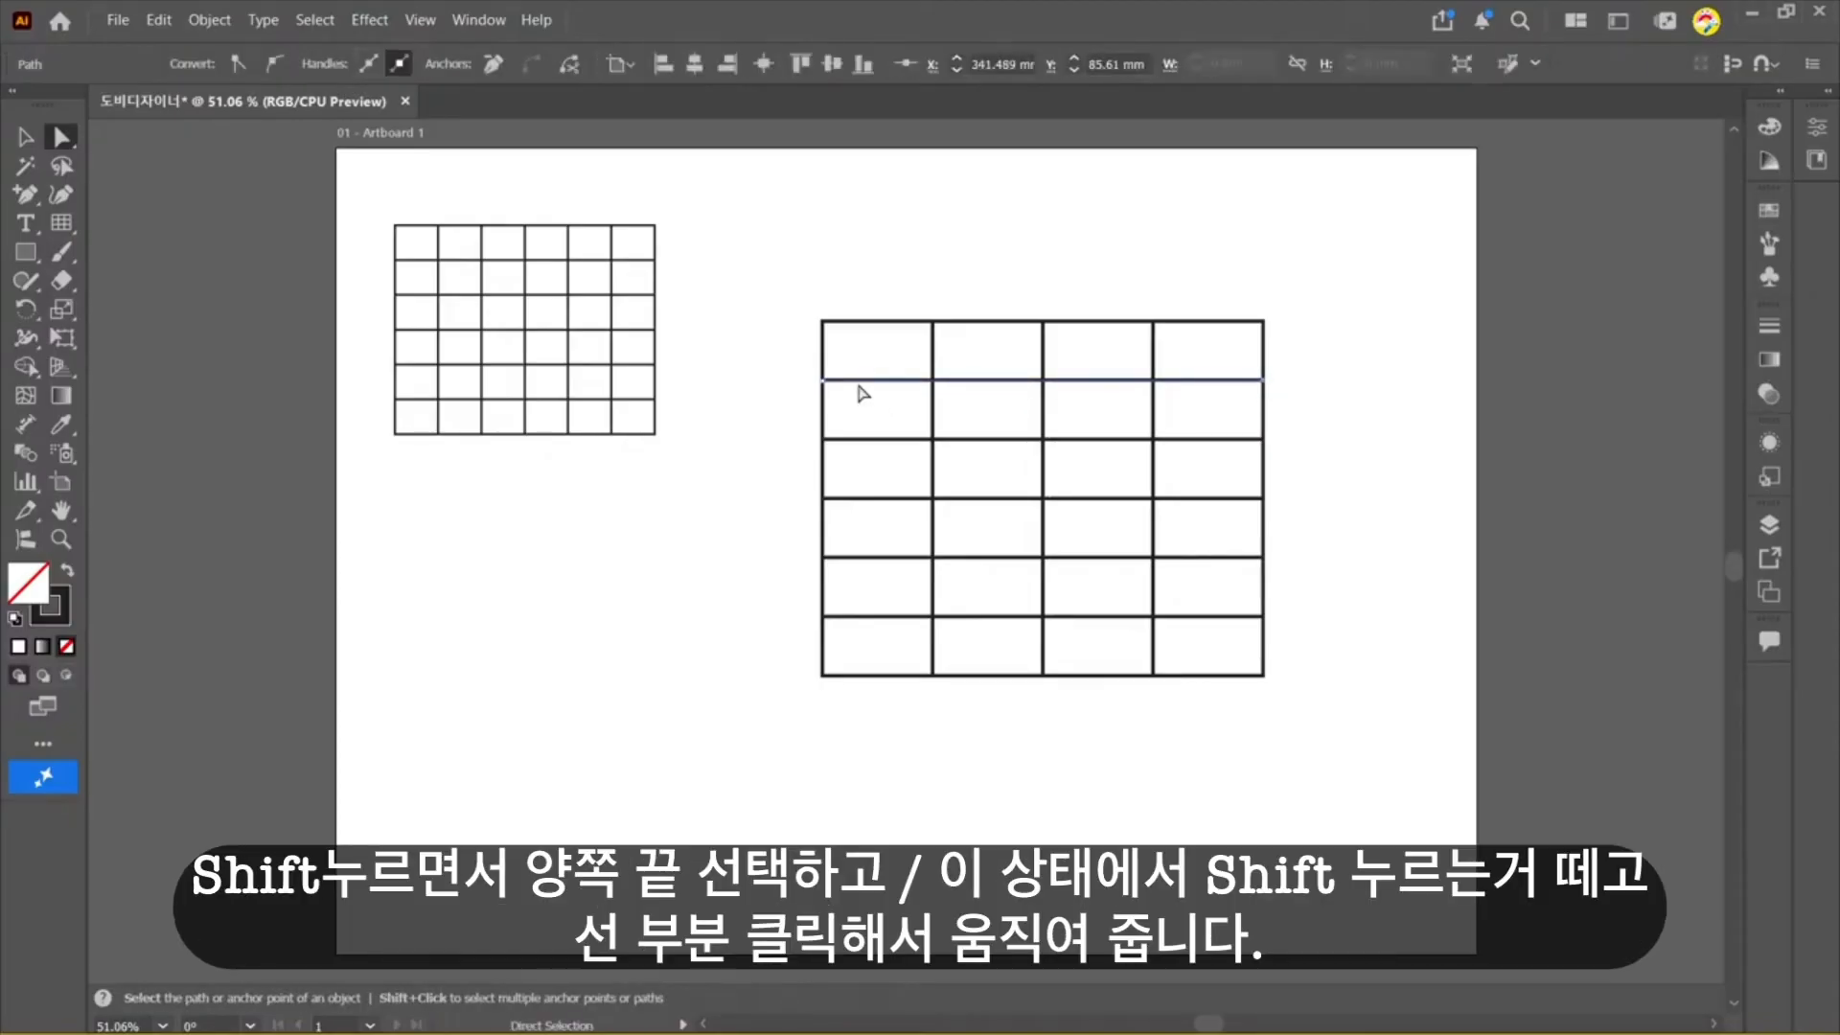
left_click(822, 382, "shift")
left_click_drag(969, 380, 957, 356)
left_click(1314, 415)
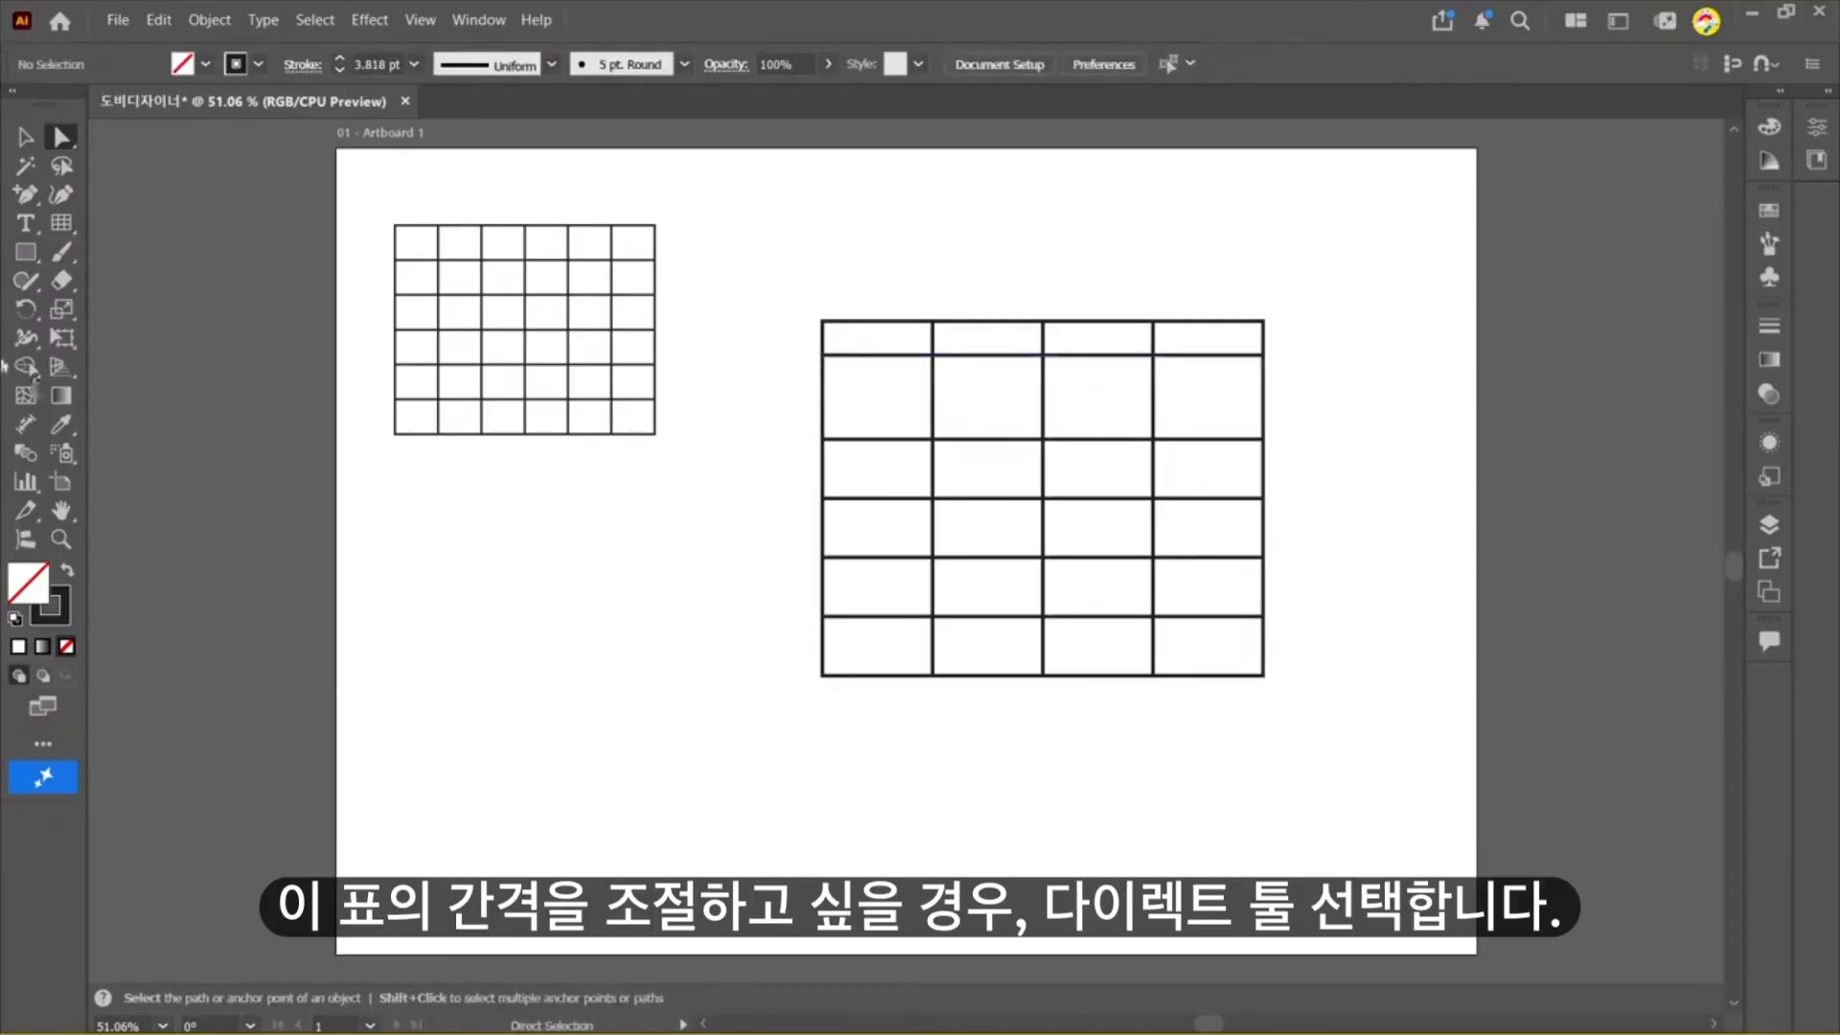
Step: Try raising only the left end point of the second horizontal divider and undo the slanted line
left_click_drag(832, 443, 875, 473)
left_click(780, 443)
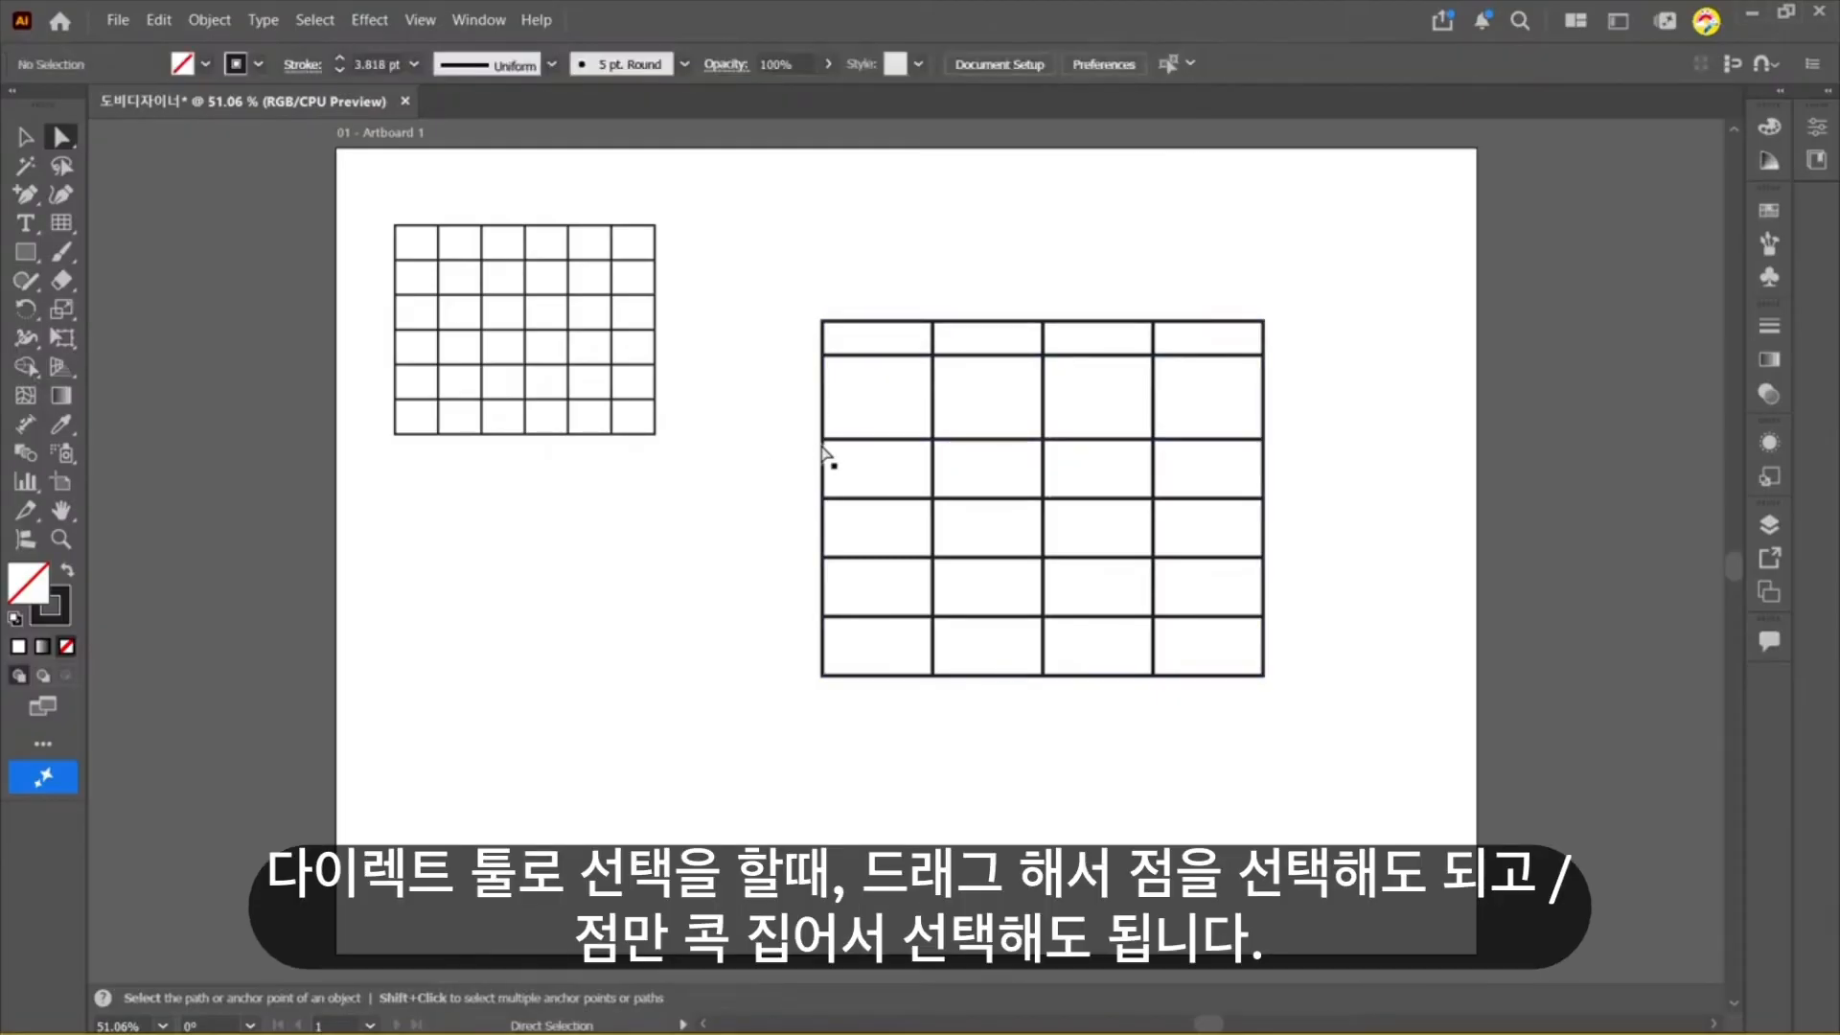
left_click(818, 440)
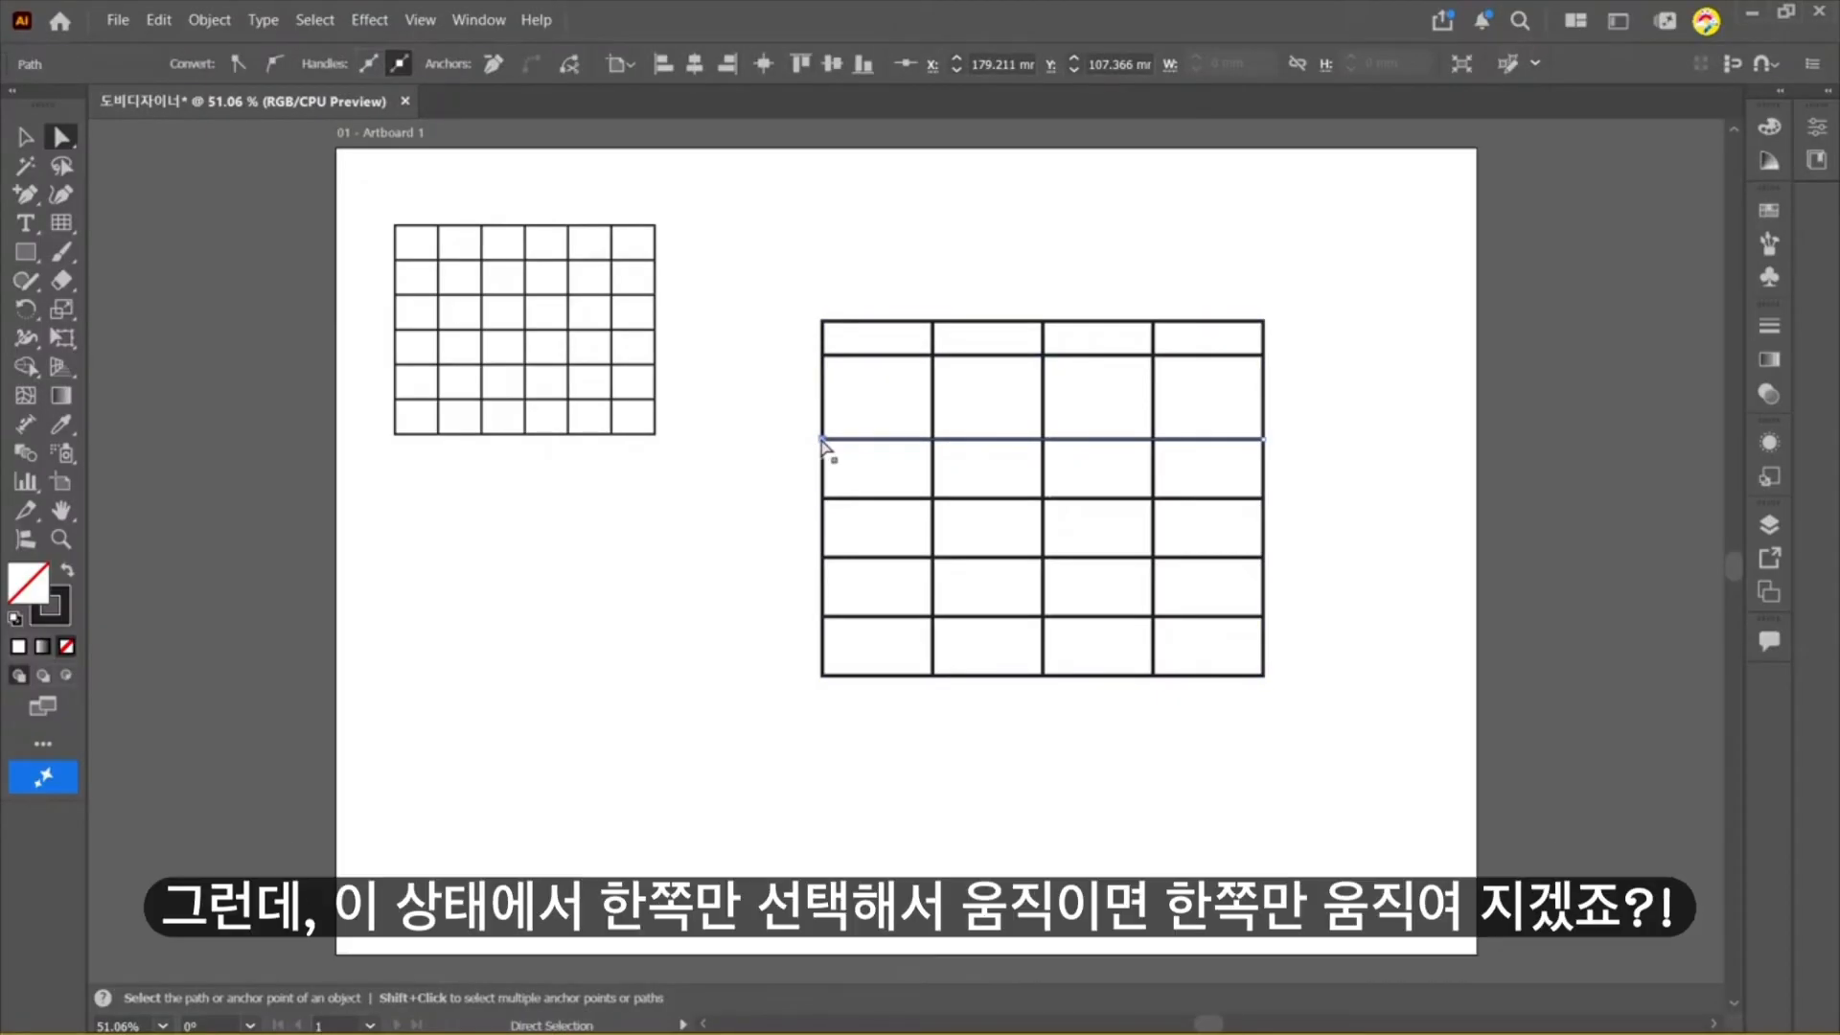
left_click_drag(823, 442, 817, 426)
key("ctrl+z")
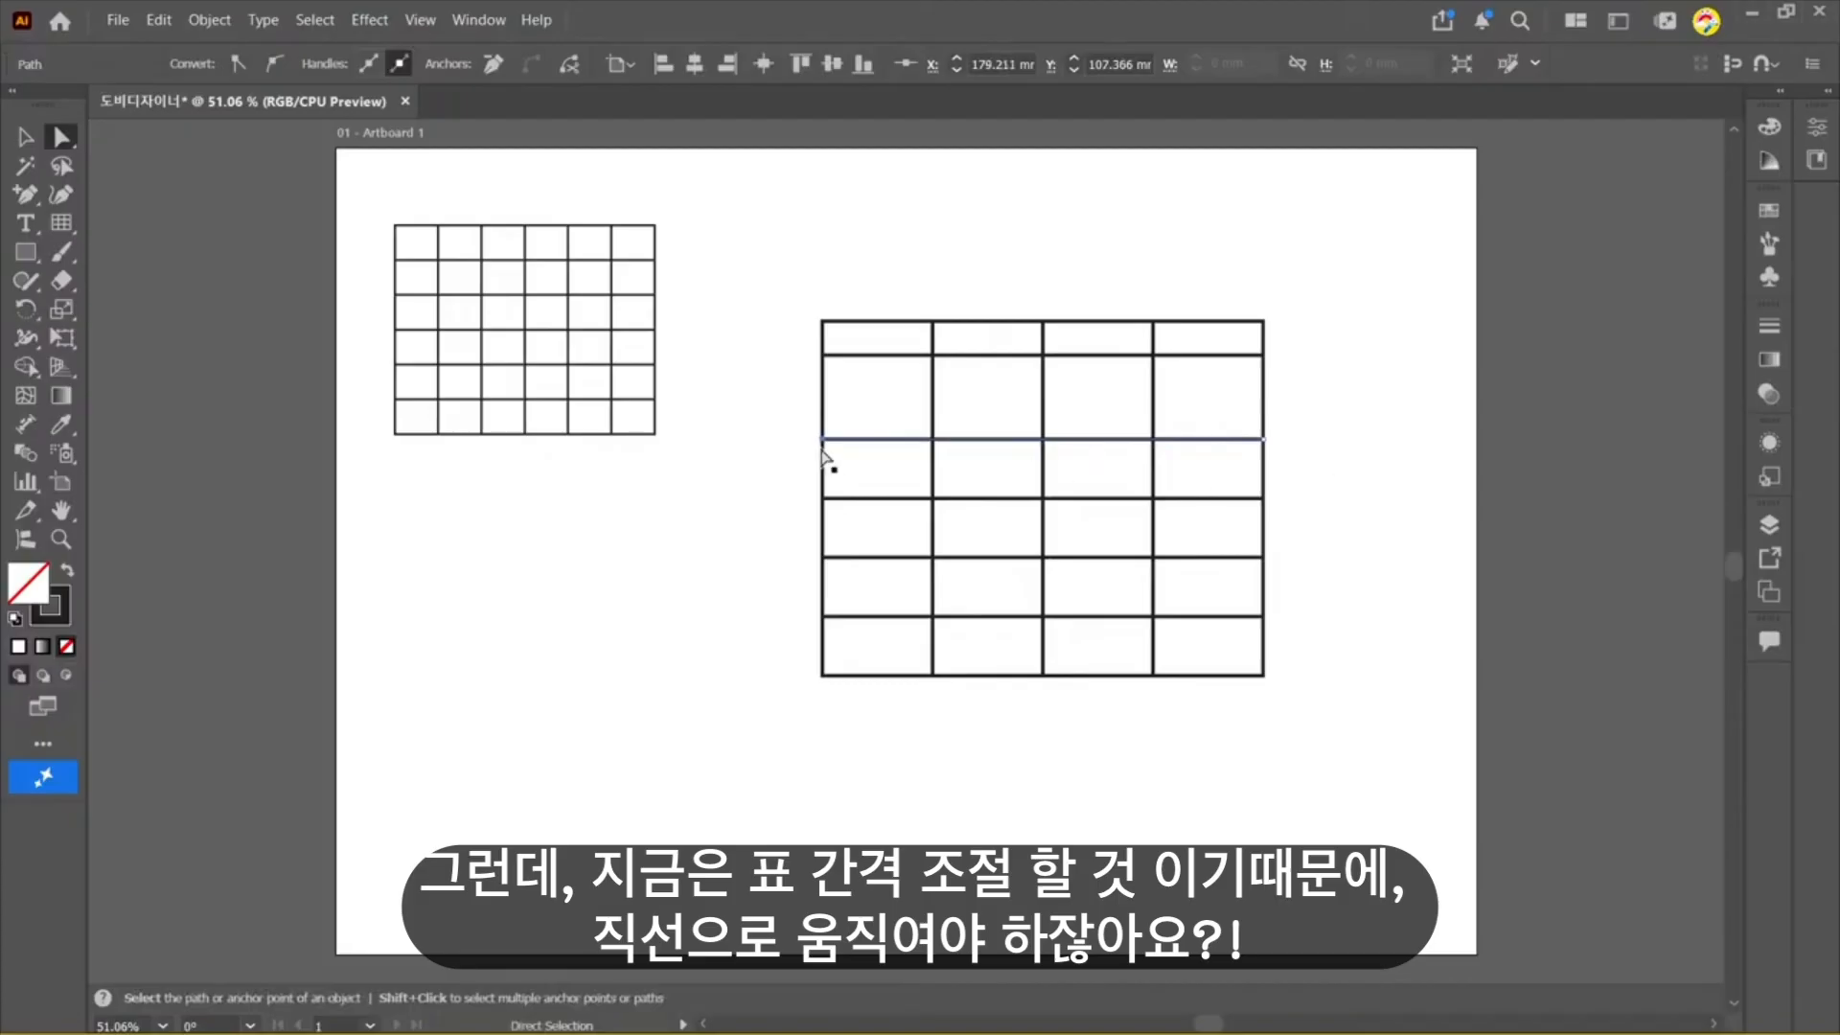
left_click_drag(826, 442, 823, 413)
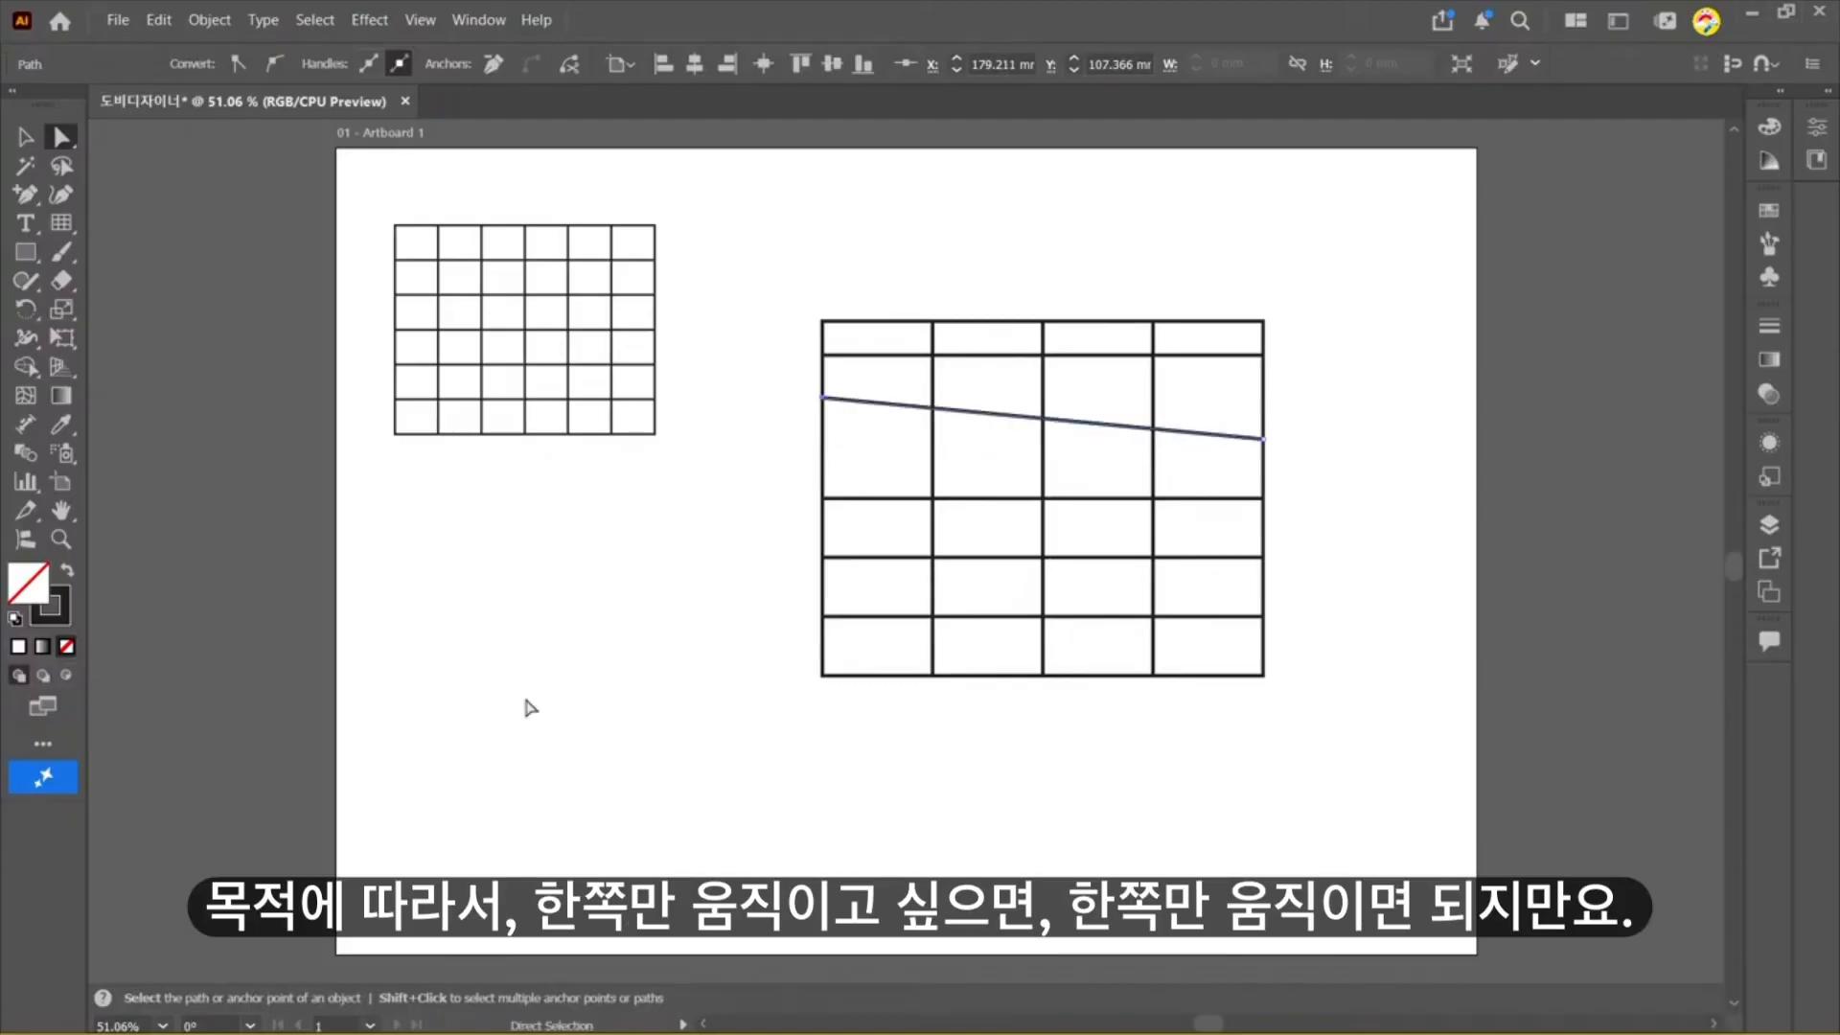
key("ctrl+z")
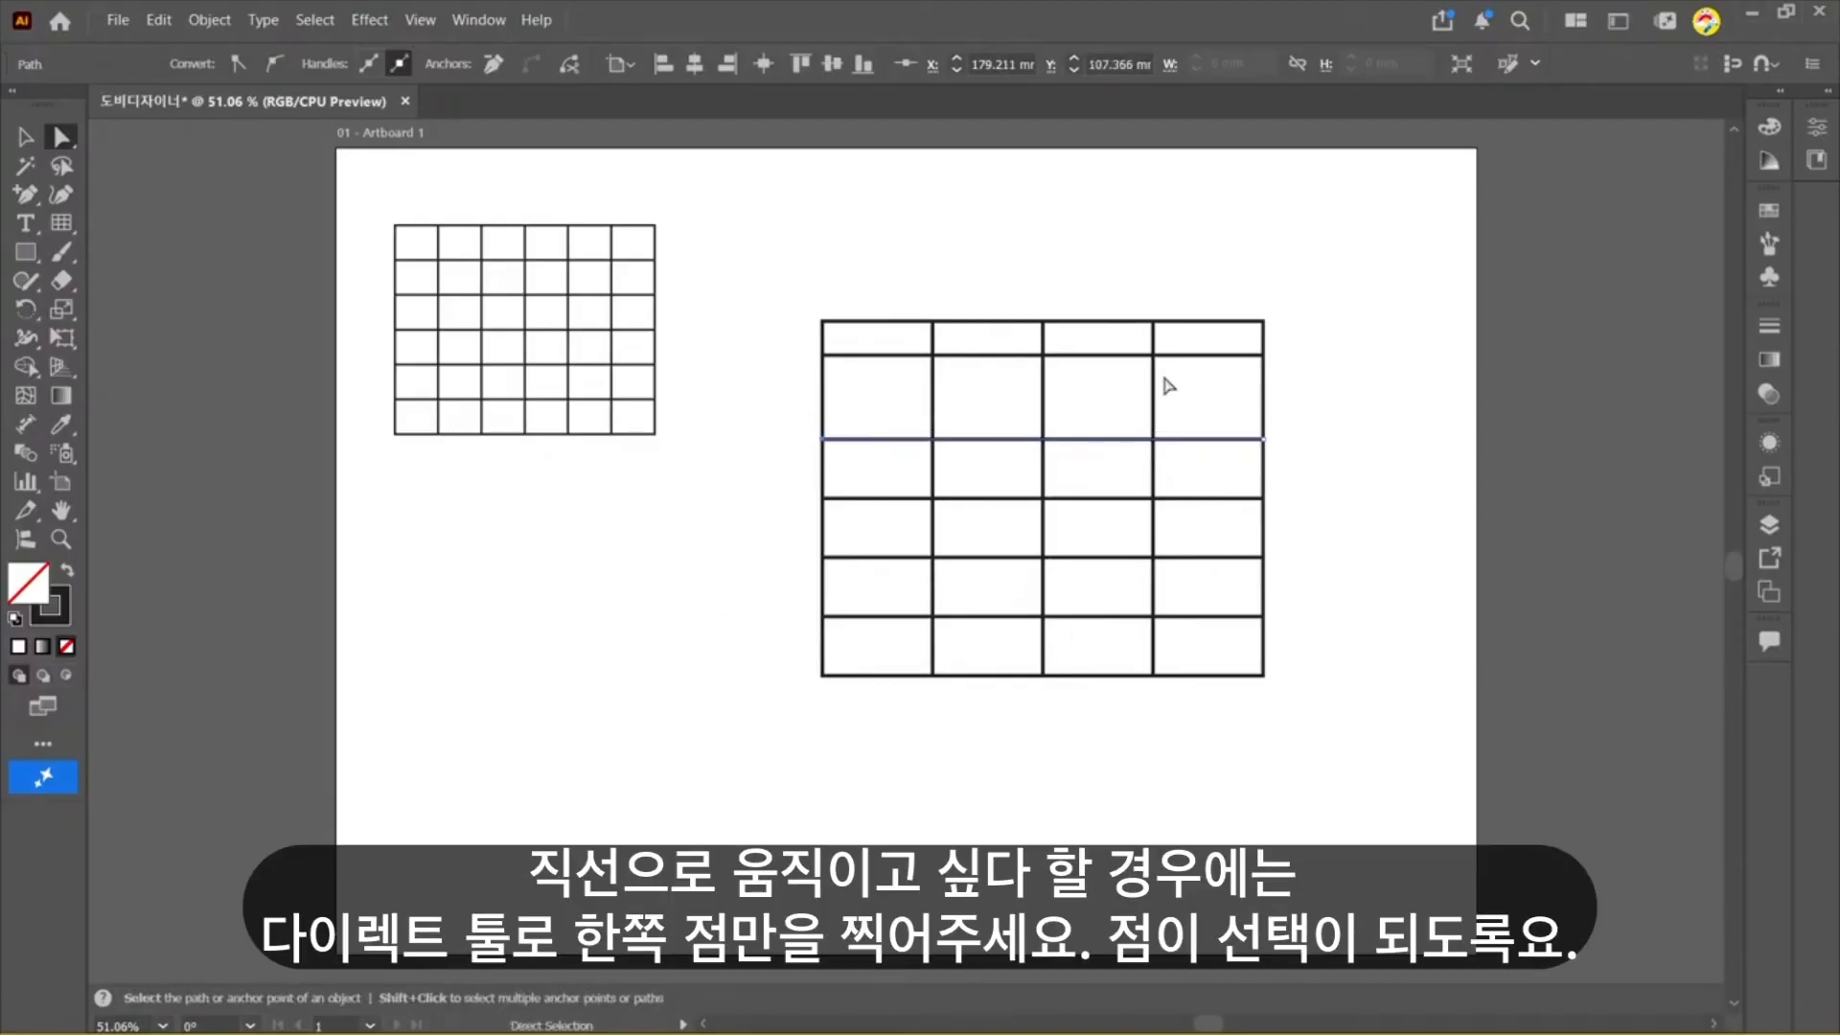
Step: Select both end points of the second horizontal divider and move it straight up closer to the first divider
left_click(793, 451)
left_click(822, 442)
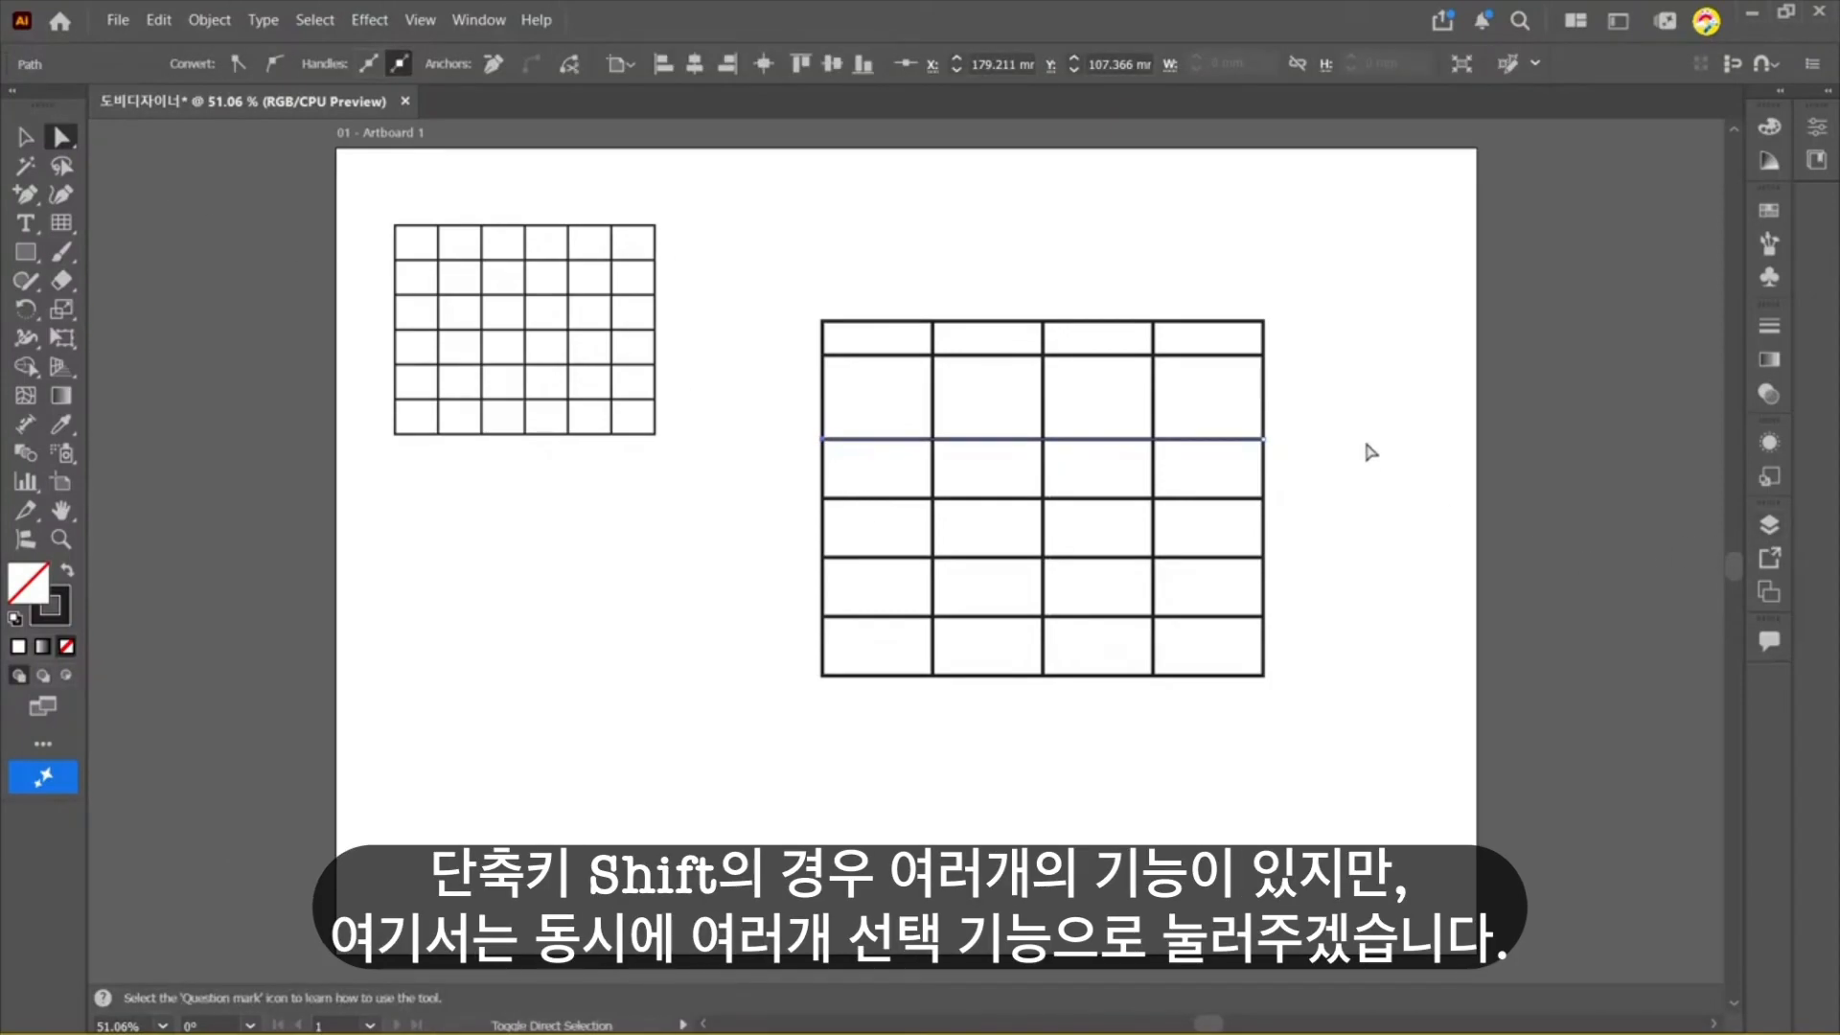
left_click(1264, 441, "shift")
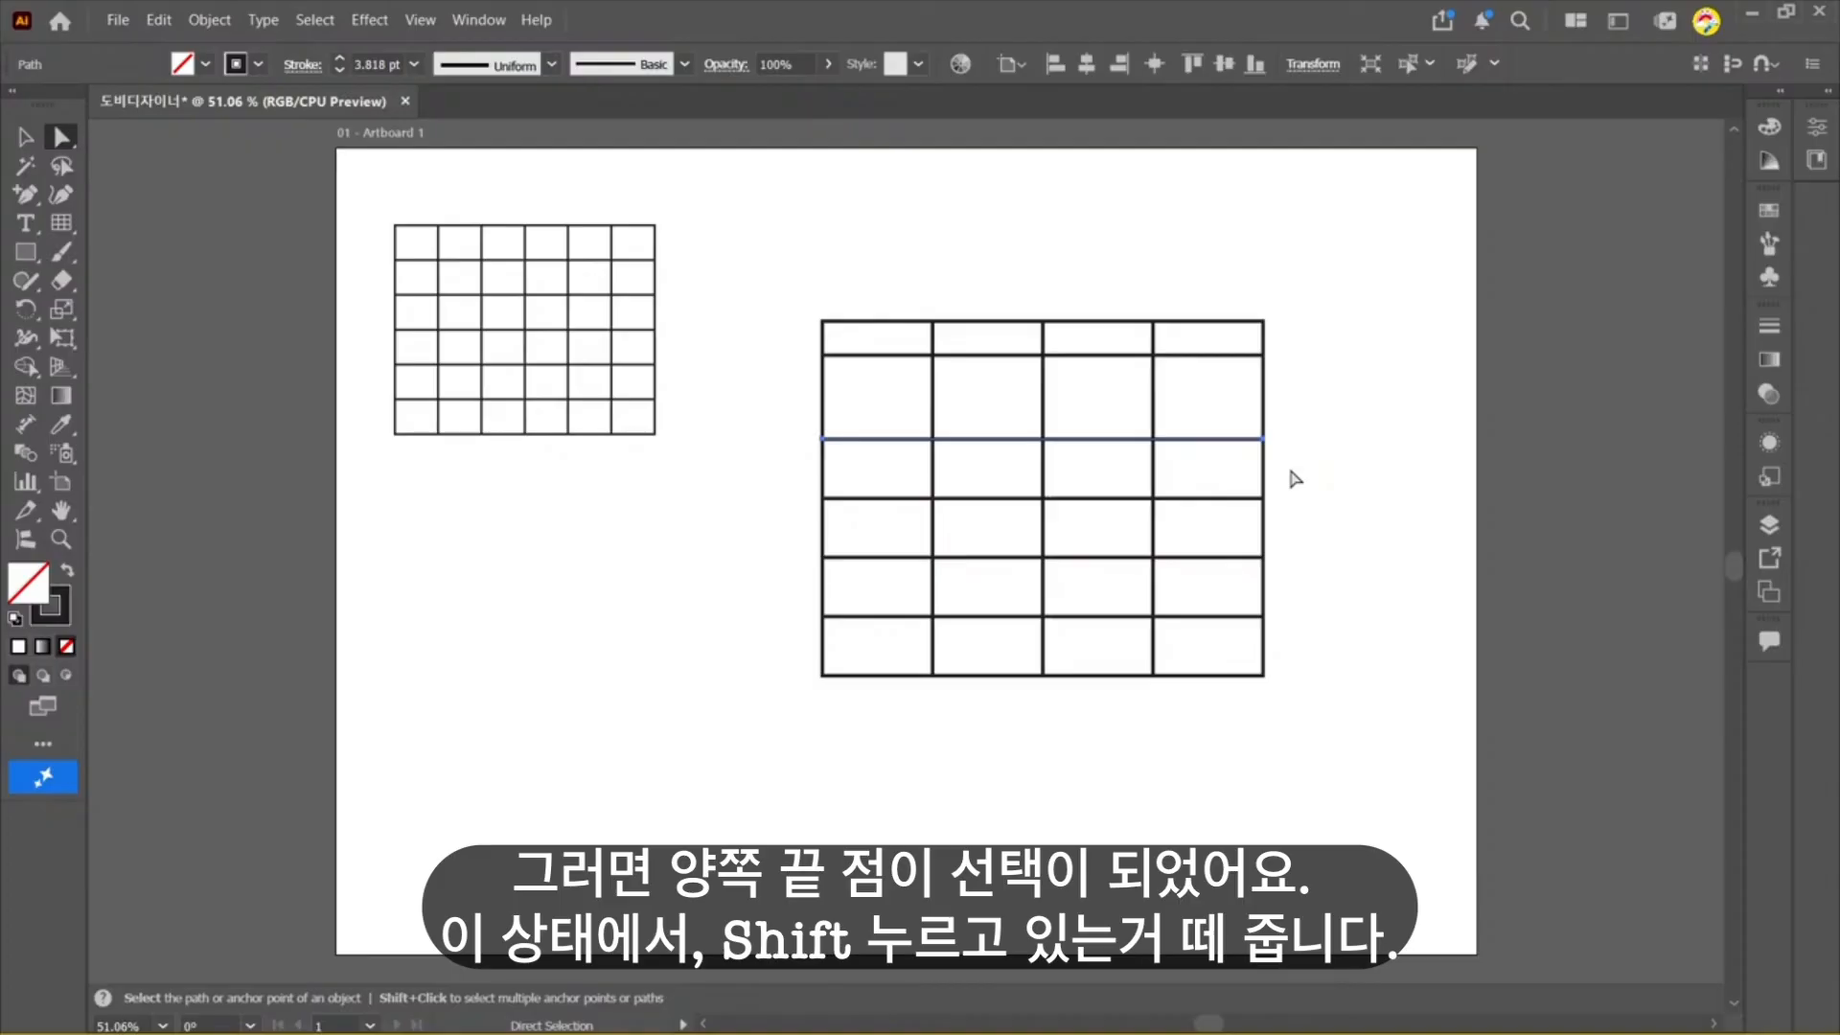
left_click_drag(1213, 441, 1206, 397)
left_click(1301, 412)
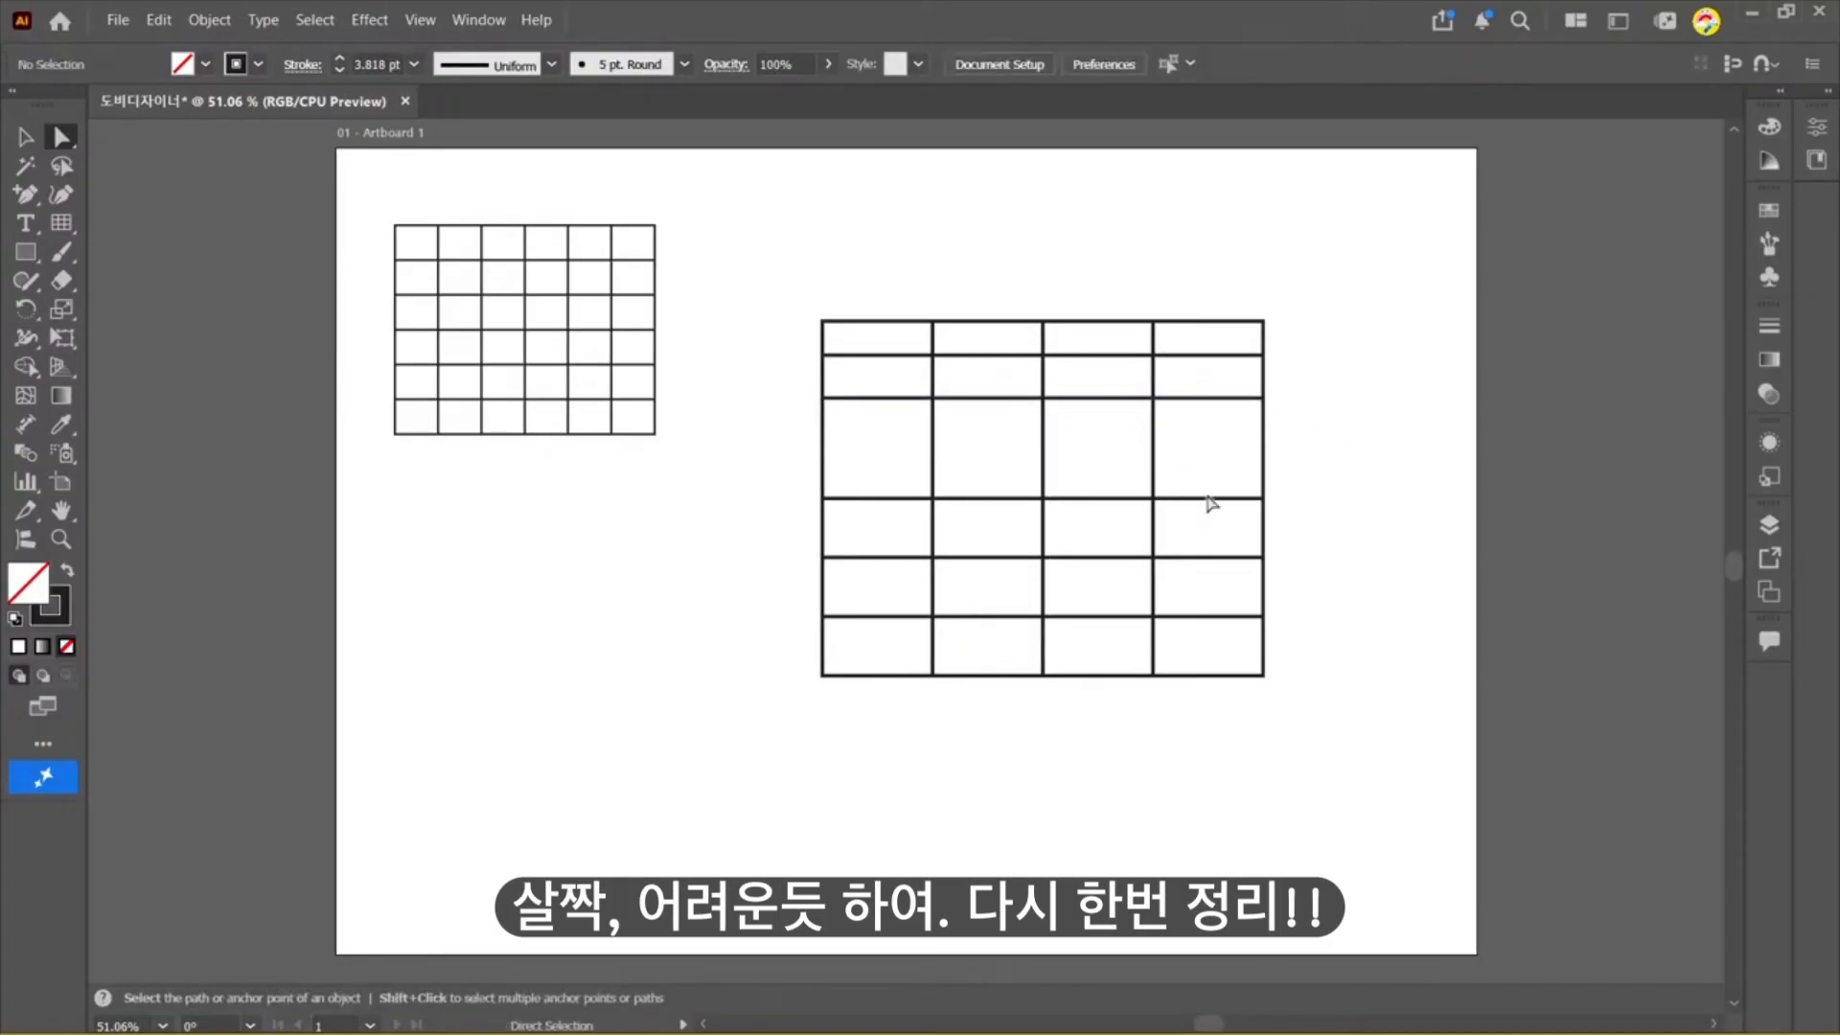
Step: Select both end points of the third horizontal divider and move it straight up to narrow the third row
left_click(823, 499)
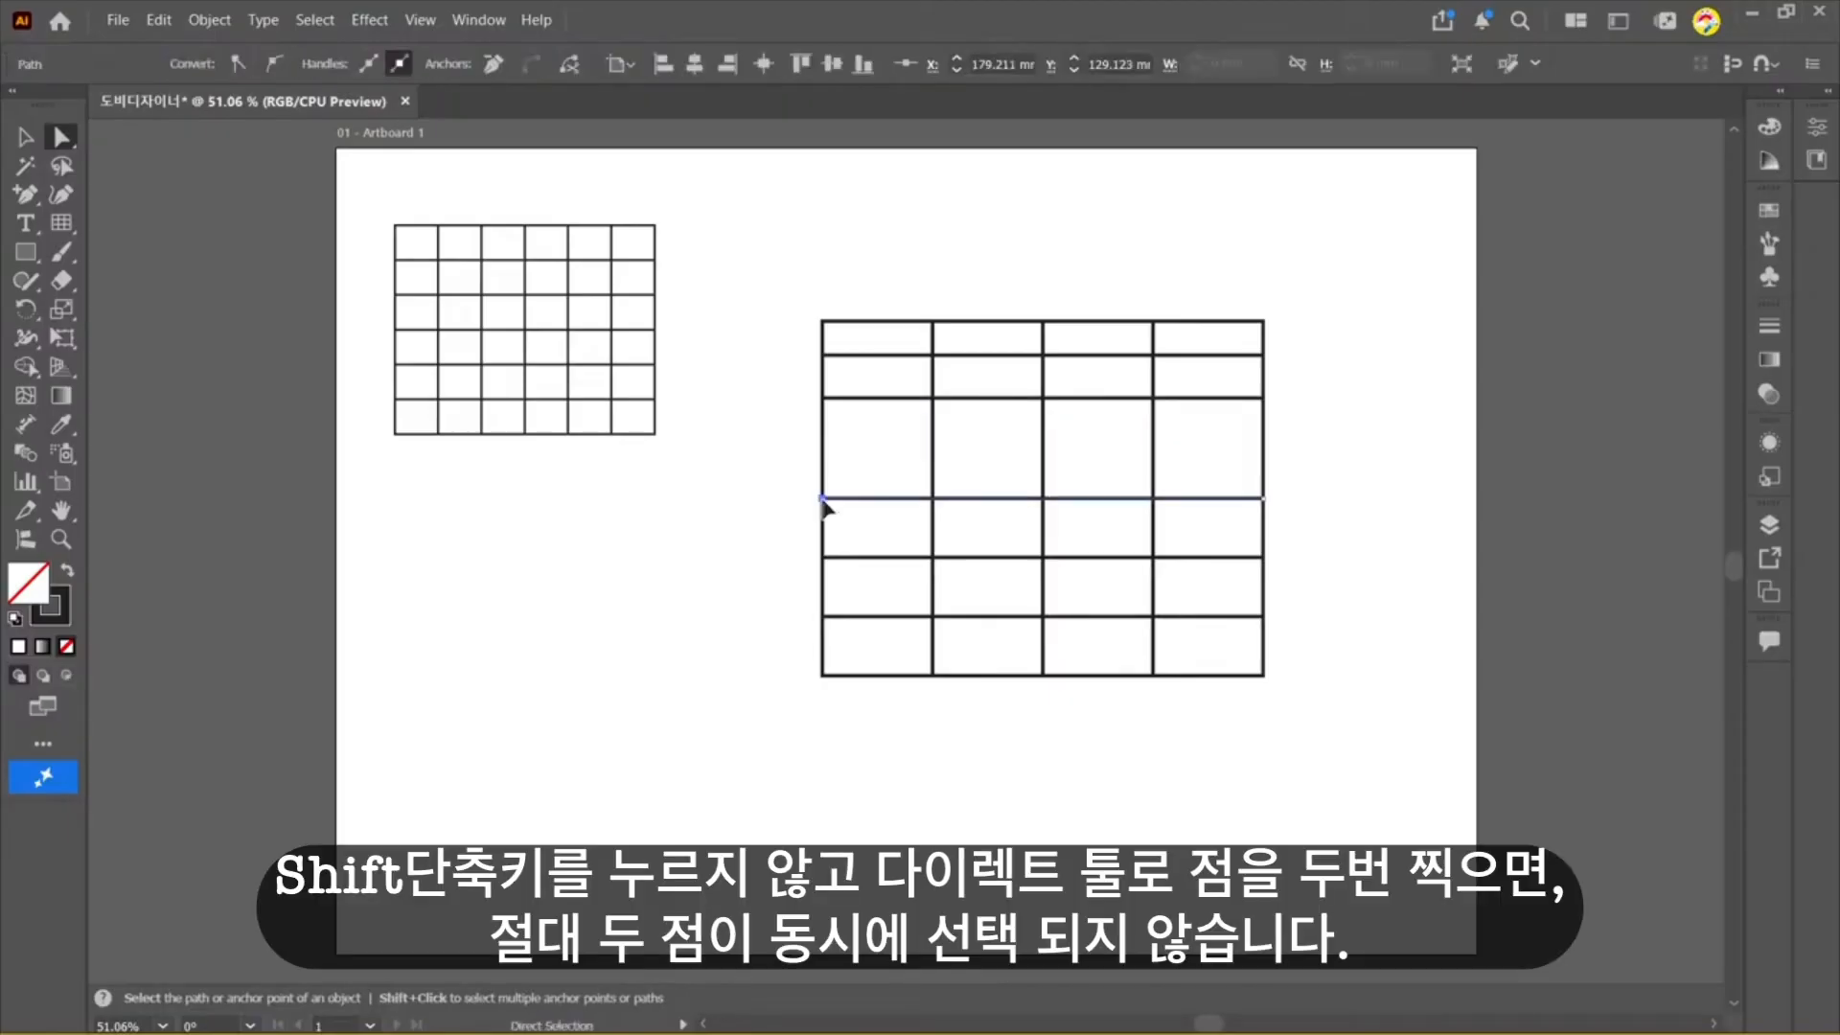
mouse_move(822, 499)
left_mouse_down()
mouse_move(826, 428)
mouse_move(824, 498)
left_mouse_up()
left_click(1264, 499, "shift")
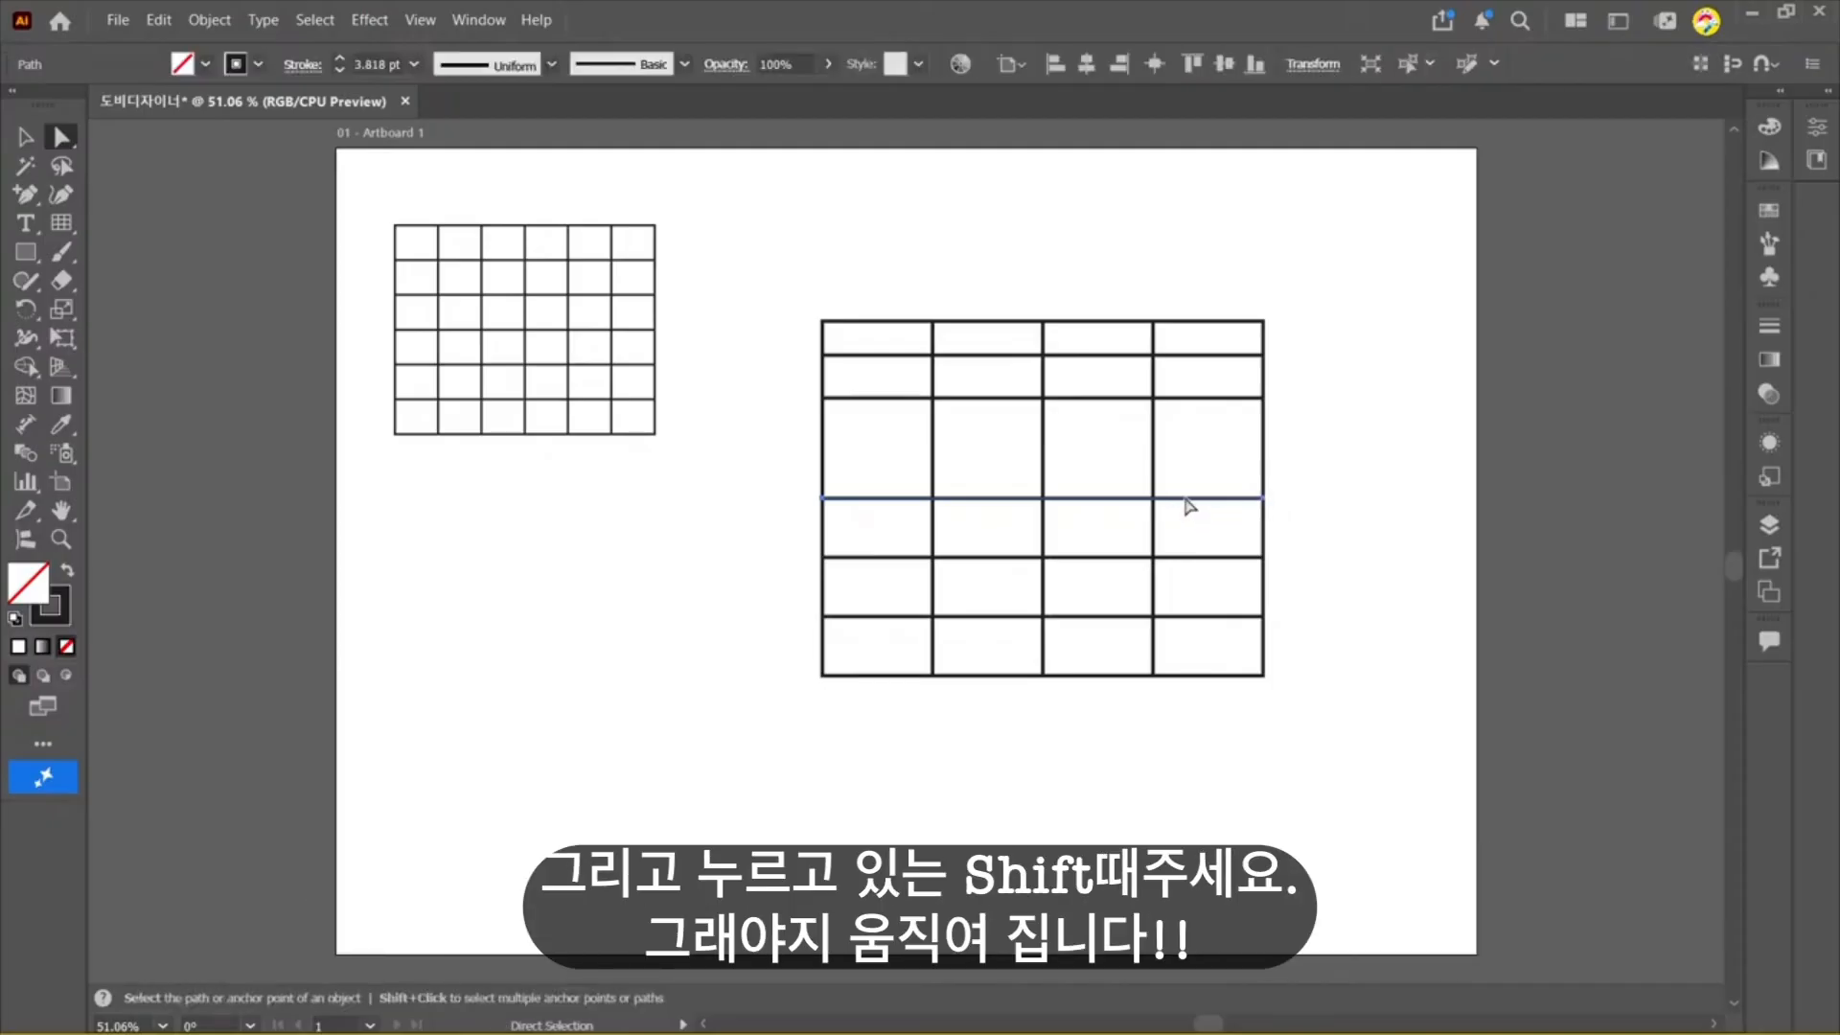
left_click_drag(1186, 500, 1188, 447)
left_click(1443, 475)
Step: Select both rectangular grids and delete them to clear the artboard
key("v")
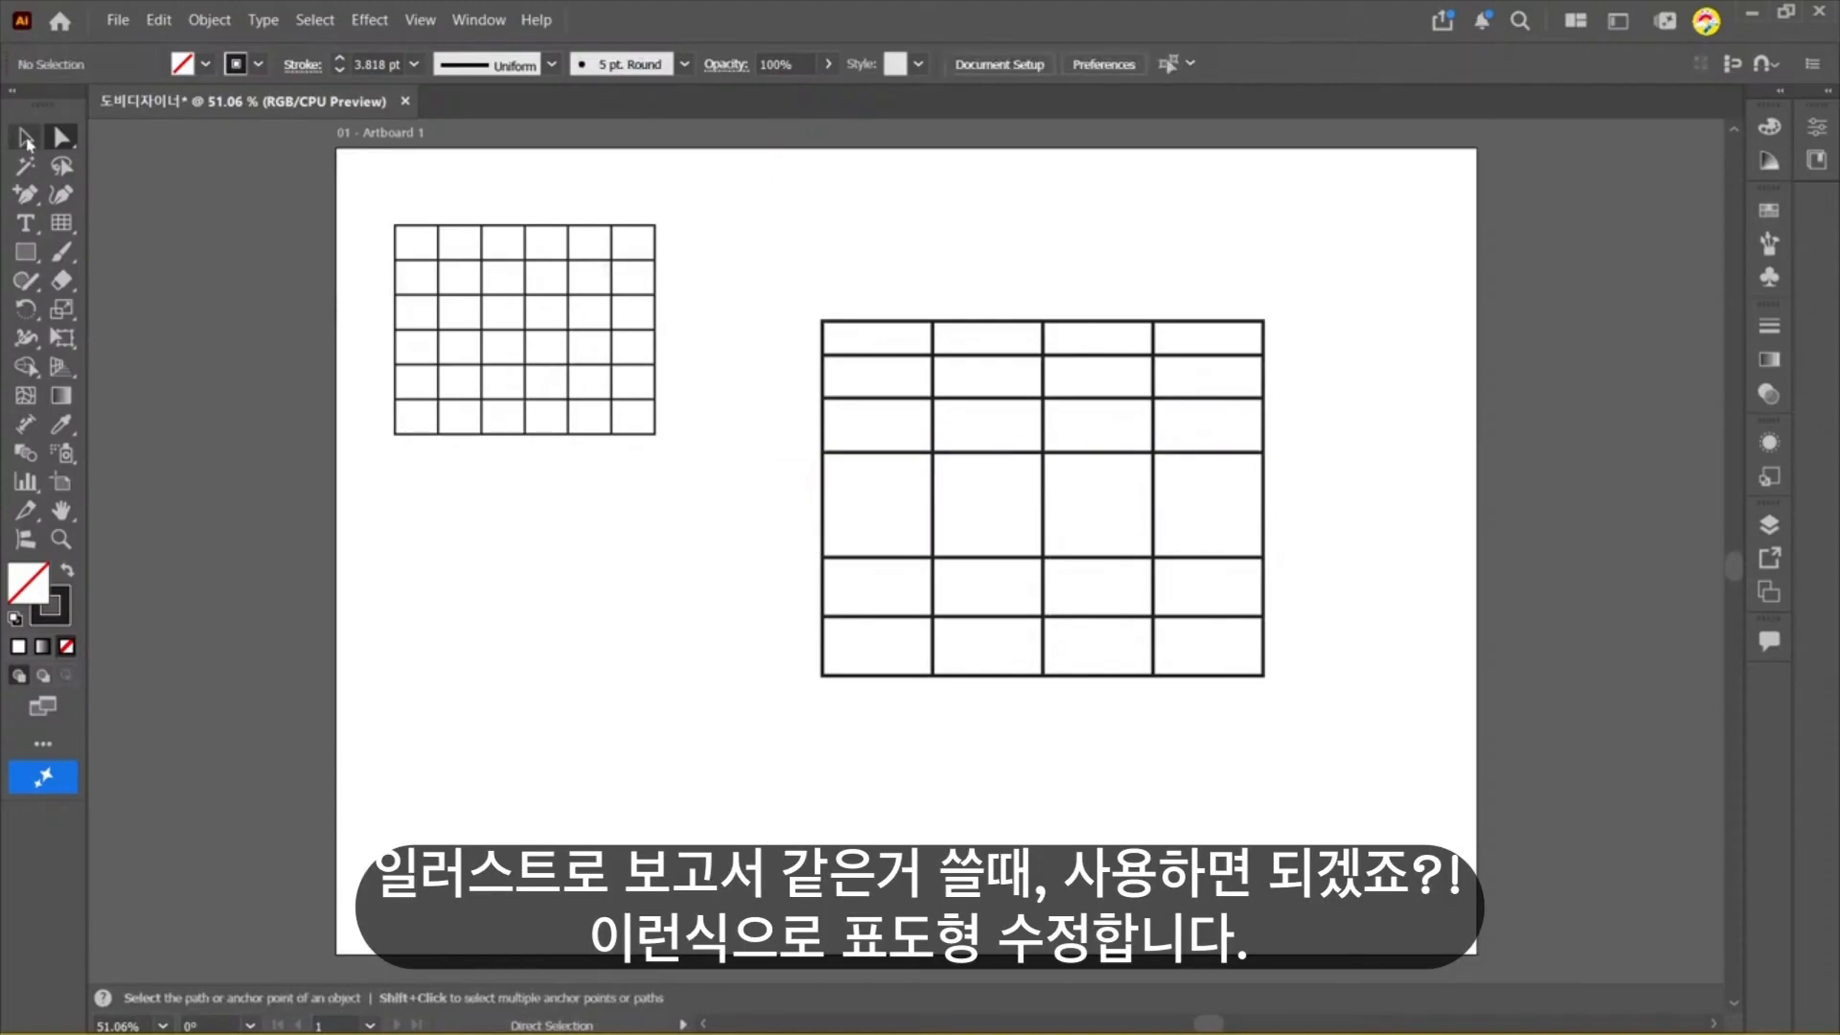
left_click_drag(882, 201, 629, 457)
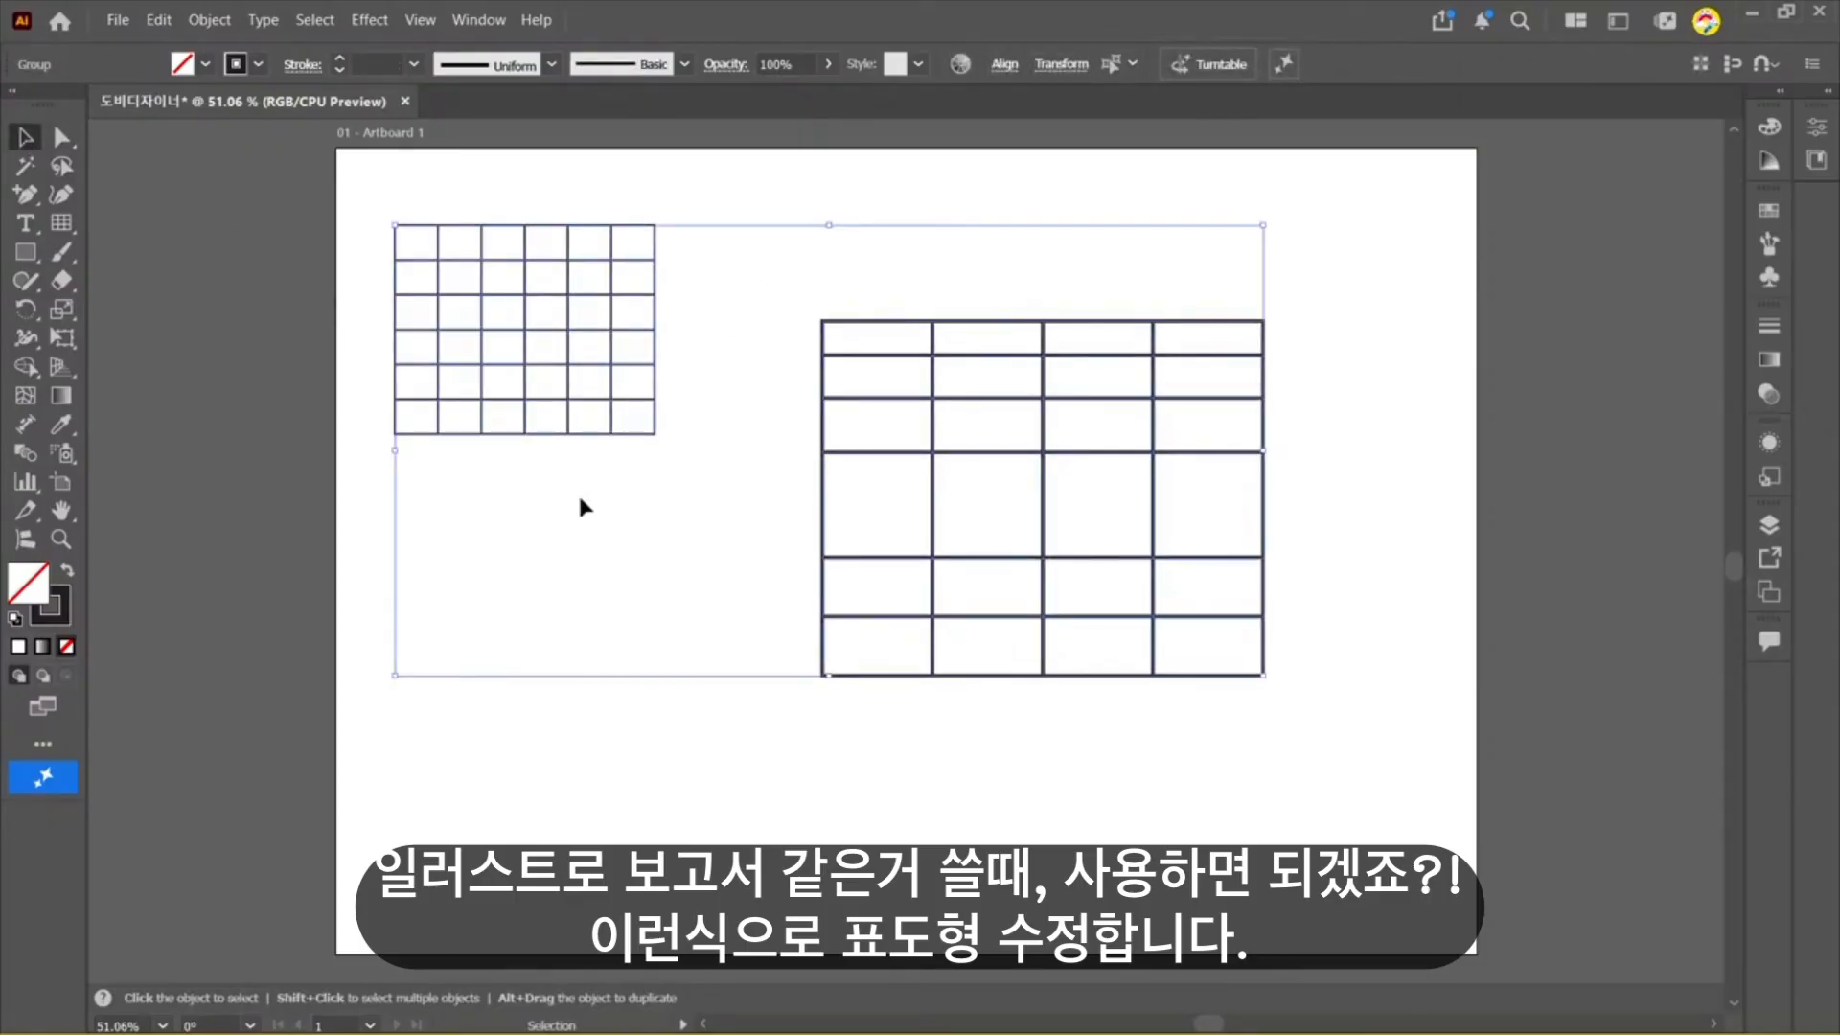
key("Delete")
Step: Draw a large circular polar grid outward from the artboard's center with the Polar Grid tool
left_click_drag(61, 223, 228, 345)
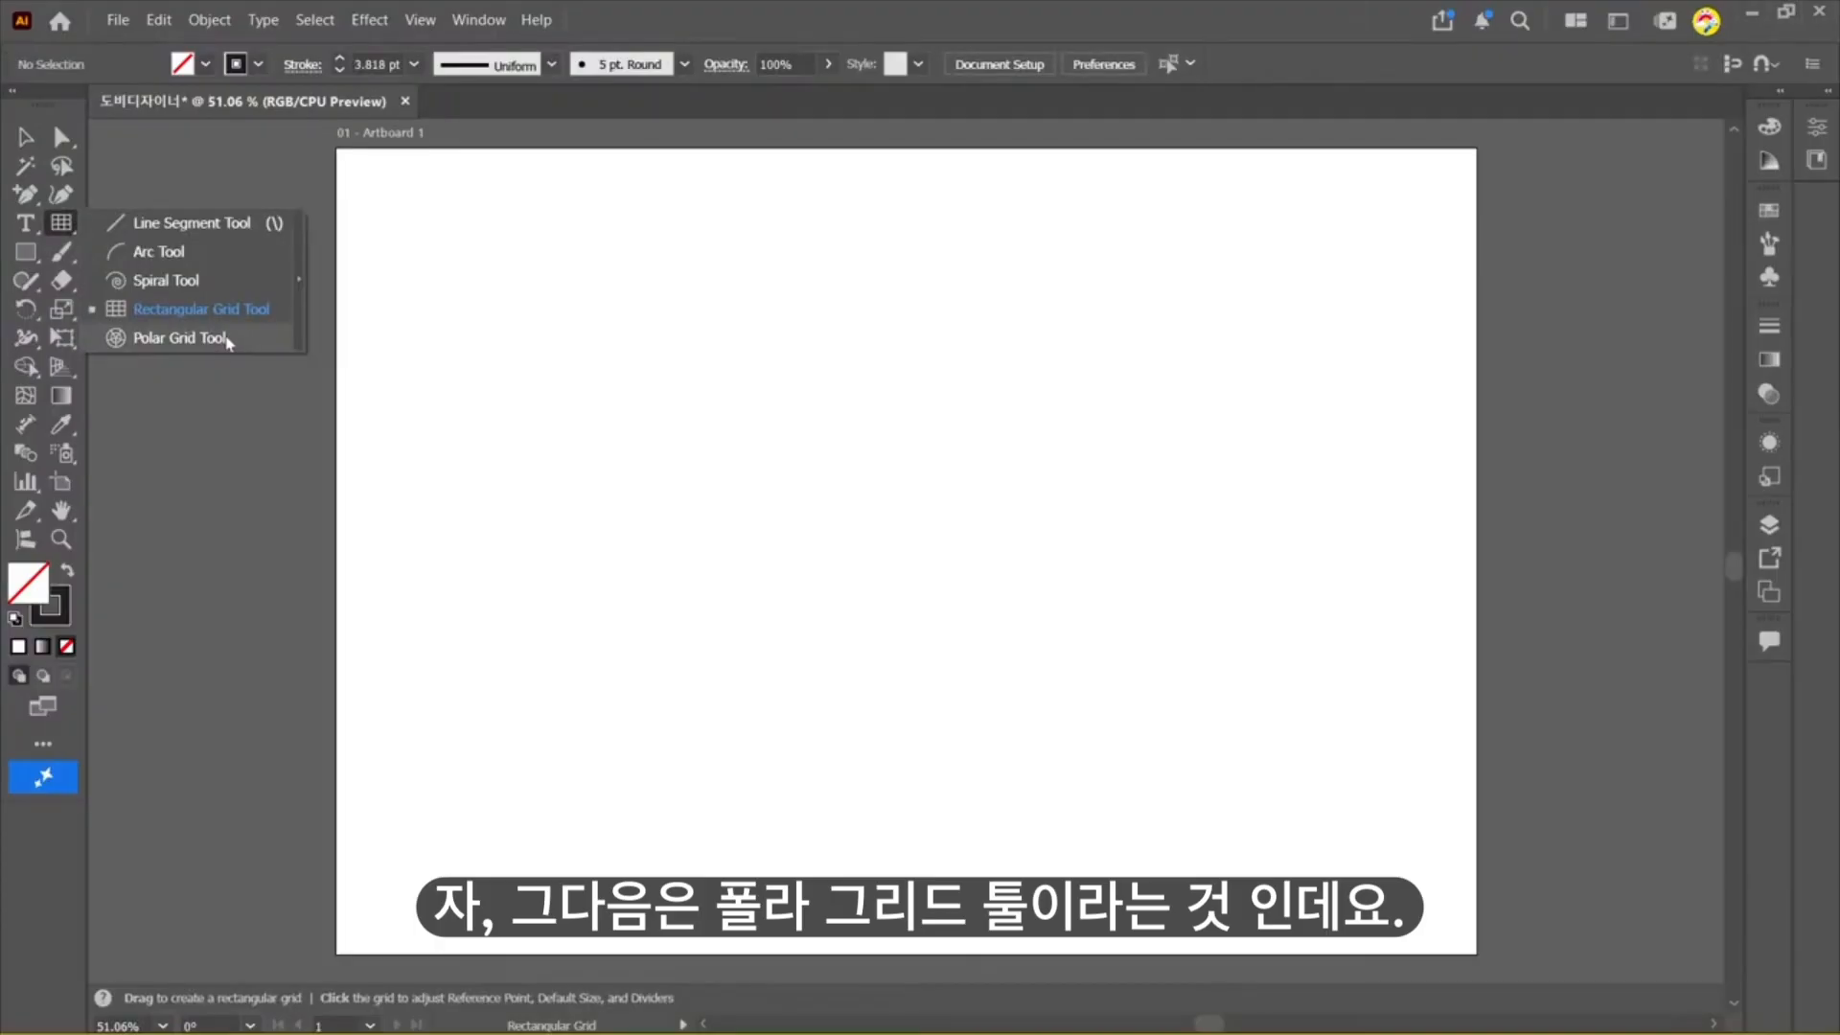
left_click_drag(228, 343, 226, 340)
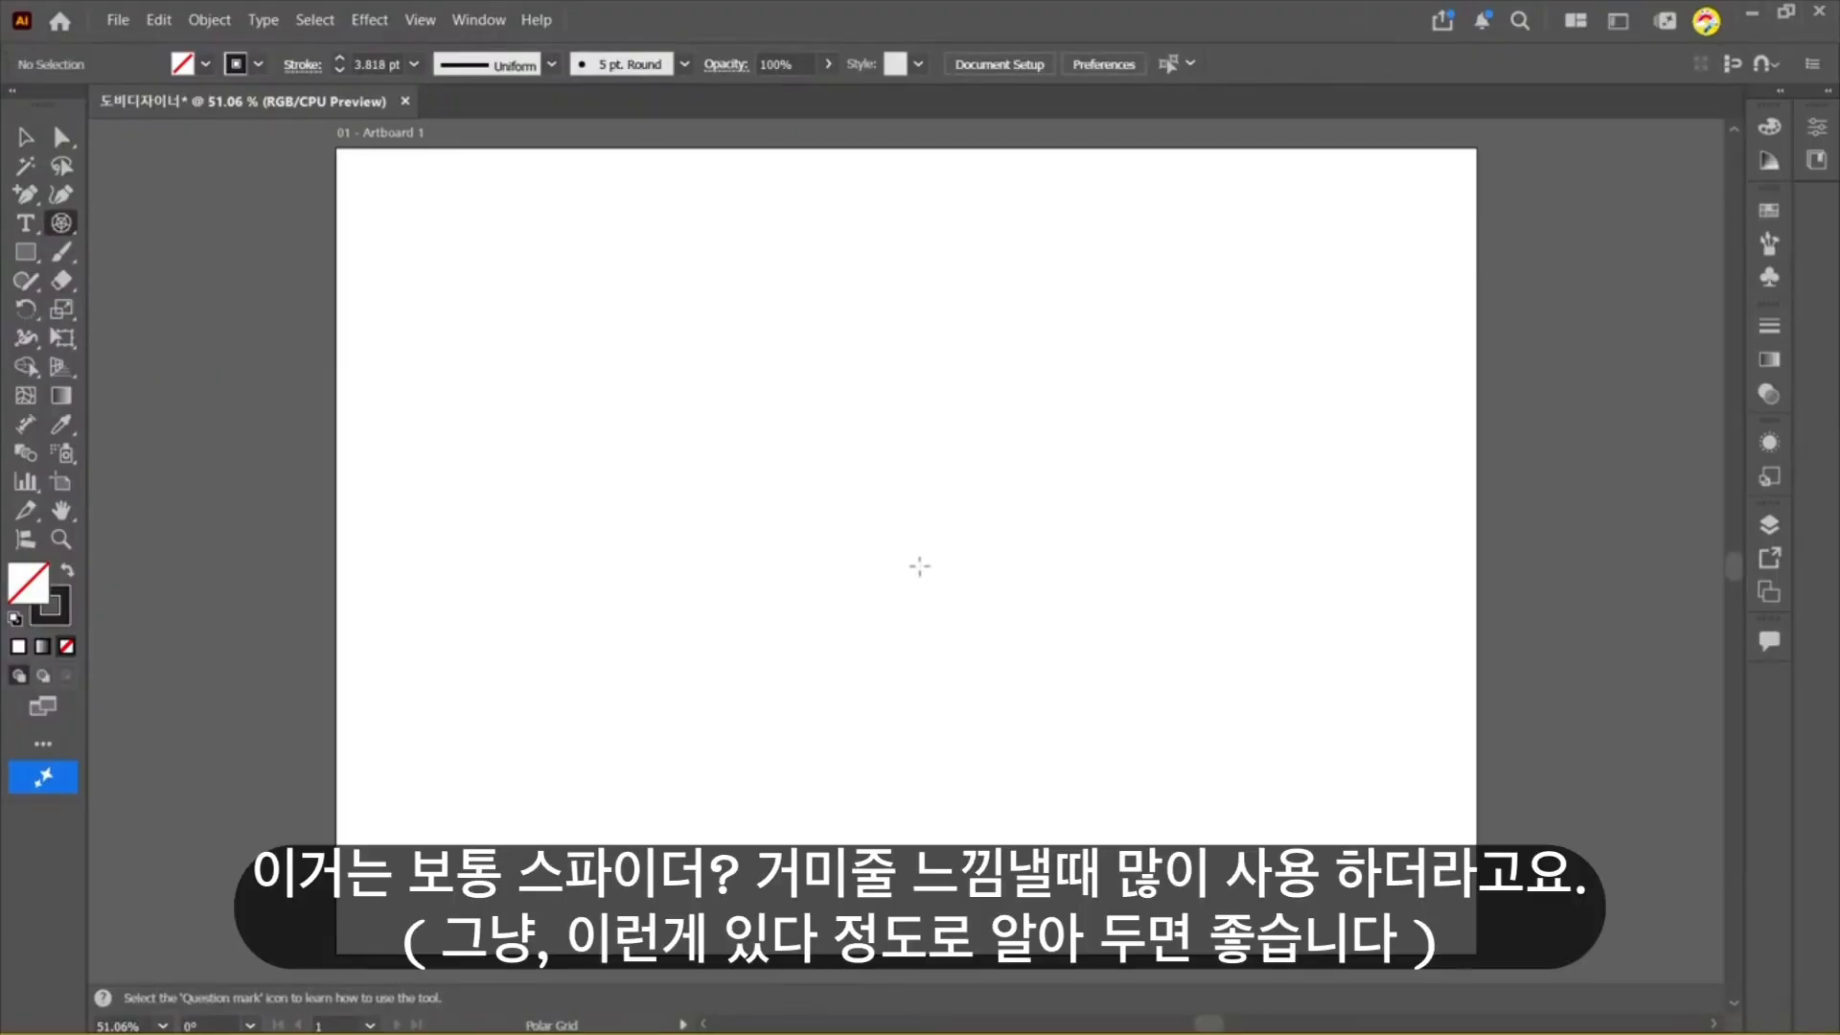
left_click_drag(919, 567, 700, 372)
left_click(25, 137)
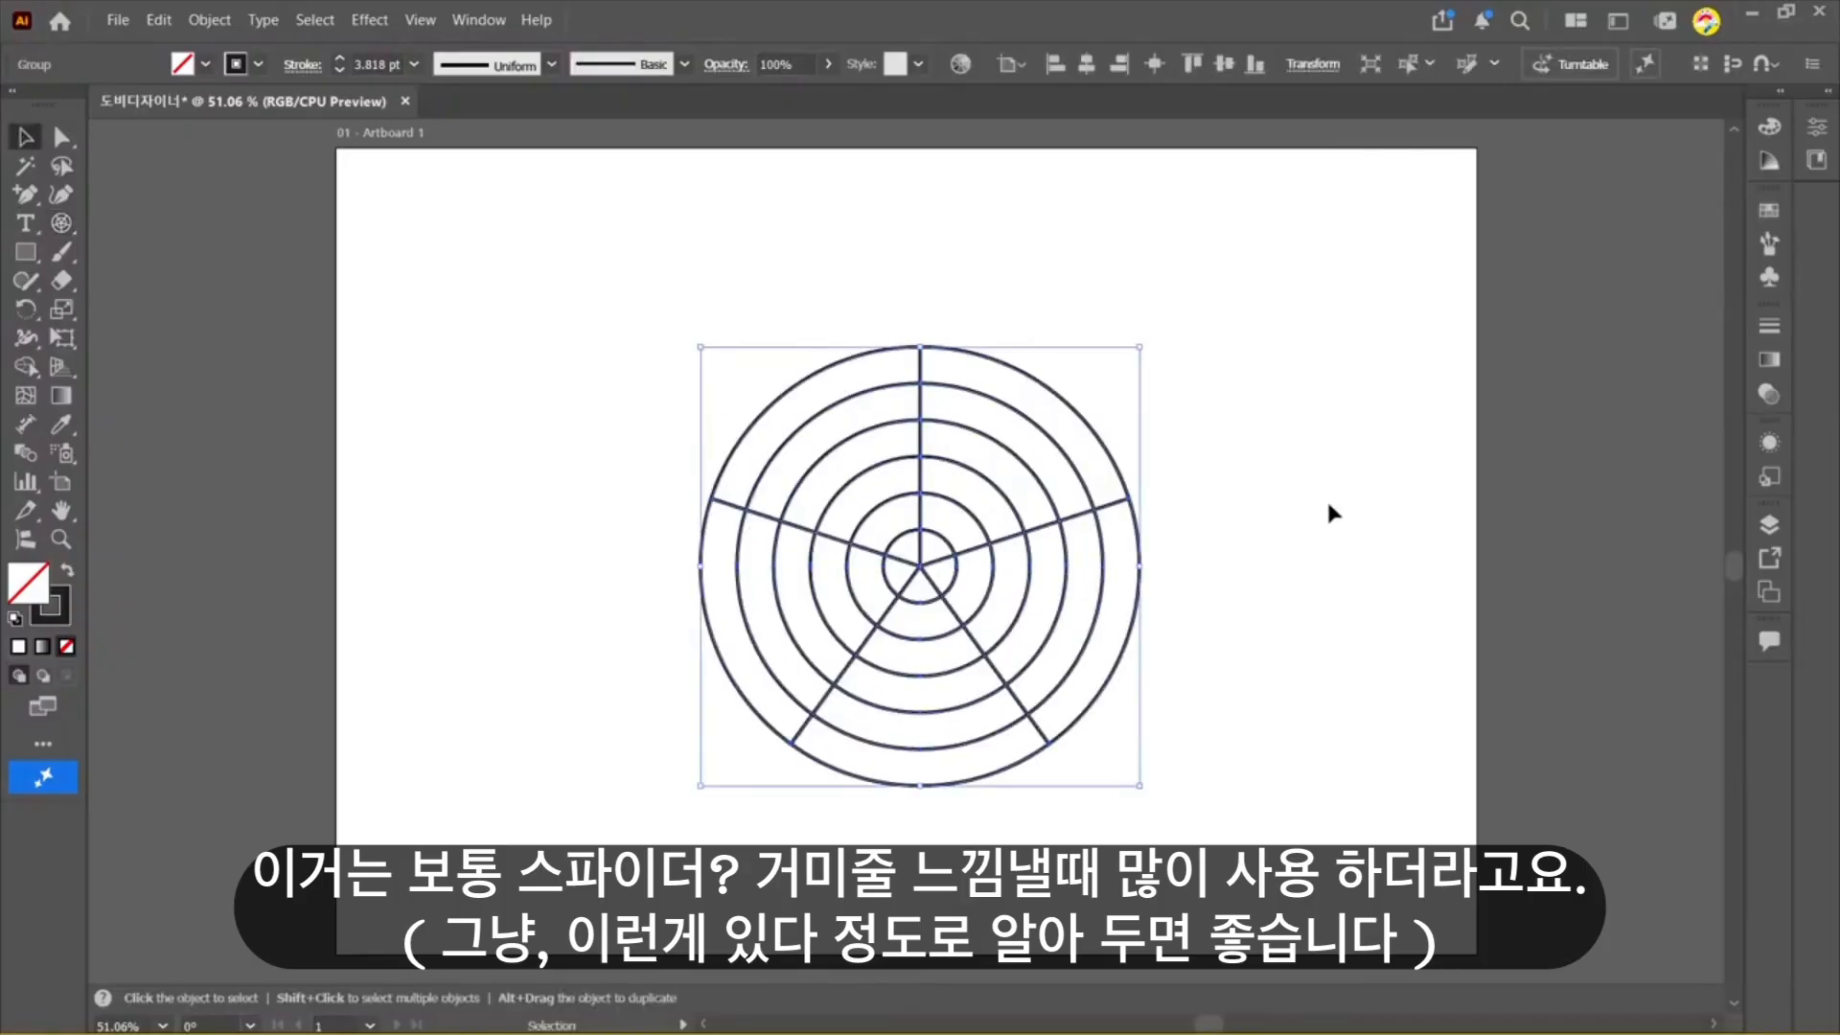
Step: Move the polar grid up slightly and delete it from the artboard
left_click_drag(1084, 428, 1082, 371)
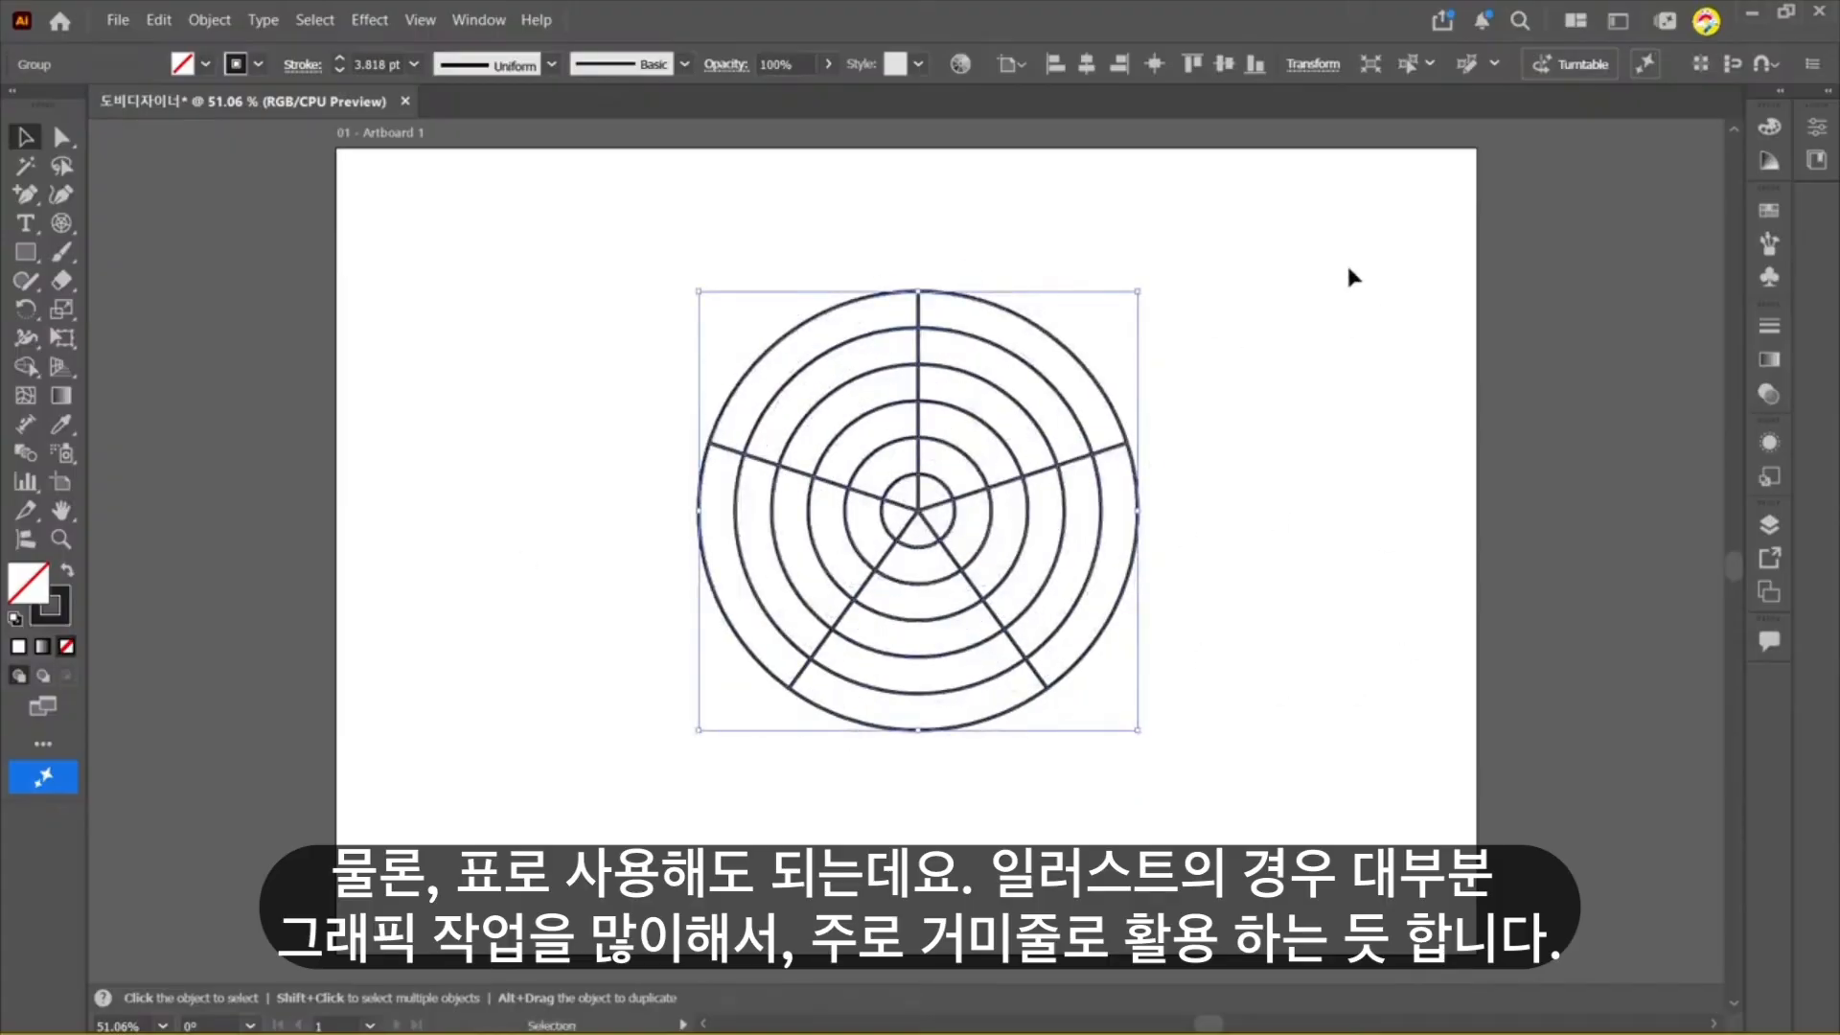
left_click_drag(1329, 319, 690, 637)
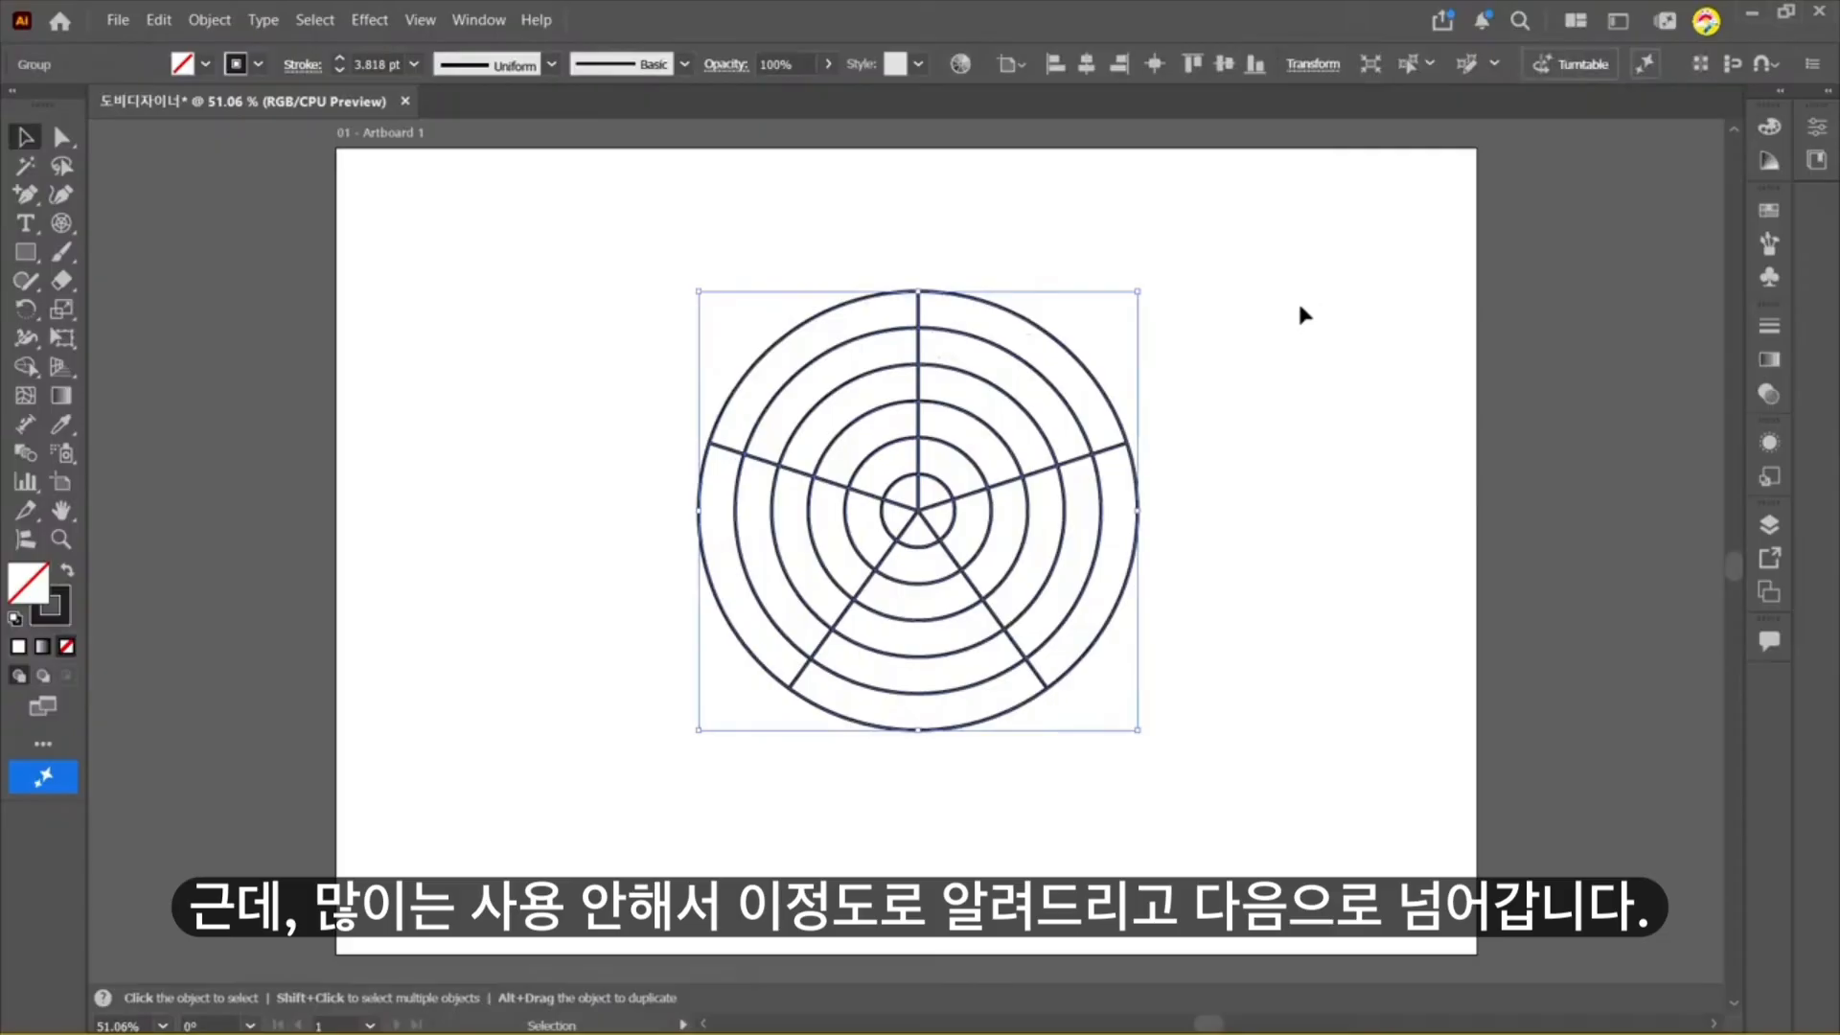
key("Delete")
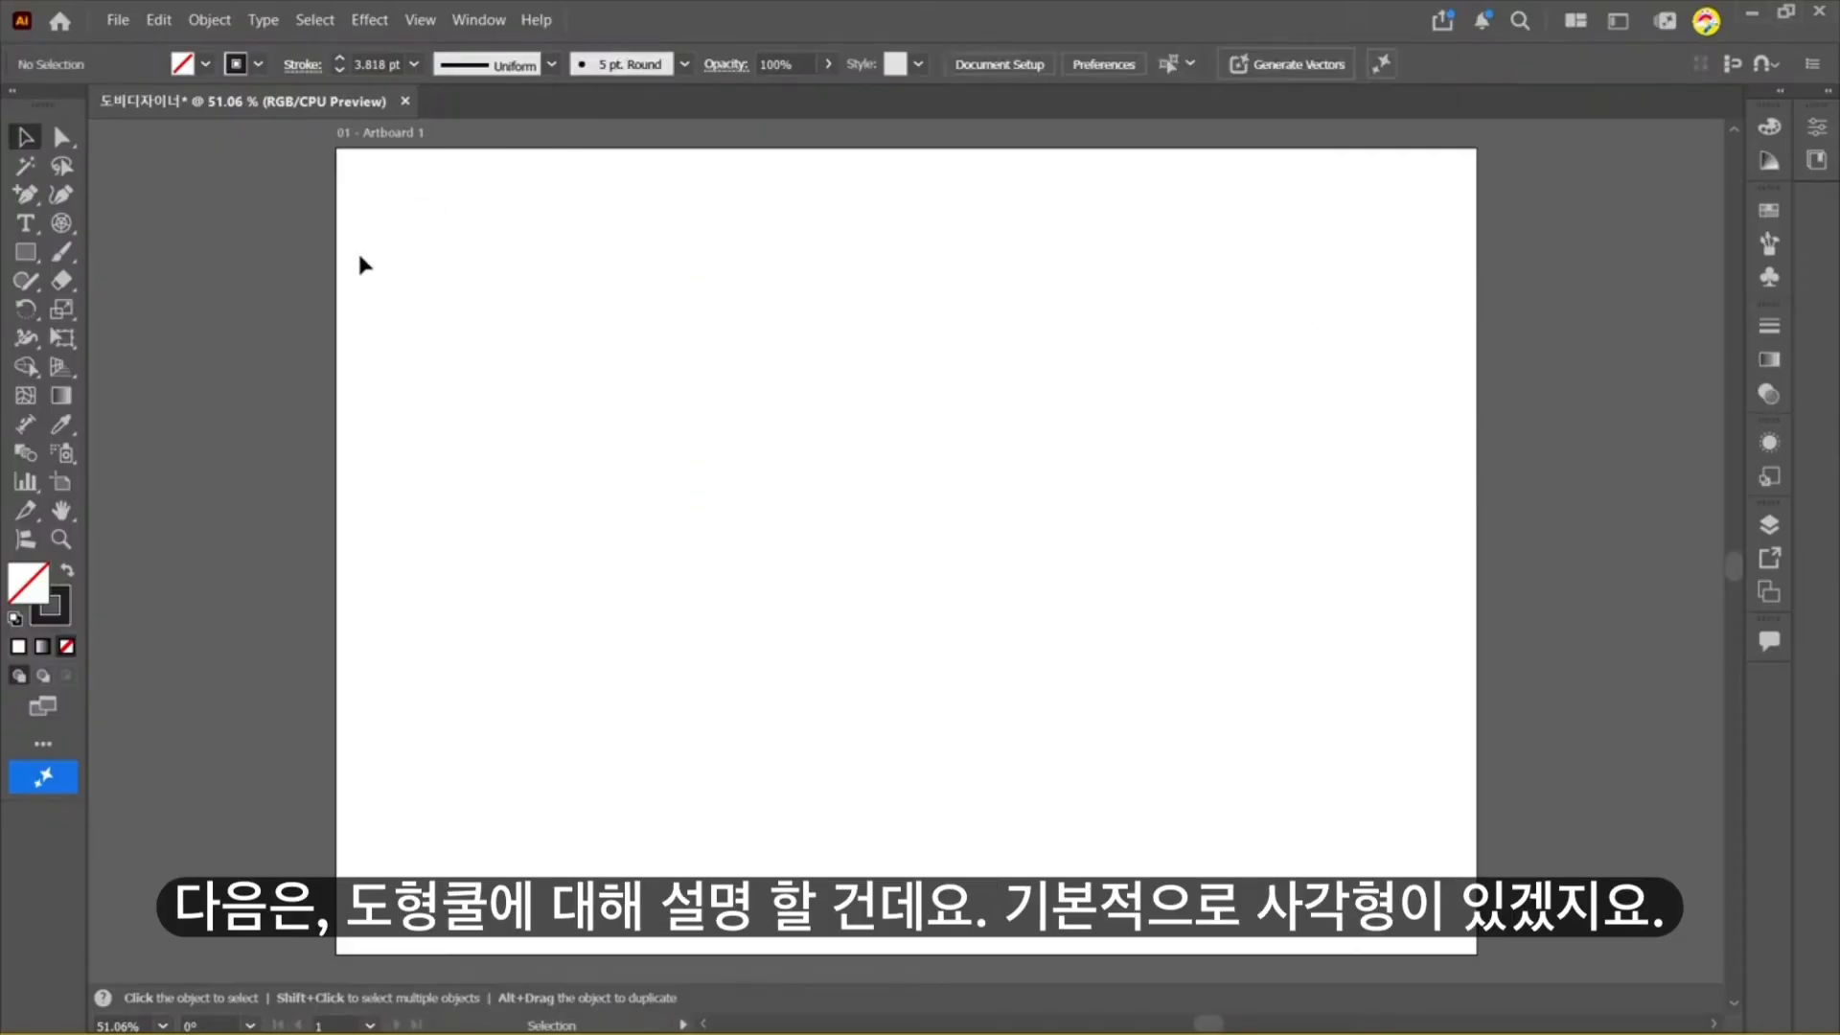
Step: Draw a square in the artboard's upper-left area with the Rectangle tool
left_click(35, 259)
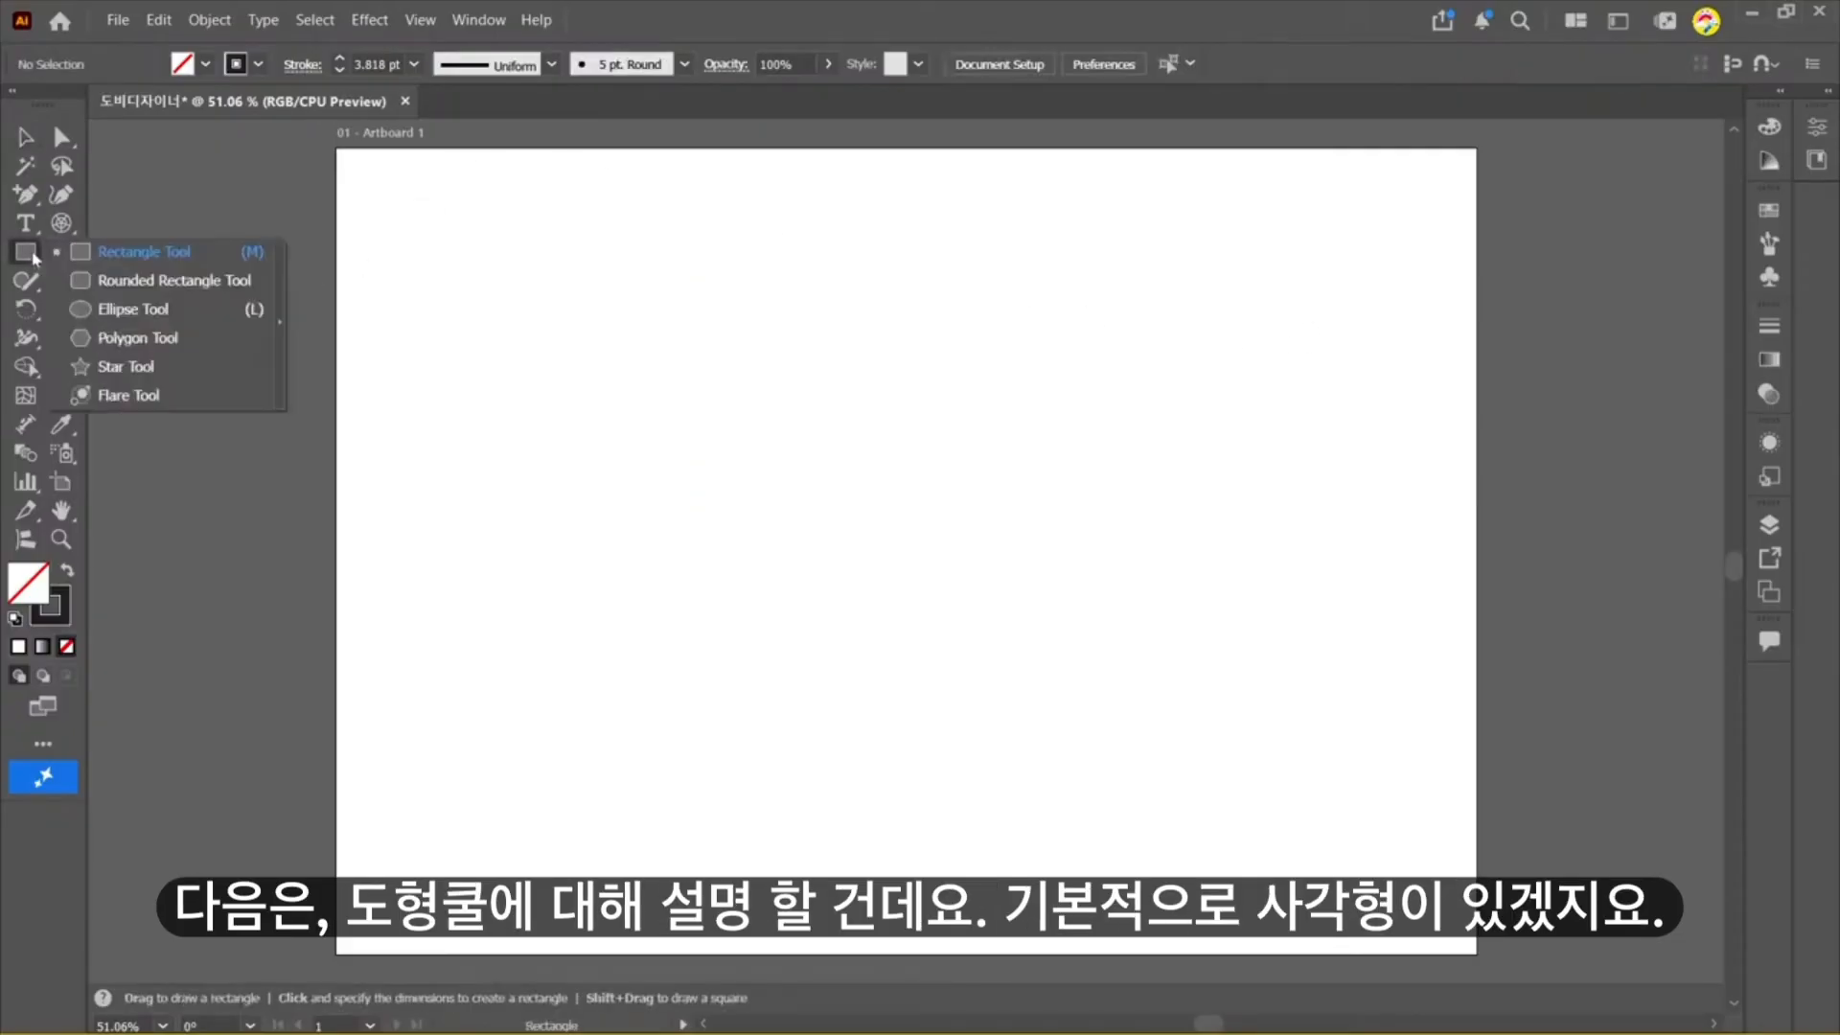
left_click(173, 255)
mouse_move(416, 237)
left_mouse_down()
mouse_move(595, 378)
mouse_move(696, 414)
left_mouse_up()
Step: Draw a rounded square of similar size beside the plain square and increase the roundness of its corners
left_click(25, 251)
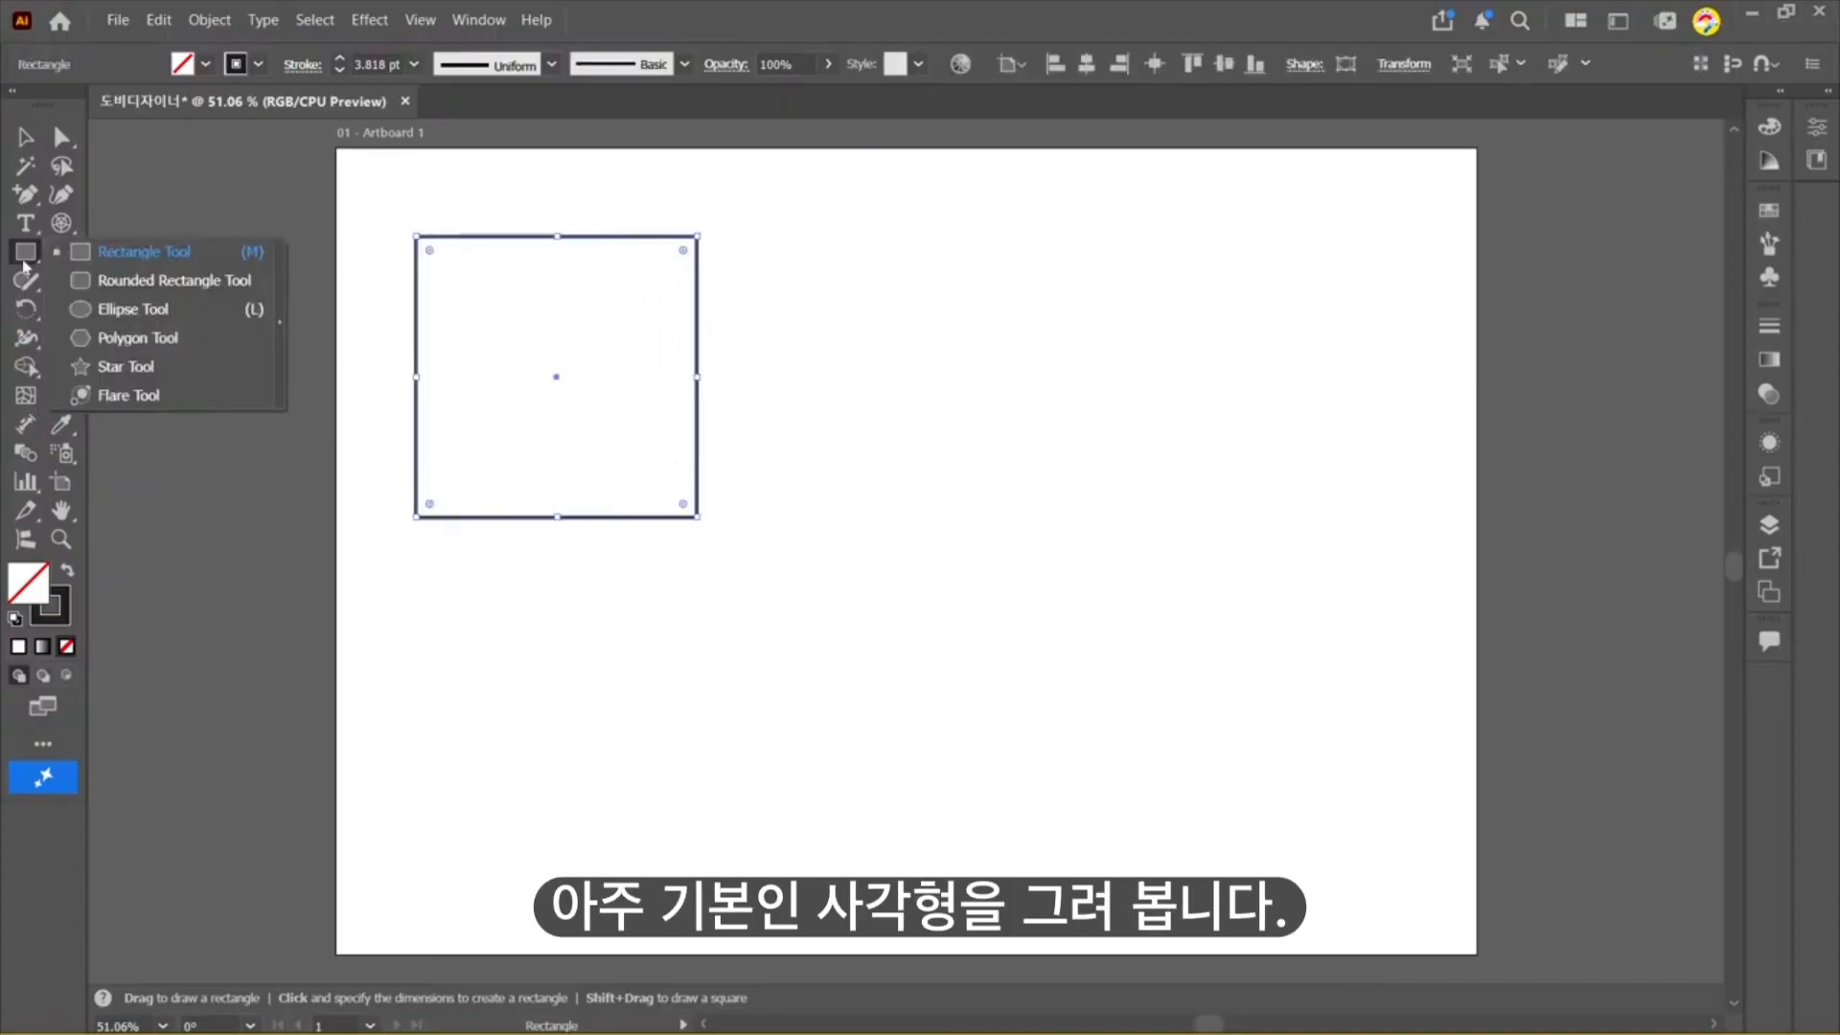
left_click(144, 275)
left_click_drag(723, 232, 1013, 522)
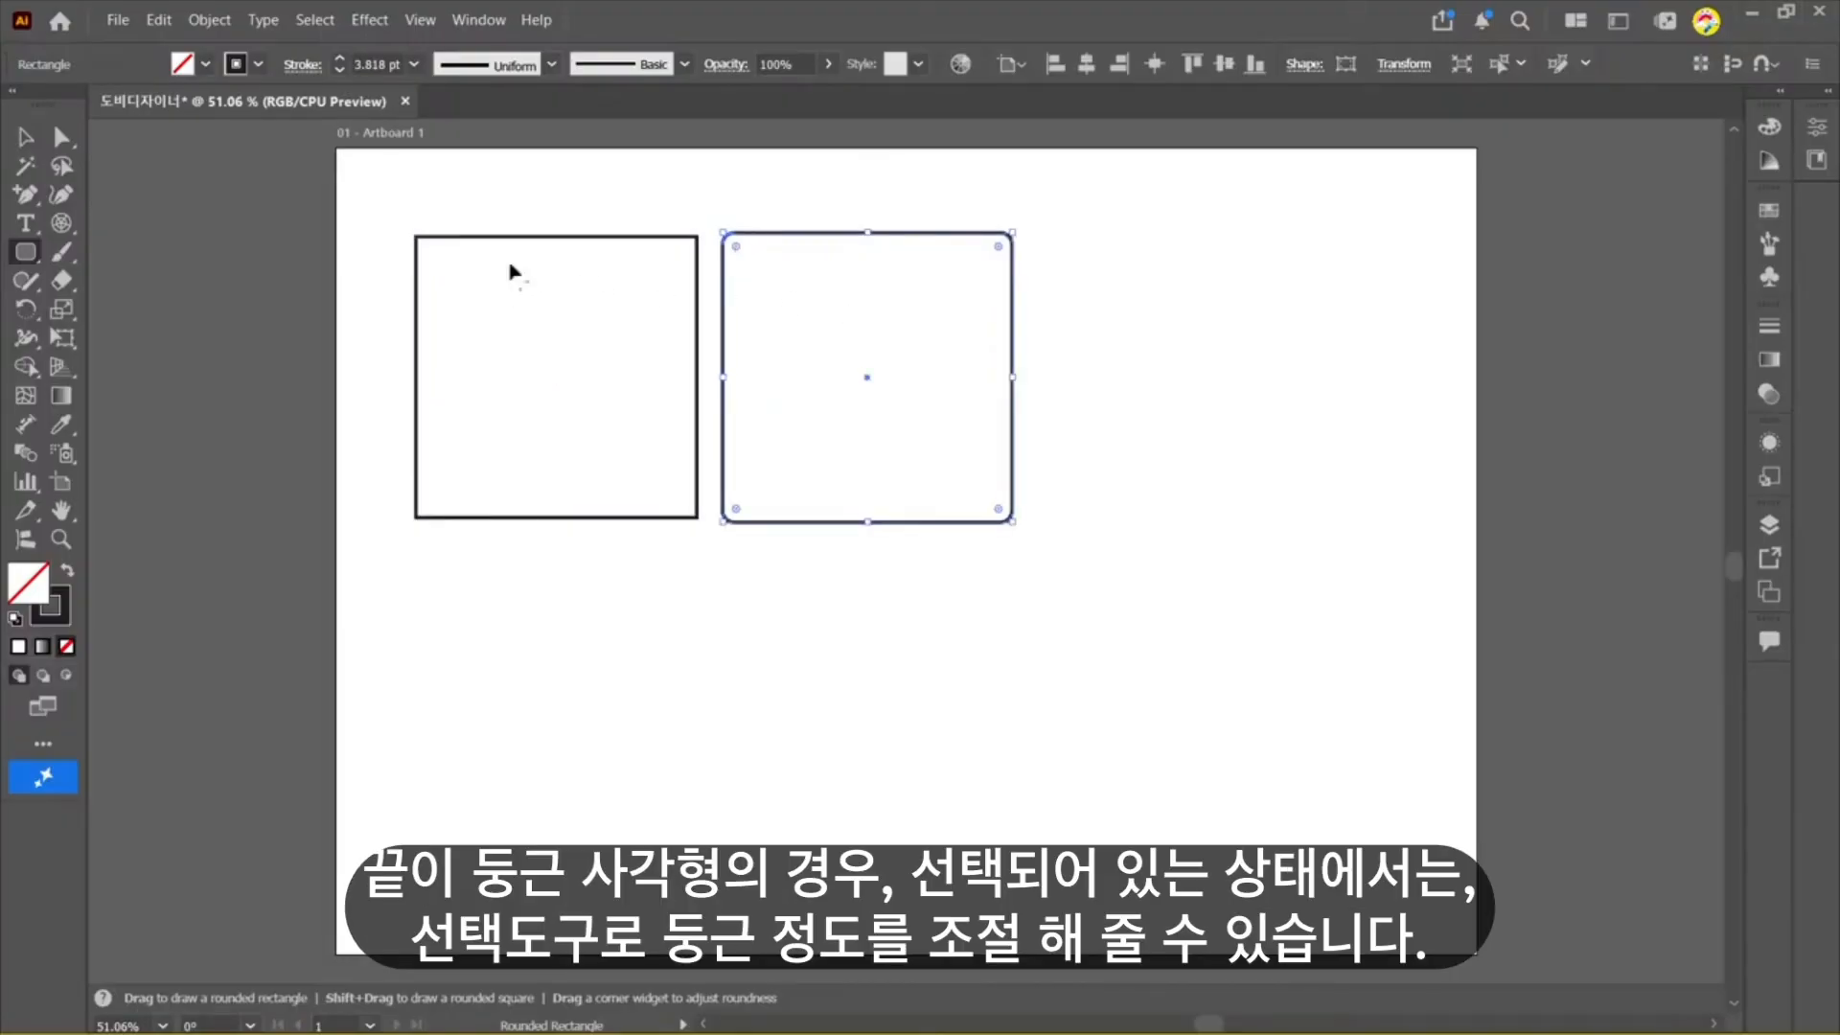
key("v")
left_click_drag(738, 247, 769, 268)
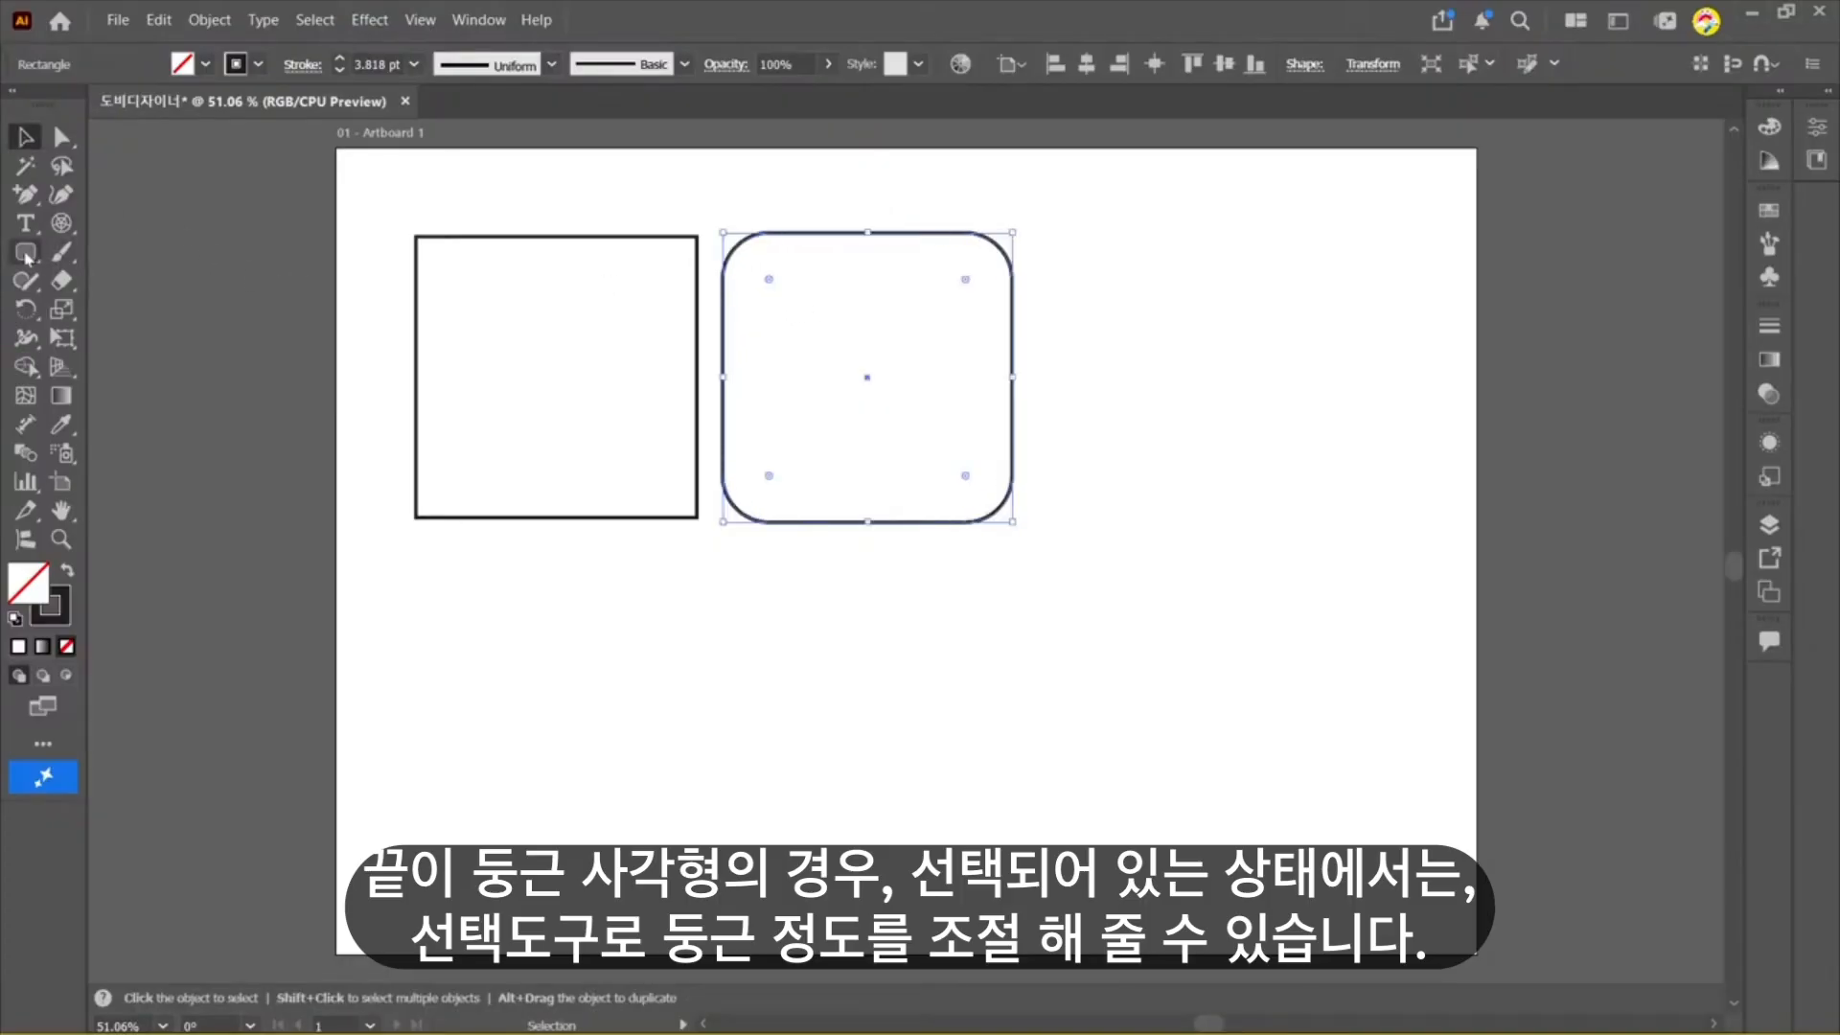
Step: Draw a tall, narrow ellipse about 36 mm wide and 105 mm high to the right of the rounded square
left_click_drag(26, 251, 143, 312)
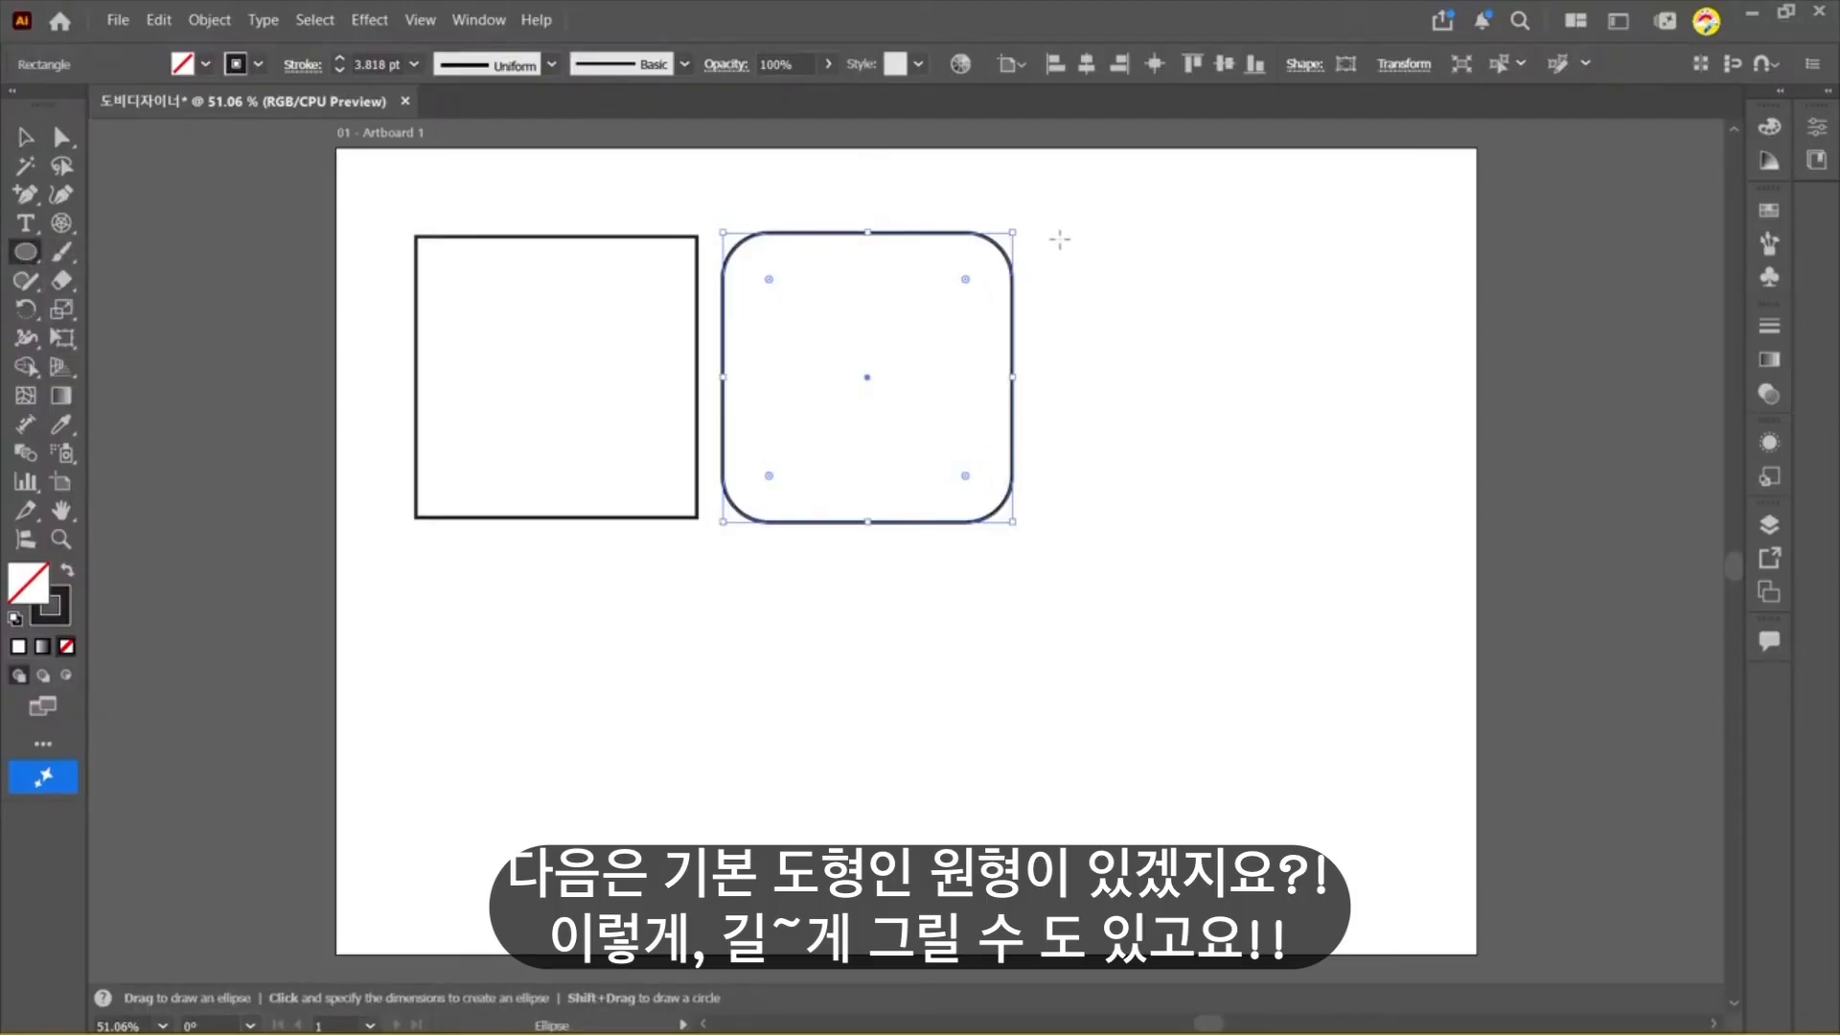
left_click_drag(1060, 240, 1158, 522)
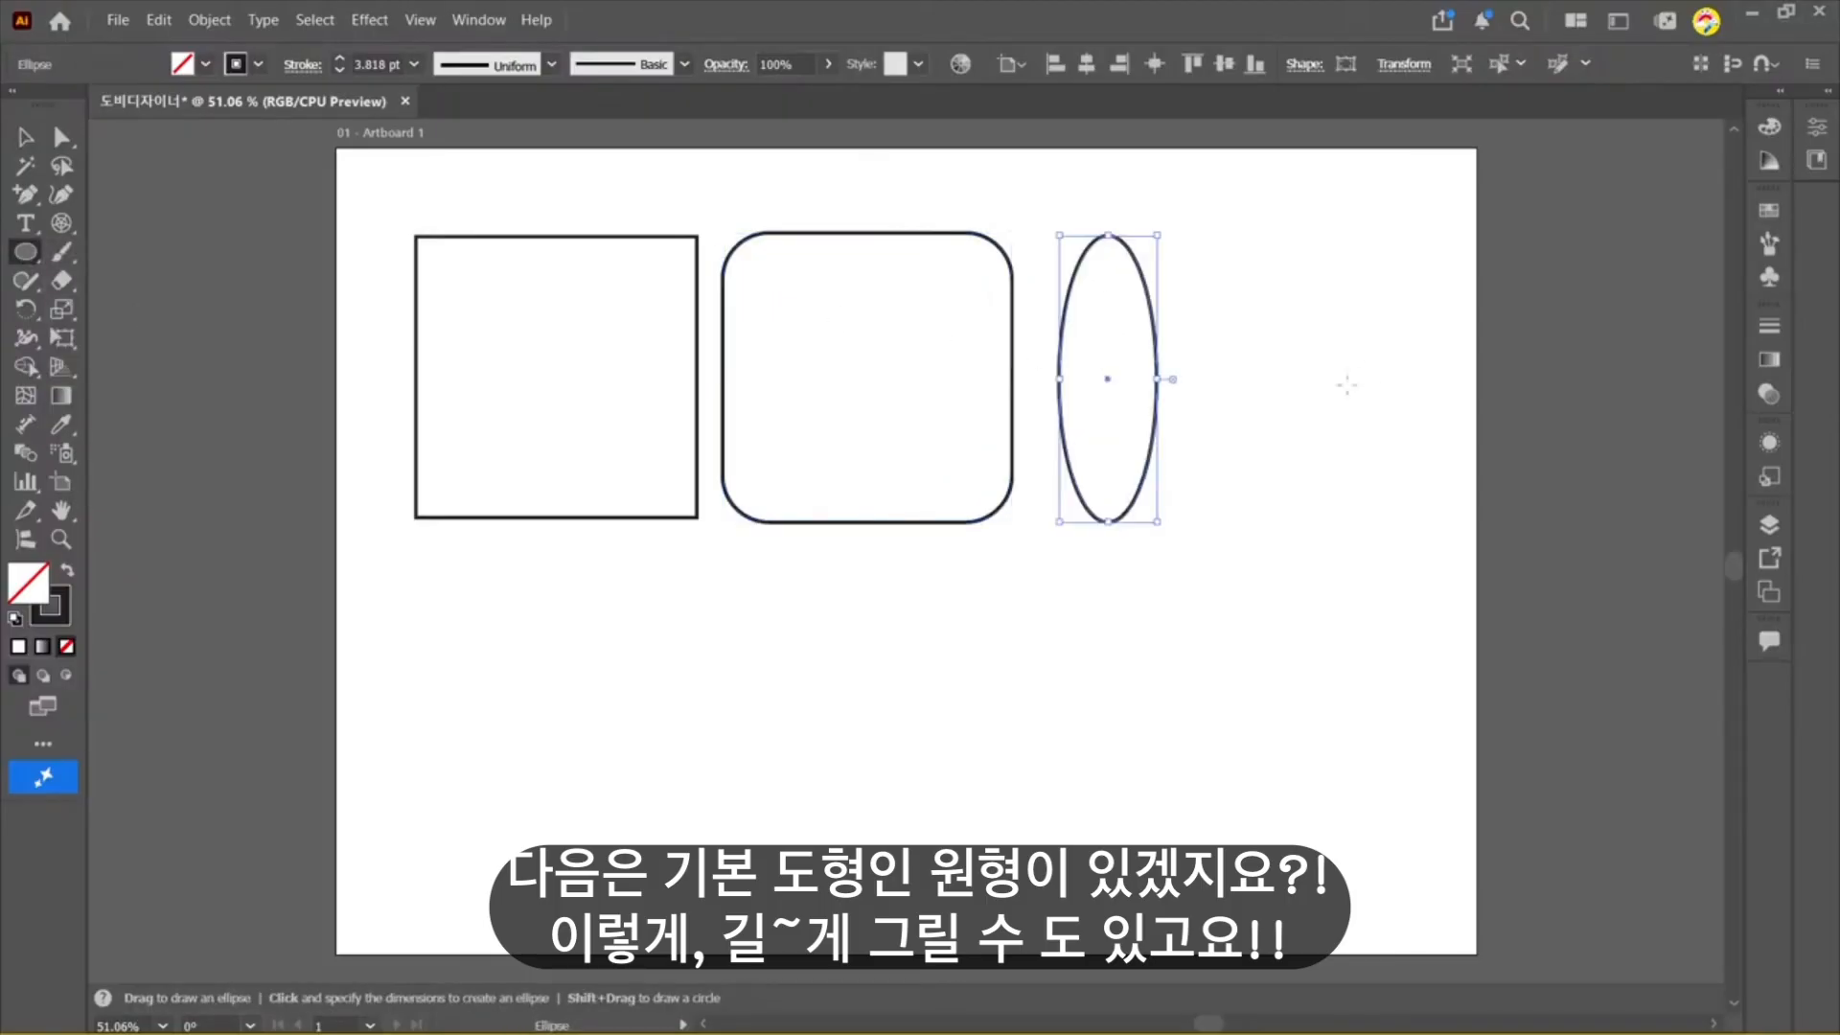
left_click(1321, 369)
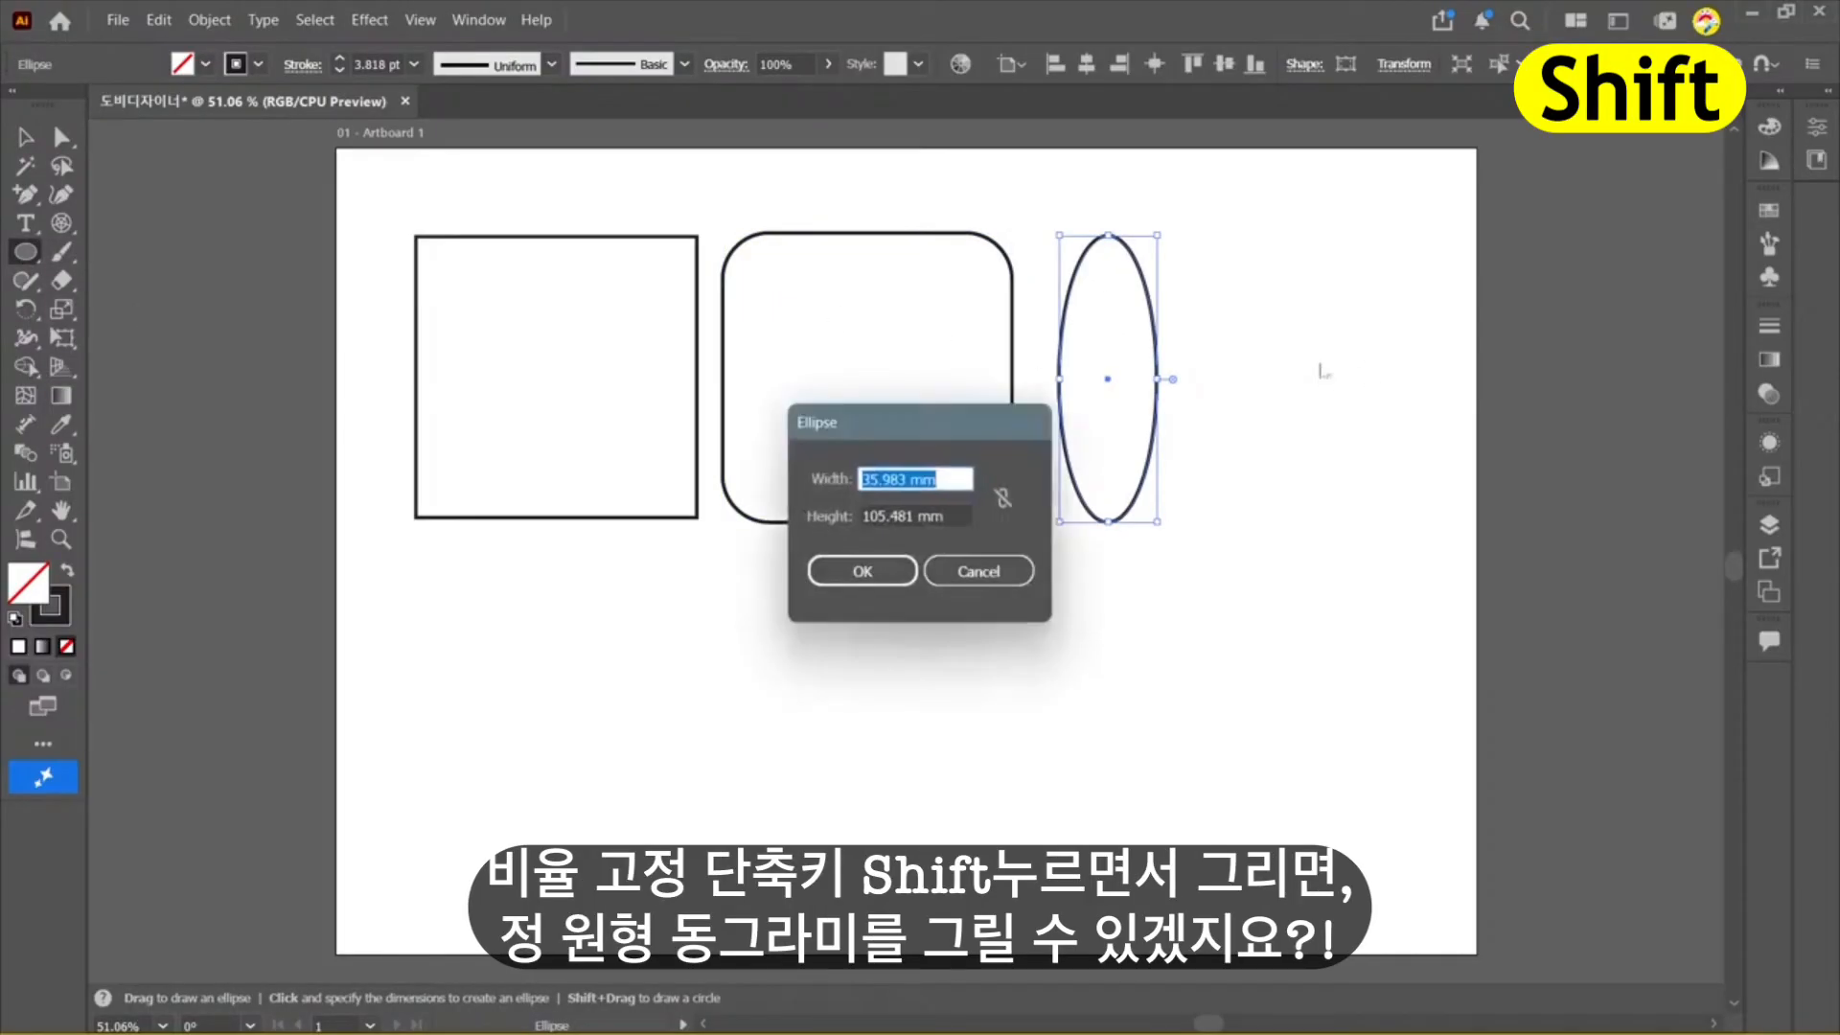
left_click(980, 571)
Step: Draw a perfect circle to the right of the narrow ellipse and move it slightly left and up
left_click_drag(1334, 384, 1197, 247)
left_click(25, 137)
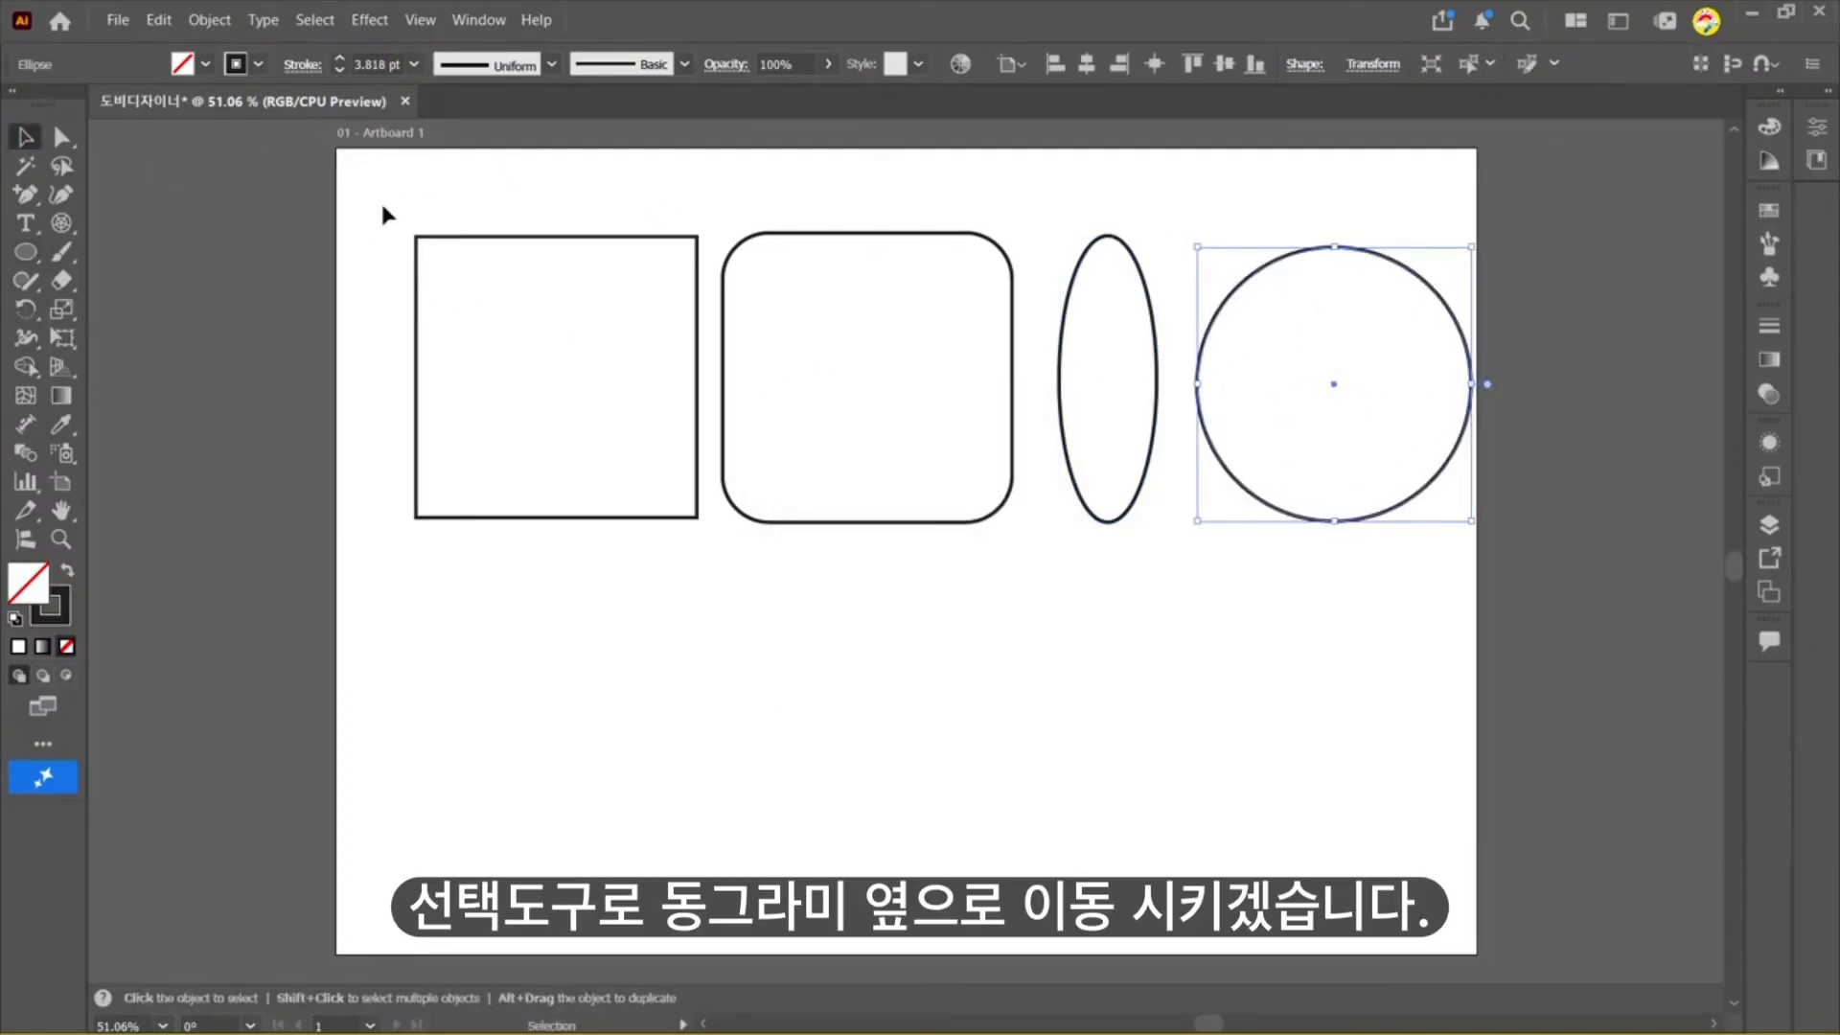
left_click_drag(1333, 383, 1314, 375)
left_click(1602, 490)
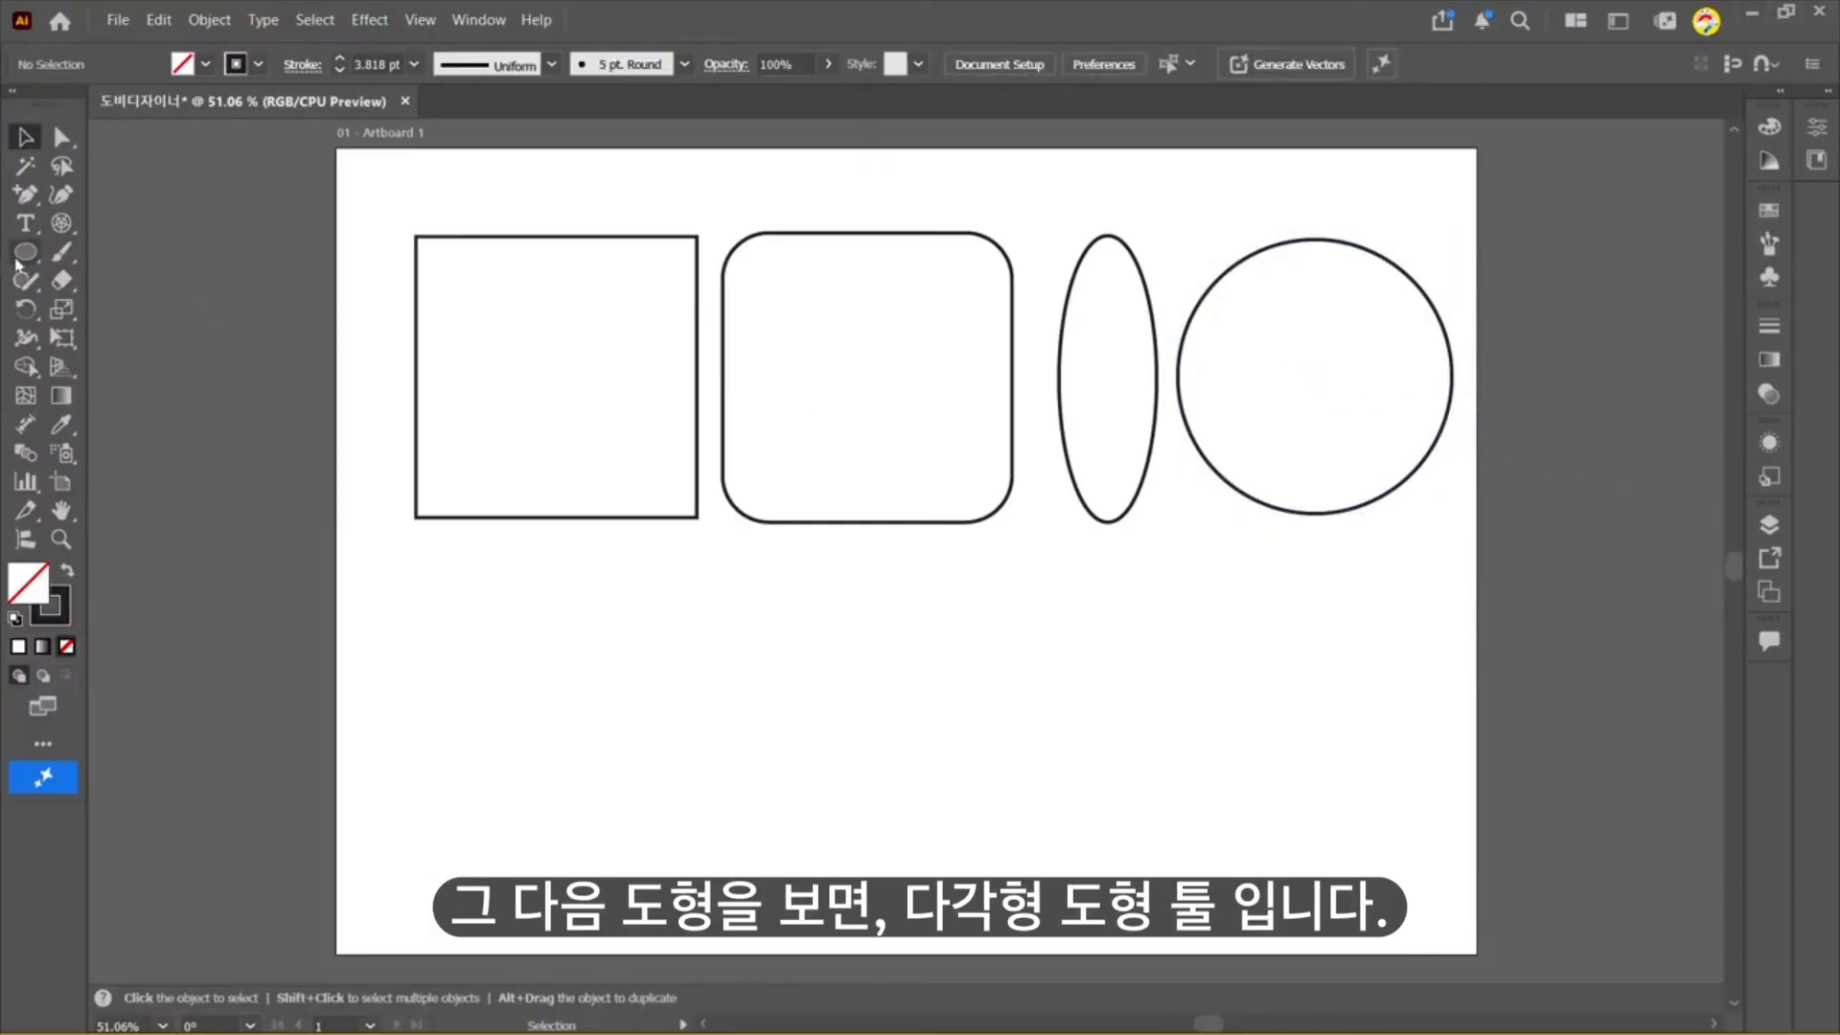
Step: Try a freehand polygon below the square with the Polygon tool and undo it
left_click(25, 251)
left_click(117, 341)
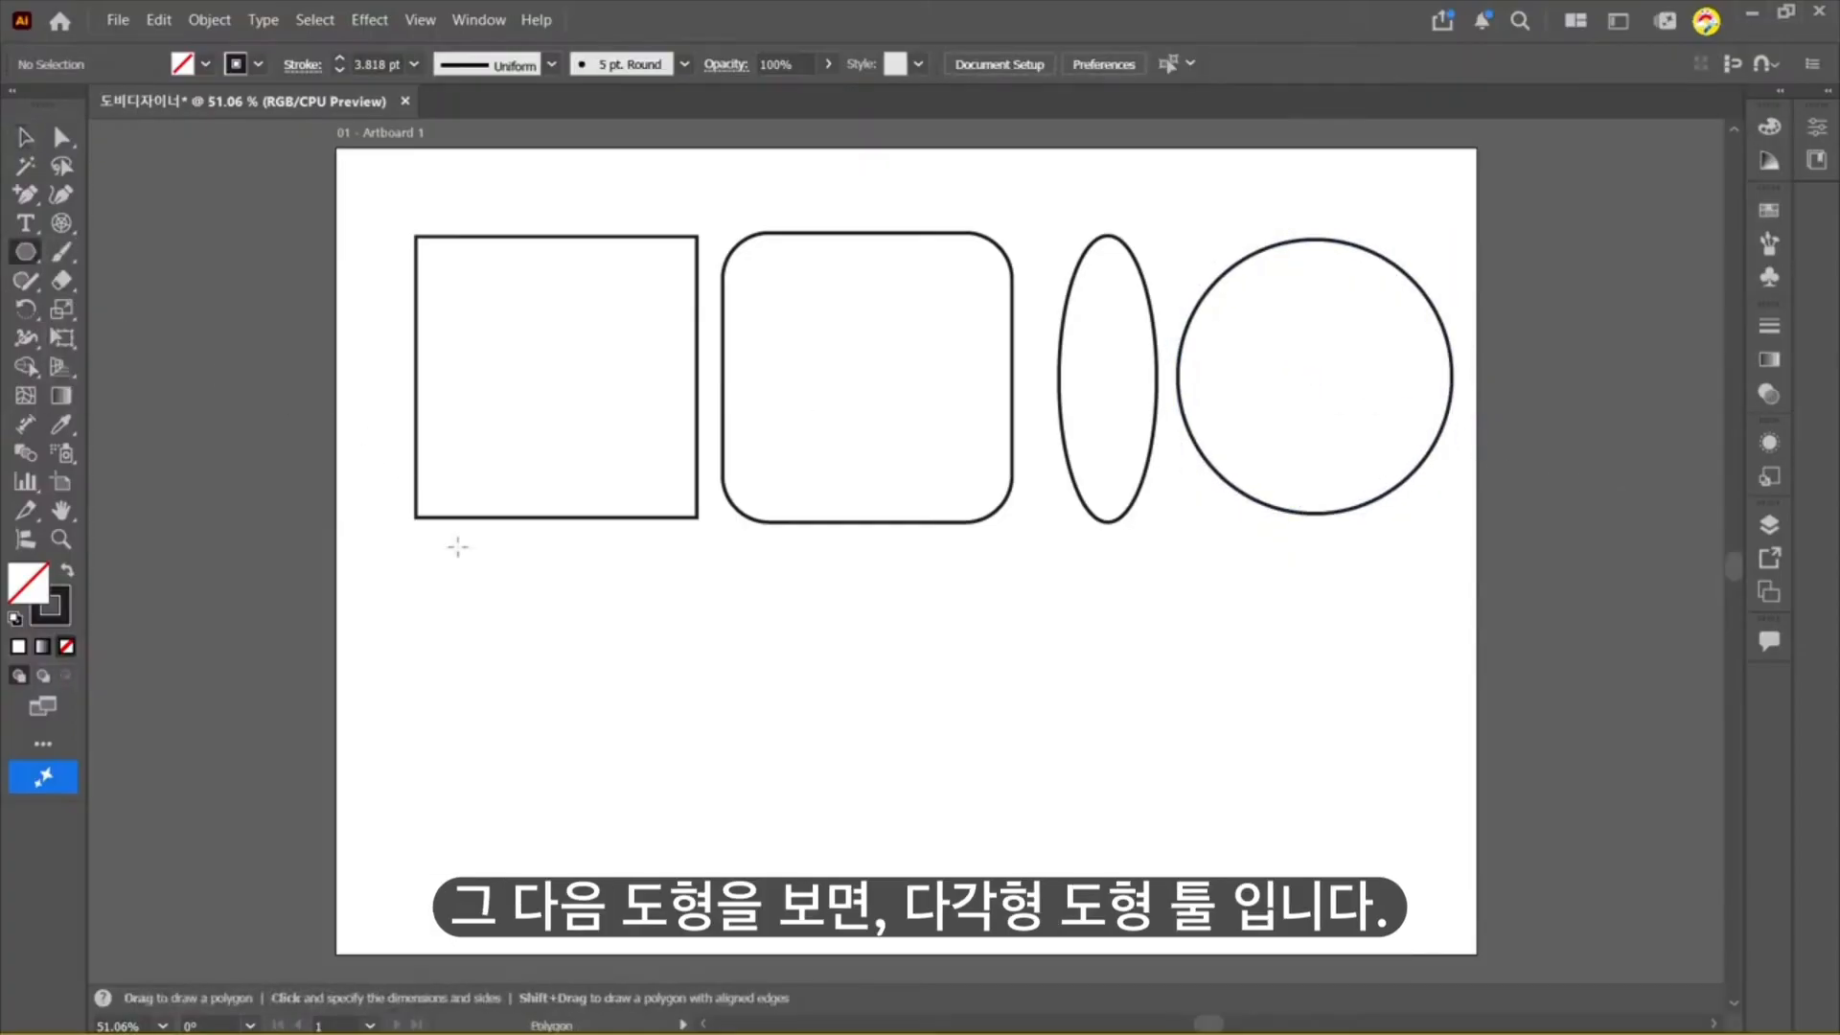
left_click_drag(427, 599, 637, 748)
key("ctrl+z")
Step: Create a triangle with the Polygon tool, using a radius of 92.571 mm and 3 sides
left_click(24, 252)
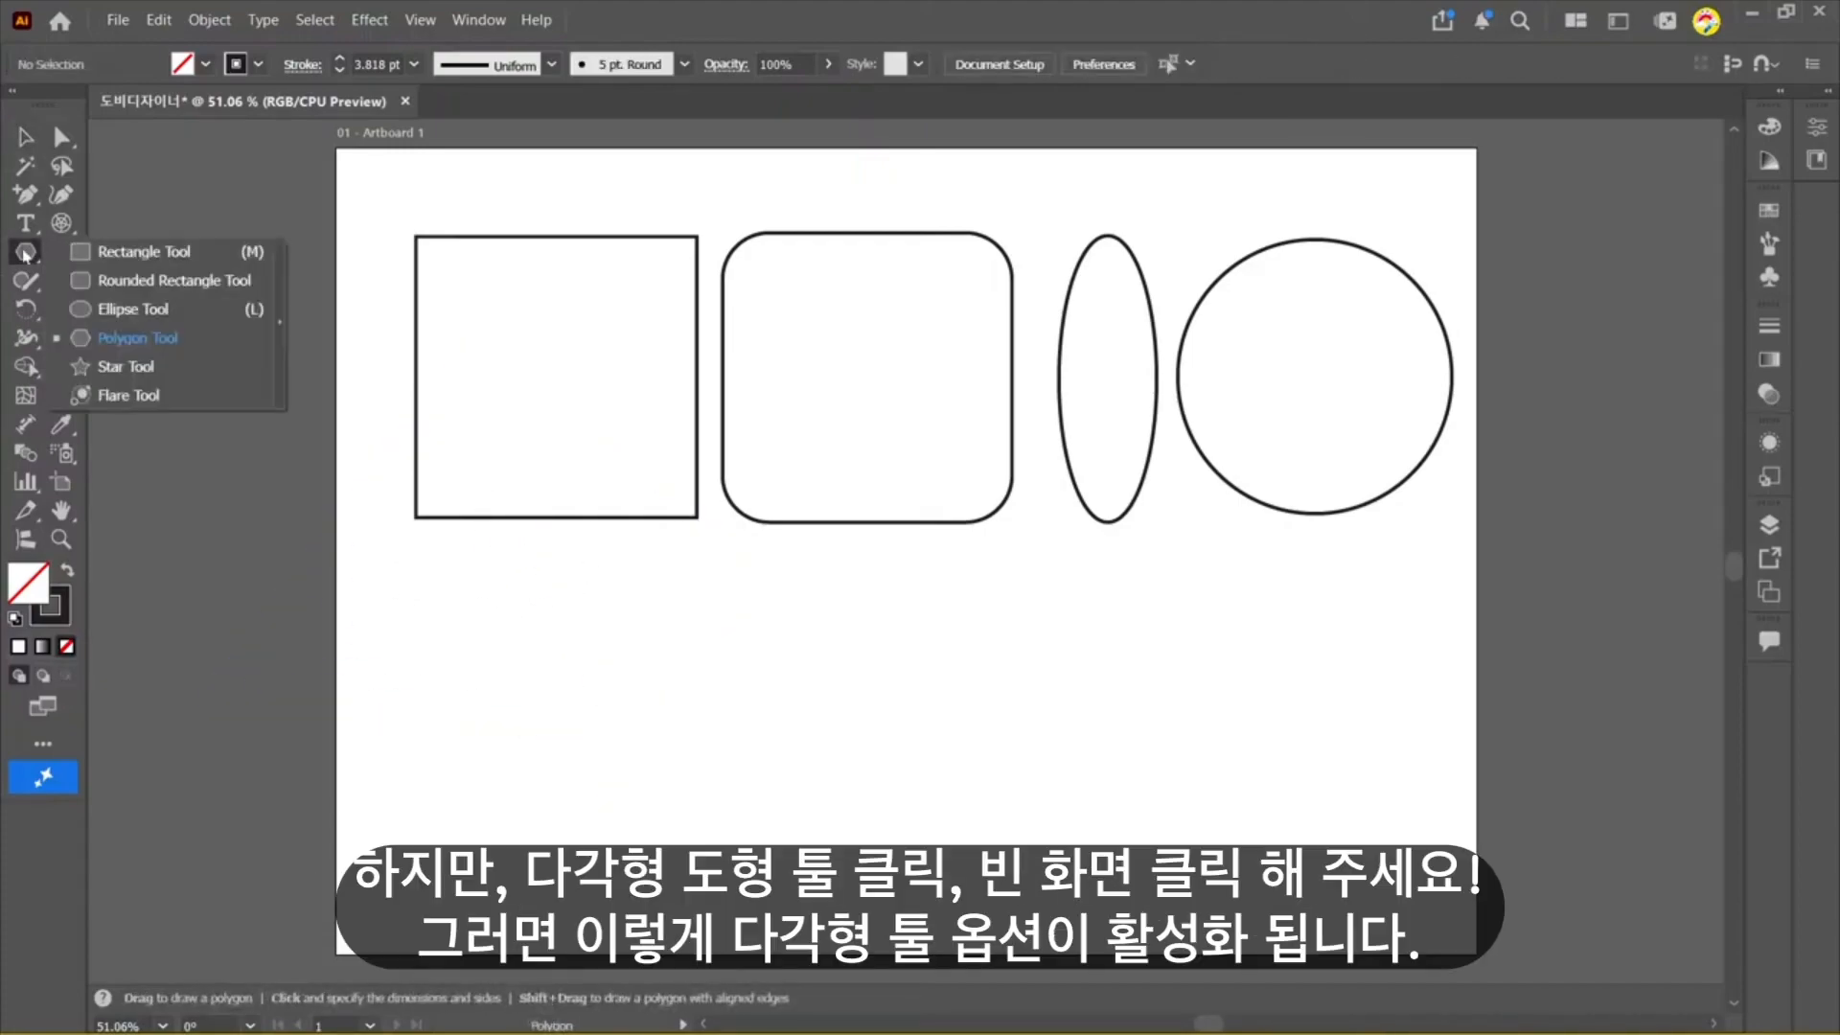
left_click(161, 347)
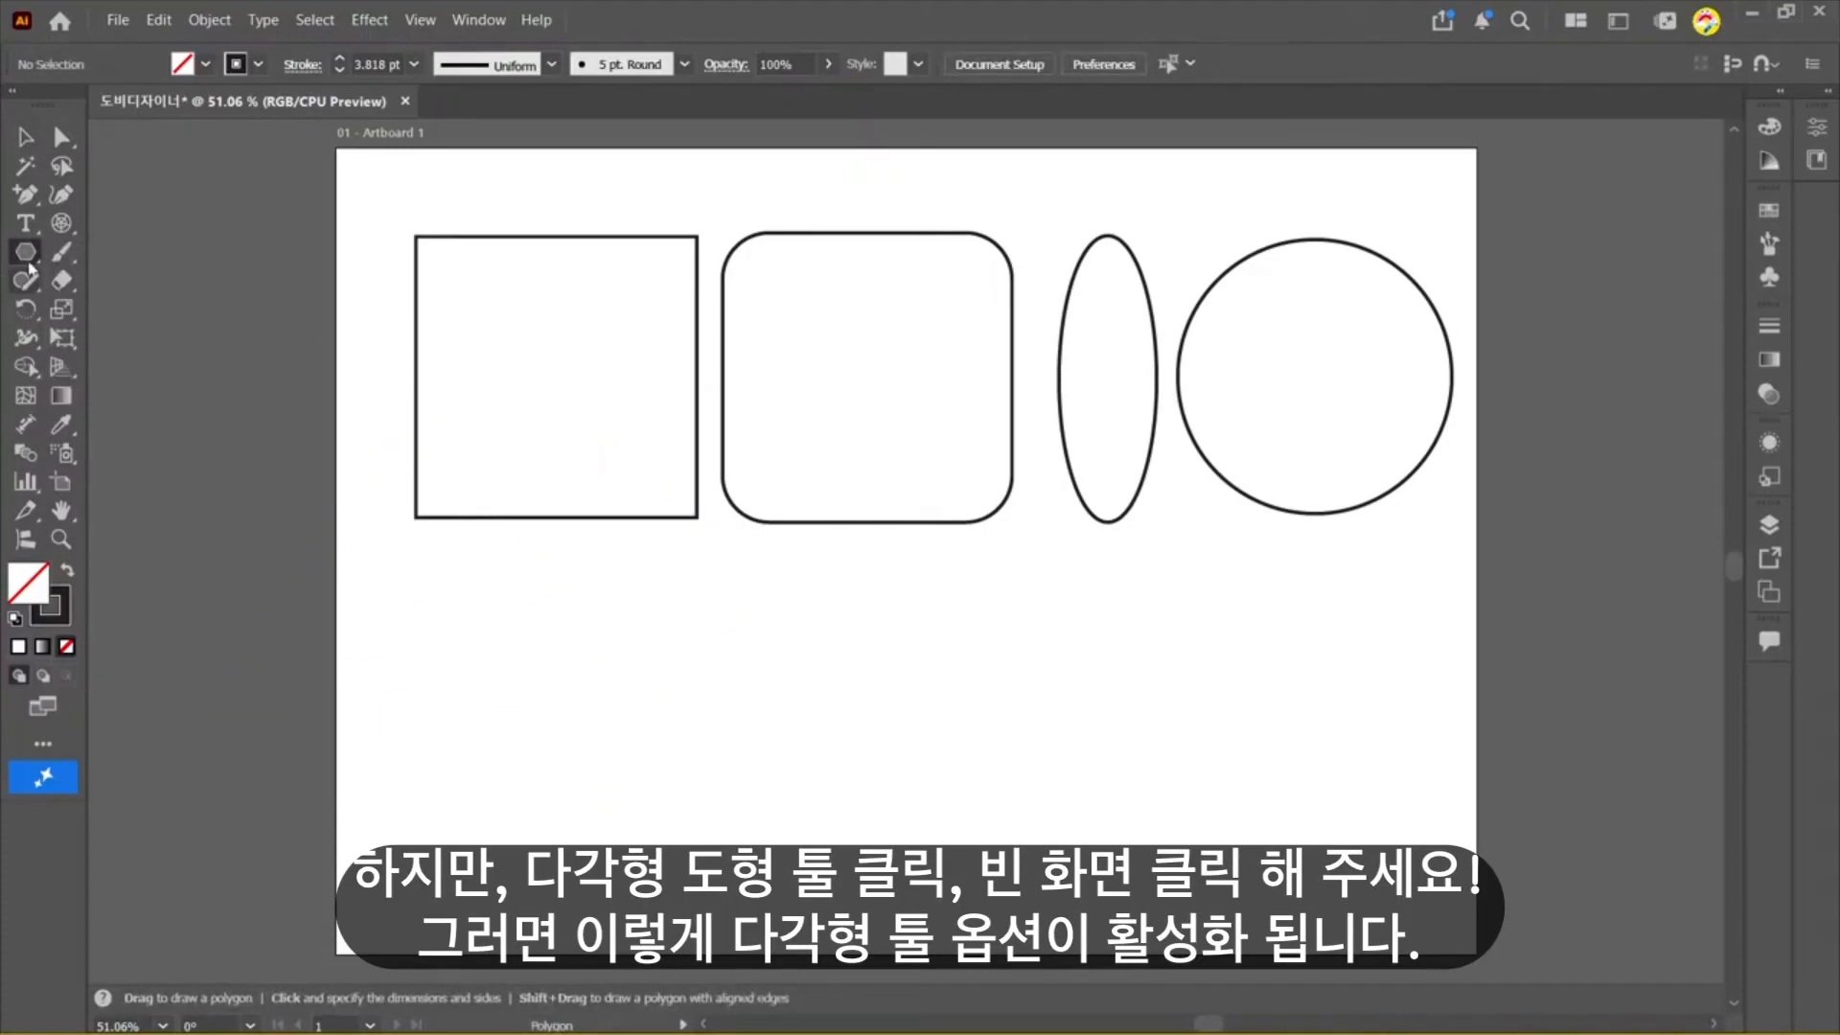
left_click(485, 616)
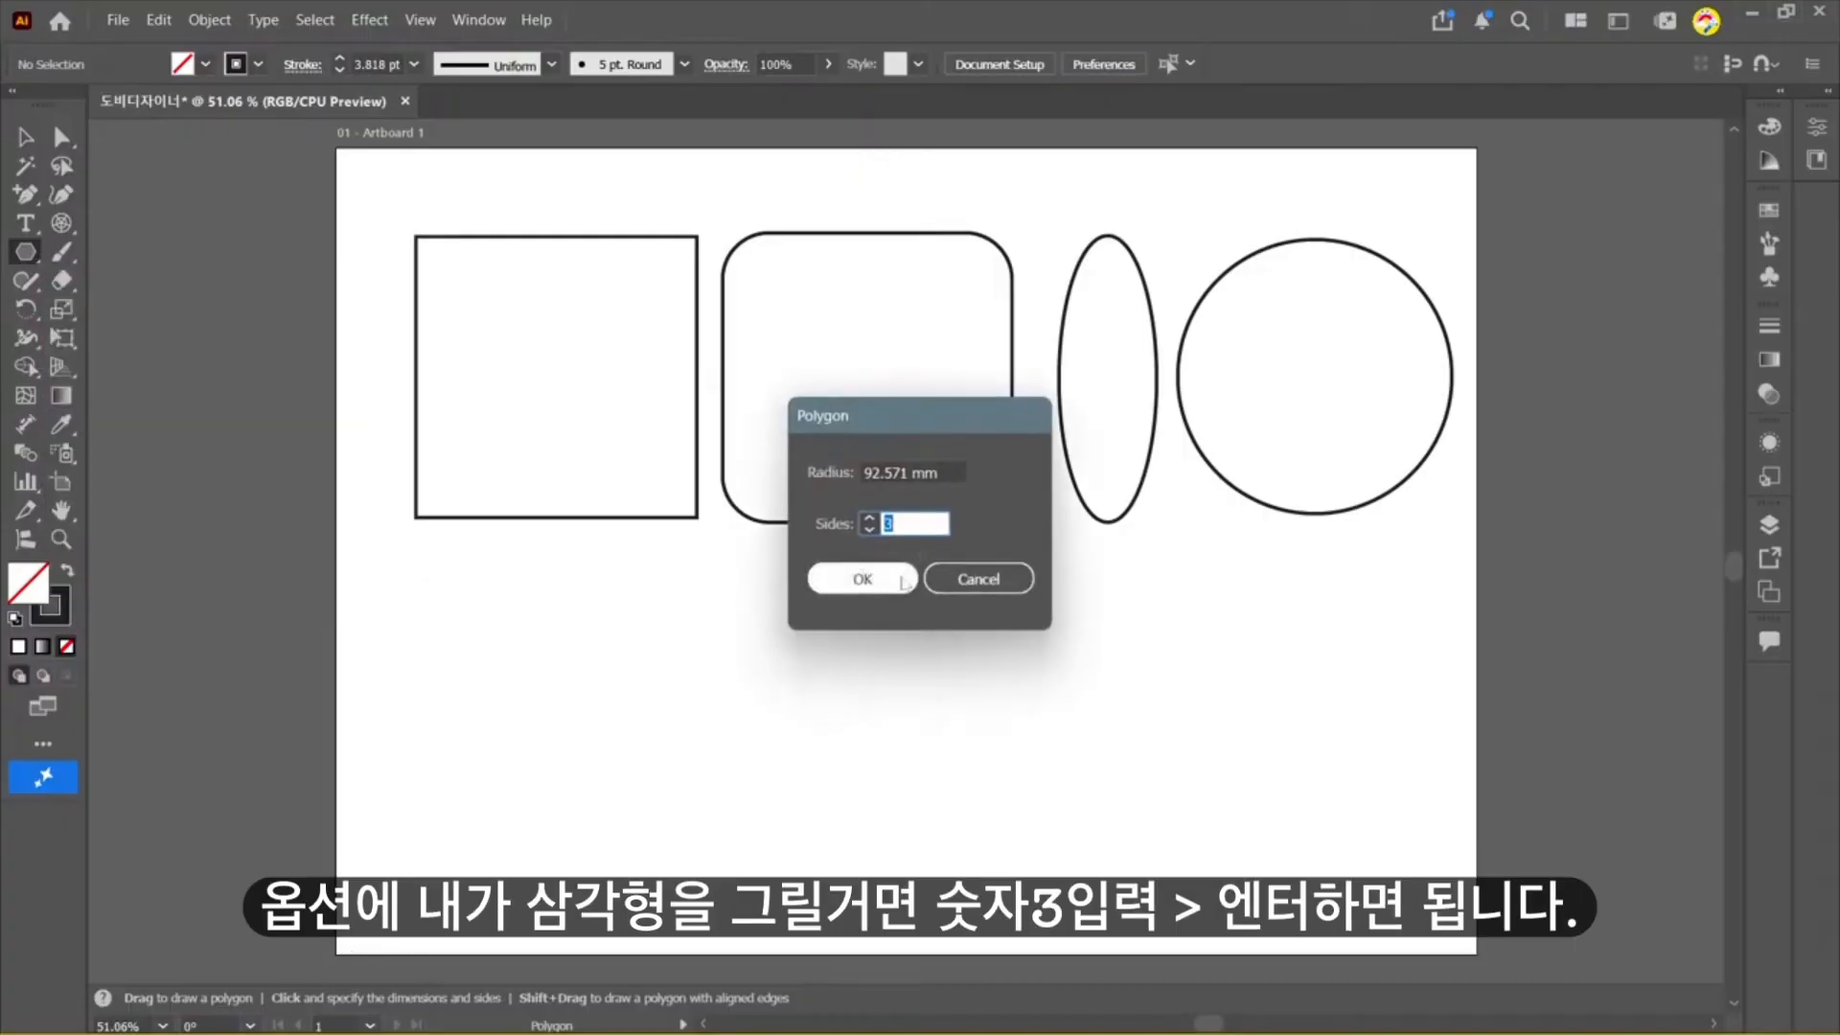
key("Return")
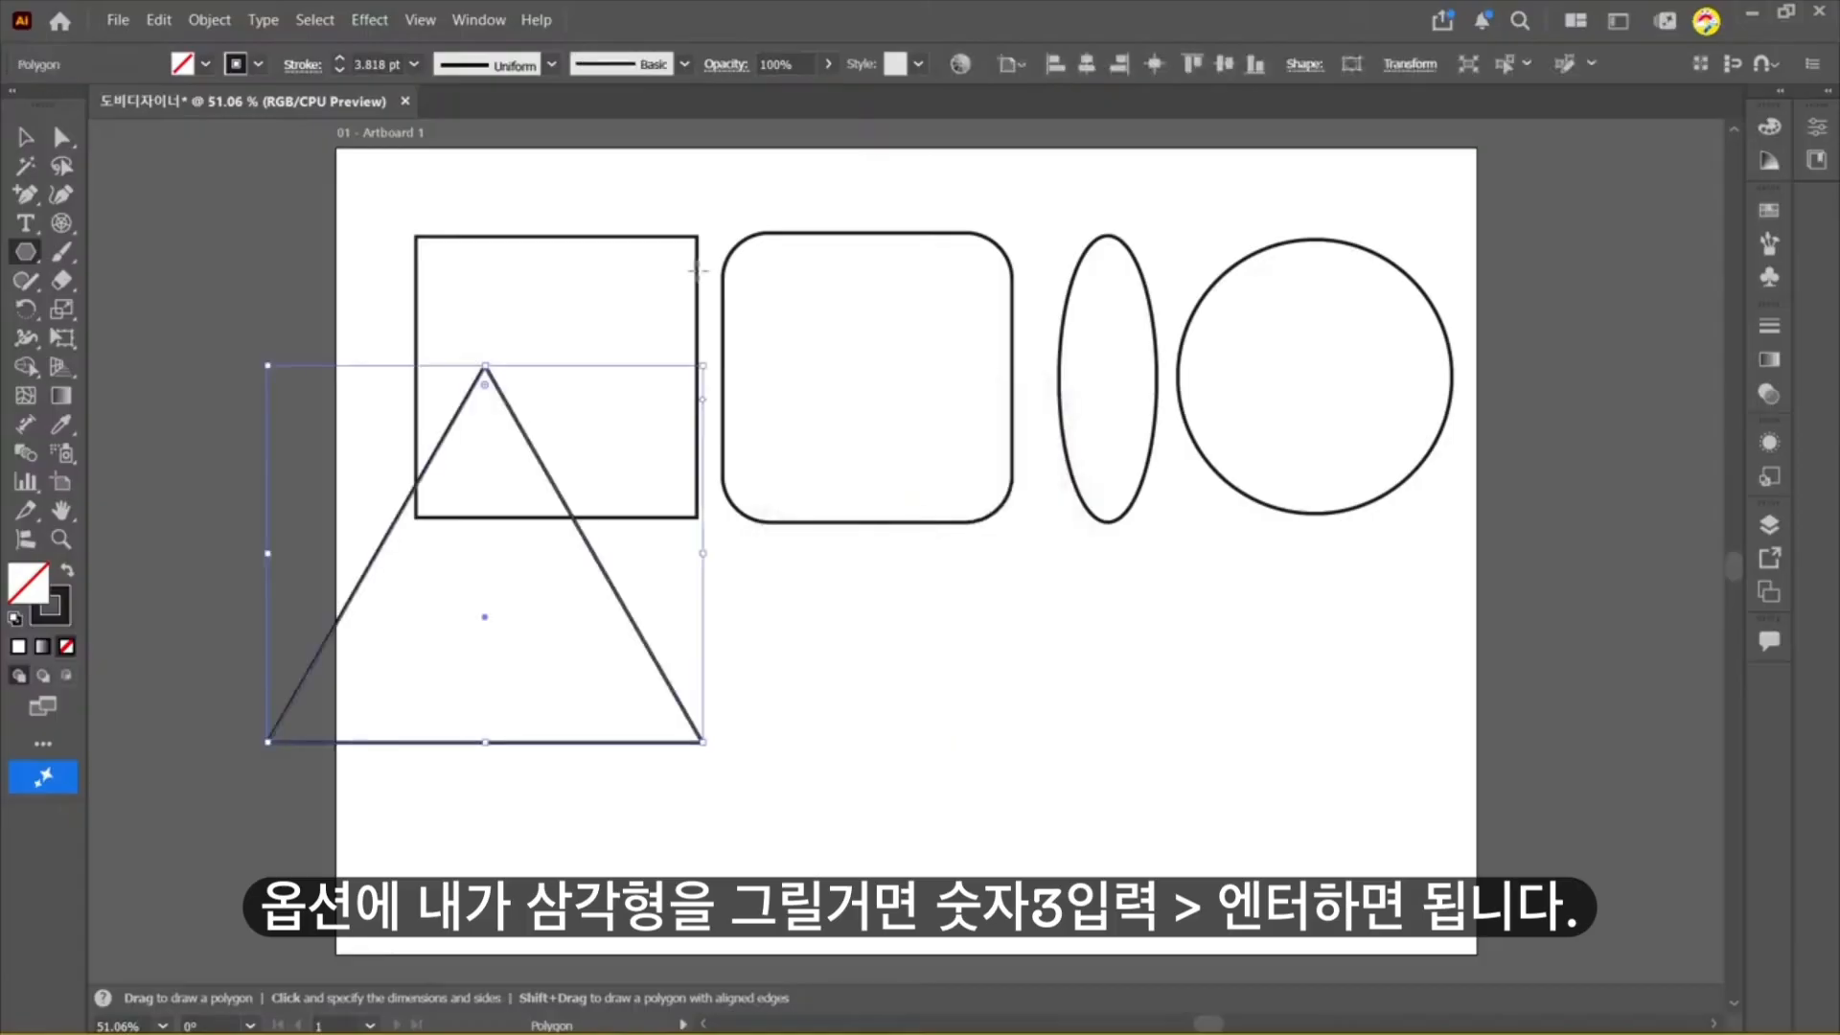
Step: Move the triangle below the square and scale it down proportionally to roughly the square's width
left_click(26, 140)
left_click_drag(485, 623, 614, 753)
mouse_move(831, 495)
left_mouse_down()
mouse_move(752, 539)
mouse_move(697, 613)
left_mouse_up()
left_click_drag(544, 797, 544, 774)
left_click(1007, 706)
left_click(567, 236)
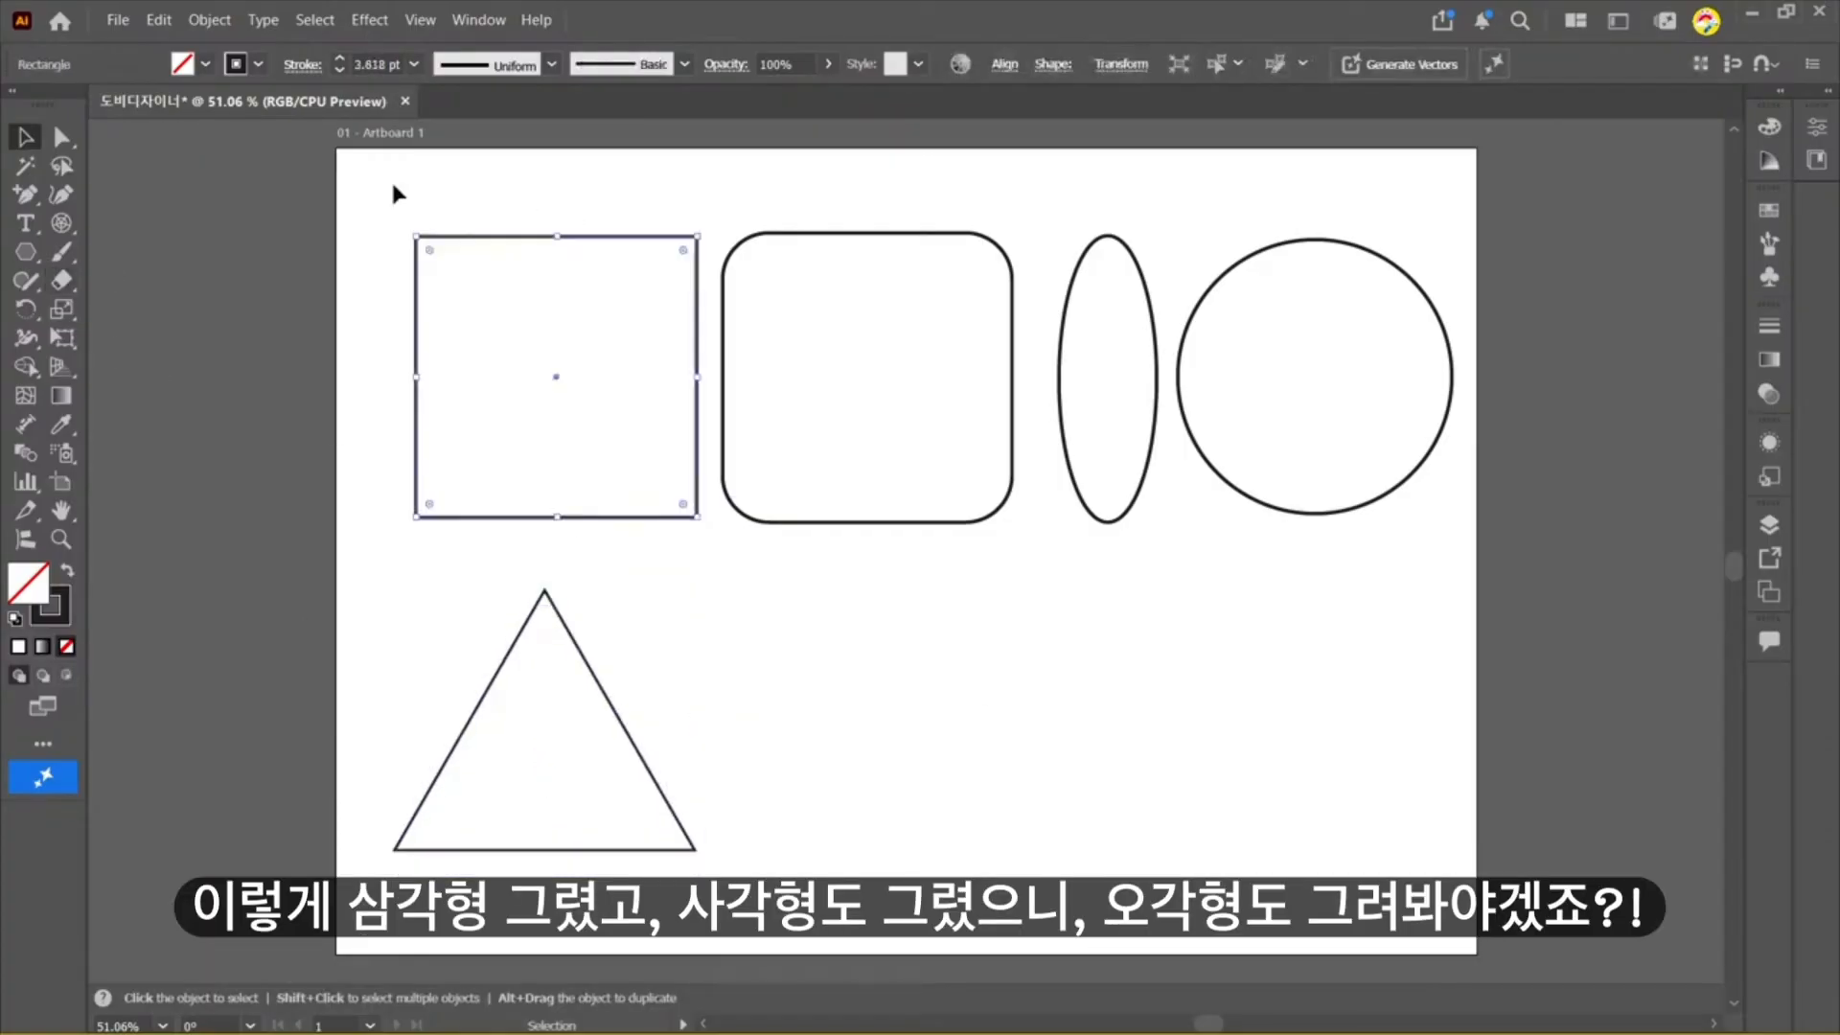
left_click(389, 178)
Step: Create a five-sided polygon with the Polygon tool and scale it down to about half its size
left_click(28, 254)
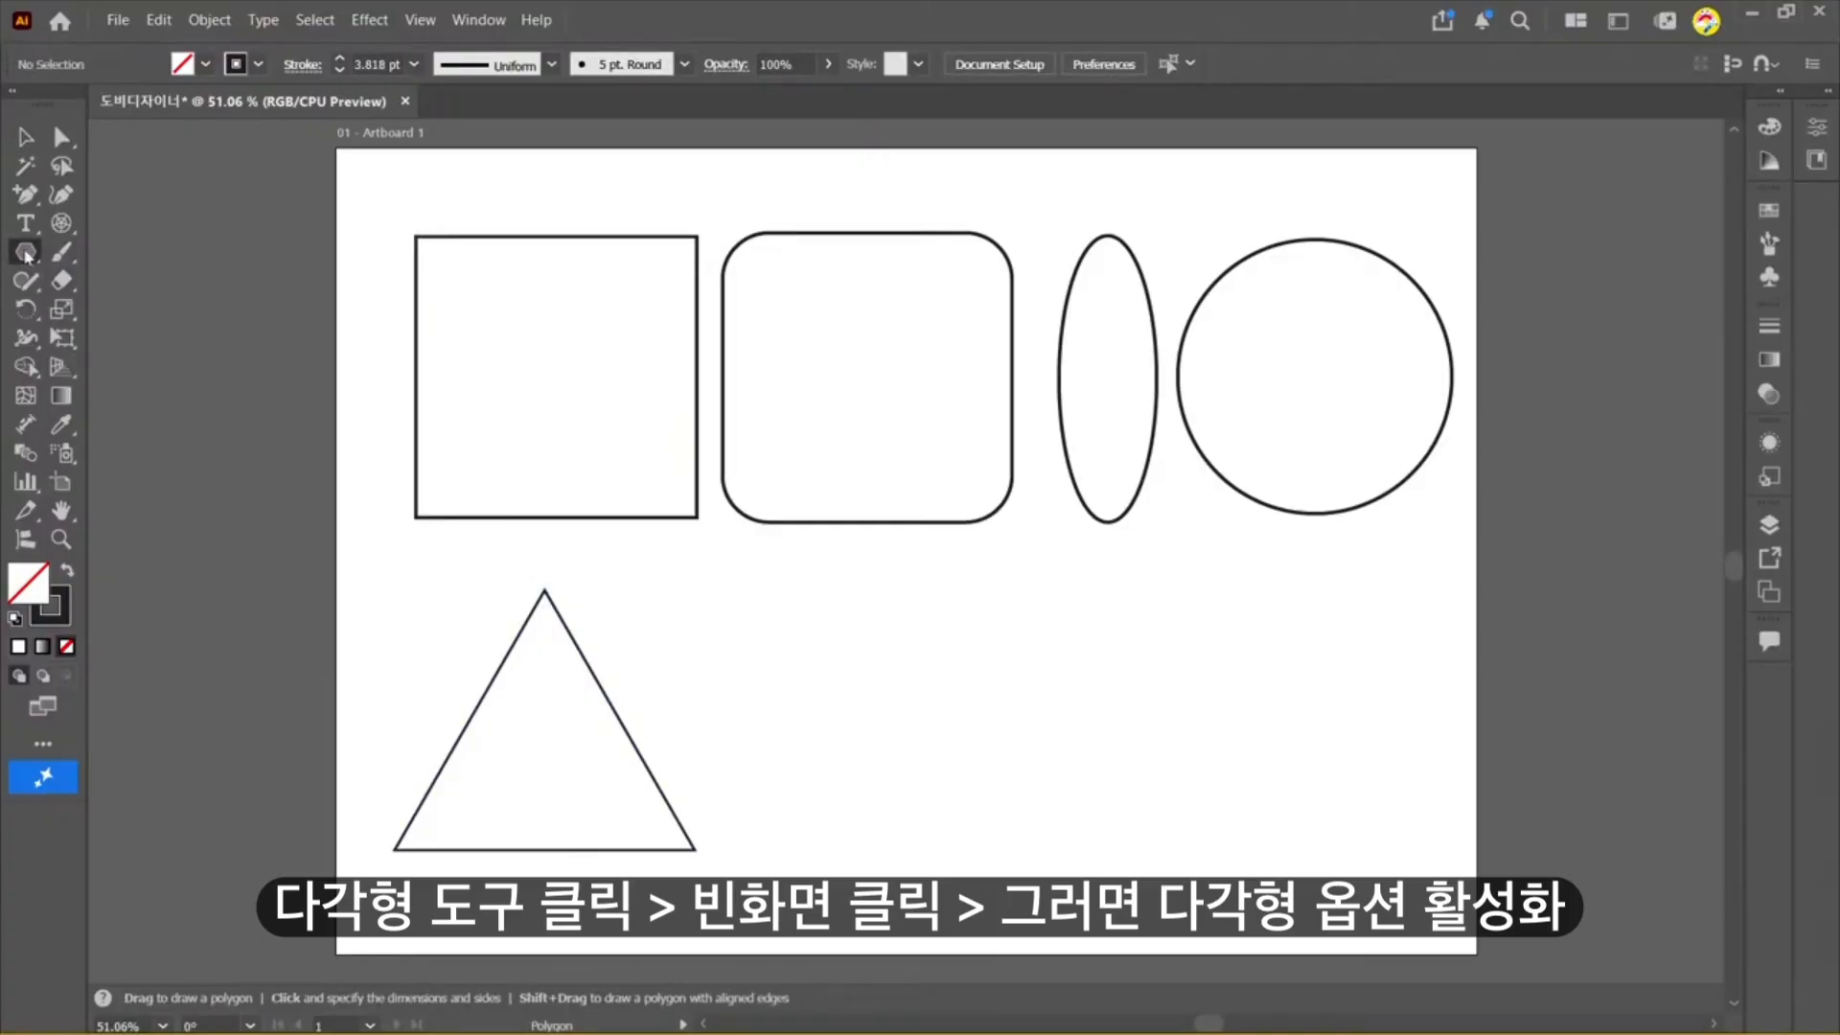
left_click(815, 686)
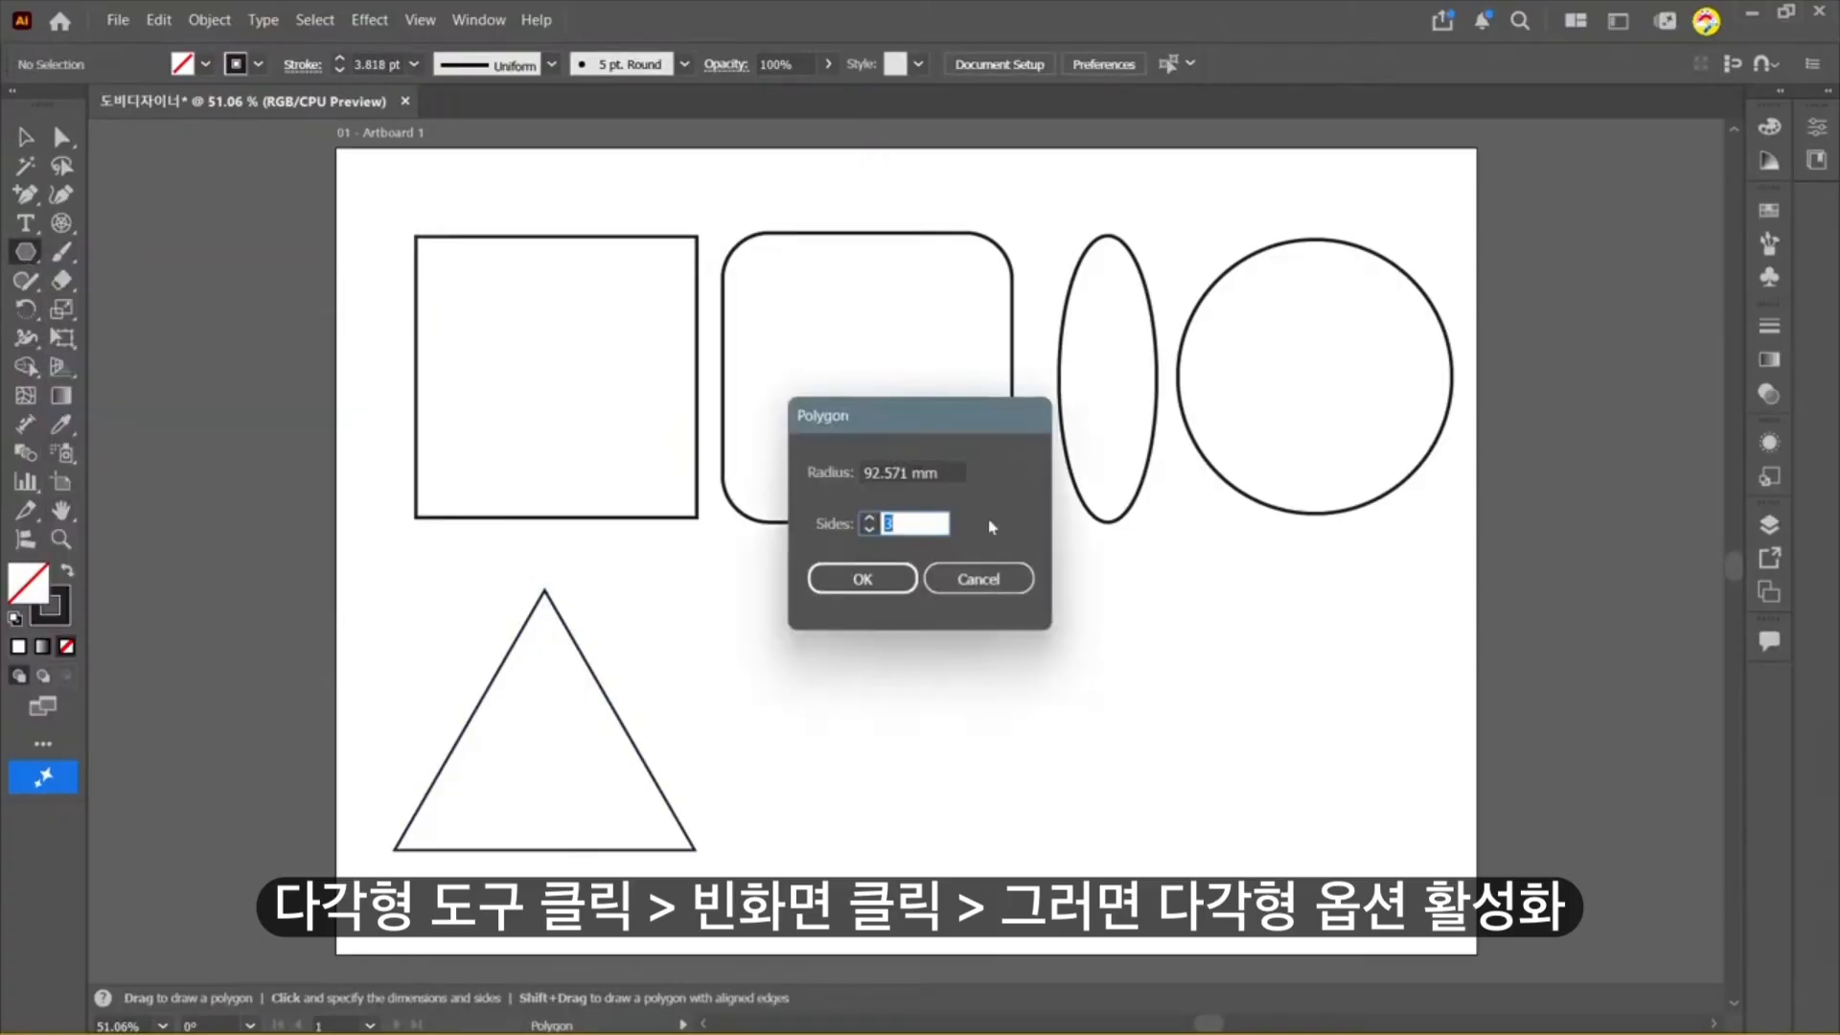
left_click(863, 578)
left_click_drag(1055, 436, 789, 689)
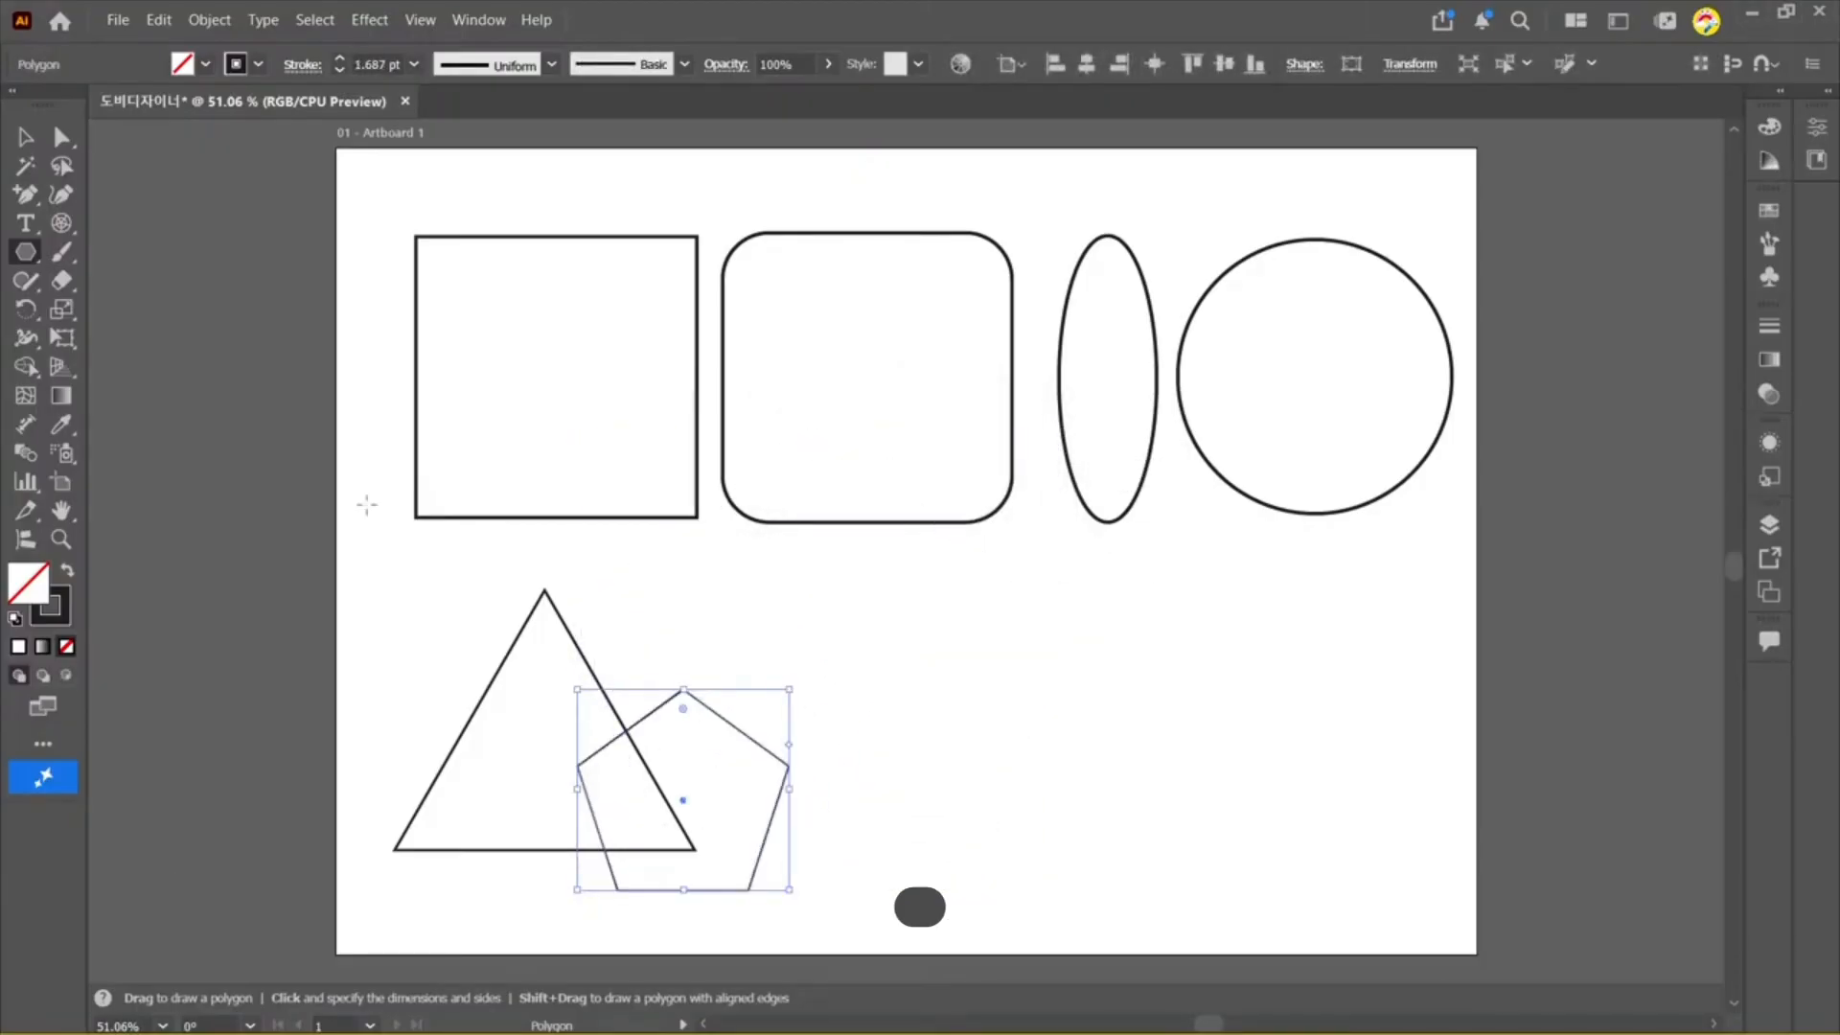
Step: Move the pentagon to the right of the triangle and rotate it slightly clockwise
left_click(28, 140)
left_click_drag(683, 808, 802, 747)
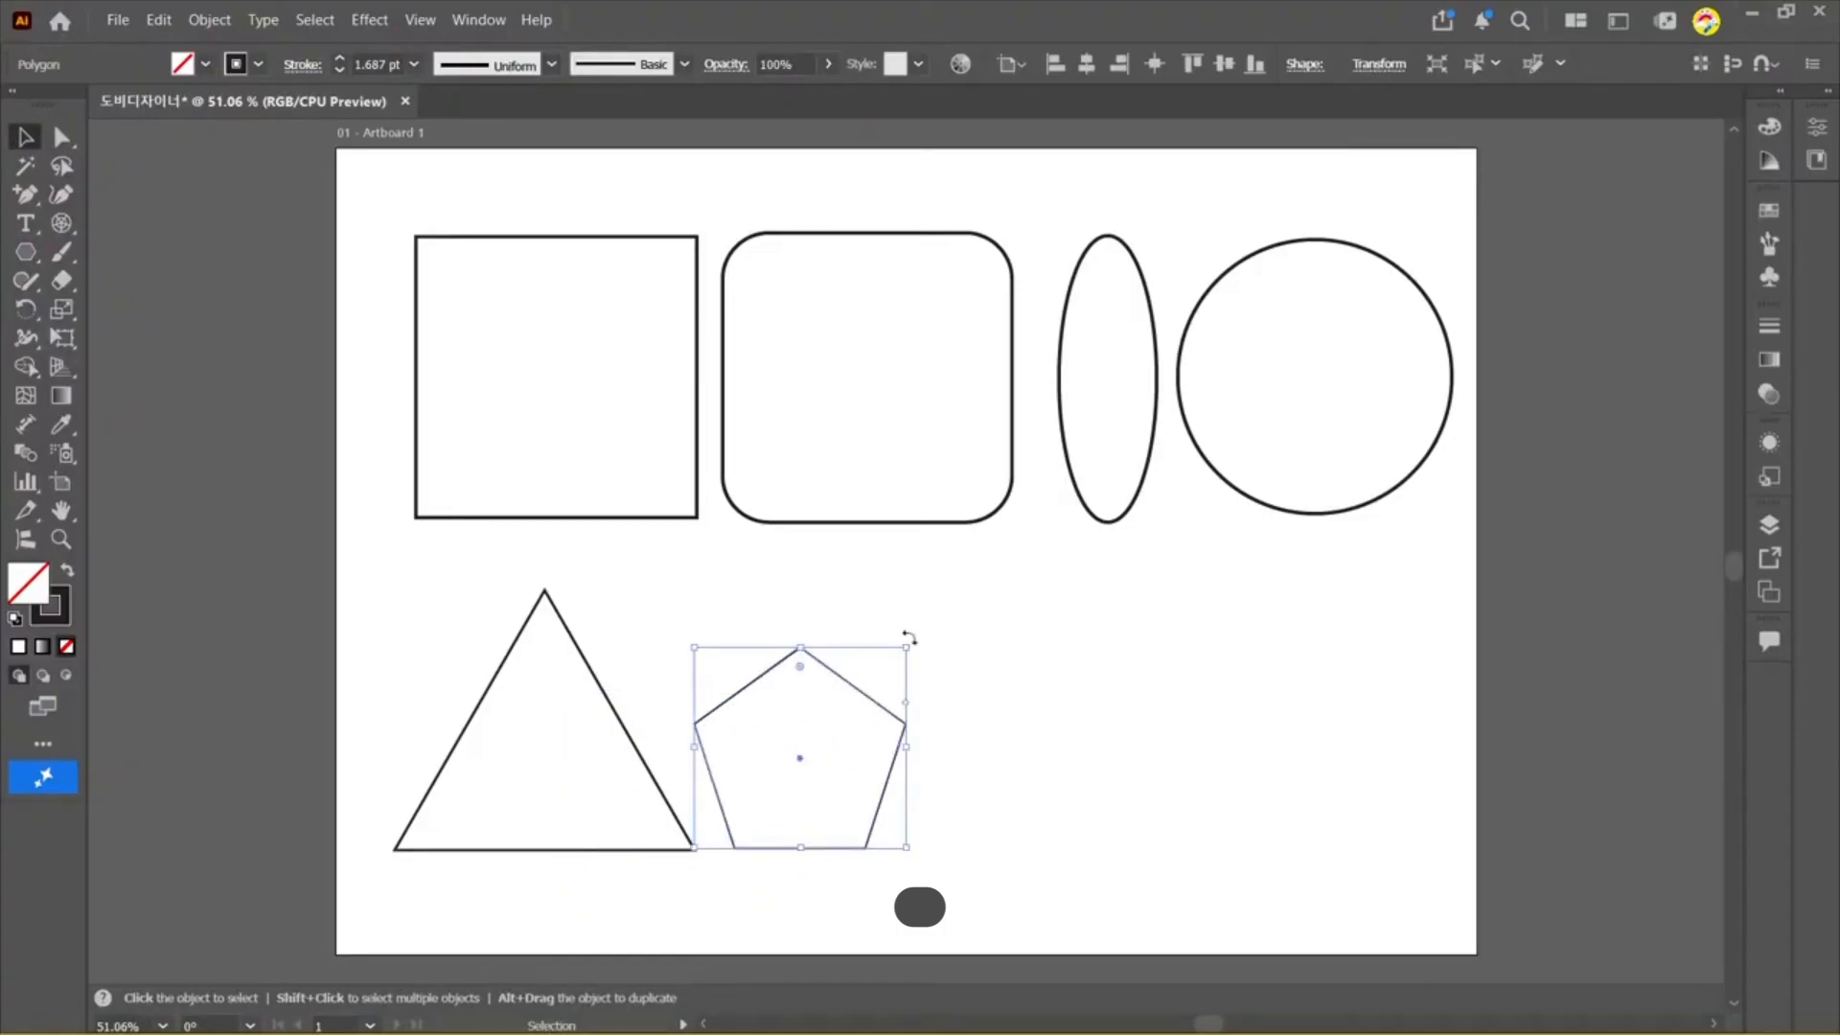
left_click_drag(910, 644, 966, 763)
left_click(508, 706)
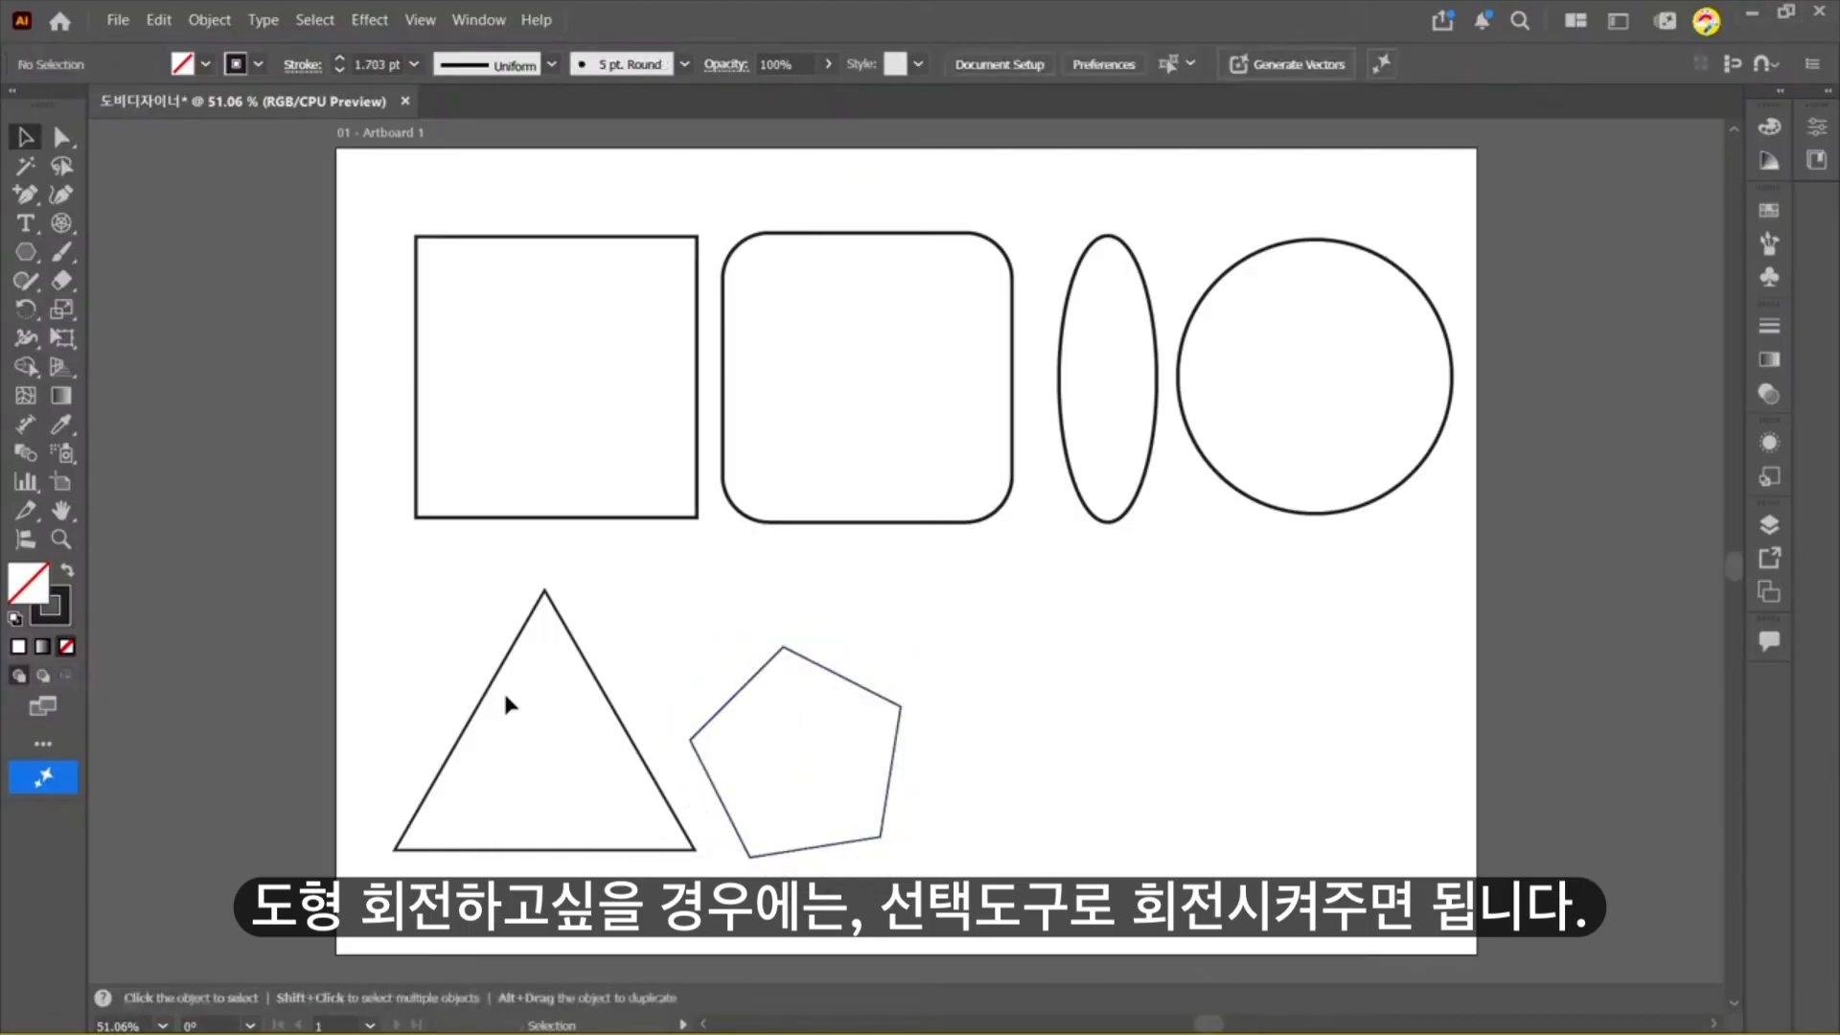
Step: Try a freehand star to the right of the pentagon with the Star tool and undo it
left_click(26, 254)
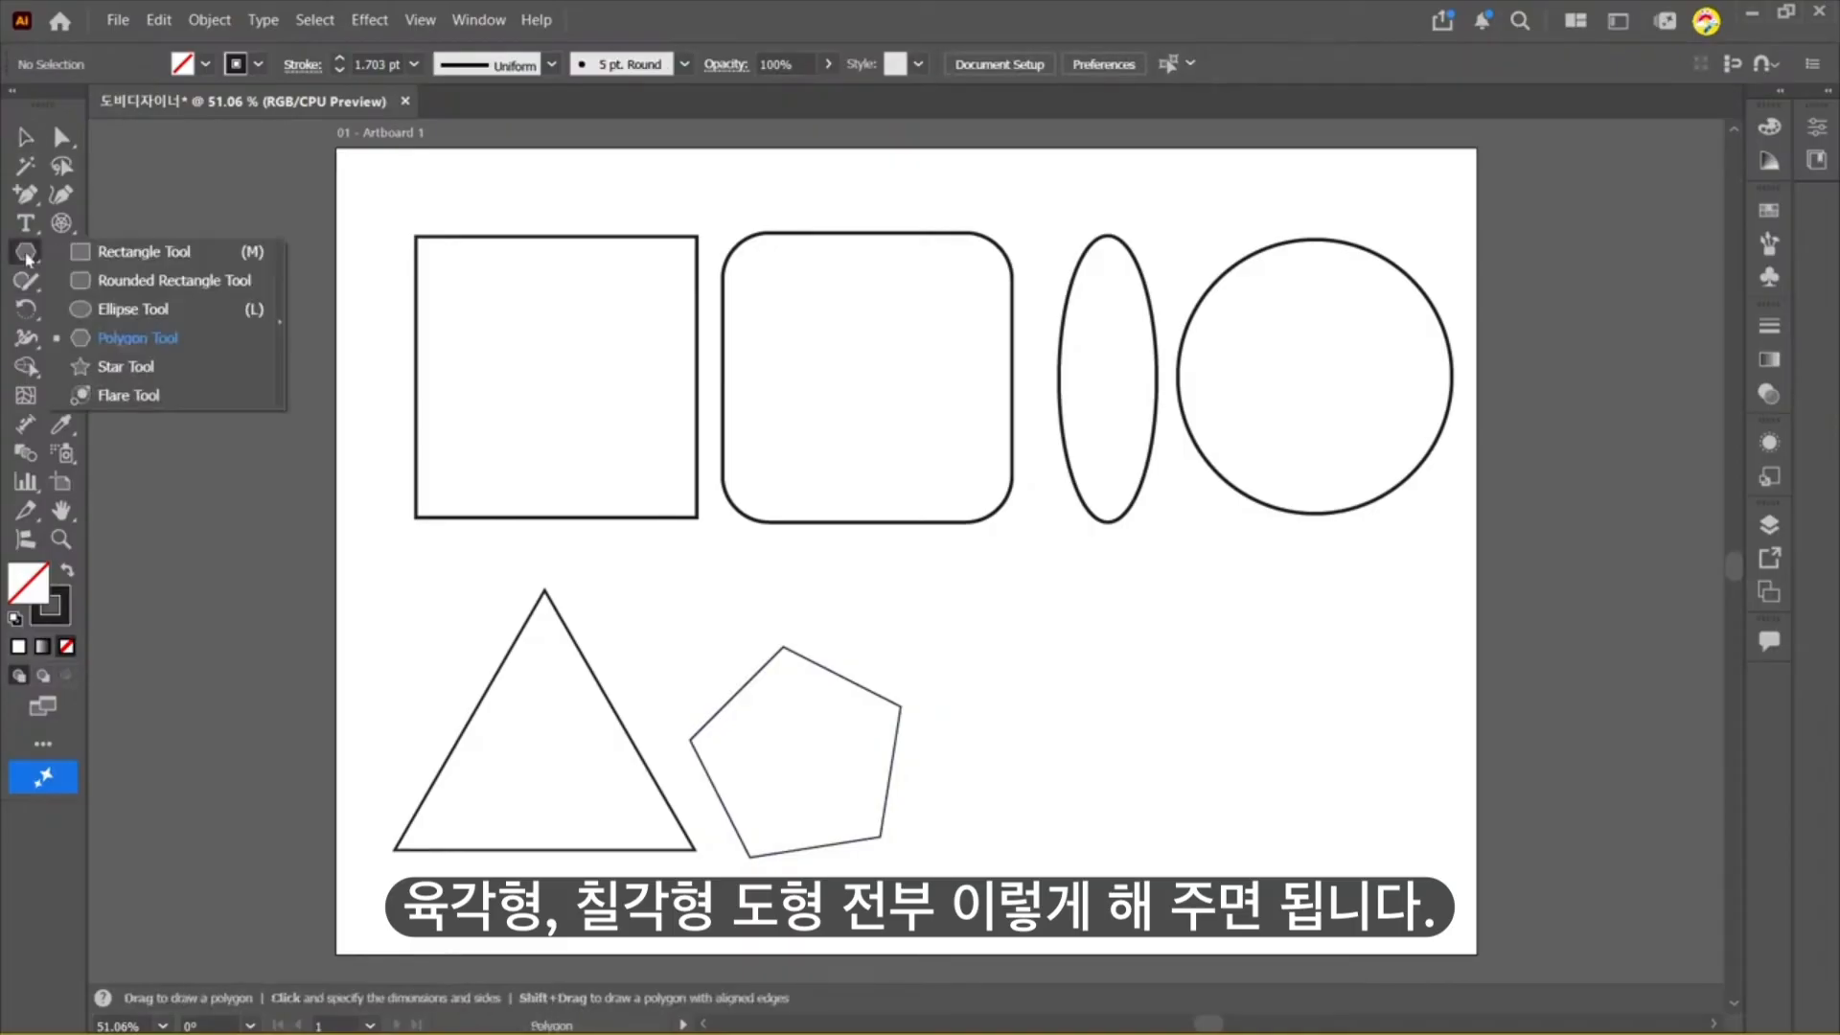
left_click(126, 367)
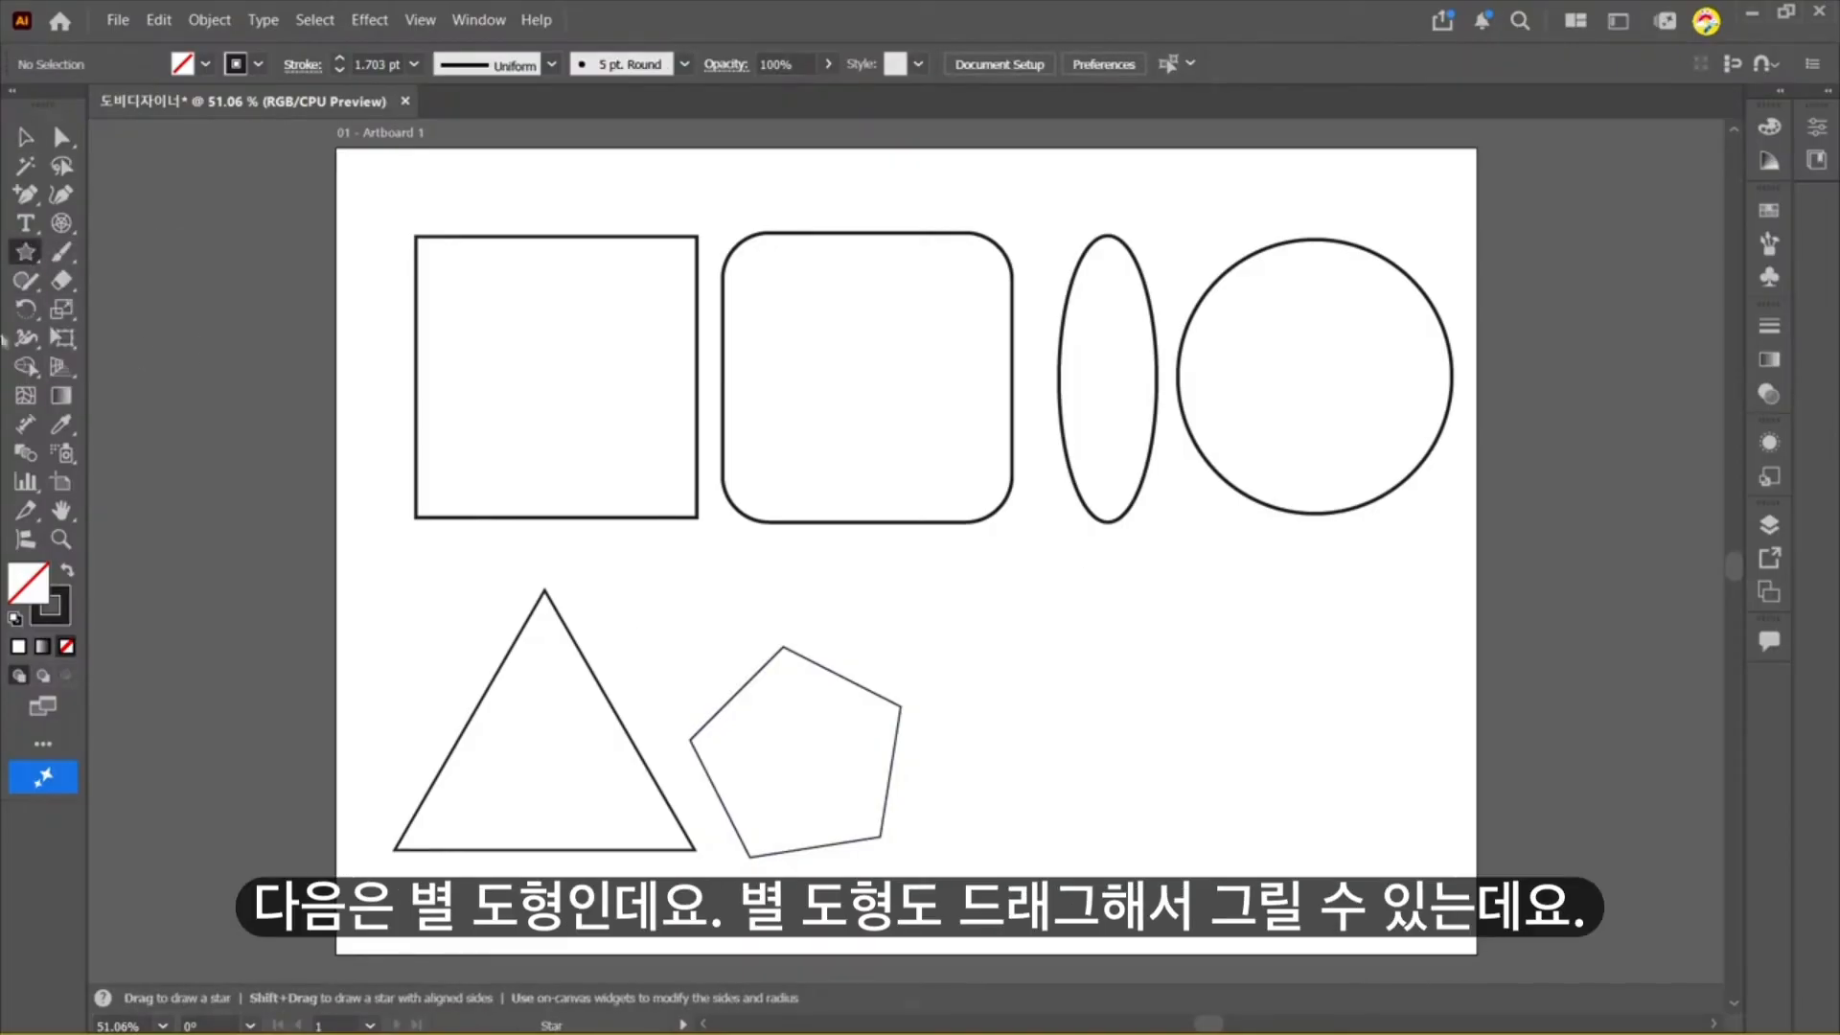
left_click_drag(1018, 628, 1138, 710)
key("ctrl+z")
Step: Create a three-pointed star with radii of 50.036 mm and 19.112 mm and move it to the lower right of the pentagon
left_click(25, 252)
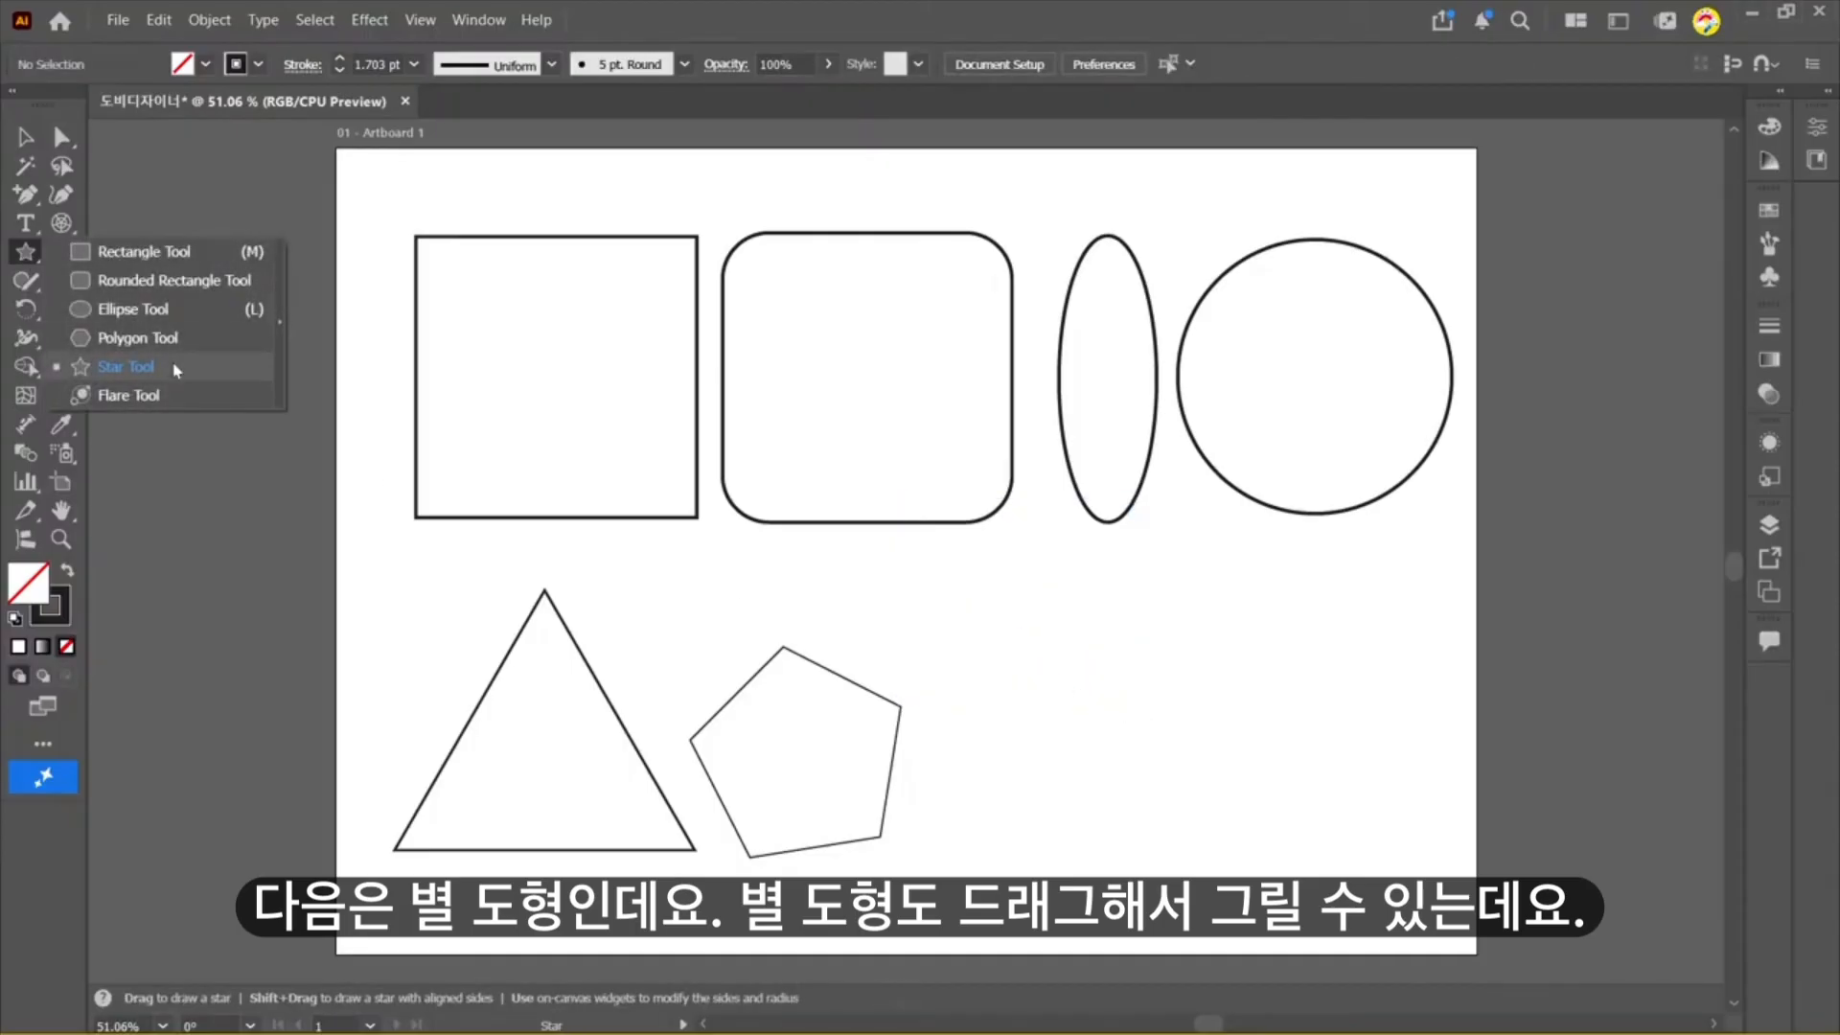
left_click(134, 365)
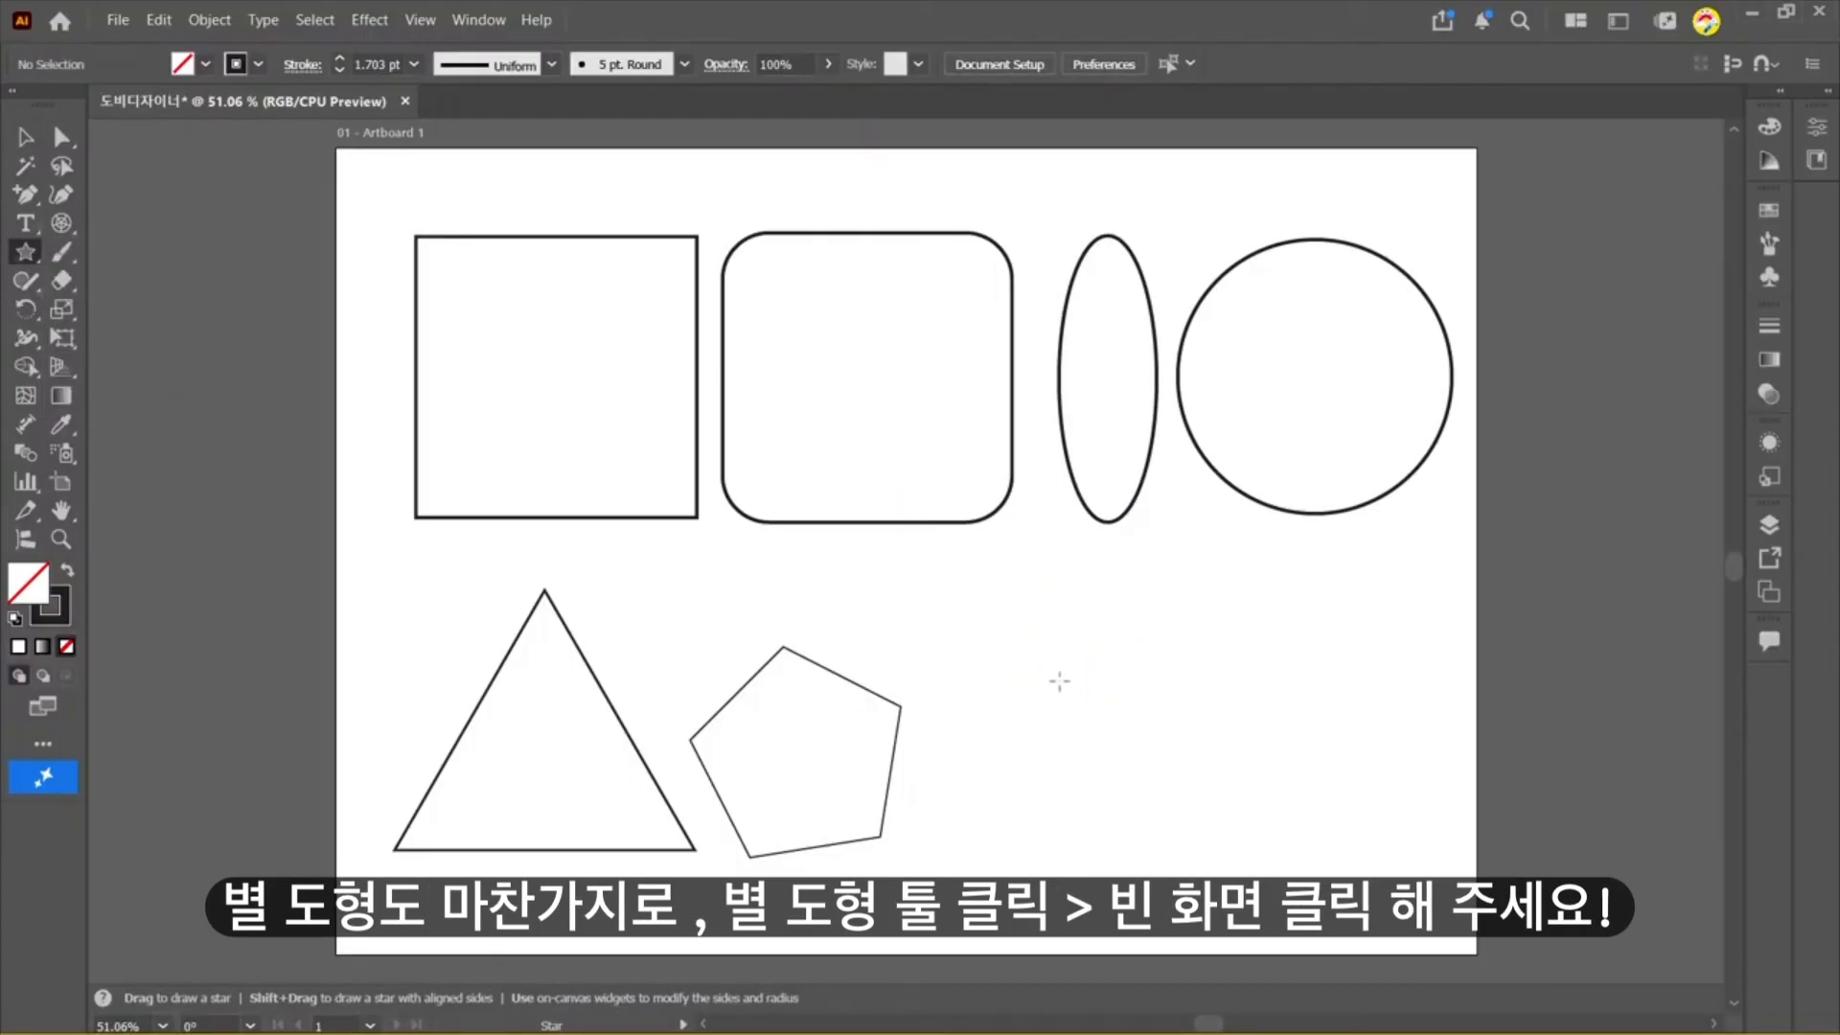
left_click(1059, 682)
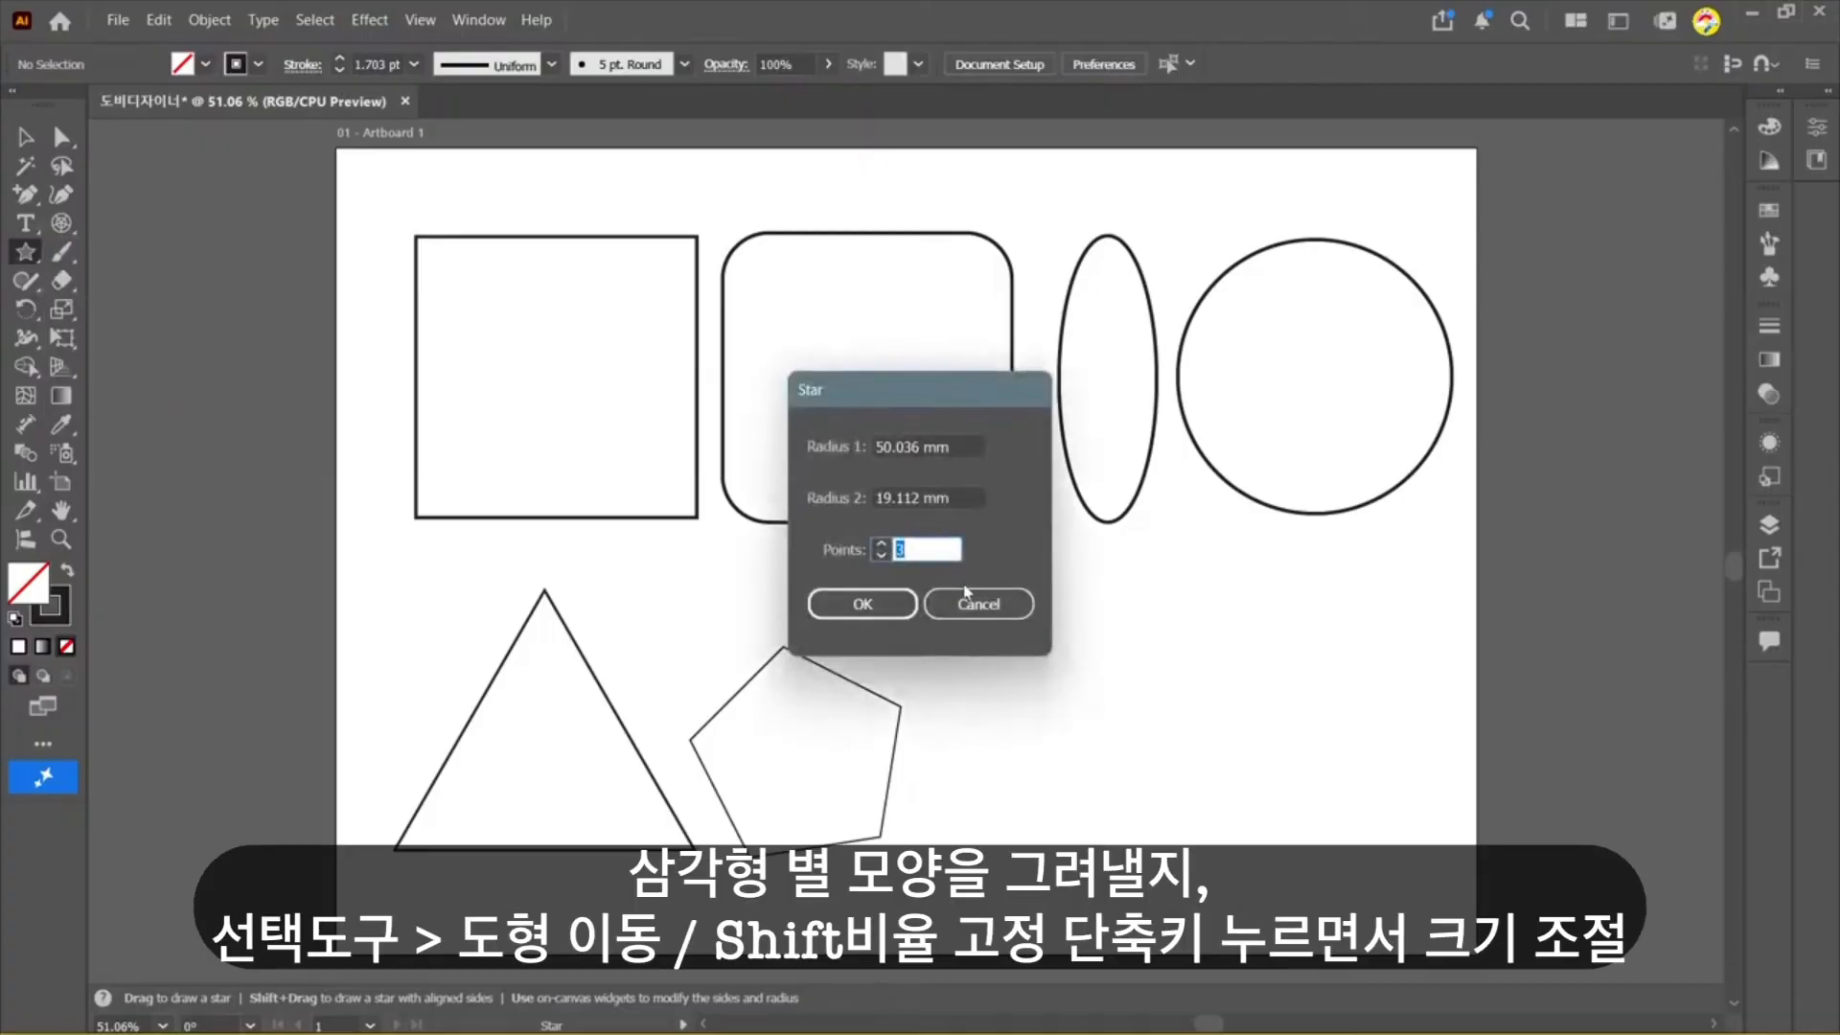
key("Return")
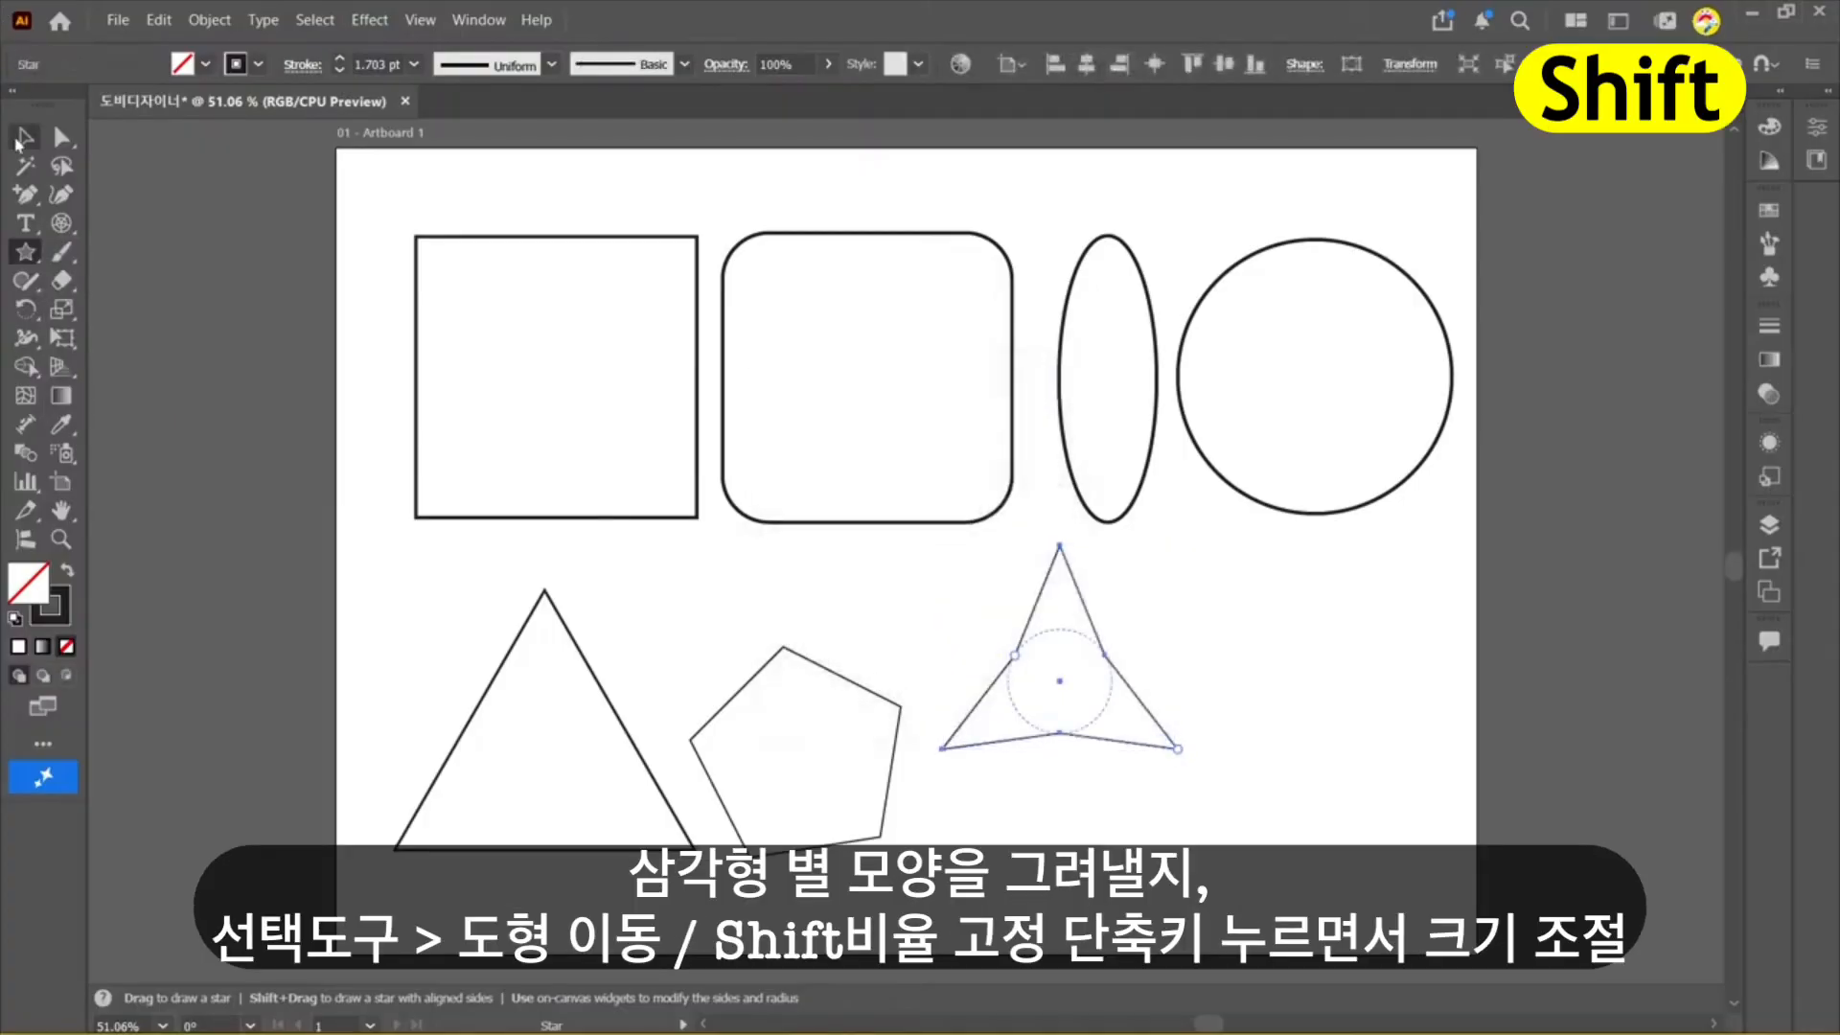
left_click(22, 139)
left_click_drag(1062, 686, 983, 842)
left_click(1219, 628)
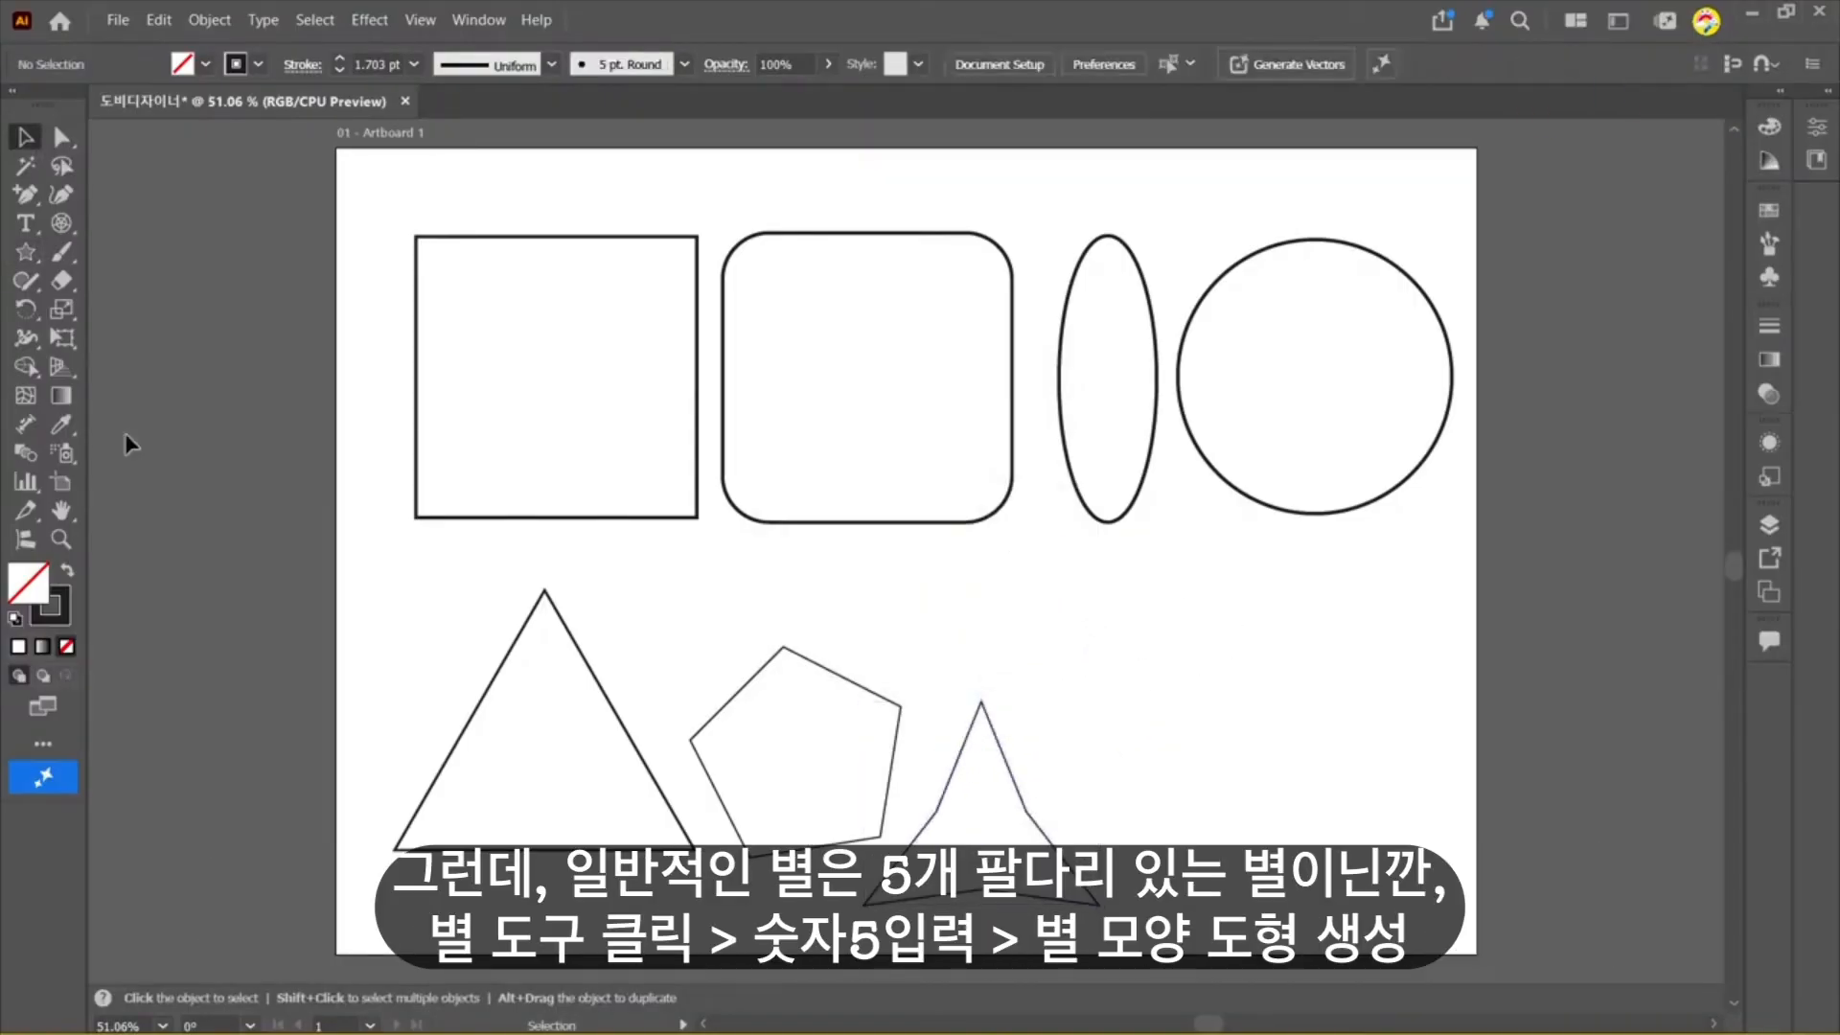
Step: Create a five-pointed star with radii of 50.036 mm and 19.112 mm and place it below the circle, right of the three-pointed star
left_click(26, 254)
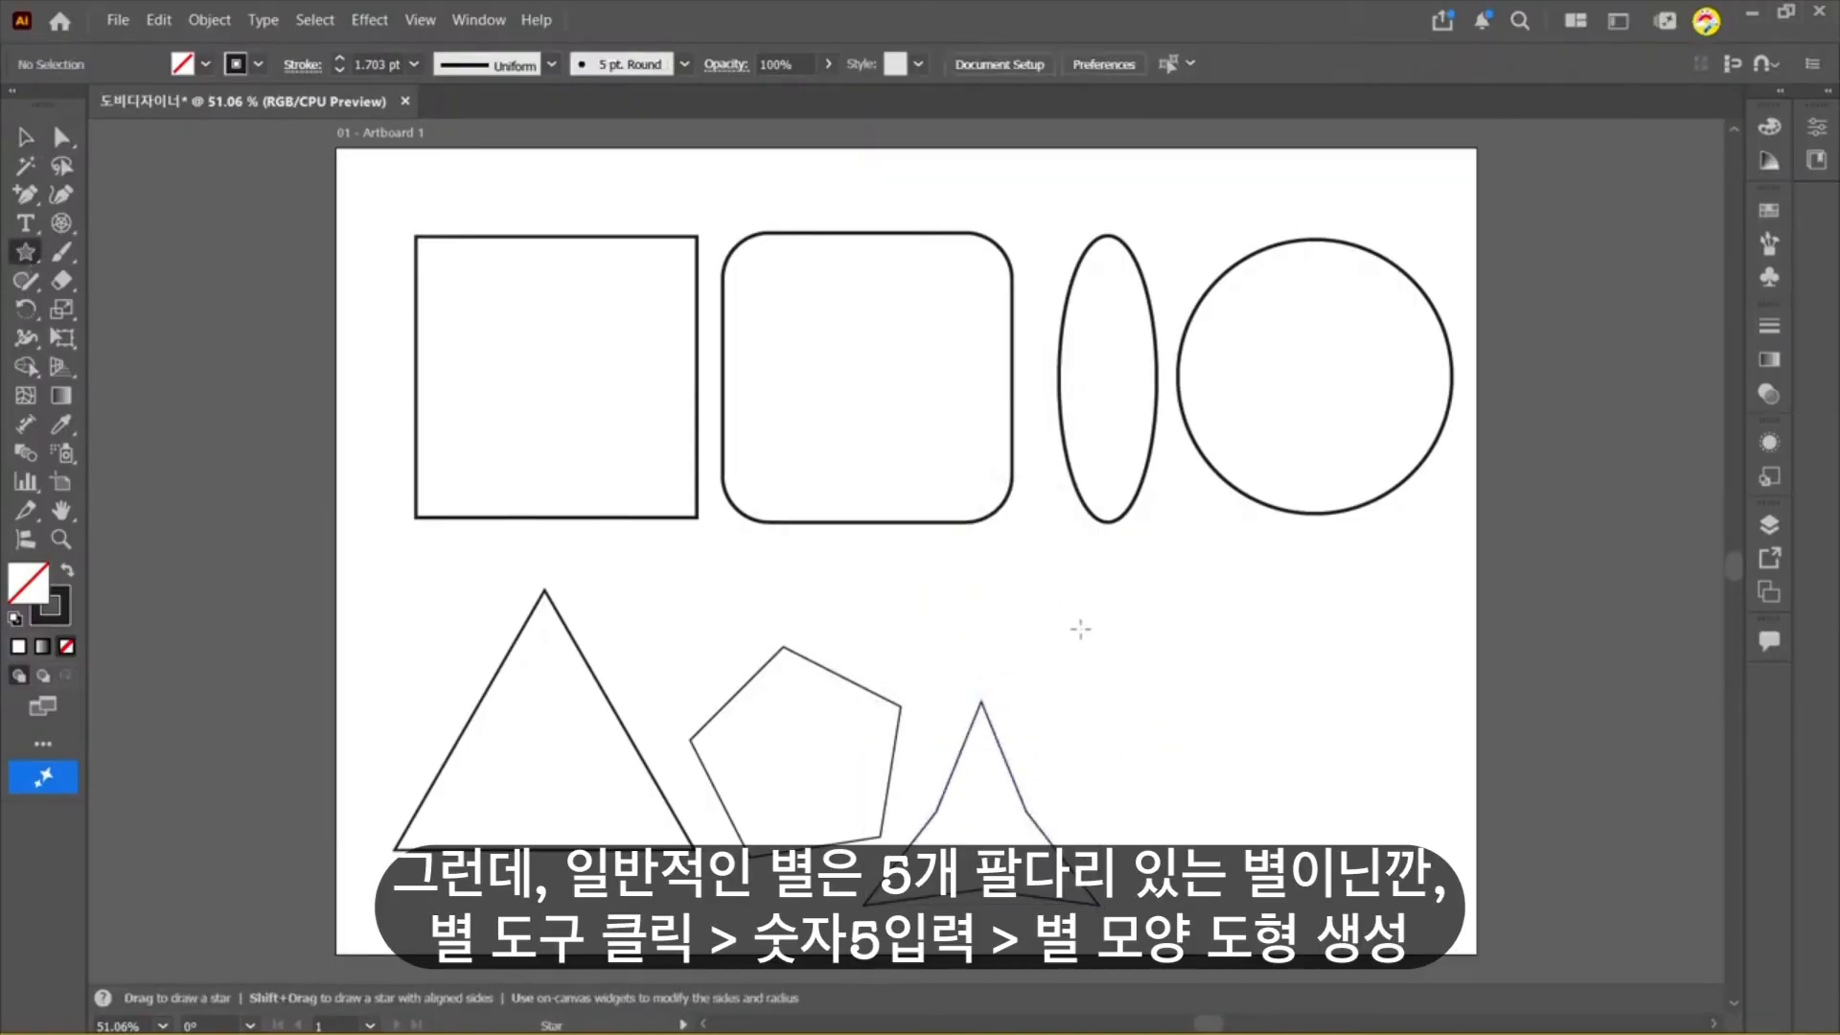
left_click(1193, 657)
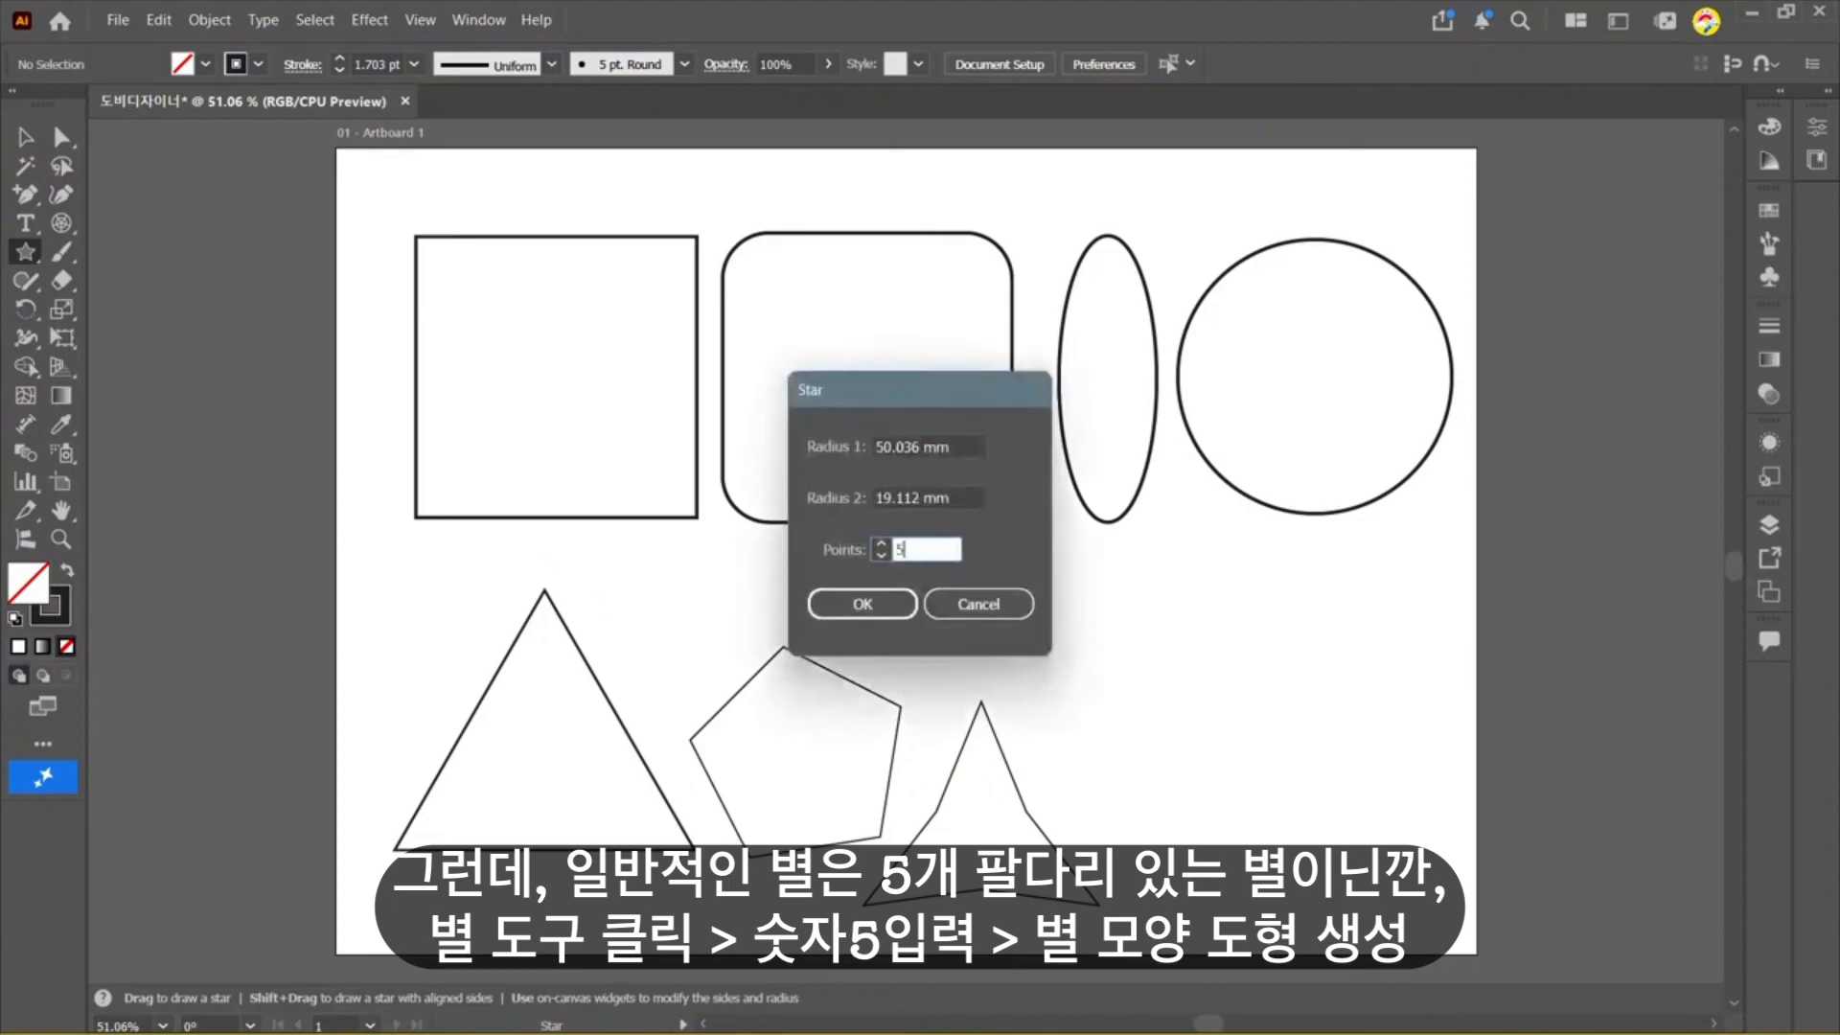
type("5")
key("Return")
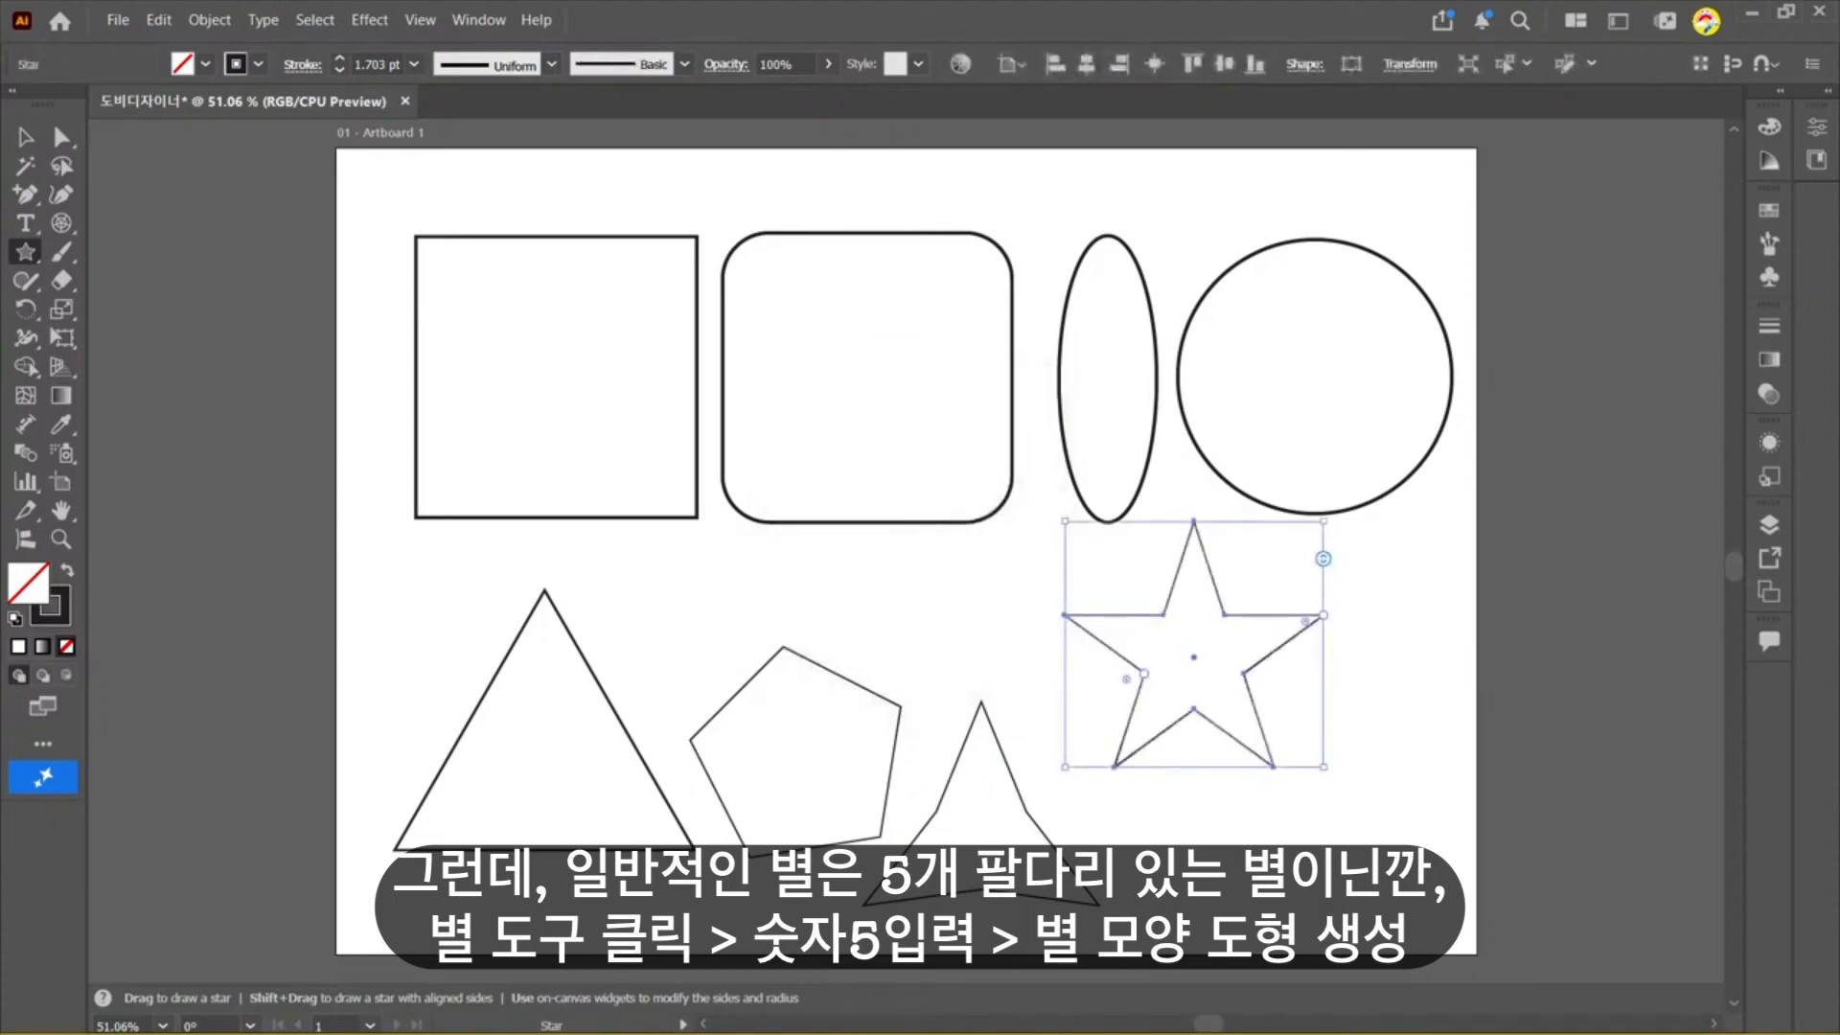
key("v")
left_click_drag(1196, 668, 1239, 768)
left_click(1486, 596)
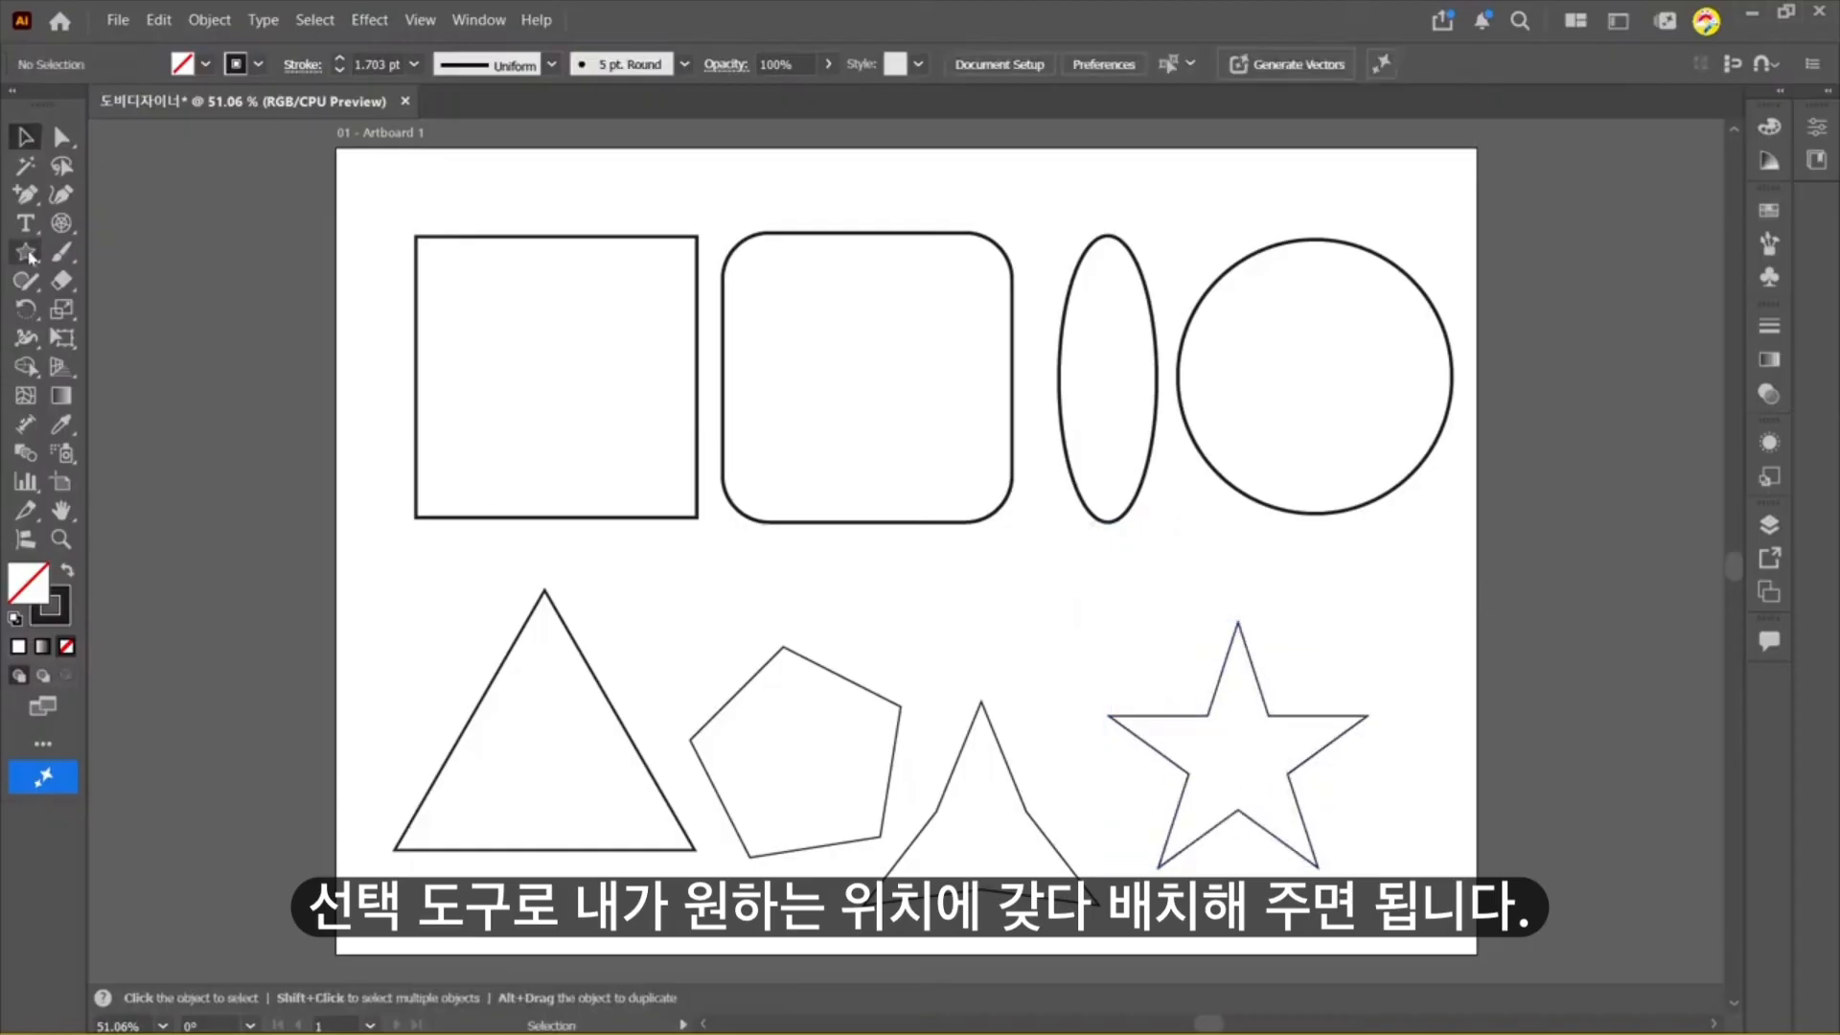
Step: Try a lens flare over the triangle with the Flare tool and undo it
left_click_drag(26, 251, 134, 393)
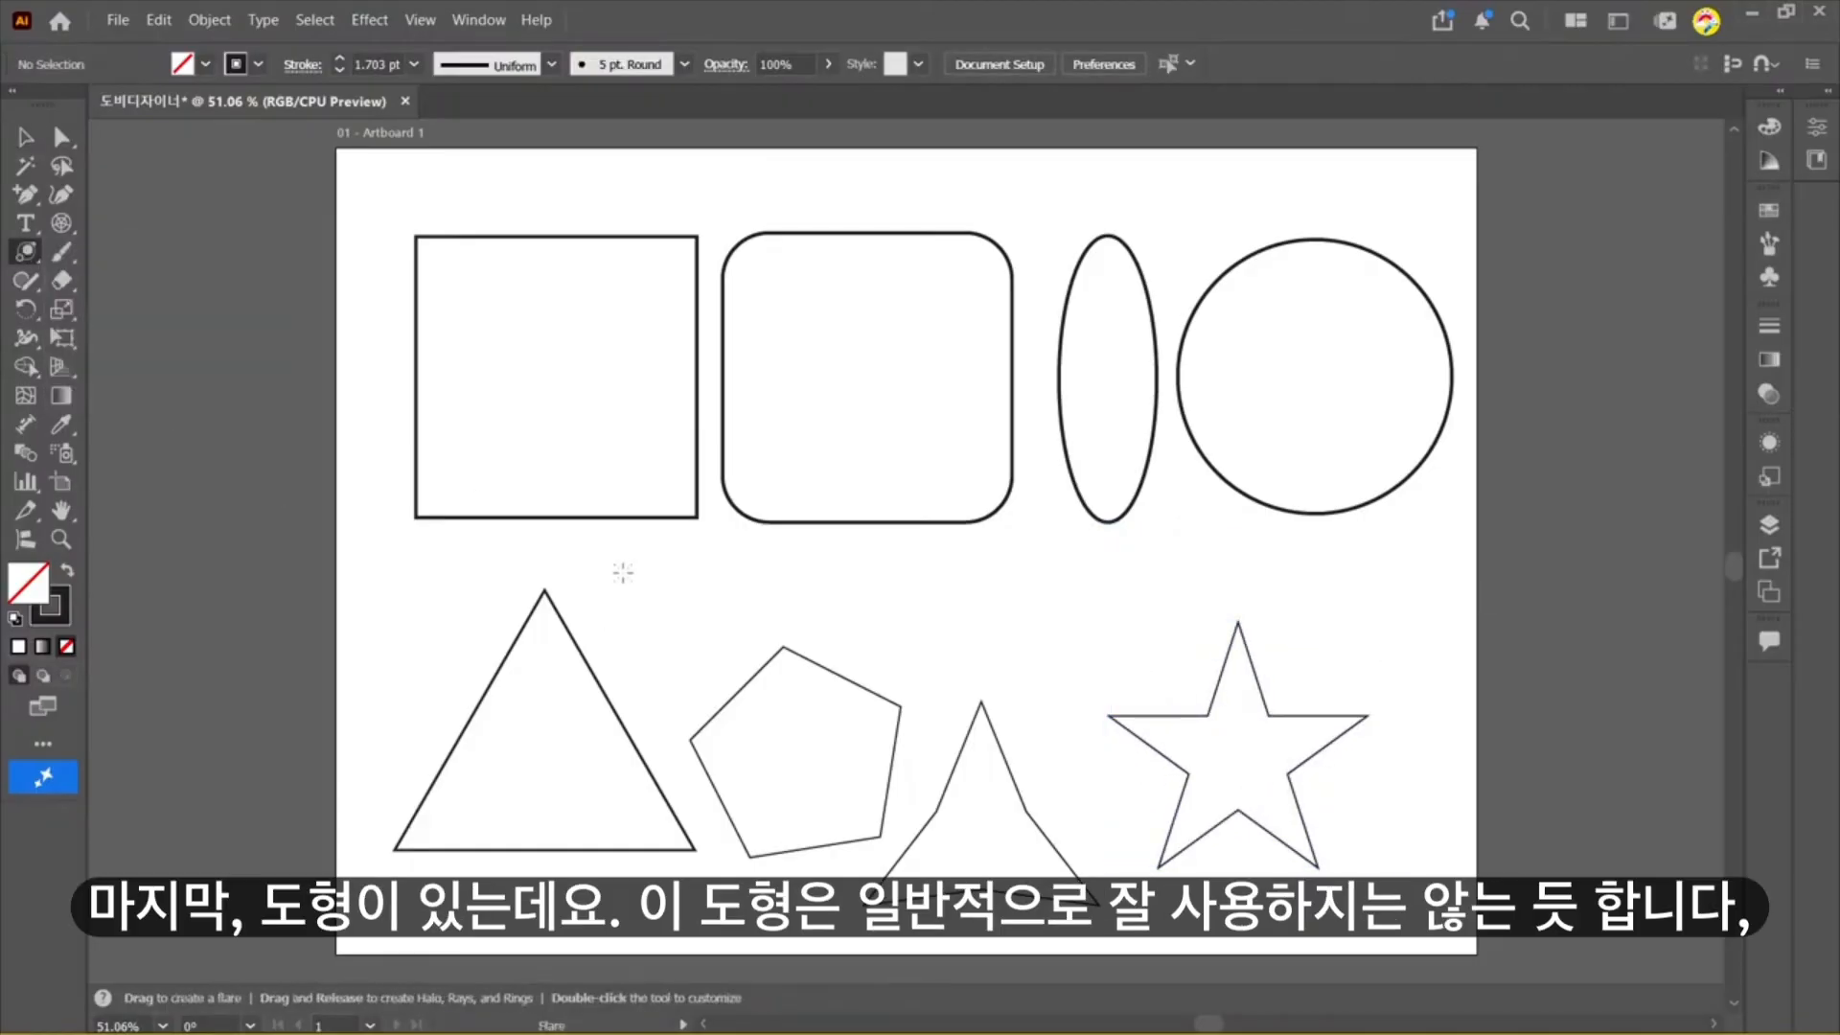
left_click_drag(508, 674, 613, 614)
key("ctrl+z")
Step: Draw a lens flare near the artboard's center and move it onto the empty canvas to the right of the artboard
left_click_drag(26, 252, 177, 407)
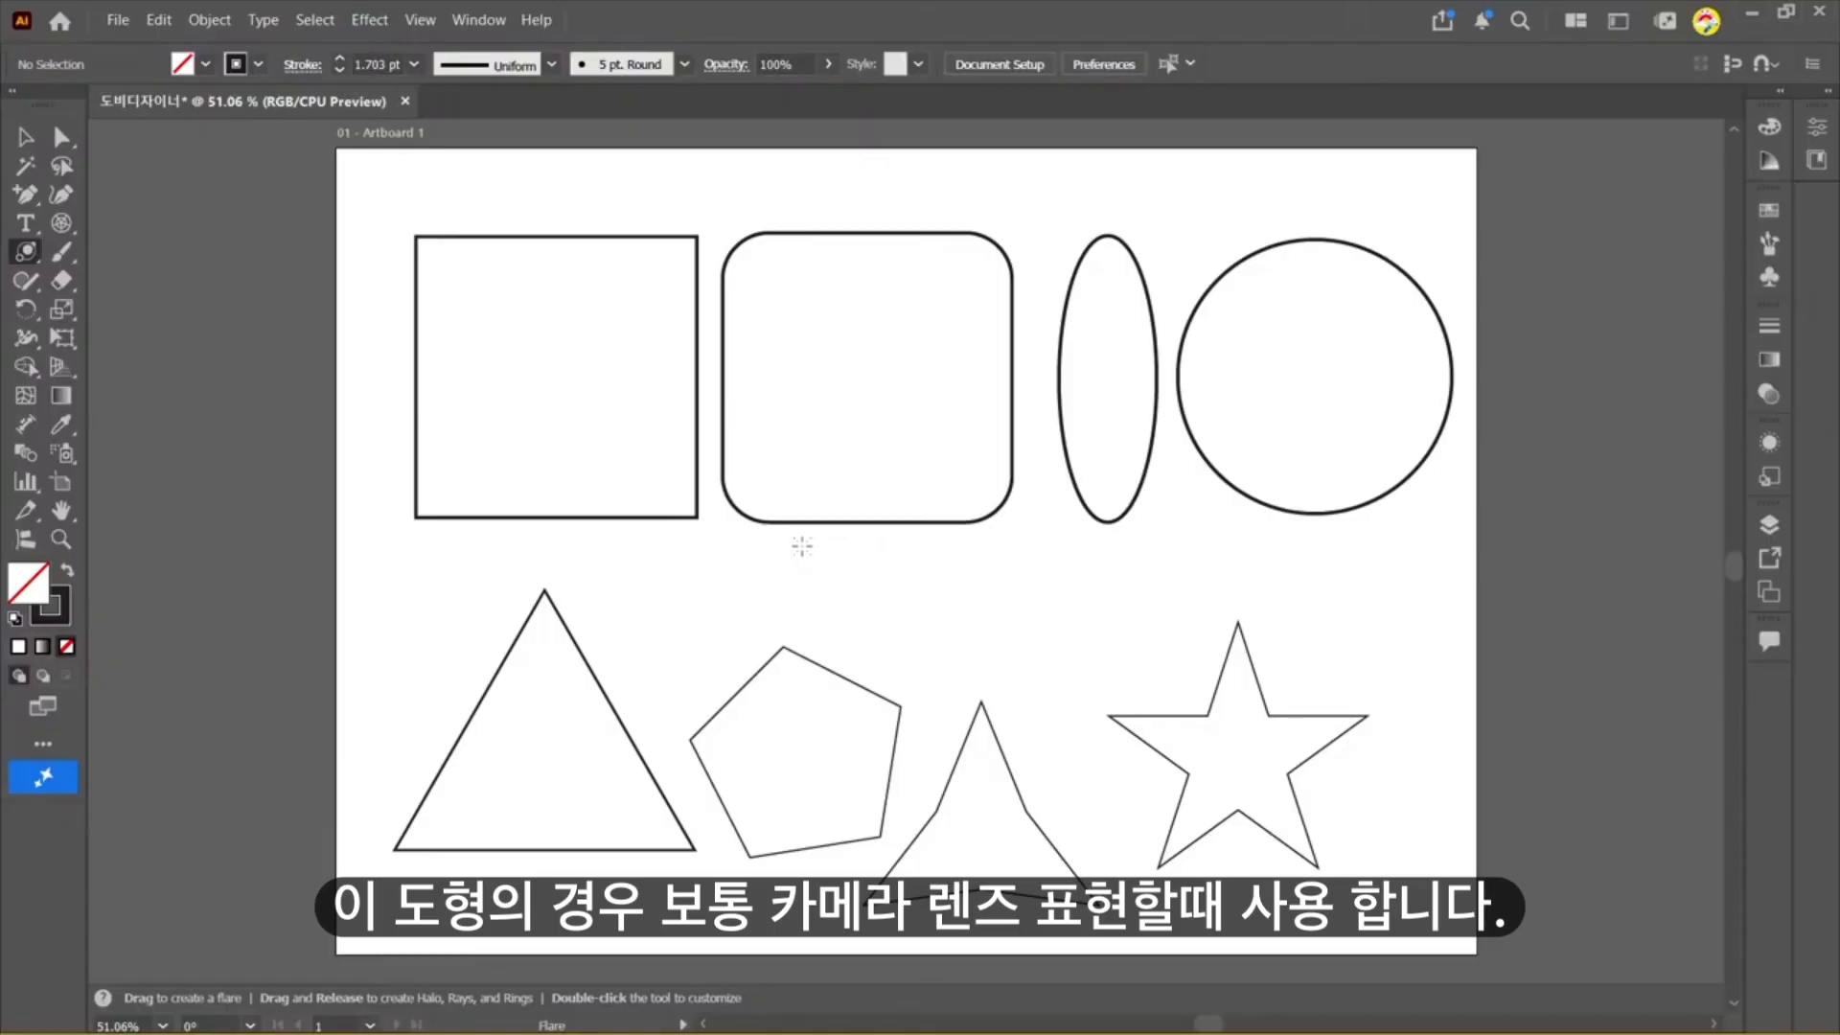
left_click_drag(816, 537, 832, 683)
key("v")
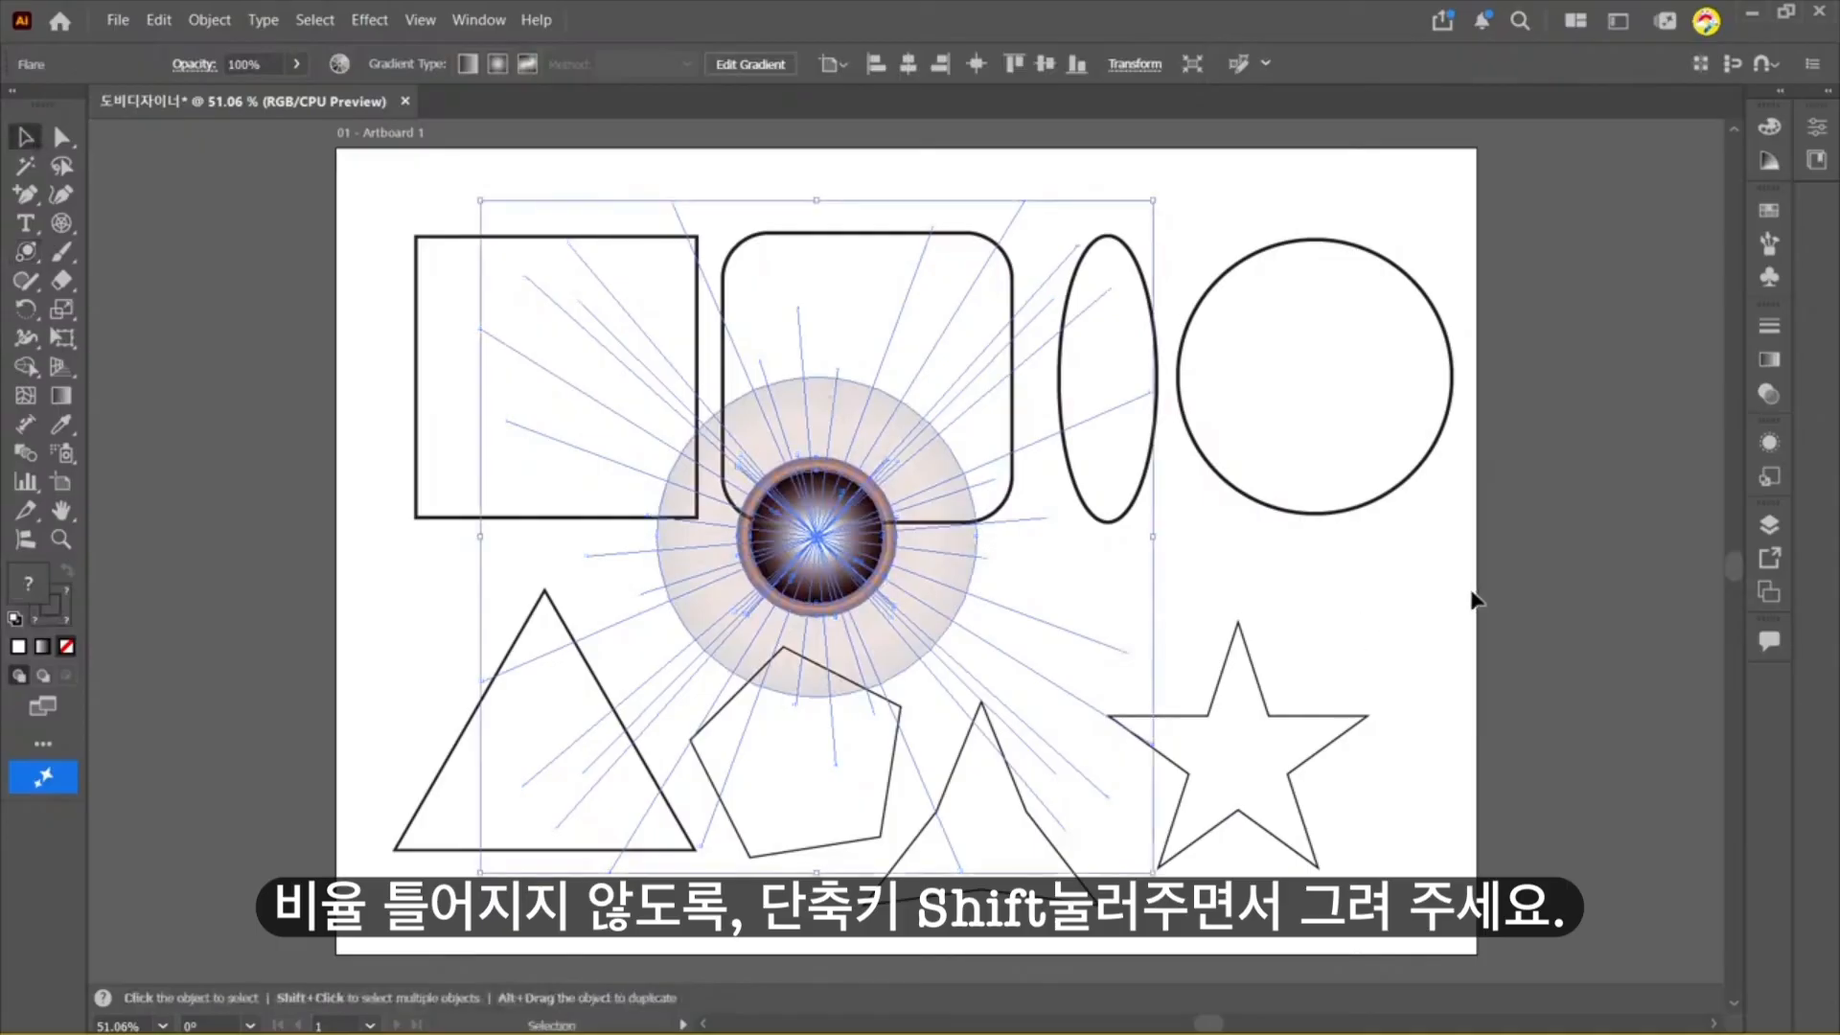
left_click(1355, 600)
left_click_drag(1005, 636, 1026, 586)
left_click(1399, 632)
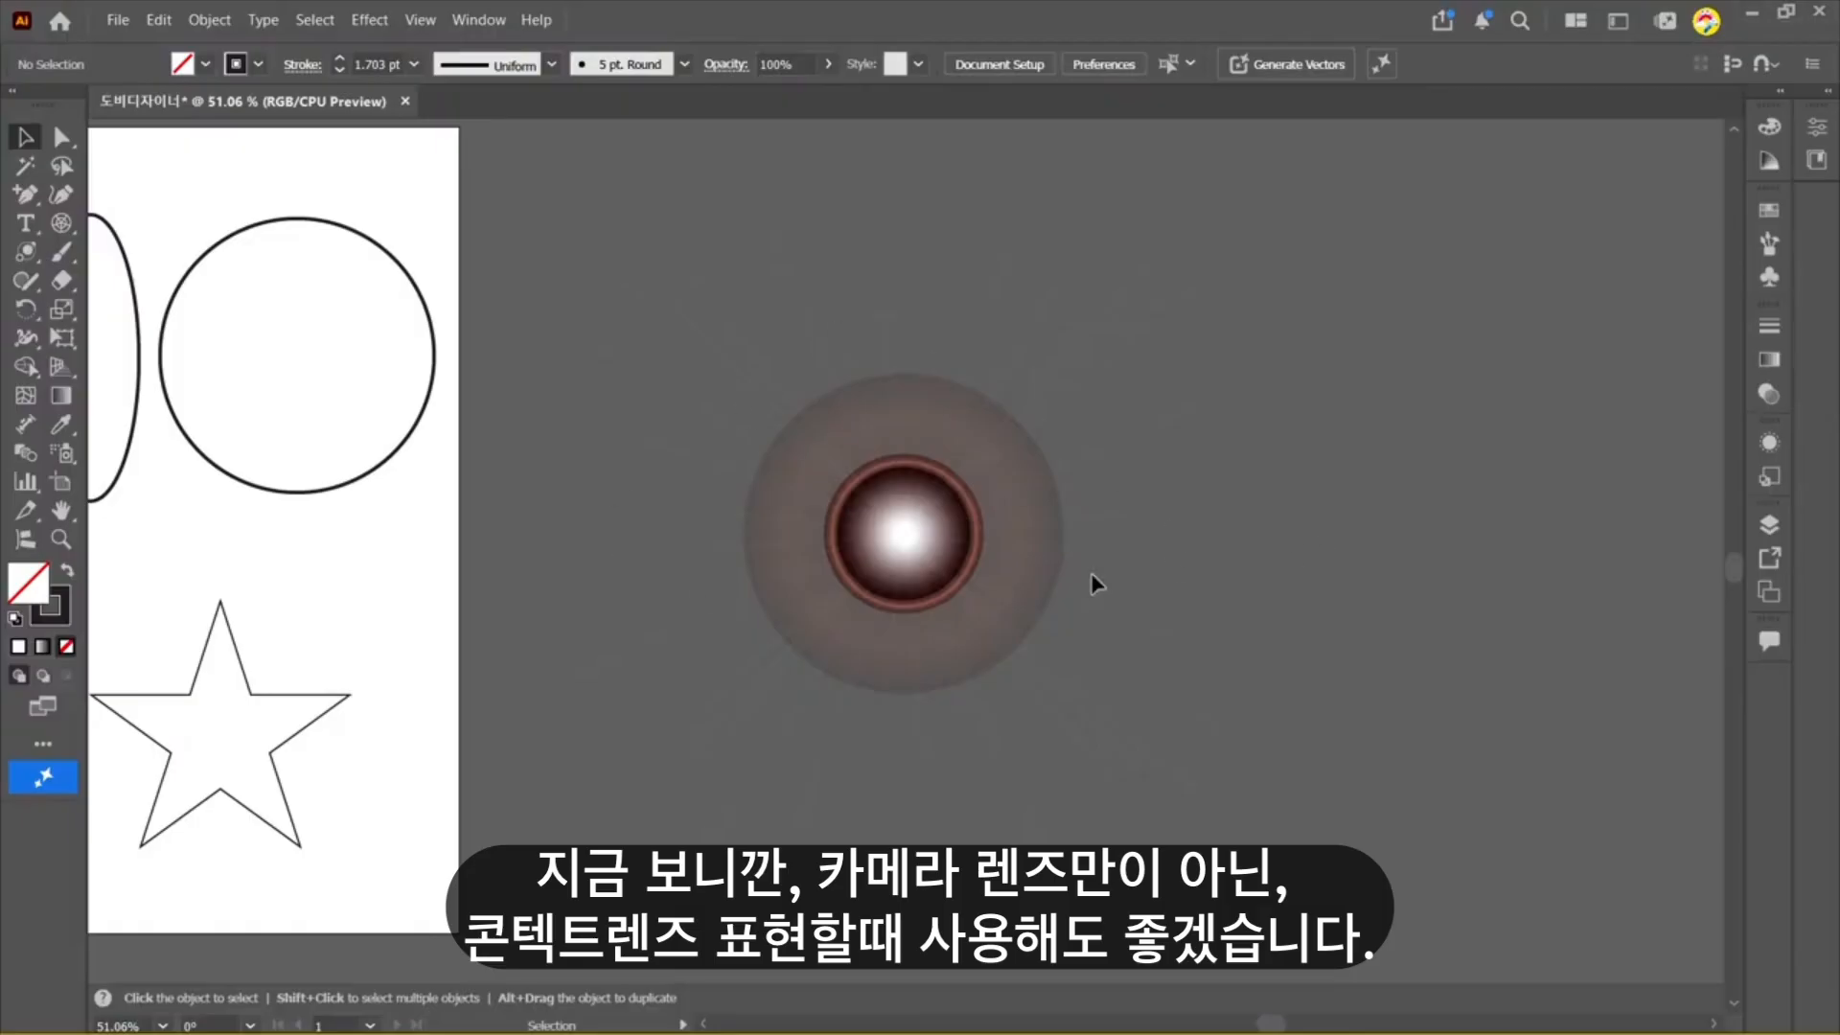
left_click(1062, 565)
left_click(1353, 539)
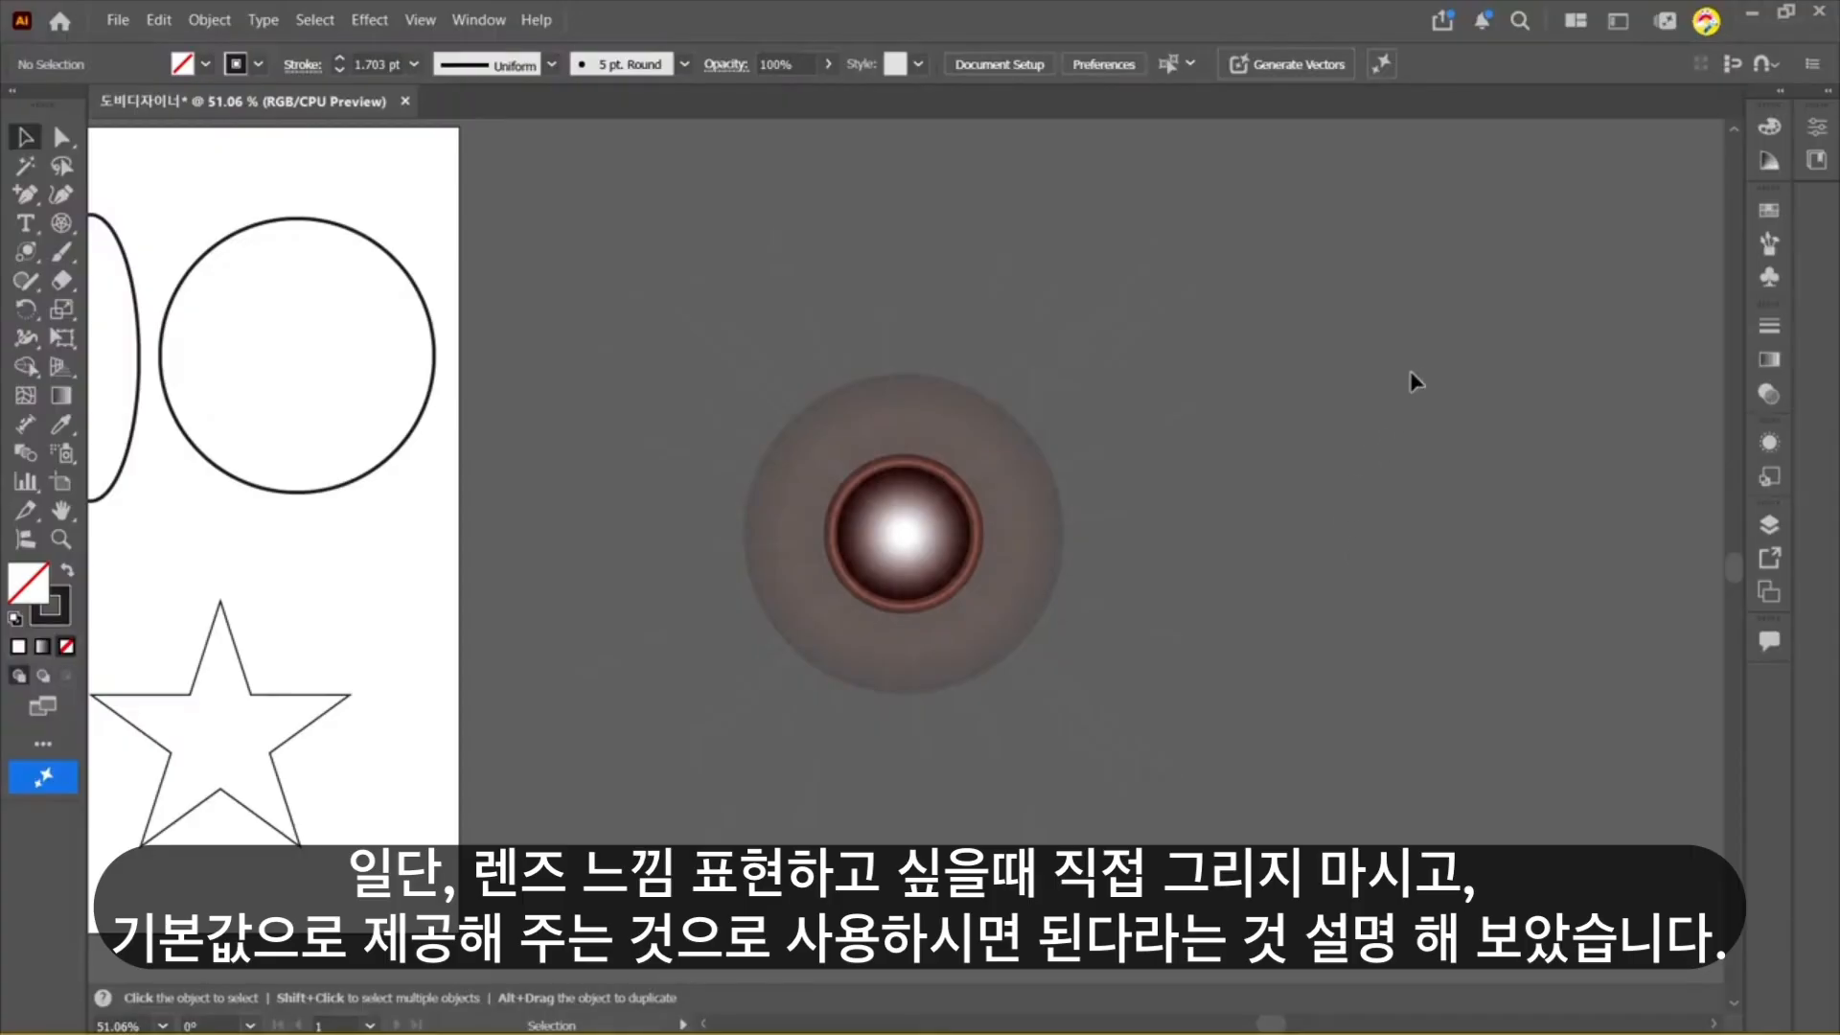
Step: Delete the lens flare beside the artboard and fit the artboard in the window
left_click_drag(1411, 374, 697, 739)
key("Delete")
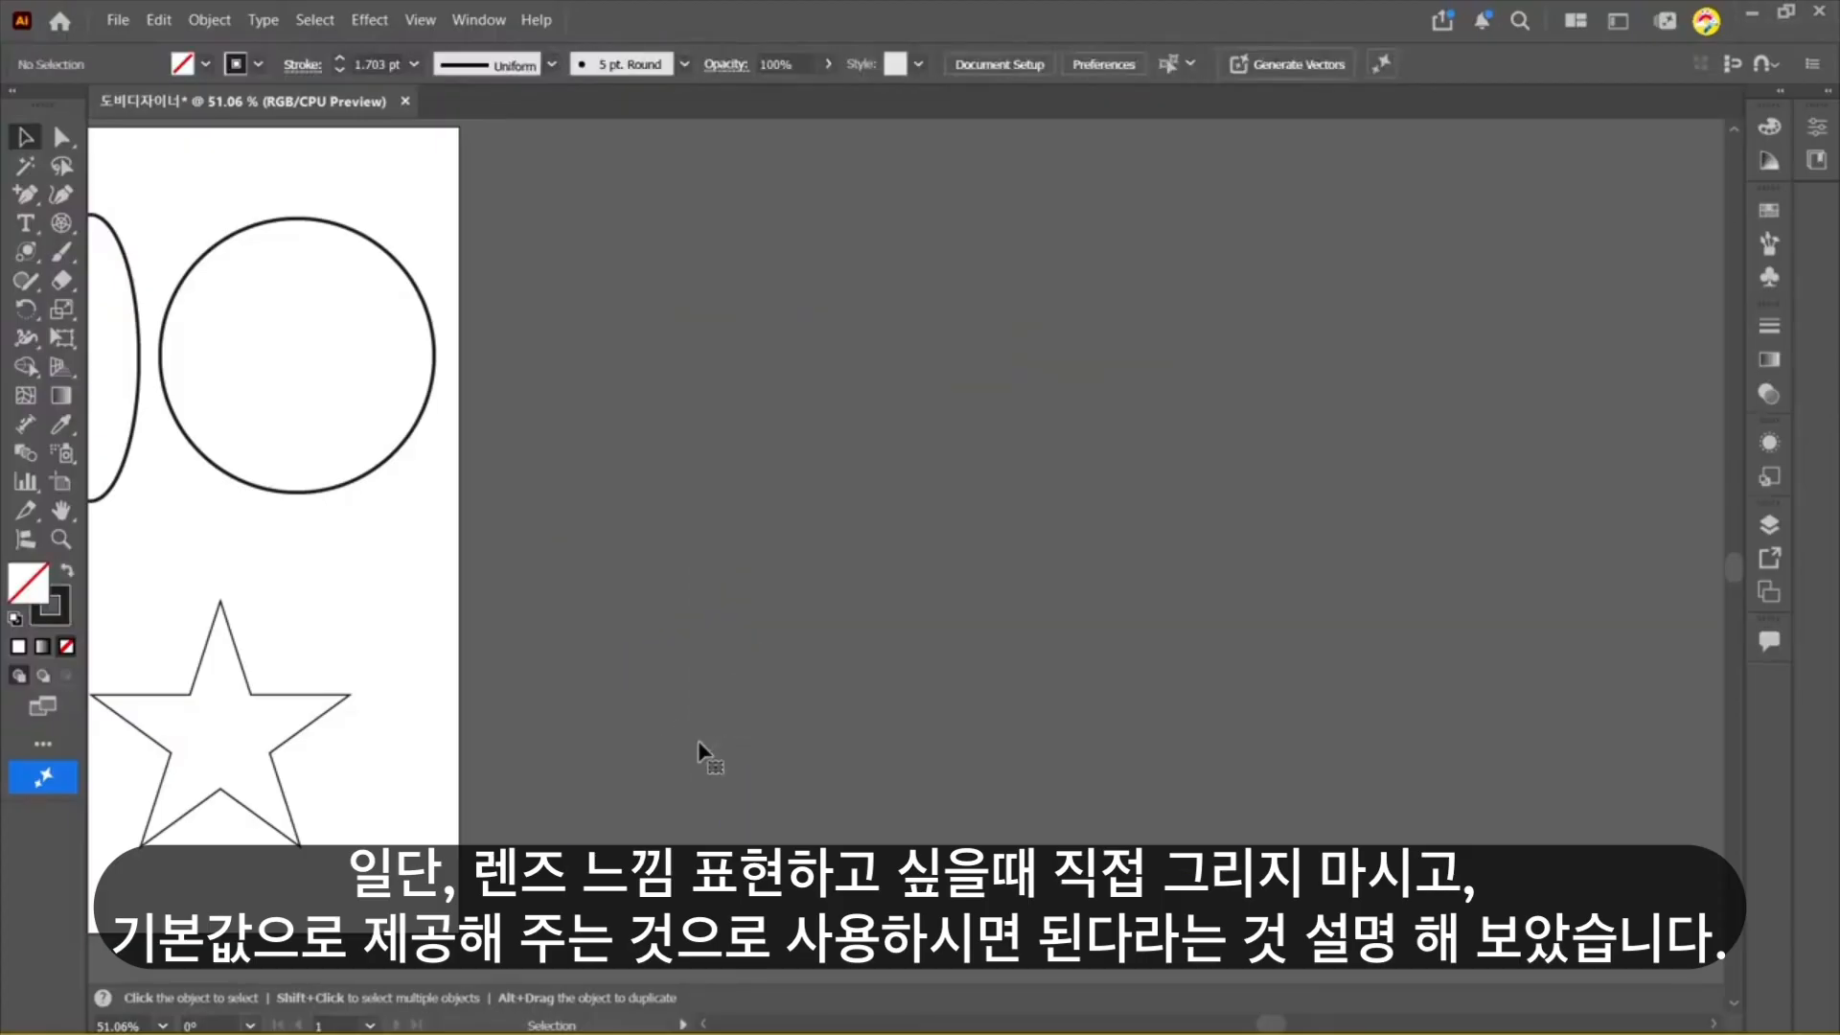
key("space")
left_click_drag(657, 677, 1236, 633)
key("ctrl+0")
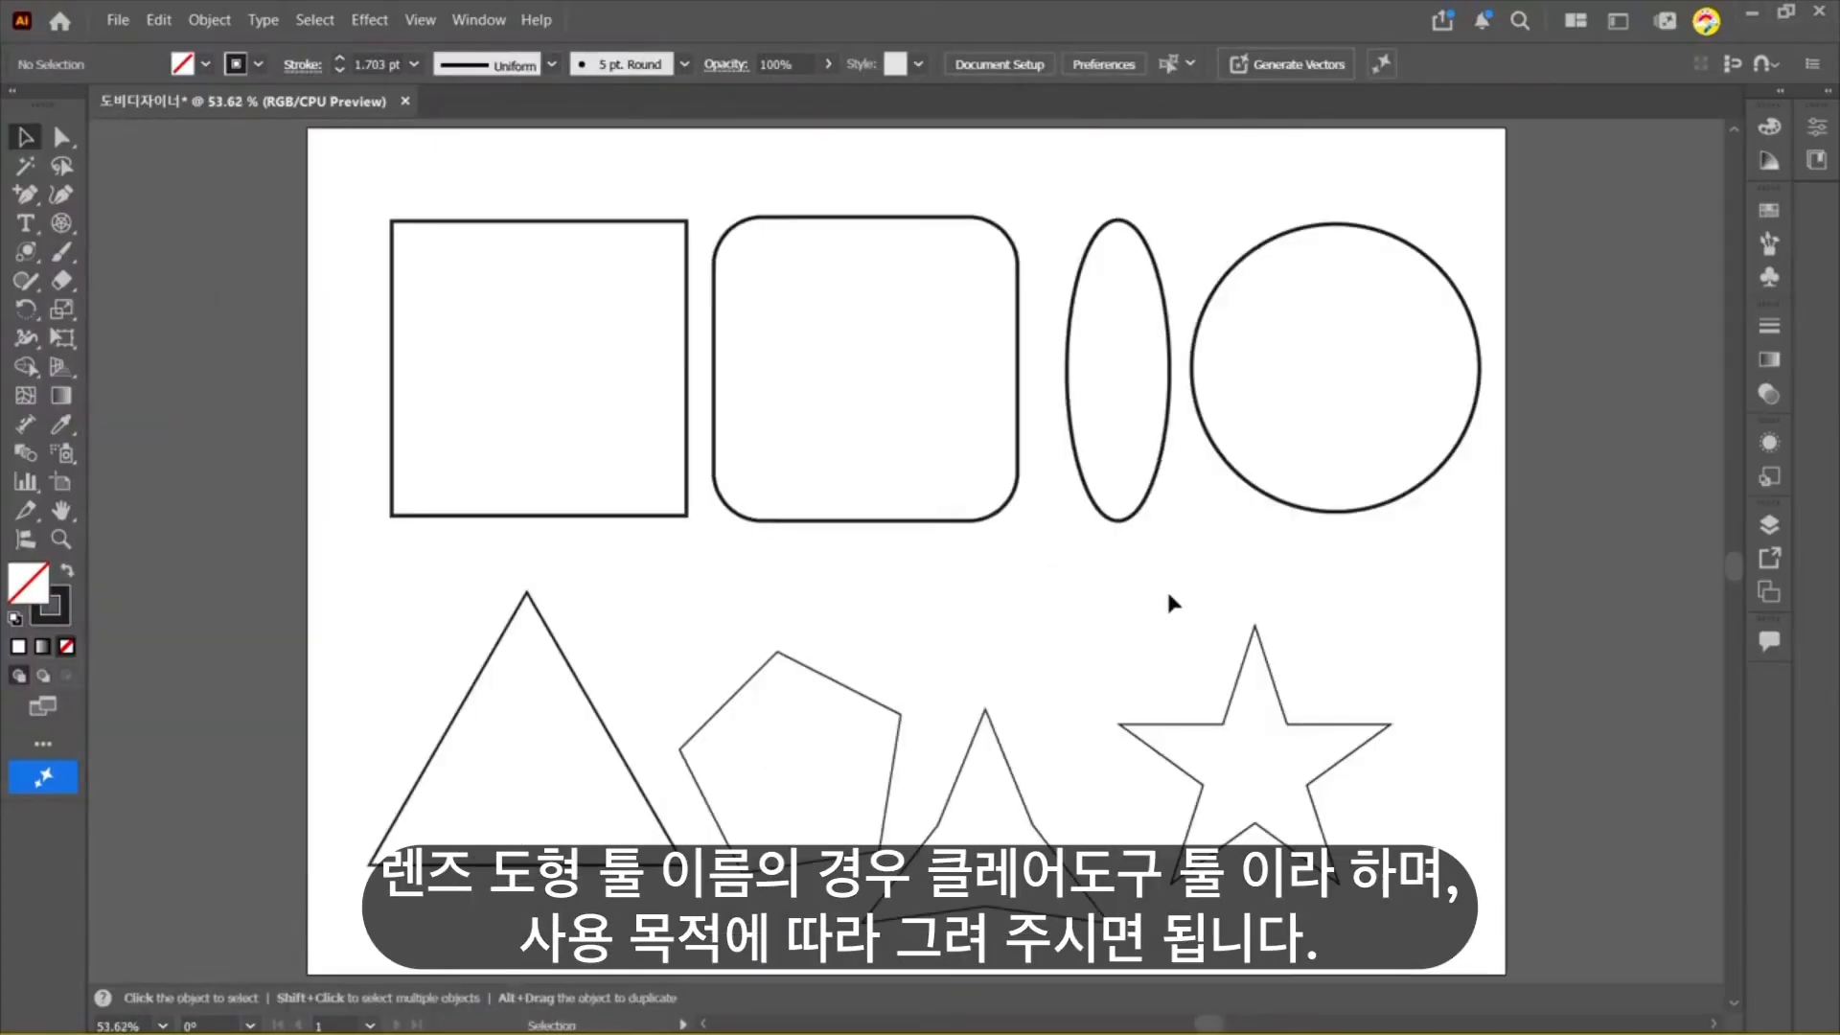
left_click_drag(19, 251, 168, 399)
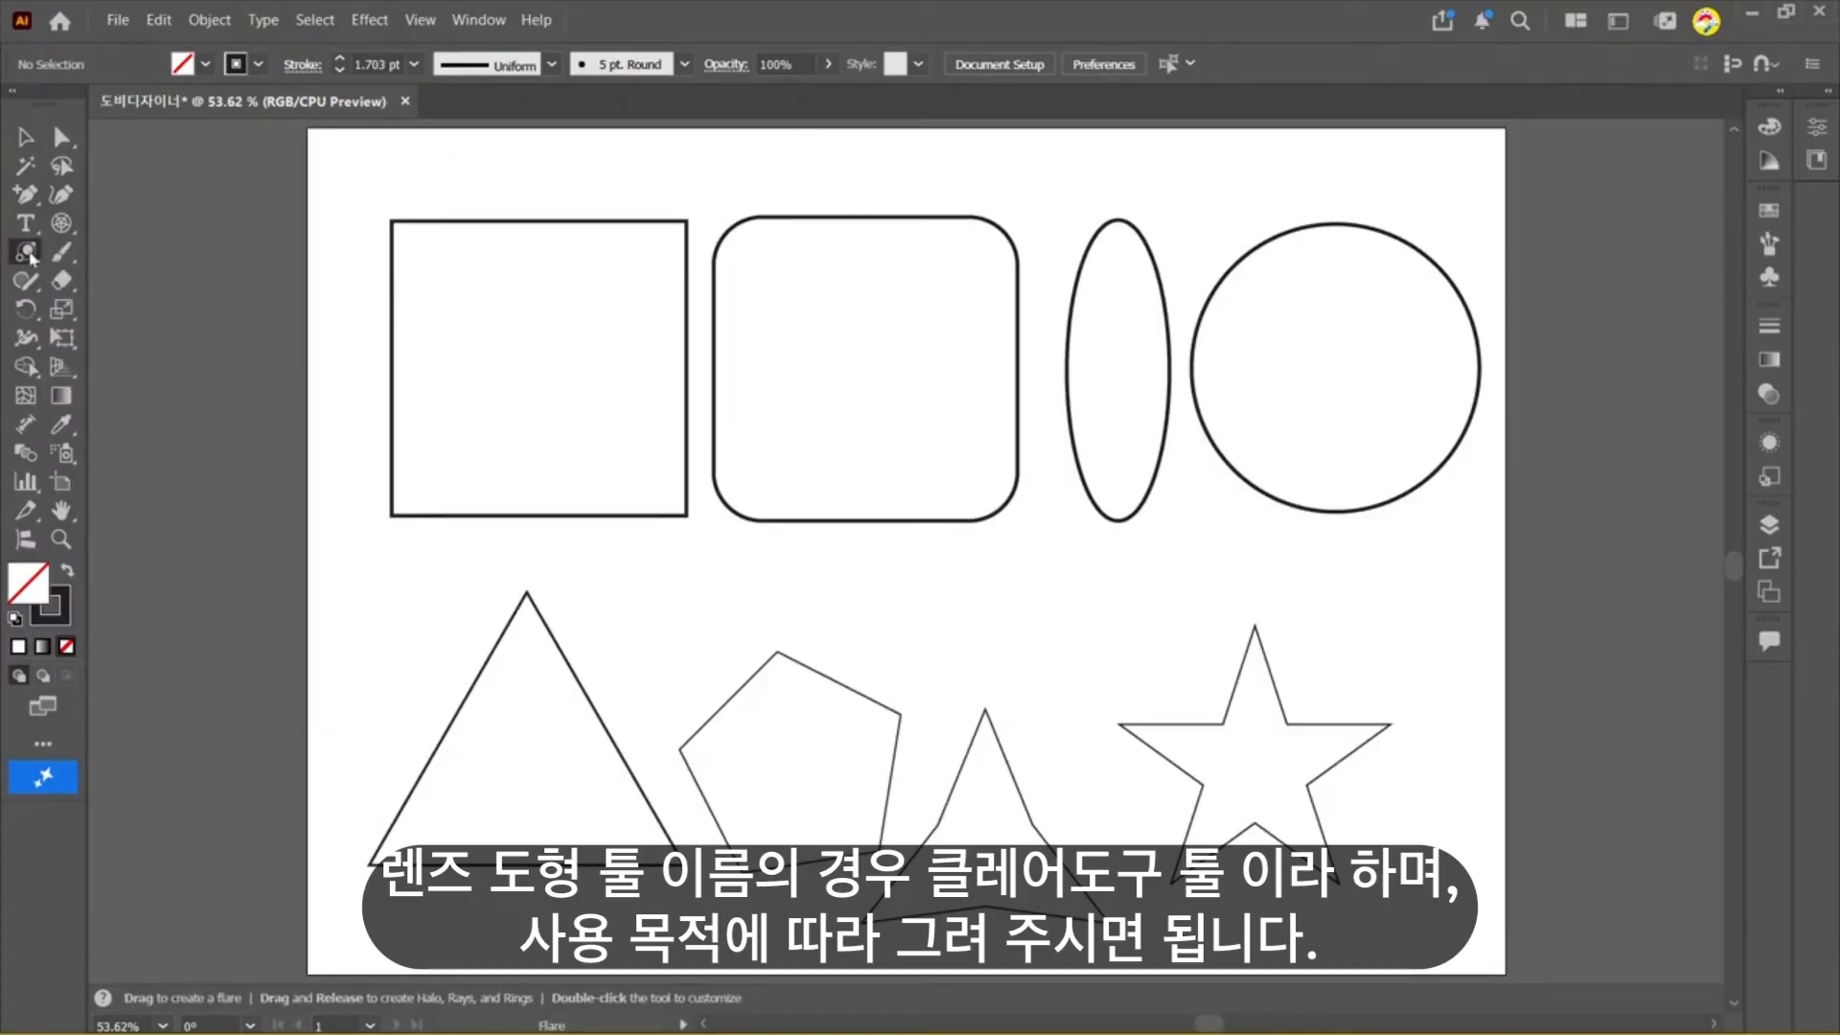
left_click_drag(31, 257, 32, 257)
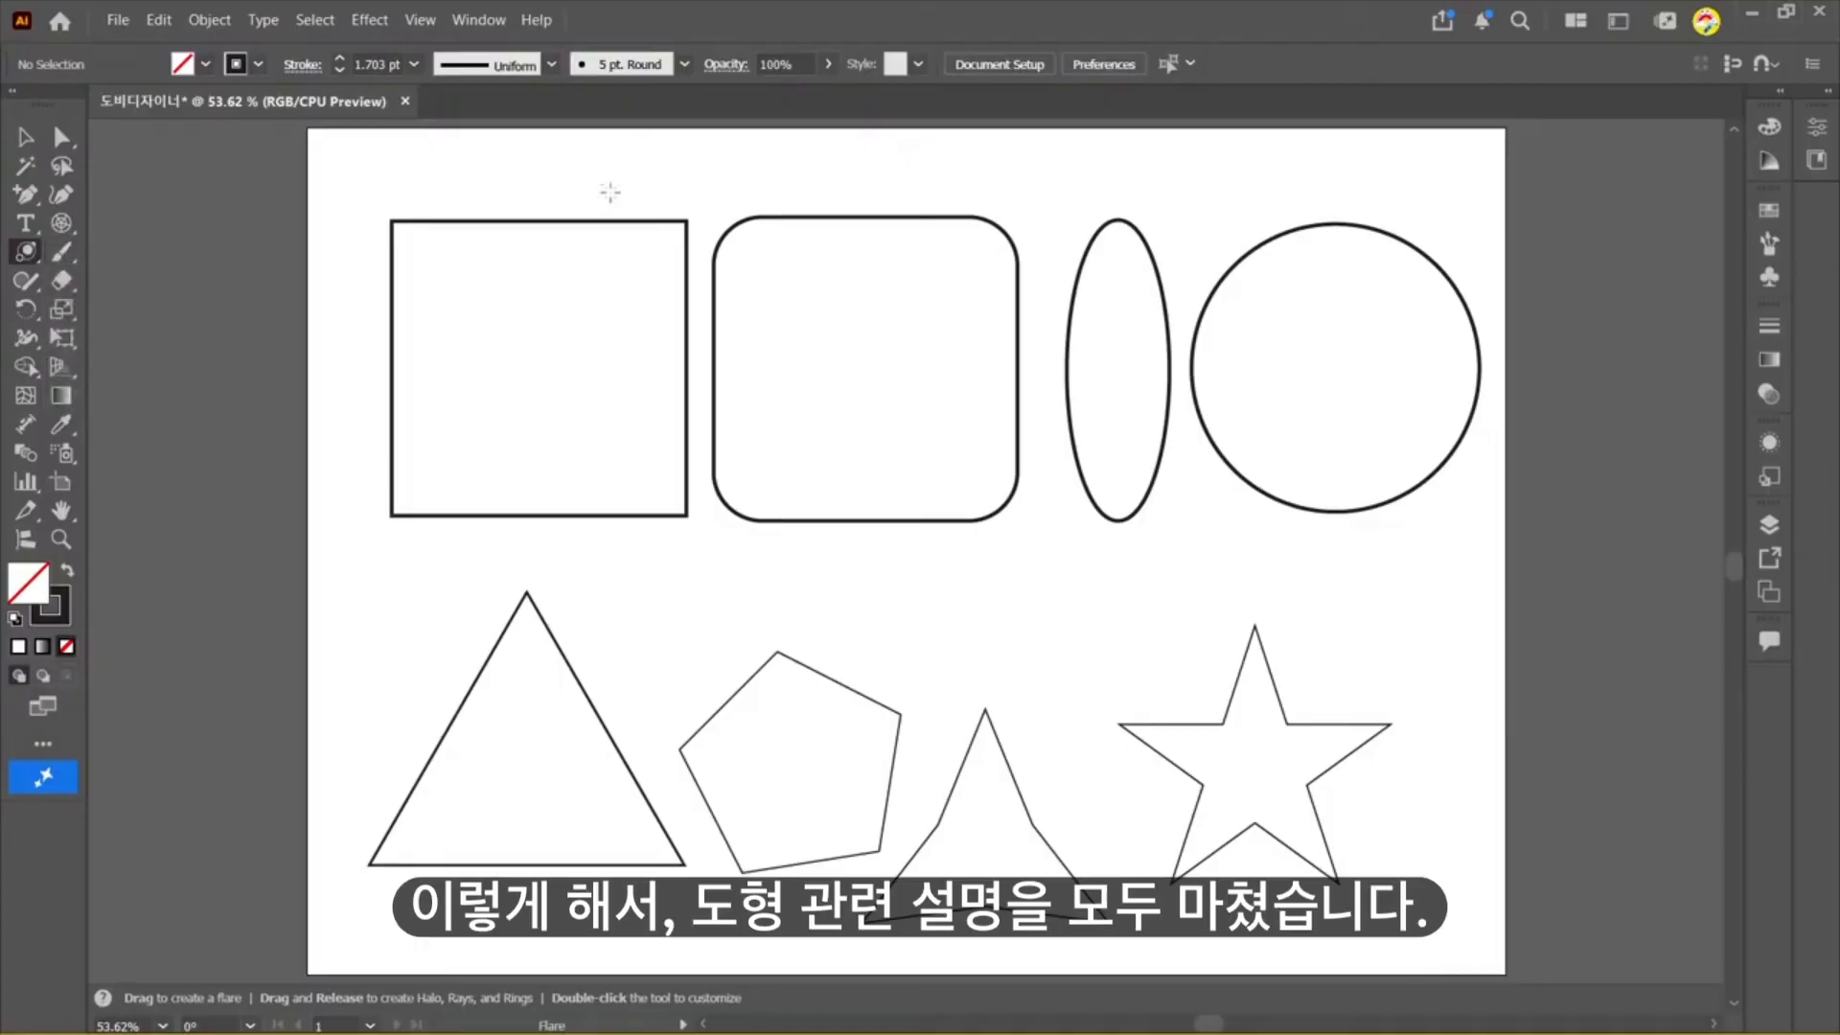
Step: Reshape the square into a wide rectangle by lowering its upper edge, leaving the proportions unconstrained
key("v")
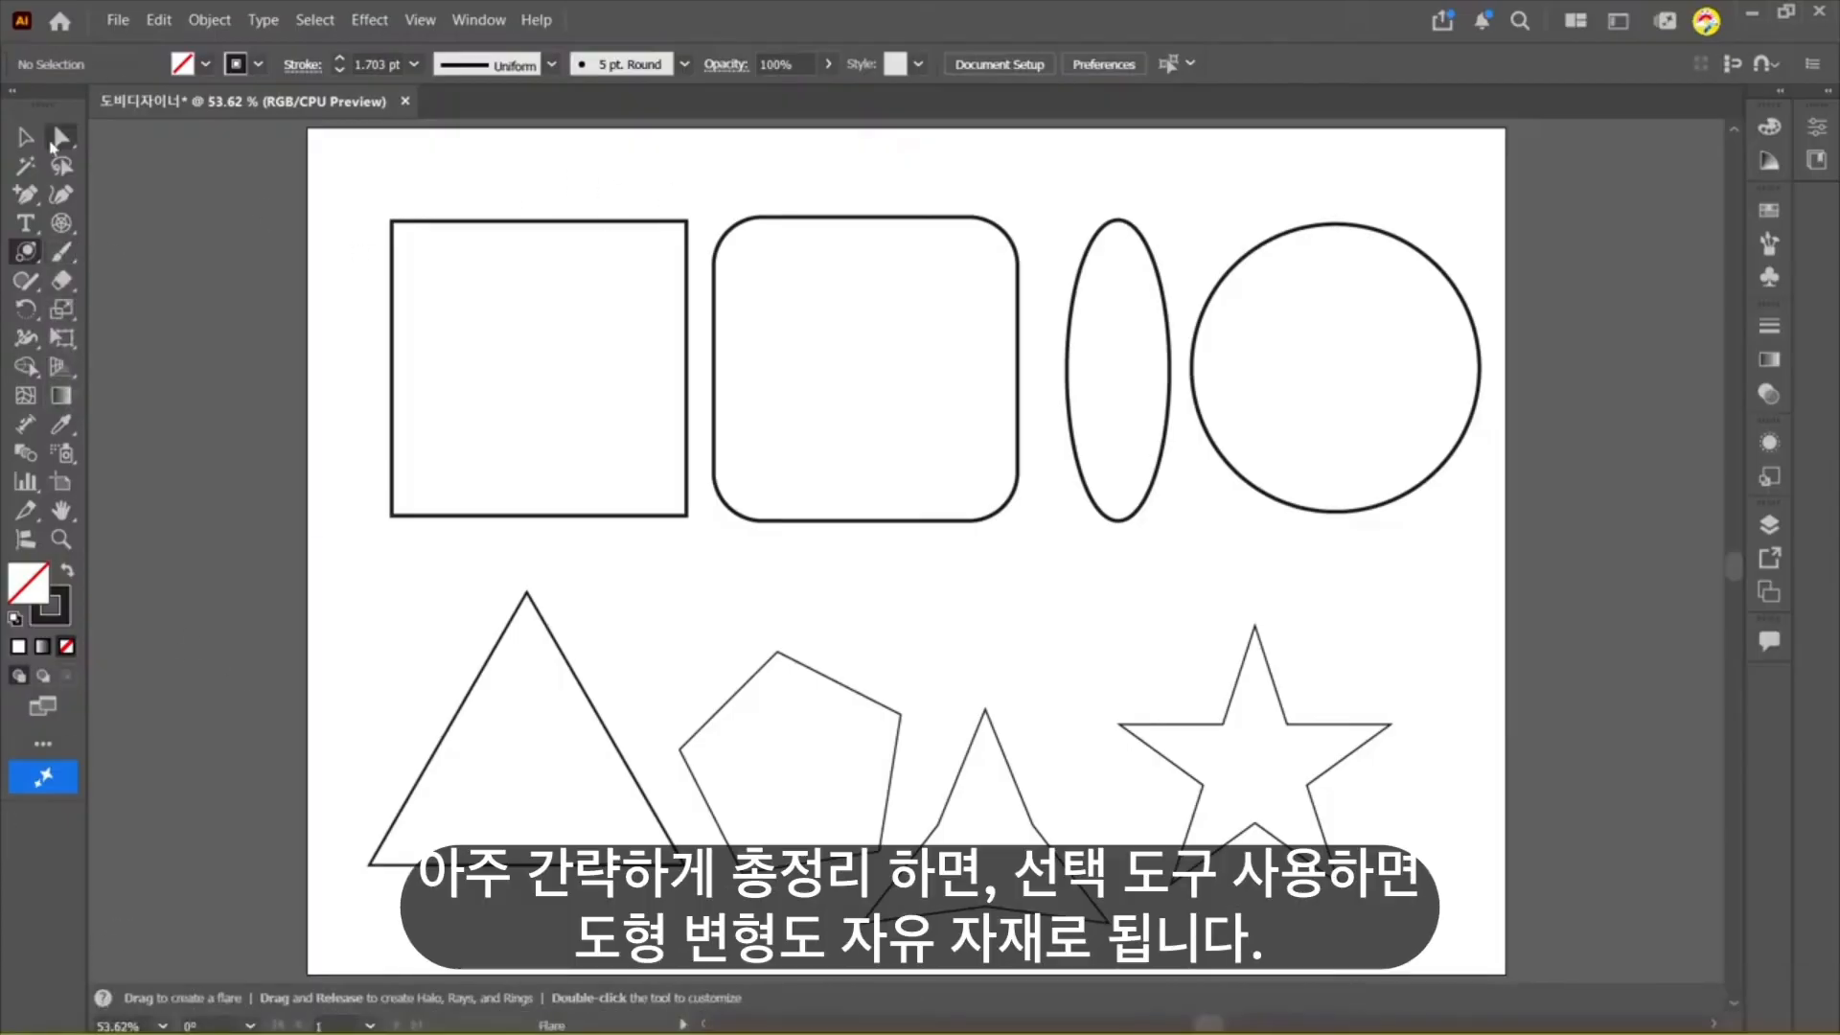
left_click_drag(403, 178, 489, 264)
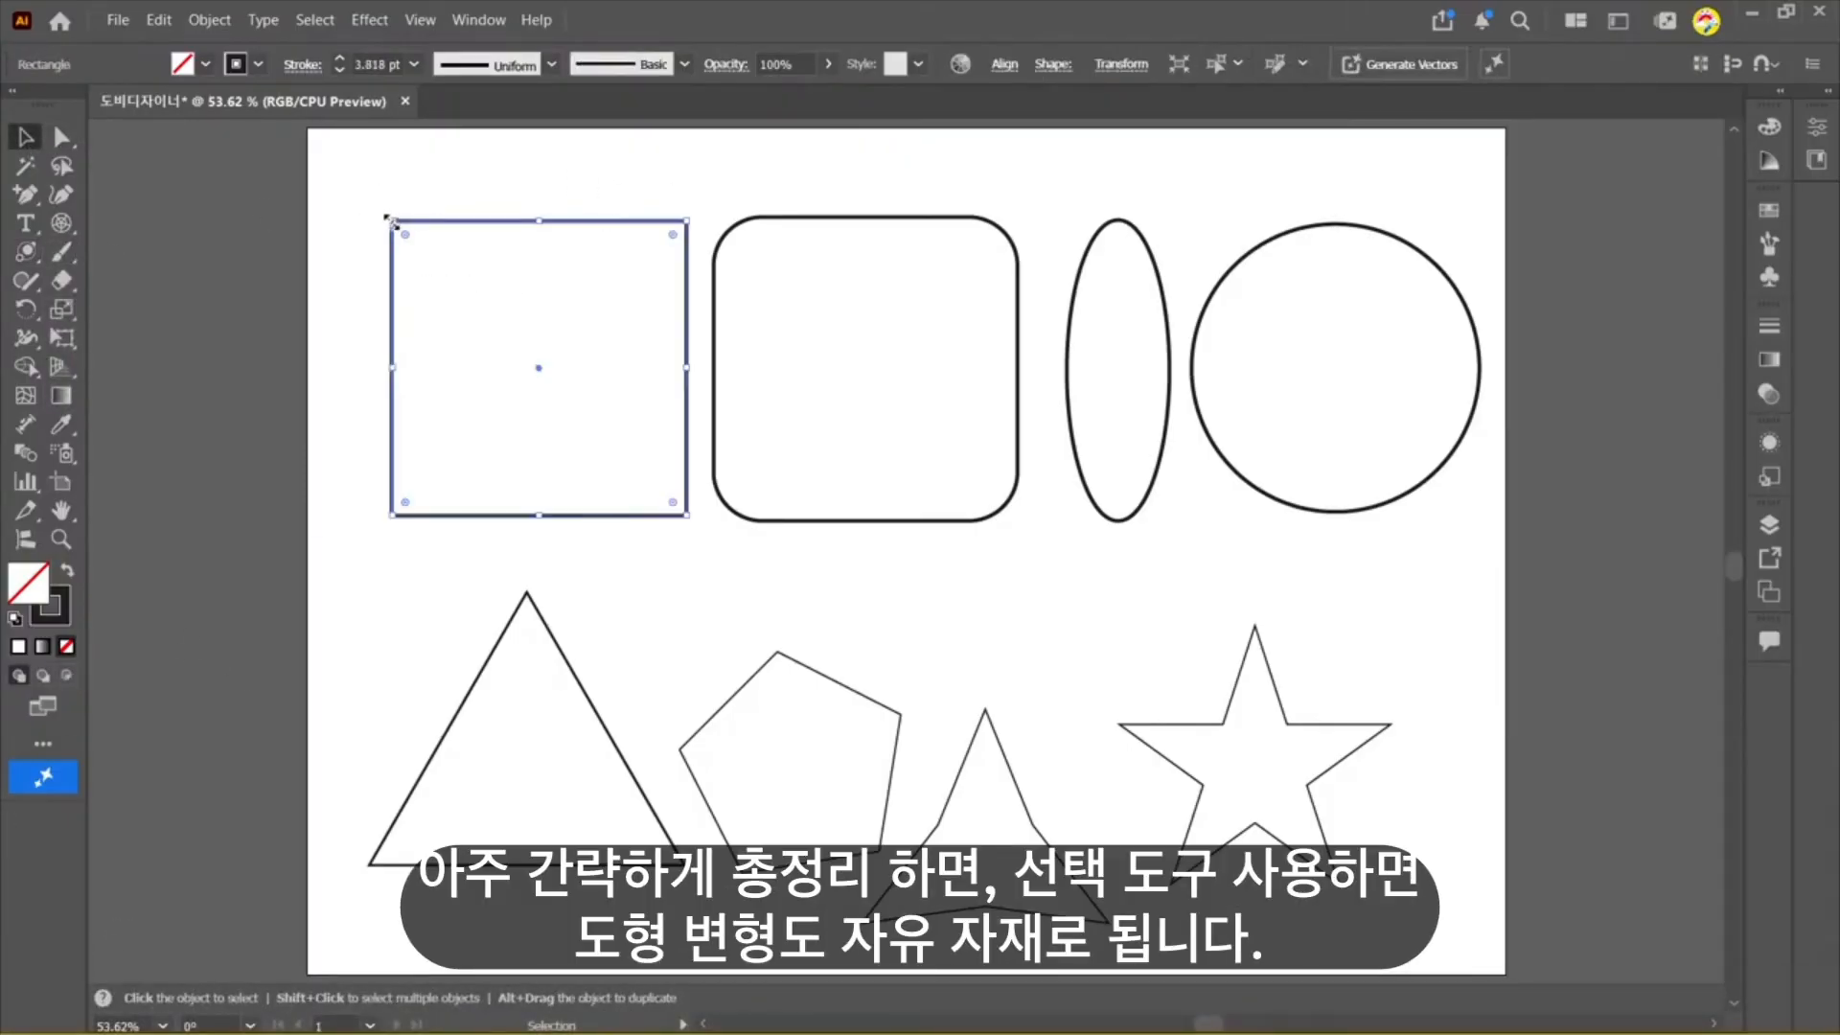
left_click_drag(392, 221, 401, 336)
Step: Scale the rounded square down proportionally to about two thirds of its size, keeping its lower-left corner in place
left_click_drag(760, 189, 881, 317)
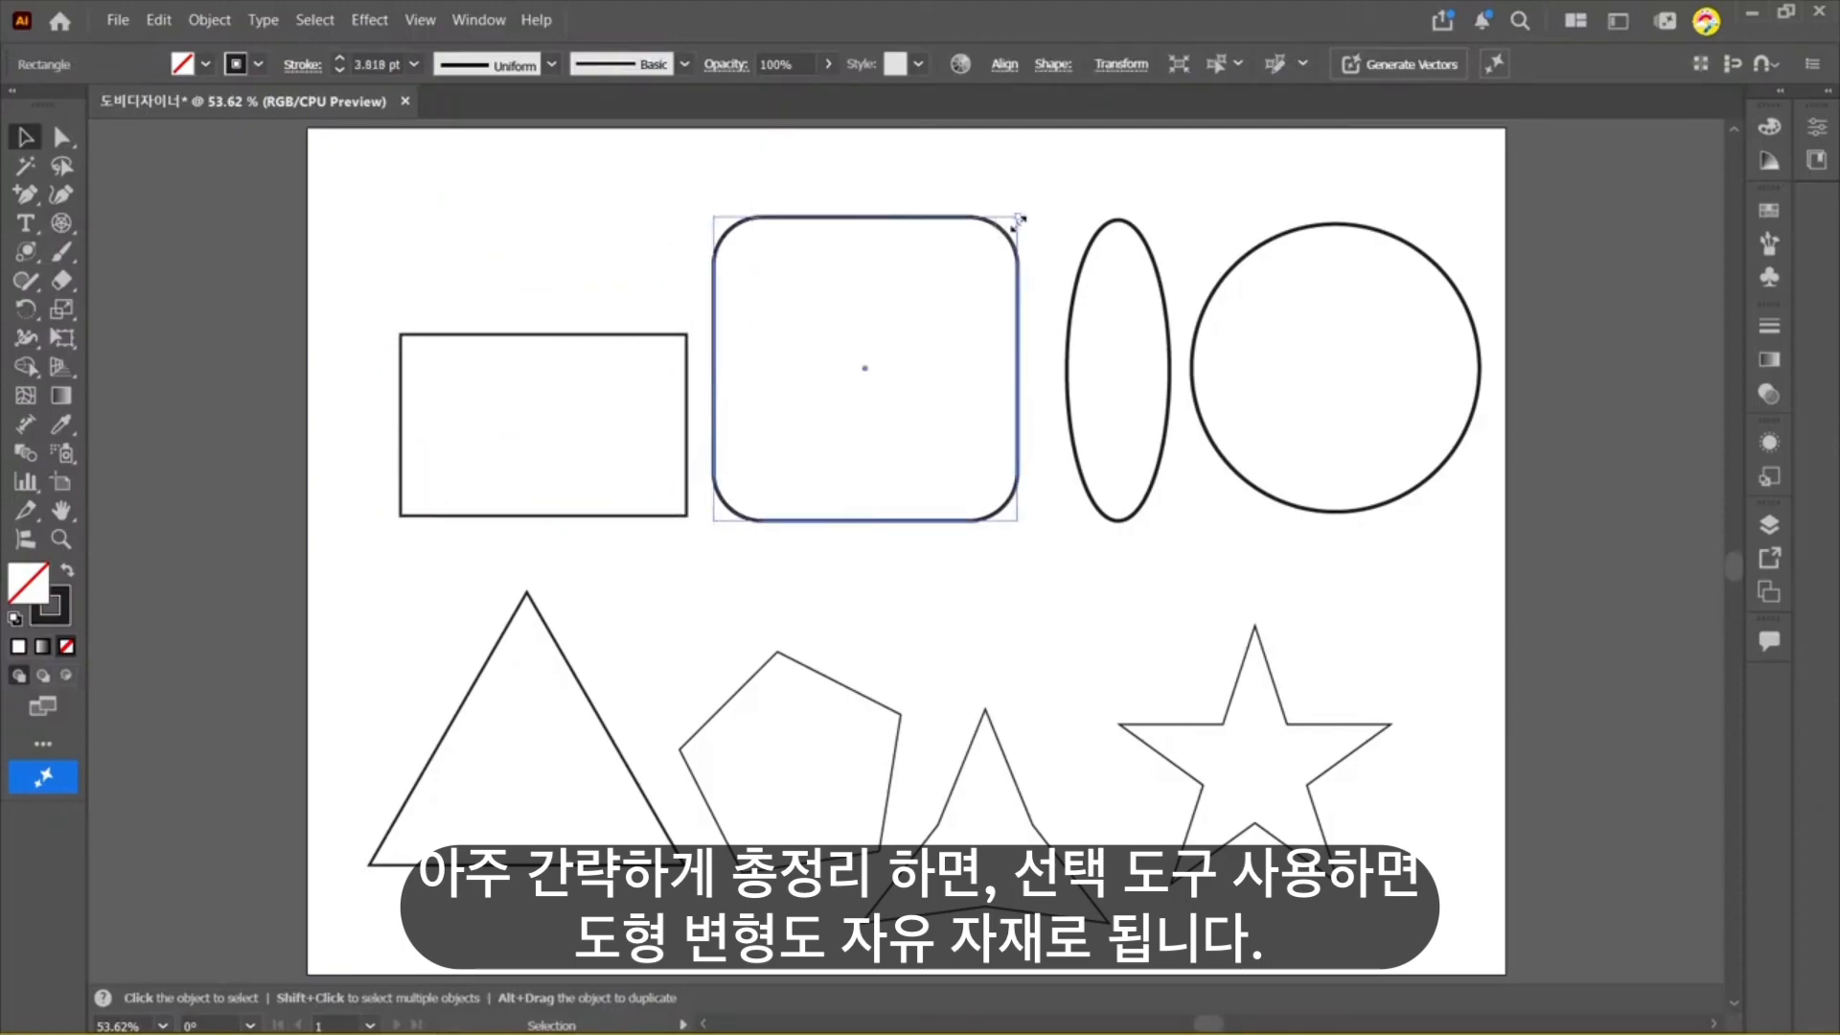
left_click_drag(1015, 224, 913, 324)
left_click(904, 247)
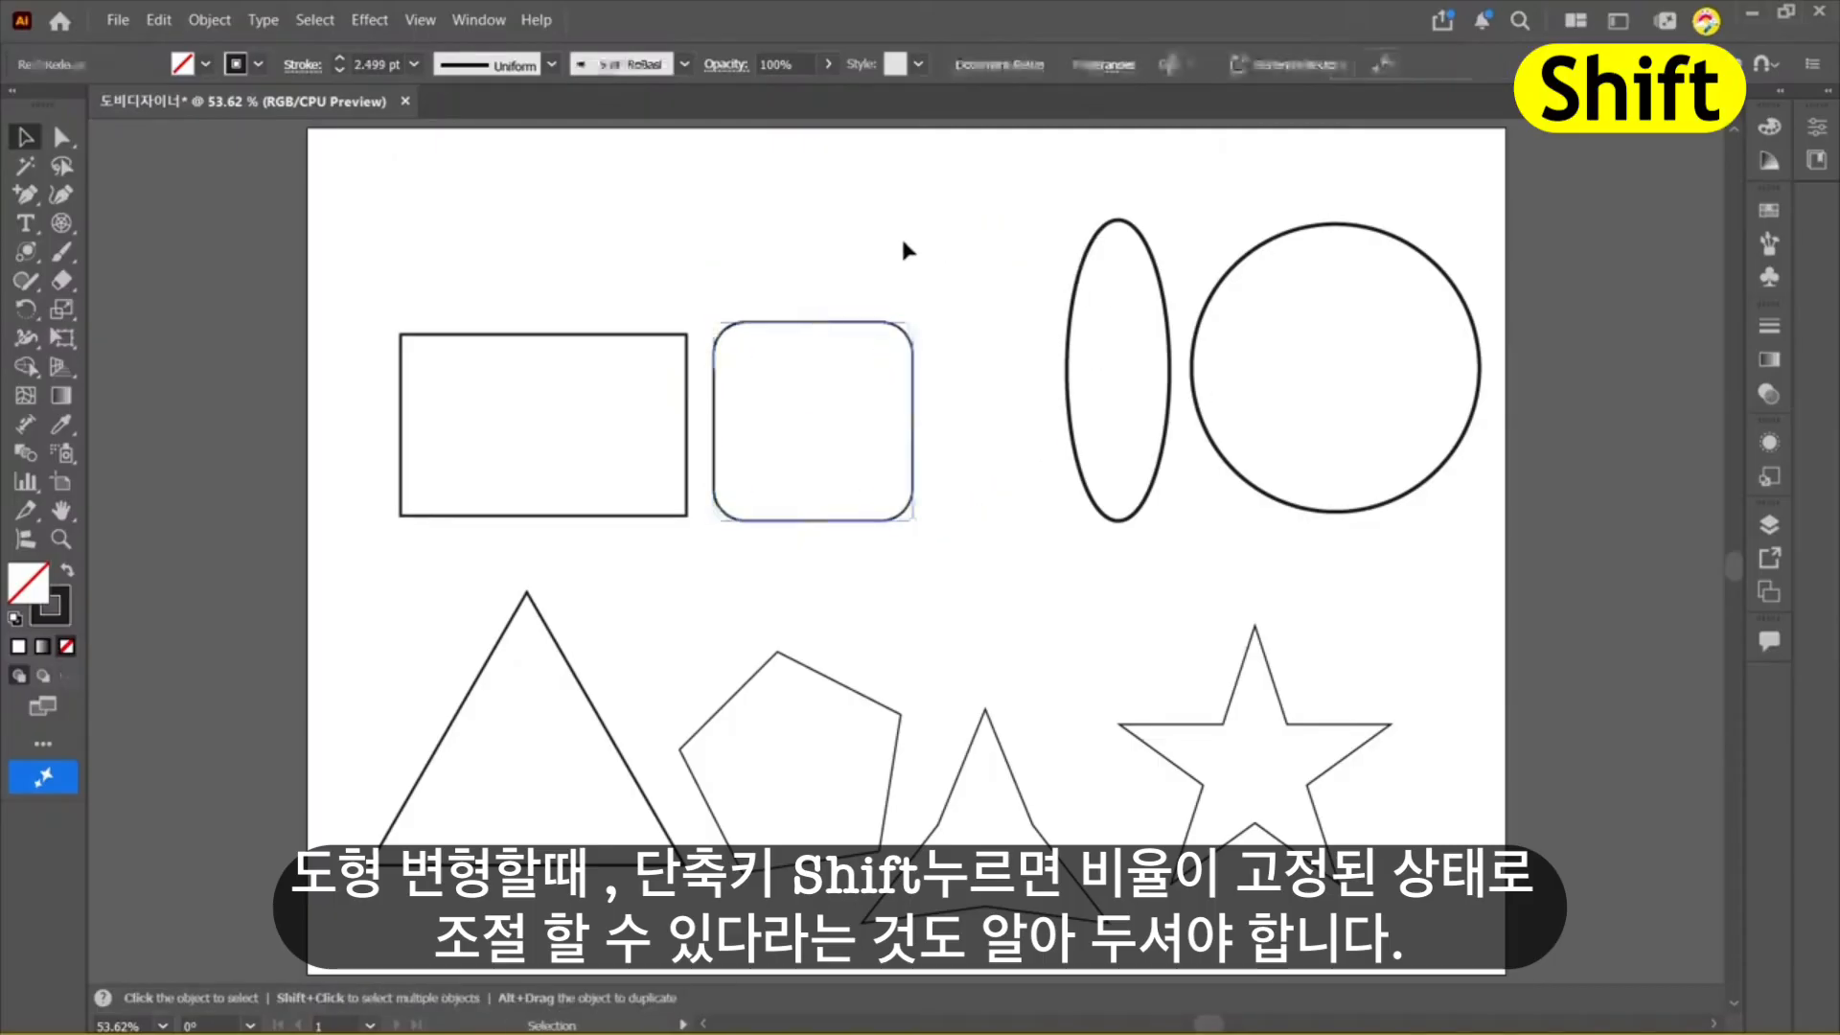
Step: Select every shape on the artboard and delete them all
left_click(31, 253)
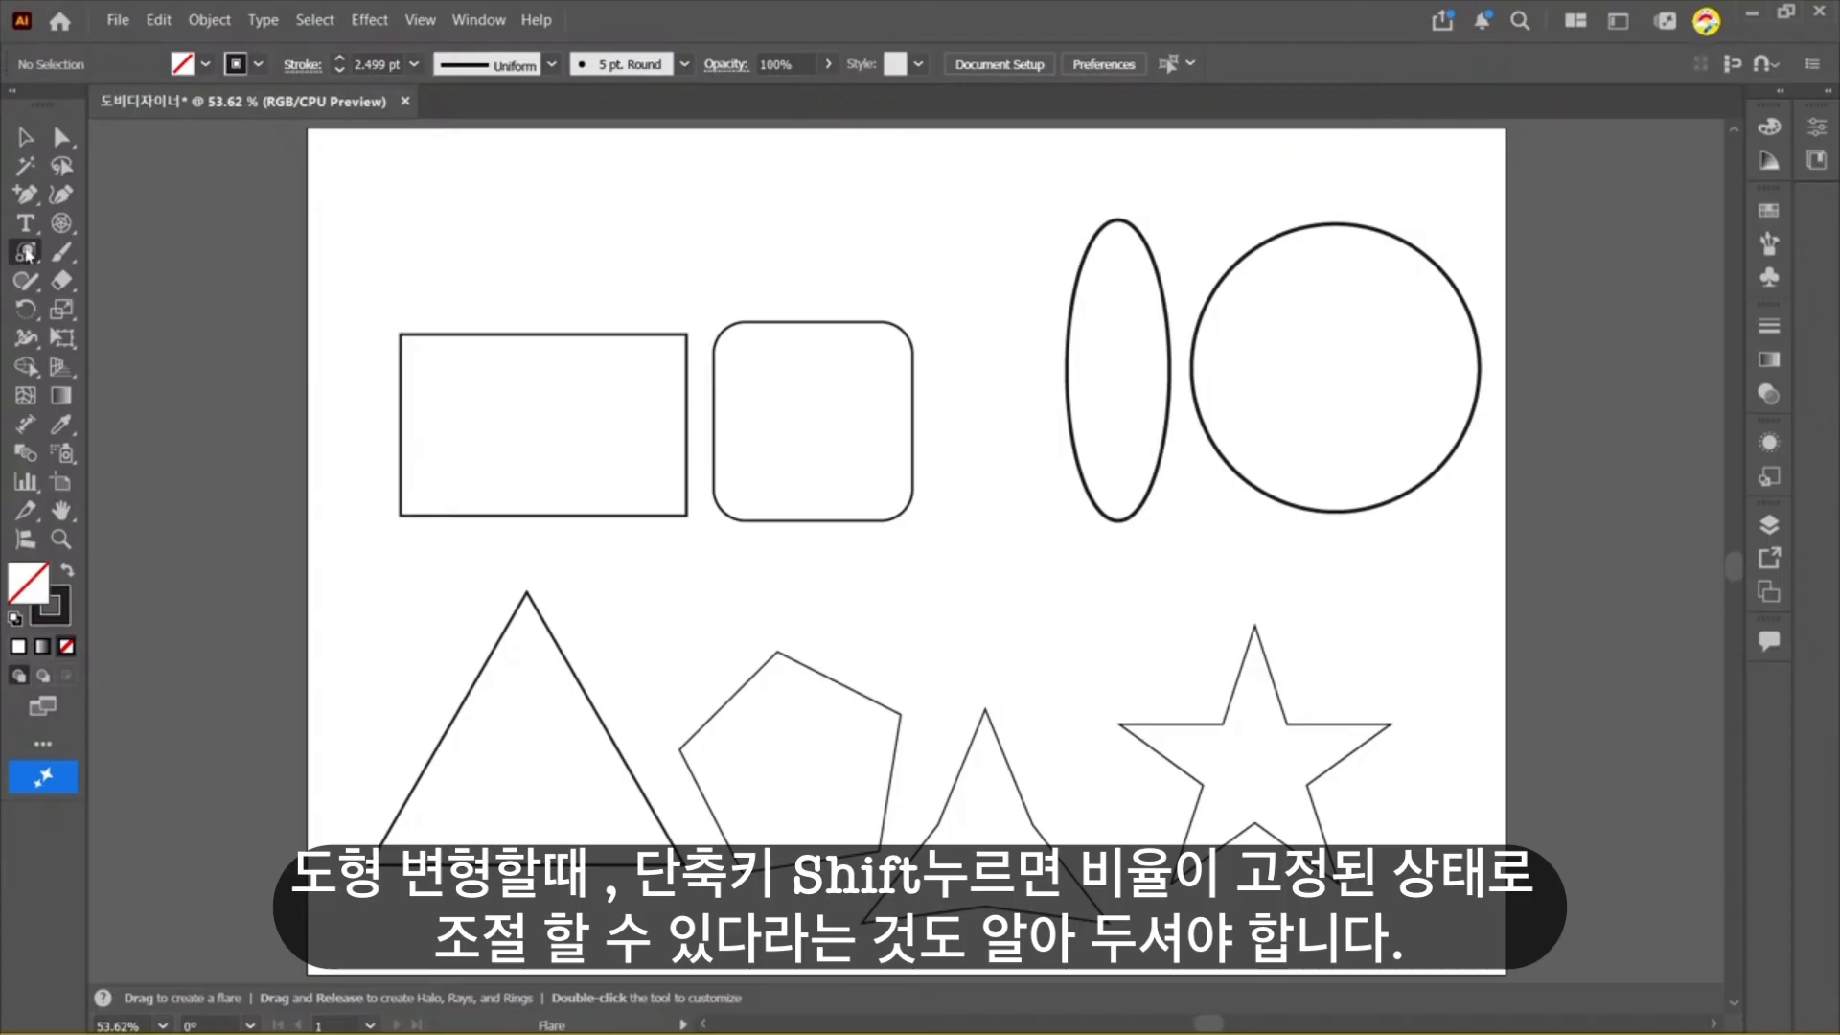
left_click(31, 253)
key("v")
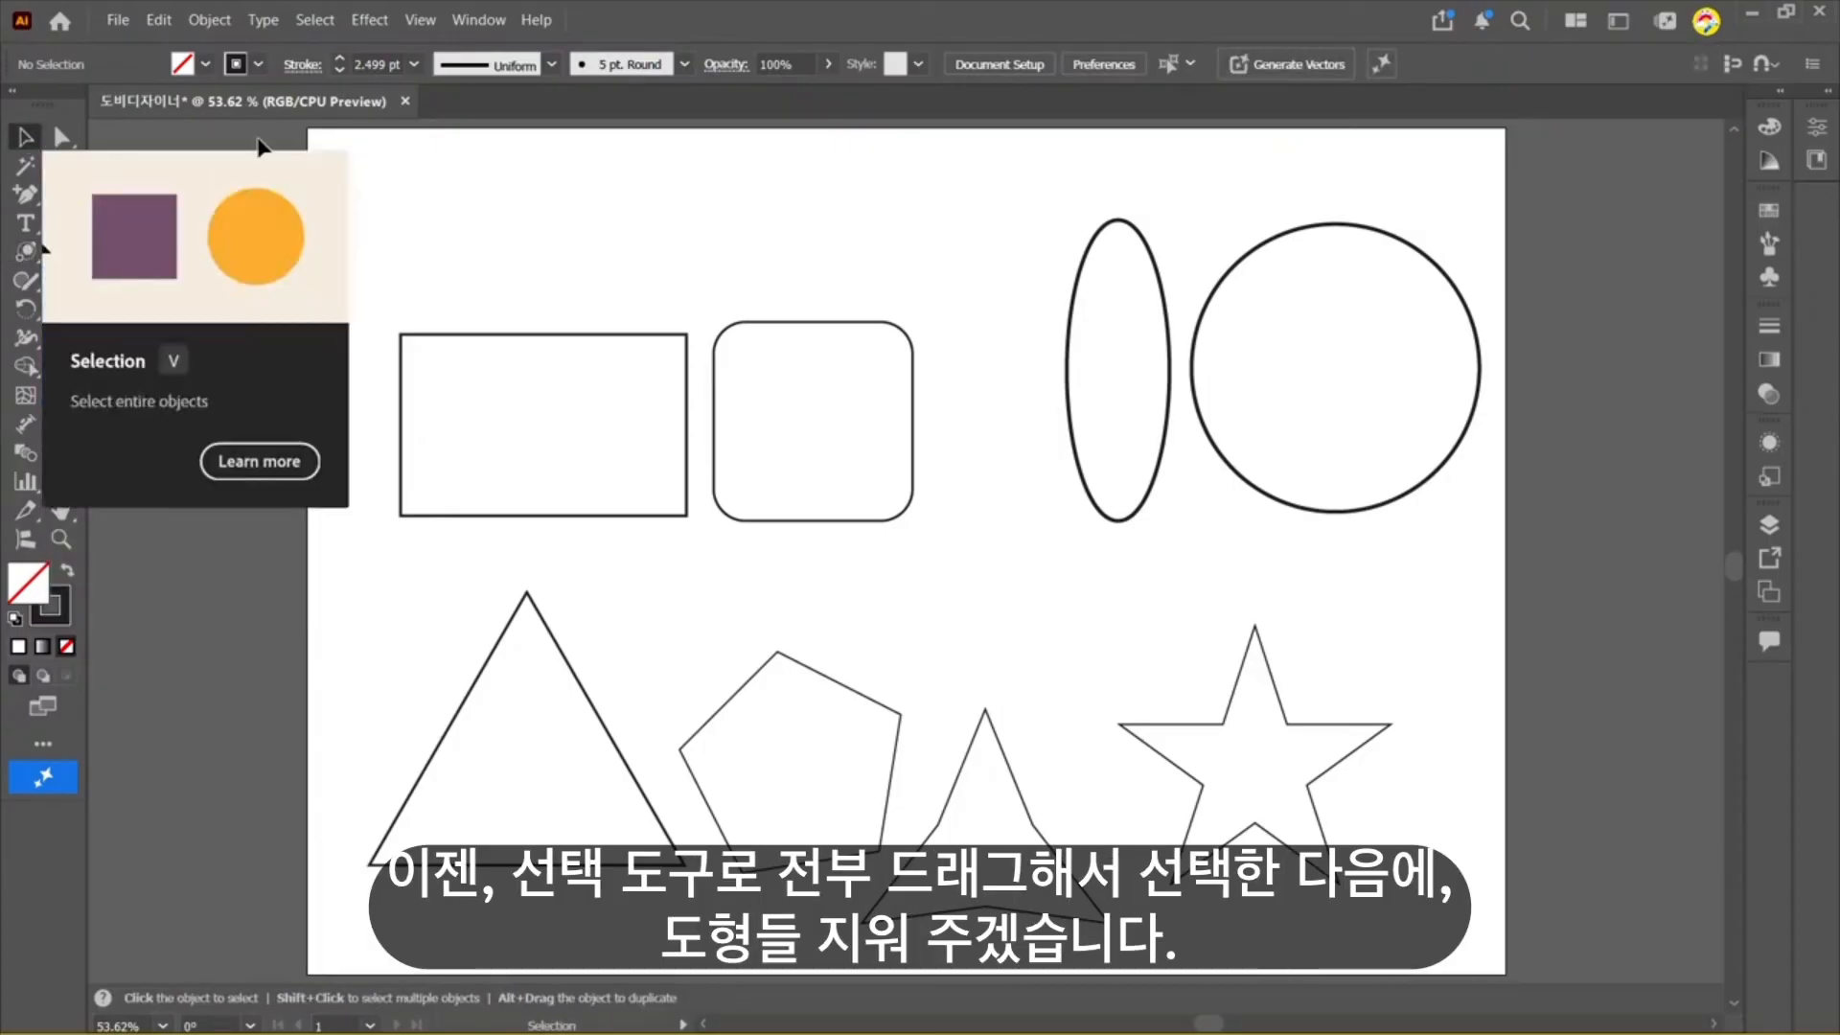
left_click_drag(280, 149, 1559, 941)
key("Delete")
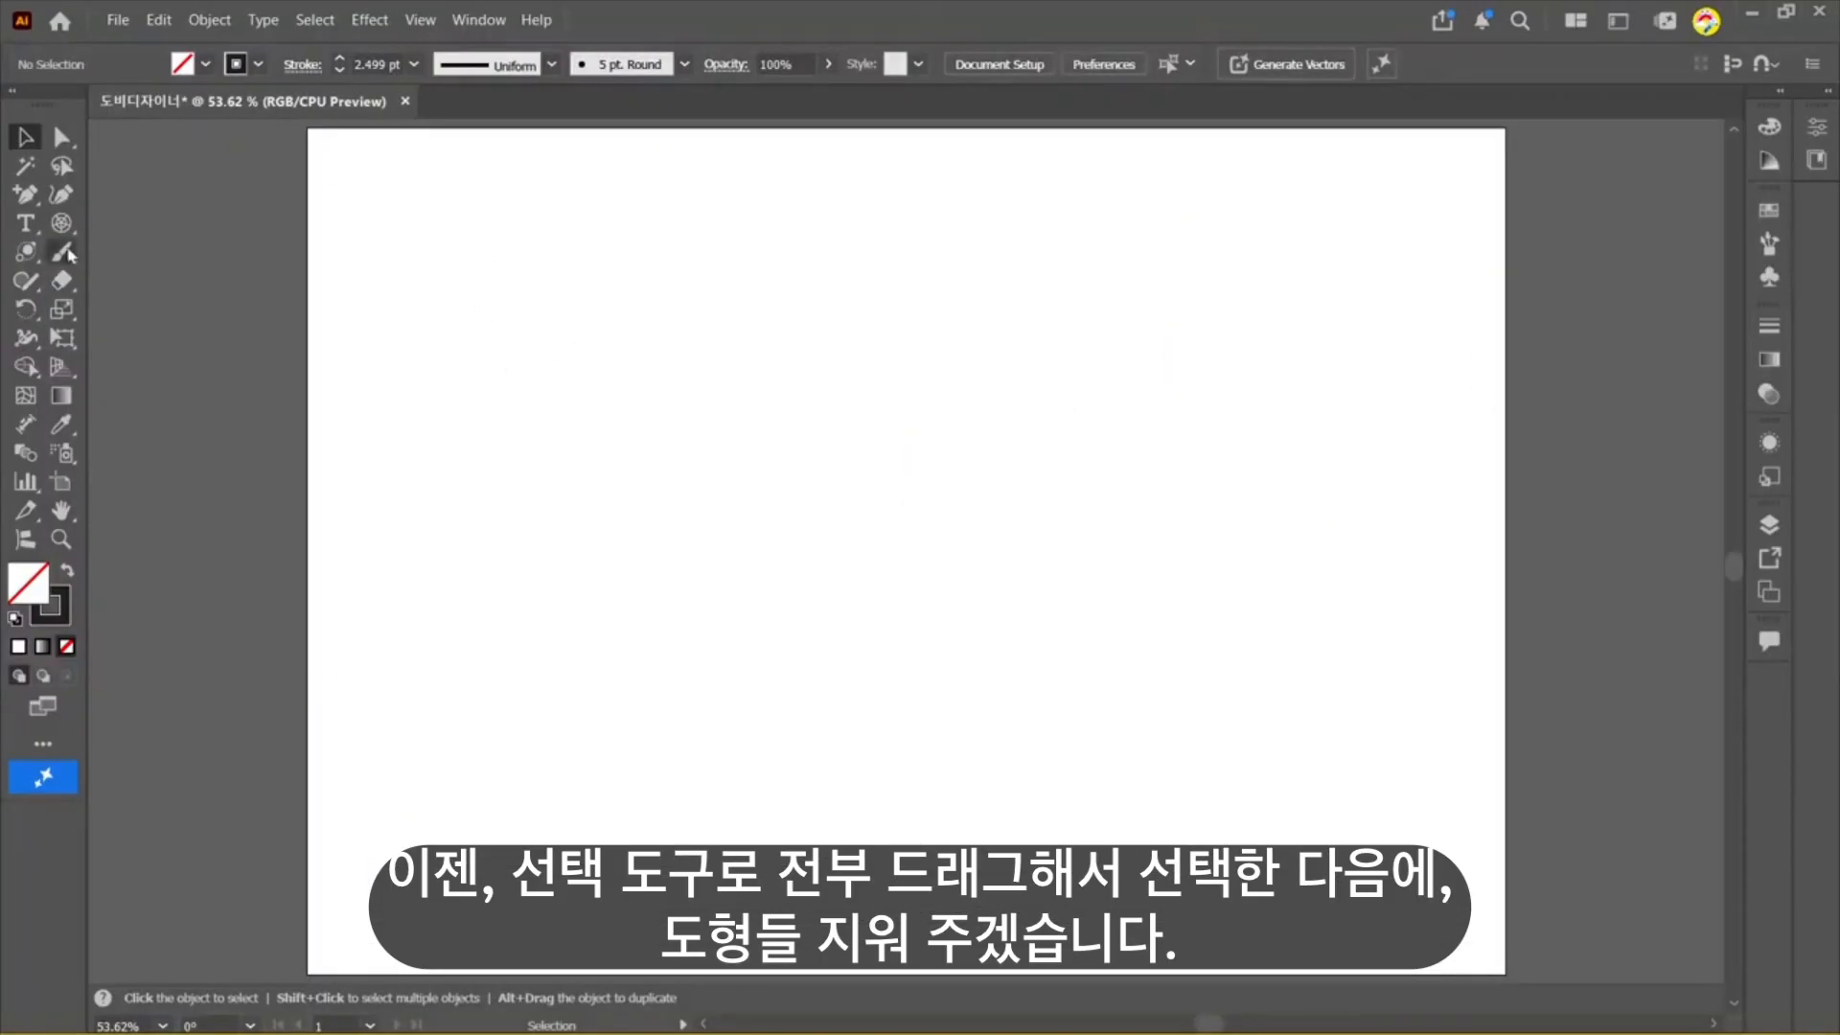
Step: Draw a nearly square rectangle in the upper-left area of the artboard
left_click(25, 251)
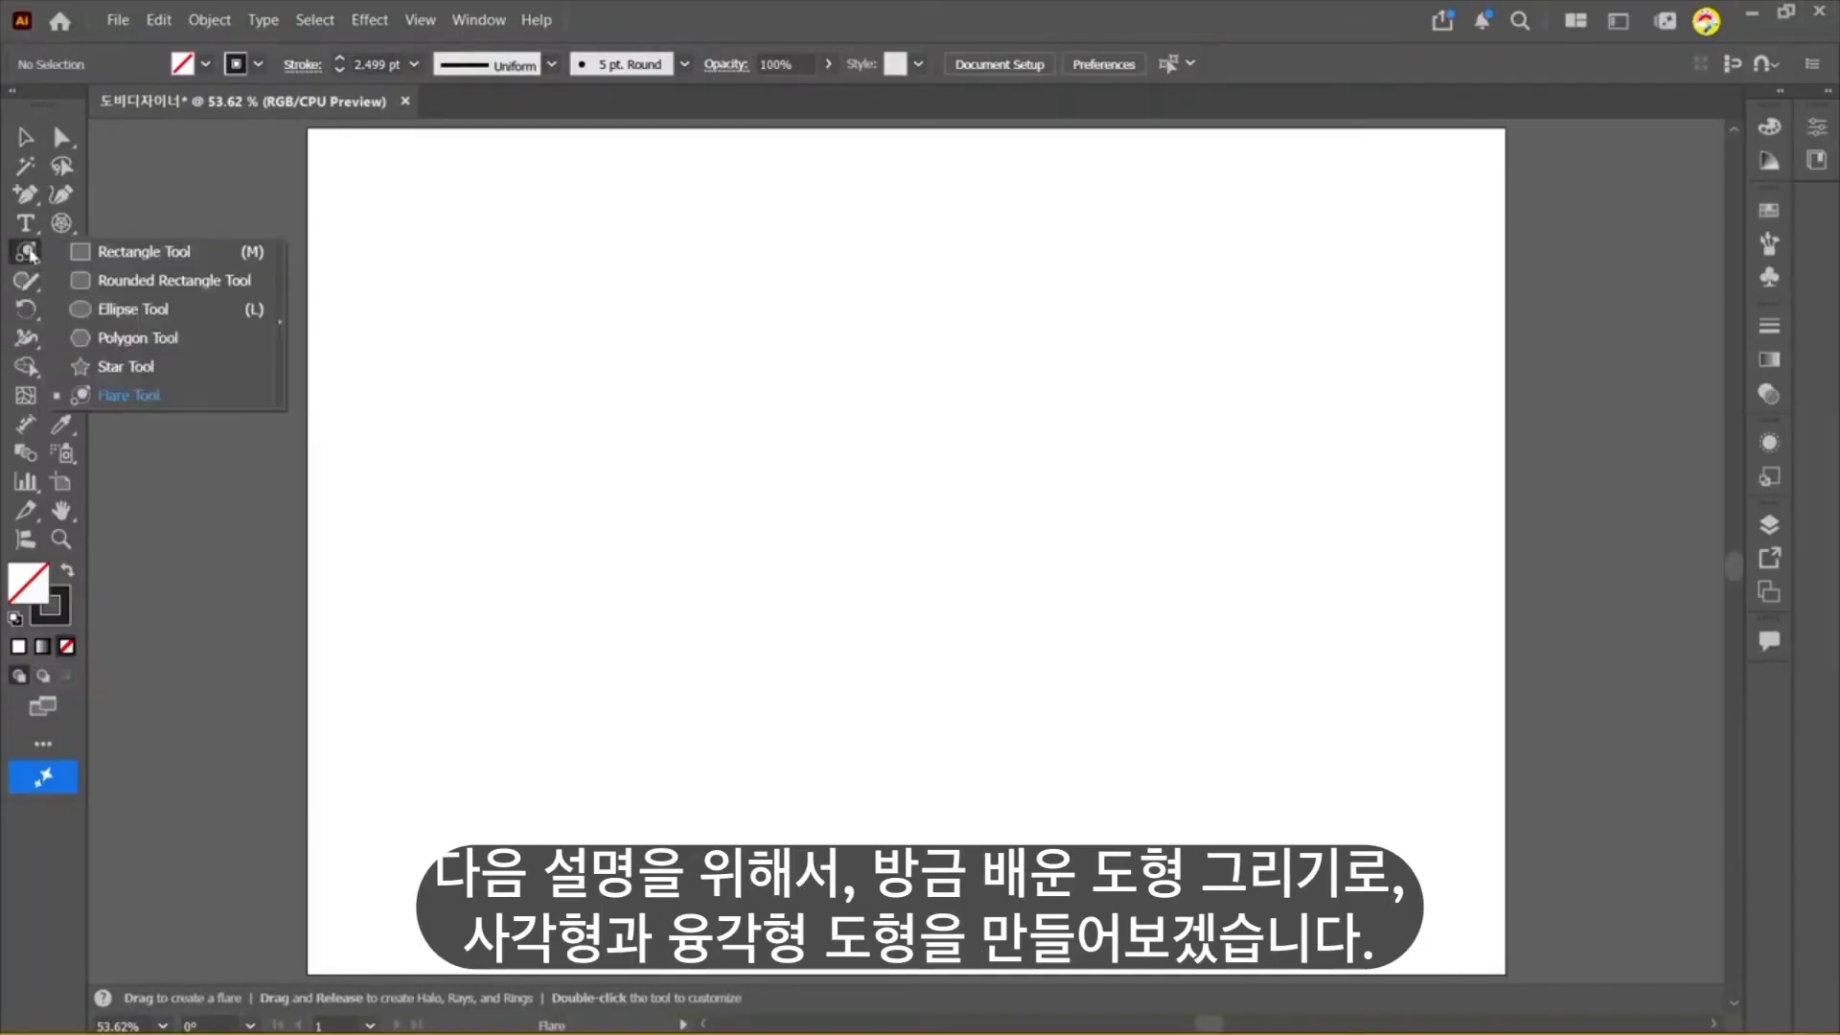
left_click(128, 252)
left_click_drag(369, 217, 690, 554)
Step: Create a polygon with 6 sides and a 92.571 mm radius near the artboard's upper middle
left_click(26, 252)
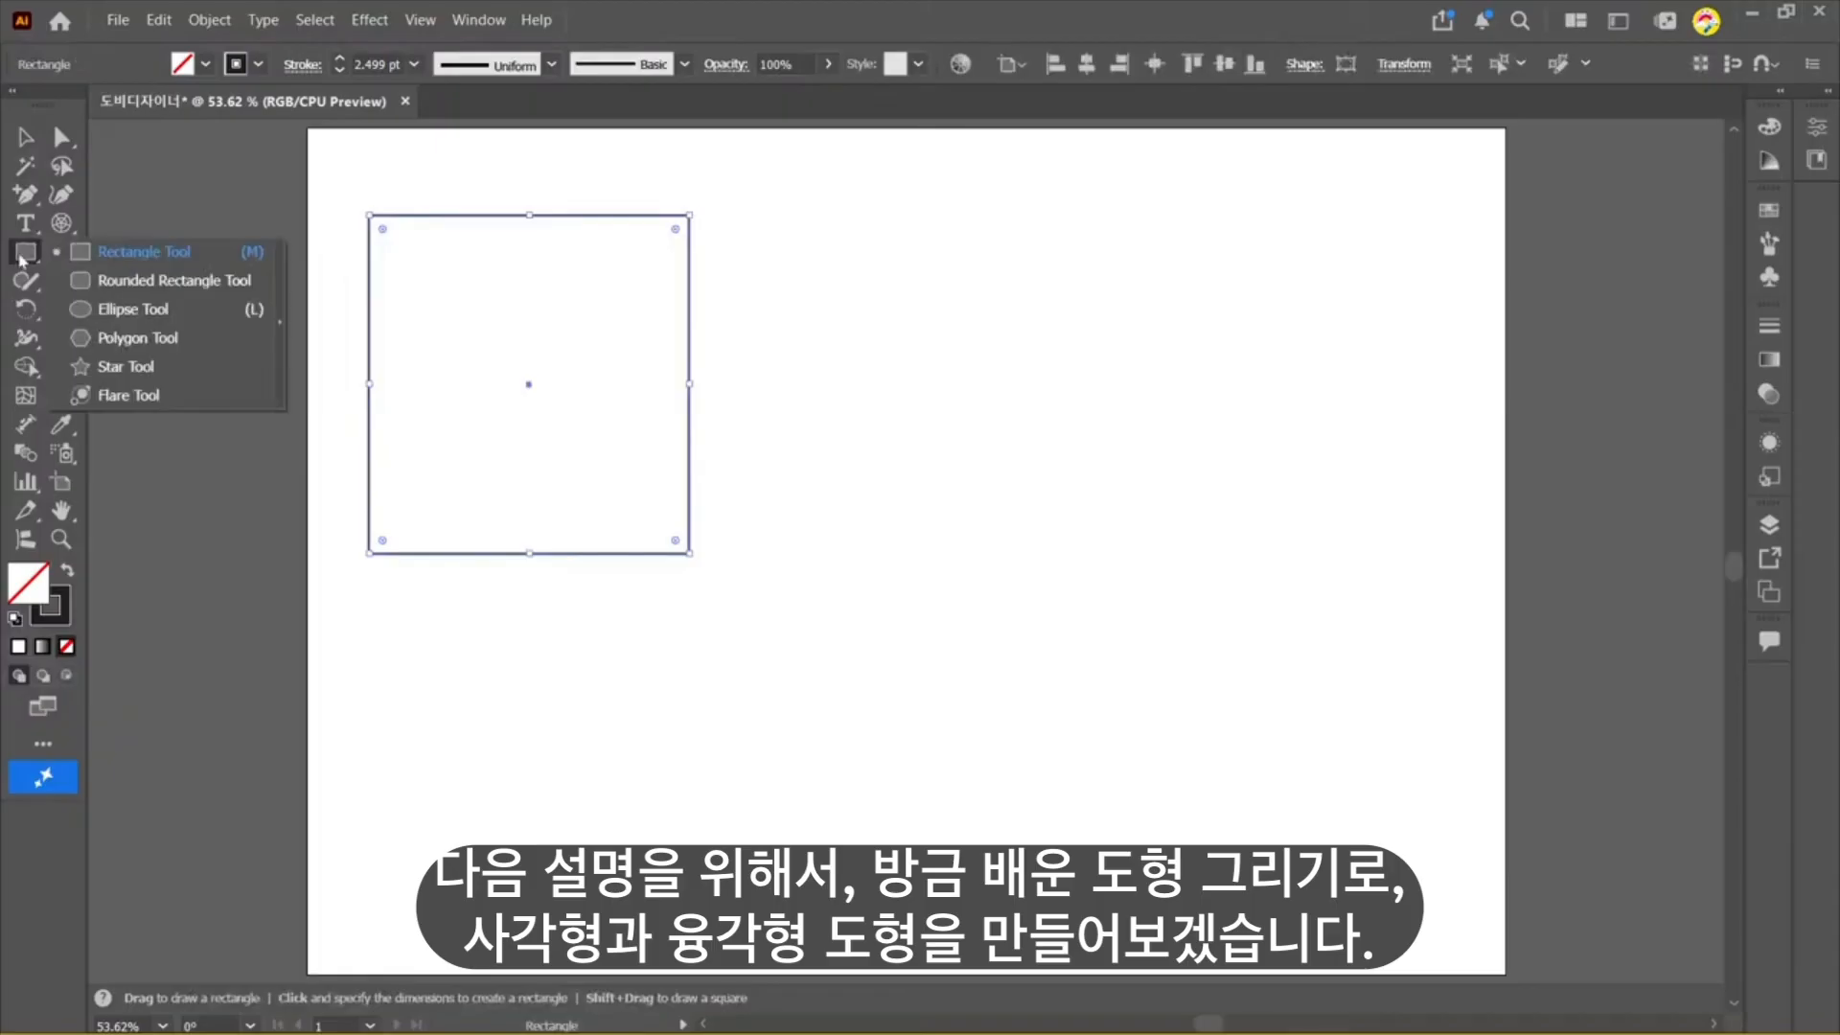
left_click(193, 342)
left_click(903, 362)
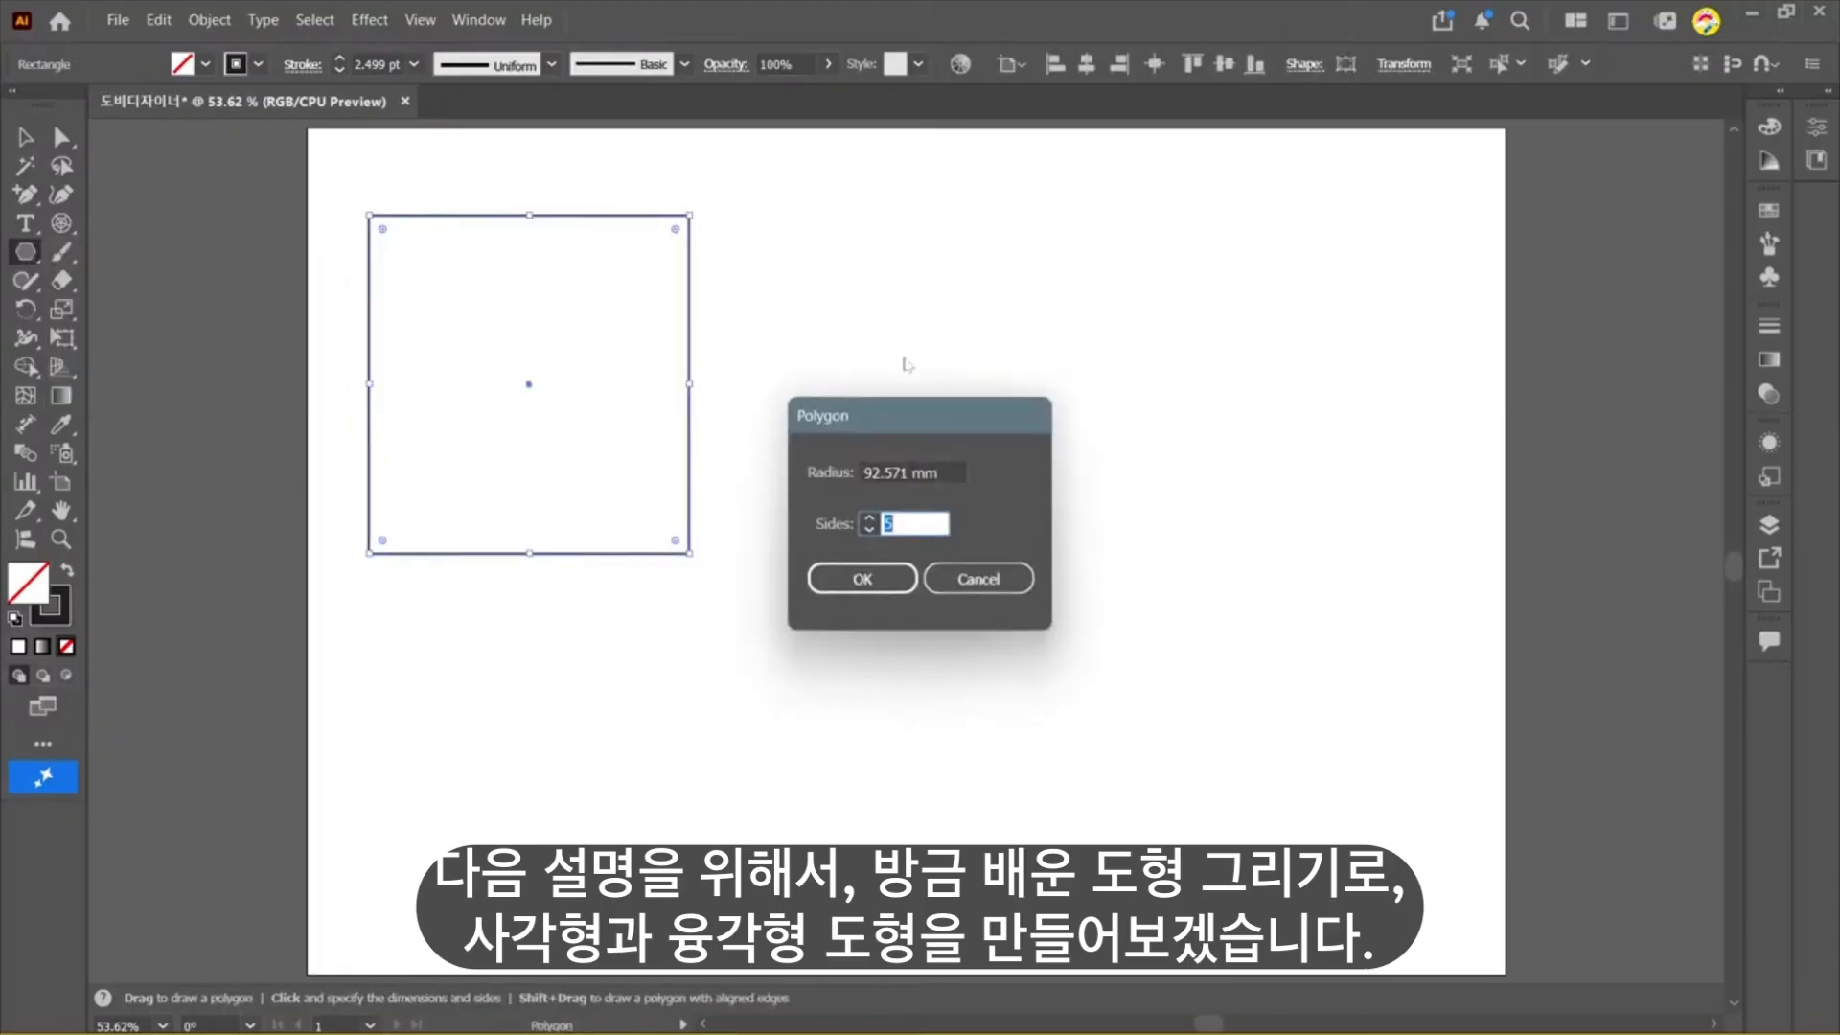
key("Return")
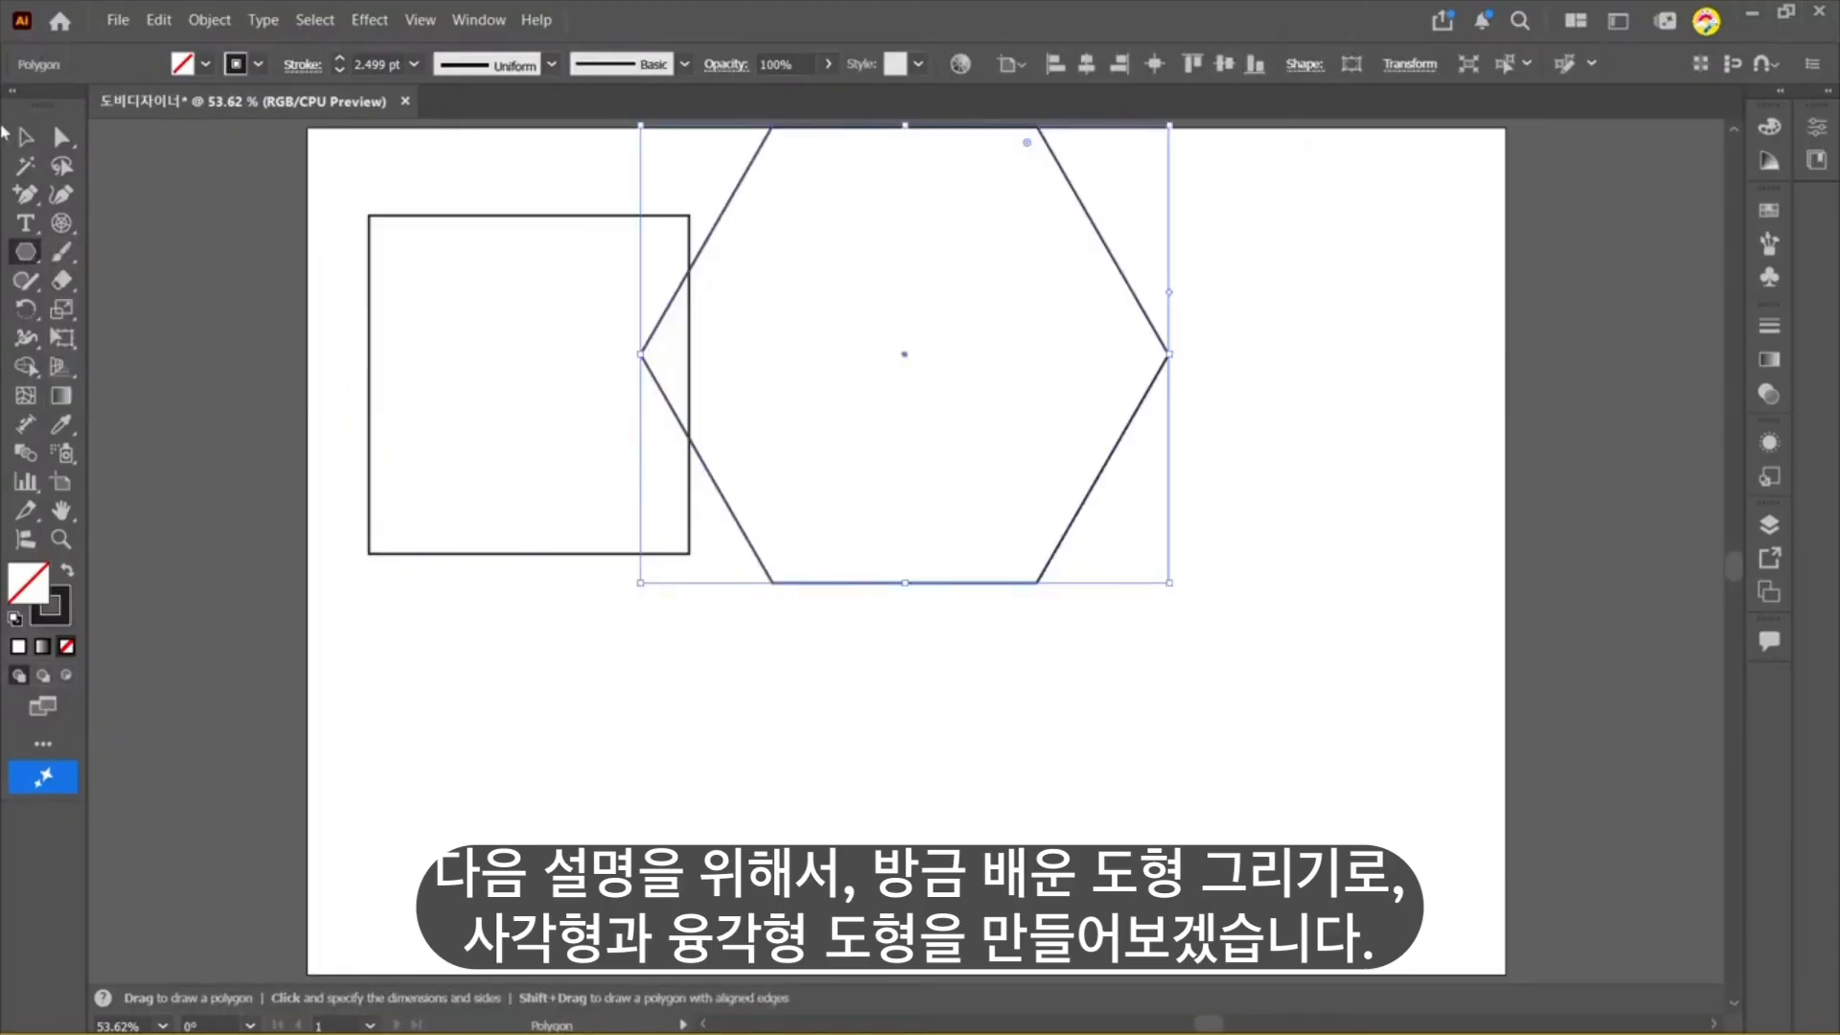
Step: Scale the hexagon down, then arrange the square and the hexagon side by side in the middle of the artboard
key("v")
left_click_drag(903, 366, 1008, 370)
left_click_drag(1275, 130, 1157, 261)
left_click(1302, 431)
left_click_drag(529, 196, 719, 327)
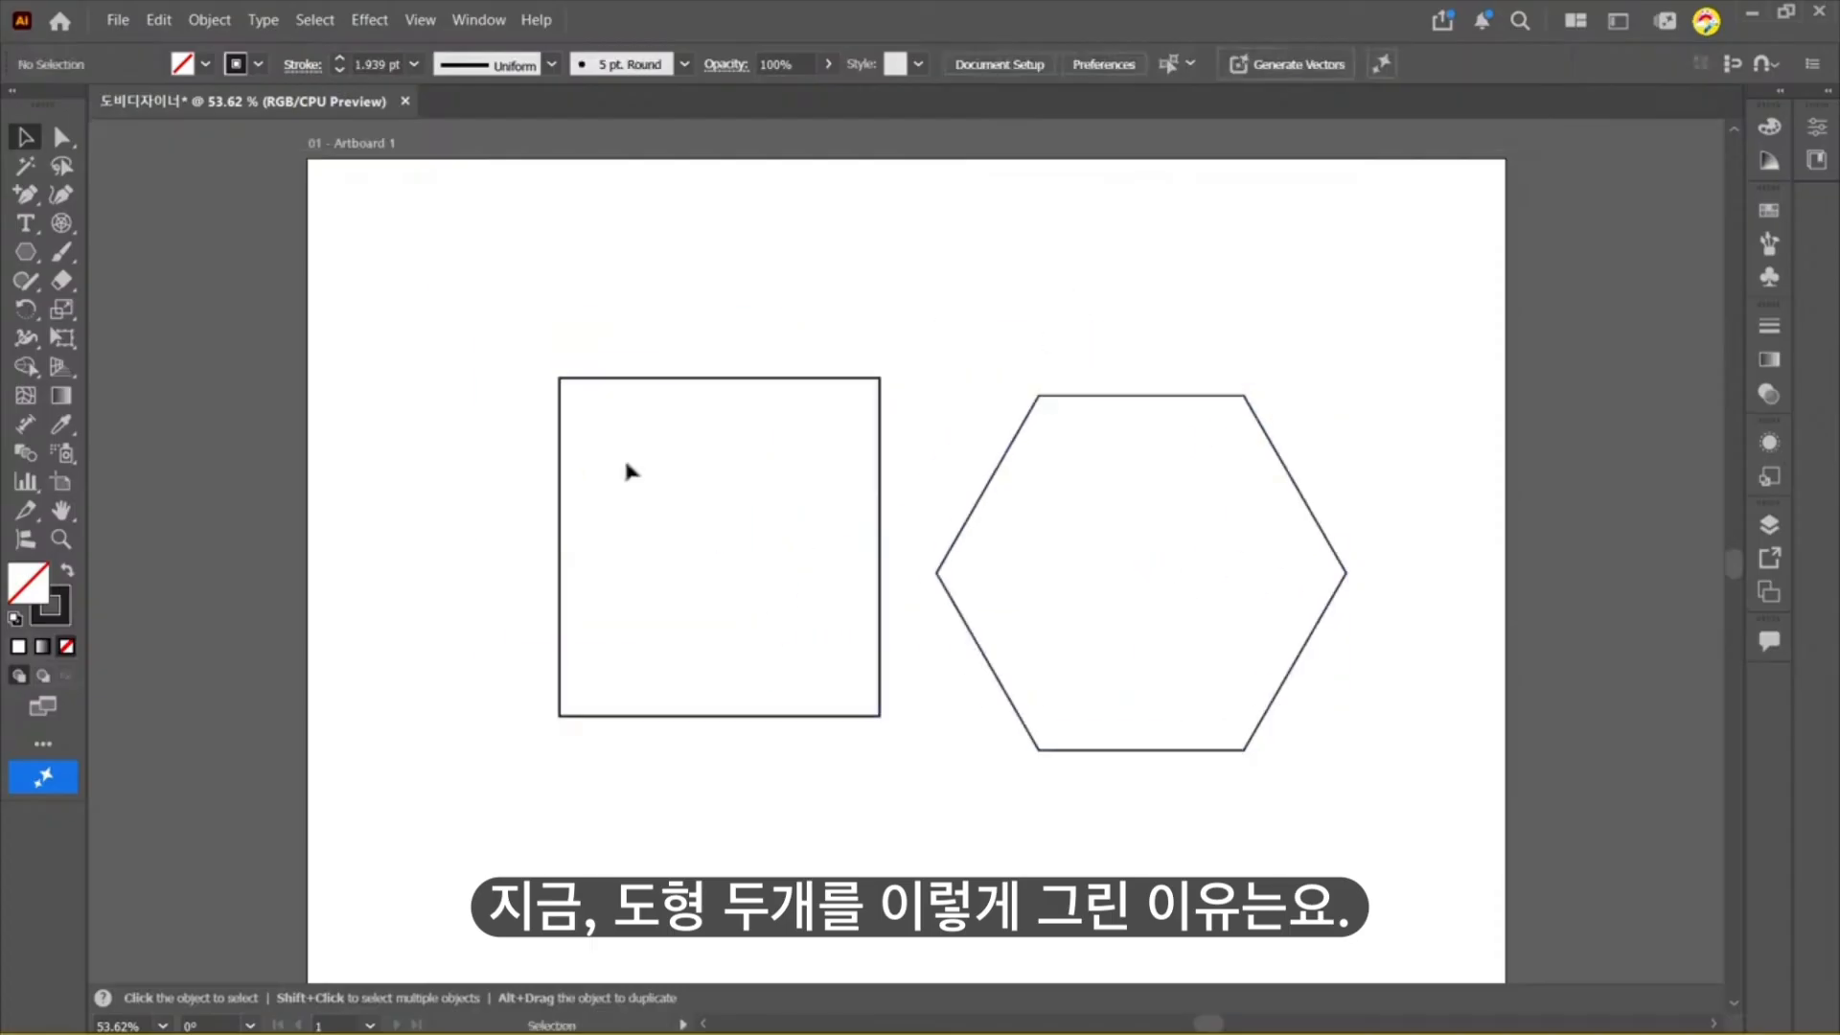
left_click(719, 551)
left_click_drag(719, 553, 669, 562)
left_click(348, 193)
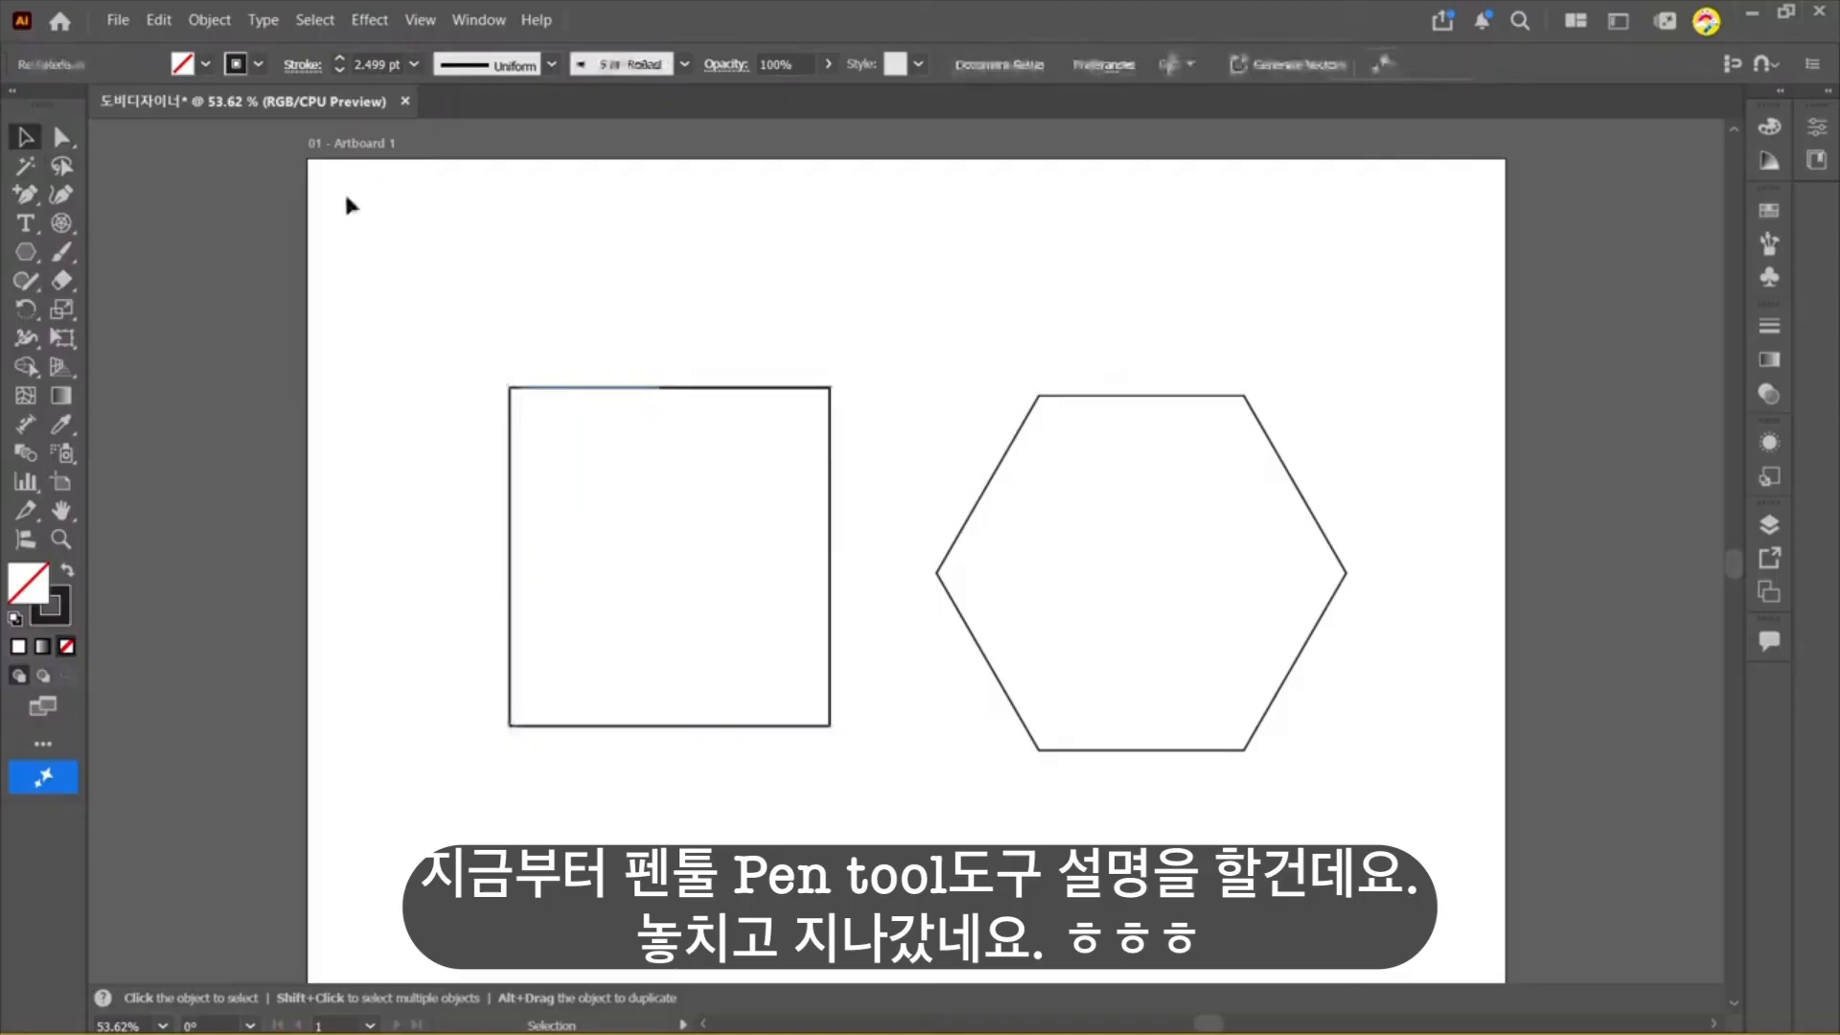
Step: Delete the square and the hexagon to leave the artboard empty
left_click(24, 196)
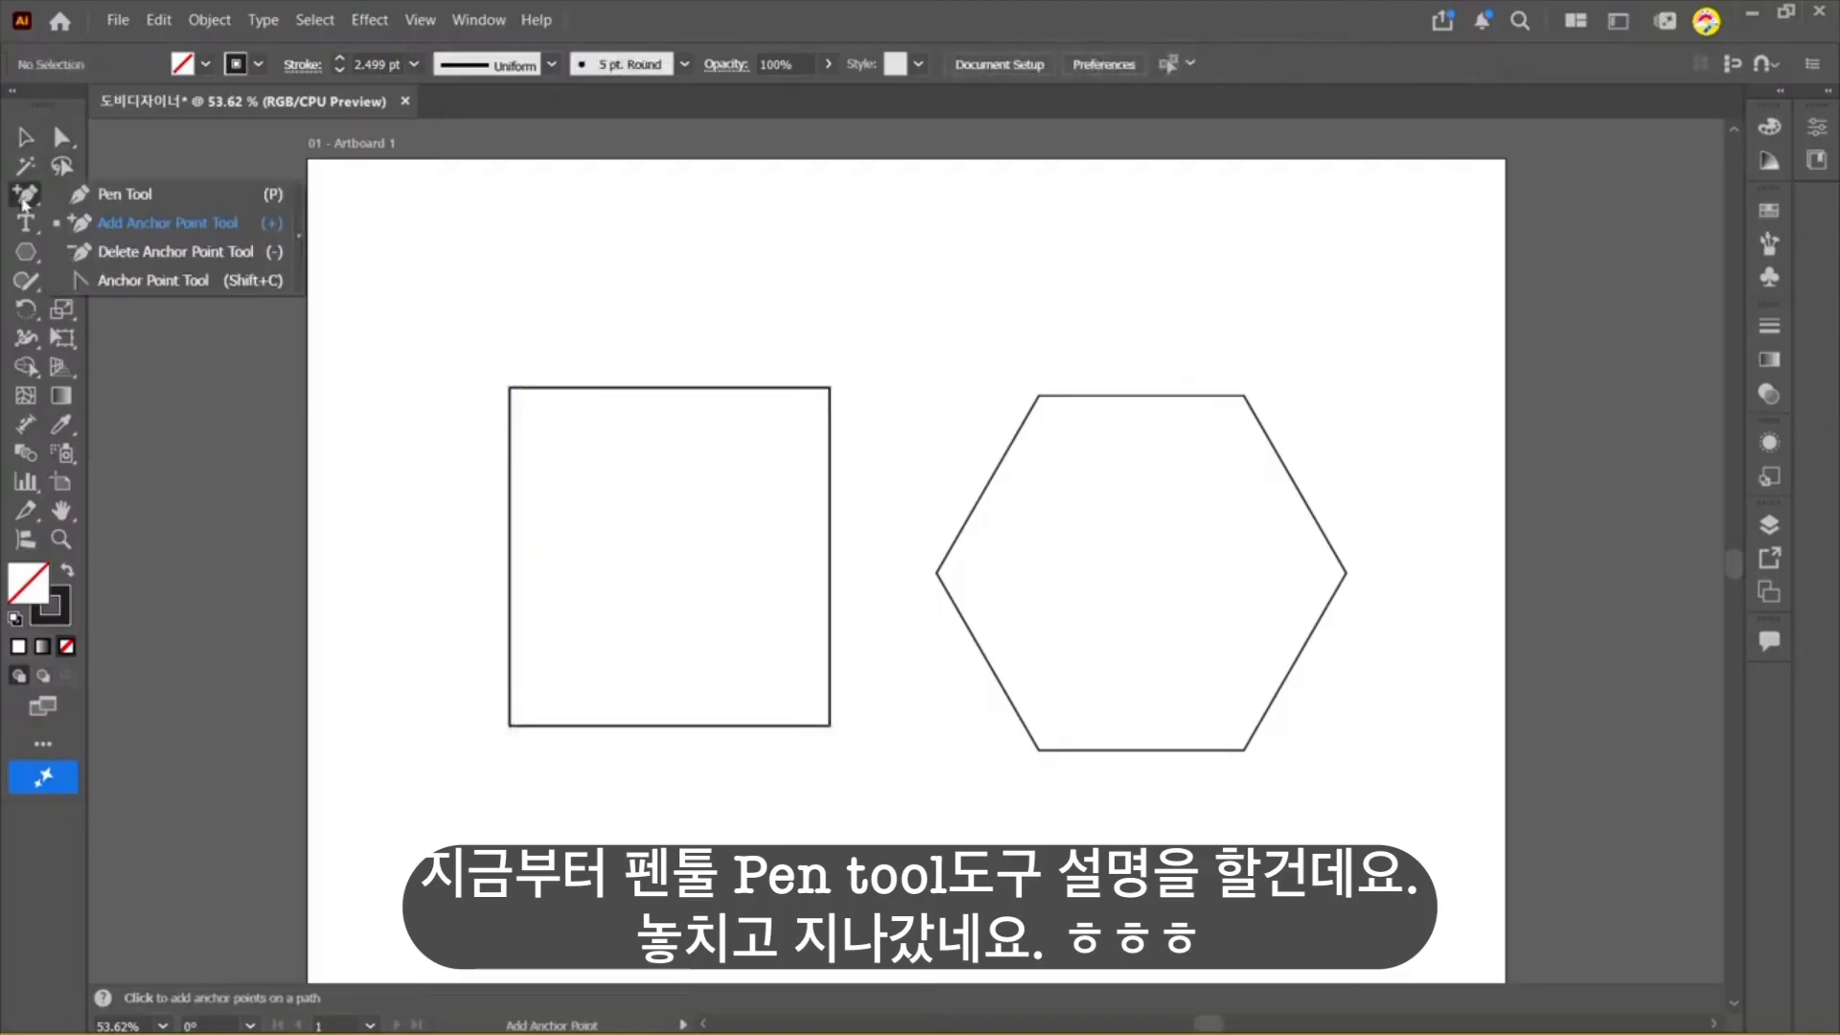
left_click(133, 203)
key("v")
left_click_drag(341, 273, 1421, 799)
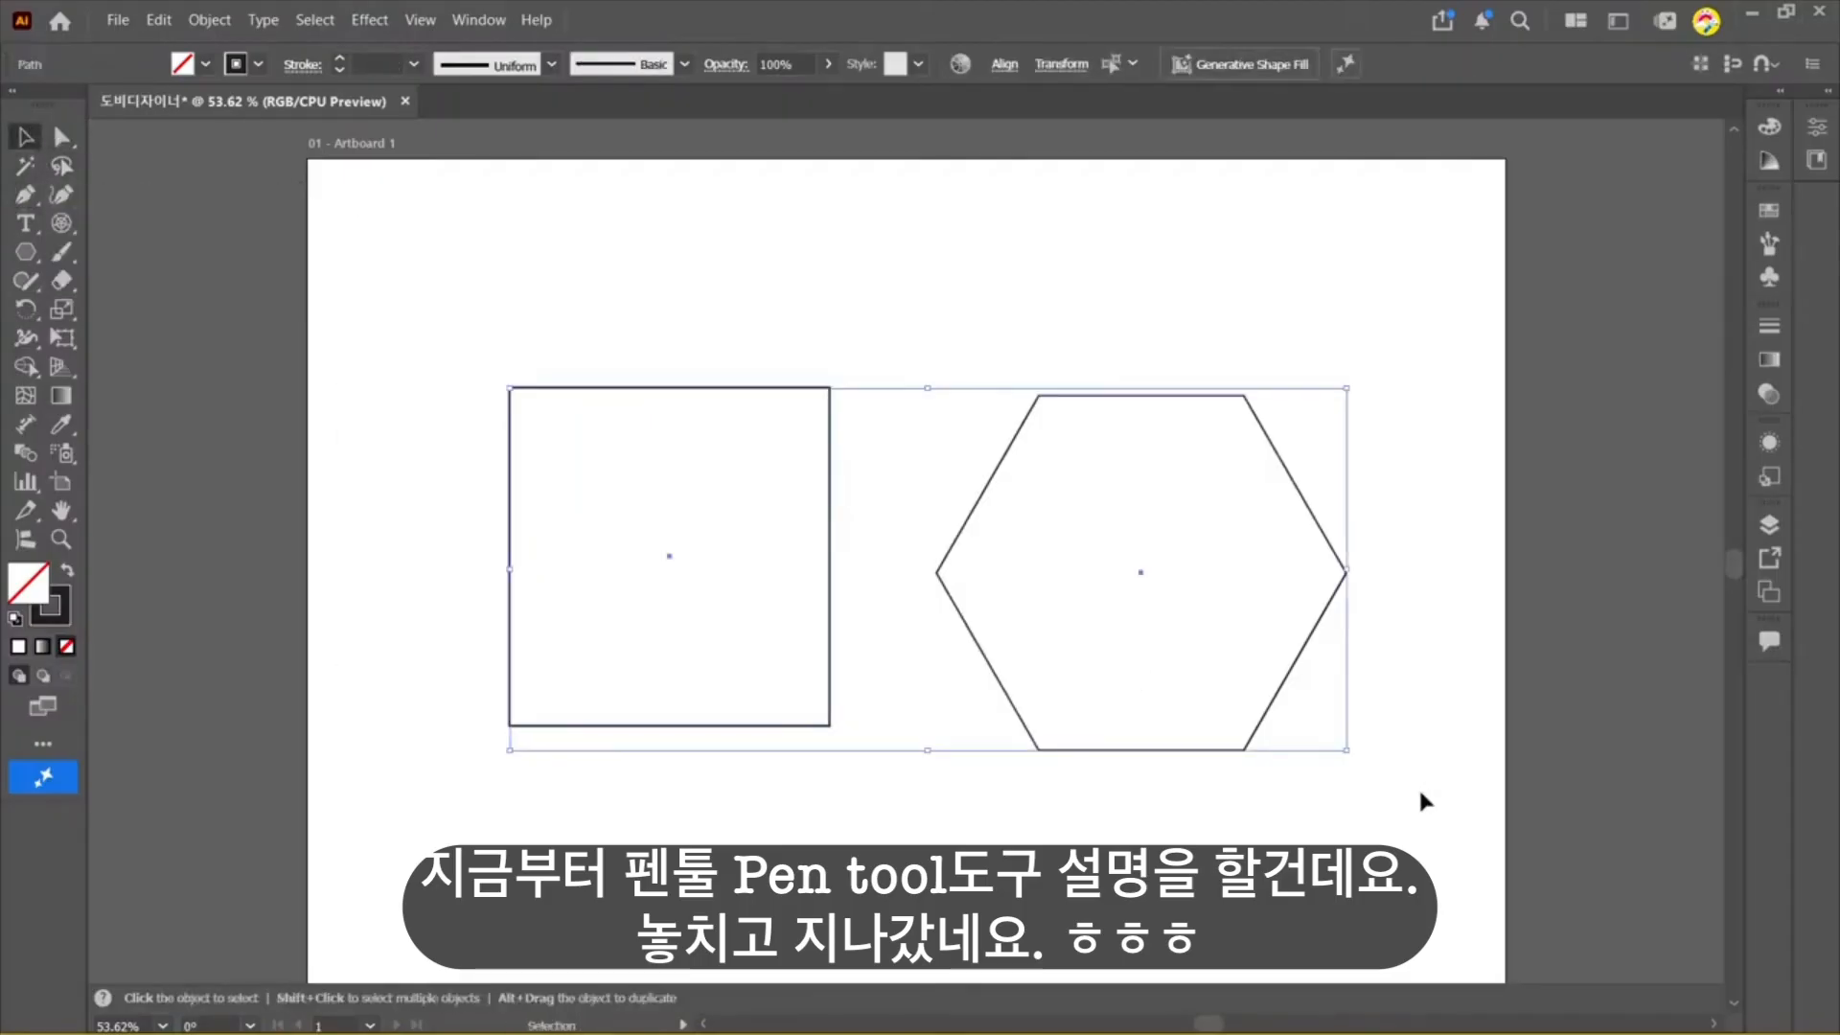
key("Delete")
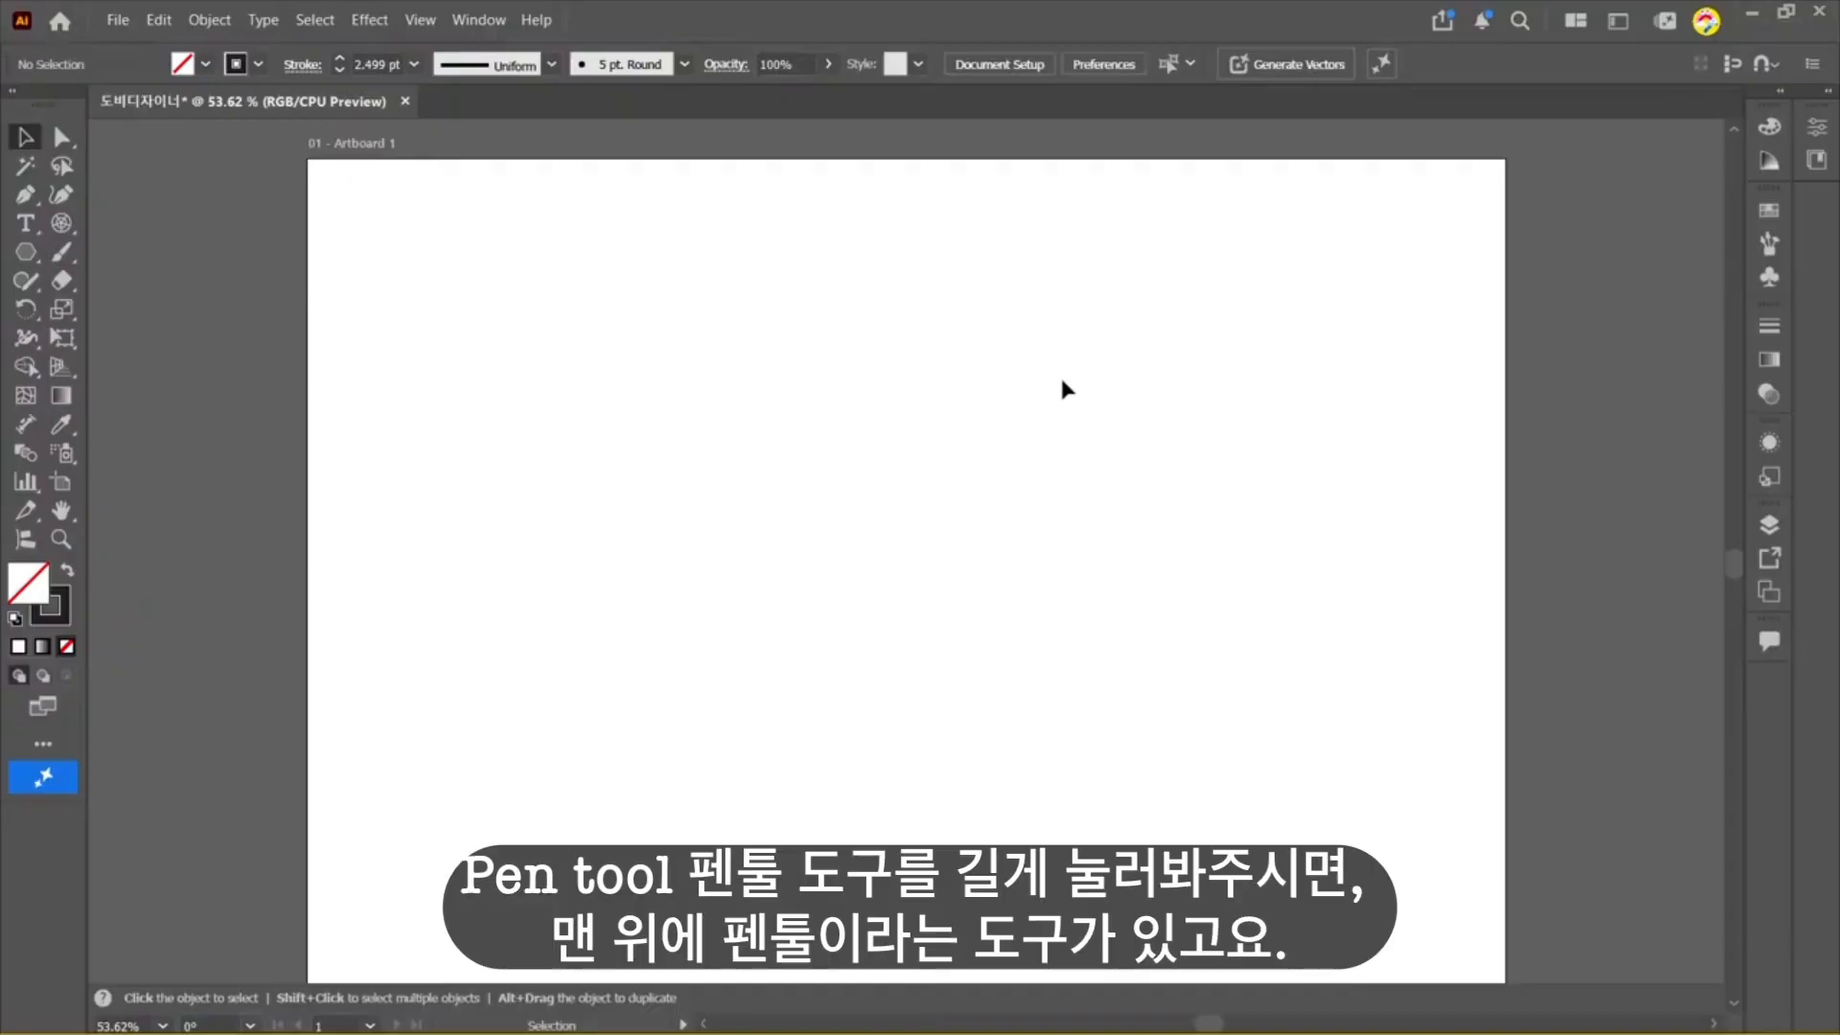
Step: Draw a closed five-sided path with the Pen tool, with a point on the left and a straight vertical right side
left_click(26, 195)
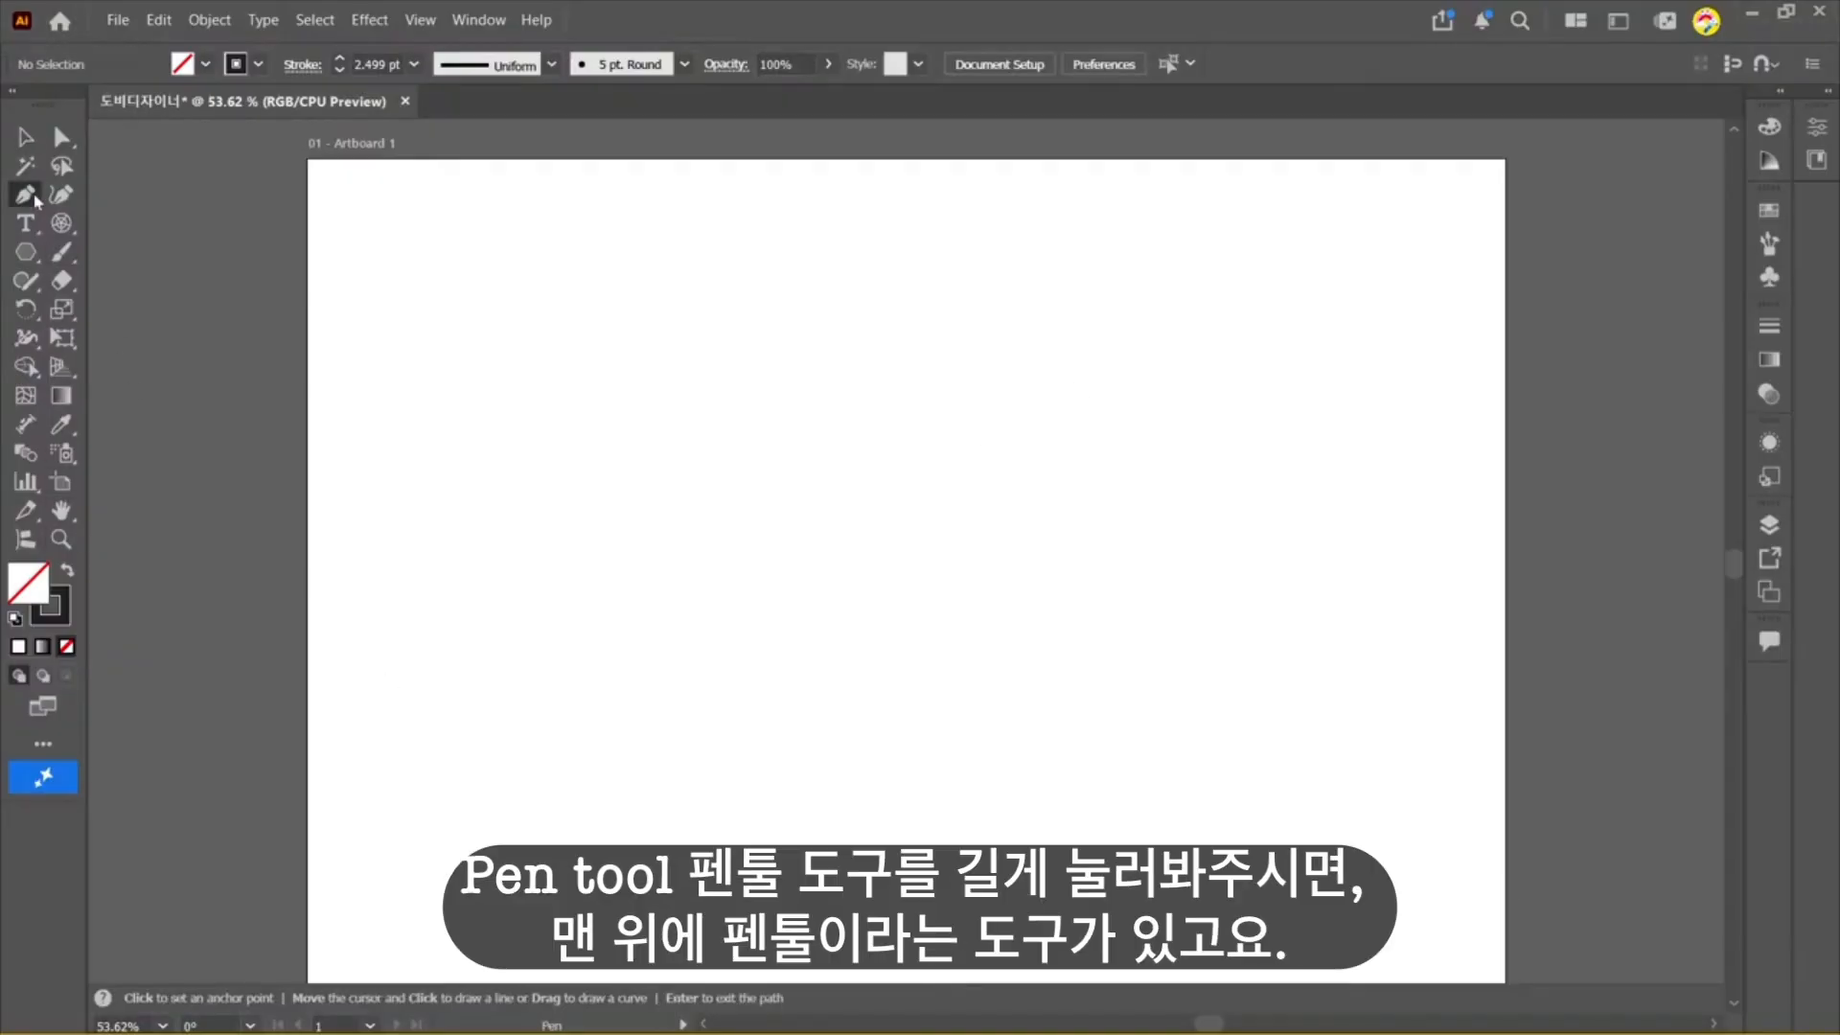
left_click(33, 197)
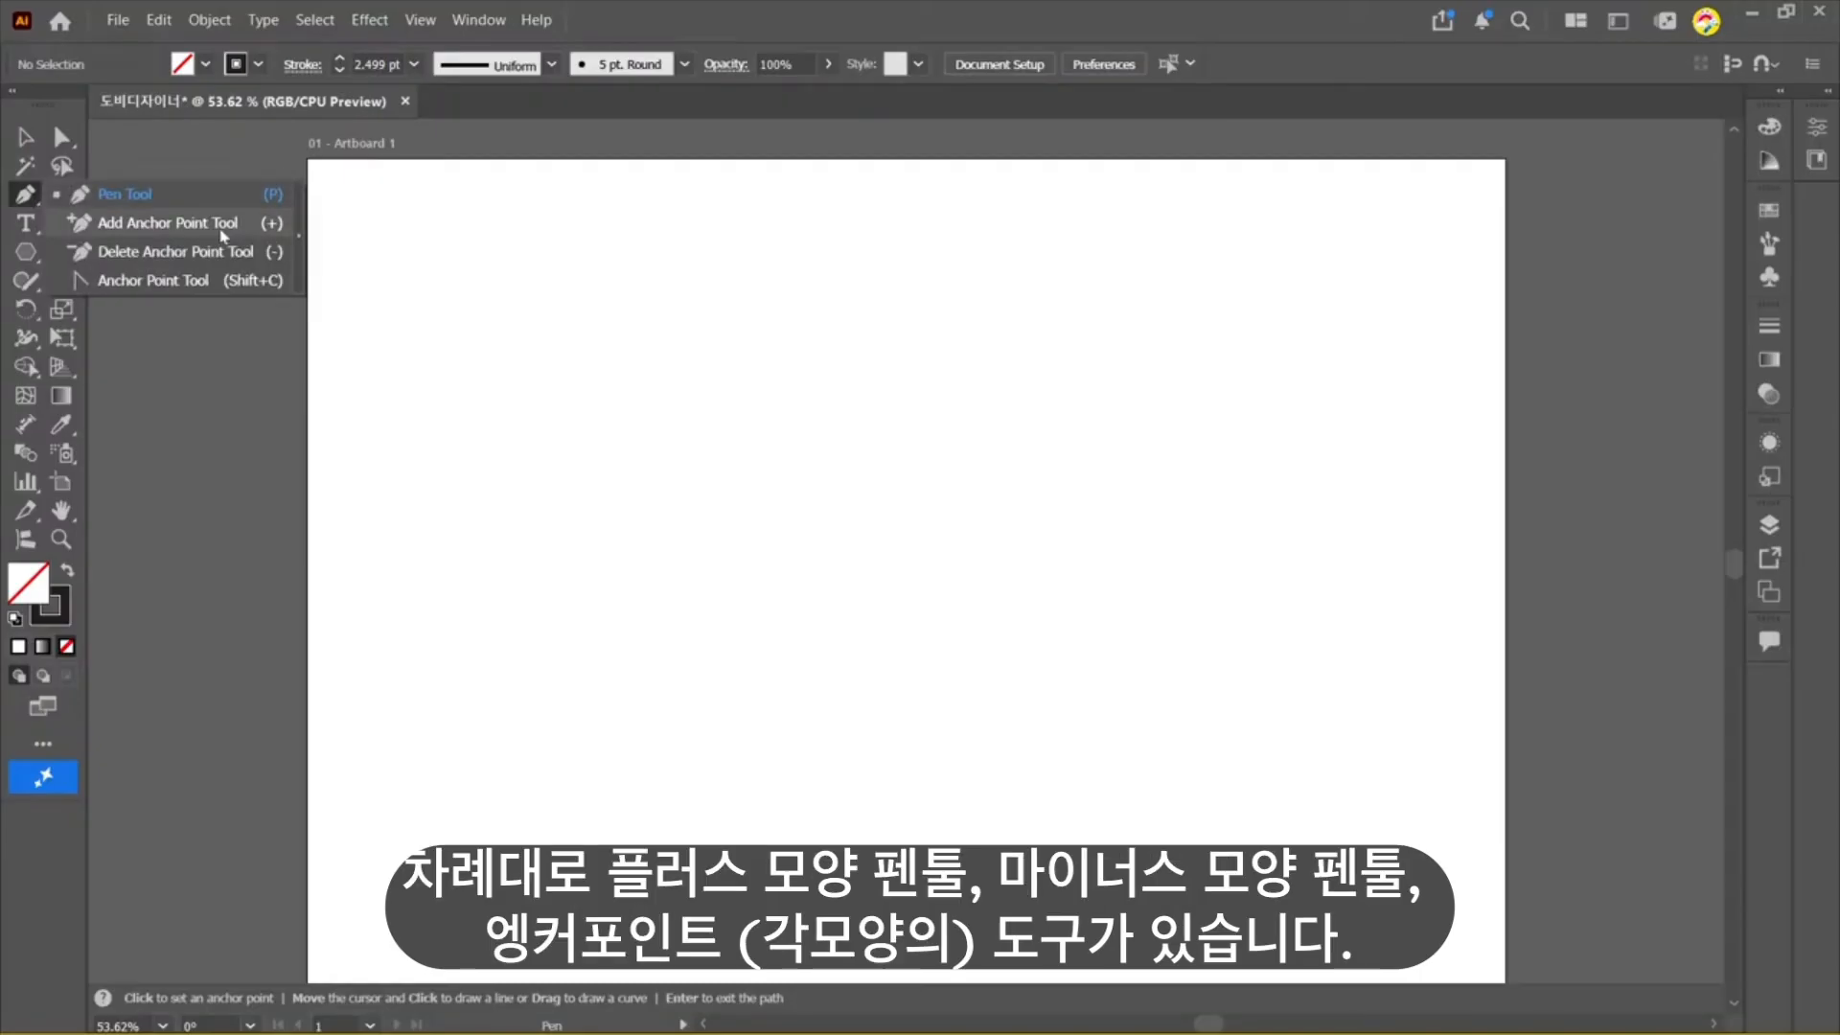
left_click(177, 201)
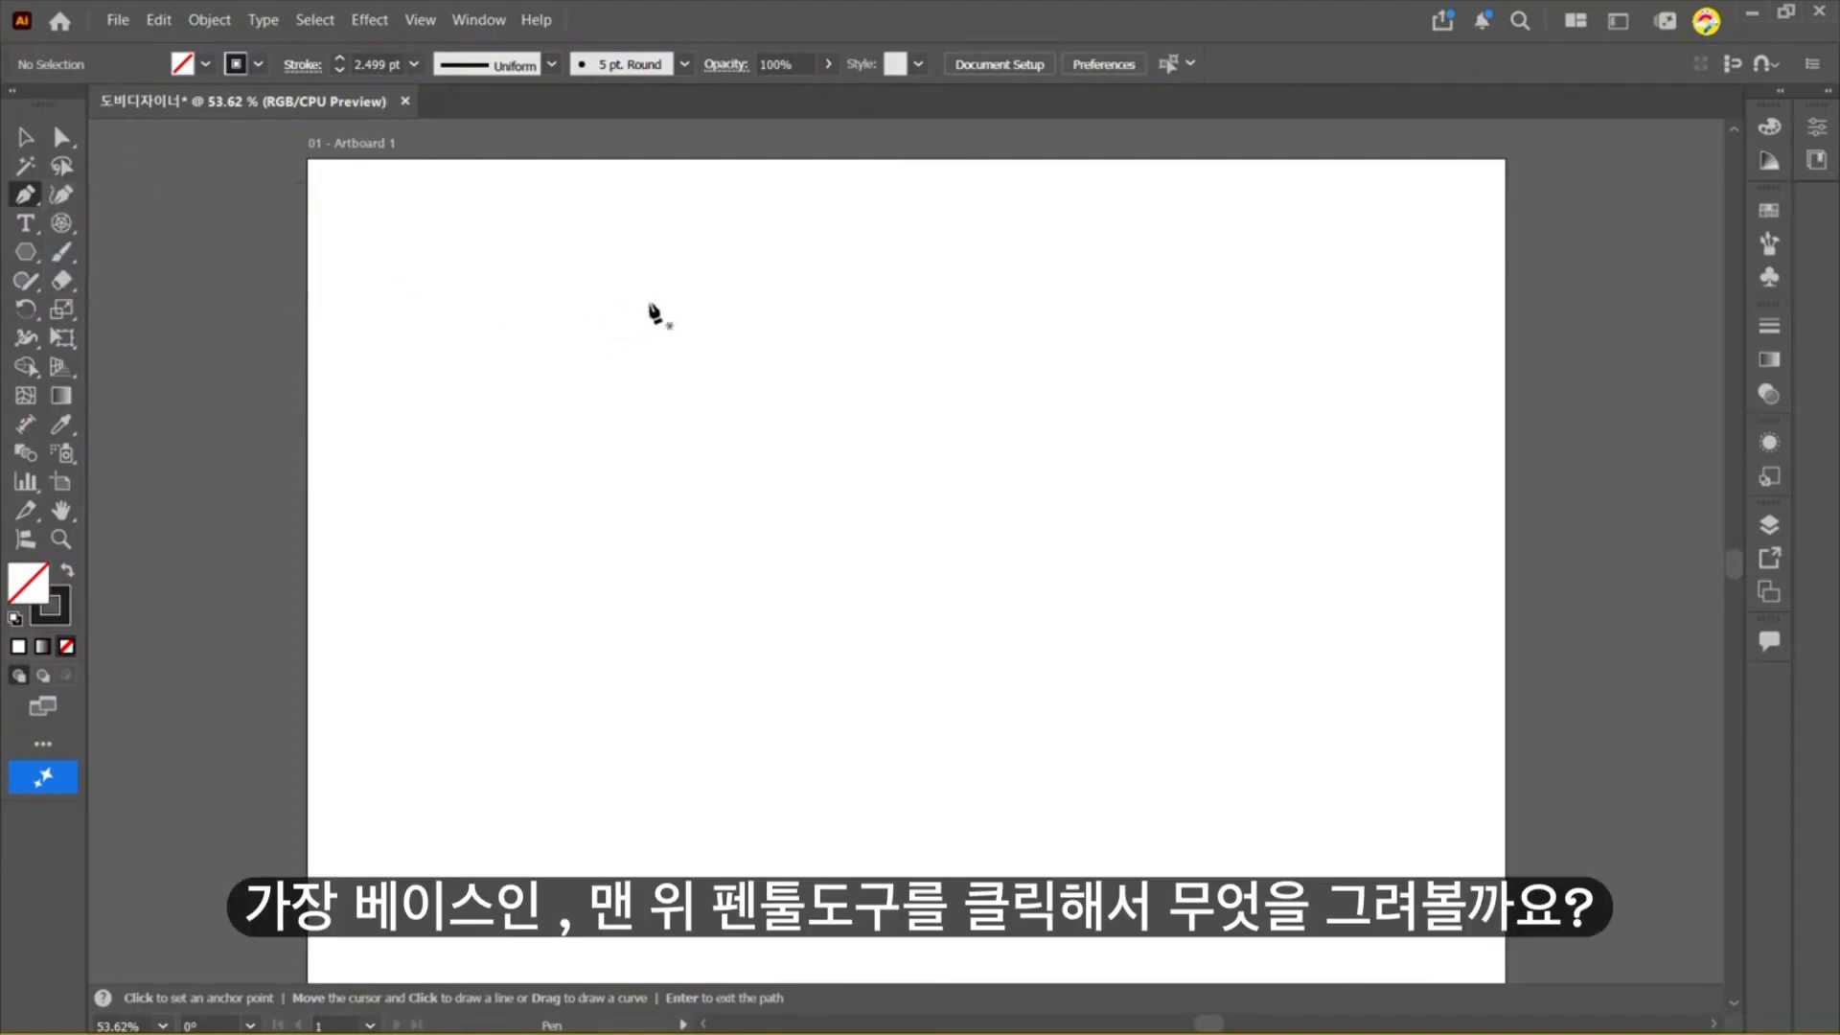
left_click(496, 488)
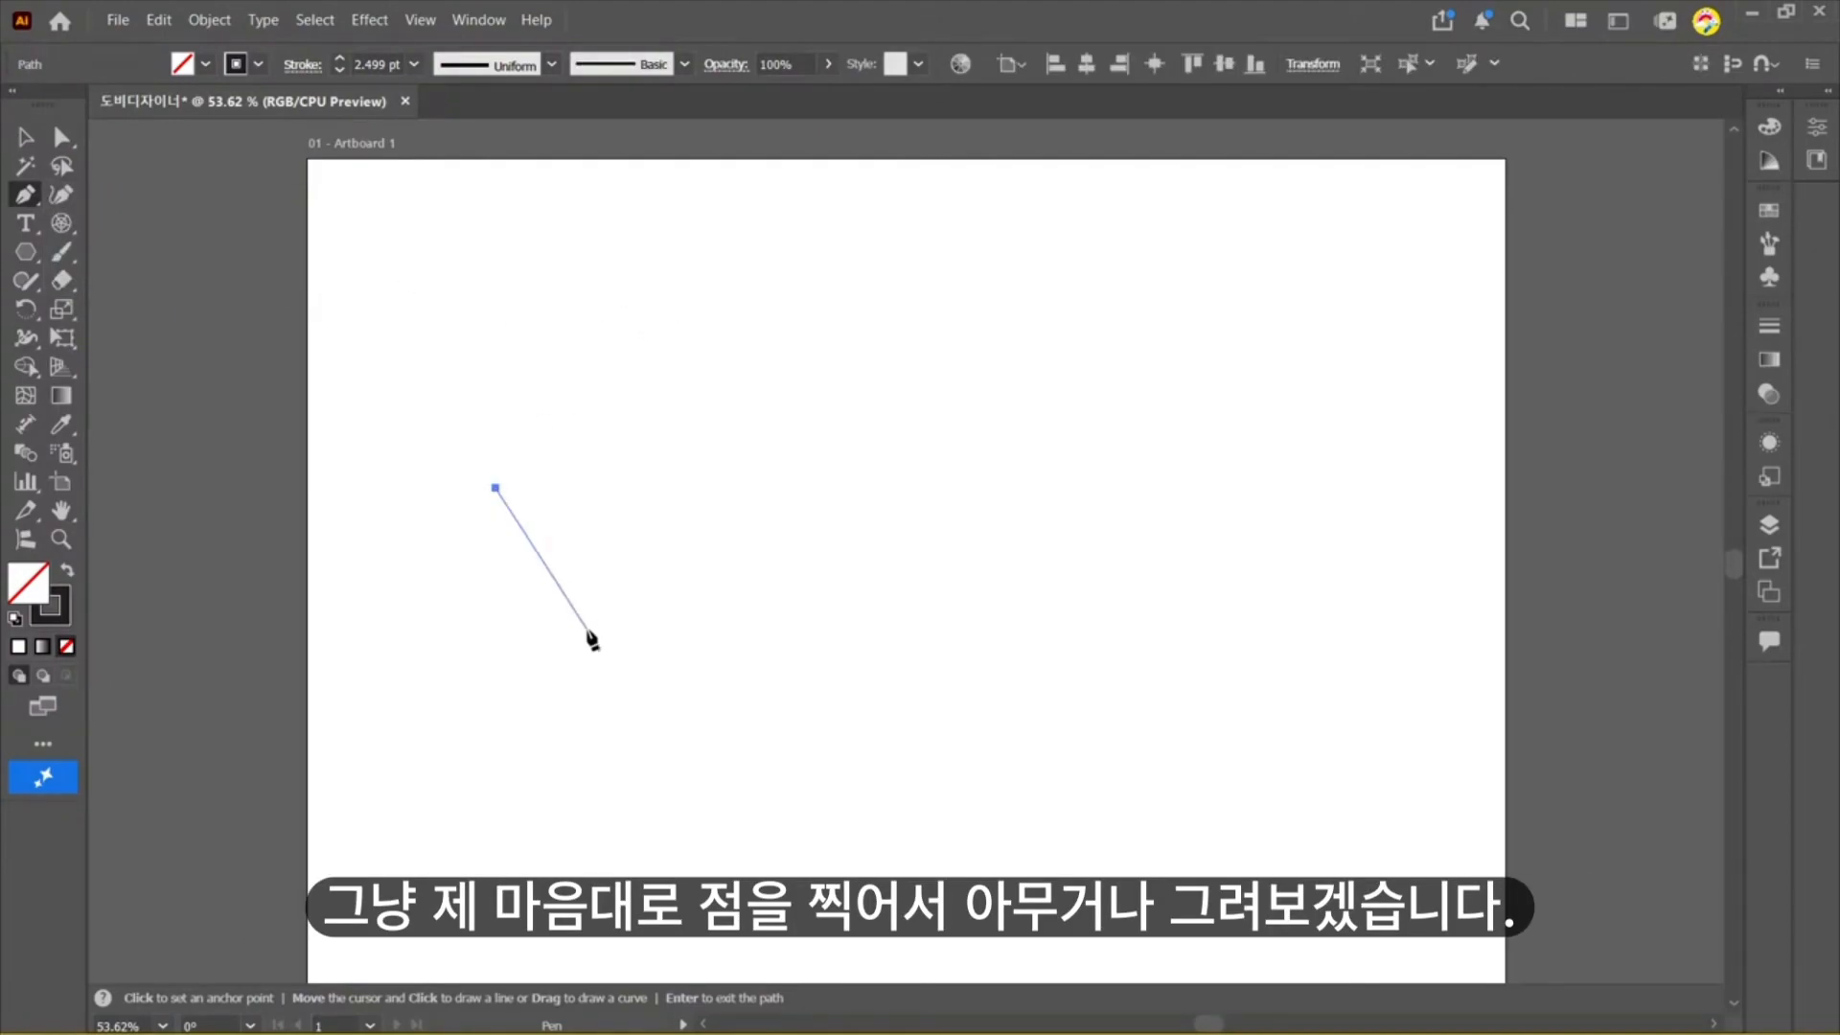
left_click(572, 617)
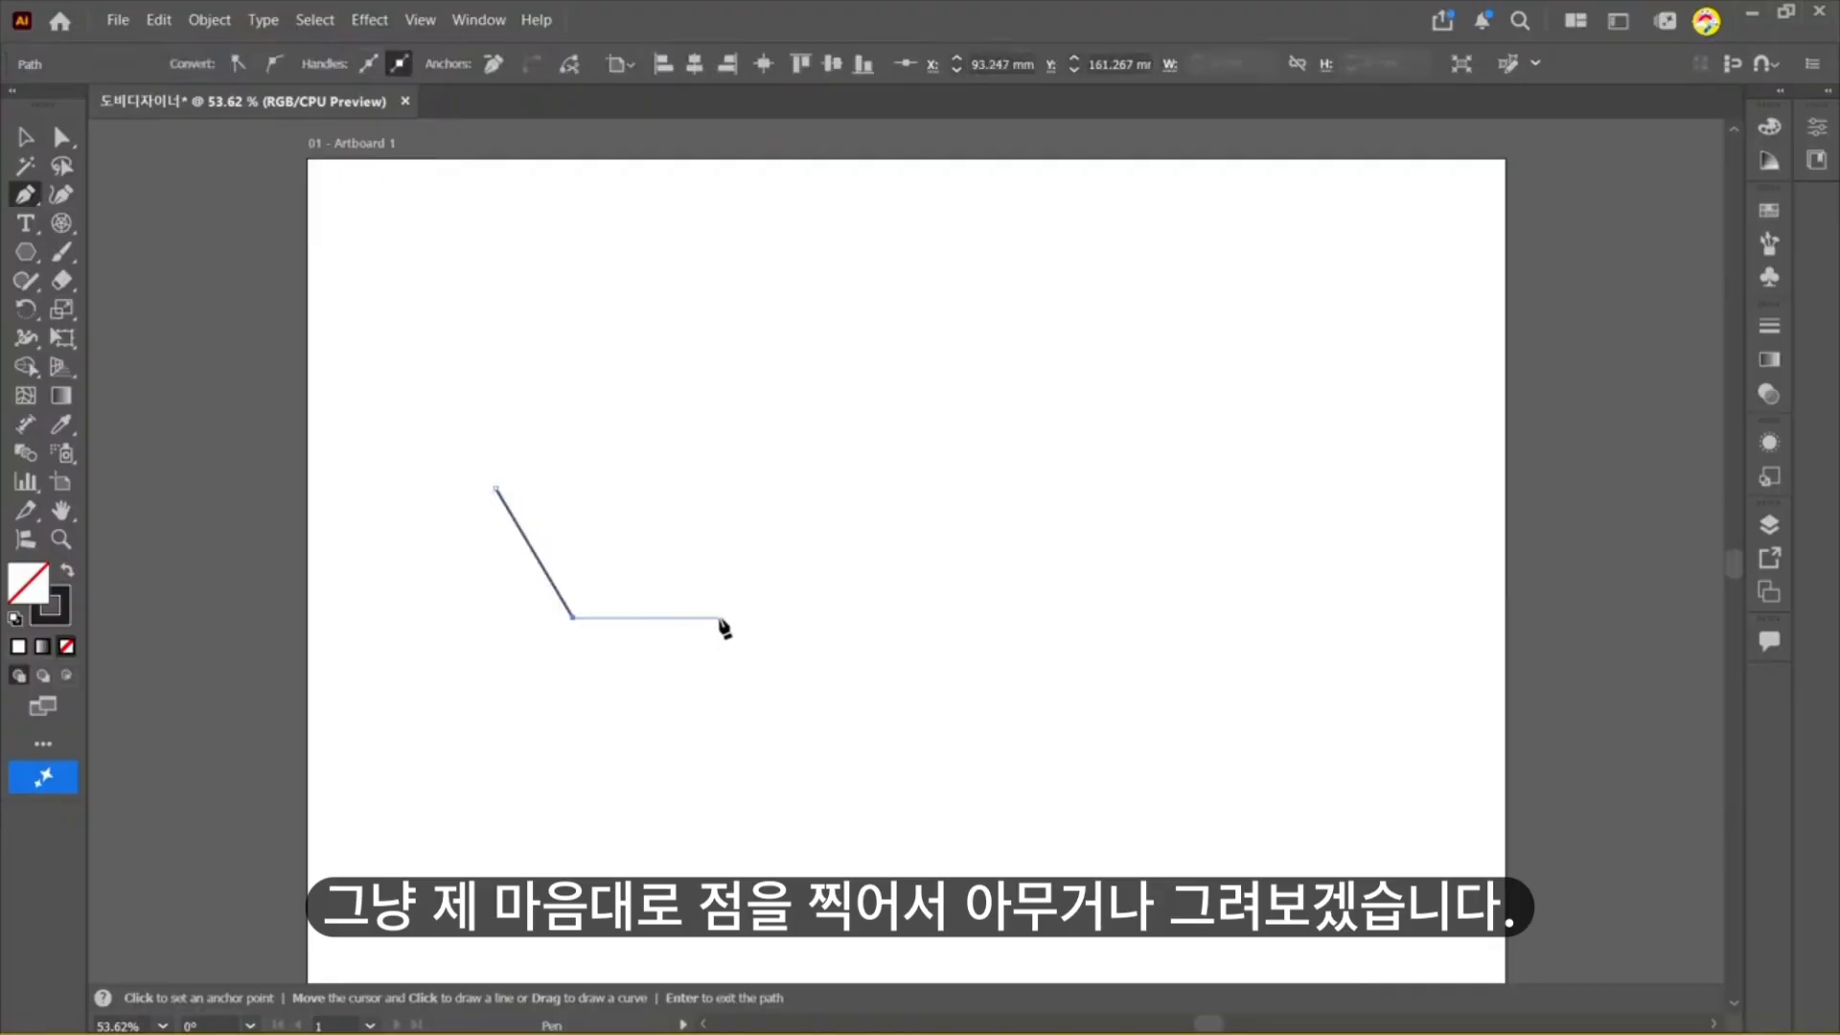
left_click(720, 618)
left_click(720, 488)
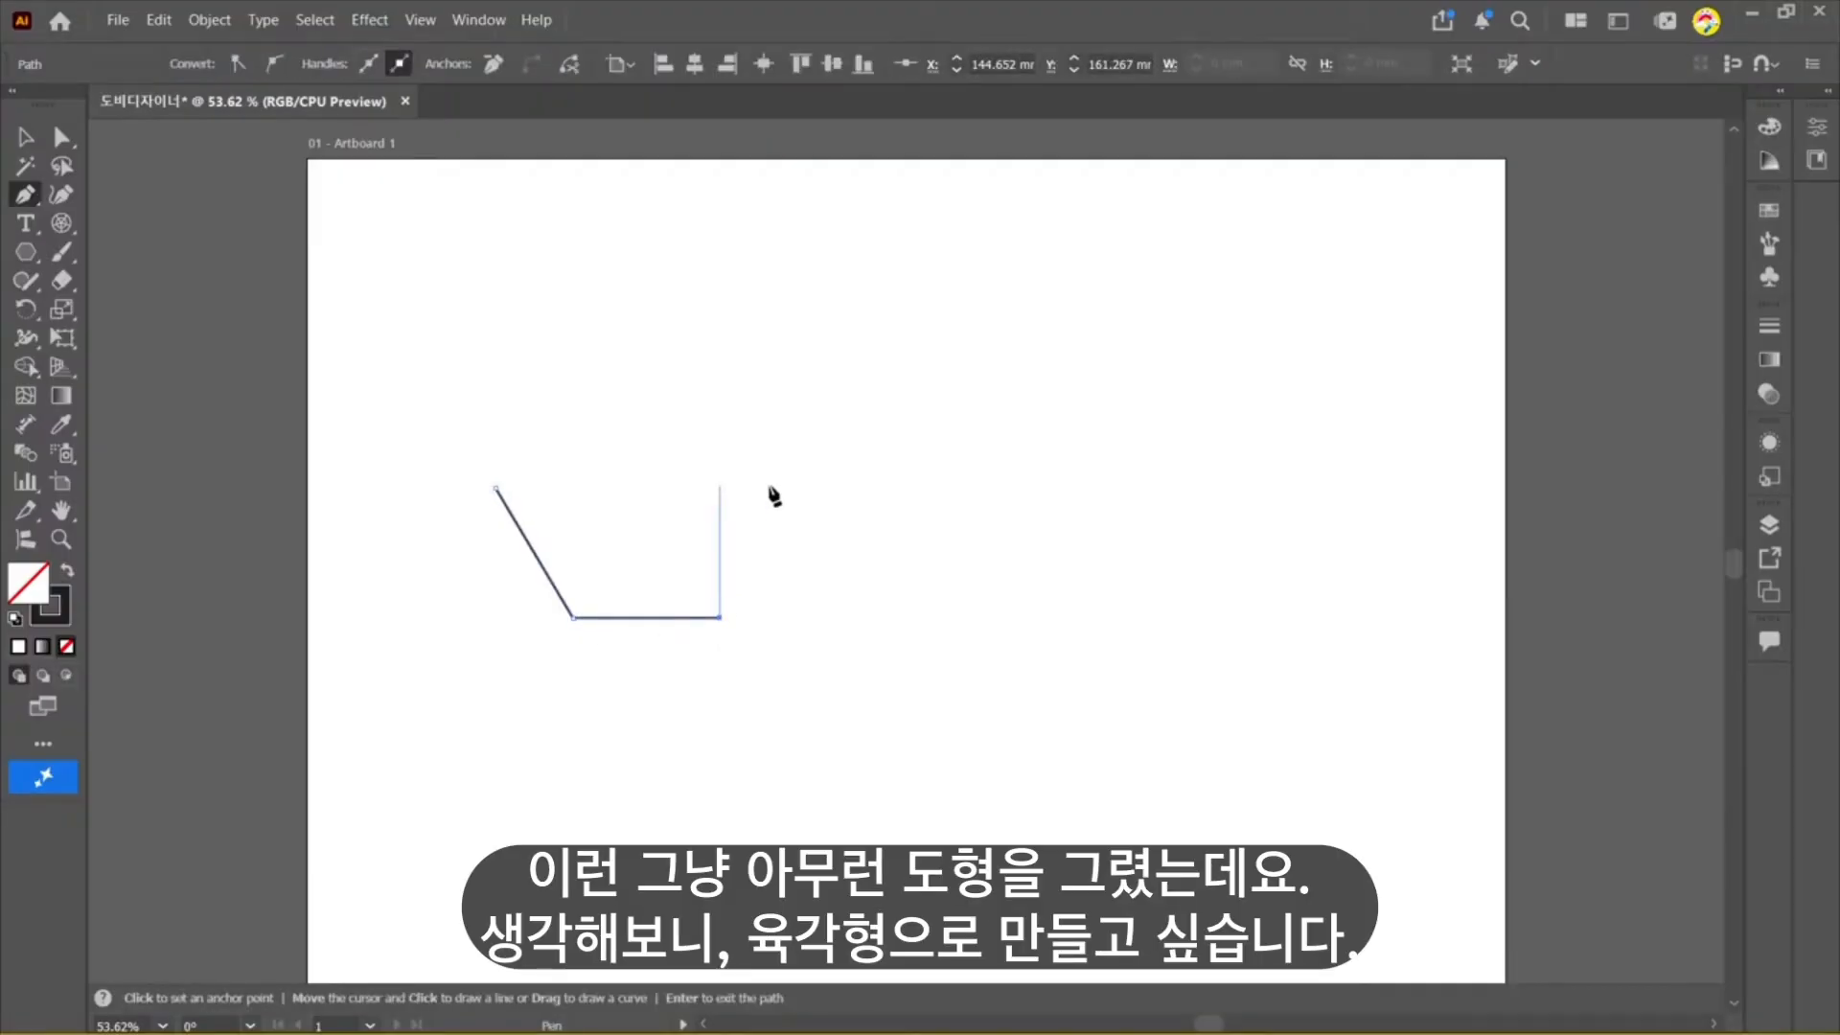
left_click(778, 337, "shift")
left_click(594, 337)
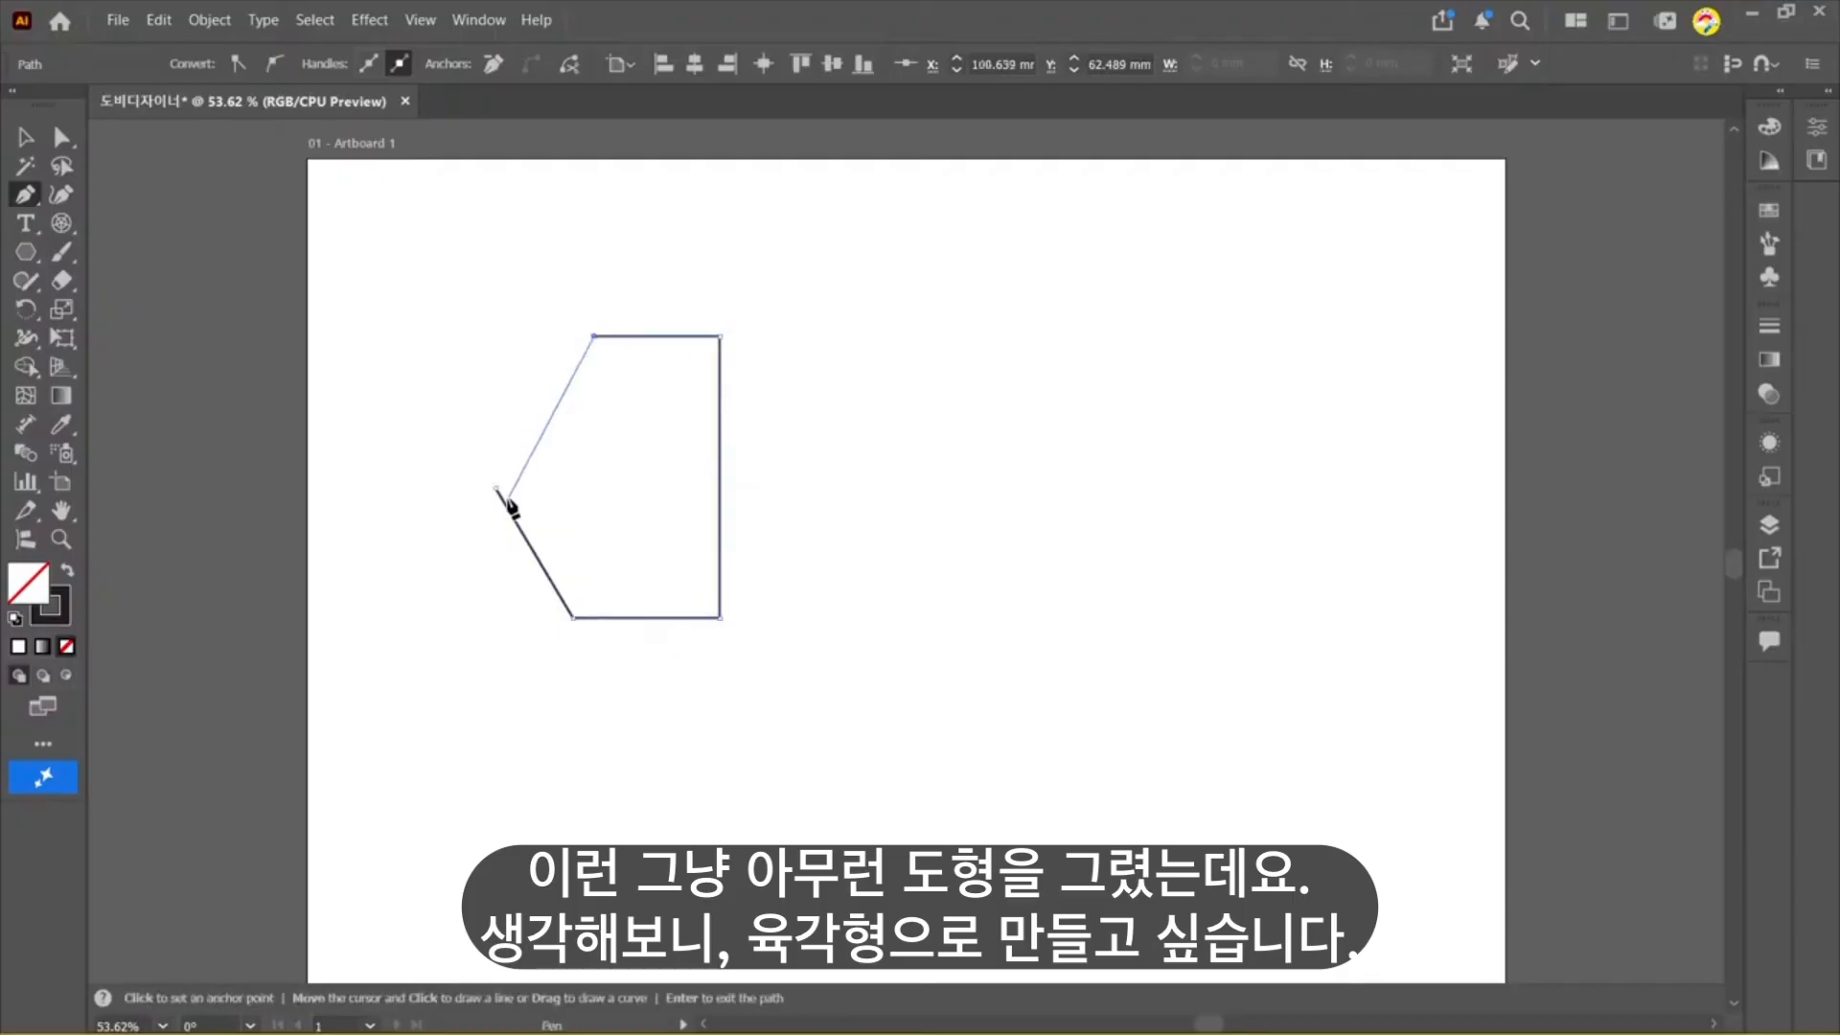
left_click(497, 489)
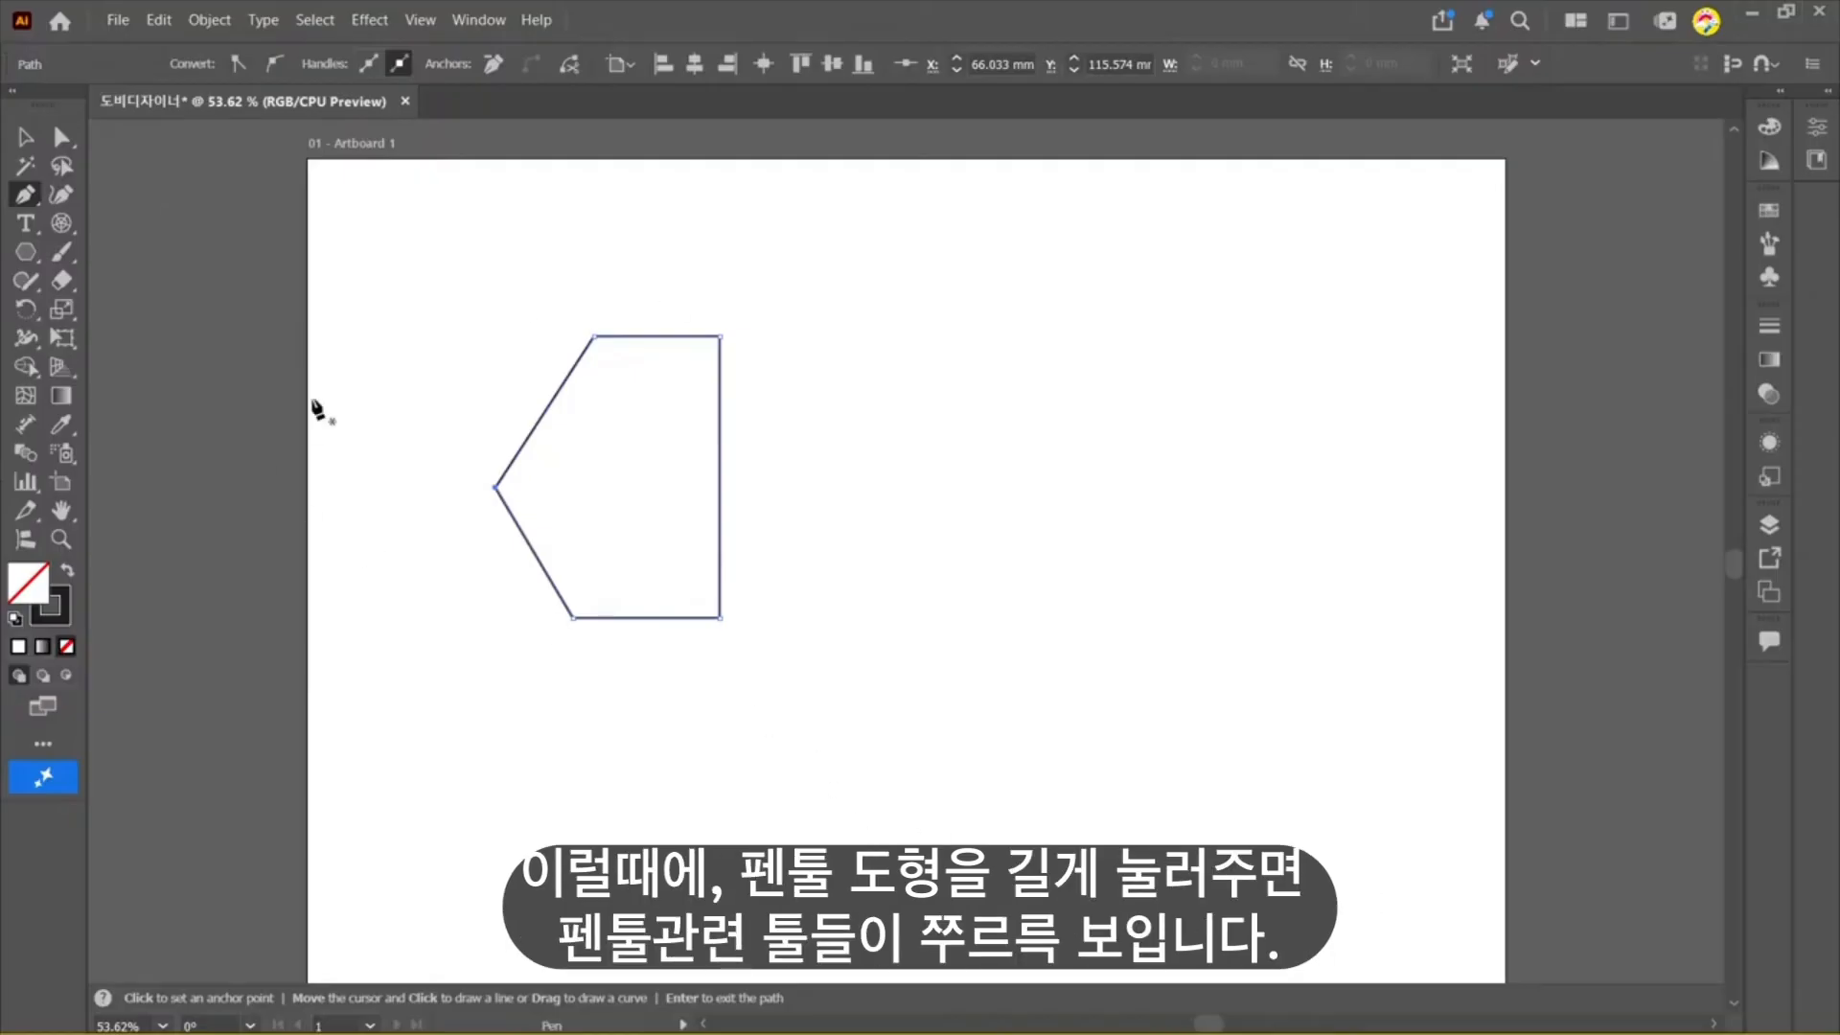
Step: Add an anchor point at the middle of the five-sided shape's vertical right edge
left_click(26, 196)
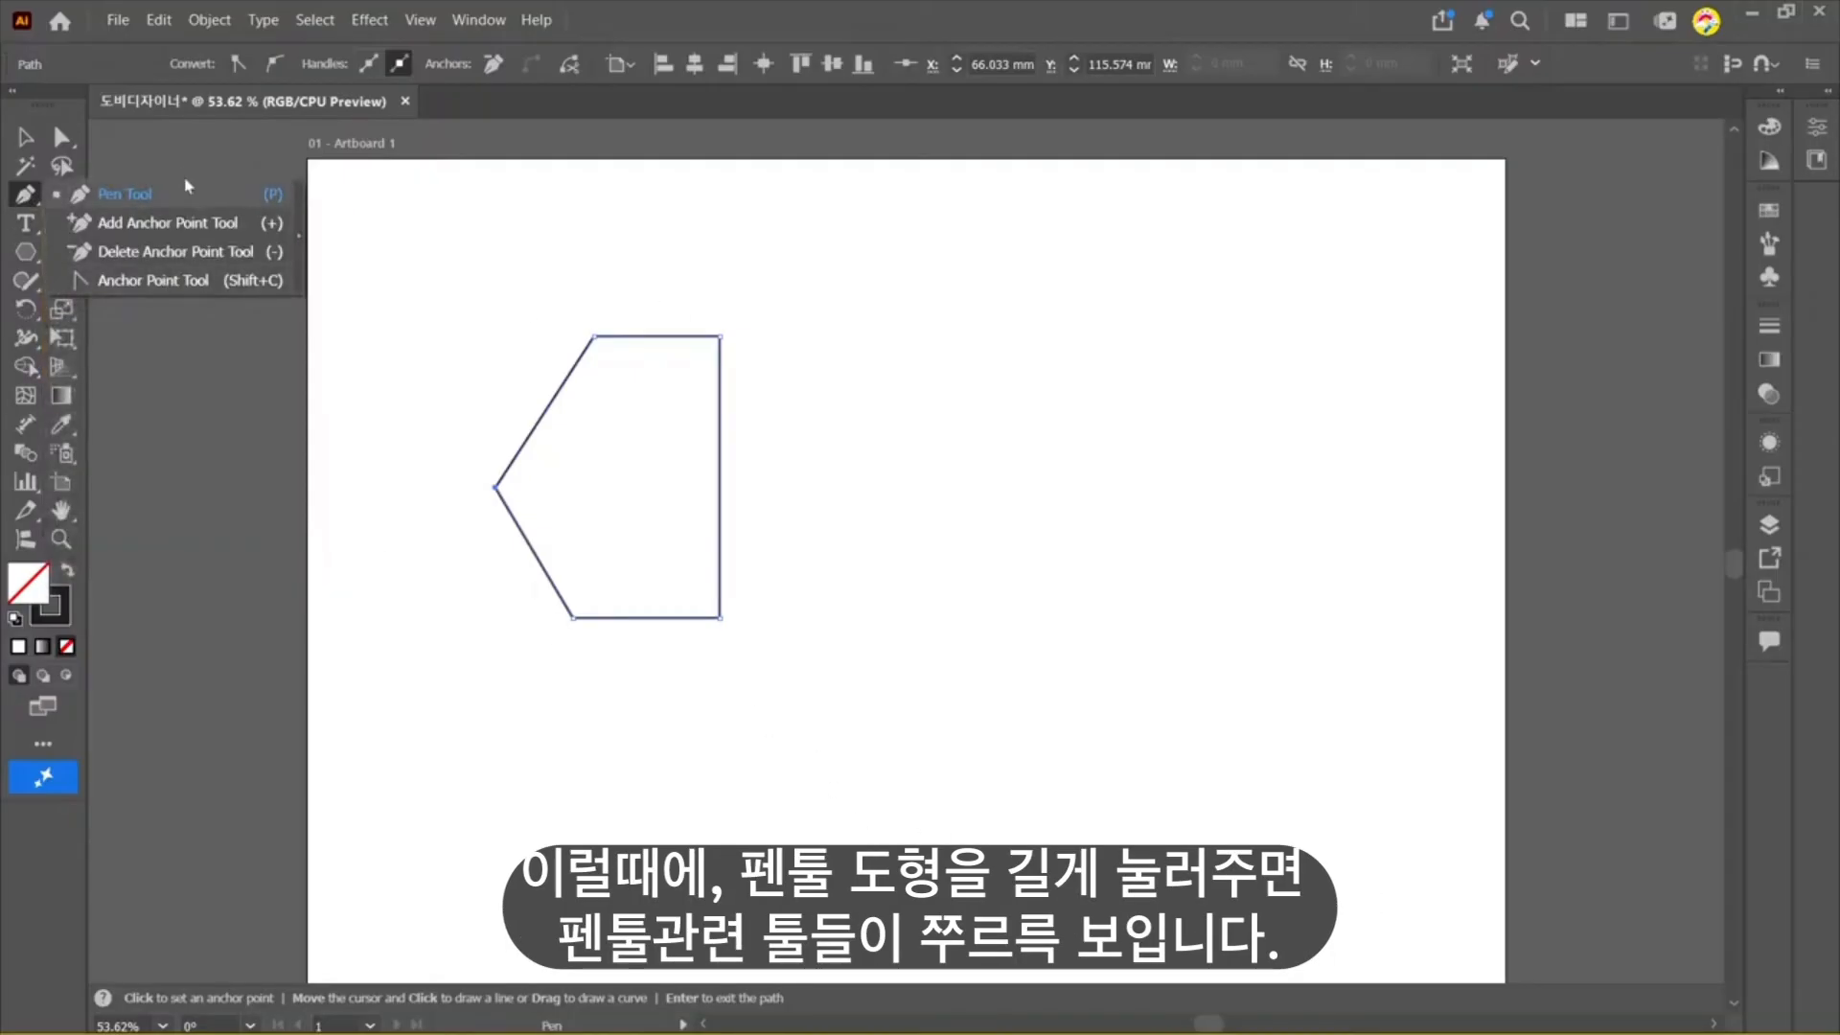
left_click(160, 226)
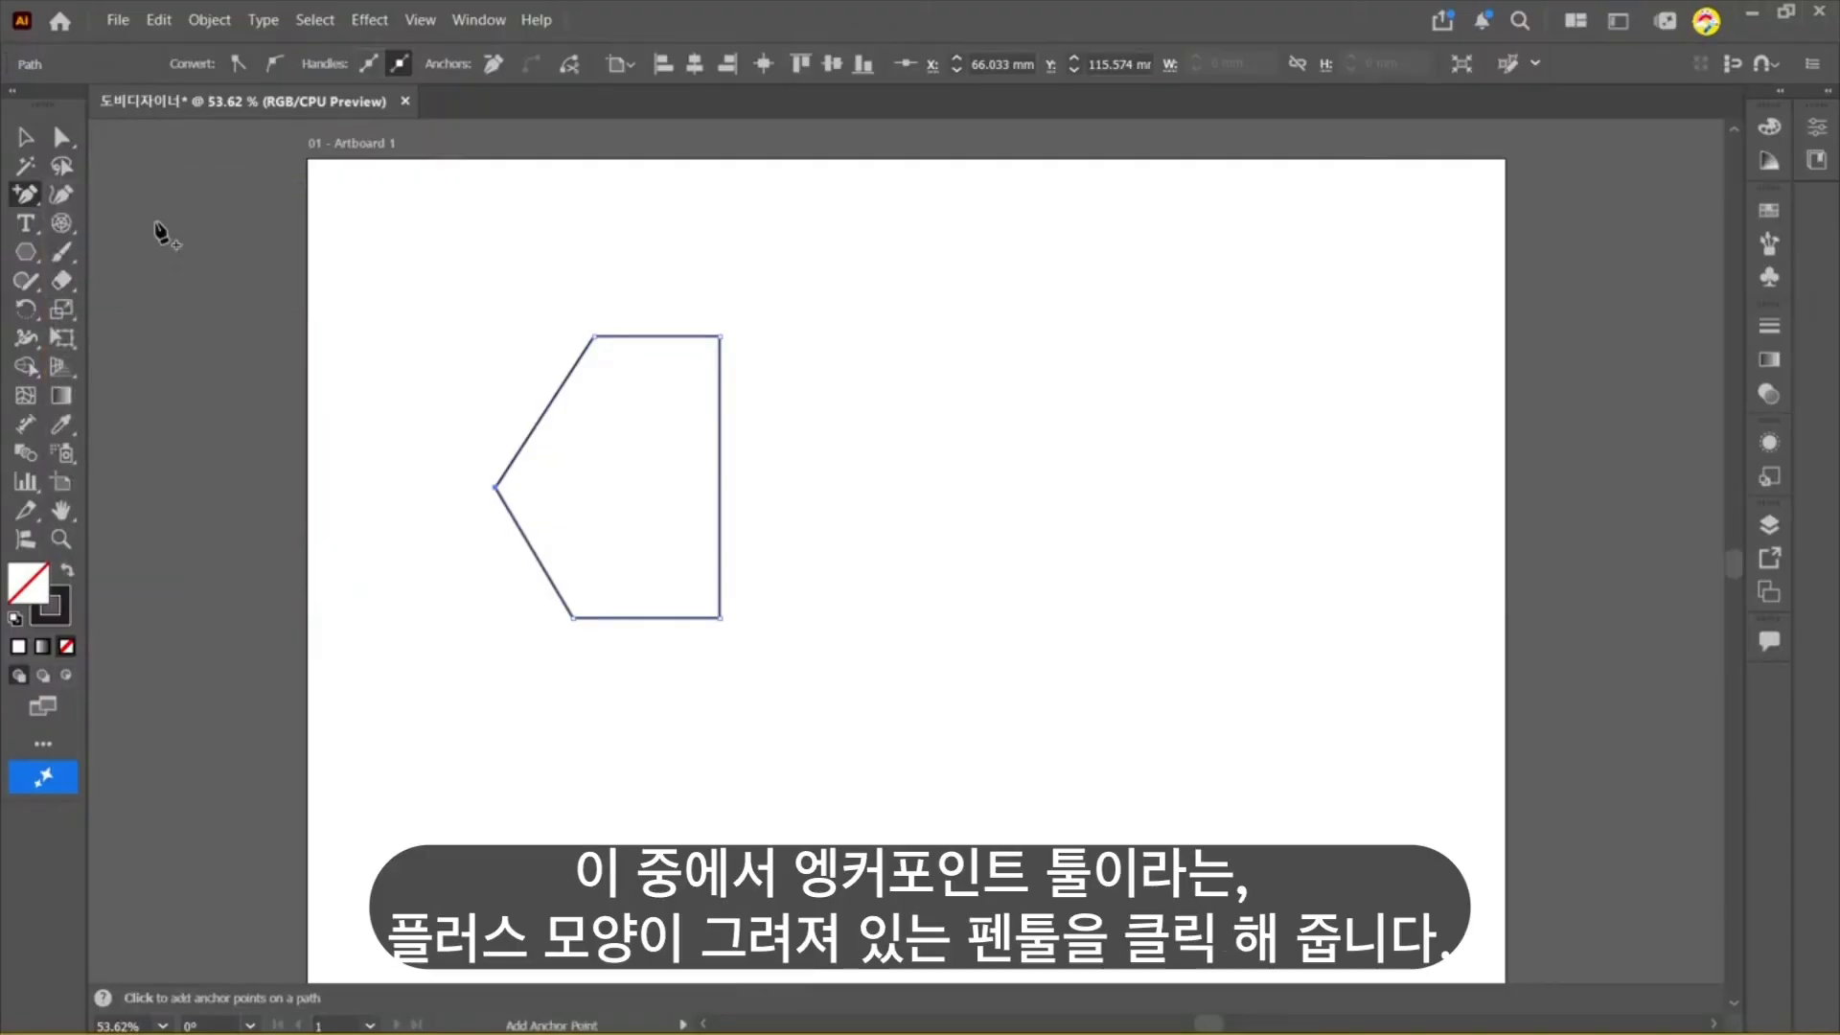
left_click(720, 493)
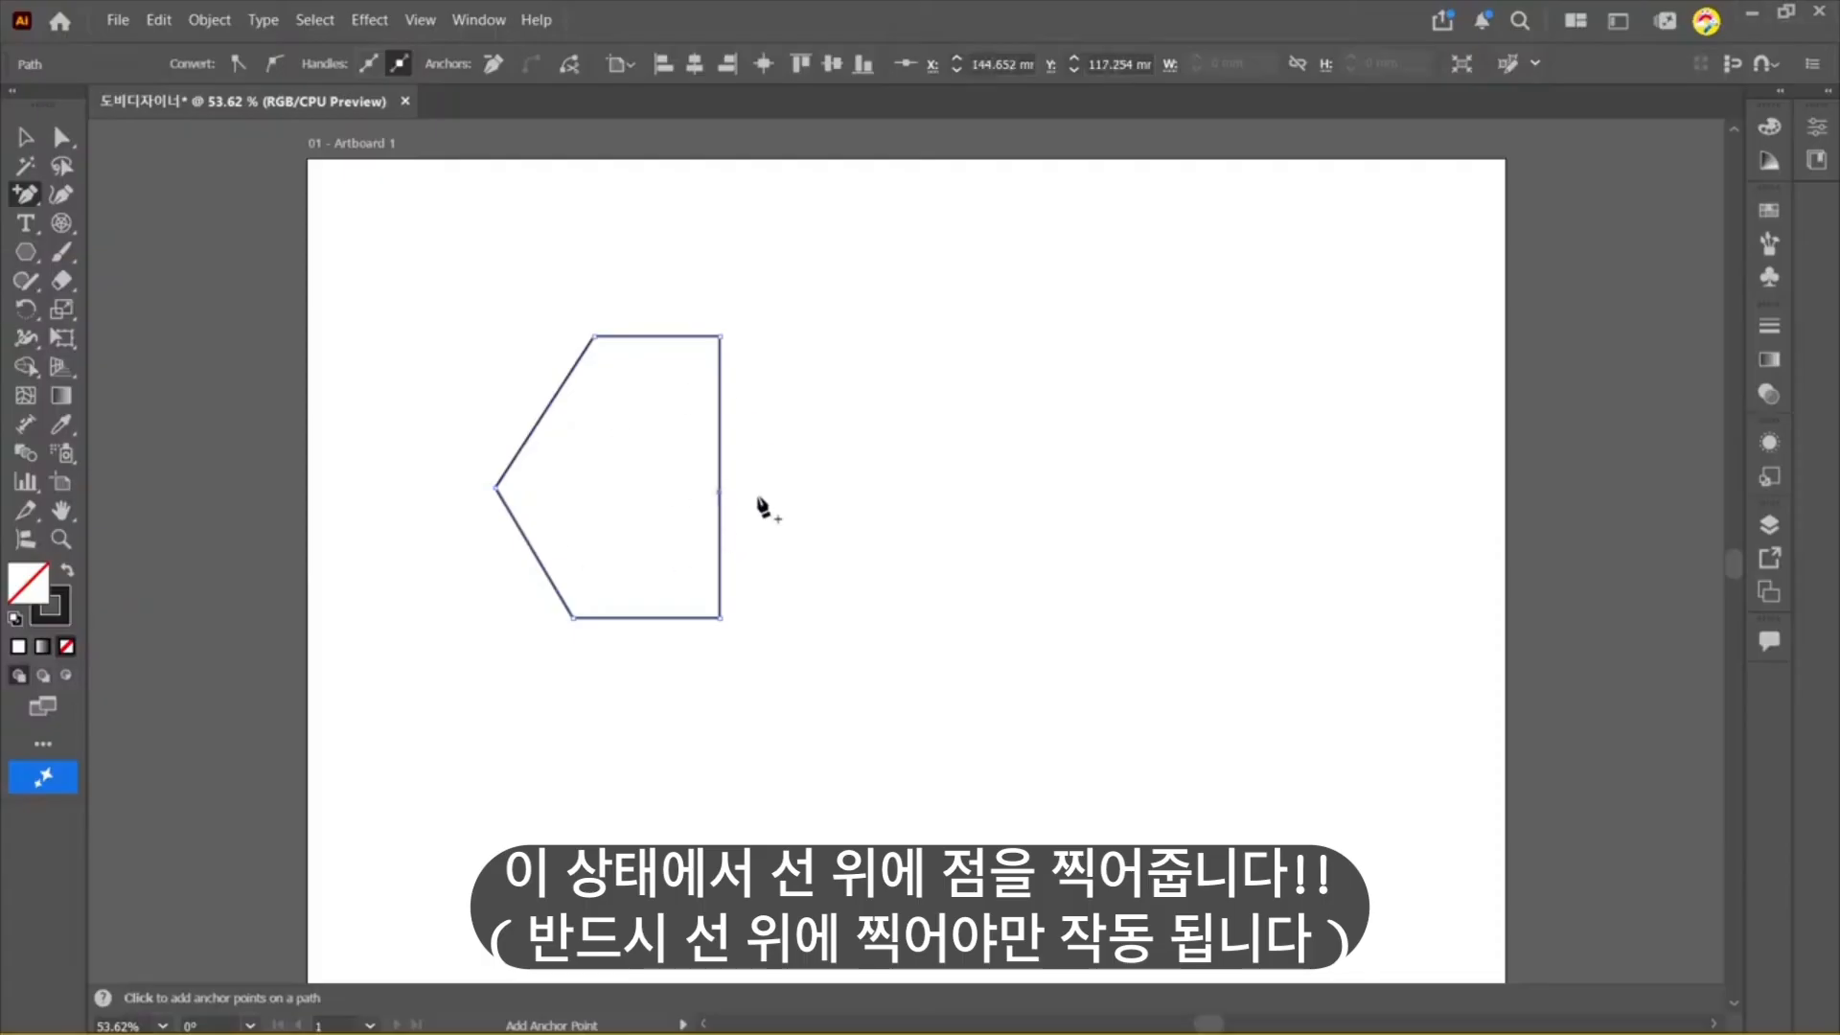
Step: Pull the new anchor point outward to the right with Direct Selection, turning the shape into a hexagon
left_click(62, 137)
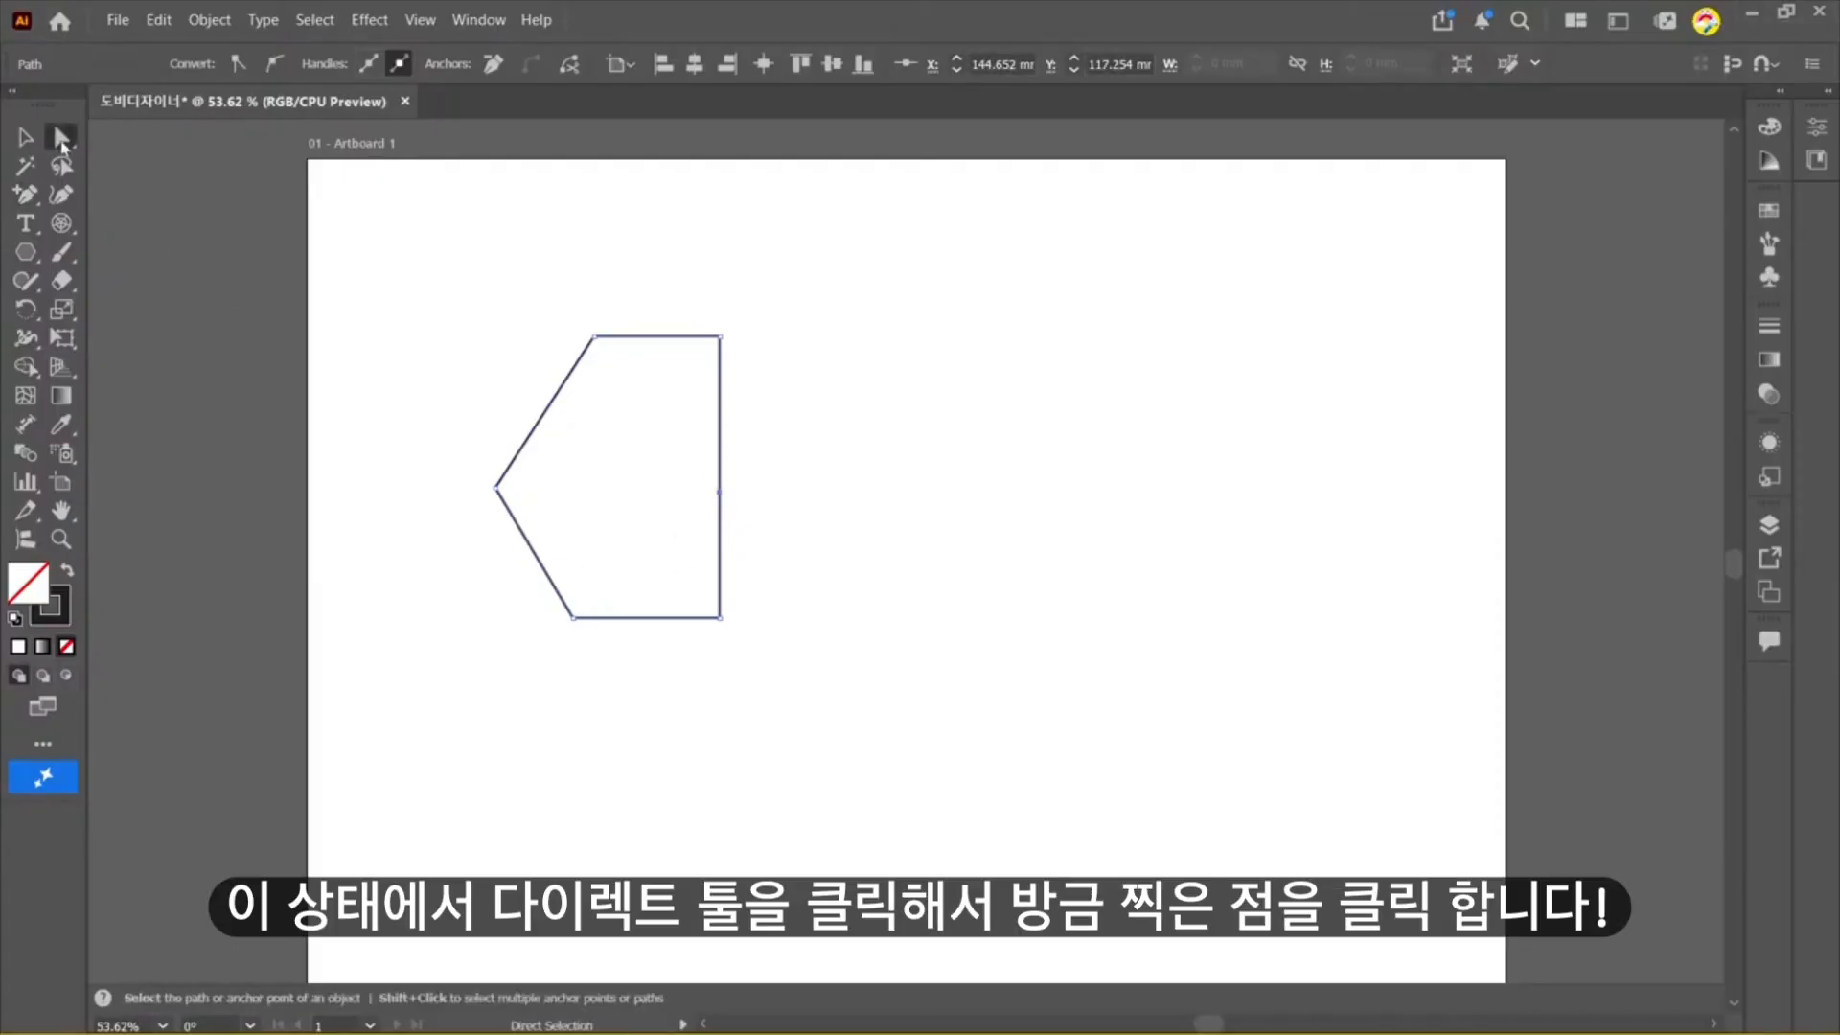
left_click(184, 139)
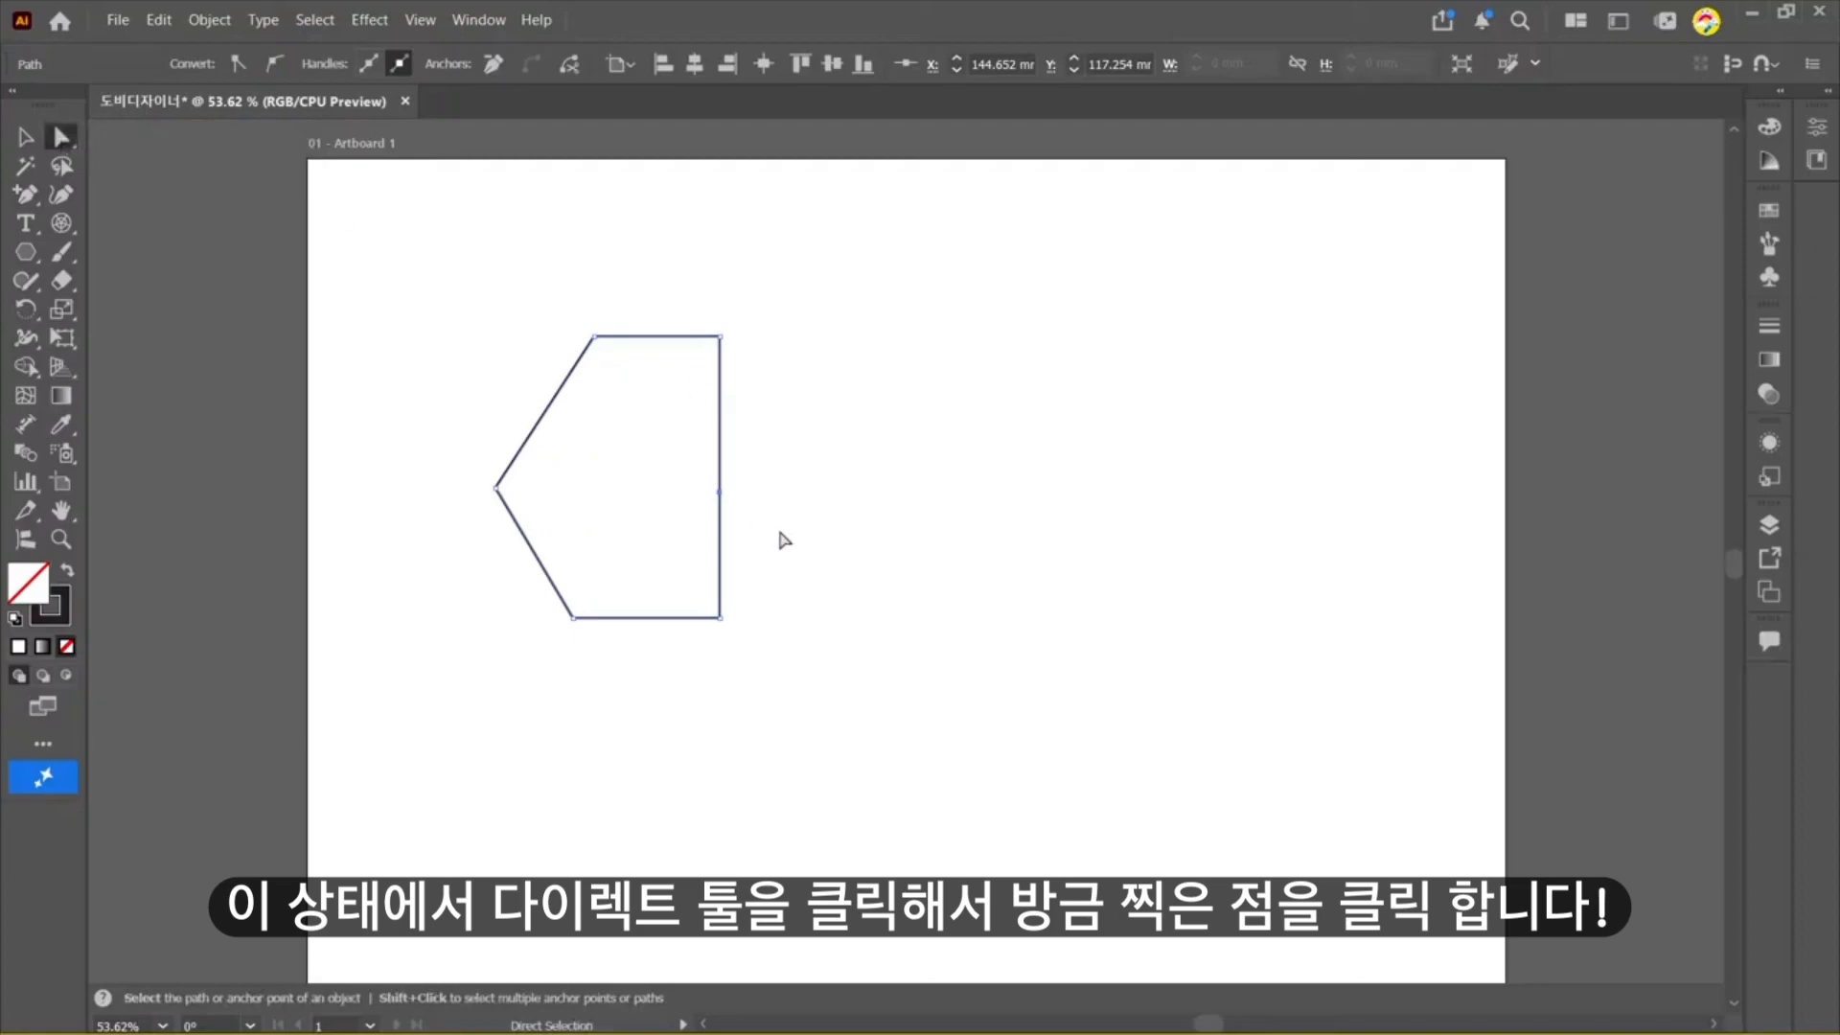
left_click(725, 510)
mouse_move(809, 479)
left_mouse_down()
mouse_move(680, 514)
mouse_move(819, 492)
left_mouse_up()
left_click(481, 745)
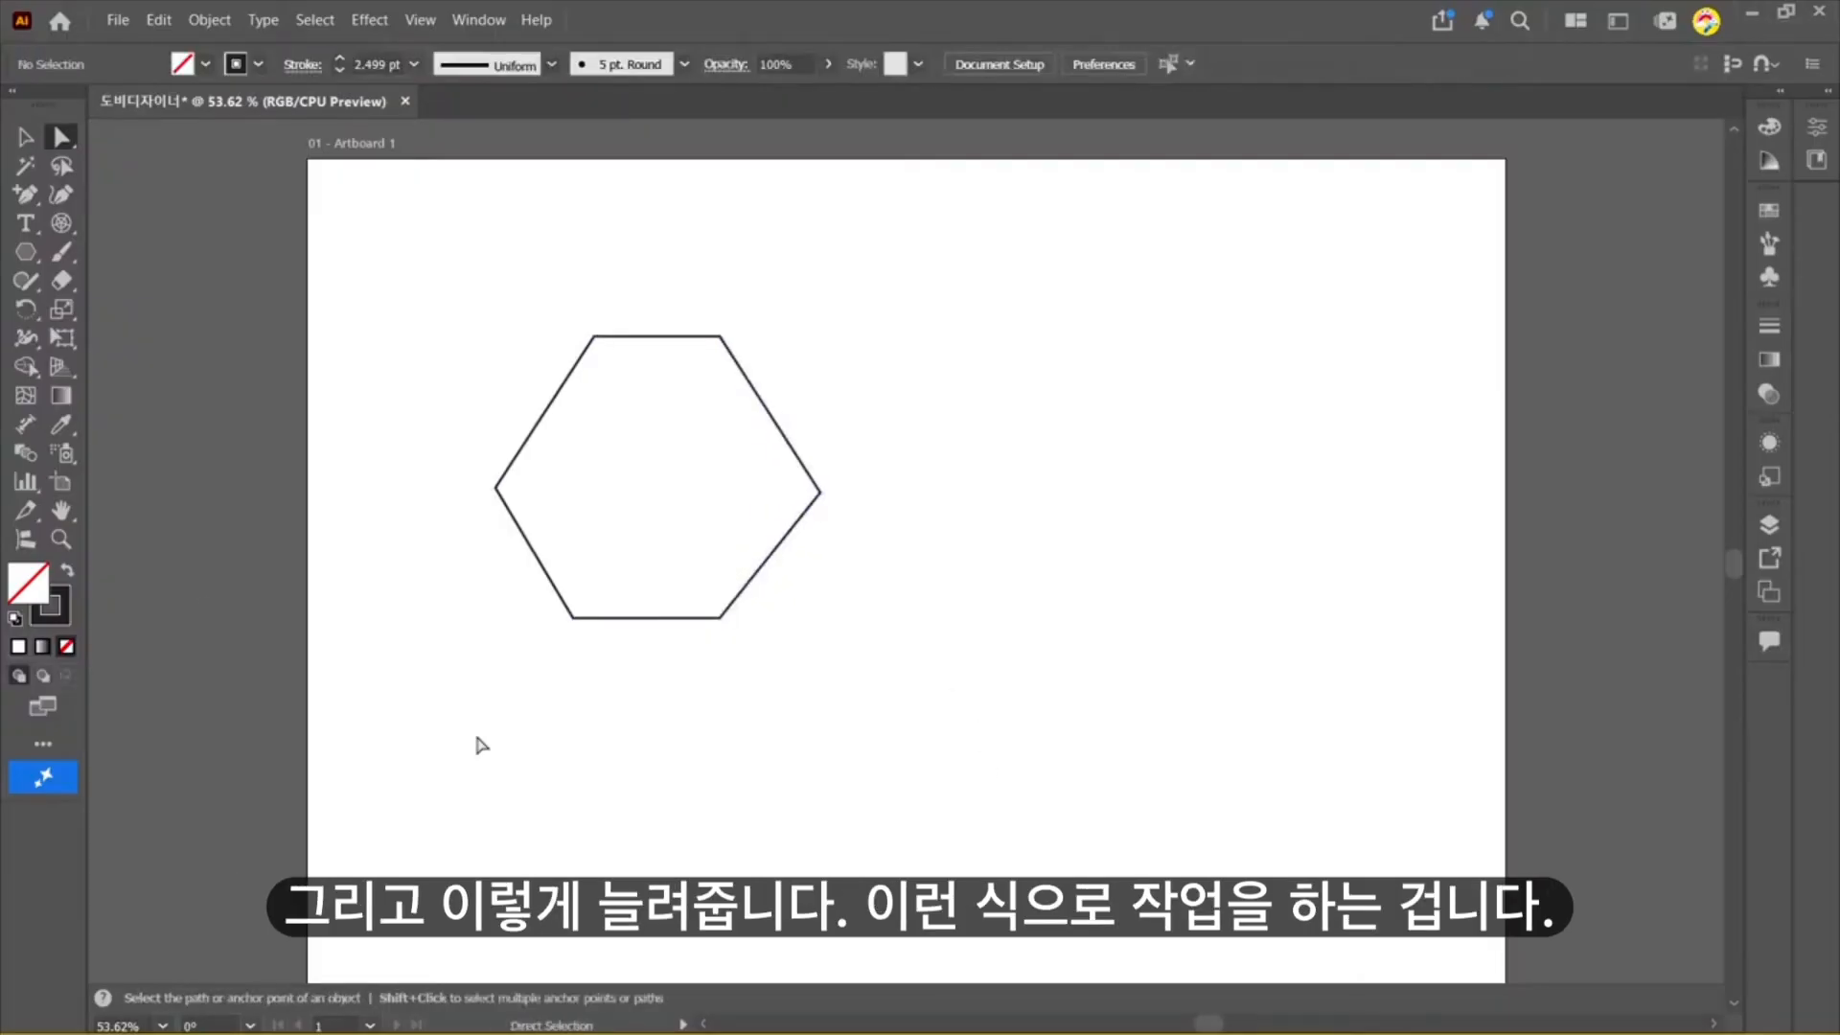
Step: Duplicate the hexagon and place the copy against its upper-right side
key("v")
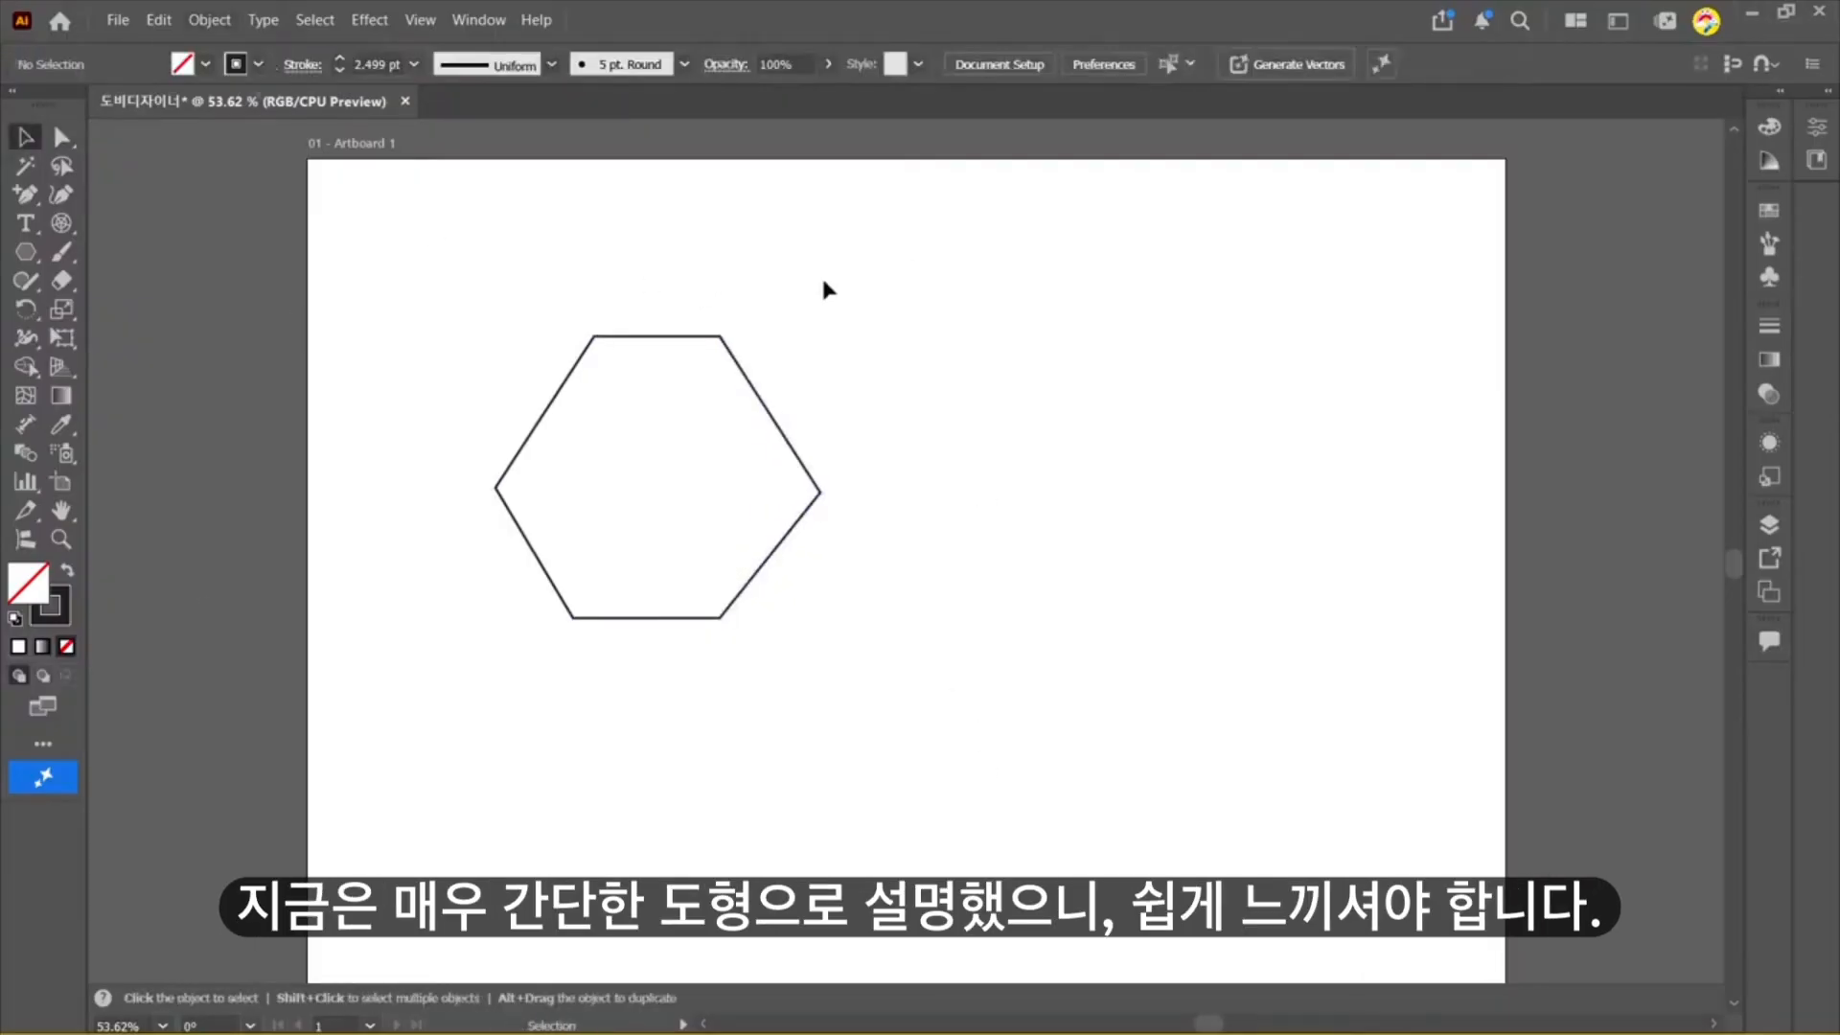
left_click(724, 349)
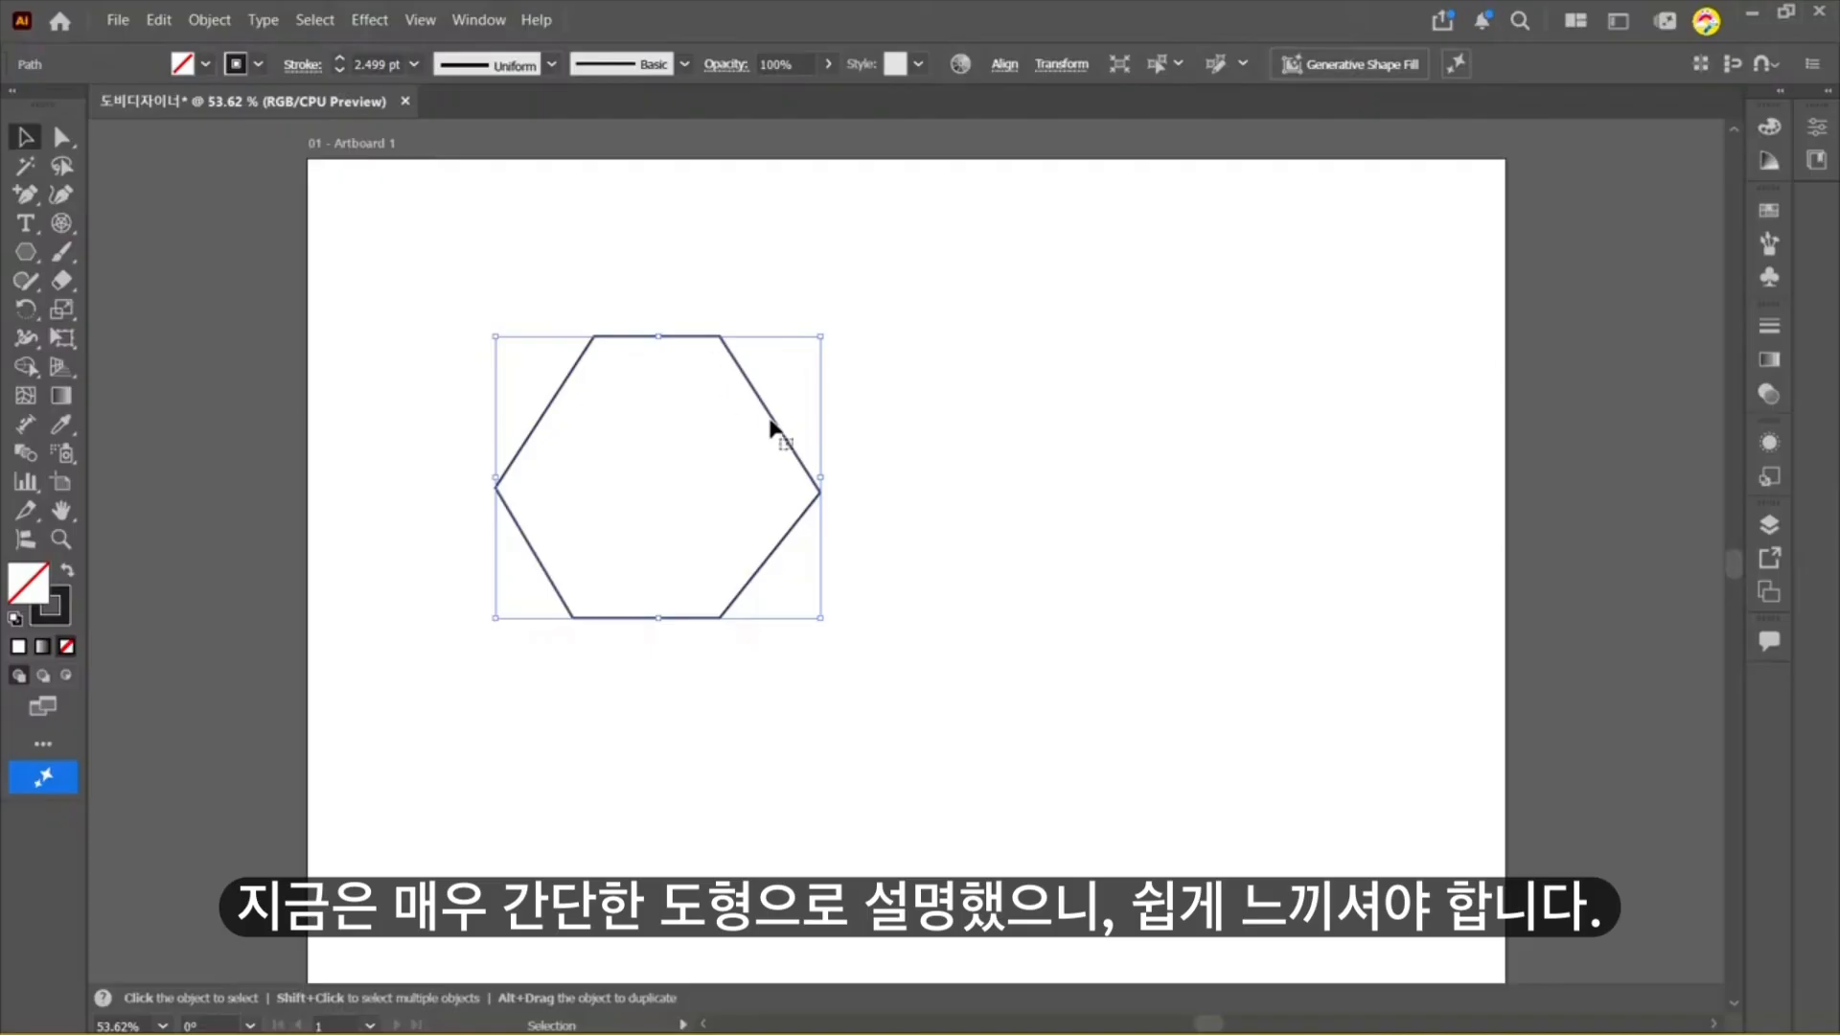
left_click_drag(774, 428, 910, 359)
key("ctrl+z")
key("ctrl+c")
left_click(854, 501)
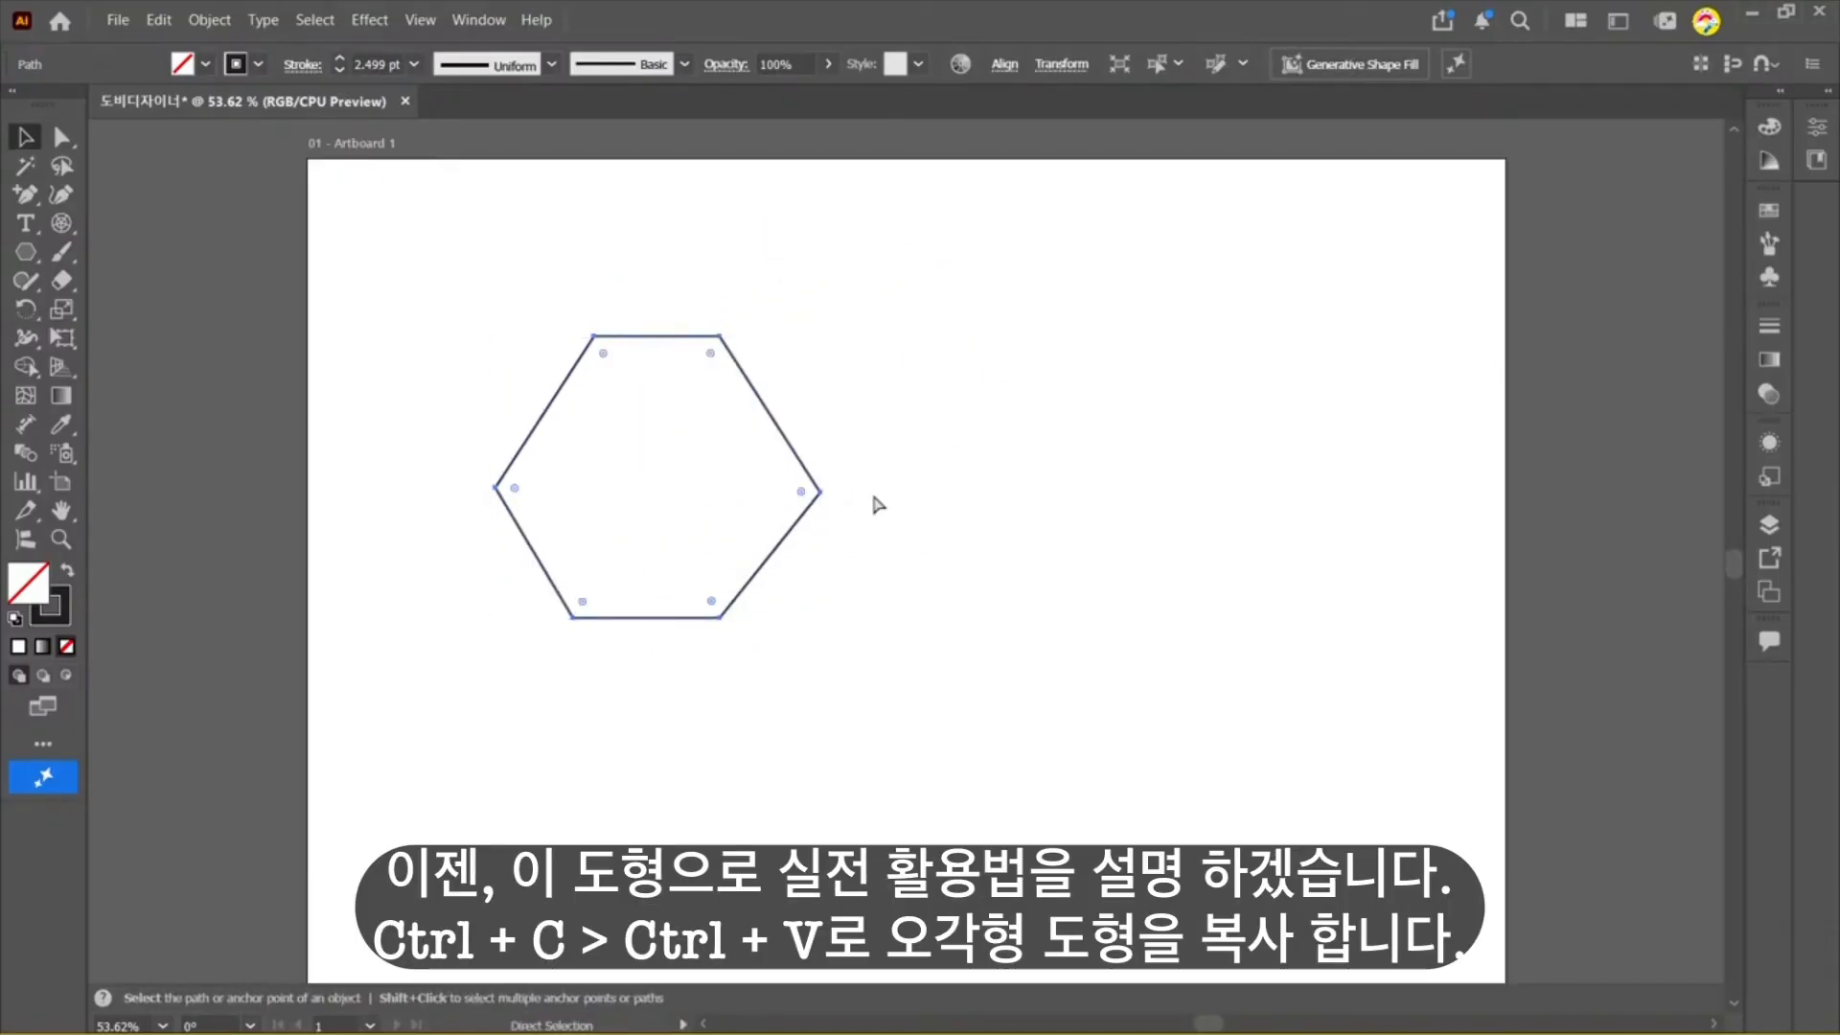
key("ctrl+v")
left_click_drag(1014, 493, 1009, 280)
Step: Paste another hexagon against the original's lower-right side and nudge the upper copy slightly down toward it
key("ctrl+z")
left_click(1081, 565)
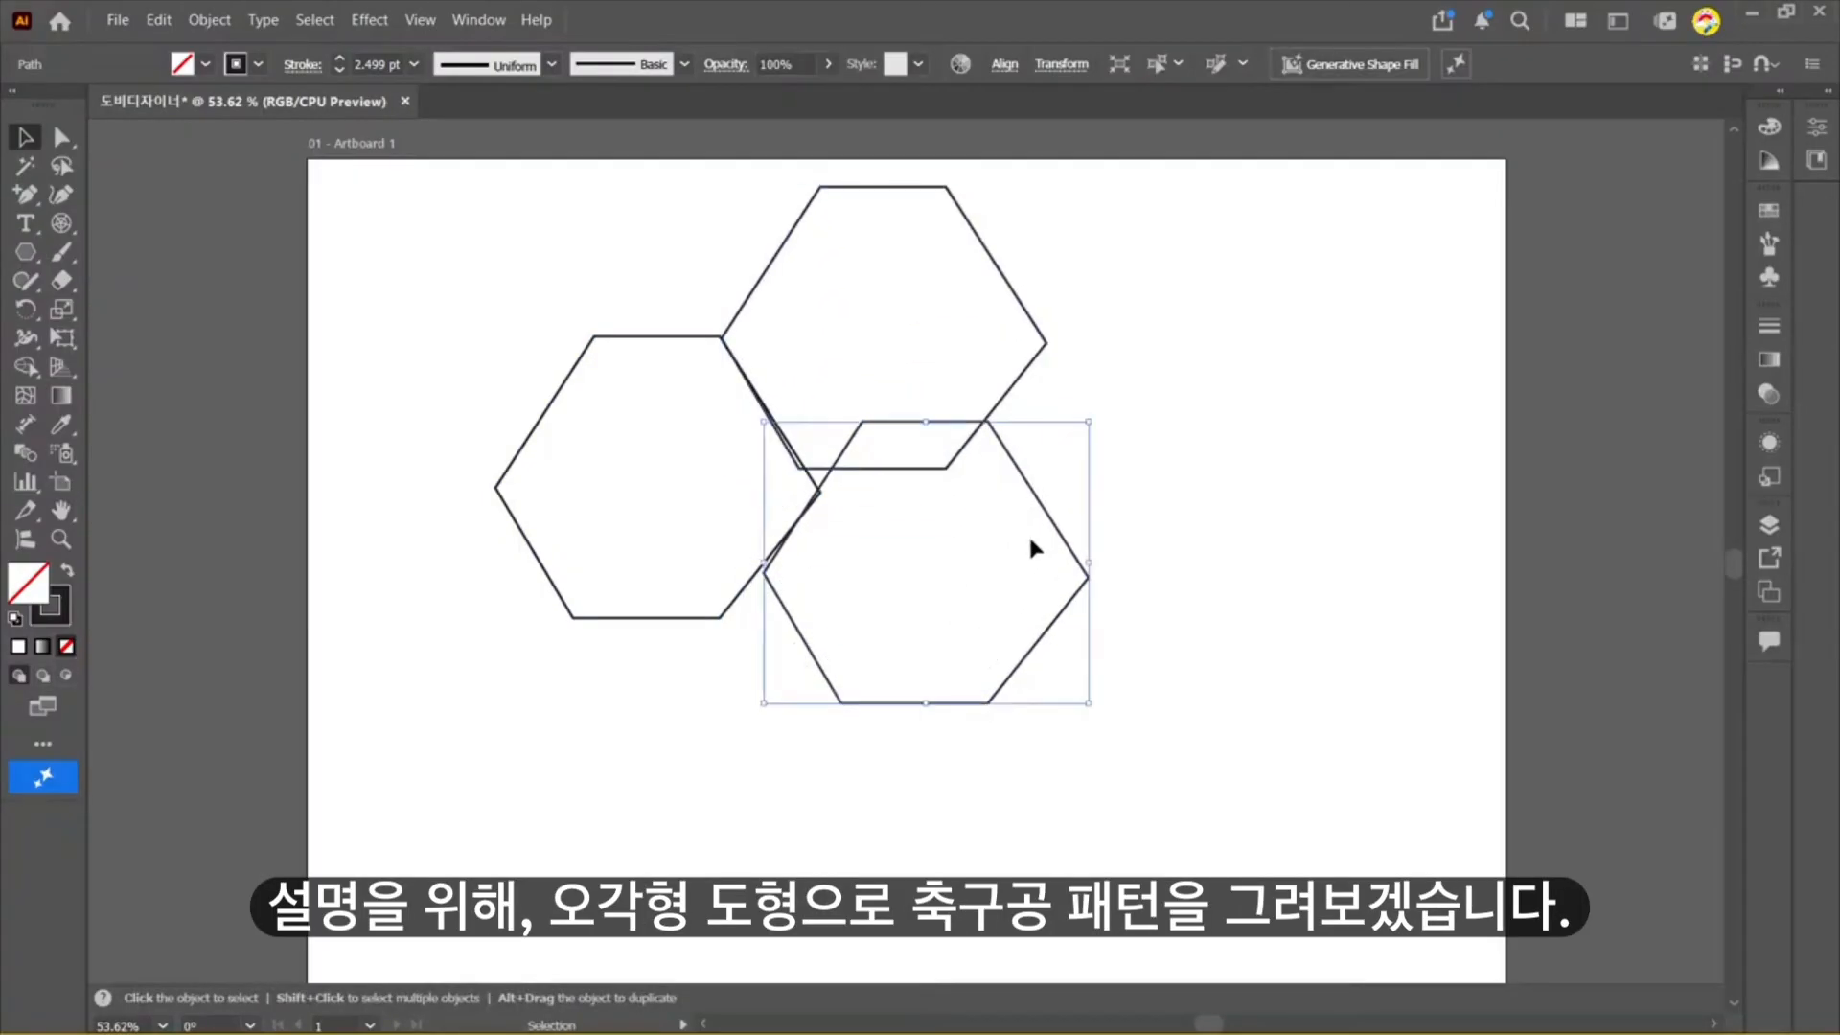
left_click_drag(1059, 535, 1018, 606)
left_click_drag(957, 472, 949, 483)
Step: Duplicate the left hexagon and place the copy on the right side, between the upper and lower hexagons
left_click_drag(394, 353, 573, 486)
key("a")
key("ctrl+c")
key("ctrl+v")
key("v")
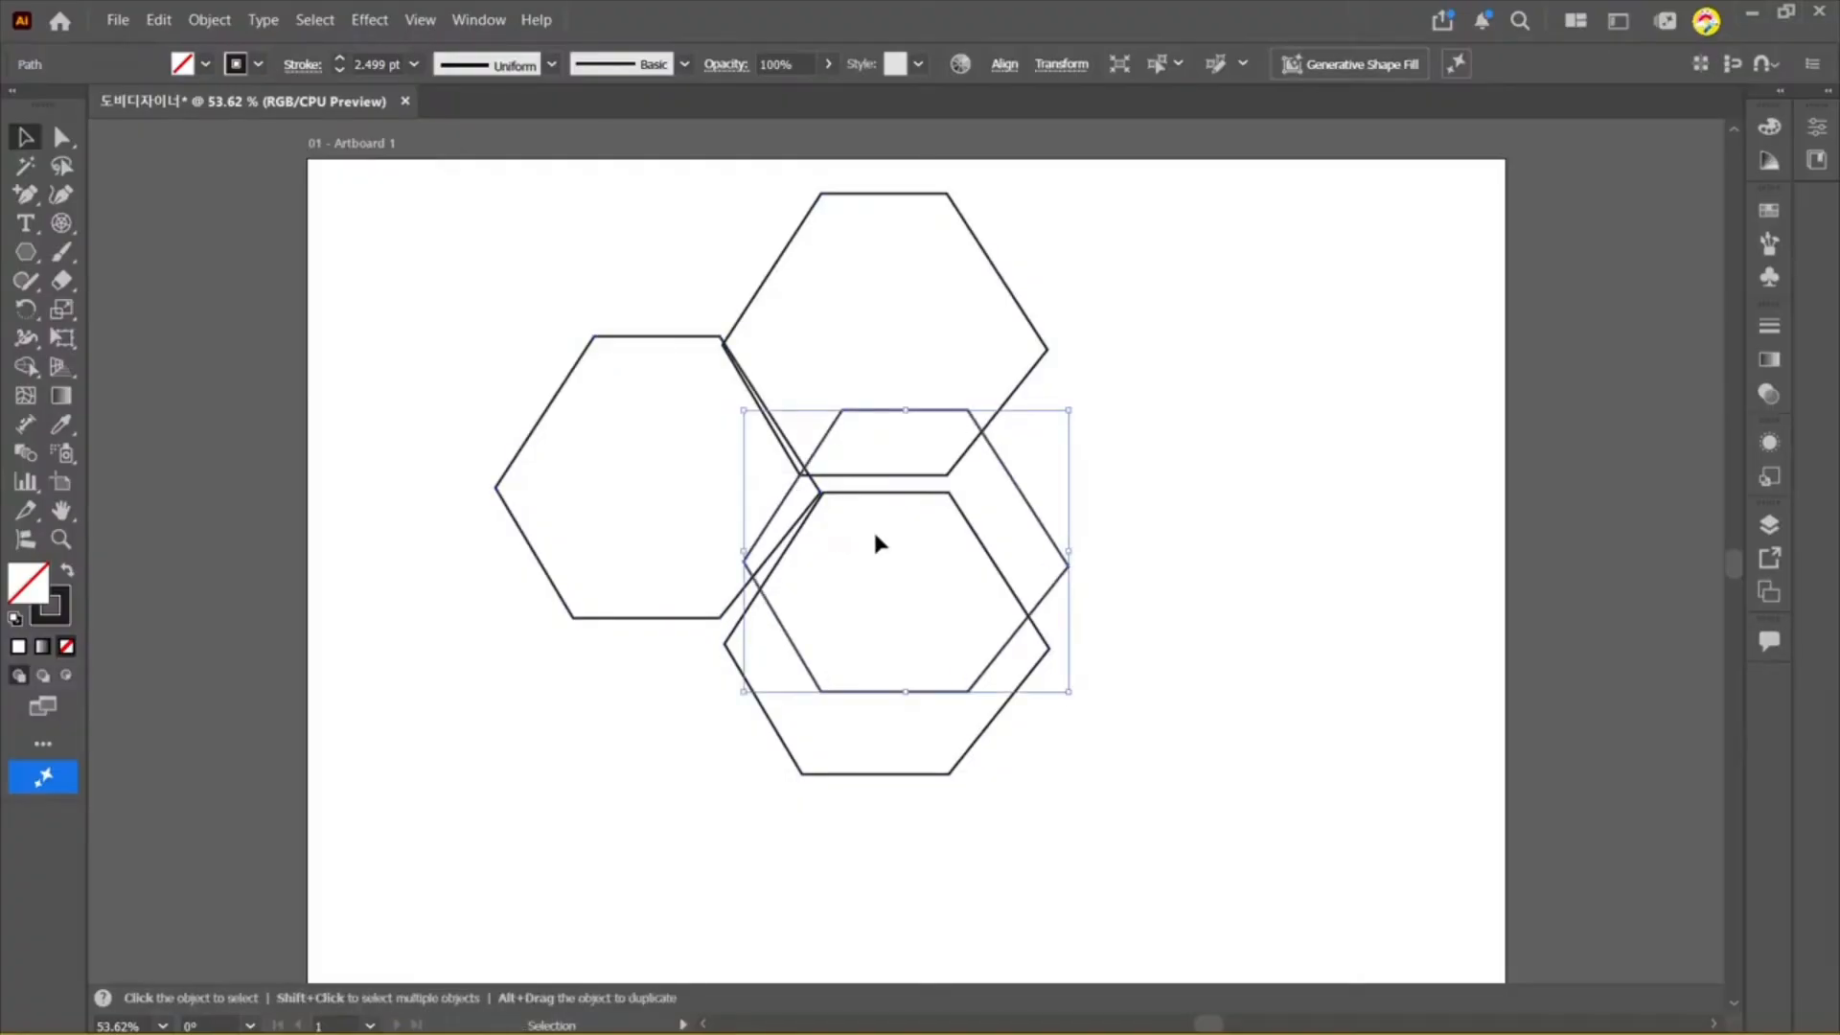
left_click_drag(1040, 522, 1250, 454)
left_click(1481, 514)
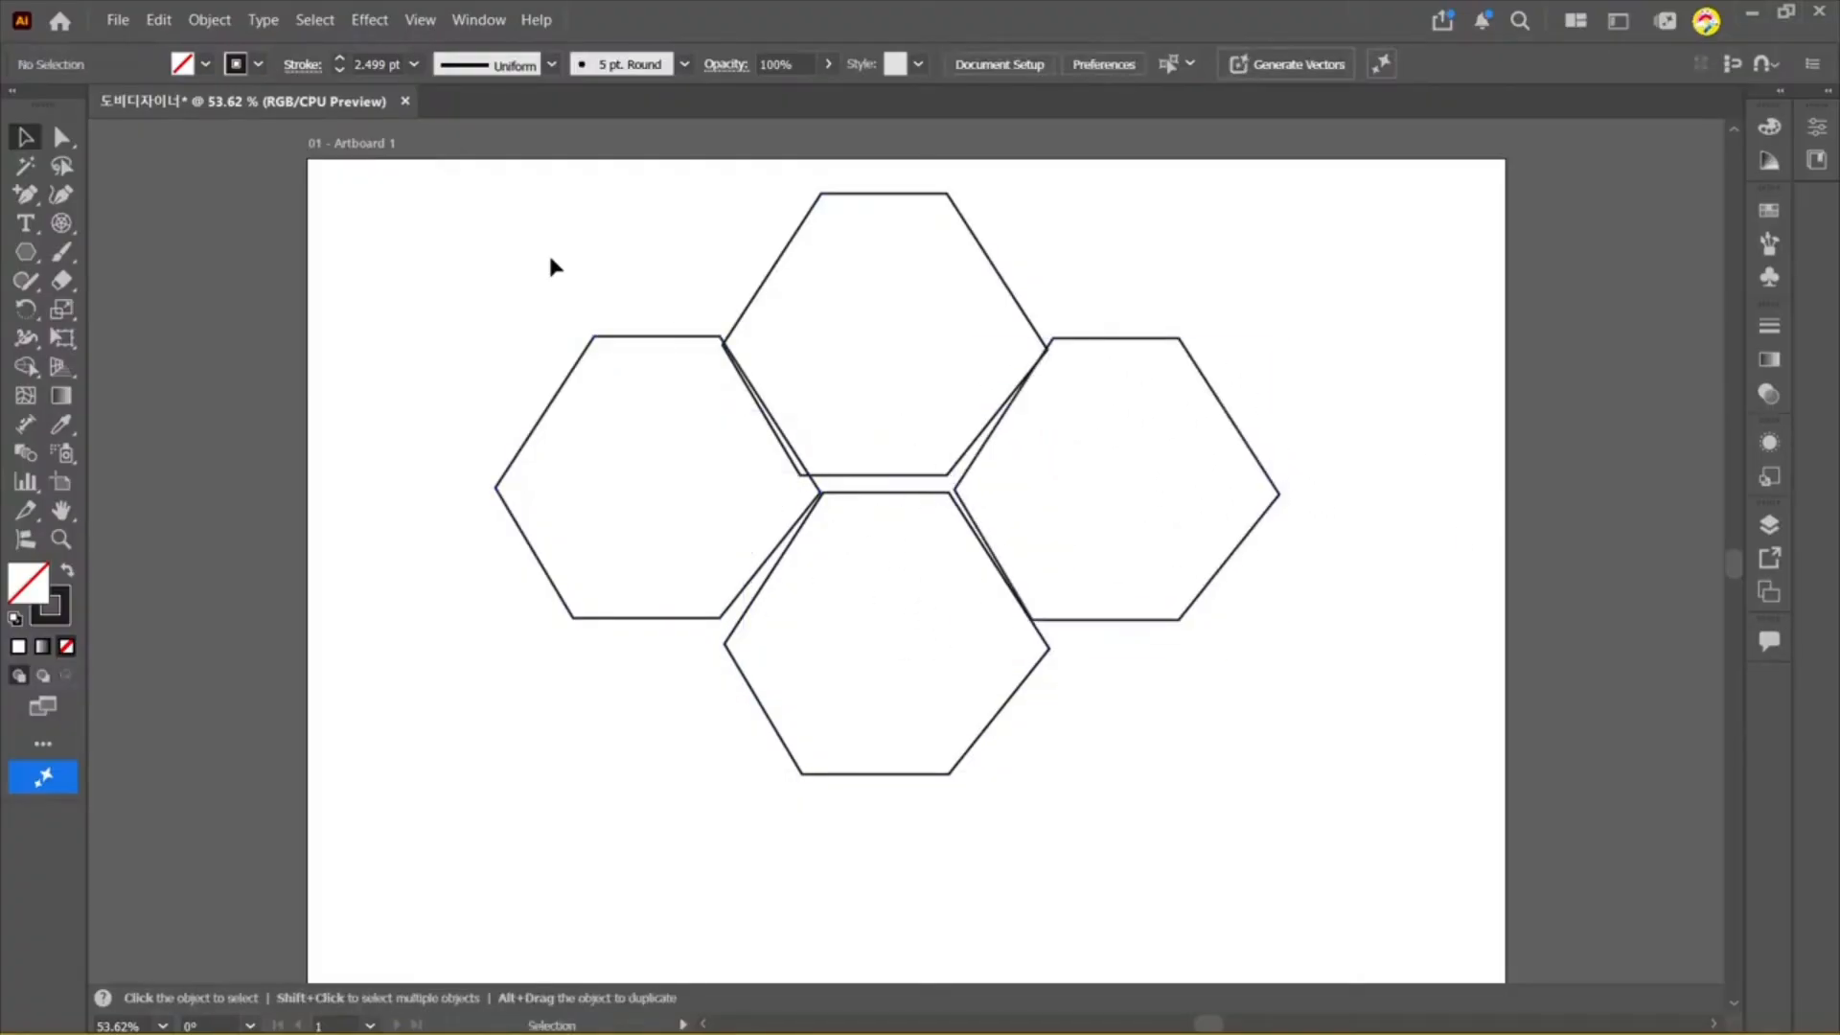
Step: Scale all four hexagons down slightly together and shift the group toward the artboard's center
key("ctrl+a")
left_click_drag(1278, 191, 1235, 274)
left_click_drag(957, 391, 1014, 384)
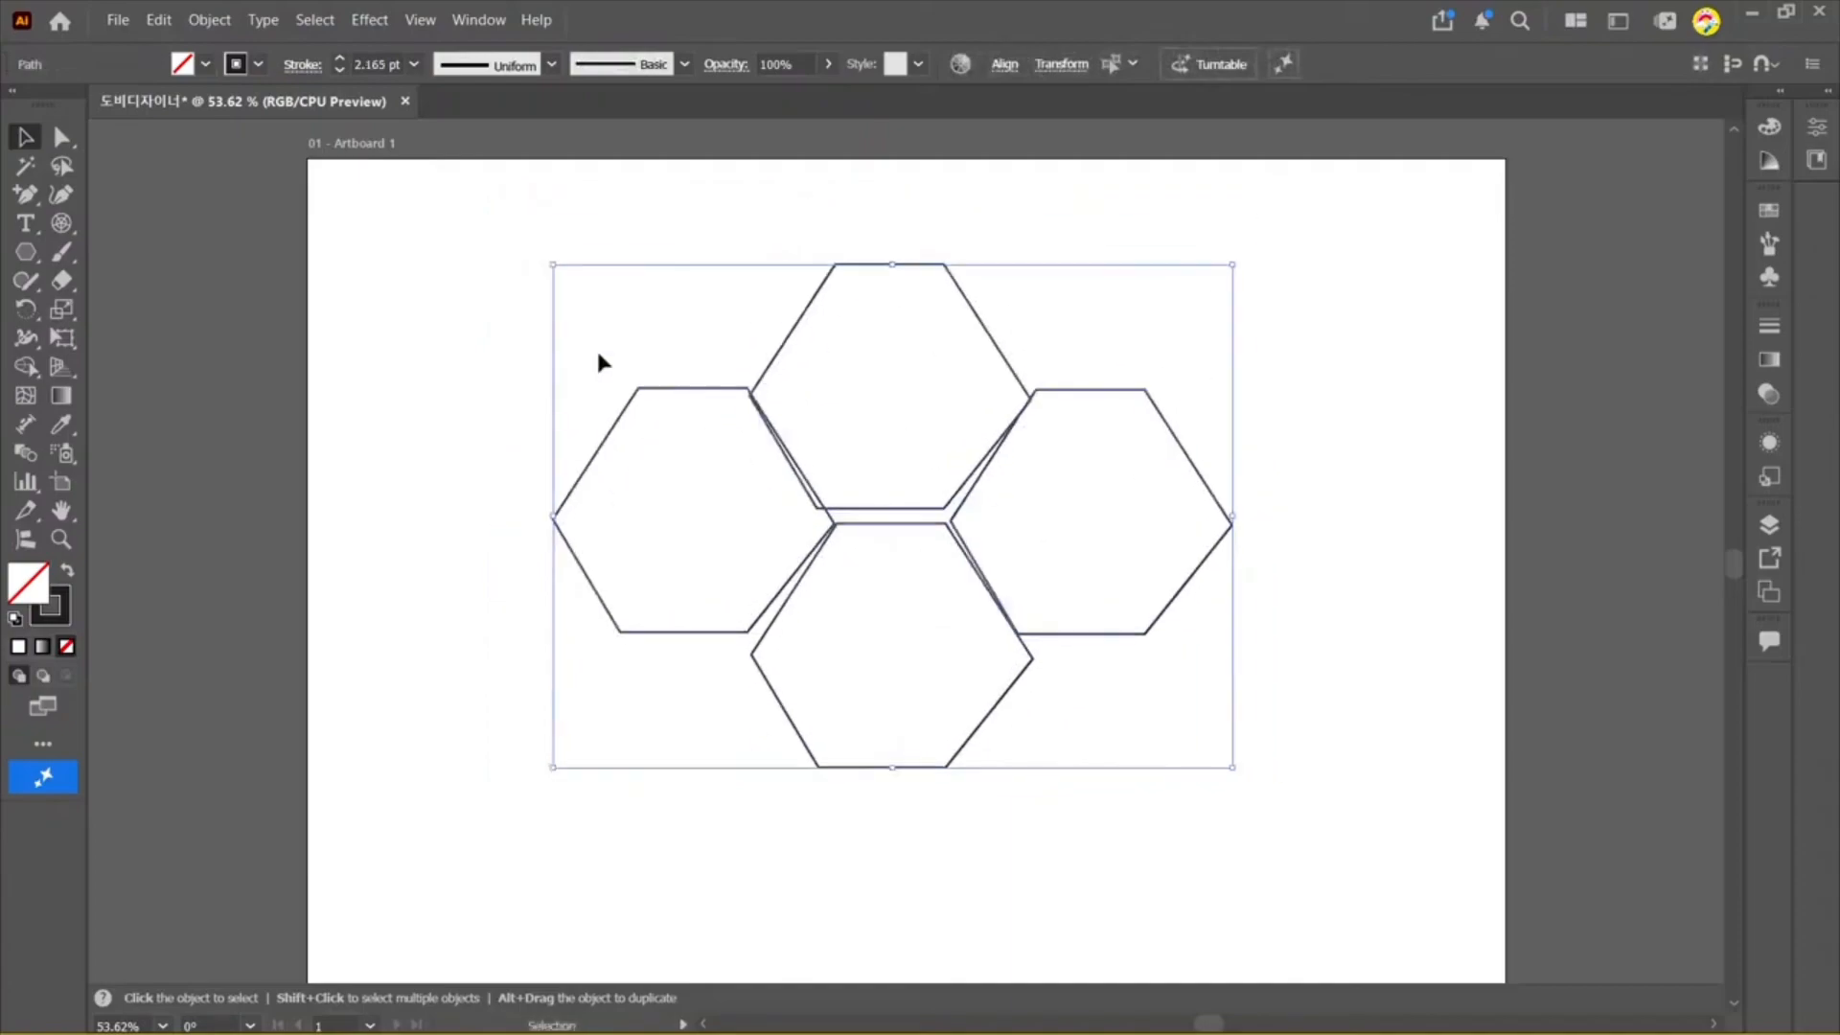
left_click(562, 219)
Step: Move the upper hexagon's side and lower anchor points onto the neighbouring hexagons' corners to close the gaps
left_click(61, 137)
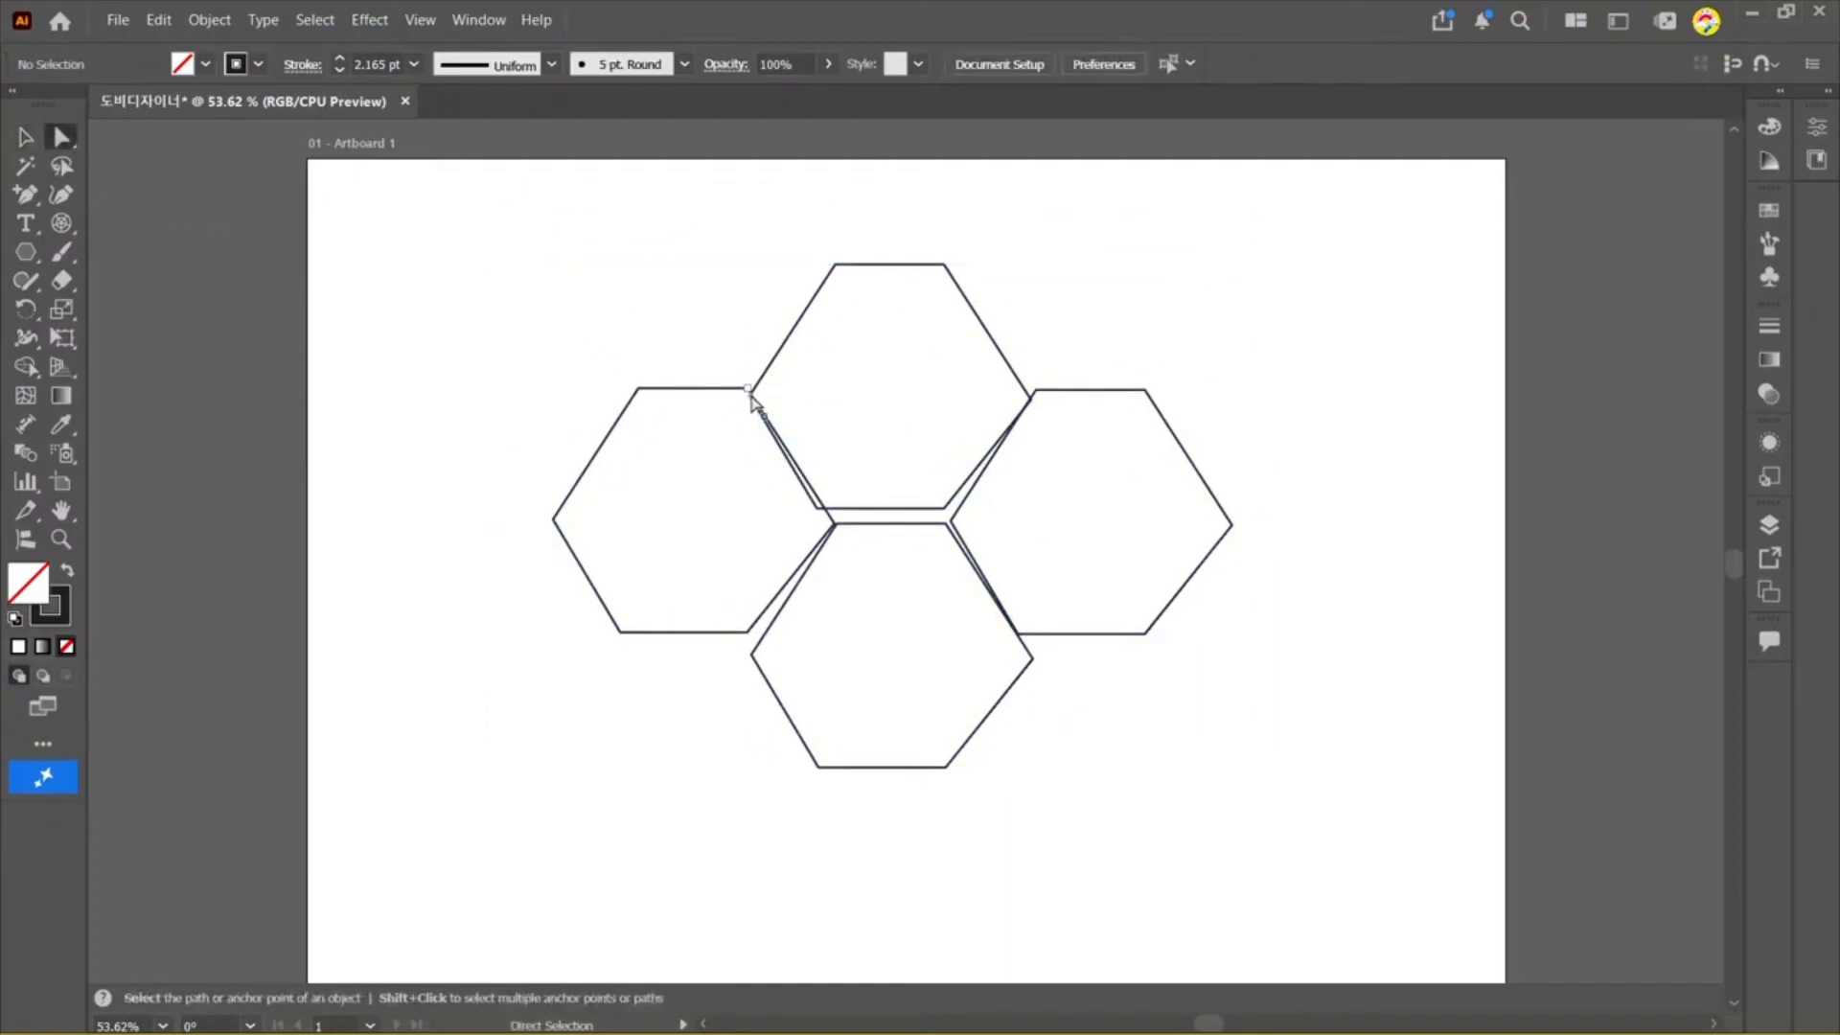
left_click(747, 398)
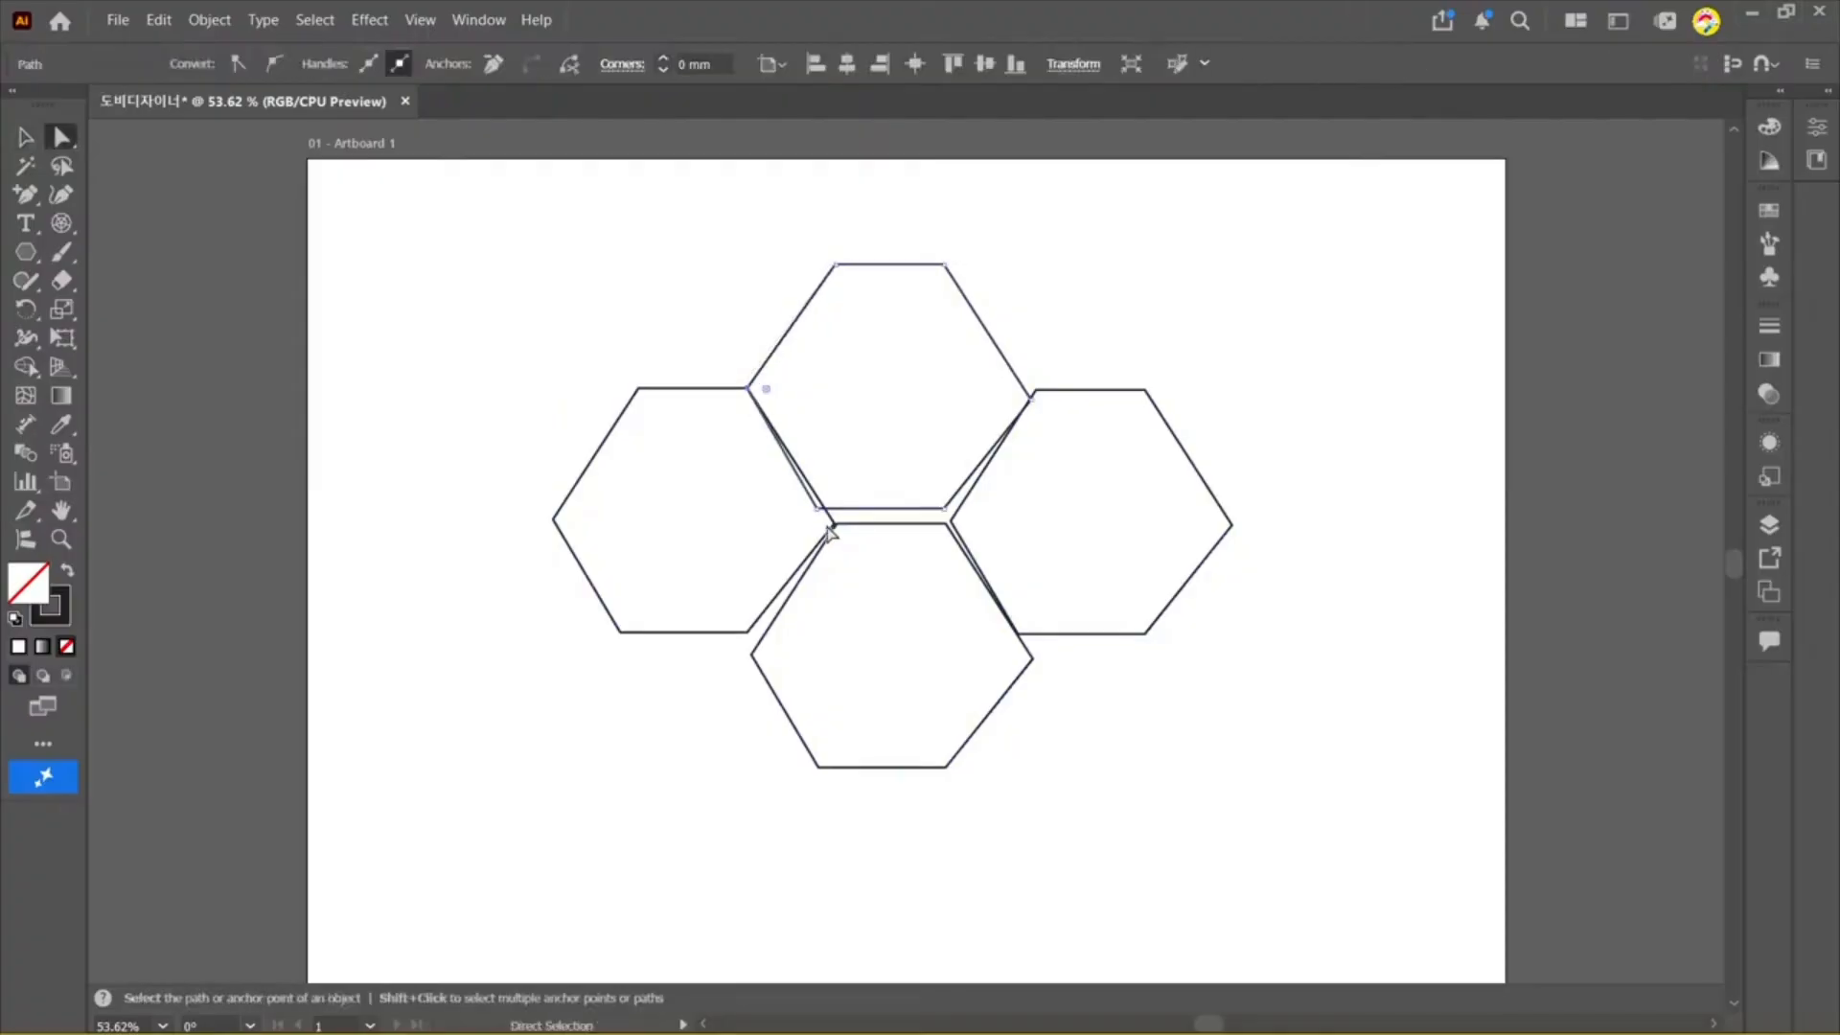
left_click_drag(818, 509, 835, 523)
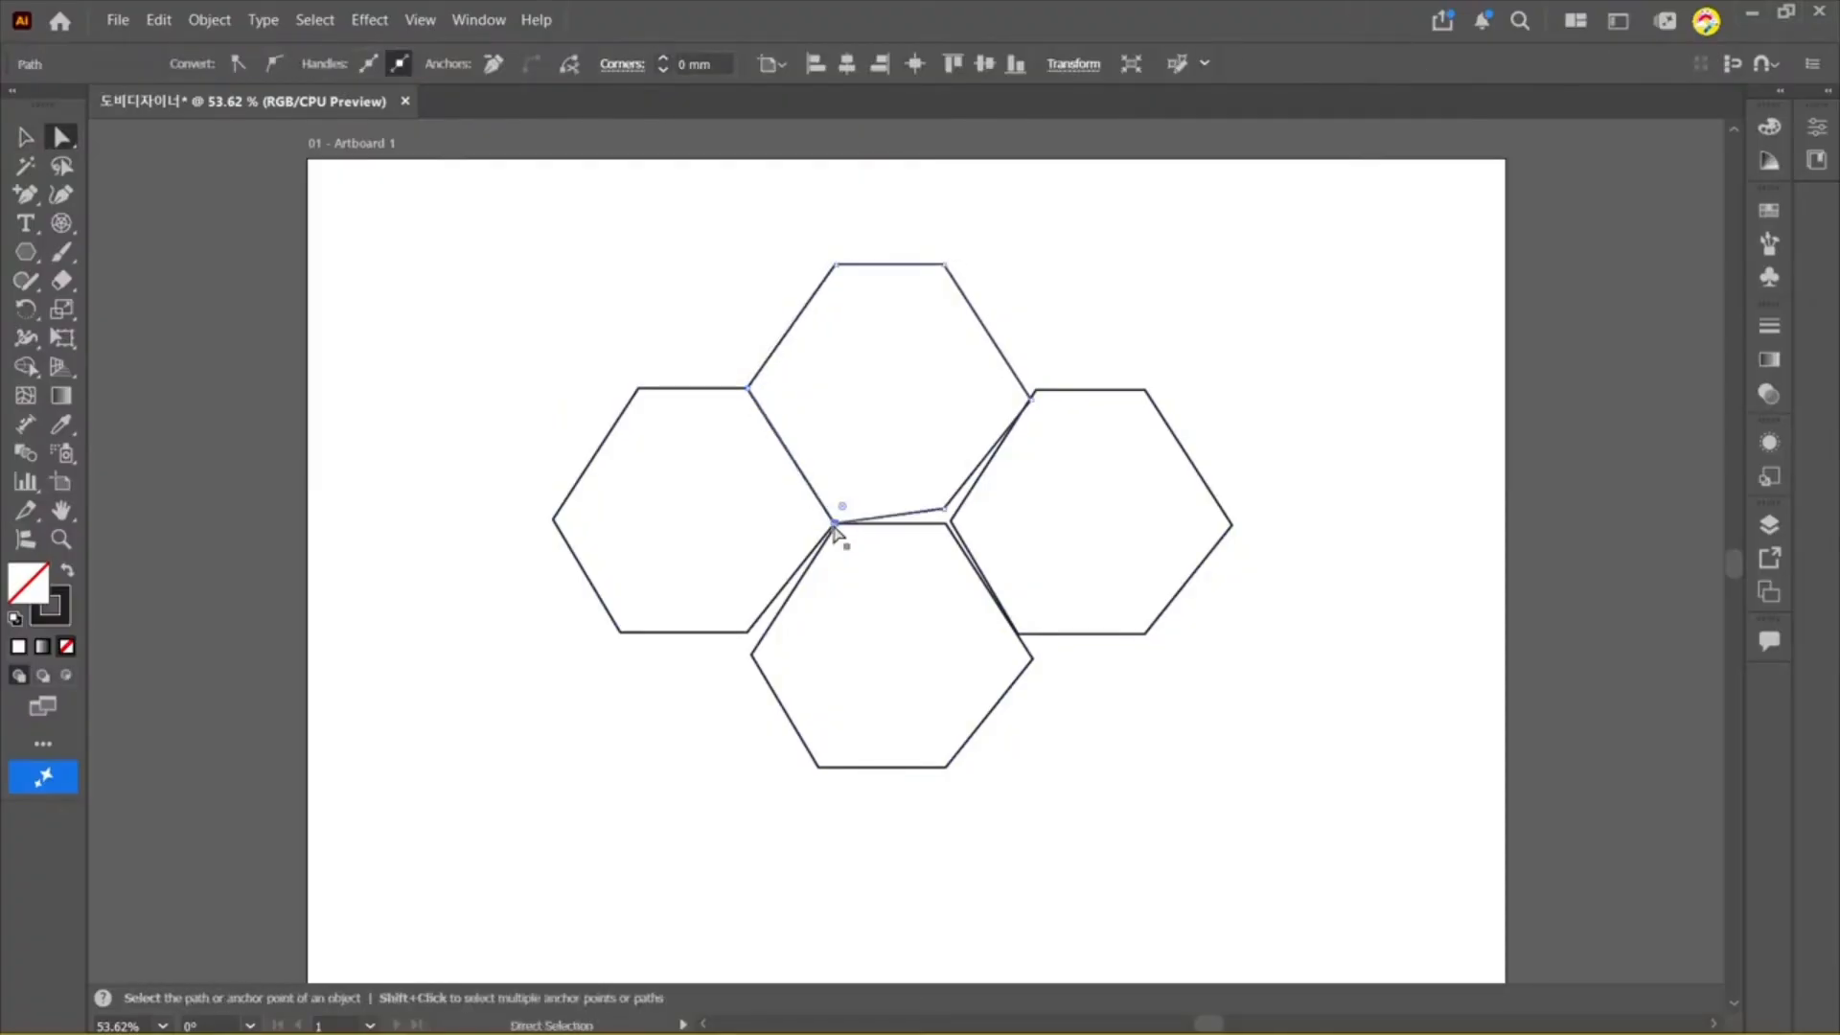
left_click_drag(944, 511, 949, 523)
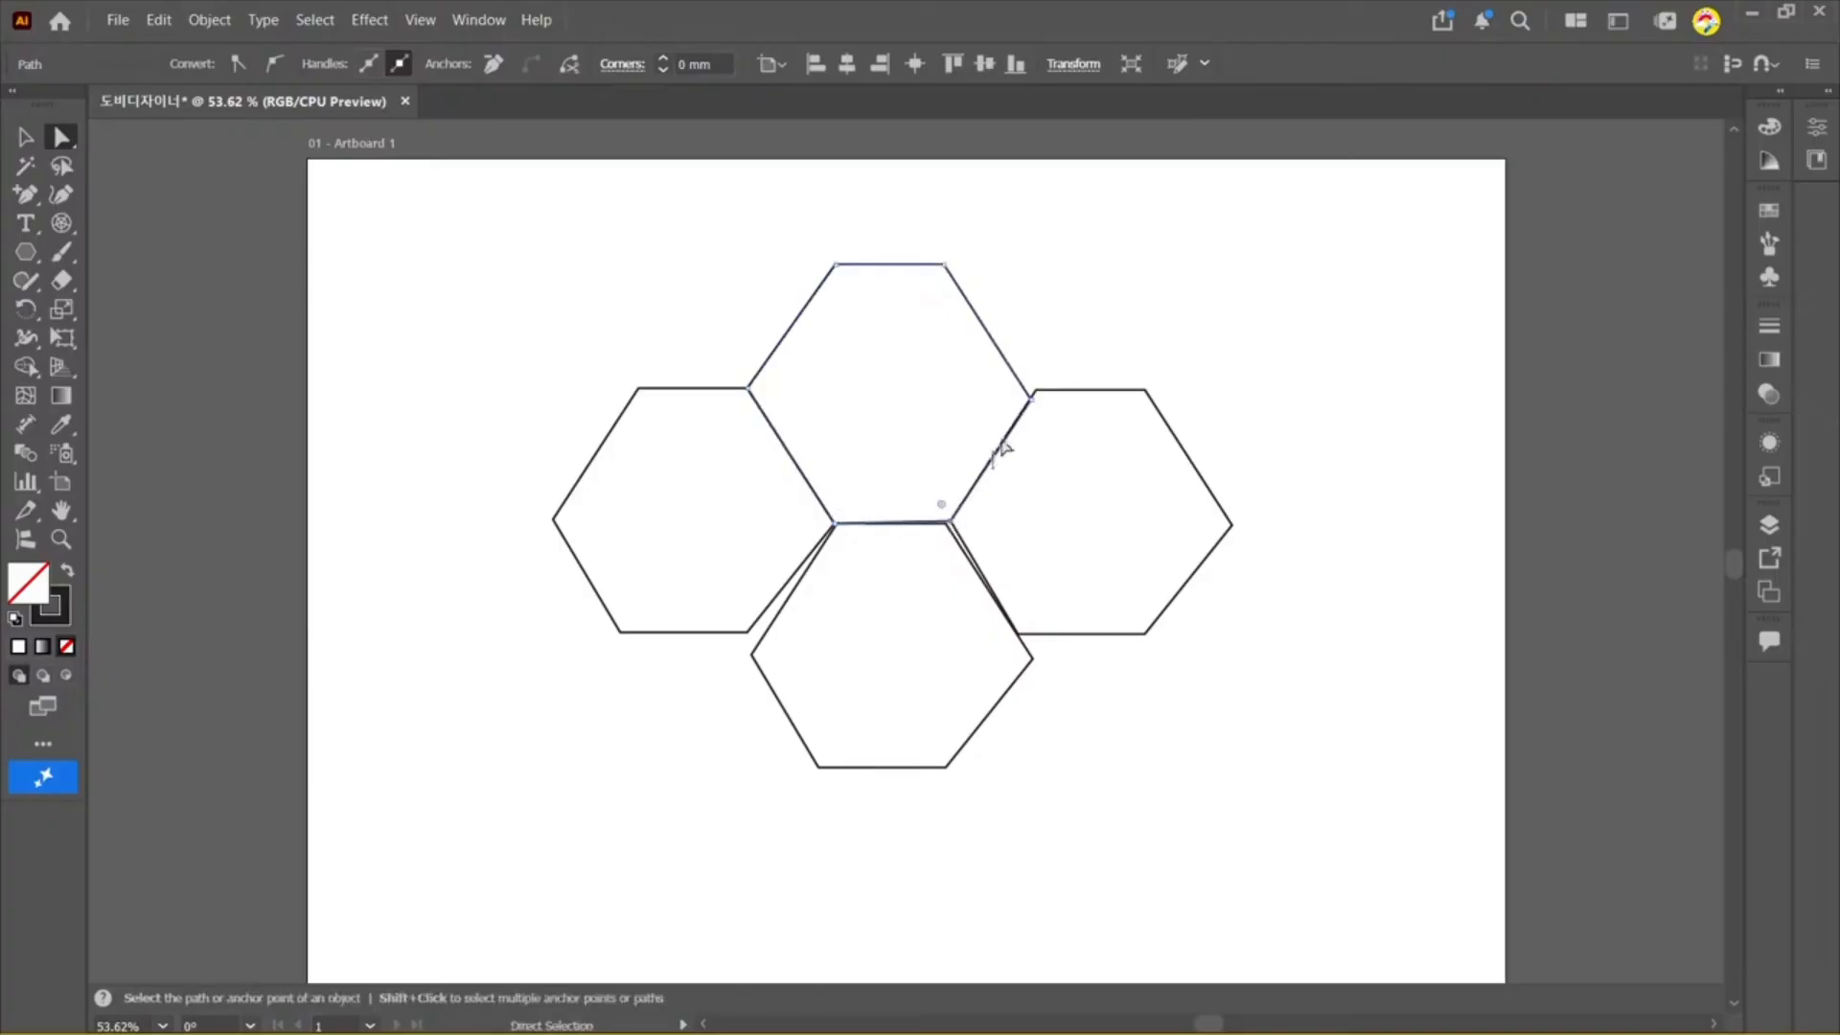
left_click_drag(1032, 401, 1037, 395)
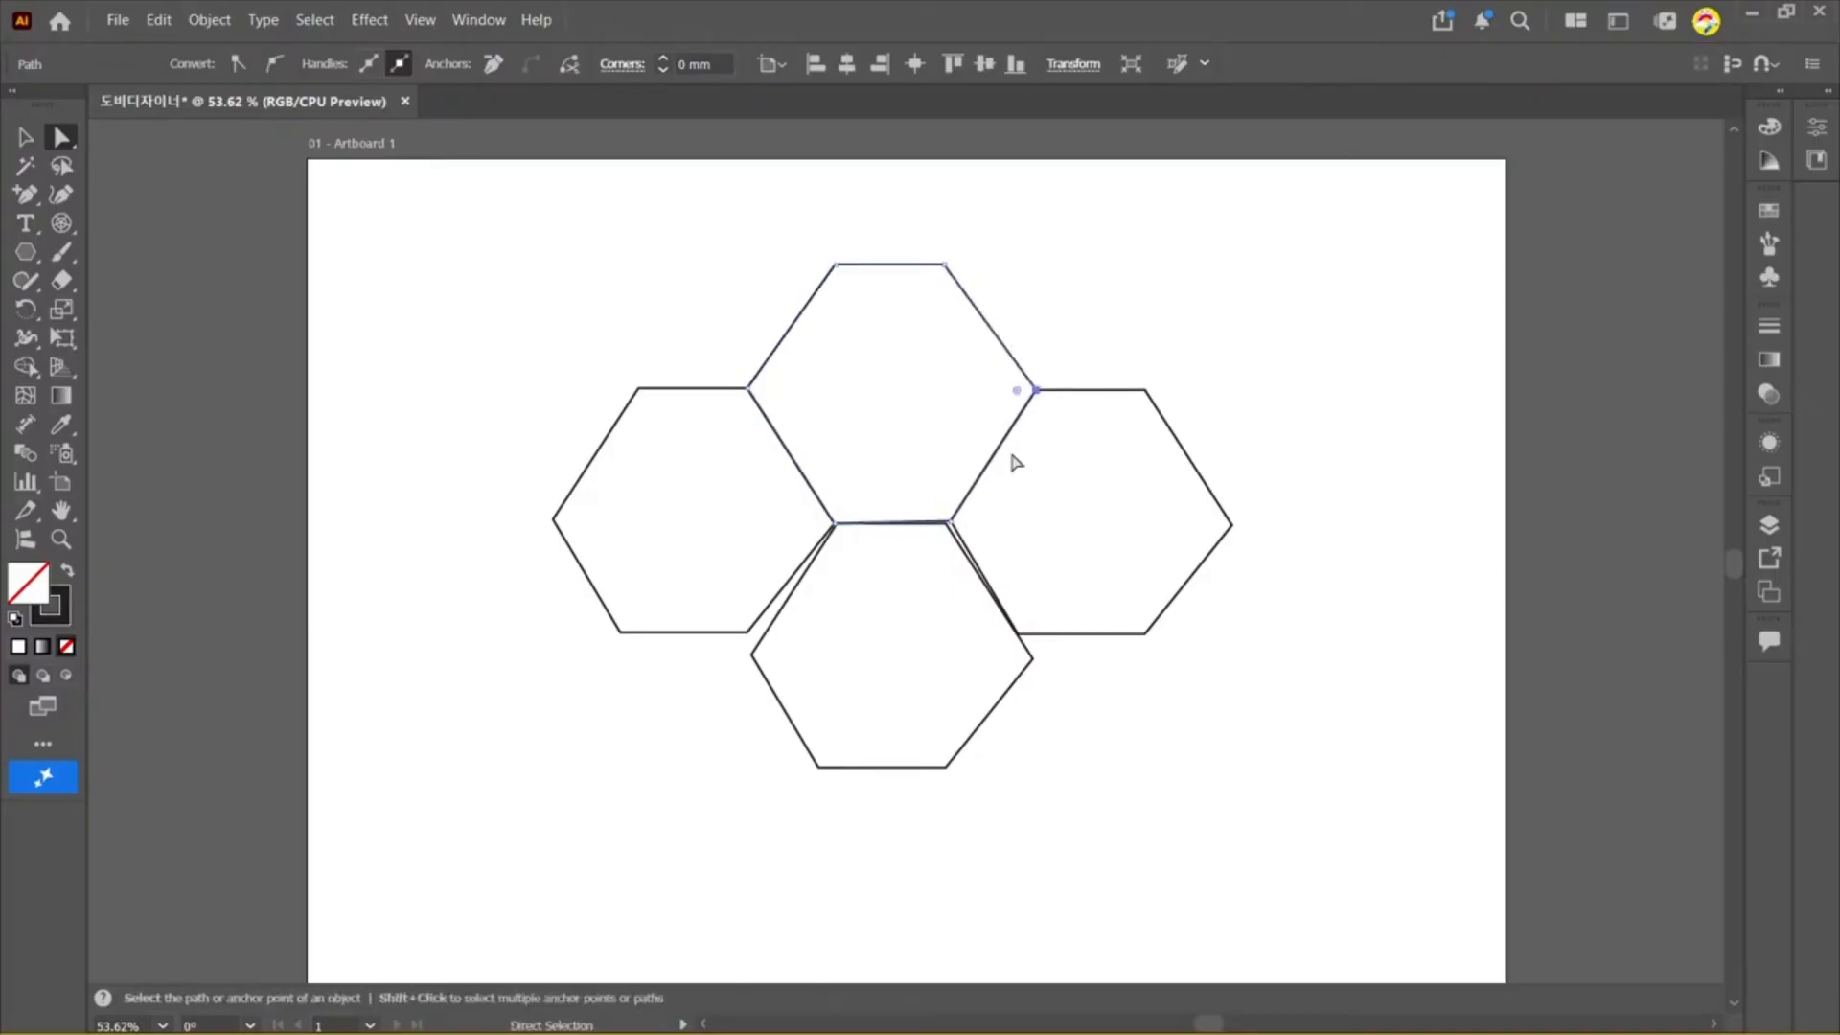
left_click(949, 525)
left_click(950, 527)
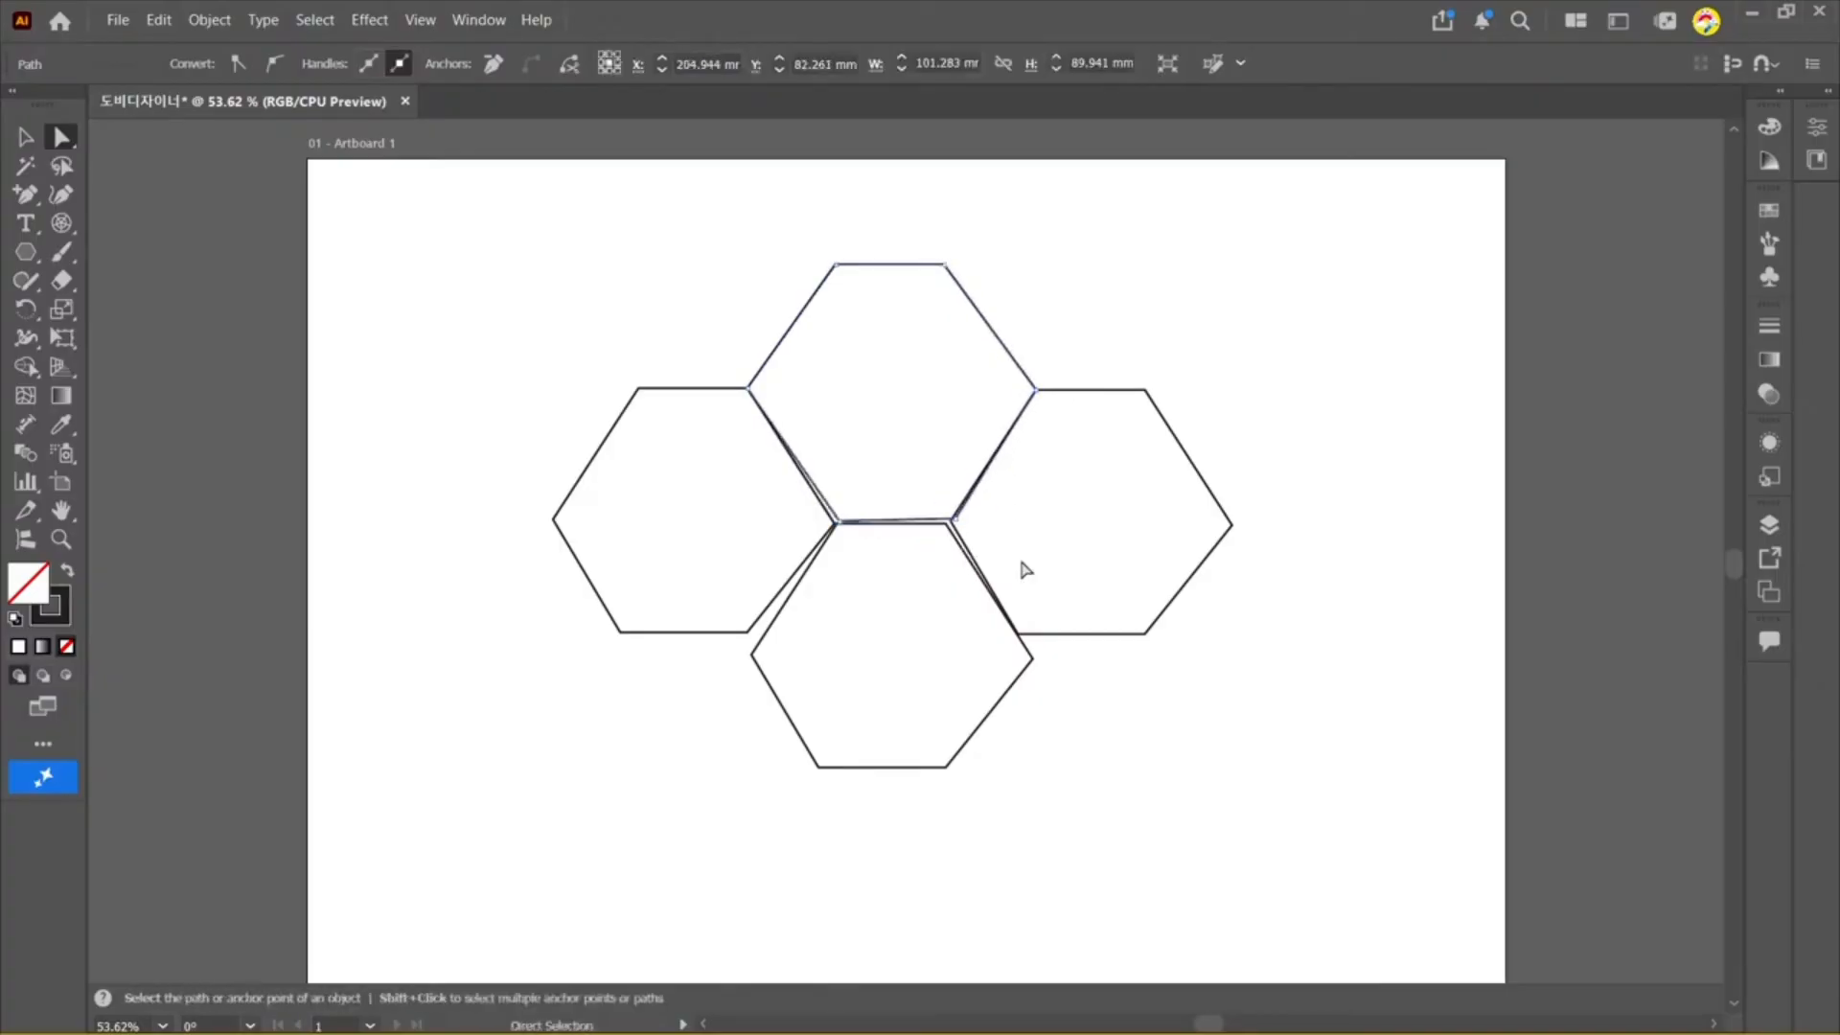
Step: Align the left hexagon's right and lower-right corners with the lower hexagon, and bring the lower and right hexagons' adjoining corners together
left_click(833, 524)
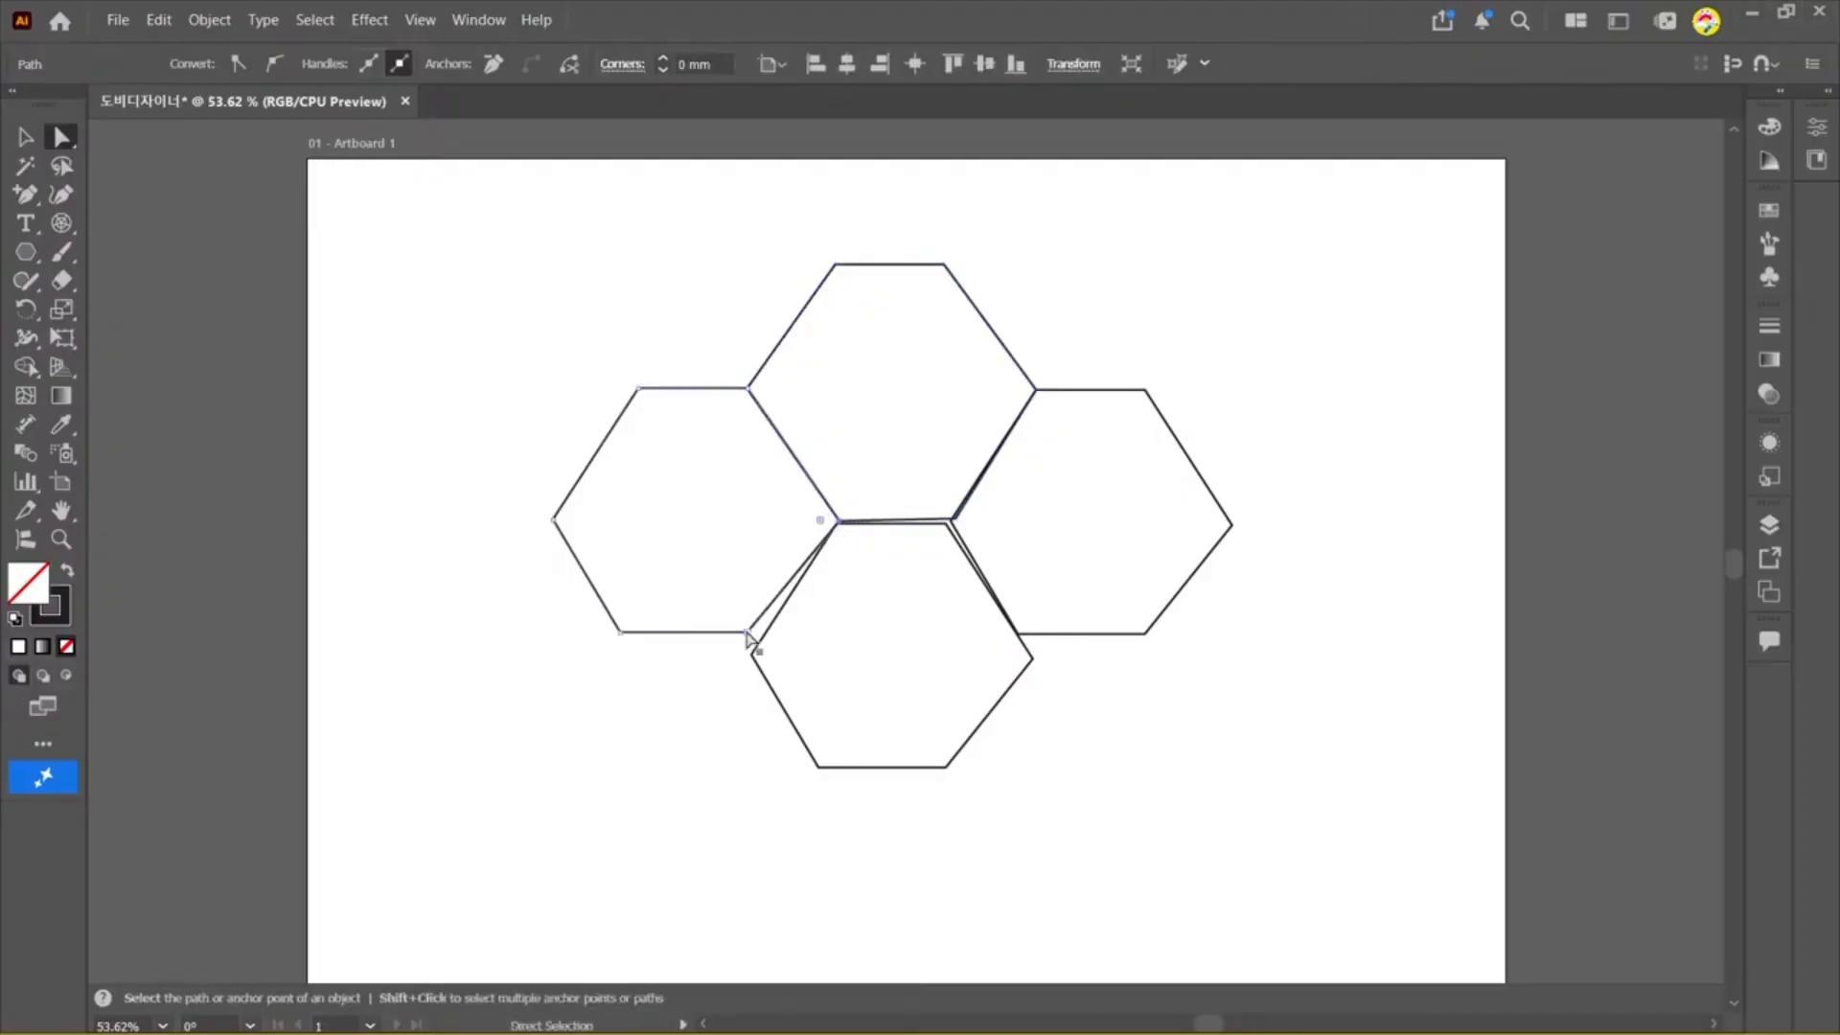
left_click_drag(748, 637, 753, 656)
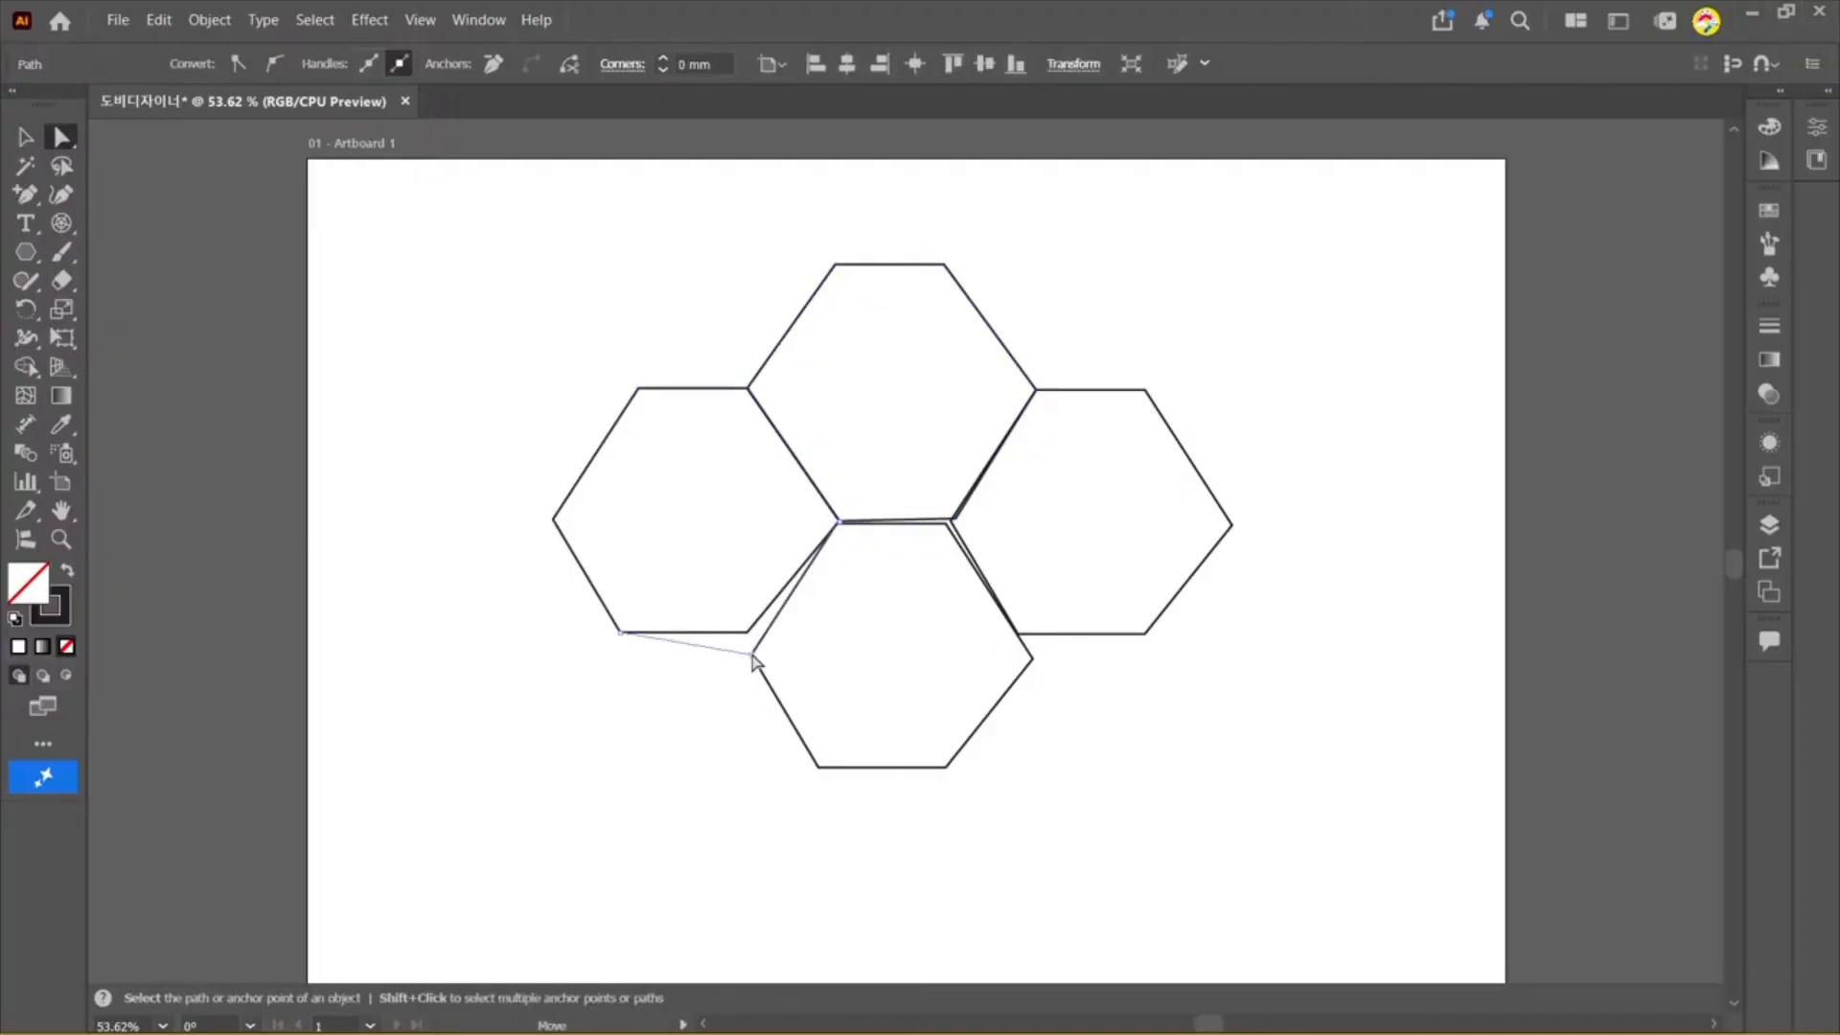
left_click(946, 527)
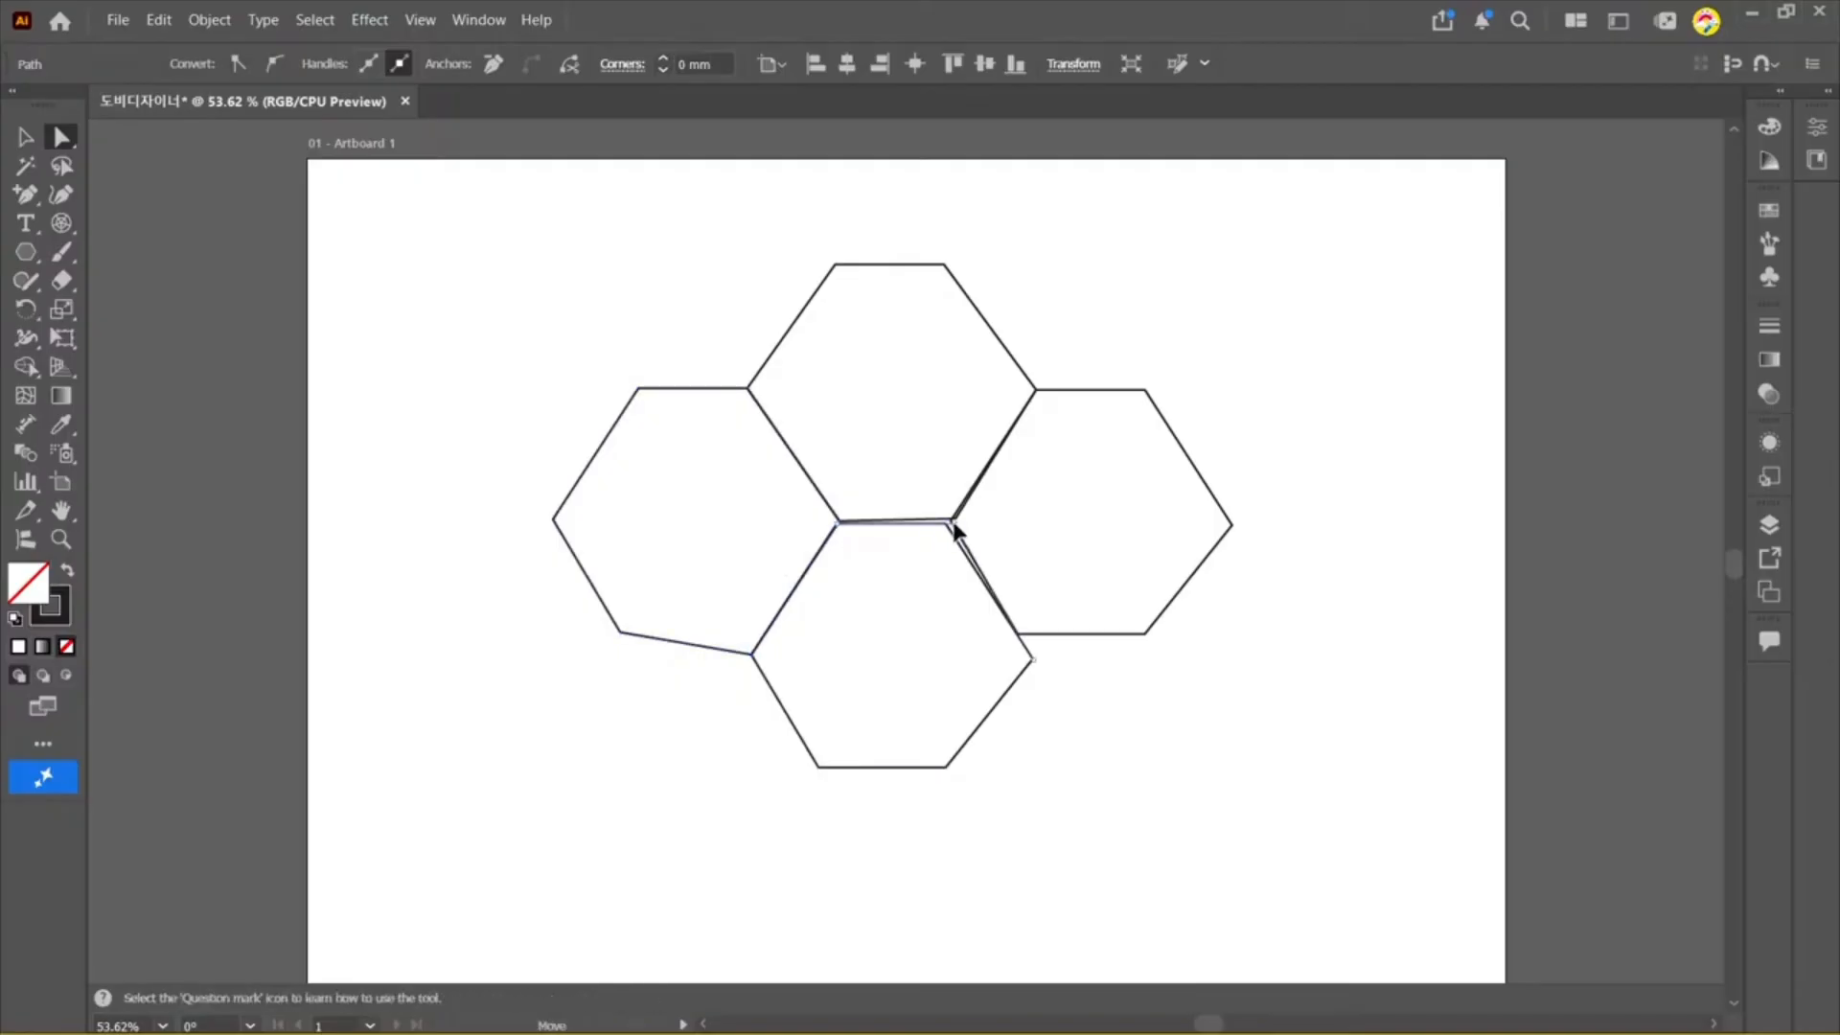
left_click(1093, 345)
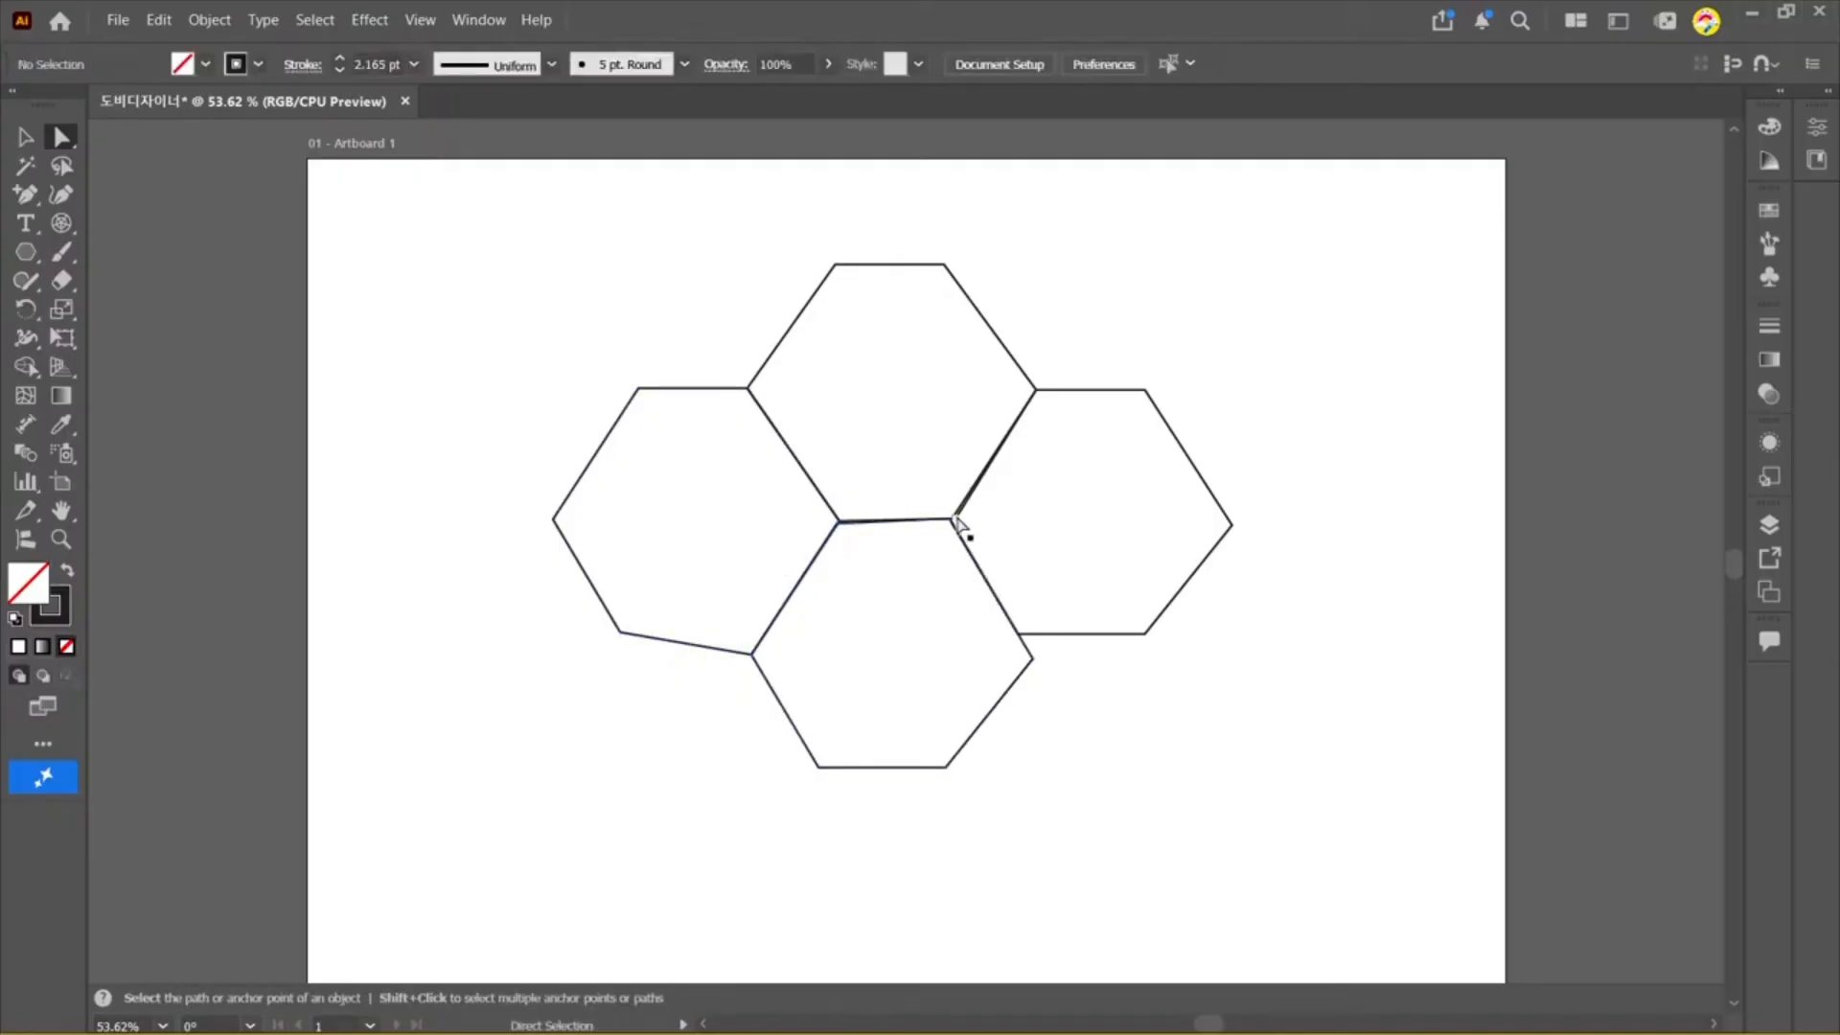
left_click(956, 522)
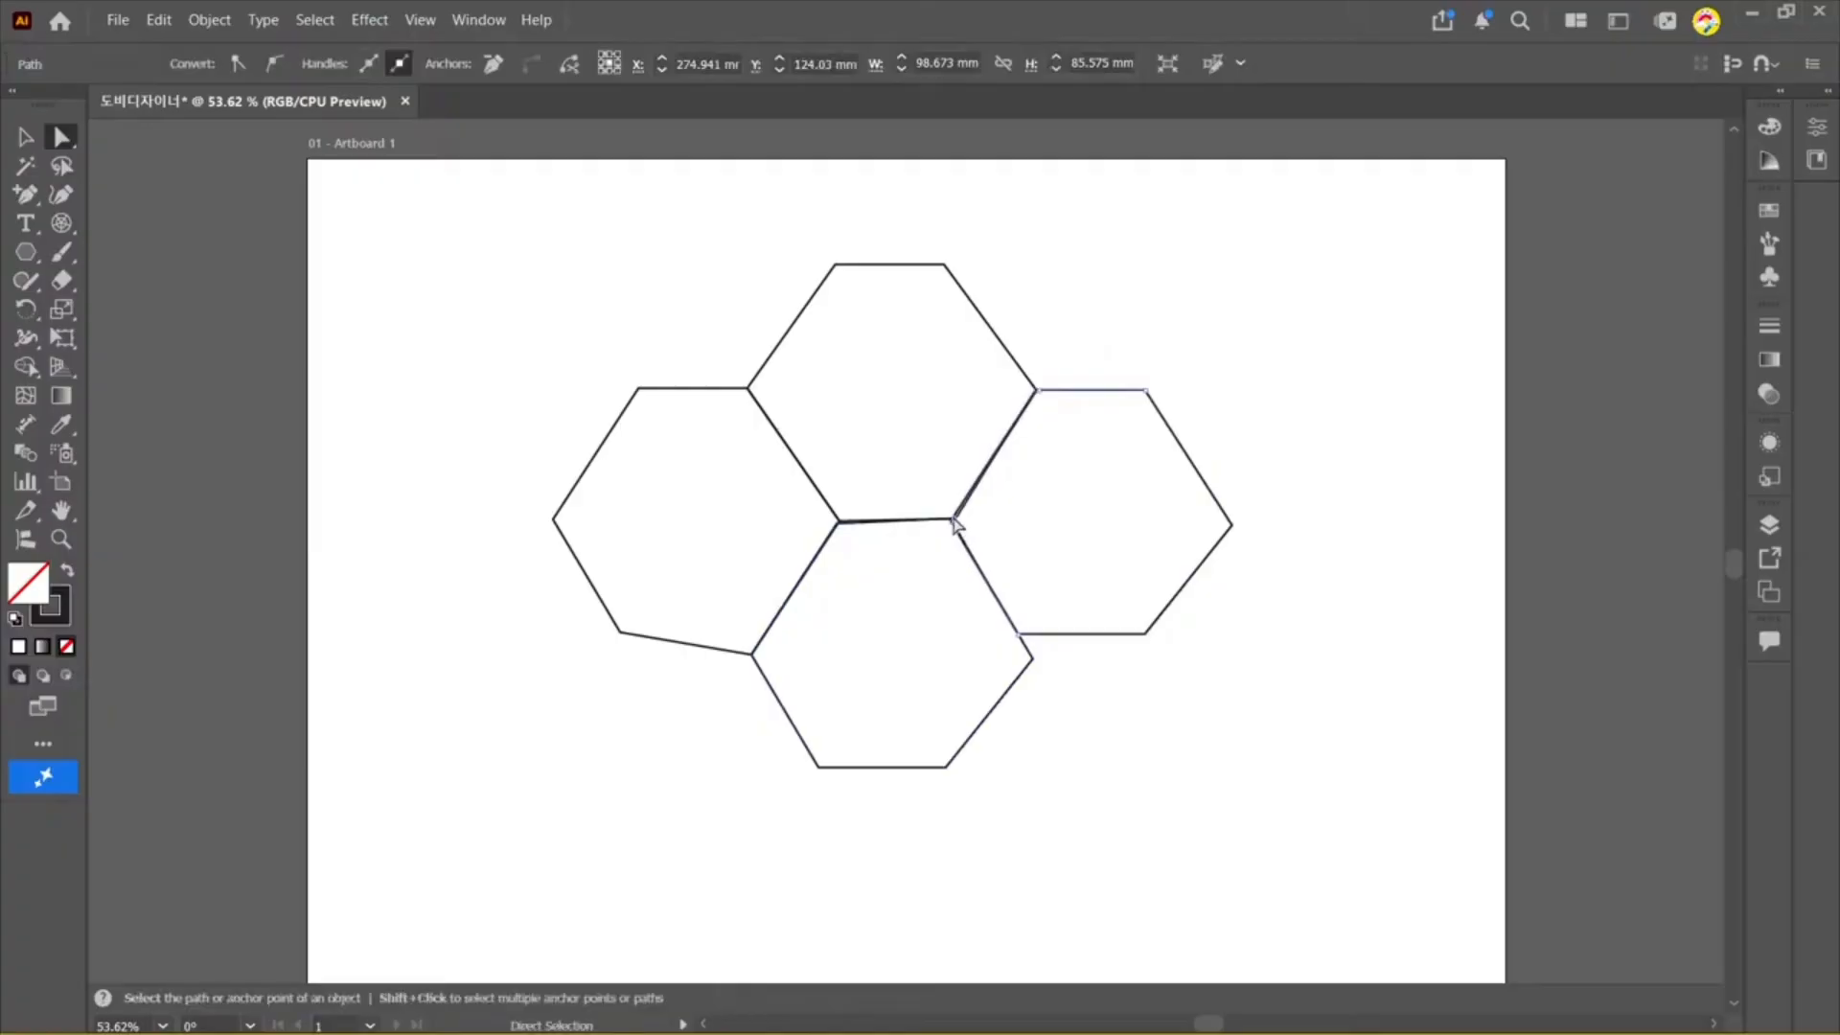
left_click(1113, 338)
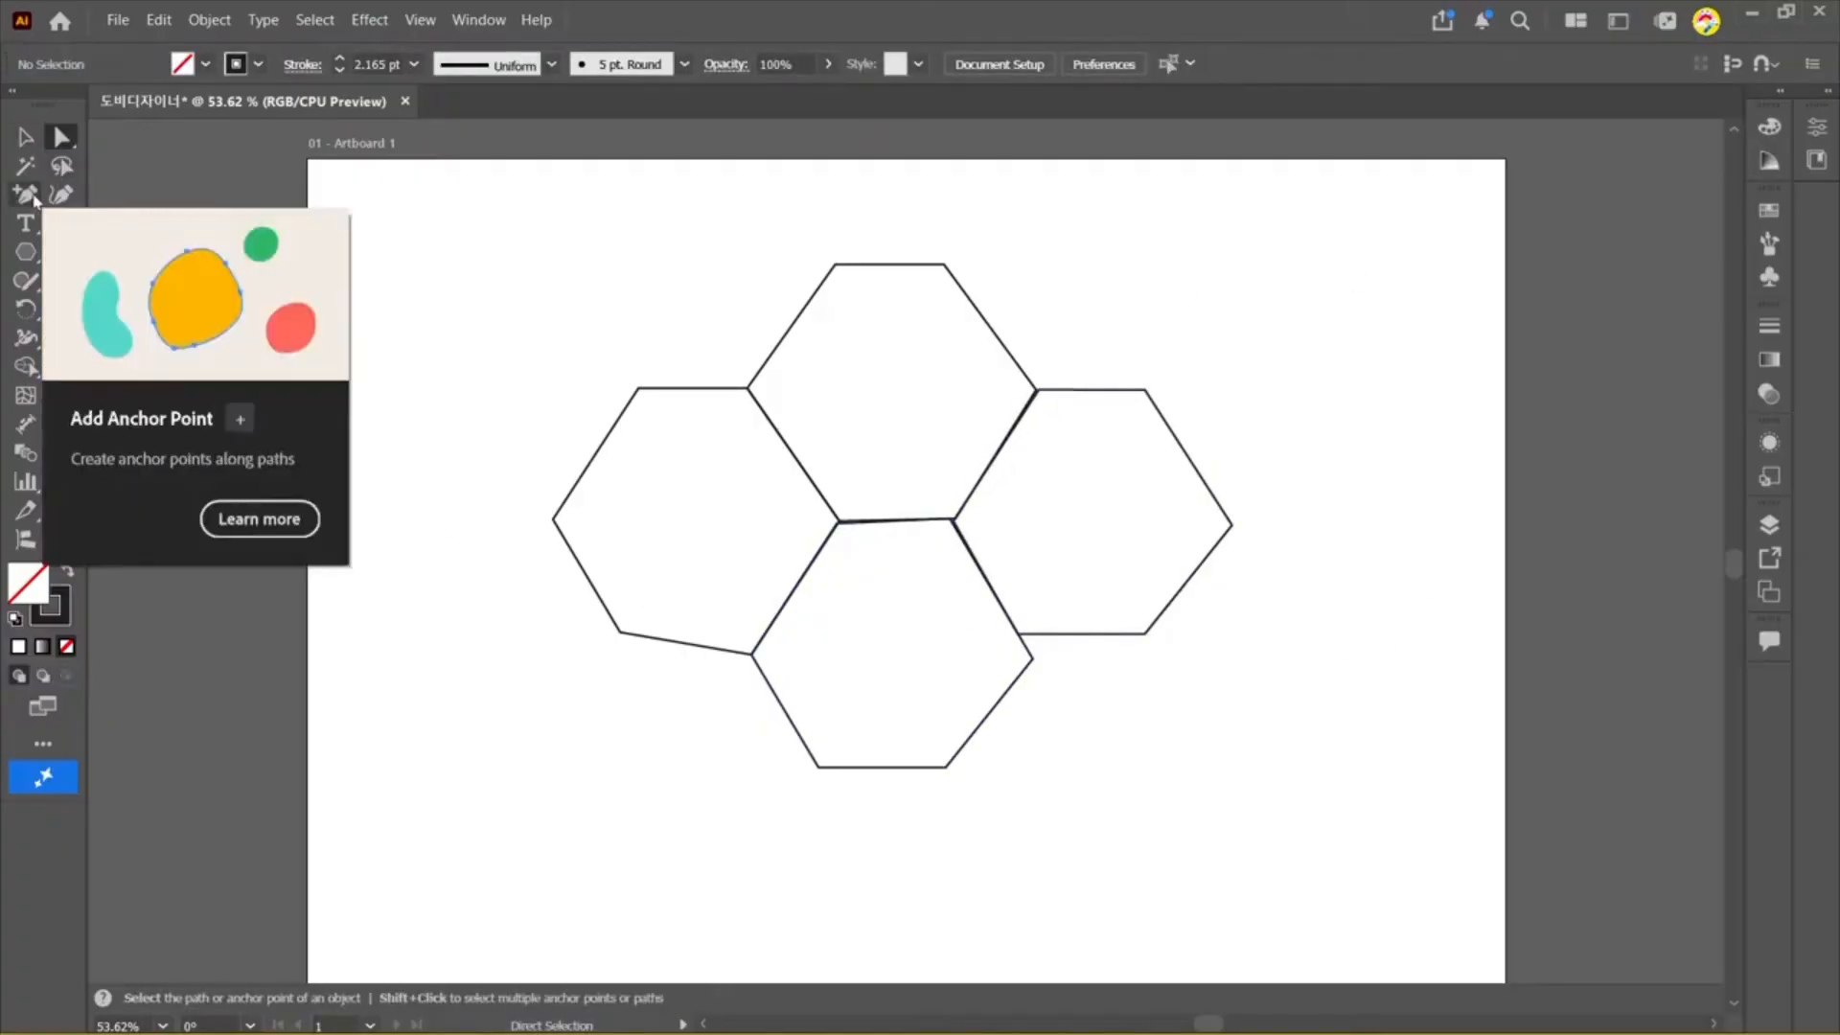
Step: Add anchor points on the upper hexagon's upper-right edge and midway along the right hexagon's two outer edges
left_click_drag(35, 198, 146, 211)
left_click(990, 327)
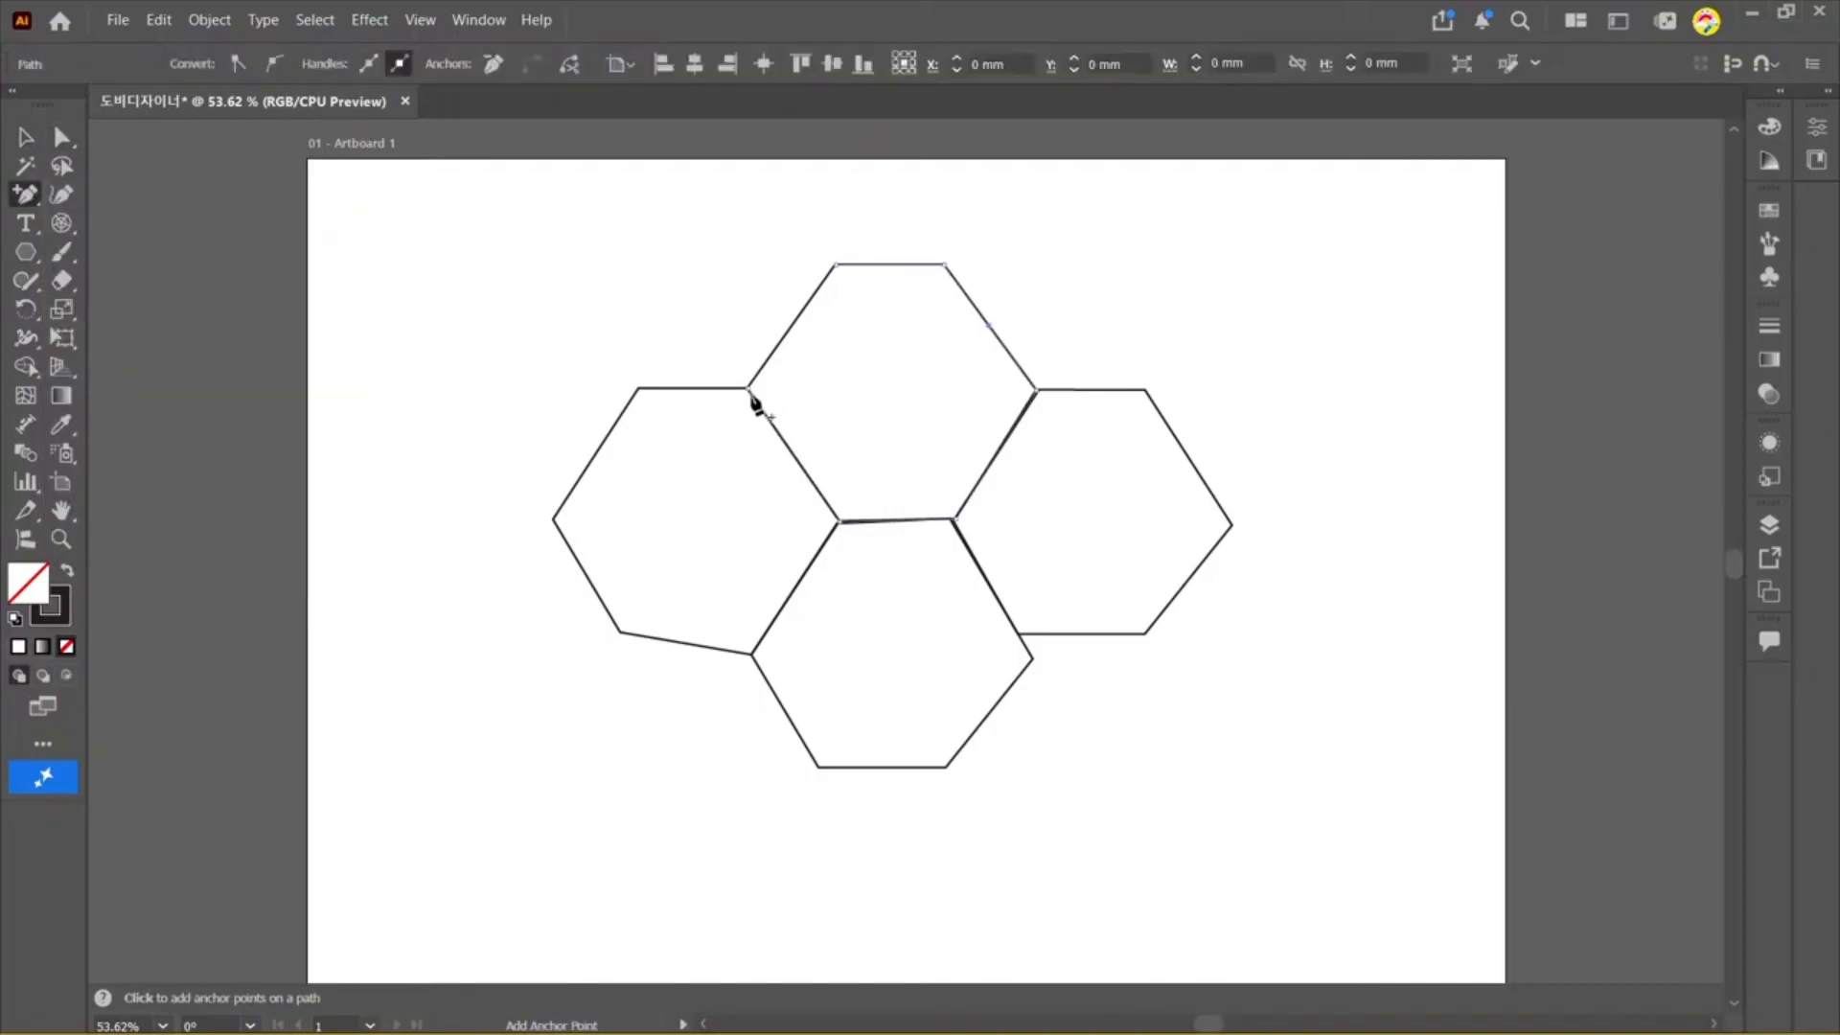
left_click(1190, 460)
left_click(1188, 578)
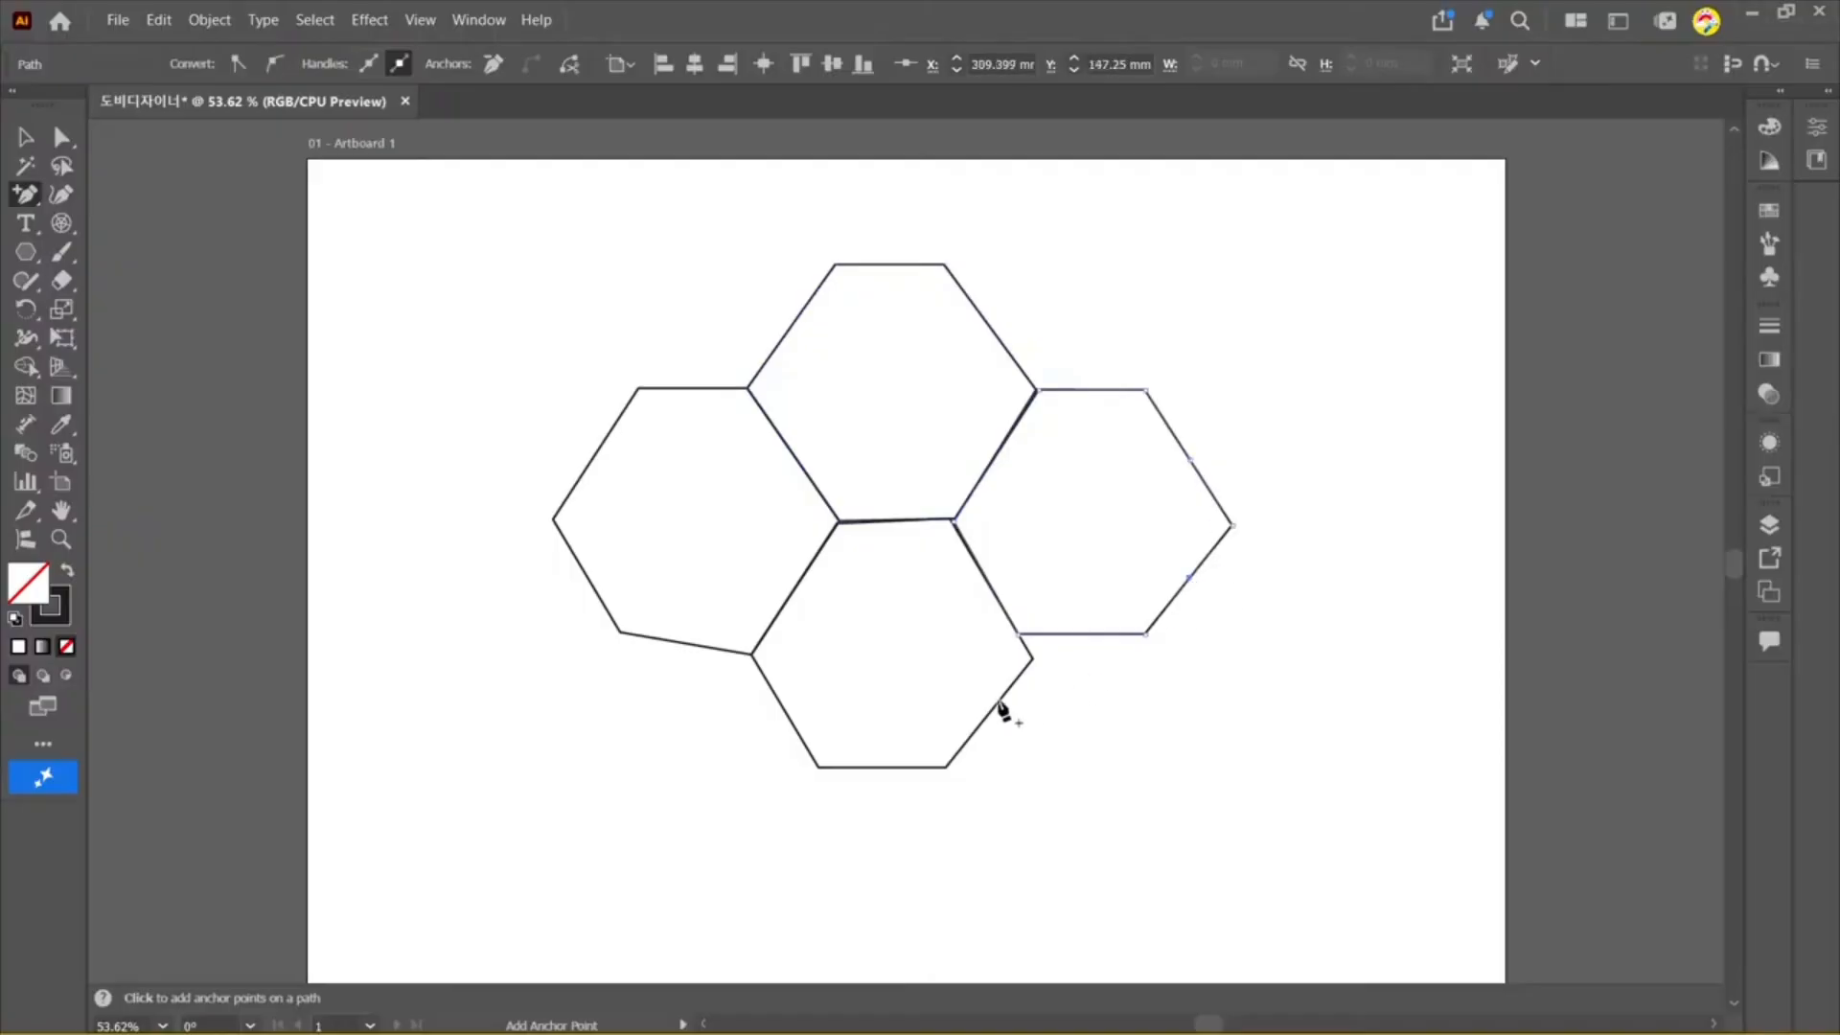
left_click(1003, 707)
left_click(1096, 564)
Step: Pull the added upper-right anchor points of the right and upper hexagons inward to form notches
left_click(69, 148)
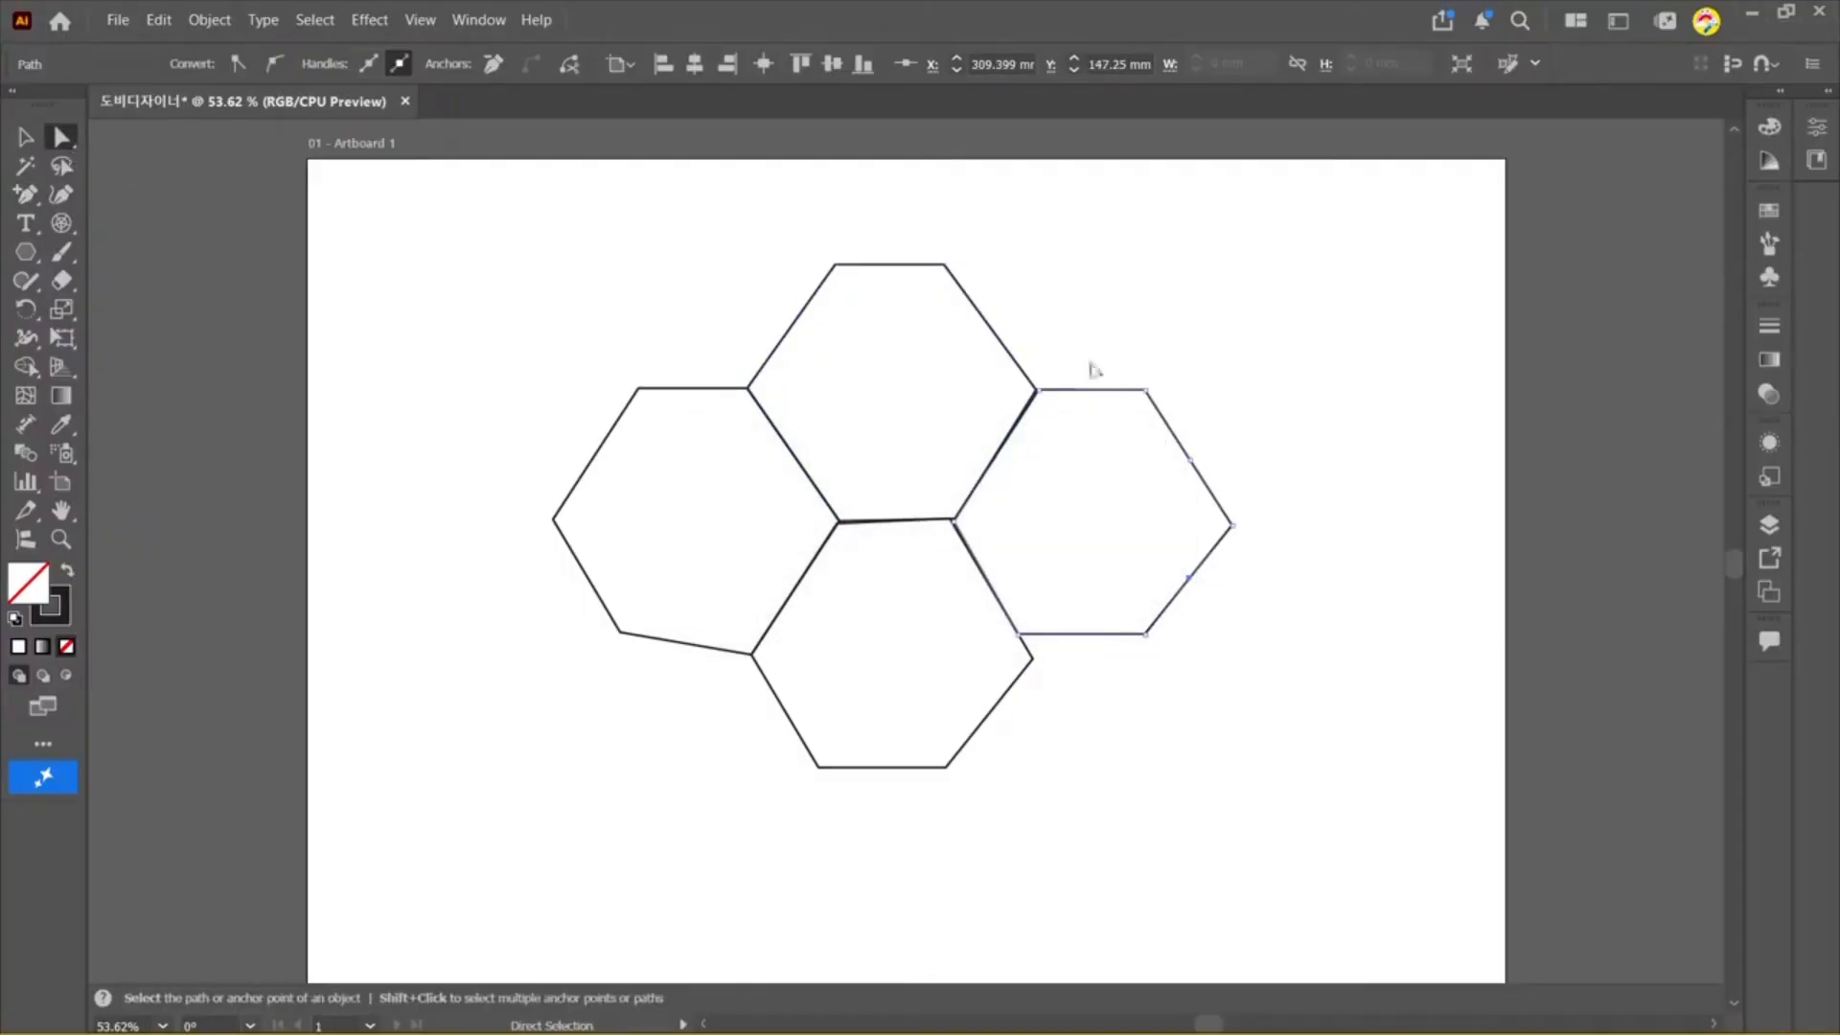
left_click_drag(1190, 460, 1130, 491)
left_click(1322, 525)
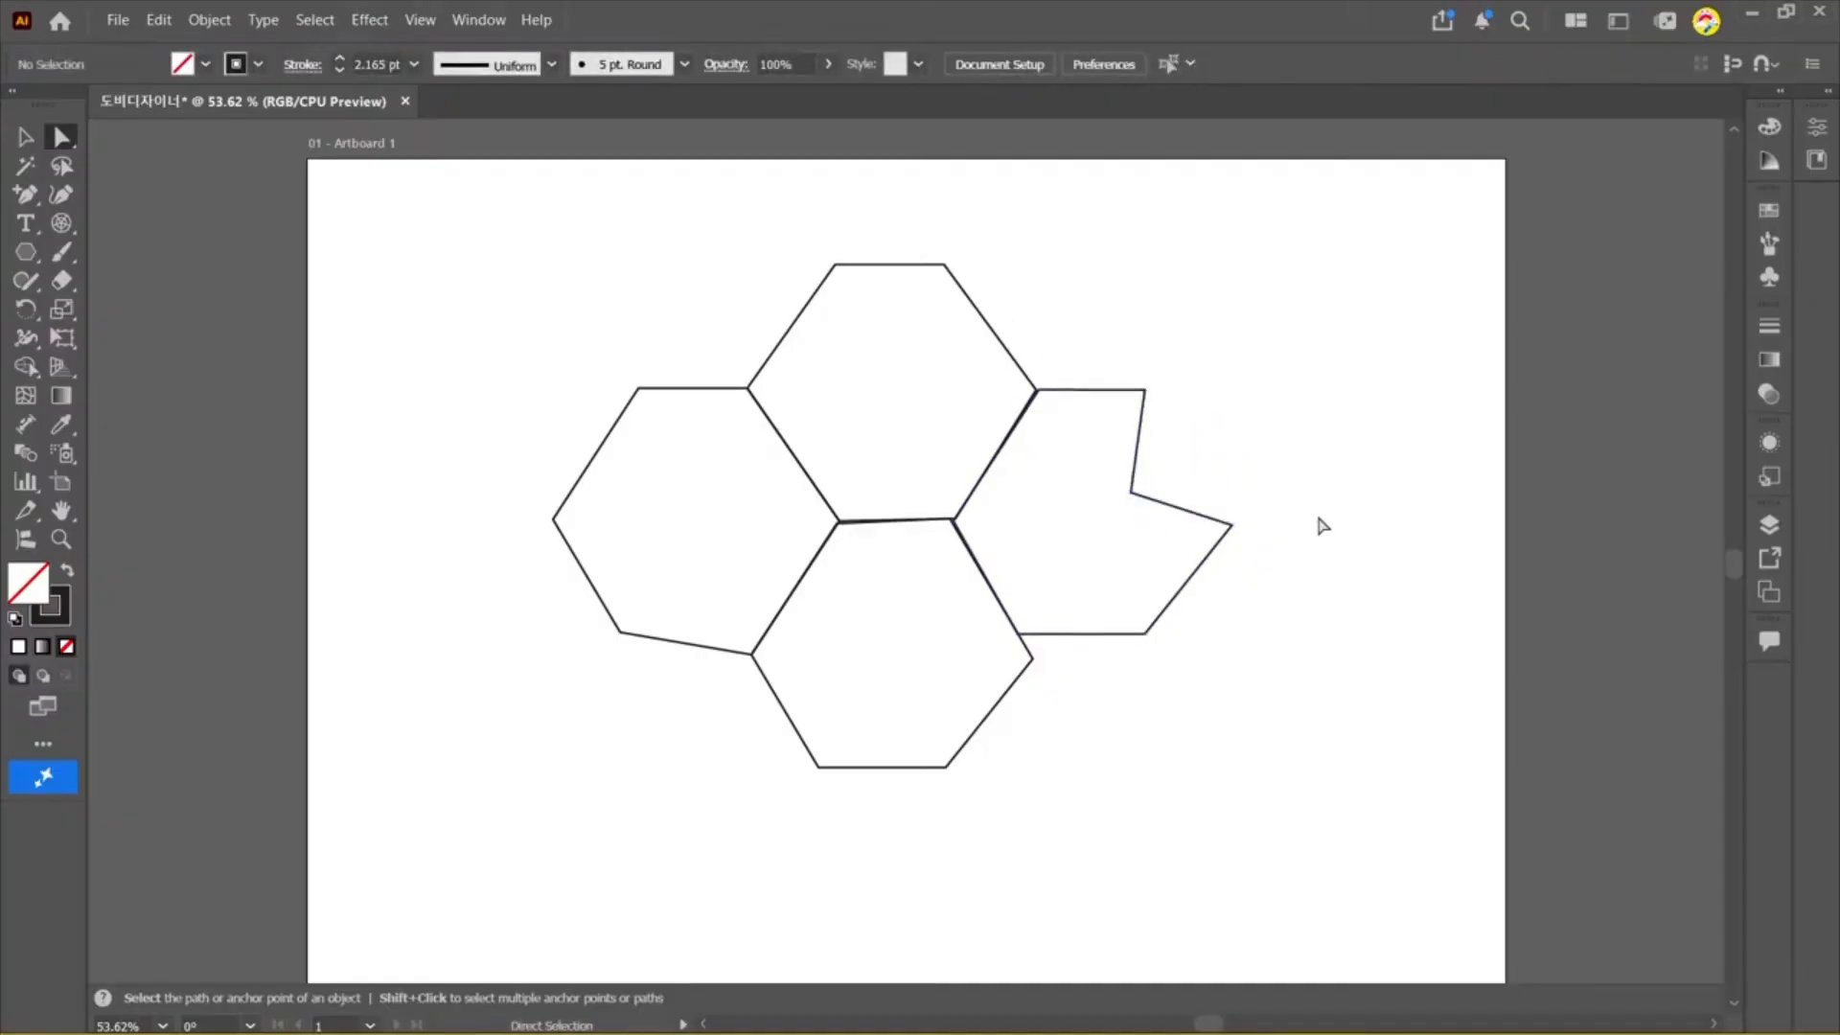
left_click_drag(987, 327, 931, 354)
left_click(1435, 381)
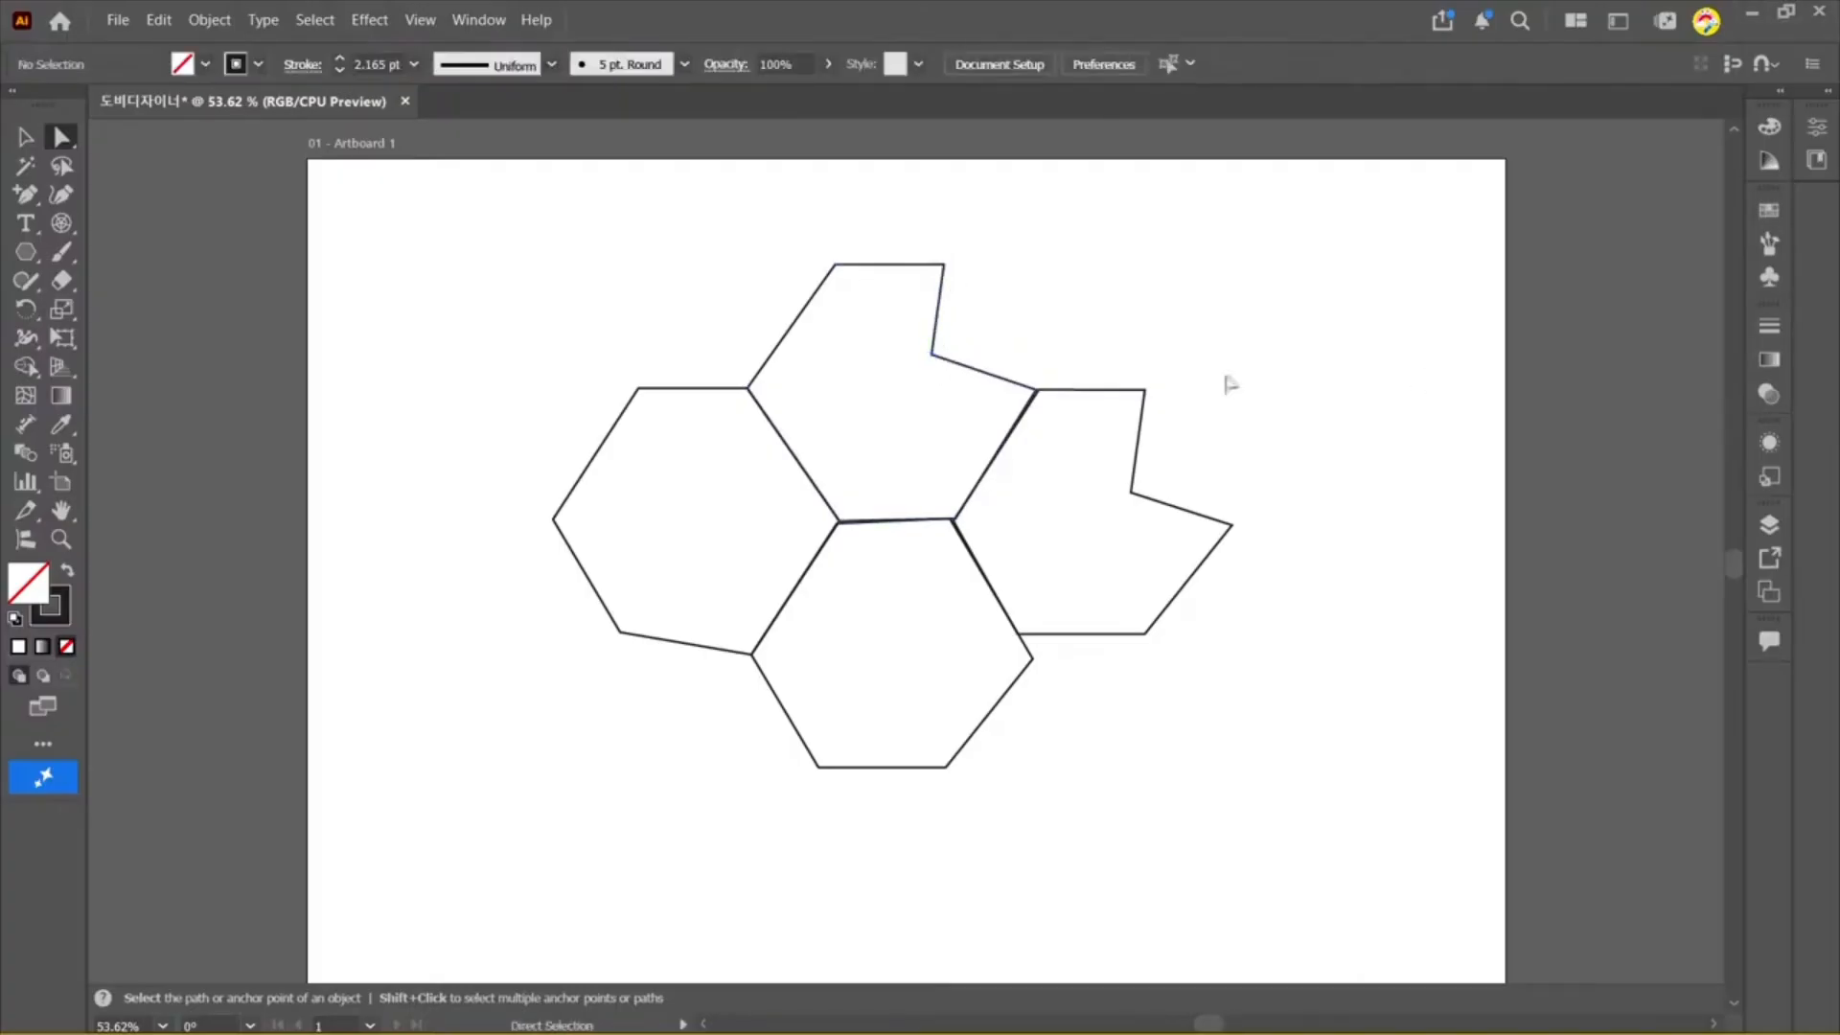
Step: Try to remove the upper shape's notch point with the Delete Anchor Point tool while nothing is selected
left_click(26, 193)
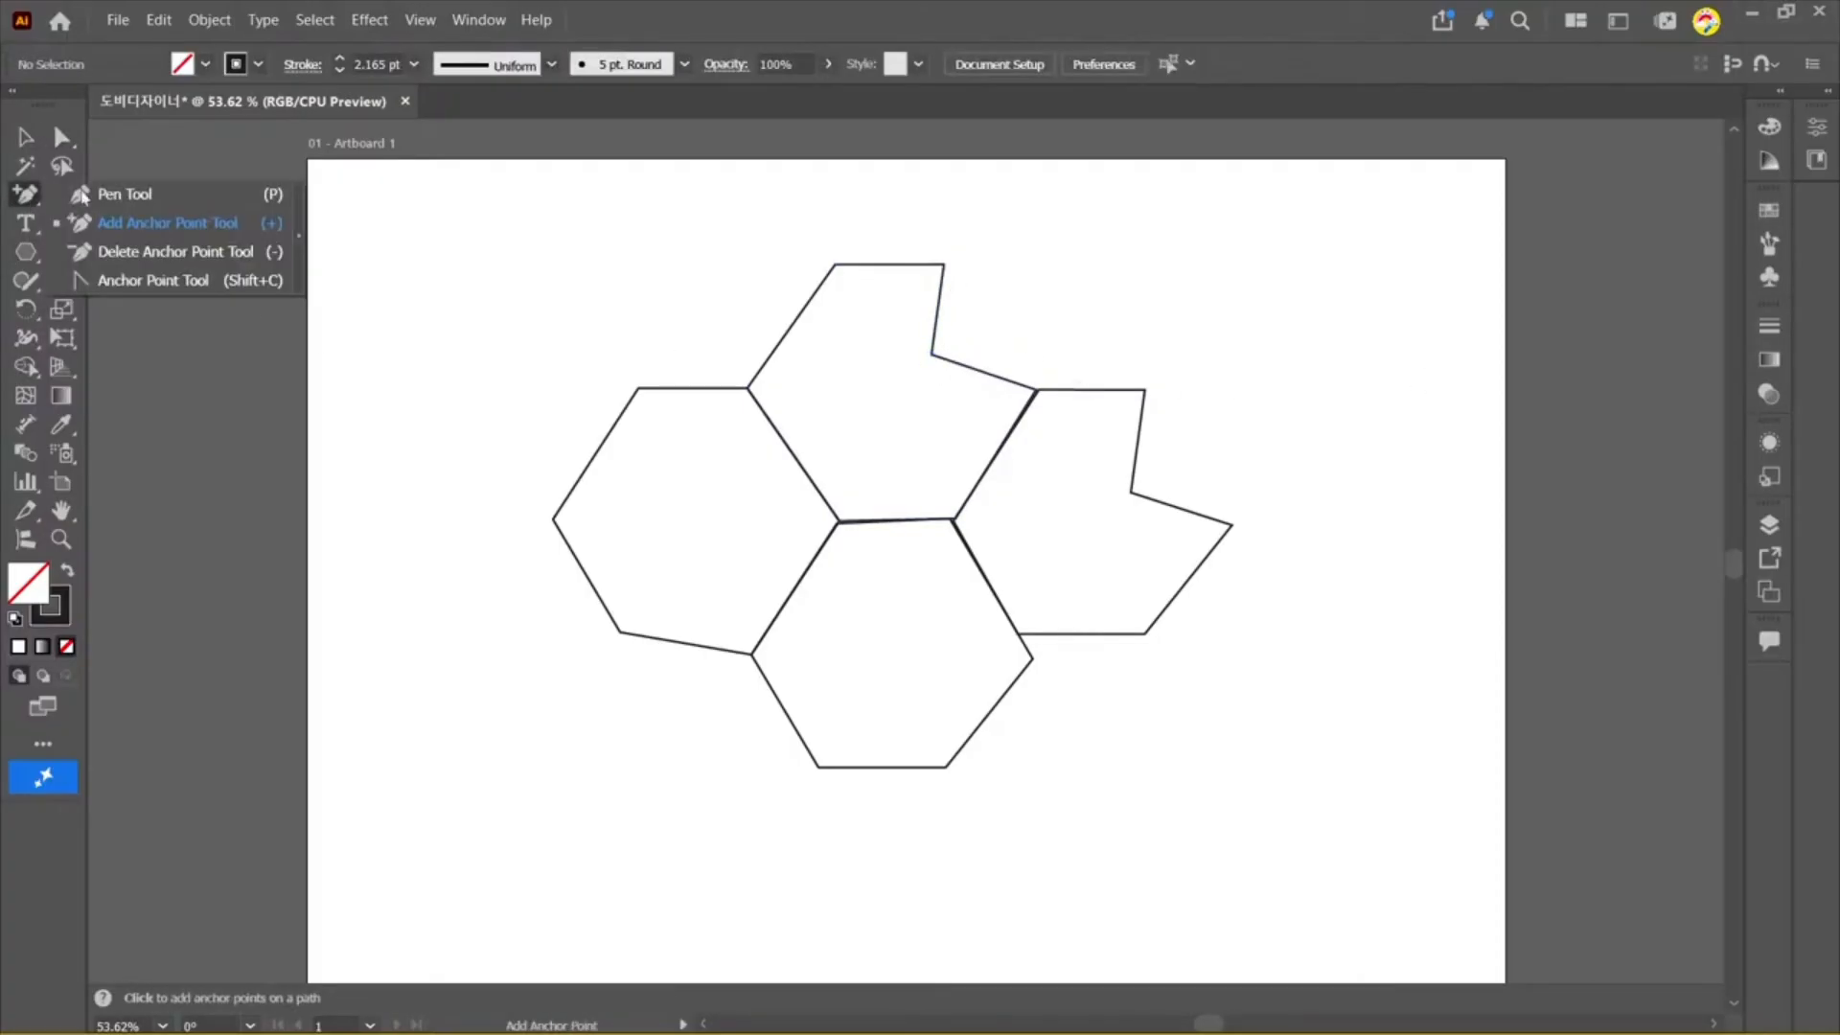
left_click(154, 252)
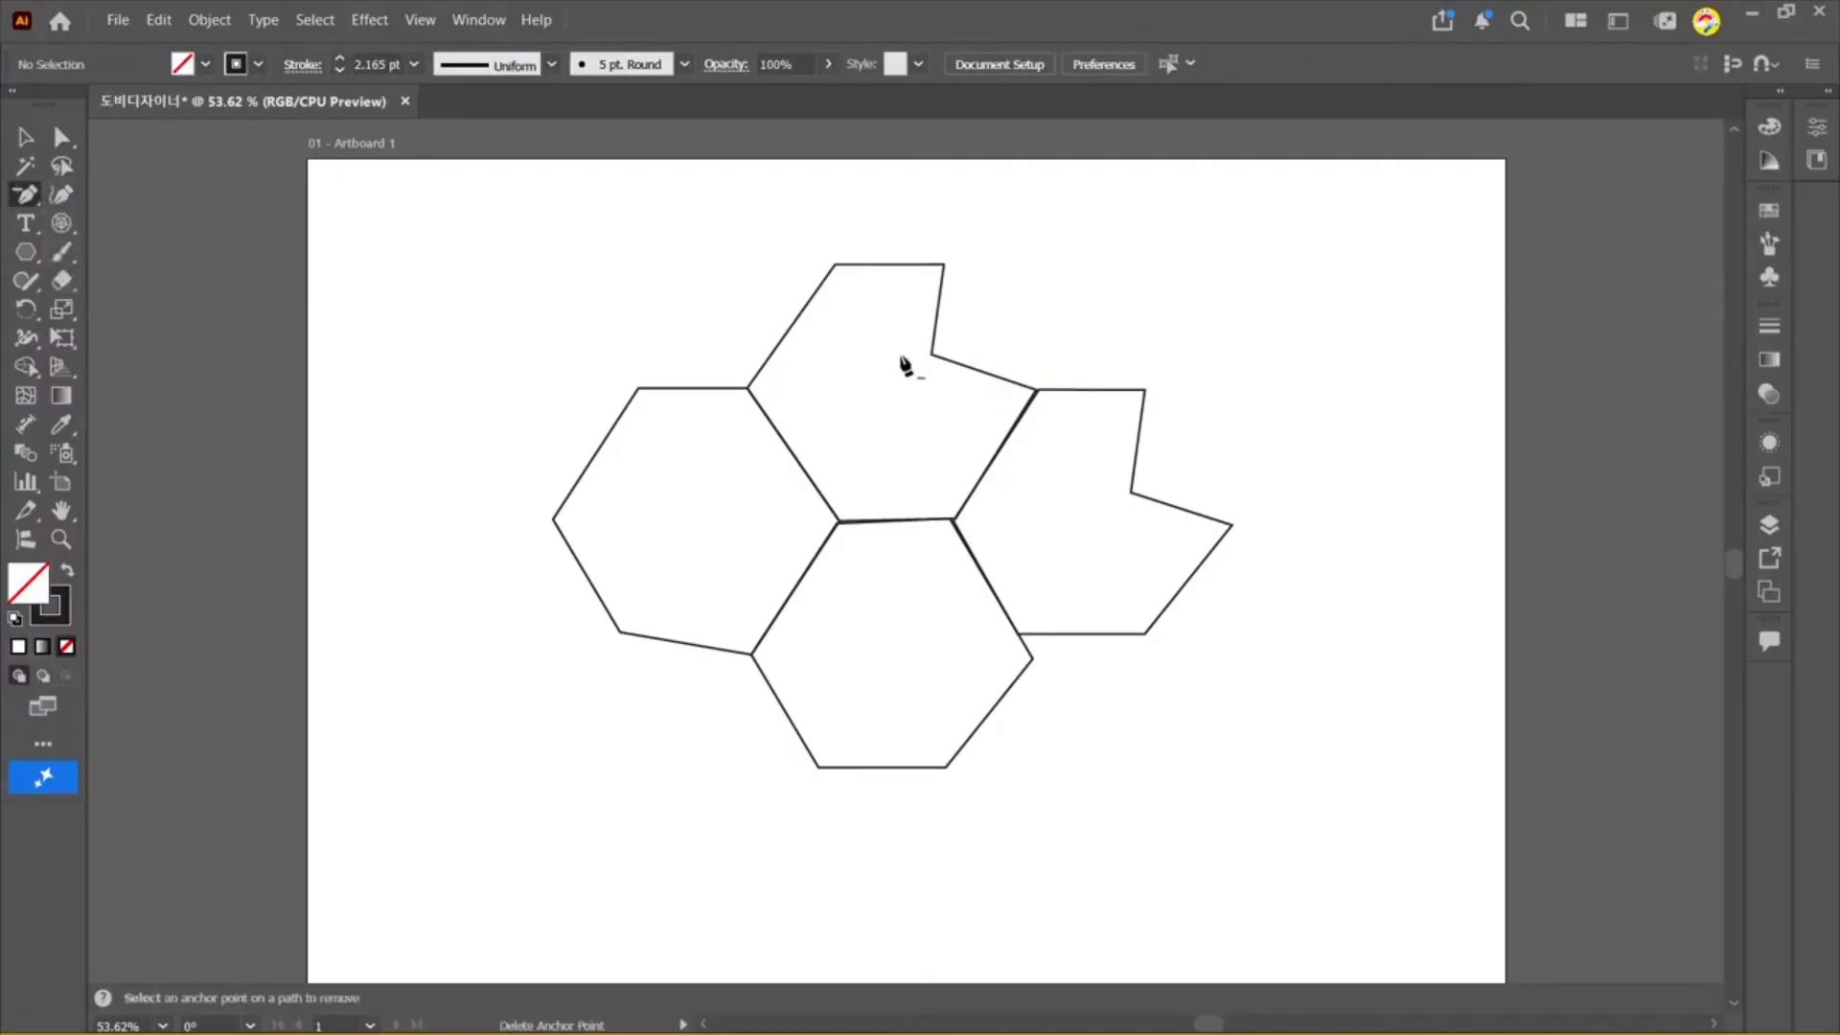
left_click(934, 361)
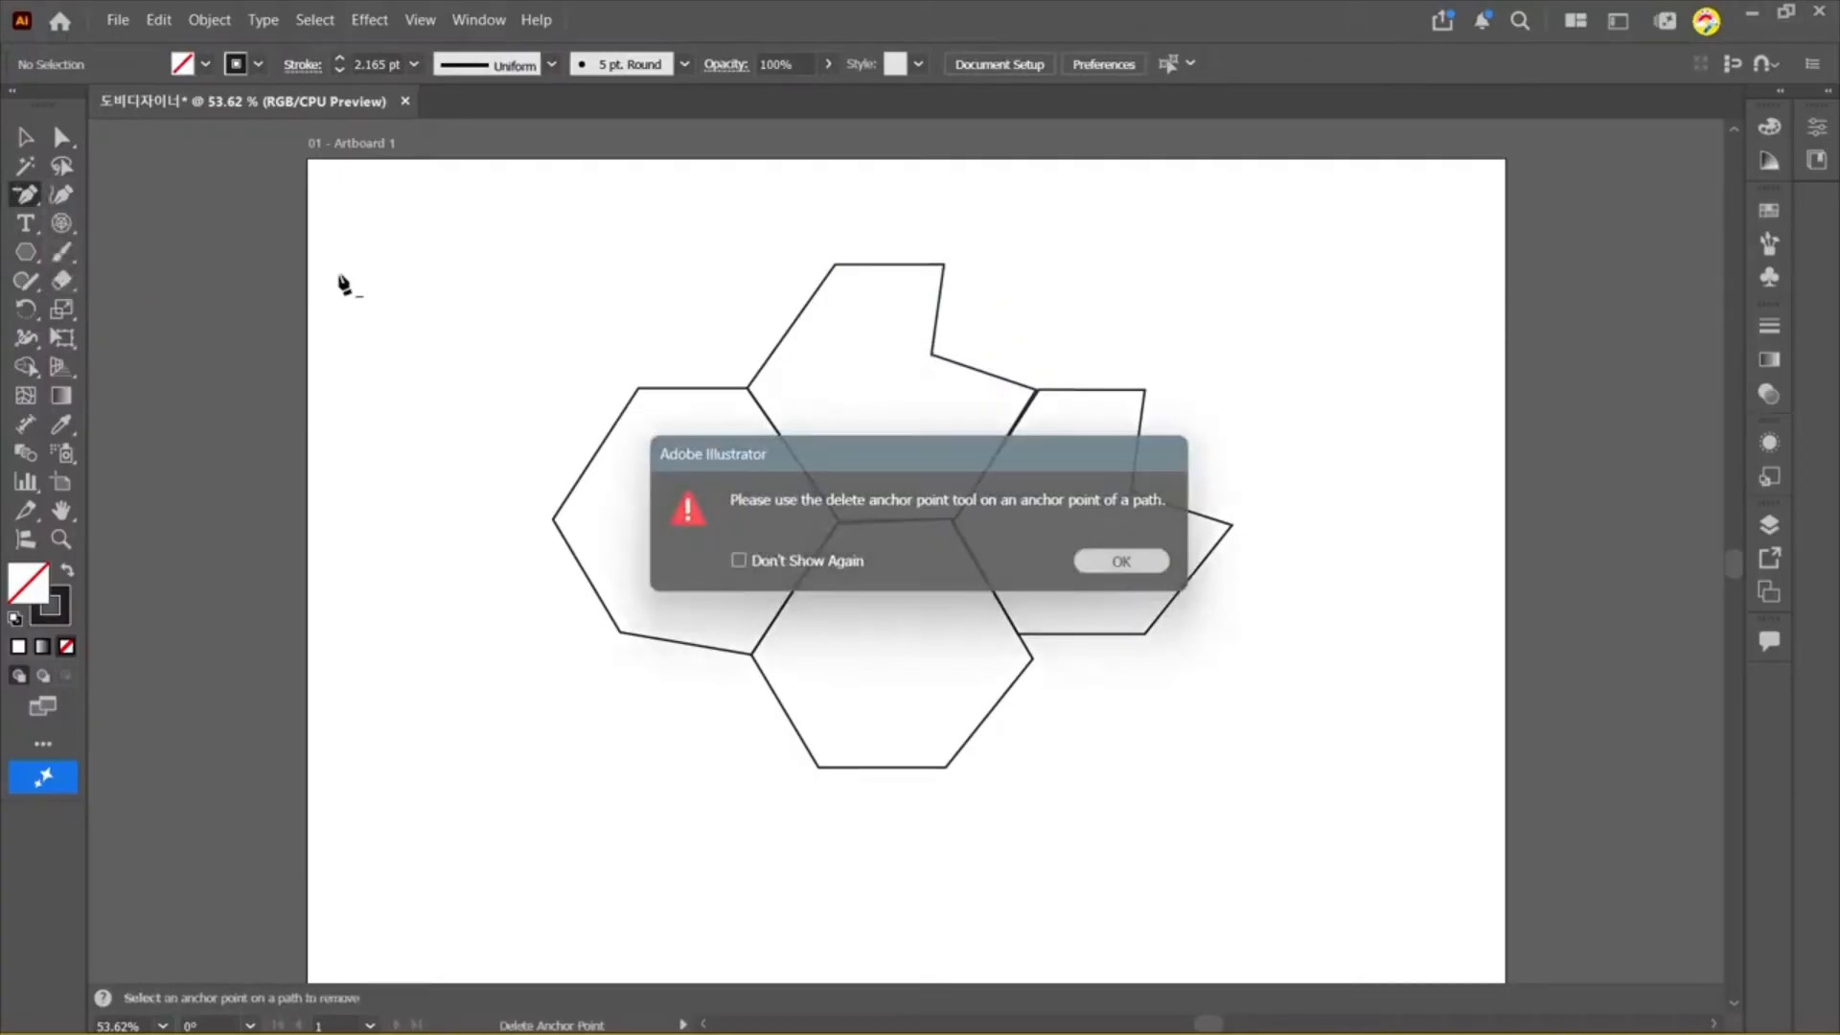
key("Return")
key("v")
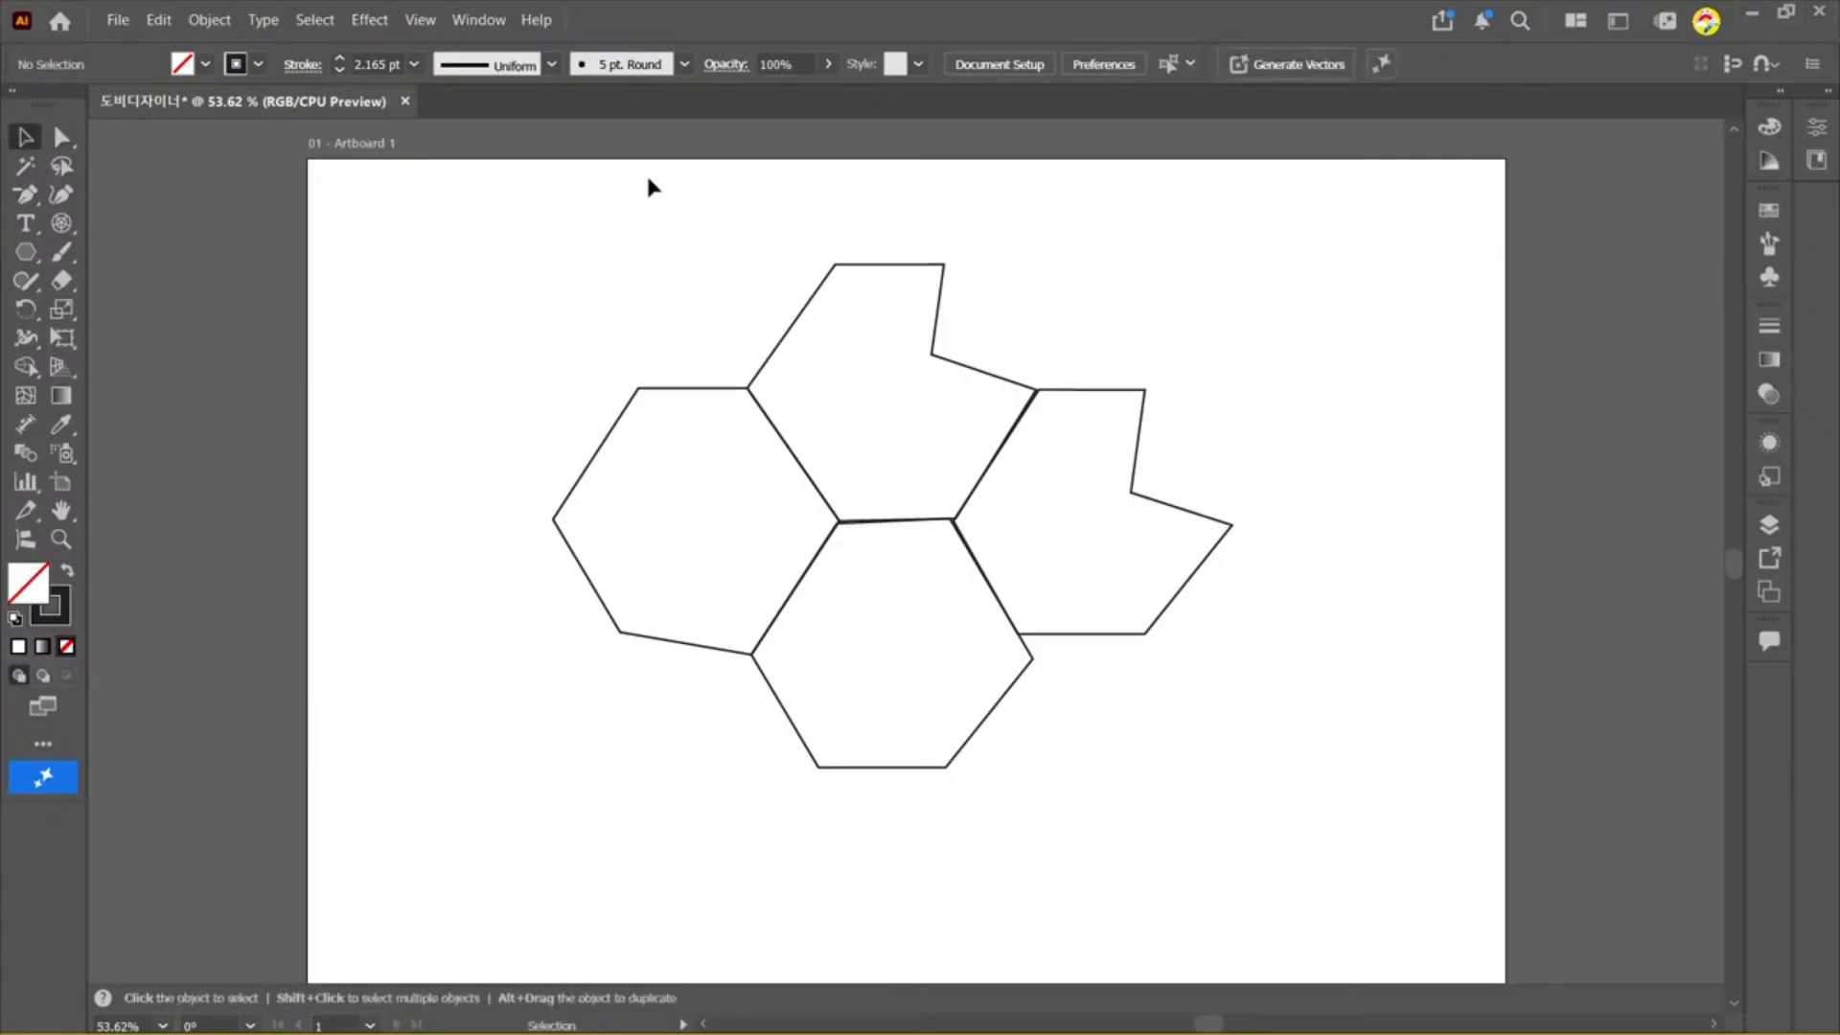
Step: Select the upper notched shape and delete its inner notch anchor point to restore the hexagon
left_click_drag(887, 305, 887, 305)
key("minus")
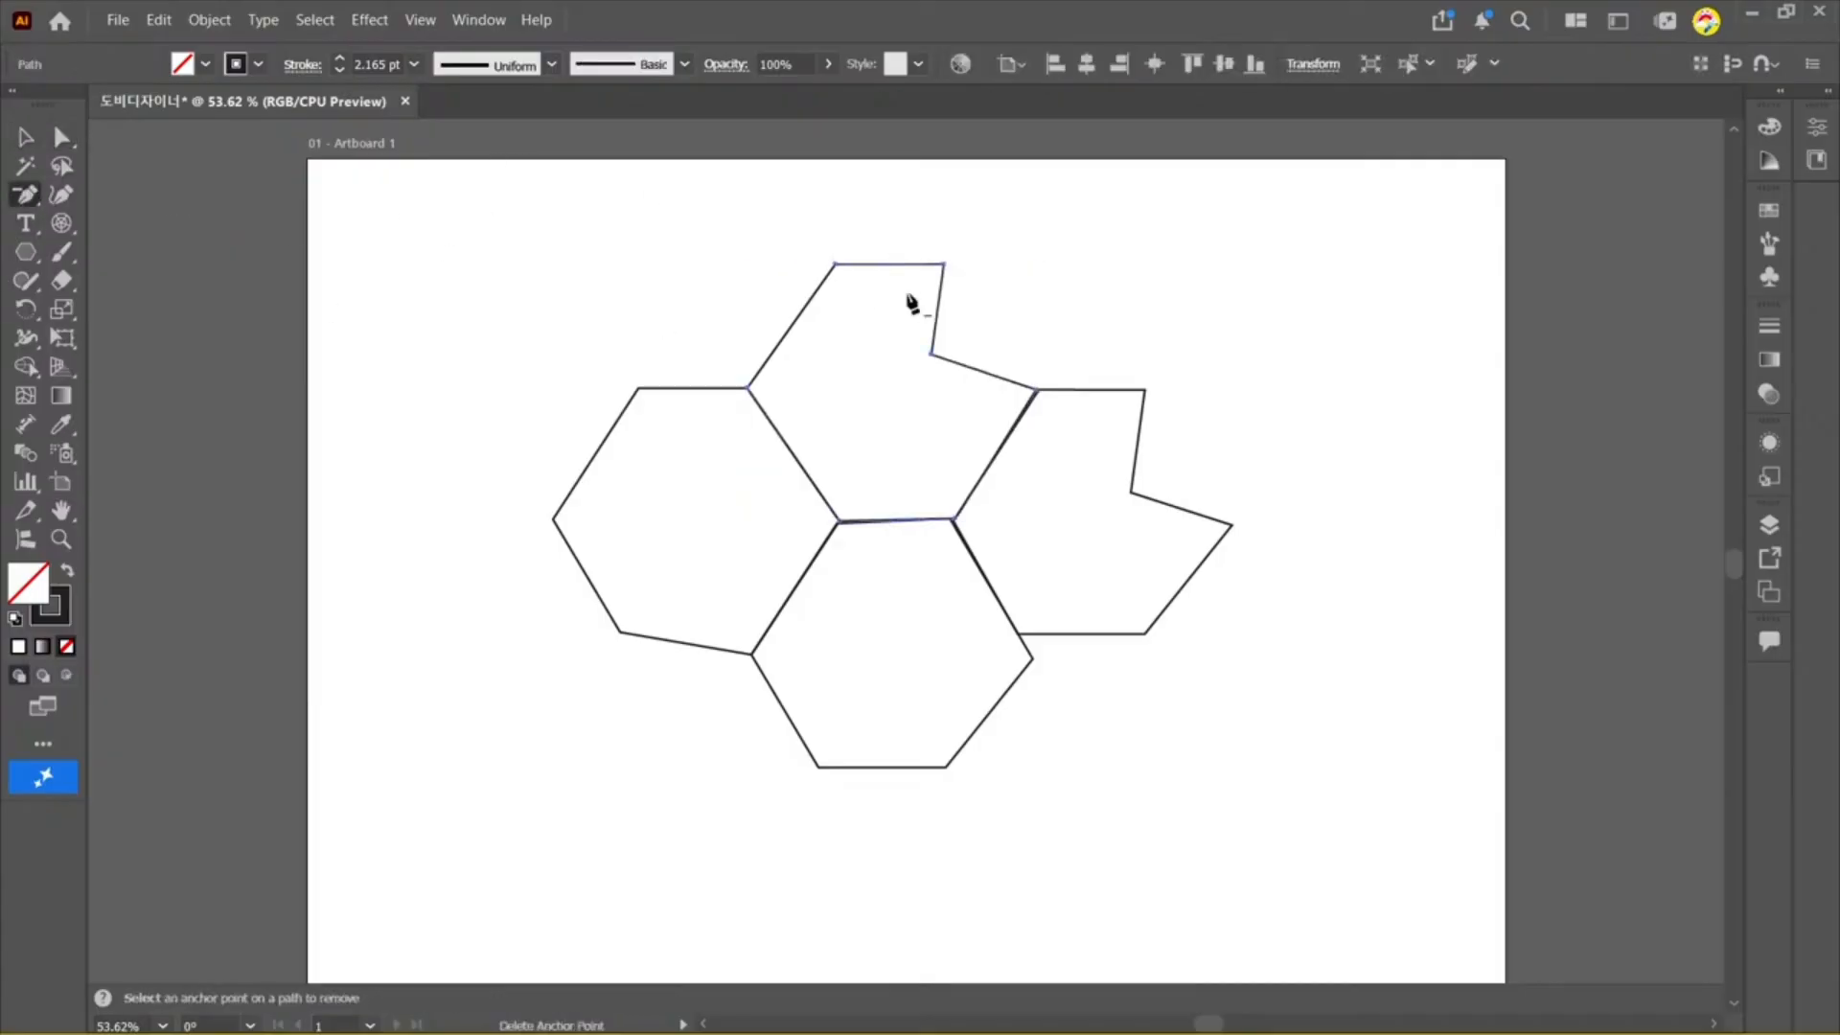
left_click(934, 361)
left_click(1124, 562)
left_click(934, 359)
key("v")
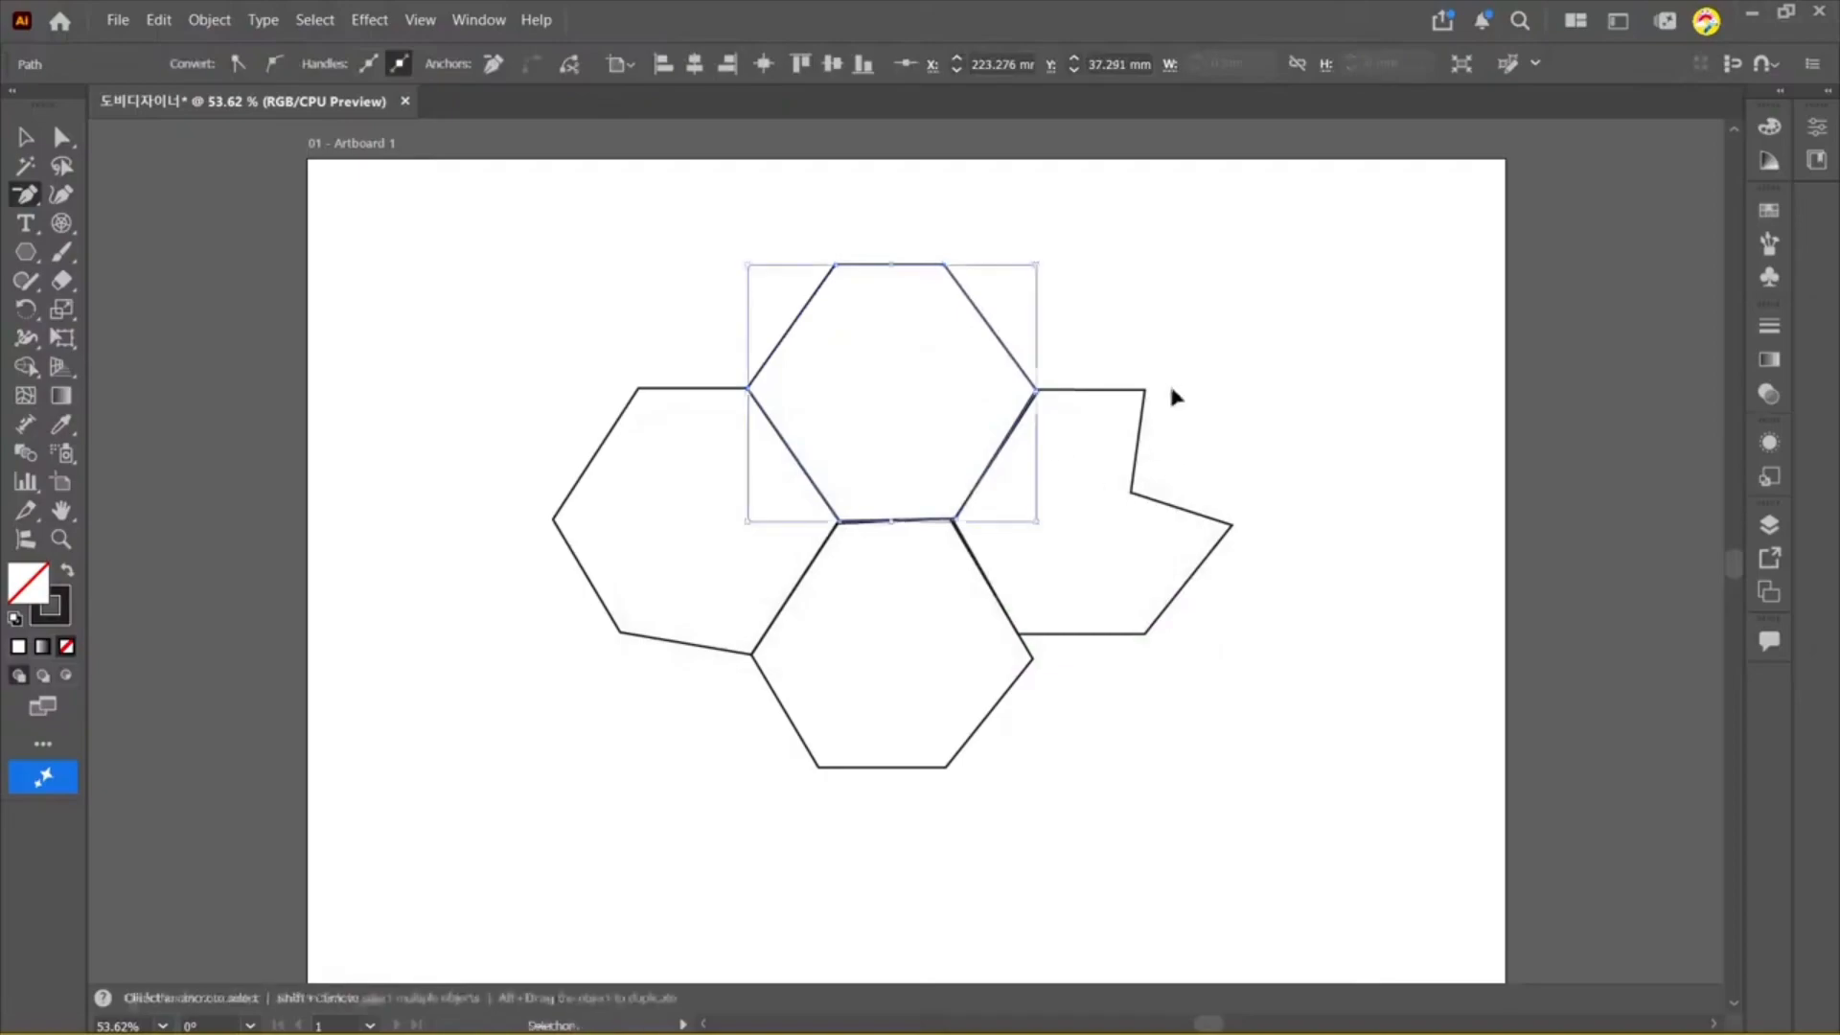
Step: Select the right notched shape and delete its inner notch anchor point to restore its straight edge
left_click(1100, 410)
left_click(1230, 527)
left_click_drag(1311, 400, 1112, 534)
left_click(21, 200)
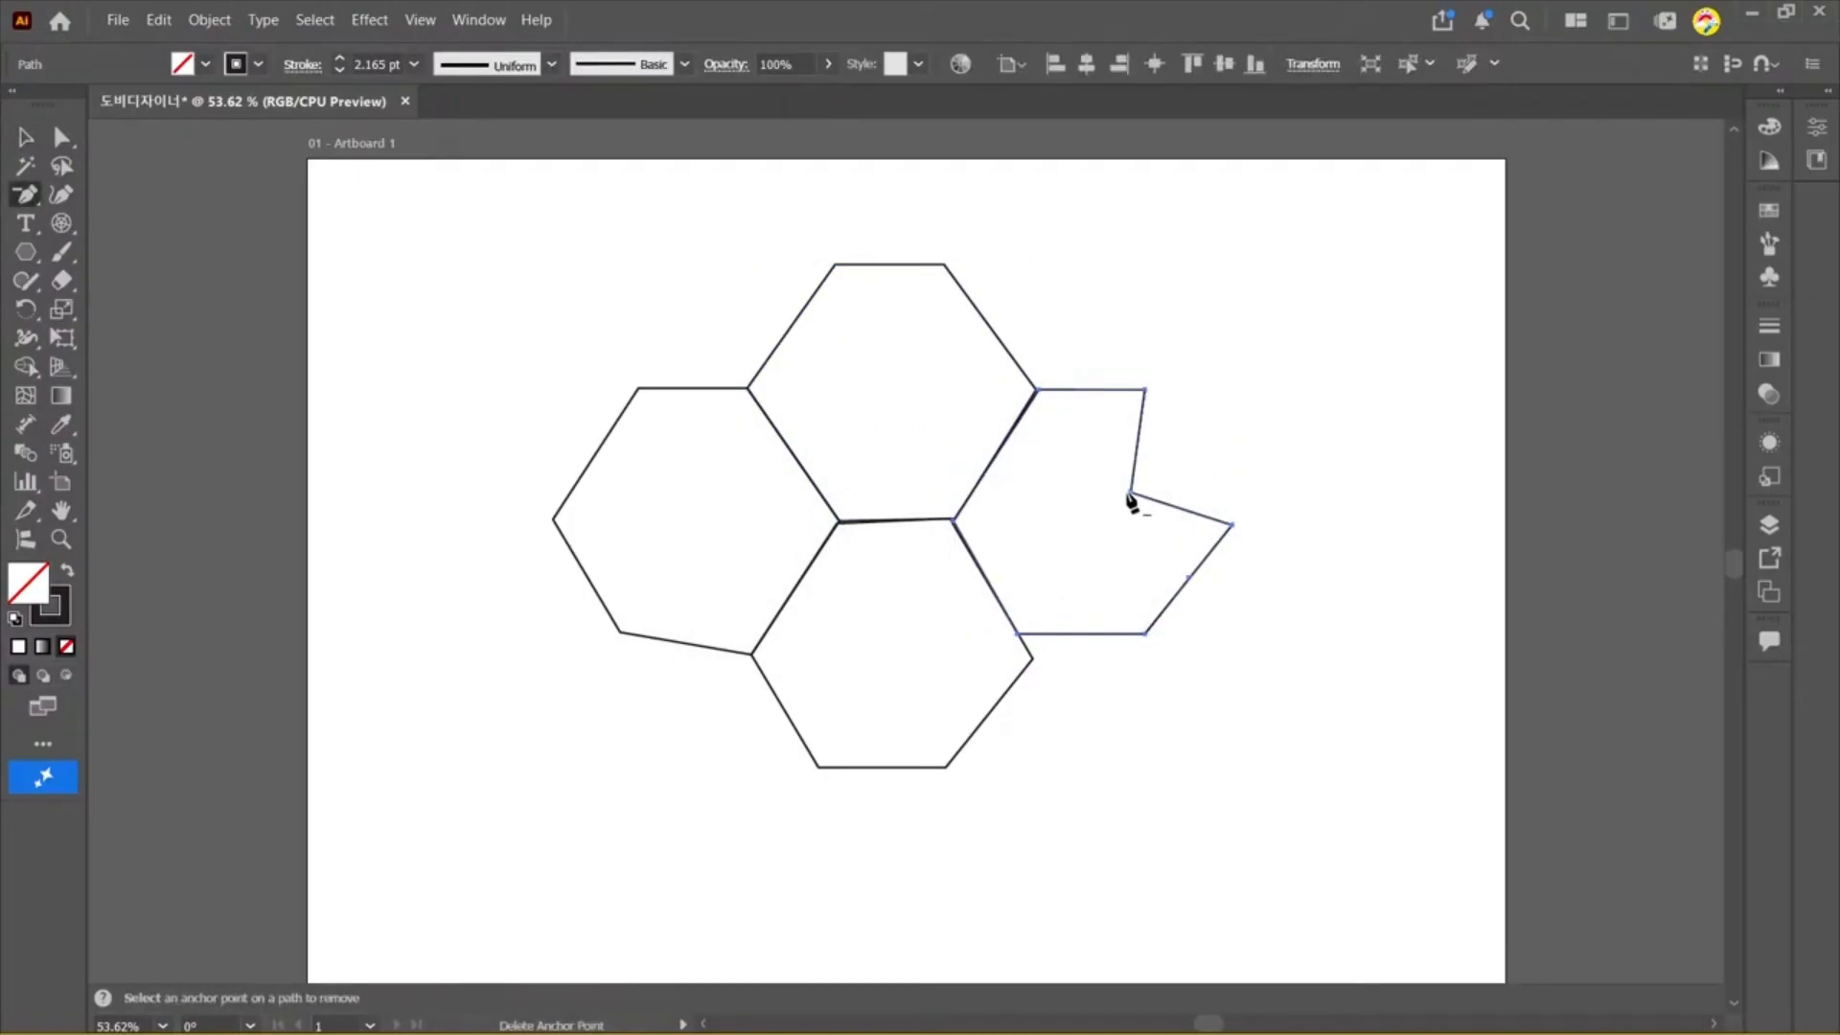
left_click(1131, 495)
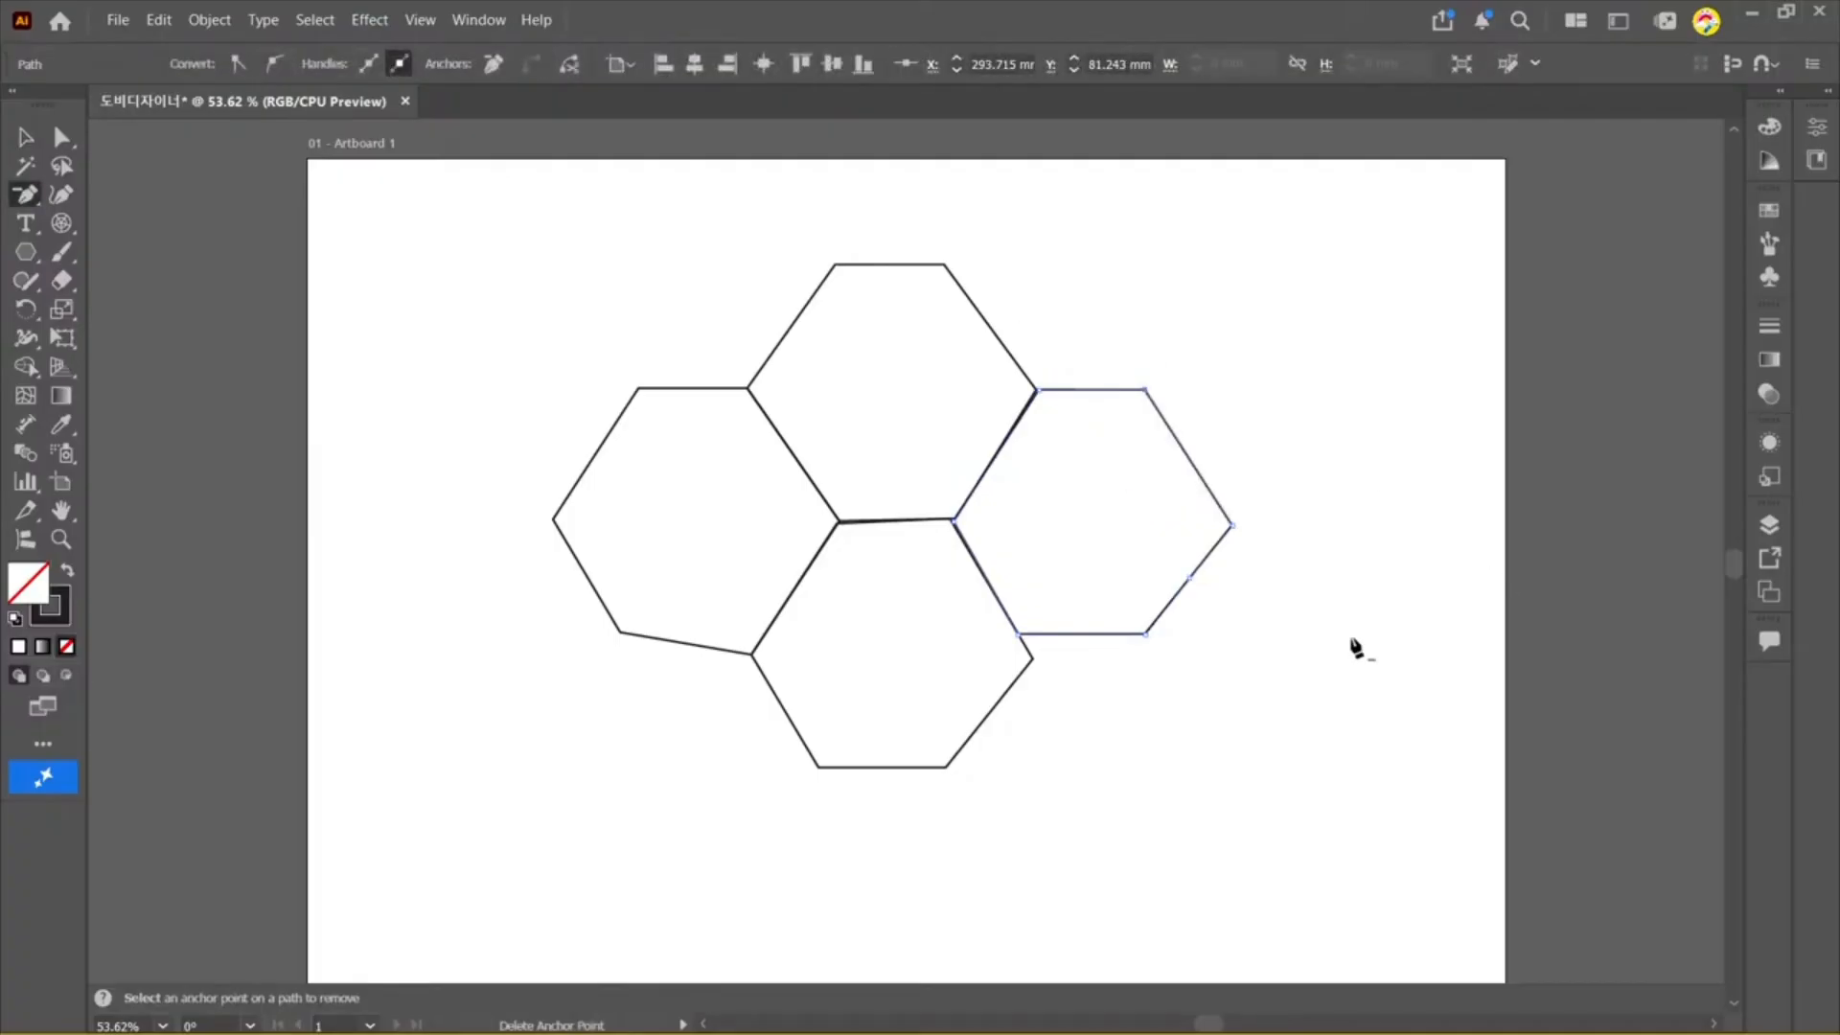
left_click(26, 137)
left_click_drag(527, 232, 1275, 748)
left_click(1347, 834)
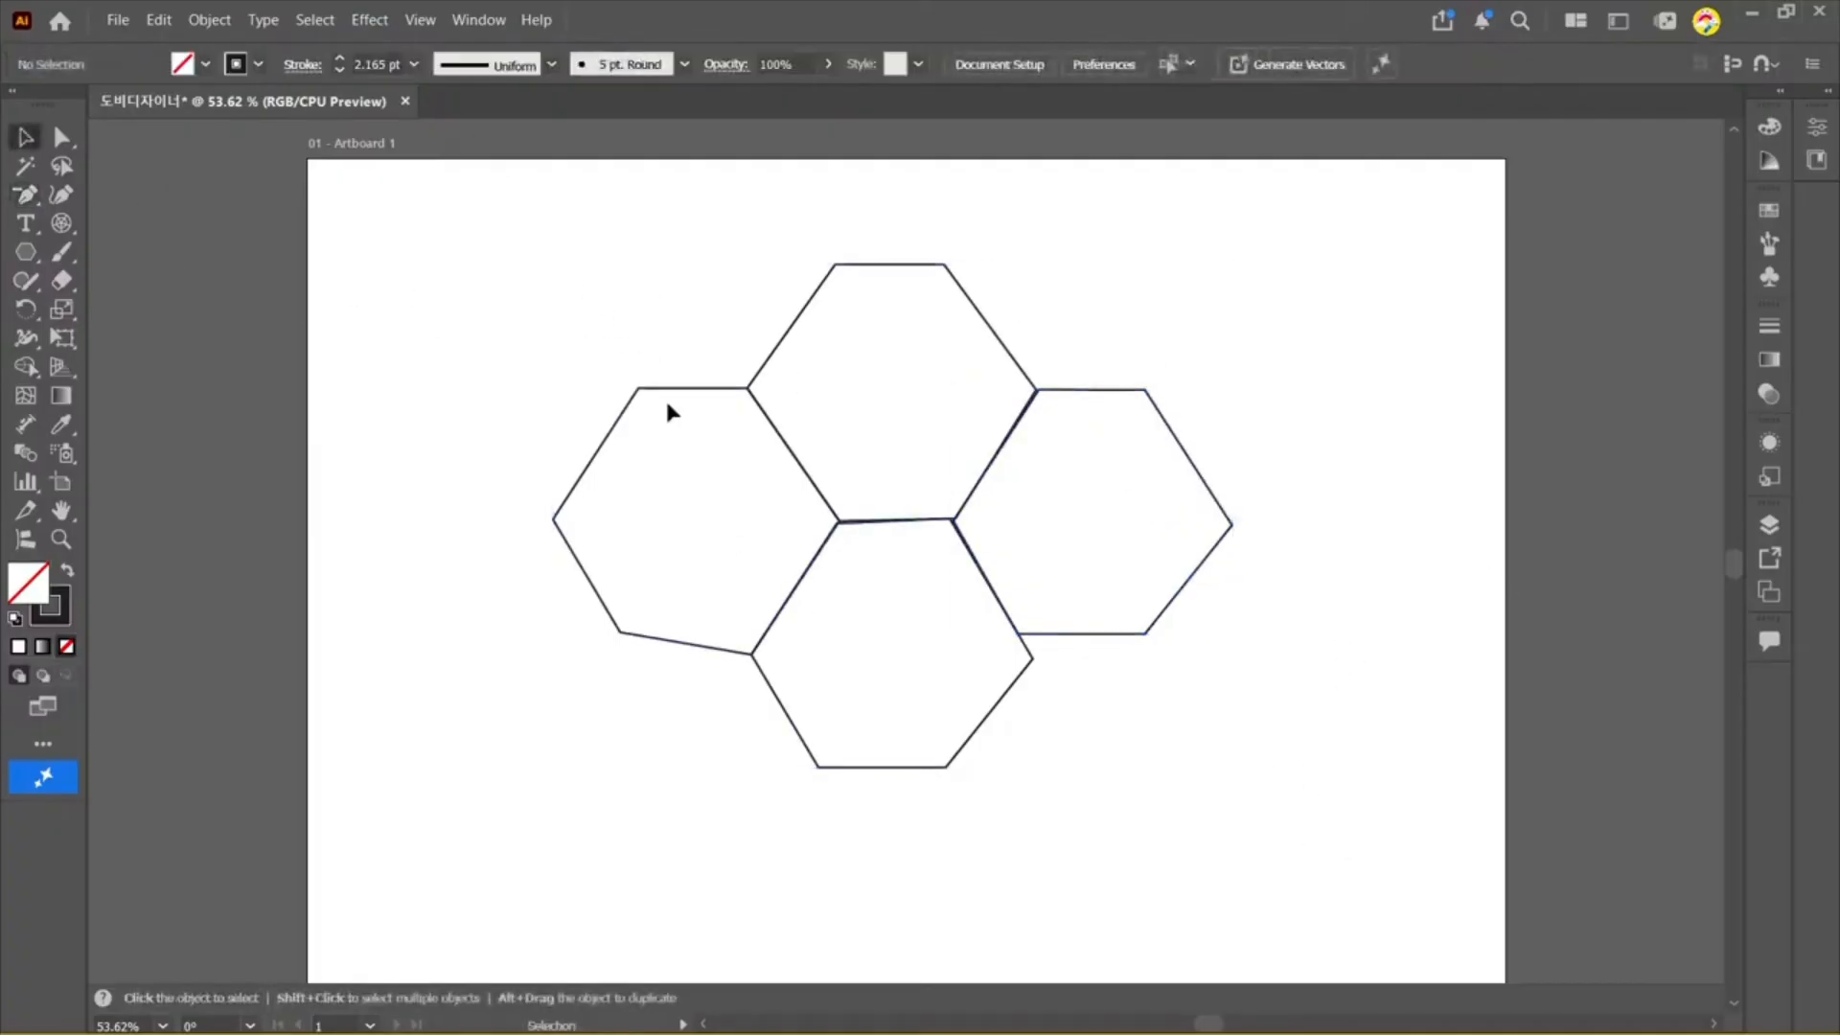
left_click(26, 195)
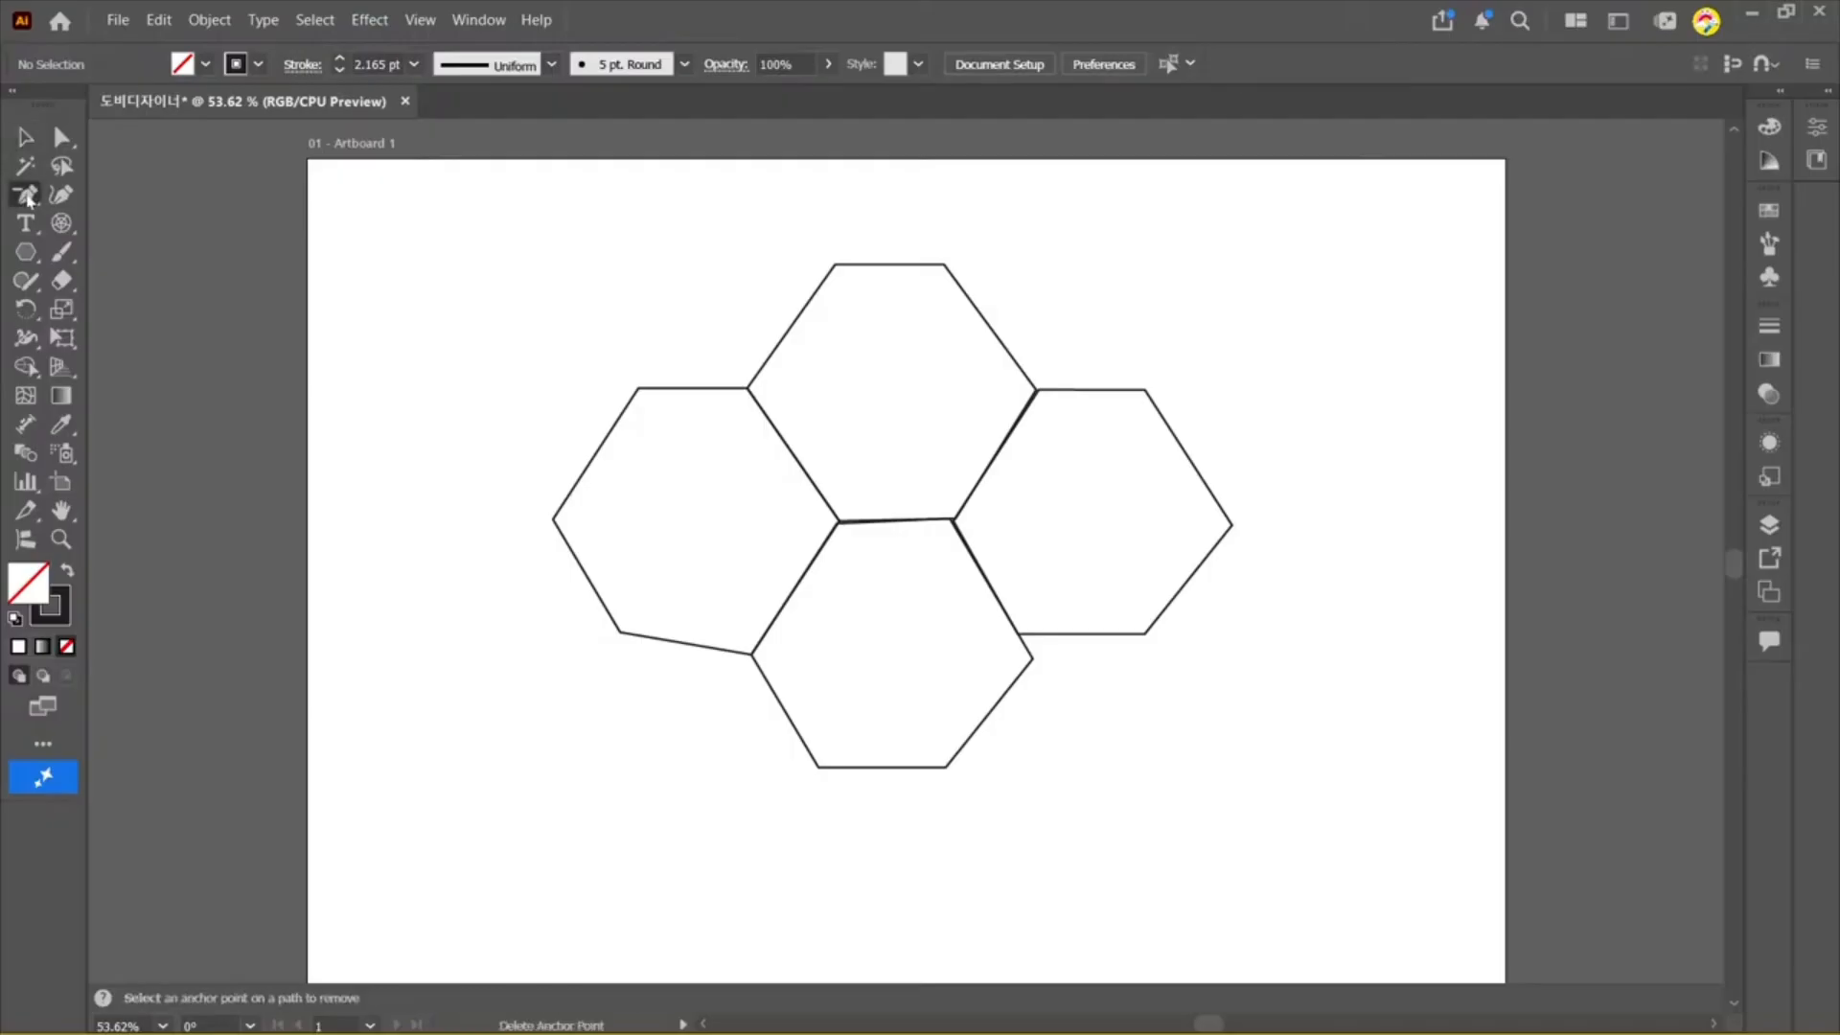
left_click(144, 247)
Step: Select all four hexagons and delete them from the artboard
left_click(40, 142)
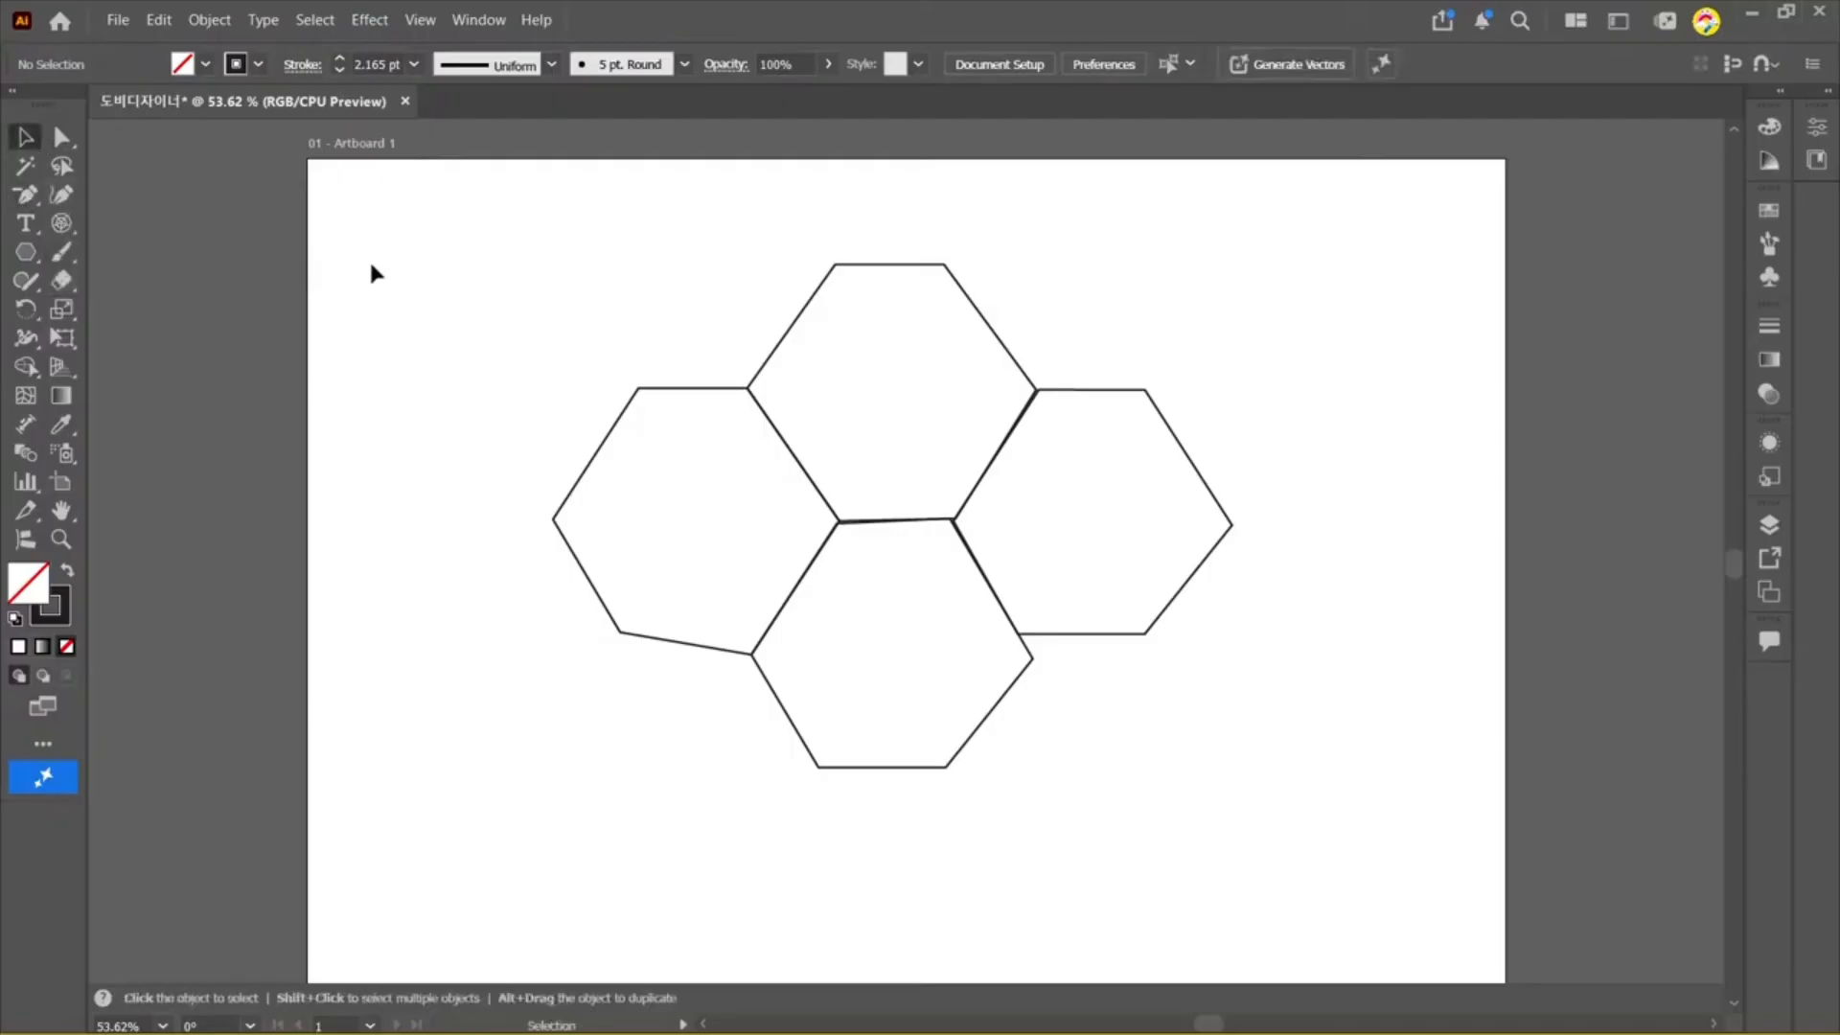
left_click_drag(419, 238, 1399, 757)
key("Delete")
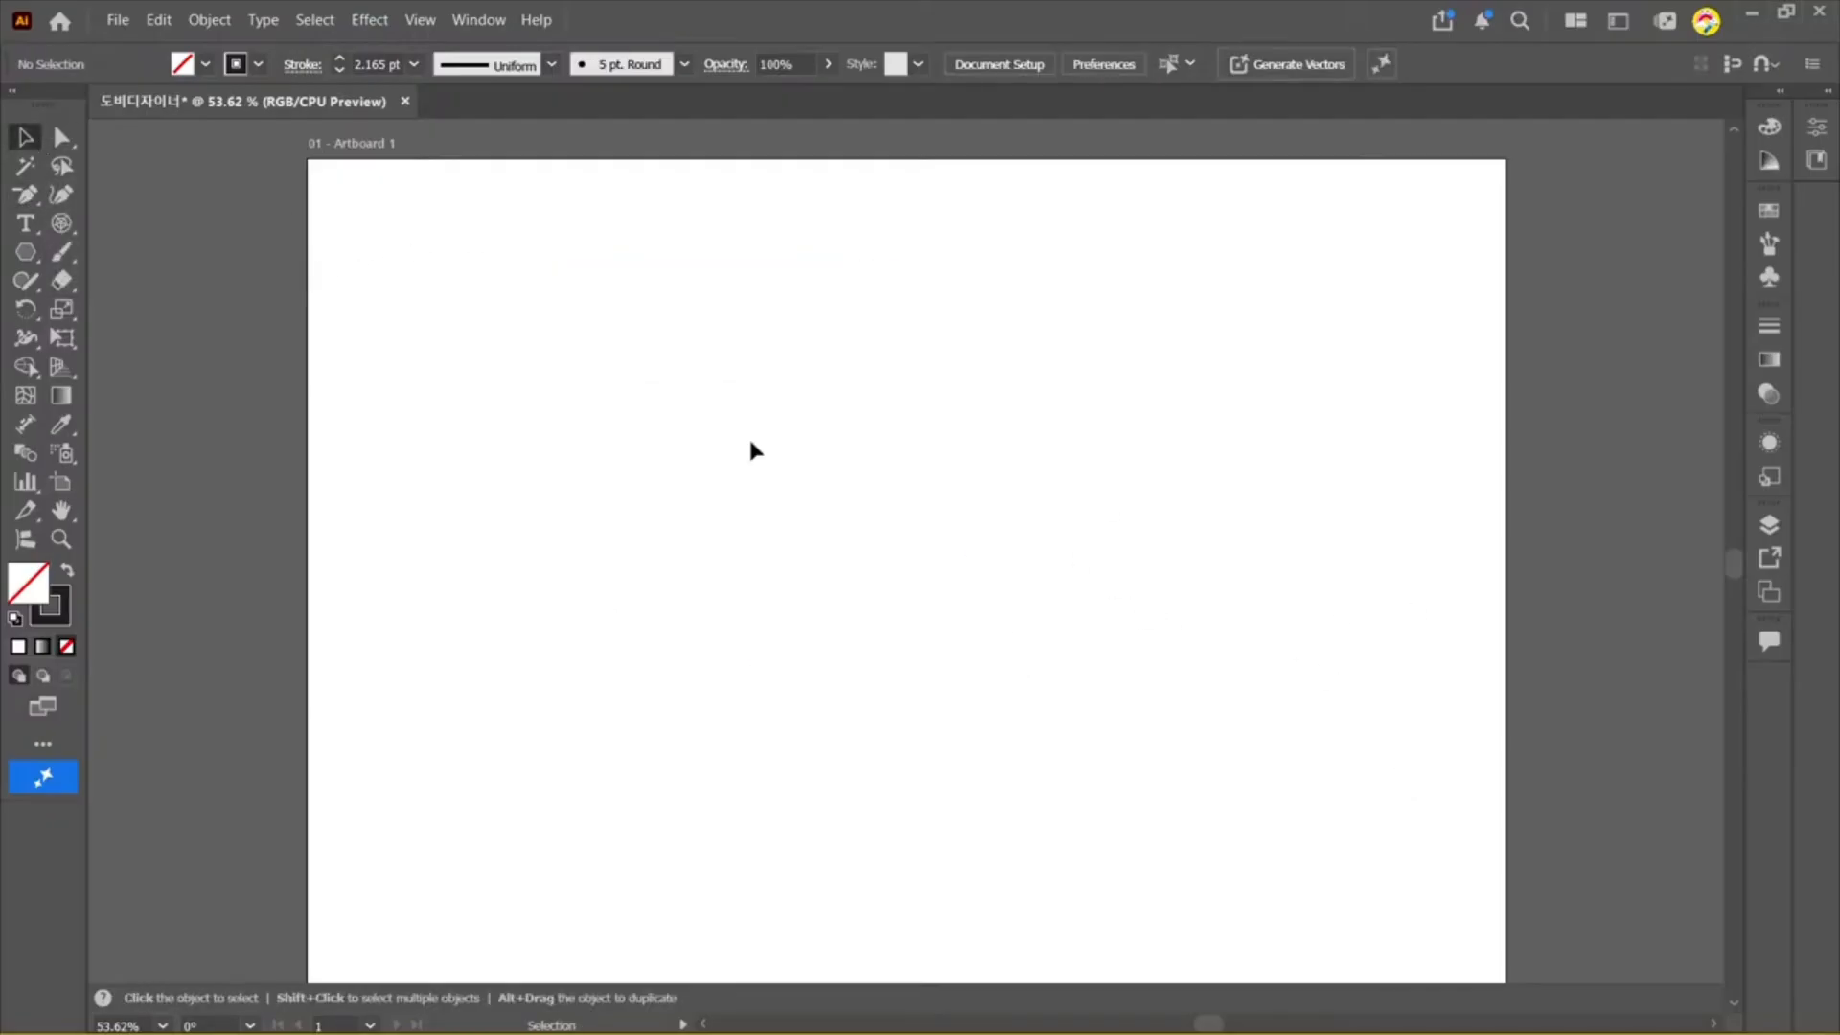
Step: Draw a tall, unfilled ellipse left of the artboard's center
left_click(27, 255)
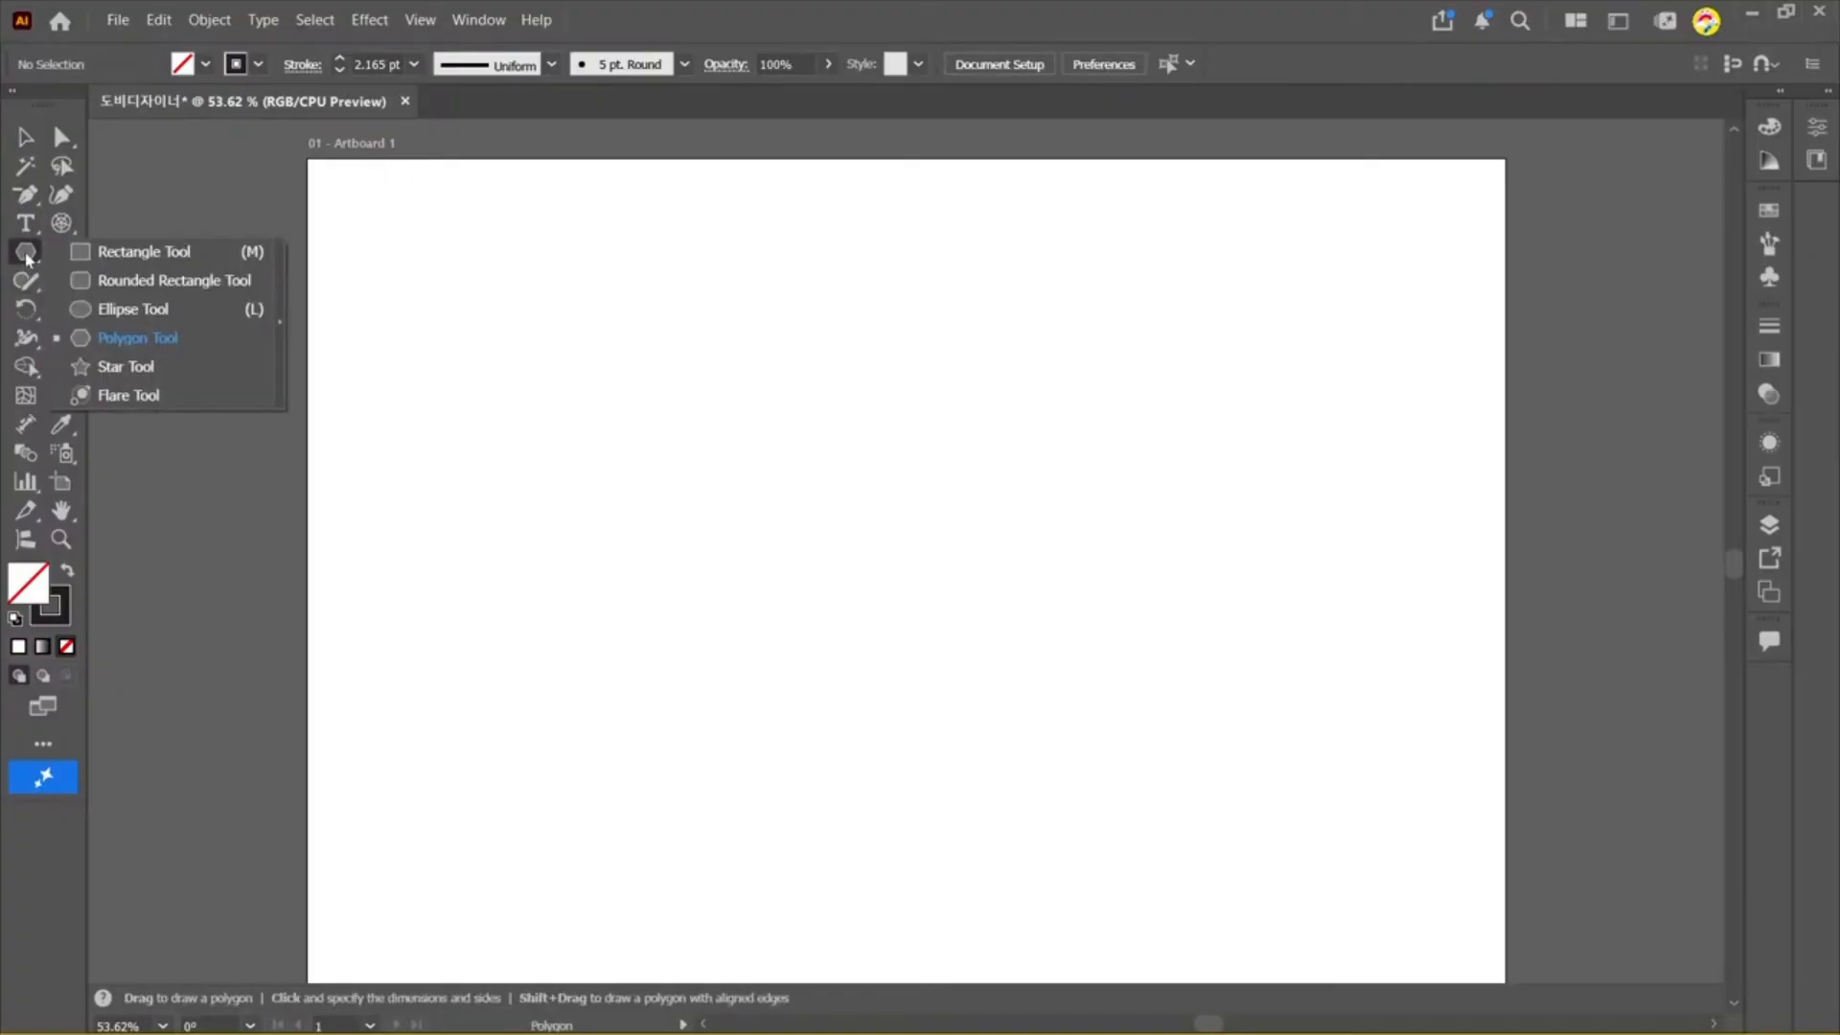
left_click(139, 305)
left_click_drag(566, 274, 968, 797)
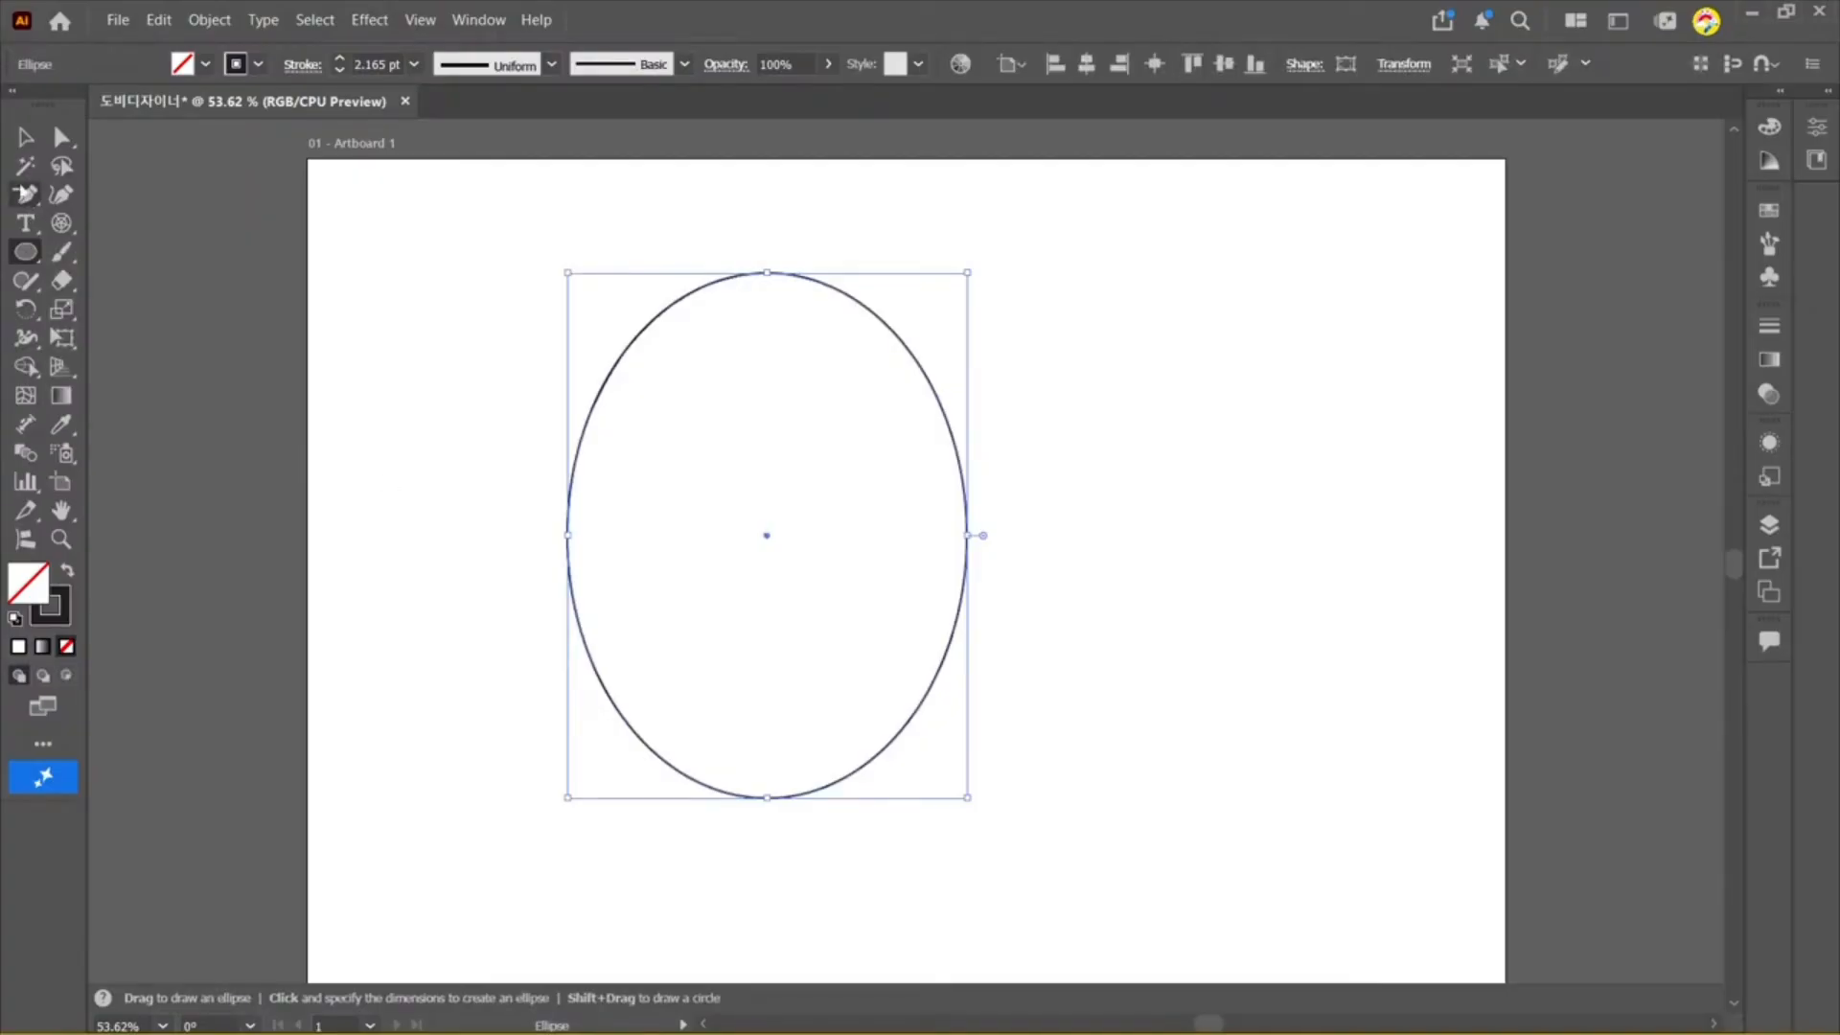
Step: Convert the ellipse's top anchor point from a curve to a sharp corner with the Anchor Point tool
left_click(26, 194)
left_click_drag(26, 194, 103, 224)
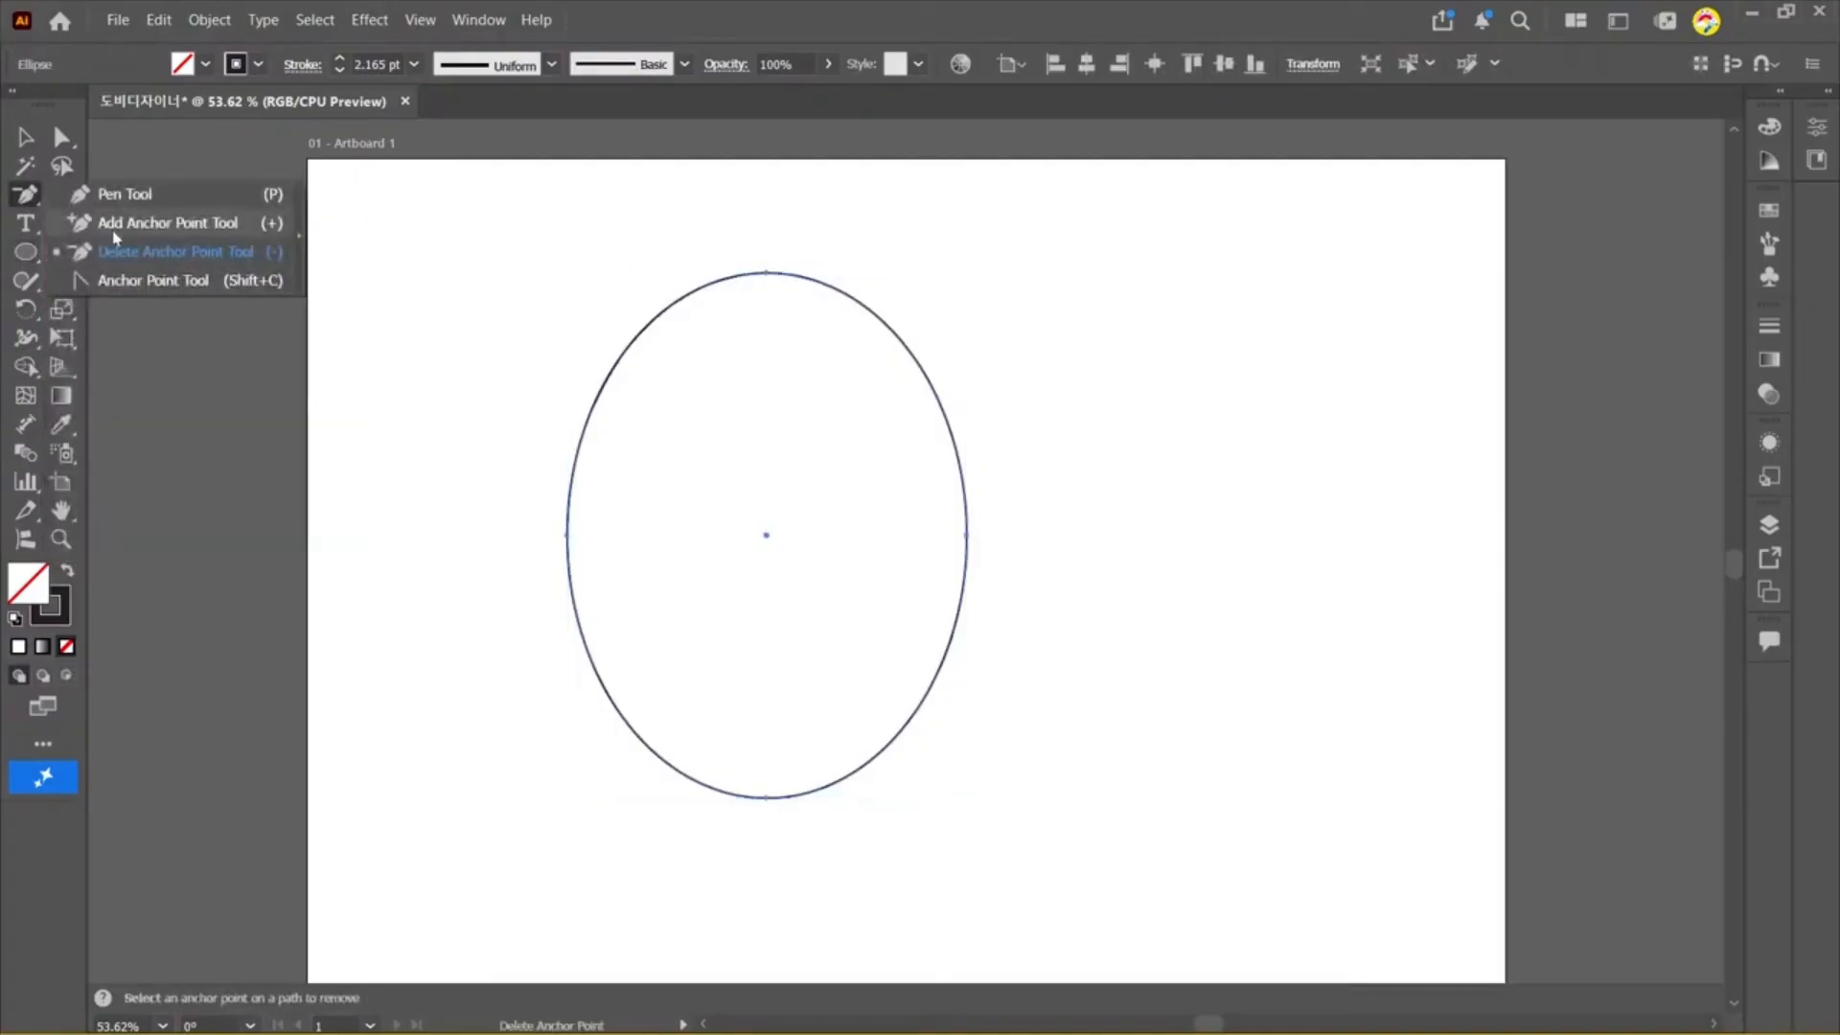
left_click(122, 287)
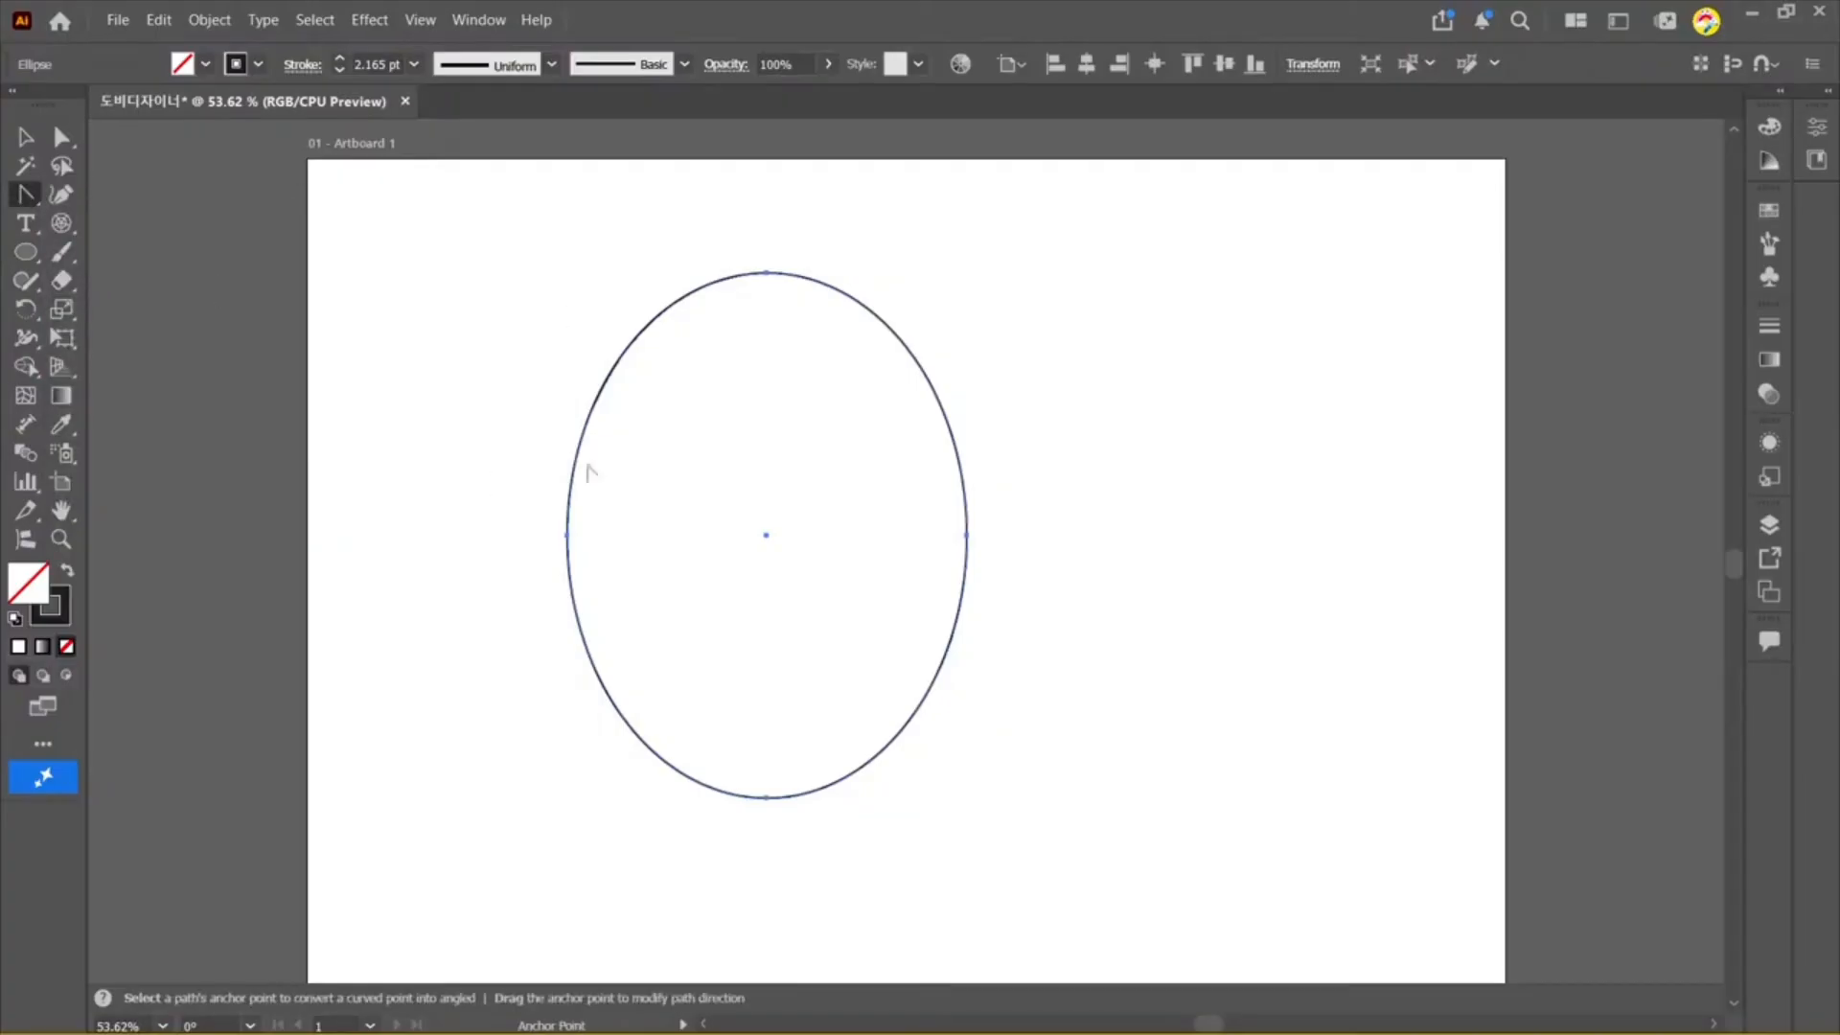
left_click(767, 274)
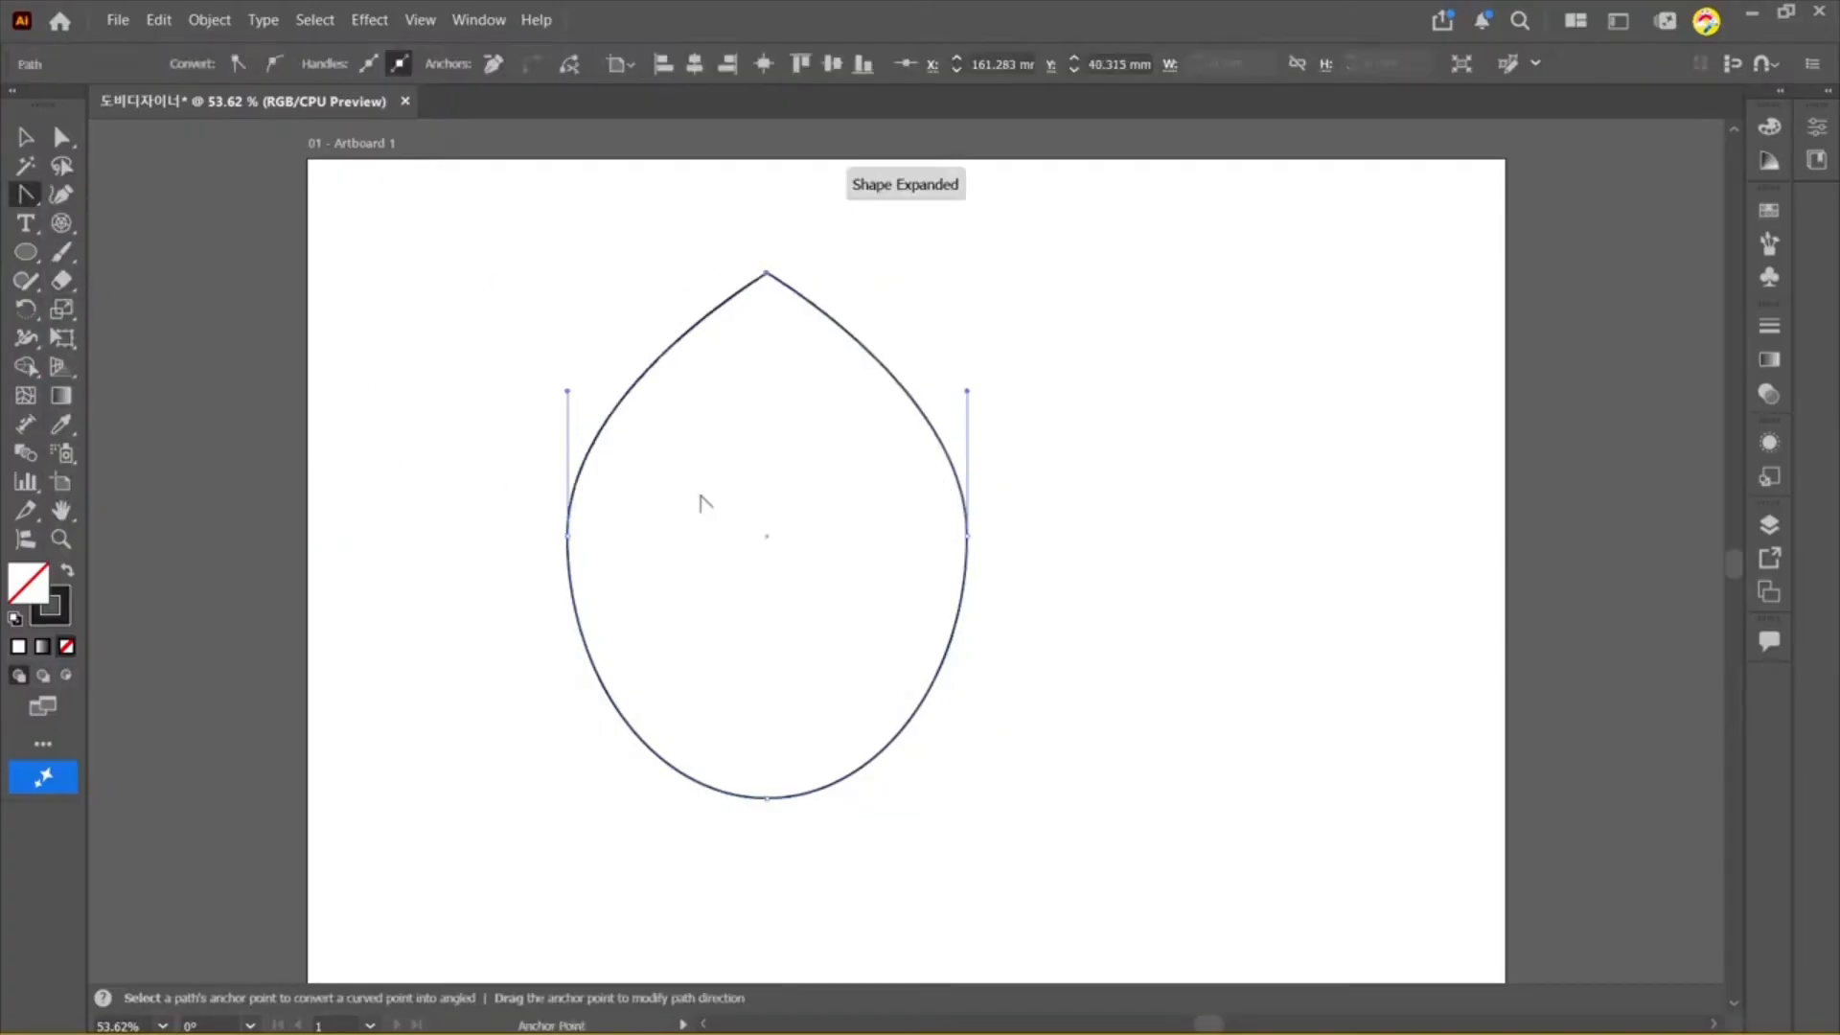
key("v")
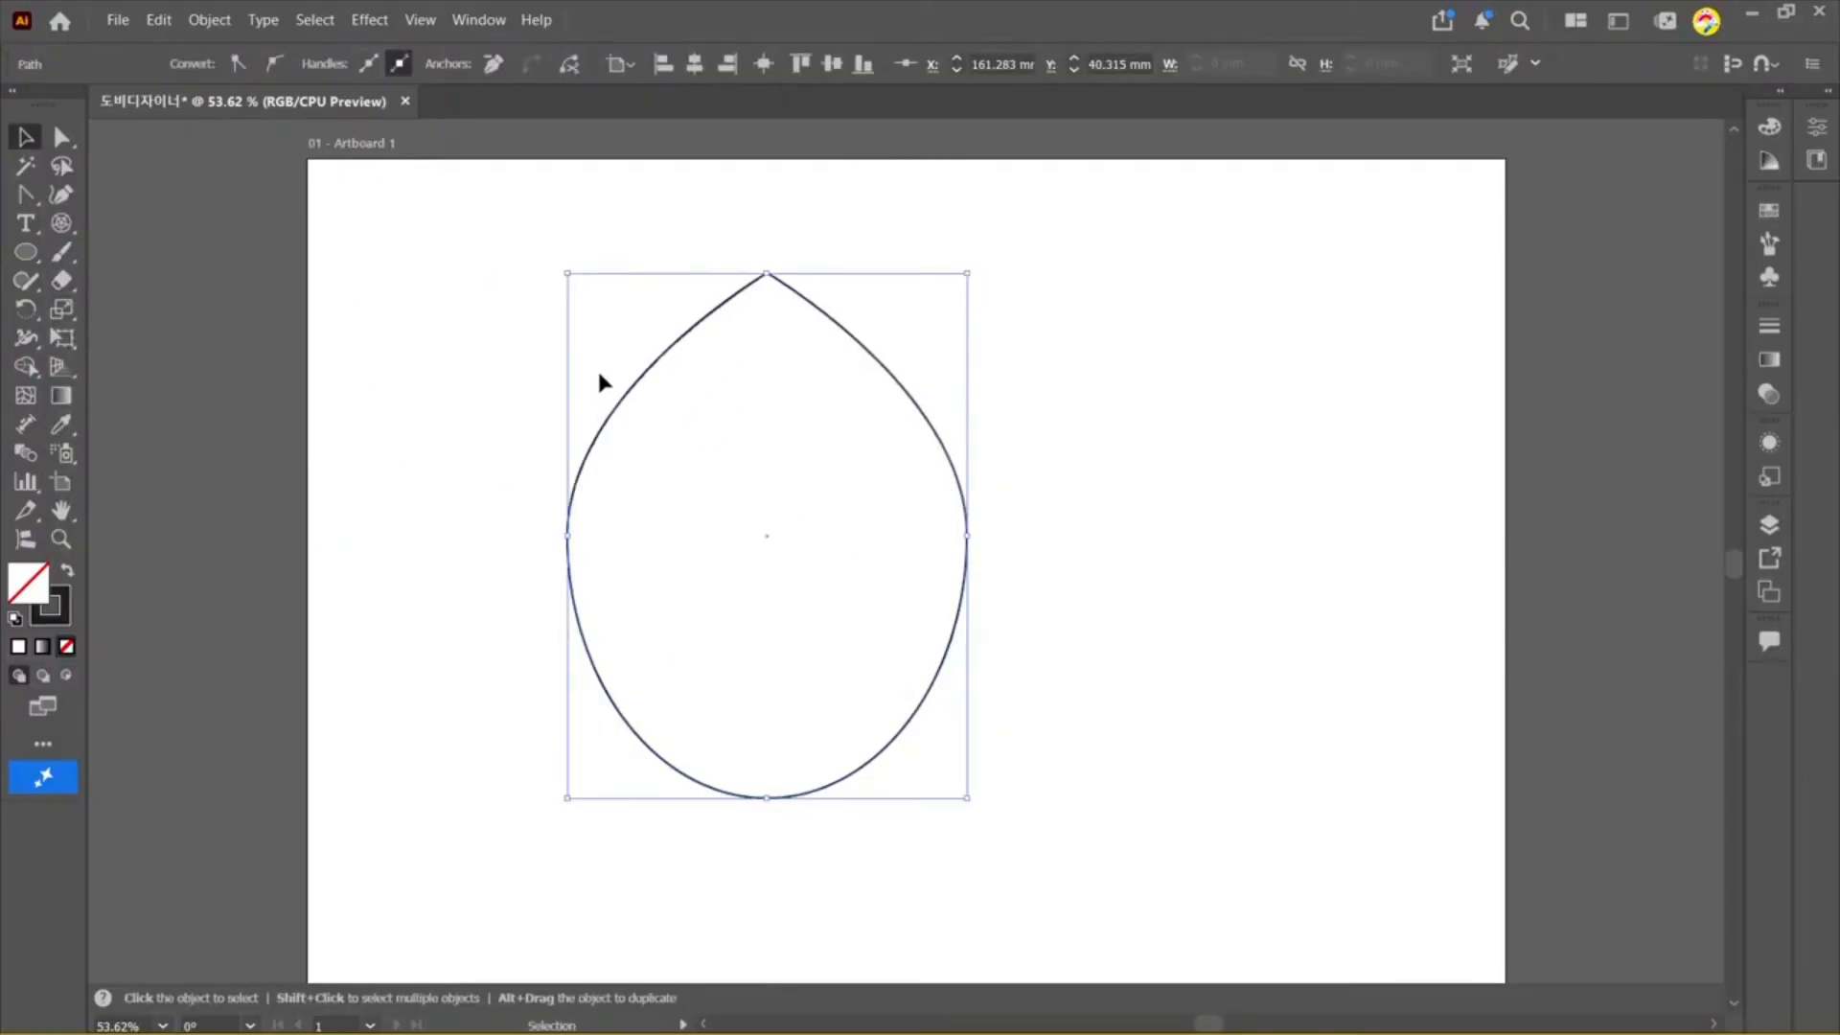
Step: Scale down the pointed ellipse, move it toward the artboard's center, narrow it slightly and deselect it
left_click_drag(969, 801, 836, 625)
left_click_drag(702, 458, 821, 577)
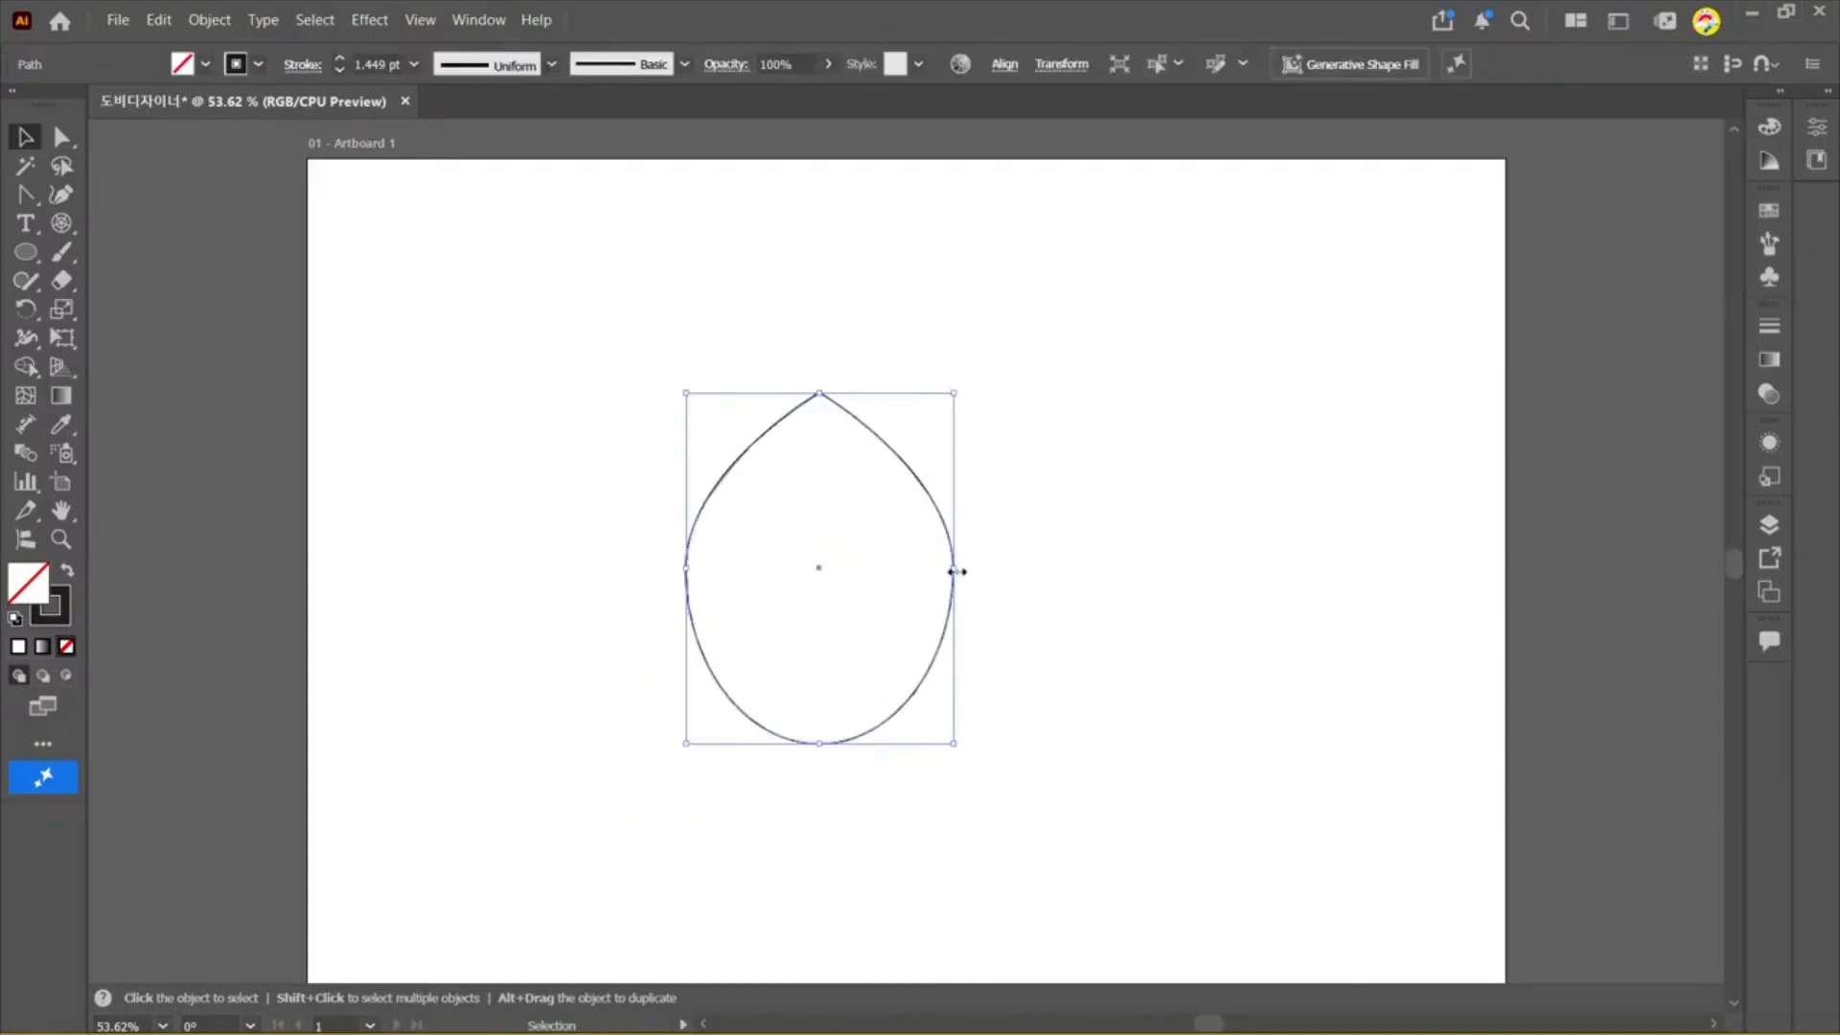
left_click_drag(956, 571, 929, 571)
left_click(1102, 529)
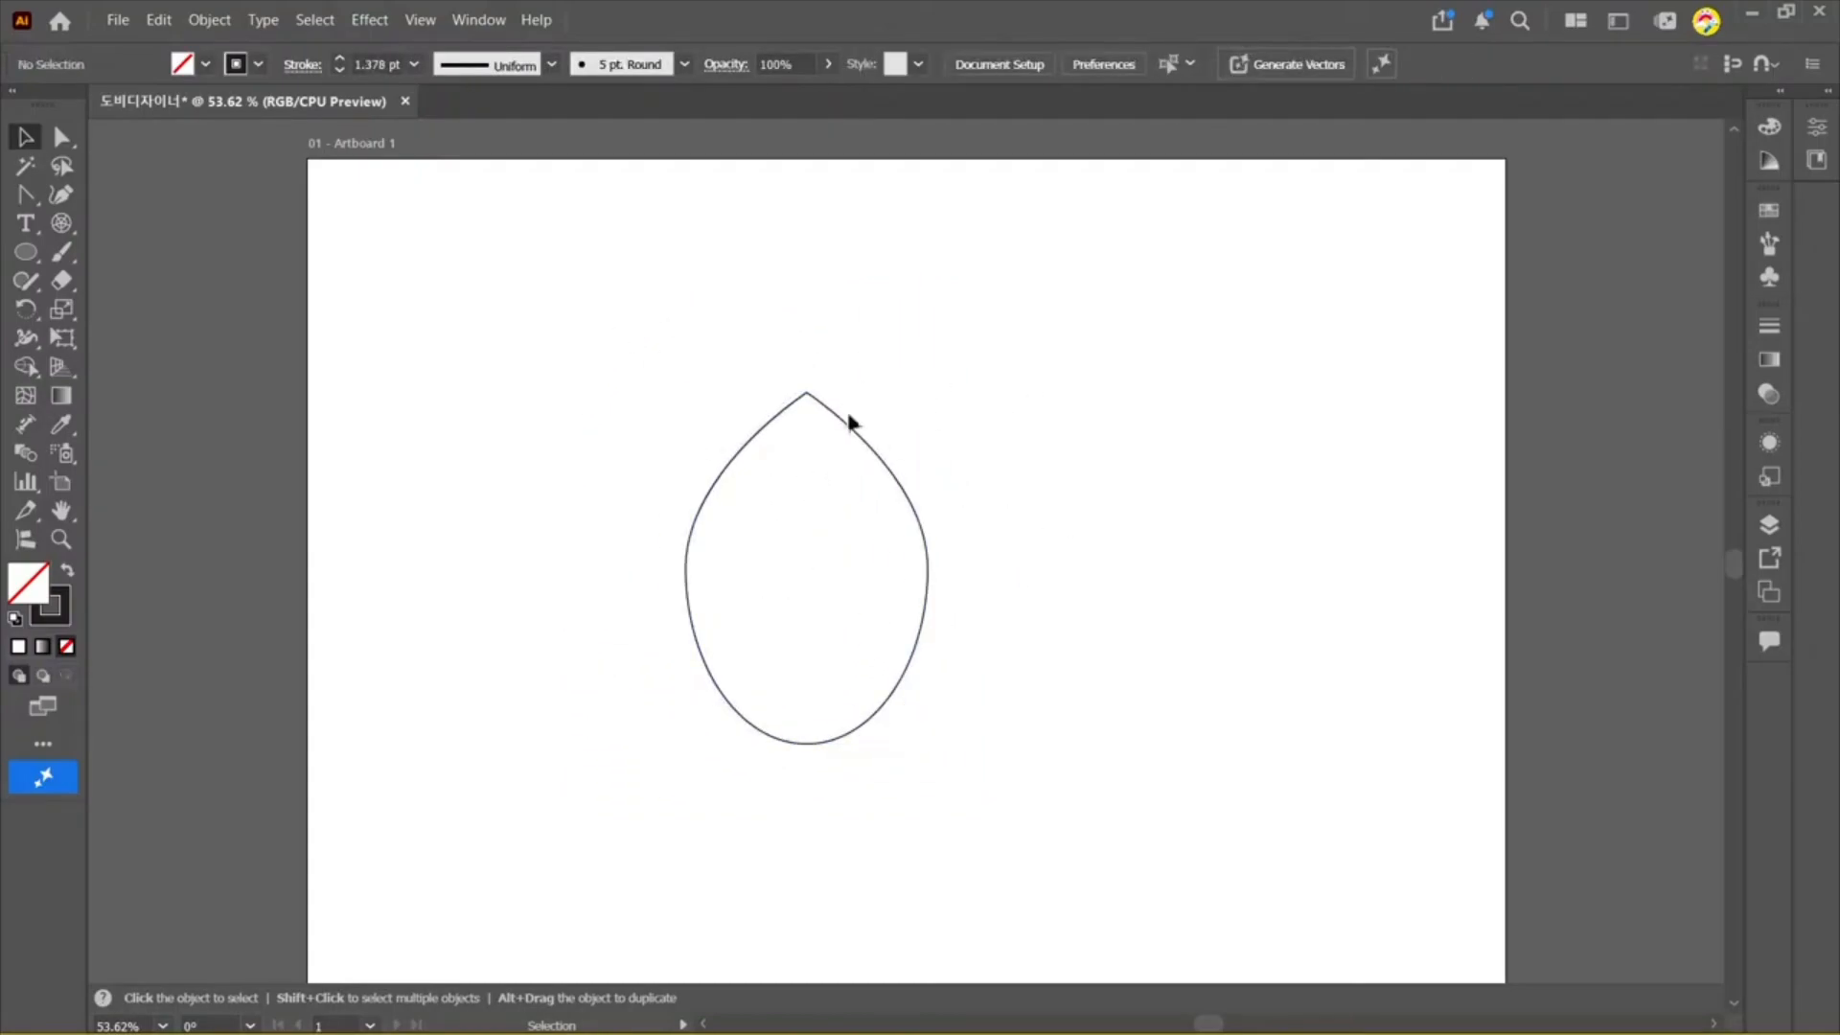
Step: Select the pointed shape and pull curve handles out of its top corner point with the Anchor Point tool
left_click_drag(912, 361, 725, 492)
left_click(25, 194)
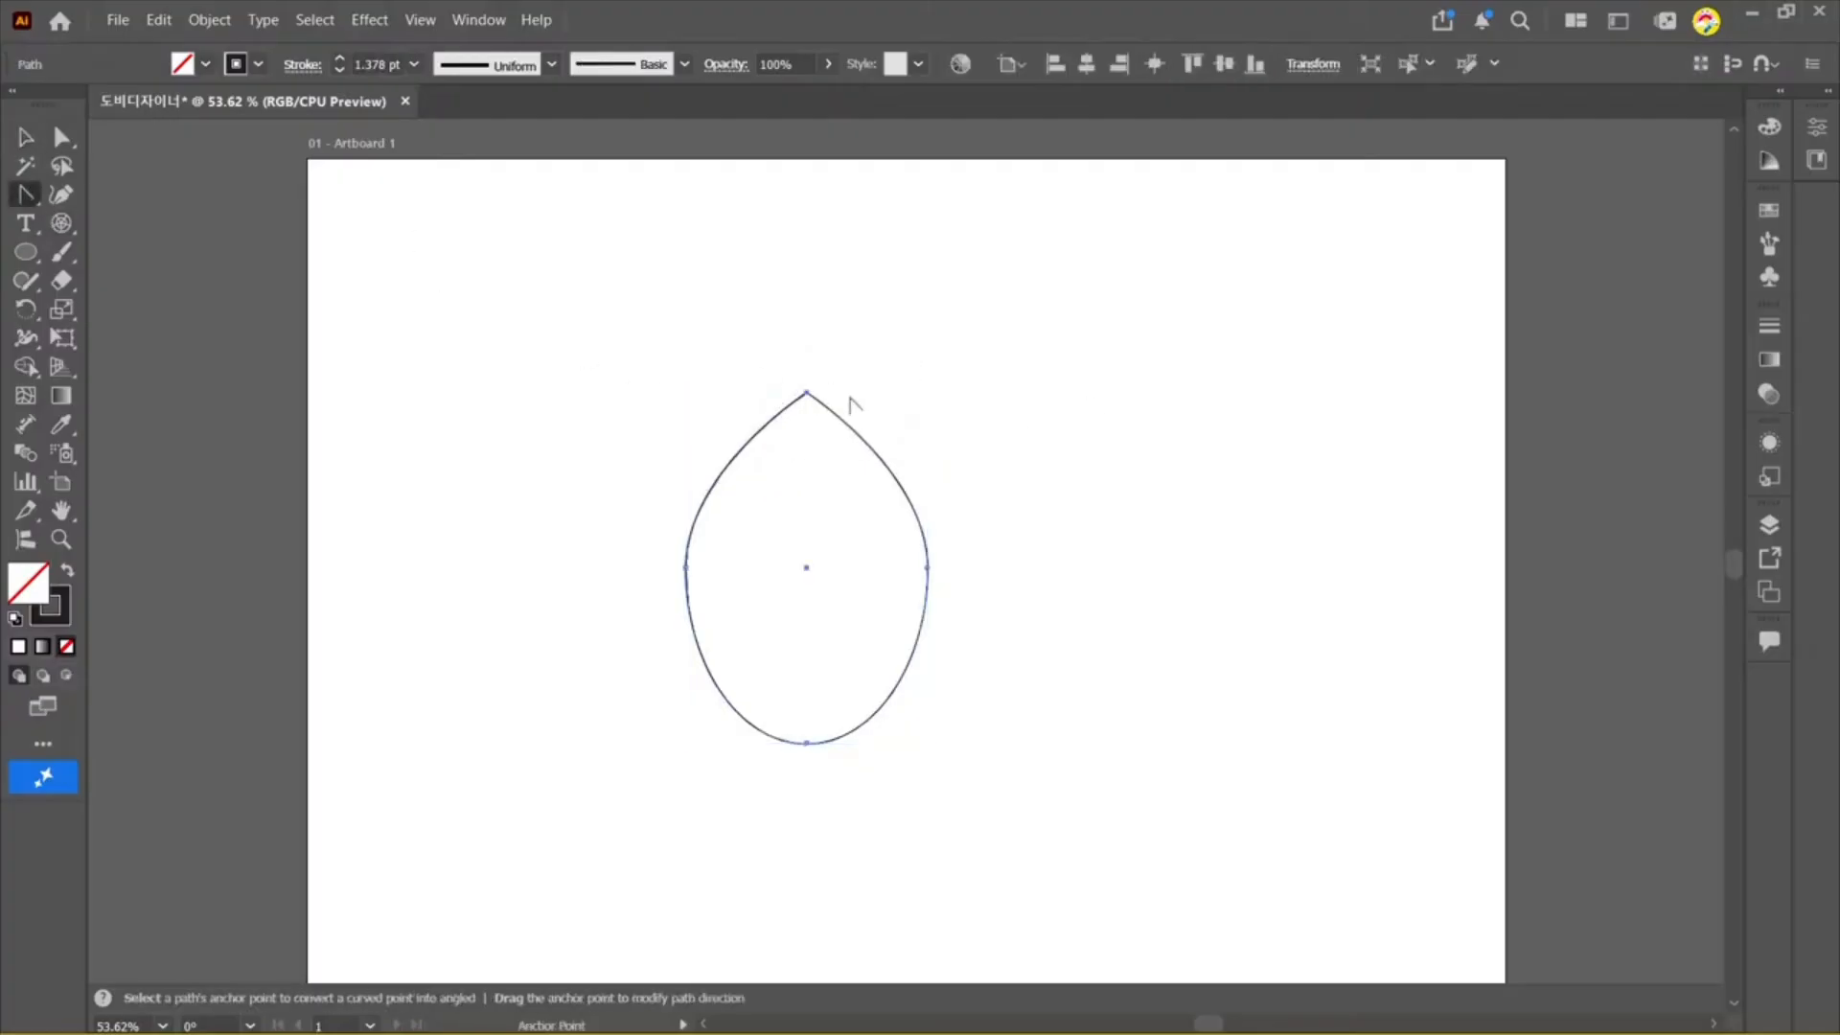
left_click_drag(808, 394, 875, 379)
Step: Undo the handle edit, resizing, move and corner conversion to restore the original smooth ellipse
key("ctrl+z")
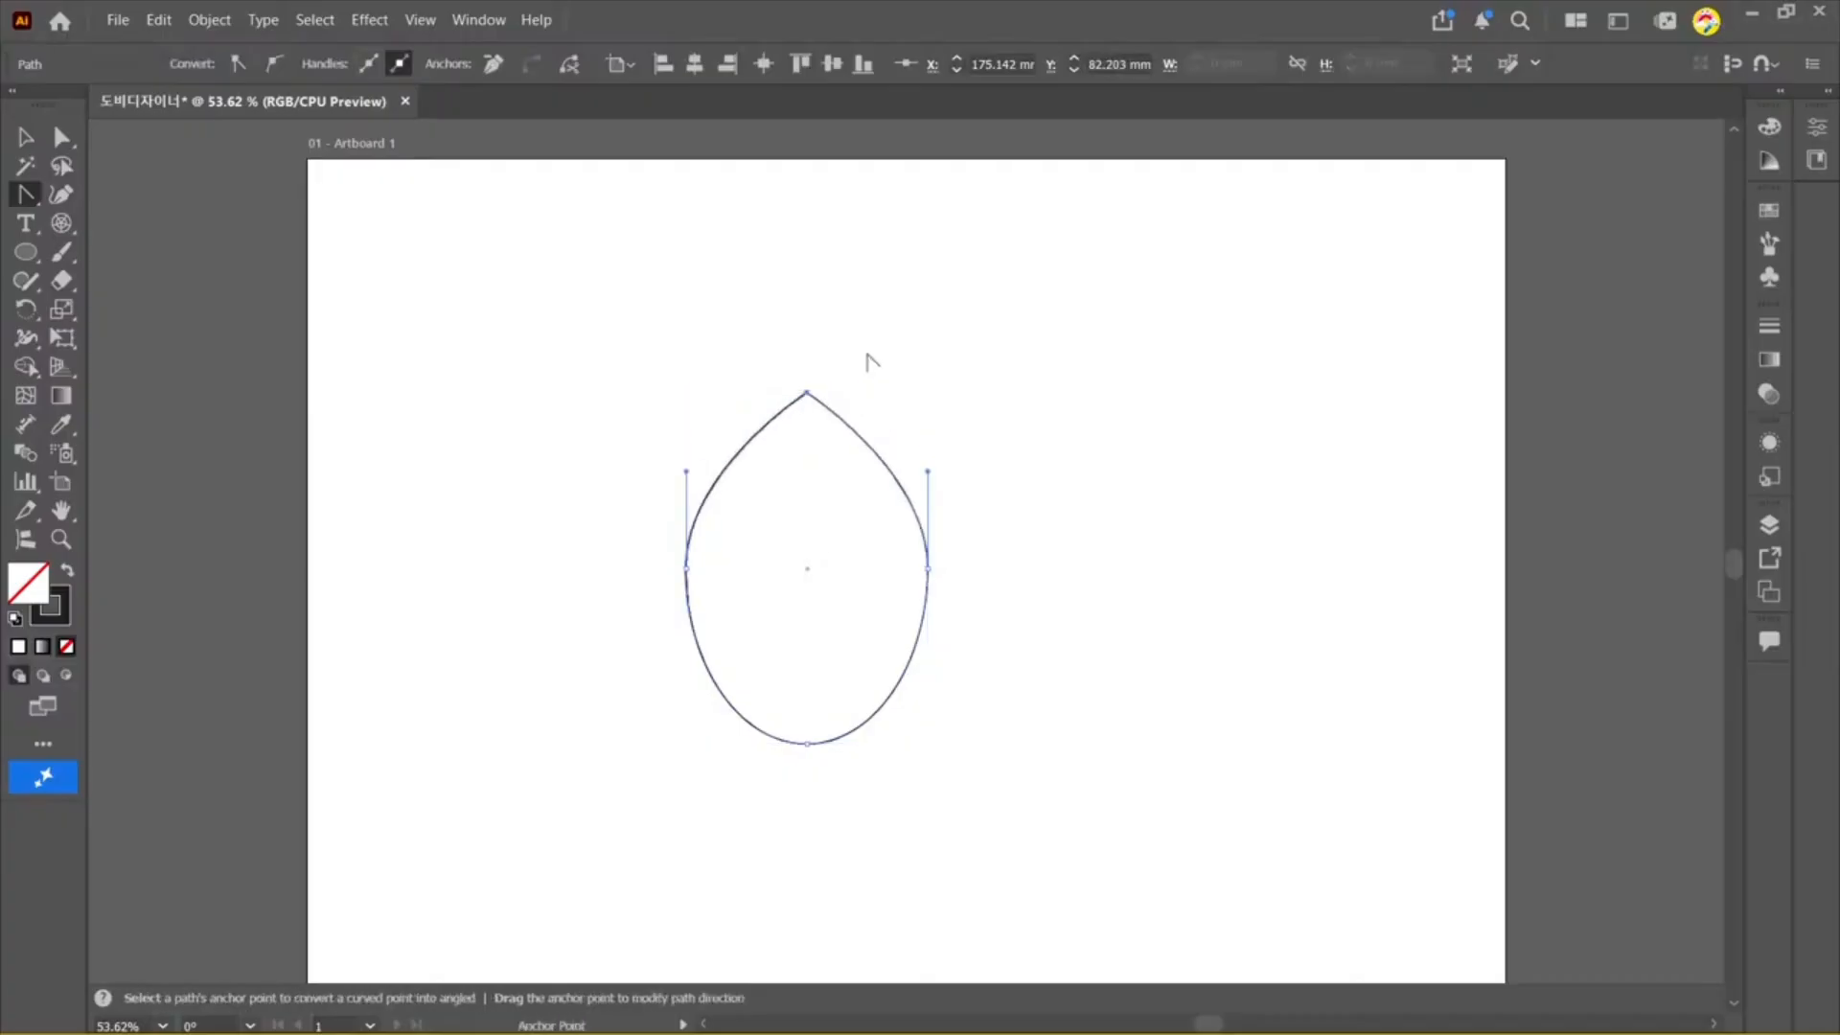
key("ctrl+z")
key("ctrl+z")
key("ctrl+z")
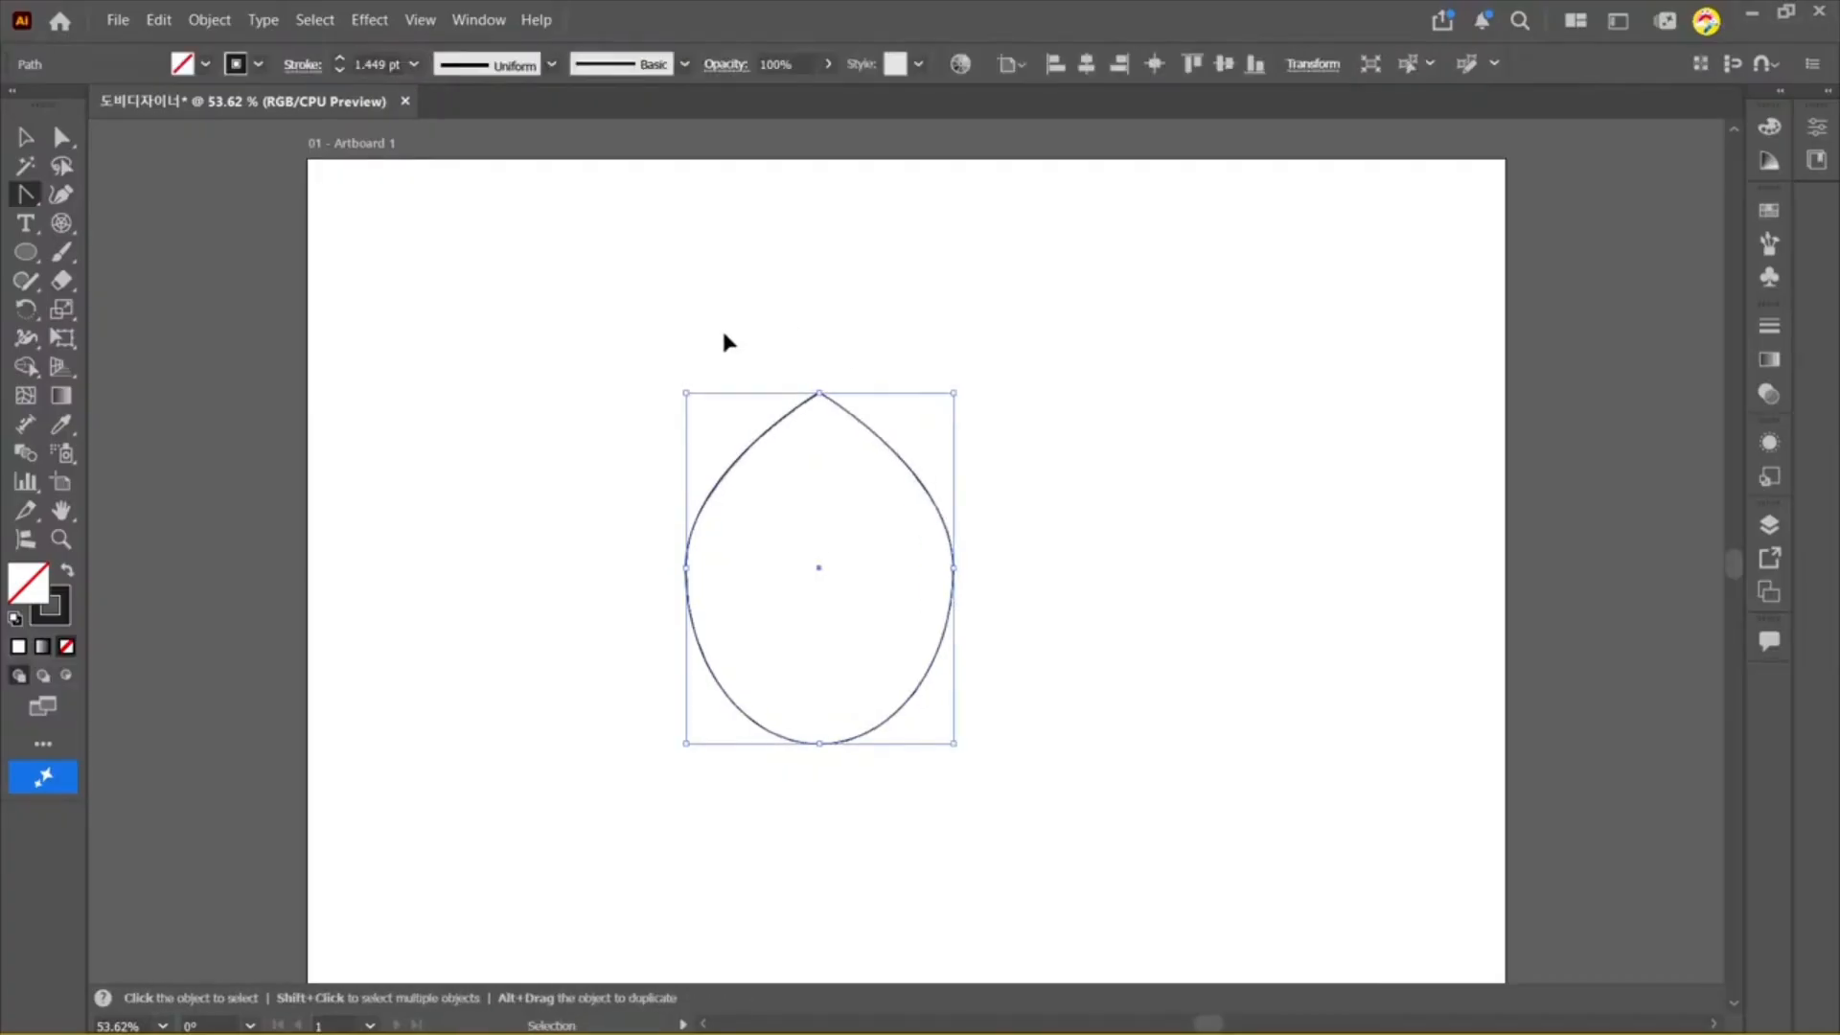
key("ctrl+z")
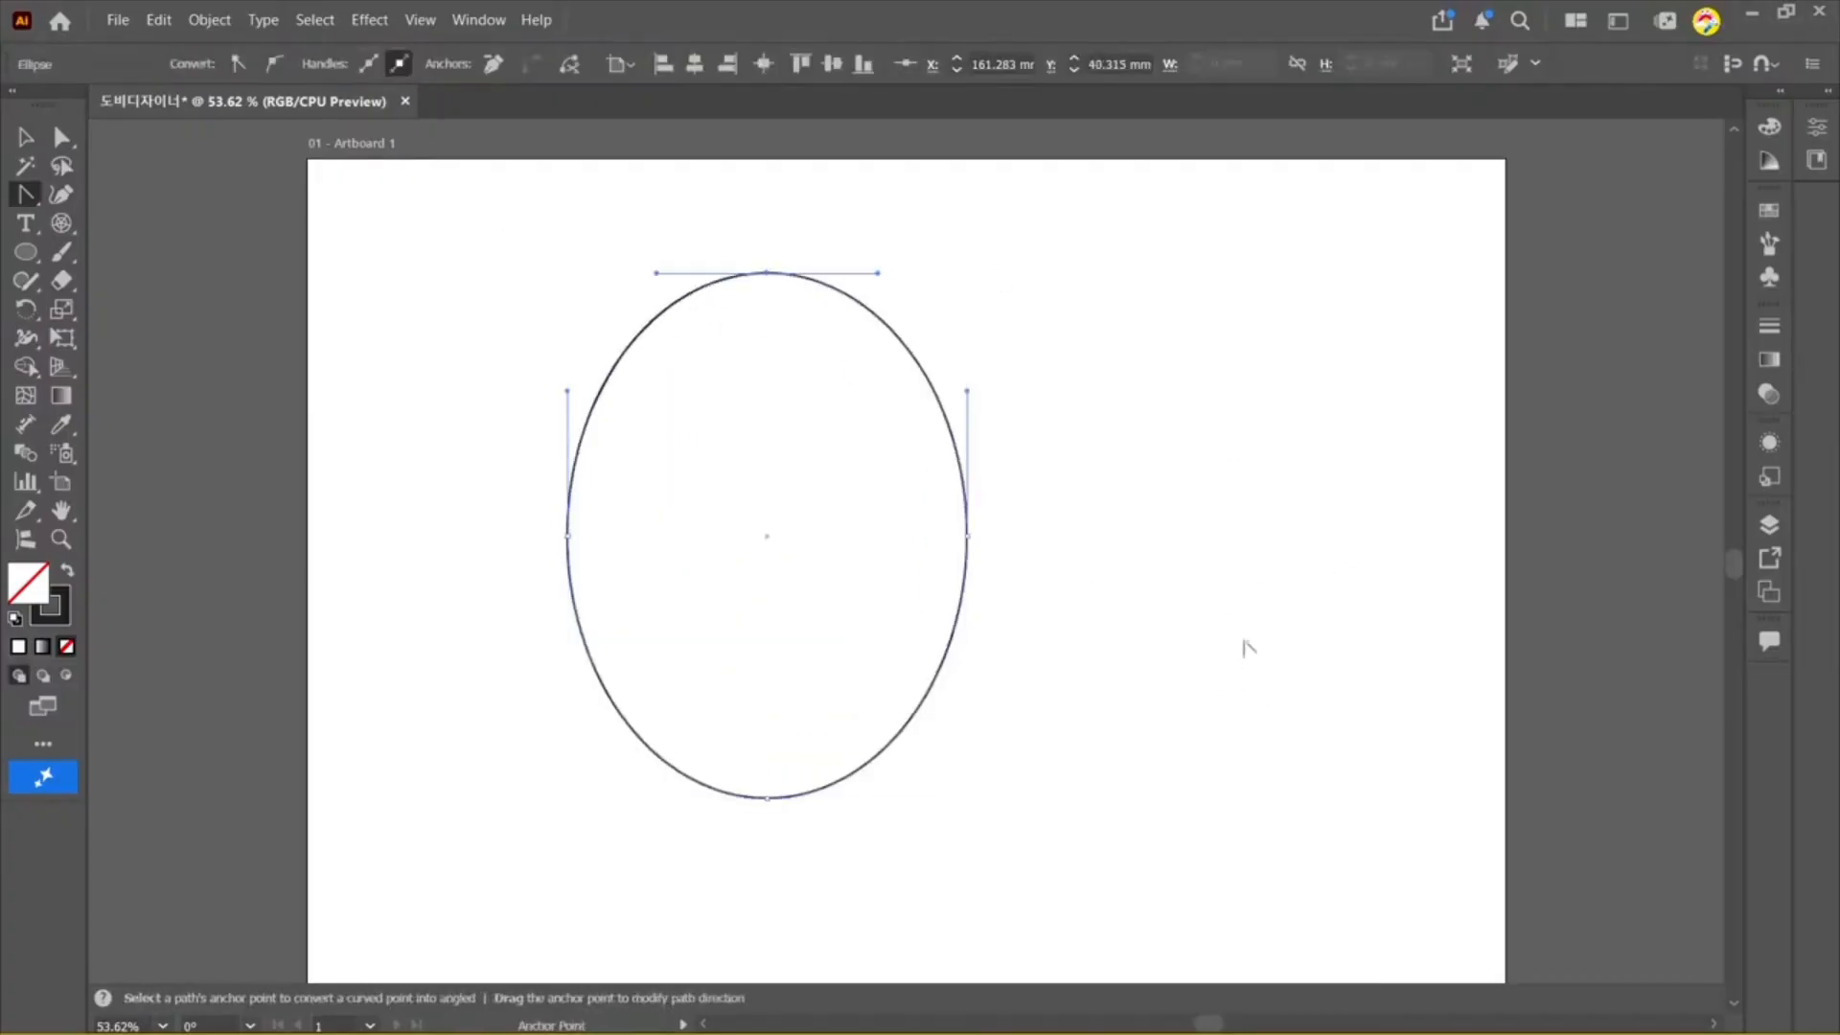
Step: Convert the ellipse's top anchor point to a sharp corner, and pull out horizontal handles to round it again with the Anchor Point tool
left_click(7, 137)
left_click_drag(551, 213, 785, 423)
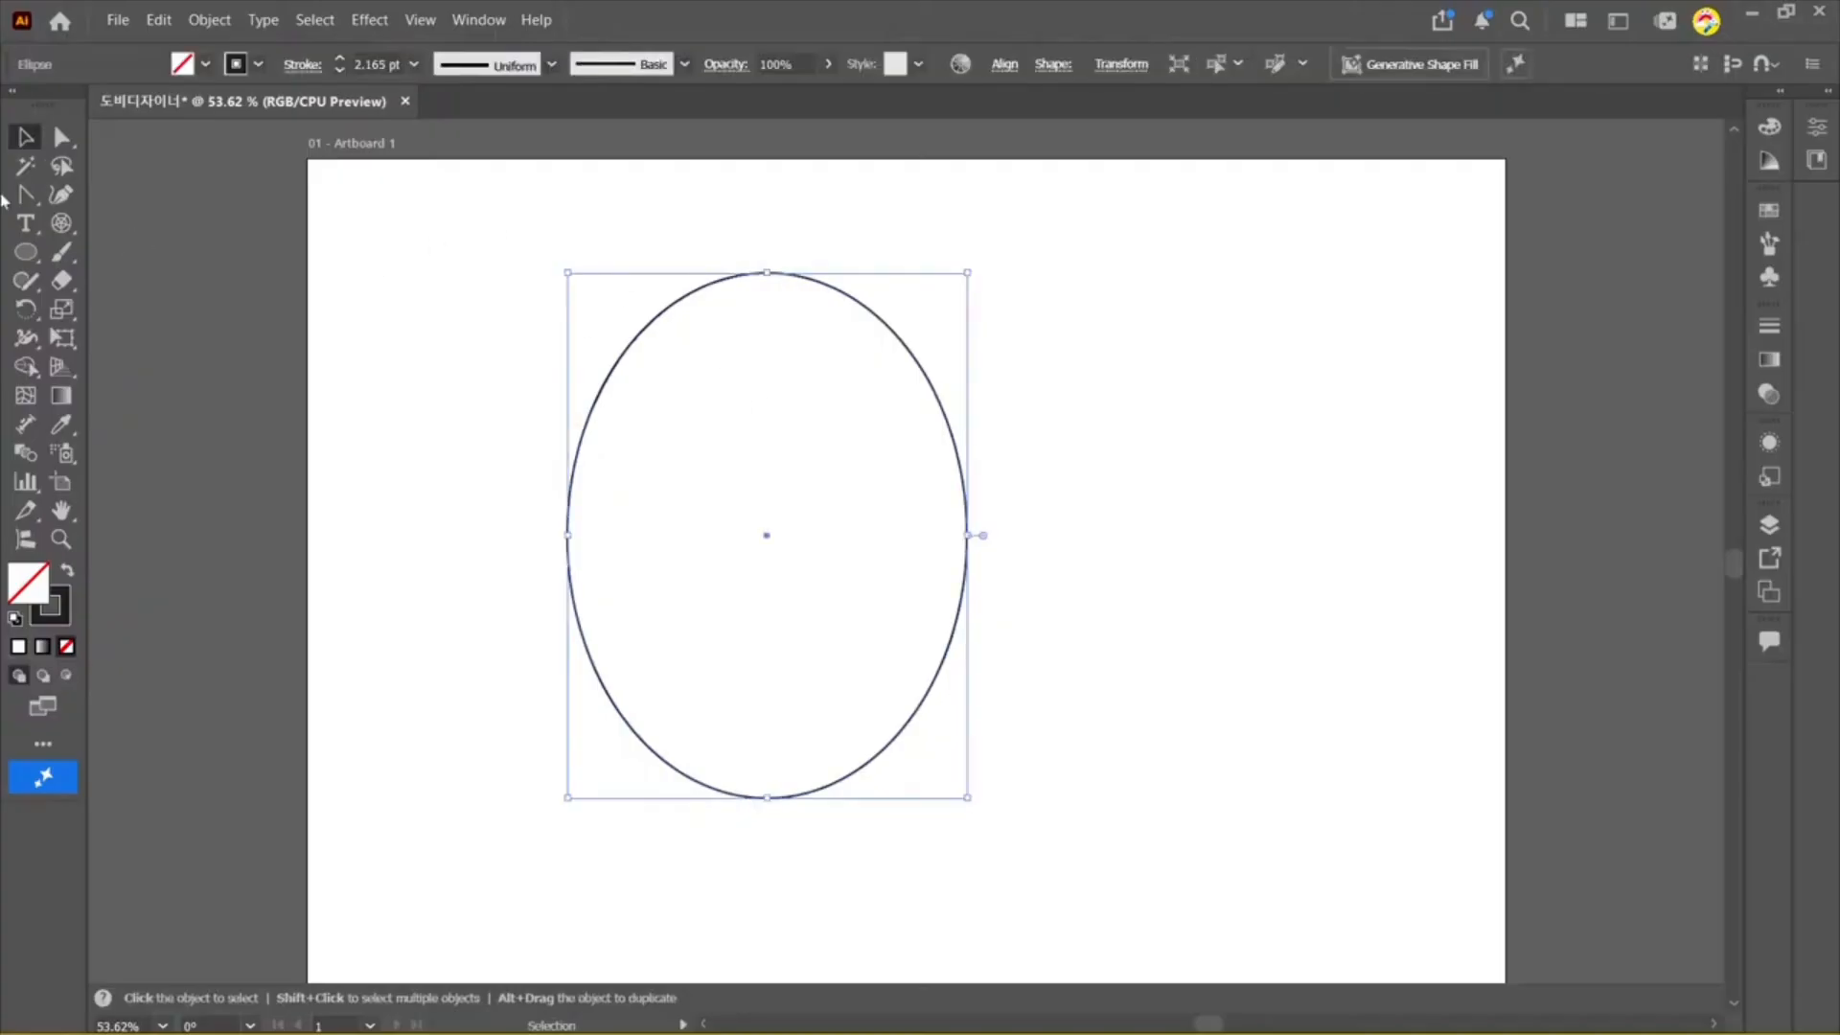
key("shift+c")
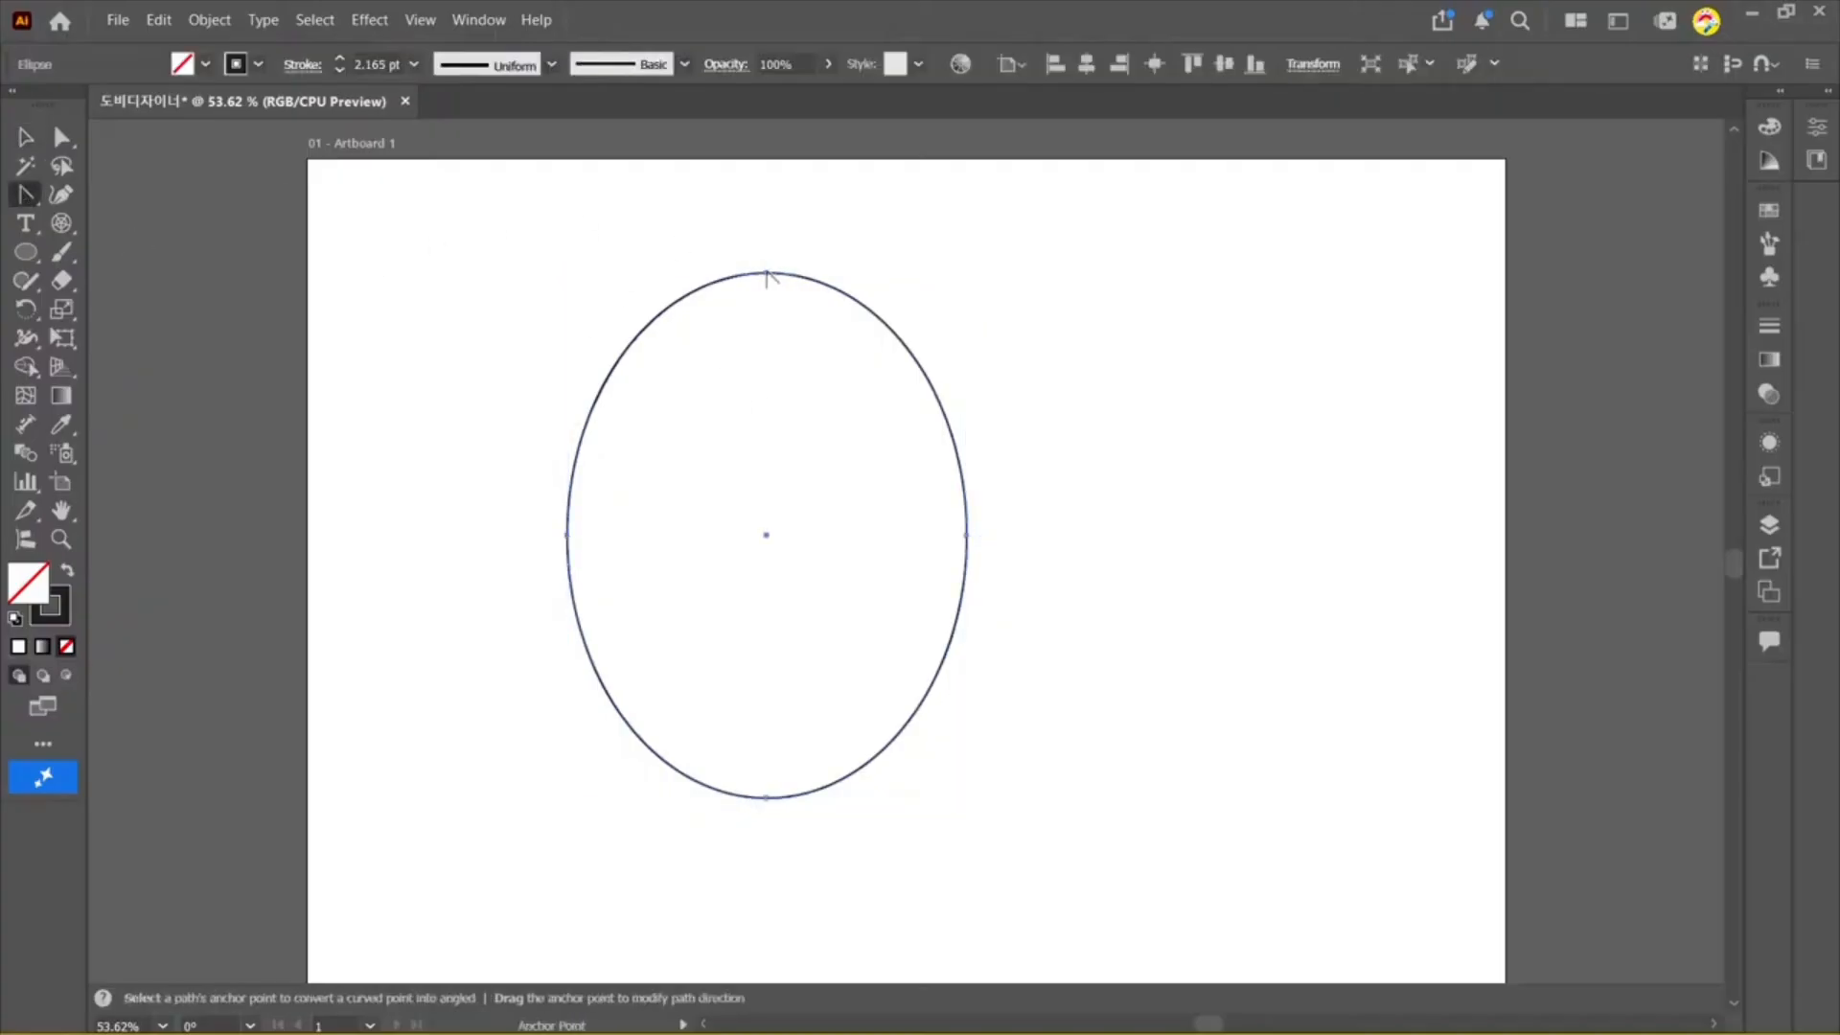
left_click(766, 274)
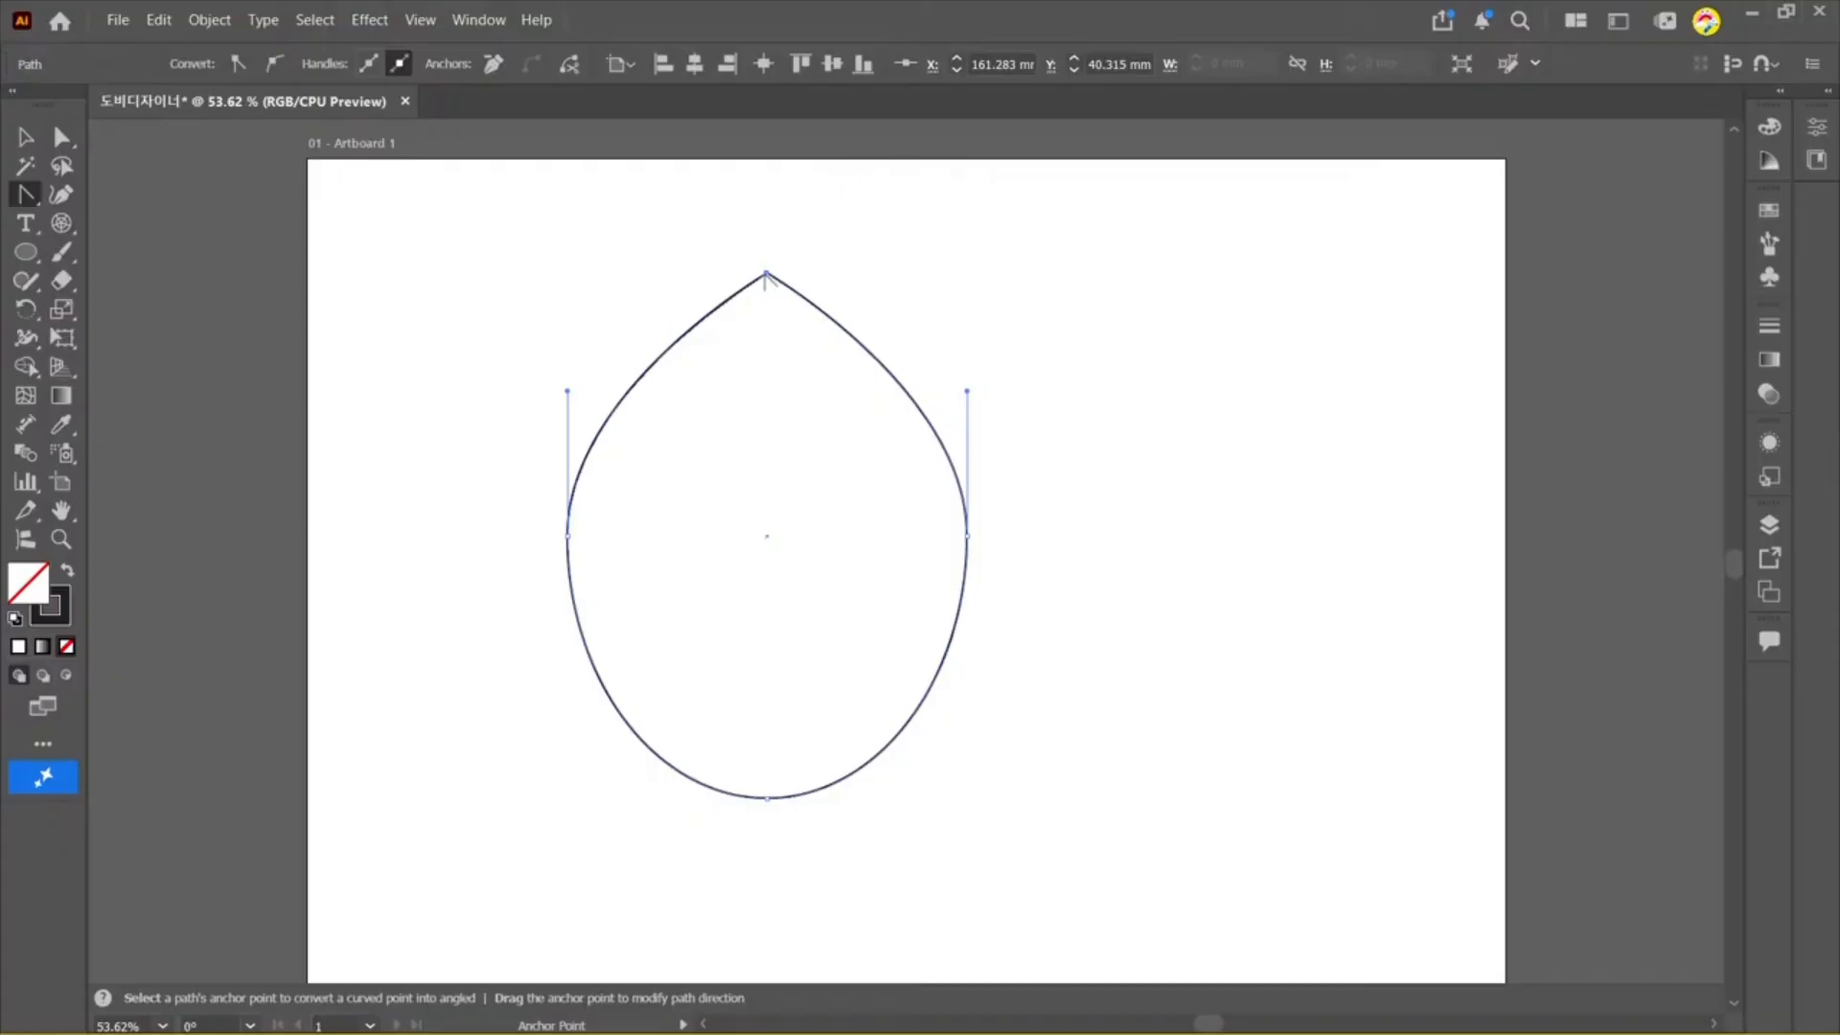
left_click_drag(767, 277, 990, 274)
left_click_drag(1133, 275, 911, 248)
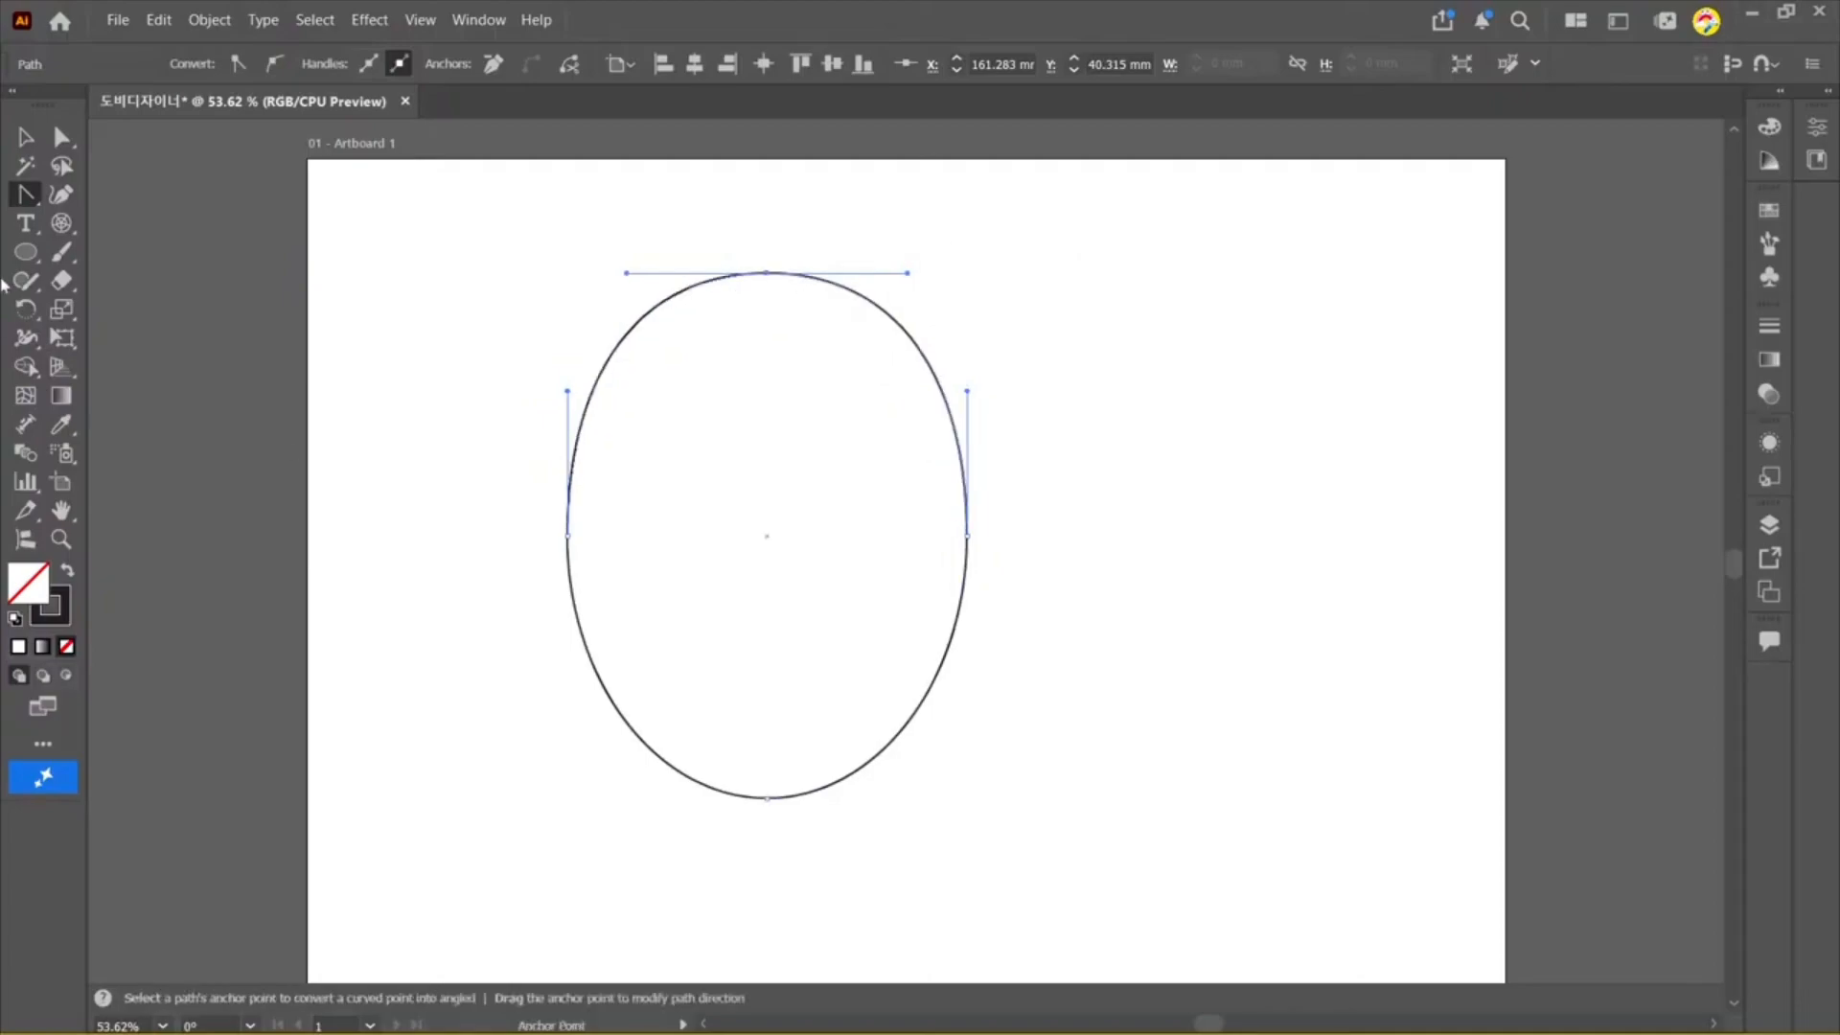
Step: Select the reshaped ellipse and delete it from the artboard
left_click(25, 136)
left_click(1244, 480)
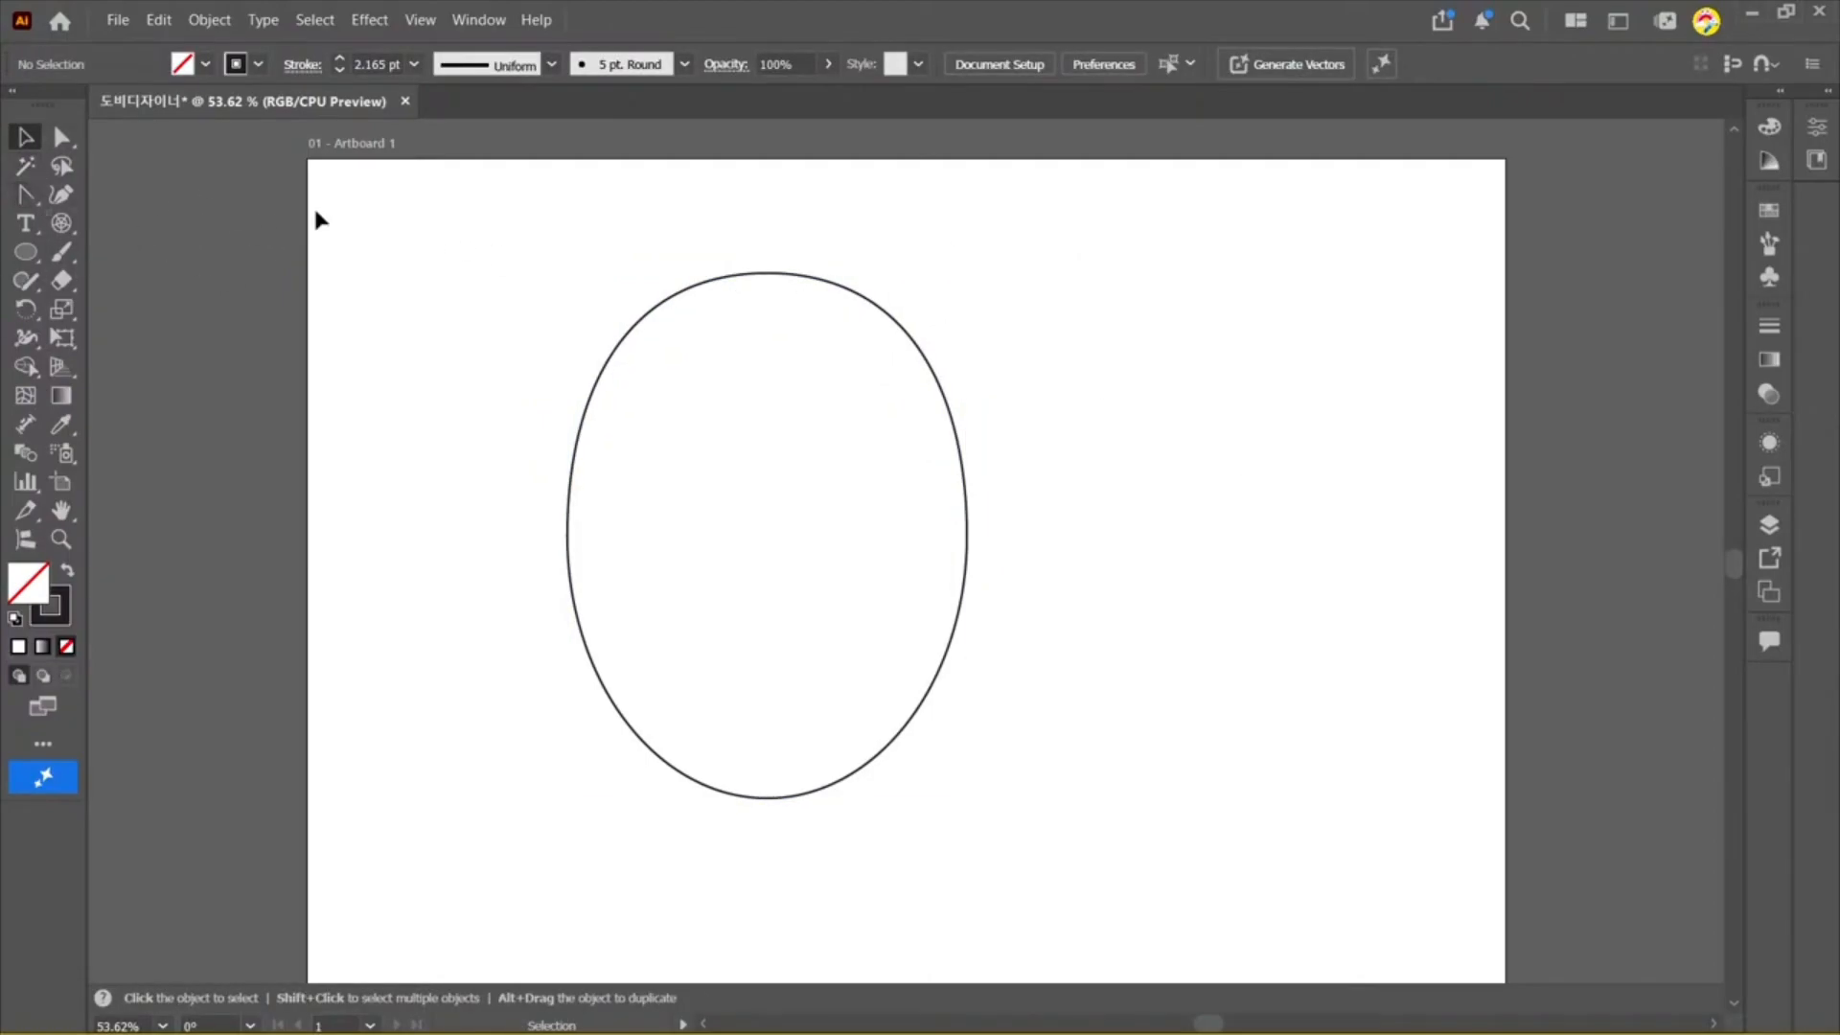
left_click_drag(329, 218, 1156, 927)
key("Delete")
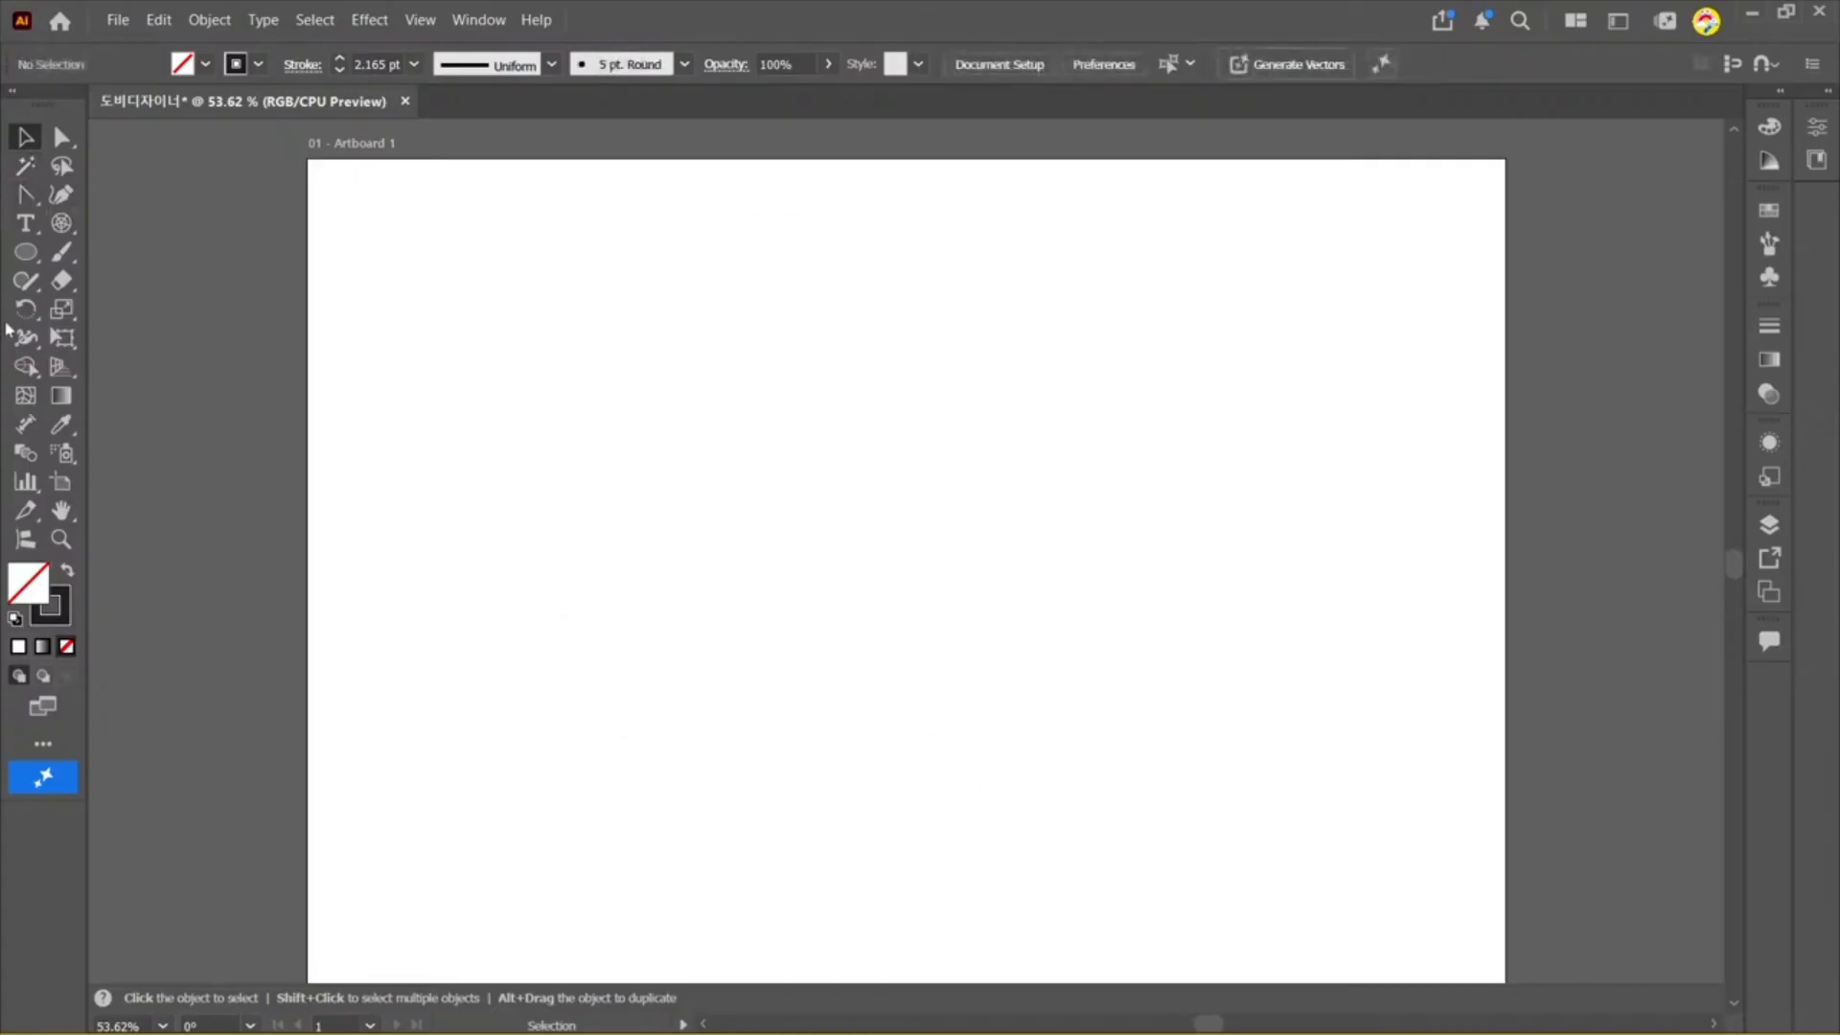
left_click_drag(25, 193, 77, 189)
left_click(60, 194)
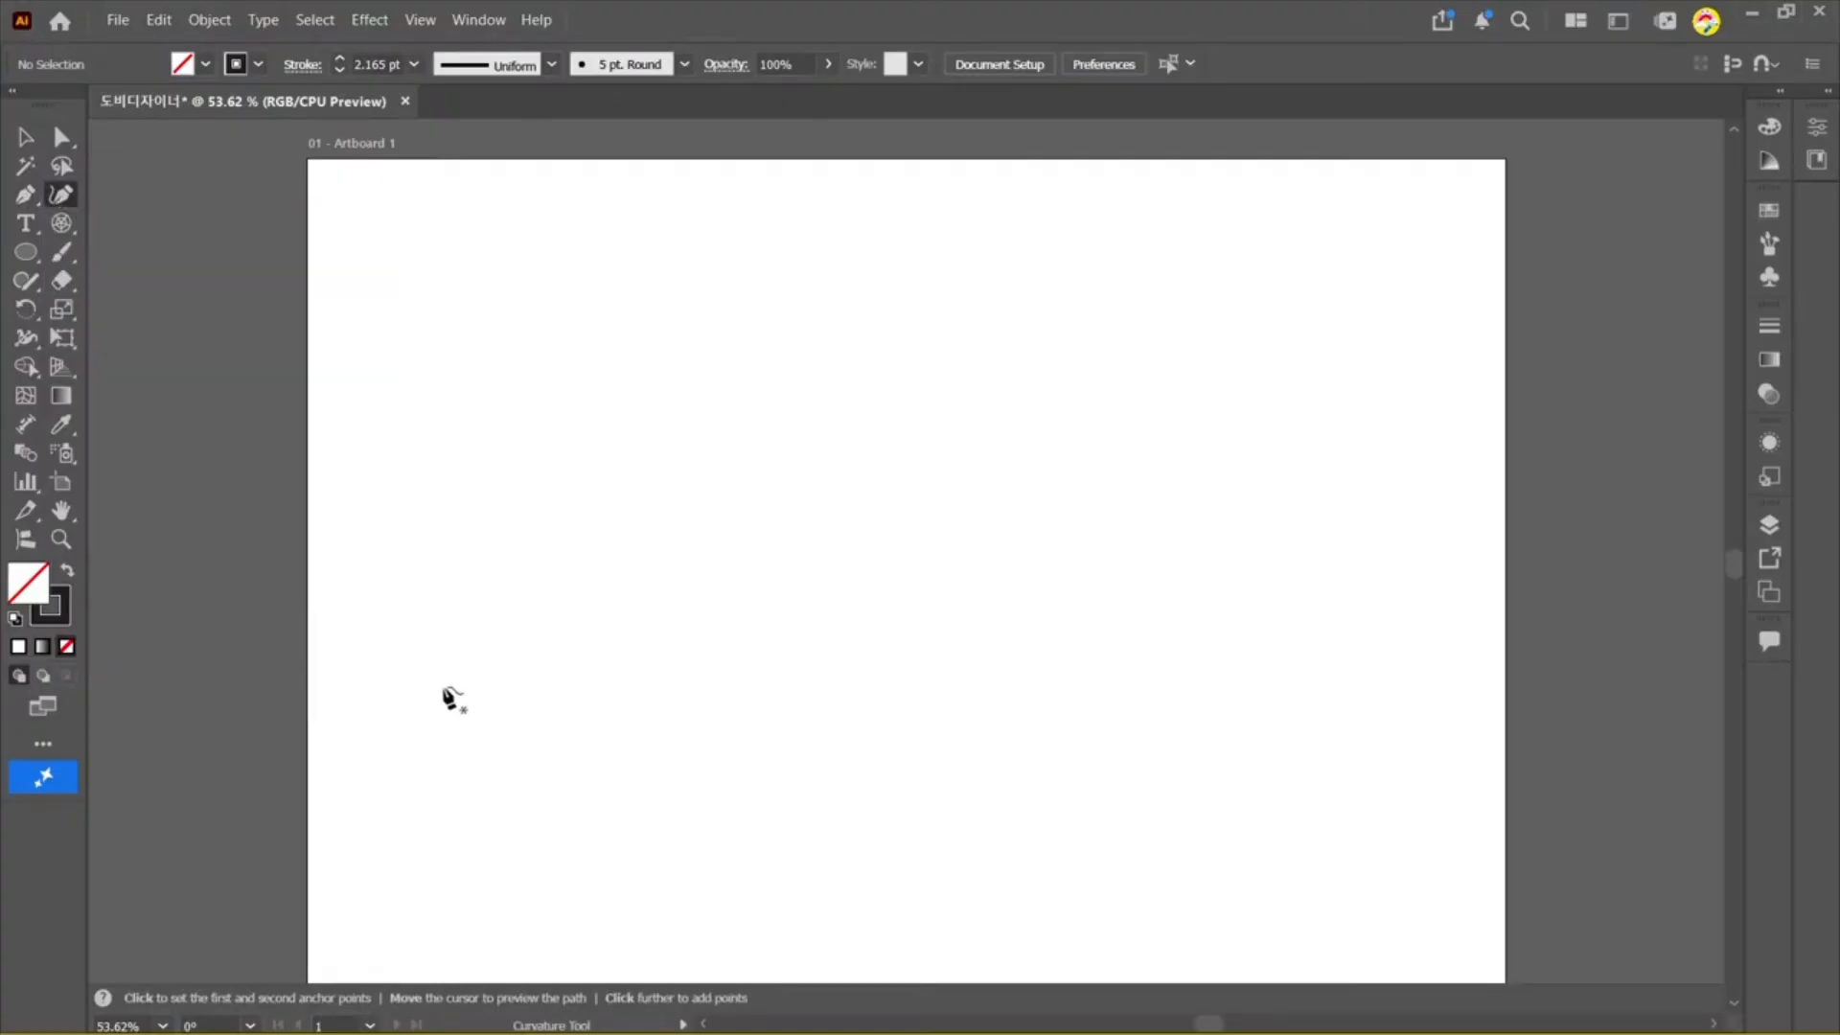
left_click(399, 655)
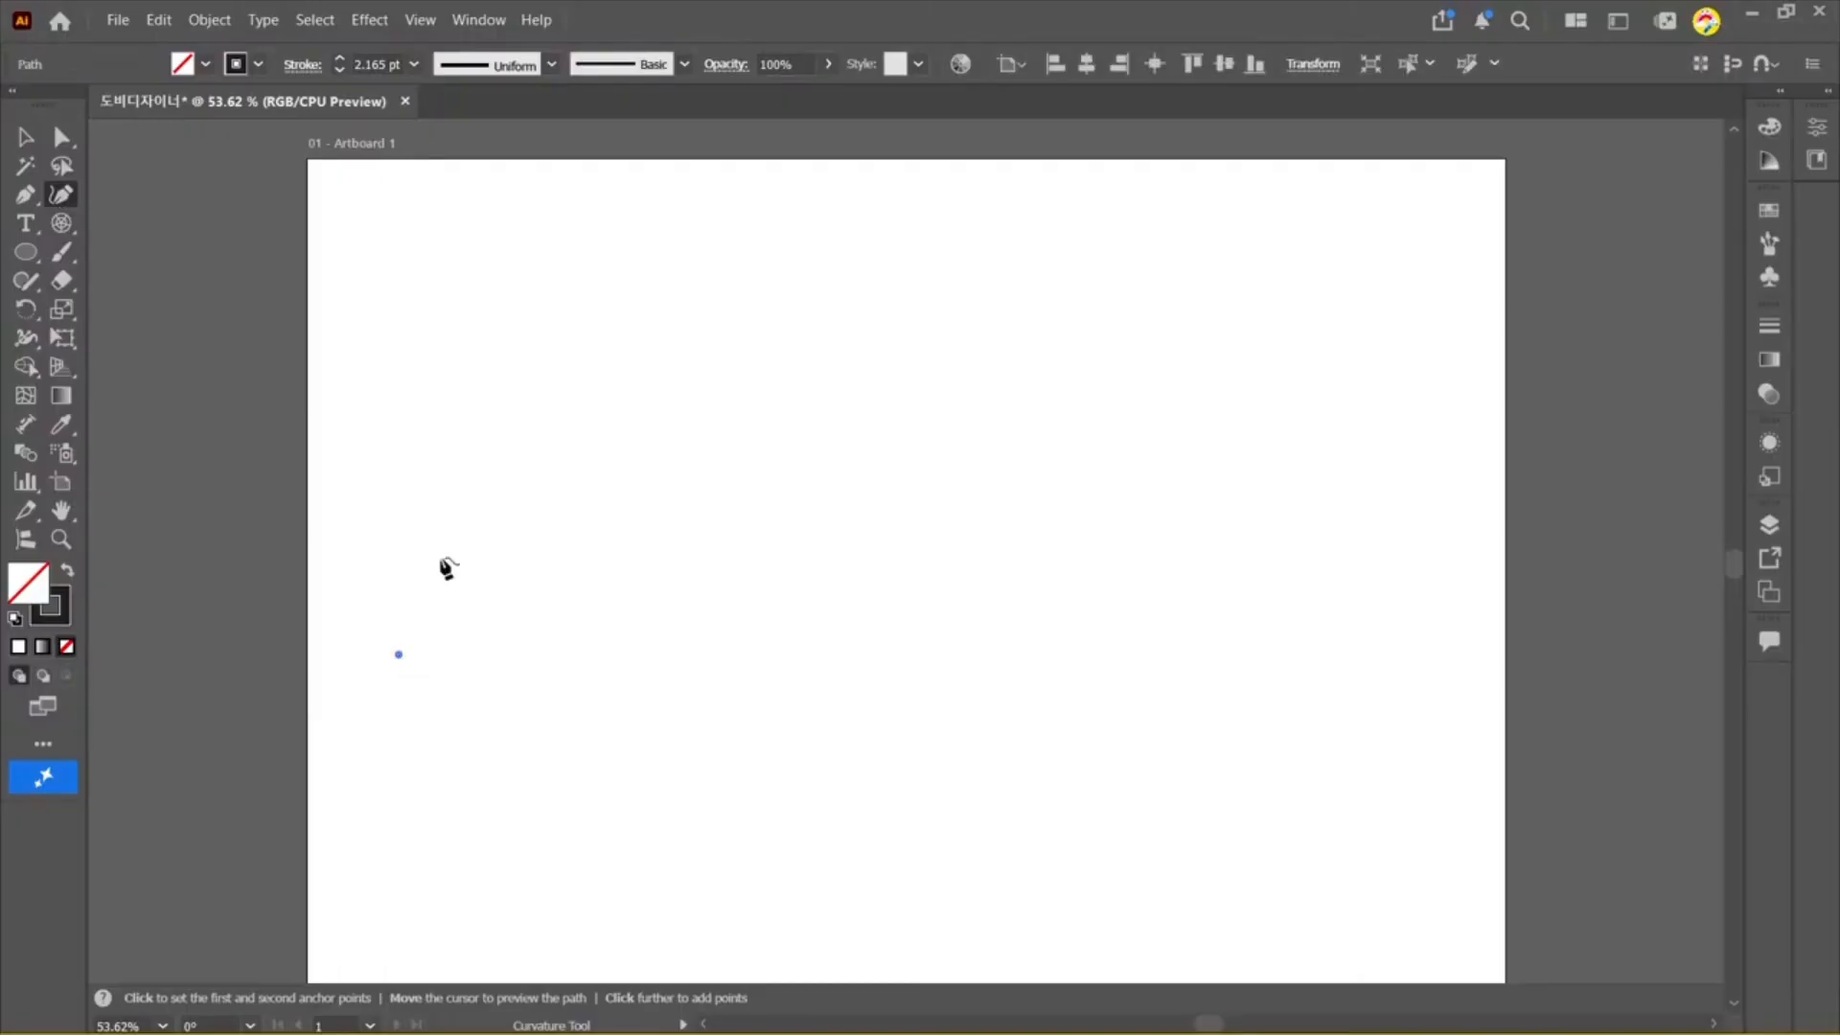
left_click(482, 495)
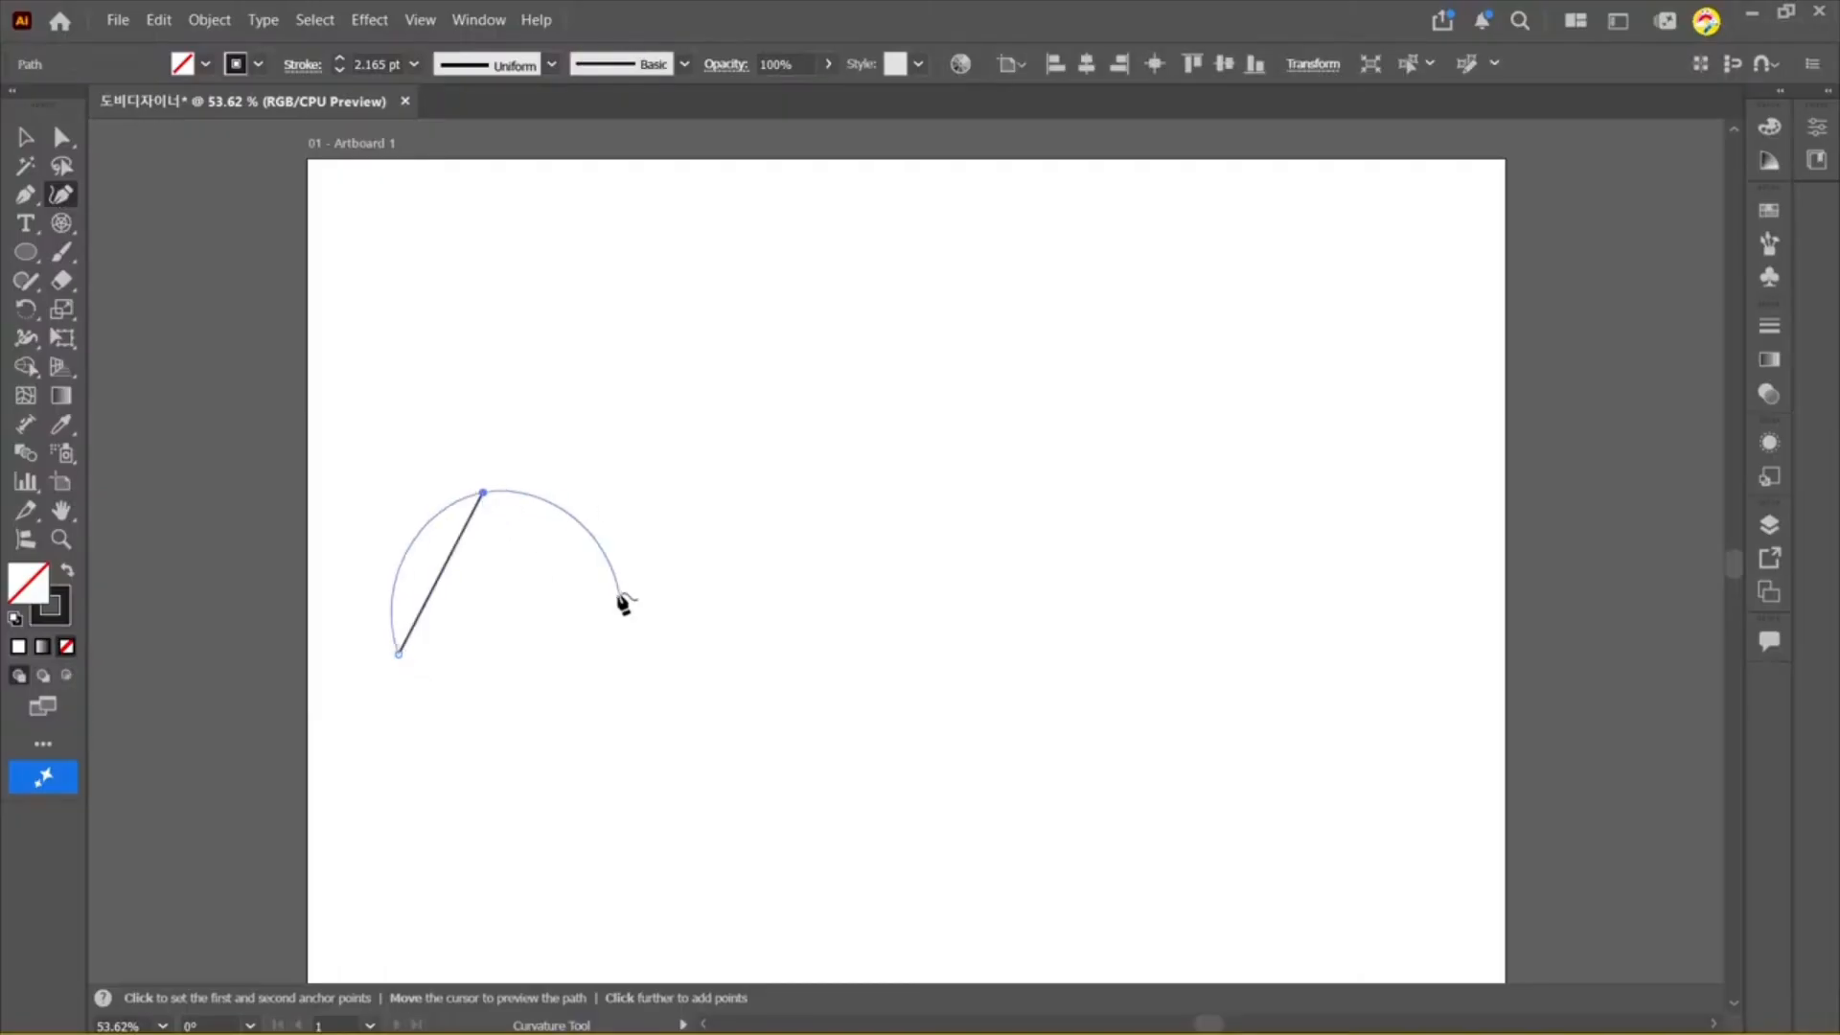
key("ctrl+z")
key("ctrl+z")
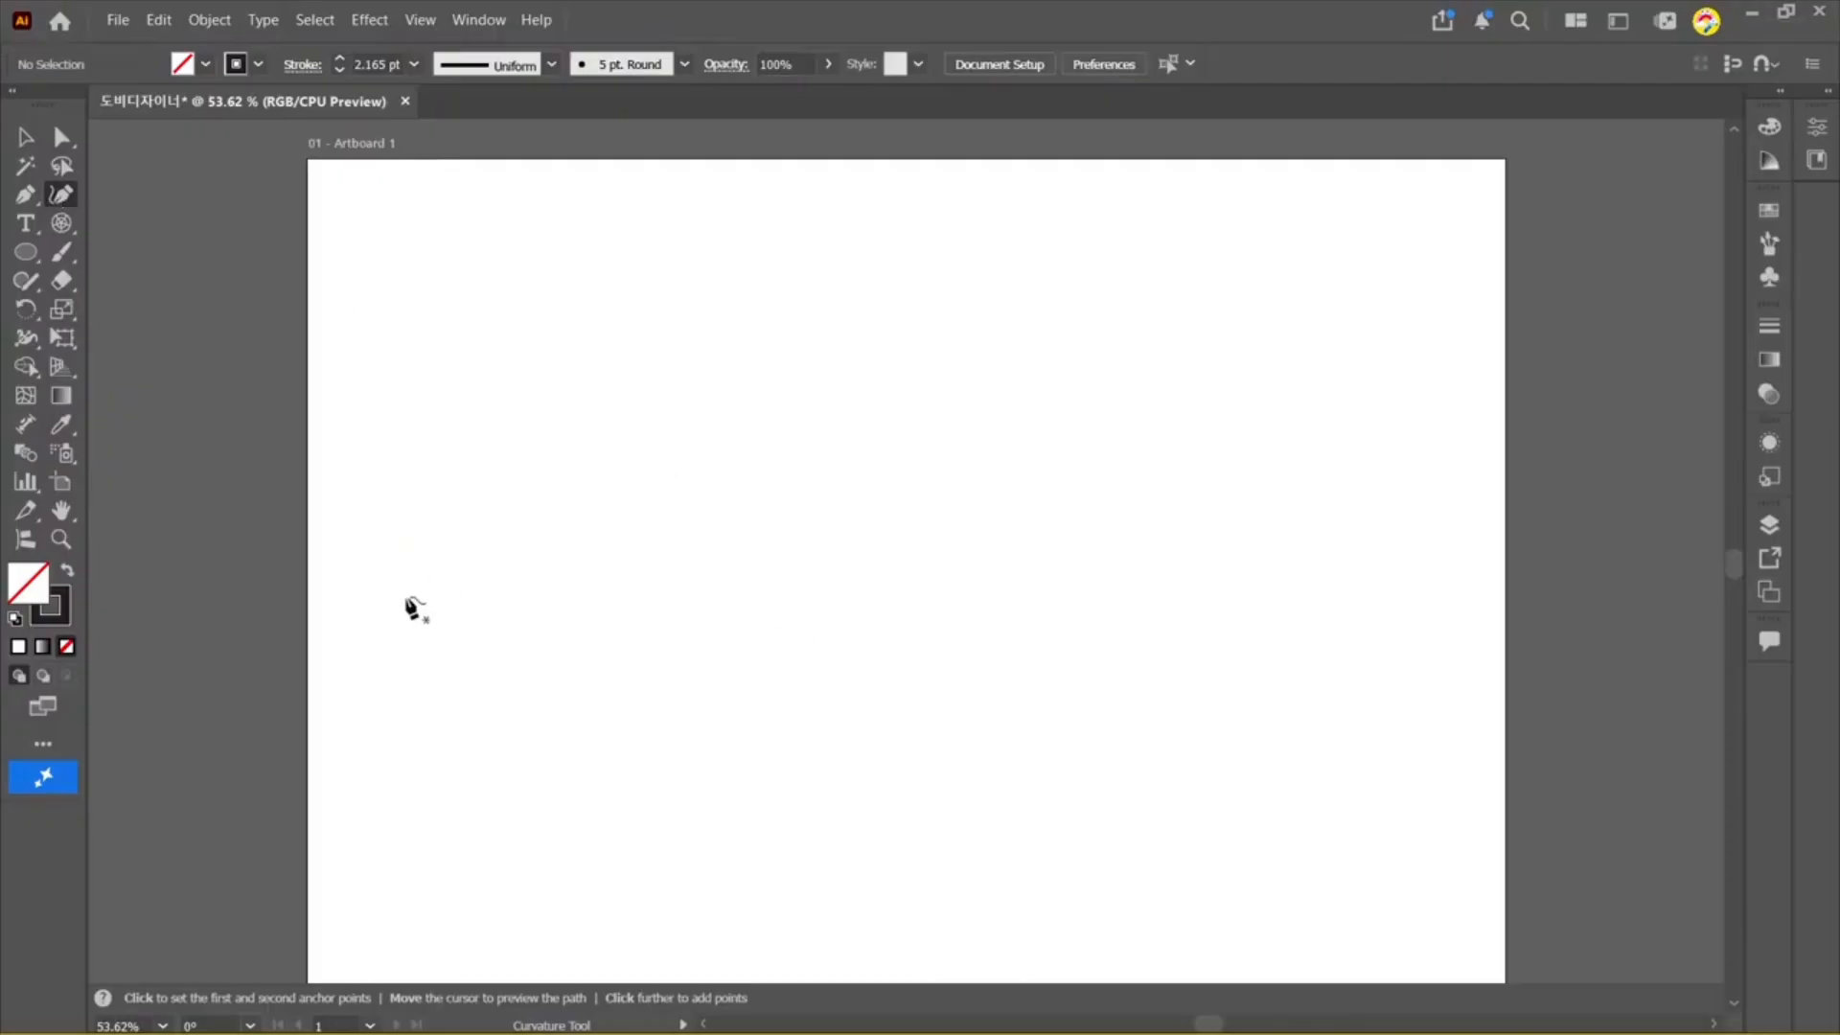
left_click(407, 596)
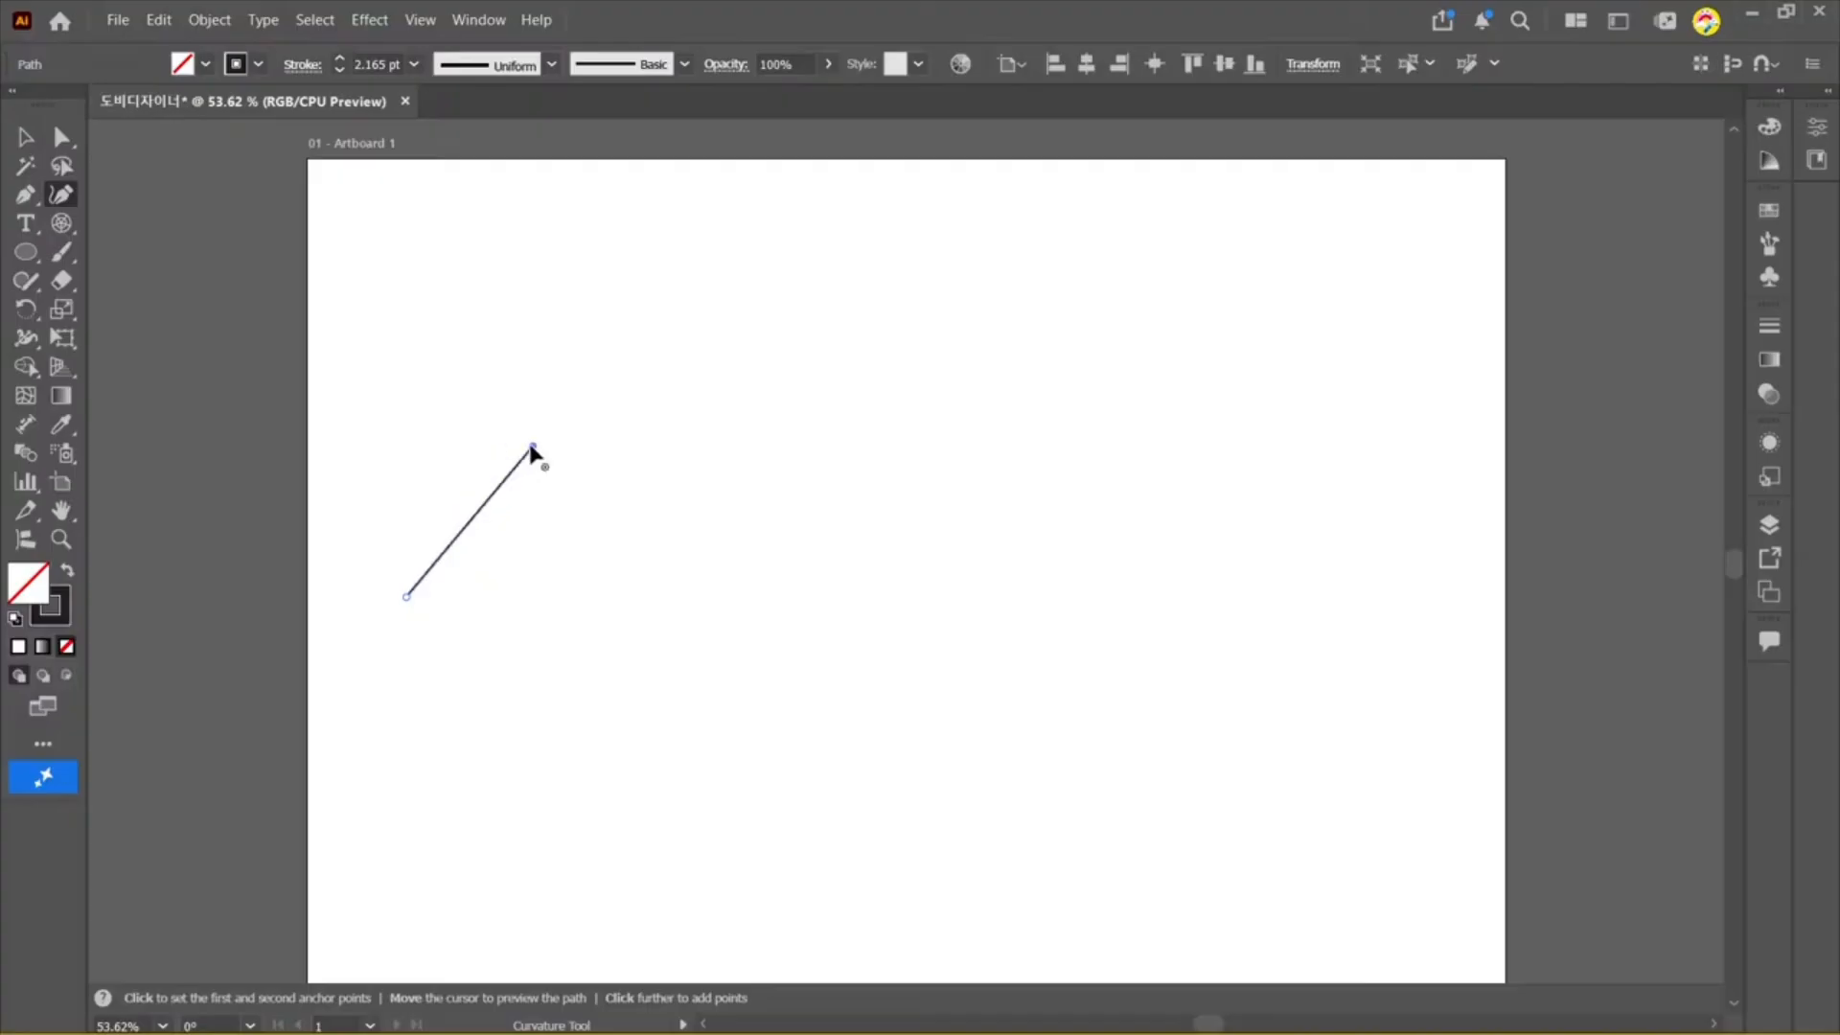
left_click(491, 438)
key("ctrl+z")
key("ctrl+z")
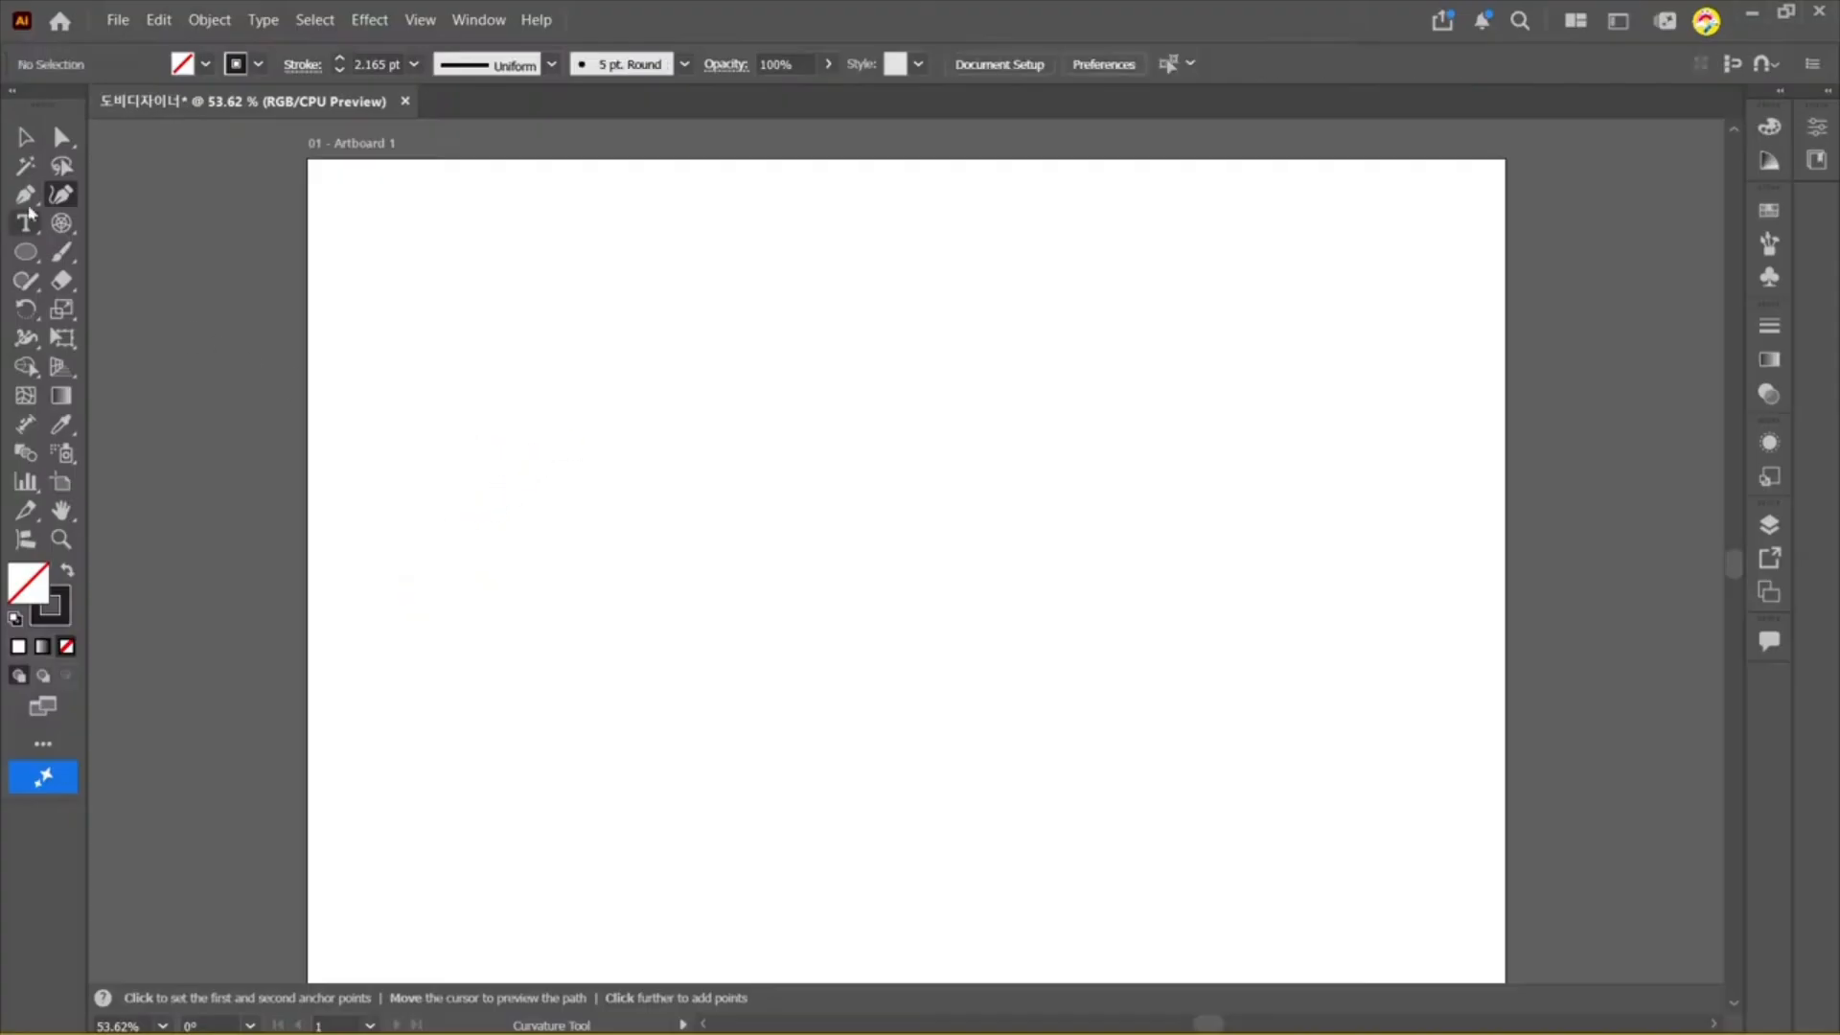
Step: Draw a rounded arch with the Pen tool in the artboard's upper left, using horizontal handles at its peak
key("p")
left_click(412, 477)
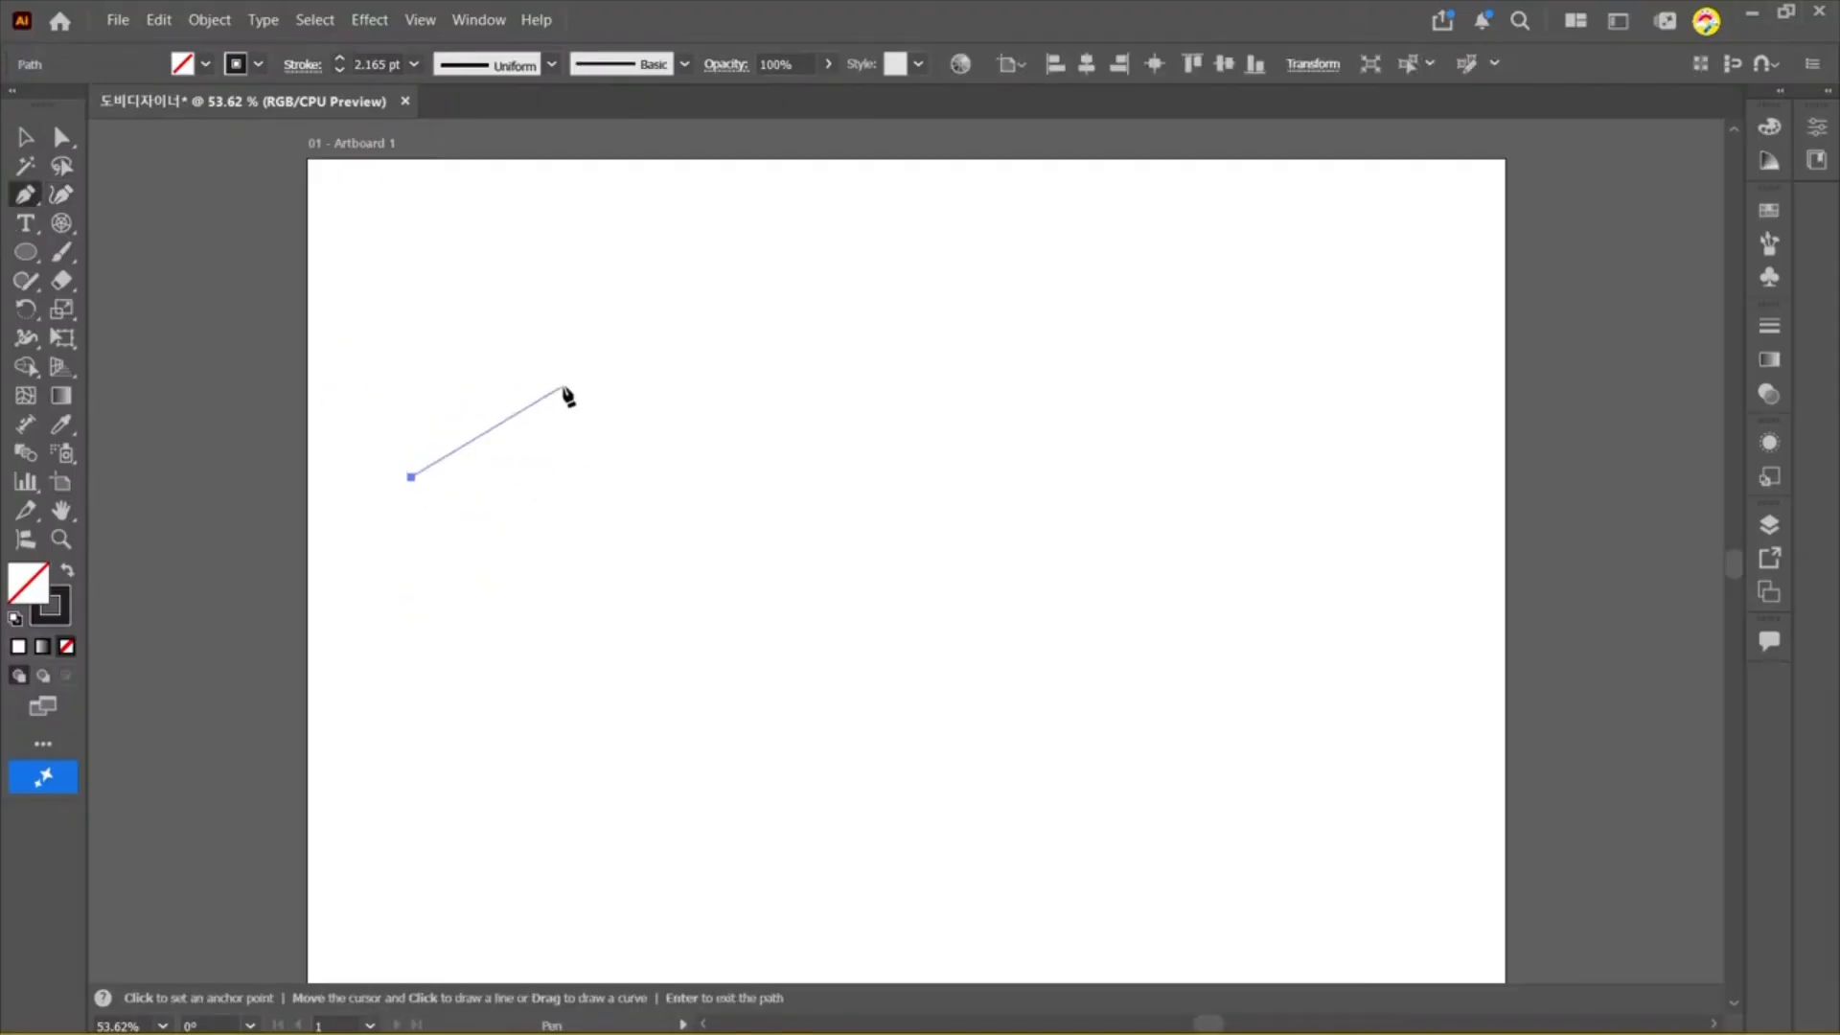
left_click_drag(525, 338, 632, 338)
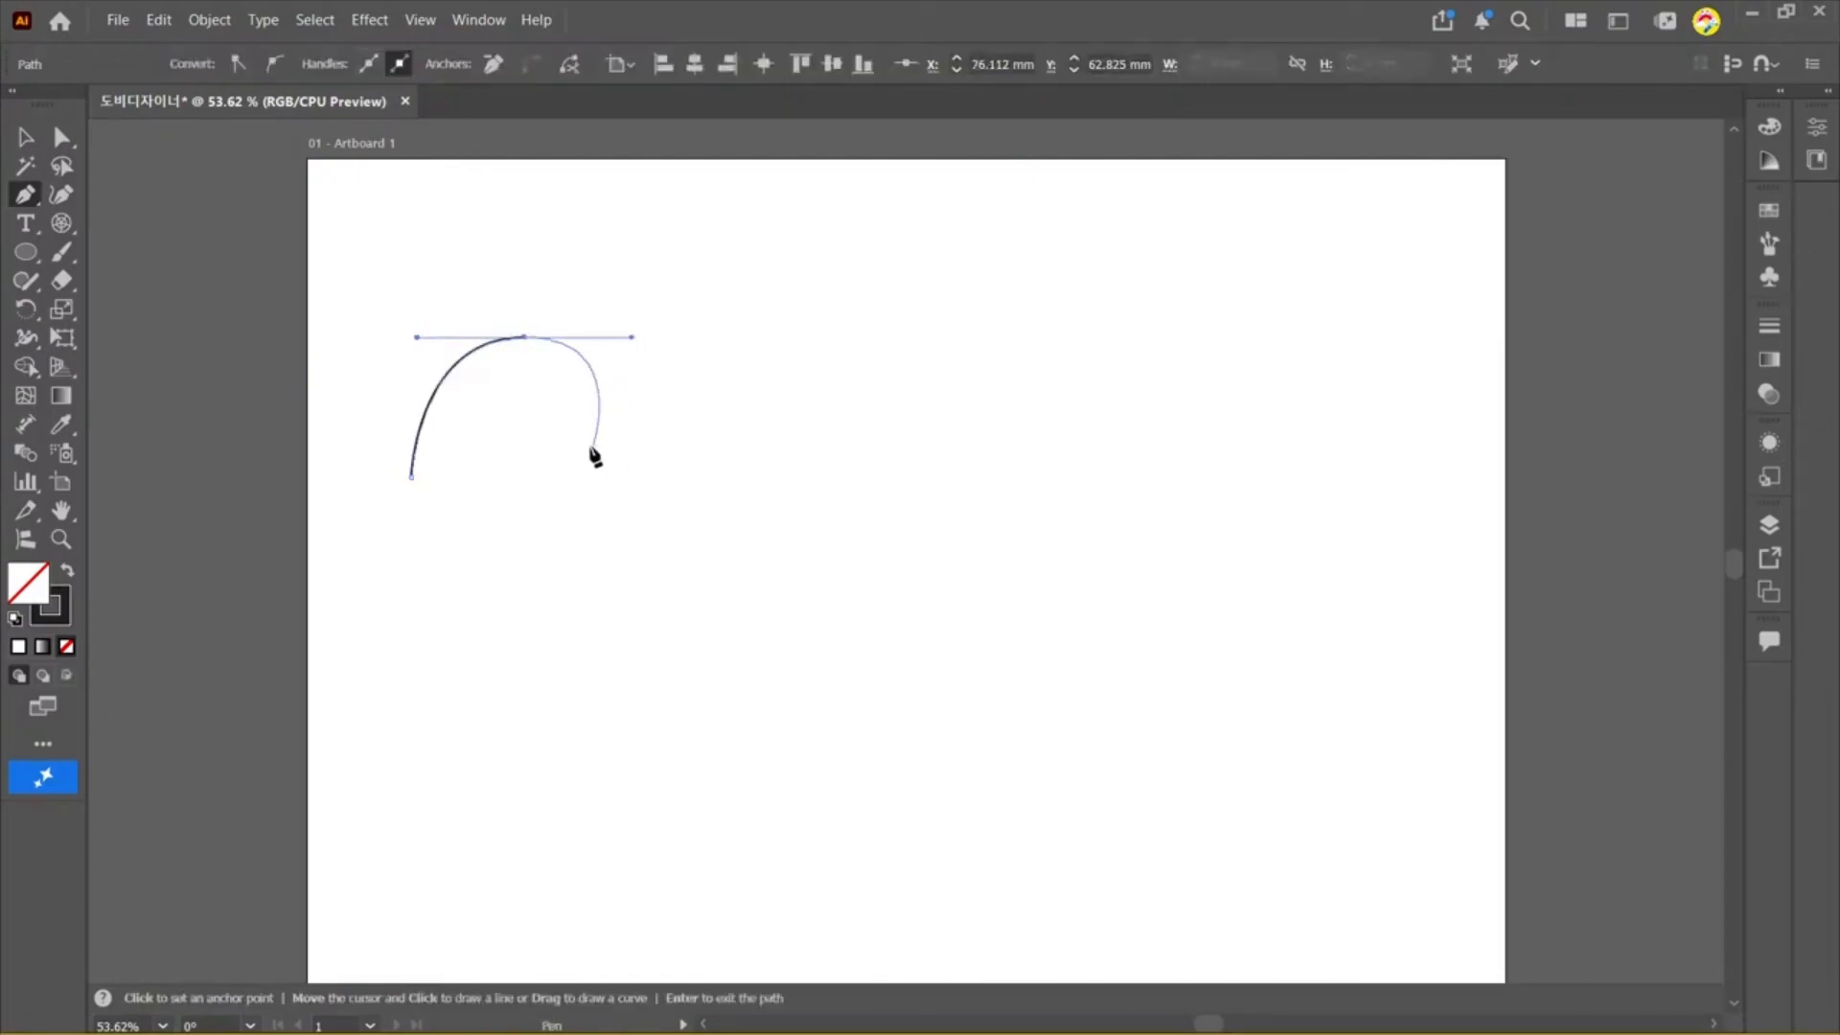
left_click(626, 465)
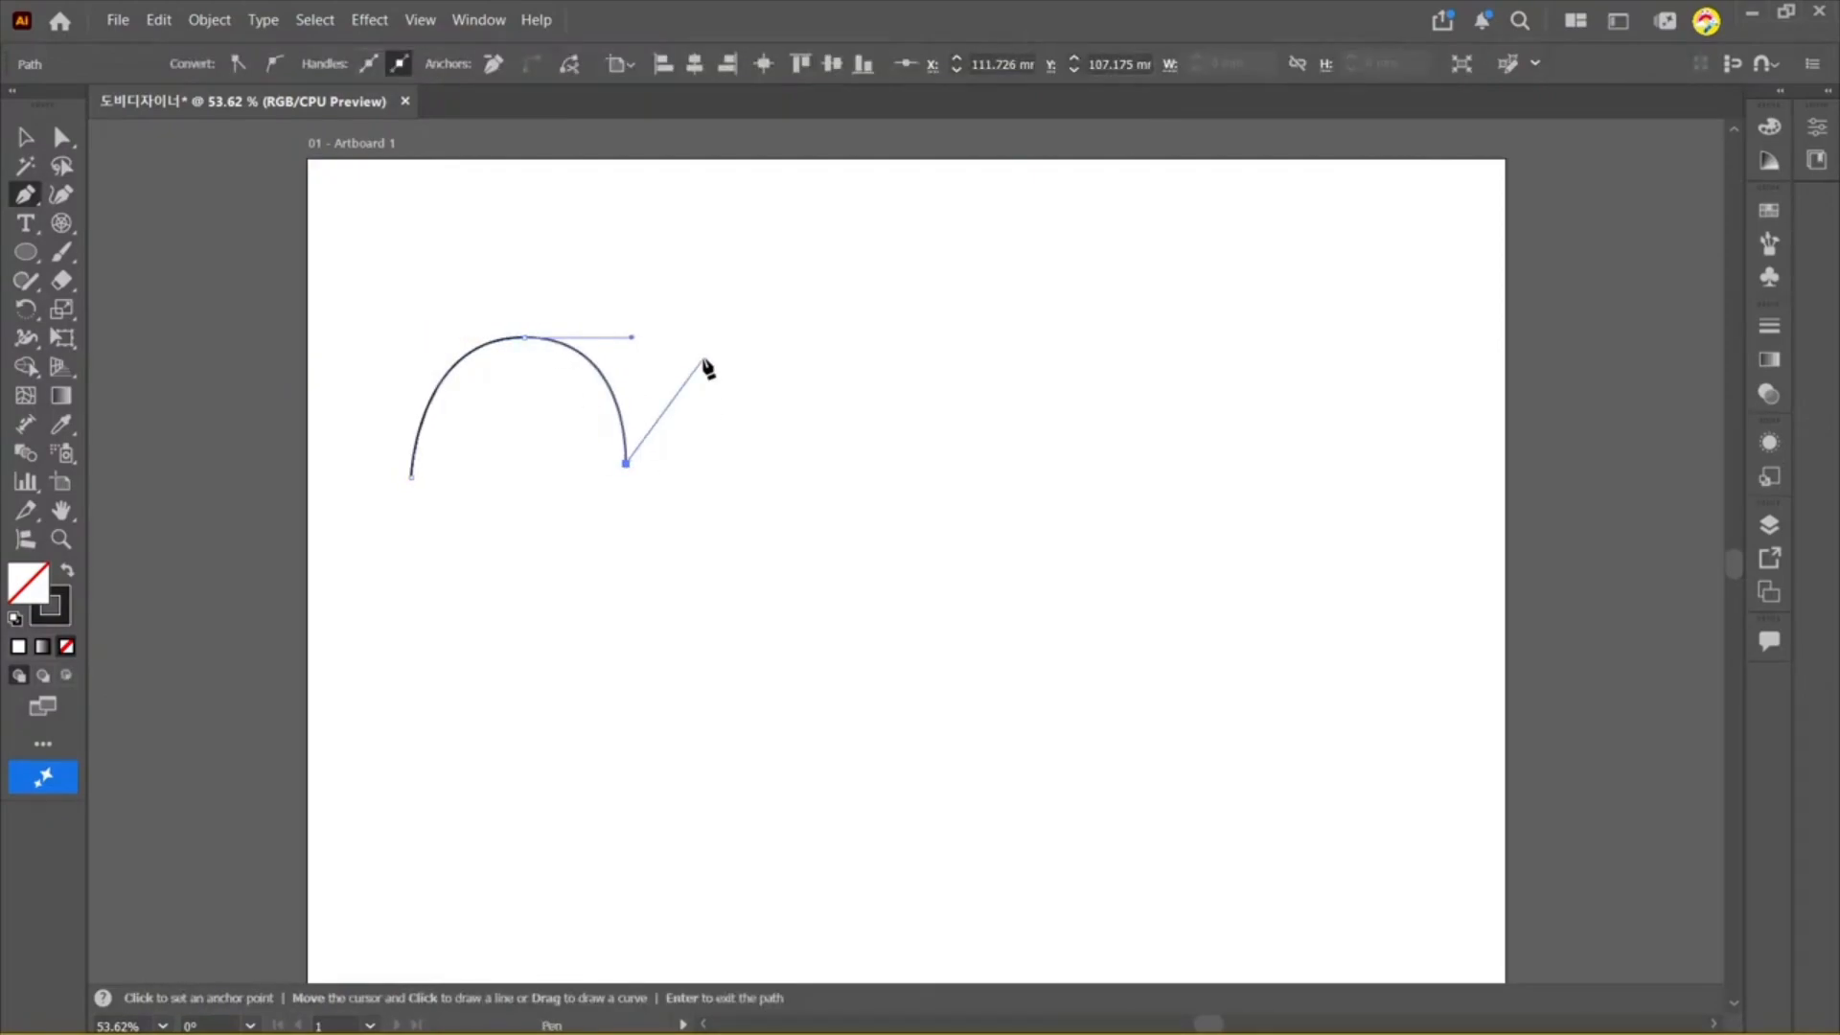
Step: Extend the arch path rightward with two more rounded arches joined at sharp corner points, and deselect it
left_click(733, 464)
key("ctrl+z")
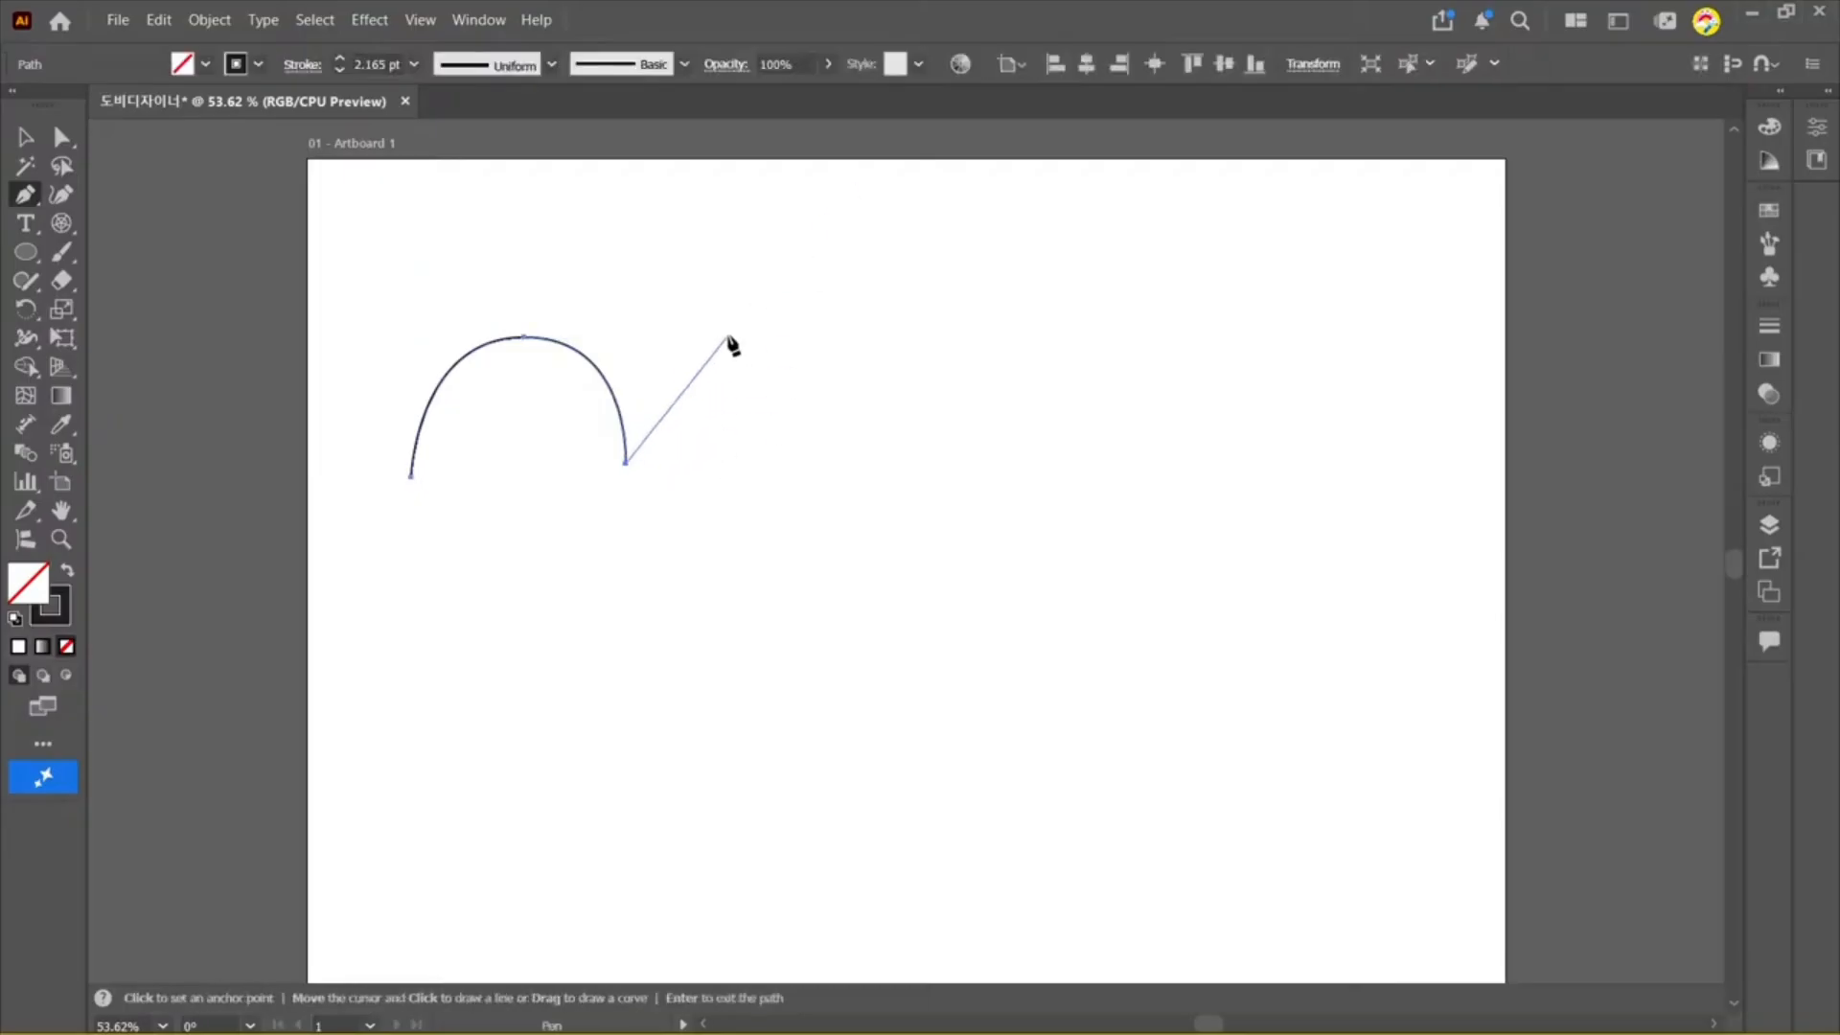
left_click_drag(733, 337, 827, 335)
left_click(827, 447)
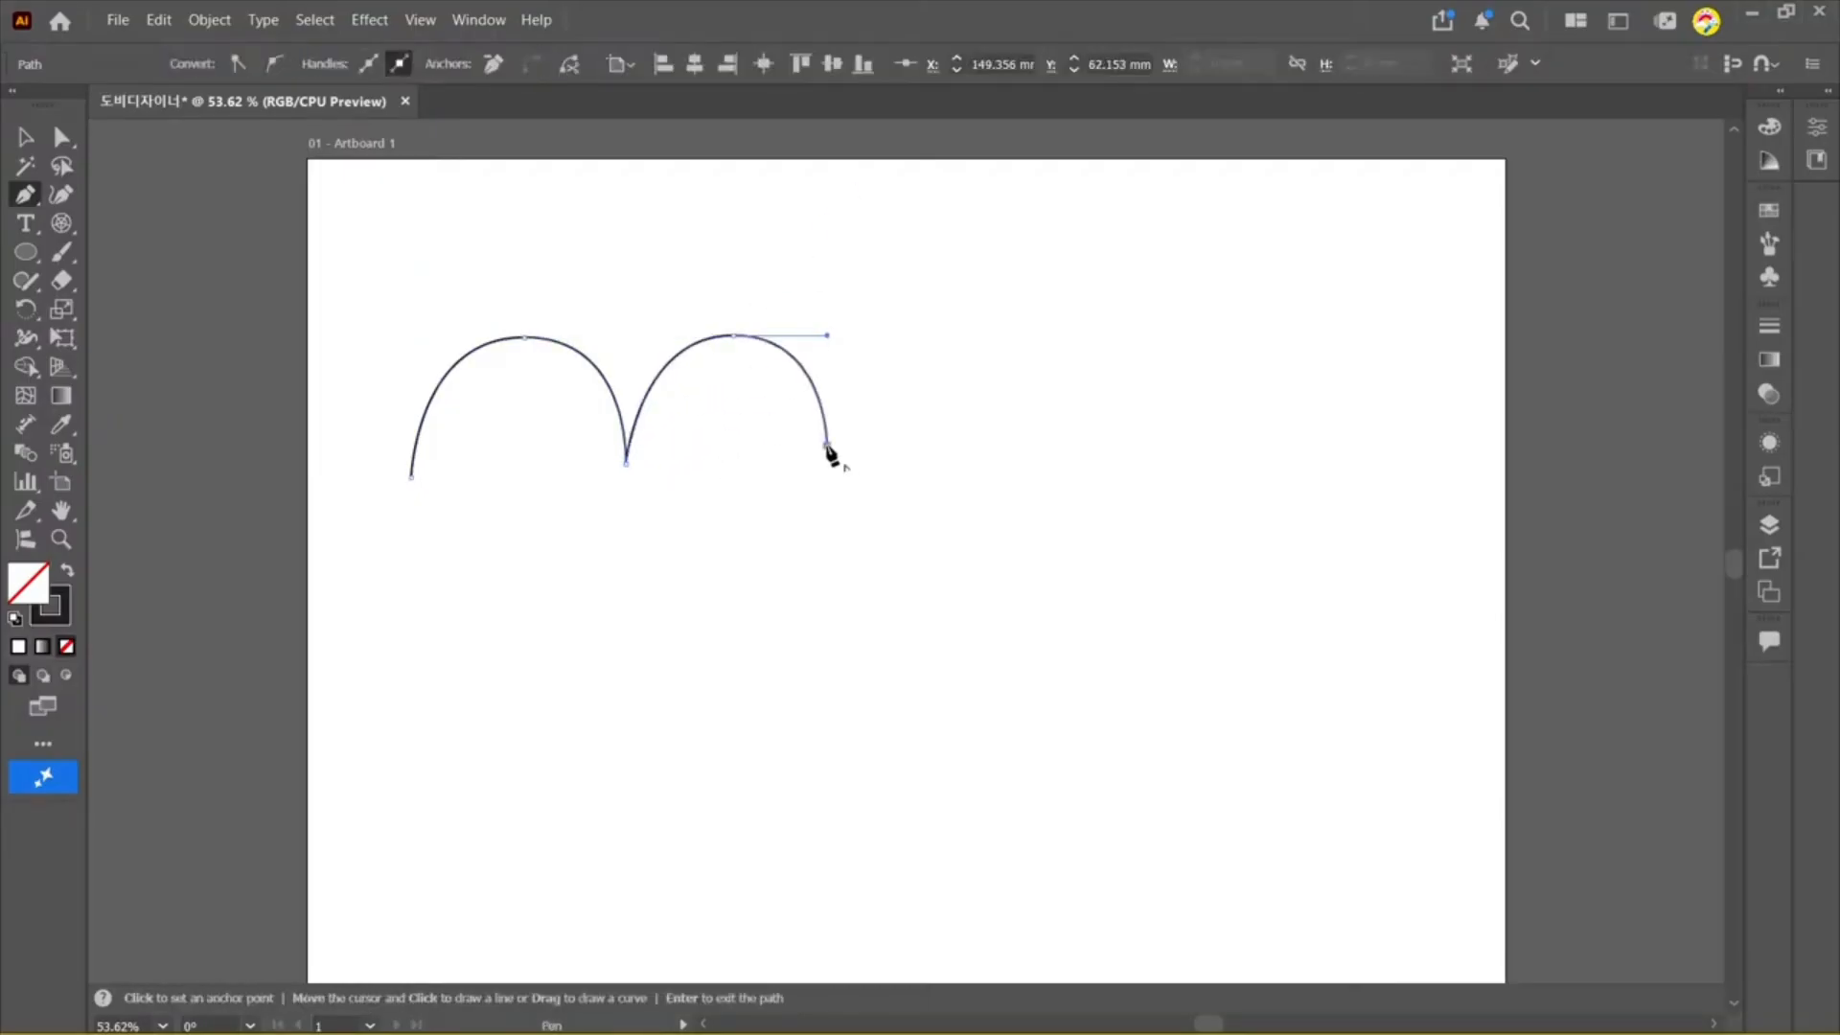
left_click_drag(950, 336, 1073, 337)
left_click(1051, 442)
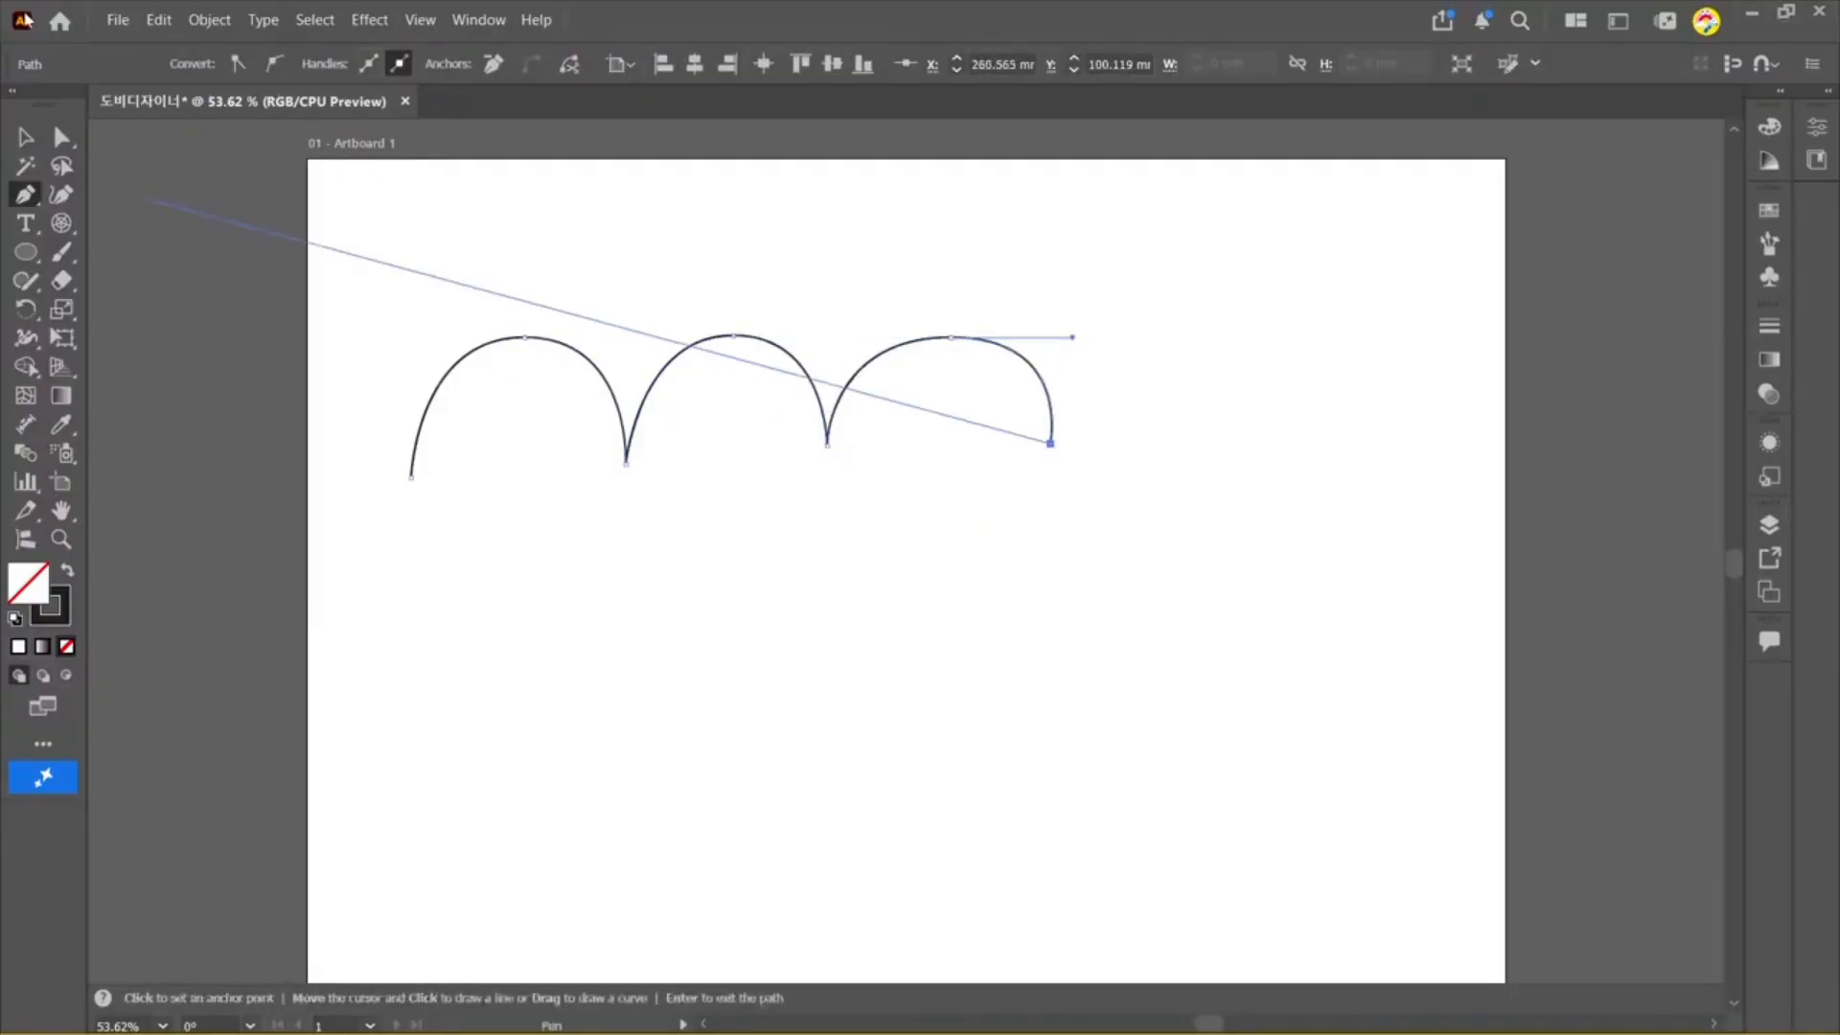
left_click(25, 137)
left_click(1389, 440)
left_click(61, 195)
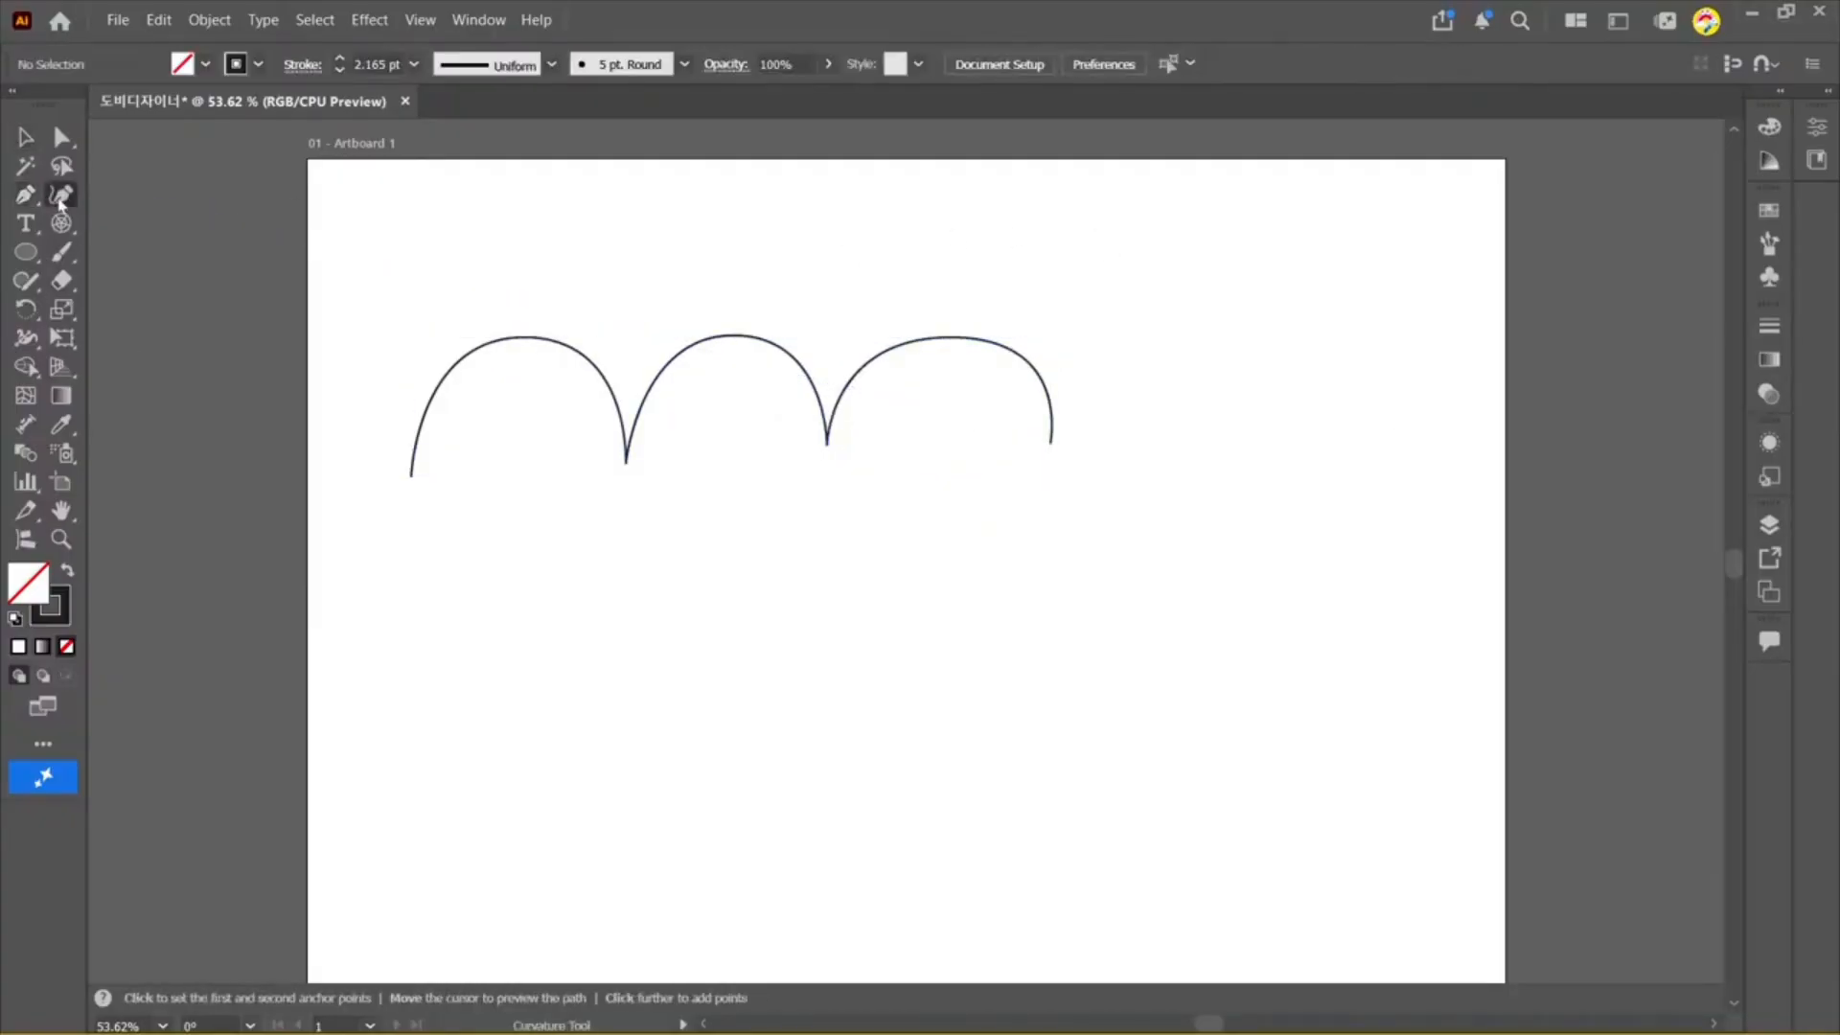
left_click(413, 722)
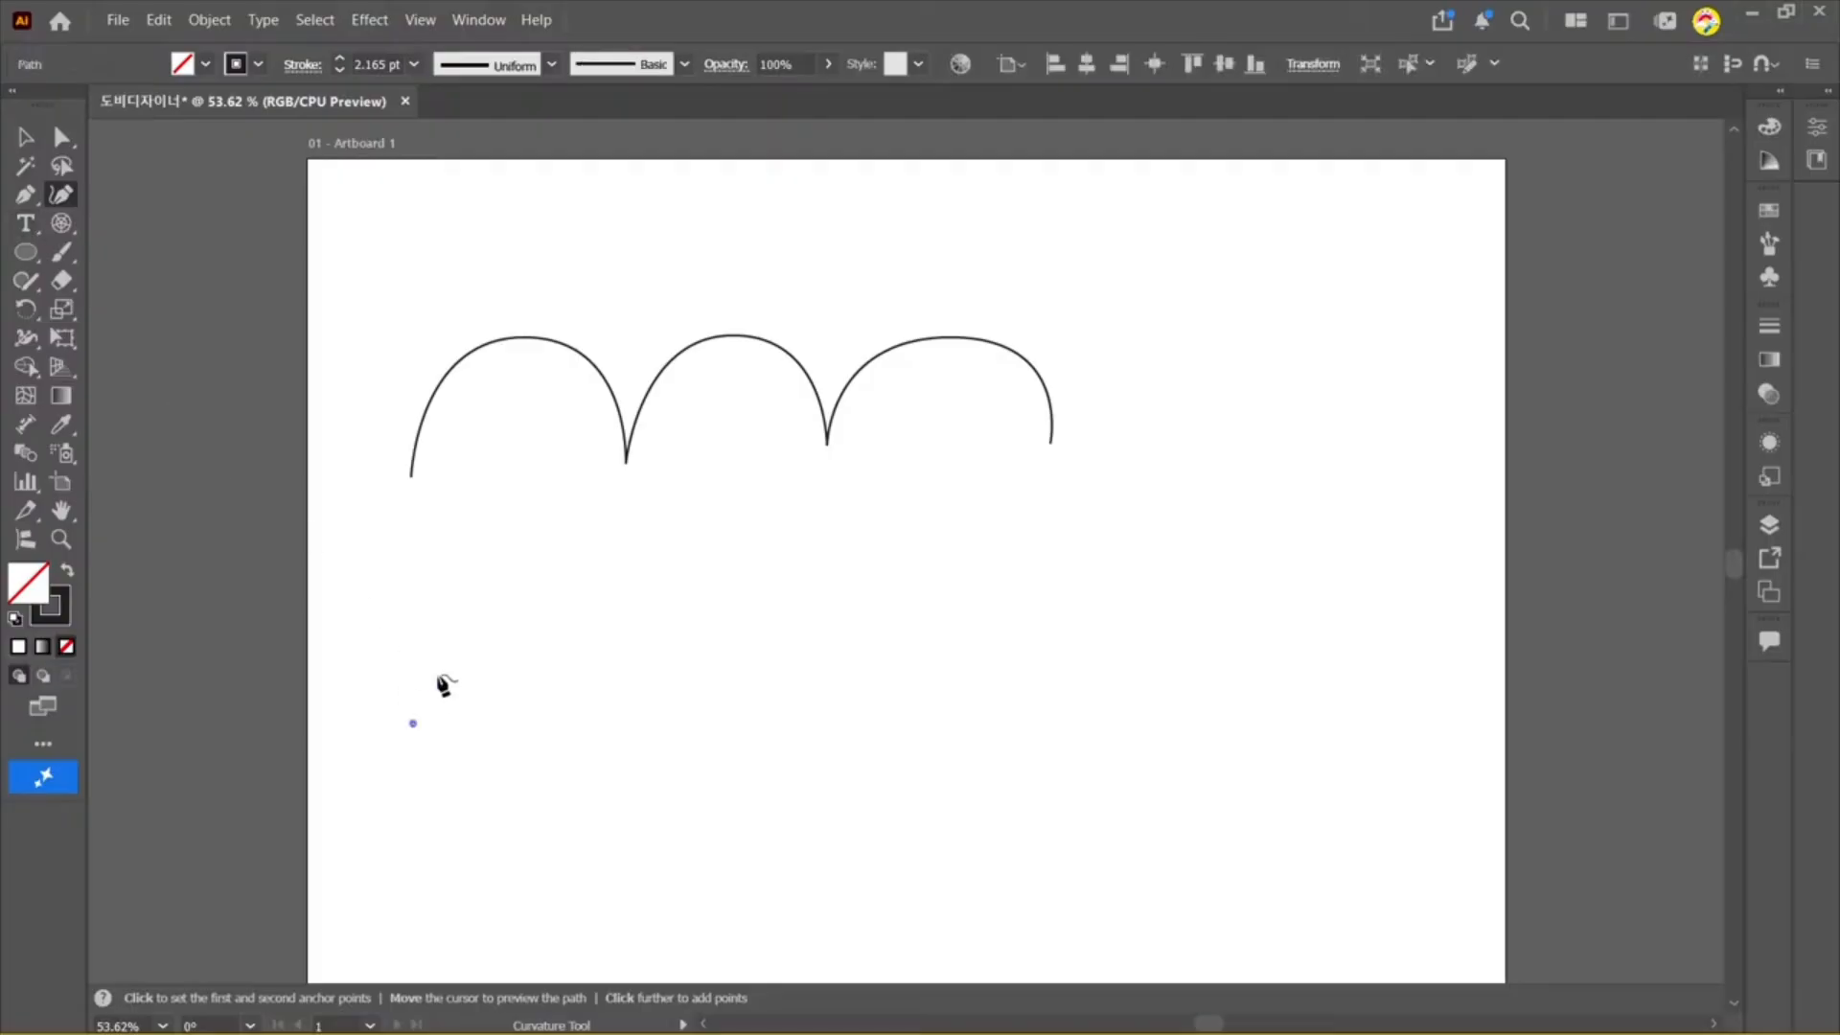
left_click(470, 596)
key("ctrl")
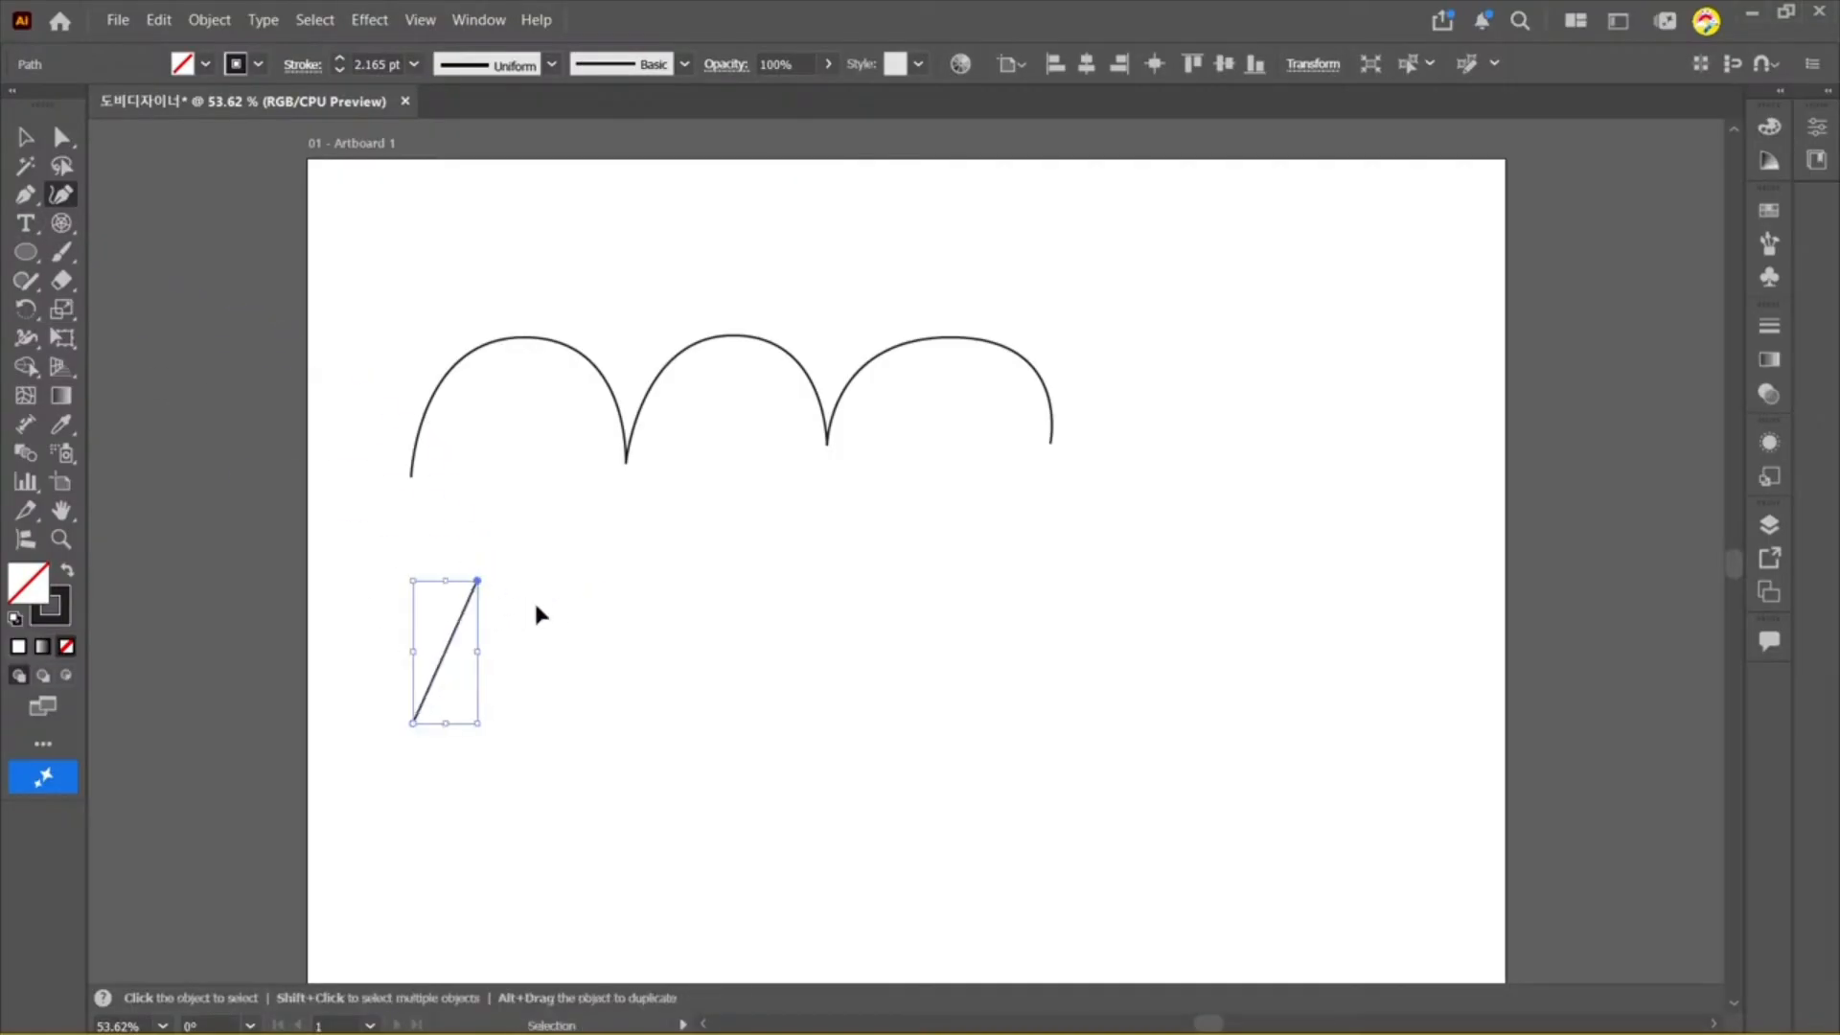
key("Delete")
key("Delete")
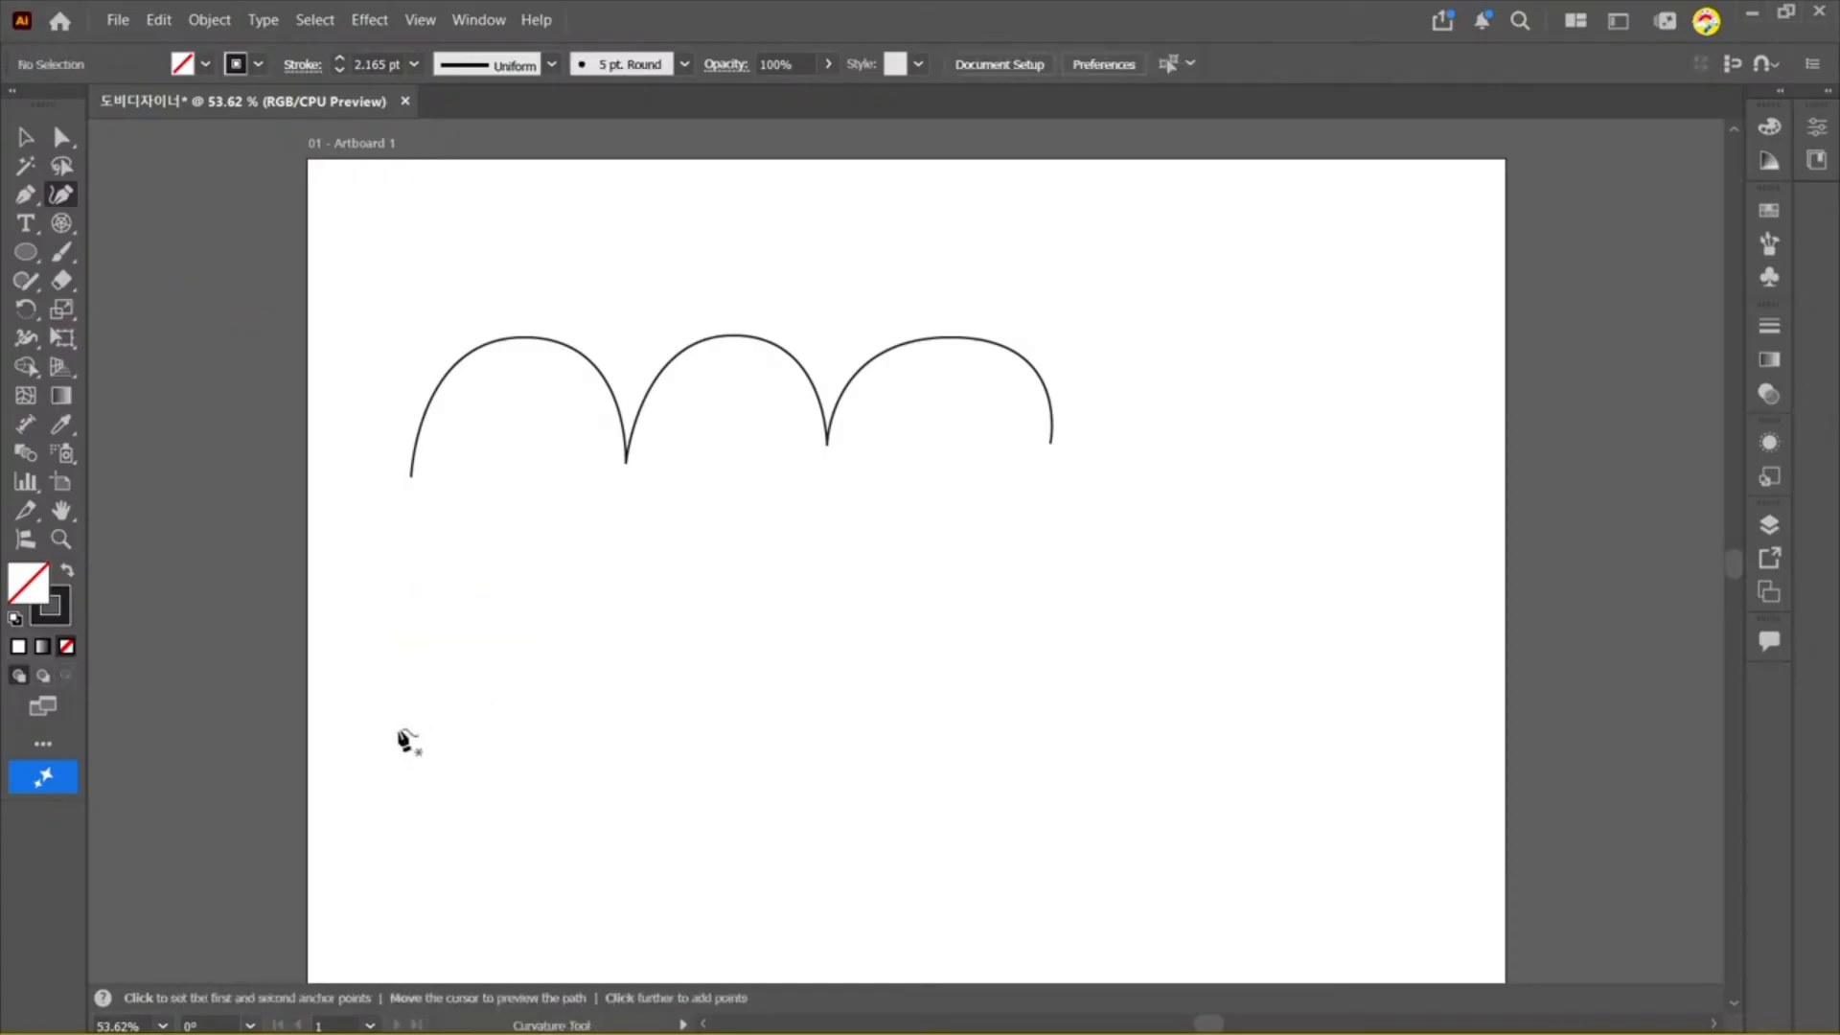
Step: Draw a smooth wave with four crests below the arches with the Curvature tool, alternating high and low anchor points
left_click(415, 726)
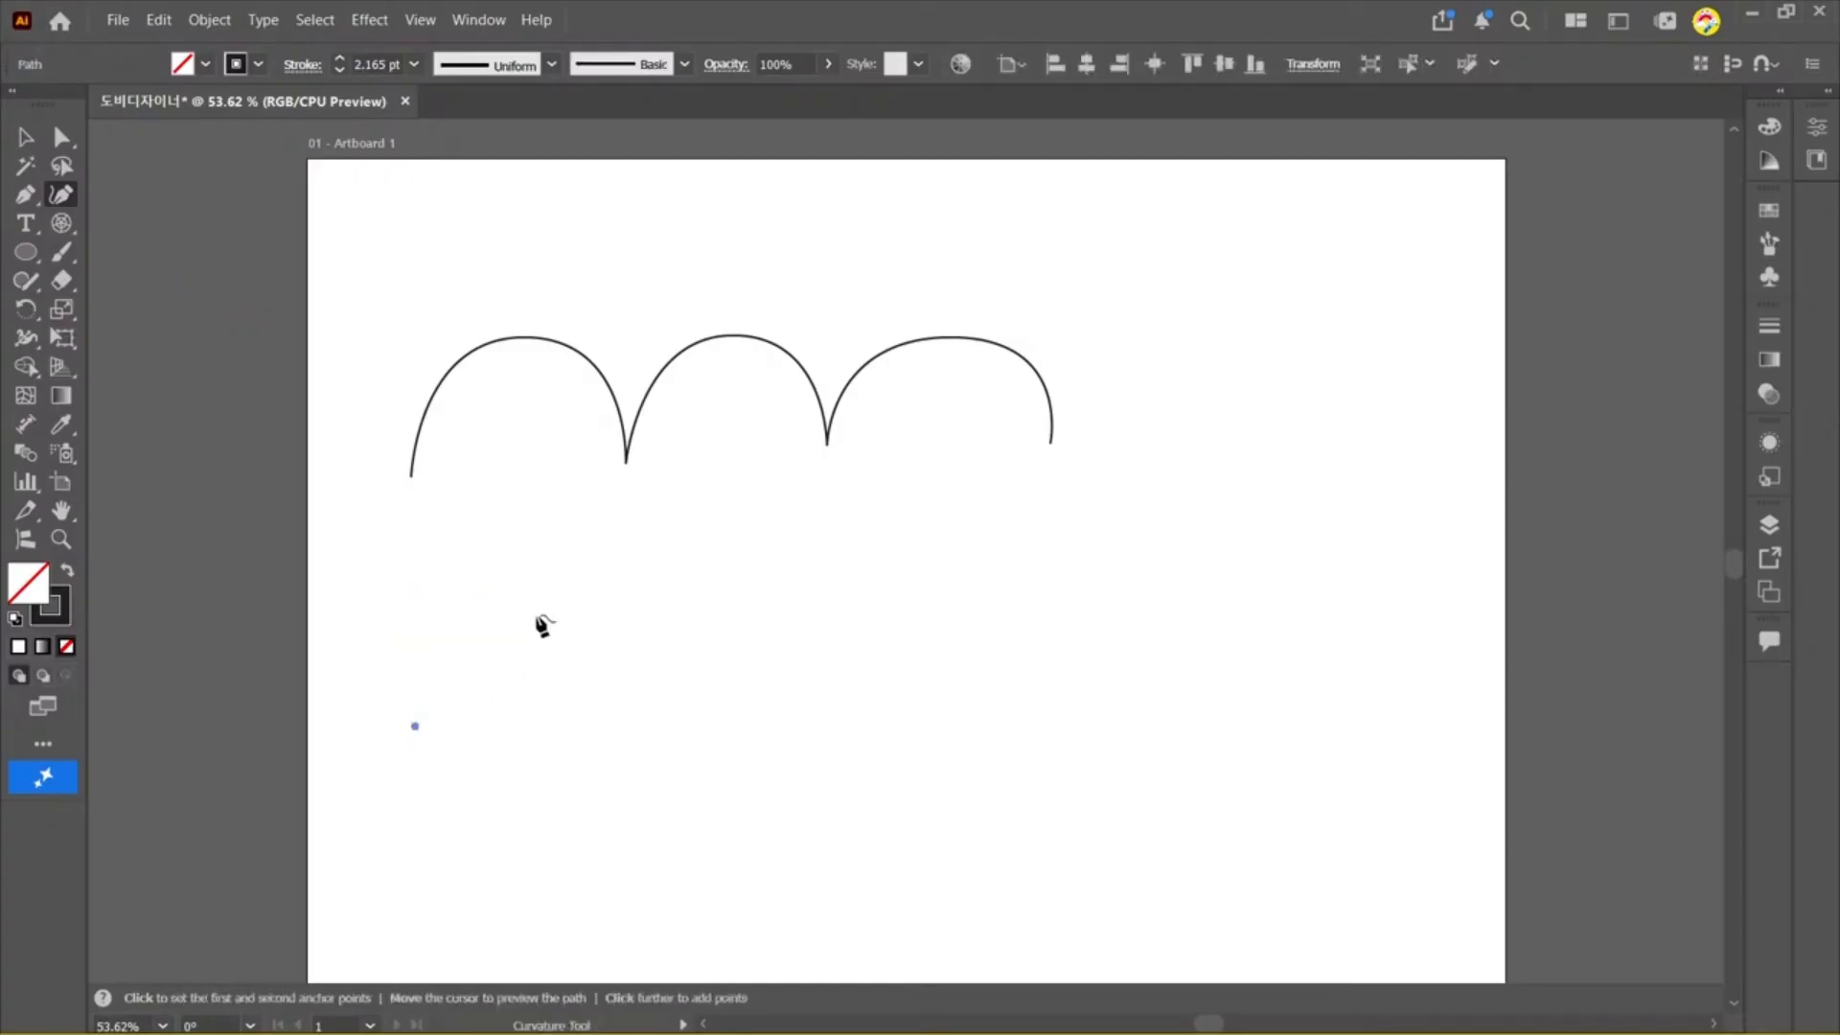
left_click(524, 618)
left_click(603, 716)
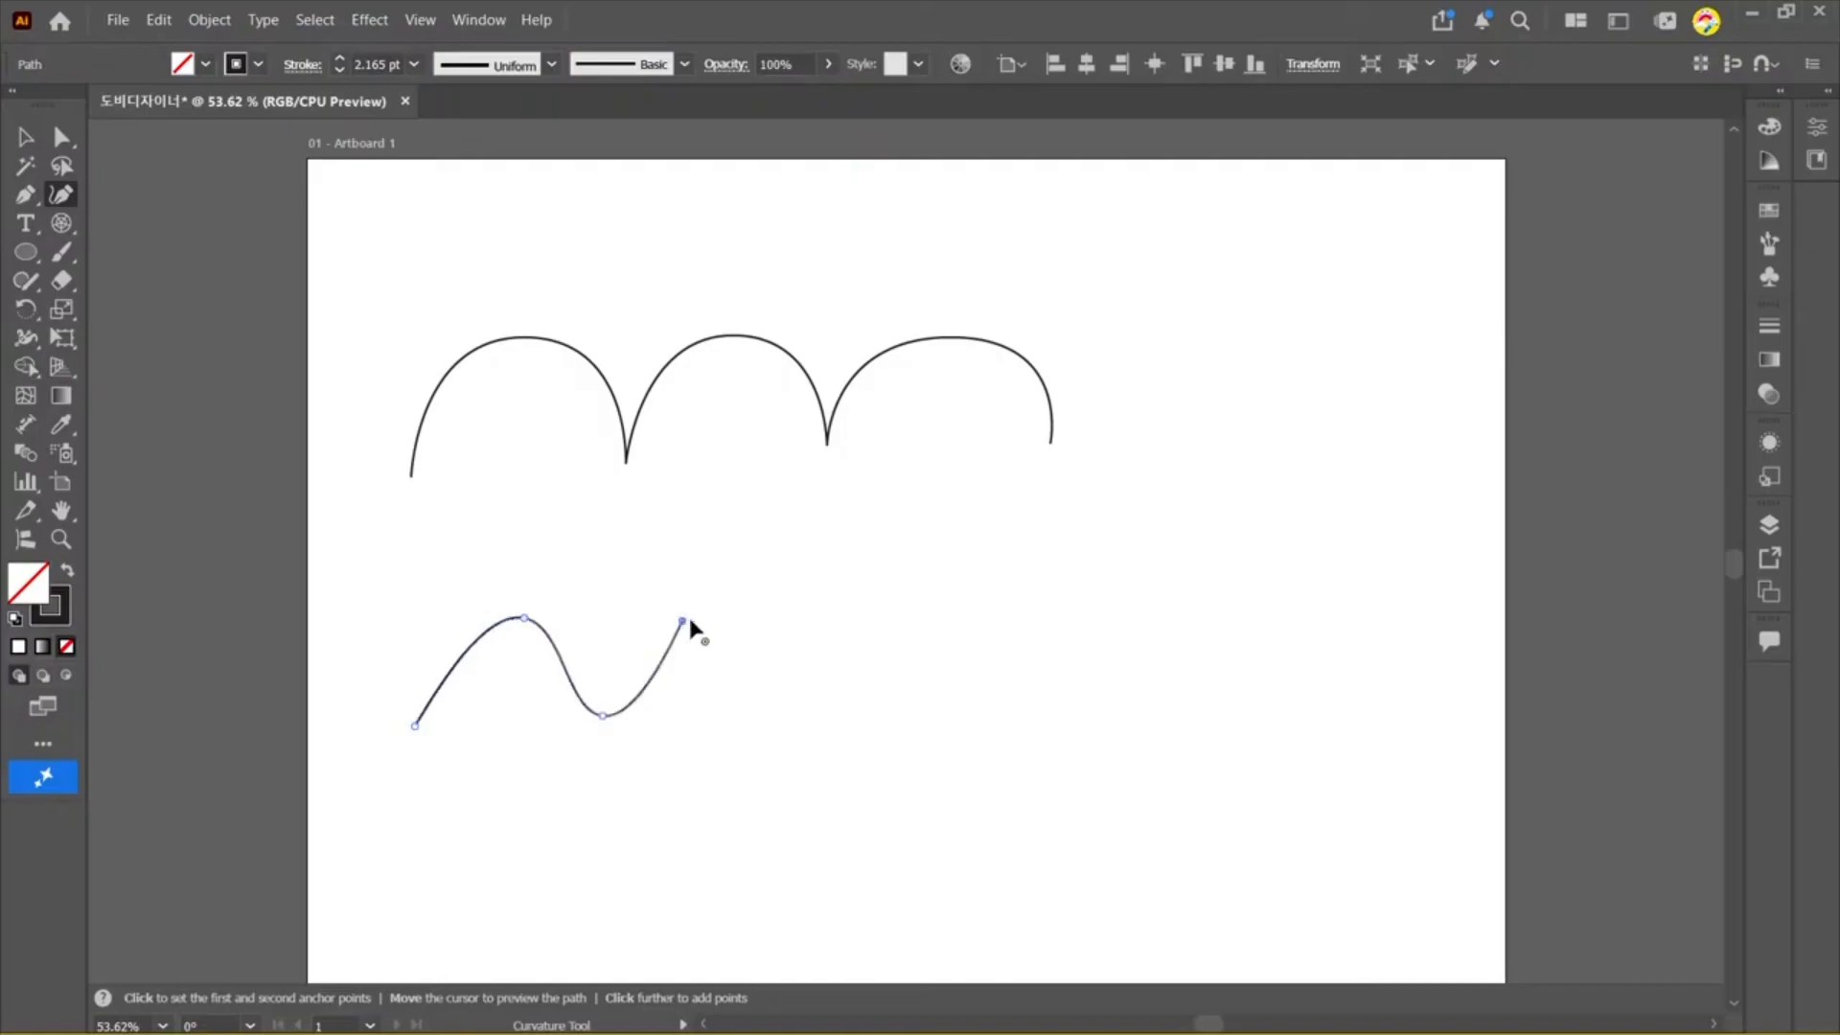
left_click(683, 621)
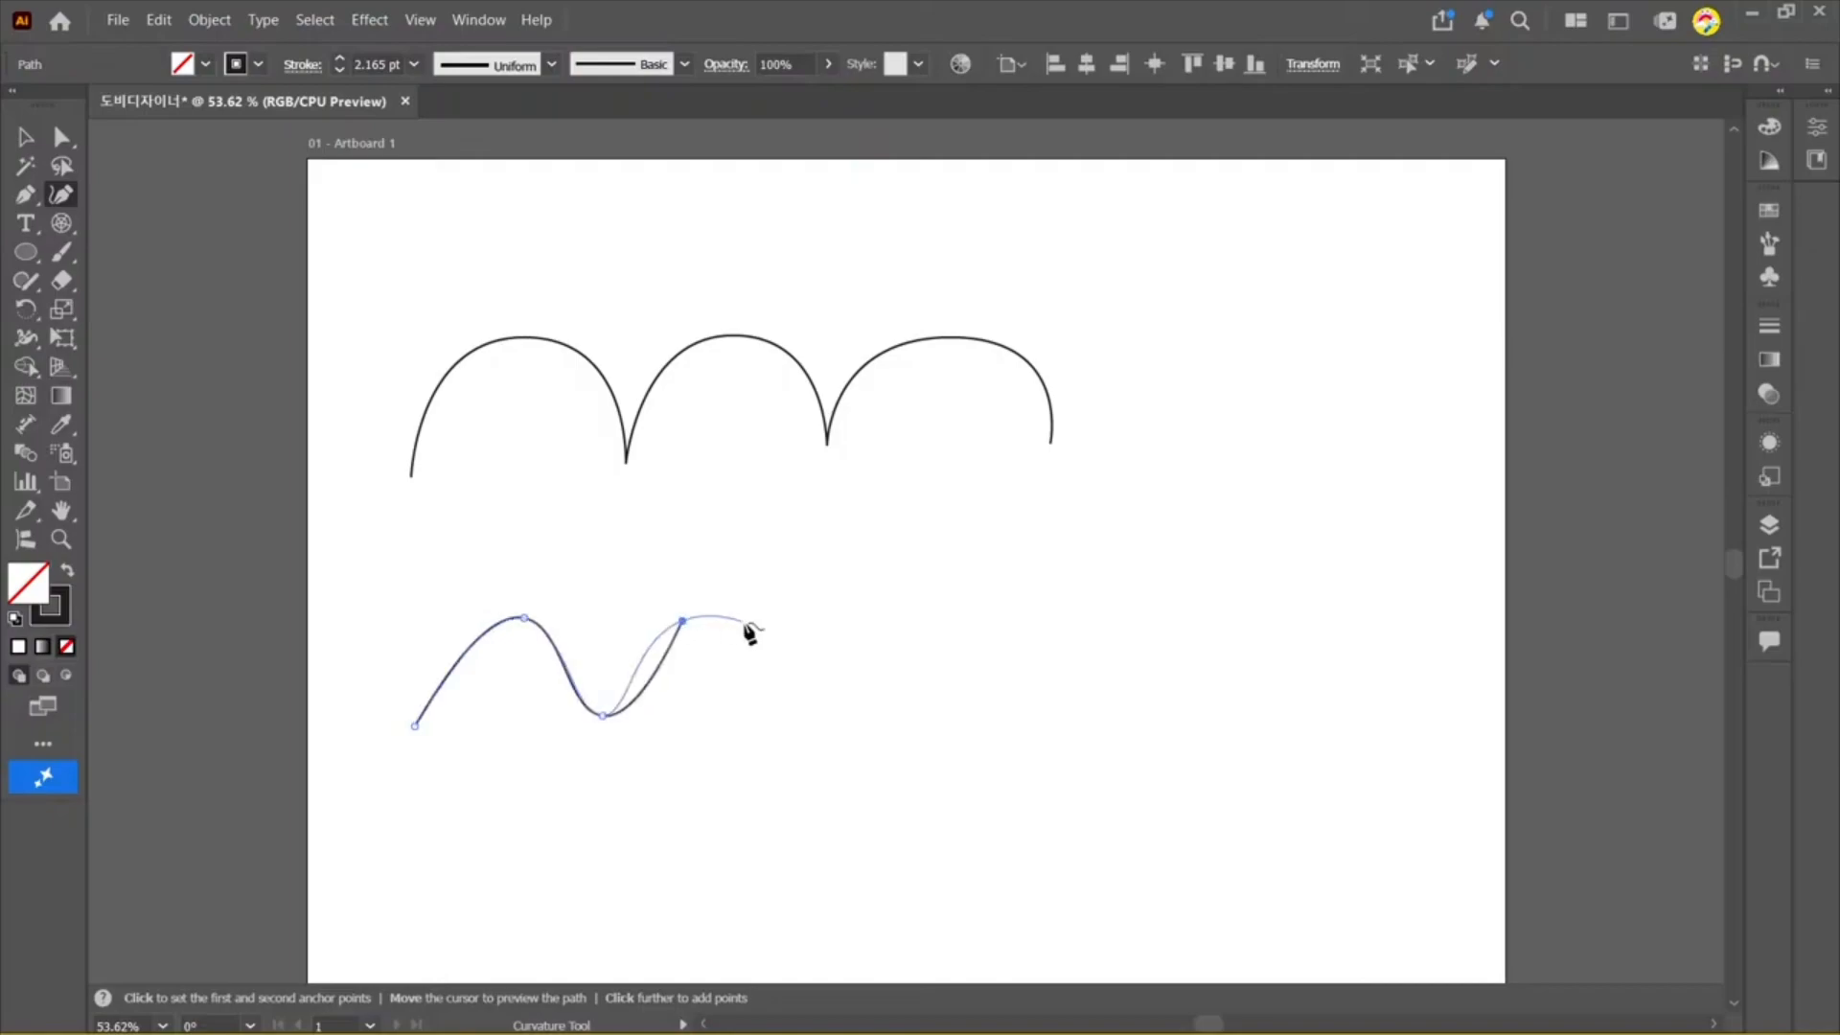
left_click(775, 707)
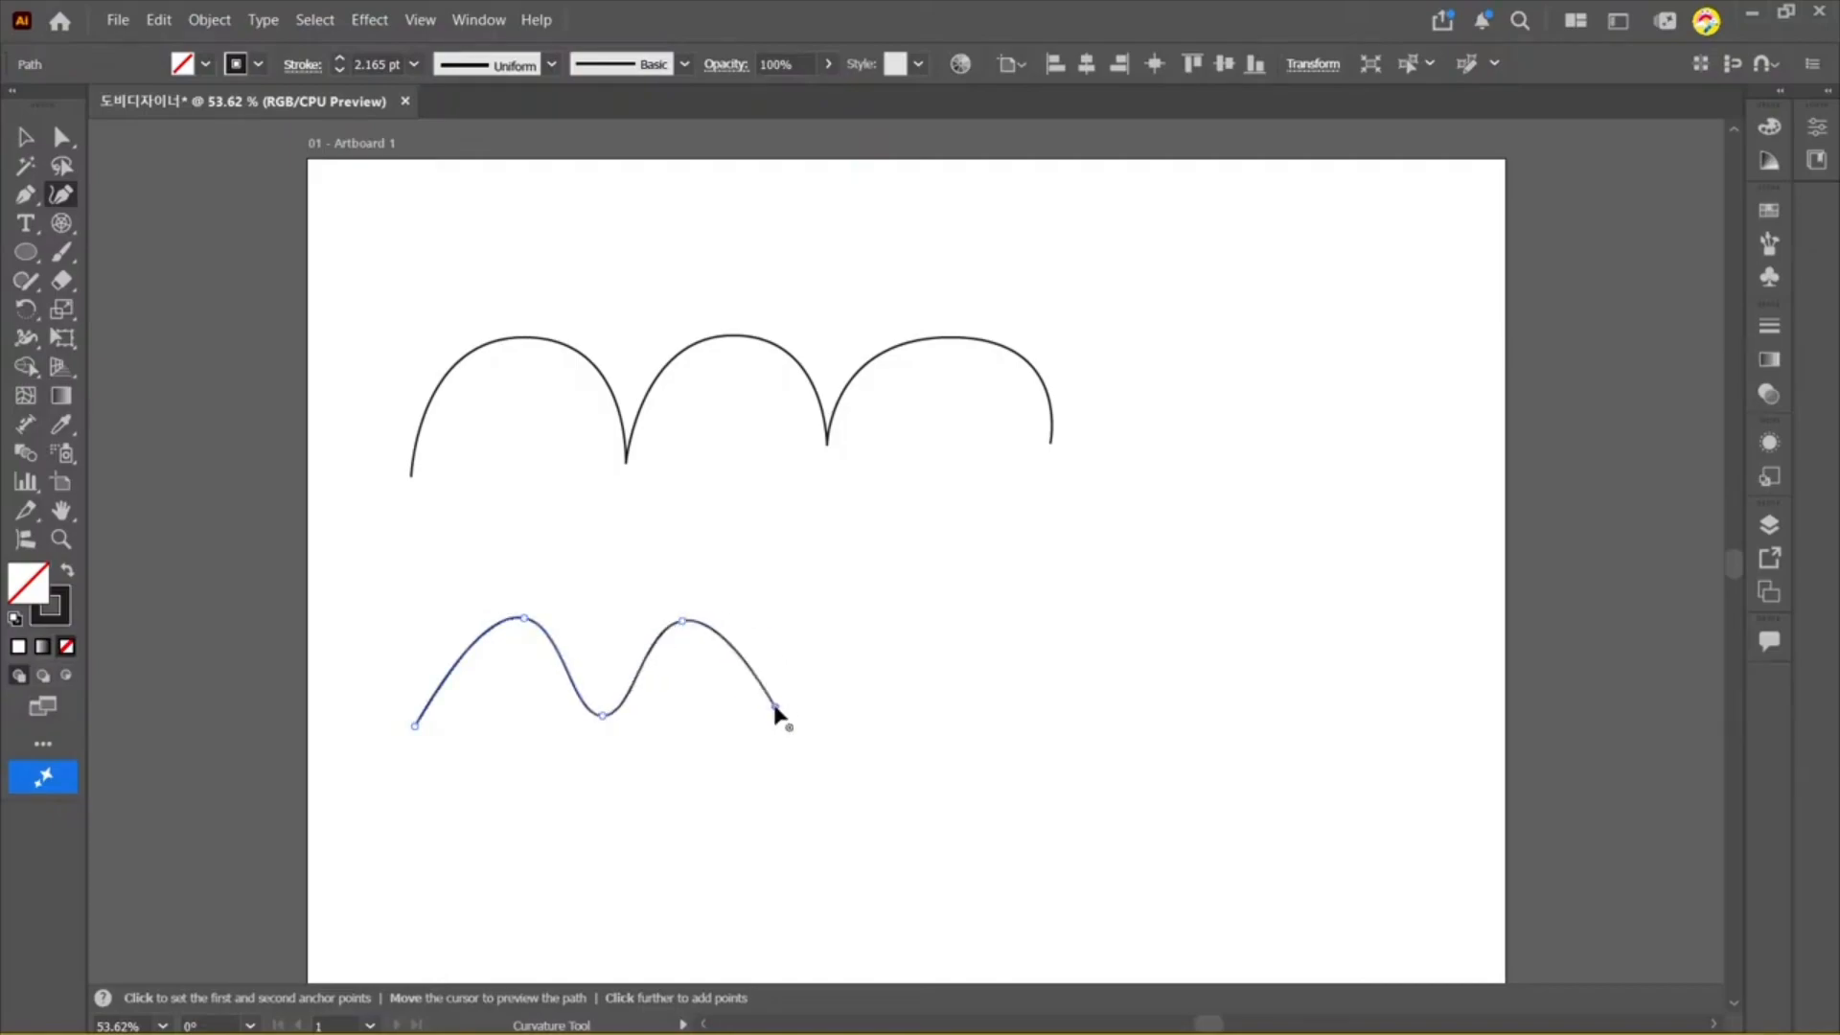
left_click(841, 617)
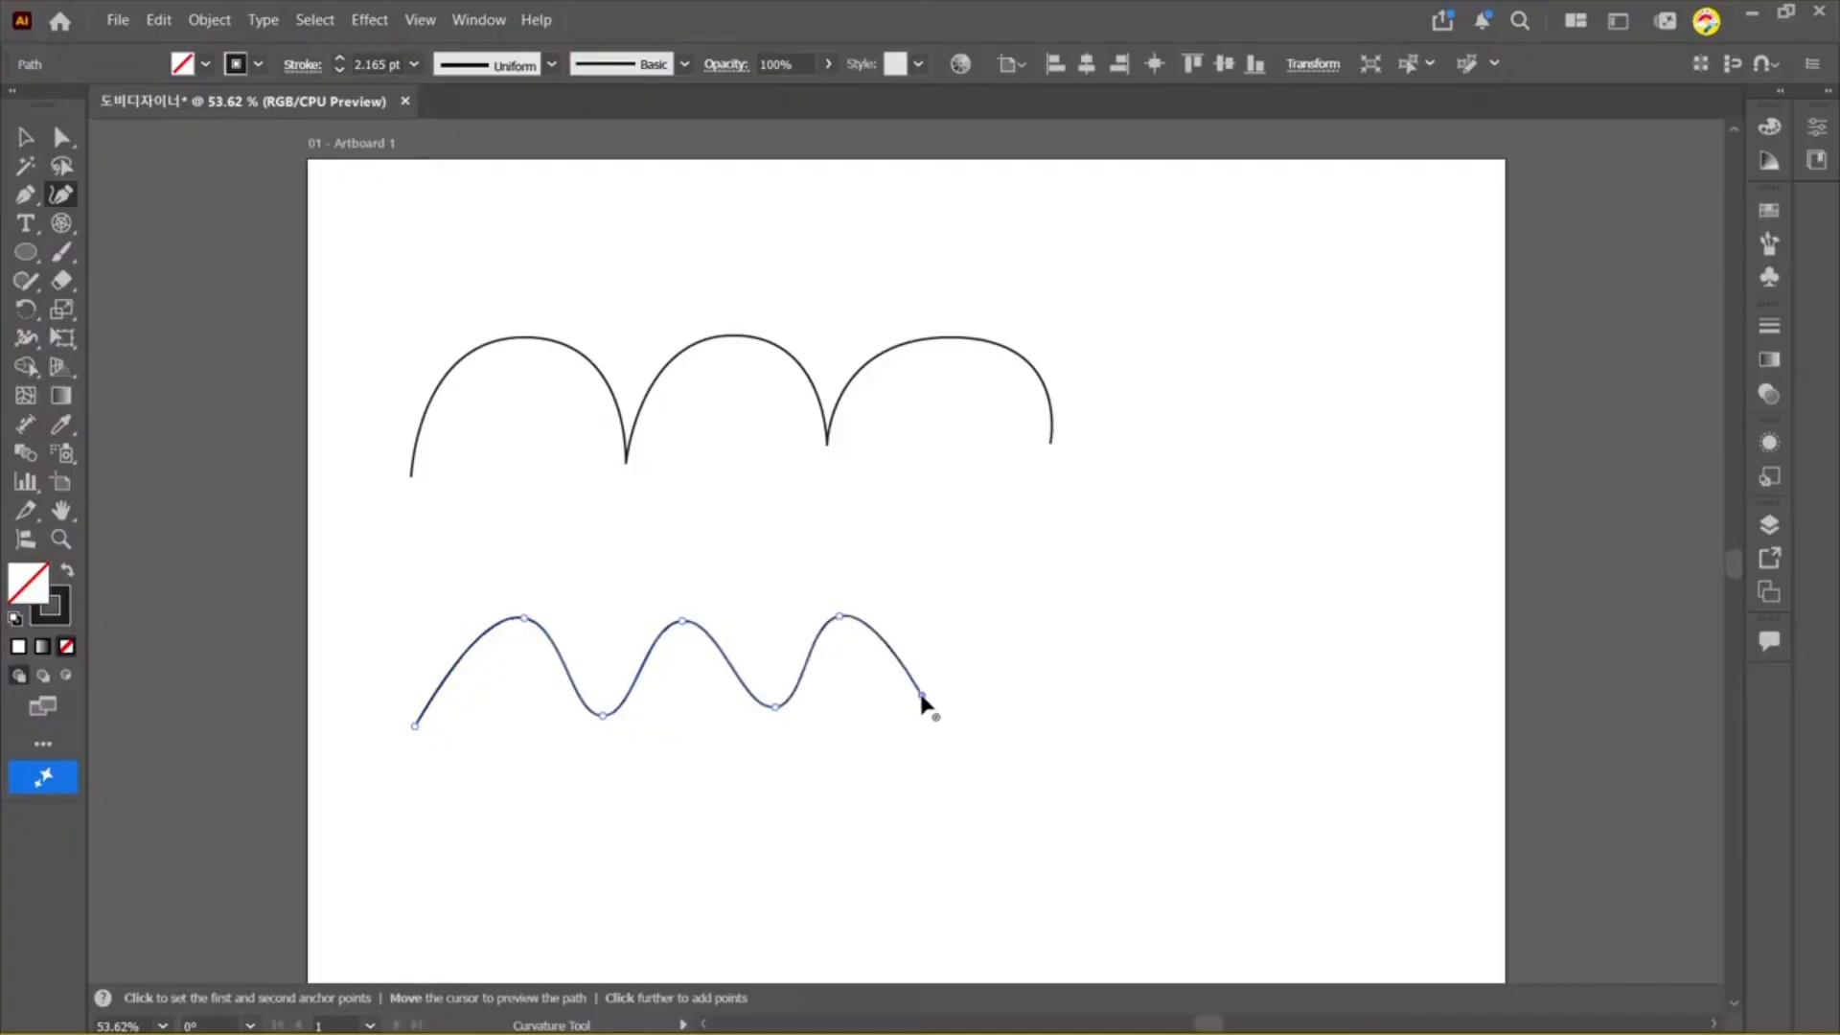
left_click(922, 696)
left_click(1005, 620)
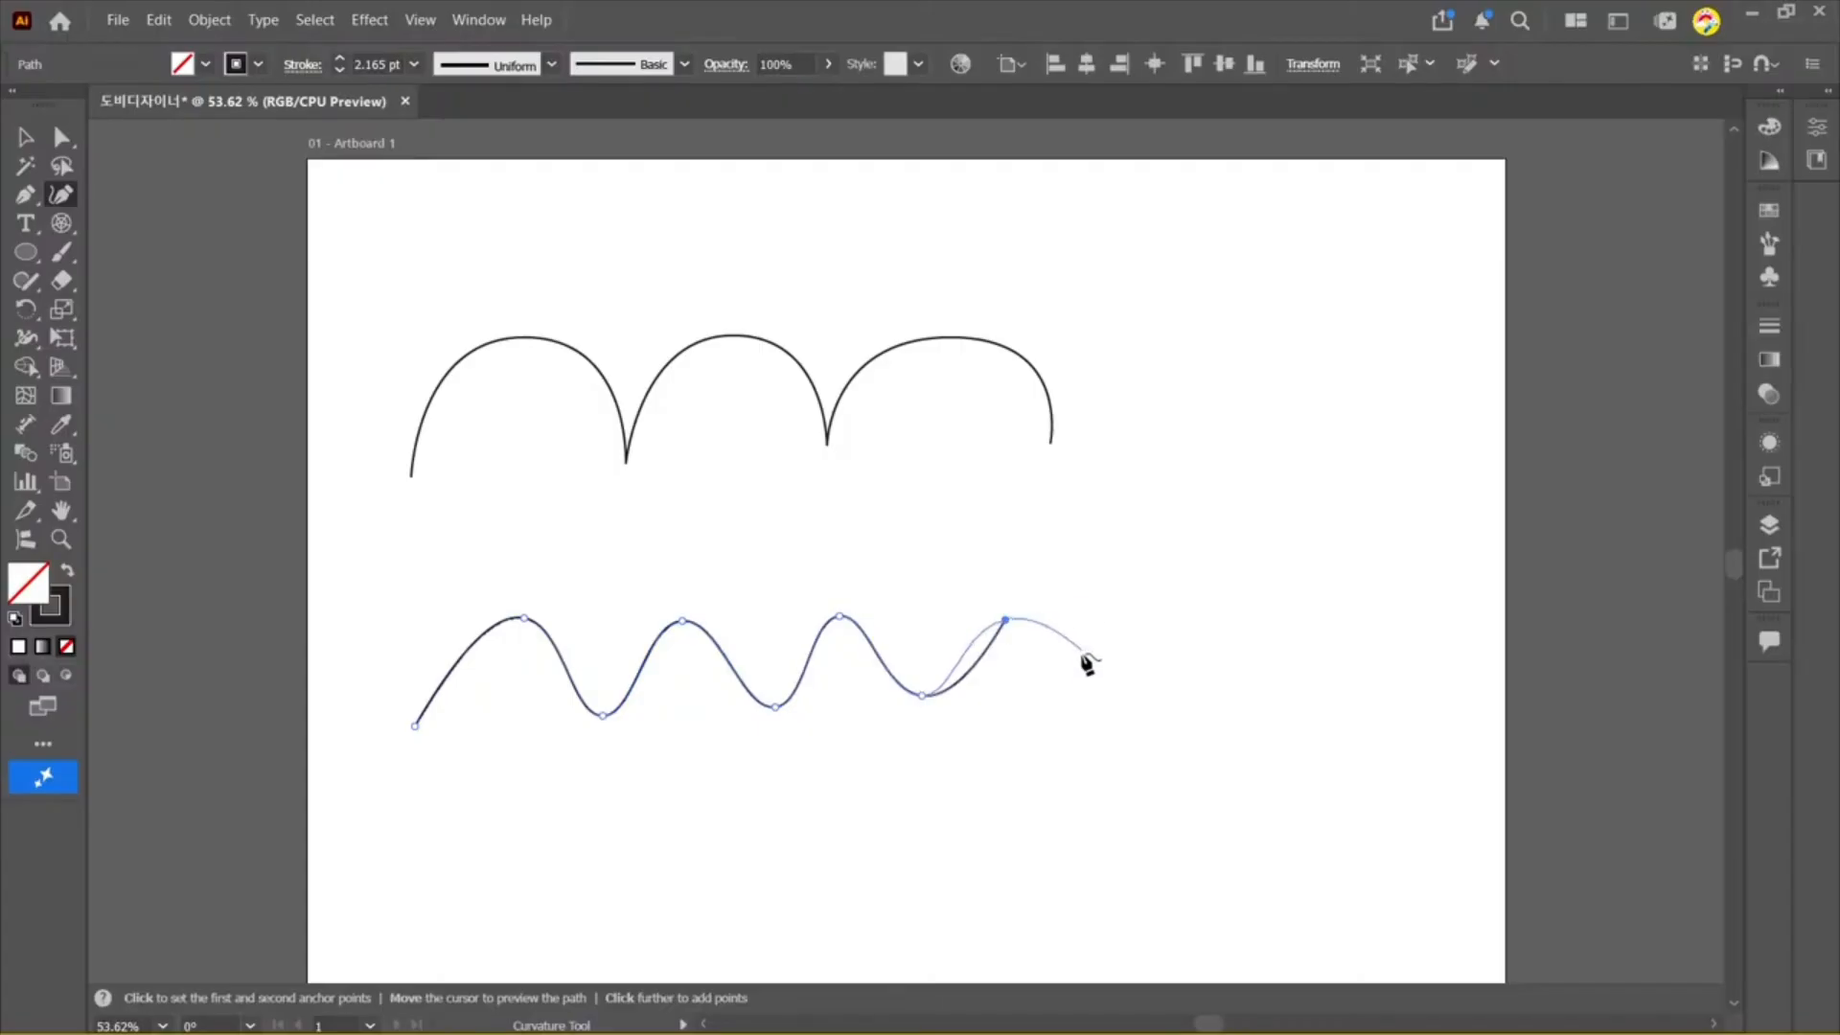
left_click(1074, 693)
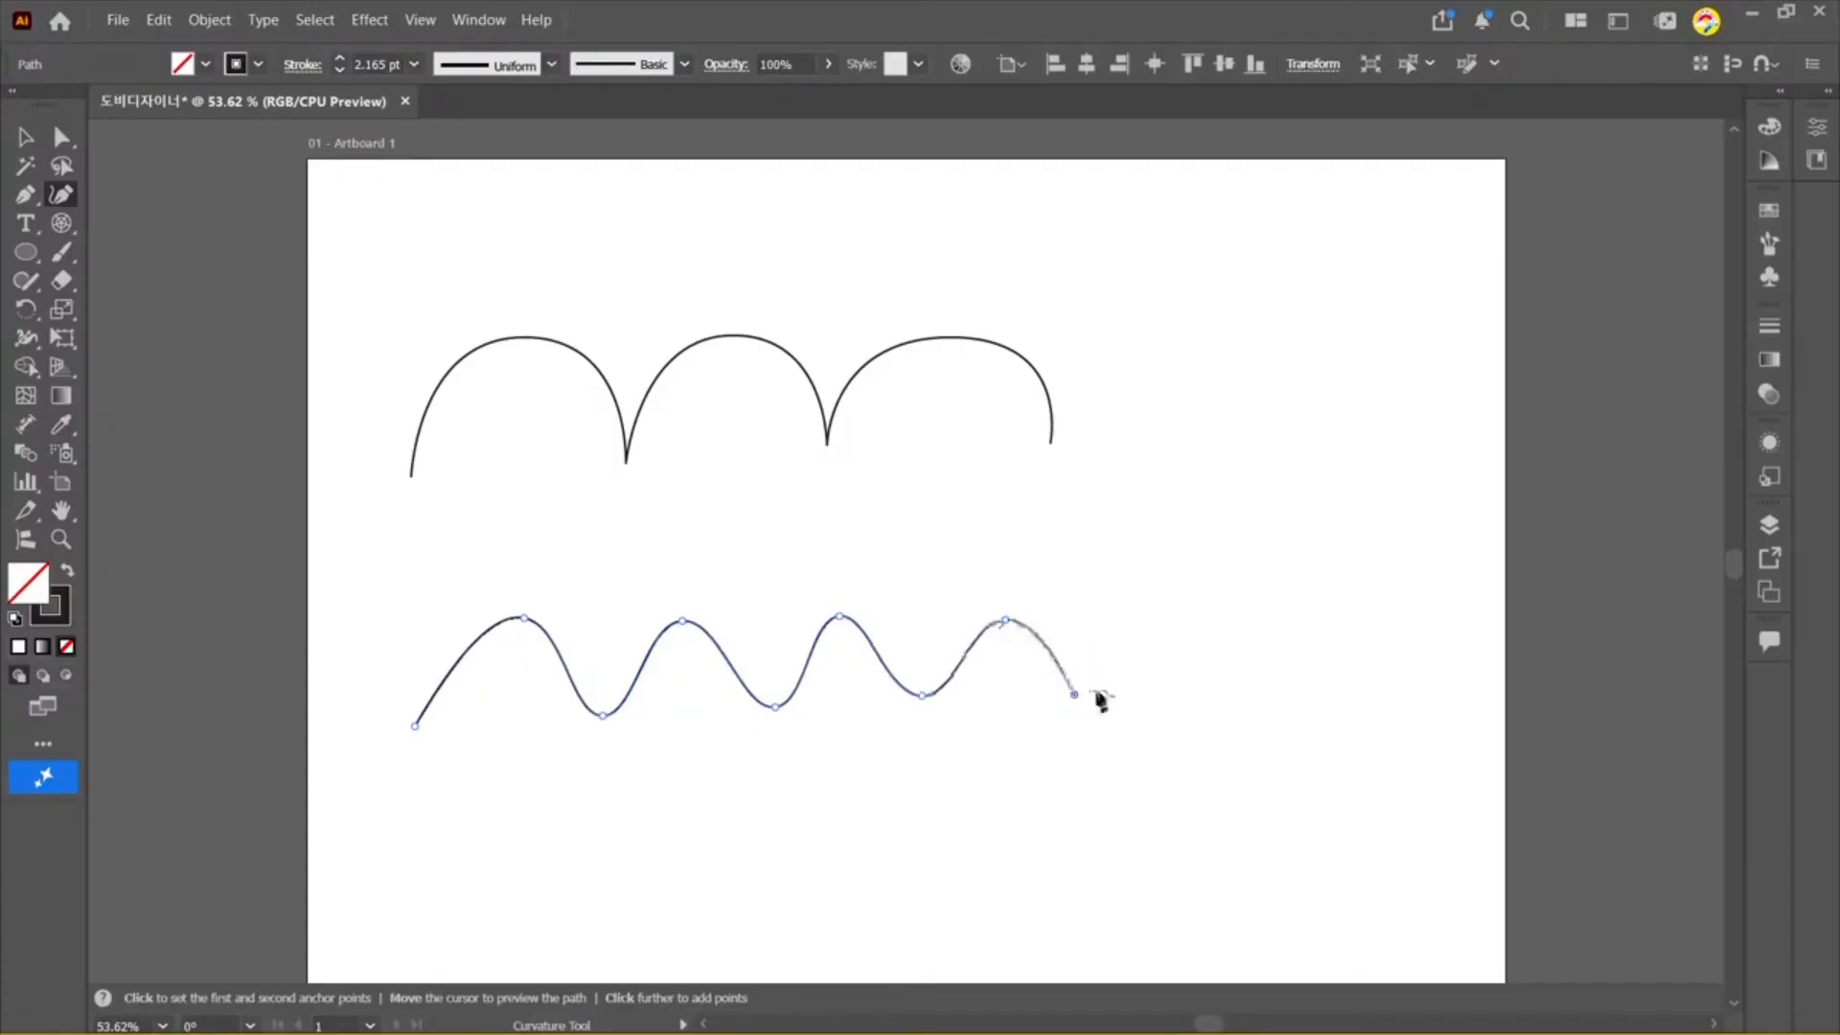
Step: Extend the wave rightward with two more crests using the Curvature tool, ending at a low anchor point
left_click(1147, 613)
left_click(1214, 679)
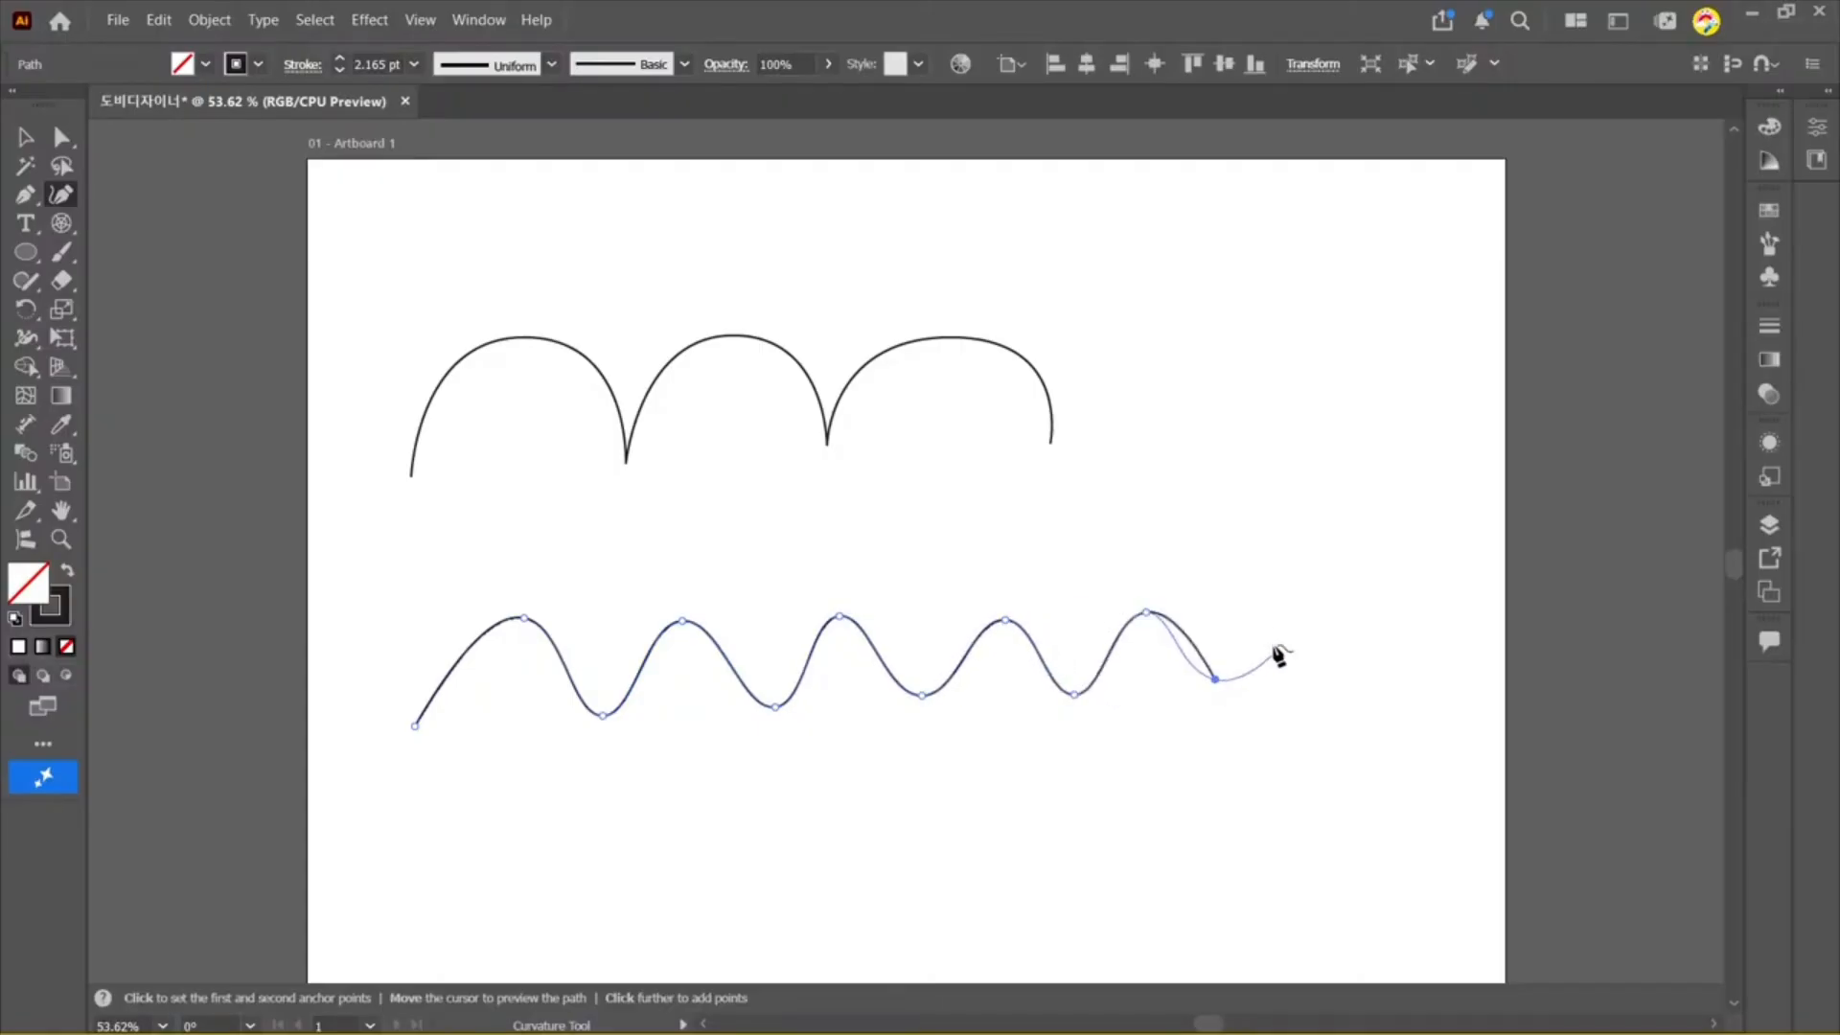
left_click(1268, 596)
left_click(1357, 680)
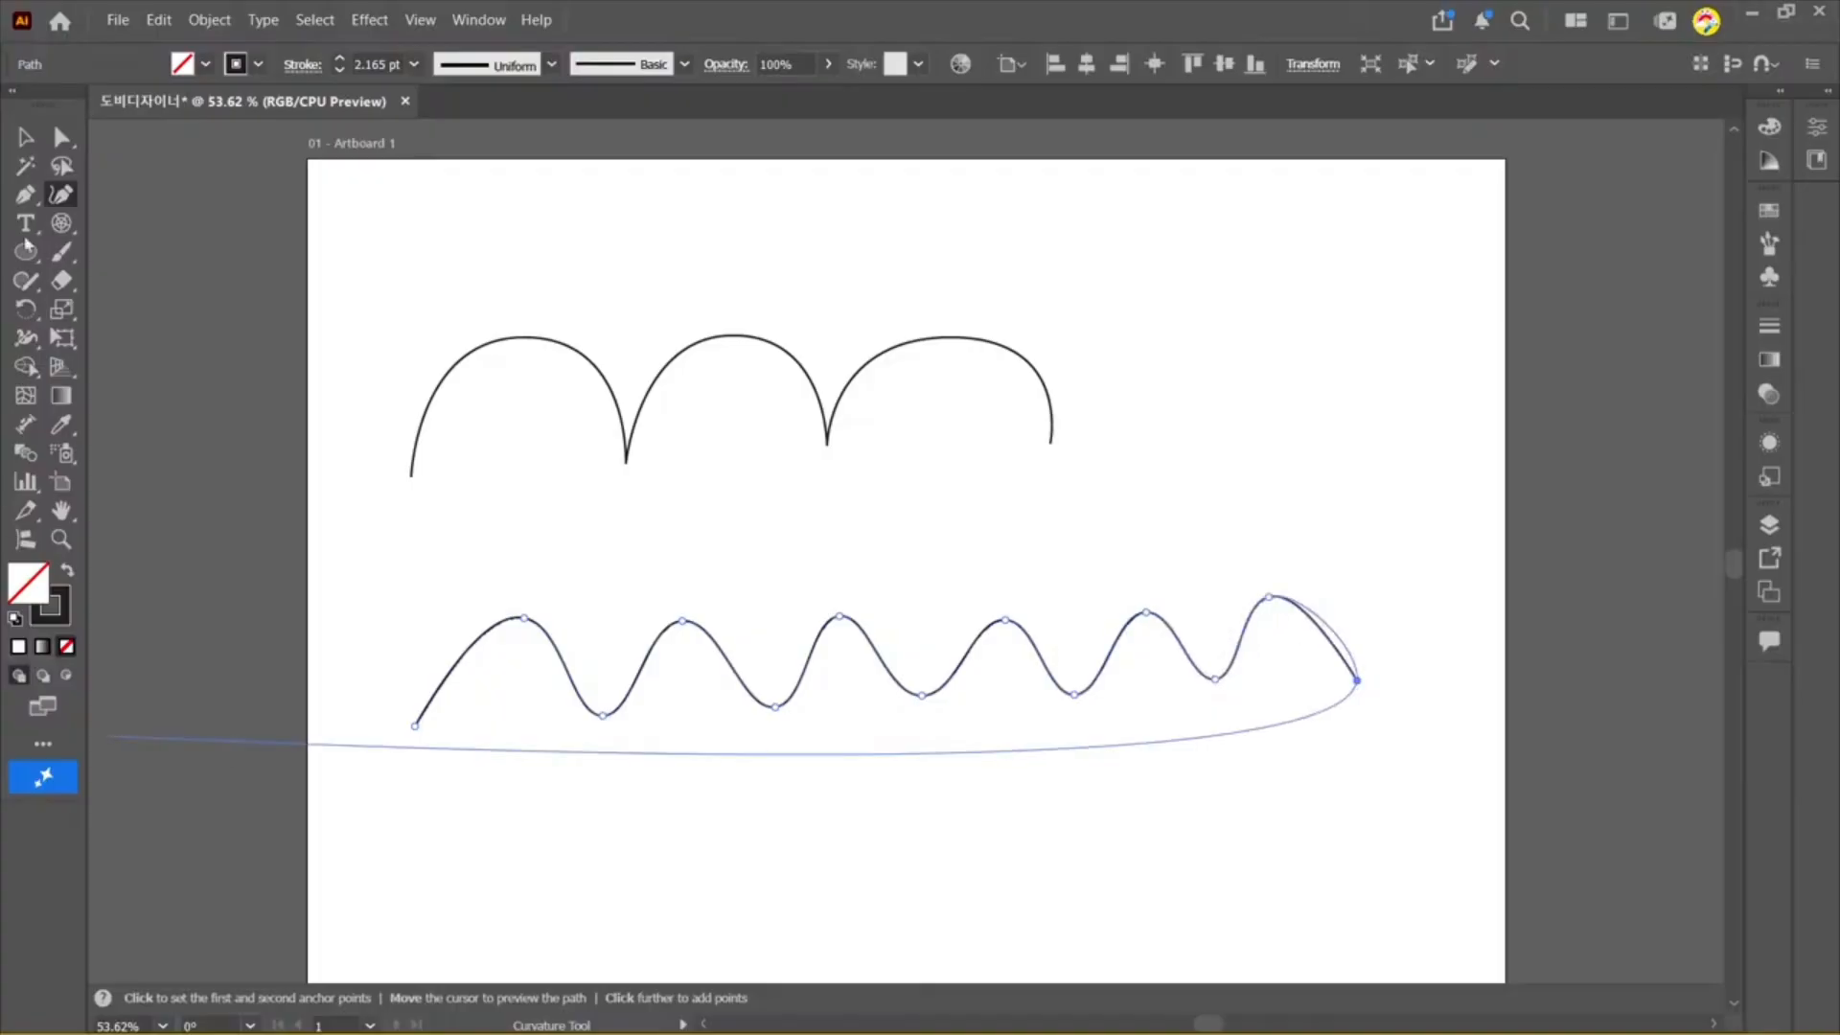
Step: Select both the arch path and the wave path and delete them from the artboard
left_click(25, 137)
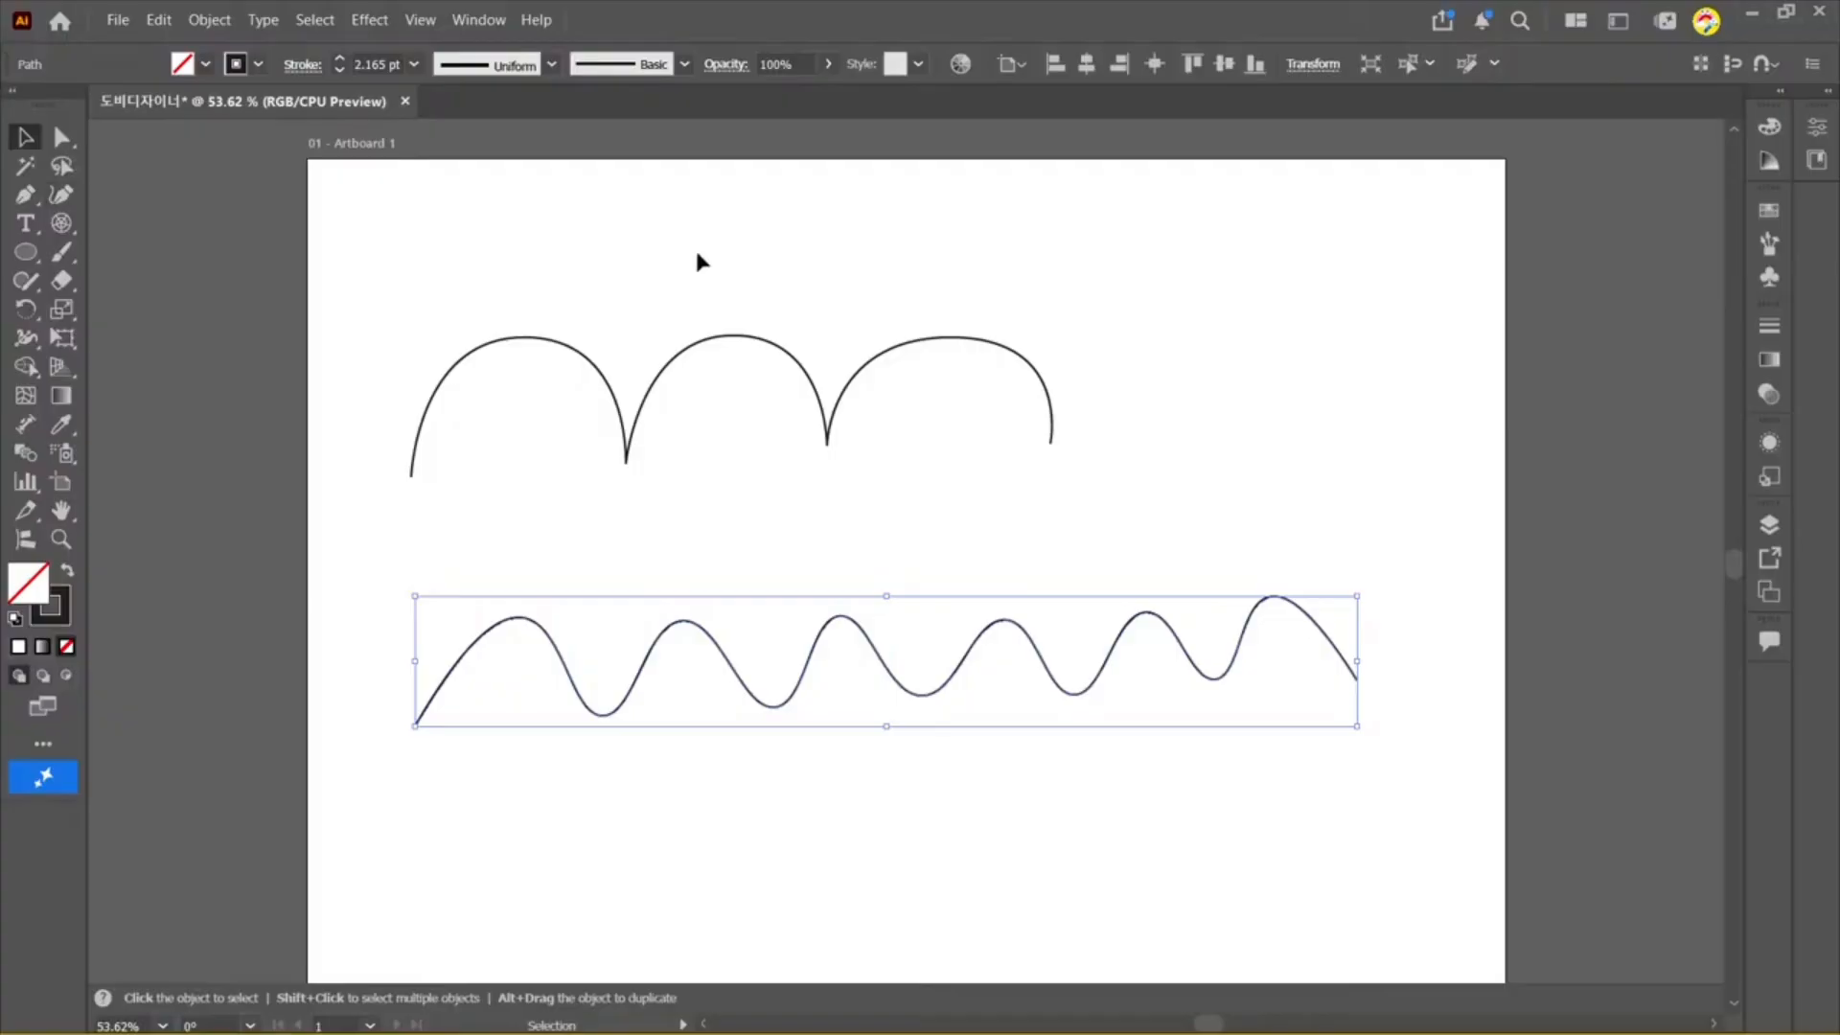
left_click_drag(693, 252, 1236, 821)
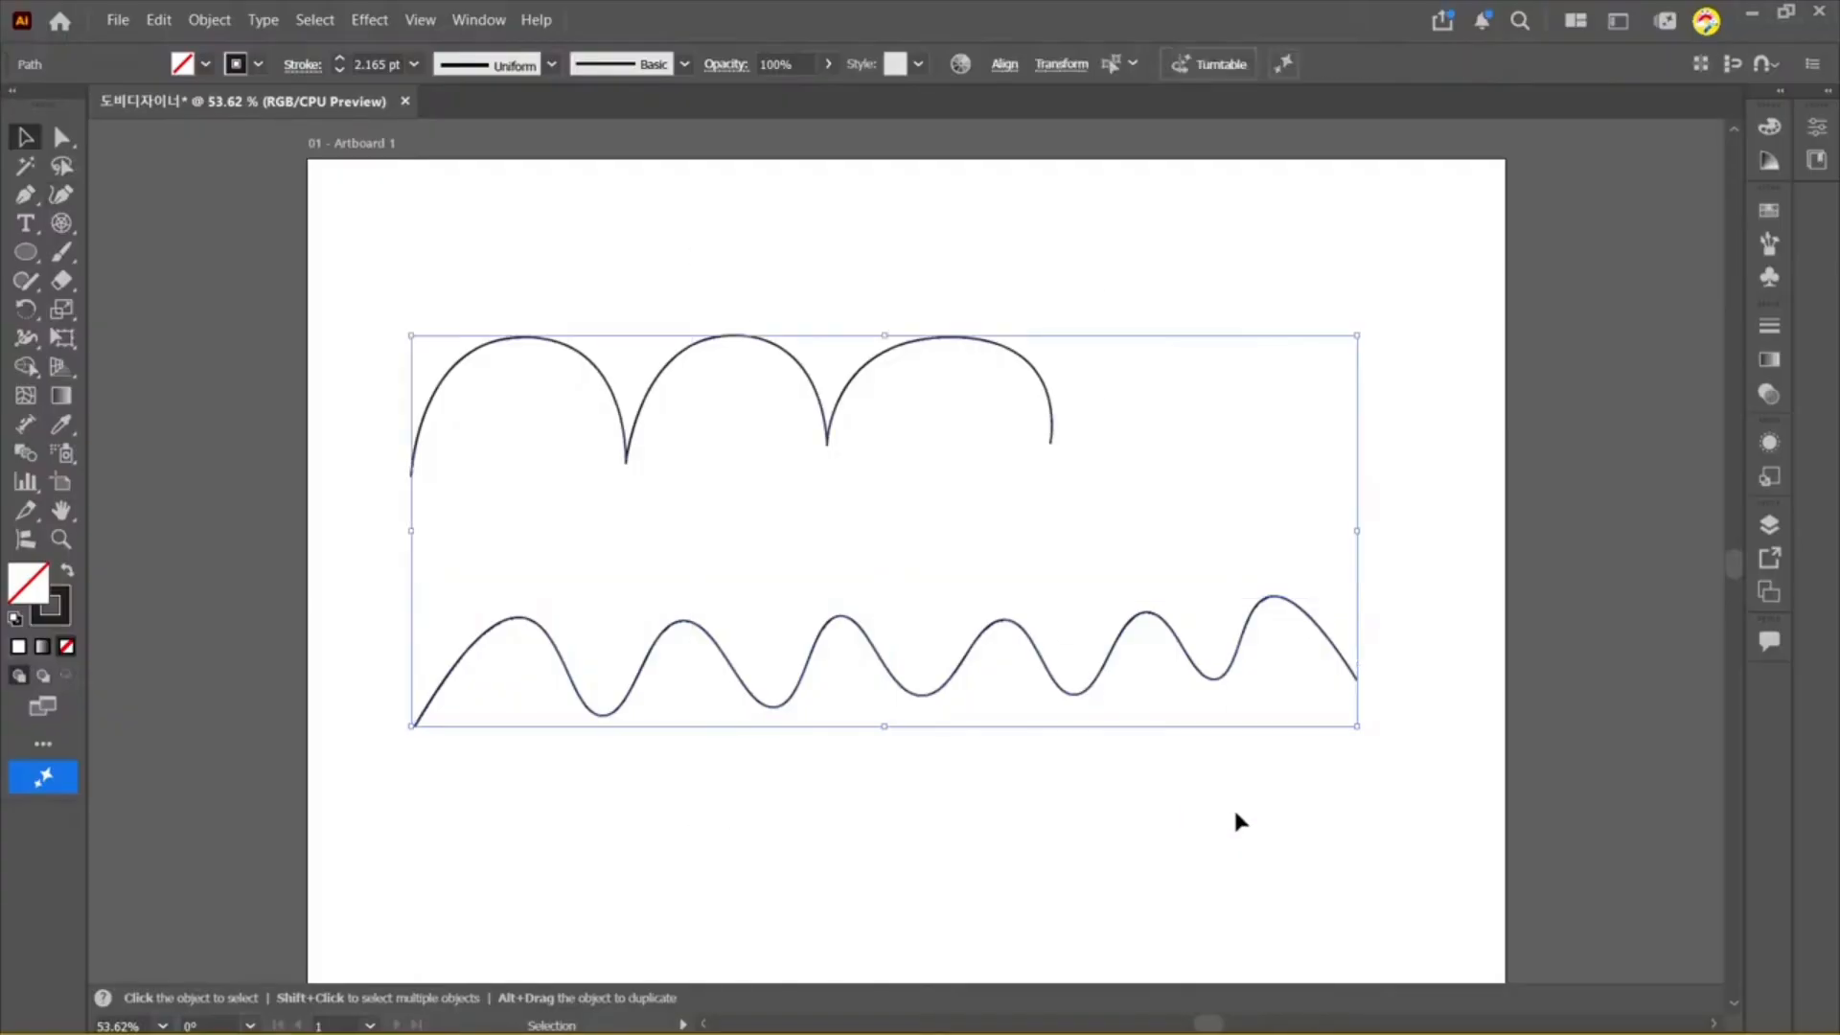
key("Delete")
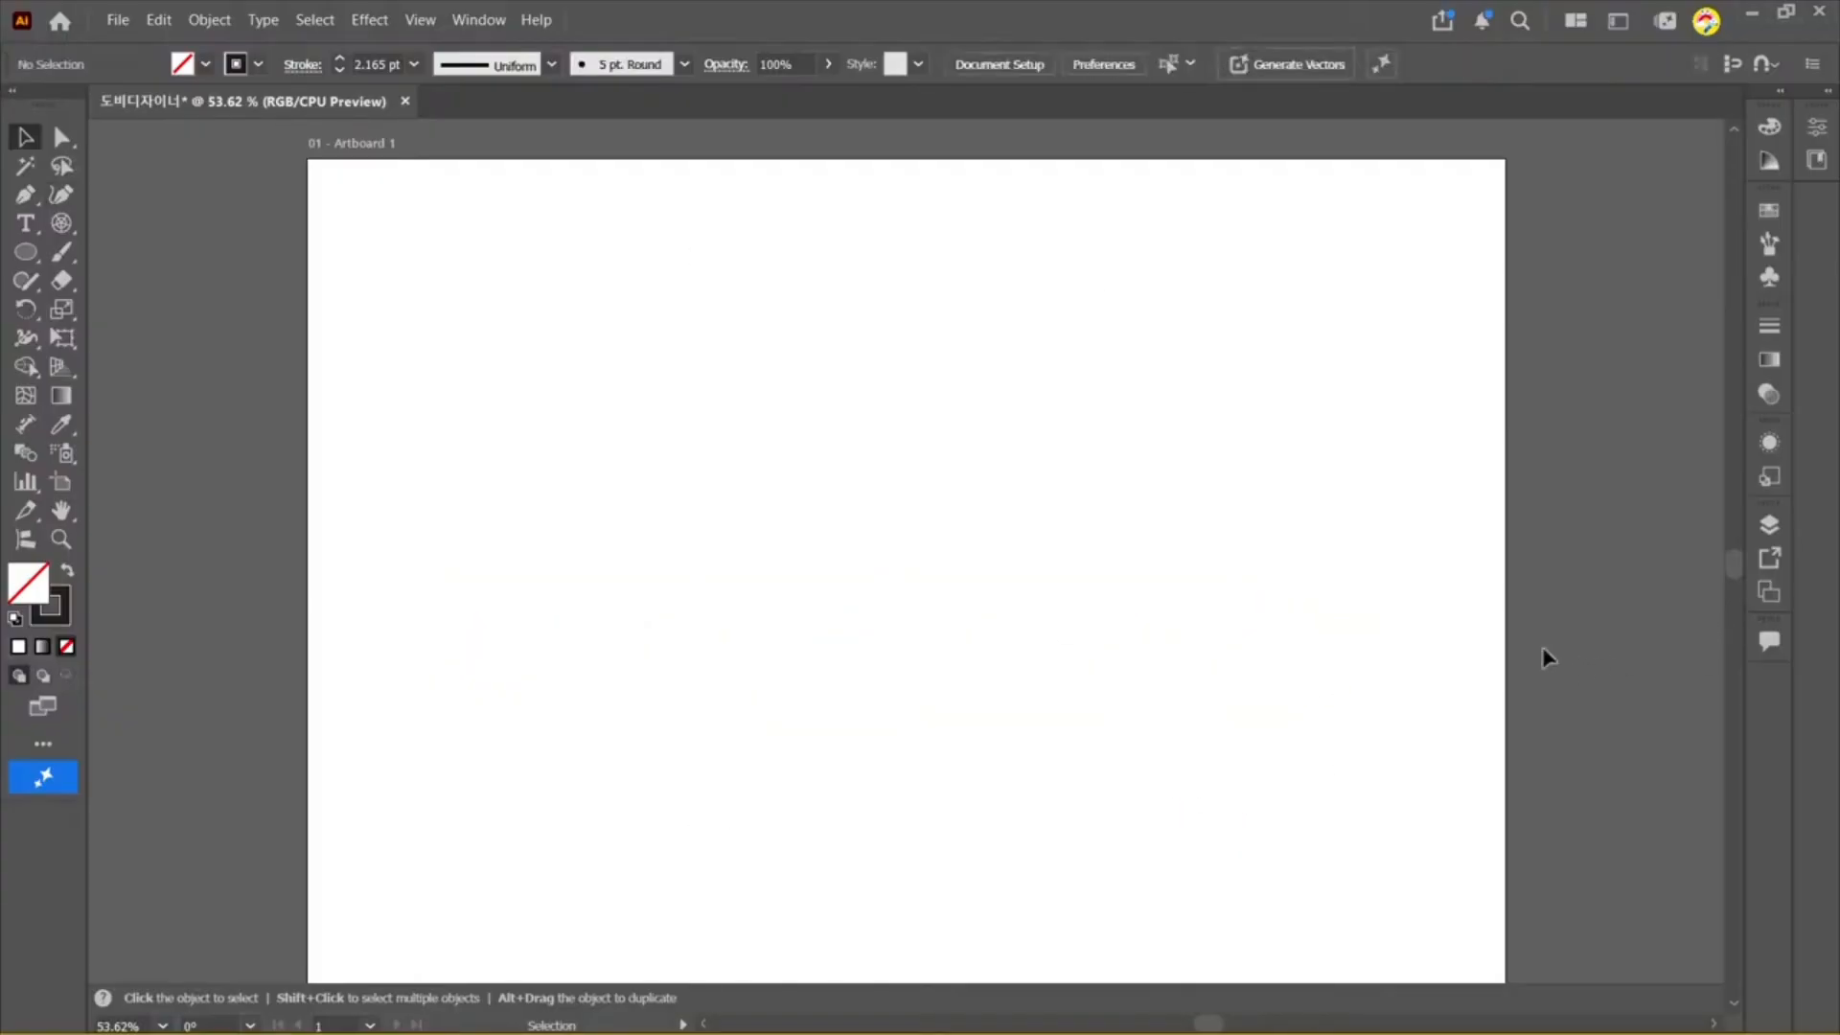
Step: Sketch a two-candle cake on a flat plate with the Paintbrush tool in the artboard's lower left
left_click(63, 253)
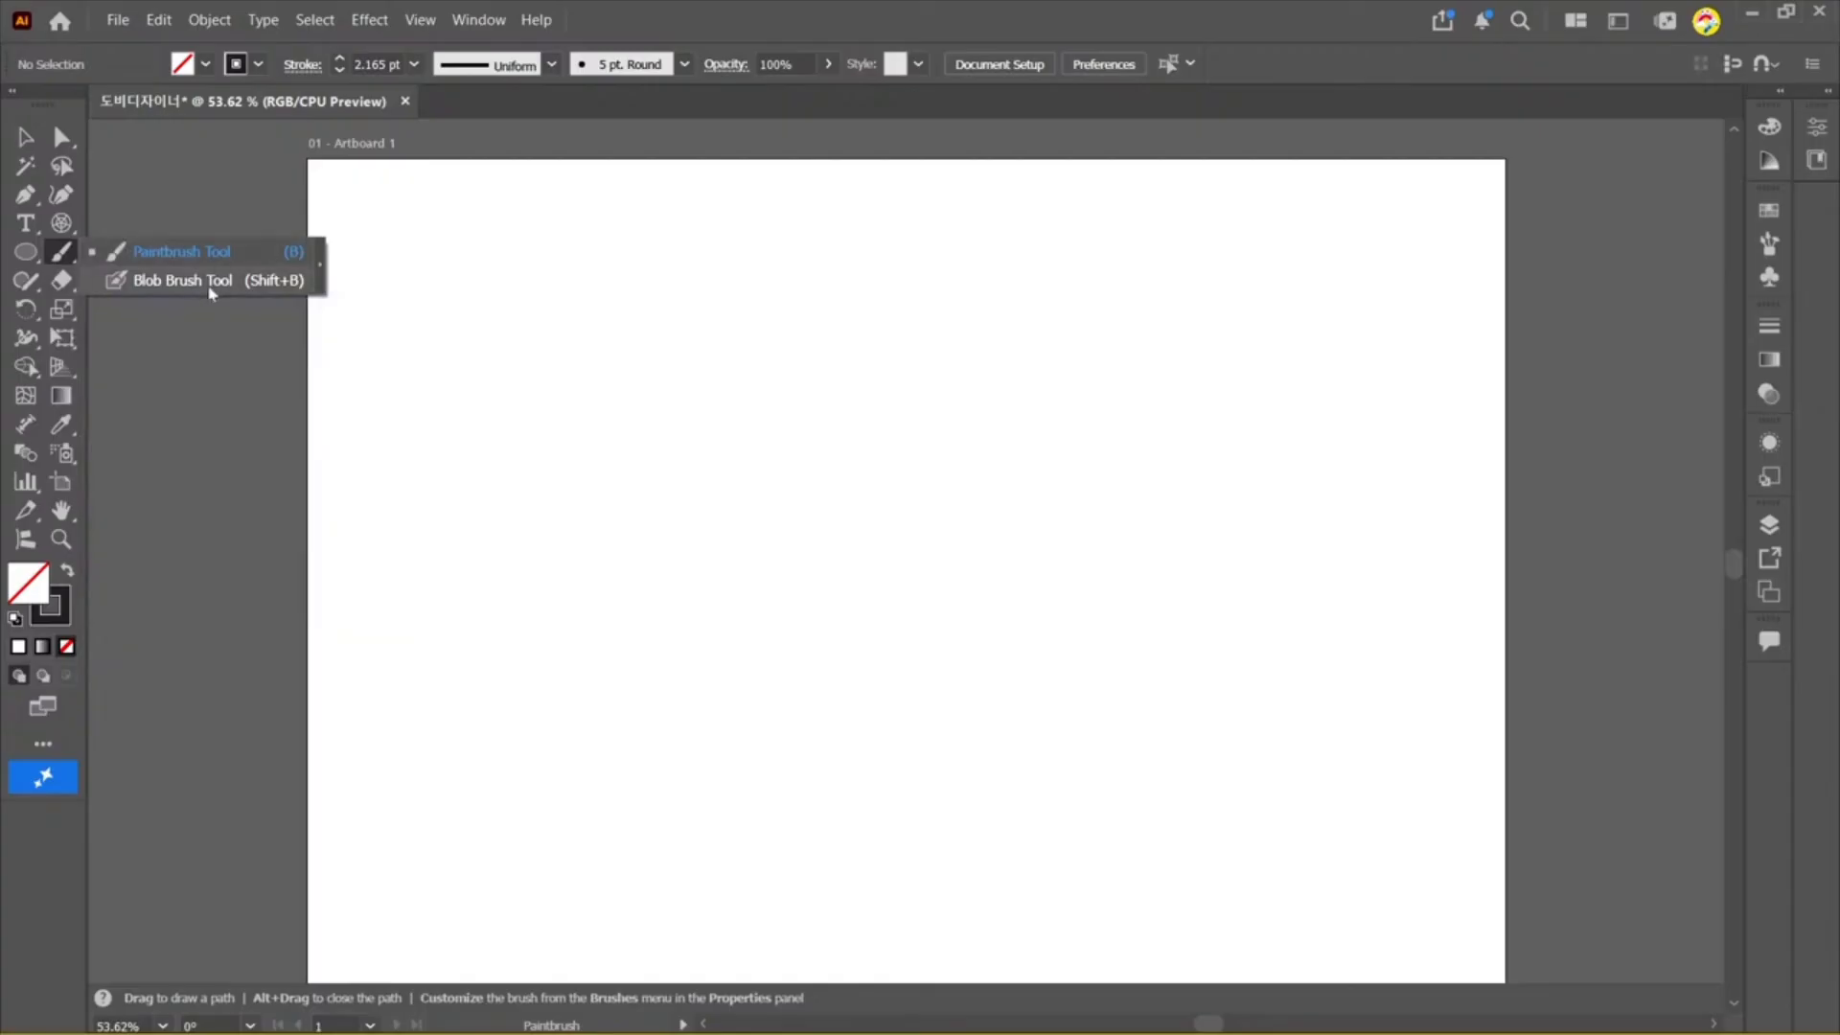
left_click(182, 279)
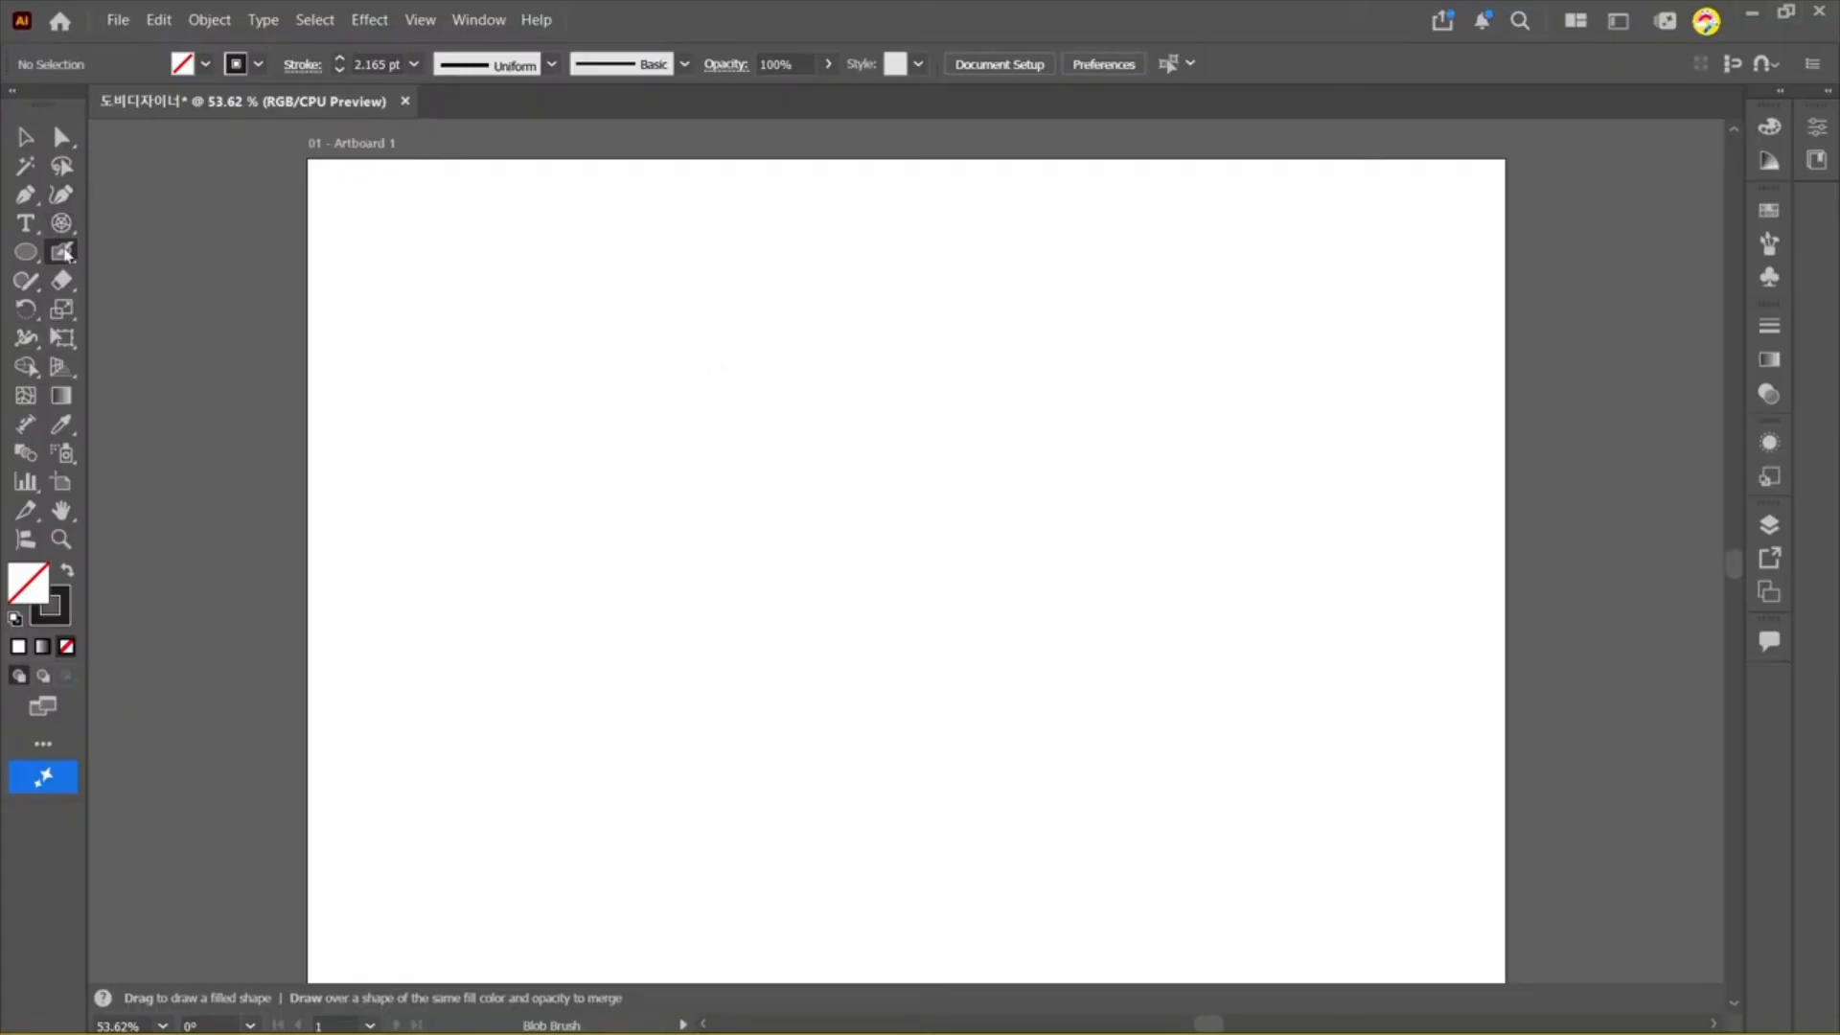
right_click(61, 253)
left_click(233, 252)
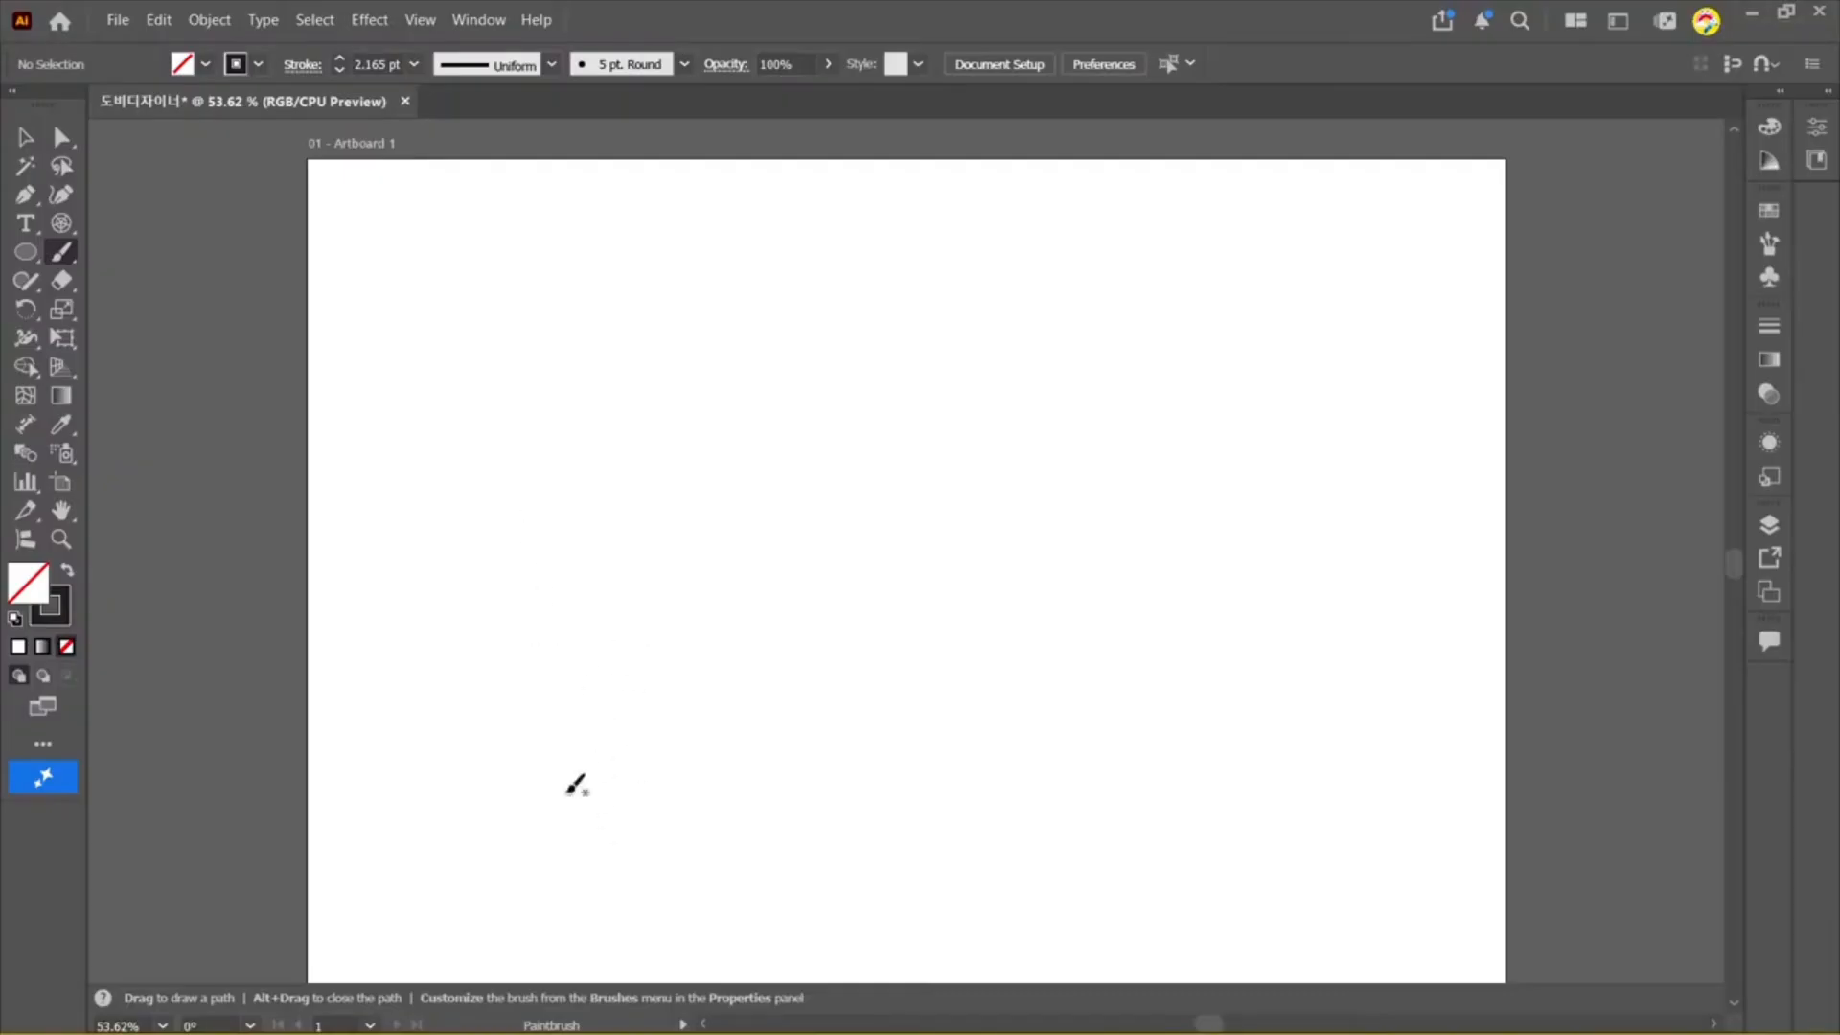
mouse_move(690, 826)
left_mouse_down()
mouse_move(478, 807)
mouse_move(542, 775)
mouse_move(520, 675)
mouse_move(593, 672)
mouse_move(578, 537)
mouse_move(609, 542)
mouse_move(636, 667)
mouse_move(642, 523)
mouse_move(667, 658)
mouse_move(710, 663)
mouse_move(702, 783)
mouse_move(757, 794)
mouse_move(713, 825)
mouse_move(481, 818)
mouse_move(757, 798)
left_mouse_up()
left_click_drag(570, 583, 604, 579)
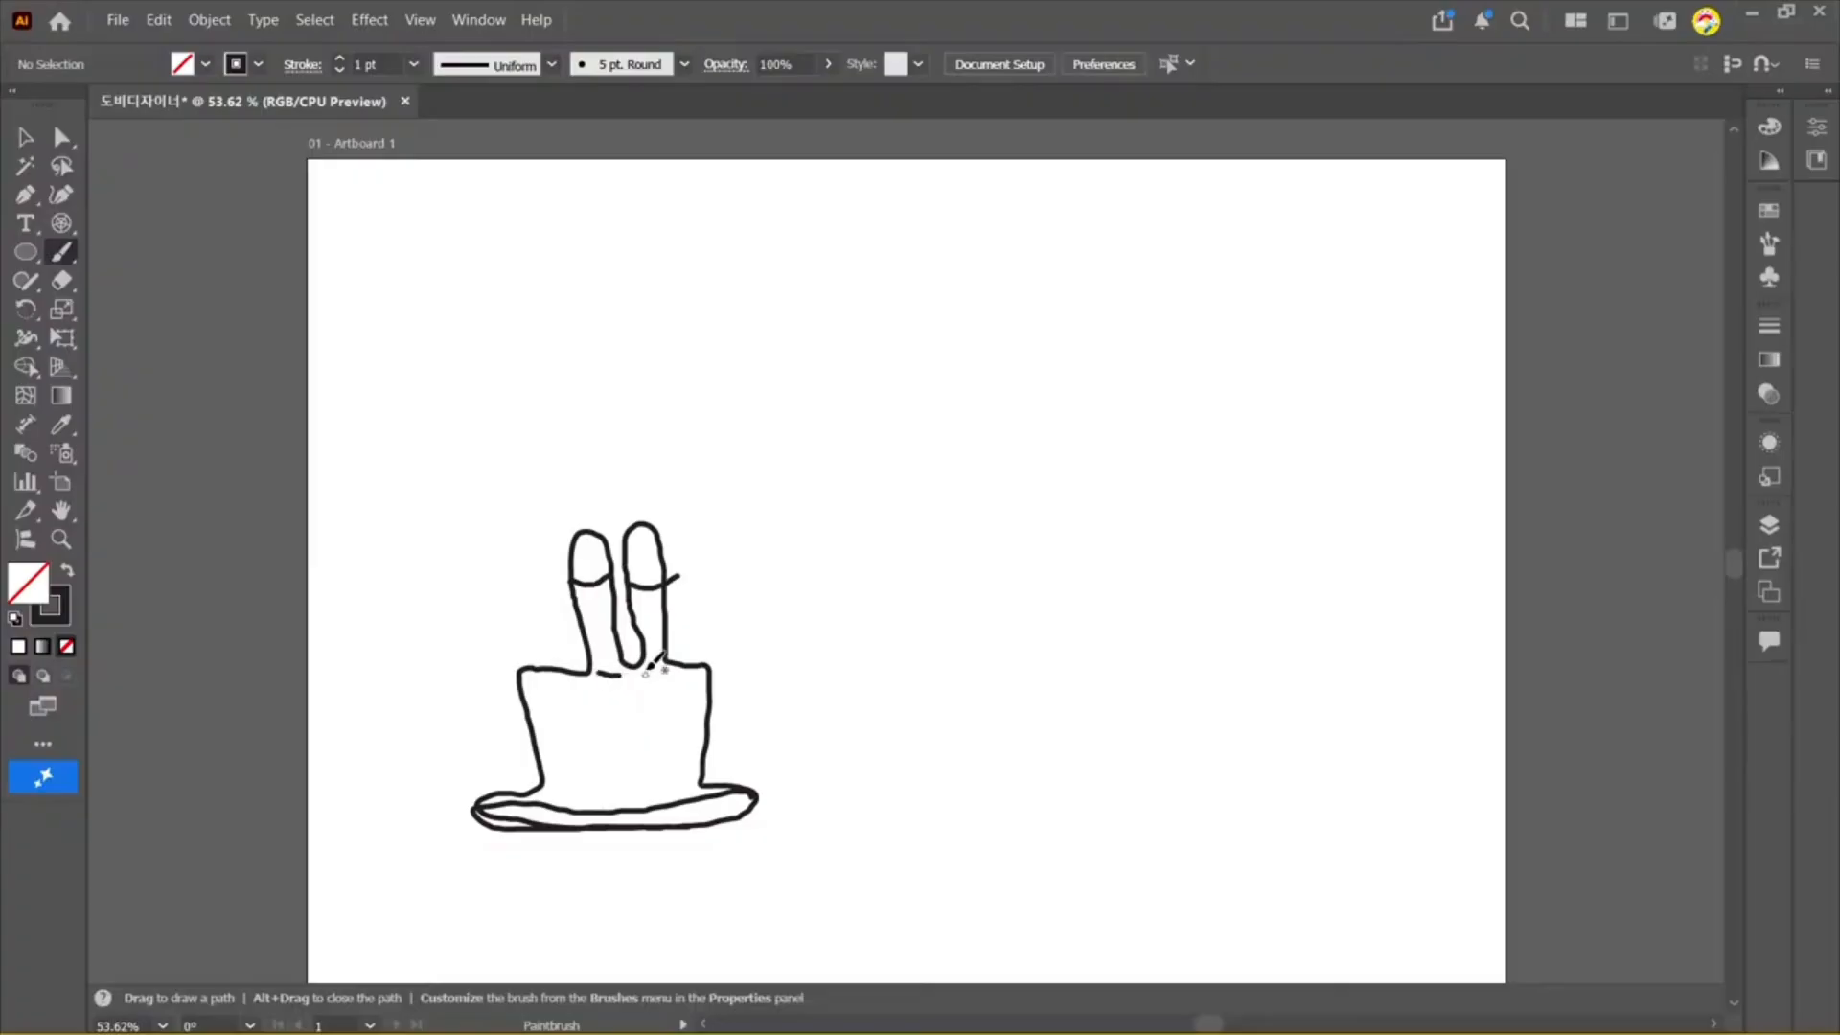
left_click_drag(647, 673, 661, 670)
Step: Select all strokes of the two-candle cake sketch and delete them
key("v")
left_click_drag(866, 539, 470, 868)
key("Delete")
Step: Draw a cake with the Paintbrush tool in the artboard's lower left: a straight base line, a tapered body and a wavy icing line across it
left_click(61, 252)
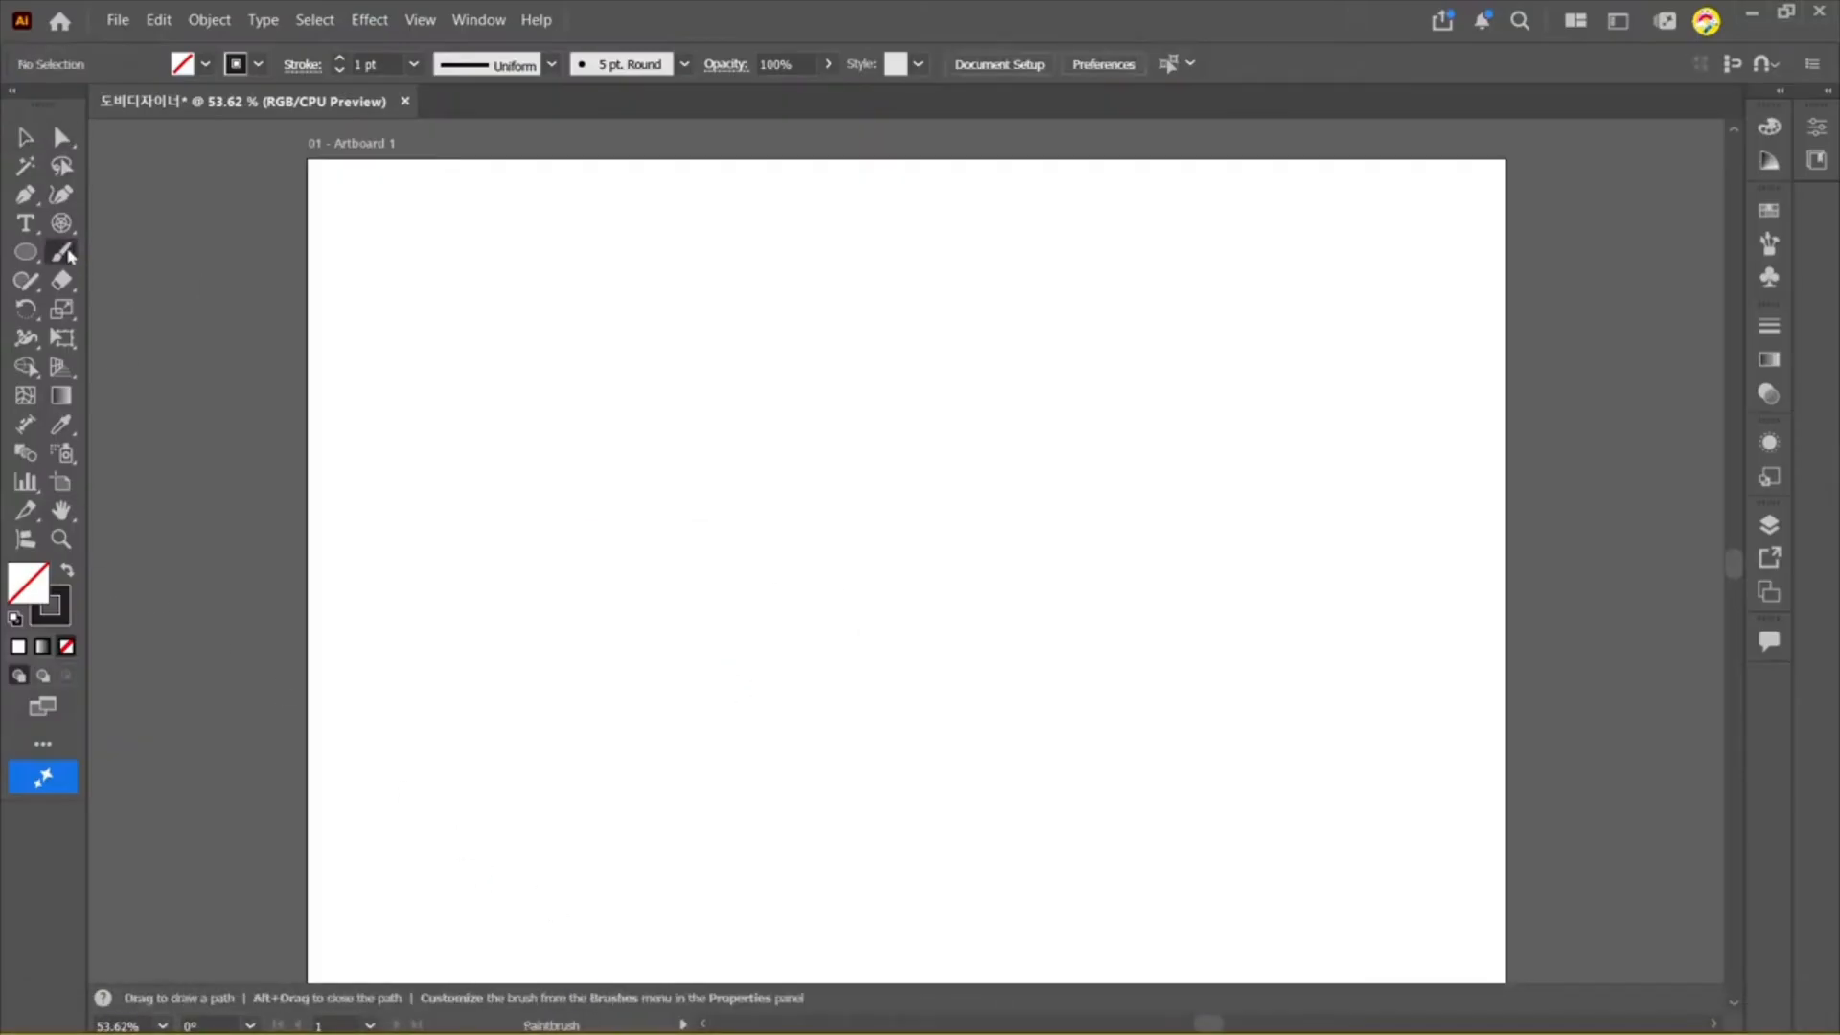
left_click_drag(398, 815, 845, 816)
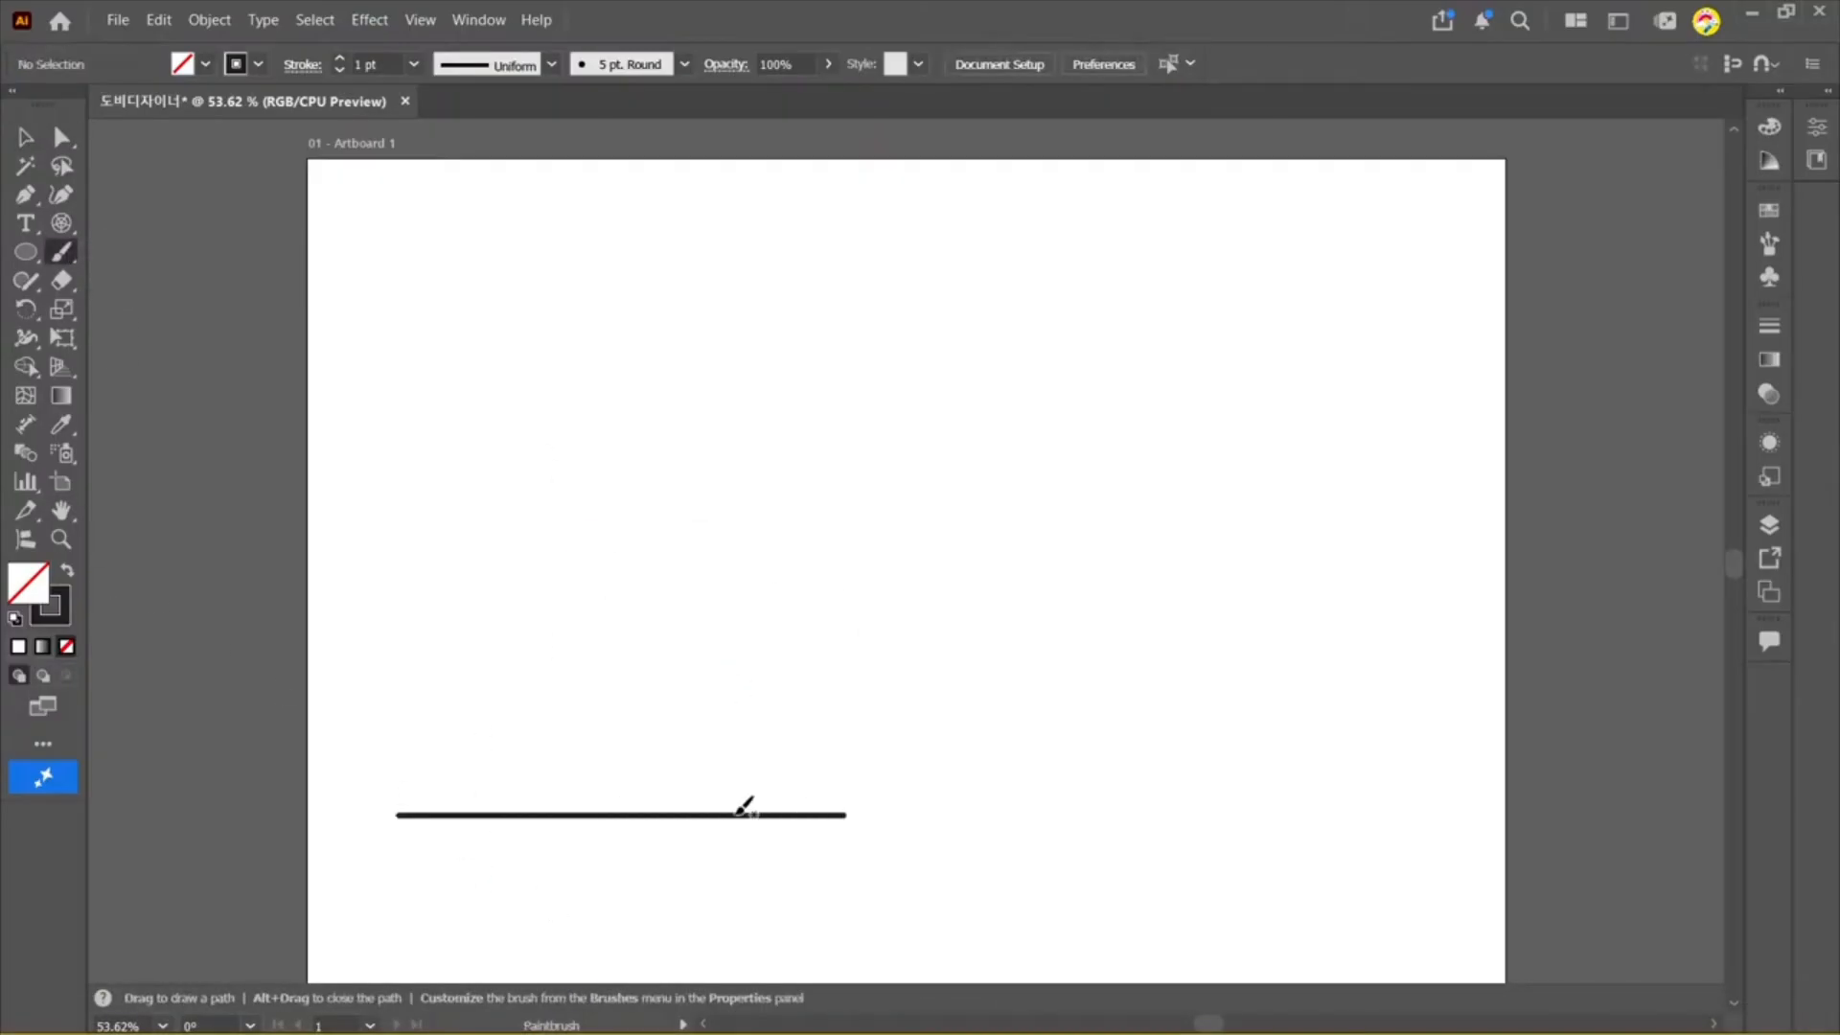
mouse_move(489, 815)
left_mouse_down()
mouse_move(427, 638)
mouse_move(665, 630)
mouse_move(726, 768)
mouse_move(717, 826)
left_mouse_up()
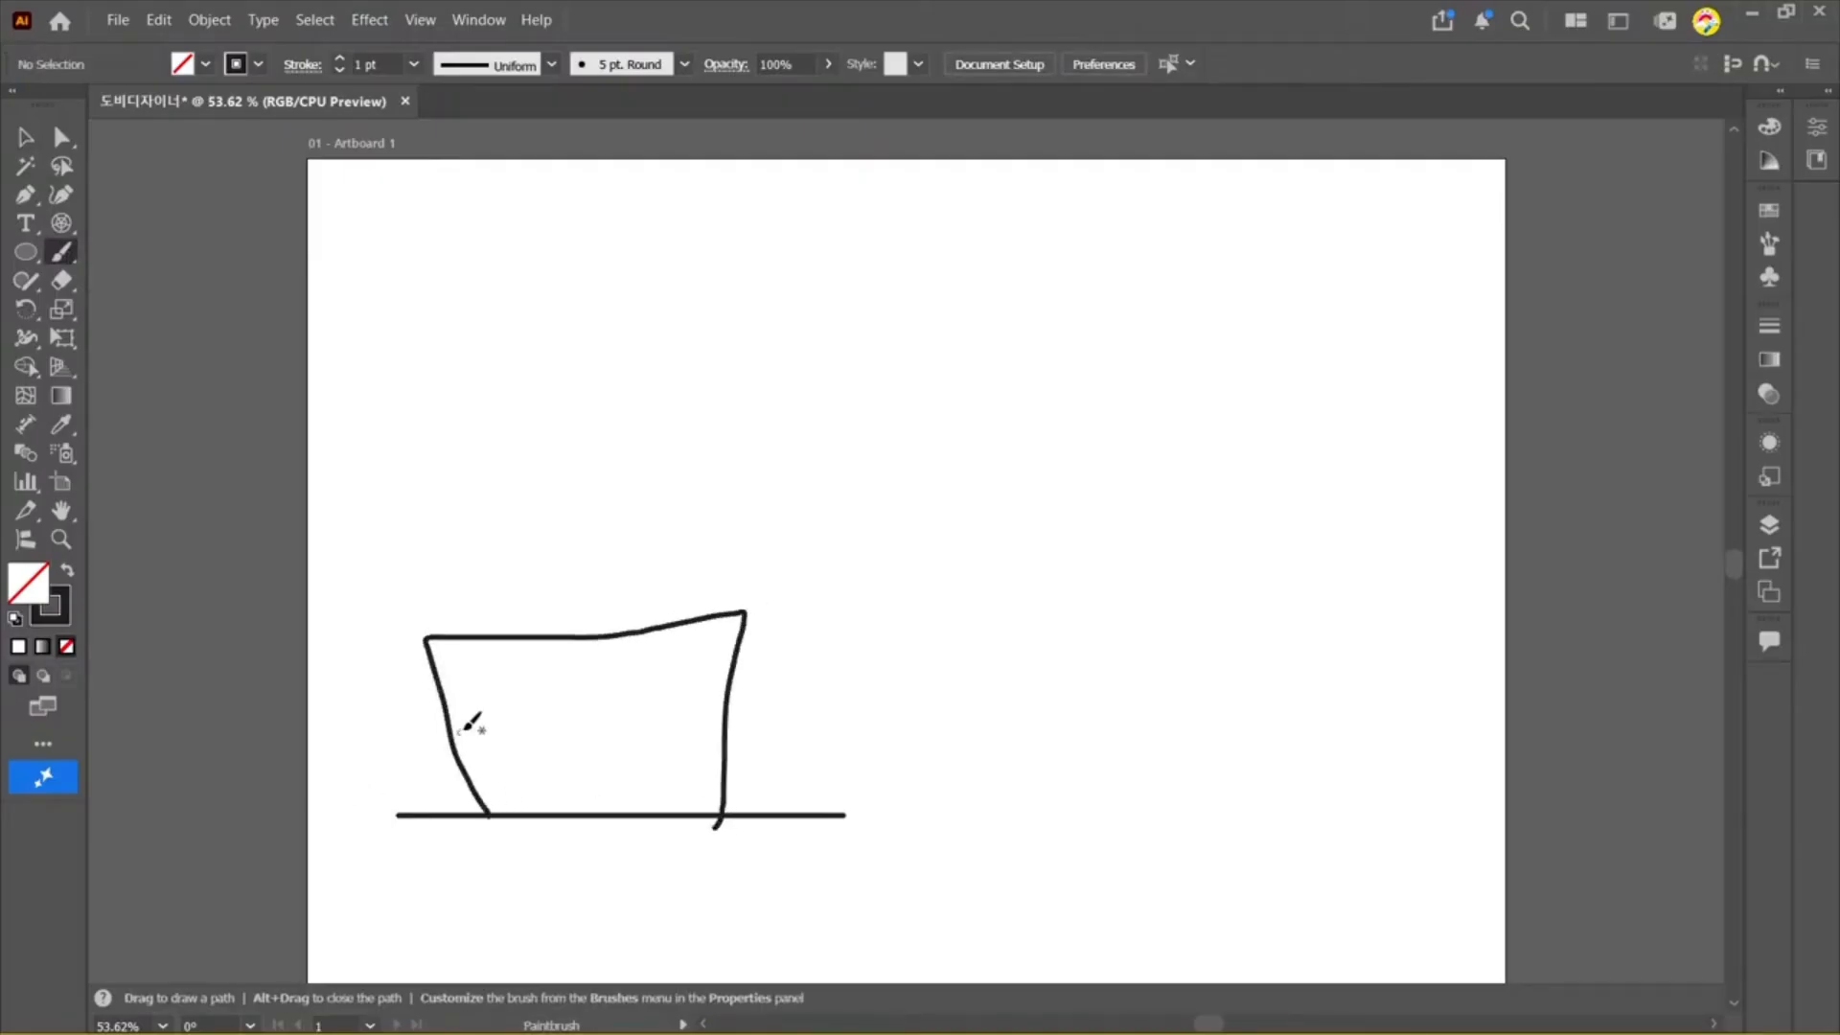
mouse_move(430, 764)
left_mouse_down()
mouse_move(607, 716)
mouse_move(751, 712)
left_mouse_up()
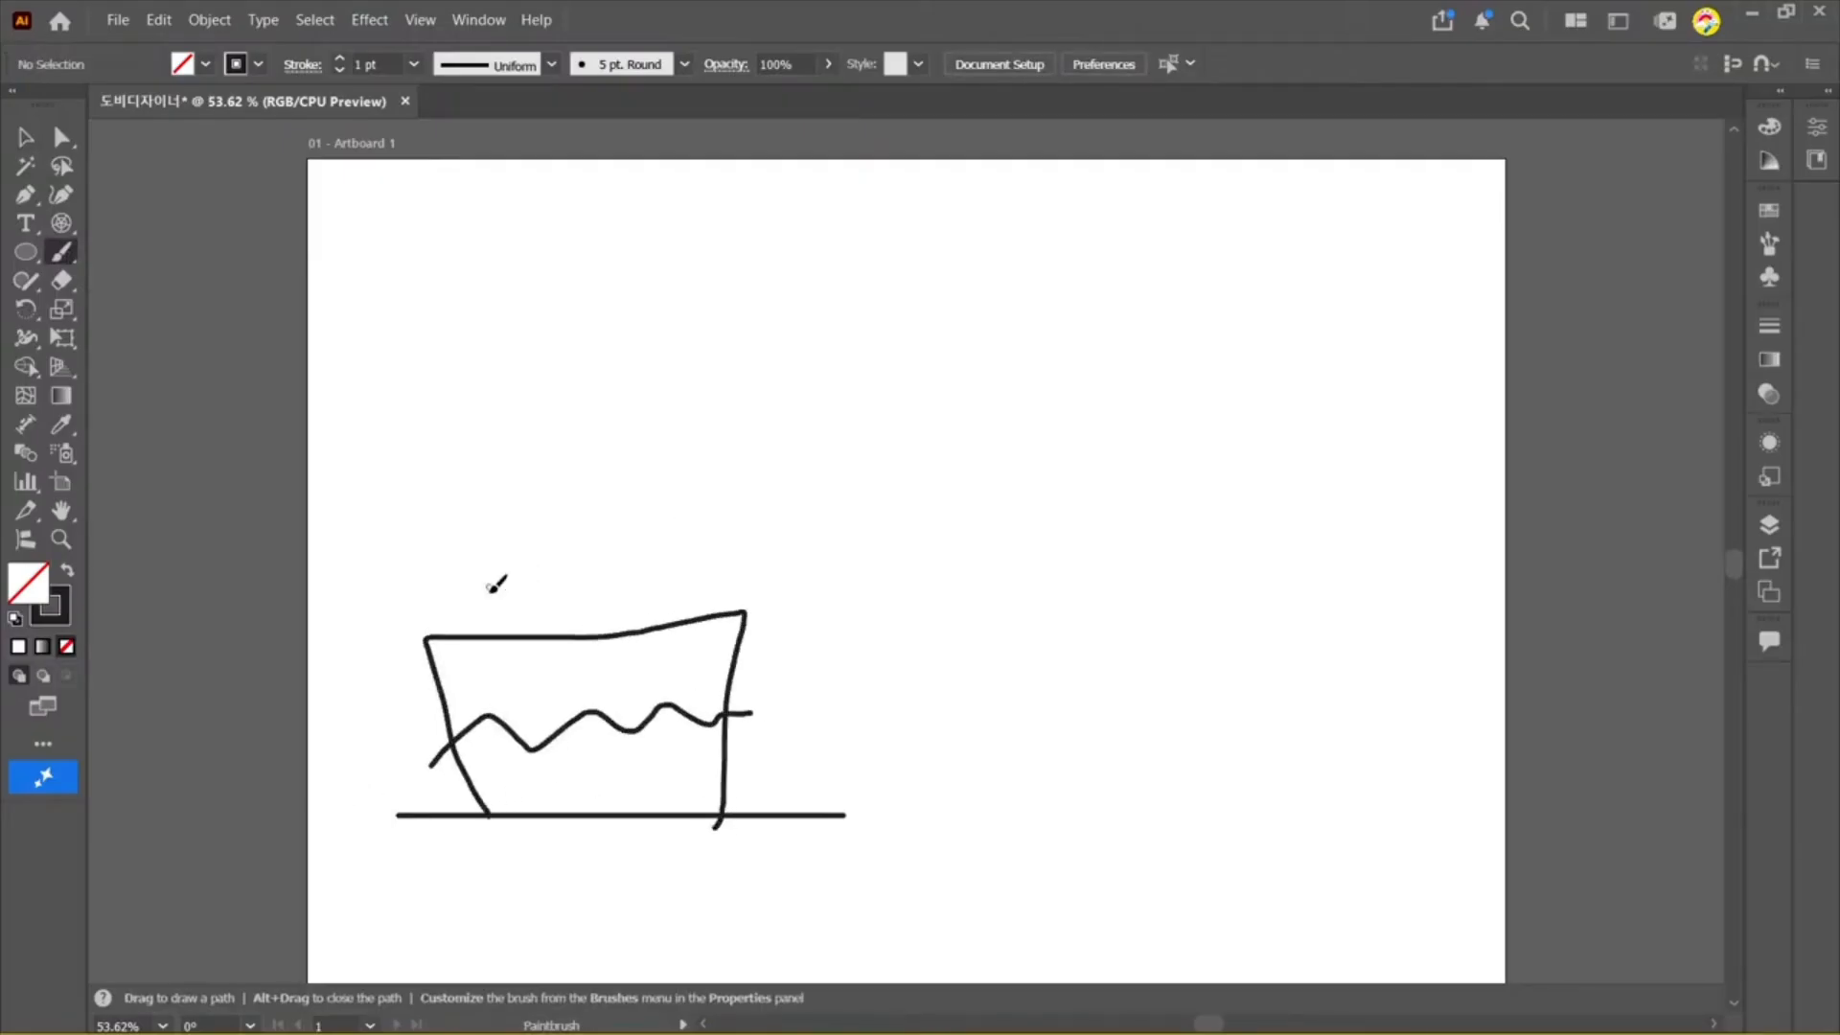
Step: Add three candles with teardrop flames and inner flame marks on top of the Paintbrush cake
left_click_drag(490, 587, 500, 642)
left_click_drag(552, 581, 573, 630)
left_click_drag(633, 576, 633, 641)
mouse_move(470, 525)
left_mouse_down()
mouse_move(487, 570)
mouse_move(479, 518)
mouse_move(565, 572)
mouse_move(556, 507)
mouse_move(647, 572)
mouse_move(647, 515)
mouse_move(628, 571)
mouse_move(640, 525)
left_mouse_up()
left_click_drag(555, 581, 558, 569)
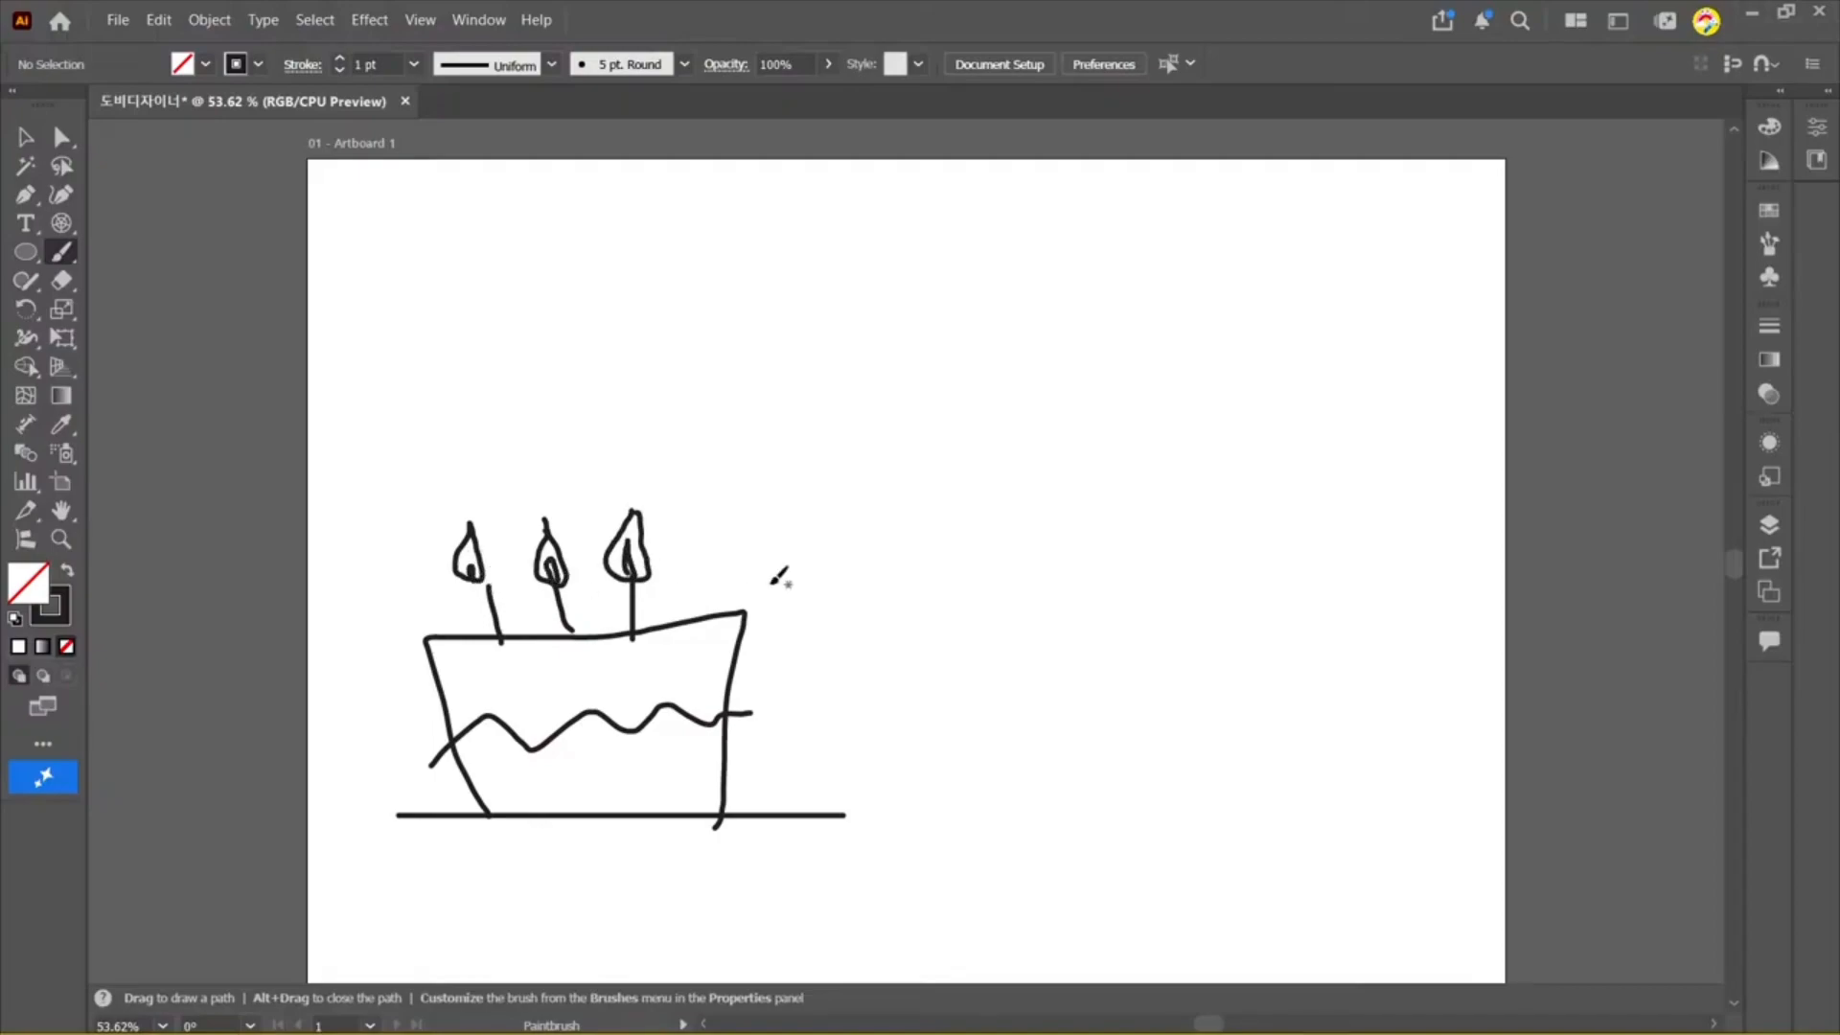
Step: Draw a second cake beside the first with the Blob Brush tool: a base line, a four-sided body and a wavy icing line
left_click_drag(63, 253, 143, 279)
left_click_drag(1015, 803, 1351, 777)
key("ctrl+z")
left_click_drag(966, 816, 1321, 789)
mouse_move(1054, 800)
left_mouse_down()
mouse_move(1134, 611)
mouse_move(1243, 657)
mouse_move(1262, 786)
left_mouse_up()
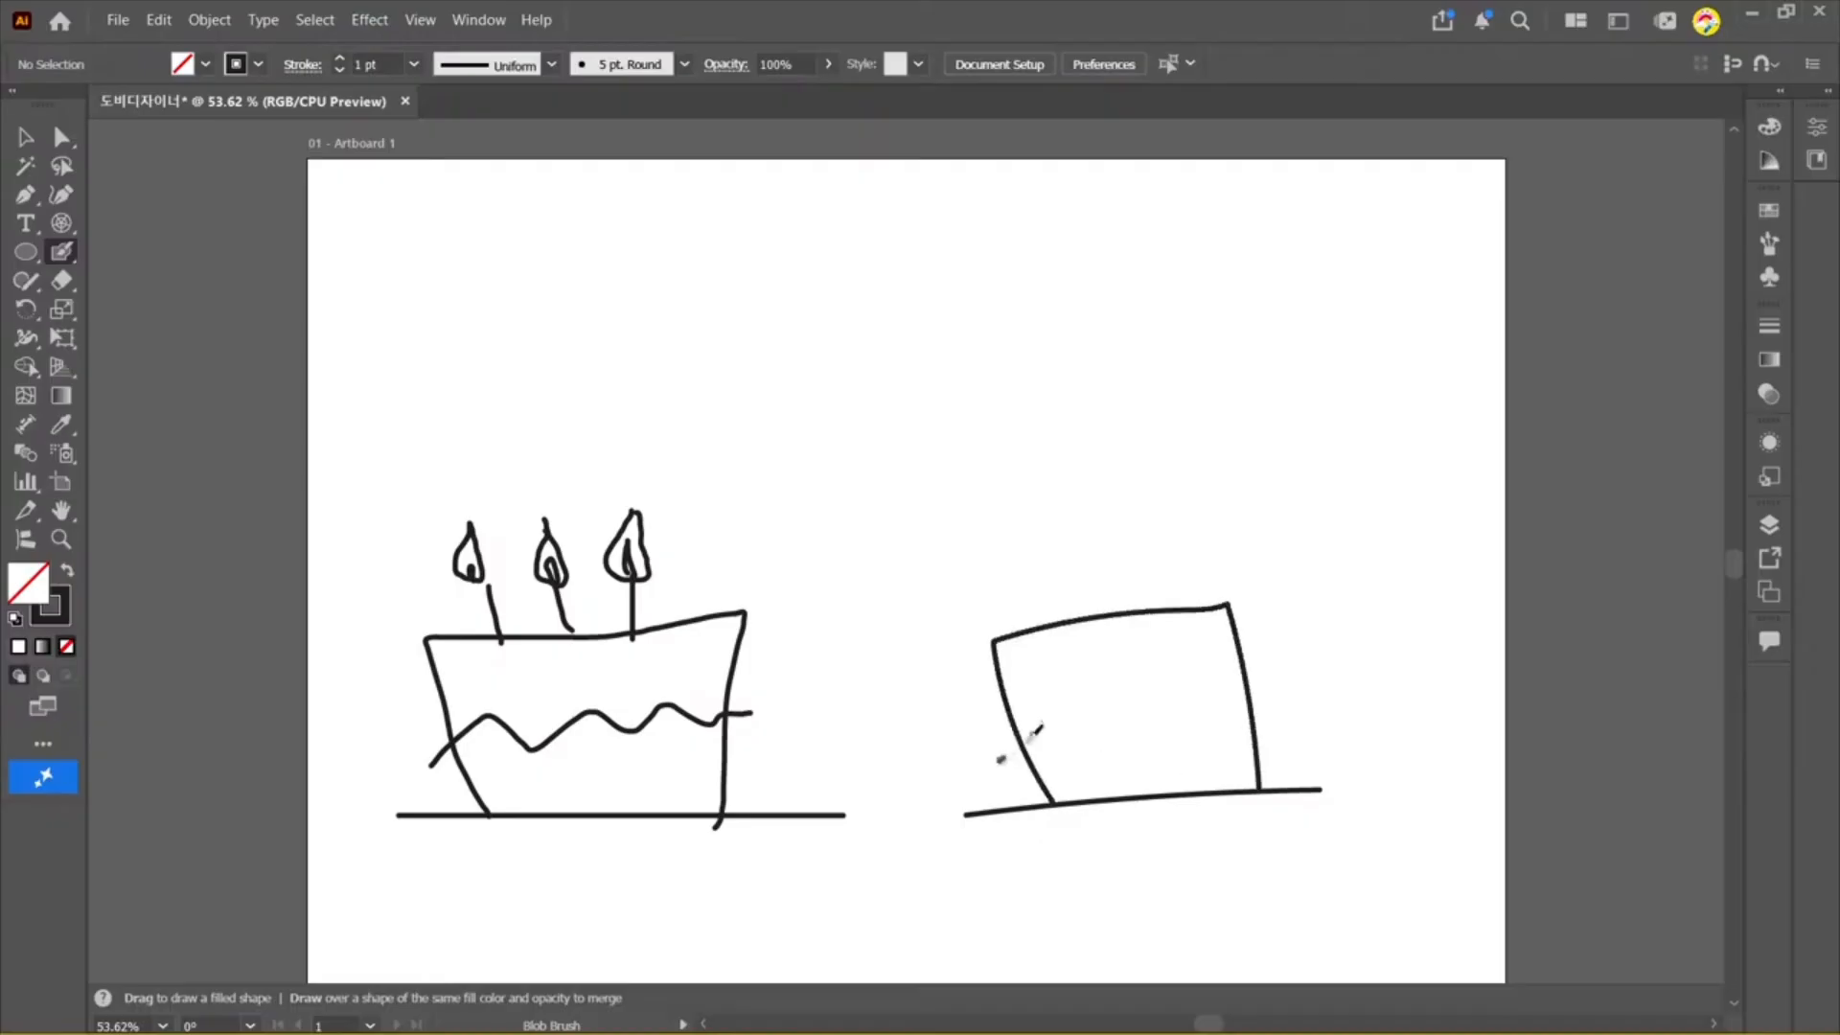
mouse_move(999, 762)
left_mouse_down()
mouse_move(1115, 714)
mouse_move(1318, 702)
left_mouse_up()
Step: Add three candles with teardrop flames and inner flame marks on top of the Blob Brush cake
left_click_drag(1039, 579, 1070, 638)
left_click_drag(1098, 576, 1123, 637)
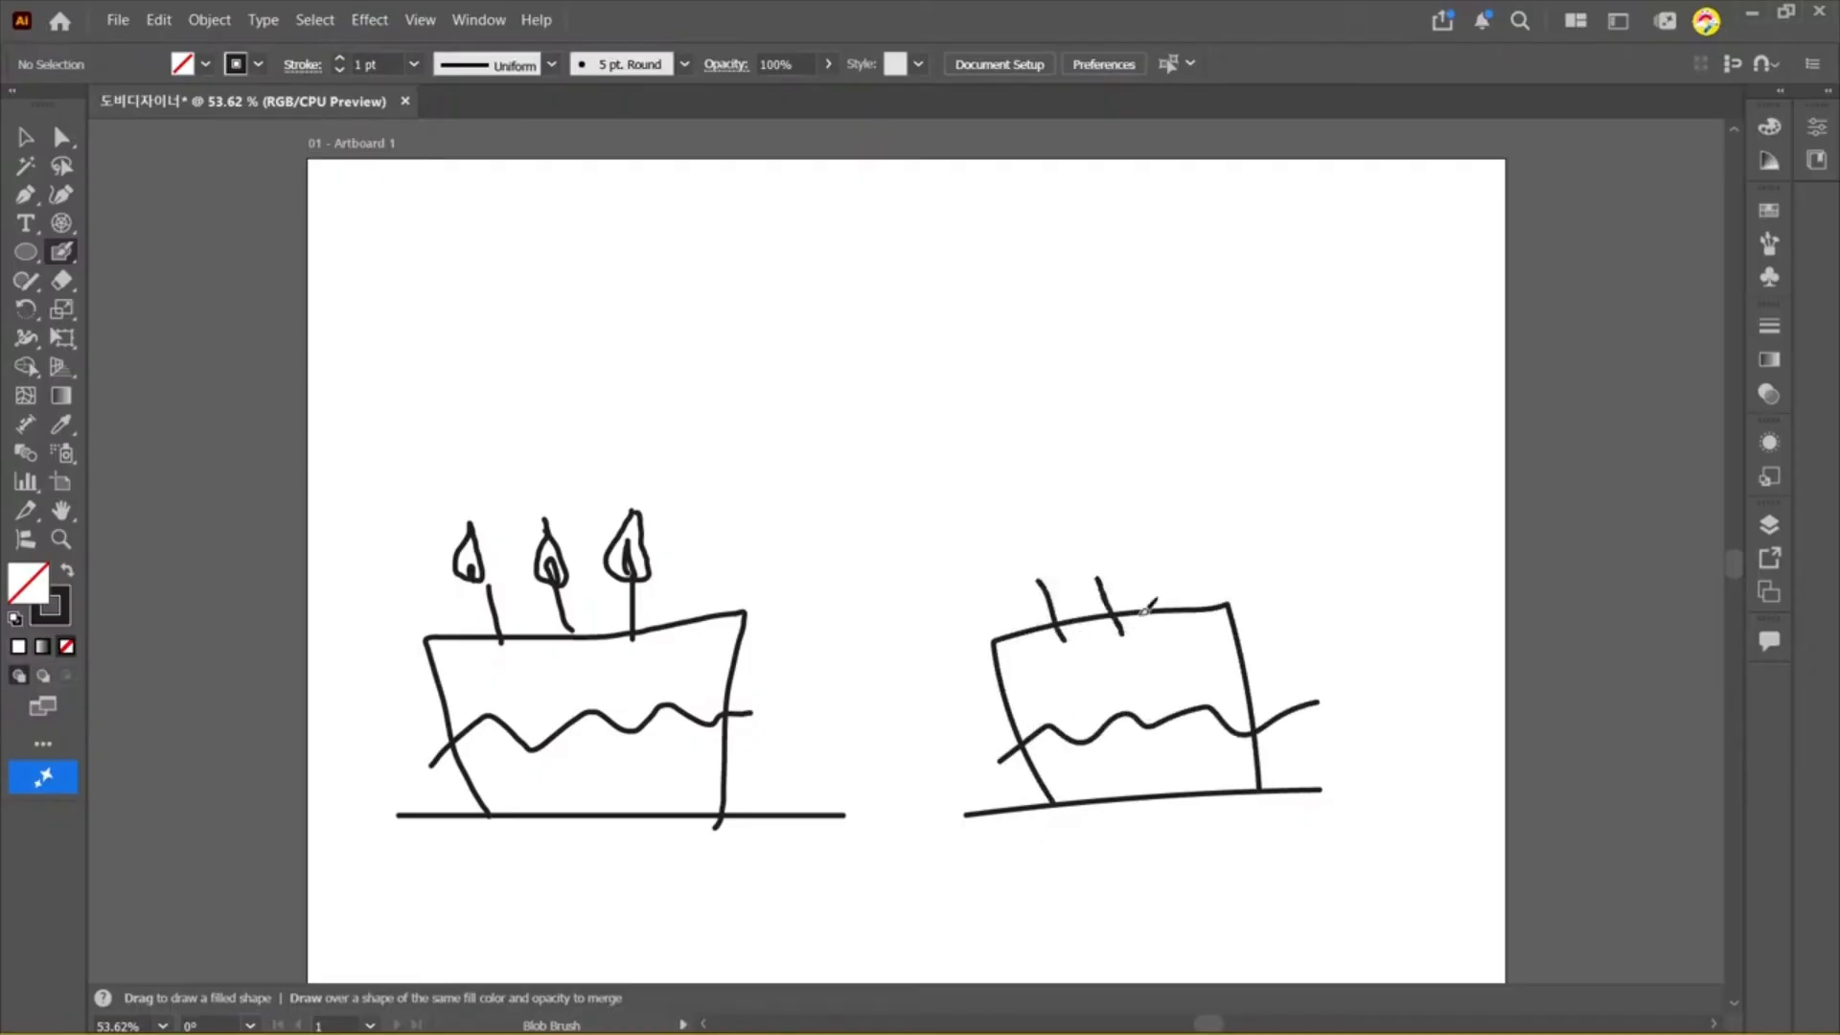
left_click_drag(1162, 573, 1177, 637)
mouse_move(1022, 515)
left_mouse_down()
mouse_move(1012, 586)
mouse_move(1040, 575)
left_mouse_up()
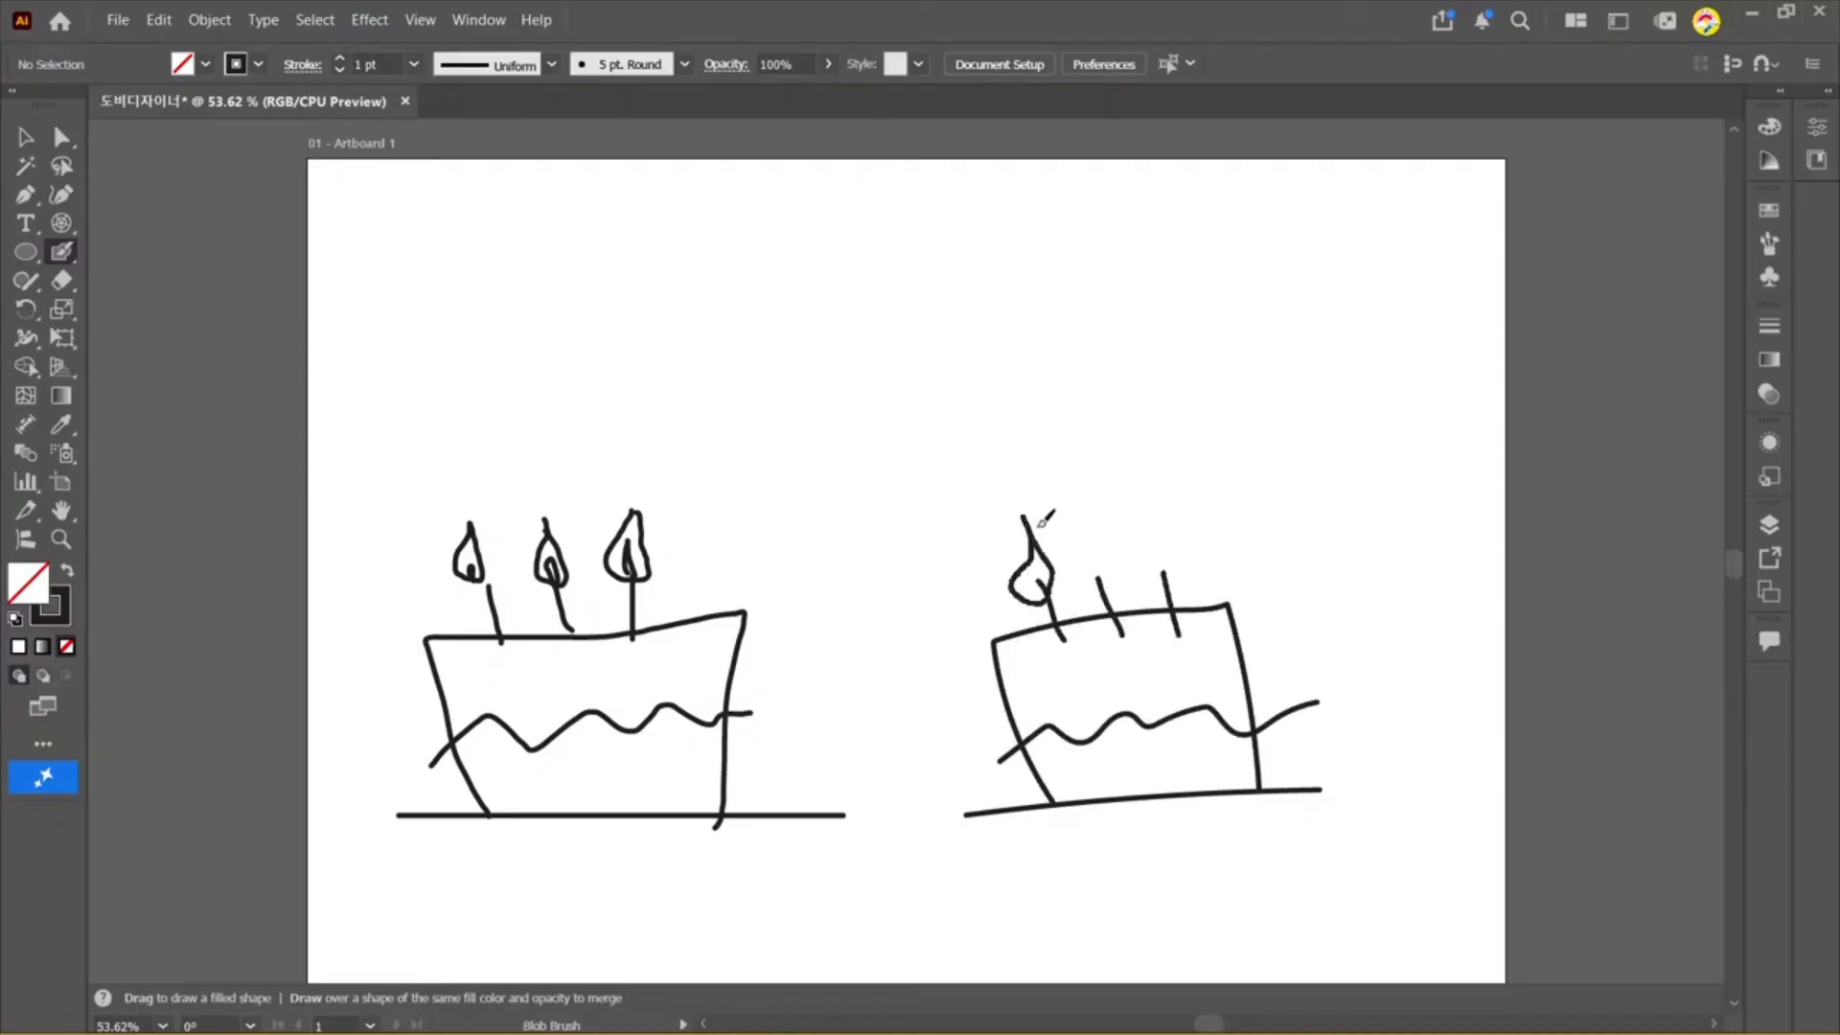
mouse_move(1093, 518)
left_mouse_down()
mouse_move(1080, 576)
mouse_move(1094, 517)
mouse_move(1148, 585)
mouse_move(1163, 561)
left_mouse_up()
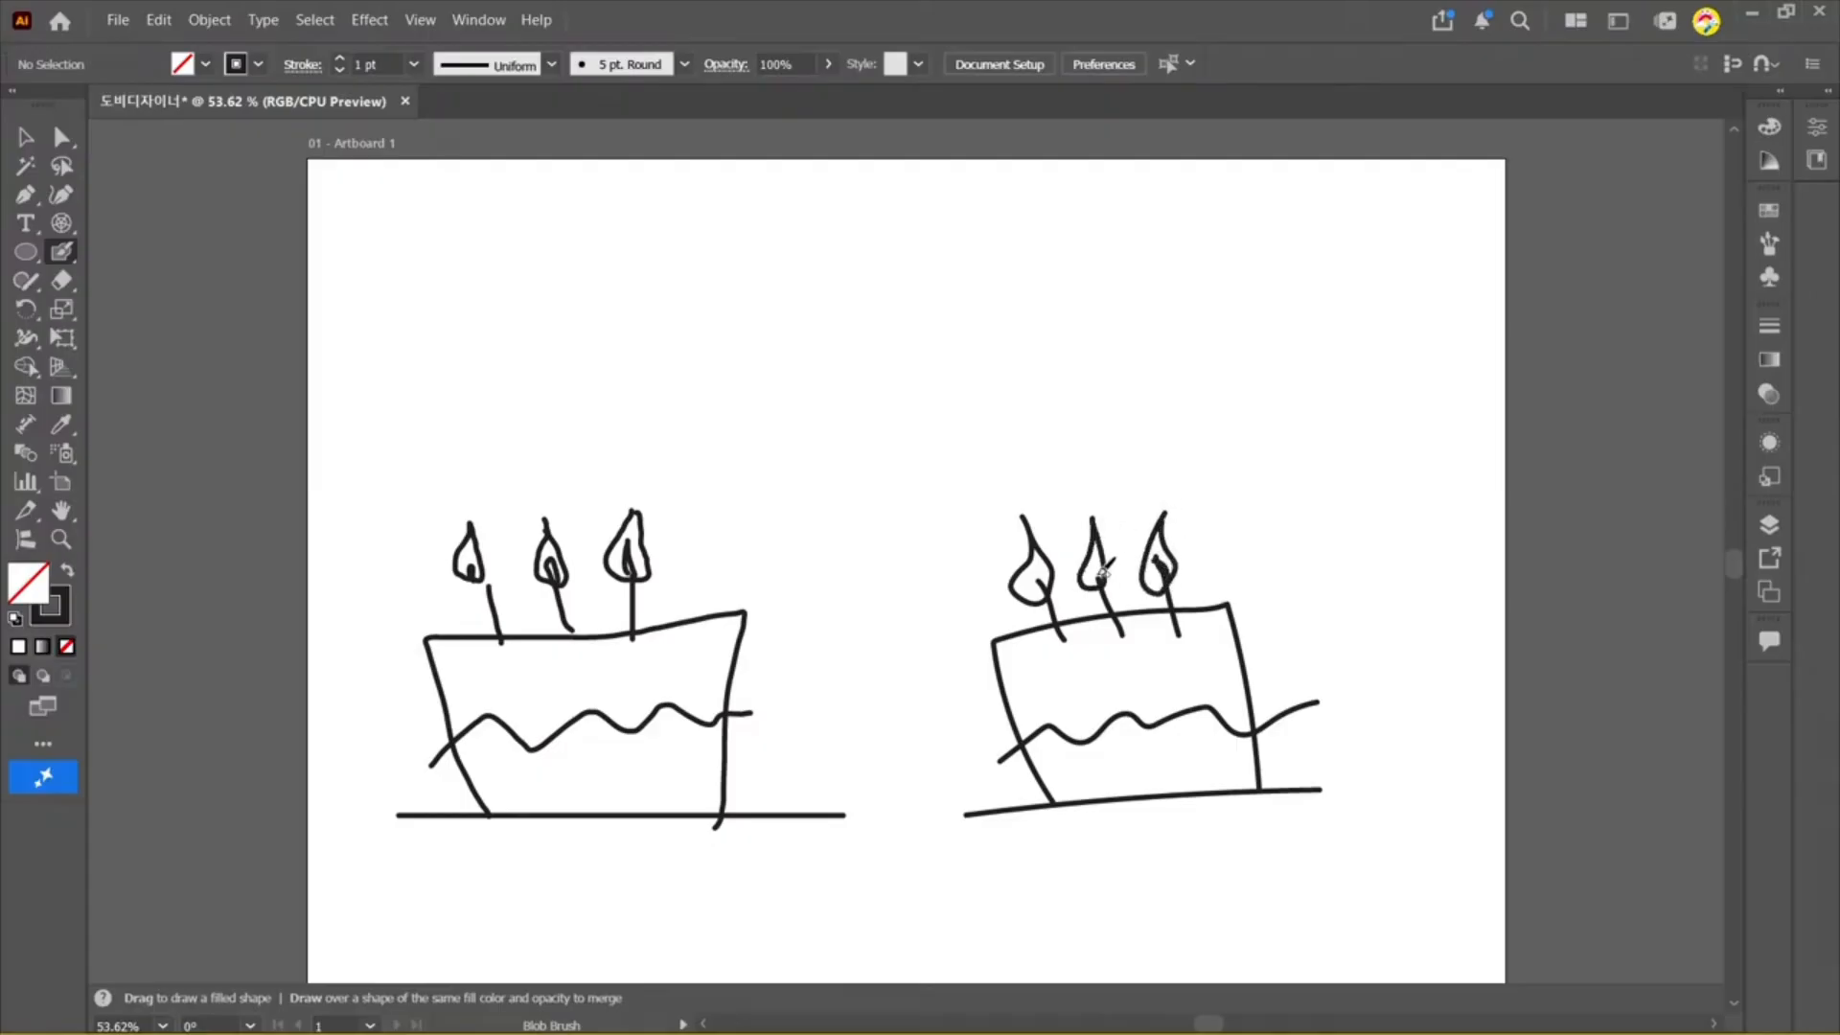
left_click_drag(1045, 587, 1045, 564)
Step: Select the Paintbrush cake and the Blob Brush cake in turn to compare their fill, stroke and object type, and deselect
left_click(25, 137)
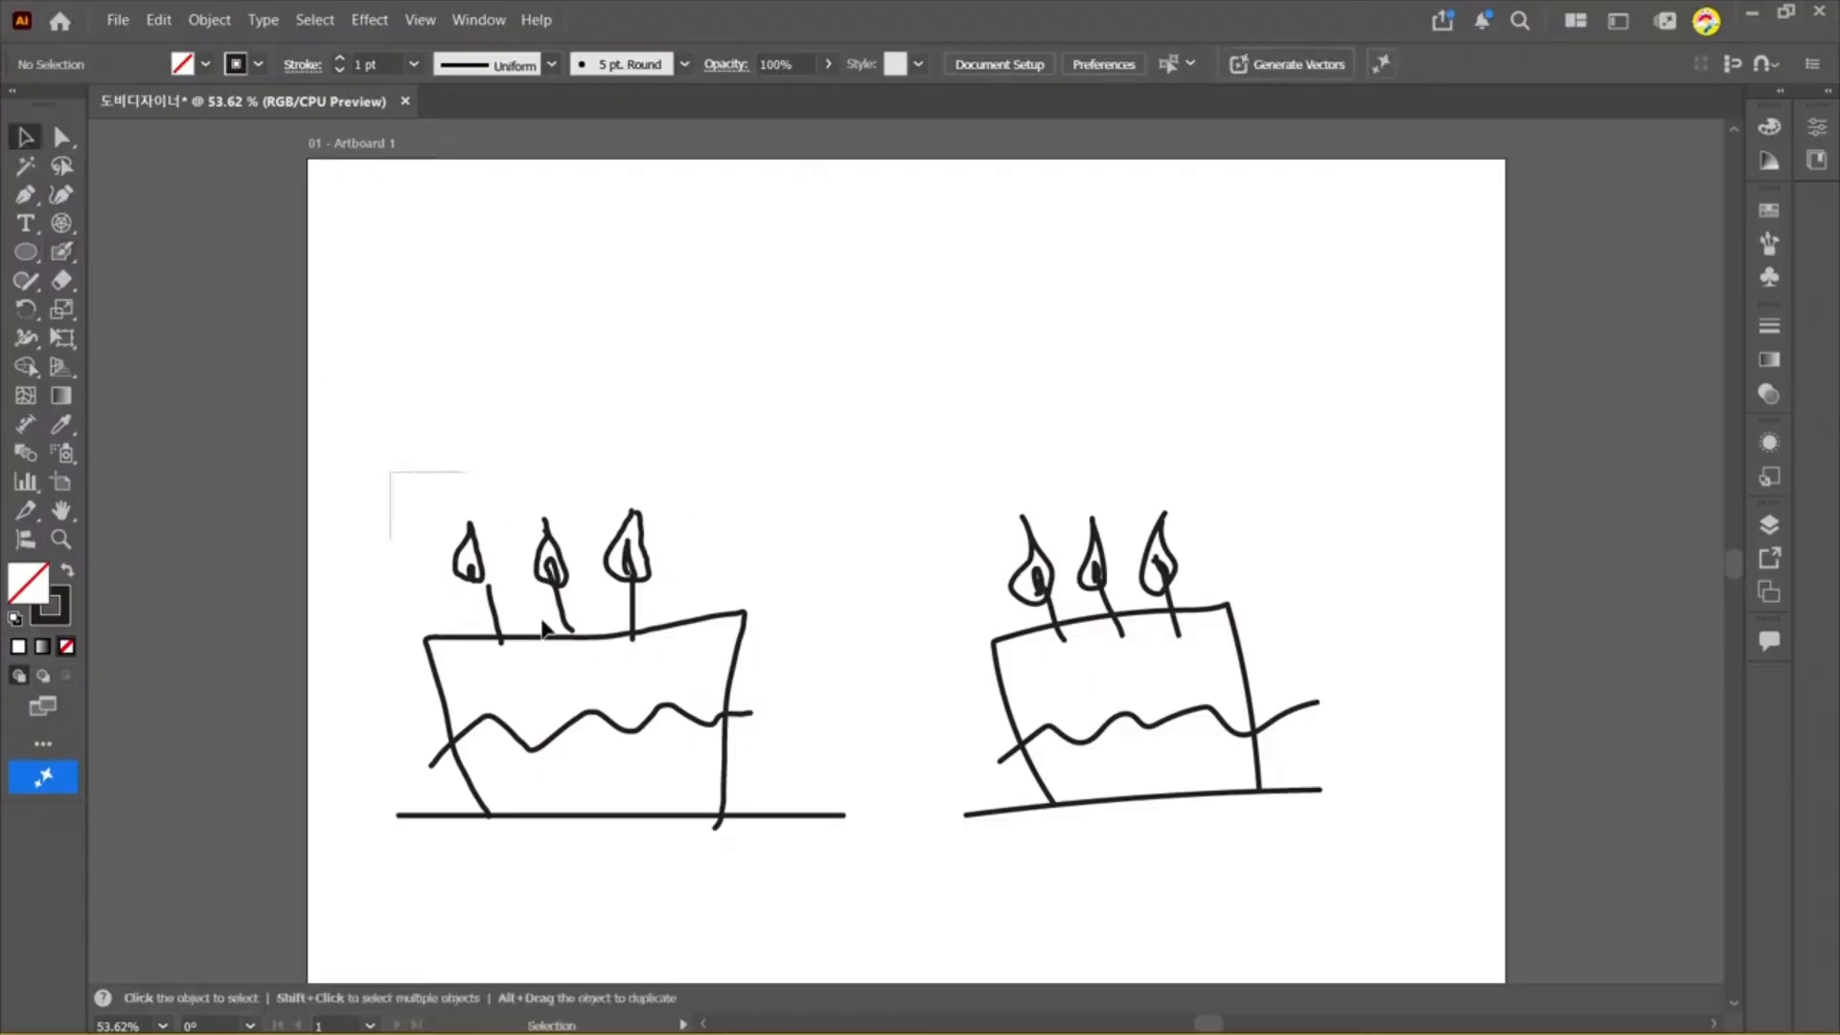
left_click_drag(543, 628, 784, 897)
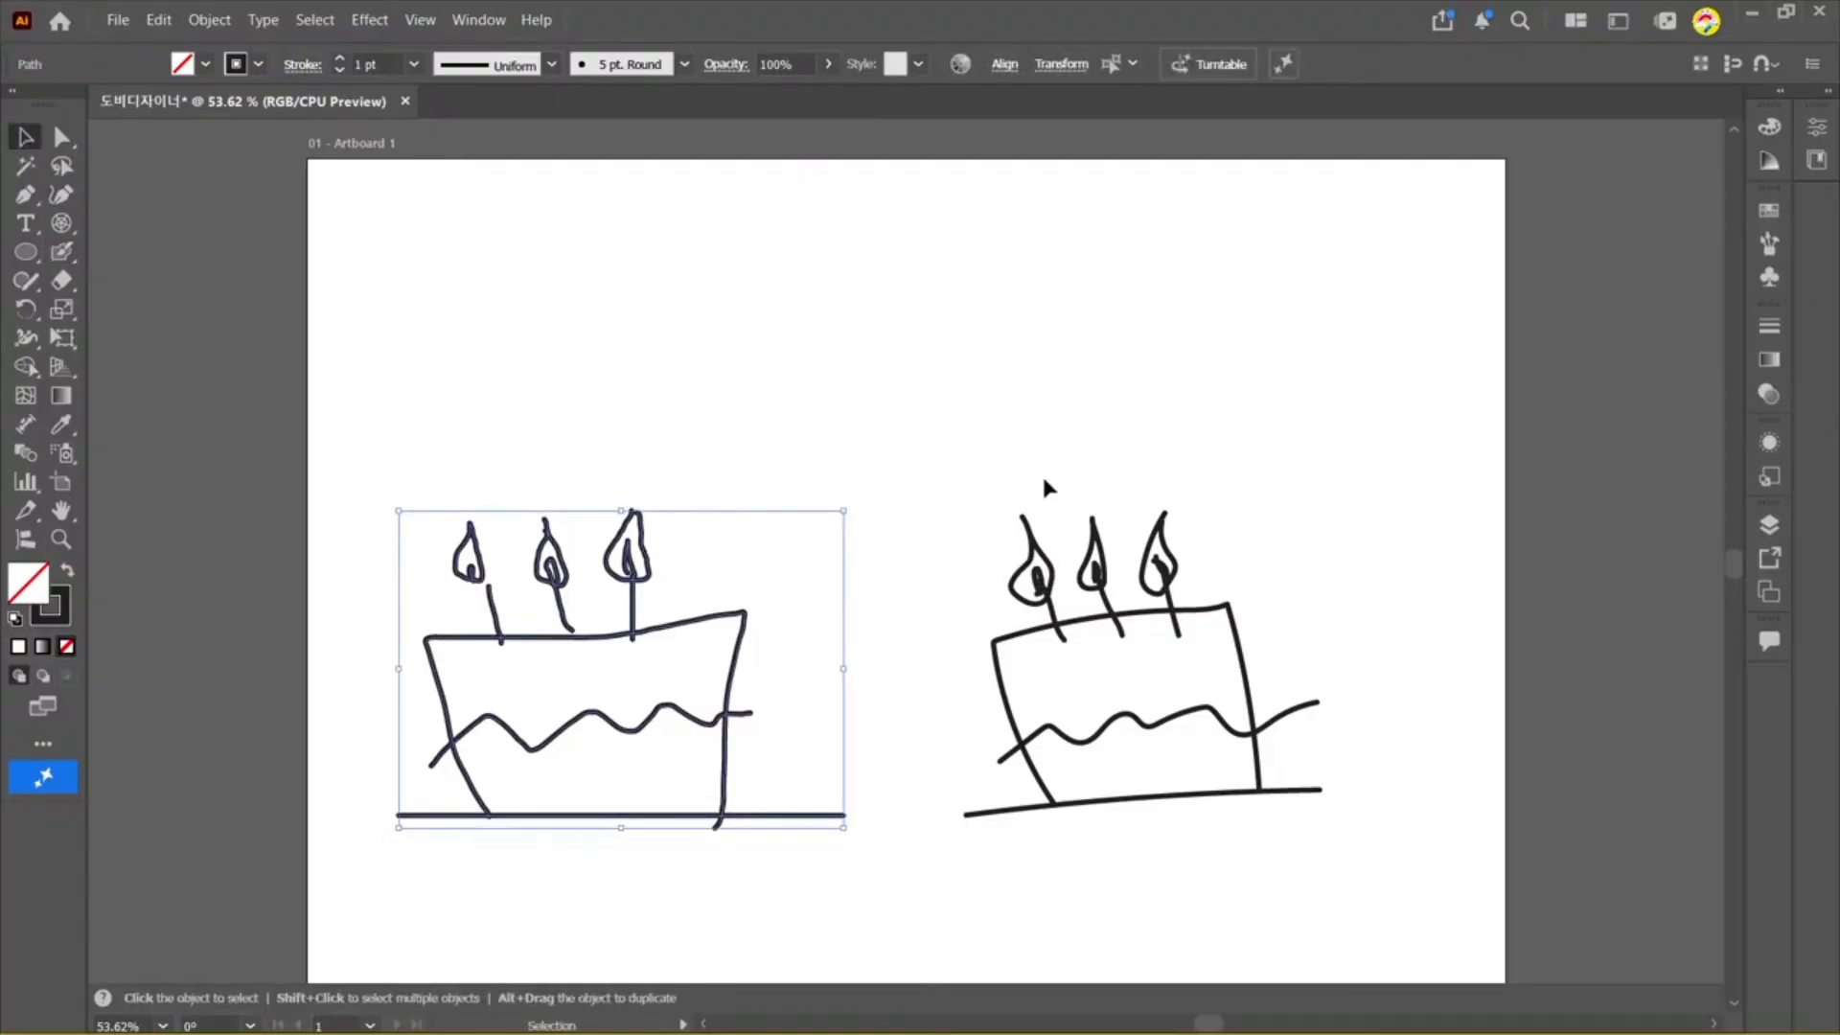
left_click_drag(935, 460, 1438, 903)
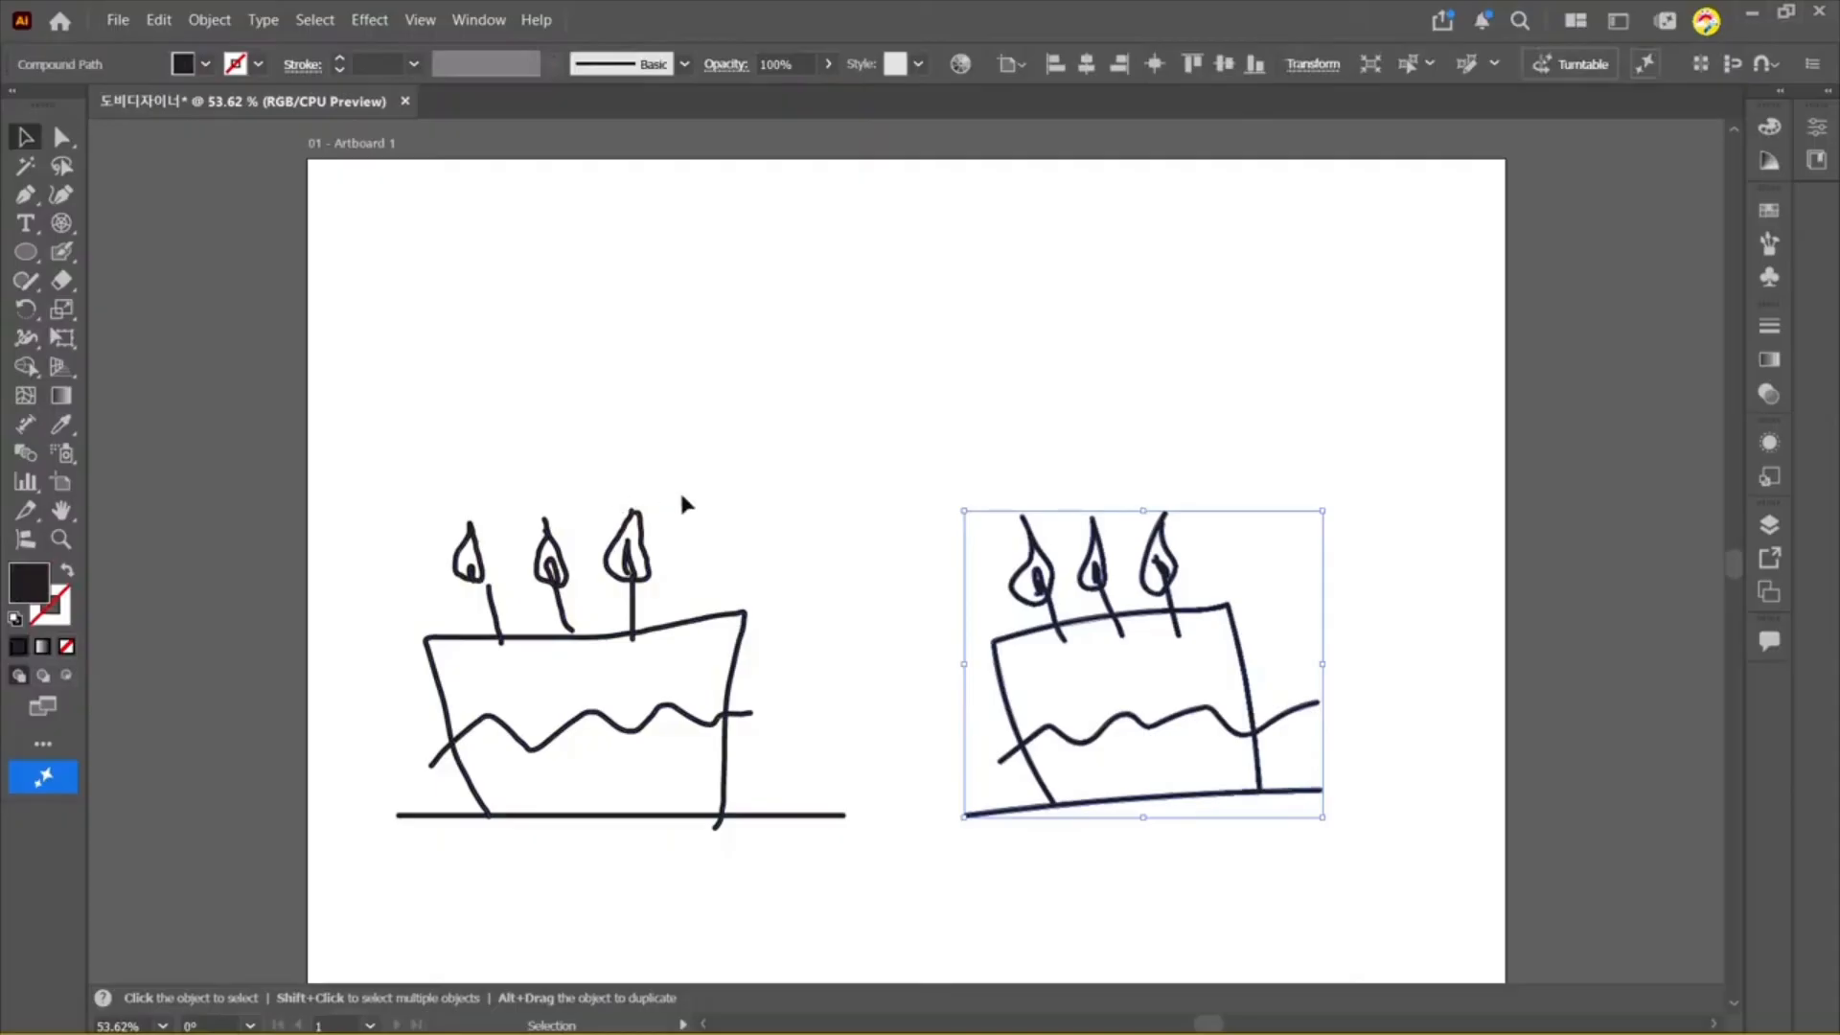
left_click_drag(728, 481, 343, 832)
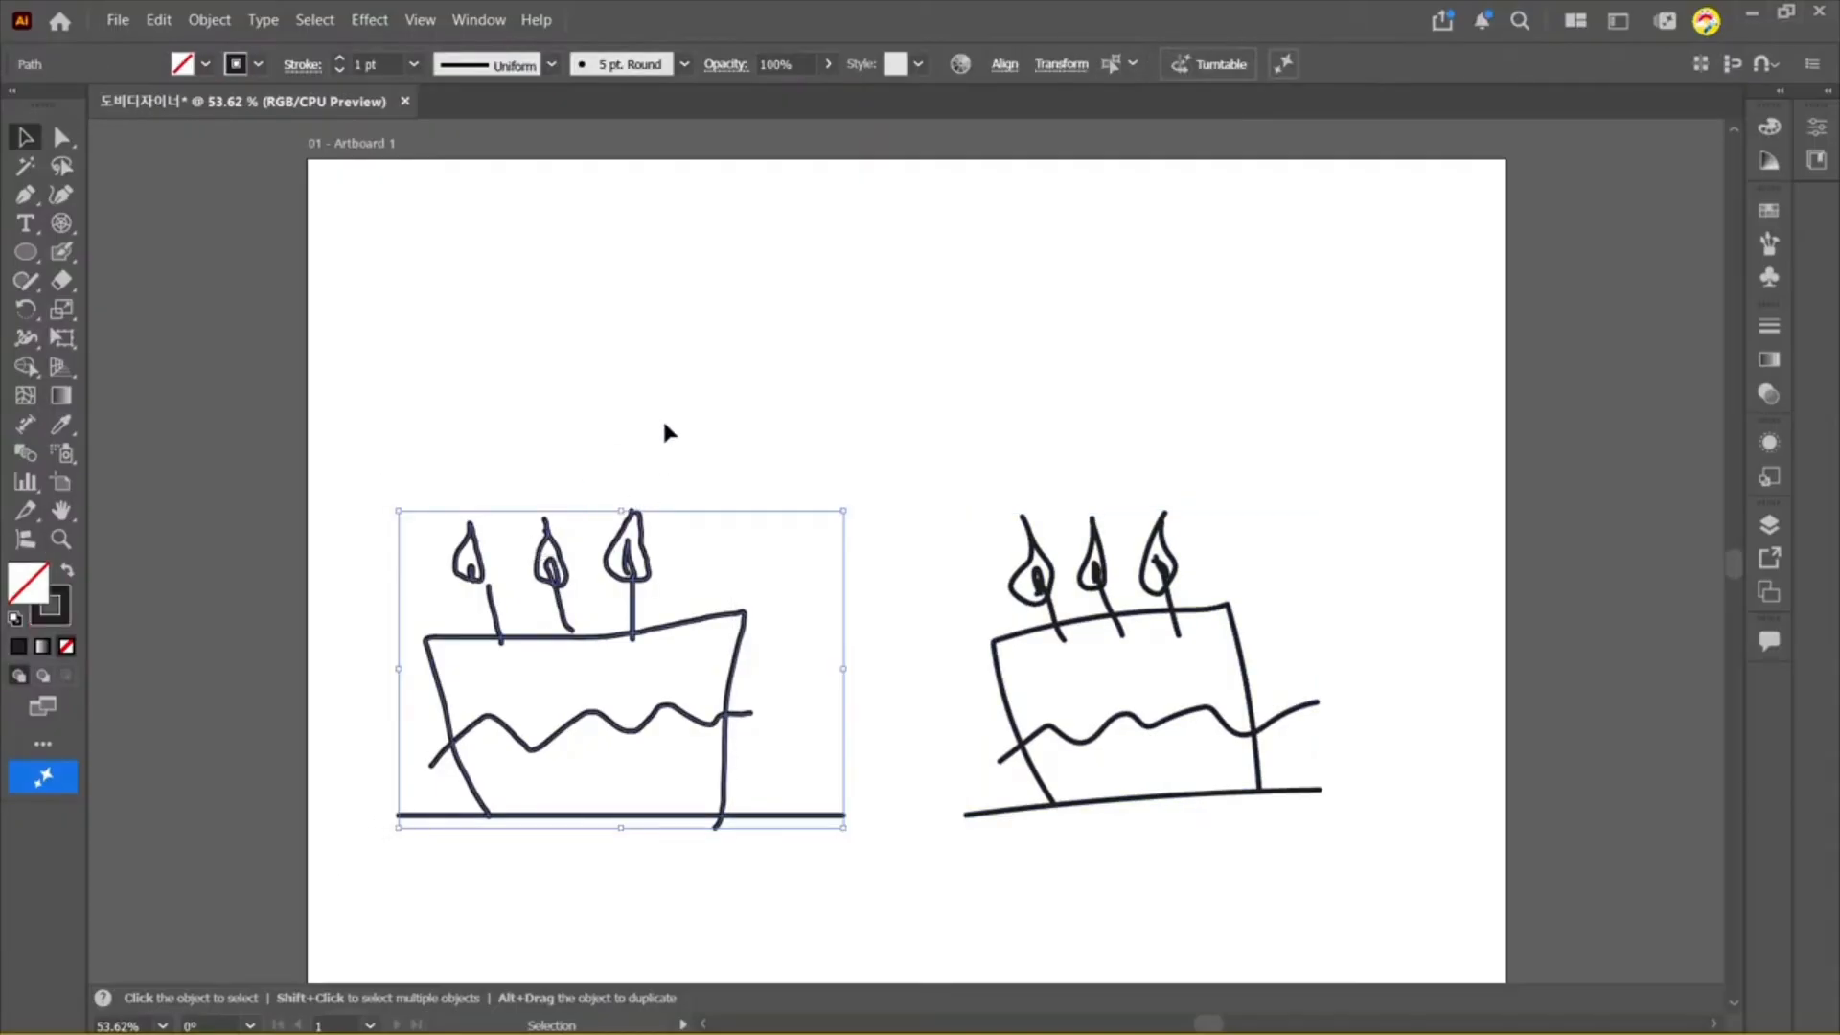
left_click_drag(958, 417, 1447, 847)
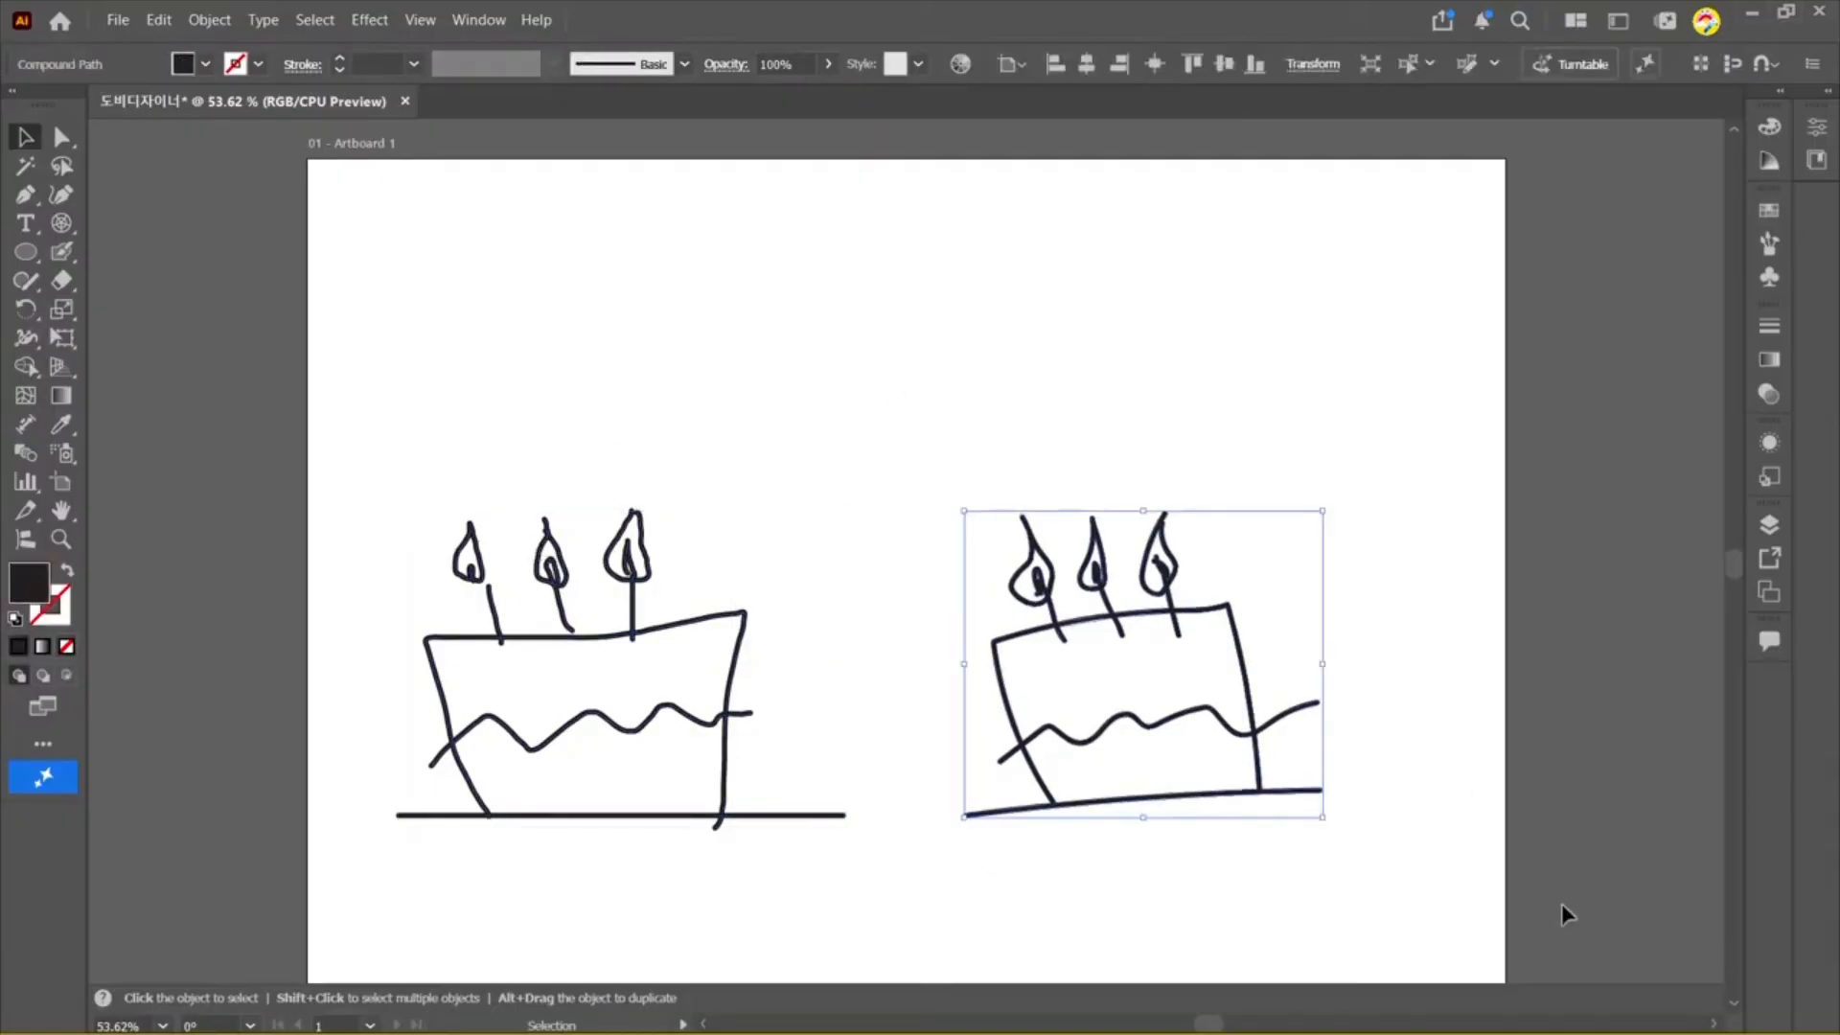
left_click(1100, 465)
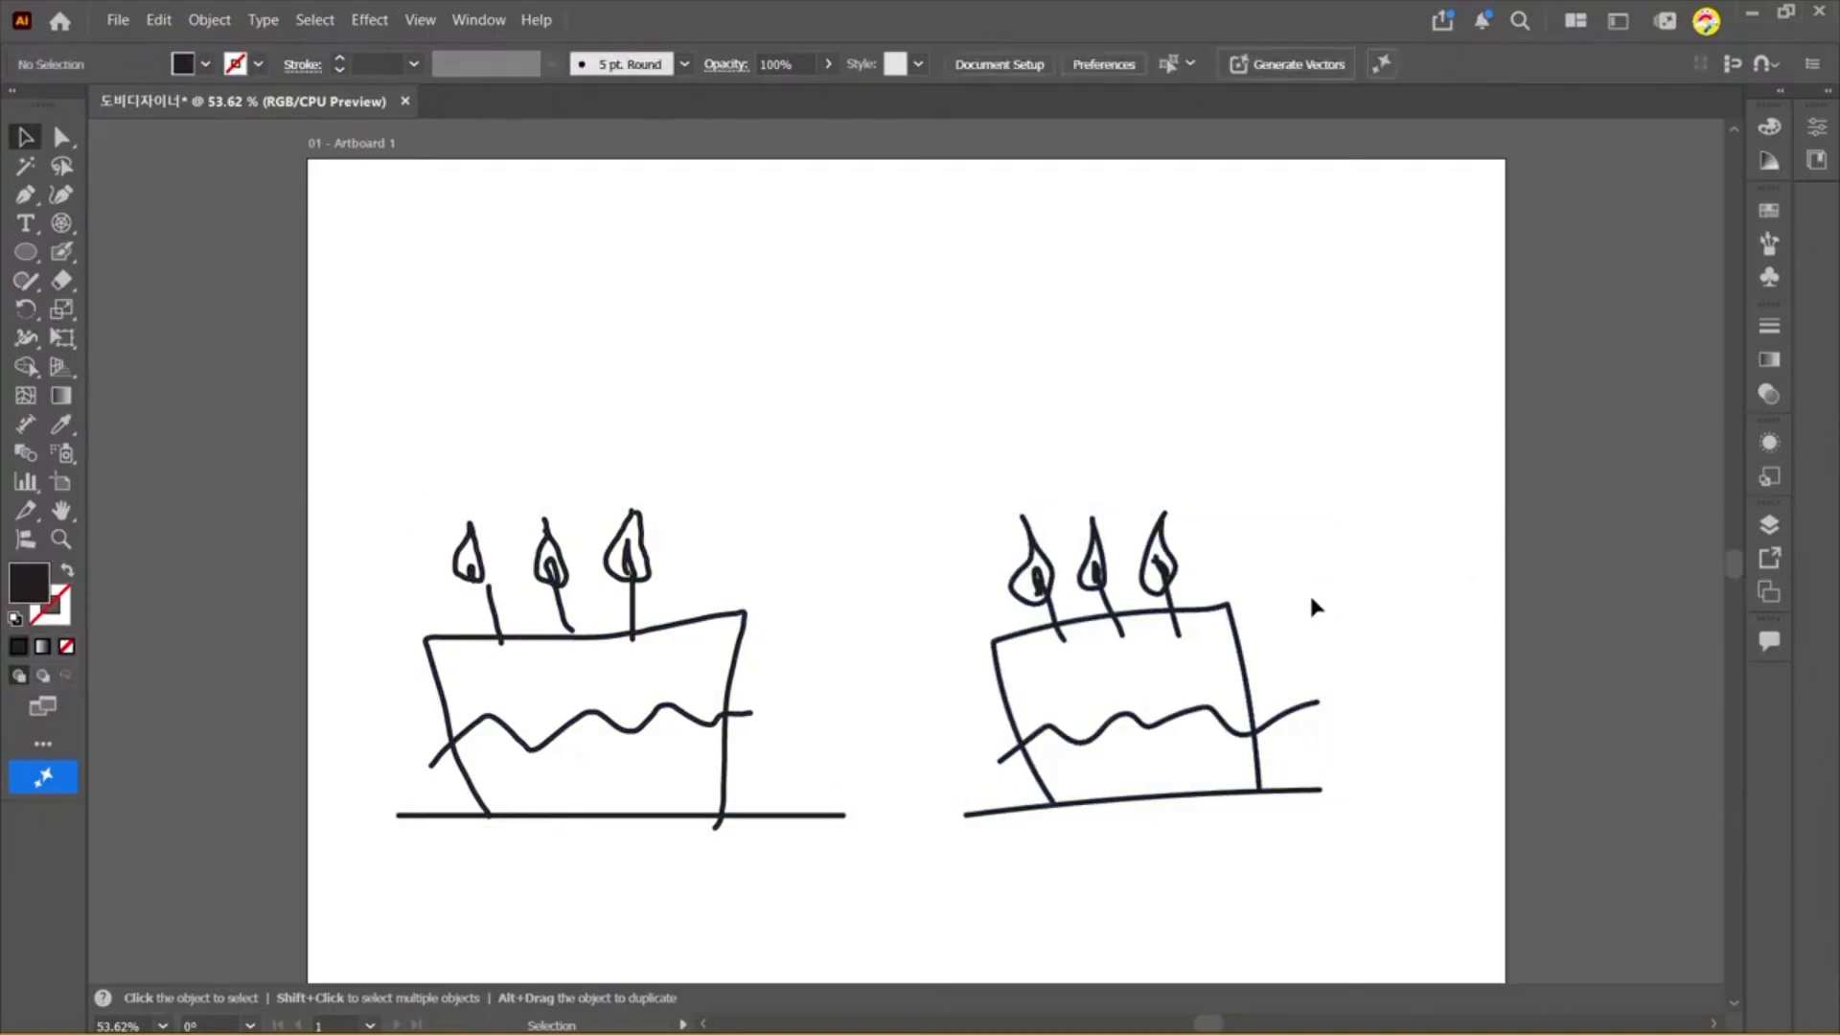
Step: Move the Blob Brush cake around as a single object and return it to its original place
left_click(1031, 745)
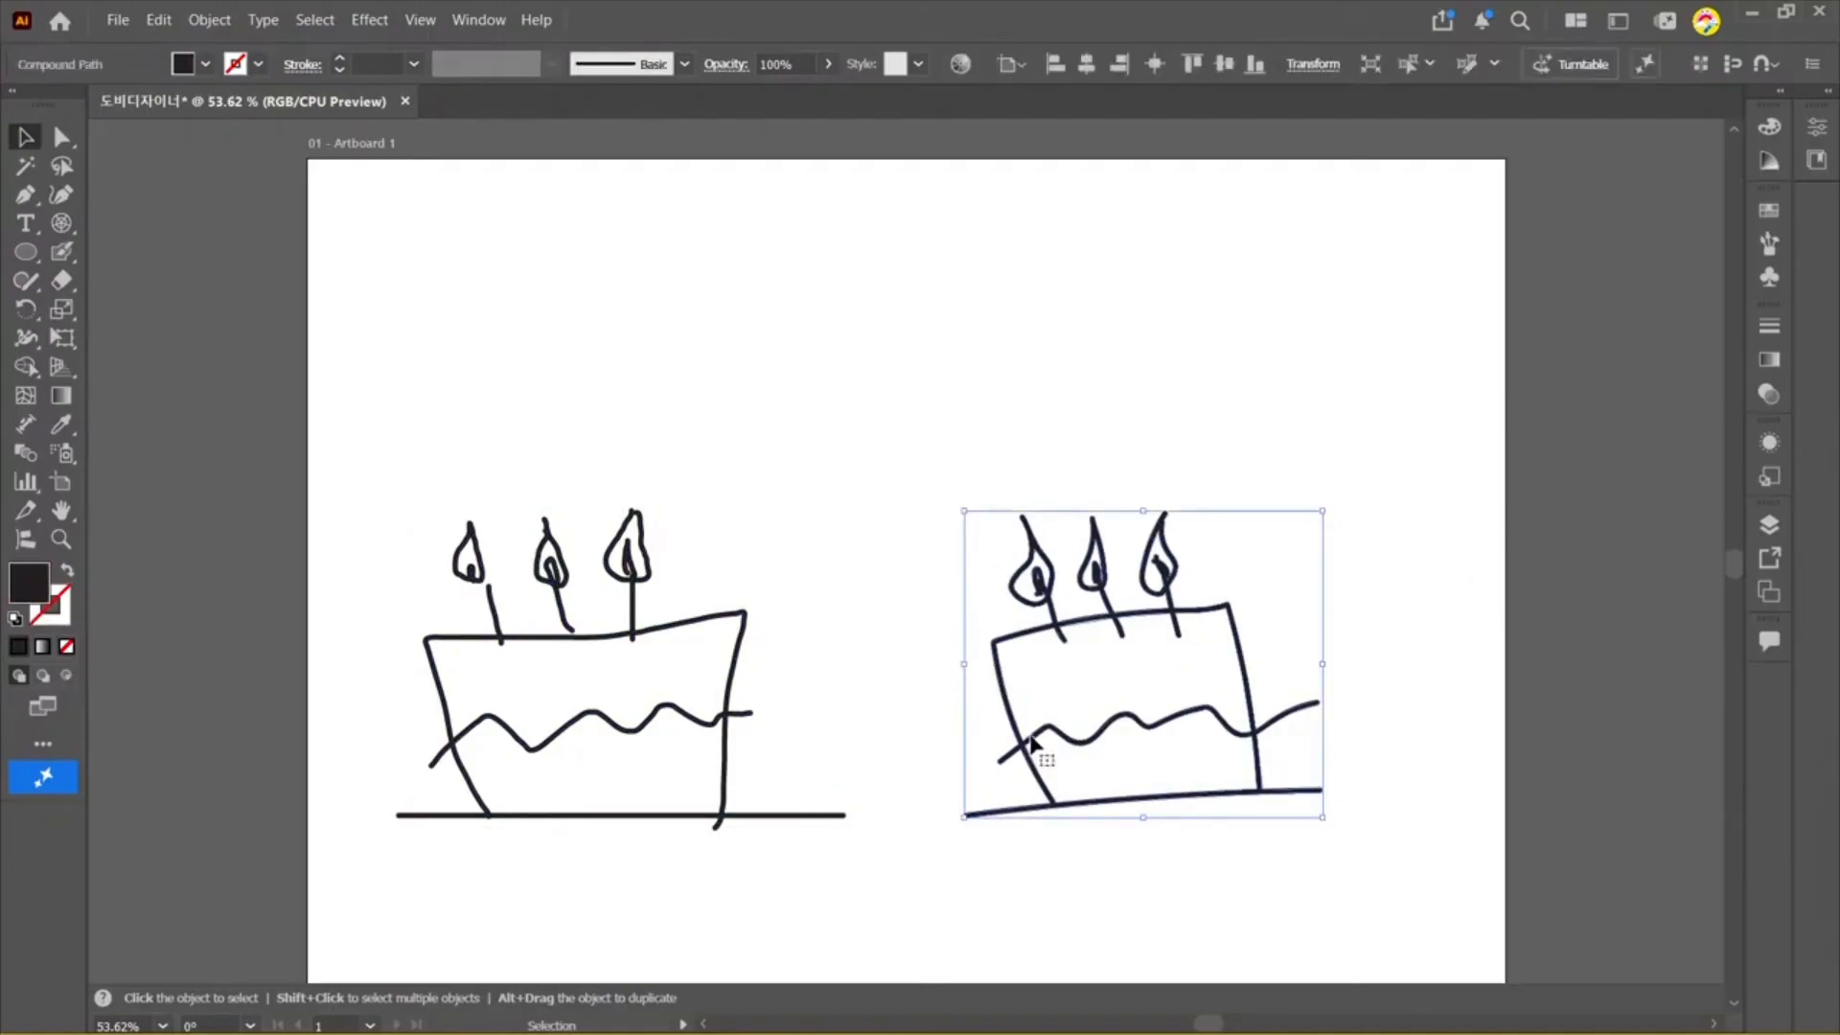
left_click_drag(1033, 743, 1079, 711)
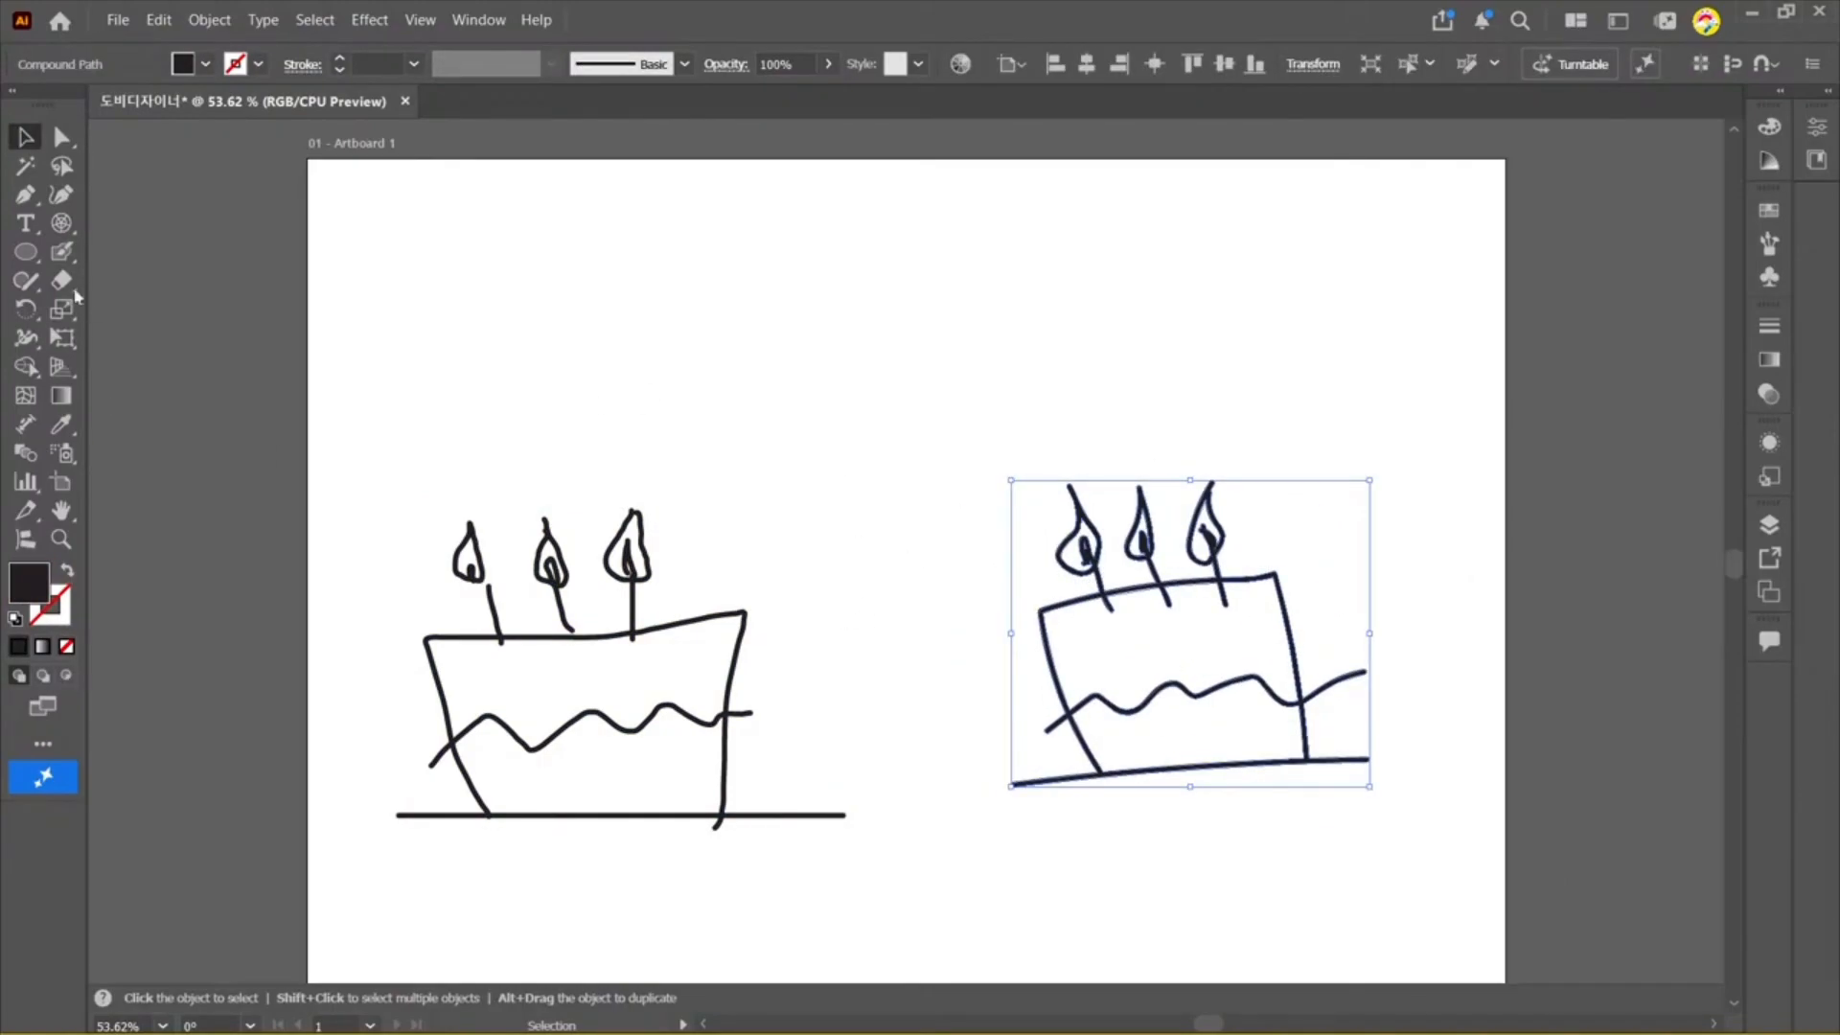
key("ctrl+z")
left_click(1296, 659)
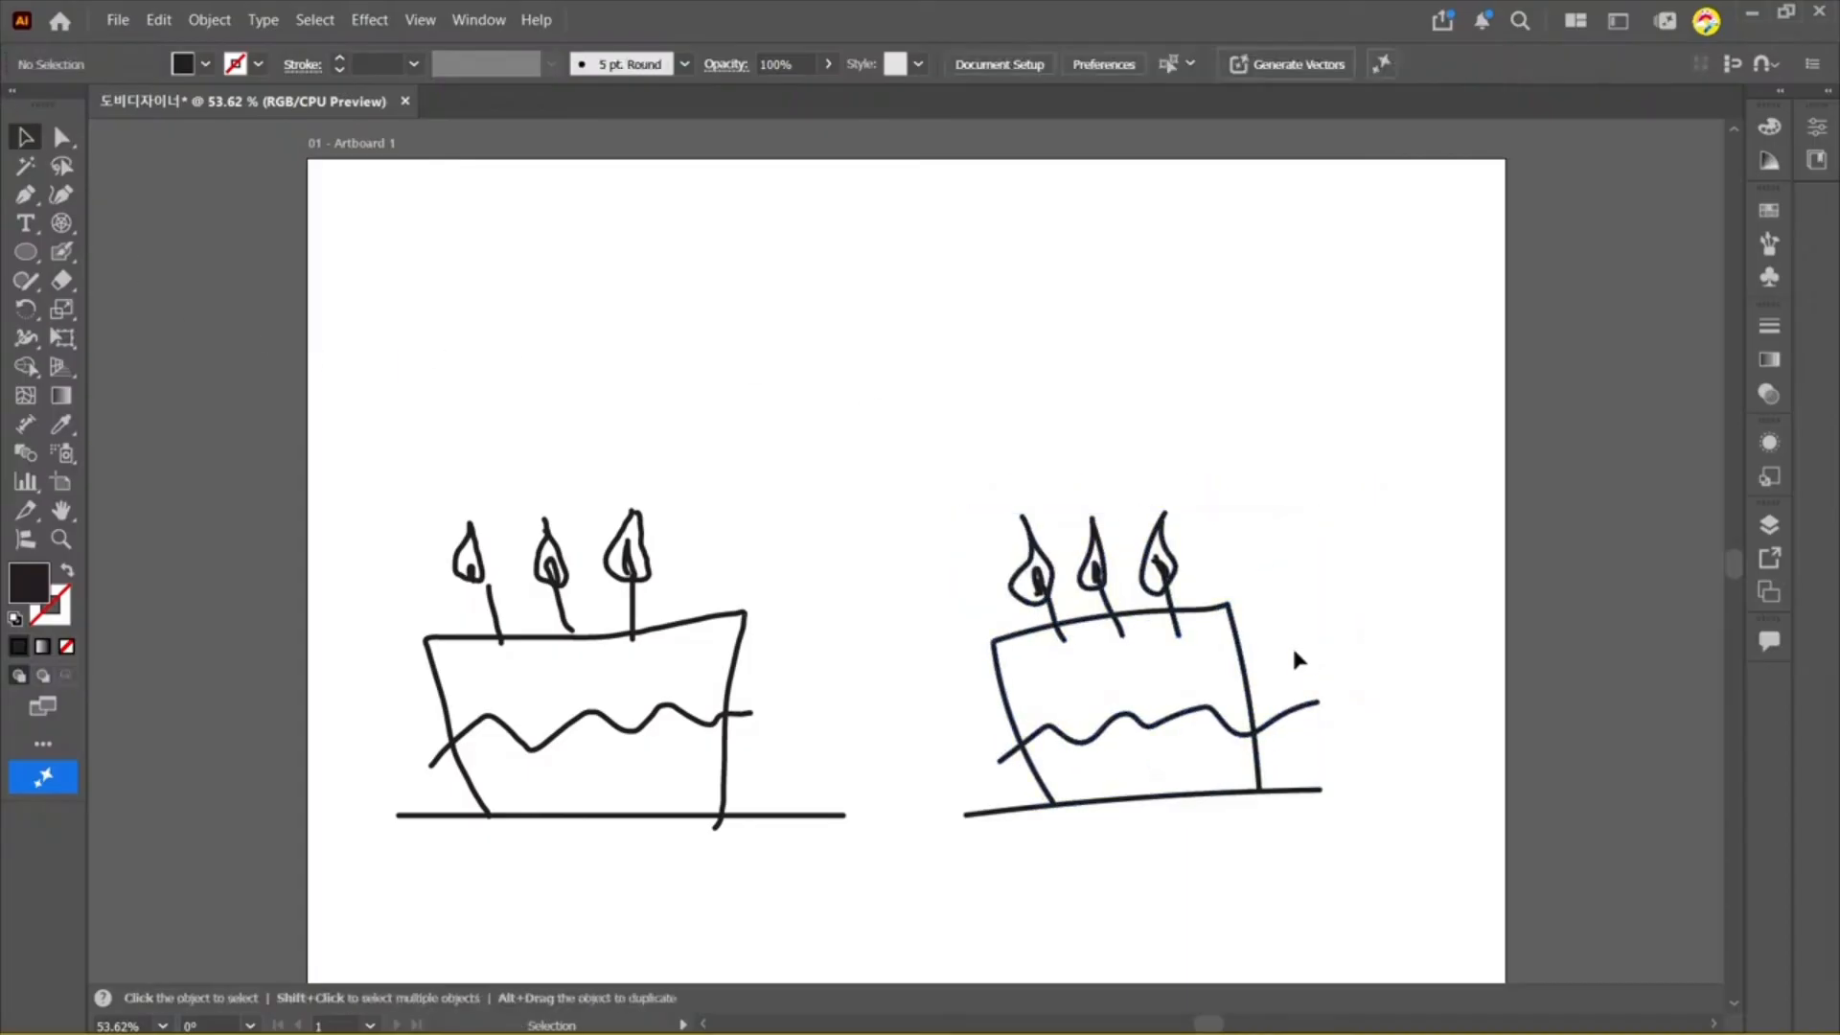
left_click(1311, 714)
left_click_drag(1185, 714, 1224, 603)
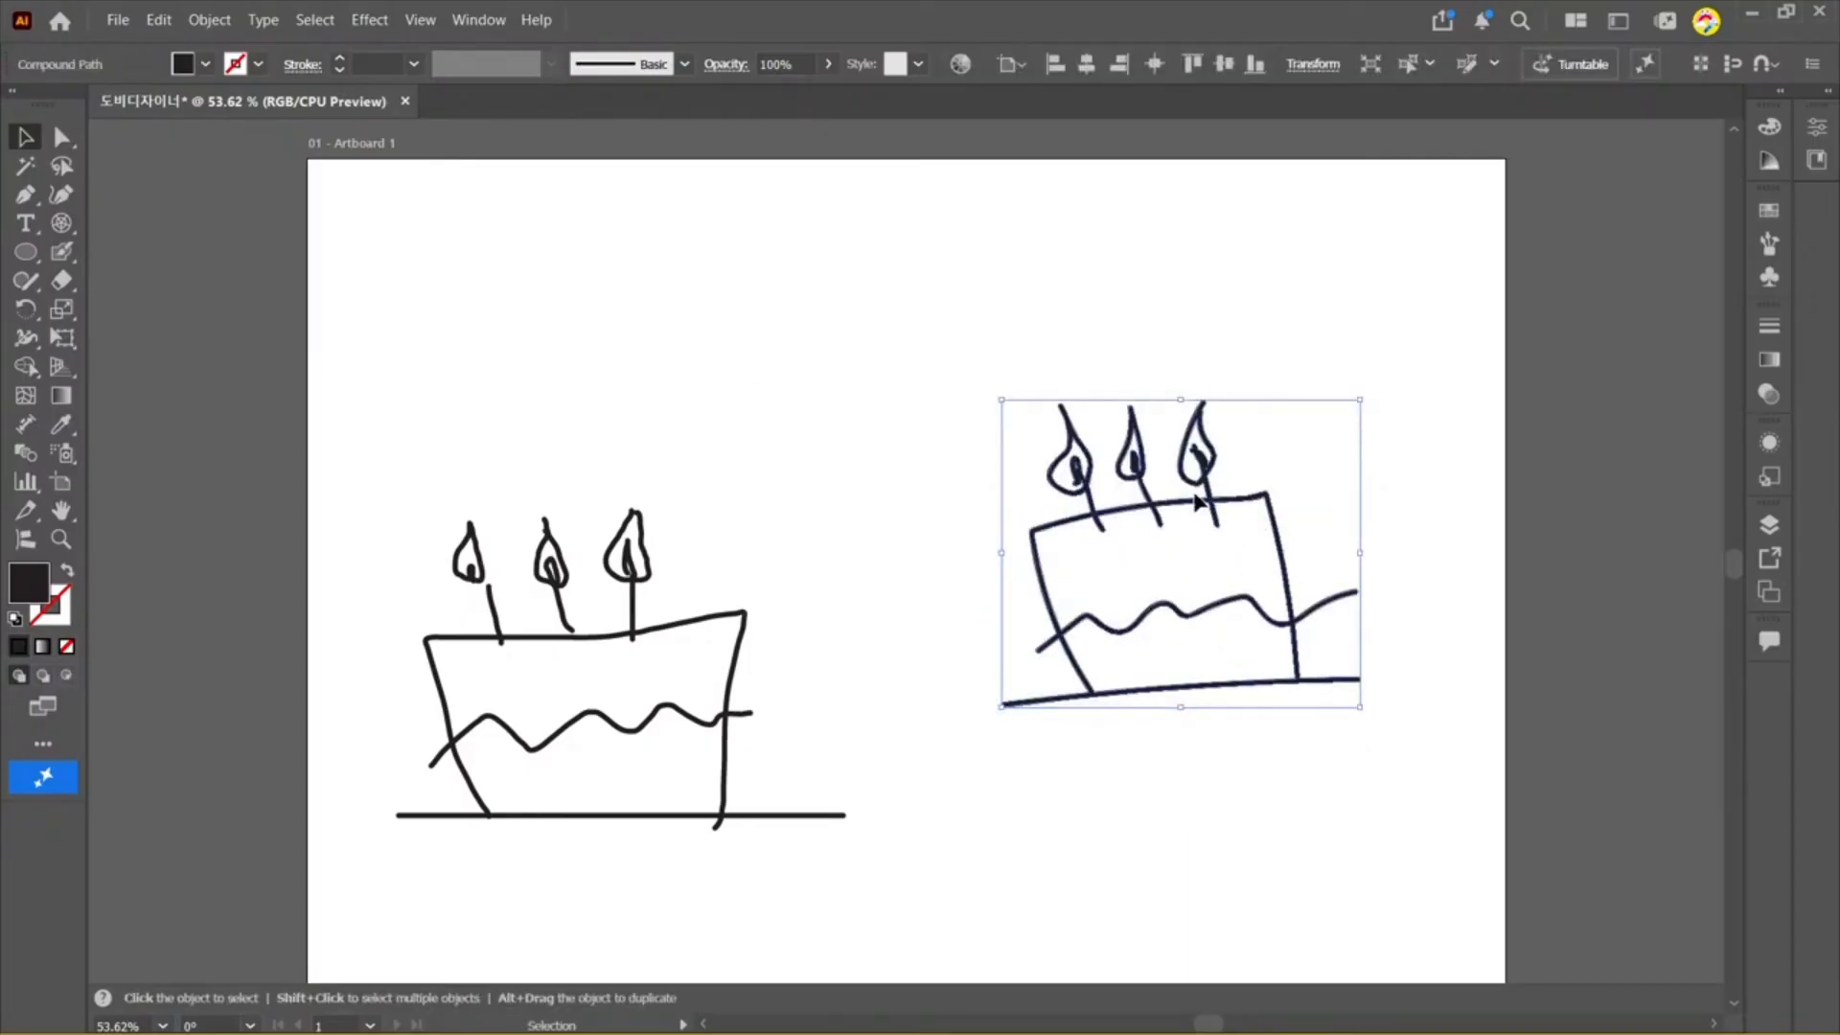
left_click_drag(1196, 500, 1159, 611)
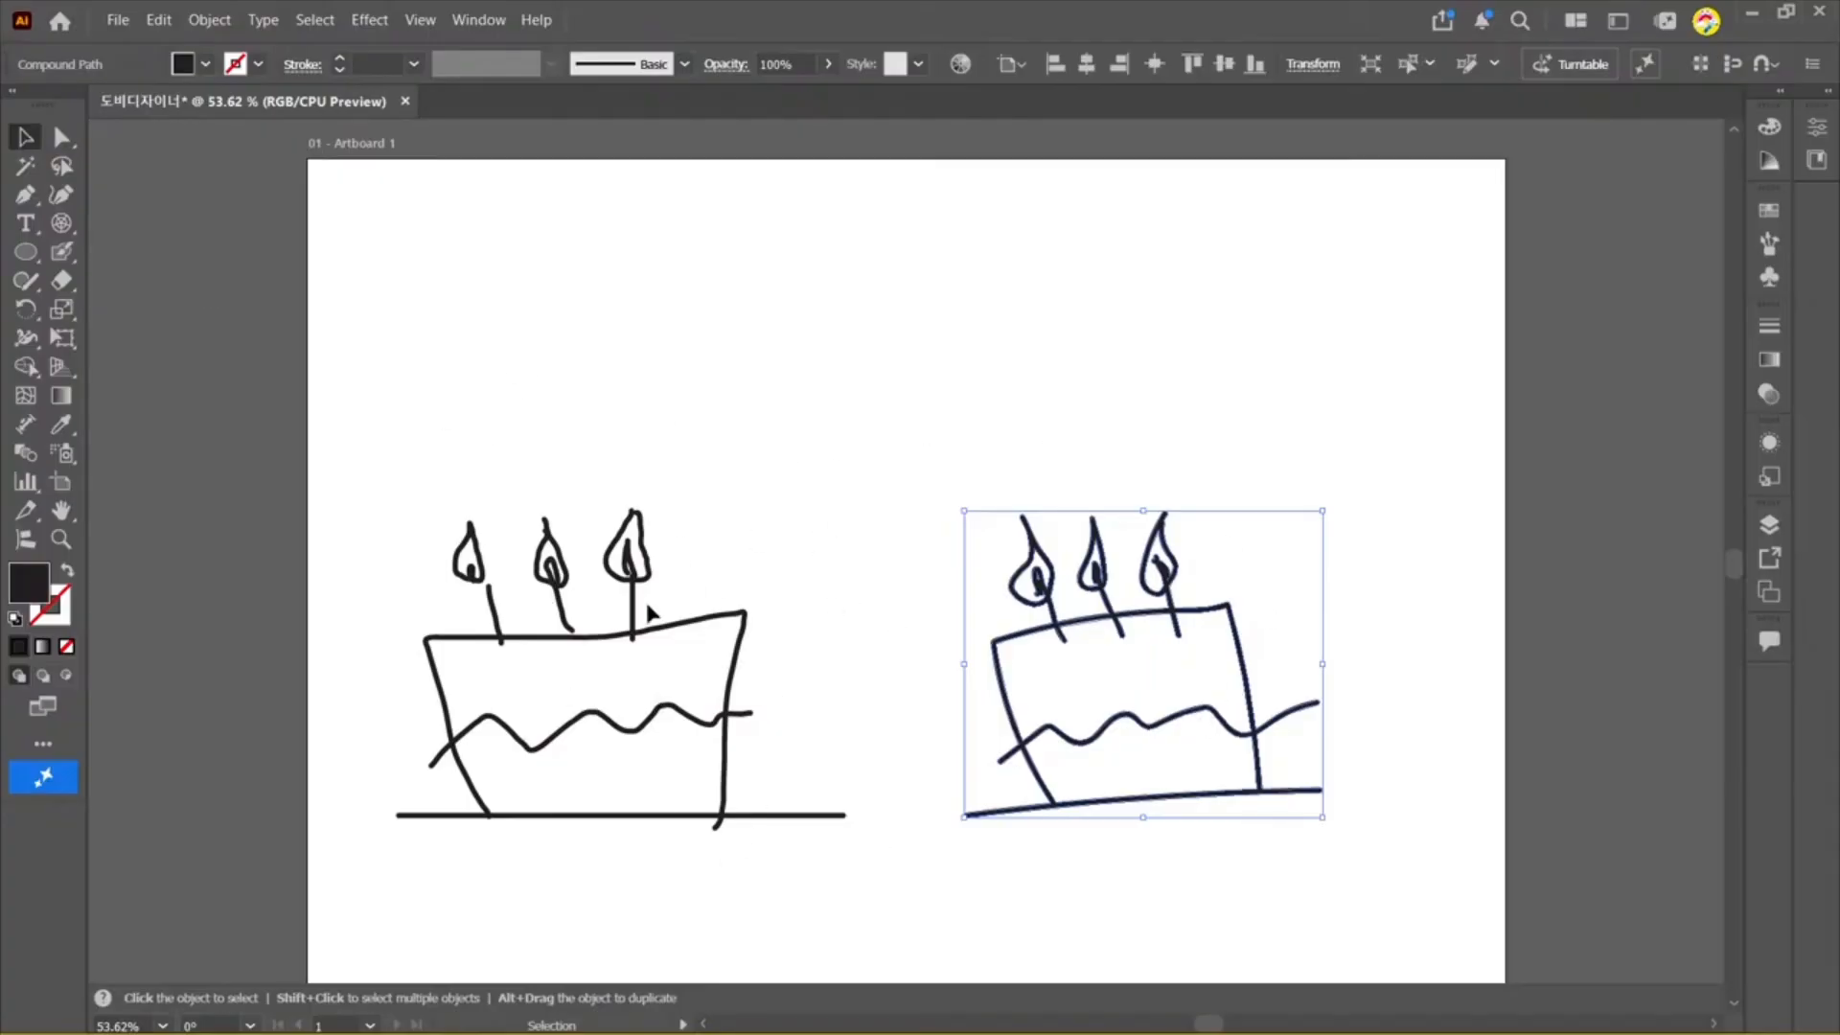
Step: Try moving a single candle stroke of the Paintbrush cake upward, and undo the move
left_click_drag(493, 618, 540, 498)
left_click(649, 721)
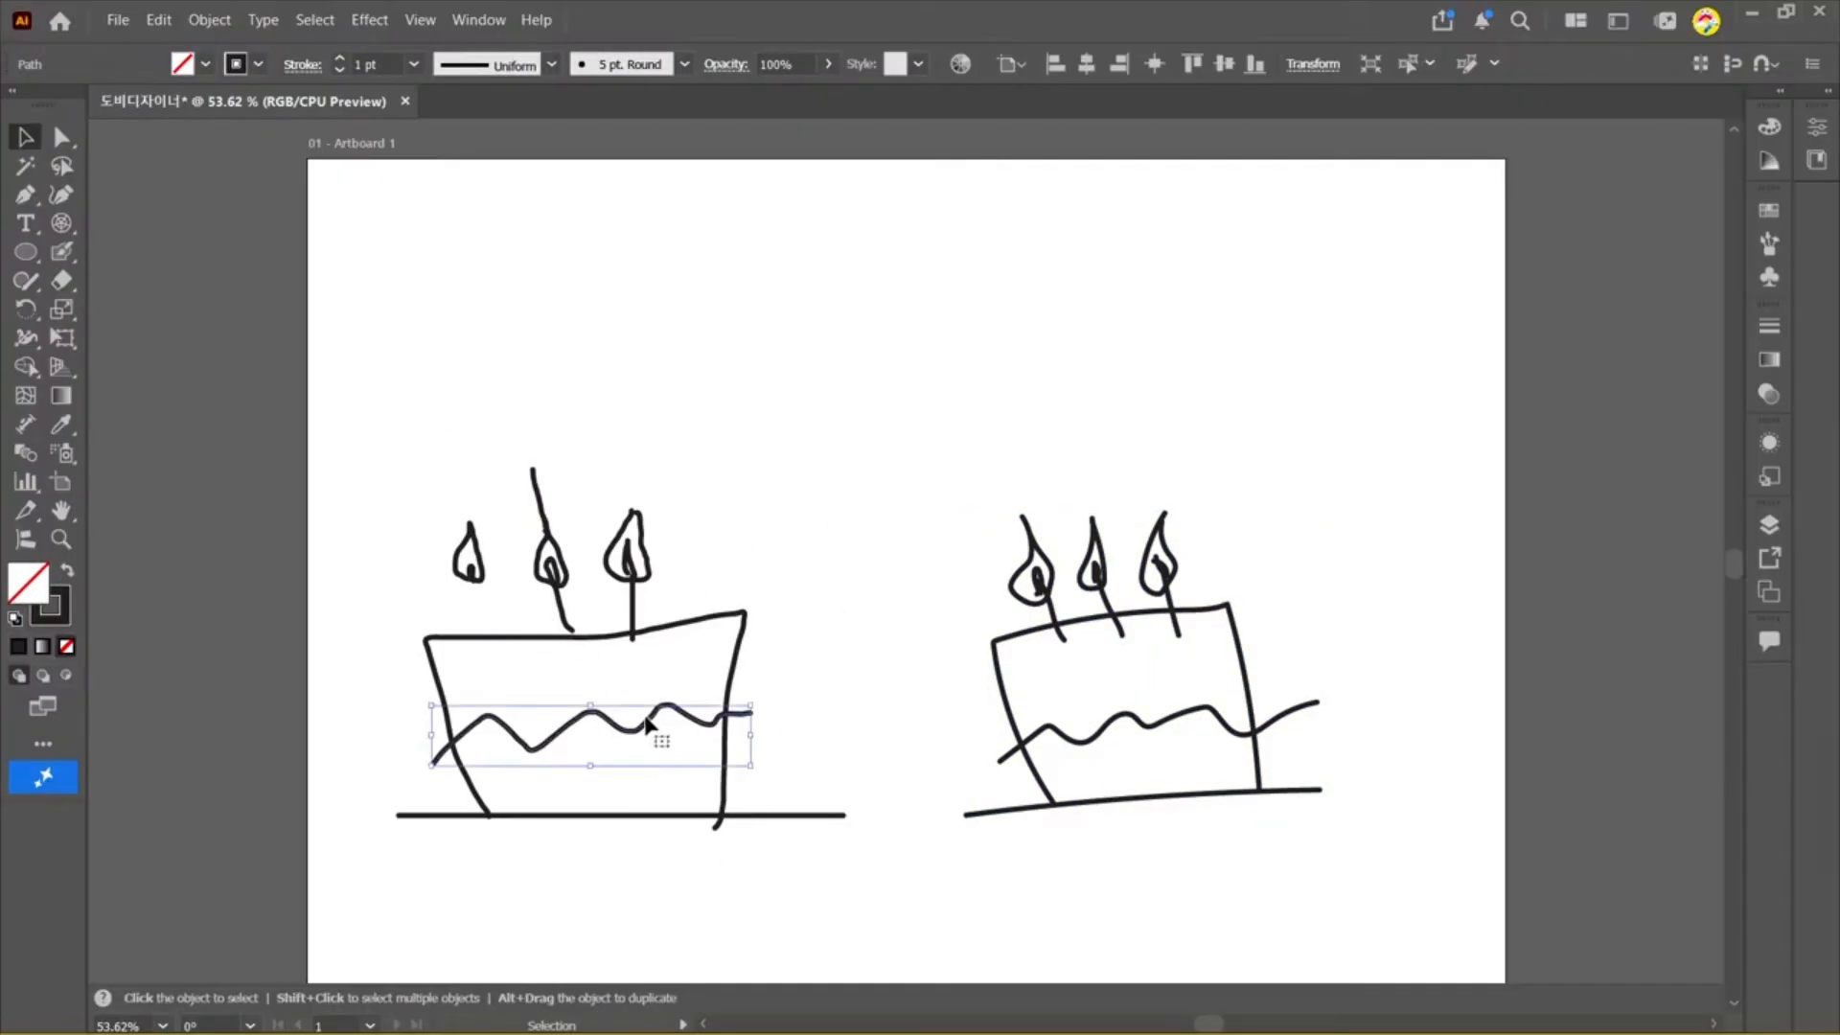
key("ctrl+z")
Step: Move the Paintbrush cake's icing line, base line and body outline apart as separate strokes
left_click_drag(747, 724, 840, 652)
left_click(613, 819)
left_click_drag(614, 830, 609, 892)
left_click_drag(731, 768, 736, 692)
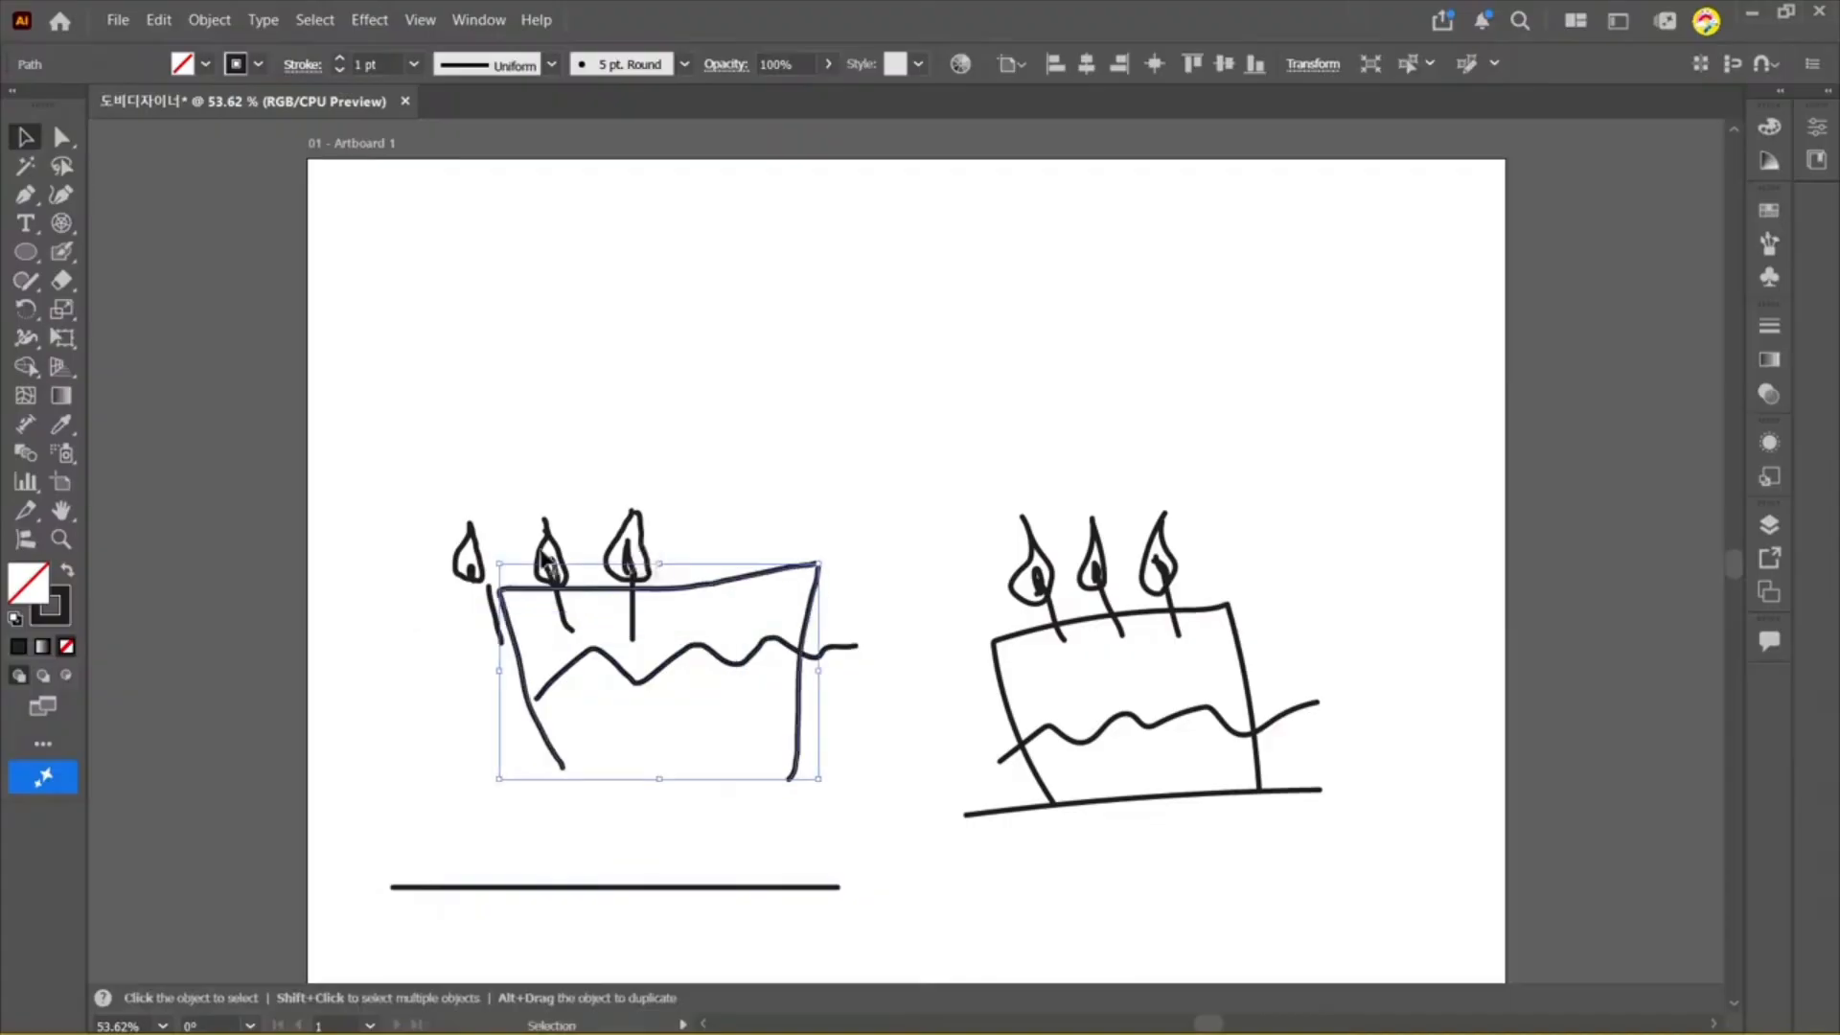
Step: Move the first candle's flame, inner mark and stick and the second candle's stick away as separate strokes
left_click_drag(470, 561, 469, 503)
left_click(471, 572)
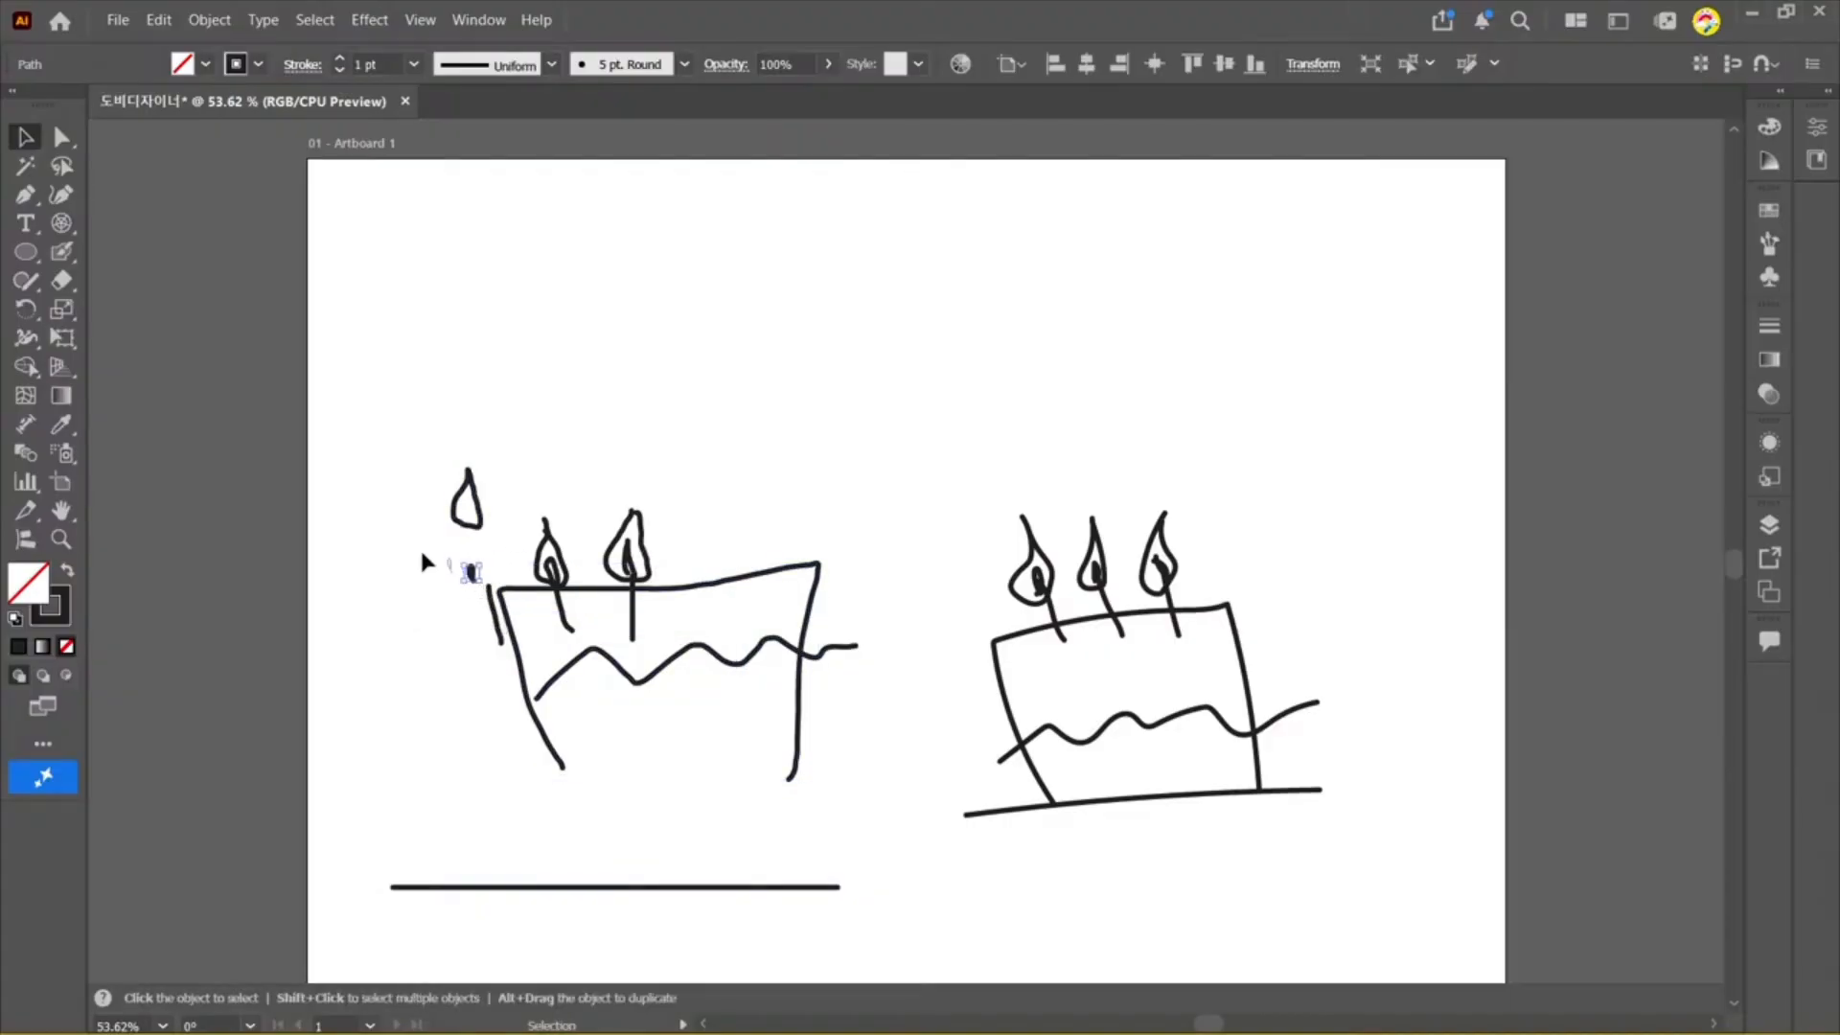
left_click_drag(494, 627, 439, 623)
left_click_drag(565, 614, 548, 633)
Step: Move the whole Blob Brush cake upward, and undo all the recent moves on both cakes
mouse_move(1295, 700)
left_mouse_down()
mouse_move(1321, 721)
mouse_move(1336, 612)
mouse_move(1286, 572)
mouse_move(1355, 721)
left_mouse_up()
key("a")
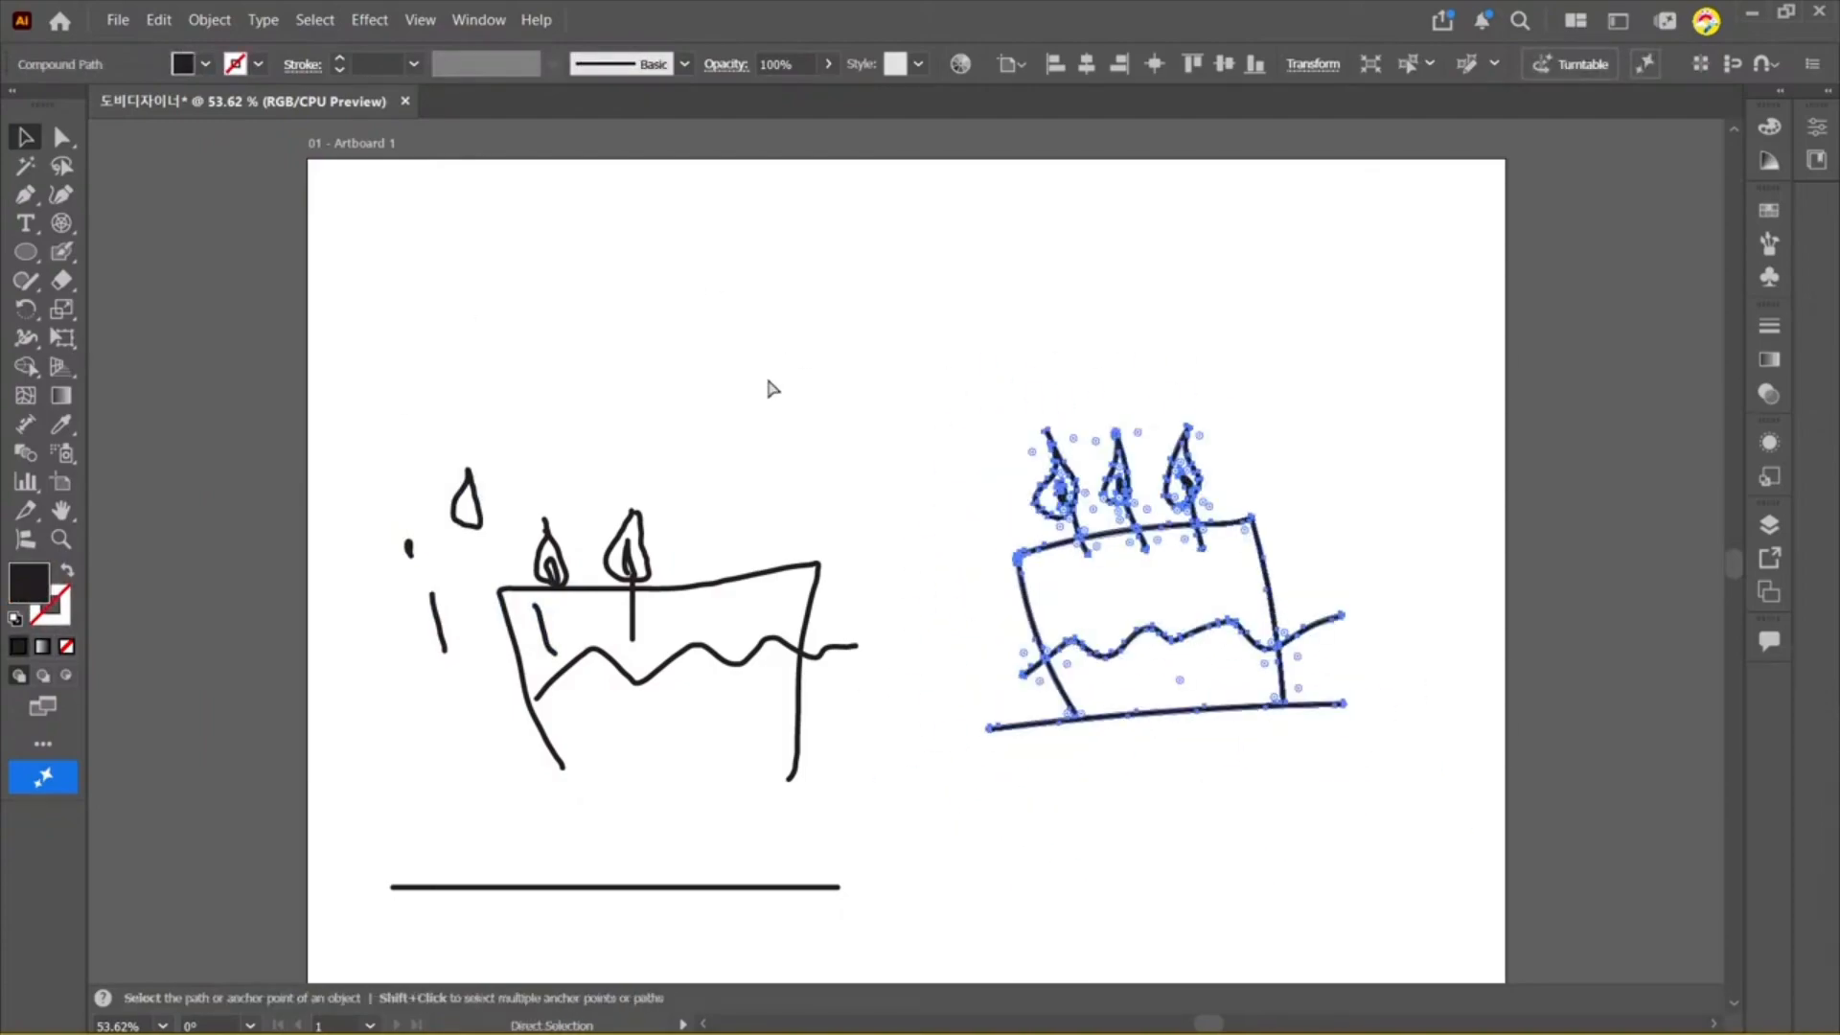
left_click(772, 380)
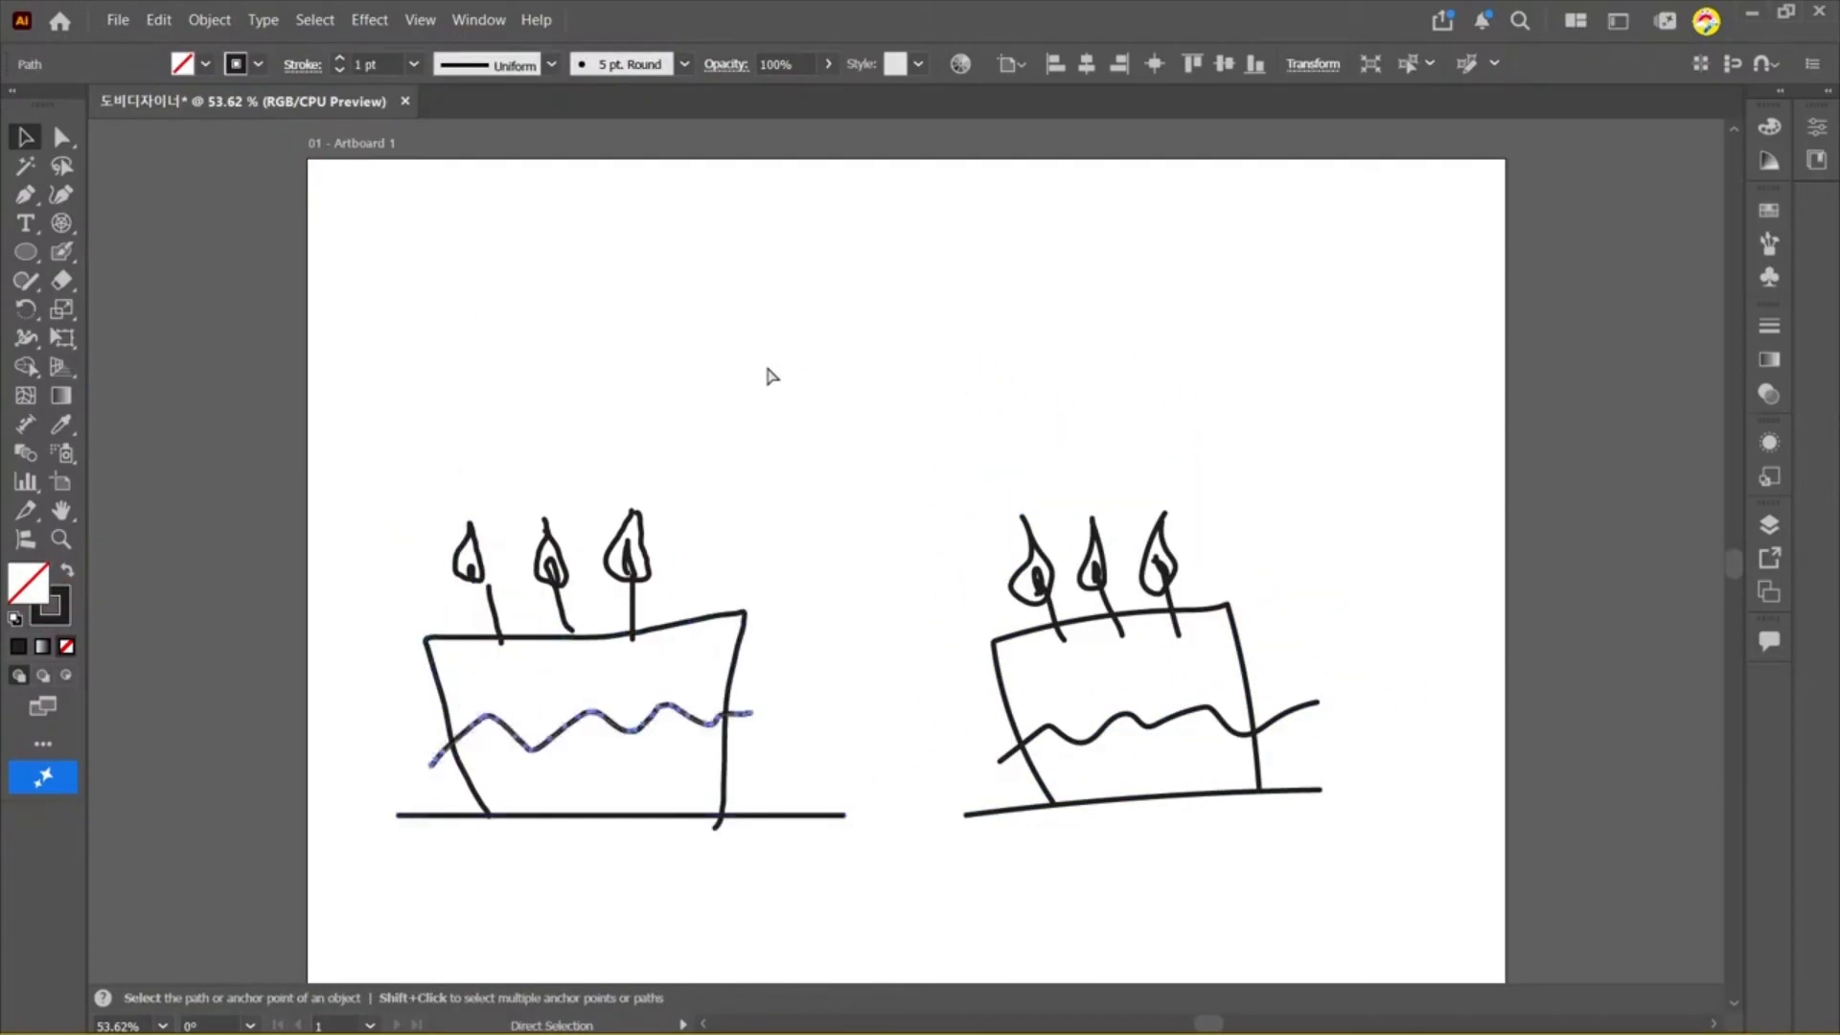
Step: Try moving the Paintbrush cake's icing line and the whole Blob Brush cake upward, and undo both moves
key("v")
left_click_drag(412, 401, 742, 973)
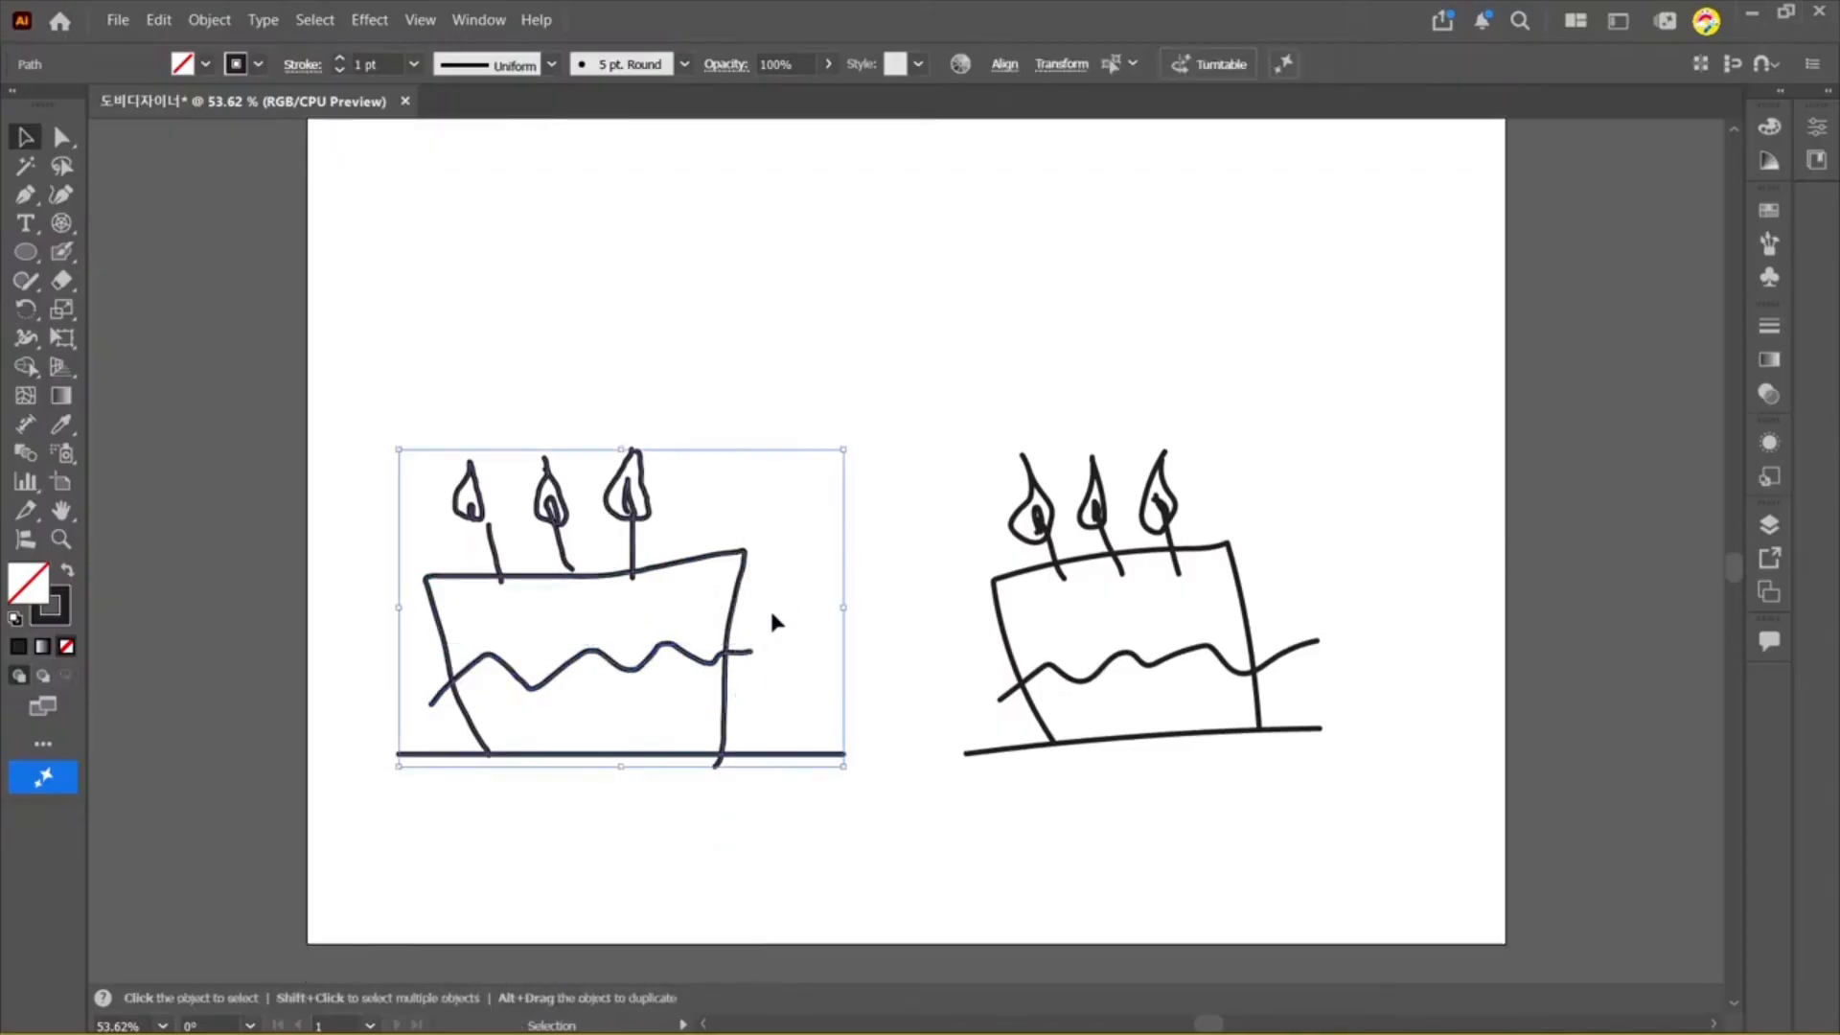
left_click(771, 623)
left_click(641, 662)
left_click_drag(644, 671, 644, 613)
left_click_drag(1250, 611, 1207, 555)
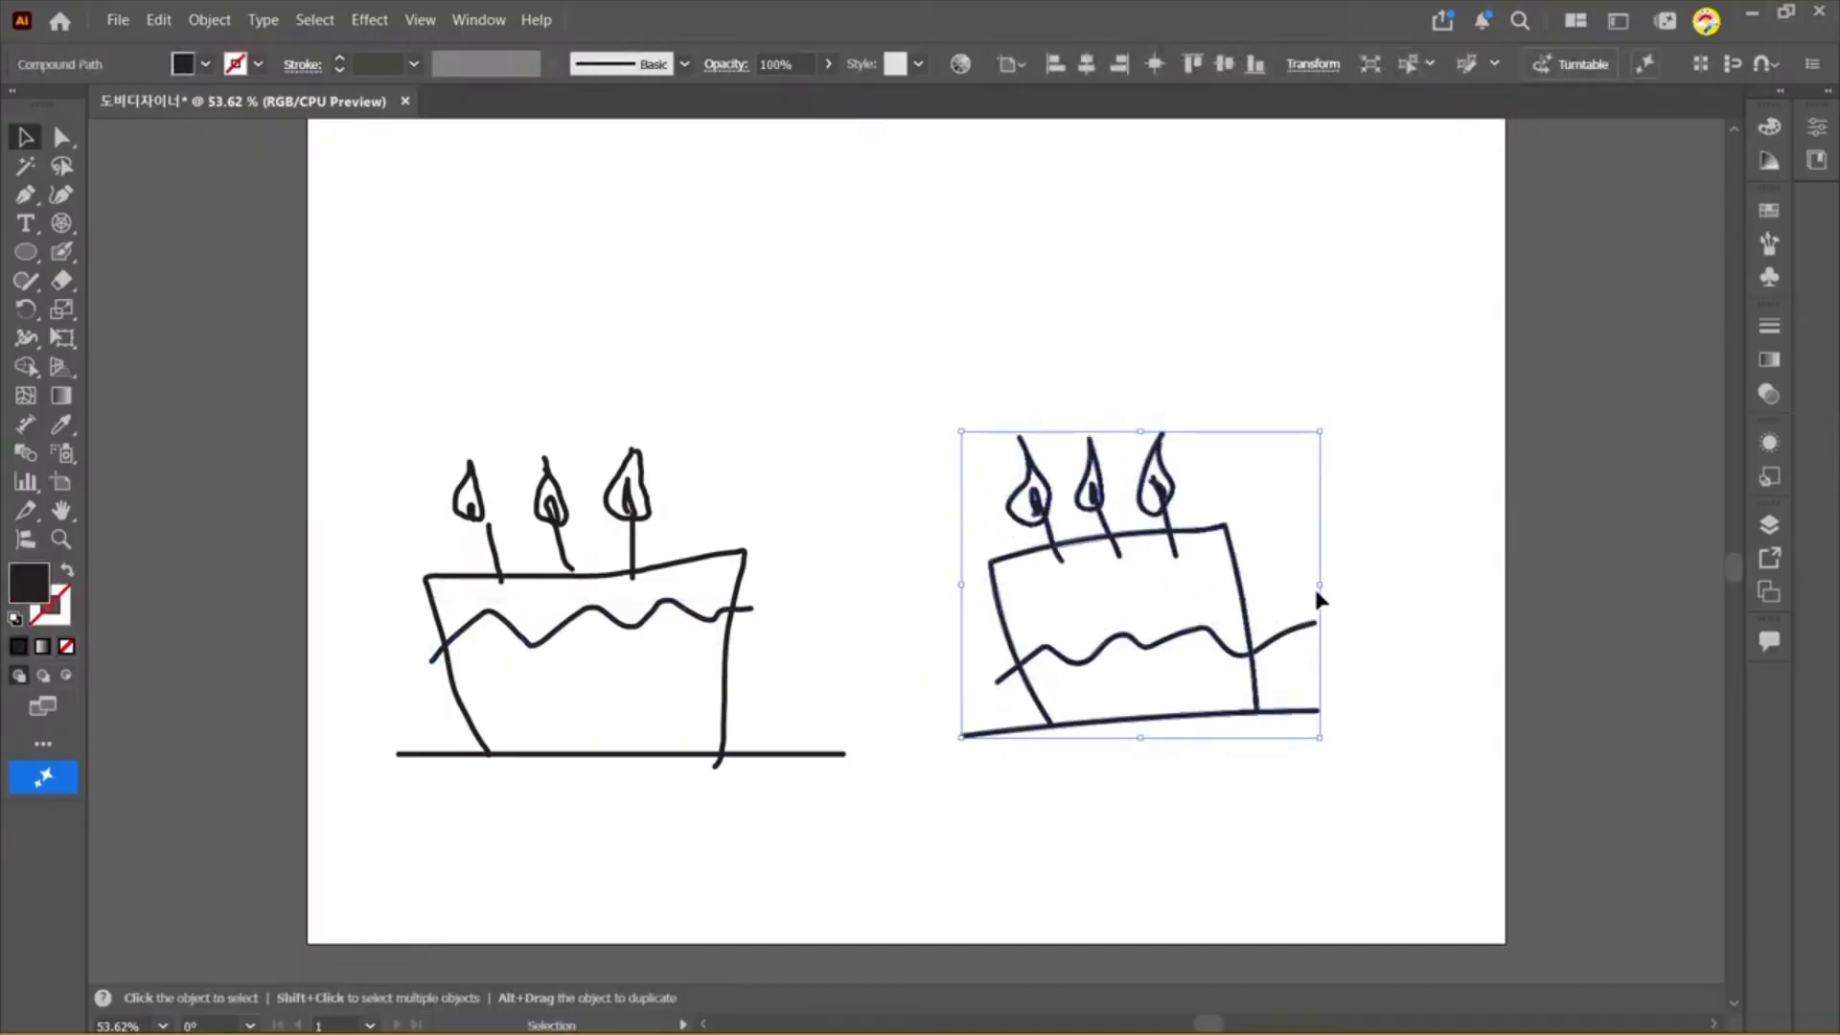
key("ctrl+z")
key("ctrl+z")
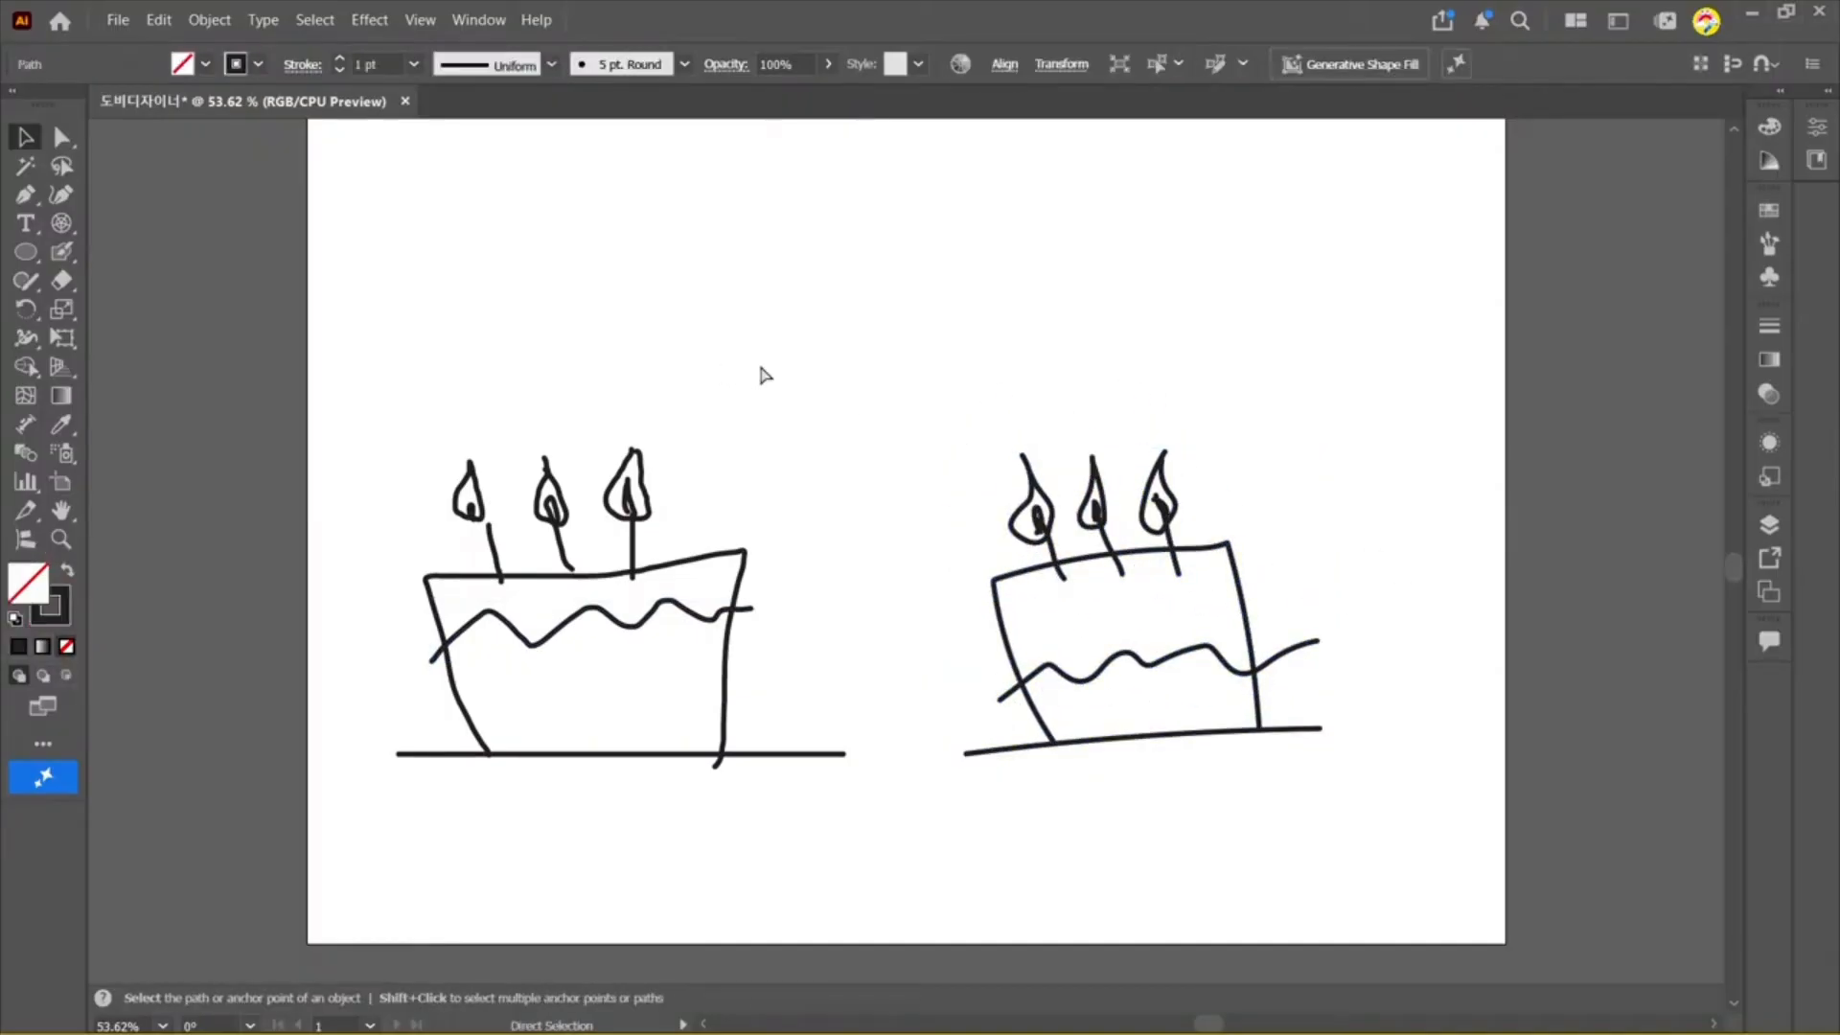
left_click(766, 373)
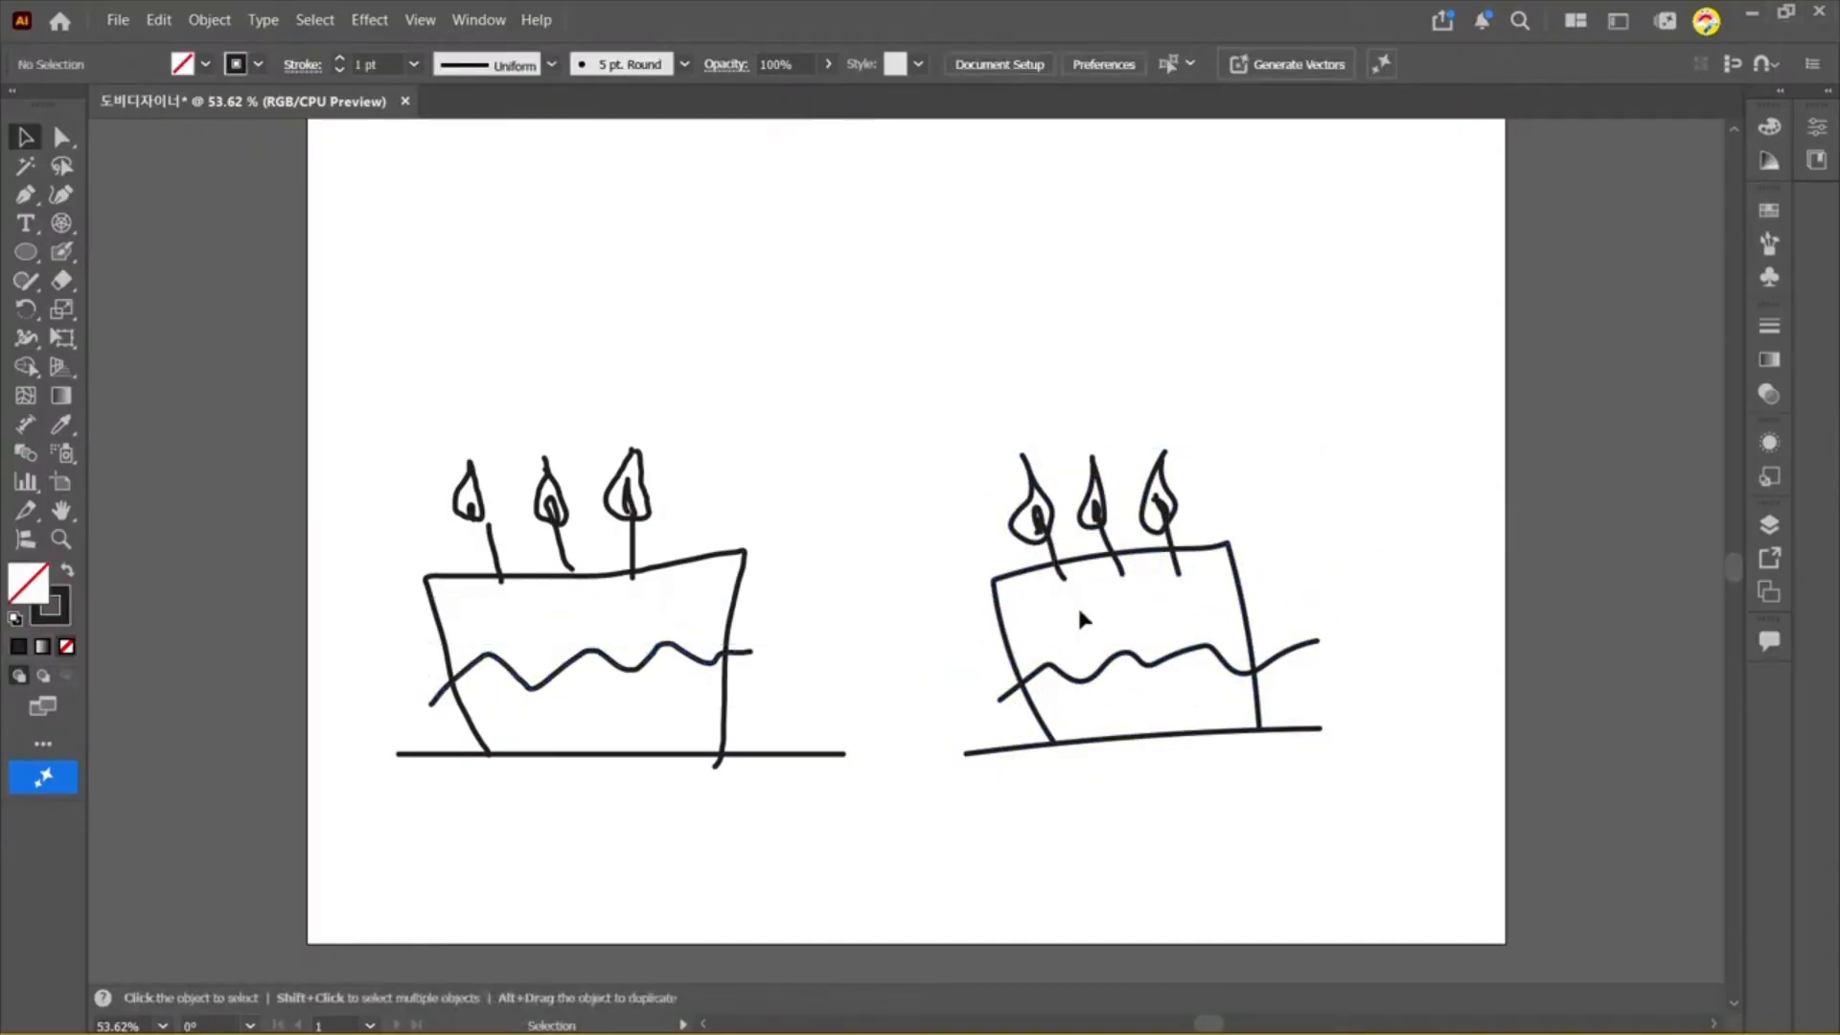
Step: Set the whole Paintbrush cake's stroke weight to 3 pt and 2 pt in turn, and return it to 1 pt
left_click(631, 686)
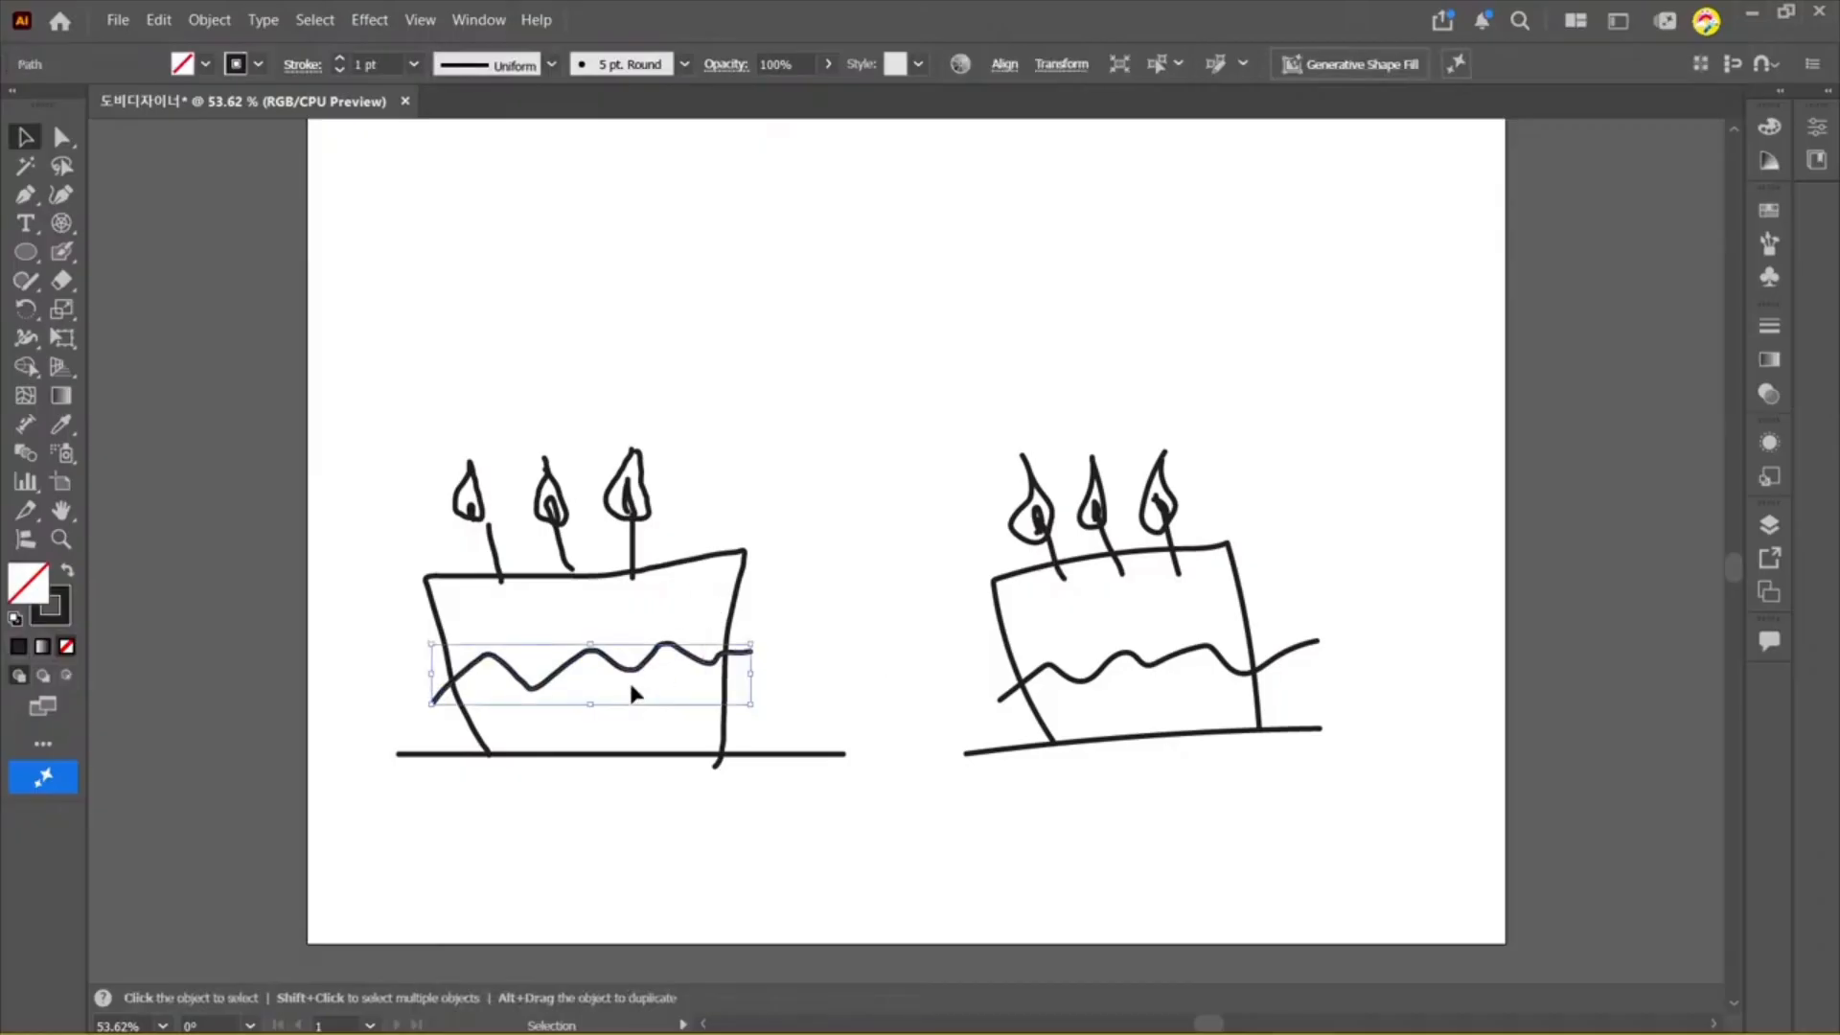
left_click_drag(831, 433, 414, 811)
left_click(413, 64)
left_click(448, 230)
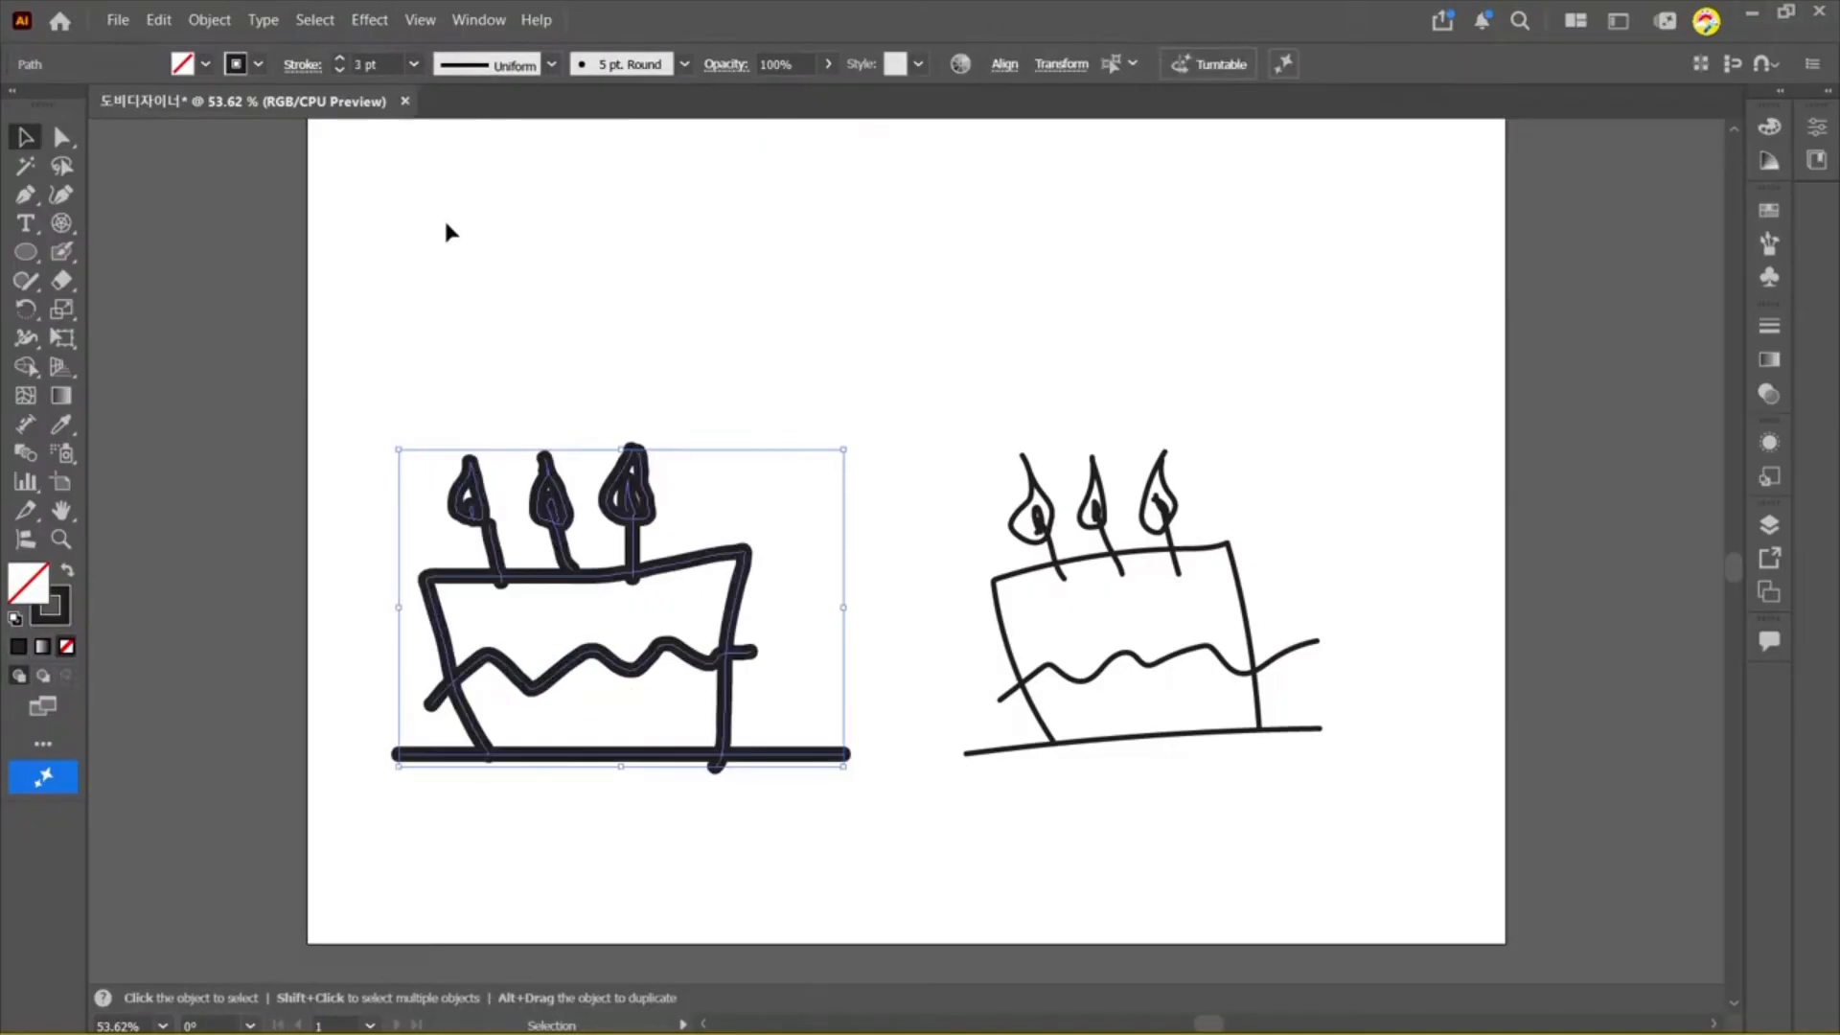
left_click(414, 66)
left_click(446, 201)
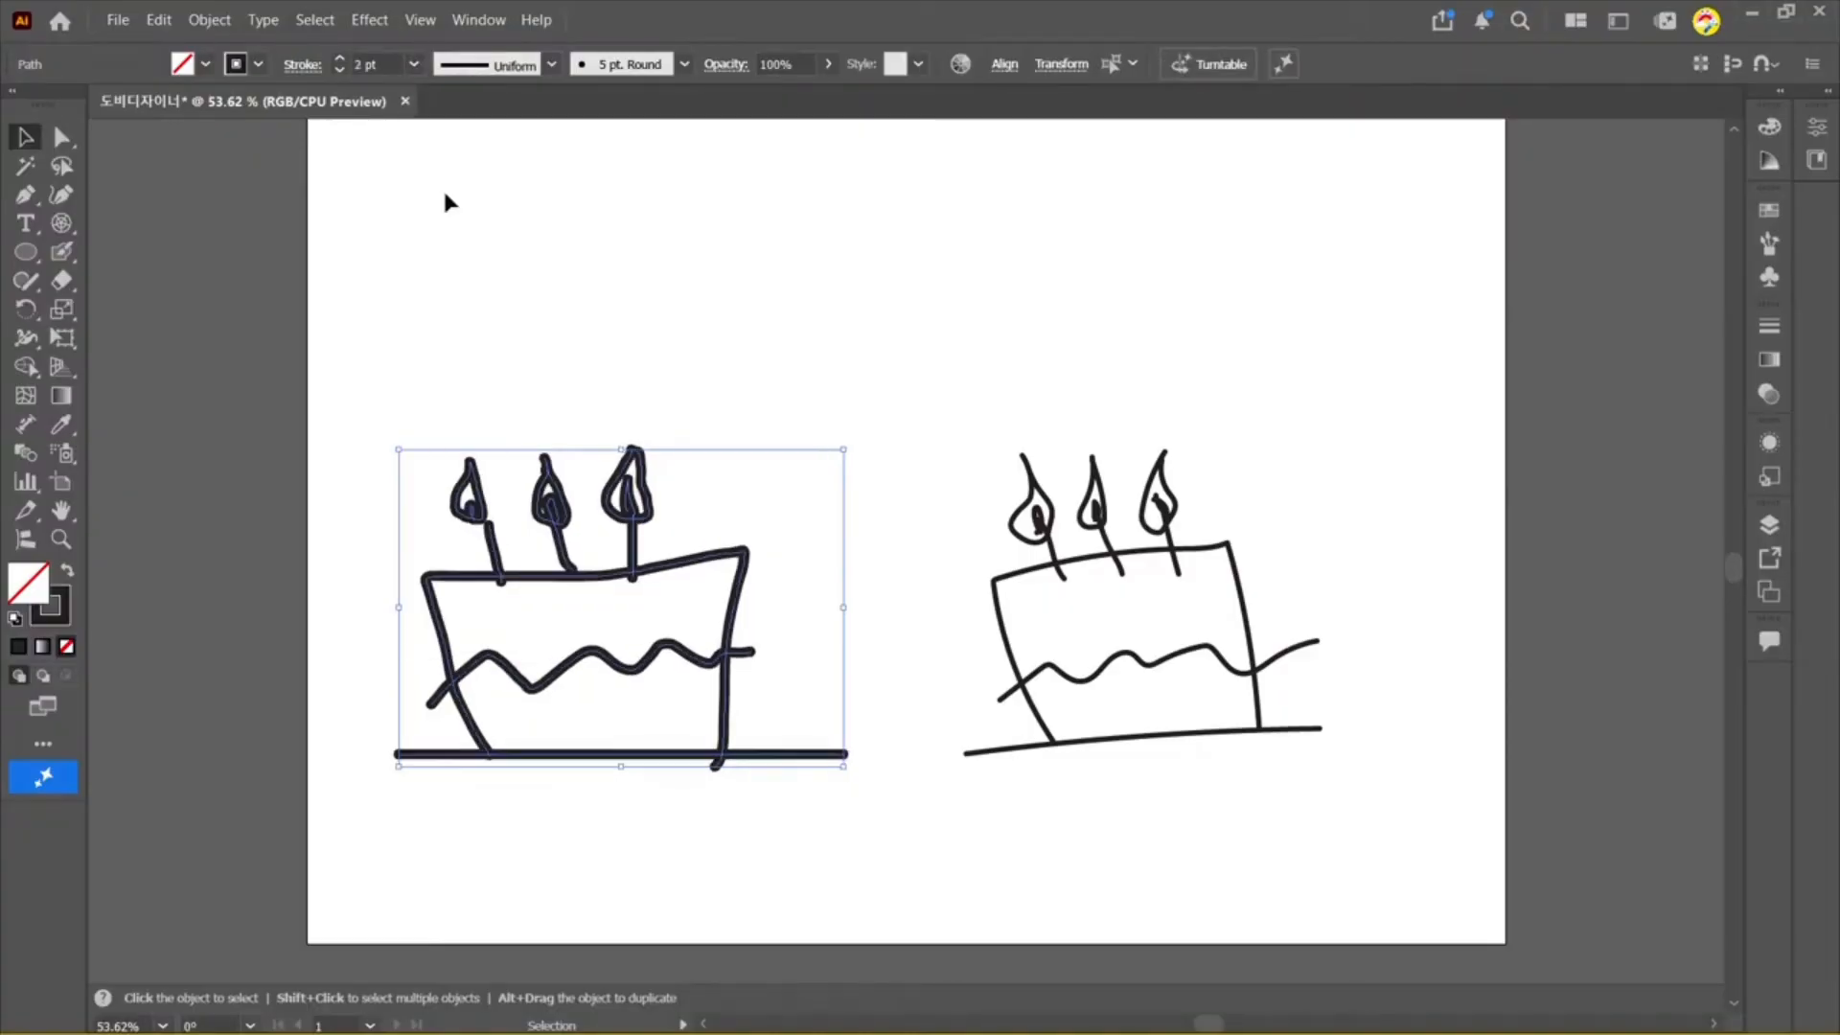
left_click(414, 65)
left_click(443, 173)
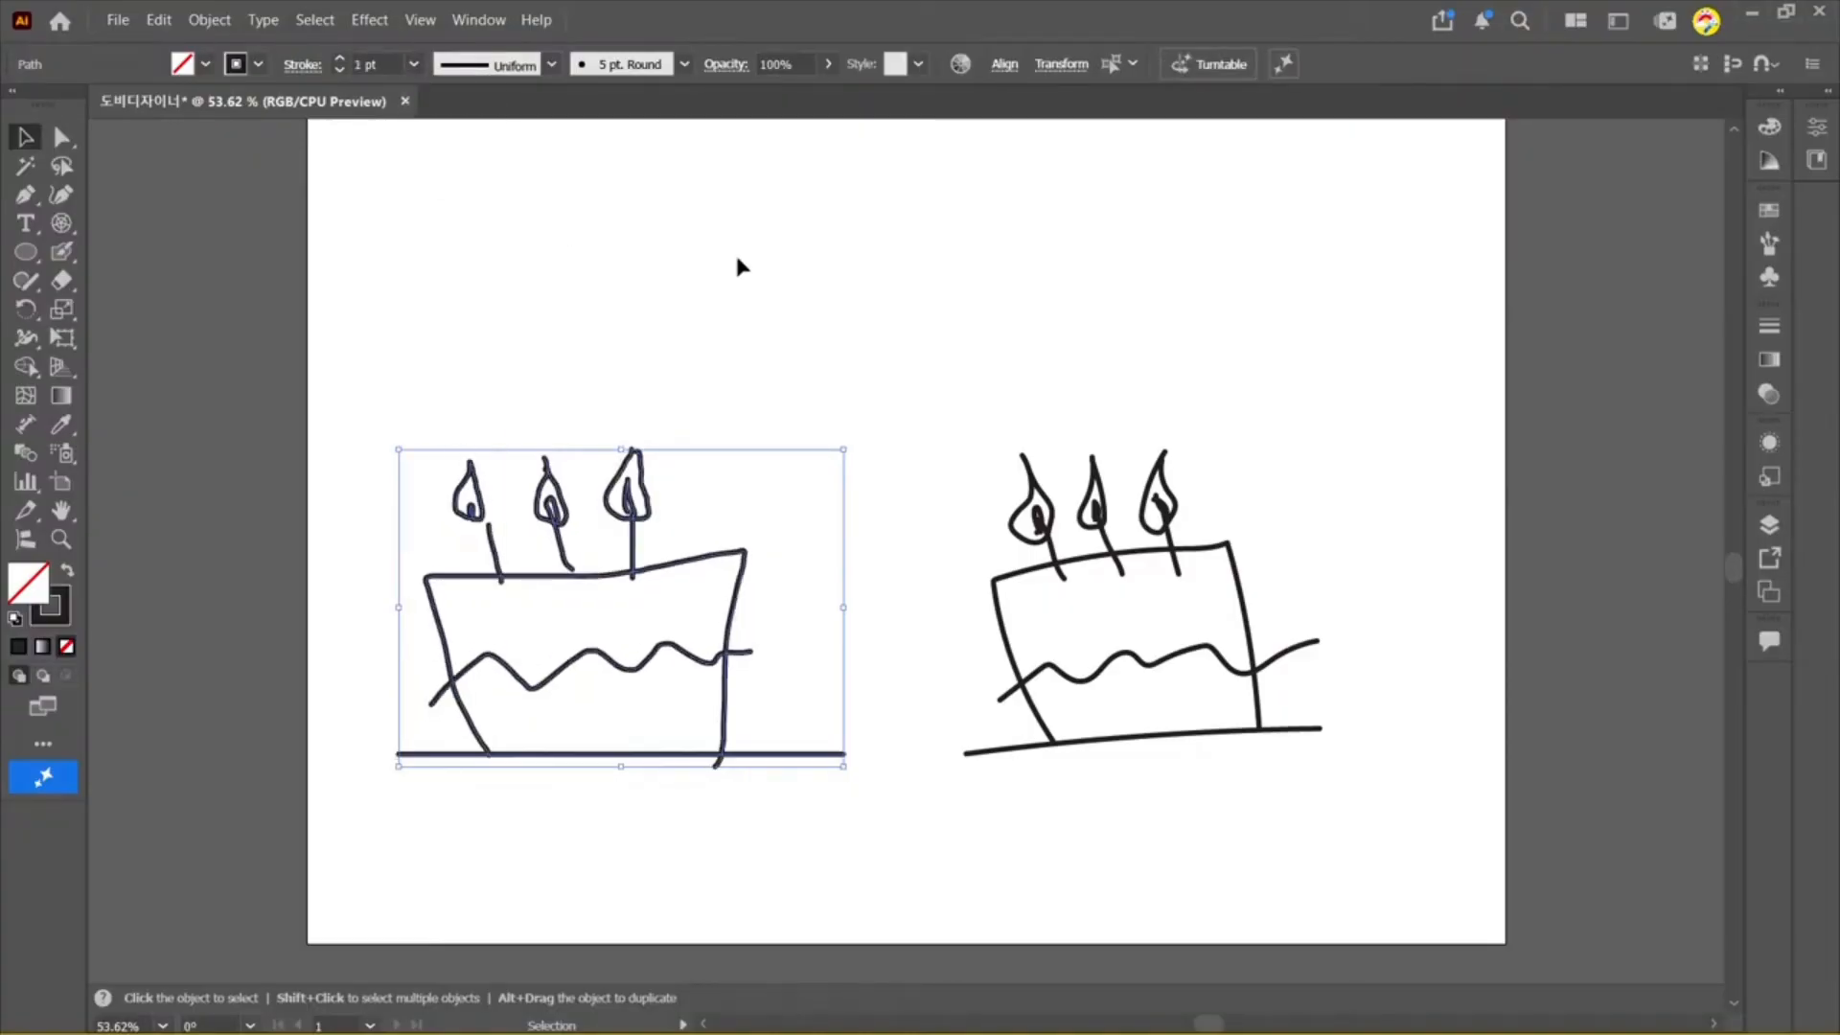
Step: Swap the Blob Brush cake's fill and stroke, giving it a 1 pt outline without fill, and compare it with the Paintbrush cake's body
left_click_drag(1267, 579, 1232, 633)
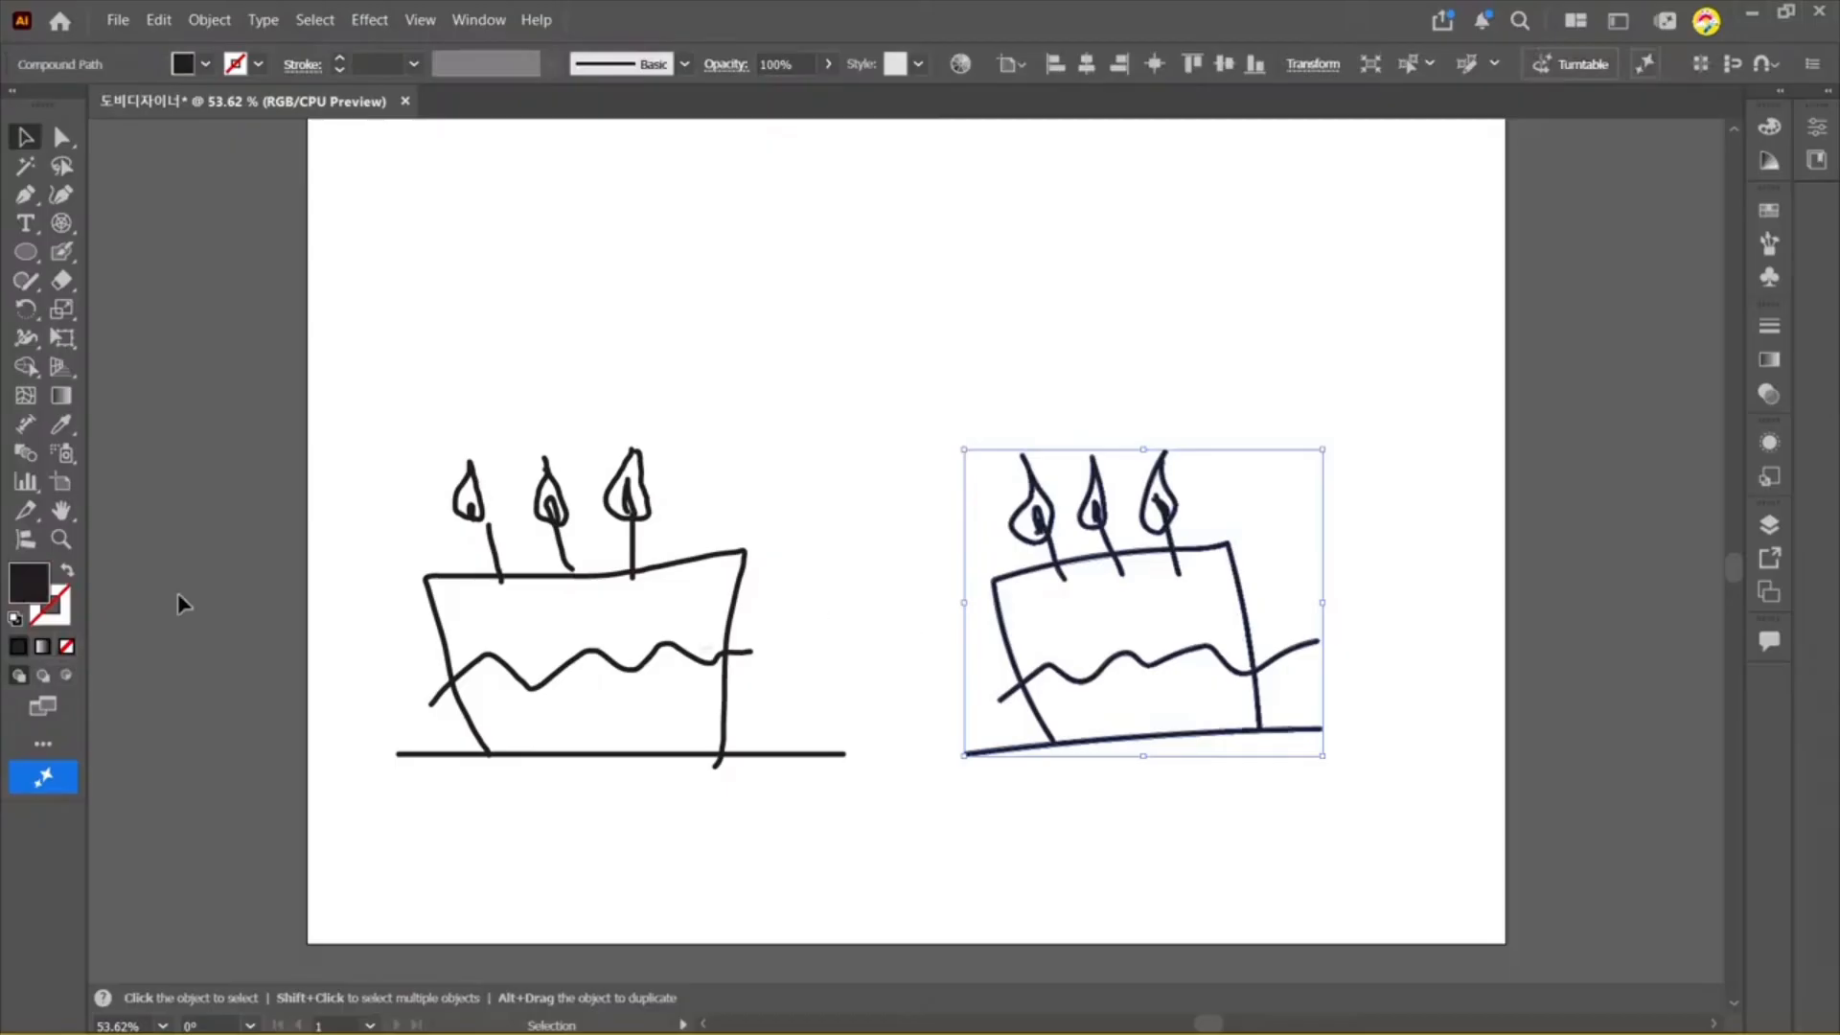
left_click(67, 572)
left_click(1198, 300)
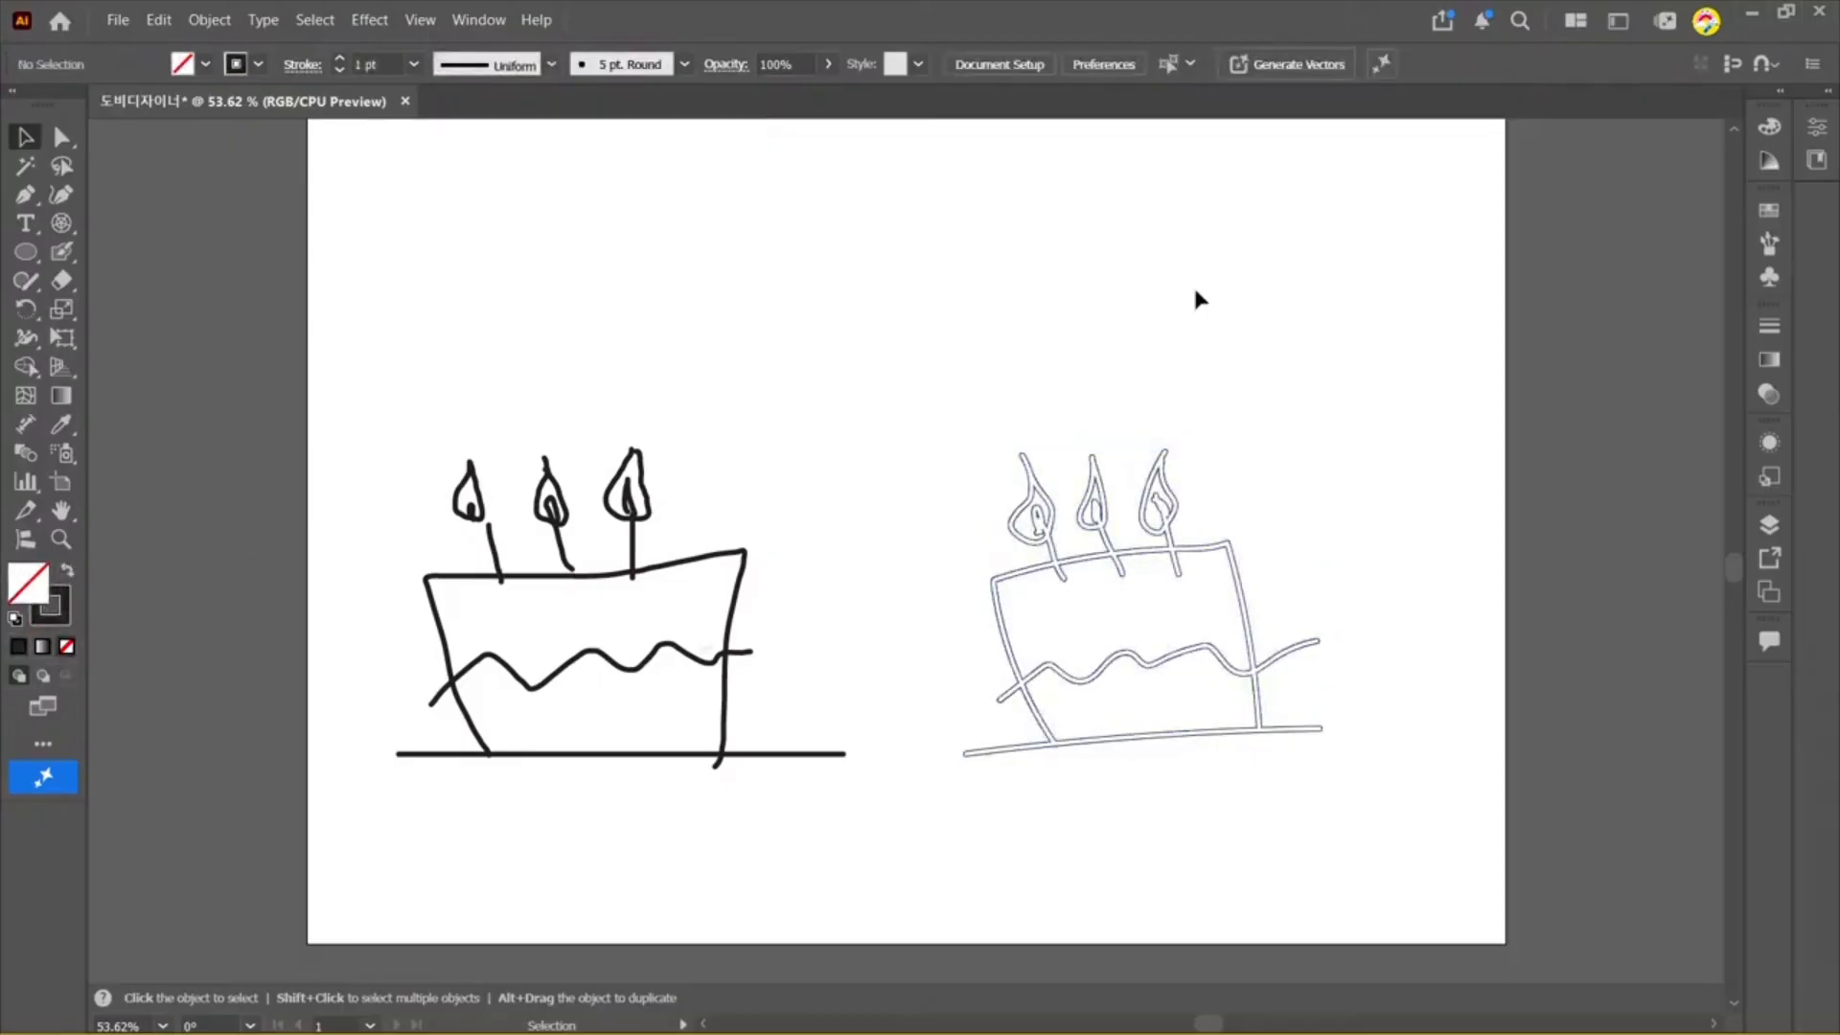
left_click_drag(1209, 598, 1202, 604)
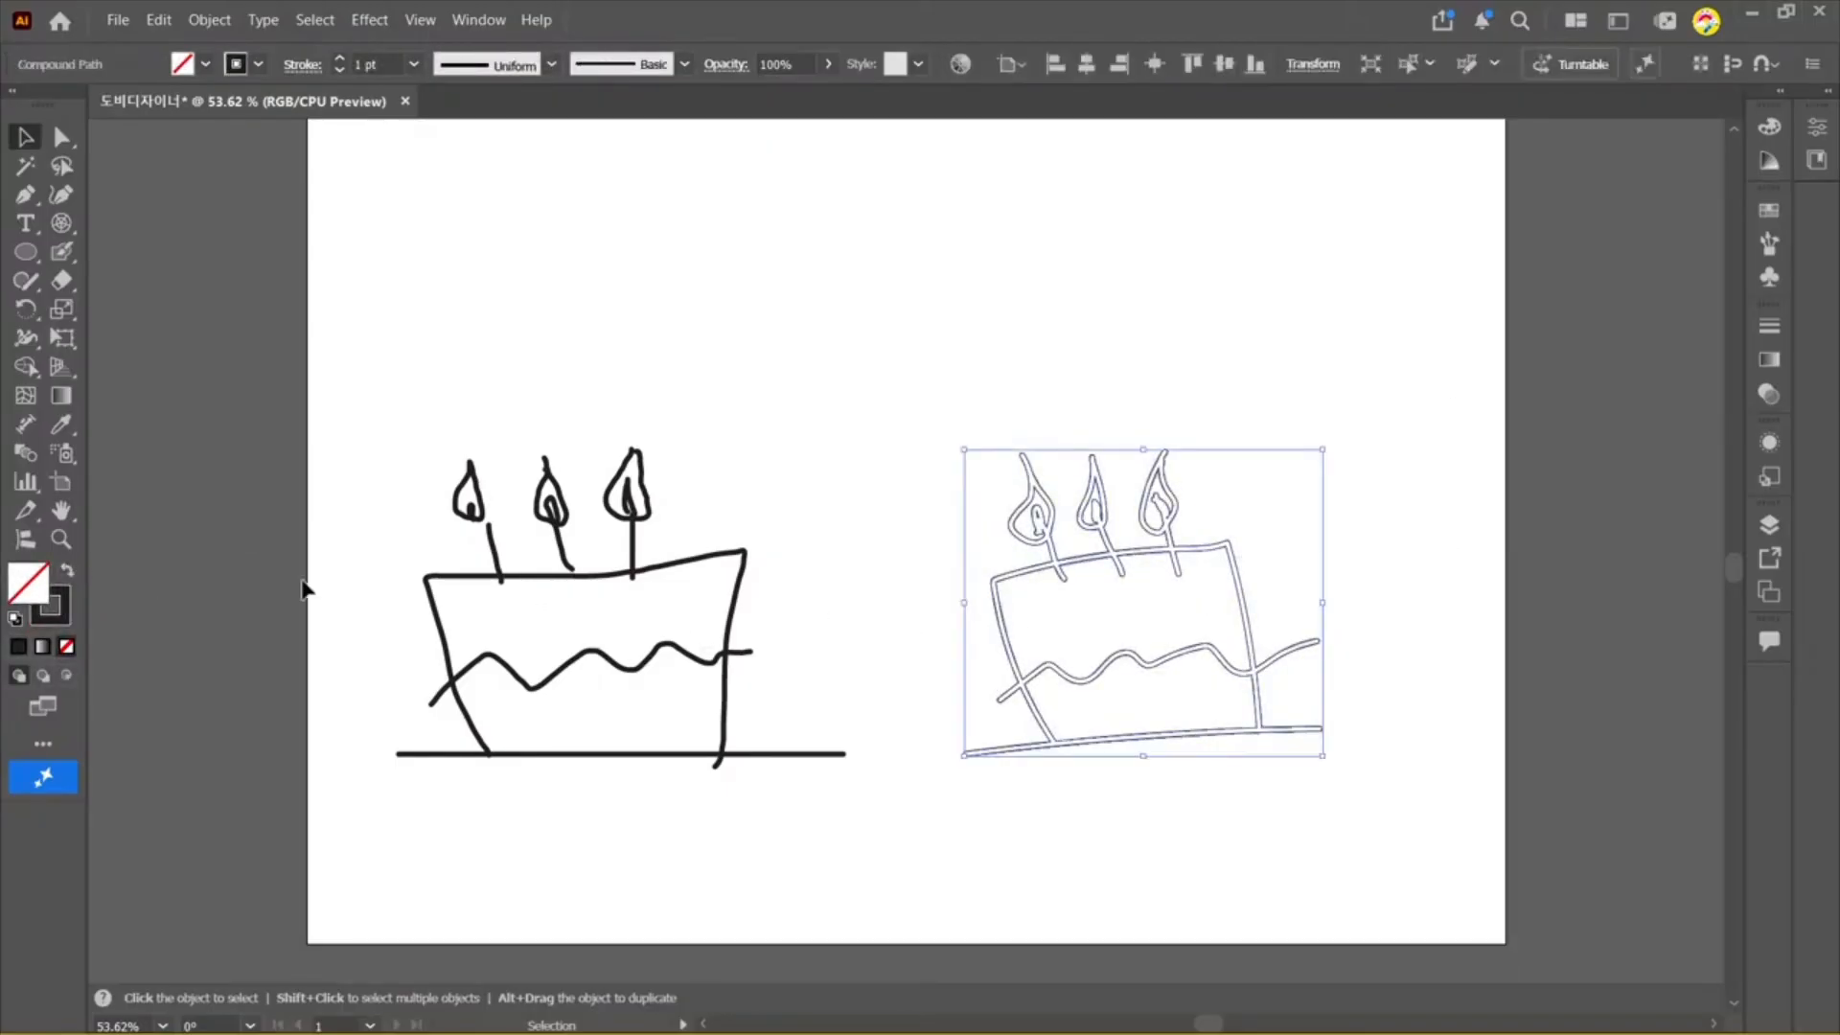
left_click(69, 573)
left_click(69, 573)
left_click(695, 563)
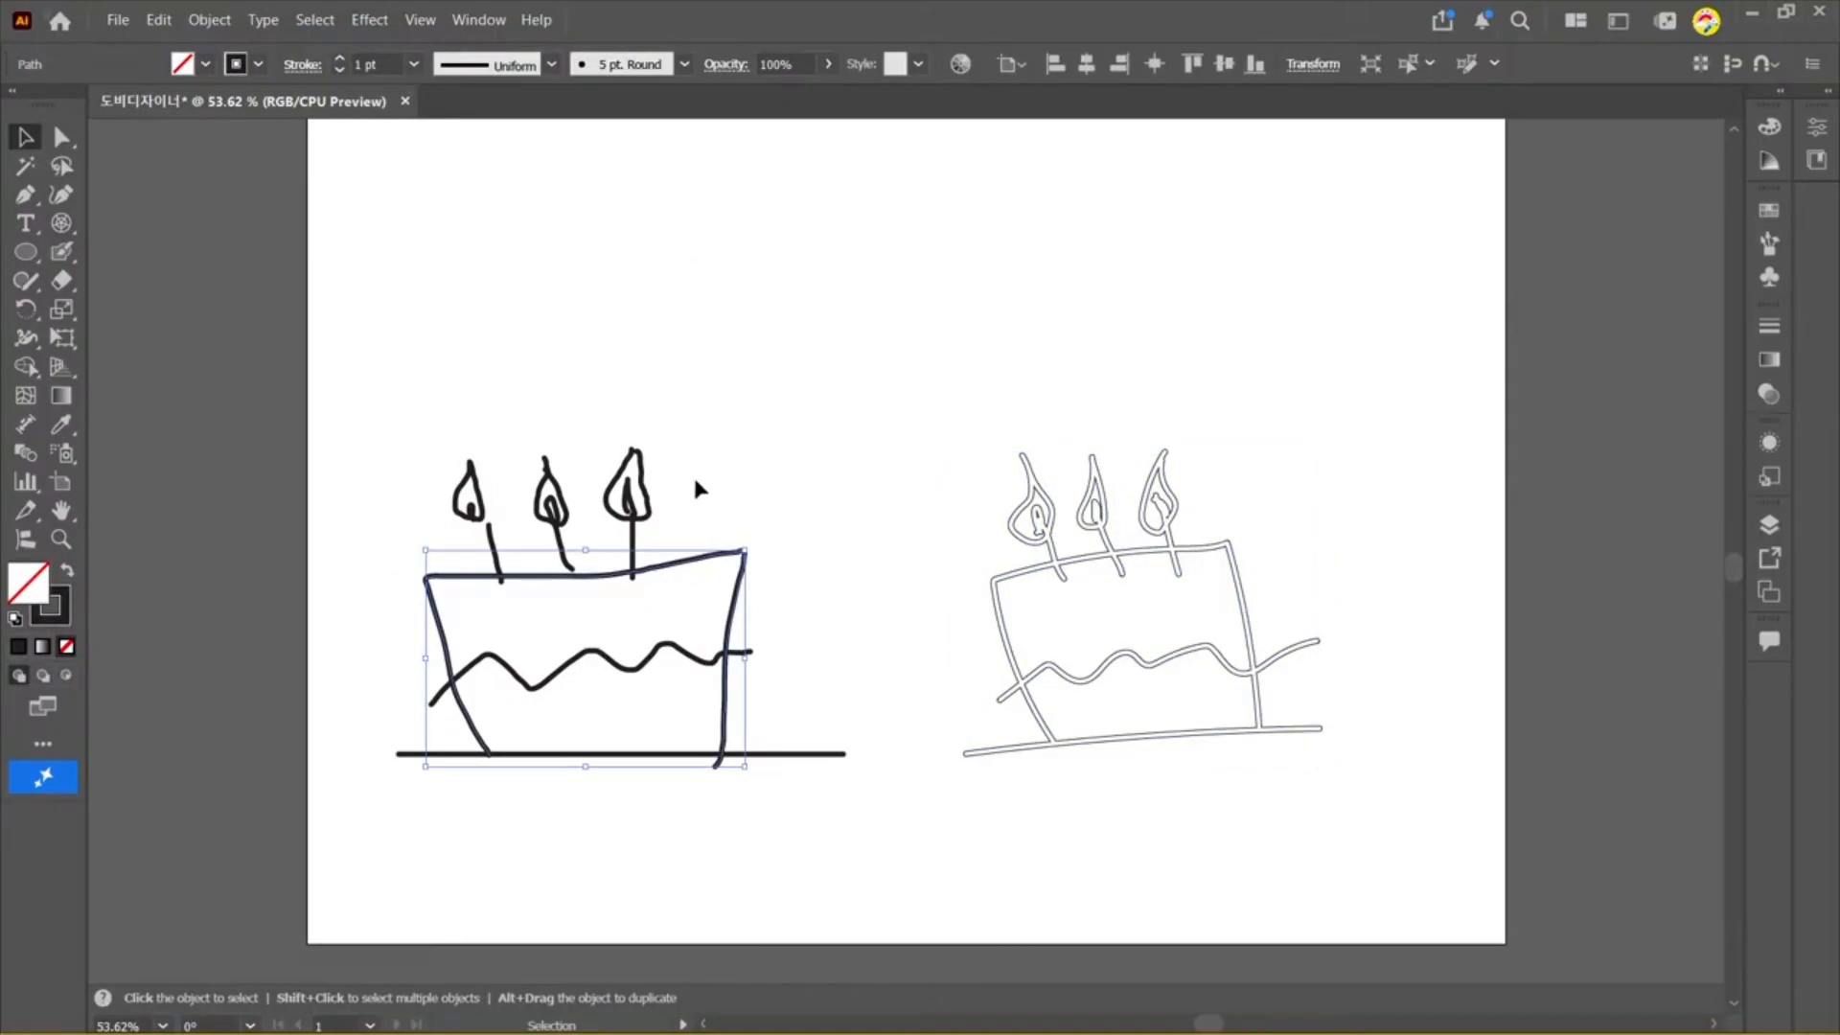
left_click(802, 390)
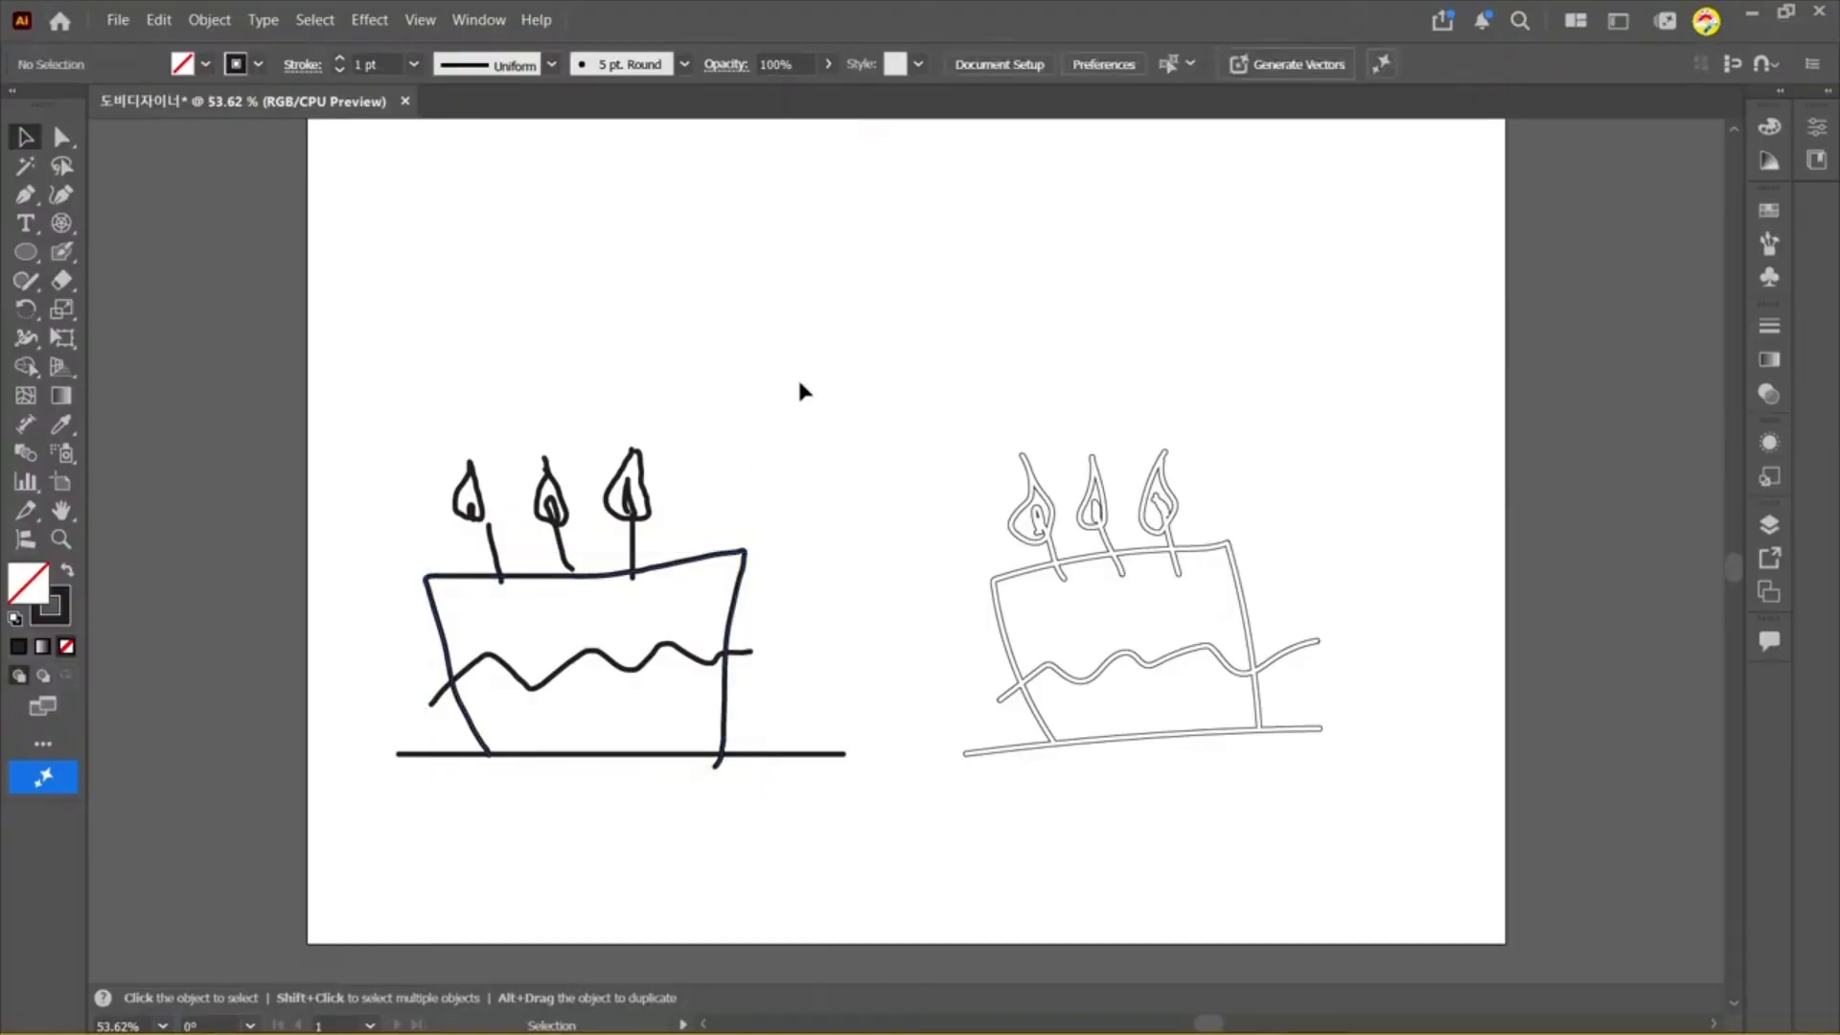
Step: Swap the Blob Brush cake's fill and stroke back to a solid dark fill without stroke
left_click(34, 290)
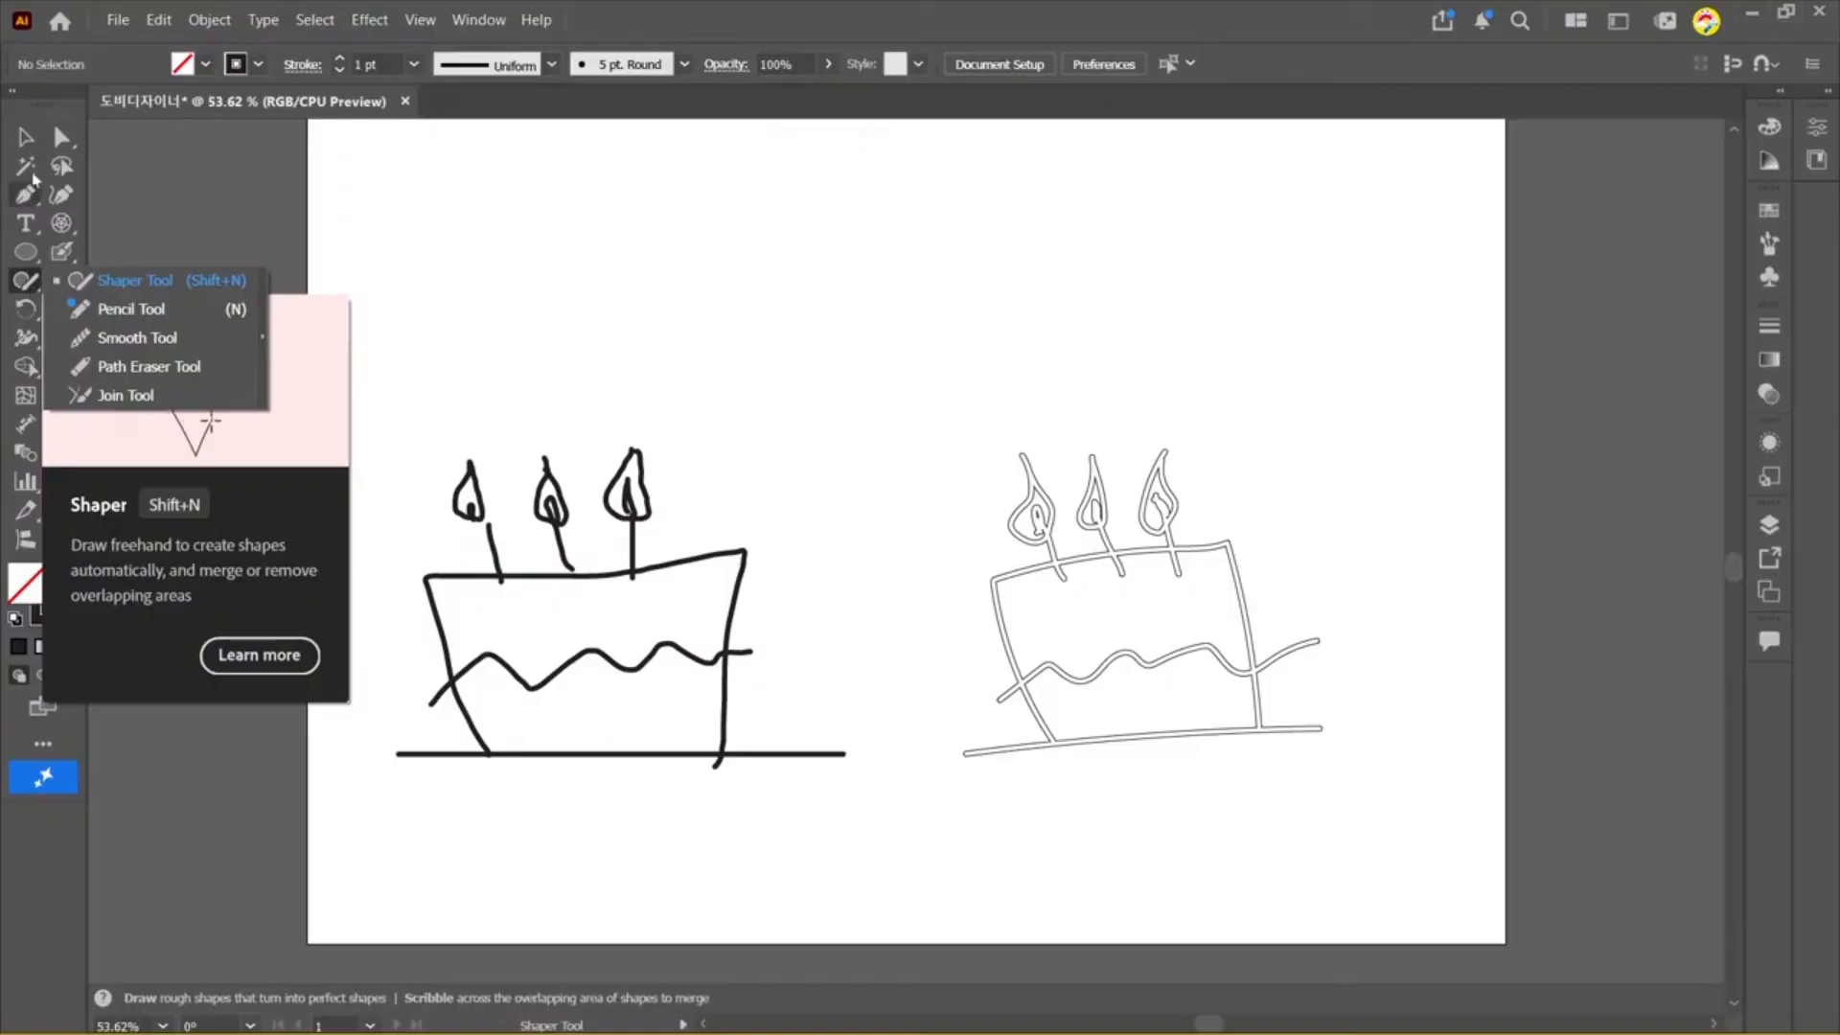
key("v")
left_click(1141, 587)
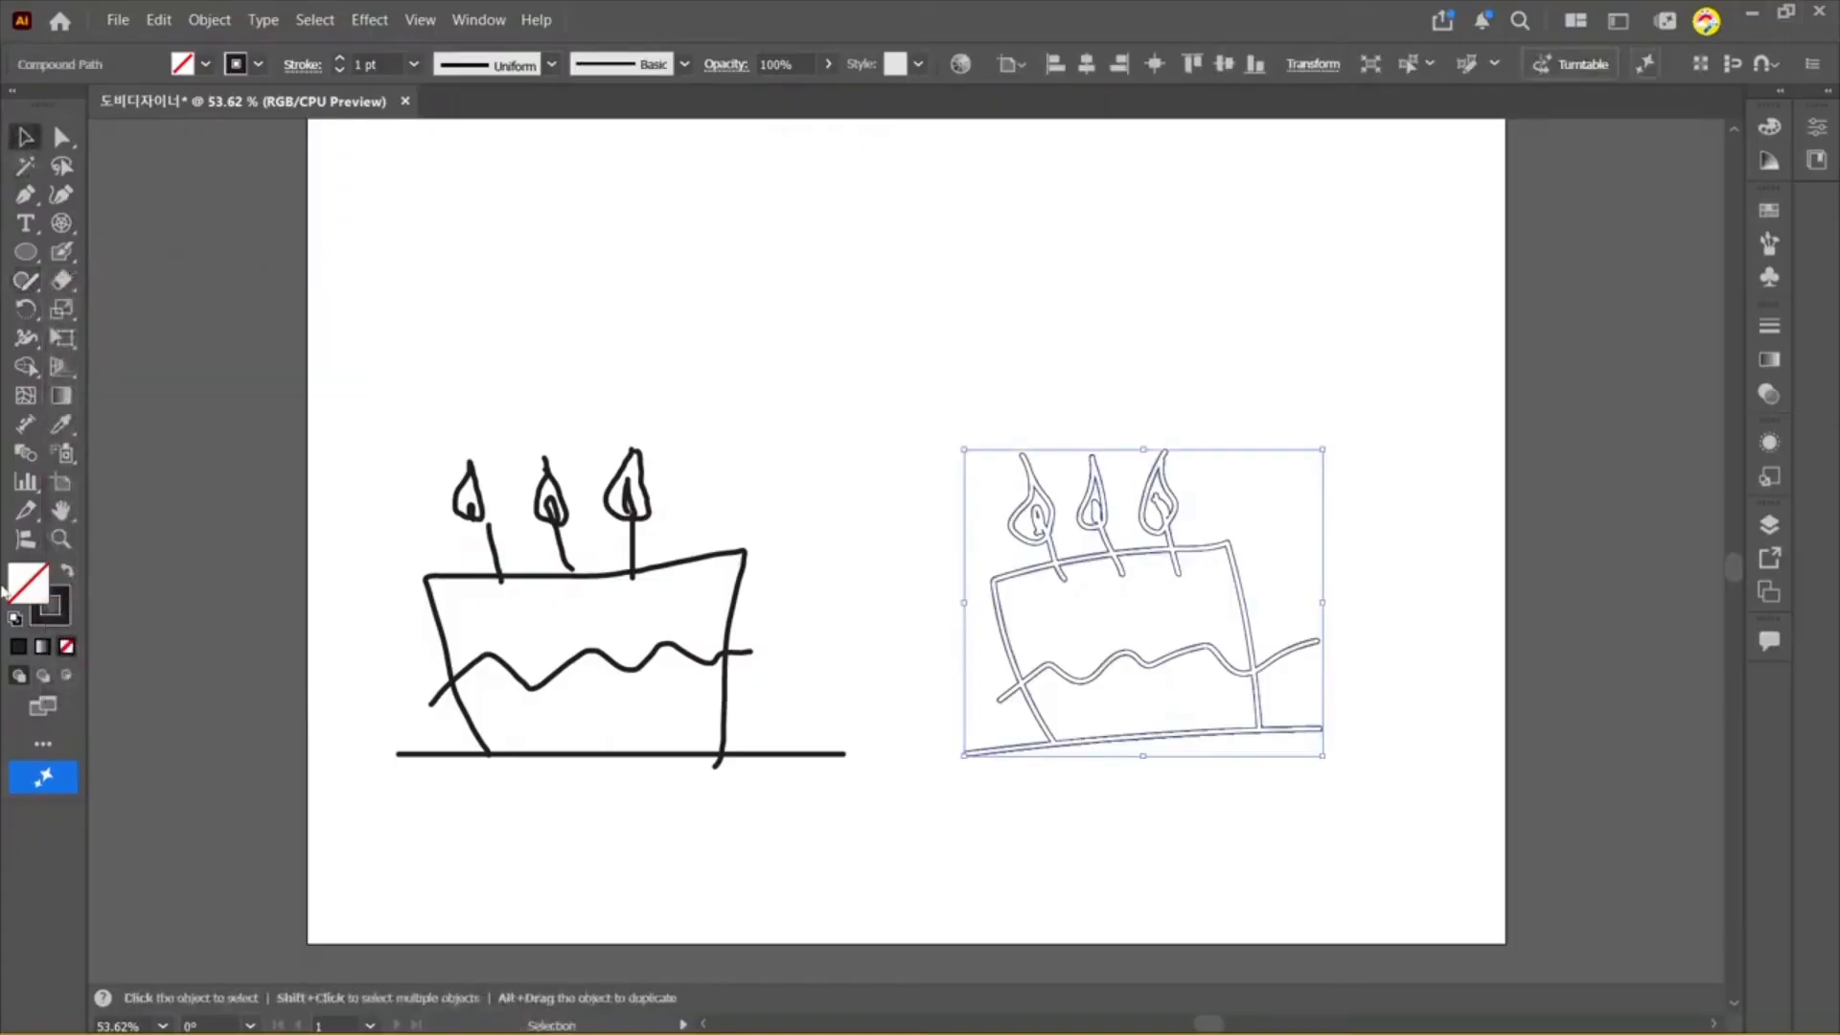
left_click(68, 572)
left_click(1114, 285)
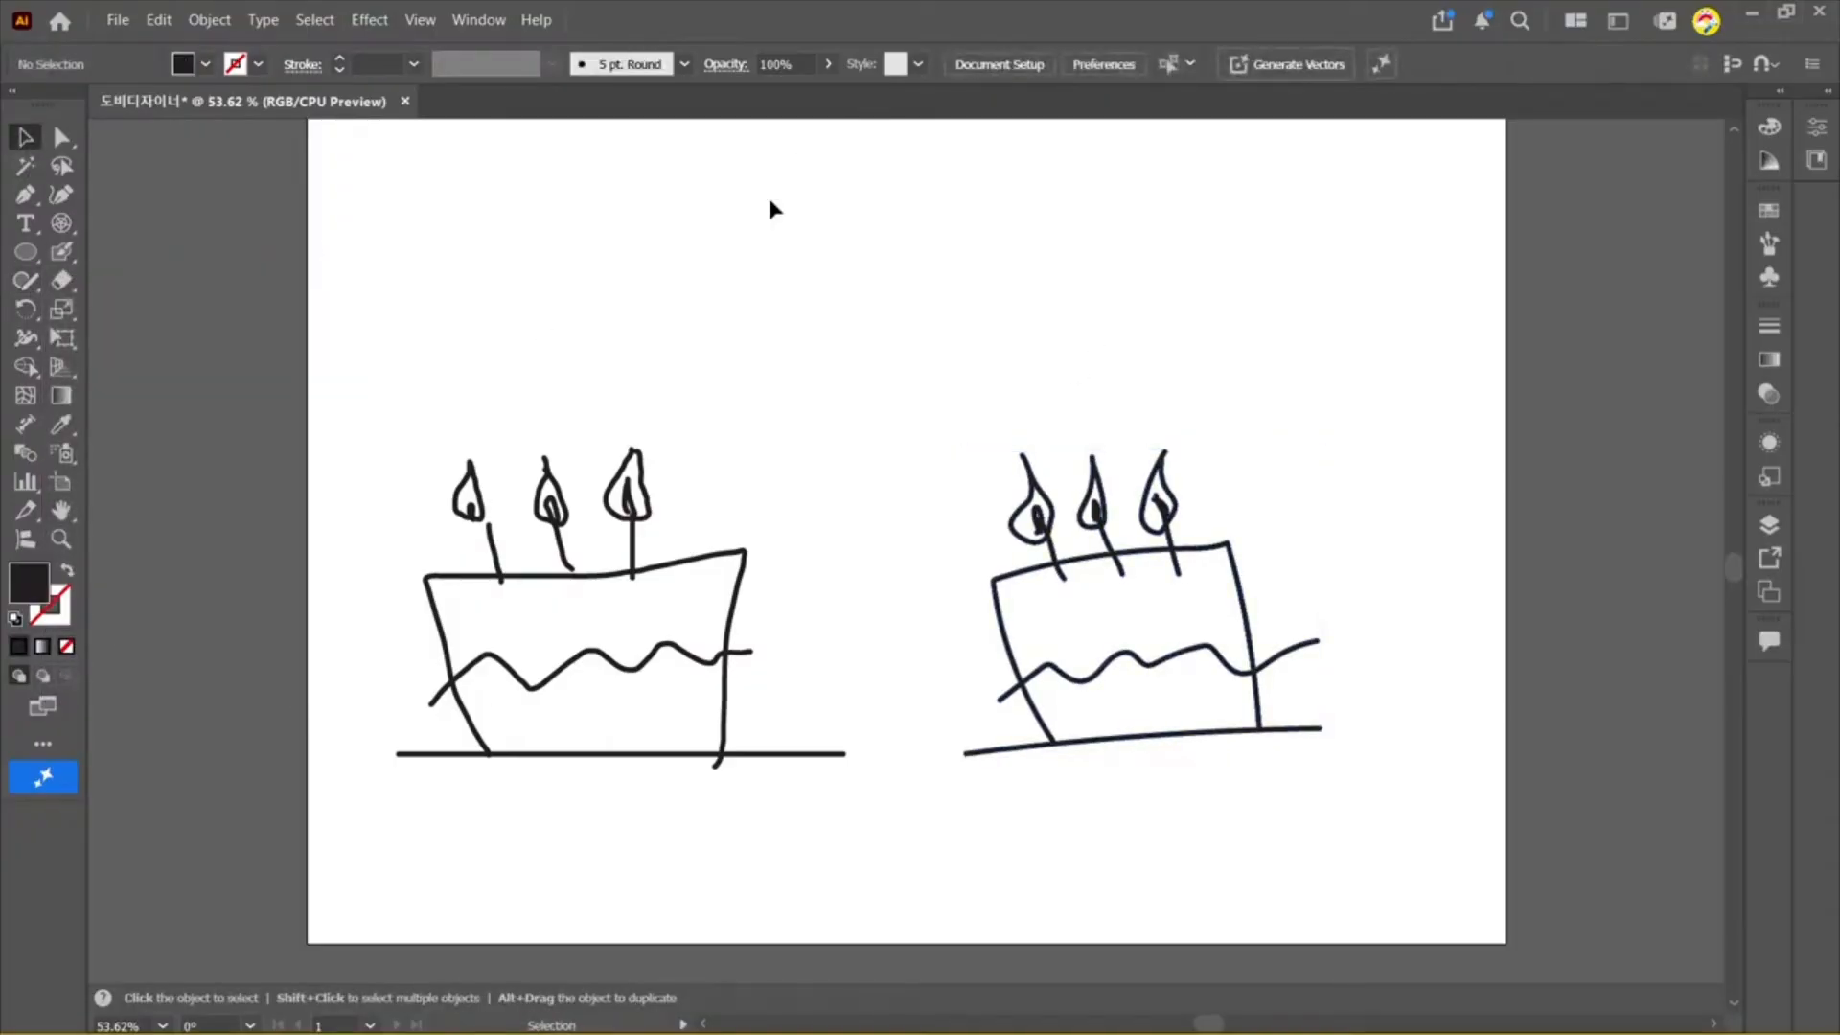
Step: Try drawing with the Shaper tool beside the right edge of the Paintbrush cake's body
left_click(27, 283)
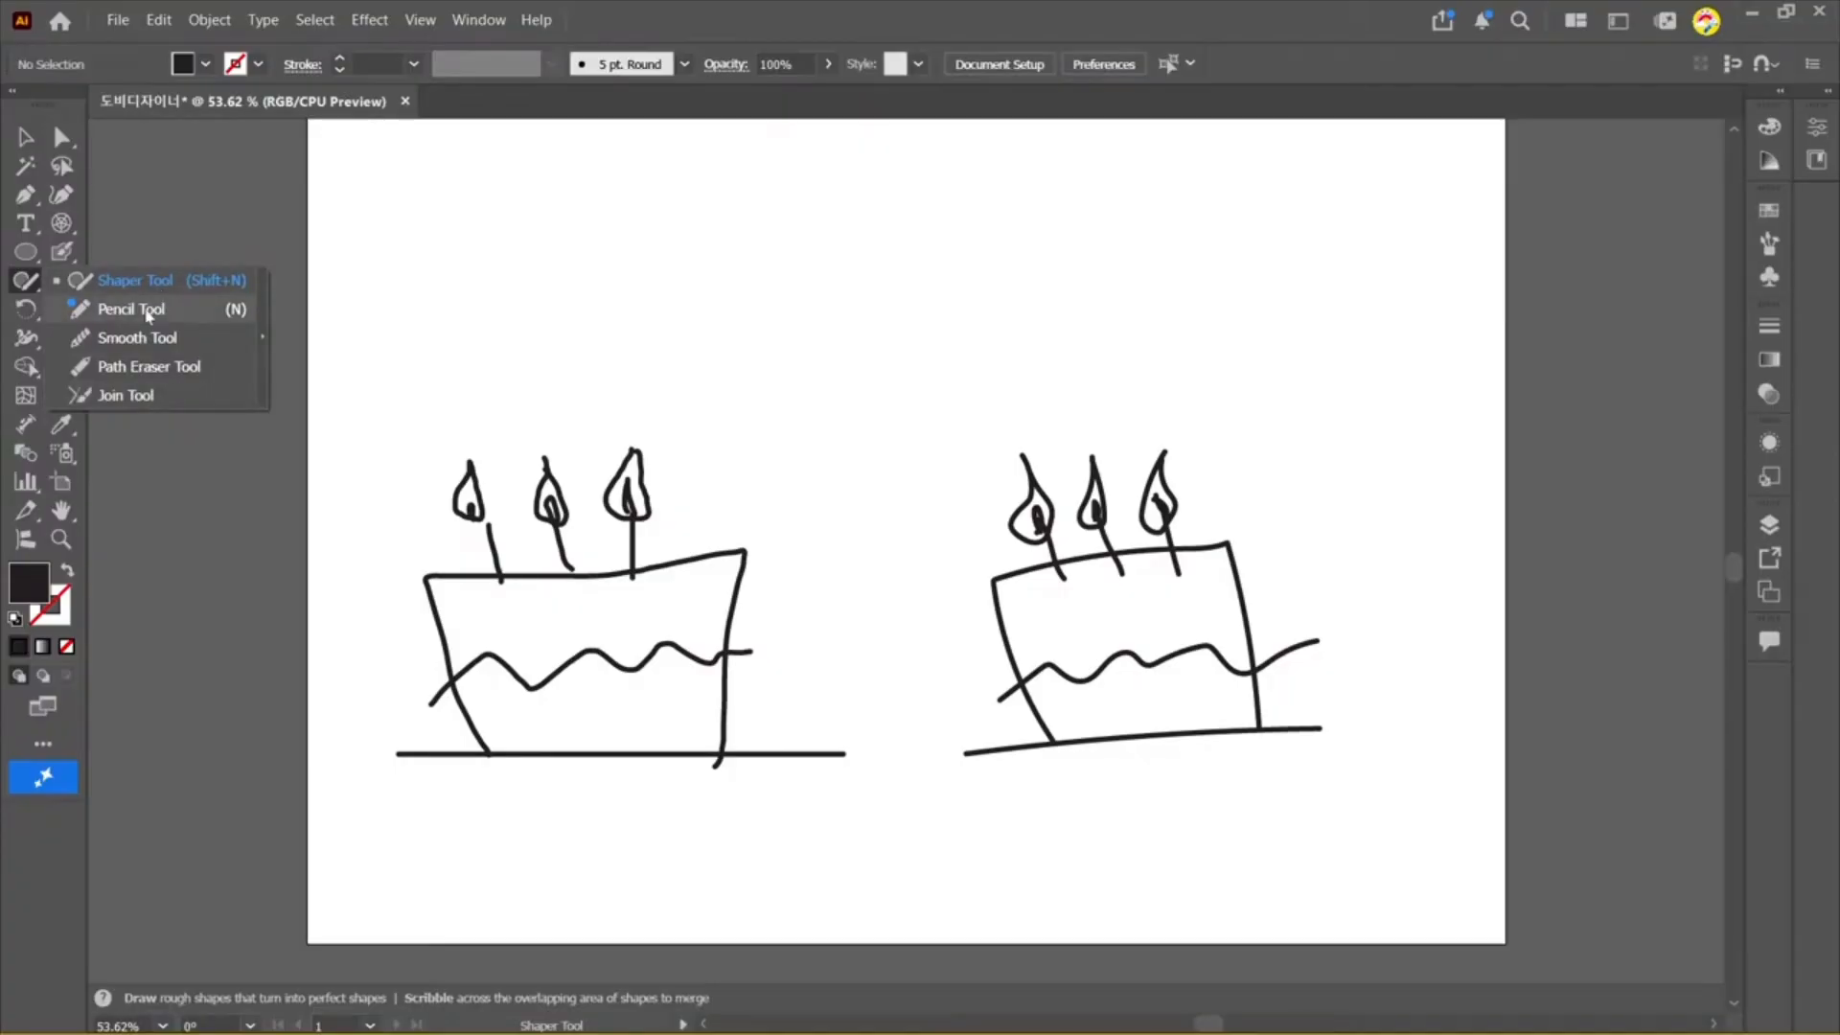
left_click(156, 282)
key("Caps_Lock")
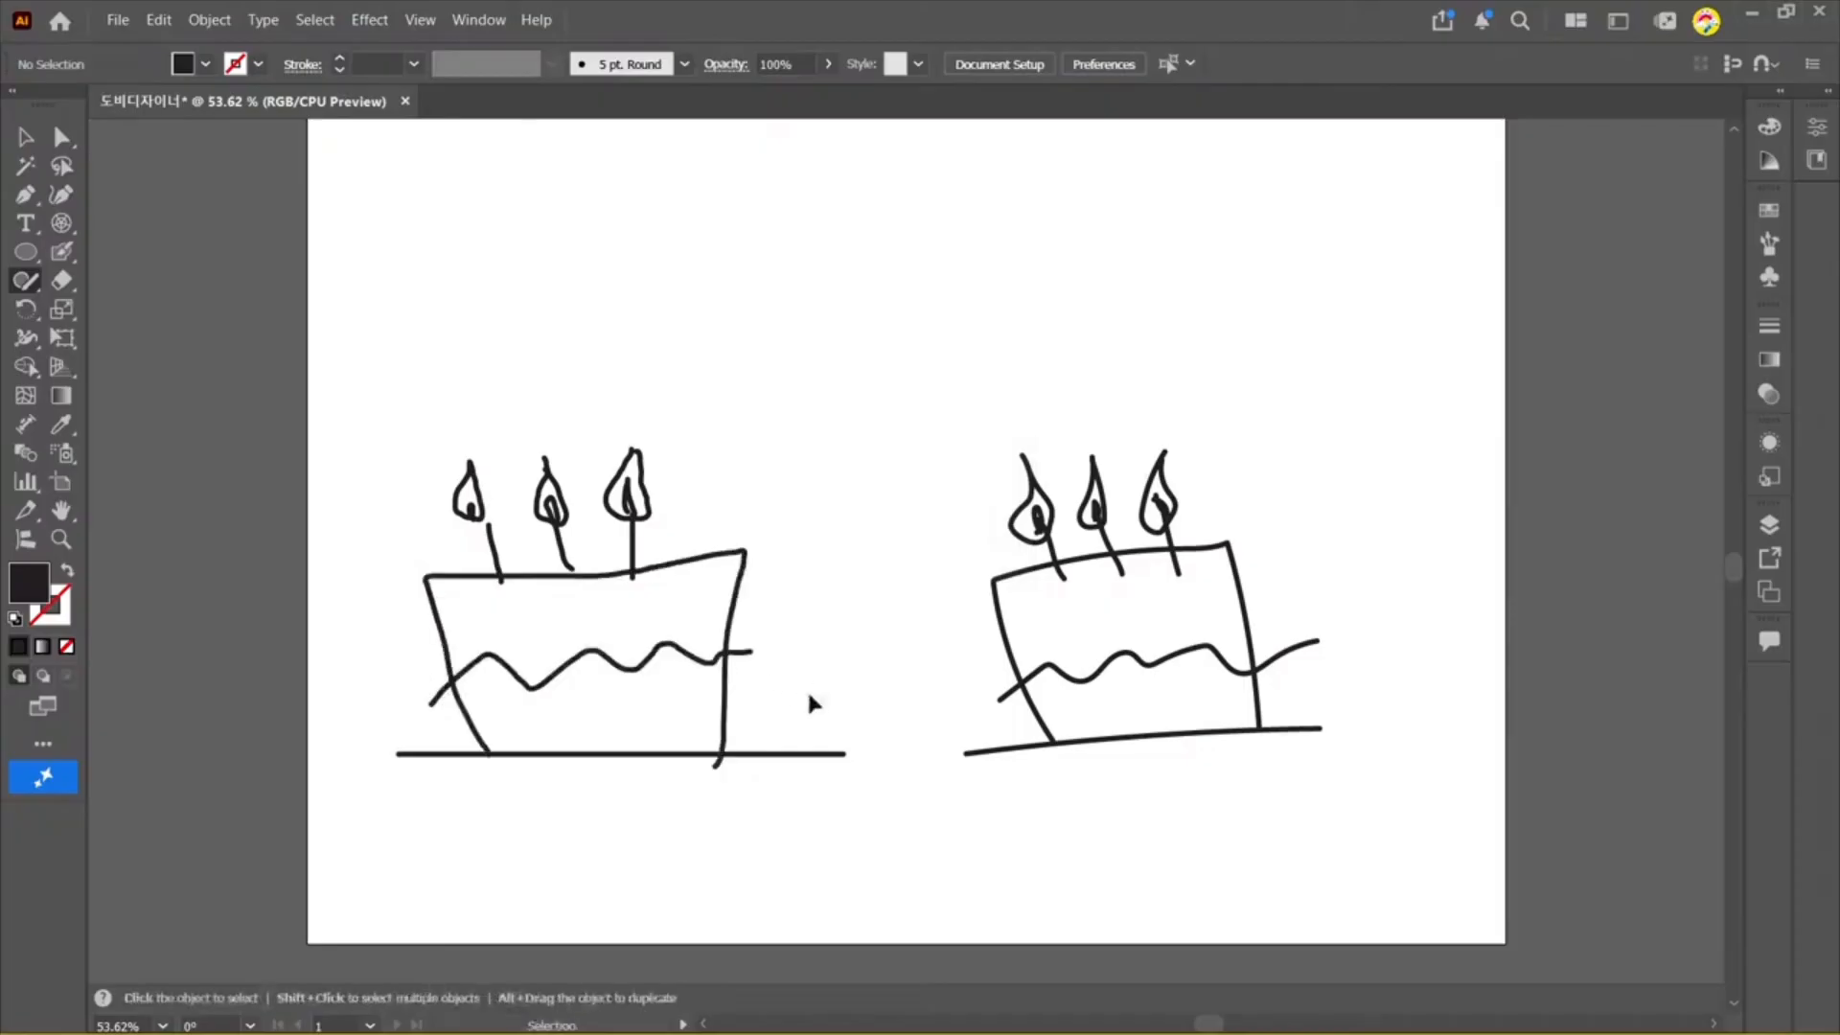
left_click(29, 293)
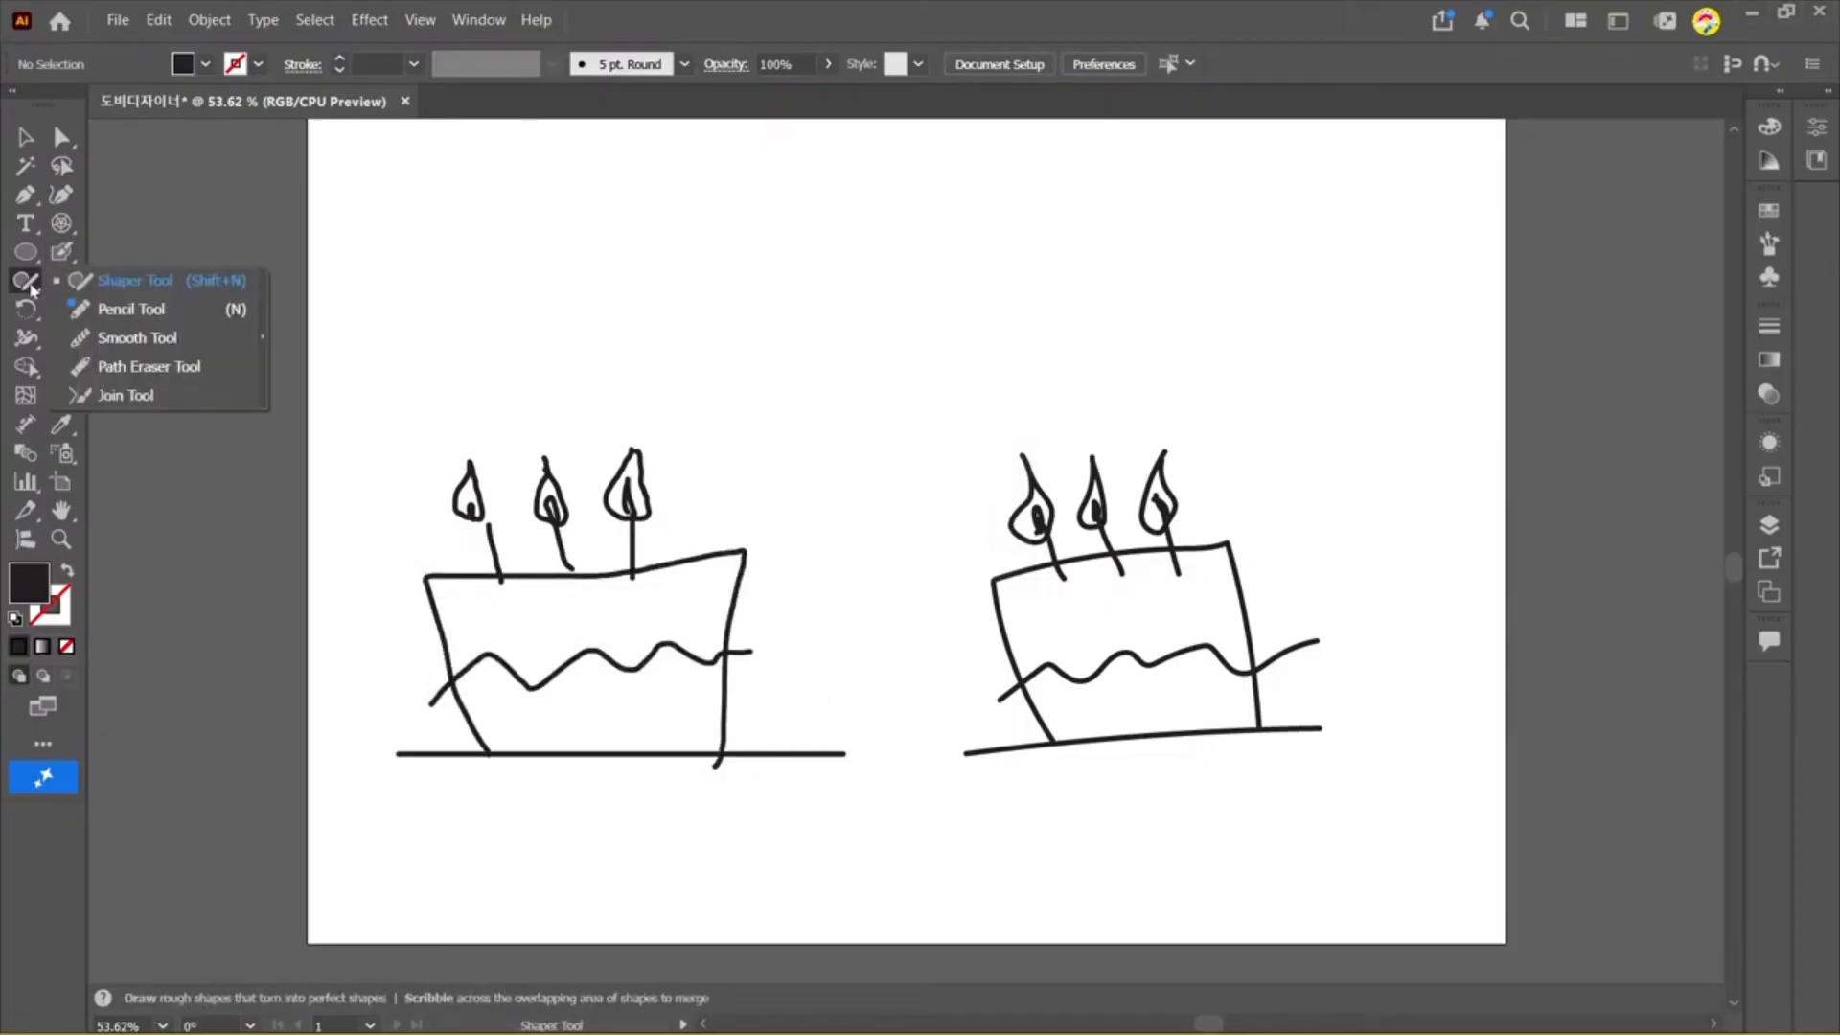
left_click(161, 288)
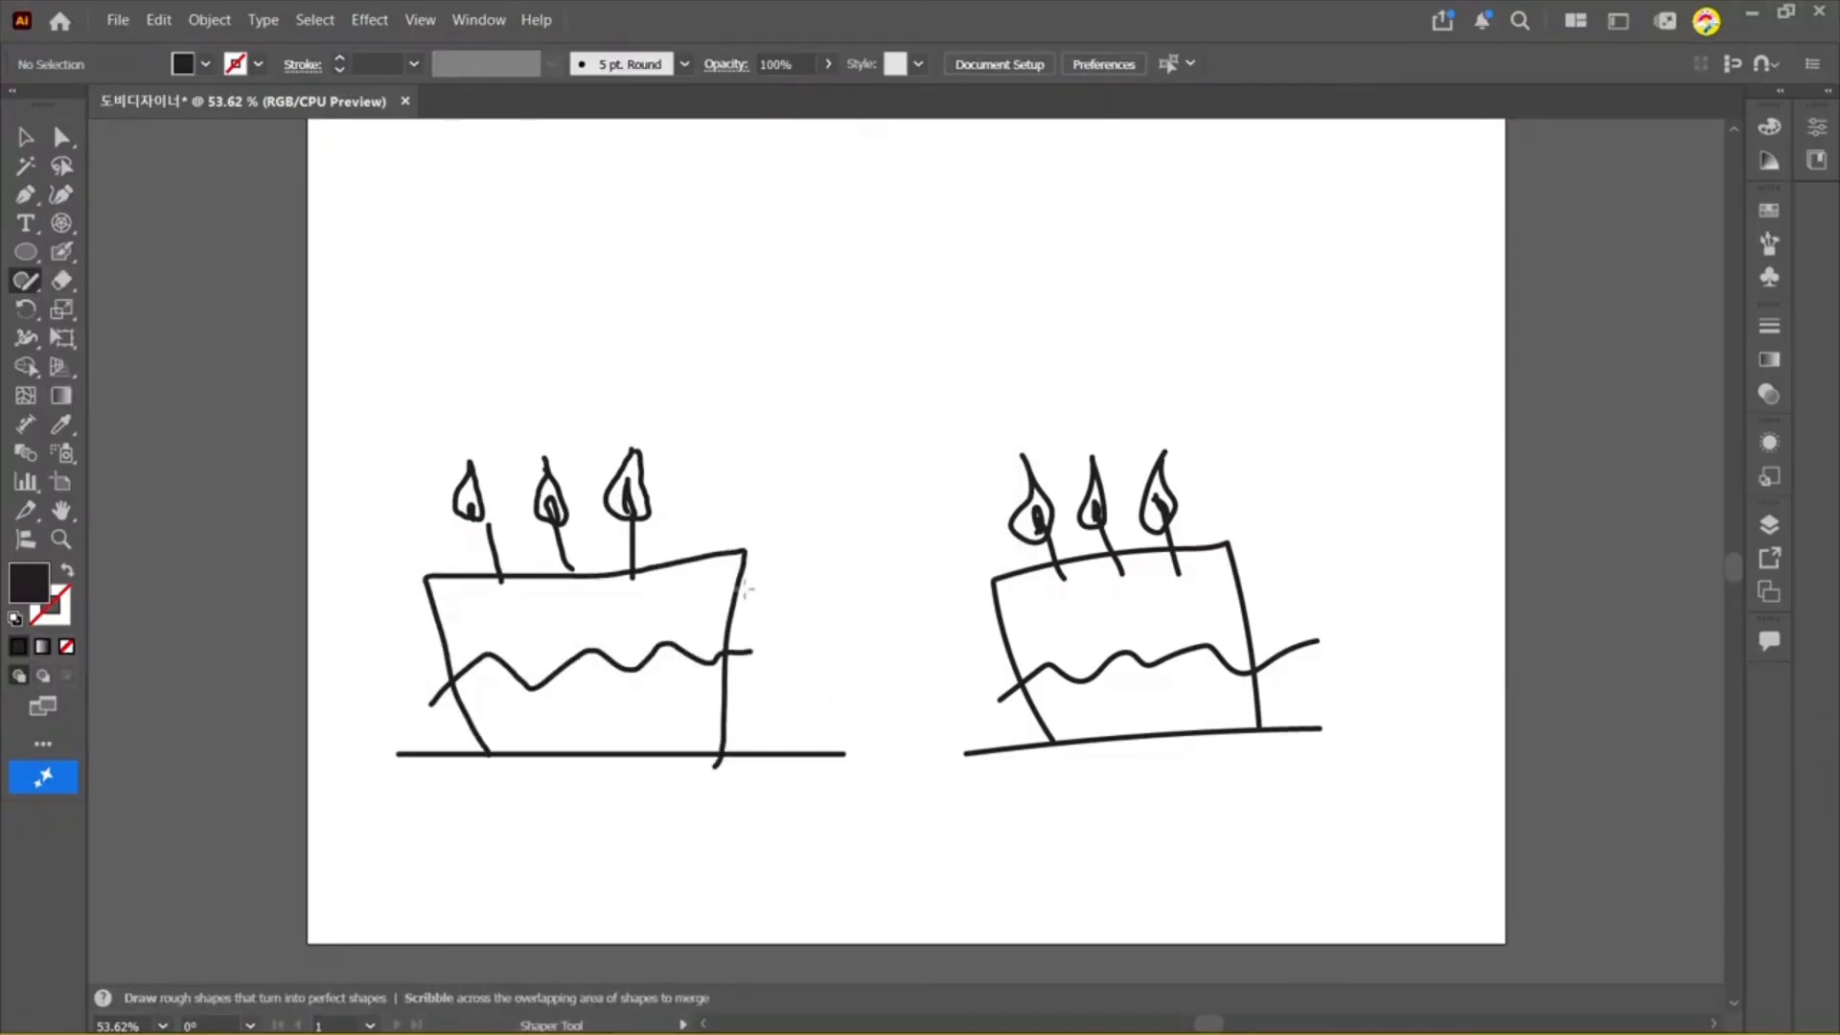
mouse_move(779, 575)
left_mouse_down()
mouse_move(670, 621)
mouse_move(747, 621)
left_mouse_up()
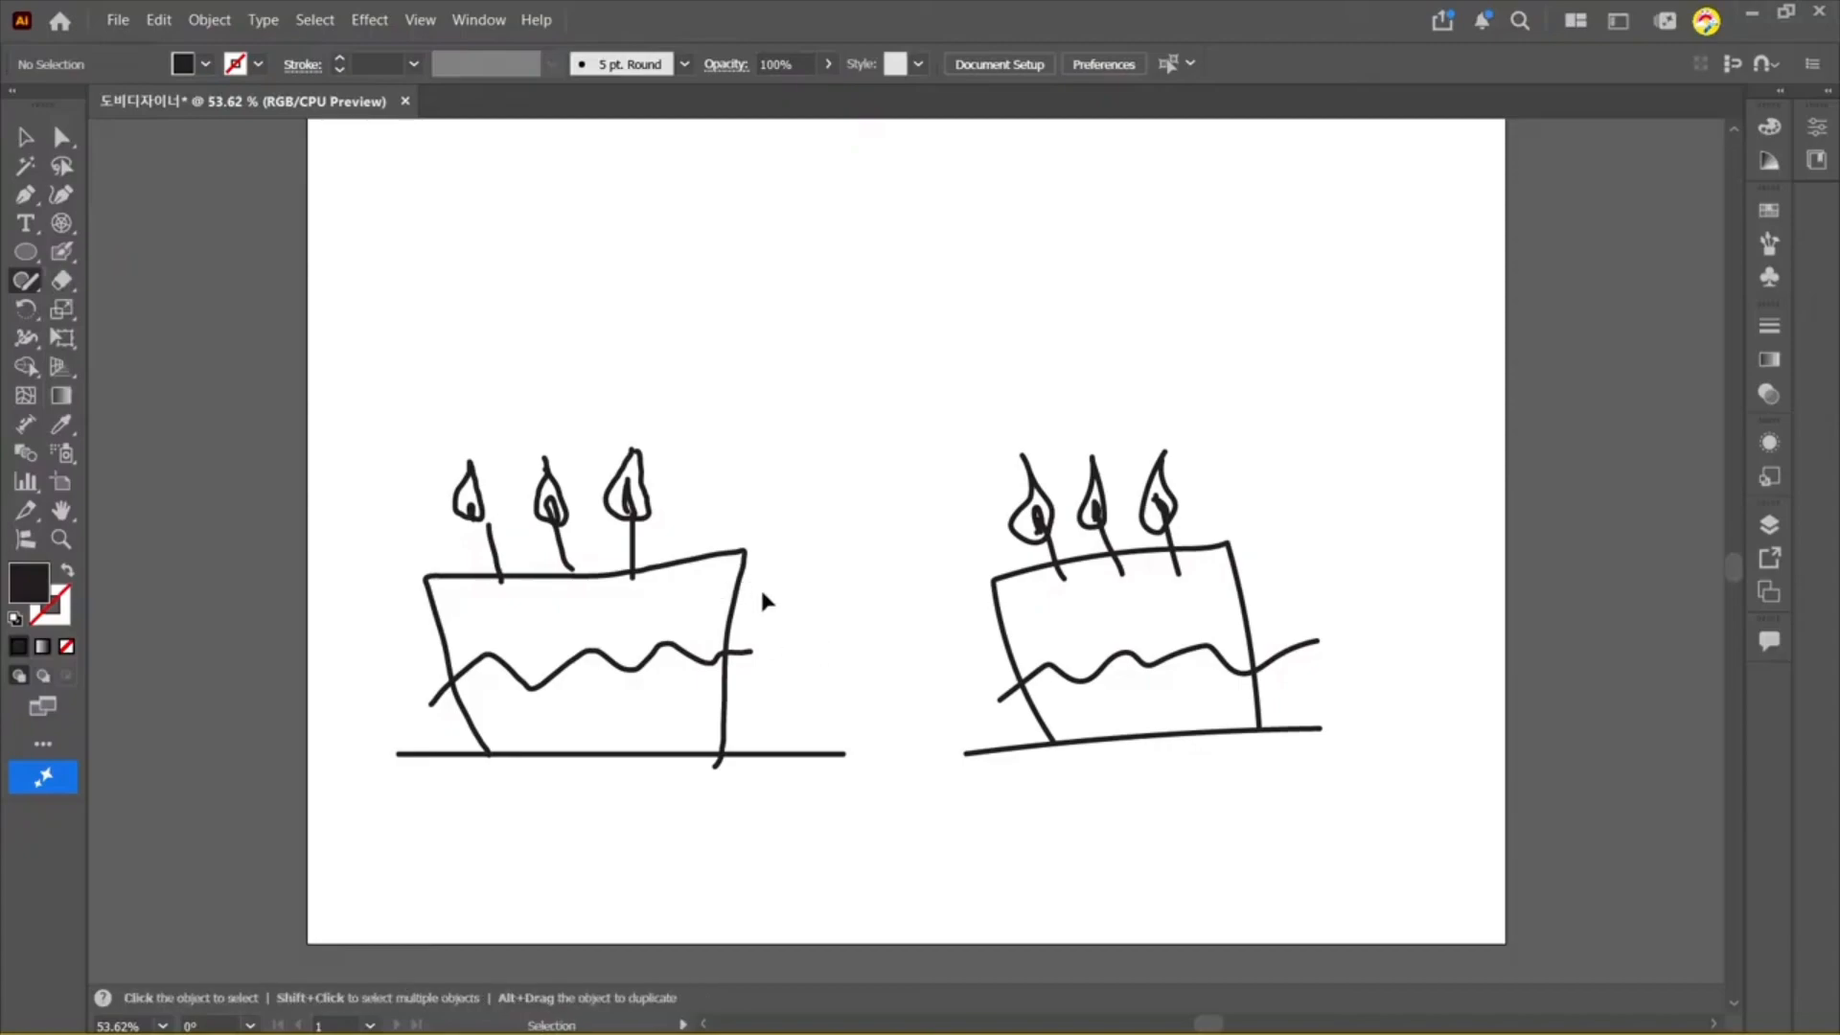
left_click(748, 584, "ctrl")
key("v")
left_click(689, 326)
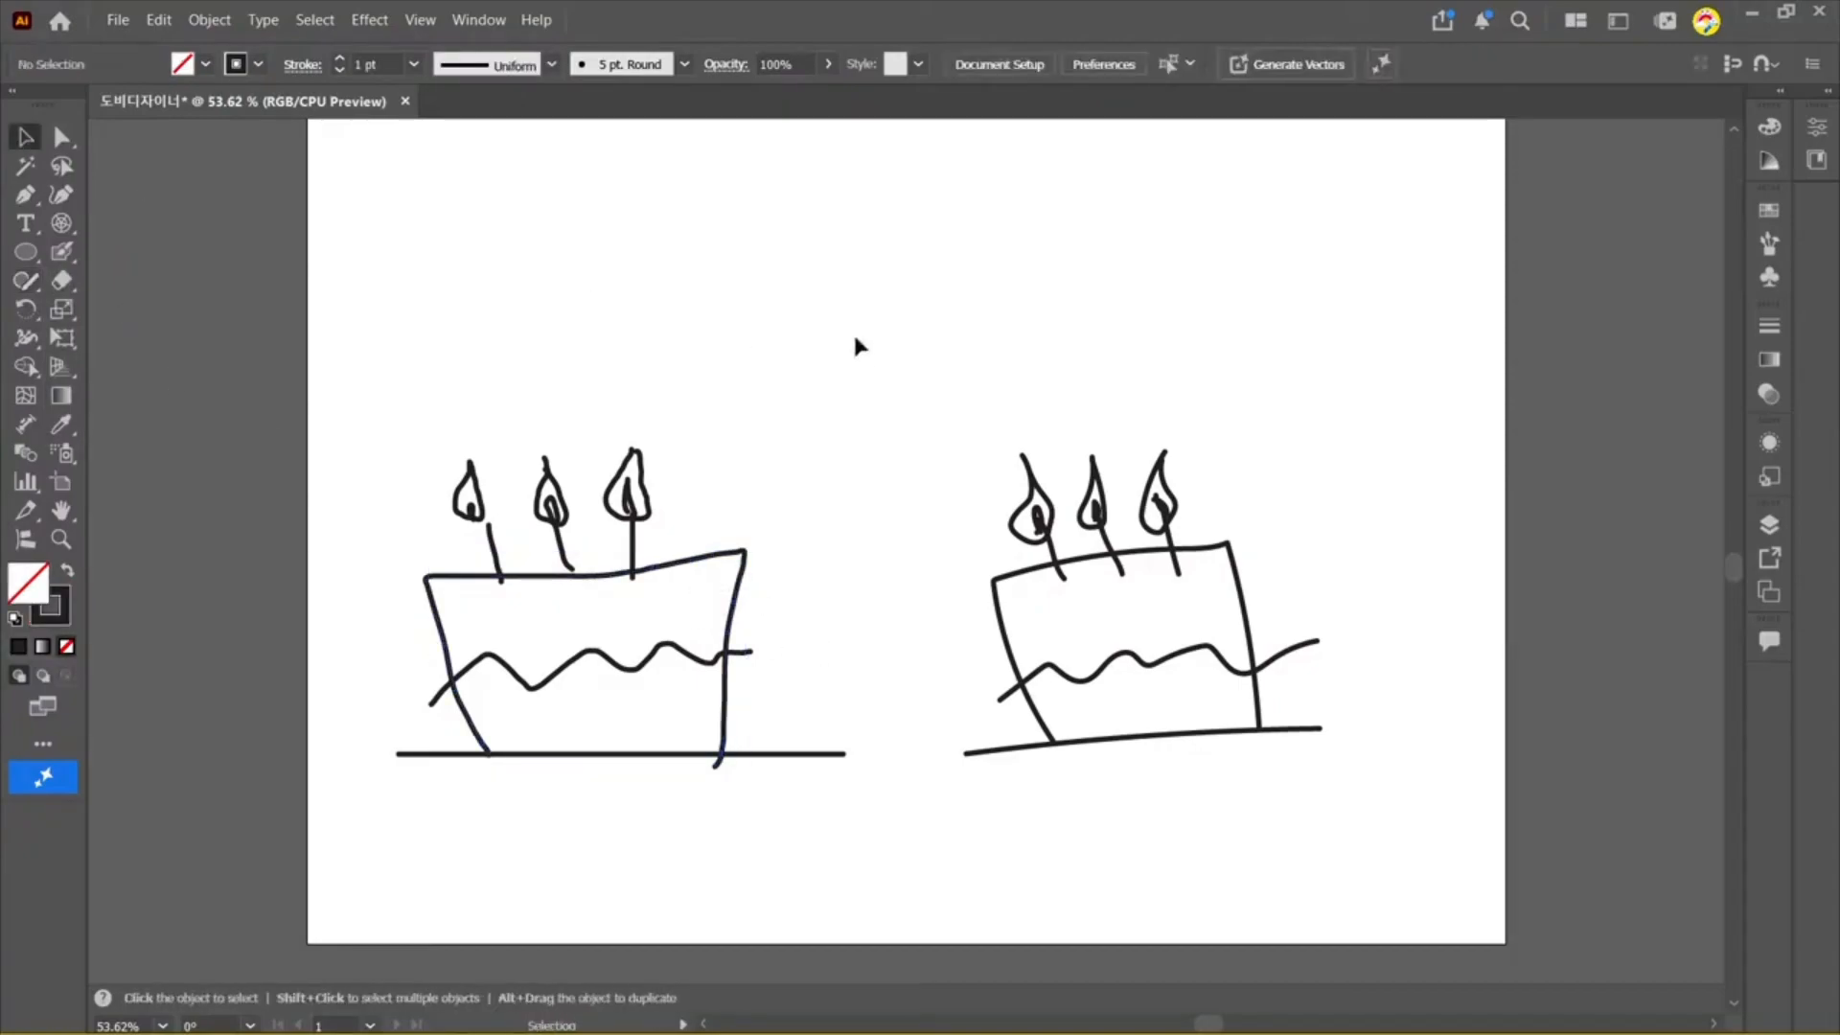
Step: Select the Paintbrush cake's body outline, try the Shaper tool on its right edge, and clear the selection
left_click(26, 281)
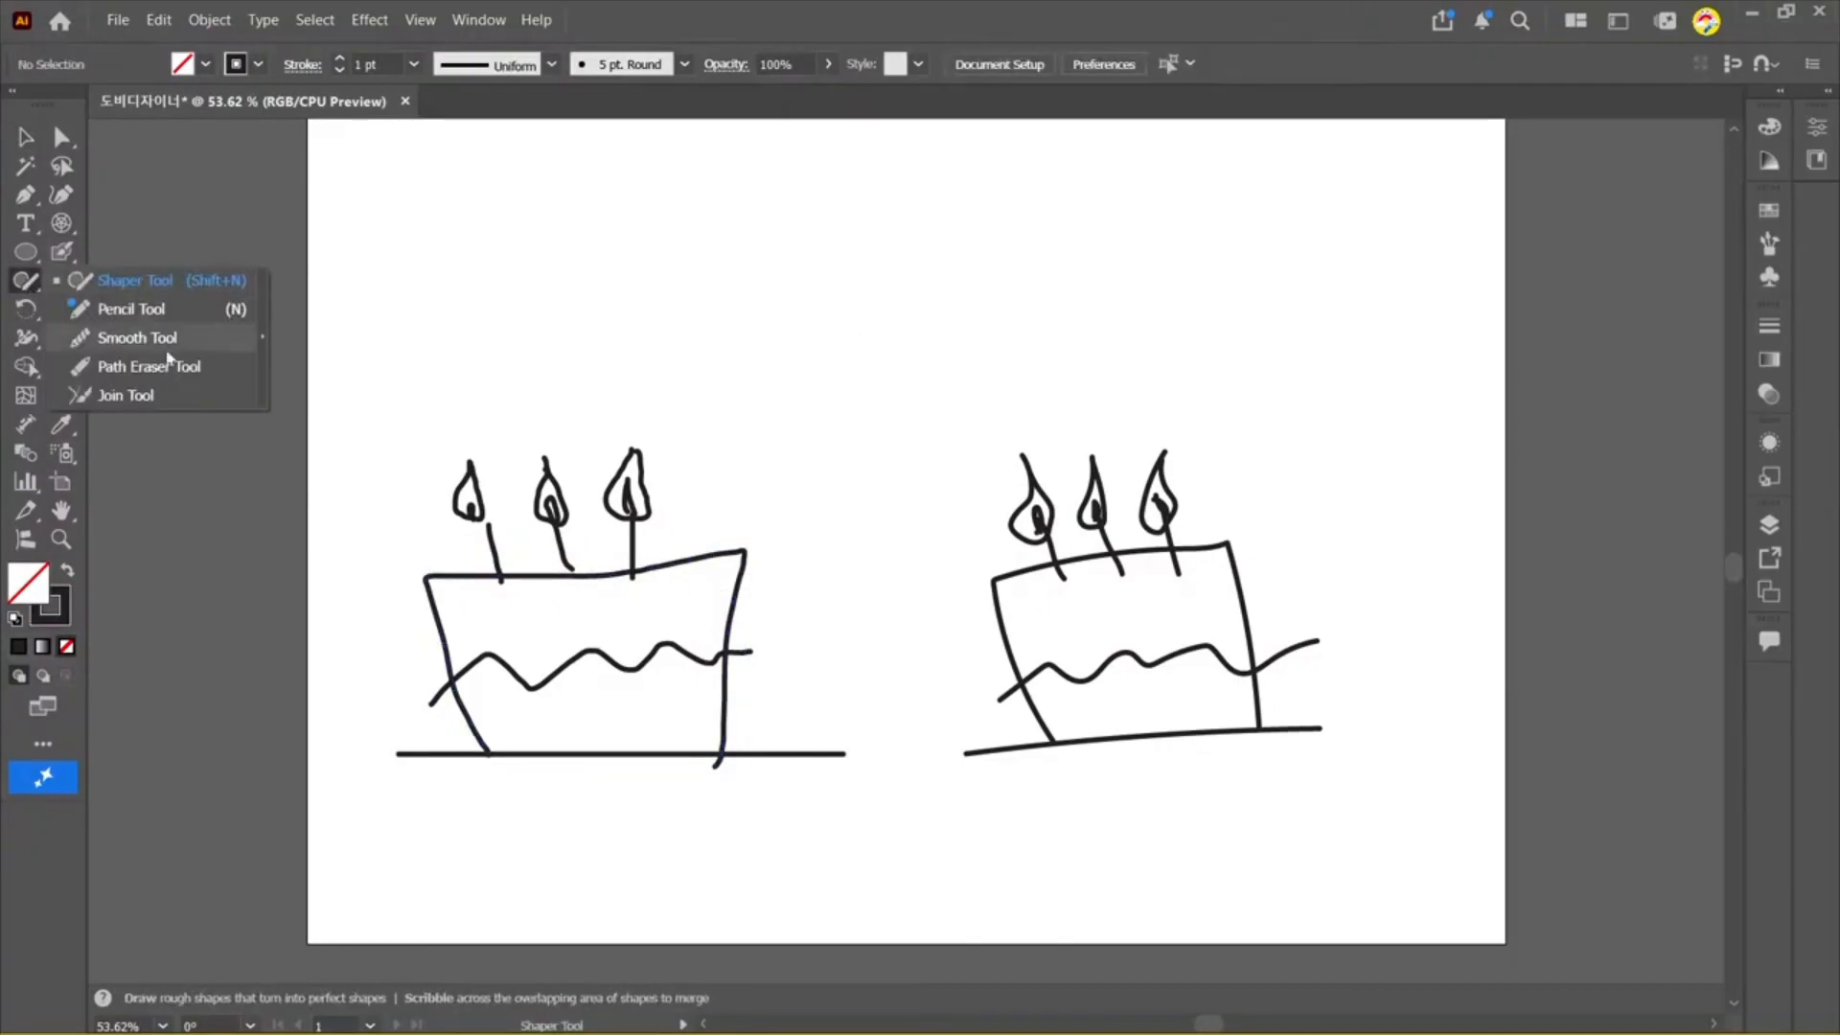
key("Escape")
key("v")
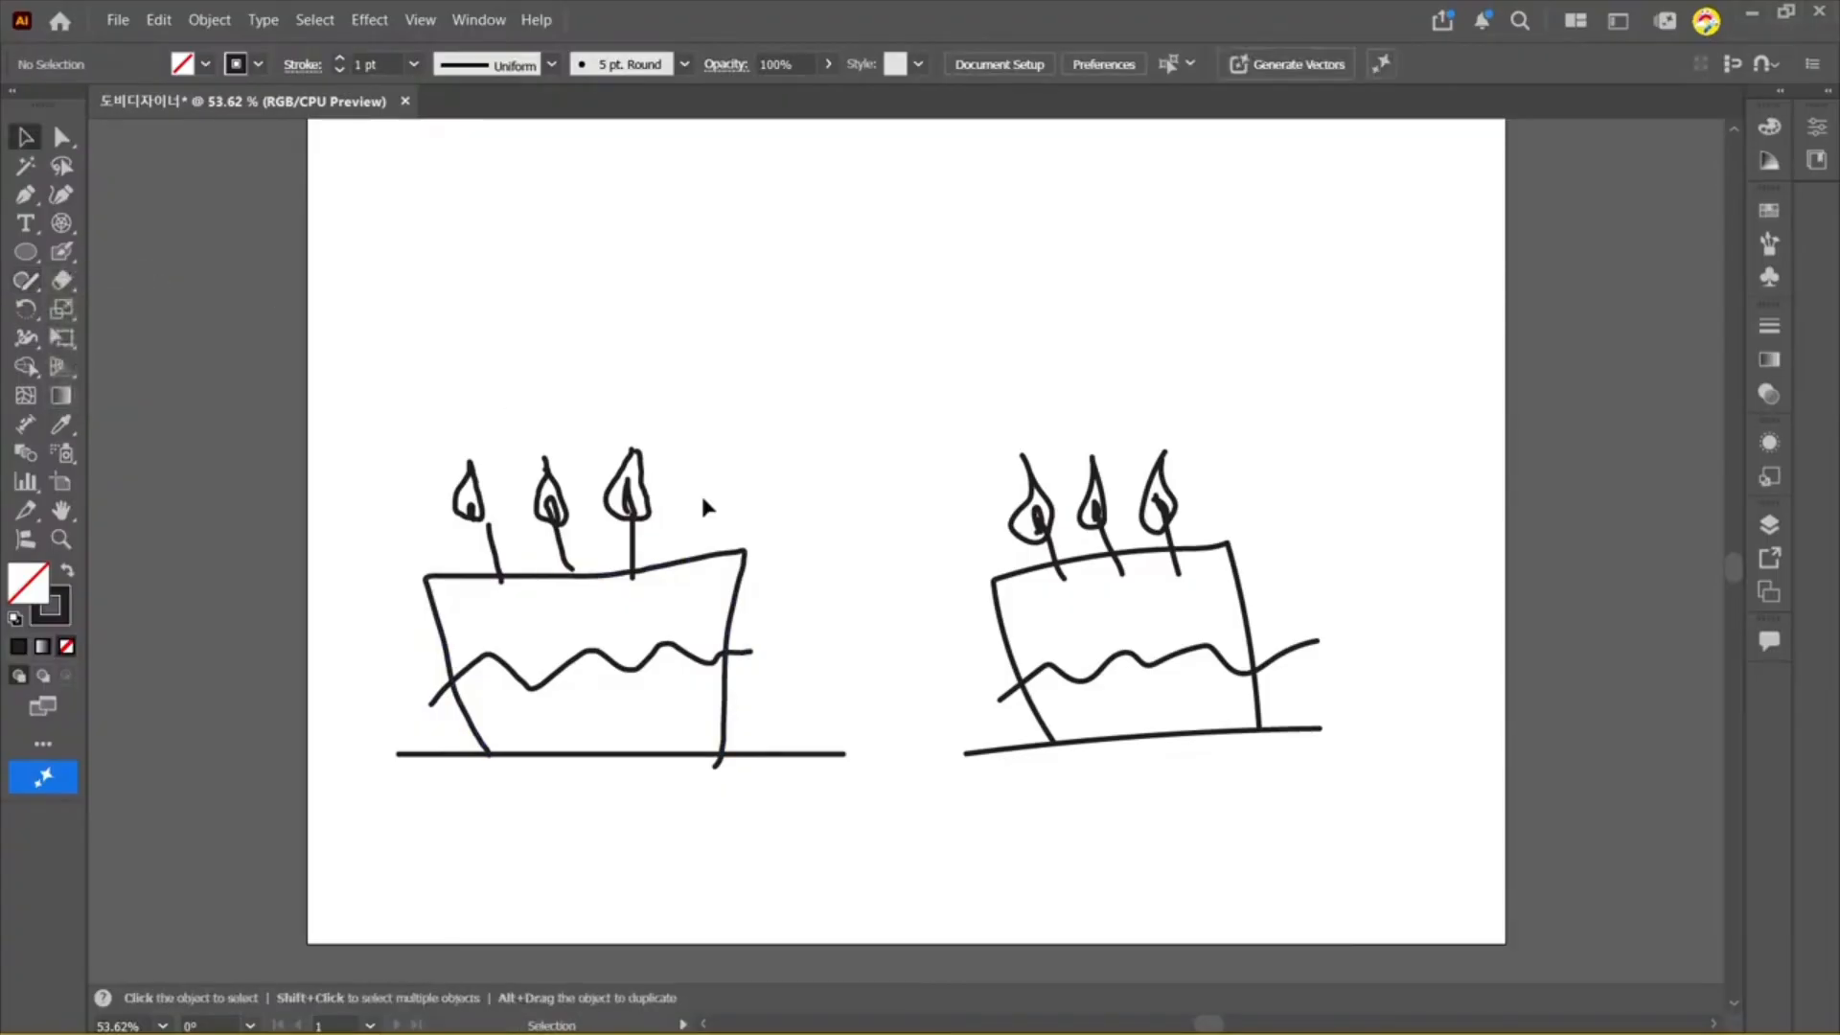
left_click(706, 602)
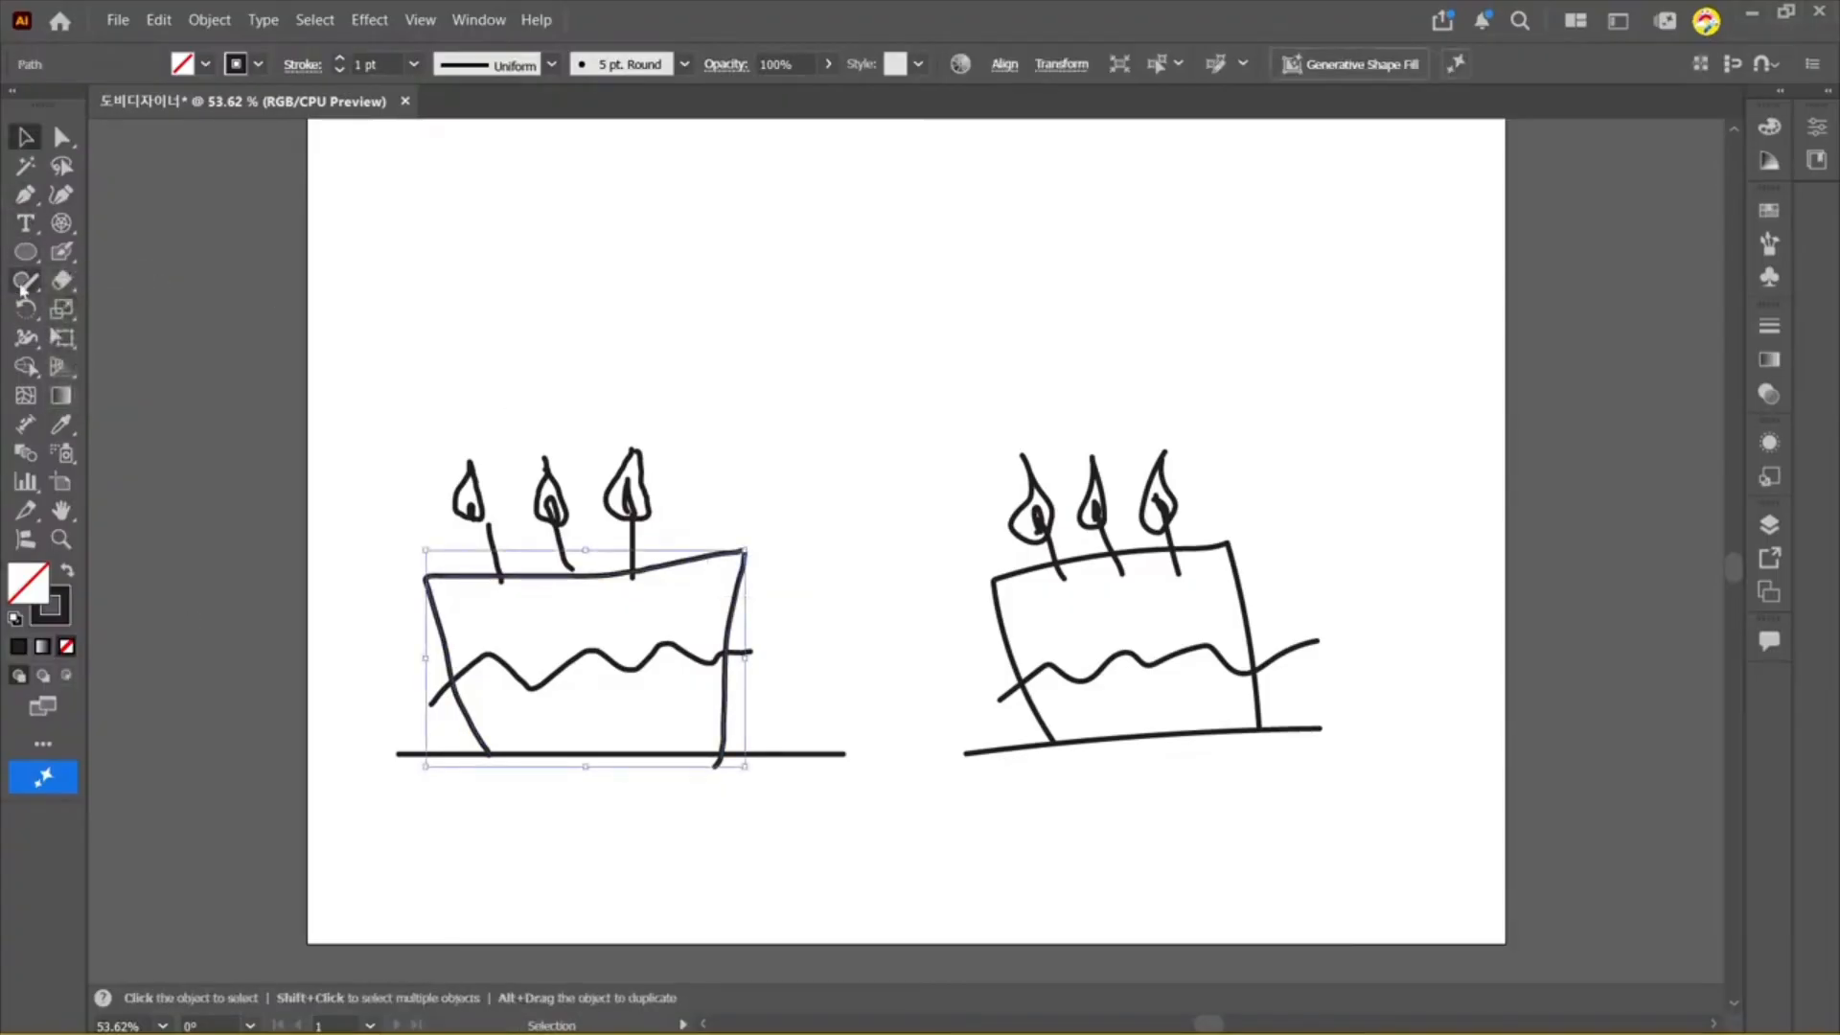
left_click(26, 282)
left_click(25, 288)
left_click(143, 280)
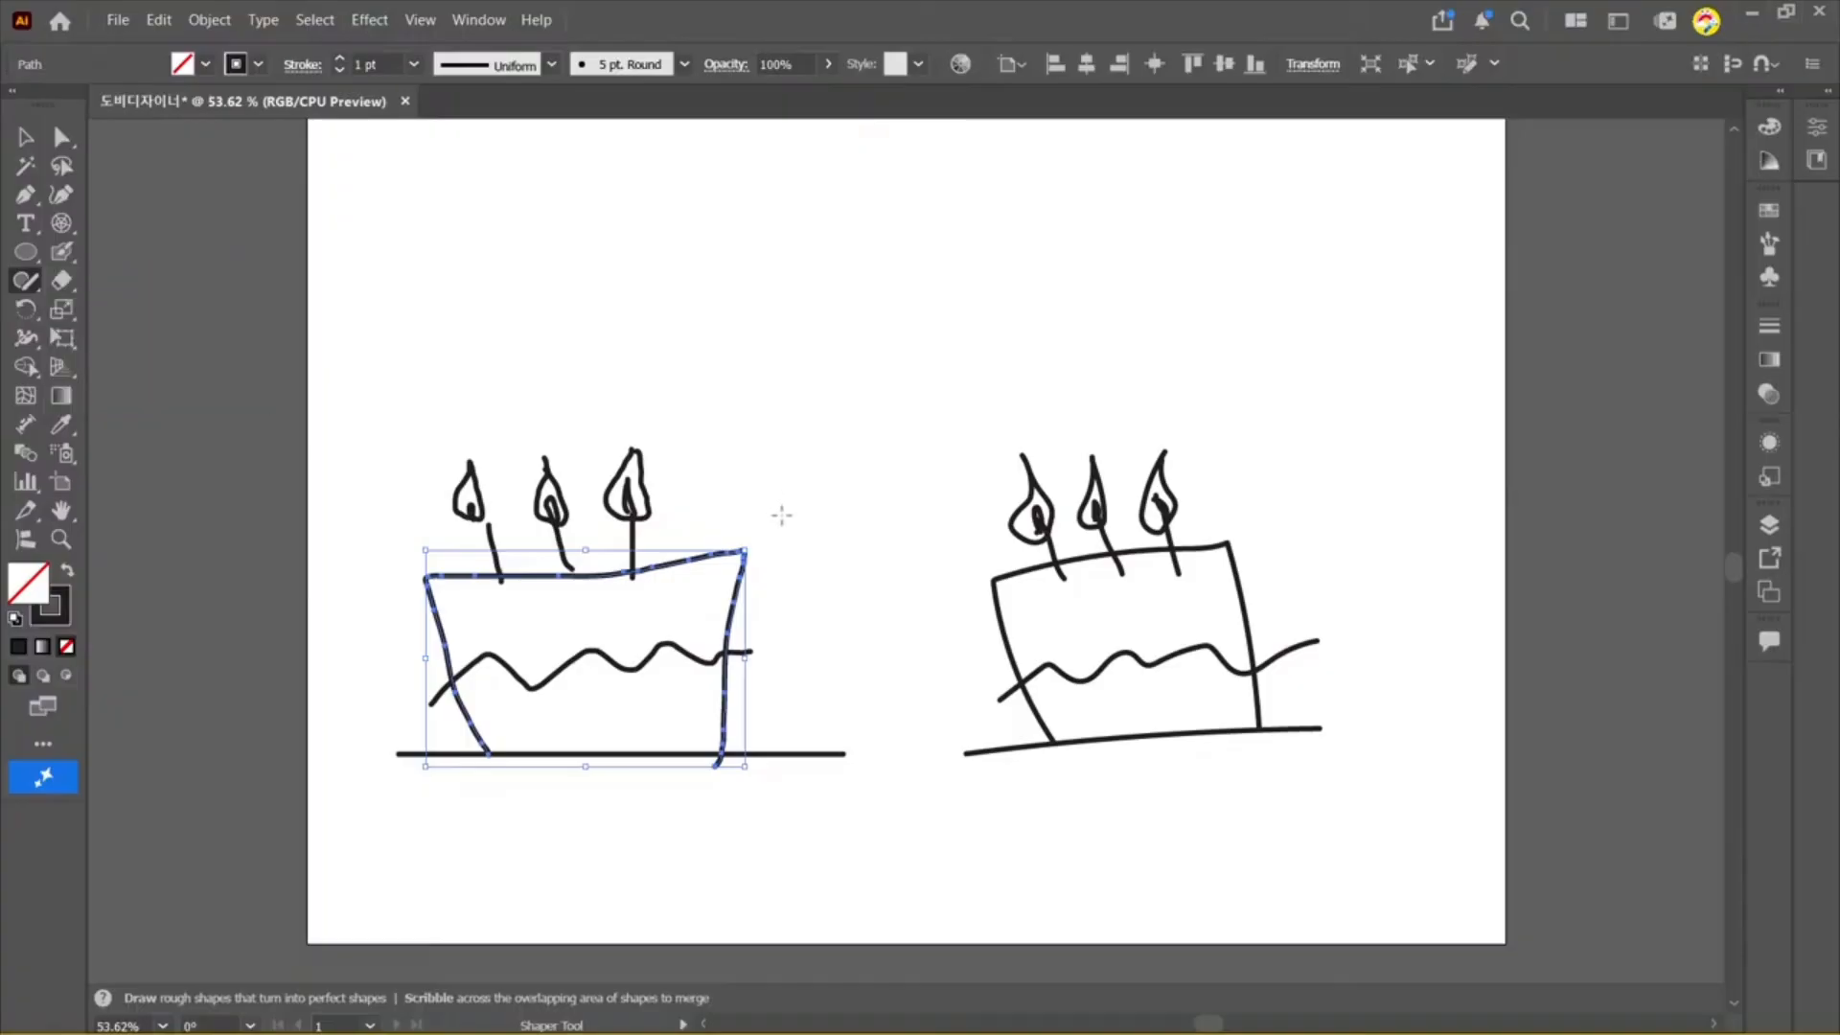
left_click(744, 600)
left_click(746, 598, "ctrl")
key("v")
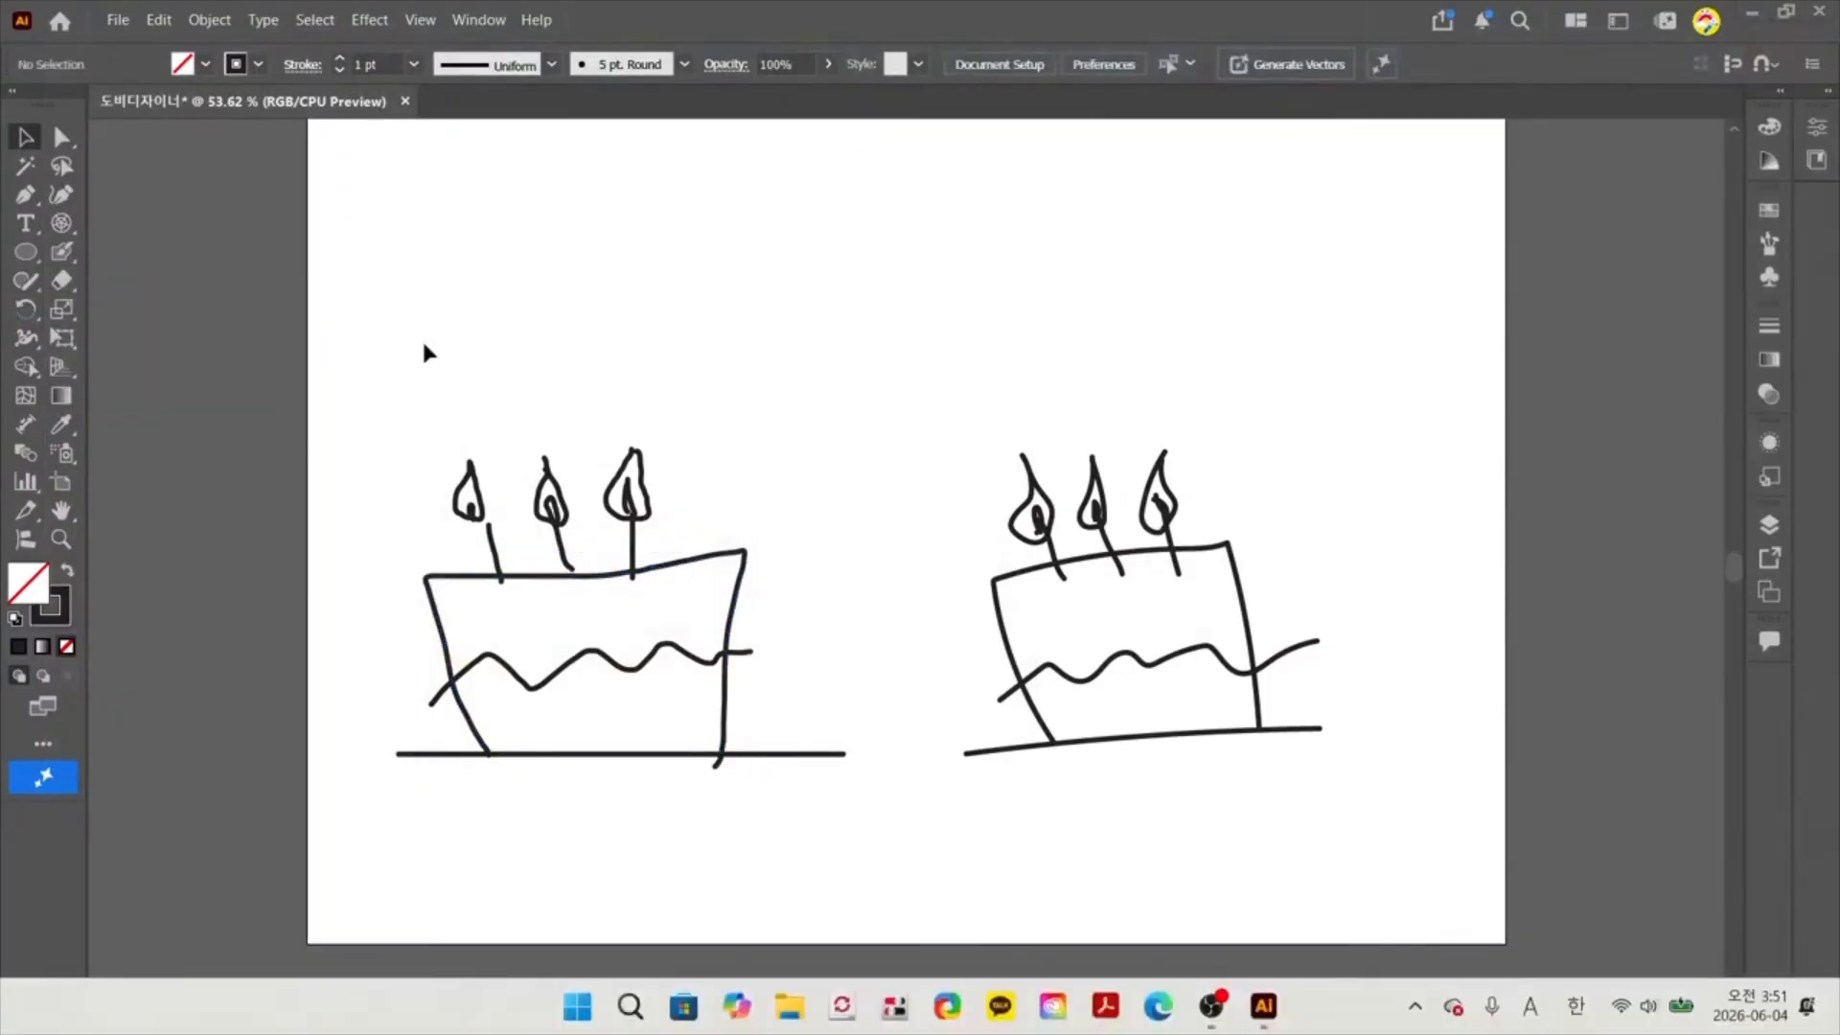
Step: Select both cakes and delete them from the artboard
left_click_drag(375, 362, 1370, 851)
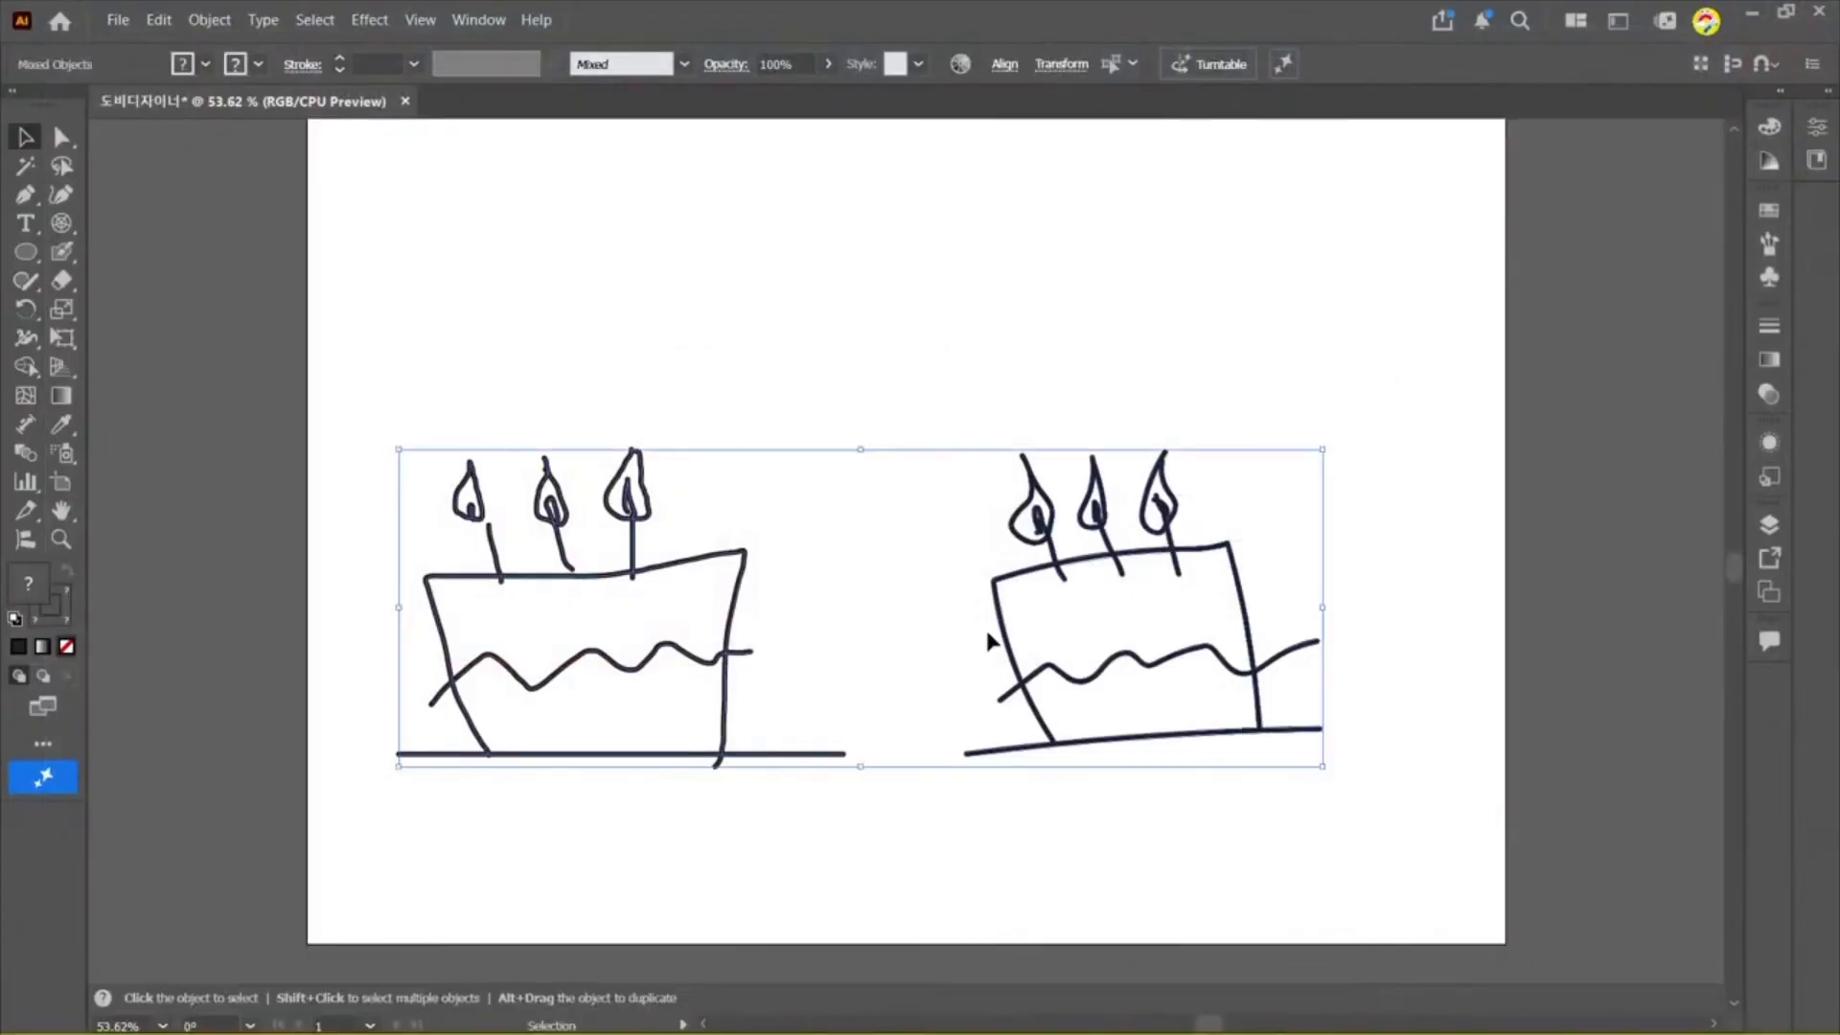
key("Delete")
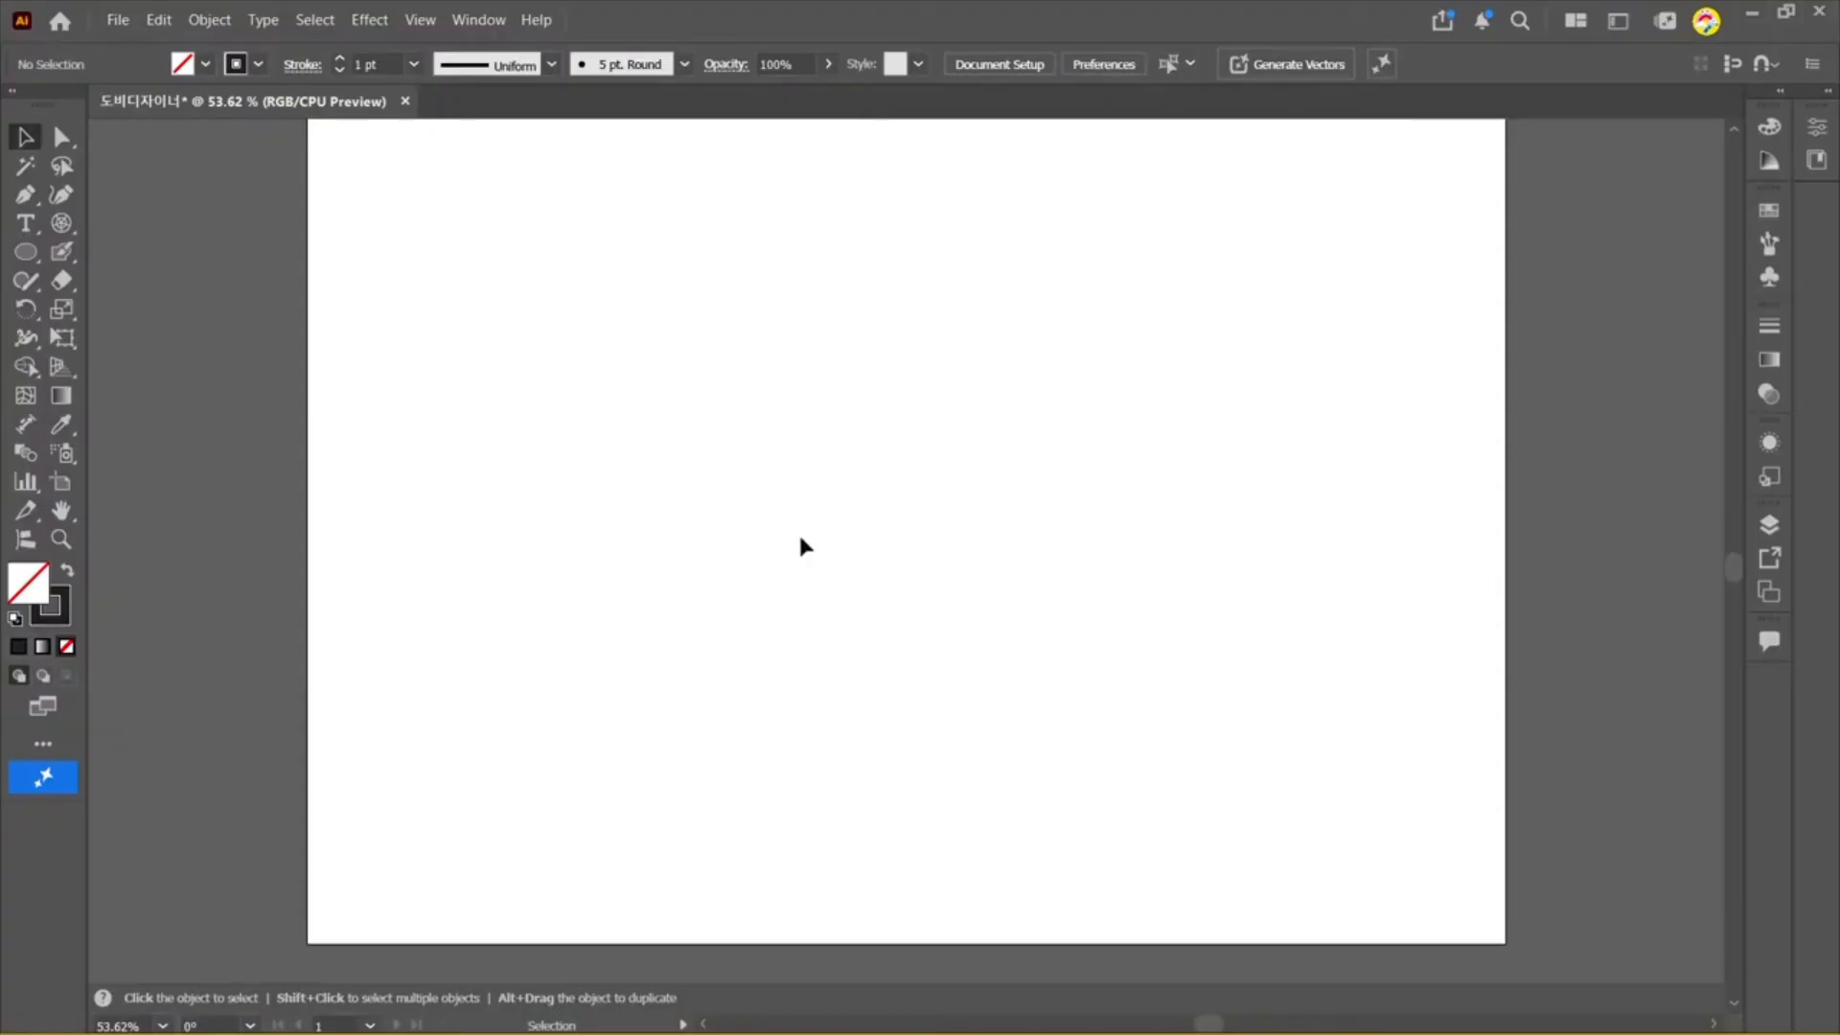
Step: Examine the freehand drawing tool group, switching between the Shaper and Pencil tools
left_click(25, 281)
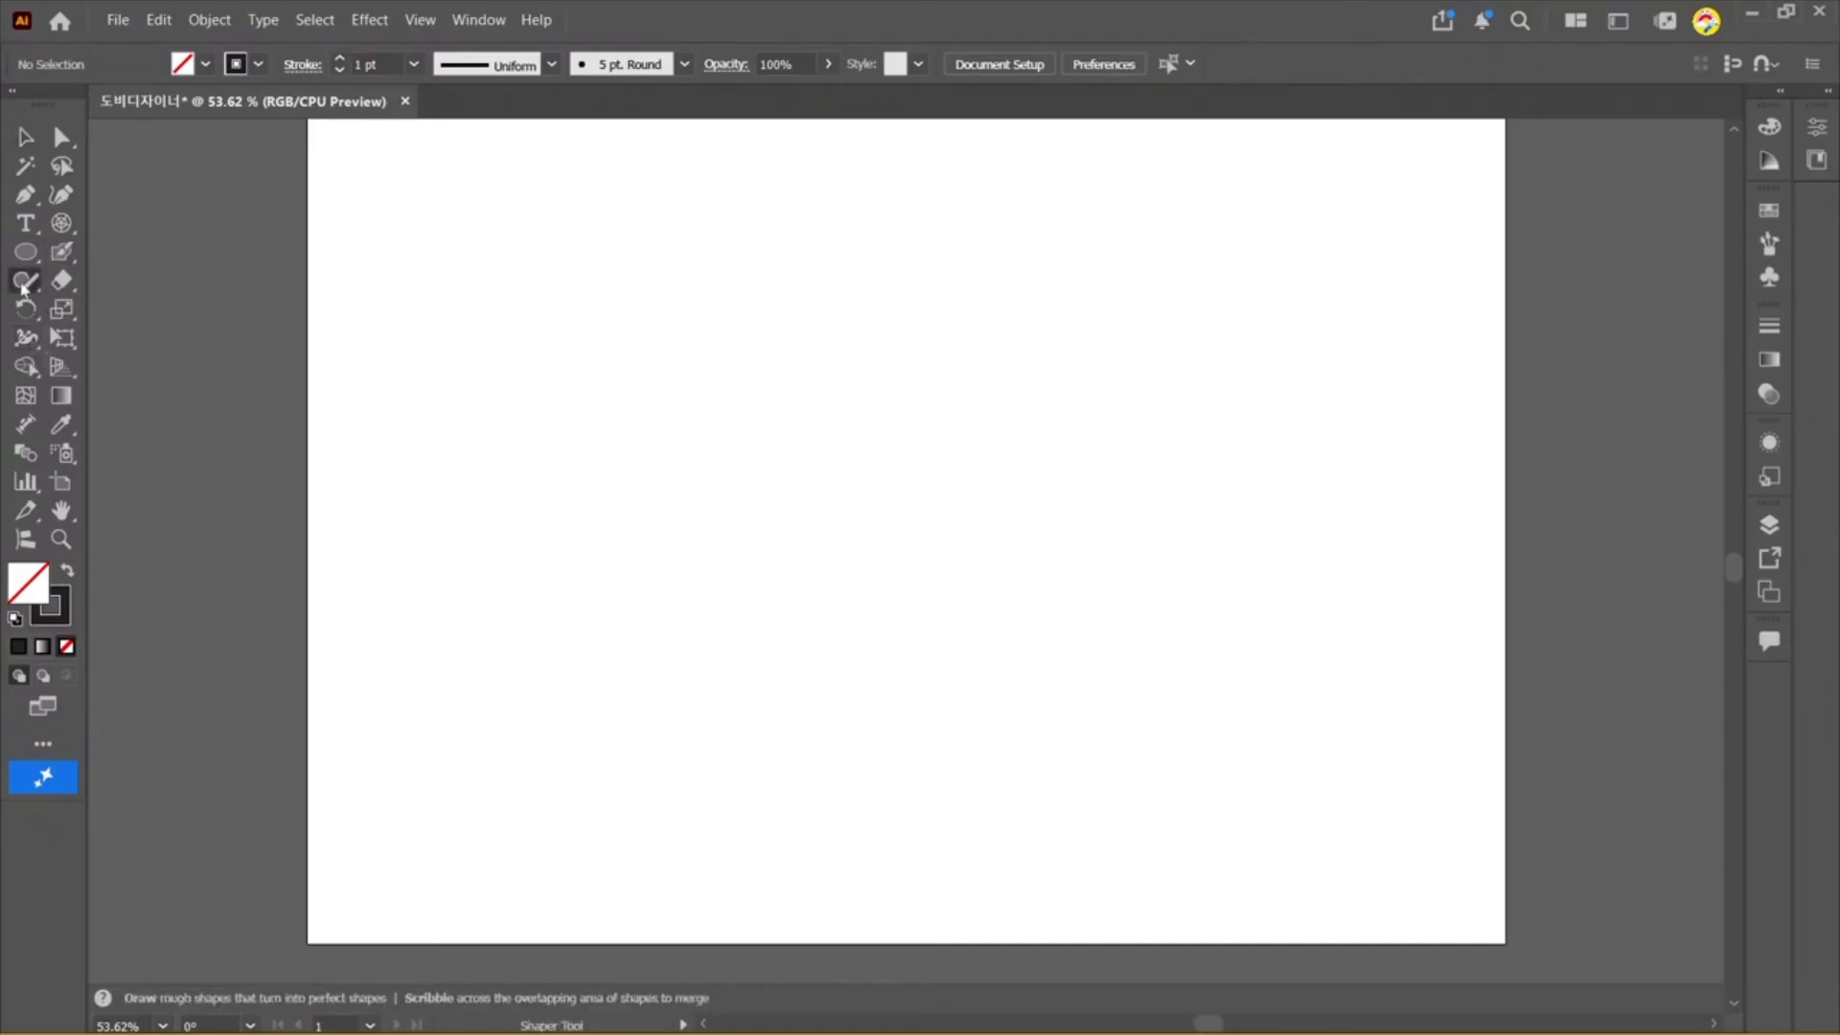
left_click(125, 290)
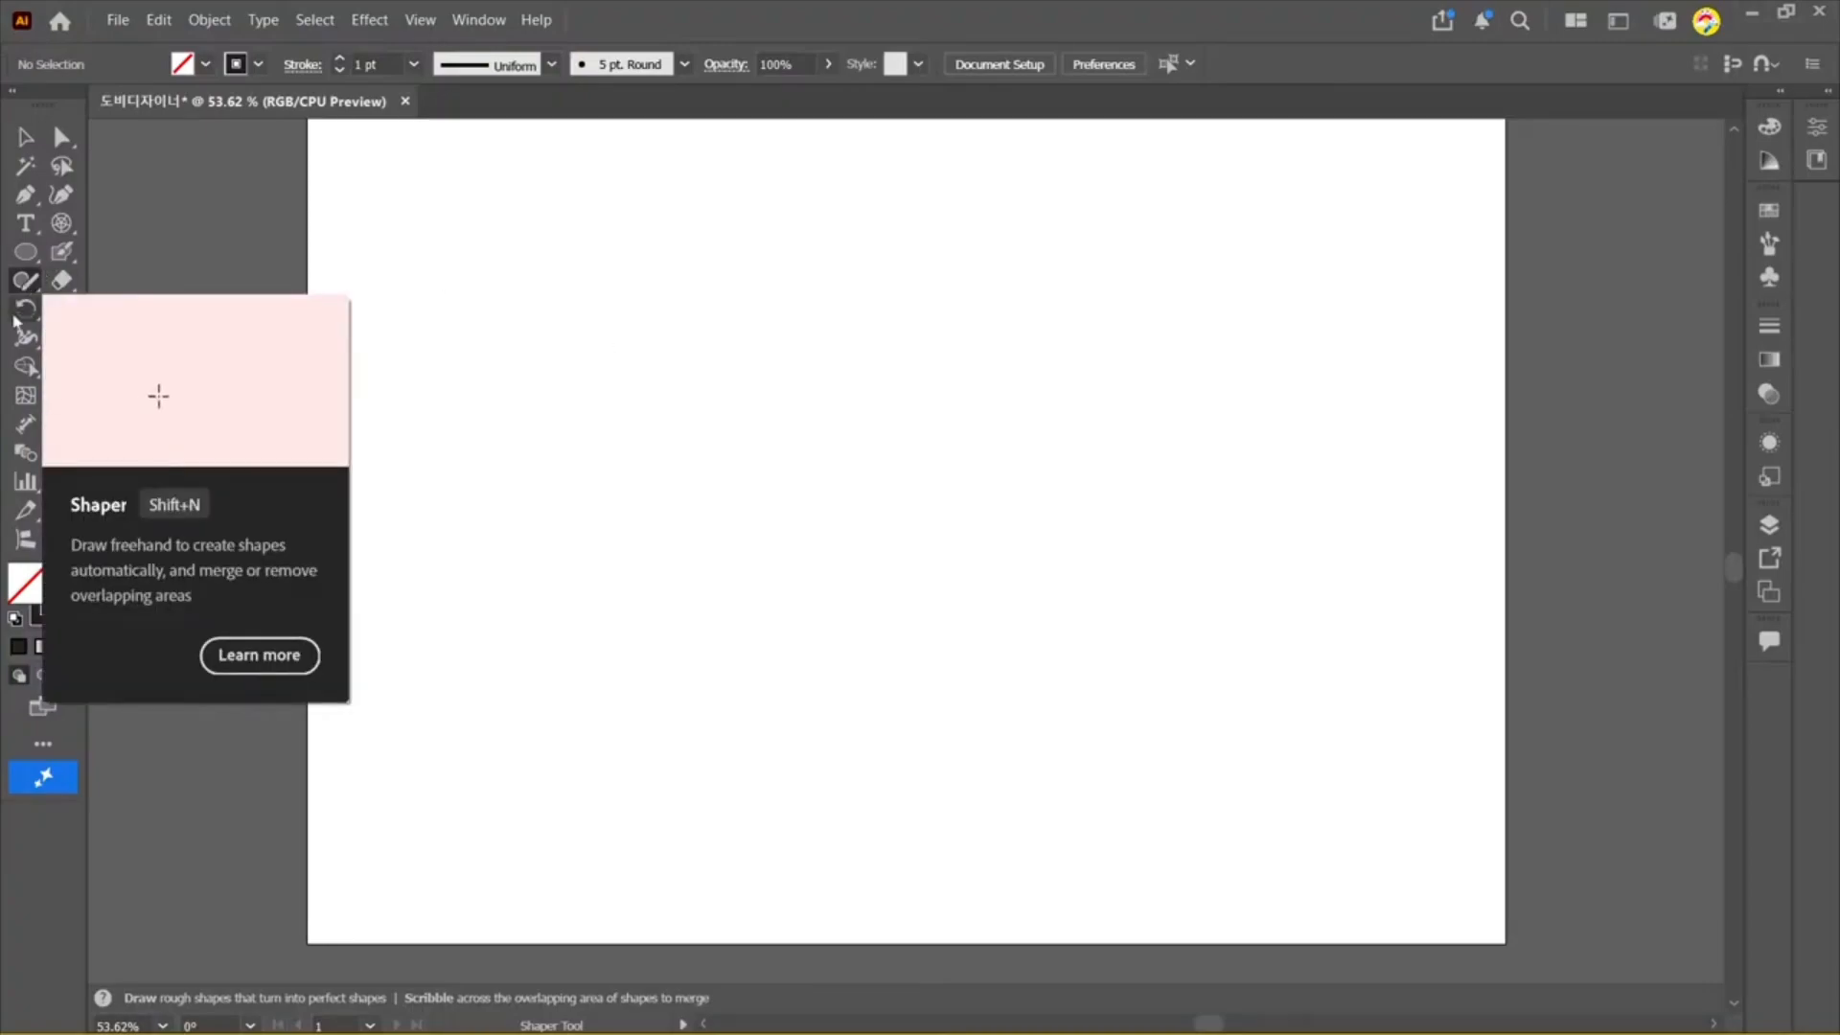
left_click(29, 285)
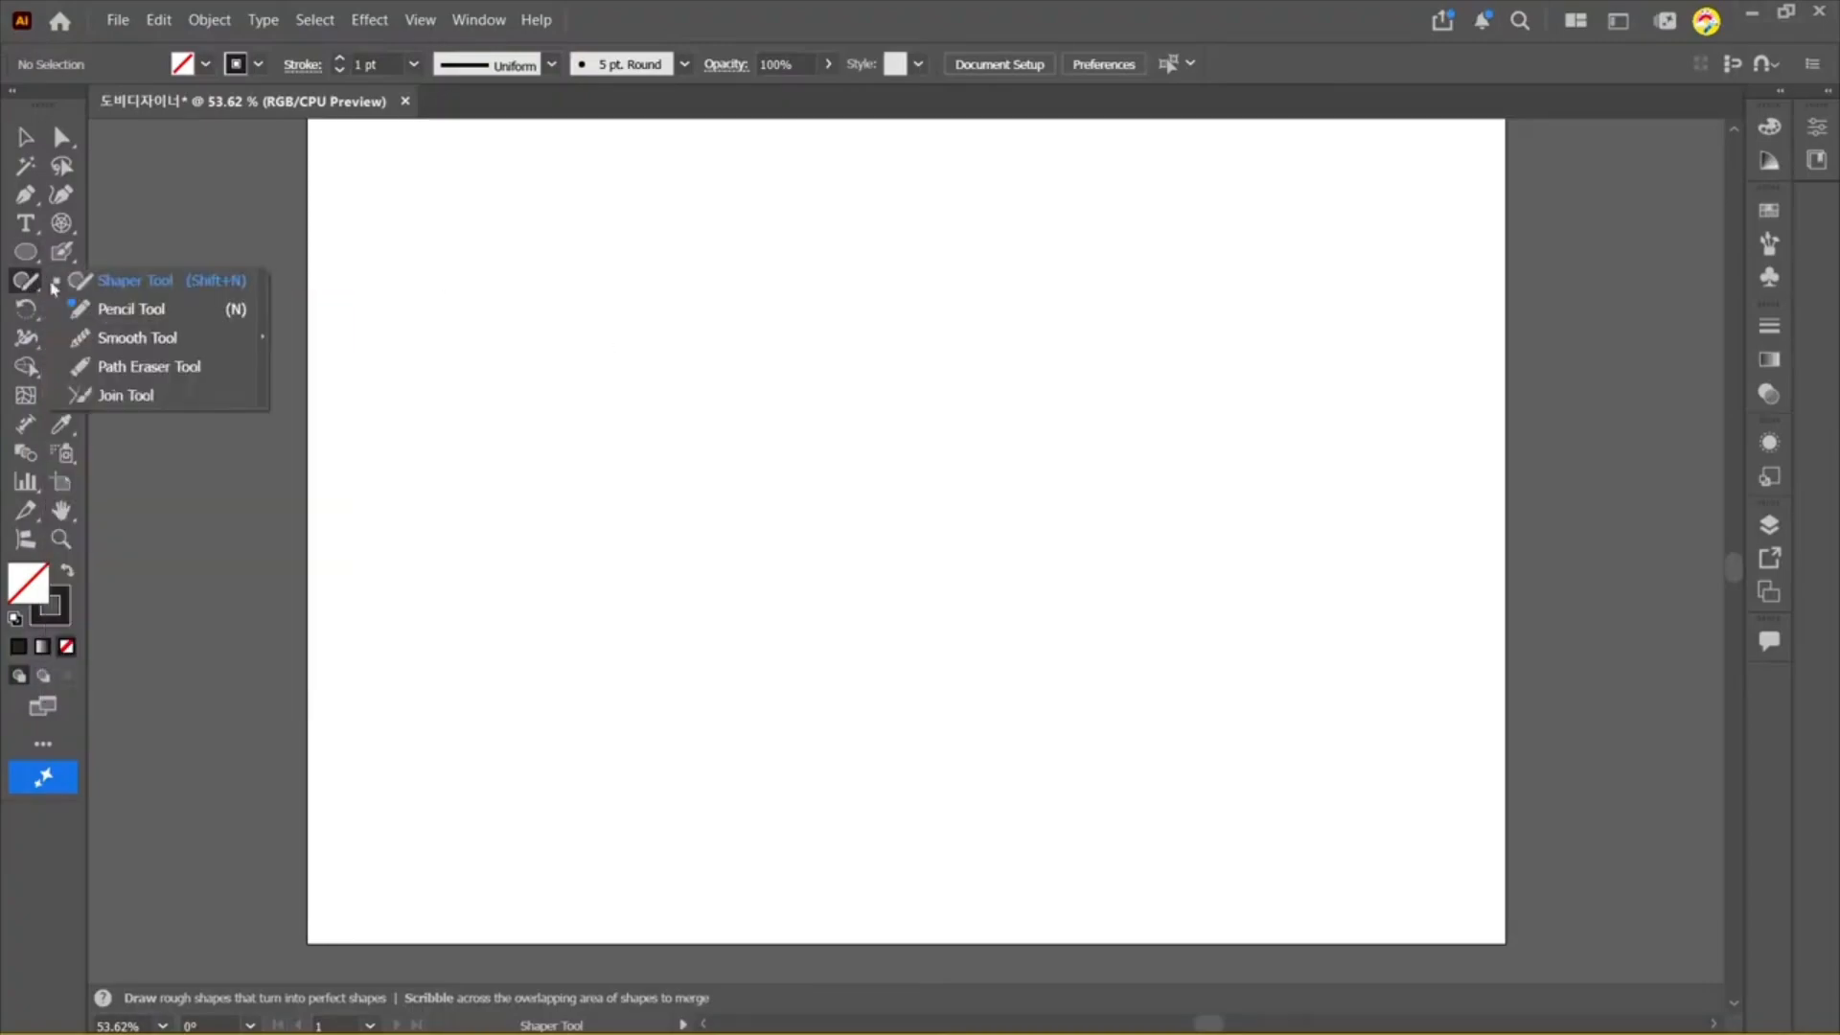
left_click(141, 285)
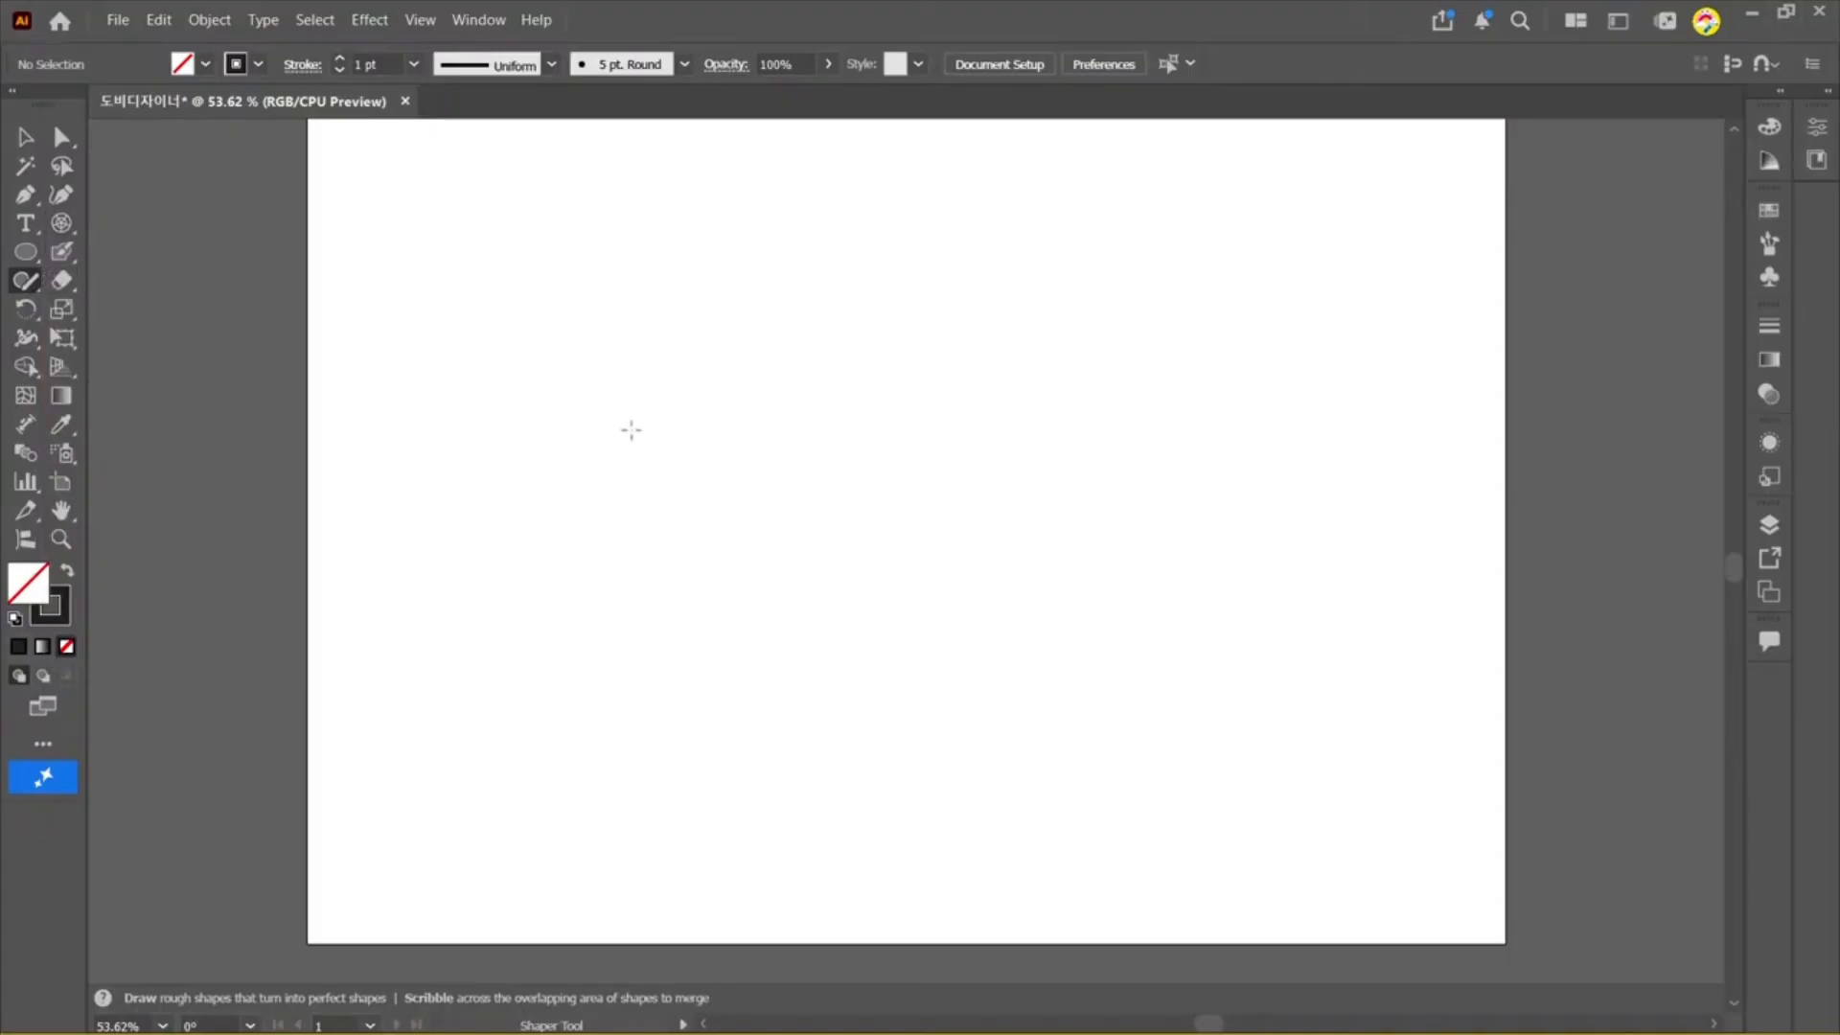
key("Caps_Lock")
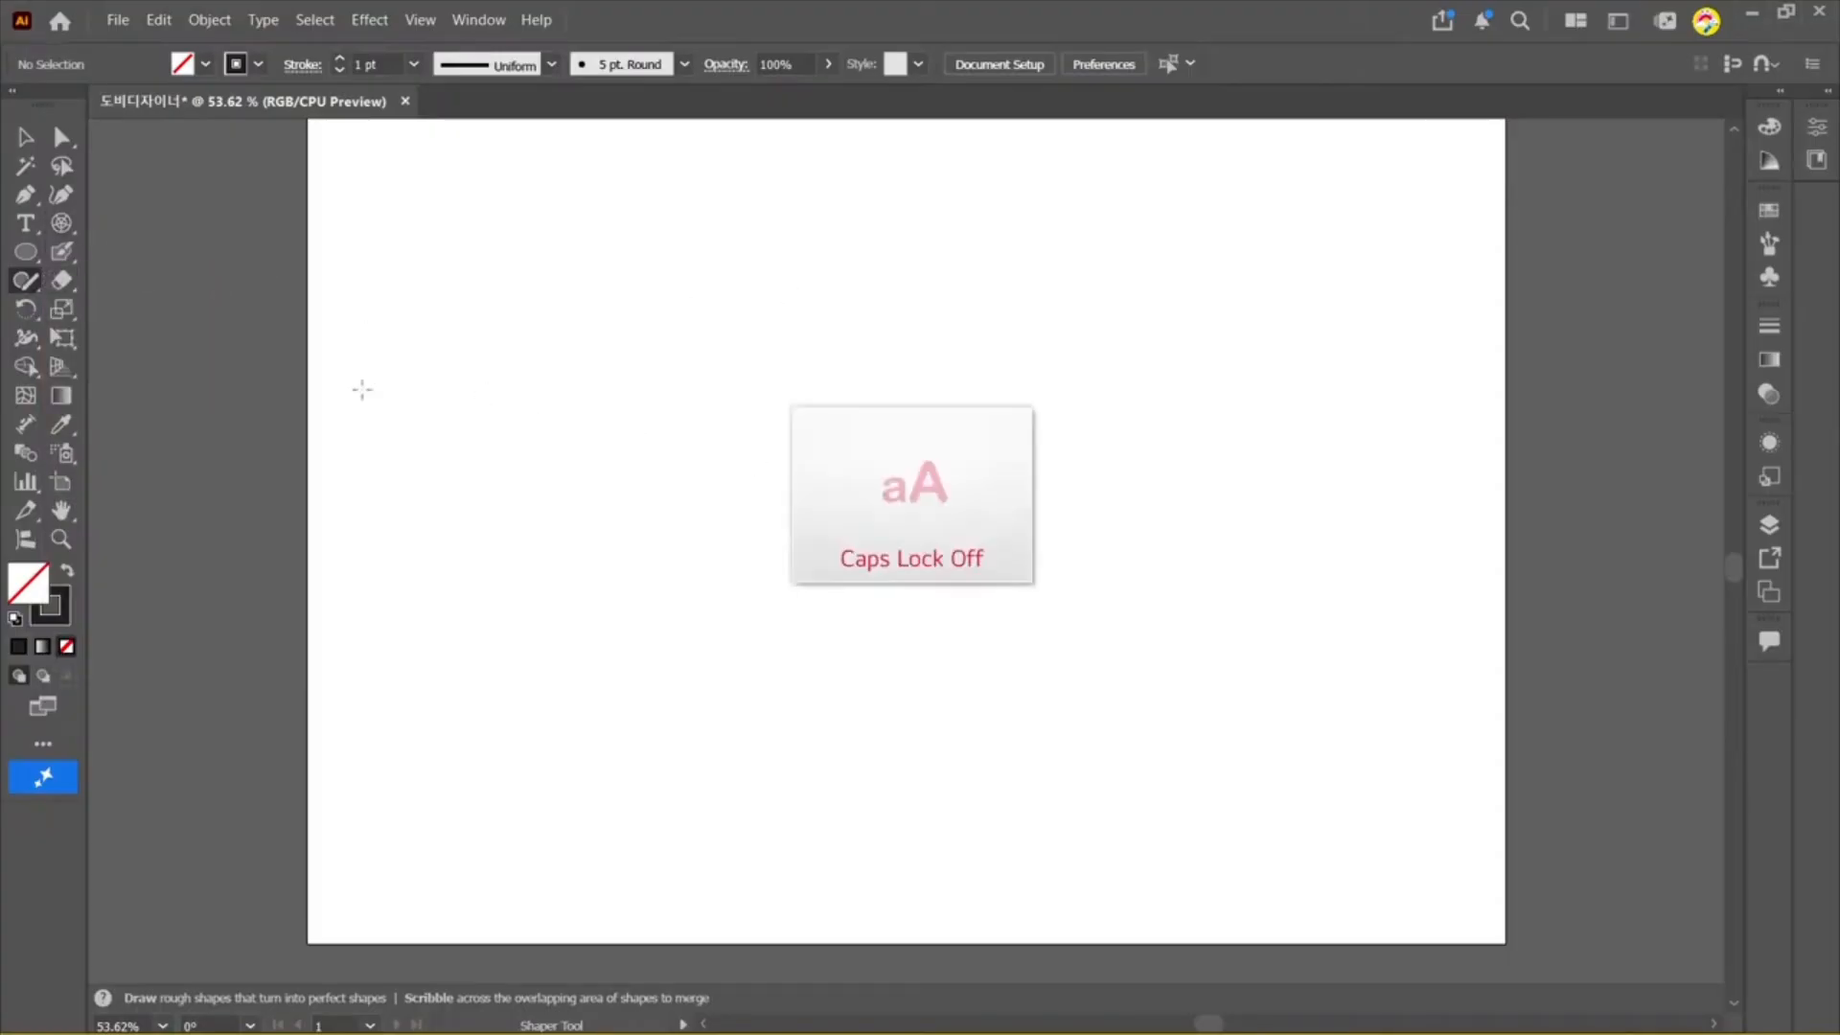
left_click(63, 254)
left_click(25, 280)
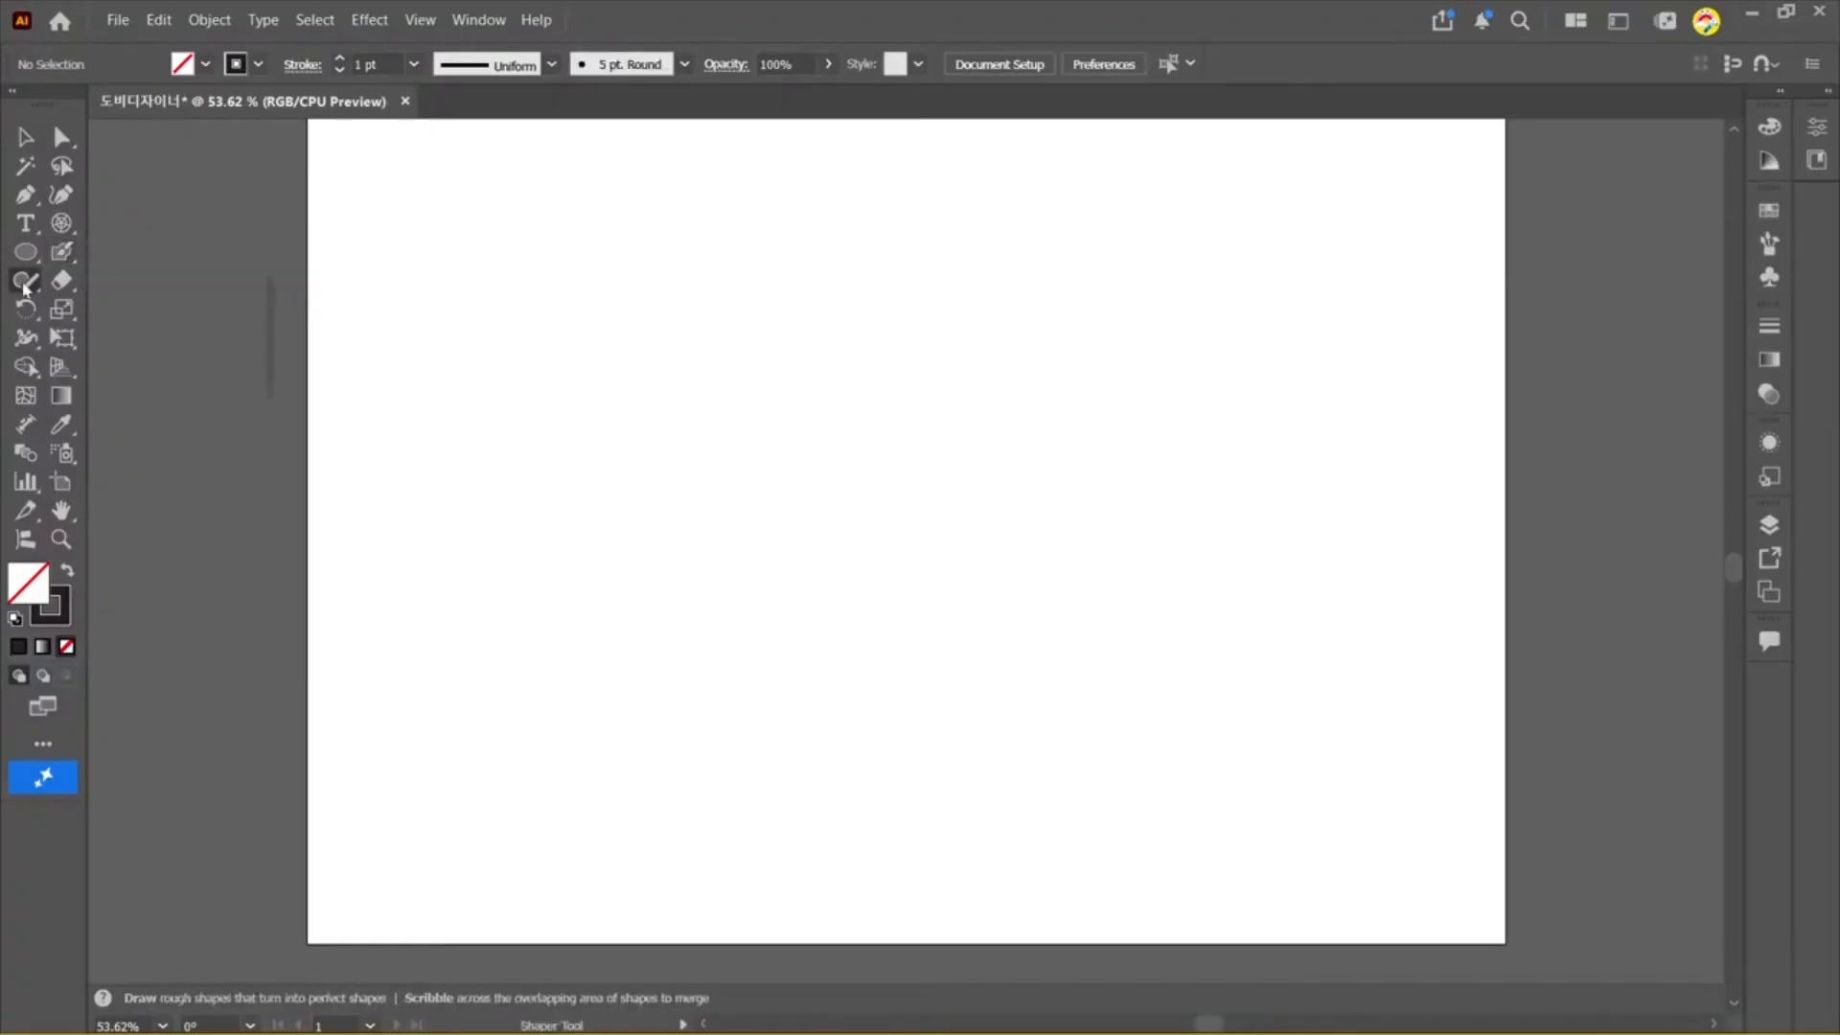
left_click(130, 309)
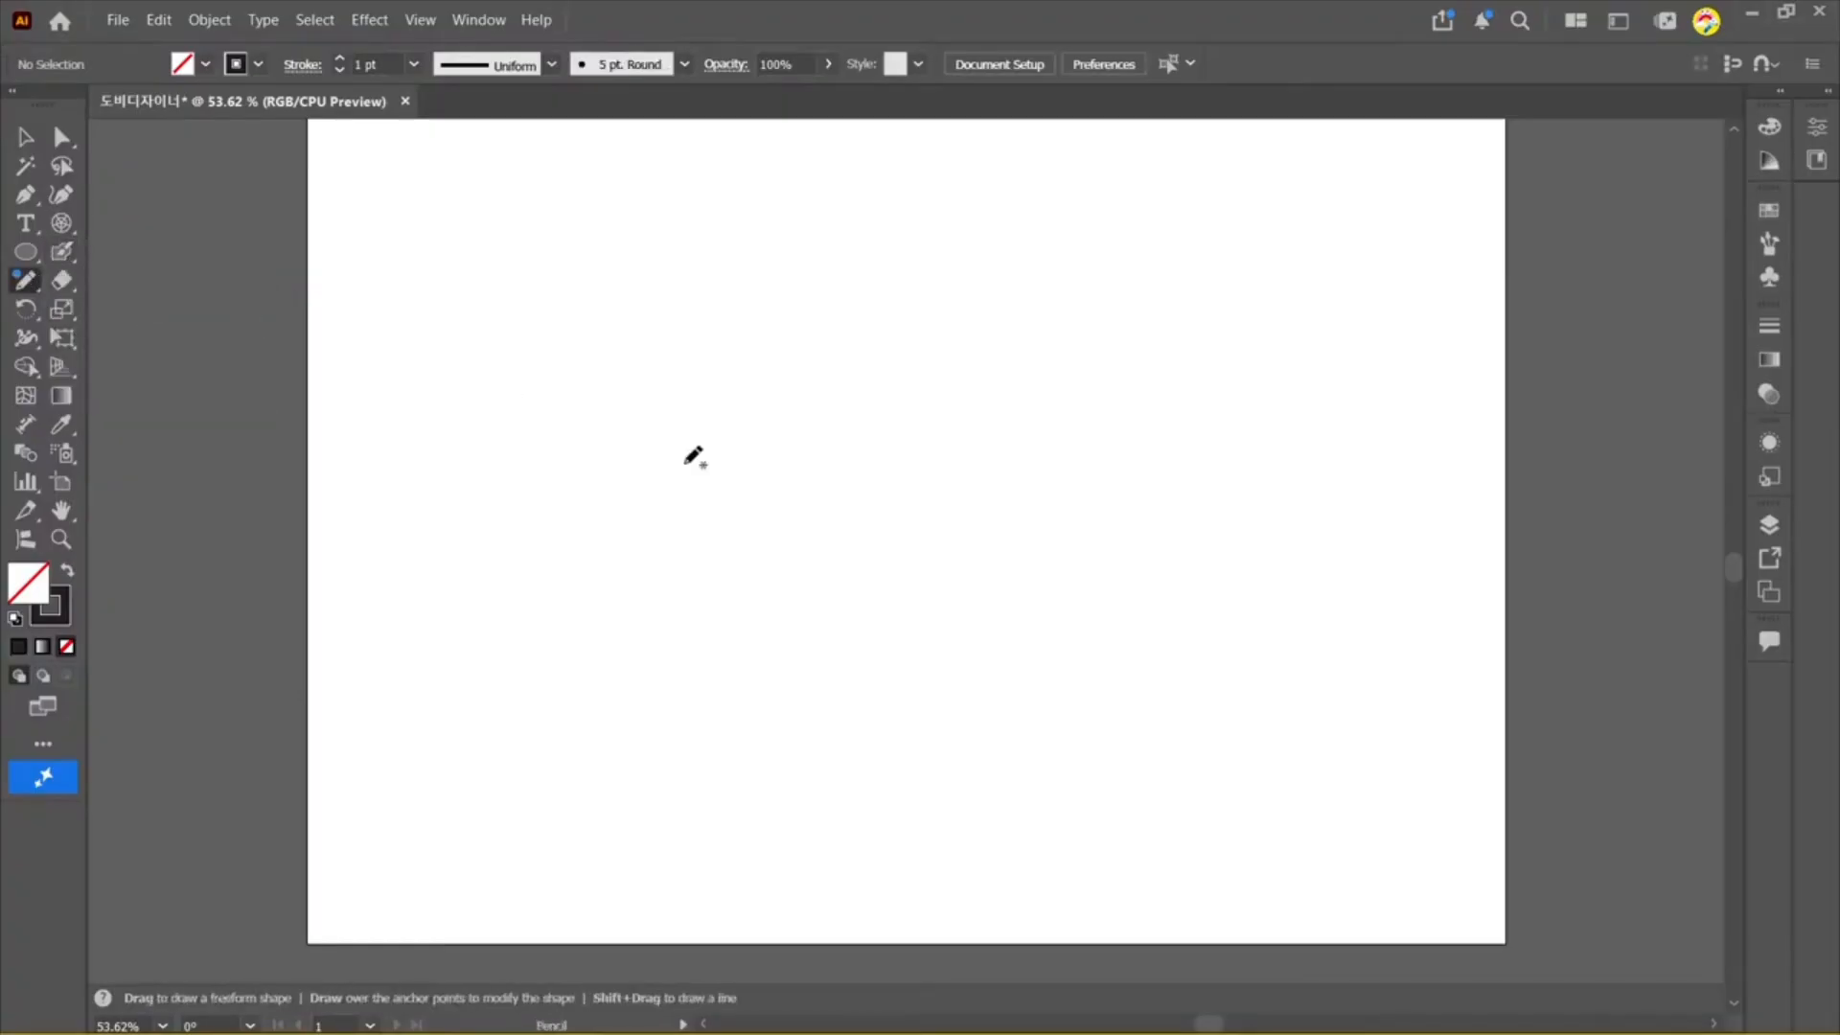
left_click(25, 279)
left_click(100, 308)
key("Caps_Lock")
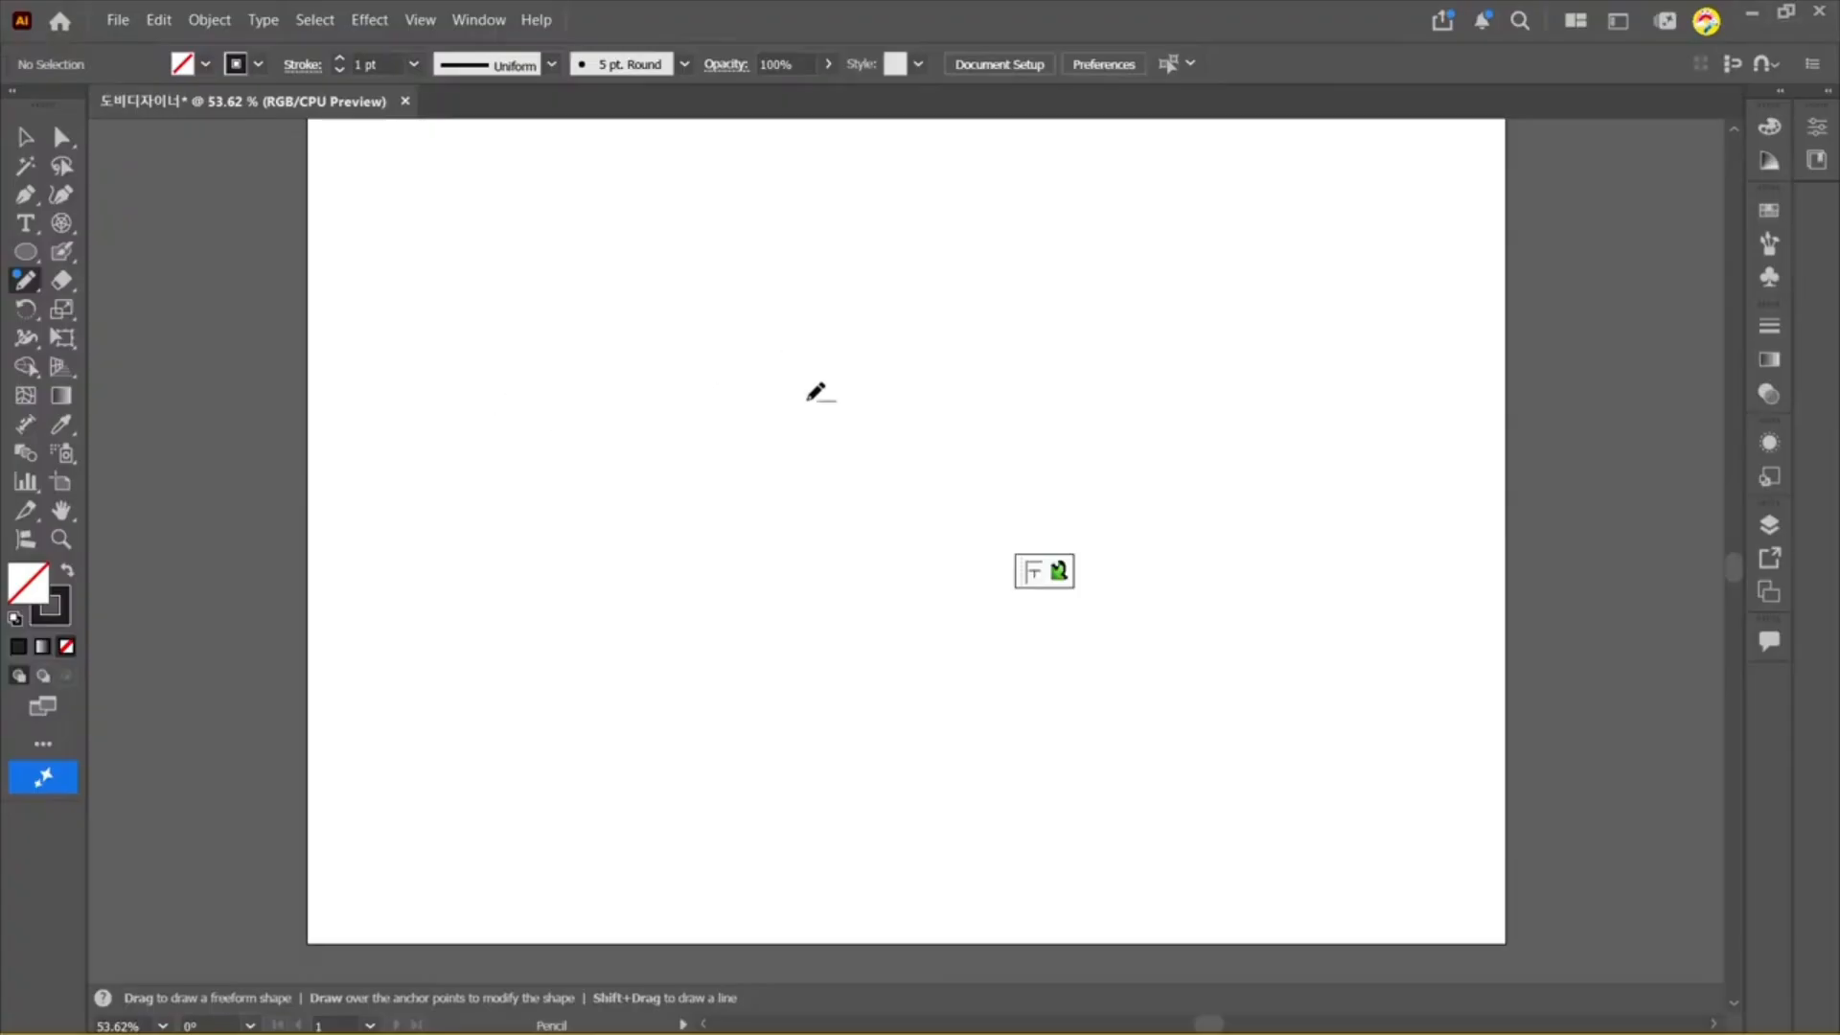
key("v")
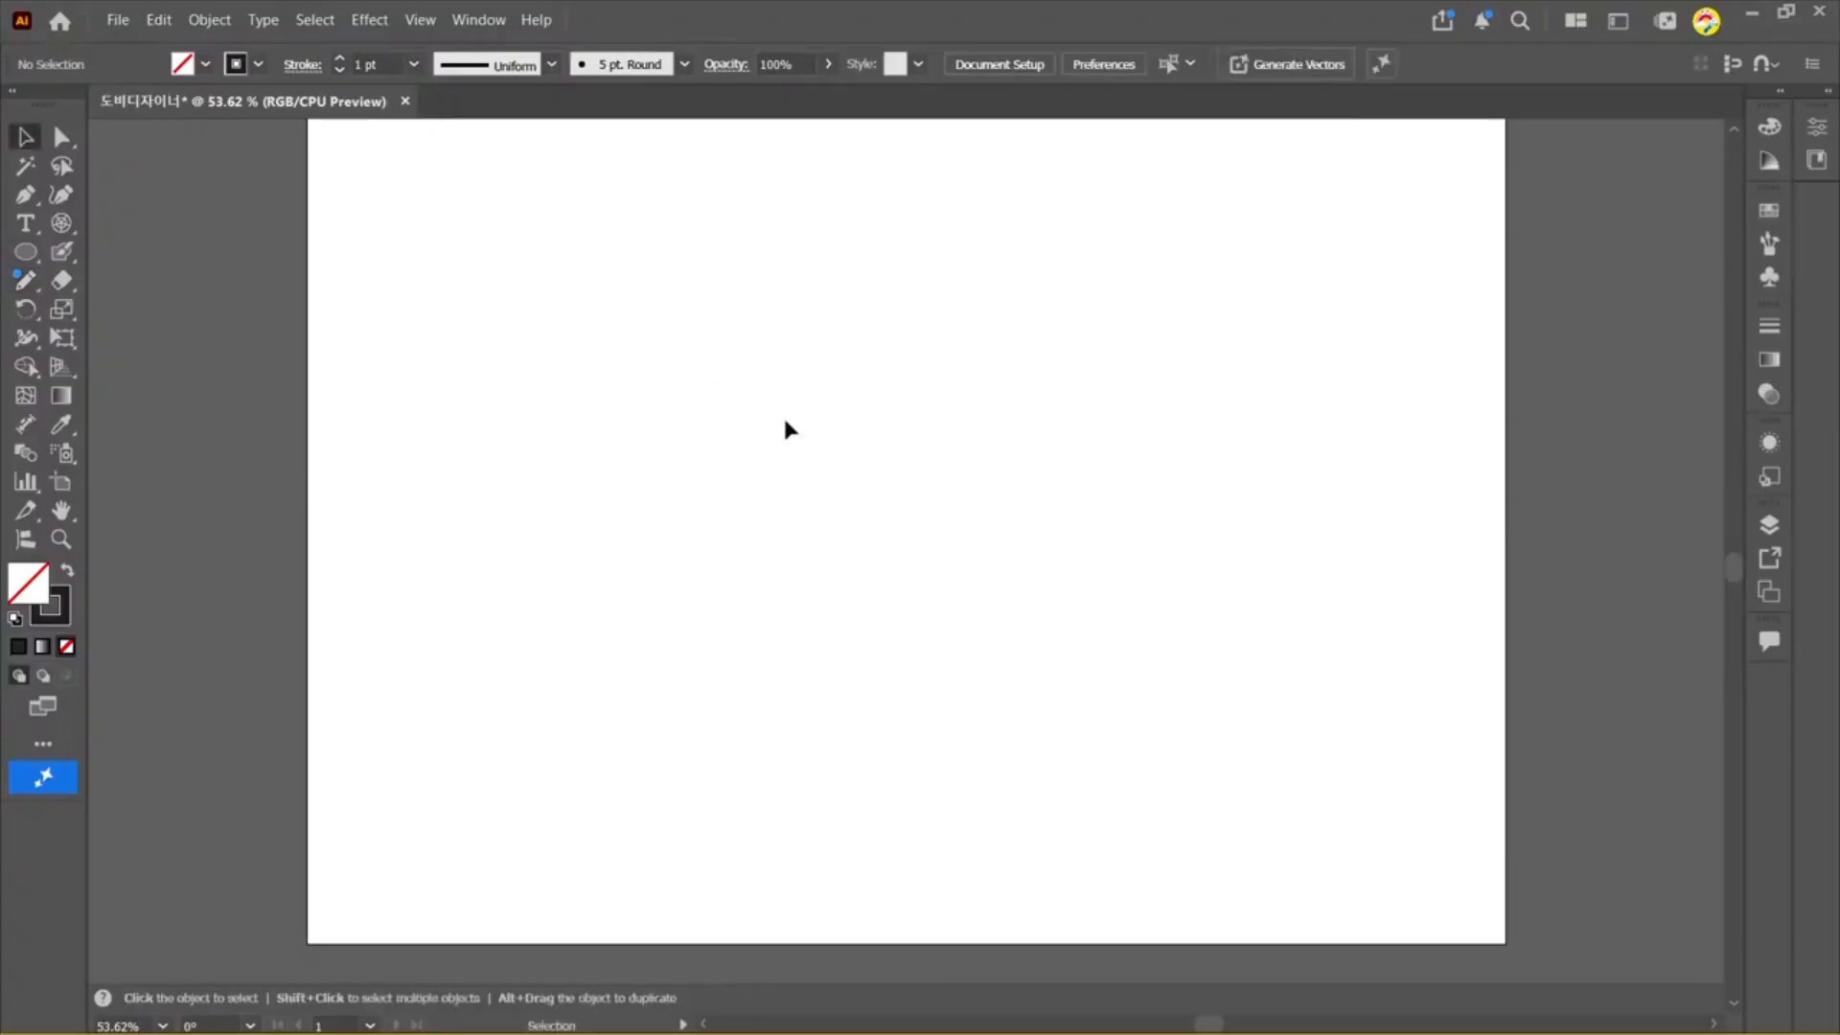
left_click(25, 280)
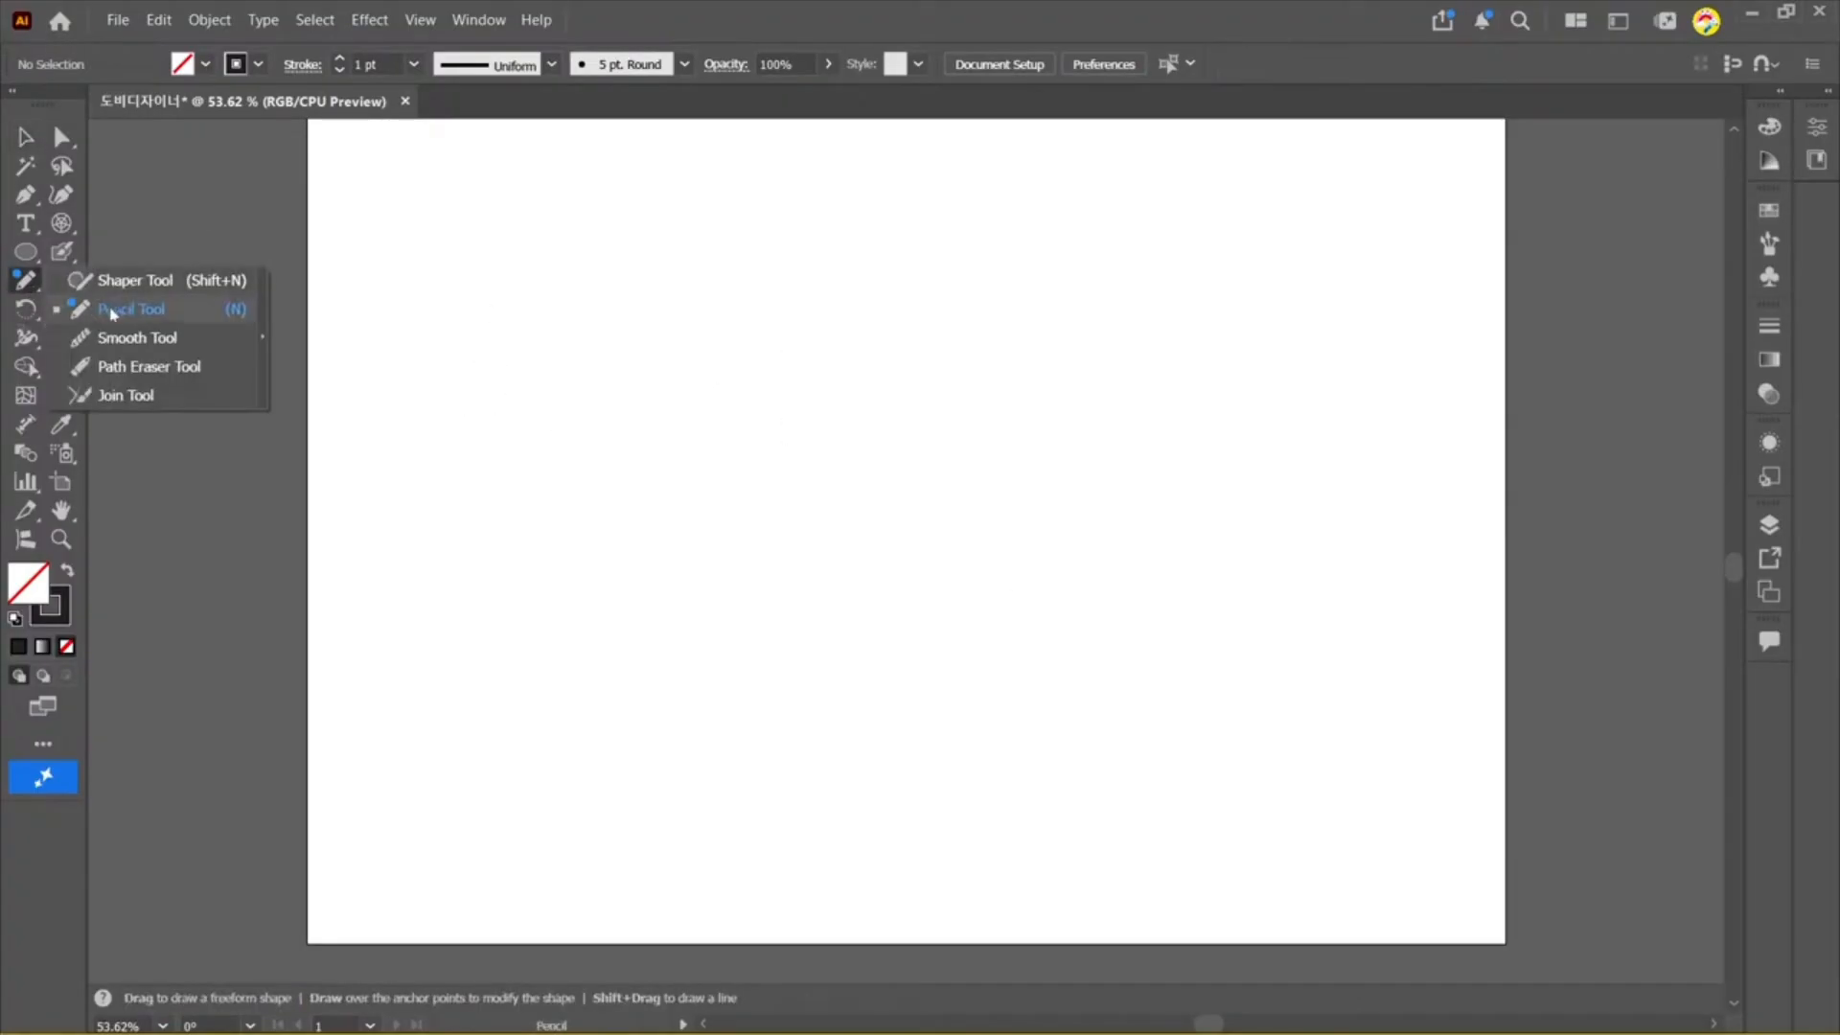
left_click(111, 310)
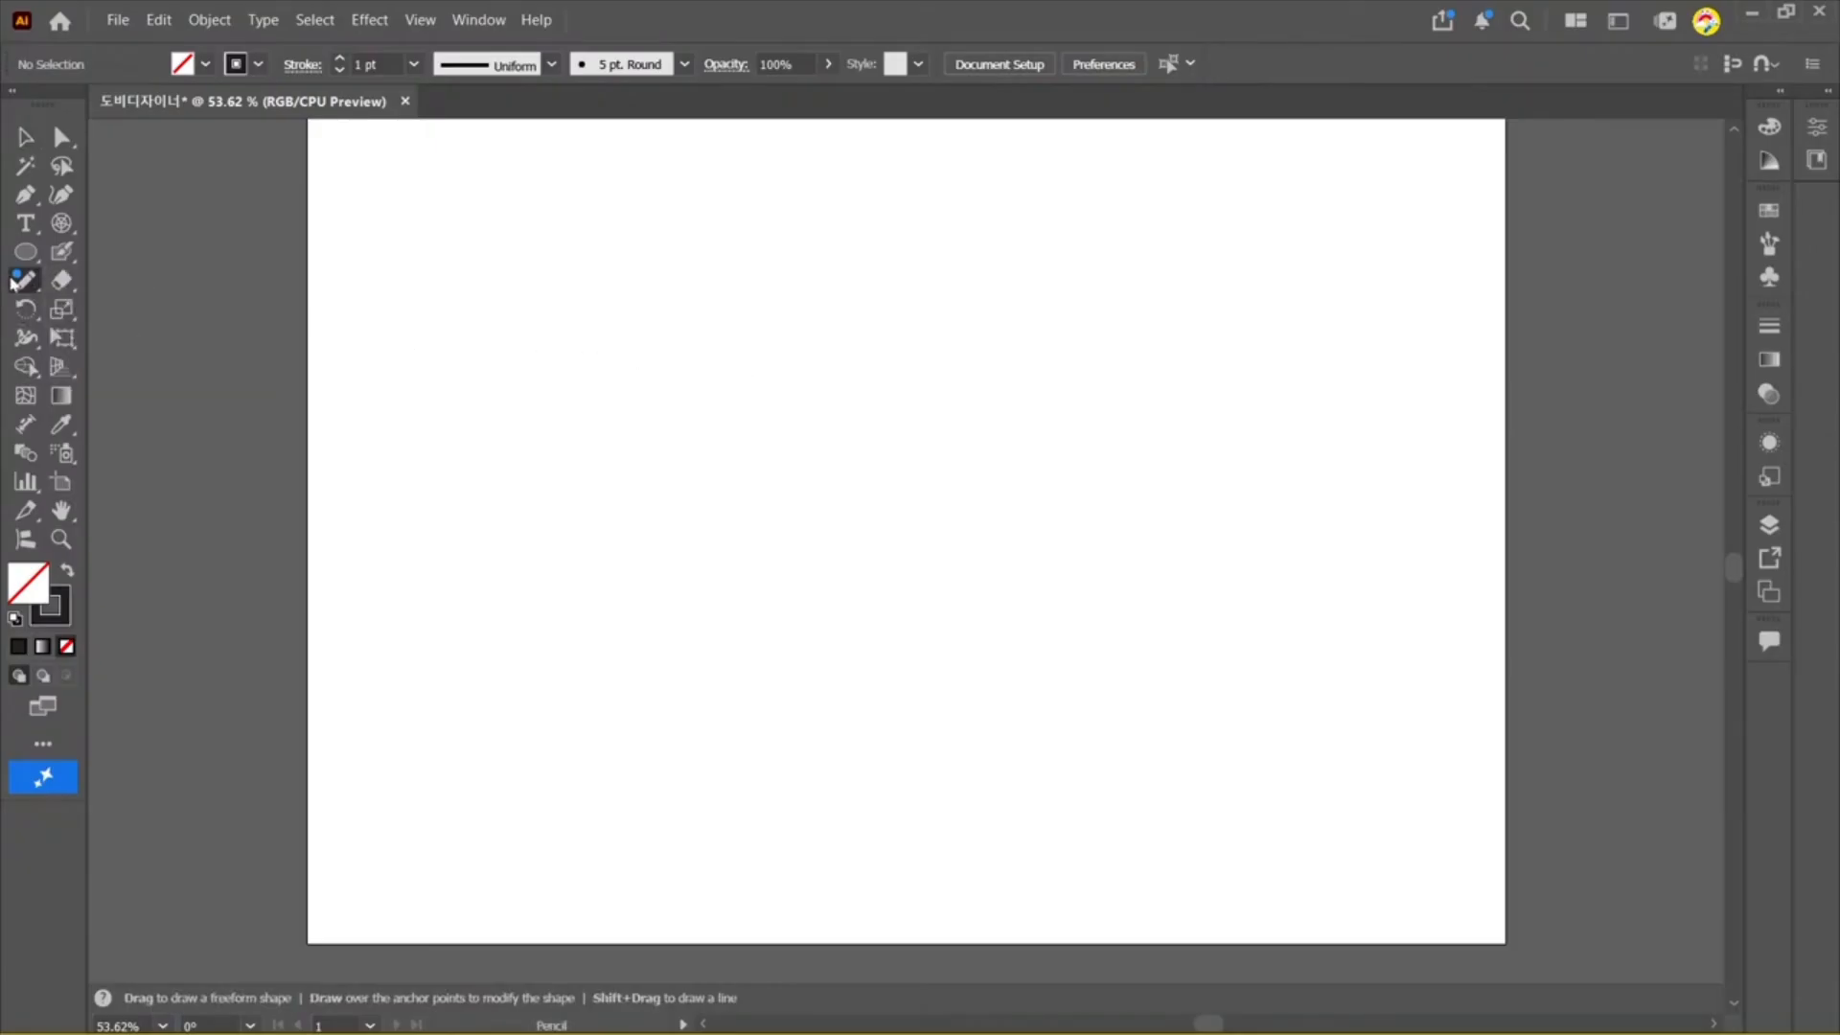
left_click(25, 137)
left_click(31, 280)
left_click(96, 280)
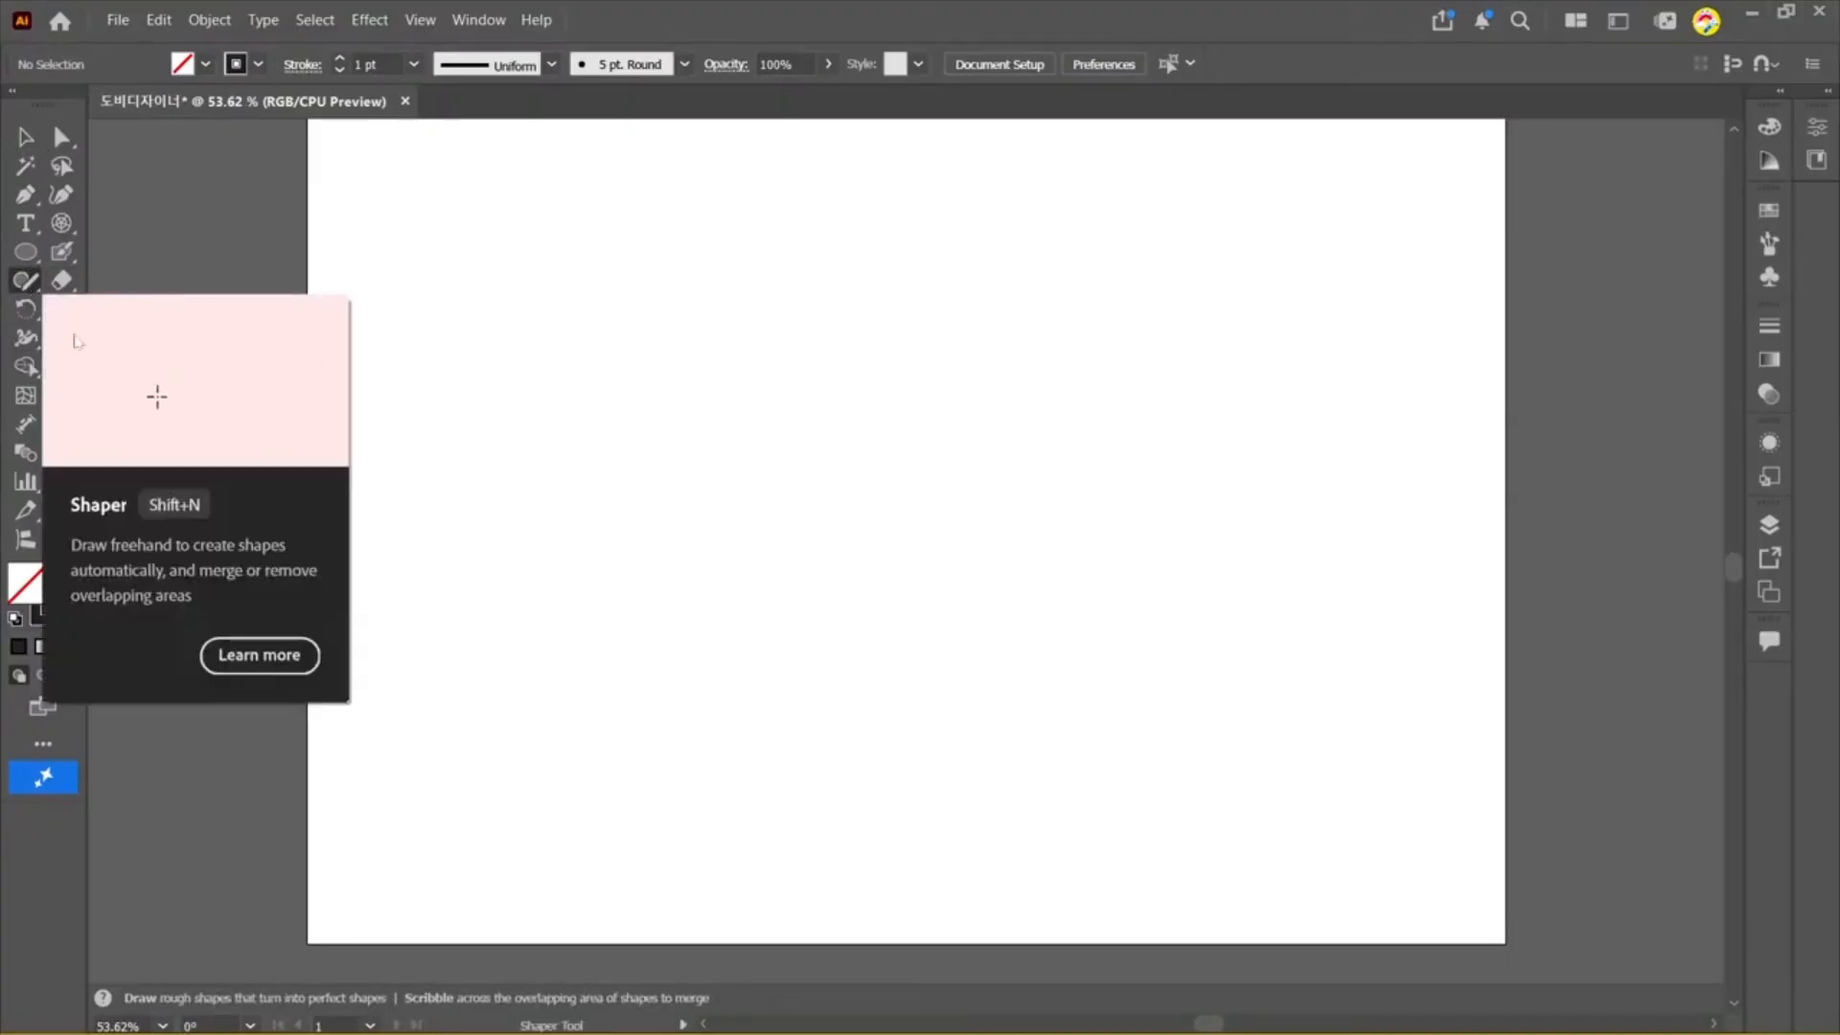
left_click(26, 287)
left_click(96, 308)
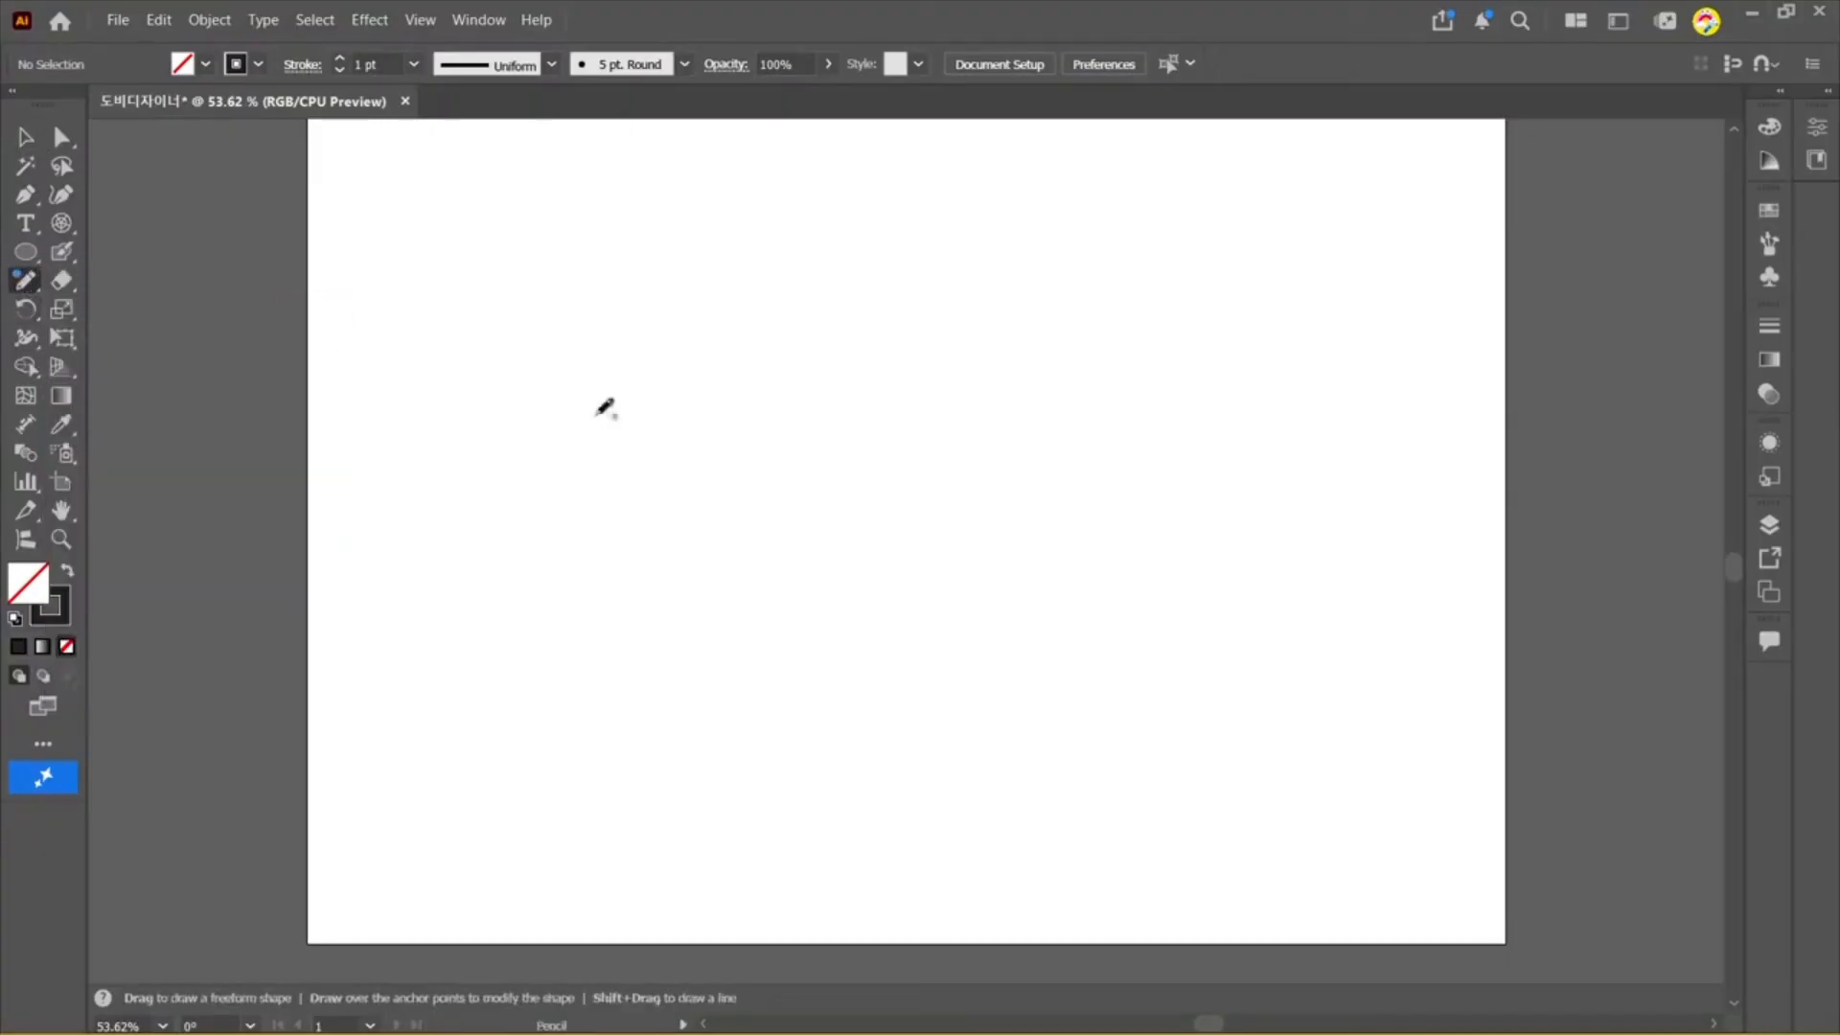
left_click(30, 288)
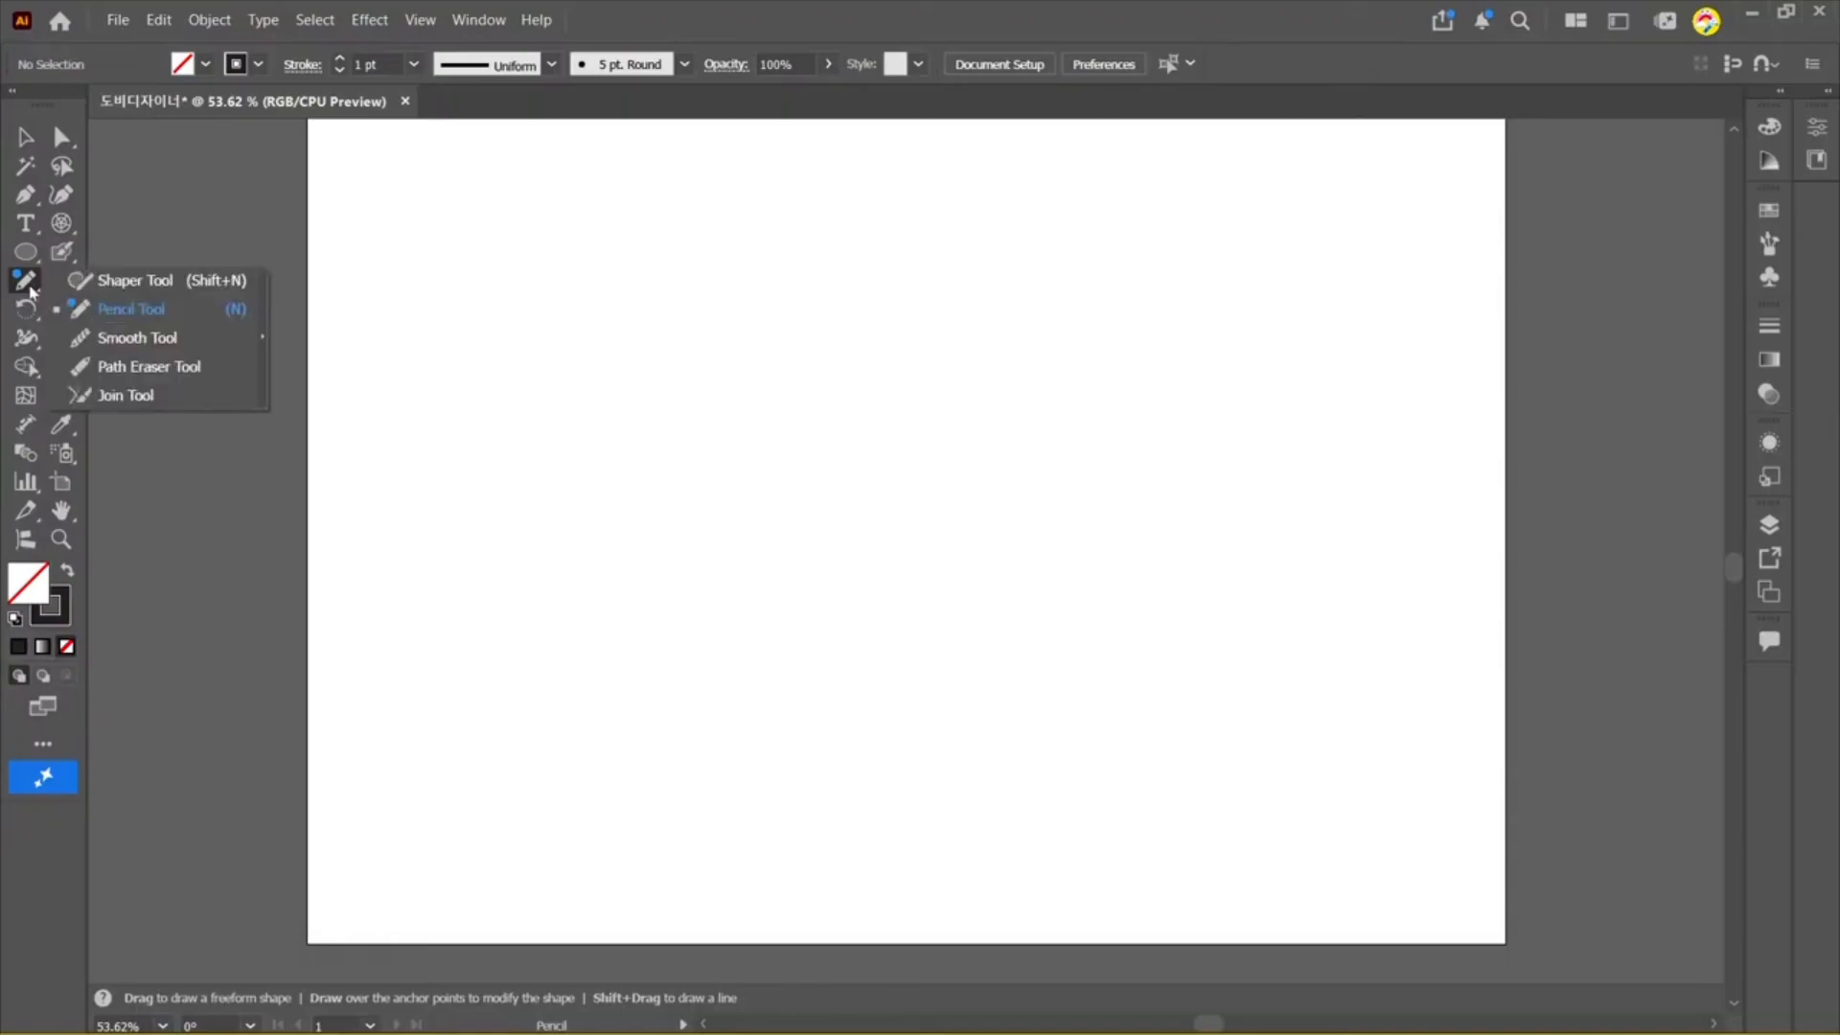
left_click(117, 318)
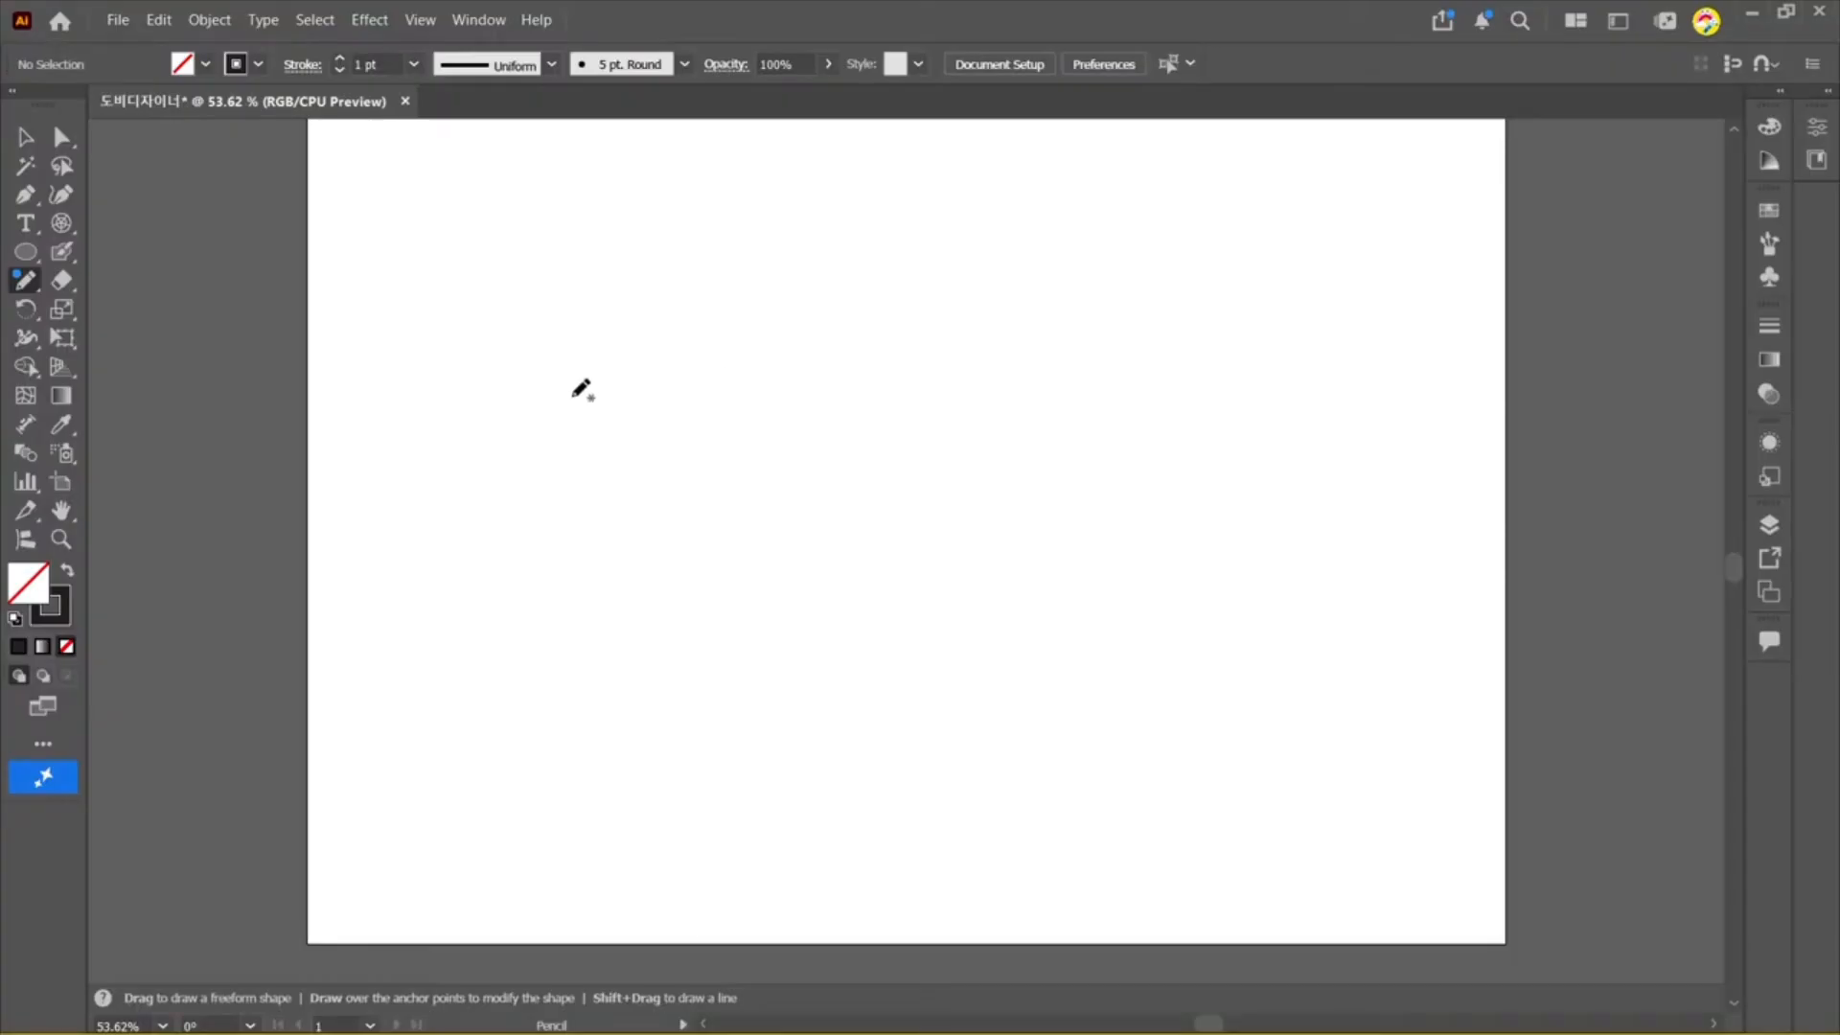
Step: Draw an unfilled upright rectangle in the lower-left part of the artboard, set its stroke to 3 pt, and deselect it
left_click(26, 253)
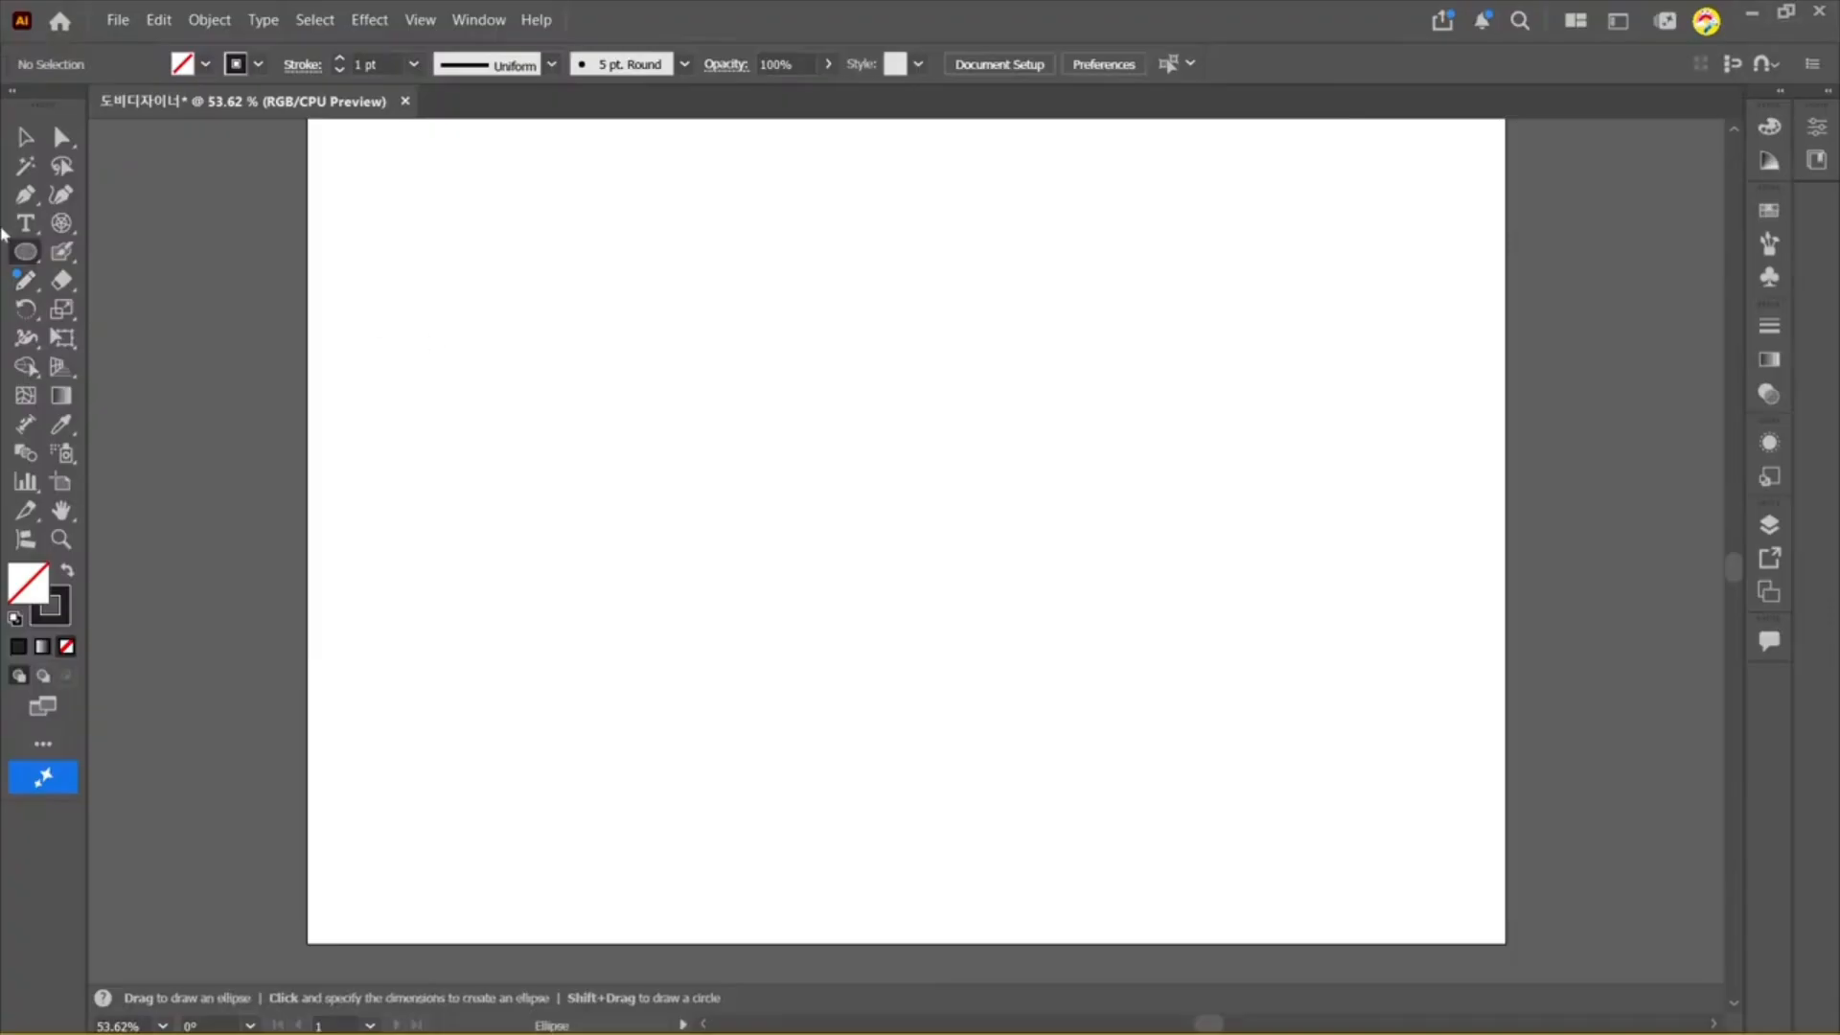
left_click_drag(26, 255, 182, 251)
left_click_drag(514, 528, 749, 789)
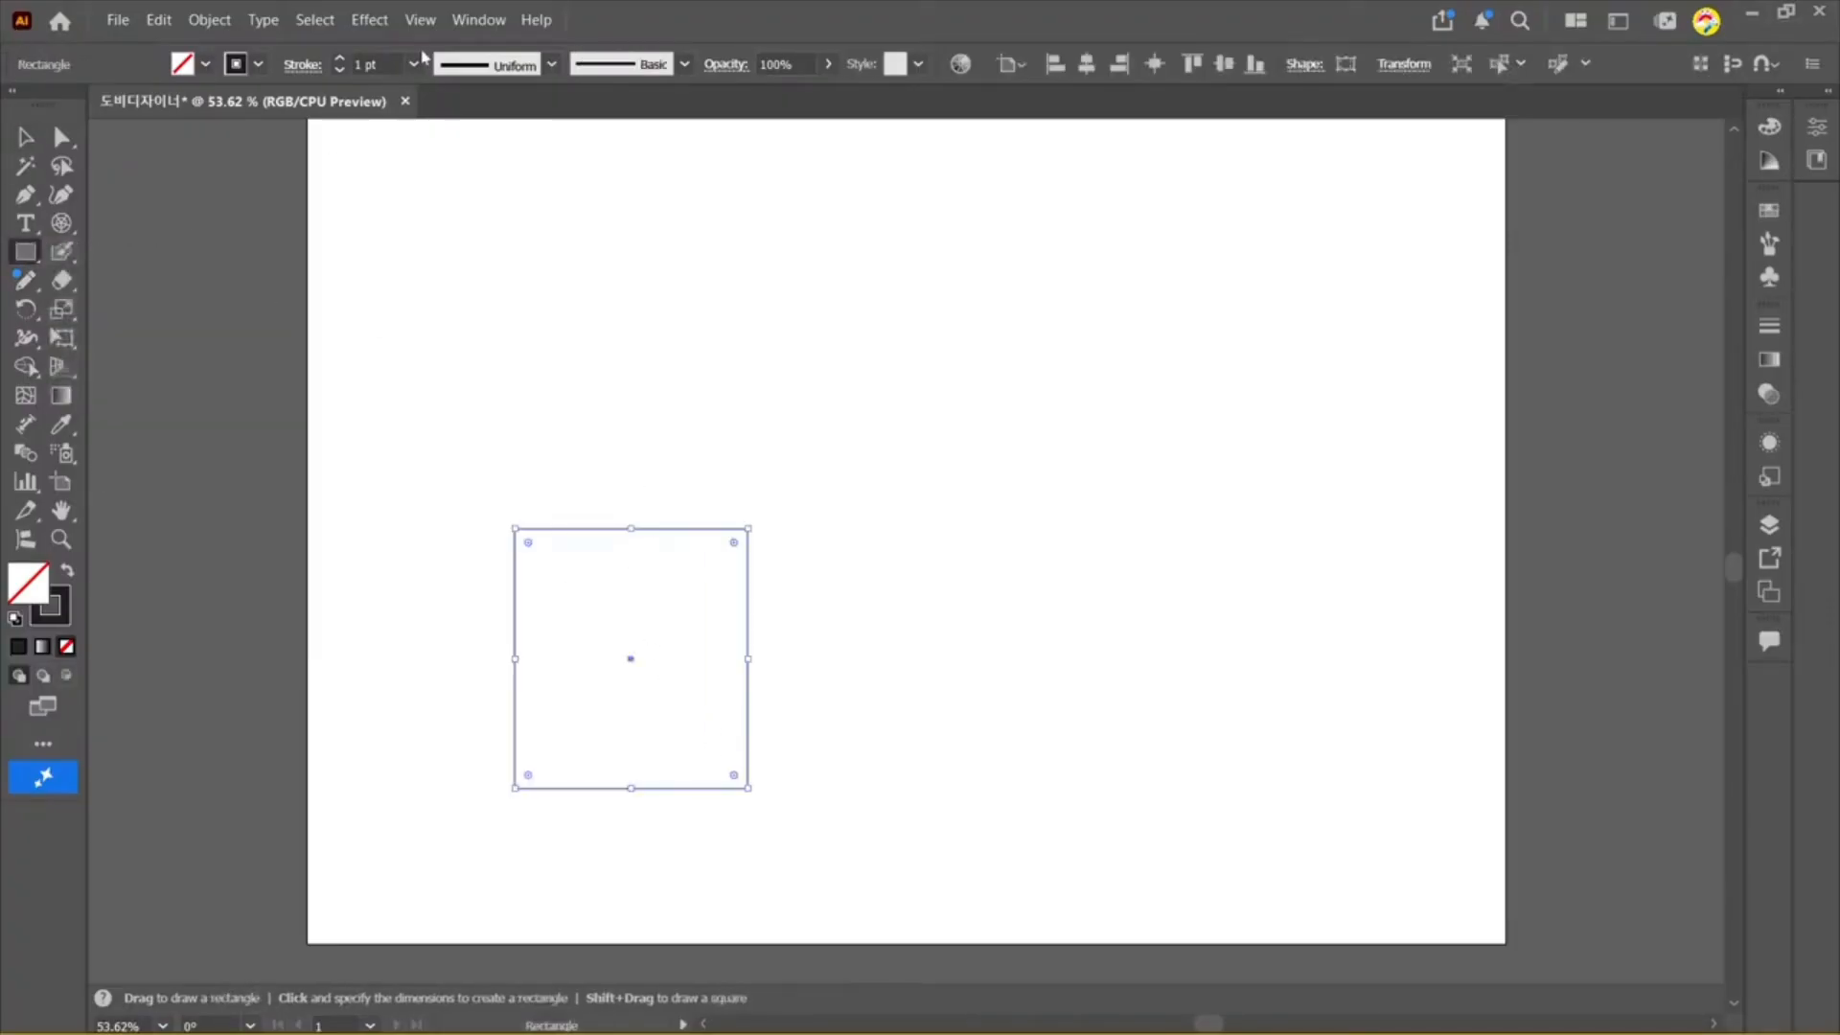
left_click(415, 63)
left_click(451, 220)
key("v")
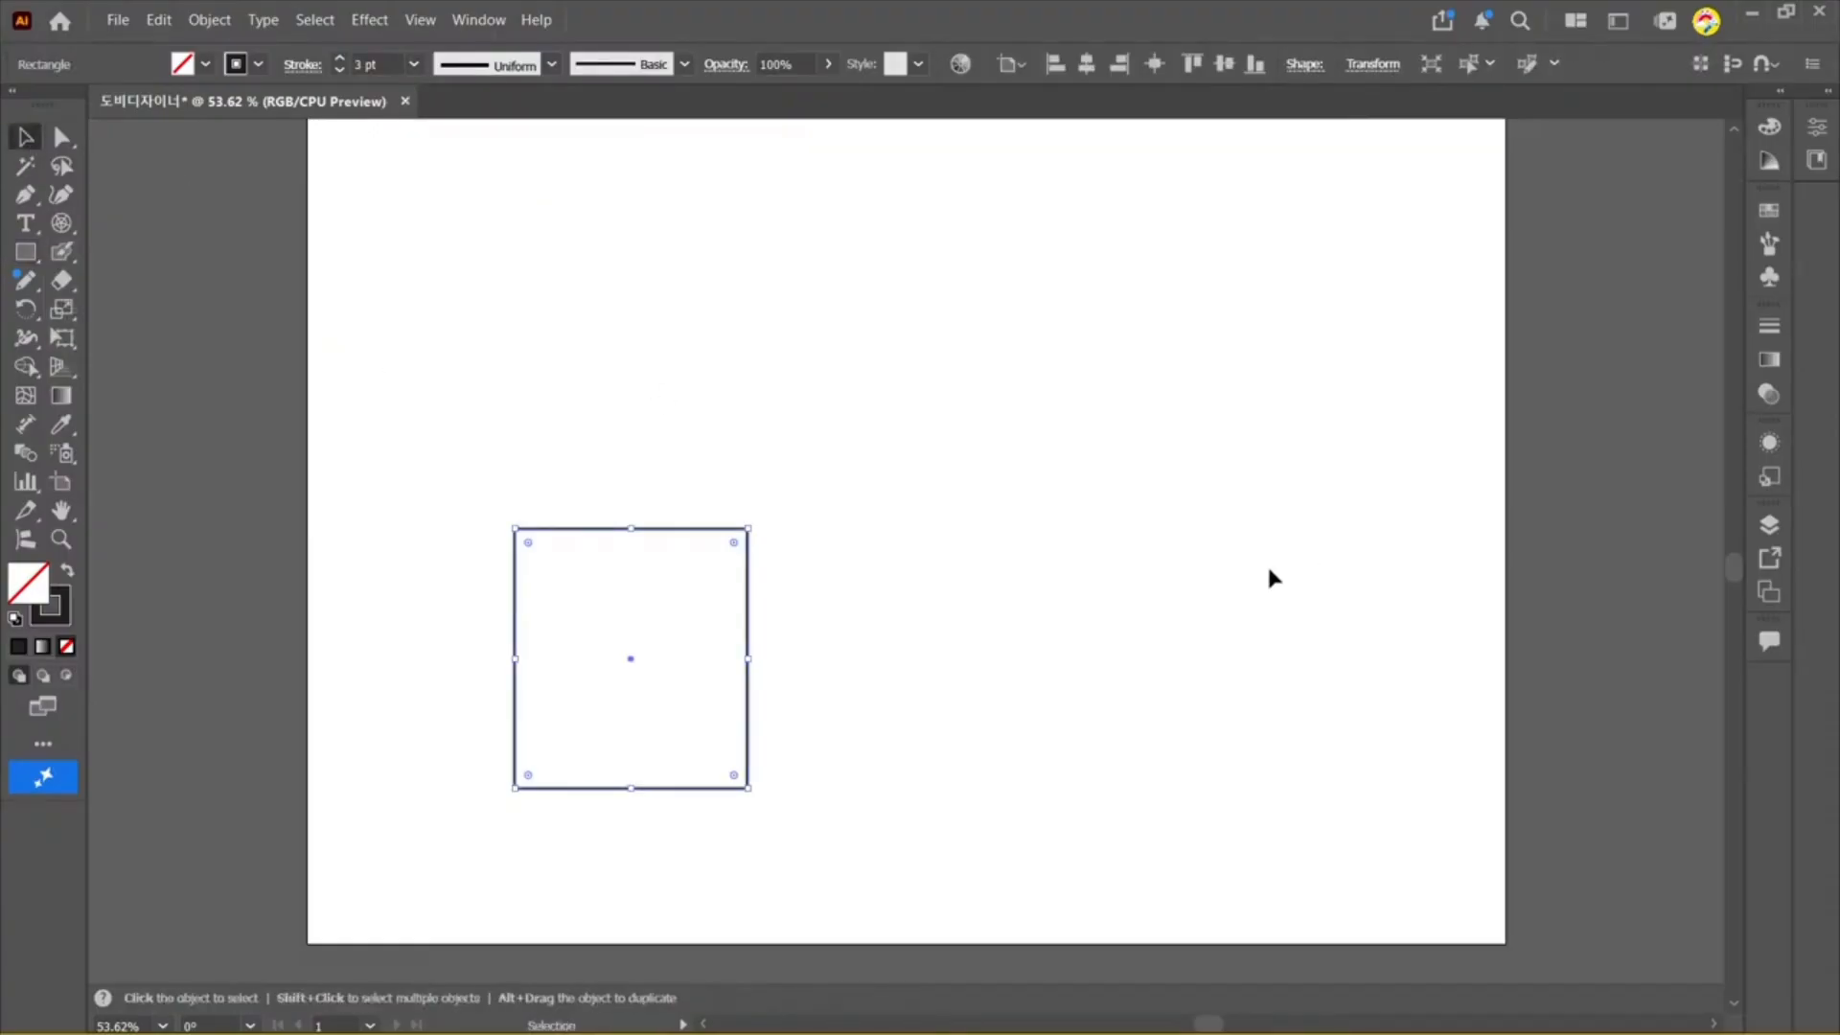
left_click(1088, 519)
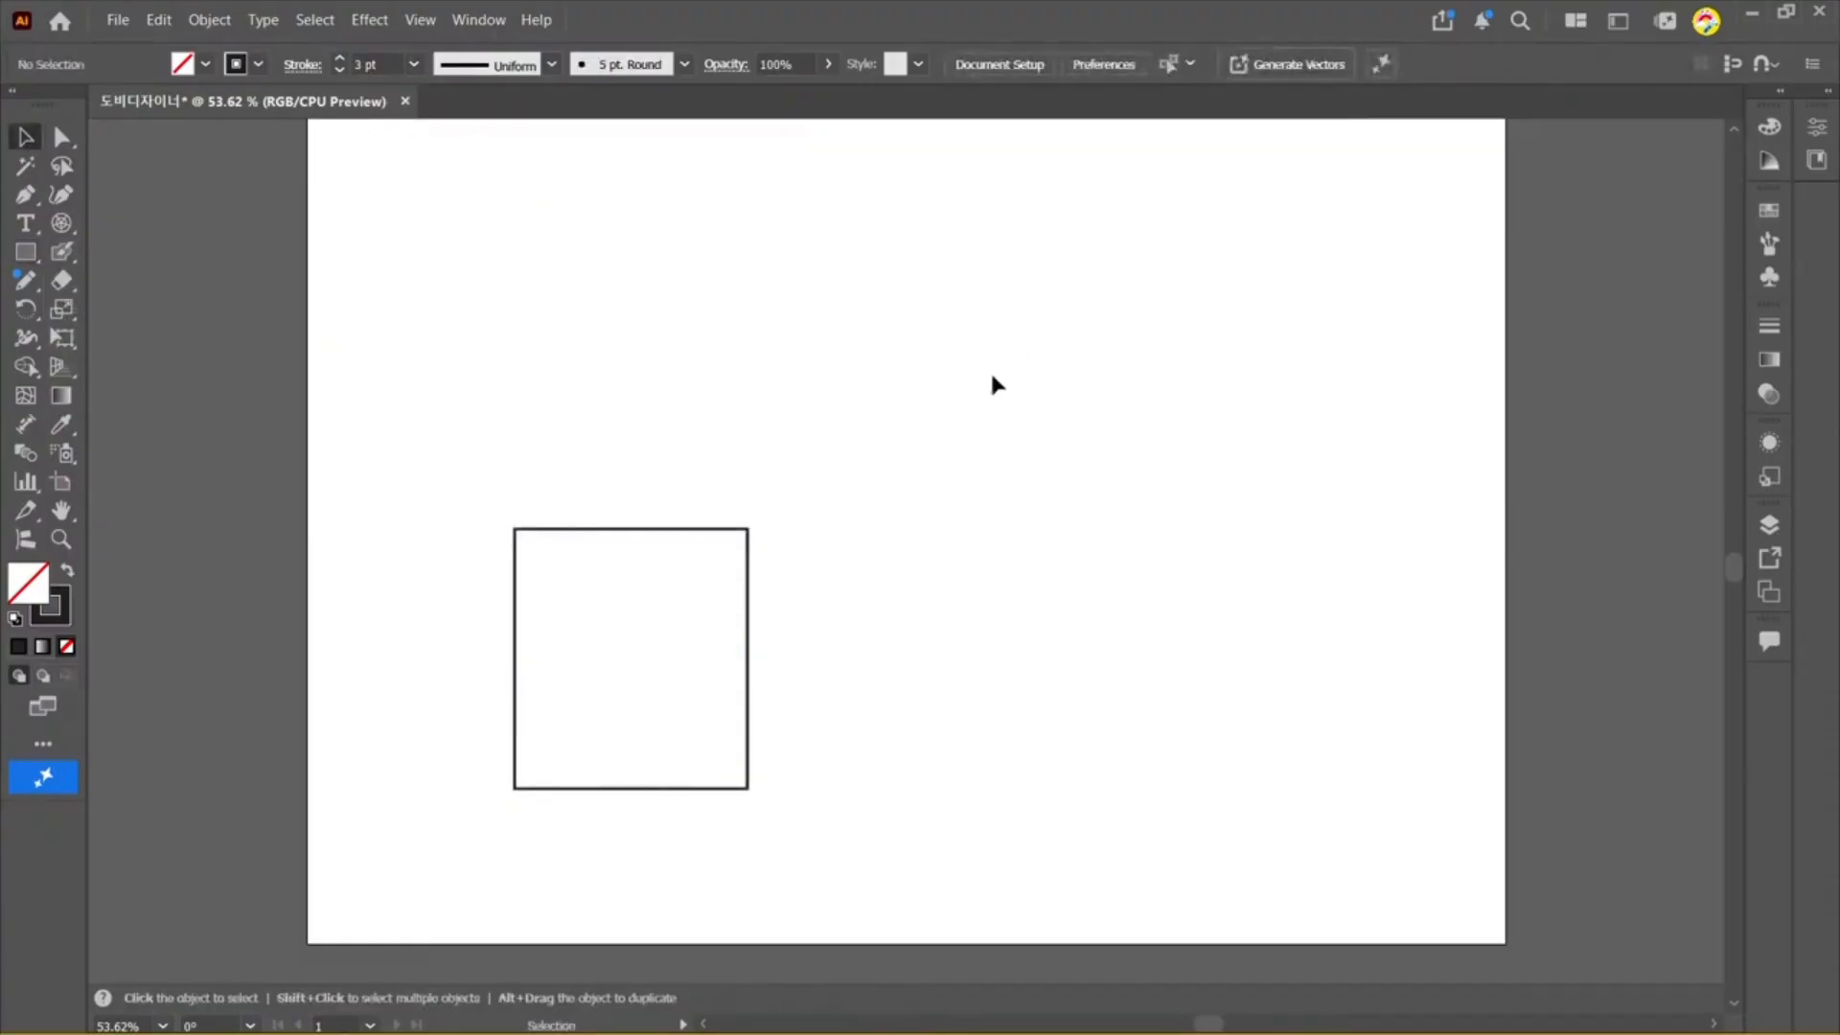
Step: Select the rectangle and redraw its right side as a wavy edge with deep inward curves using the Pencil tool
left_click_drag(997, 383, 518, 798)
left_click_drag(25, 280, 96, 311)
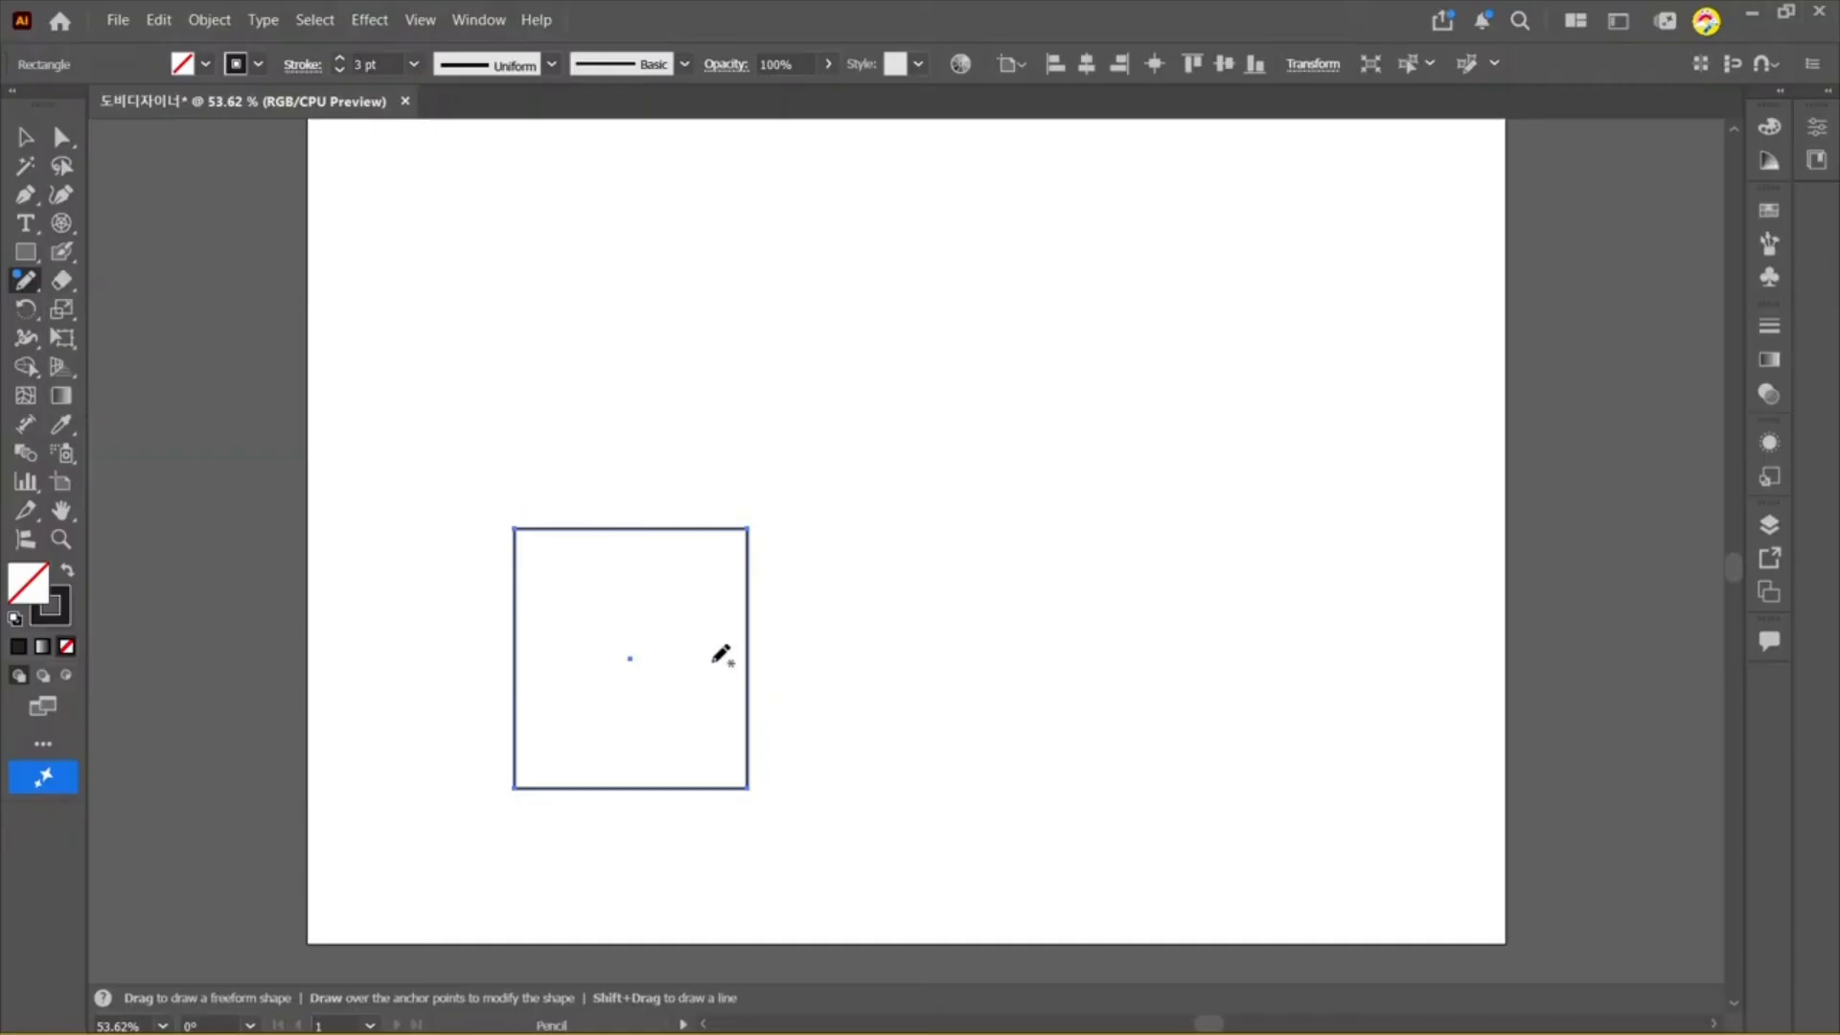
mouse_move(652, 528)
left_mouse_down()
mouse_move(747, 581)
mouse_move(756, 605)
left_mouse_up()
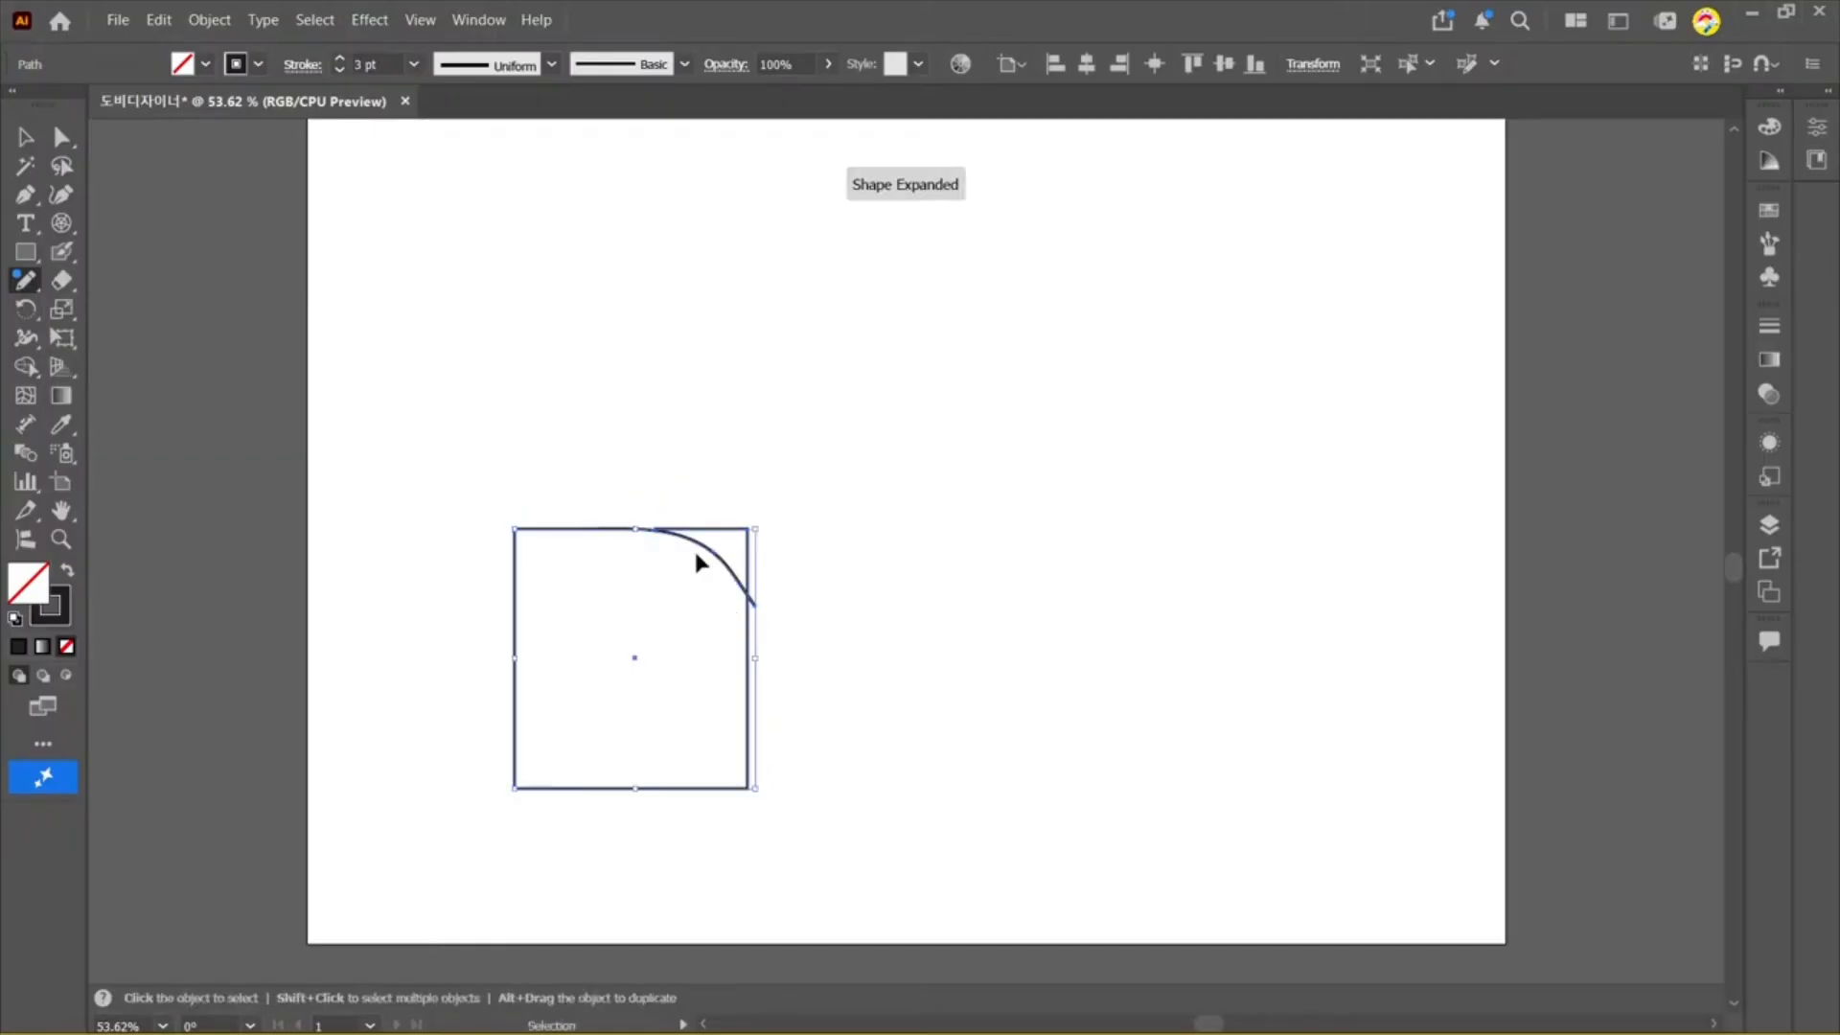
key("ctrl+z")
mouse_move(640, 528)
left_mouse_down()
mouse_move(723, 559)
mouse_move(747, 621)
mouse_move(655, 625)
mouse_move(621, 690)
mouse_move(689, 659)
mouse_move(743, 650)
mouse_move(749, 667)
mouse_move(651, 692)
mouse_move(634, 733)
mouse_move(739, 728)
mouse_move(750, 788)
left_mouse_up()
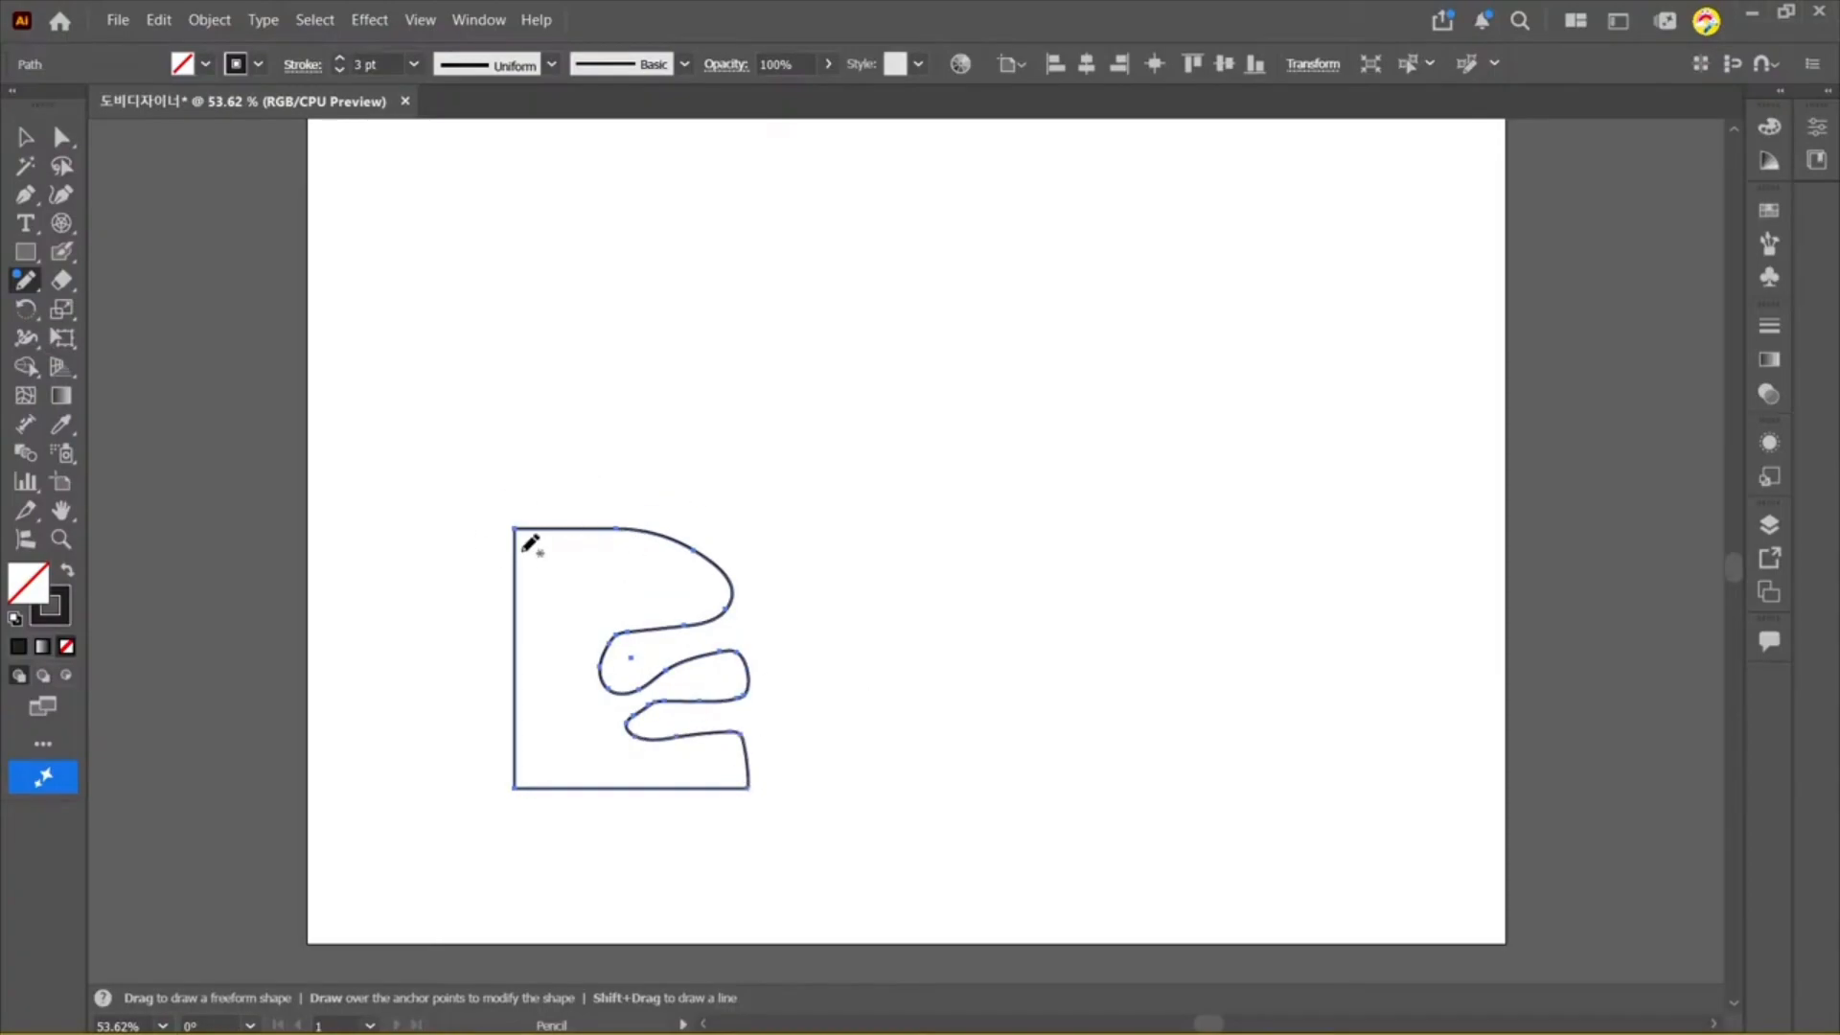
Step: Redraw the shape's upper-left, lower-left and lower-right corners as rounded curves with the Pencil tool
mouse_move(598, 527)
left_mouse_down()
mouse_move(530, 546)
mouse_move(518, 593)
mouse_move(577, 524)
left_mouse_up()
left_click_drag(518, 720, 648, 778)
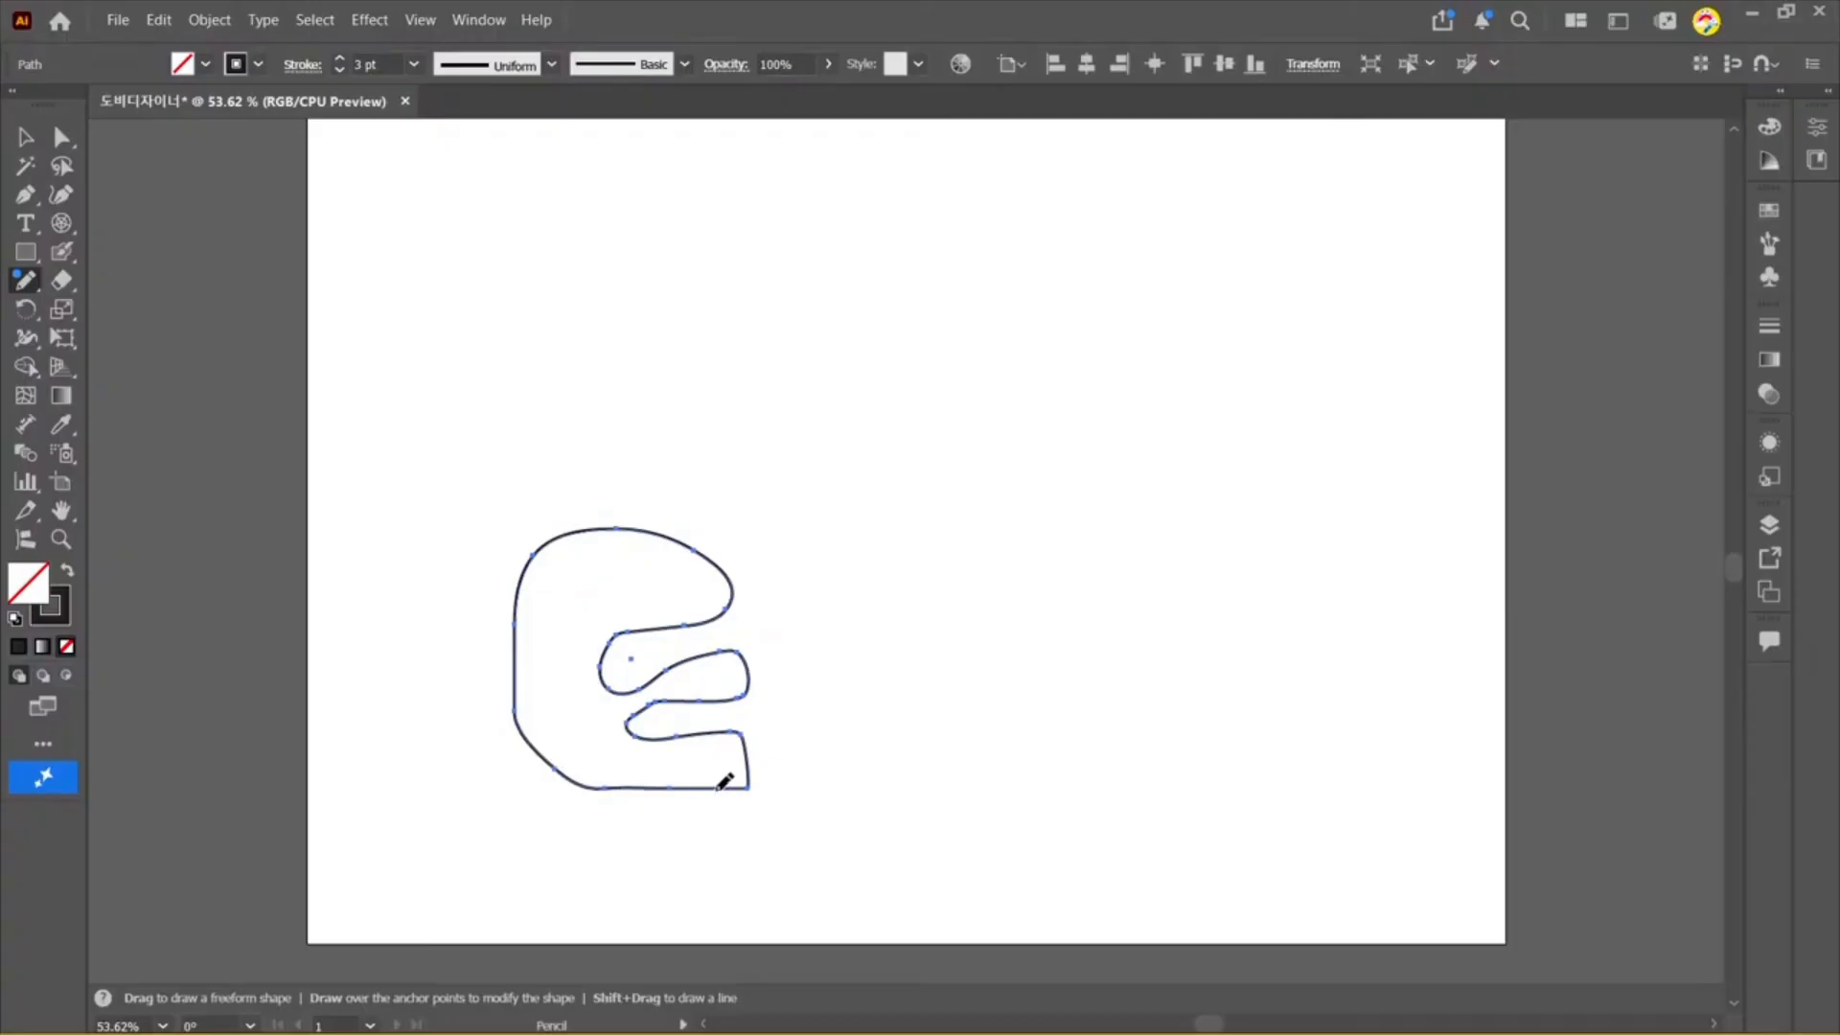
left_click_drag(757, 760, 752, 757)
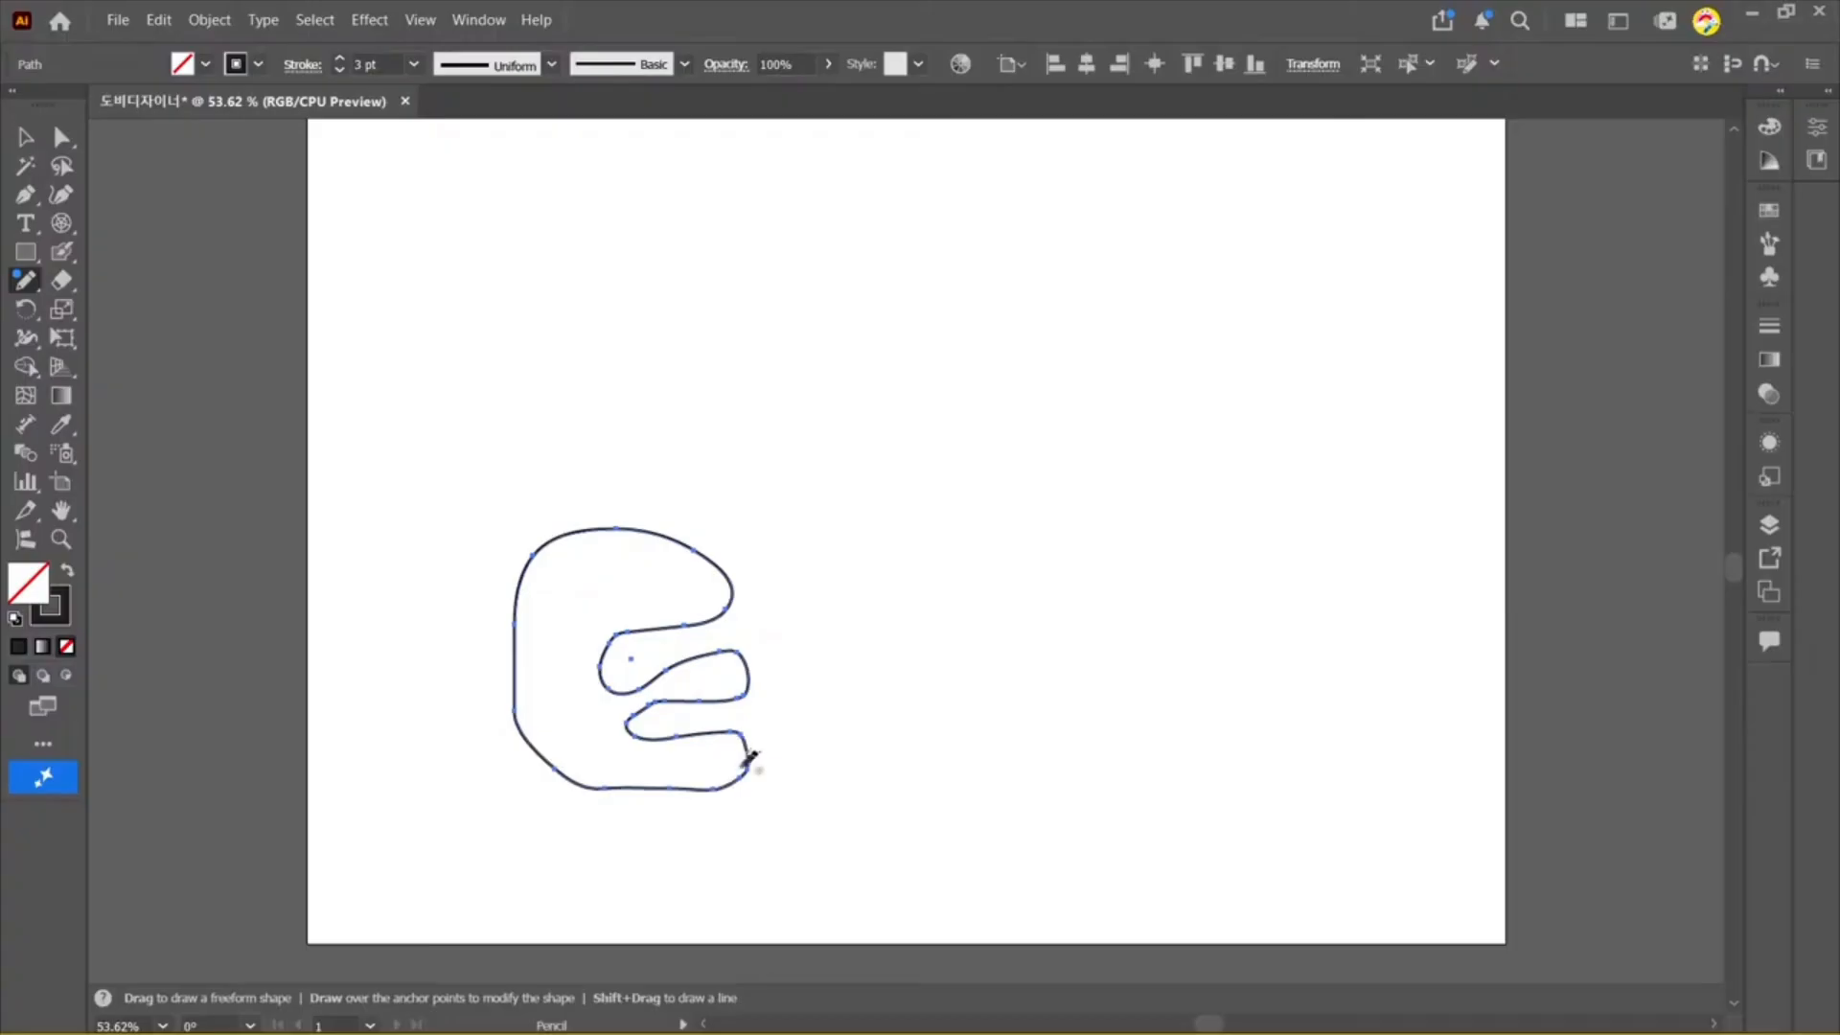
Step: Smooth the shape's left side and its upper and lower curves with the Smooth tool
left_click(27, 283)
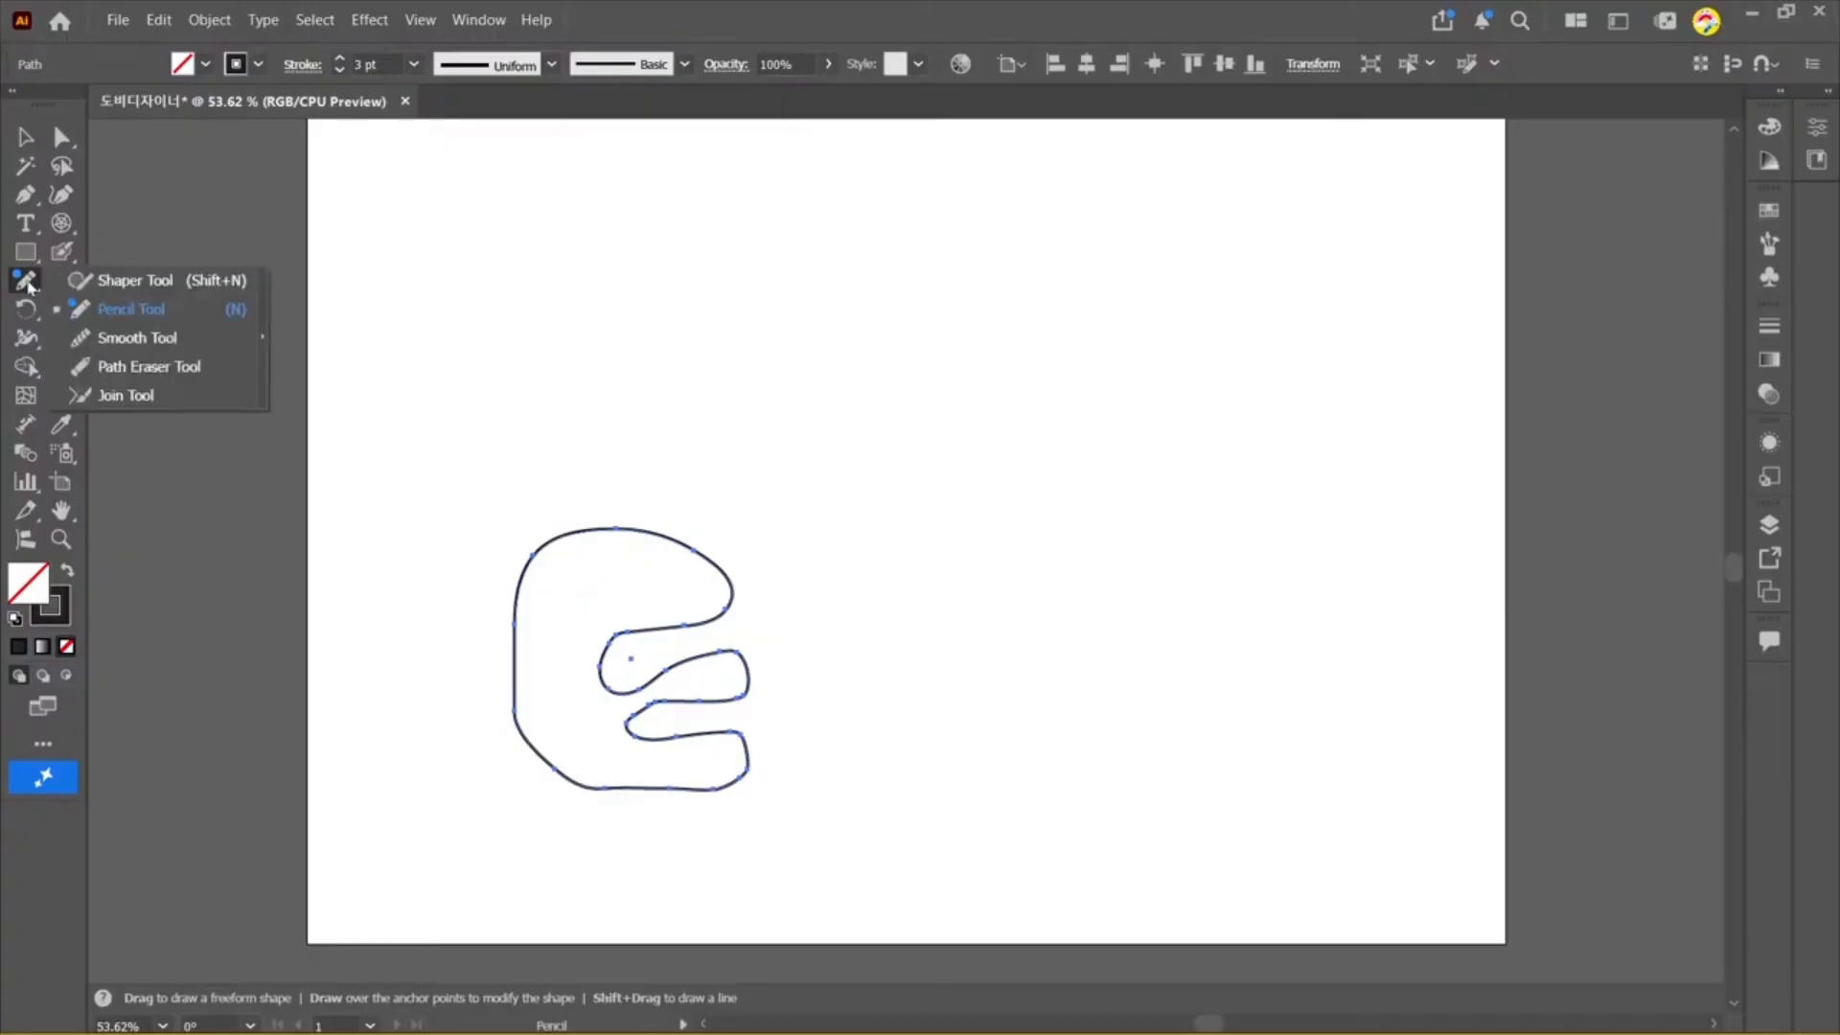
left_click(139, 339)
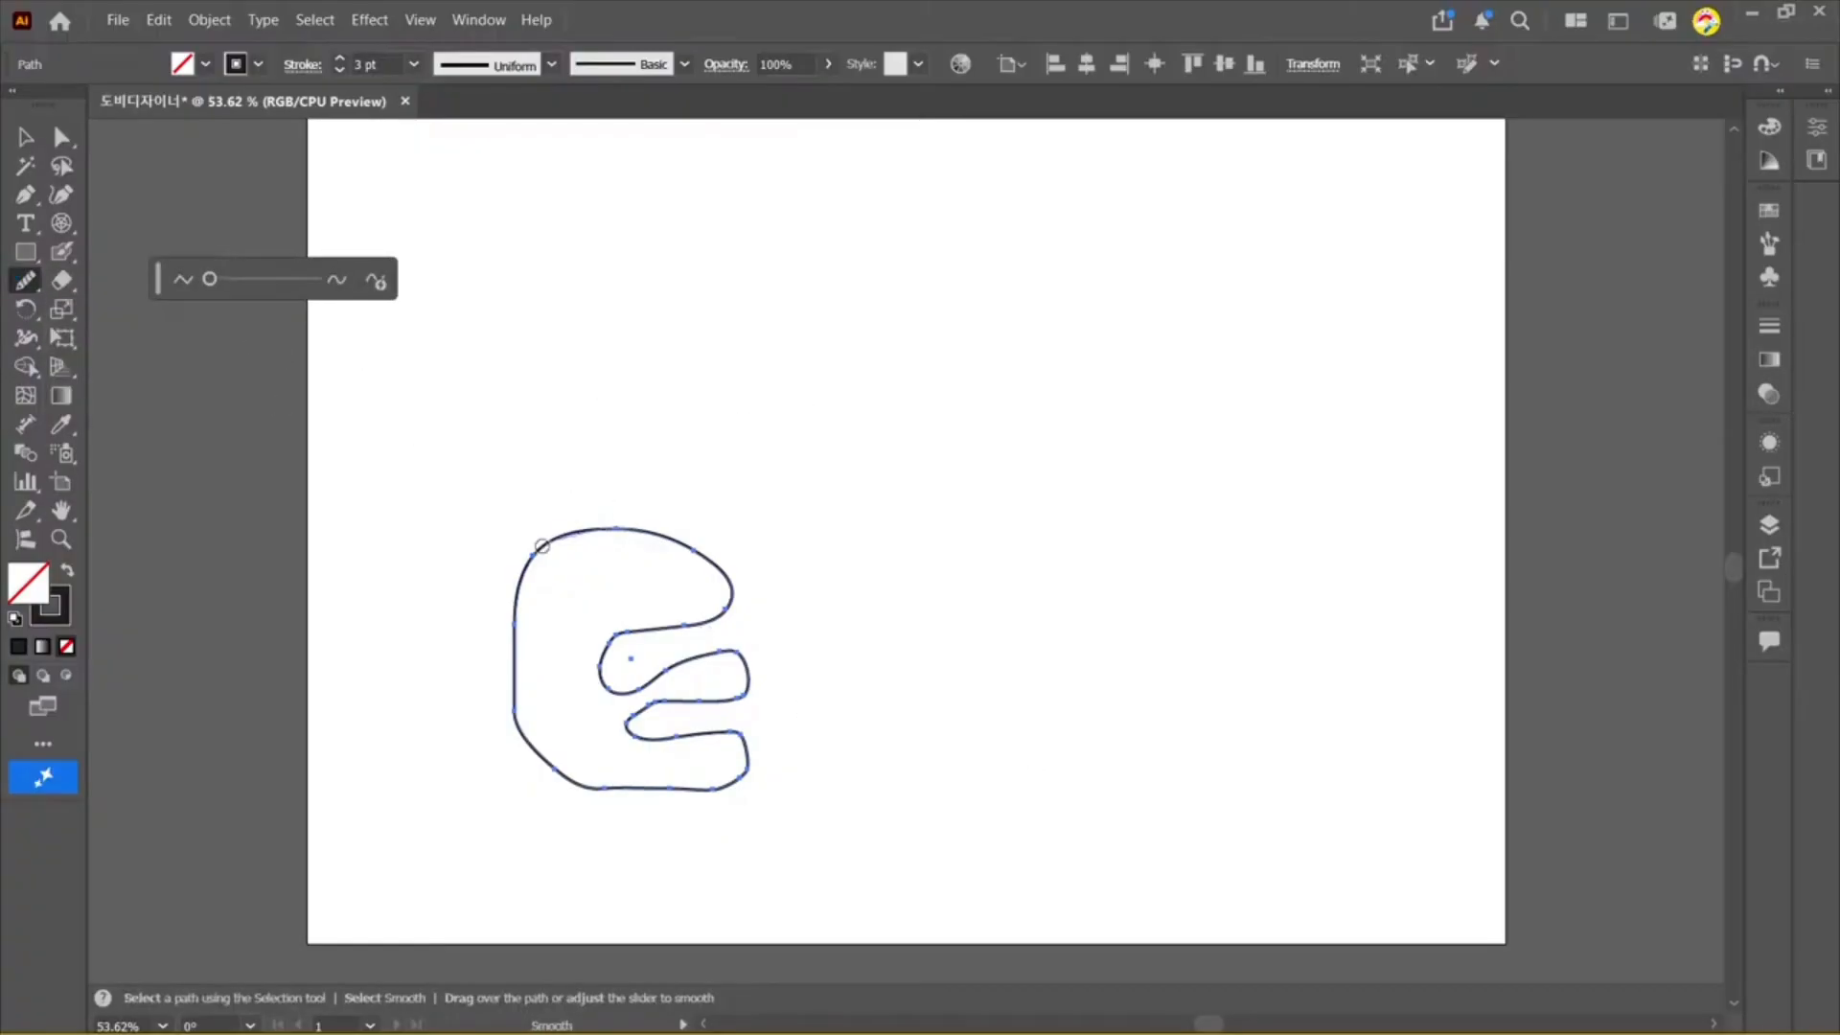
mouse_move(542, 546)
left_mouse_down()
mouse_move(647, 543)
mouse_move(612, 525)
mouse_move(513, 583)
mouse_move(567, 778)
mouse_move(743, 764)
mouse_move(743, 739)
mouse_move(628, 717)
mouse_move(594, 656)
mouse_move(653, 623)
left_mouse_up()
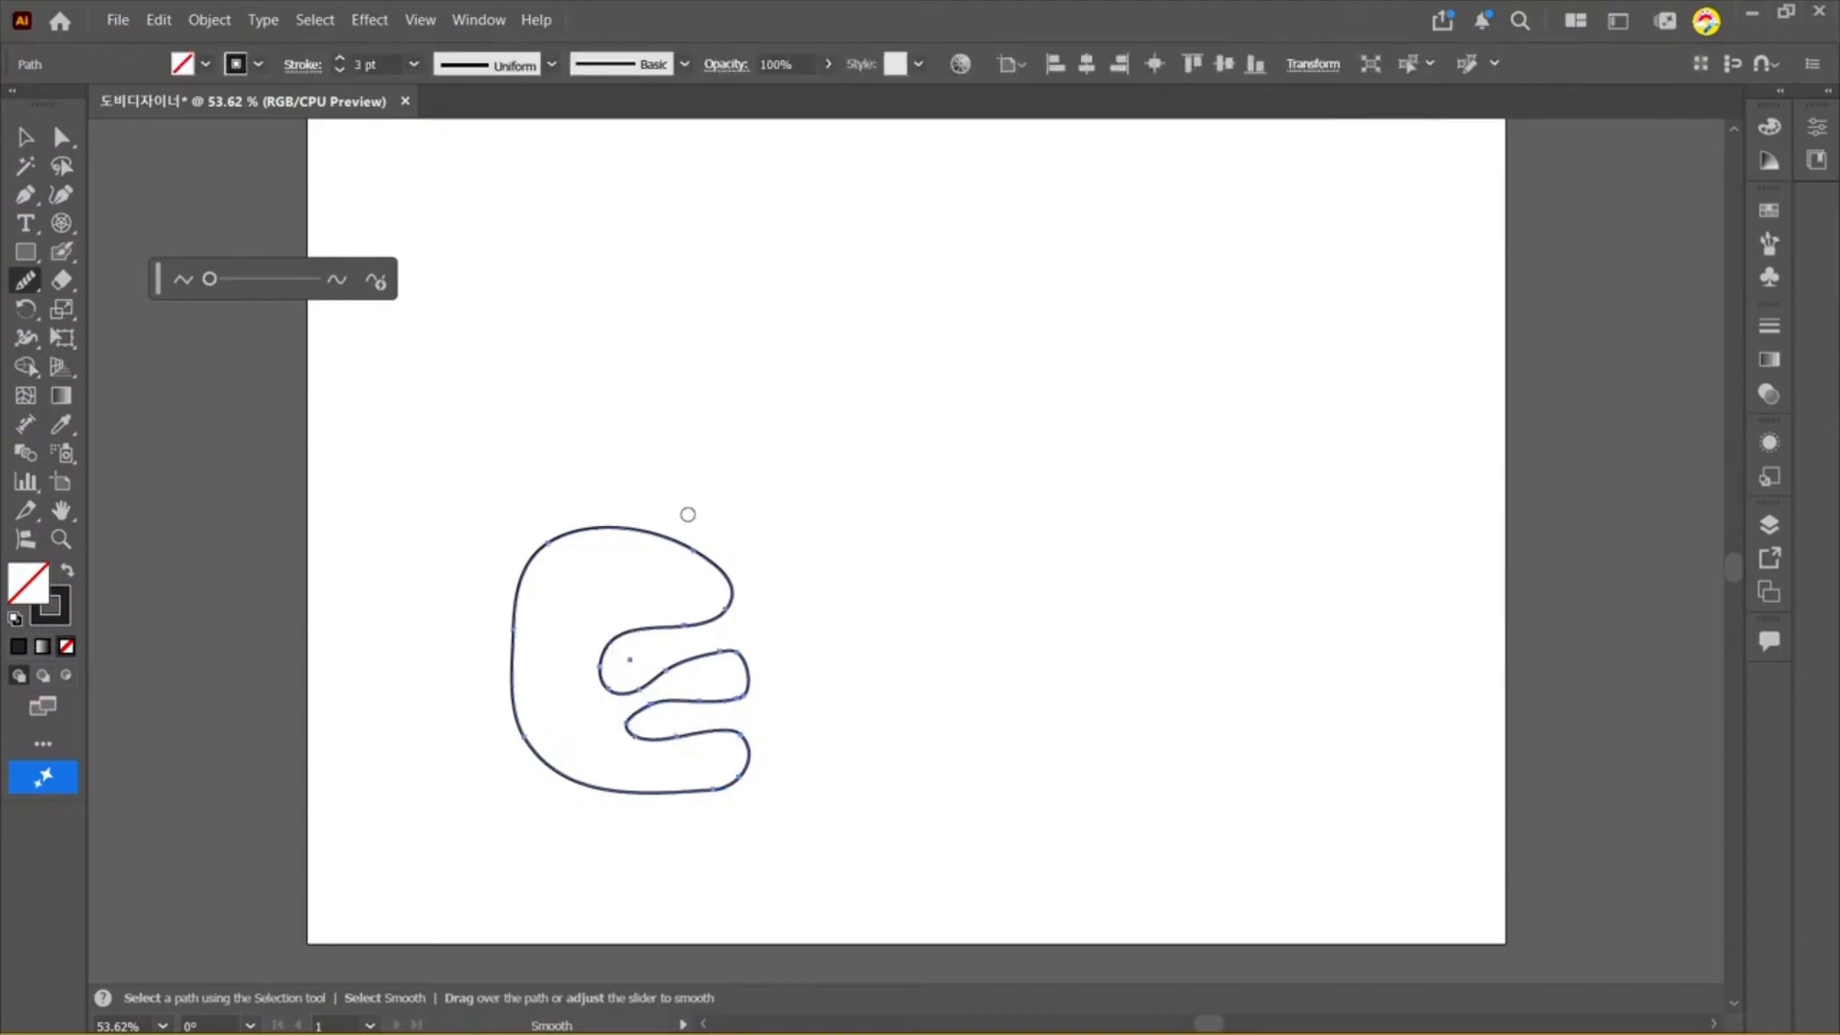
Step: Try the Path Eraser tool on the shape's upper-left outline and left side, undoing each erasure
right_click(24, 285)
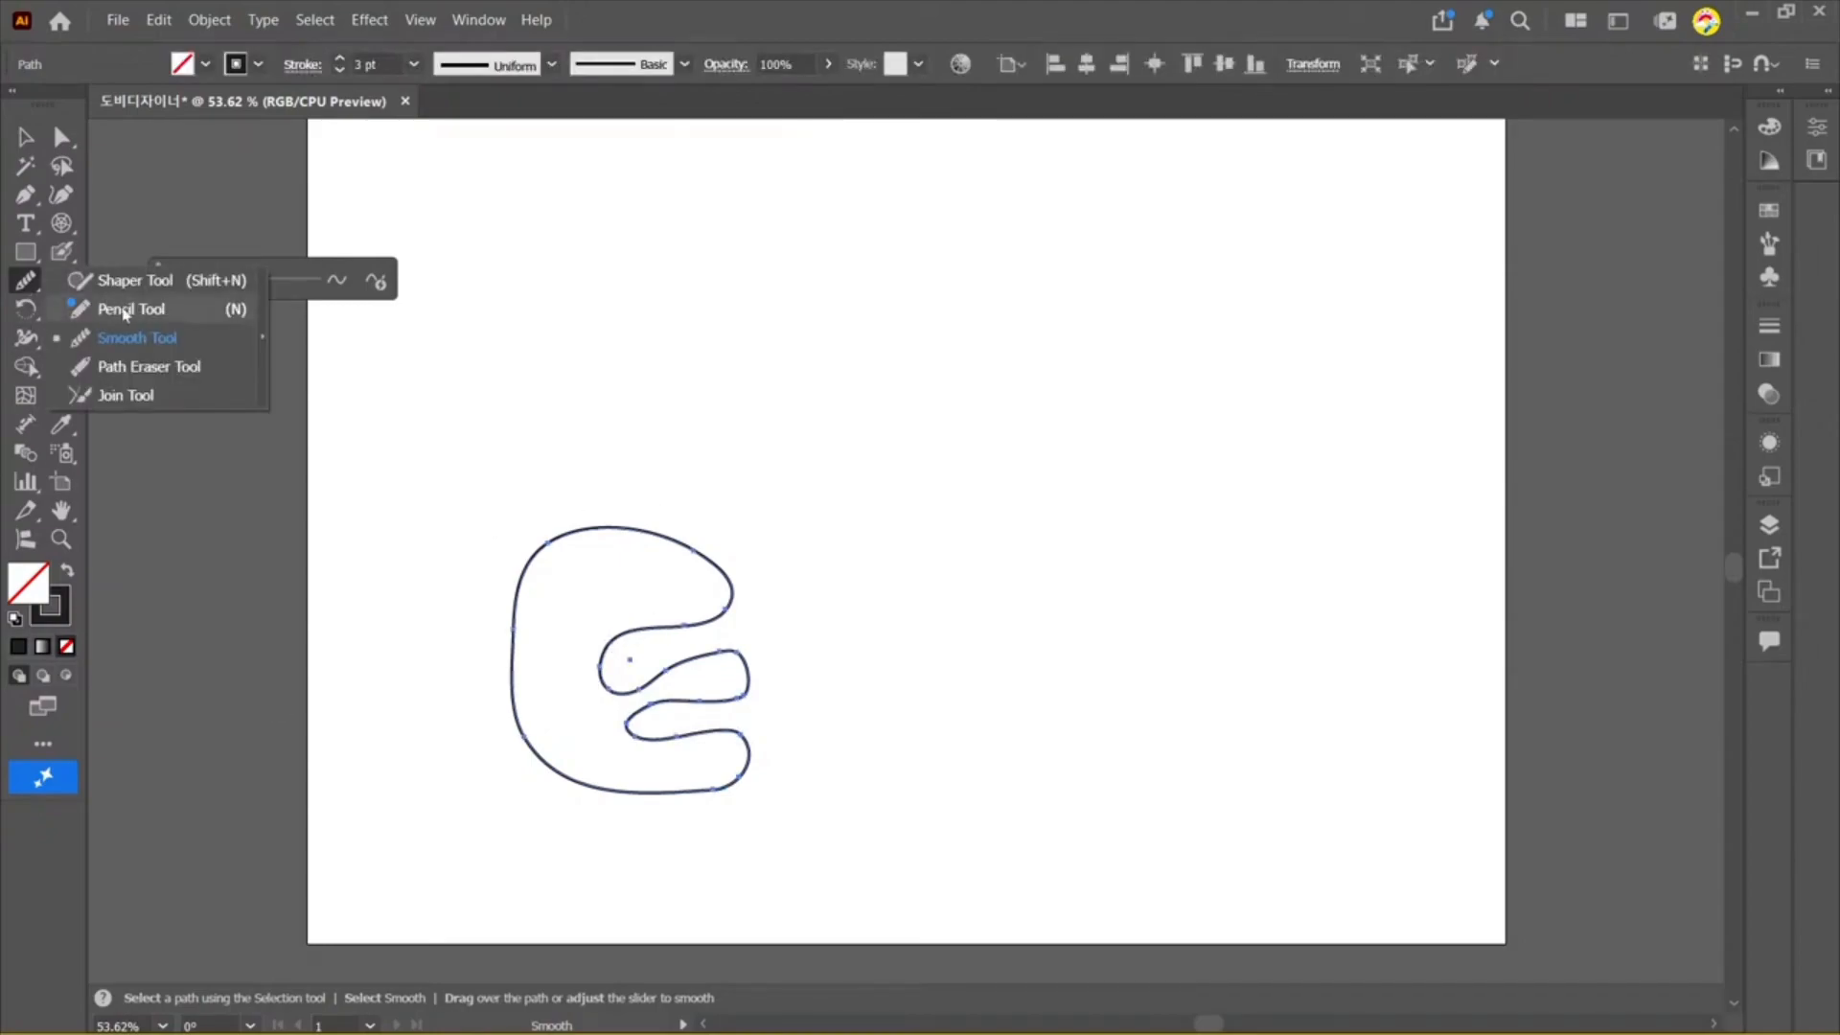
left_click(150, 367)
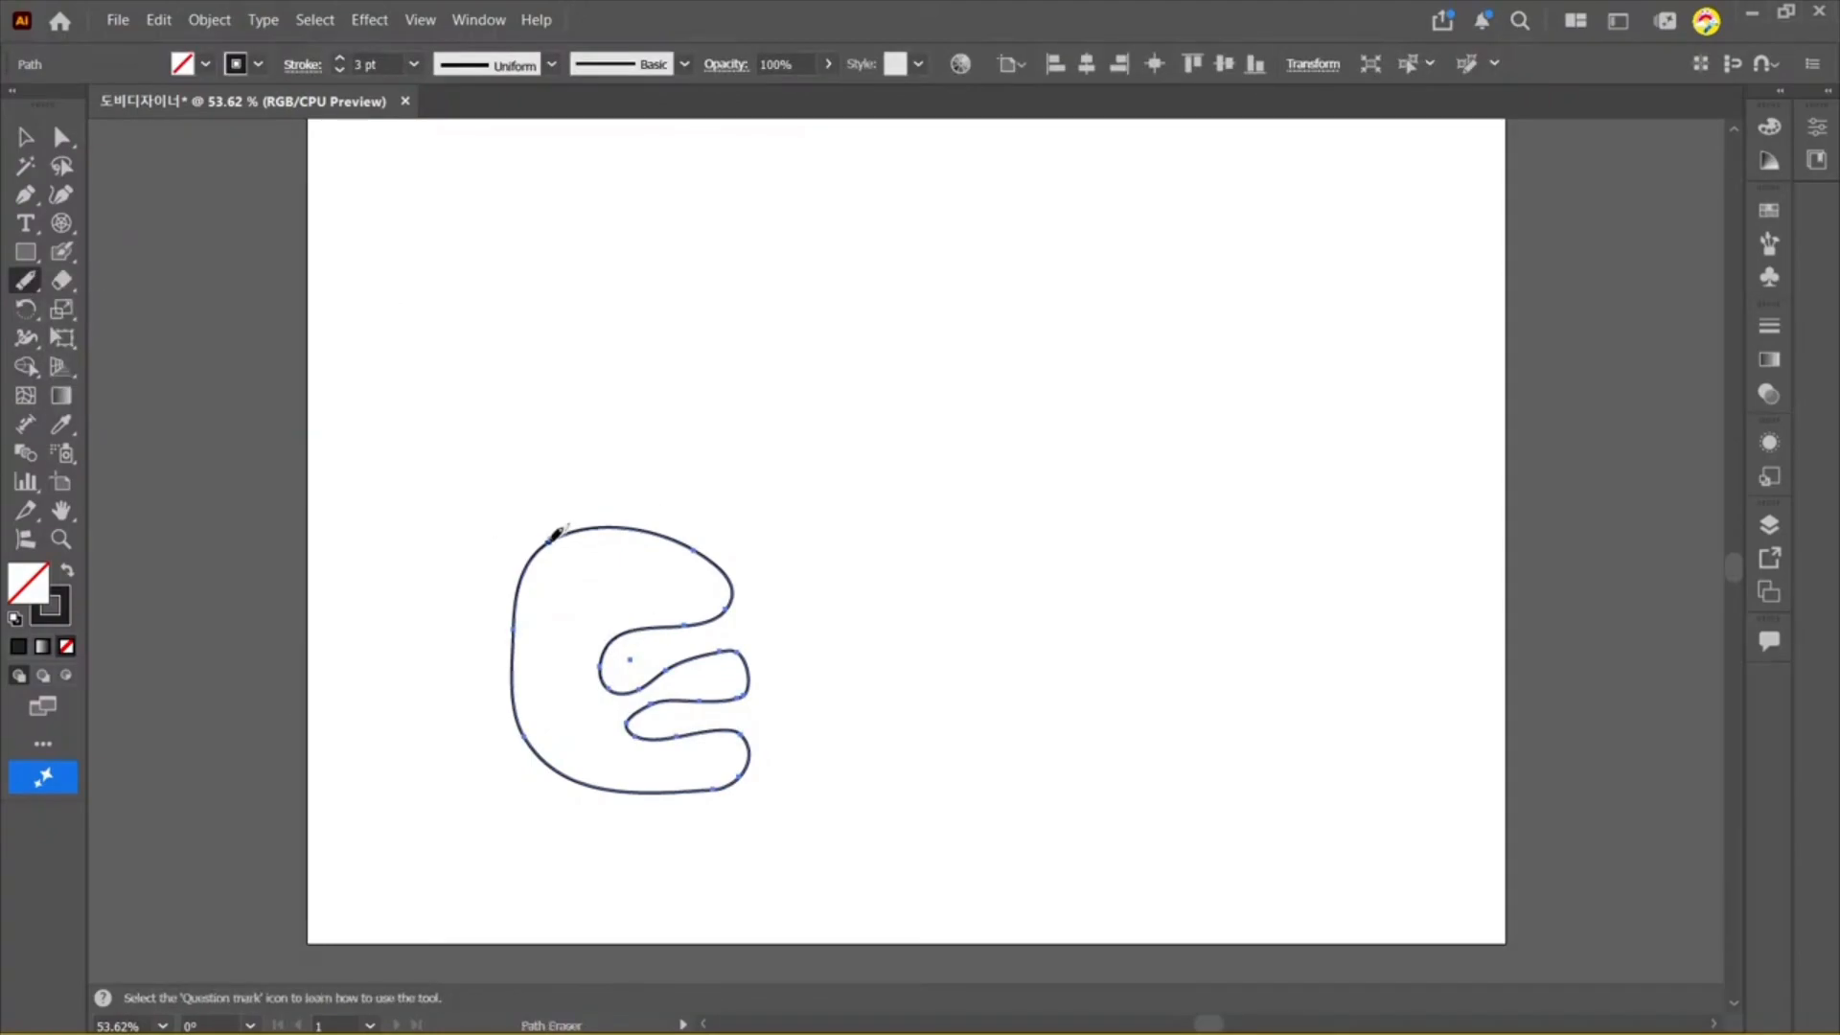
left_click(555, 533)
key("ctrl+z")
left_click(528, 623)
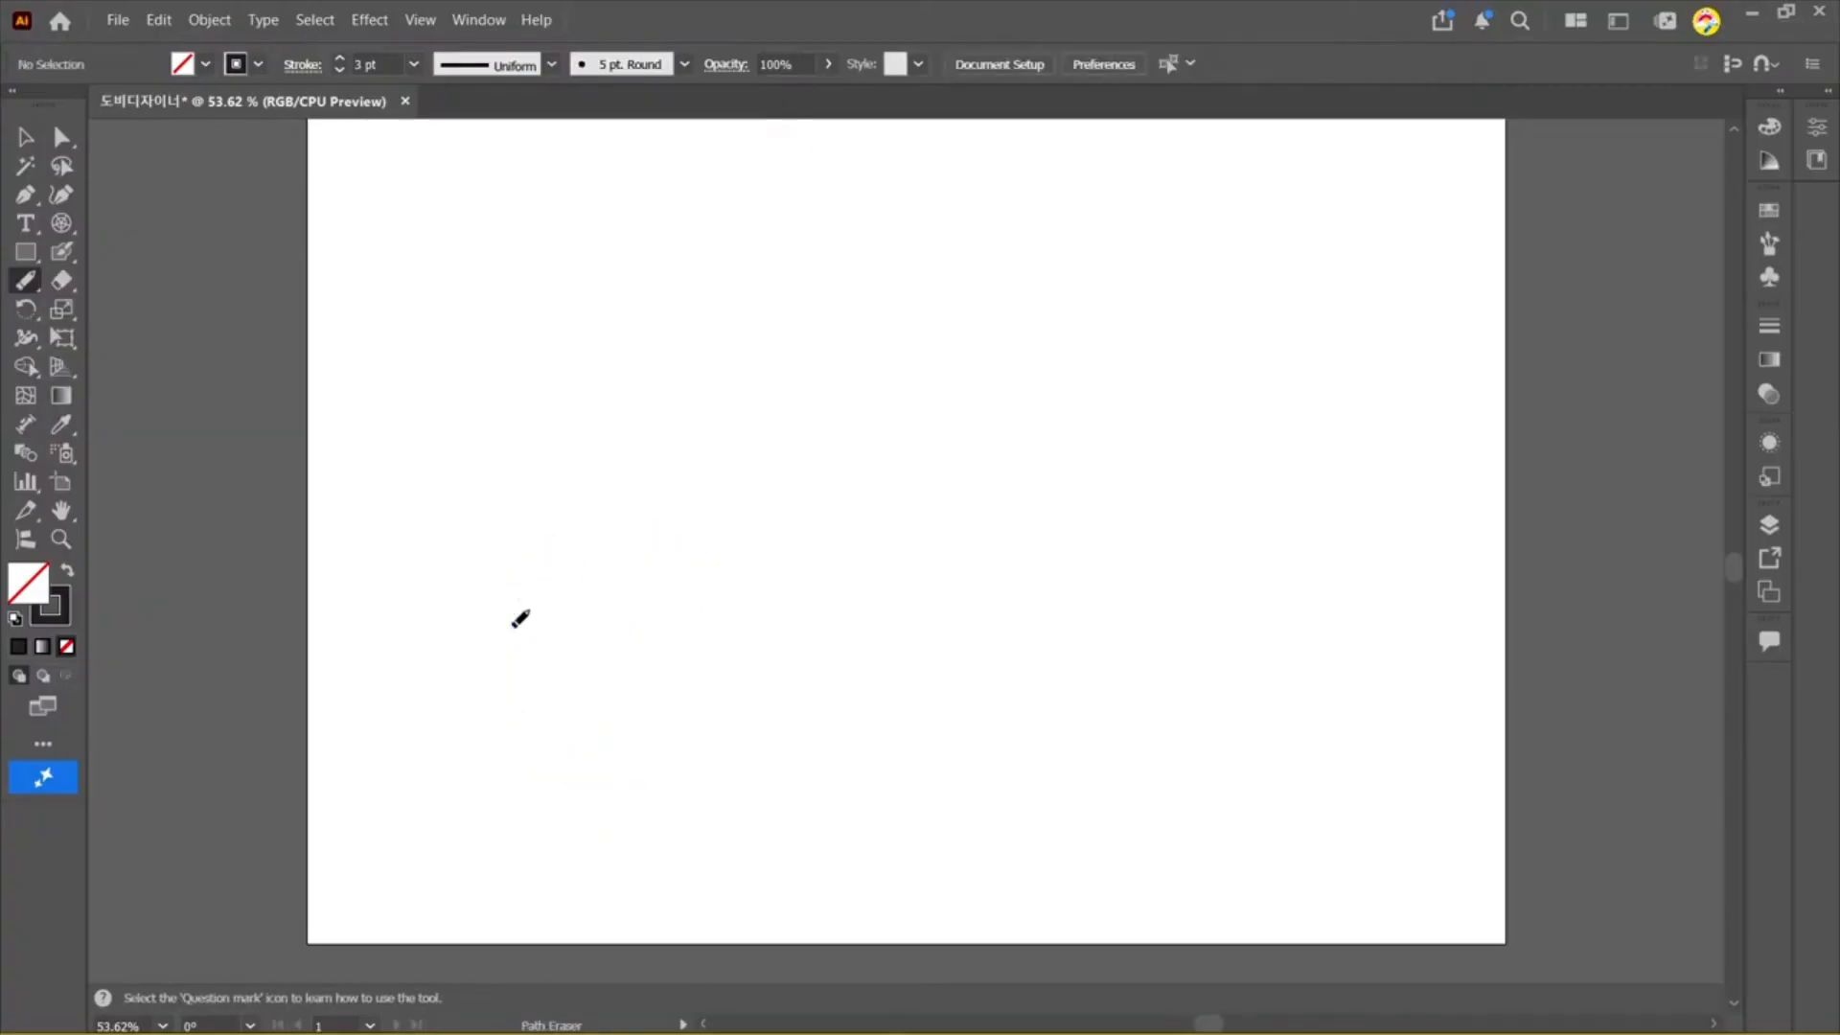
key("ctrl+z")
left_click(519, 624)
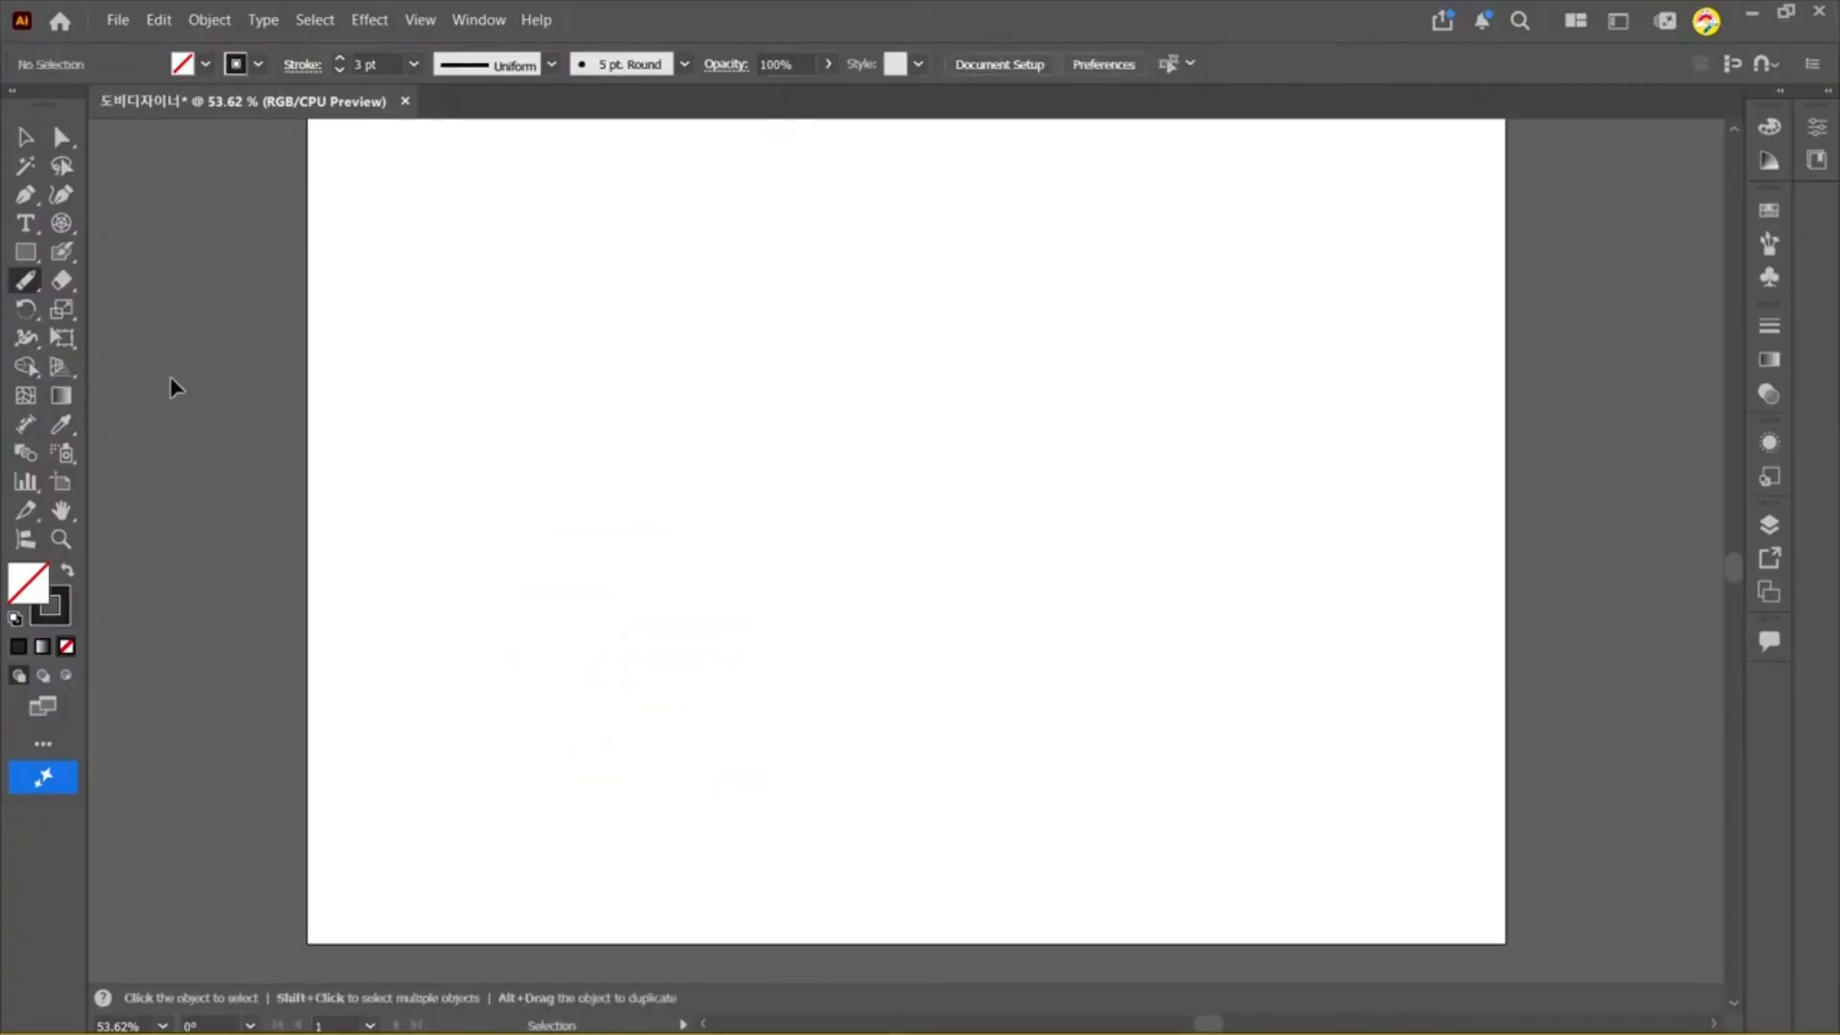
key("ctrl+z")
Step: Delete the shape's upper-left anchor point and connect the two open path ends with the Join tool
left_click(25, 280)
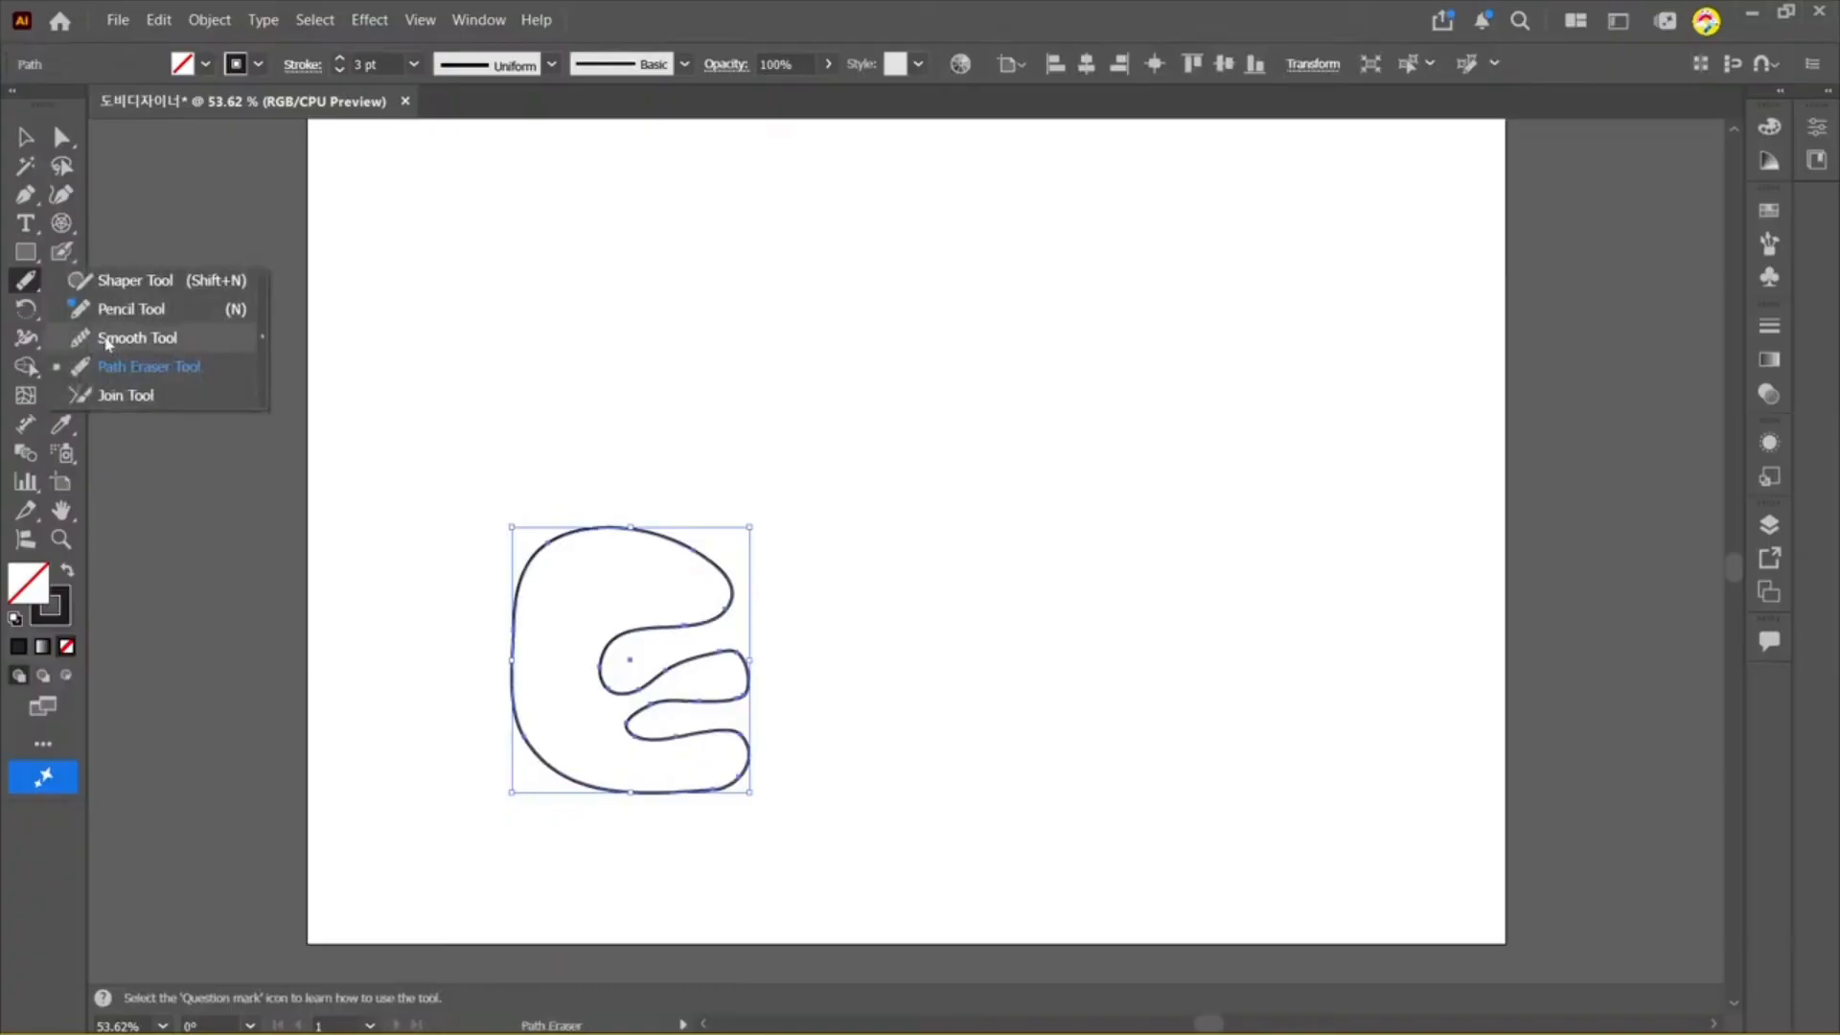
left_click(134, 395)
left_click(61, 137)
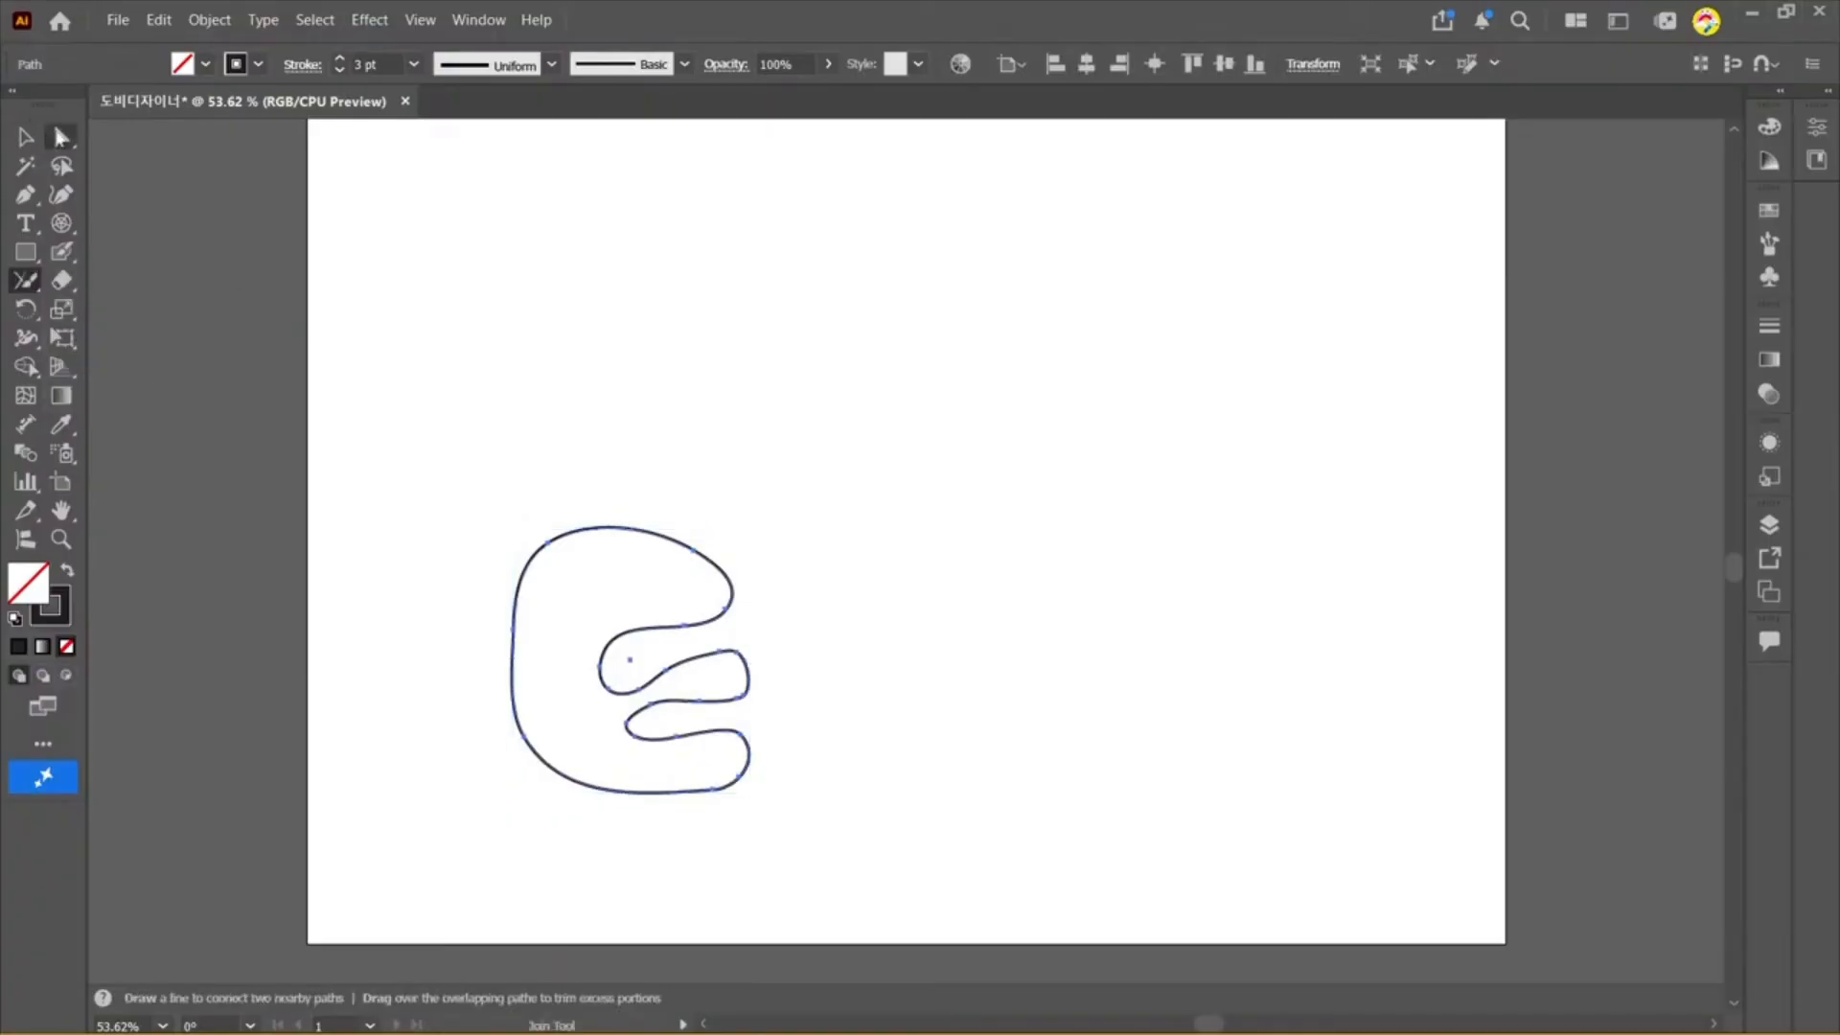
left_click(548, 544)
key("Delete")
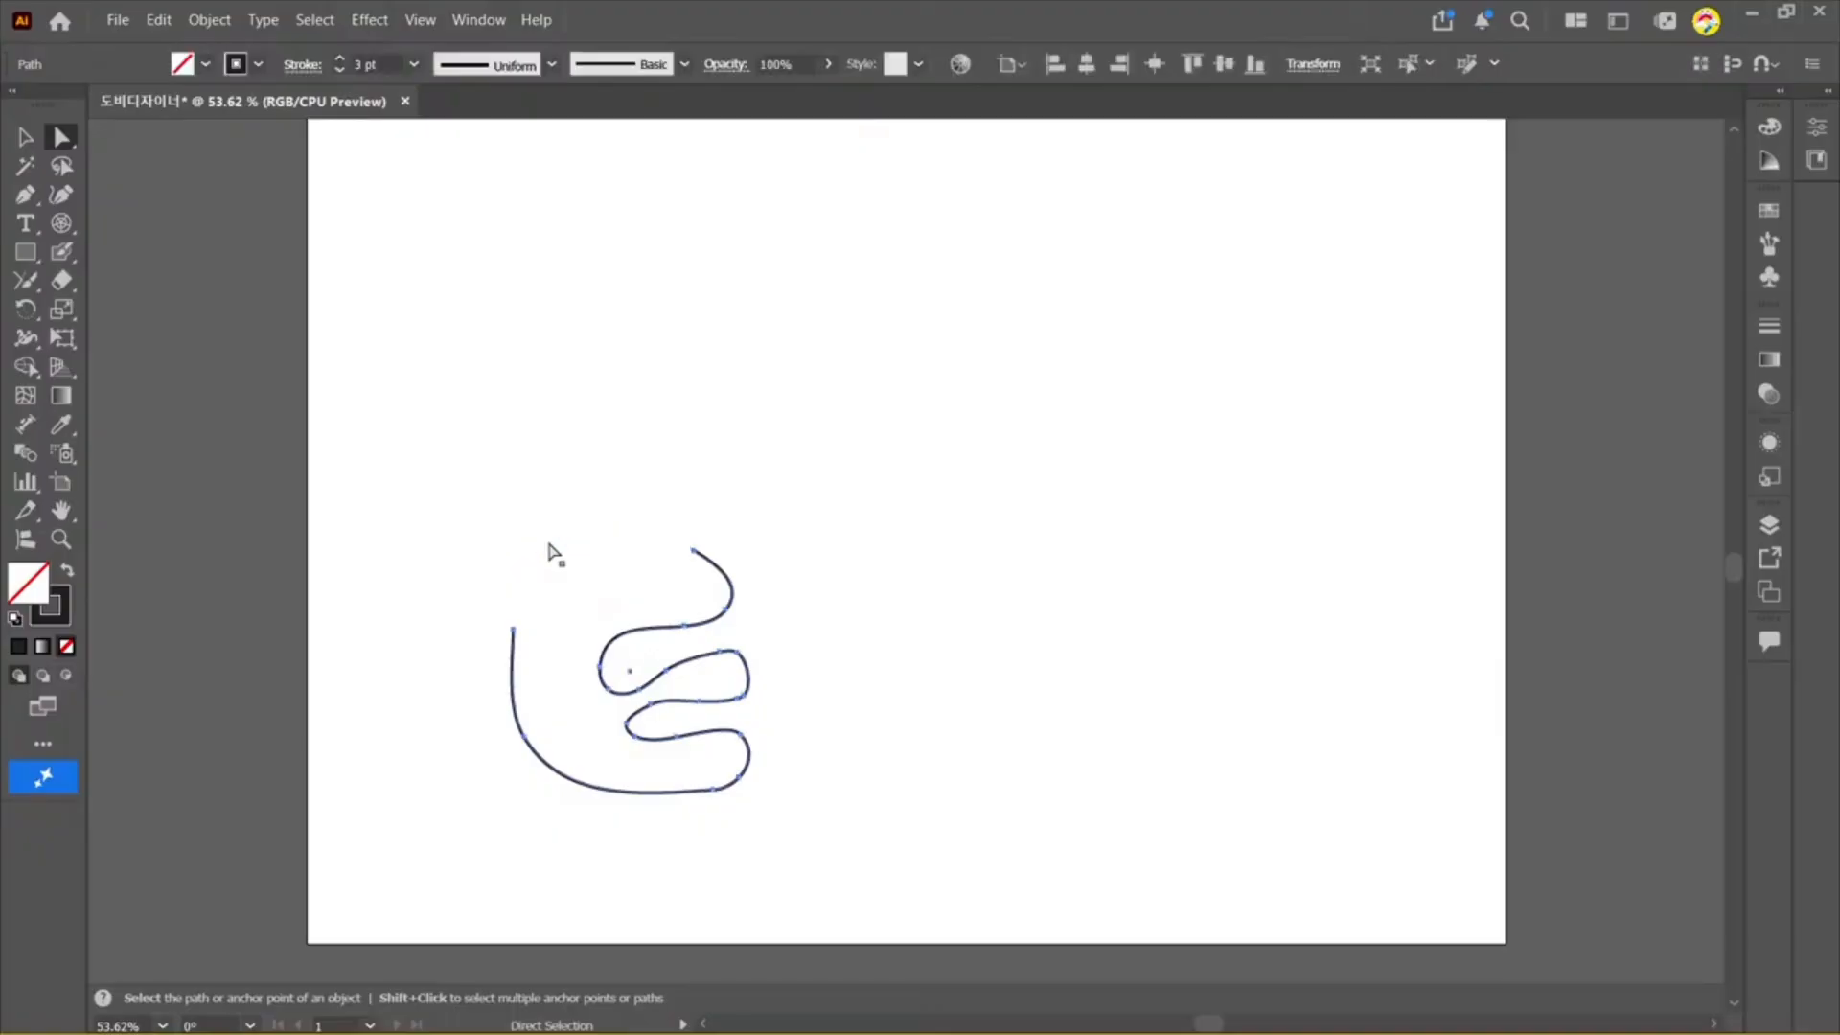
left_click_drag(29, 287, 105, 394)
mouse_move(513, 639)
left_mouse_down()
mouse_move(589, 552)
mouse_move(694, 550)
left_mouse_up()
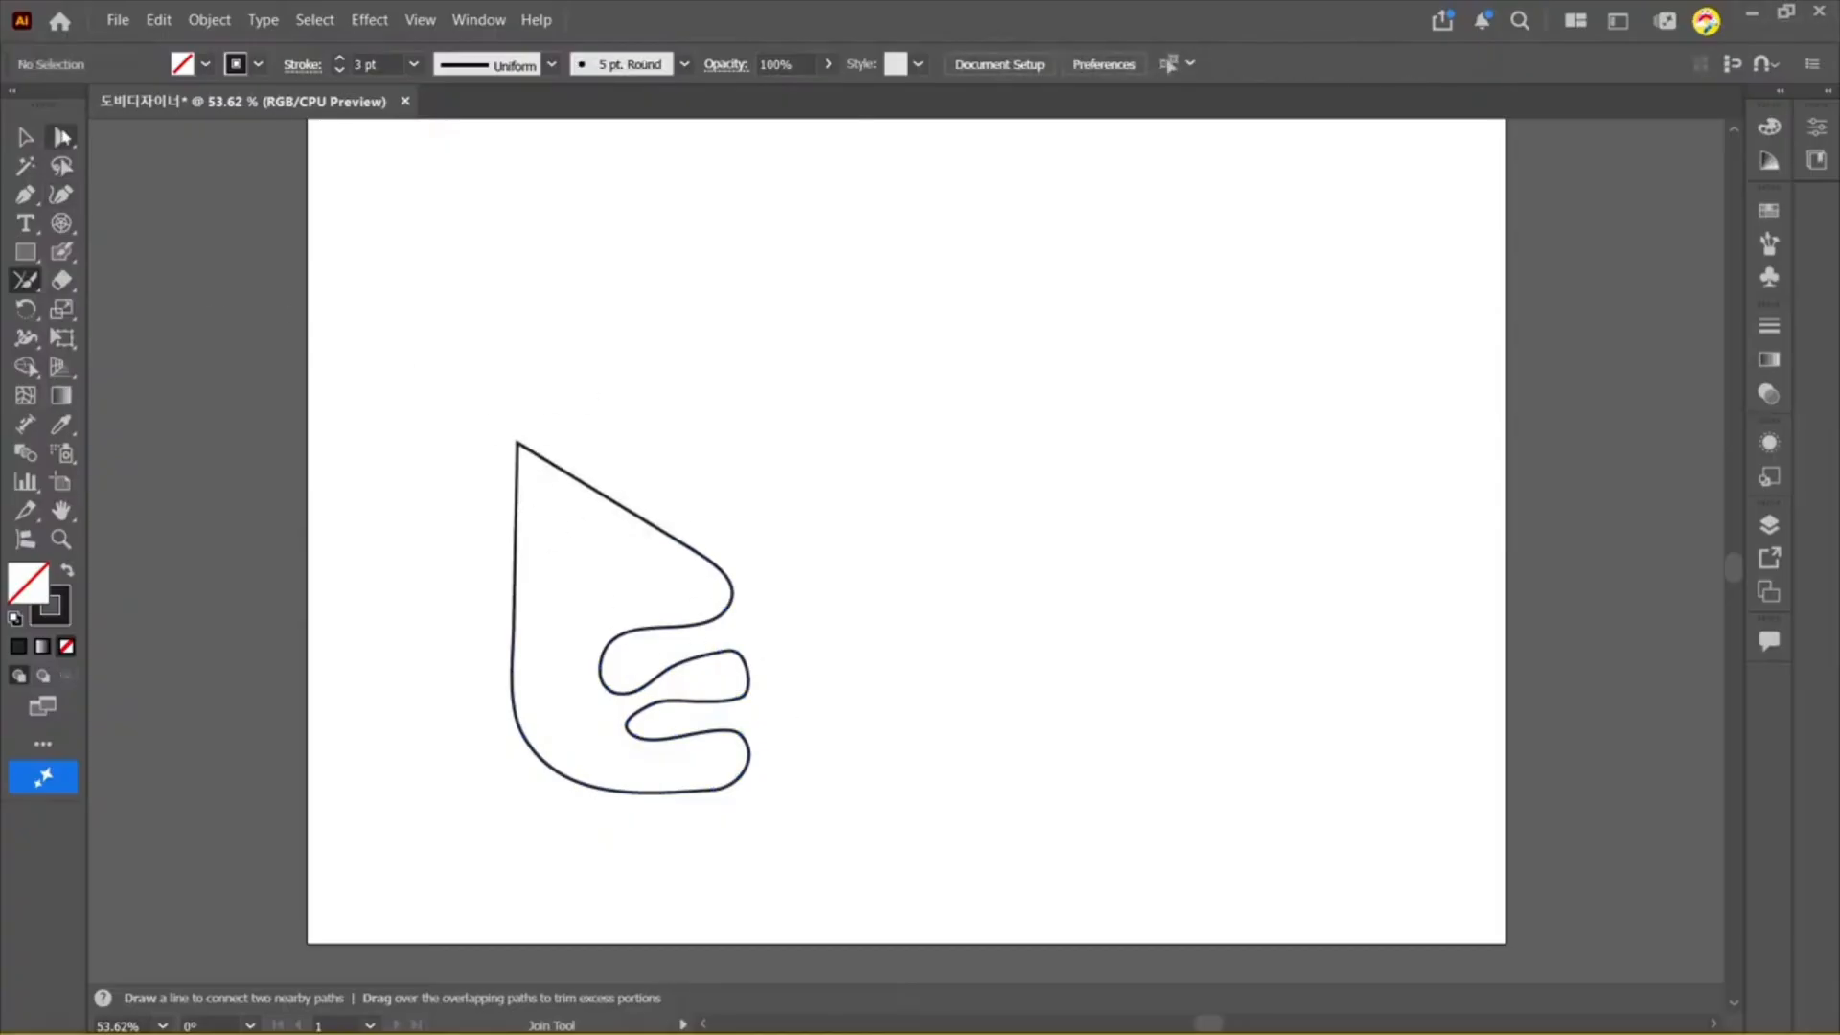
Step: Redraw the shape's pointed upper-left corner as a rounded curve with the Pencil tool
left_click(28, 285)
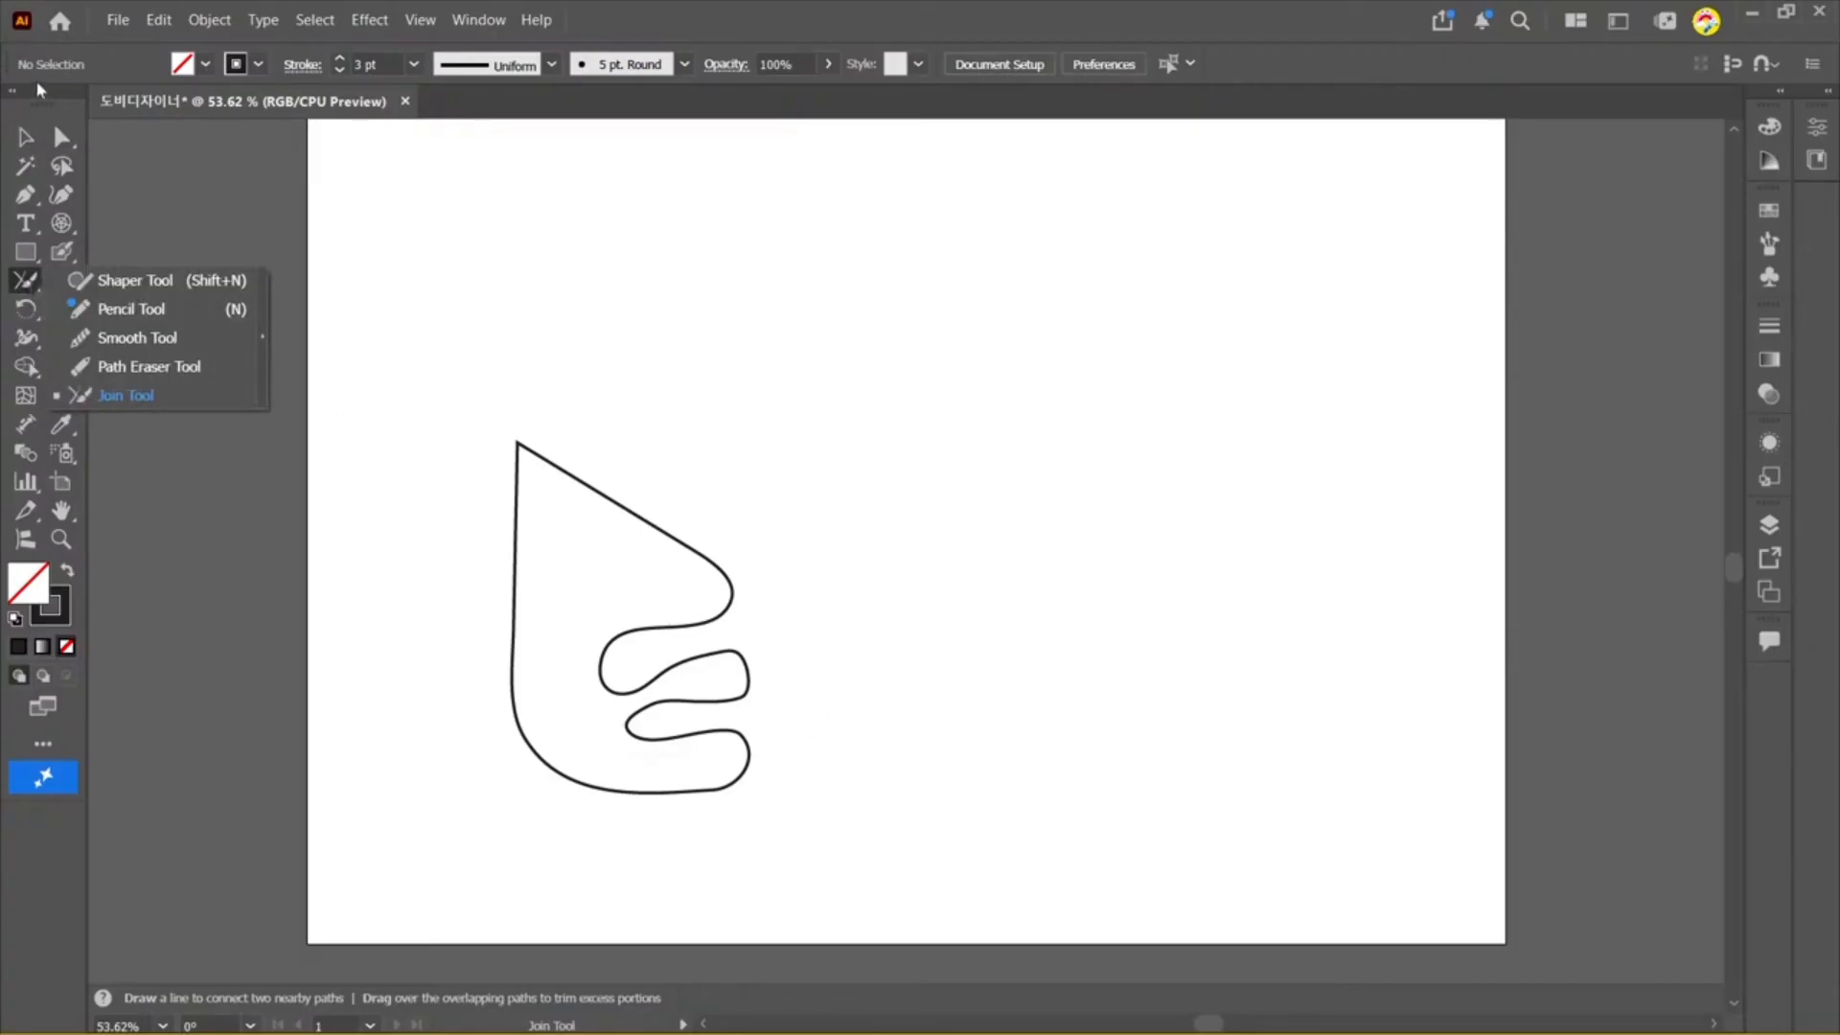
left_click(26, 137)
left_click_drag(476, 428, 623, 565)
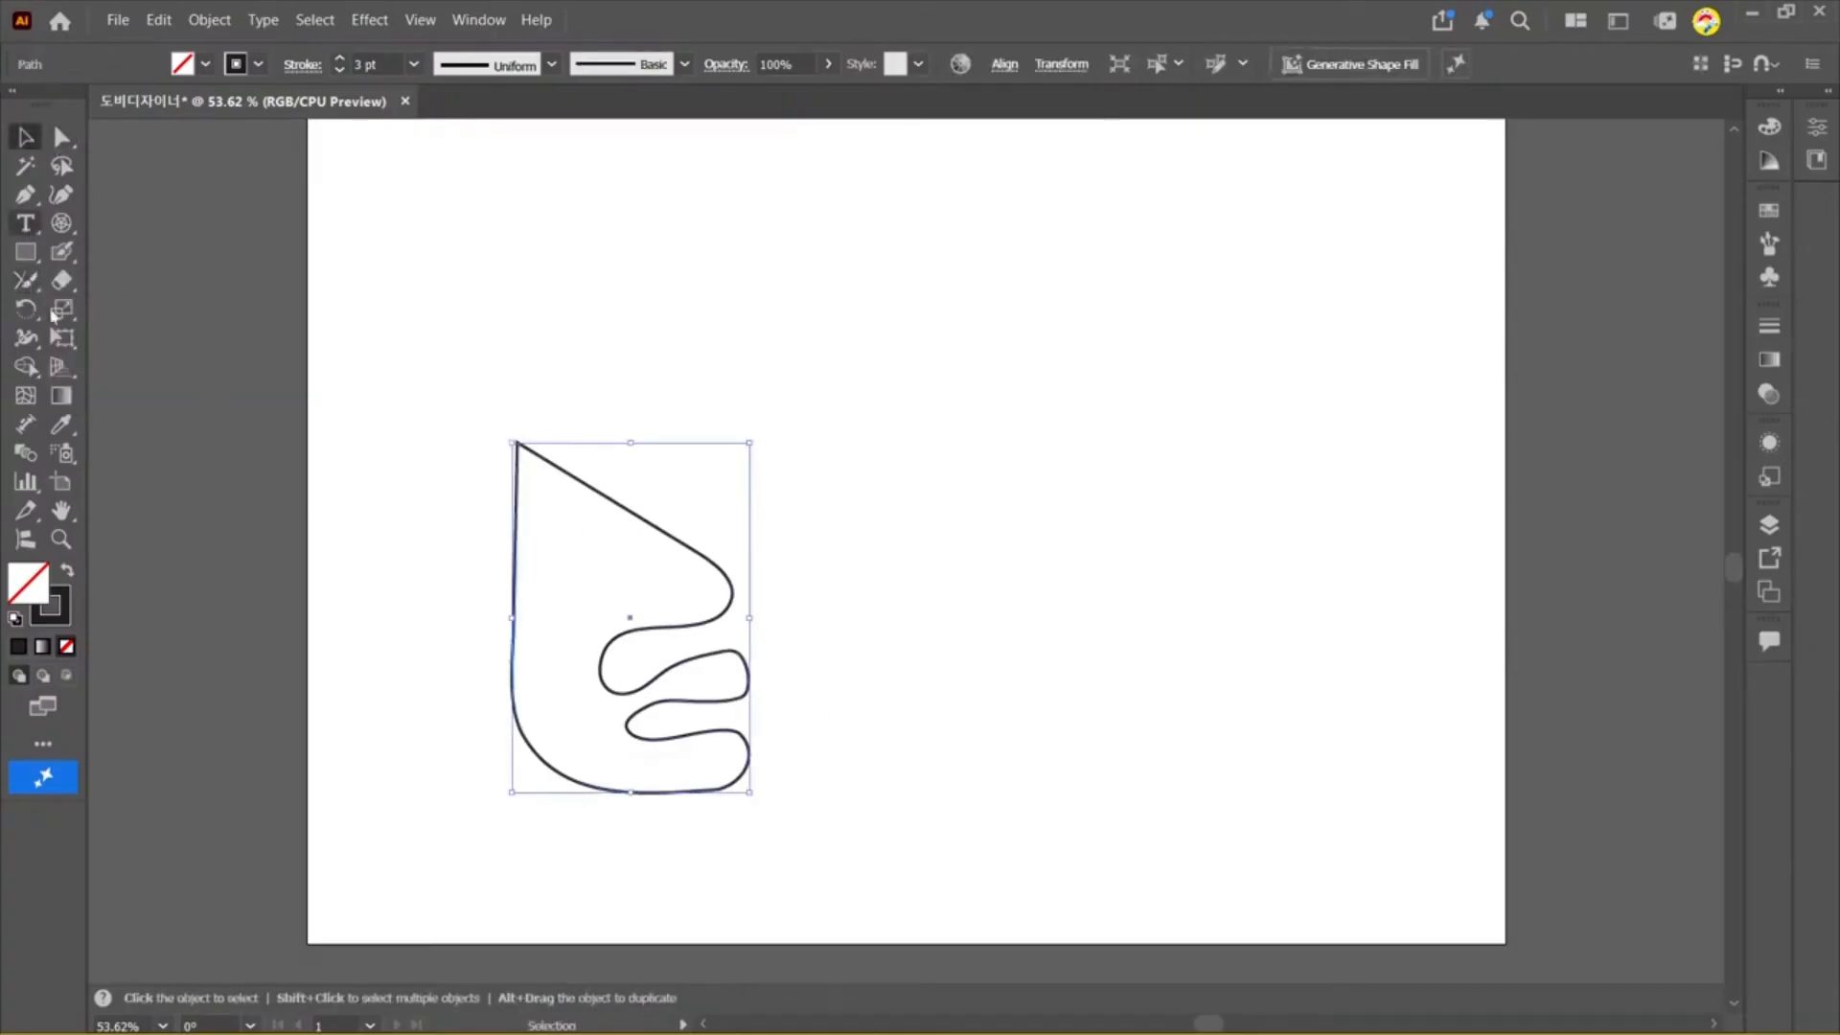
left_click(26, 281)
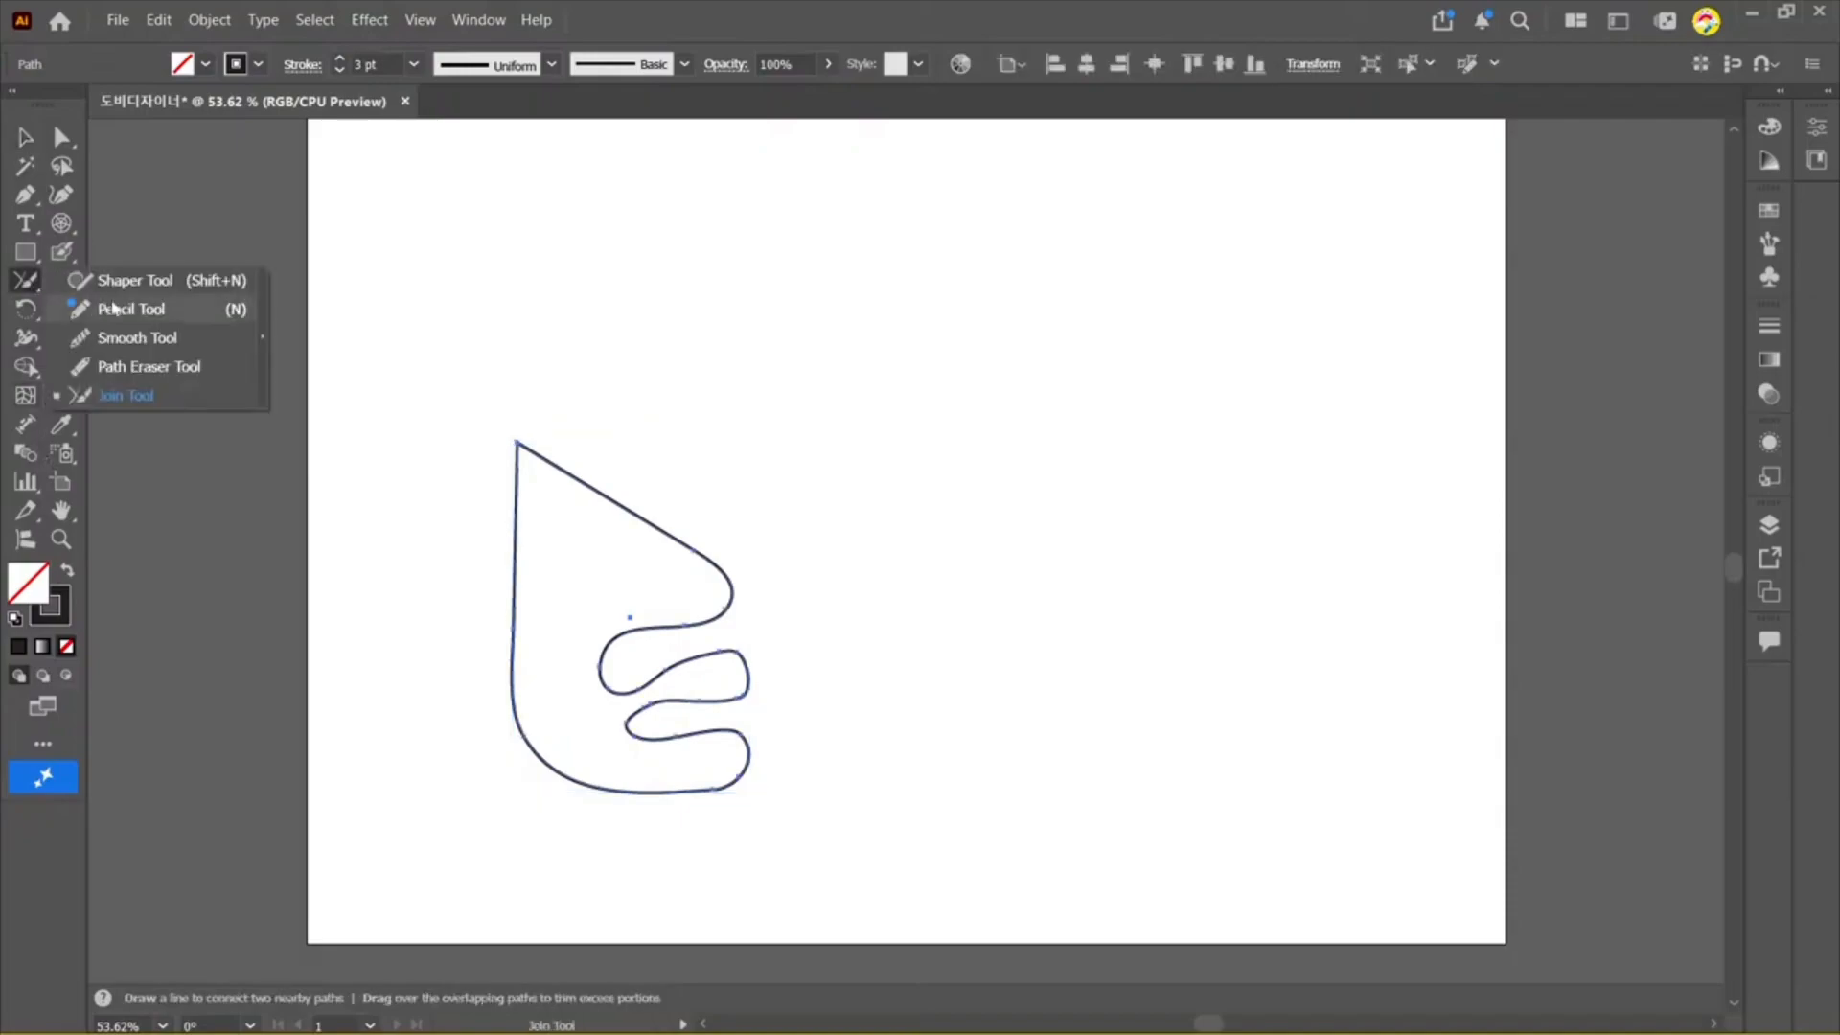
left_click(114, 309)
mouse_move(518, 620)
left_mouse_down()
mouse_move(604, 505)
mouse_move(674, 521)
left_mouse_up()
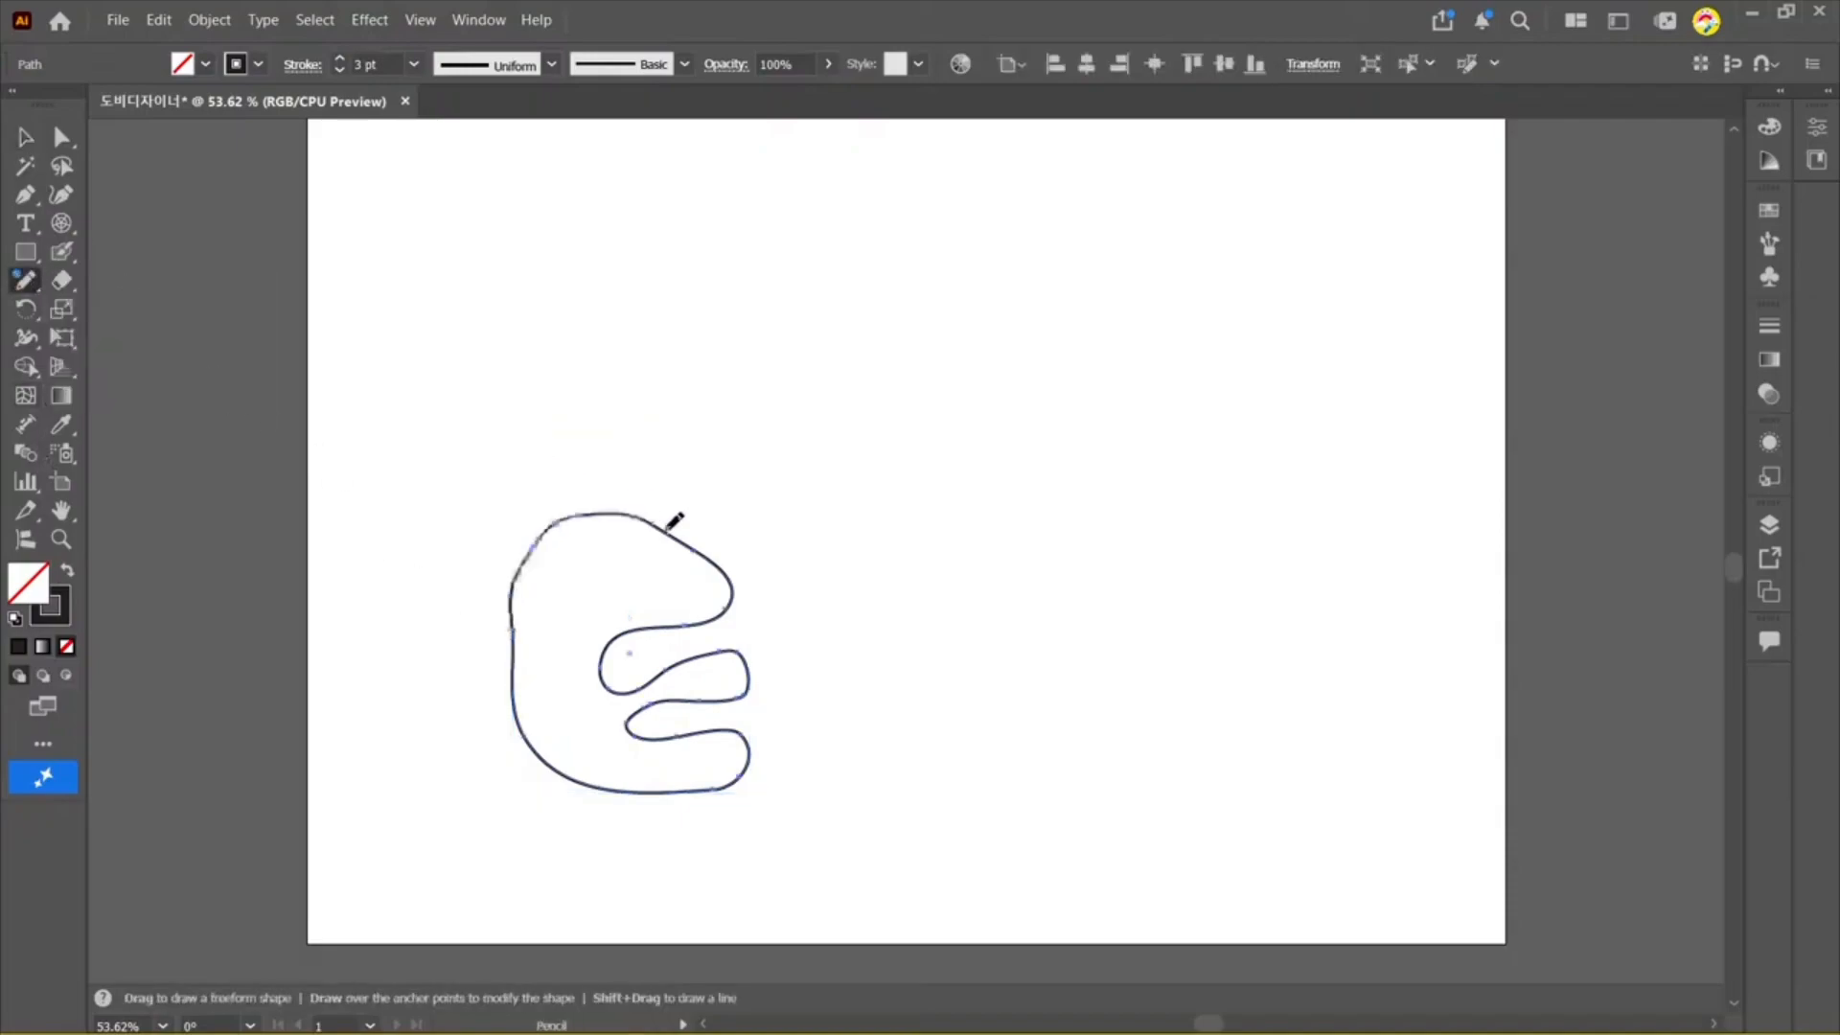
Step: Smooth the redrawn curve from the shape's left side over its top with the Smooth tool
left_click(23, 283)
left_click(106, 332)
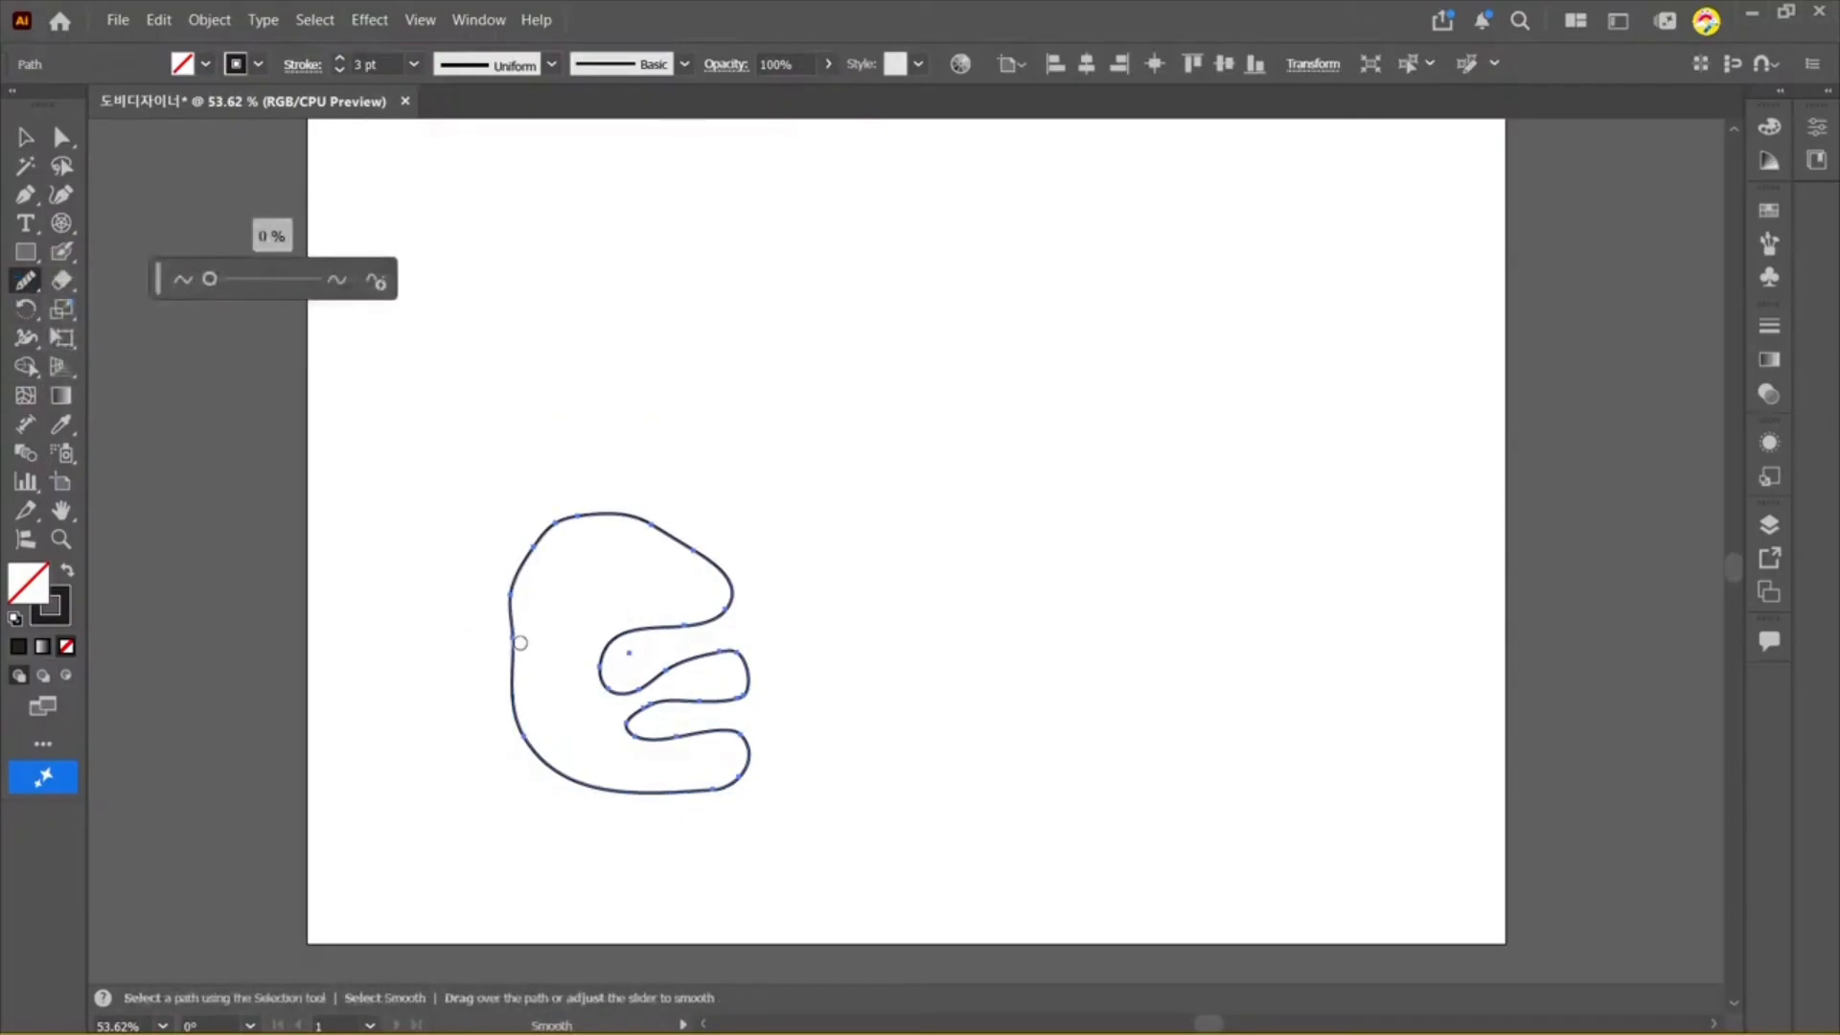
mouse_move(518, 640)
left_mouse_down()
mouse_move(559, 529)
mouse_move(676, 556)
left_mouse_up()
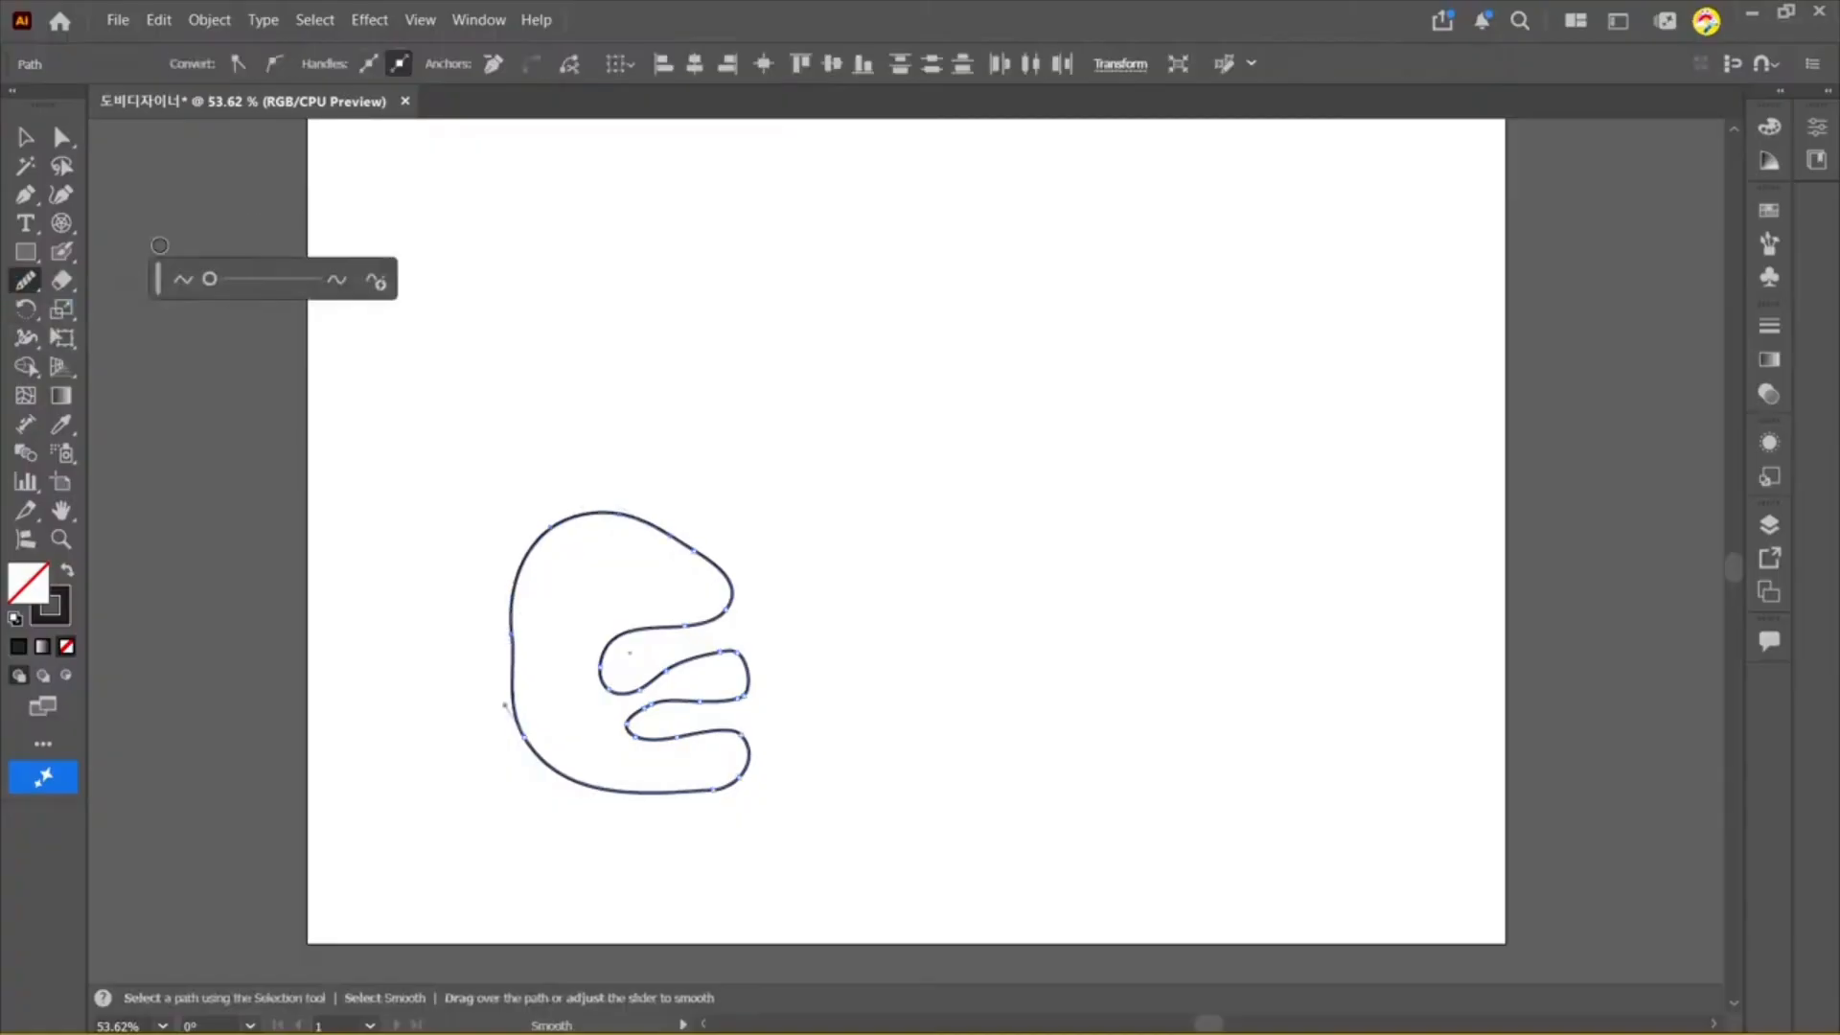
Step: Delete the reshaped outline to clear the artboard
key("v")
left_click(1192, 530)
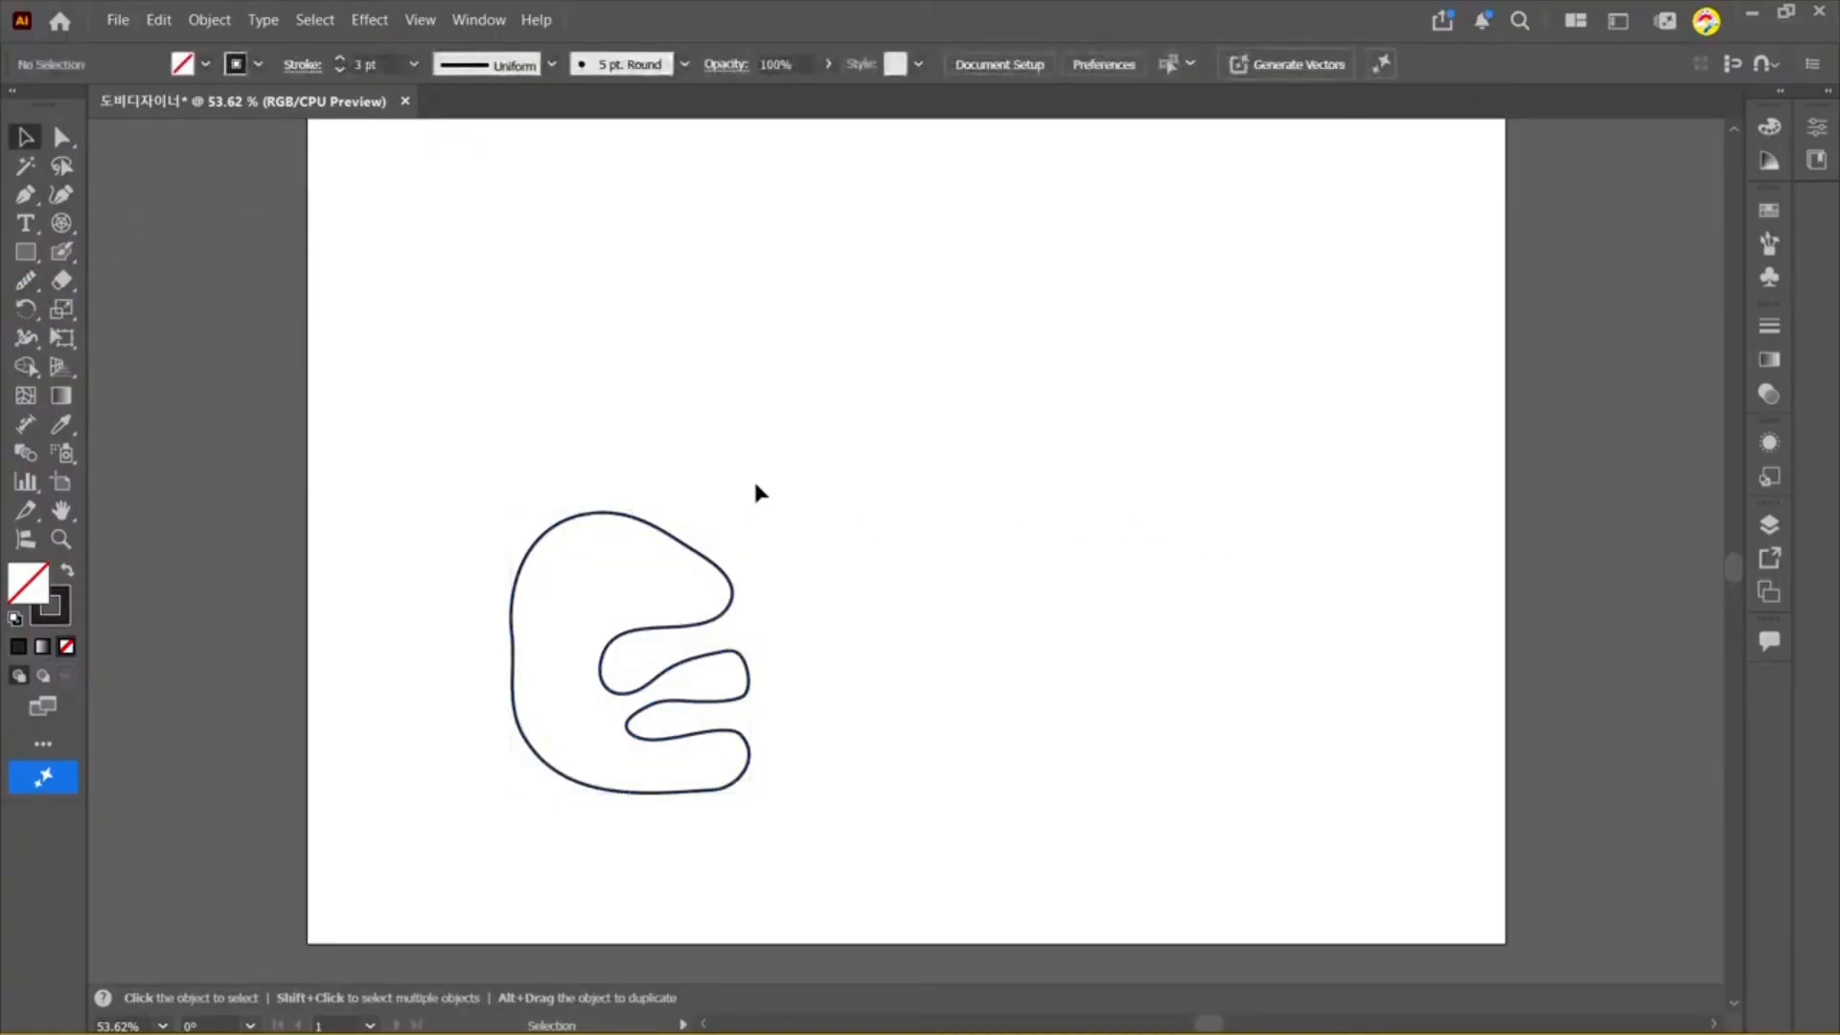
left_click(719, 557)
key("Delete")
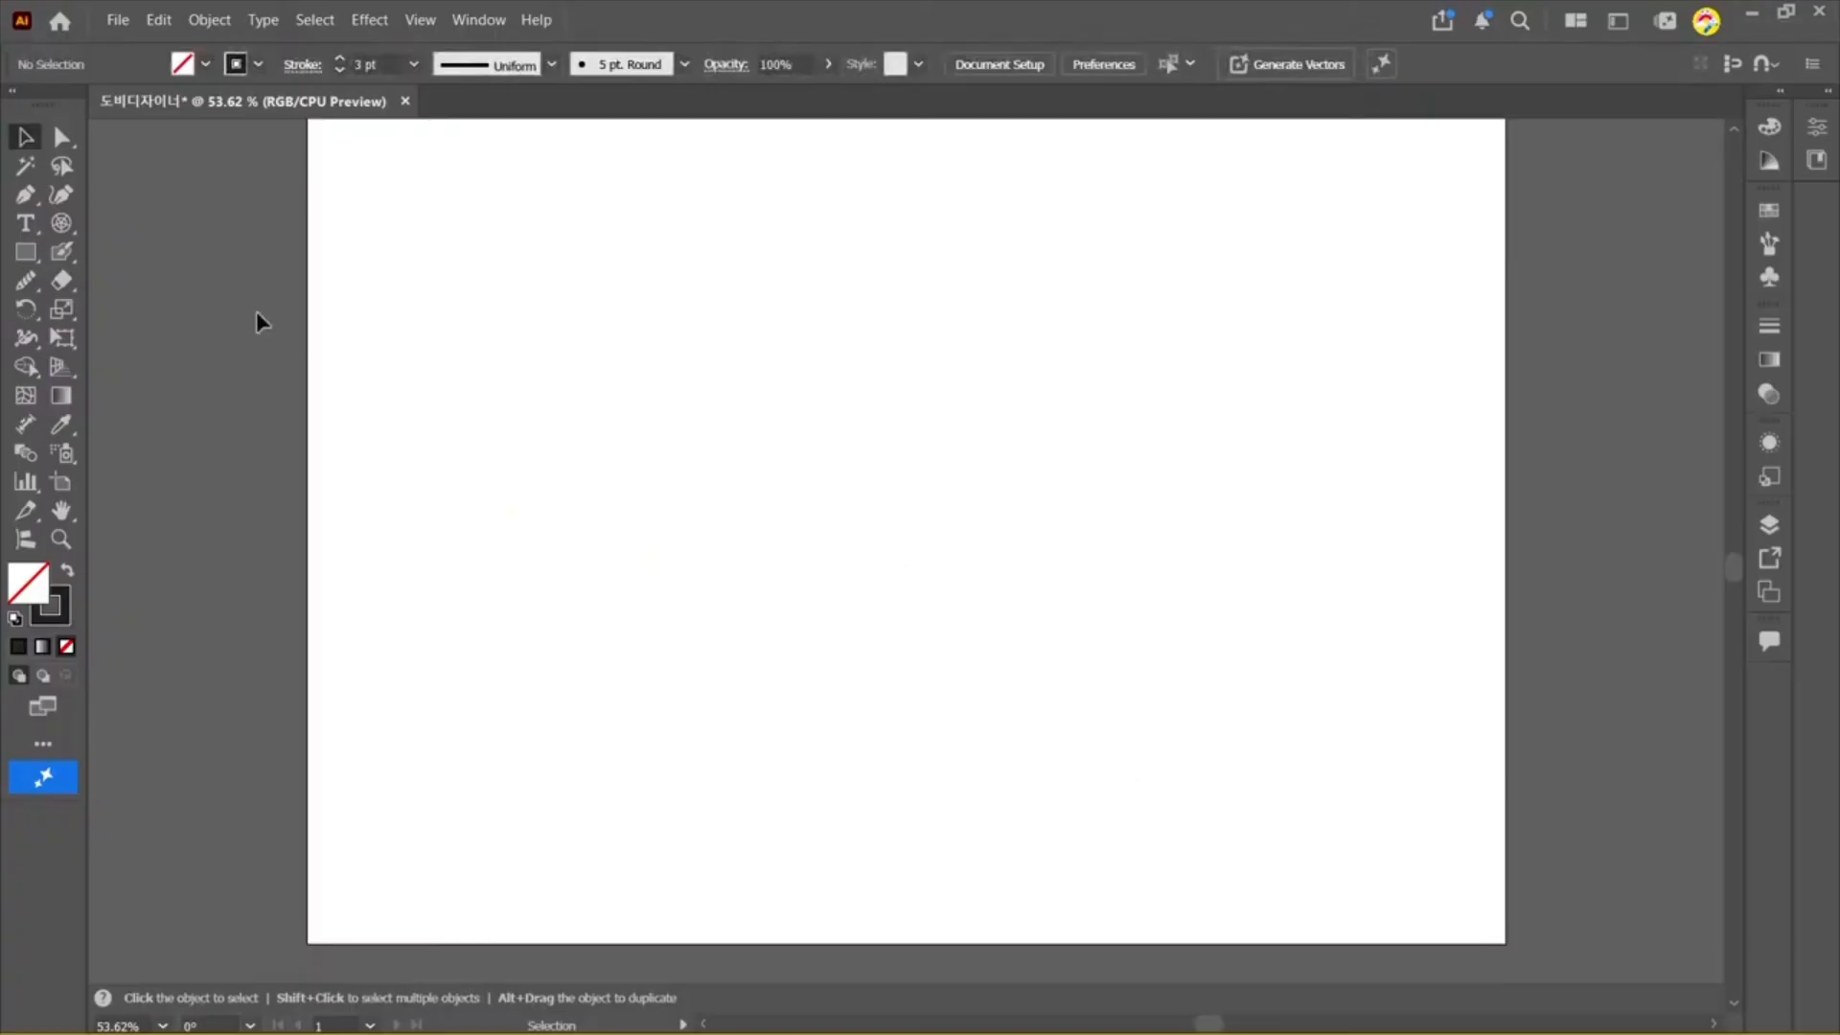
Step: Draw a circle, a square and a triangle side by side freehand with the Pencil tool
left_click_drag(25, 281, 157, 313)
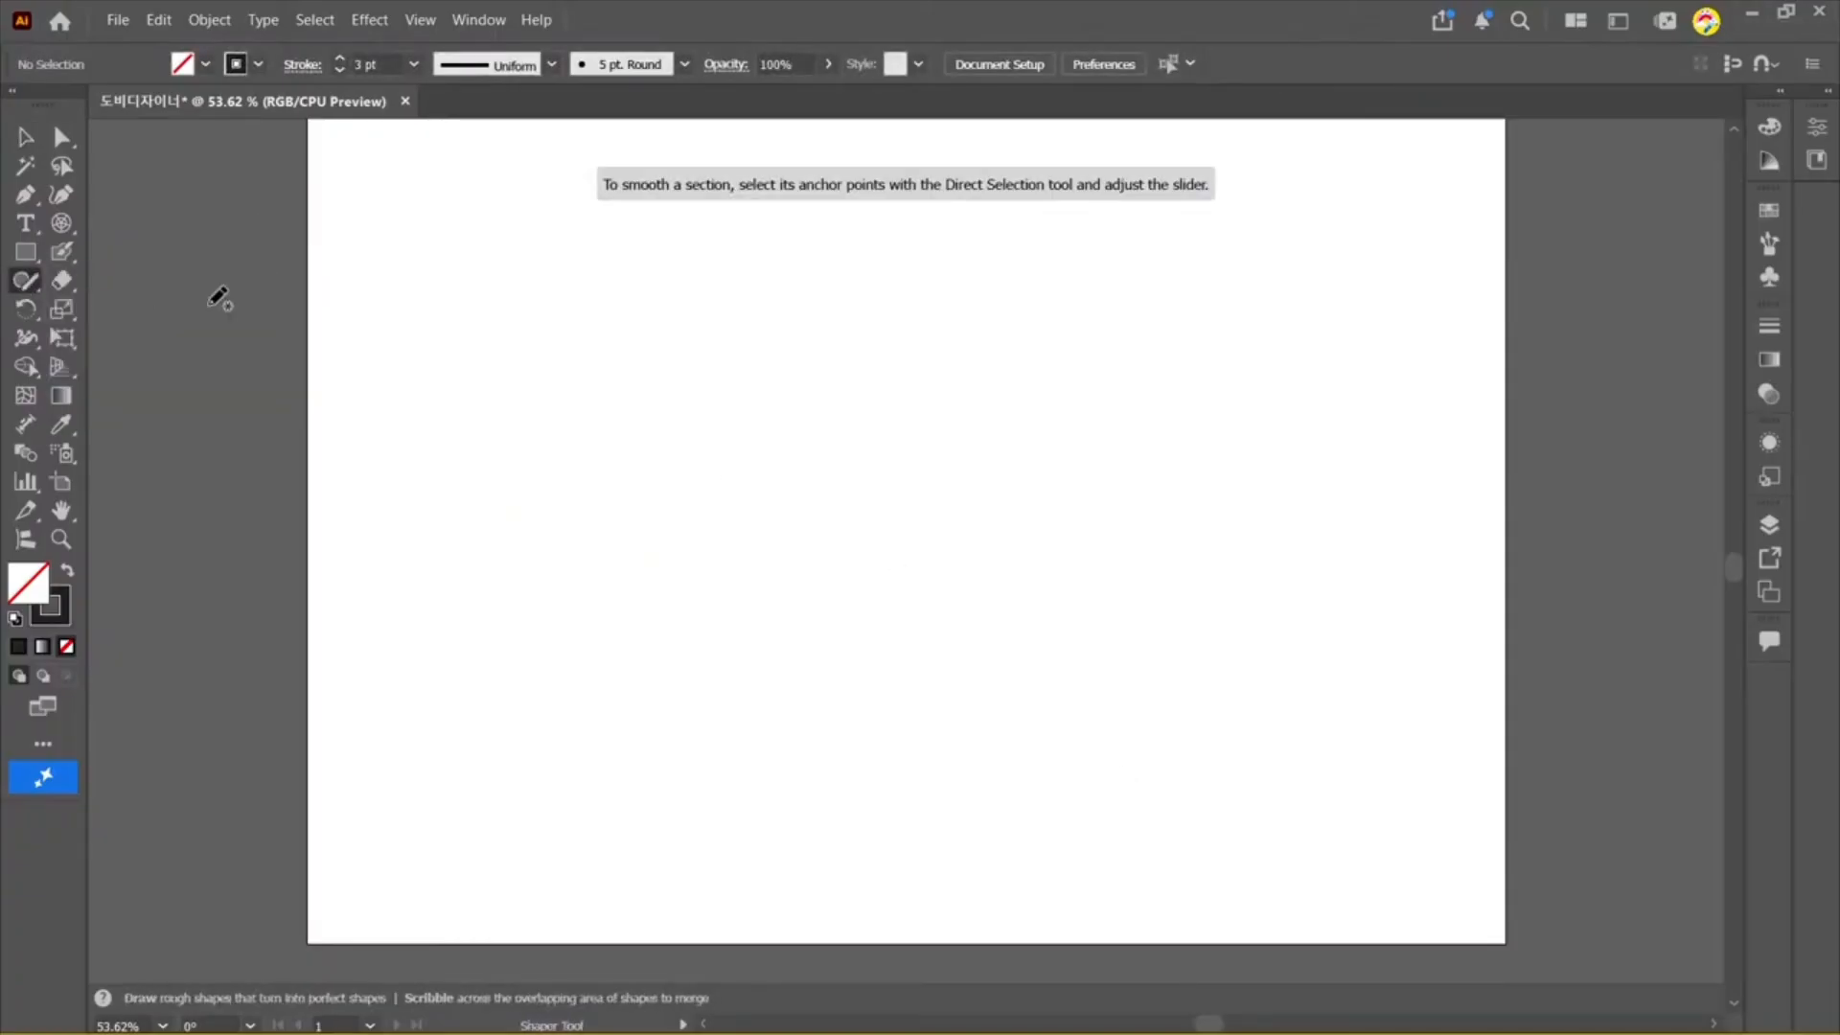
left_click_drag(27, 287, 113, 309)
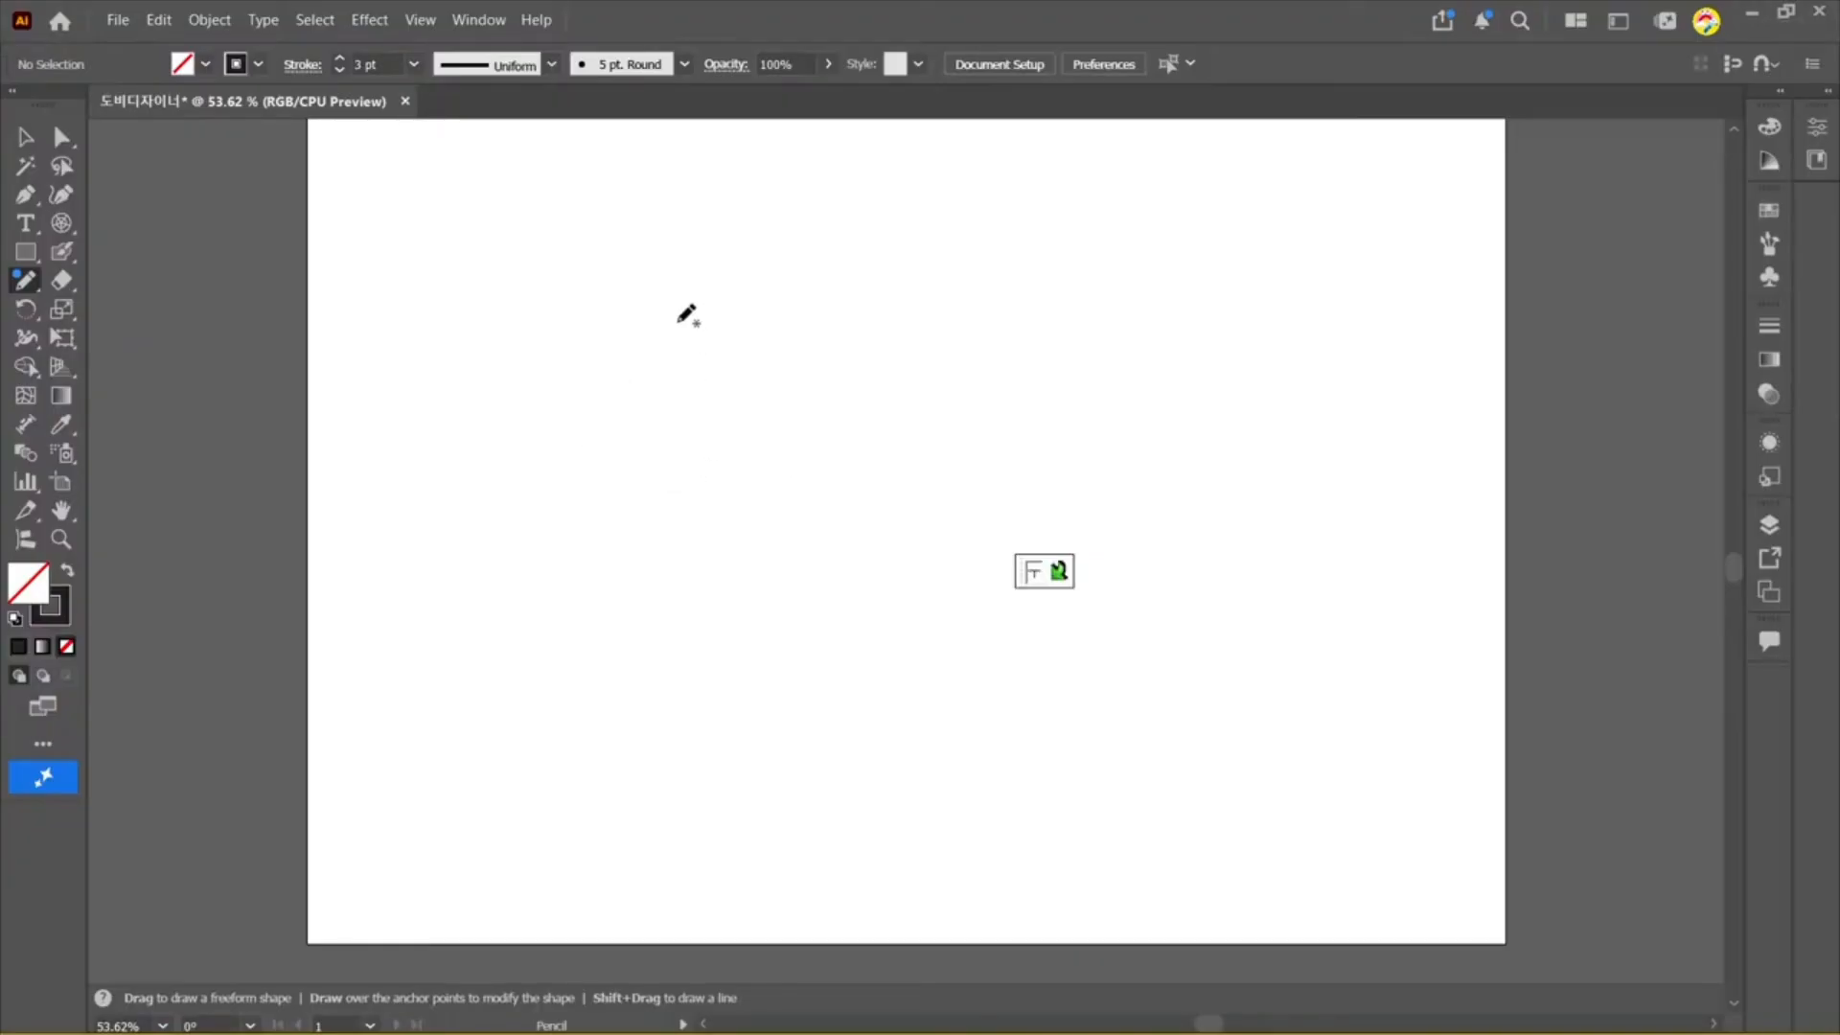
mouse_move(755, 364)
left_mouse_down()
mouse_move(688, 367)
mouse_move(690, 529)
mouse_move(806, 459)
mouse_move(756, 357)
left_mouse_up()
mouse_move(874, 328)
left_mouse_down()
mouse_move(882, 464)
mouse_move(1010, 566)
mouse_move(1112, 499)
mouse_move(1080, 338)
mouse_move(842, 330)
left_mouse_up()
mouse_move(1269, 324)
left_mouse_down()
mouse_move(1206, 525)
mouse_move(1248, 348)
left_mouse_up()
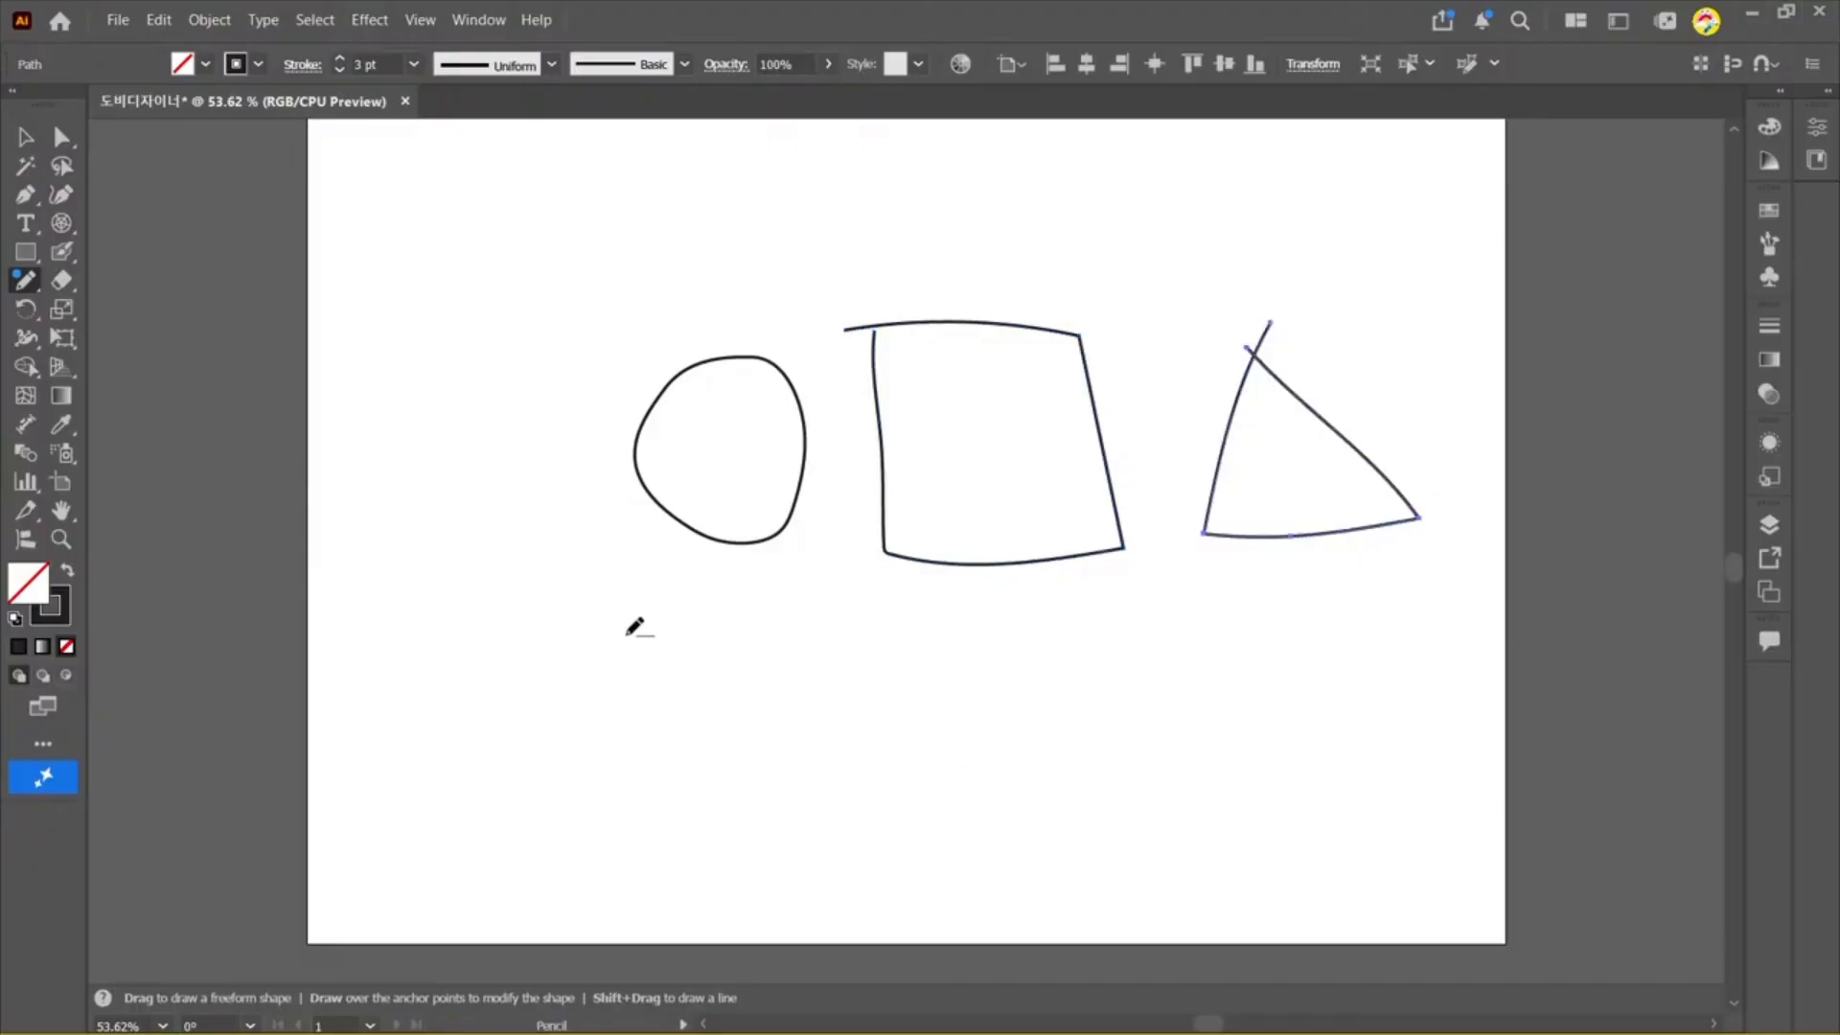
Step: Draw a larger freehand circle below the first one and undo it
mouse_move(641, 616)
left_mouse_down()
mouse_move(696, 841)
mouse_move(738, 623)
mouse_move(648, 608)
mouse_move(556, 717)
mouse_move(634, 860)
mouse_move(745, 839)
mouse_move(744, 653)
mouse_move(719, 632)
left_mouse_up()
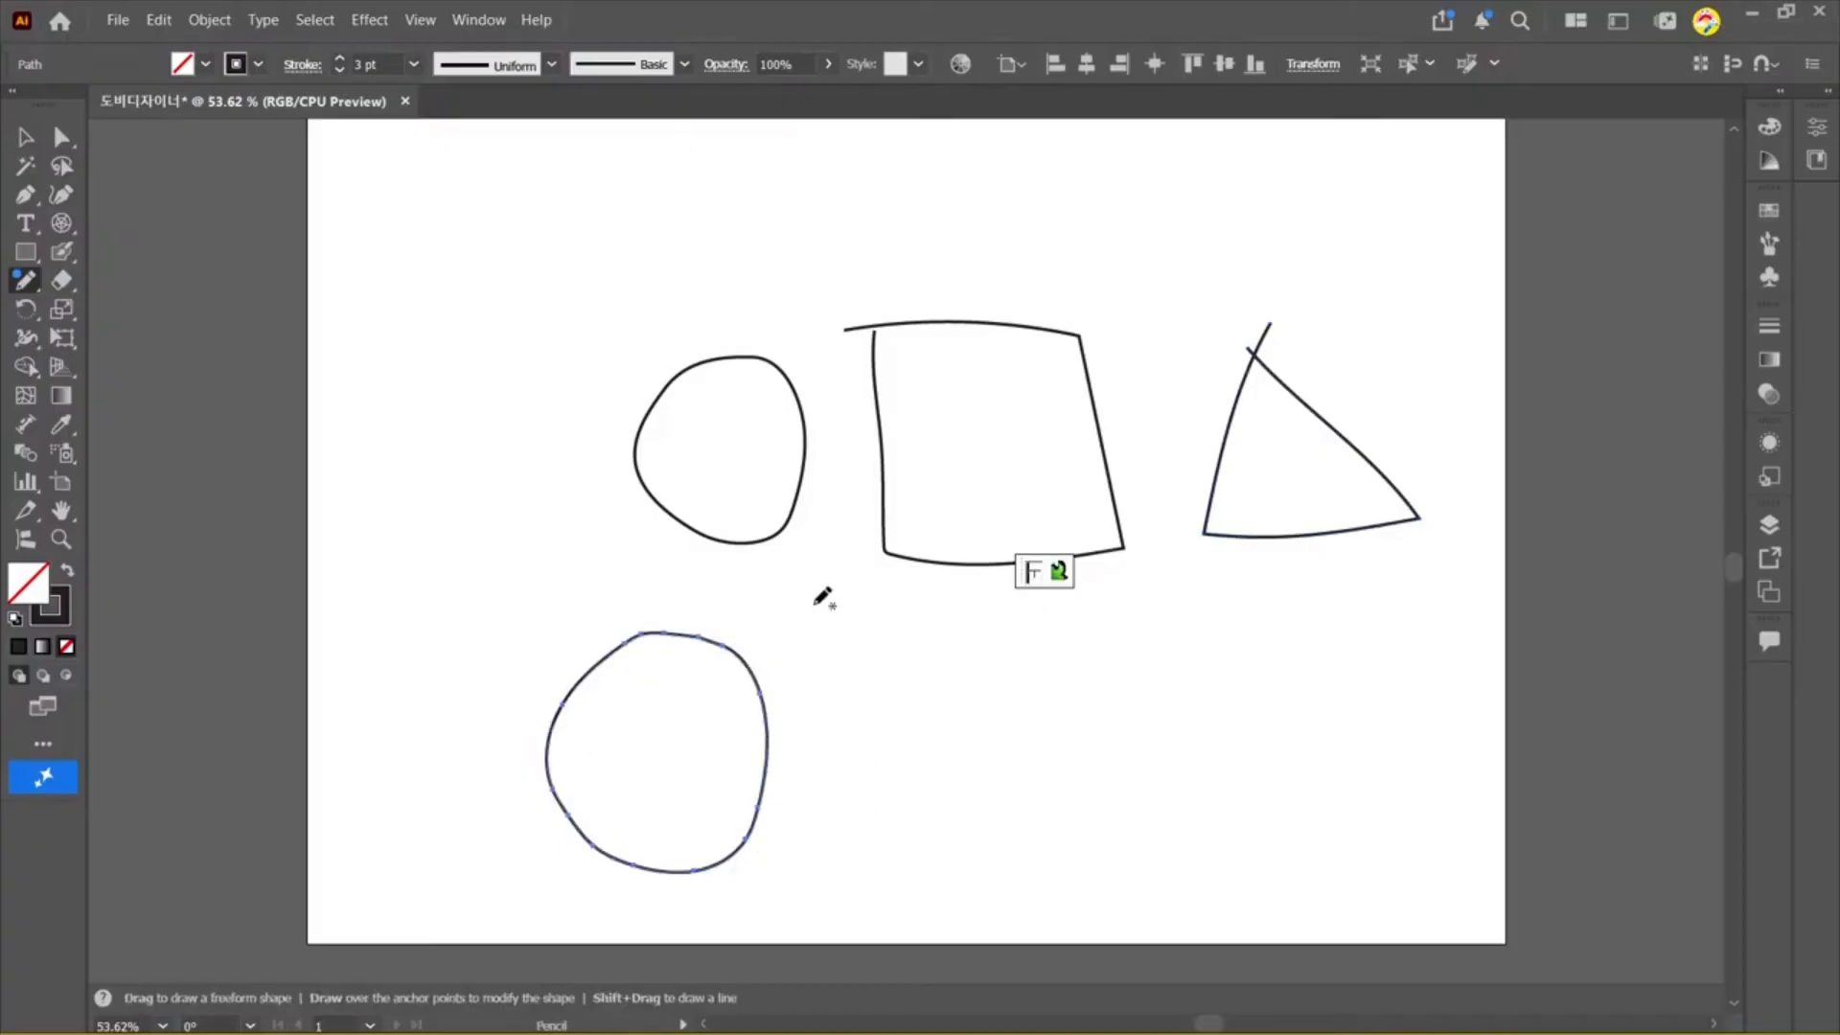
key("ctrl+z")
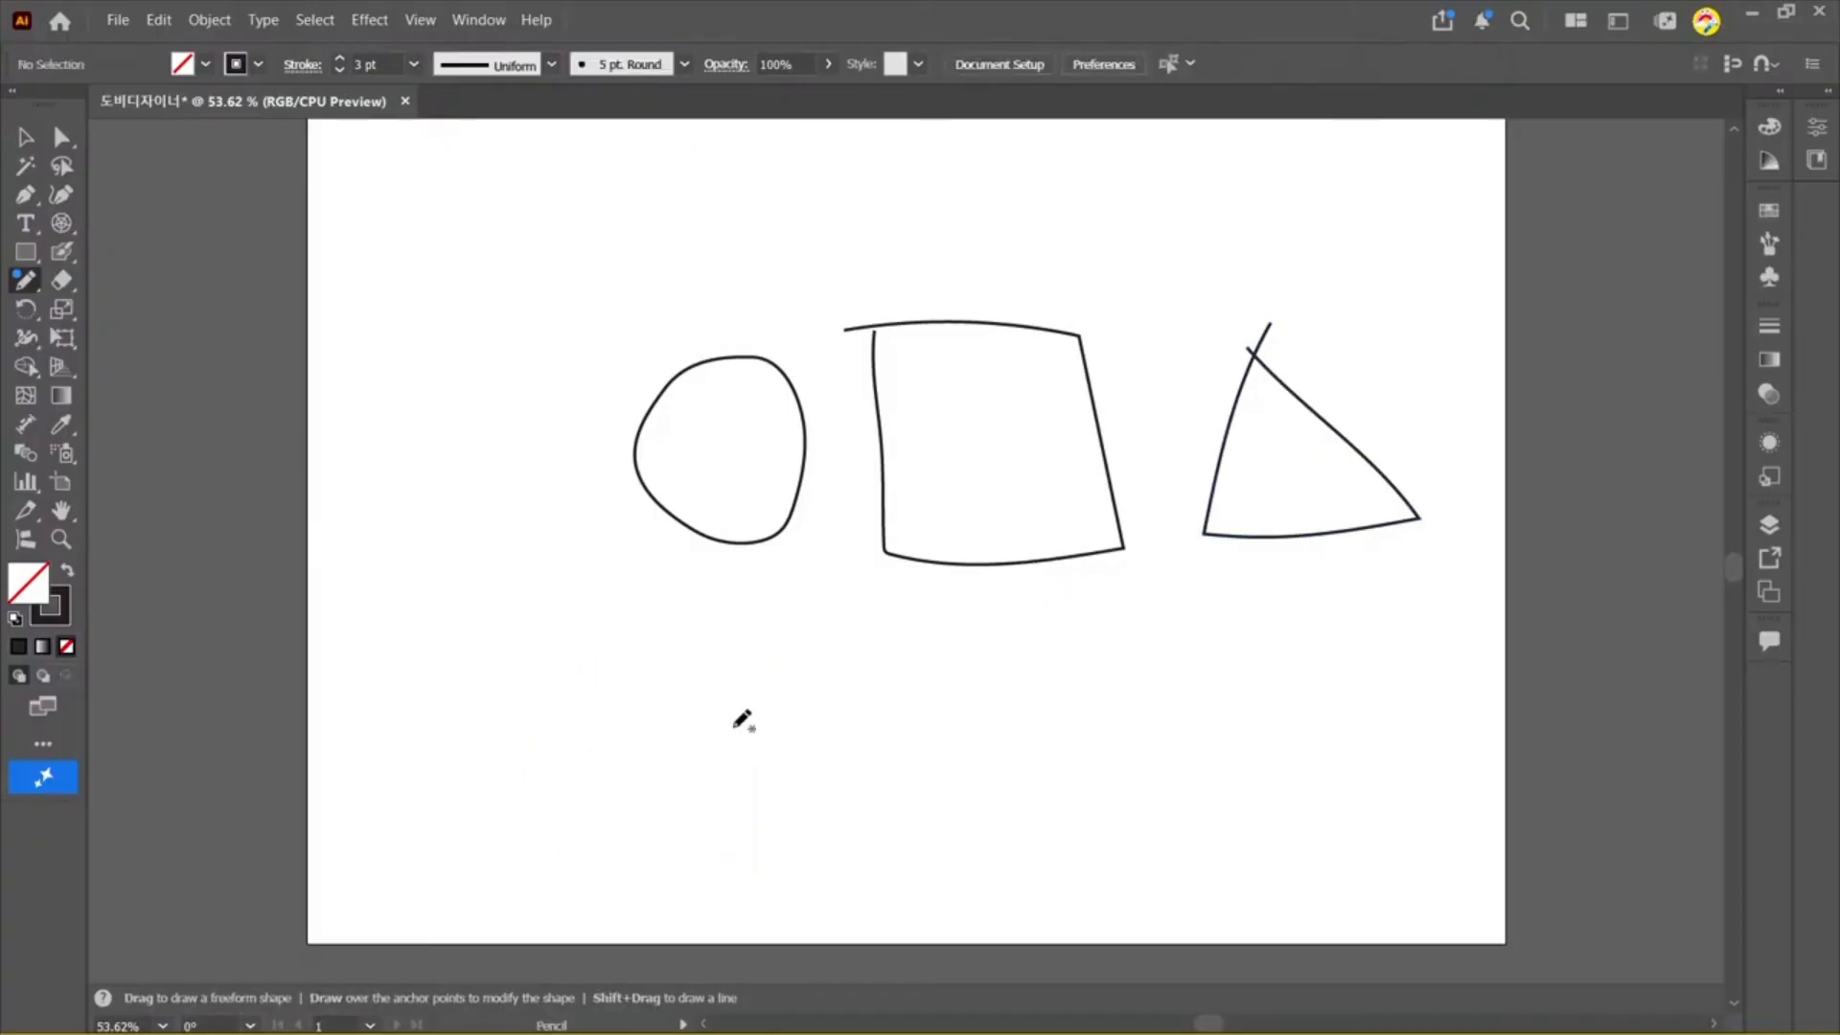
Step: Delete the circle, square and triangle together
left_click(26, 137)
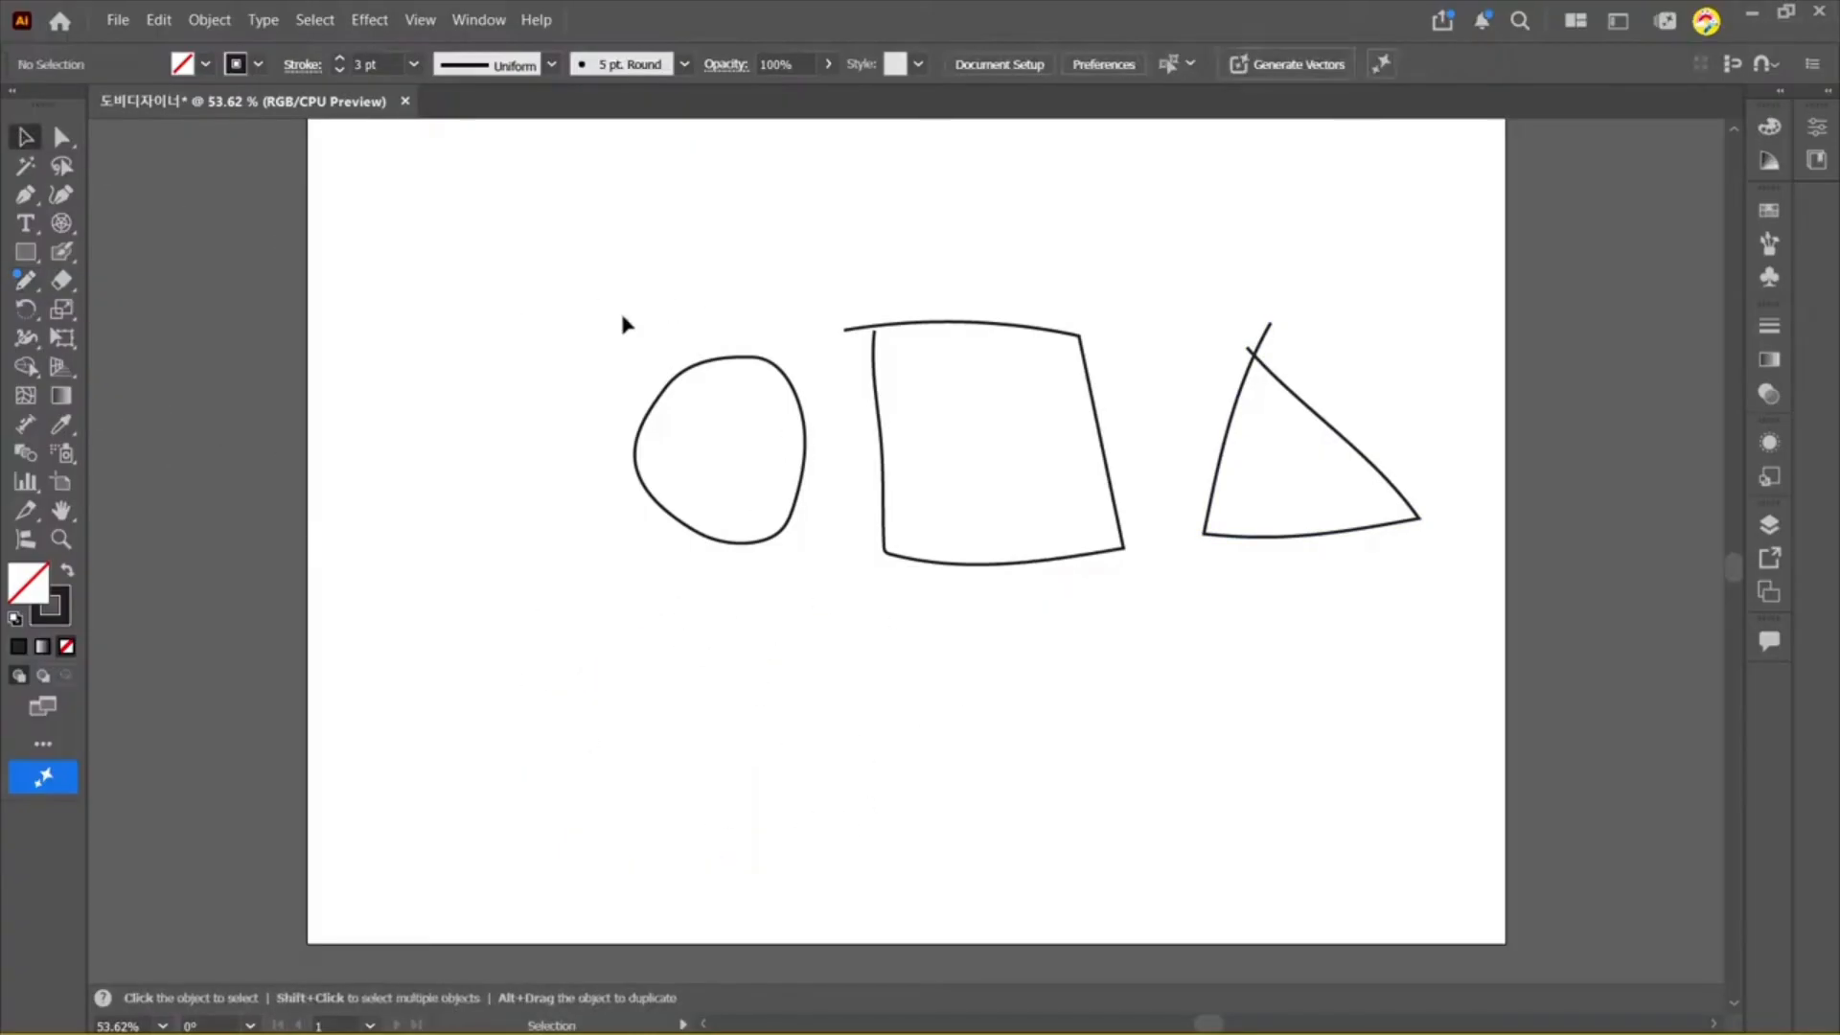
left_click_drag(569, 296, 1500, 753)
key("Delete")
Step: Draw a slanted quadrilateral, a triangle and a large pentagon with a smaller one inside, using straight Pencil segments mixed with freehand curves
left_click(26, 279)
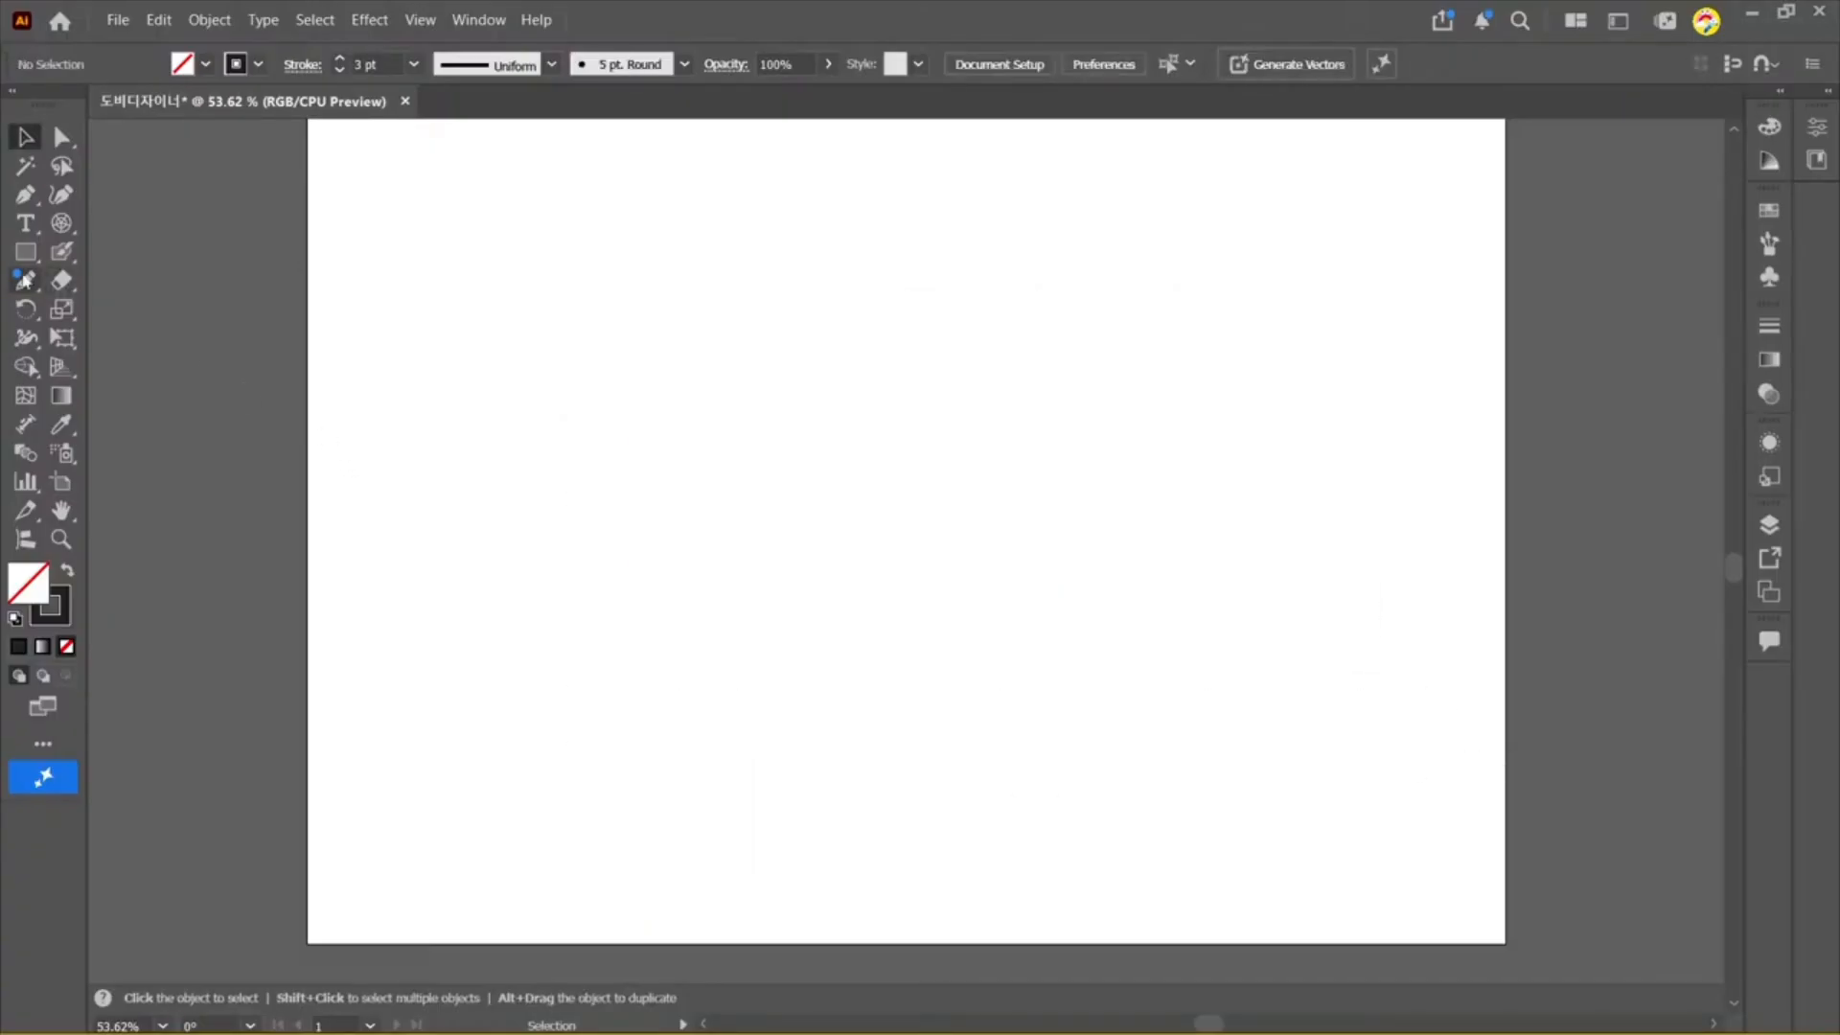
mouse_move(471, 251)
left_mouse_down()
mouse_move(514, 464)
mouse_move(761, 465)
mouse_move(718, 254)
mouse_move(686, 233)
mouse_move(469, 248)
left_mouse_up()
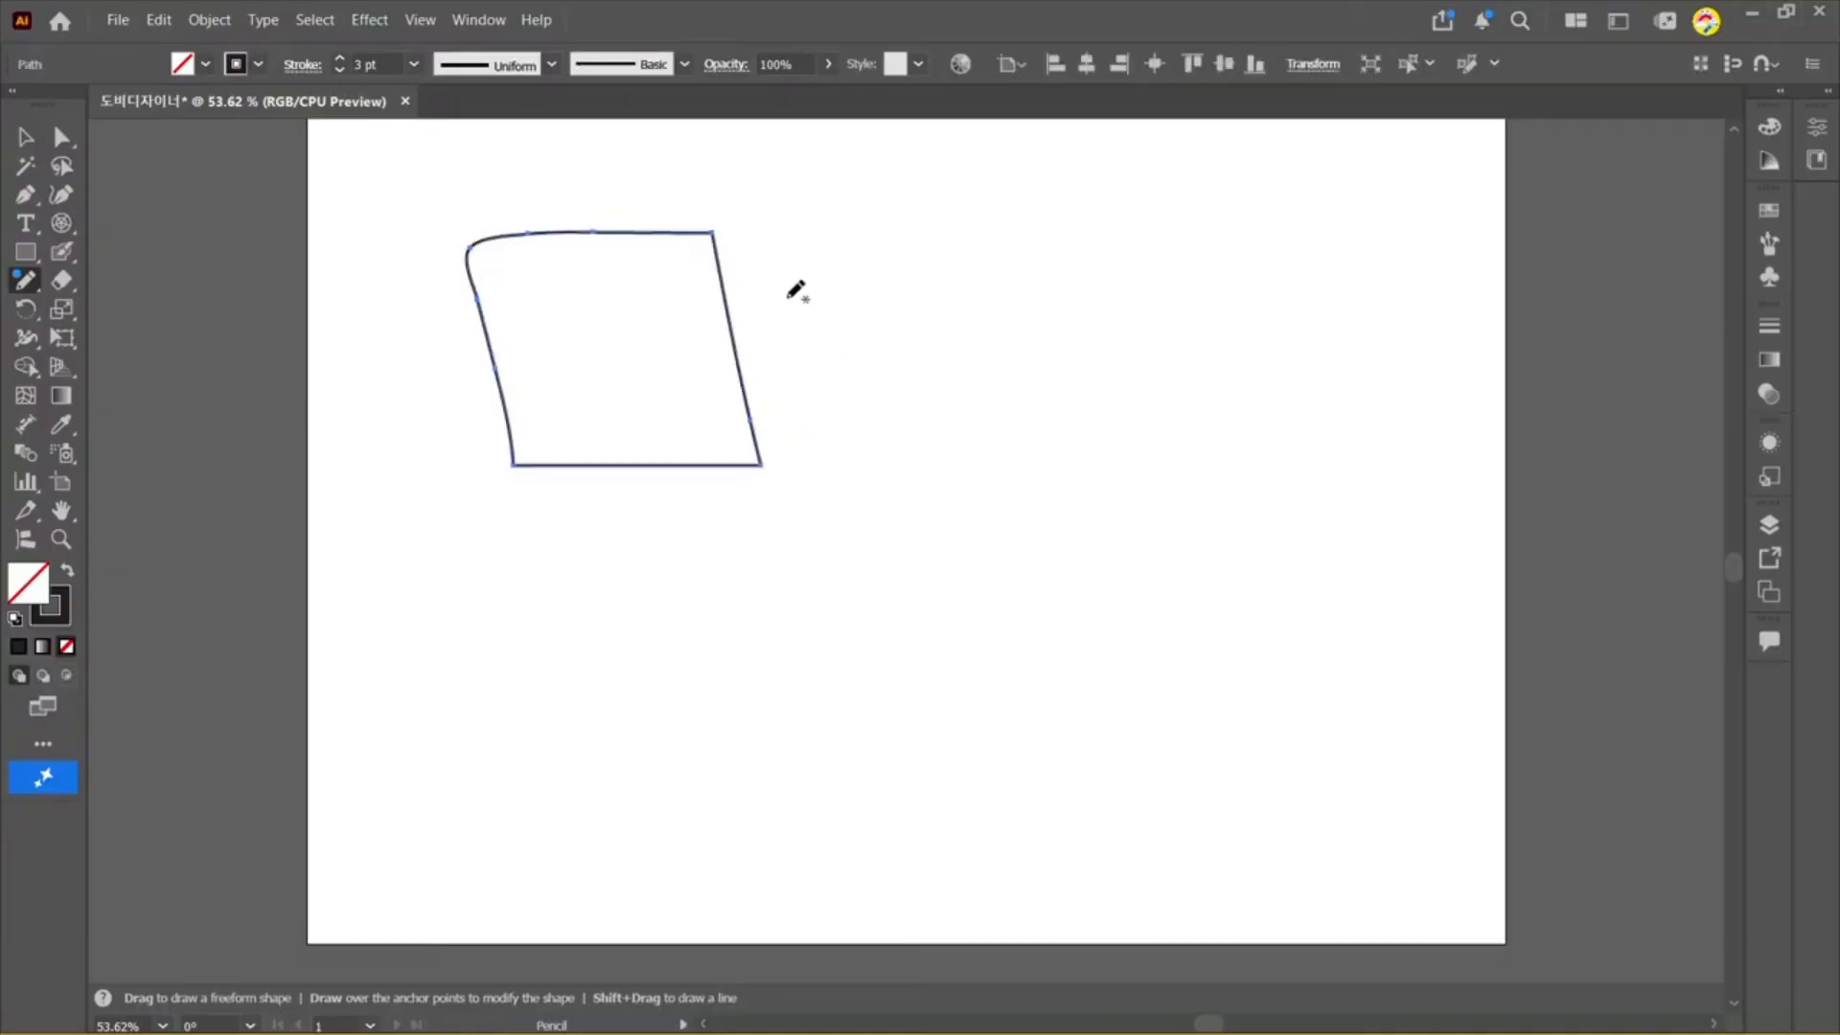
mouse_move(945, 232)
left_mouse_down()
mouse_move(816, 443)
mouse_move(1101, 444)
mouse_move(947, 242)
left_mouse_up()
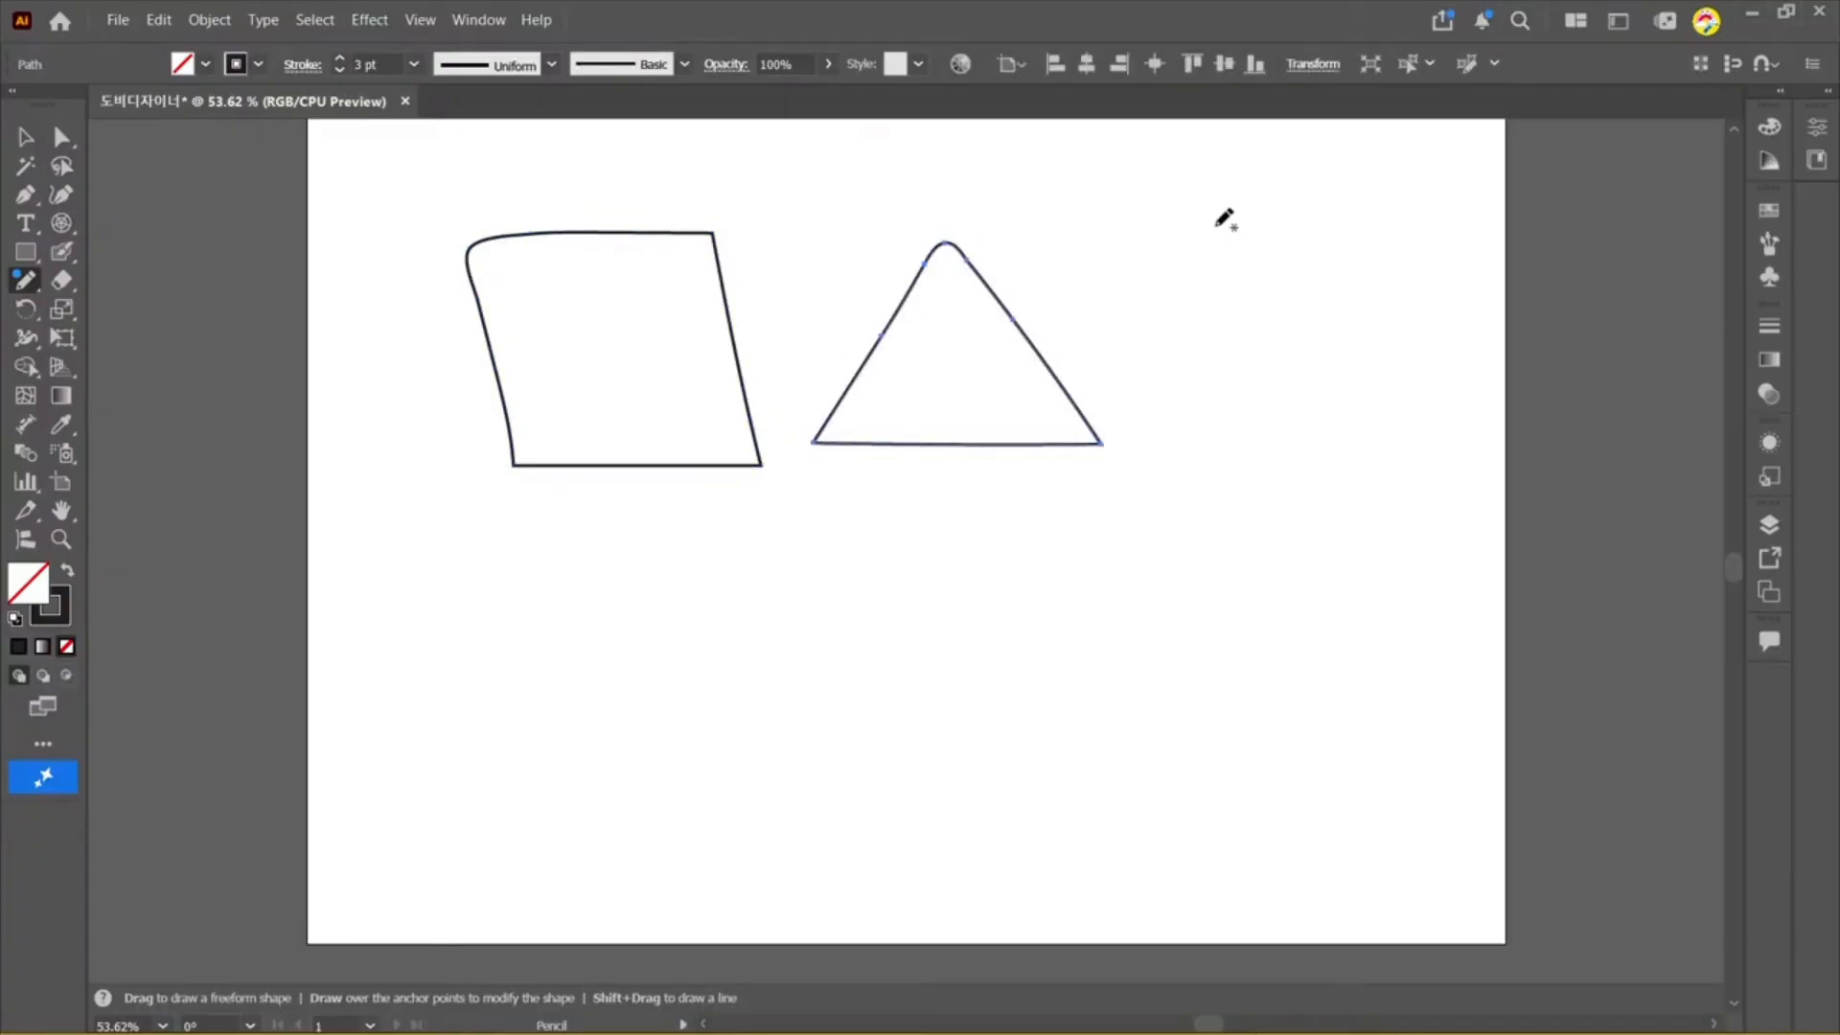
mouse_move(1213, 226)
left_mouse_down()
mouse_move(1405, 317)
mouse_move(1283, 488)
mouse_move(1208, 468)
mouse_move(1118, 393)
mouse_move(1160, 264)
mouse_move(1212, 223)
mouse_move(1255, 266)
mouse_move(1287, 261)
mouse_move(1315, 339)
mouse_move(1235, 401)
mouse_move(1166, 381)
mouse_move(1145, 304)
mouse_move(1215, 261)
left_mouse_up()
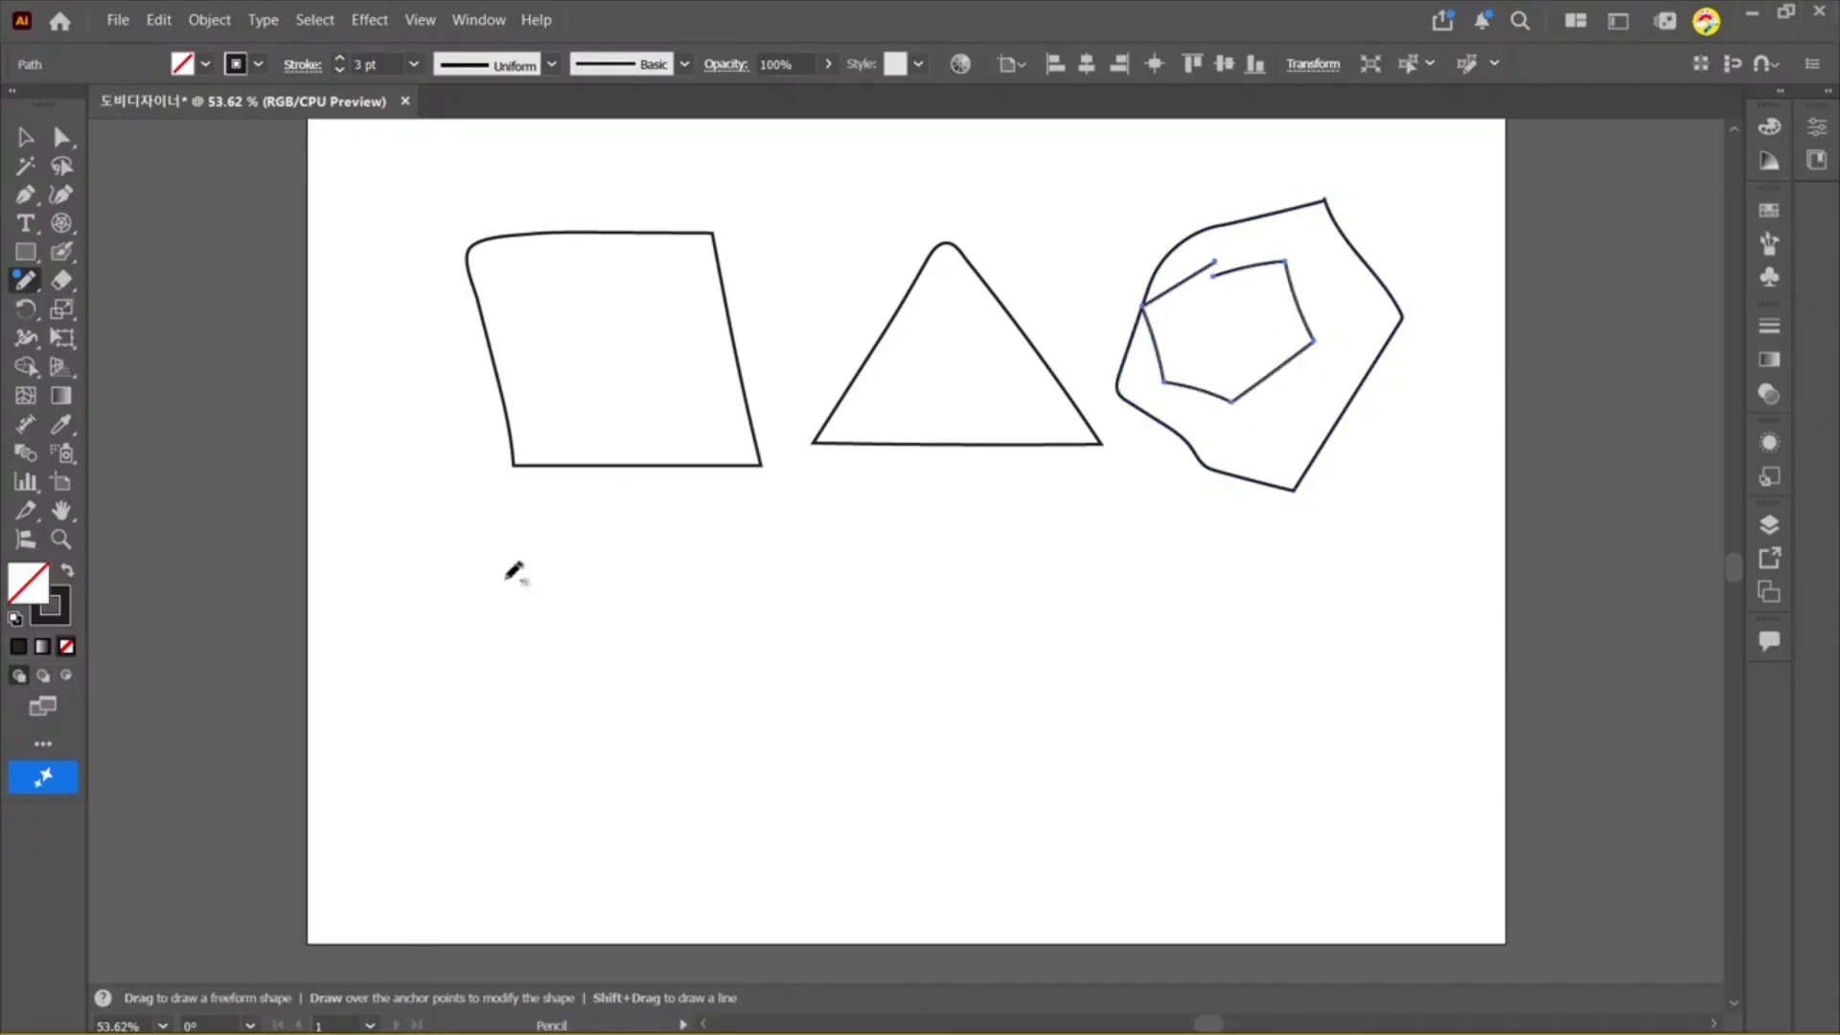
Step: Draw a straight-edged rectangle and a D-like outline with a curved left side below the upper row with the Pencil tool
mouse_move(504, 566)
left_mouse_down()
mouse_move(718, 562)
mouse_move(714, 717)
mouse_move(733, 576)
mouse_move(730, 712)
mouse_move(501, 698)
mouse_move(506, 558)
left_mouse_up()
mouse_move(903, 575)
left_mouse_down()
mouse_move(978, 755)
mouse_move(961, 569)
left_mouse_up()
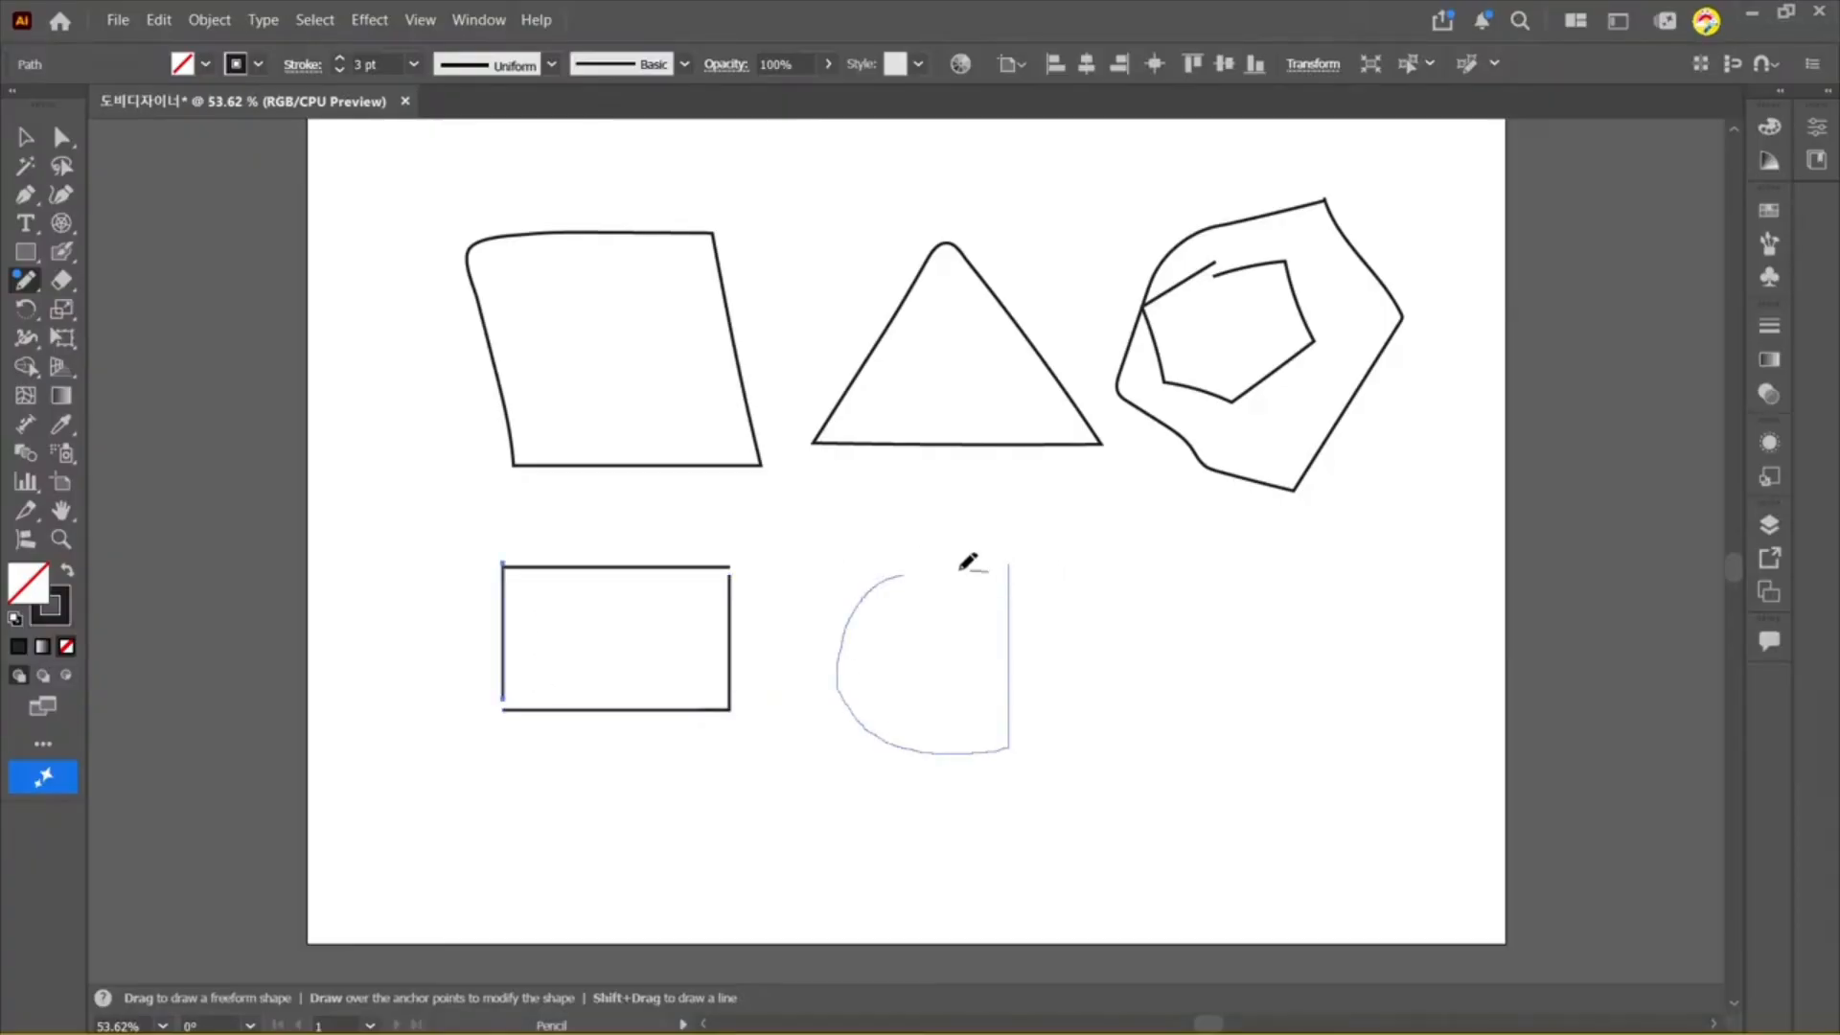
Step: Undo the latest pencil strokes in the lower row of the artboard
key("ctrl")
key("ctrl+z")
key("ctrl+z")
key("ctrl+z")
key("ctrl+z")
key("ctrl+z")
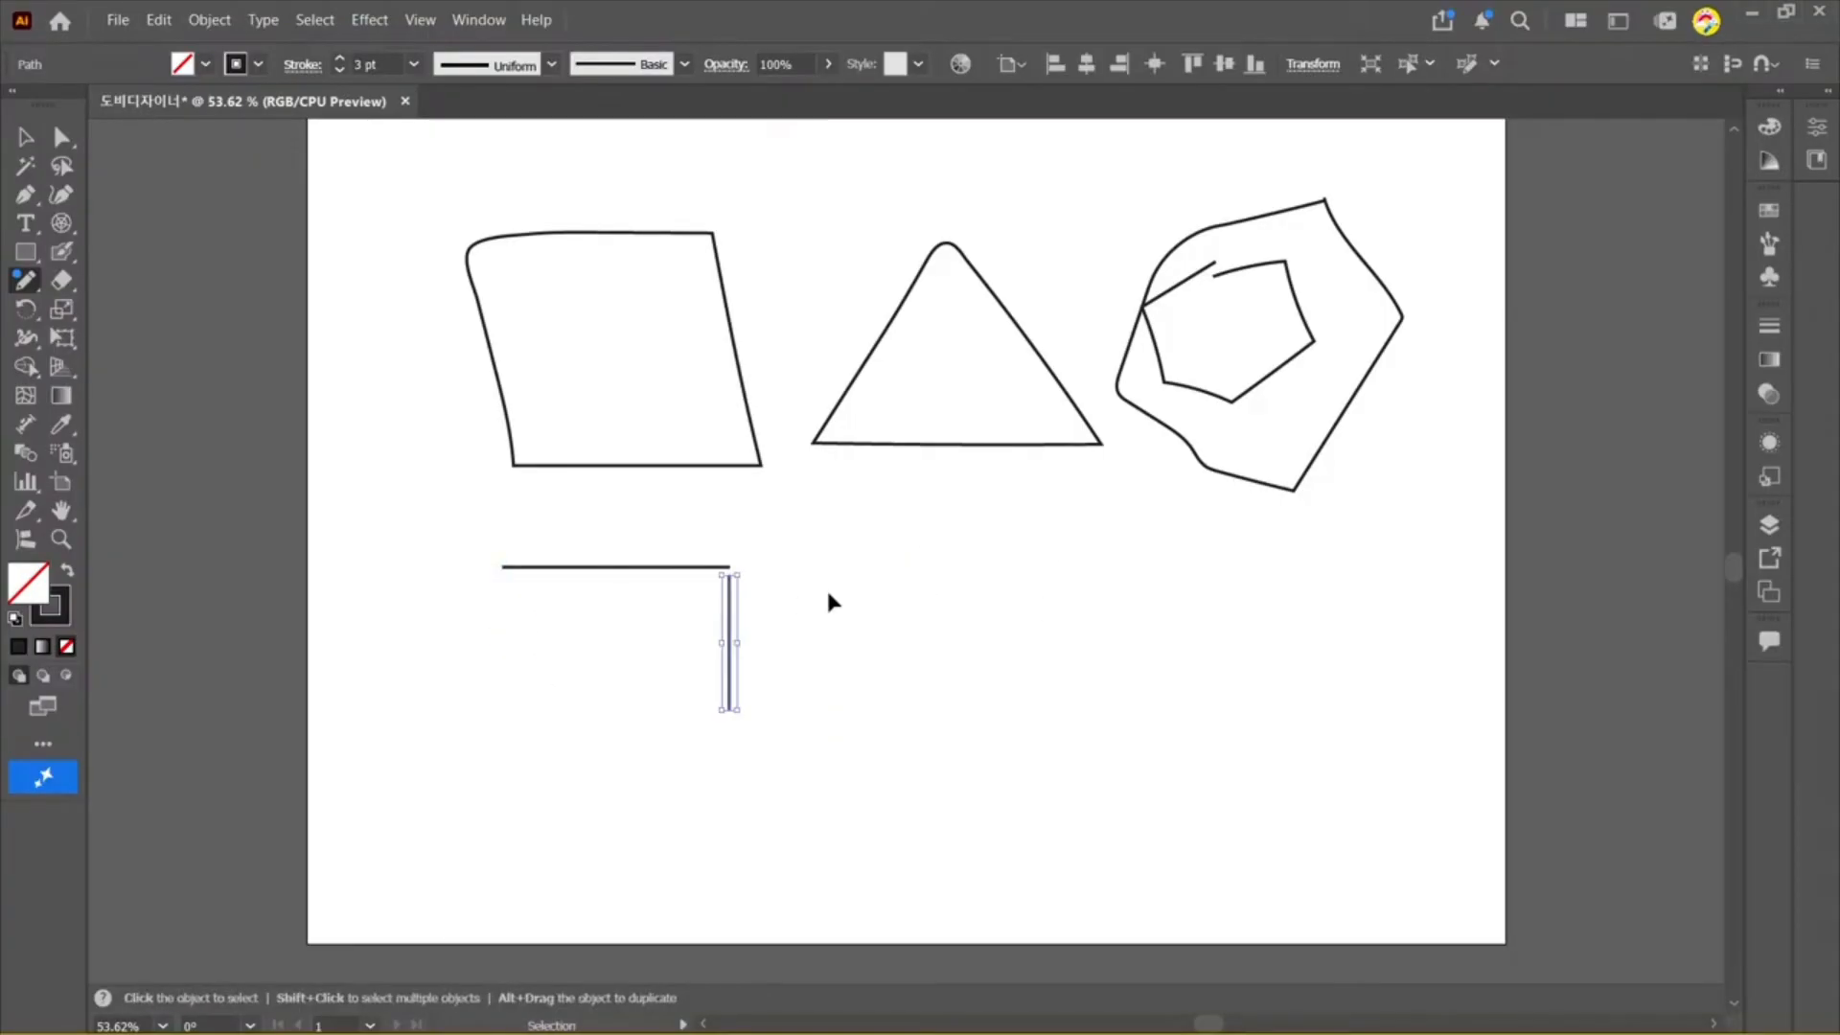
Step: Draw three freehand quadrilaterals side by side in the lower half of the artboard with the Pencil tool
mouse_move(511, 581)
left_mouse_down()
mouse_move(782, 726)
mouse_move(784, 806)
mouse_move(512, 803)
mouse_move(501, 578)
left_mouse_up()
mouse_move(818, 598)
left_mouse_down()
mouse_move(1032, 819)
mouse_move(968, 577)
mouse_move(824, 575)
left_mouse_up()
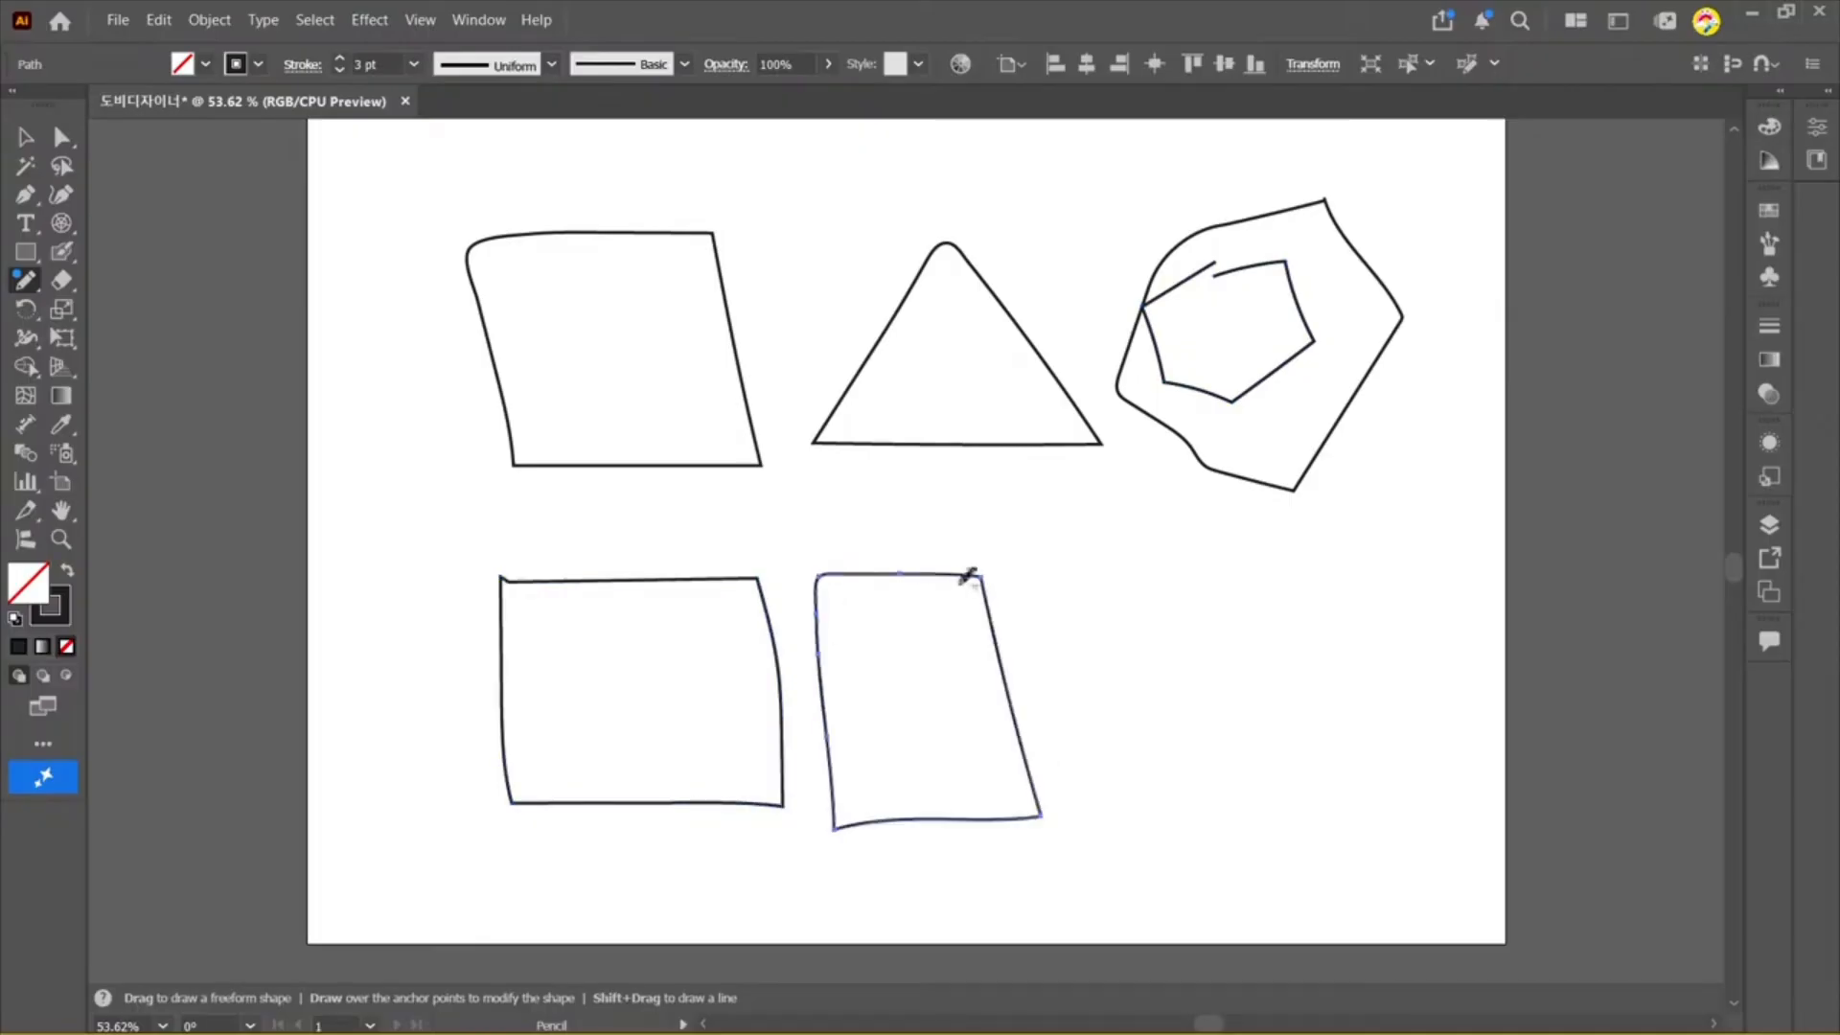
mouse_move(1079, 585)
left_mouse_down()
mouse_move(1202, 723)
mouse_move(1230, 586)
mouse_move(1239, 723)
mouse_move(1092, 724)
mouse_move(1067, 598)
mouse_move(1085, 574)
left_mouse_up()
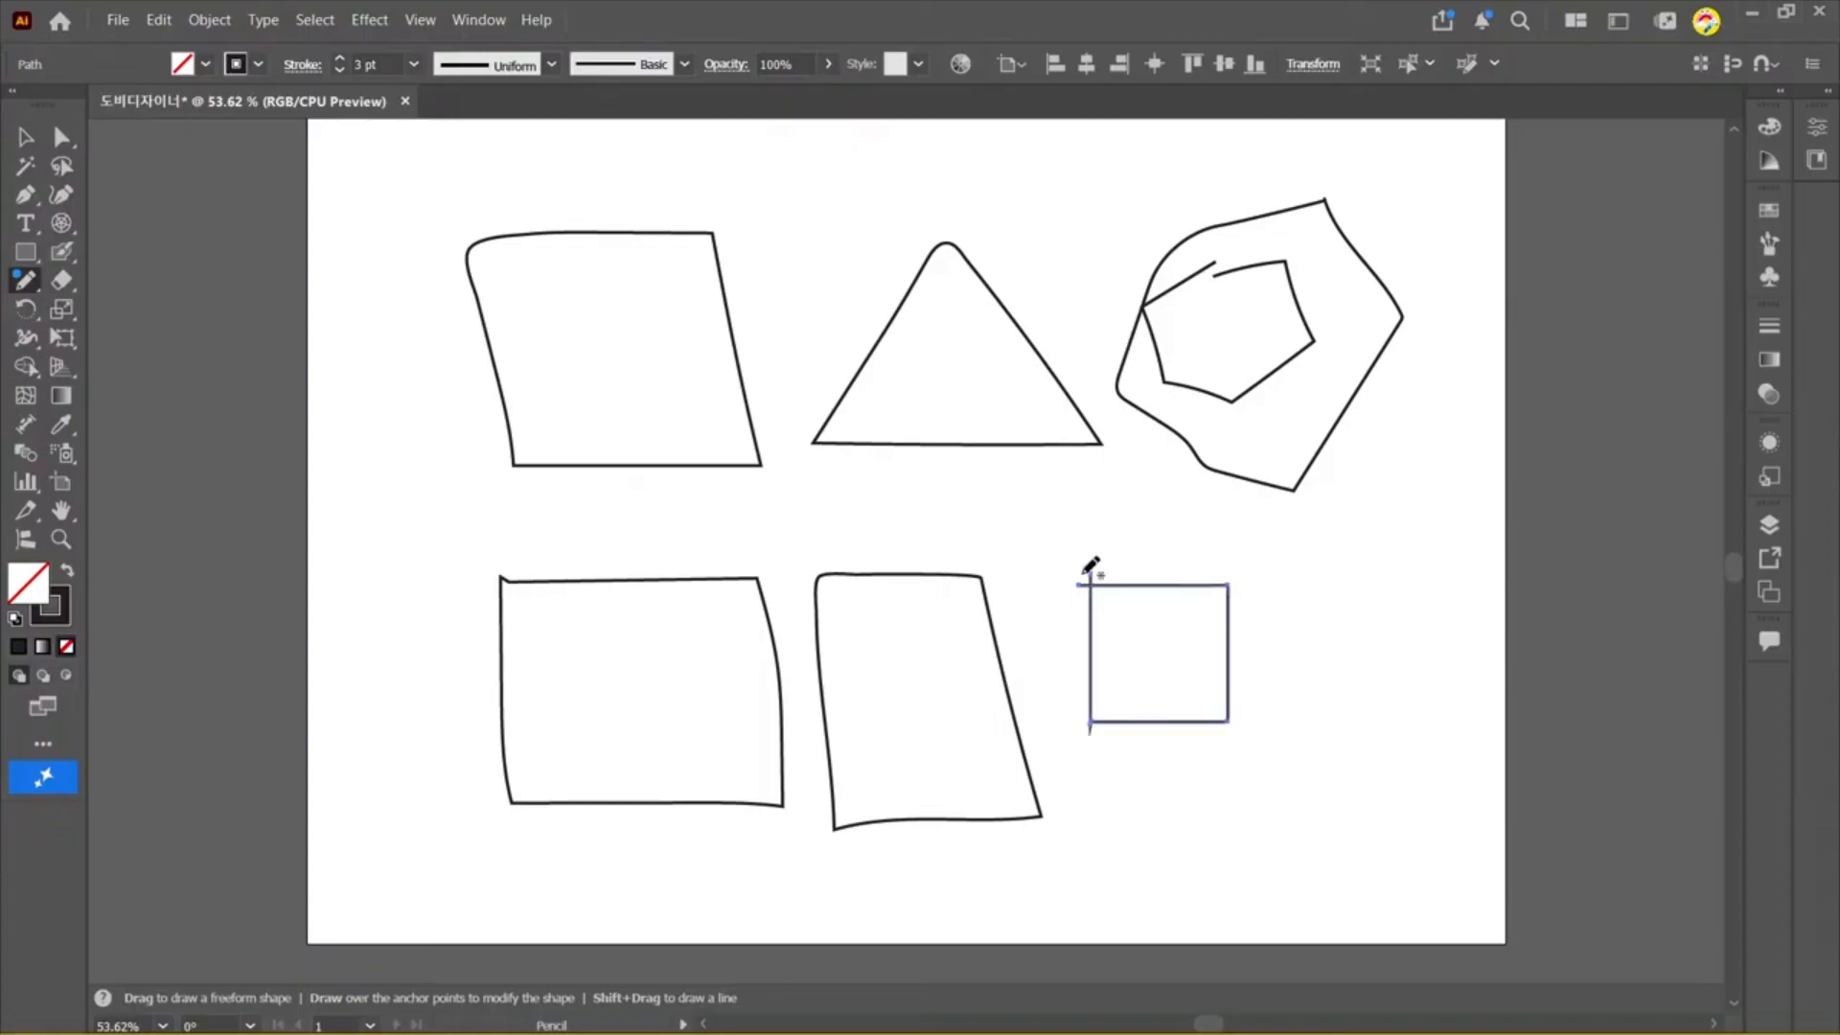
Step: Delete the freehand quadrilaterals in the lower half of the artboard
key("v")
mouse_move(1326, 814)
left_mouse_down()
mouse_move(781, 700)
mouse_move(511, 595)
mouse_move(755, 554)
left_mouse_up()
key("Delete")
left_click(25, 280)
key("ctrl+z")
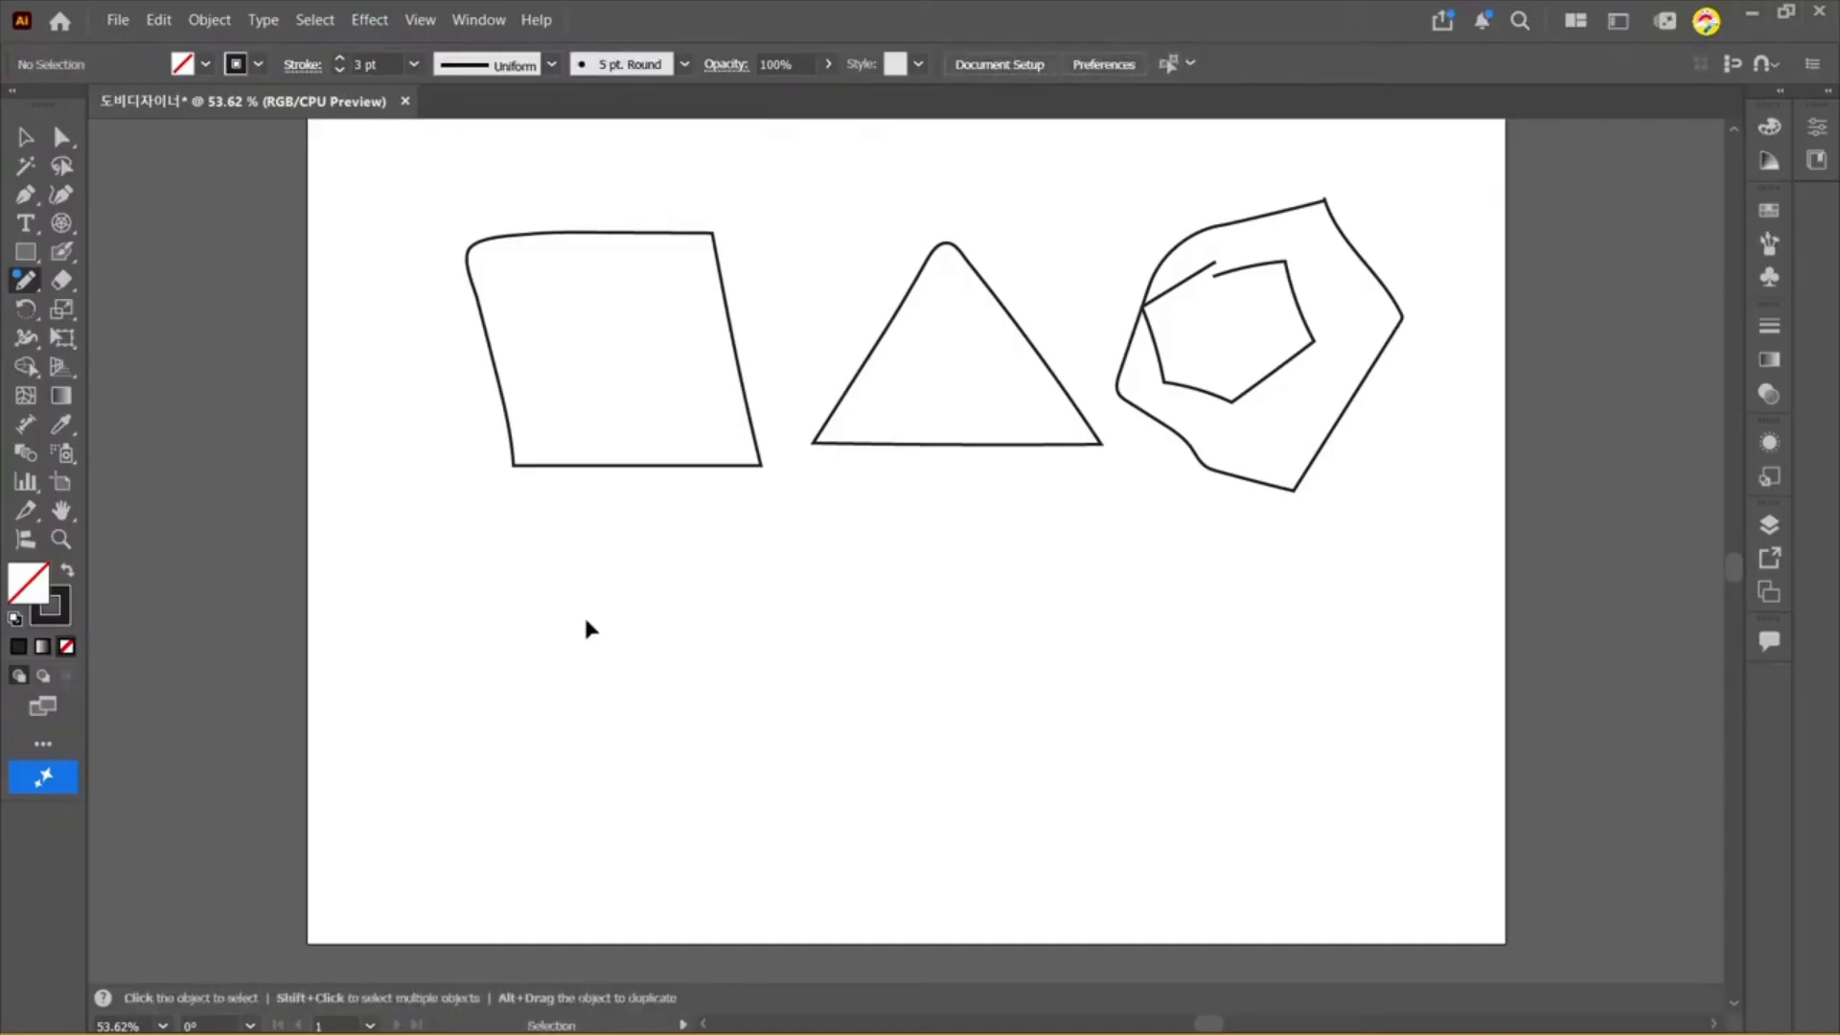
key("ctrl+n")
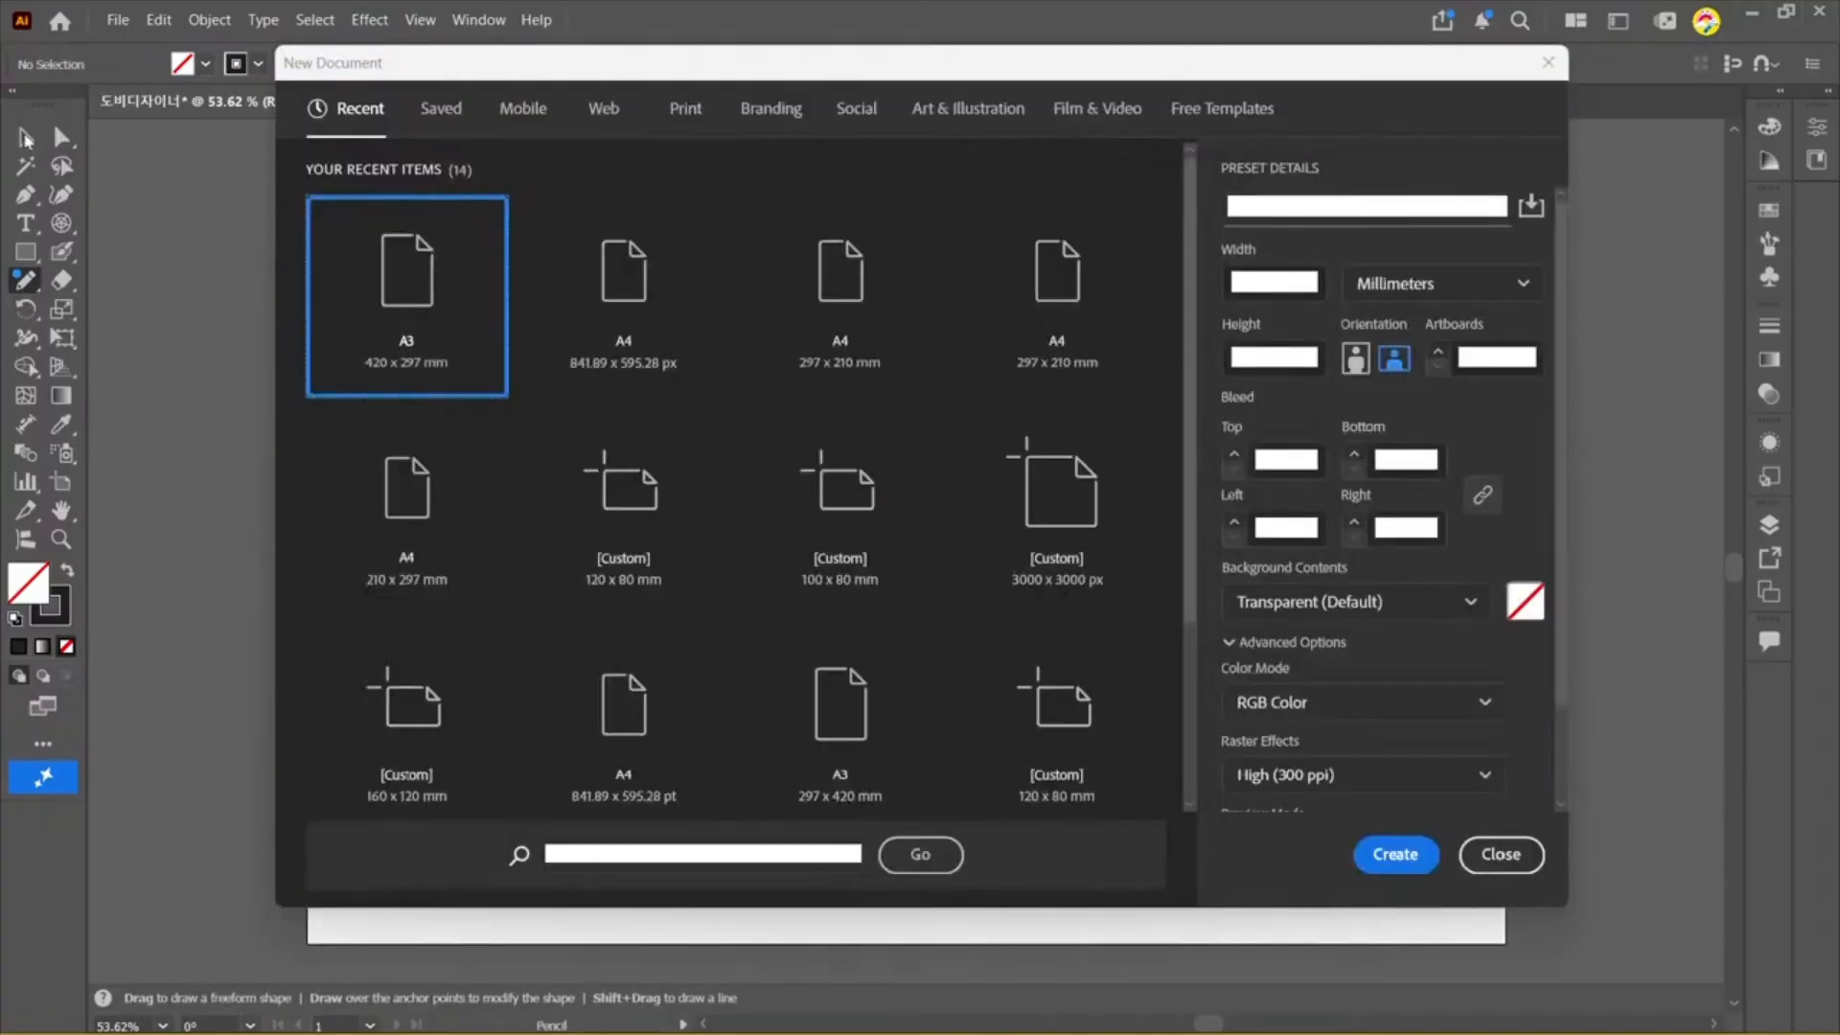
key("Escape")
Step: Sketch a test rectangle below the freehand parallelogram with the Shaper tool and delete it
left_click(26, 279)
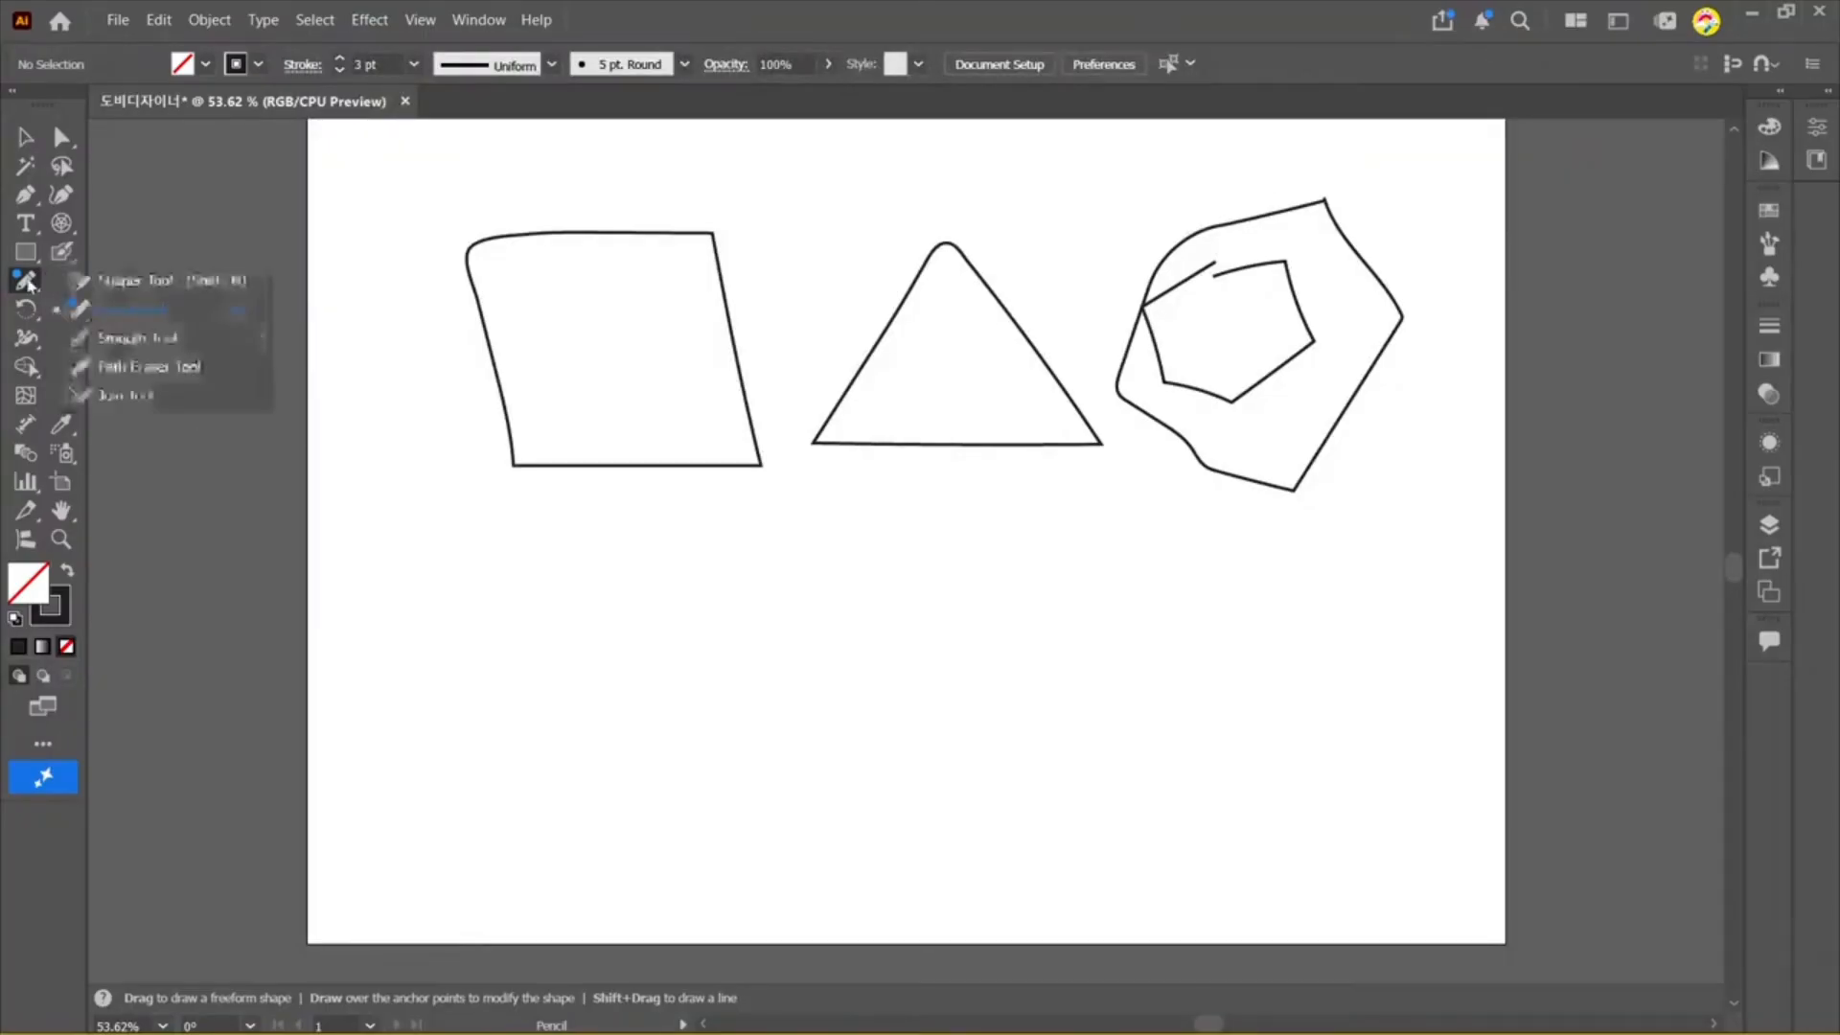
left_click(120, 280)
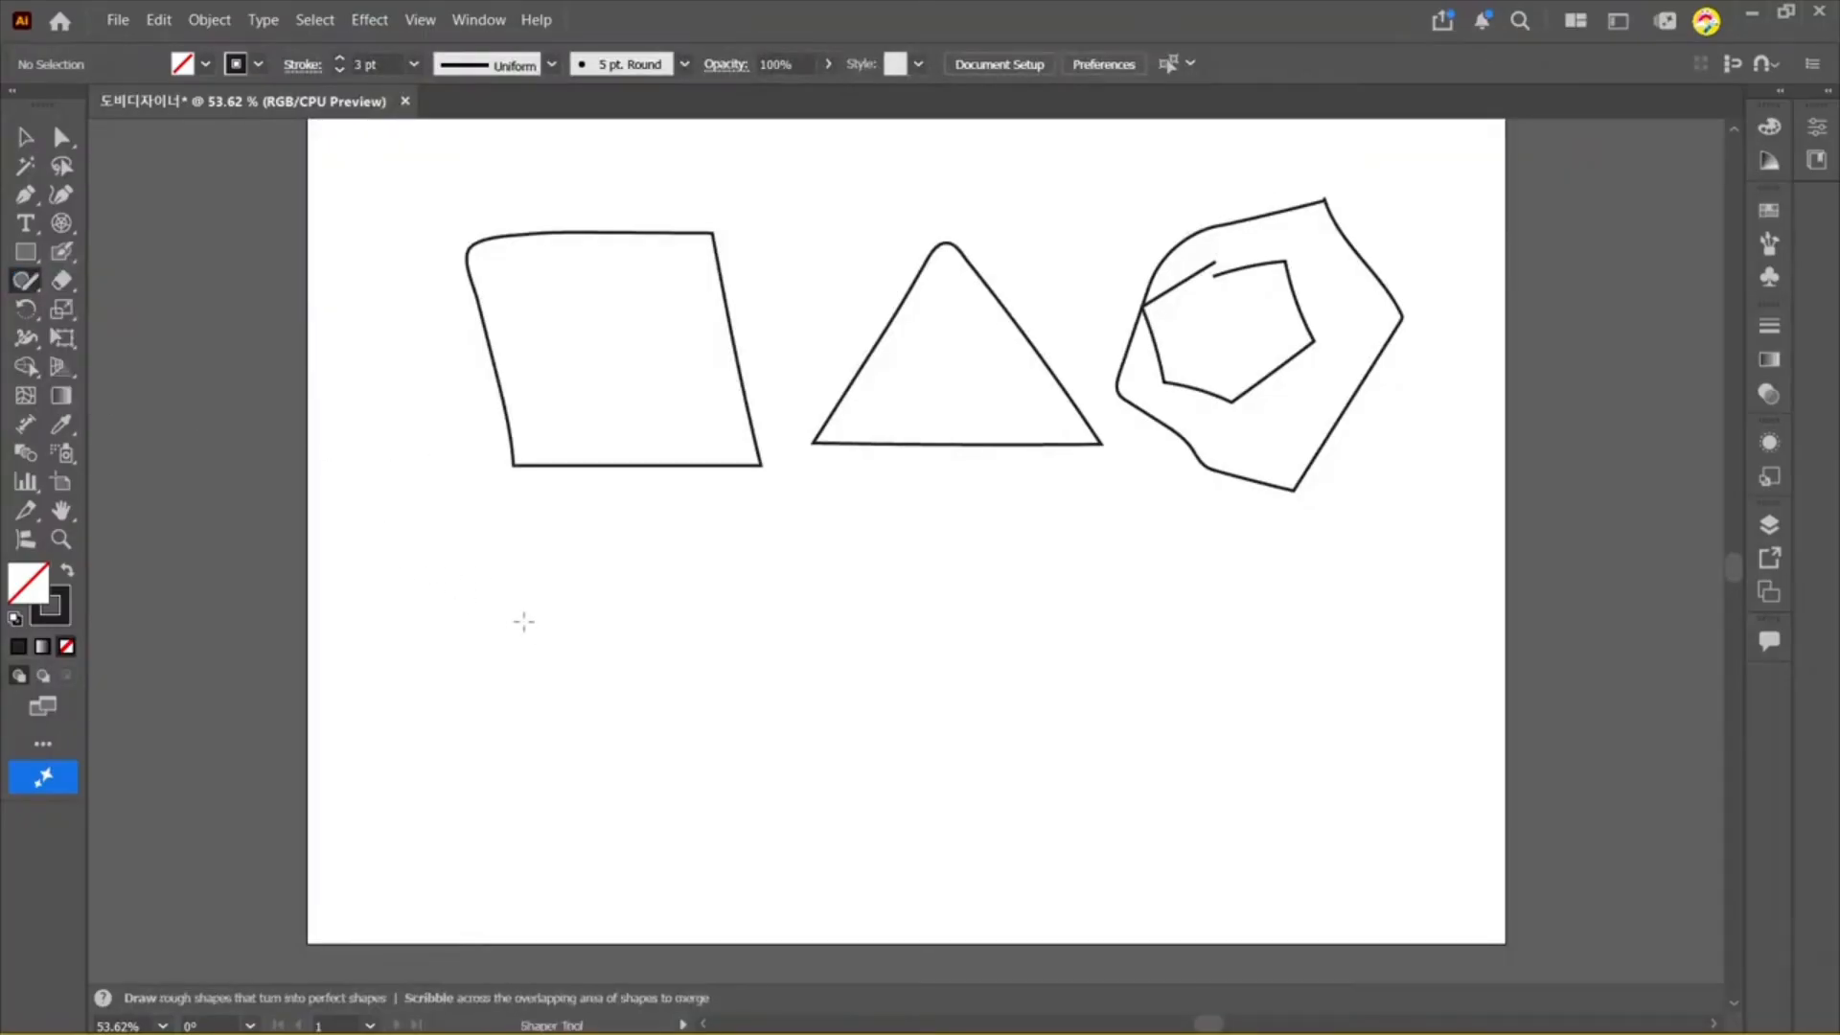
mouse_move(499, 609)
left_mouse_down()
mouse_move(721, 743)
mouse_move(728, 802)
mouse_move(455, 798)
mouse_move(500, 610)
left_mouse_up()
left_click(26, 136)
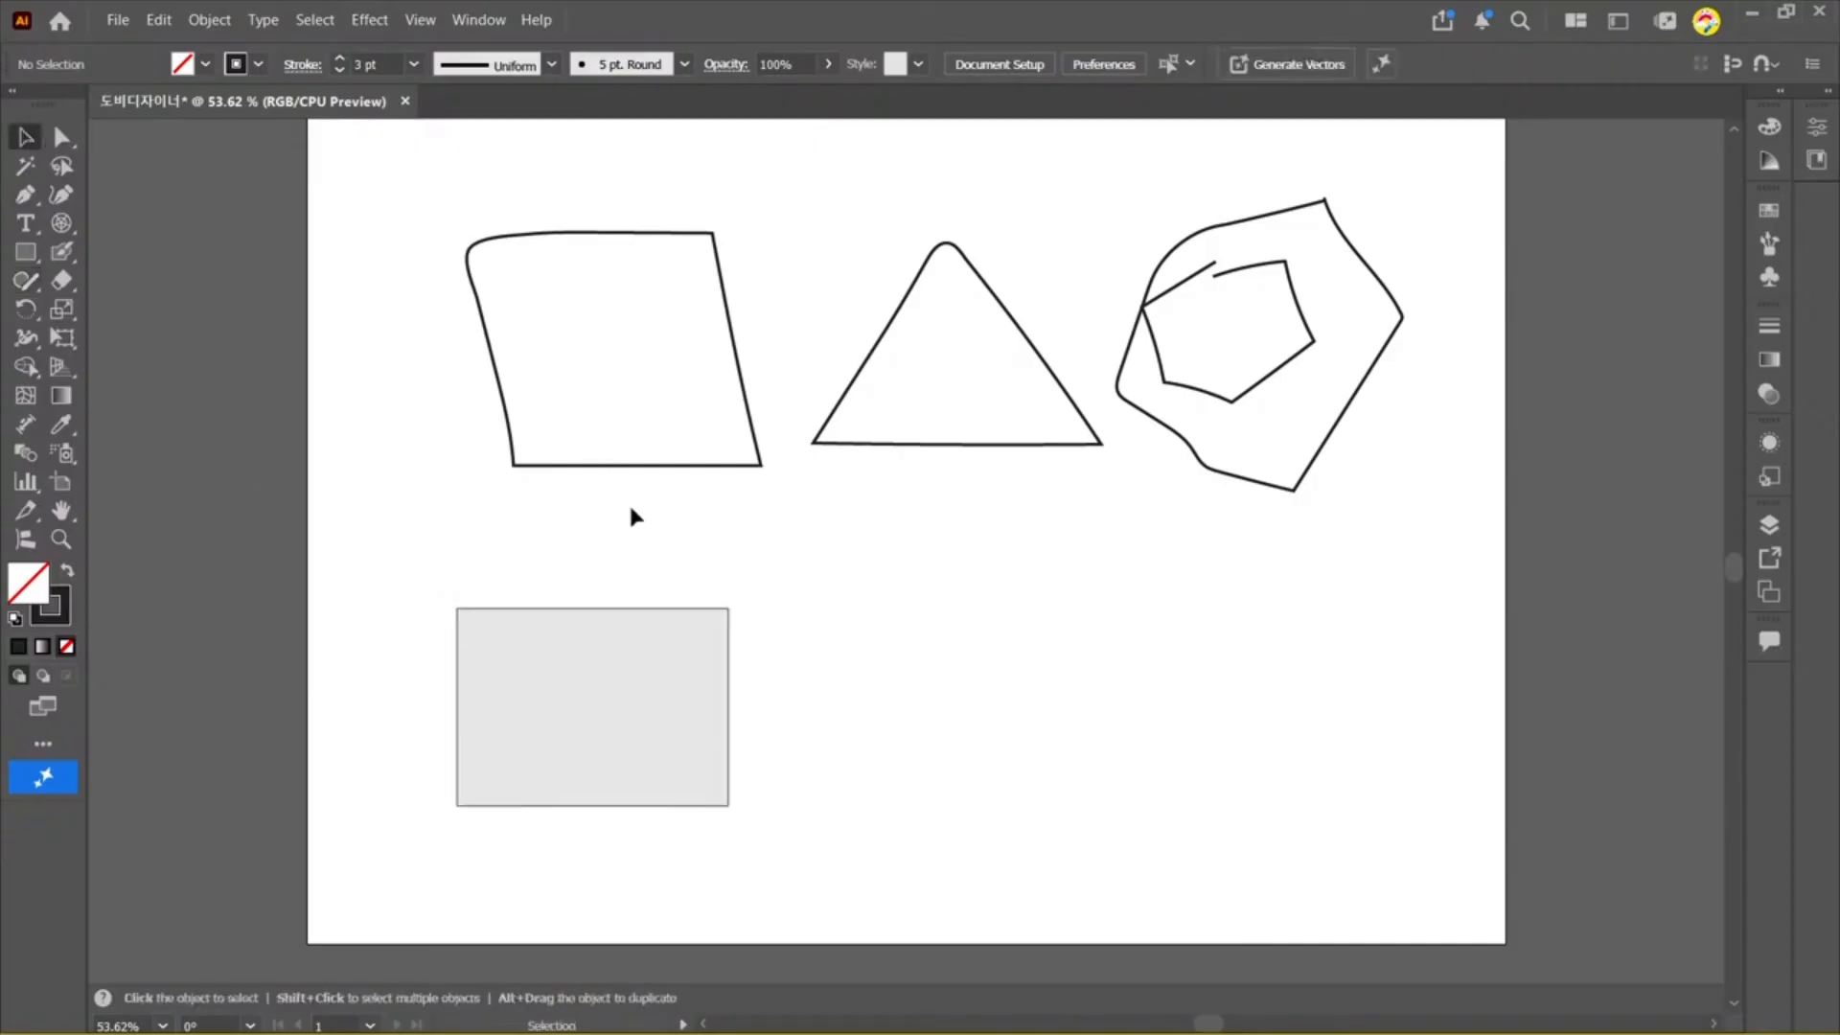
left_click(527, 731)
key("Delete")
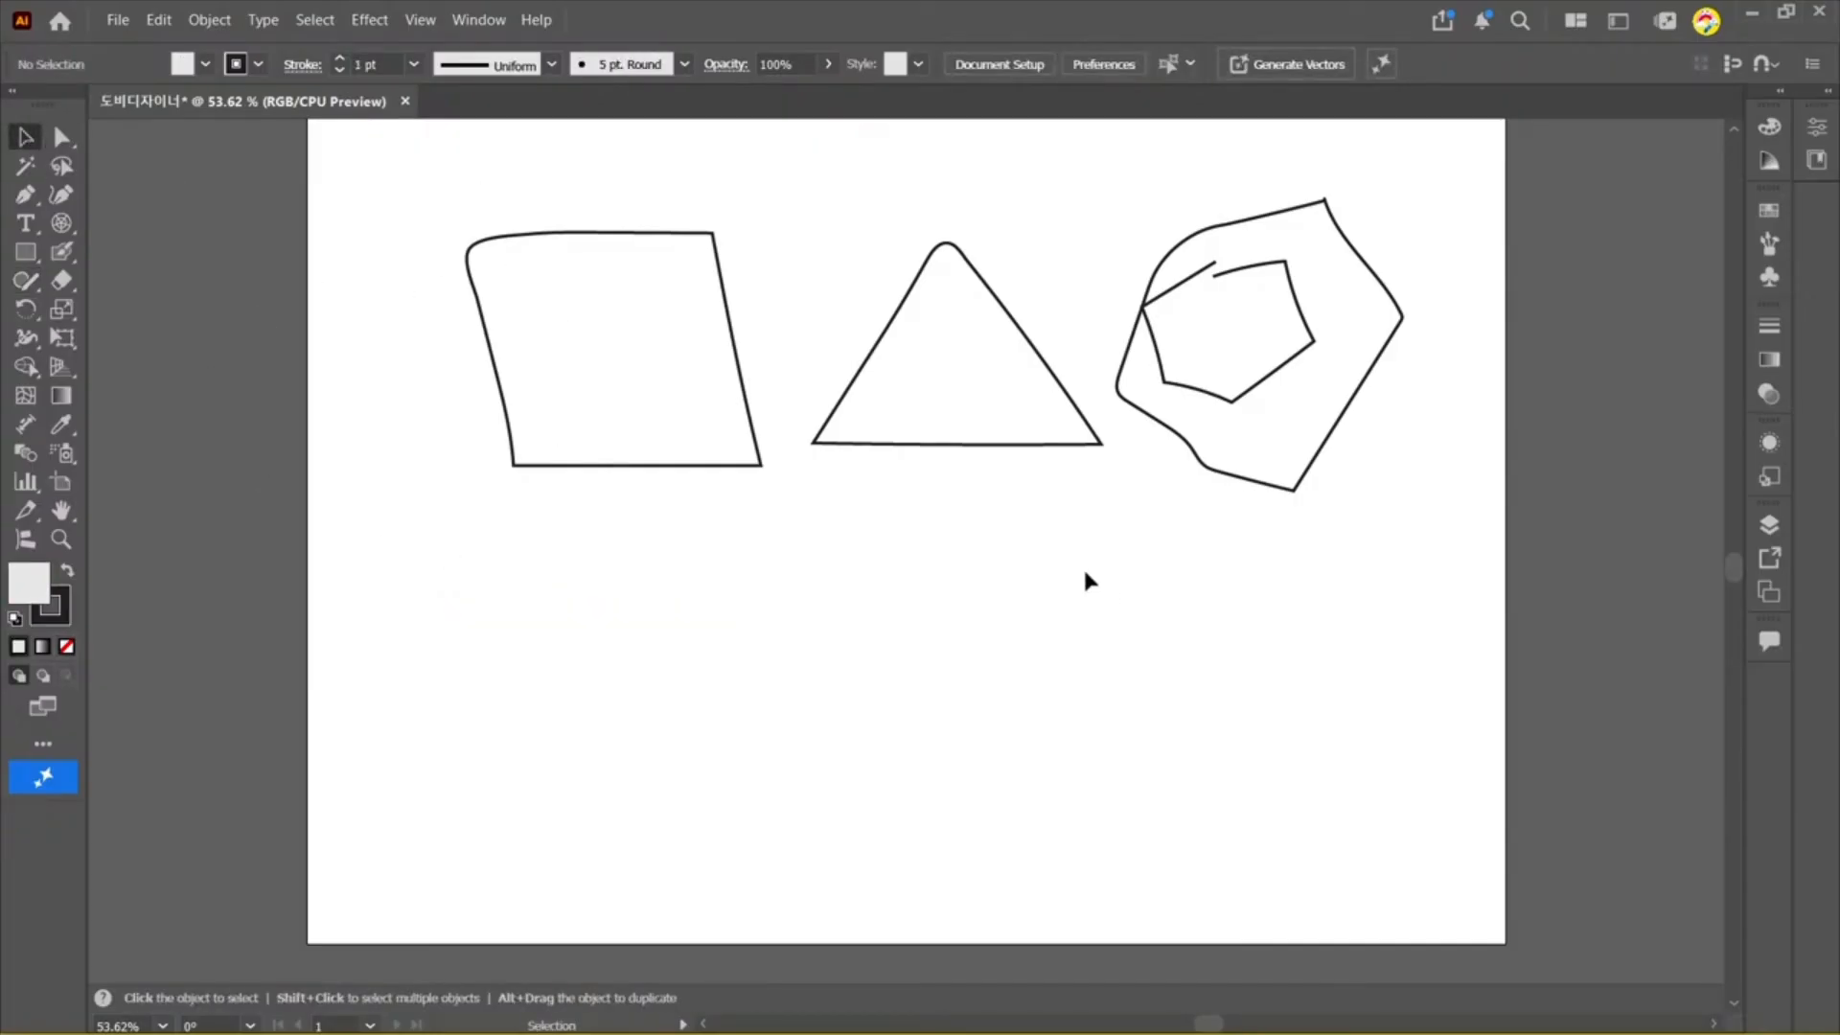
Step: Draw two squares and a small circle across the lower half of the artboard with the Shaper tool
left_click_drag(26, 279, 168, 290)
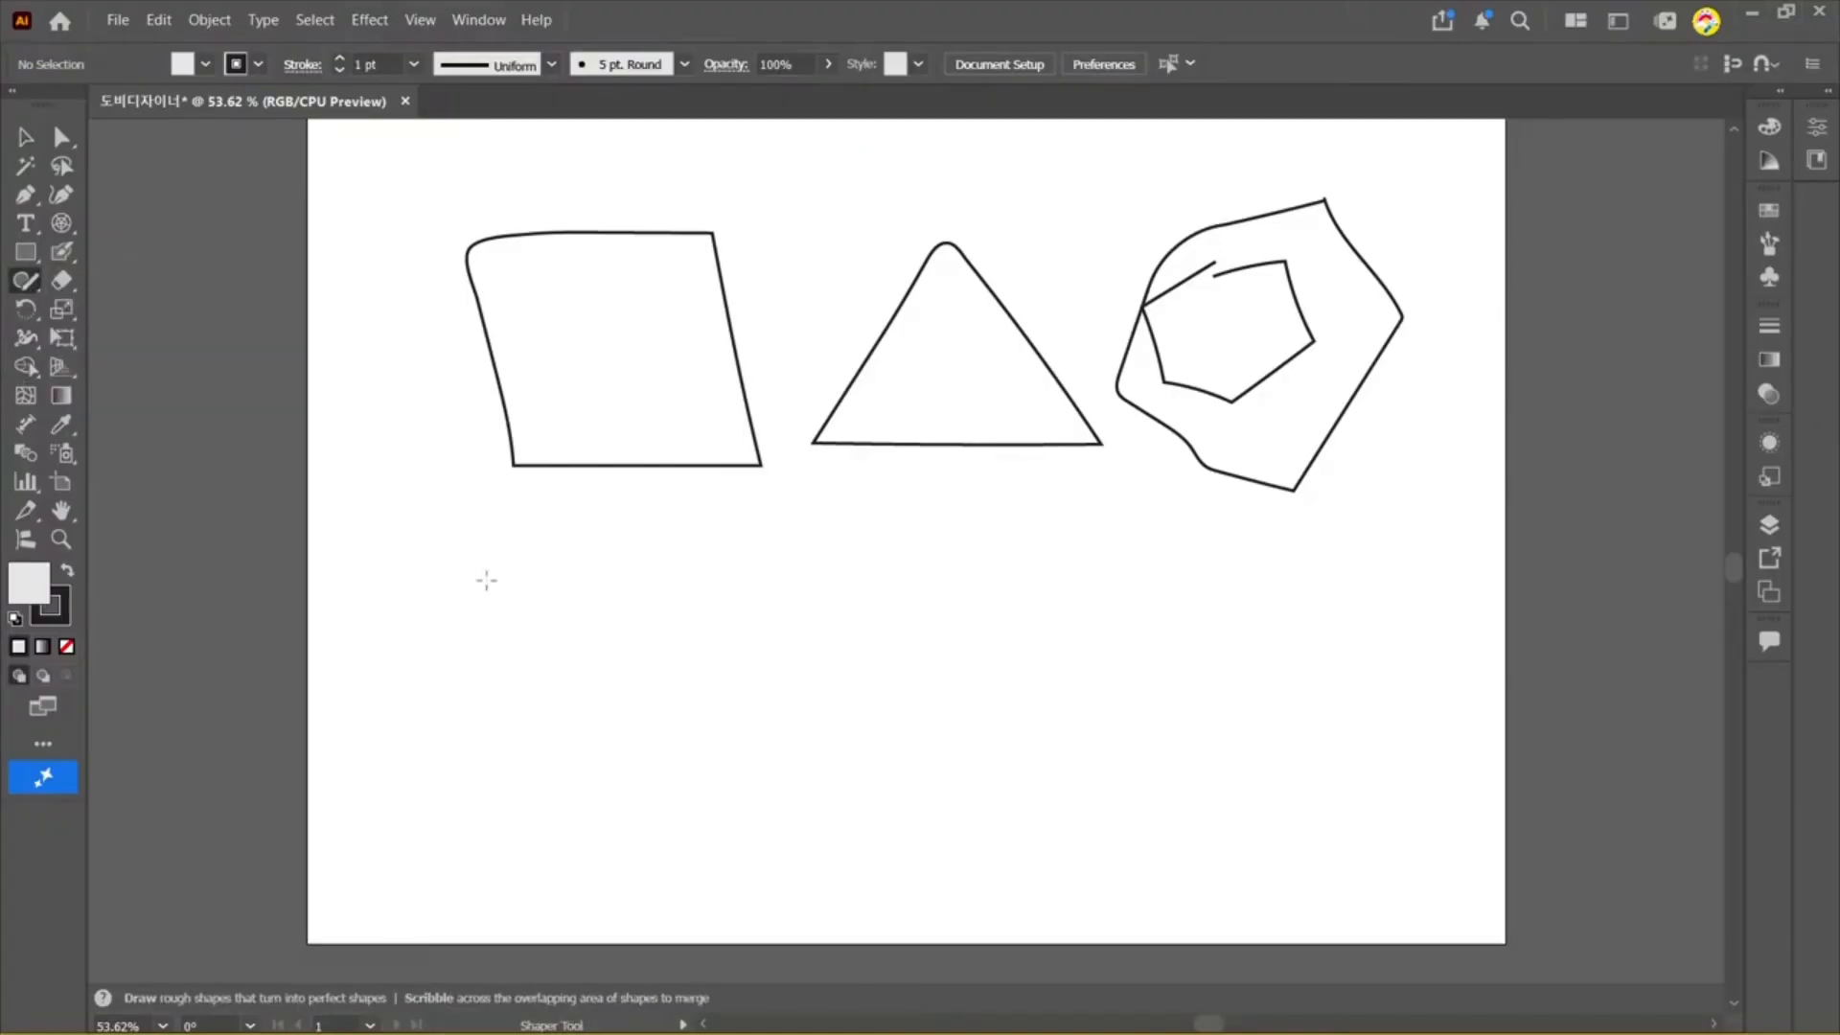
mouse_move(486, 581)
left_mouse_down()
mouse_move(769, 560)
mouse_move(766, 827)
mouse_move(503, 828)
mouse_move(498, 572)
left_mouse_up()
mouse_move(979, 531)
left_mouse_down()
mouse_move(900, 746)
mouse_move(1179, 744)
mouse_move(982, 533)
left_mouse_up()
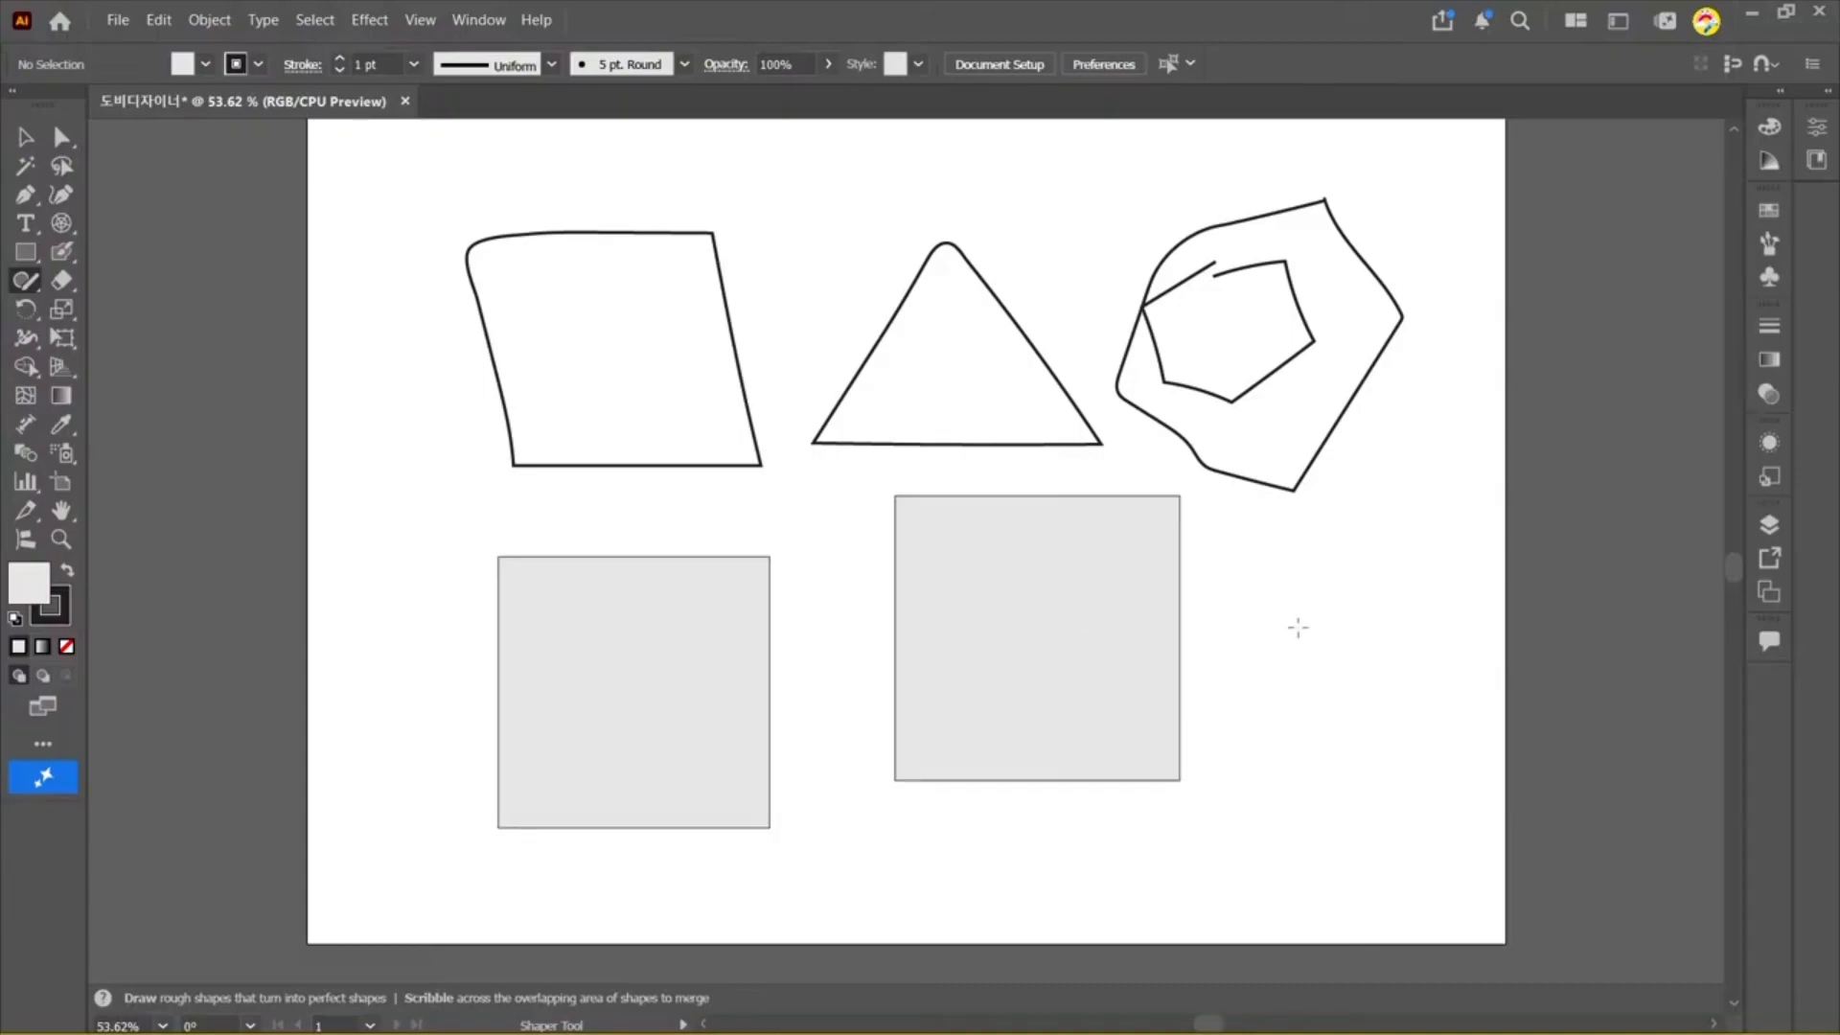
mouse_move(1299, 627)
left_mouse_down()
mouse_move(1380, 733)
mouse_move(1287, 634)
left_mouse_up()
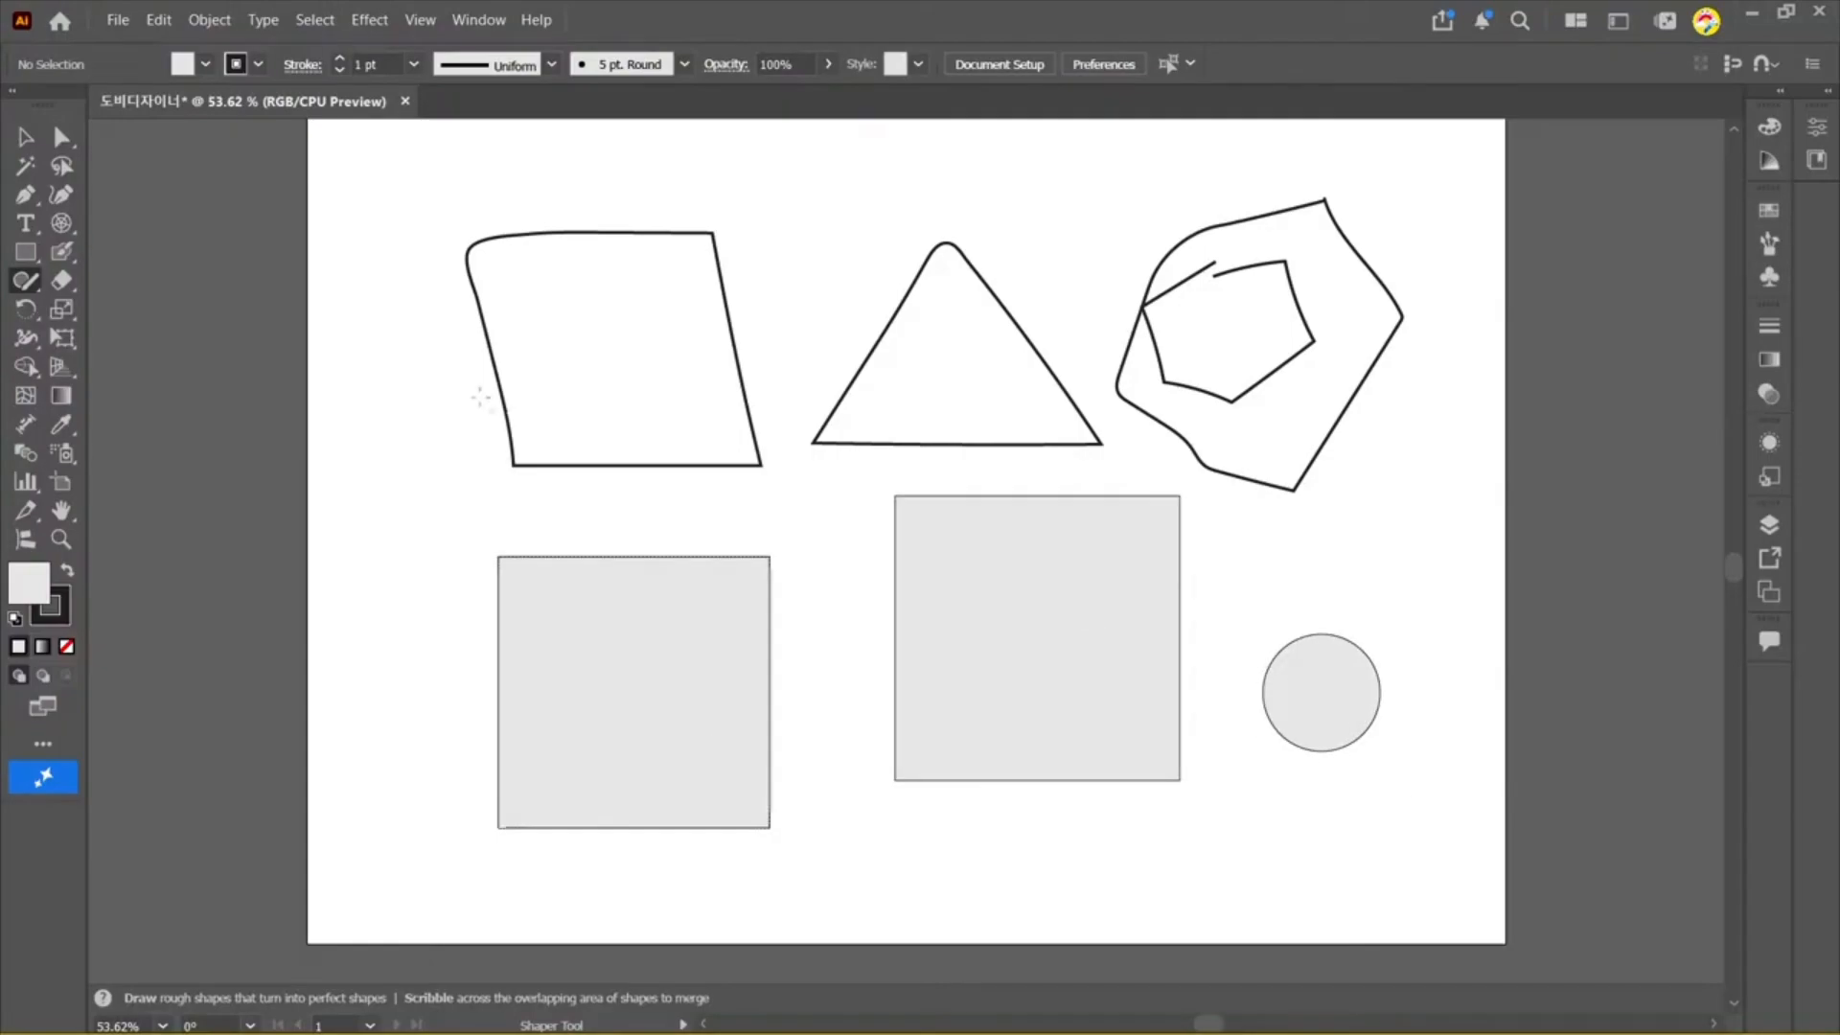
Step: Delete all the shapes on the artboard
left_click(26, 137)
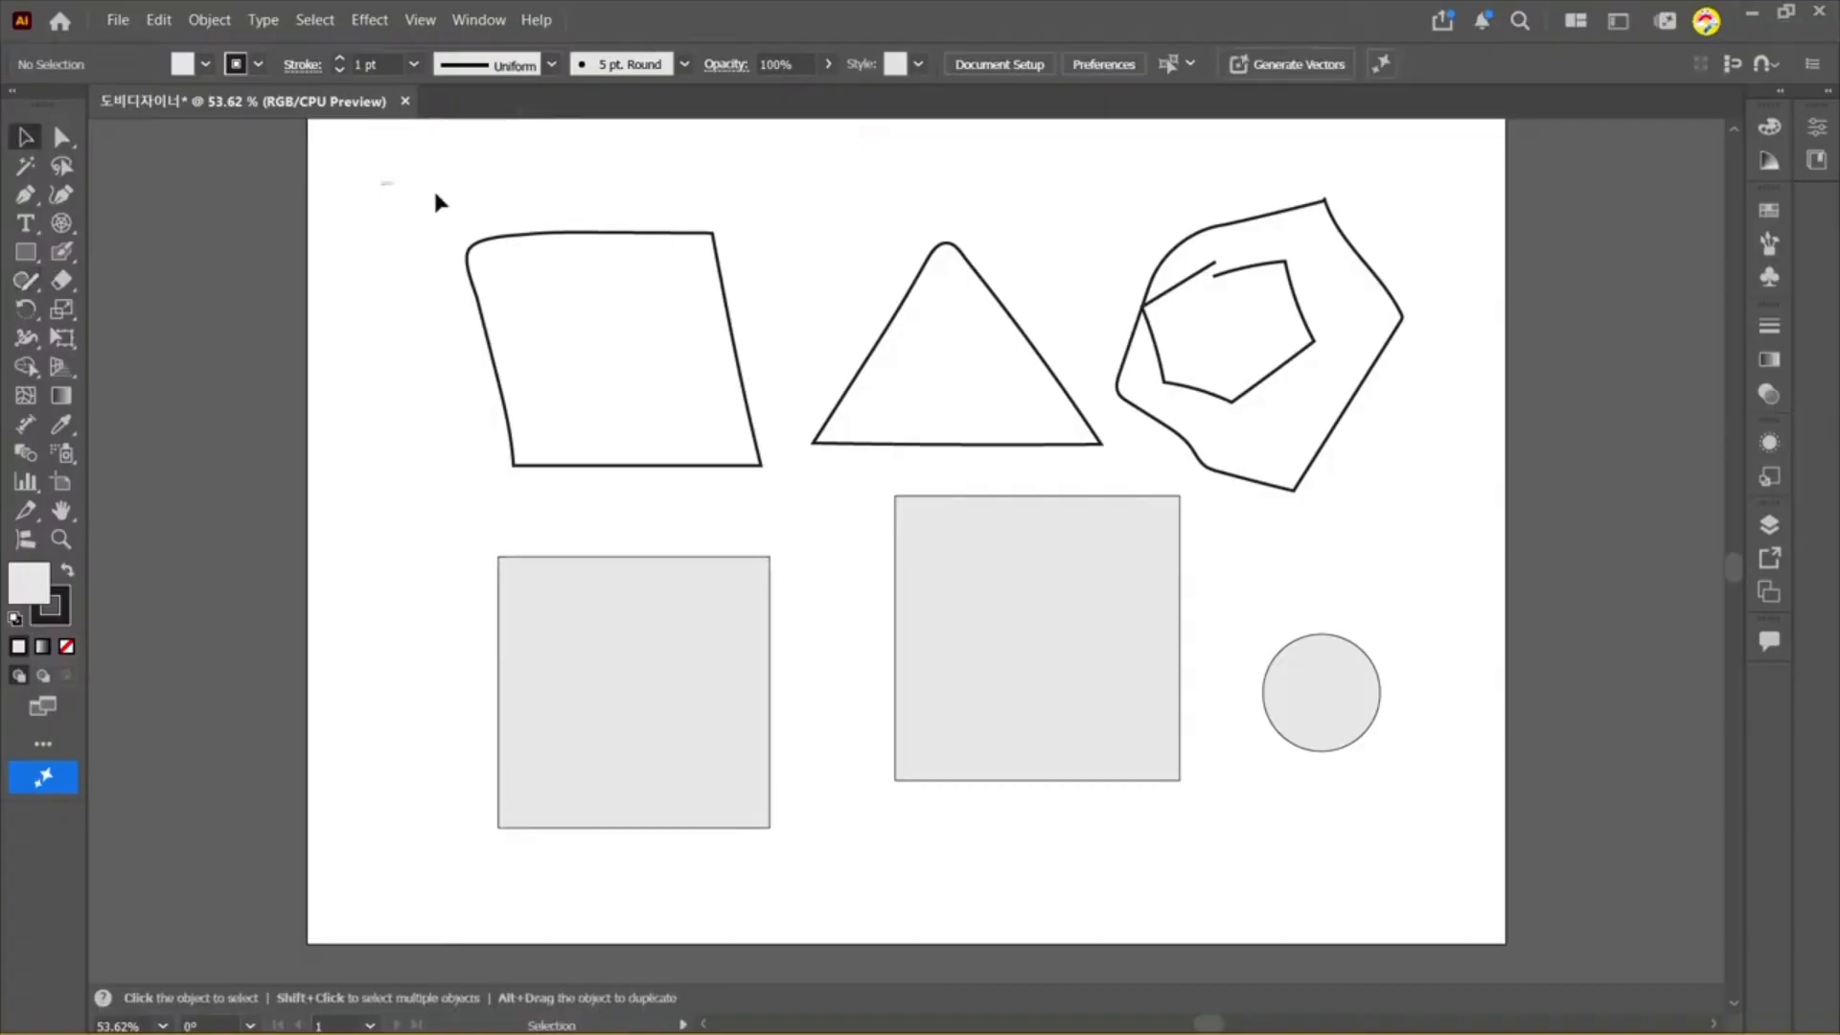
left_click_drag(384, 182, 1580, 909)
key("Delete")
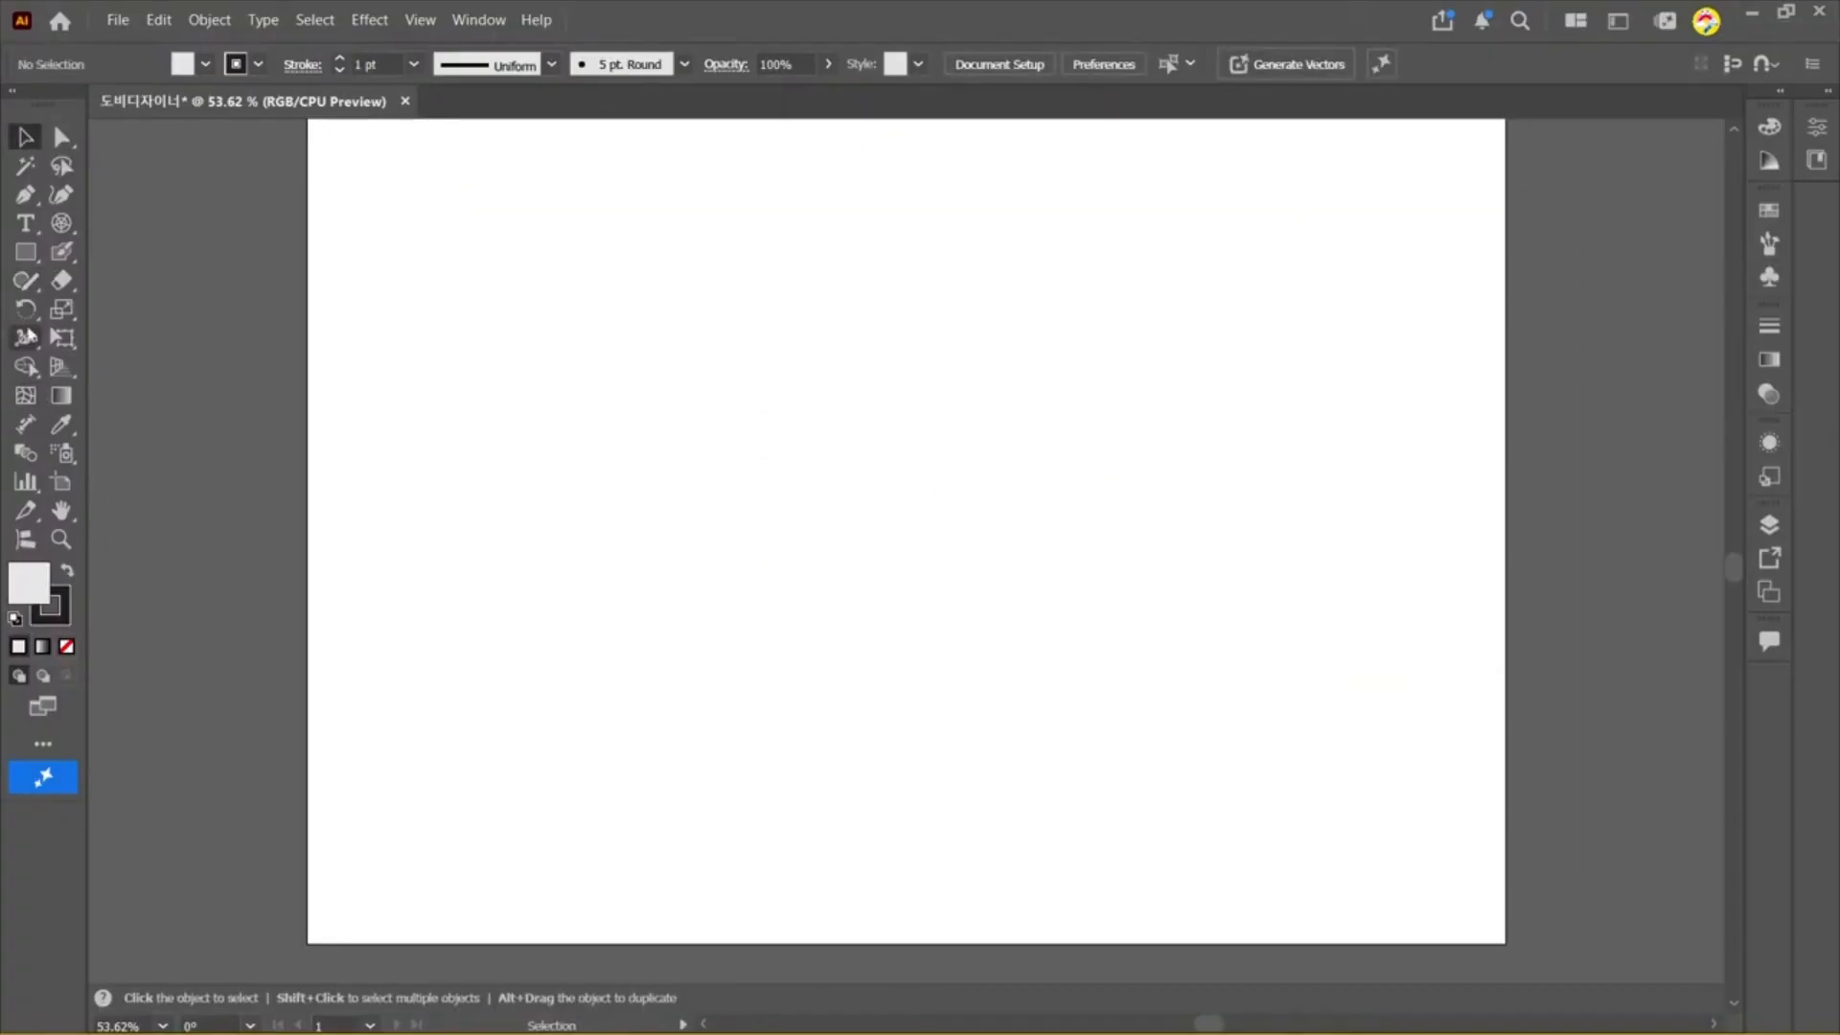
Step: Draw a freehand triangle, quadrilateral and circle along the upper part of the artboard with the Pencil tool
left_click(25, 281)
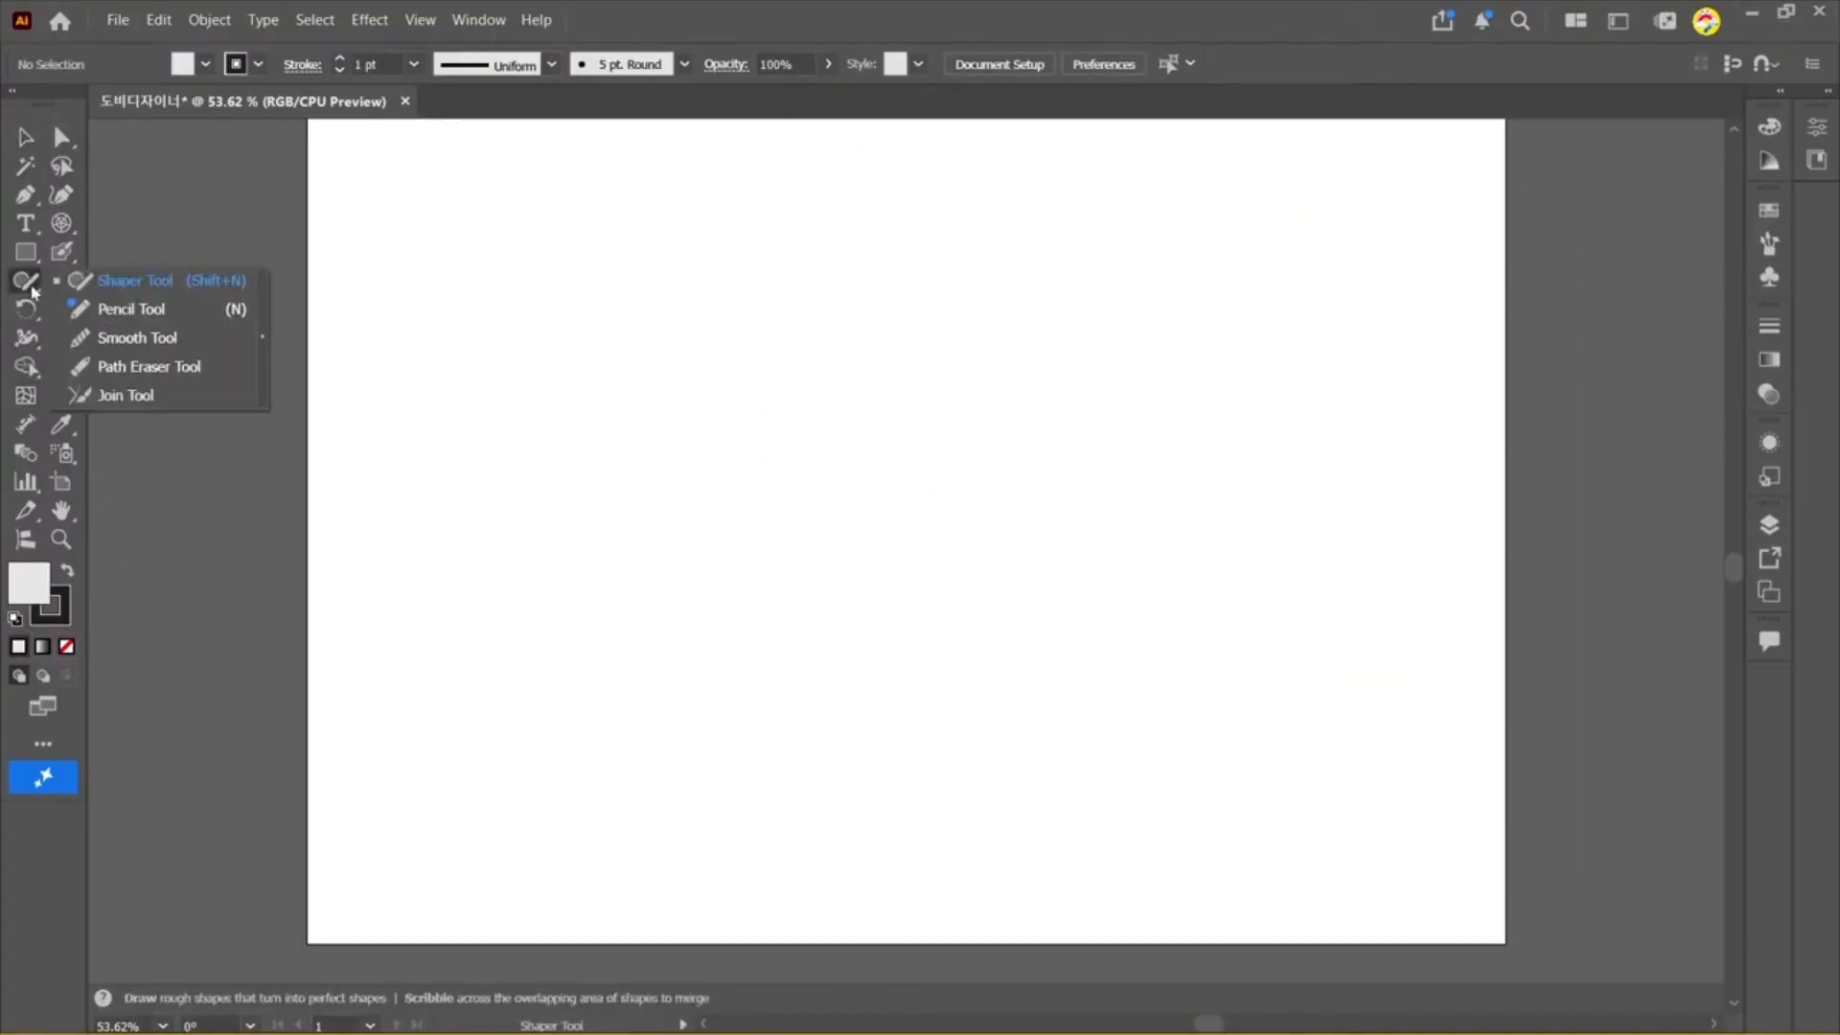
left_click(123, 311)
mouse_move(394, 195)
left_mouse_down()
mouse_move(406, 313)
mouse_move(394, 193)
left_mouse_up()
mouse_move(557, 217)
left_mouse_down()
mouse_move(623, 203)
mouse_move(558, 214)
left_mouse_up()
left_click_drag(744, 222, 742, 223)
Step: Draw a small and a large freehand ribbon shape beside the circle with the Pencil tool
mouse_move(872, 220)
left_mouse_down()
mouse_move(1004, 214)
mouse_move(942, 248)
mouse_move(1040, 285)
mouse_move(827, 294)
mouse_move(855, 253)
left_mouse_up()
left_click_drag(888, 205, 888, 206)
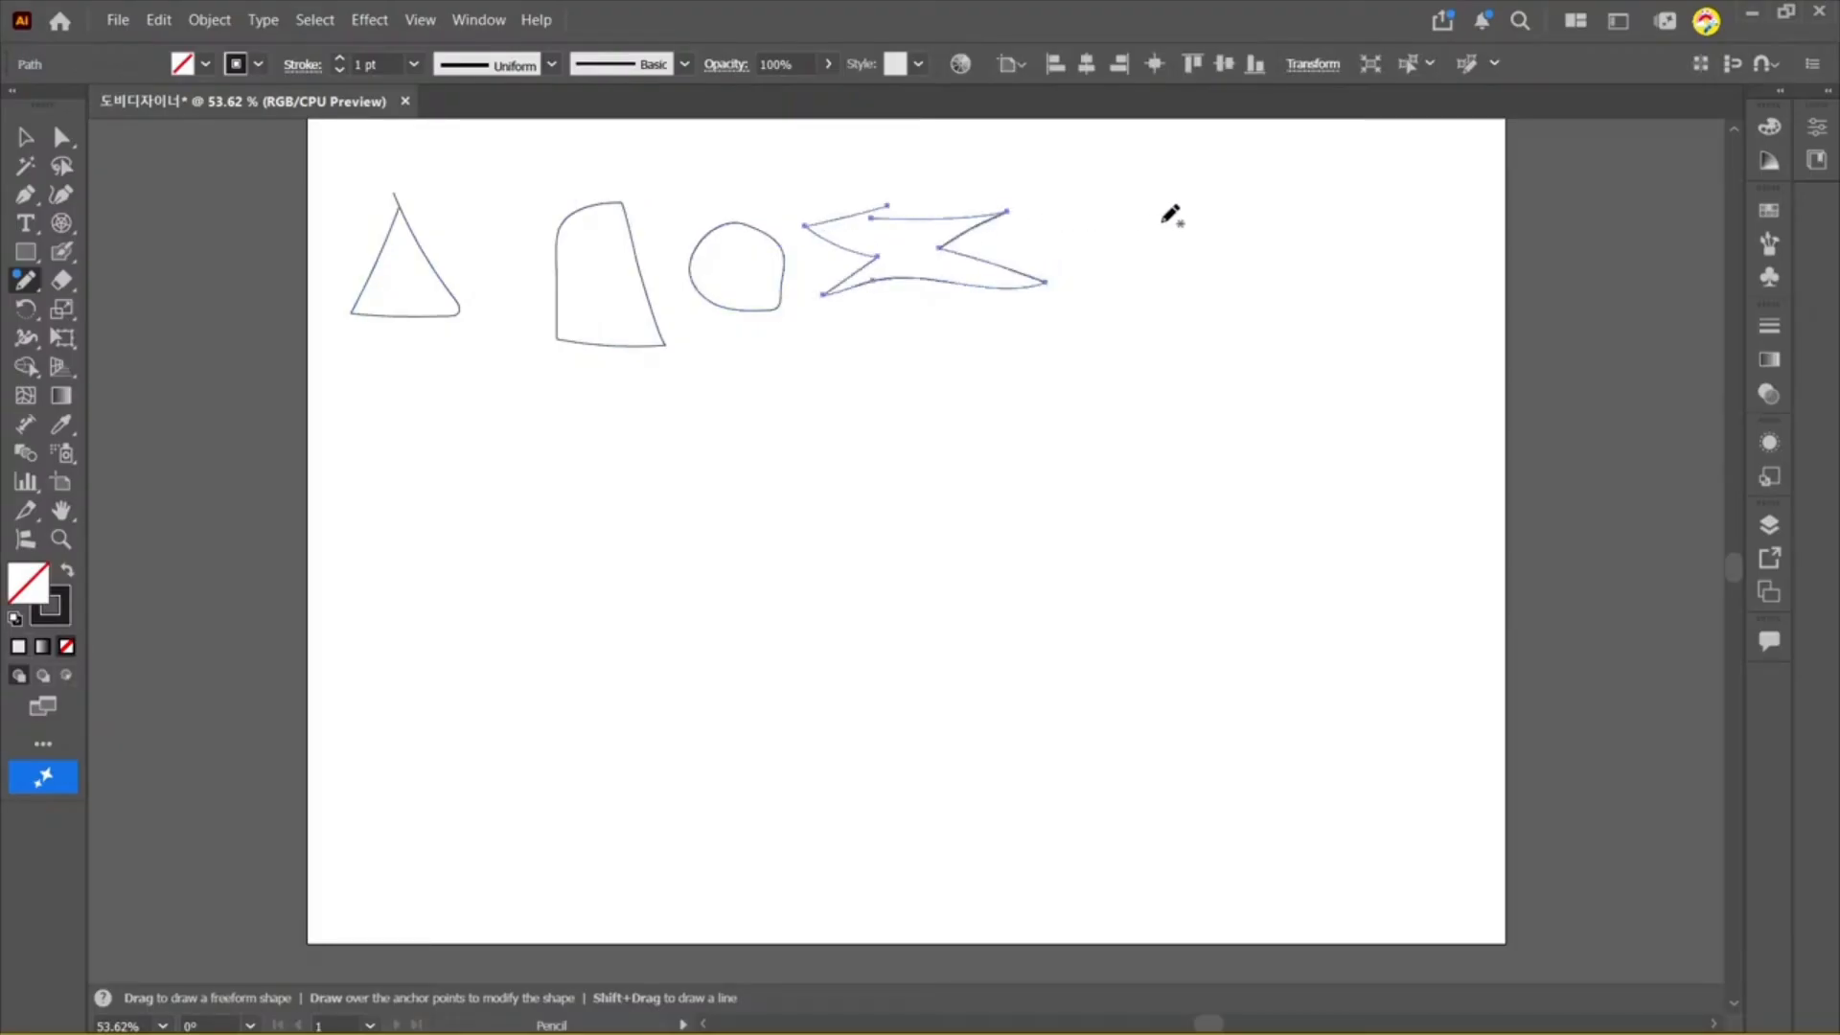
mouse_move(1112, 215)
left_mouse_down()
mouse_move(1342, 291)
mouse_move(1338, 315)
mouse_move(1075, 332)
left_mouse_up()
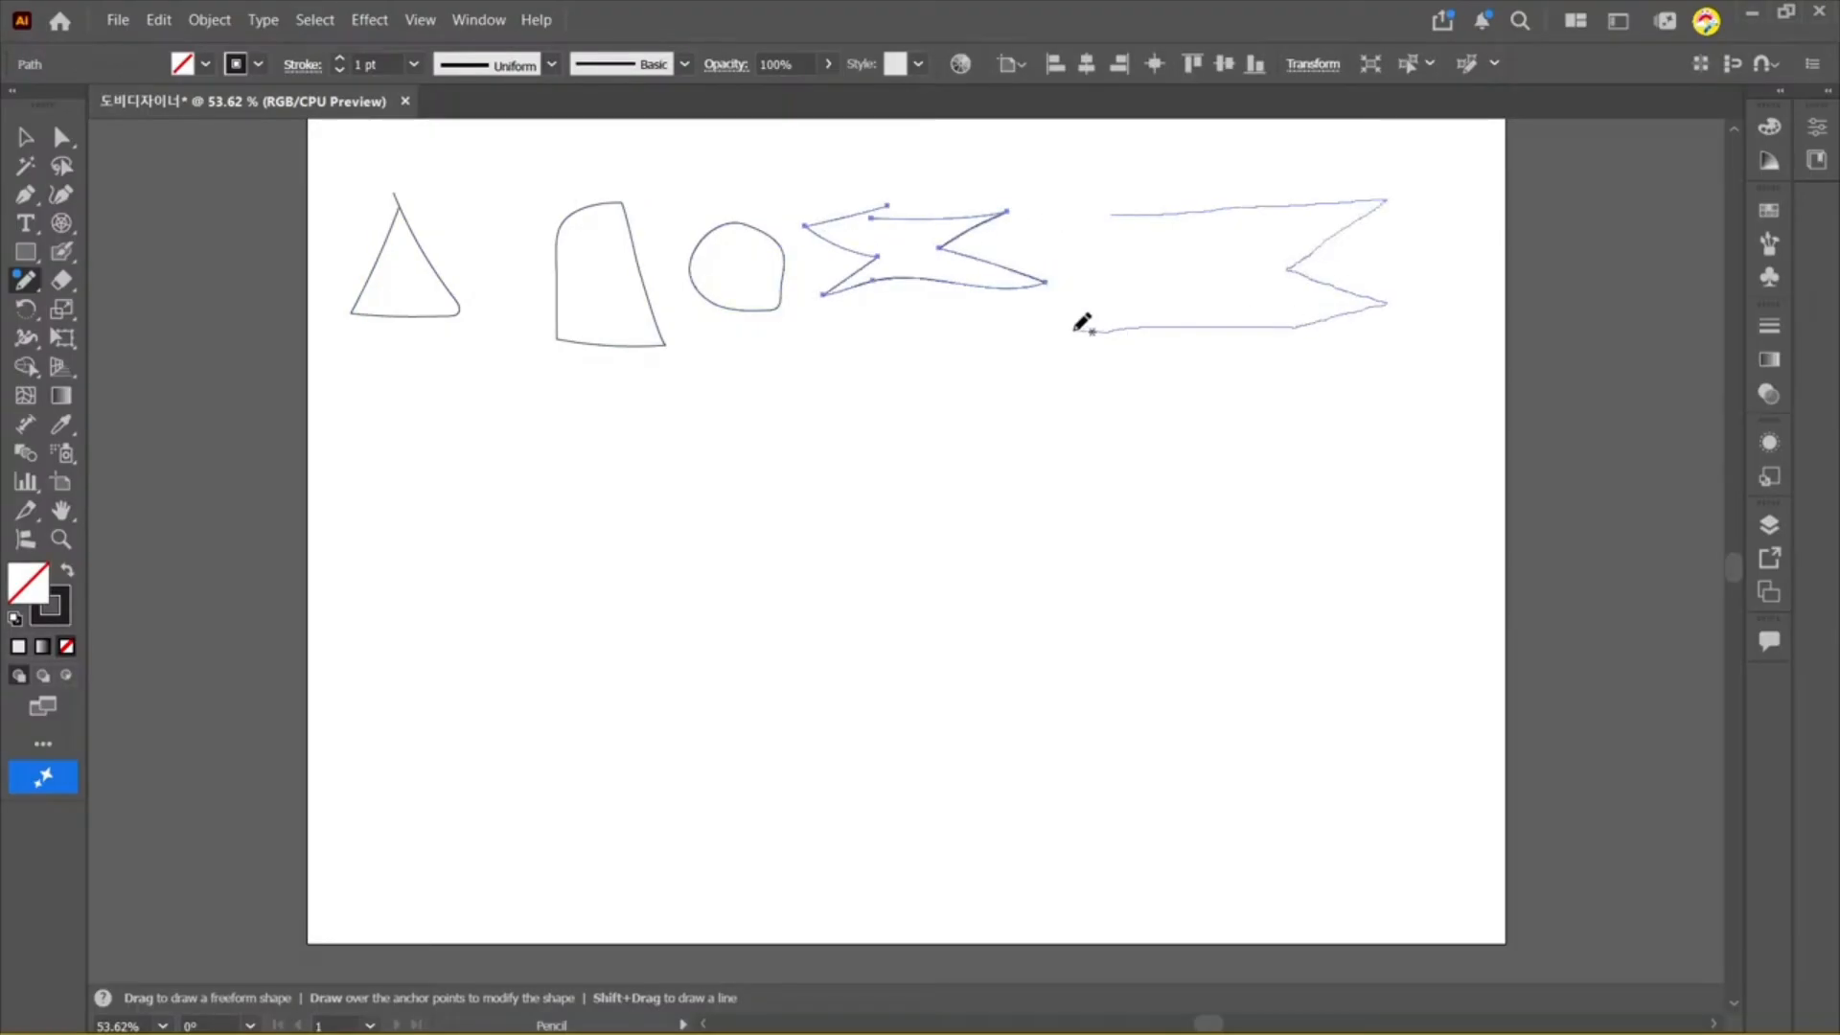
mouse_move(1102, 255)
left_mouse_down()
mouse_move(1058, 234)
mouse_move(1113, 215)
left_mouse_up()
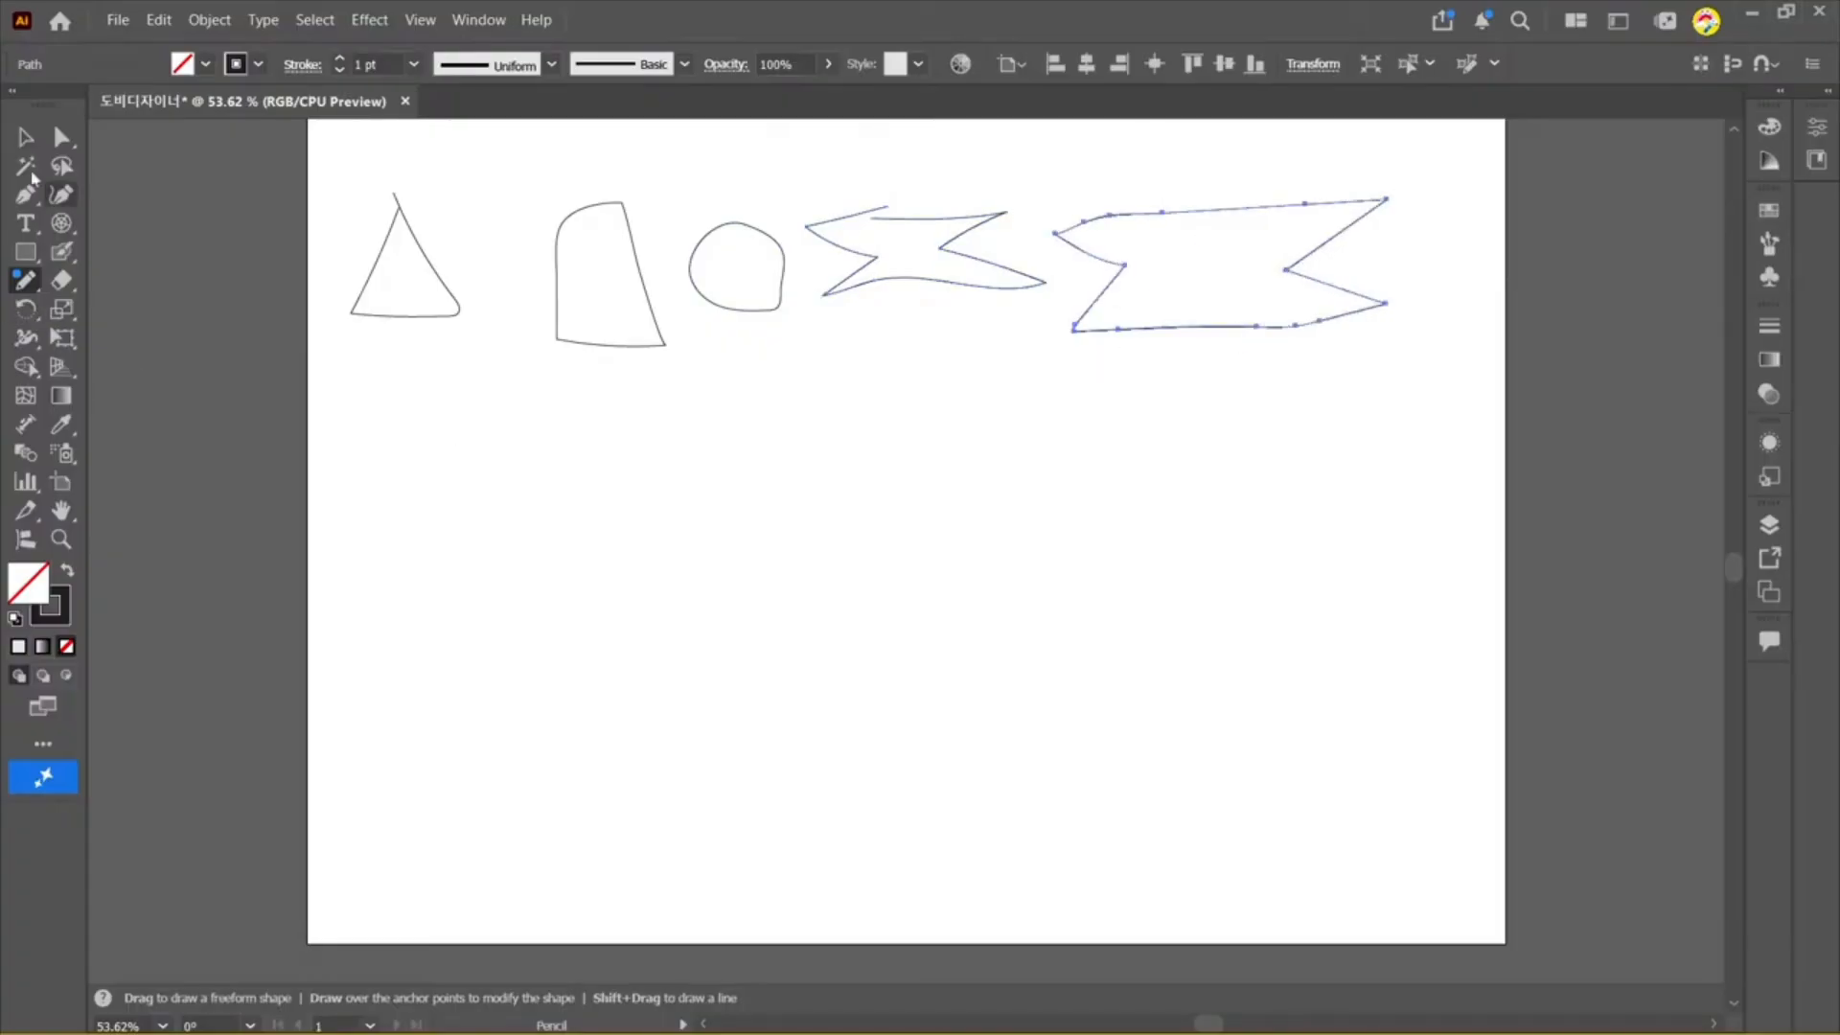
Step: Draw an ellipse, a triangle and a square below the pencil shapes with the Shaper tool
left_click_drag(25, 280, 105, 276)
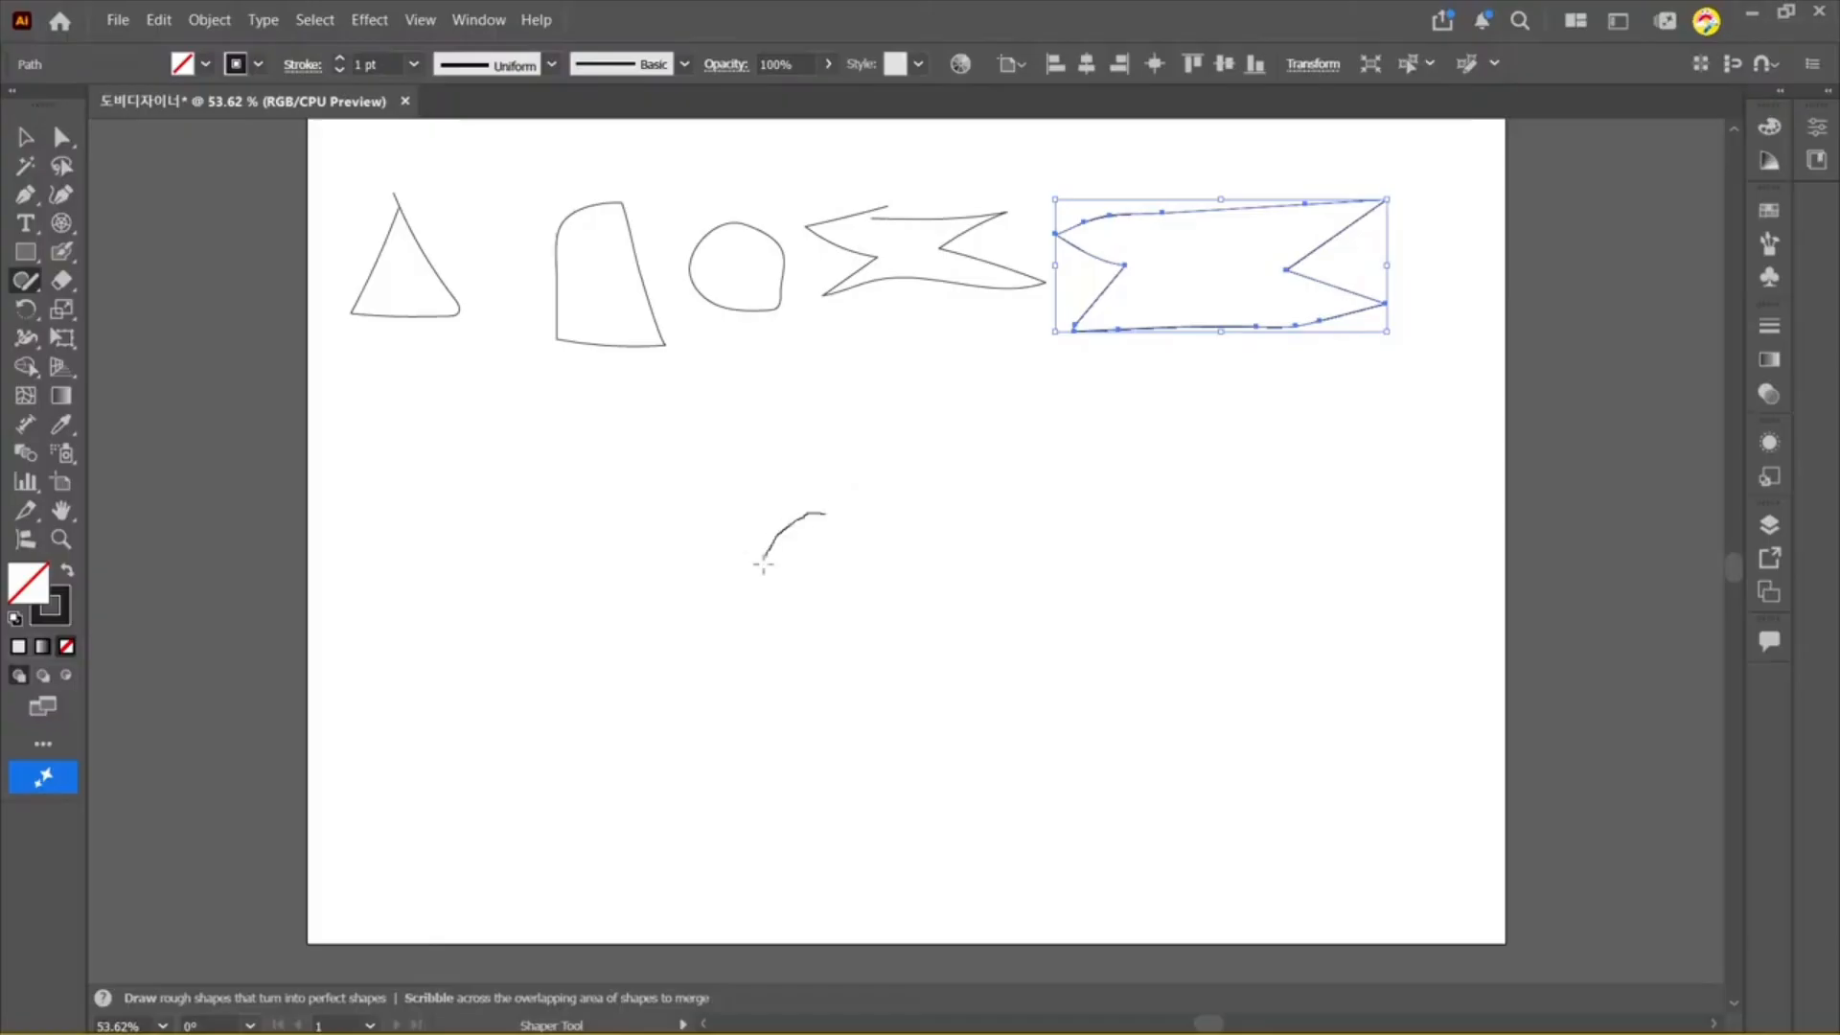
mouse_move(764, 564)
left_mouse_down()
mouse_move(822, 688)
mouse_move(954, 625)
left_mouse_up()
mouse_move(830, 527)
left_mouse_down()
mouse_move(749, 532)
mouse_move(836, 614)
mouse_move(868, 527)
left_mouse_up()
key("ctrl+z")
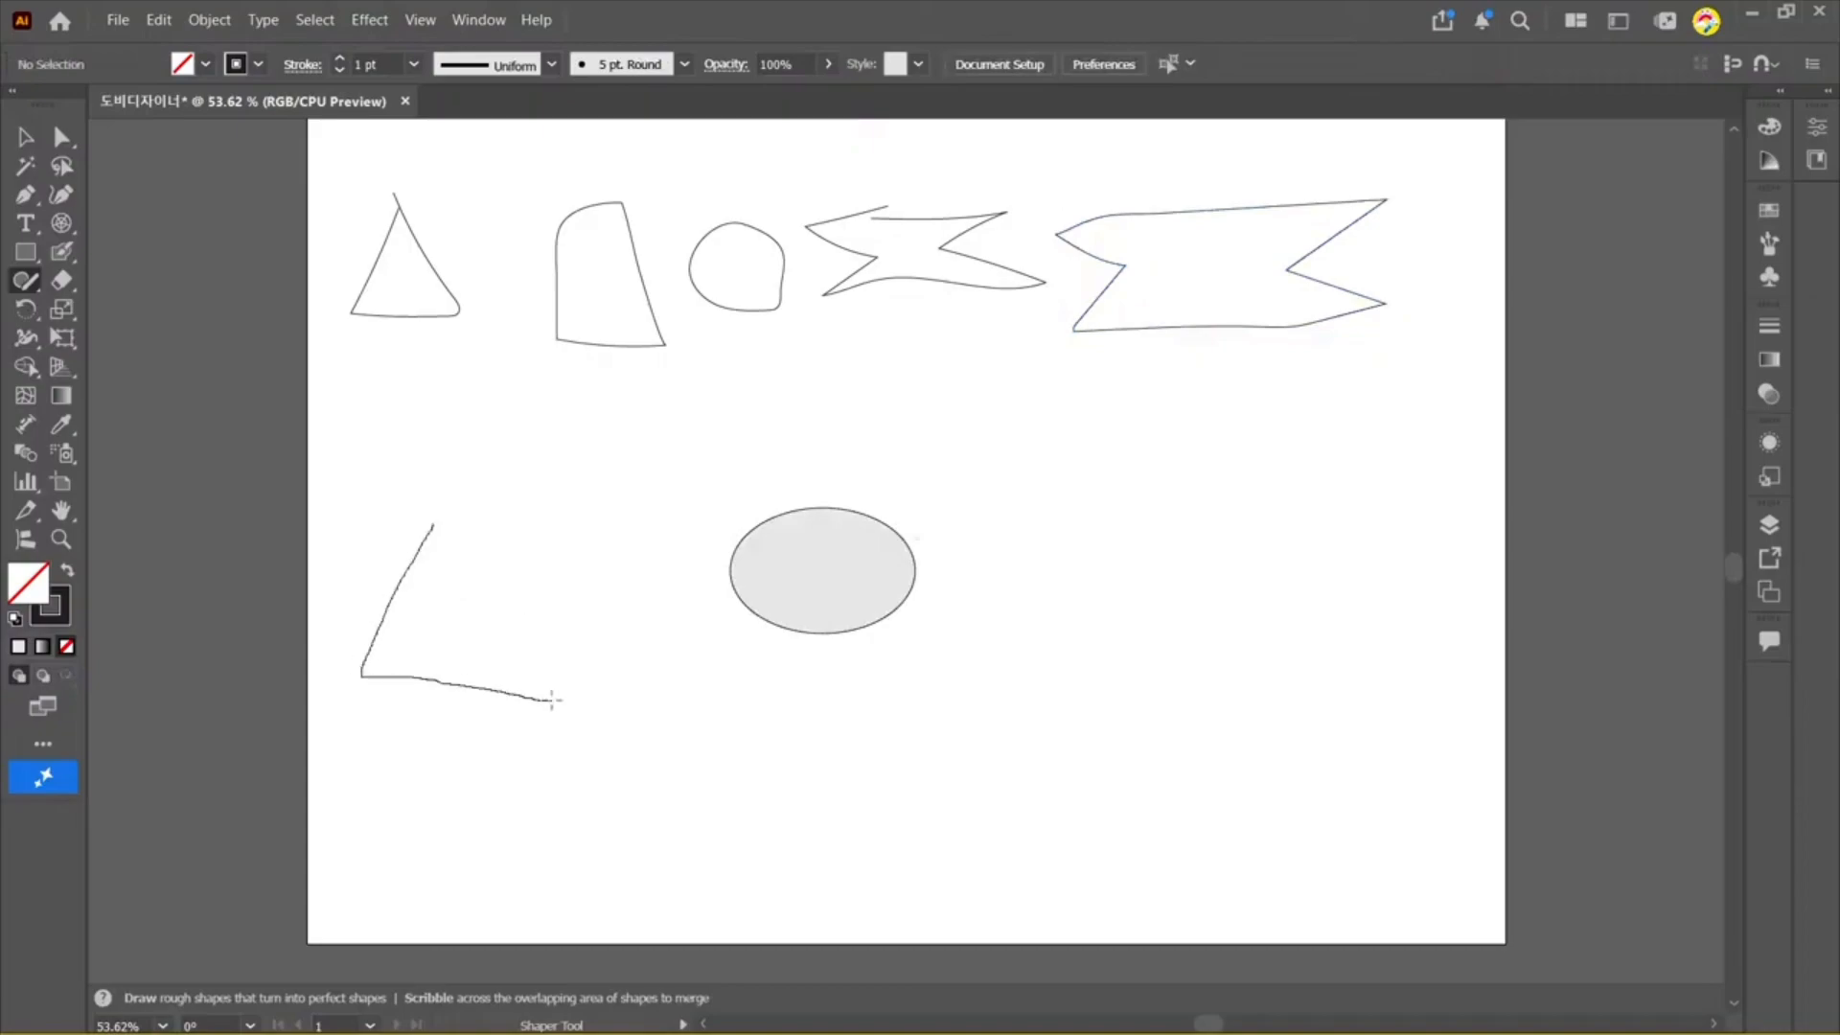
left_click_drag(552, 700, 426, 522)
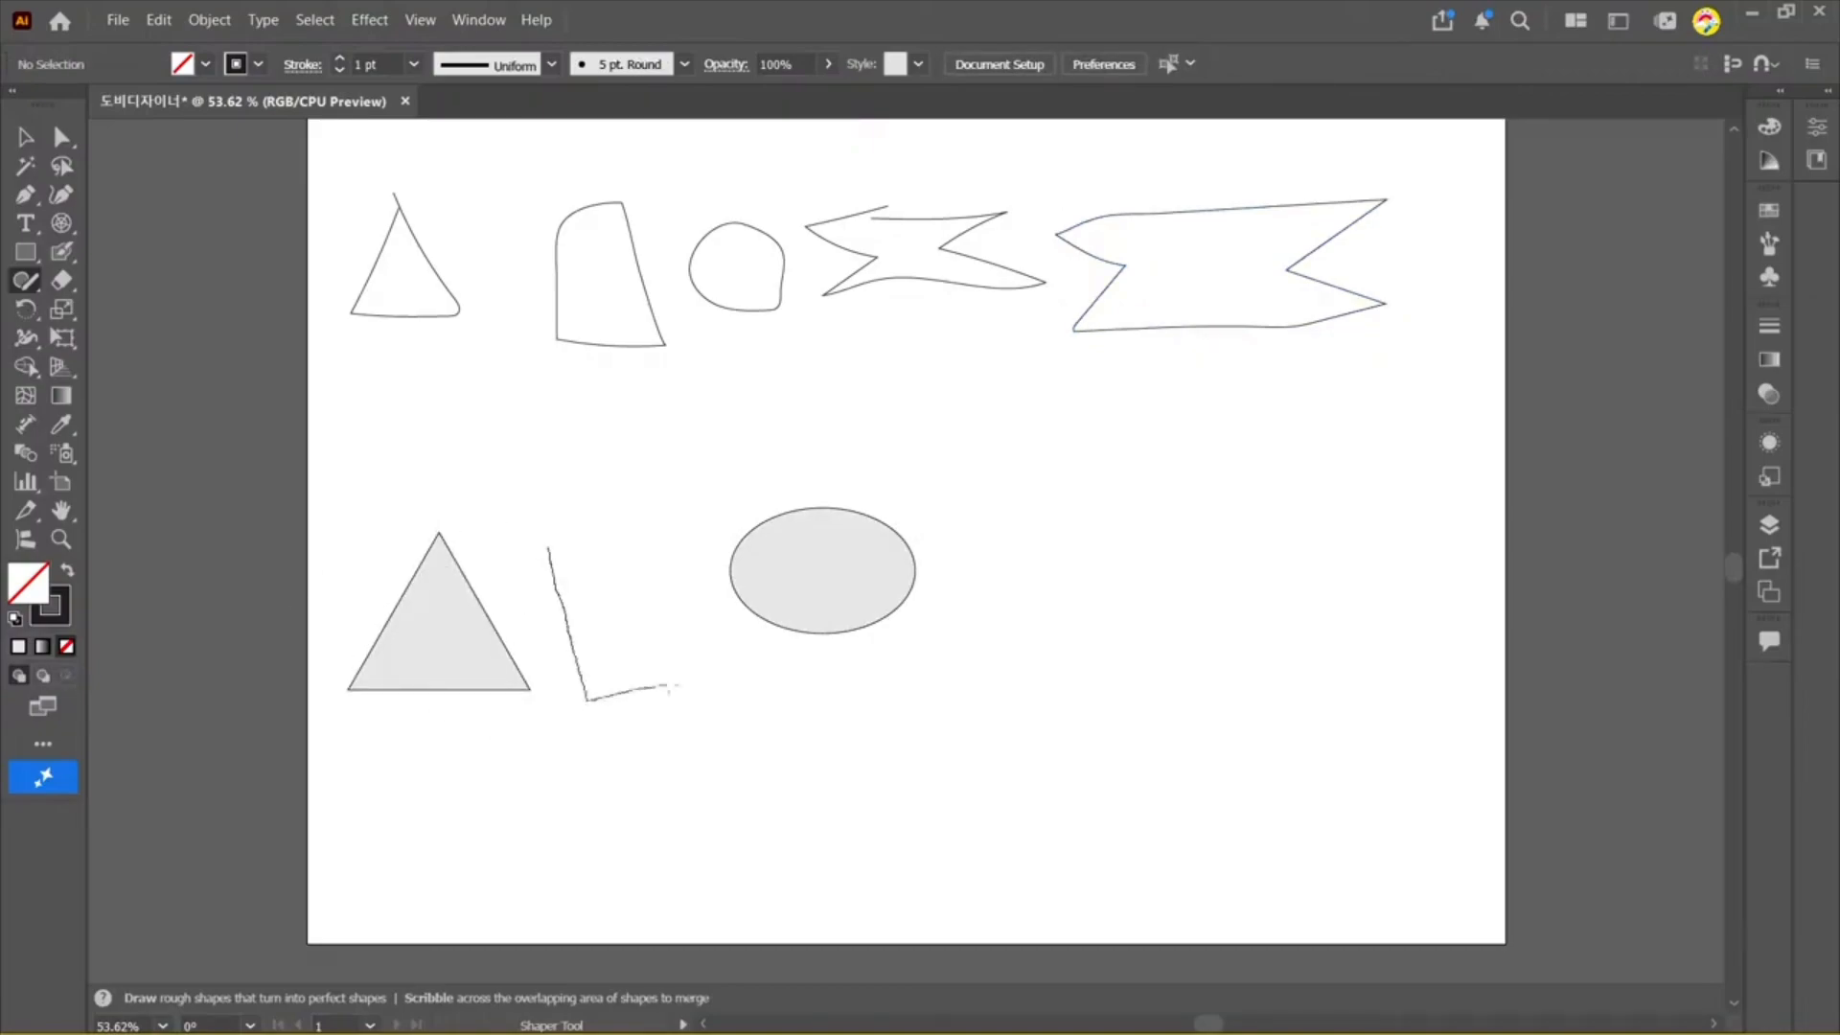
left_click_drag(579, 586, 553, 554)
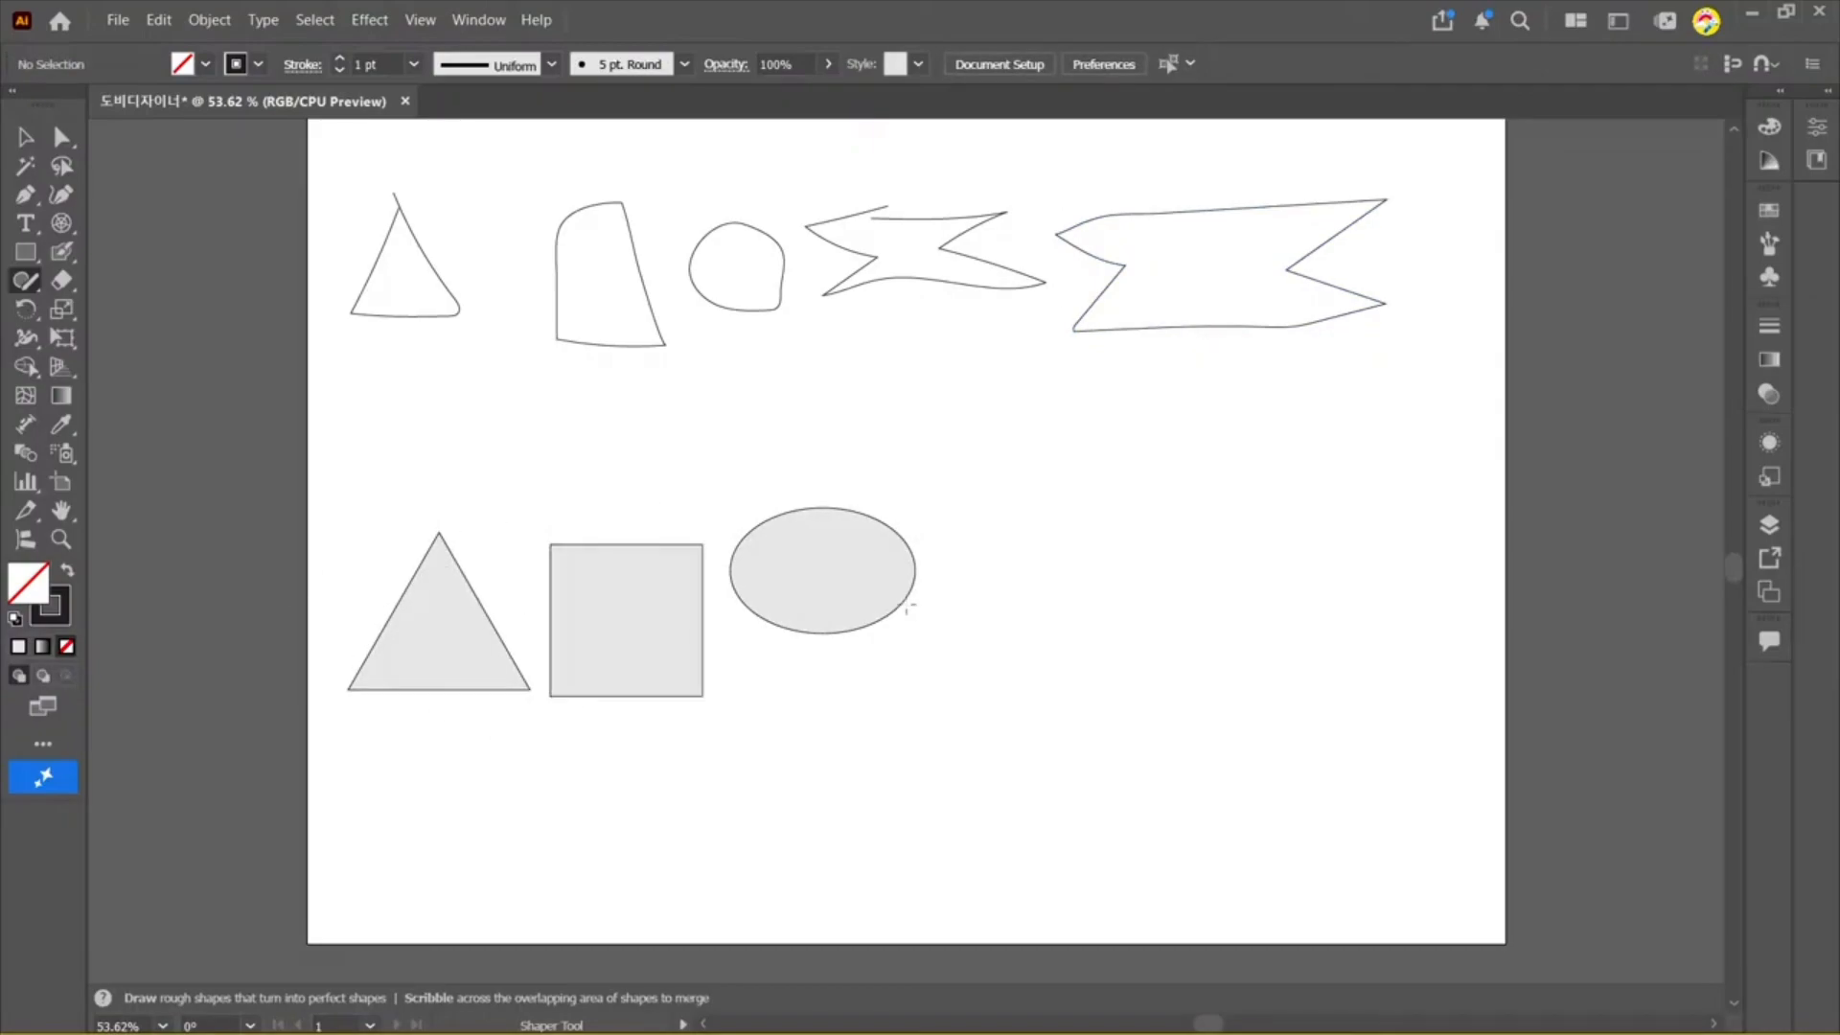
Step: Try to draw a ribbon shape beside the ellipse with the Shaper tool
left_click_drag(1003, 523, 1248, 578)
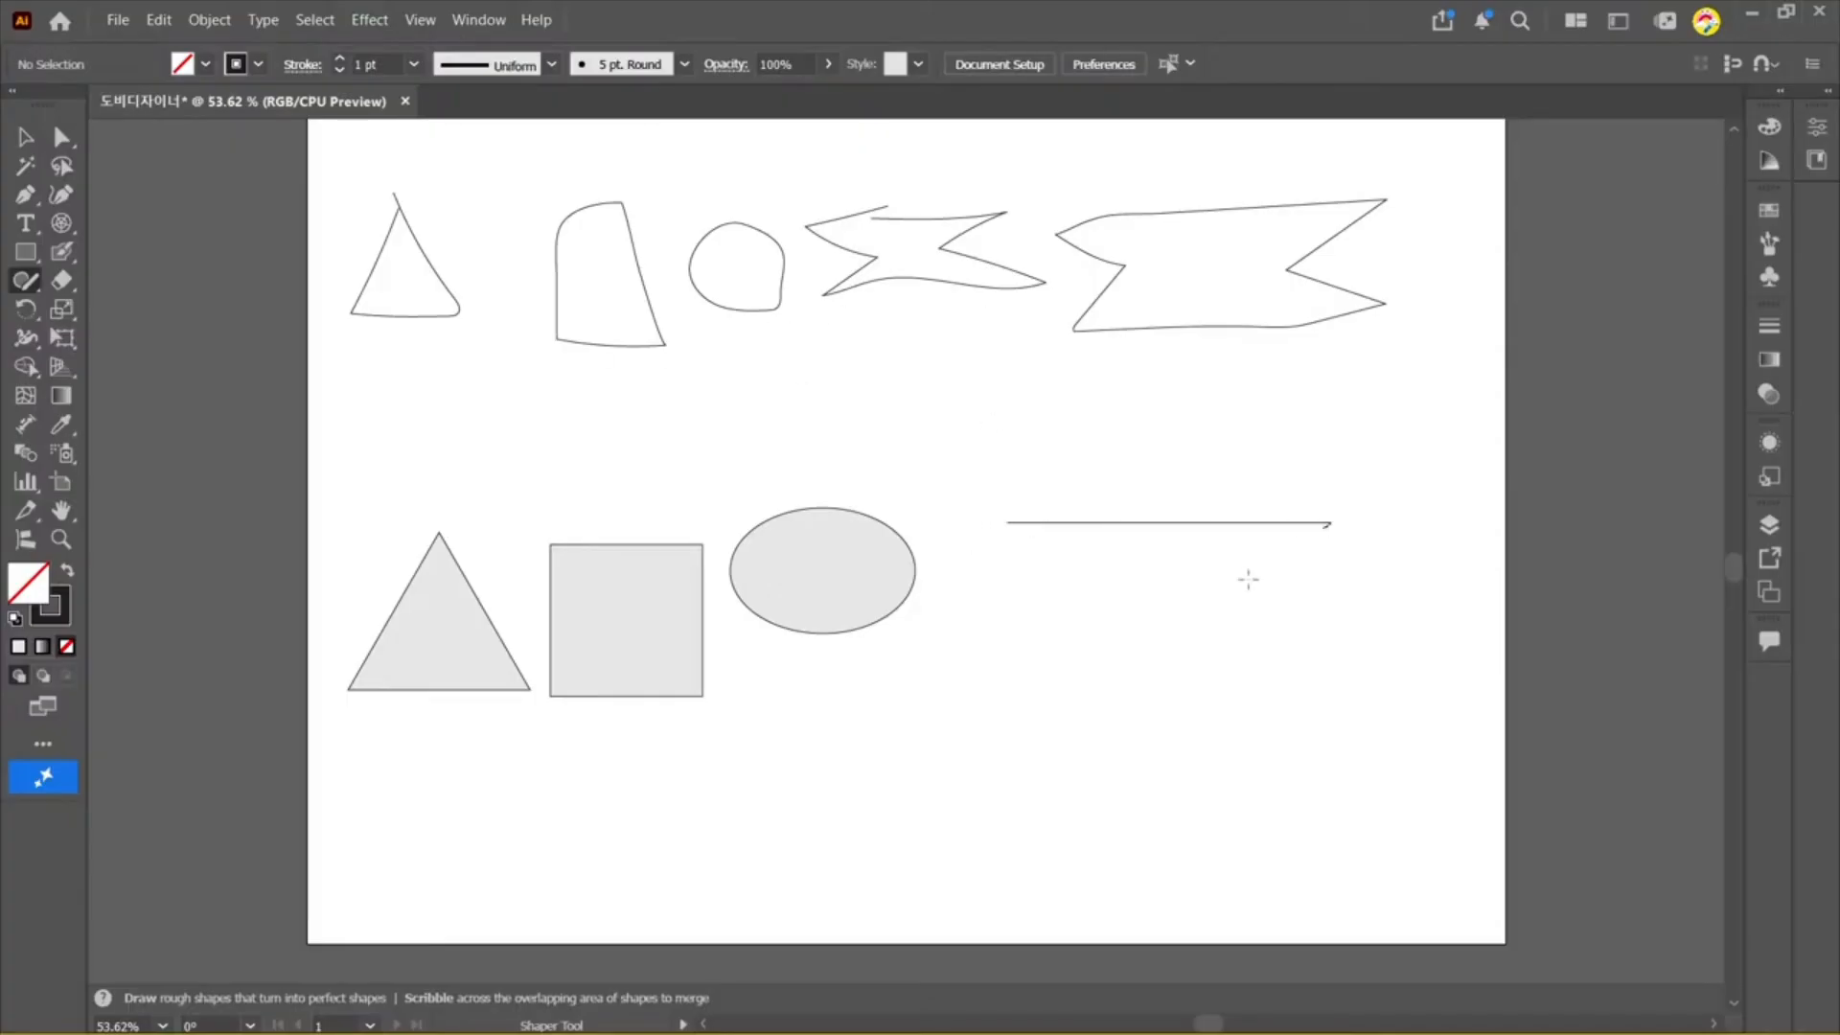
mouse_move(1359, 629)
left_mouse_down()
mouse_move(908, 687)
mouse_move(1031, 609)
mouse_move(980, 577)
left_mouse_up()
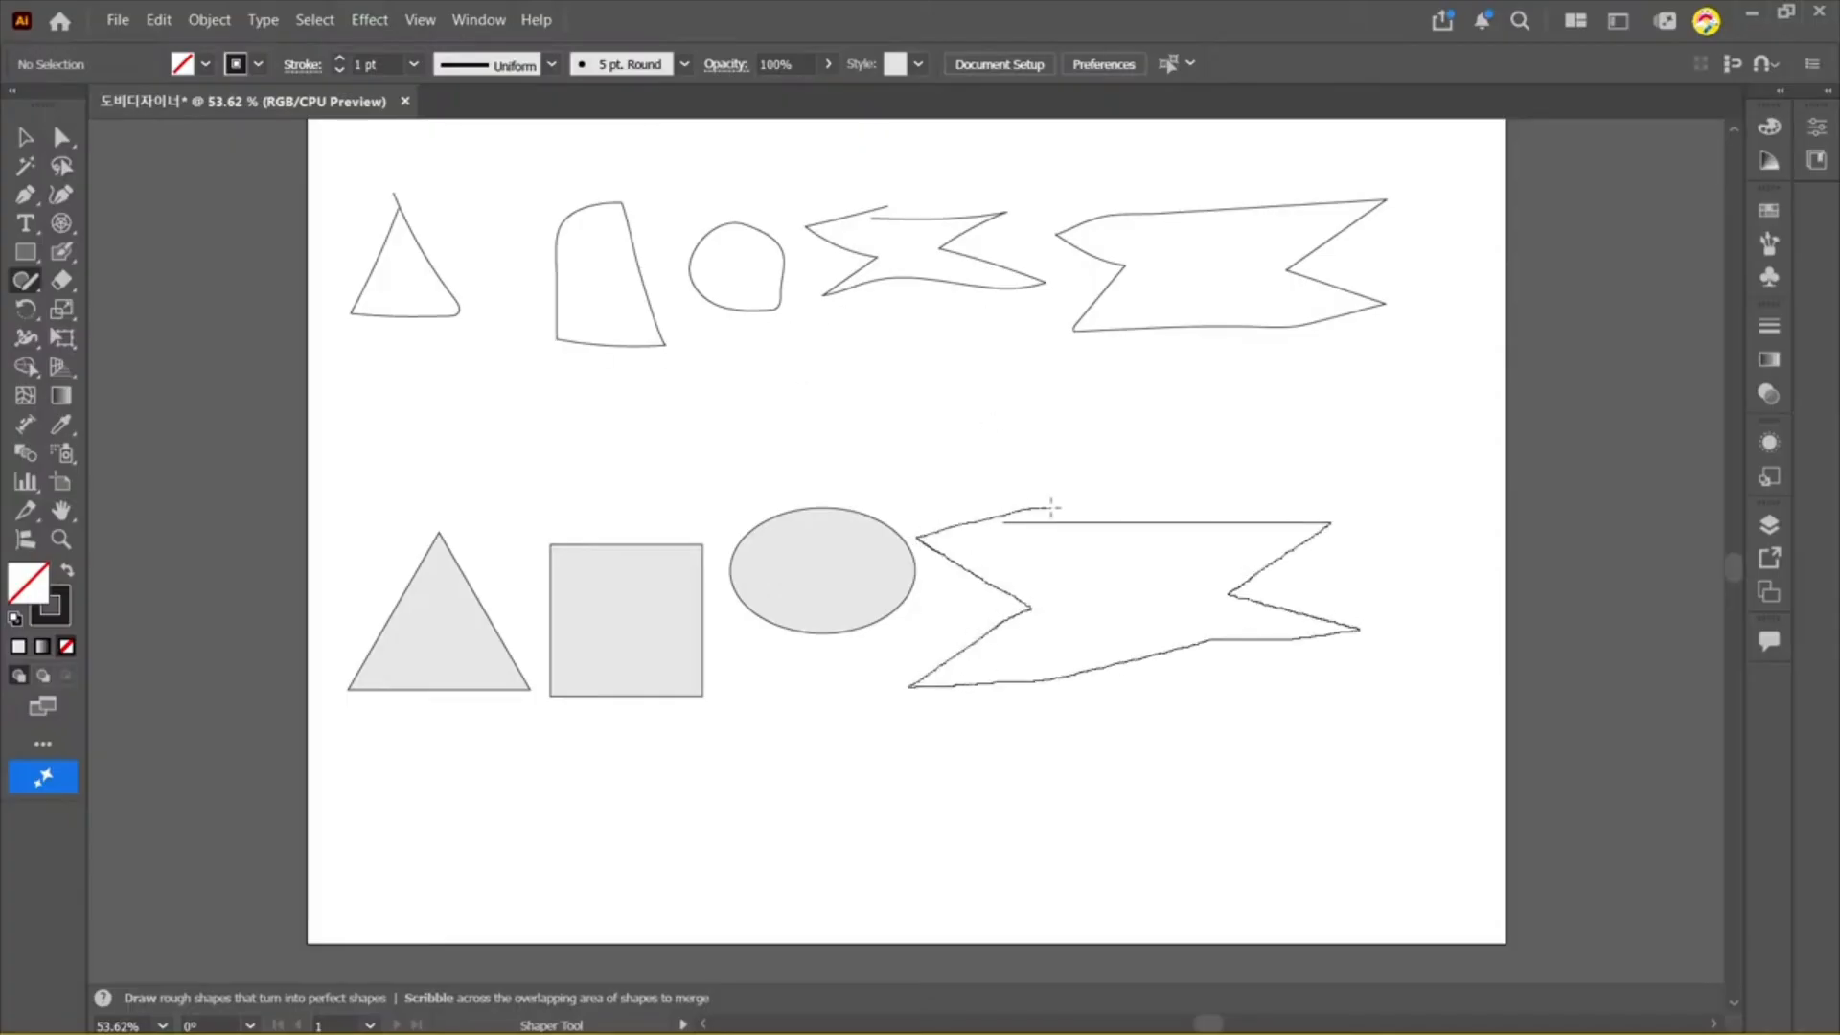
mouse_move(1051, 508)
left_mouse_down()
mouse_move(1281, 493)
mouse_move(1355, 603)
mouse_move(1051, 569)
left_mouse_up()
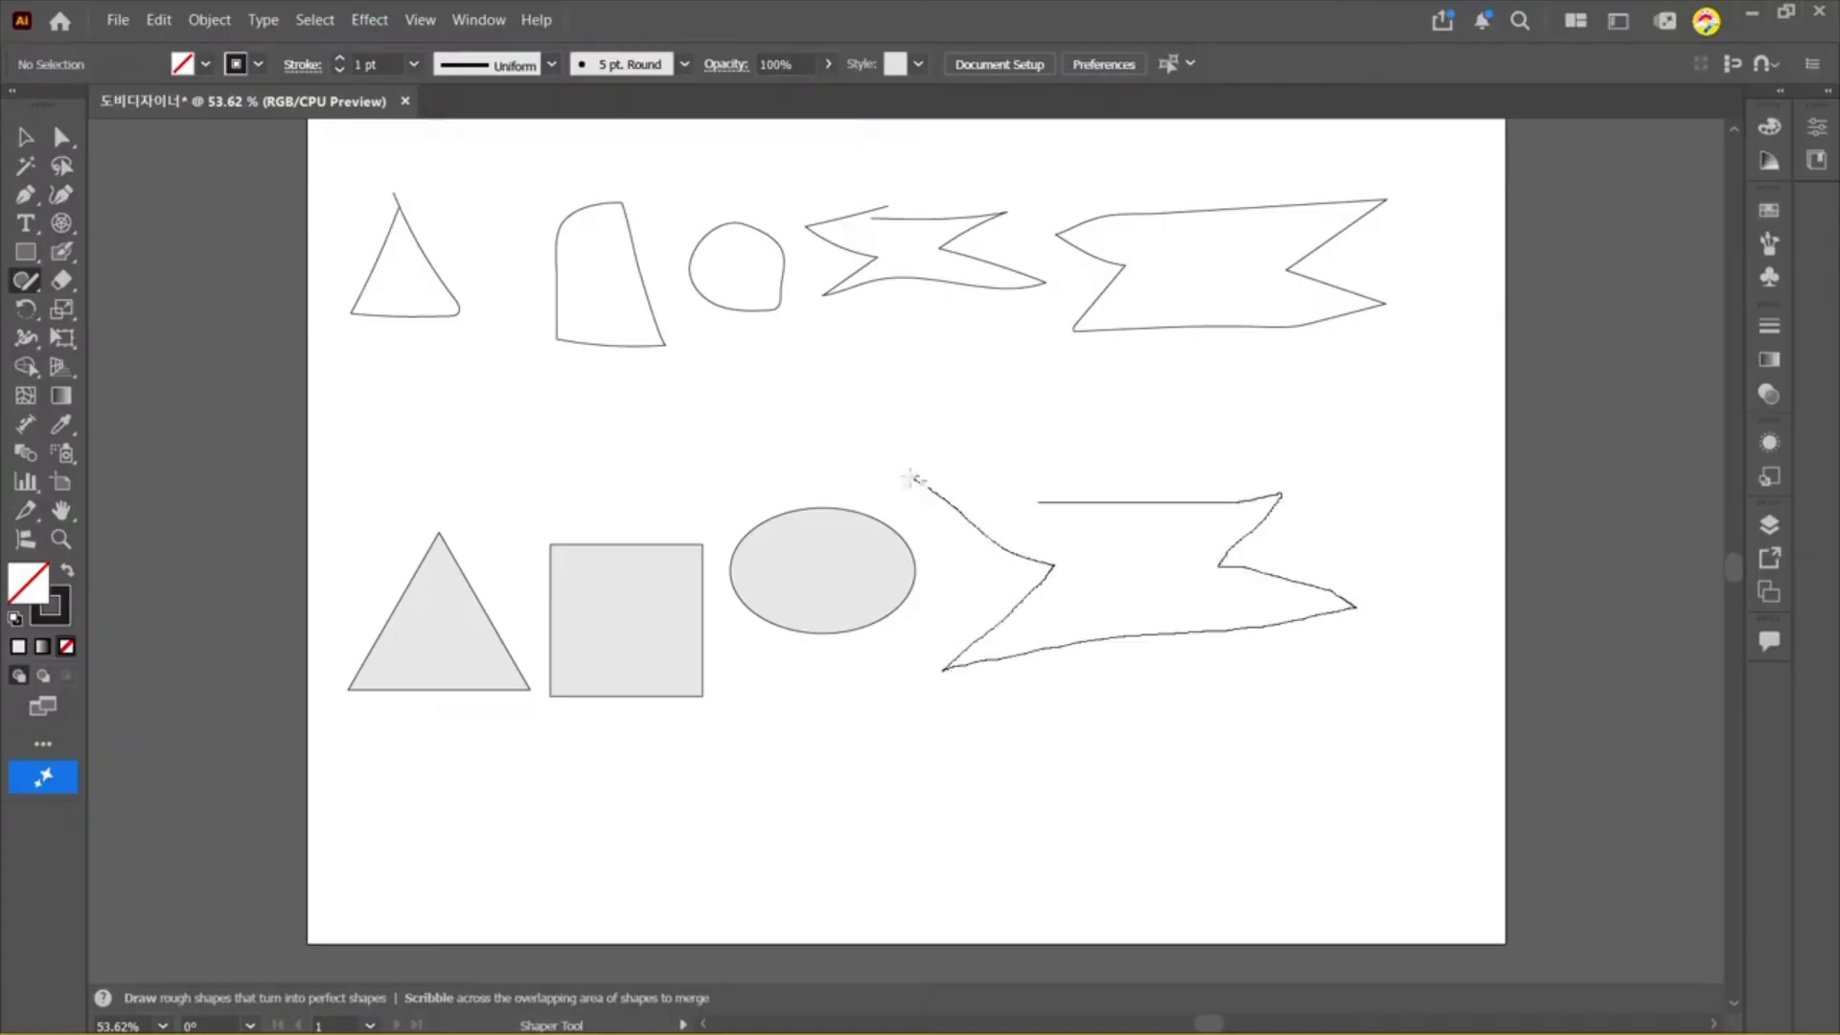
mouse_move(912, 476)
left_mouse_down()
mouse_move(1108, 526)
mouse_move(1128, 645)
mouse_move(1238, 551)
mouse_move(1112, 508)
left_mouse_up()
Step: Draw a circle and a hexagon overlapping the rightmost ellipse with the Shaper tool
mouse_move(967, 558)
left_mouse_down()
mouse_move(919, 643)
mouse_move(1035, 732)
left_mouse_up()
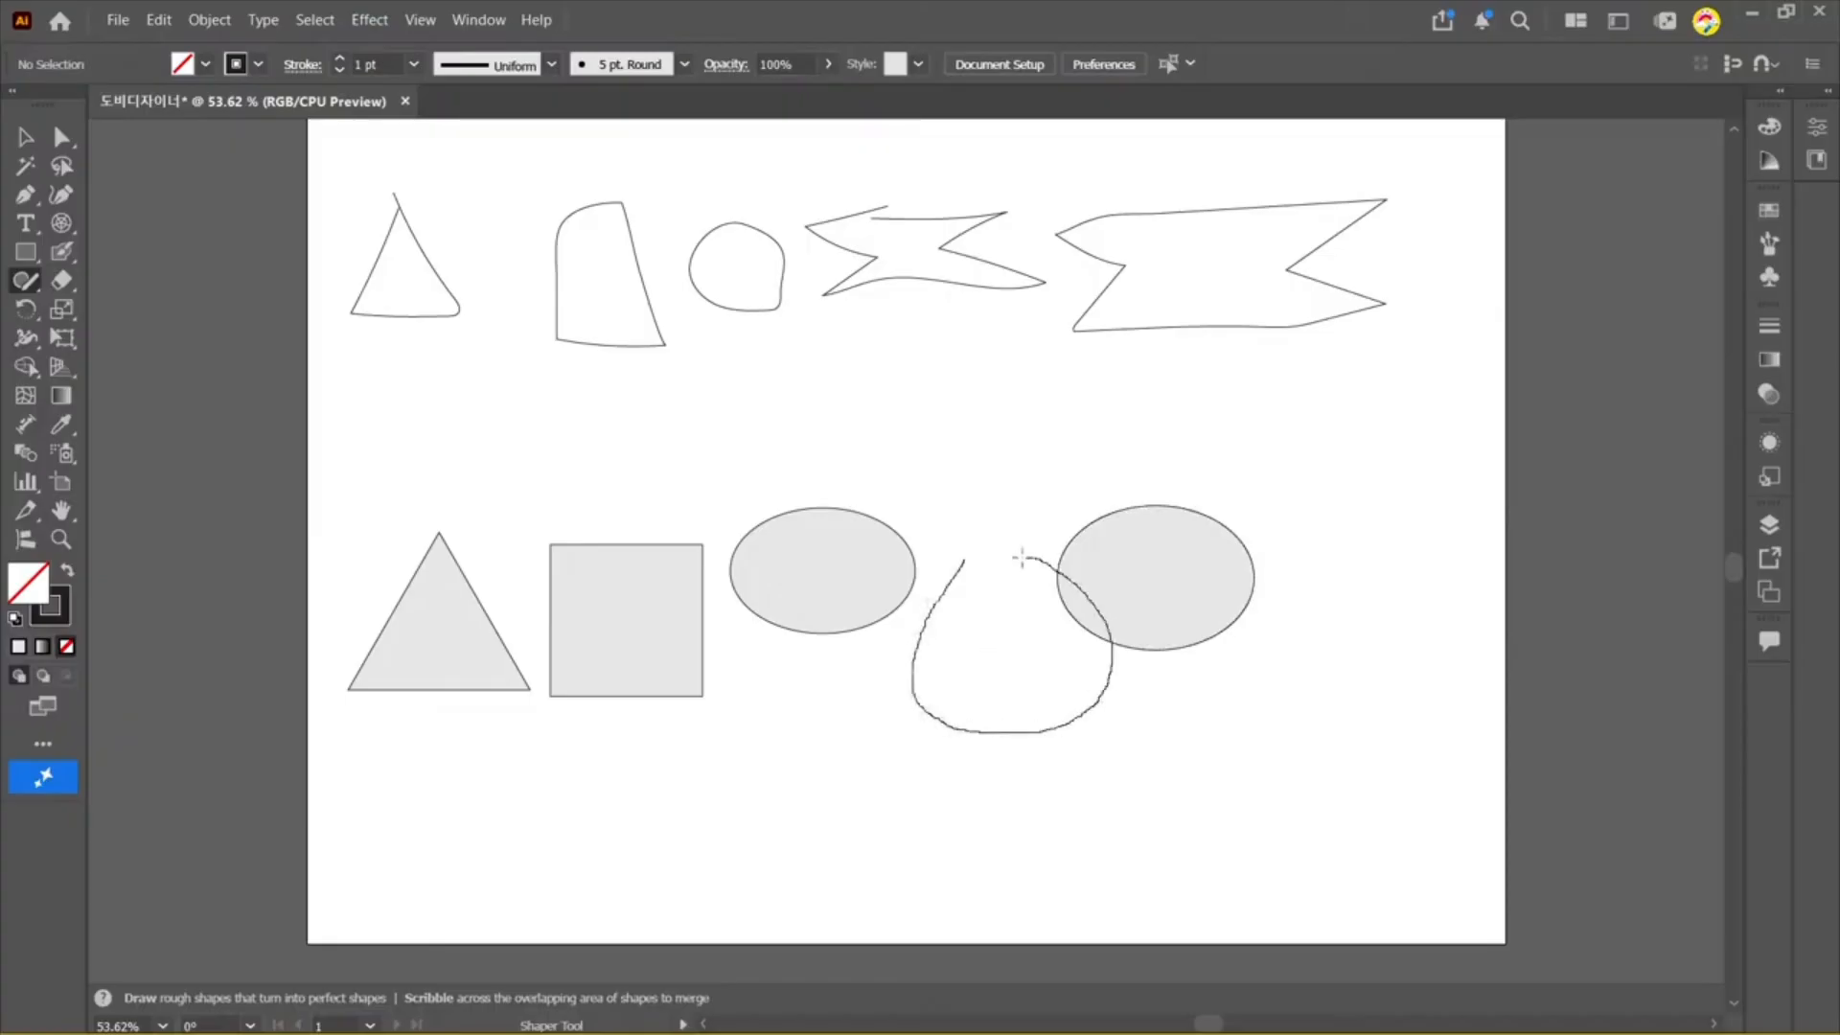
left_click_drag(962, 561, 963, 561)
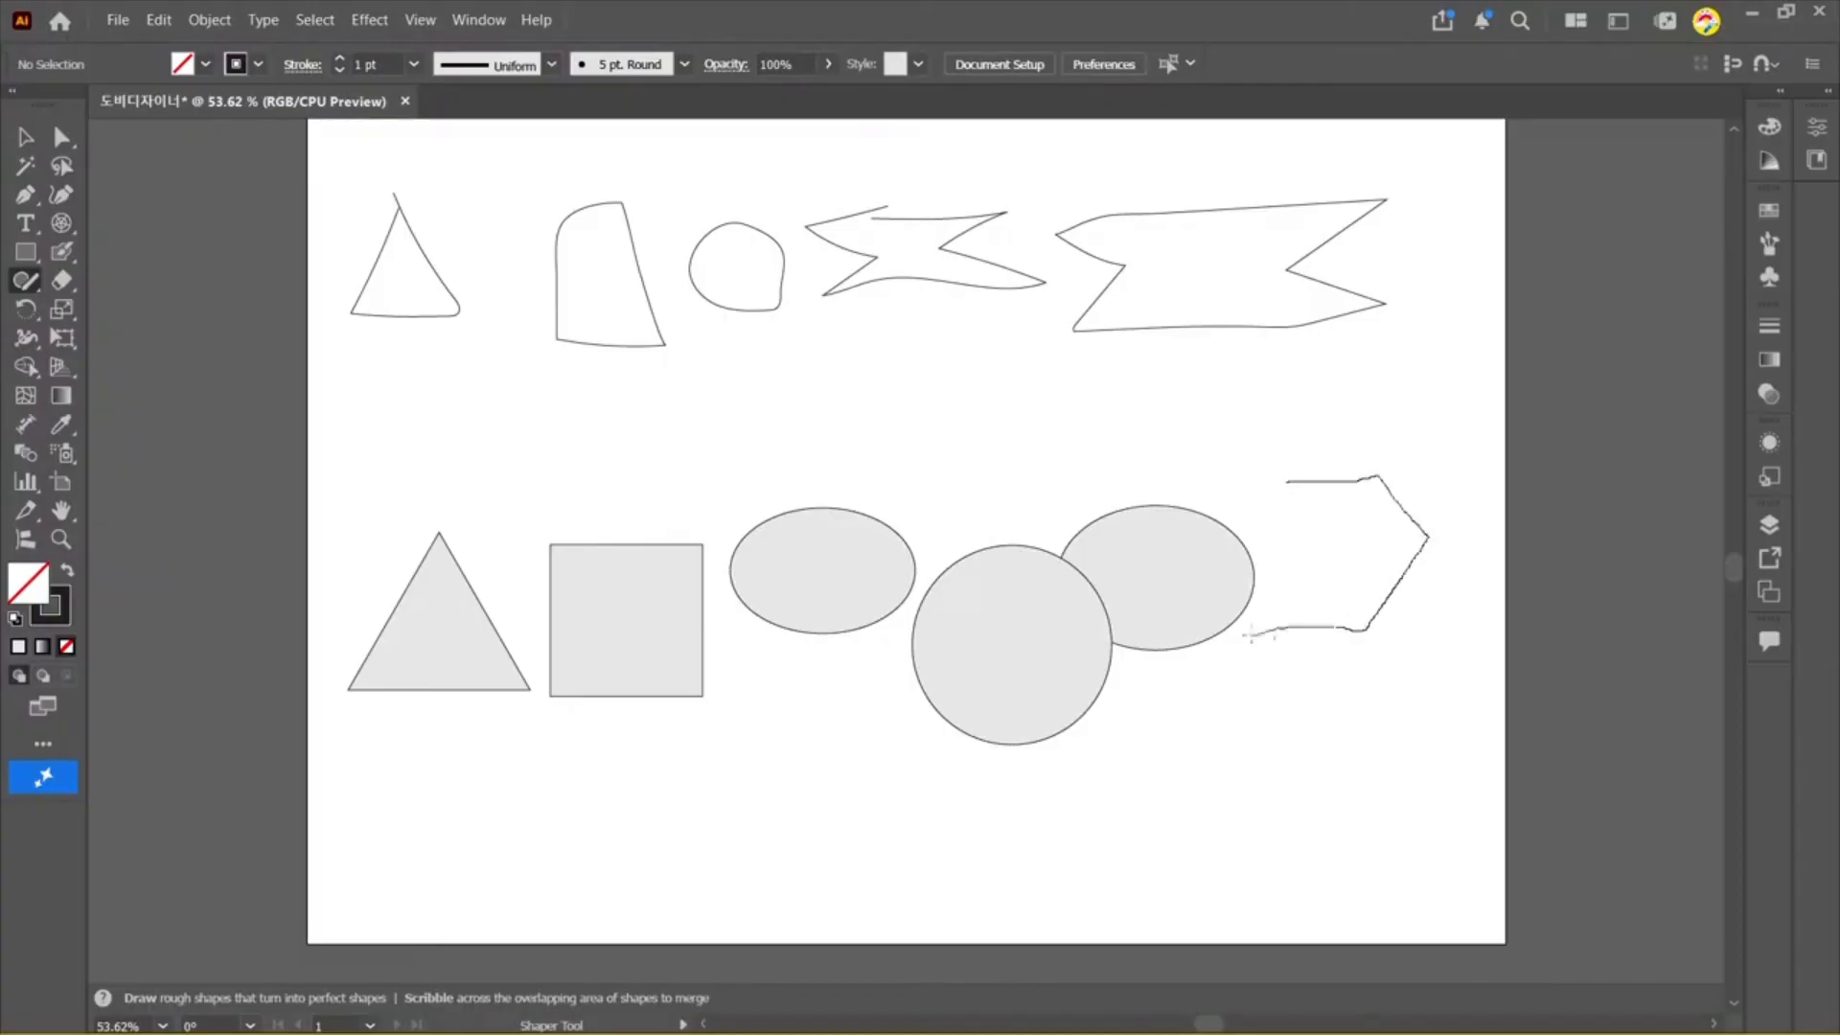
left_click_drag(1245, 500, 1286, 481)
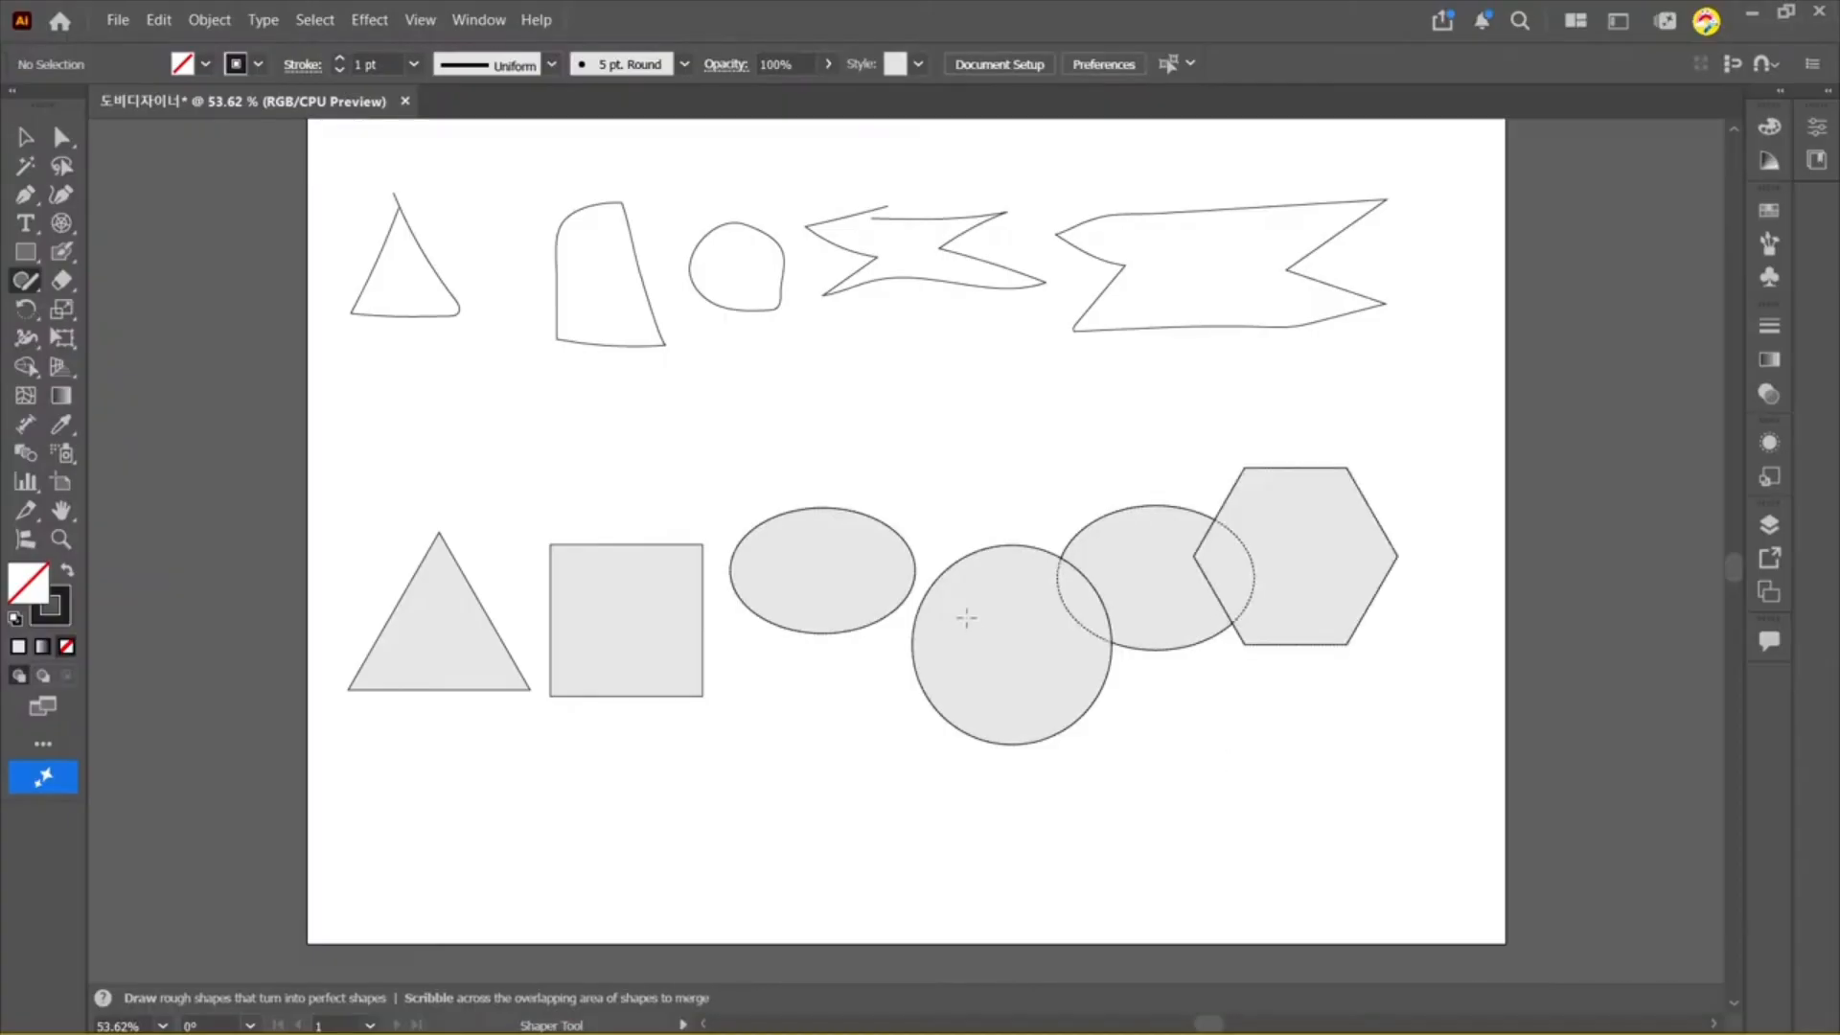
Step: Clear the artboard of all the pencil and Shaper shapes
left_click(27, 137)
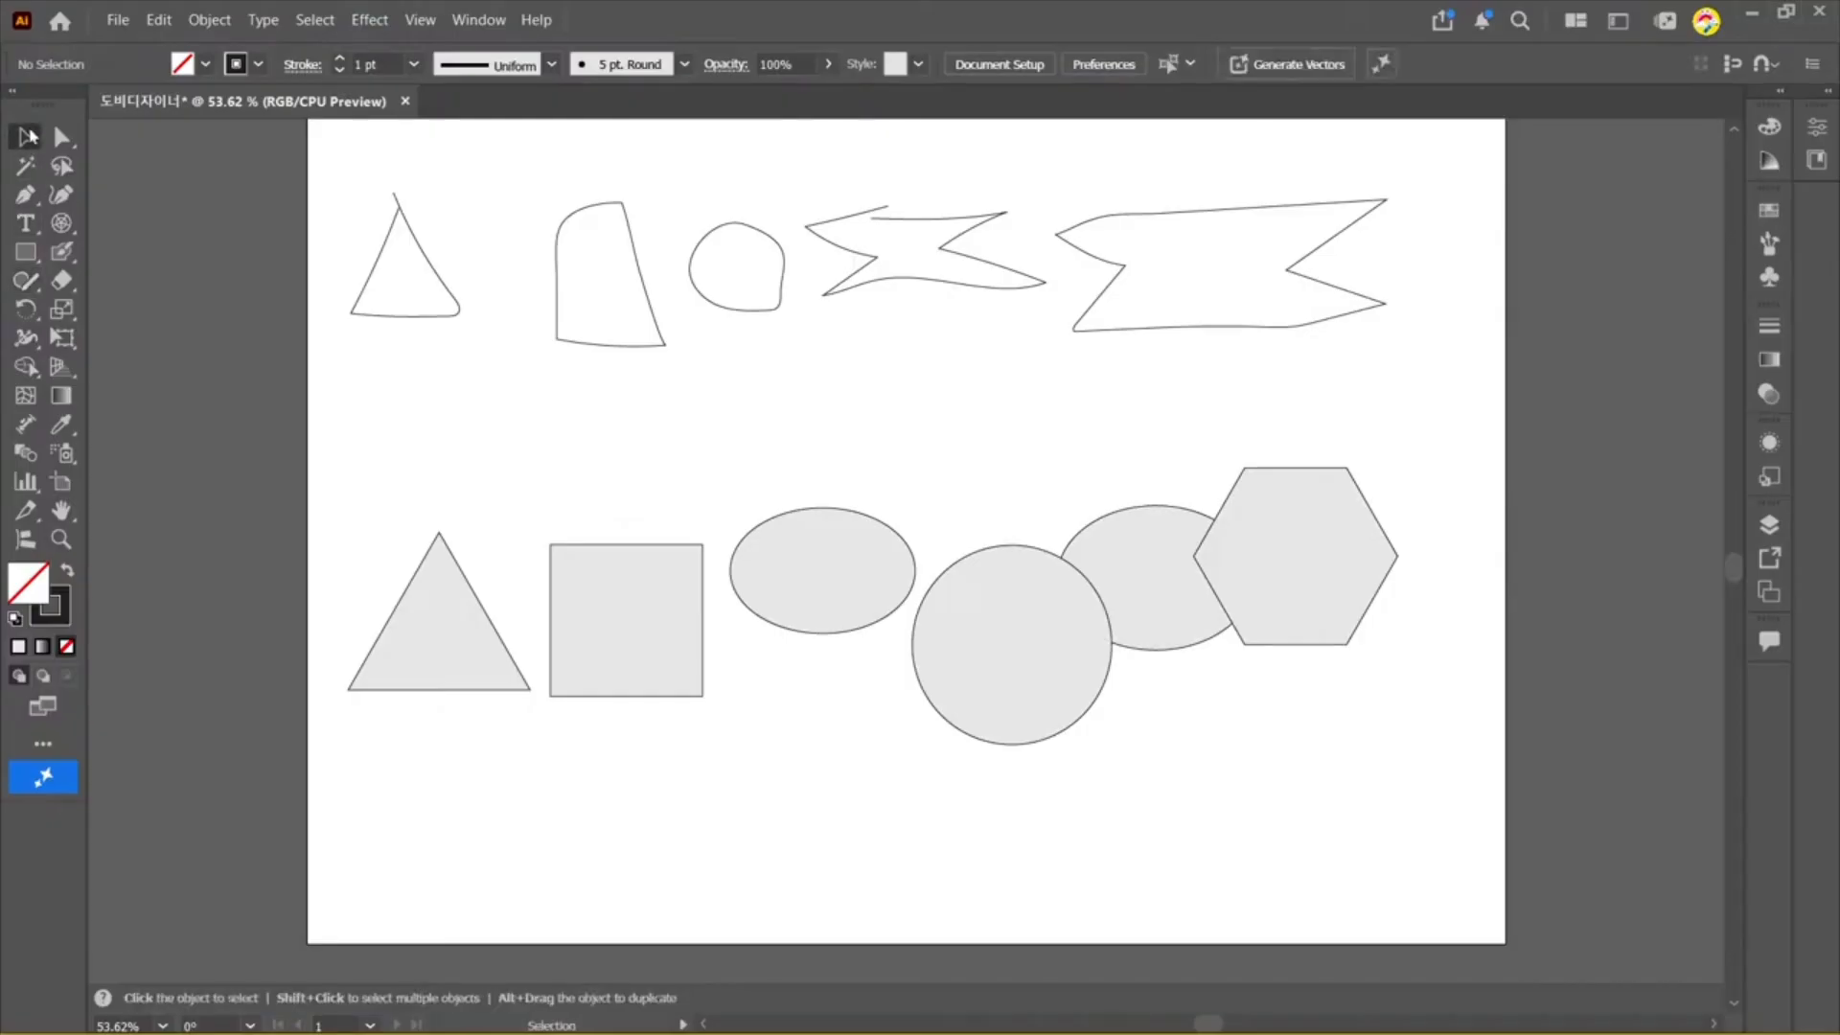
left_click_drag(1457, 817, 356, 232)
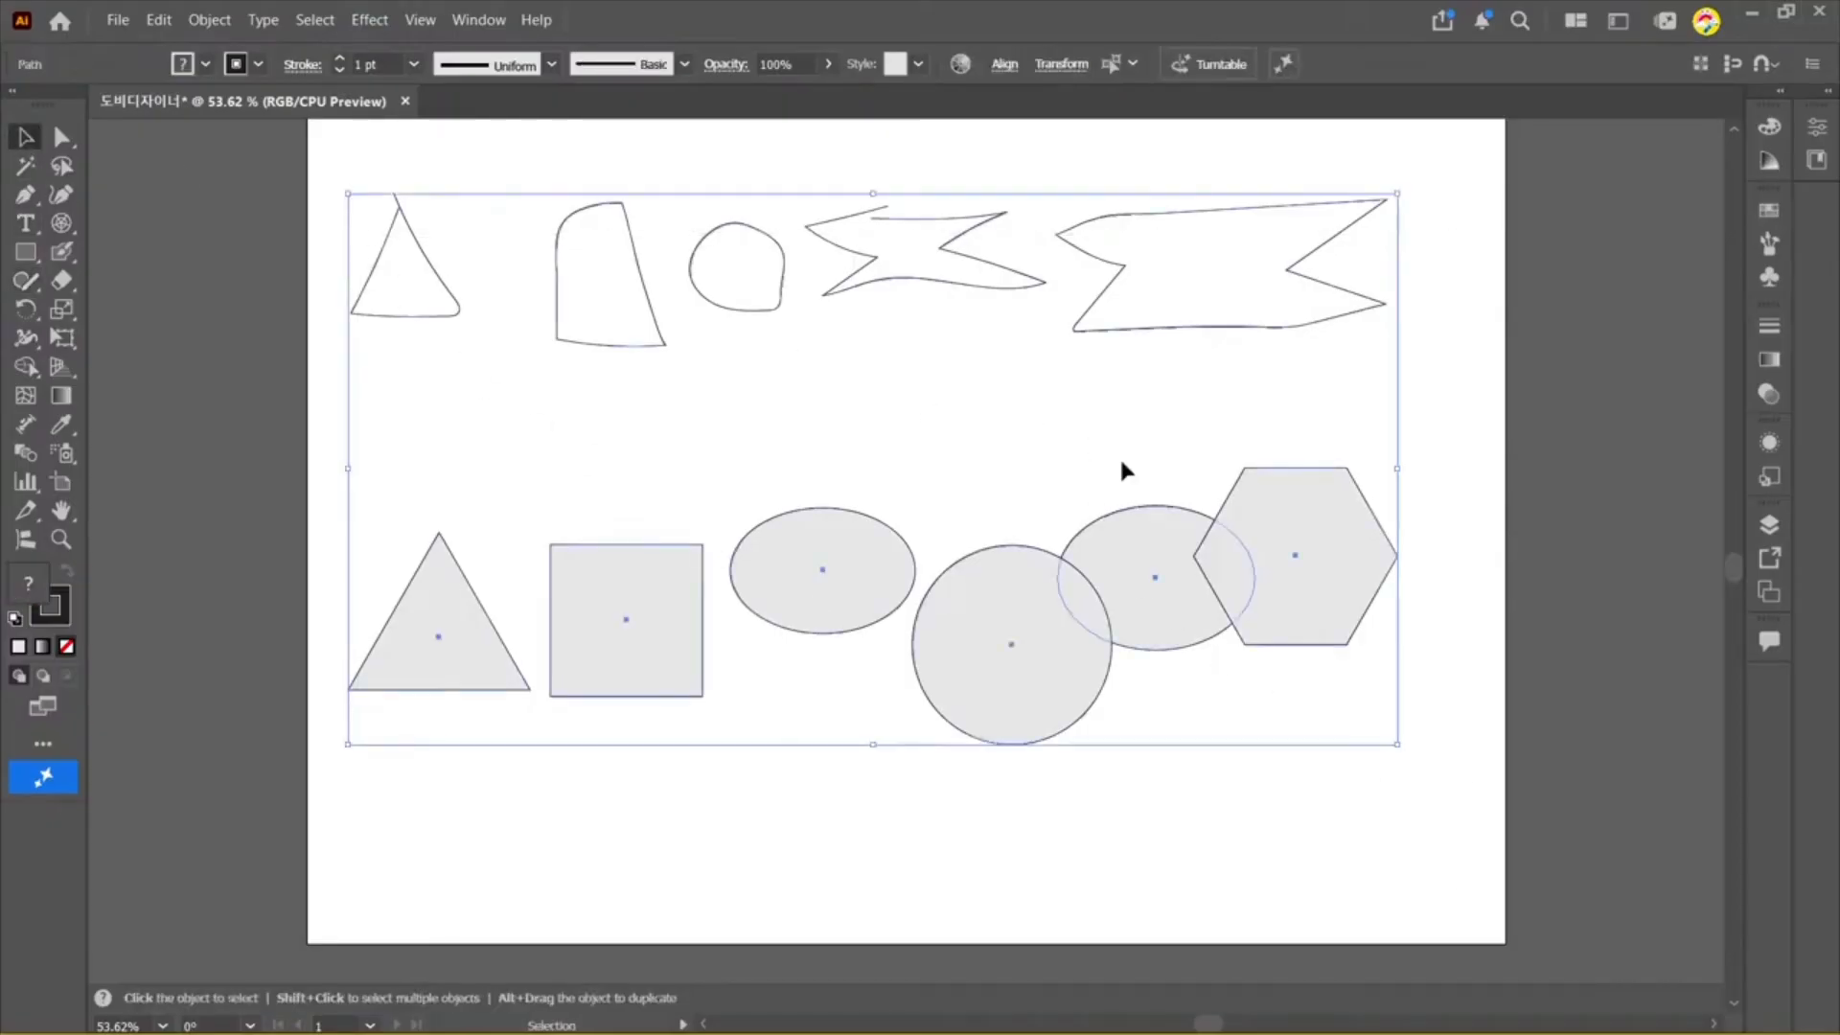
key("Delete")
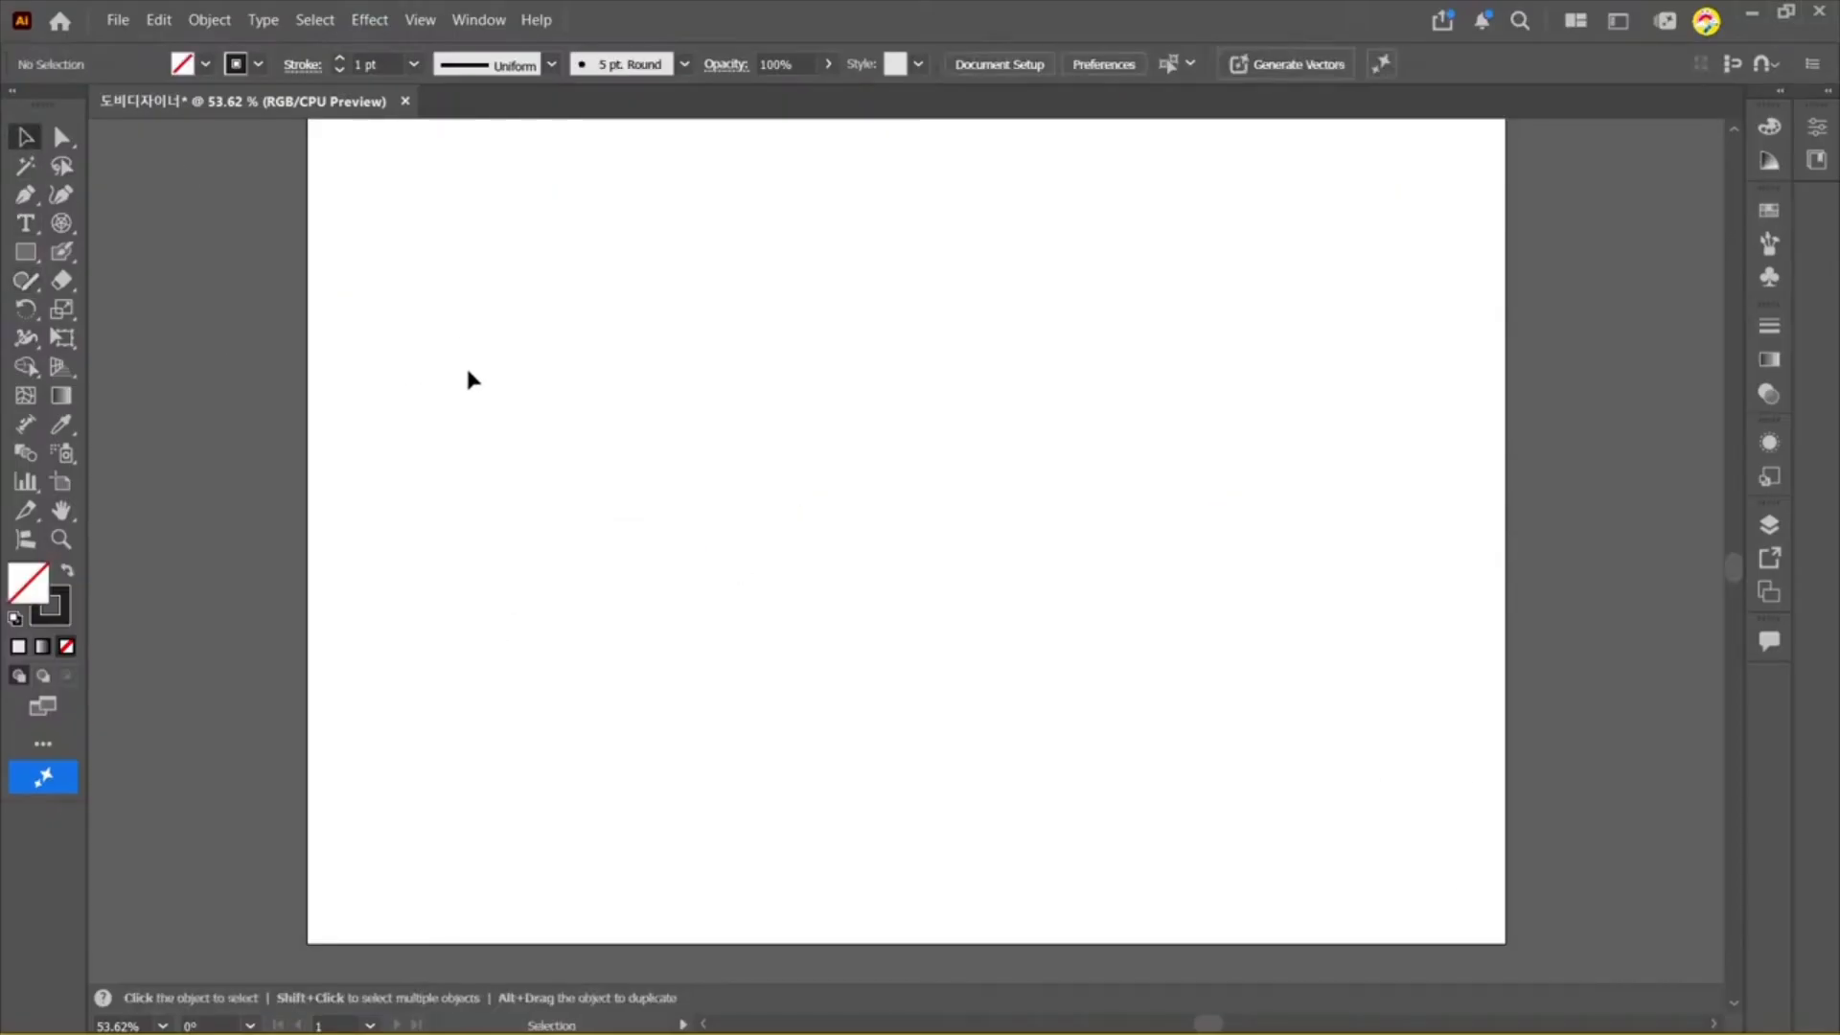
Step: Draw a rectangle in the upper-left area of the artboard with the Rectangle tool and leave it selected
left_click(37, 348)
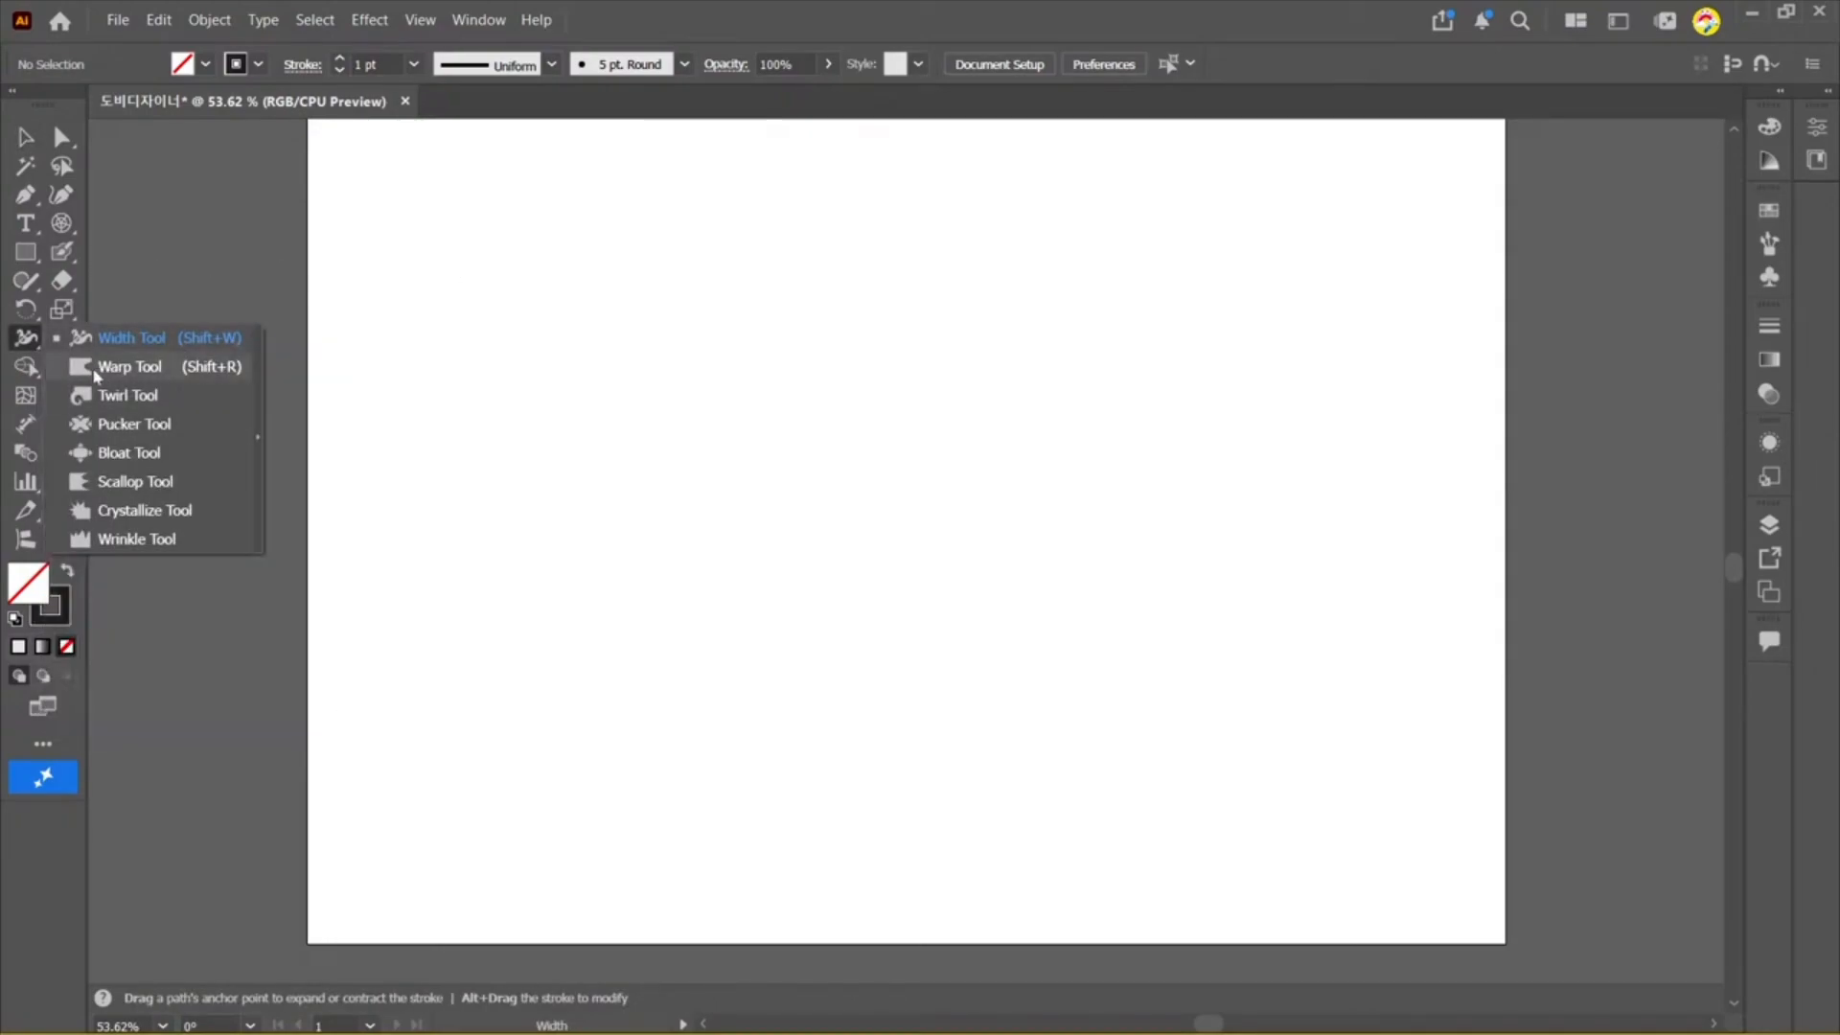
left_click(36, 347)
left_click(39, 261)
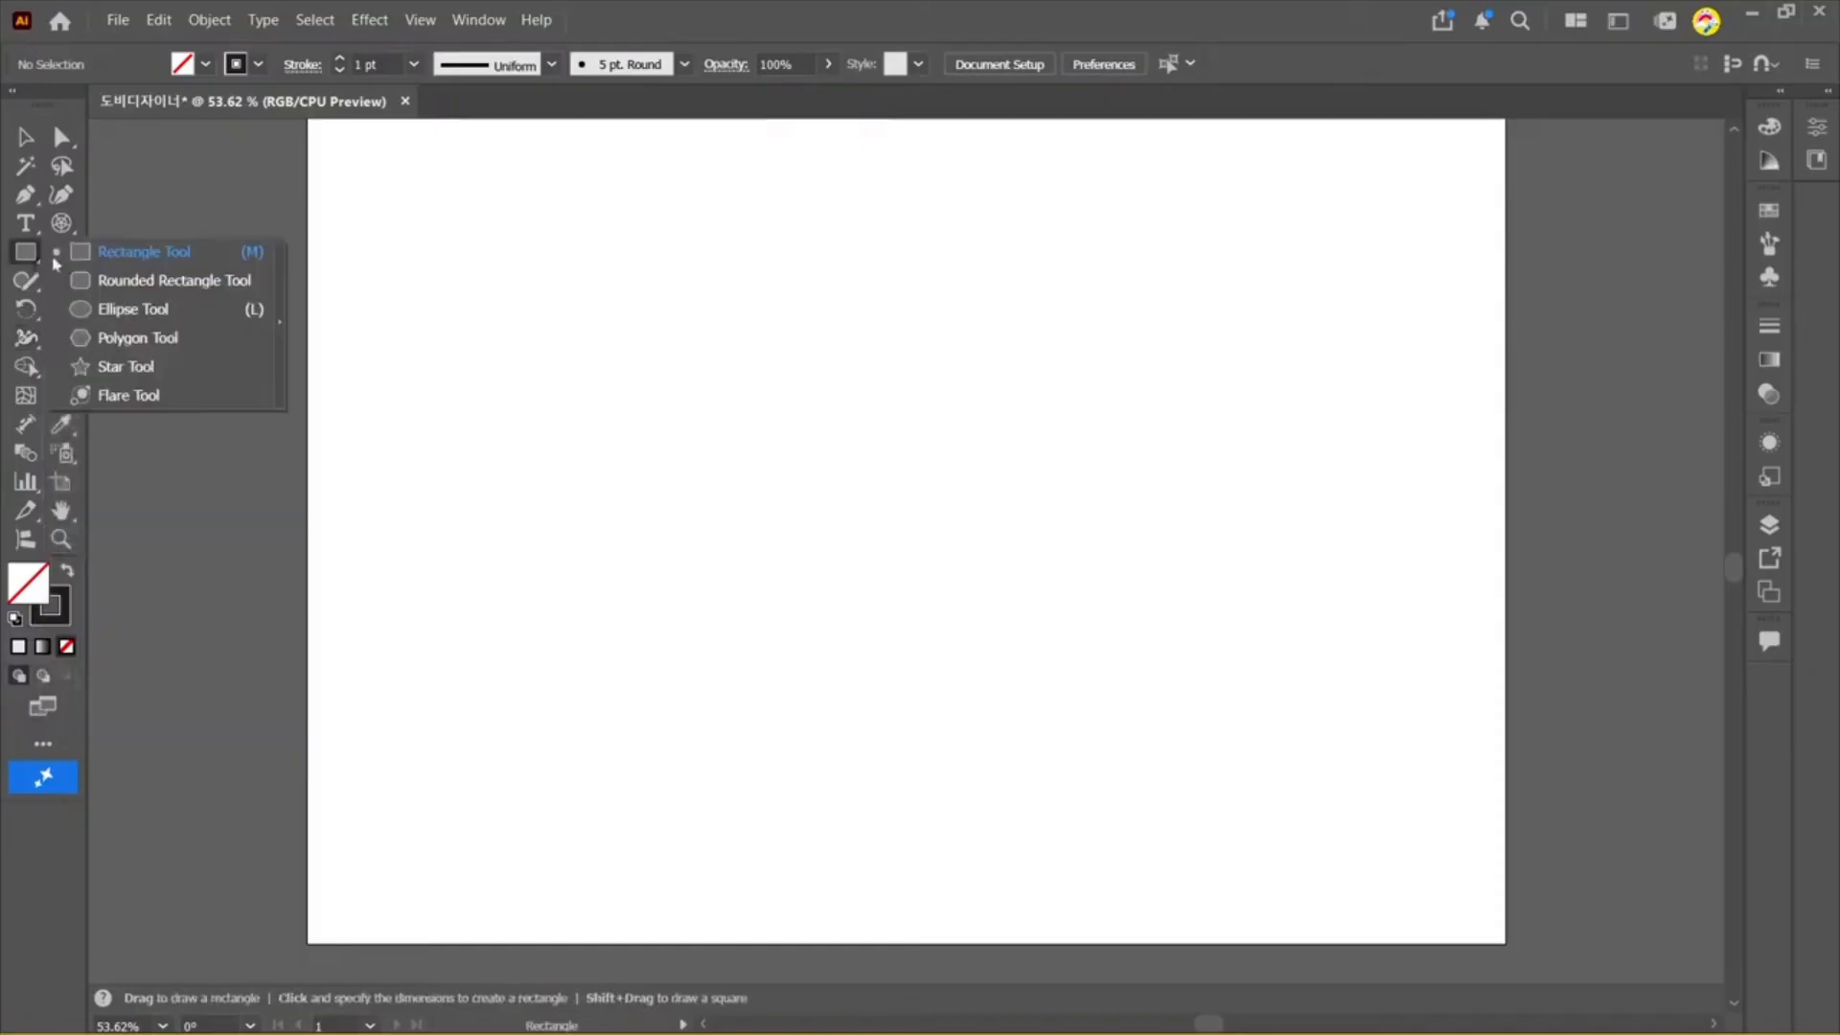
left_click(245, 251)
left_click_drag(392, 266, 768, 547)
left_click(26, 337)
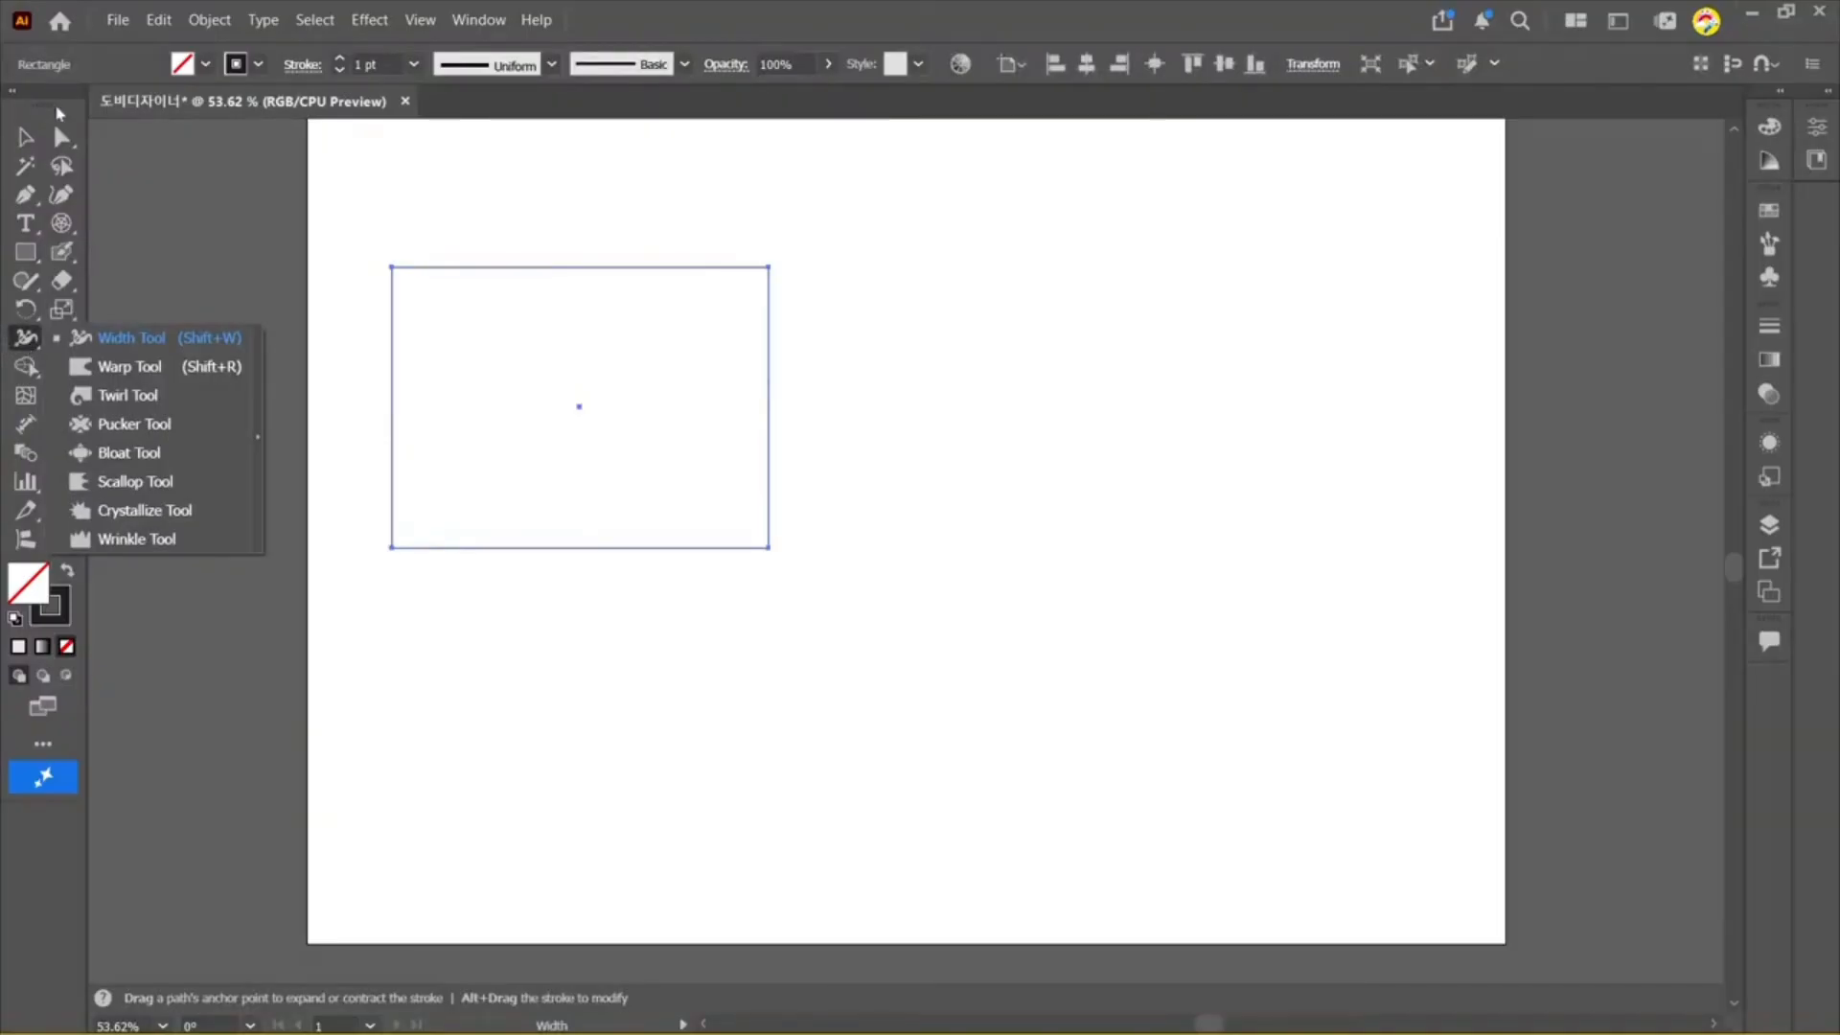
left_click(32, 139)
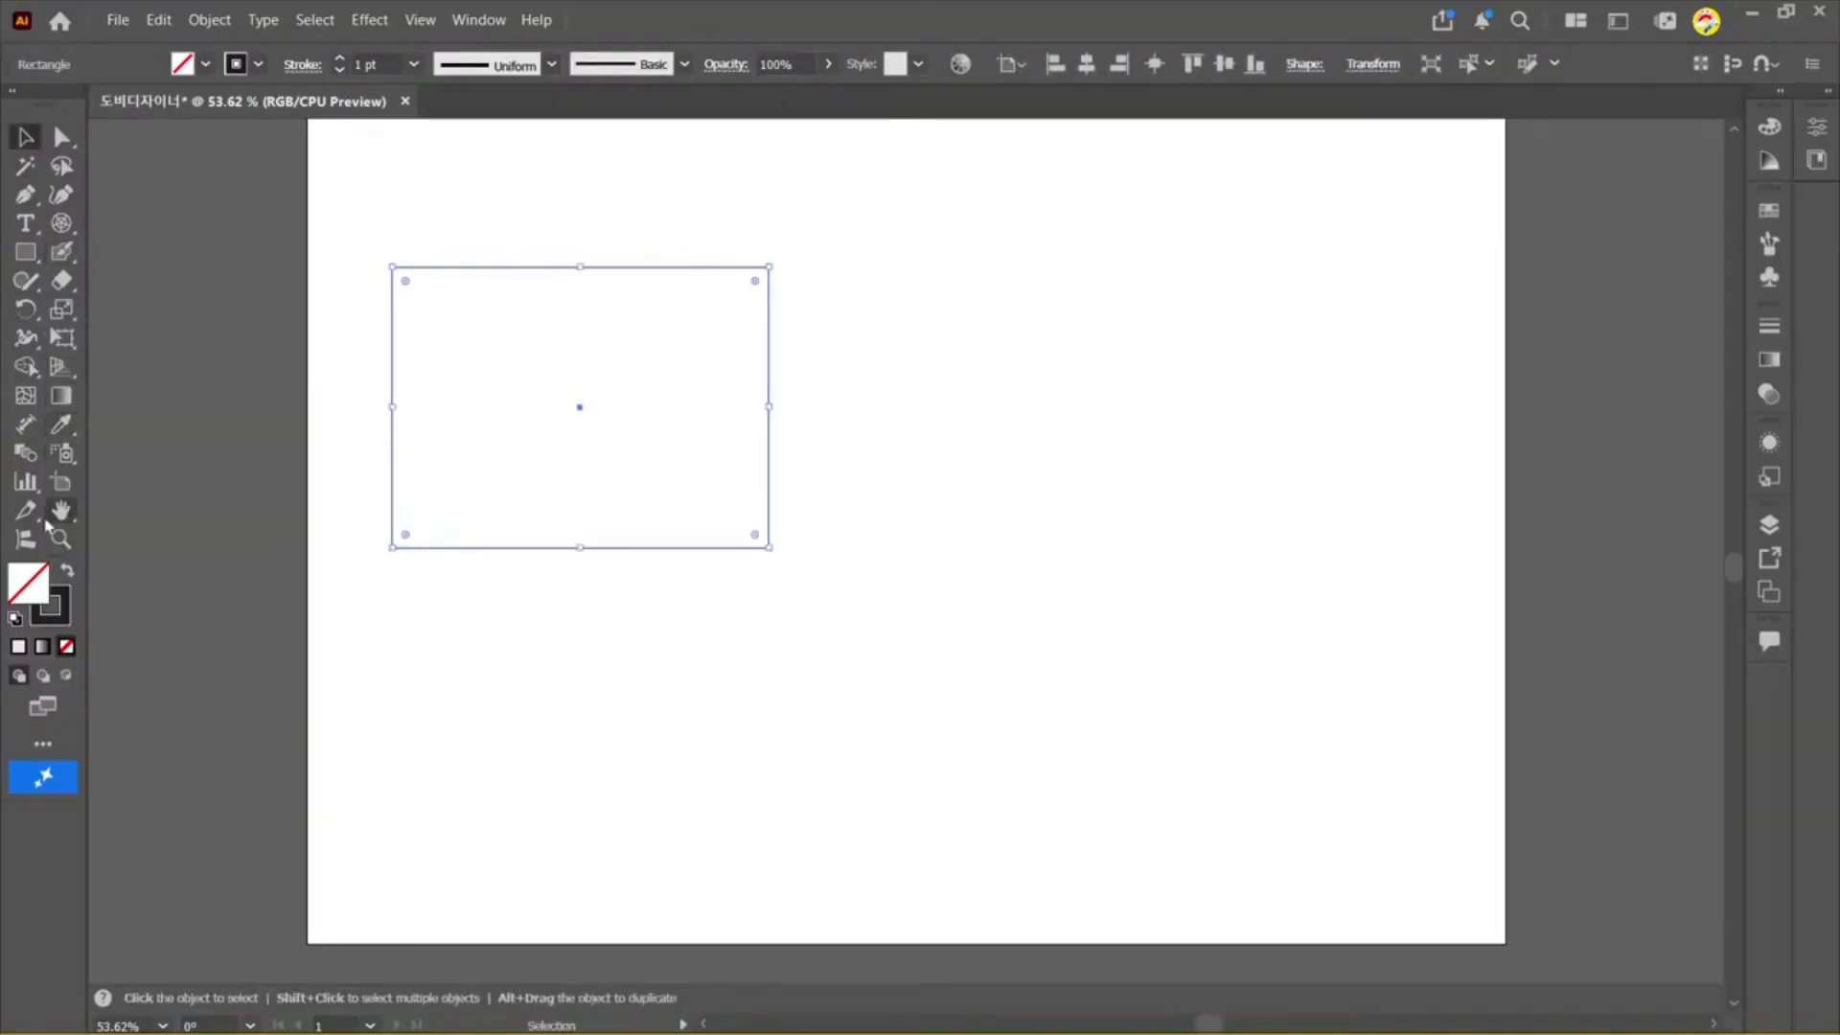
Step: Draw a vertical straight line beside the rectangle with the Pen tool and leave it selected
left_click(25, 195)
left_click(924, 241)
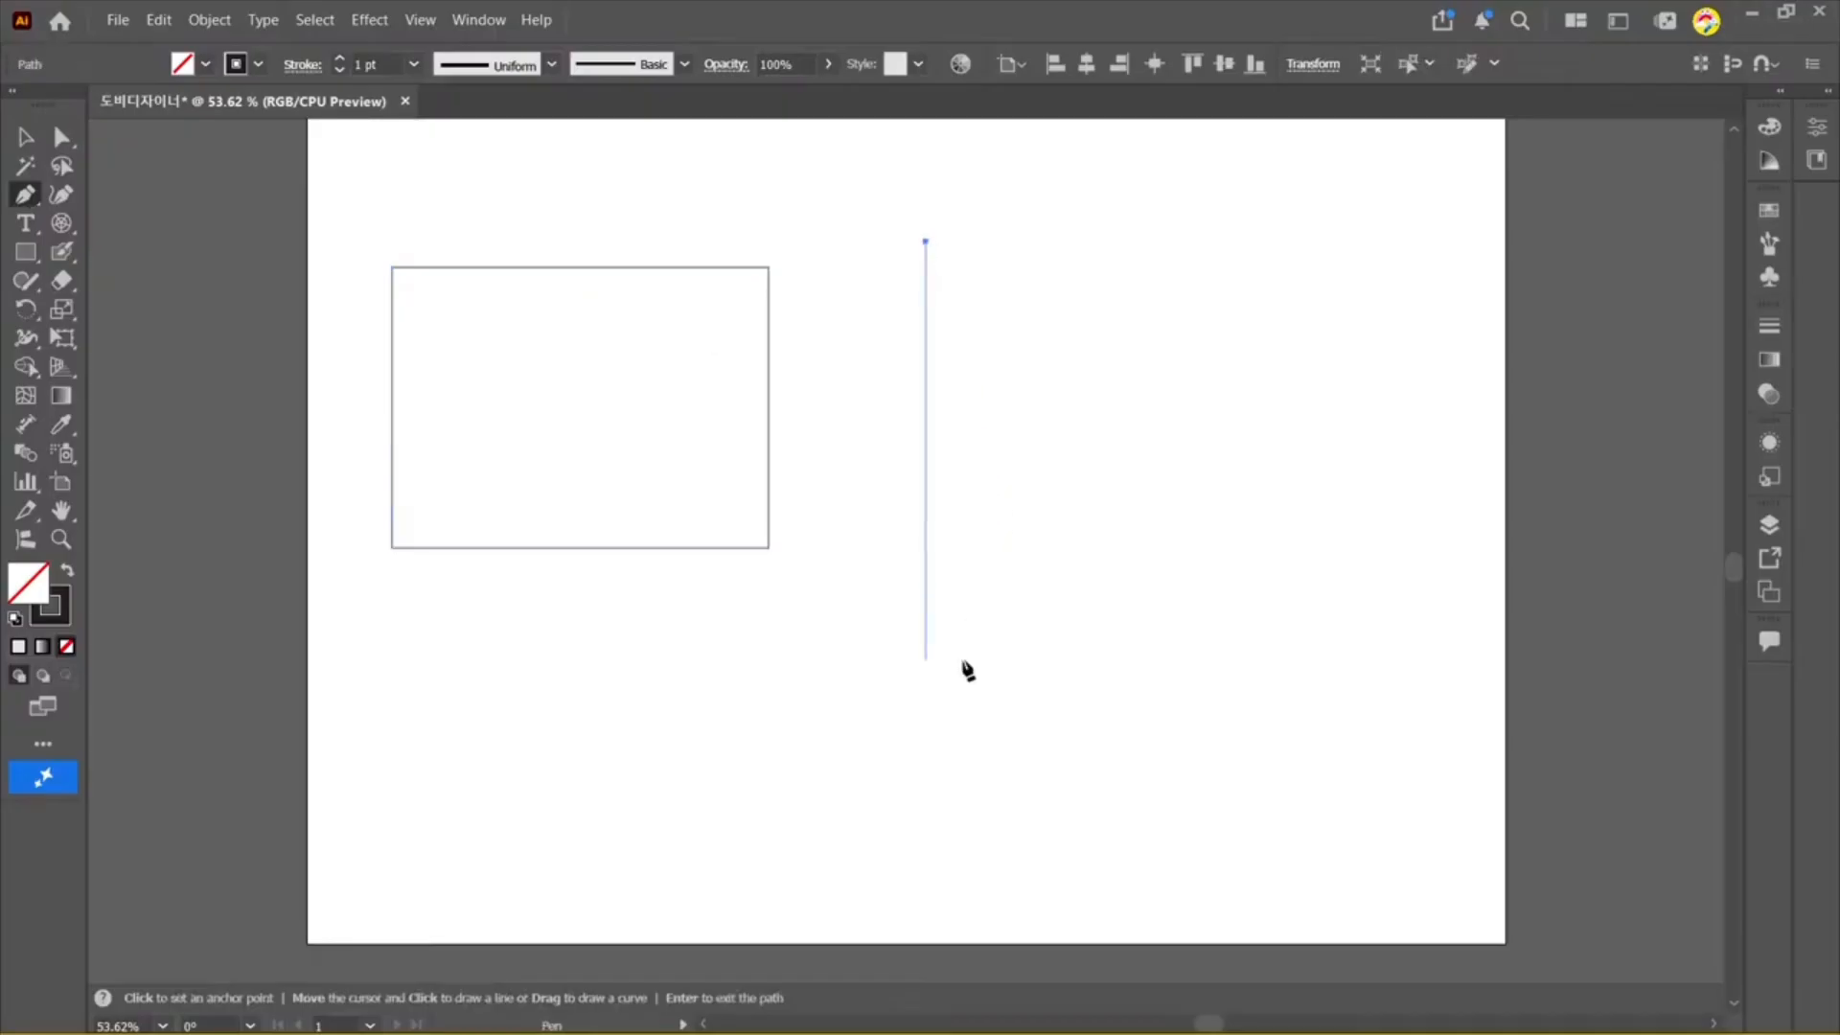
left_click(964, 682, "shift")
left_click(25, 139)
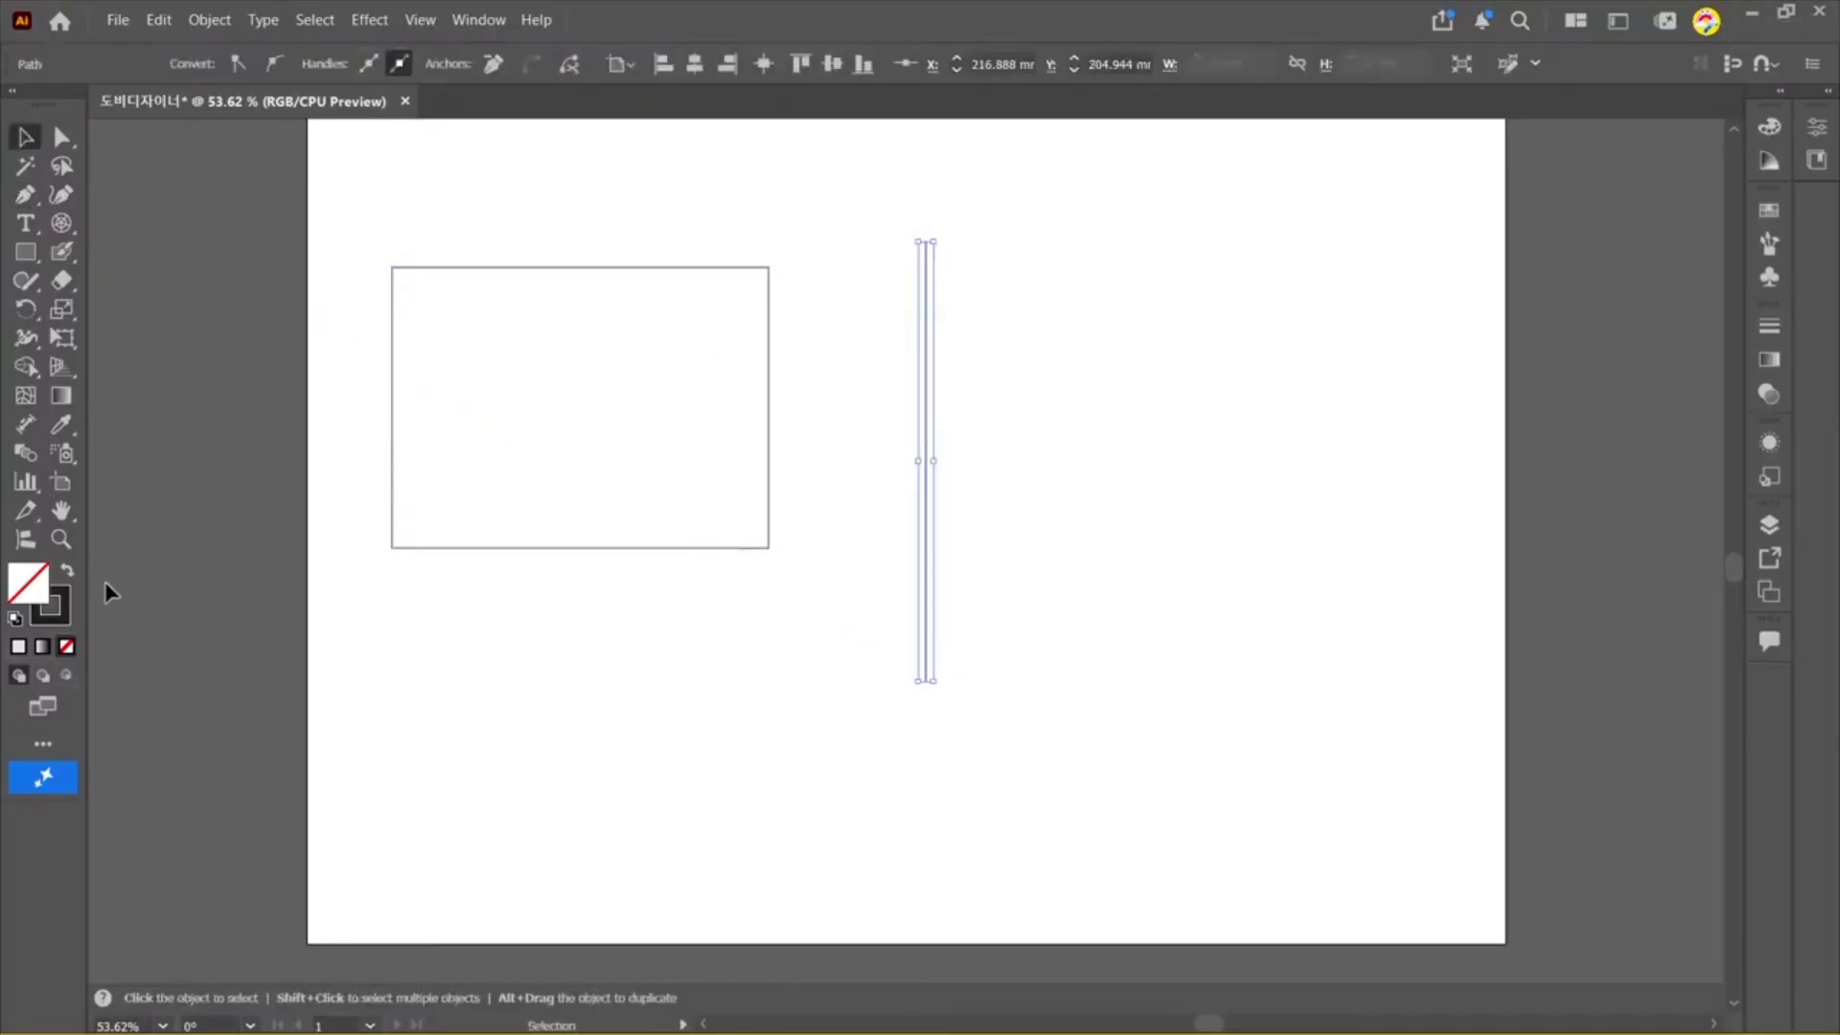
Step: Set the vertical line's stroke weight to 11 pt
key("ctrl+t")
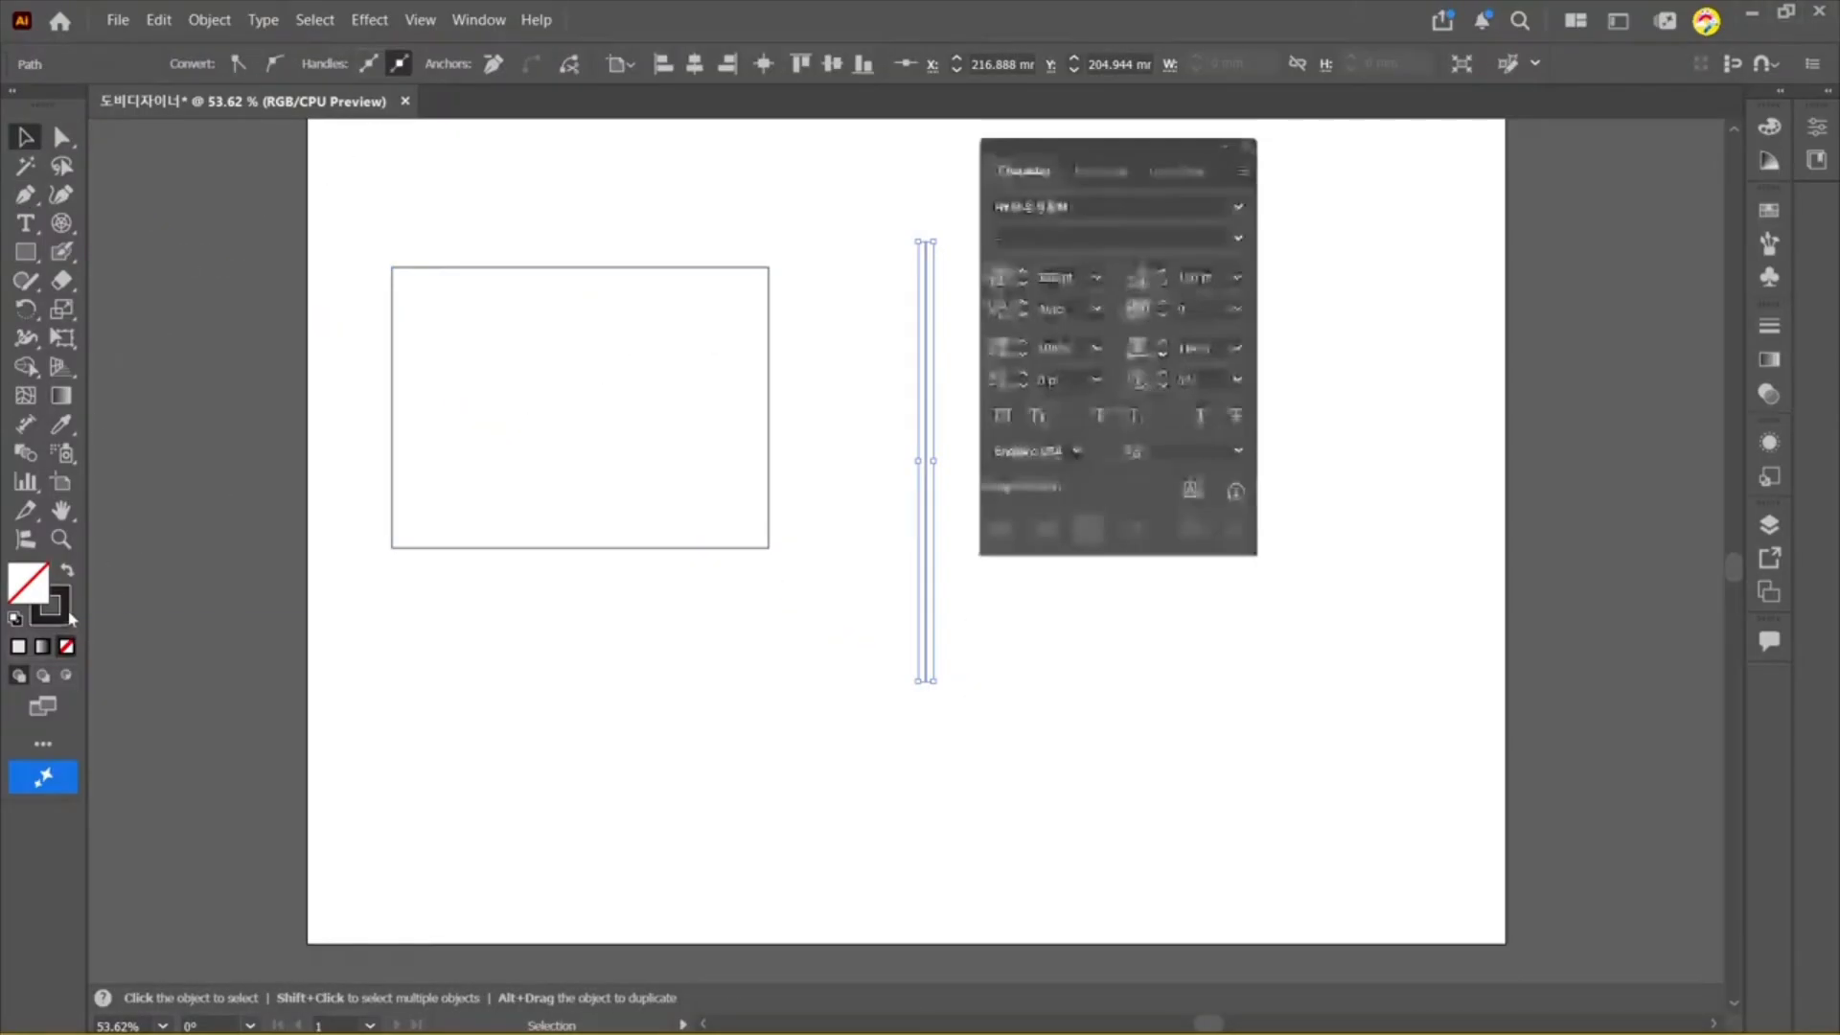
left_click(1244, 144)
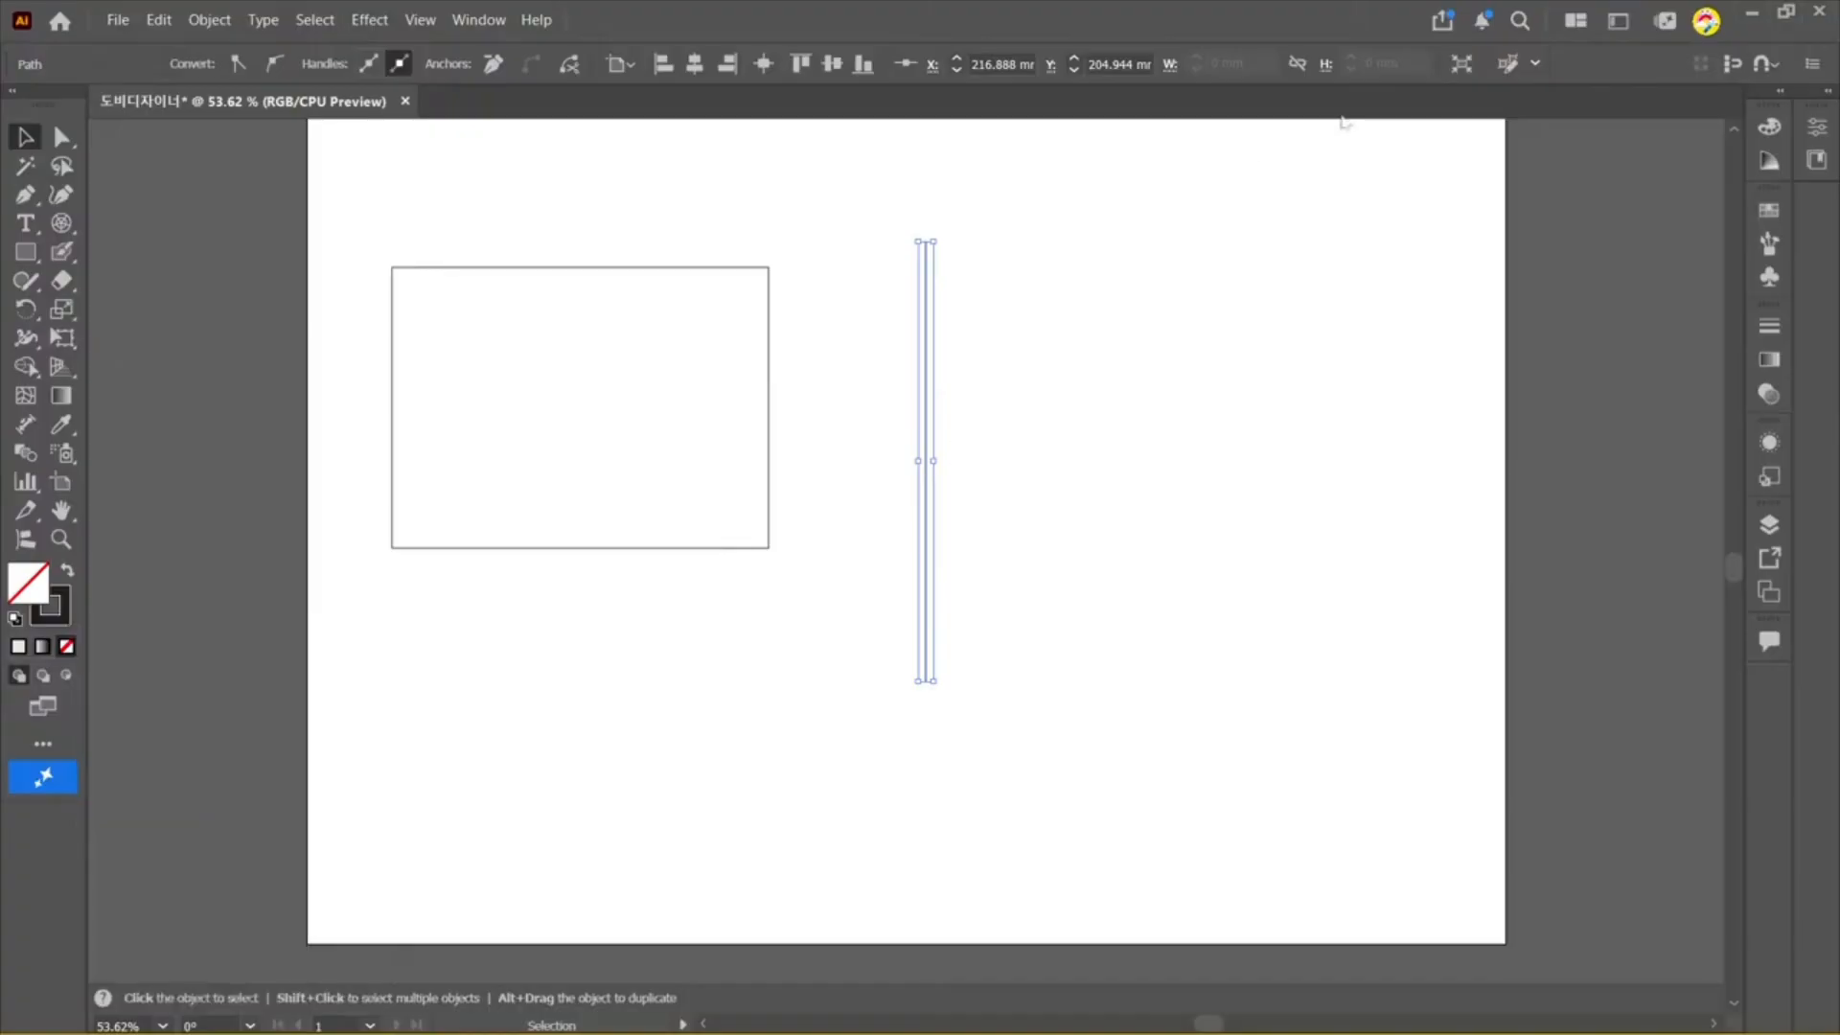
key("ctrl+F10")
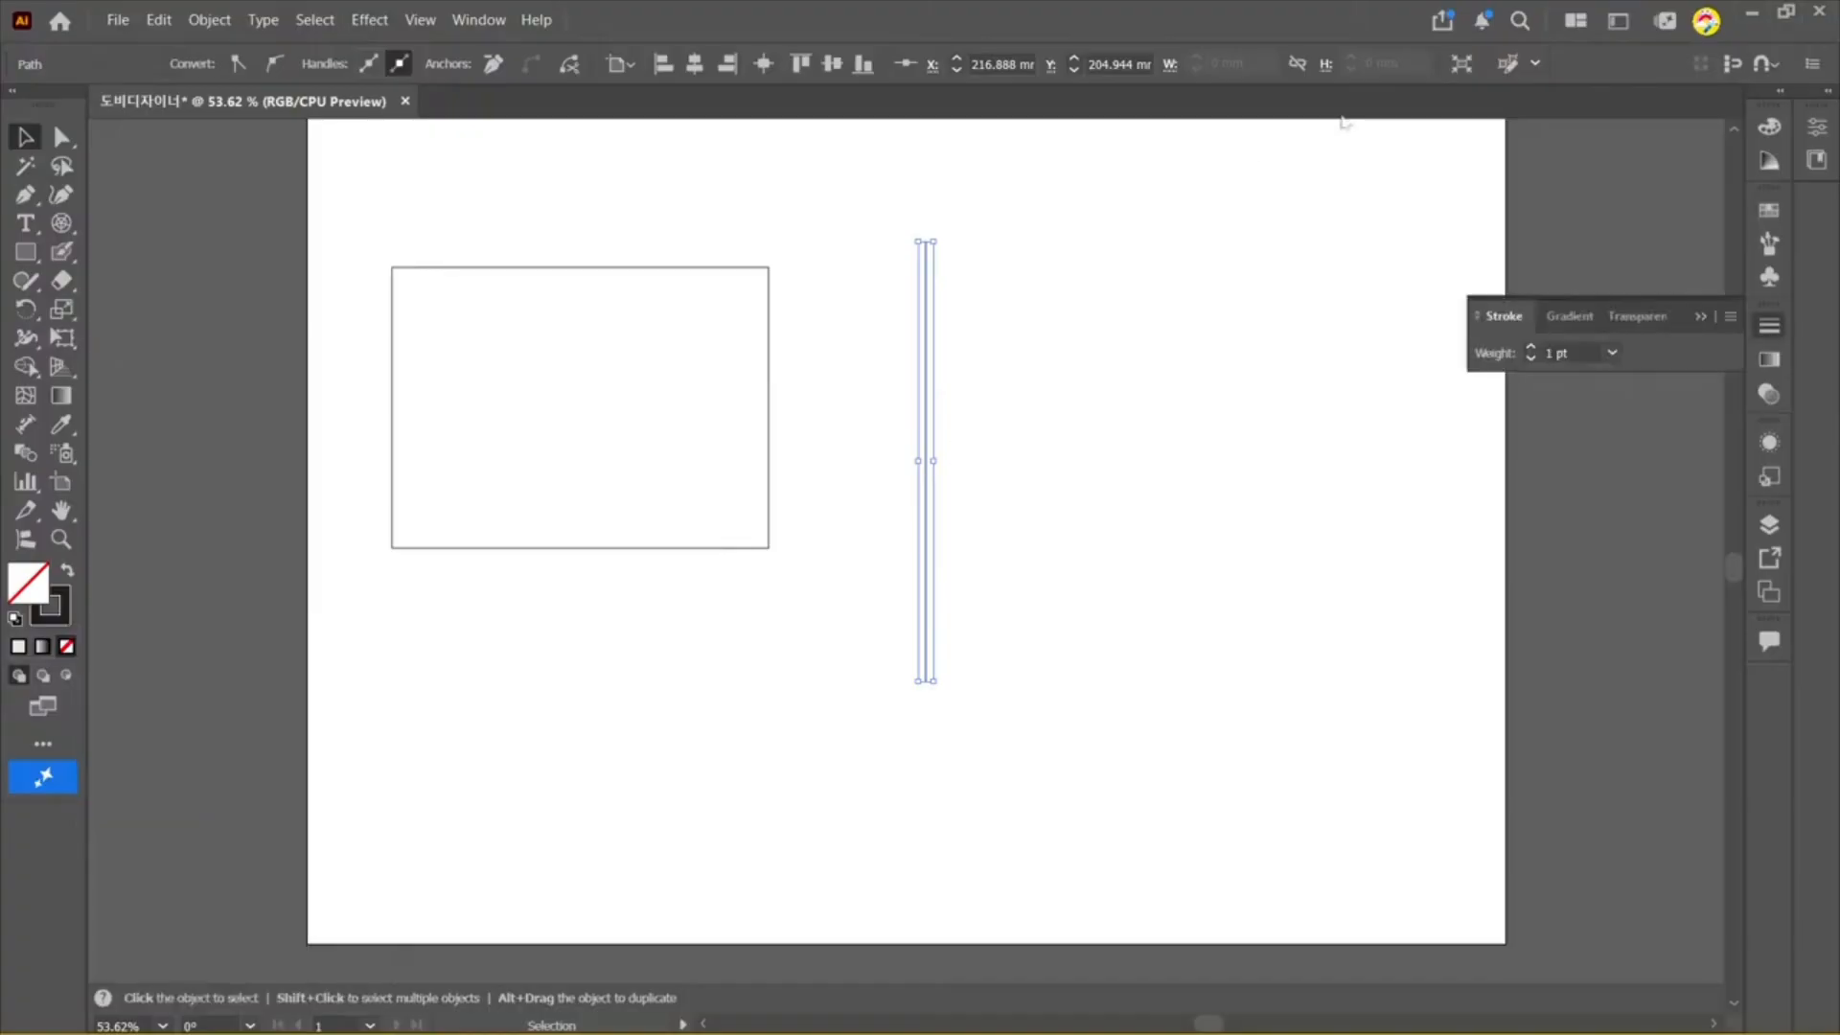
left_click(1530, 349)
left_click(1531, 349)
left_click(1531, 349)
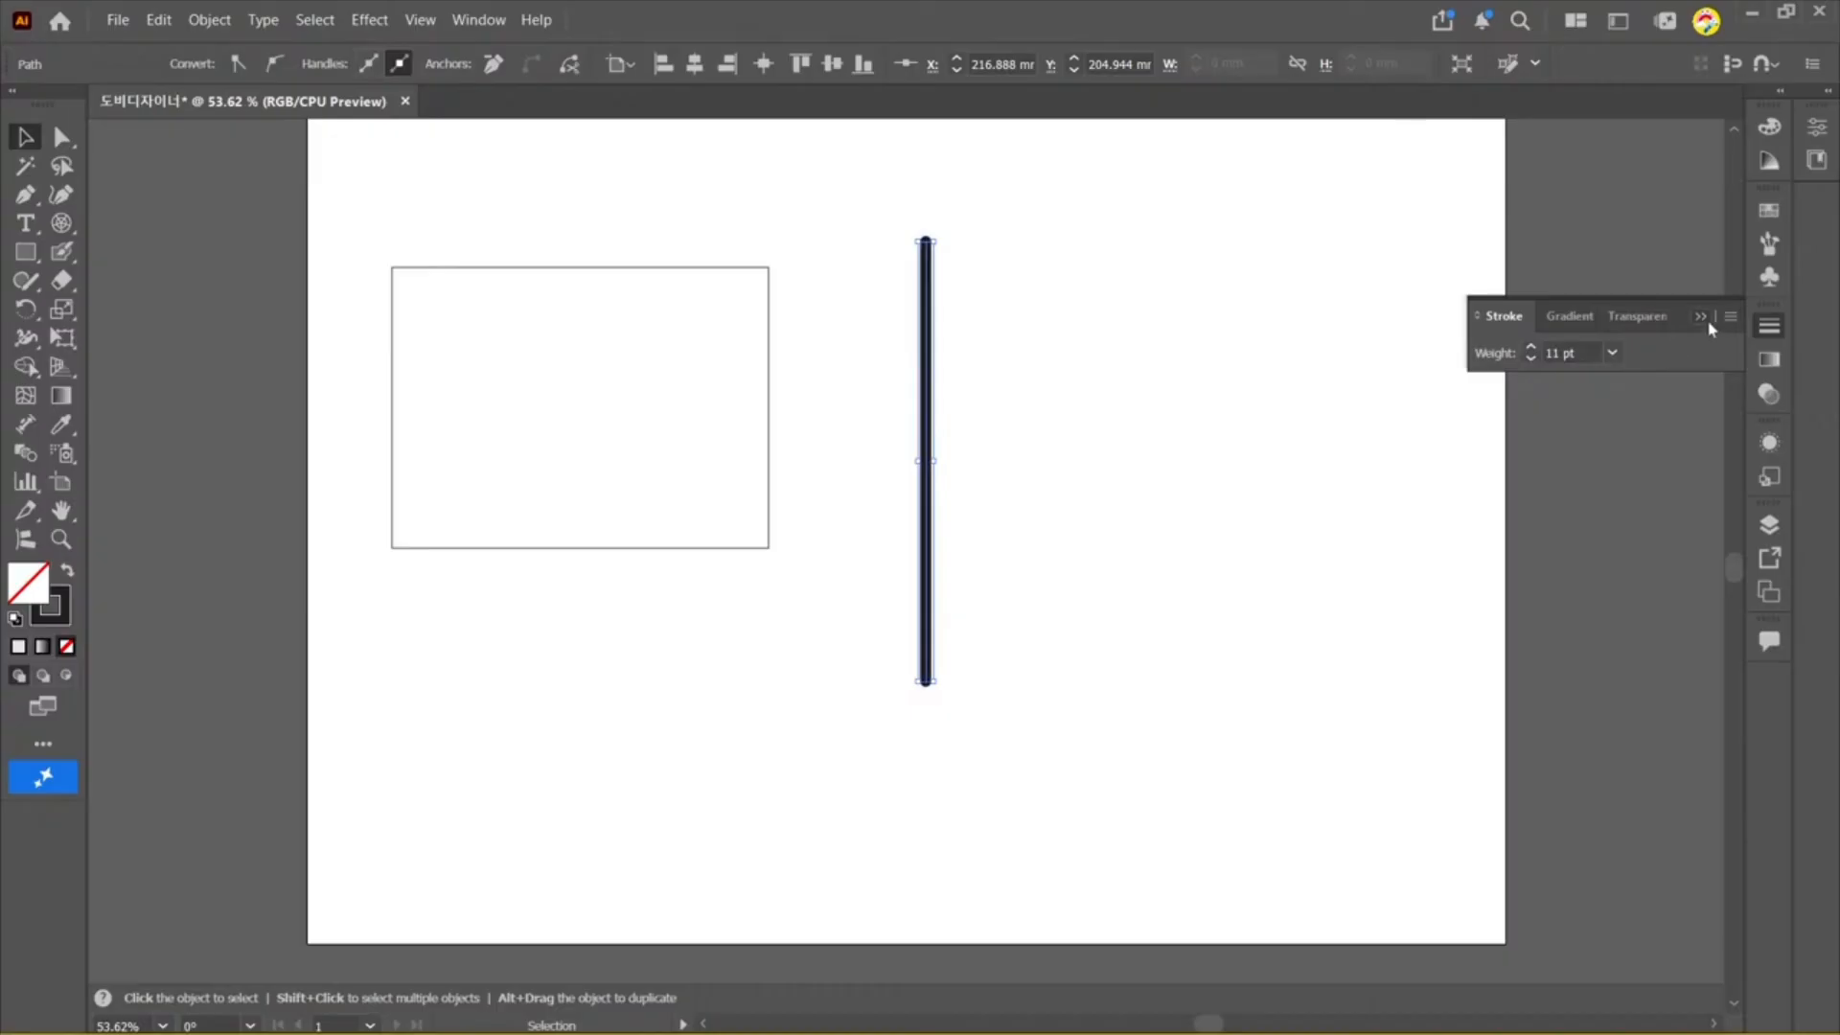
left_click(1710, 324)
Step: Widen the line's lower end into a tapered shape with the Width tool, and move it slightly toward the rectangle
left_click(26, 337)
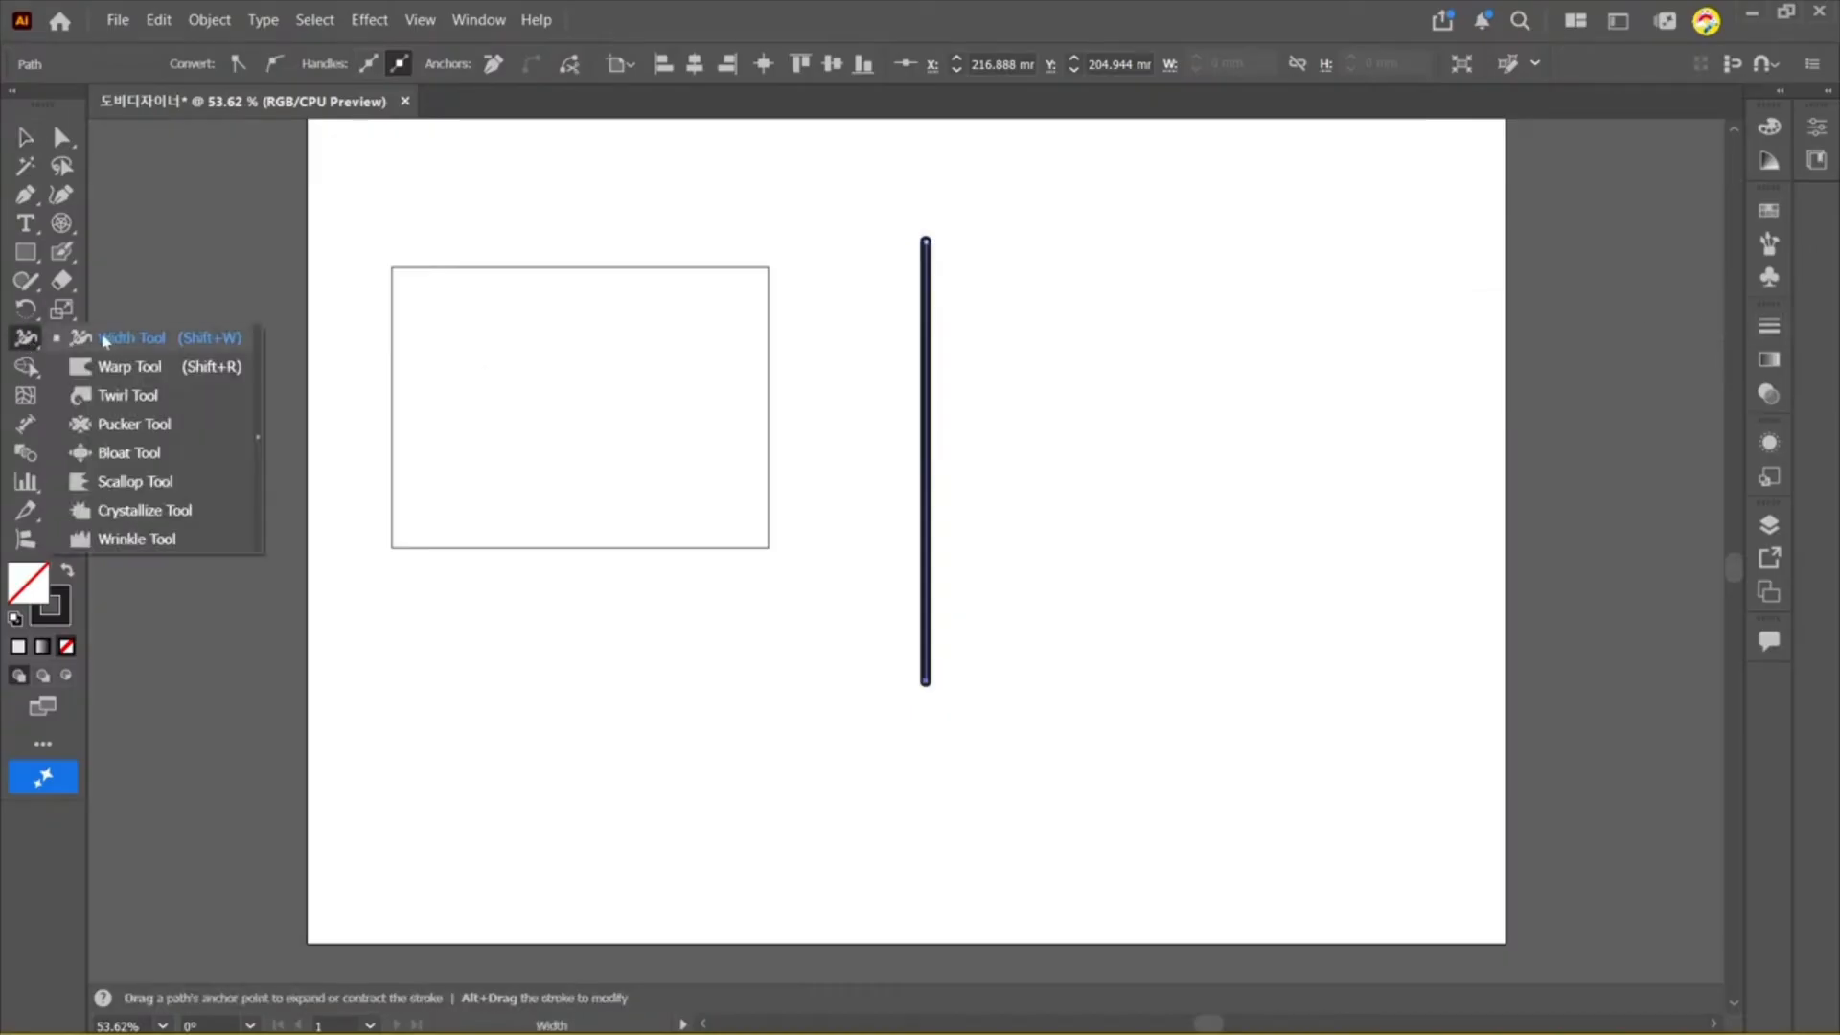
left_click(104, 340)
mouse_move(927, 681)
left_mouse_down()
mouse_move(1050, 692)
mouse_move(916, 692)
mouse_move(981, 707)
left_mouse_up()
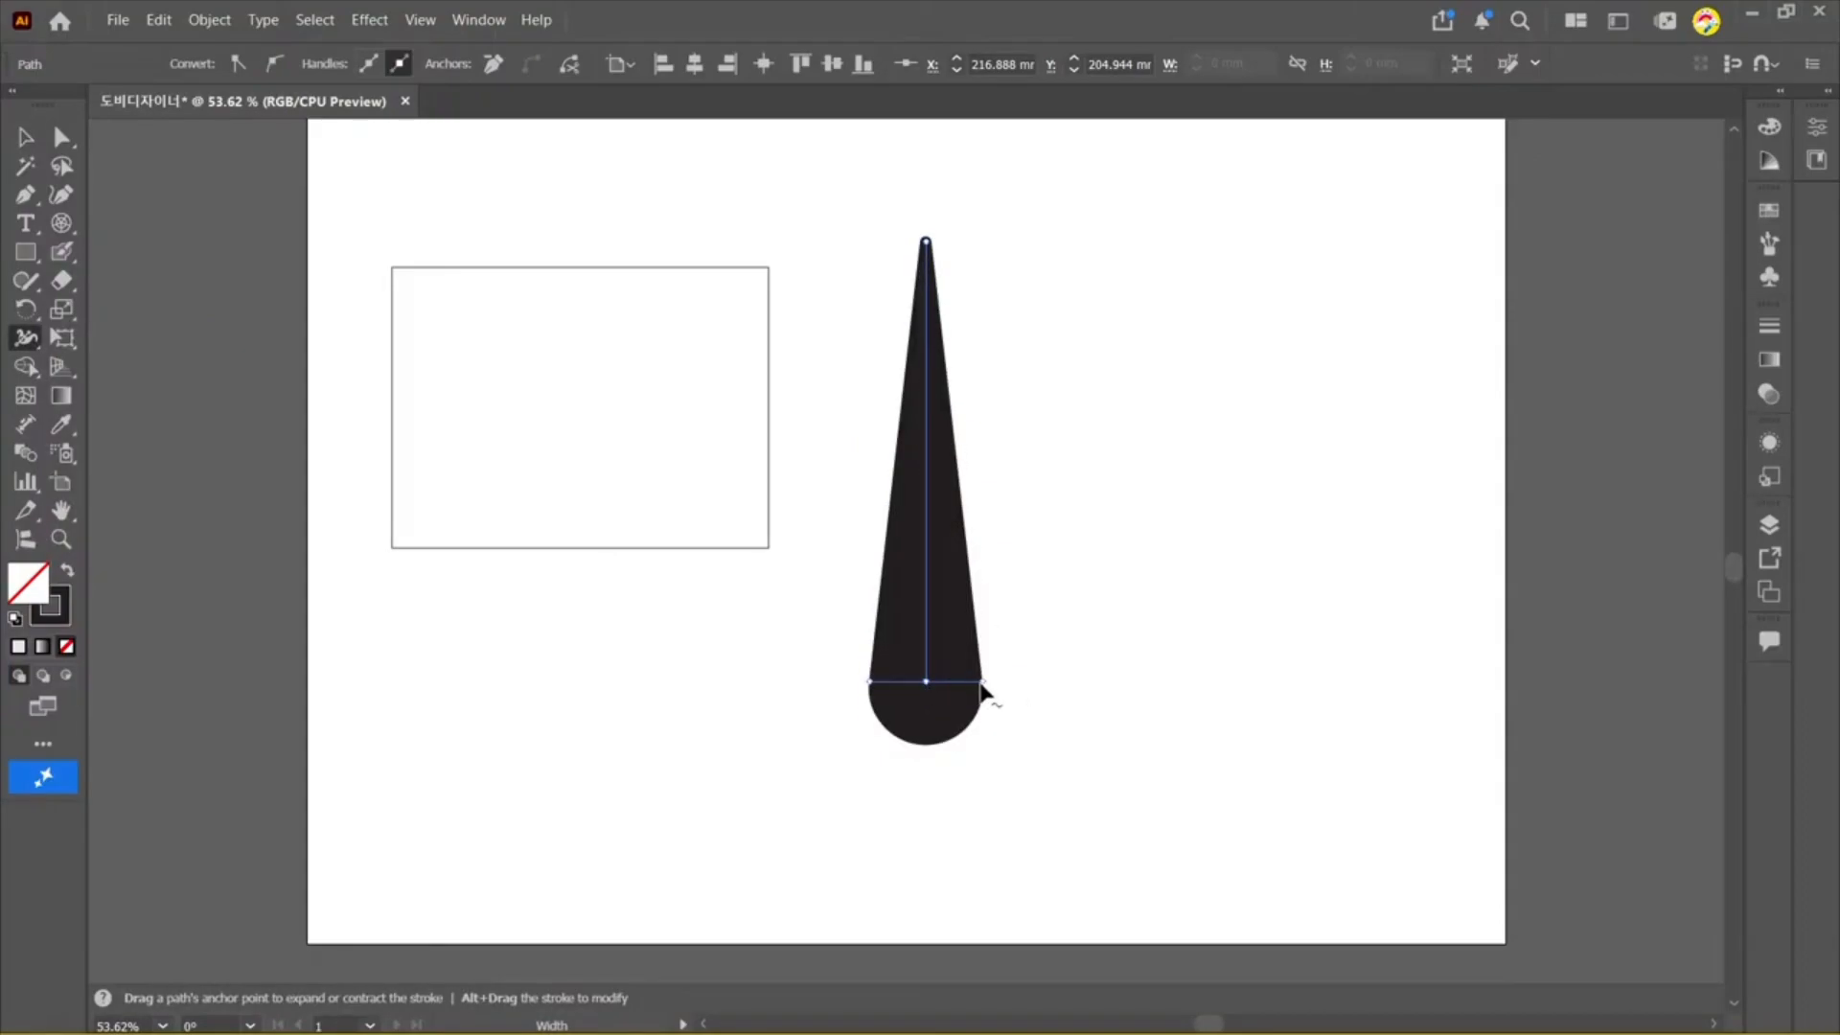
left_click_drag(984, 683, 958, 686)
left_click(33, 131)
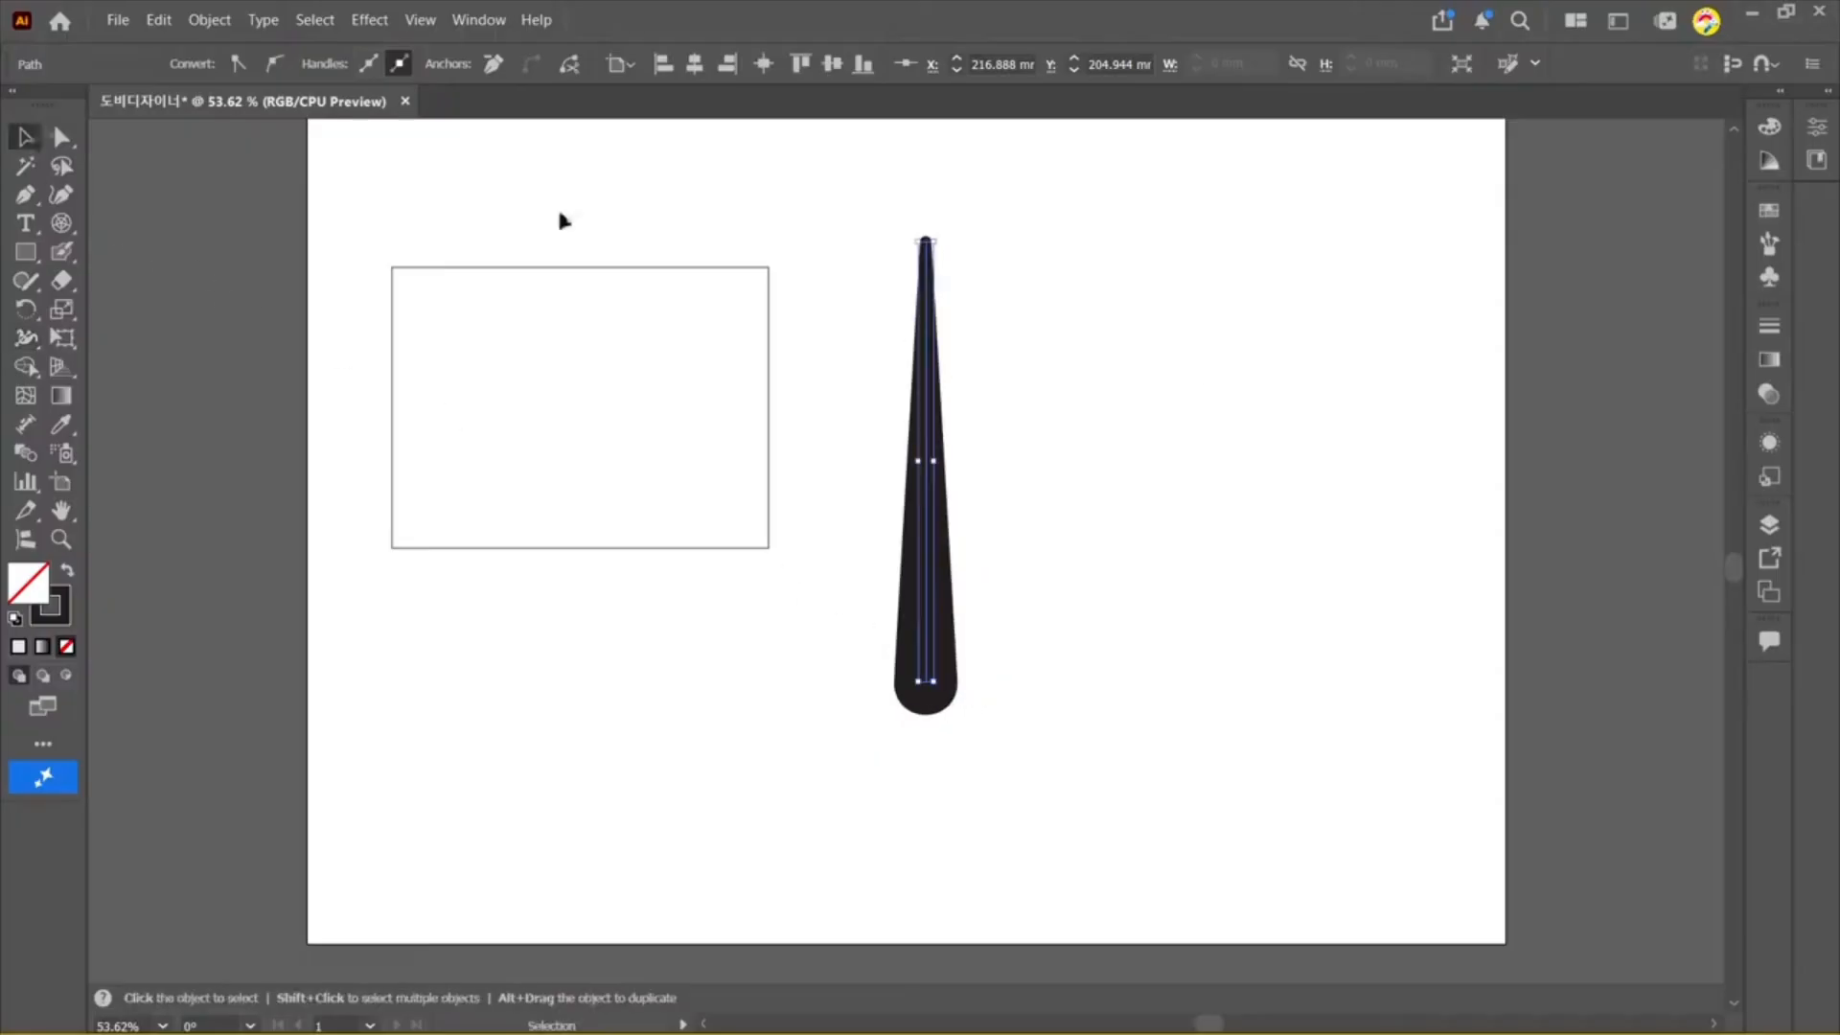
mouse_move(1064, 449)
left_mouse_down()
mouse_move(877, 583)
mouse_move(934, 559)
mouse_move(910, 558)
left_mouse_up()
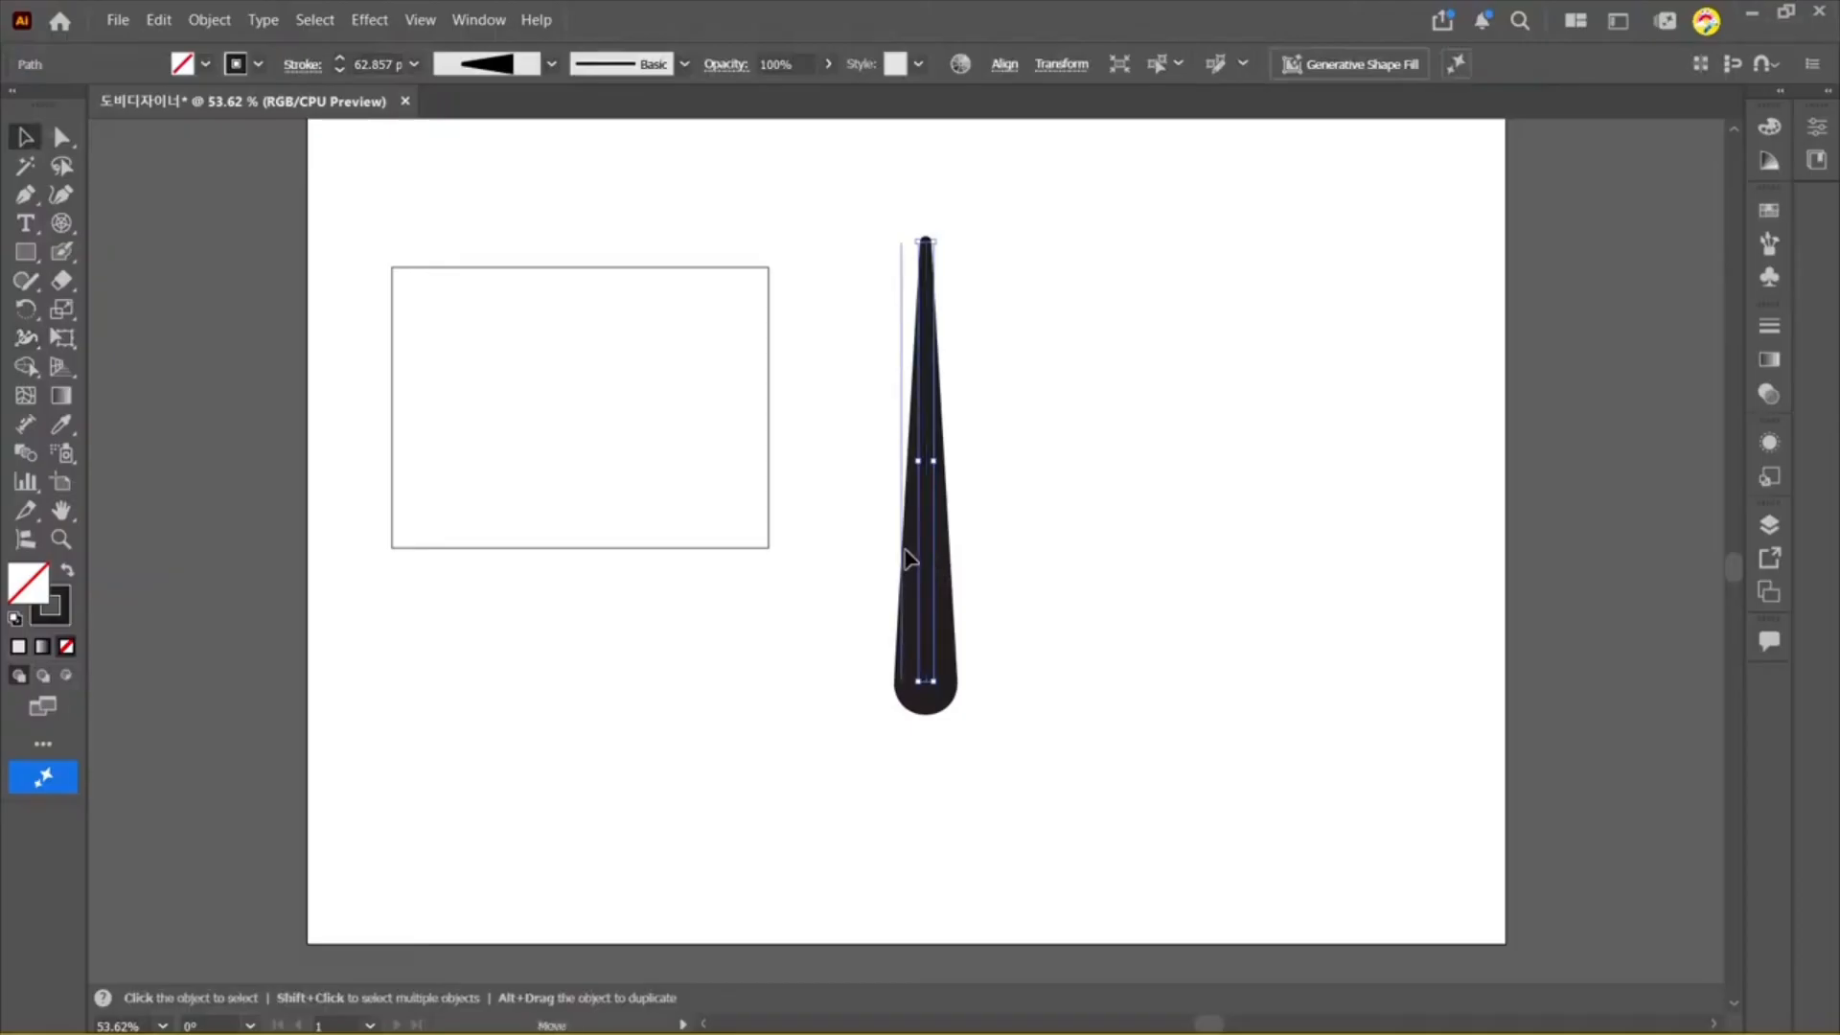
Step: Thicken the rectangle's outline at its lower-right and upper-left corners with the Width tool
left_click_drag(657, 362, 652, 359)
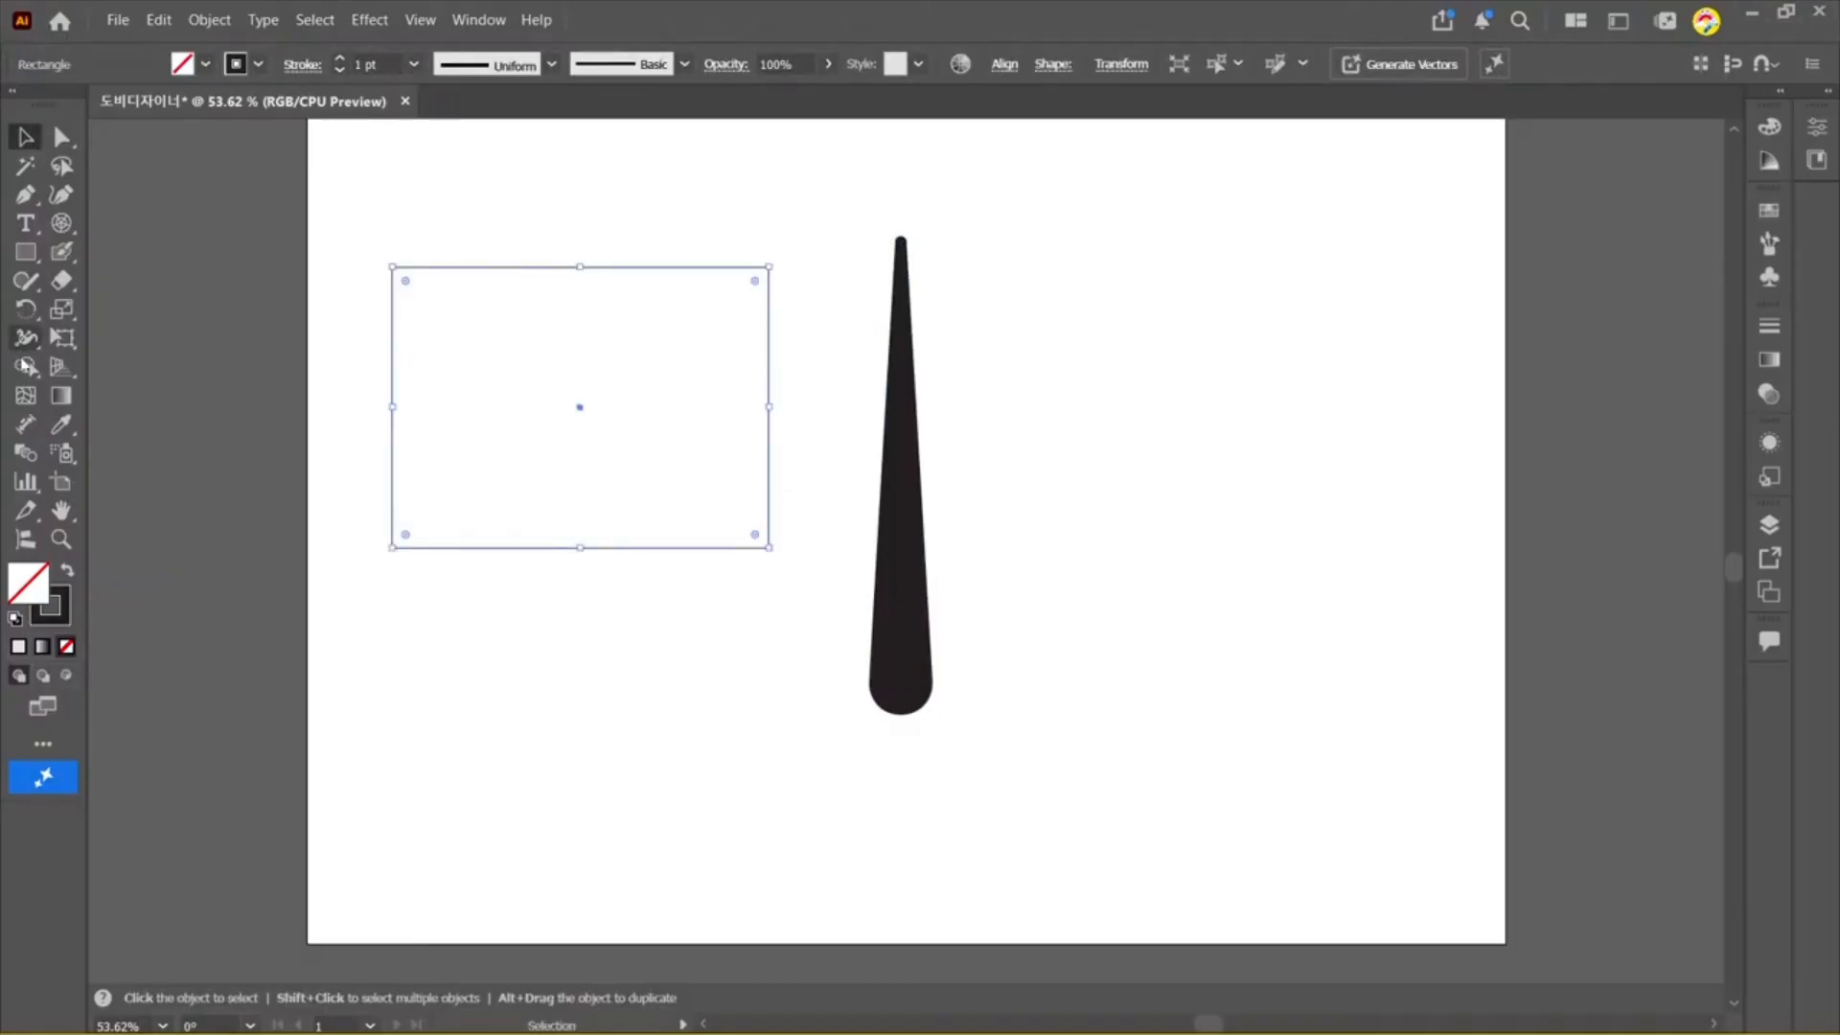
left_click(27, 341)
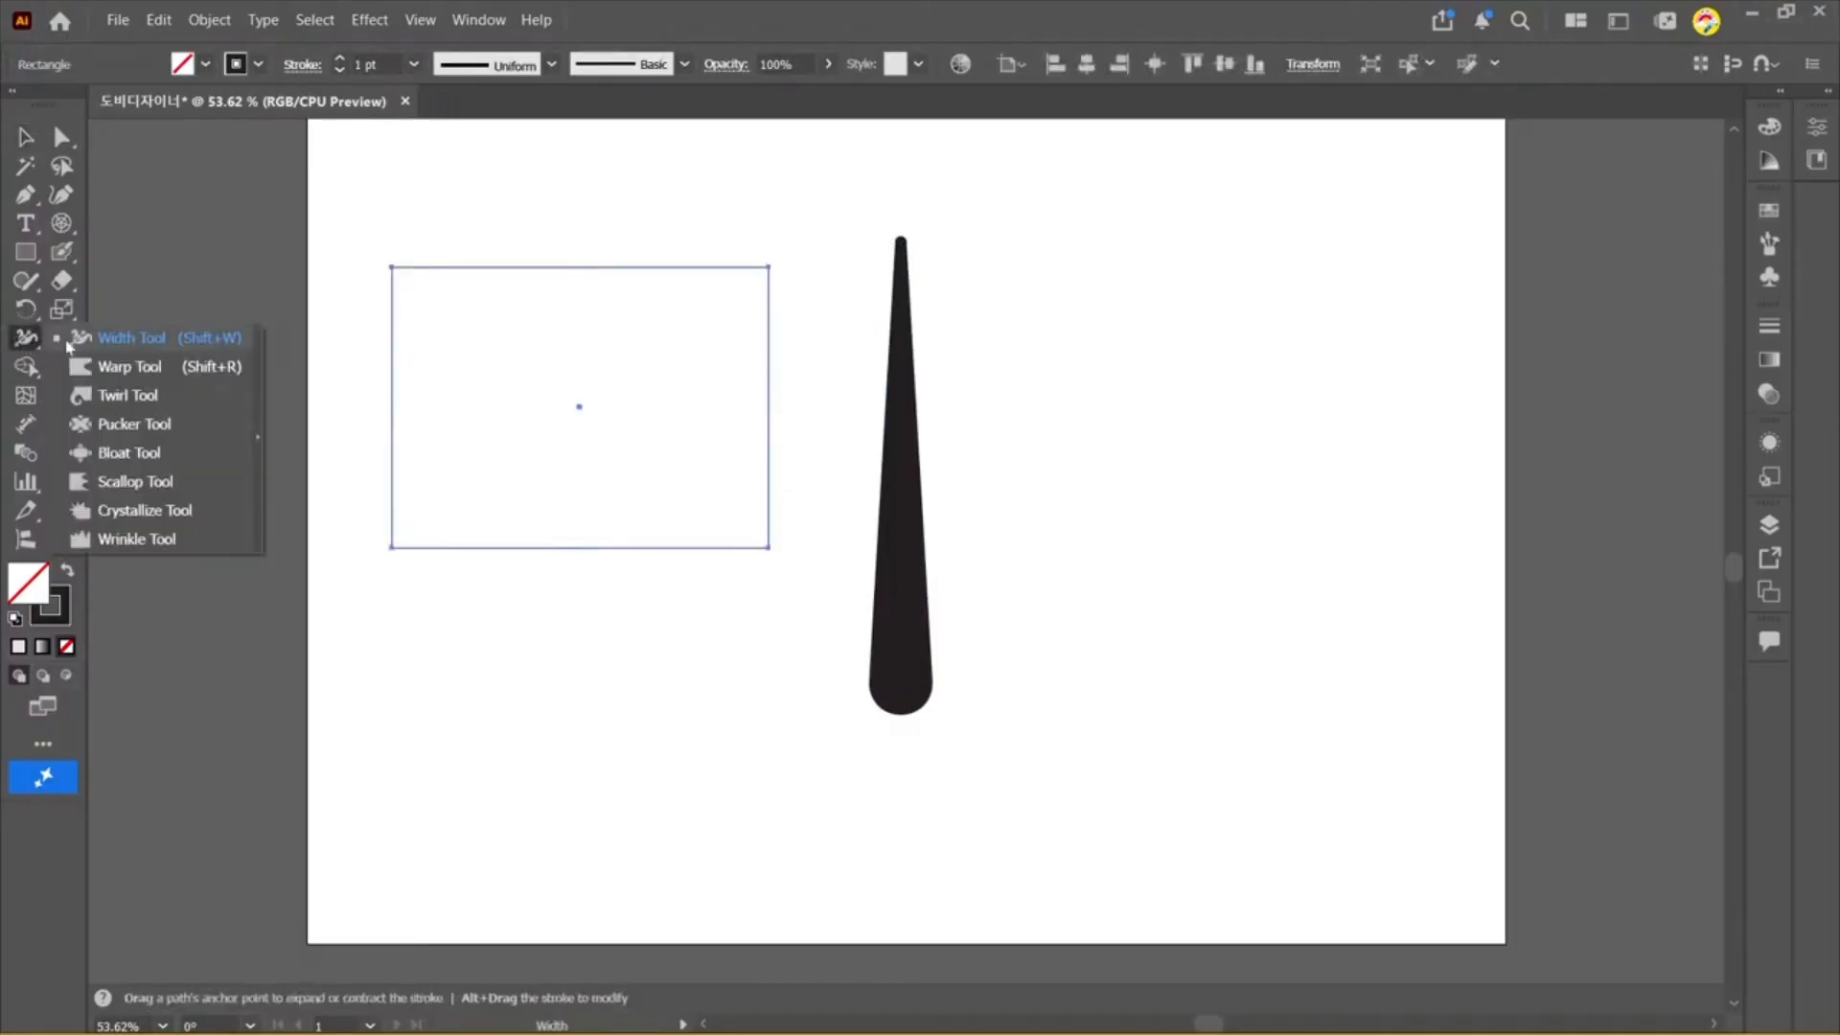
left_click(134, 340)
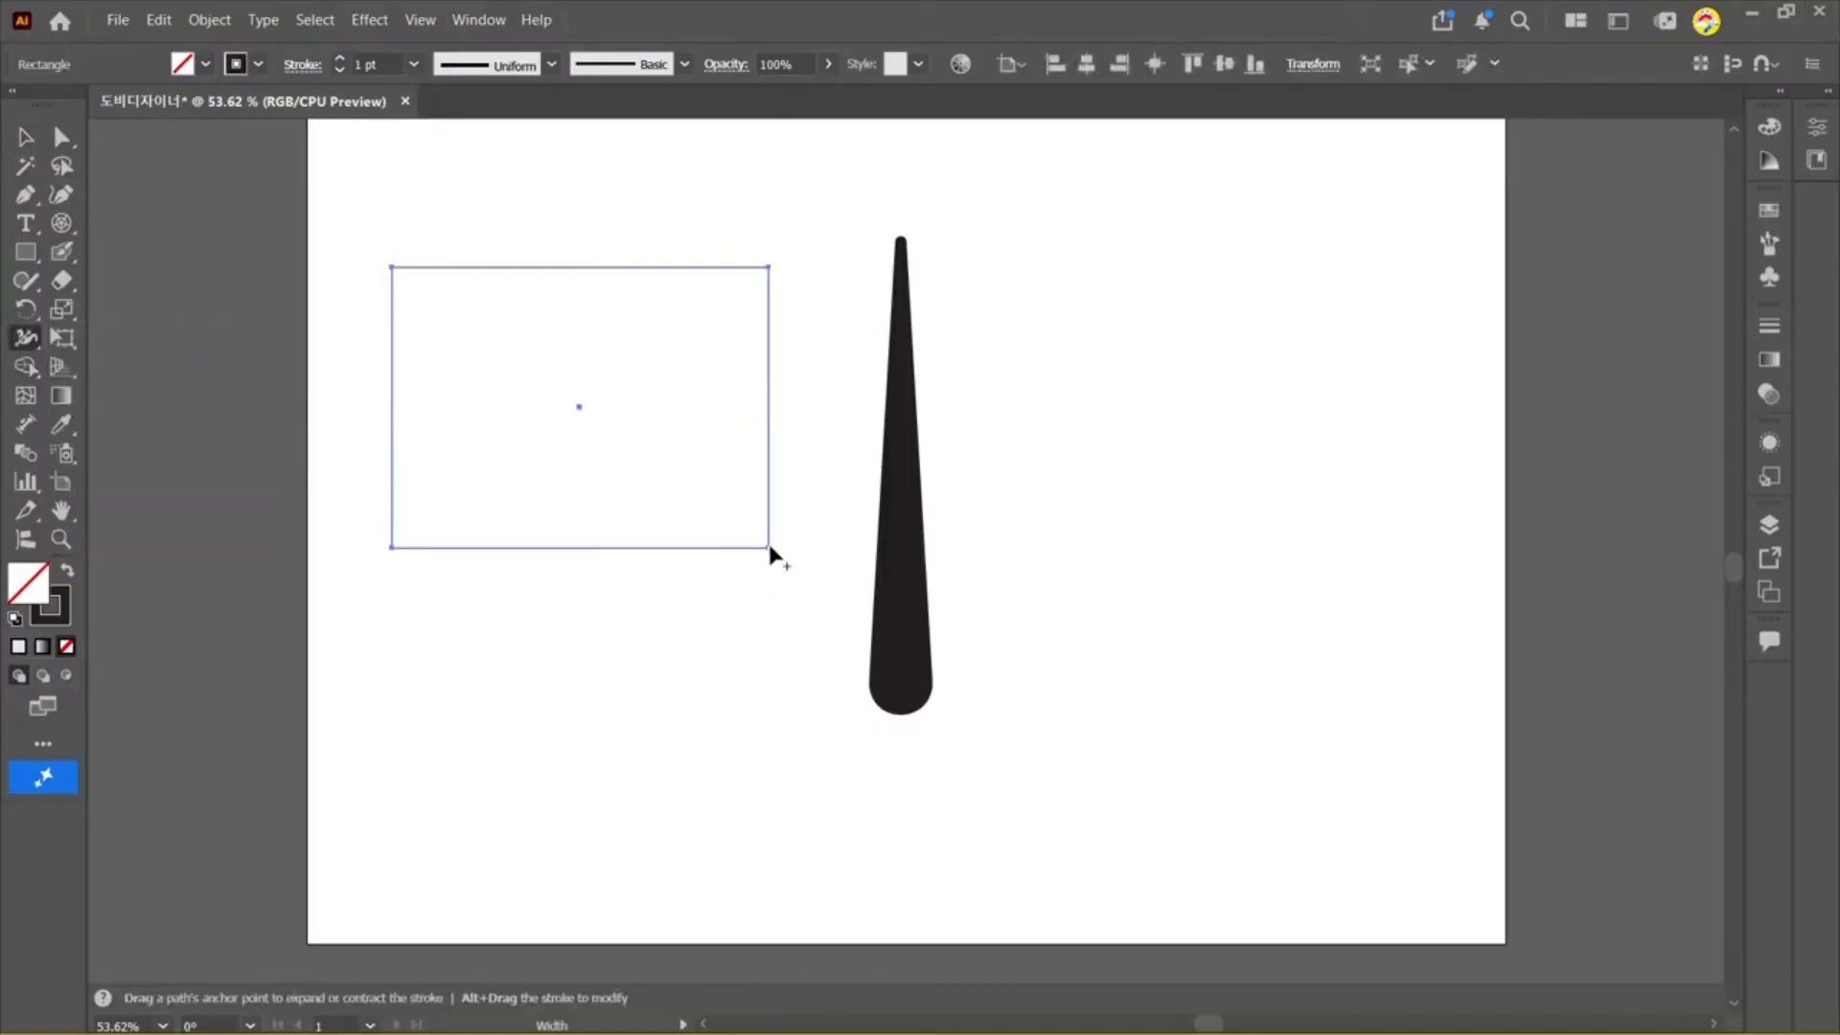
left_click_drag(771, 548, 784, 542)
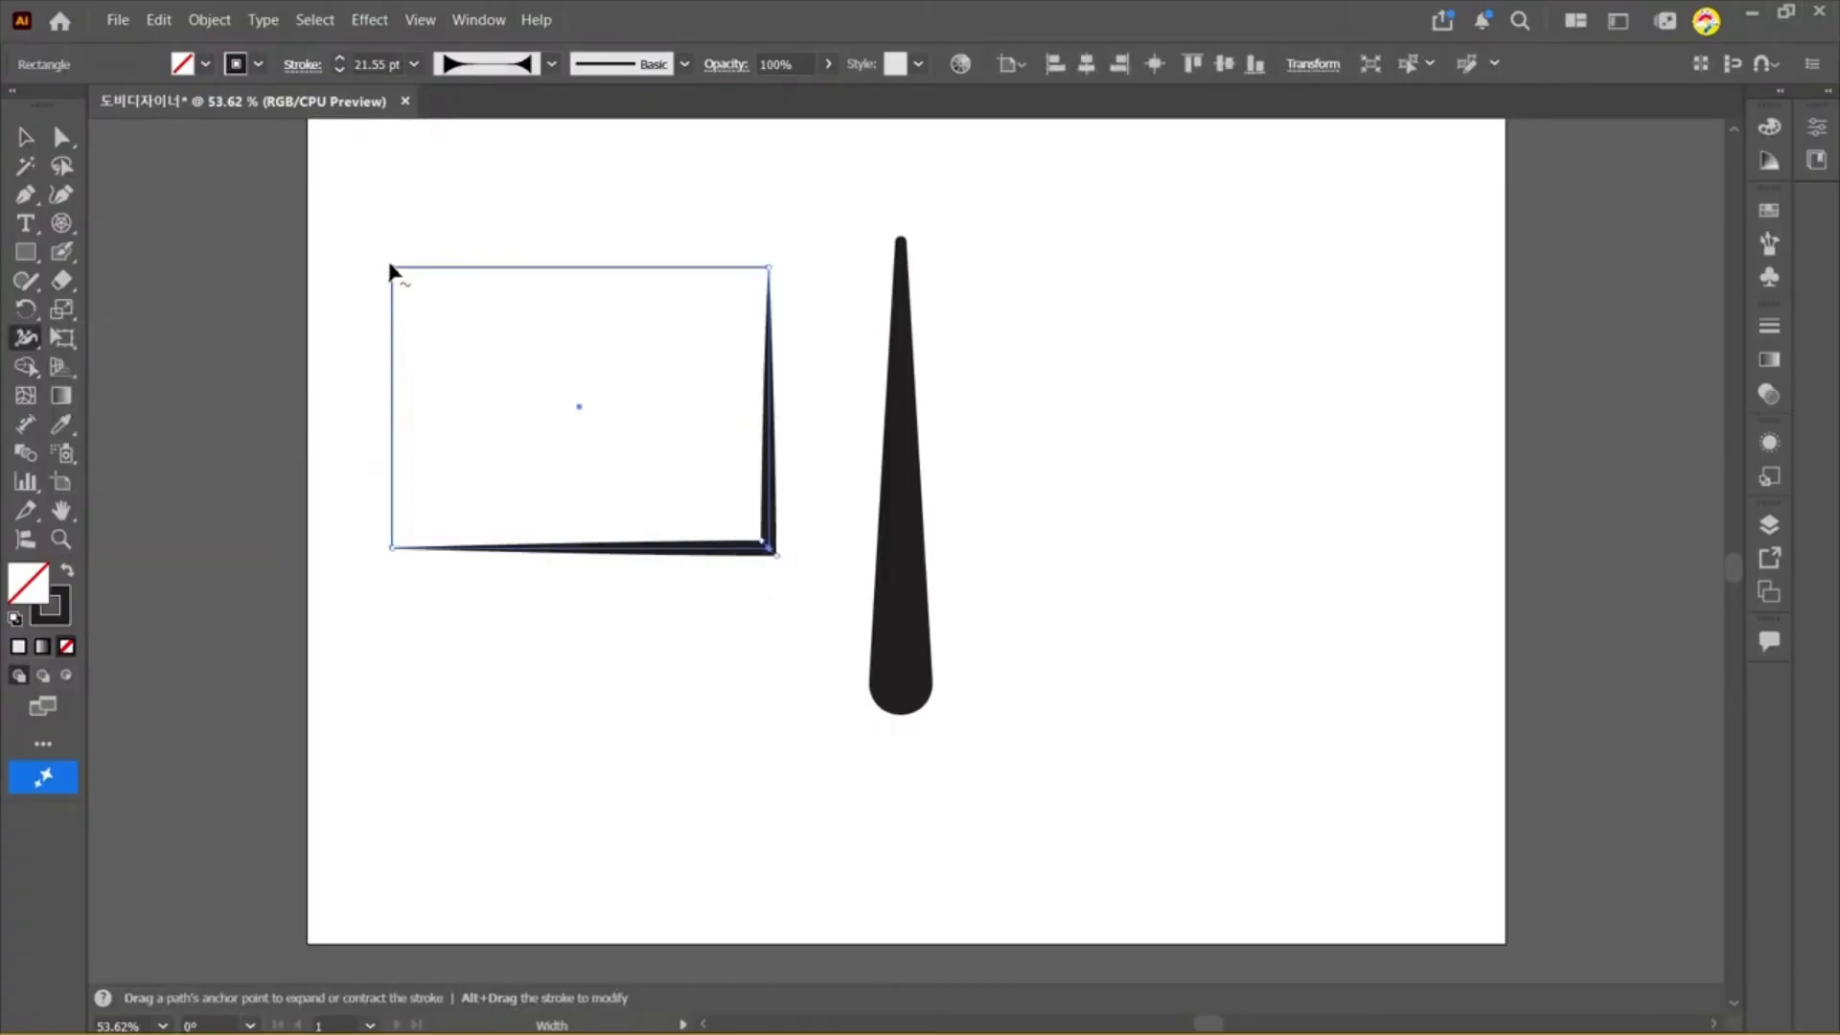
left_click_drag(393, 269, 405, 285)
Step: Undo the Width tool changes on the rectangle and the line, and deselect everything
key("ctrl+z")
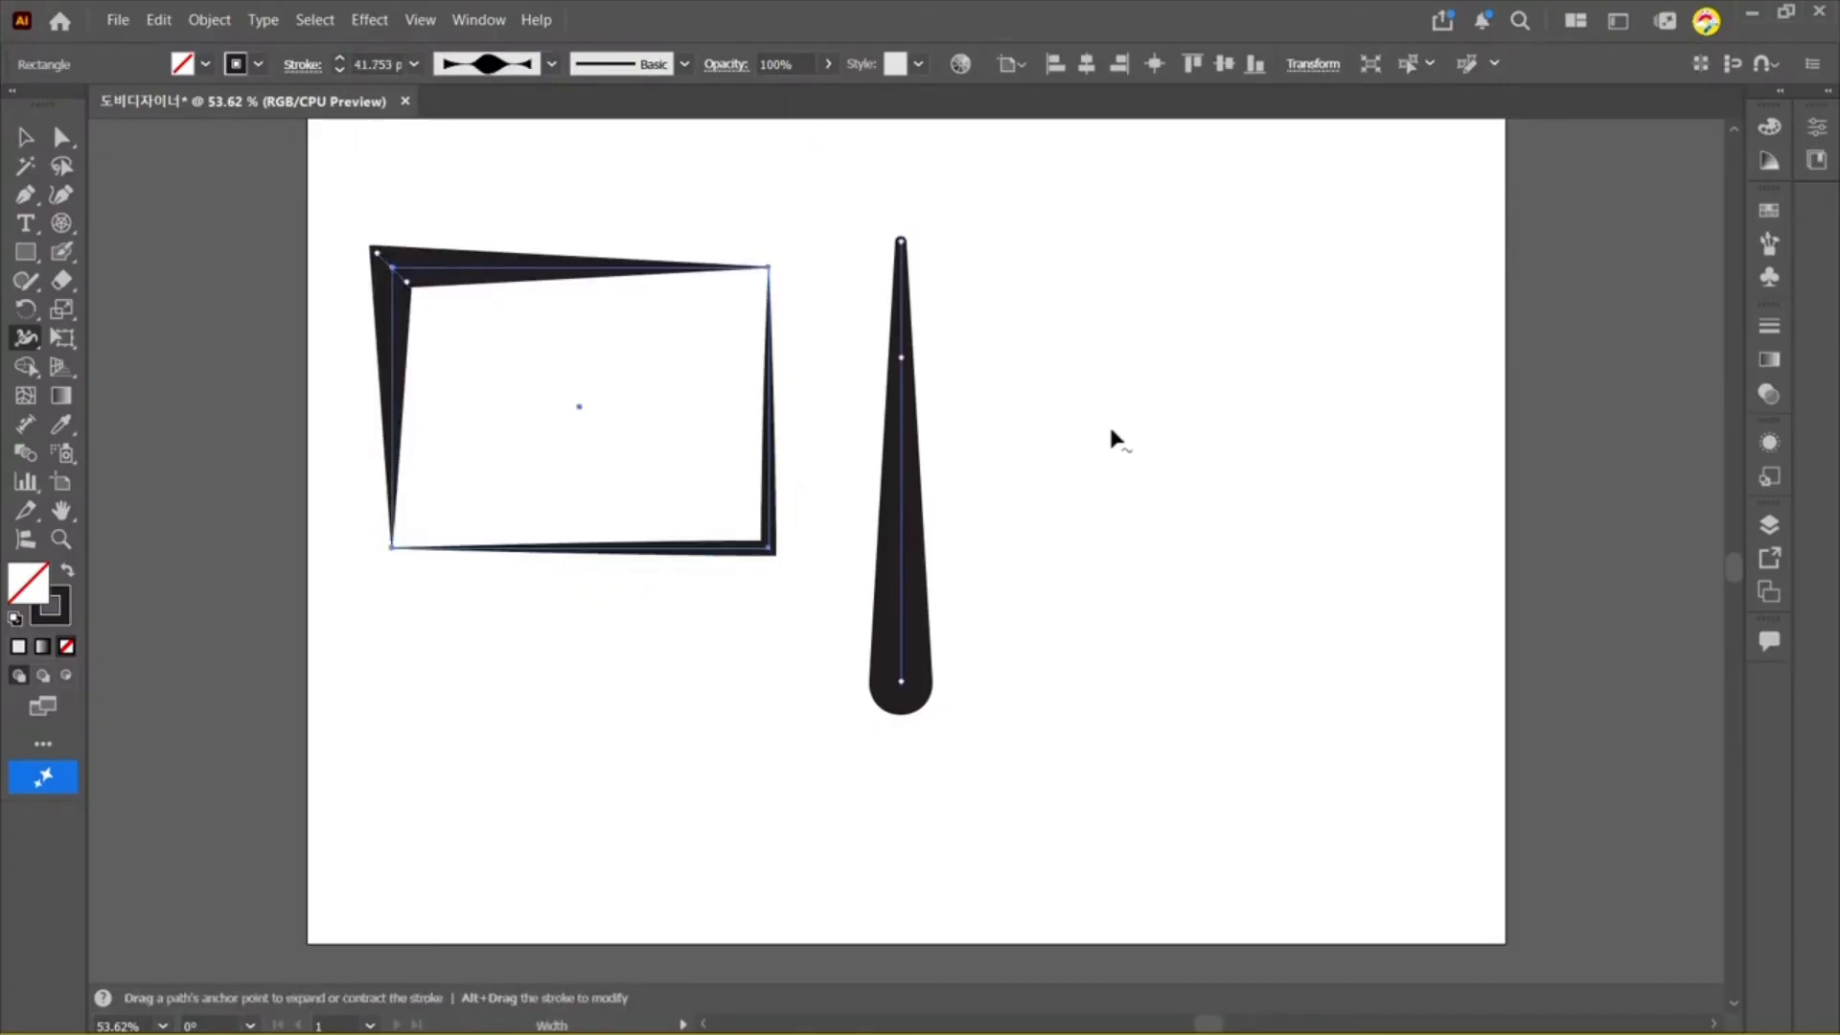
left_click(31, 139)
key("ctrl+z")
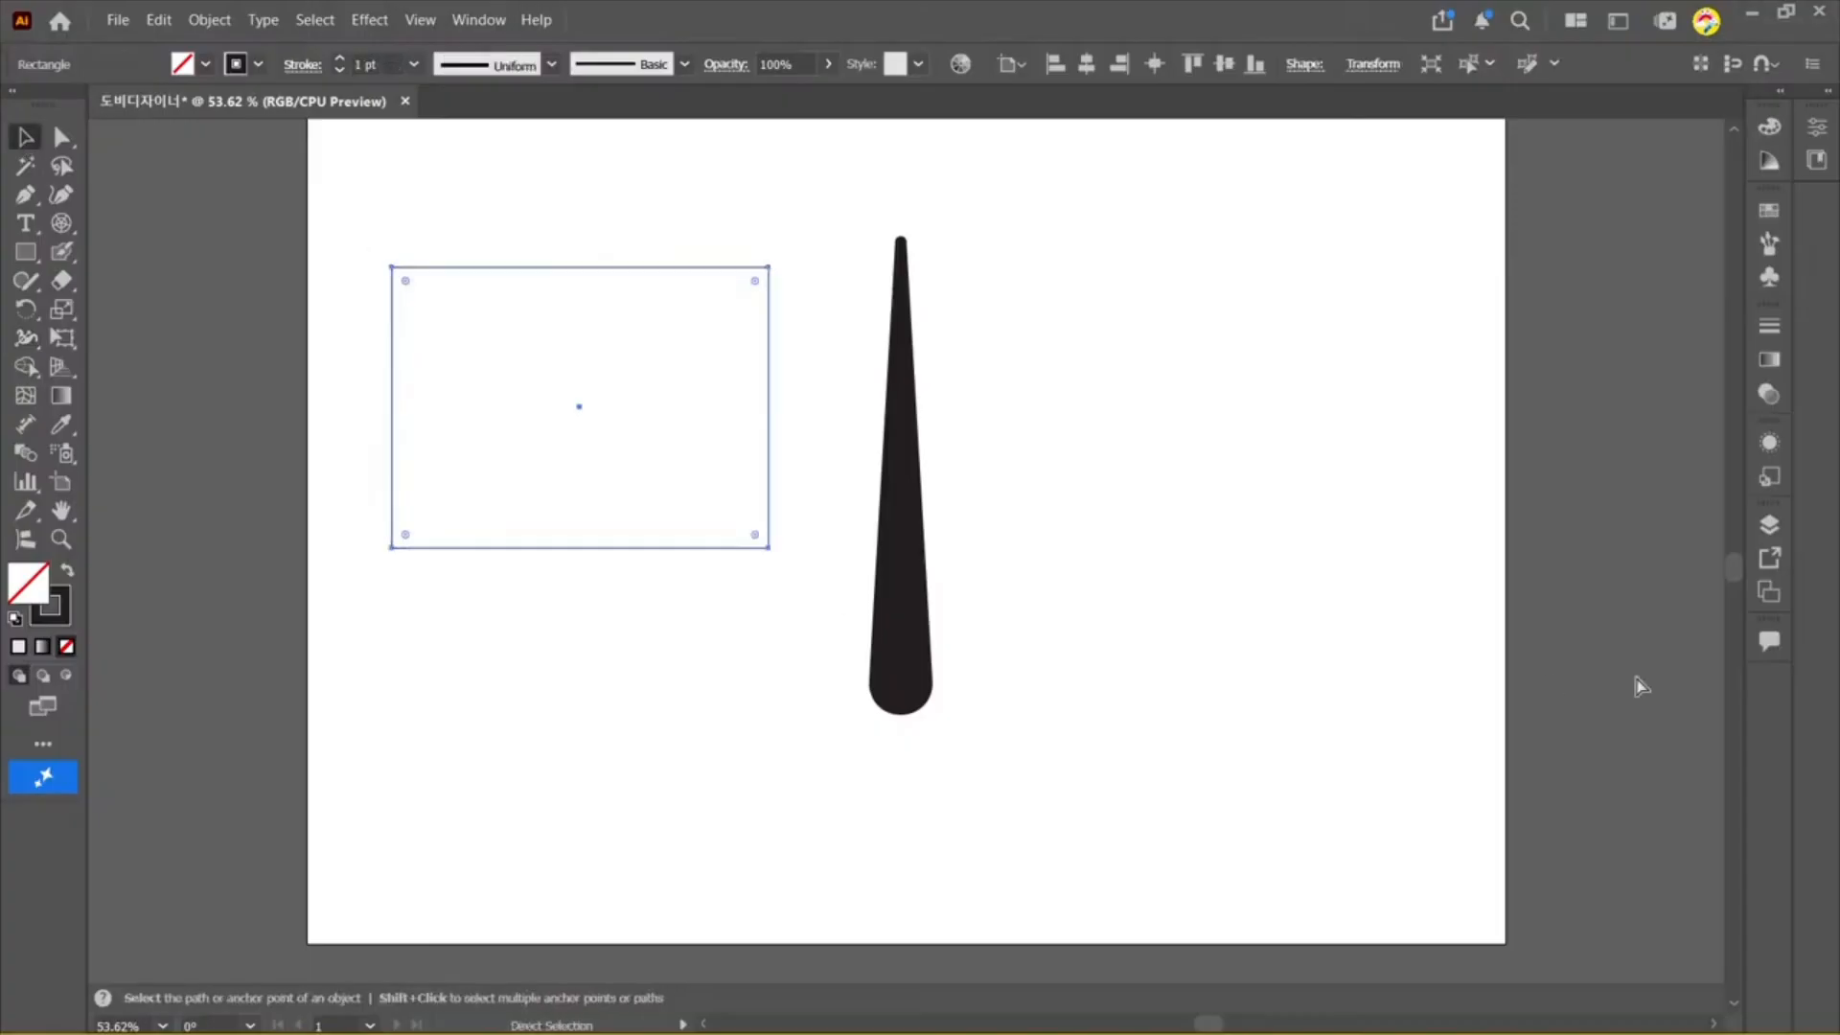
key("ctrl+z")
key("ctrl+z")
left_click(1125, 464)
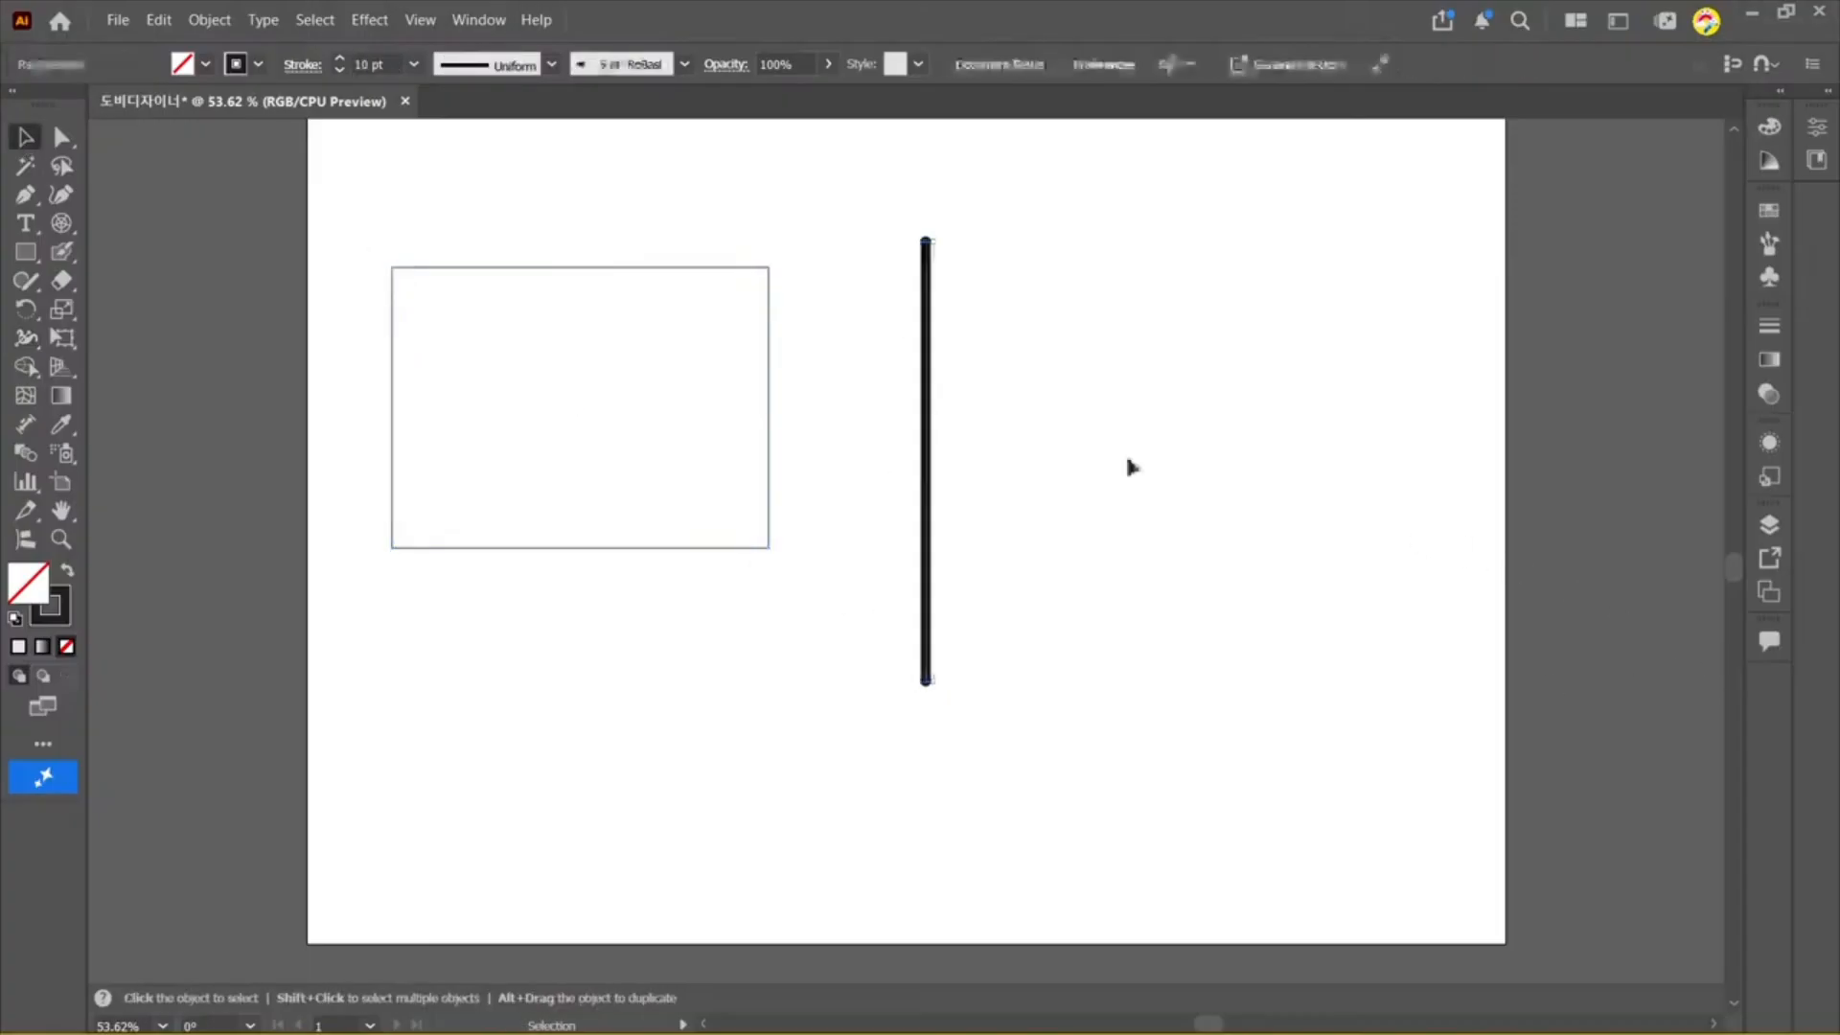
Step: Swap the rectangle's fill and stroke to give it a solid black fill and no outline
left_click(26, 341)
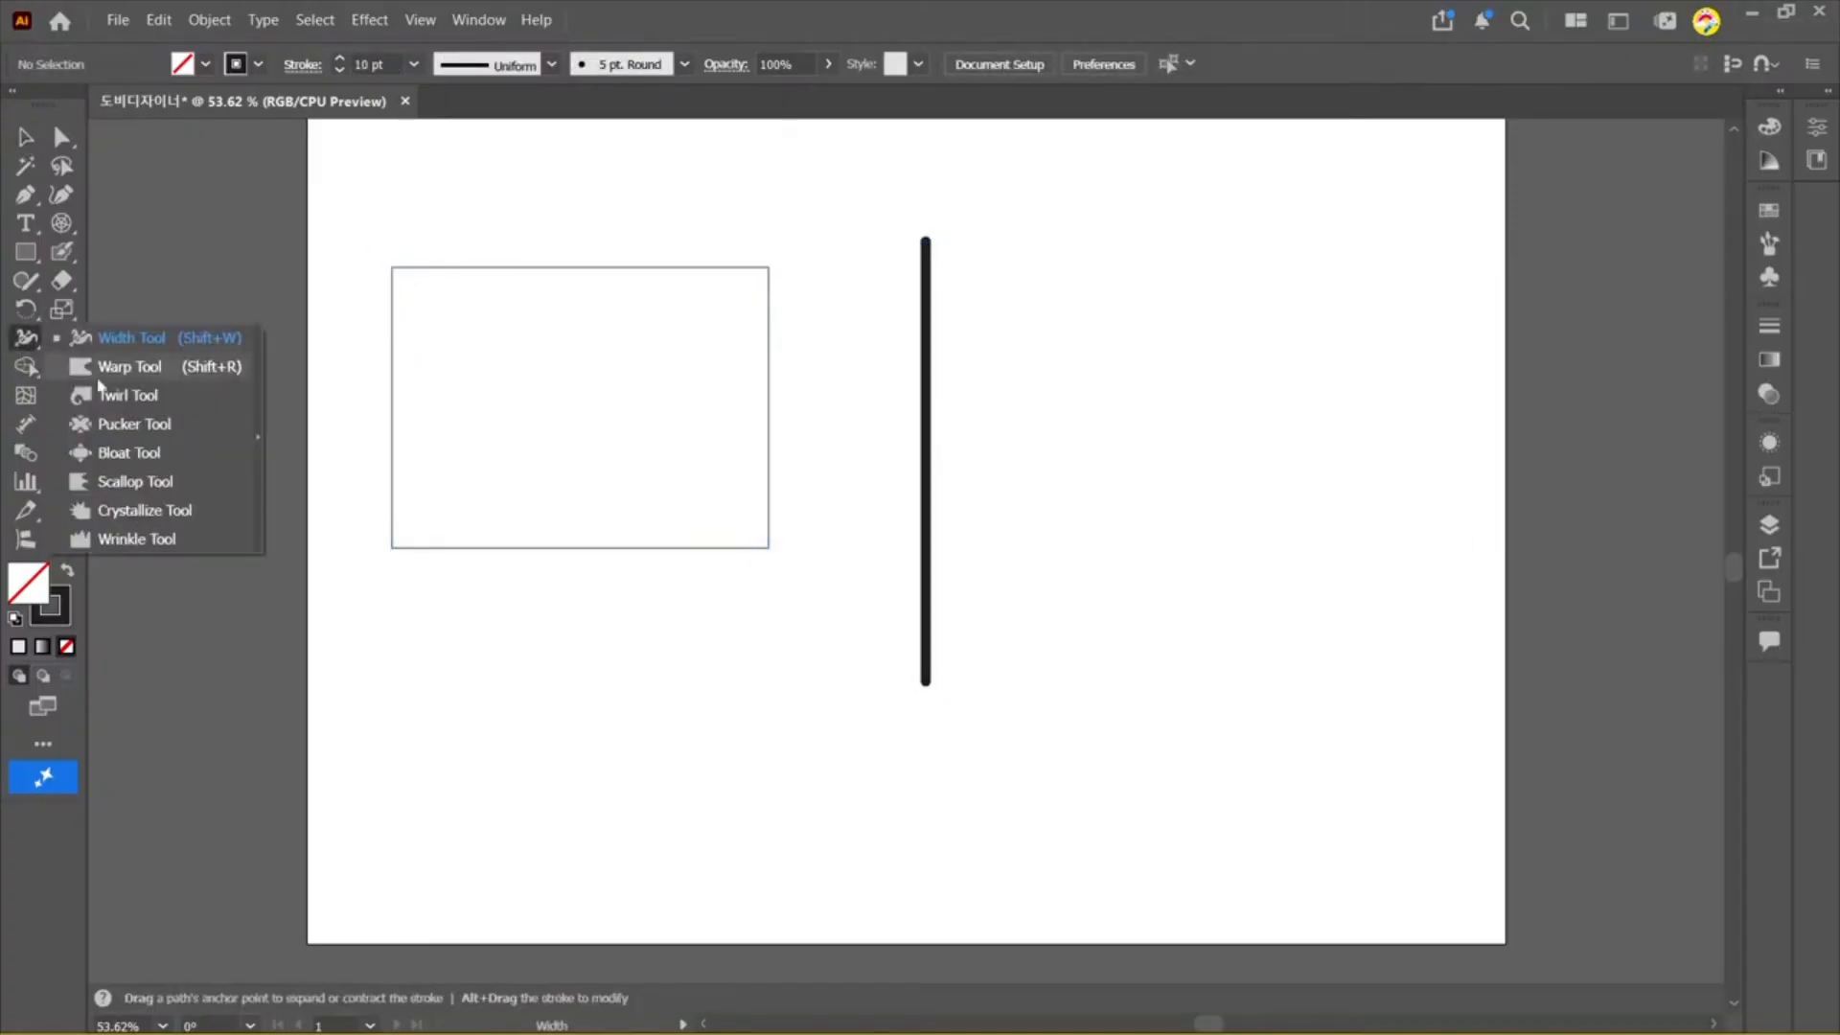
left_click(103, 376)
left_click(21, 143)
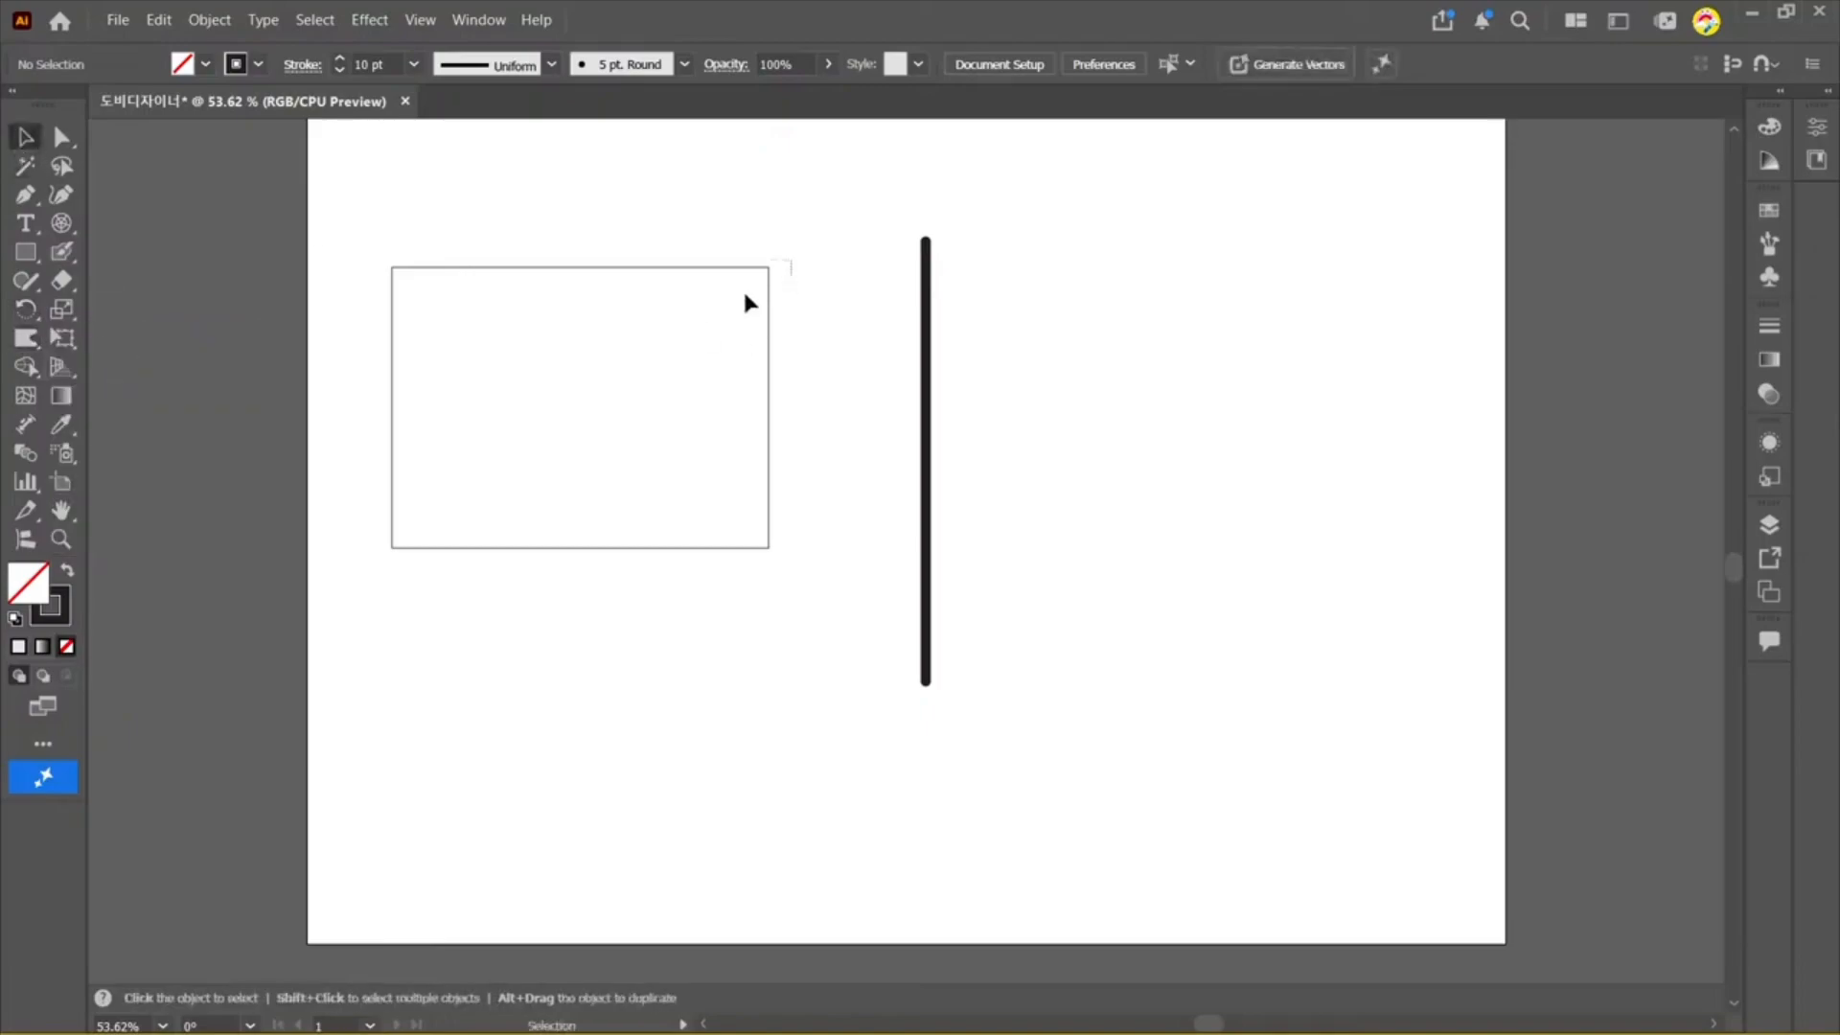
left_click(767, 303)
left_click(69, 573)
left_click(26, 254)
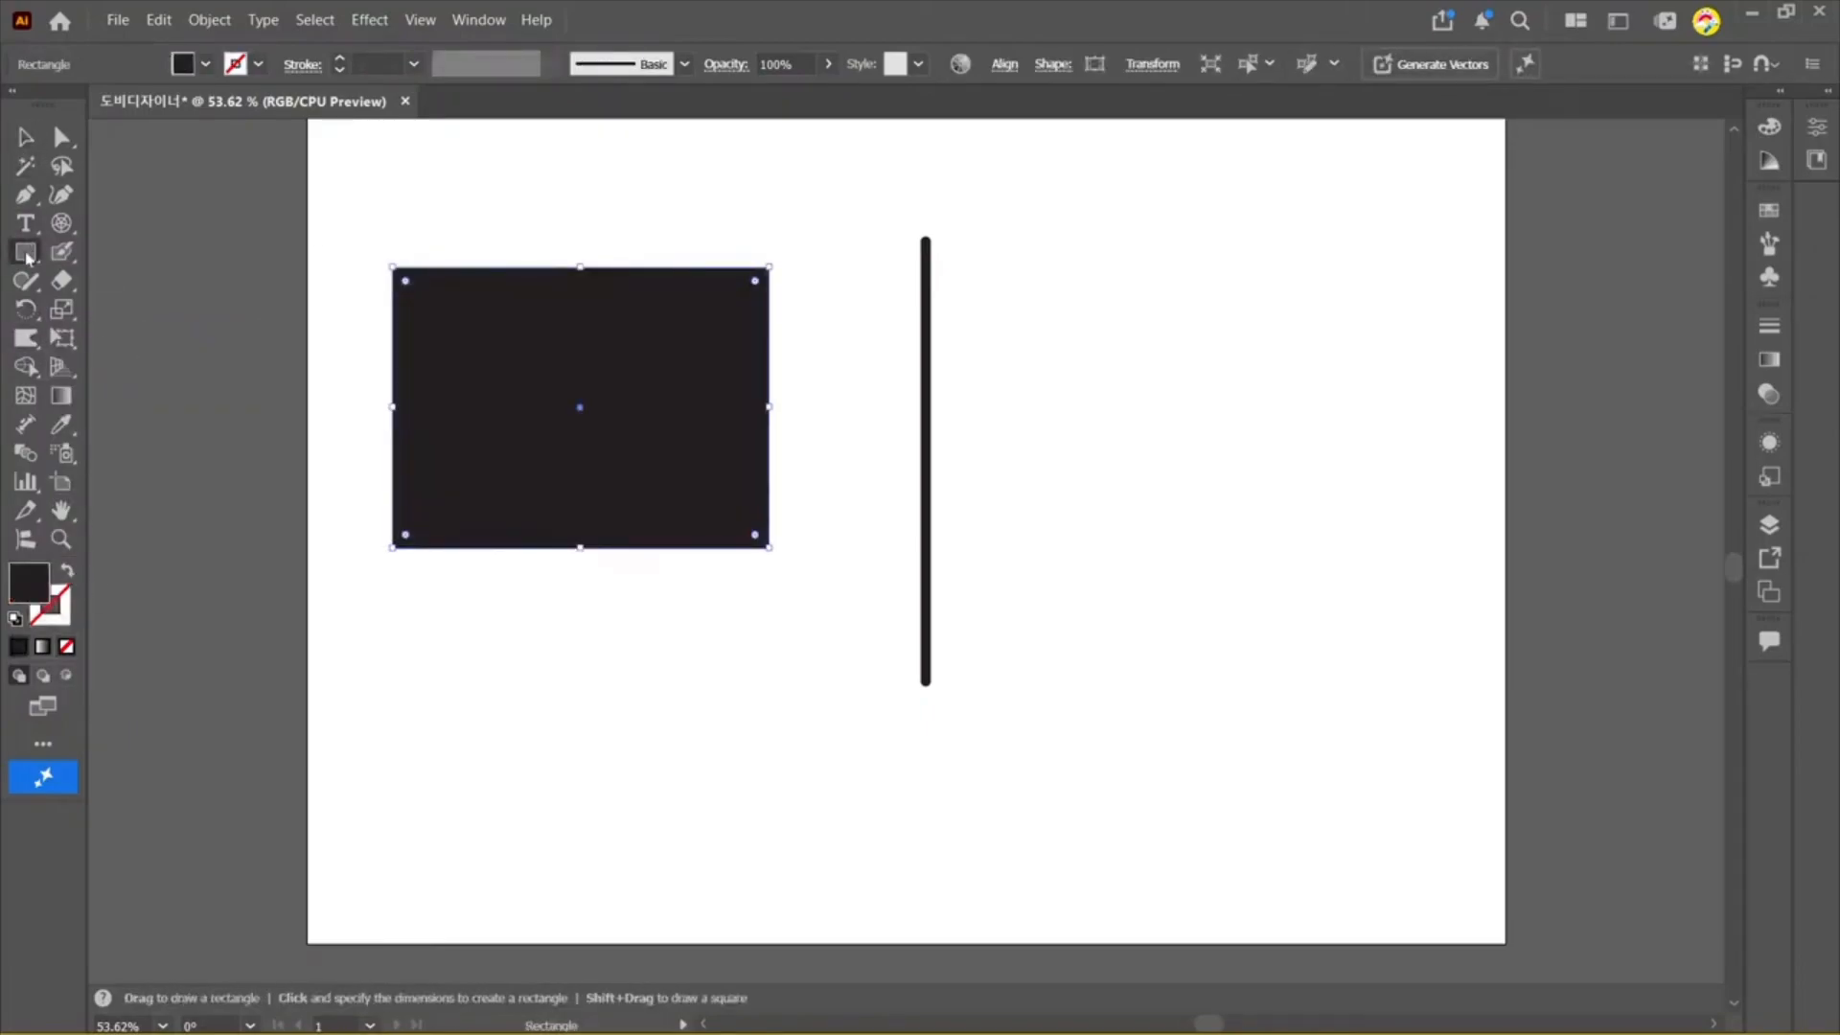
Step: Warp the middle of the rectangle's right edge inward into a pointed notch with the Warp tool, undoing the trial strokes
left_click_drag(37, 337, 163, 372)
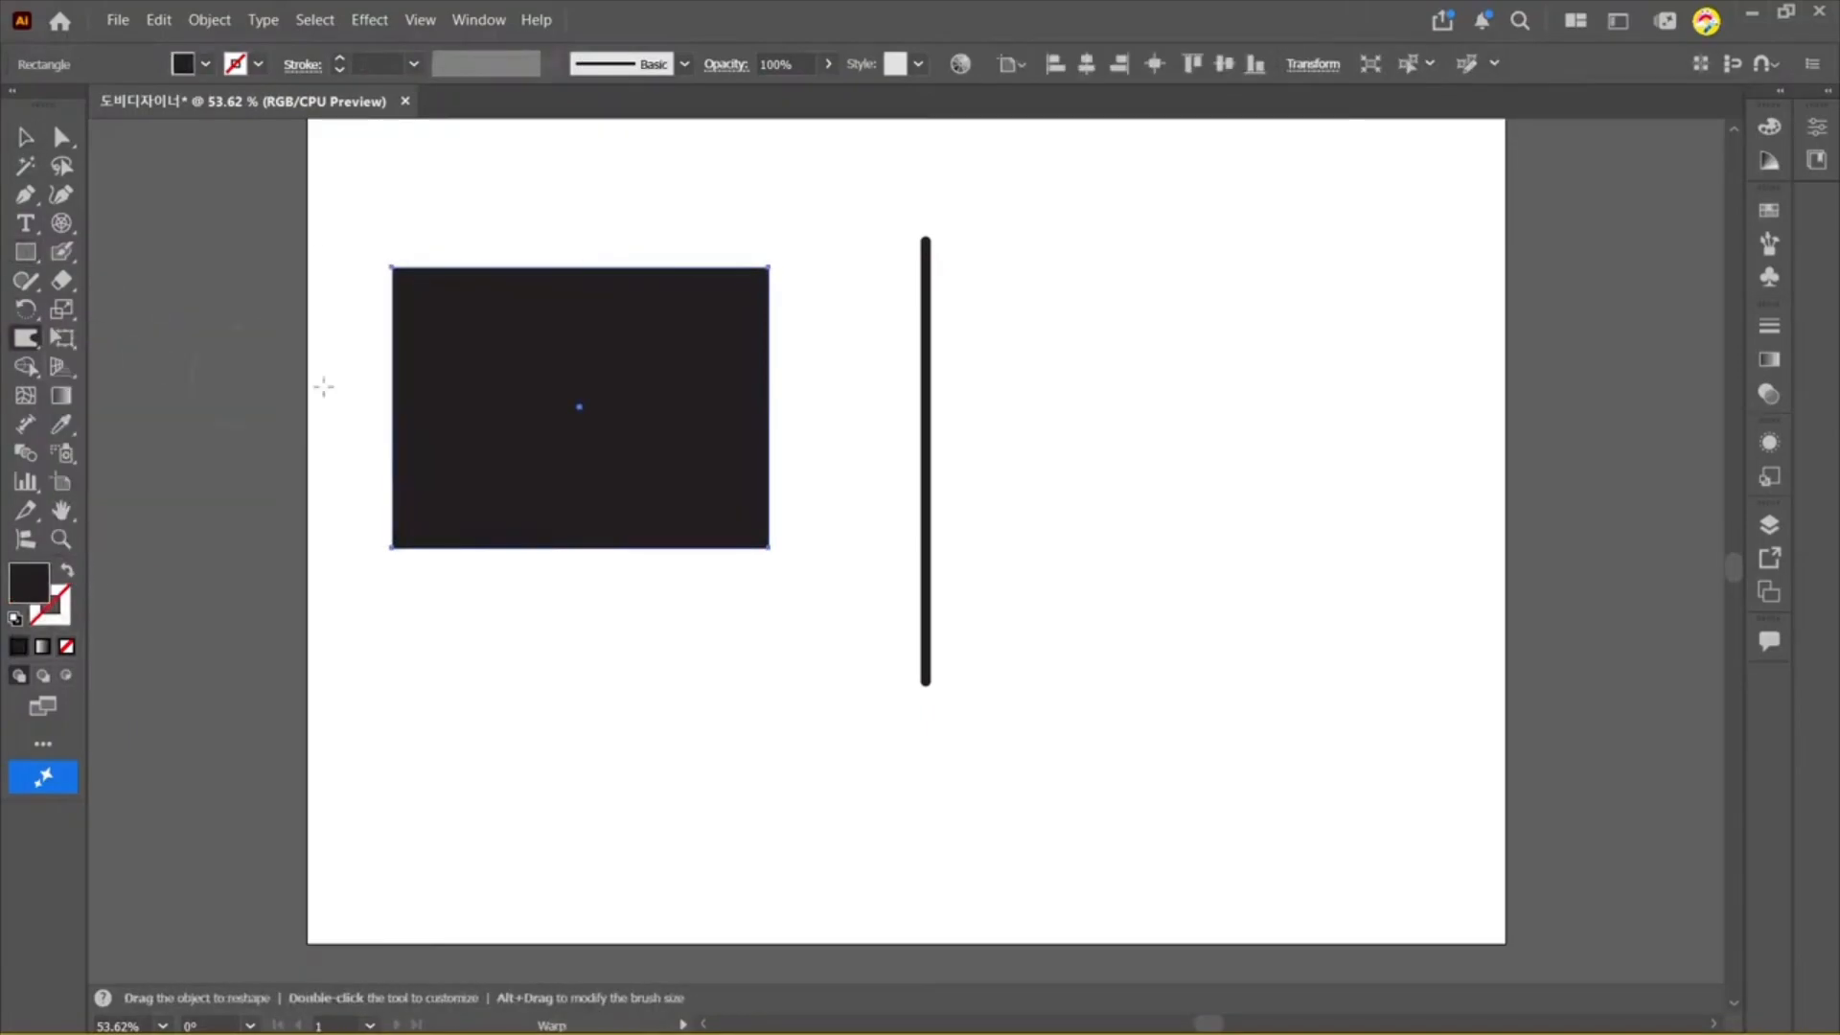
left_click(767, 385)
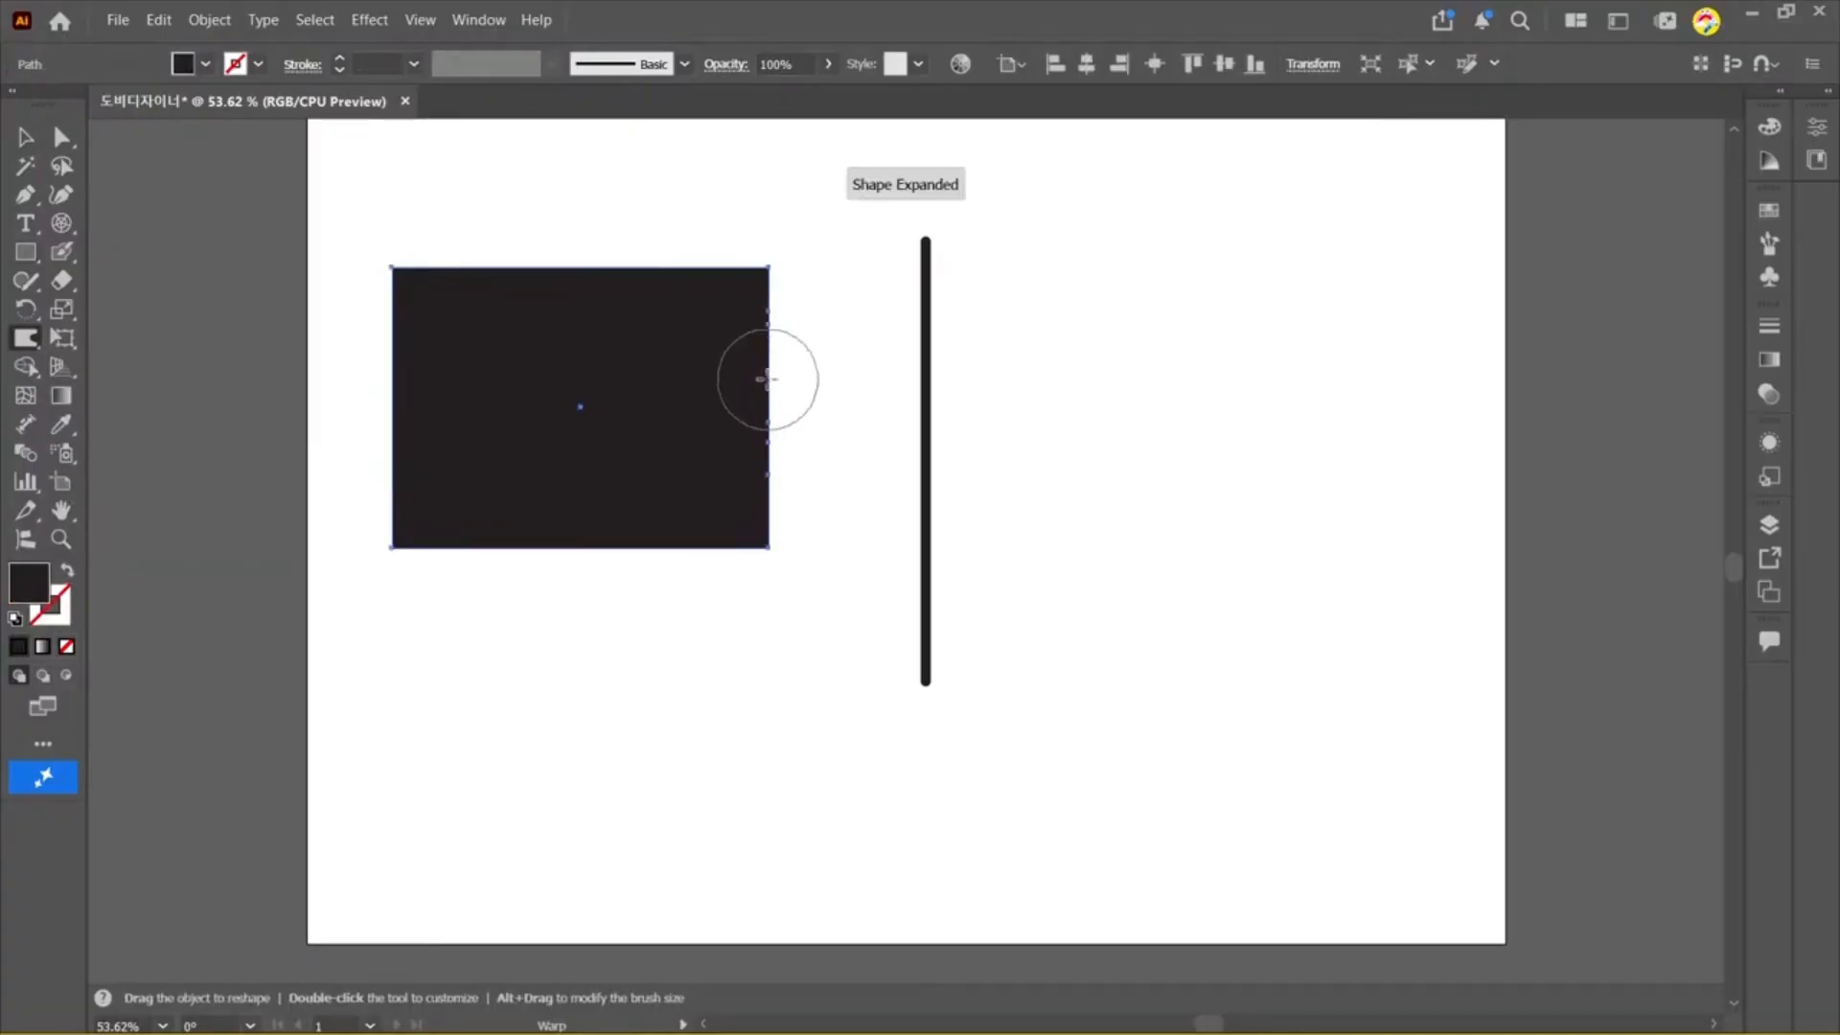
mouse_move(767, 379)
left_mouse_down()
mouse_move(809, 381)
mouse_move(632, 378)
left_mouse_up()
key("ctrl+z")
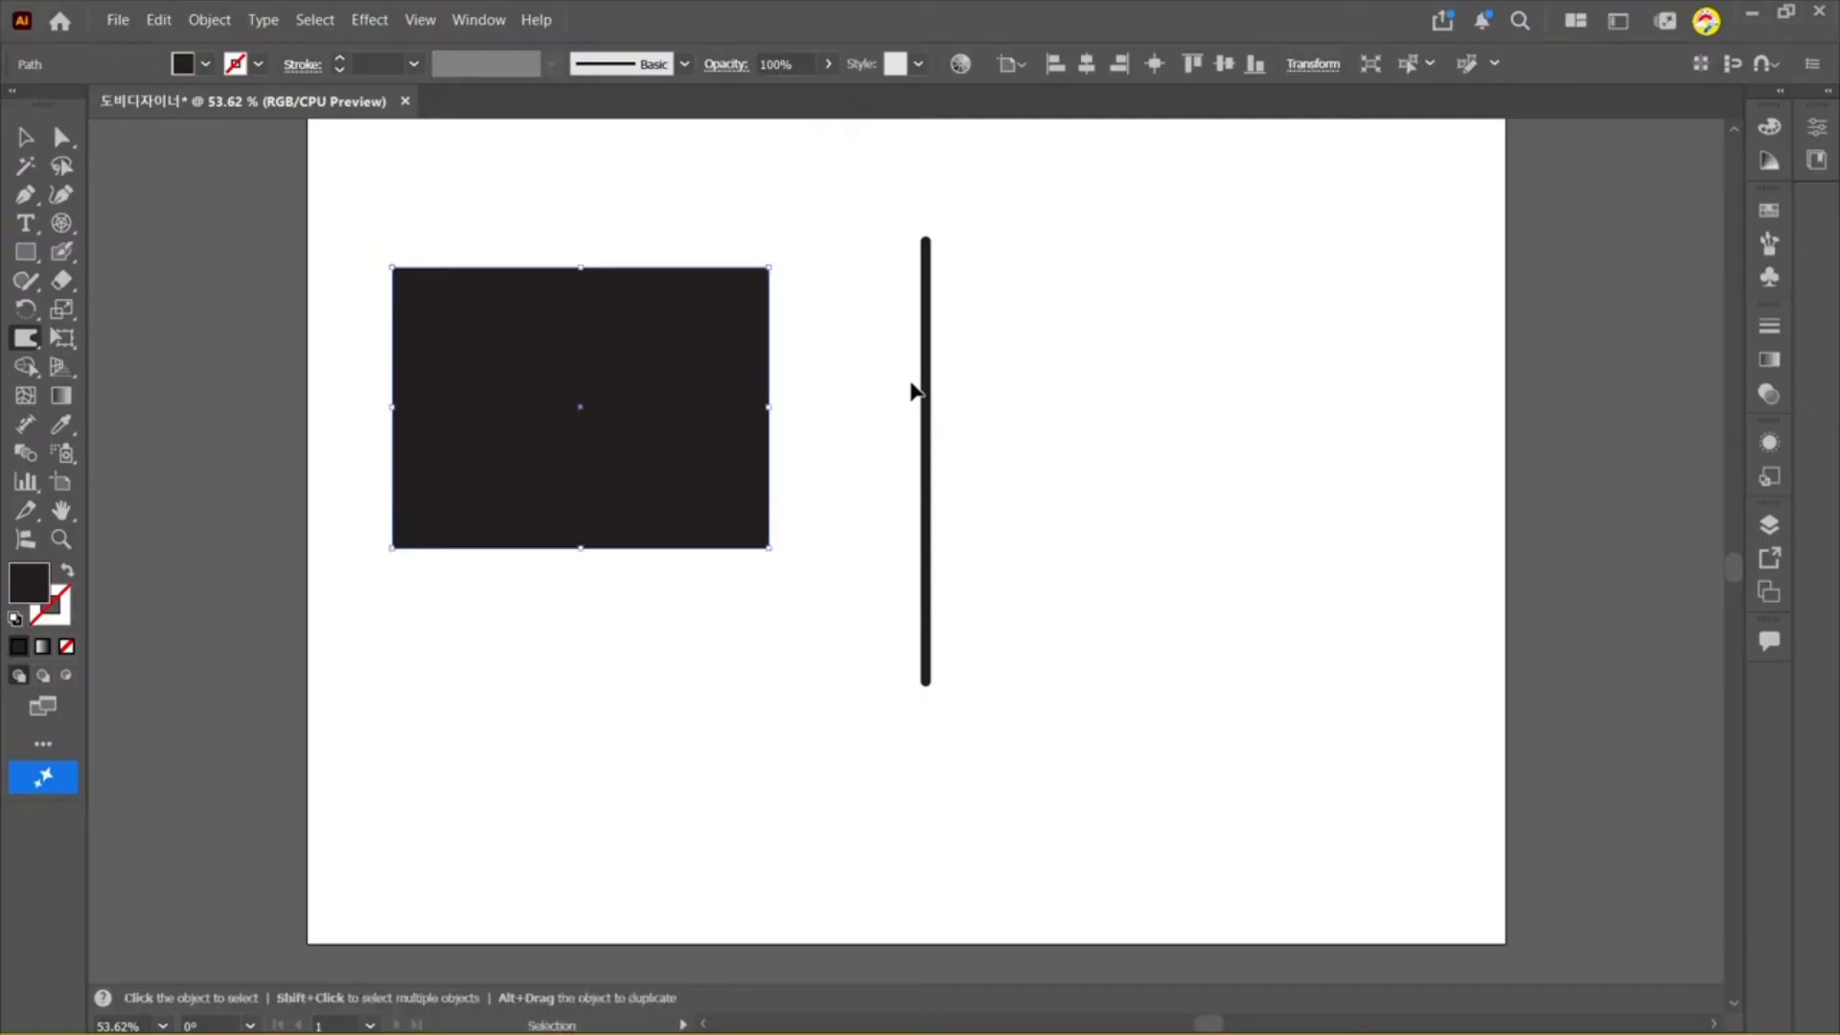
key("ctrl+z")
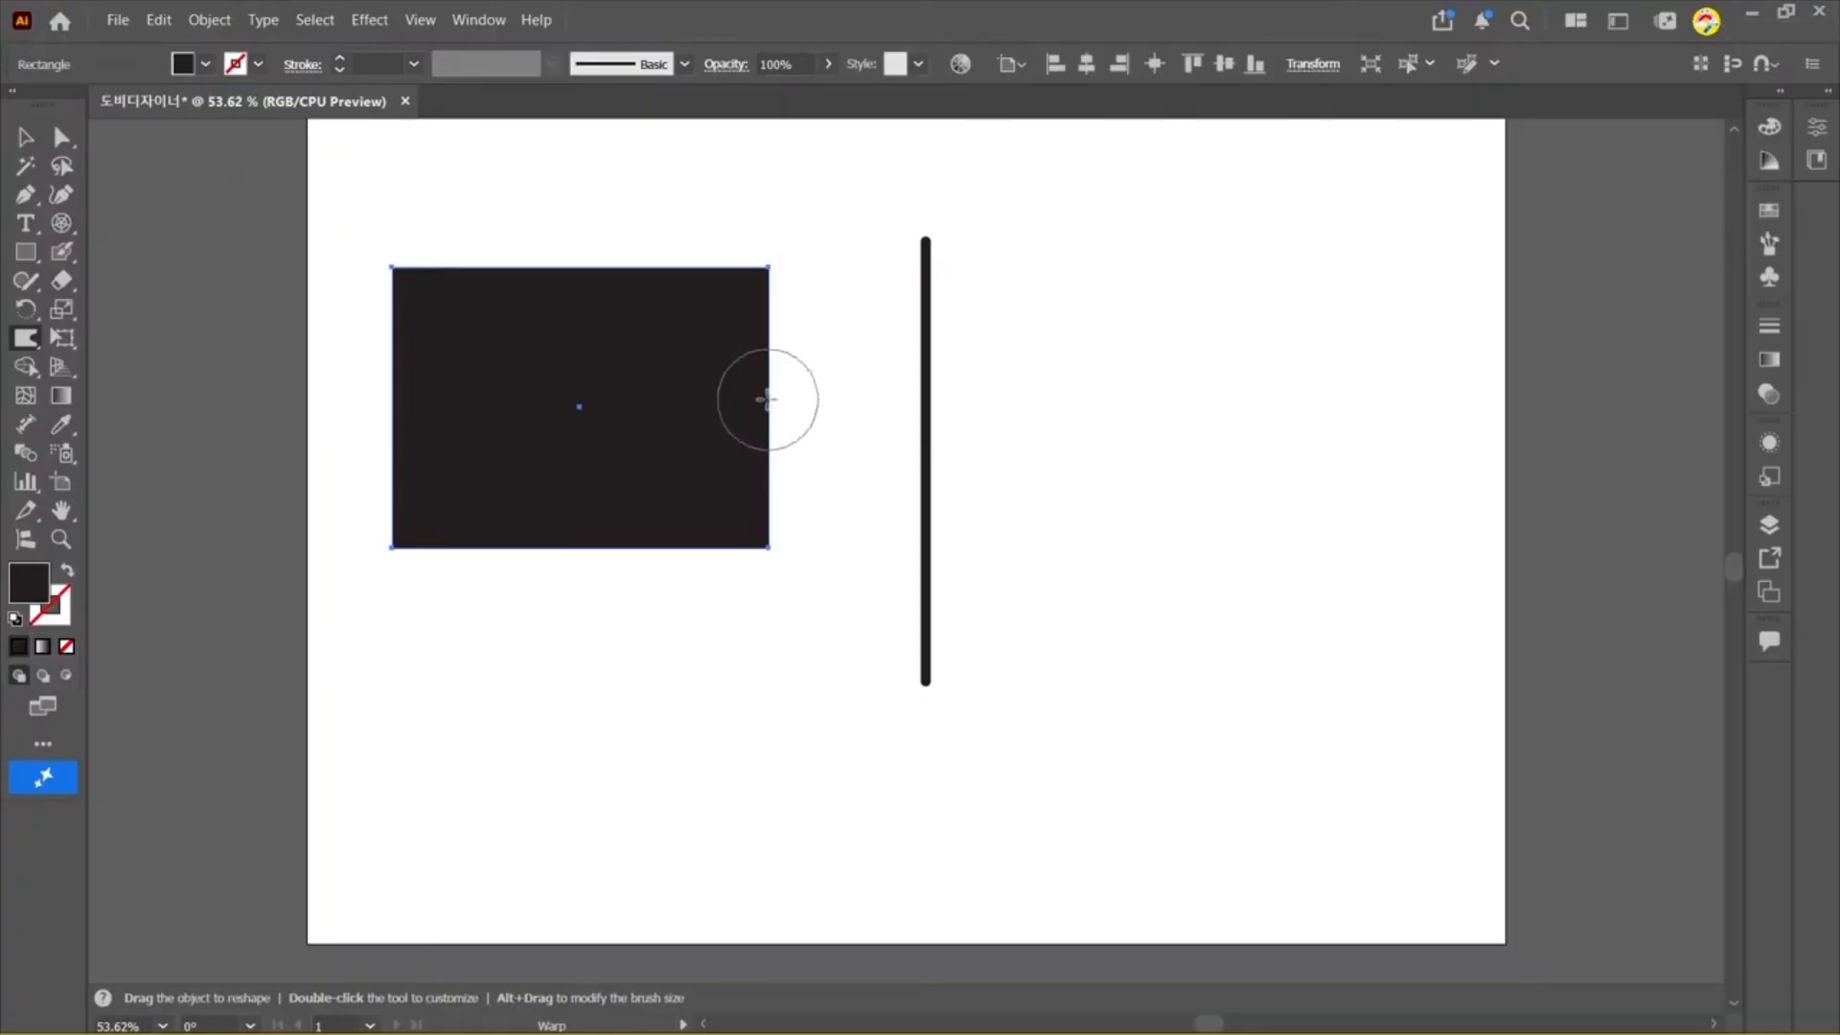
left_click_drag(768, 399, 599, 400)
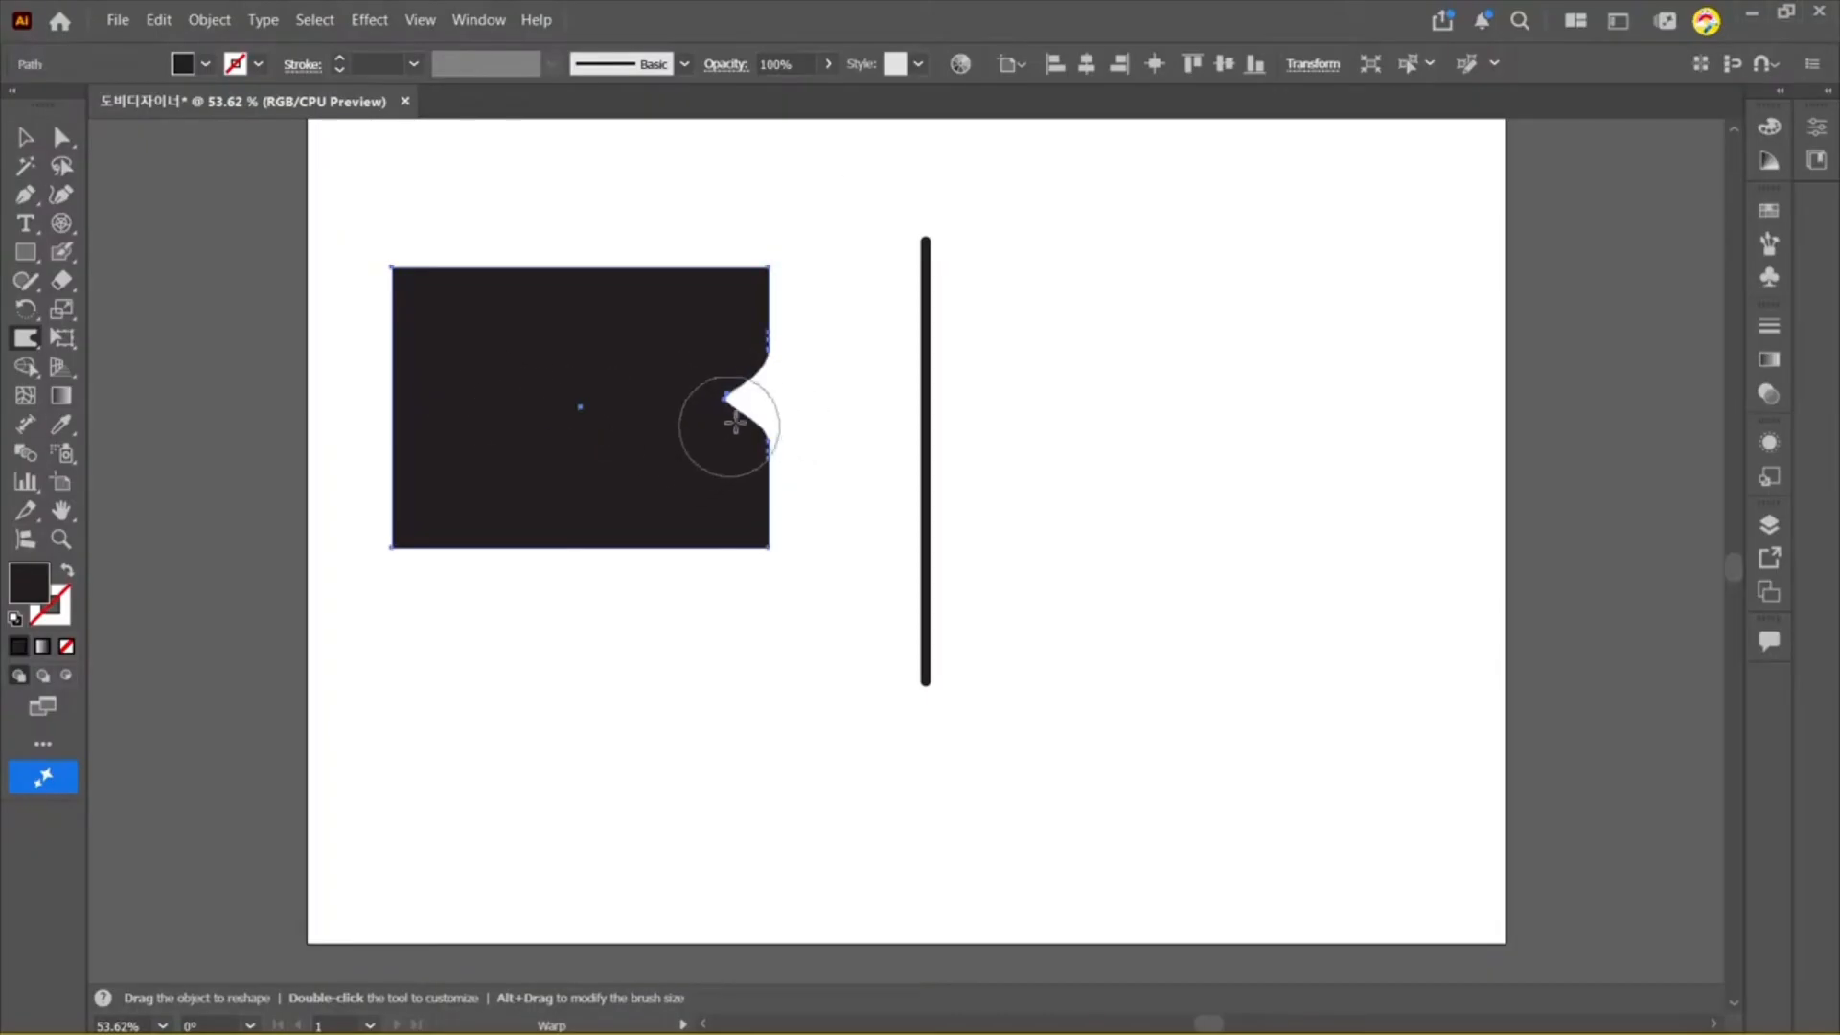
mouse_move(731, 415)
left_mouse_down()
mouse_move(723, 399)
mouse_move(536, 398)
left_mouse_up()
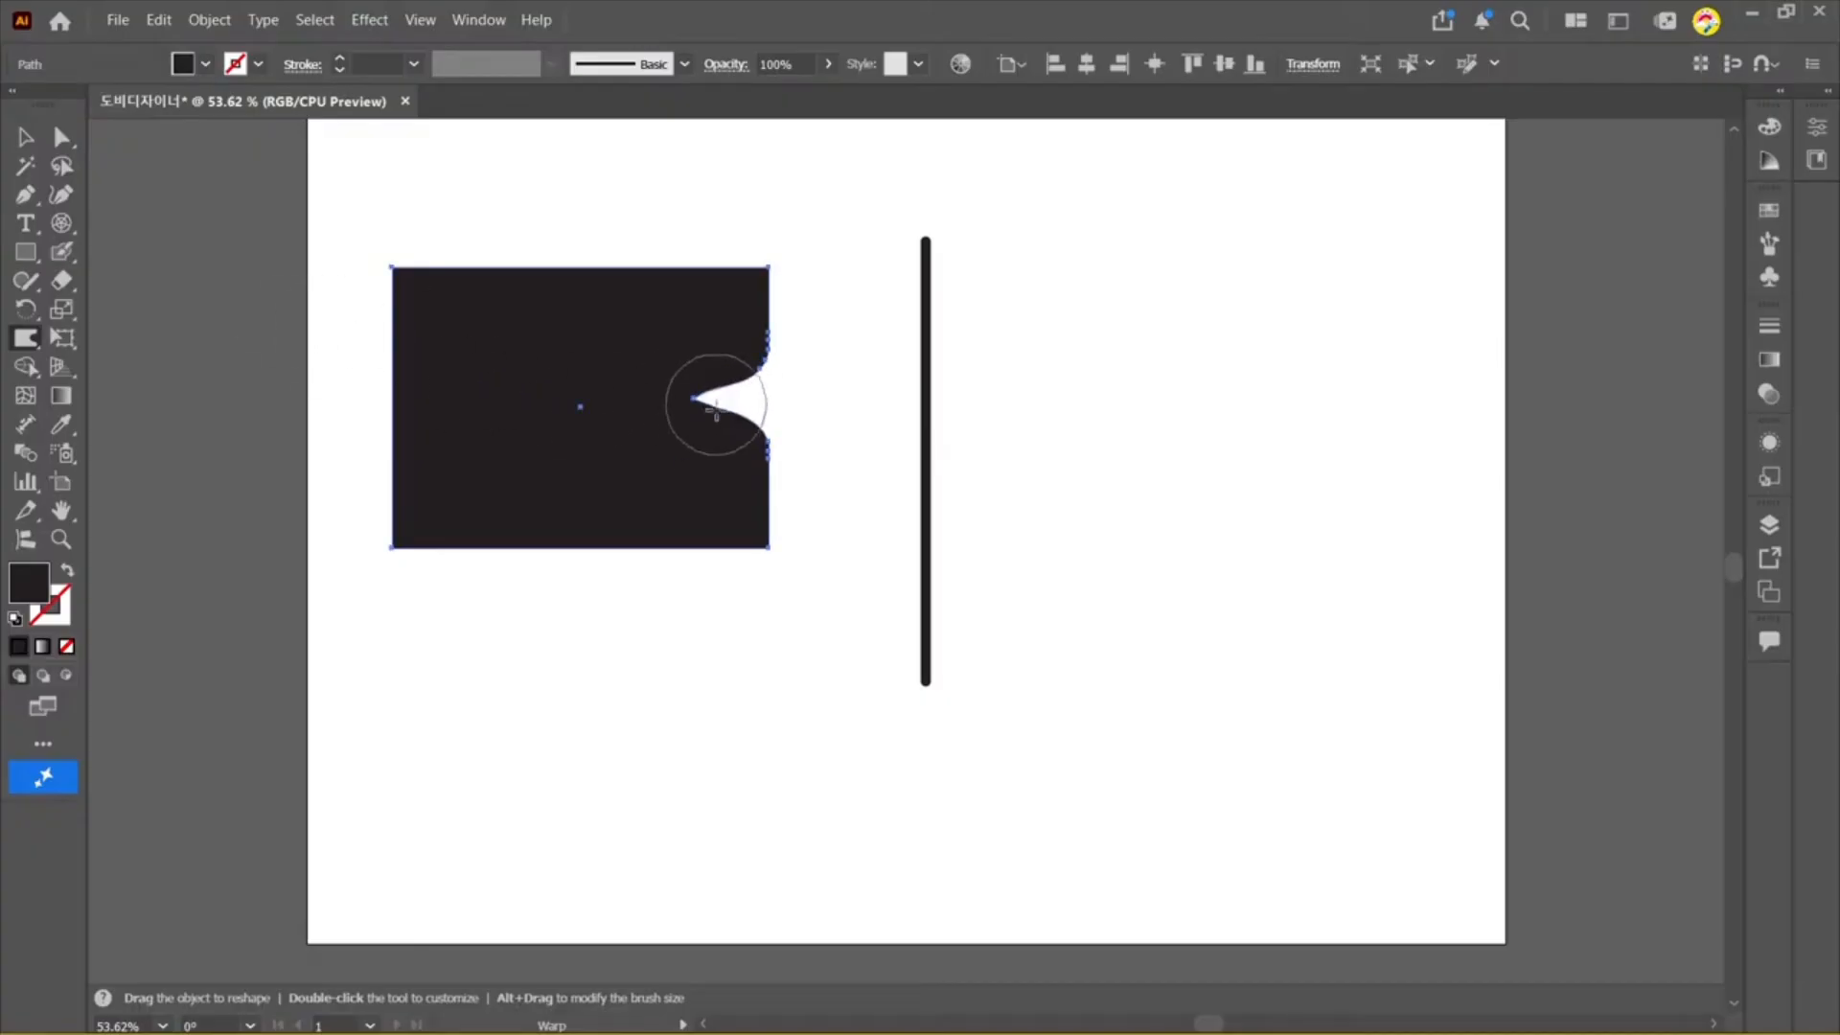
mouse_move(705, 433)
left_mouse_down()
mouse_move(624, 543)
mouse_move(709, 474)
mouse_move(667, 535)
mouse_move(686, 487)
left_mouse_up()
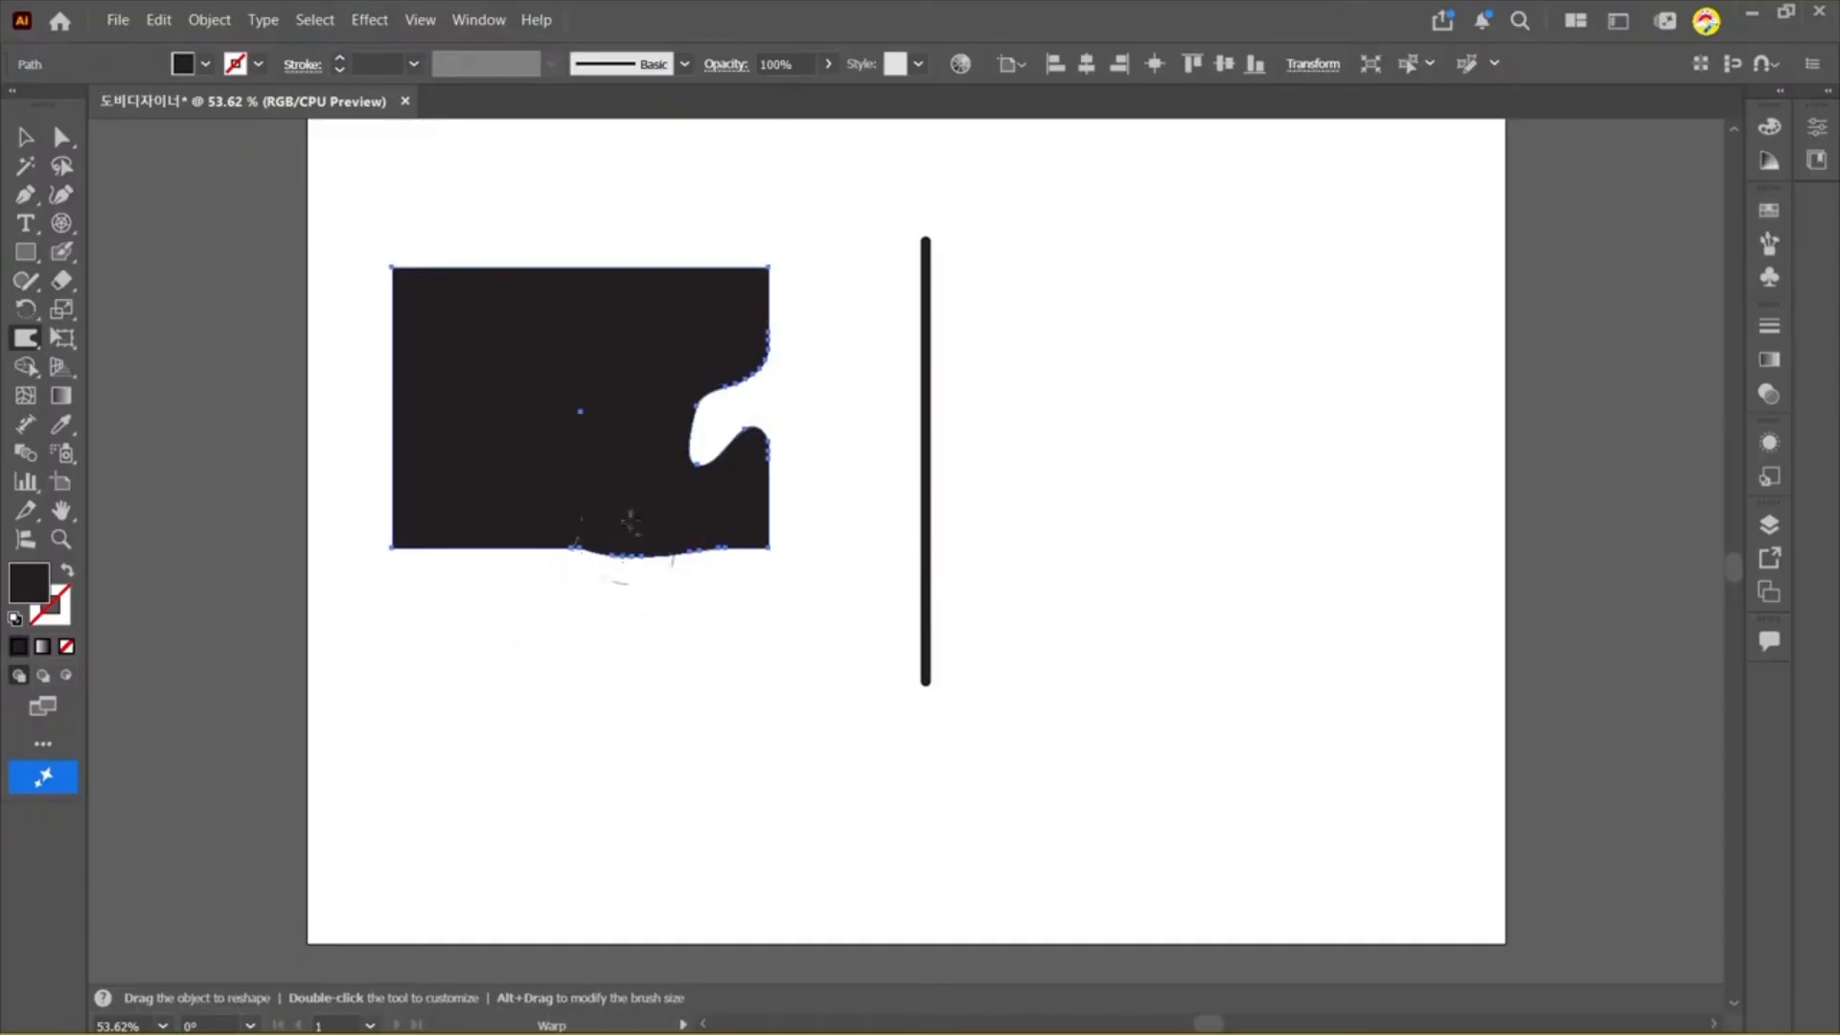
key("ctrl+z")
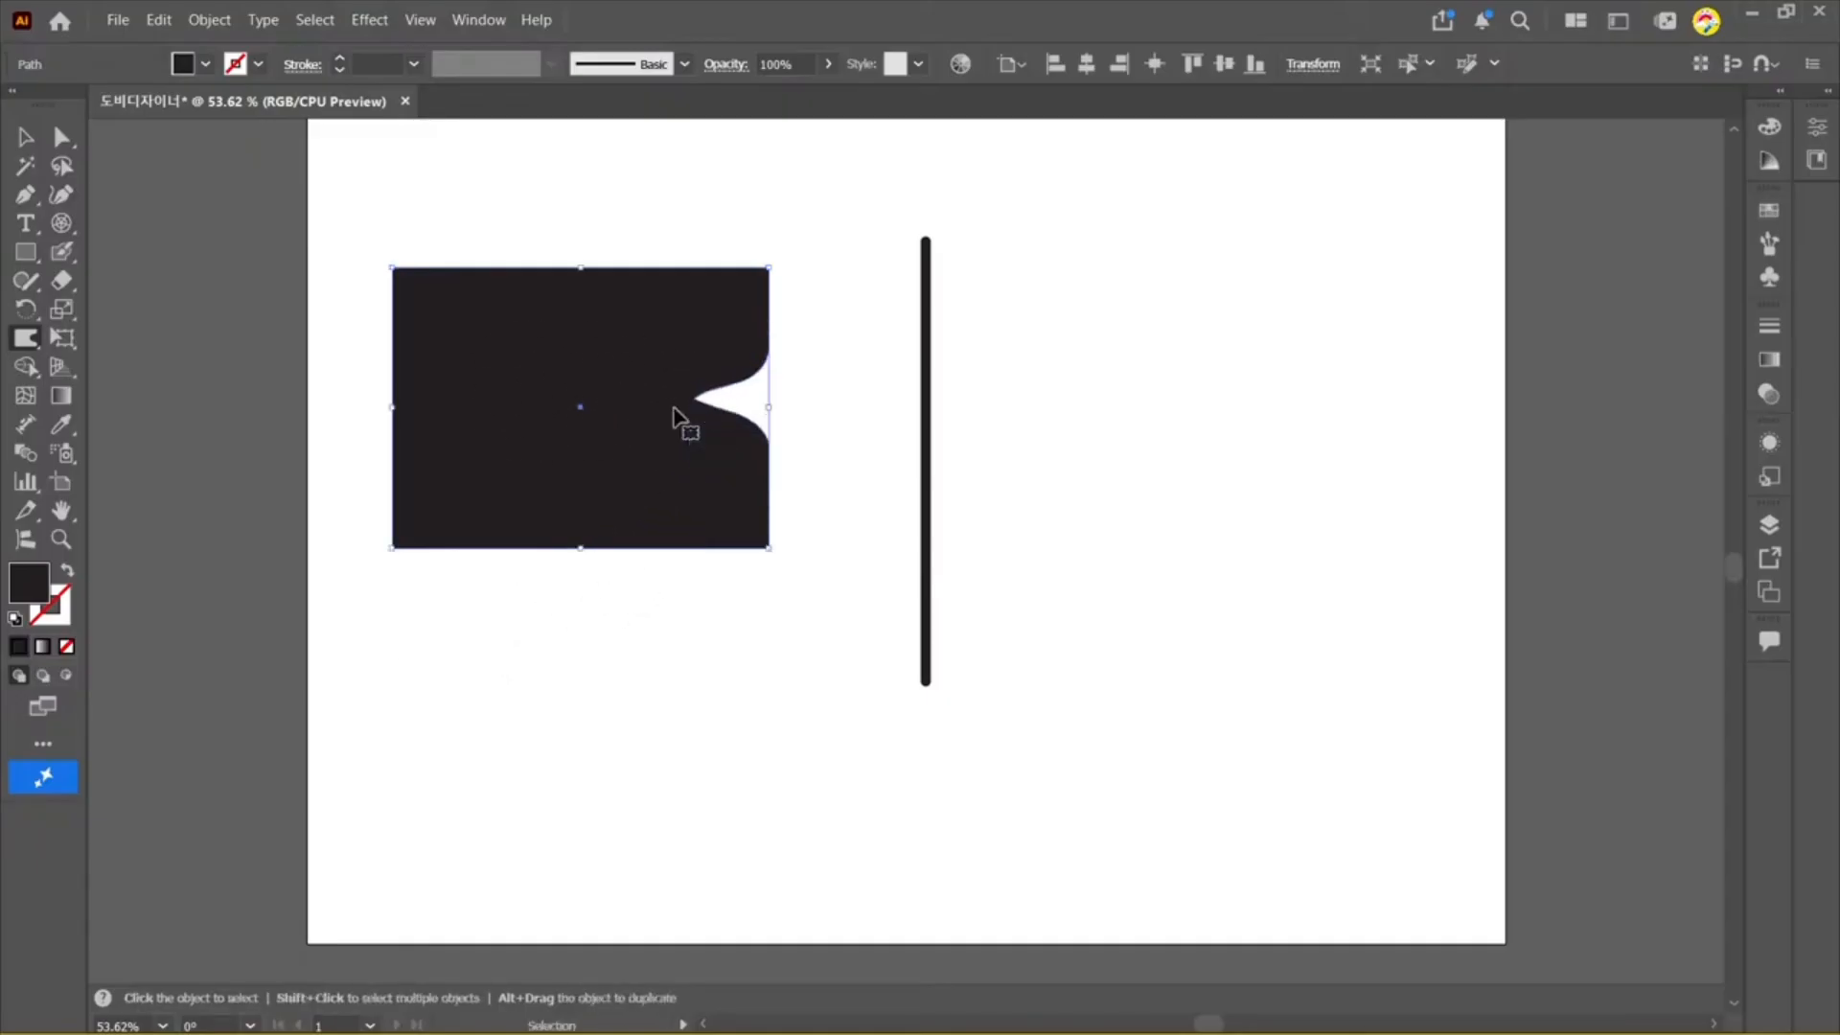
left_click_drag(706, 399, 563, 410)
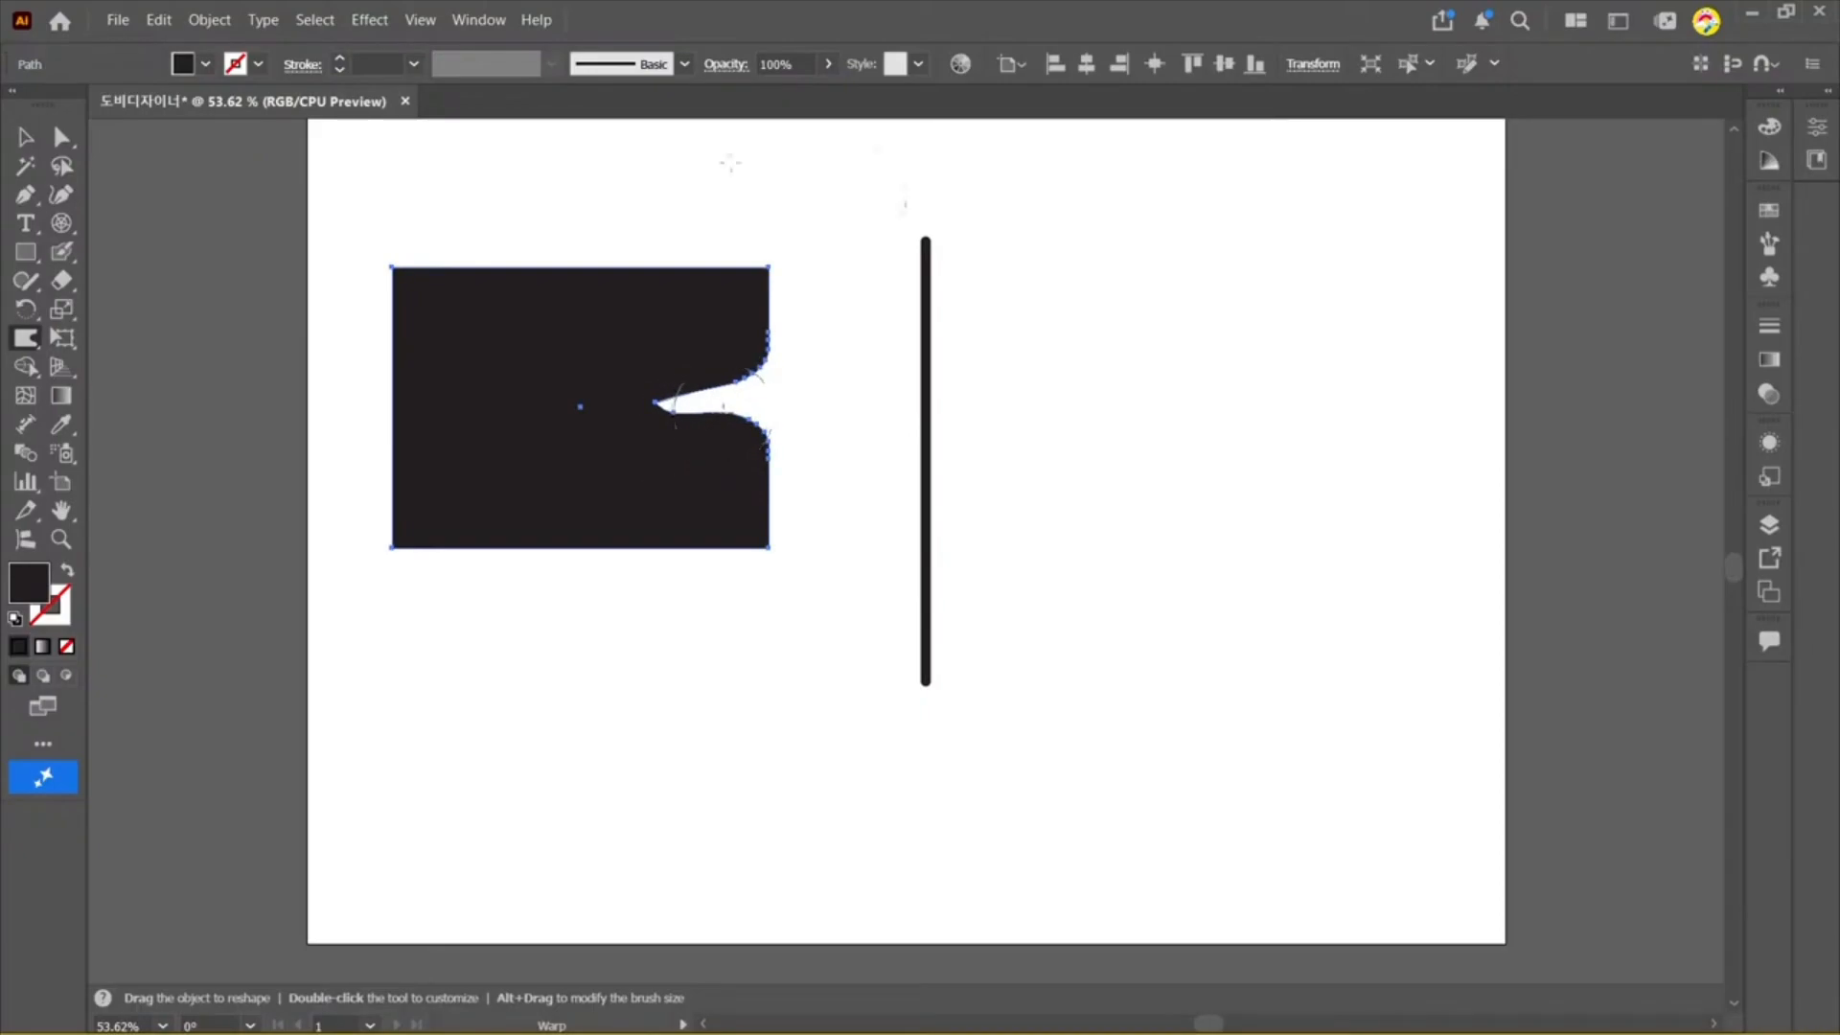
Step: Bulge the notch's upper and lower edges outward with the Warp tool and extend its tip deeper into the rectangle
left_click_drag(23, 341, 136, 362)
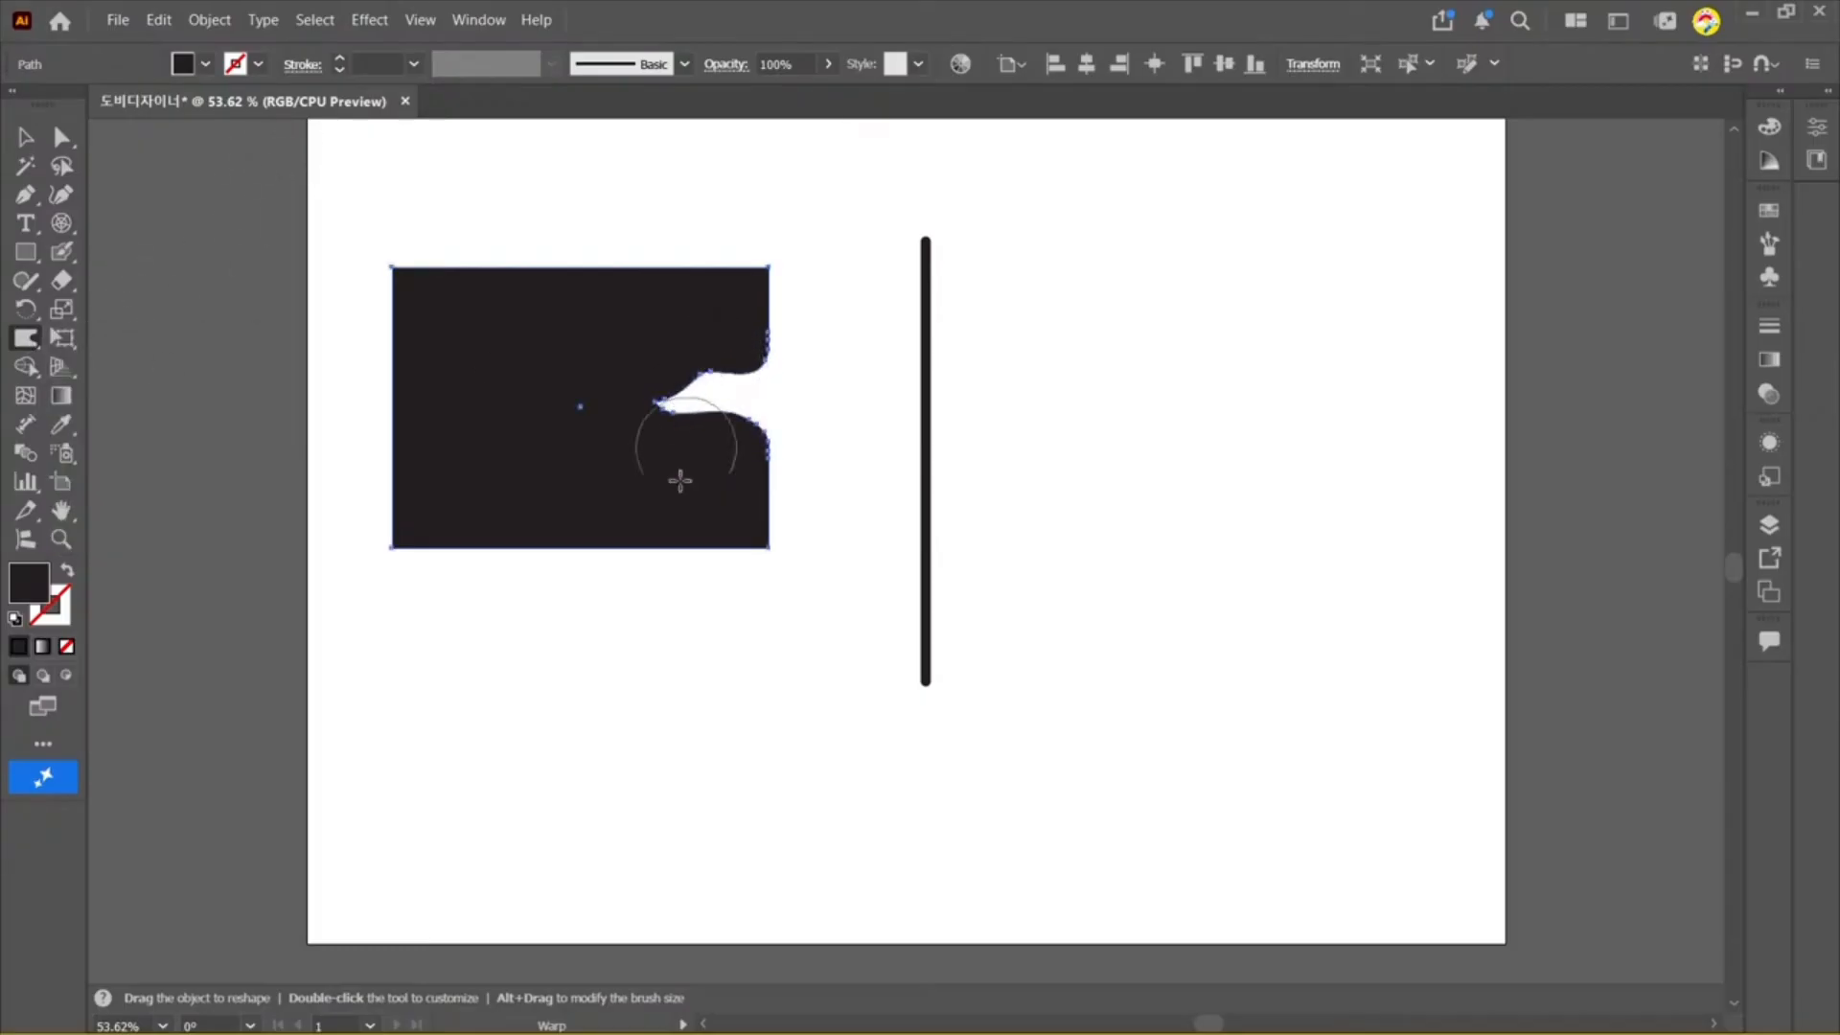
left_click_drag(690, 361, 700, 336)
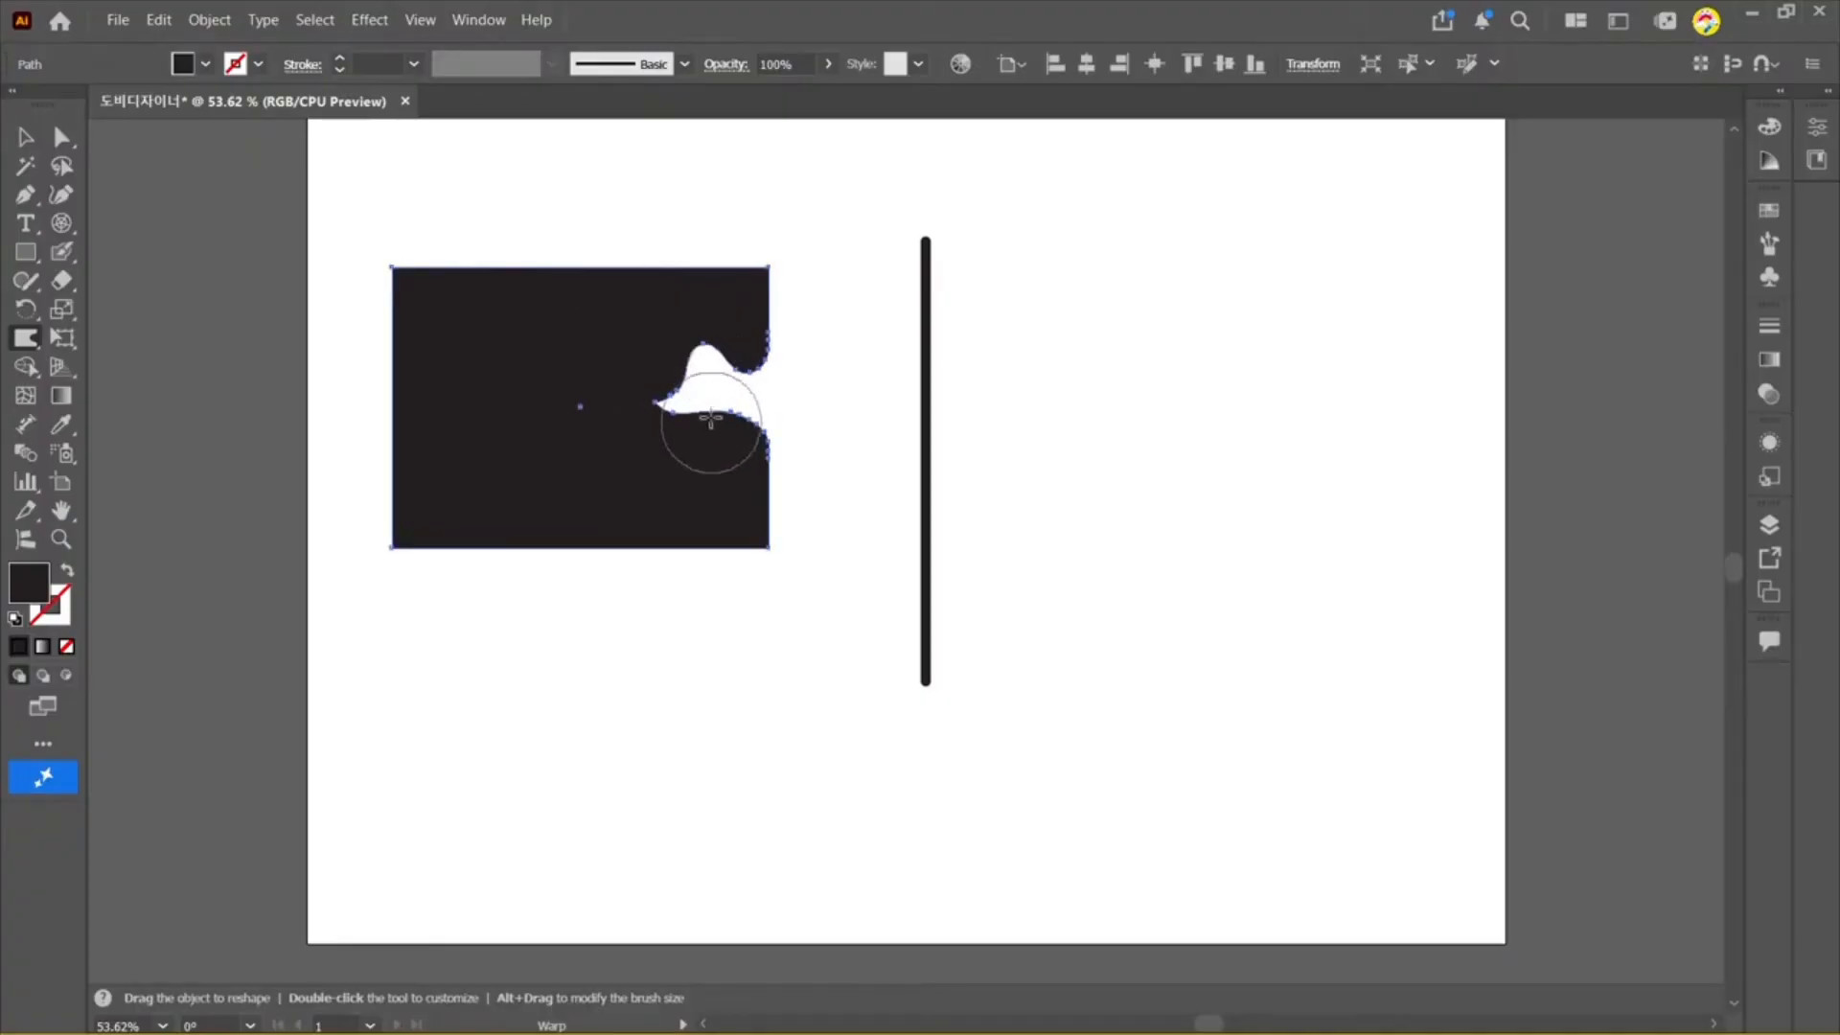
mouse_move(710, 419)
left_mouse_down()
mouse_move(654, 464)
mouse_move(690, 423)
mouse_move(612, 382)
mouse_move(607, 415)
mouse_move(637, 399)
mouse_move(602, 343)
mouse_move(607, 378)
mouse_move(652, 396)
mouse_move(637, 370)
mouse_move(657, 361)
mouse_move(566, 373)
left_mouse_up()
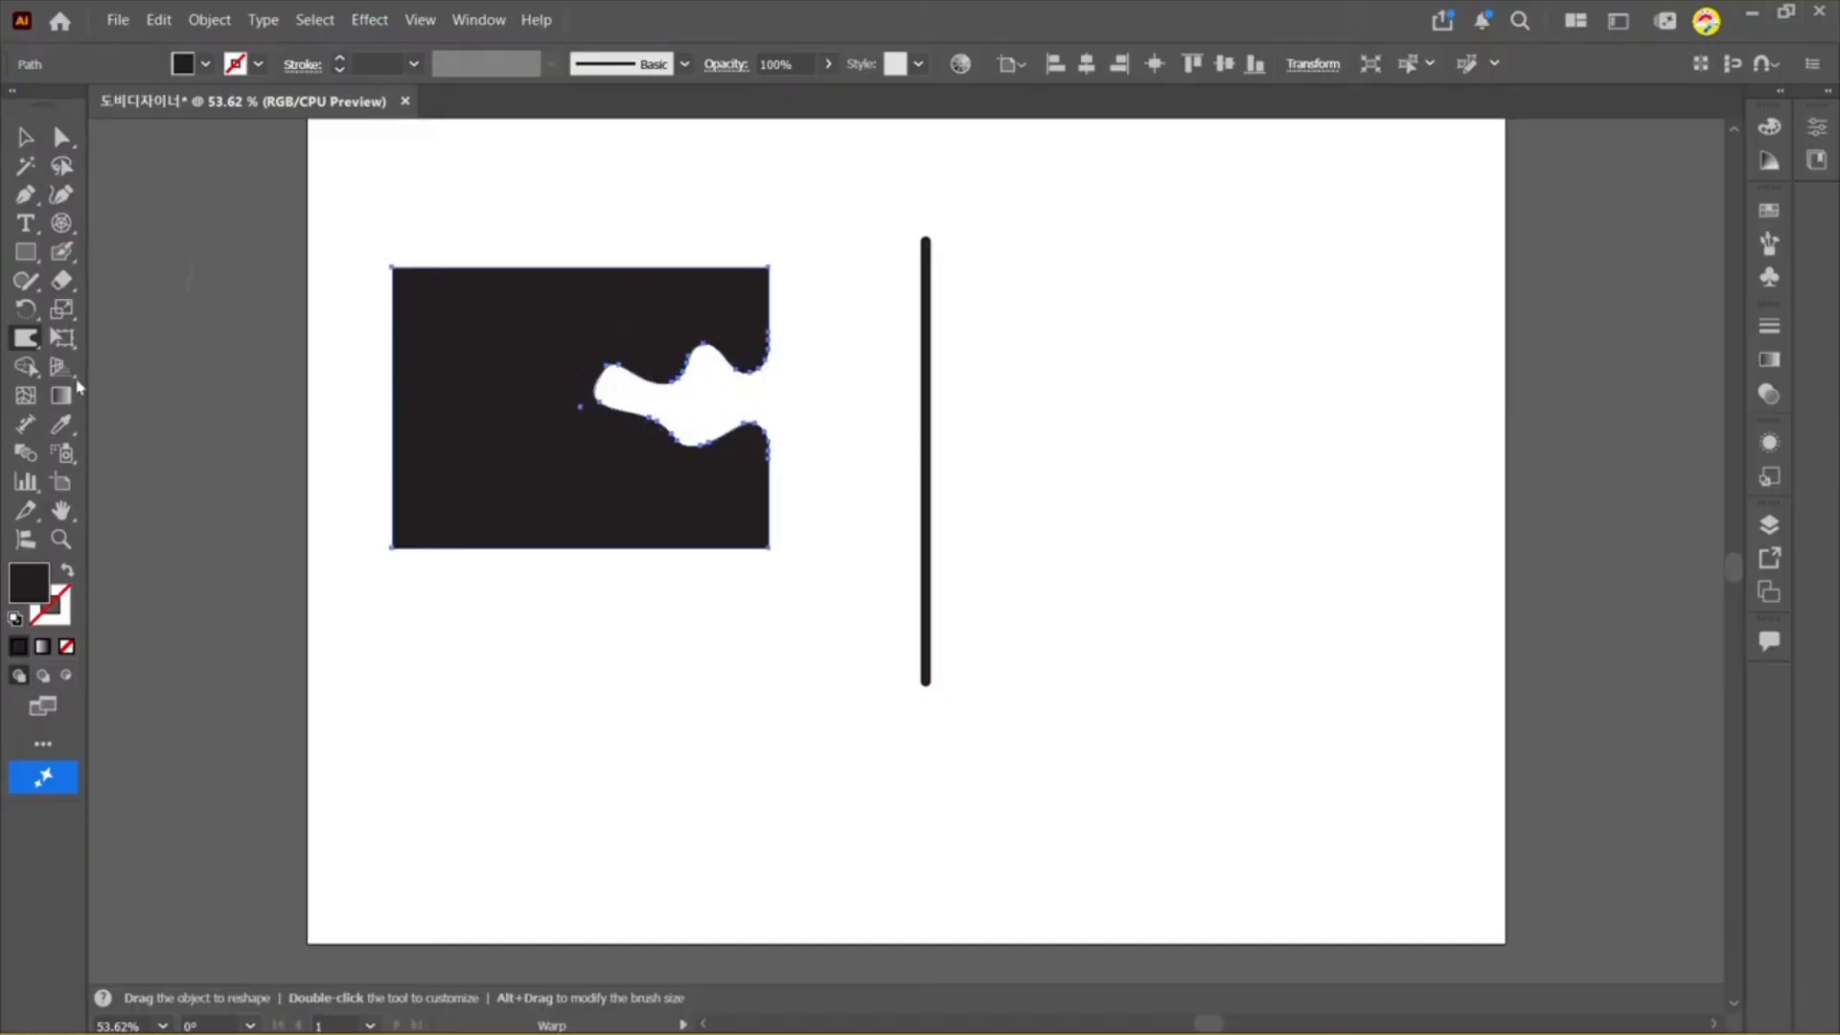
Step: Twirl the left part of the rectangle's top edge into a spiral with the Twirl tool, undoing the extra trial twirls
left_click_drag(31, 341, 110, 400)
left_click_drag(493, 268, 506, 235)
key("ctrl")
key("ctrl+z")
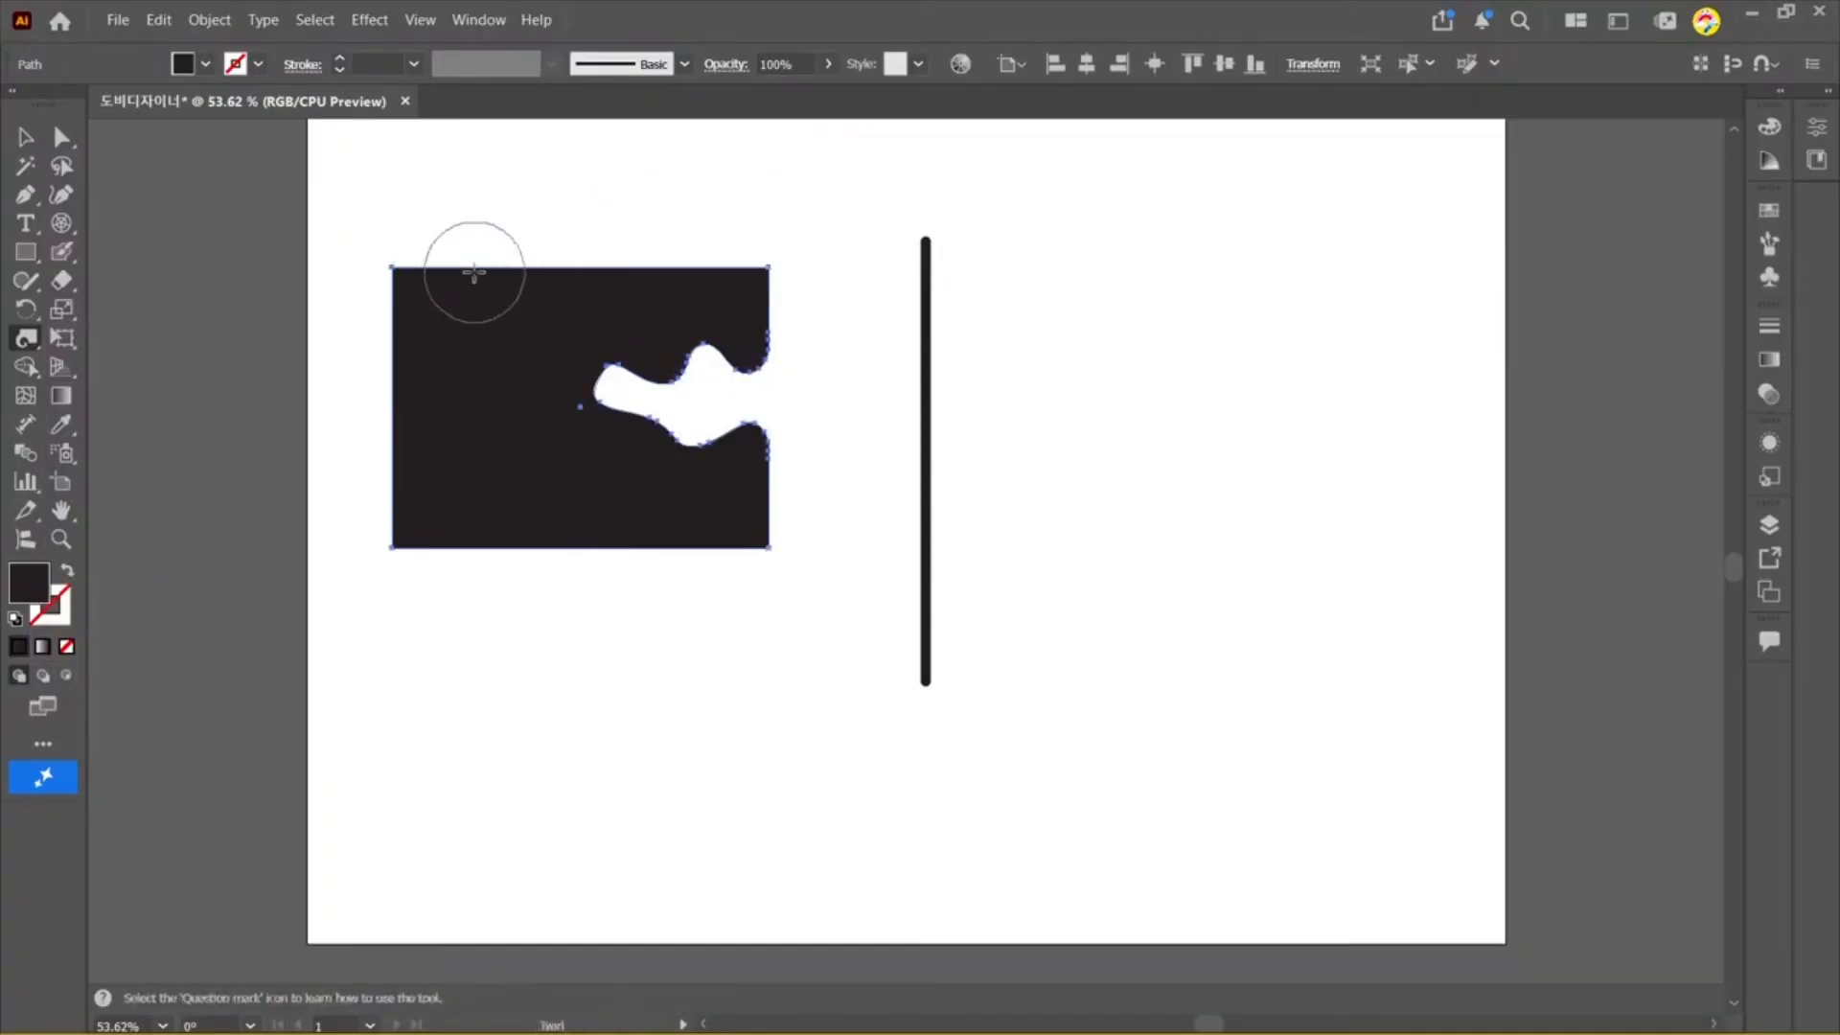
left_click_drag(474, 274, 473, 271)
left_click_drag(645, 275, 645, 275)
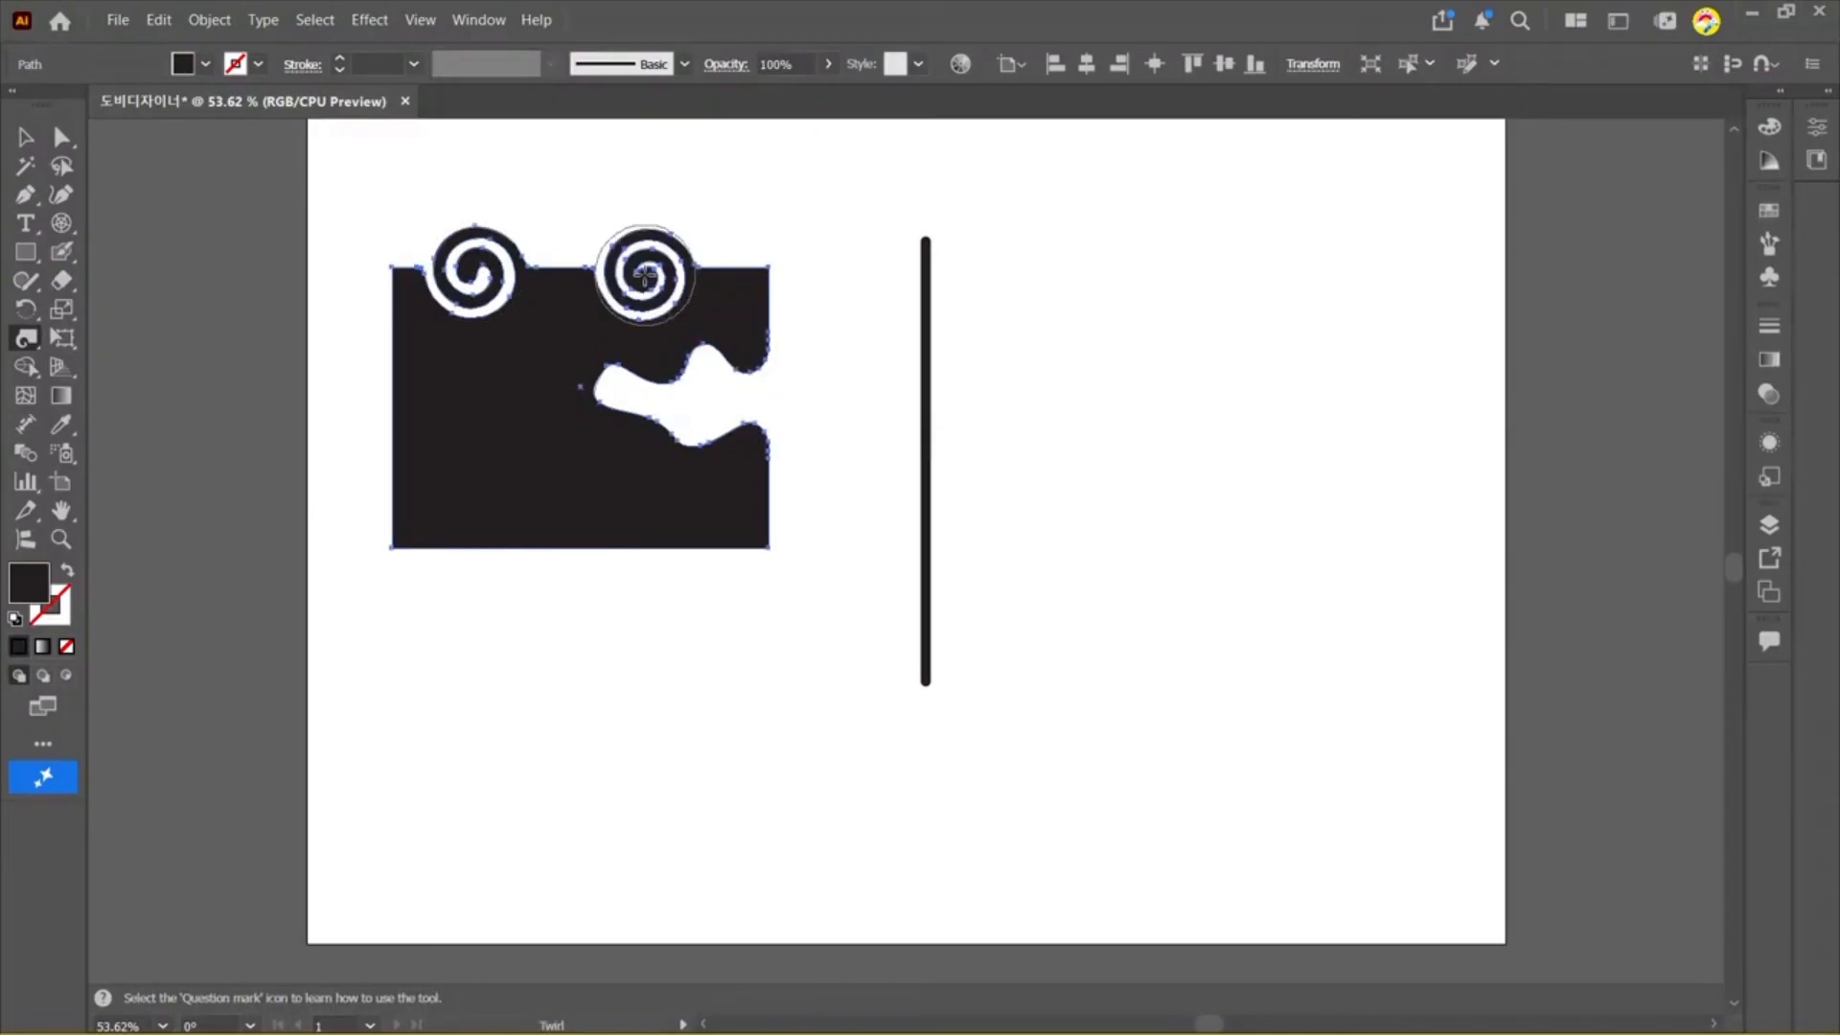
key("ctrl+z")
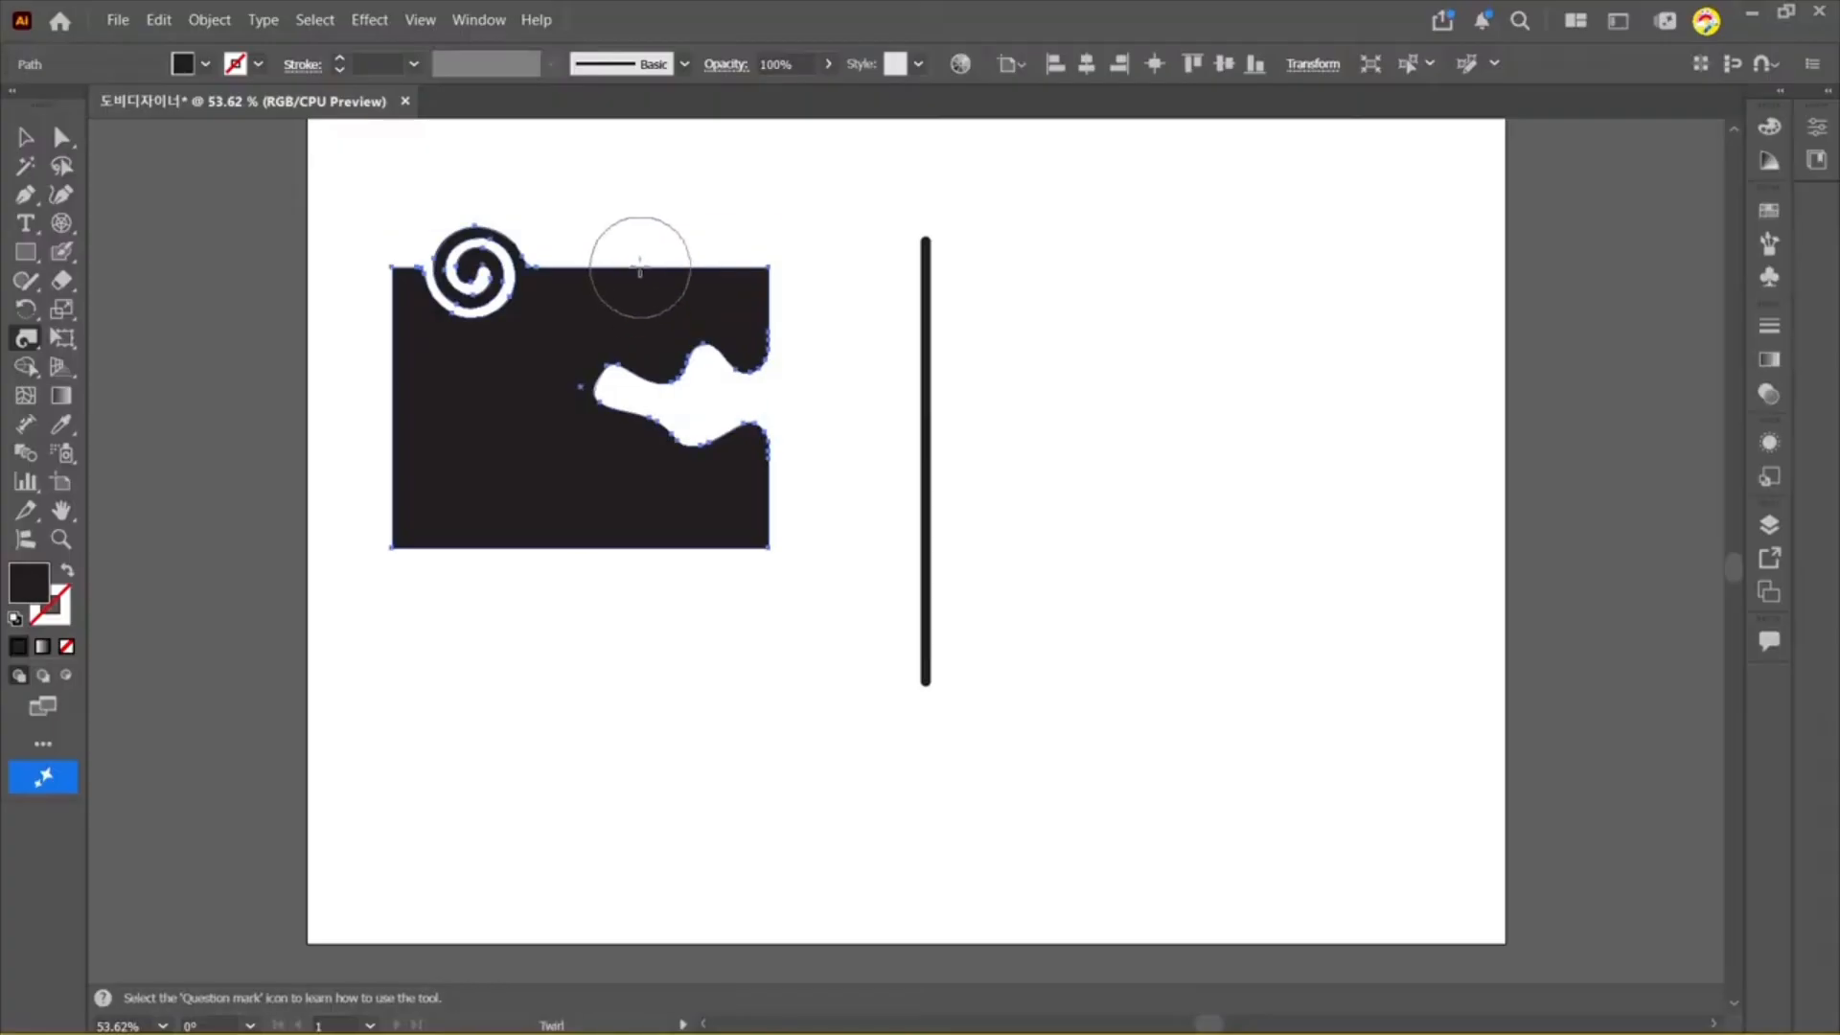
Step: Twirl a second spiral into the rectangle's top edge and pull its bottom edge down to a point with the Pucker tool, undoing the first pucker
left_click_drag(640, 270, 639, 268)
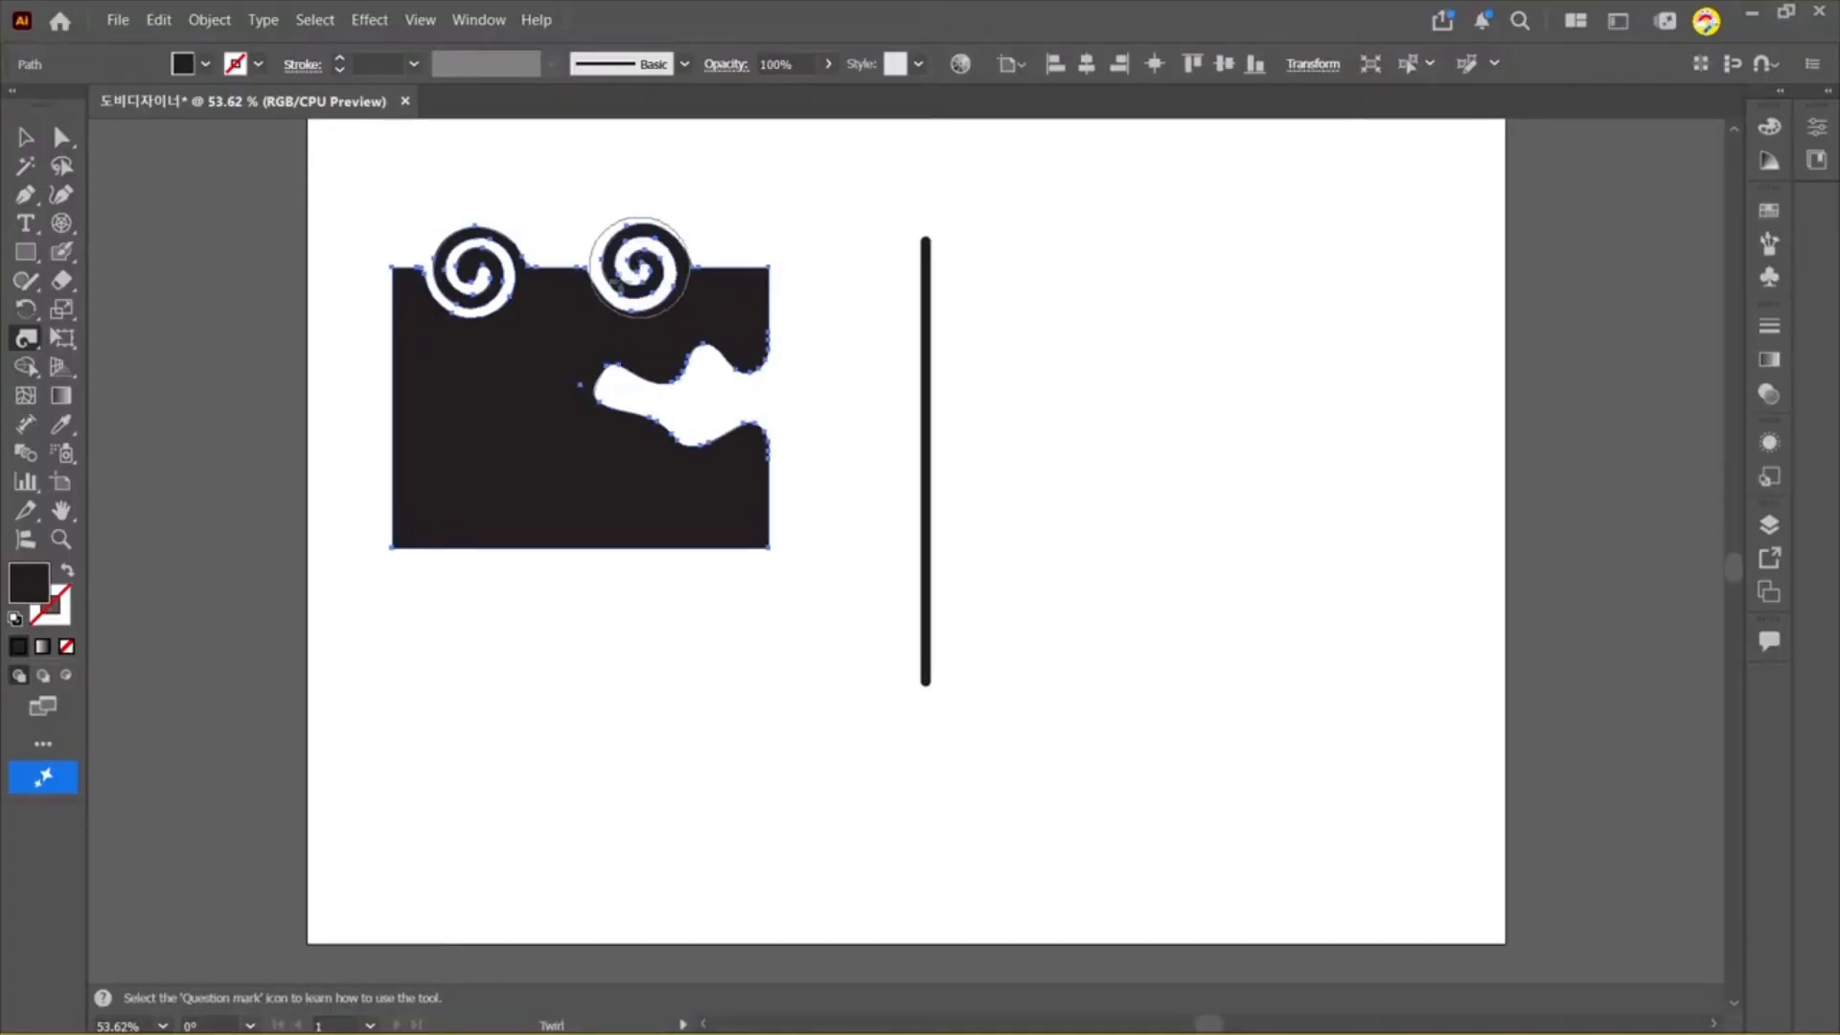
left_click(25, 337)
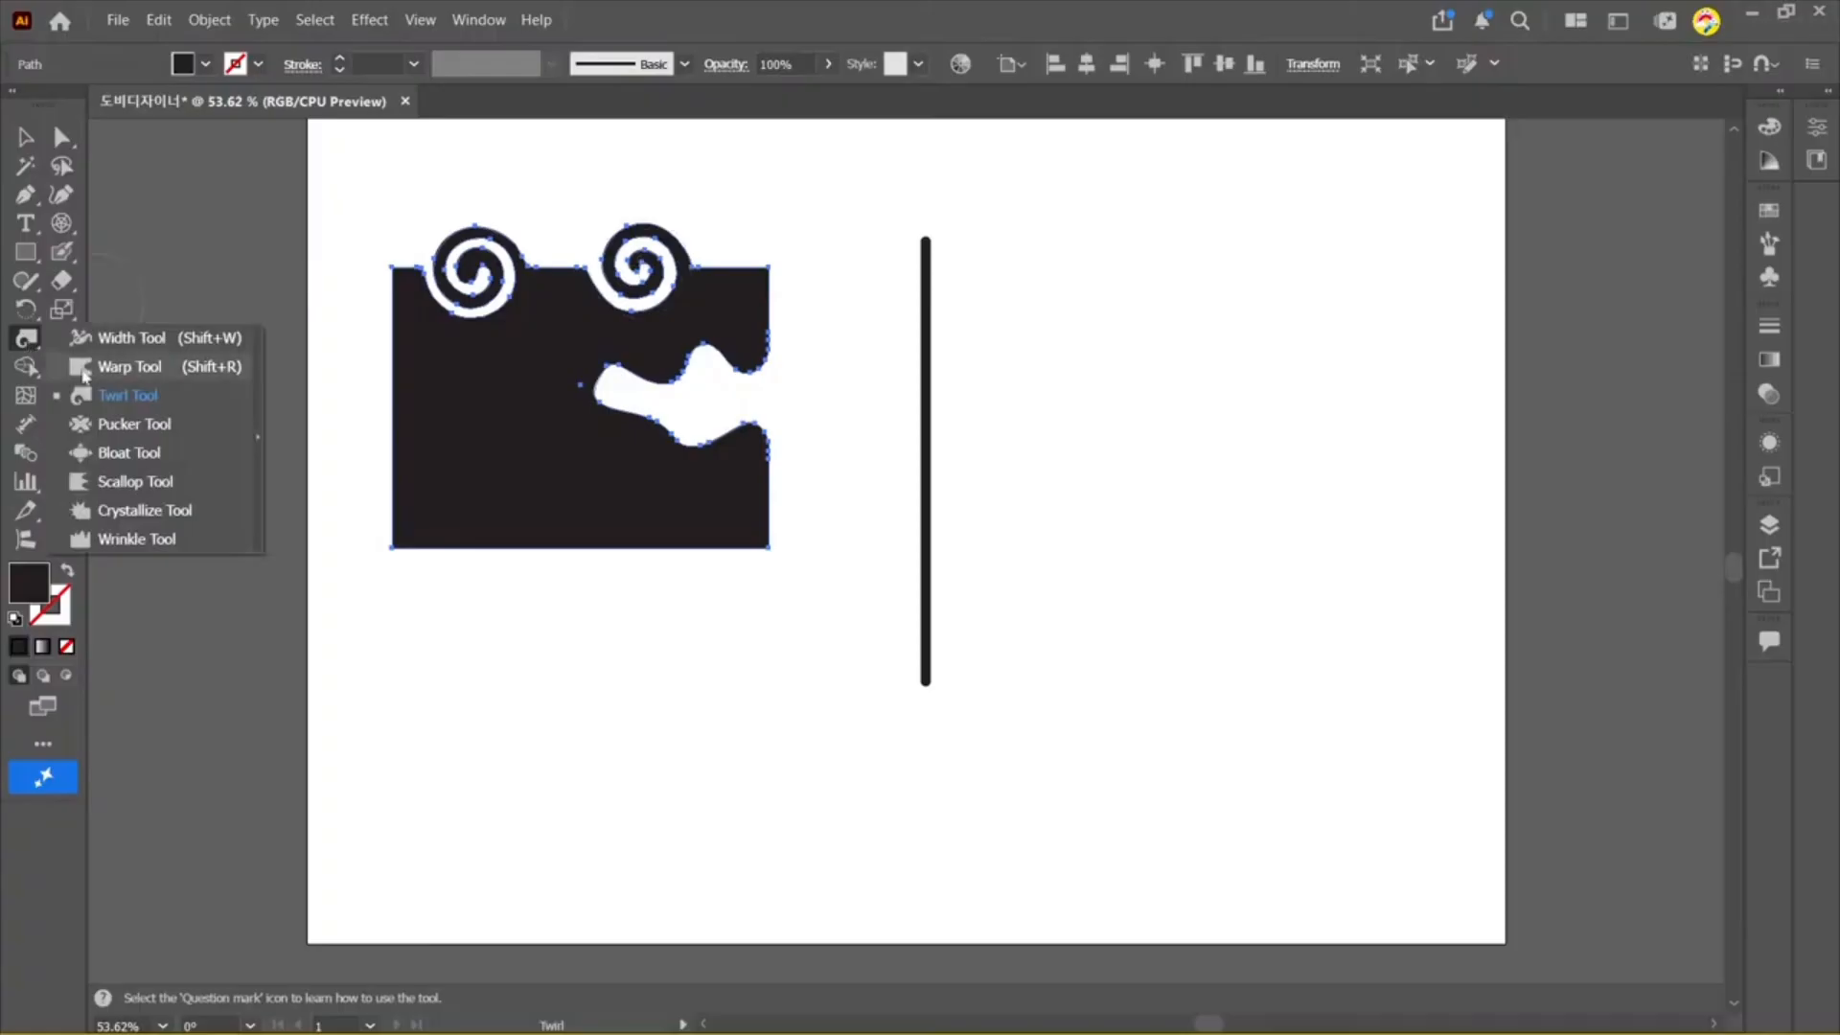
left_click(136, 426)
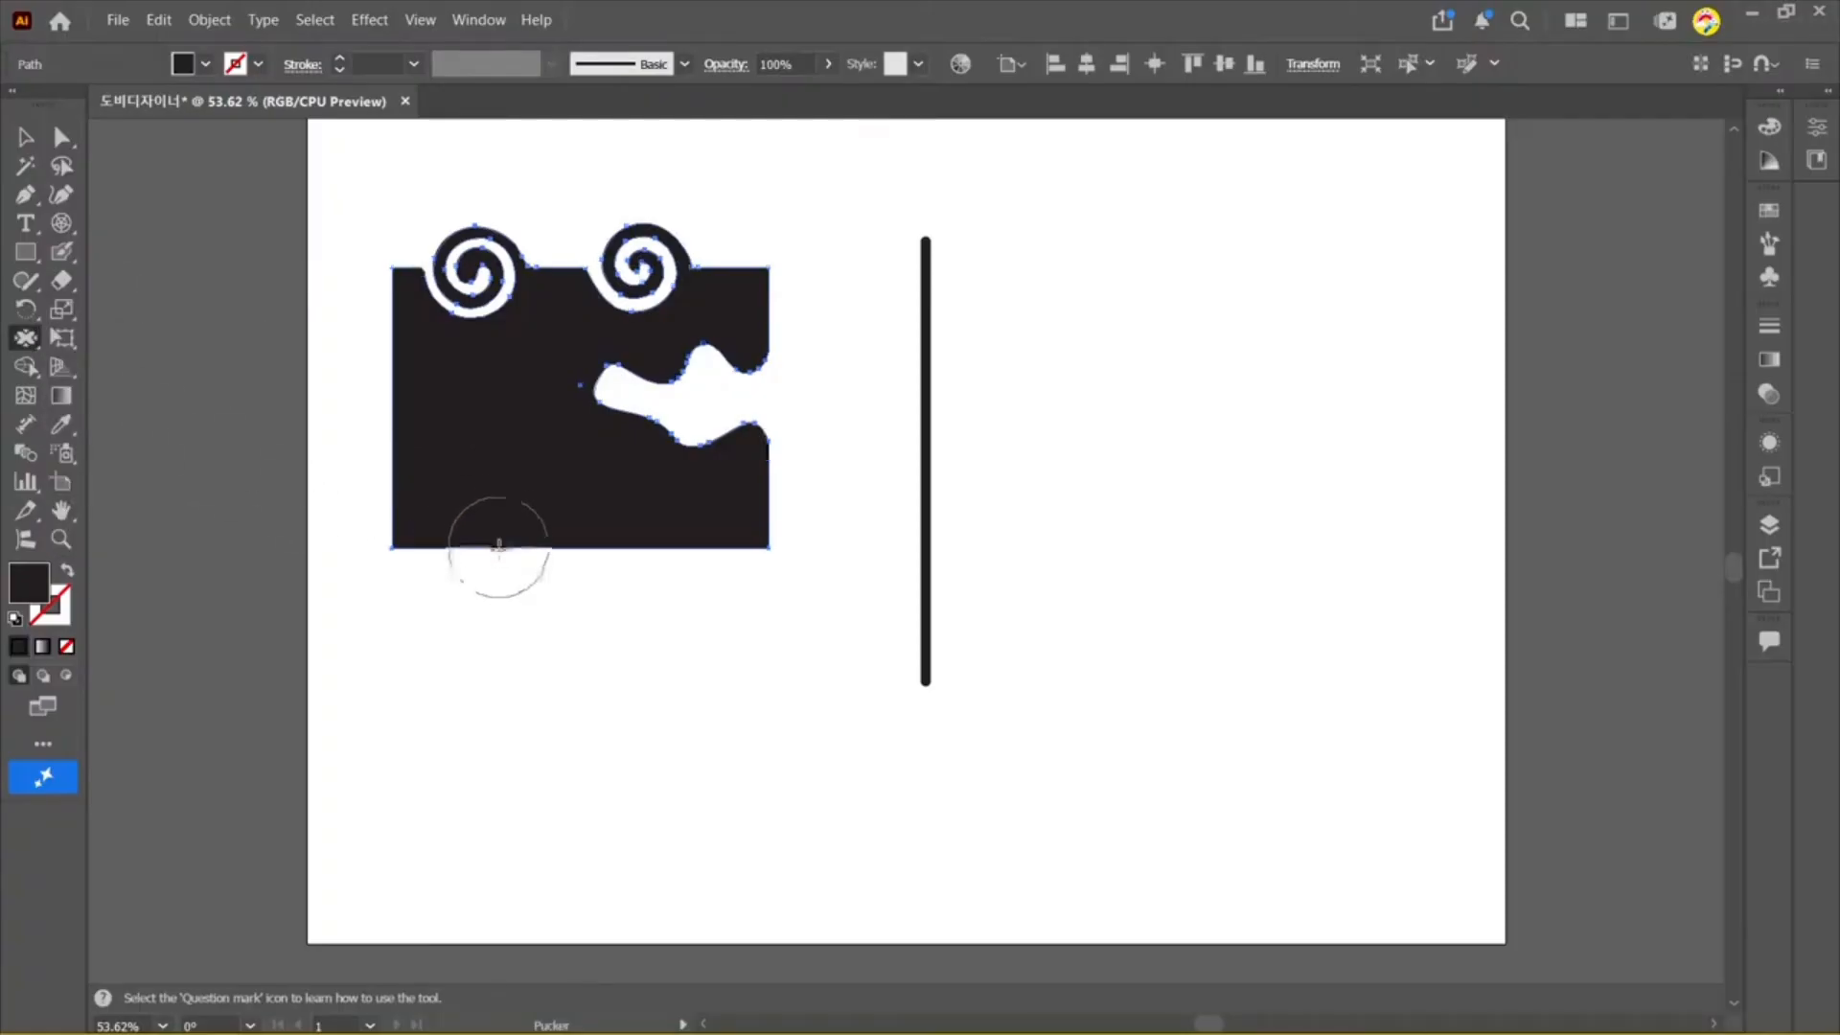
mouse_move(499, 546)
left_mouse_down()
mouse_move(498, 664)
mouse_move(505, 650)
left_mouse_up()
key("ctrl+z")
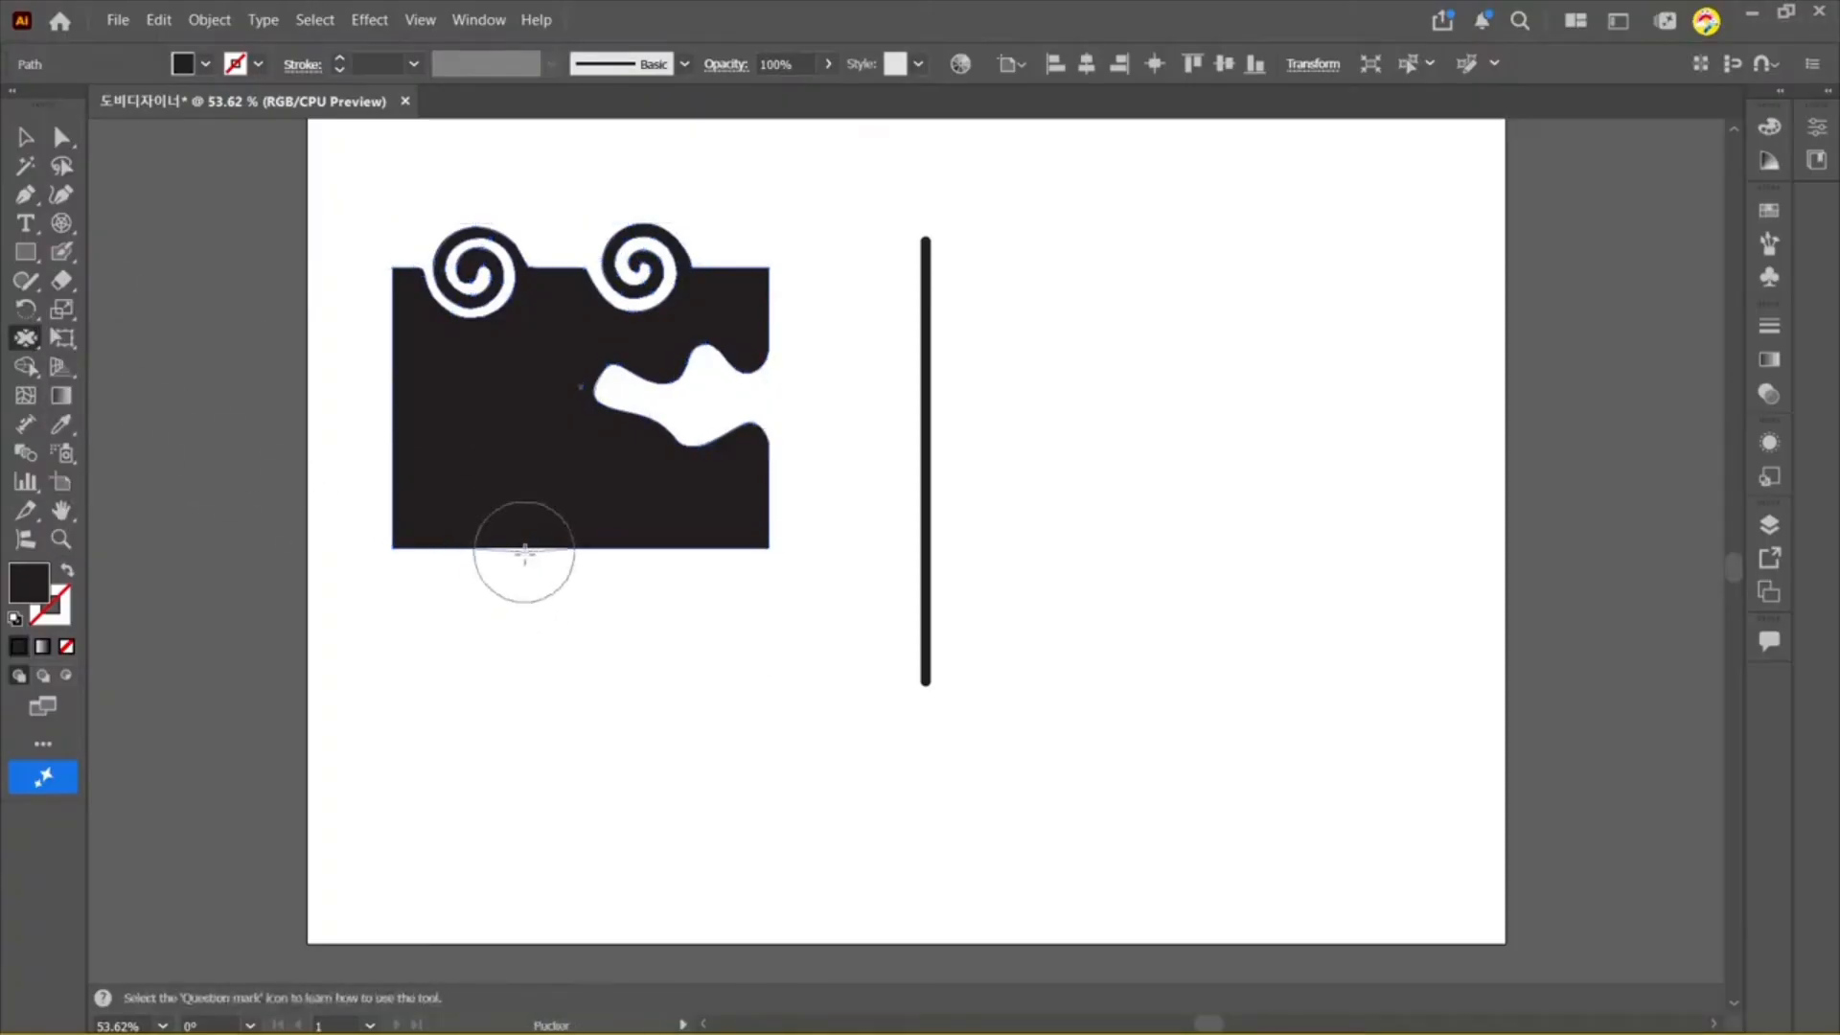
mouse_move(525, 553)
left_mouse_down()
mouse_move(558, 657)
mouse_move(435, 586)
mouse_move(517, 638)
left_mouse_up()
Step: Pucker the rectangle's lower corners and left edge inward and pull its upper-right corner out into a sharp tip
mouse_move(728, 537)
left_mouse_down()
mouse_move(706, 631)
mouse_move(745, 650)
mouse_move(623, 583)
mouse_move(620, 537)
left_mouse_up()
left_click_drag(450, 526, 518, 427)
mouse_move(394, 378)
left_mouse_down()
mouse_move(470, 455)
mouse_move(399, 471)
mouse_move(459, 422)
mouse_move(422, 425)
mouse_move(456, 462)
mouse_move(436, 429)
left_mouse_up()
left_click_drag(474, 386, 534, 382)
mouse_move(751, 287)
left_mouse_down()
mouse_move(700, 313)
mouse_move(803, 253)
left_mouse_up()
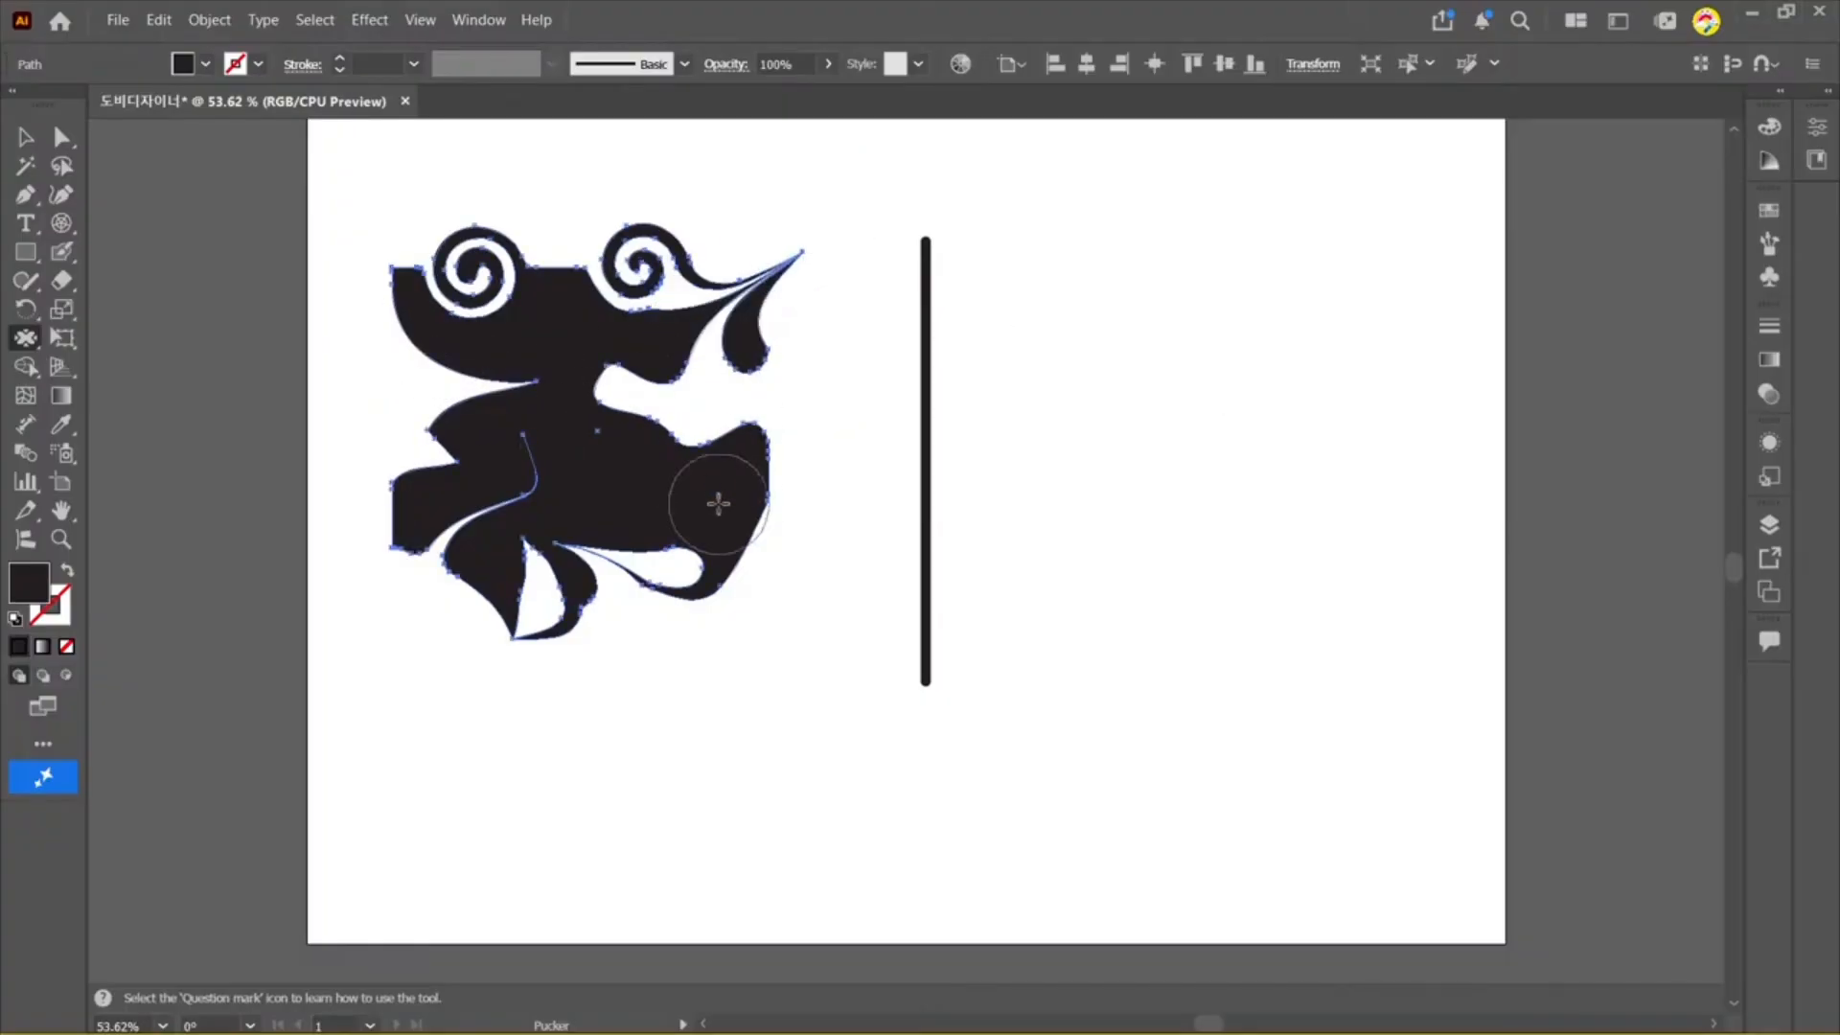
Step: Use the Bloat tool to swell the shape's lower edge into a round bulge and scoop a round notch into its right end
left_click(32, 337)
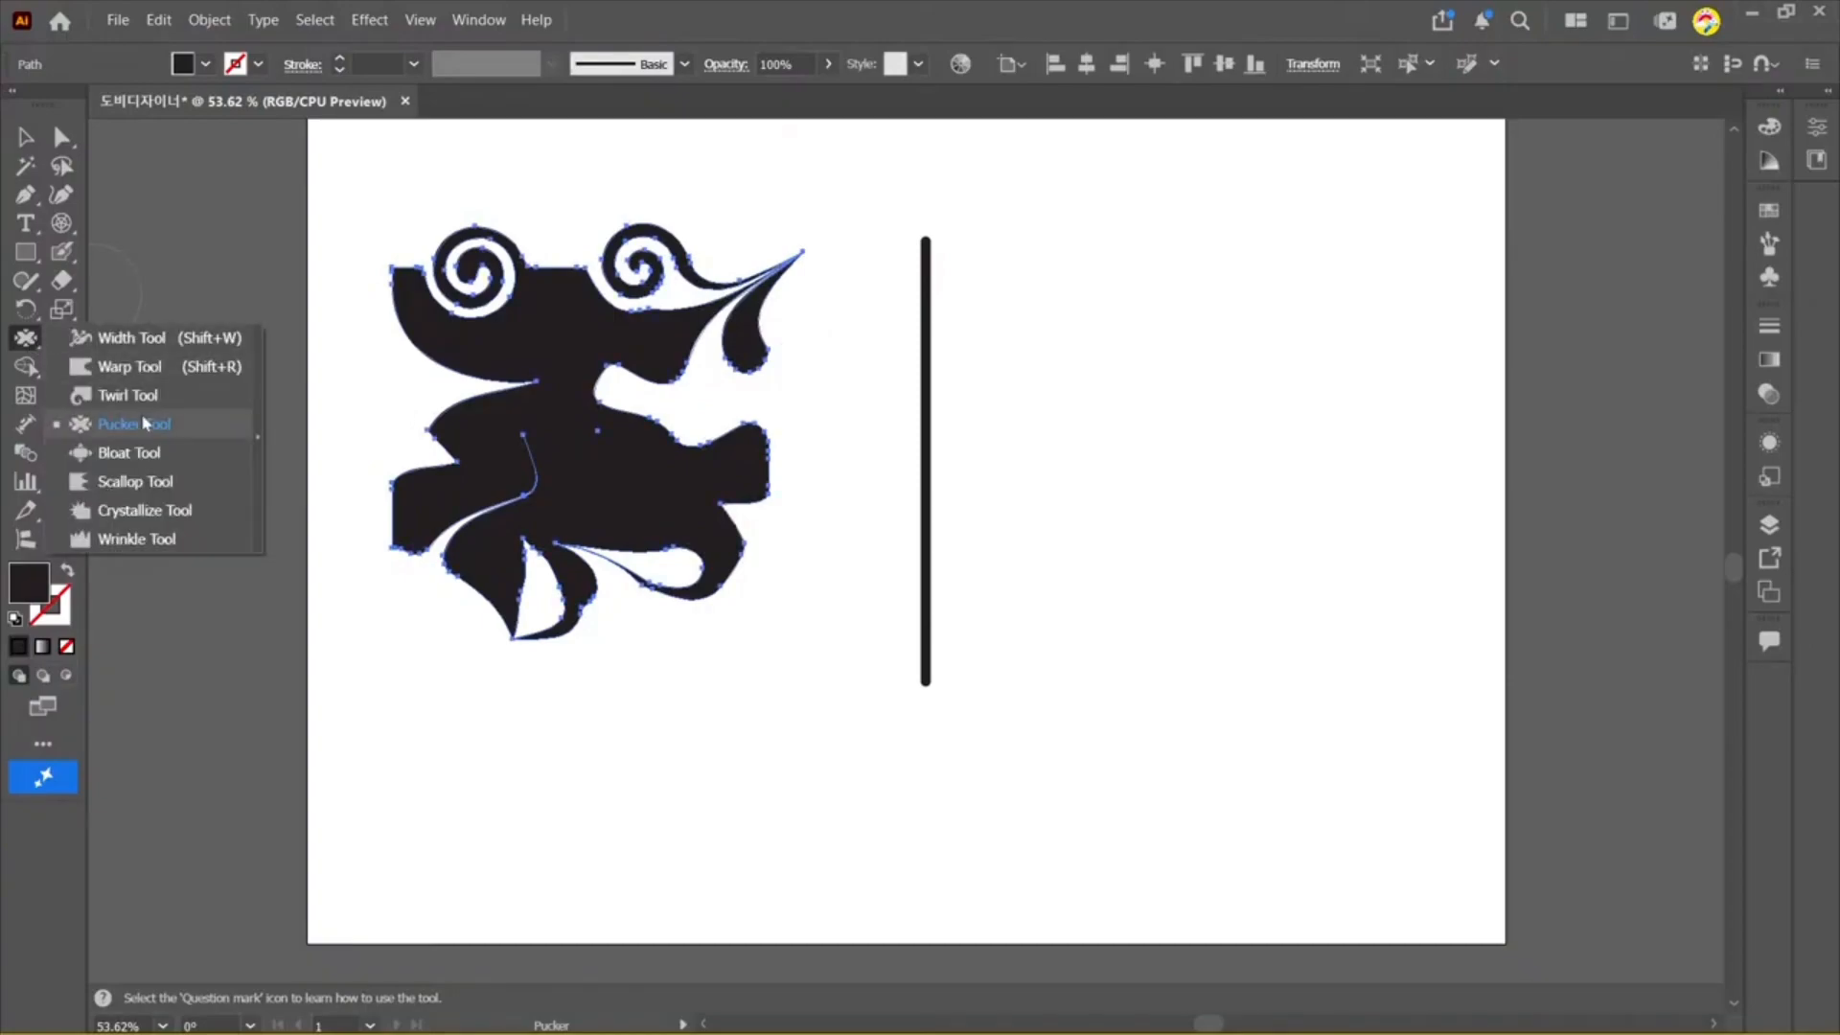
left_click(143, 453)
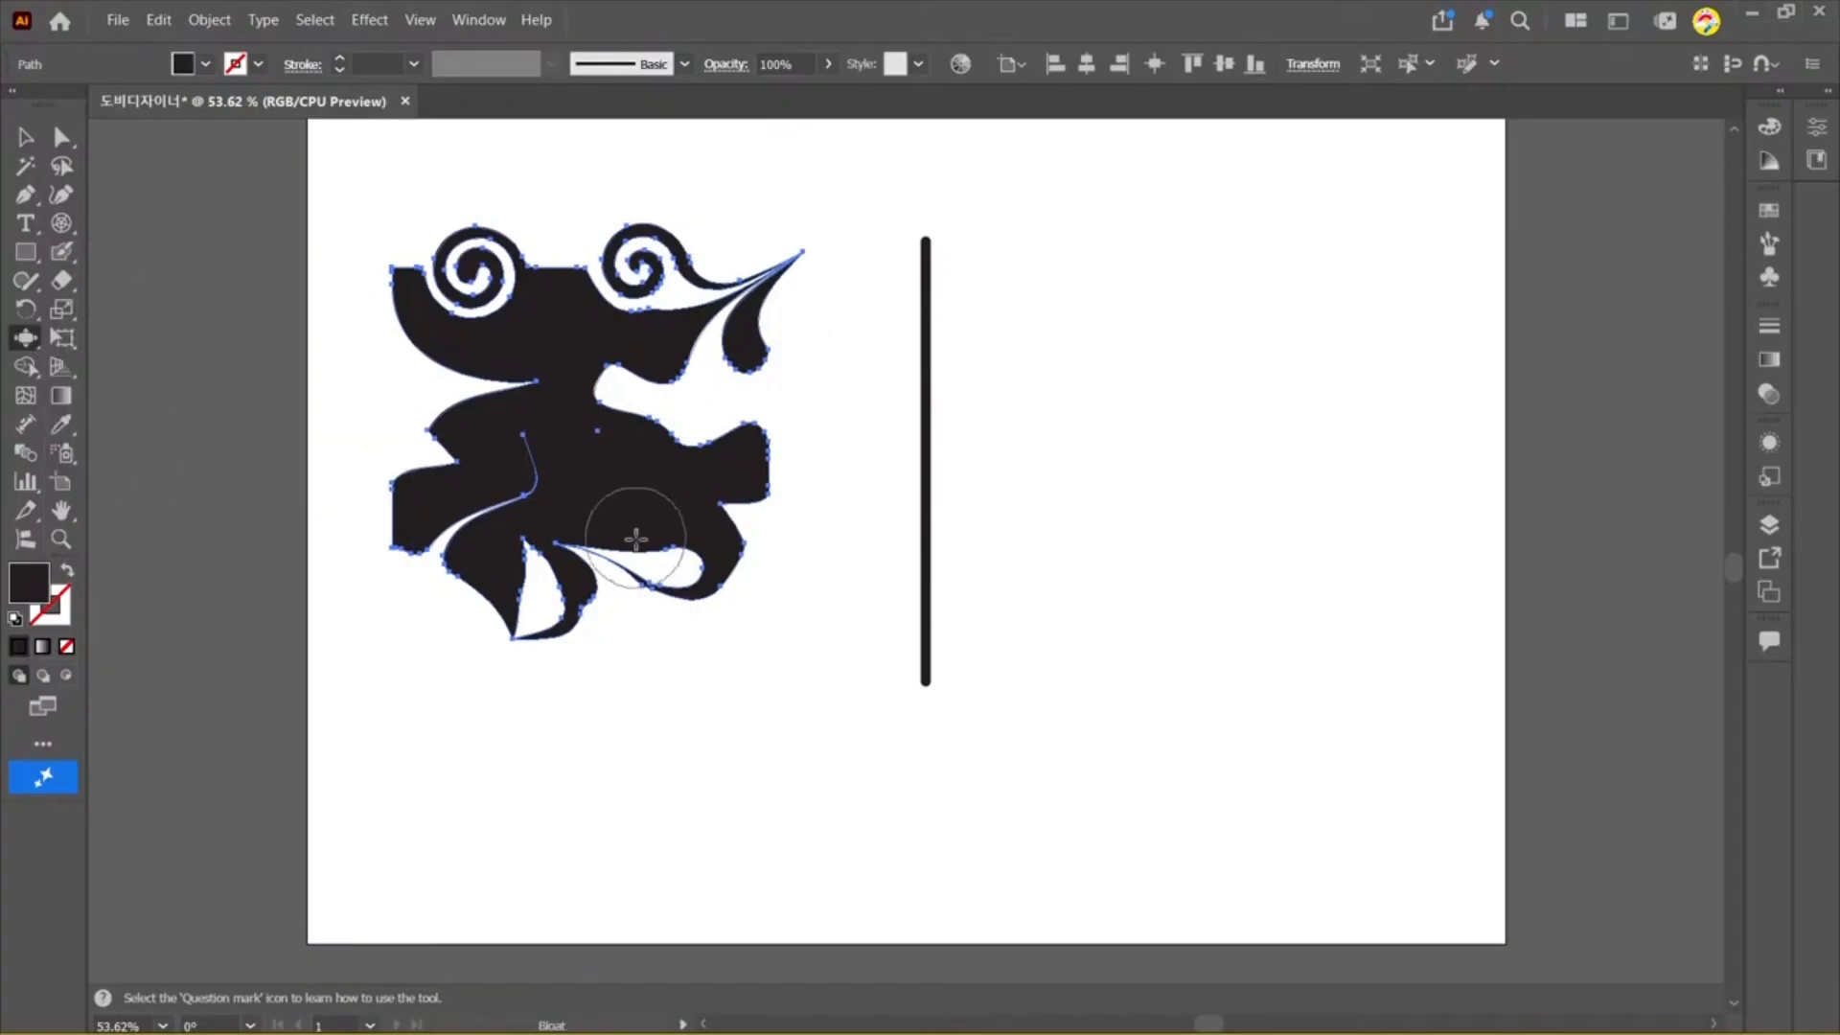
left_click_drag(635, 539, 637, 536)
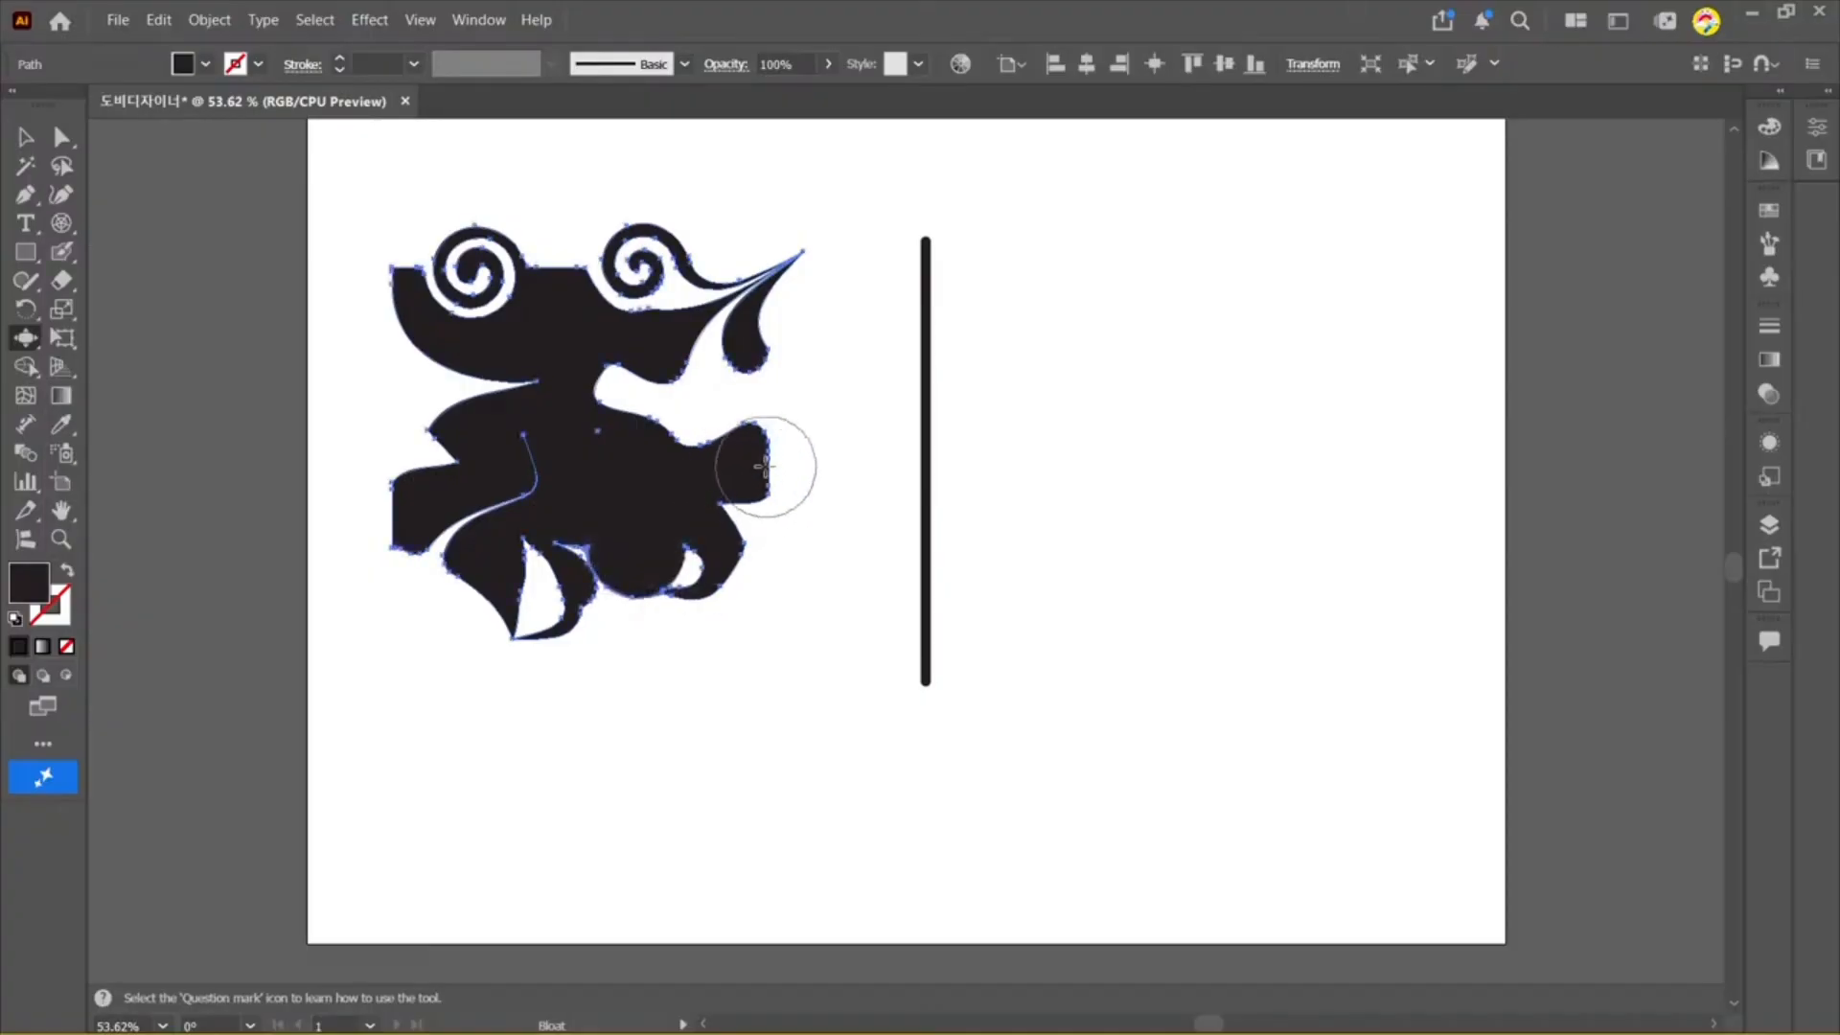
left_click_drag(765, 467, 770, 465)
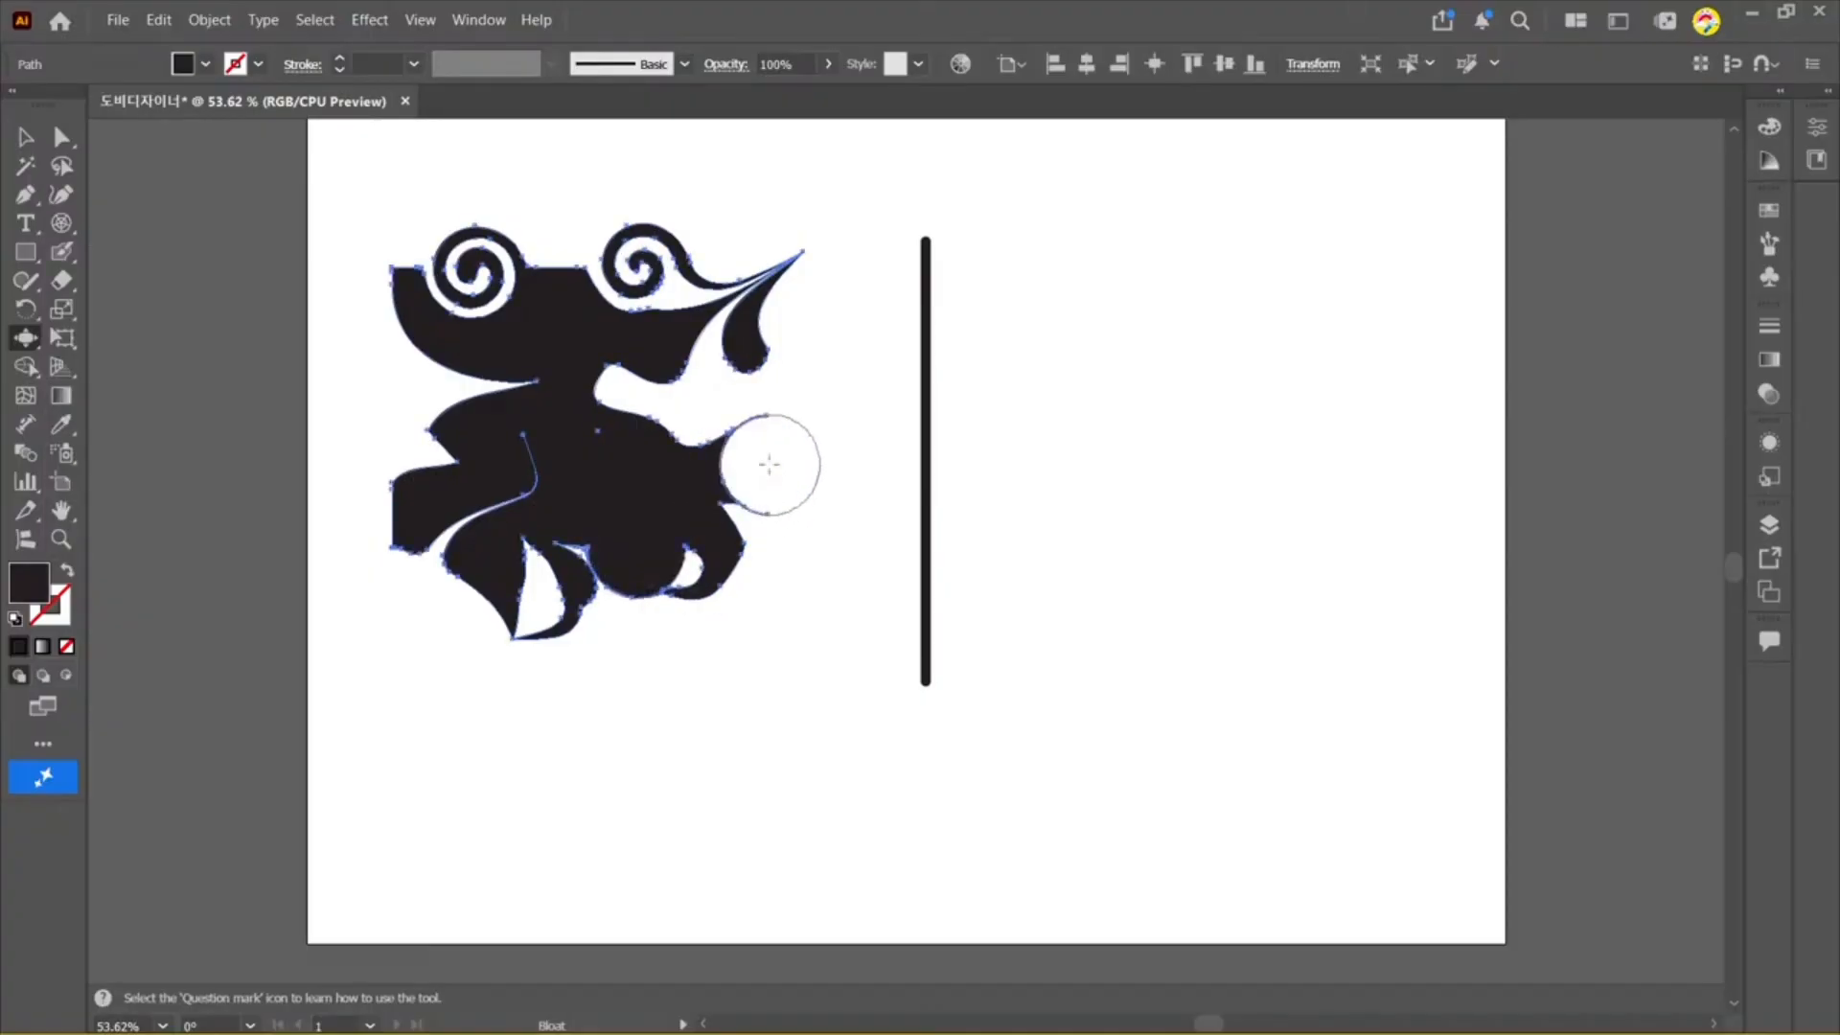
Step: Draw a new black rectangle in the empty area right of the vertical line
left_click(26, 137)
left_click(19, 253)
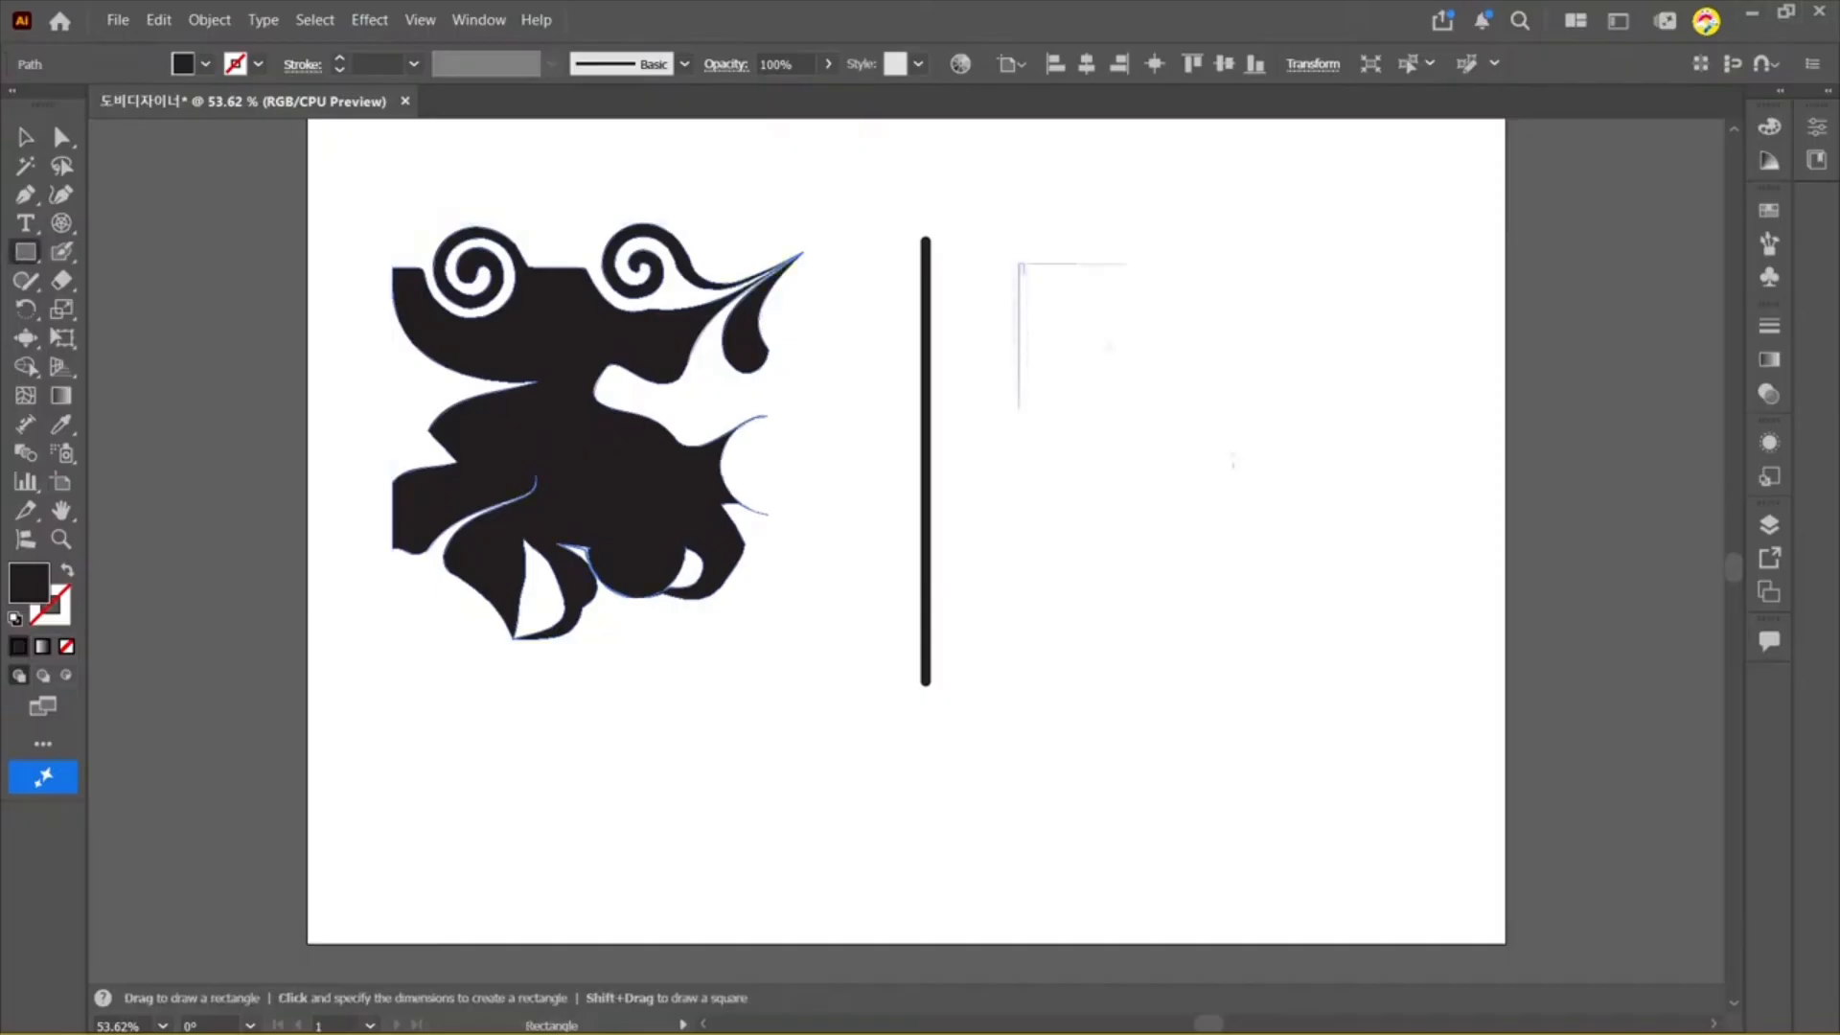
left_click_drag(1233, 461, 1374, 565)
left_click_drag(23, 261, 164, 362)
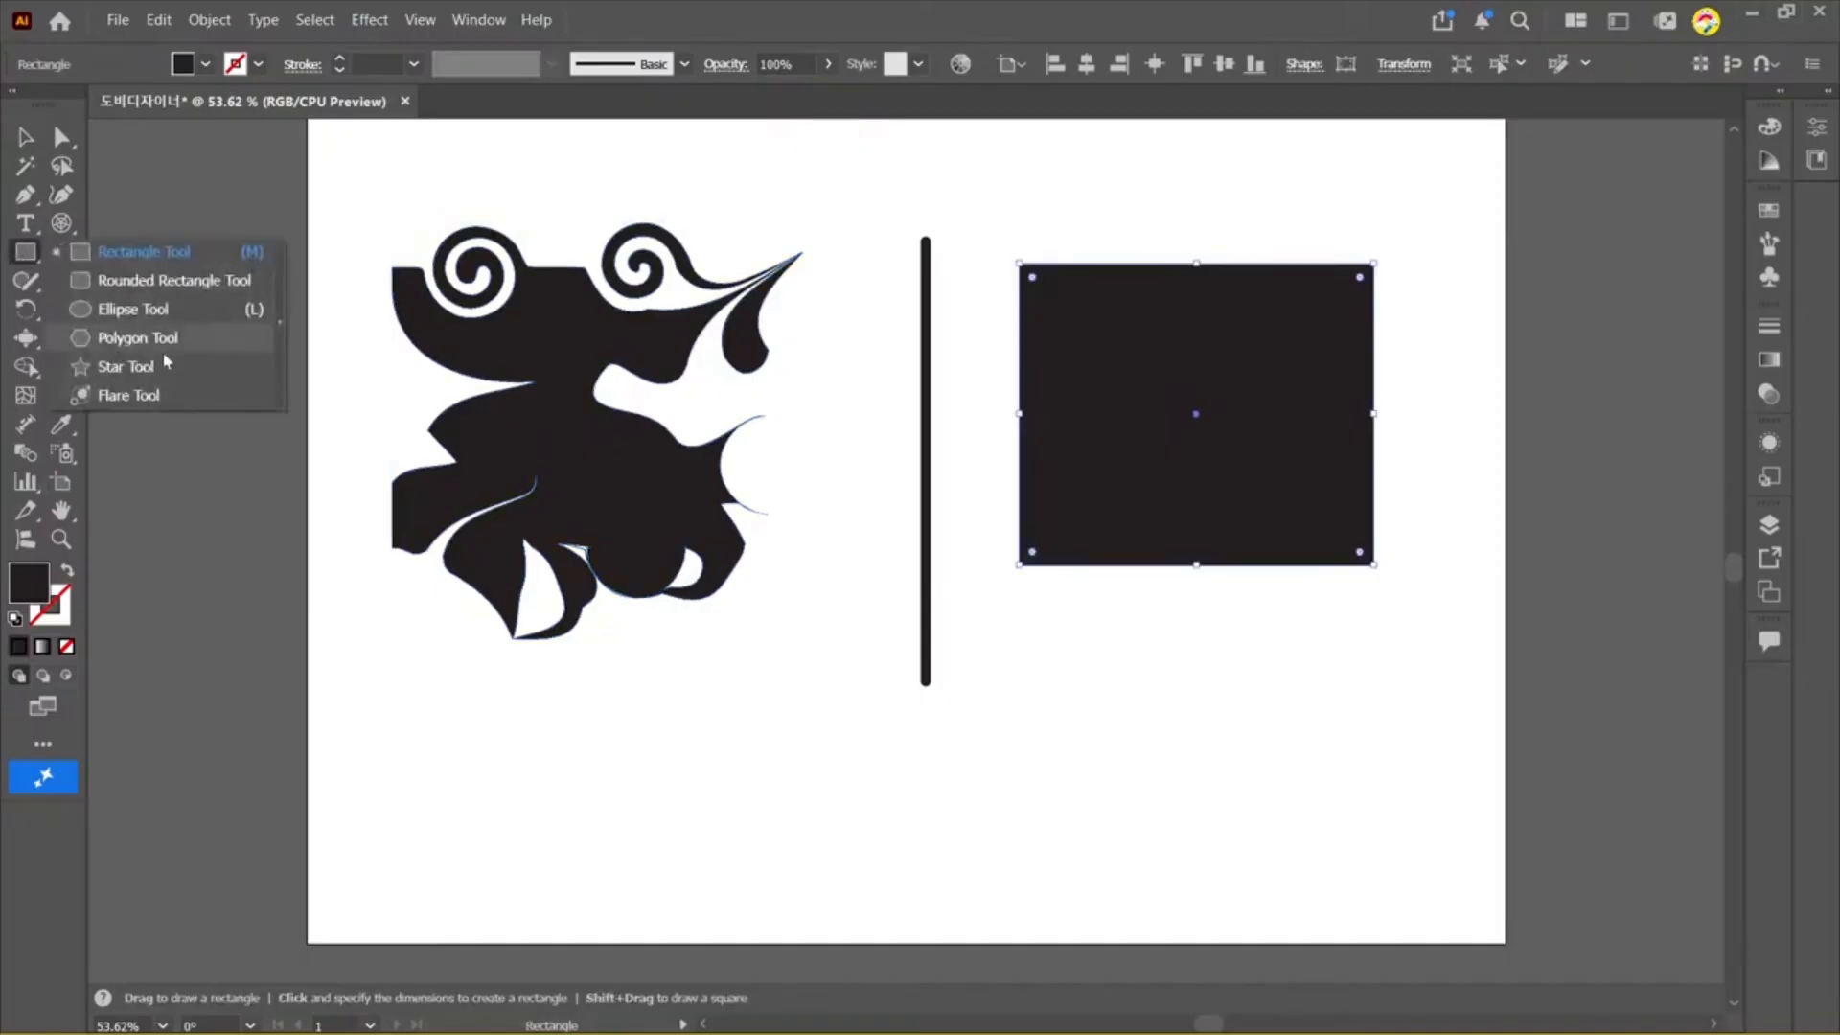
Step: Bloat the middle of the new rectangle's top edge into a round bump and pucker the middle of its bottom edge into a downward point
mouse_move(26, 337)
left_mouse_down()
mouse_move(148, 429)
mouse_move(152, 458)
left_mouse_up()
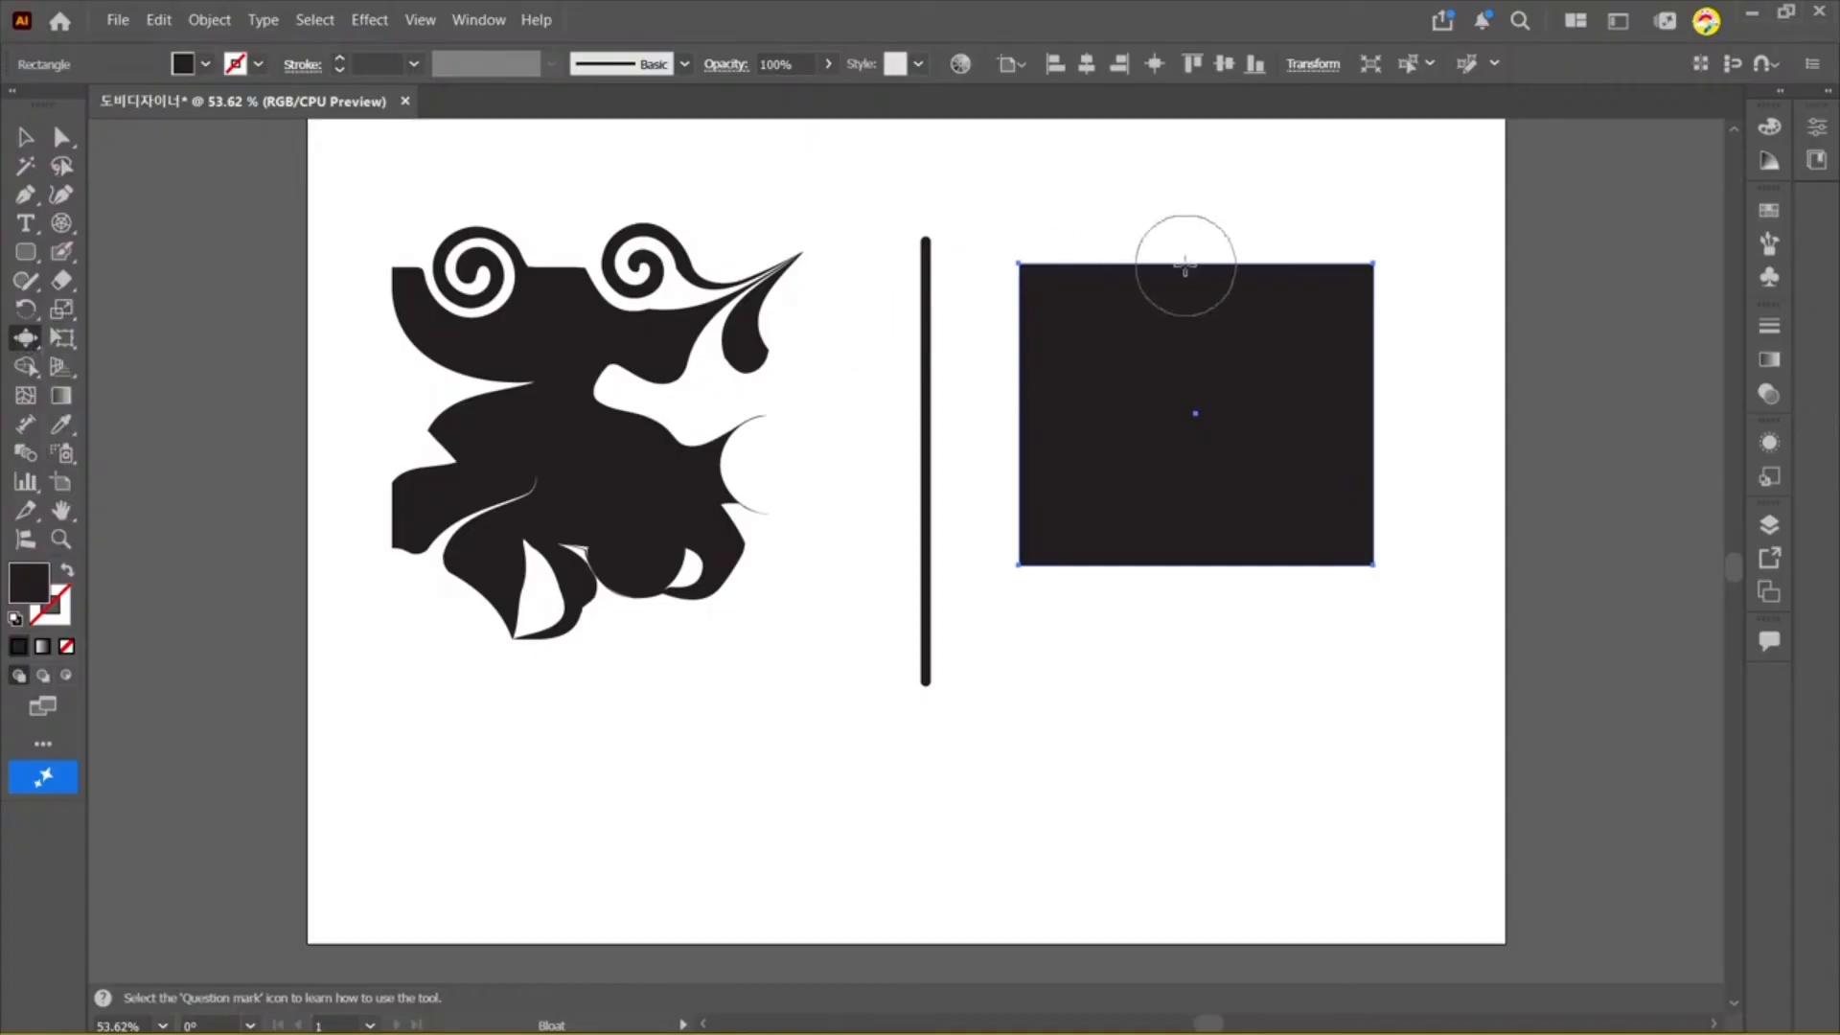
left_click(1185, 266)
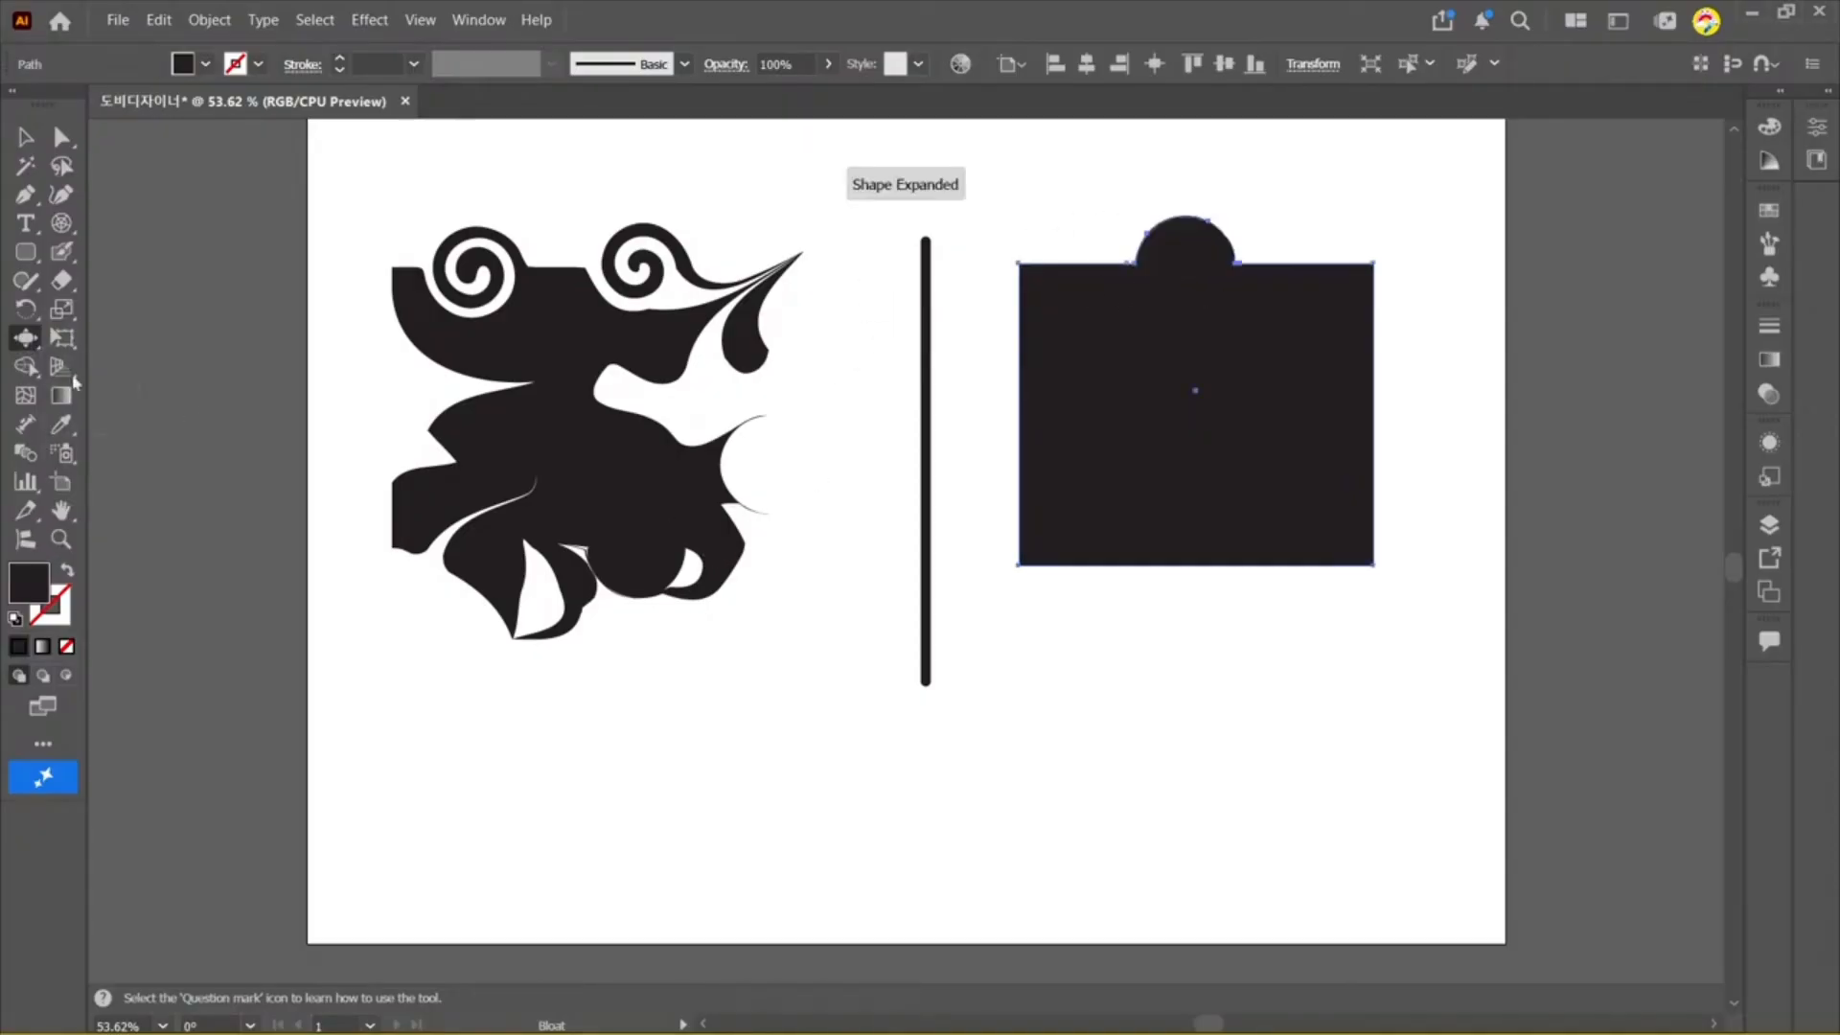
left_click_drag(31, 347, 143, 426)
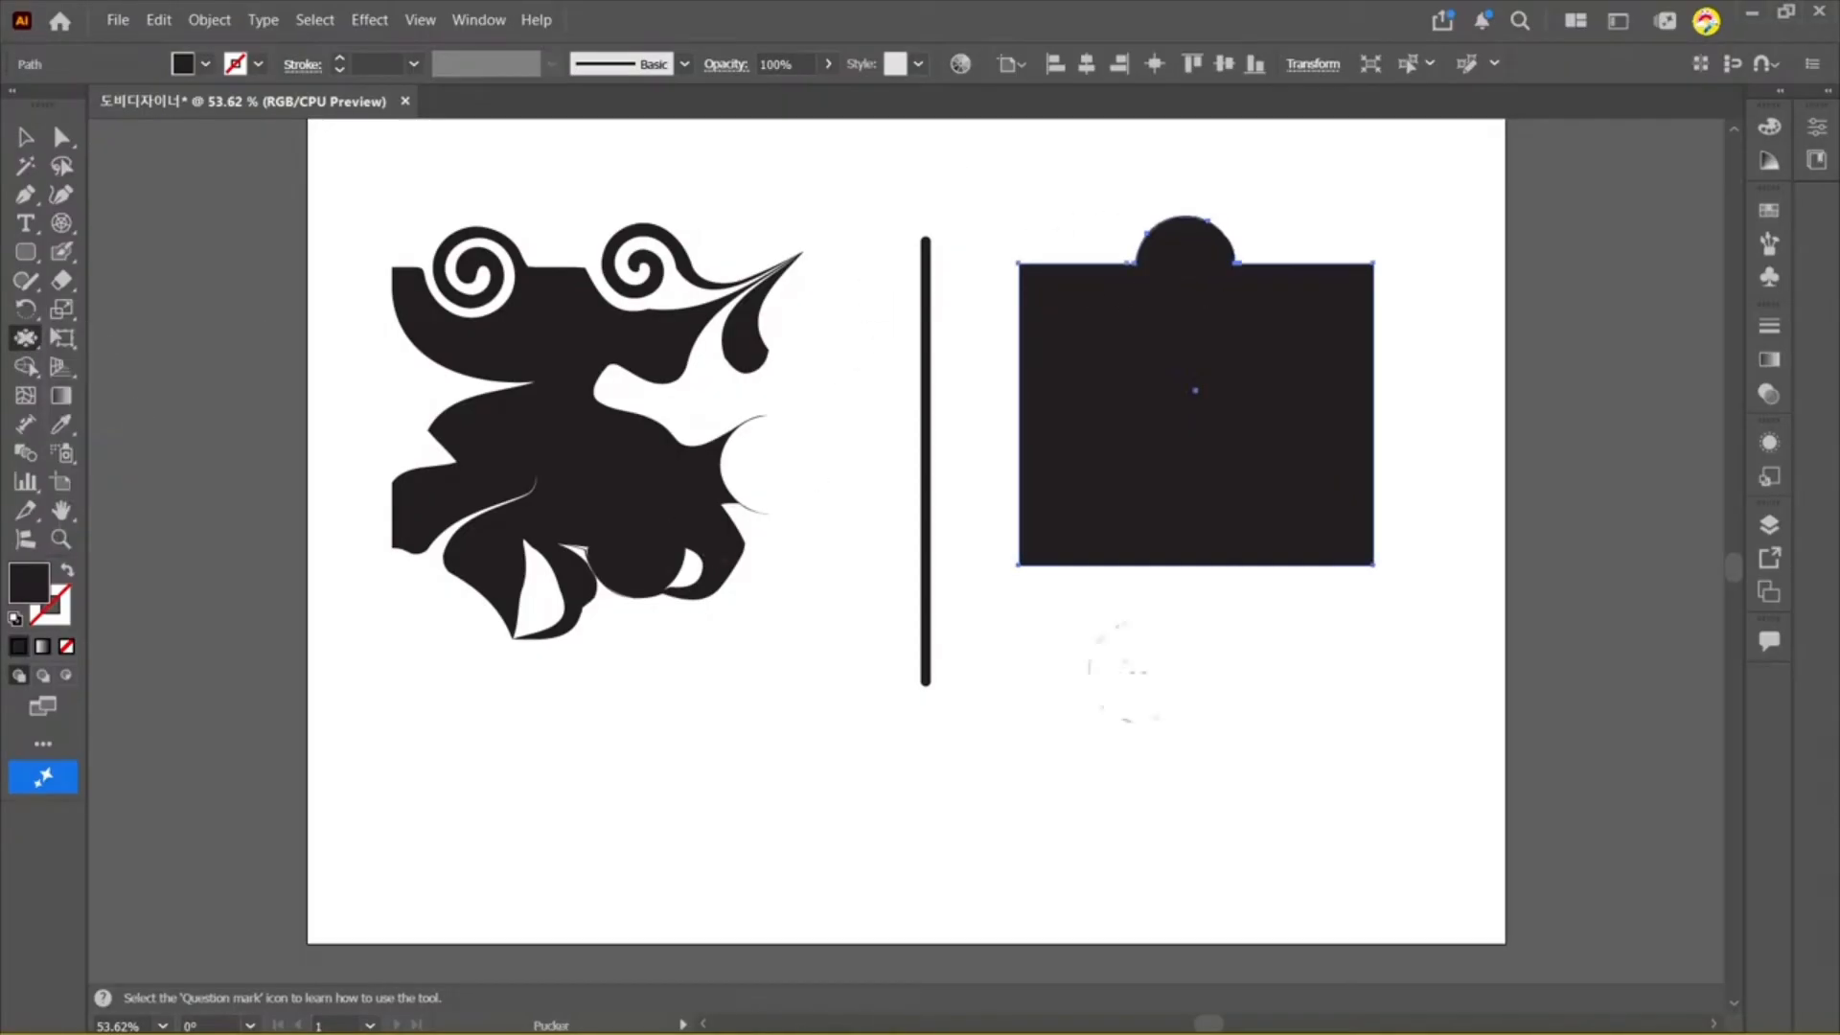
left_click_drag(1196, 565, 1192, 456)
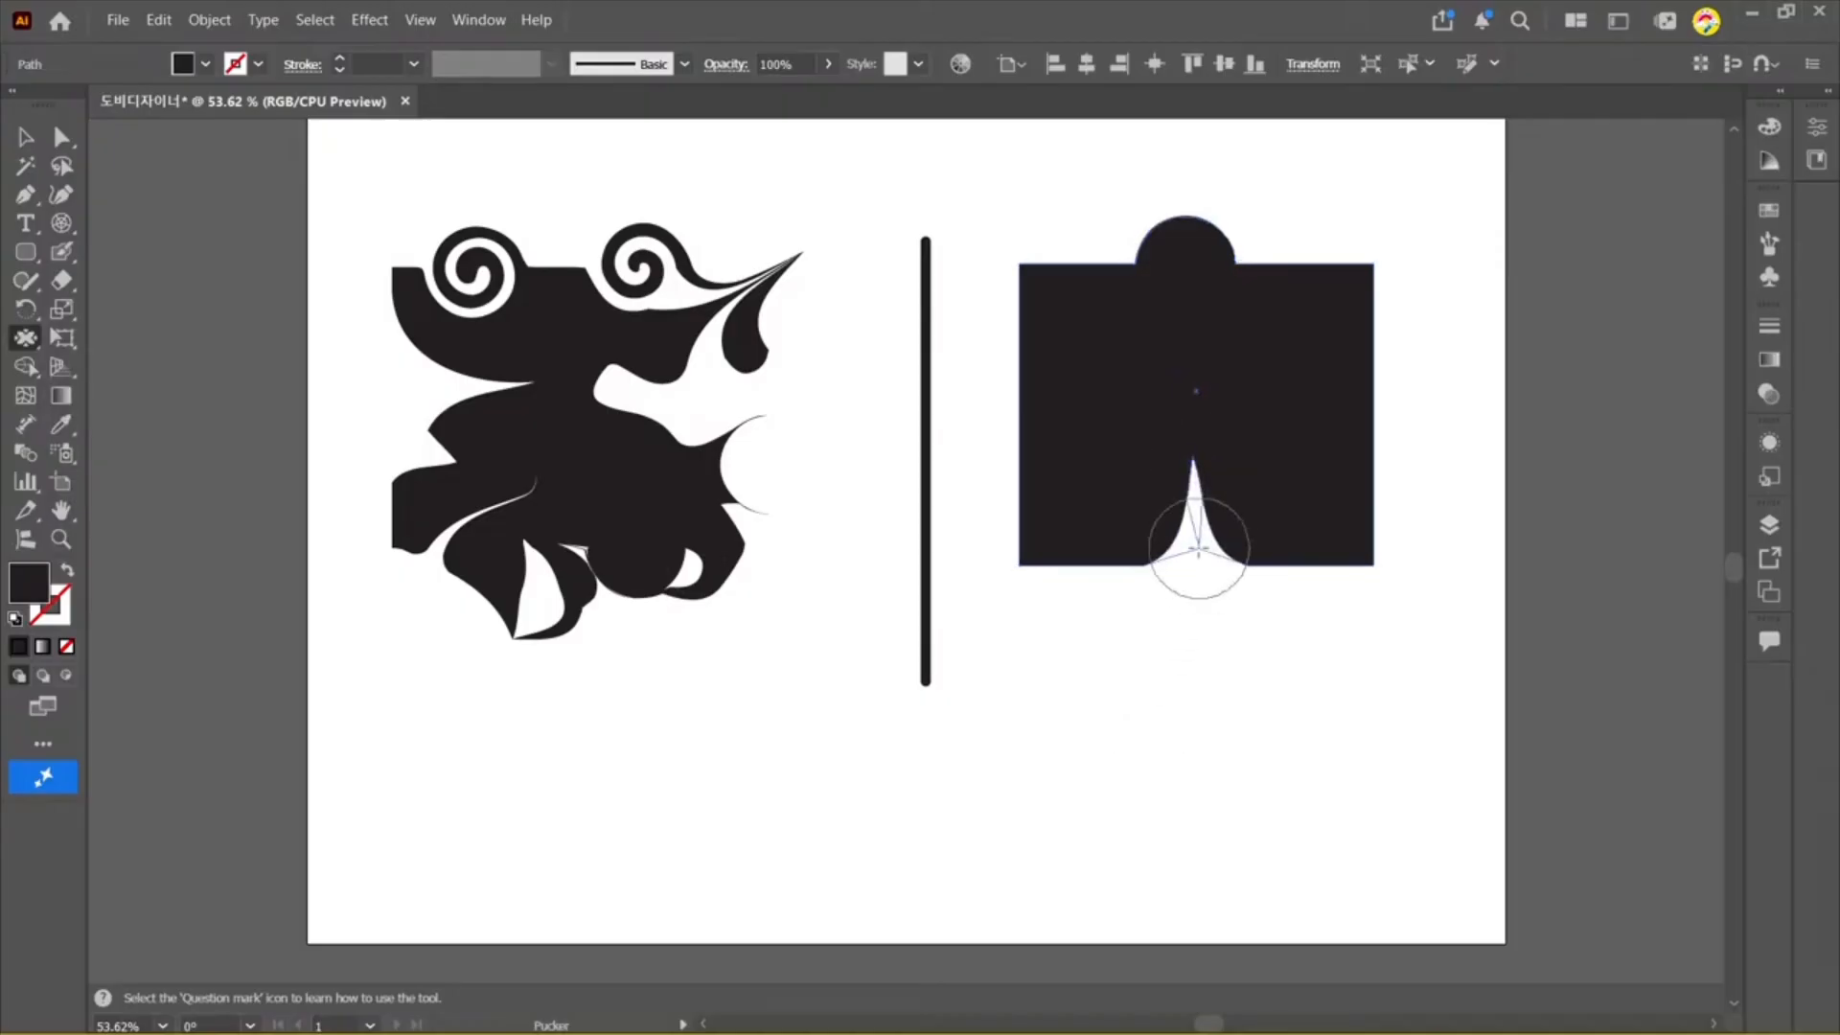
mouse_move(1191, 546)
left_mouse_down()
mouse_move(1192, 453)
mouse_move(1183, 604)
left_mouse_up()
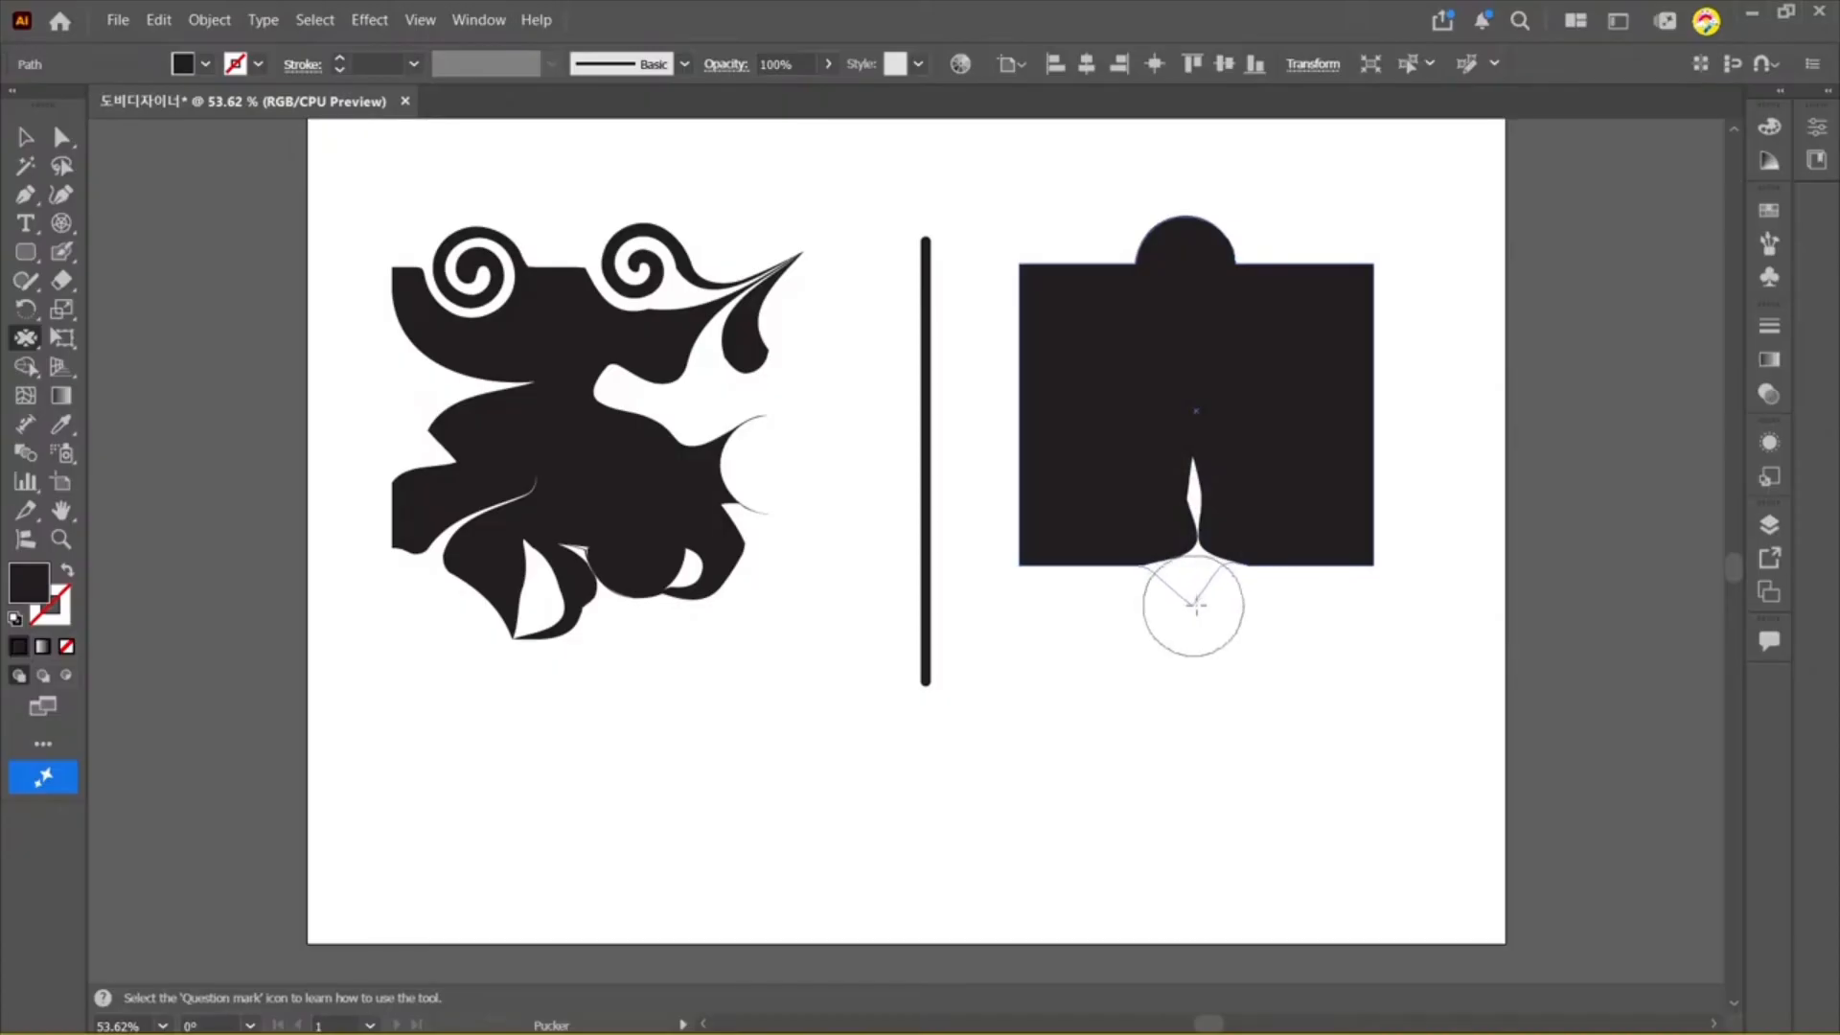
Step: Roughen the new rectangle's left edge and the upper part of its right edge with the Scallop tool
left_click(28, 342)
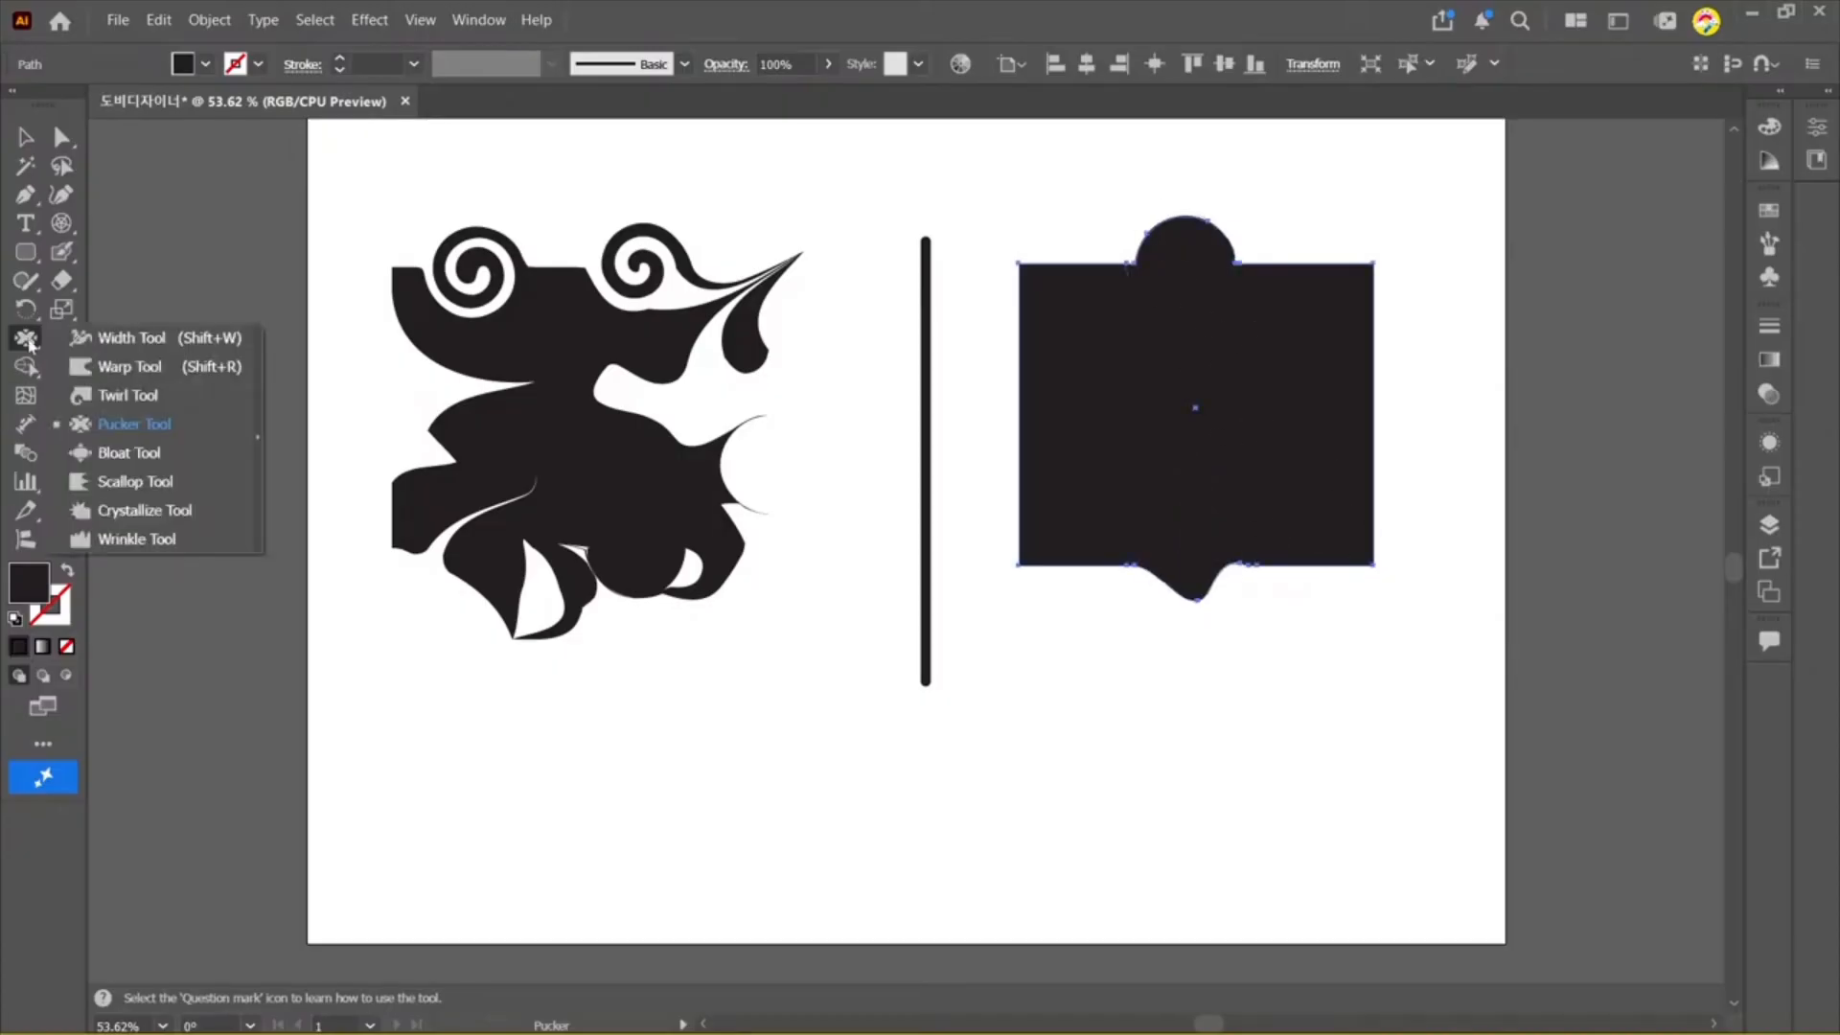
left_click(135, 481)
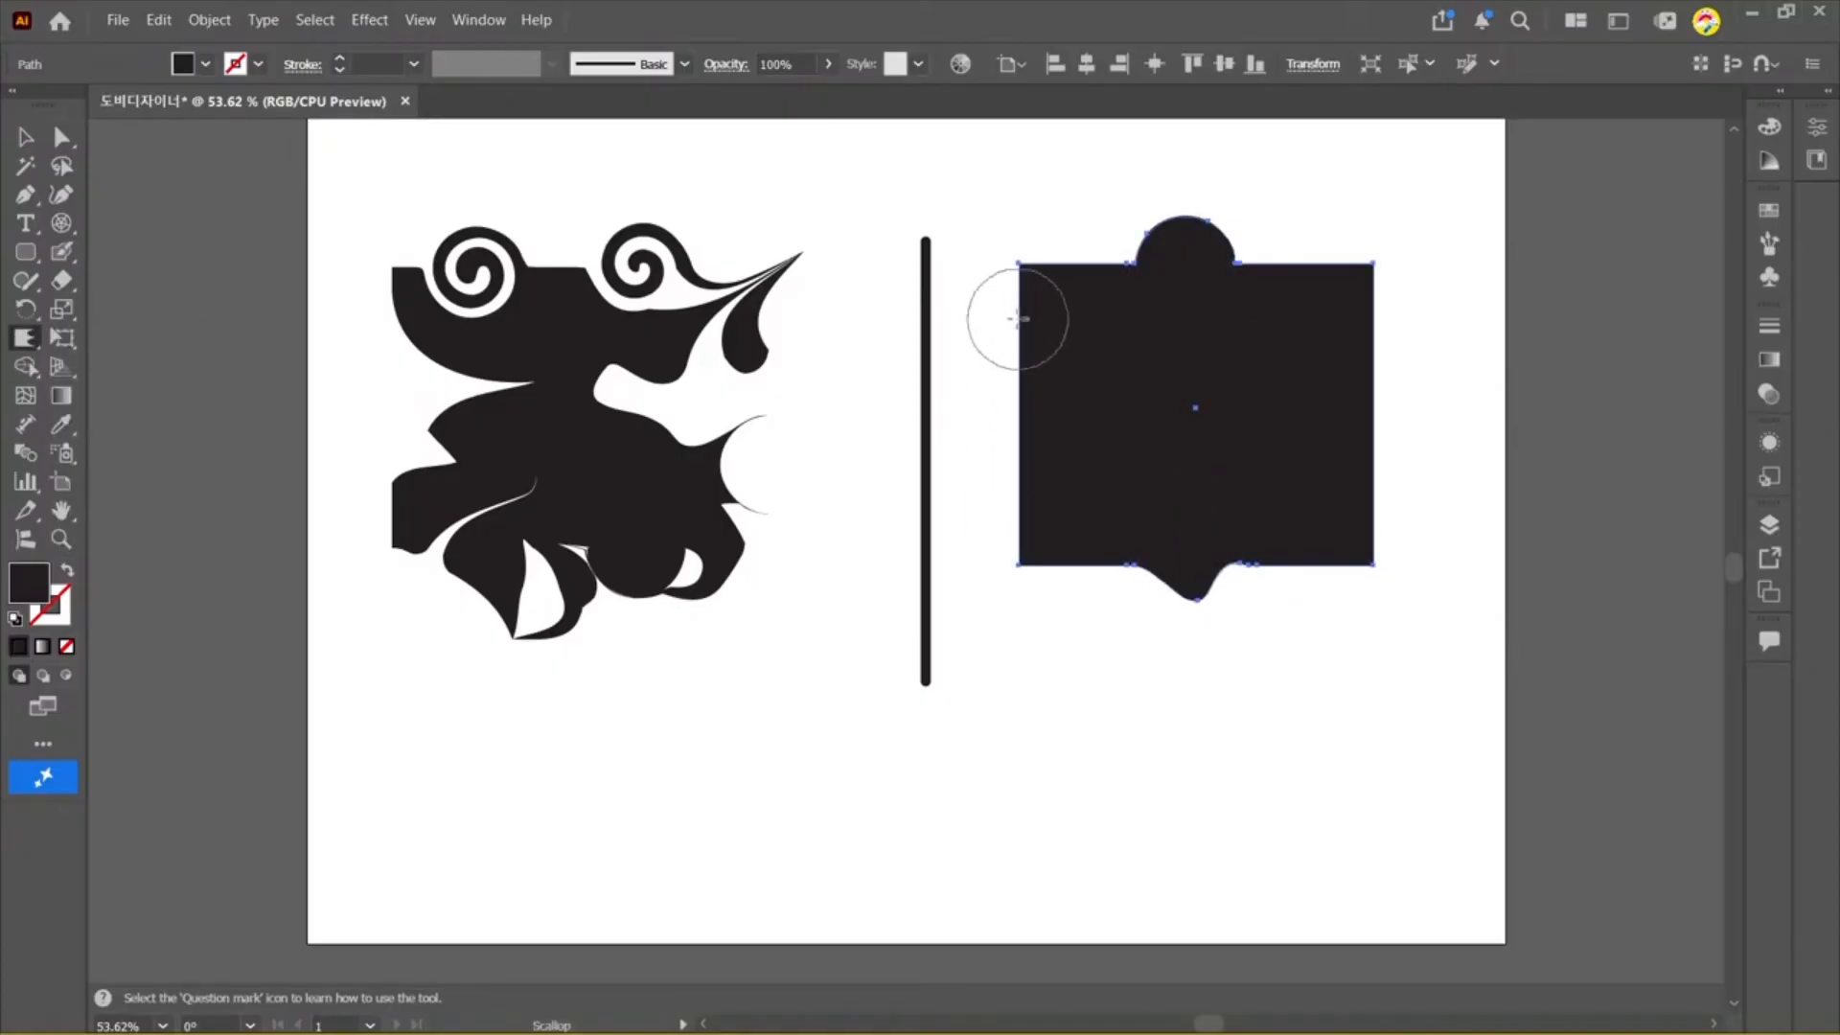
mouse_move(1023, 305)
left_mouse_down()
mouse_move(1019, 480)
mouse_move(1064, 501)
left_mouse_up()
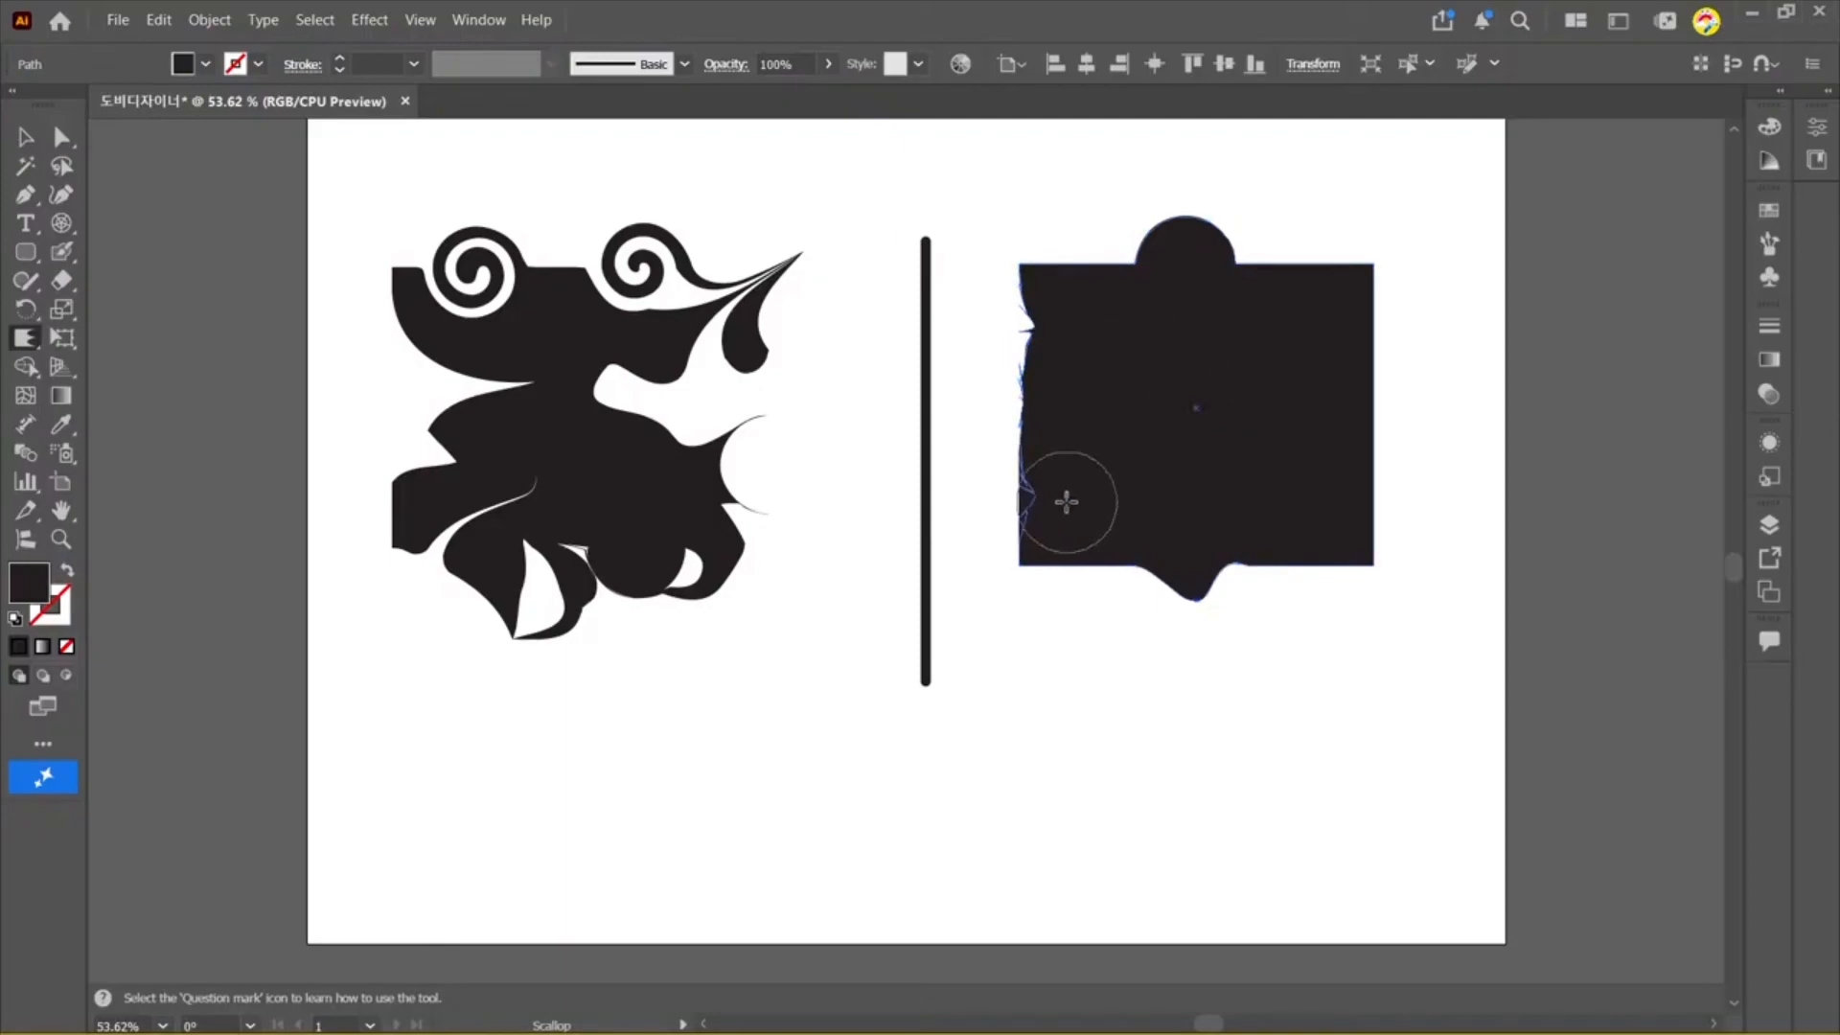
mouse_move(1387, 401)
left_mouse_down()
mouse_move(1289, 417)
mouse_move(1443, 398)
mouse_move(1308, 393)
mouse_move(1399, 304)
left_mouse_up()
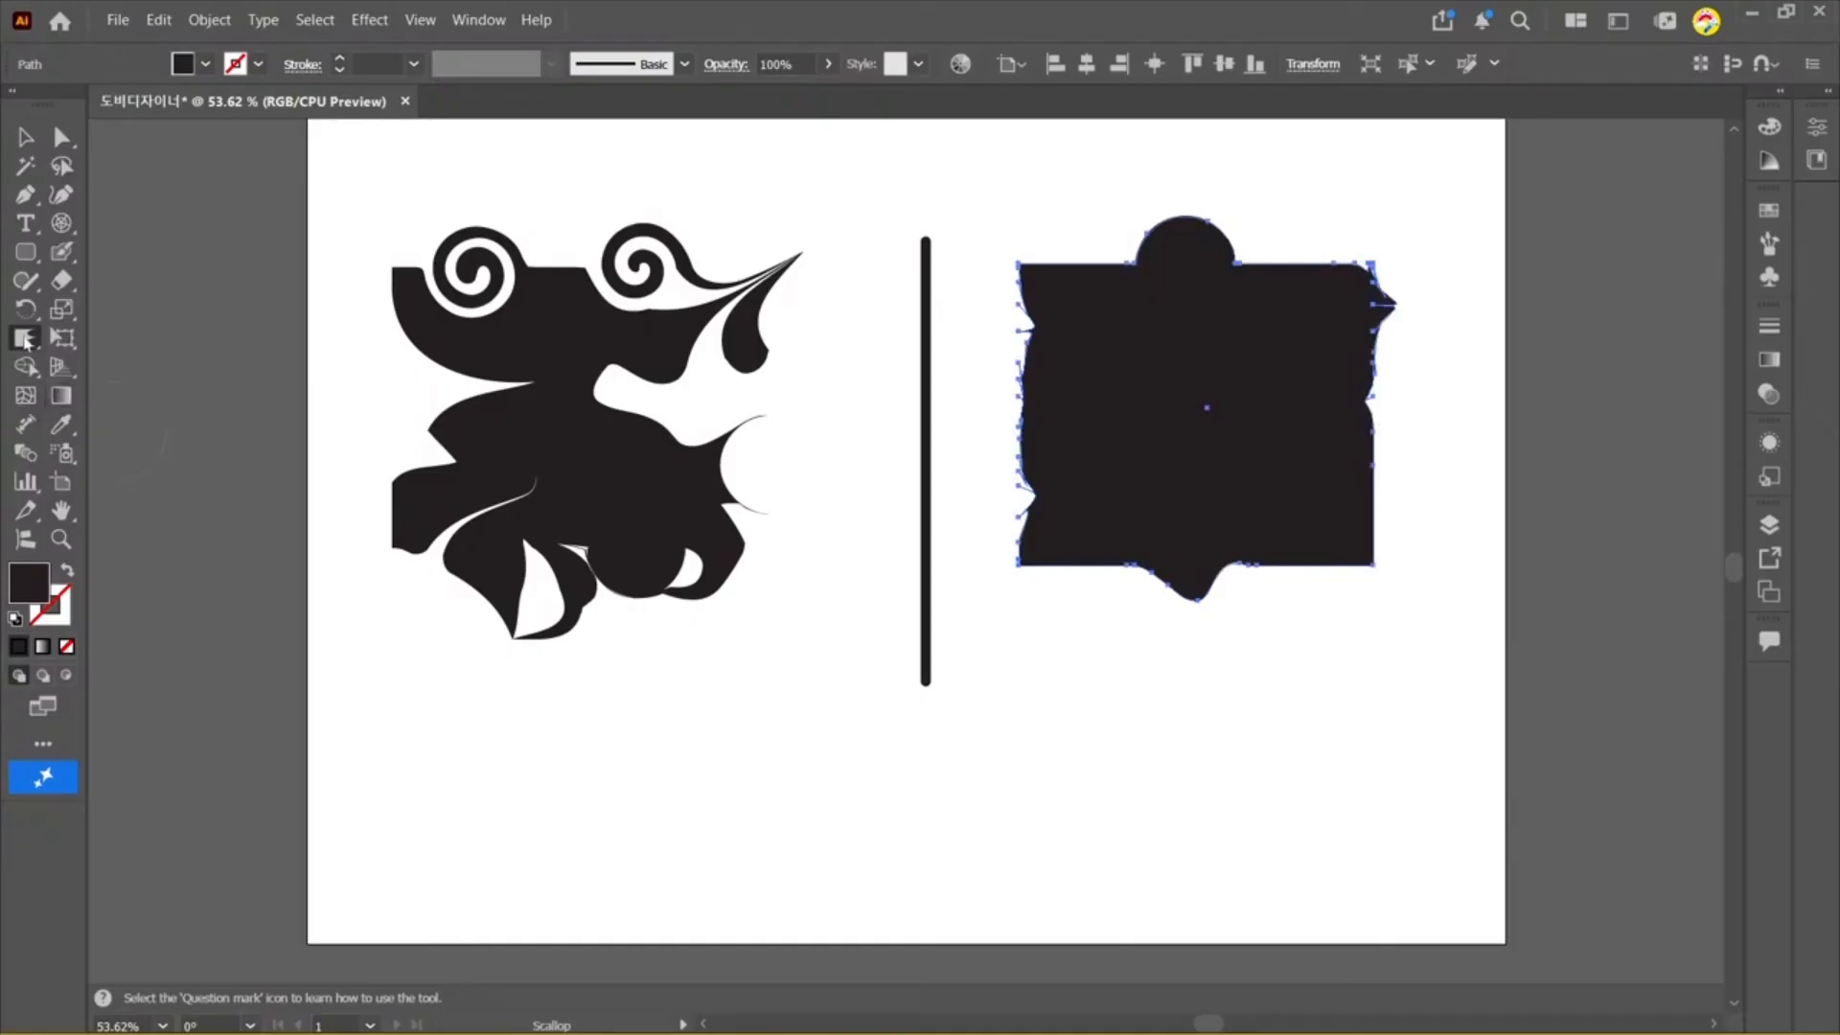
Step: Add small spikes with the Crystallize tool to the right-hand shape's upper-left corner, top edge, lower-right corner and bottom edge
left_click(26, 339)
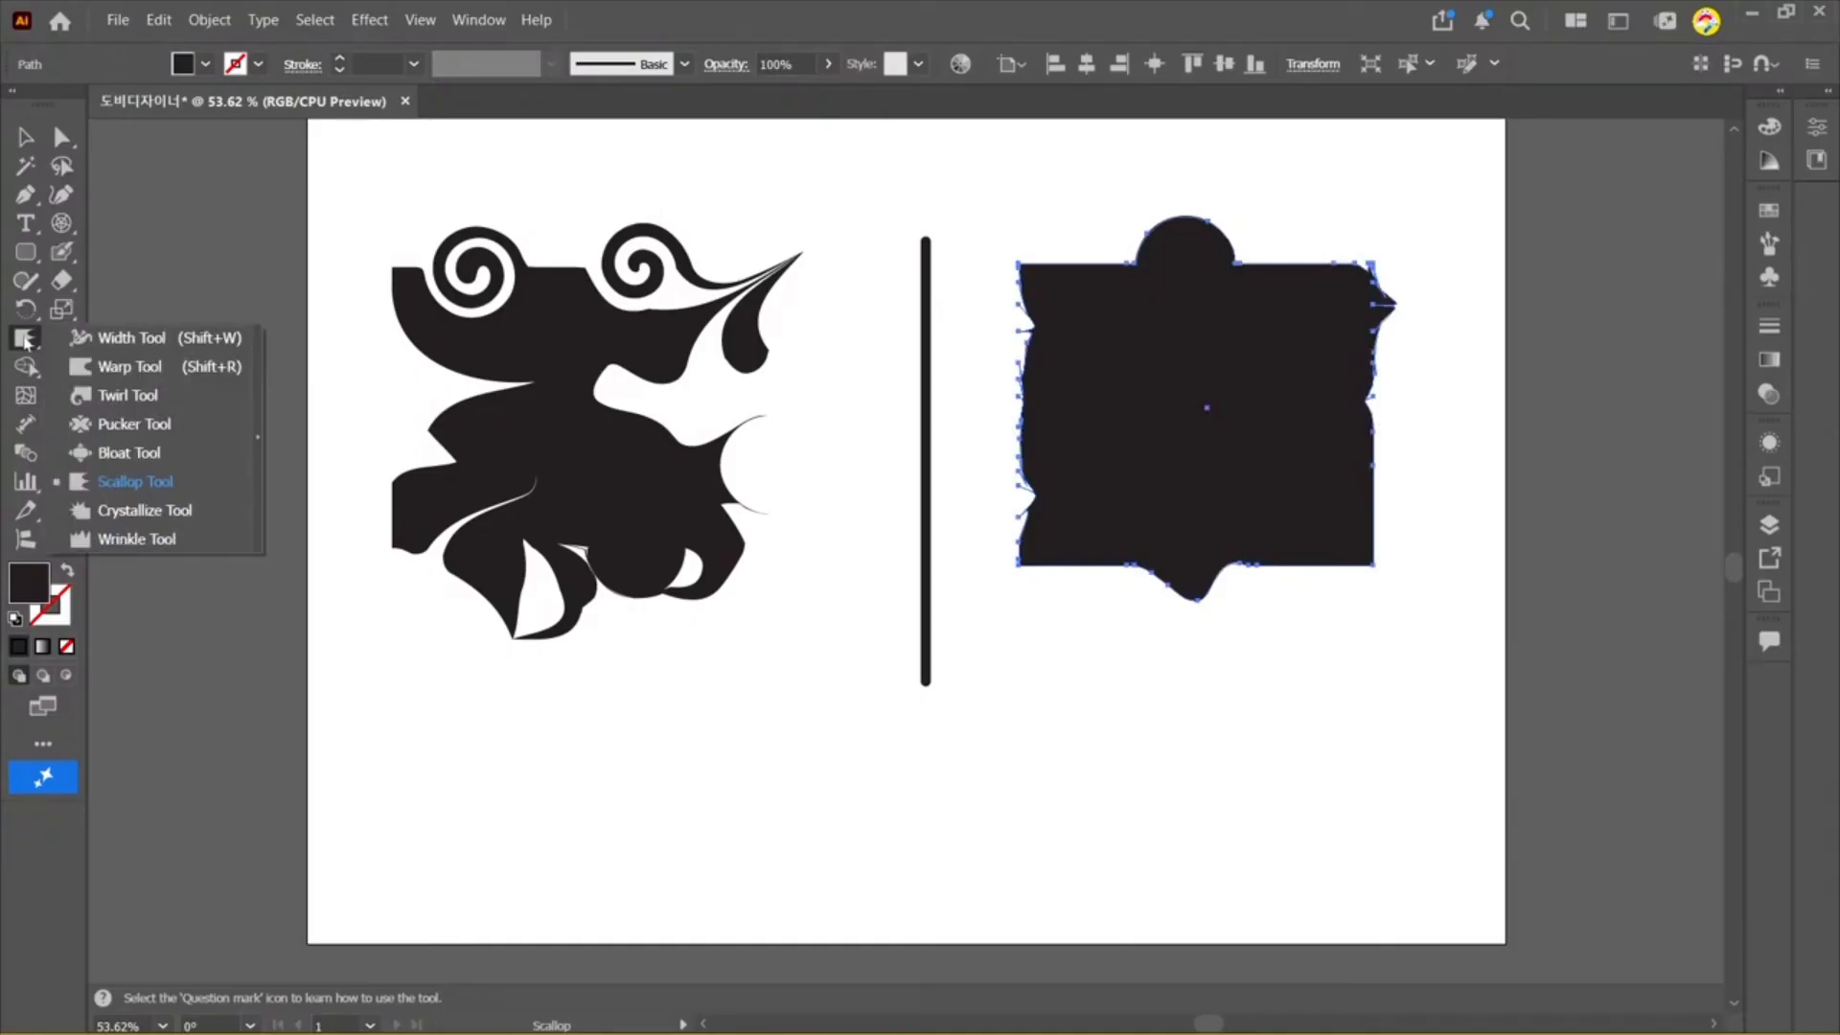
left_click(144, 510)
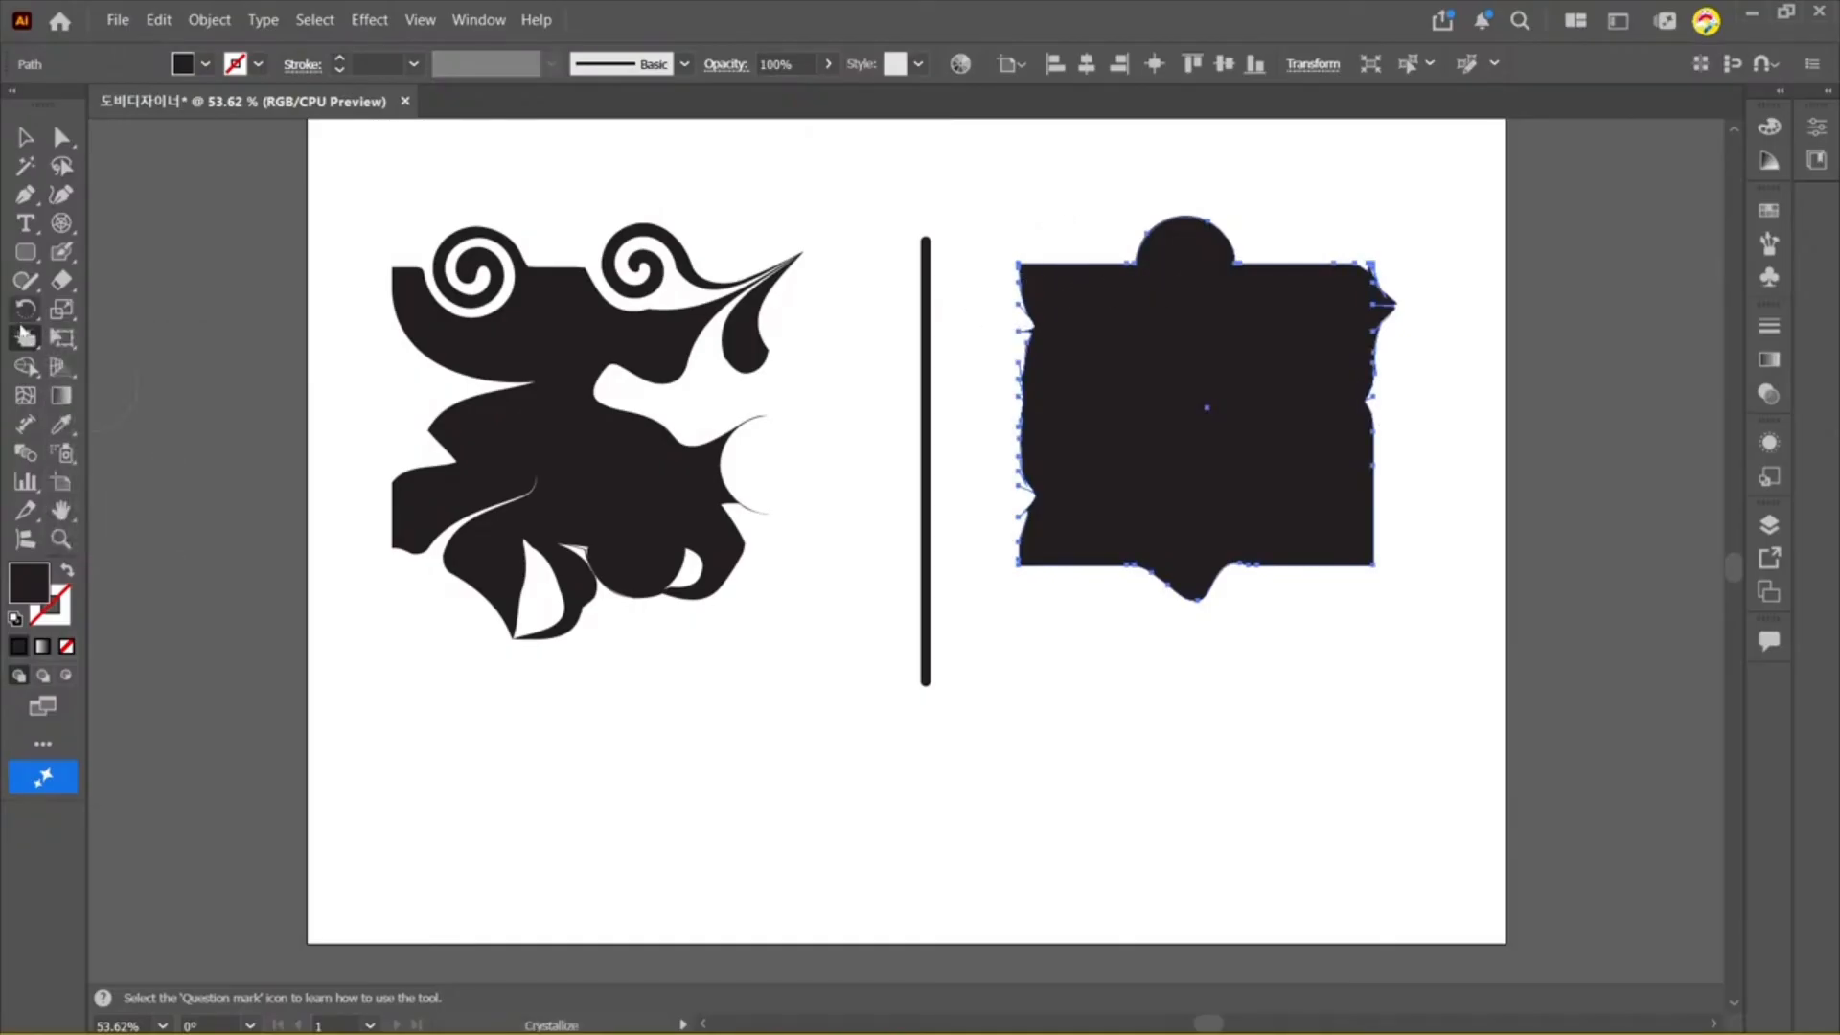
left_click(35, 347)
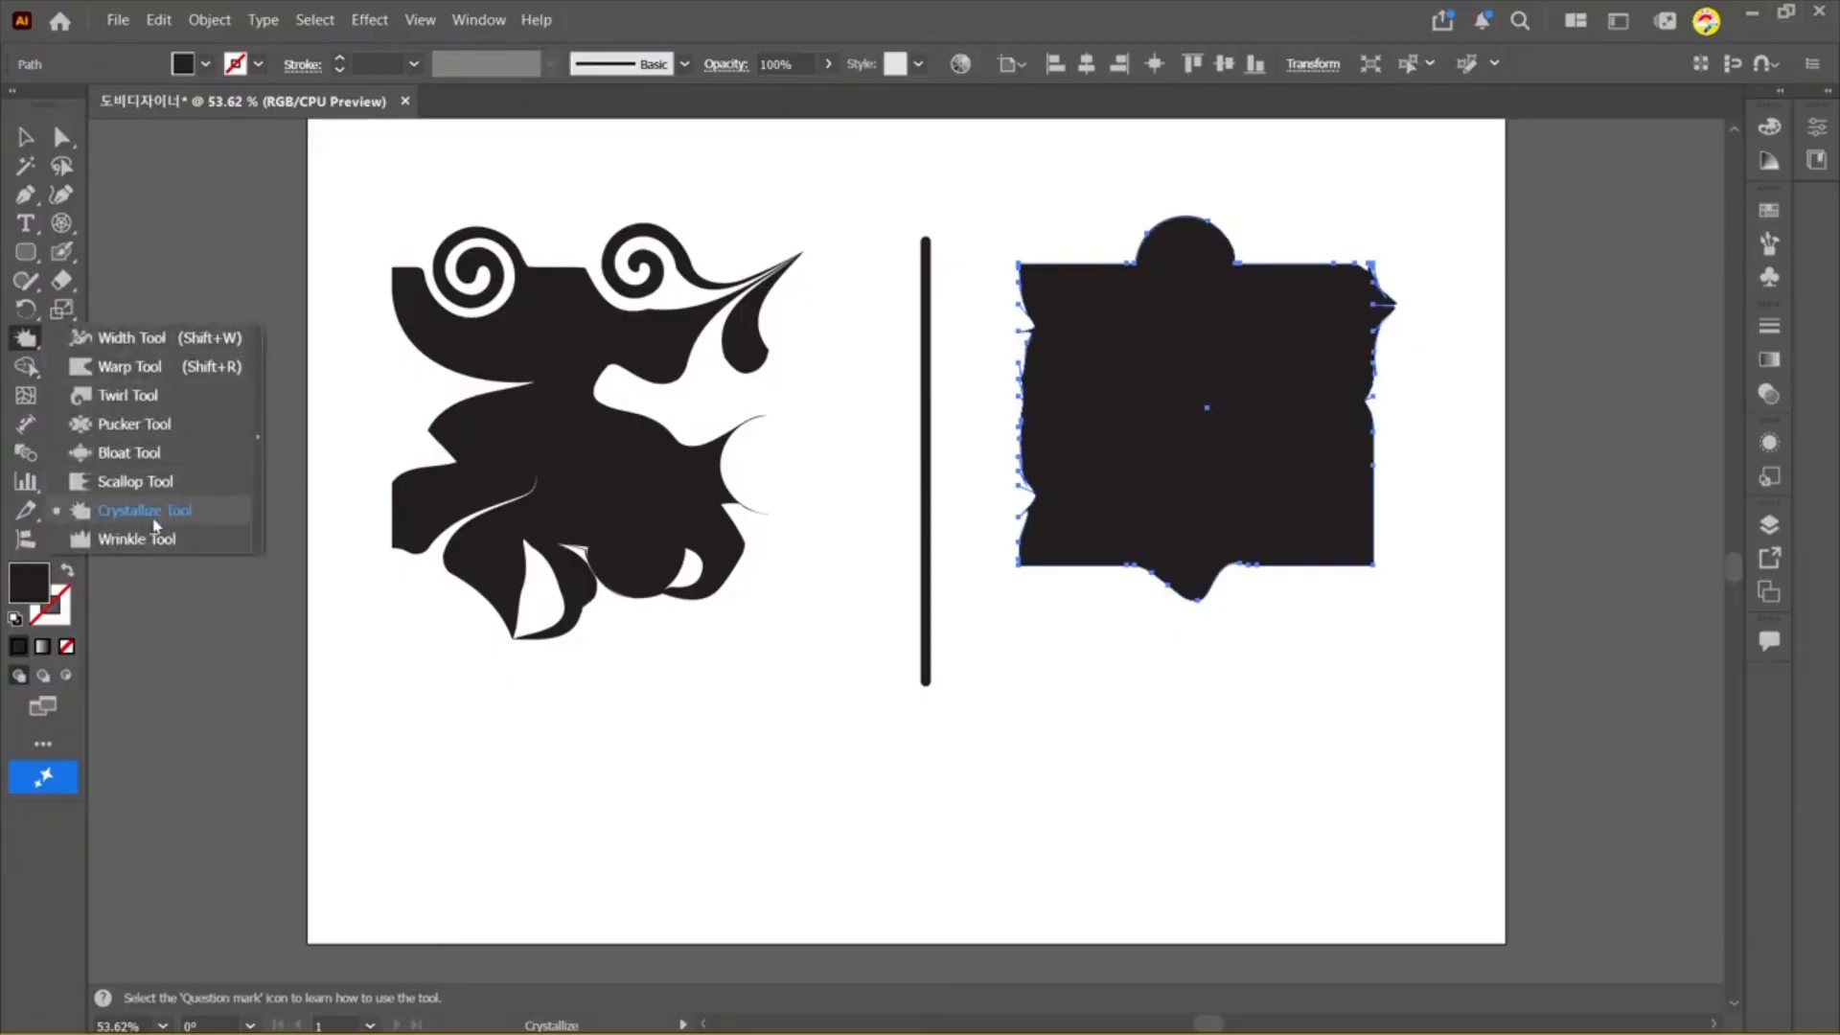
left_click(156, 524)
left_click_drag(1059, 255, 1055, 255)
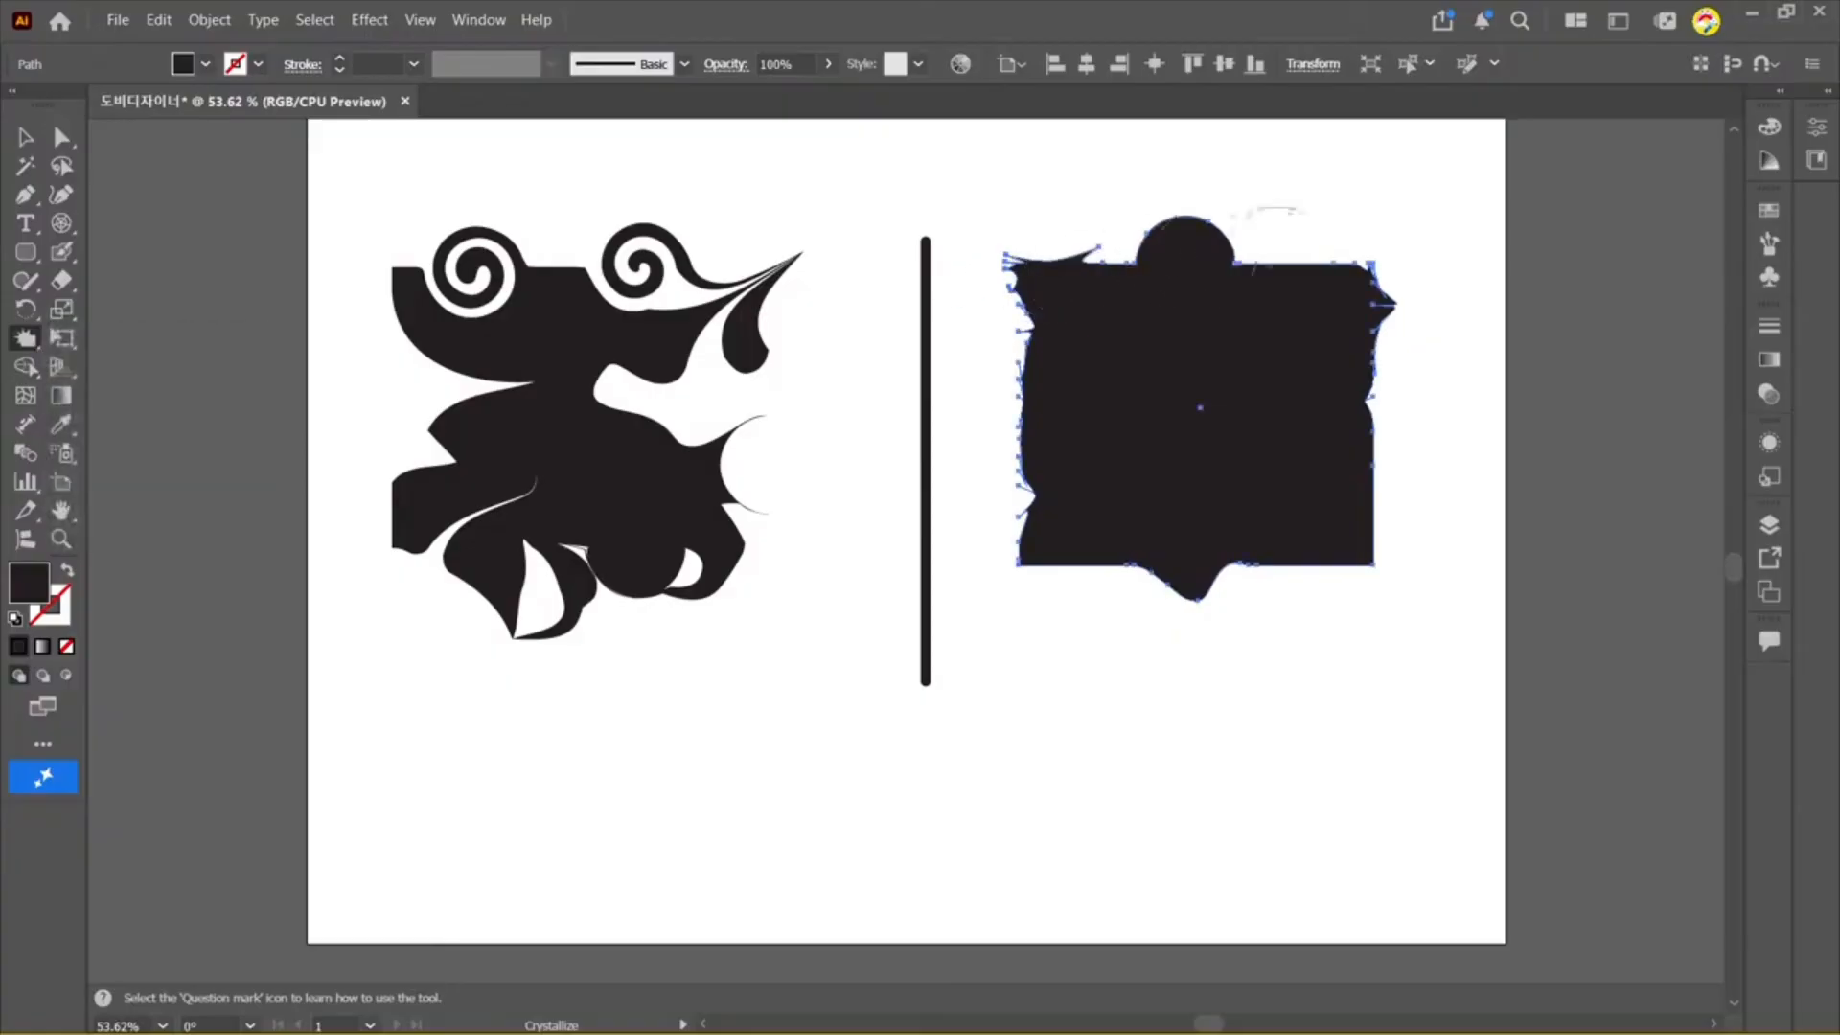
left_click_drag(1275, 255, 1273, 255)
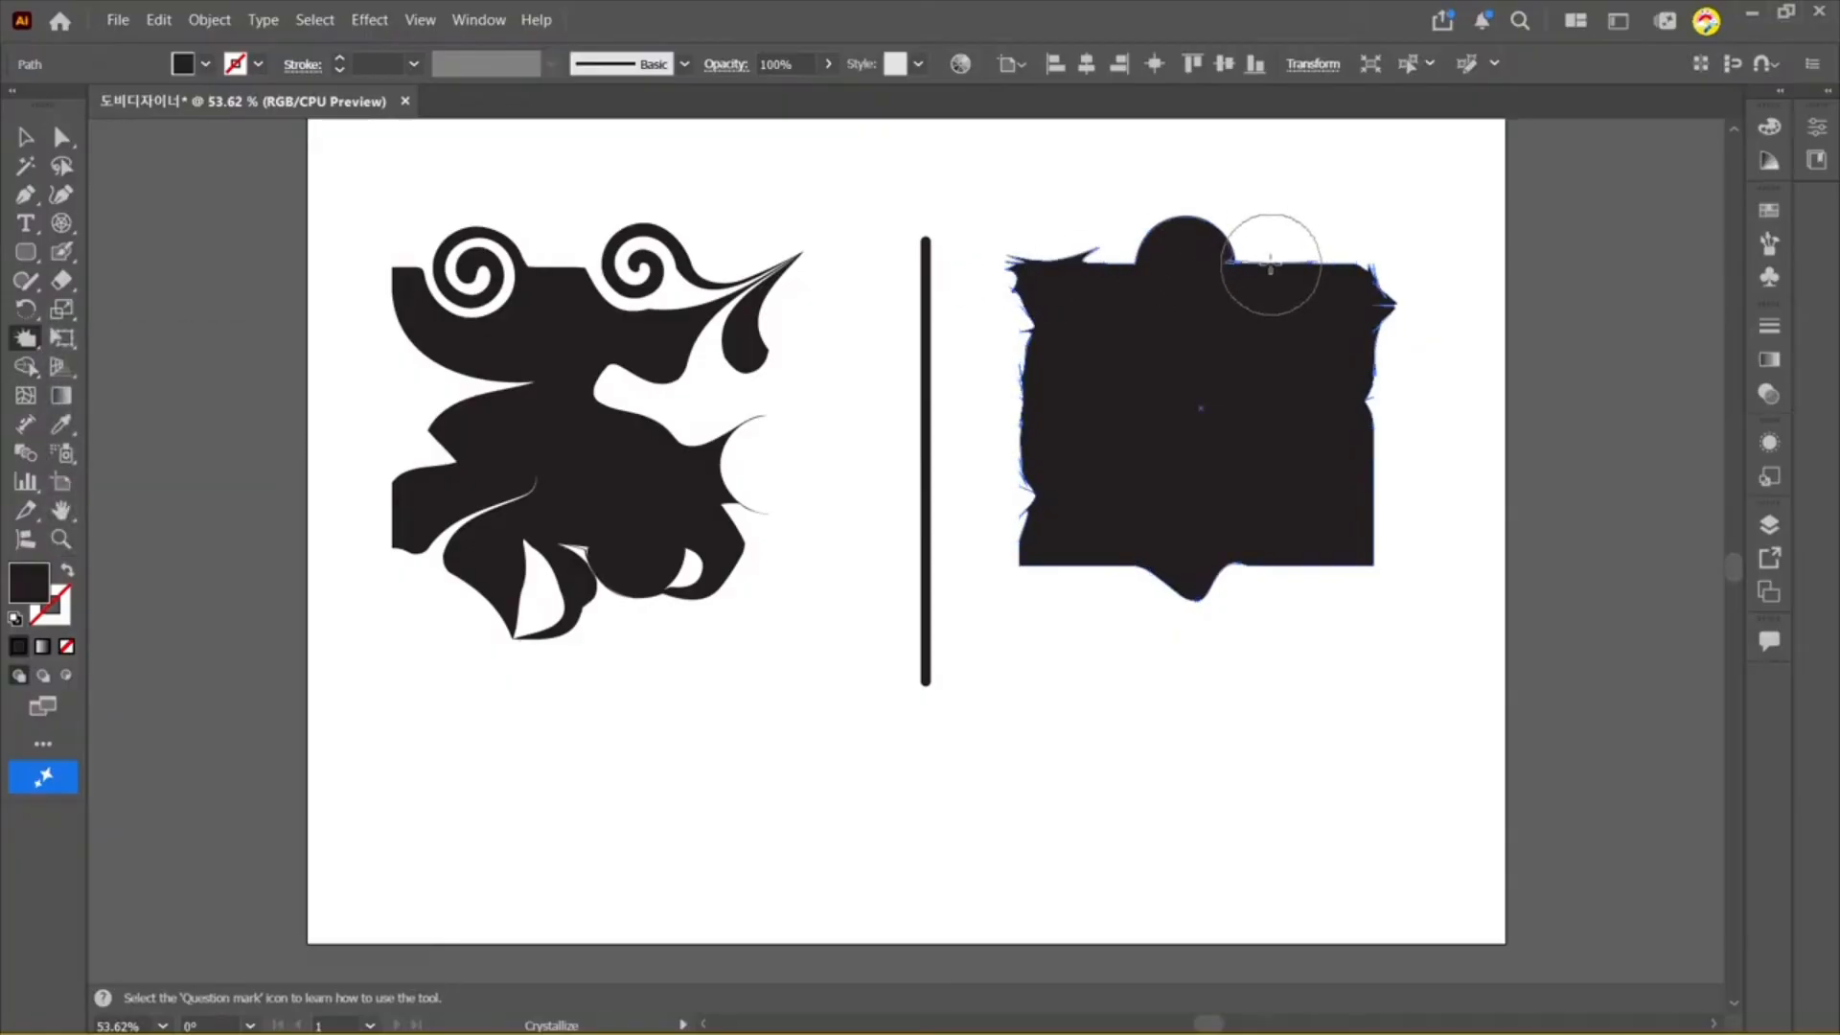
left_click(1331, 565)
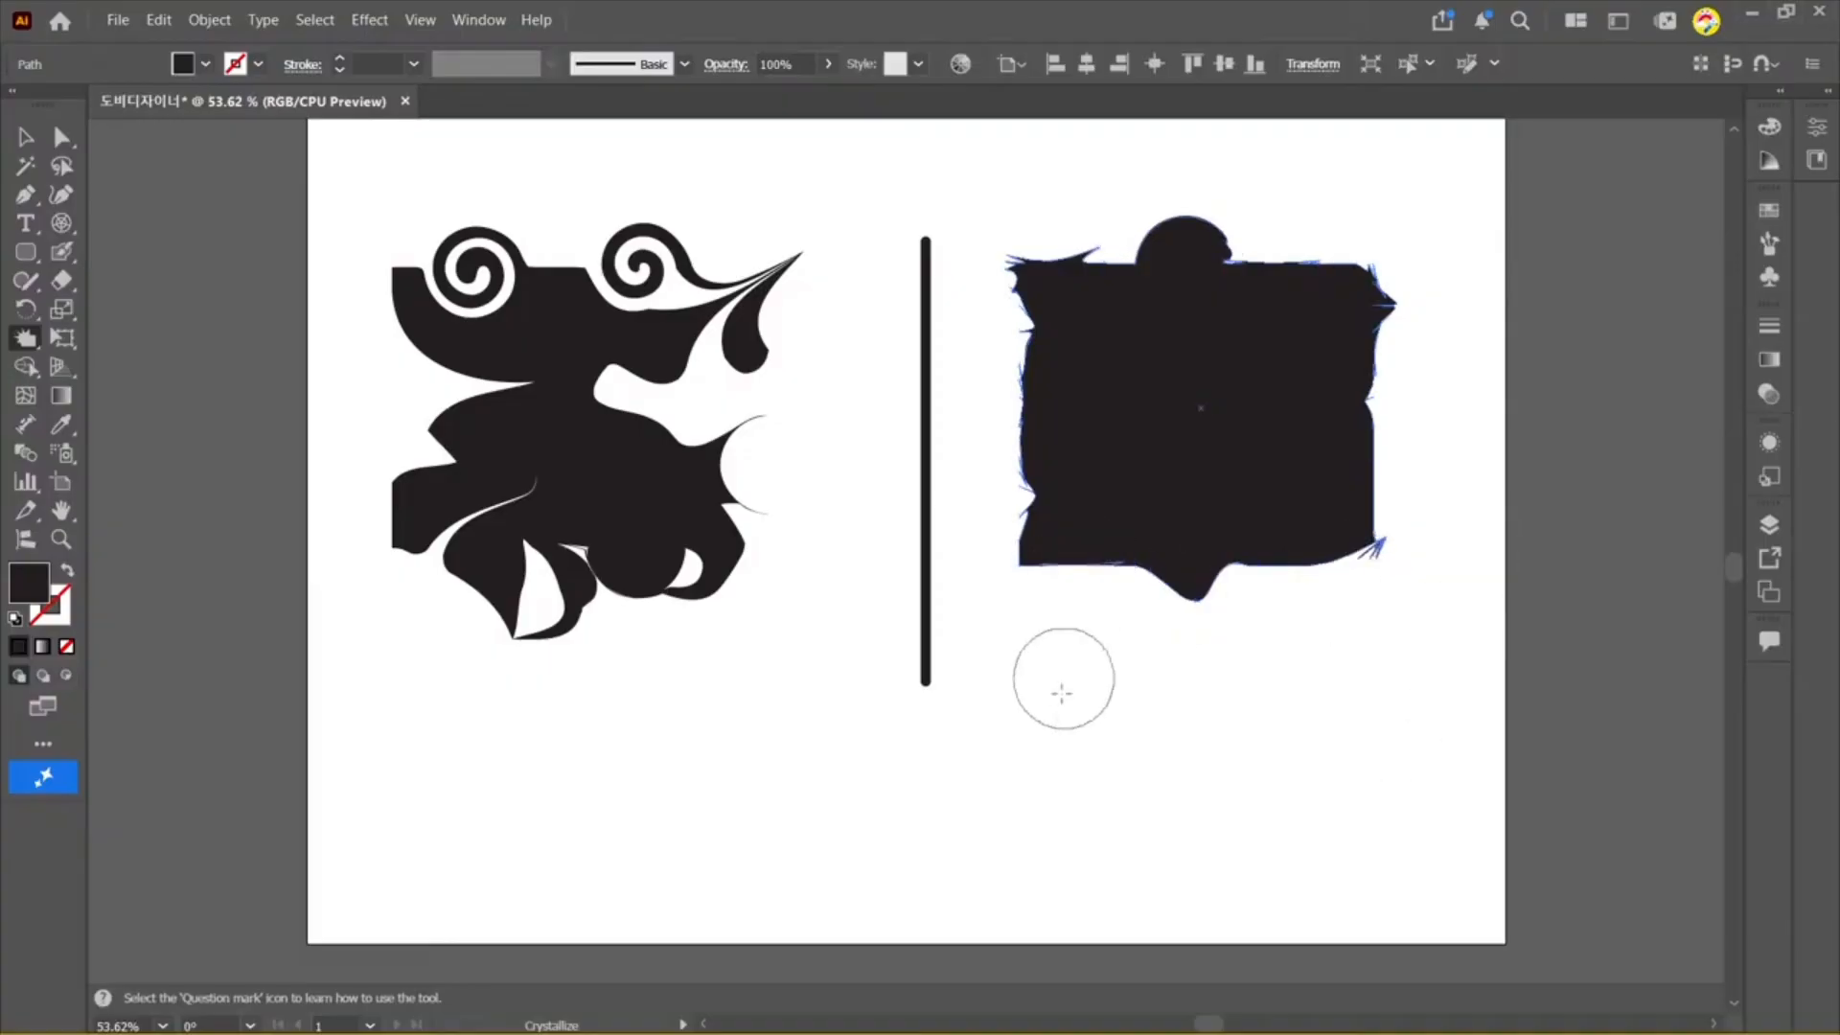
left_click(1124, 537)
Step: Crystallize the right-hand shape's left side, upper-right edge and right side into long radiating spikes
left_click(1033, 510)
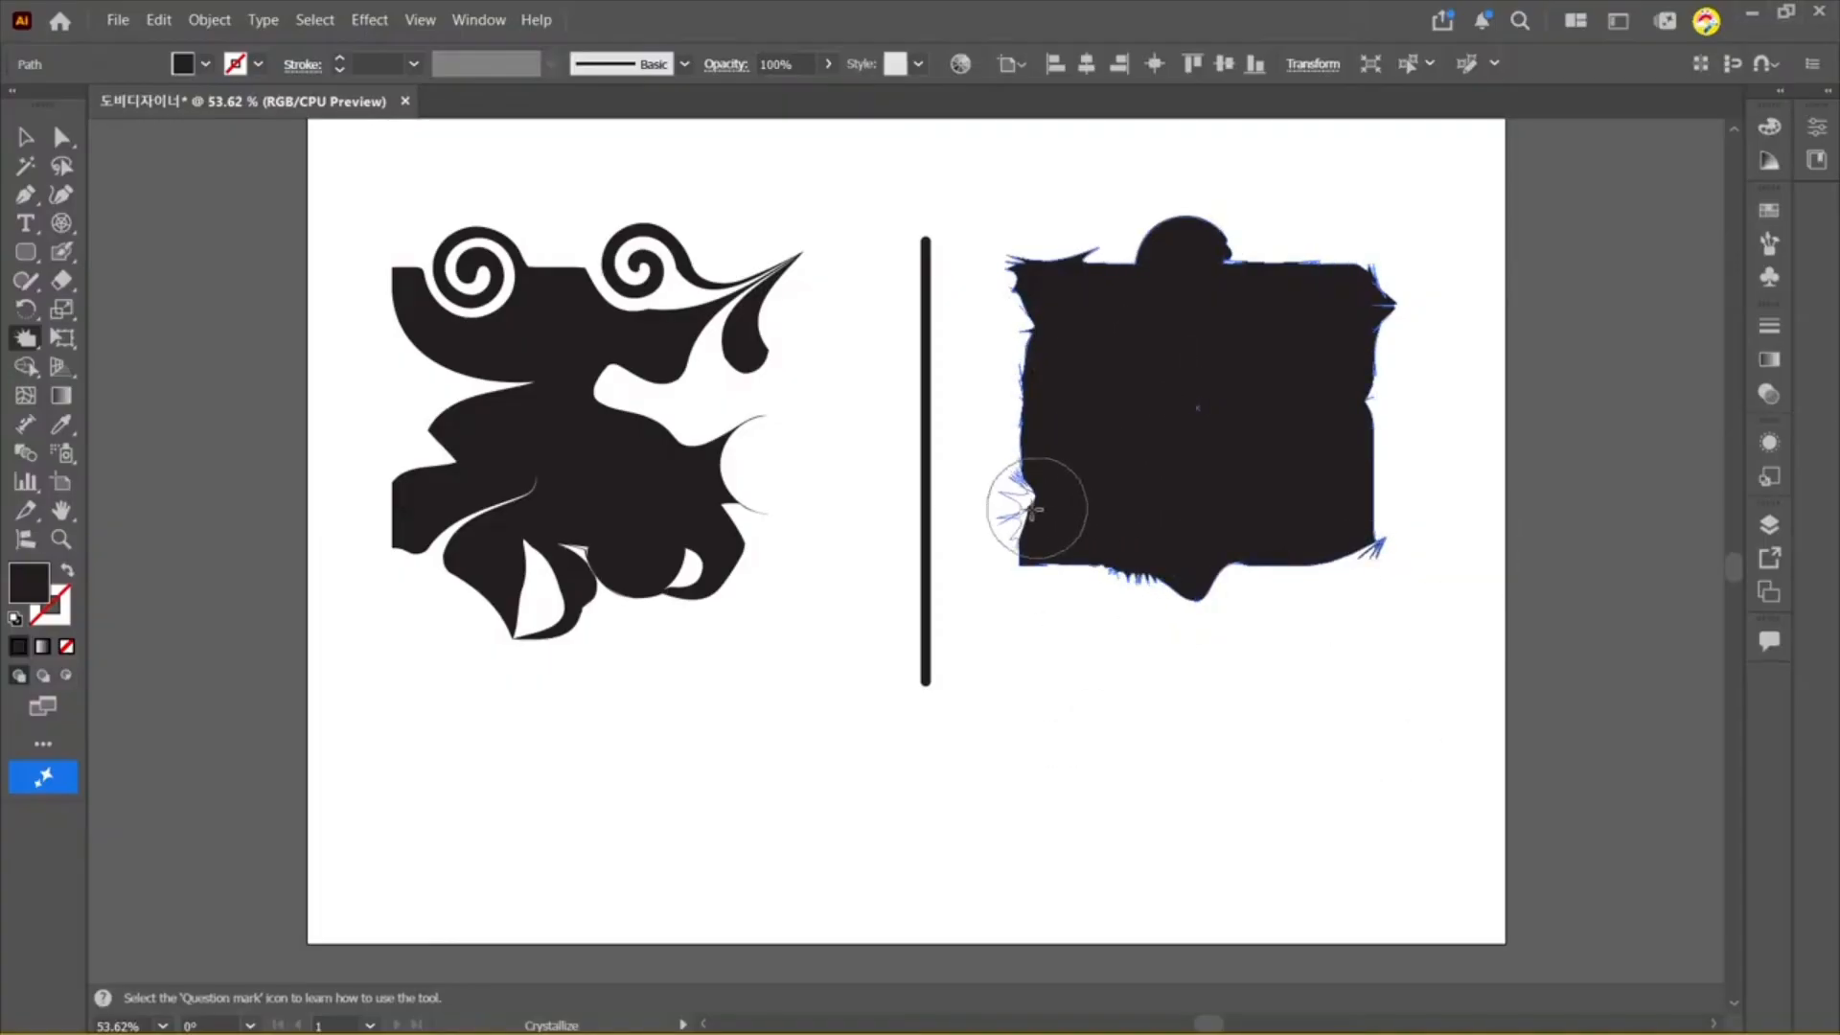
mouse_move(1035, 510)
left_mouse_down()
mouse_move(982, 393)
mouse_move(1060, 329)
mouse_move(1062, 280)
mouse_move(986, 189)
mouse_move(1277, 279)
left_mouse_up()
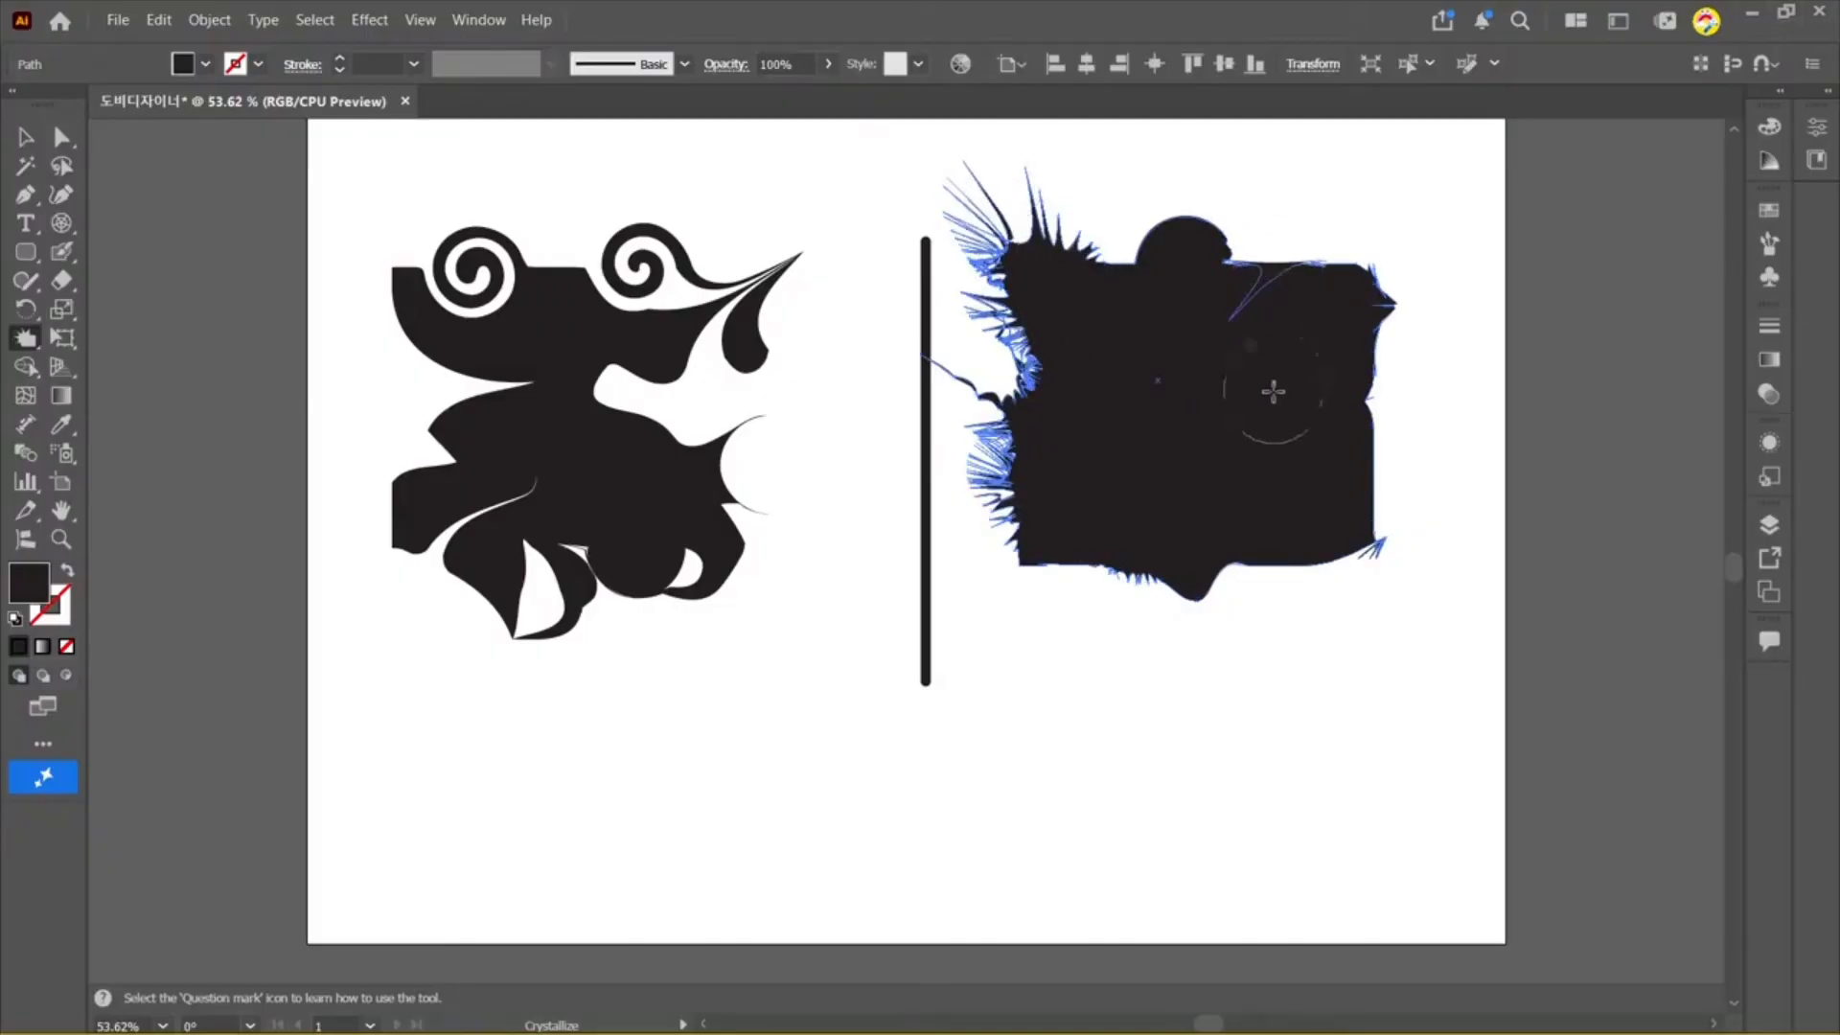
mouse_move(1273, 392)
left_mouse_down()
mouse_move(1302, 265)
mouse_move(1316, 314)
mouse_move(1299, 216)
left_mouse_up()
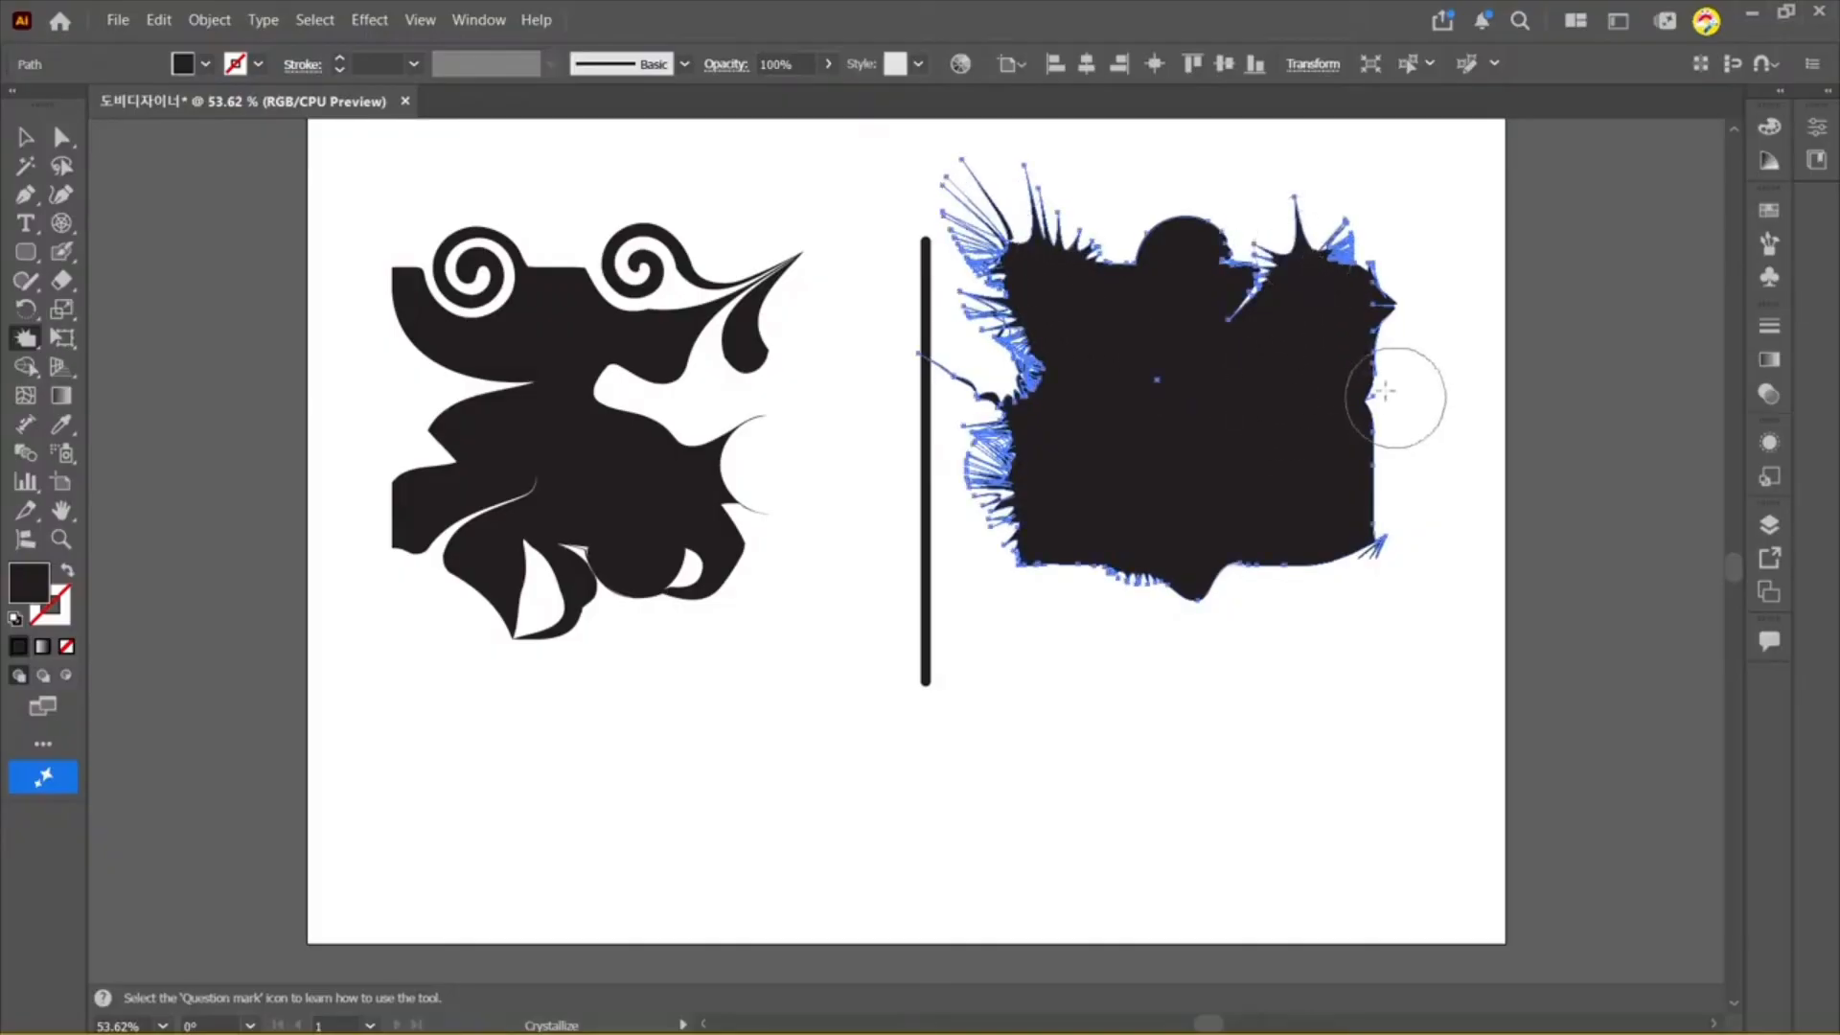
mouse_move(1385, 391)
left_mouse_down()
mouse_move(1290, 392)
mouse_move(1355, 415)
mouse_move(1365, 444)
mouse_move(1292, 463)
mouse_move(1351, 462)
mouse_move(1420, 496)
mouse_move(1298, 489)
left_mouse_up()
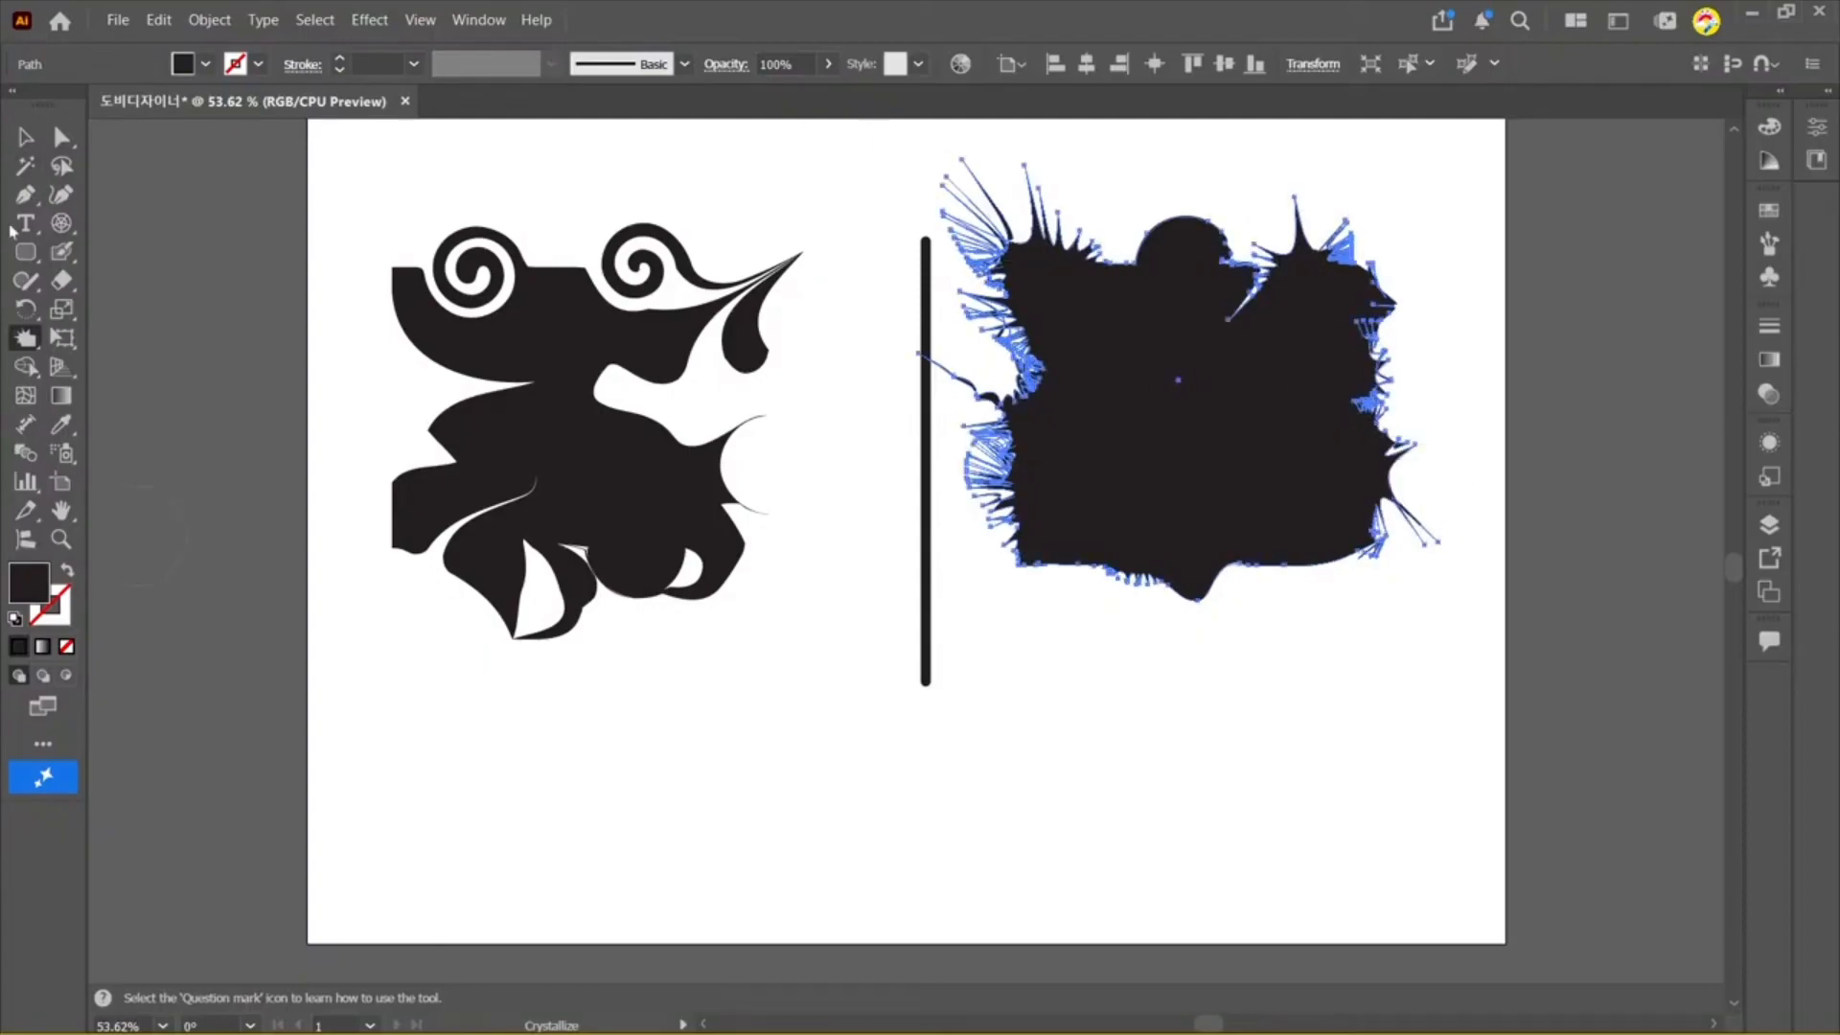
Step: Wrinkle the top edge between the two spirals of the left-hand shape with the Wrinkle tool
left_click(28, 340)
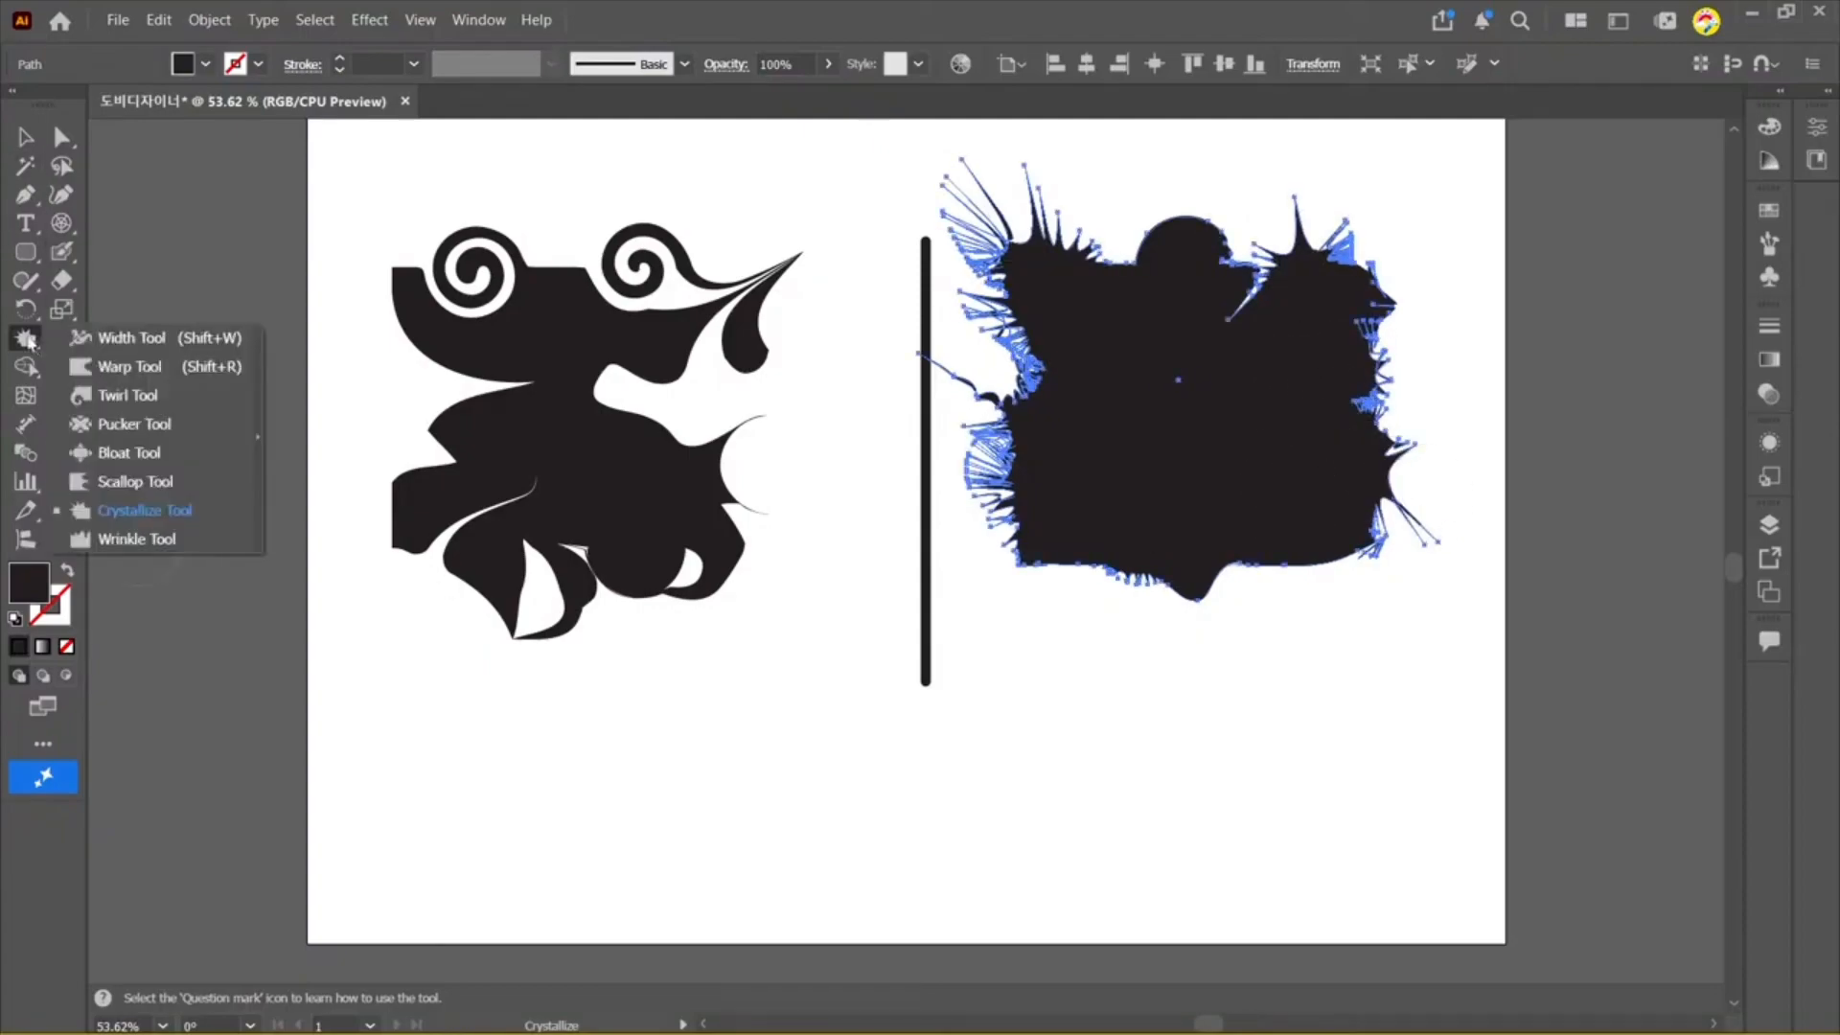
left_click(135, 539)
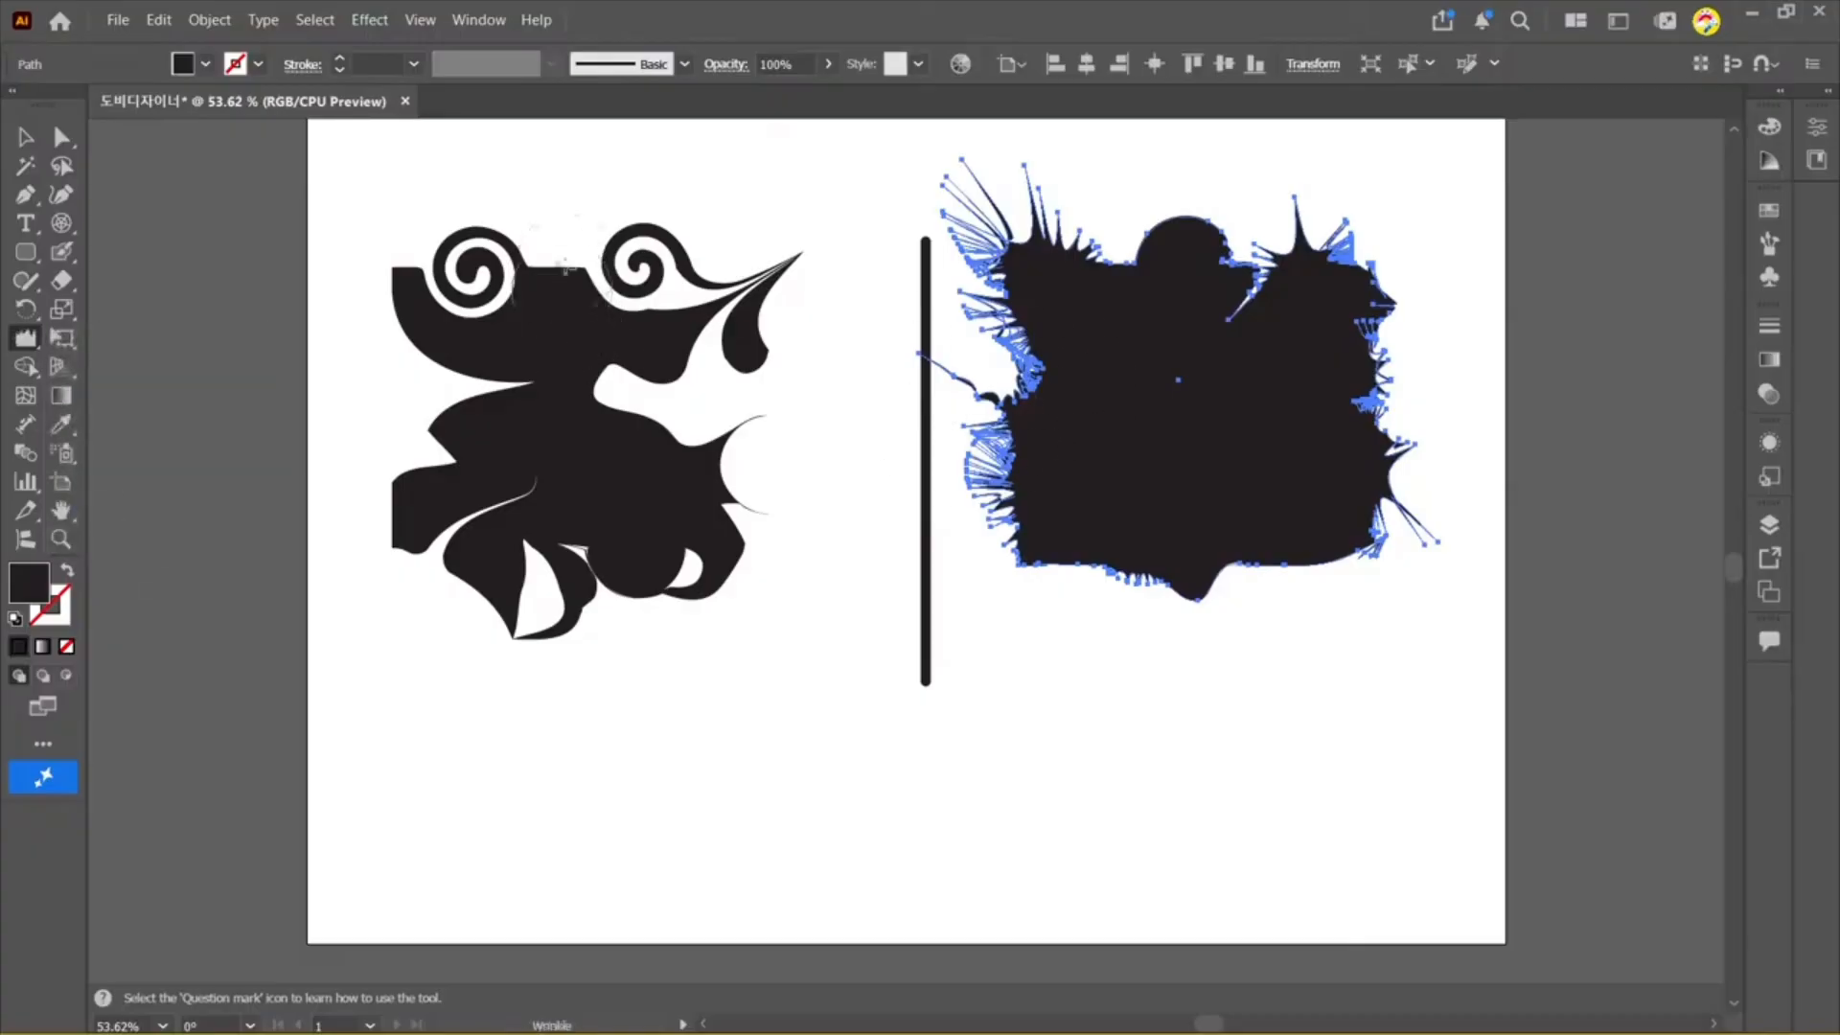
key("v")
key("ctrl")
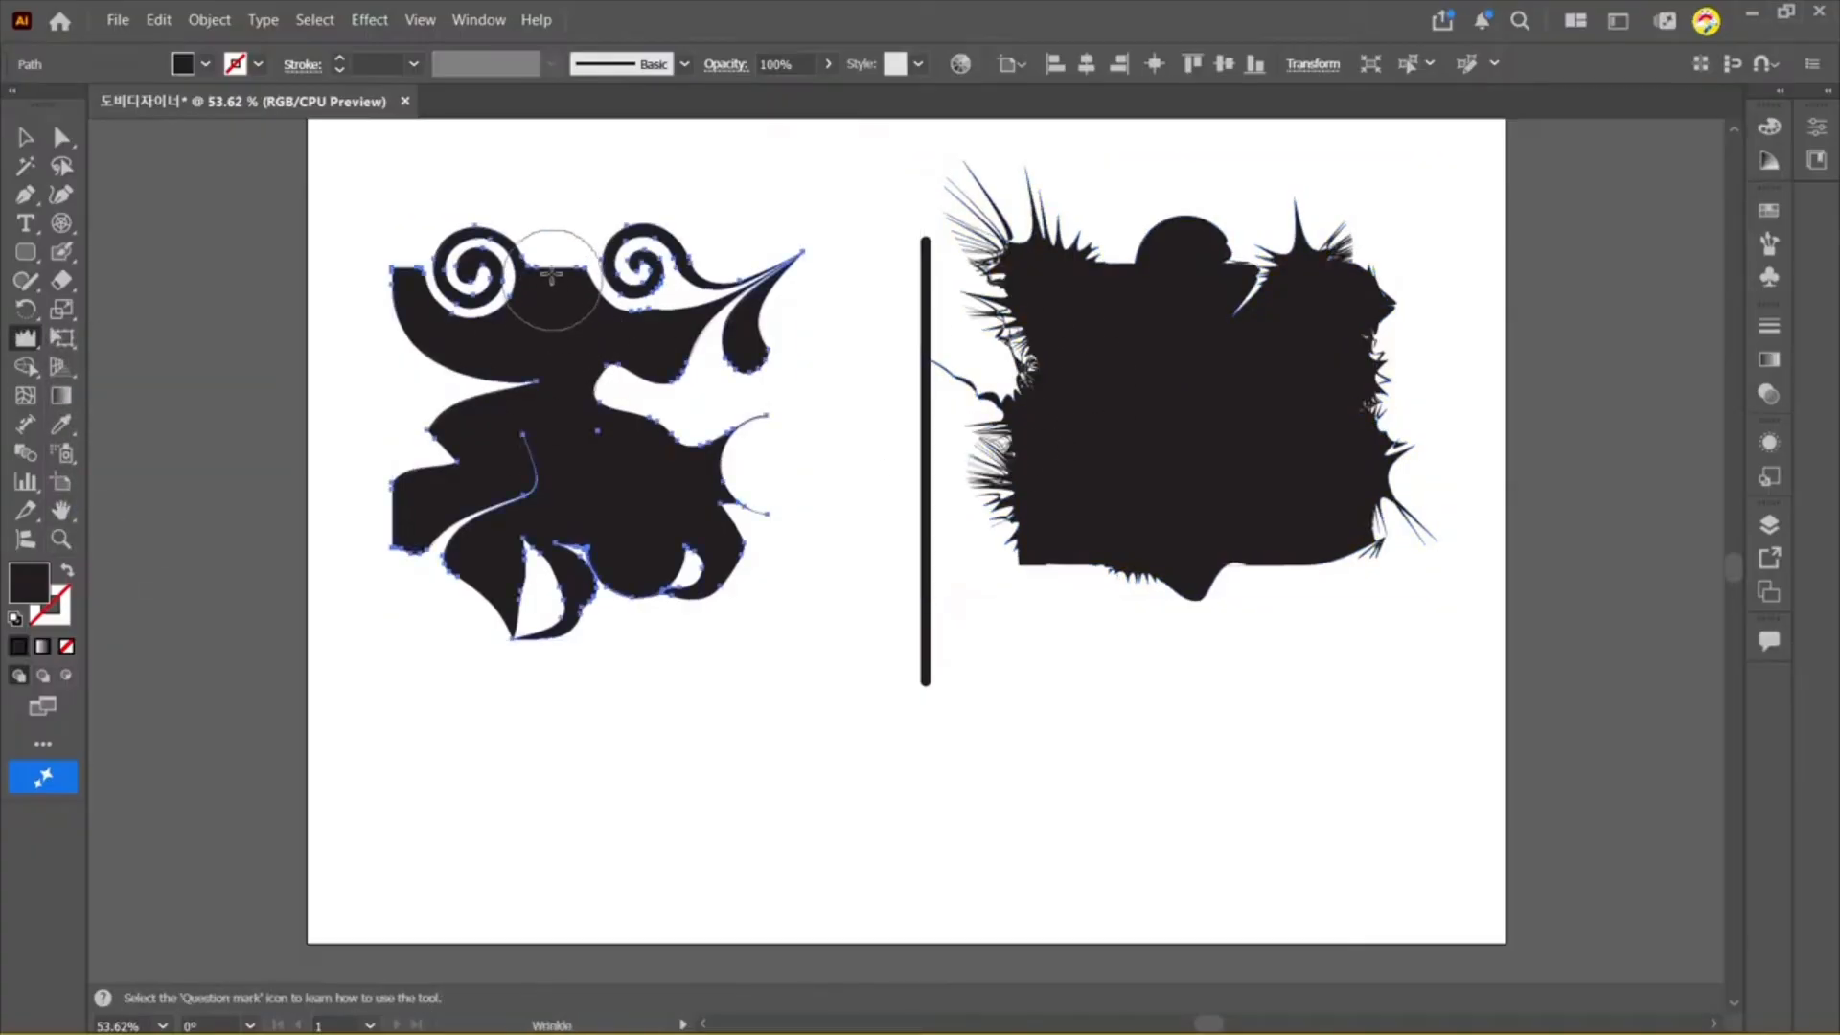
left_click_drag(569, 305, 565, 302)
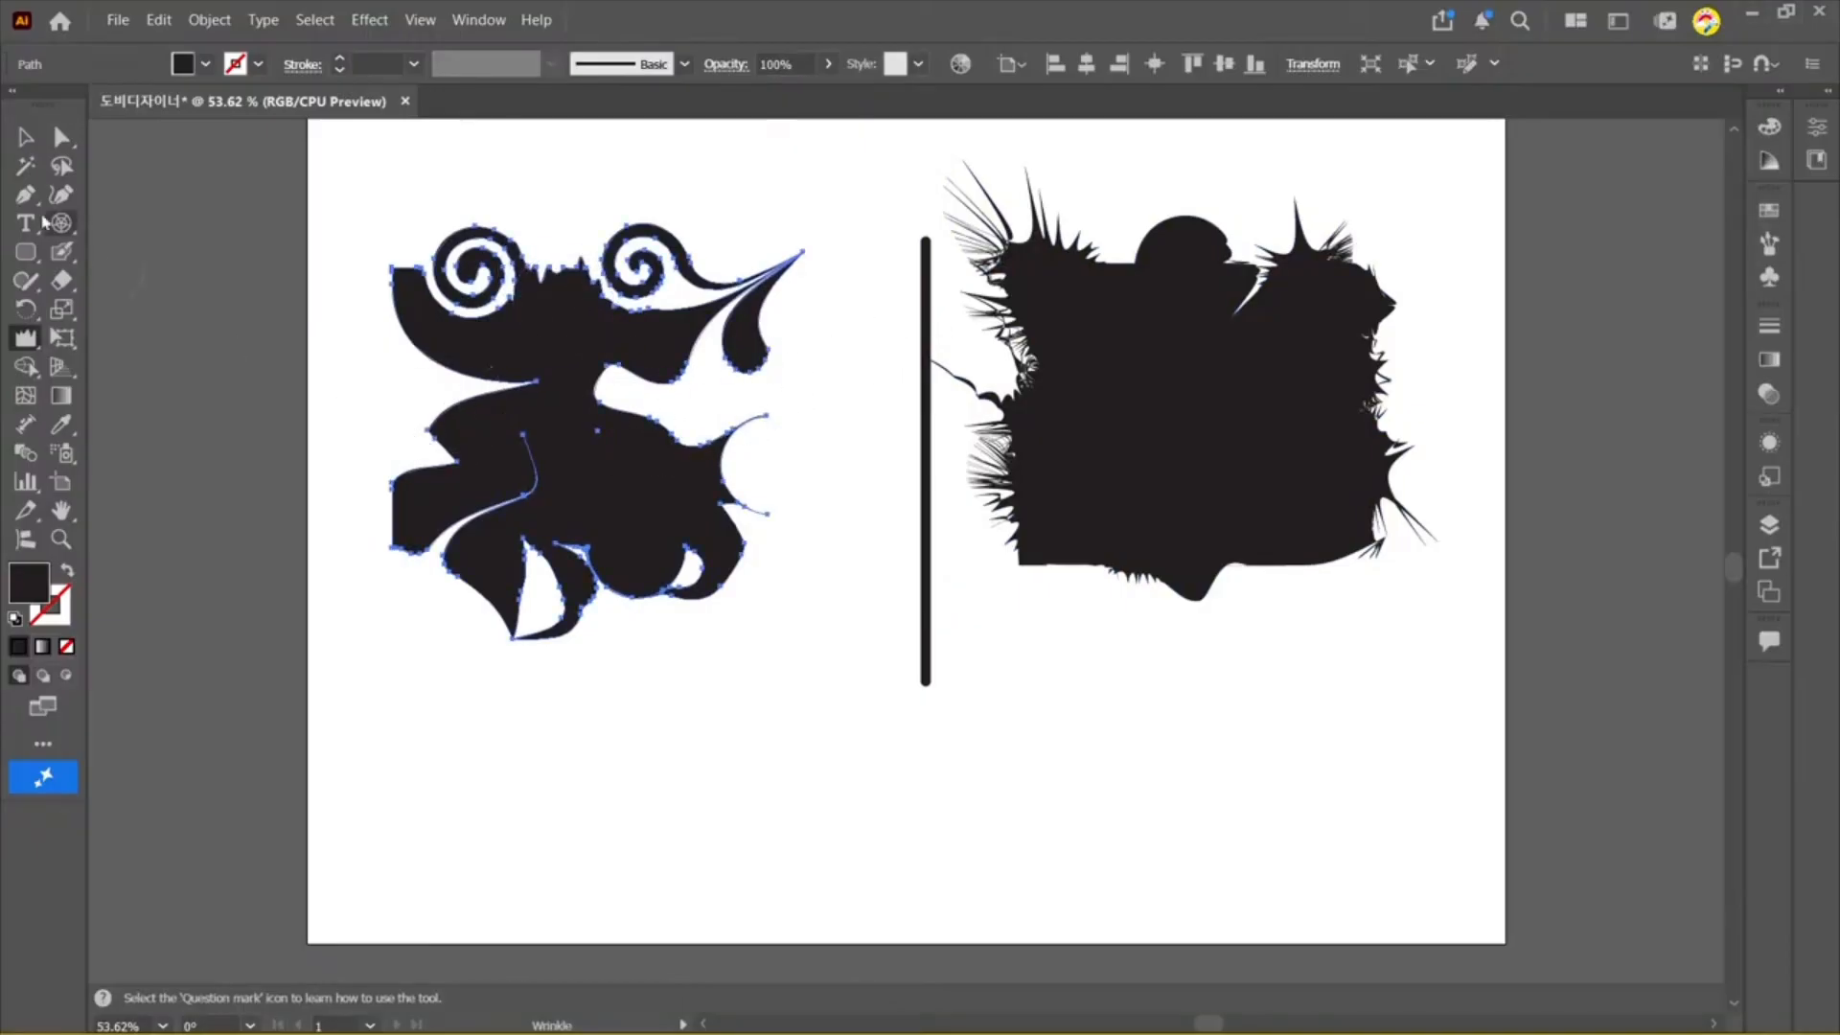
Step: Draw a wide black rectangle below the left-hand shape and roughen its top edge with the Wrinkle tool
left_click_drag(26, 252, 150, 245)
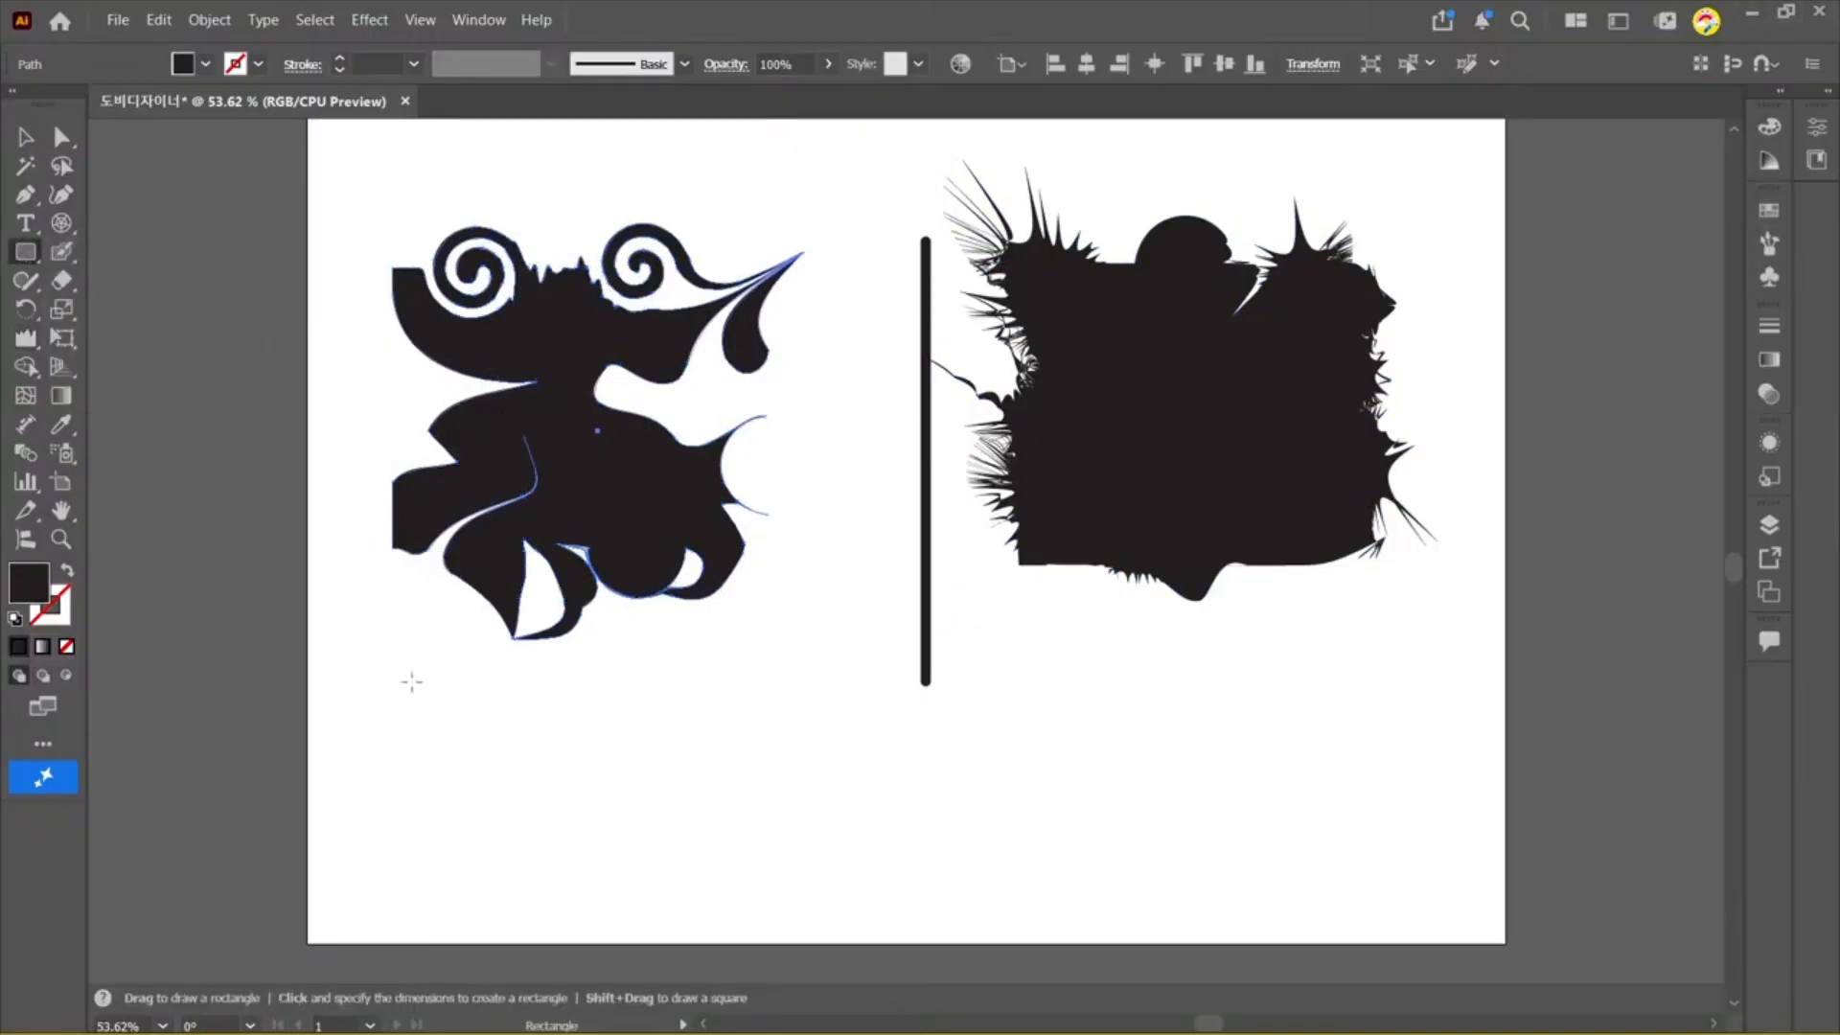
left_click_drag(436, 710, 841, 875)
left_click(39, 342)
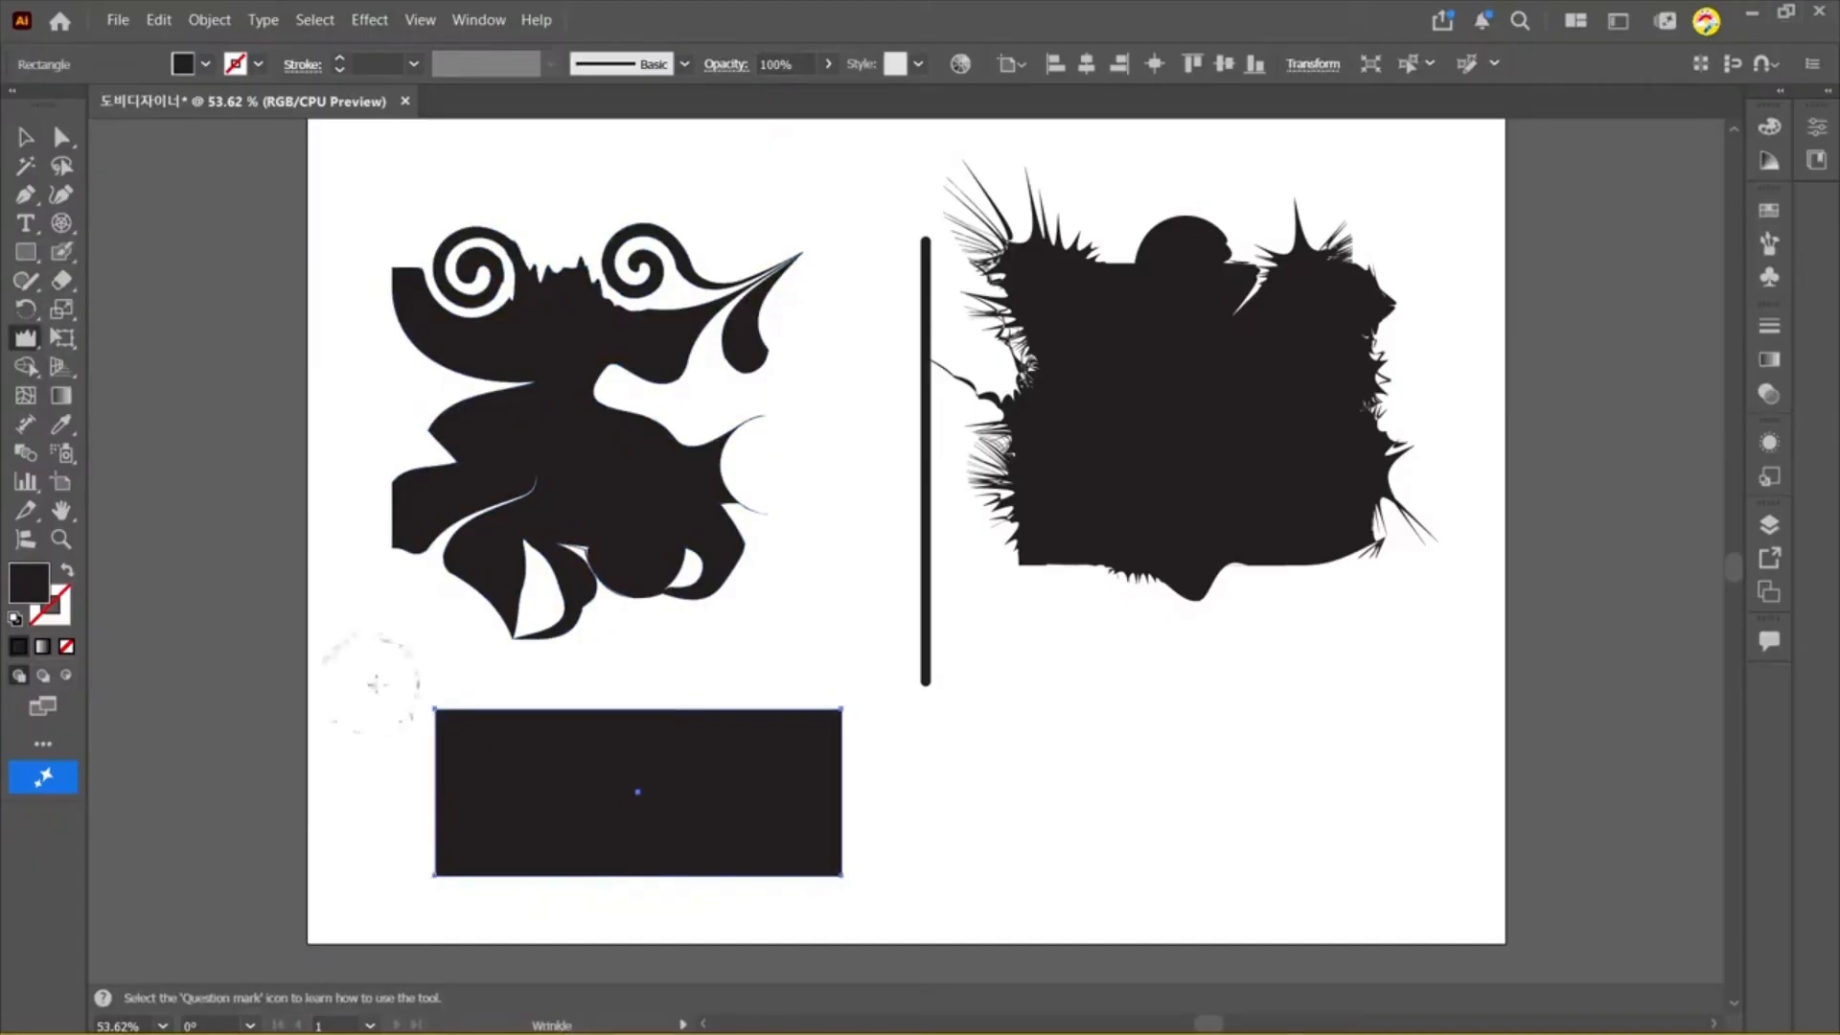
mouse_move(512, 711)
left_mouse_down()
mouse_move(518, 736)
mouse_move(536, 714)
left_mouse_up()
mouse_move(676, 724)
left_mouse_down()
mouse_move(690, 698)
mouse_move(780, 738)
mouse_move(776, 710)
mouse_move(777, 733)
left_mouse_up()
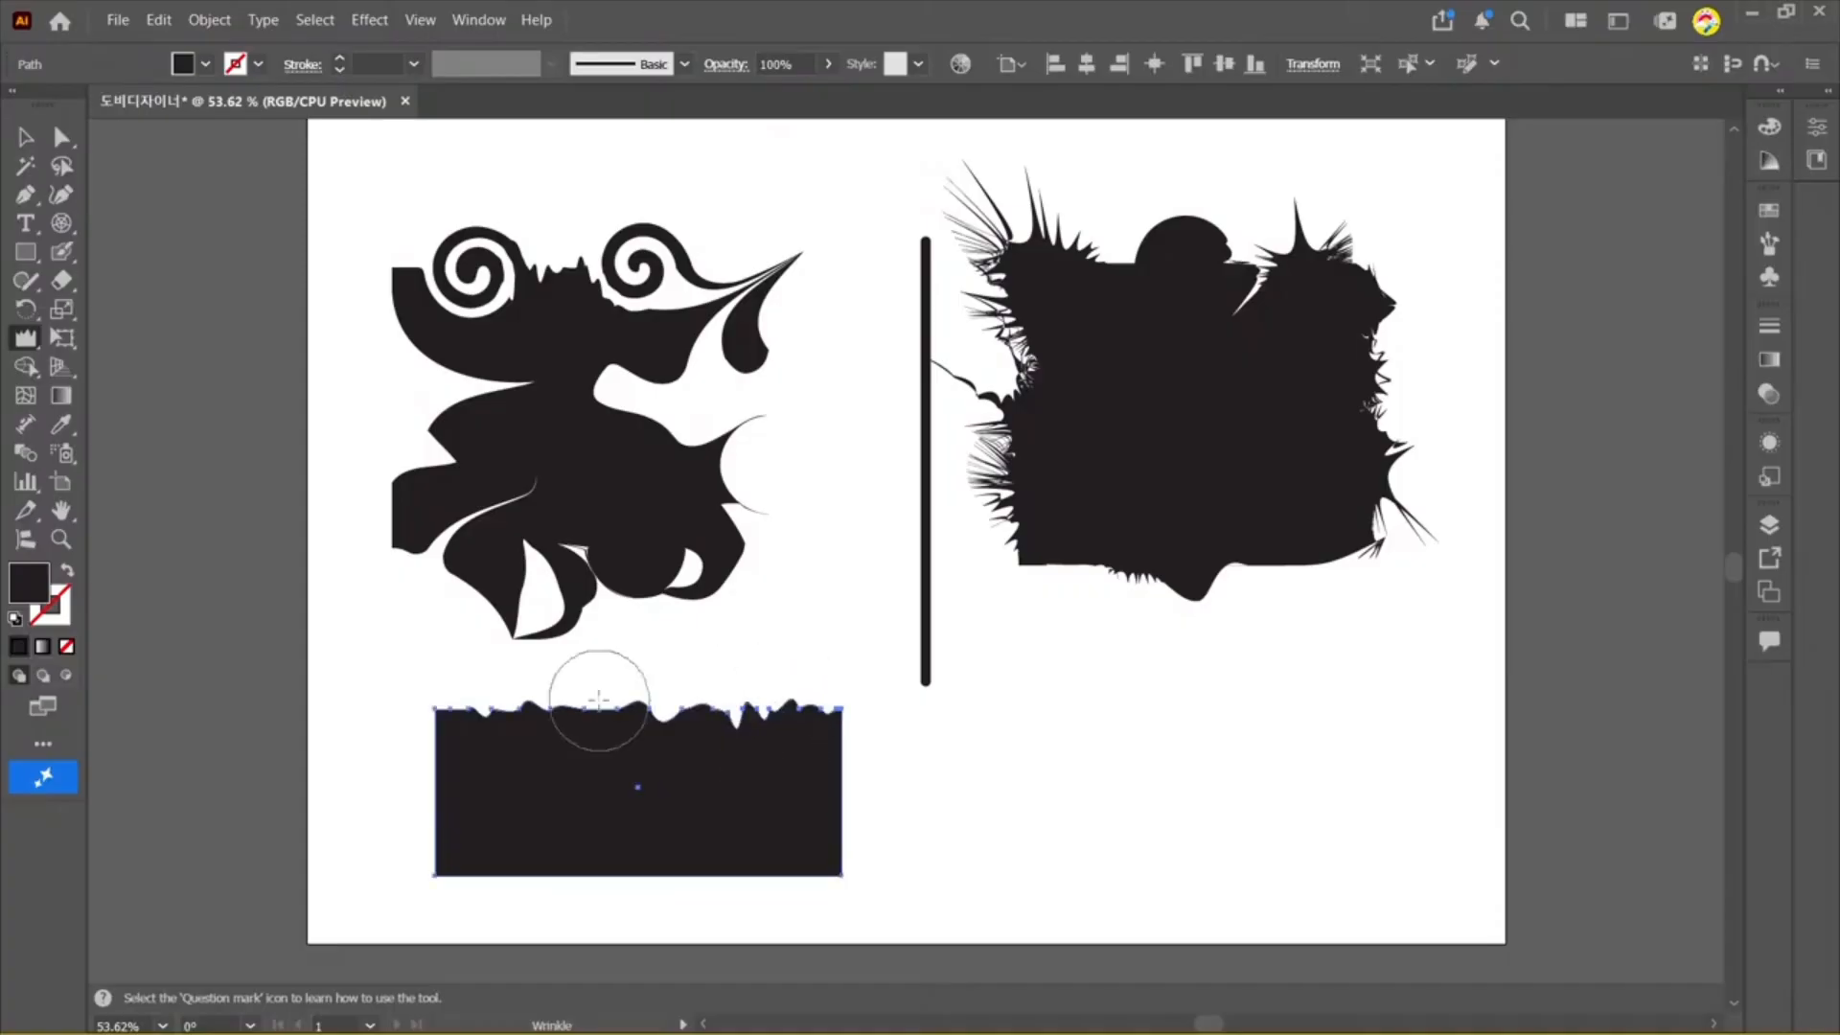
mouse_move(599, 701)
left_mouse_down()
mouse_move(601, 764)
mouse_move(603, 673)
left_mouse_up()
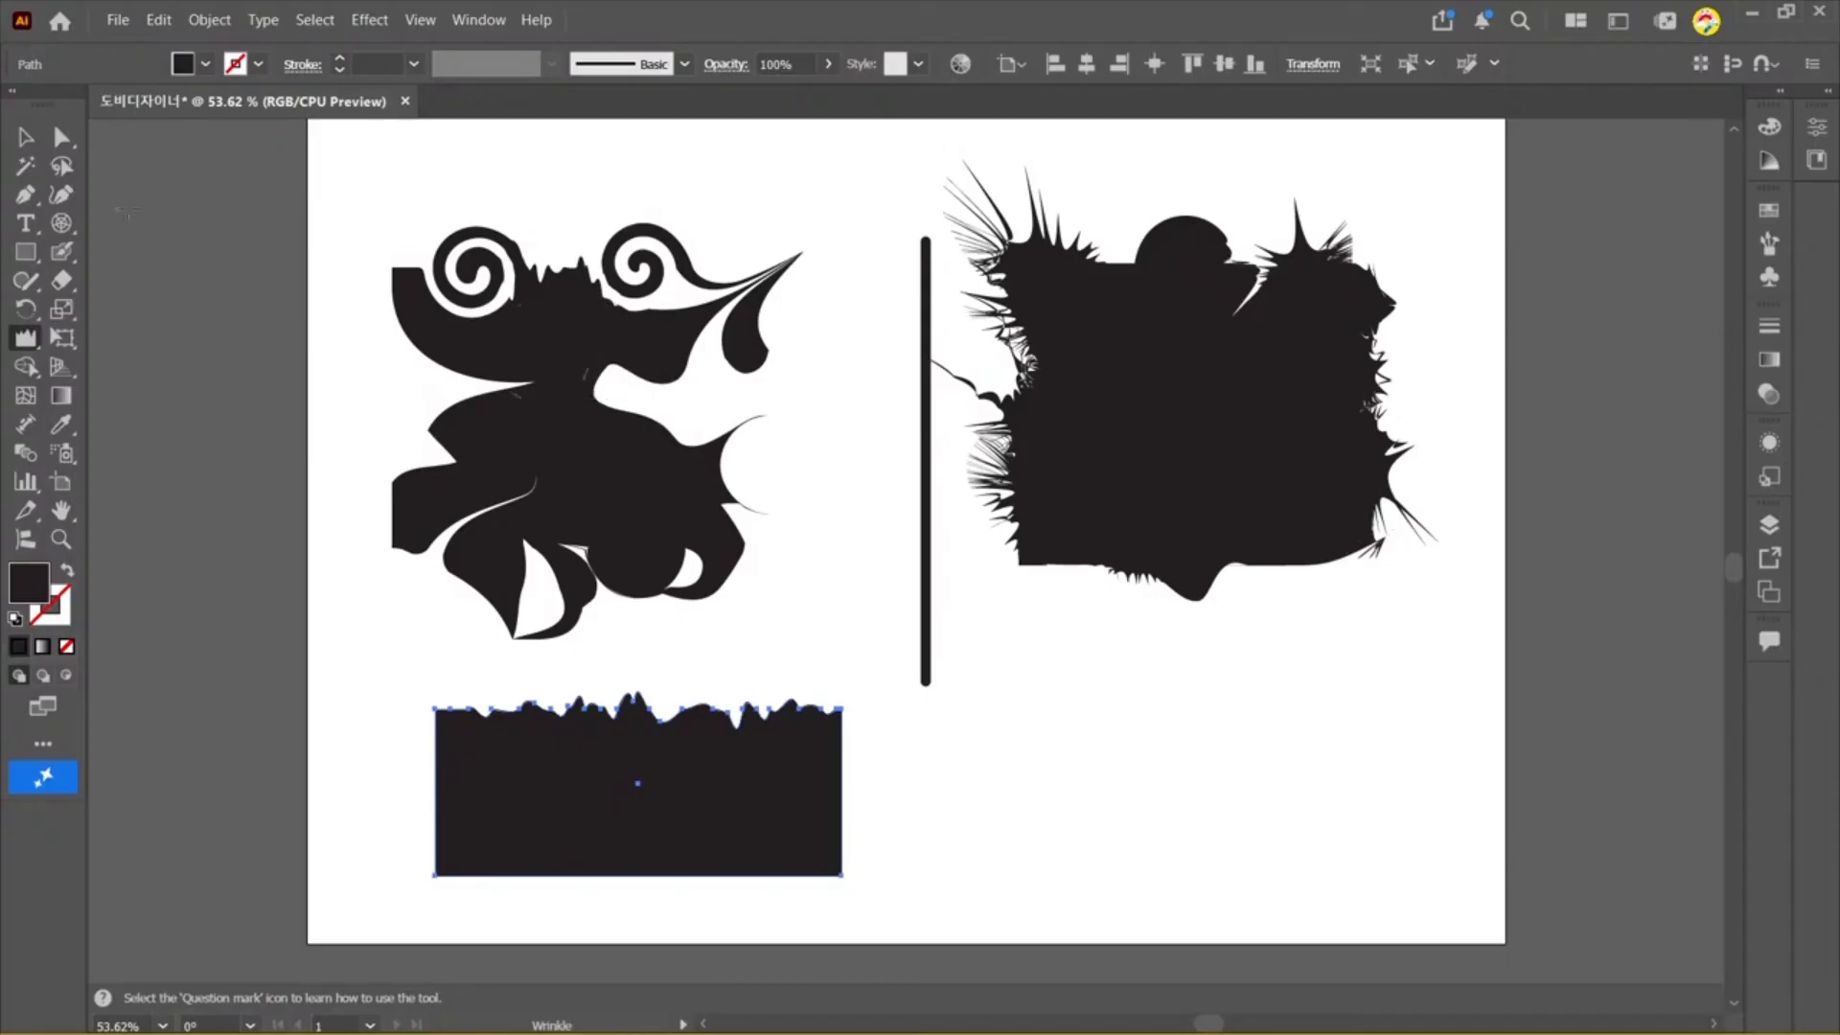
Step: Delete all the artwork on the artboard
left_click(28, 139)
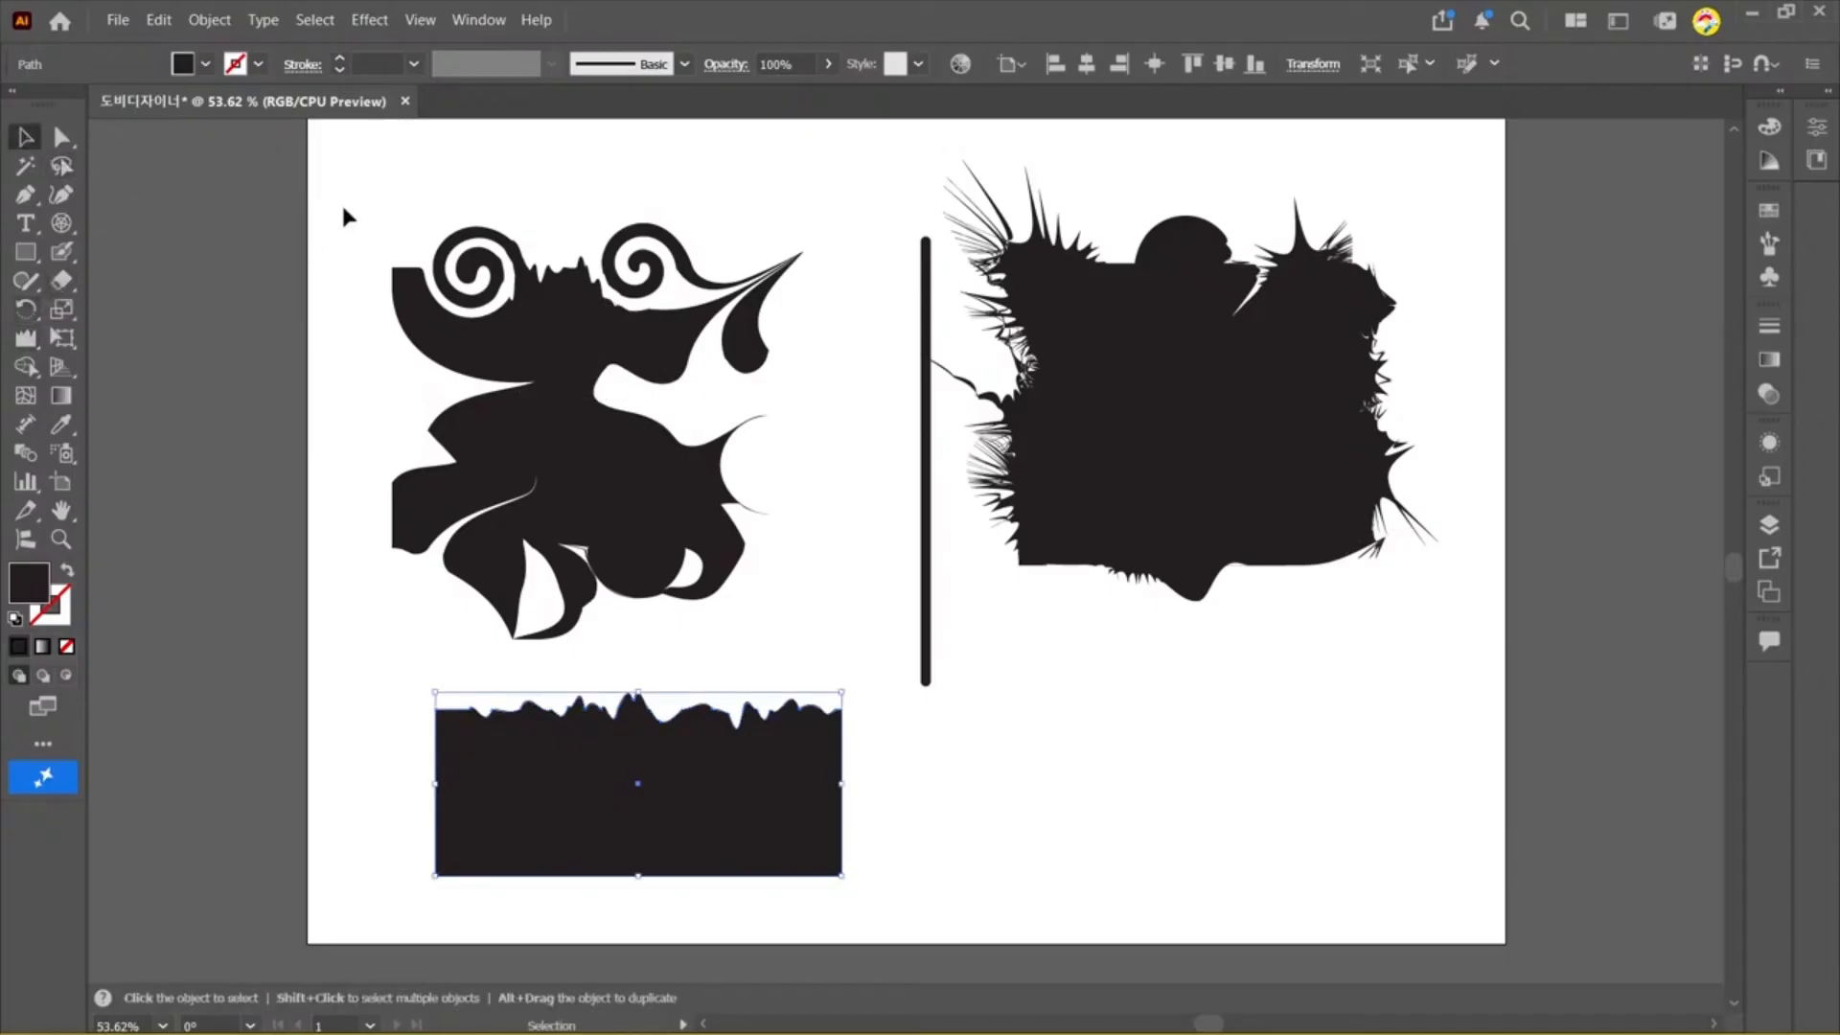
left_click_drag(320, 192, 1520, 834)
key("Delete")
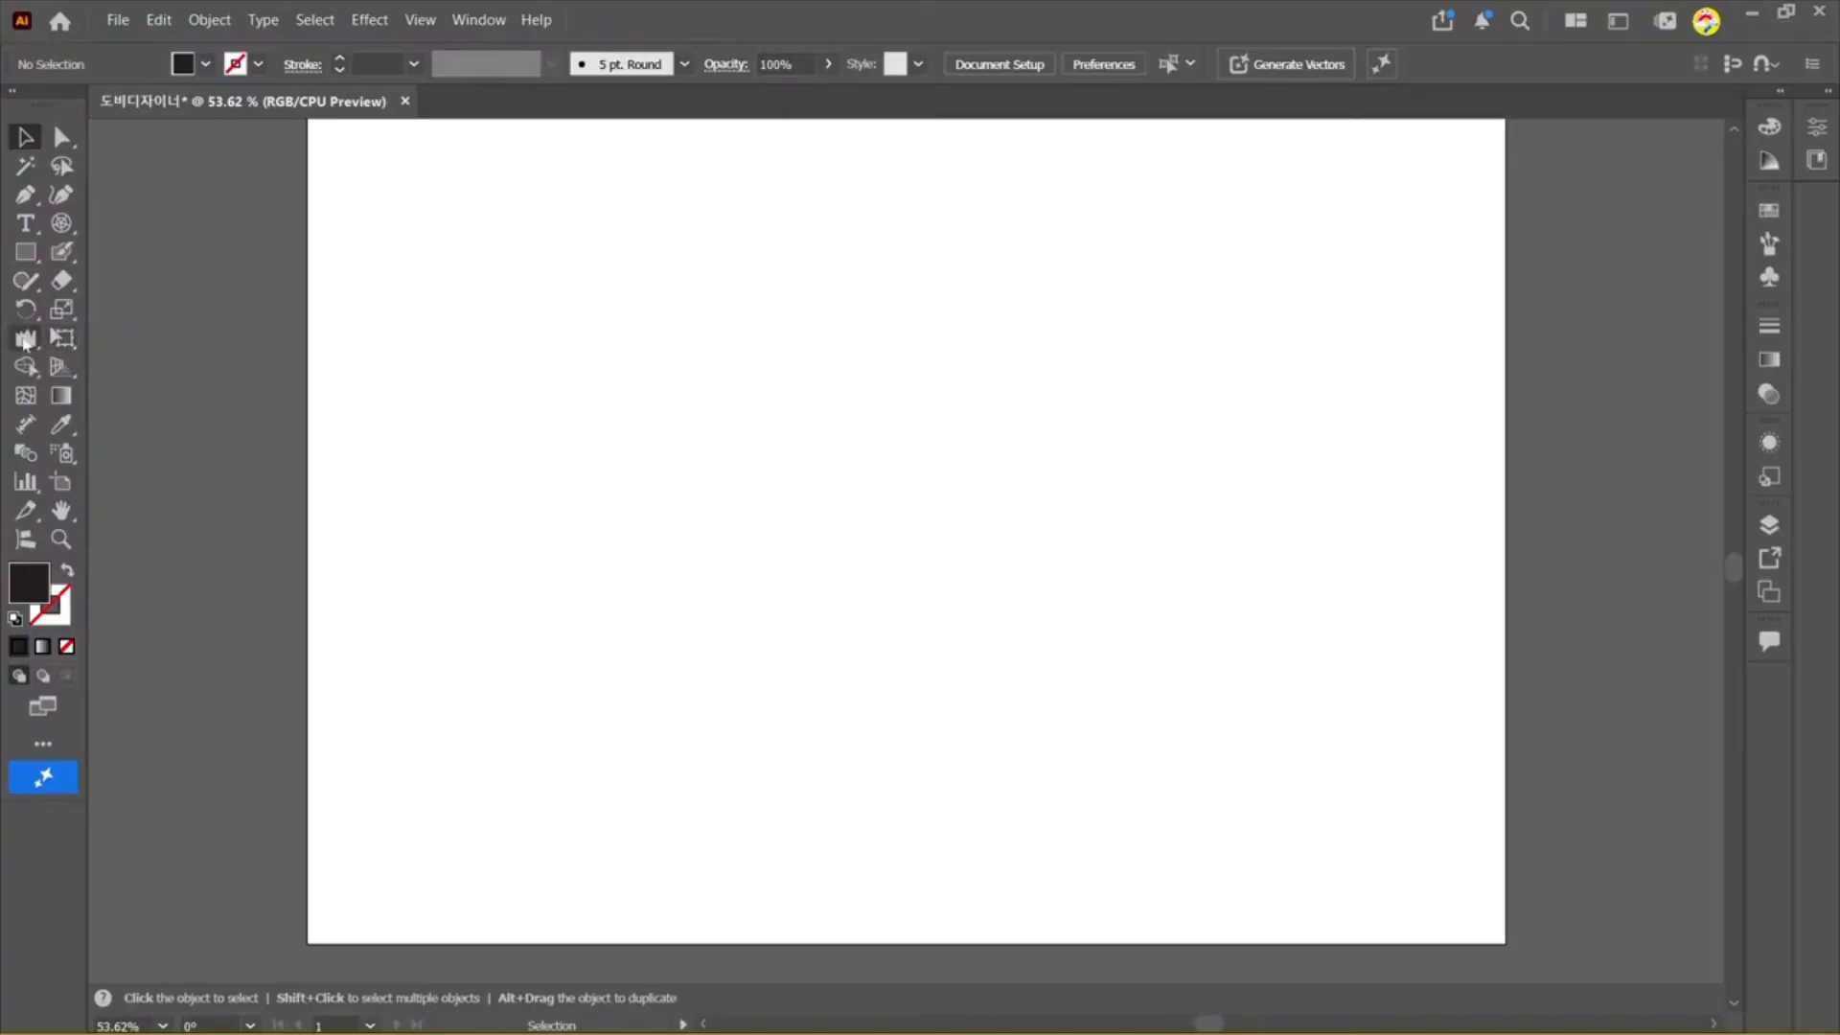
Step: Build a letter H from two tall narrow black rectangles and a rotated copy shortened into the crossbar
left_click(74, 351)
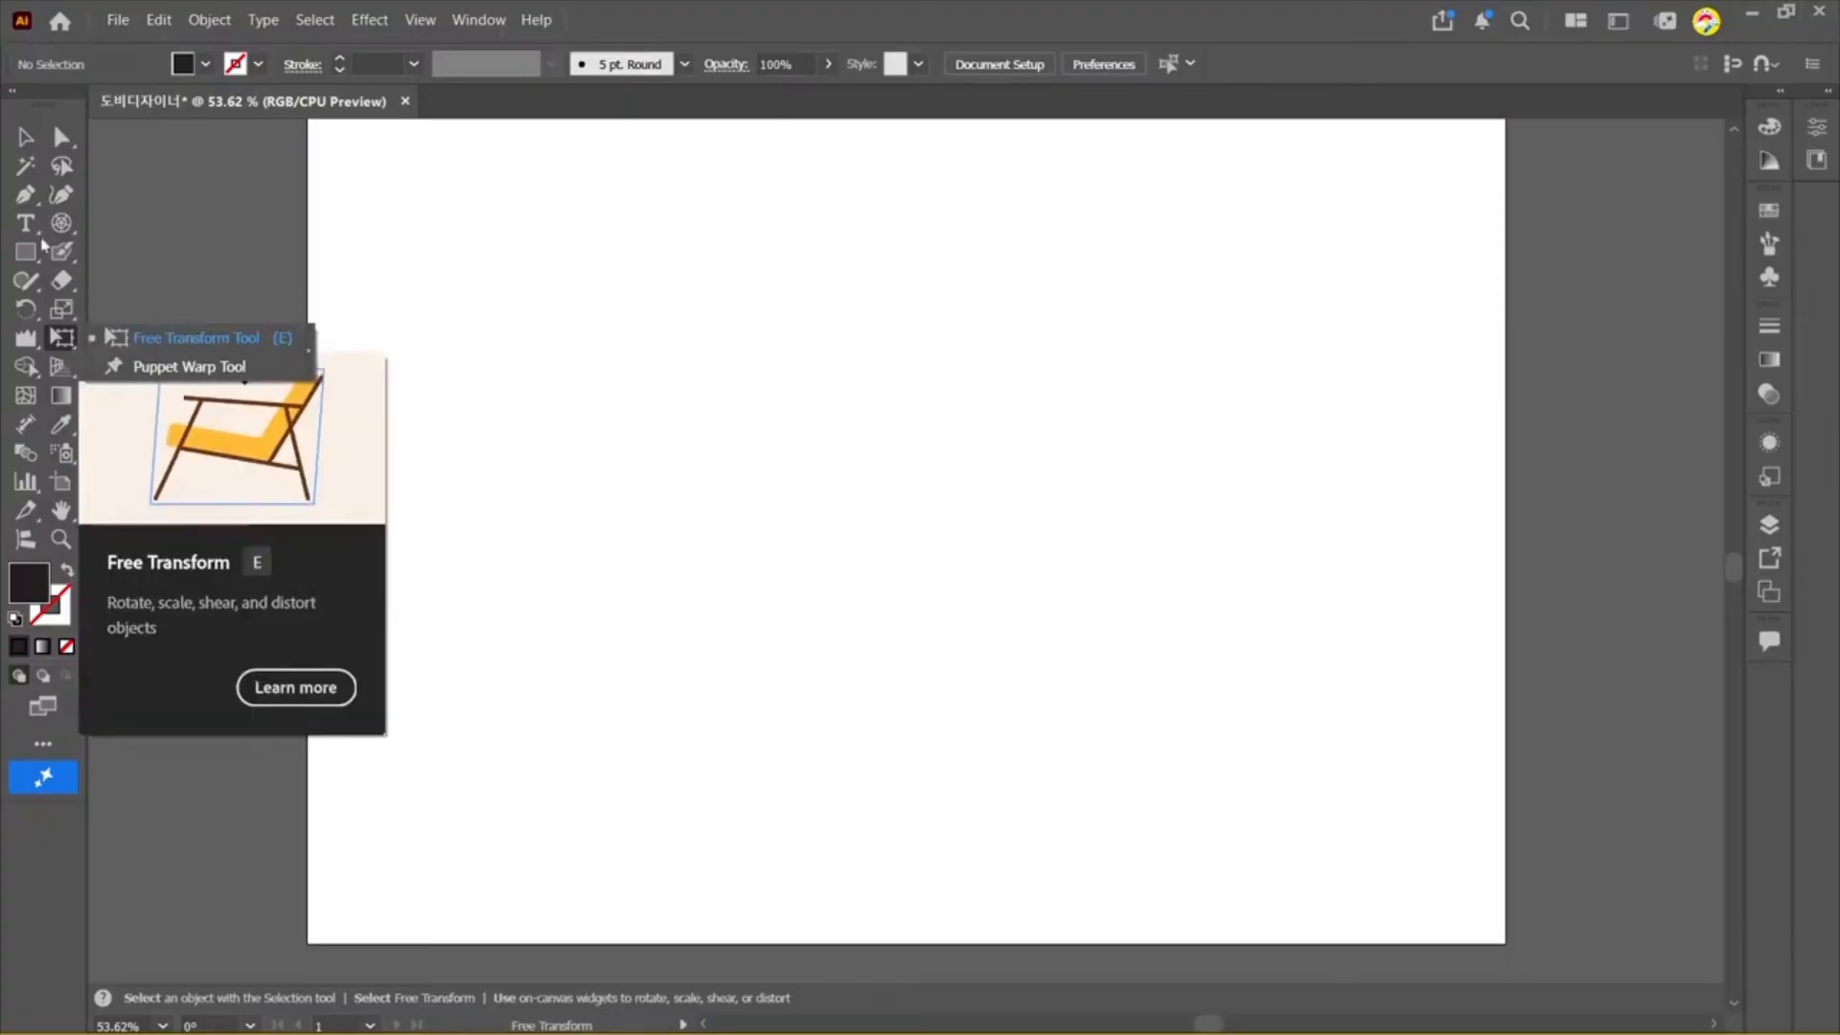
left_click(26, 139)
left_click(26, 253)
left_click_drag(476, 381, 514, 683)
mouse_move(498, 544)
left_mouse_down()
mouse_move(605, 562)
mouse_move(604, 539)
mouse_move(476, 536)
left_mouse_up()
left_click(26, 137)
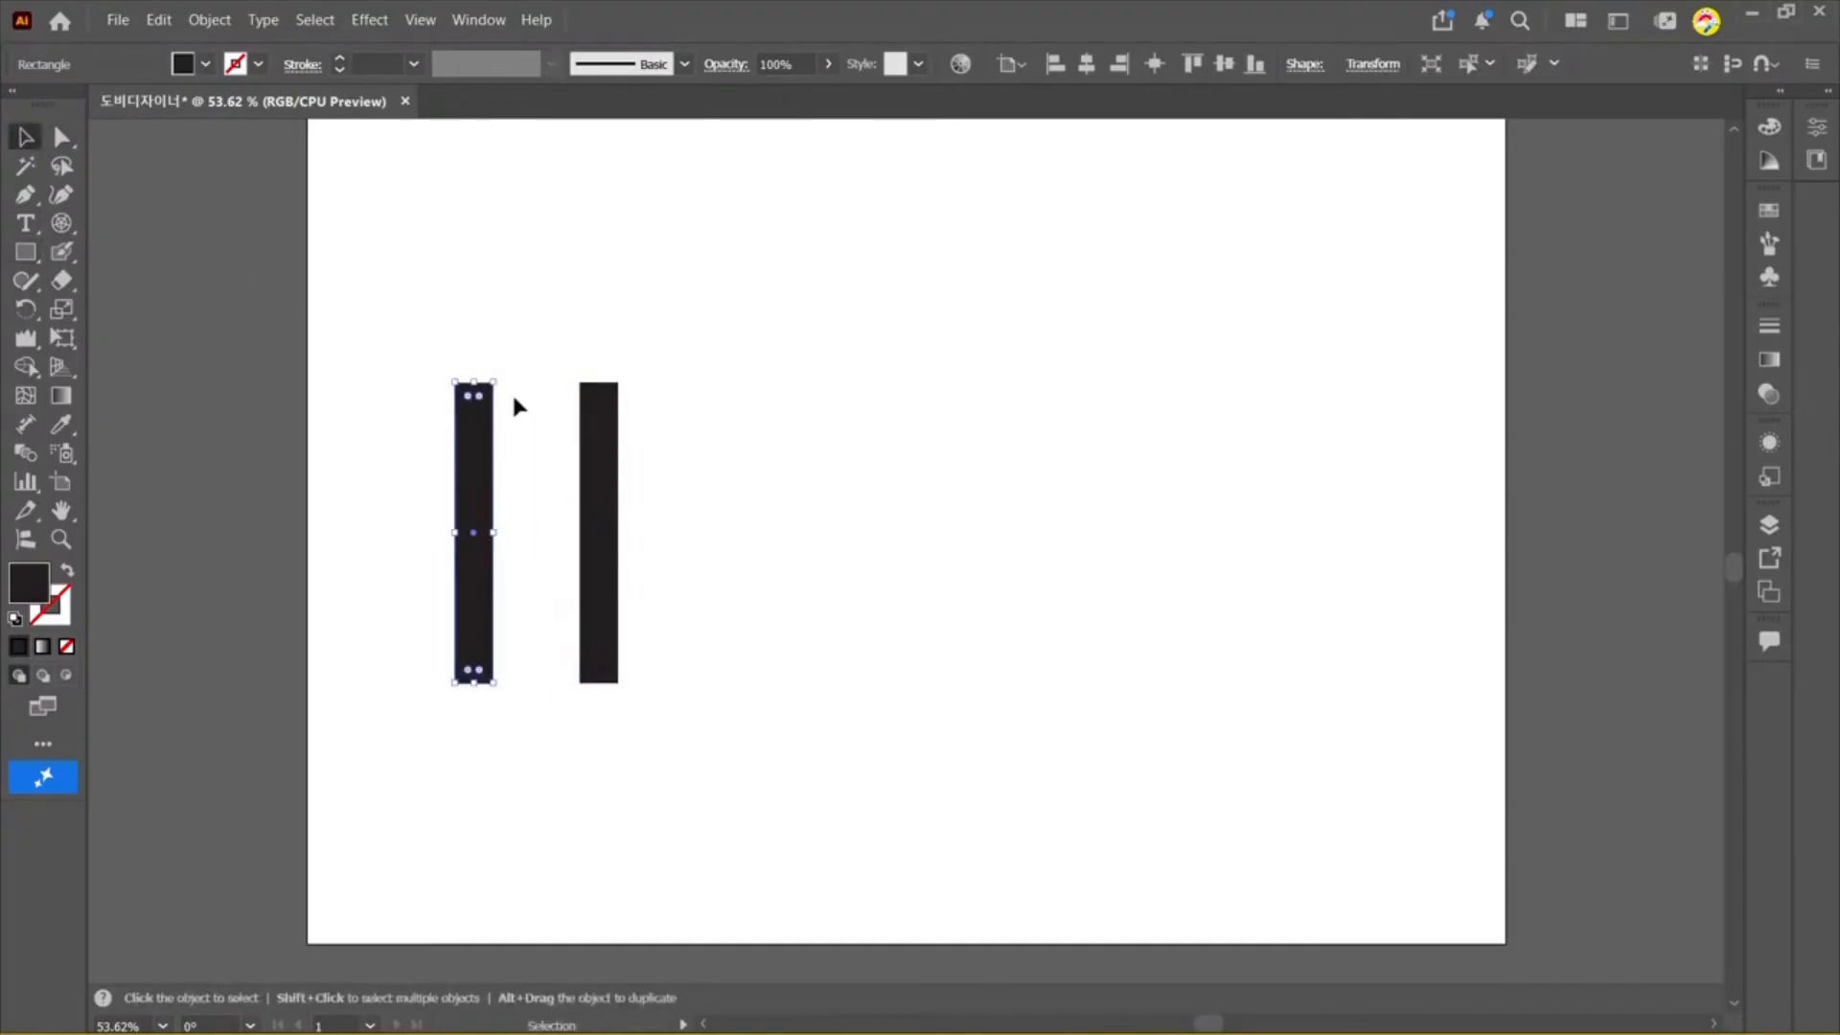
left_click_drag(506, 373, 628, 529)
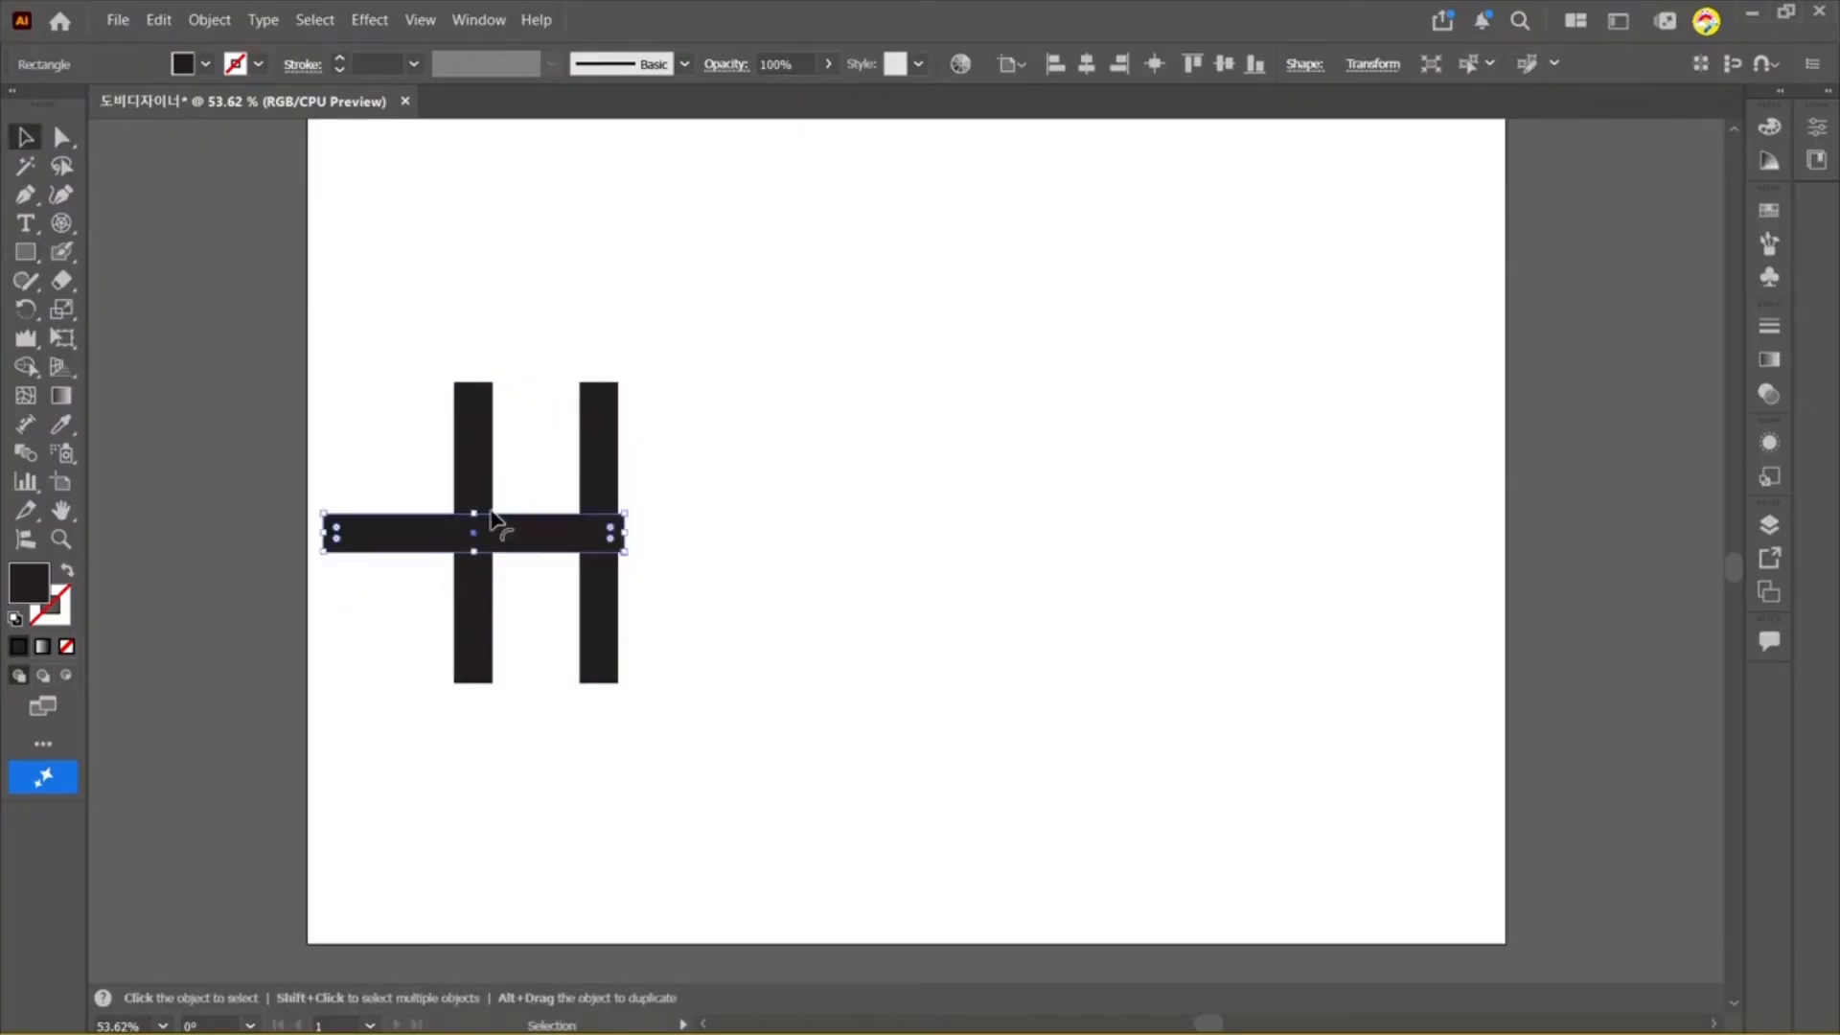
left_click_drag(319, 533, 458, 534)
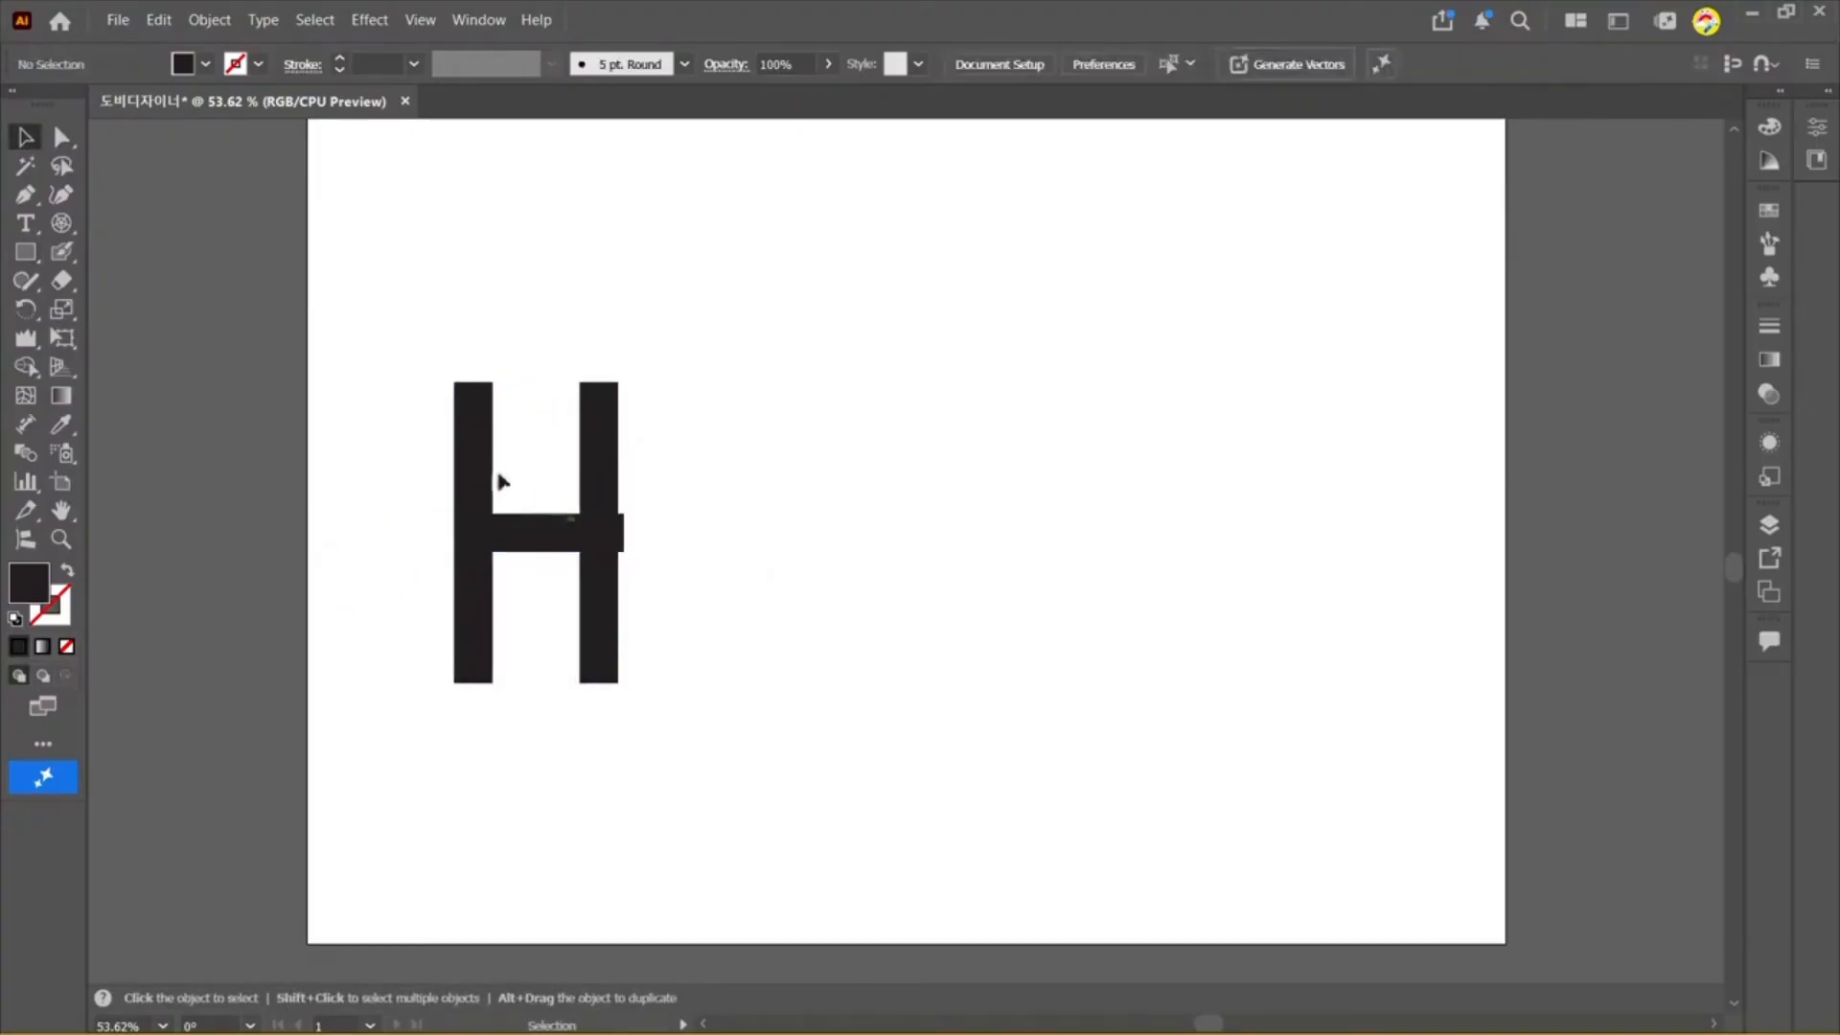
Step: Fill the H's crossbar with crimson red
double_click(38, 586)
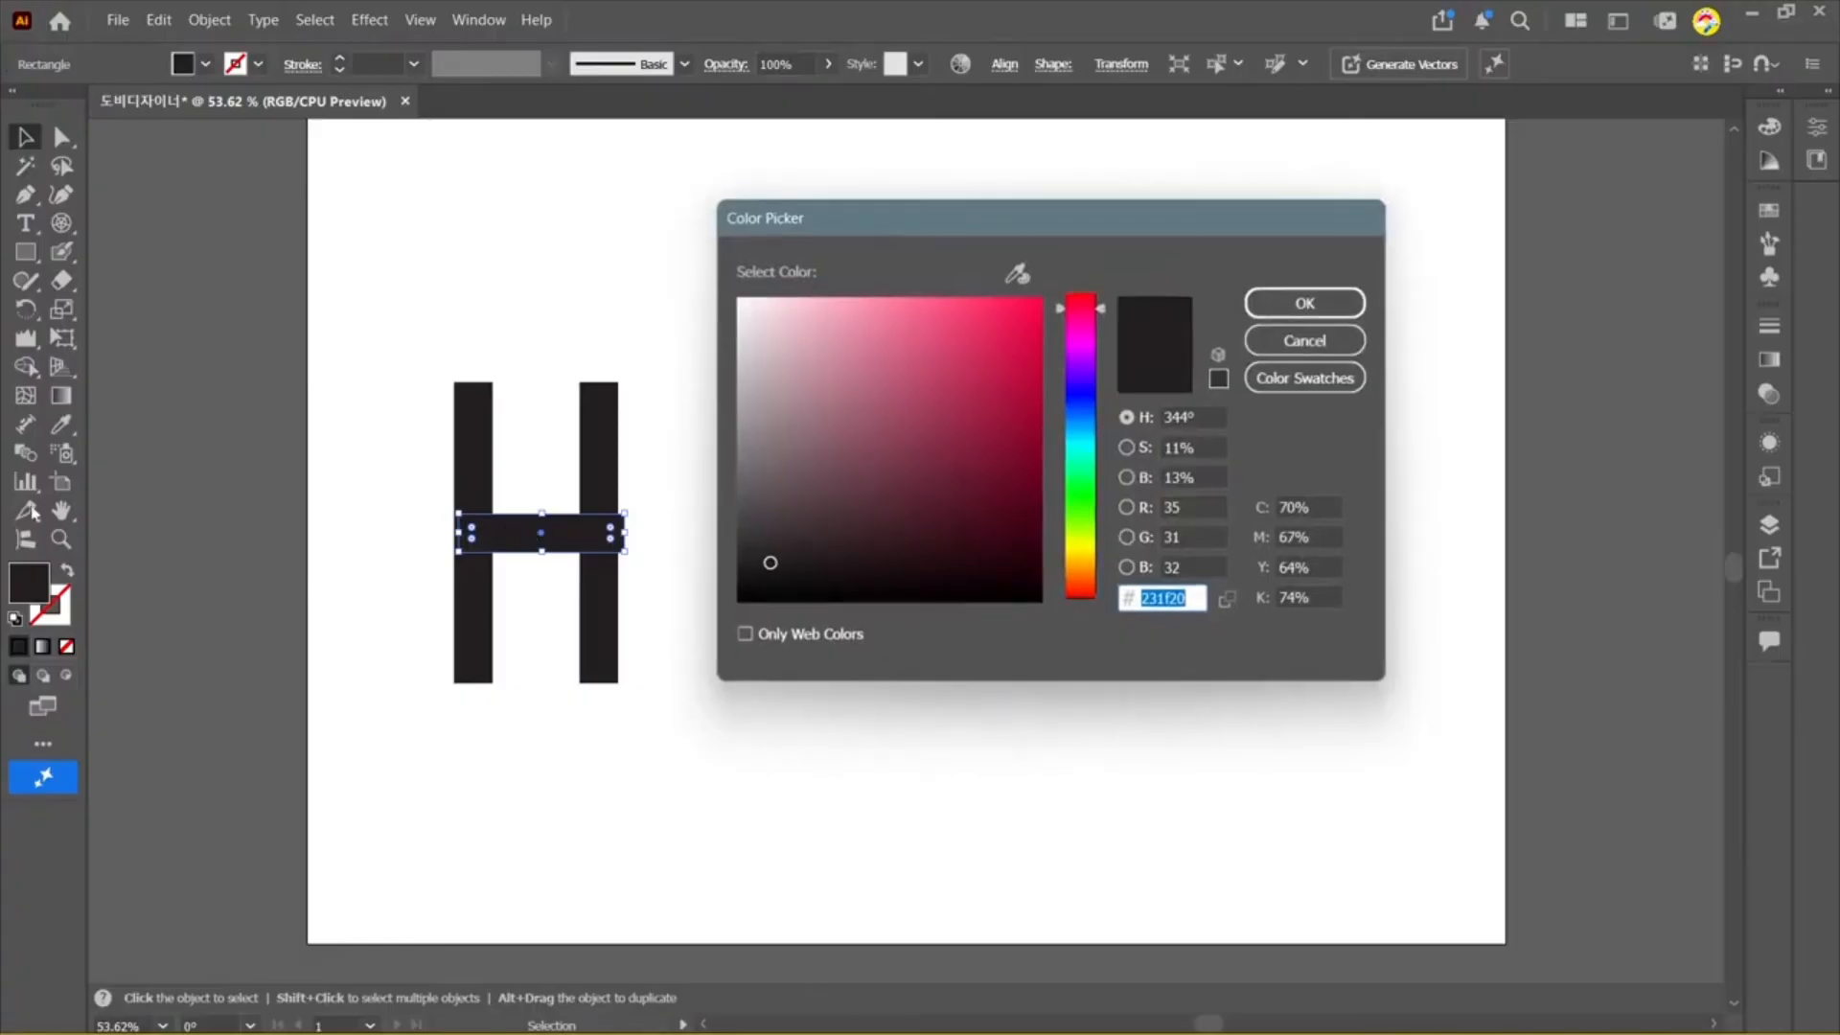
key("ctrl+v")
key("Return")
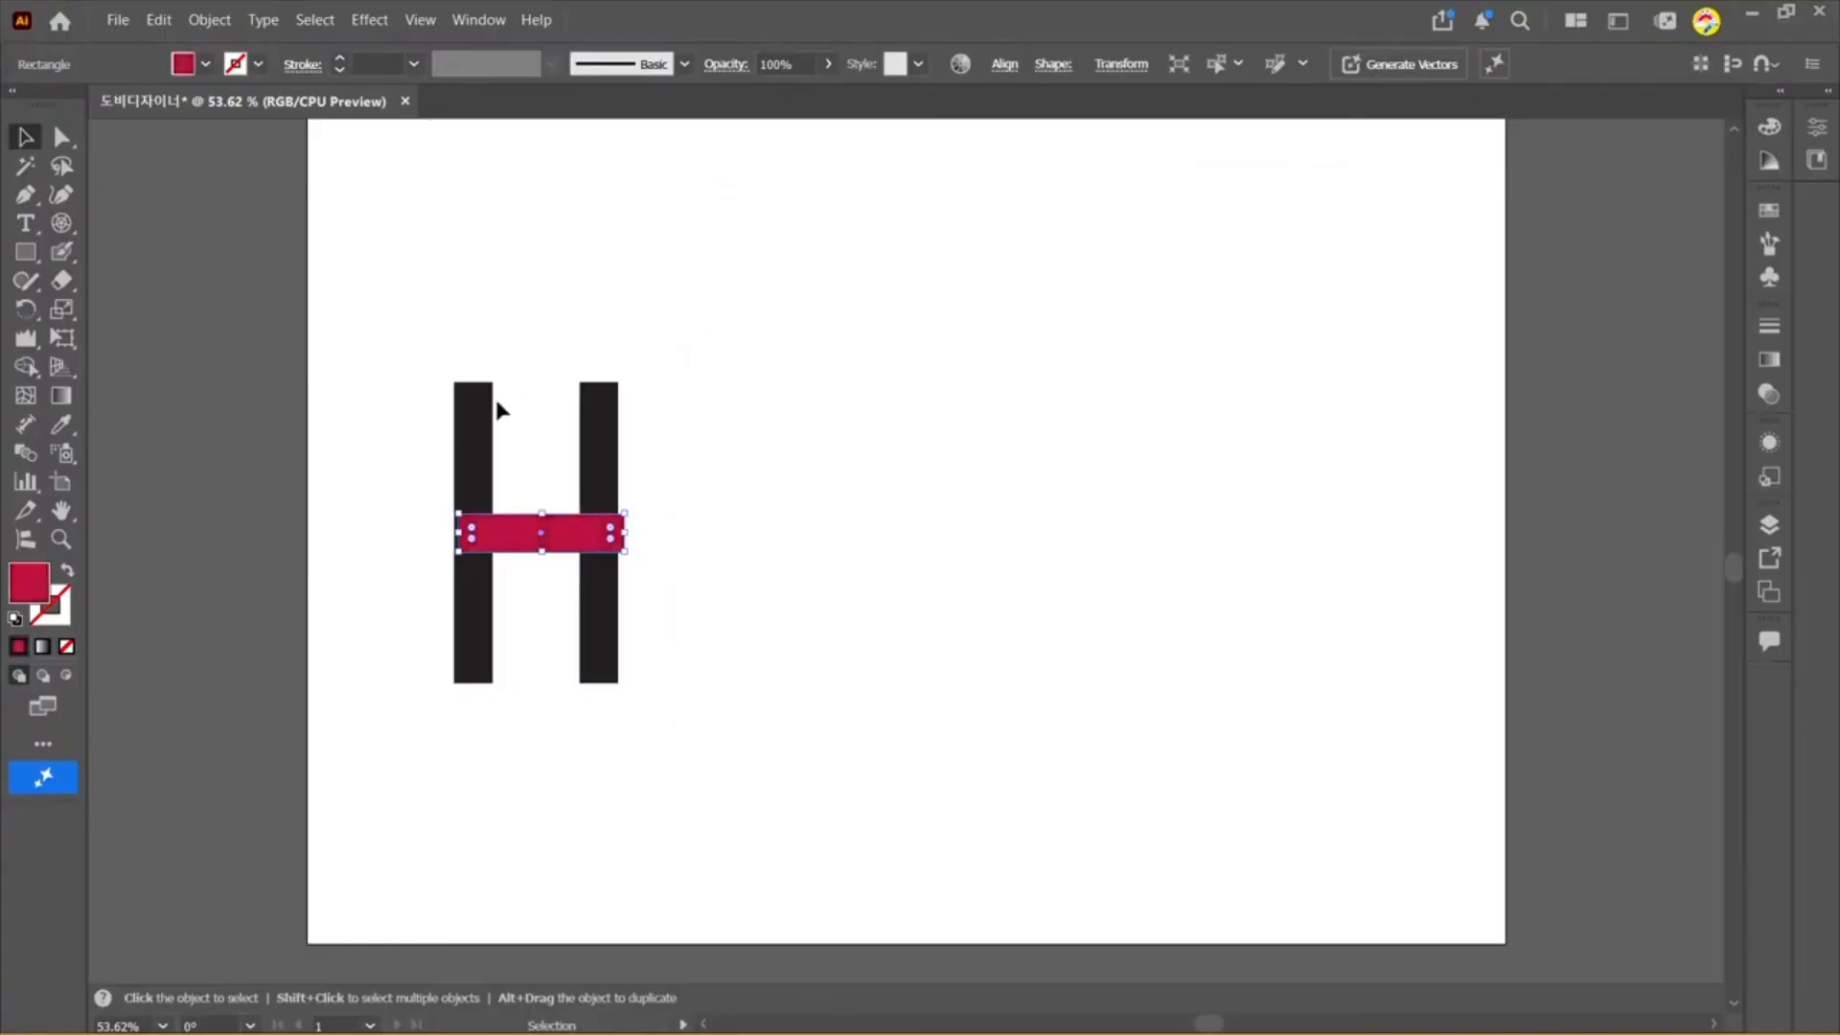
left_click(26, 367)
left_click(29, 368)
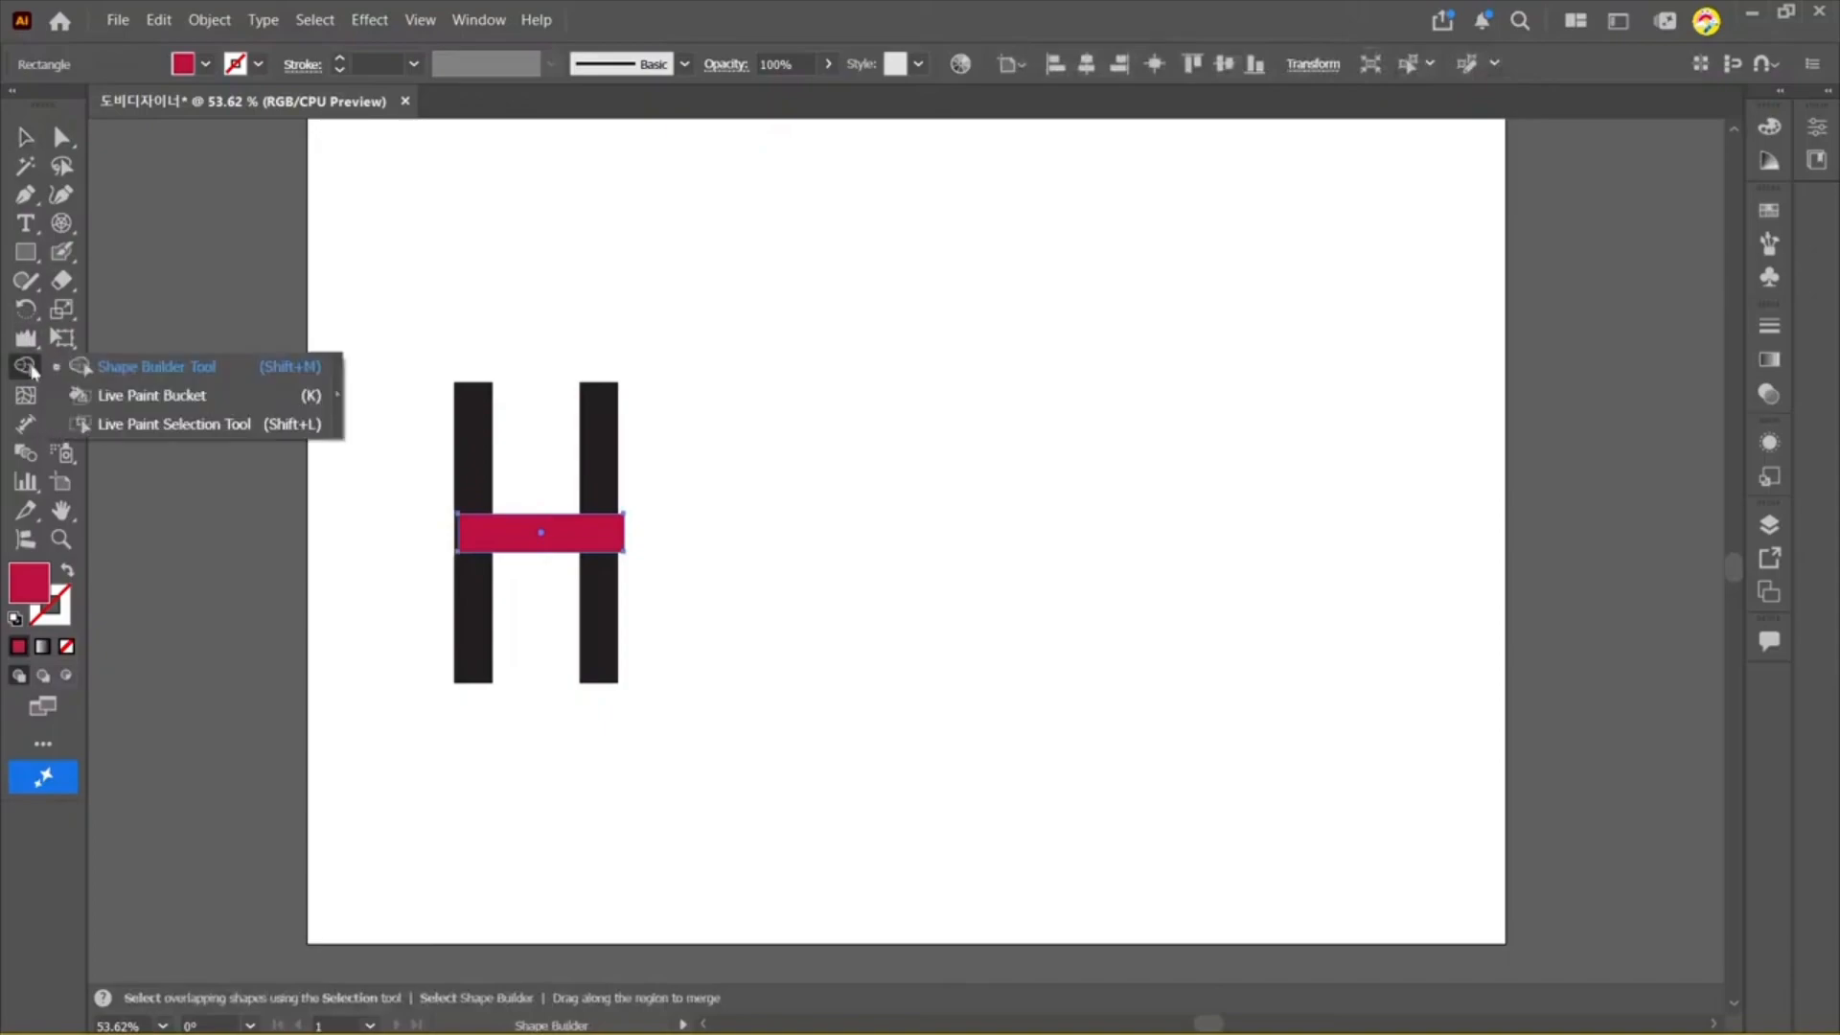
left_click(62, 313)
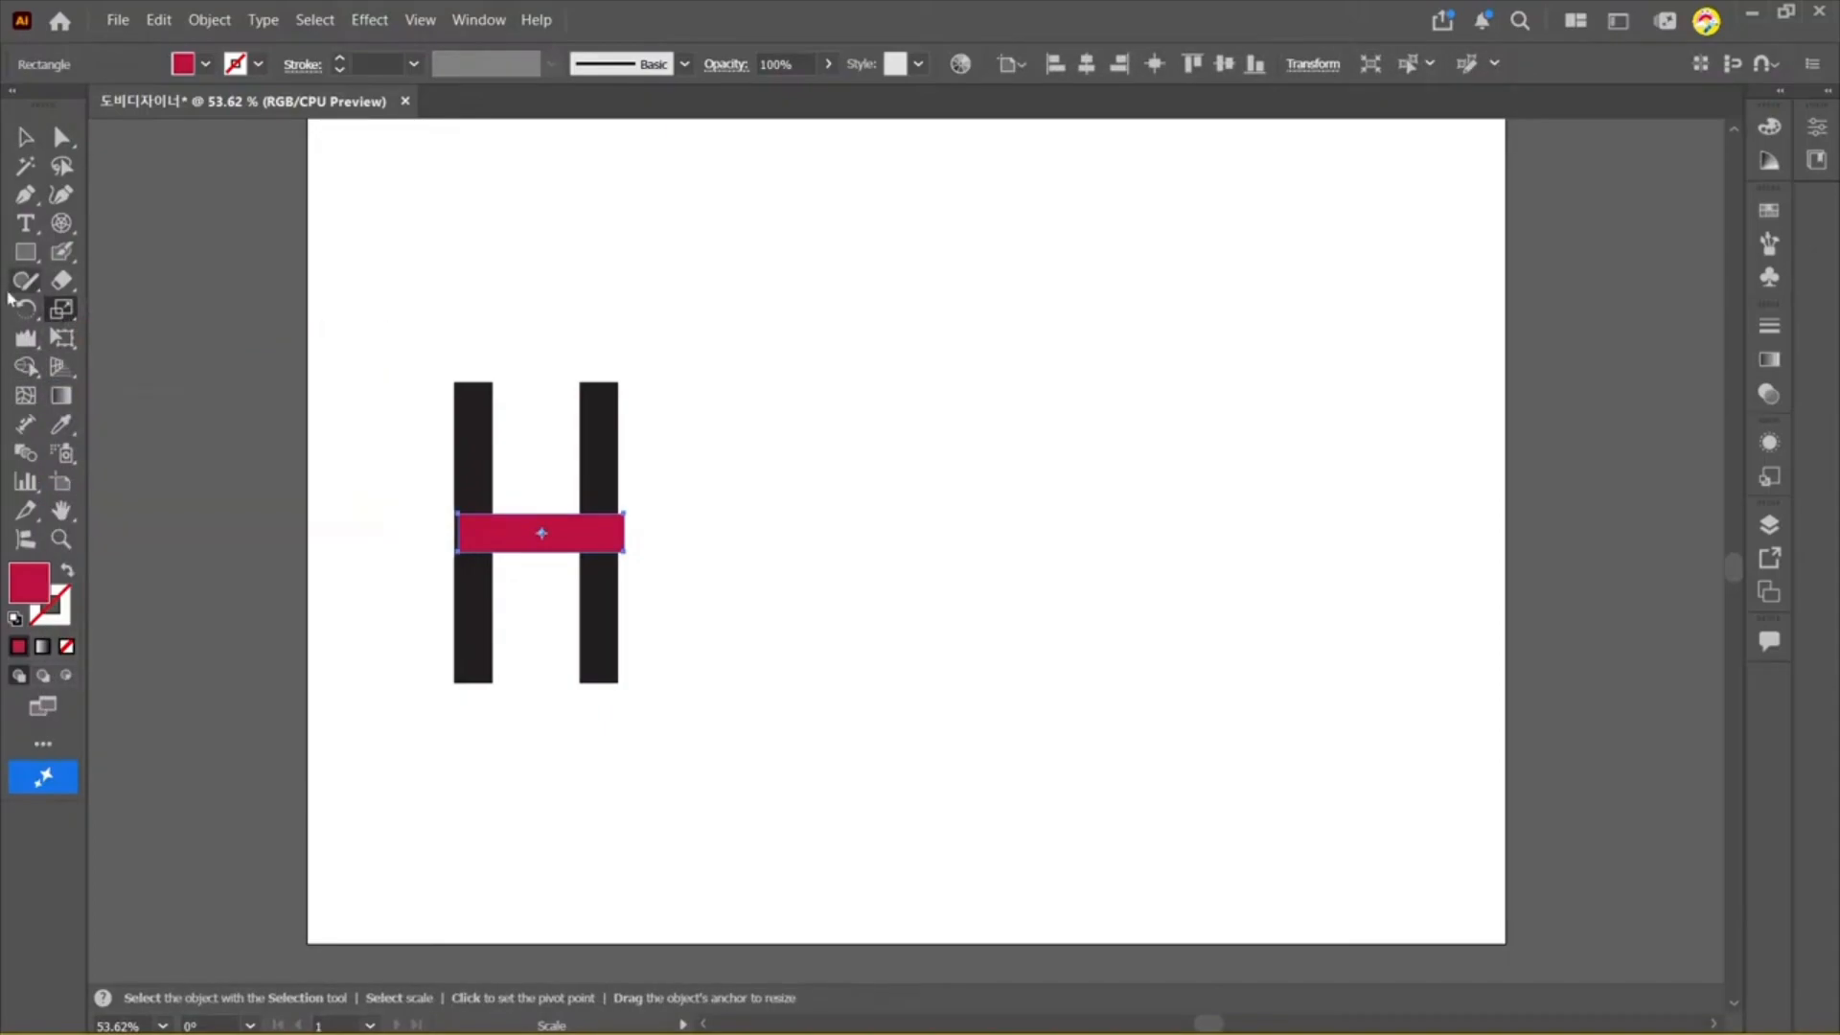
left_click(62, 337)
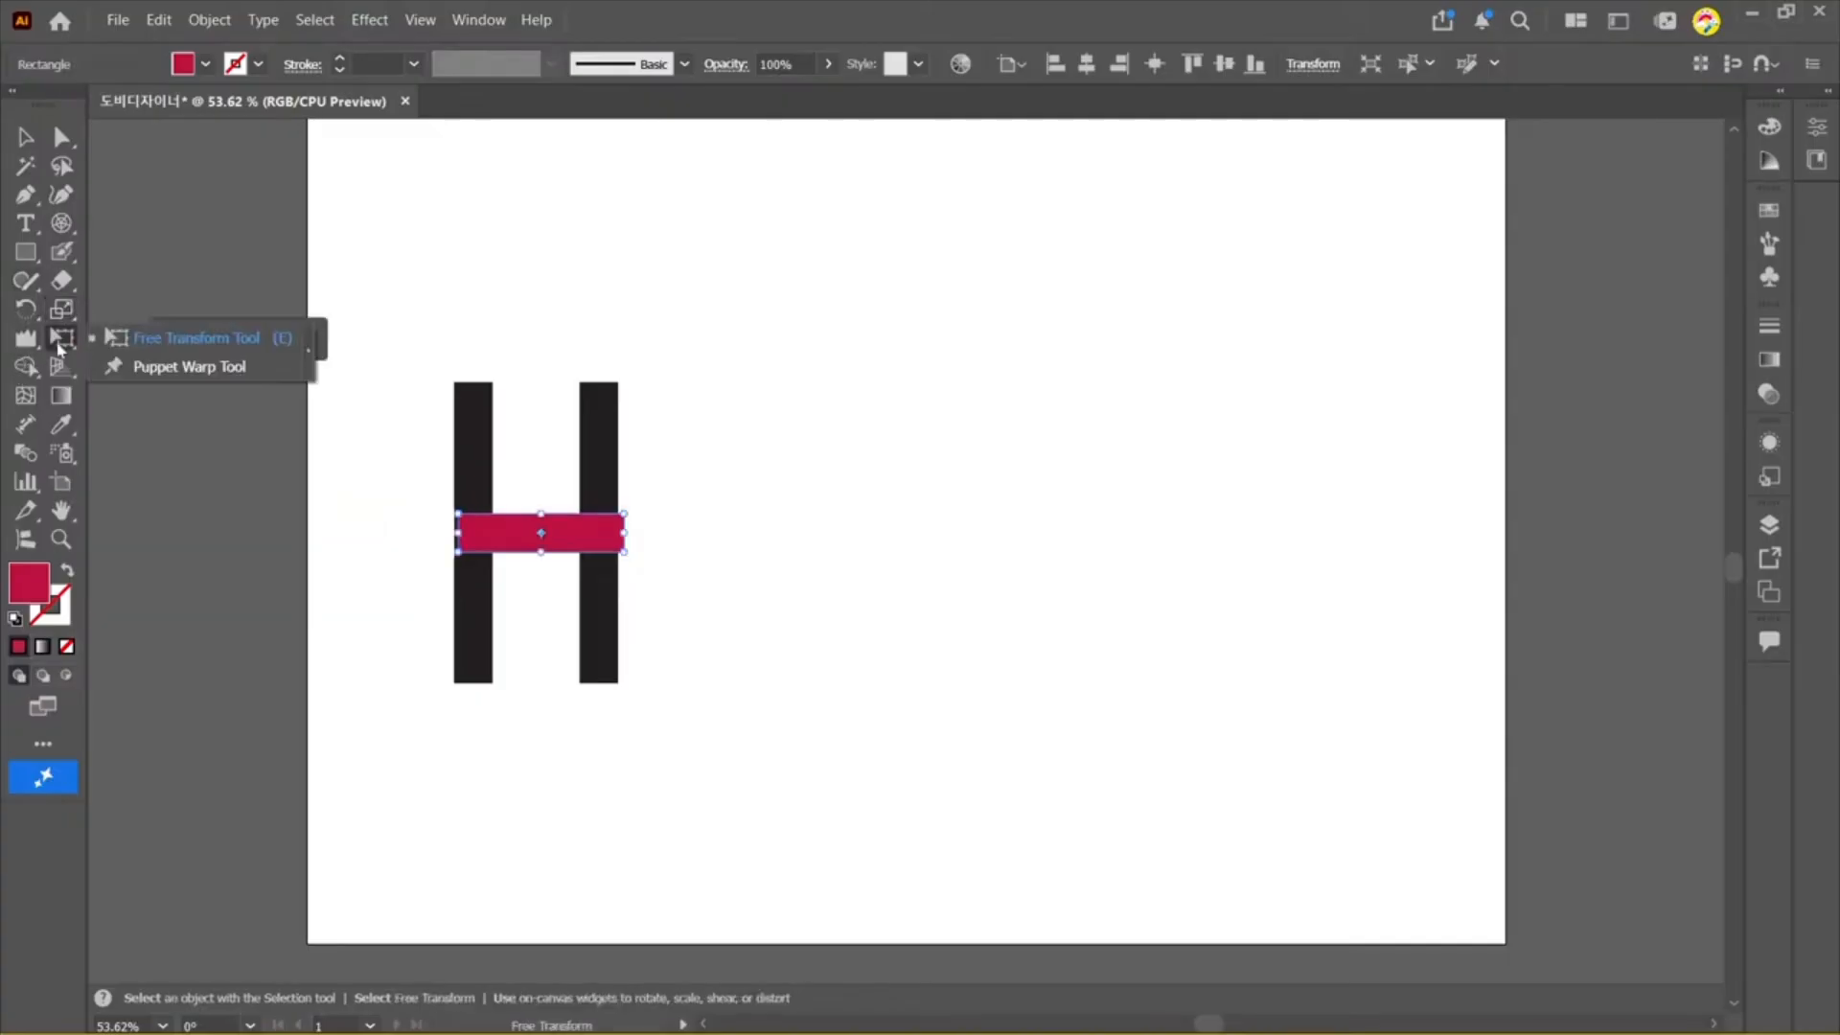
left_click(193, 347)
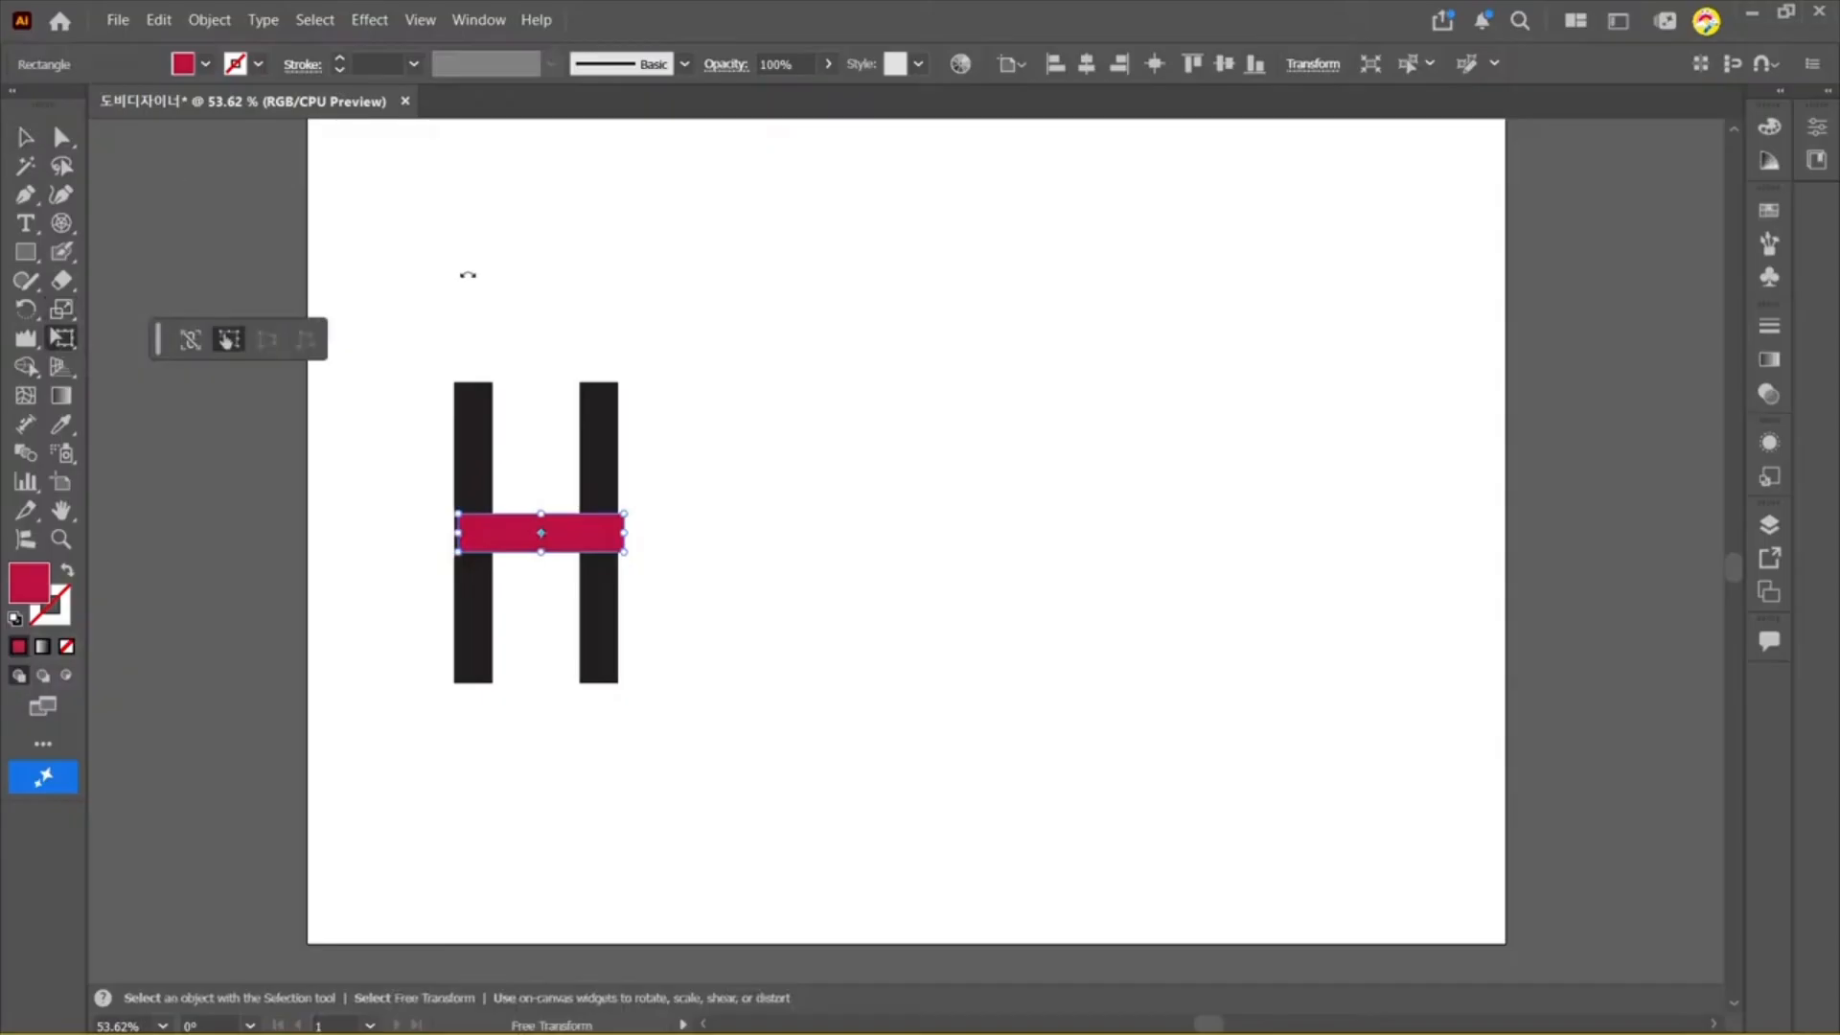
Step: Slant the whole H to the right with Free Distort, pulling its upper-right corner outward and its upper-left corner inward
key("v")
left_click_drag(544, 434, 758, 704)
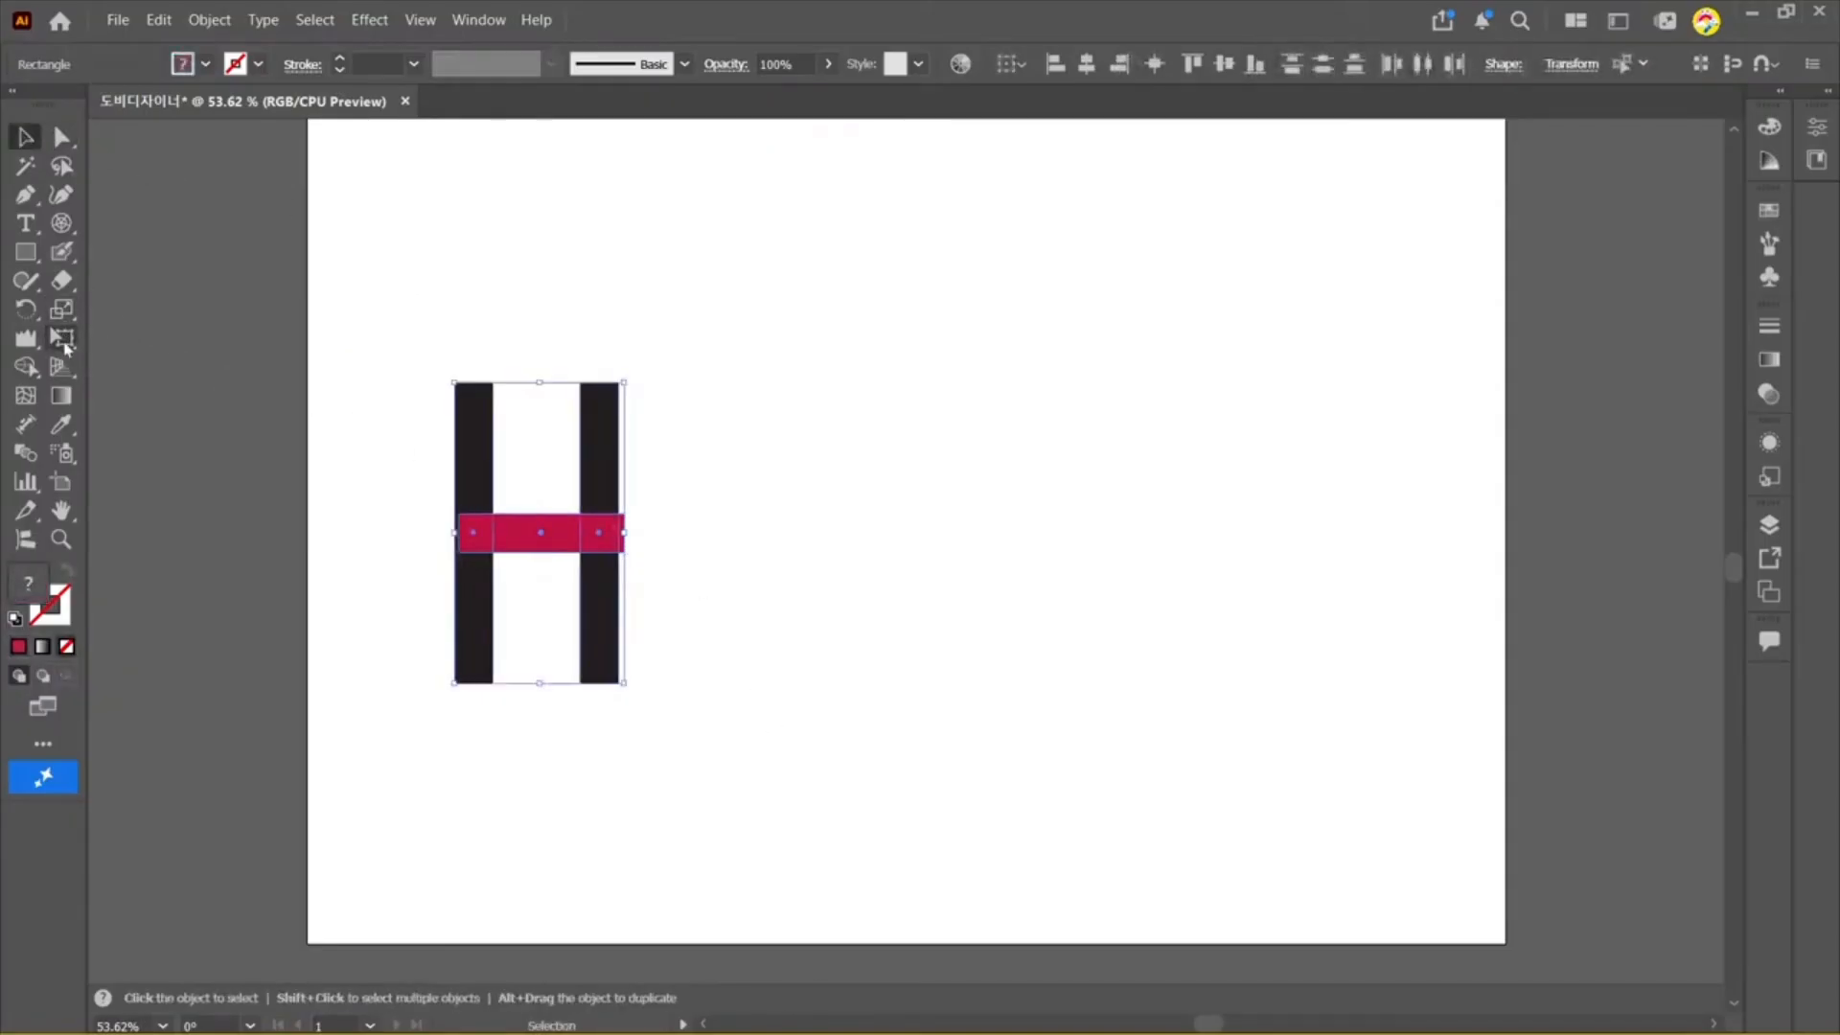
left_click_drag(66, 347, 153, 347)
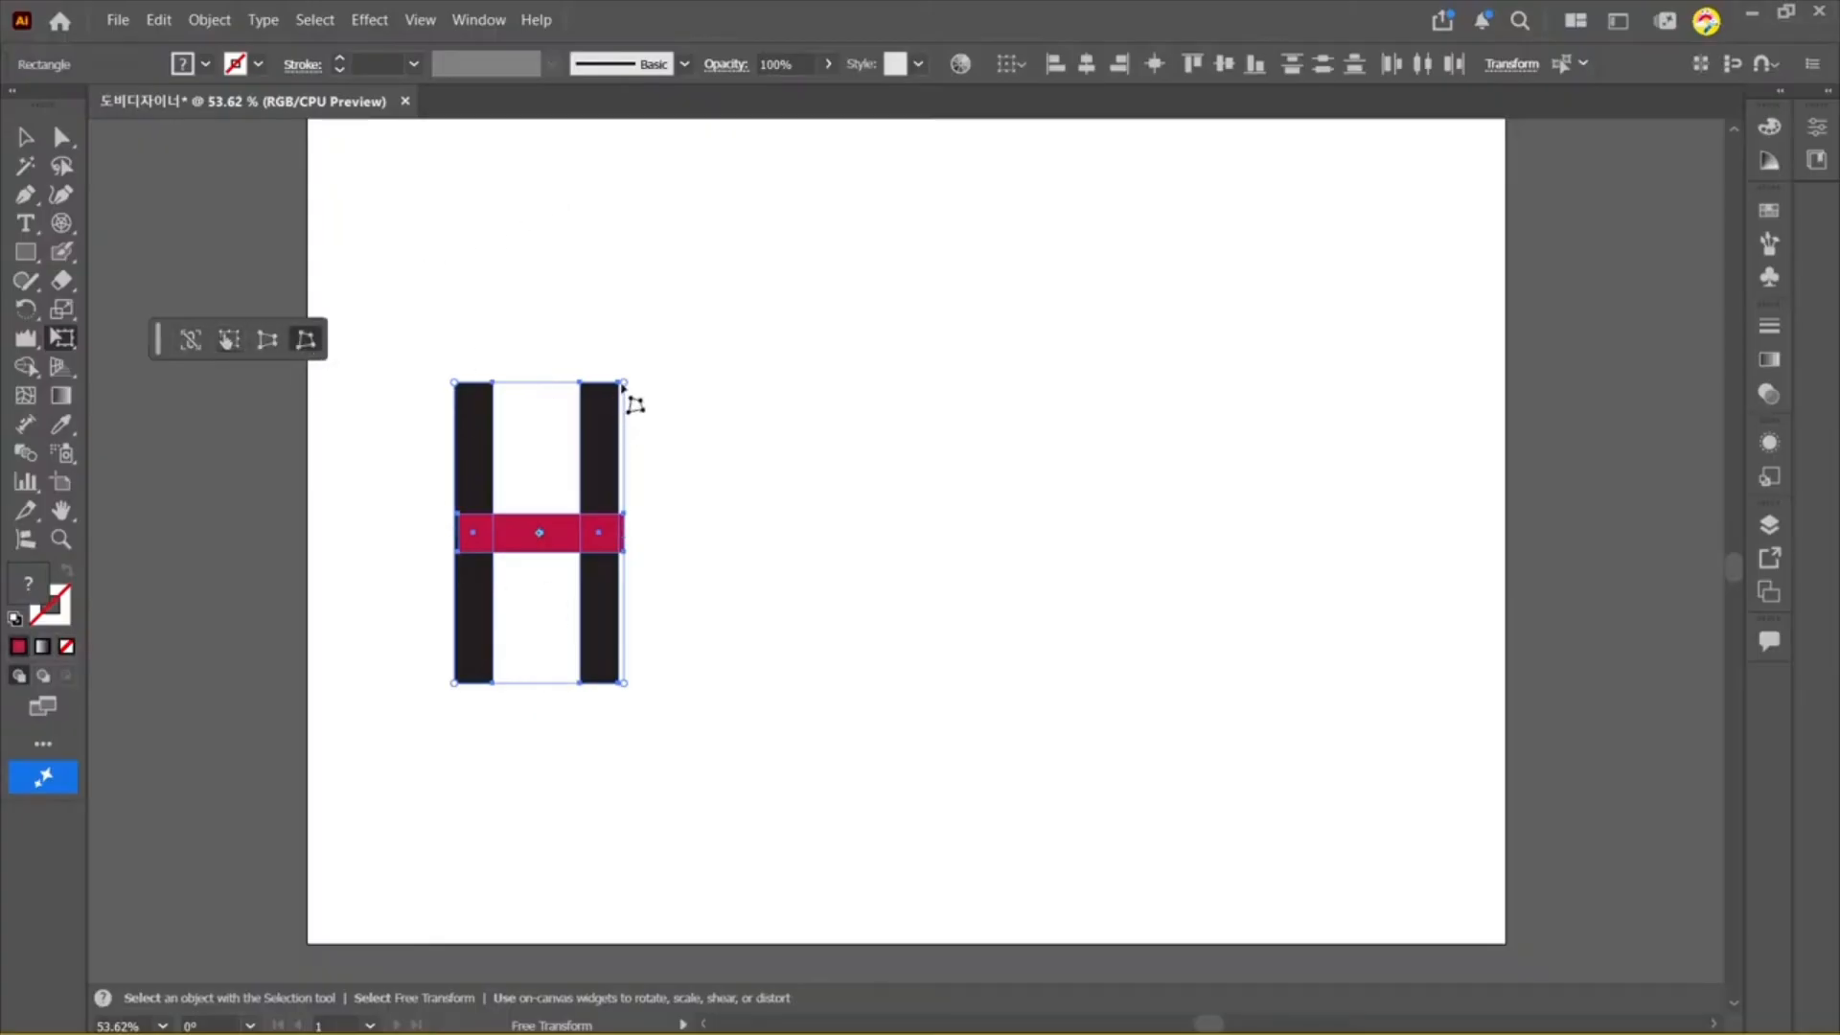
left_click_drag(623, 382, 767, 365)
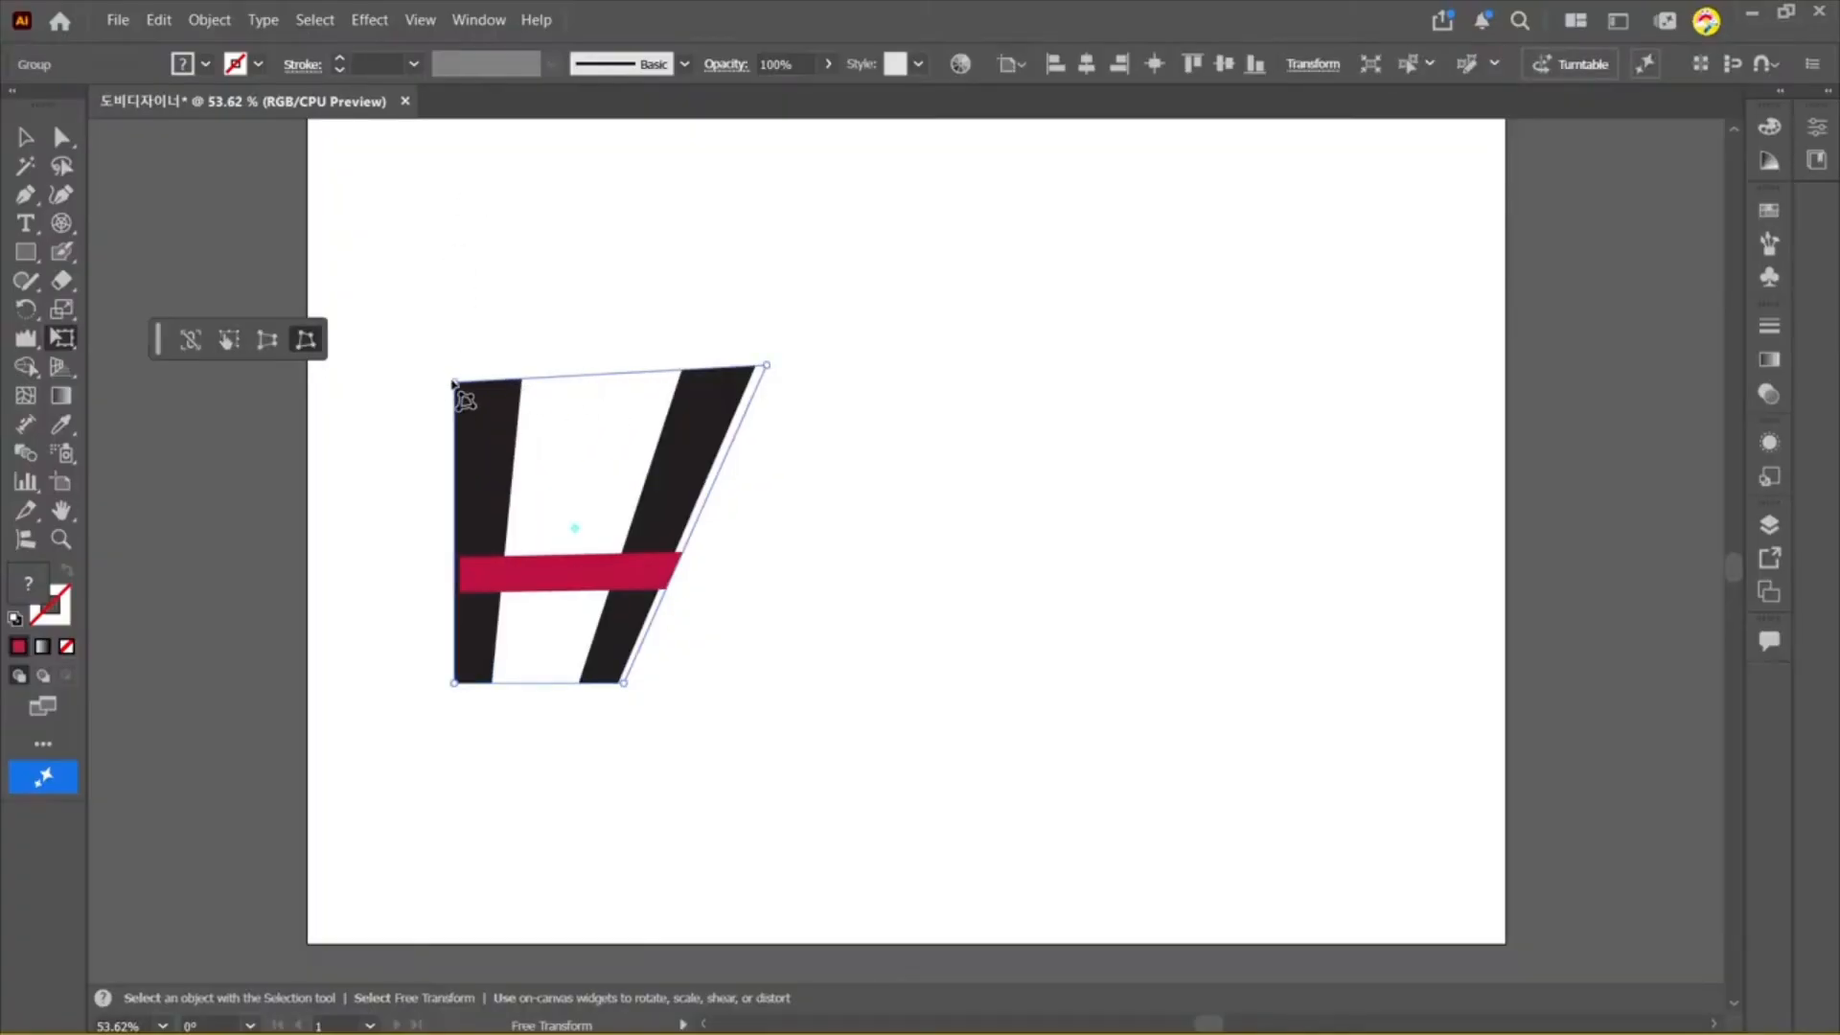
left_click_drag(454, 382, 507, 377)
key("v")
left_click(458, 257)
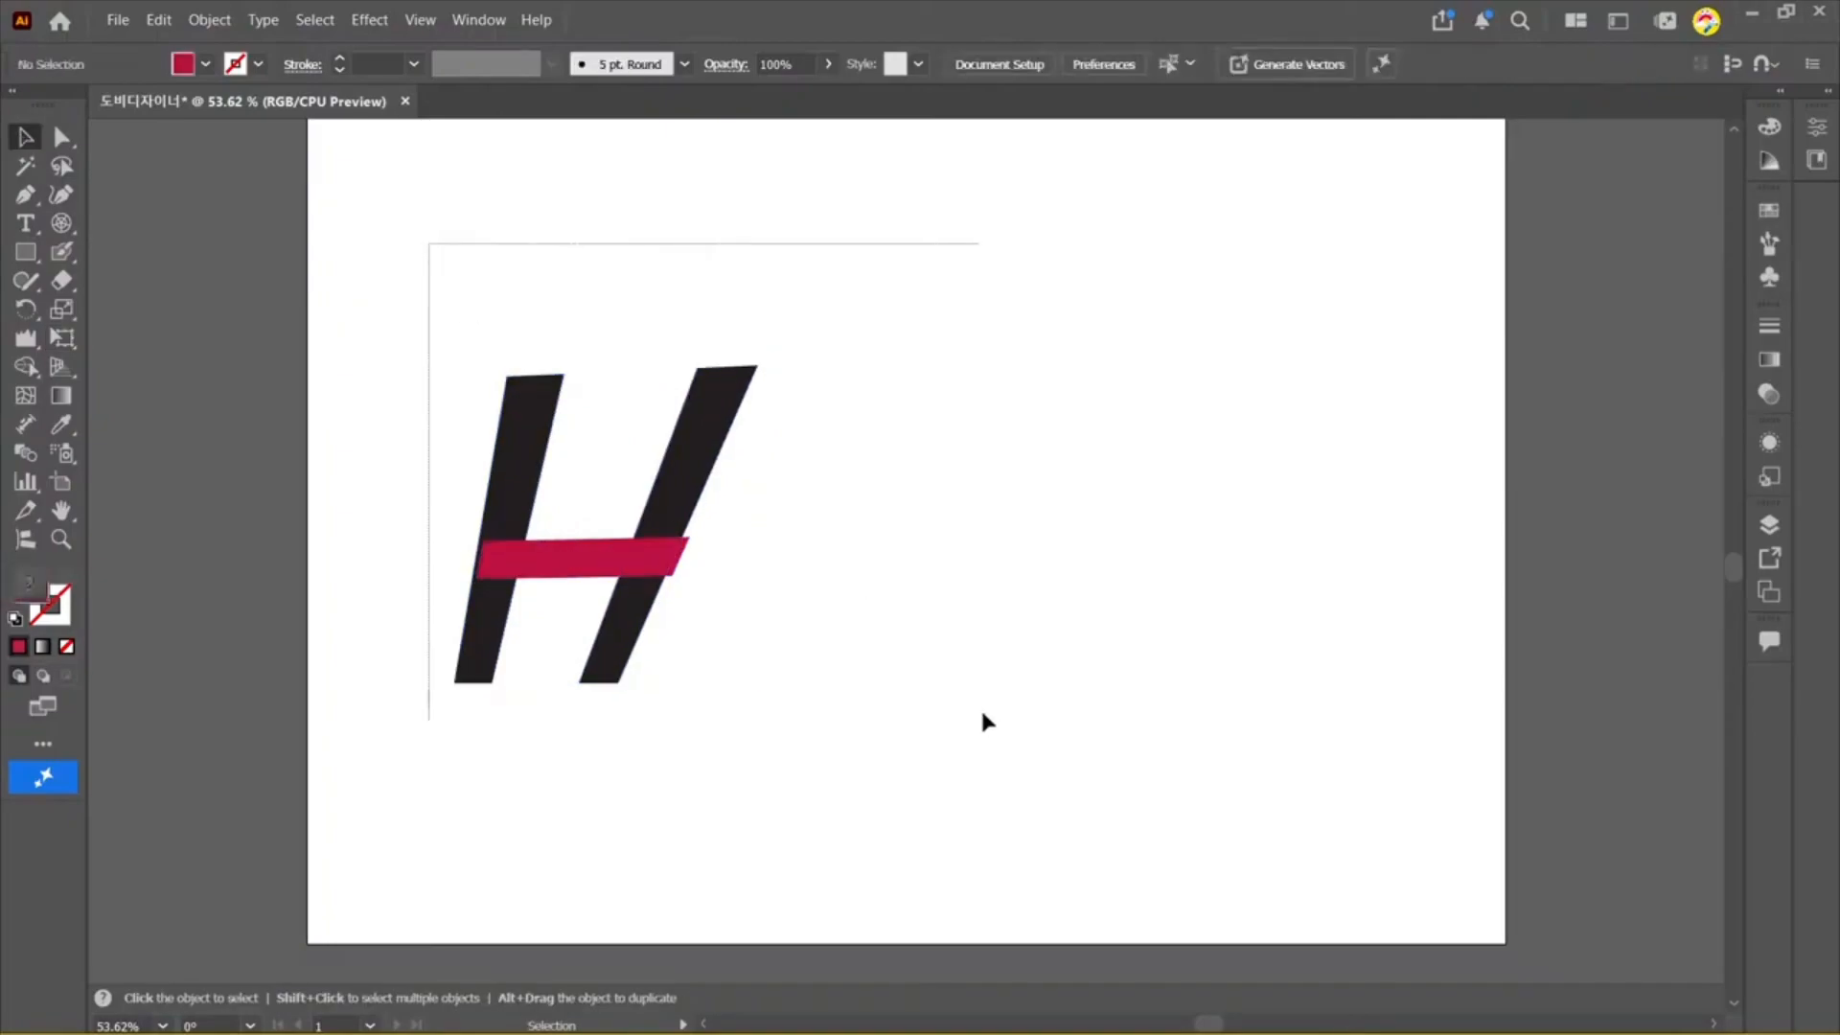
Step: Replace the slanted H with the text 안녕, placed in the left part of the artboard
key("ctrl+a")
key("Delete")
key("t")
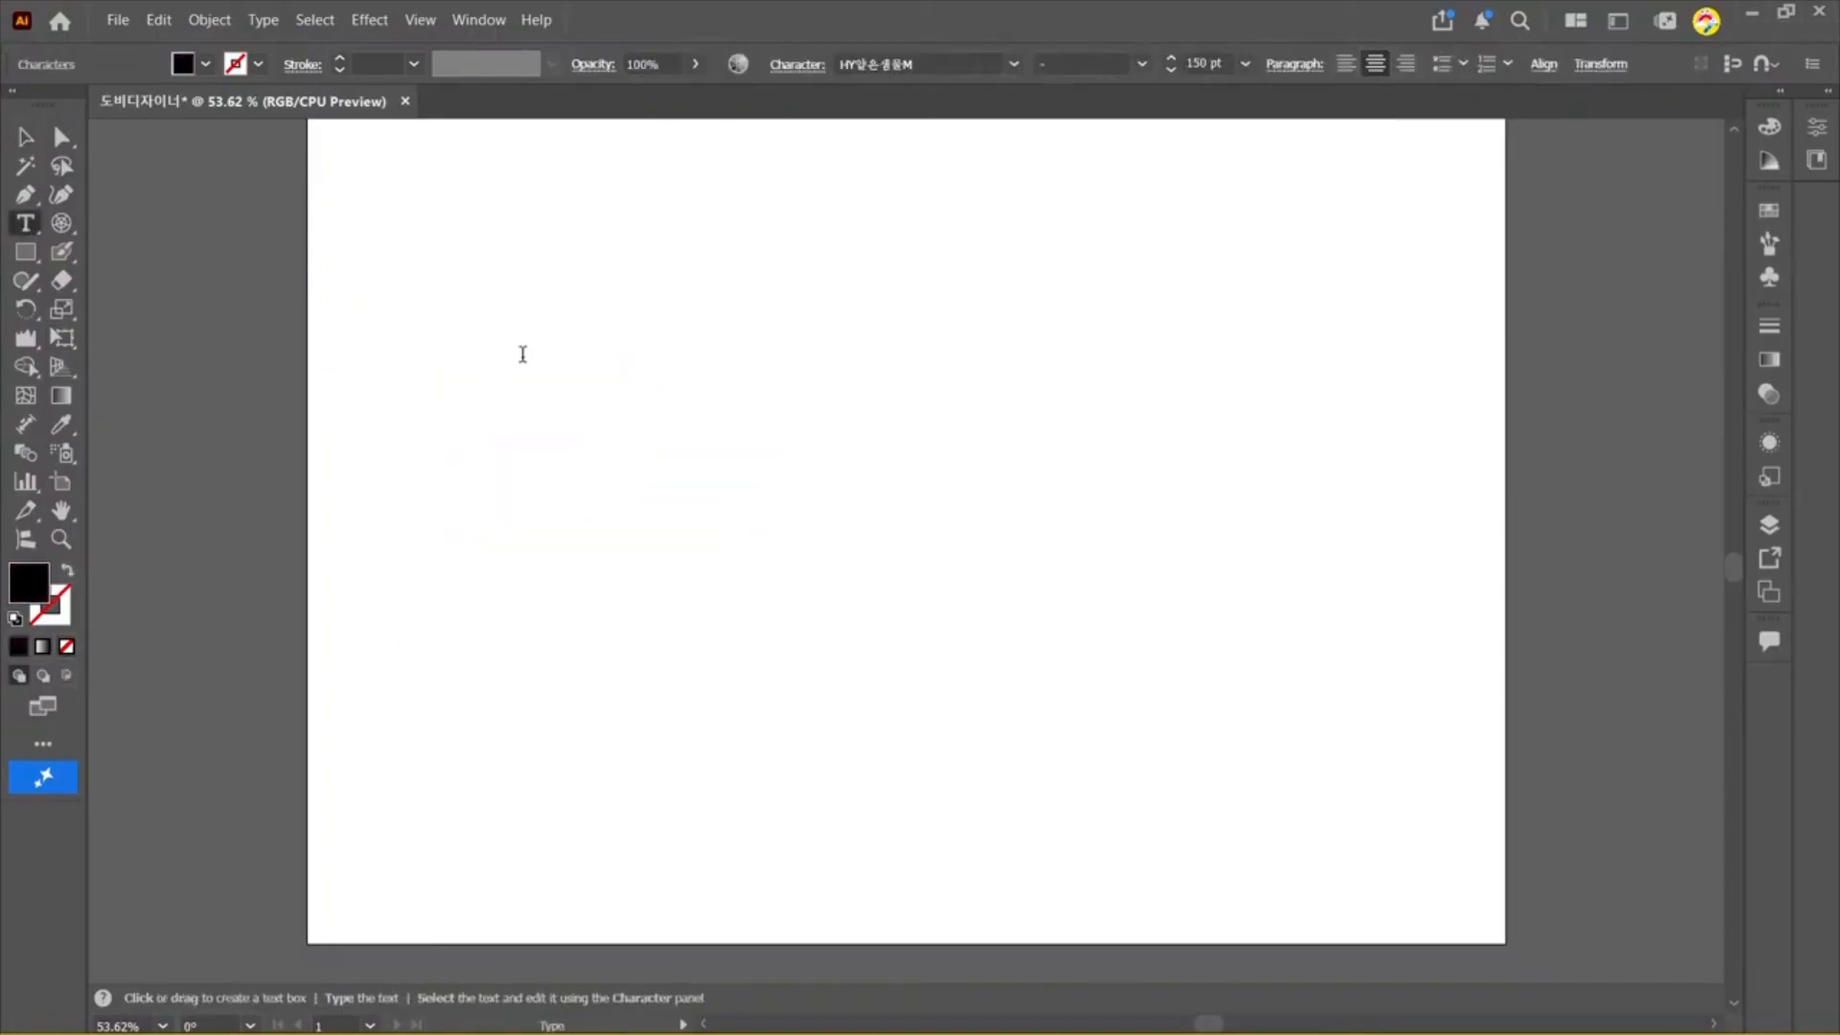
left_click(447, 326)
type("안녕")
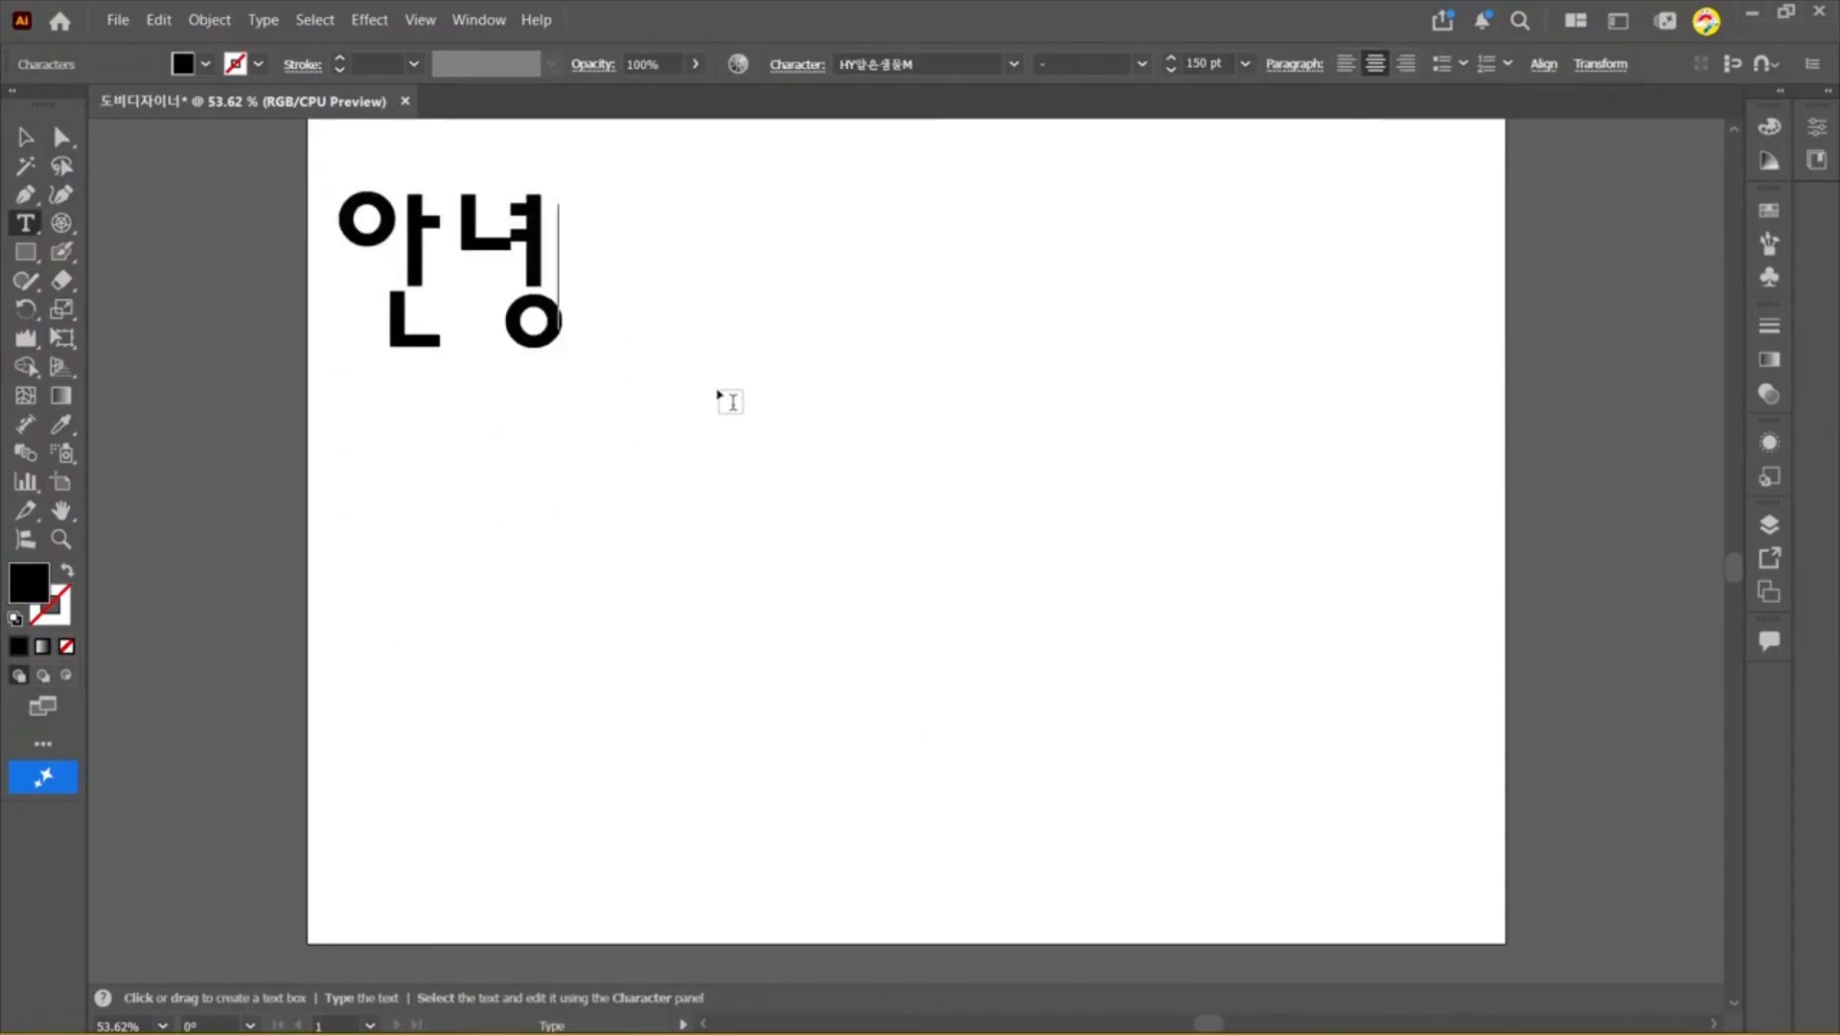
left_click(26, 136)
left_click_drag(364, 221, 398, 393)
left_click(219, 307)
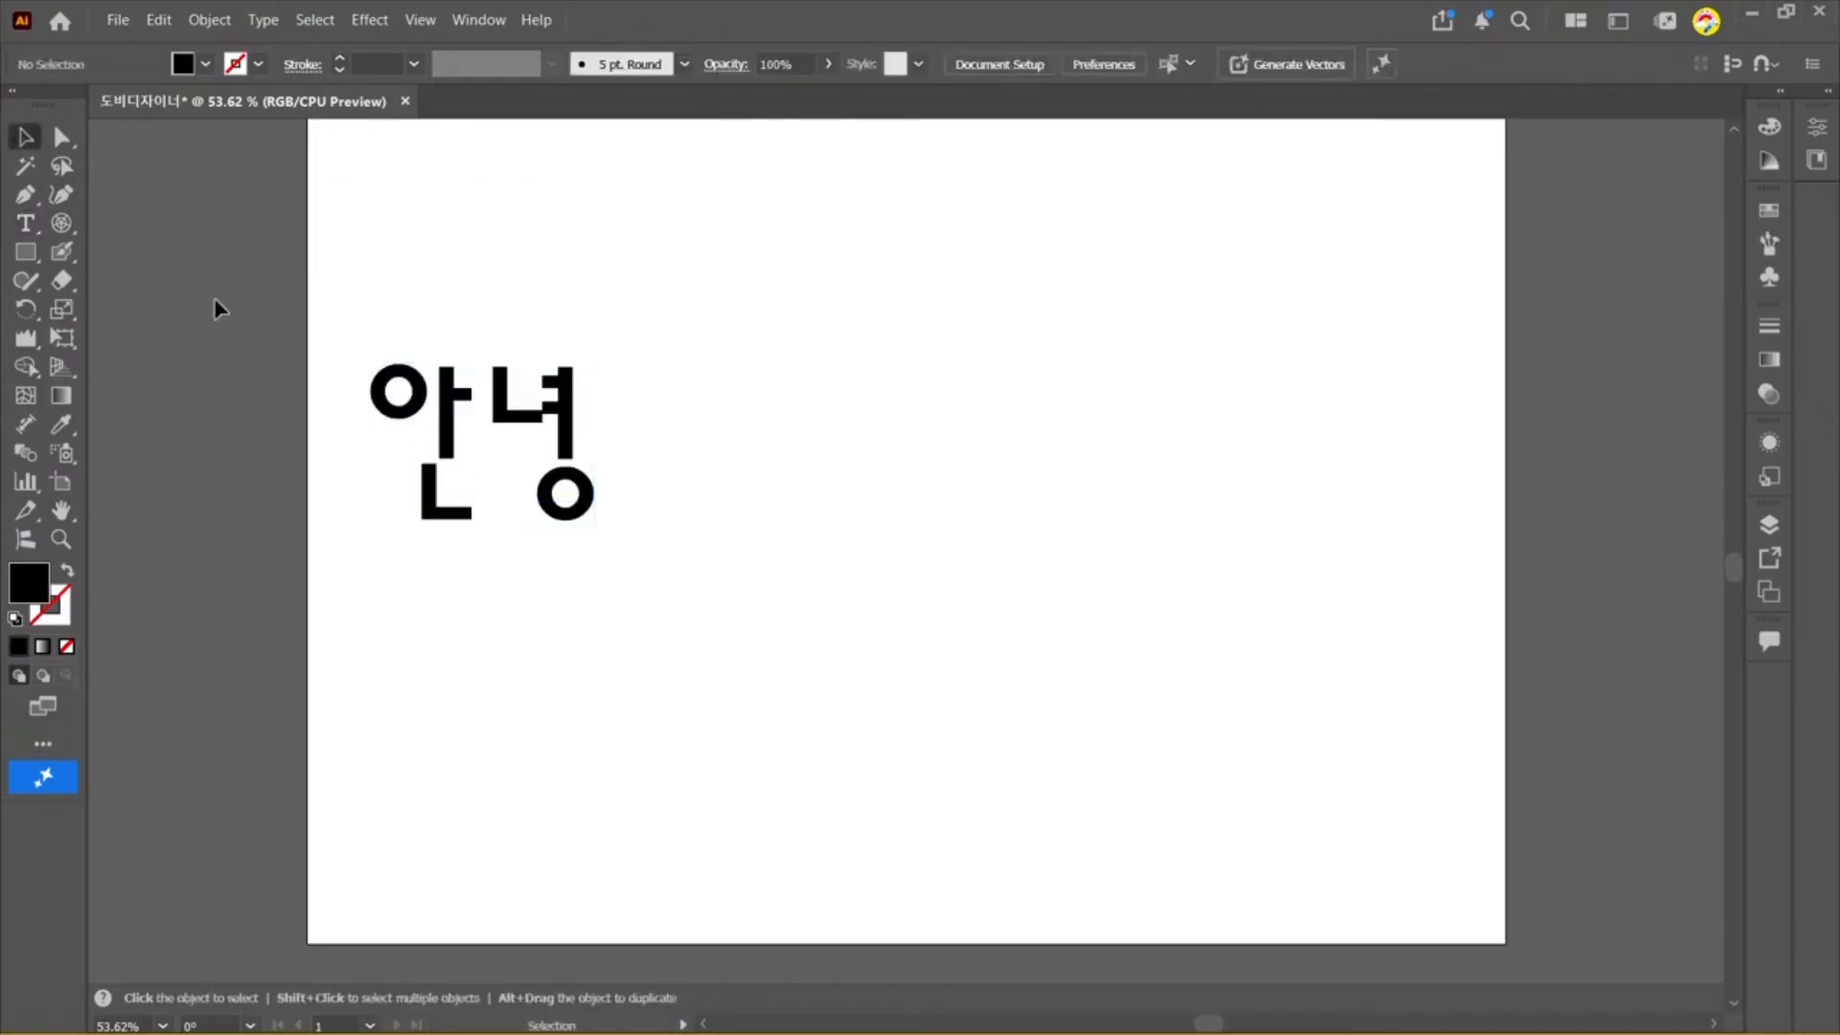
Step: Draw a tall rectangle to the right of the text and fill it with lime green
left_click(26, 252)
left_click_drag(1093, 621, 1171, 790)
double_click(30, 592)
type("627c35")
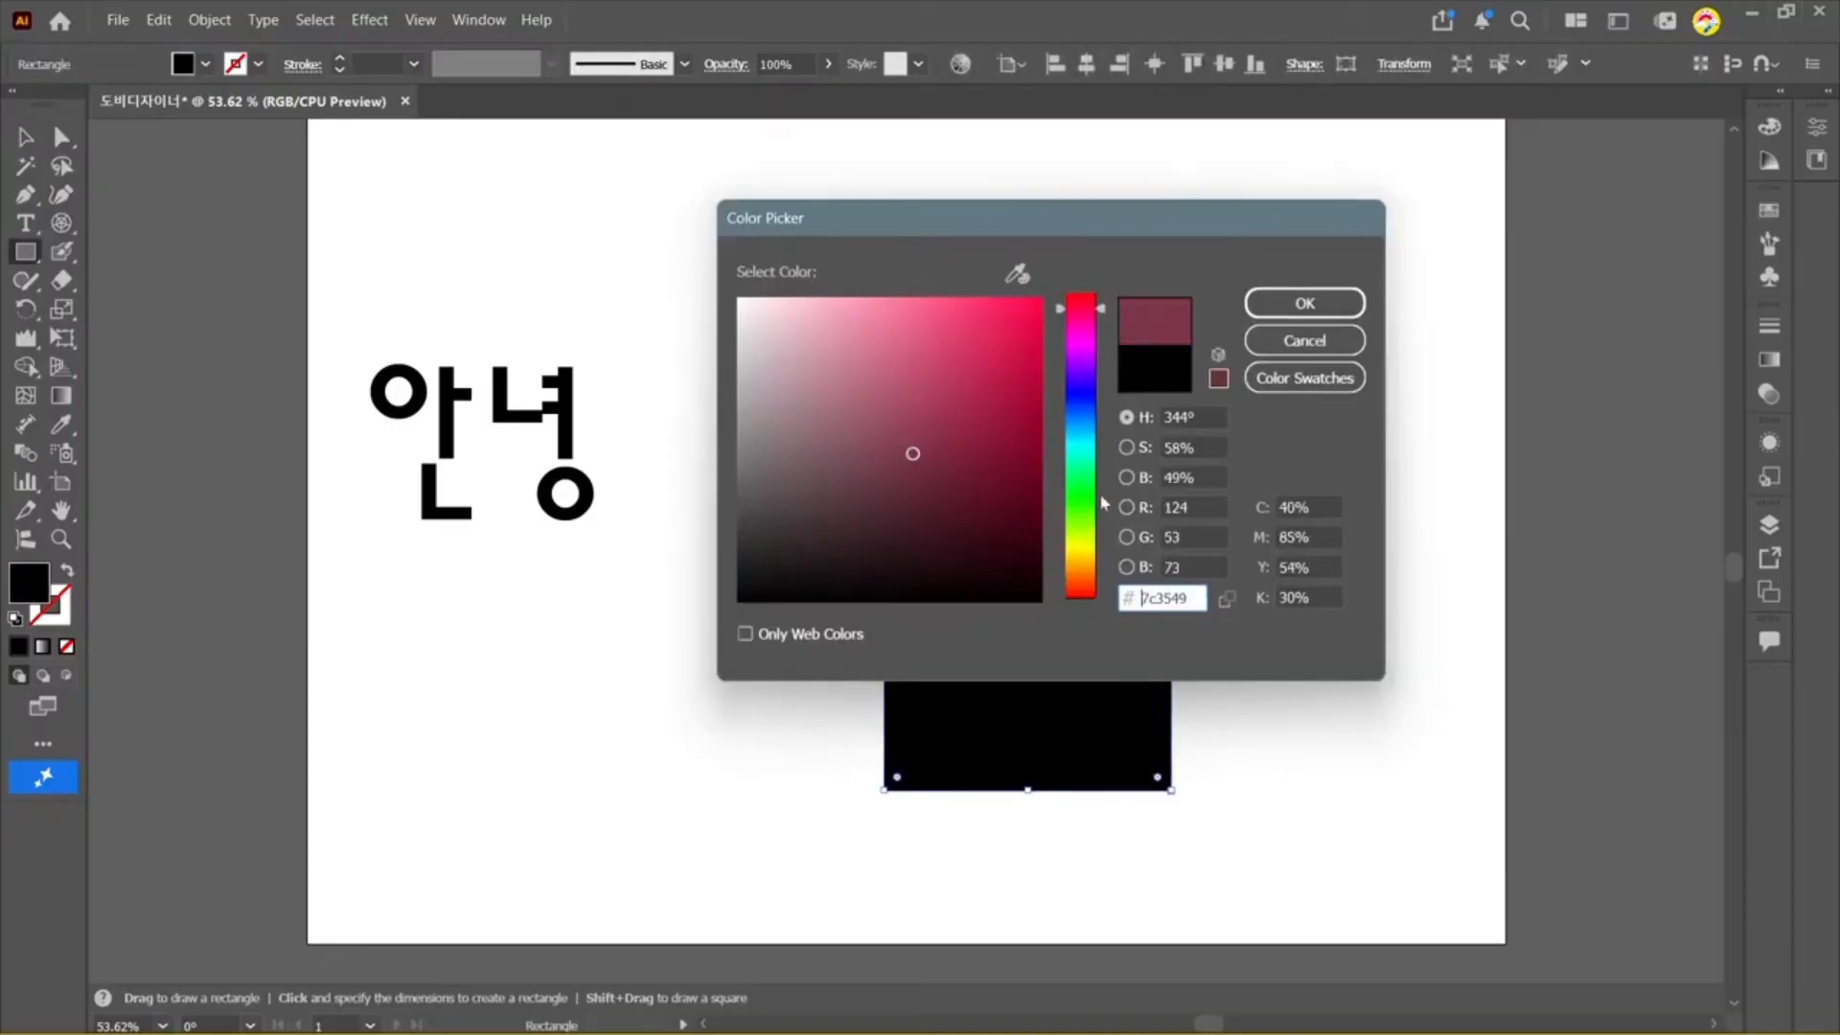
left_click(986, 324)
left_click(1304, 303)
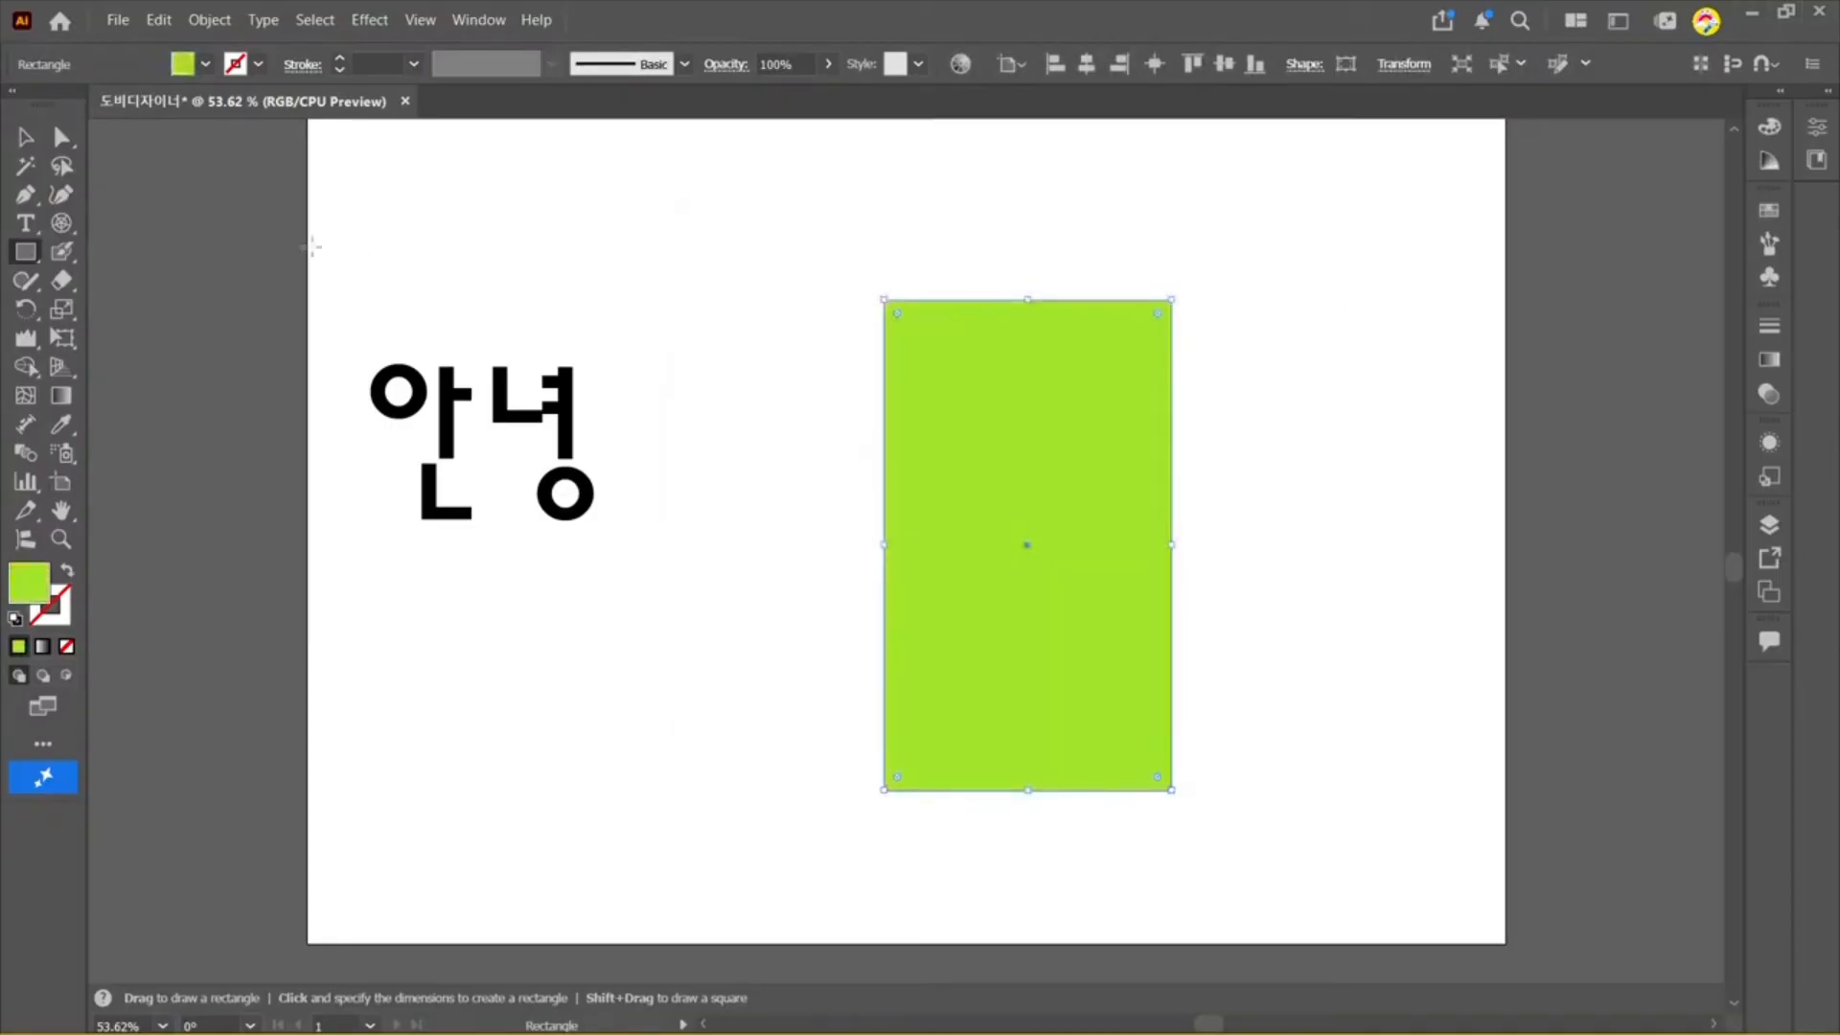
Step: Move the green rectangle's two right-hand anchor points up and outward to form a parallelogram
left_click(61, 138)
left_click_drag(1134, 255, 1292, 875)
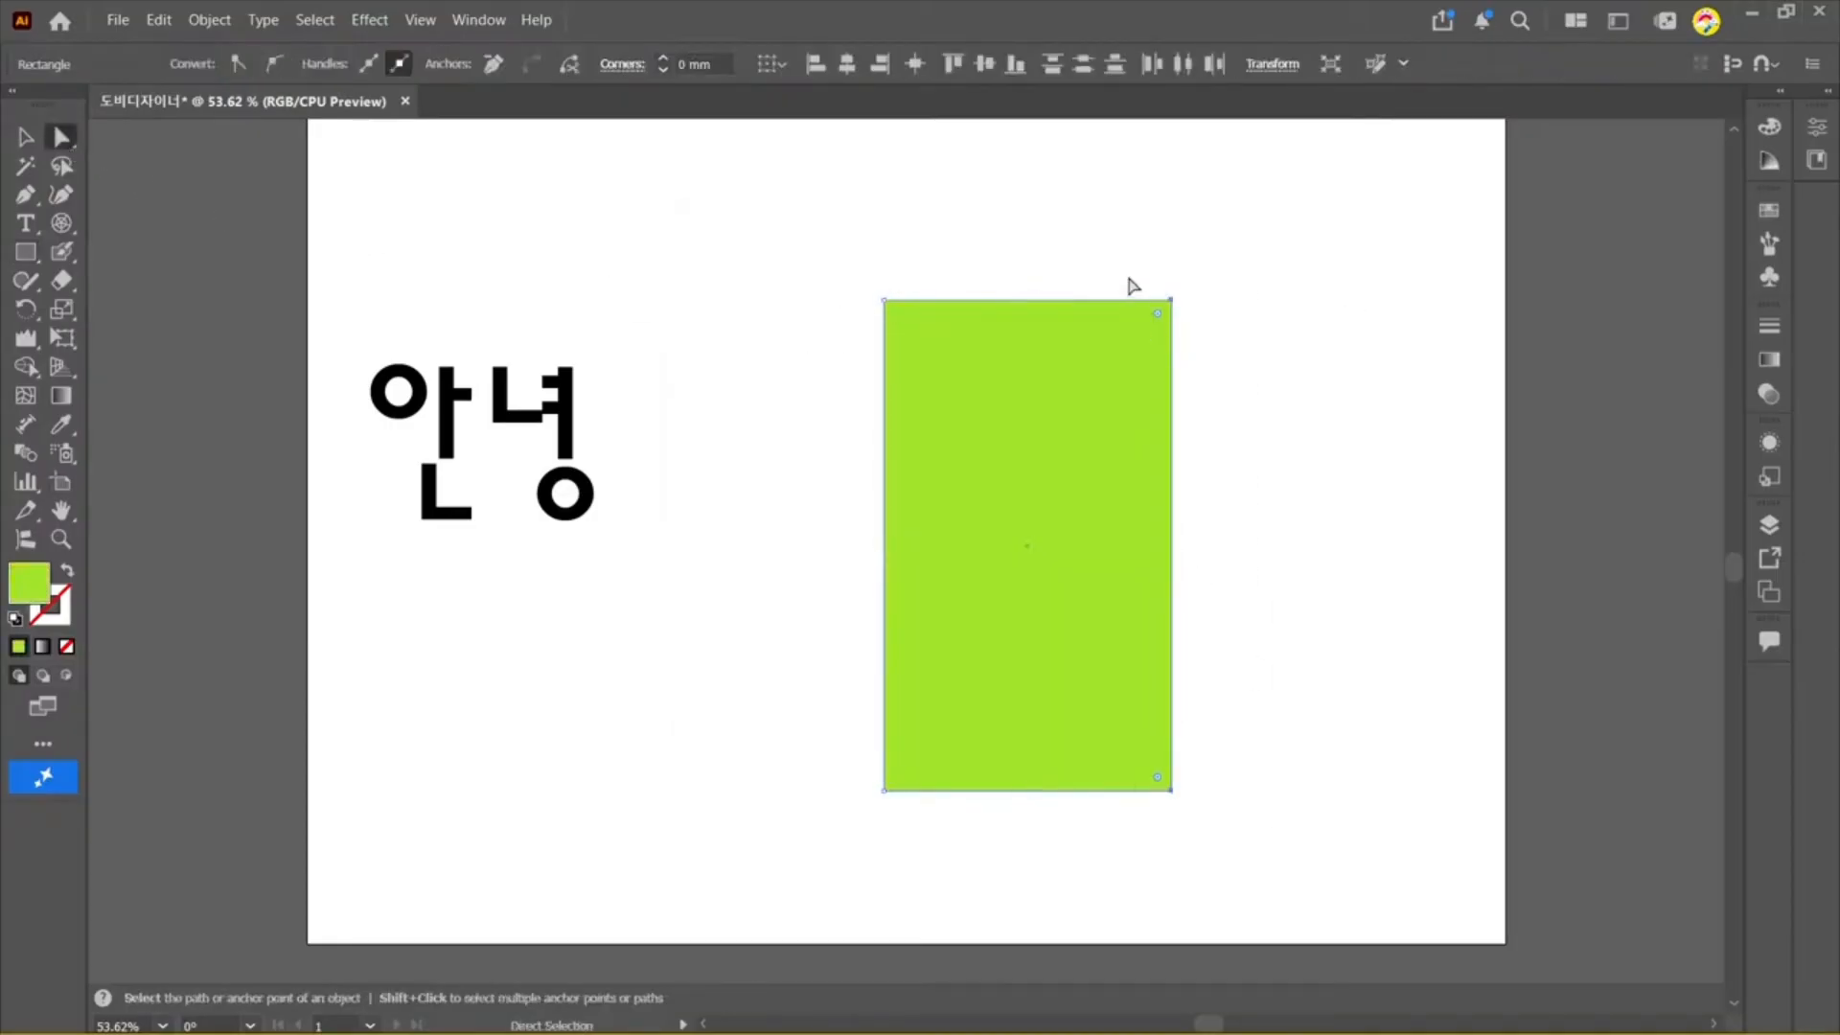
left_click_drag(1171, 307, 1268, 146)
left_click(406, 169)
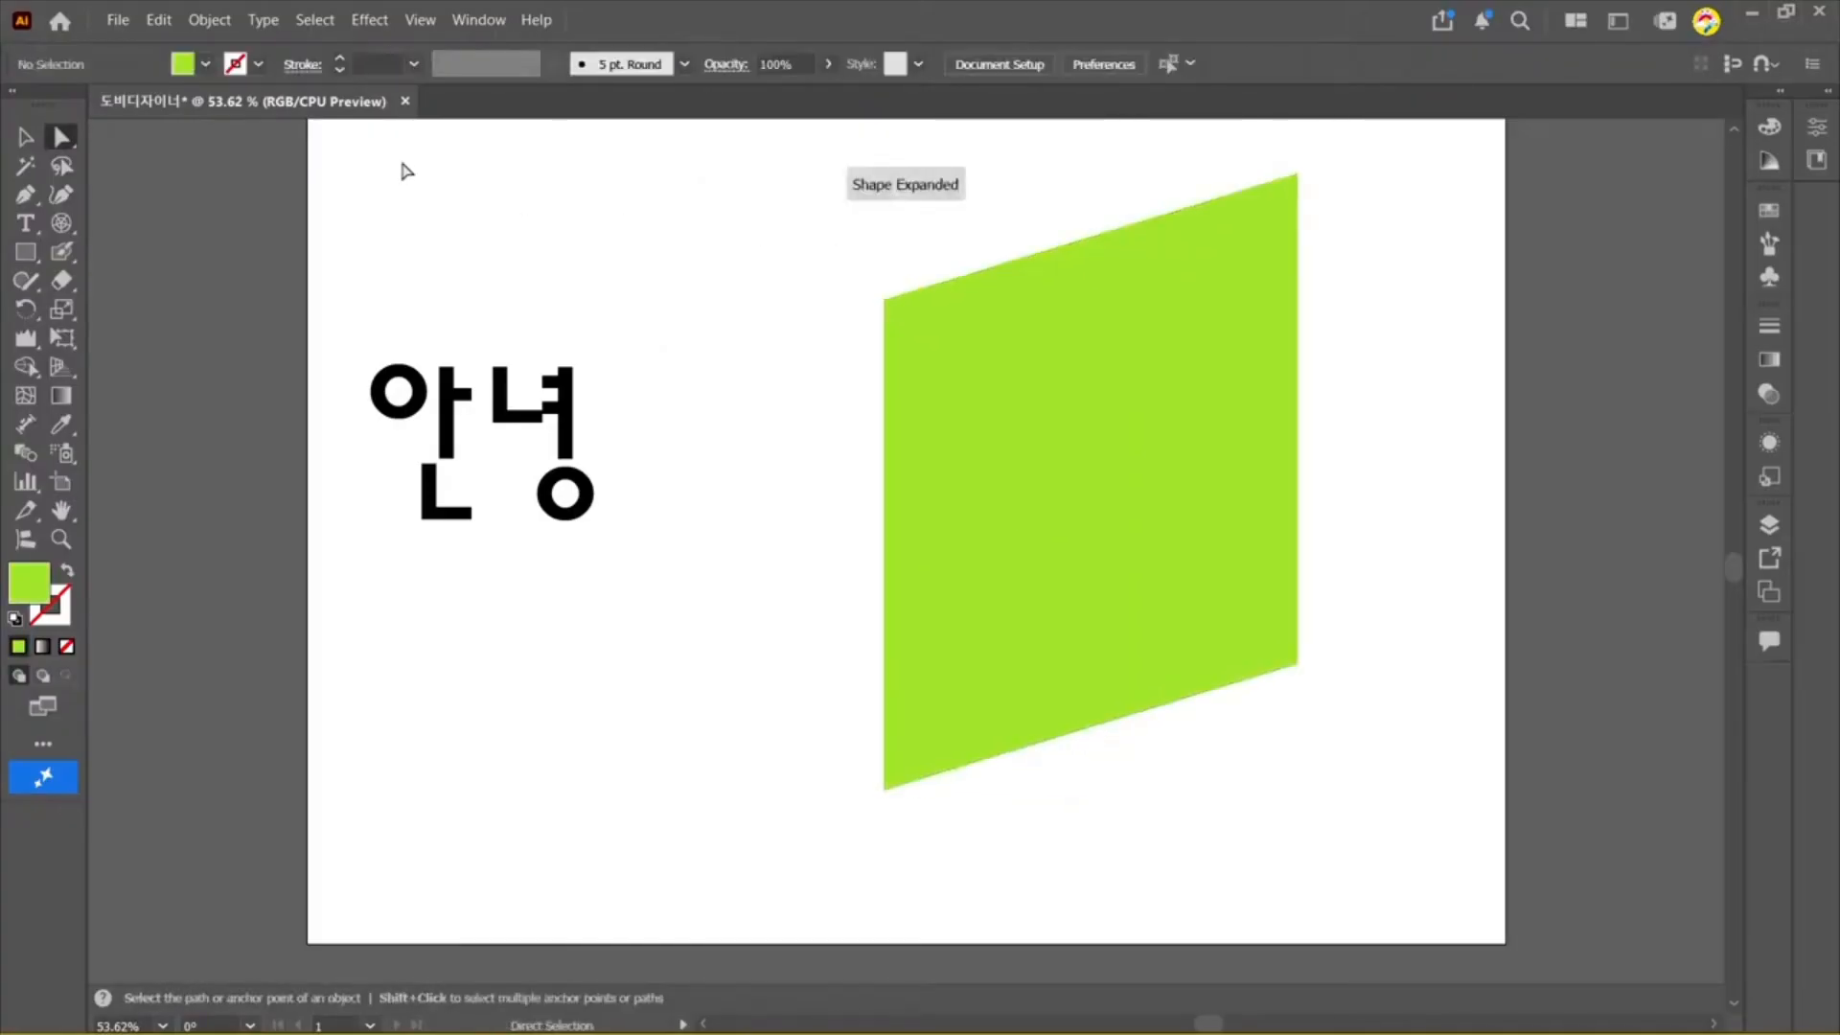
Step: Shift the green parallelogram slightly up and left and place the text 안녕 on it
left_click(24, 139)
left_click_drag(1109, 412, 1084, 394)
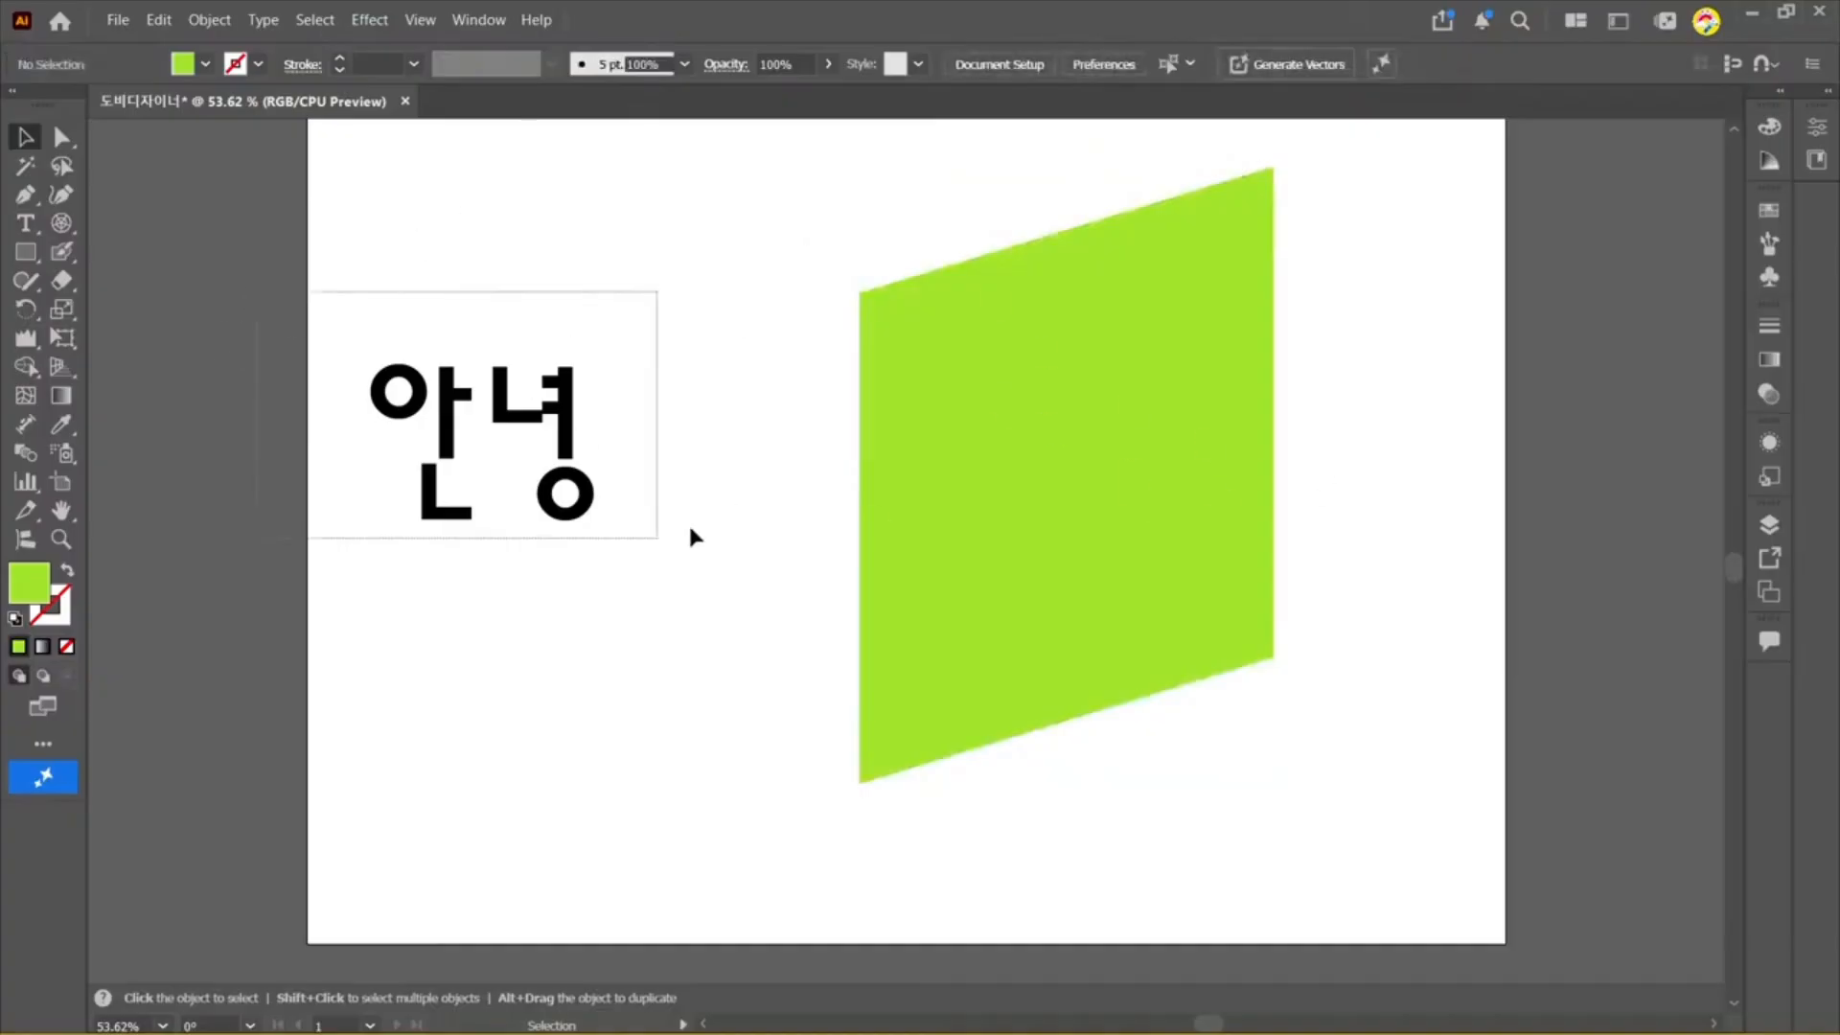
left_click_drag(527, 419, 1098, 470)
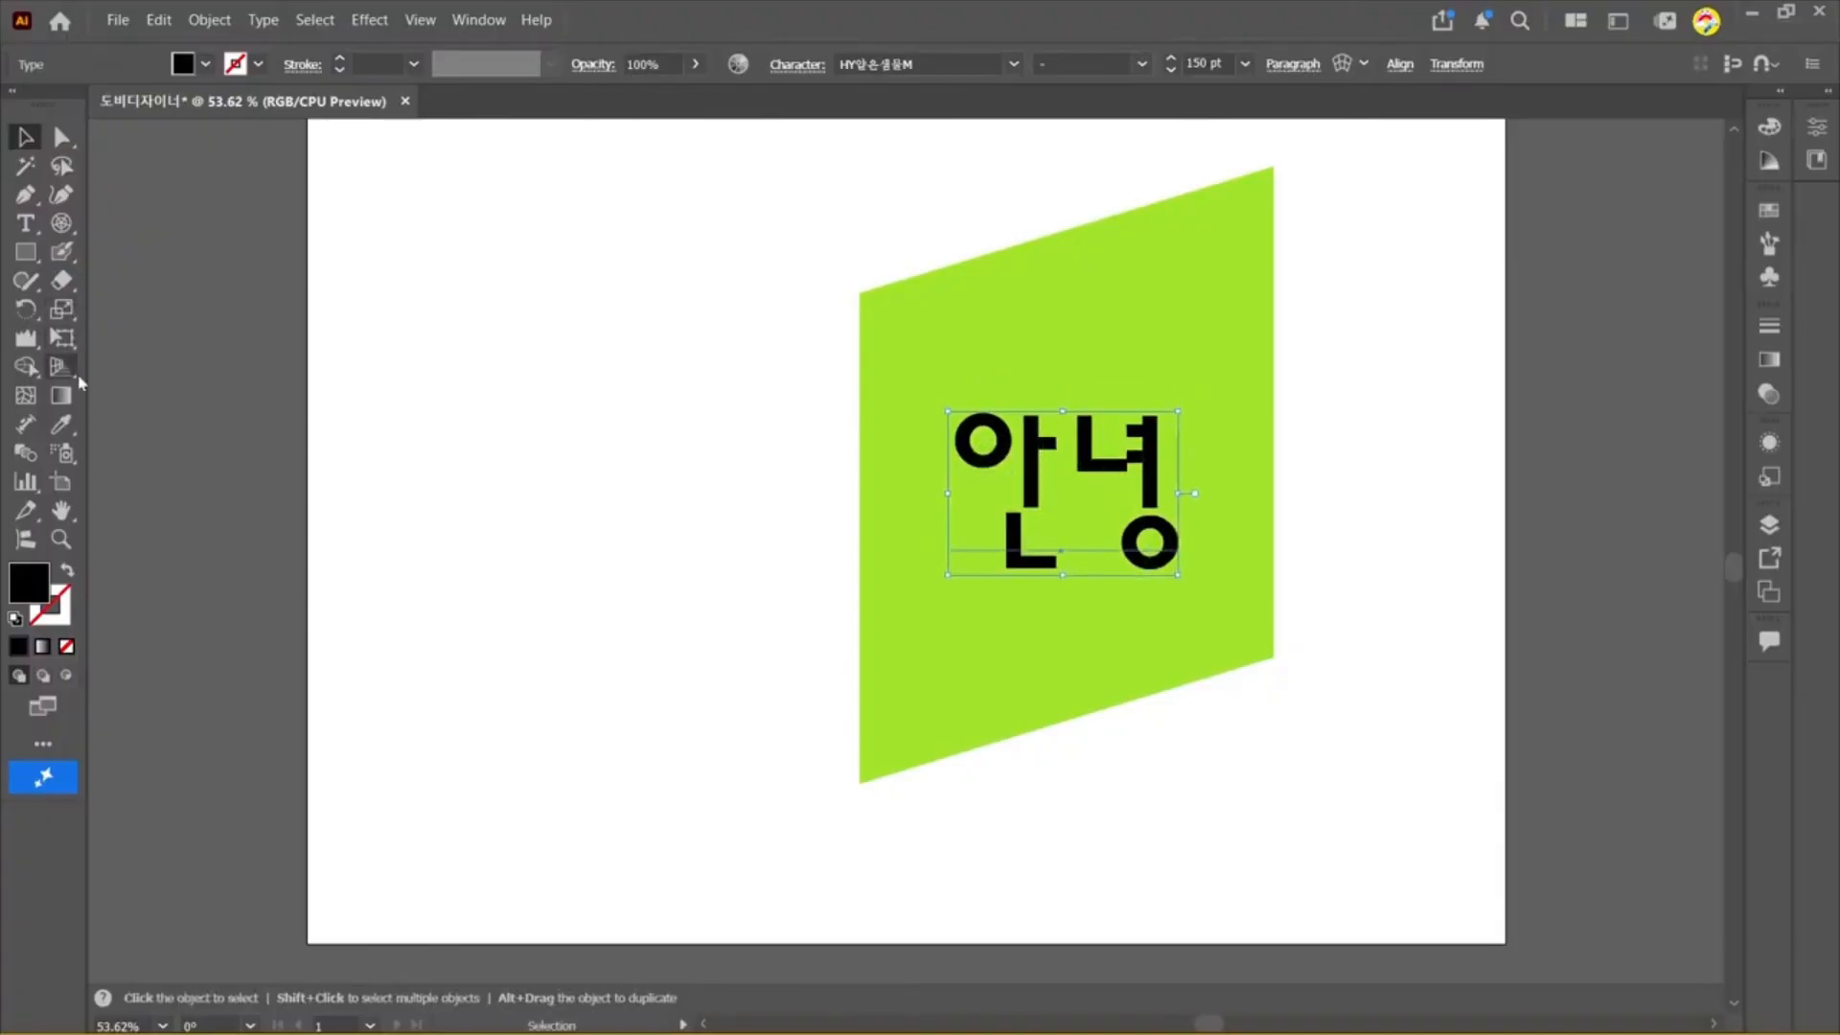
Step: Try to pull the live text's upper-right corner upward with Free Distort
left_click_drag(67, 343, 167, 339)
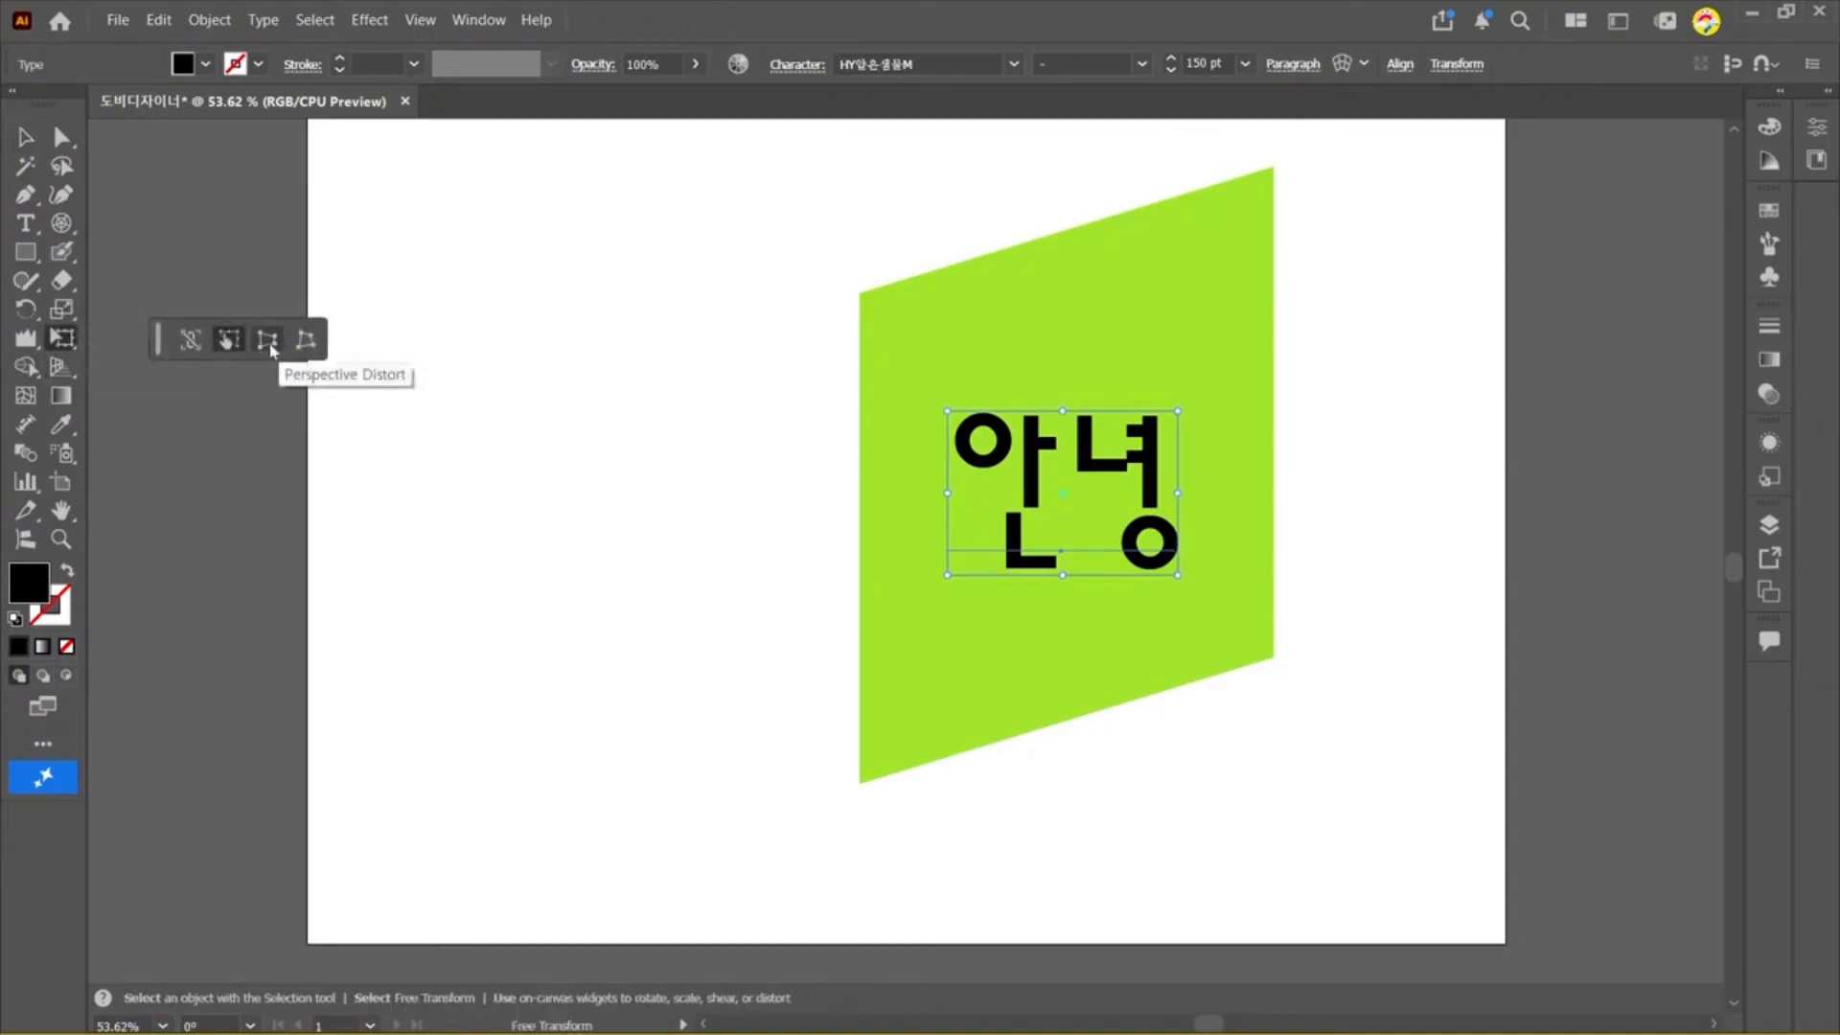
left_click(304, 340)
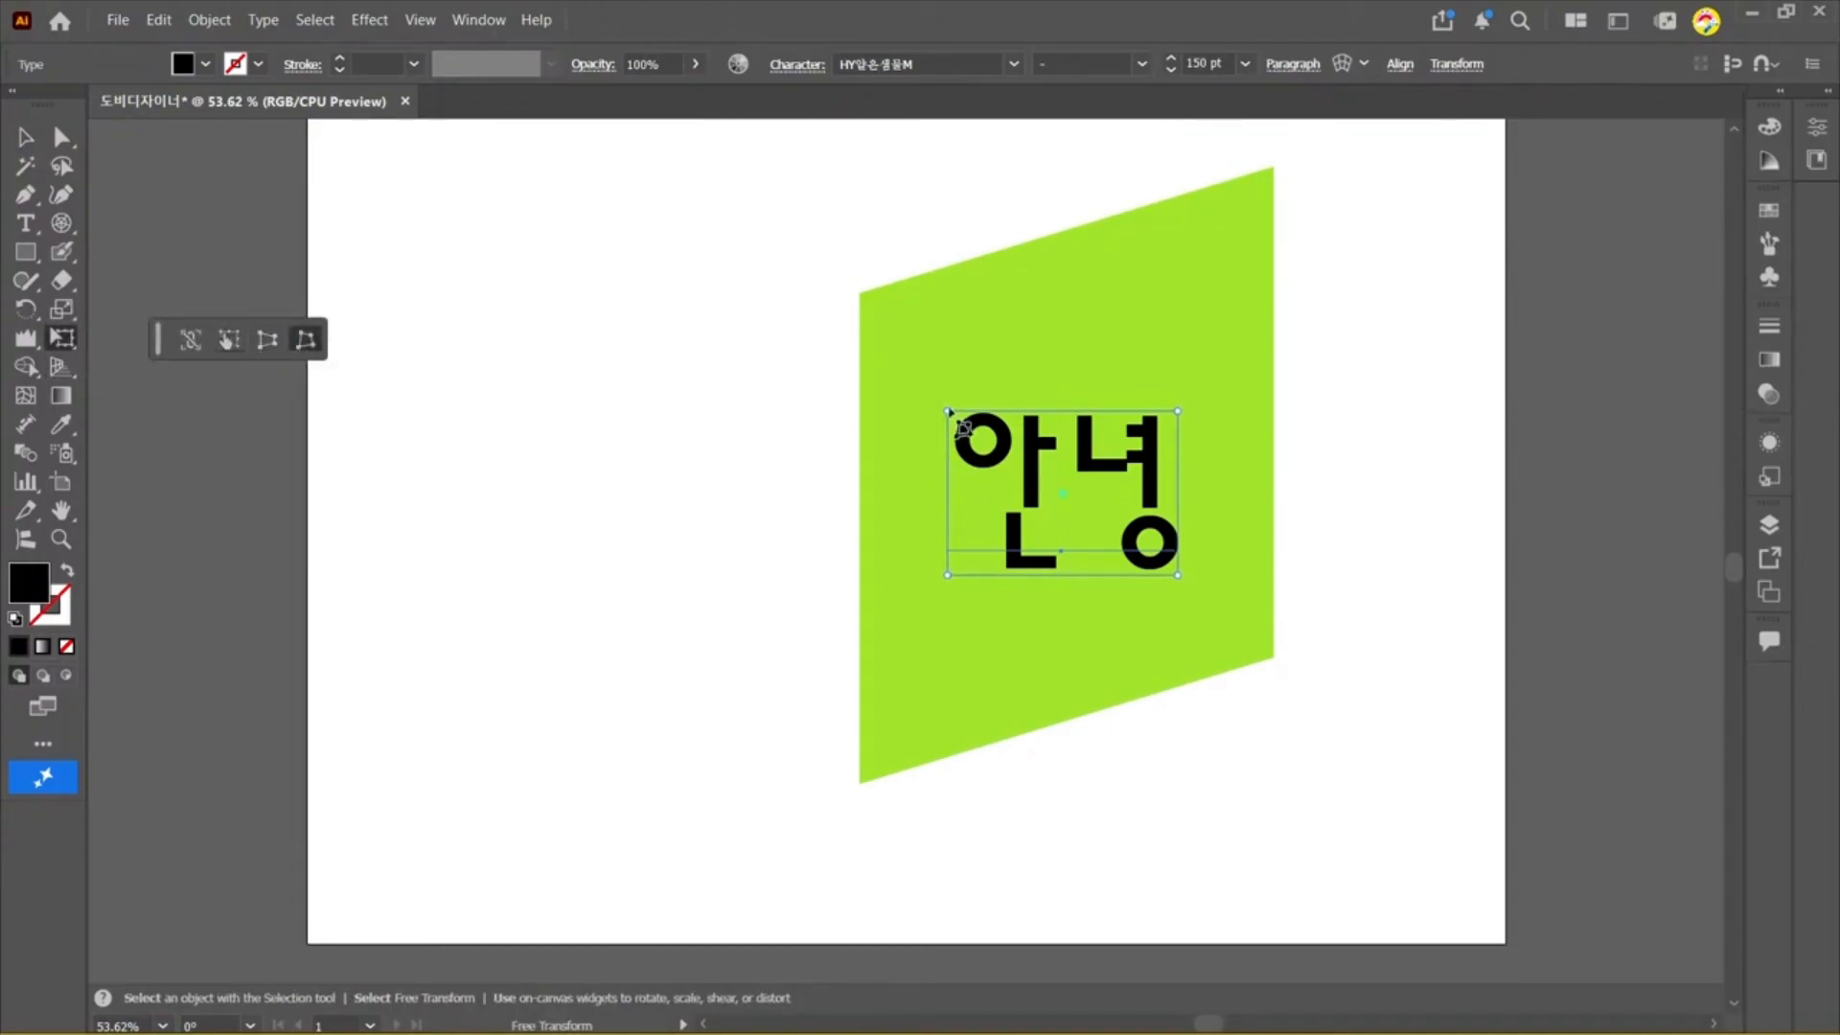
left_click_drag(1180, 411, 1199, 338)
Step: Convert the text 안녕 to outlines and use Free Distort to raise its two right-hand corners to match the panel's slant
left_click(26, 137)
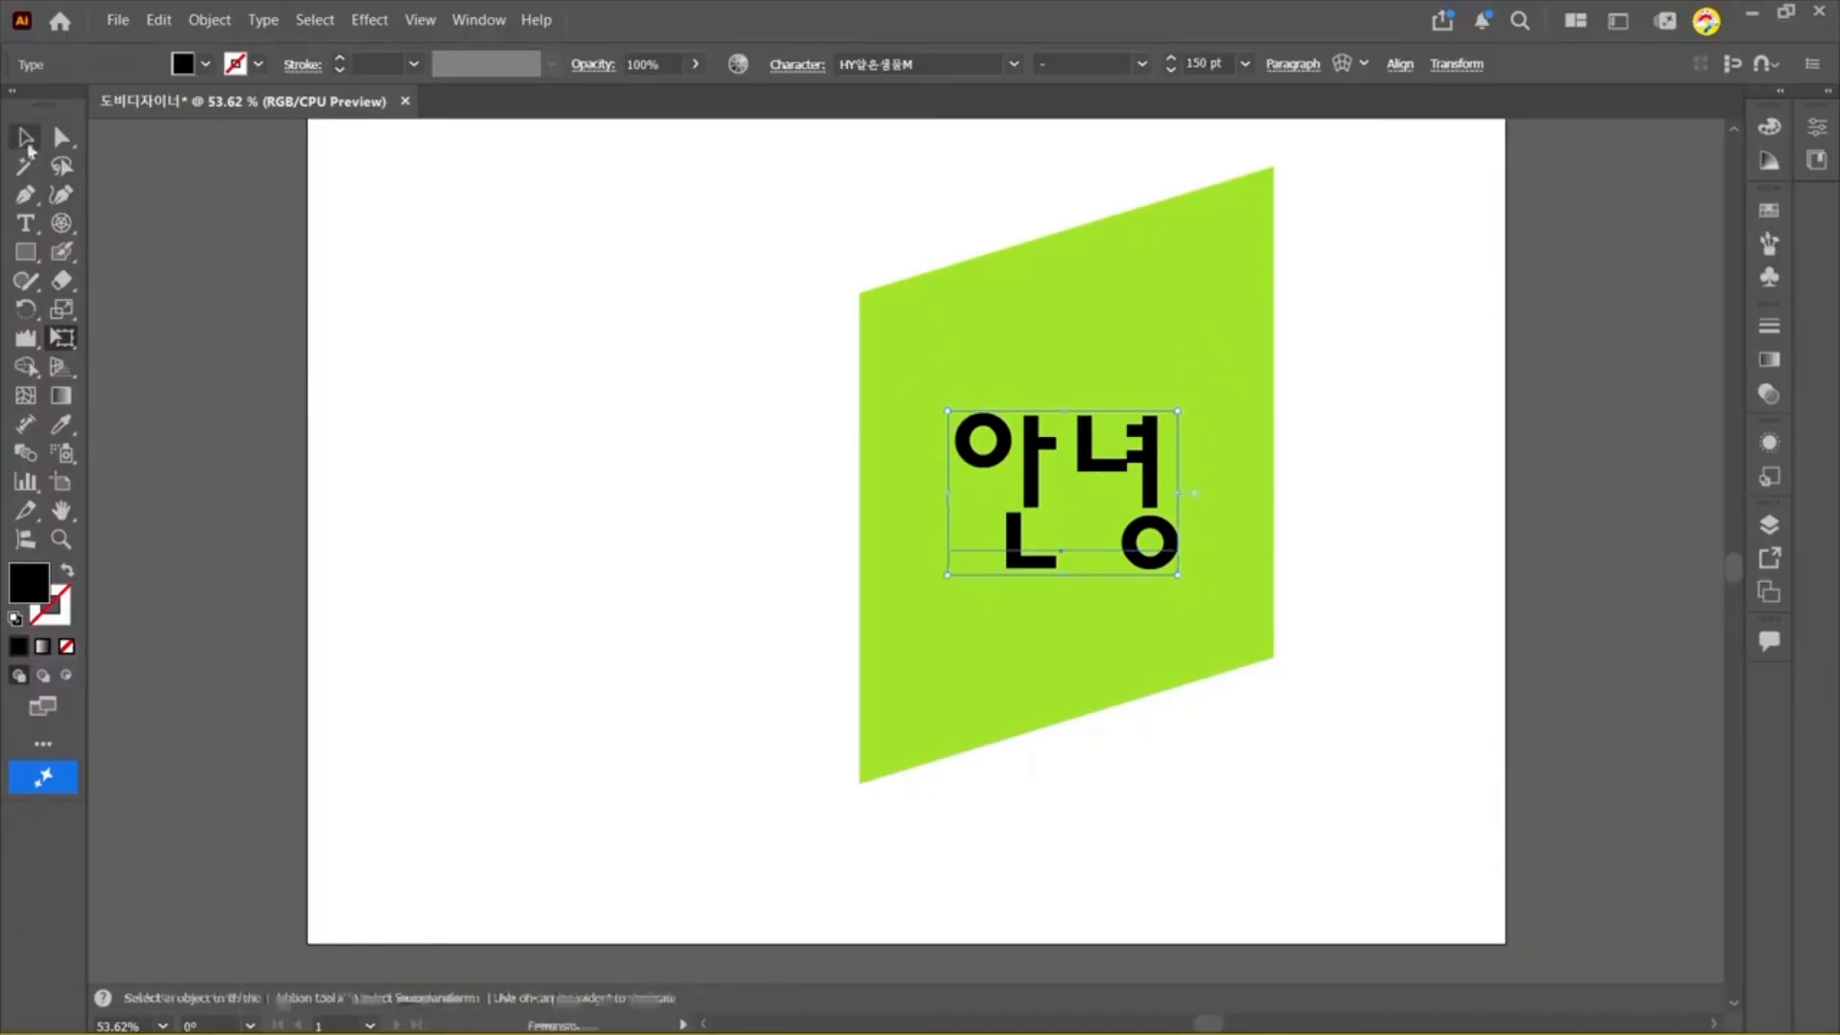
mouse_move(1028, 494)
left_mouse_down()
mouse_move(645, 575)
mouse_move(1031, 488)
mouse_move(1030, 462)
left_mouse_up()
left_click(62, 337)
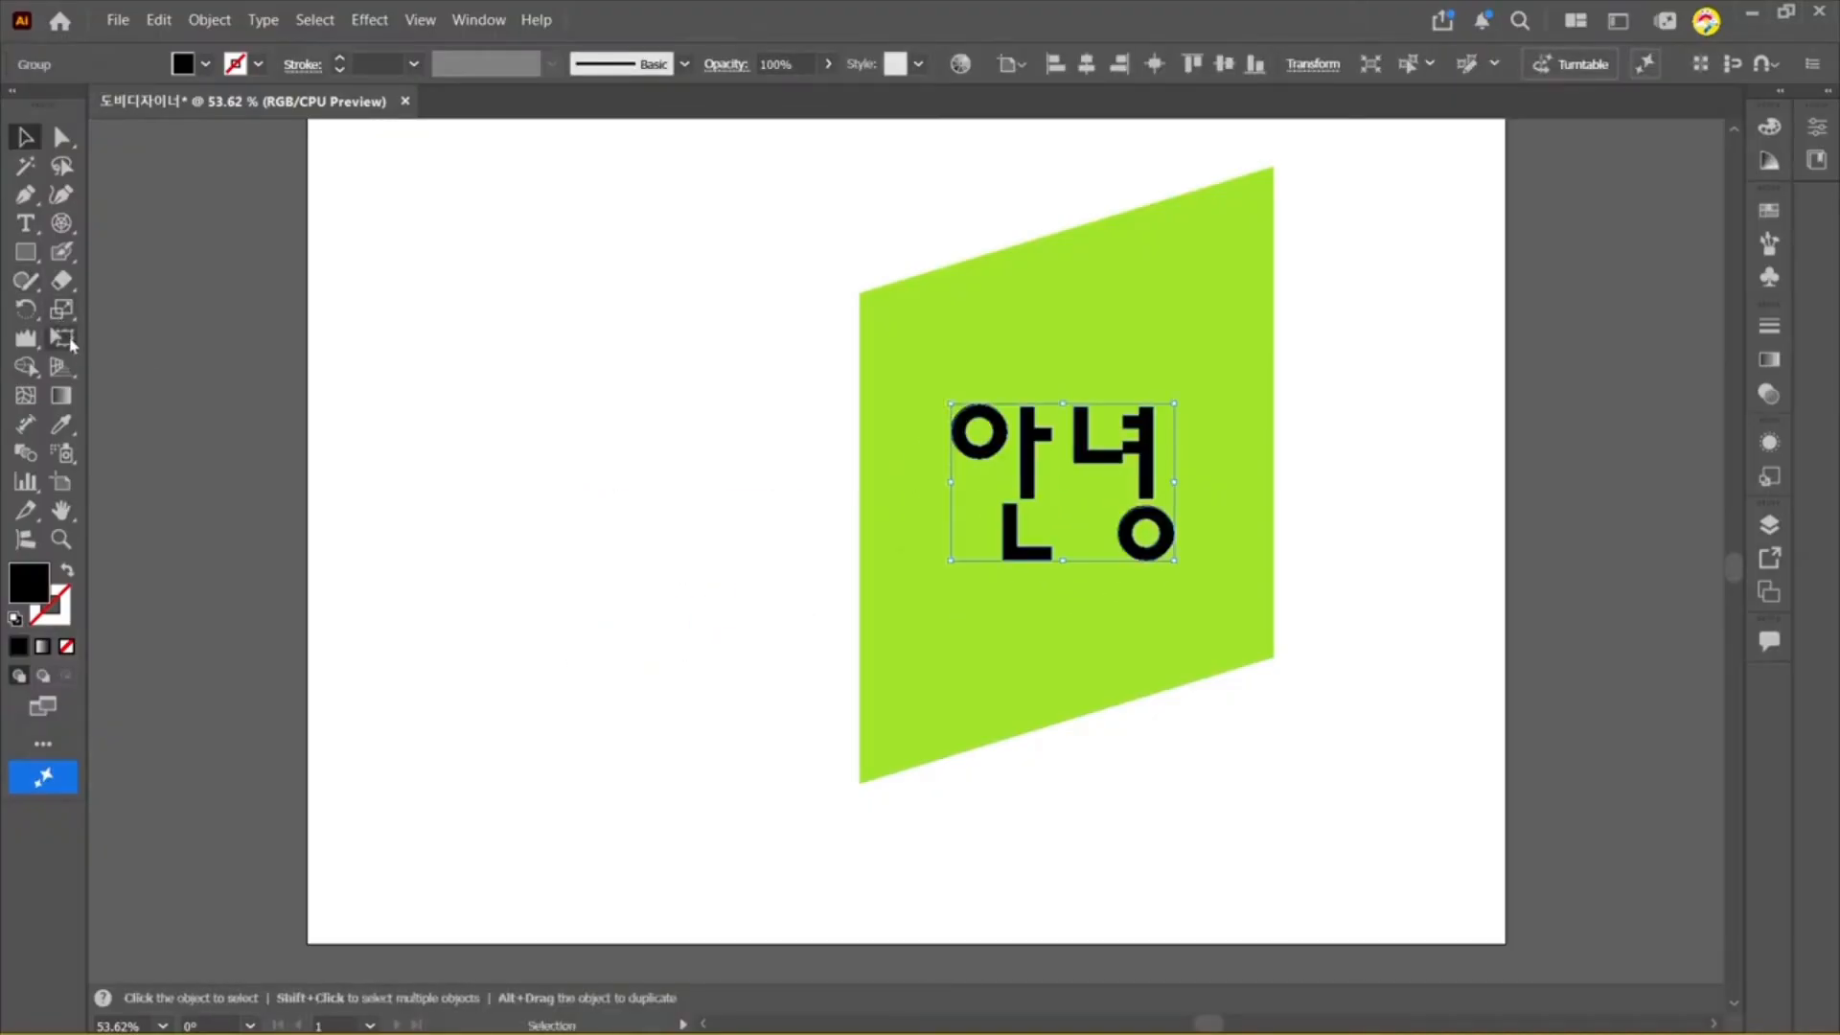
left_click(141, 351)
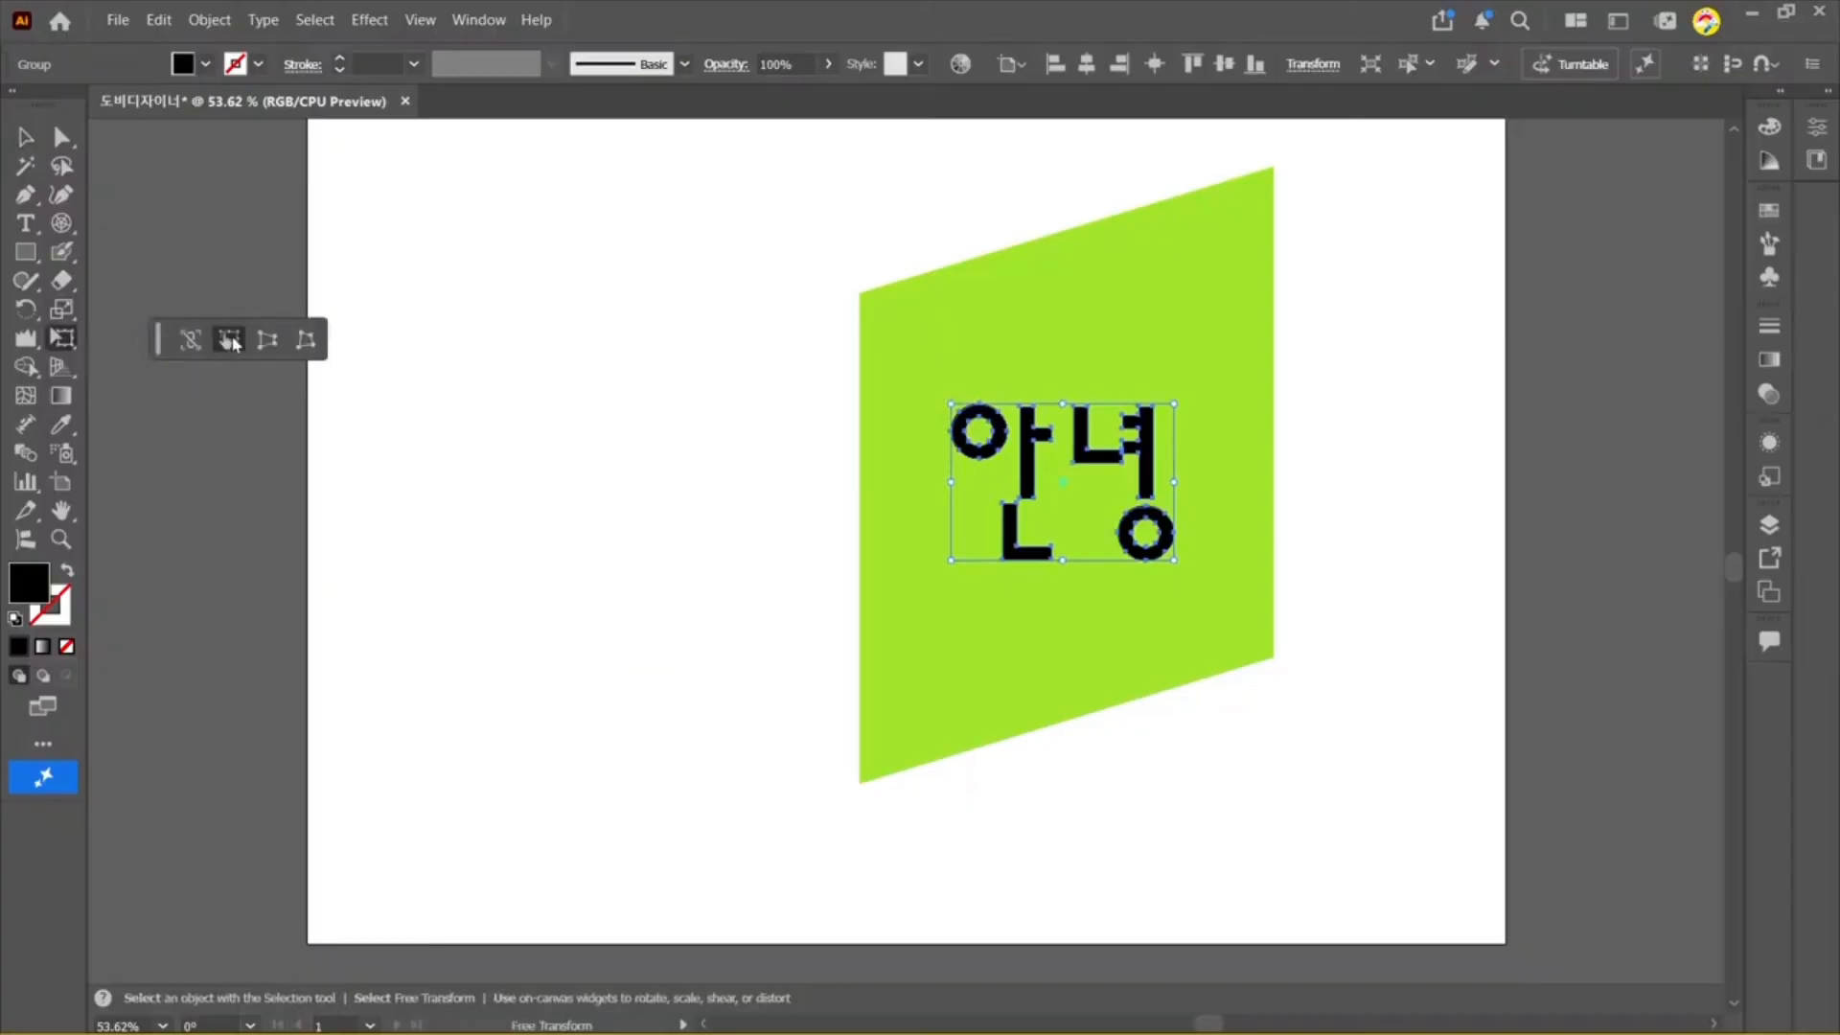
left_click(304, 339)
left_click_drag(1176, 406, 1164, 335)
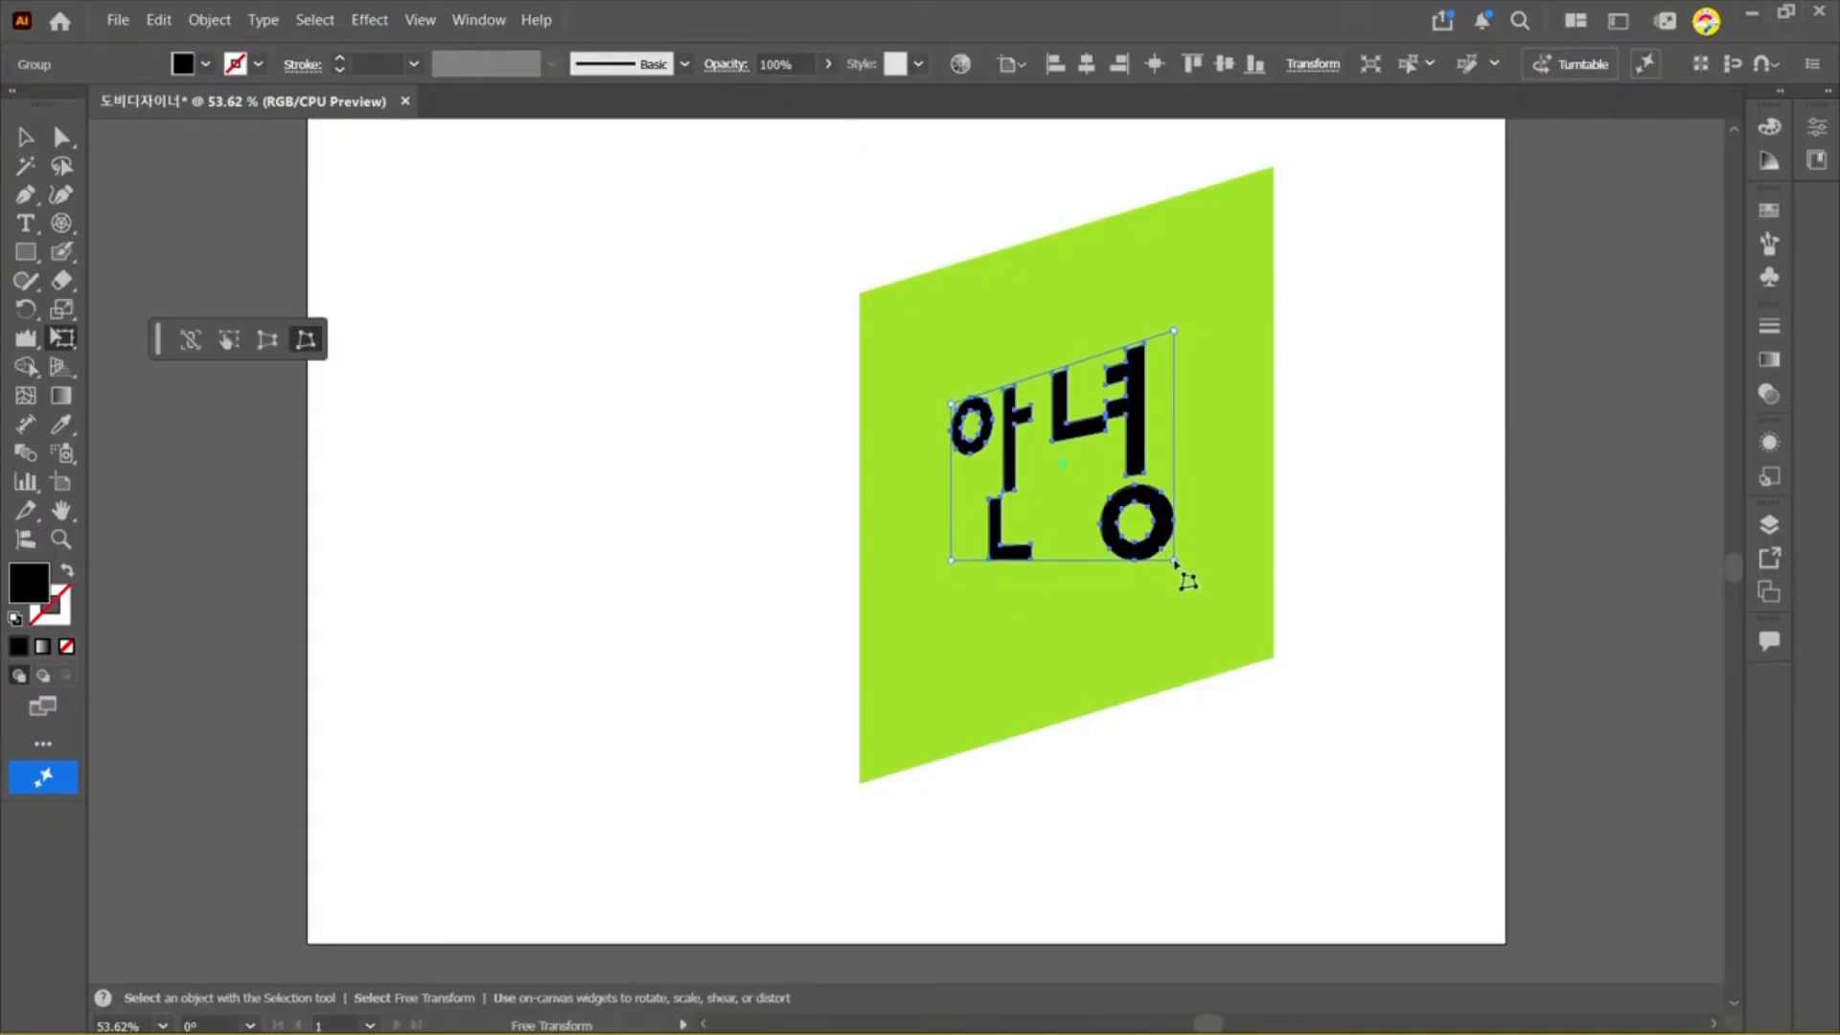
left_click_drag(1175, 561, 1178, 491)
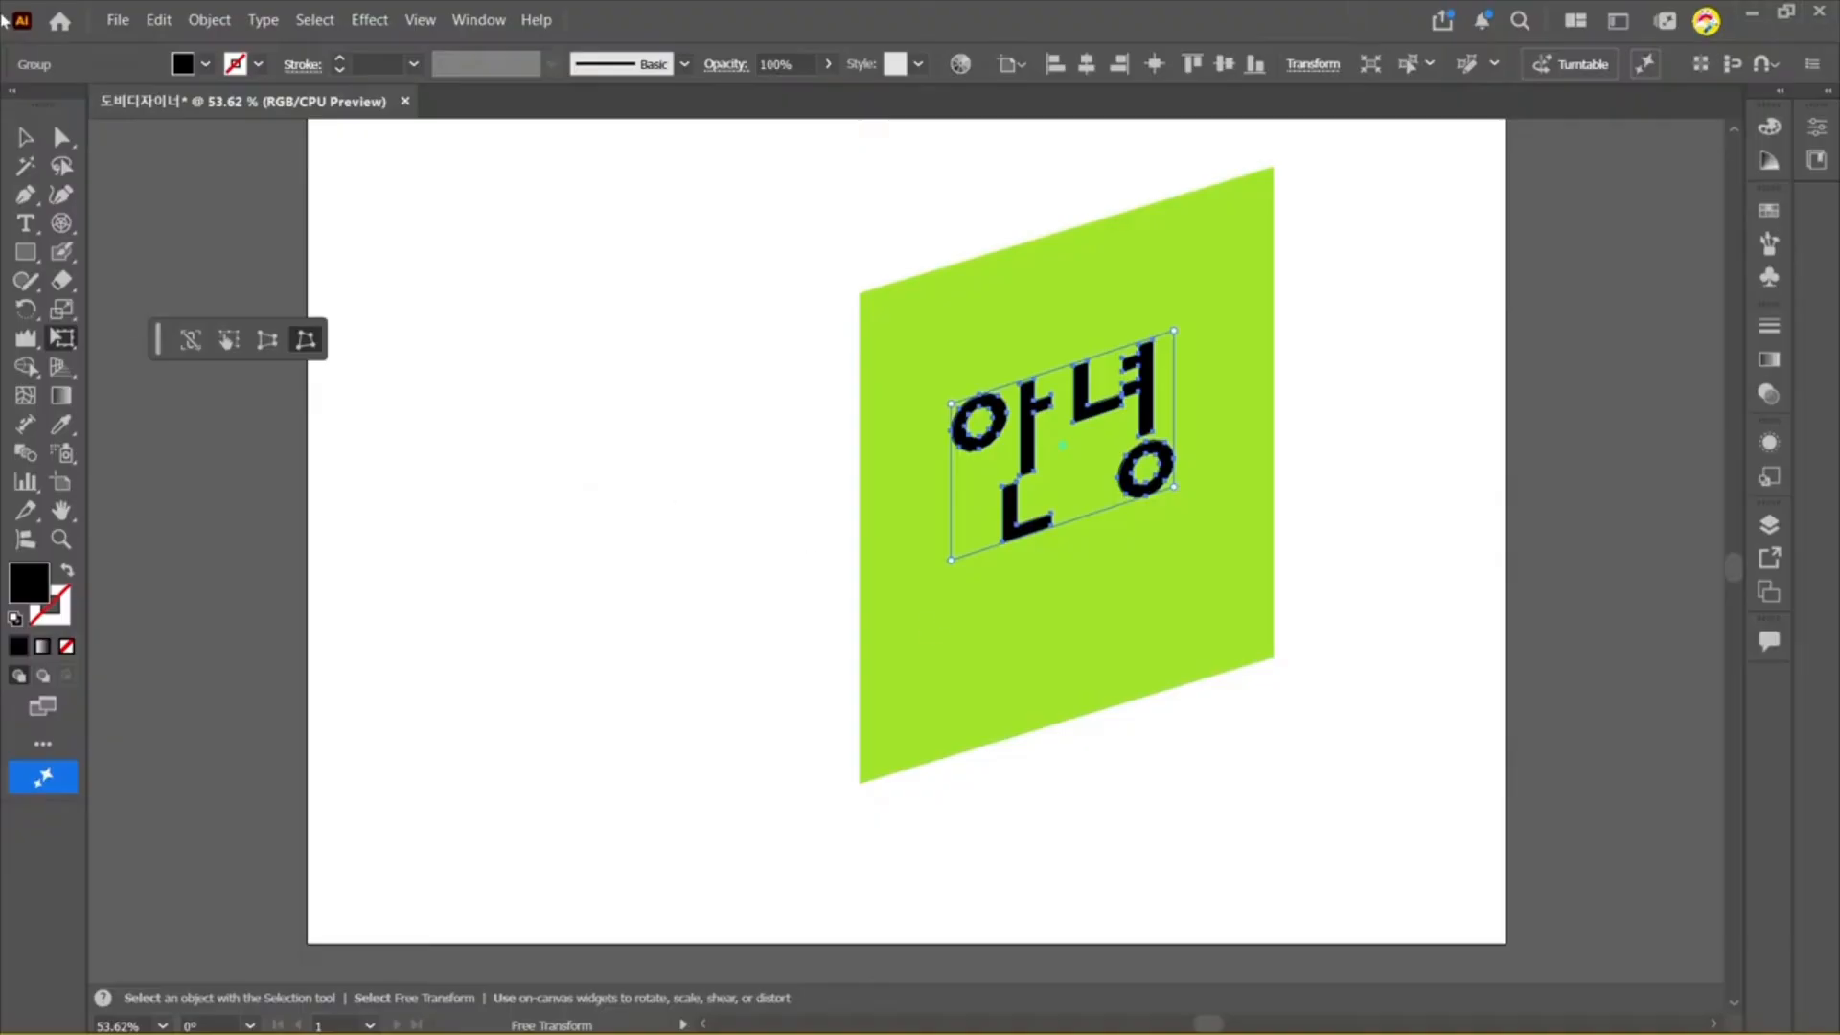
key("v")
left_click(677, 513)
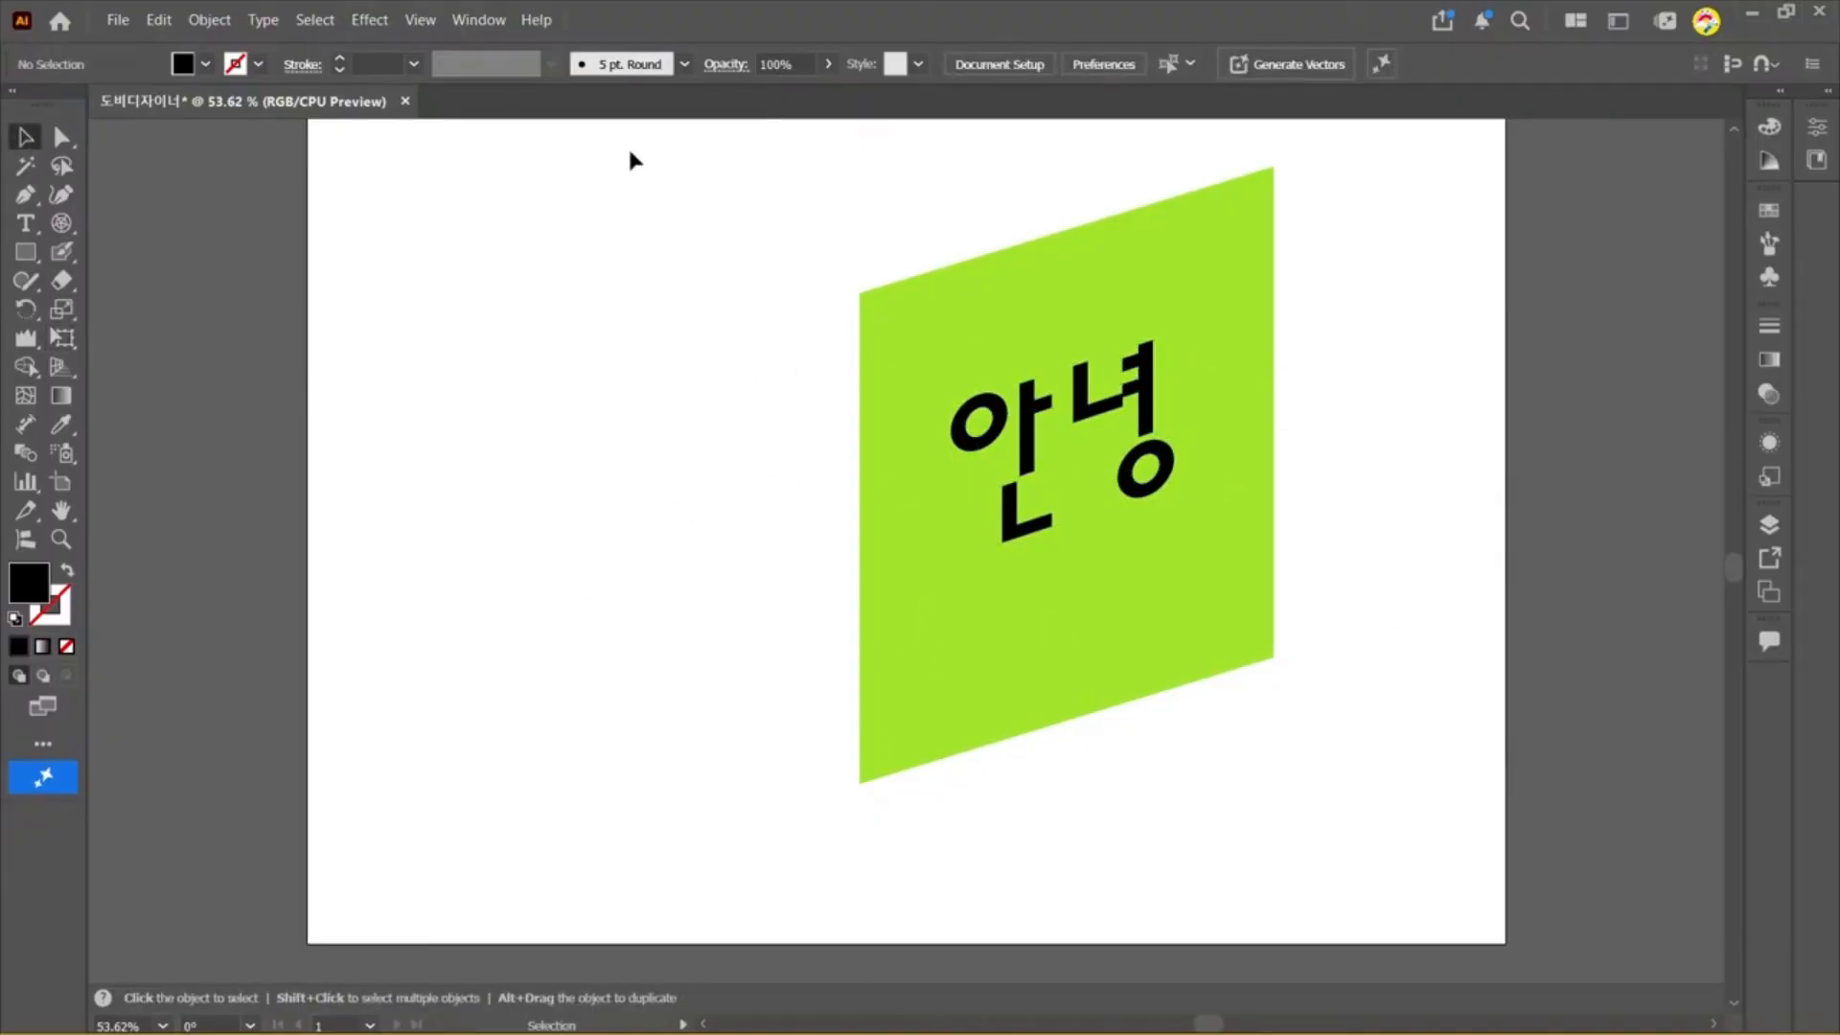
left_click(64, 311)
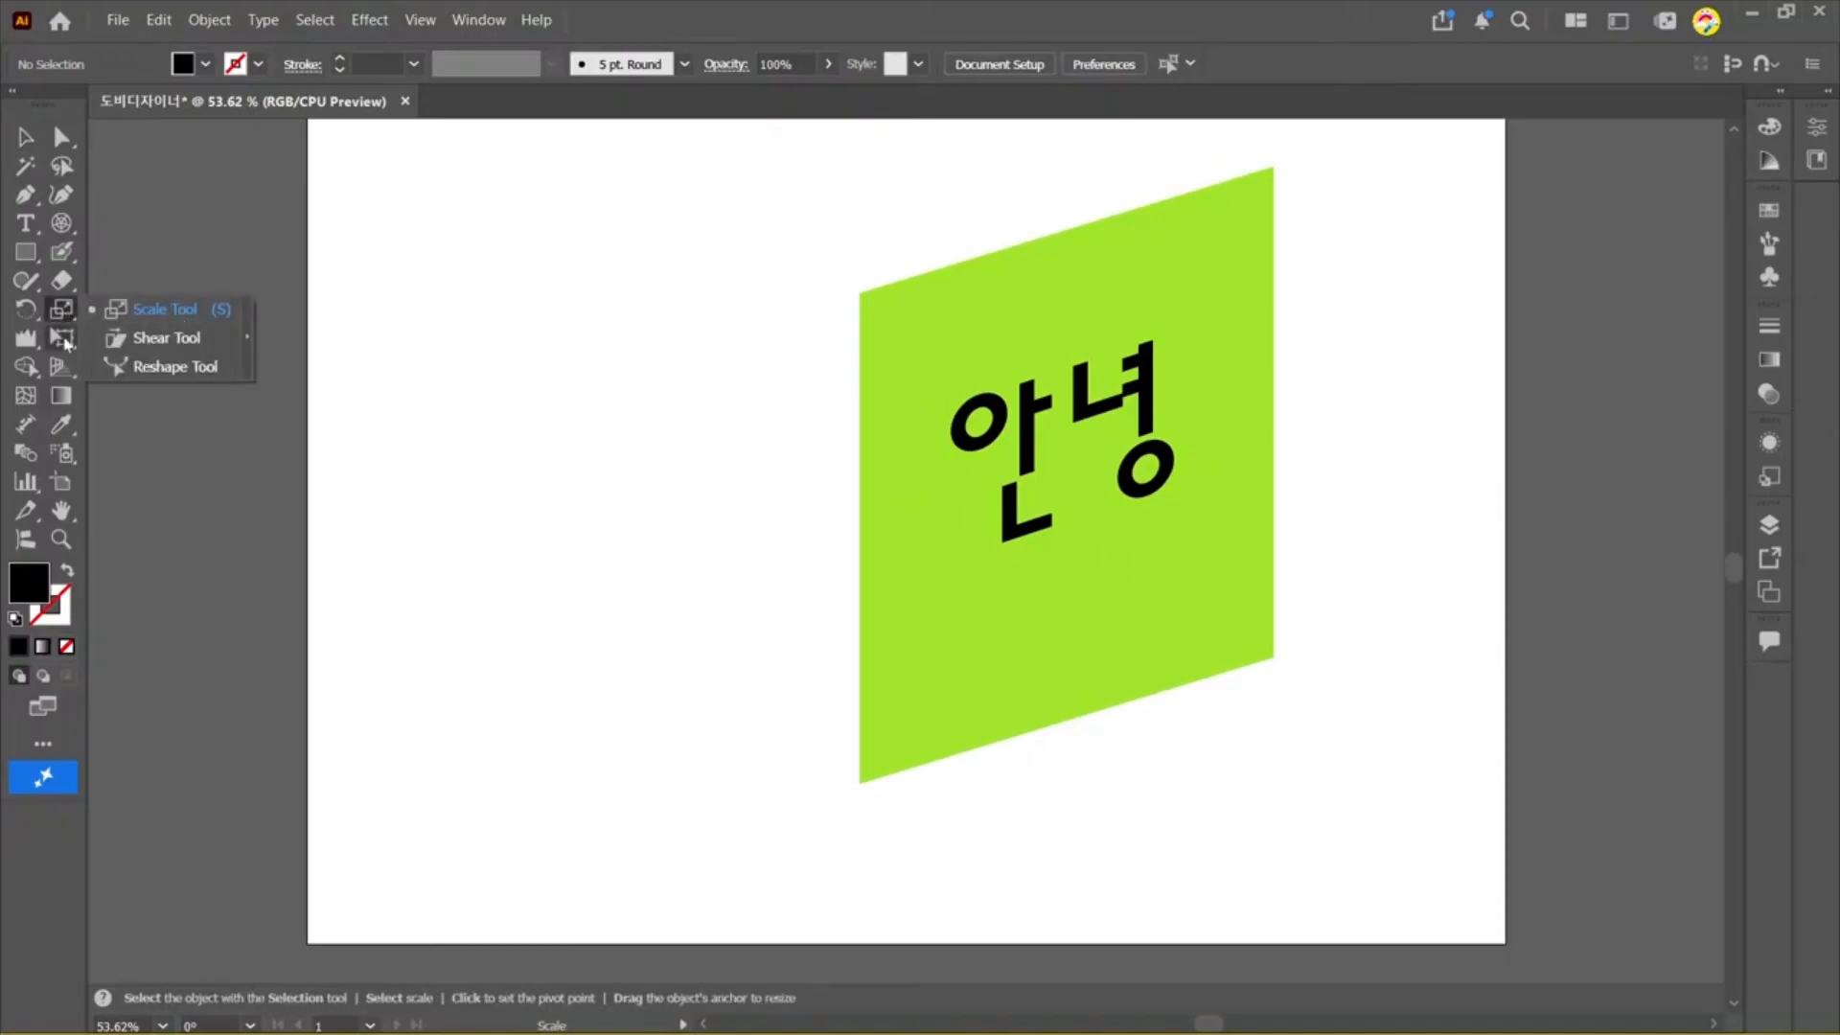
left_click(61, 338)
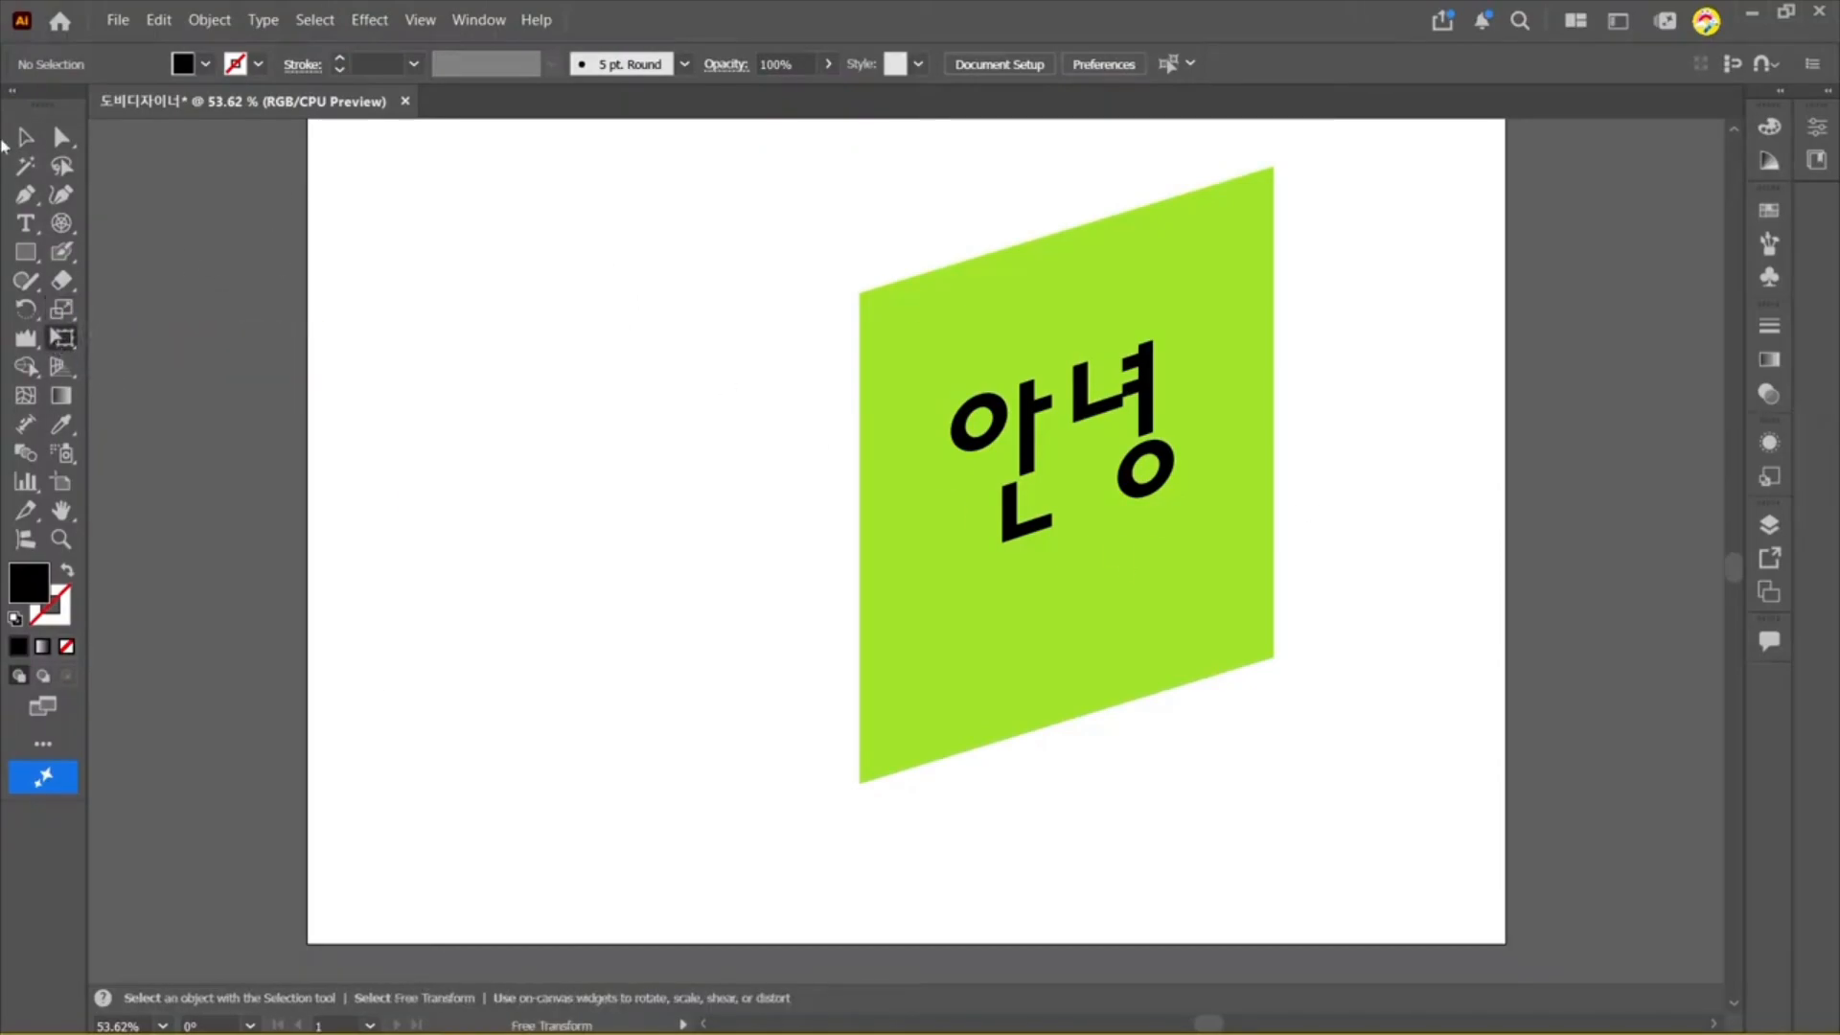
left_click(26, 137)
left_click(1026, 448)
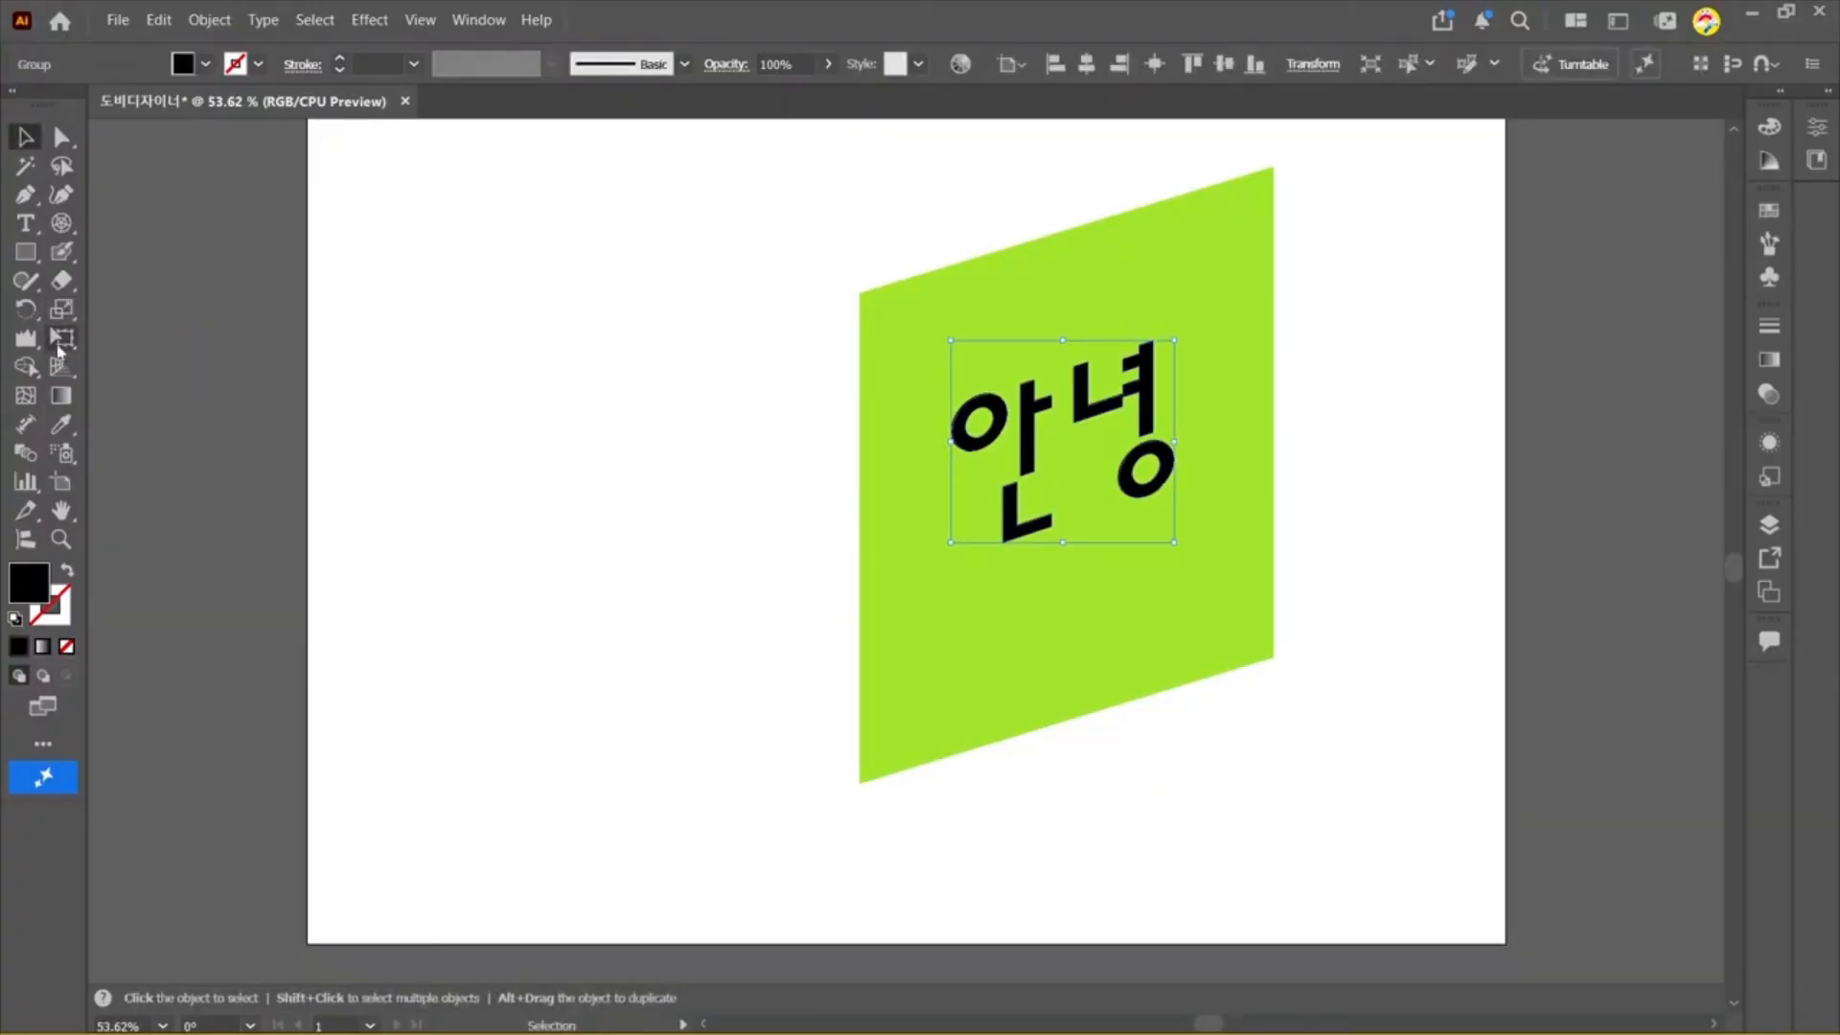
left_click(60, 339)
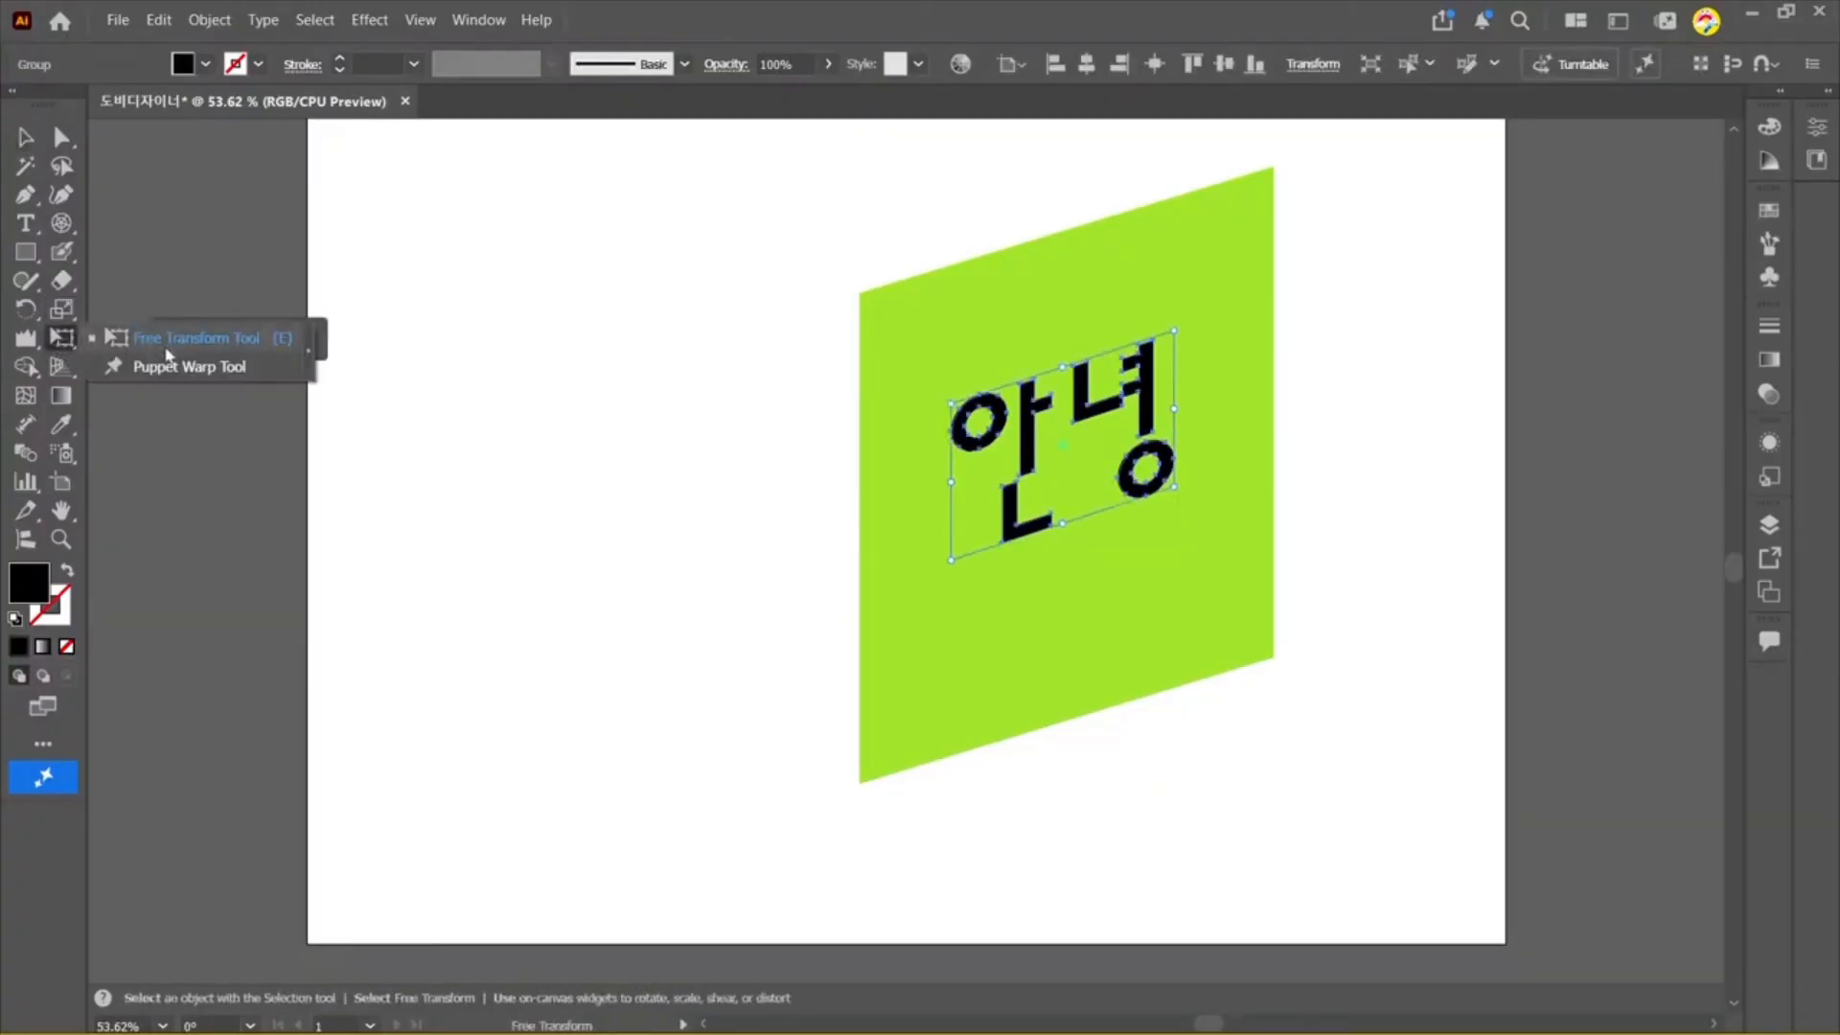
left_click(196, 337)
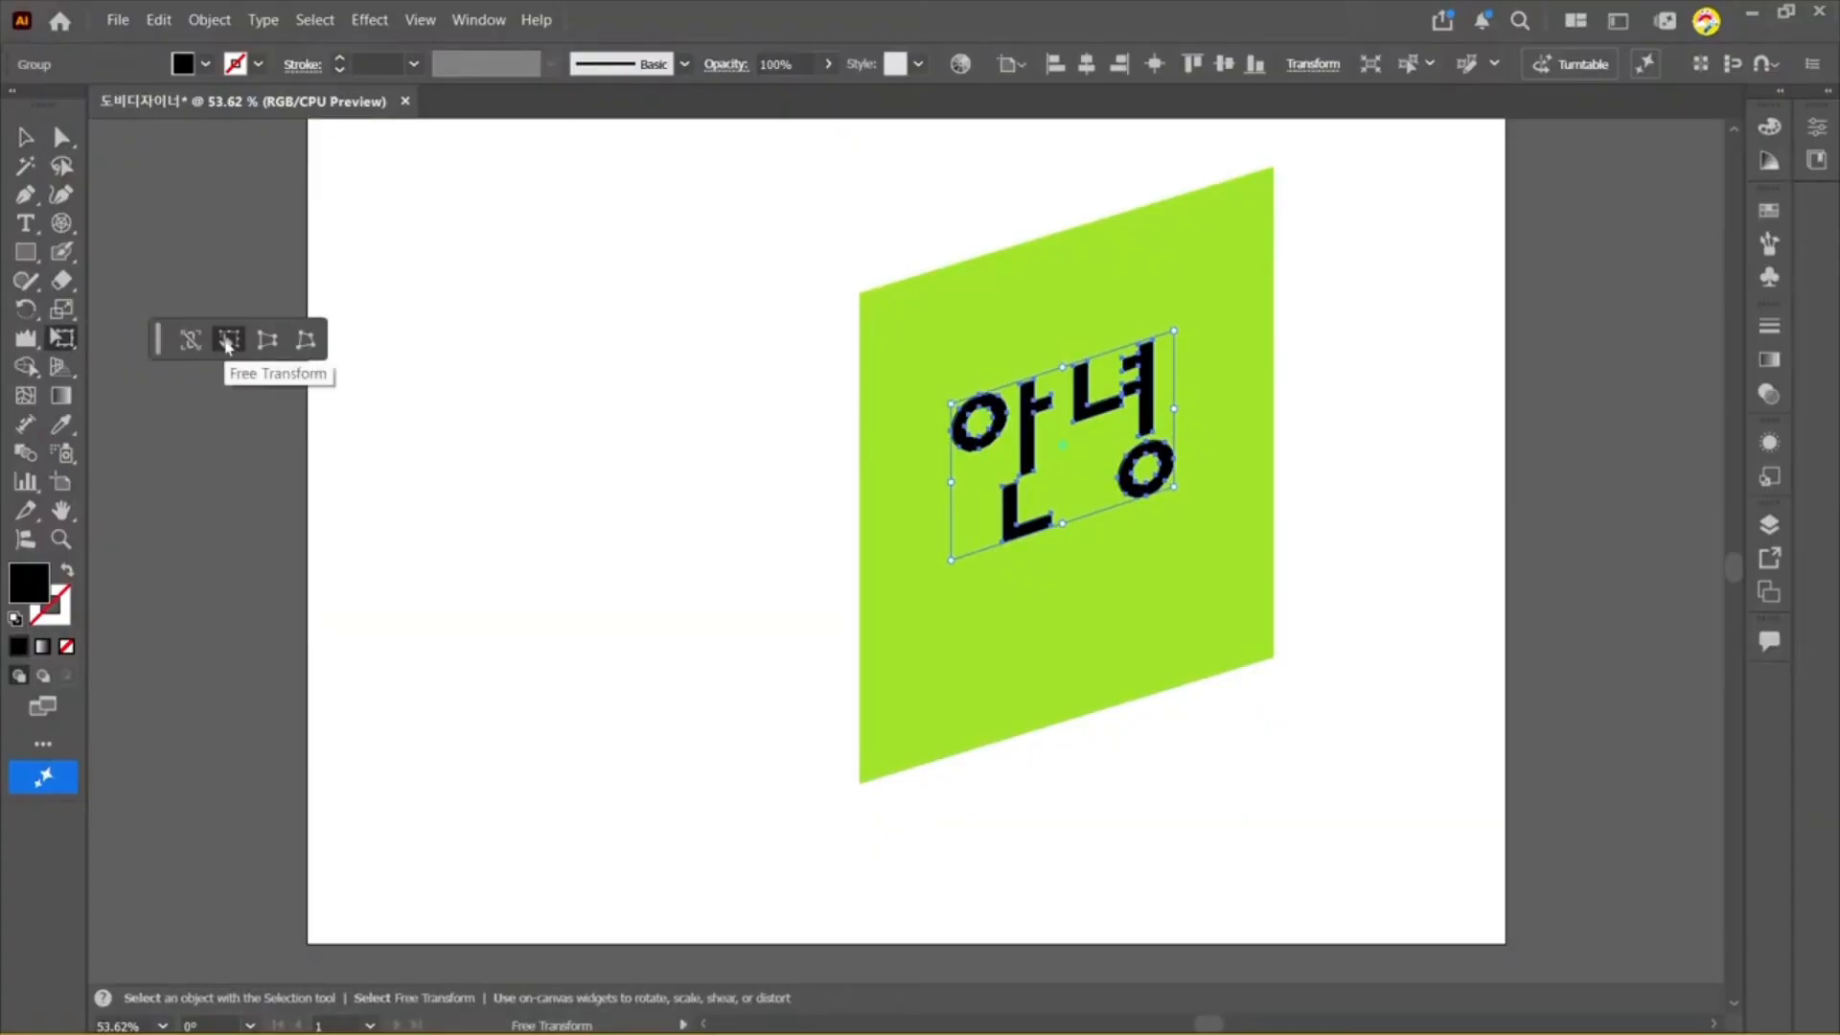
left_click(62, 337)
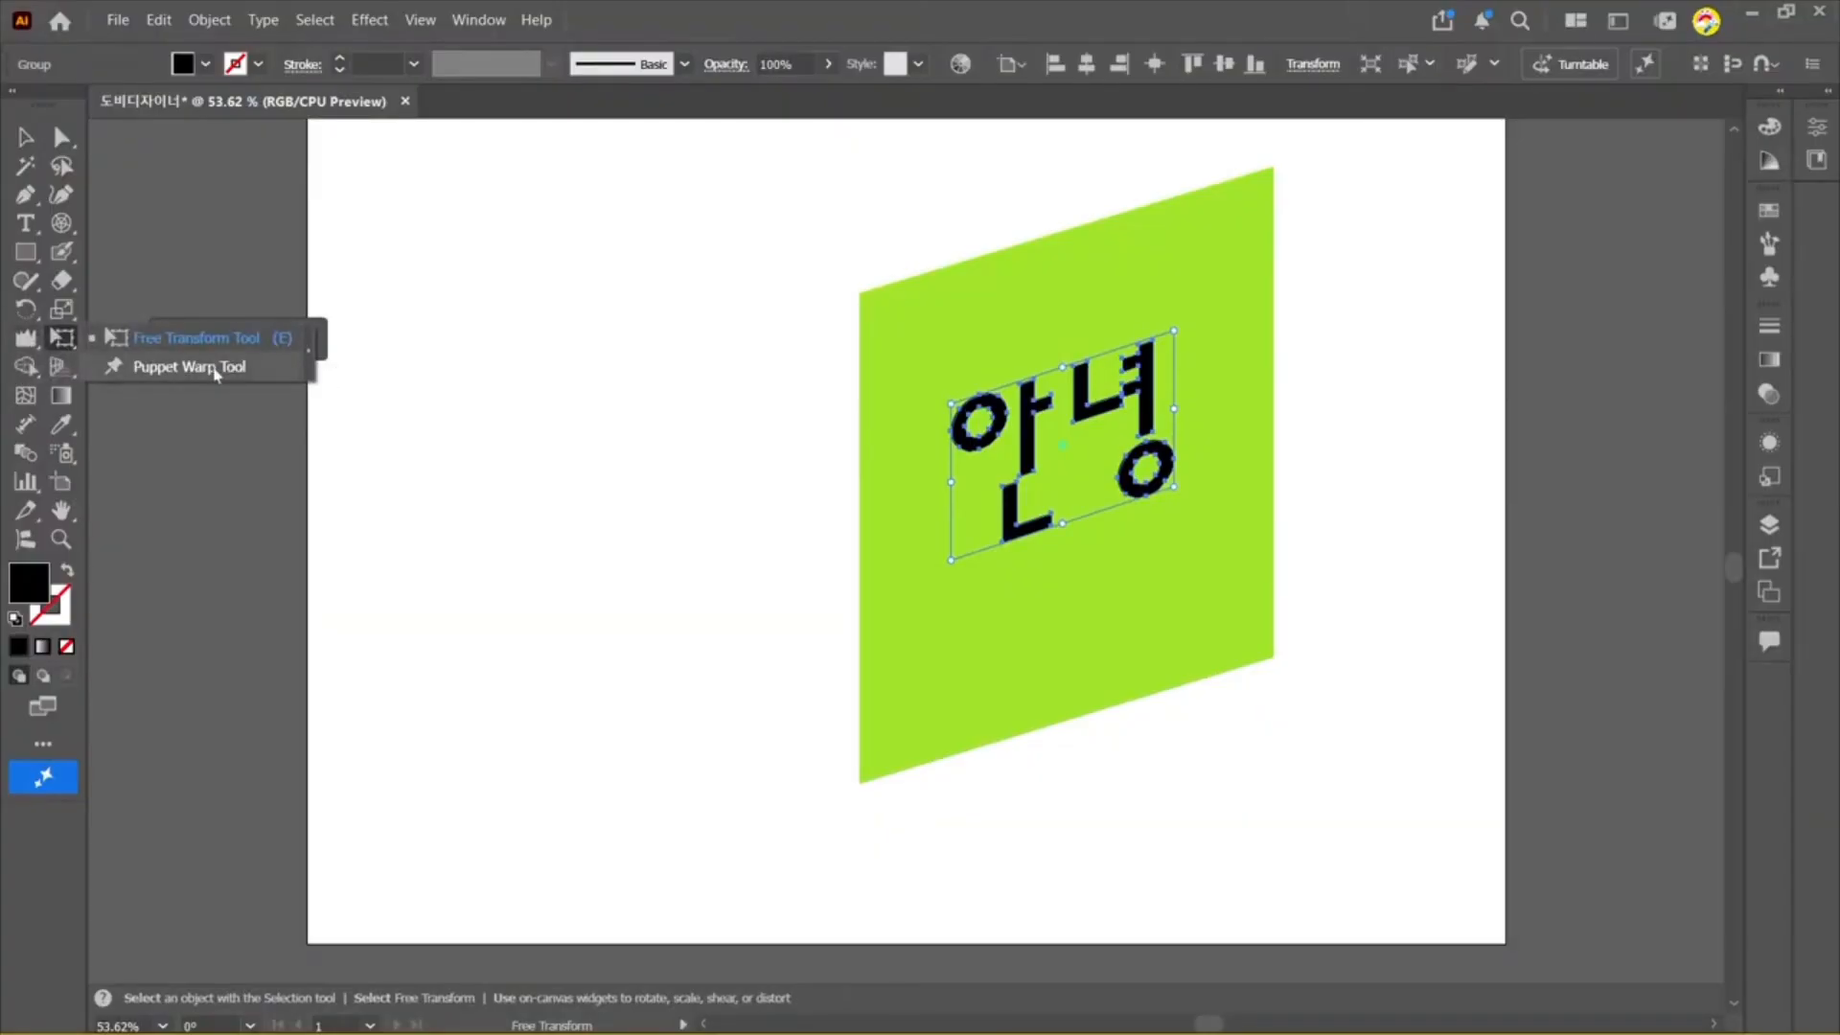
left_click(214, 369)
left_click(25, 137)
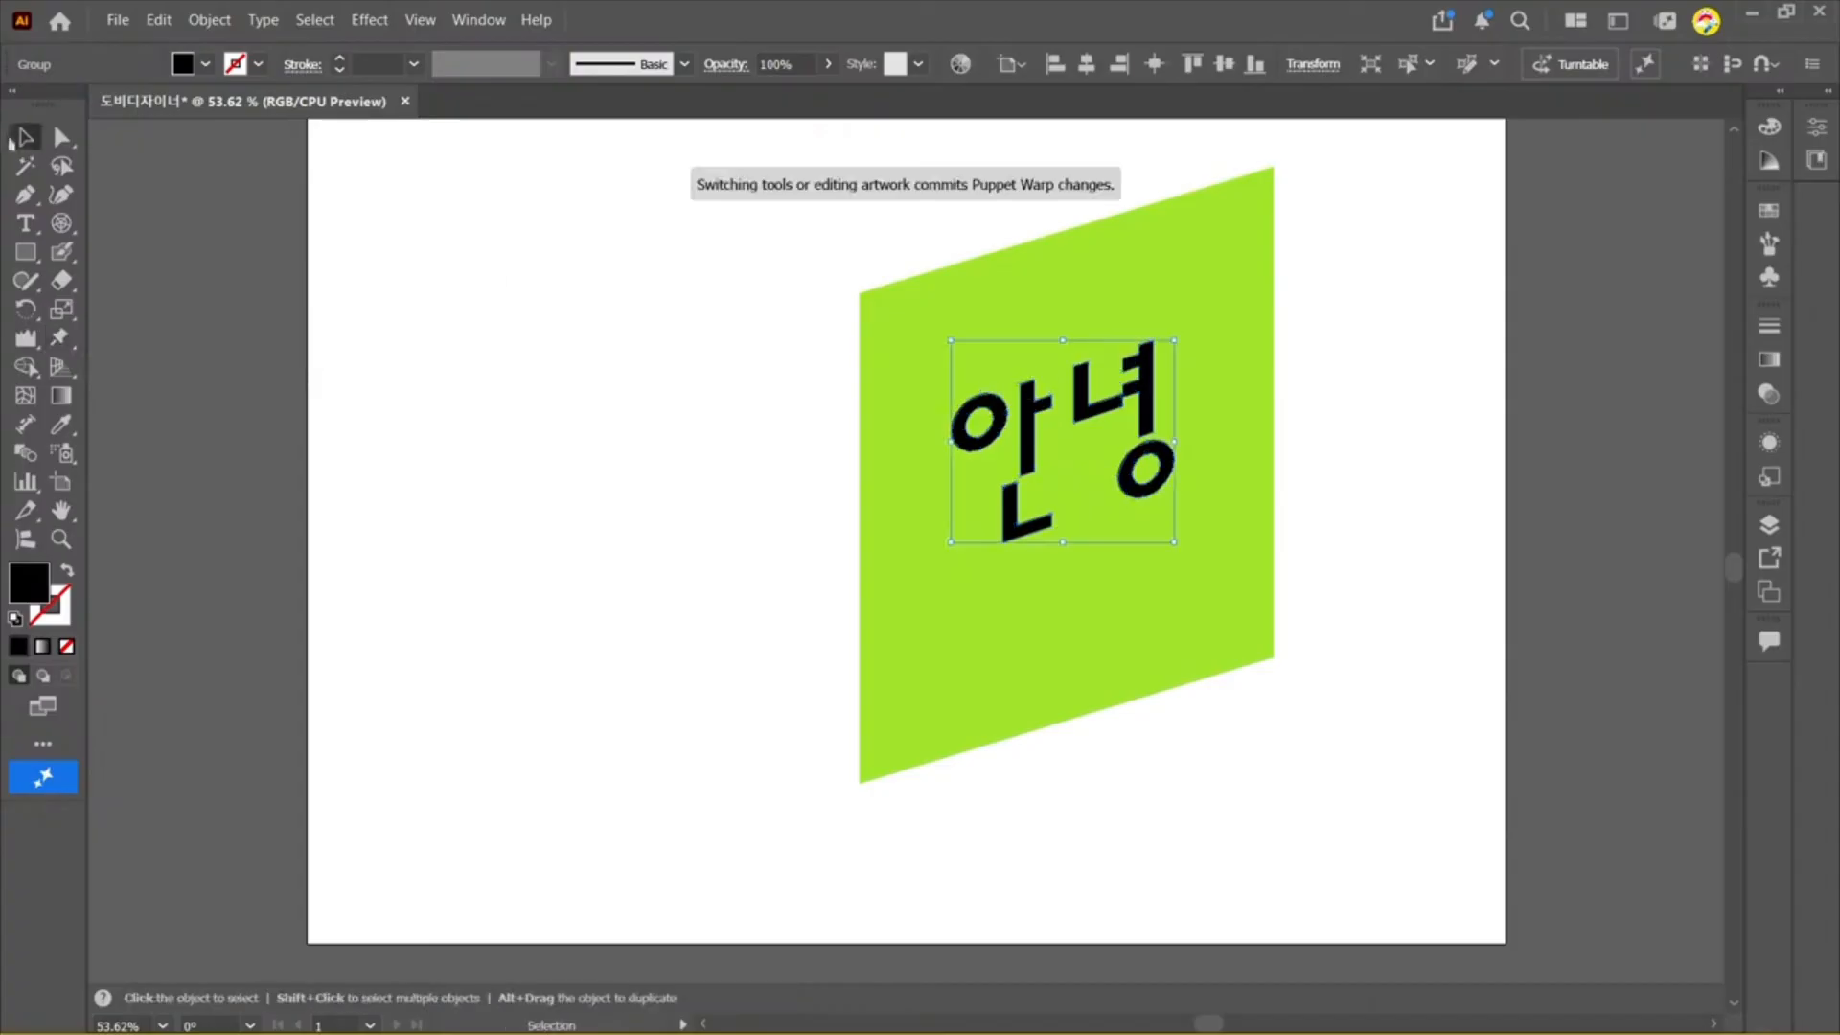
left_click(551, 343)
key("ctrl+z")
key("ctrl+z")
key("ctrl+z")
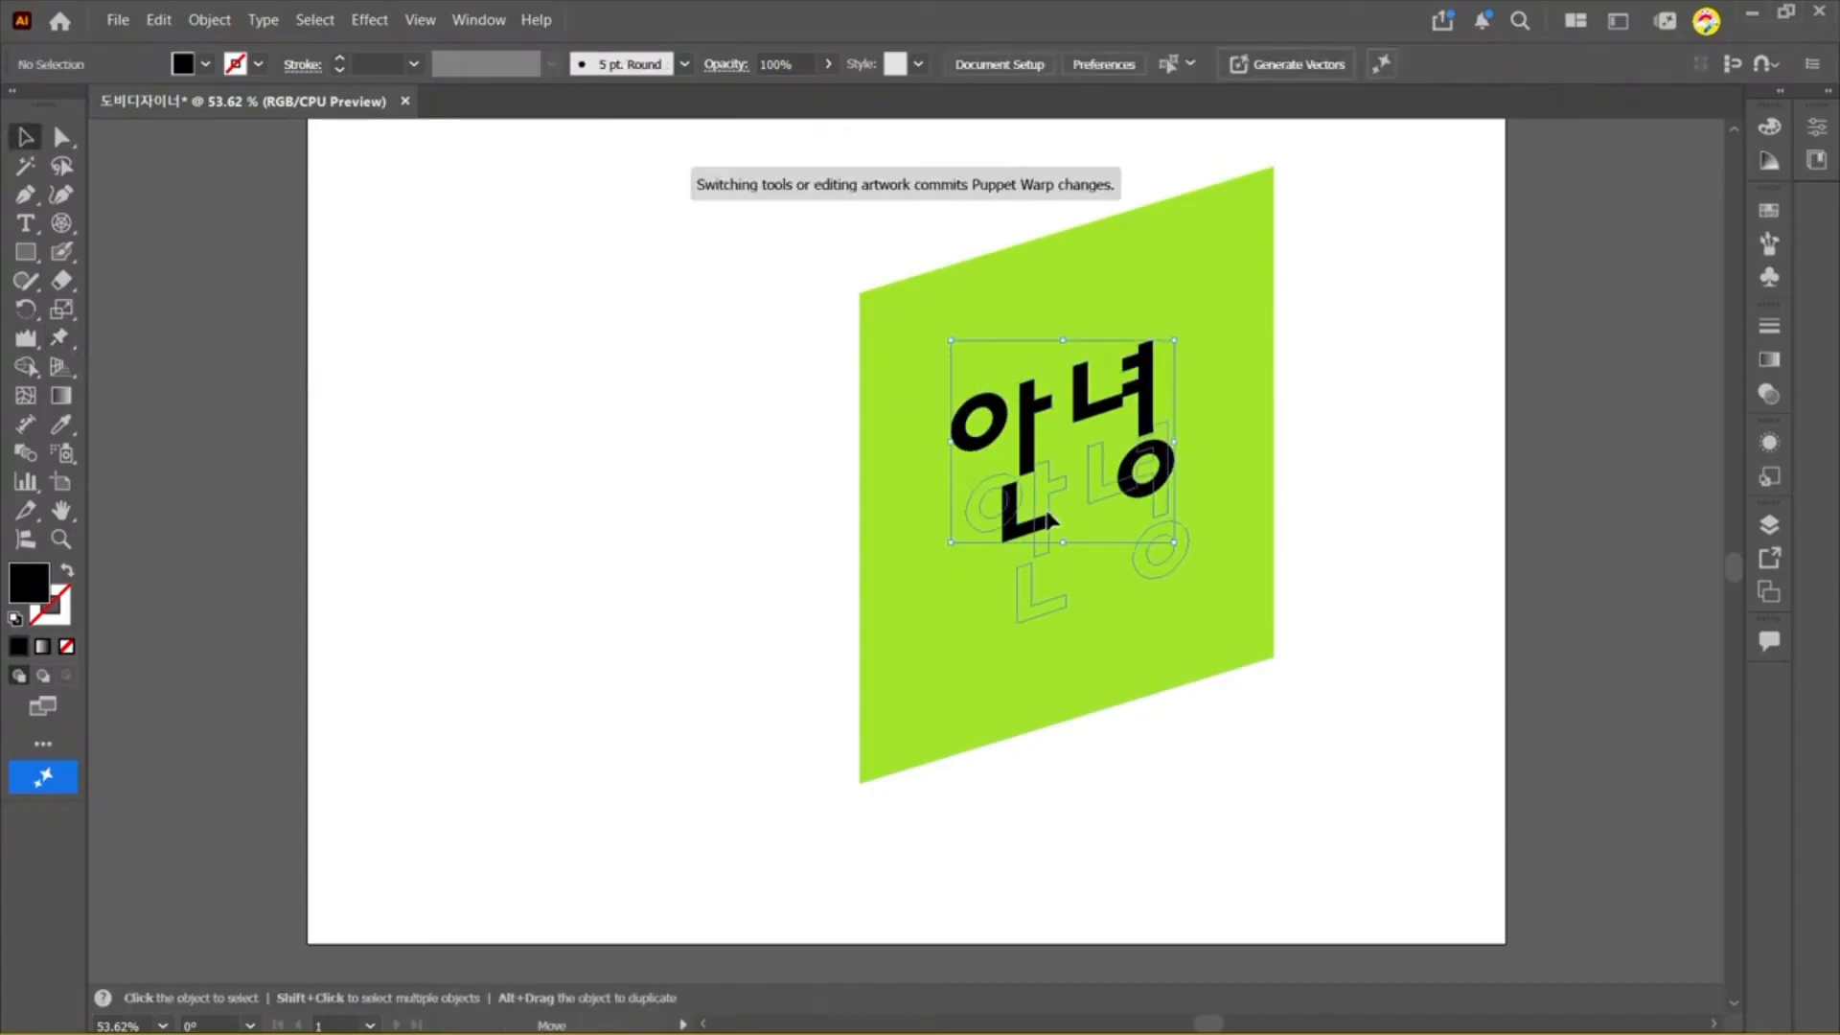
Step: Move the green parallelogram left and slightly down without its text, and raise its lower edge to shorten it
left_click_drag(1110, 413, 851, 499)
key("a")
left_click_drag(801, 813, 788, 685)
key("v")
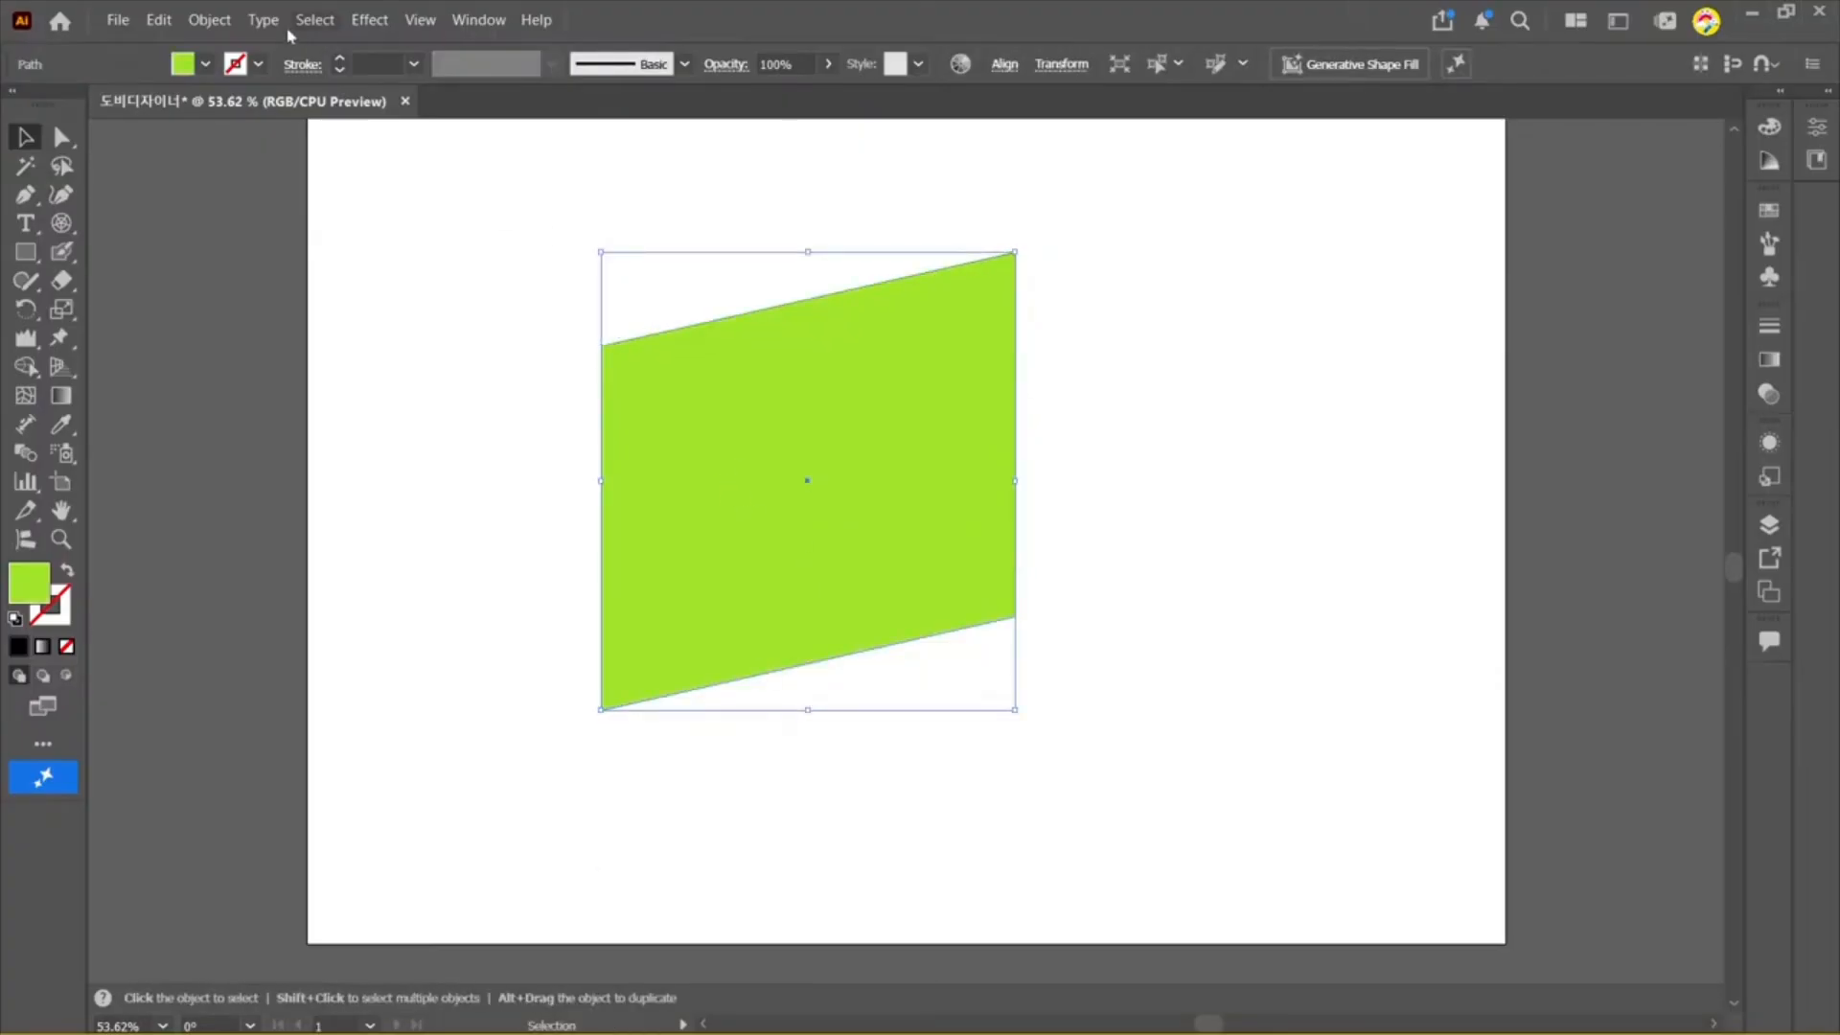
Step: Distort the green parallelogram with Puppet Warp by pulling its upper-left corner pin upward
left_click(217, 21)
left_click(317, 362)
left_click(1282, 578)
left_click(871, 410)
left_click(65, 342)
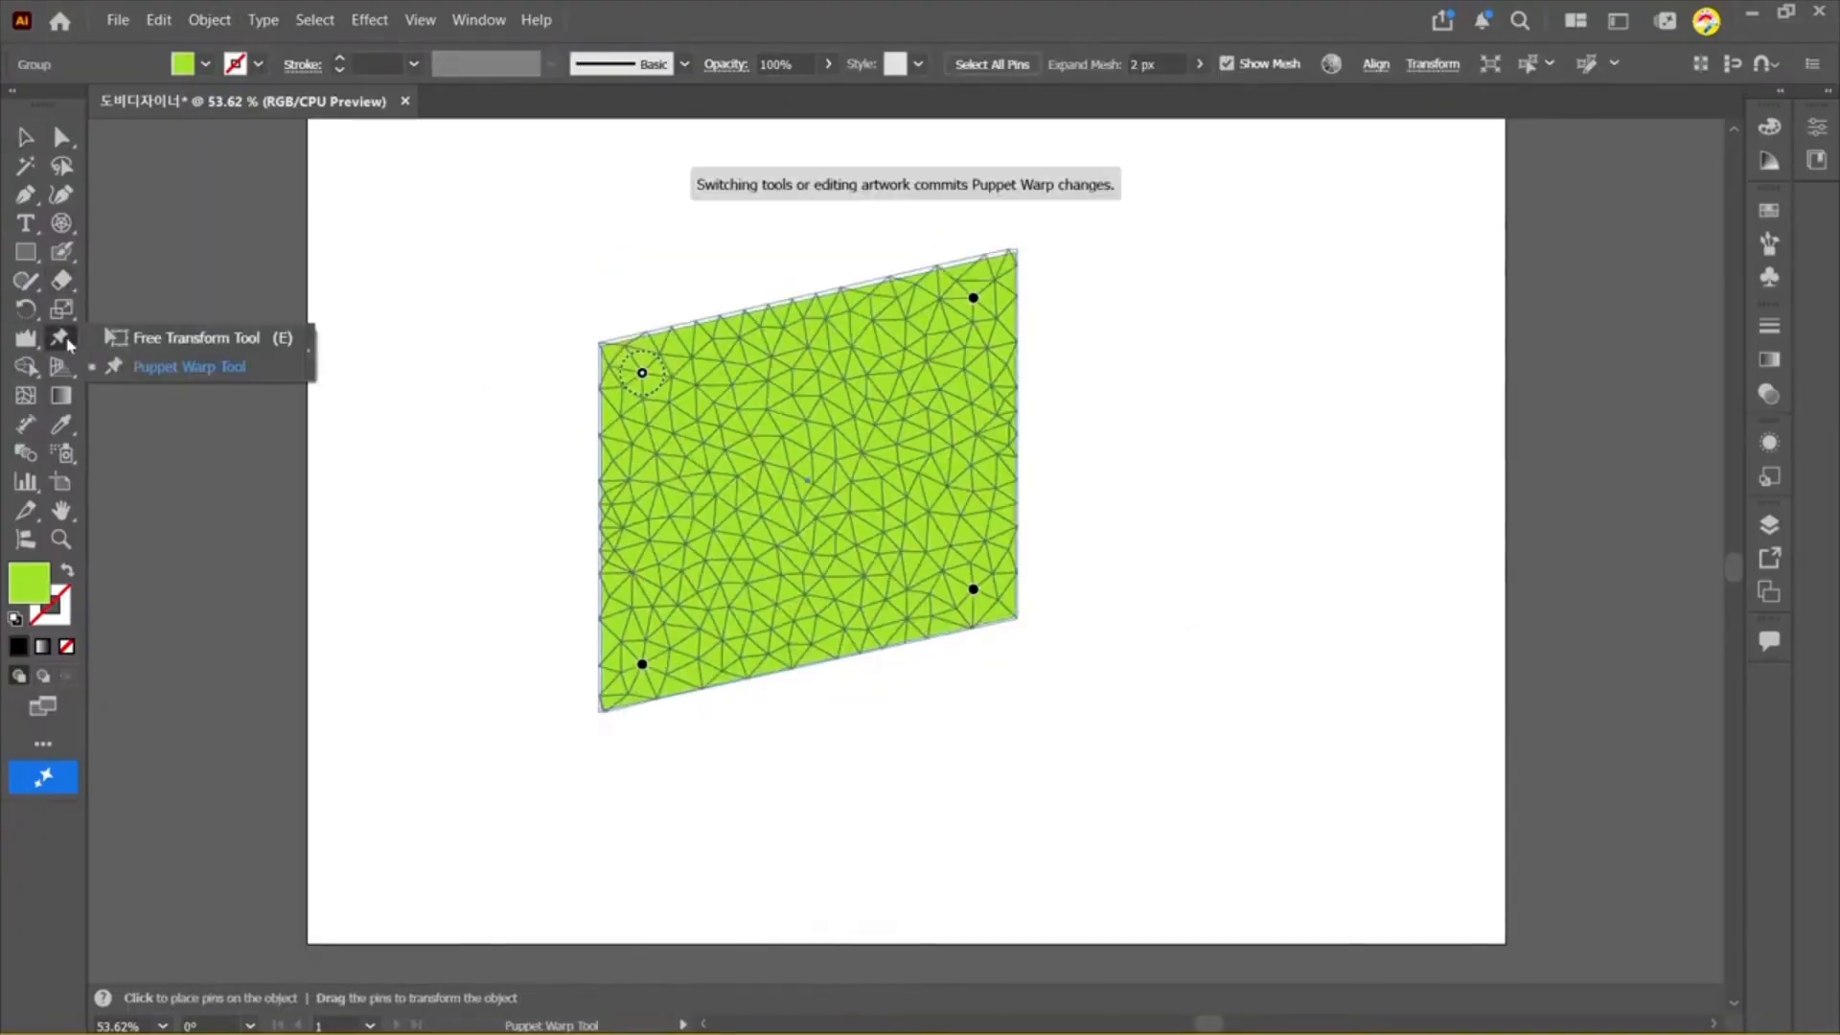
left_click(162, 372)
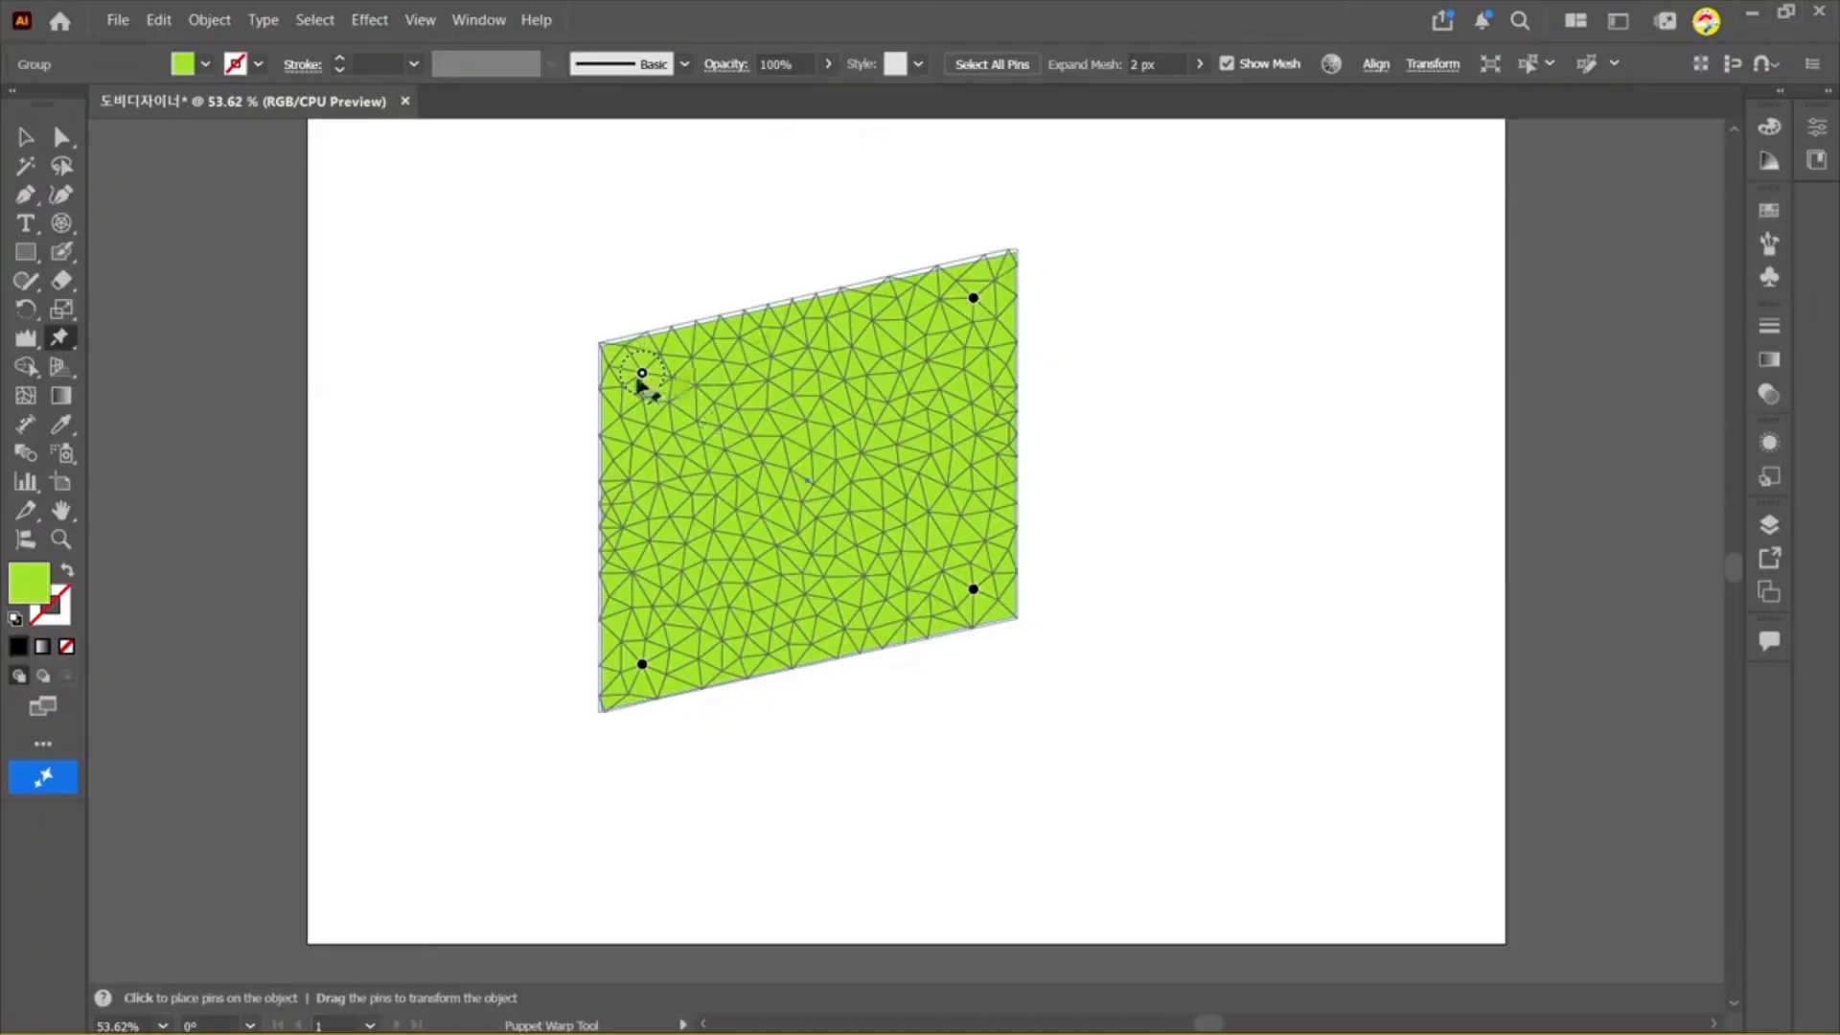
left_click_drag(642, 374, 630, 329)
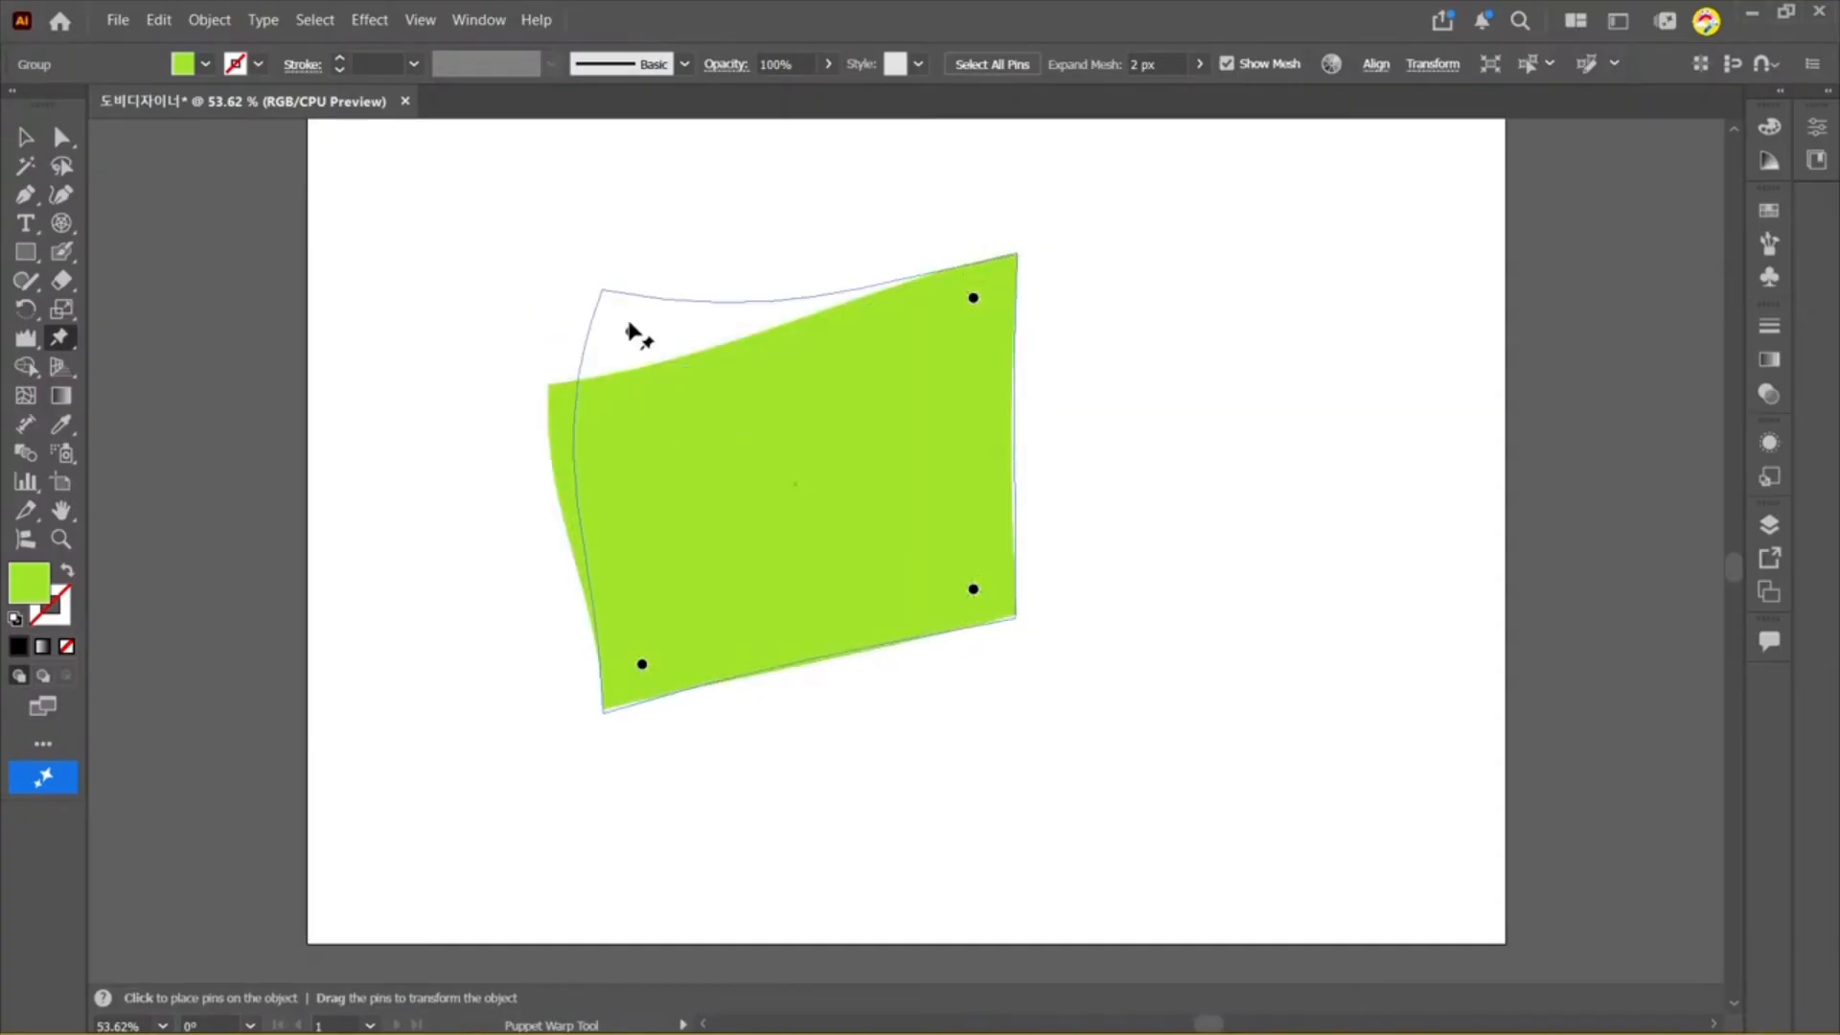
key("v")
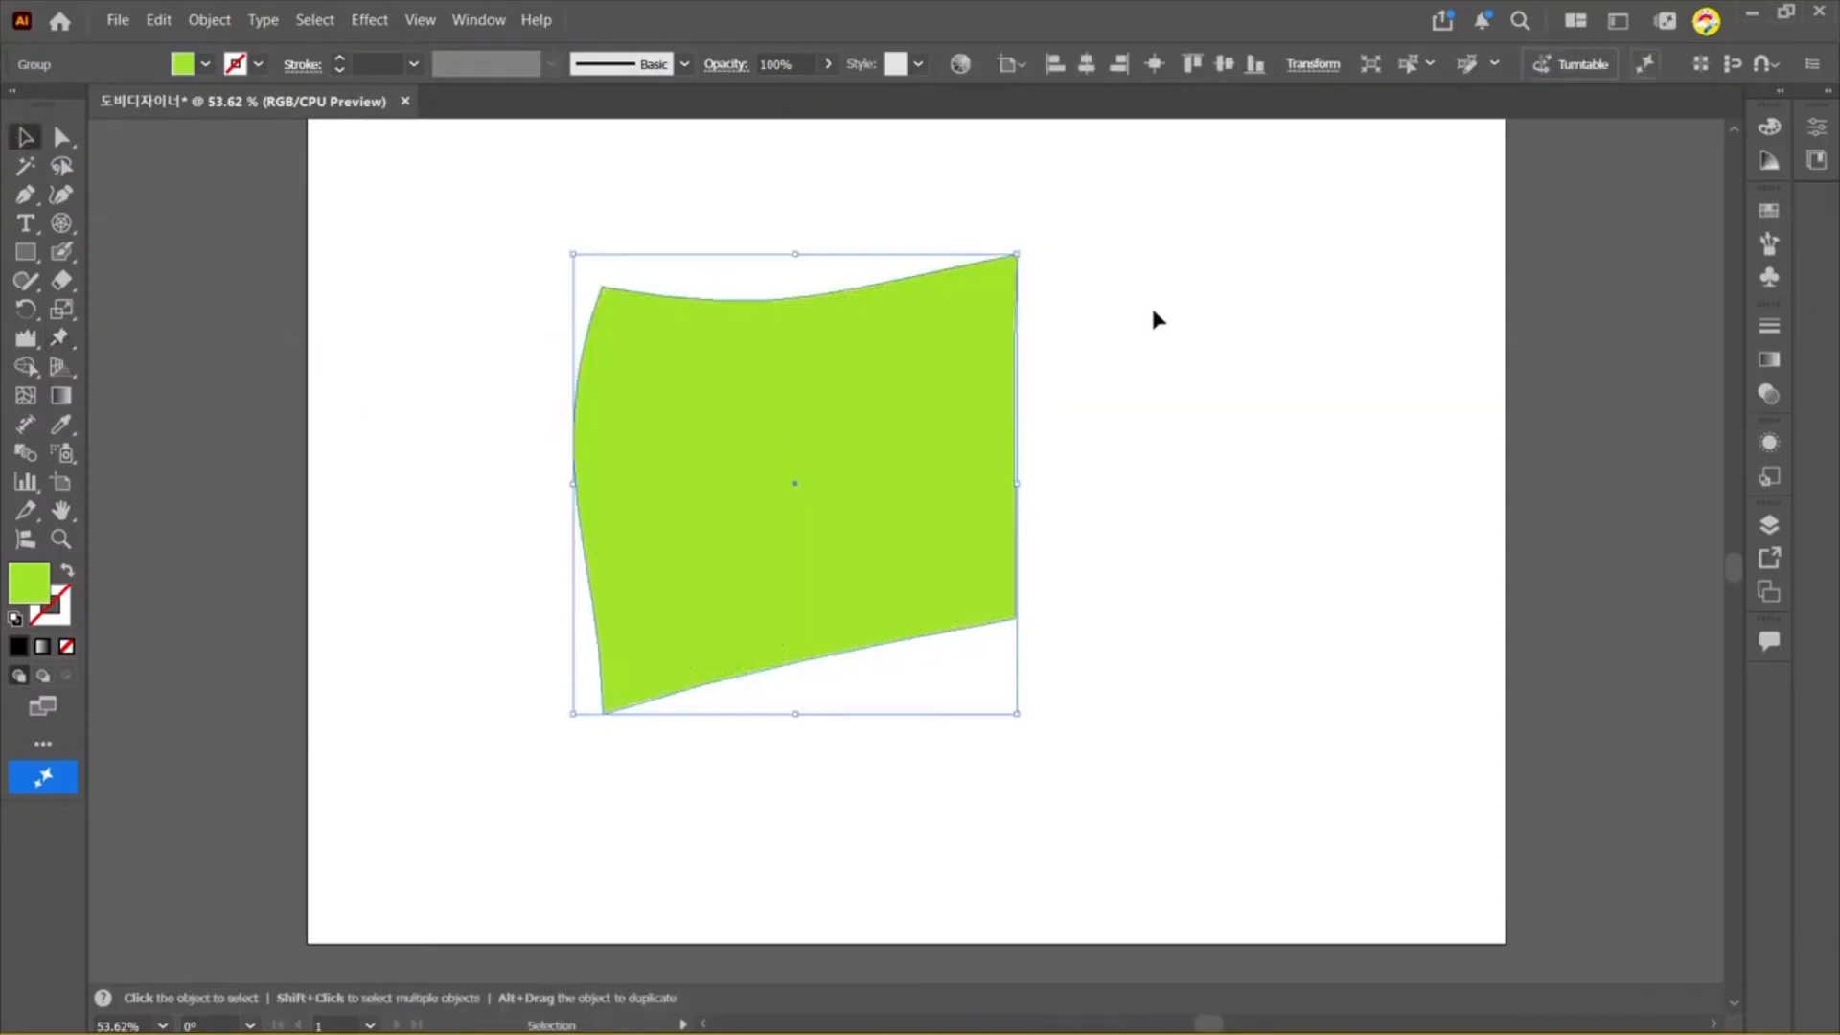
Step: Delete the warped green shape
left_click(1044, 289)
left_click(961, 307)
key("Delete")
Step: Draw a narrow vertical lime-green rectangle and duplicate it upward to form an upper segment
left_click(25, 252)
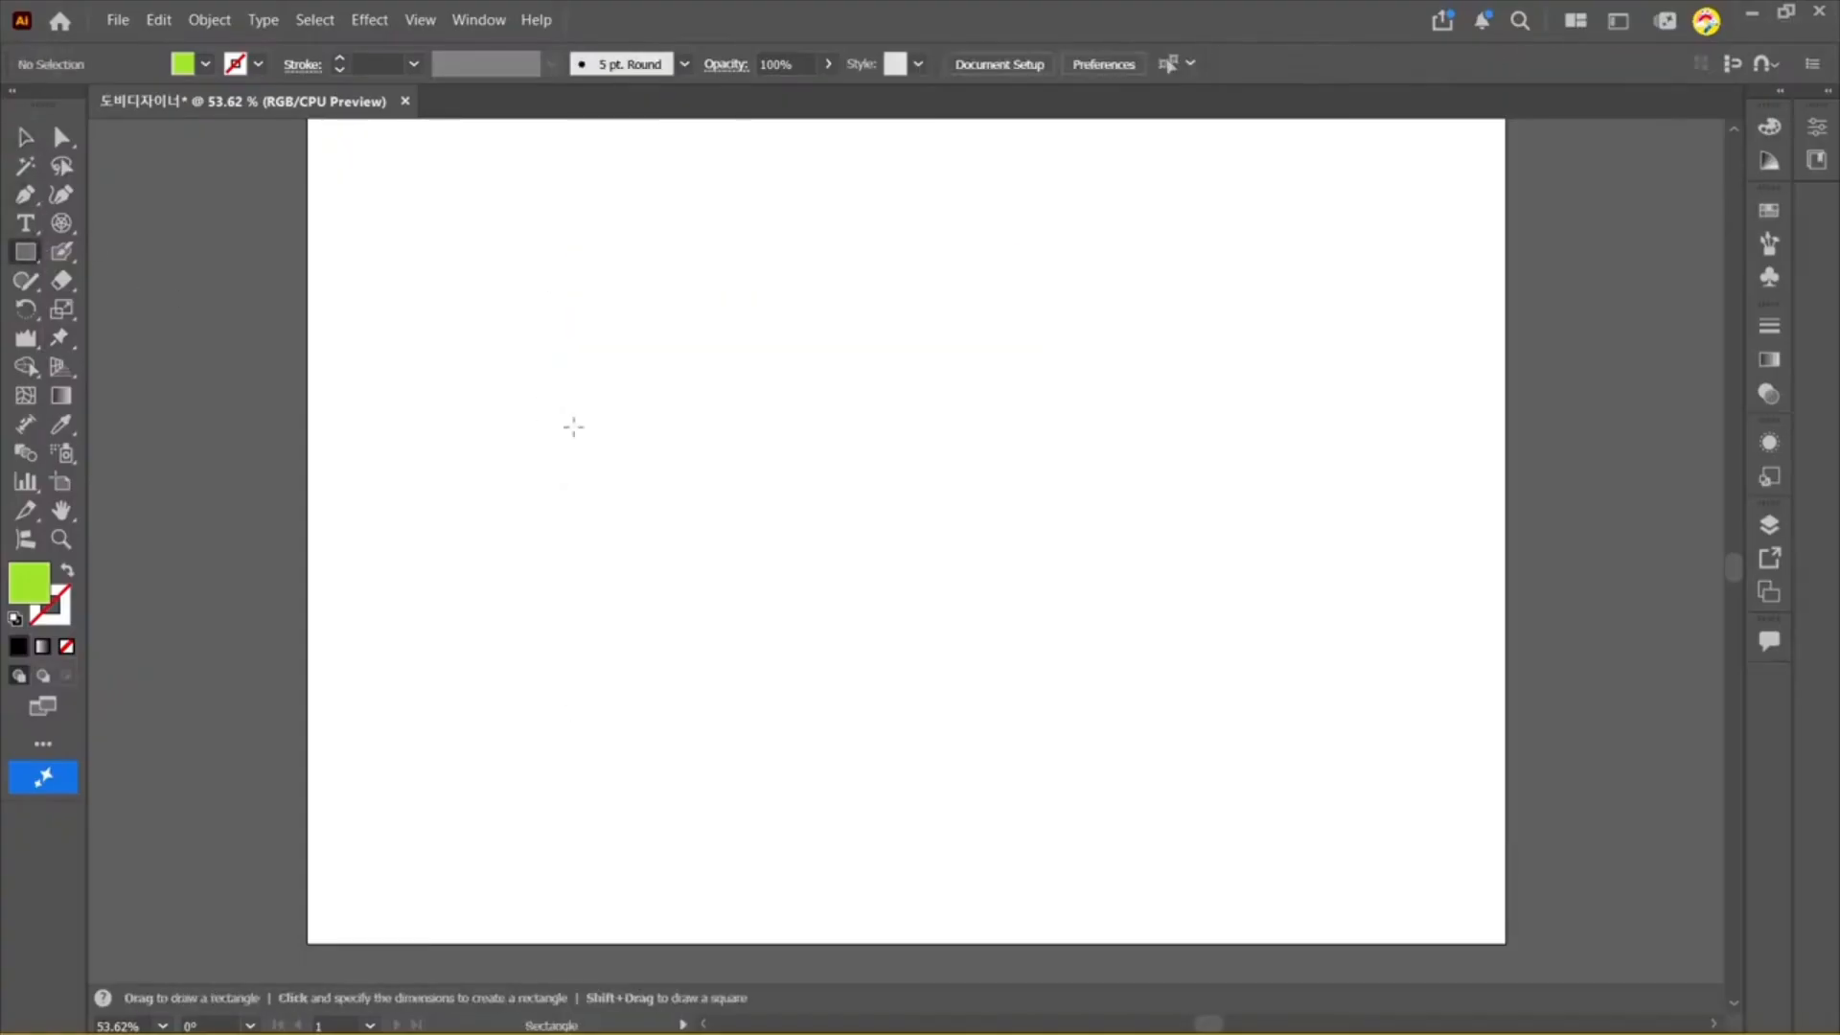
left_click_drag(580, 500, 621, 783)
left_click(25, 137)
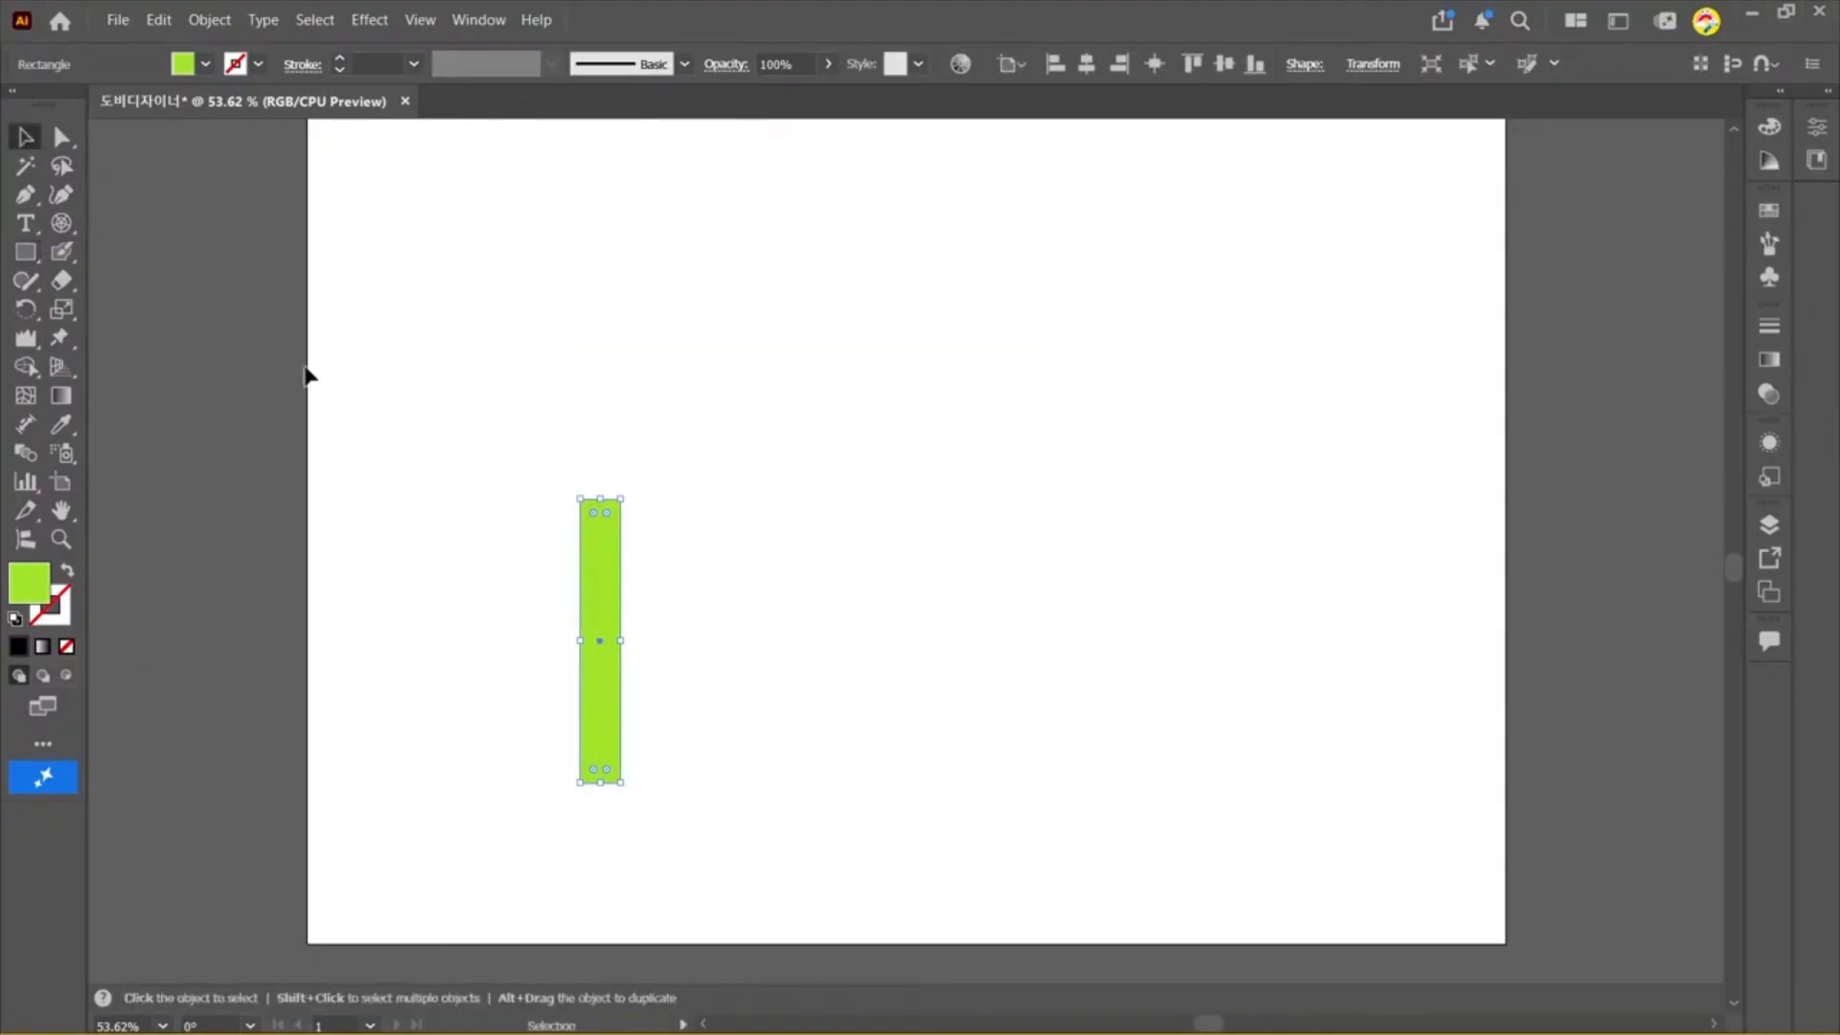
left_click_drag(598, 639, 600, 541)
left_click_drag(605, 684, 601, 740)
left_click(793, 682)
Step: Rotate the upper segment to slant up and left, joining it to the lower segment like a bent knee
left_click_drag(632, 375, 522, 465)
left_click(700, 586)
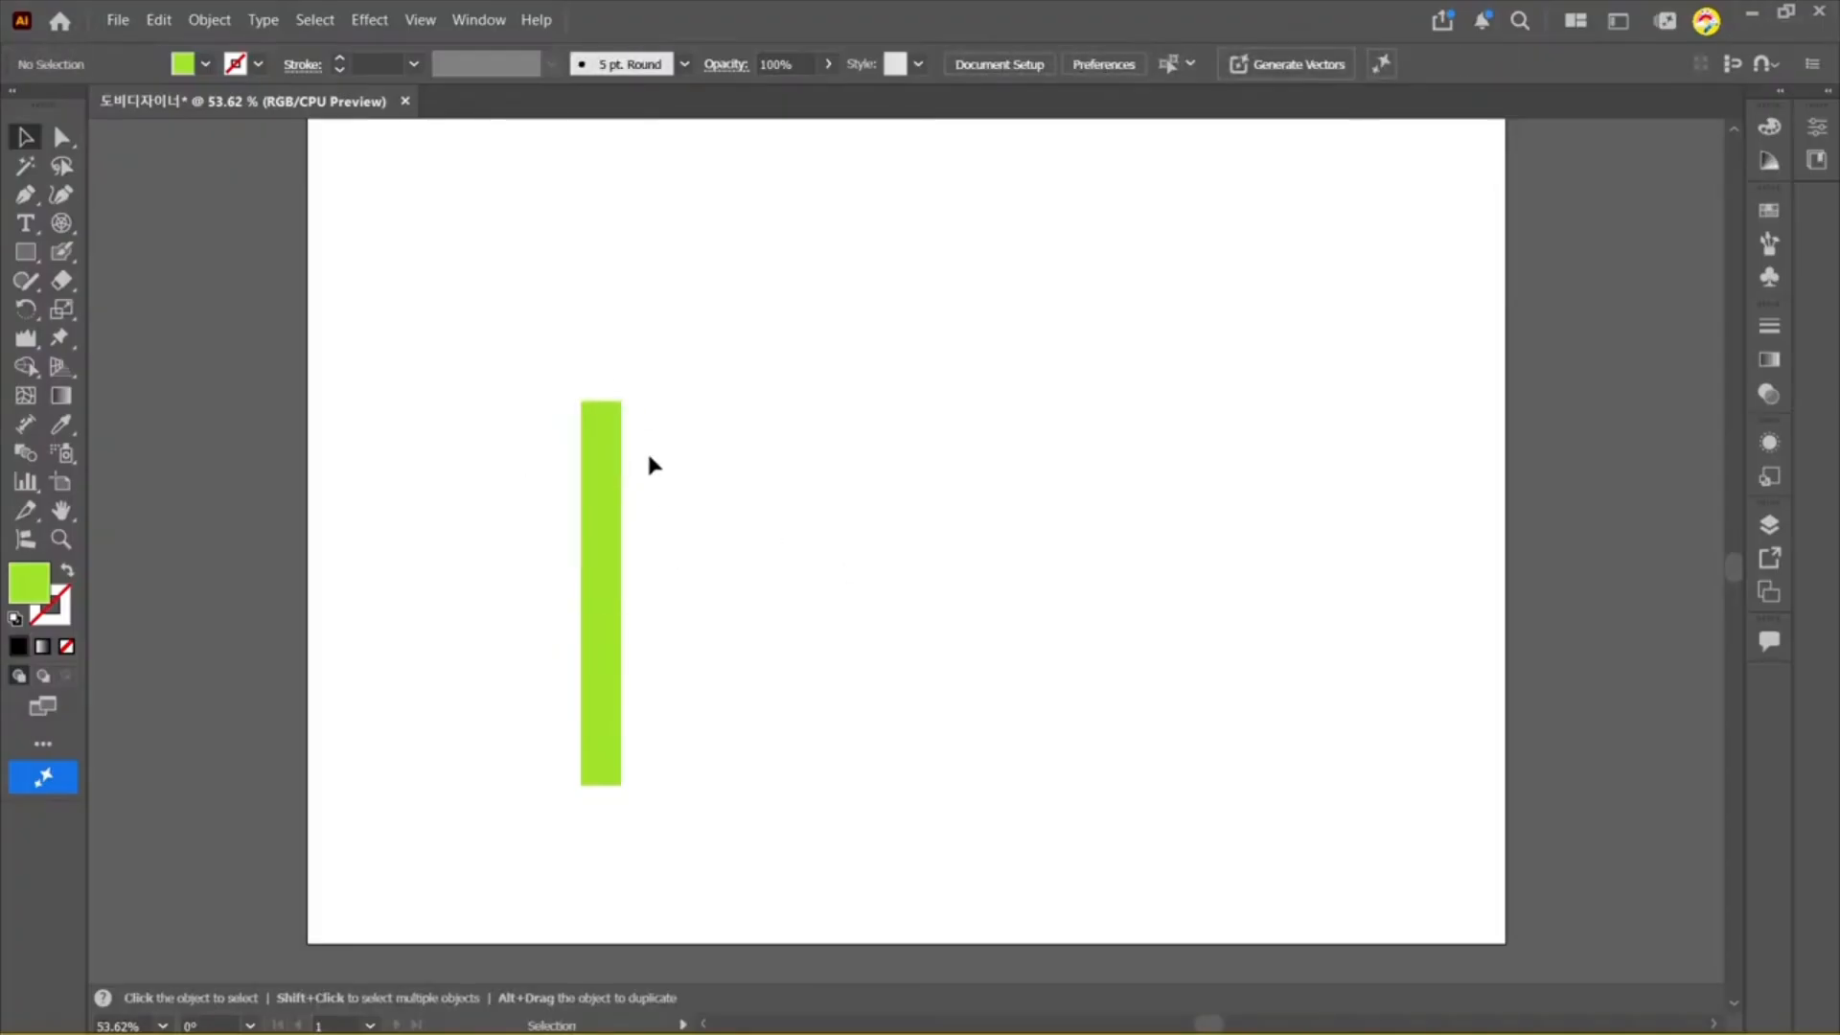
left_click_drag(657, 381, 523, 506)
left_click_drag(630, 391, 498, 377)
Step: Duplicate the lower segment and turn the copy into a short horizontal foot at the leg's lower end
left_click_drag(604, 630, 832, 649)
left_click(674, 589, "shift")
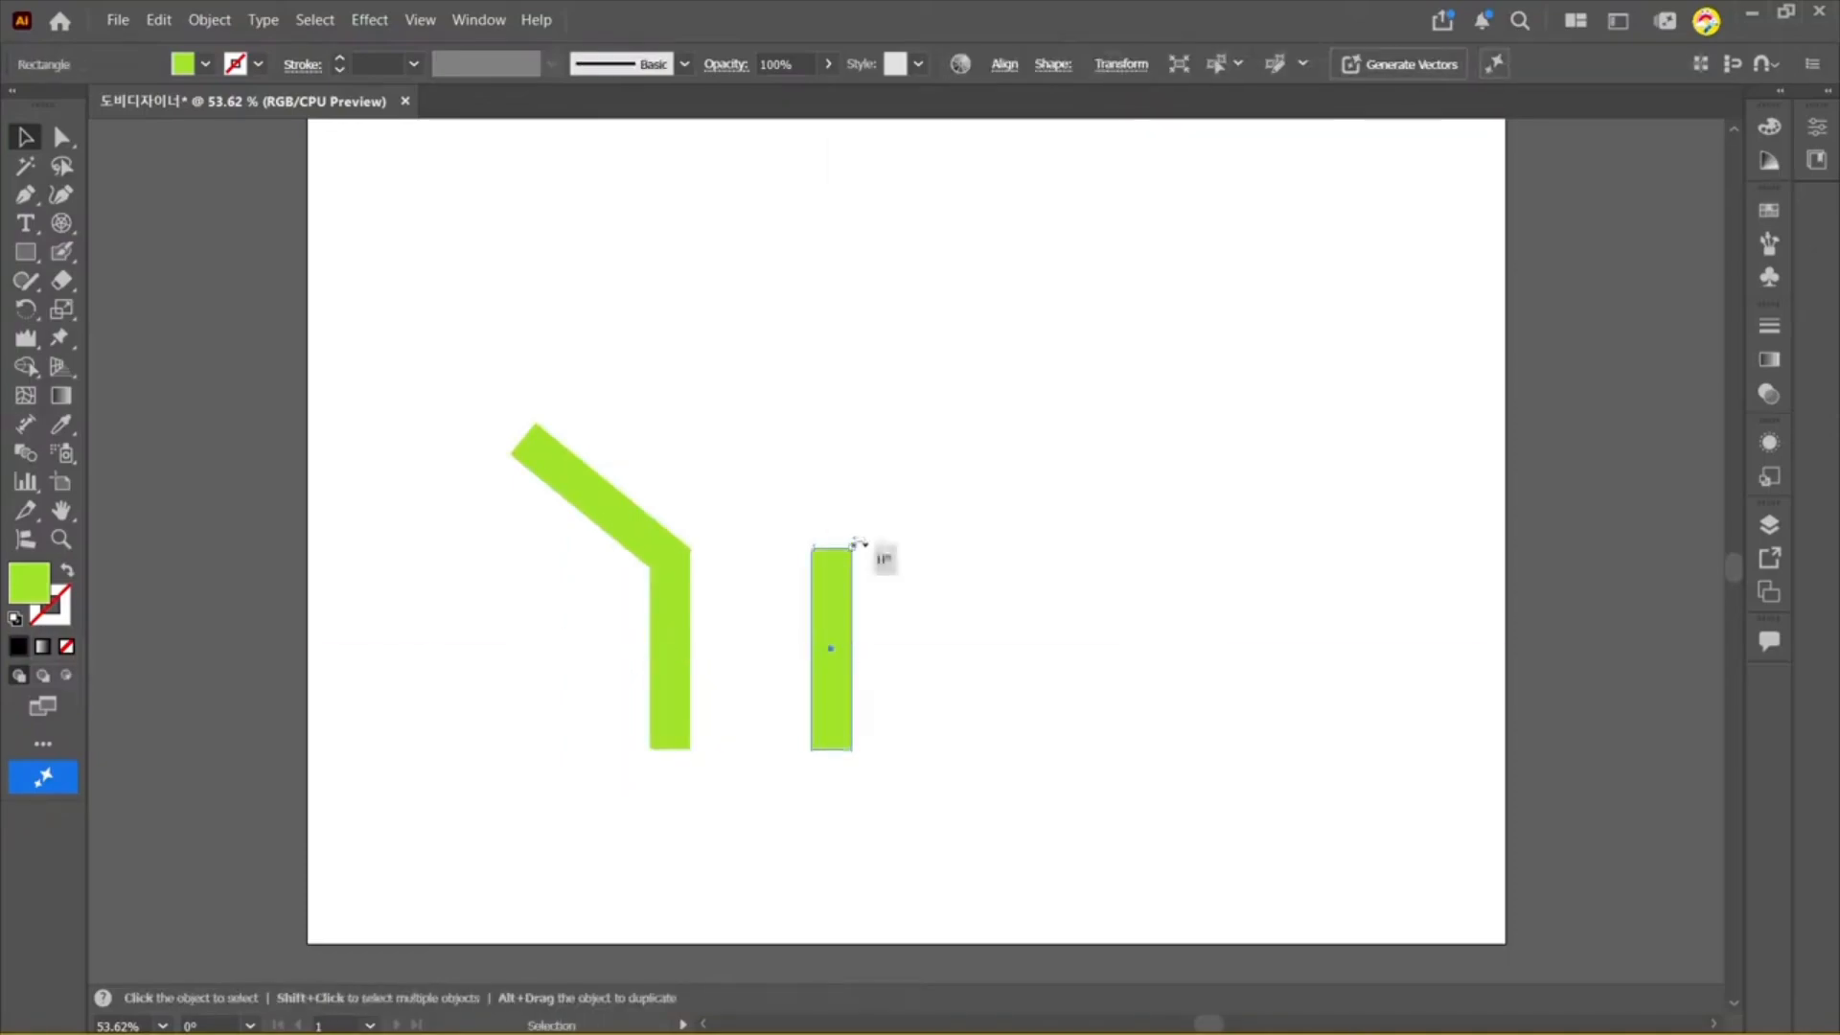
left_click_drag(875, 554, 752, 616)
left_click_drag(870, 722, 698, 764)
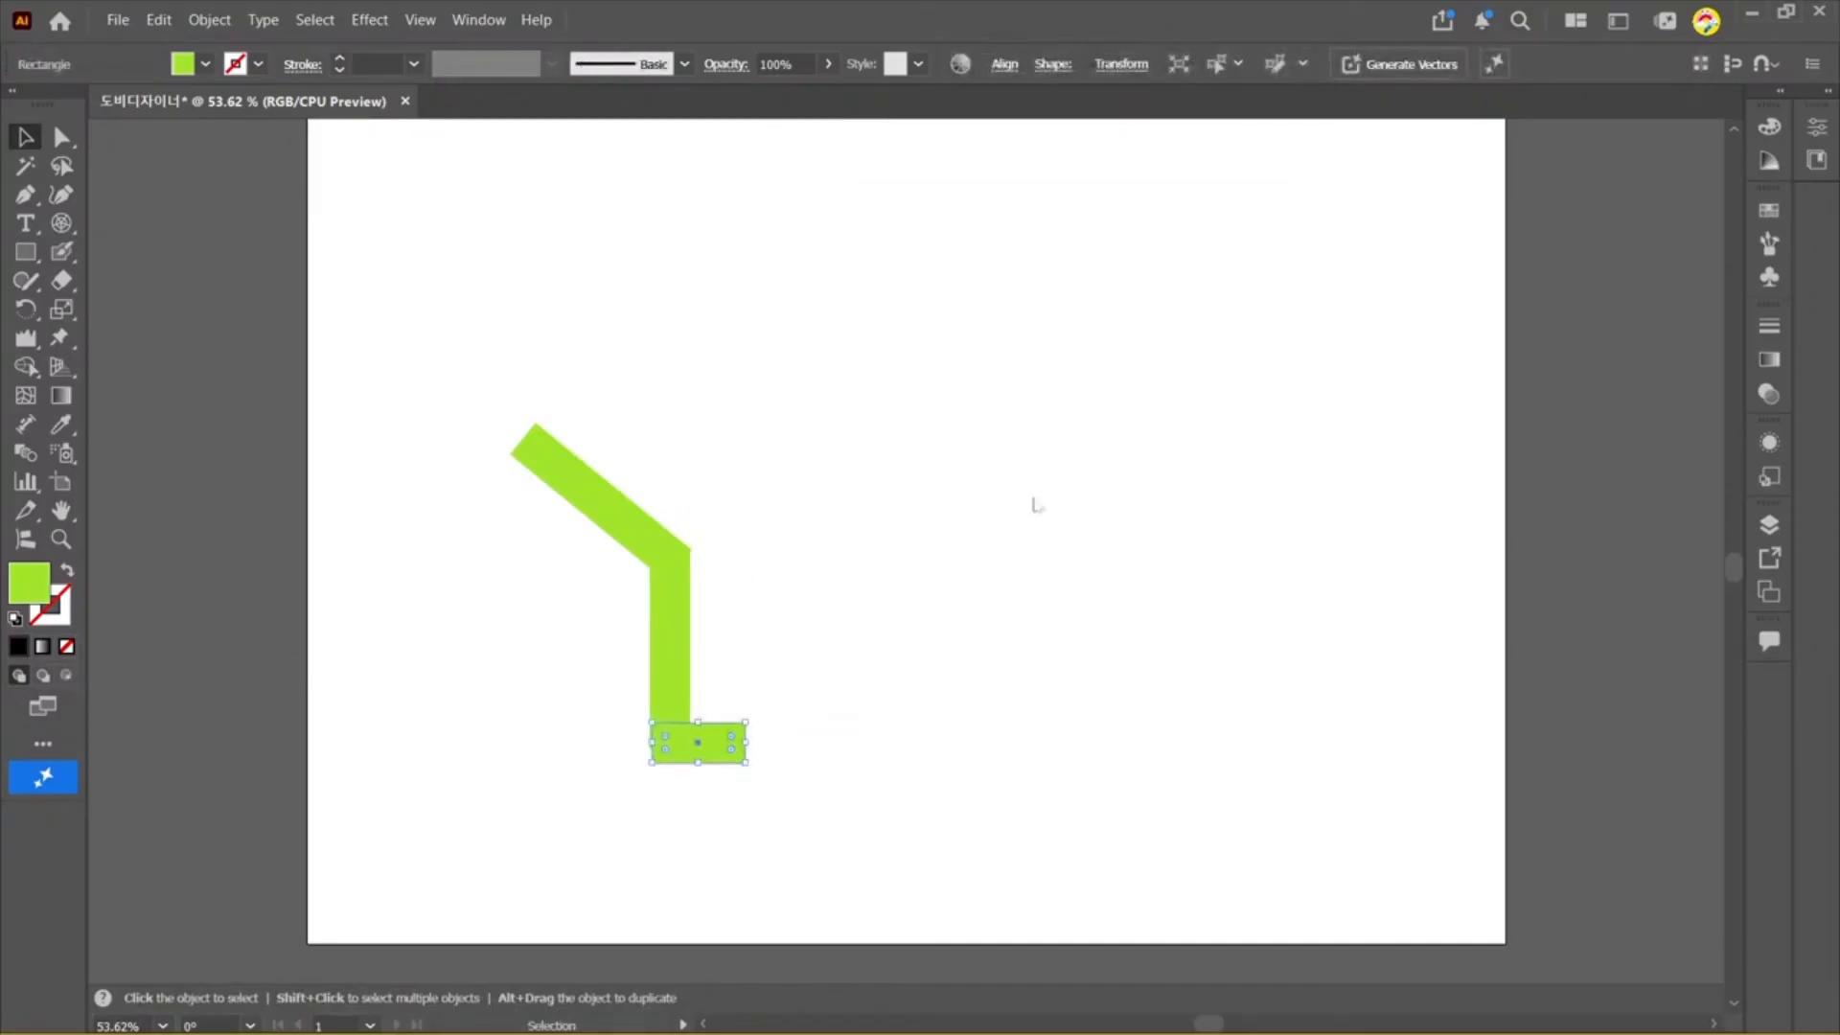
Step: Fill the foot rectangle with yellow #fff652 and bring the two green segments in front of it
type("fff652")
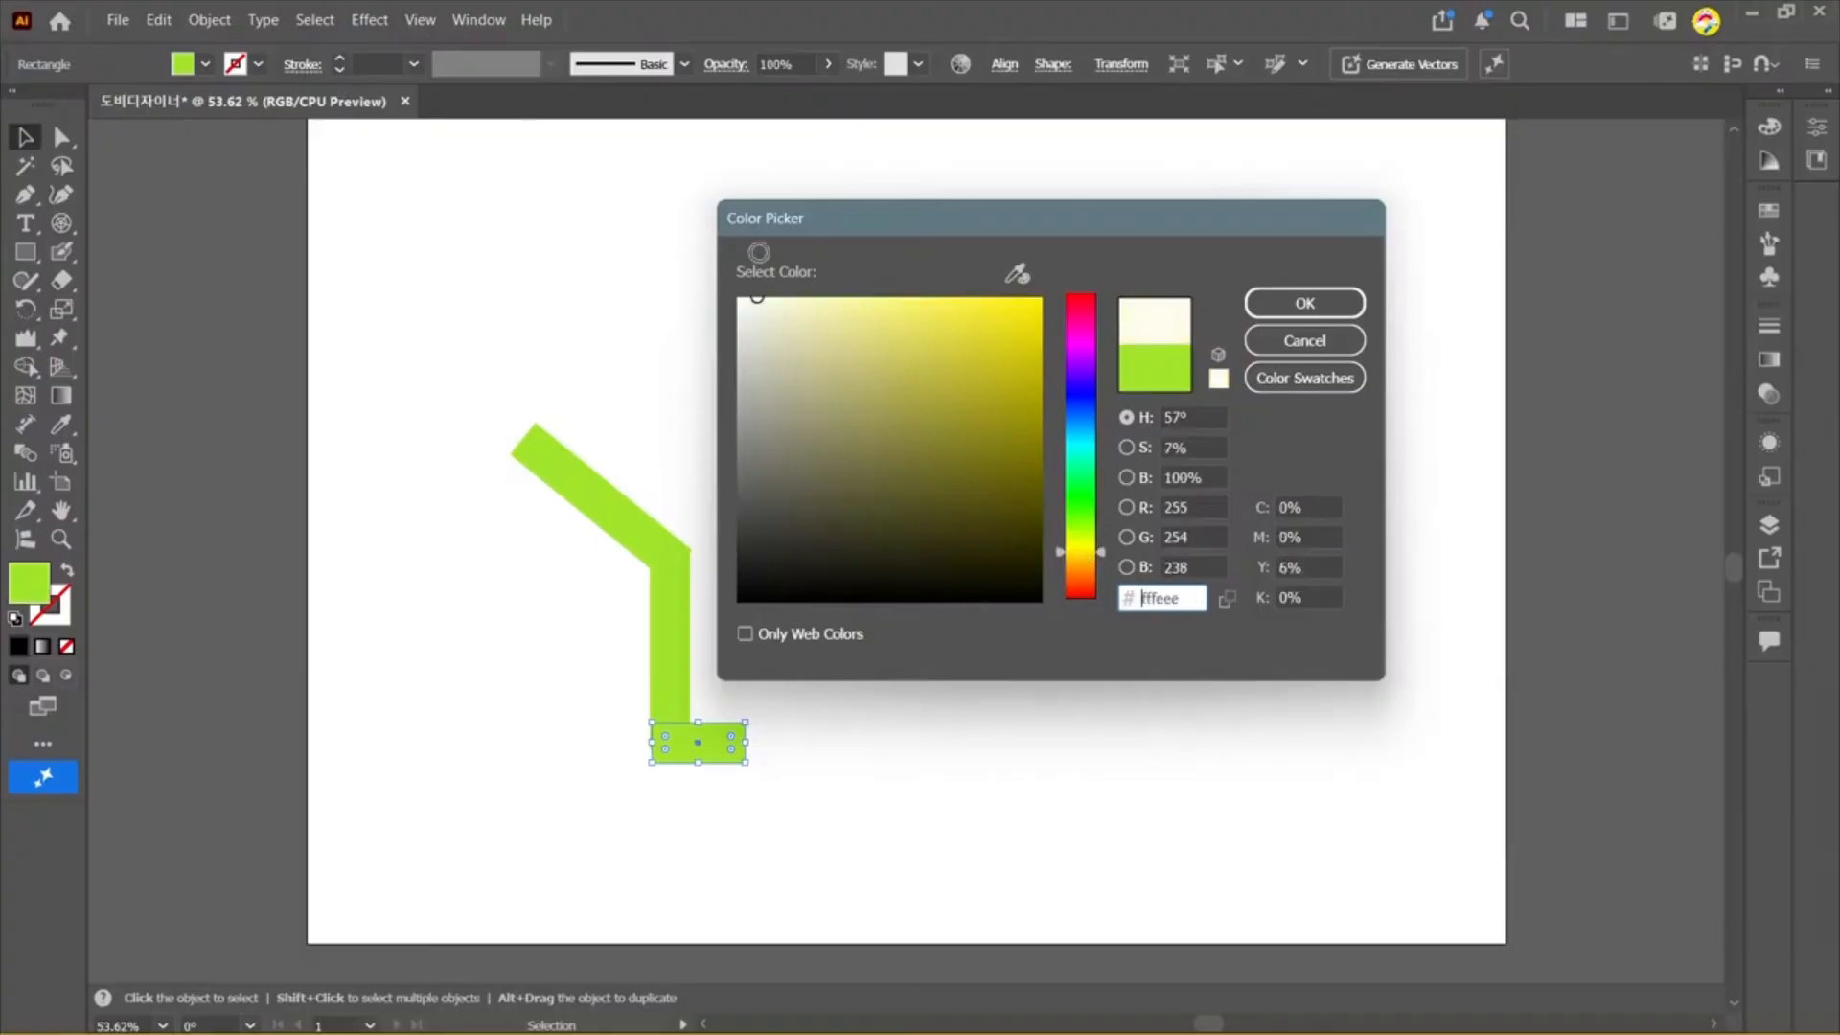
left_click(1305, 303)
left_click_drag(814, 411, 573, 635)
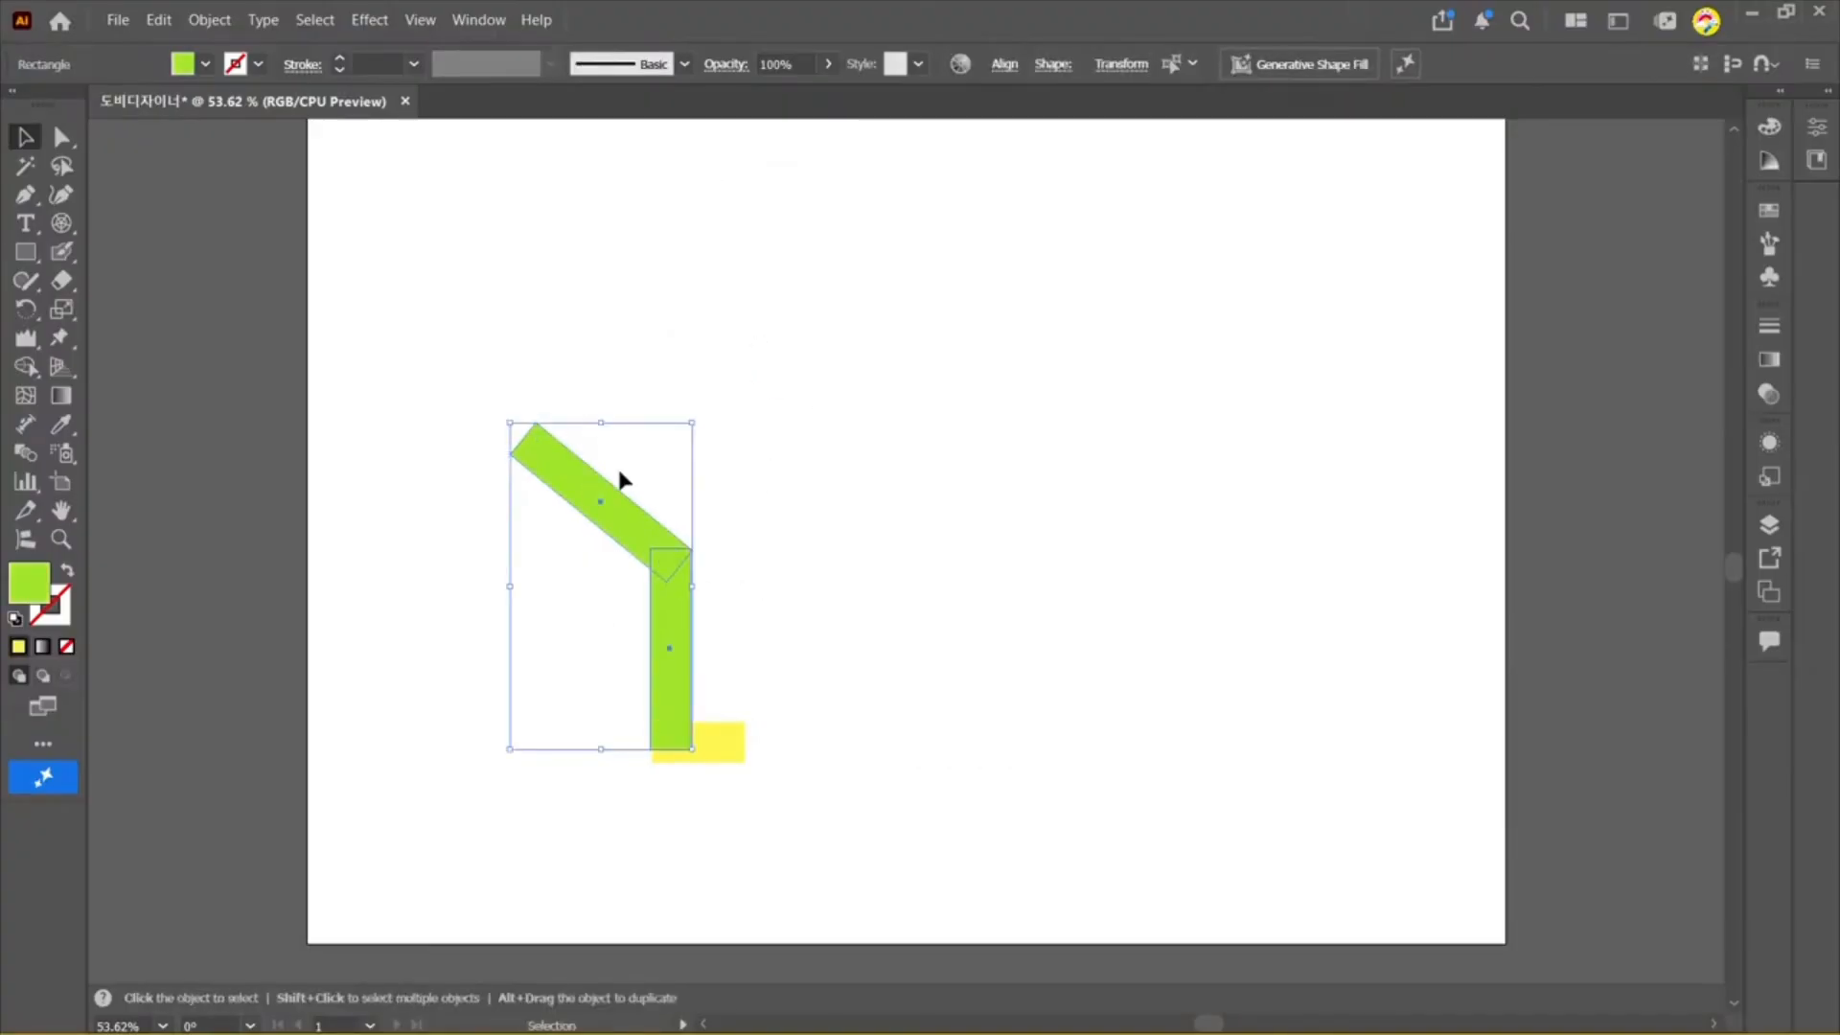
left_click(1229, 554)
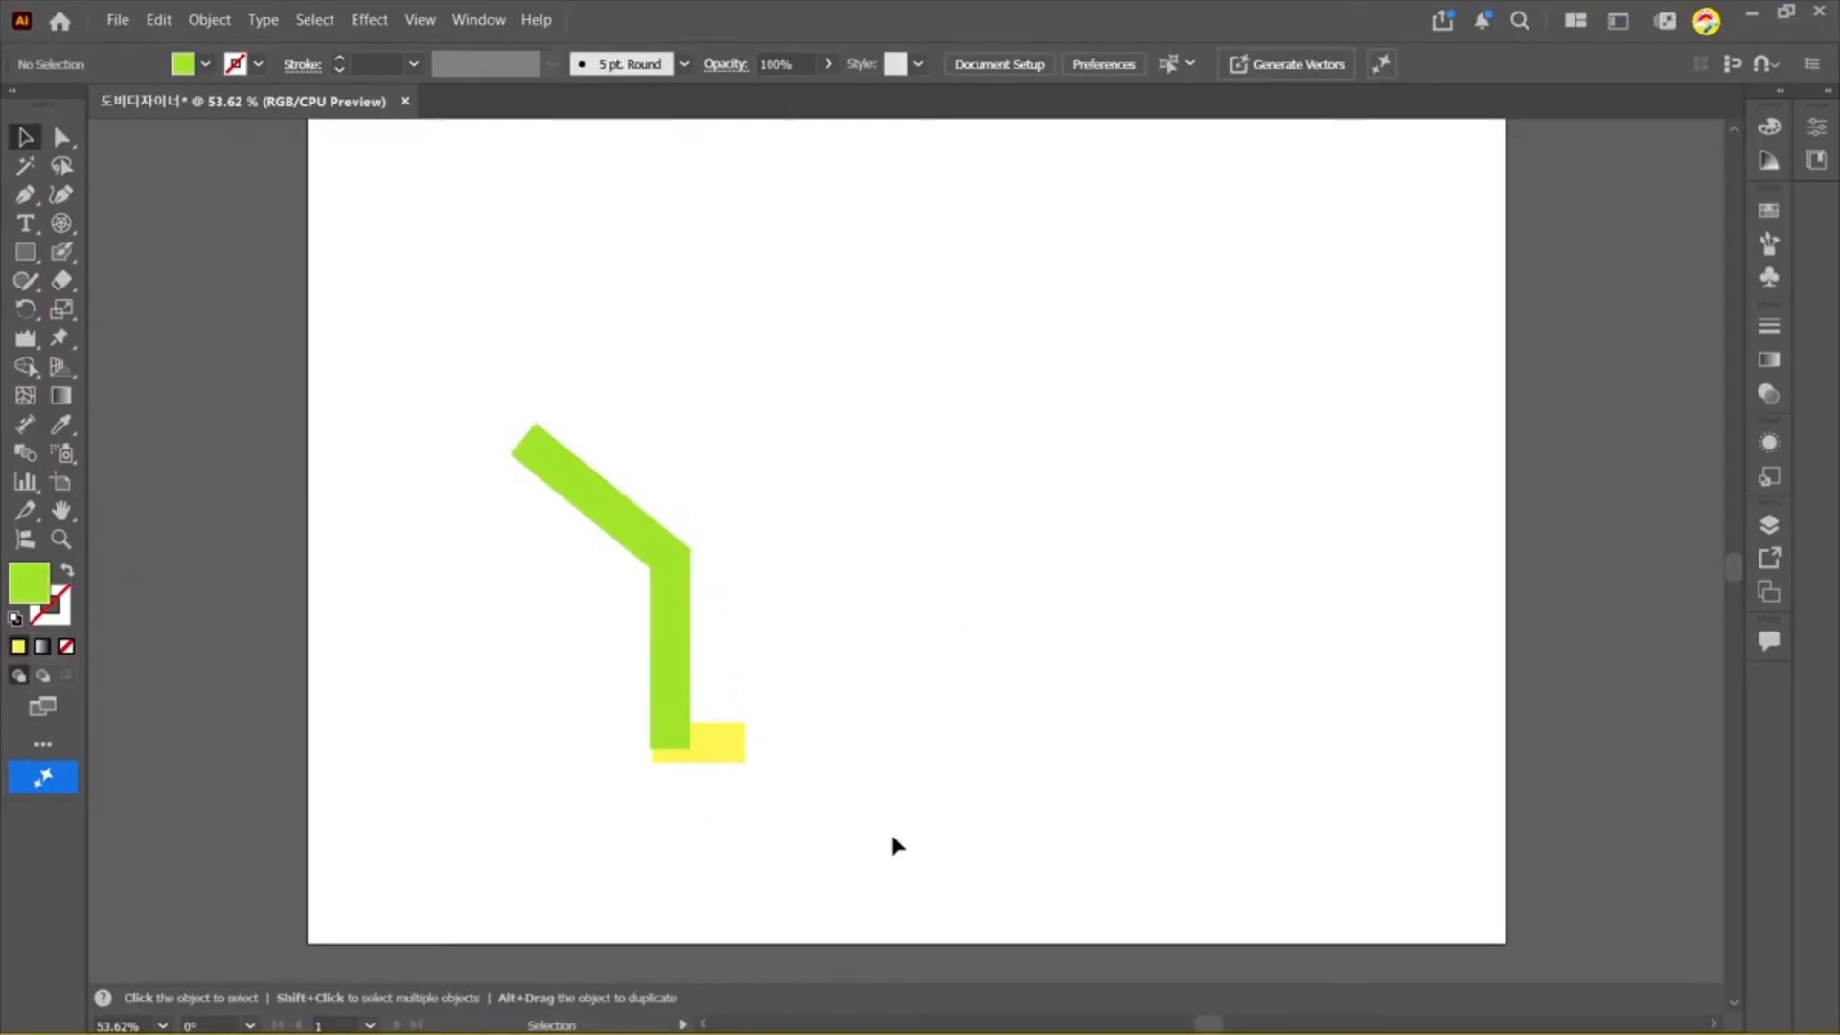
Step: Apply Puppet Warp to all three leg pieces together and pull the toe pin upward to bend the foot
left_click_drag(602, 370, 972, 791)
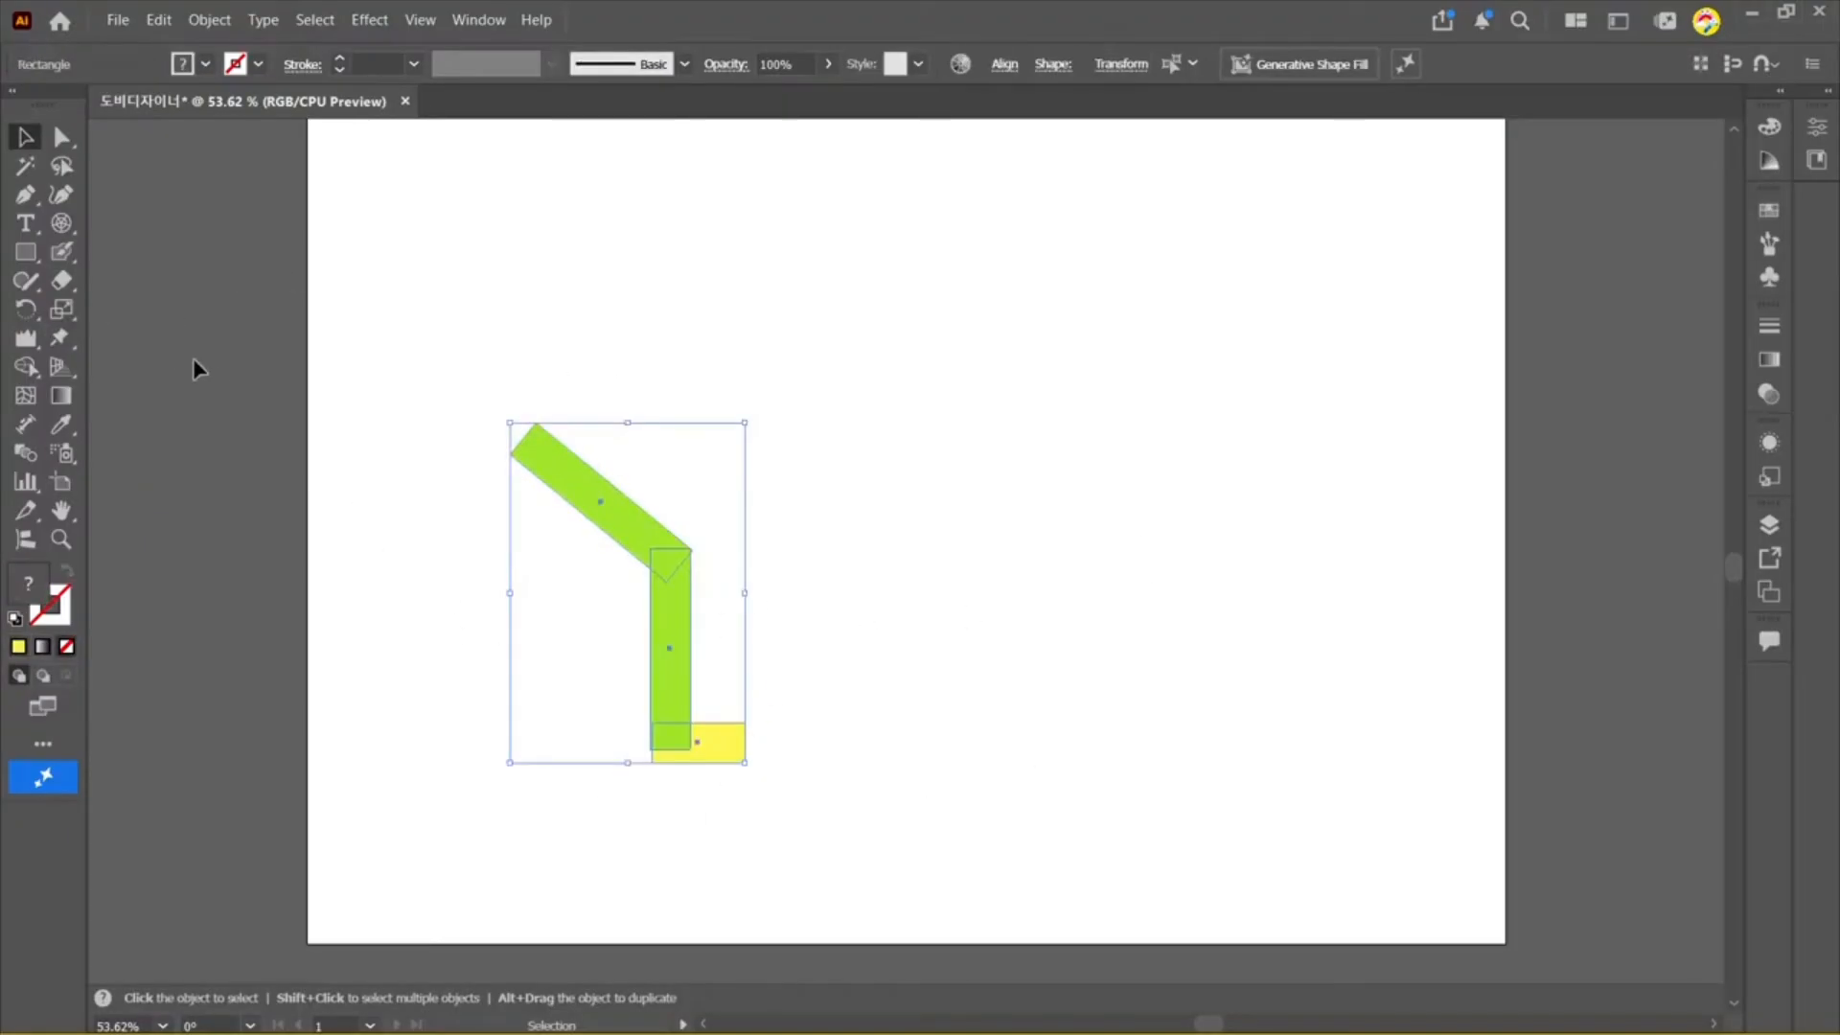
left_click(60, 341)
left_click_drag(61, 343, 119, 362)
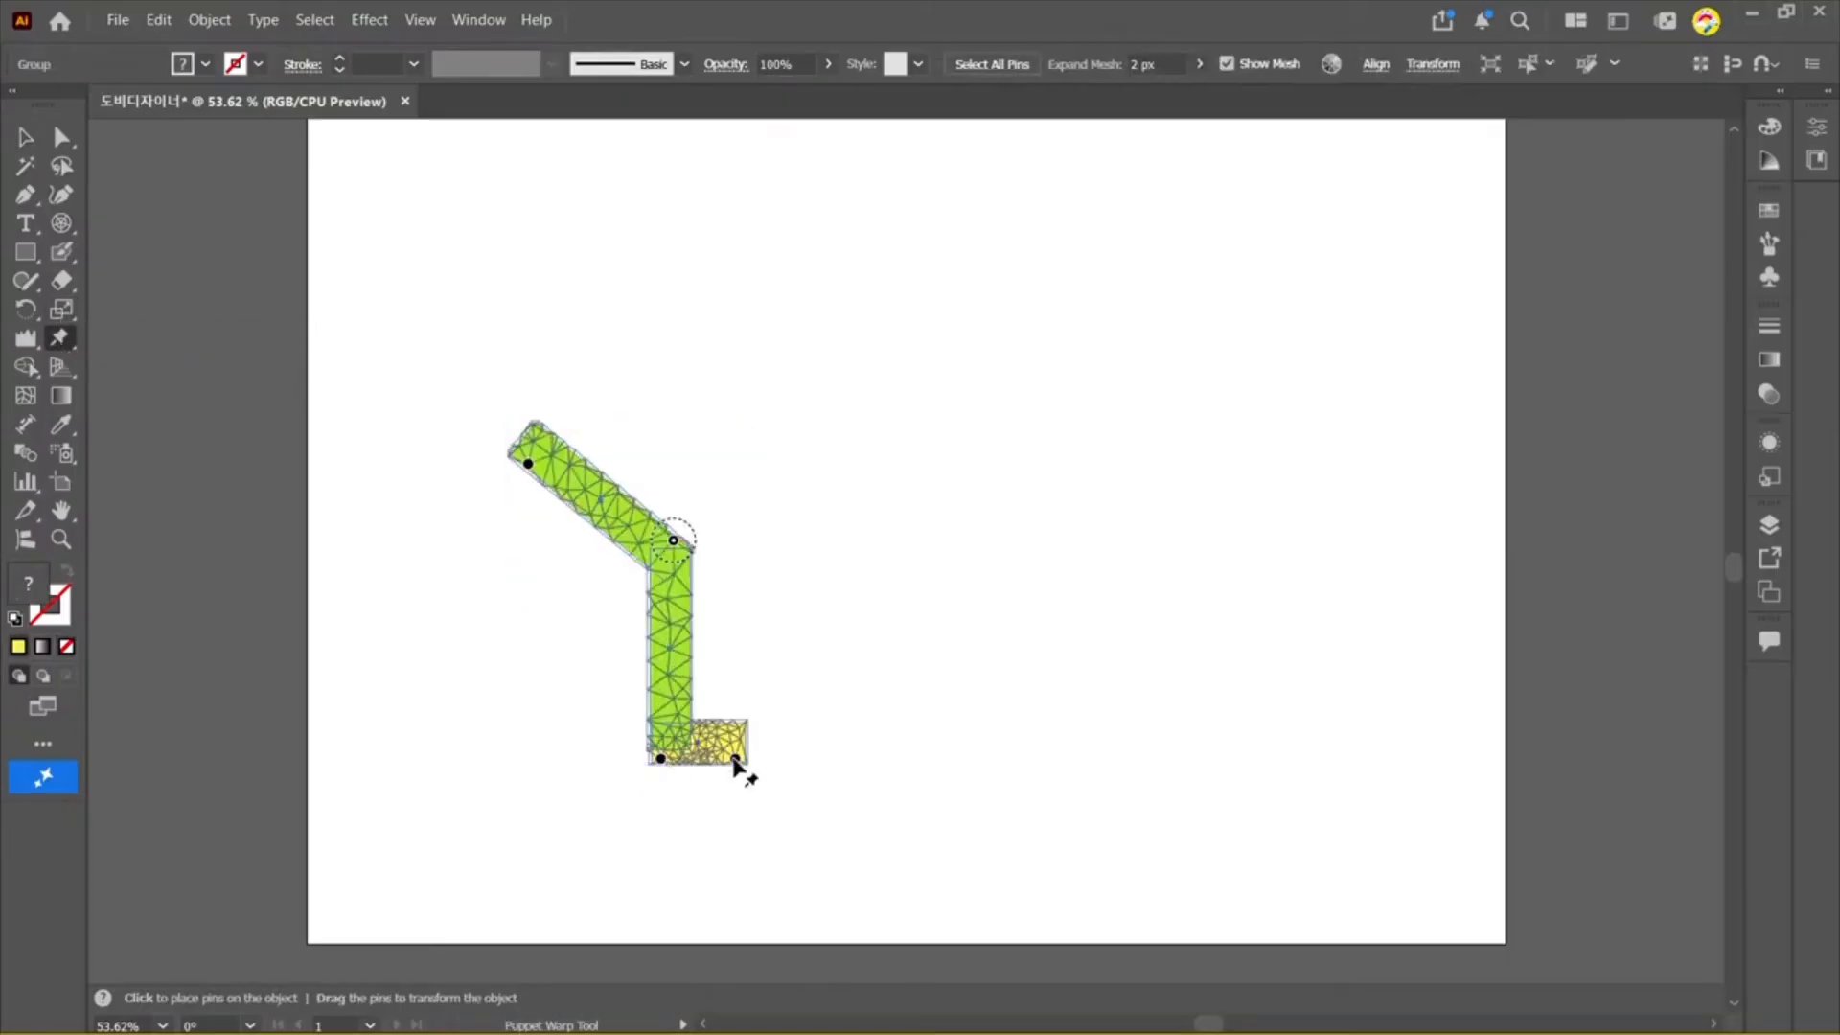
left_click(735, 759)
left_click_drag(735, 759, 735, 726)
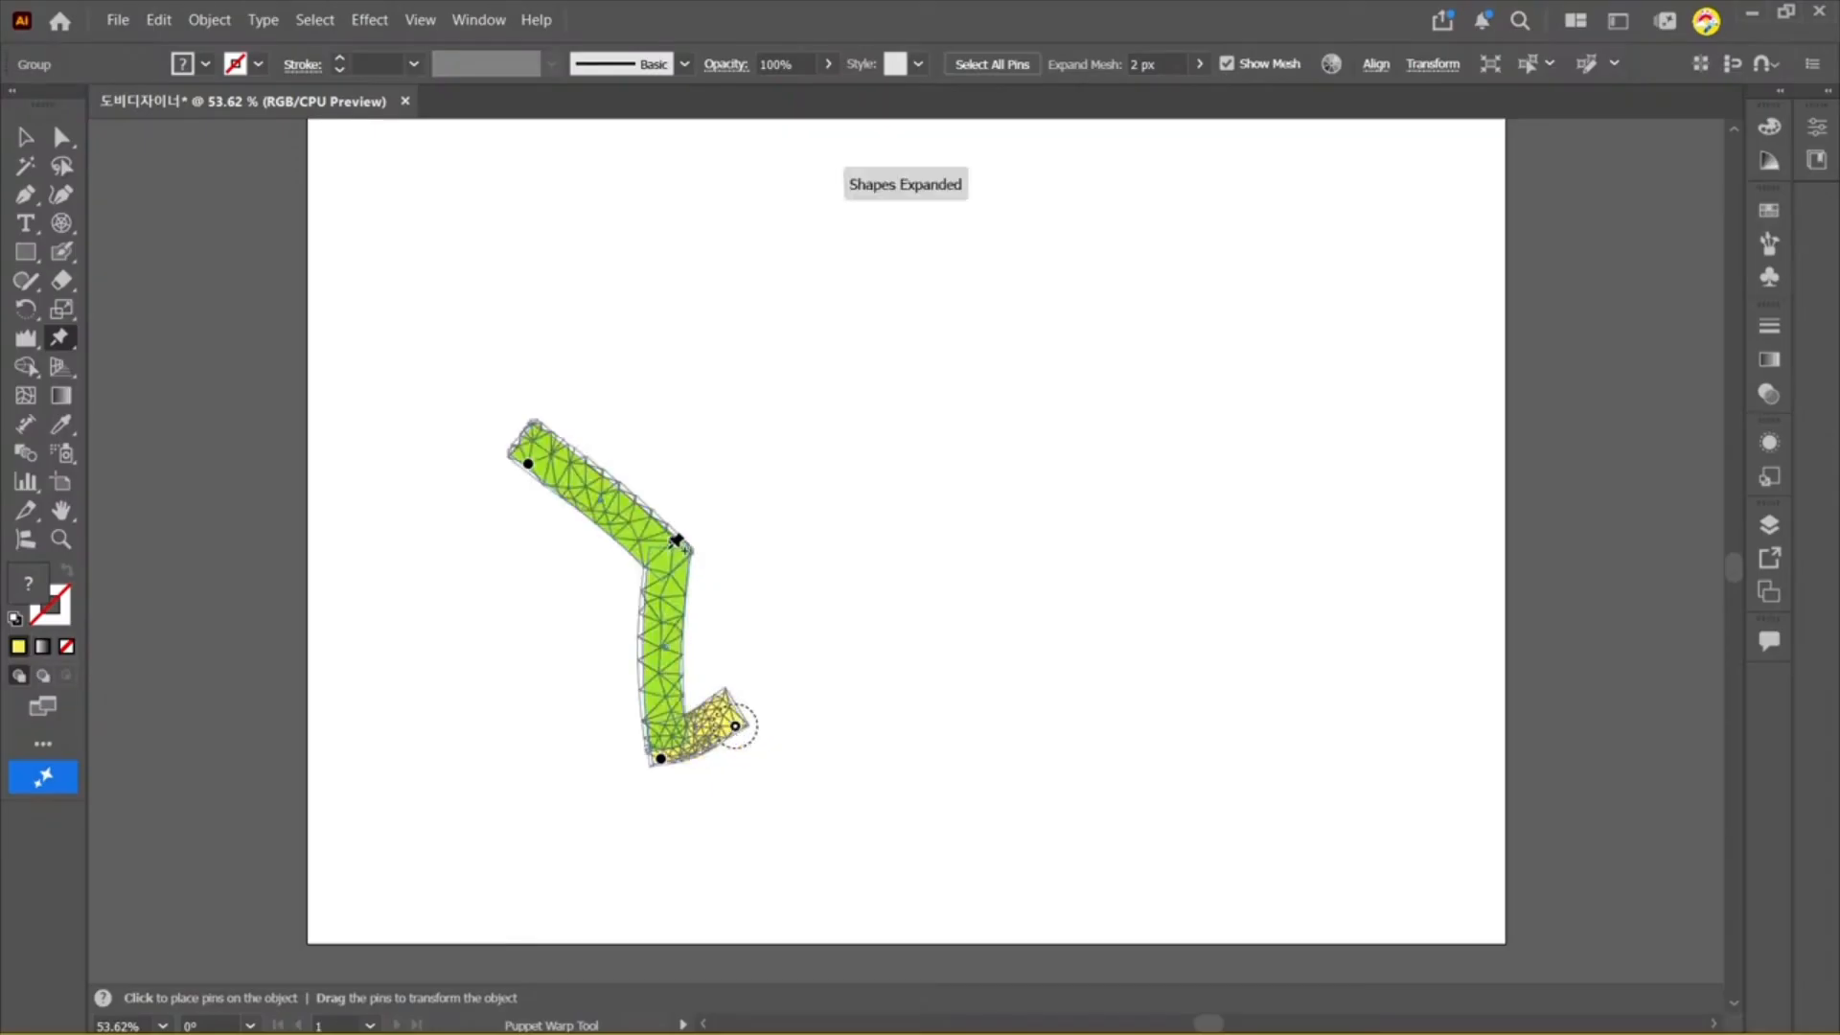
Step: Nudge the knee pin slightly down and the upper-end pin down and left, and commit the warp
left_click(676, 544)
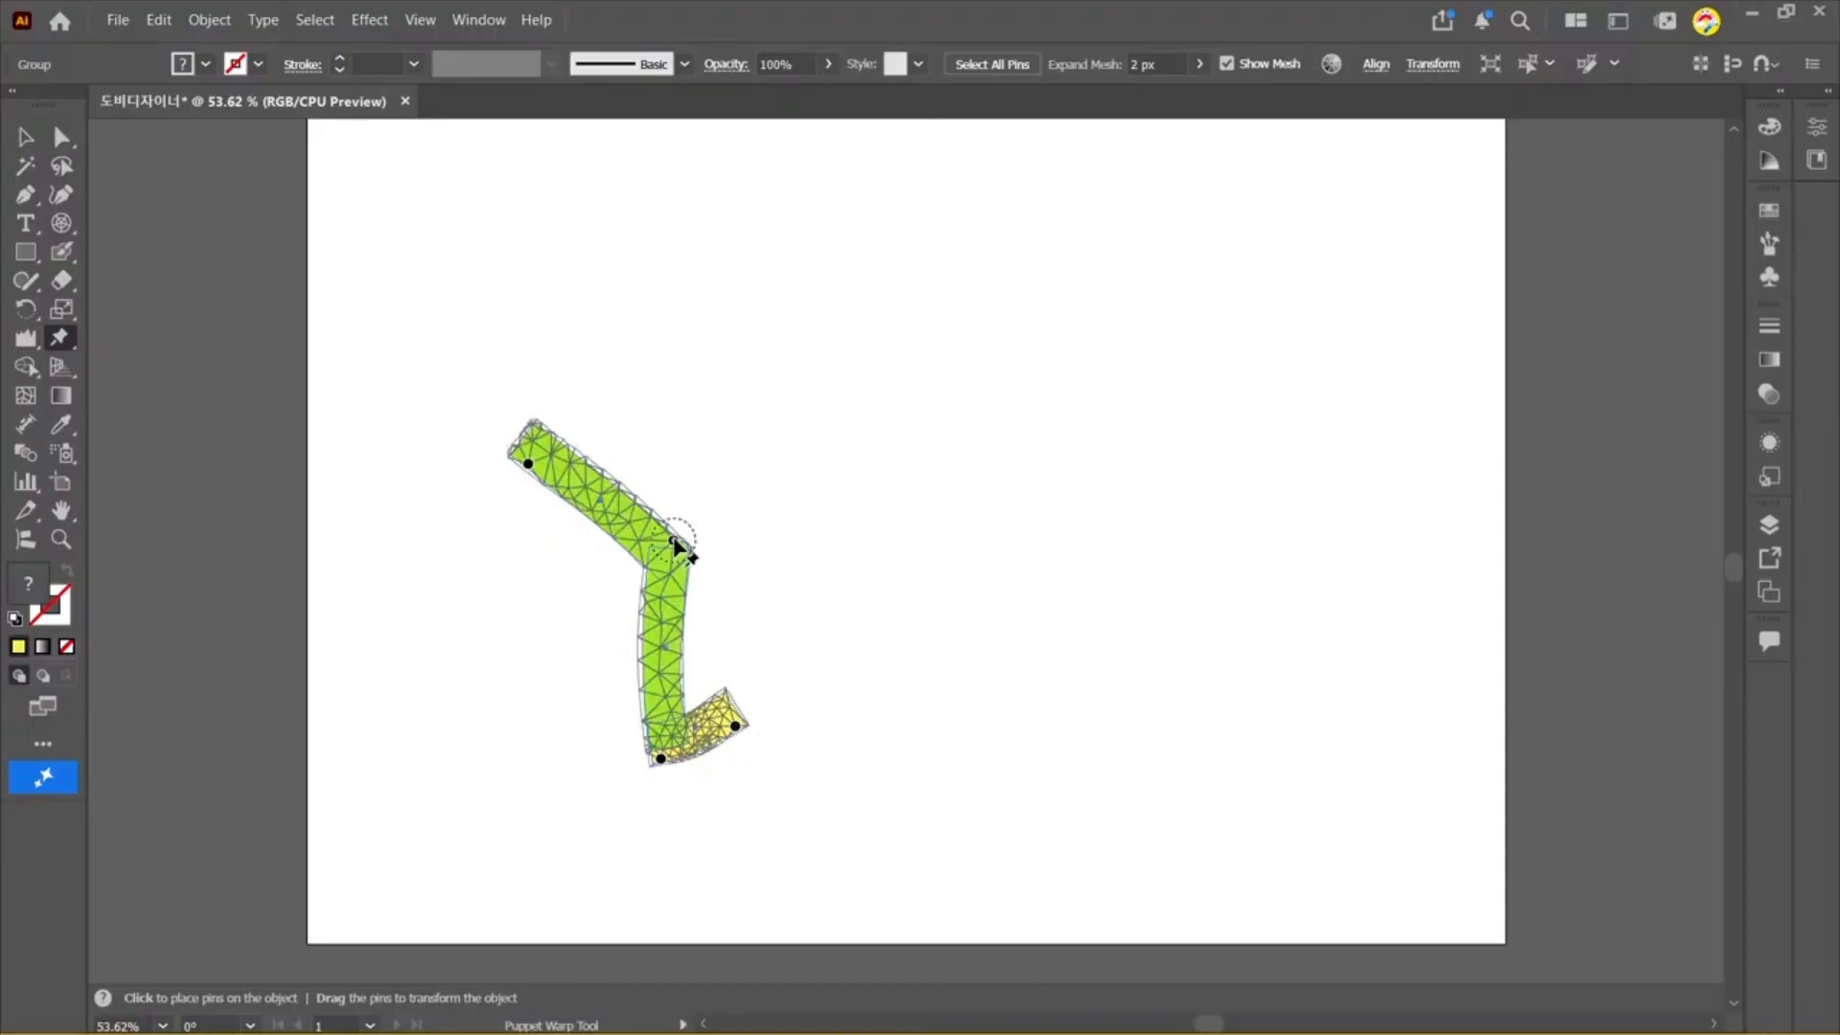
mouse_move(675, 546)
left_mouse_down()
mouse_move(698, 537)
mouse_move(675, 547)
left_mouse_up()
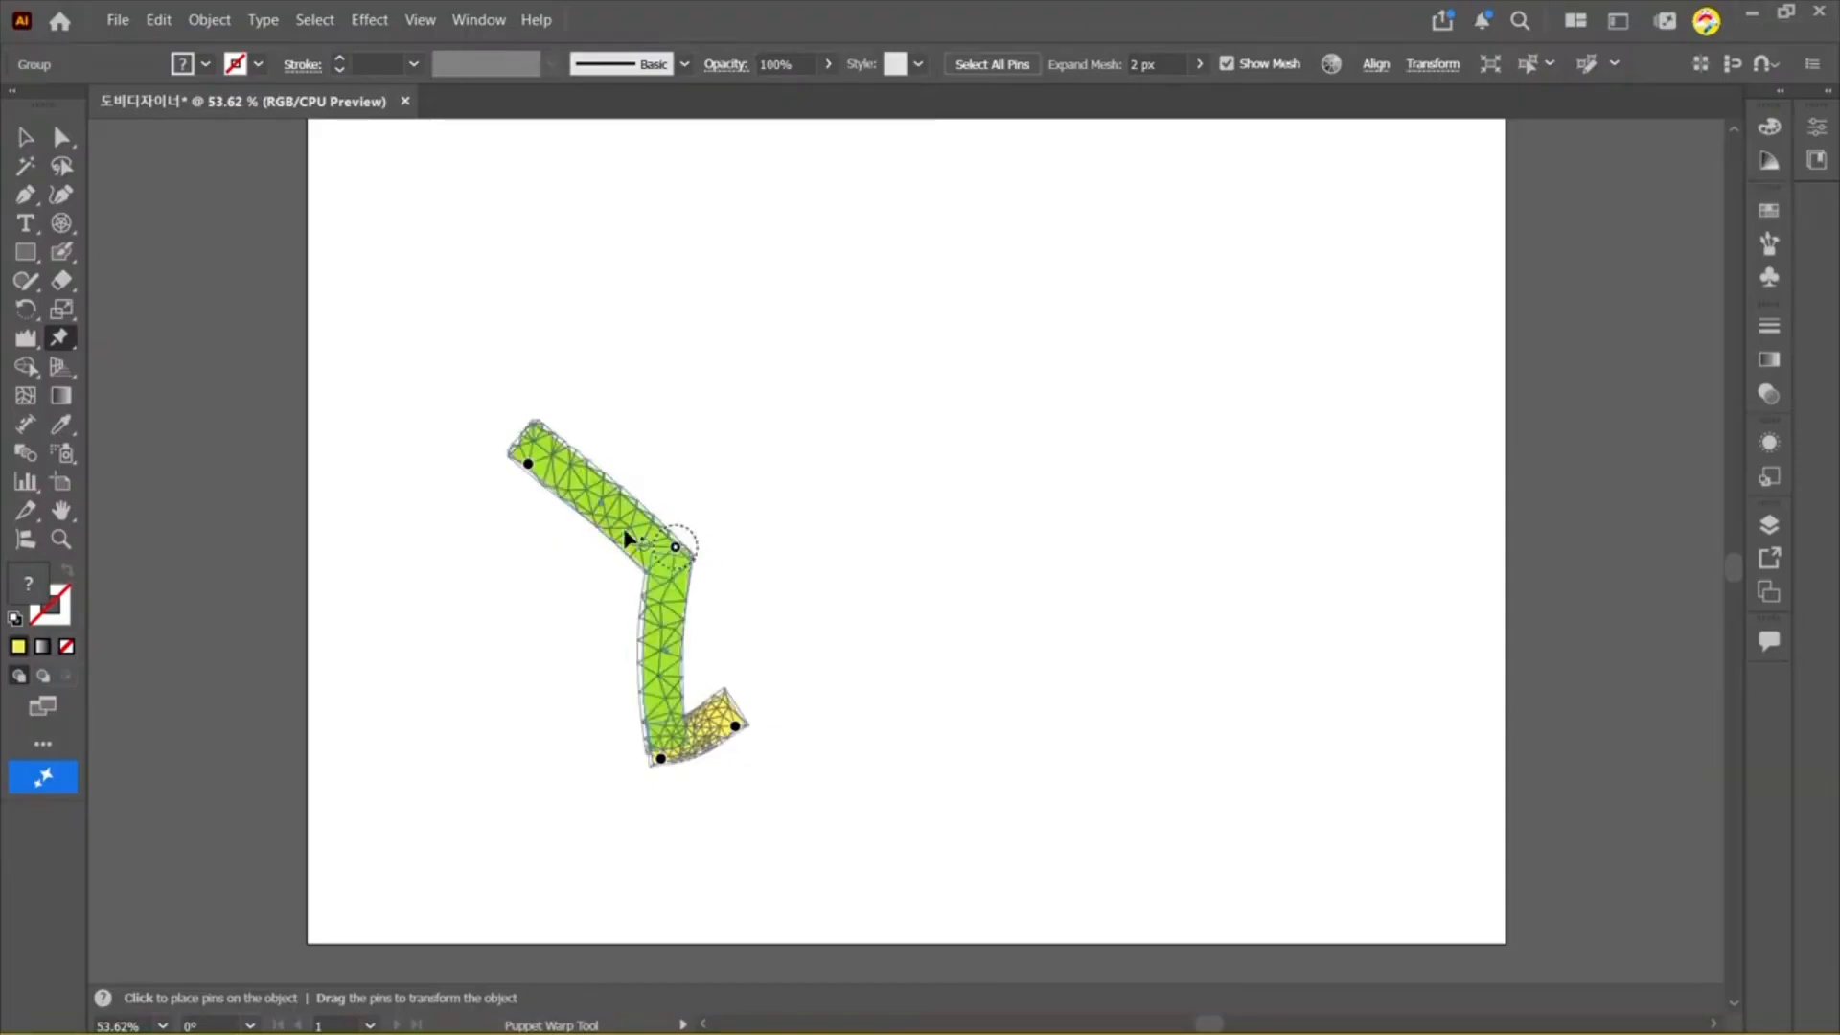
left_click_drag(530, 465, 525, 473)
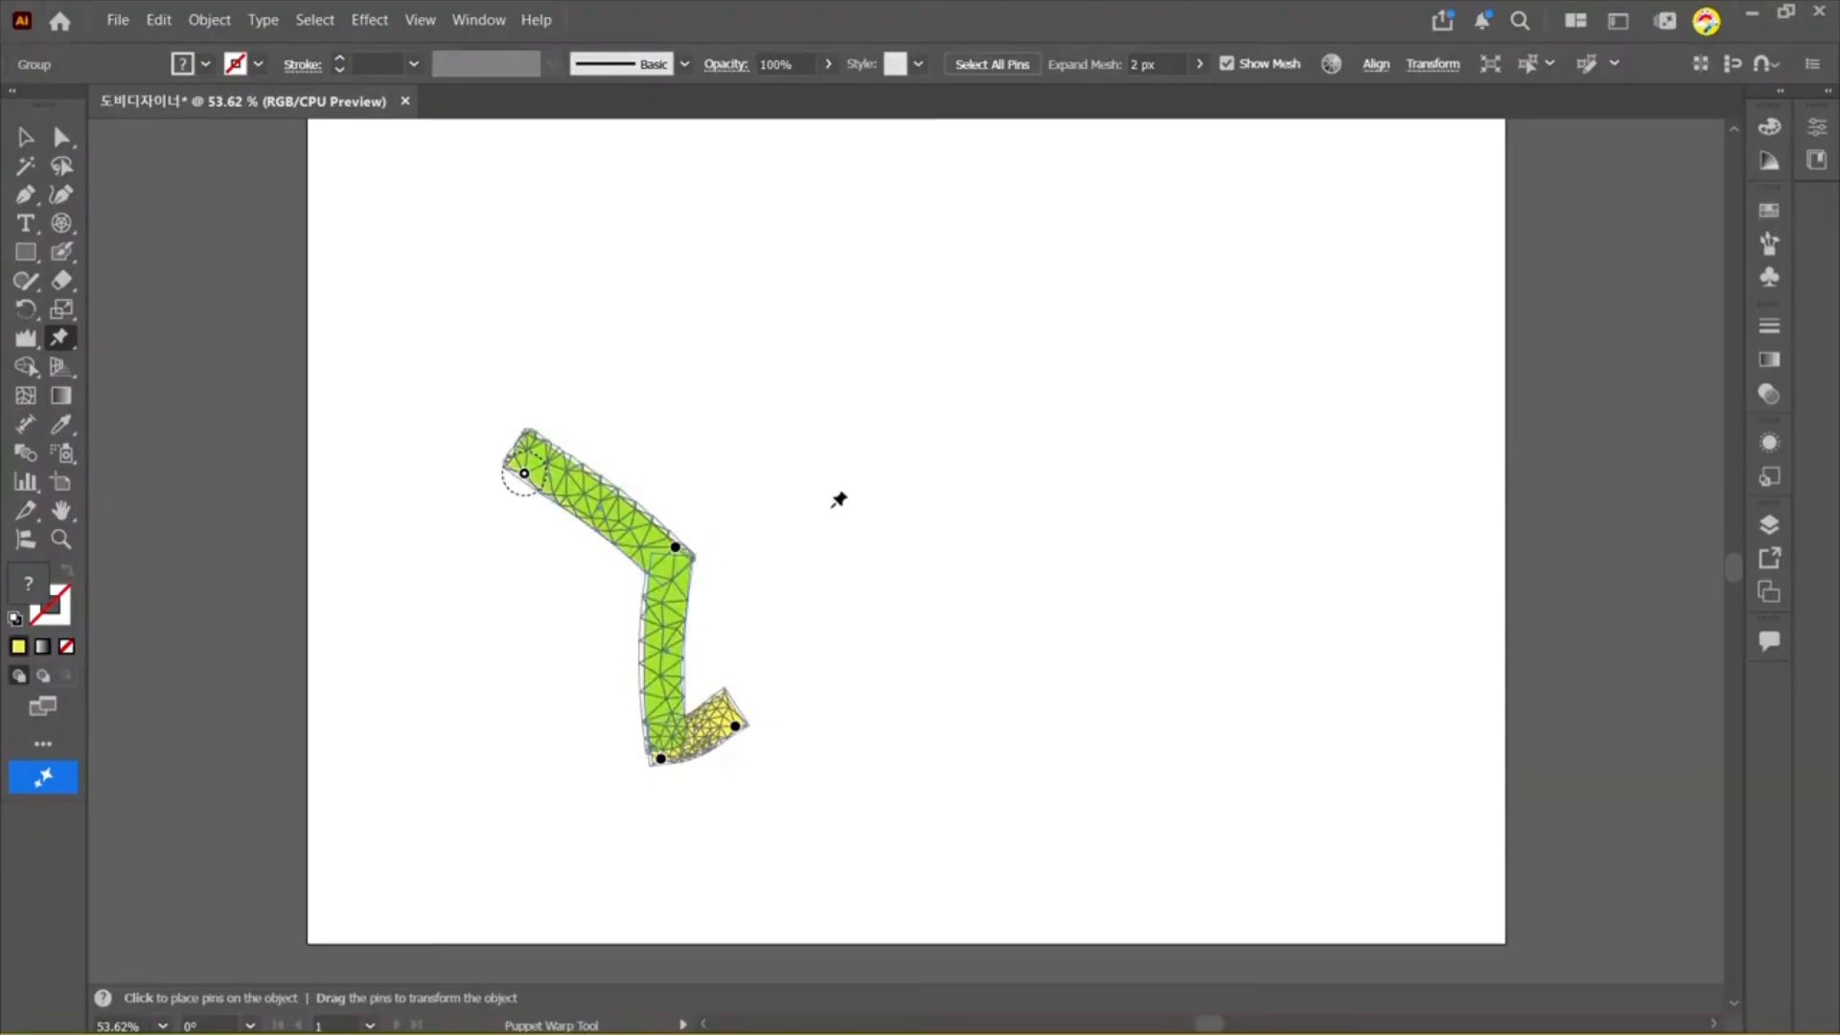
left_click(26, 137)
left_click(946, 408)
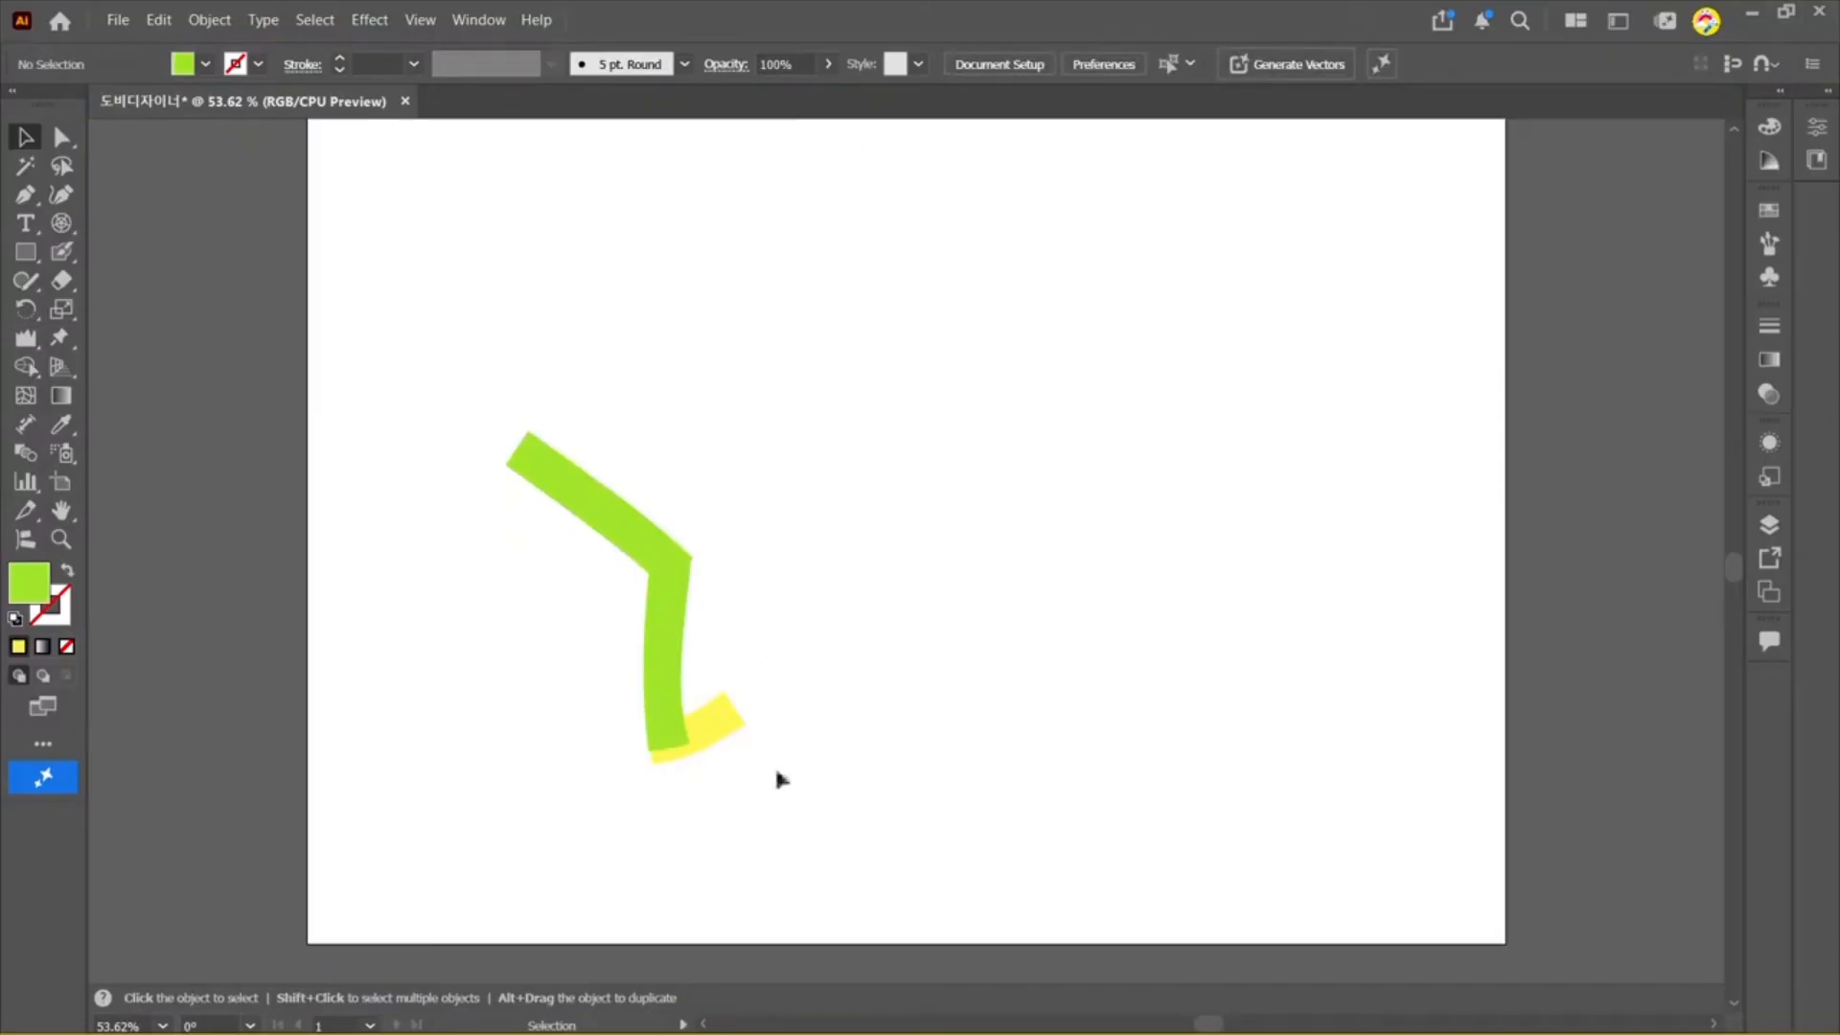
Step: Delete all pieces of the warped leg from the artboard
left_click_drag(828, 848, 511, 458)
key("Delete")
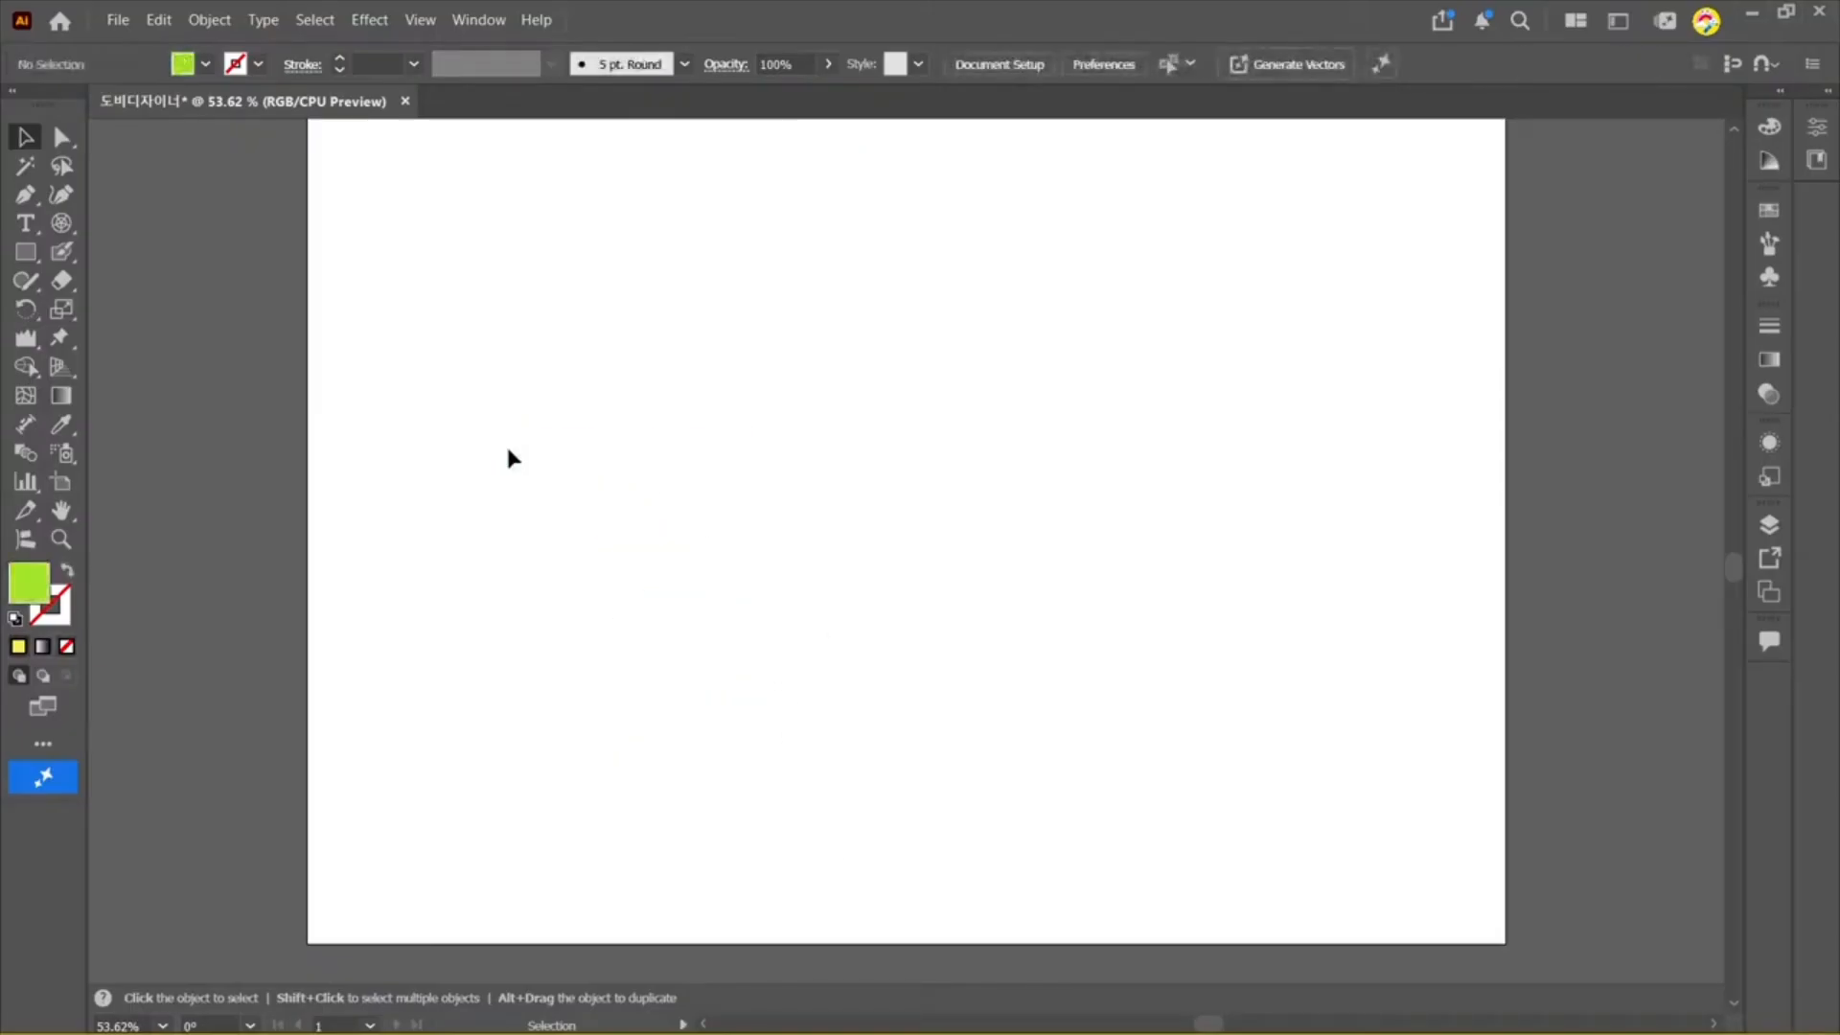
left_click(62, 345)
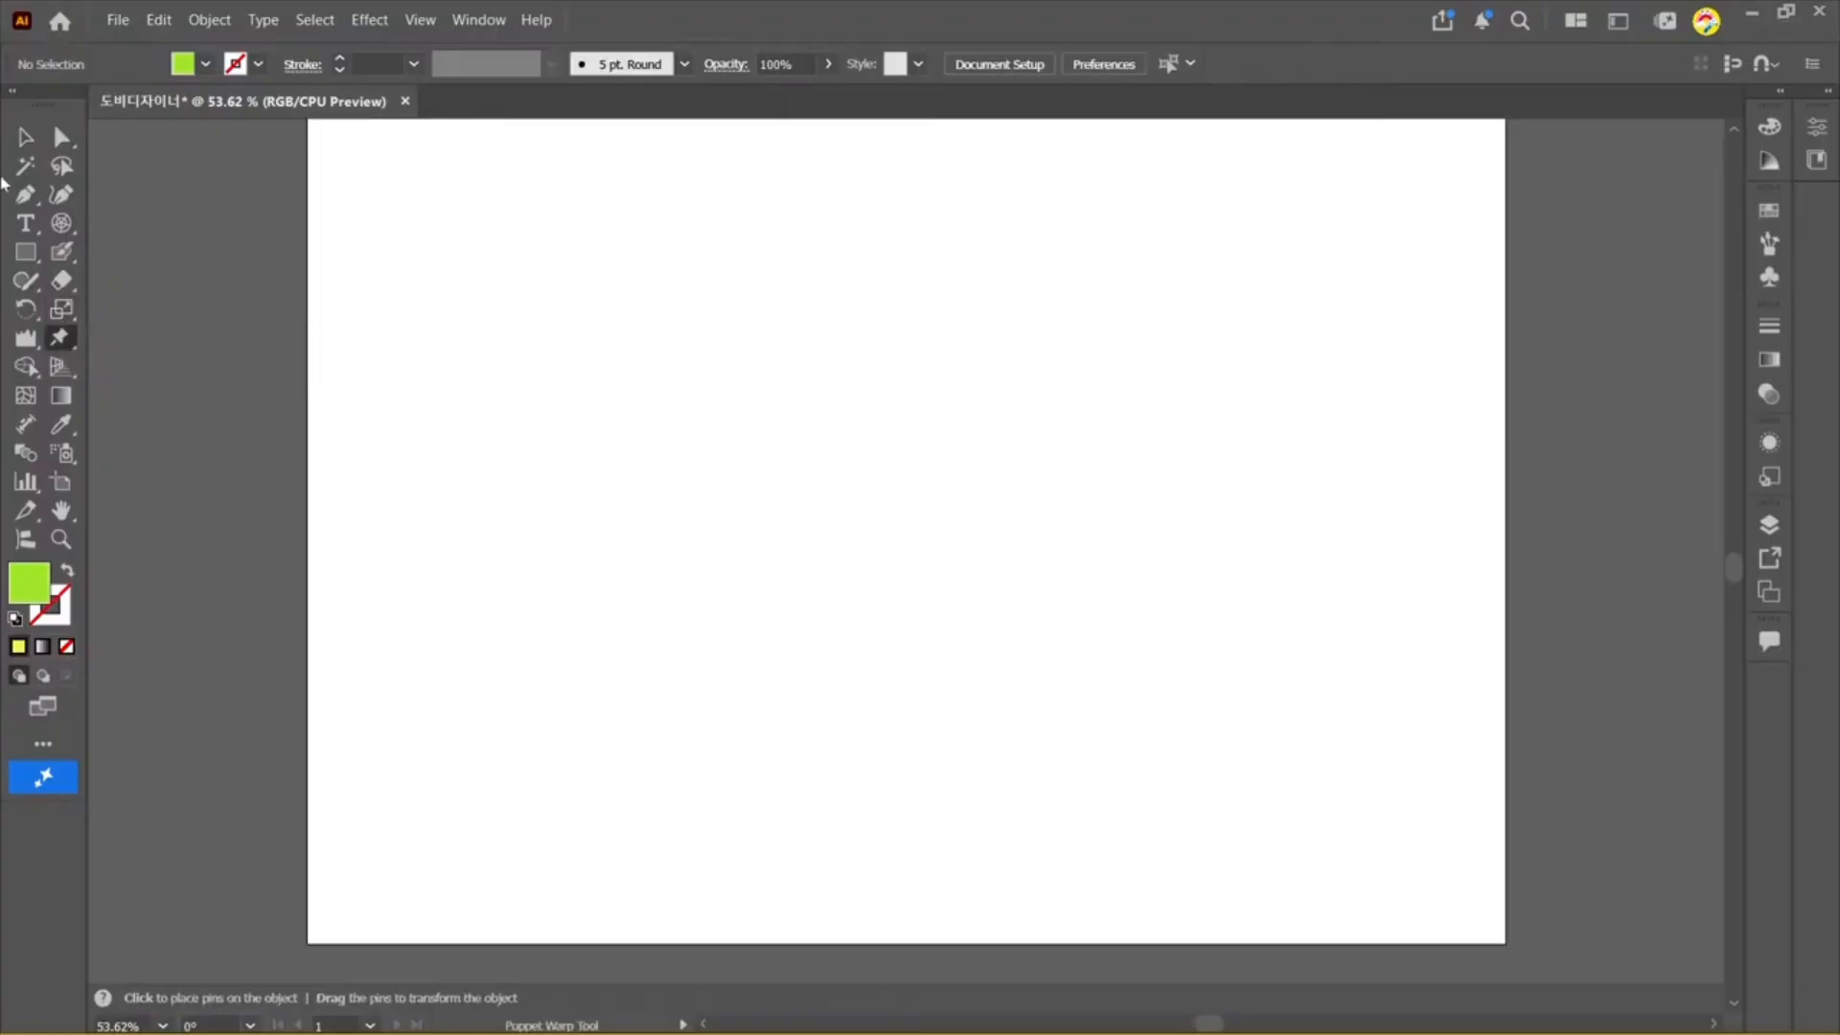
left_click(26, 137)
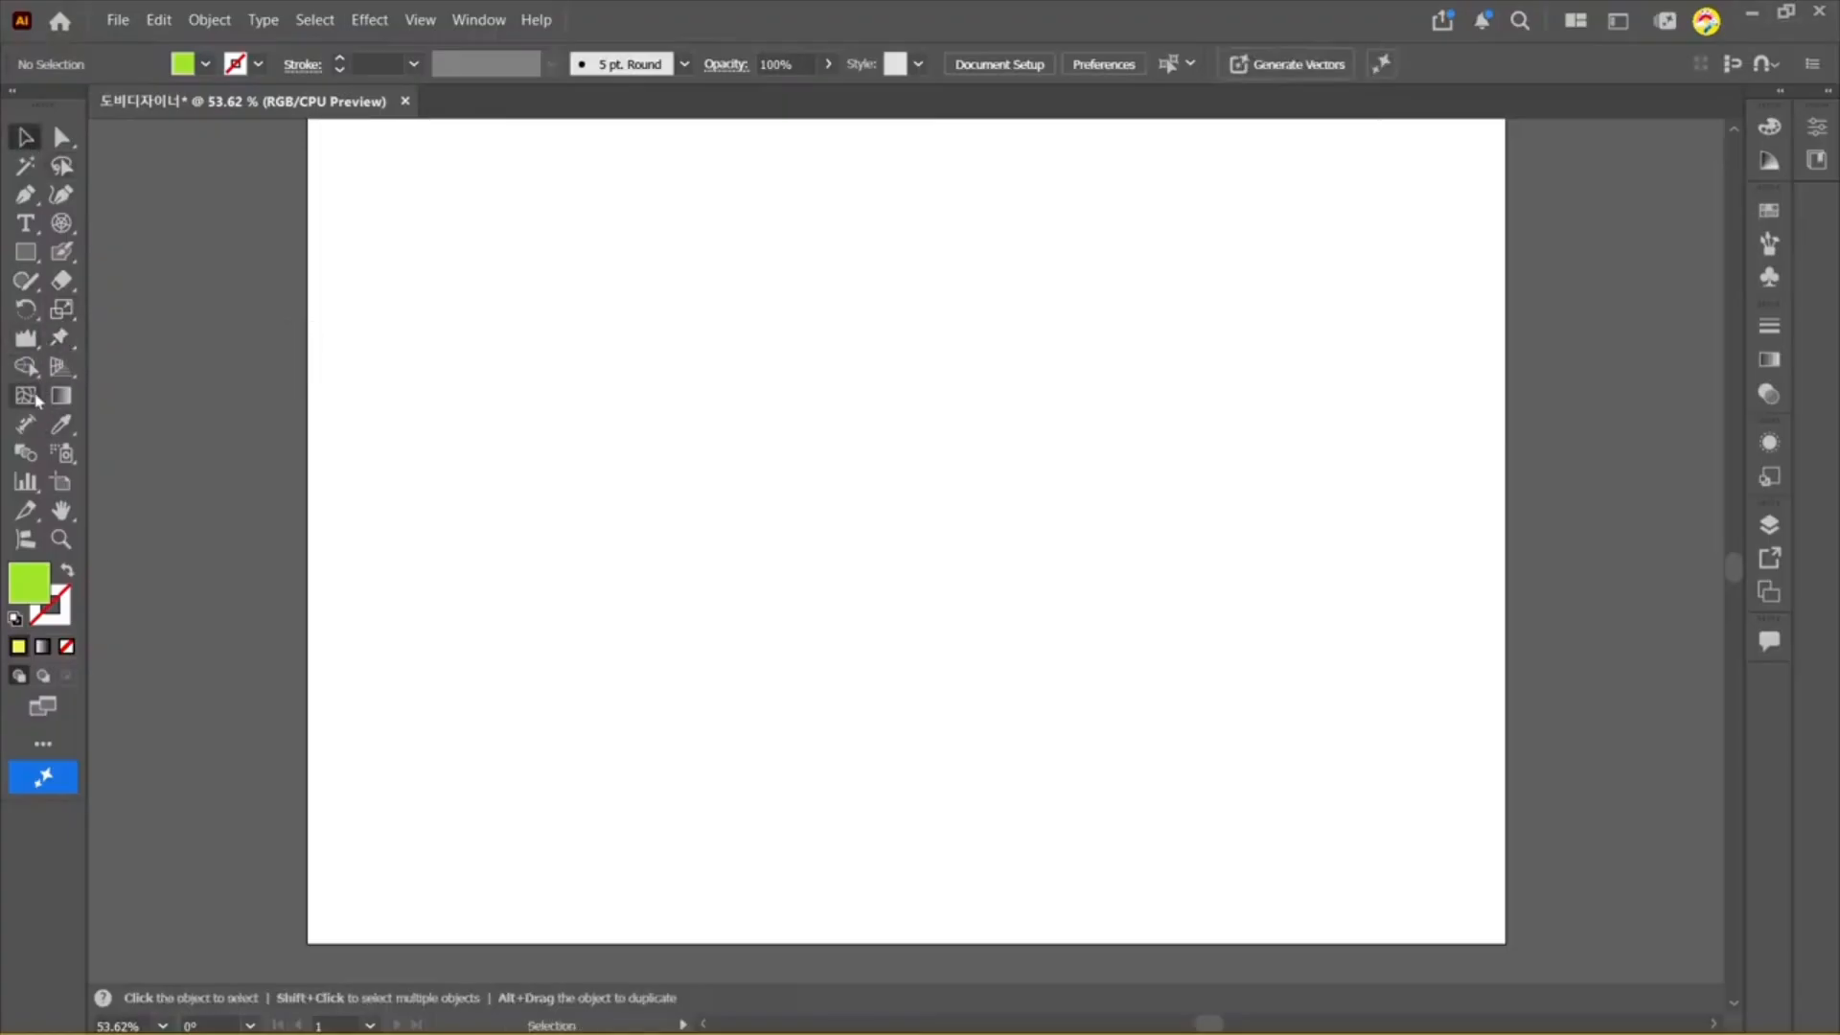
left_click(29, 368)
left_click(26, 367)
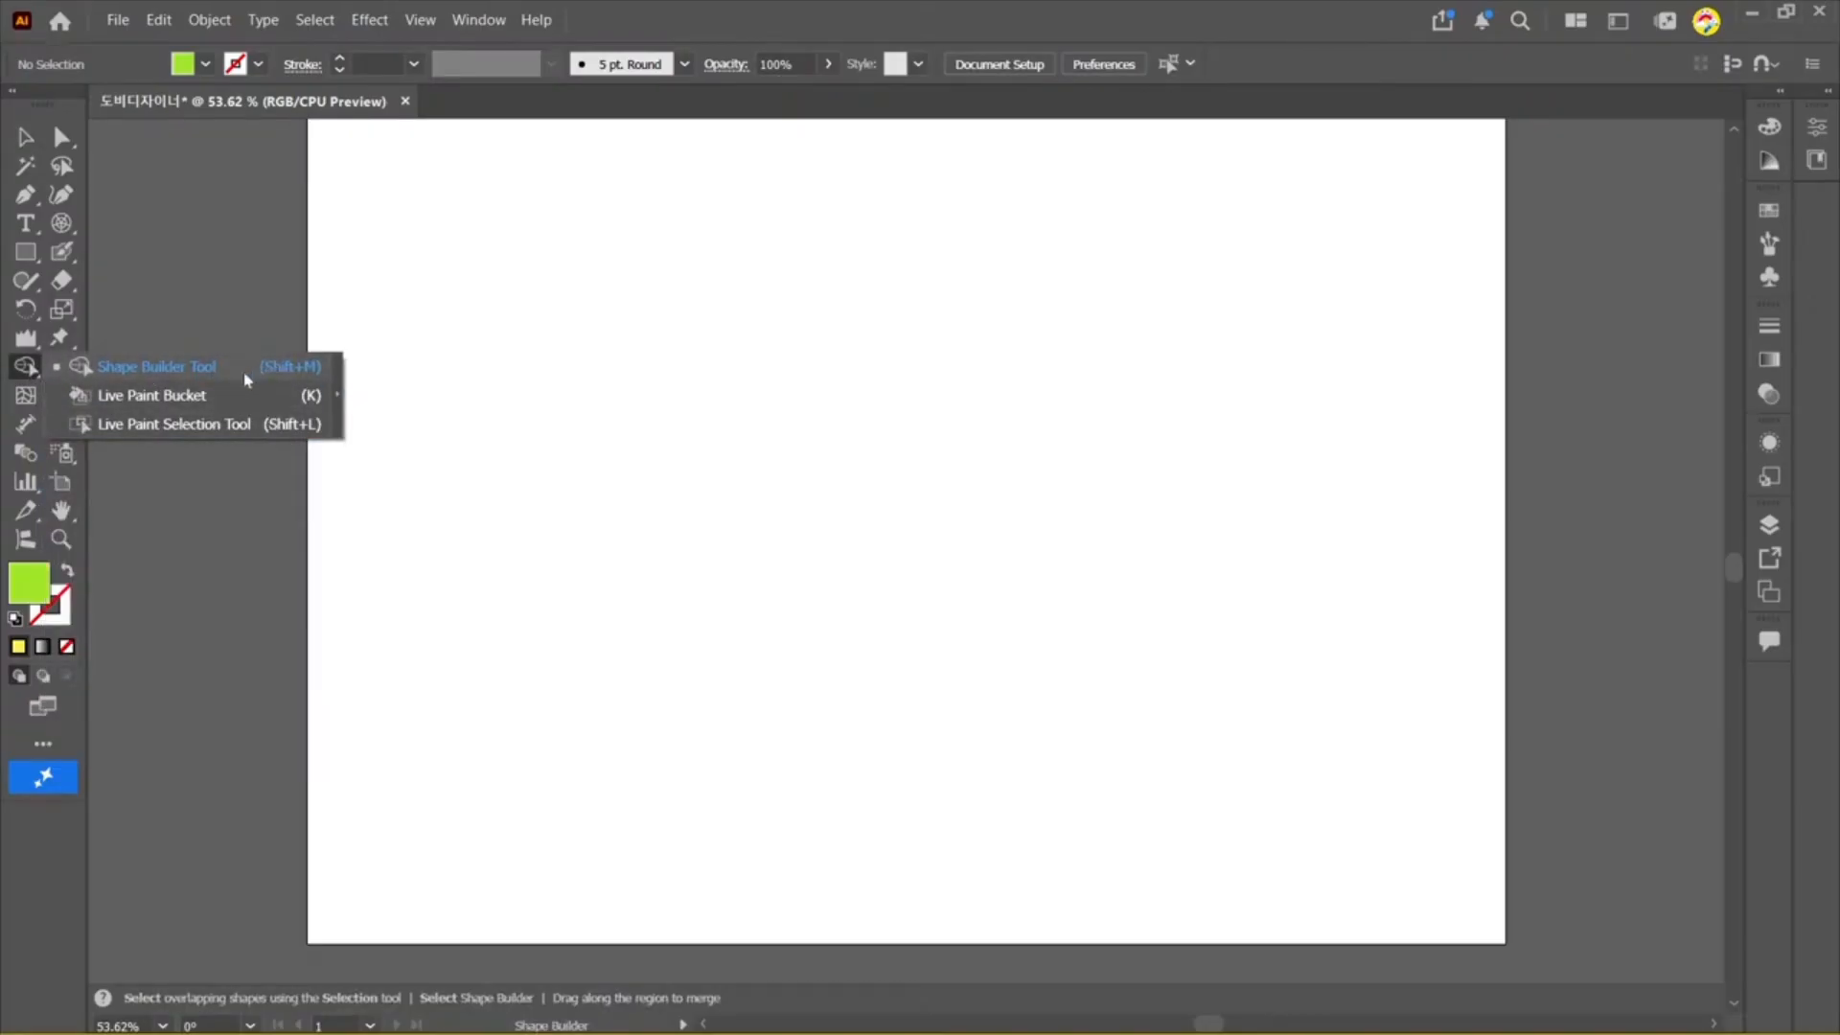
Step: Draw a green square on the empty artboard and duplicate it into a staggered row of five overlapping squares
left_click(25, 251)
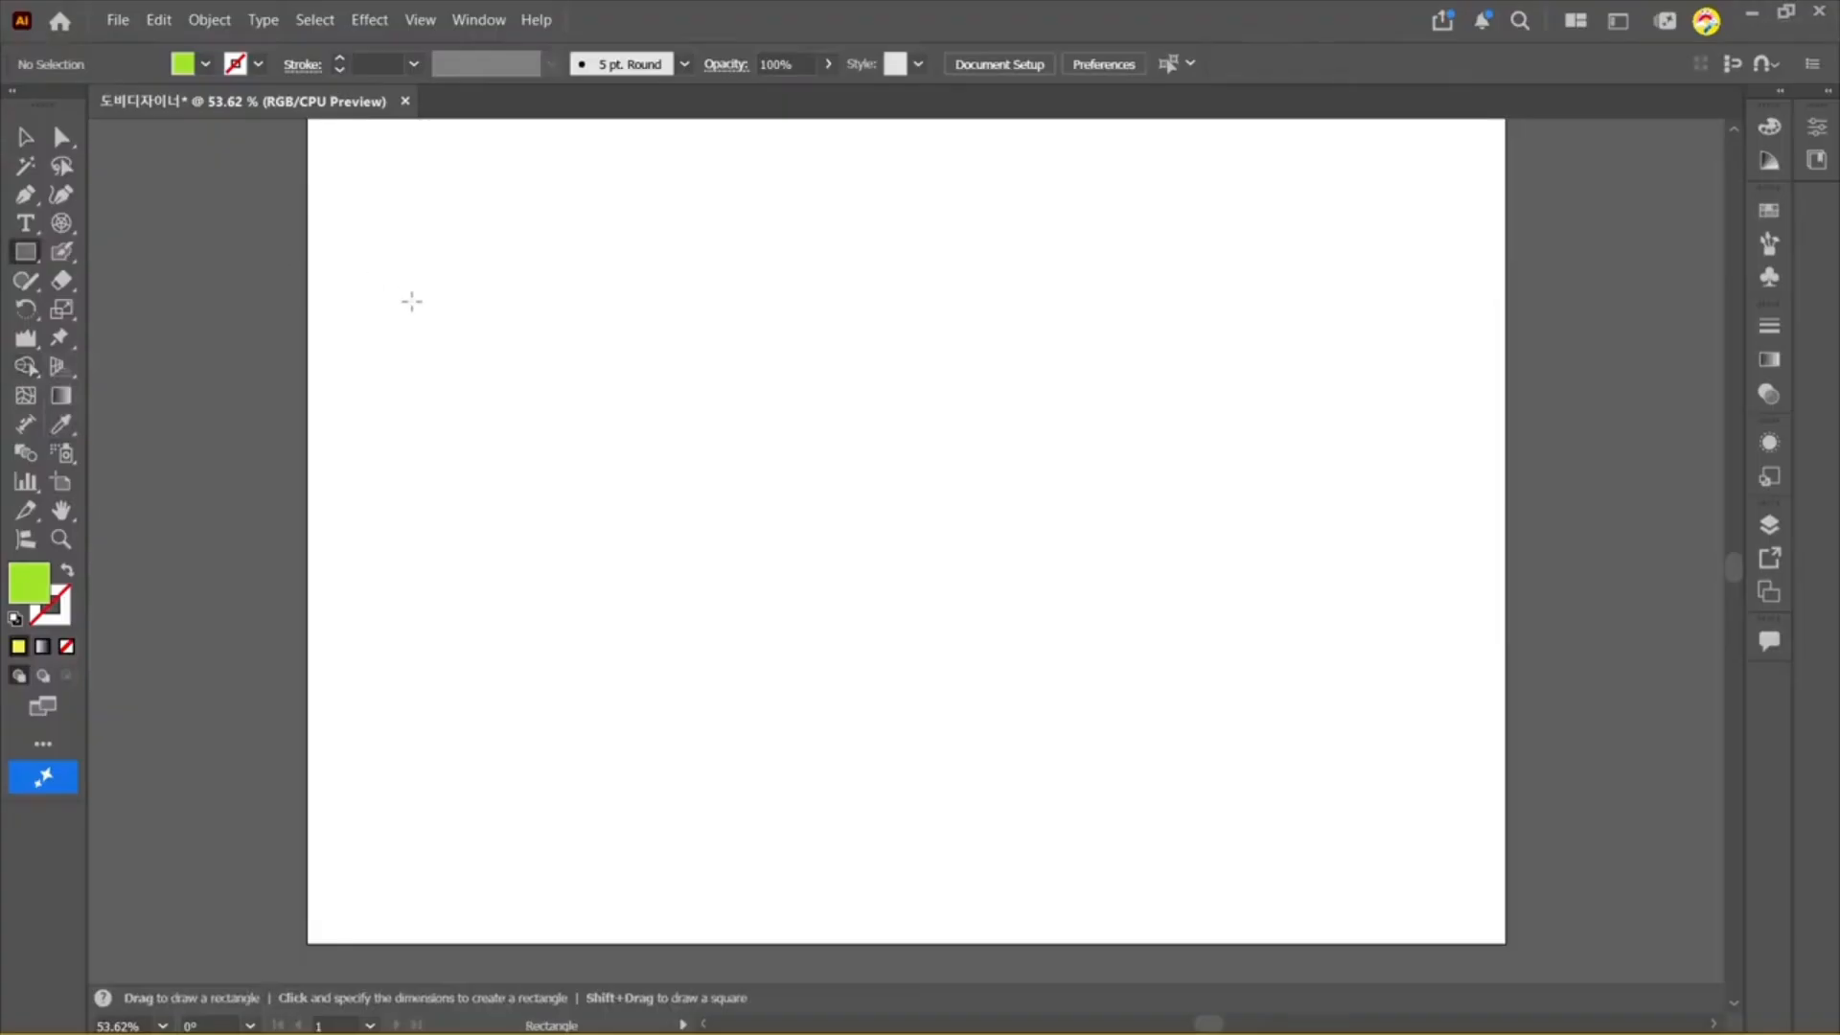
left_click_drag(413, 302, 635, 524)
left_click(25, 136)
mouse_move(624, 448)
left_mouse_down()
mouse_move(747, 524)
mouse_move(792, 365)
left_mouse_up()
left_click_drag(774, 381, 956, 567)
left_click_drag(953, 541, 1071, 365)
key("ctrl+shift+a")
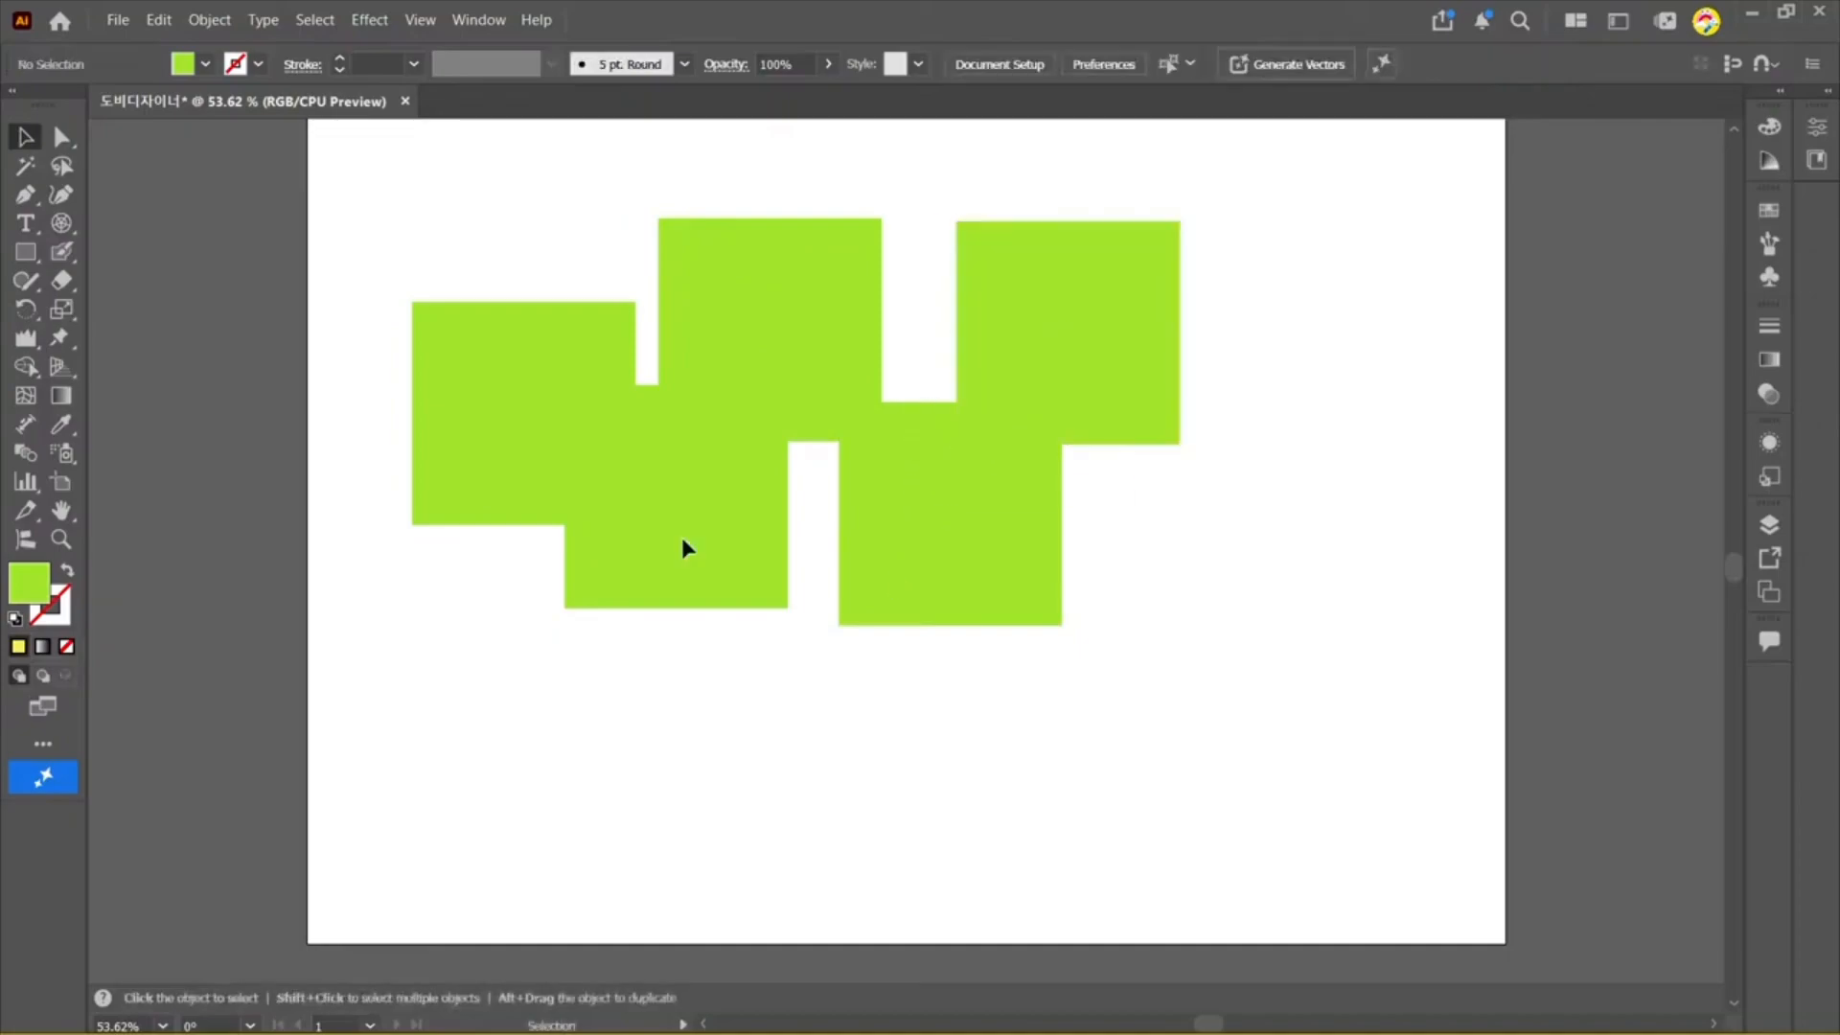
Step: Fill the leftmost square black, the upper middle one grey-brown, the lower right one purple and the upper right one green
left_click(472, 473)
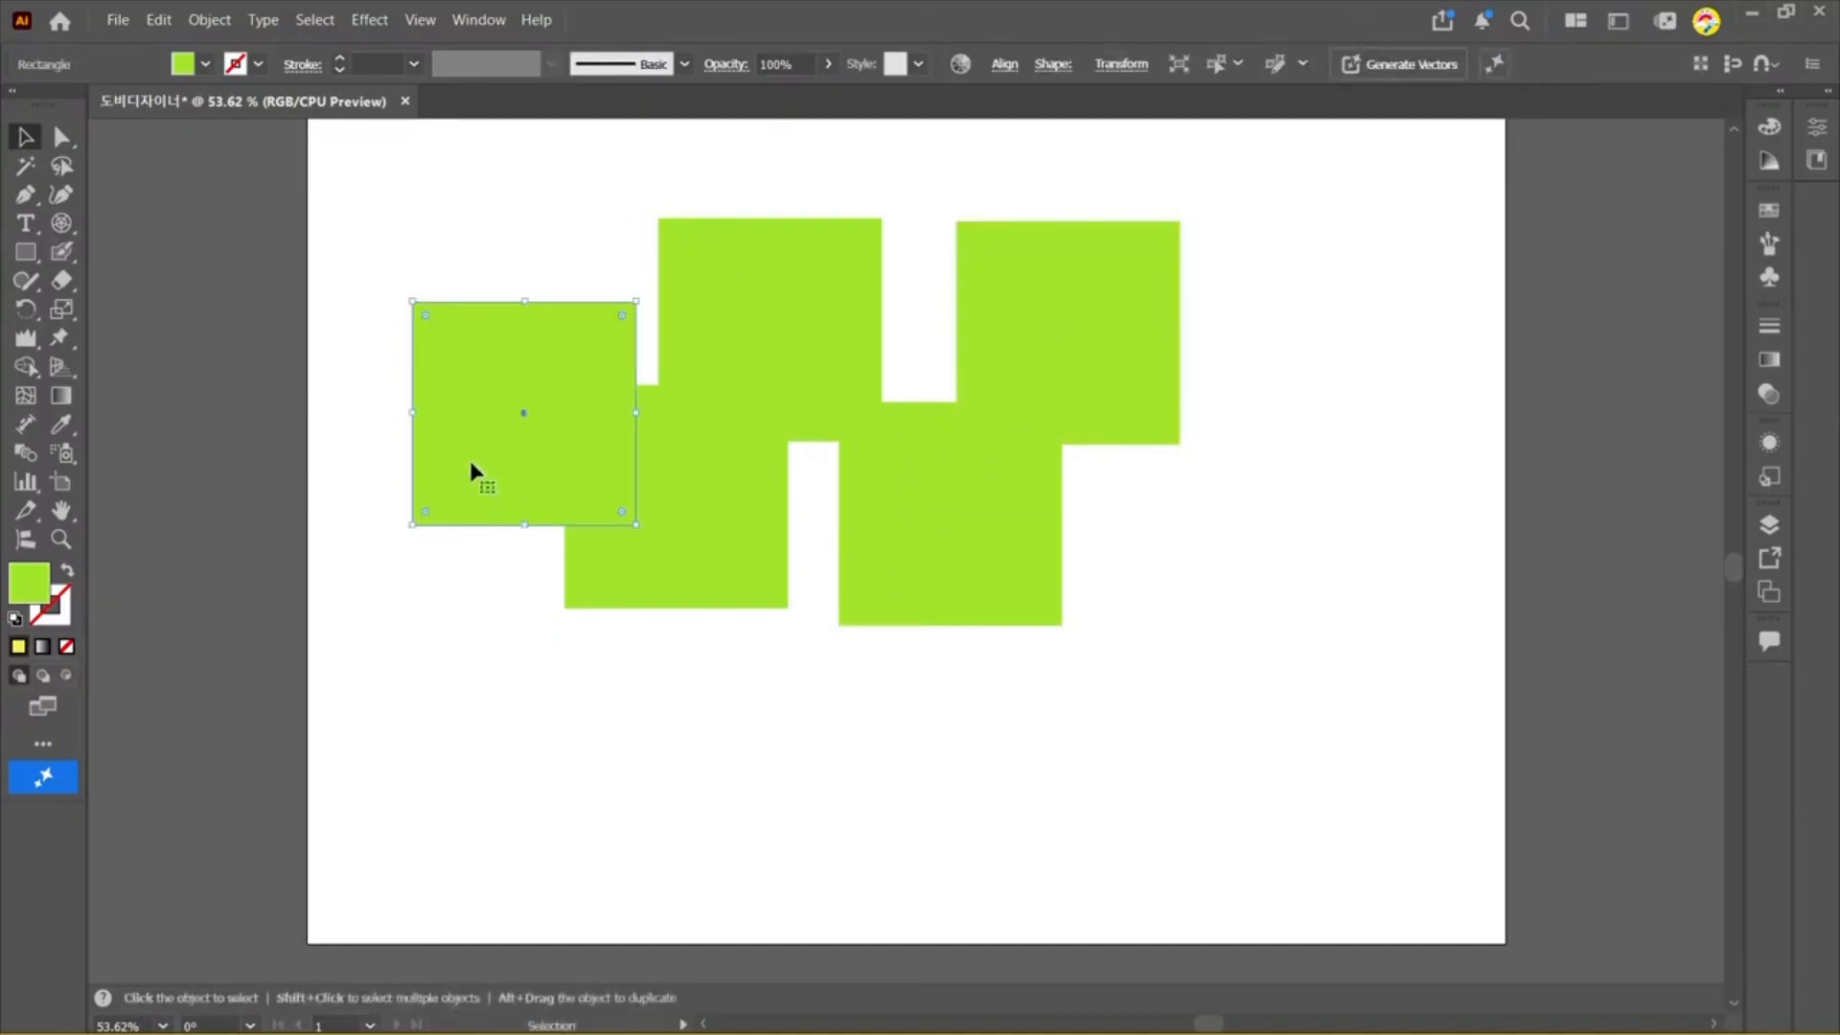
left_click(1770, 214)
left_click(1633, 301)
left_click(684, 343)
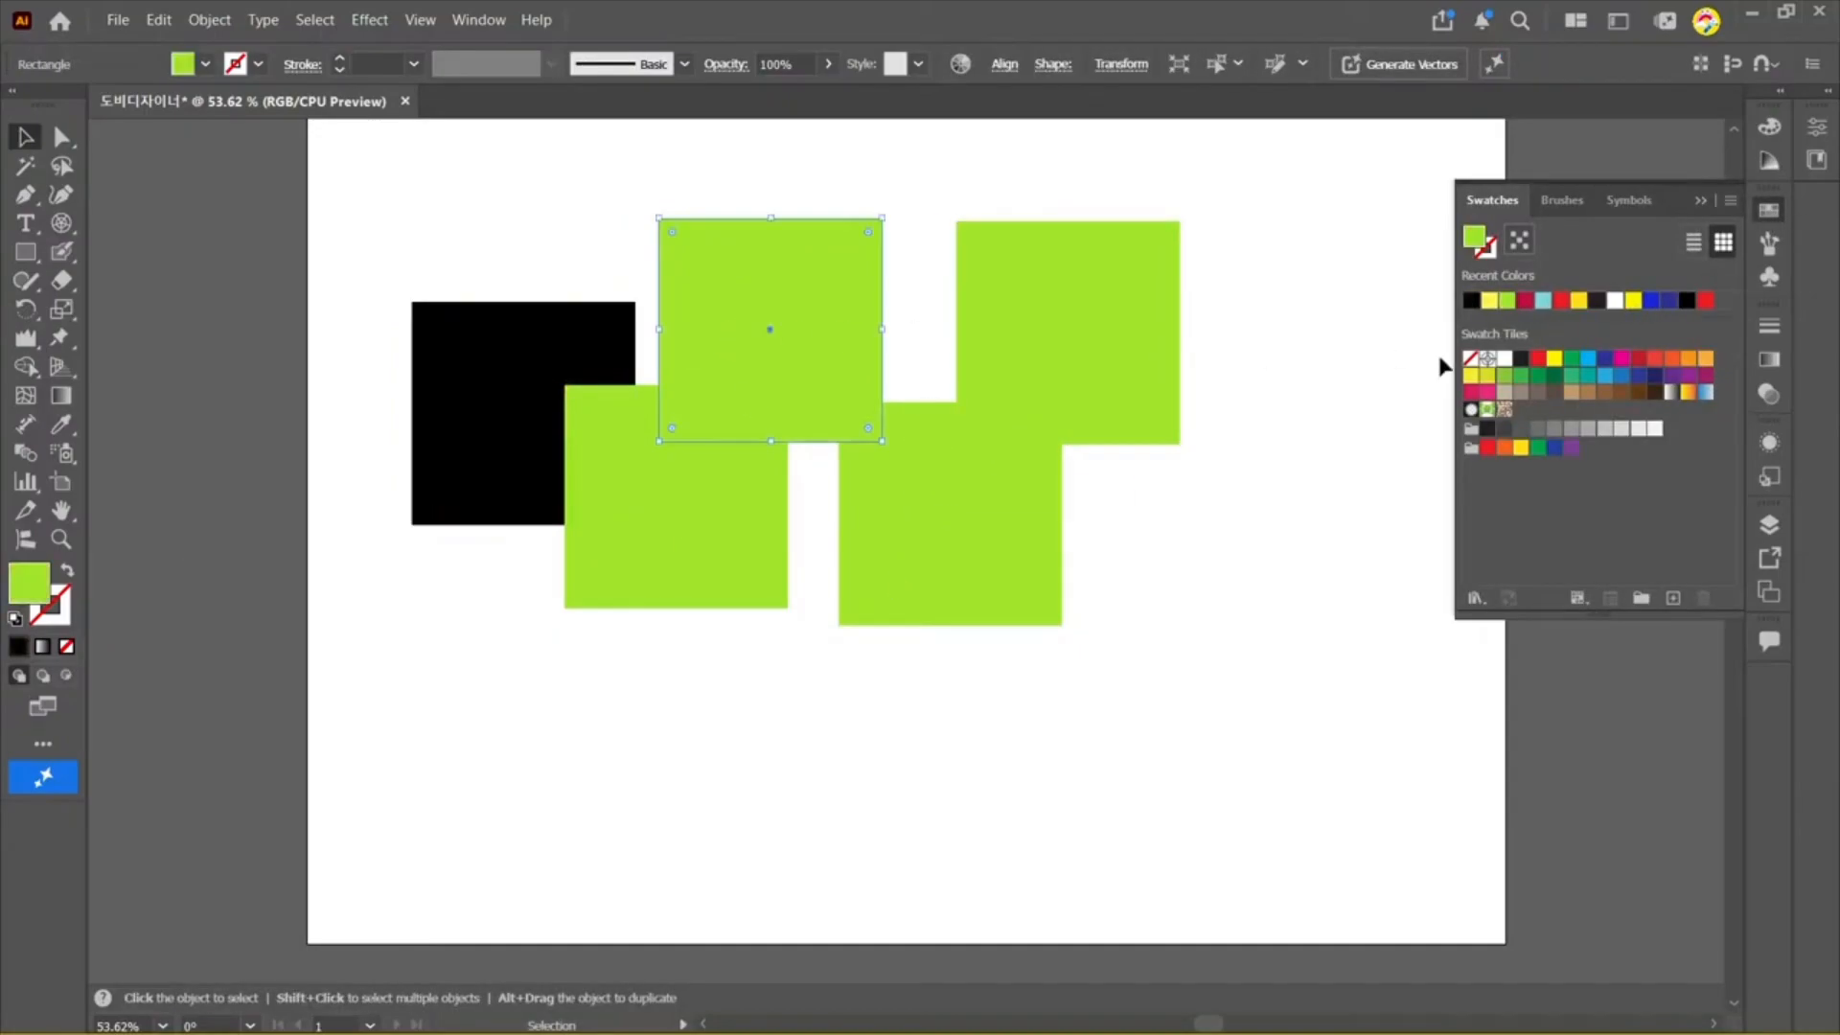
left_click(1537, 393)
left_click(1033, 571)
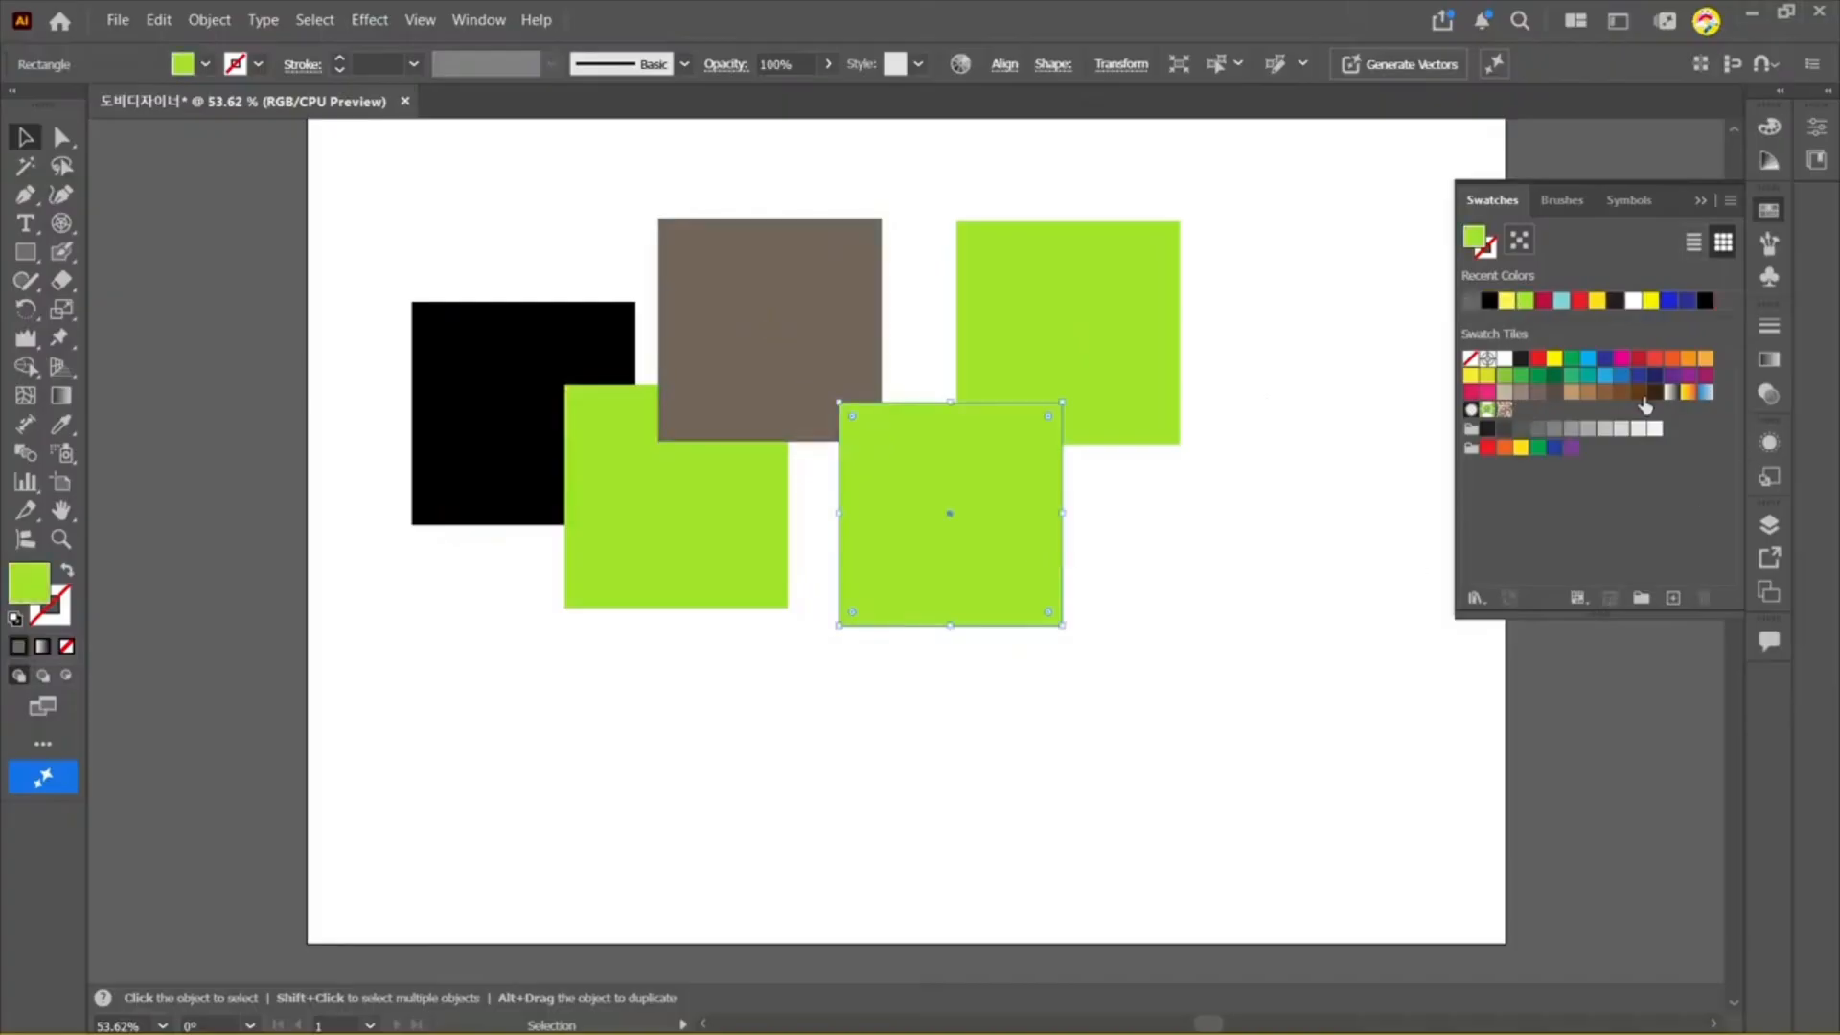
left_click(1672, 376)
left_click(1092, 347)
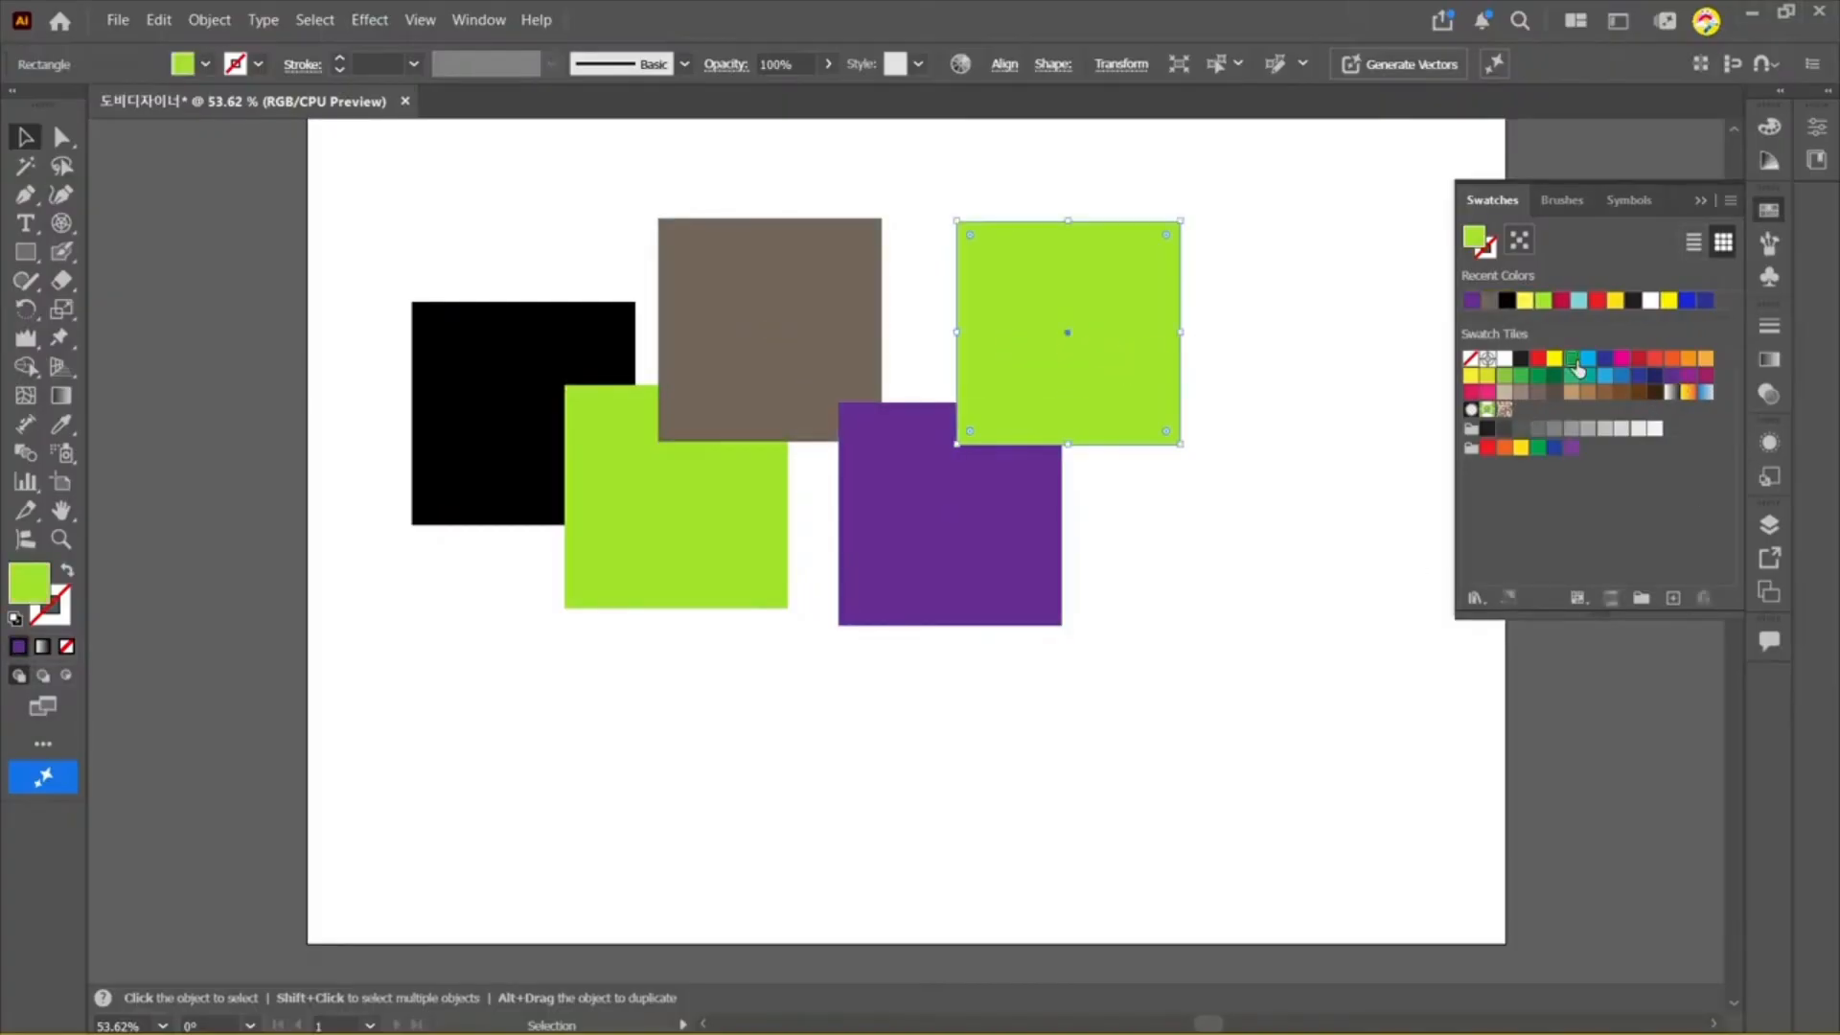
left_click(1577, 368)
left_click(1154, 575)
left_click(1700, 200)
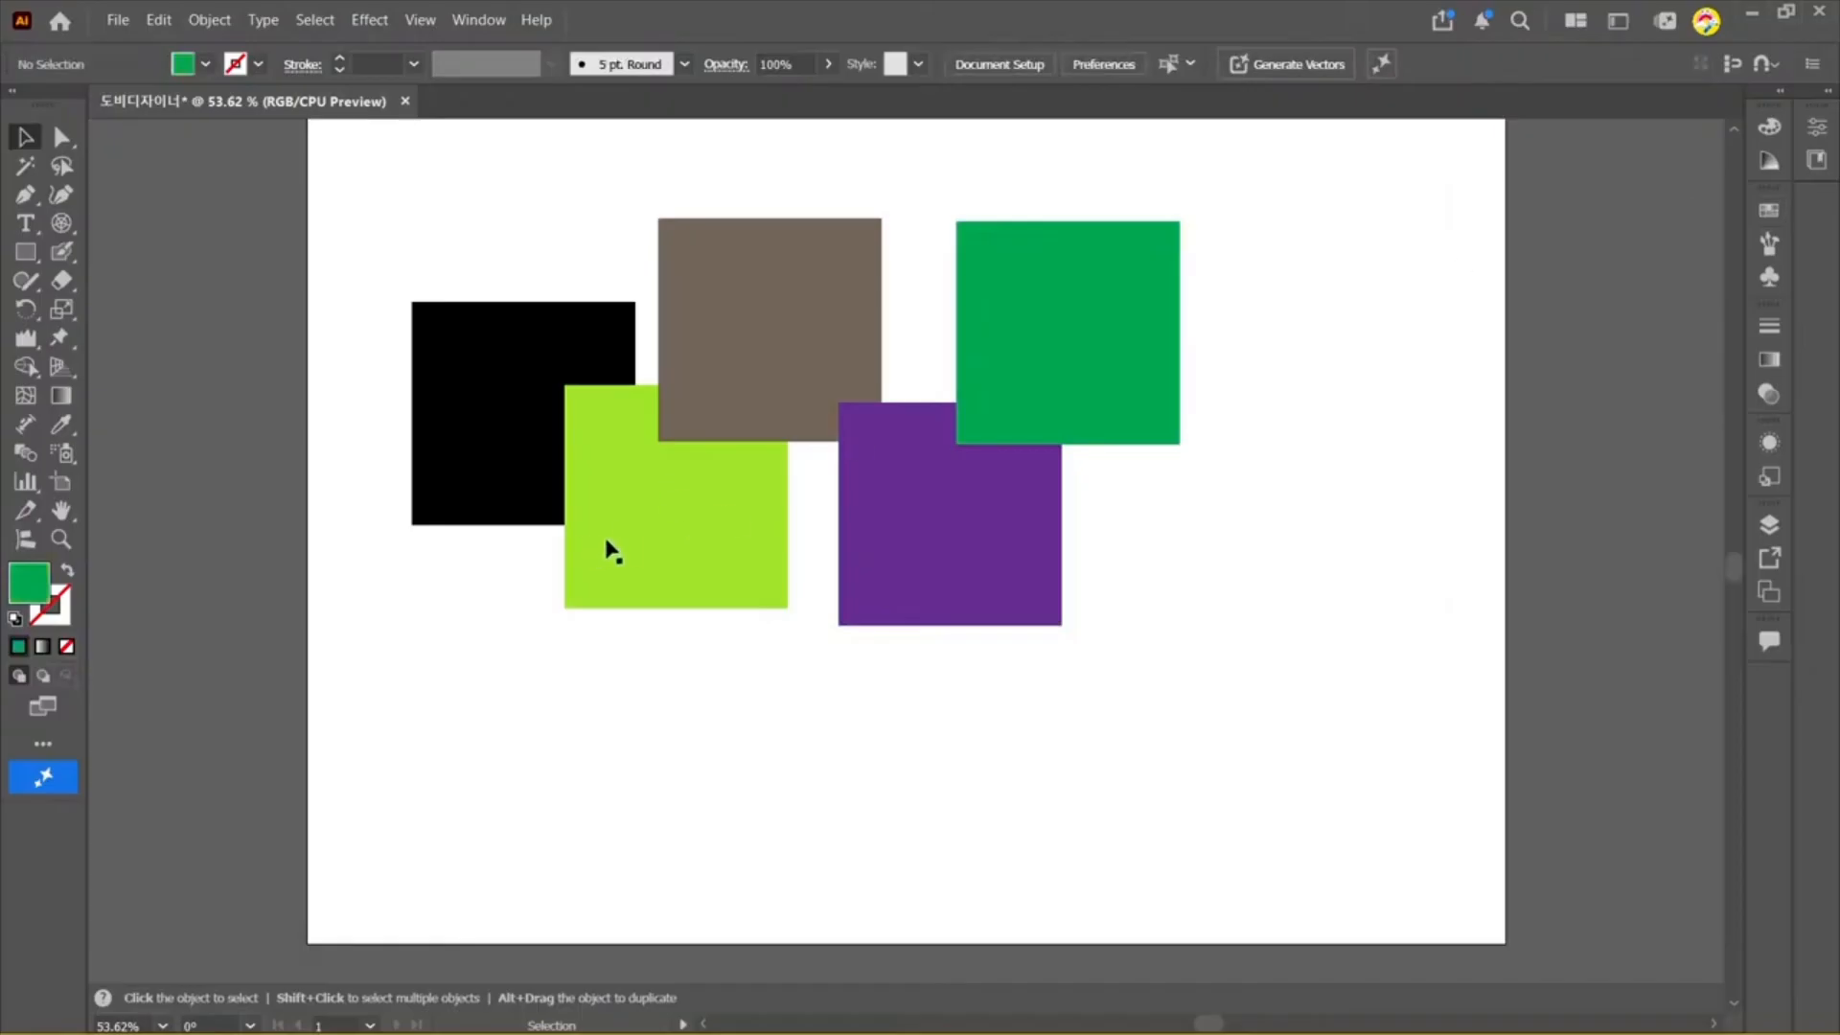
Step: Fill the lime square beside the black one with magenta #d342d3 and deselect it
left_click(609, 551)
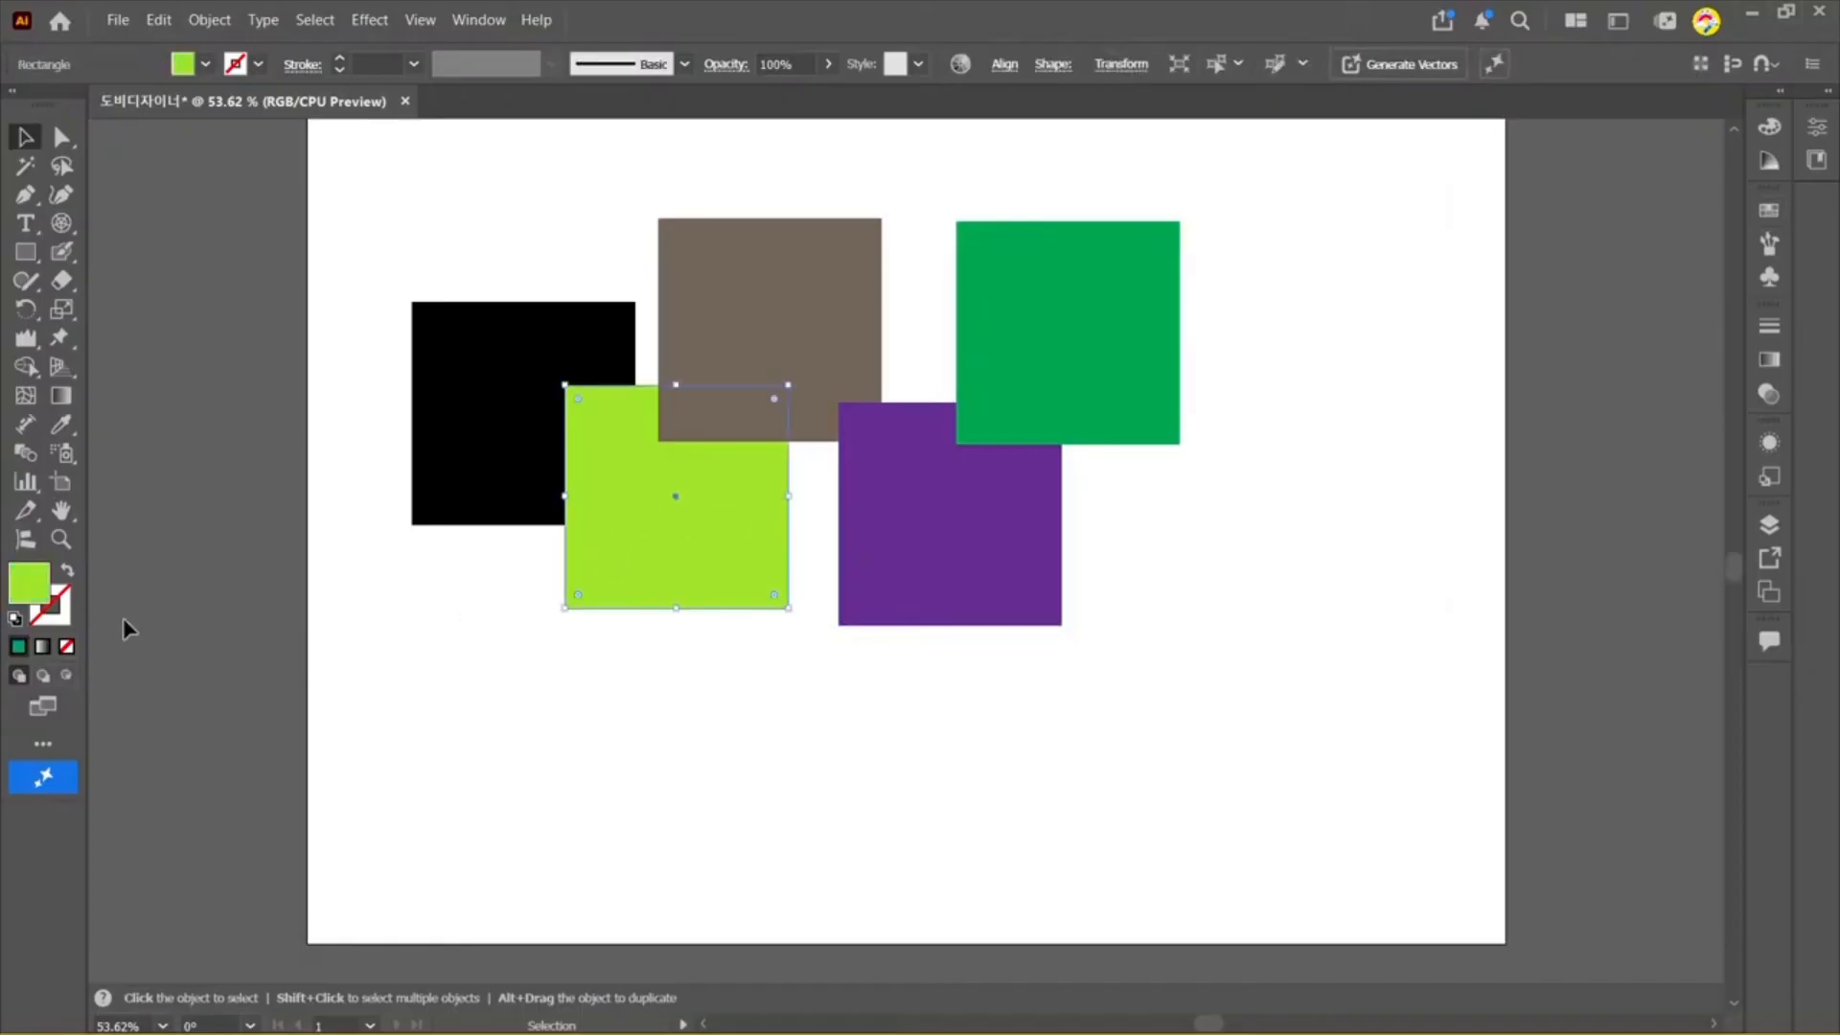
double_click(26, 578)
type("d342d3")
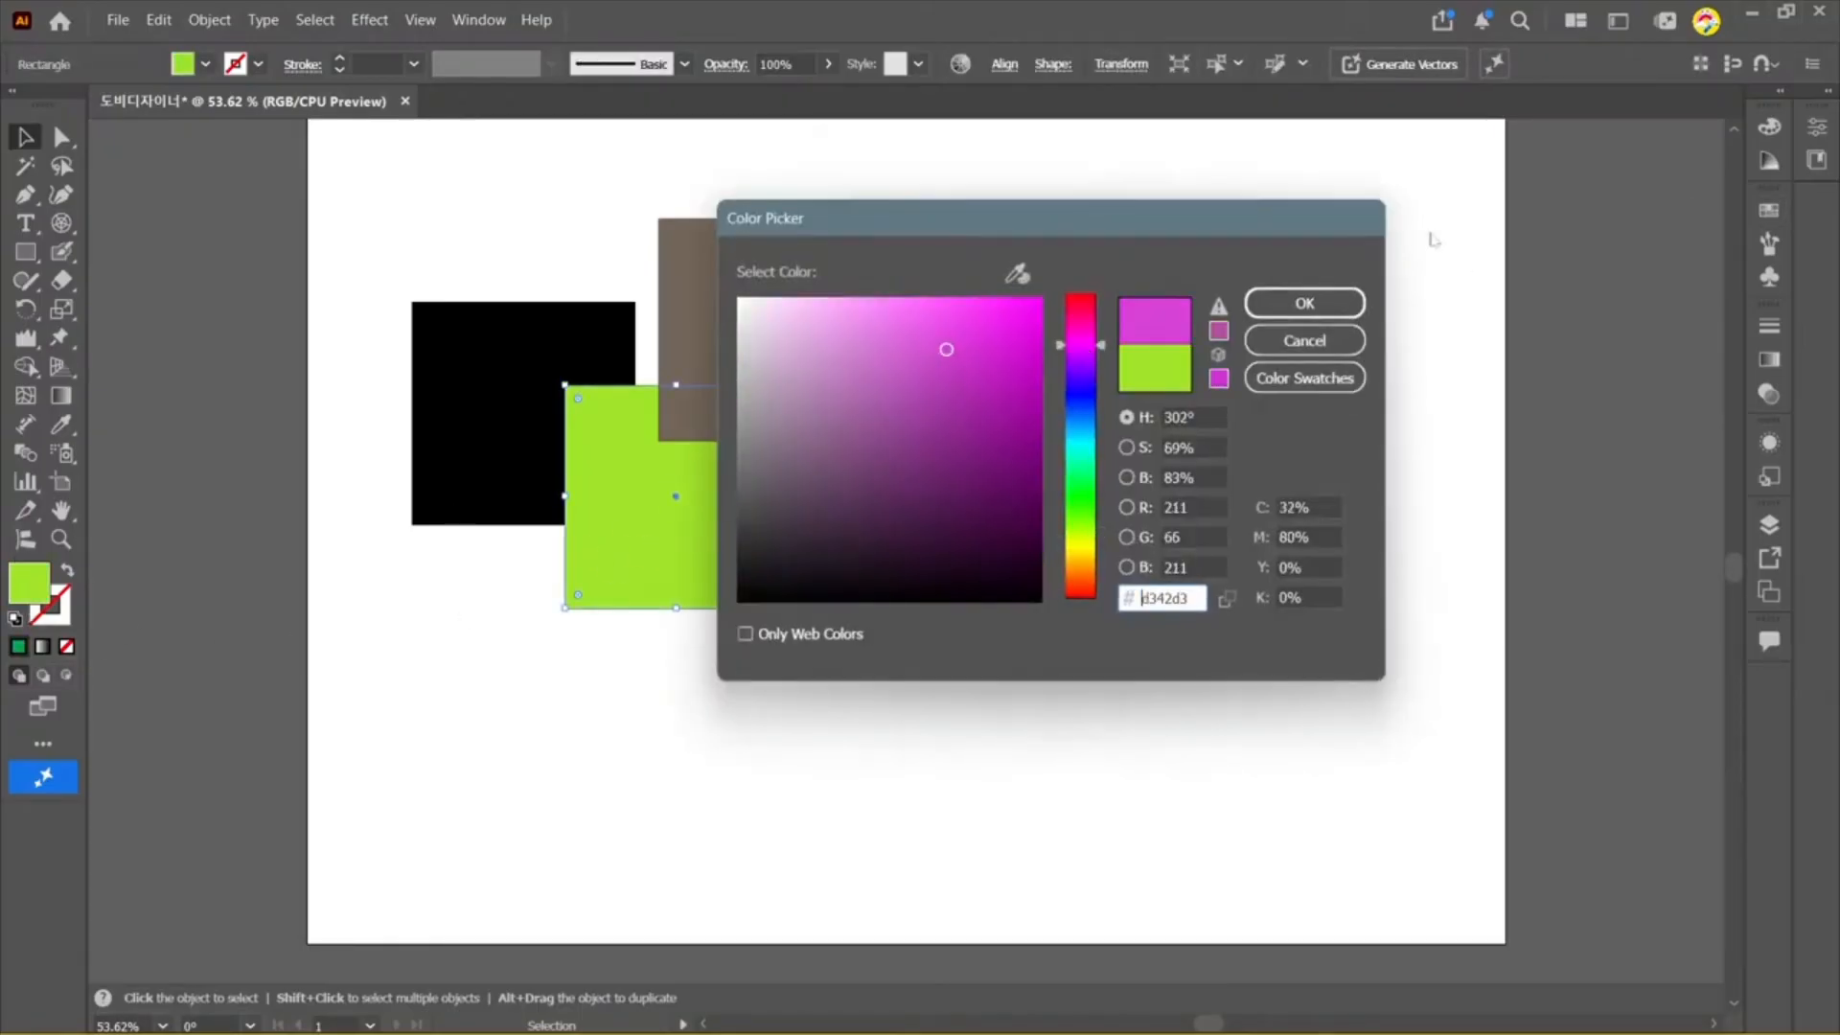
left_click(1322, 309)
left_click(503, 586)
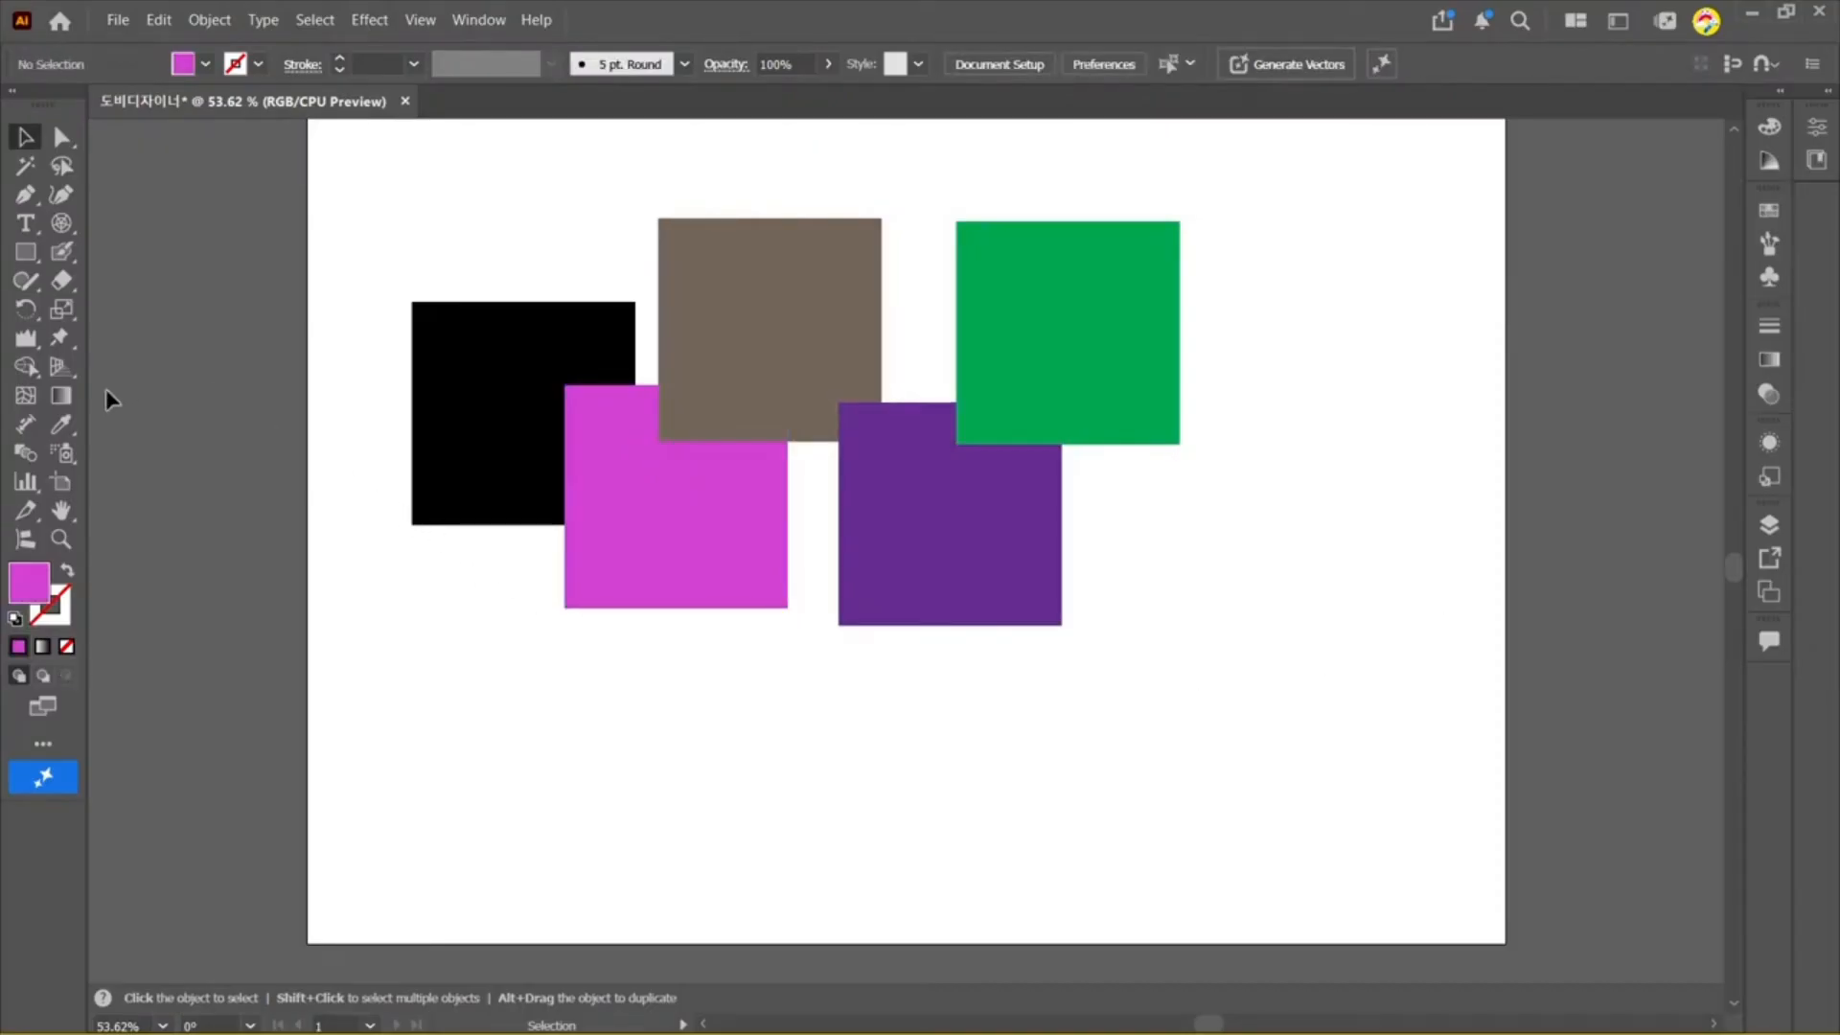
Step: Select all five squares and recolour the exposed part of the black square magenta with the Shape Builder tool
left_click(26, 367)
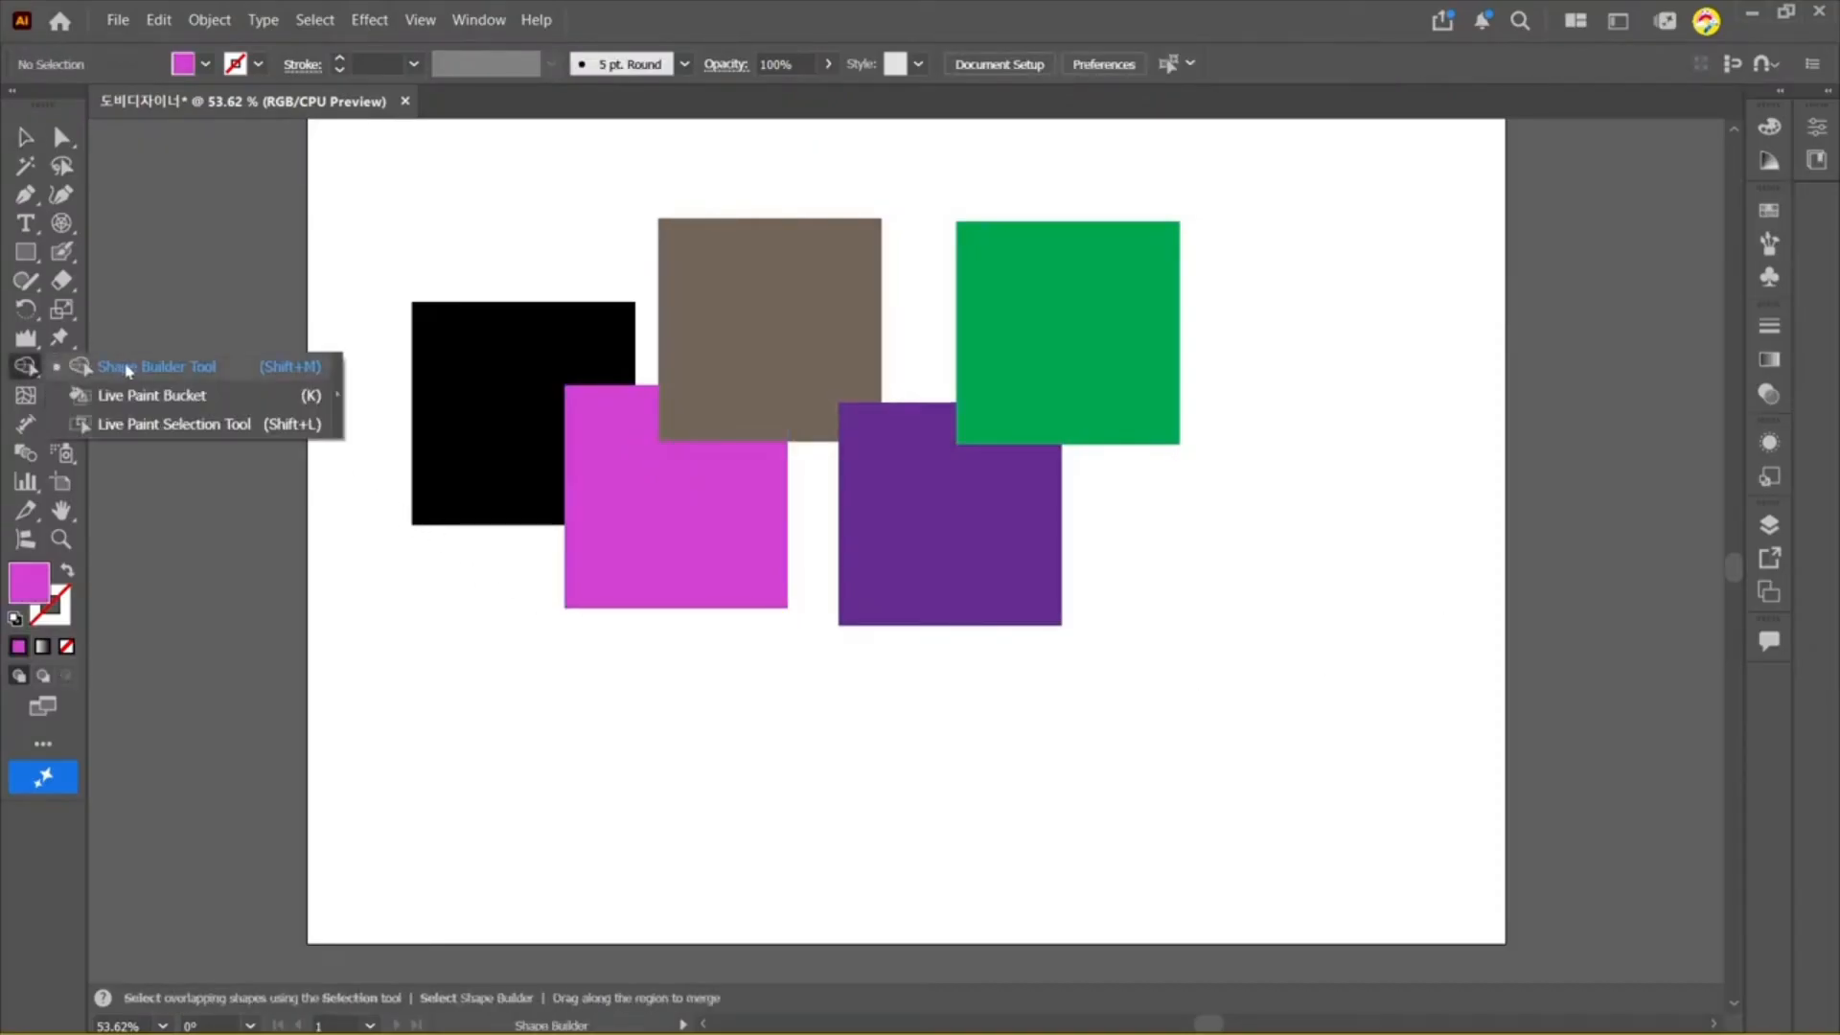
left_click(127, 371)
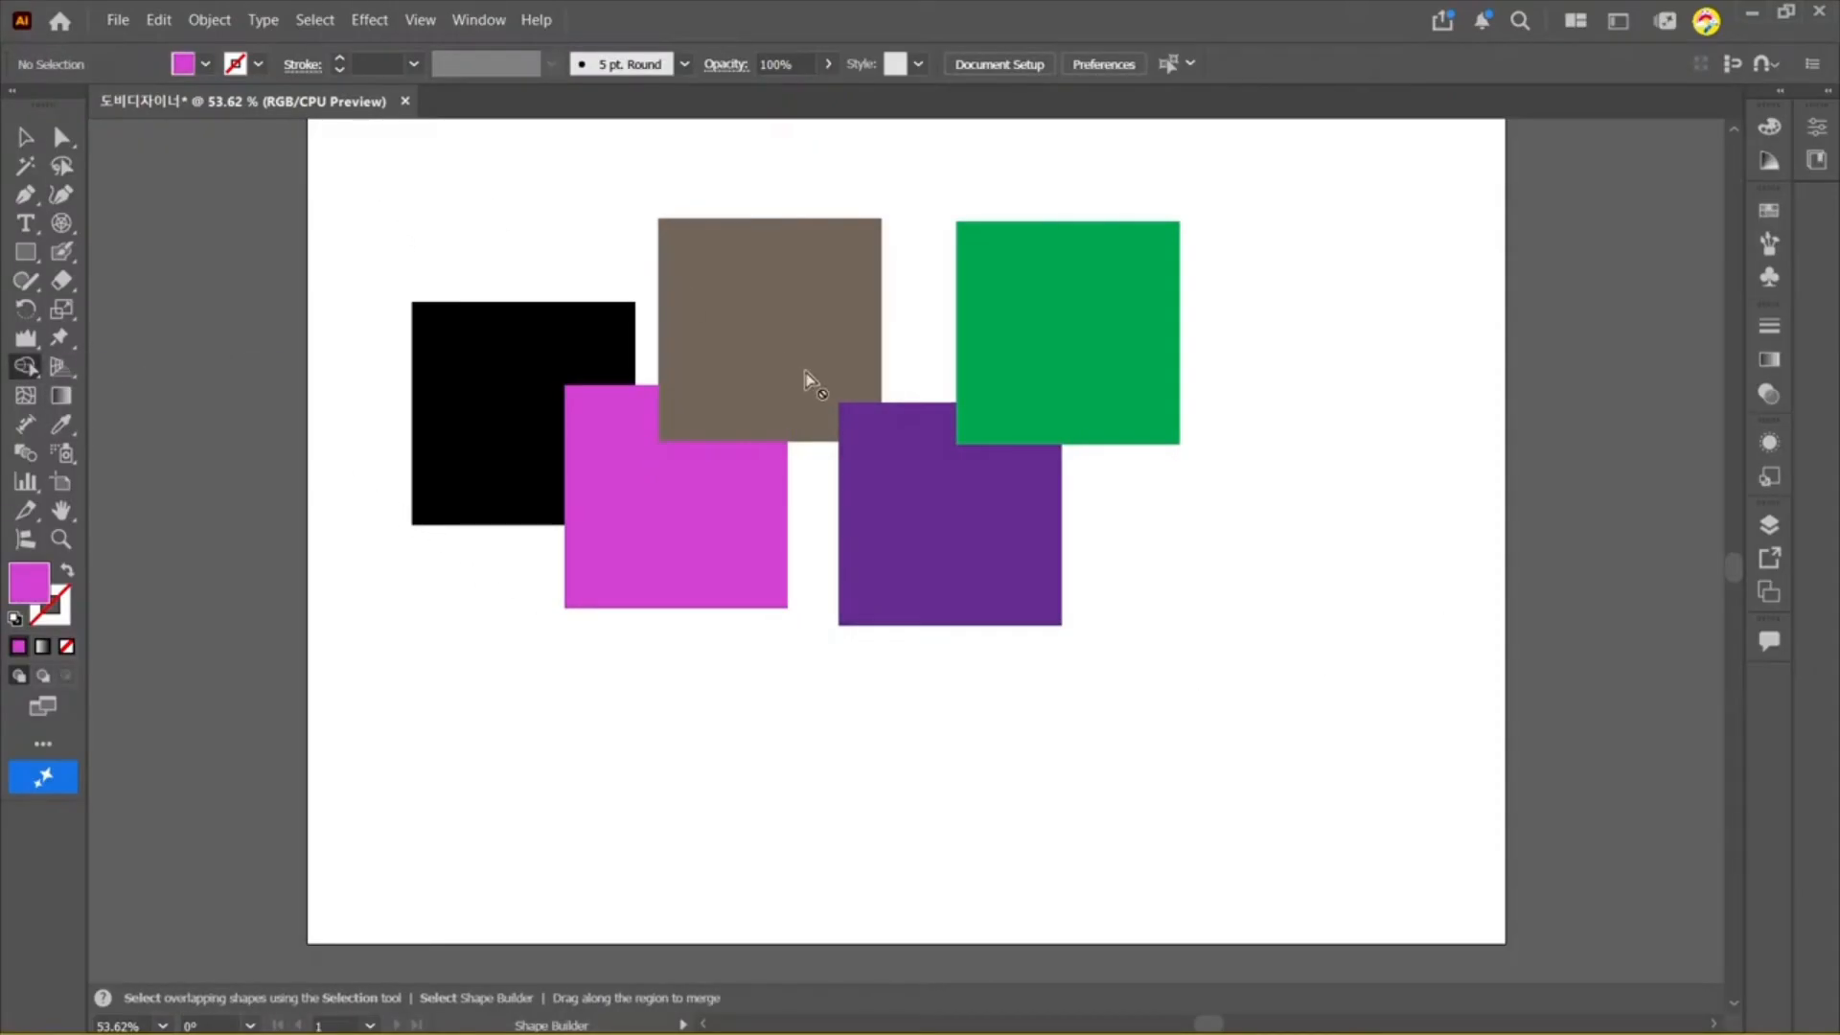
left_click(21, 139)
left_click_drag(333, 190, 1298, 719)
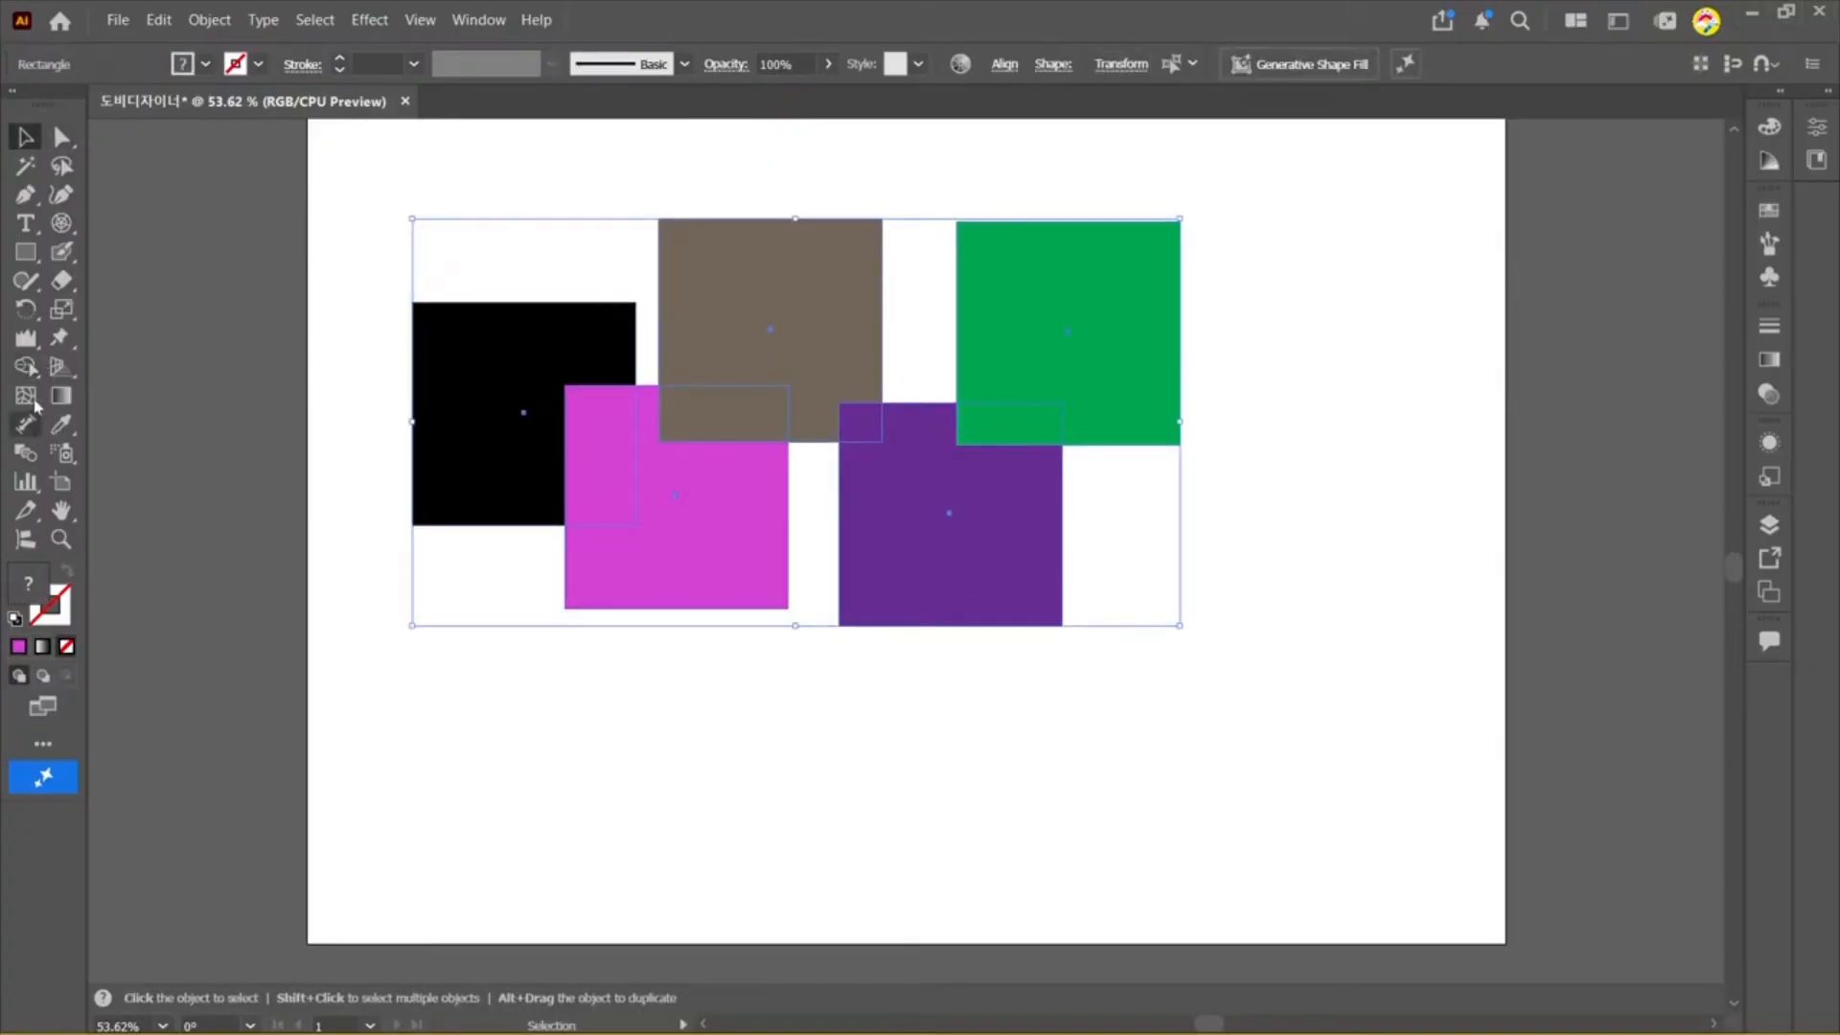
left_click_drag(26, 366, 113, 374)
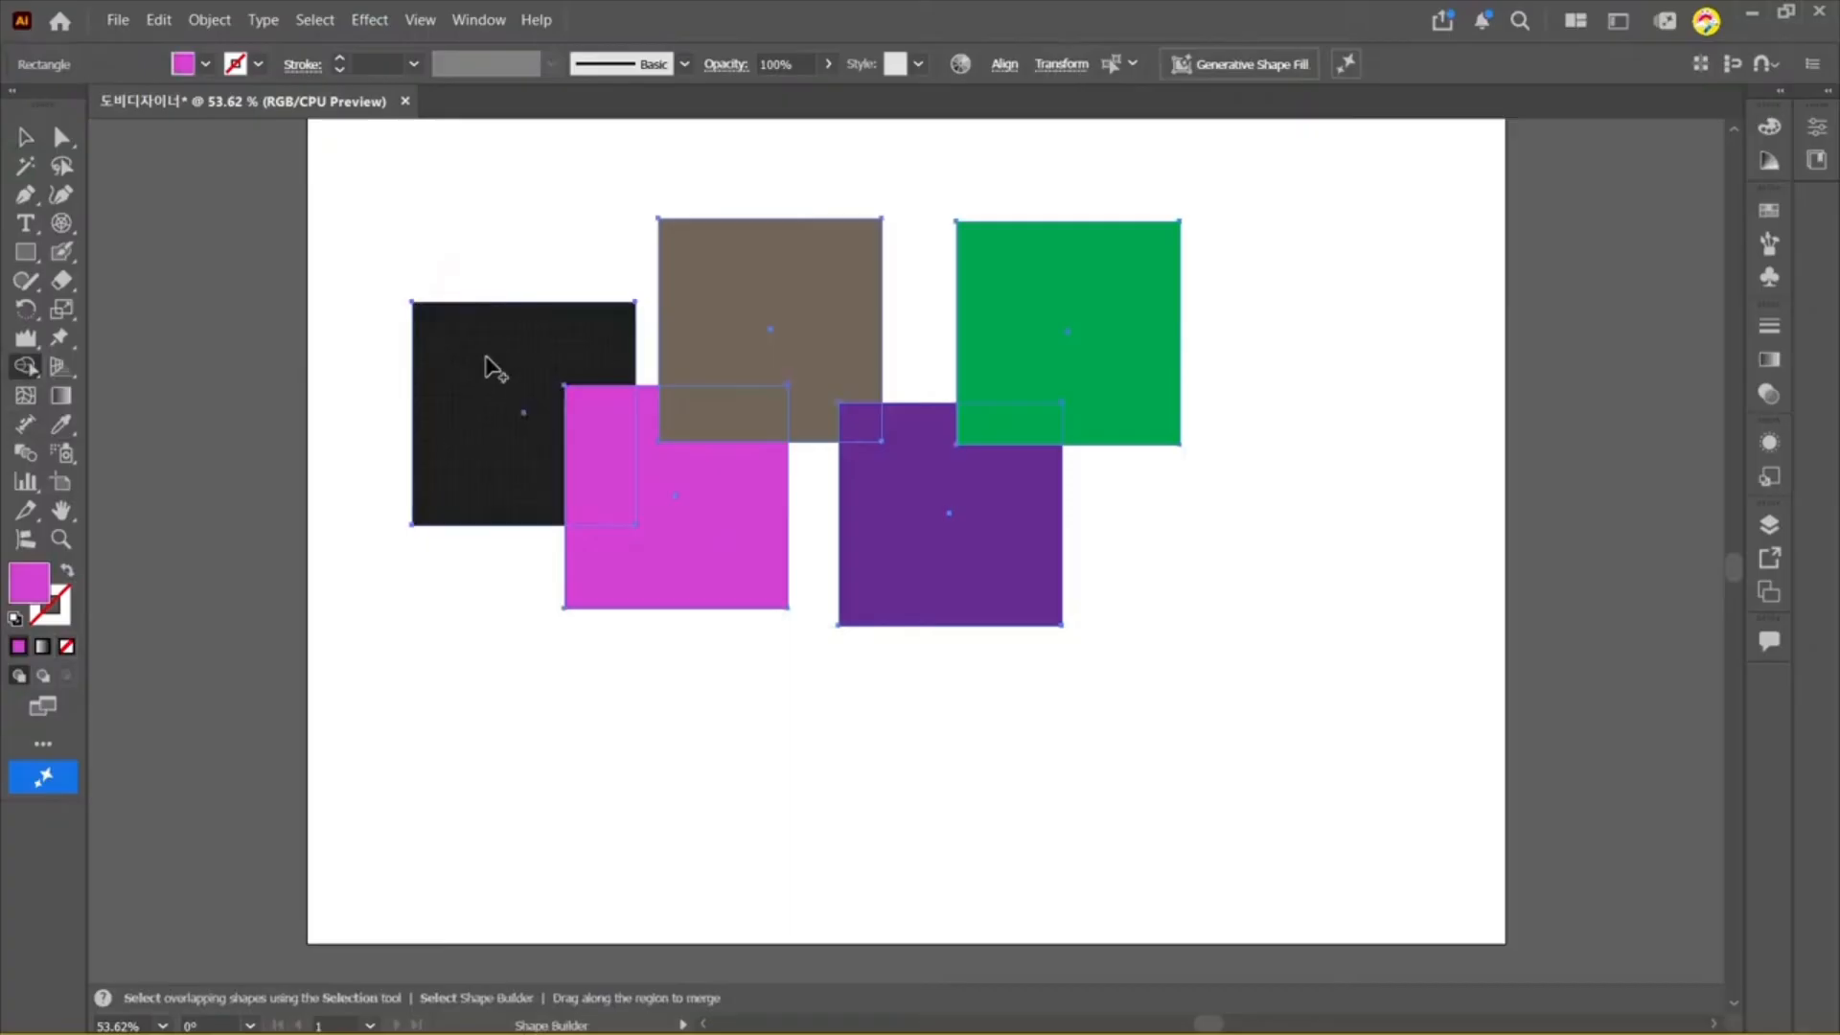
left_click(440, 382)
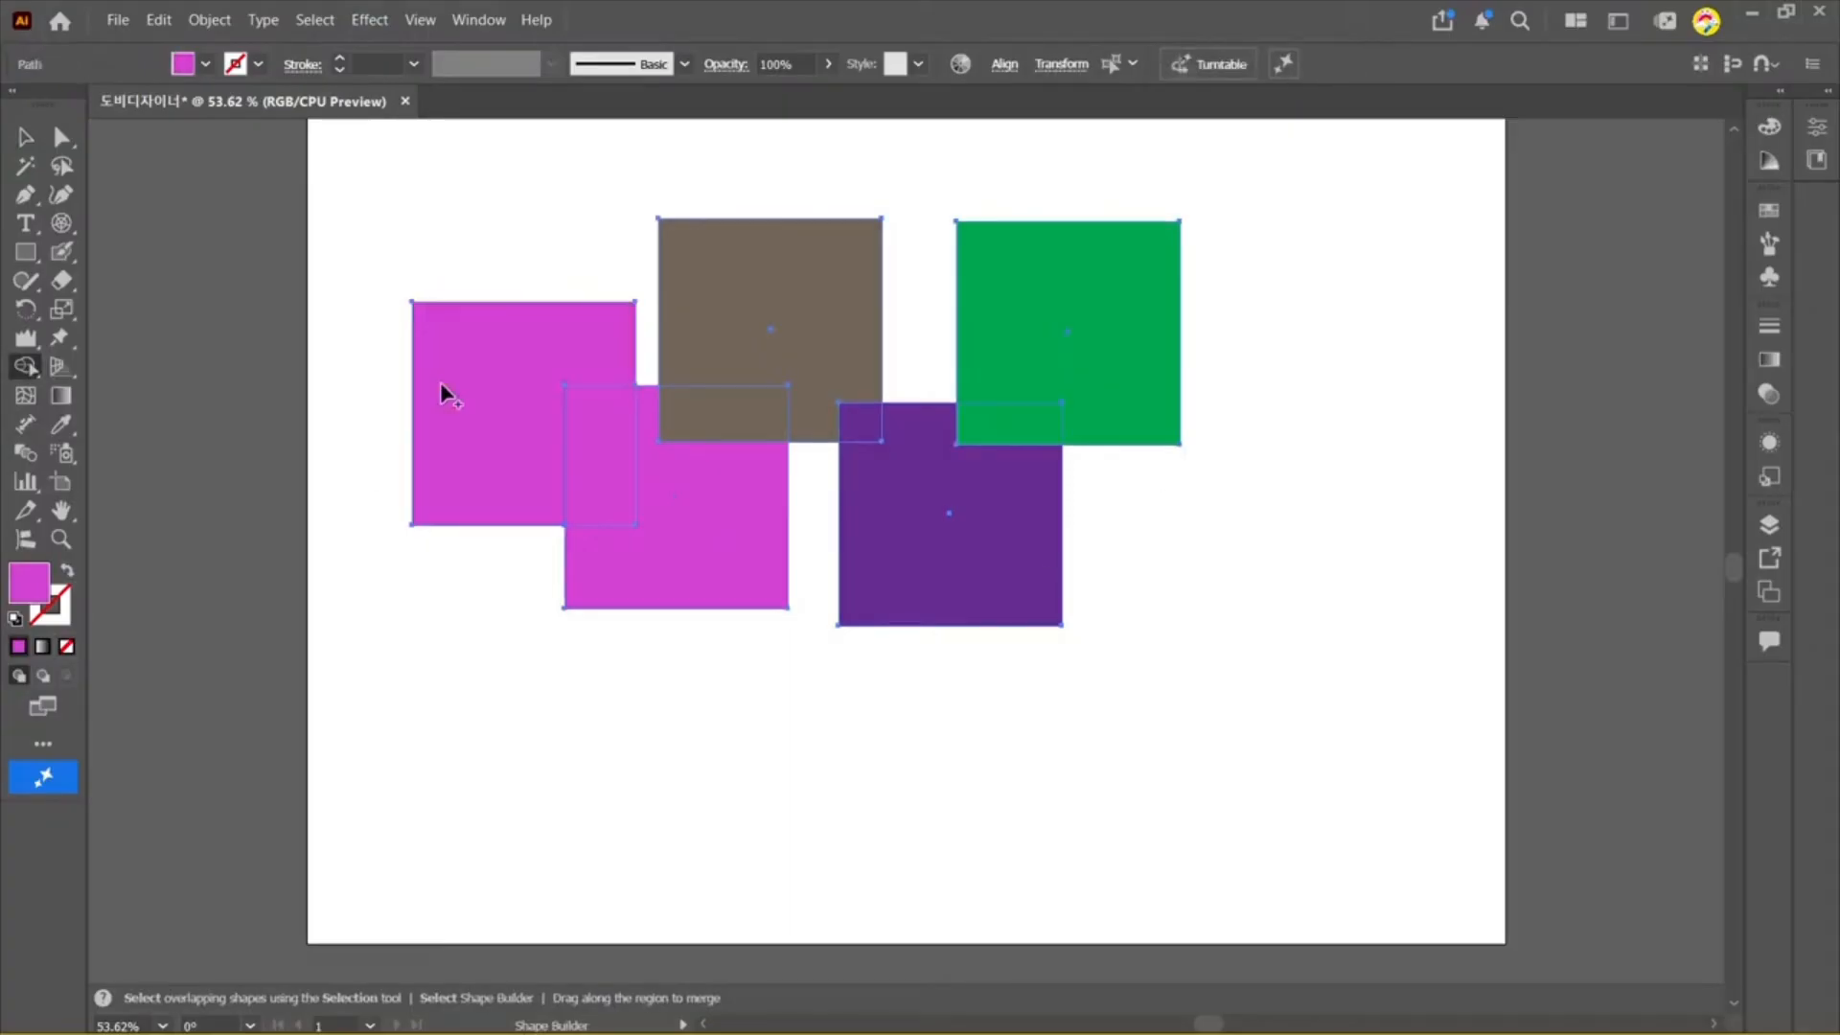
Step: Set the fill to pink #ff0062 and apply it with Shape Builder to the magenta overlap, the brown-purple overlap and the green square's main region
double_click(33, 593)
left_click(1083, 315)
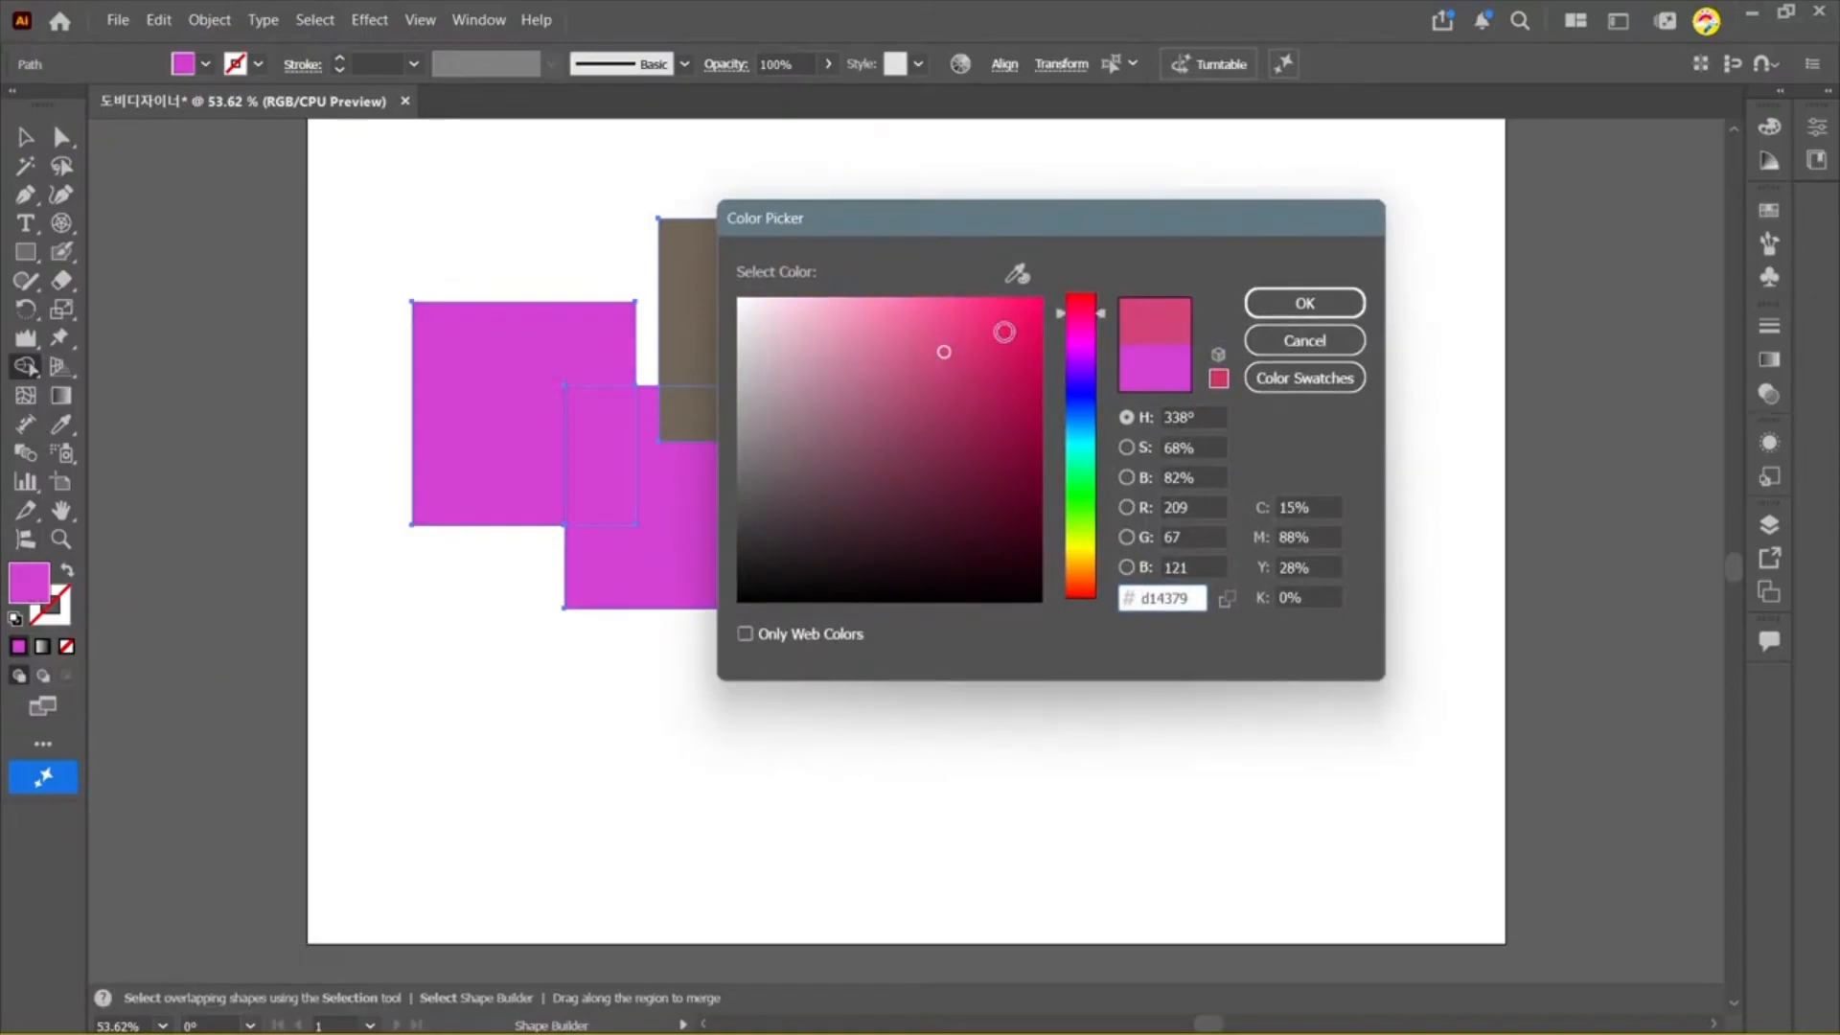
left_click(1038, 302)
left_click(1304, 303)
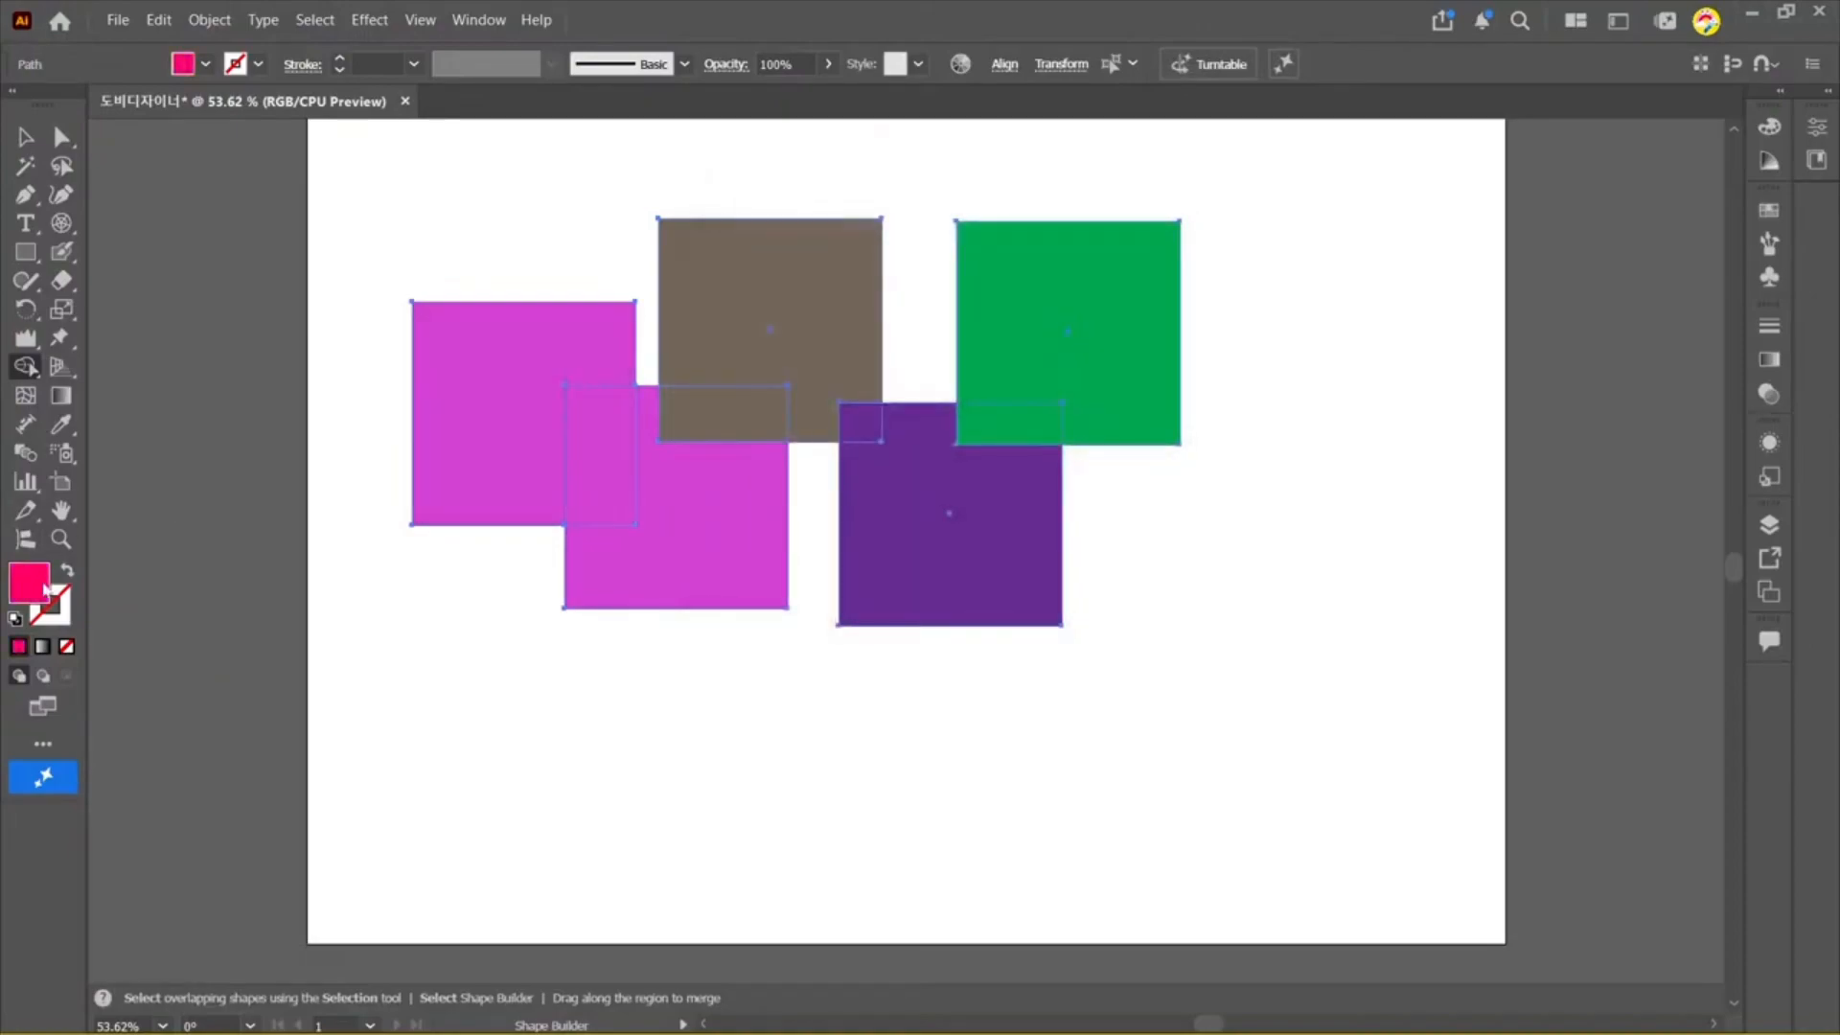
left_click(596, 464)
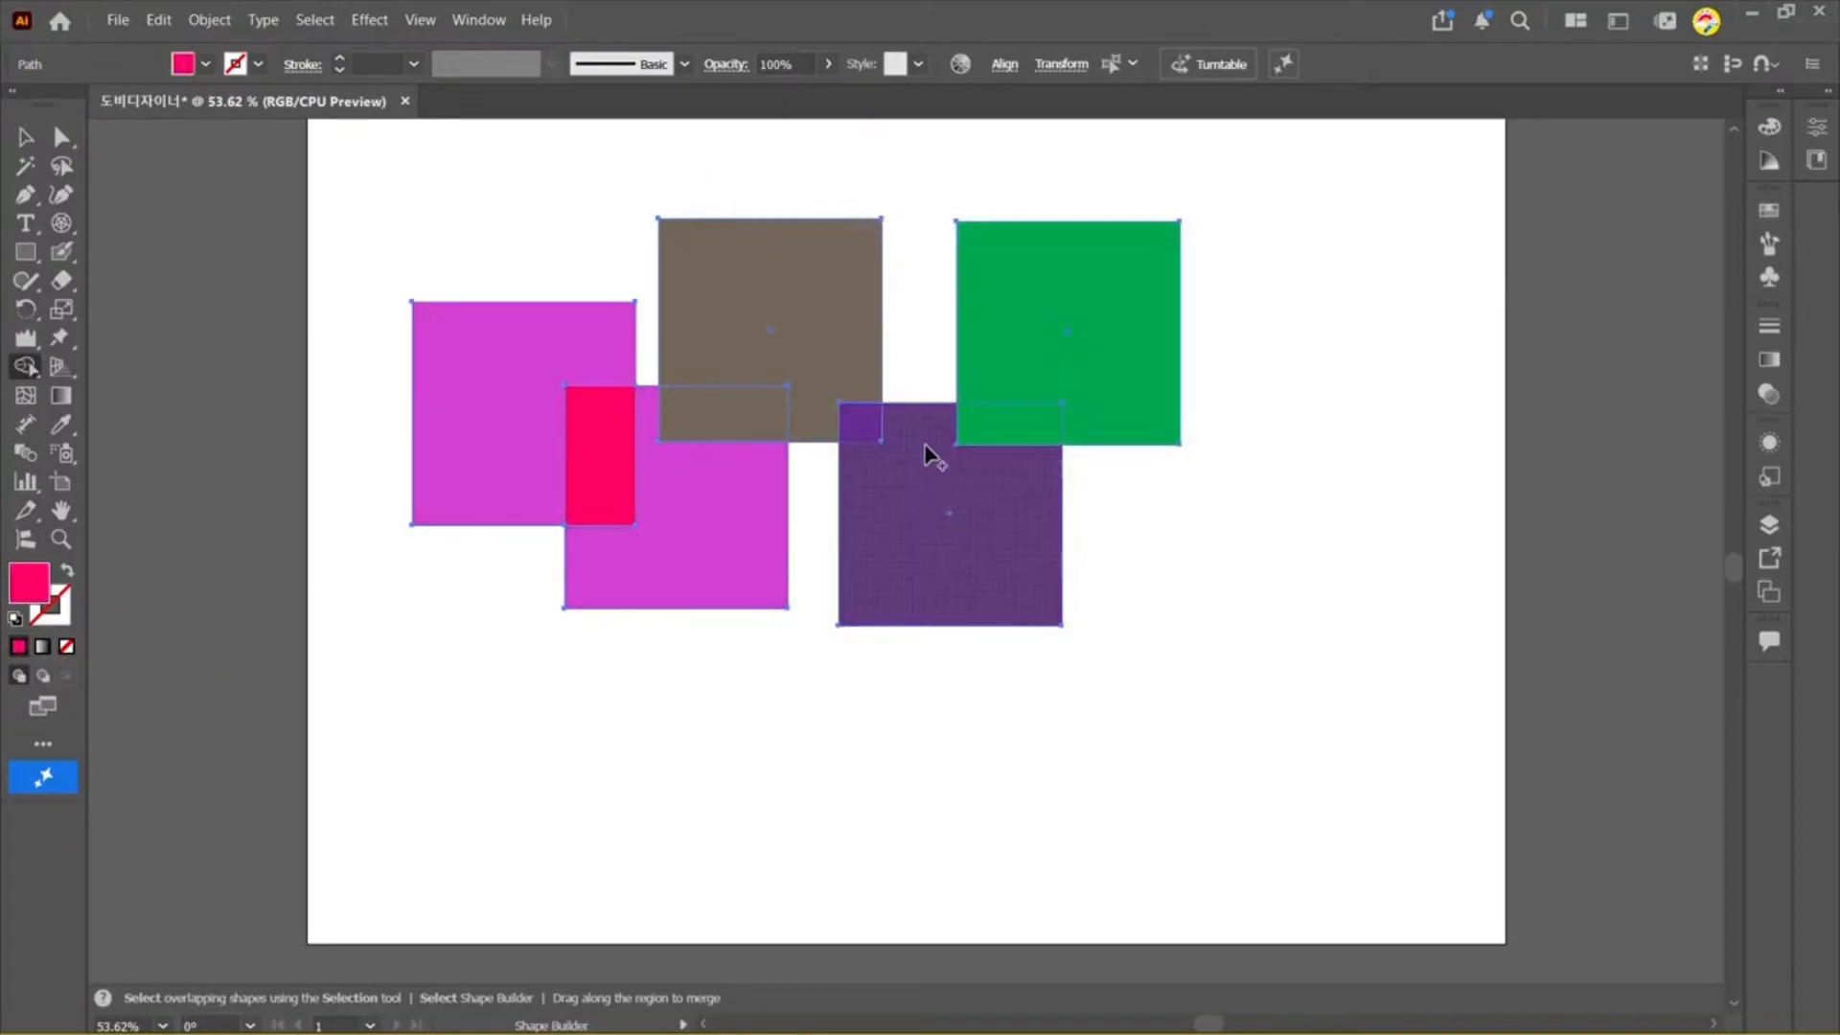
left_click(864, 423)
left_click(1093, 379)
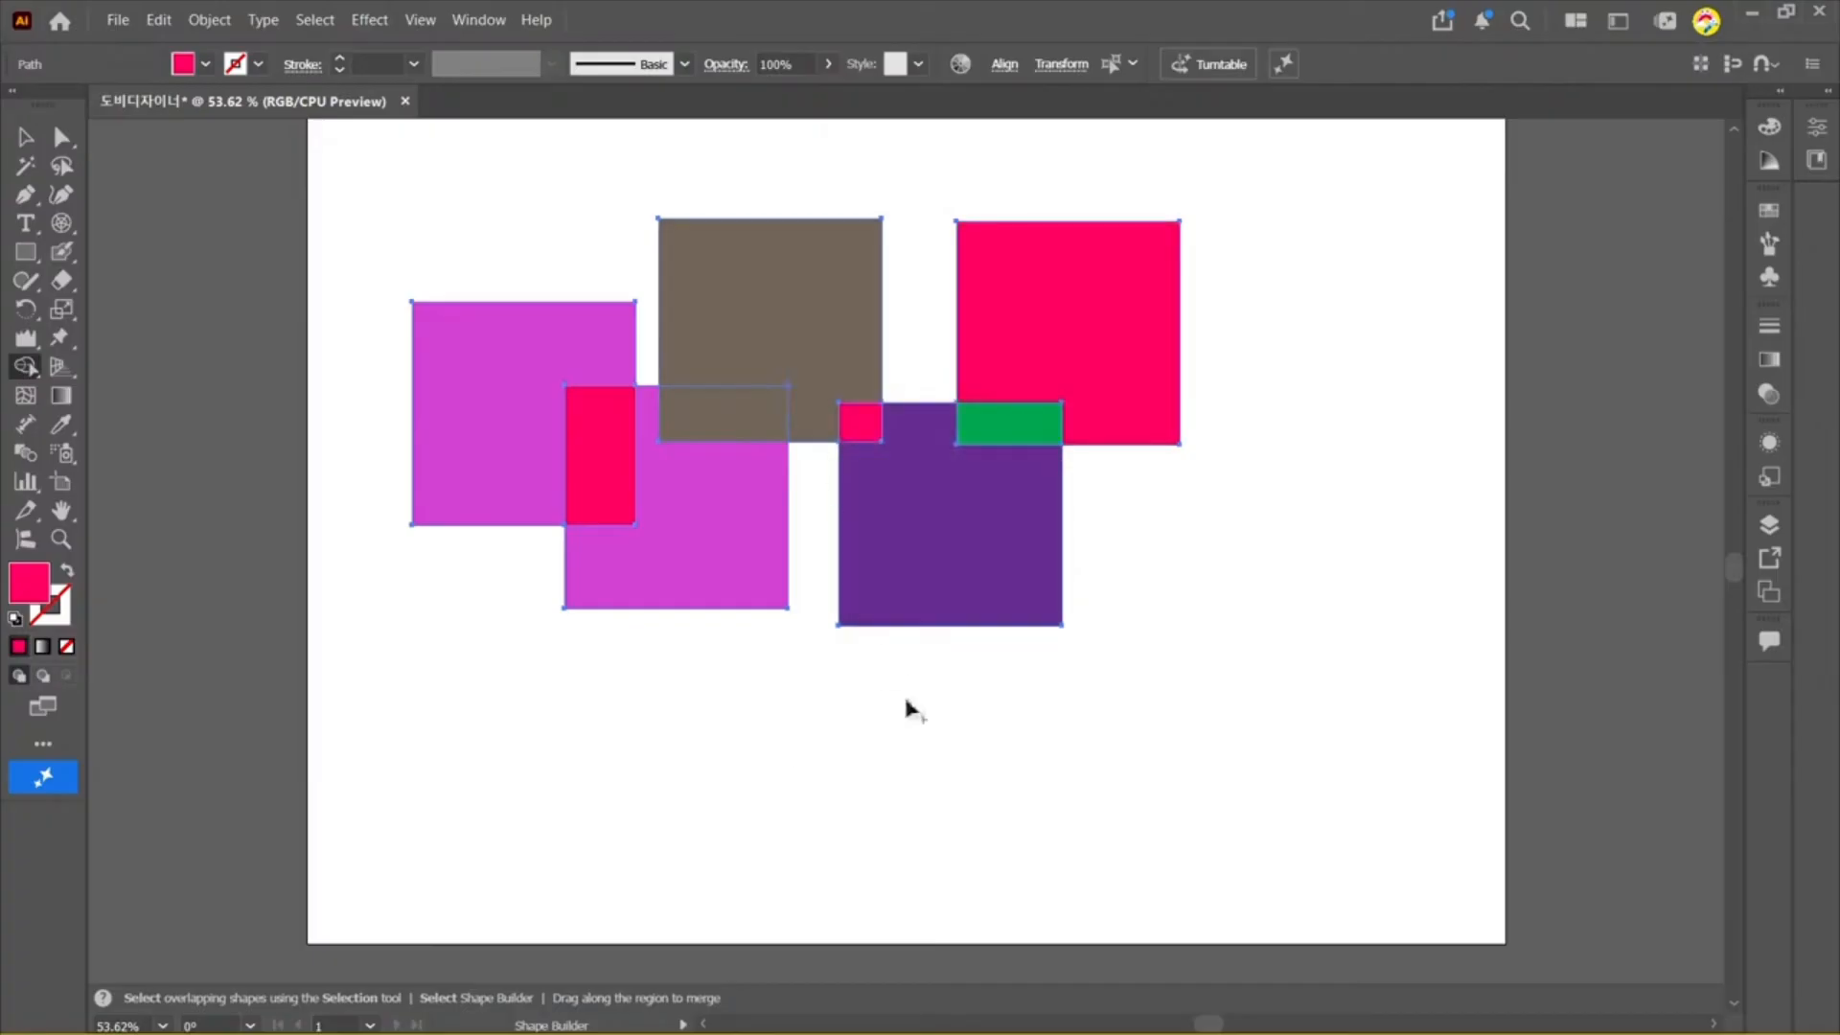
Step: Set the fill to white #ffffff and apply it with Shape Builder to the overlap of the brown and magenta squares
double_click(29, 581)
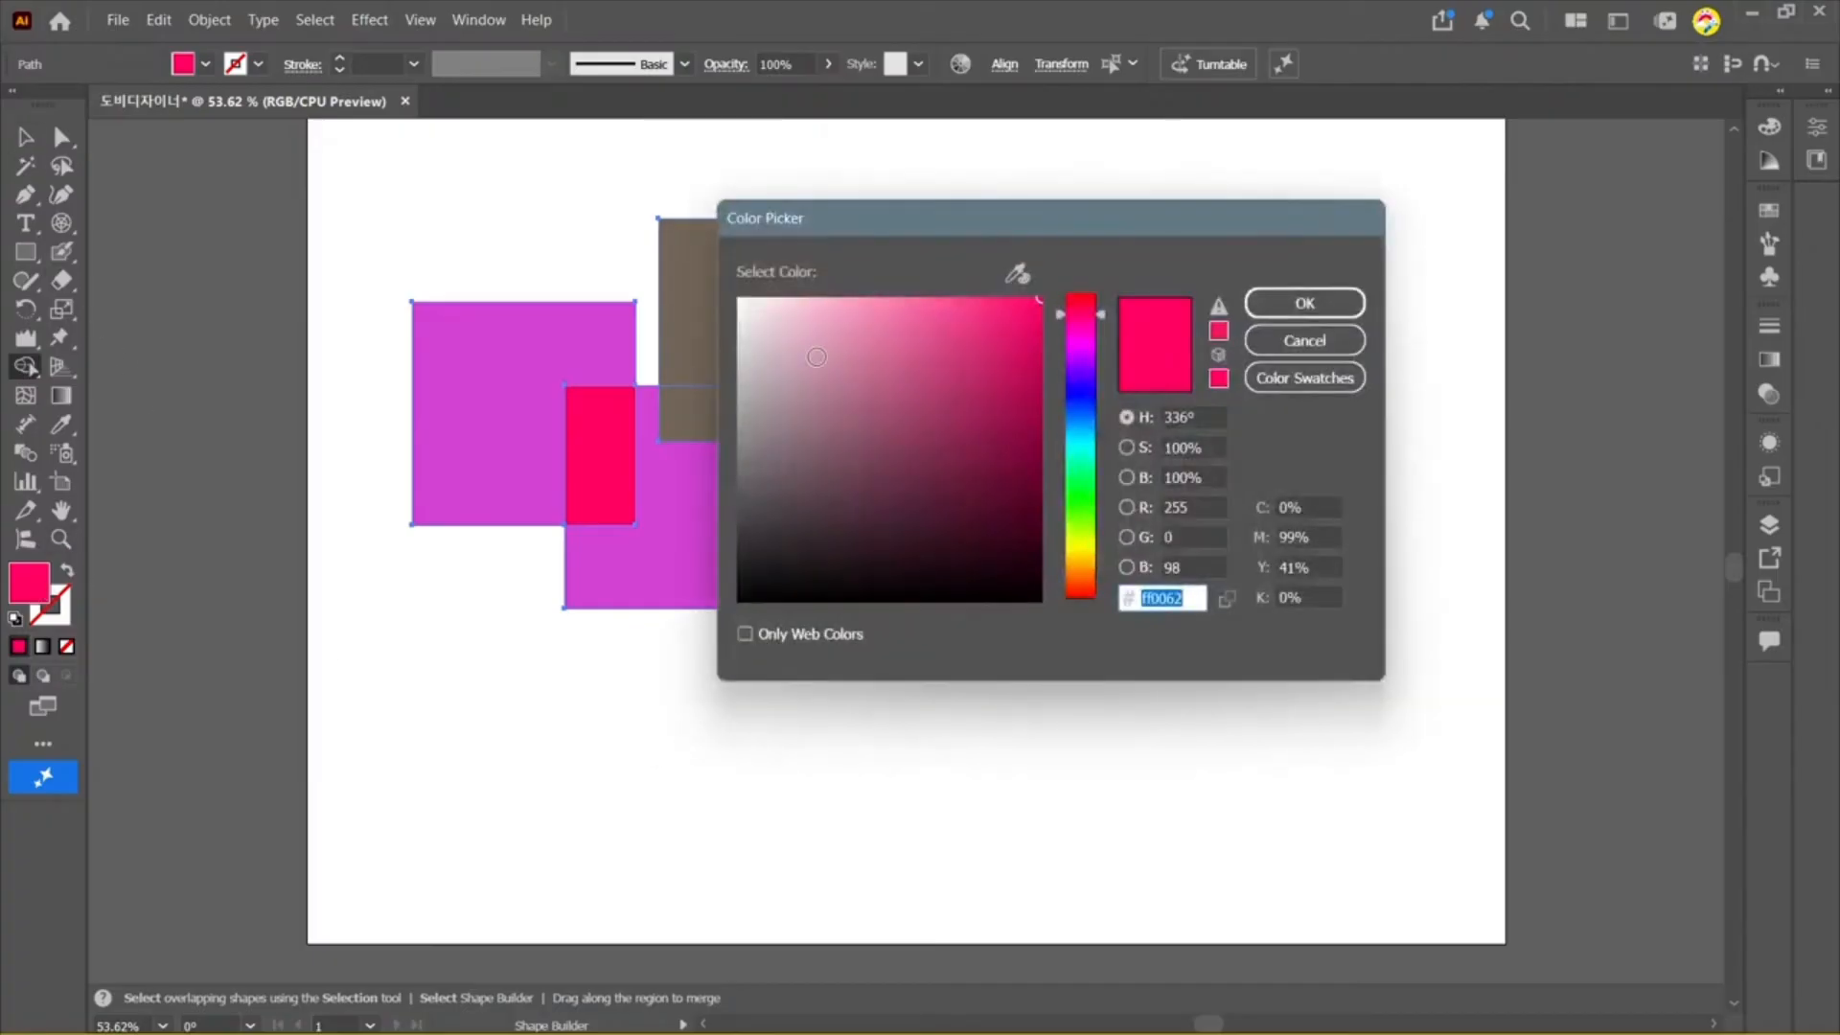
left_click(740, 300)
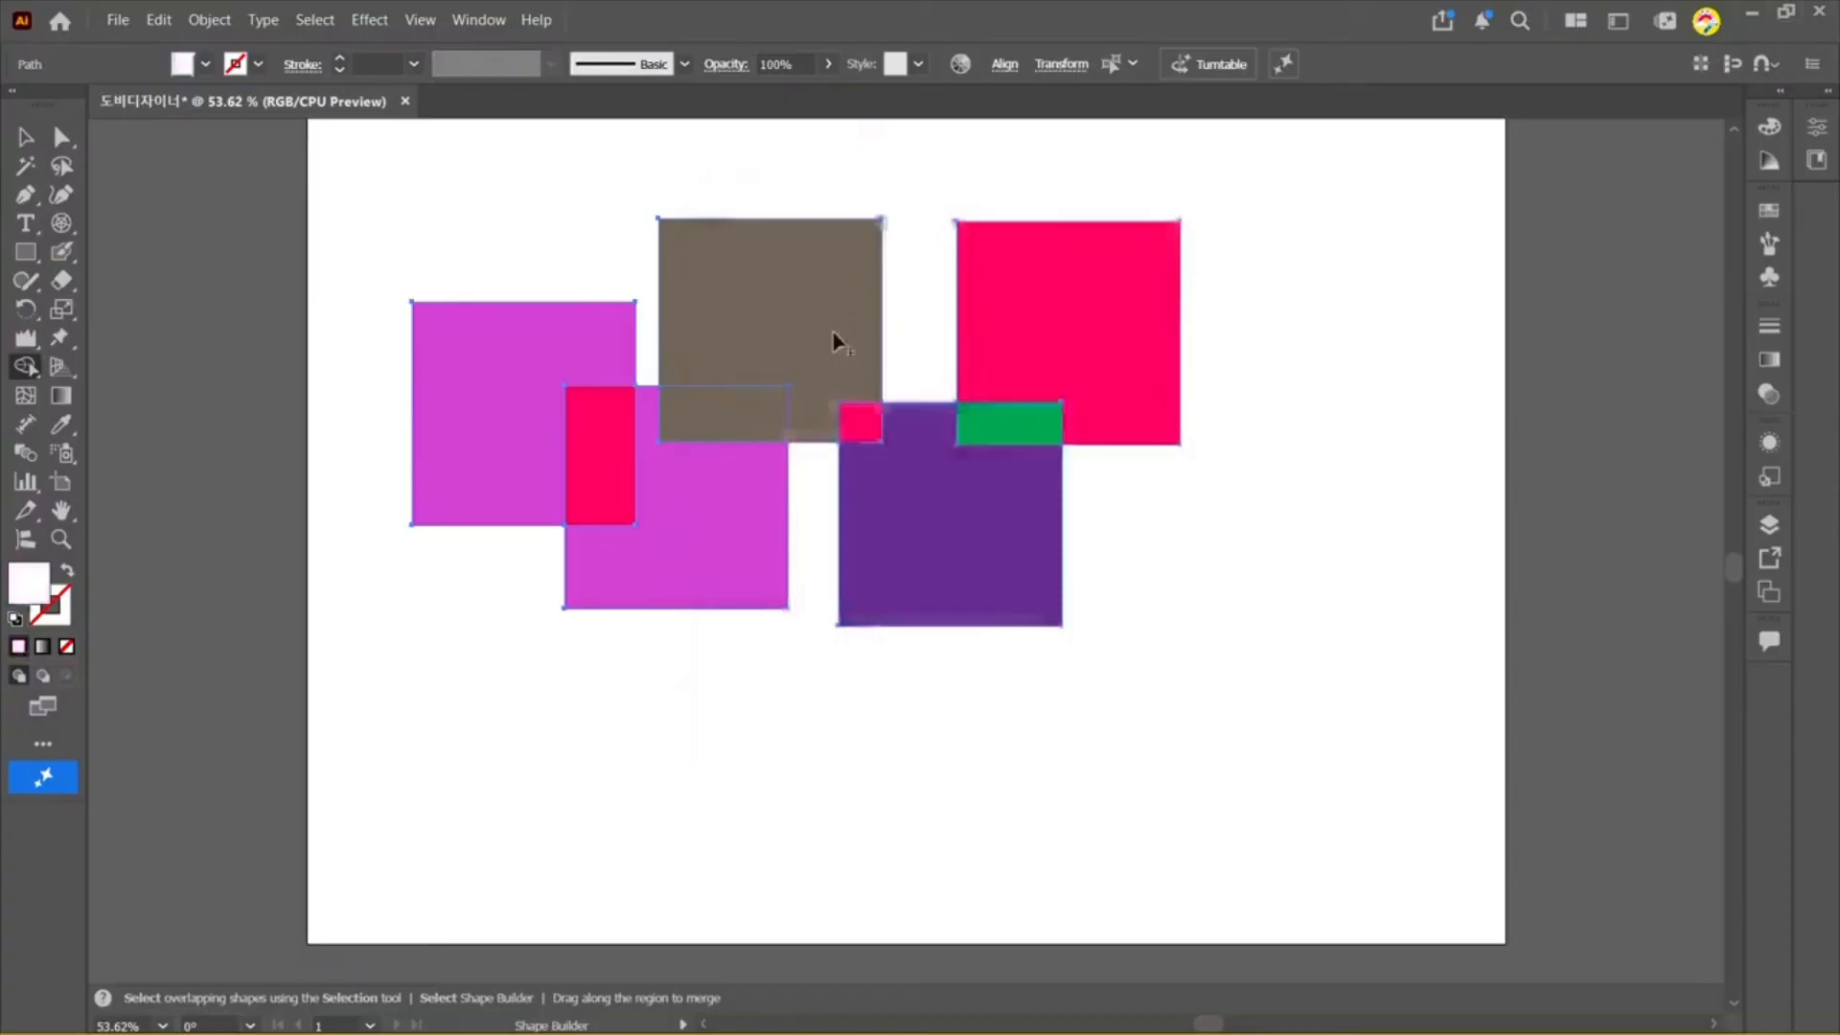
left_click(728, 415, "alt")
Step: Set the fill to cyan #00fff8 and apply it with Shape Builder to the brown-magenta overlap, the leftmost square's region and the purple region
double_click(28, 583)
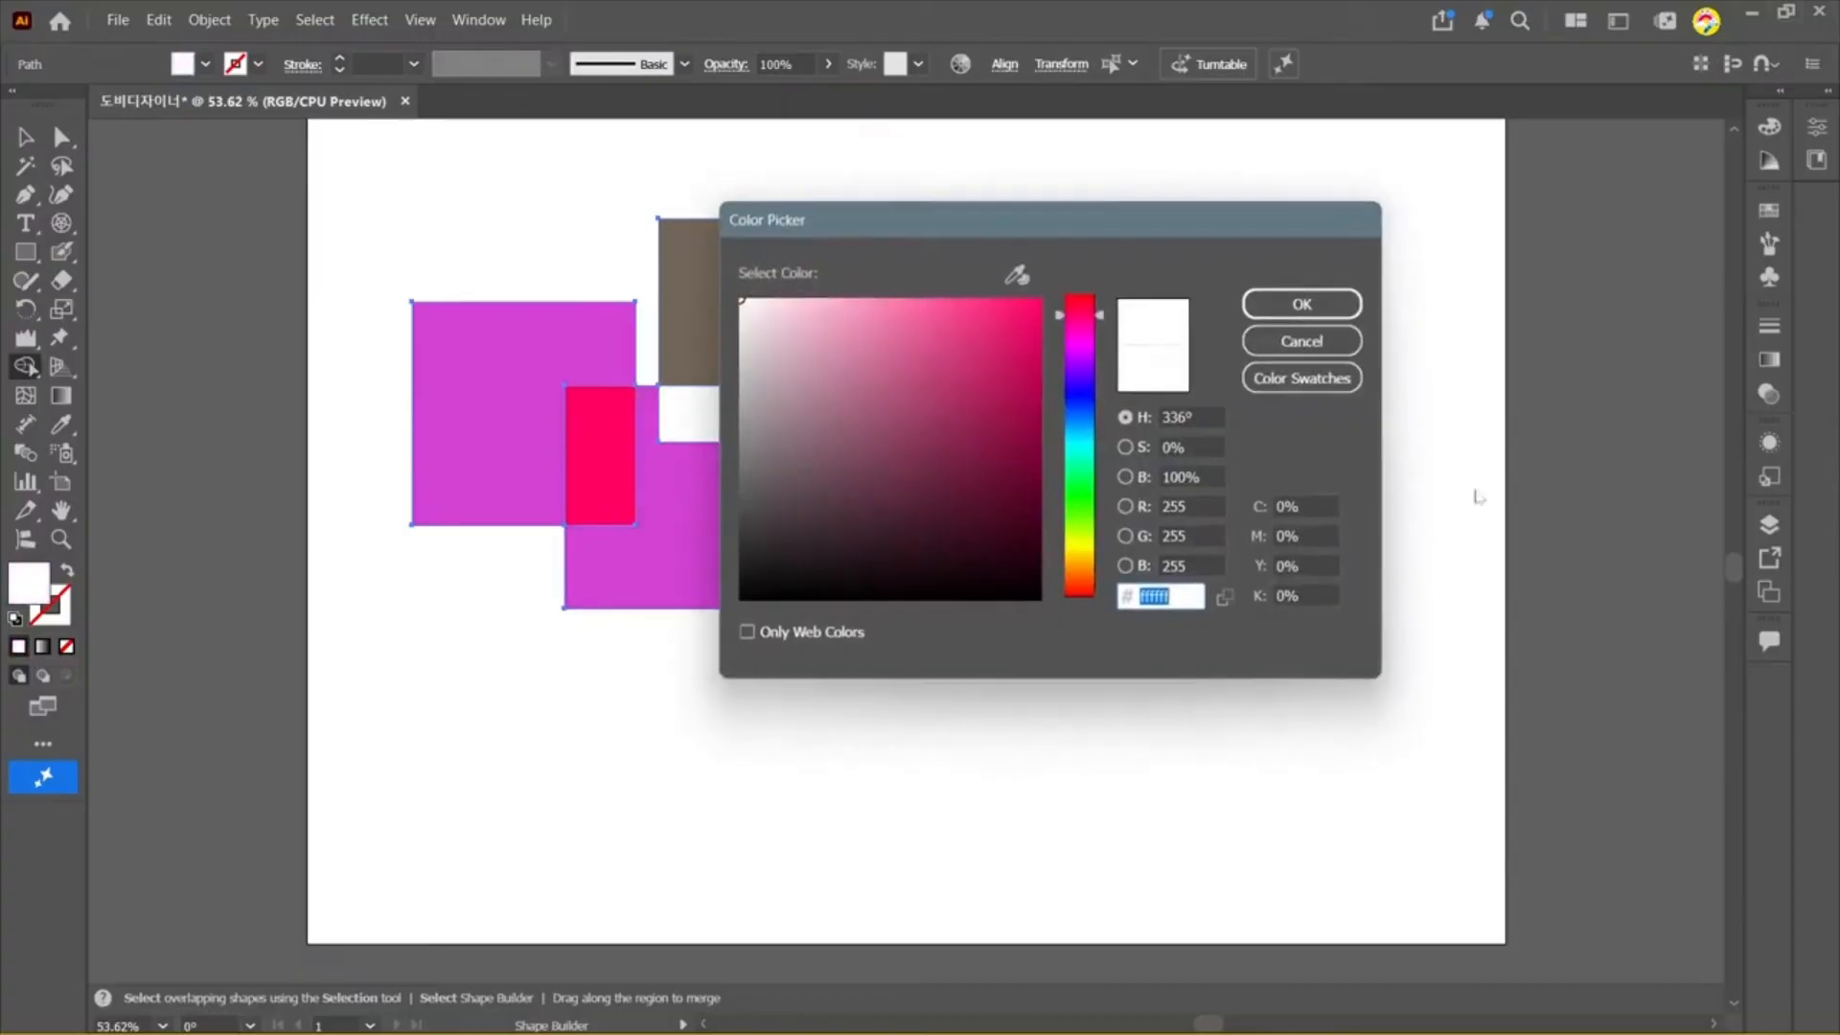
left_click(1089, 454)
left_click(1020, 402)
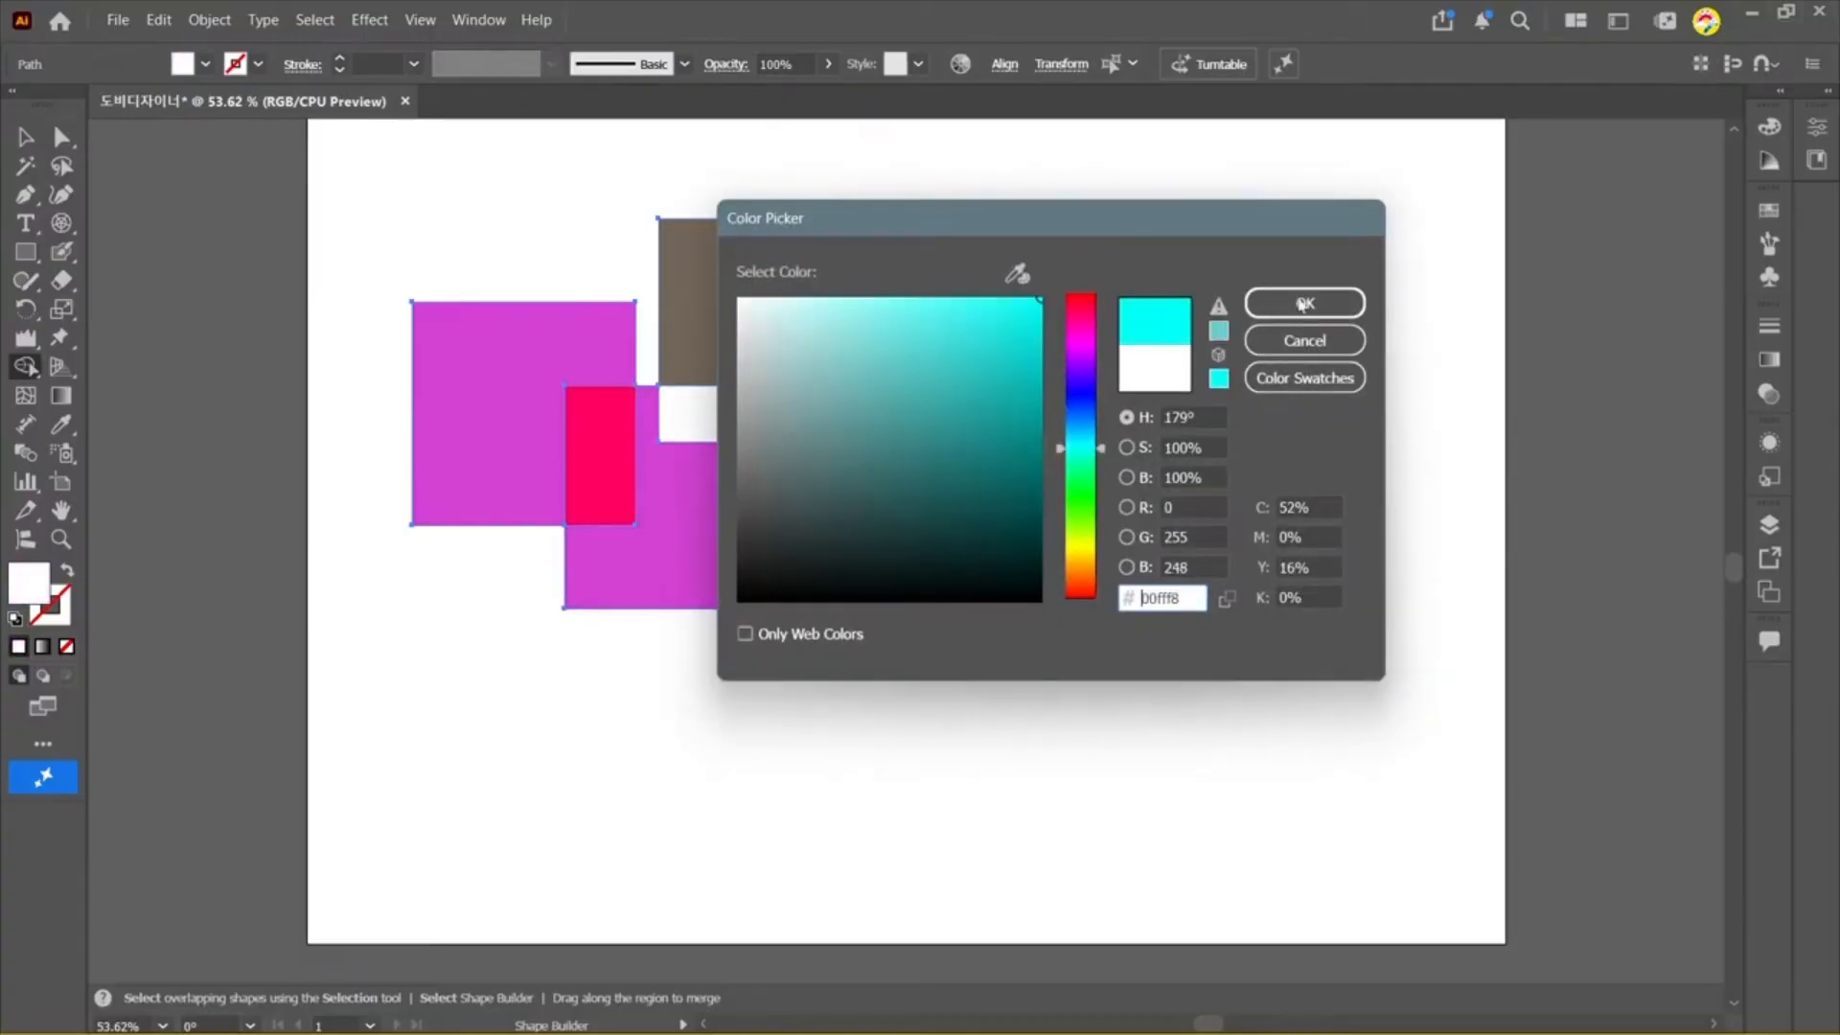
left_click(1305, 303)
left_click(726, 419)
left_click(495, 393)
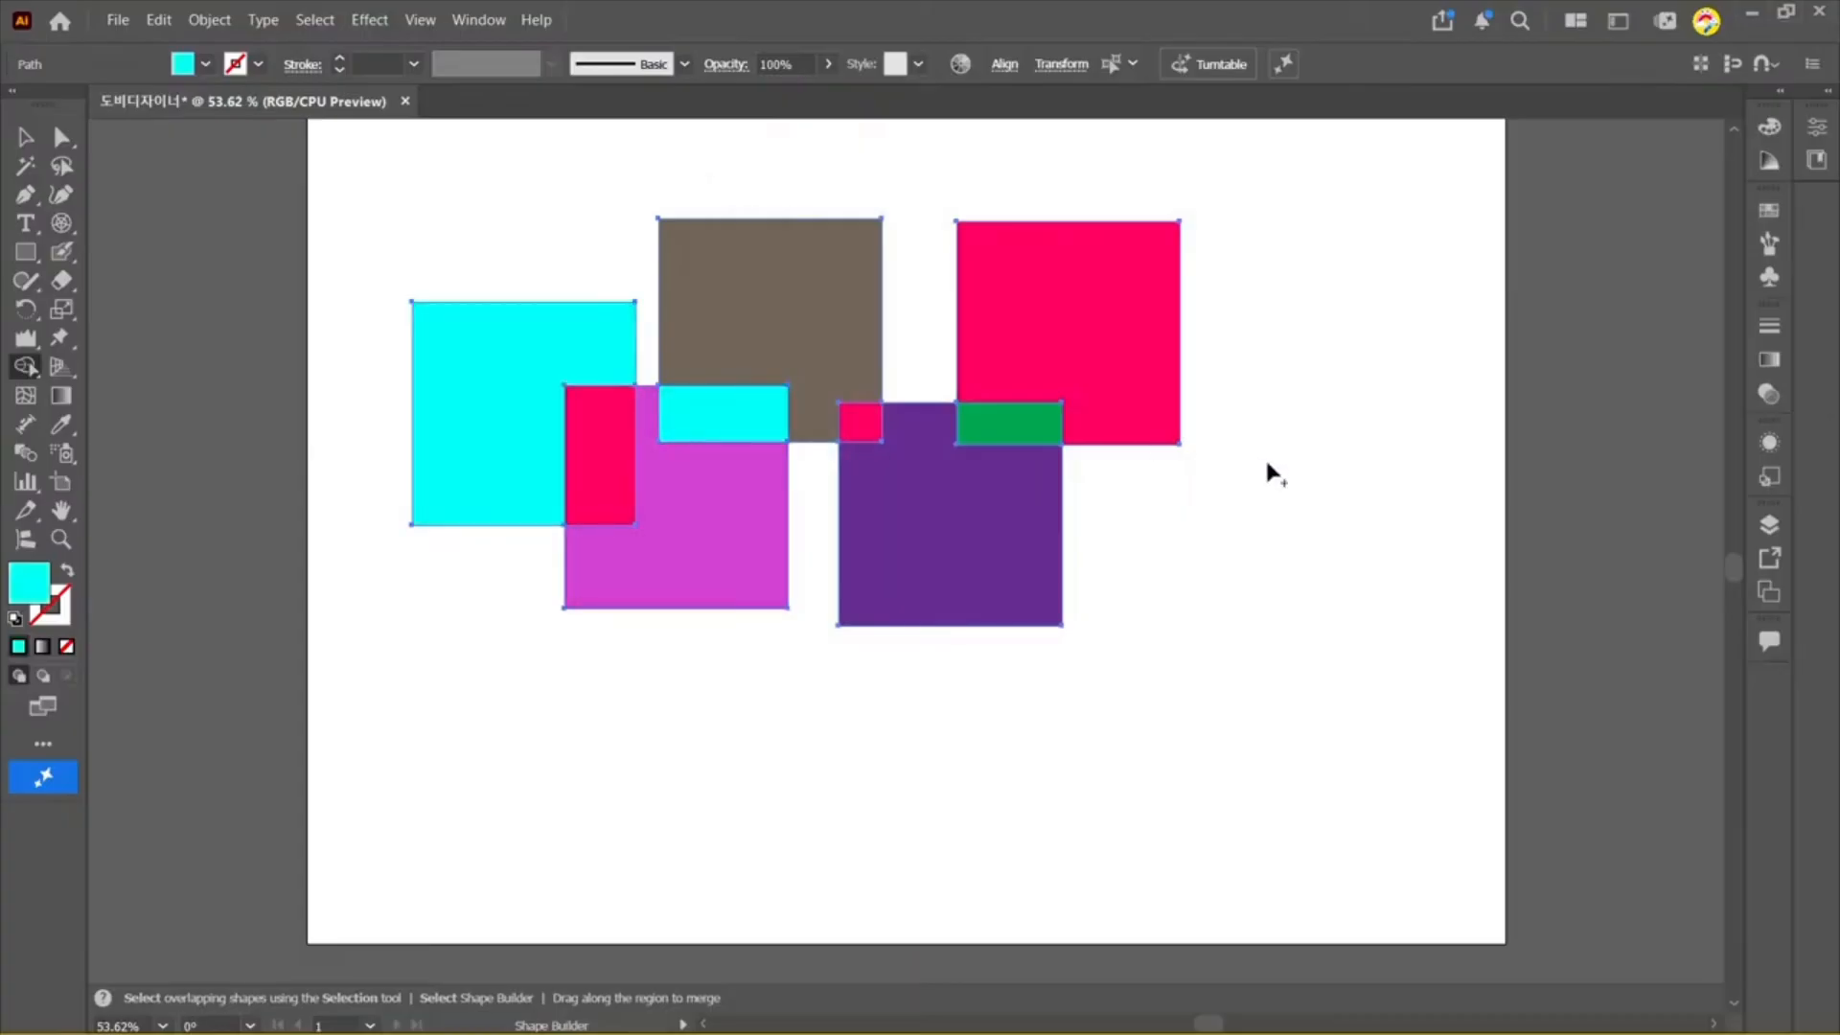
left_click(976, 558)
Step: Select individual pieces of the overlapping squares in turn to examine how Shape Builder divided them, and deselect everything
left_click(25, 137)
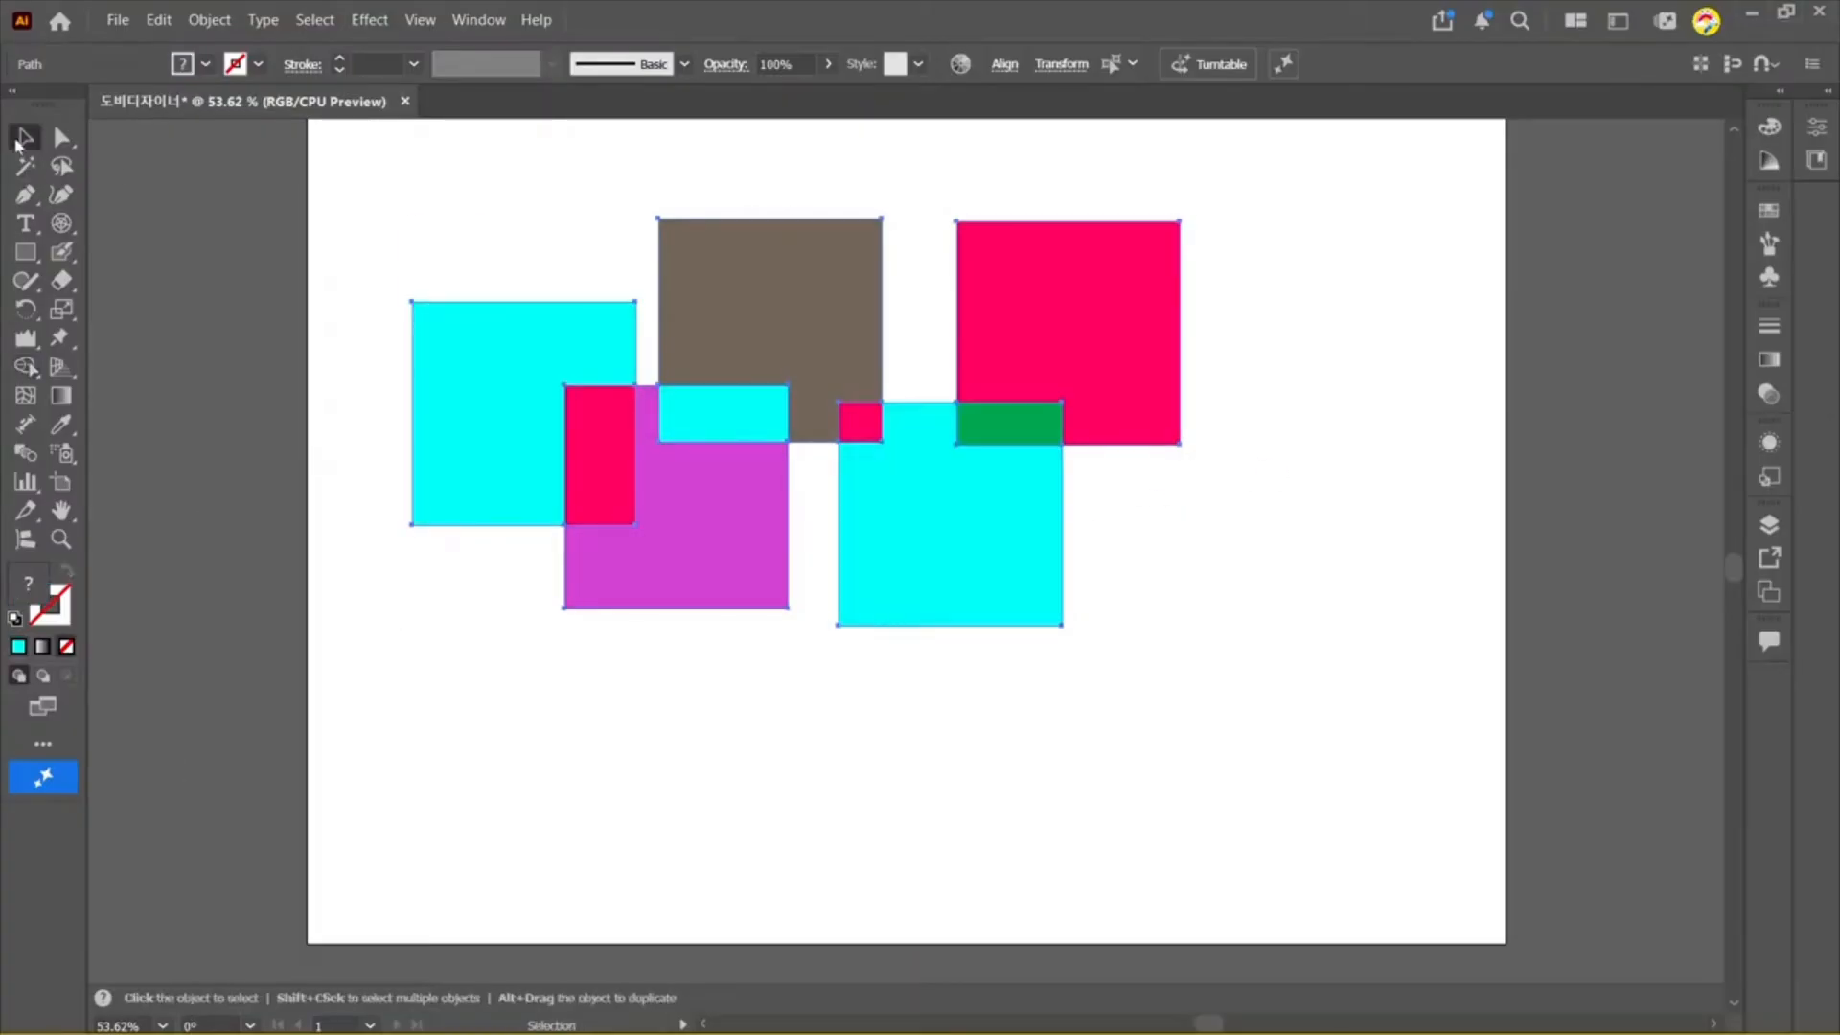
left_click(1332, 690)
left_click(707, 432)
left_click(784, 359)
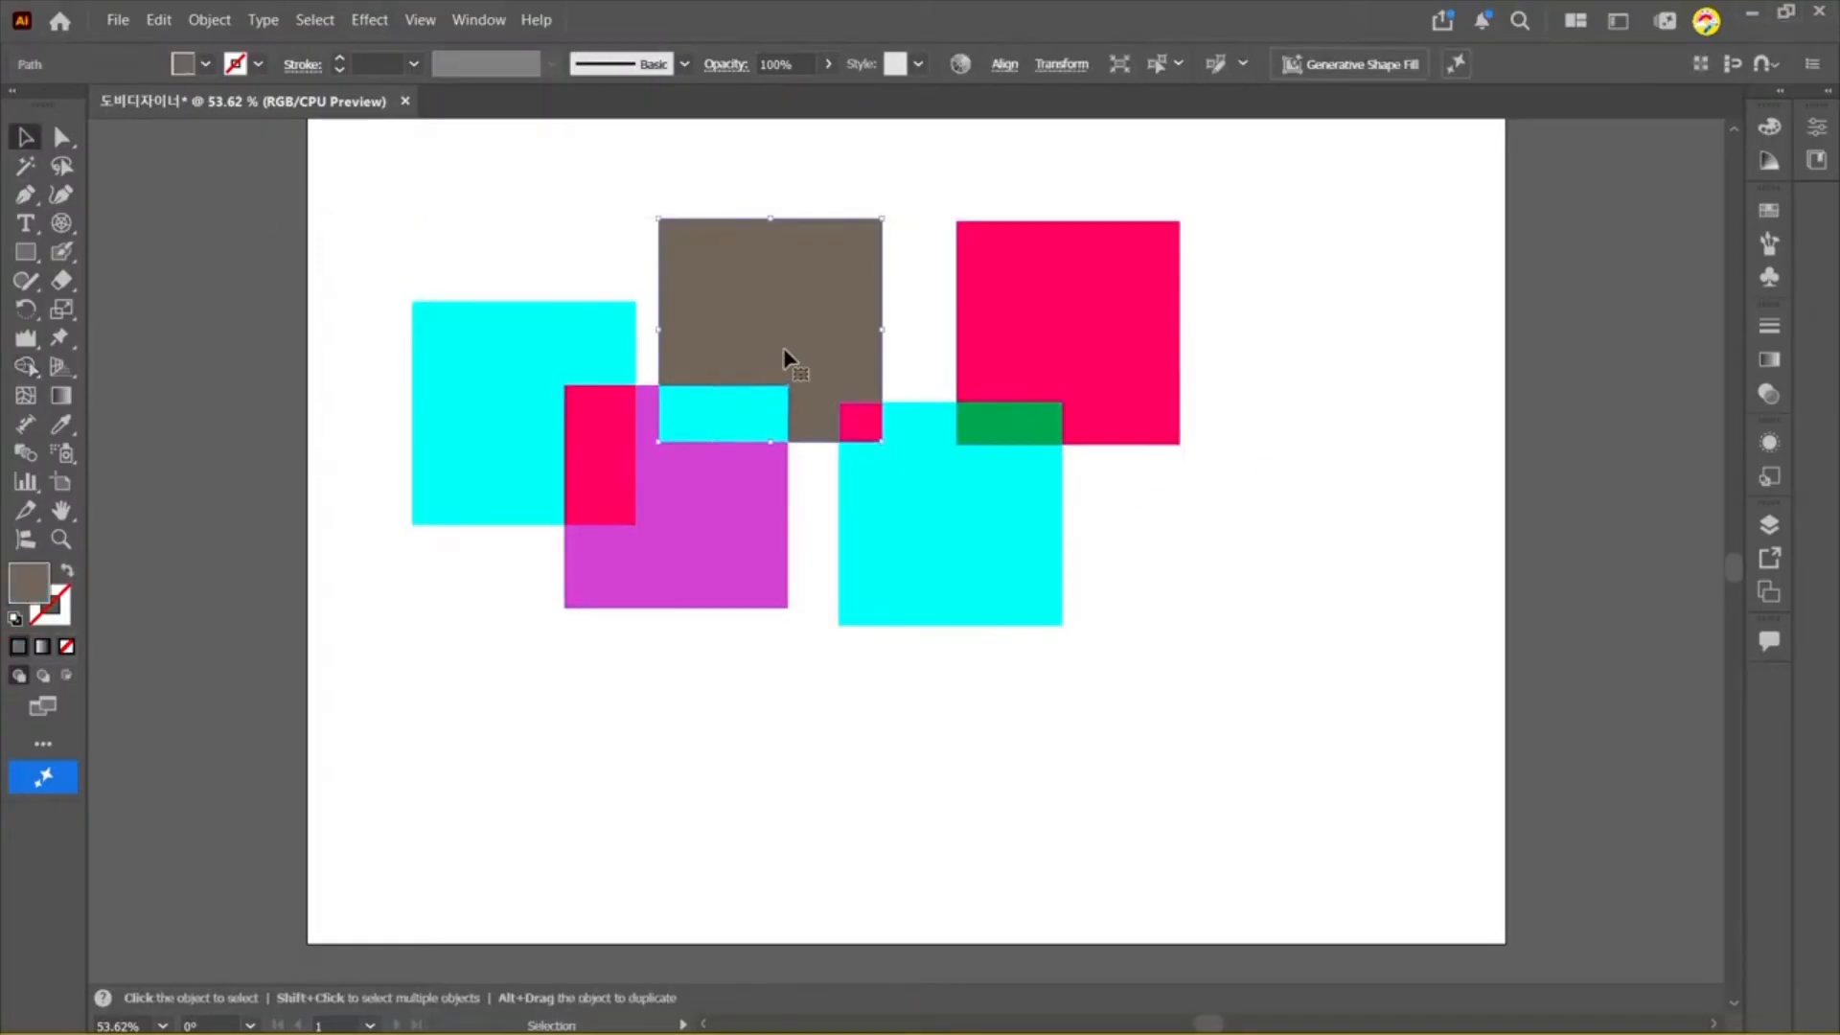
left_click(383, 272)
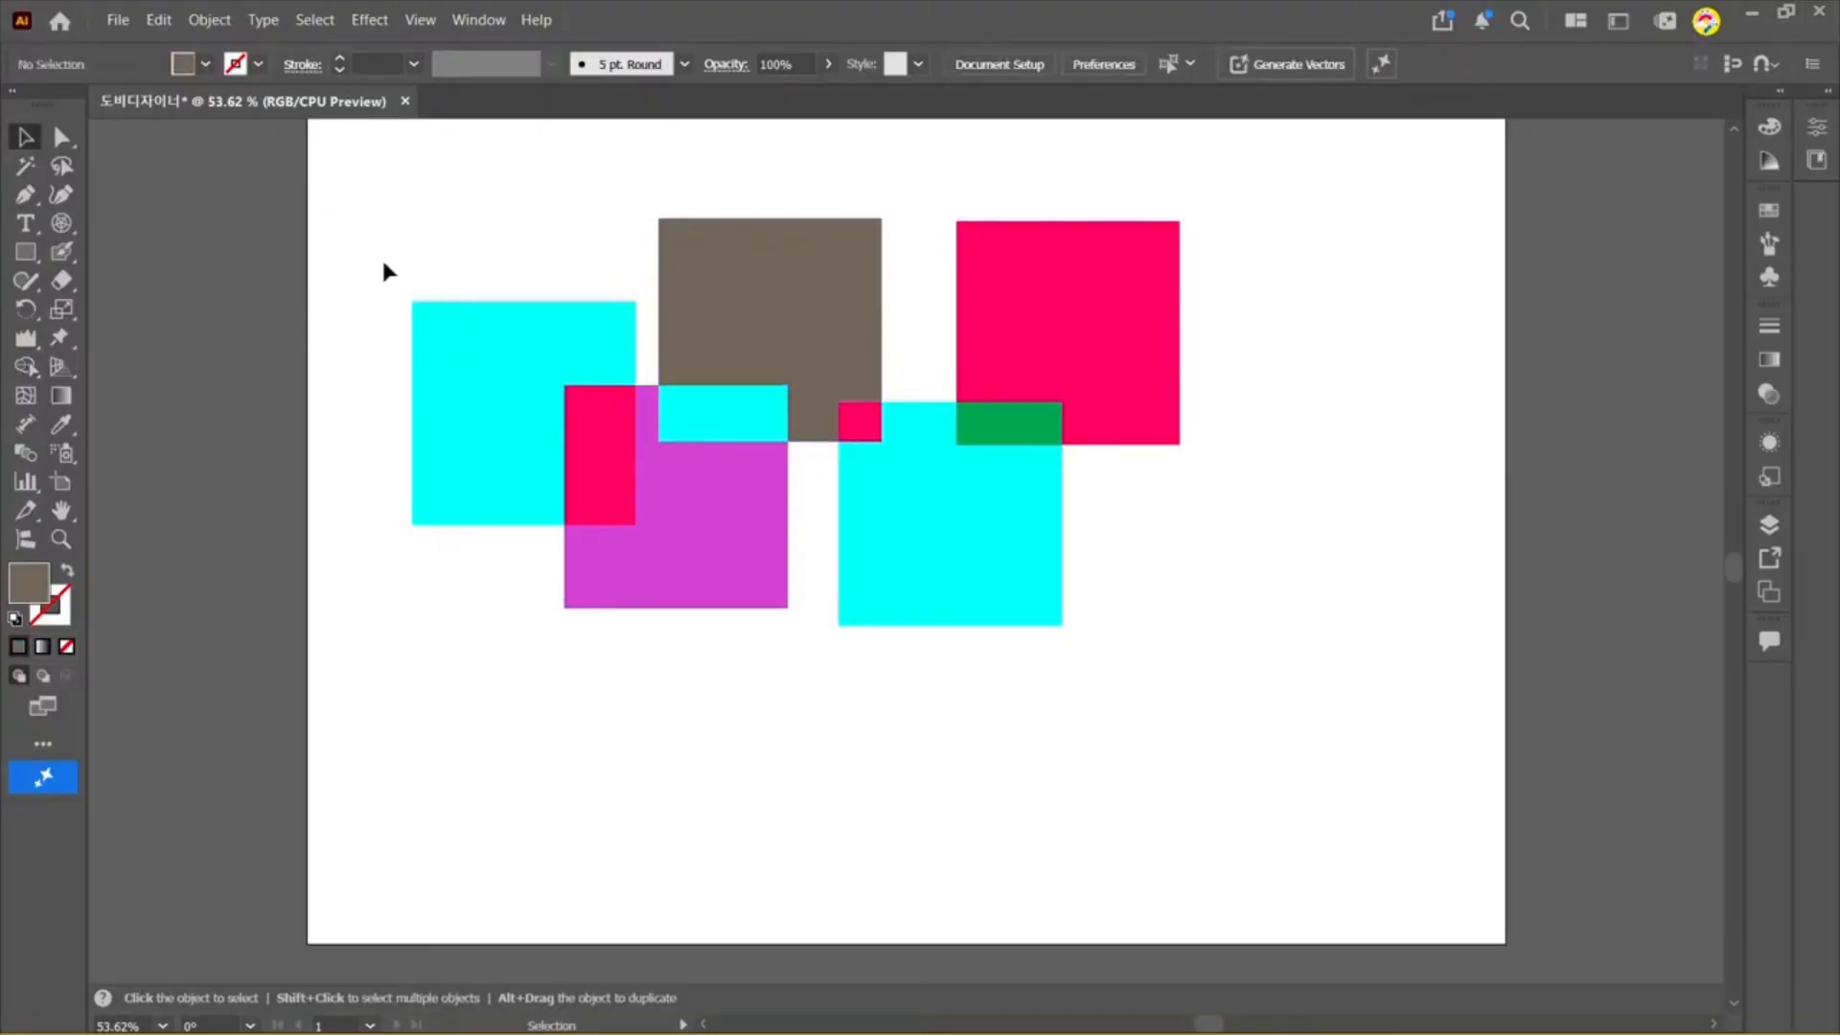
mouse_move(588, 393)
left_mouse_down()
mouse_move(427, 368)
mouse_move(587, 393)
left_mouse_up()
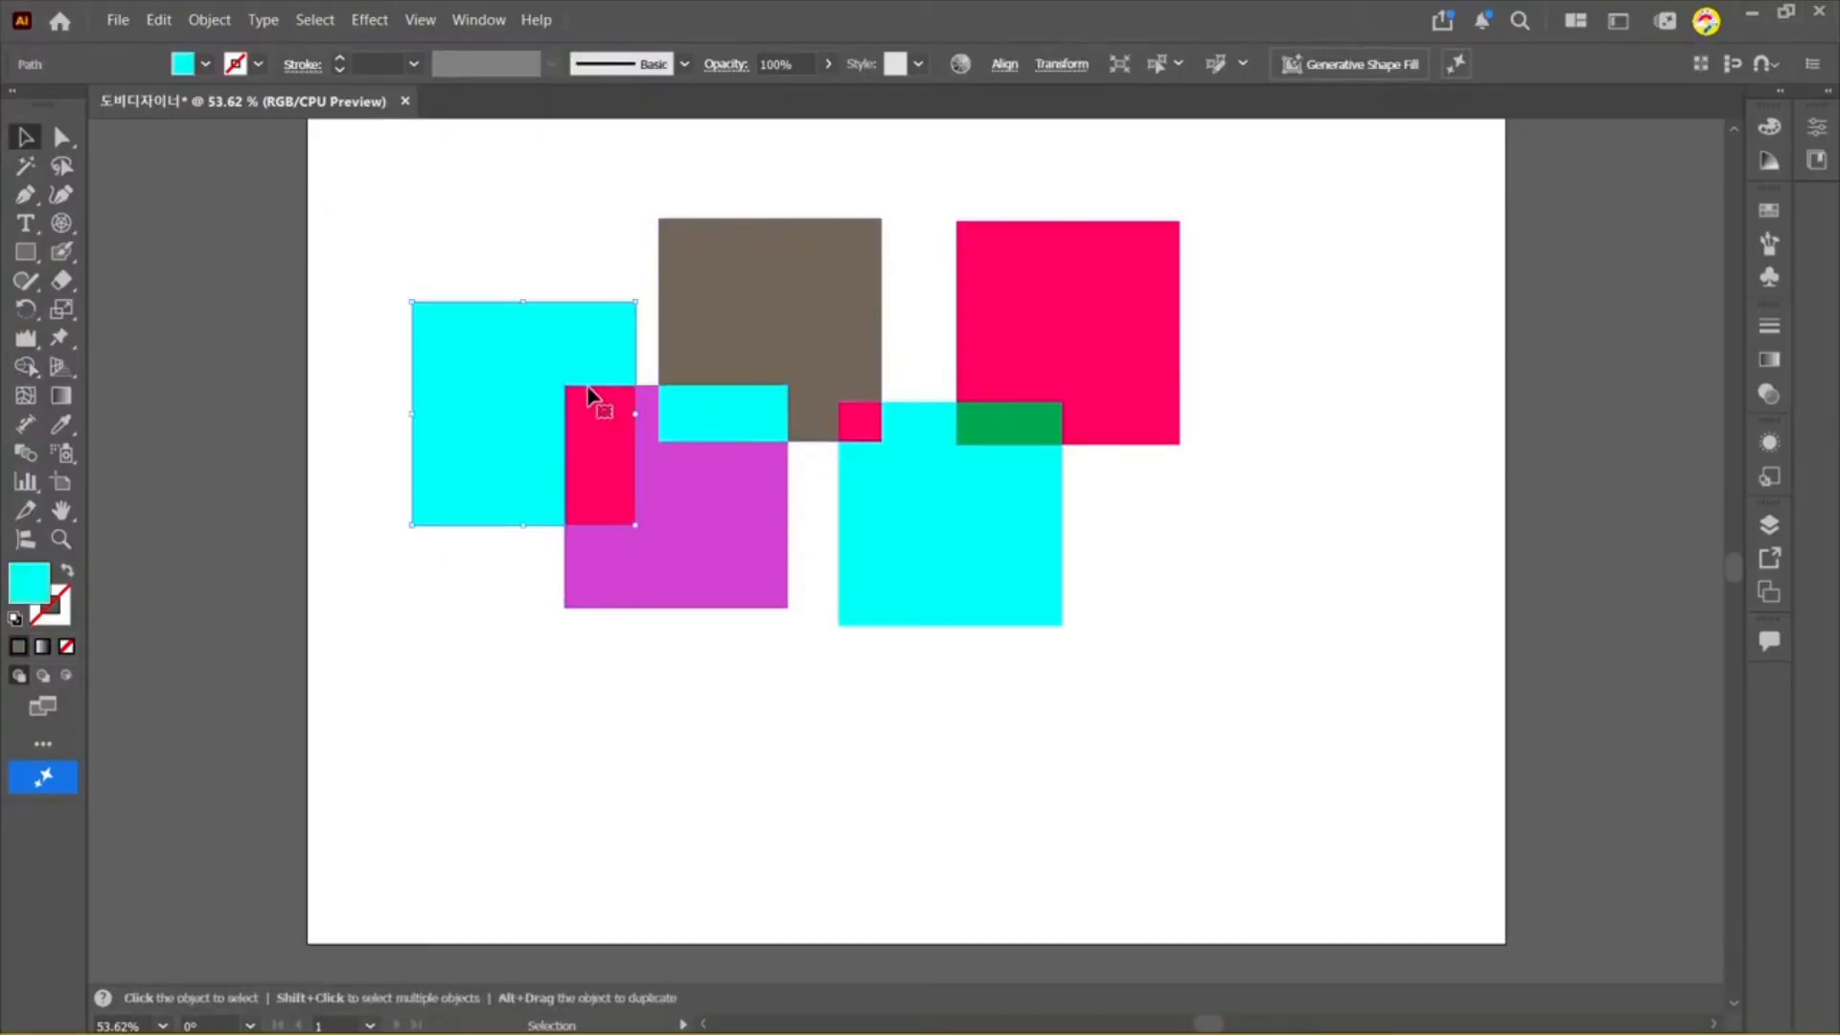
left_click(1312, 740)
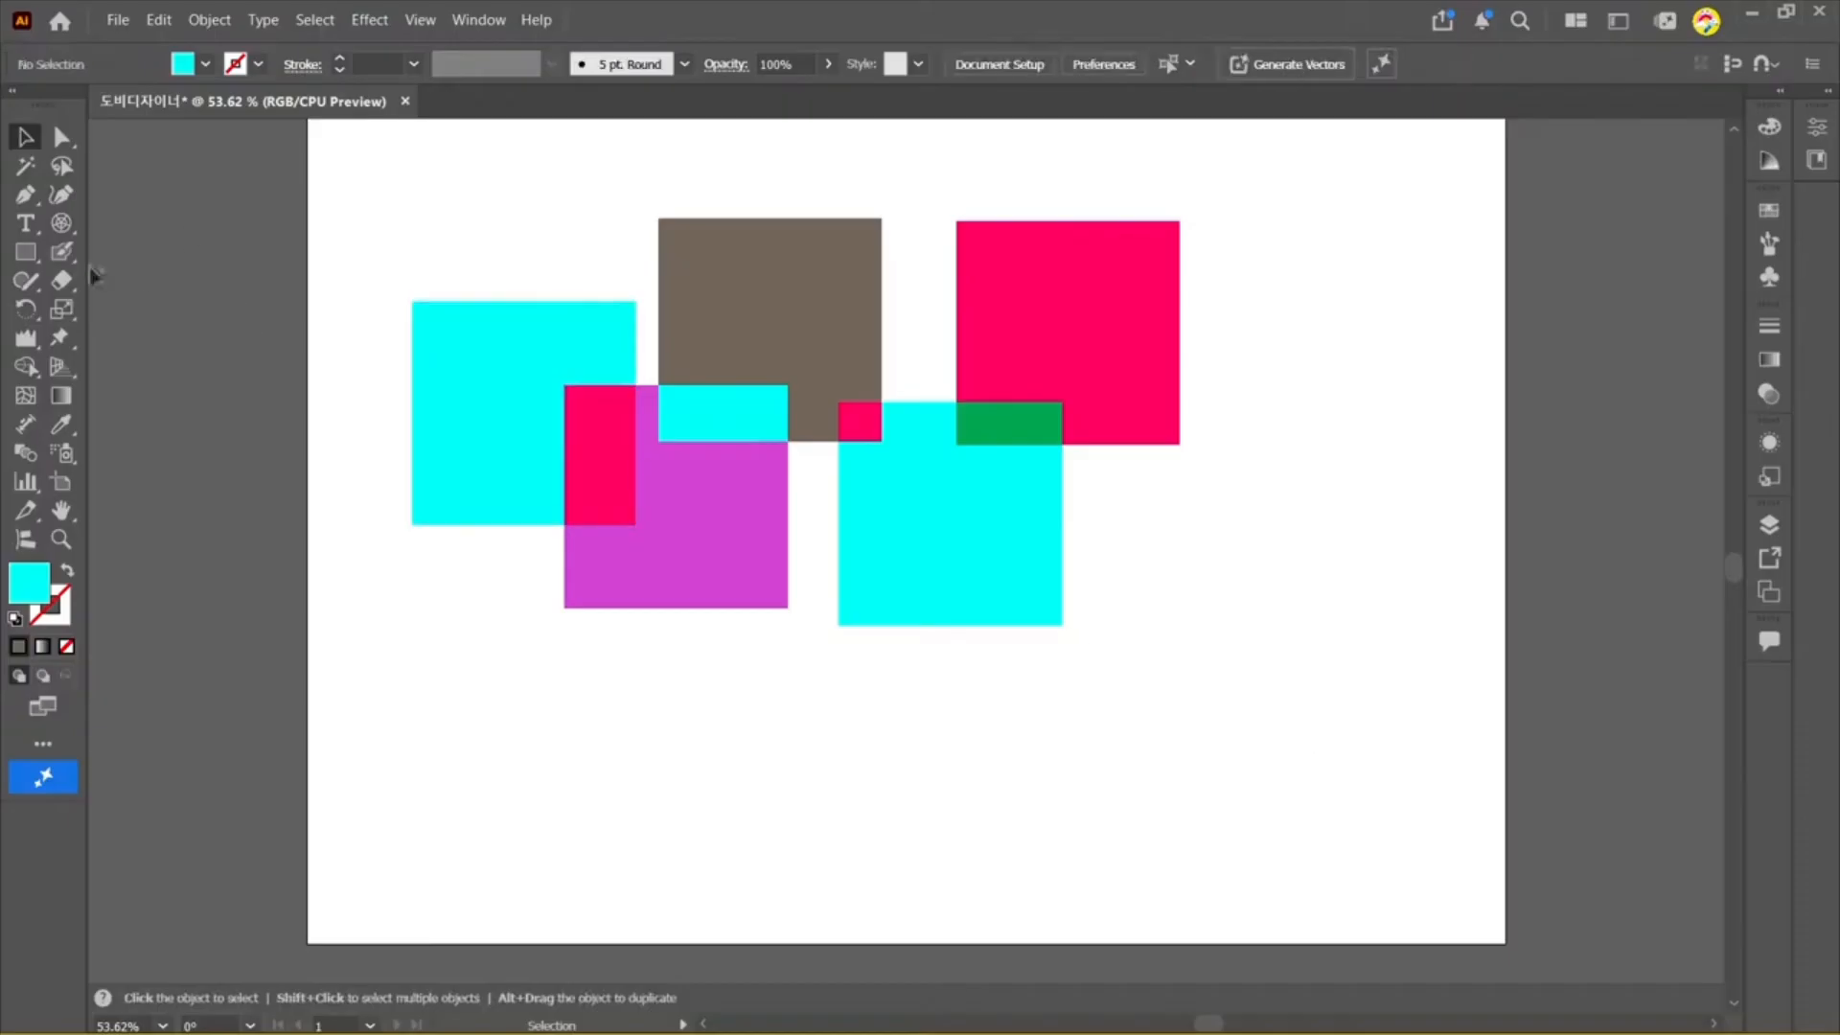
Step: Draw a rectangle from its centre over the leftmost cyan square, fill it with black #000000 and deselect it
left_click(25, 252)
left_click_drag(545, 424, 647, 531)
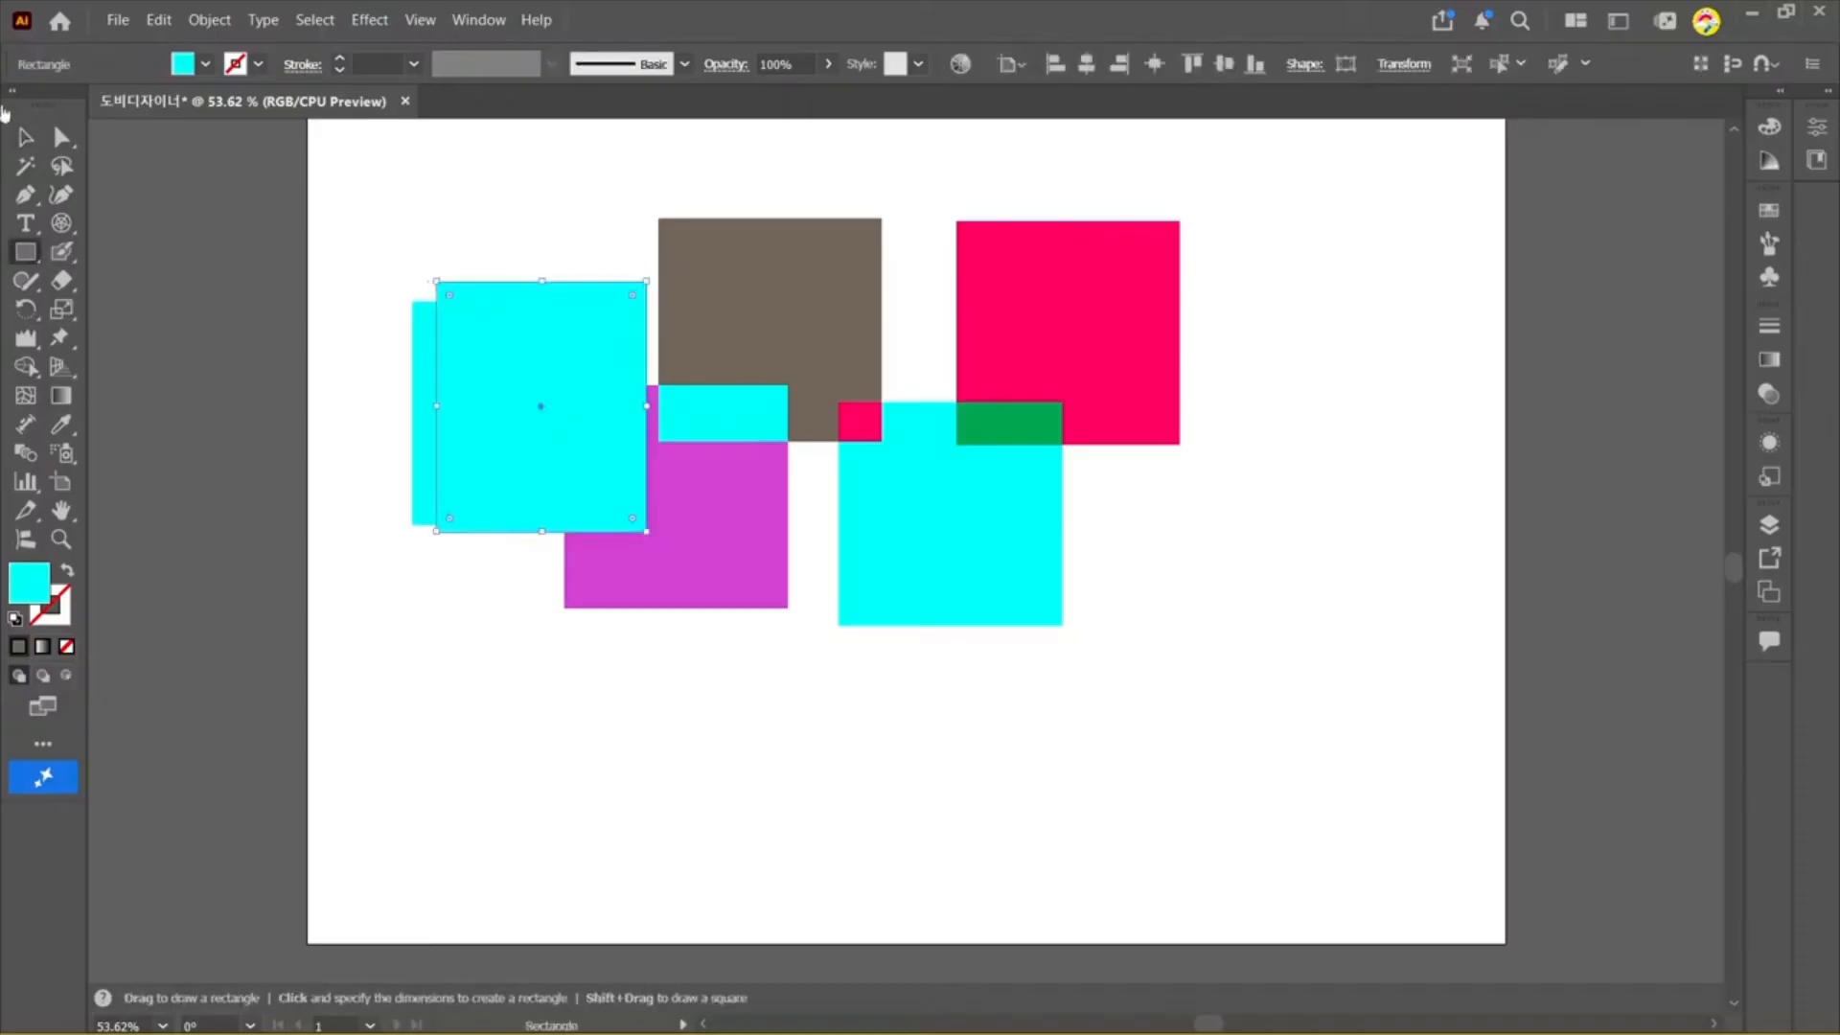
double_click(29, 582)
type("000000")
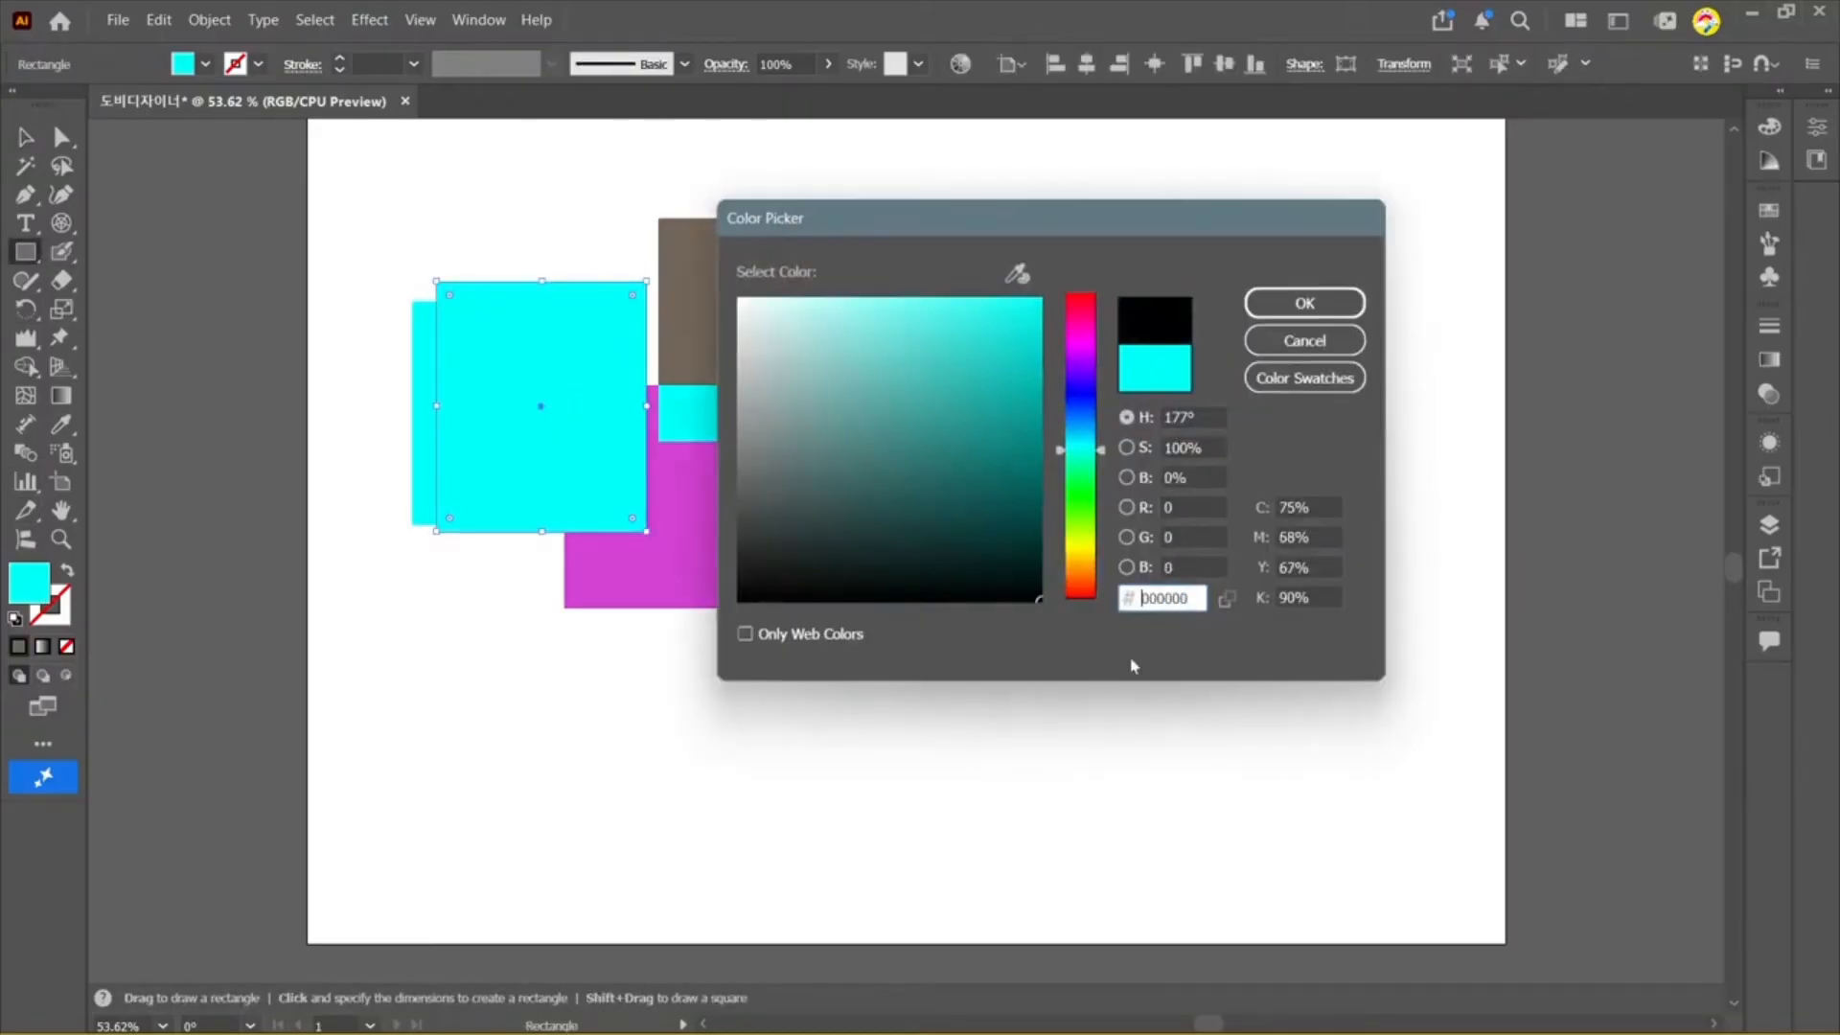
left_click(1301, 300)
key("v")
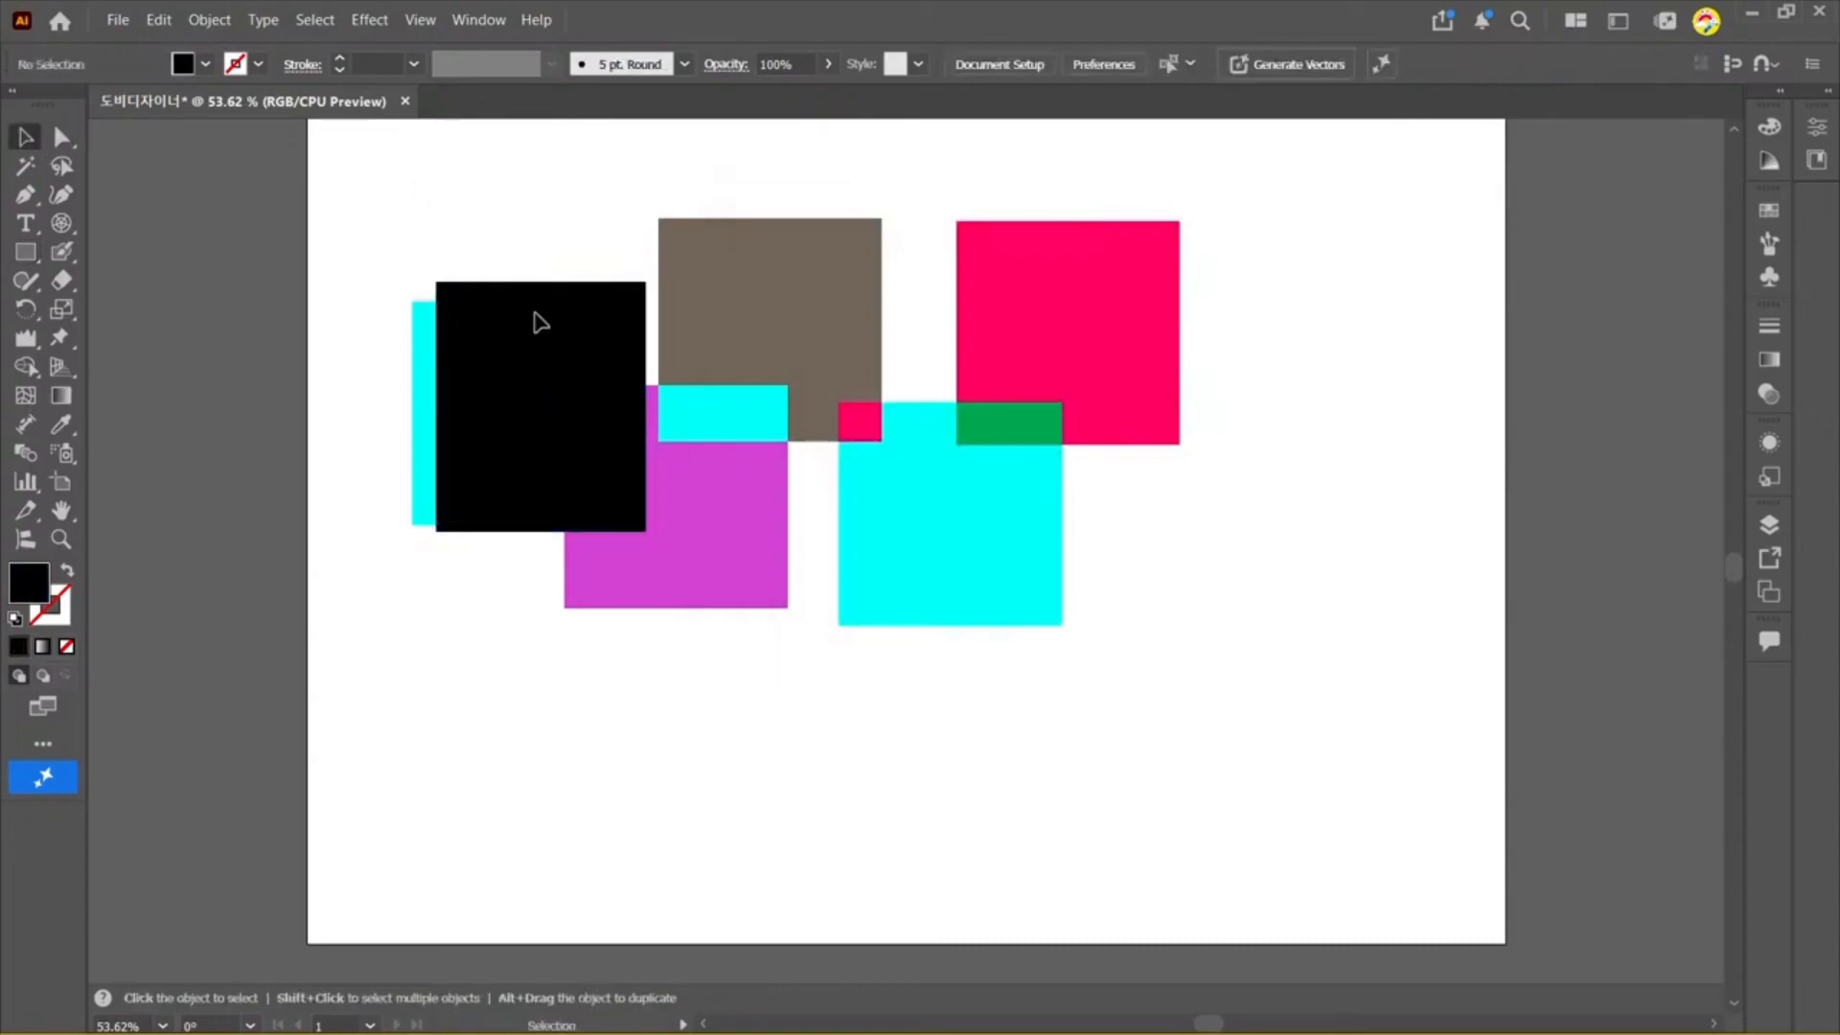
Step: Duplicate the black rectangle into a staggered group of four, shrink the group and move it to the artboard's lower-right area
left_click_drag(533, 320, 961, 542)
left_click(529, 393, "shift")
left_click(690, 422, "shift")
left_click(863, 354, "shift")
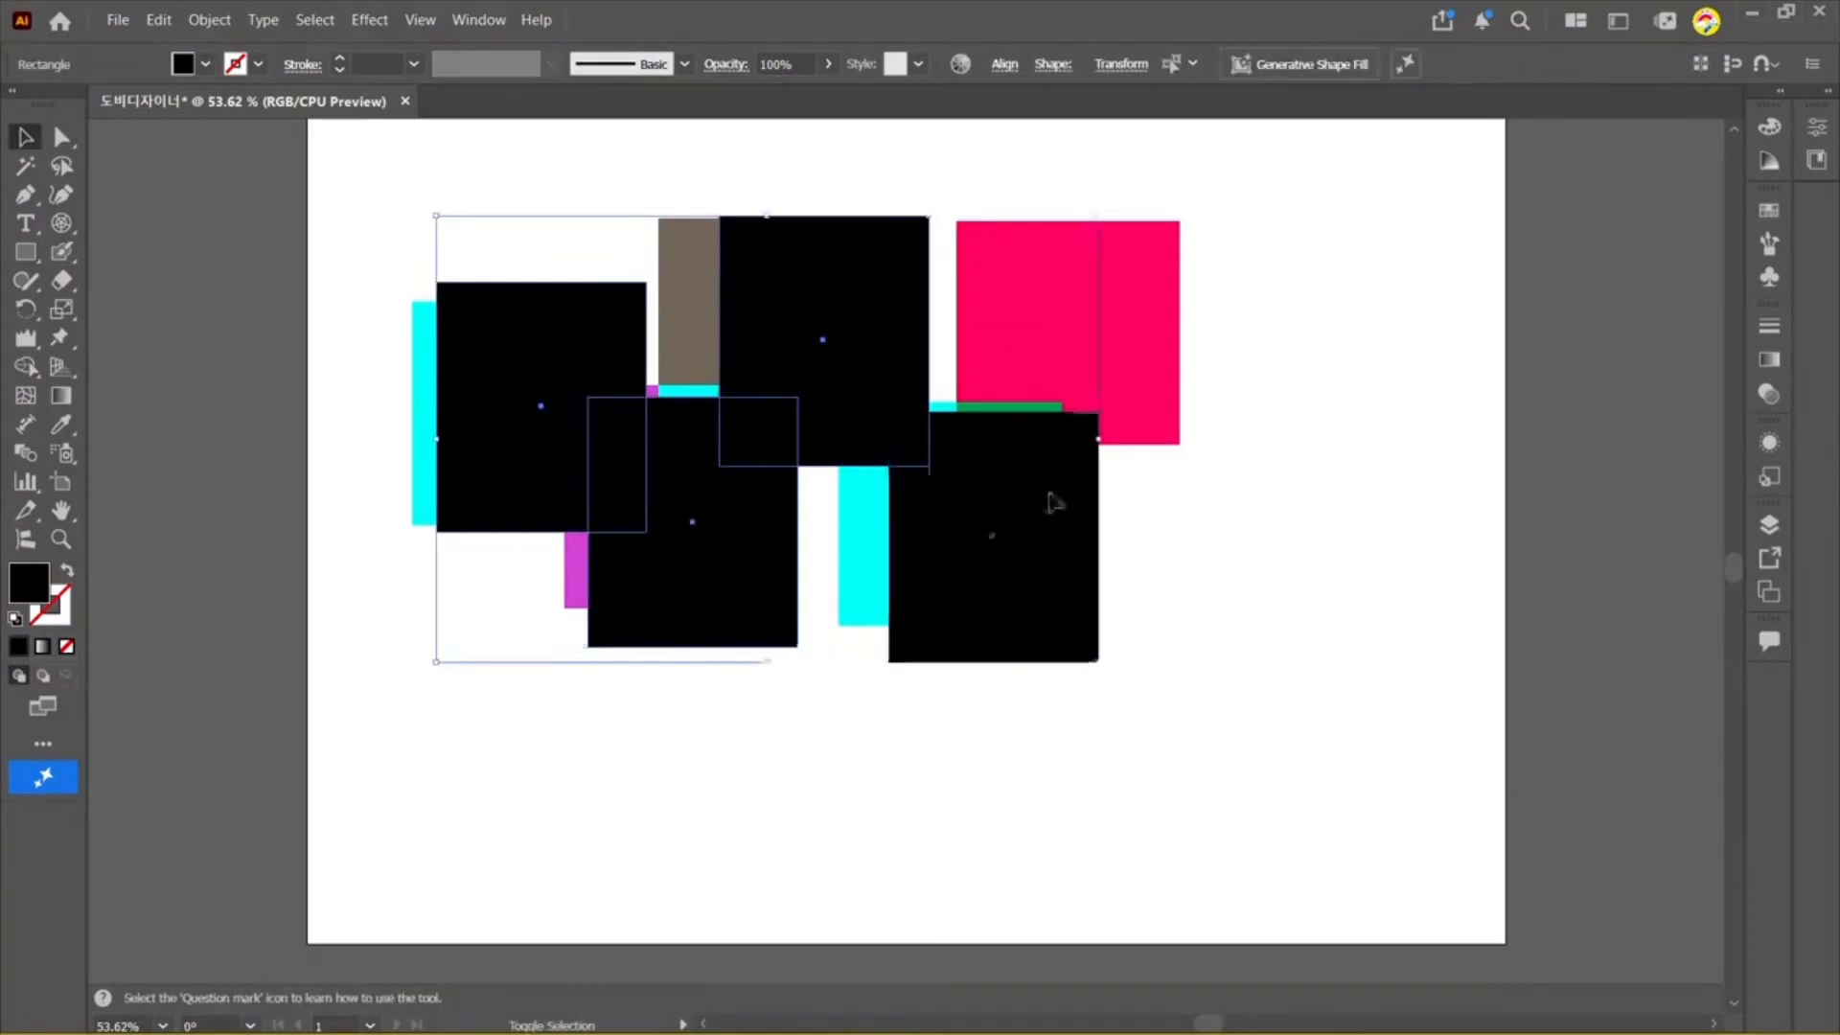
left_click_drag(1051, 501, 1259, 700)
left_click_drag(1308, 412, 939, 662)
left_click_drag(882, 800, 1274, 820)
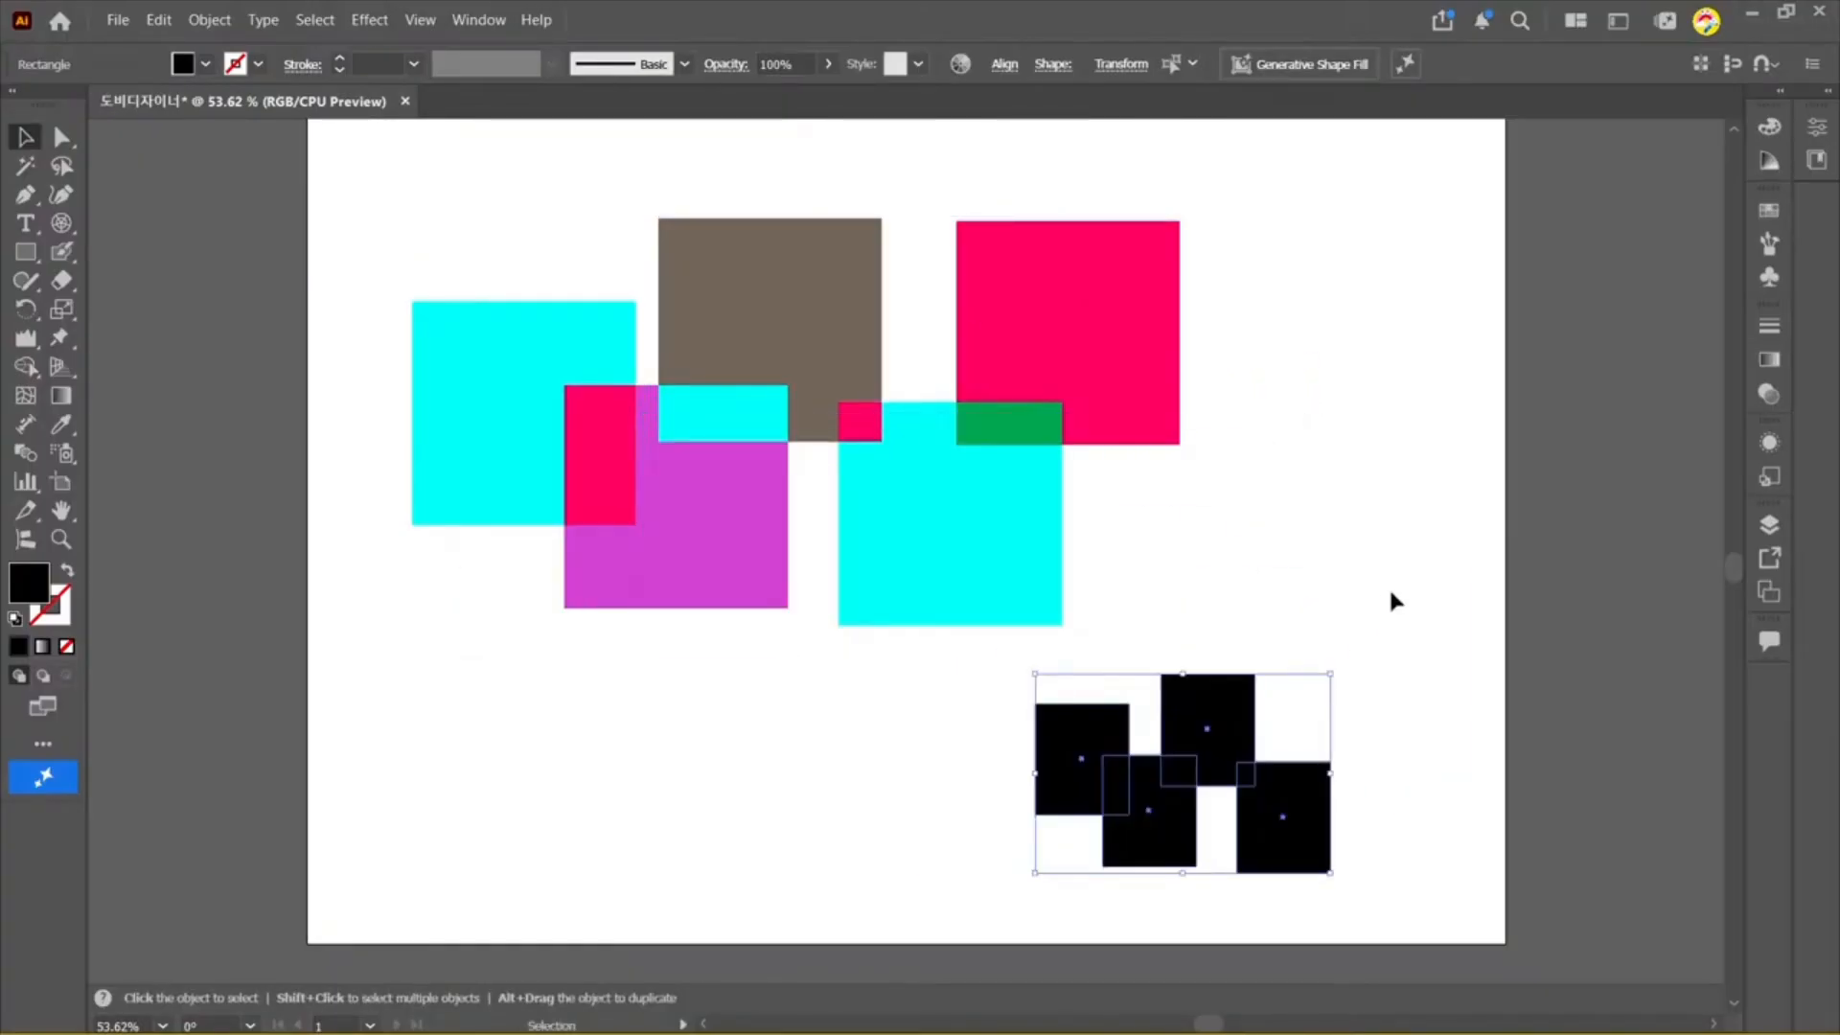
Step: Fill the leftmost of the four small black rectangles with teal #2f706d
left_click(1389, 600)
left_click(1063, 744)
double_click(26, 585)
left_click(916, 466)
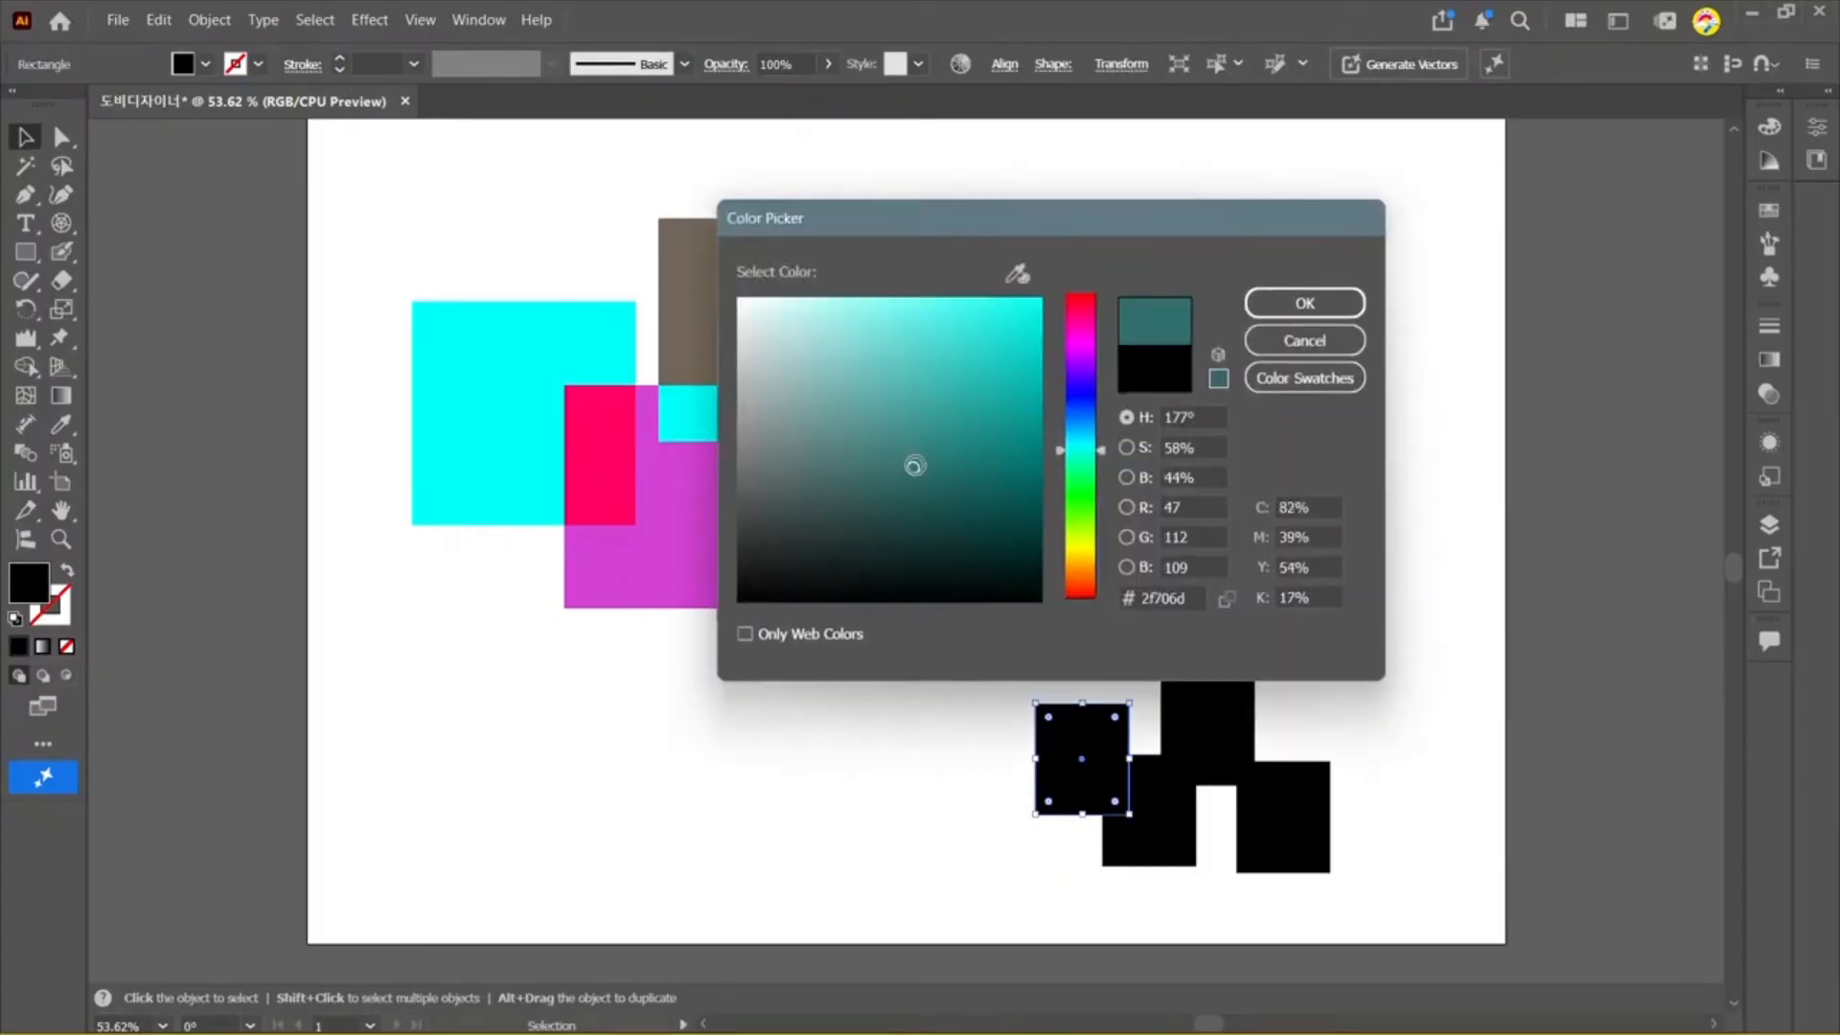
left_click(1282, 310)
Step: Fill the uppermost of the small black rectangles with blue and deselect it
left_click(1168, 778)
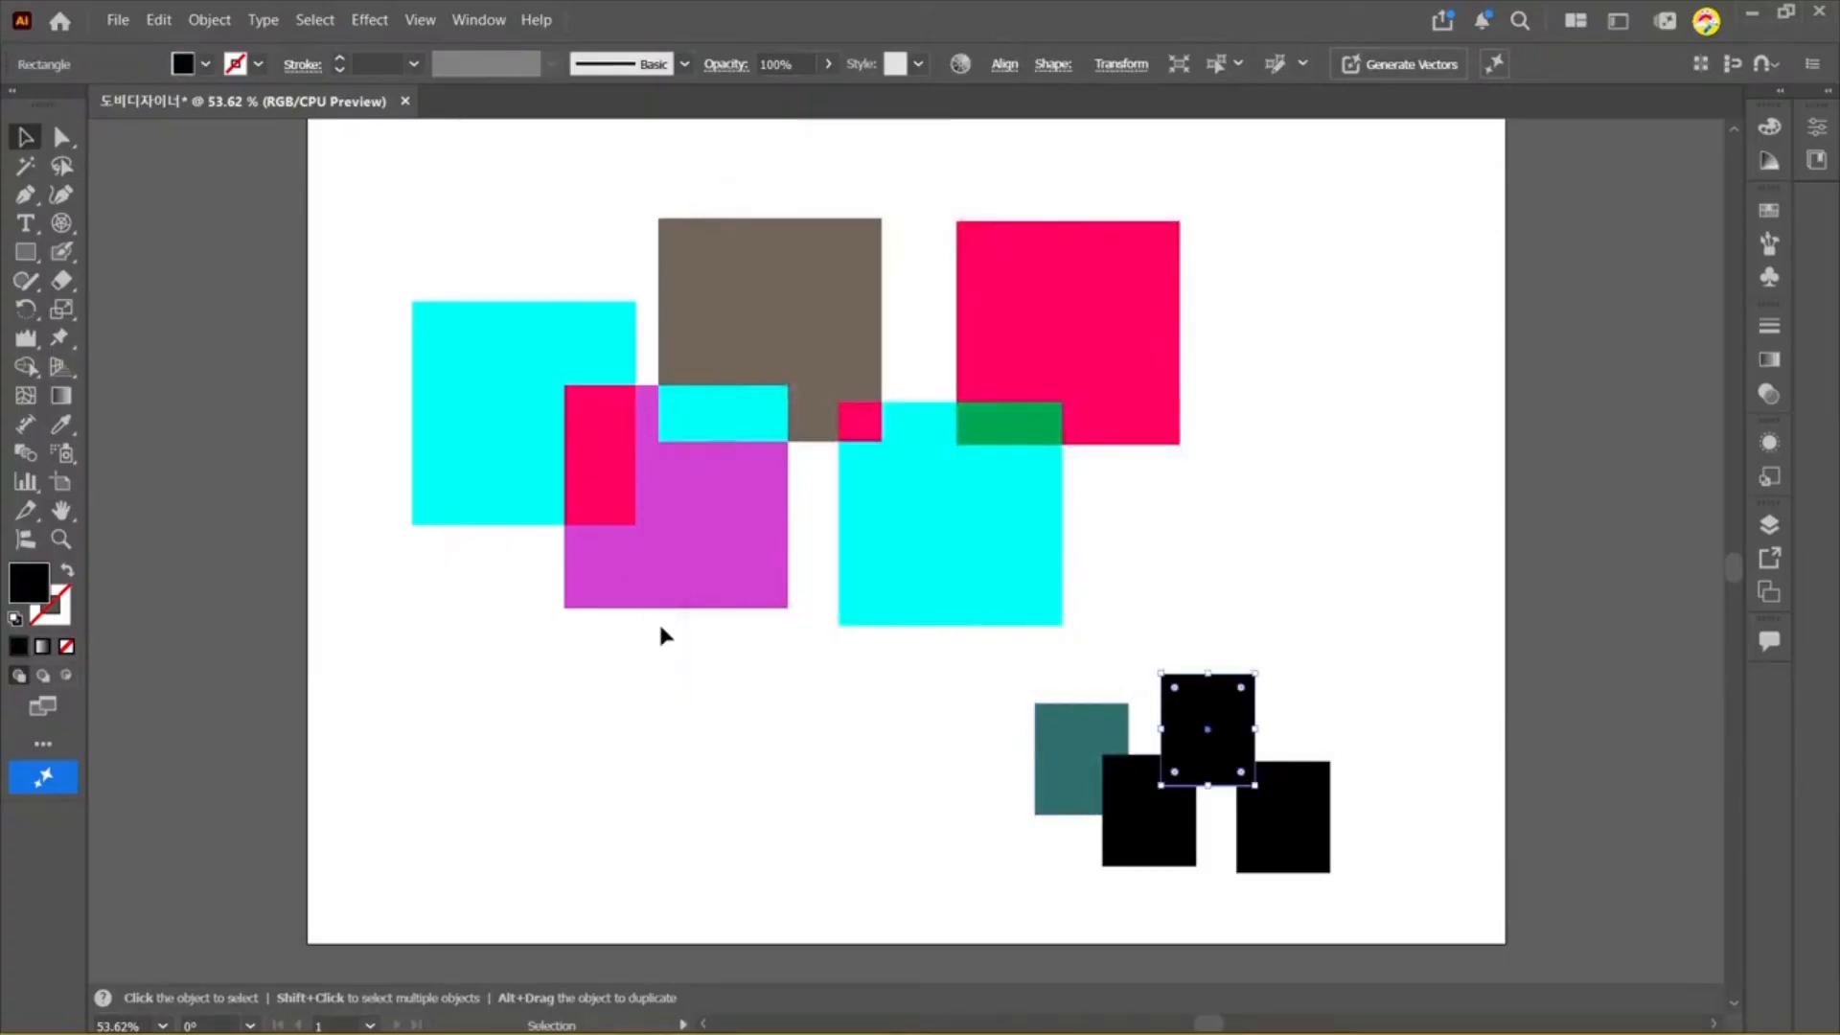
double_click(19, 575)
left_click(897, 441)
left_click(1306, 300)
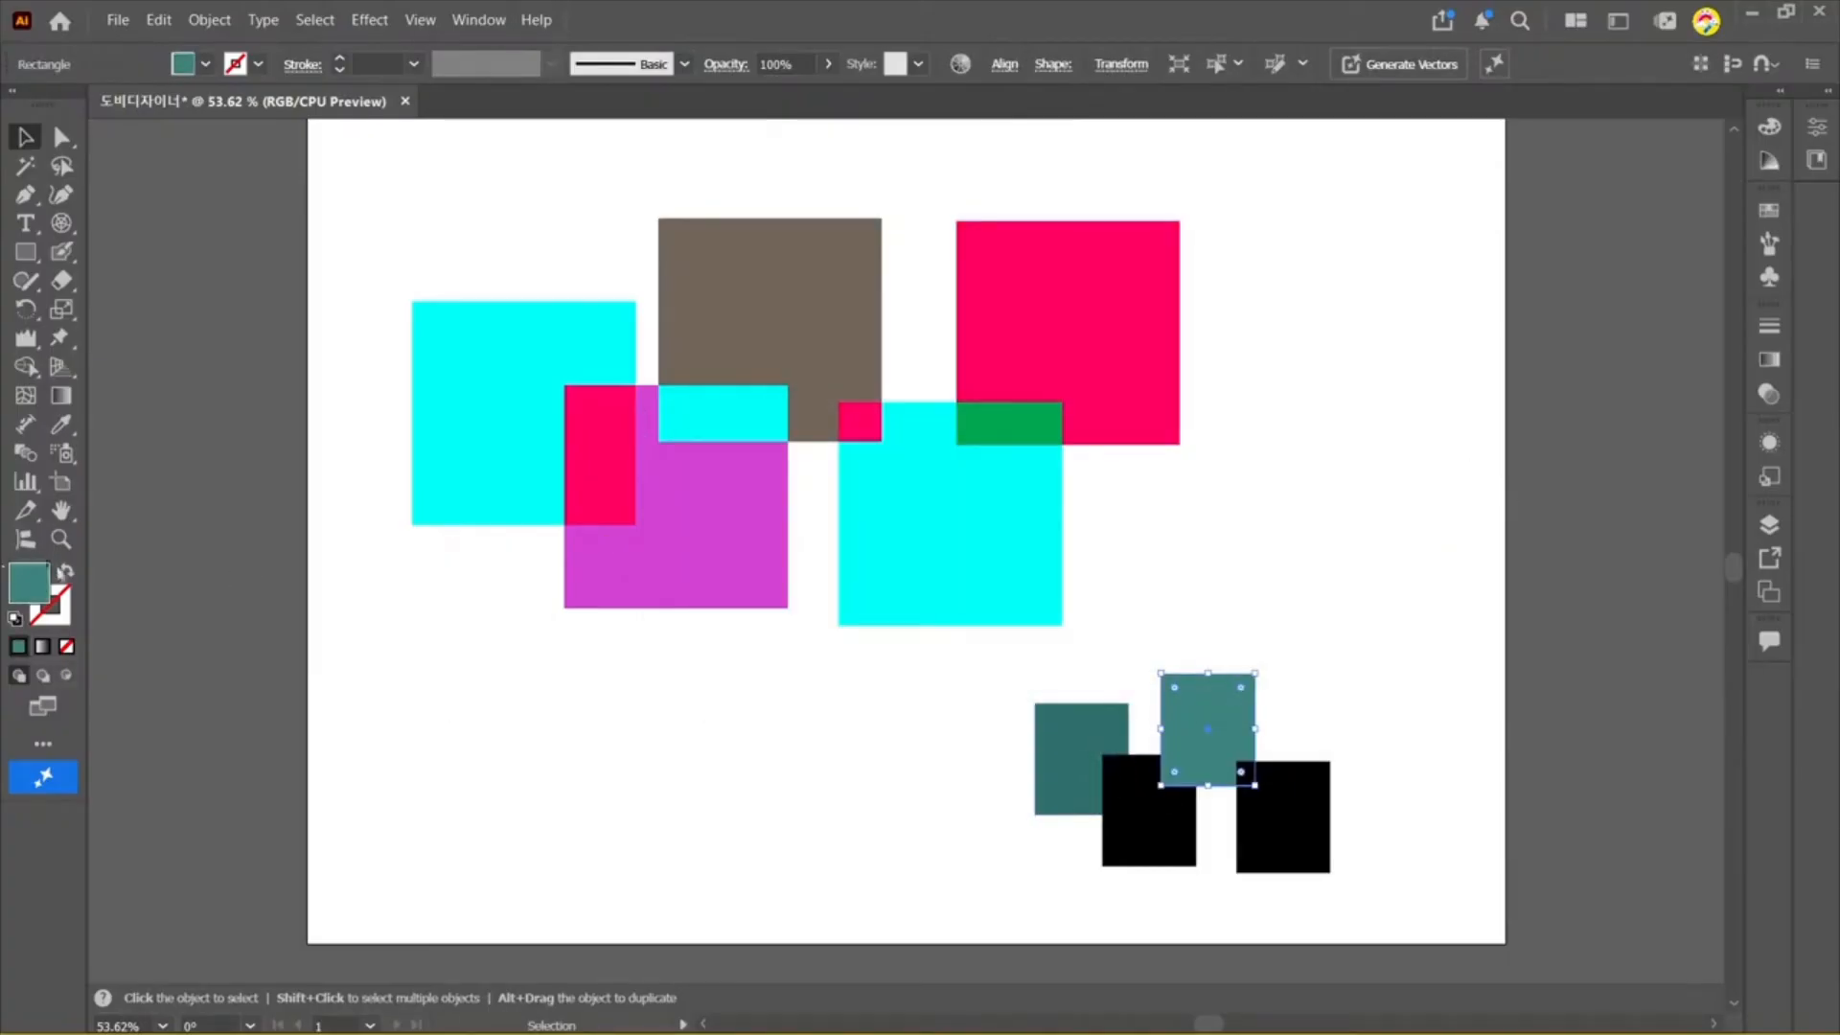
double_click(26, 582)
left_click(952, 380)
left_click(984, 488)
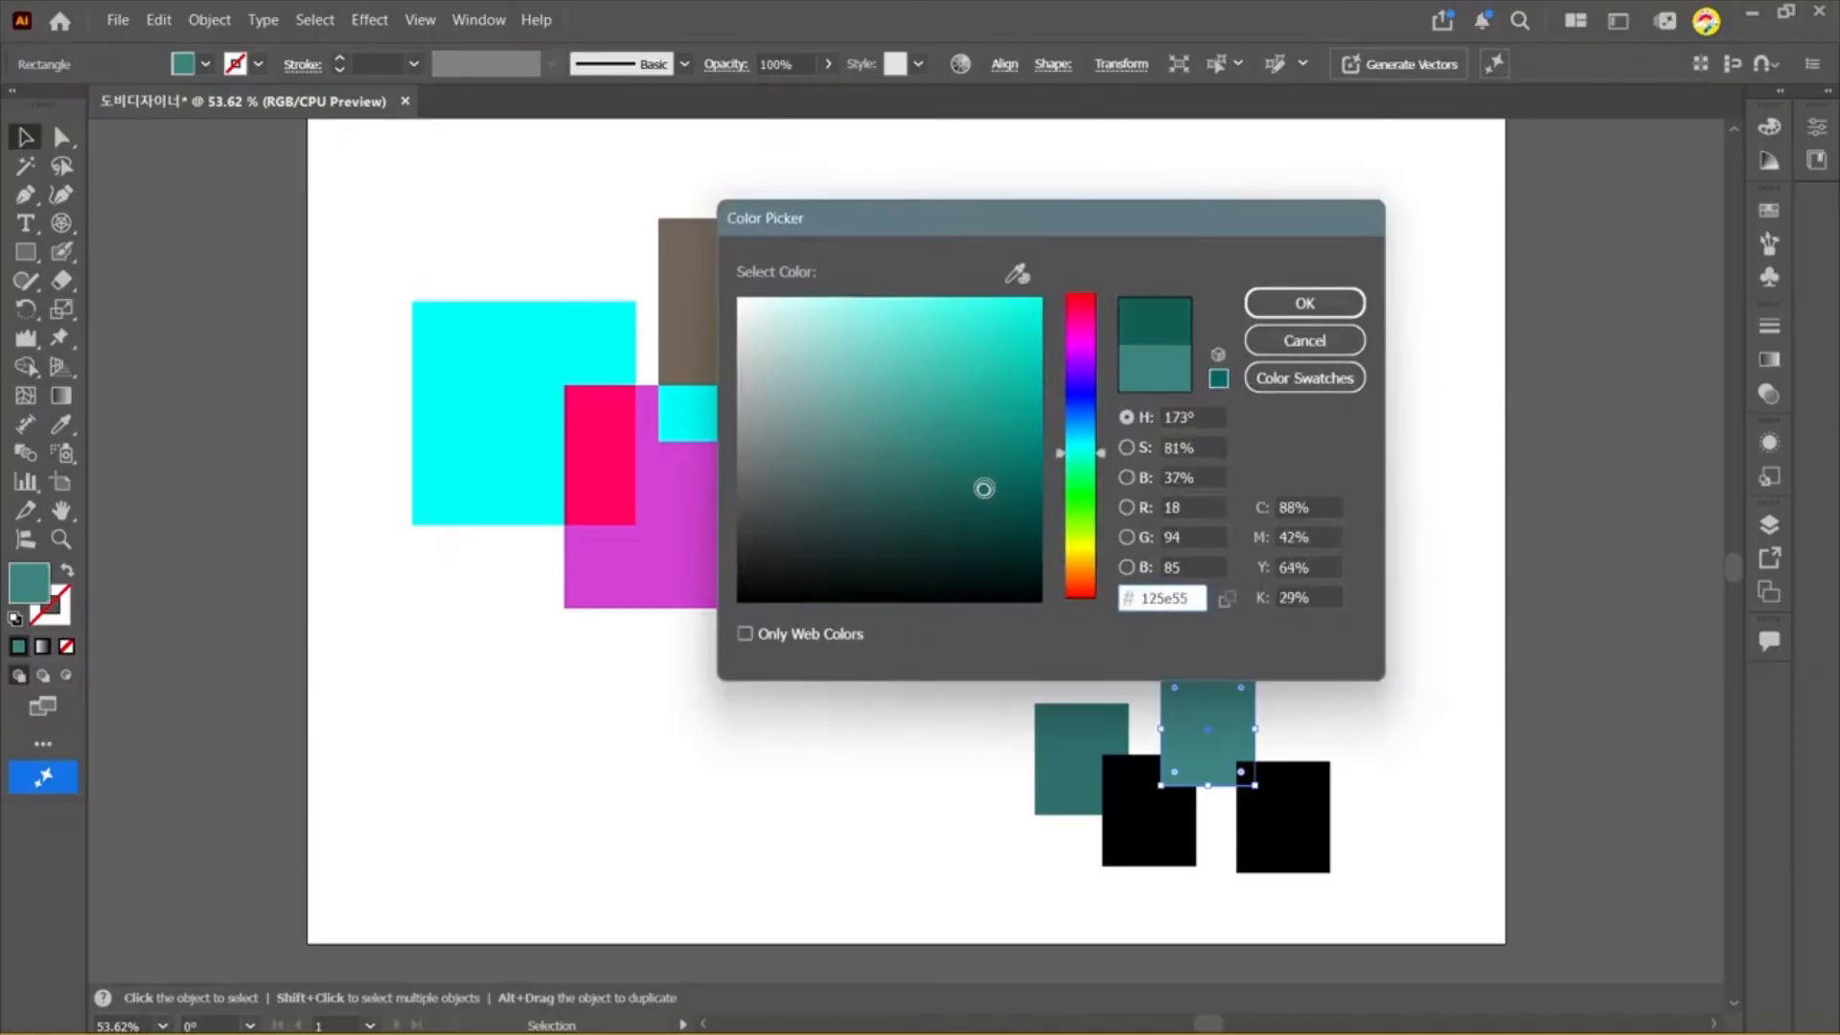
left_click(1083, 402)
left_click(1306, 303)
left_click(1306, 739)
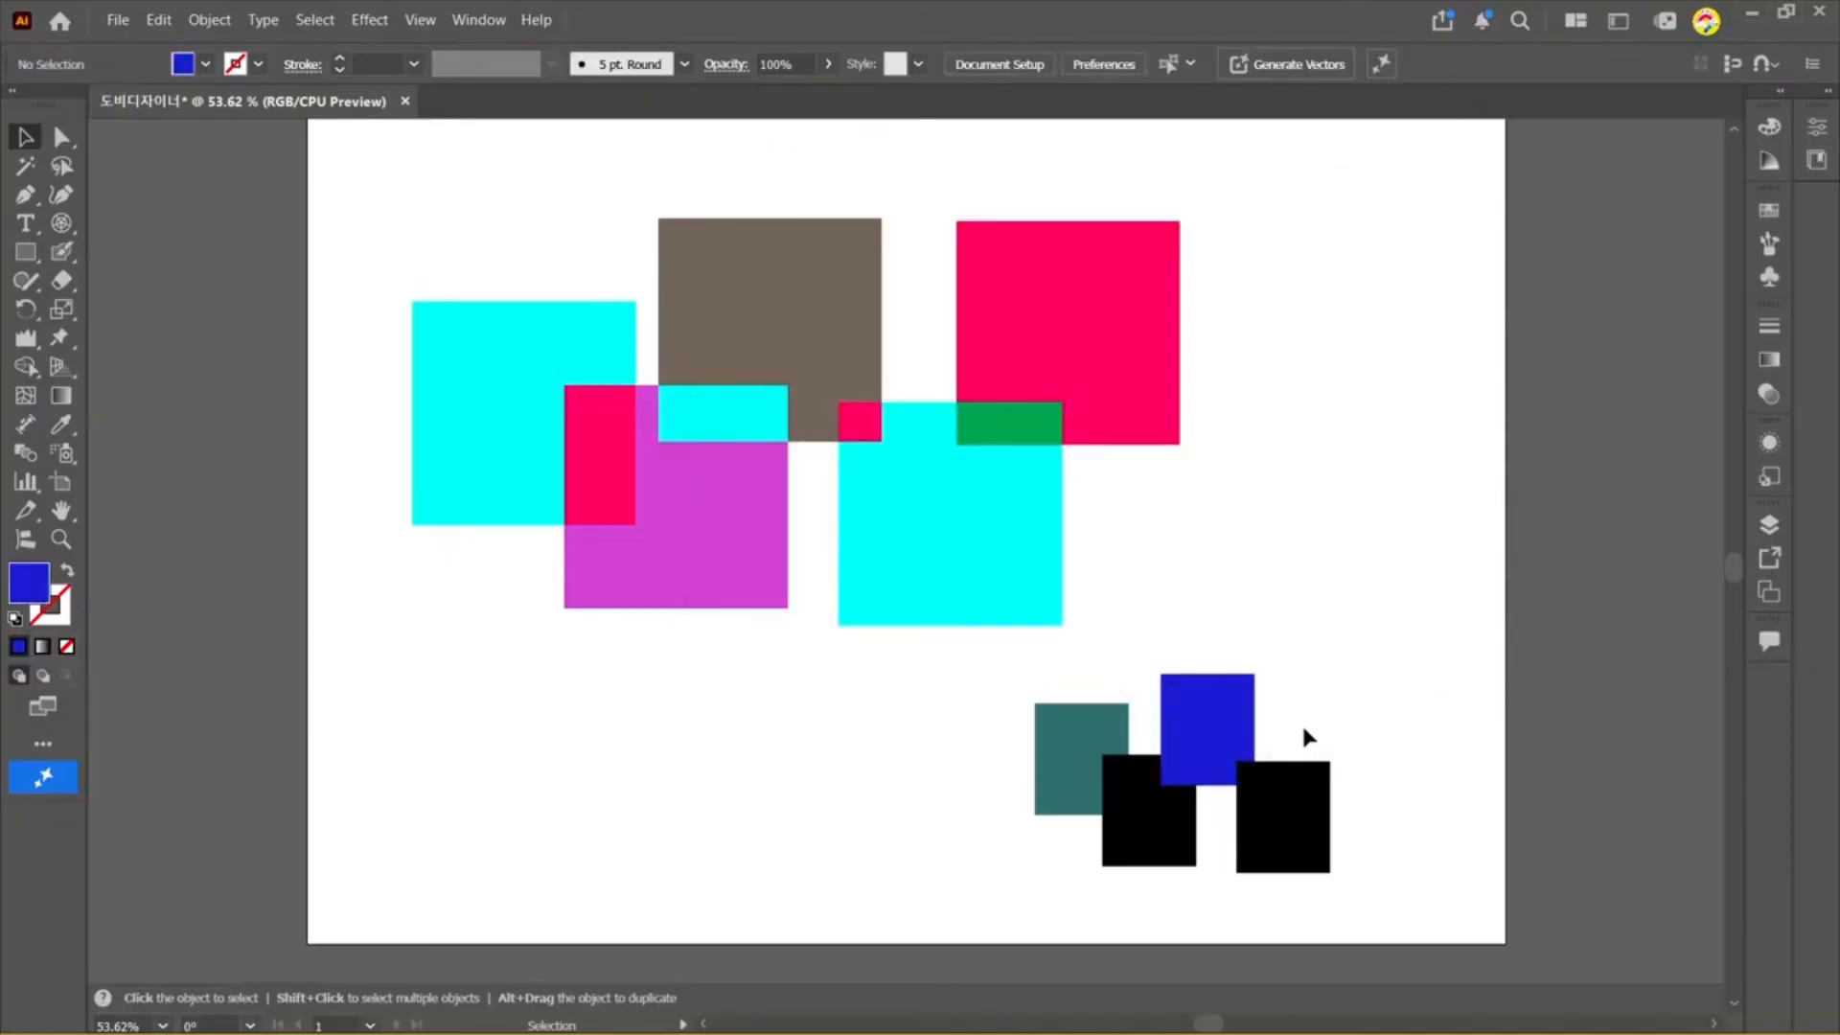
Step: Try moving the small blue and teal rectangles away from the group, undo both moves and deselect everything
left_click_drag(1306, 633, 1307, 633)
left_click_drag(1073, 734, 996, 704)
key("ctrl+z")
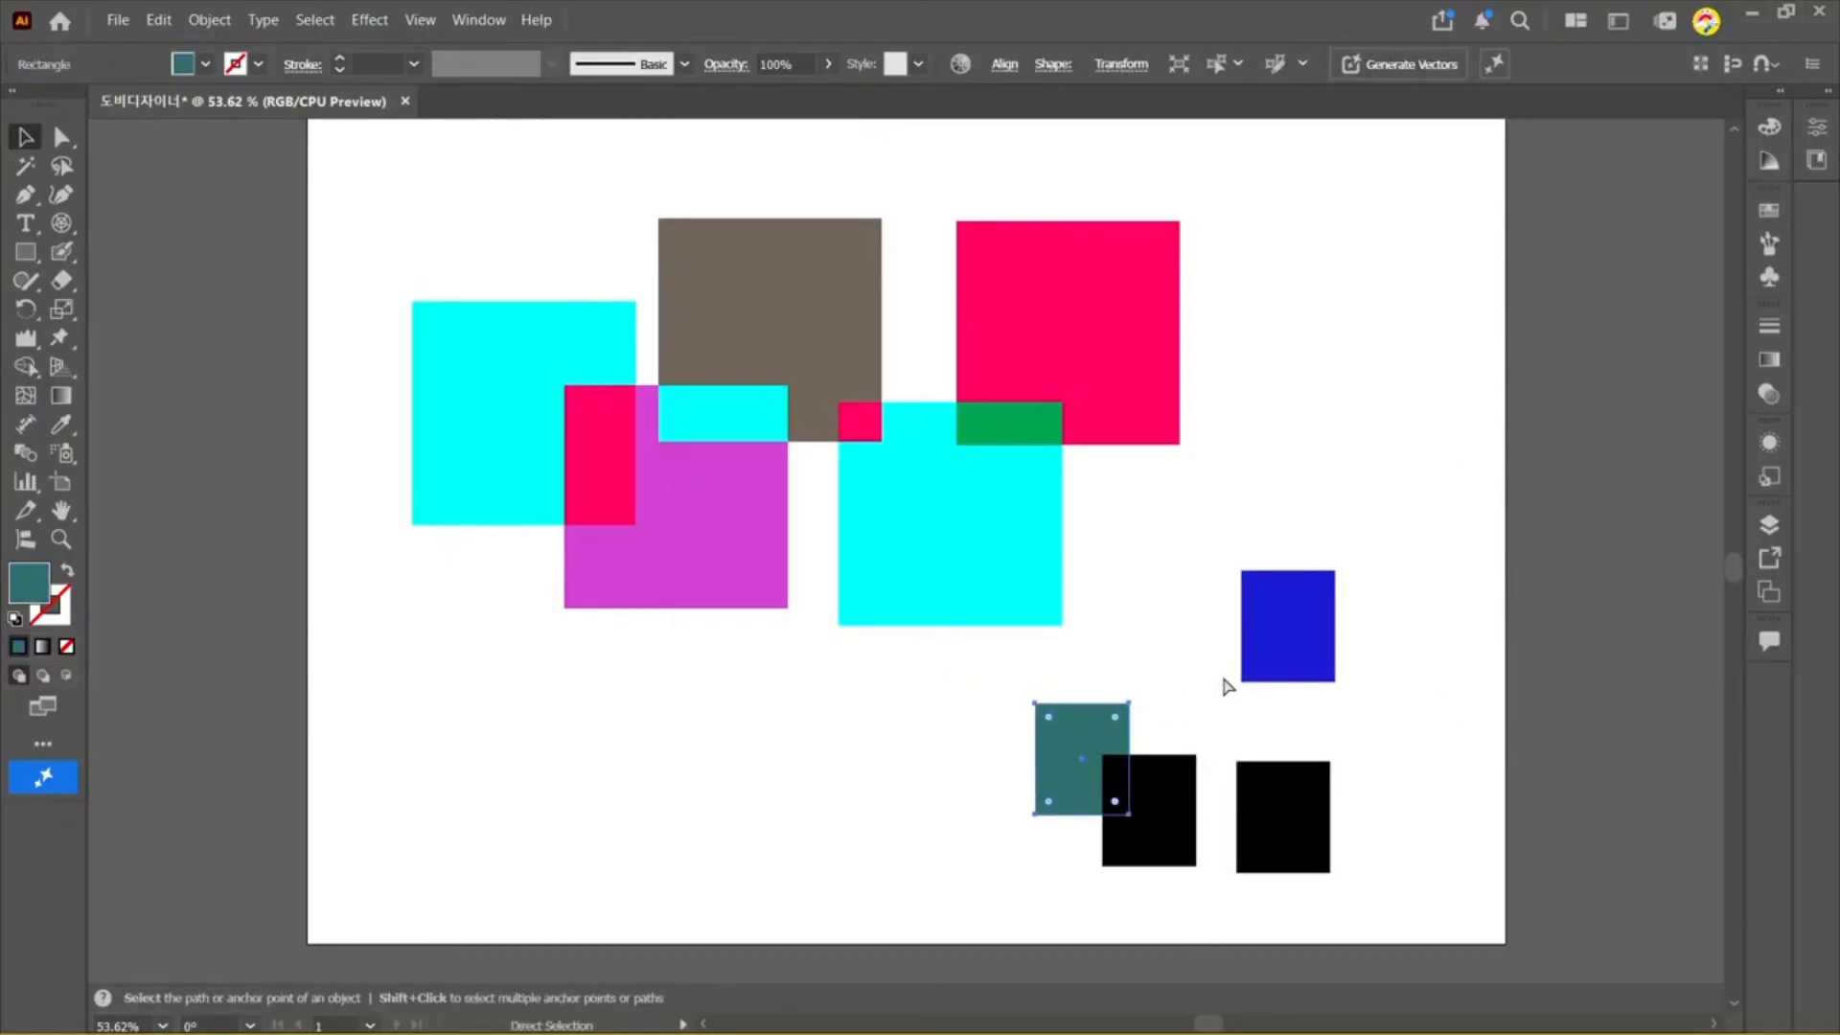
key("ctrl+z")
left_click(1397, 536)
Step: Try pulling the leftmost cyan piece and its pink overlap piece away from the large squares, and undo both moves
left_click_drag(546, 361, 414, 298)
left_click_drag(594, 504, 534, 460)
key("ctrl+z")
key("ctrl+z")
left_click(1438, 508)
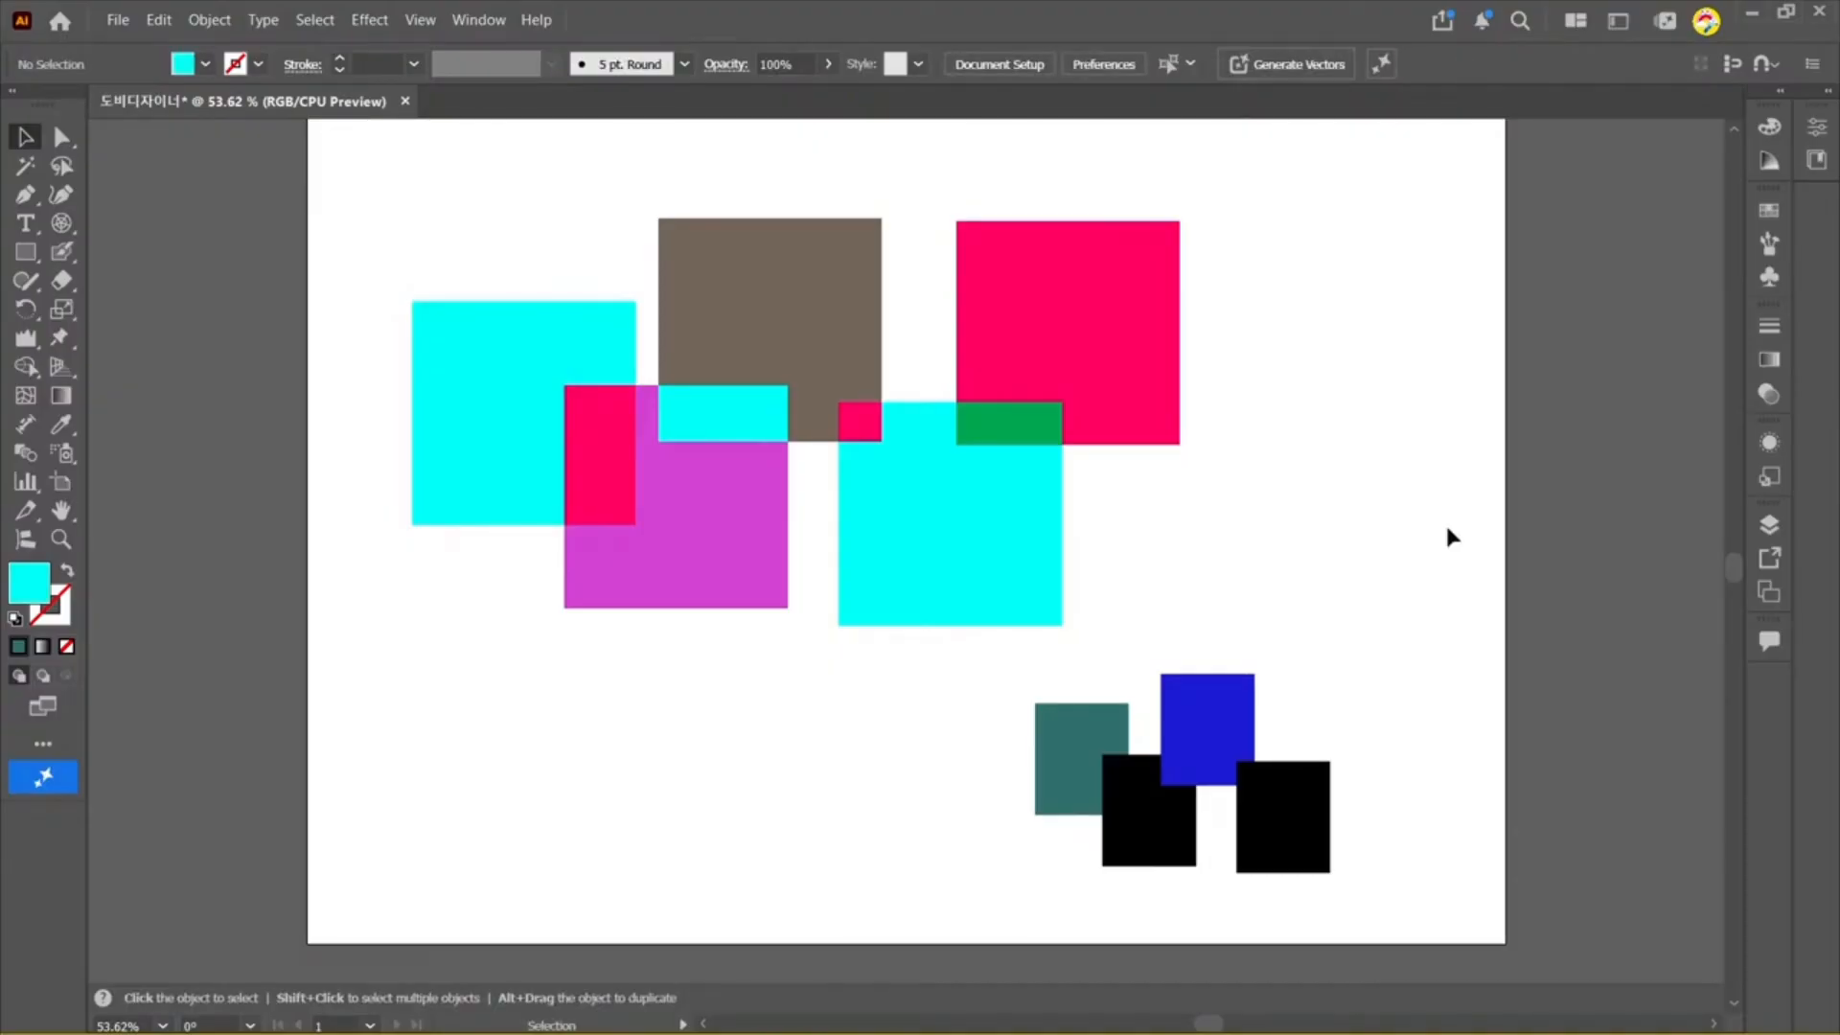
Step: With Shape Builder, fill the cyan regions of the large squares and the rightmost pink-red square with green #00ff1e, and deselect everything
left_click_drag(424, 180, 1388, 600)
left_click(21, 372)
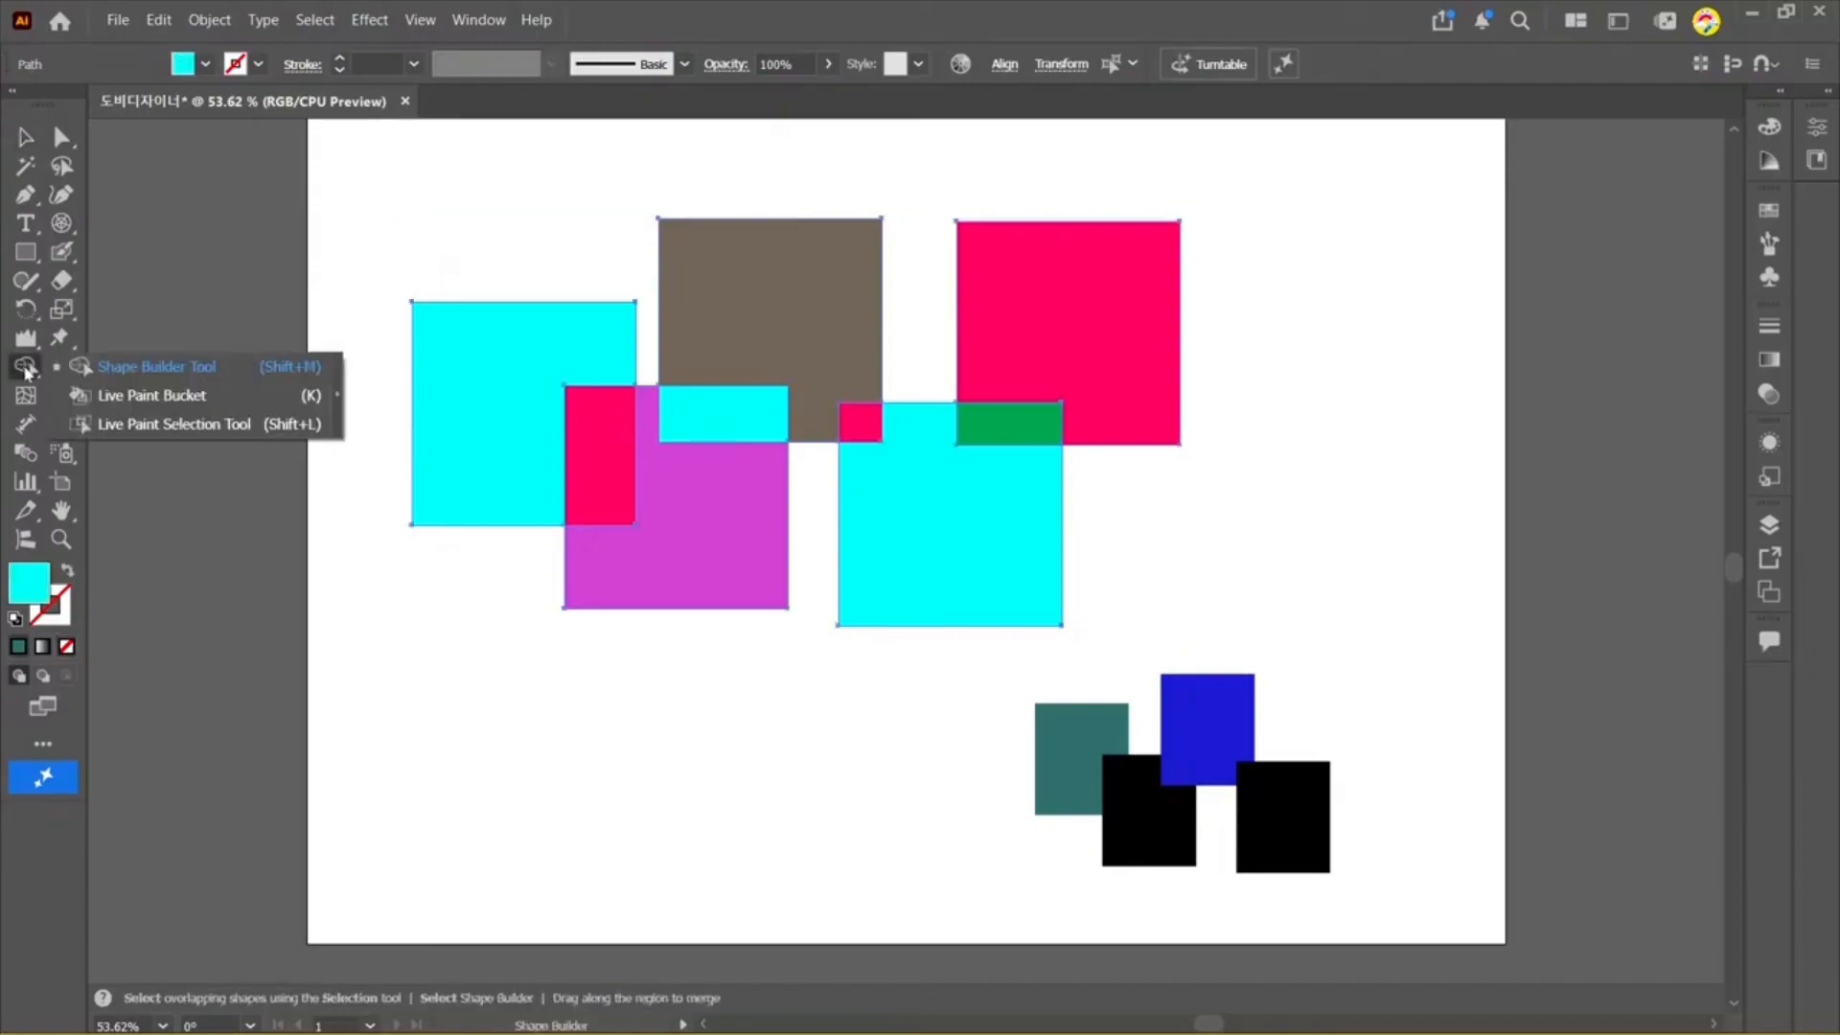
left_click(111, 374)
double_click(30, 581)
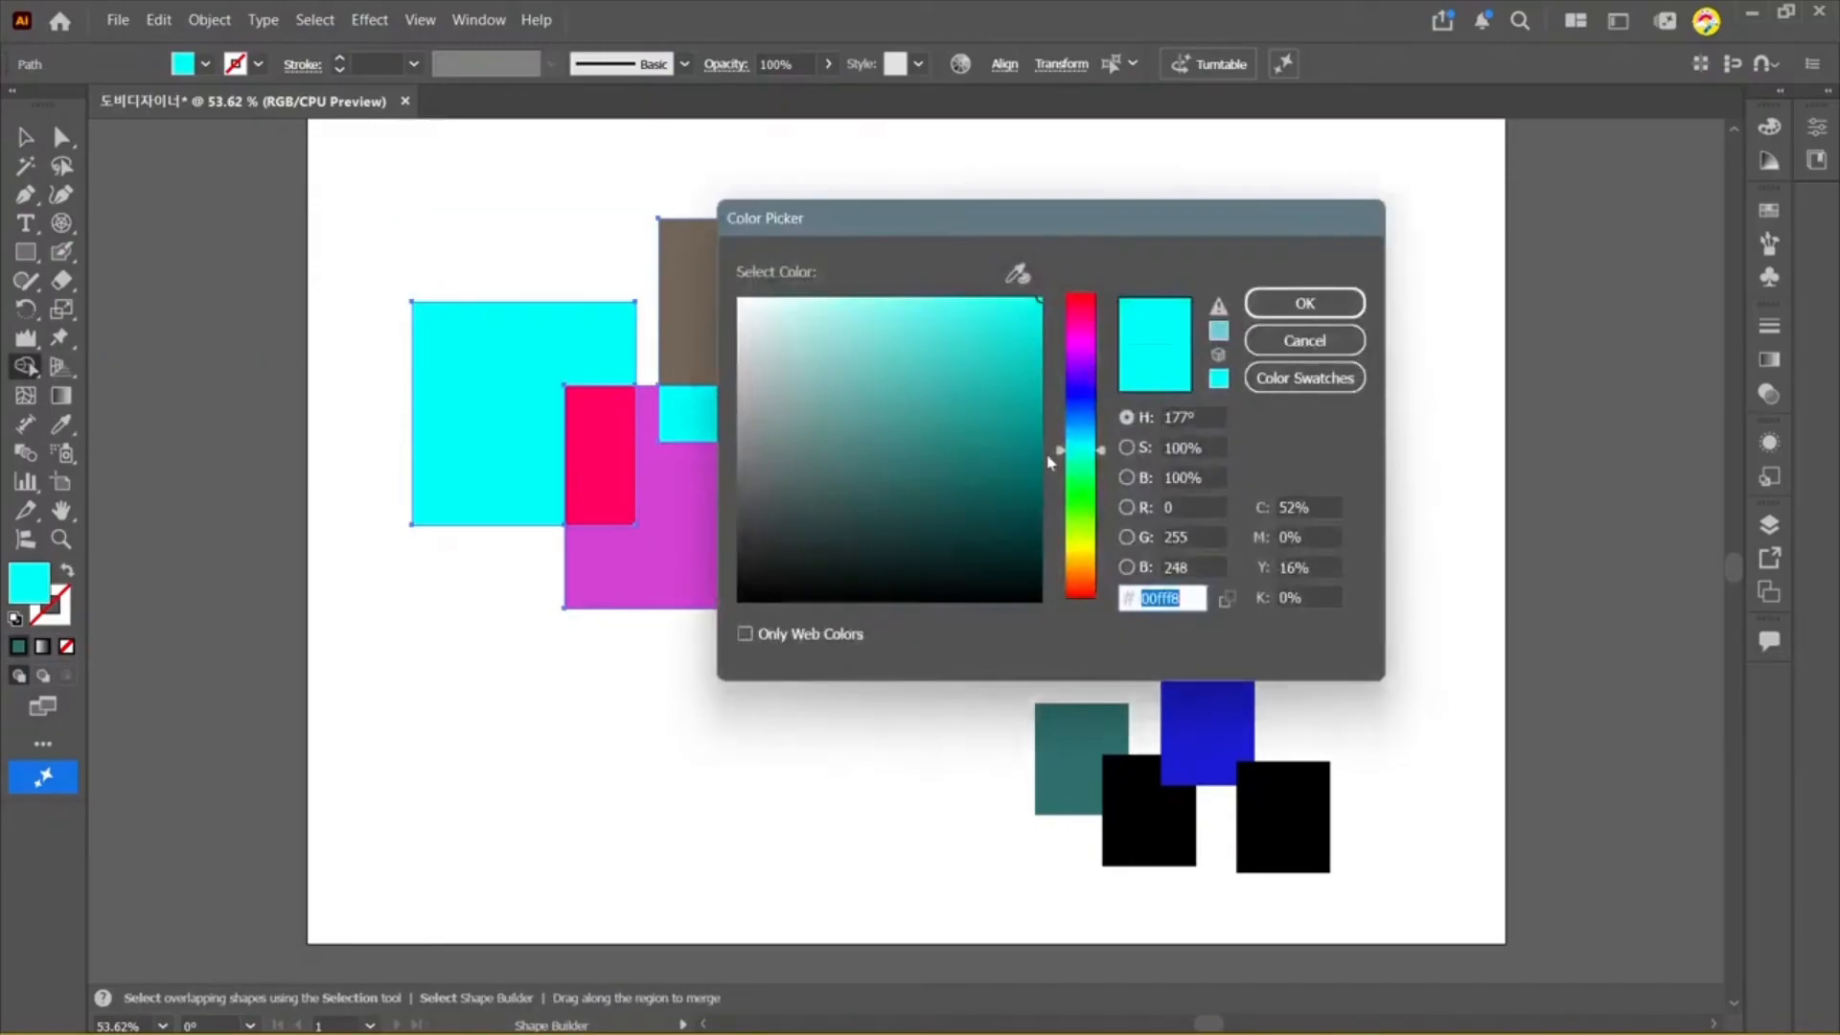
left_click(1081, 388)
left_click(1016, 356)
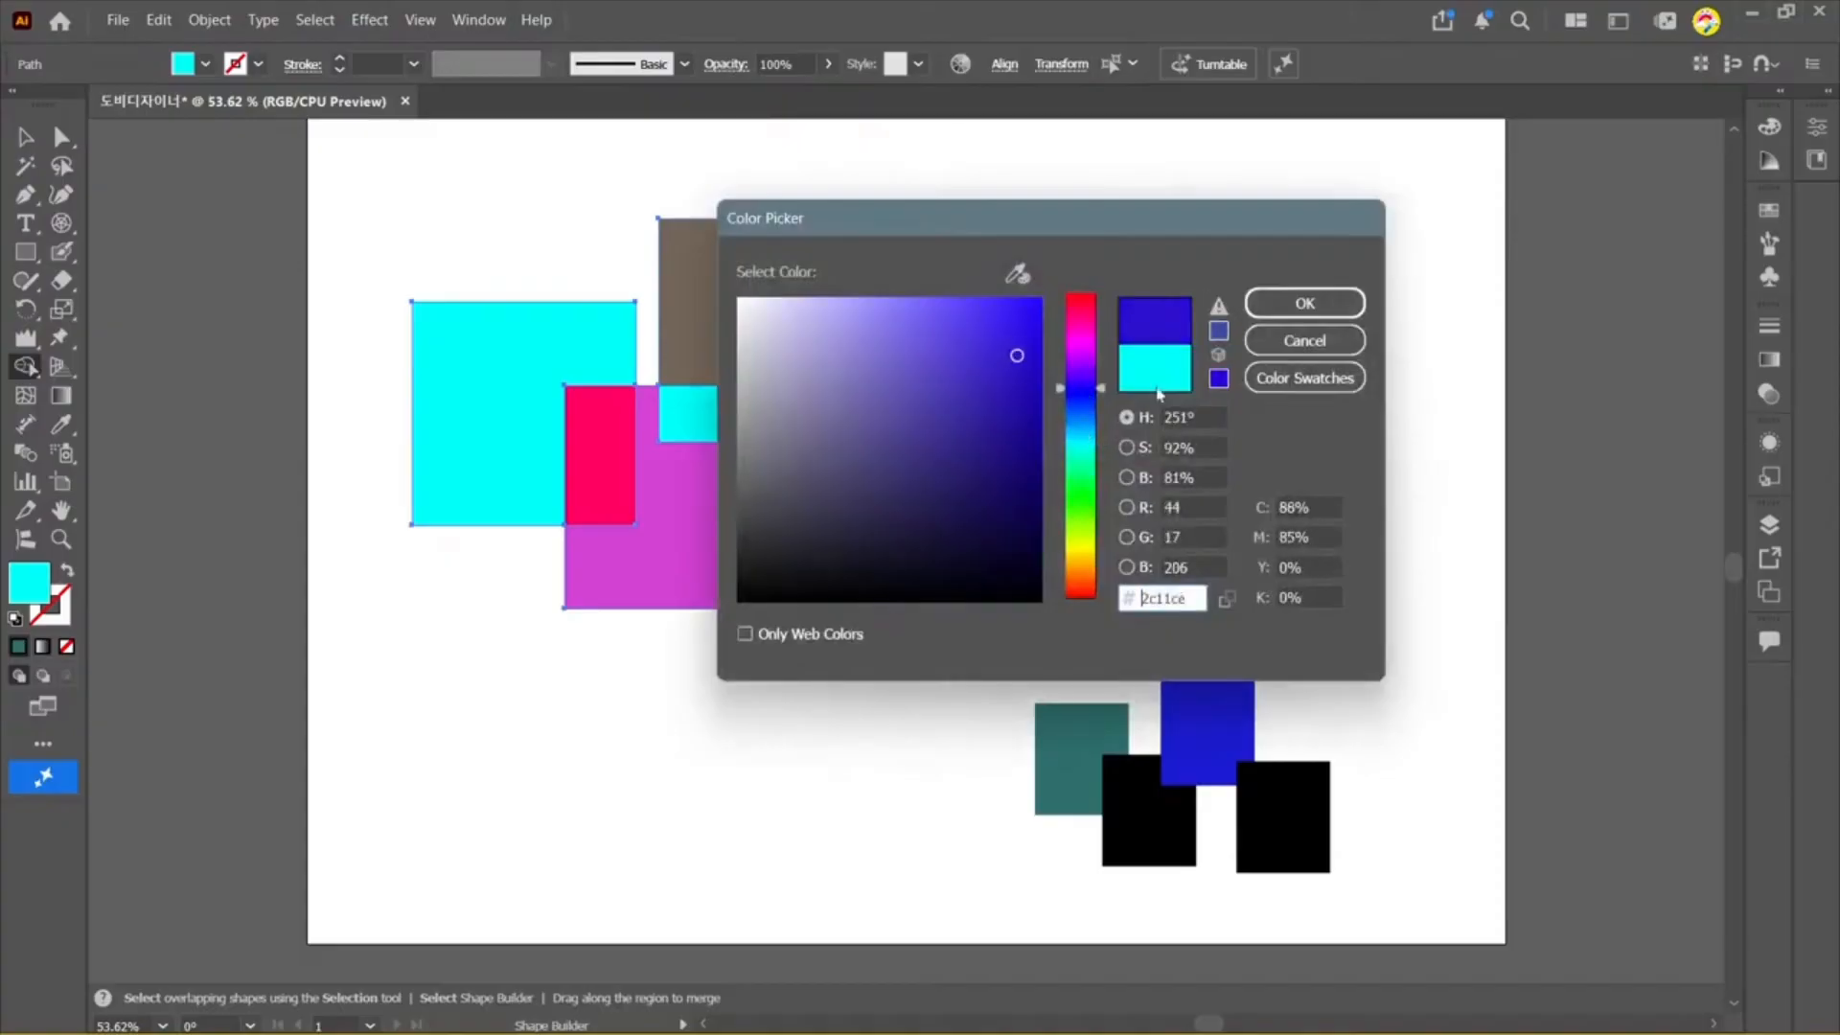
left_click(1088, 495)
left_click(1040, 300)
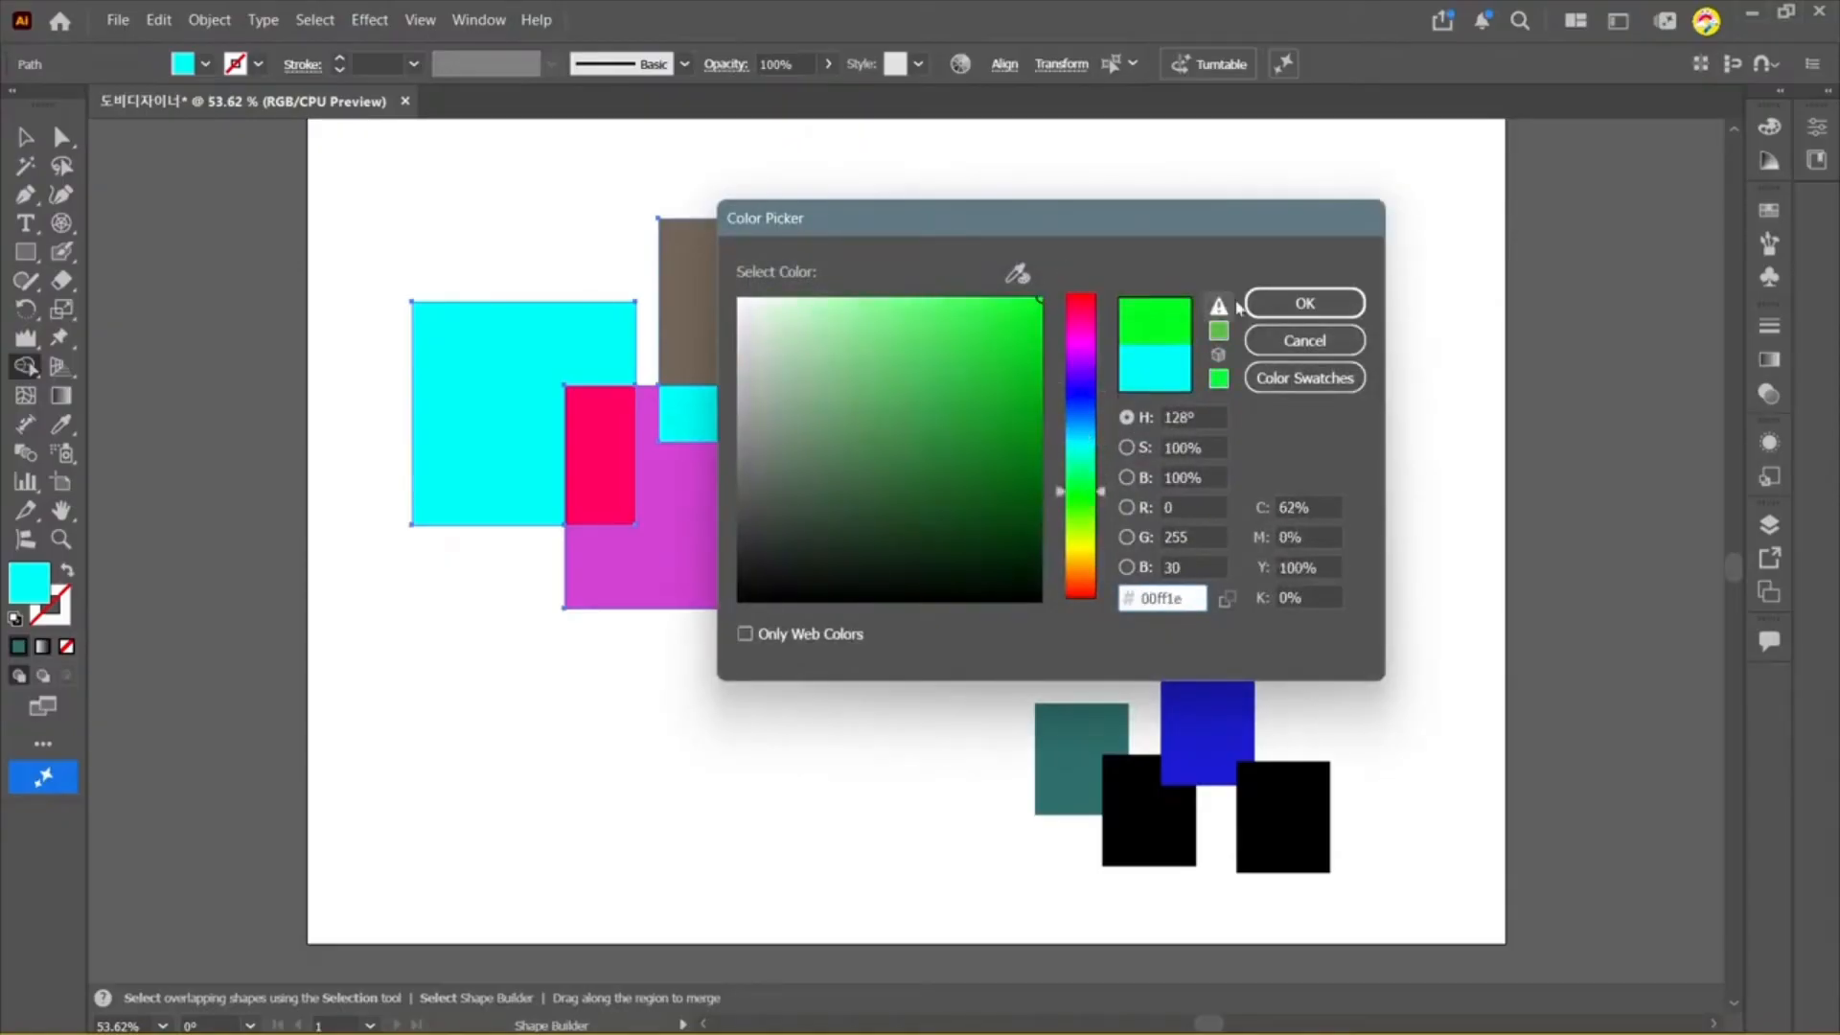
left_click(1306, 303)
left_click(731, 413)
left_click(890, 530)
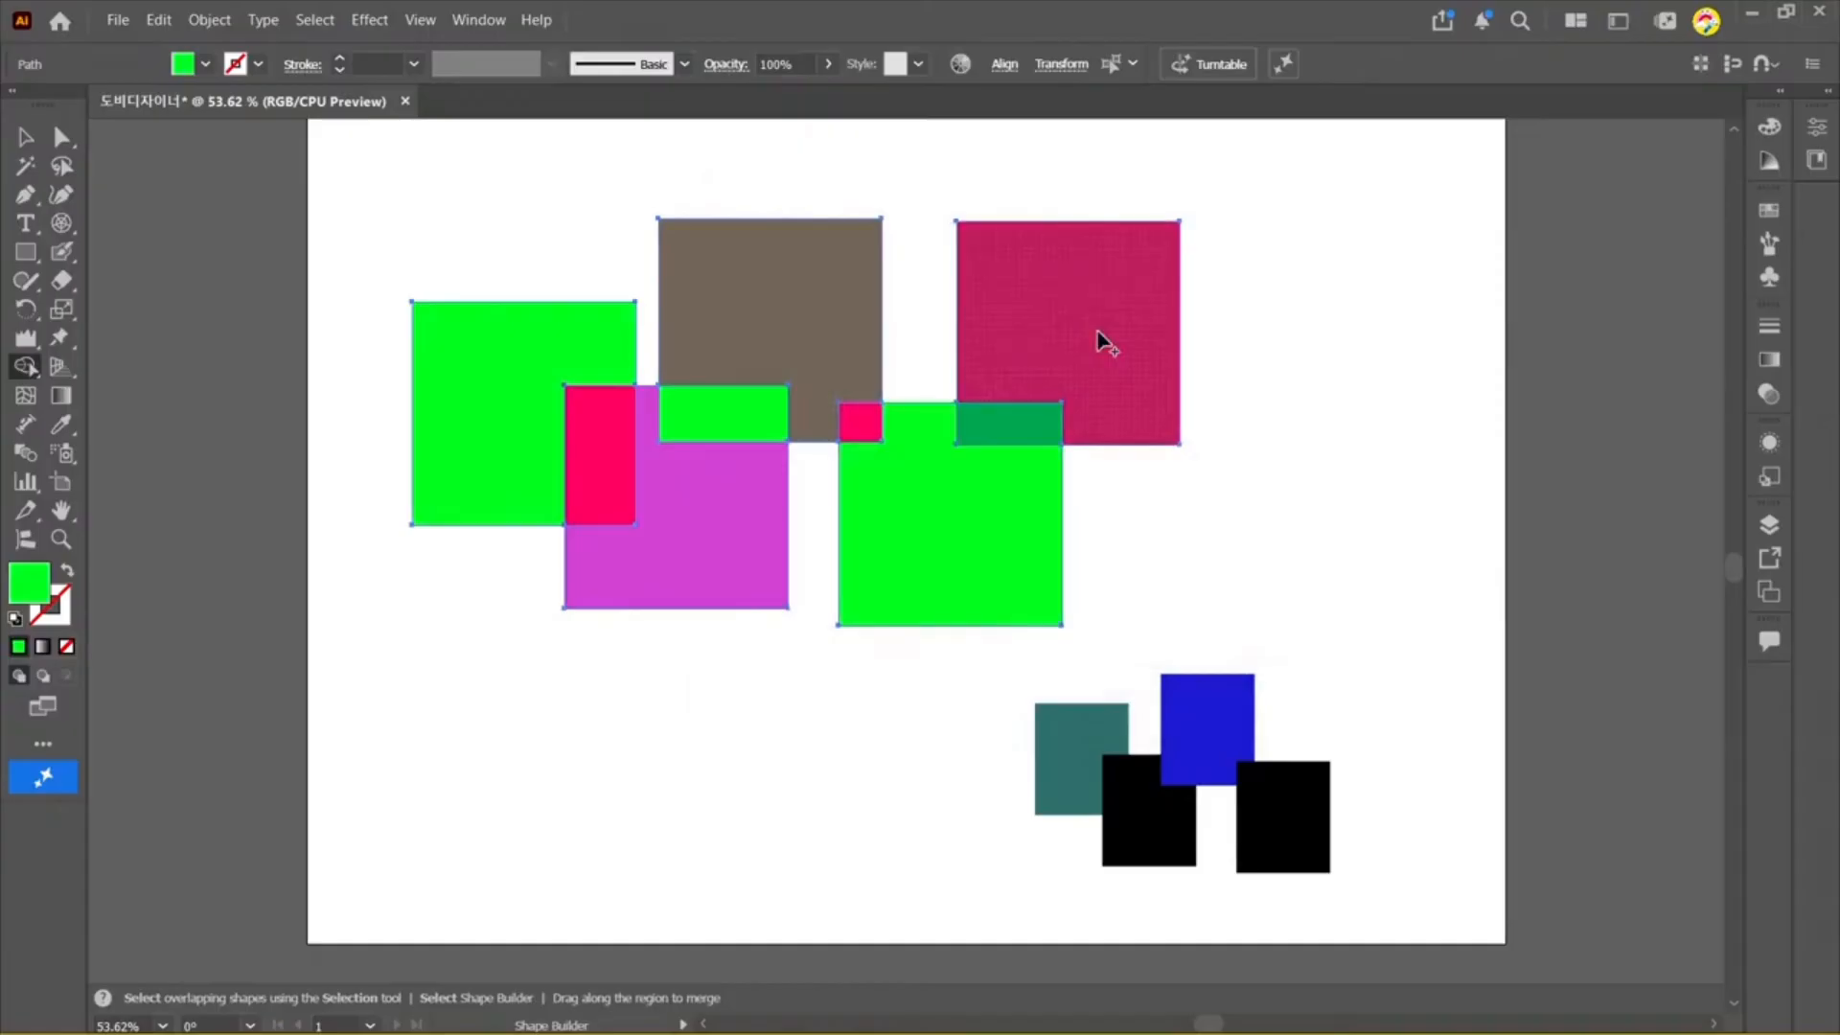
left_click(1101, 342)
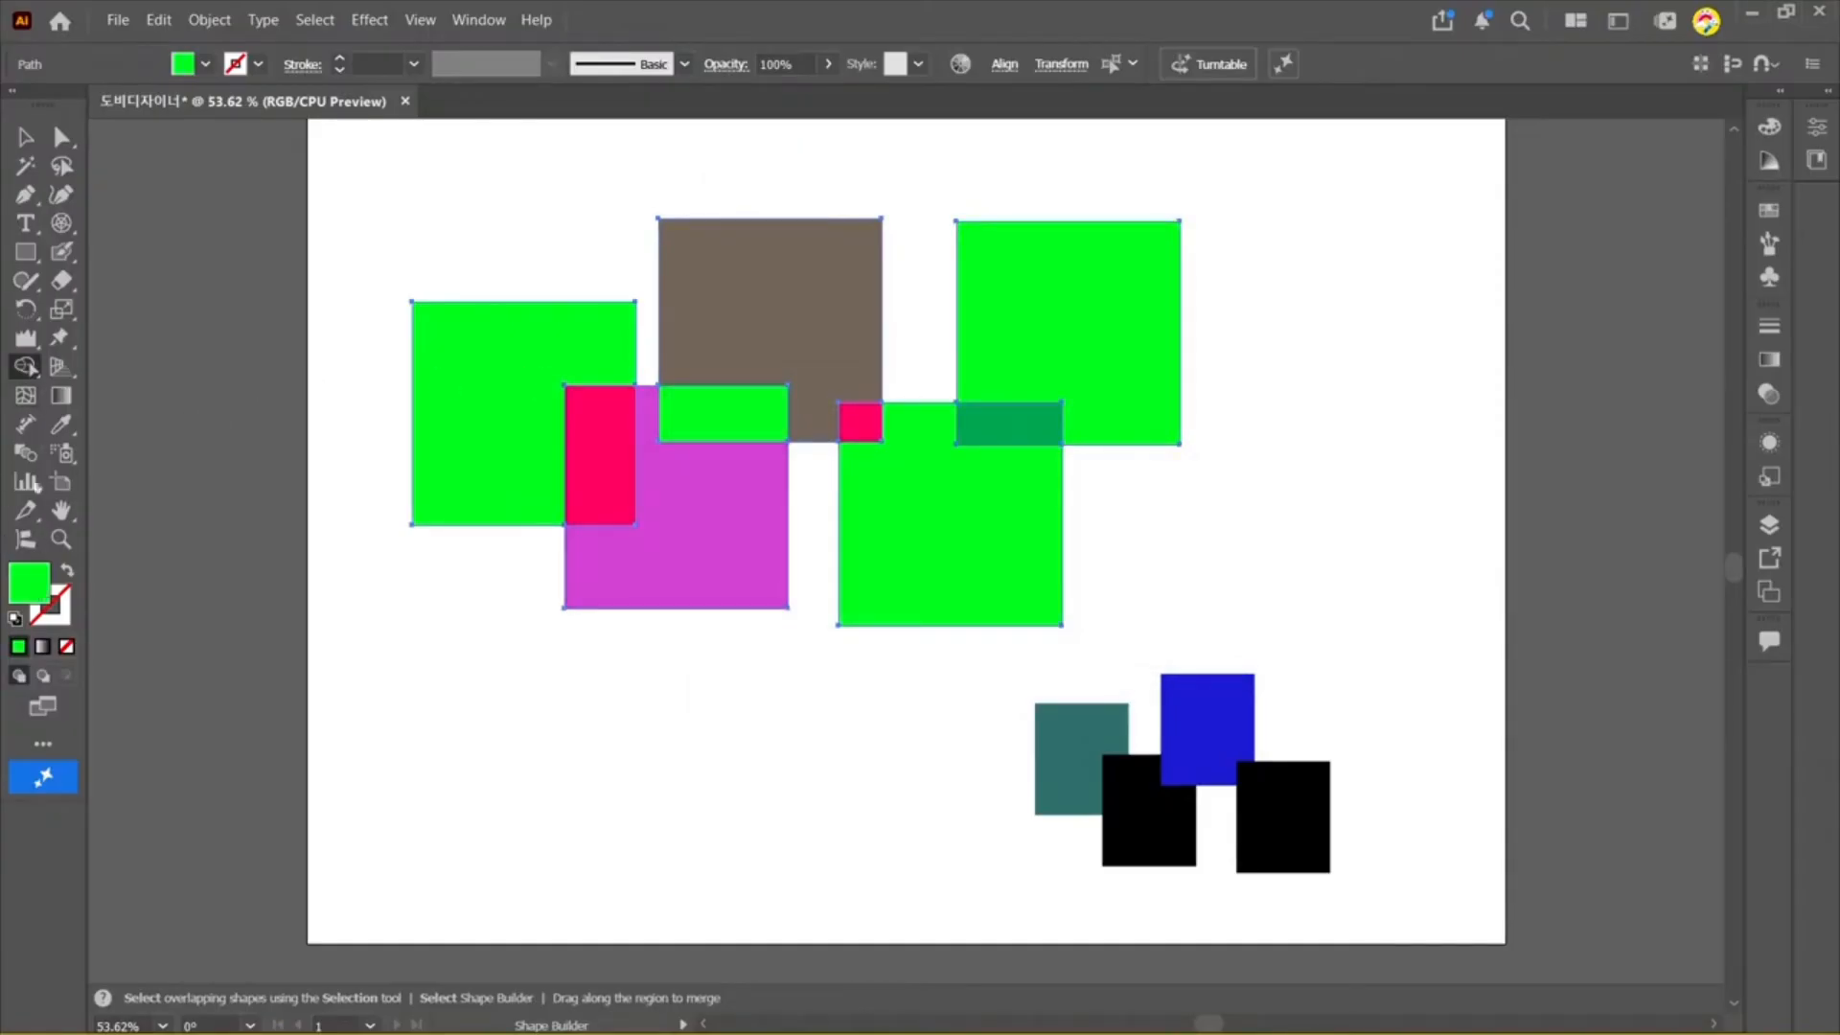
left_click(26, 137)
left_click(1316, 451)
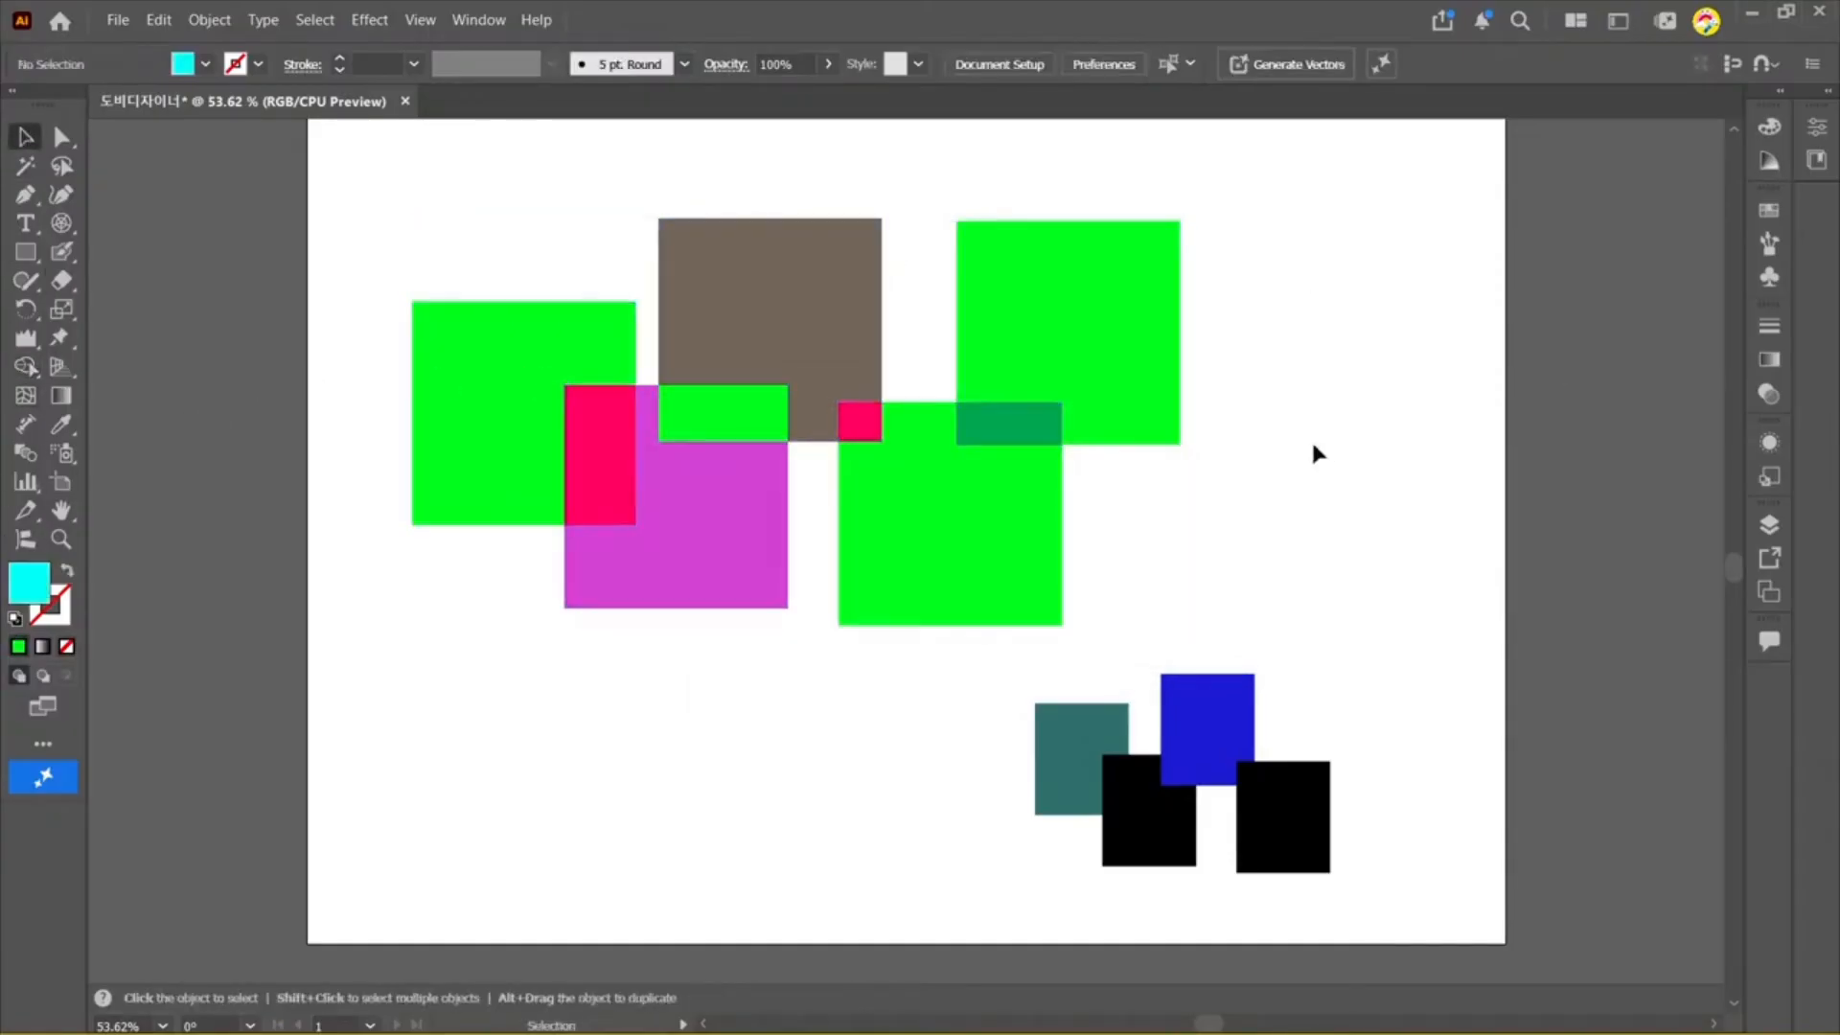
Step: Move the pieces that Shape Builder cut from the large overlapping squares apart one by one
left_click_drag(1129, 345, 1203, 269)
left_click_drag(472, 341, 345, 205)
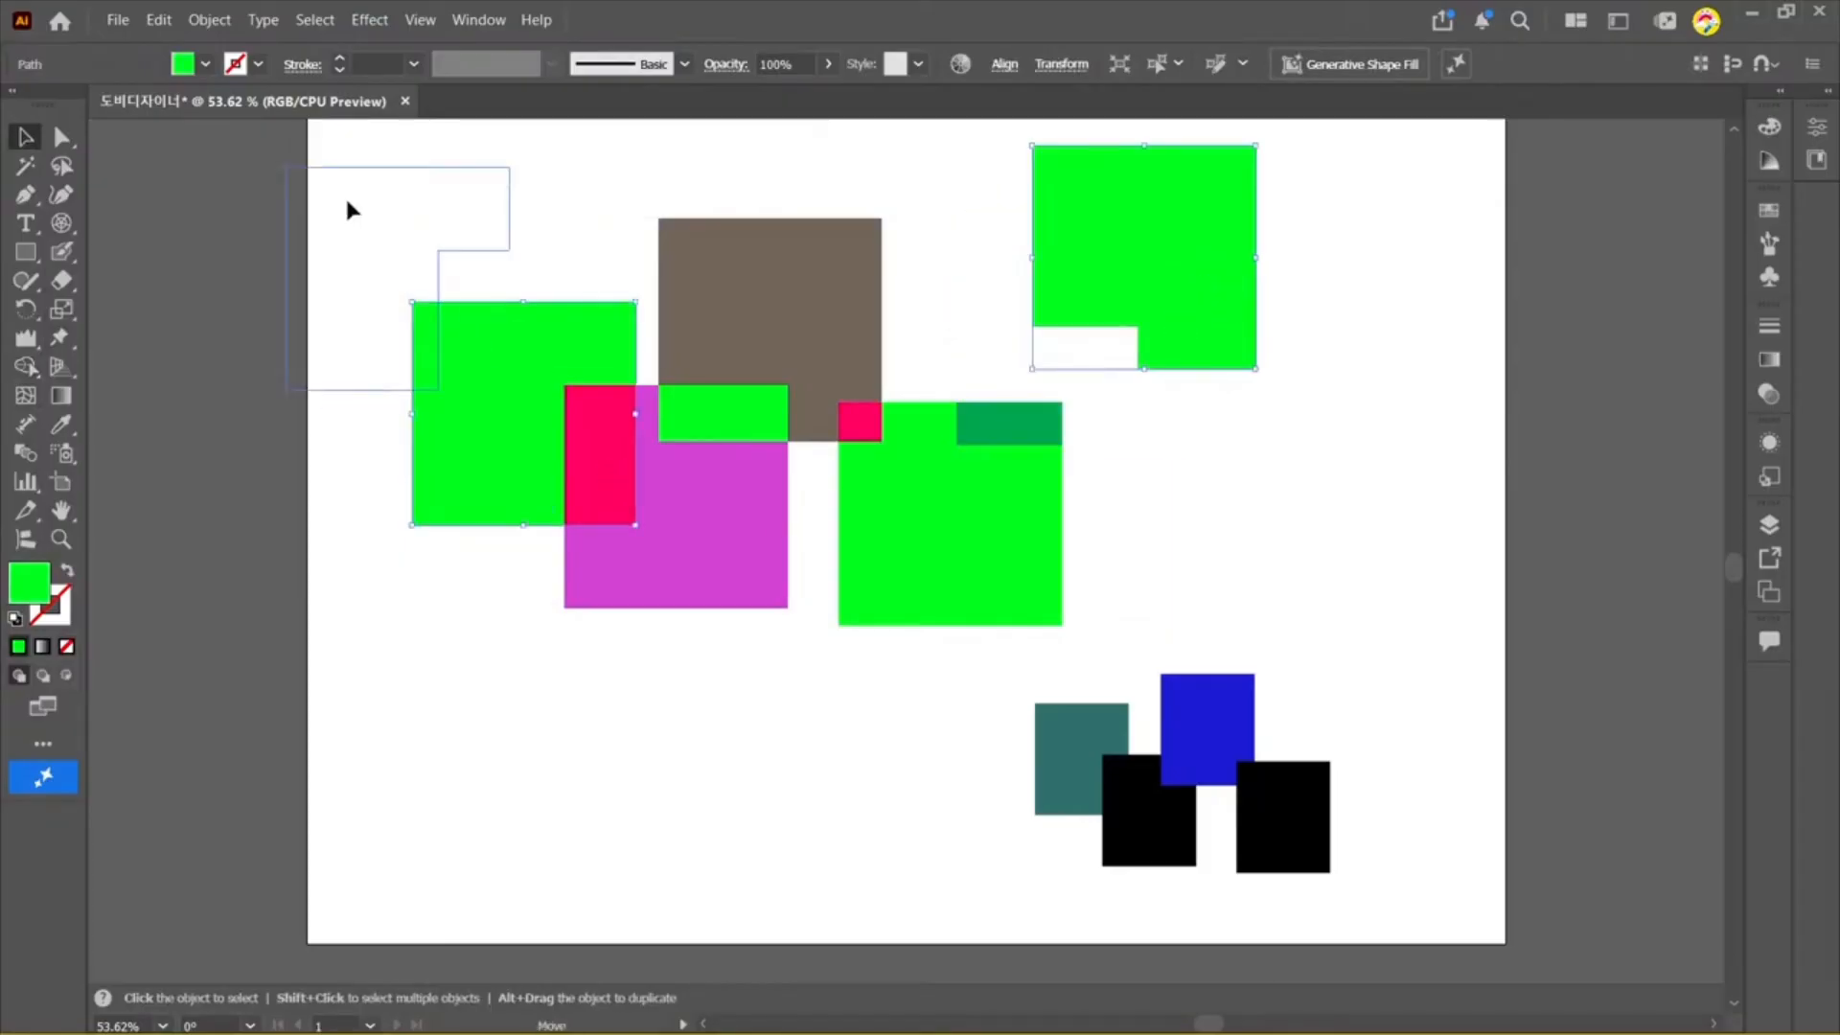
left_click_drag(603, 479, 509, 454)
left_click_drag(674, 546, 615, 623)
left_click_drag(699, 437, 722, 472)
left_click_drag(823, 317, 831, 251)
left_click_drag(859, 421, 917, 360)
left_click_drag(949, 436, 951, 518)
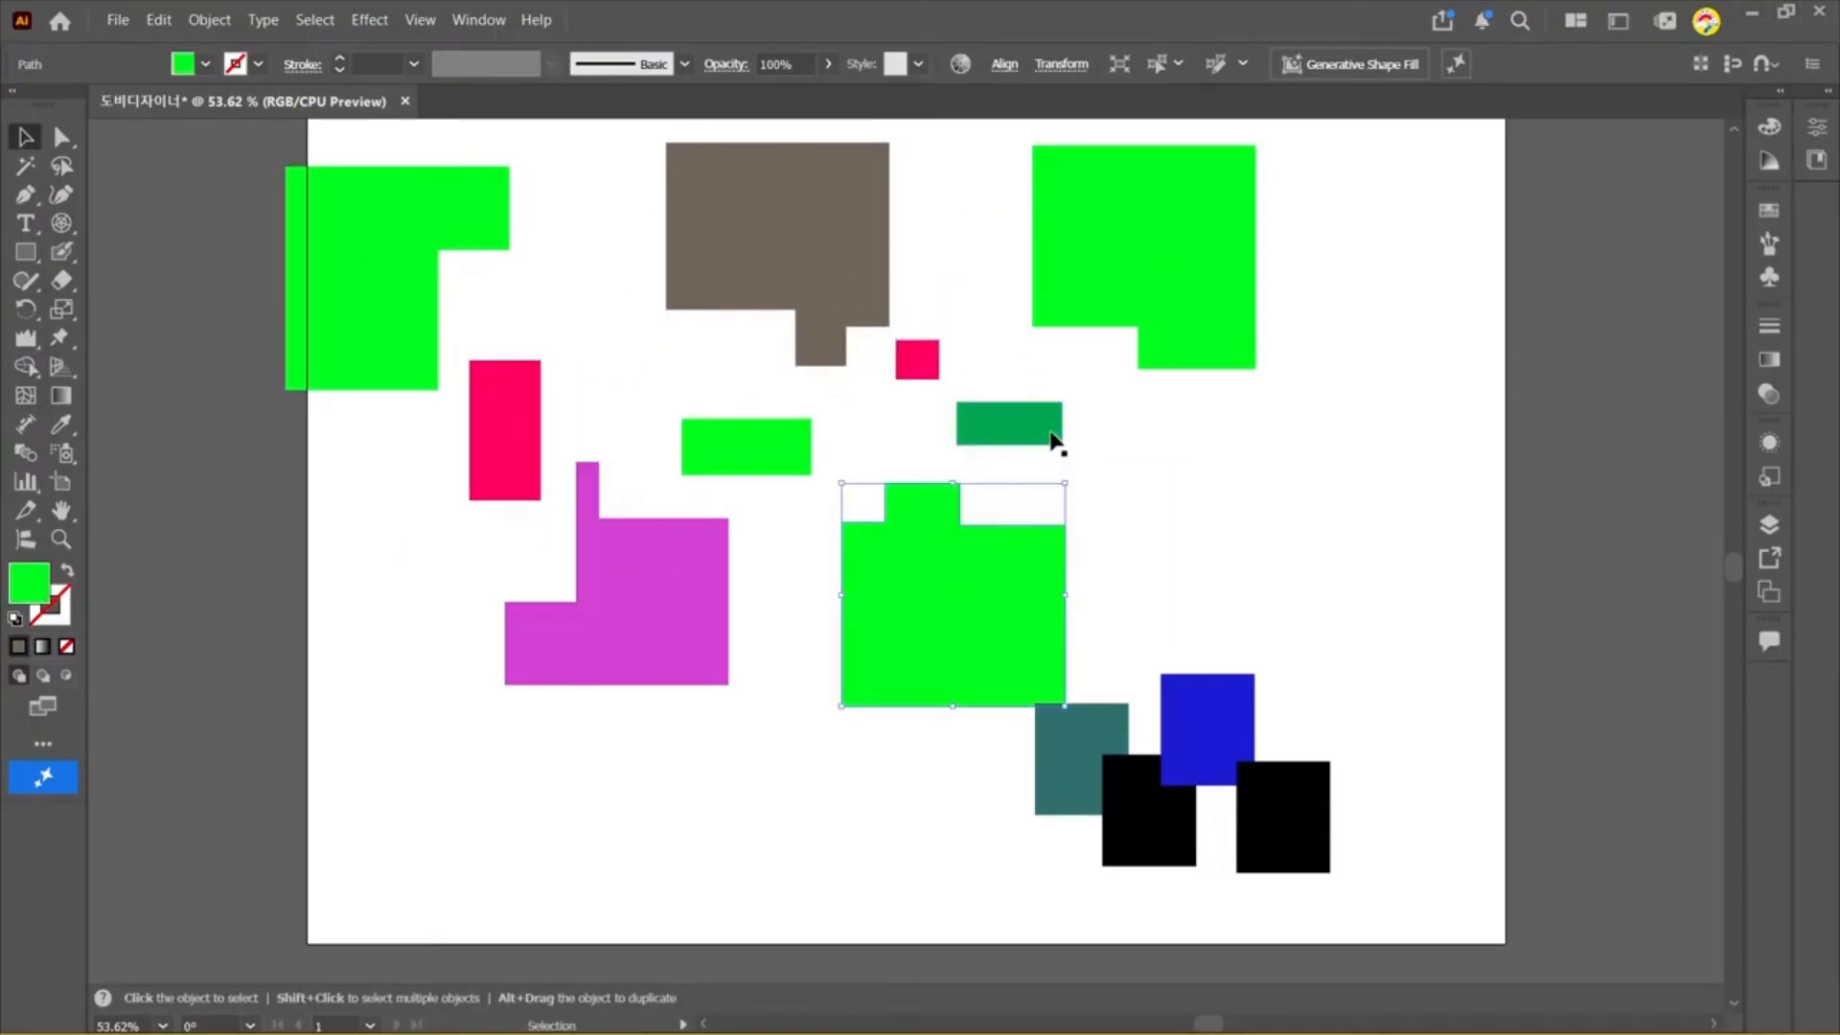
left_click_drag(1038, 432, 1096, 472)
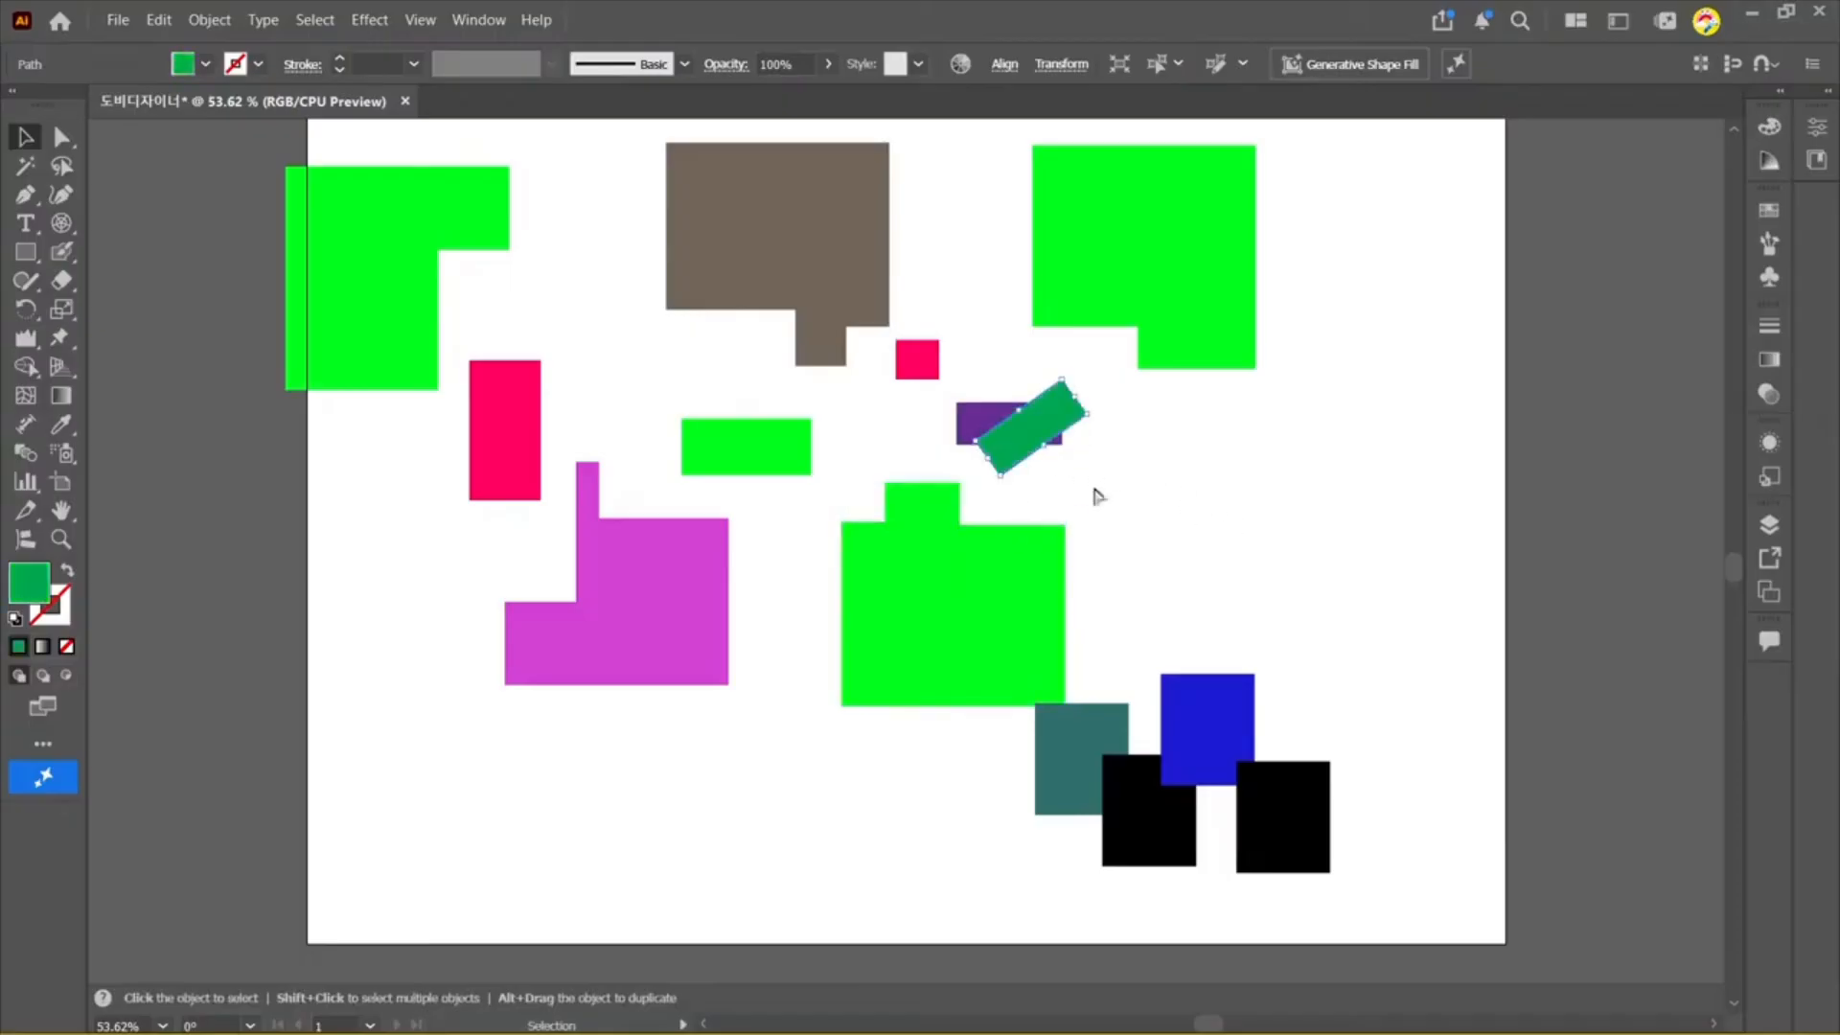
key("ctrl+z")
left_click_drag(1139, 530, 1140, 530)
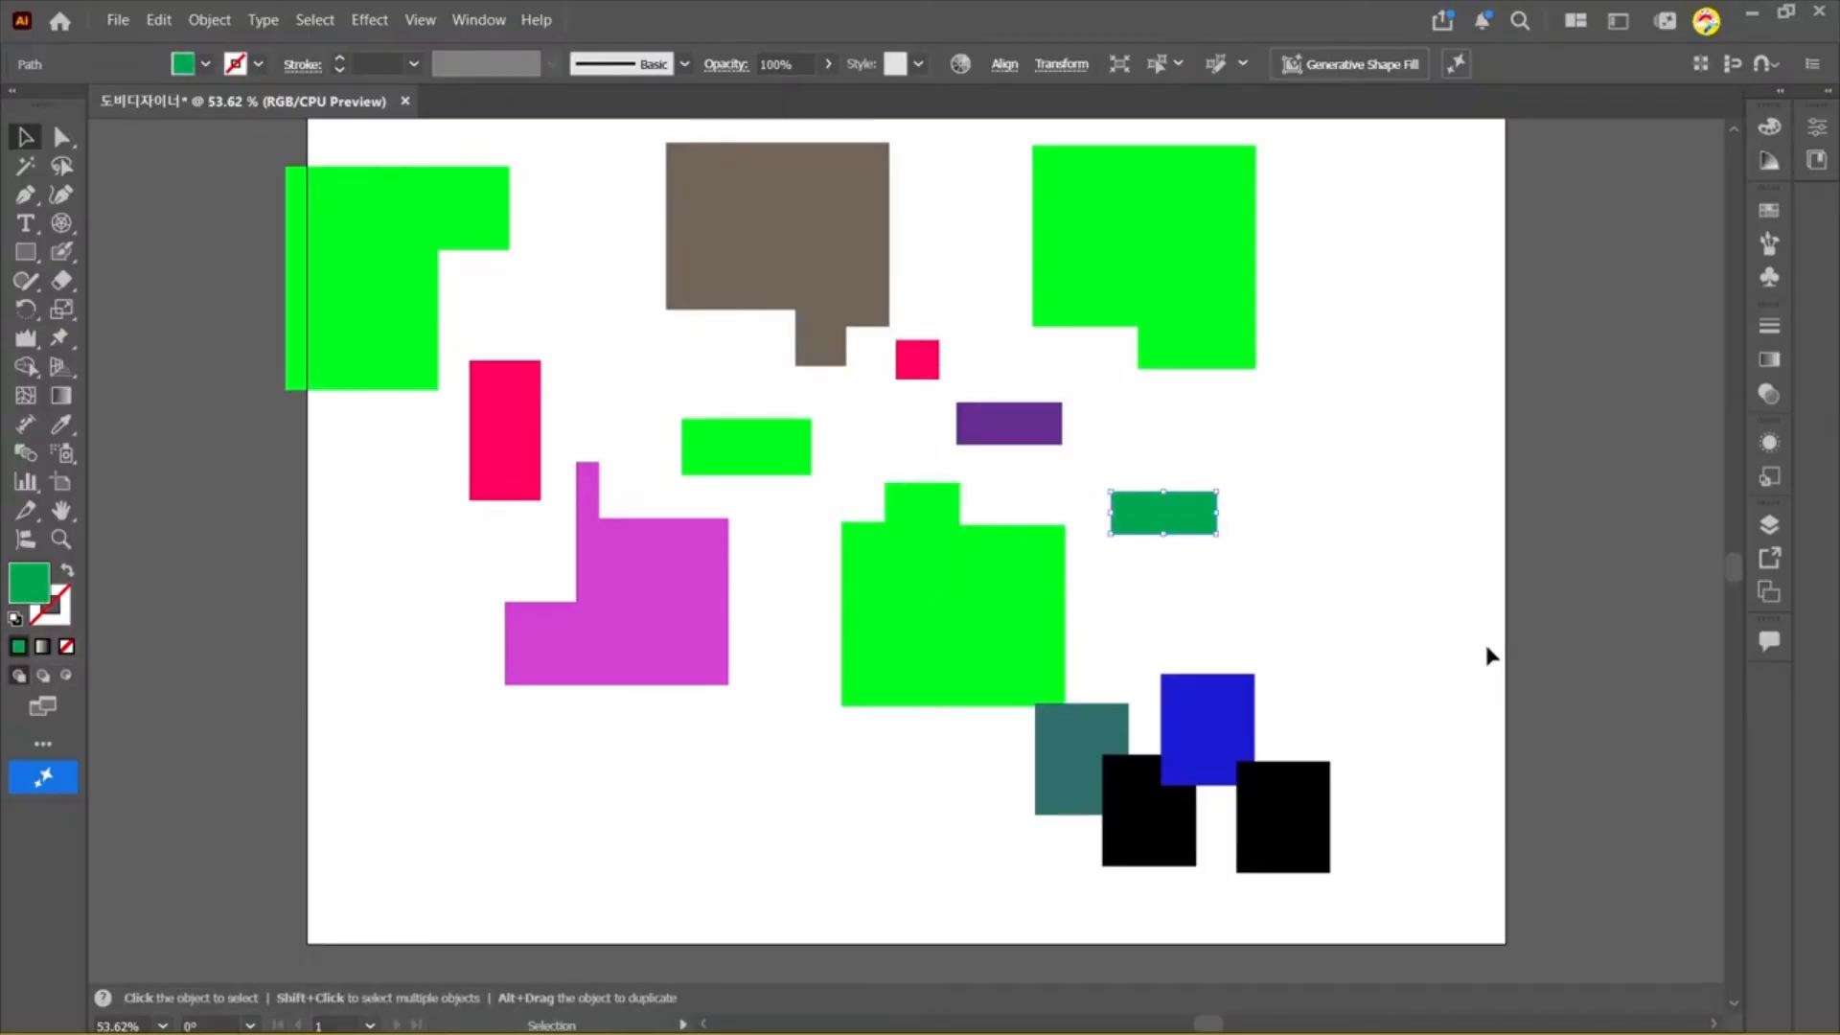
Step: Undo the moves of the divided pieces until the large squares are back in their overlapping arrangement
key("ctrl+z")
key("ctrl+z")
key("ctrl+z")
key("ctrl+z")
key("ctrl+z")
key("ctrl+z")
key("ctrl+z")
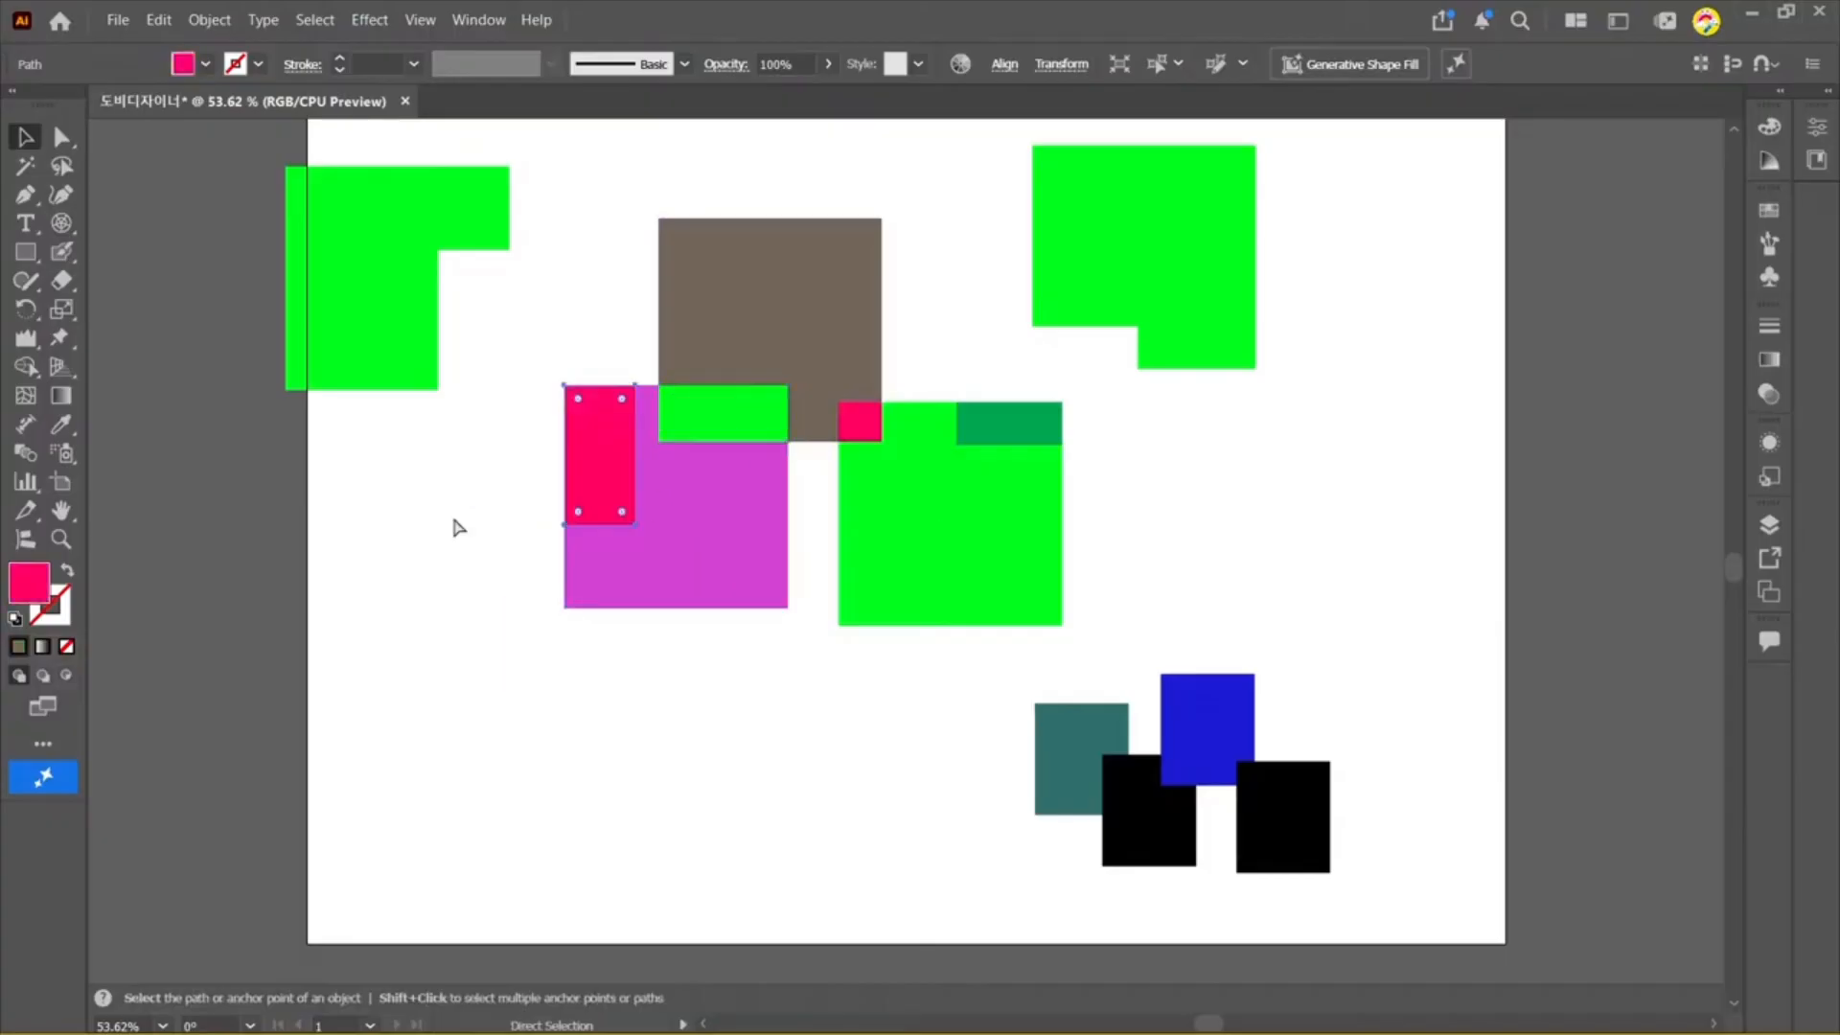
key("ctrl+z")
key("ctrl+z")
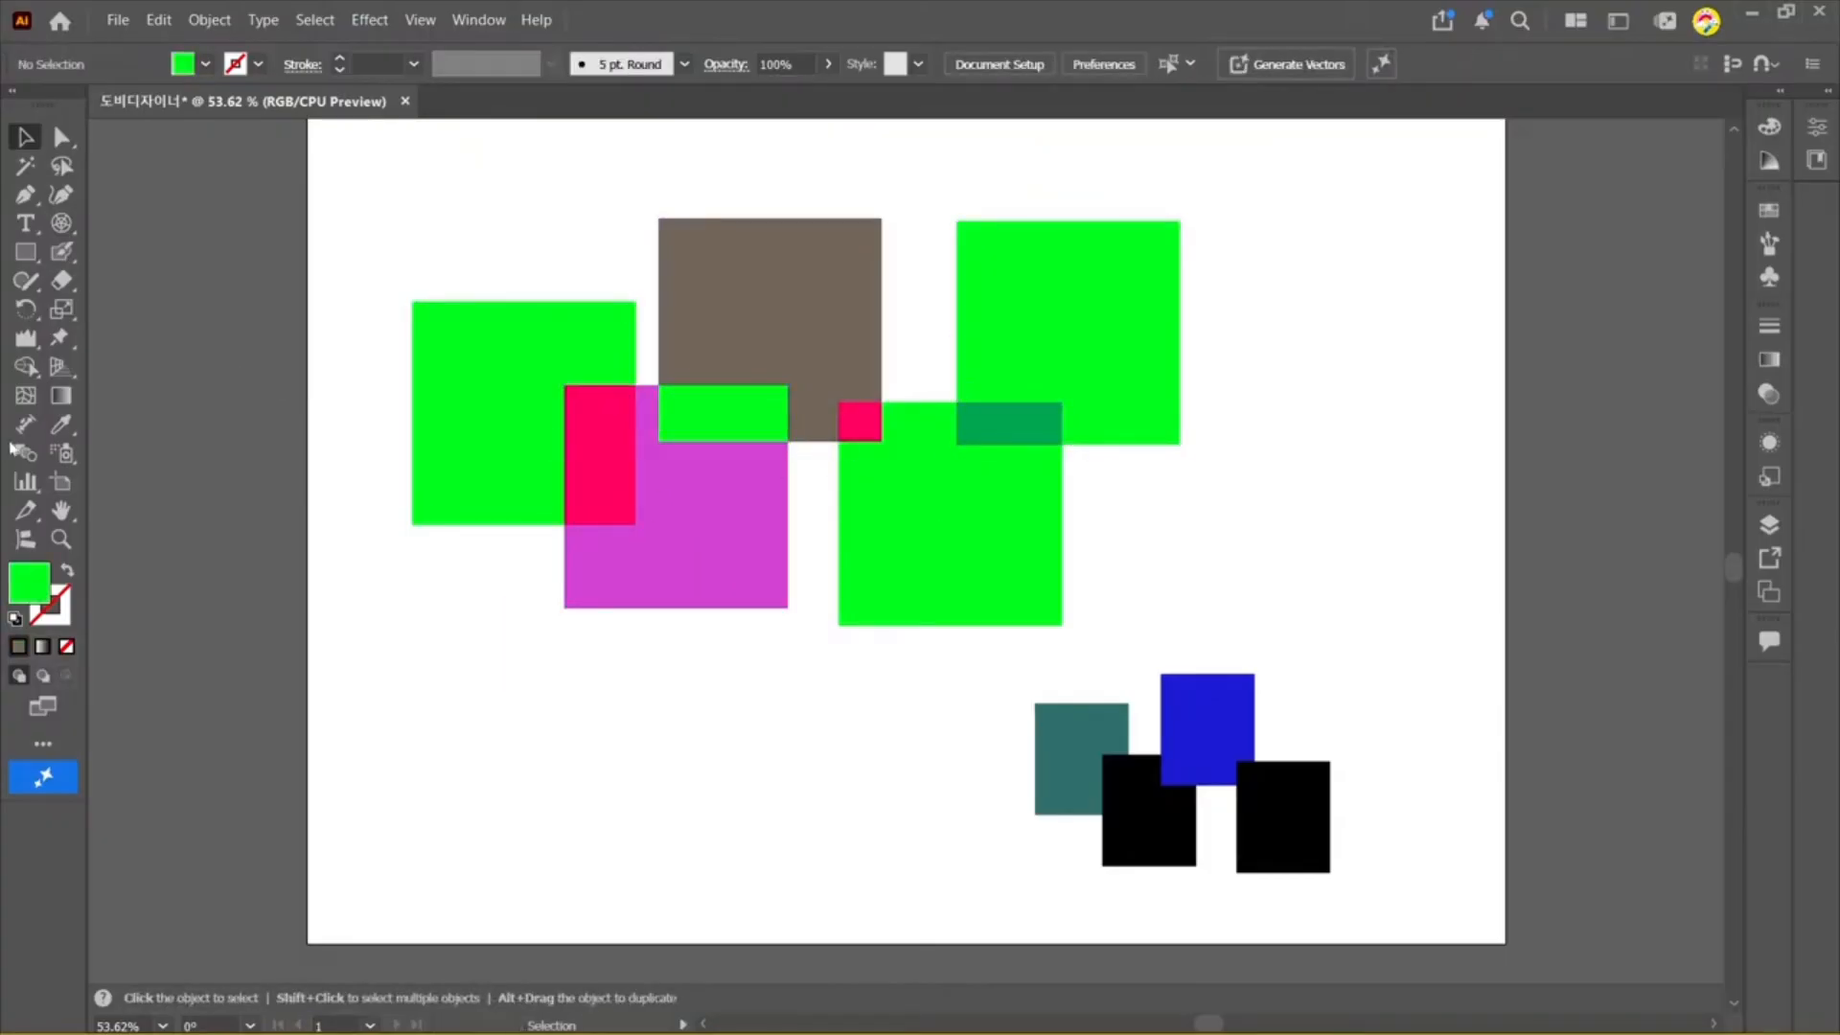
Step: Move the small teal, blue and black rectangles apart and back towards each other as whole, undivided shapes
key("ctrl+z")
key("ctrl+z")
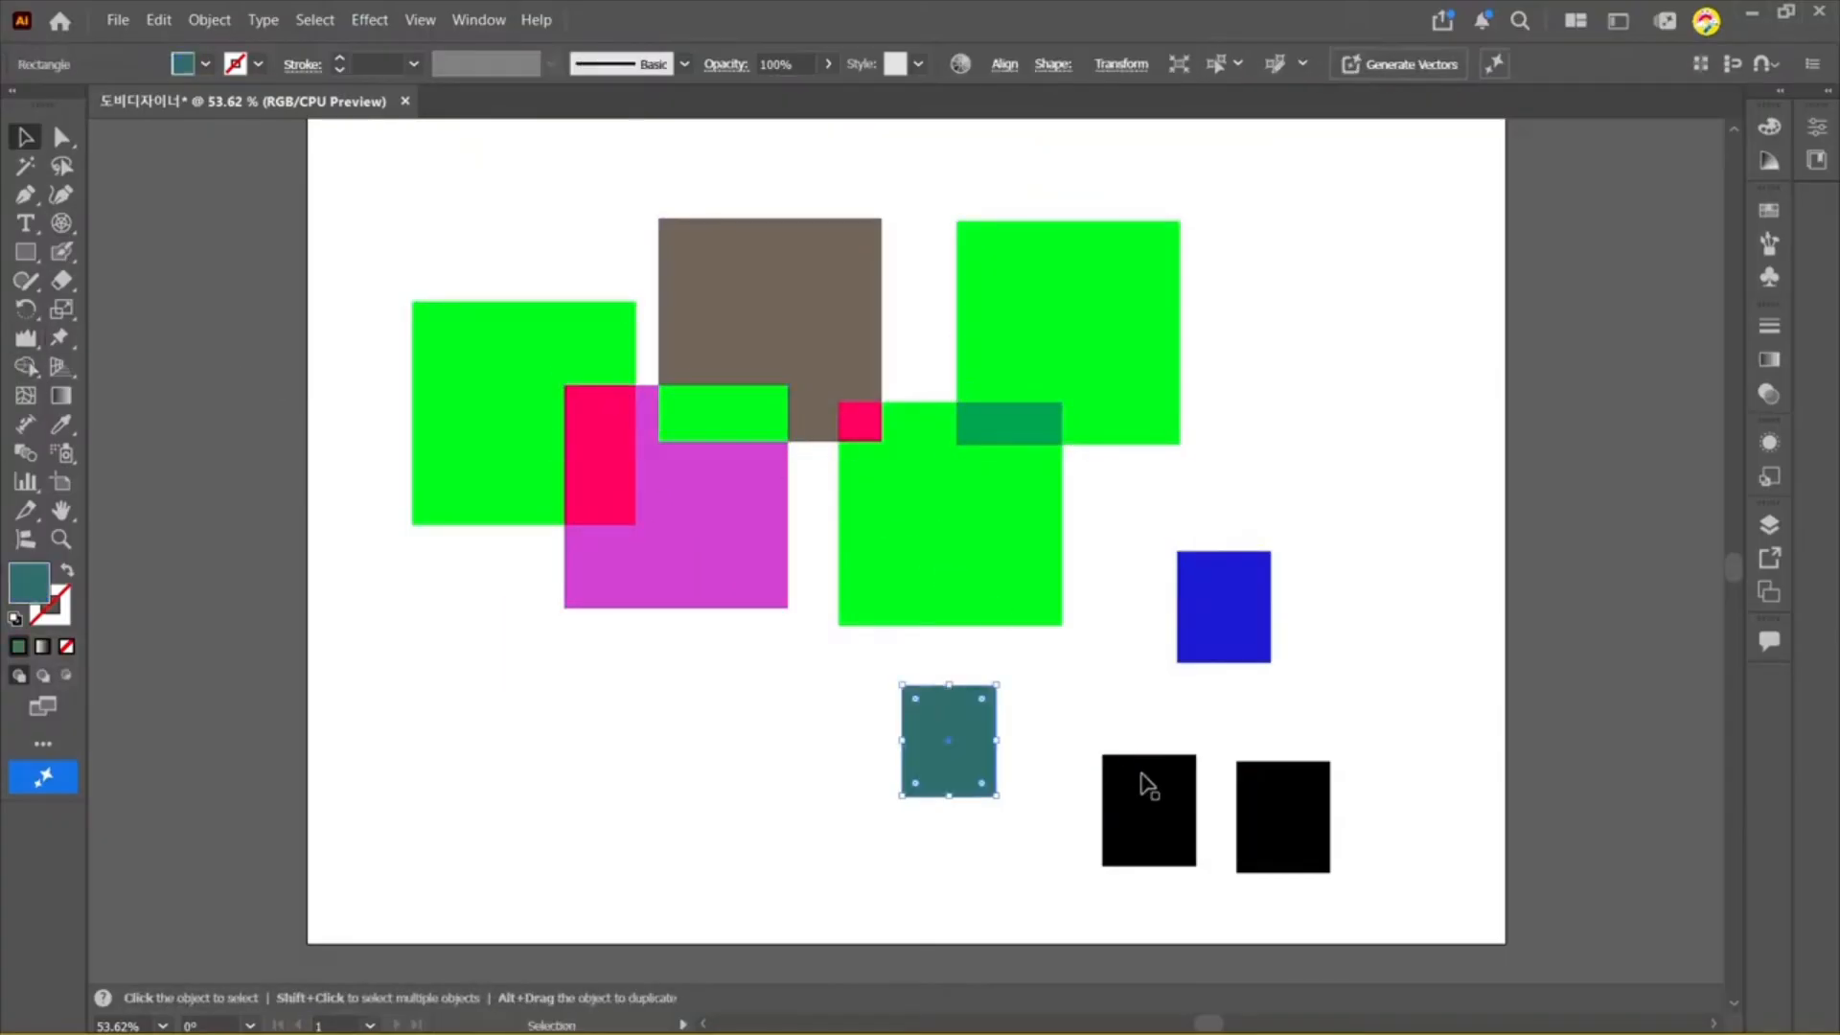
key("ctrl+z")
key("ctrl+z")
key("ctrl+z")
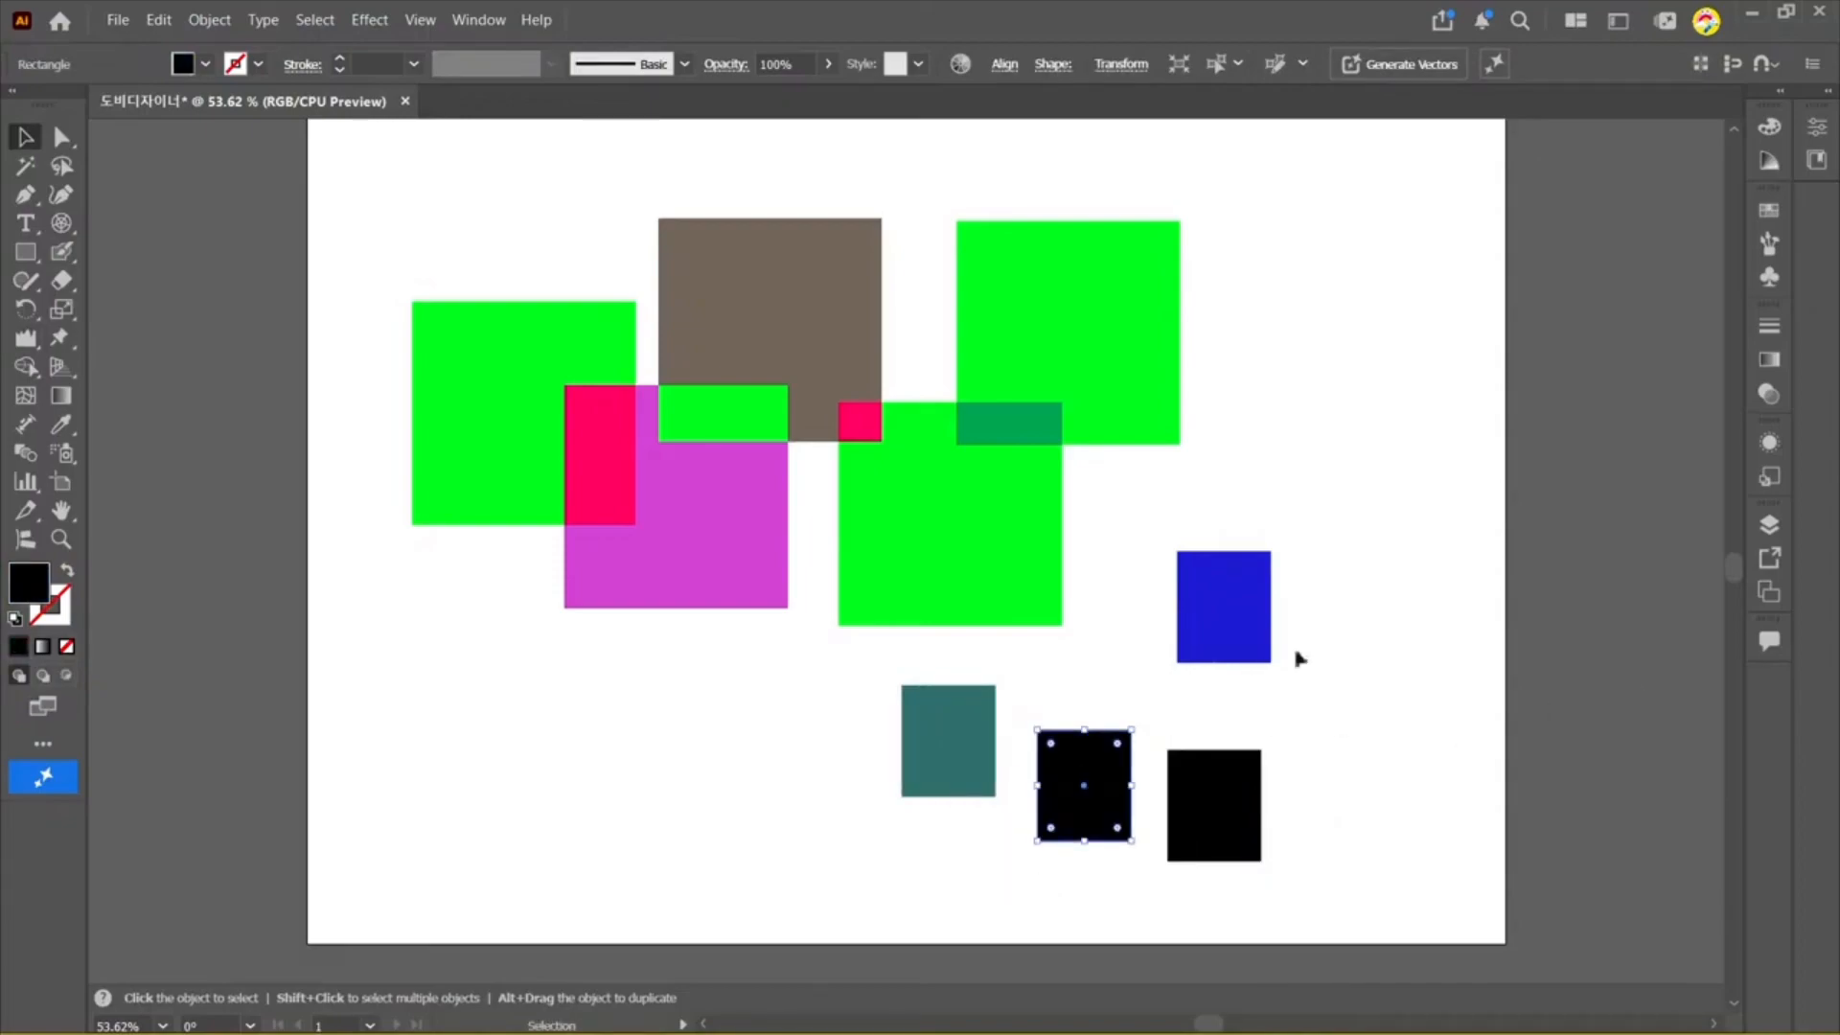
key("ctrl+z")
left_click_drag(1286, 765, 1284, 765)
left_click_drag(1073, 766, 1154, 732)
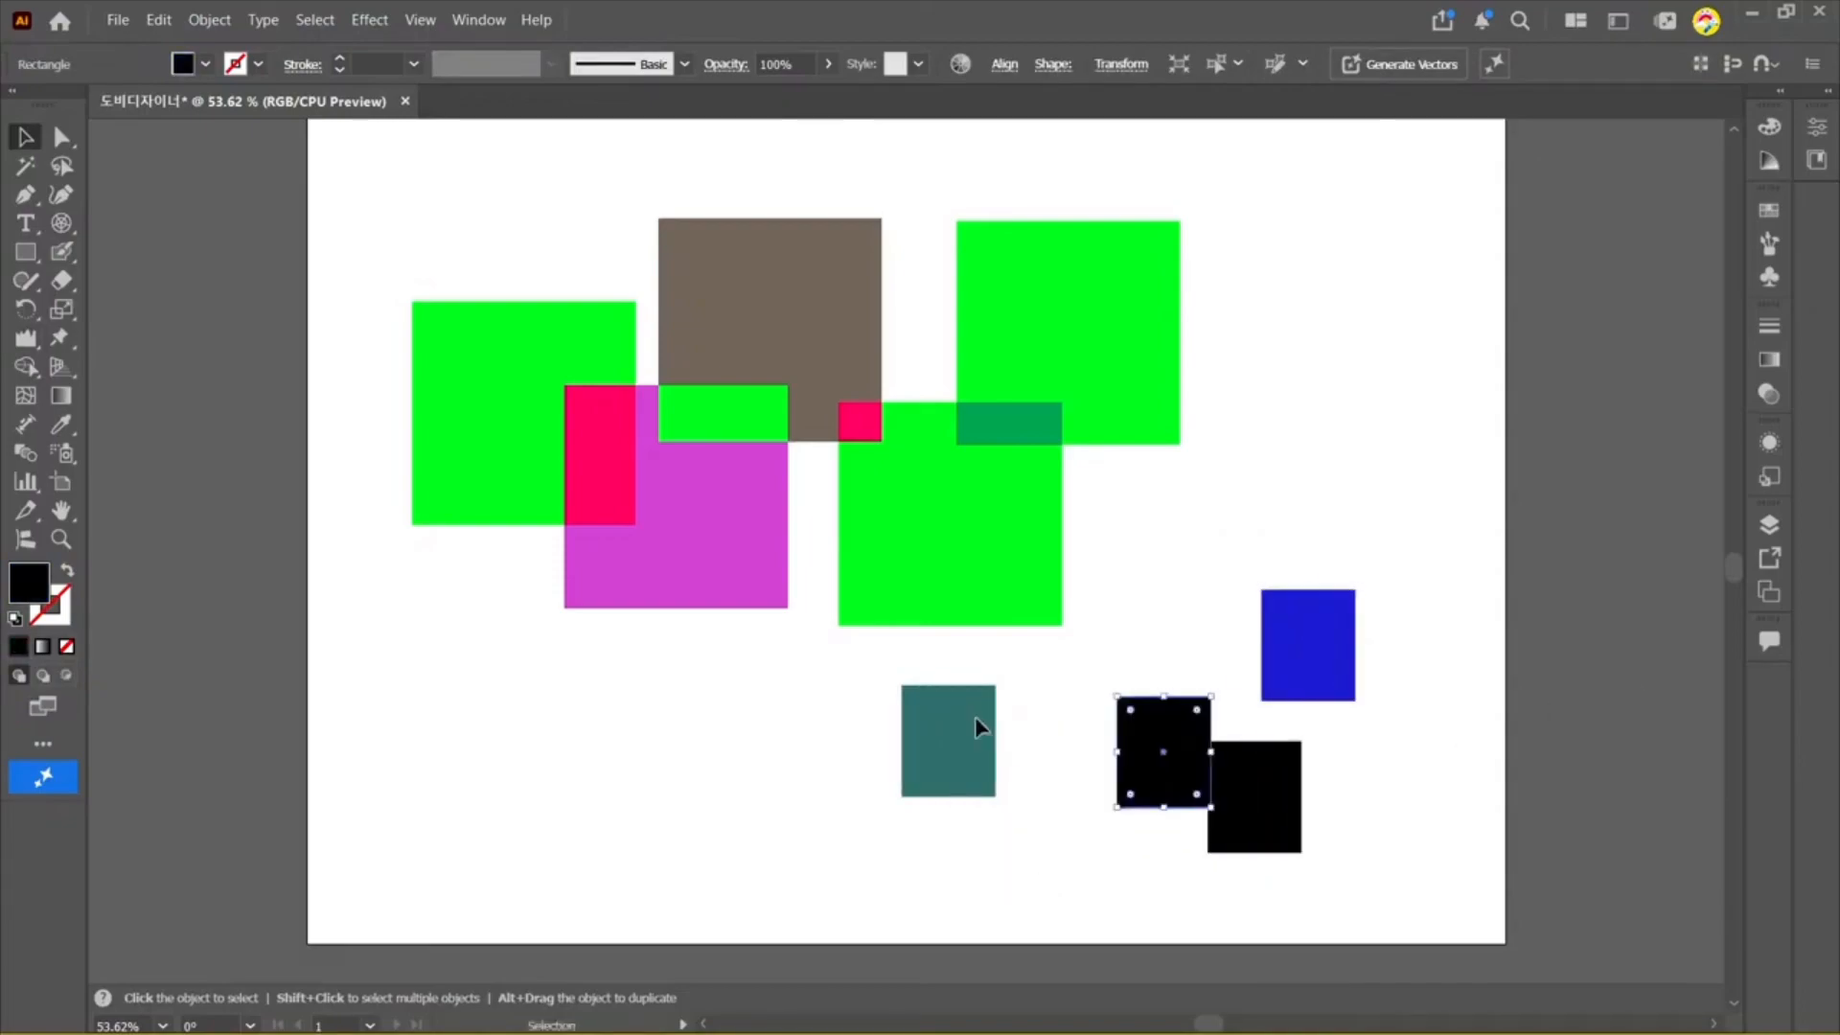
left_click_drag(978, 728, 1182, 716)
Step: Delete all shapes from the artboard
left_click(1429, 543)
left_click_drag(1479, 866, 394, 261)
key("Delete")
Step: Draw a teal square and duplicate it until six squares overlap in a staggered arrangement across the artboard's upper half
key("m")
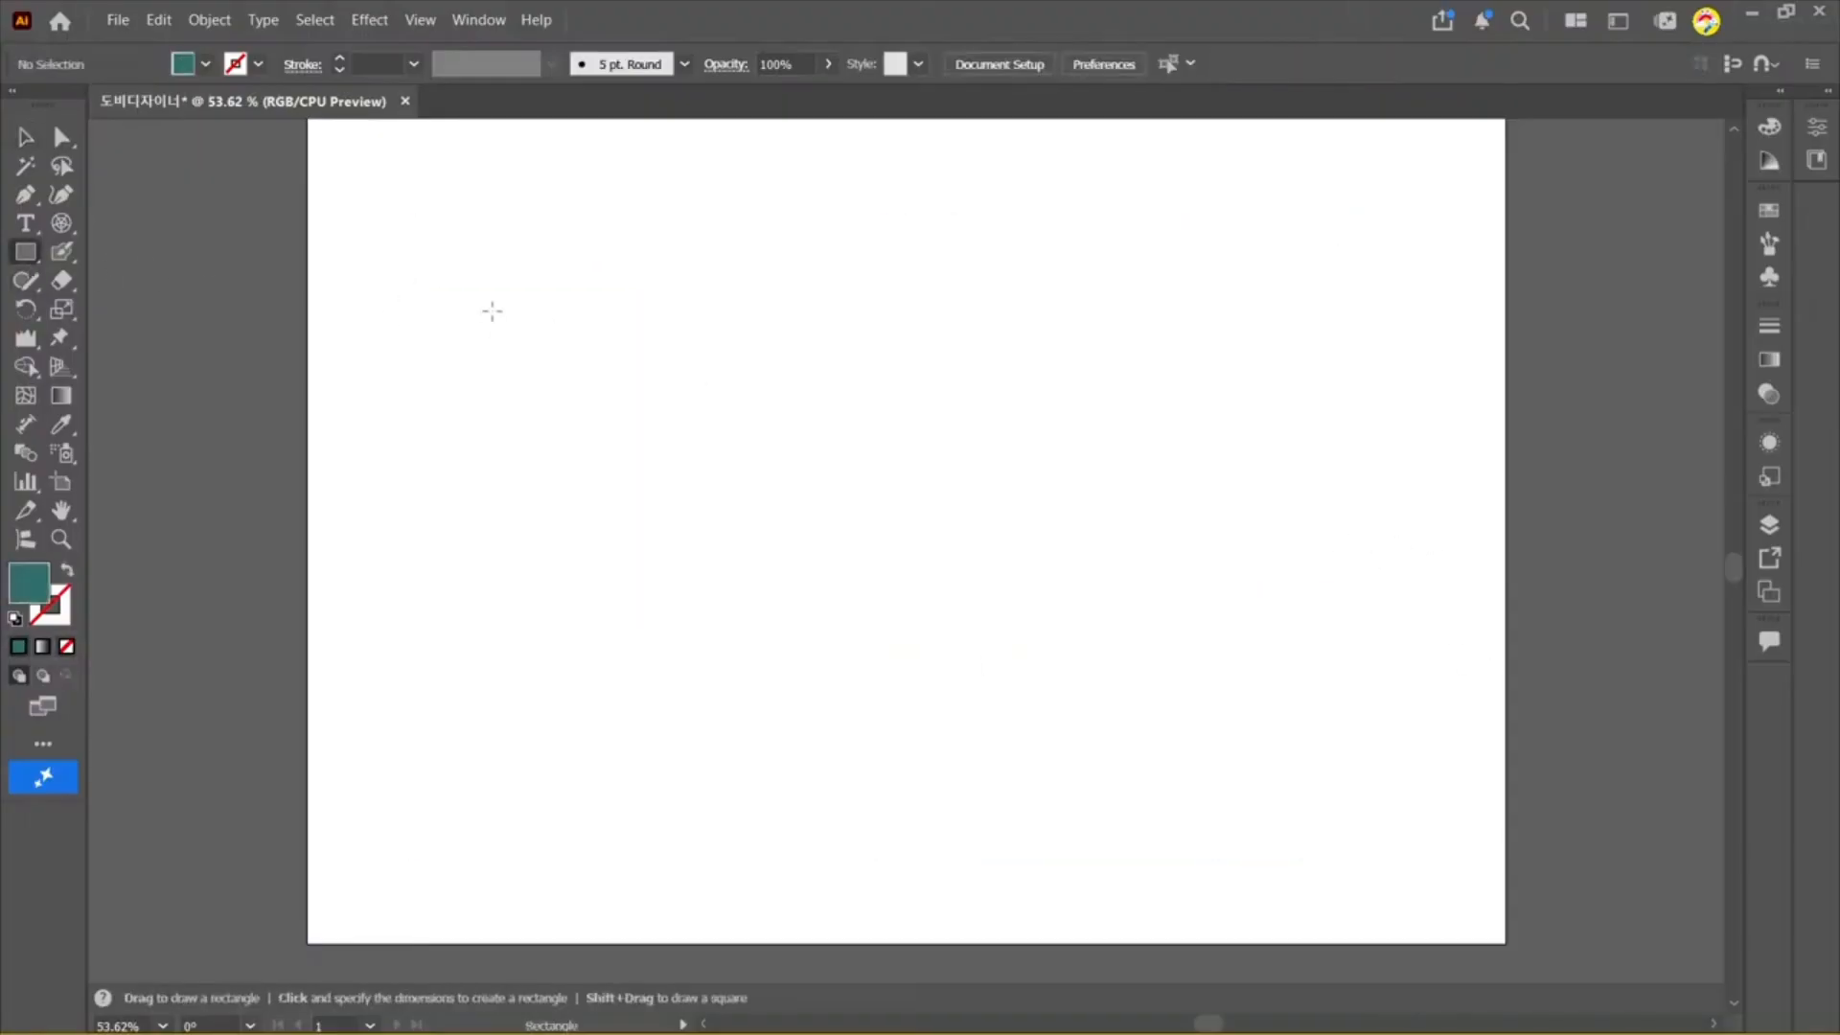
left_click_drag(607, 402, 639, 445)
key("v")
left_click_drag(560, 391, 937, 510)
left_click_drag(946, 488, 1100, 390)
left_click_drag(648, 449, 511, 327)
left_click_drag(545, 336, 578, 597)
Step: Fill the square between the upper-left and lower-left ones with light turquoise
left_click(733, 357)
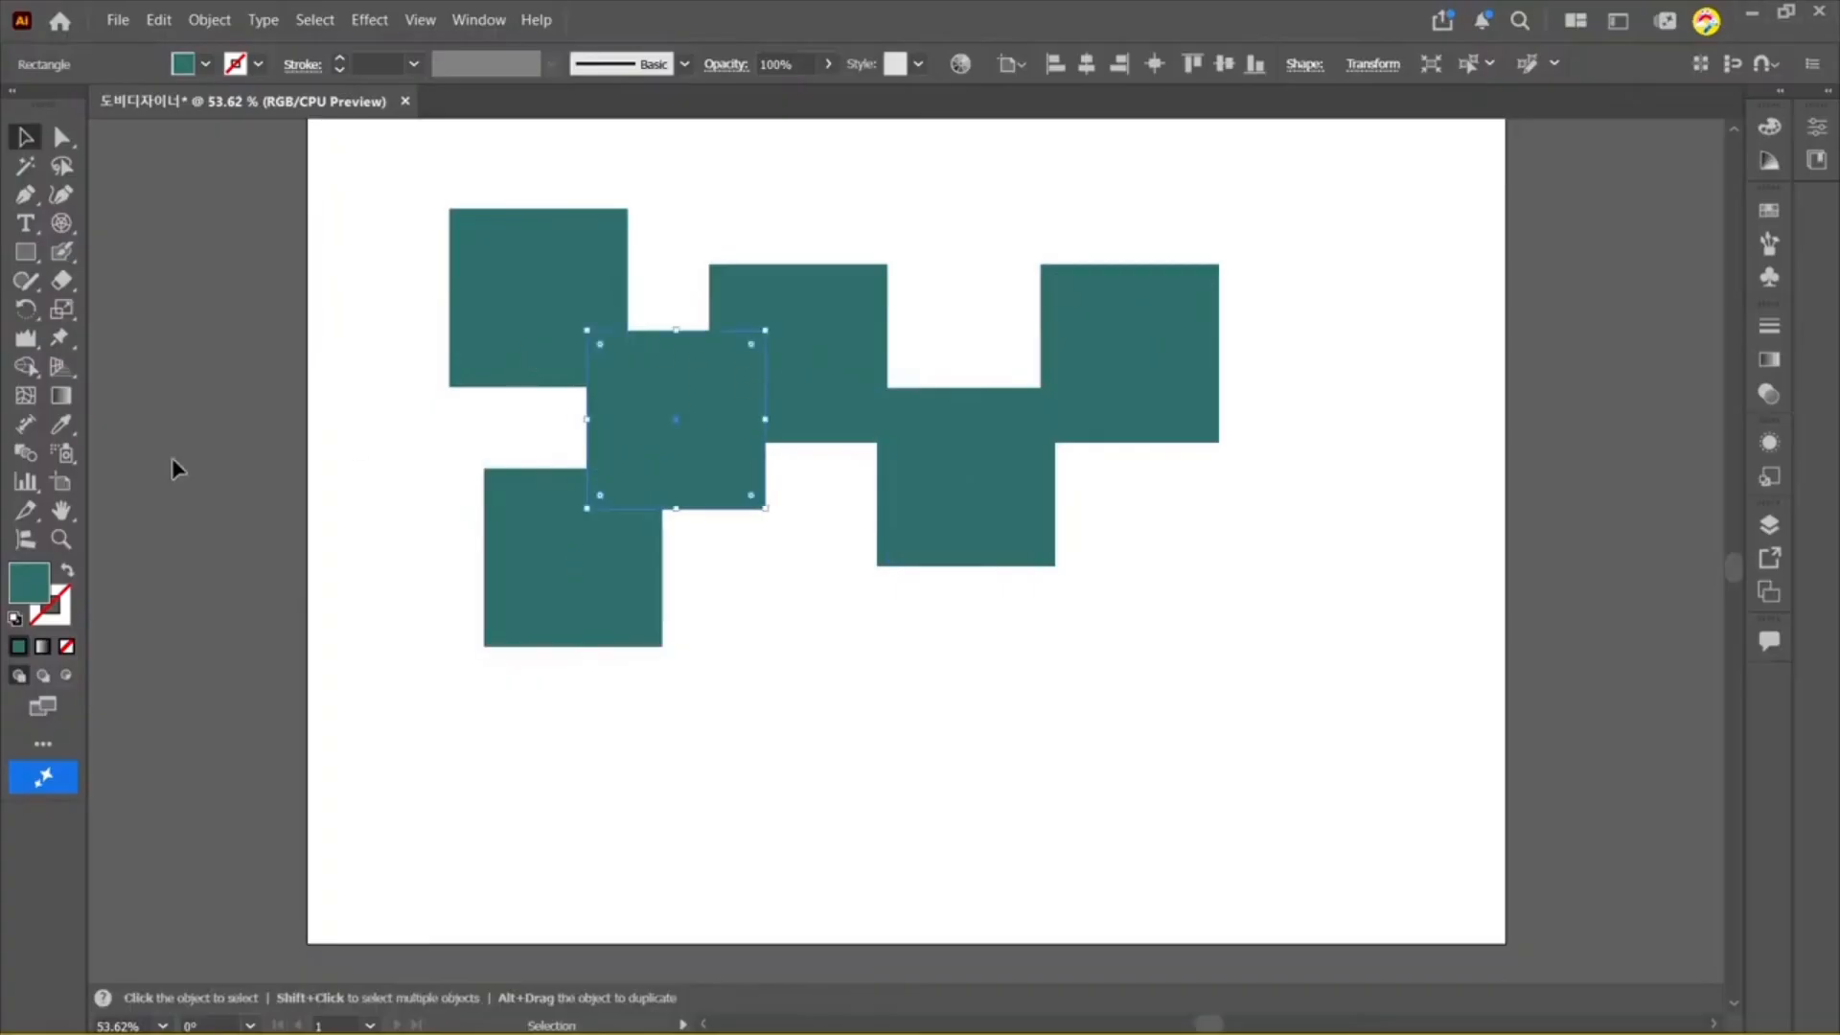
double_click(20, 586)
left_click(965, 357)
left_click(1302, 300)
Step: Fill the upper-middle square with yellow-green
left_click(845, 338)
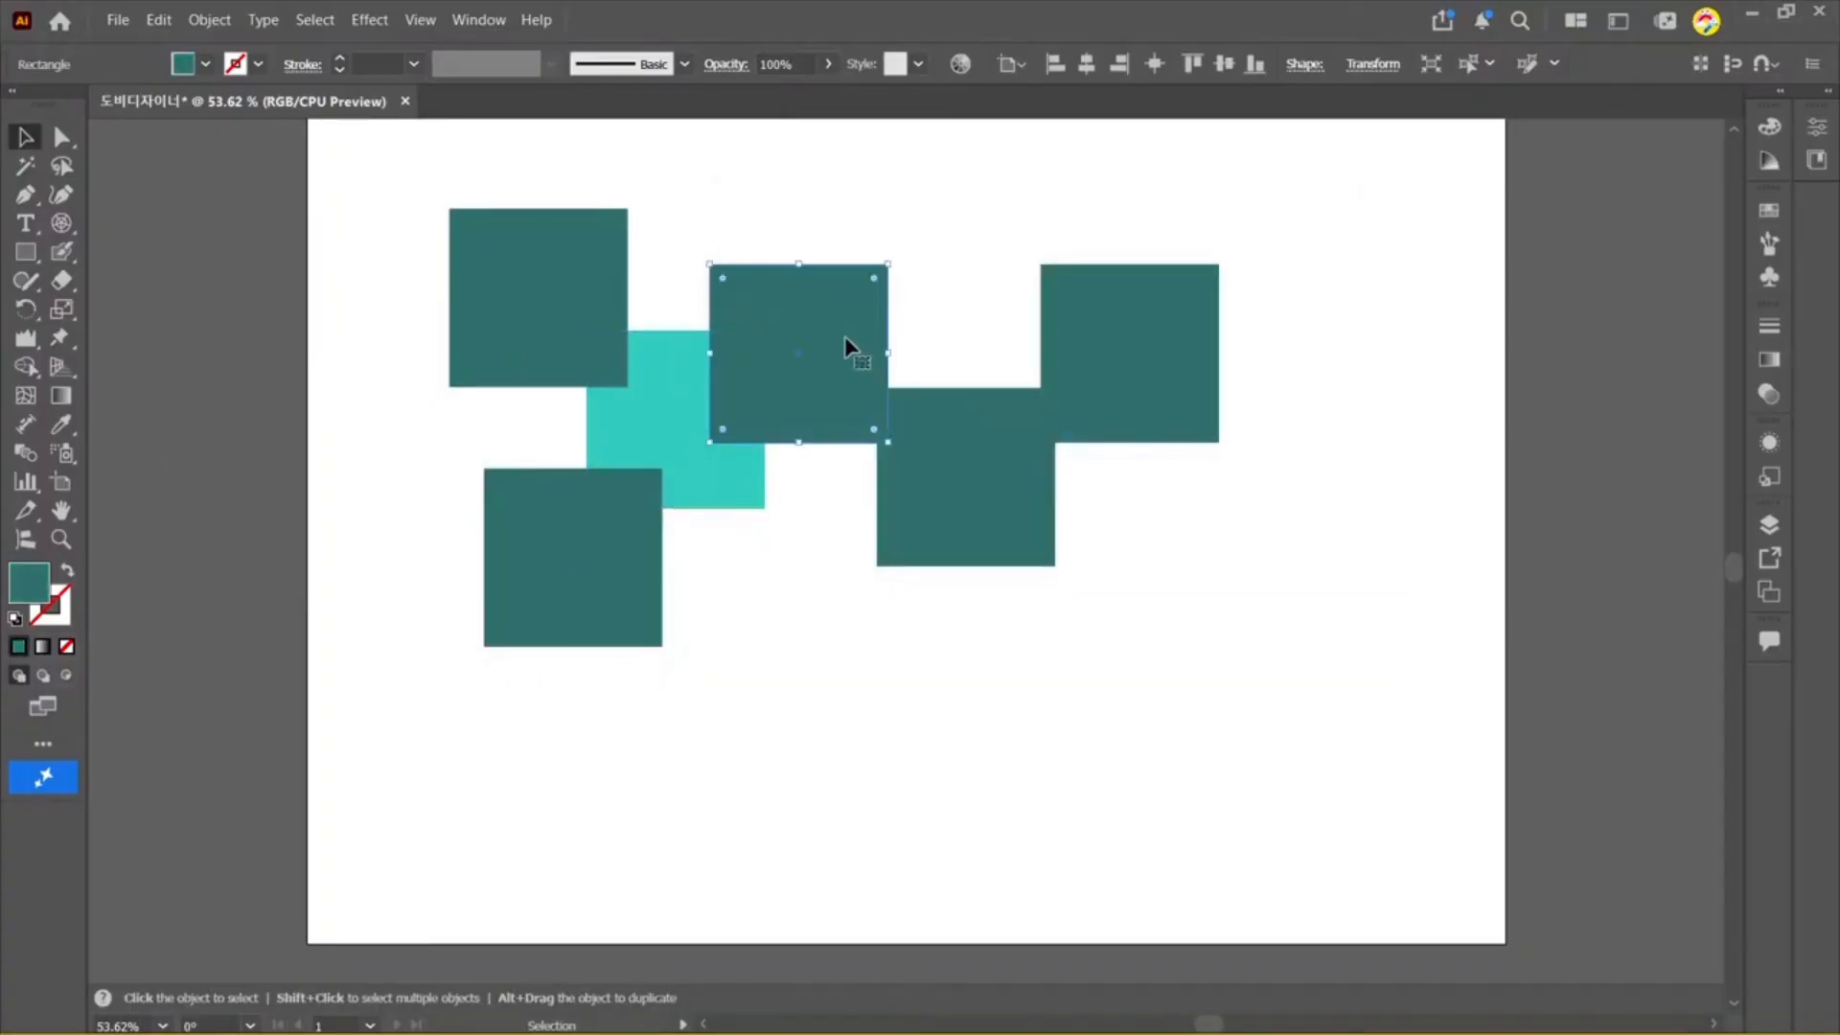
double_click(845, 341)
double_click(27, 591)
left_click(1084, 548)
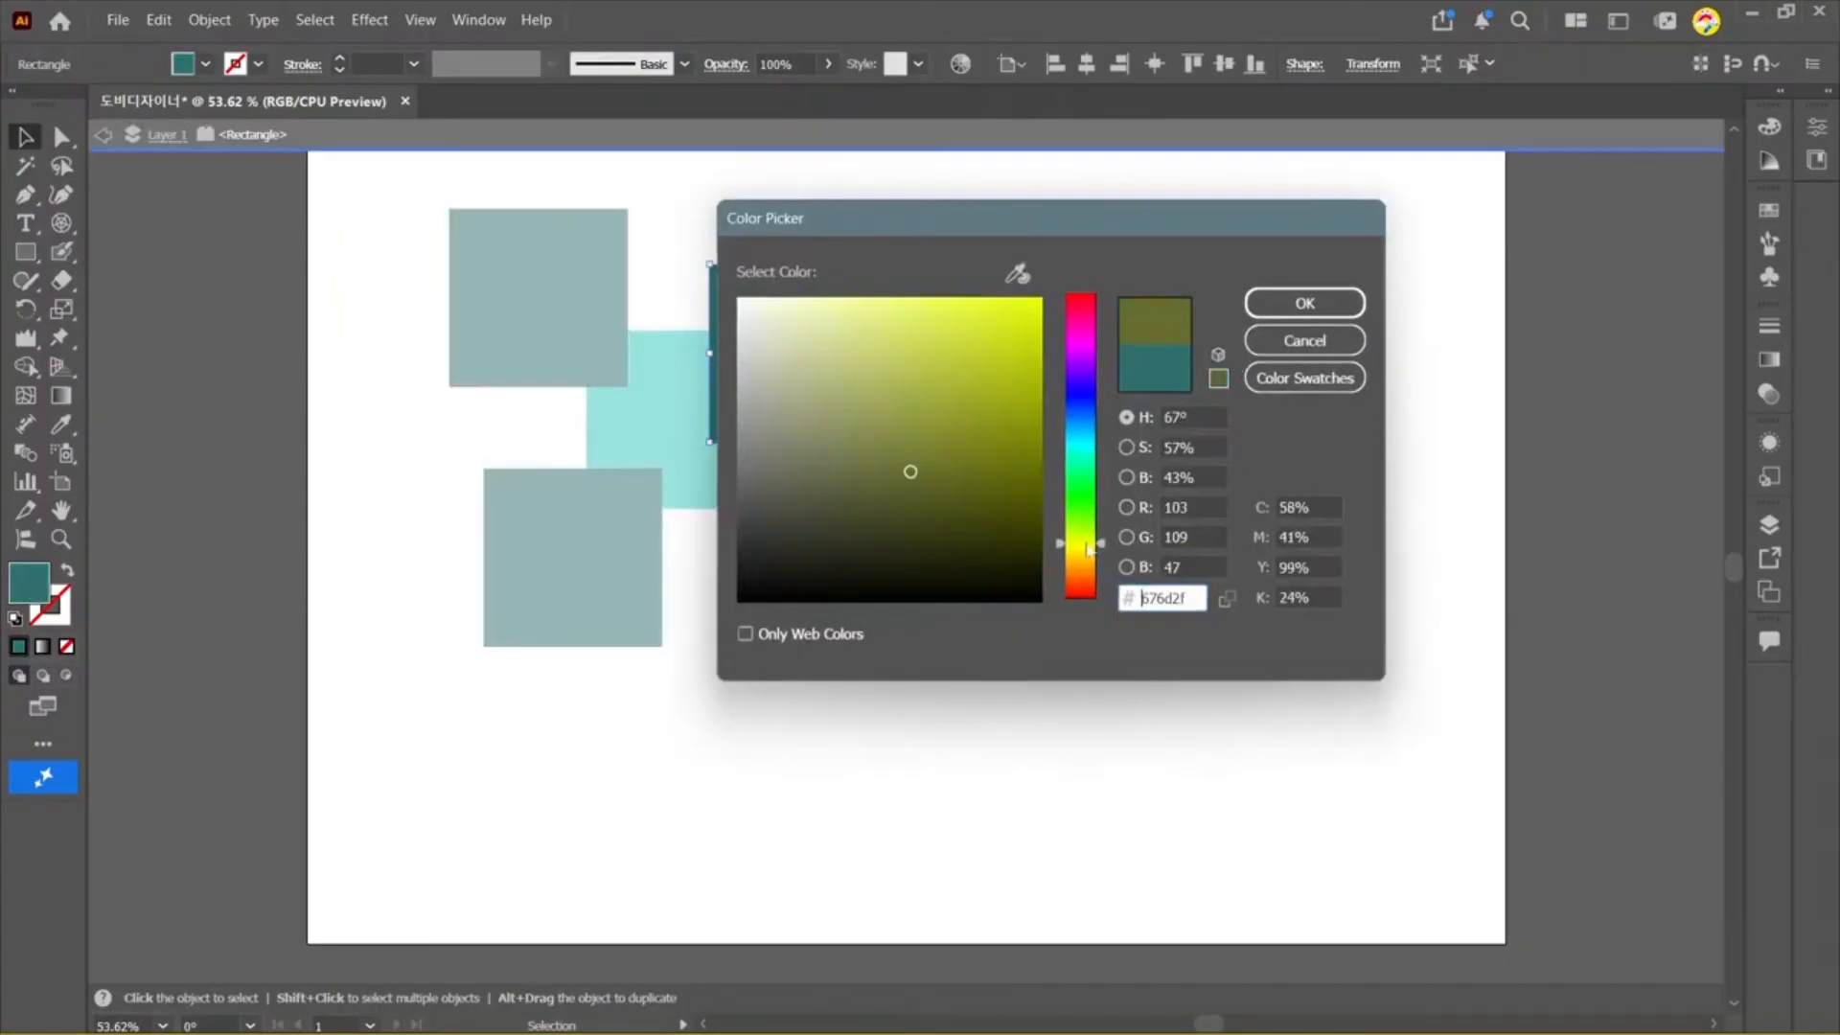
left_click(1010, 370)
left_click(1302, 300)
Step: Fill the lower-left square with bright pink
double_click(571, 555)
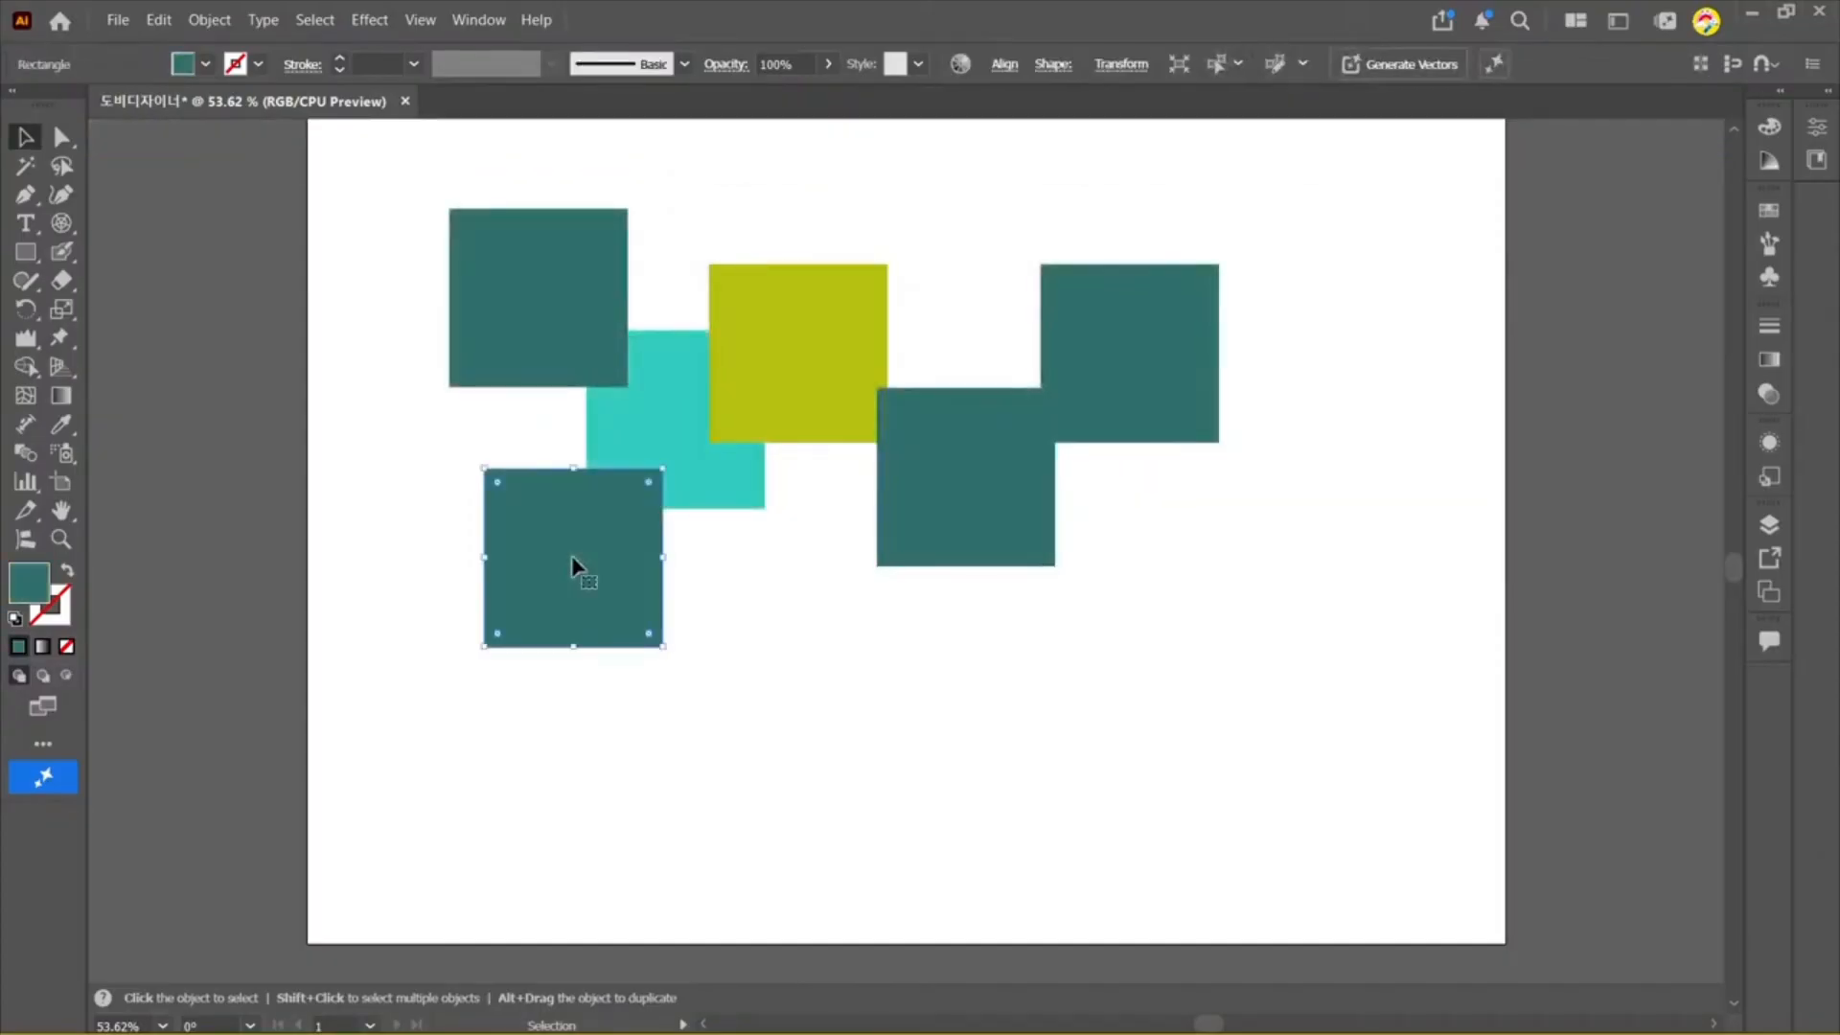
double_click(28, 582)
left_click(1080, 321)
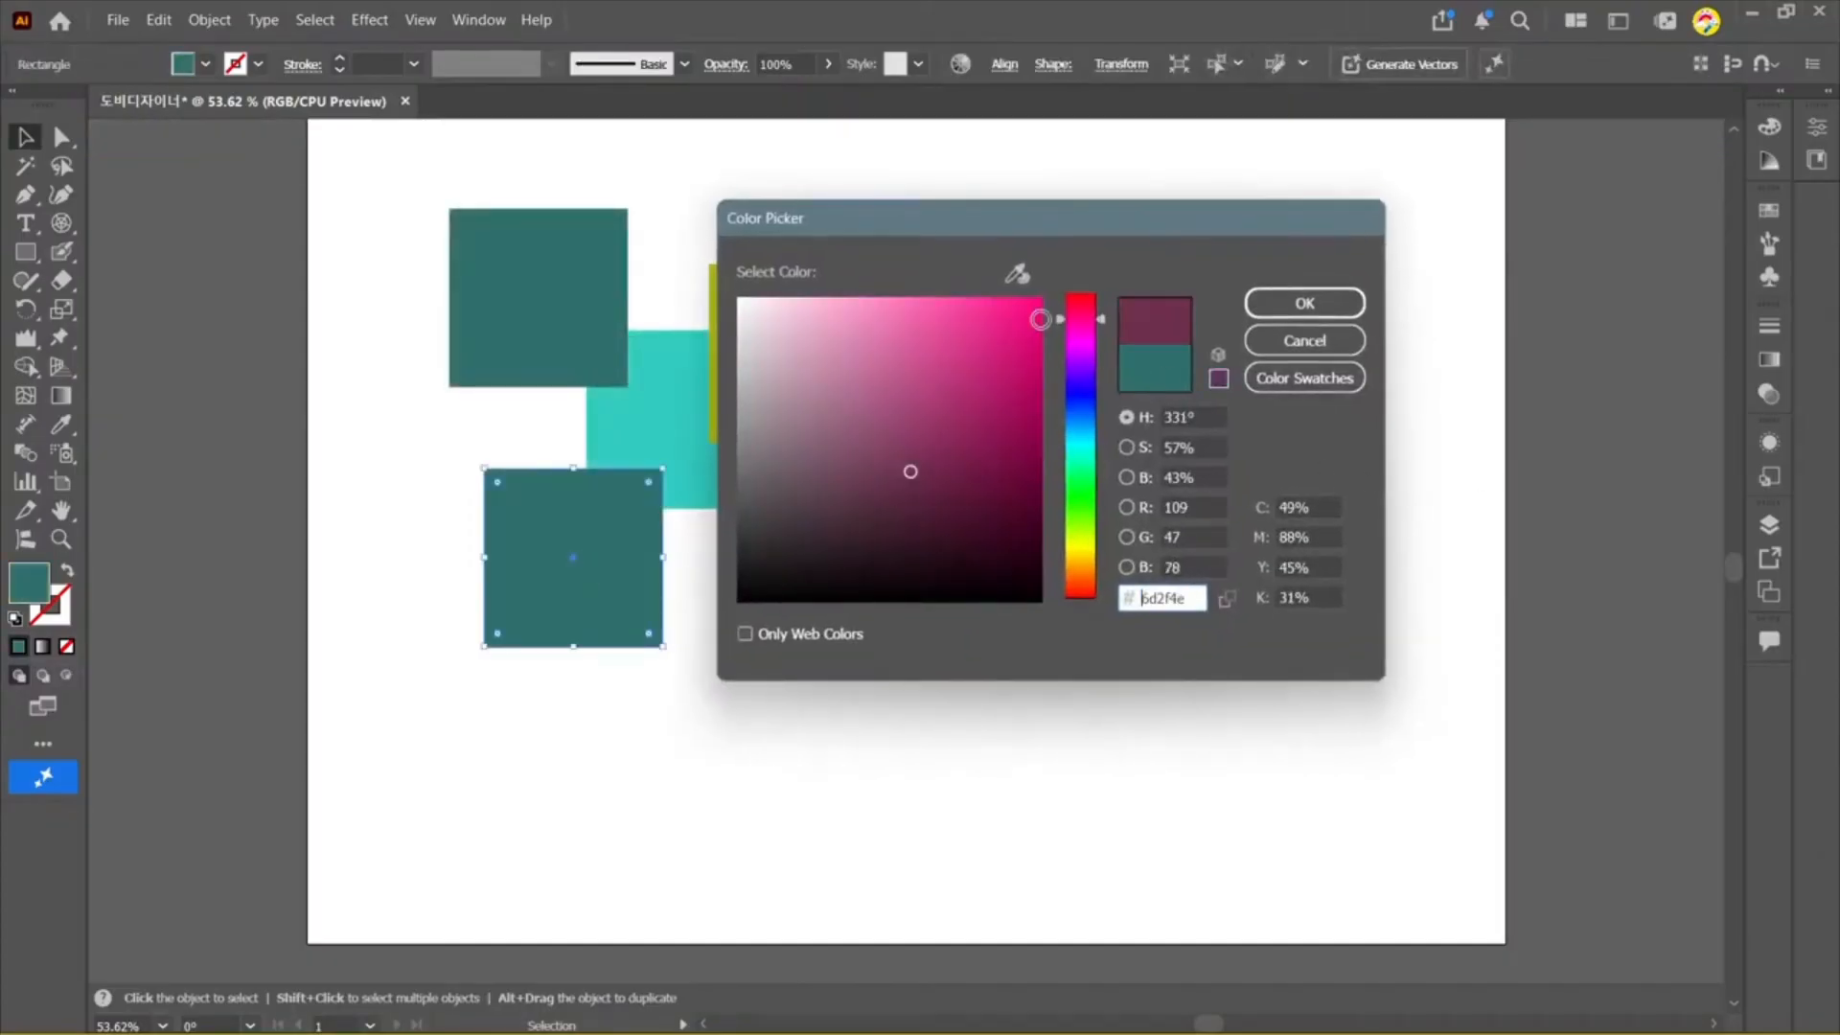
left_click(988, 319)
left_click(1306, 300)
Step: Fill the square overlapping the rightmost one with dark navy blue
left_click(1016, 470)
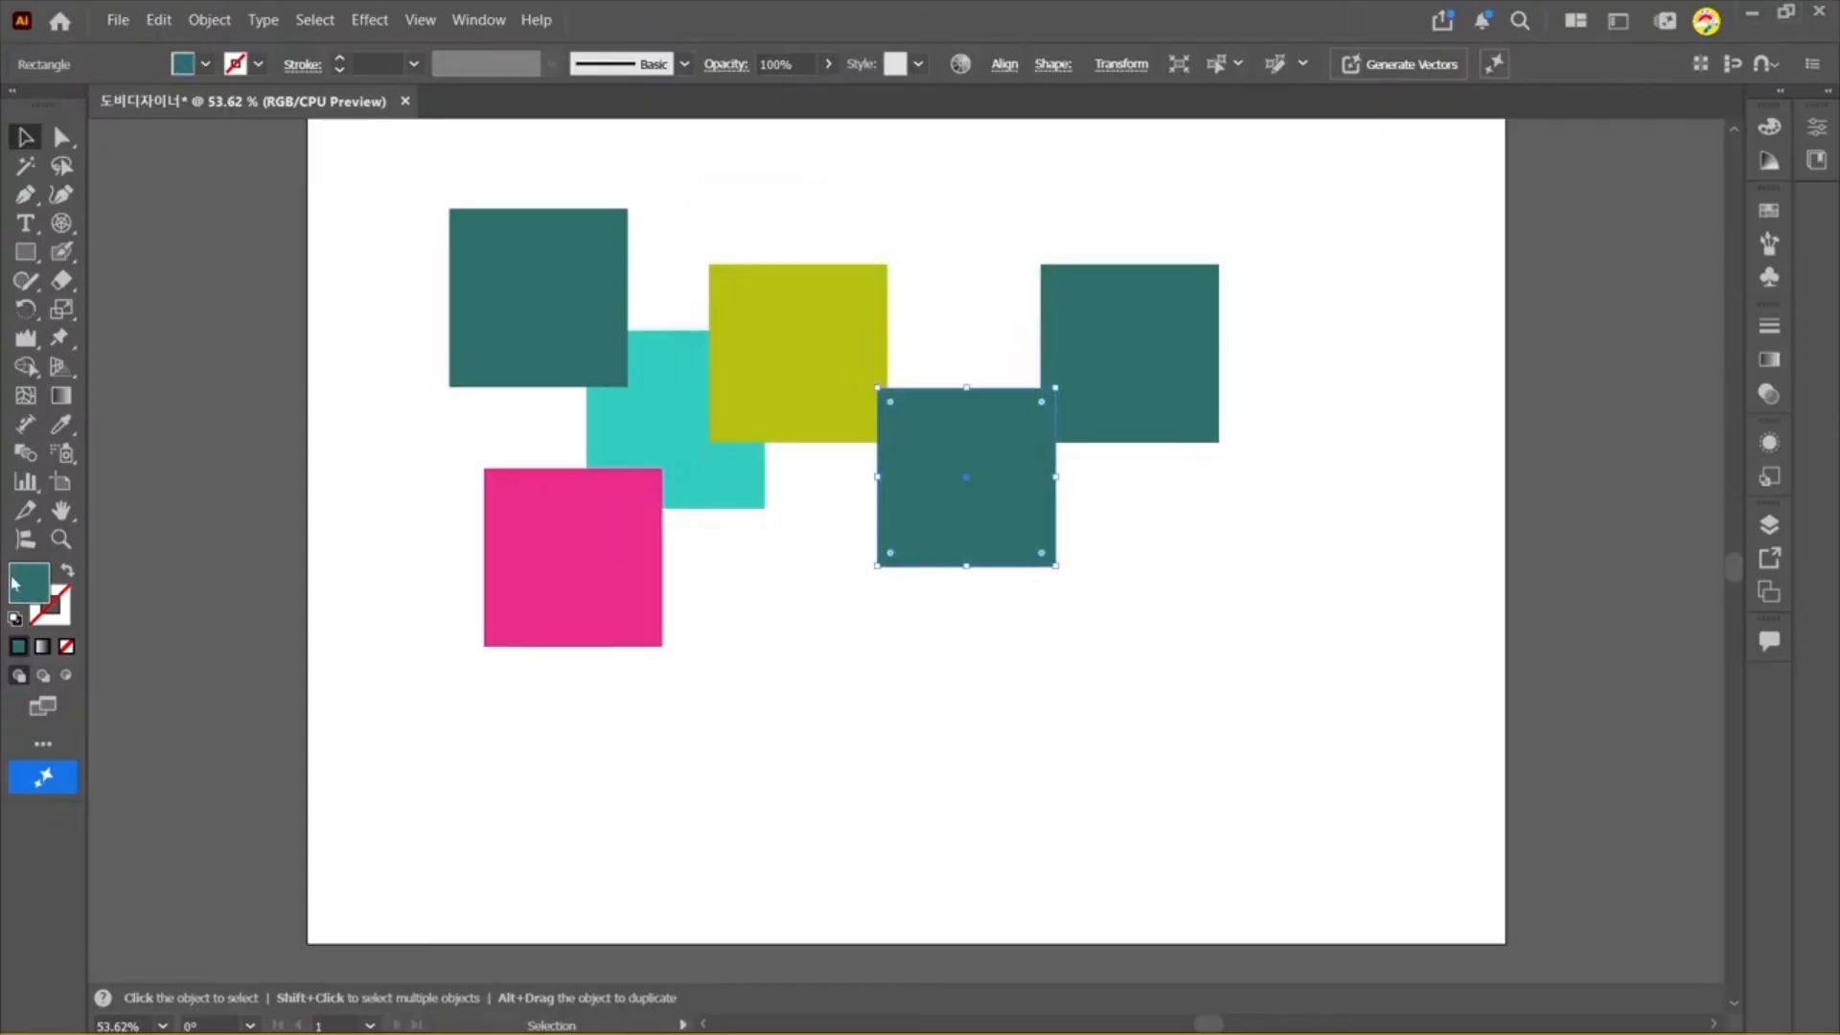
double_click(16, 583)
left_click(1087, 414)
left_click(1303, 300)
Step: Fill the rightmost square with vivid purple bd1dff
left_click(1140, 345)
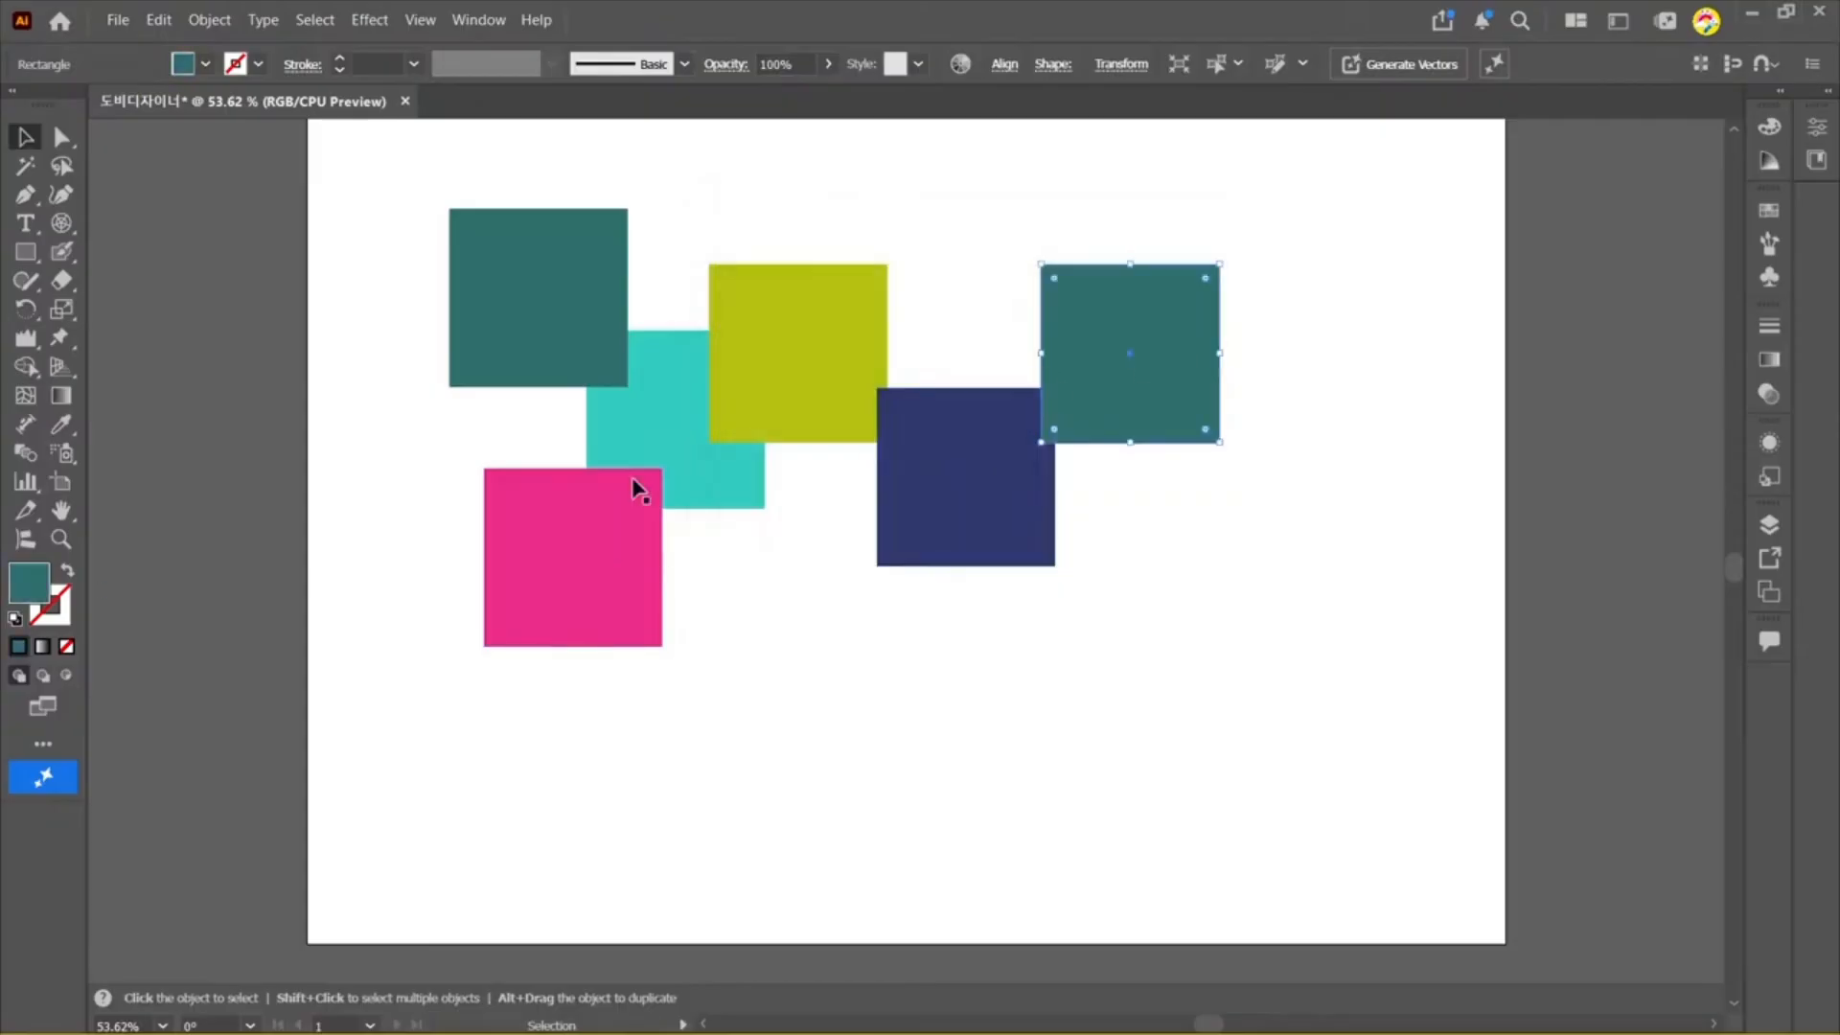
double_click(28, 582)
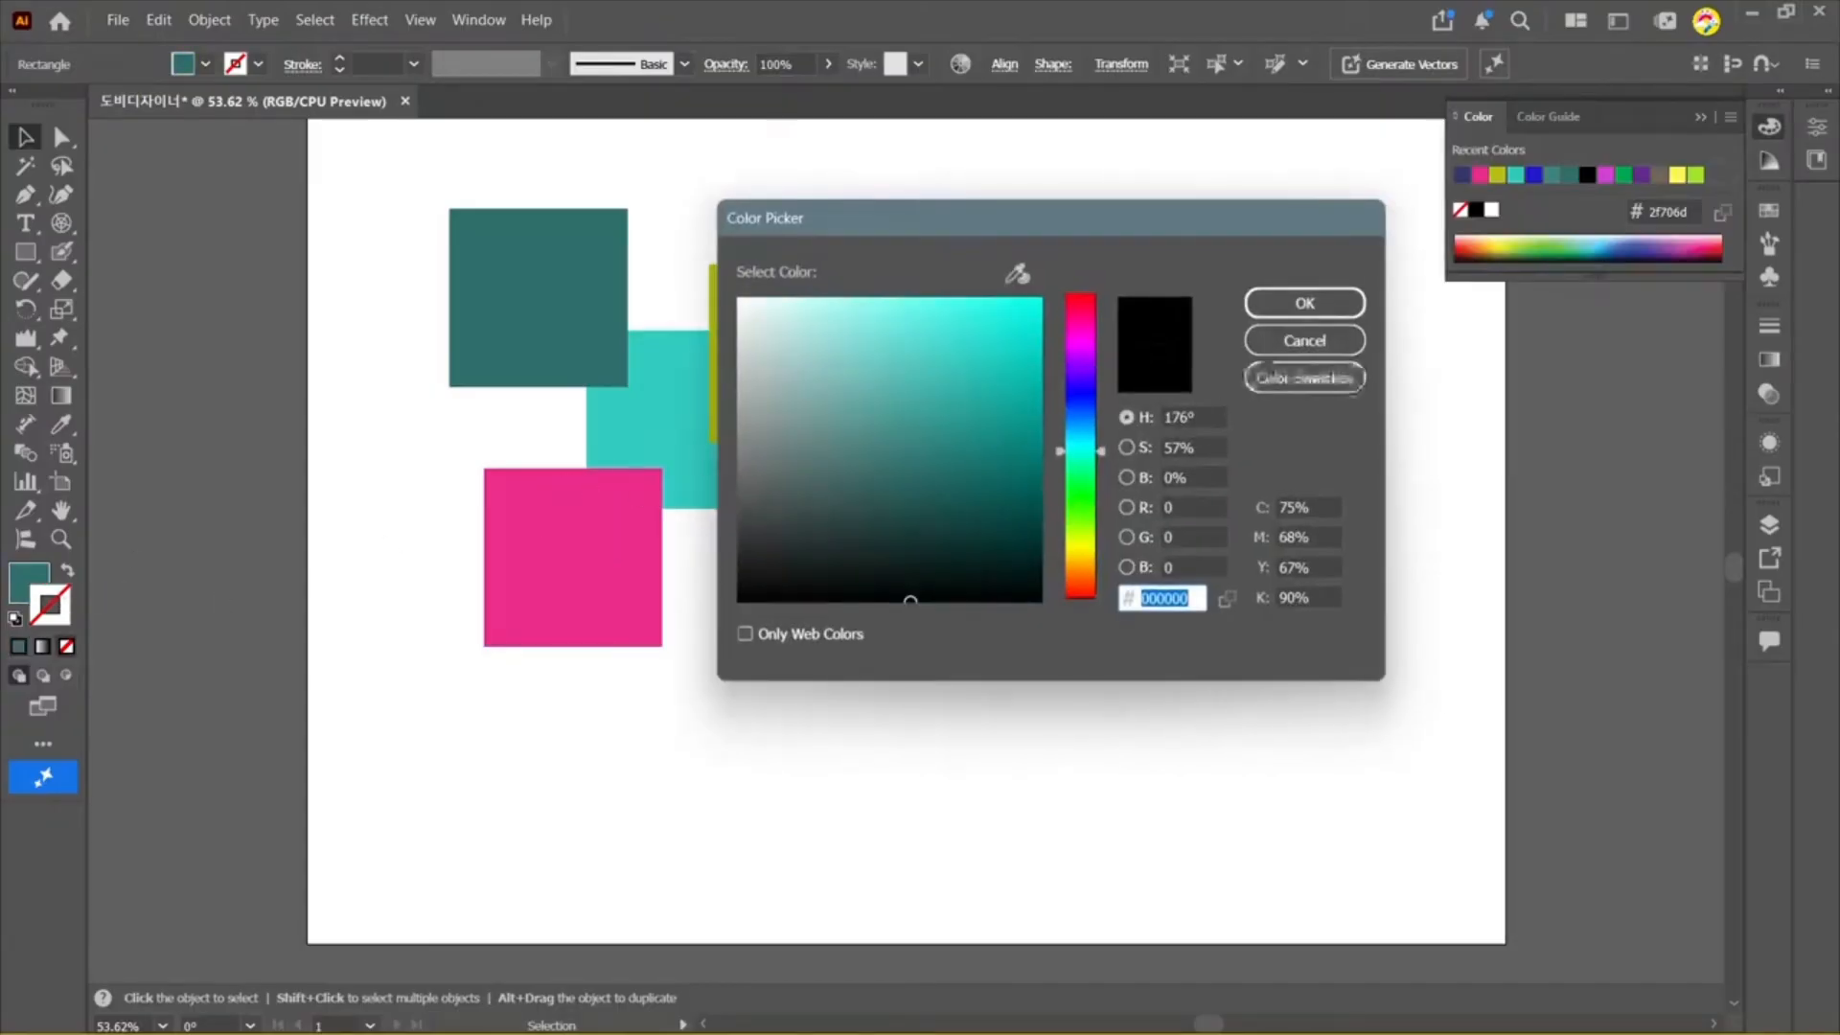
left_click(1306, 337)
double_click(28, 581)
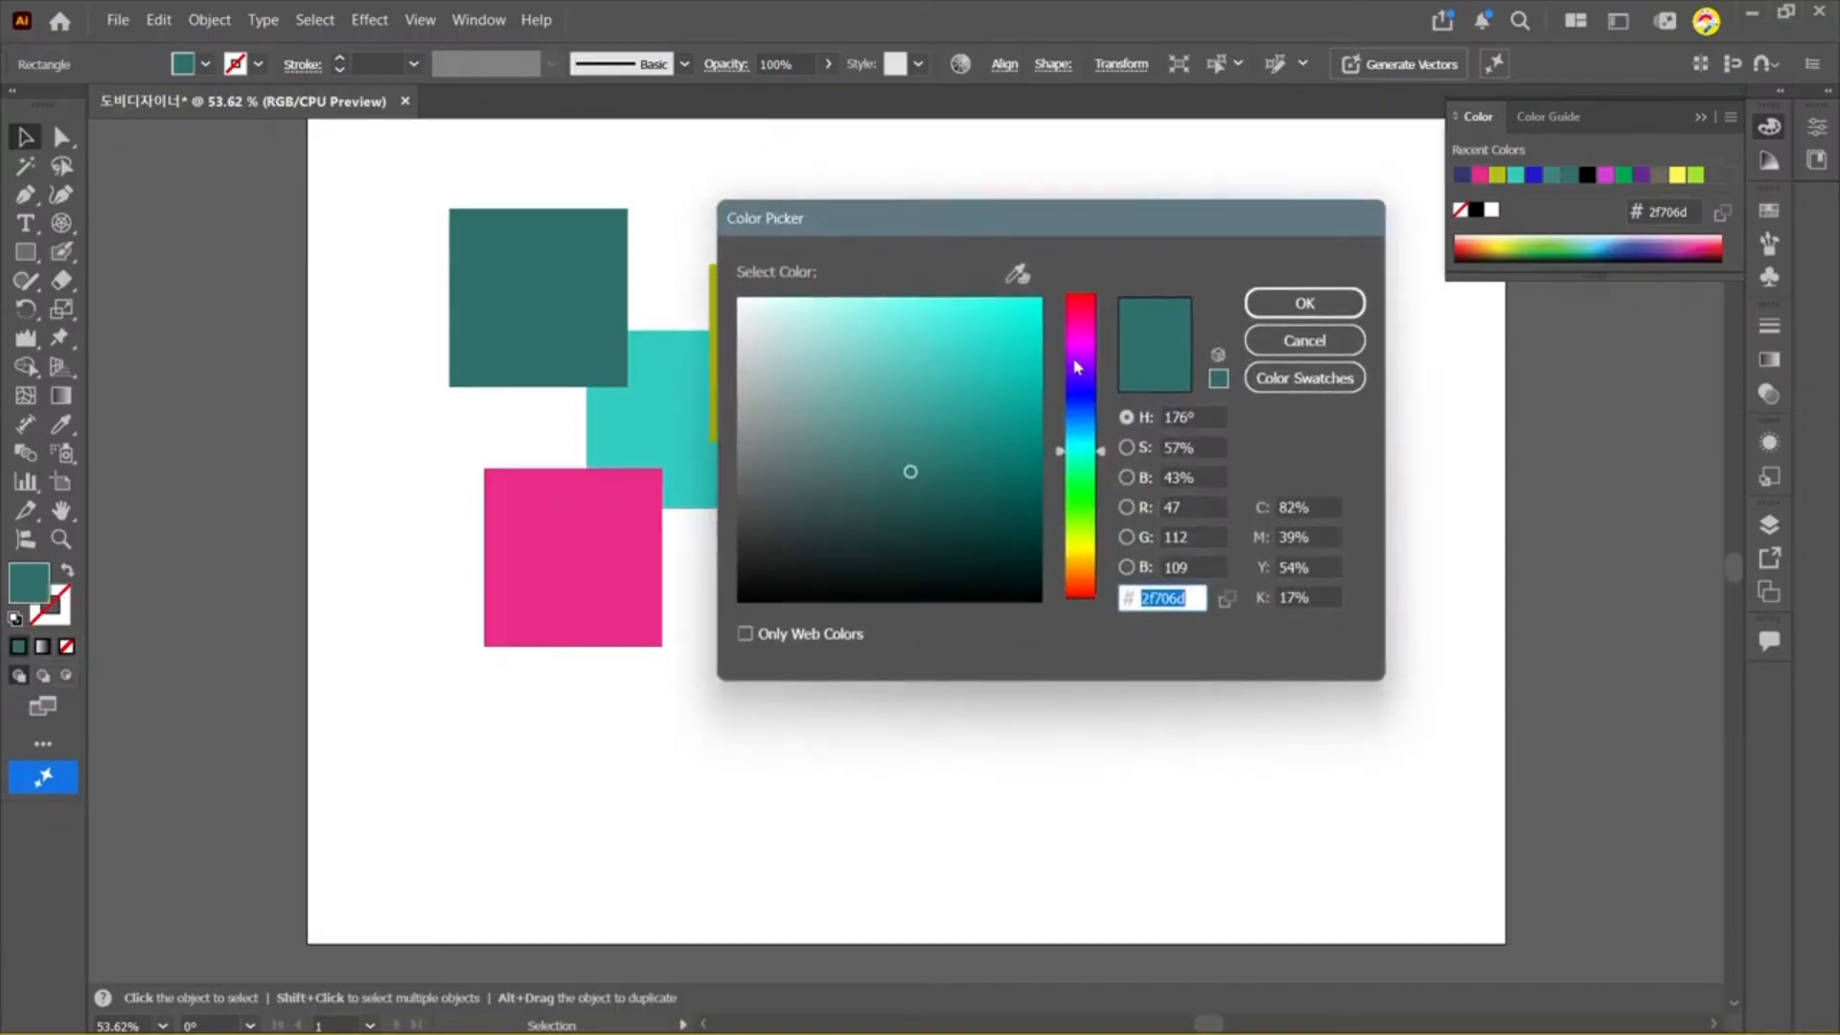
left_click(1076, 365)
left_click_drag(1007, 403, 1011, 273)
left_click(1304, 303)
left_click(1140, 192)
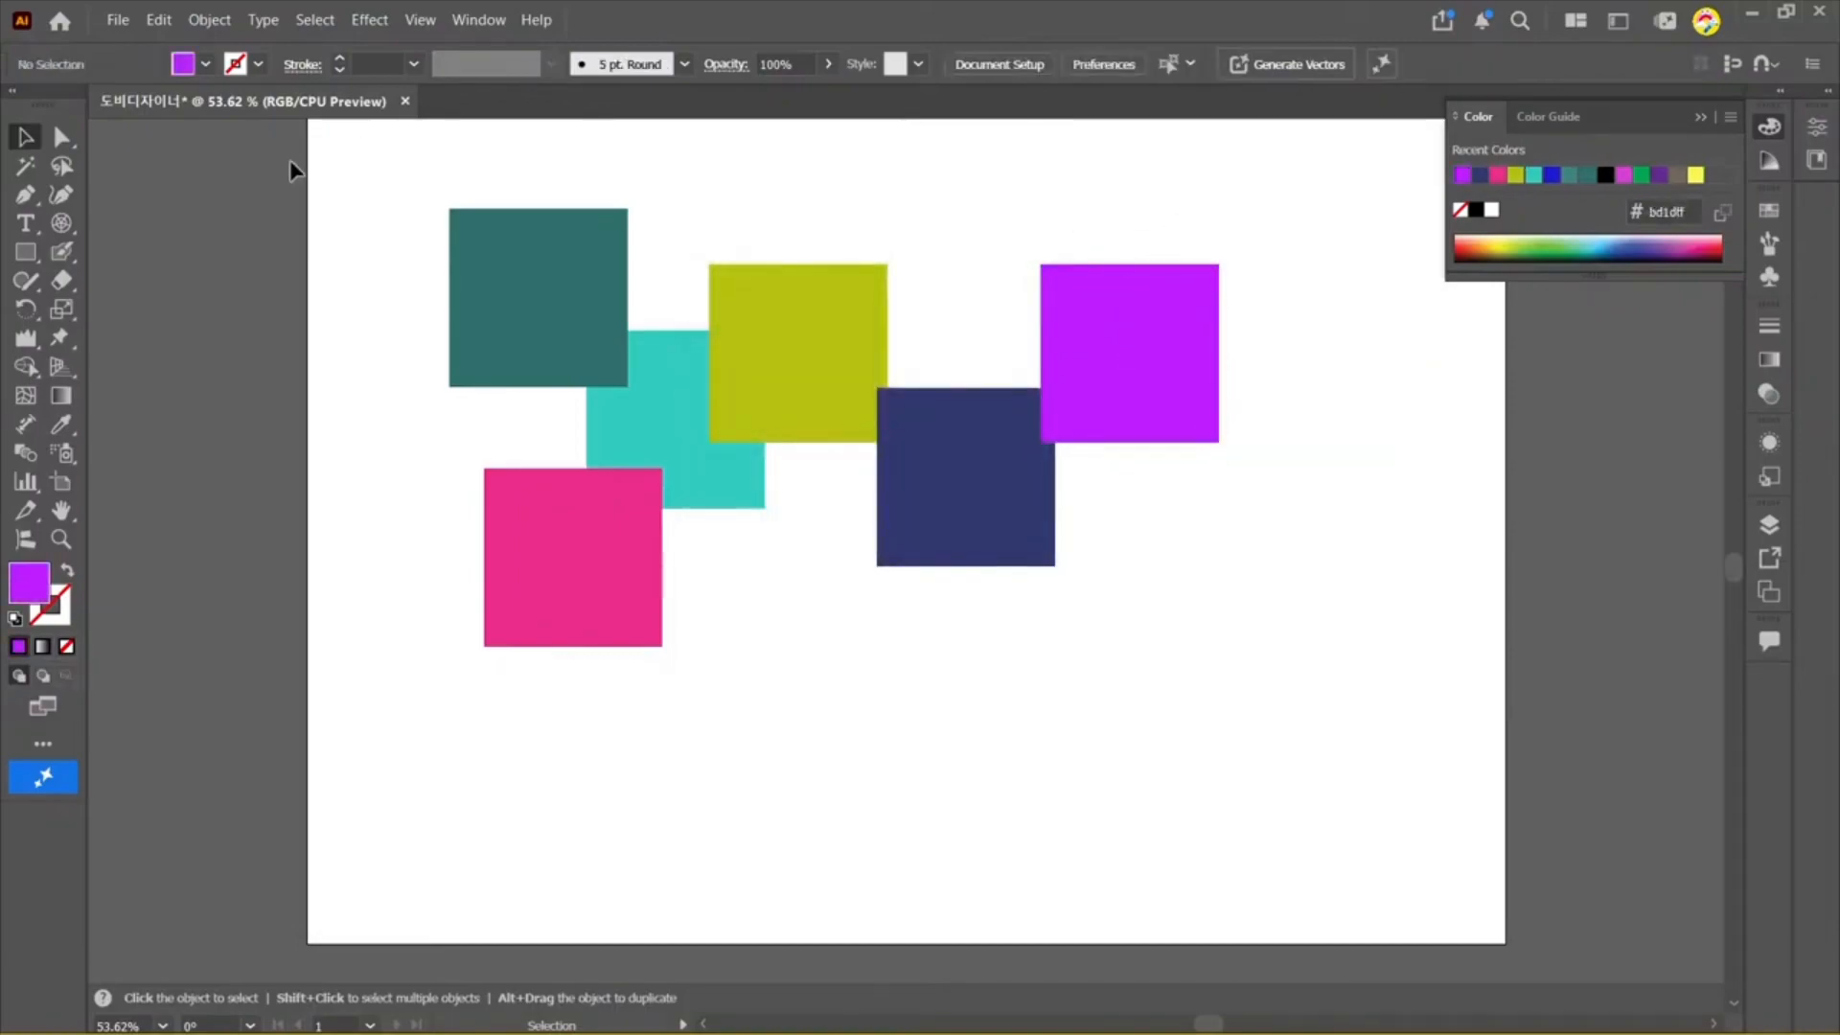
left_click(31, 369)
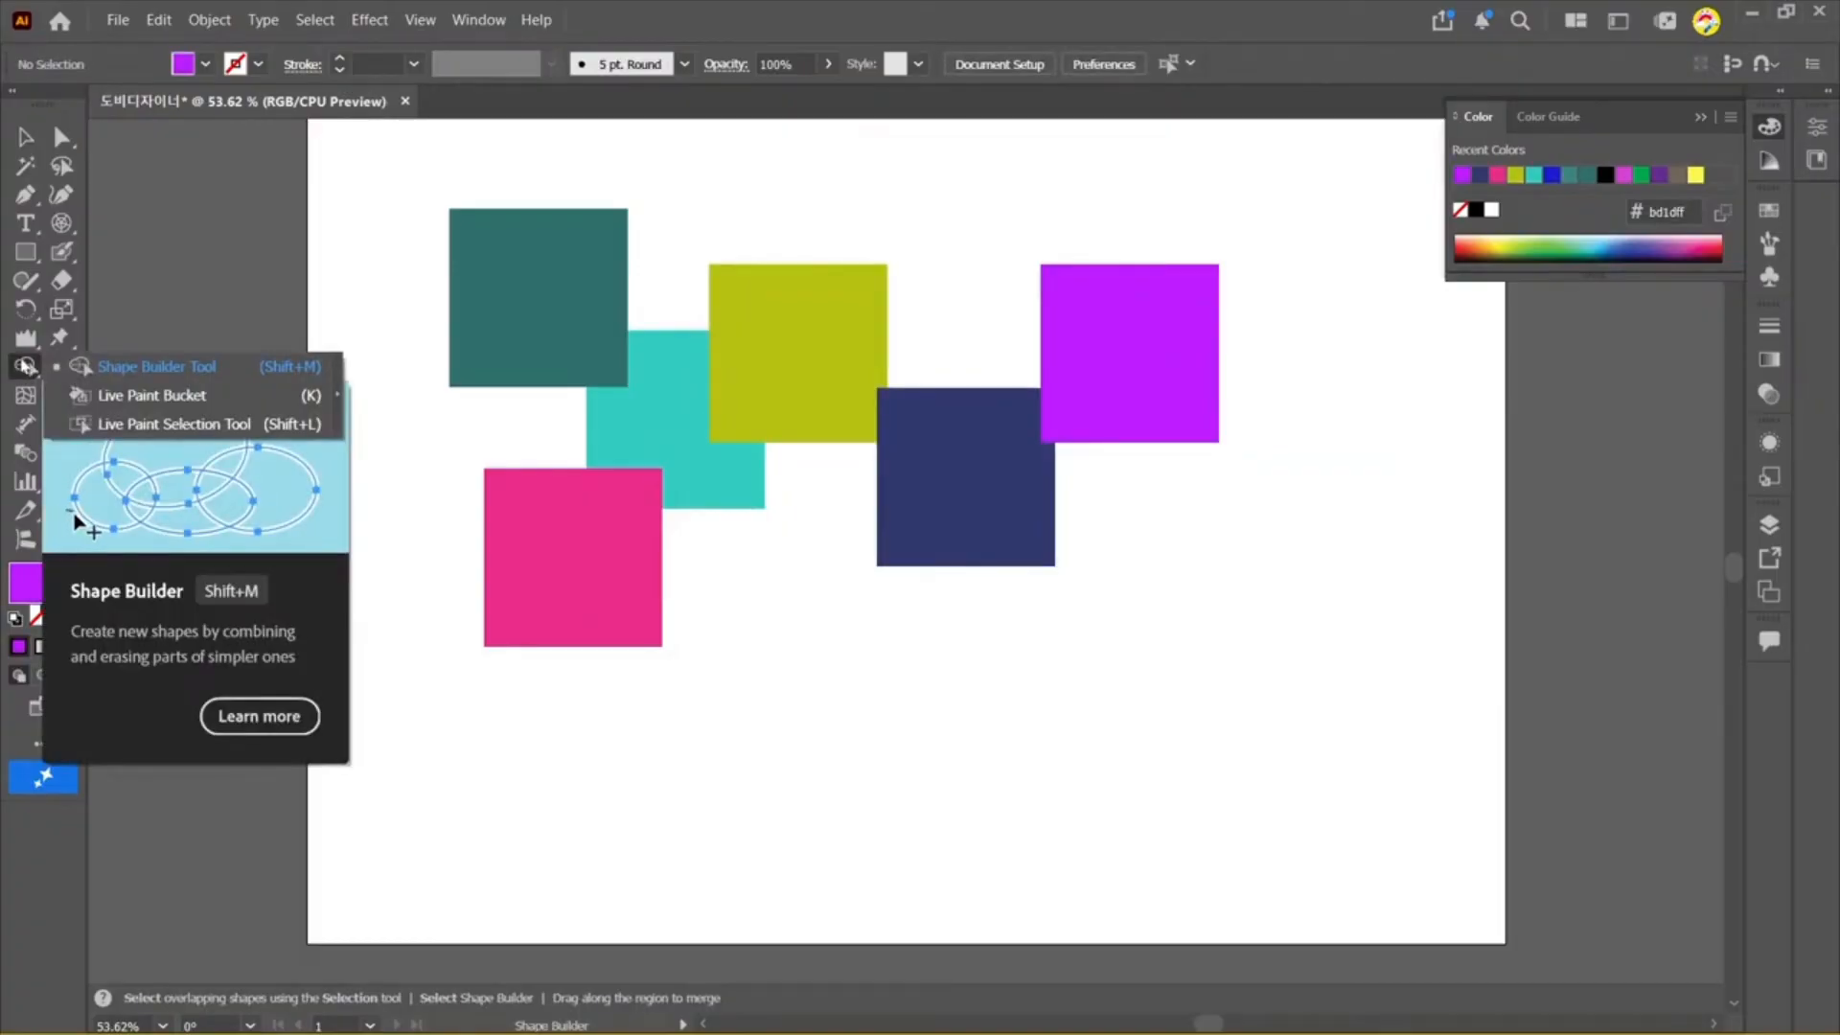
left_click(35, 137)
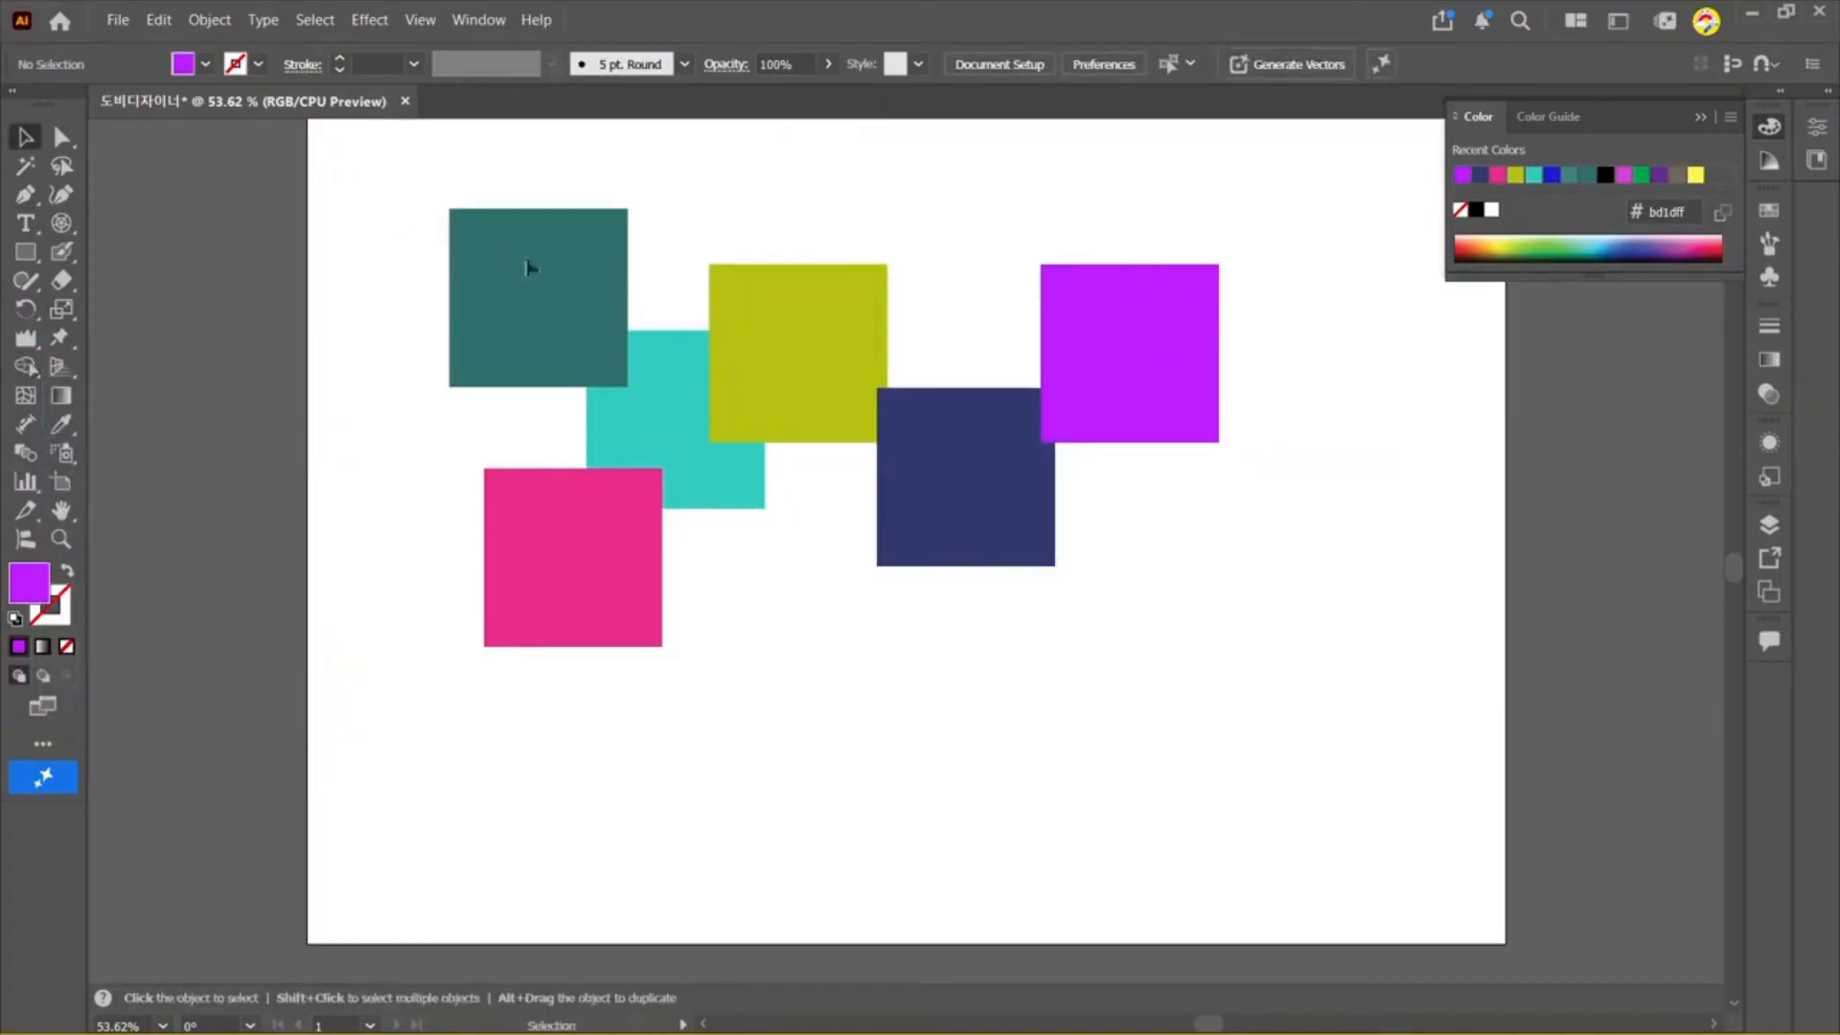
left_click_drag(314, 141, 1439, 755)
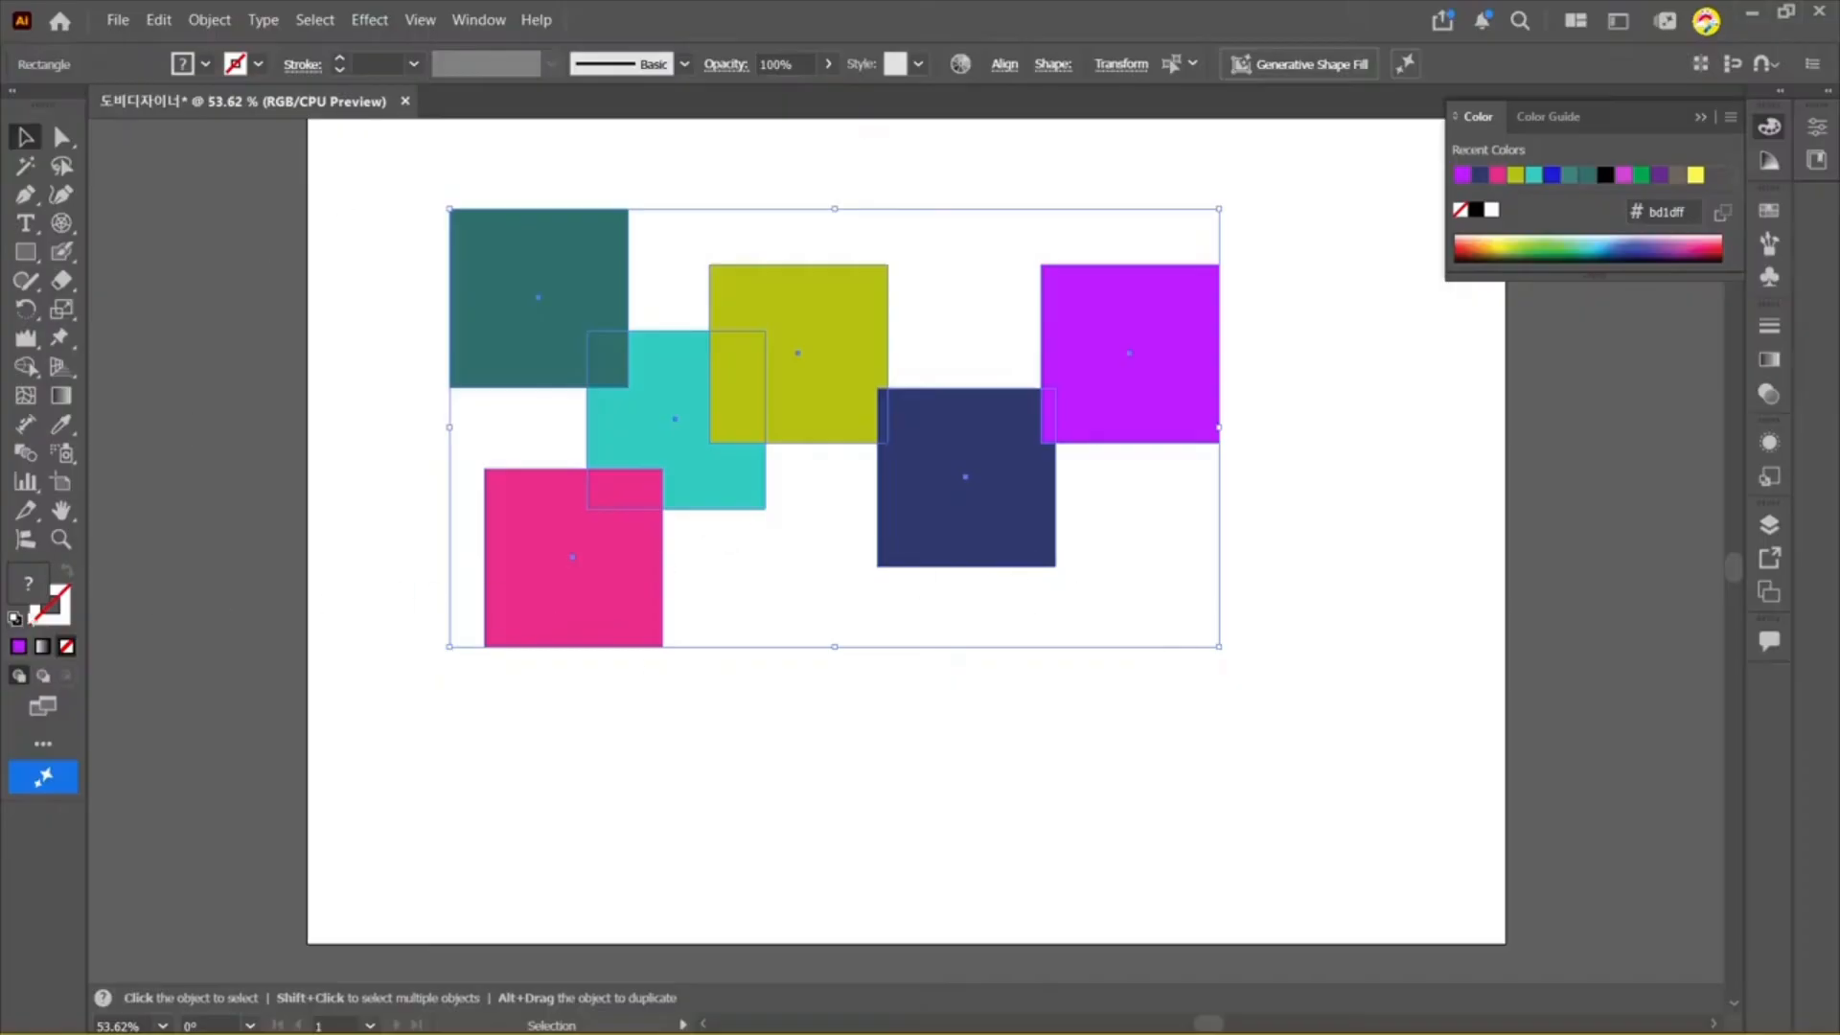
left_click(236, 410)
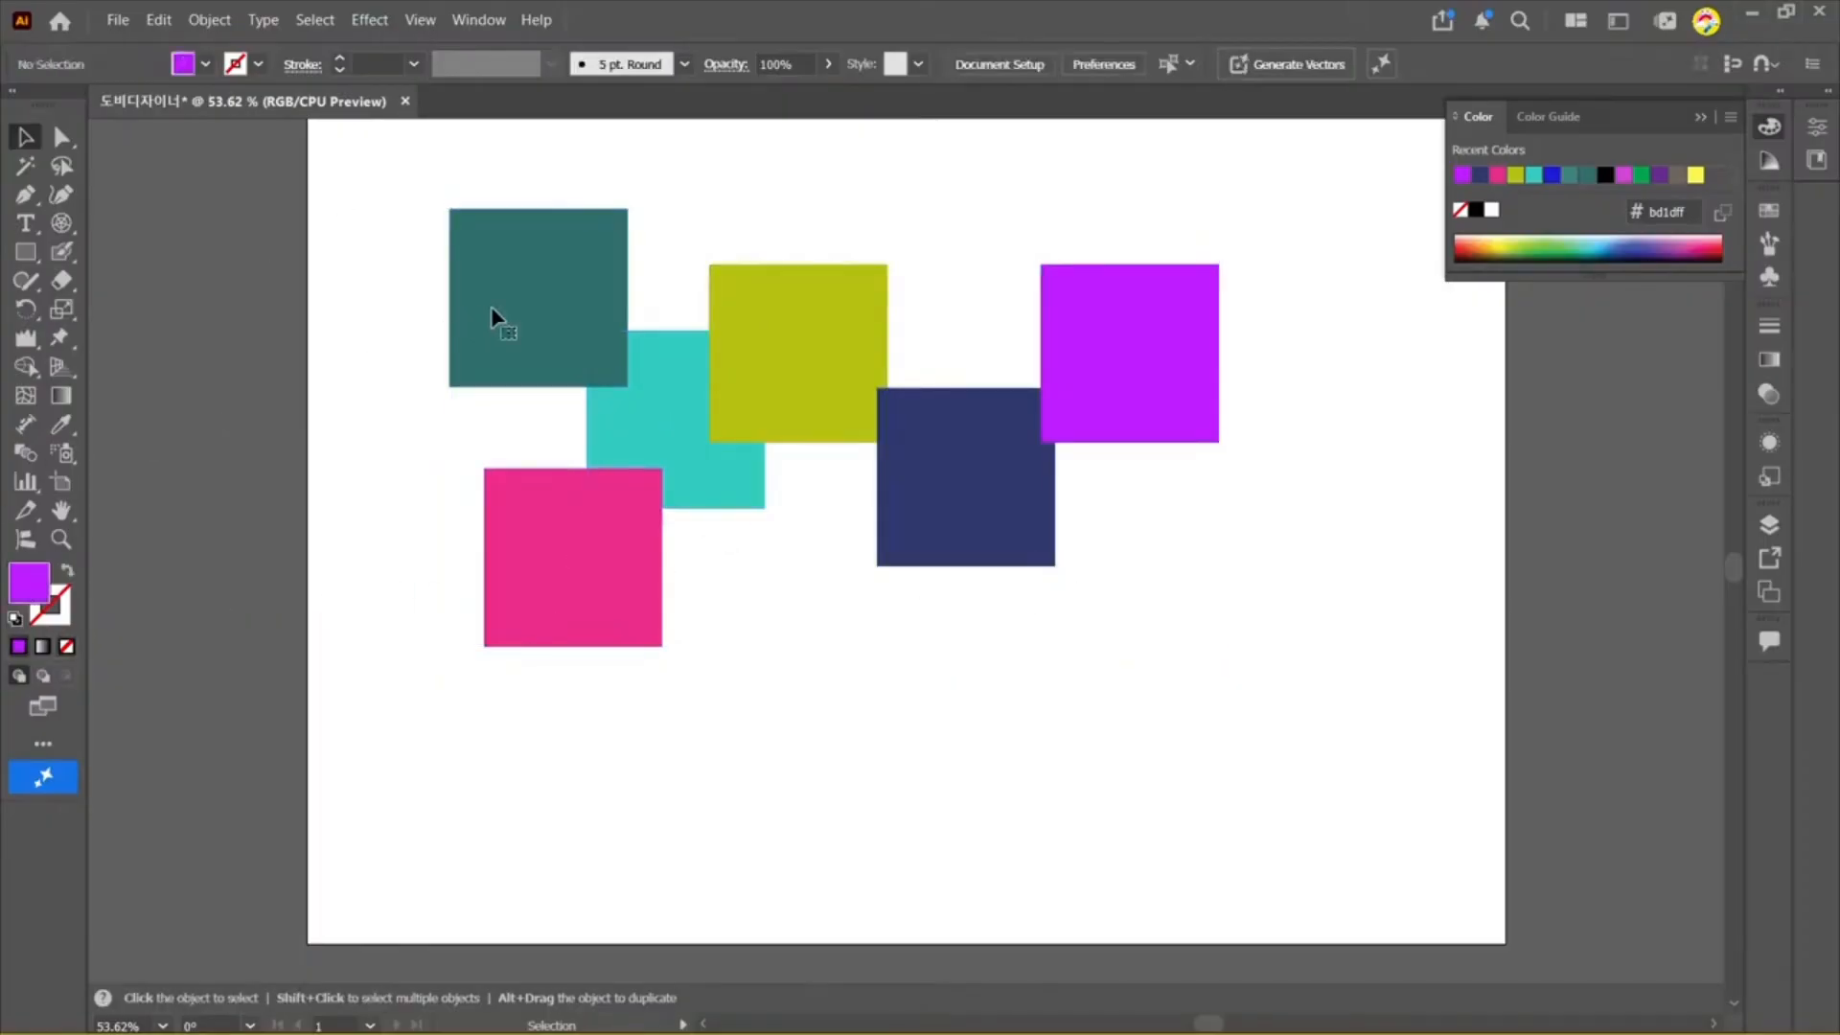
Step: Fill the upper-left square with bright yellow e7ff00
left_click(490, 307)
double_click(27, 585)
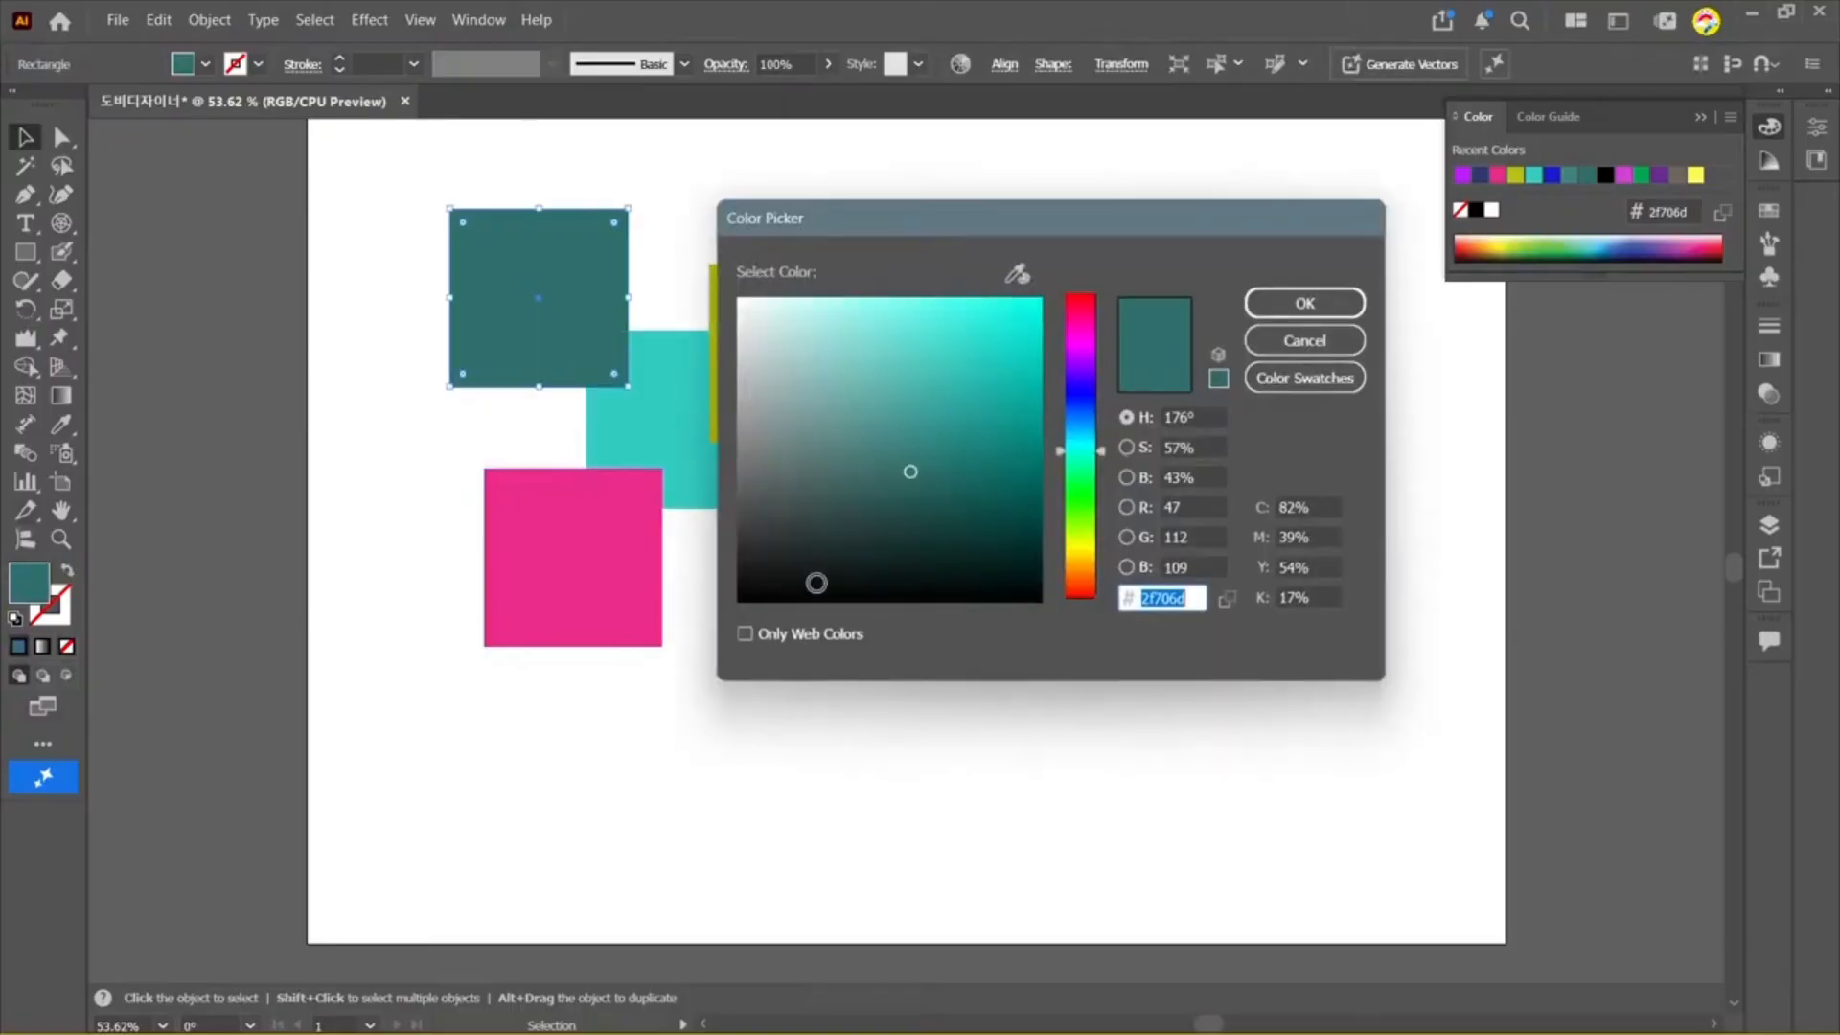
left_click(1083, 560)
left_click_drag(968, 444, 1040, 299)
left_click(1305, 303)
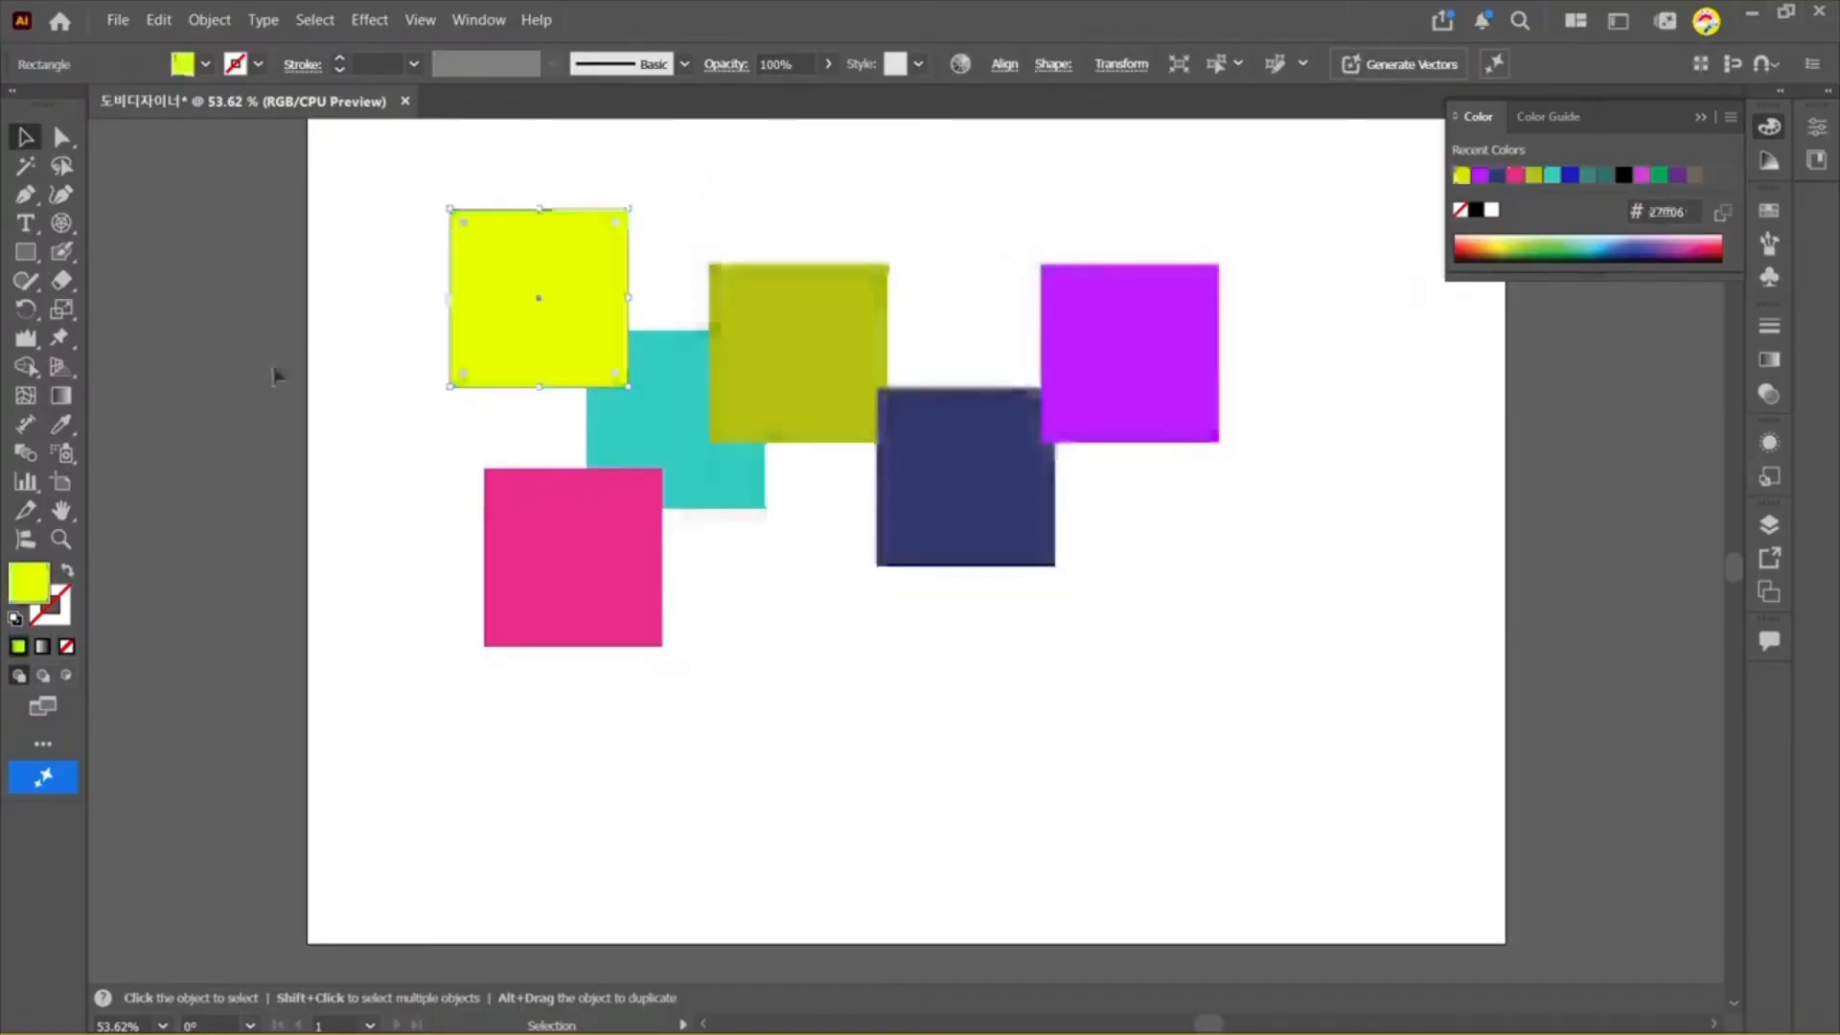
left_click(314, 304)
Step: Select all the coloured squares and load the Live Paint Bucket with grey 7a7a7a as the fill
left_click_drag(333, 227, 1481, 668)
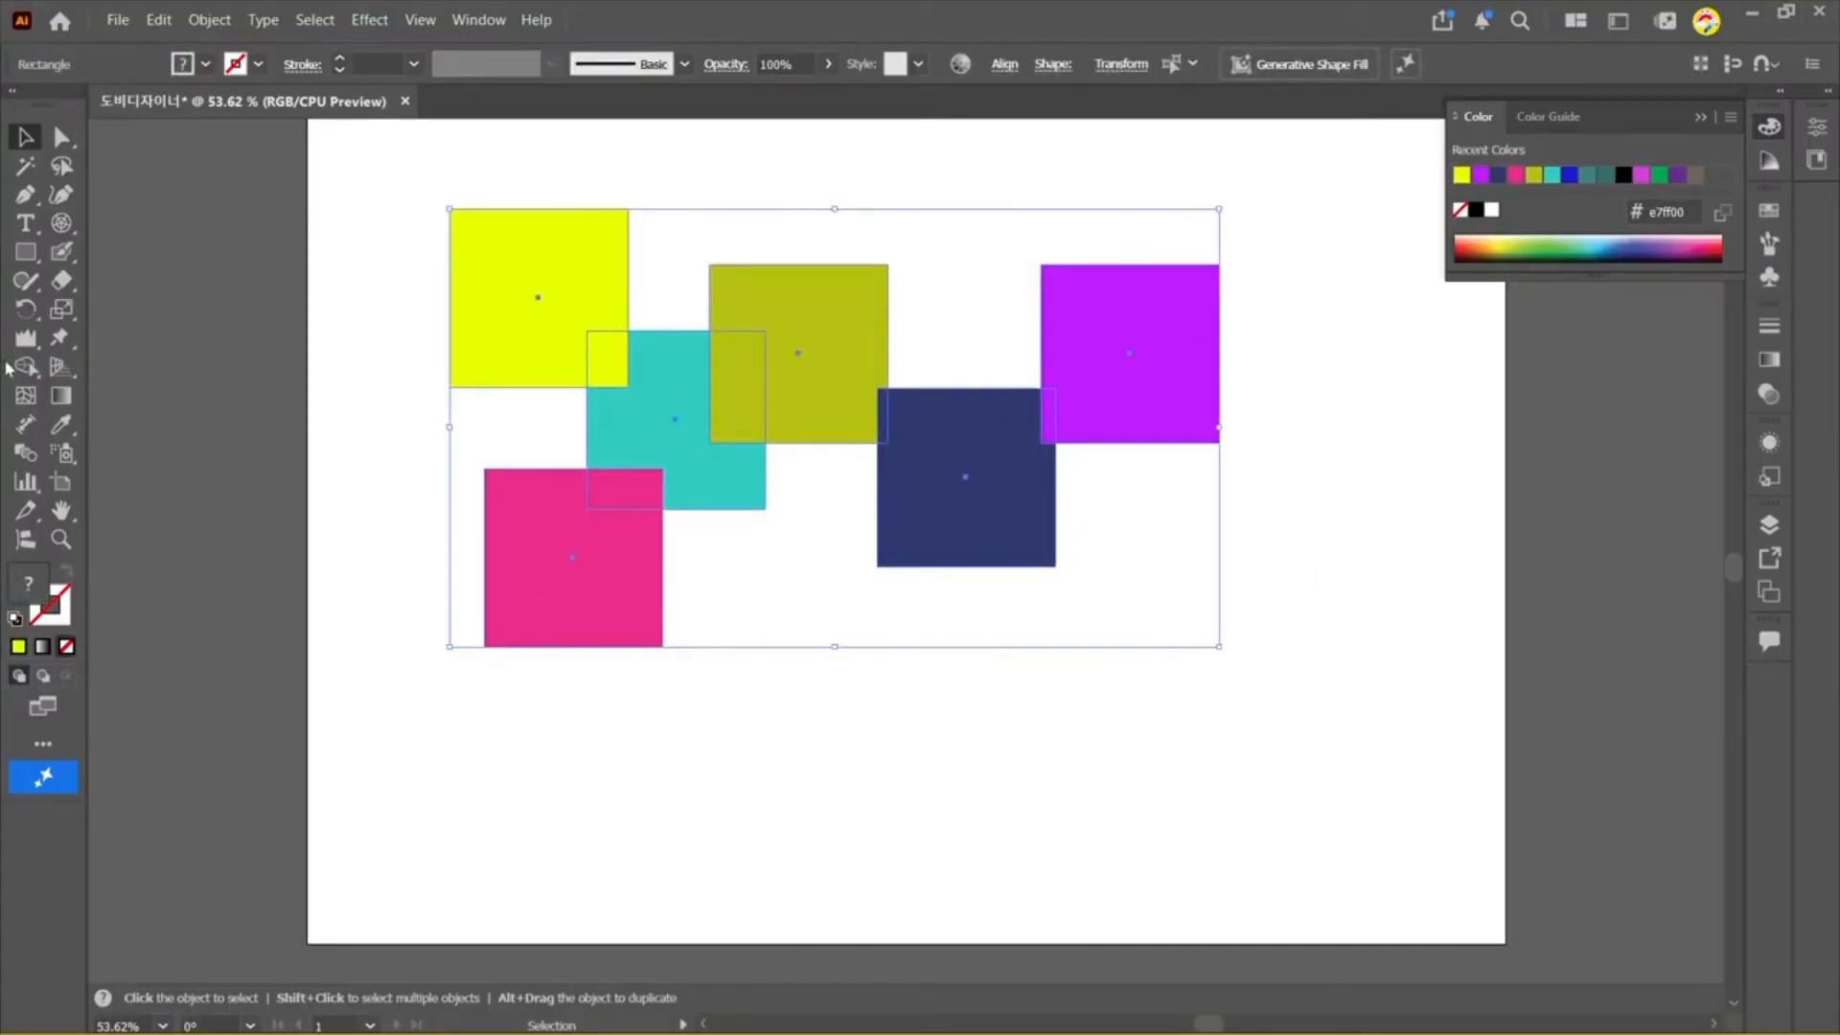
mouse_move(26, 366)
left_mouse_down()
mouse_move(192, 360)
mouse_move(187, 395)
left_mouse_up()
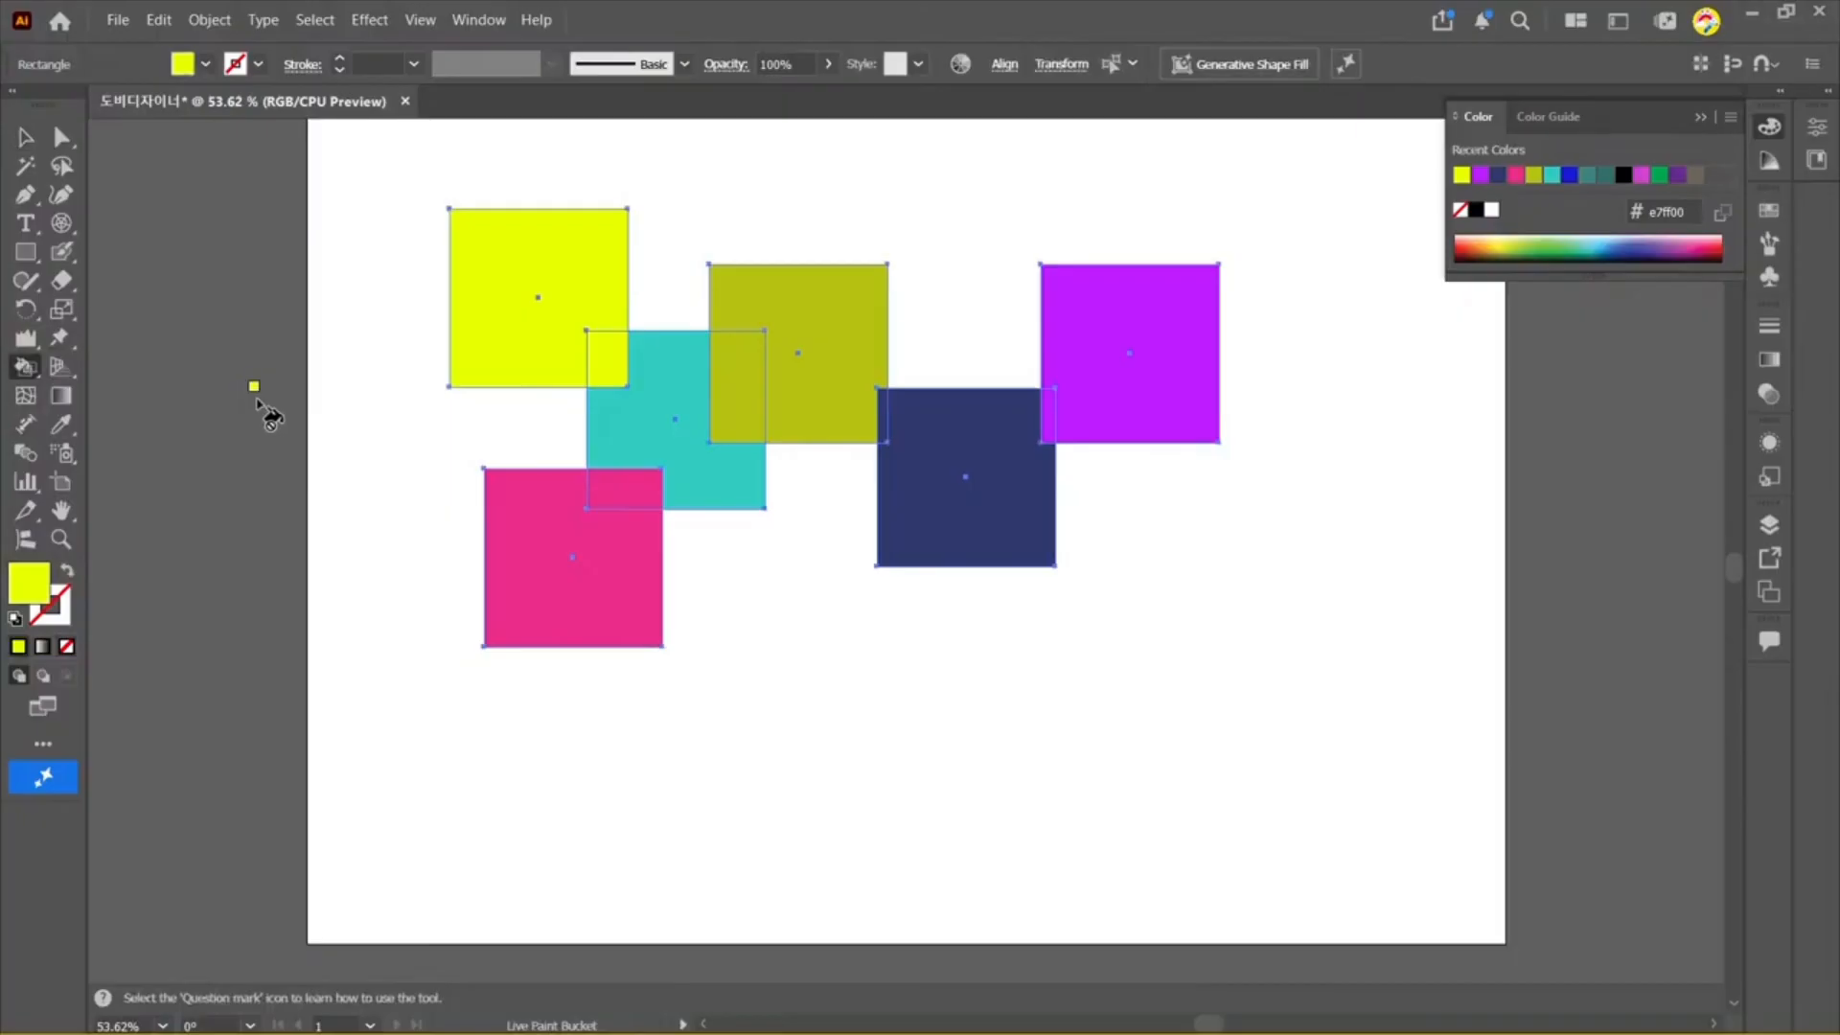
double_click(30, 590)
left_click_drag(1026, 228, 987, 659)
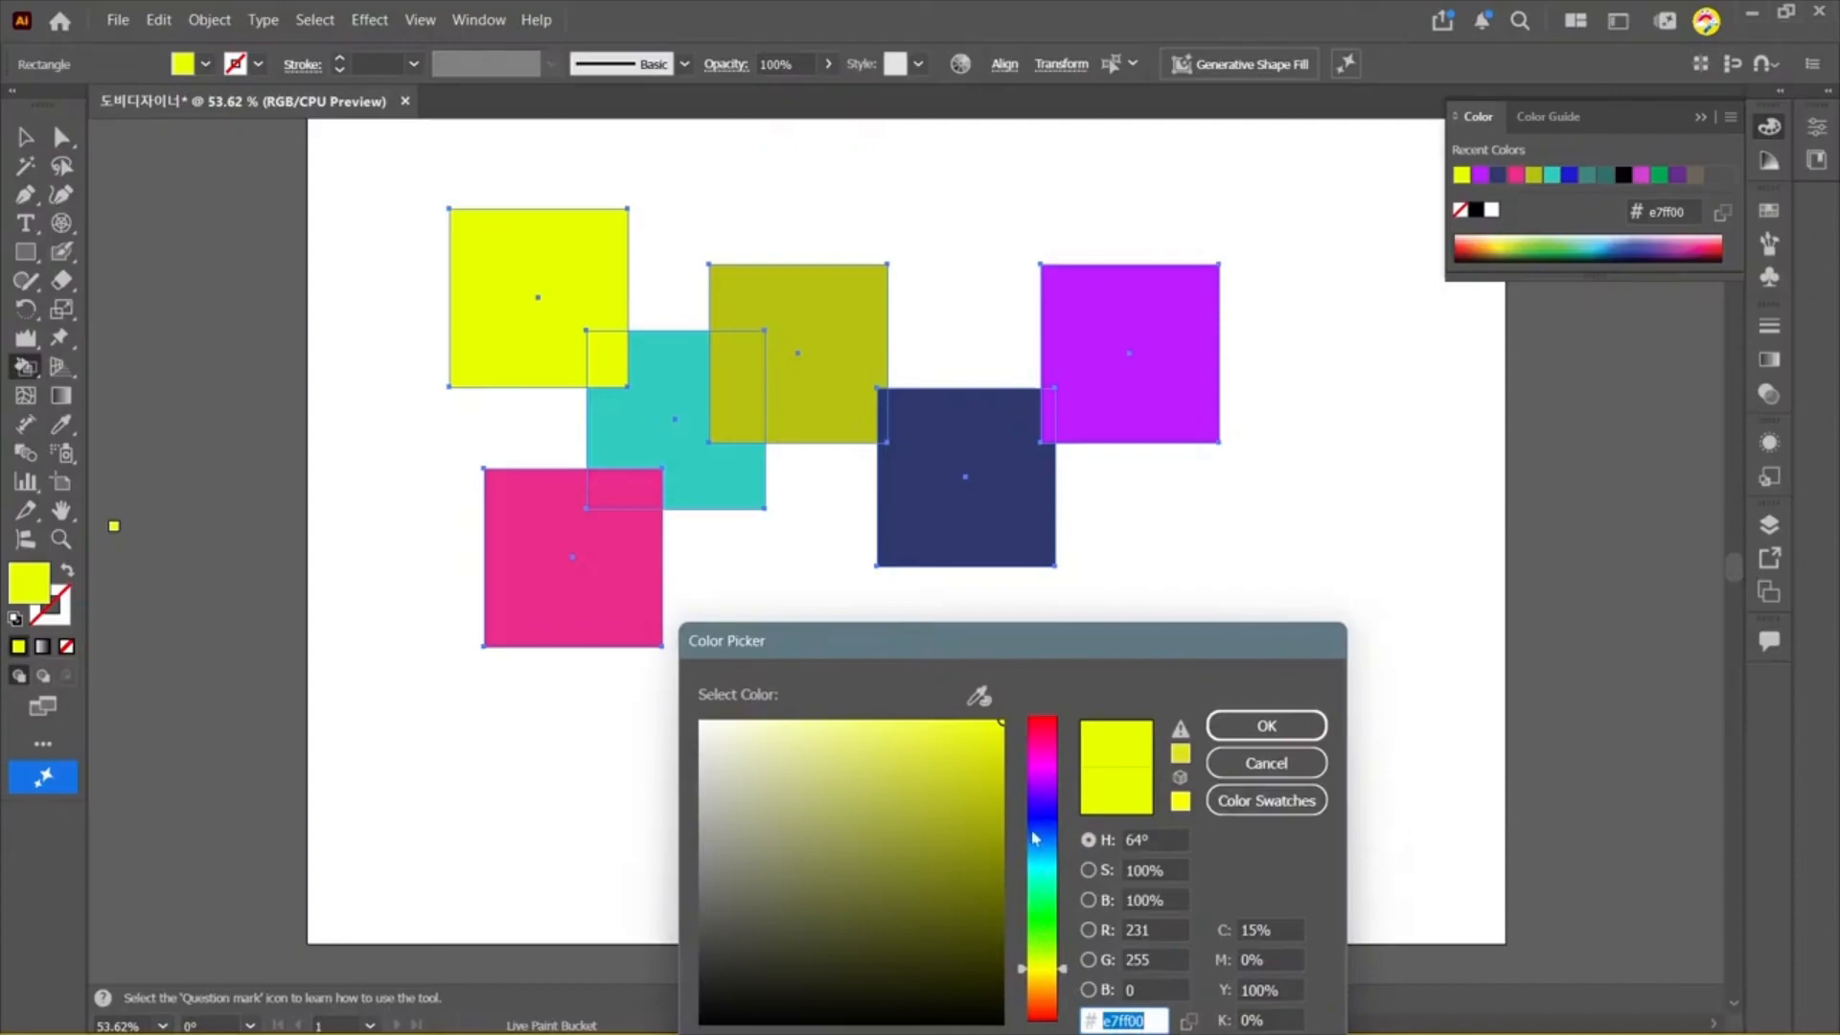
left_click_drag(1058, 997, 1058, 983)
left_click(891, 859)
left_click(965, 870)
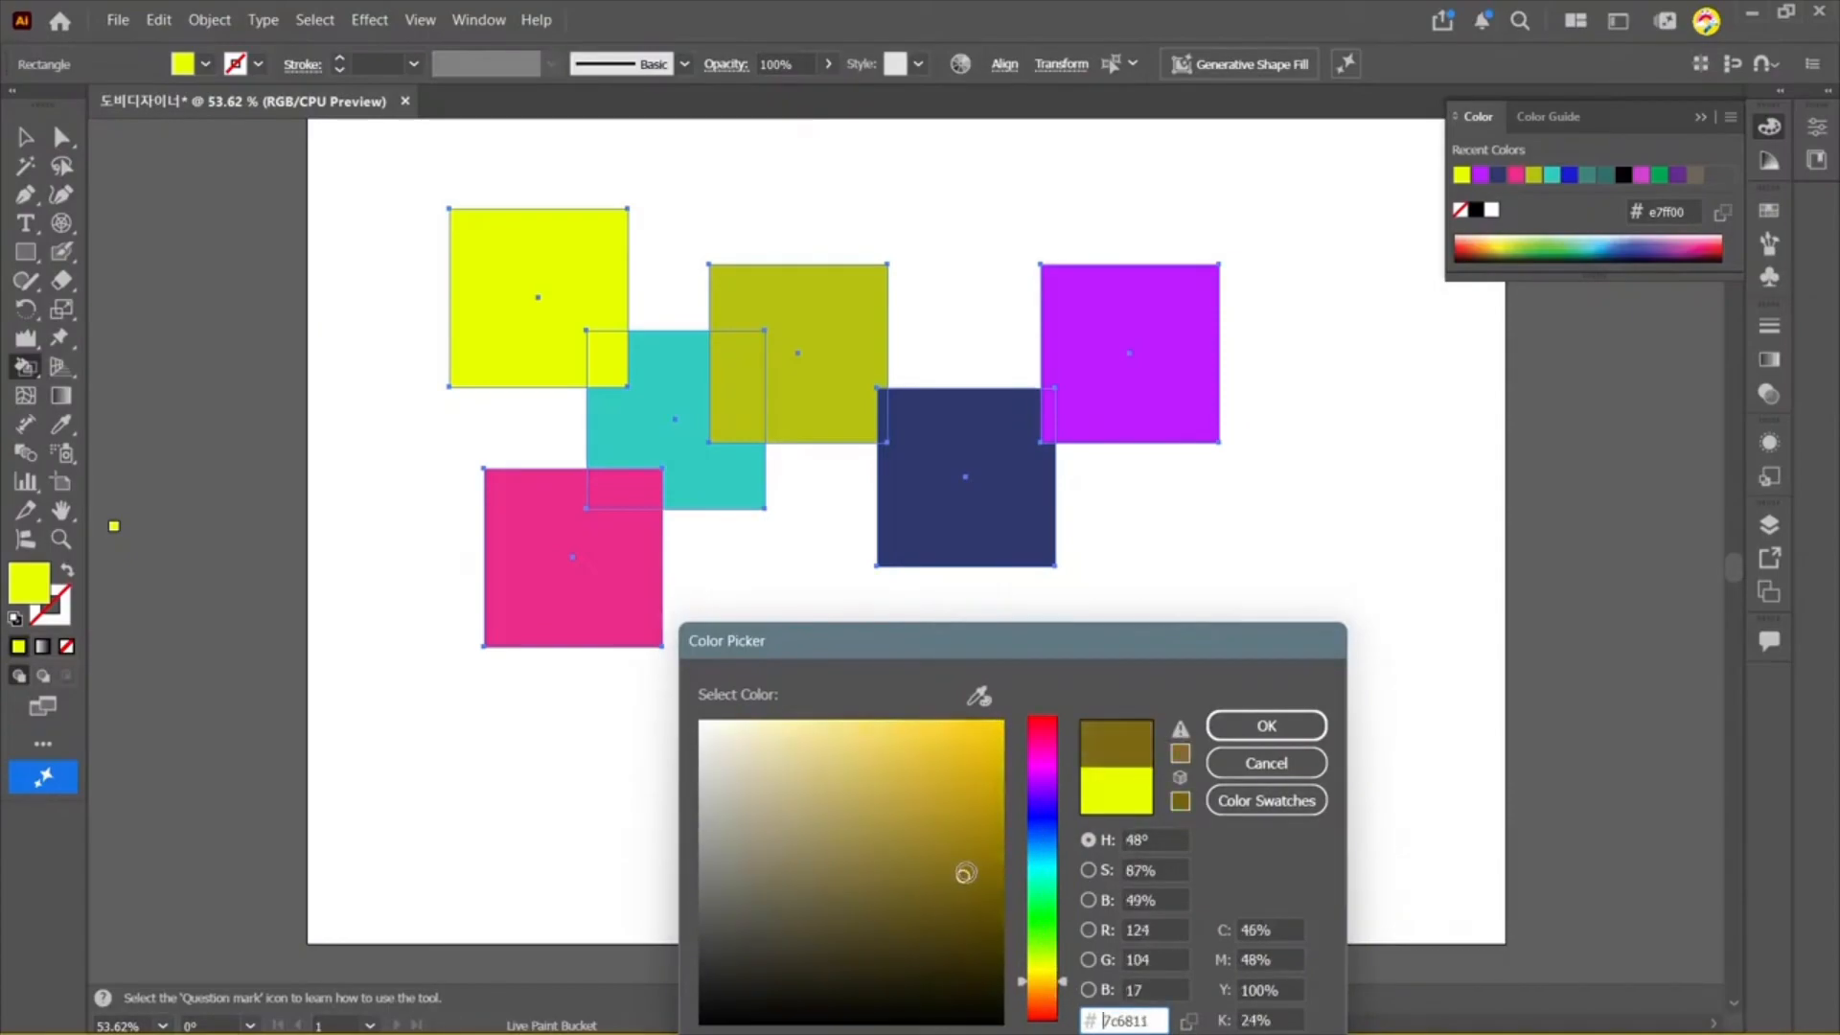
left_click(738, 924)
left_click_drag(738, 924, 701, 878)
left_click(1266, 725)
Step: Paint the non-overlapping areas of the turquoise, yellow, navy, pink and purple squares grey with the Live Paint Bucket
left_click(645, 420)
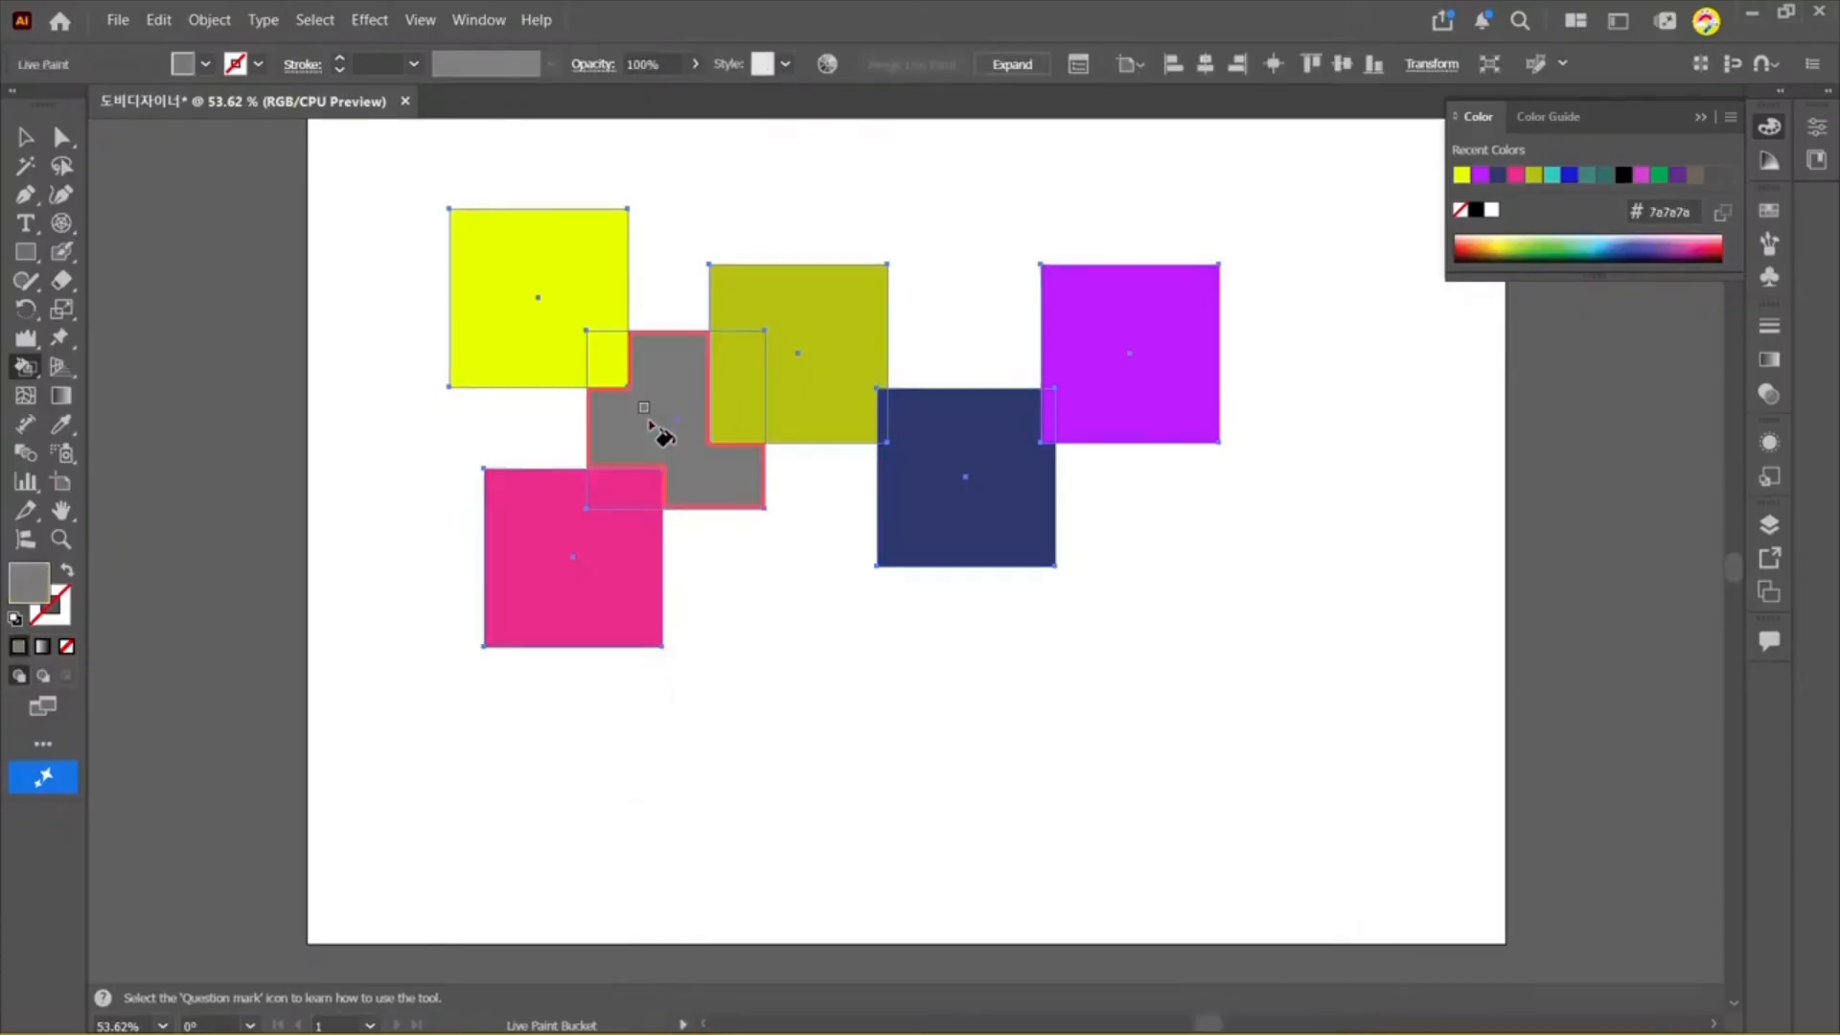
left_click(468, 299)
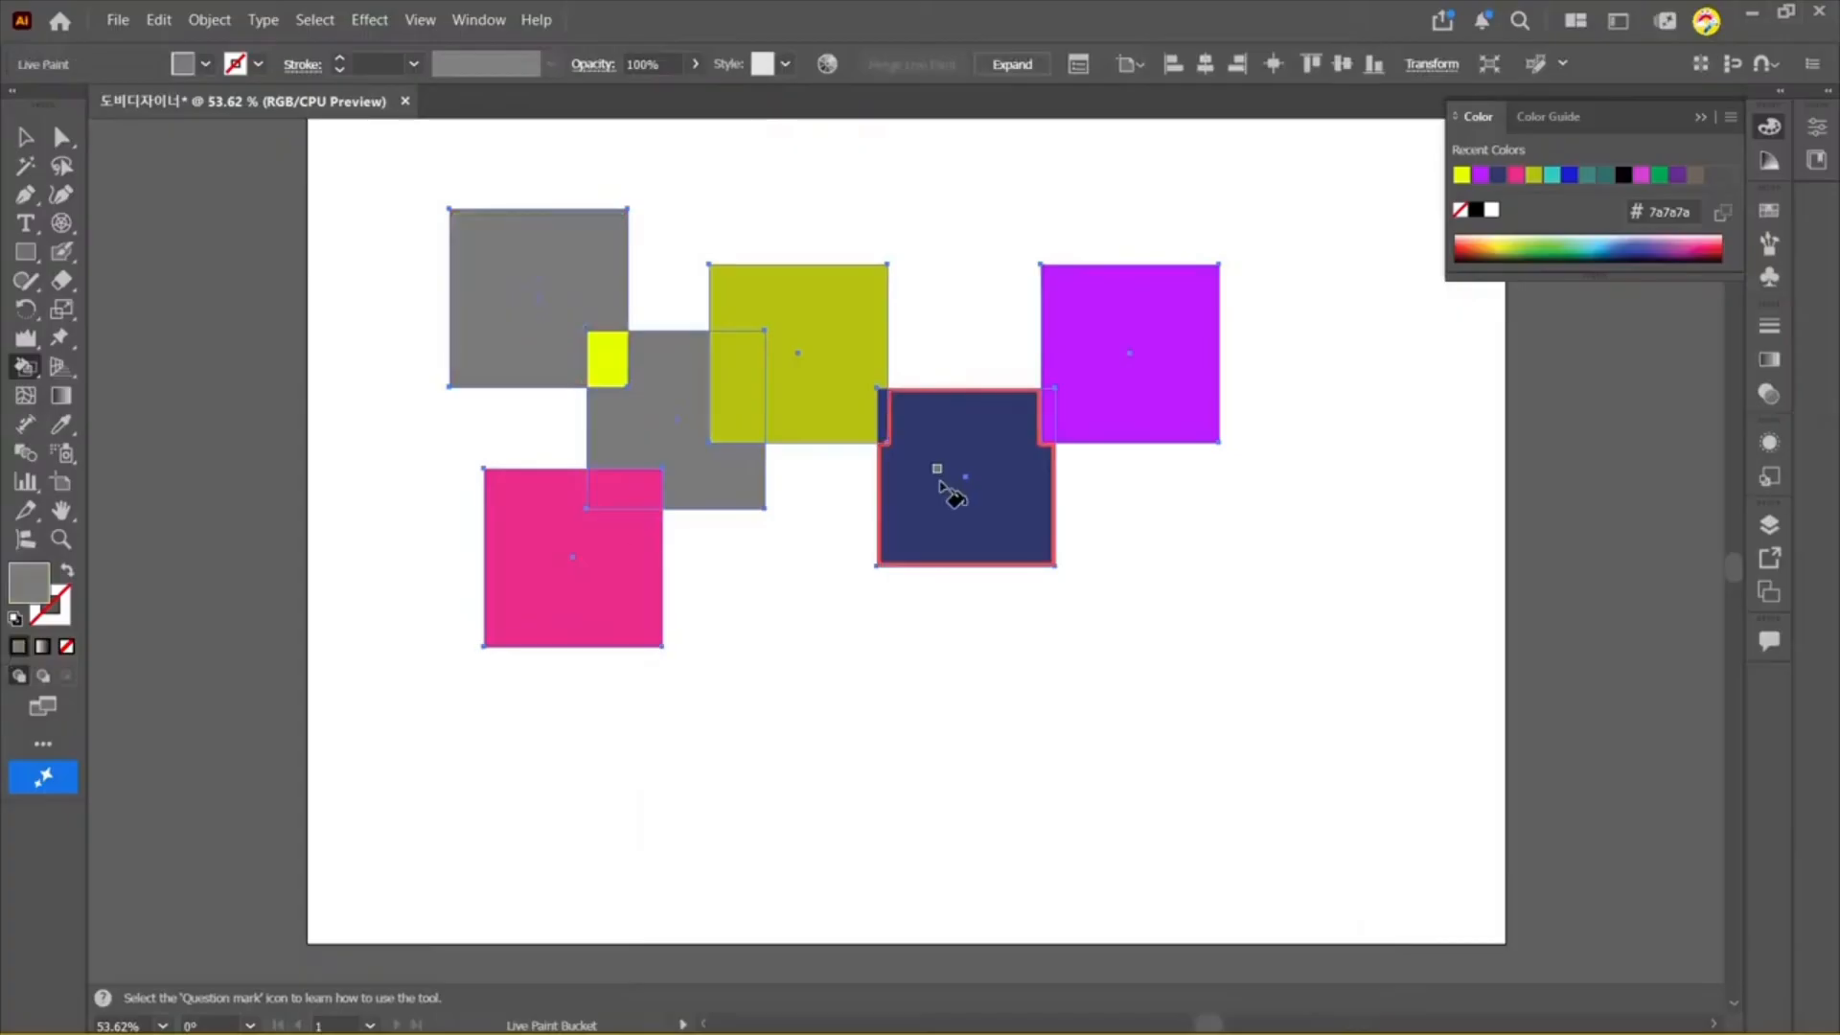
left_click(948, 481)
left_click(596, 575)
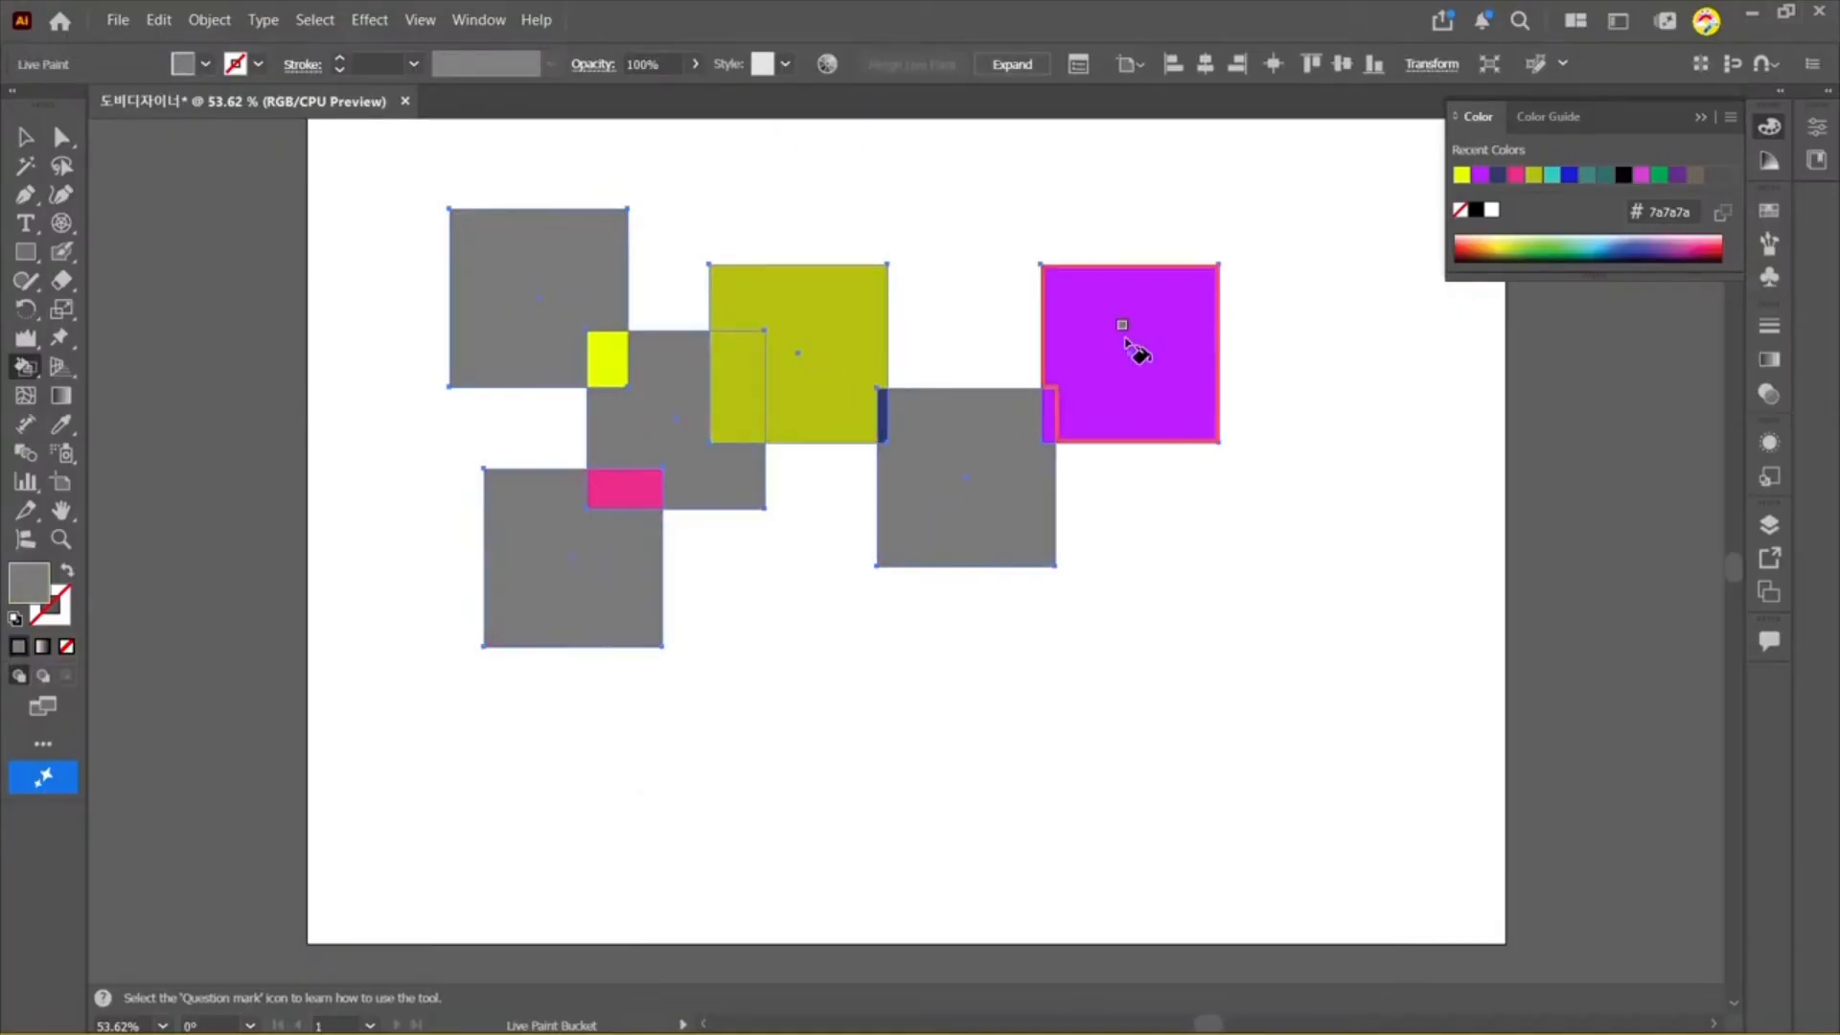
left_click(1138, 353)
Step: Move the Live Paint group around the artboard as one object and delete it
left_click(26, 137)
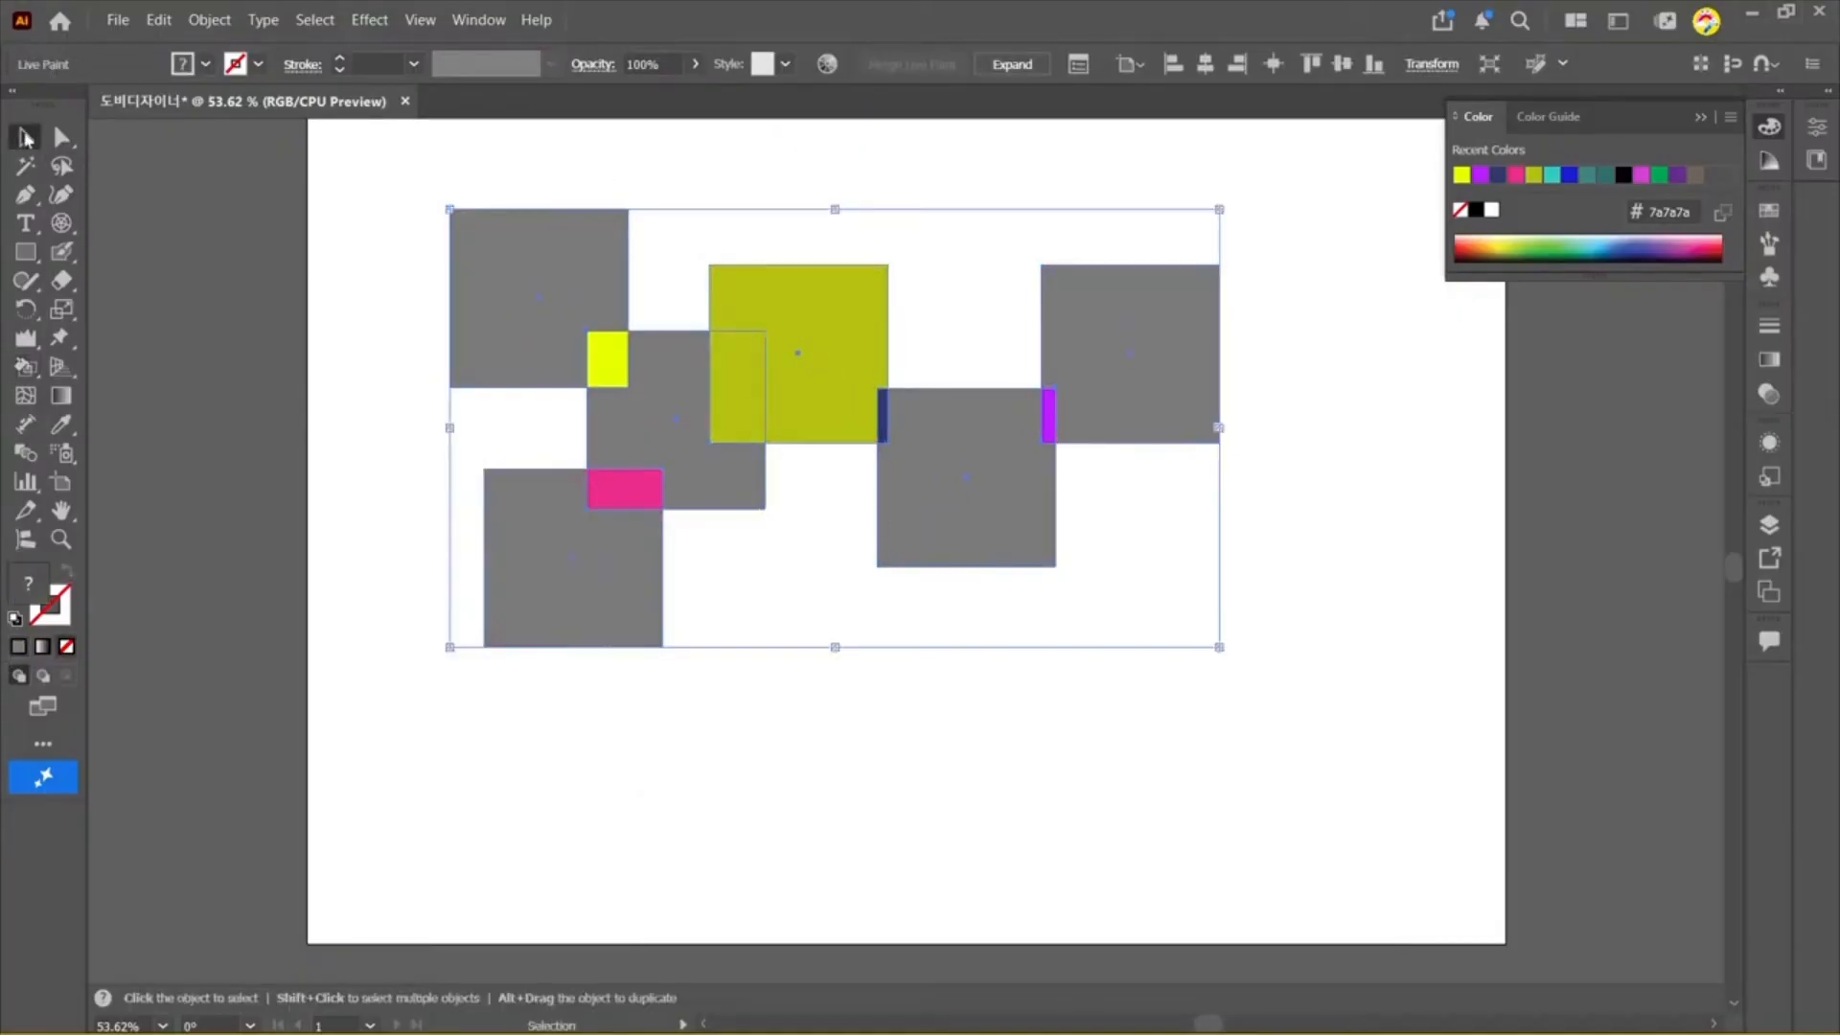
left_click(1355, 702)
mouse_move(1178, 417)
left_mouse_down()
mouse_move(1273, 468)
mouse_move(1240, 526)
mouse_move(997, 393)
mouse_move(1220, 542)
mouse_move(1168, 417)
left_mouse_up()
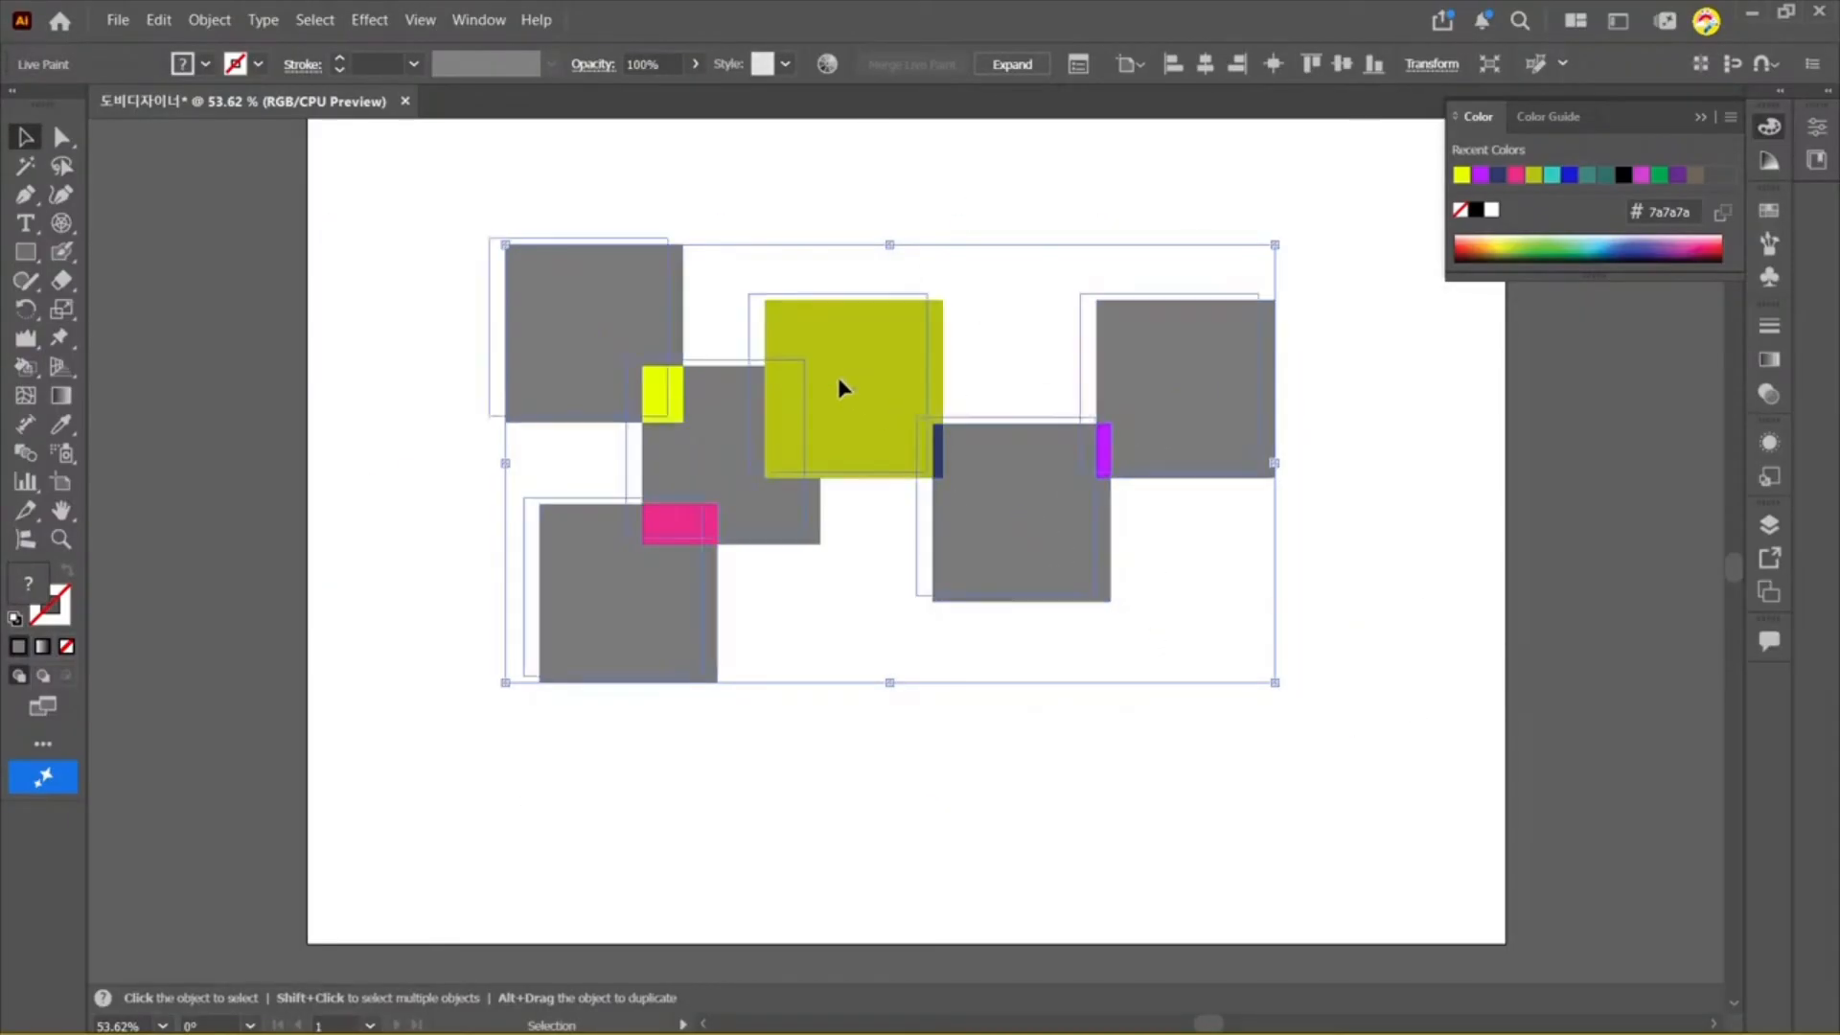
key("ctrl+z")
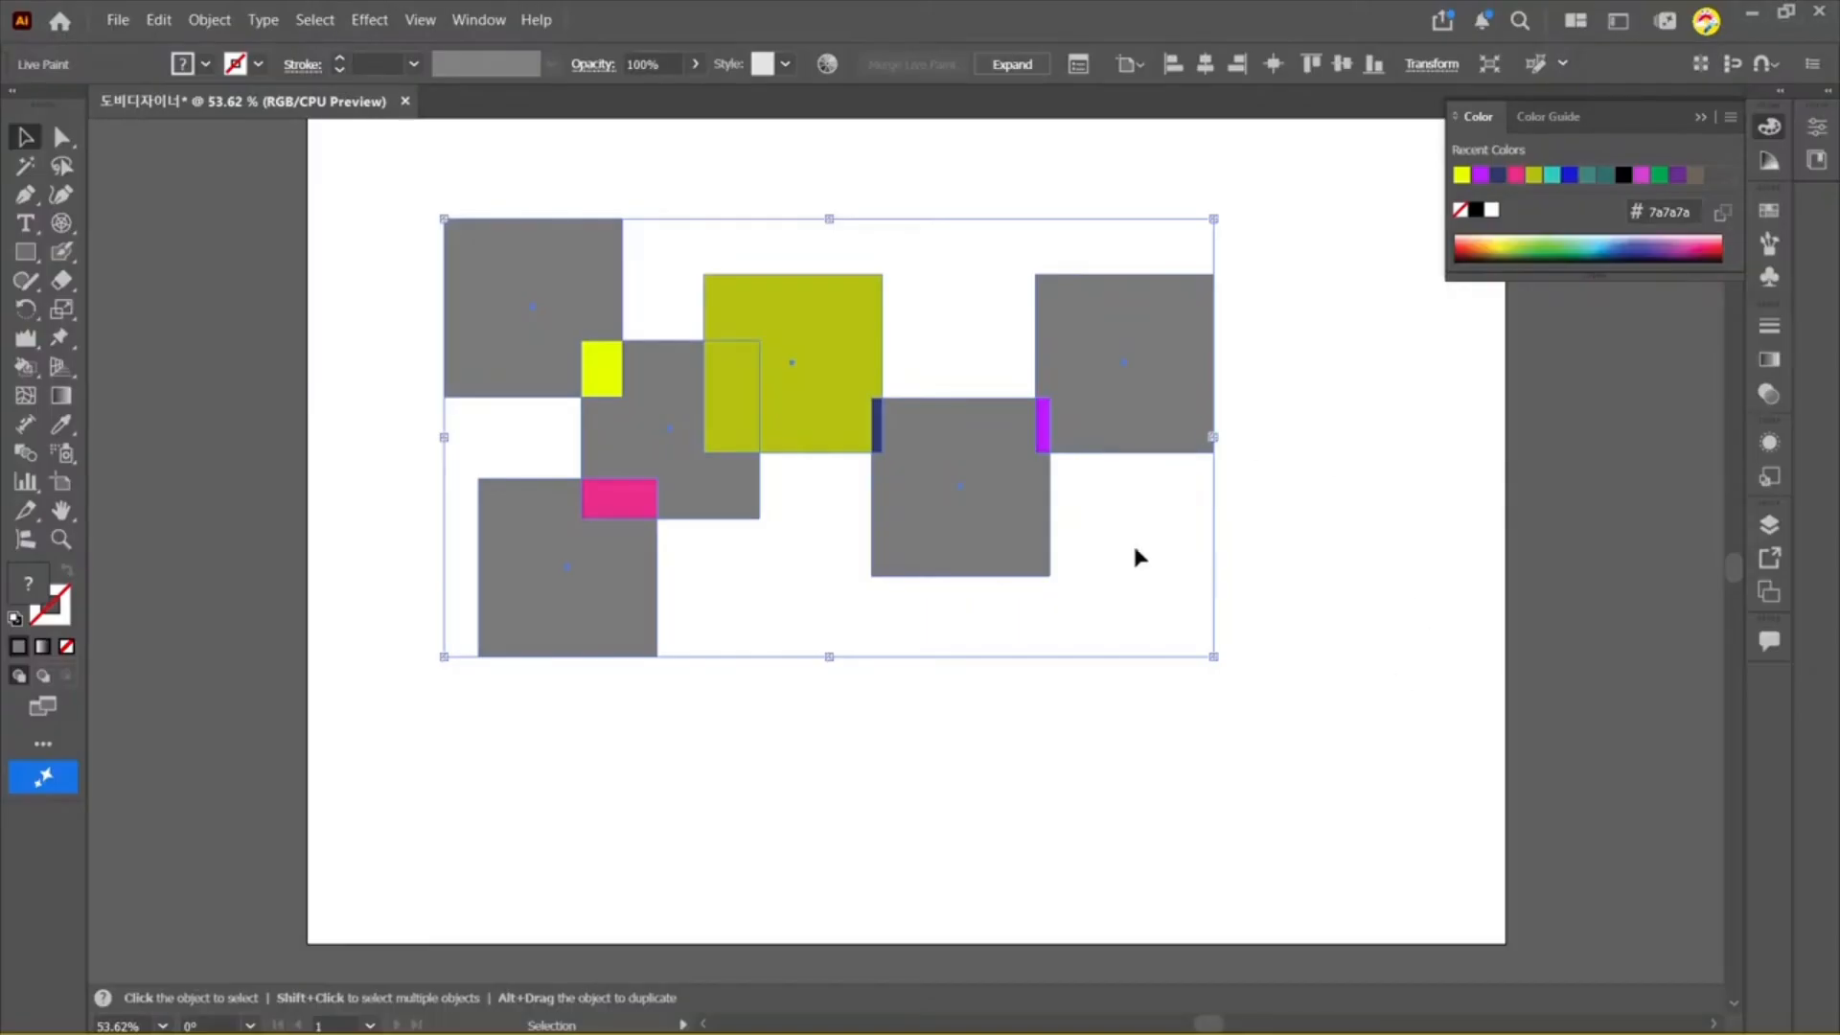
key("Delete")
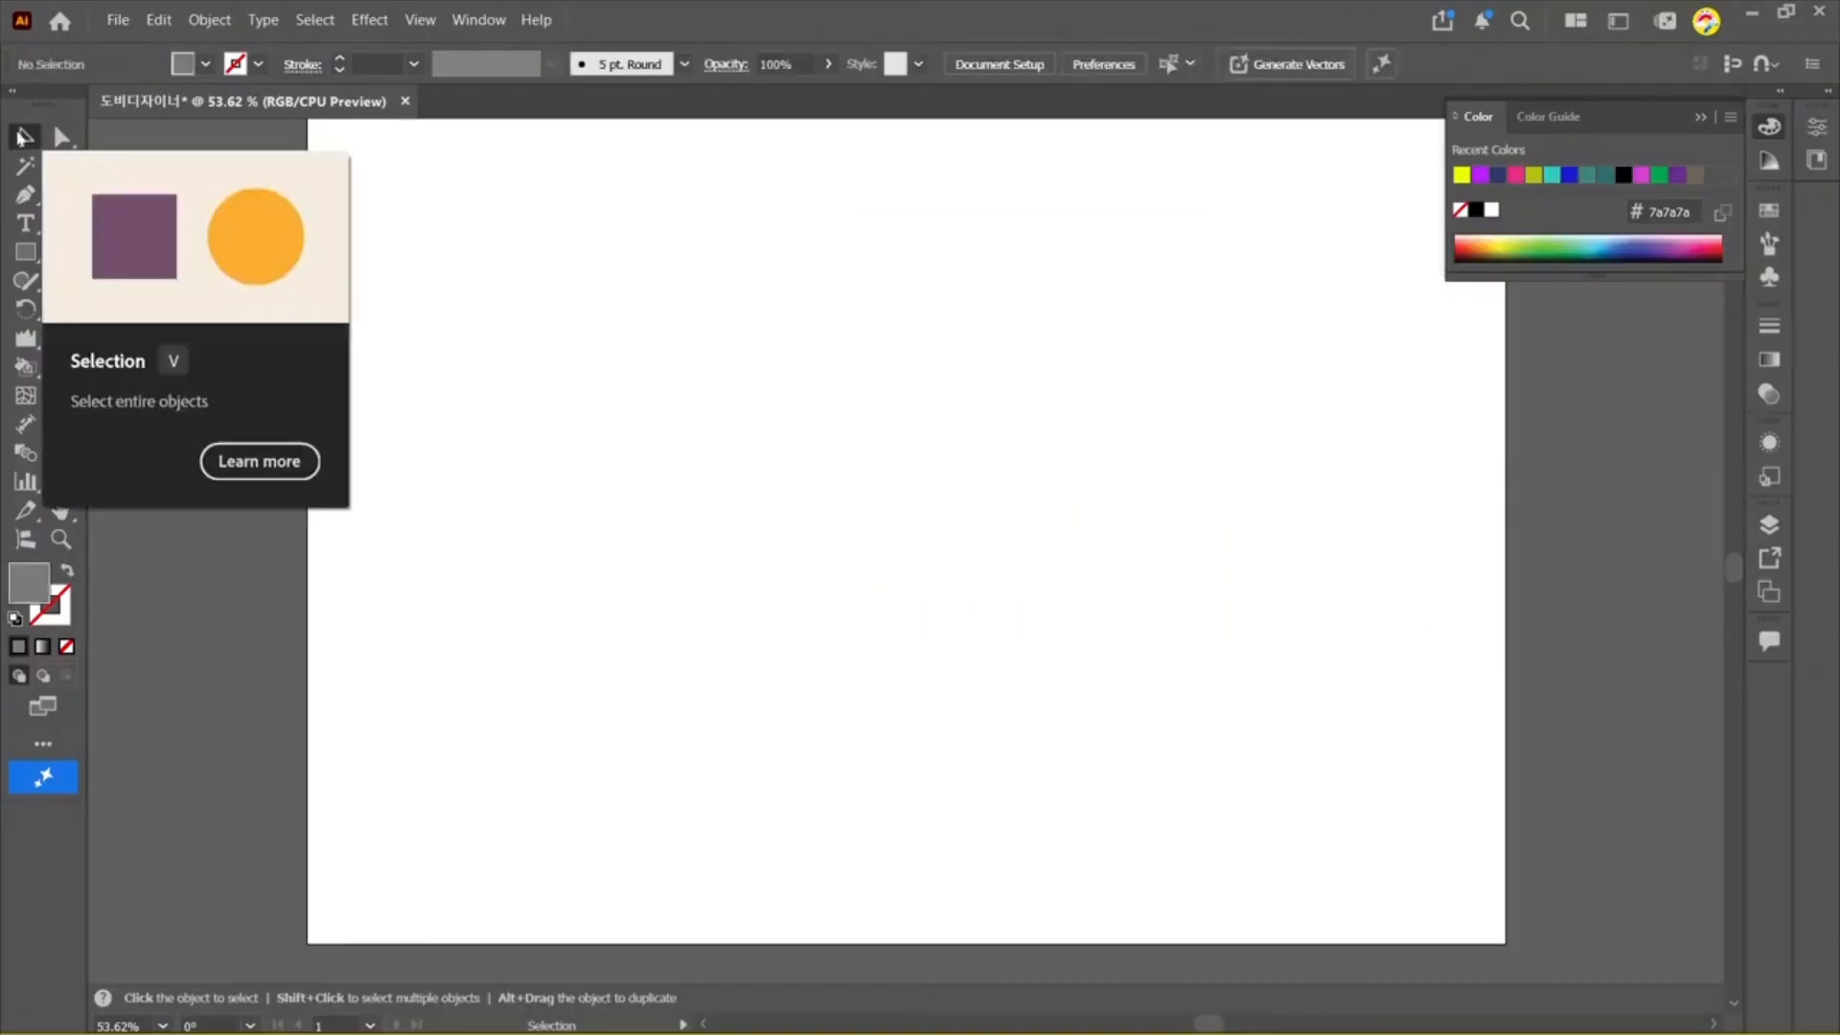
left_click(26, 370)
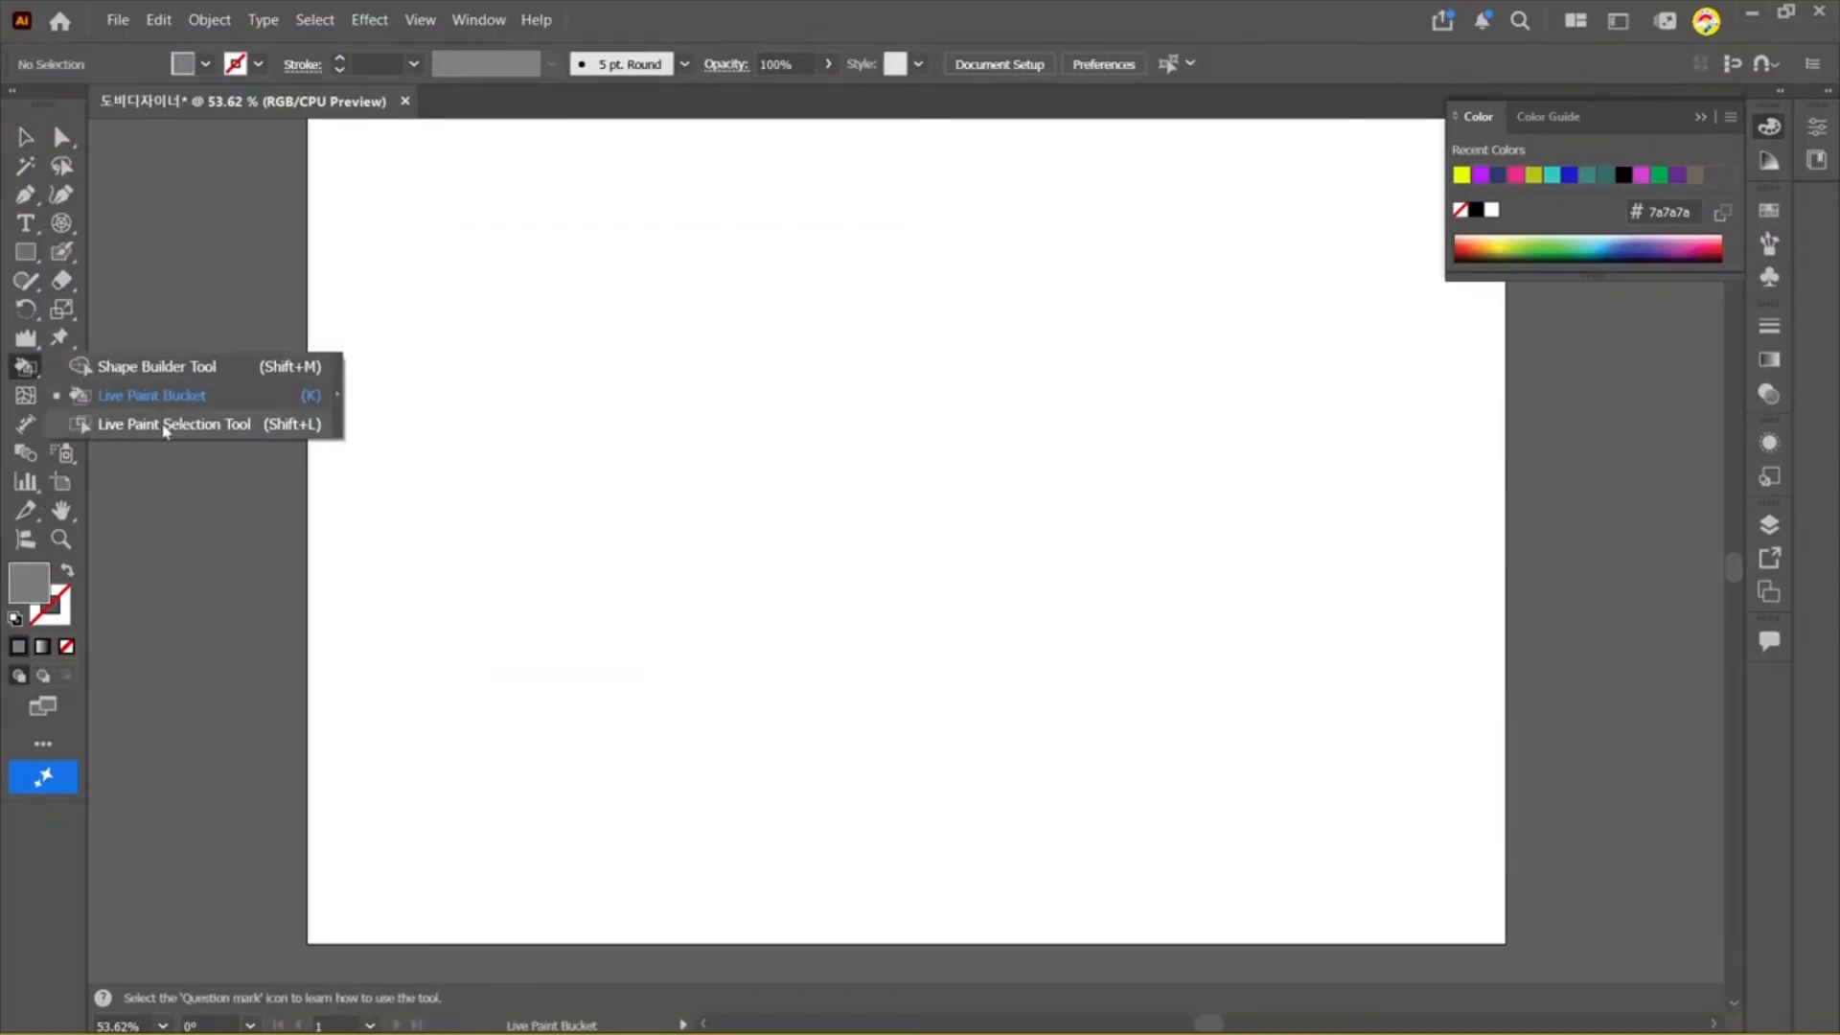
left_click(167, 426)
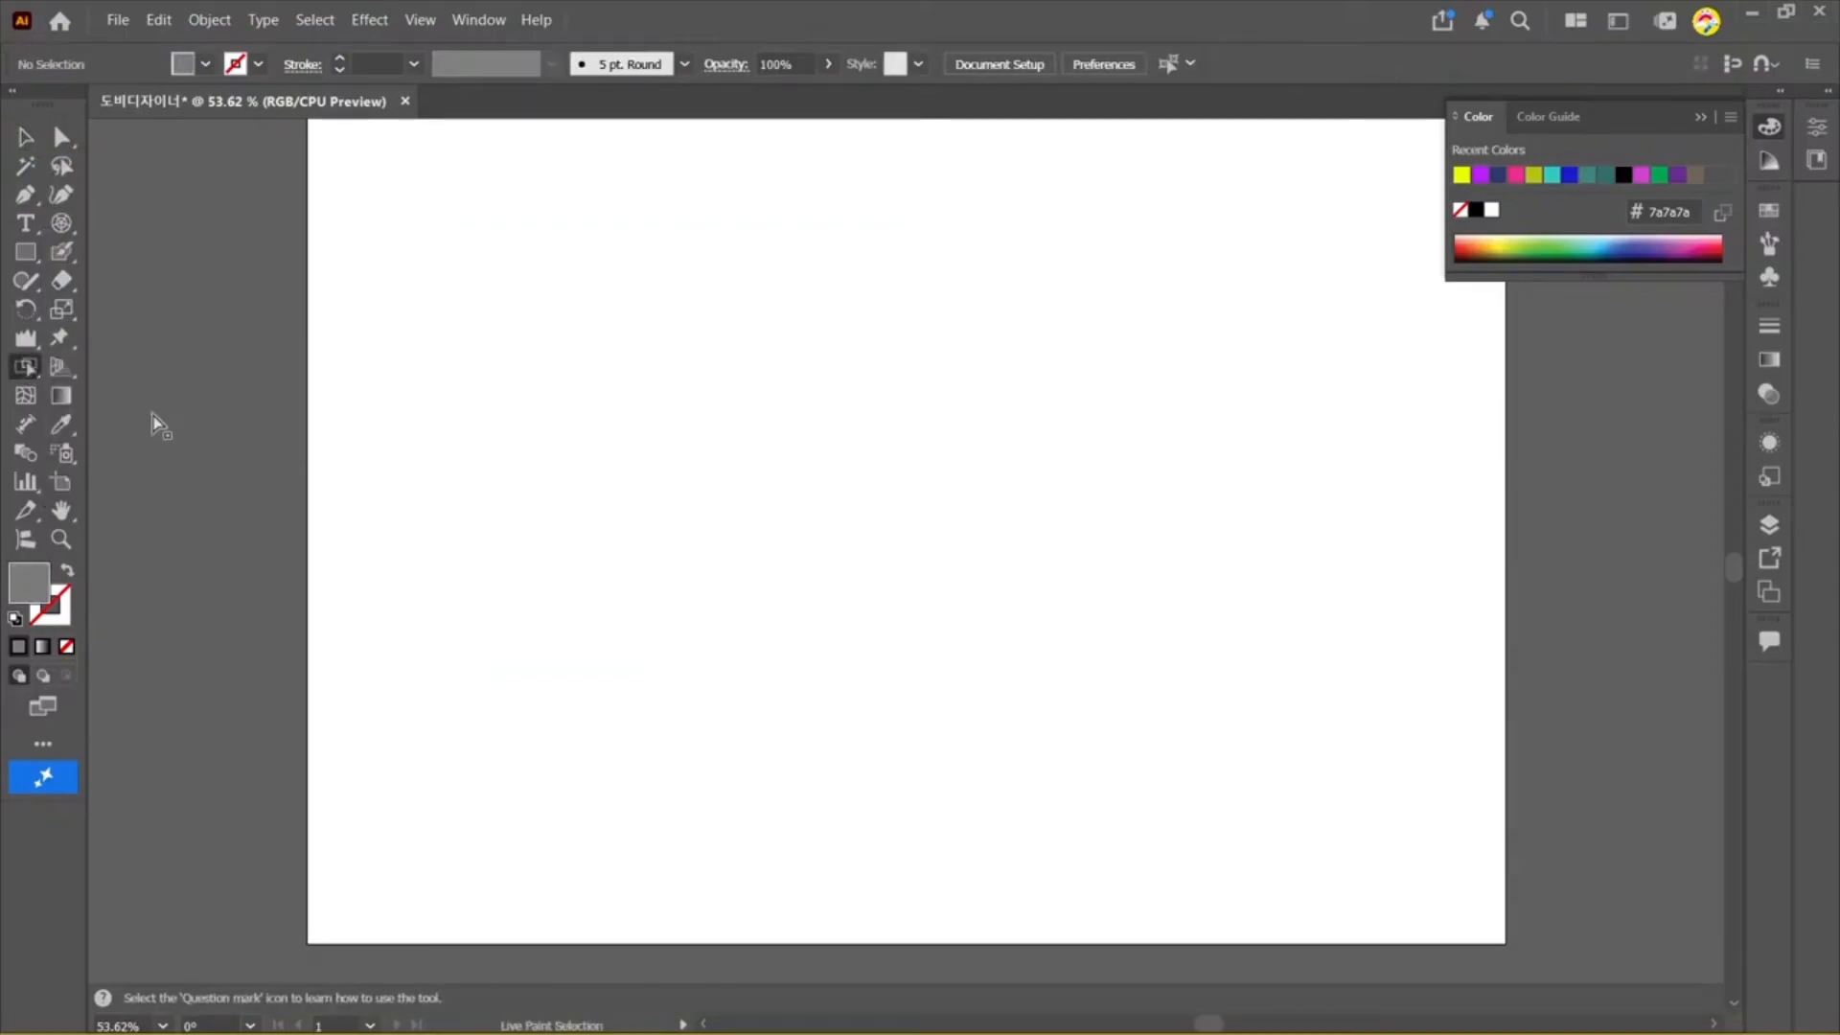
left_click(26, 137)
Step: Draw a grey square and copy it into a zigzag row of six overlapping squares across the artboard
left_click(26, 252)
left_click_drag(493, 308, 664, 479)
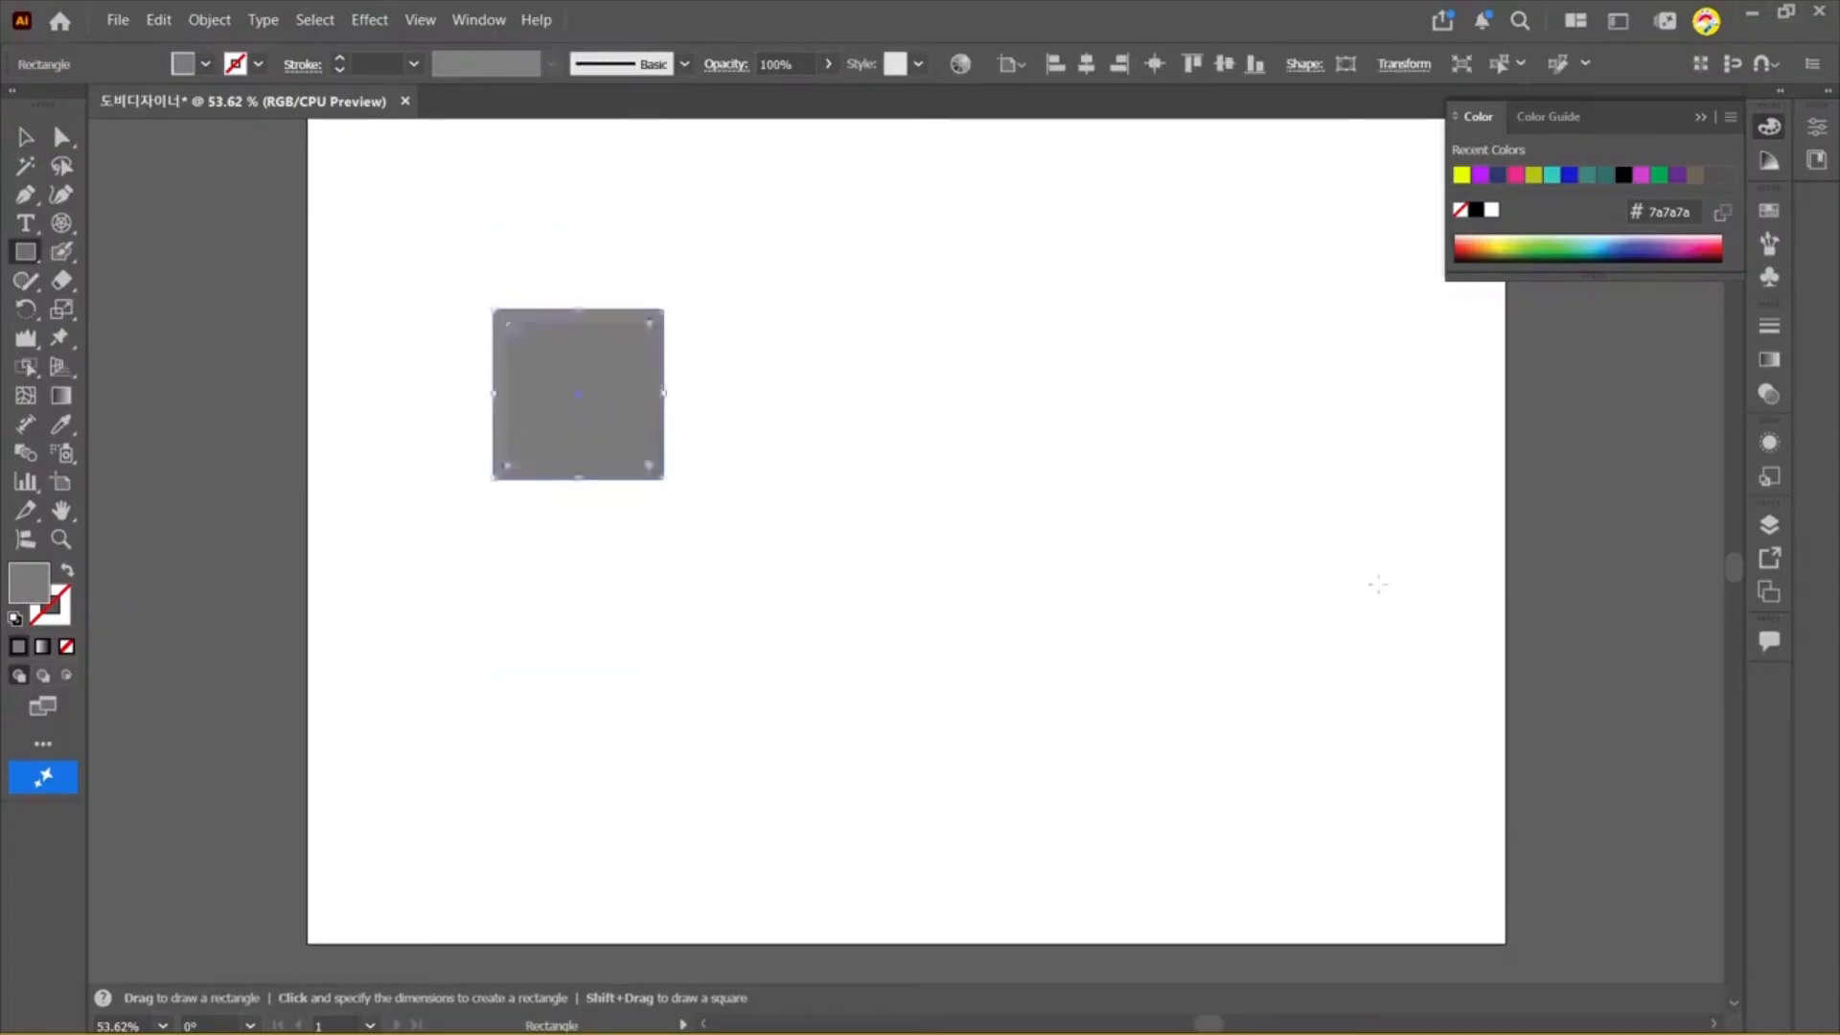
key("v")
mouse_move(604, 400)
left_mouse_down()
mouse_move(719, 480)
mouse_move(595, 382)
left_mouse_up()
left_click_drag(760, 440, 863, 386)
left_click_drag(823, 355, 1062, 363)
left_click_drag(1060, 366, 1189, 492)
left_click_drag(444, 199, 1495, 710)
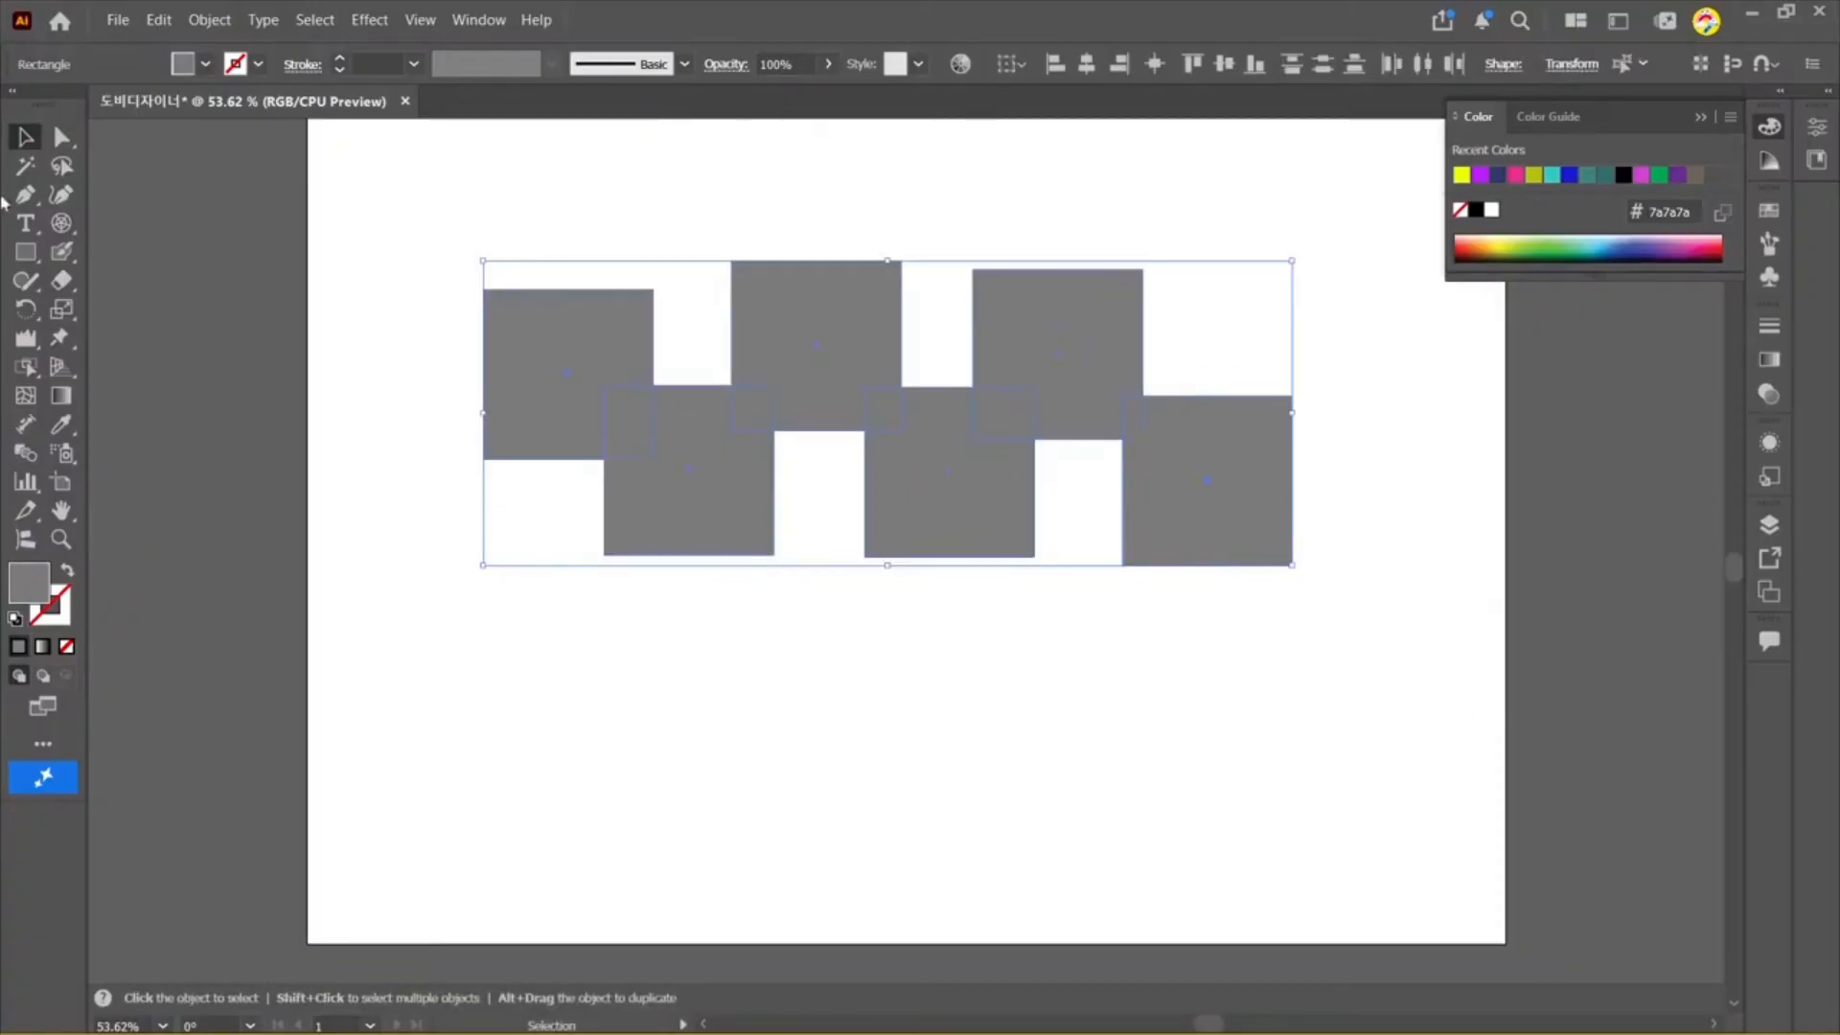
left_click(807, 186)
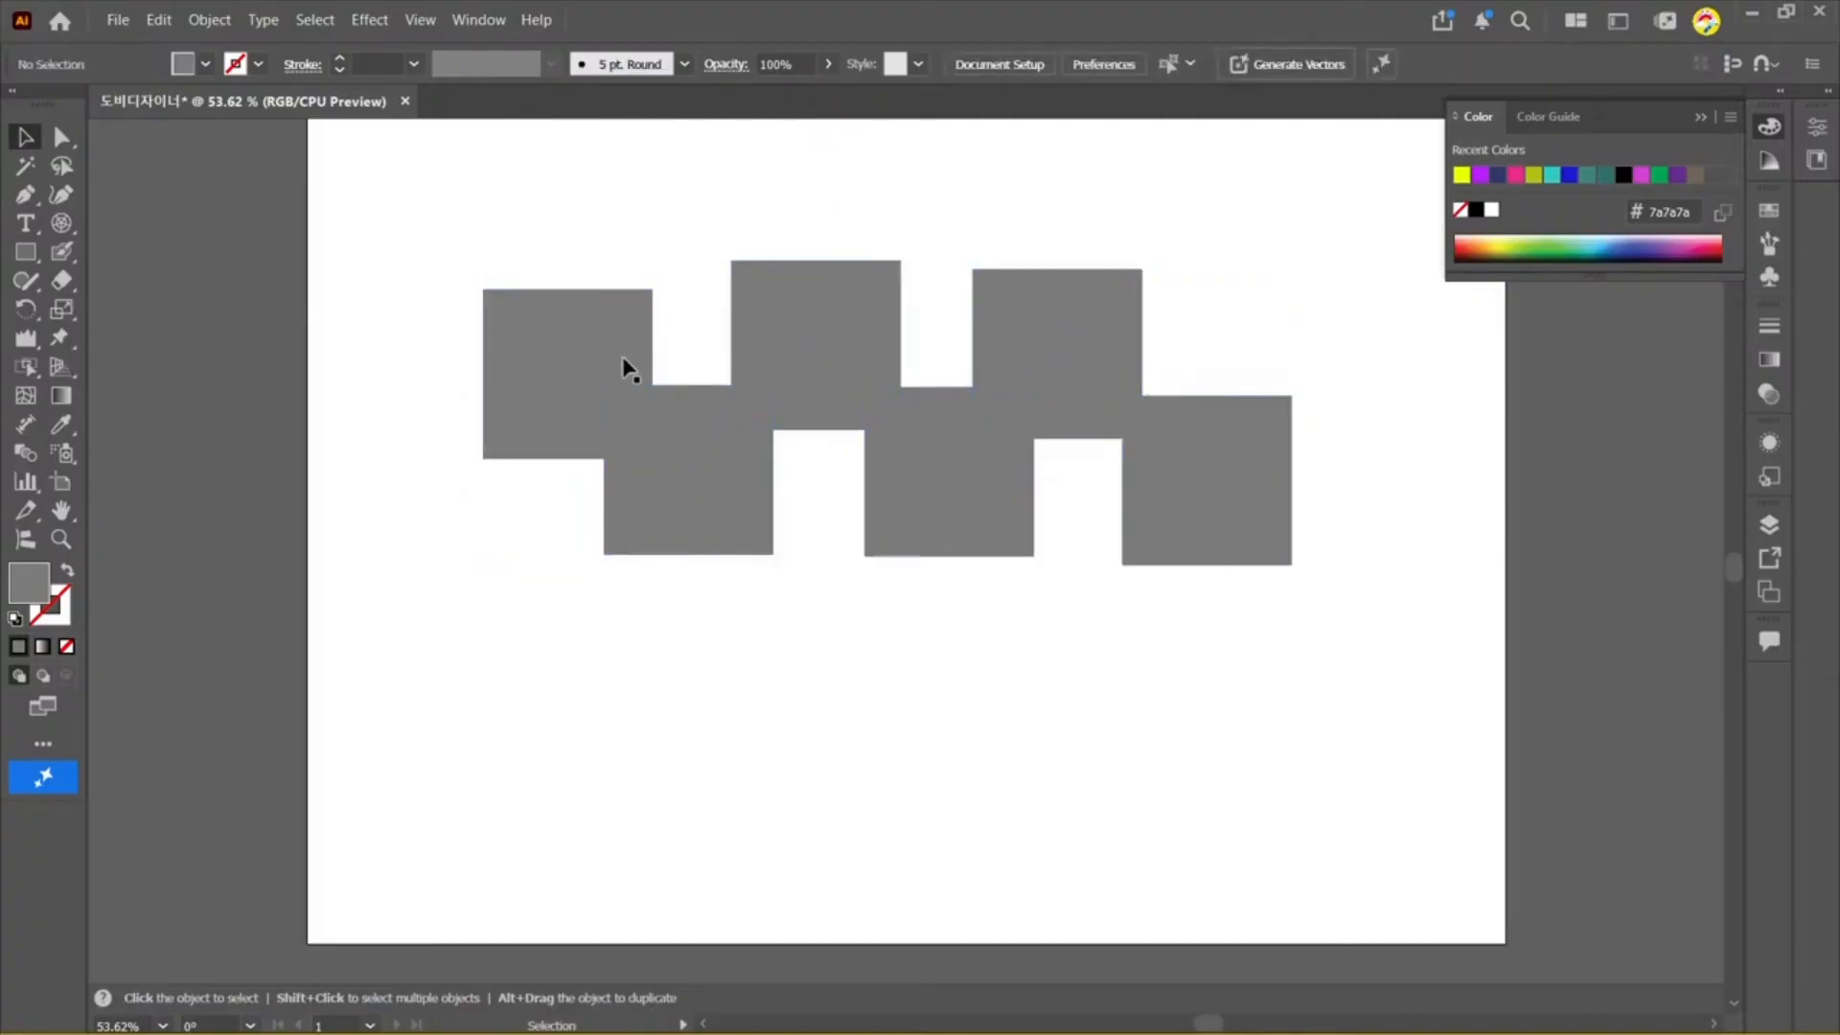
Step: Try filling all six overlapping squares with yellow f3ff00 while using the Live Paint Selection tool
left_click_drag(318, 212, 1687, 781)
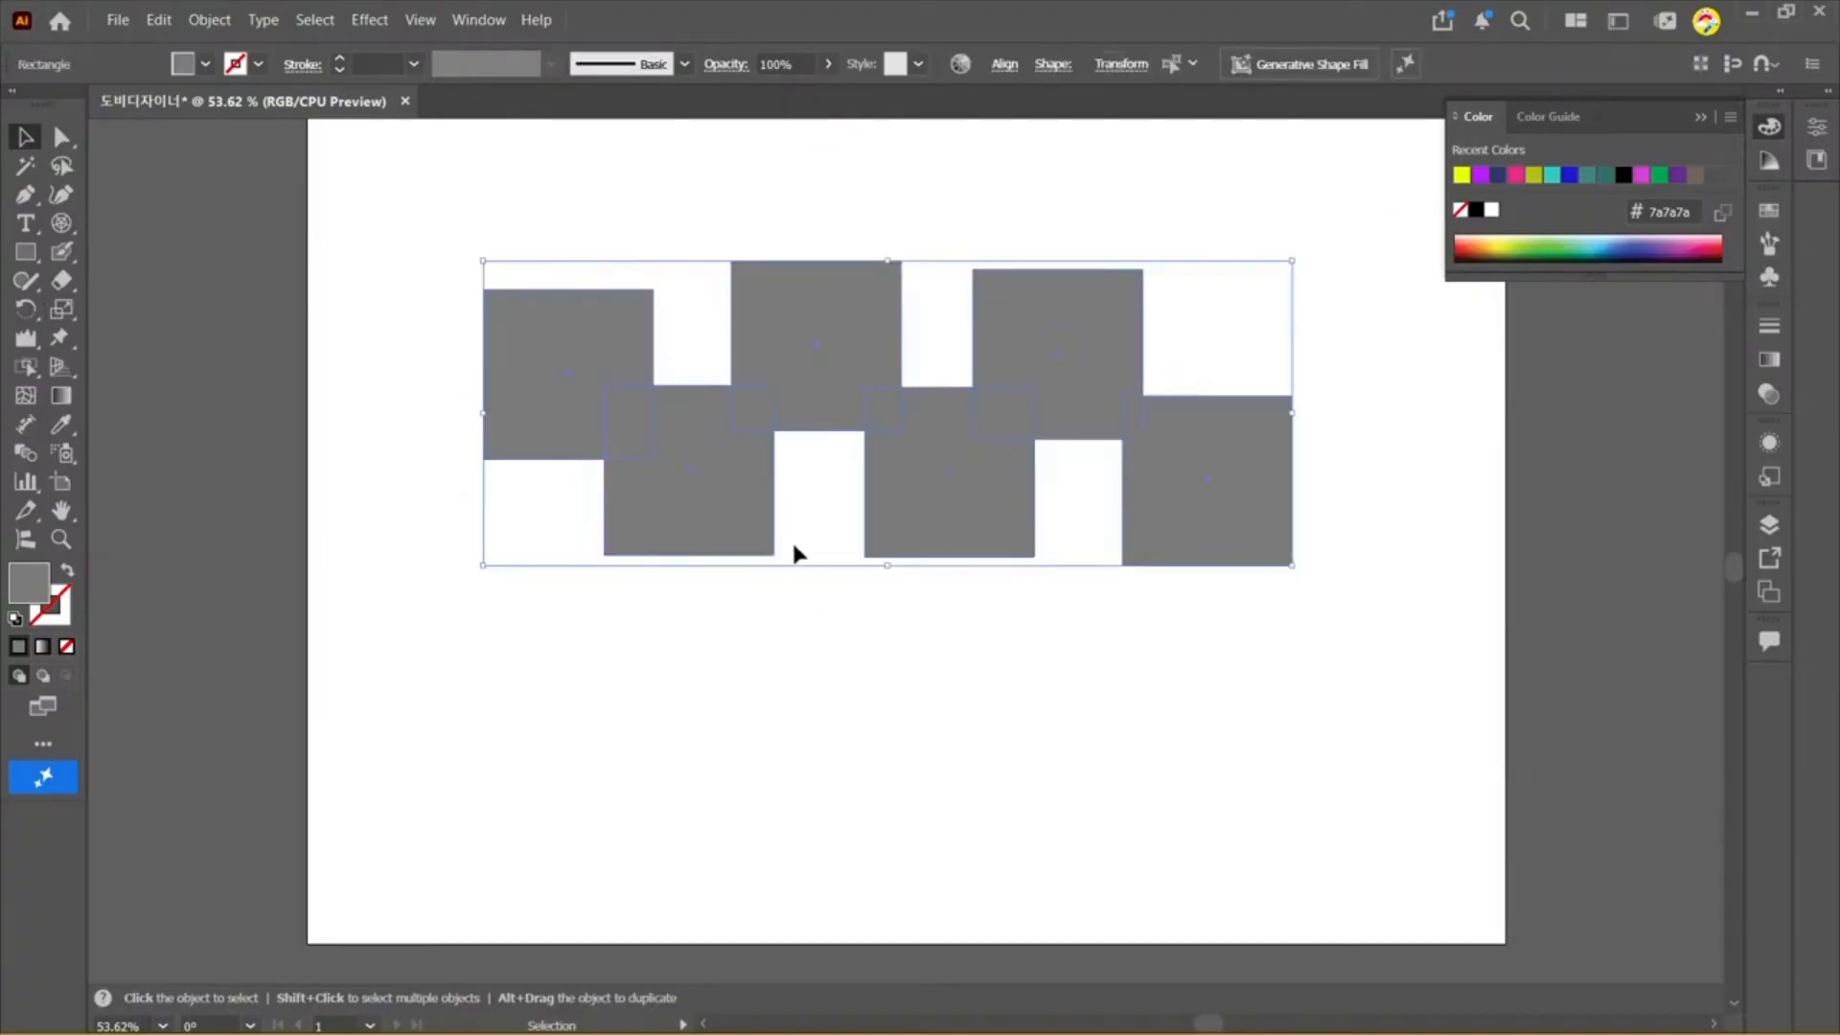
left_click(26, 366)
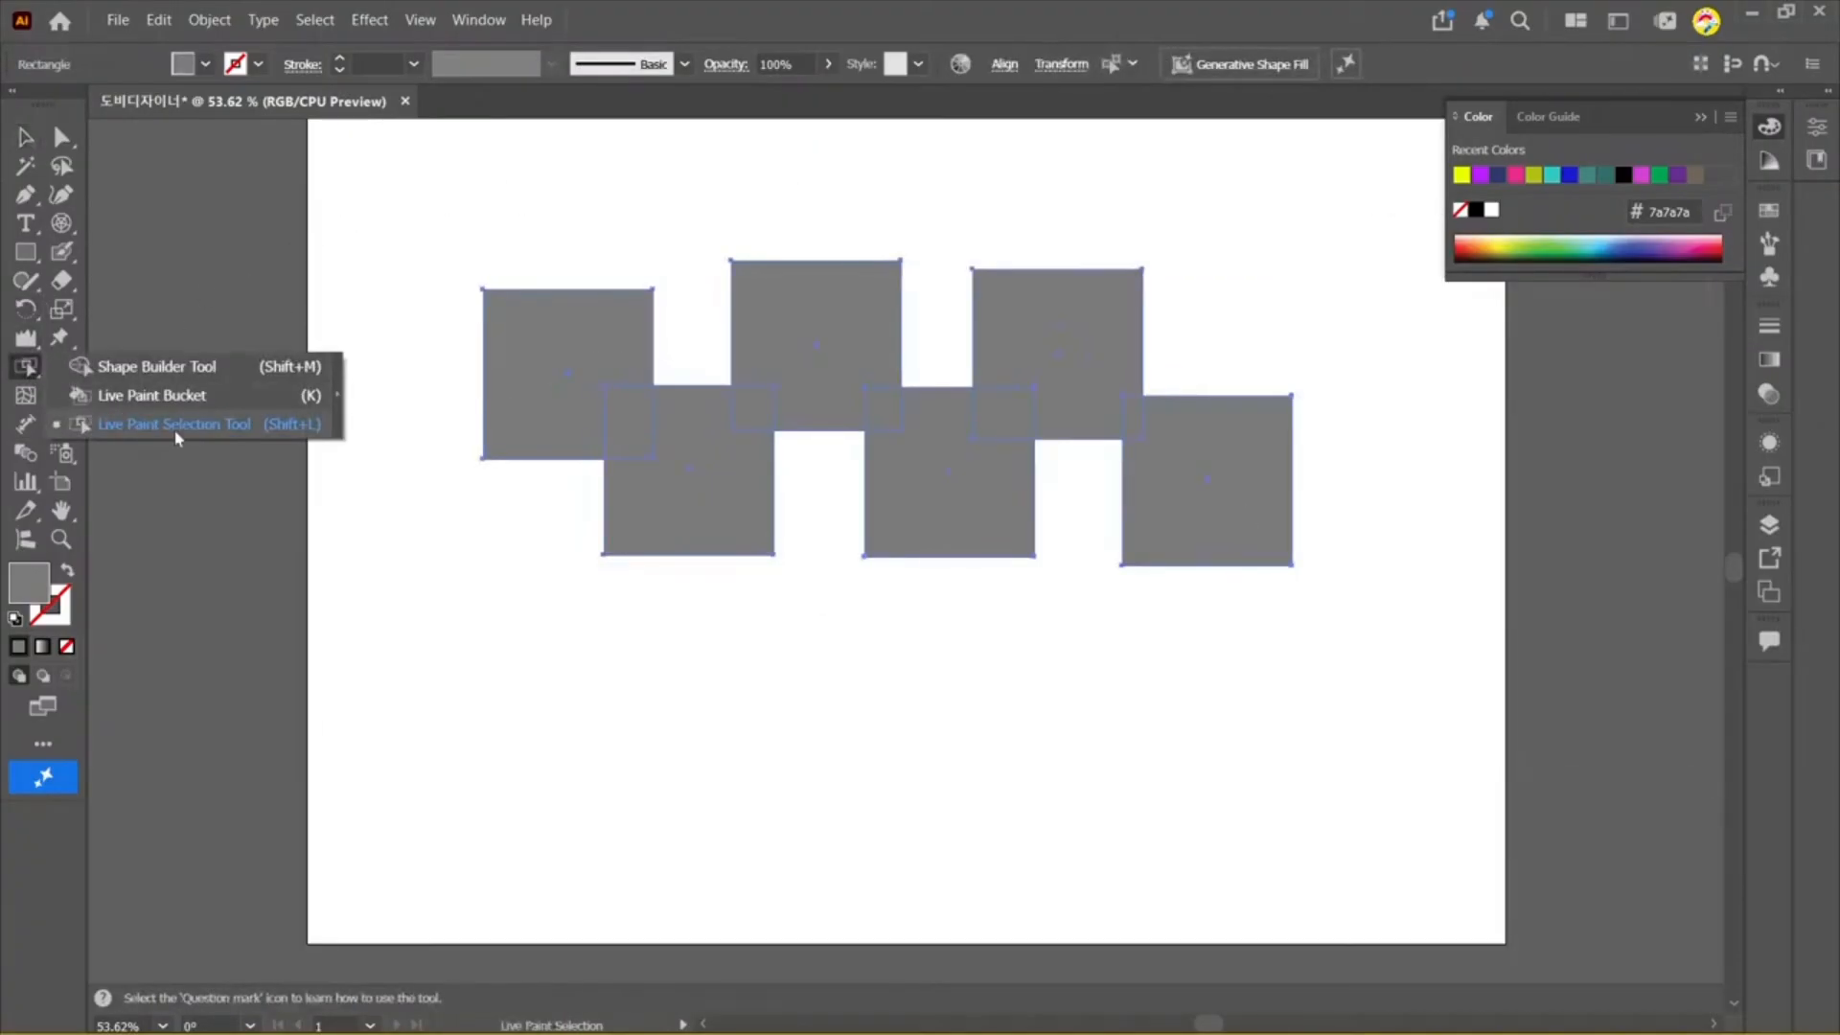
left_click(174, 431)
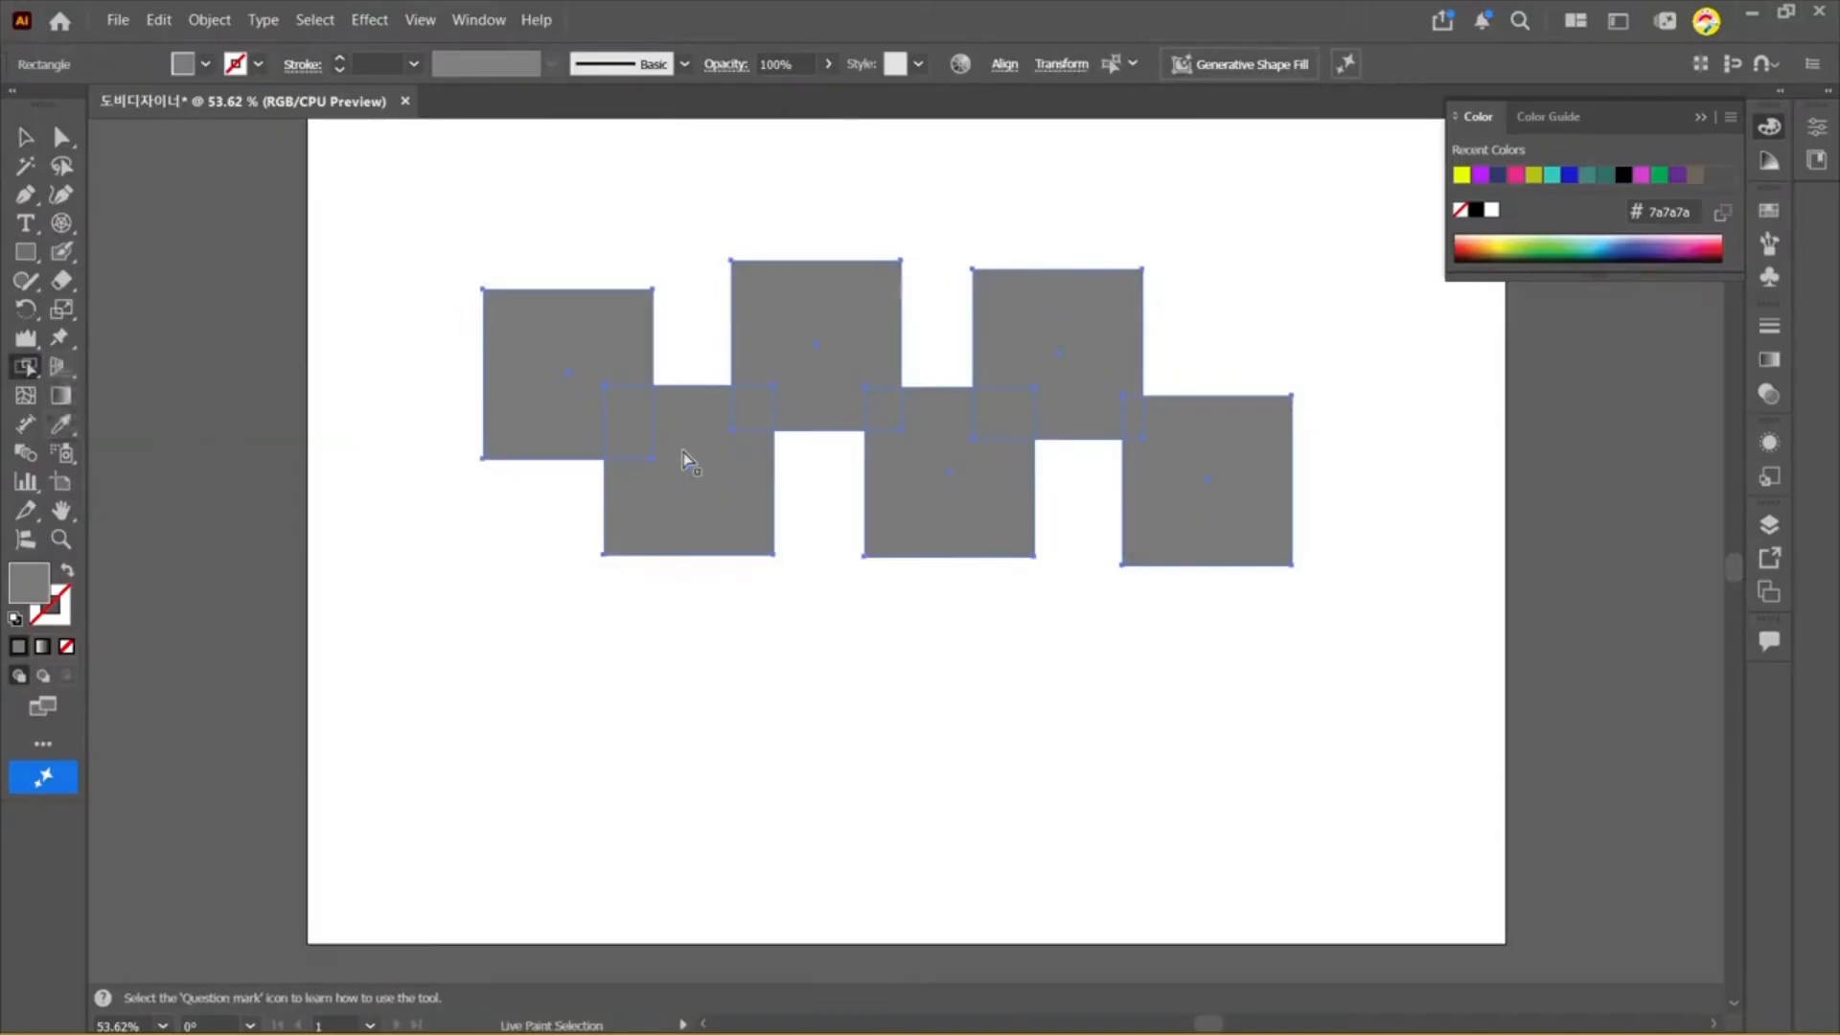
double_click(32, 592)
type("f3ff00")
left_click(1265, 721)
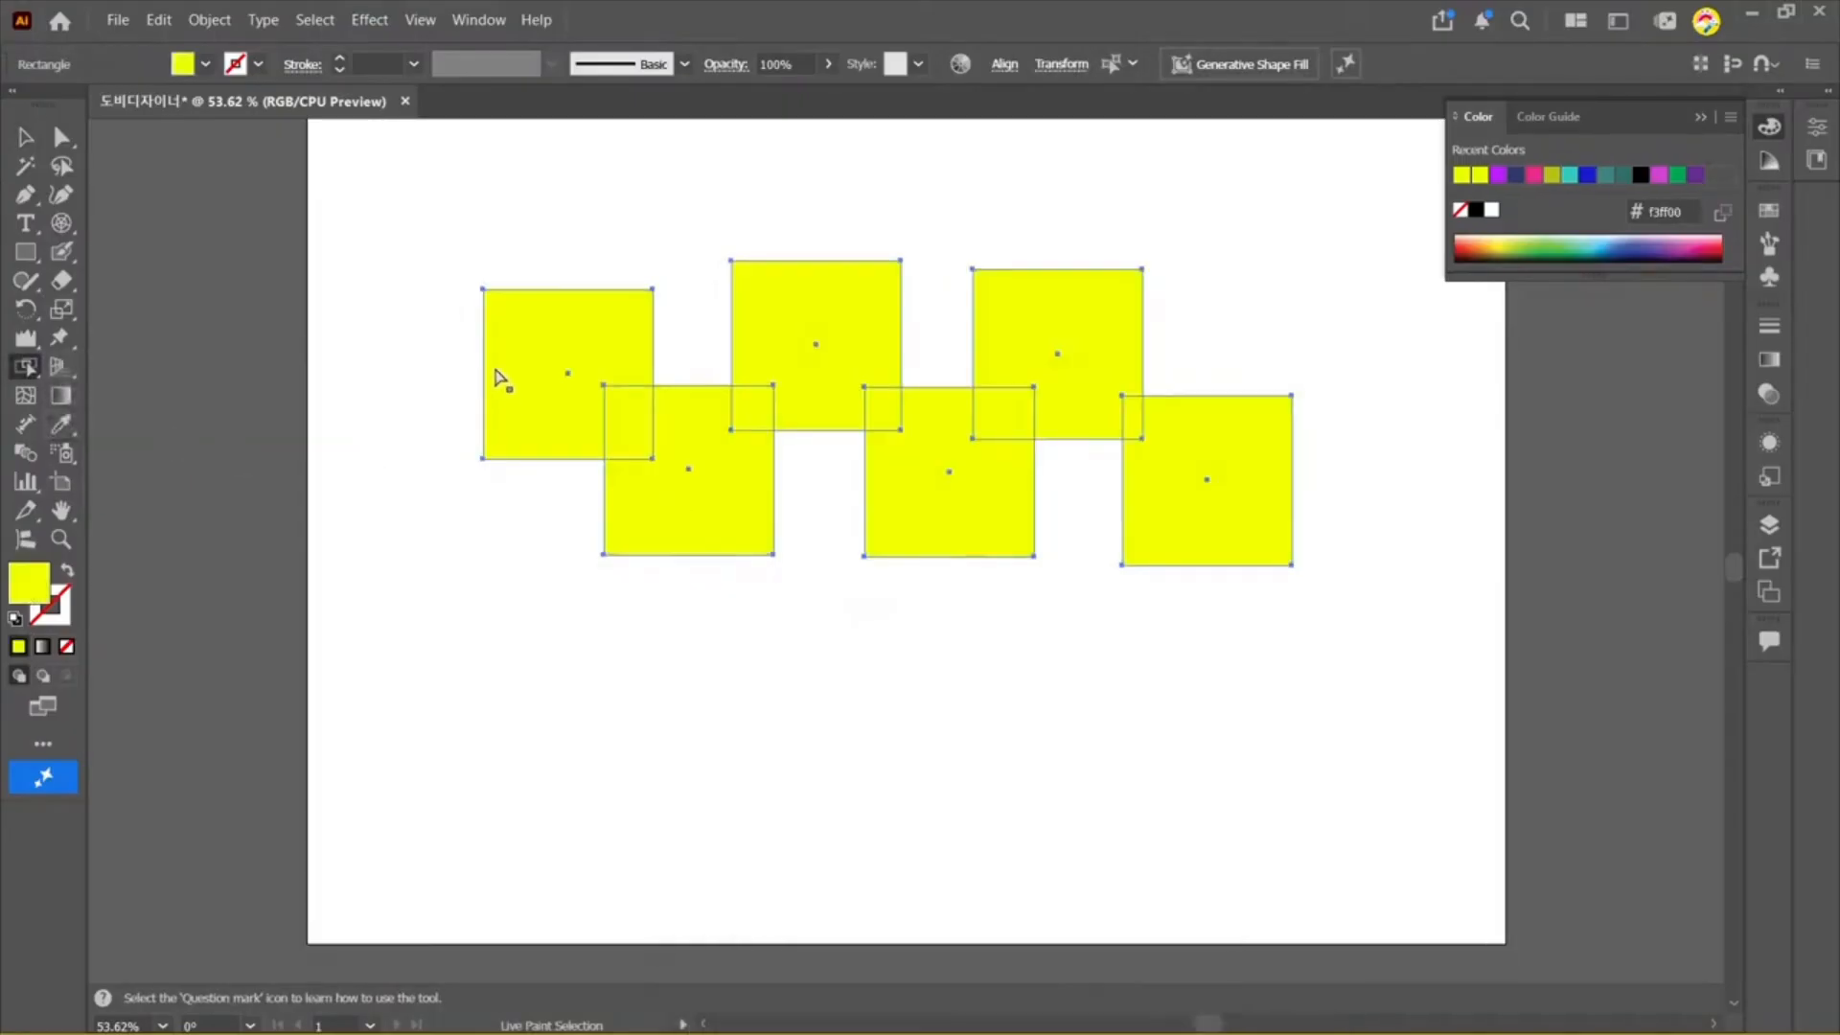
left_click(675, 211)
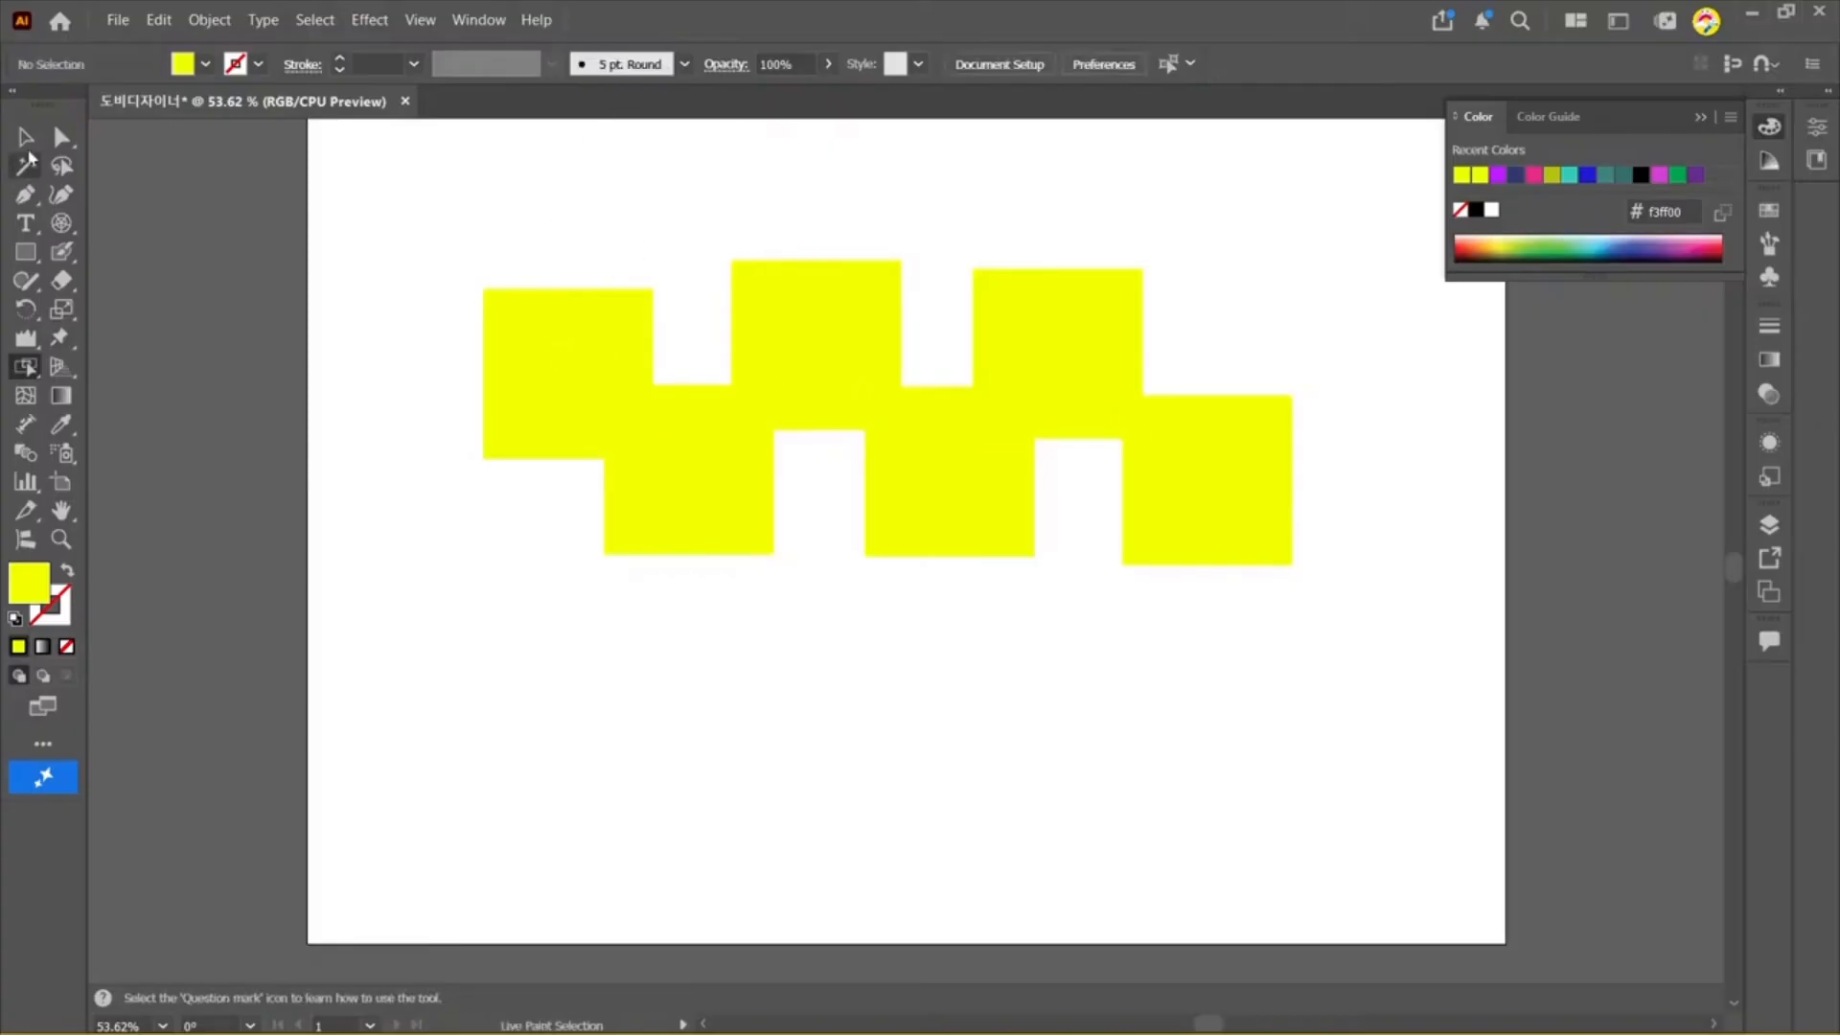
Step: Undo the yellow fill on the six squares and clear the selection
left_click(26, 137)
key("ctrl+z")
left_click(655, 197)
Step: Fill the lower-left square with turquoise and the lower-middle square with yellow-green from the recent colours
left_click(673, 514)
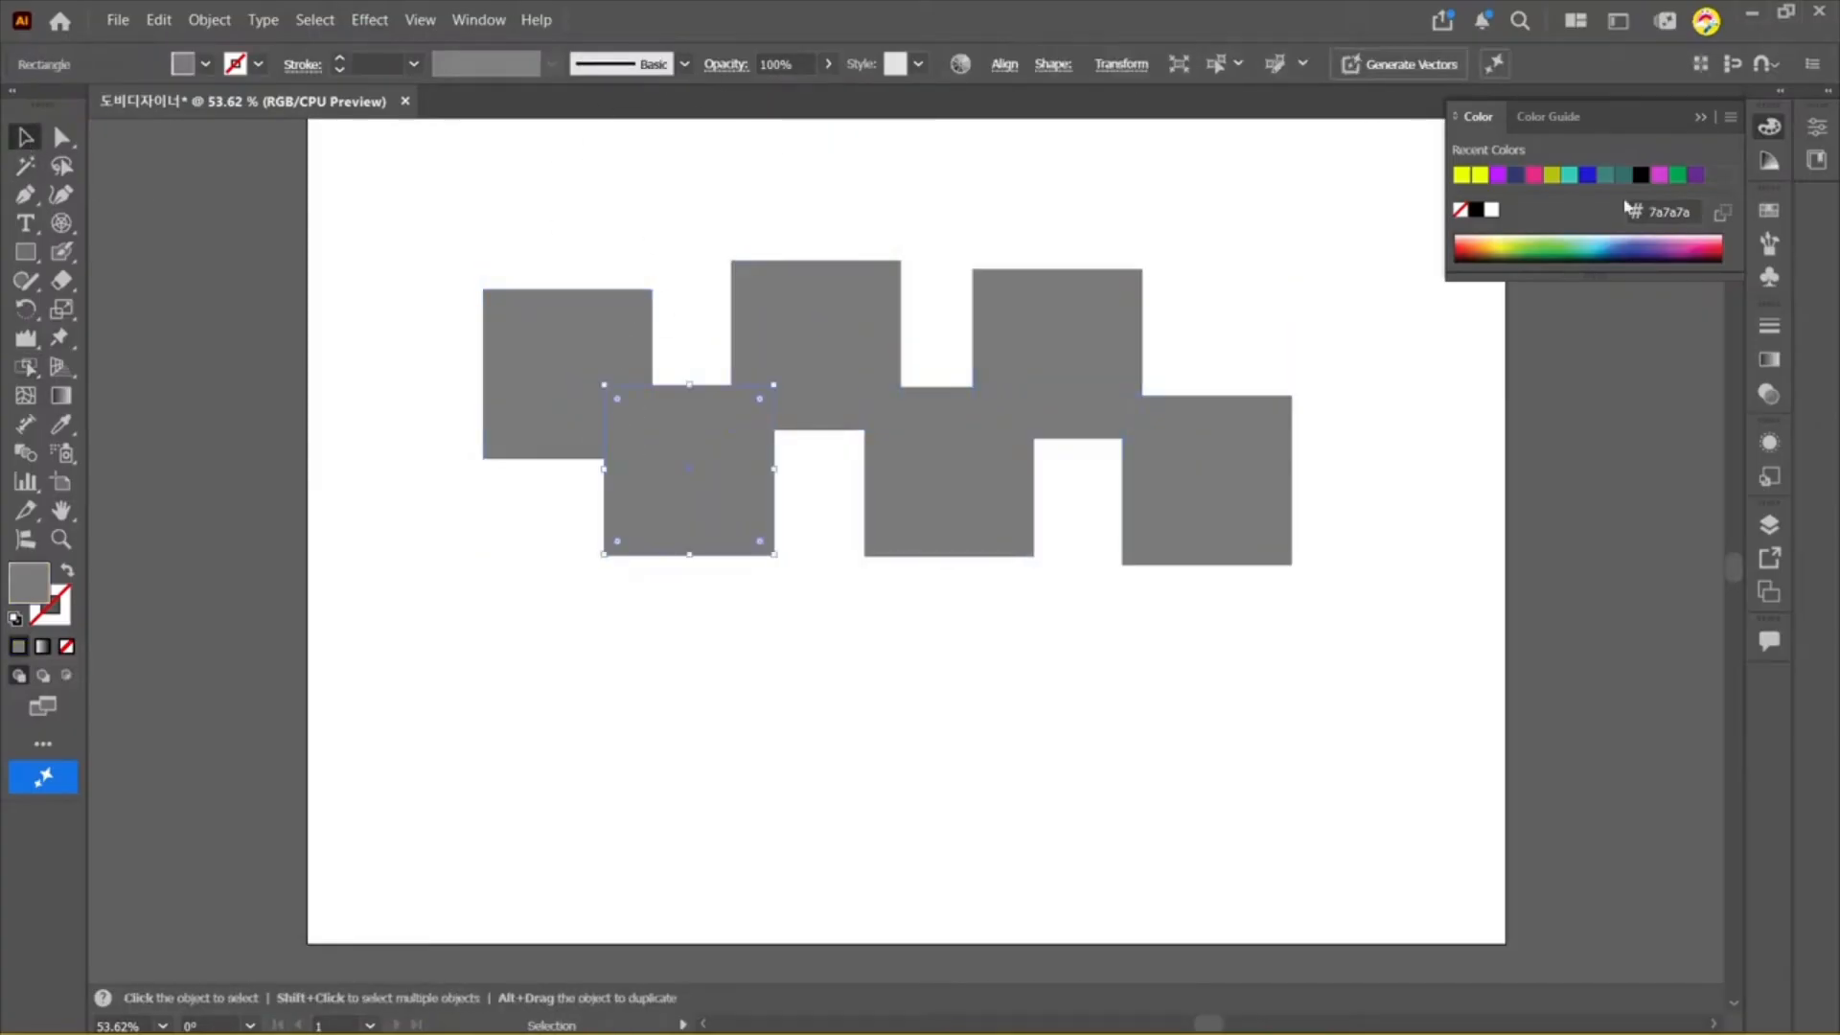
left_click(1570, 174)
left_click(901, 395)
left_click(1570, 175)
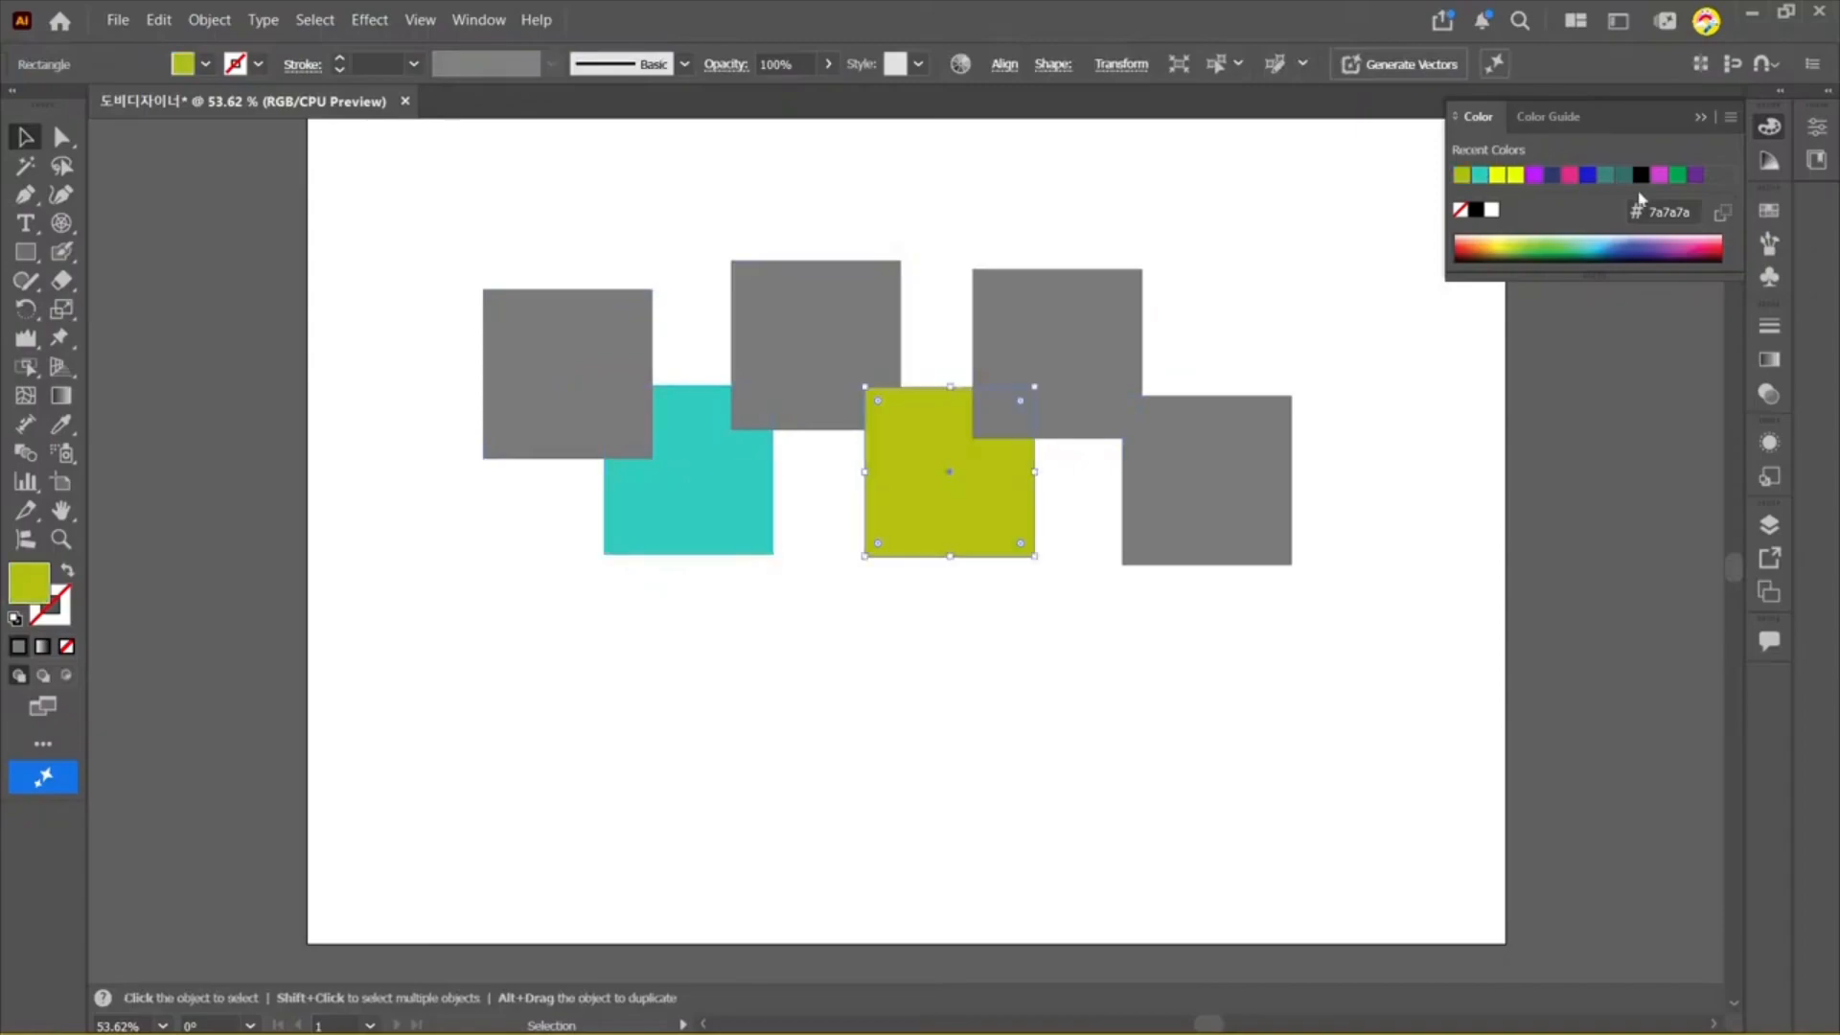
Step: Fill the upper-right square with purple 662d91 and the lower-right square with bright pink
left_click(1095, 374)
left_click(1696, 175)
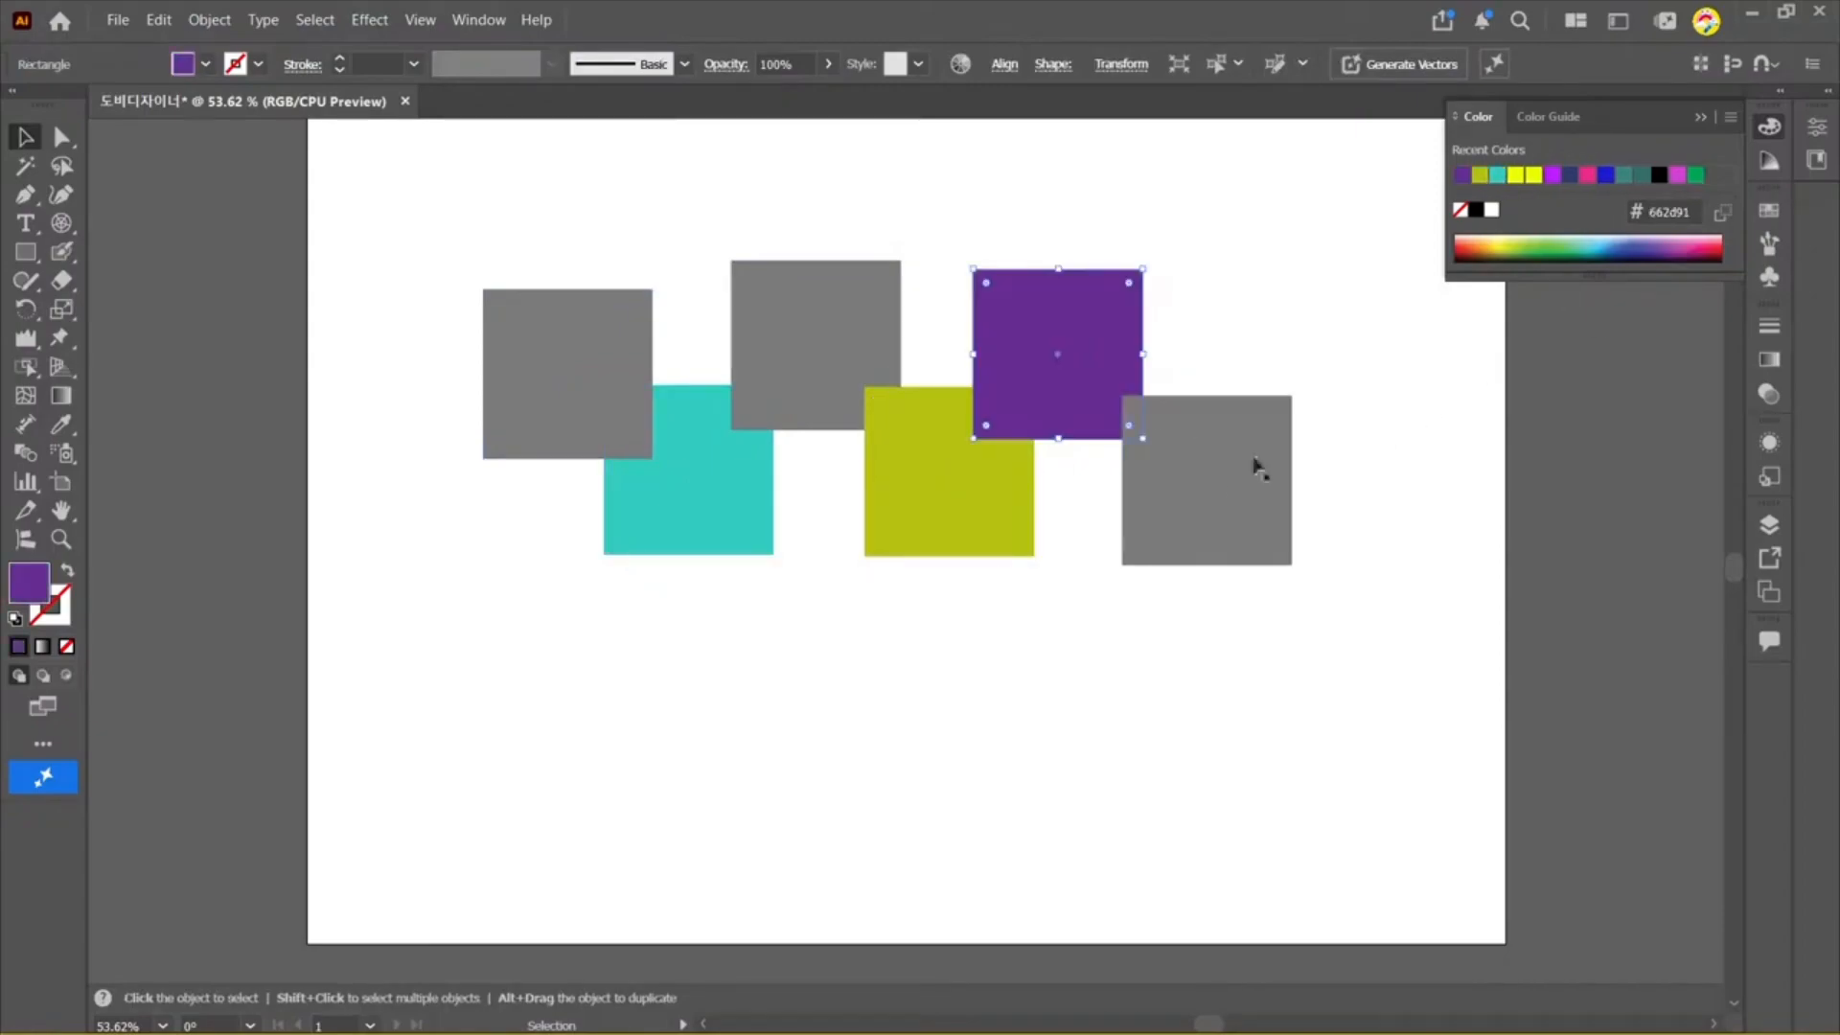
left_click(1256, 464)
left_click(1588, 175)
Step: Fill the upper-middle square with blue from the recent colours and clear the selection
left_click(896, 331)
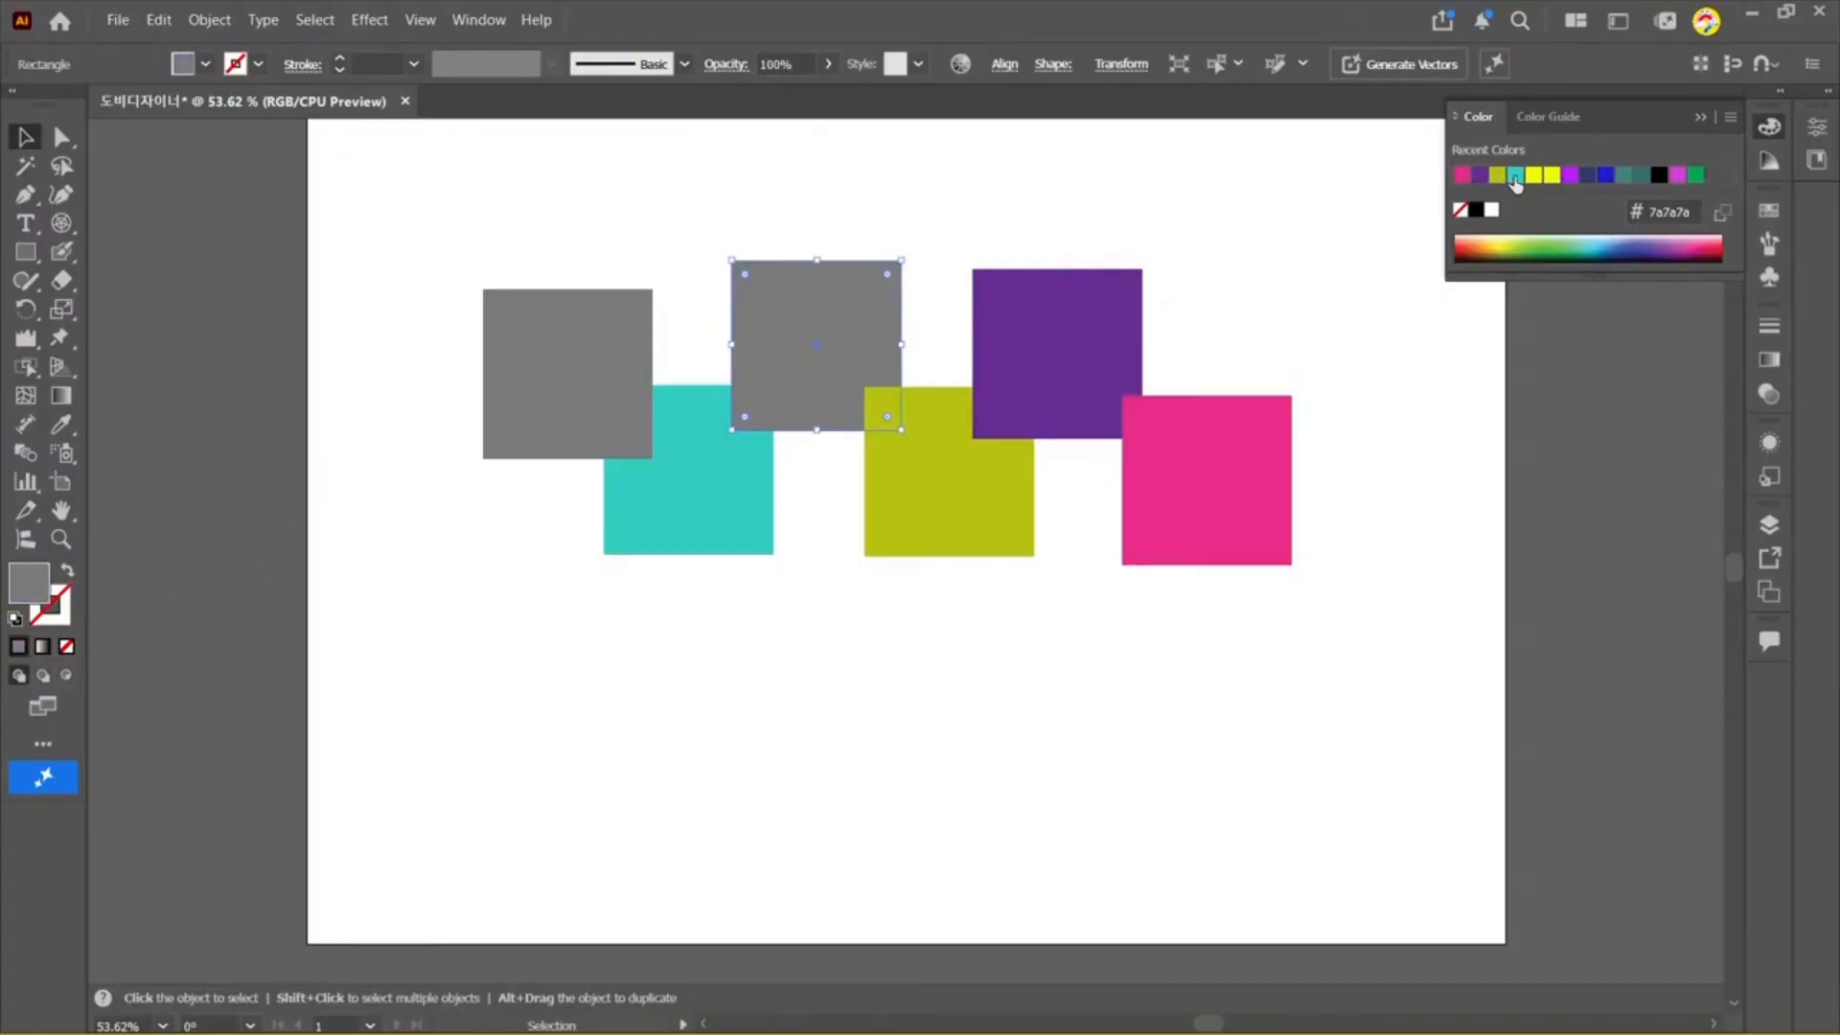
left_click(1606, 174)
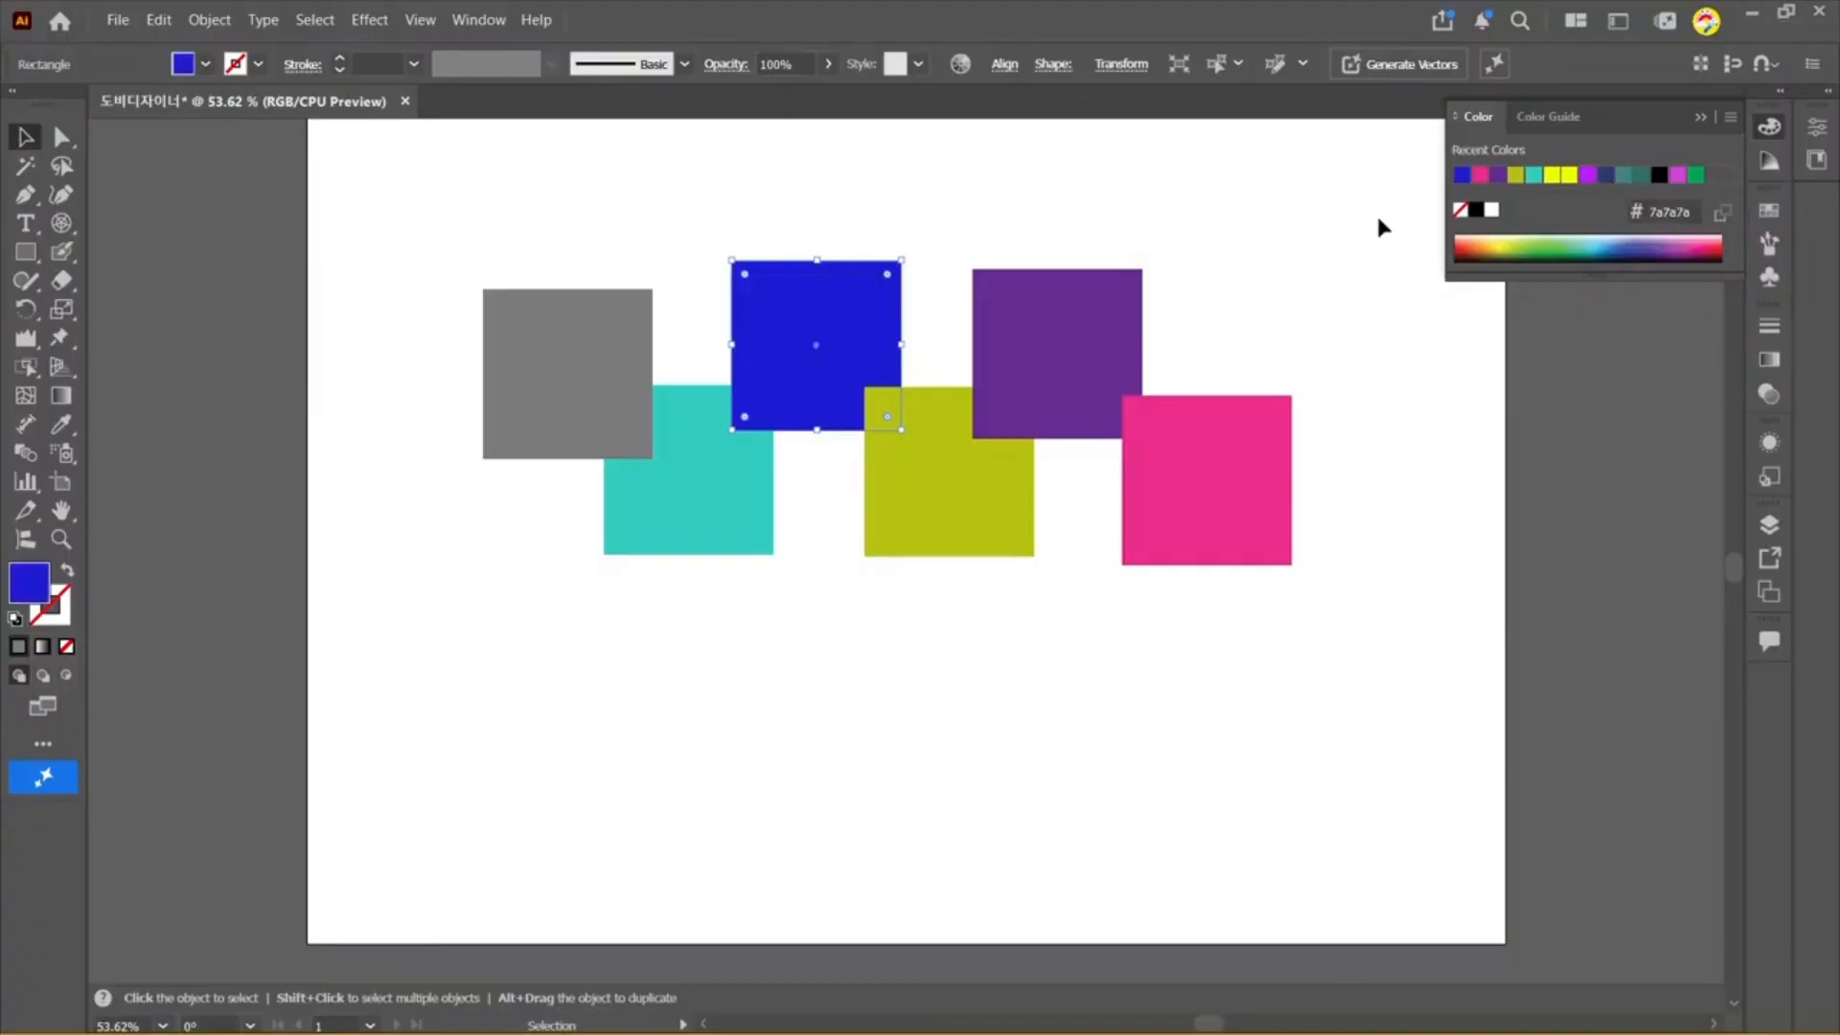
left_click(1235, 269)
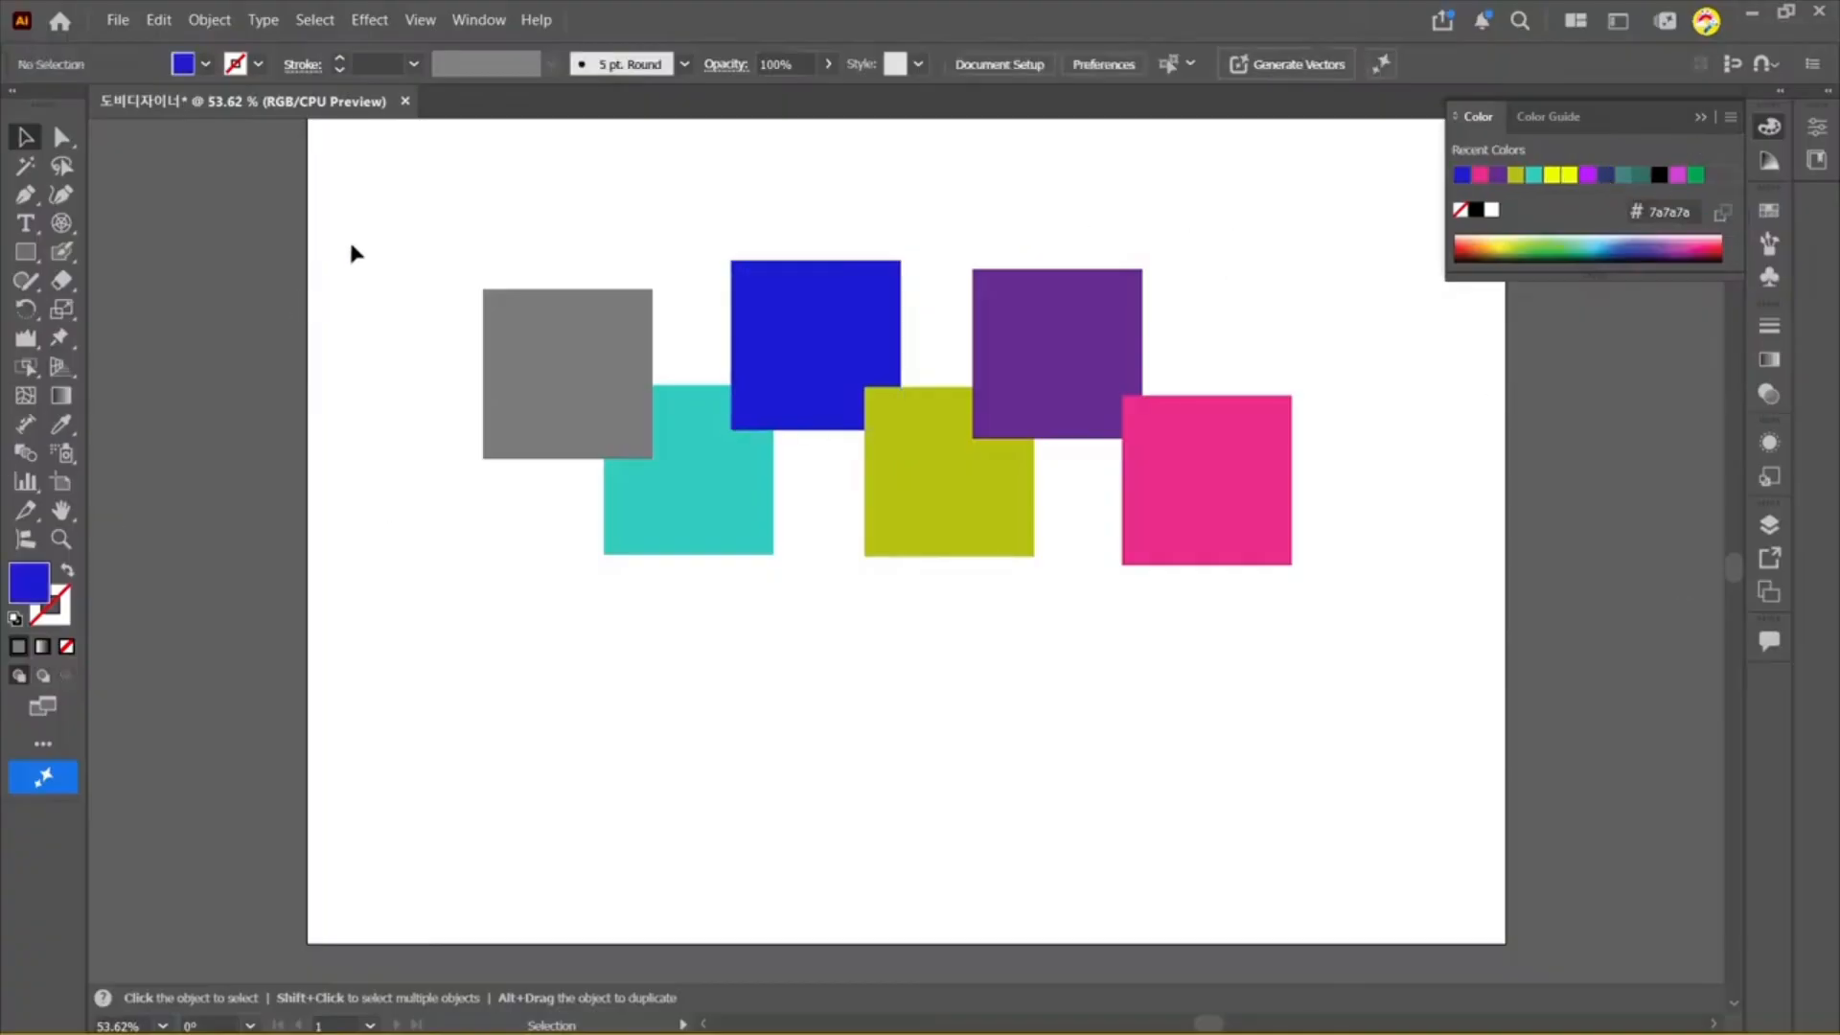
left_click_drag(353, 248, 1518, 790)
left_click(1006, 711)
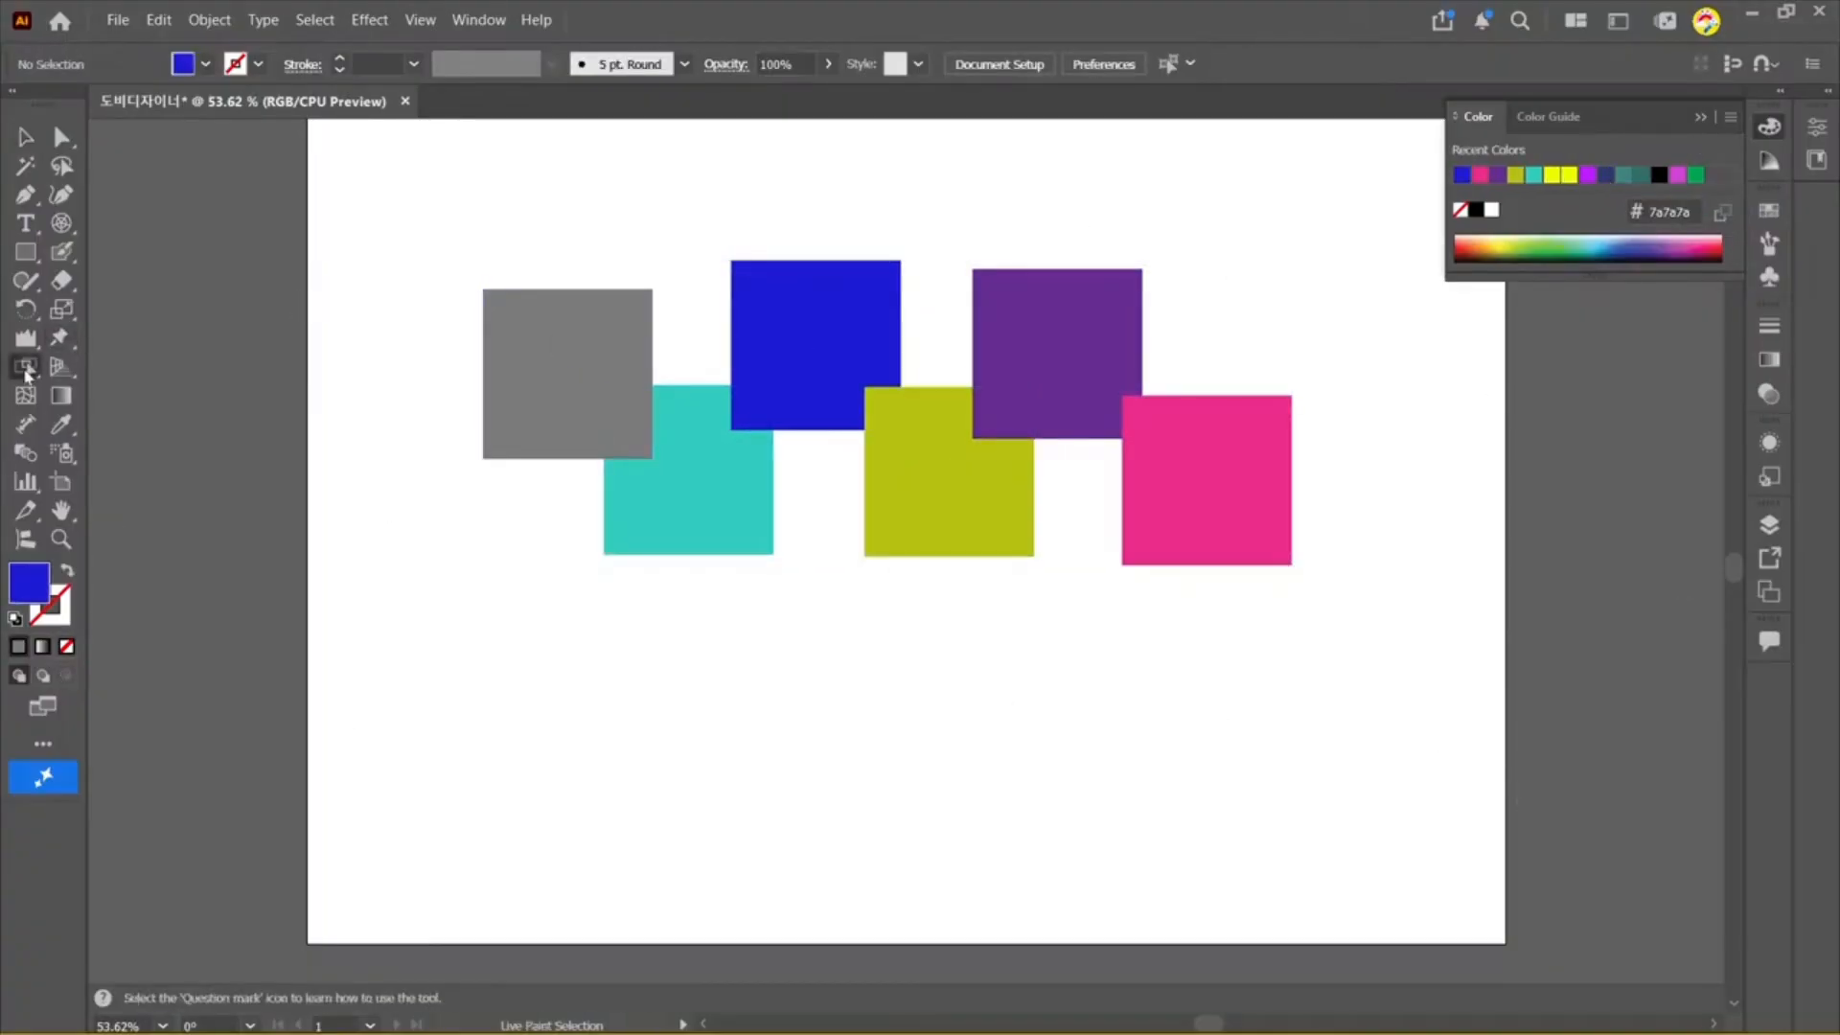
left_click_drag(27, 366, 182, 430)
key("v")
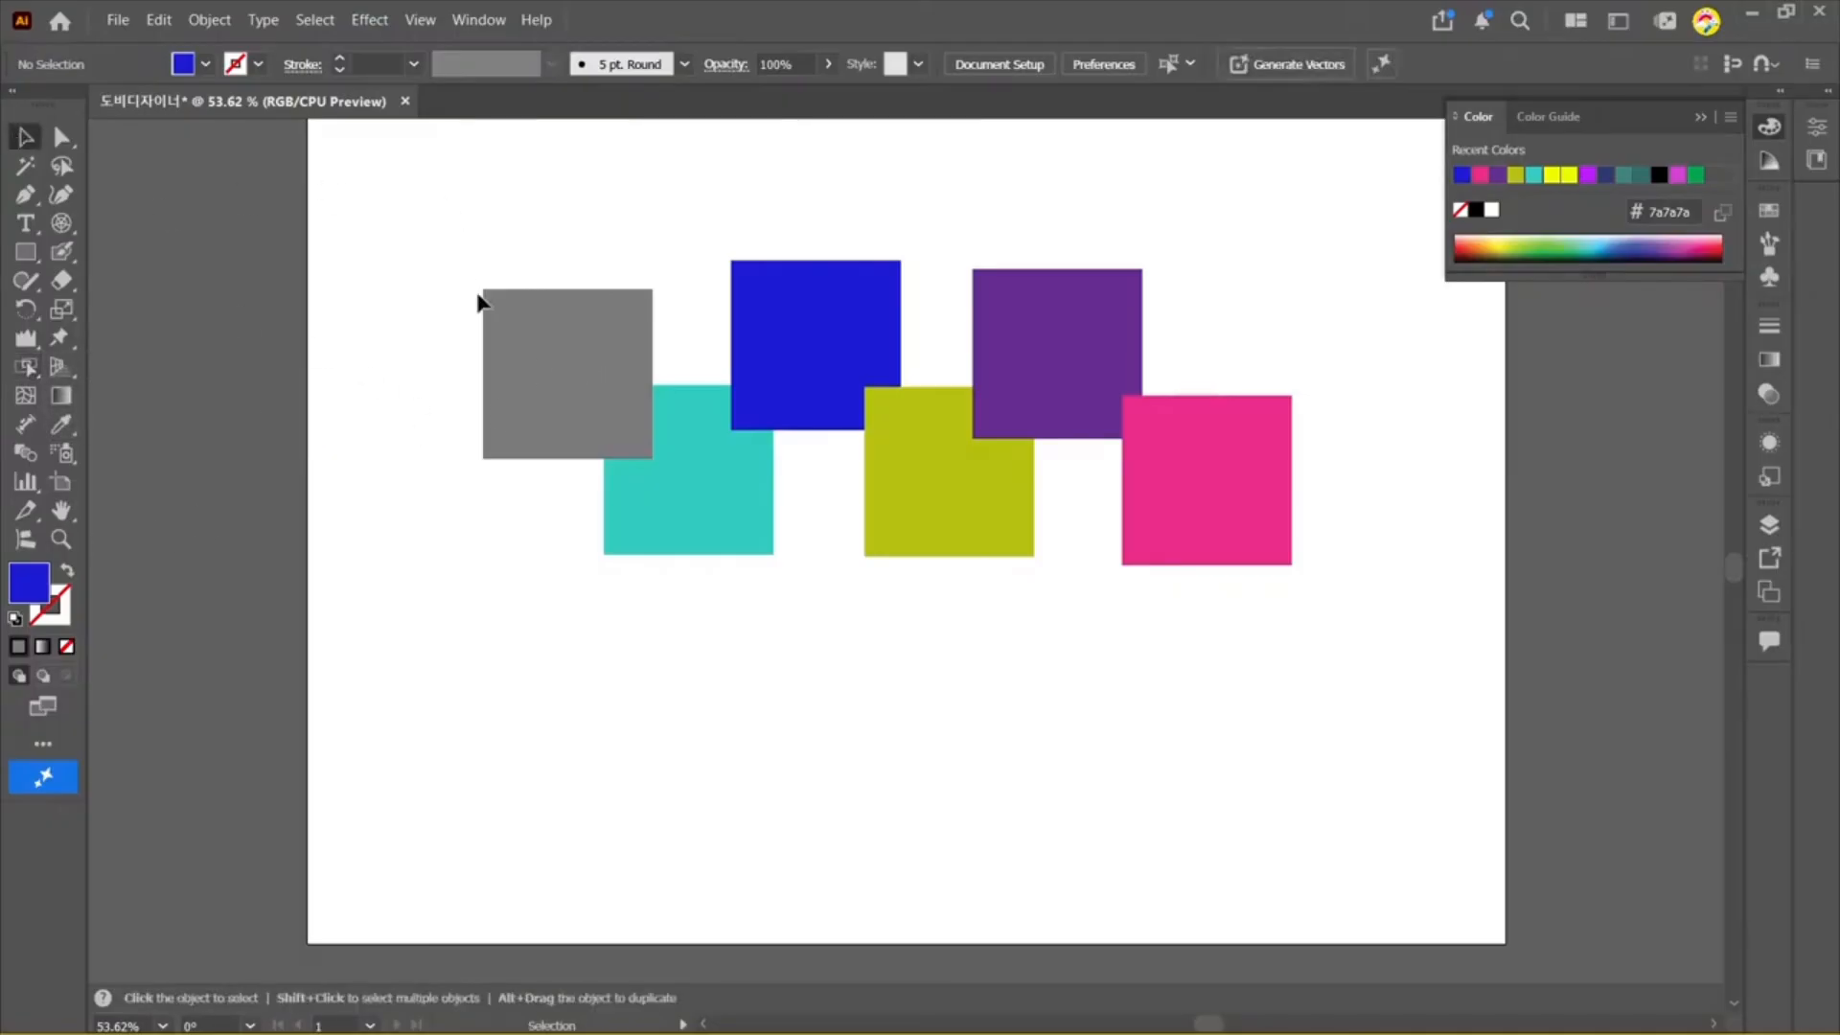
Step: Use the Eyedropper to recolour the lower-middle square with the upper-left grey and the lower-left square with the upper-middle blue
left_click(509, 343)
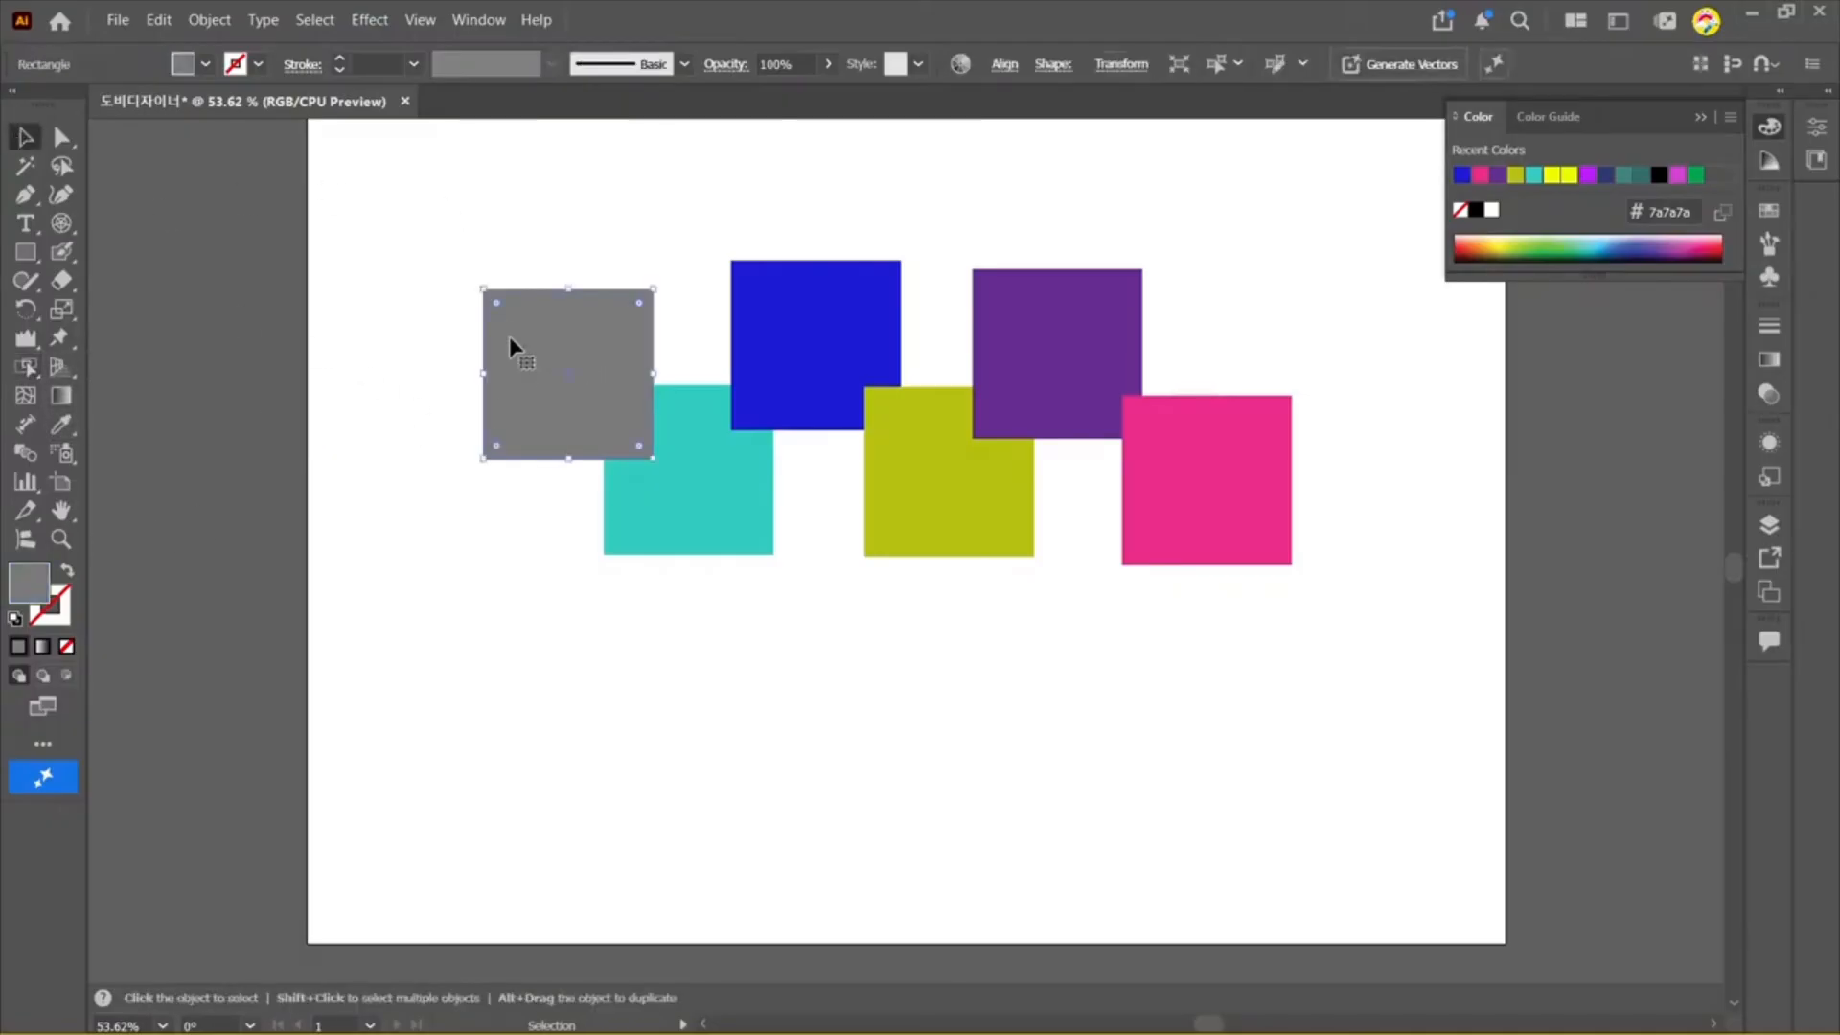
left_click(924, 505)
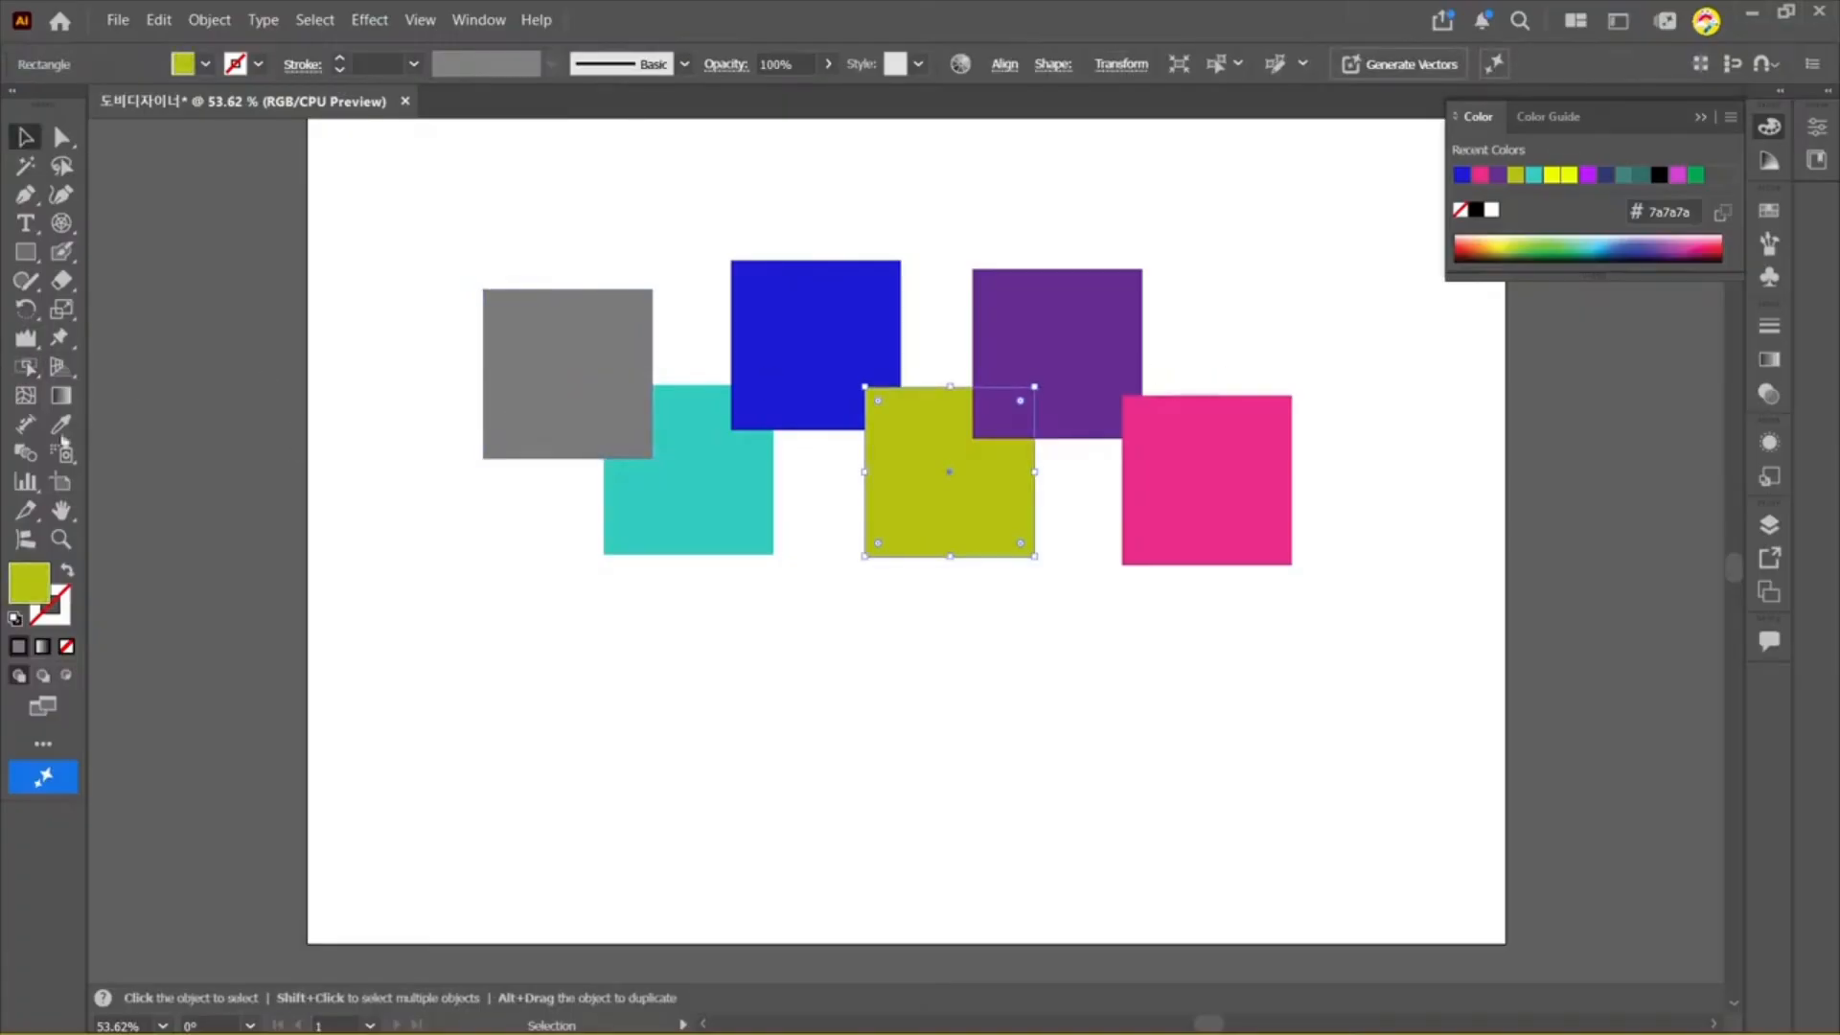
left_click(61, 426)
left_click(547, 391)
left_click(759, 474, "ctrl")
left_click(795, 412)
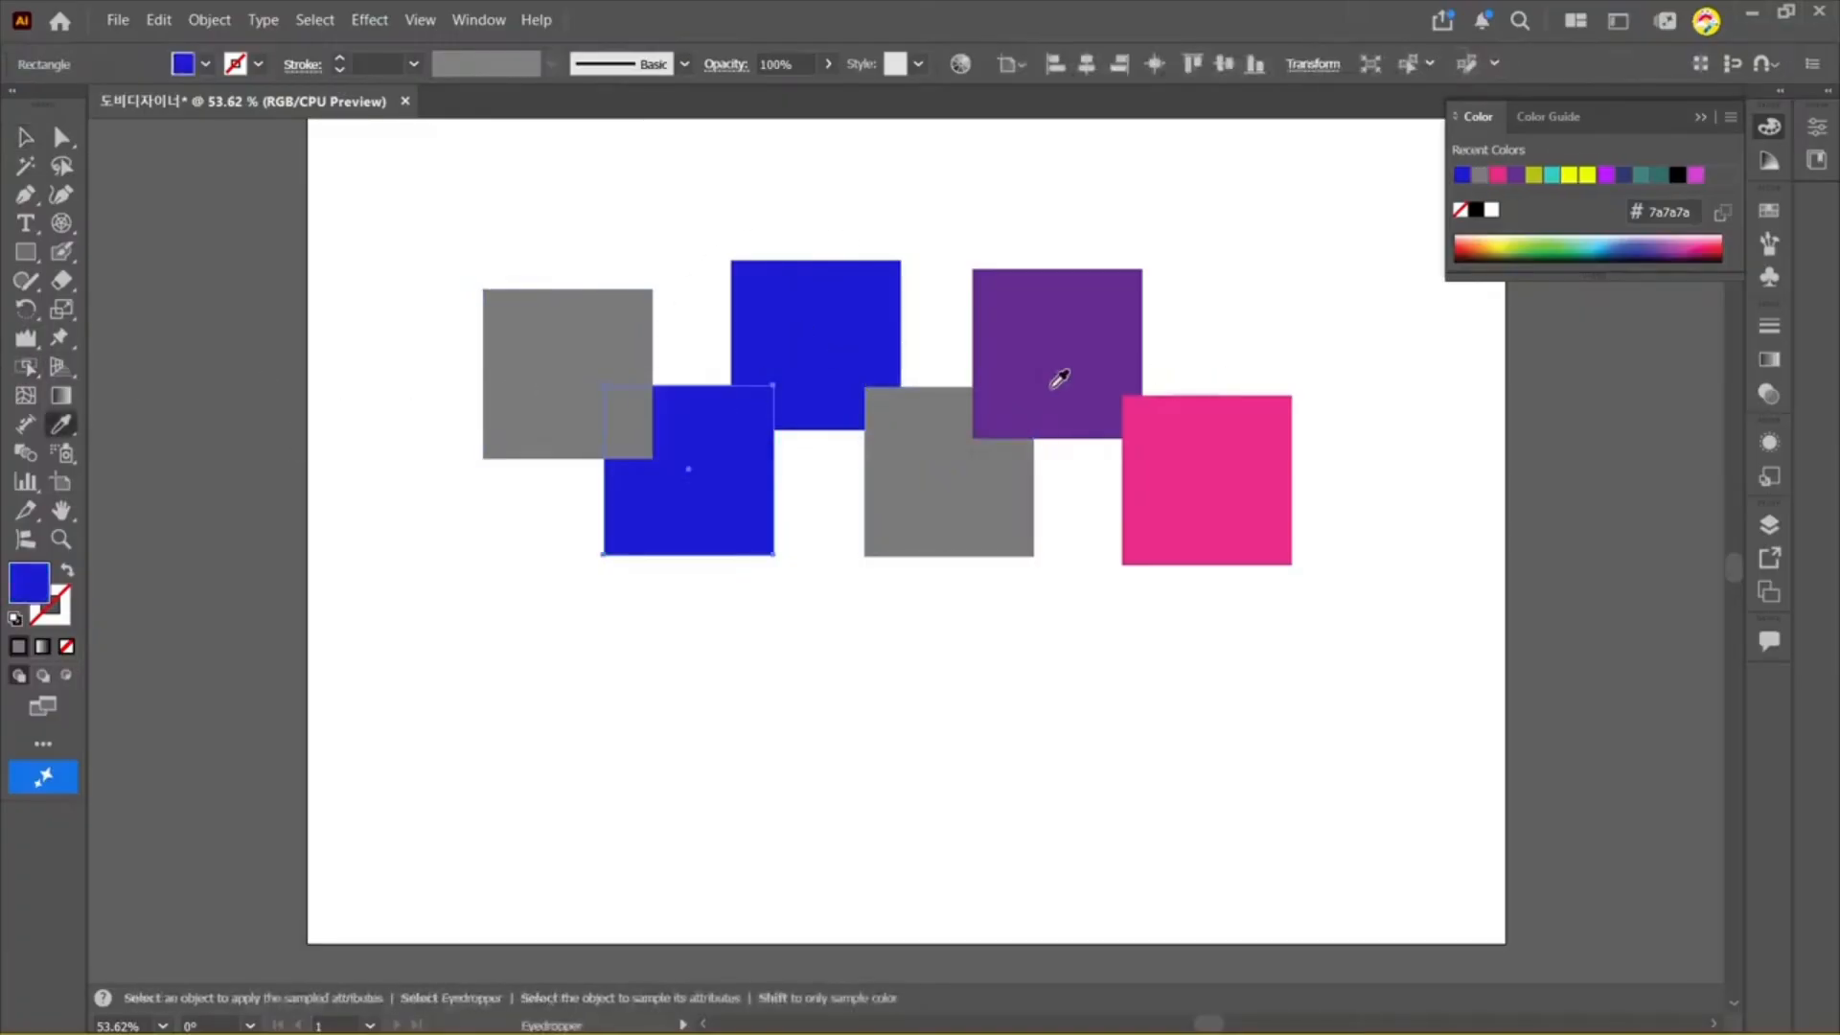
Step: Use the Eyedropper to copy the lower-right pink to the upper-middle square and the upper-right purple to the lower-left square
left_click(1239, 495, "ctrl")
left_click(821, 317, "ctrl")
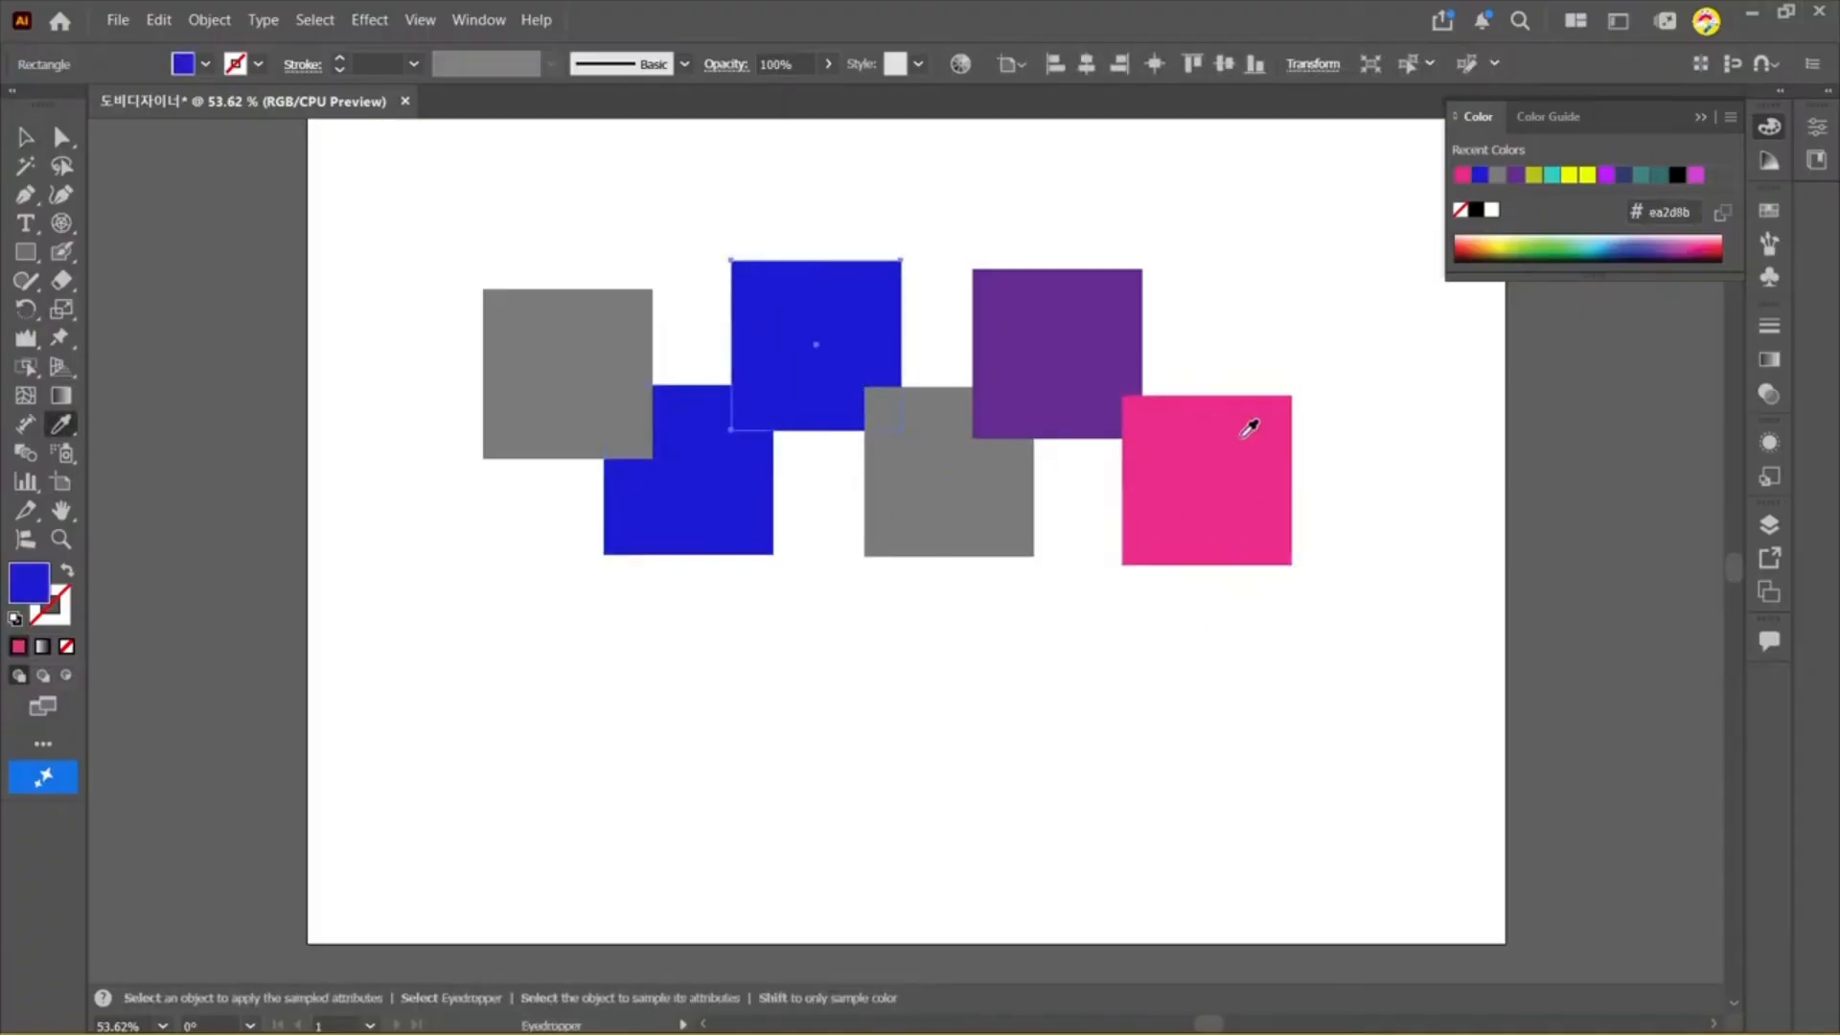
left_click(738, 417, "alt")
left_click(749, 486, "ctrl")
left_click(1059, 362)
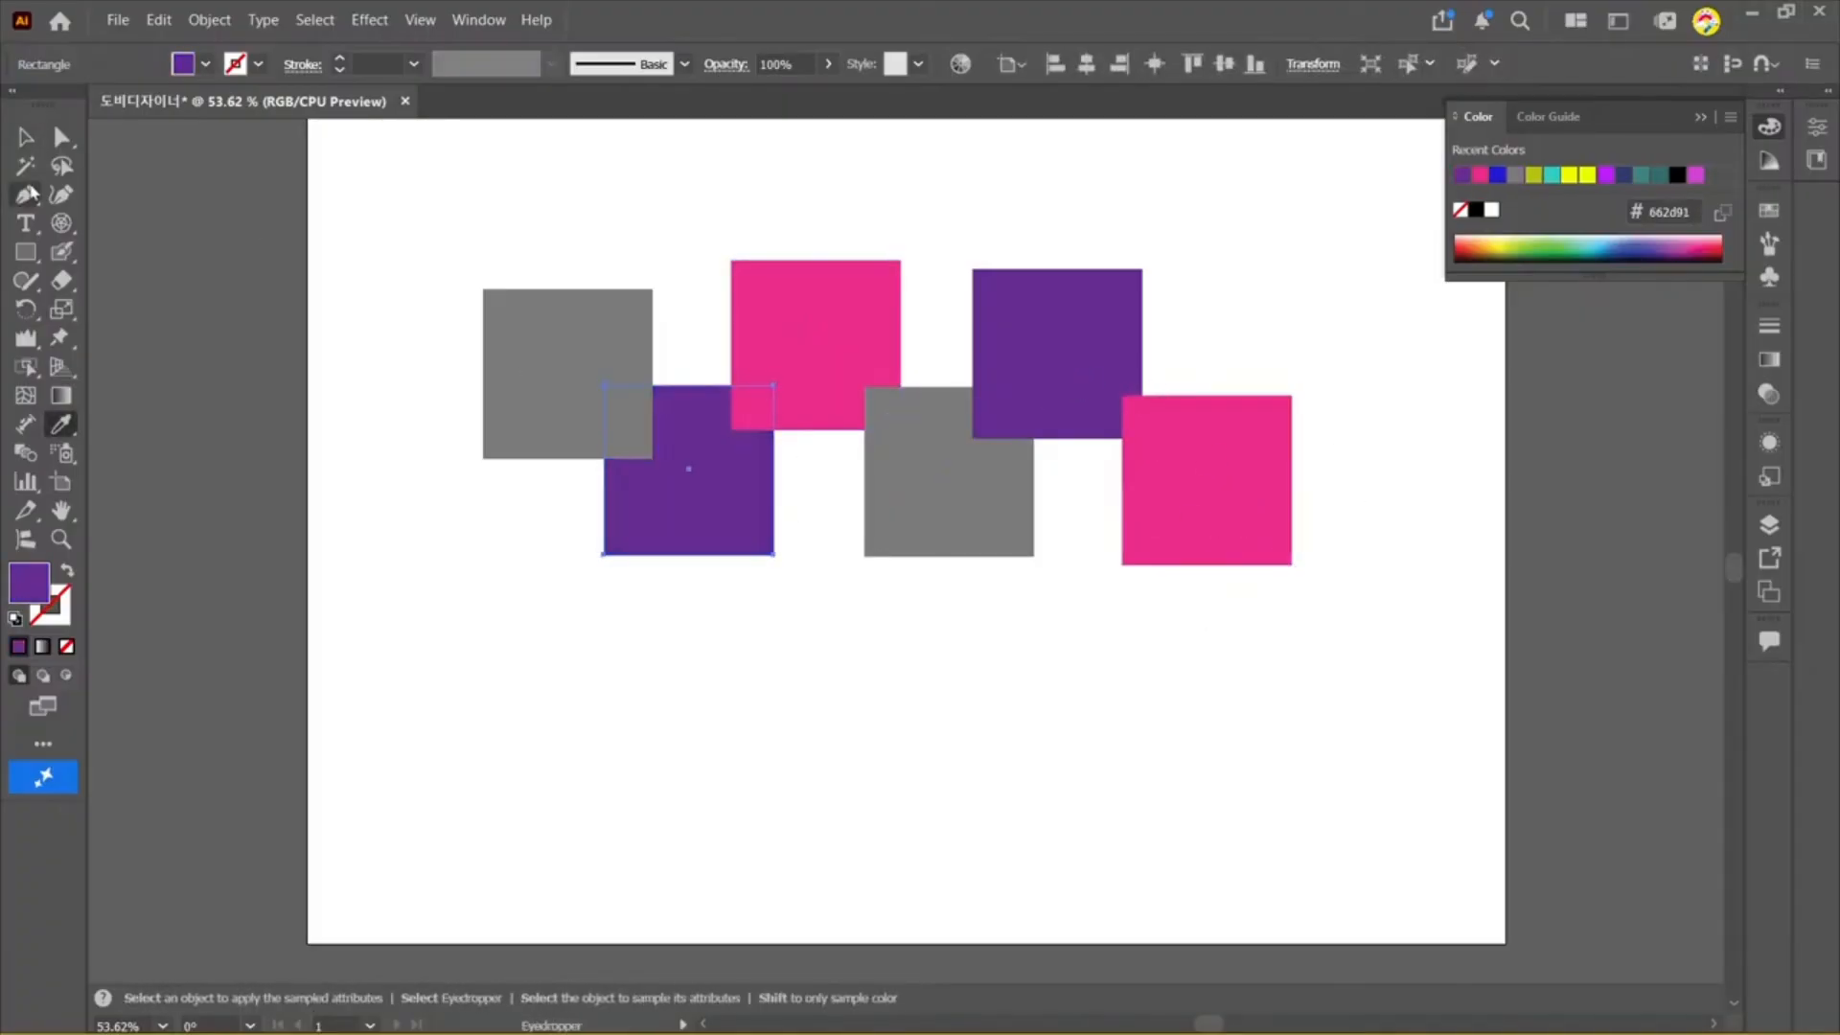
left_click(25, 136)
left_click(479, 185)
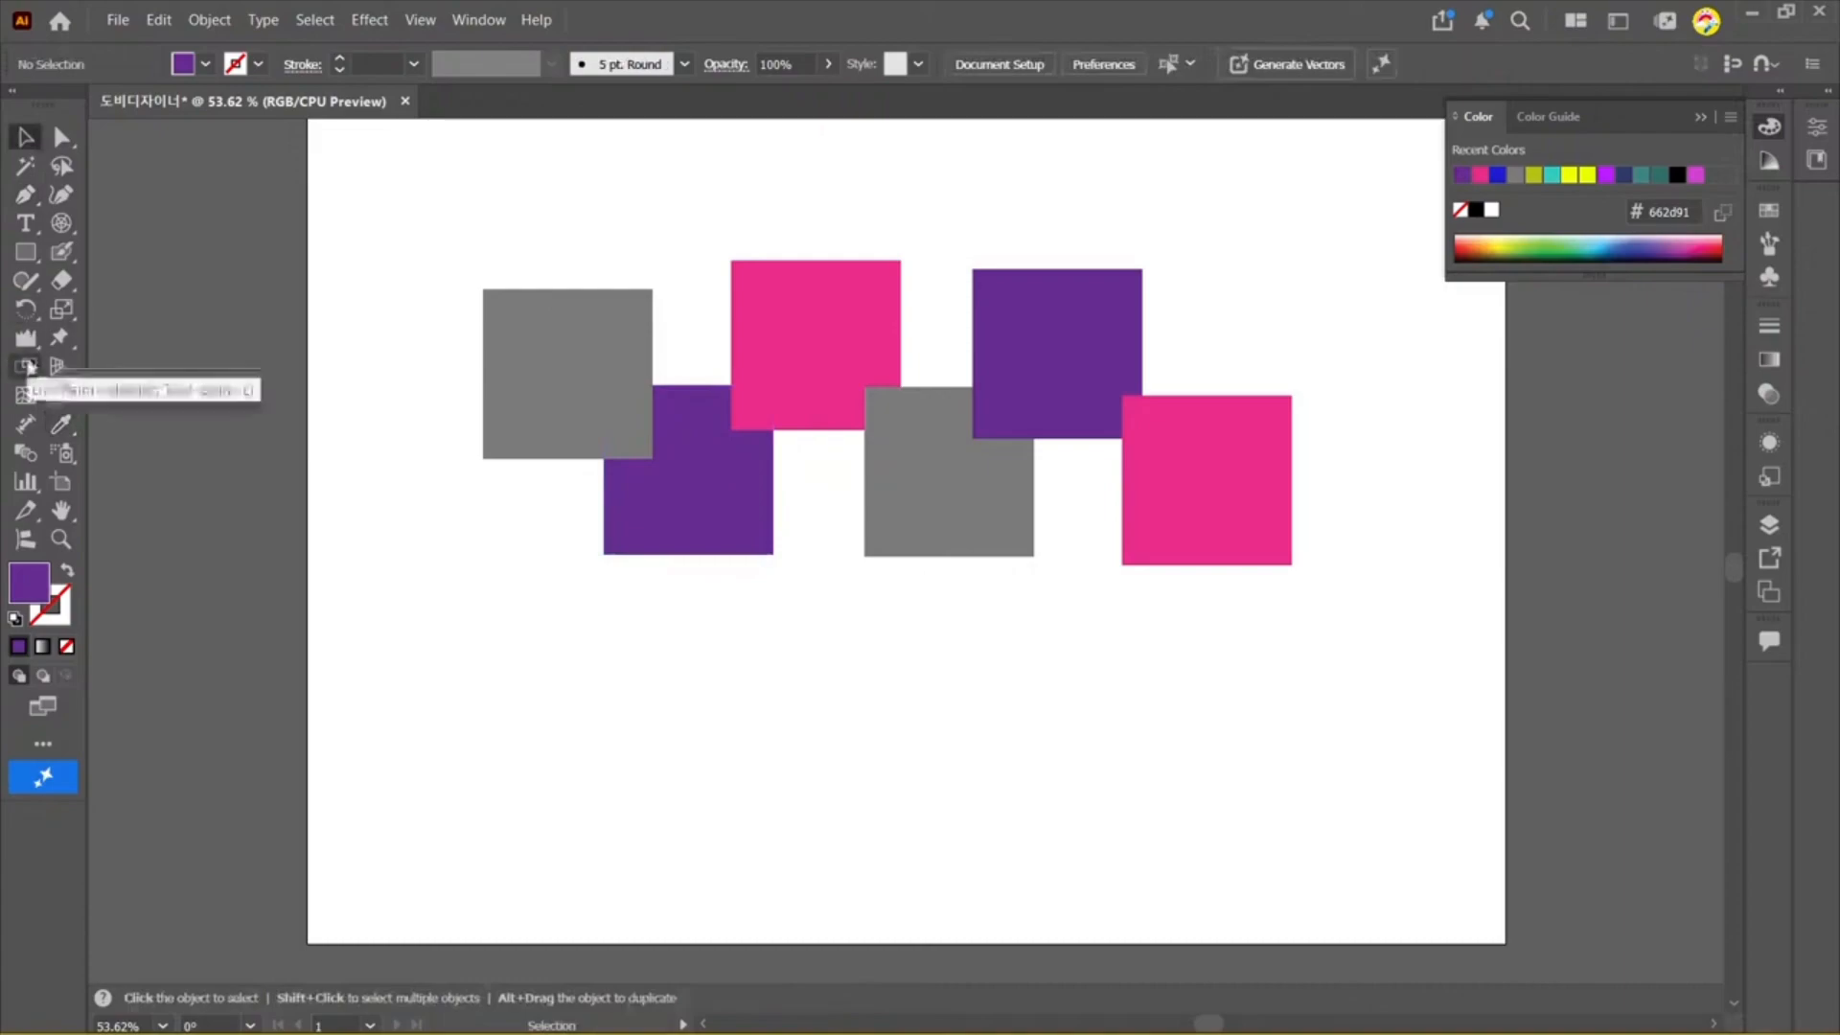
left_click(27, 366)
key("v")
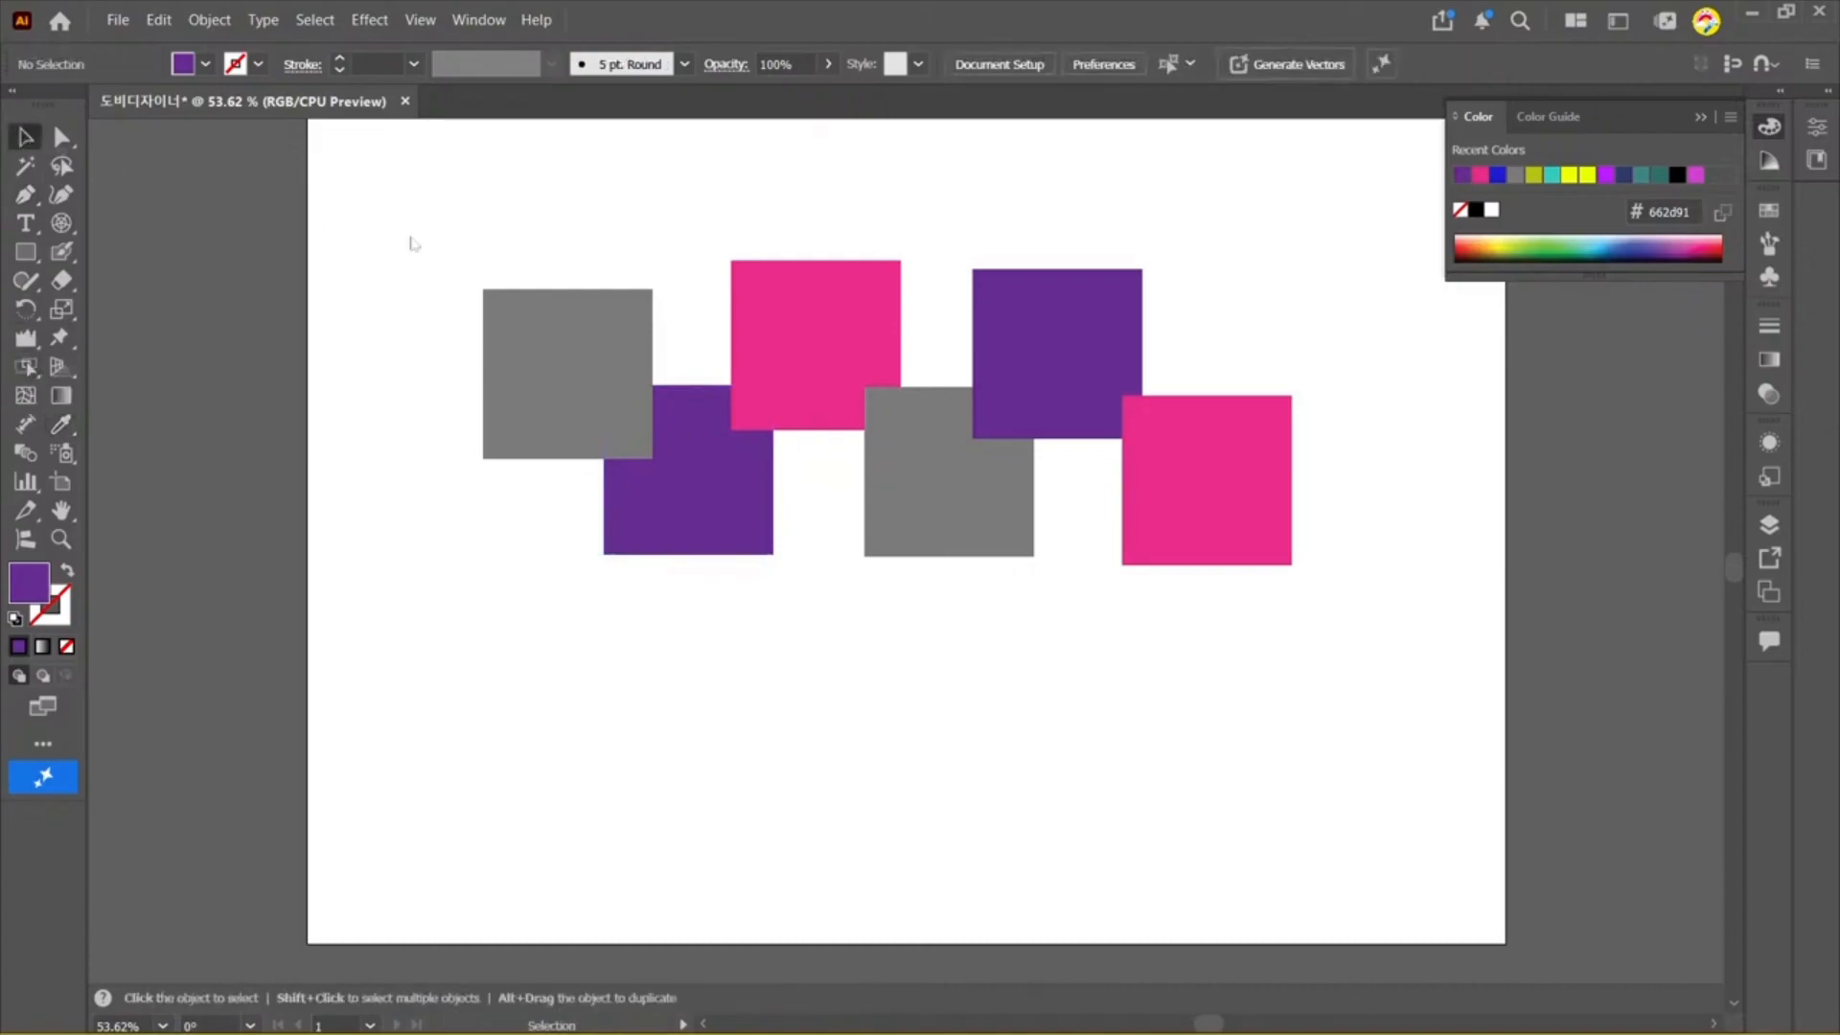
left_click(554, 347)
left_click(26, 366)
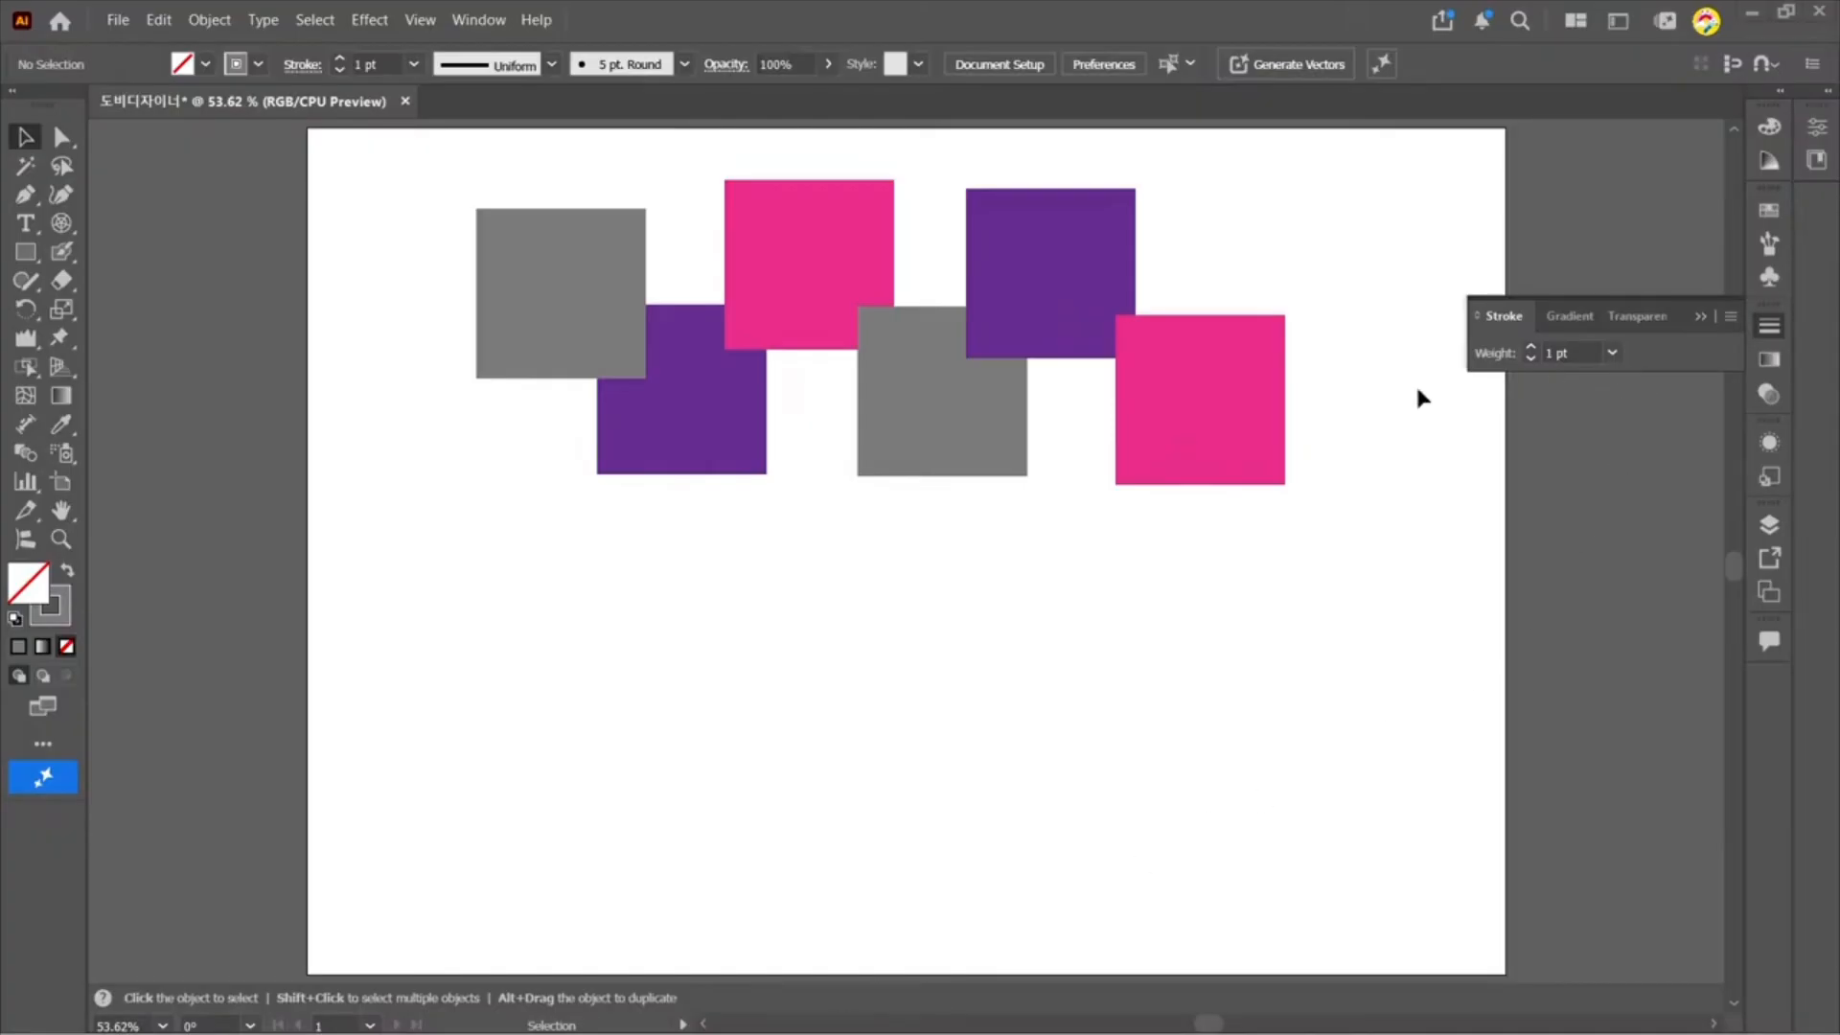
Step: Select all six squares and set a bright pinkish-red fill colour for the Live Paint Bucket
left_click(1701, 318)
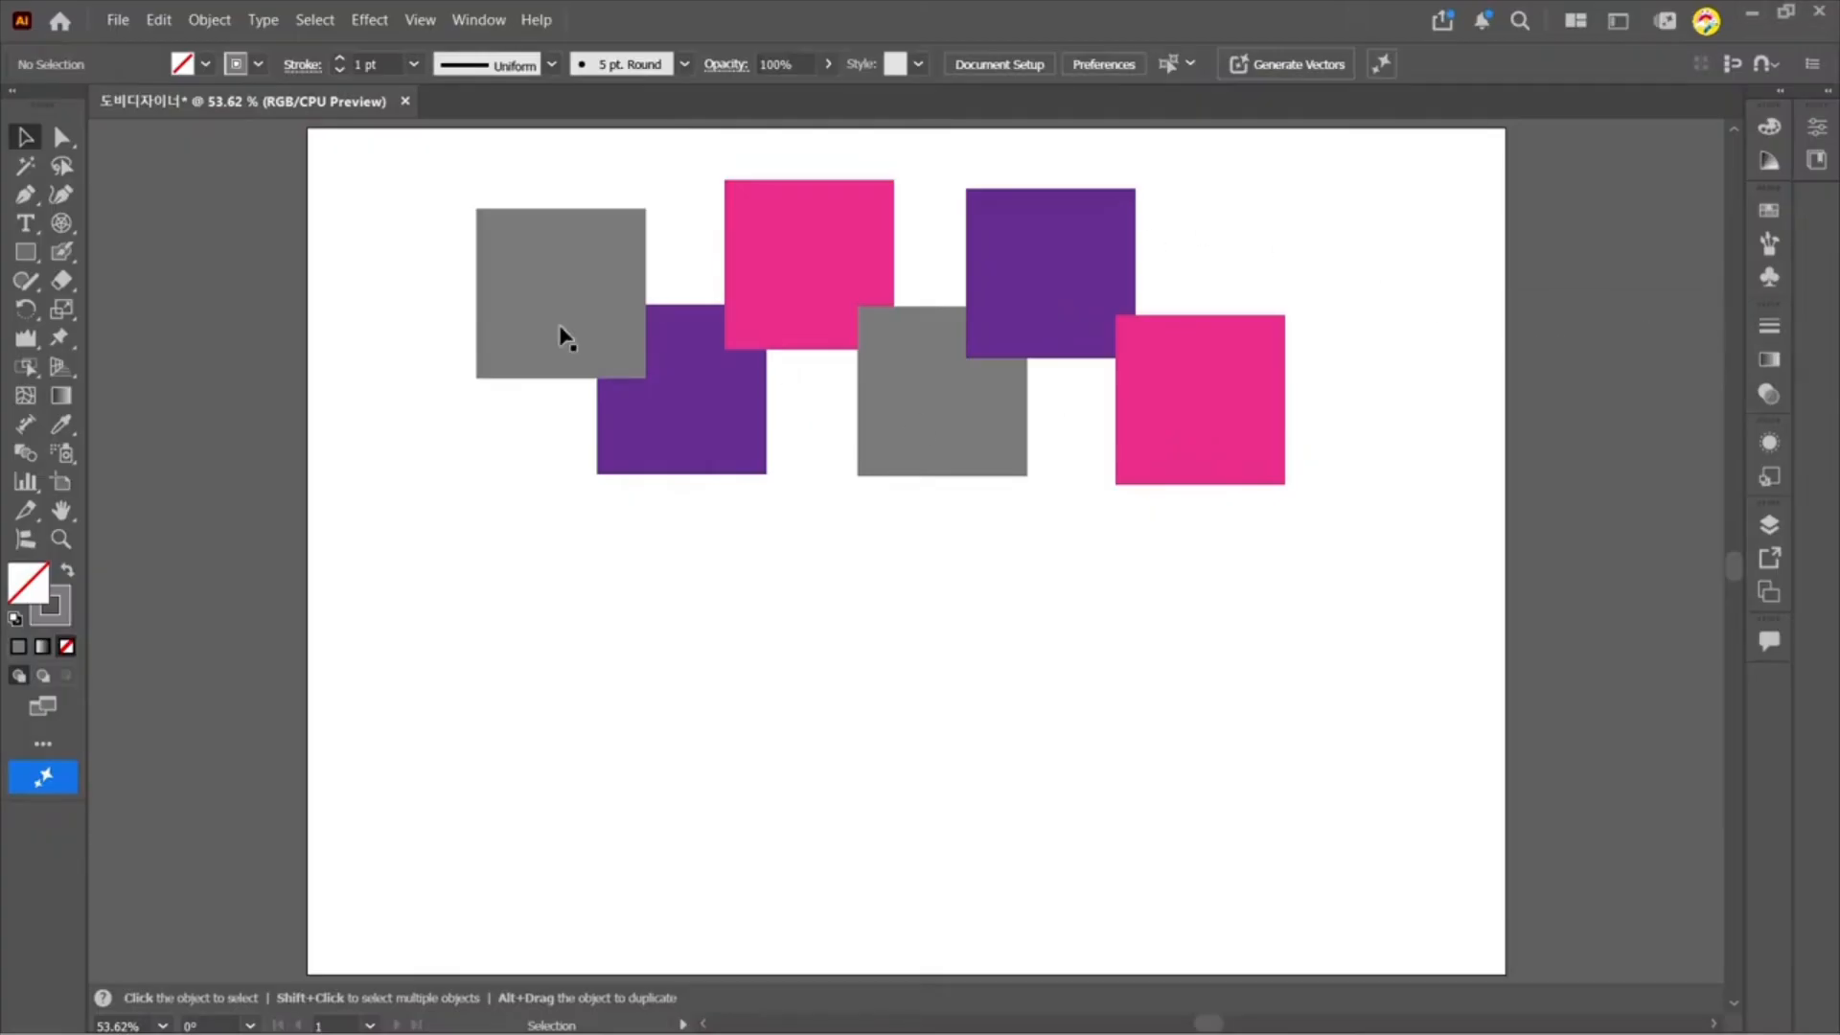
left_click_drag(354, 161, 1478, 563)
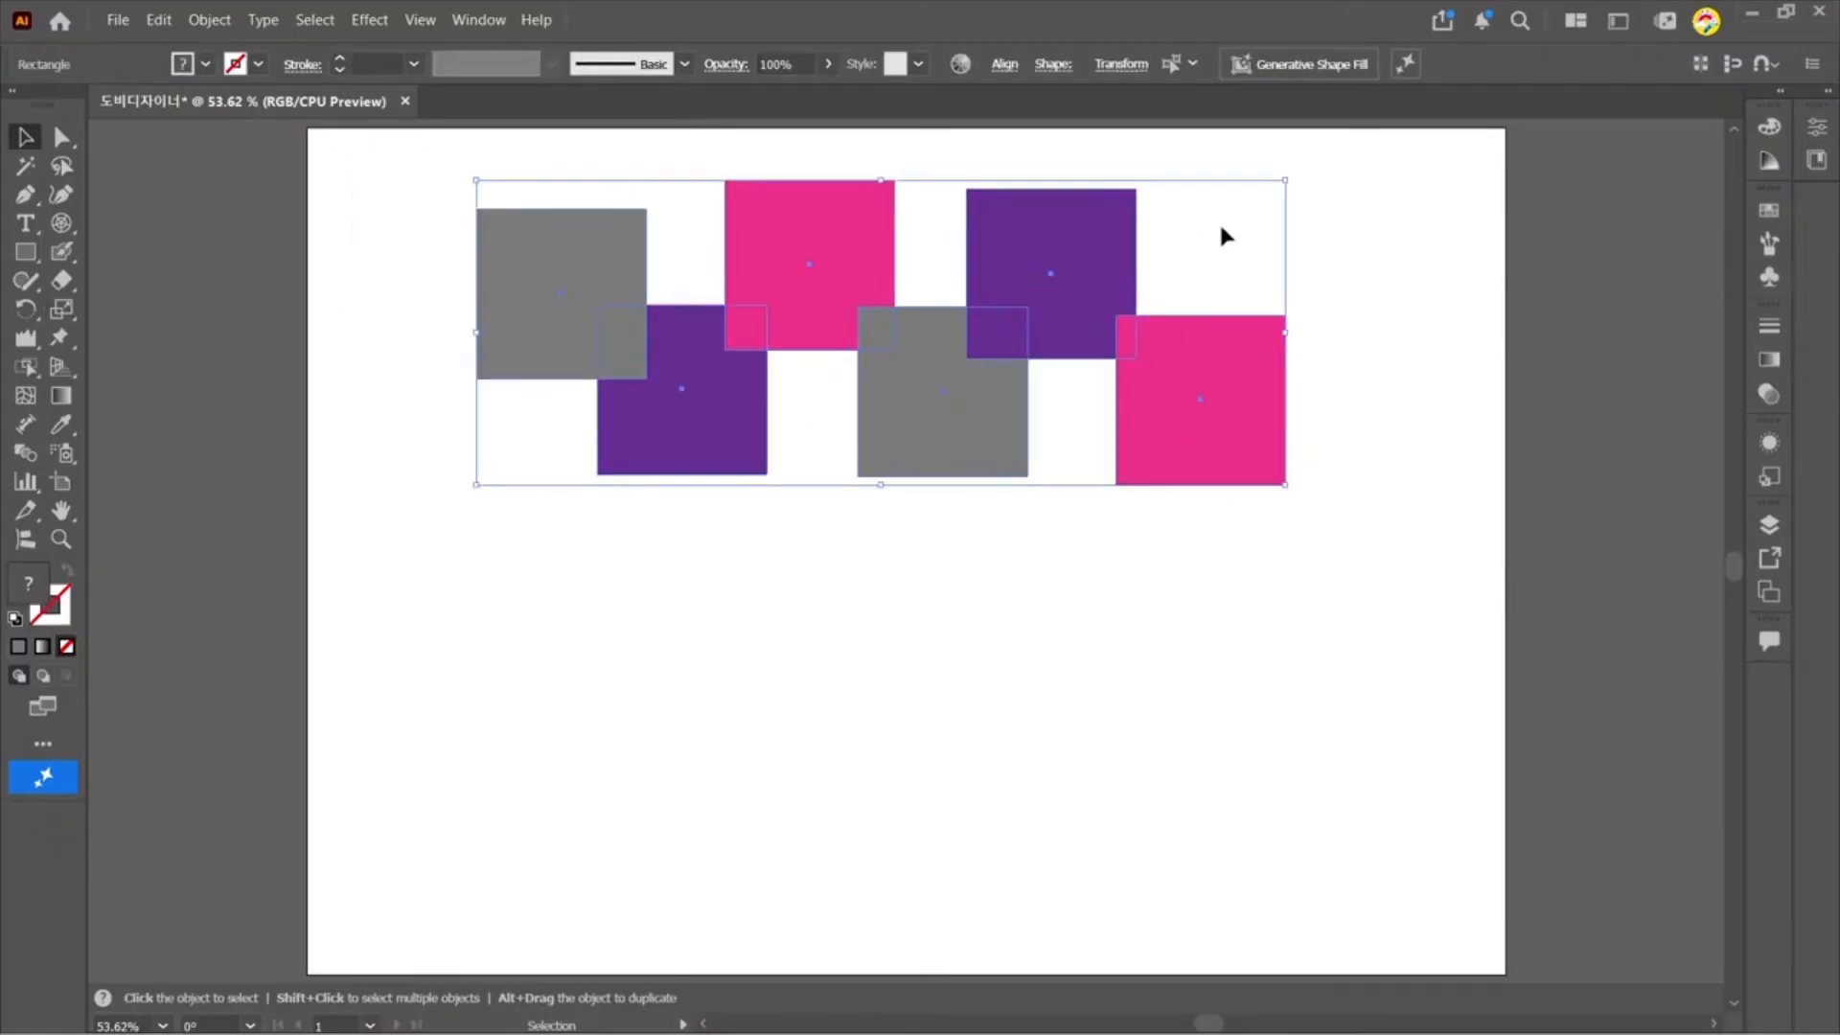
left_click(28, 368)
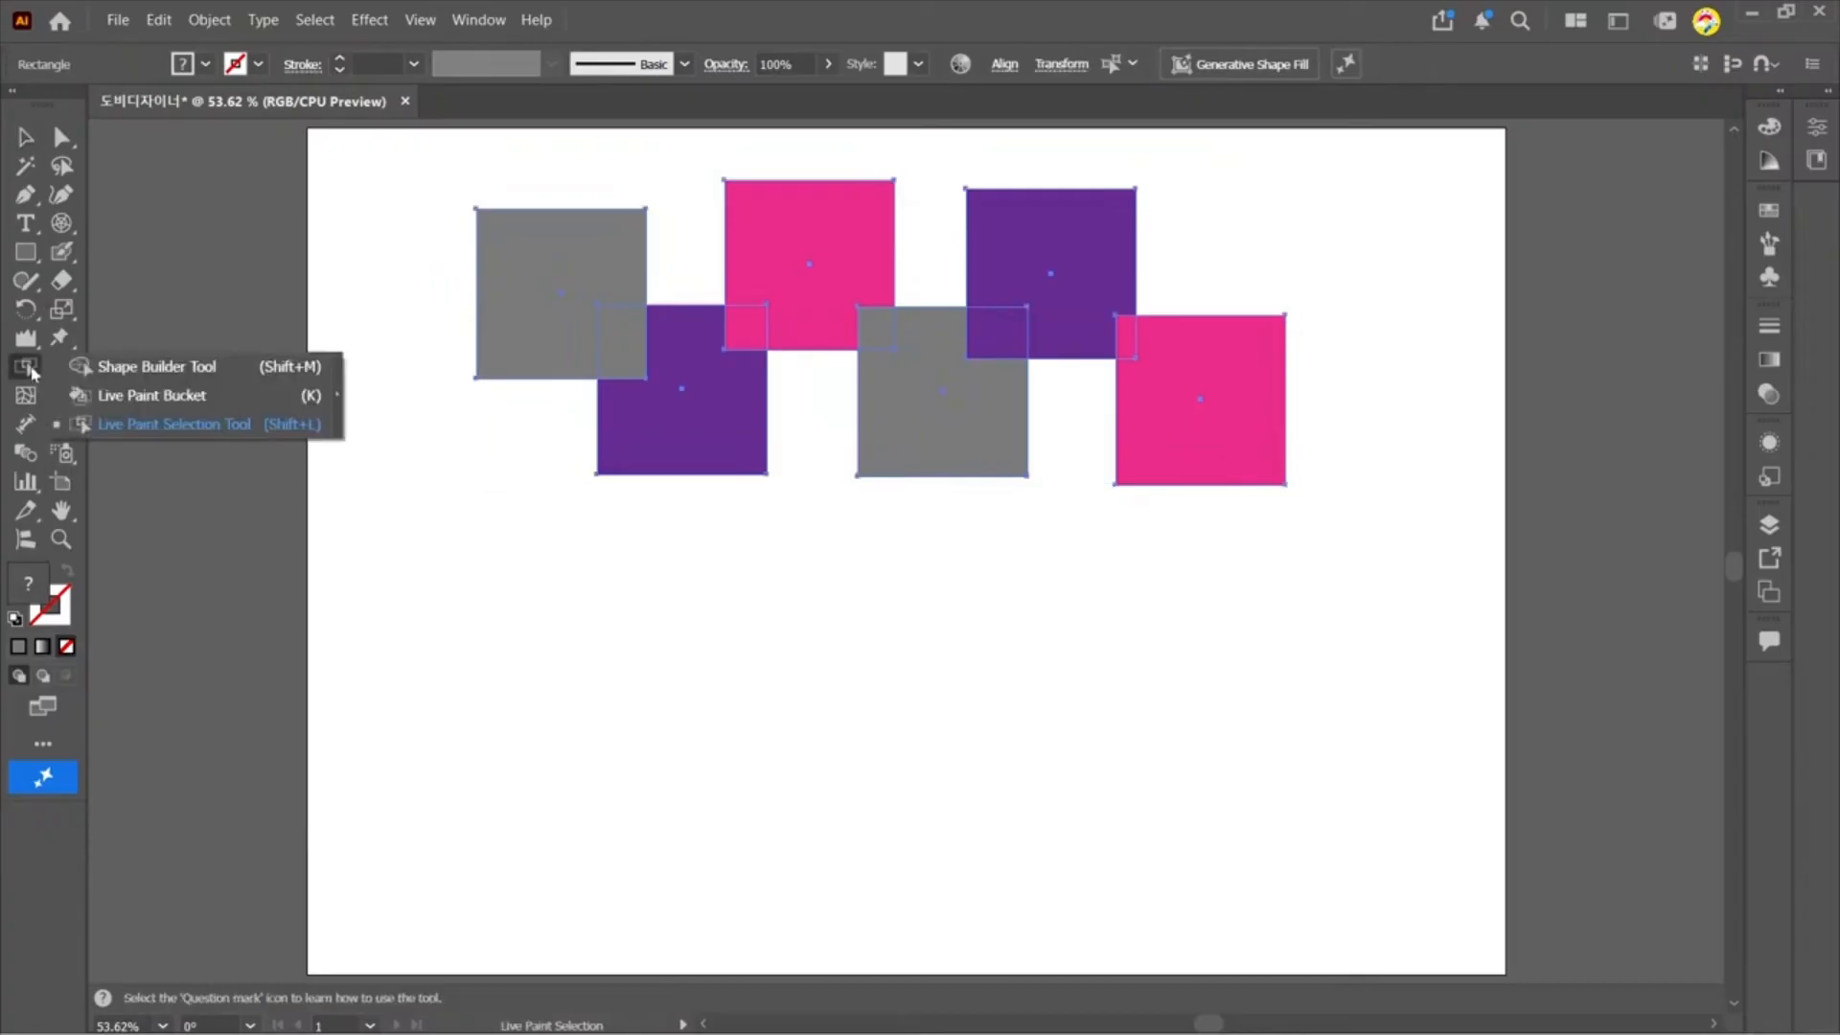
left_click(116, 396)
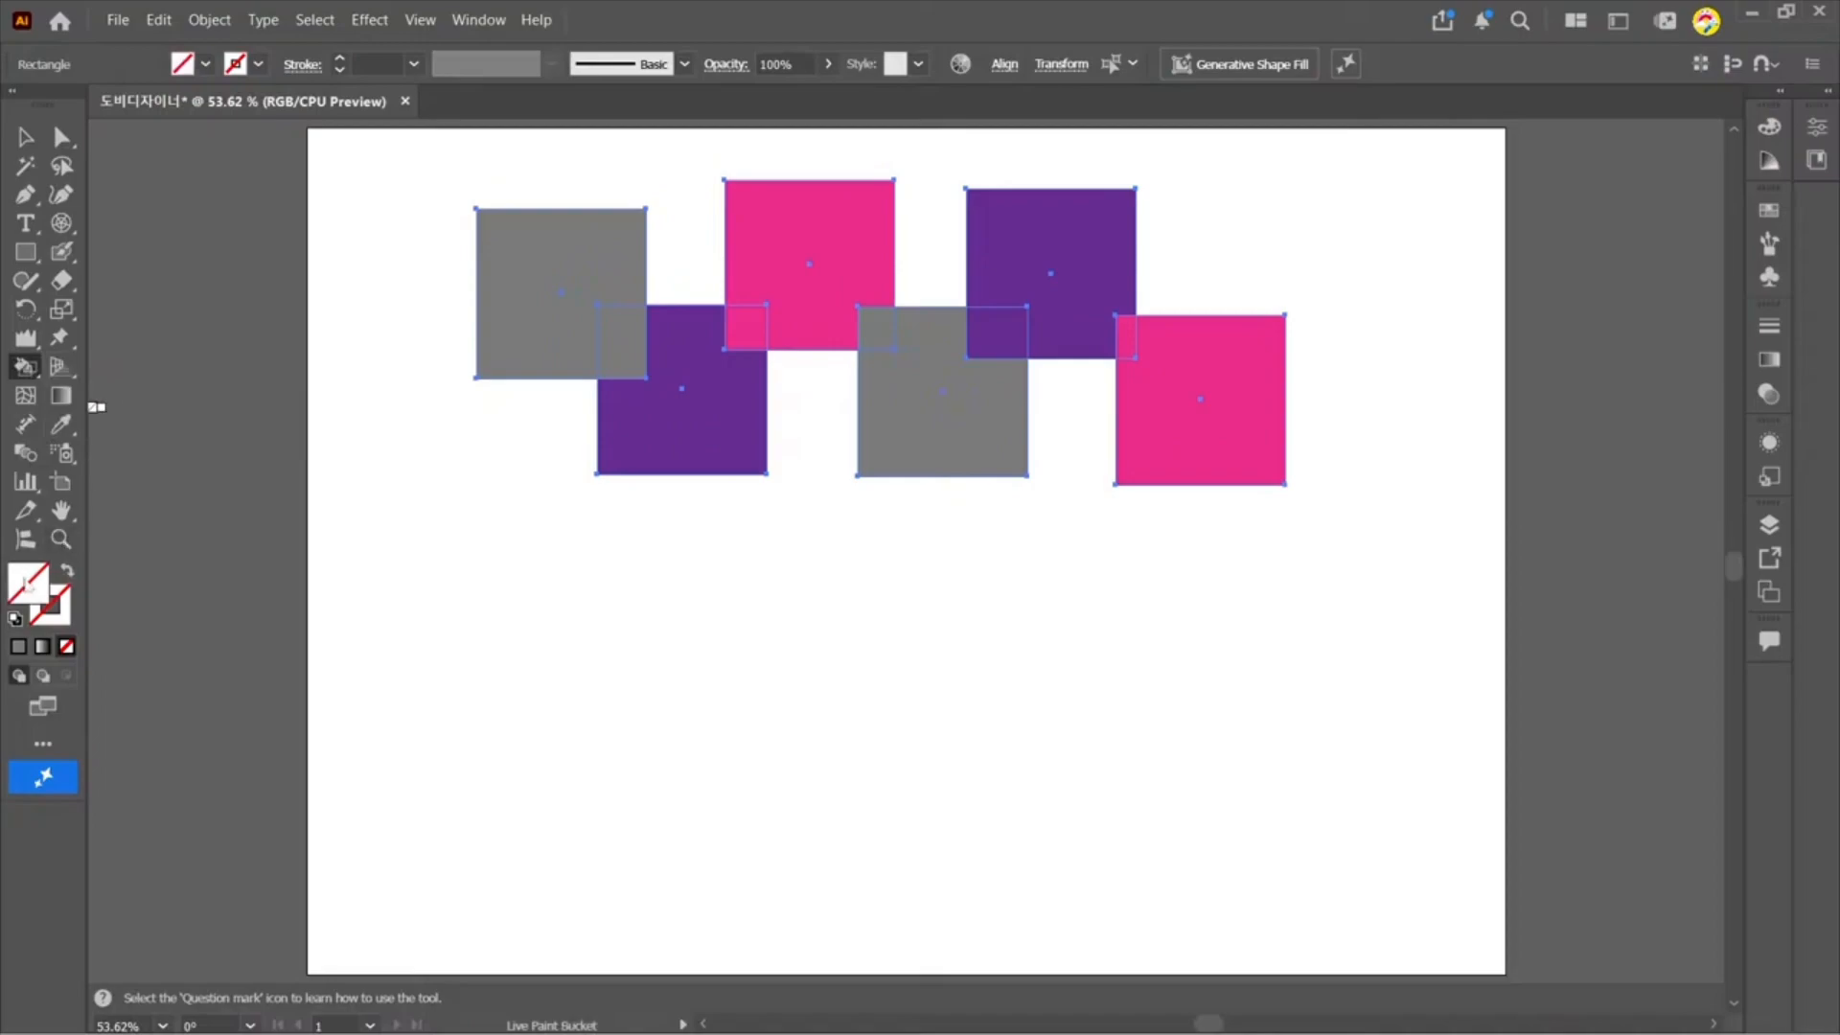
double_click(26, 584)
left_click(1040, 730)
left_click(999, 726)
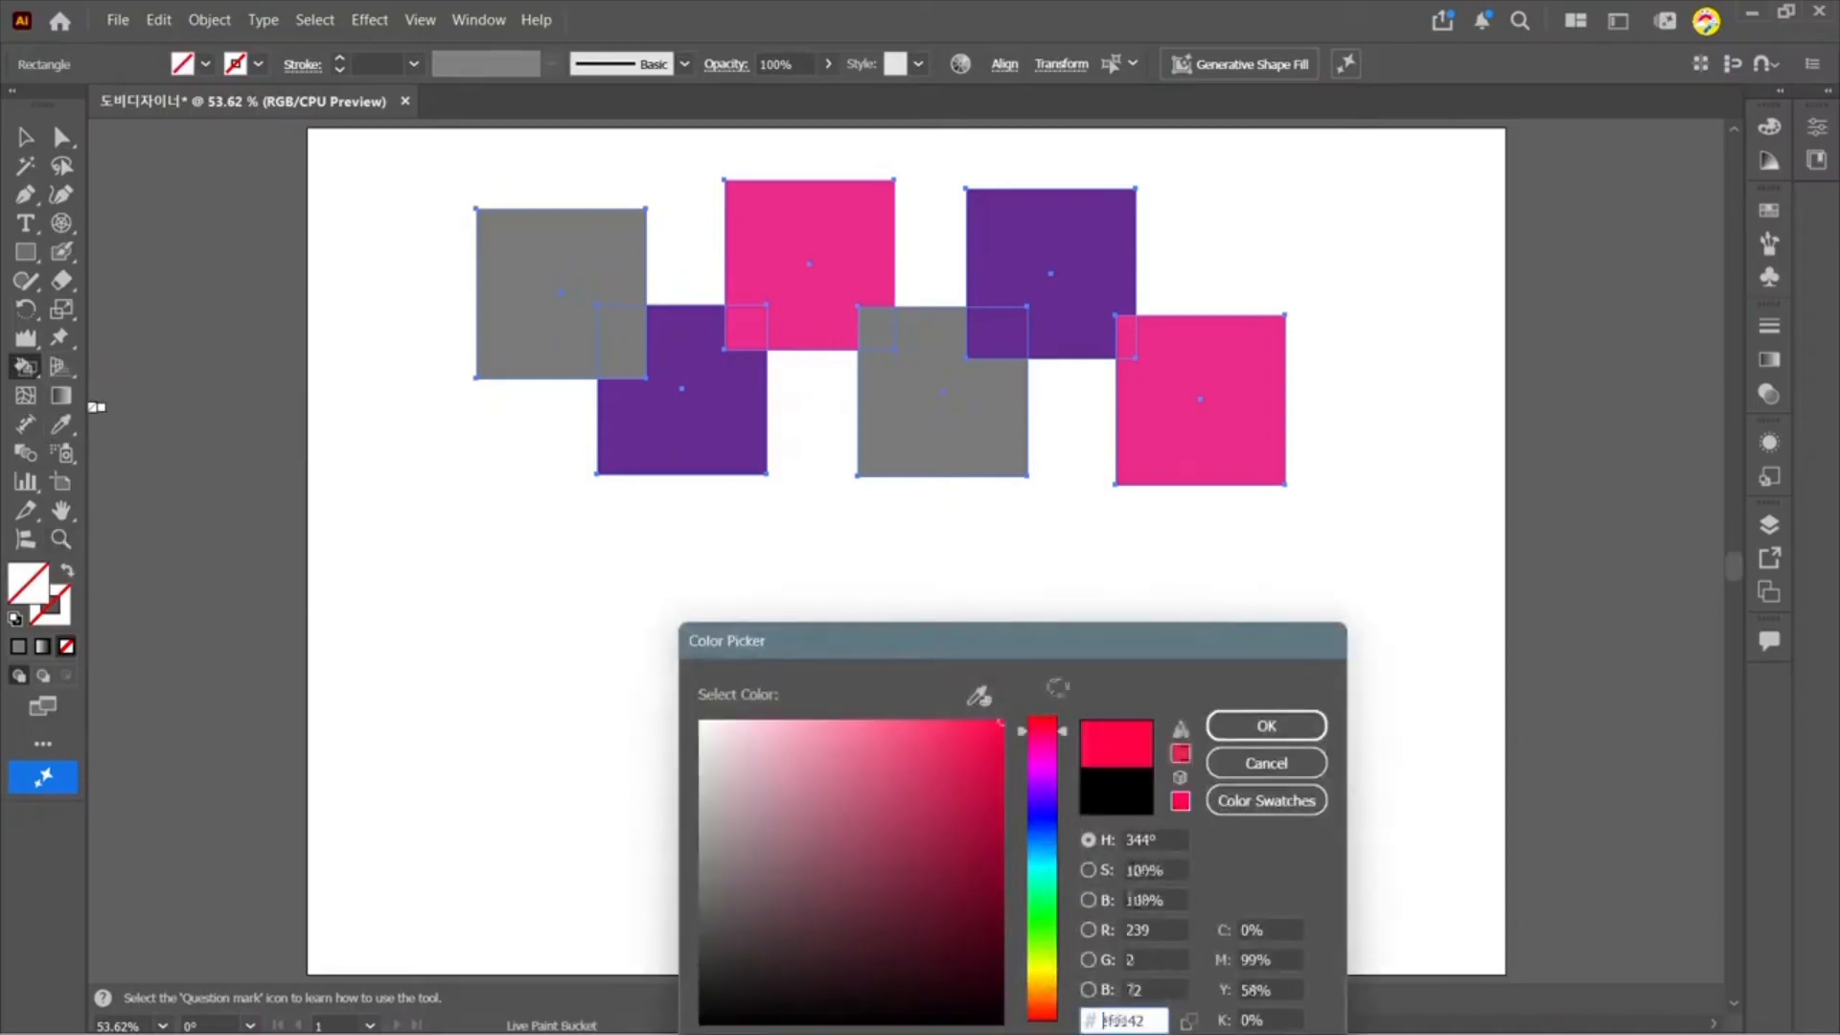
left_click(1266, 725)
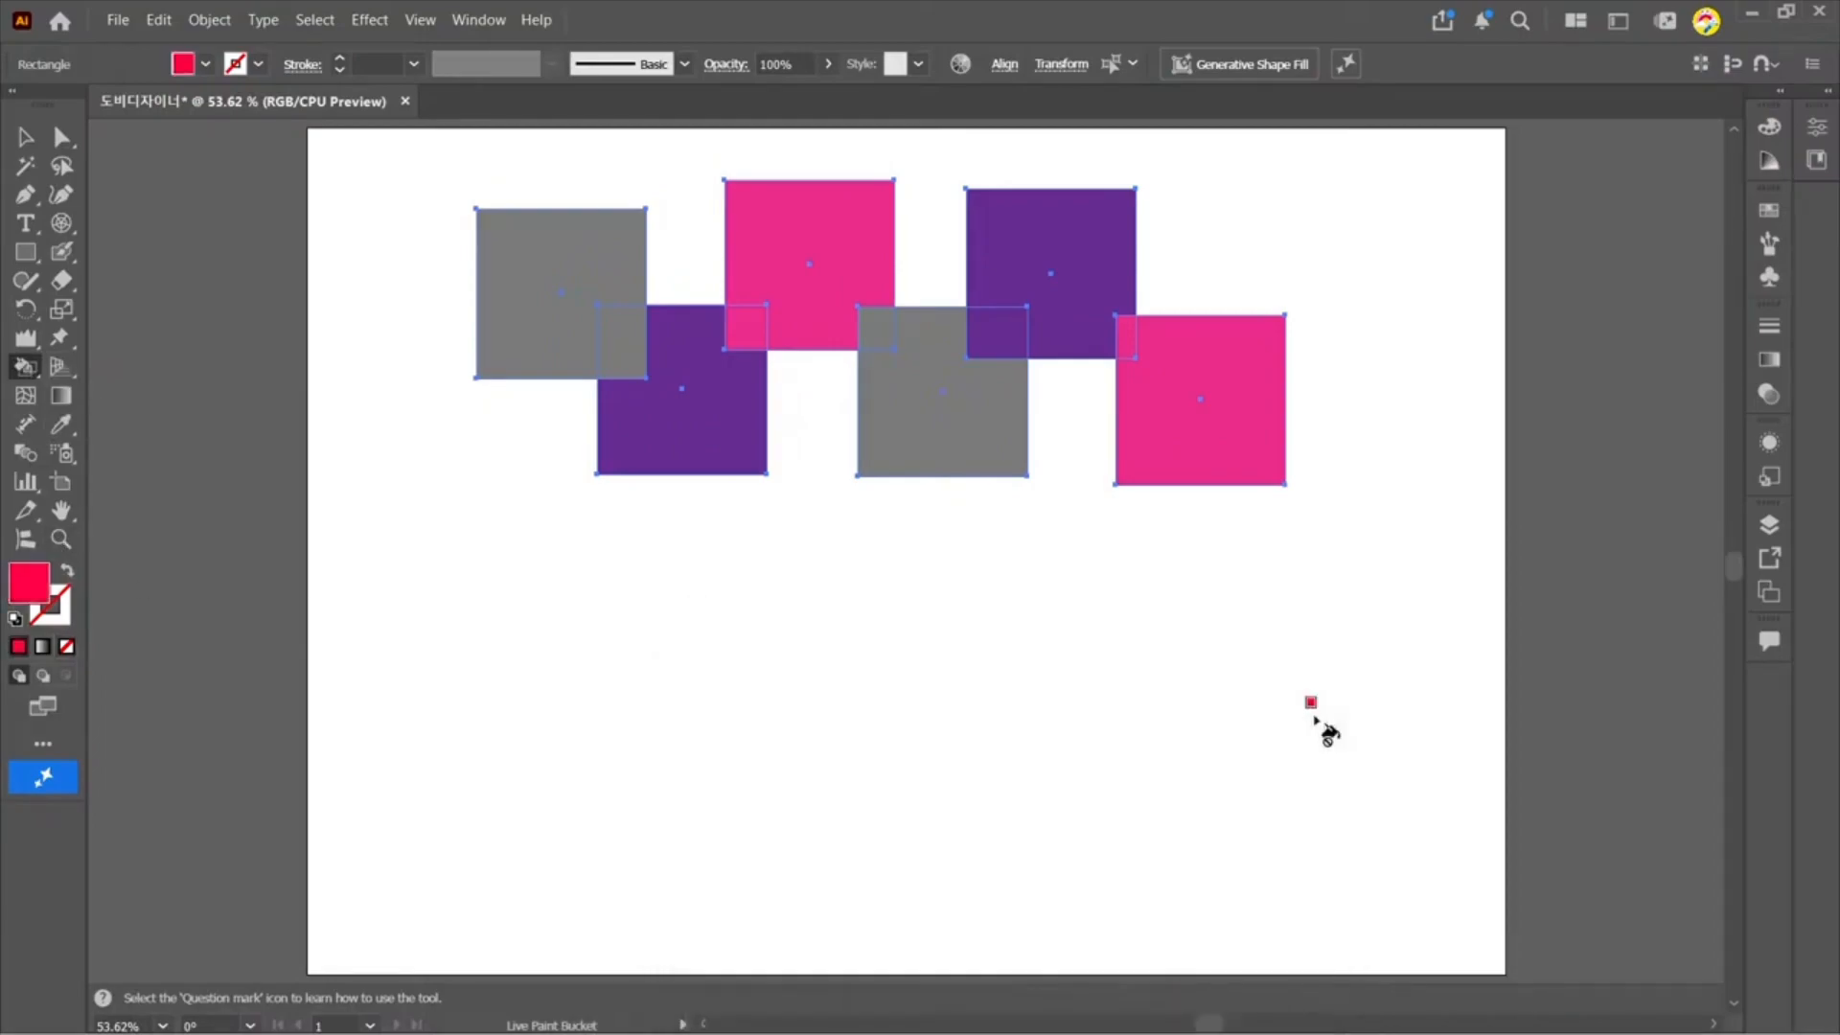
left_click(25, 368)
left_click(120, 397)
mouse_move(26, 374)
left_mouse_down()
mouse_move(125, 368)
mouse_move(192, 426)
left_mouse_up()
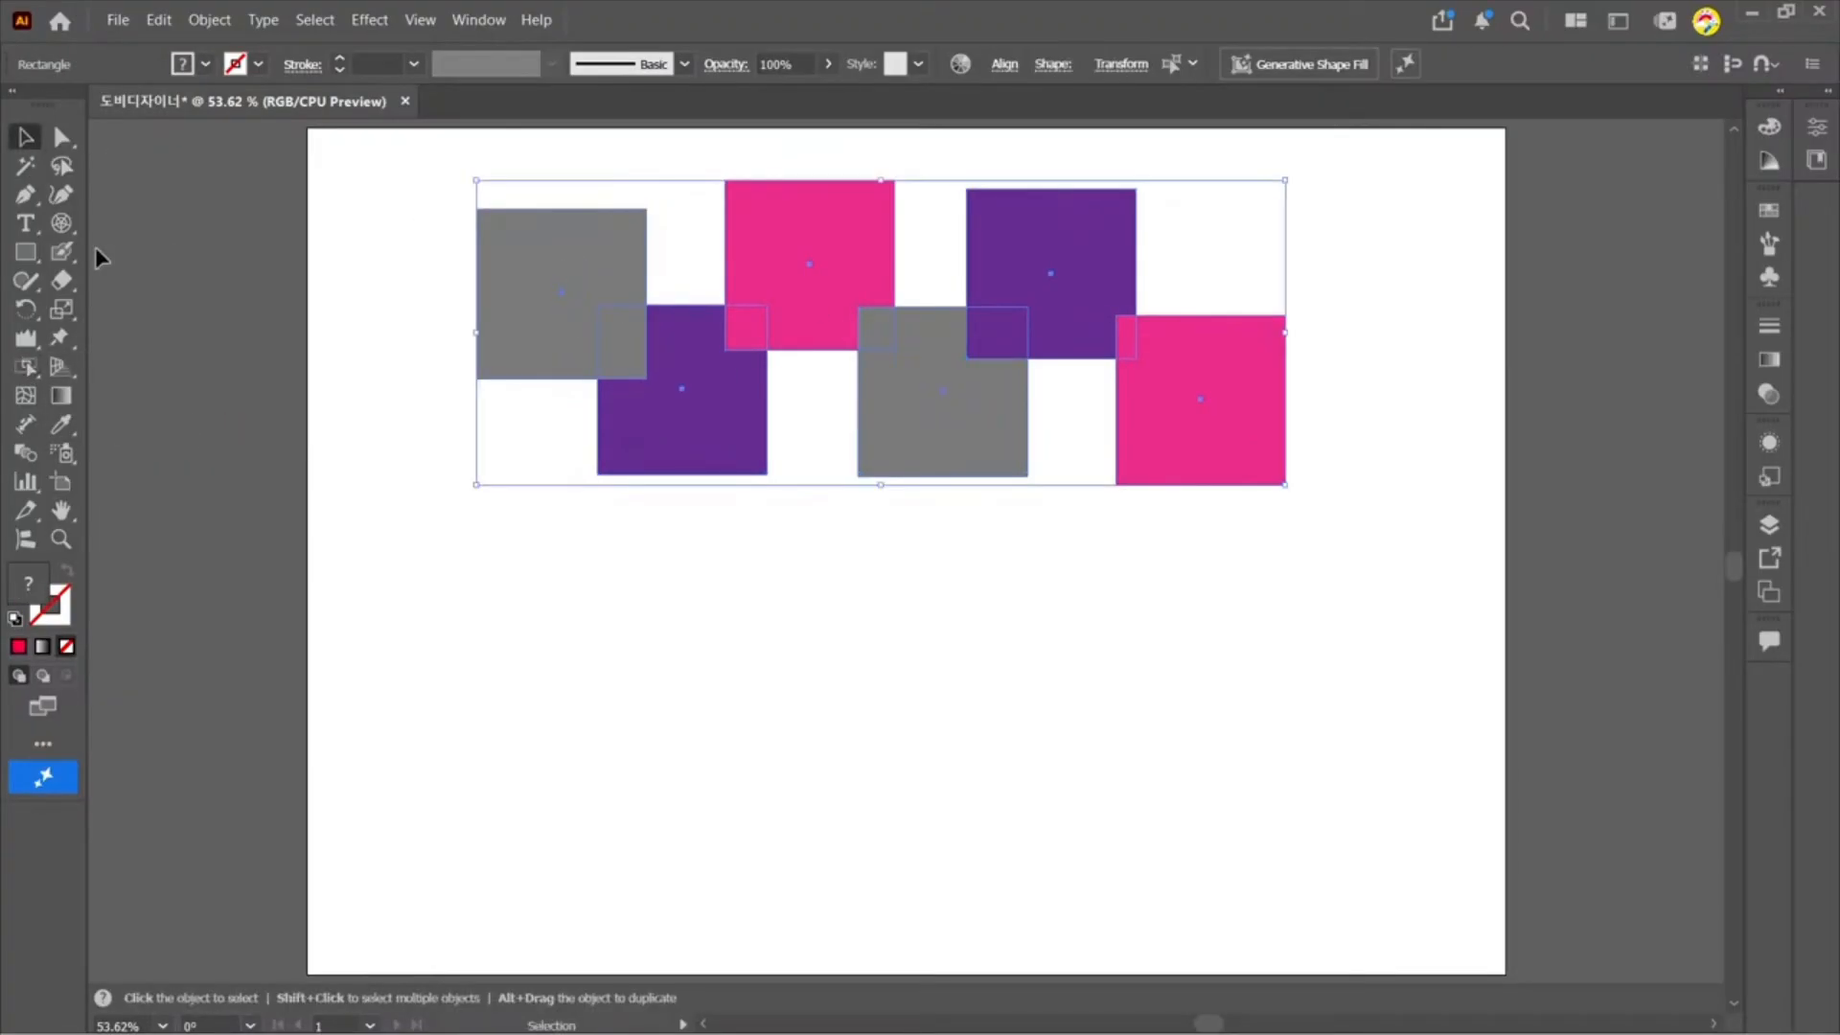
left_click_drag(26, 379, 148, 426)
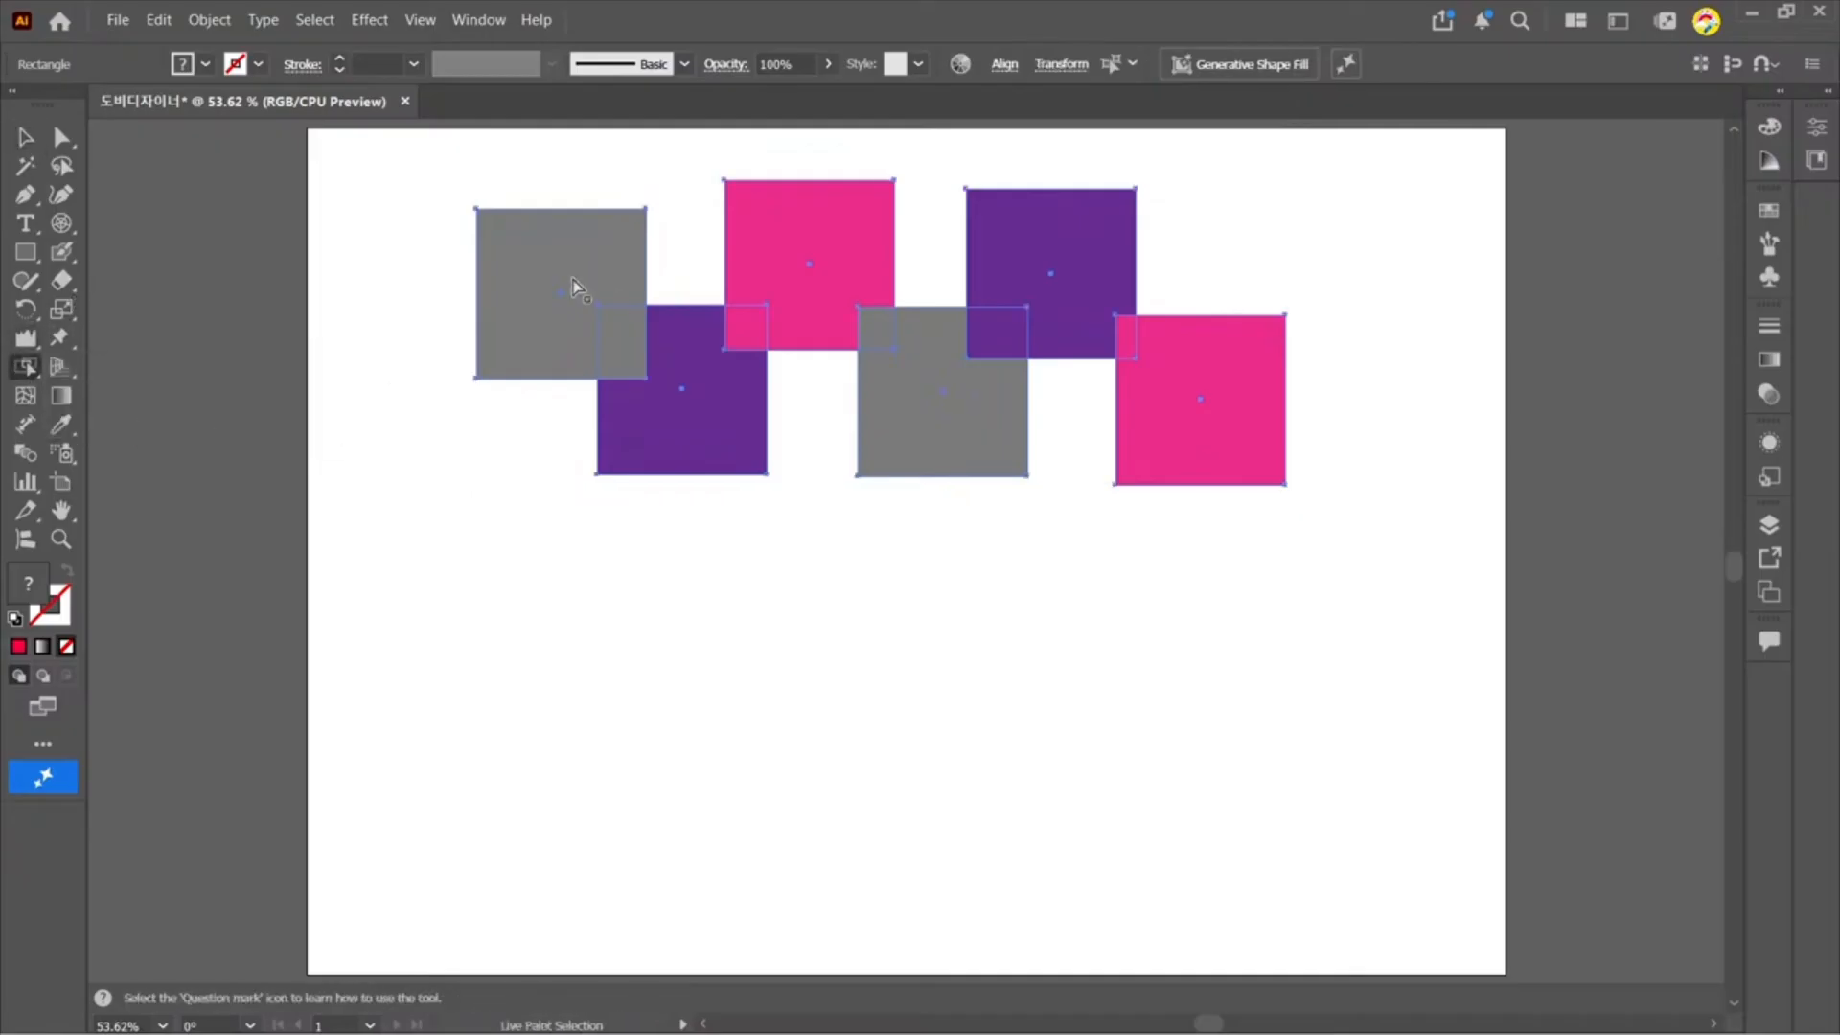
key("v")
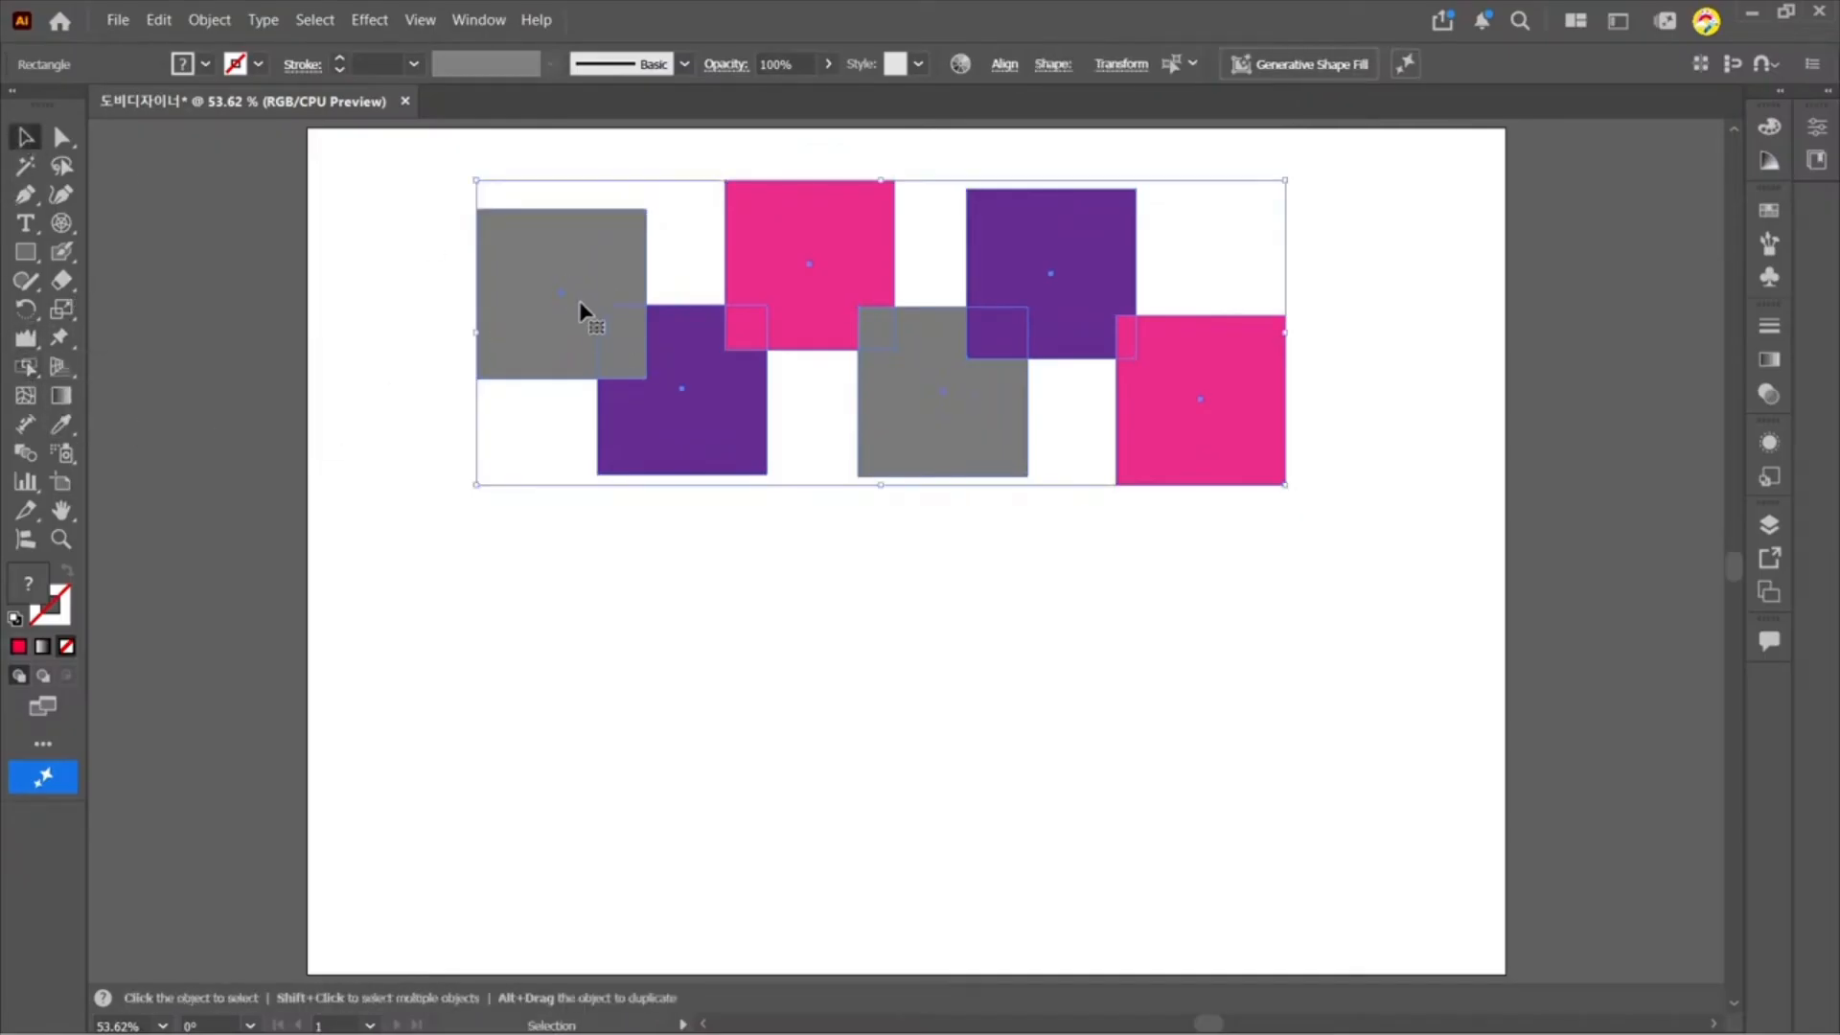
Step: Try moving the lower-left purple square straight down and undo the move
left_click(665, 566)
left_click_drag(692, 412, 684, 531)
key("ctrl+z")
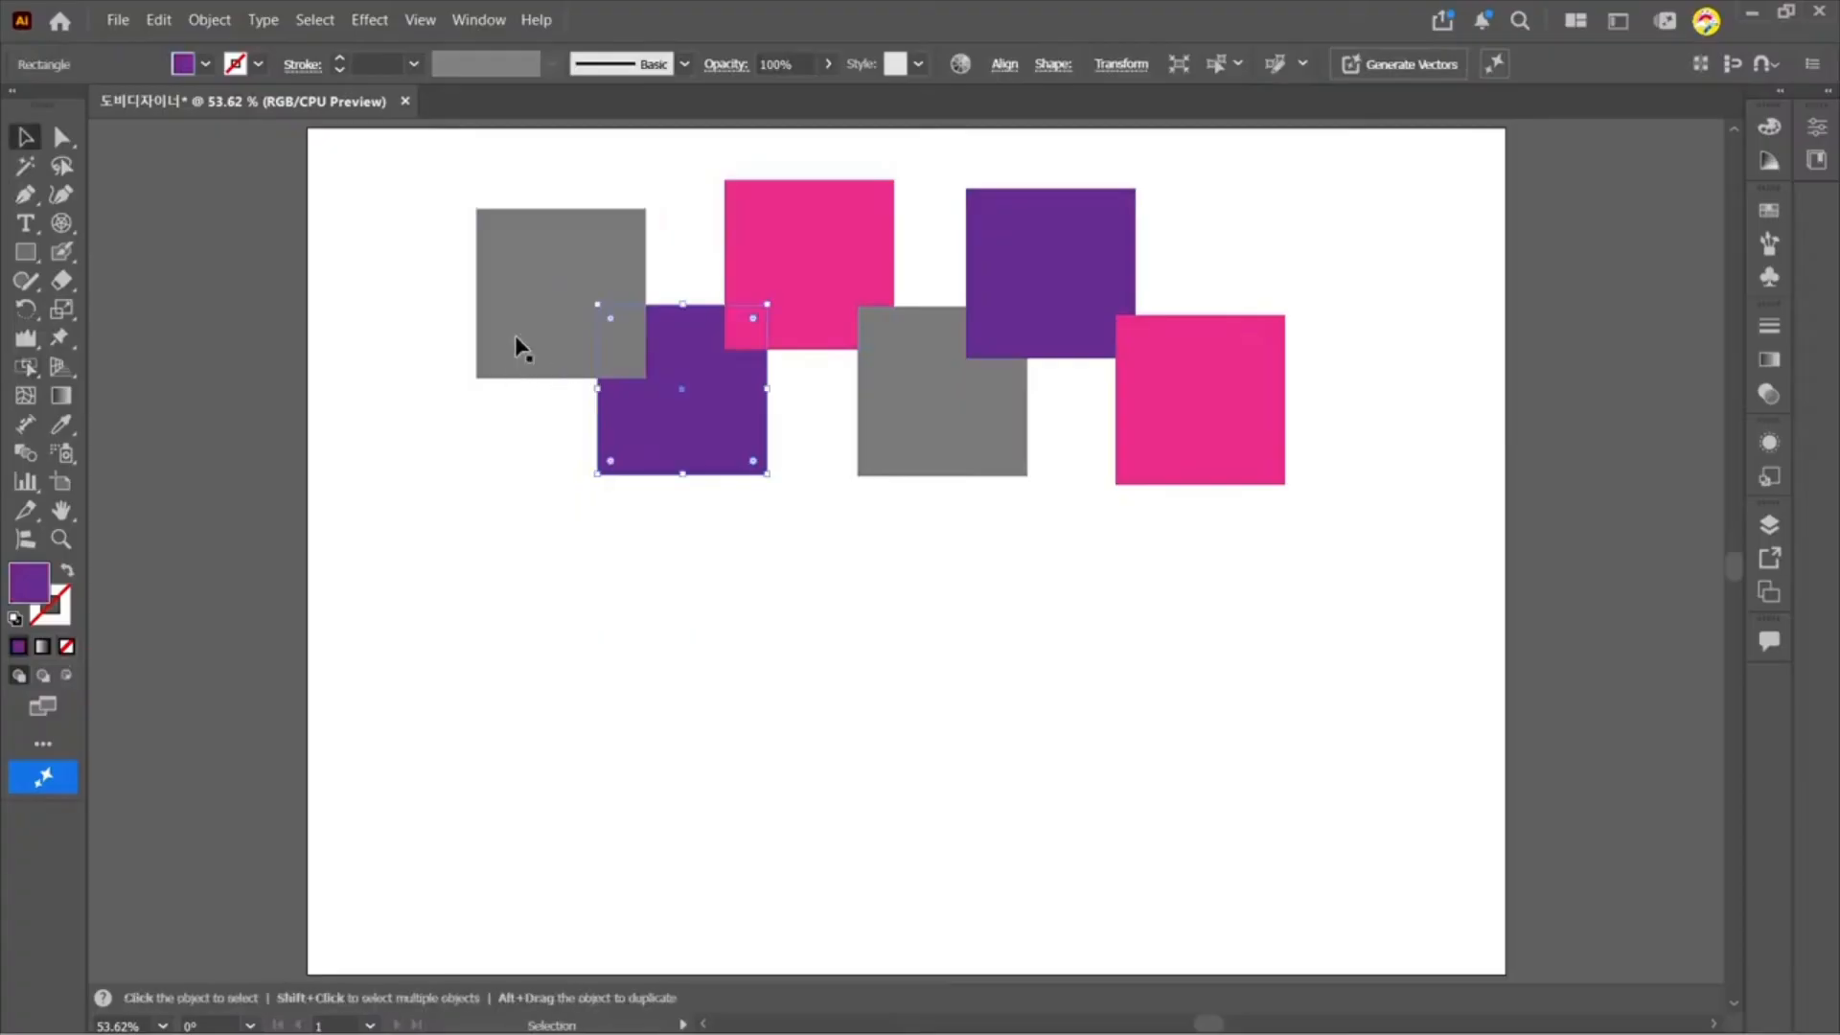
Step: Try painting the upper-left square purple in a Live Paint group of all six squares, undoing it and clearing the selection
left_click_drag(351, 178, 1388, 543)
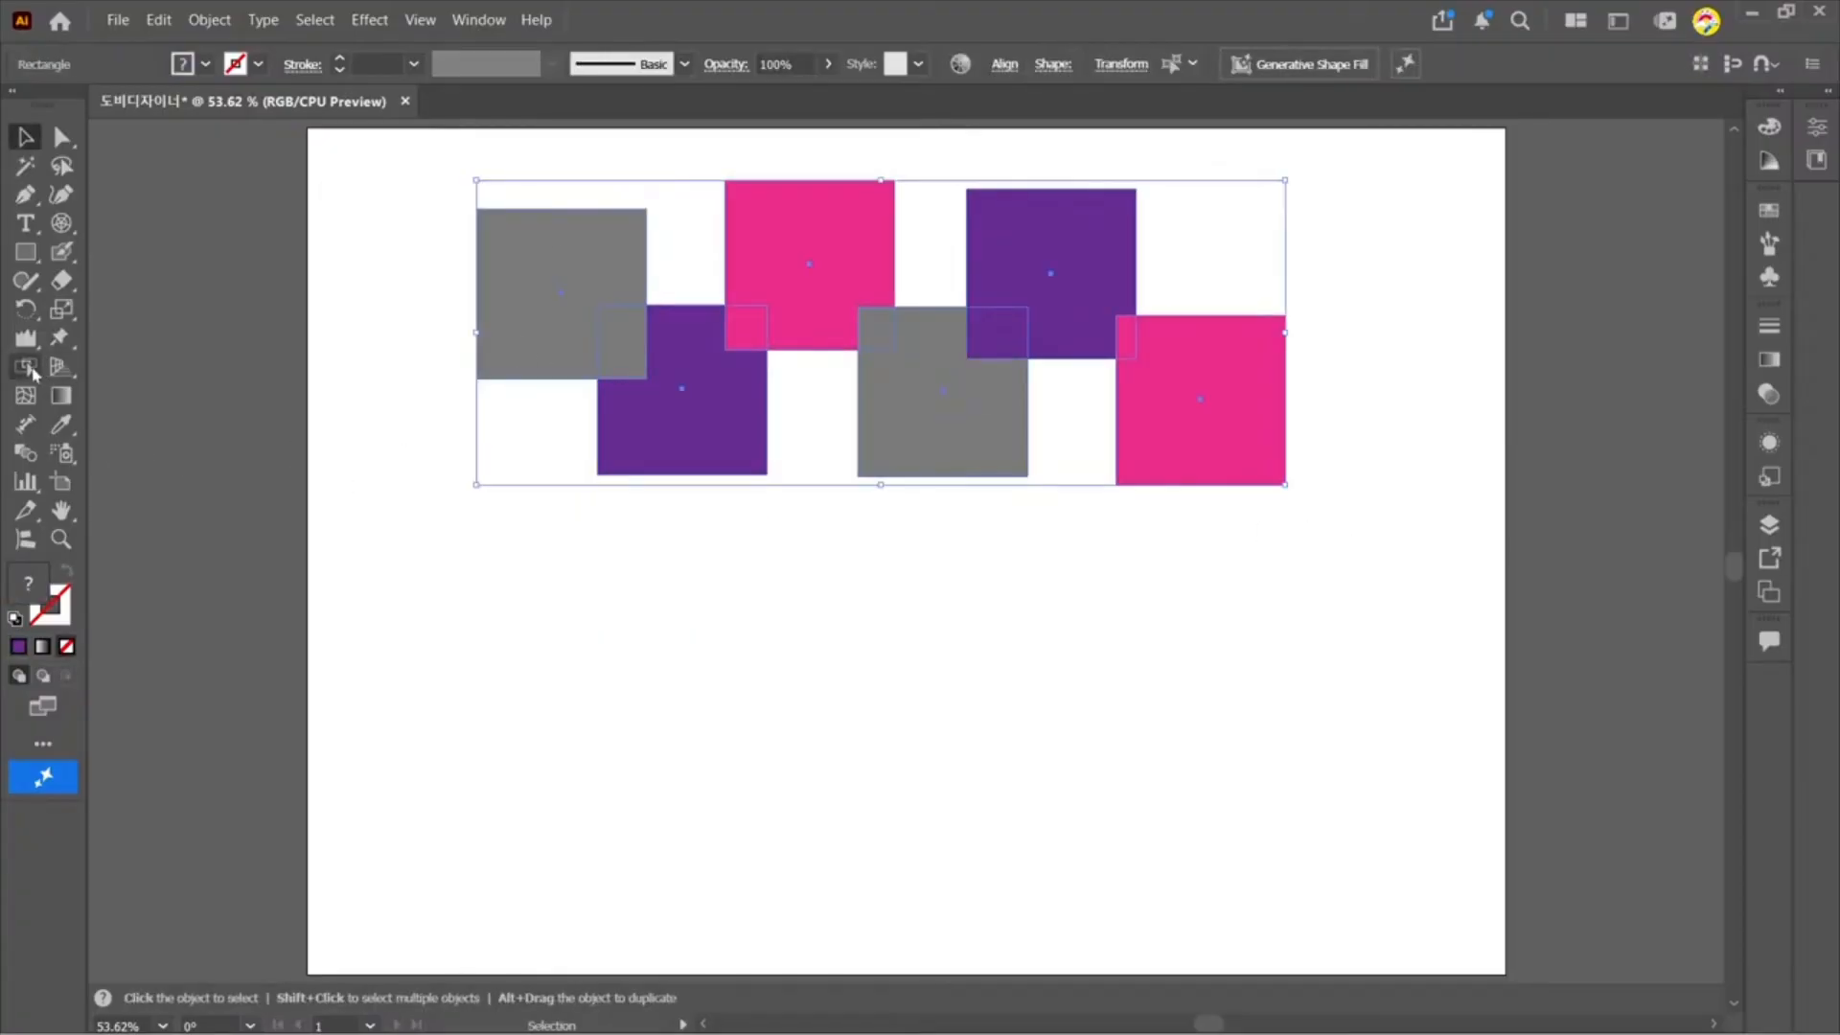
left_click_drag(26, 368, 172, 423)
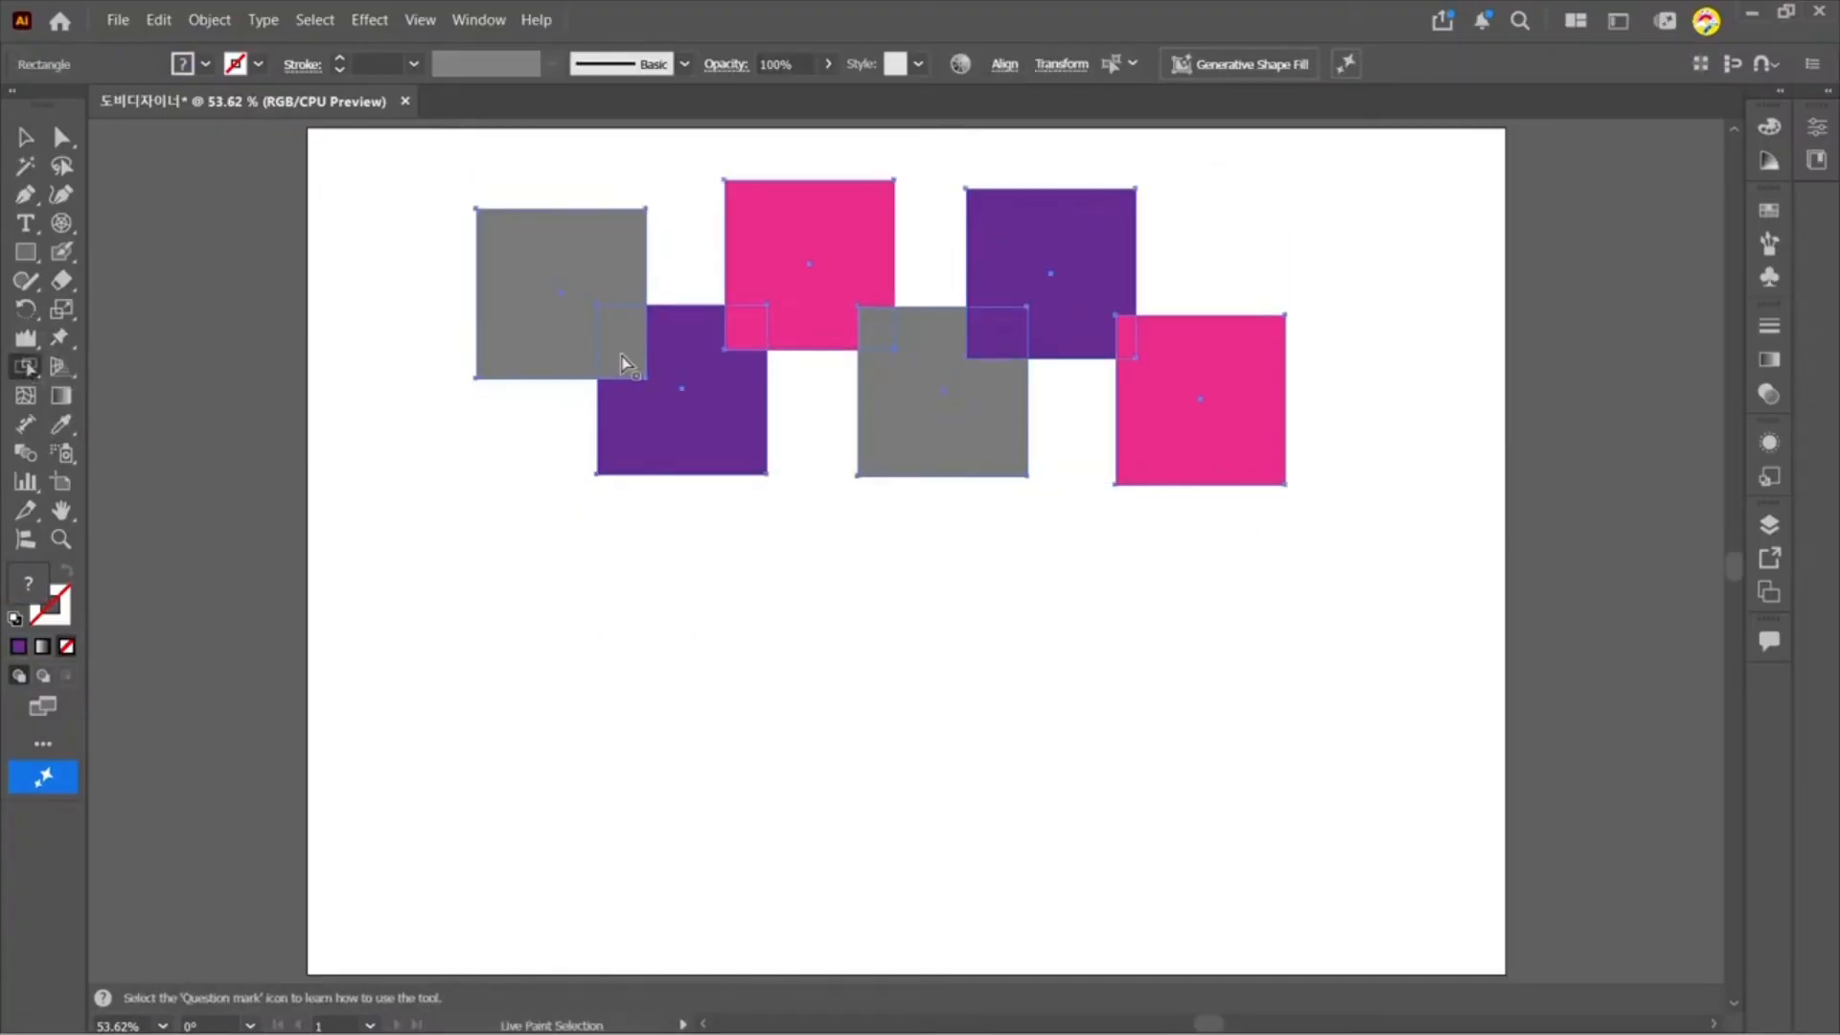
left_click(26, 137)
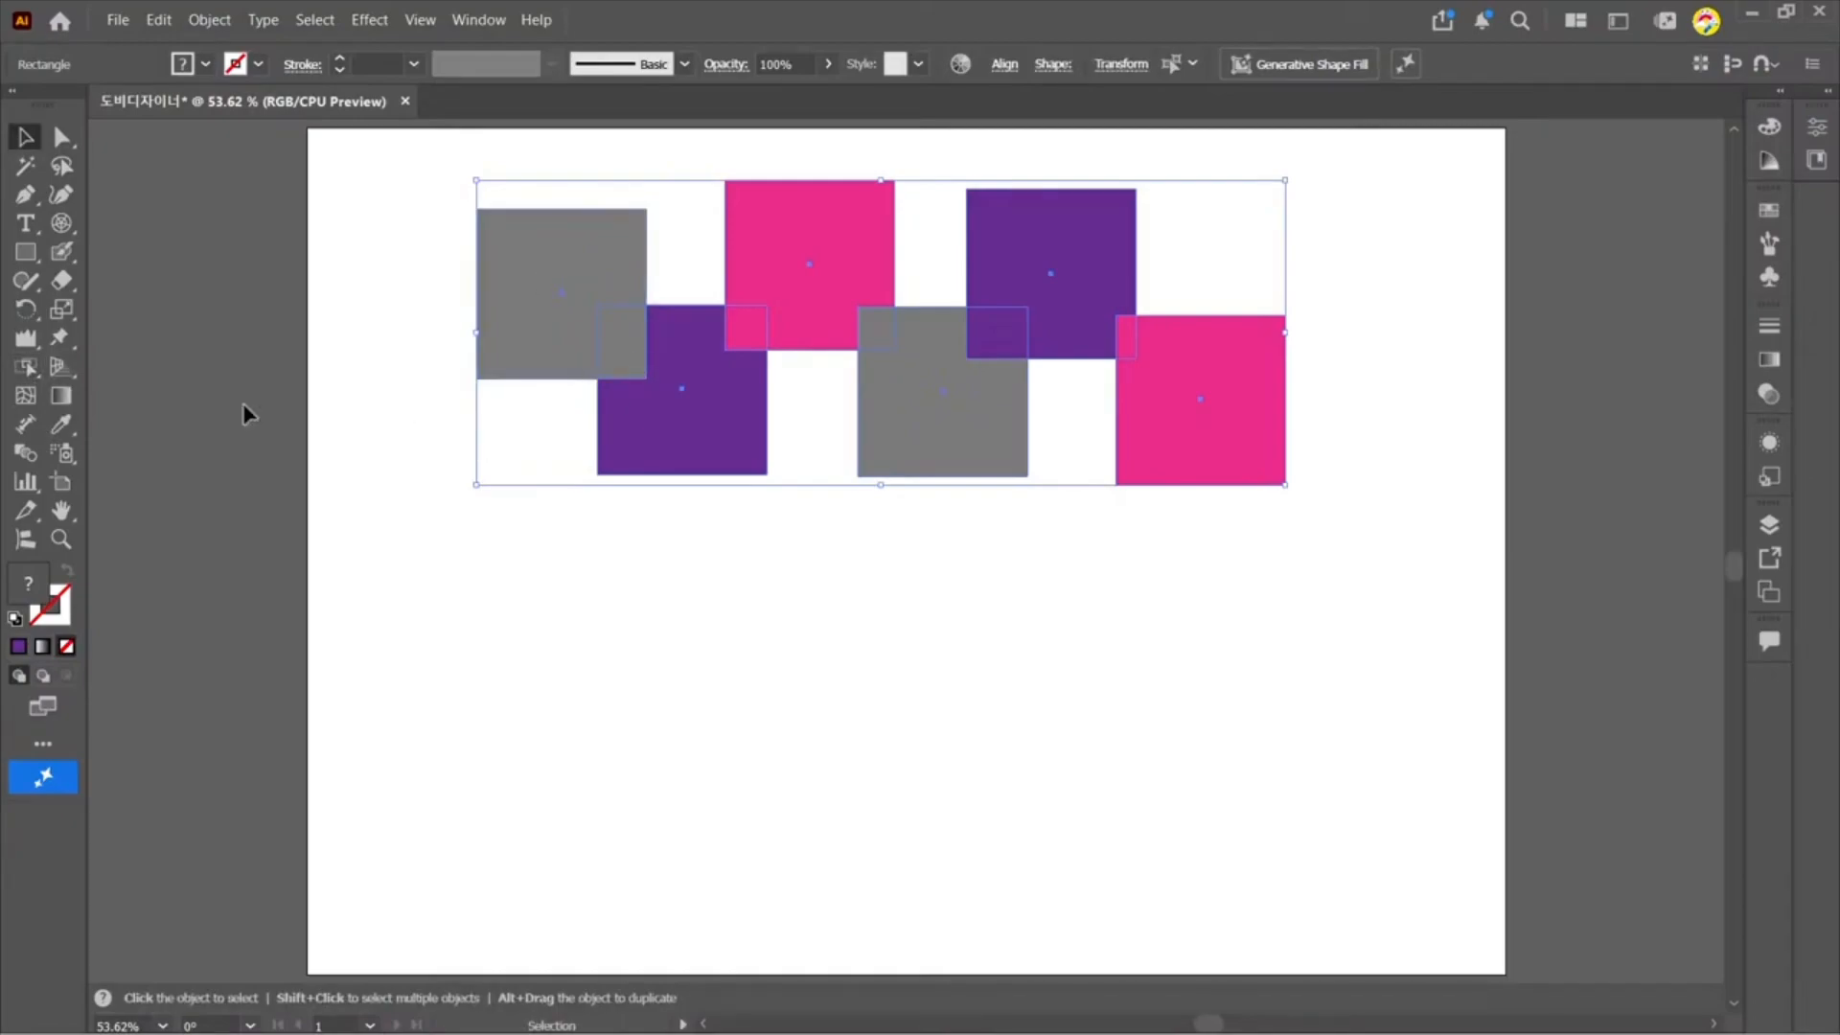
mouse_move(26, 368)
left_mouse_down()
mouse_move(125, 400)
mouse_move(115, 433)
left_mouse_up()
left_click(558, 308)
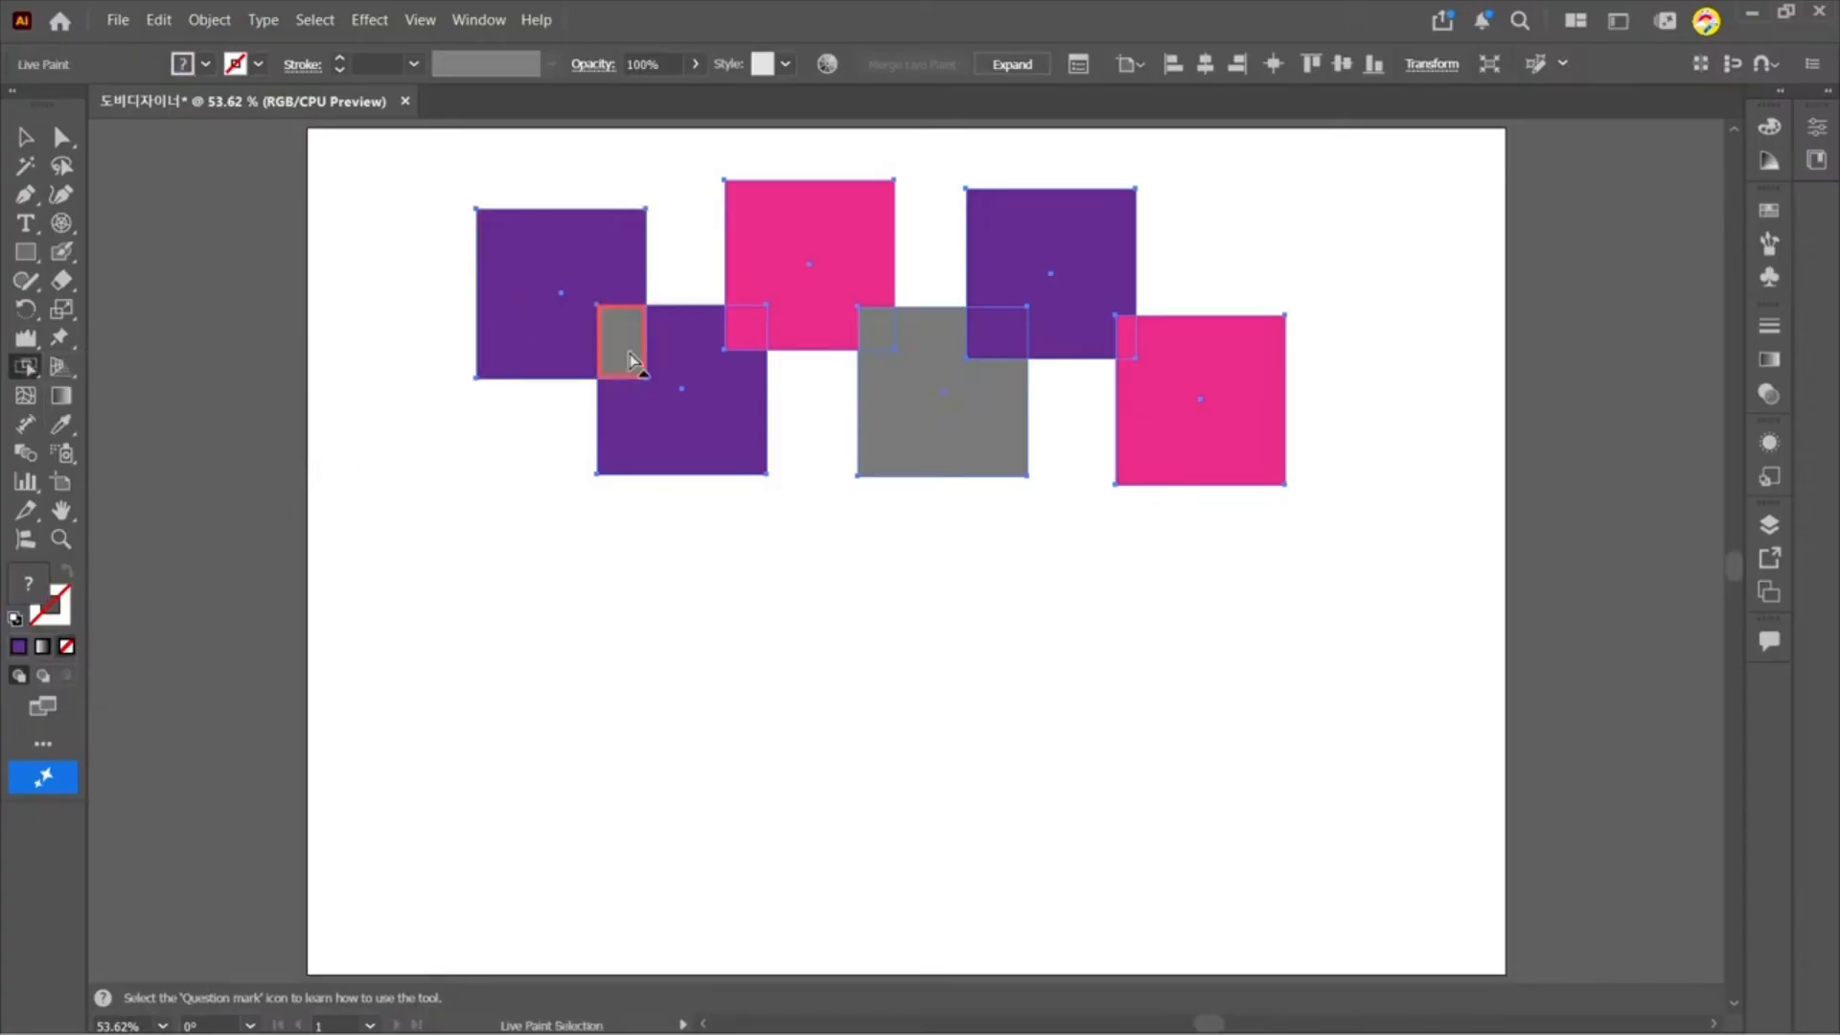
key("a")
key("ctrl+z")
key("v")
left_click(817, 666)
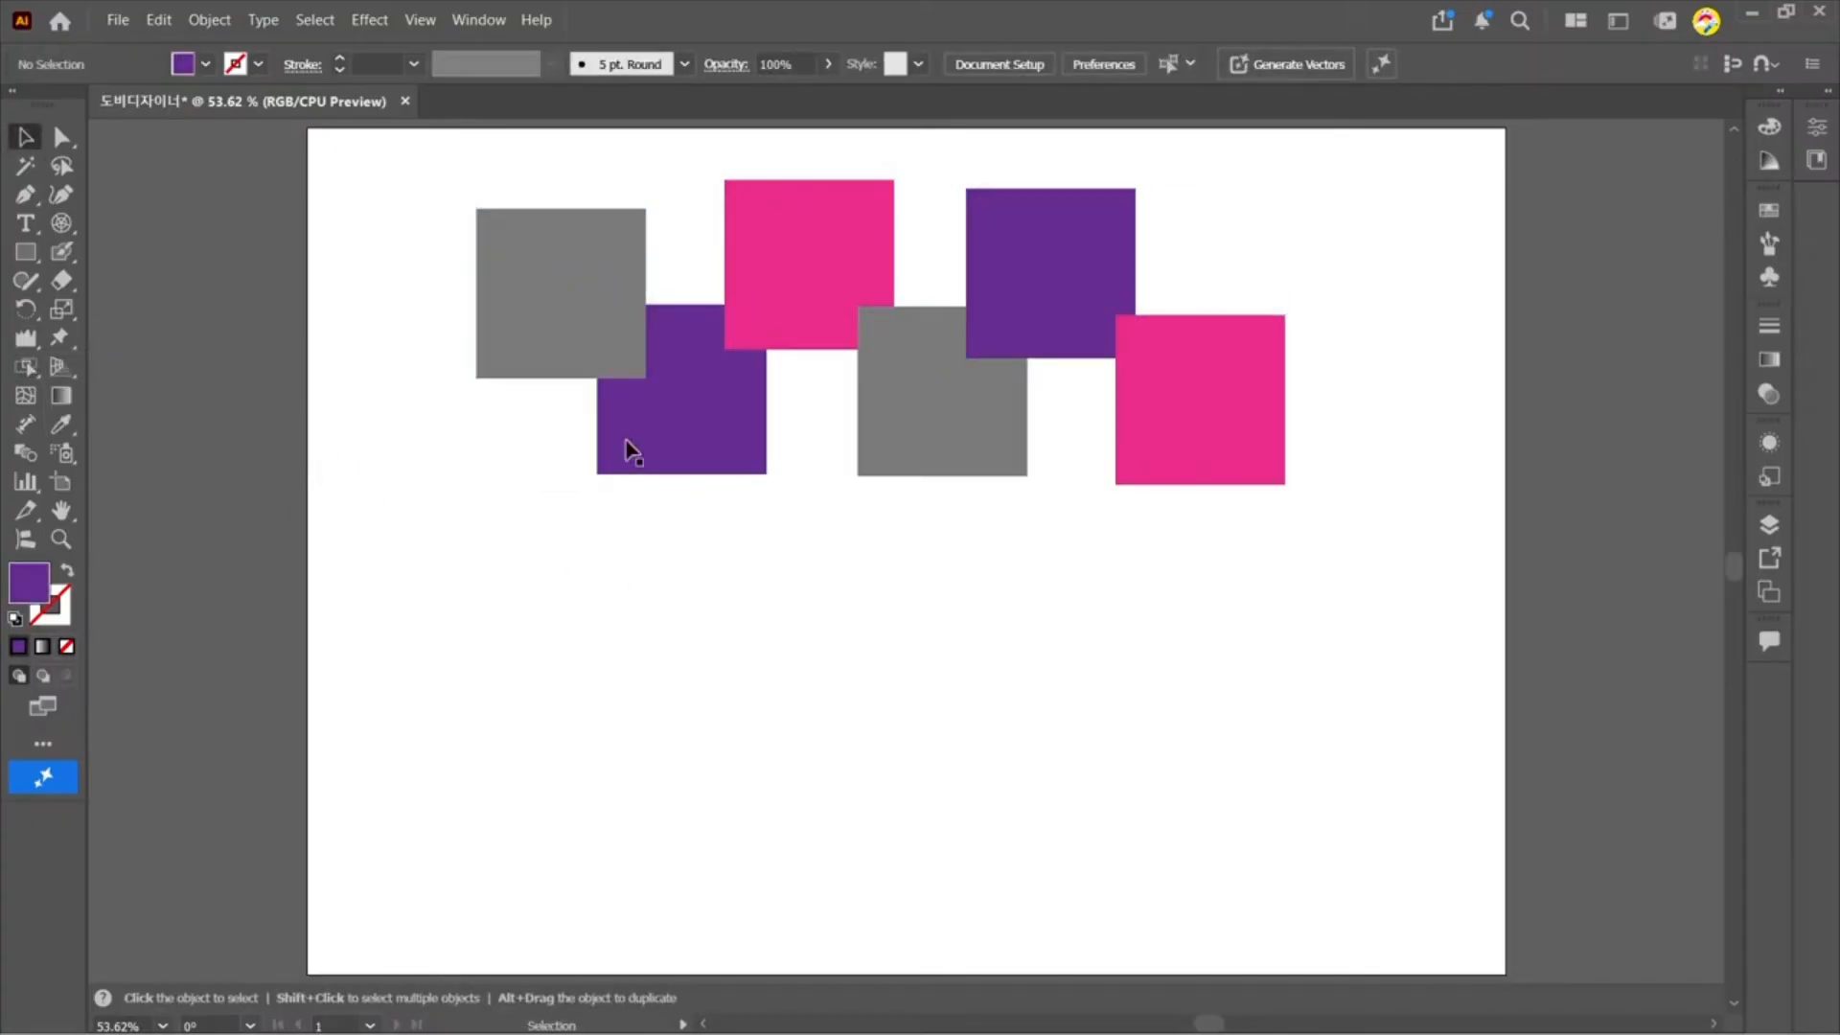
Step: Try moving the lower-left purple square diagonally away from its neighbours and undo the move
left_click_drag(624, 447, 751, 635)
key("a")
key("ctrl+z")
key("v")
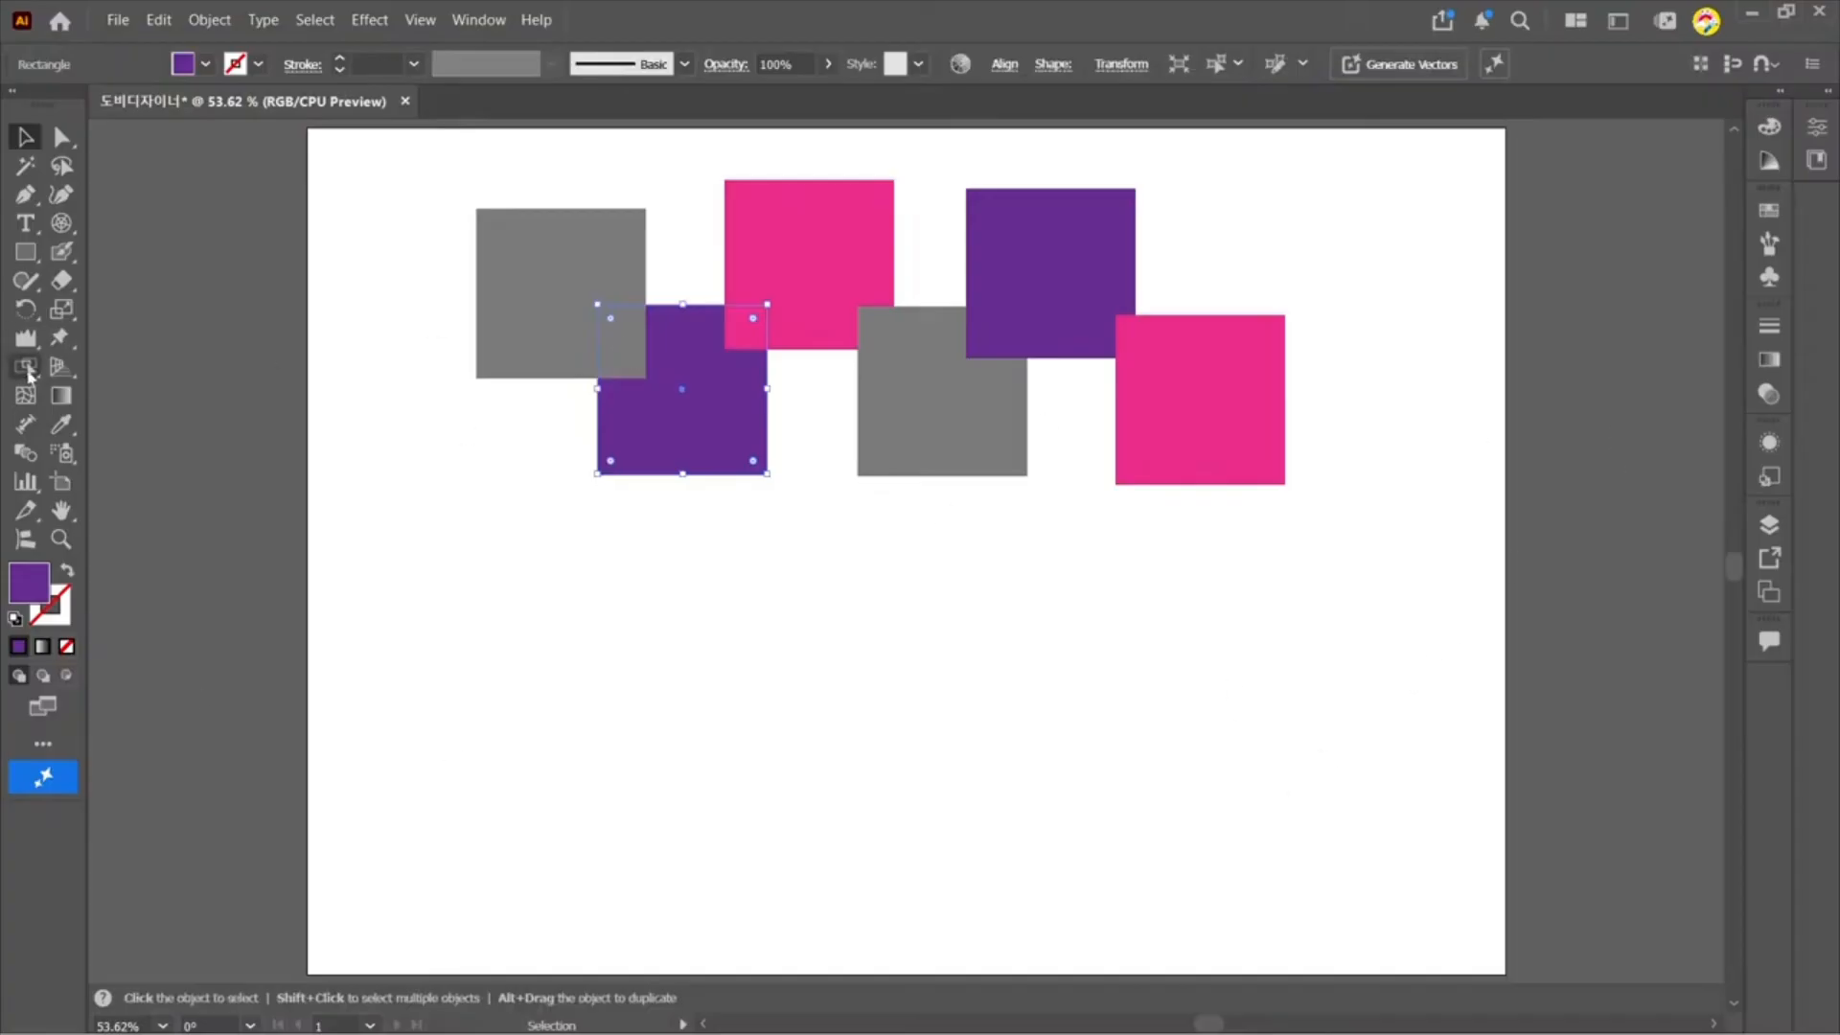
left_click_drag(26, 366, 123, 428)
left_click(26, 136)
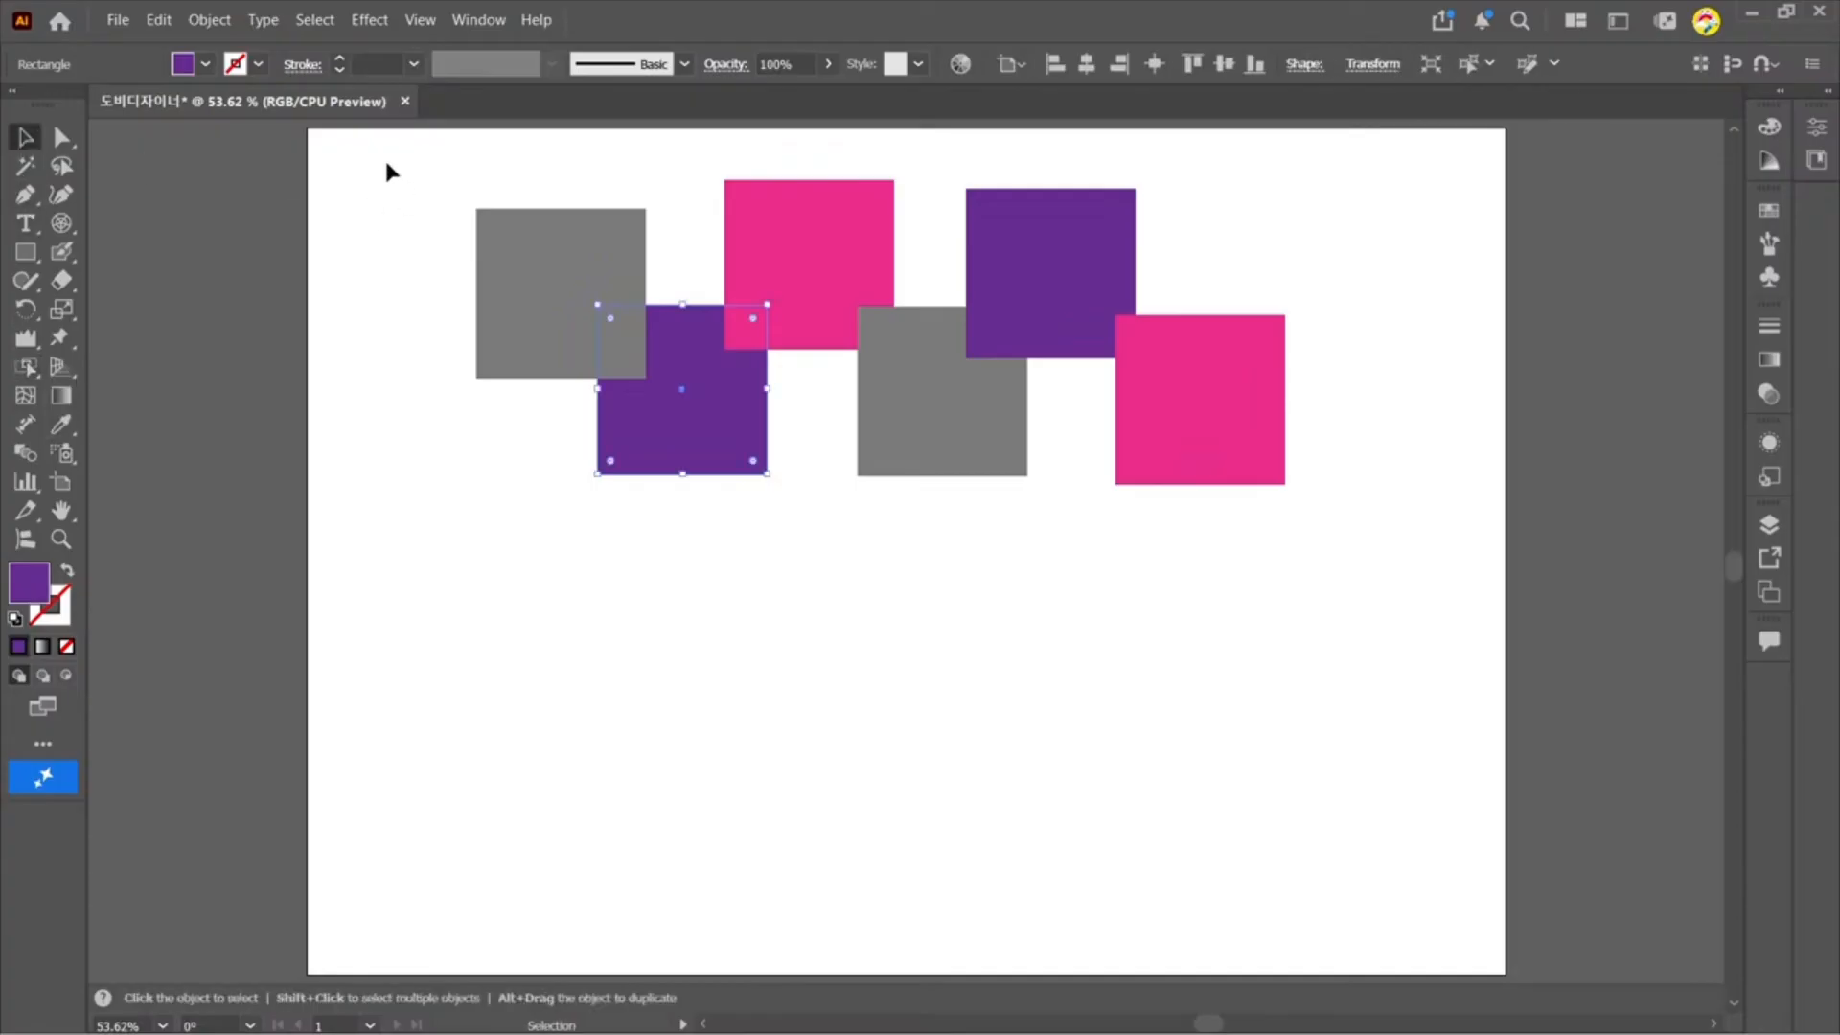
Step: Select all six squares and paint the upper-left square's non-overlapping face red ff002b with the Live Paint Bucket
left_click_drag(386, 165, 1497, 601)
left_click_drag(26, 366, 125, 406)
double_click(29, 582)
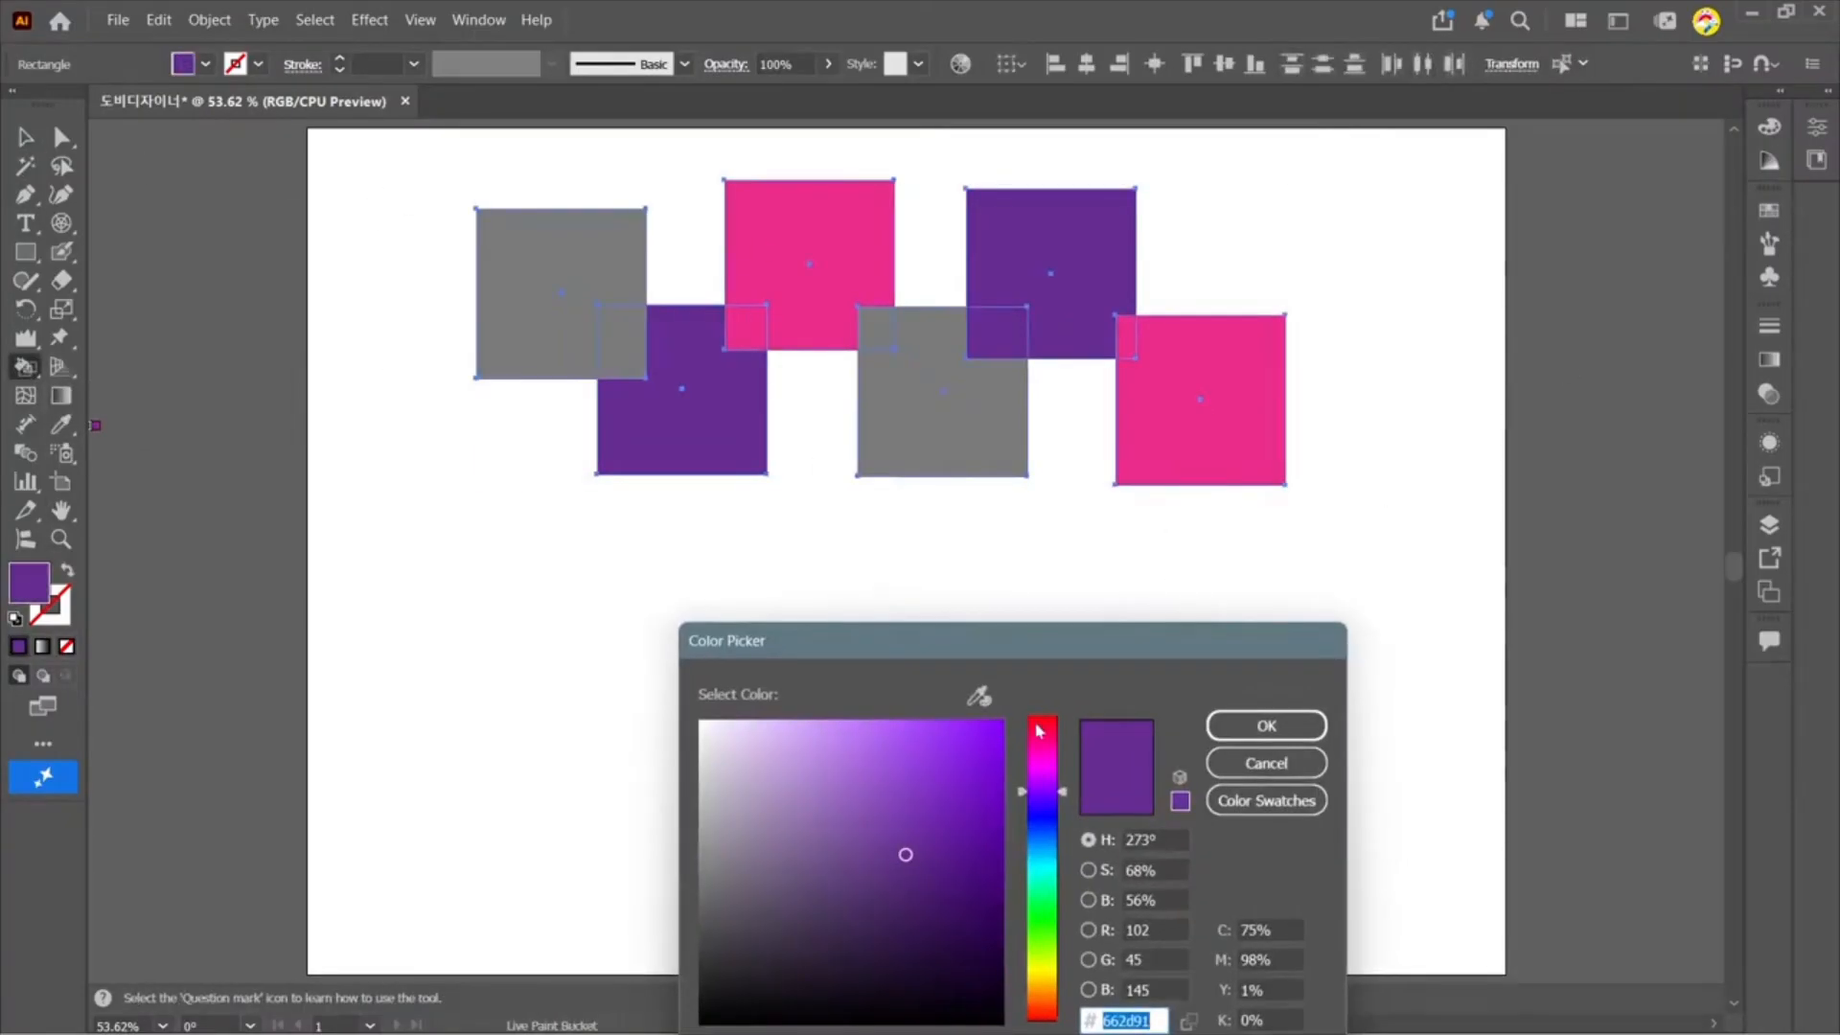
type("ff002b")
left_click(1266, 726)
left_click(584, 288)
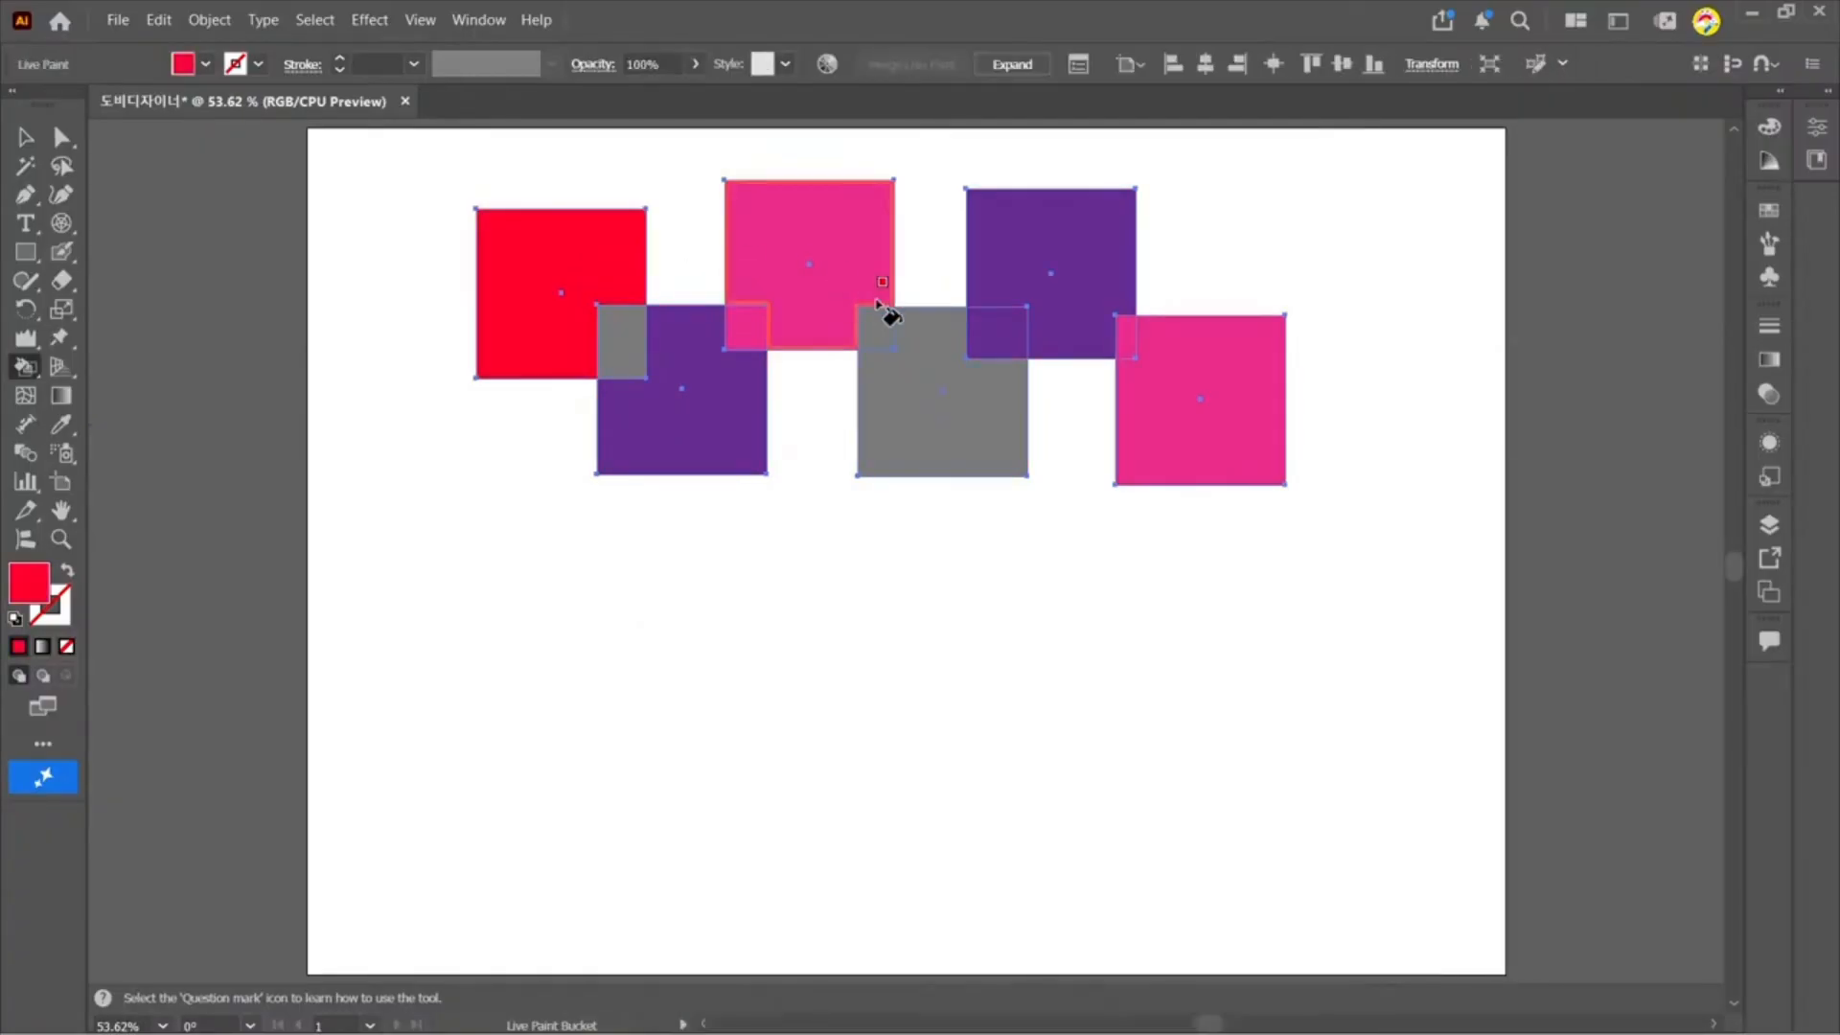
Step: Paint the overlap between the two middle squares and the main faces of the upper-right and lower-right squares red
left_click(877, 326)
left_click(1078, 330)
left_click(1221, 412)
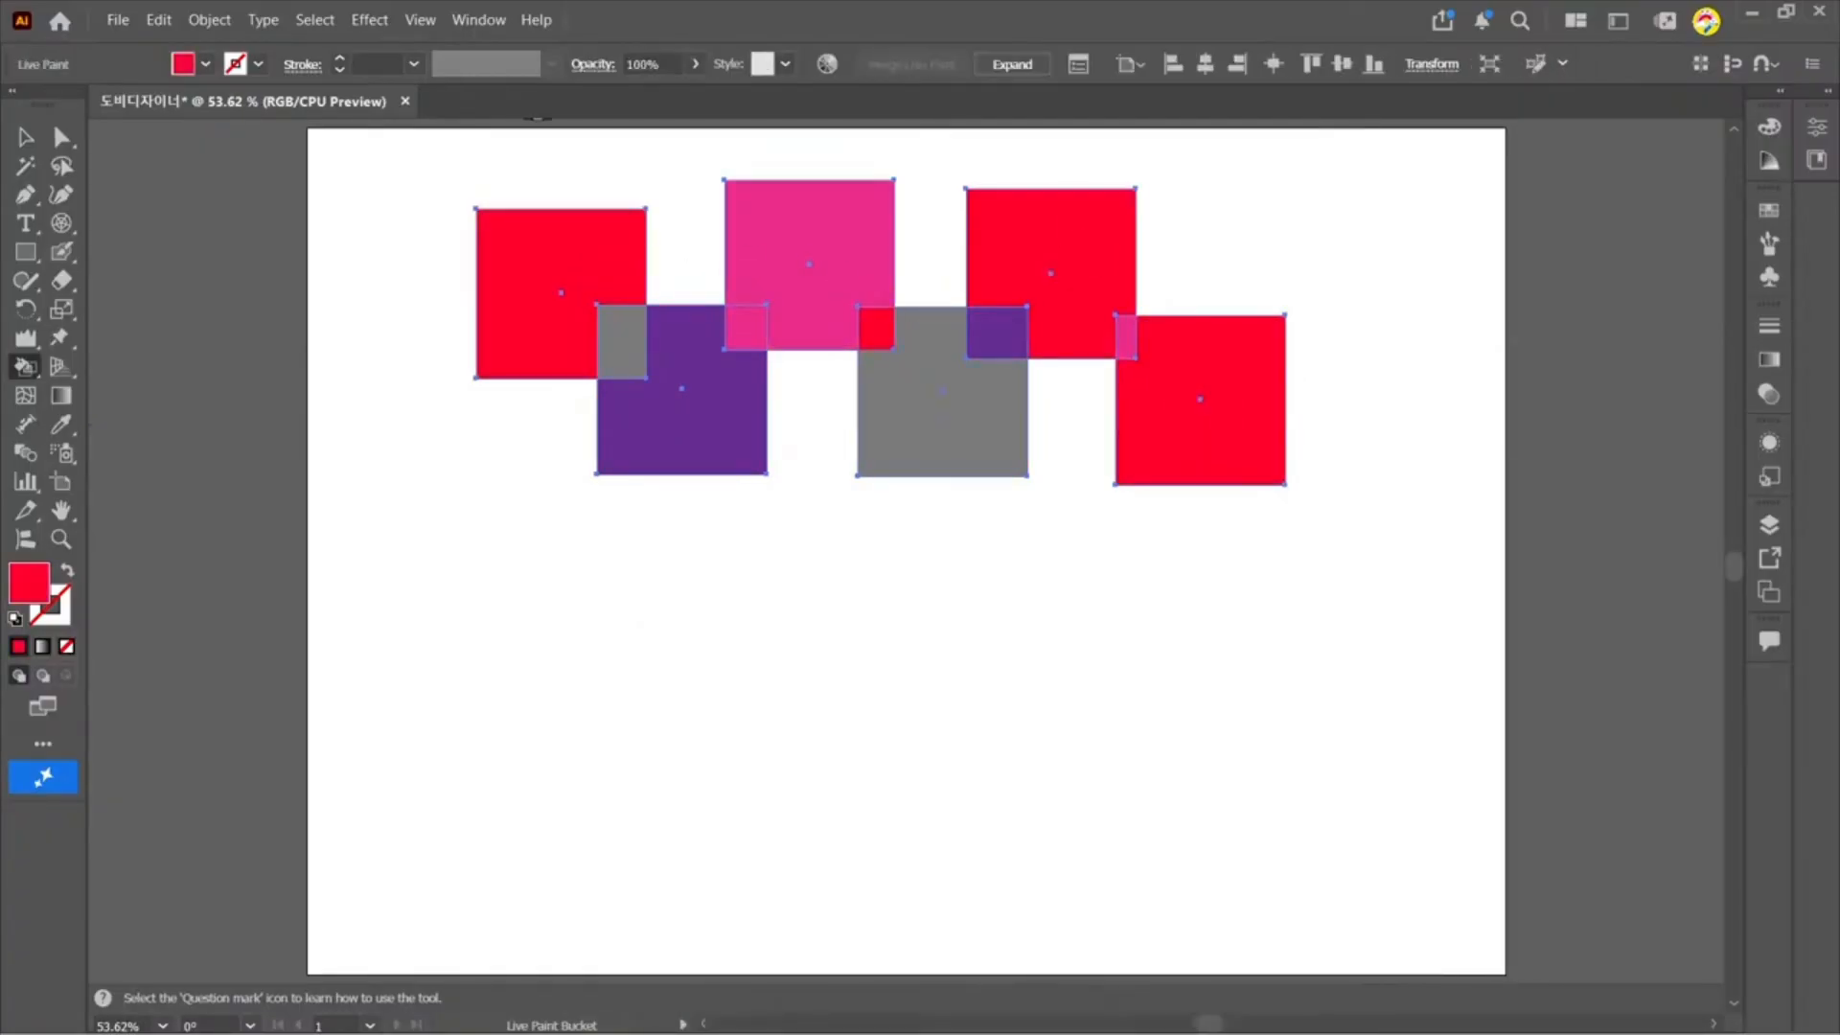
Step: Select the four red faces of the Live Paint group together with the Live Paint Selection tool
right_click(25, 374)
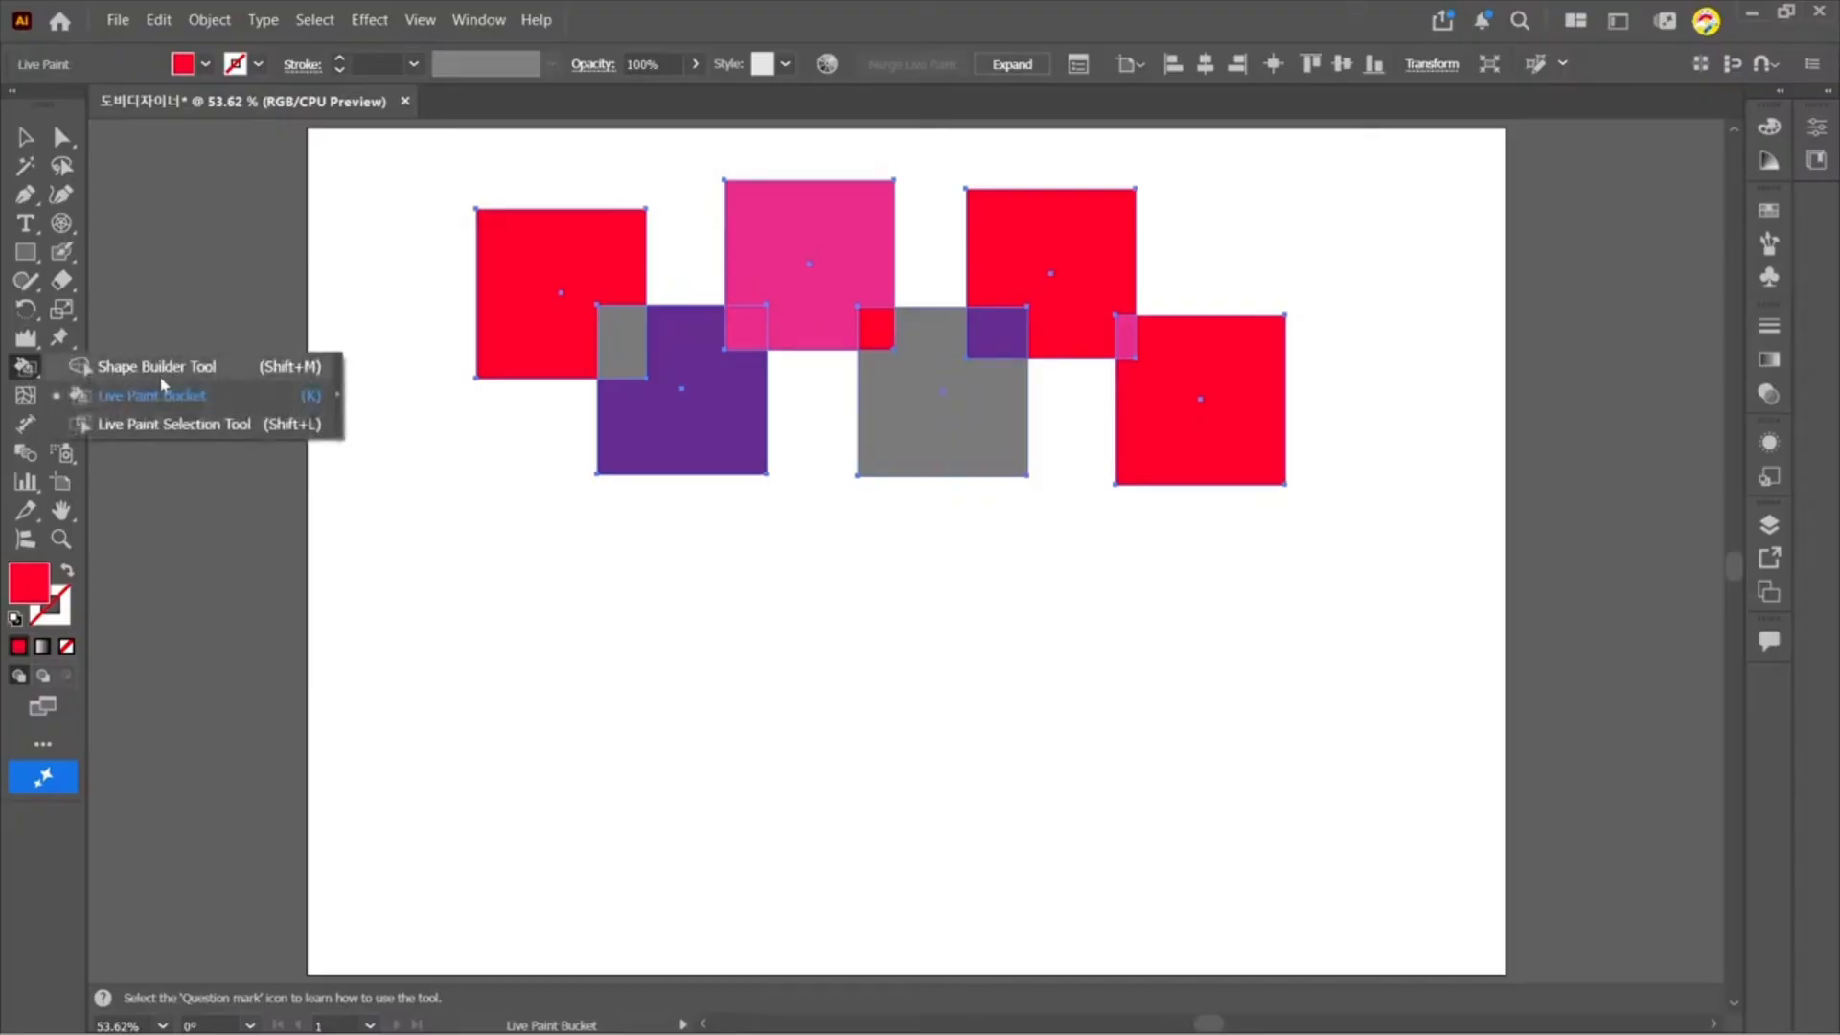
left_click(174, 430)
left_click(554, 278)
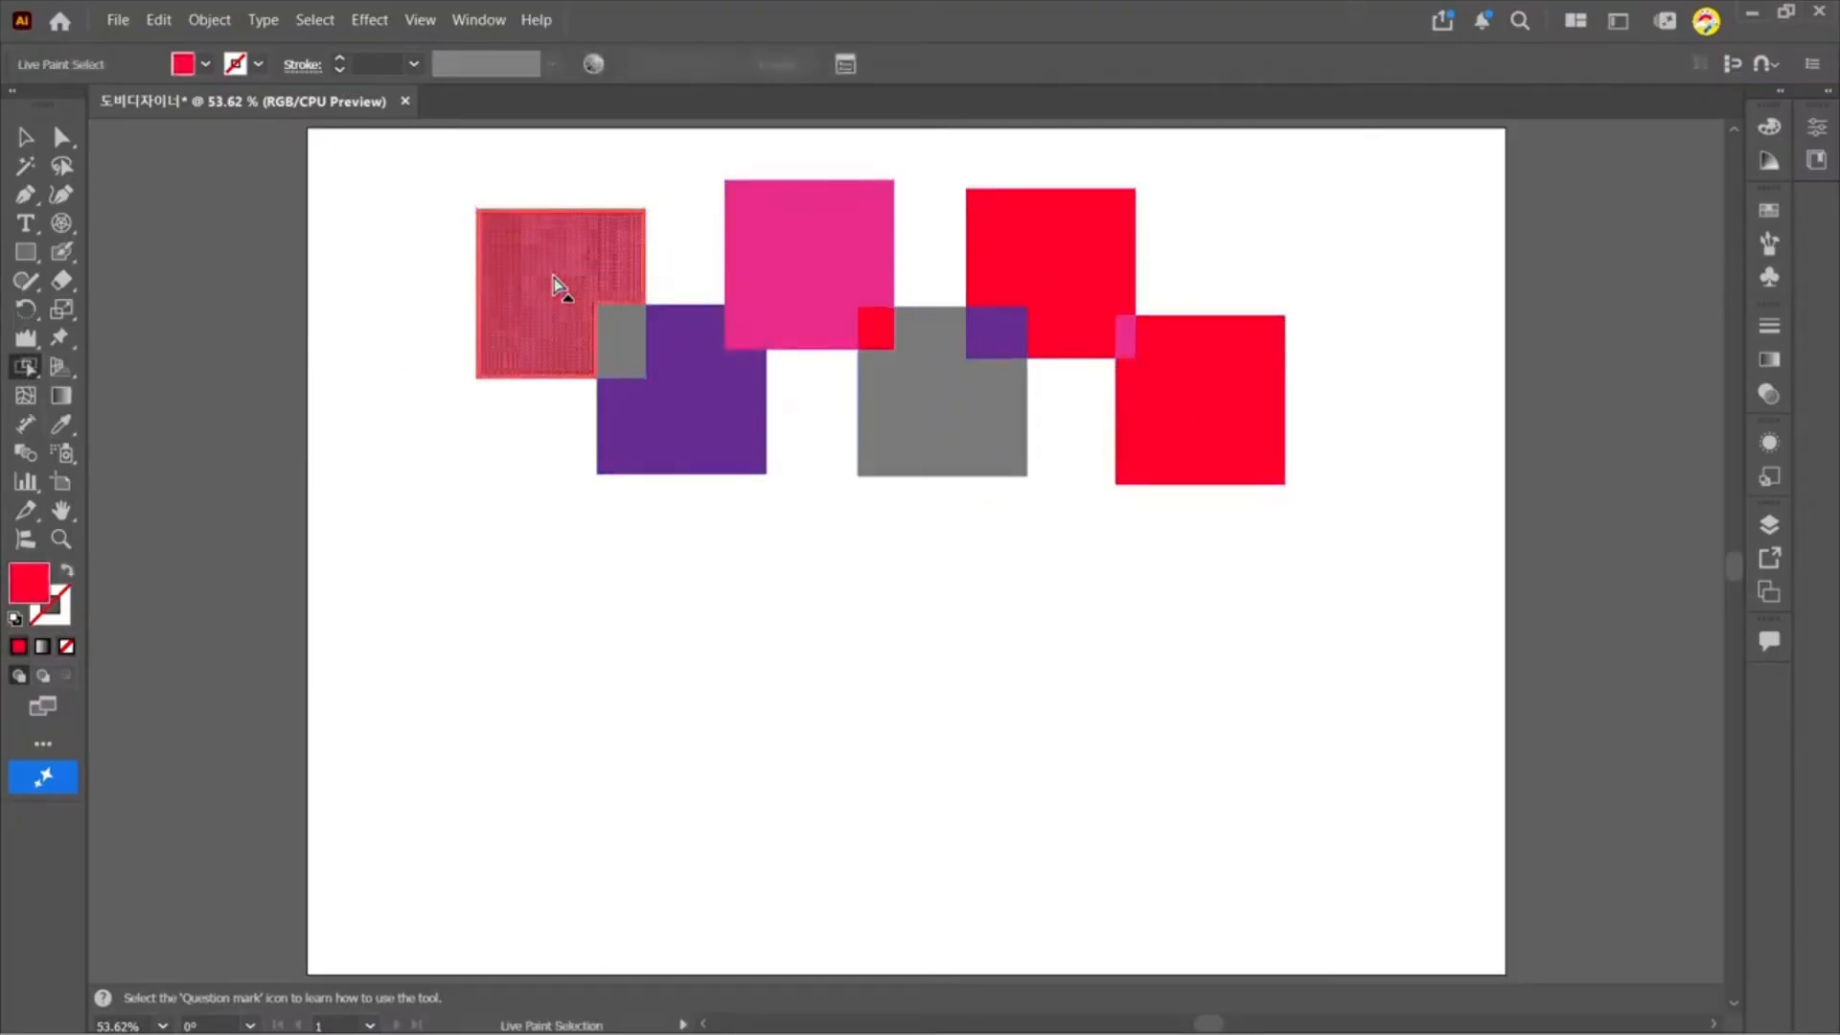
left_click(875, 331)
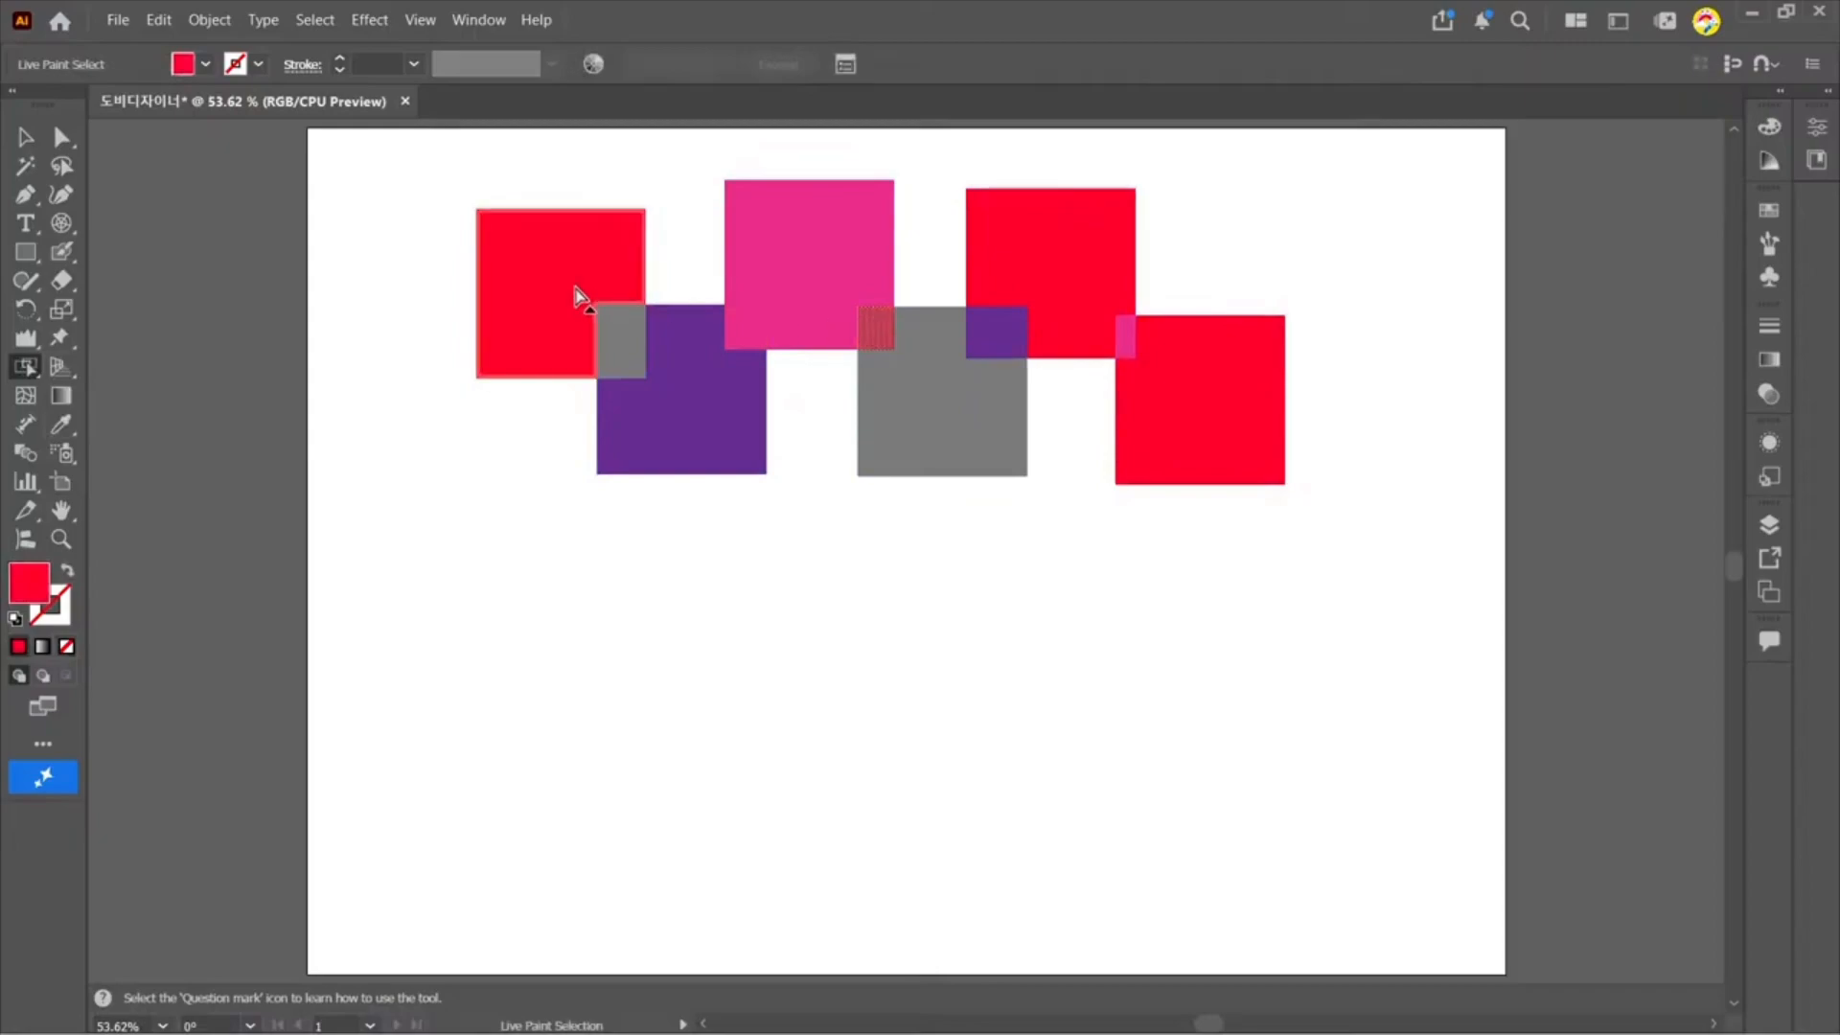
left_click(559, 276, "shift")
left_click(1045, 245, "shift")
left_click(1229, 402, "shift")
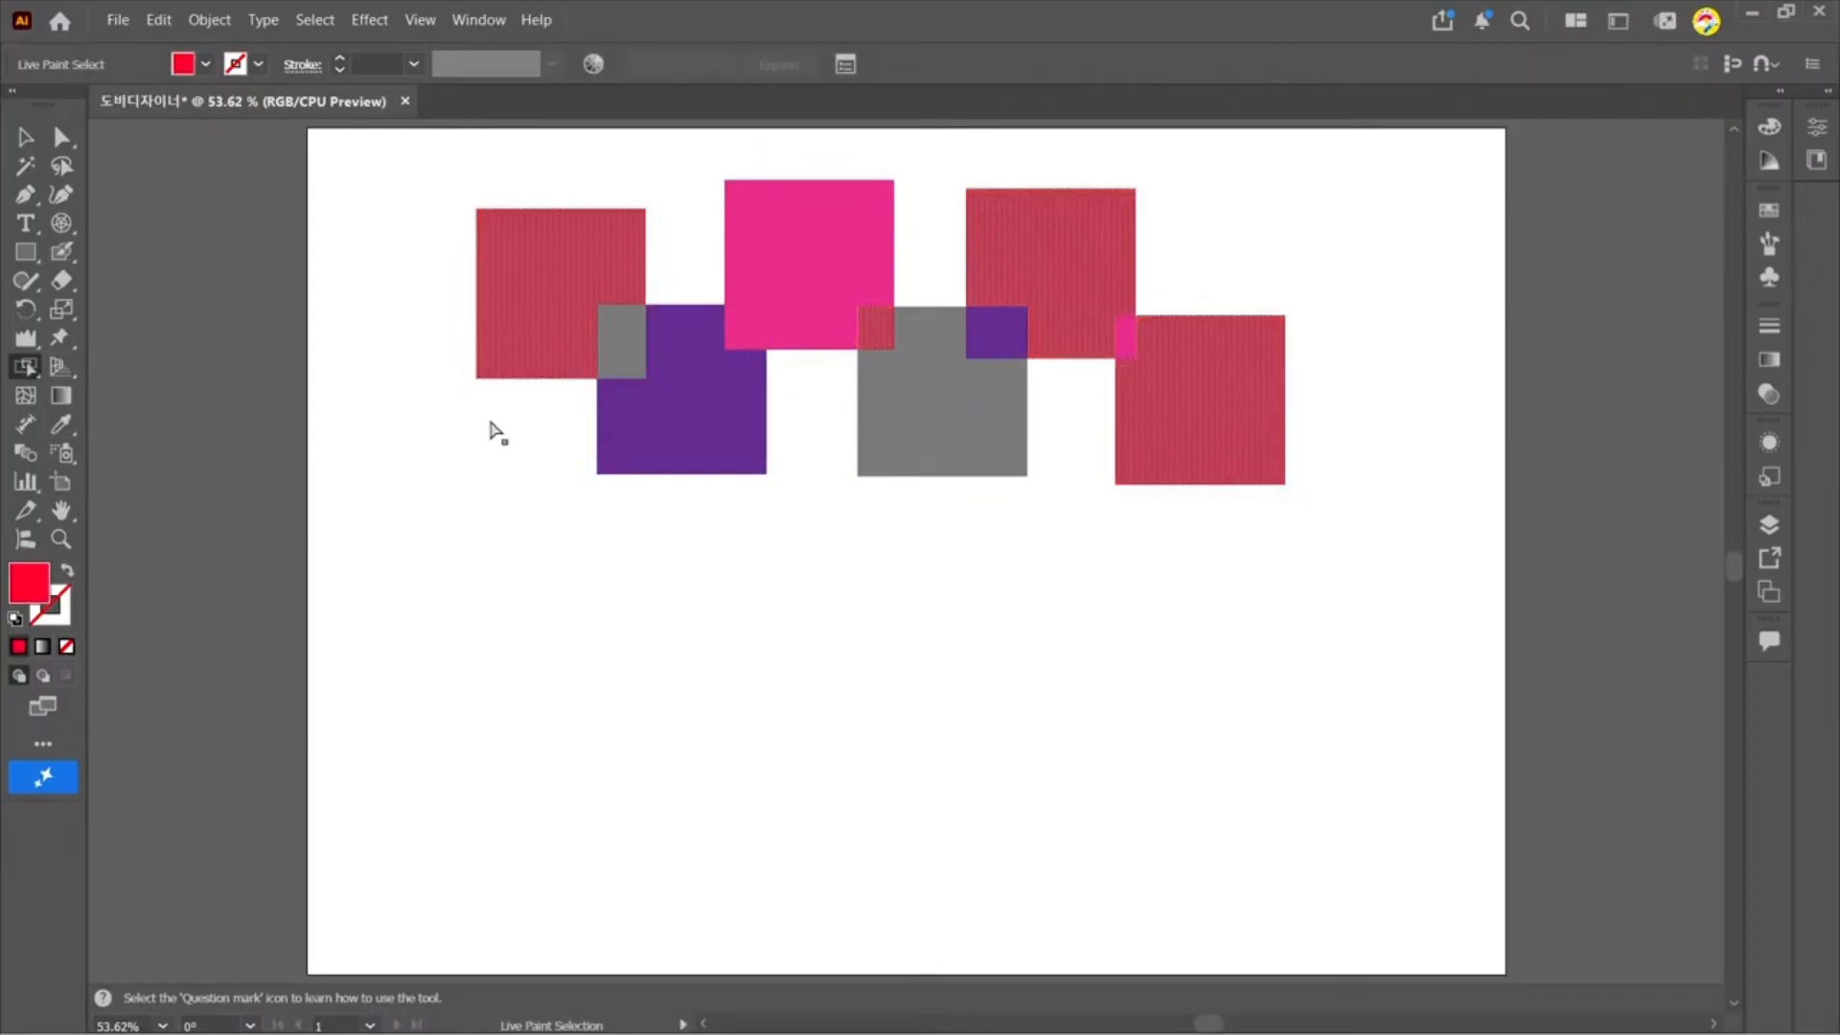
Step: Change the fill of the selected Live Paint faces to black
double_click(27, 592)
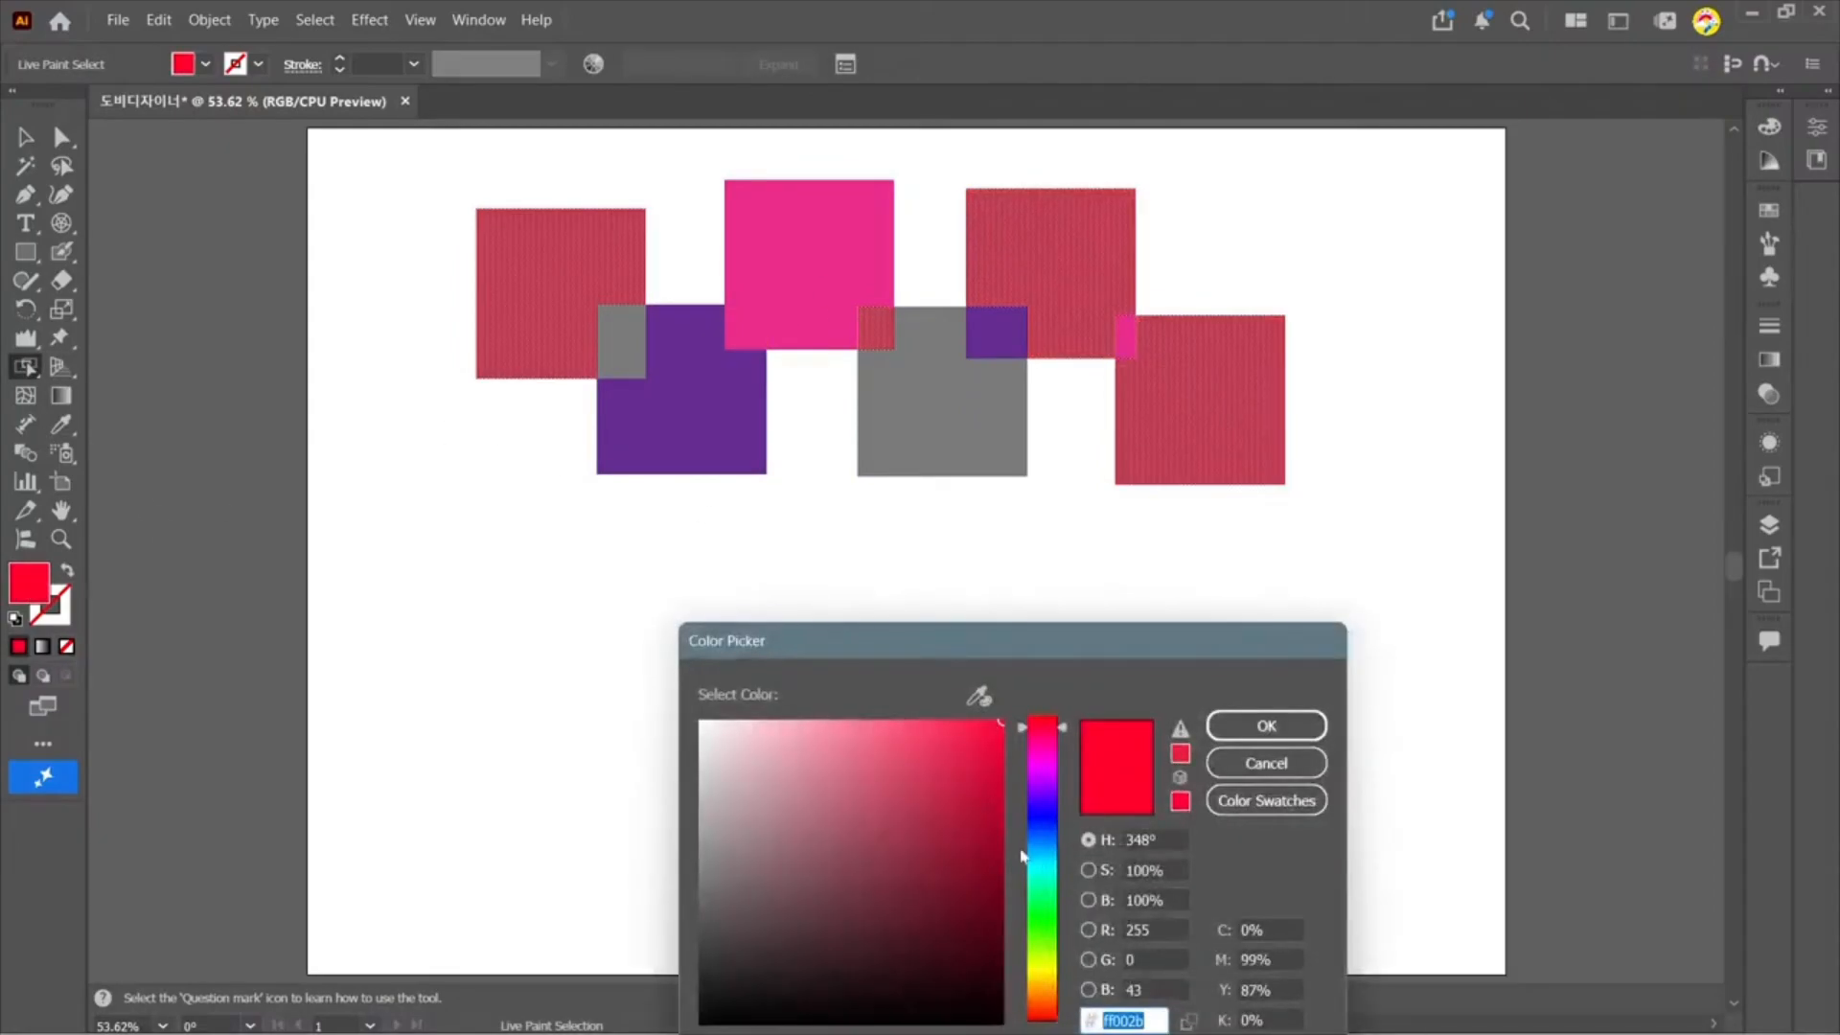
left_click_drag(719, 992, 698, 1025)
left_click(1266, 726)
Step: Clear the face selection and delete the whole Live Paint group of six squares from the artboard
key("v")
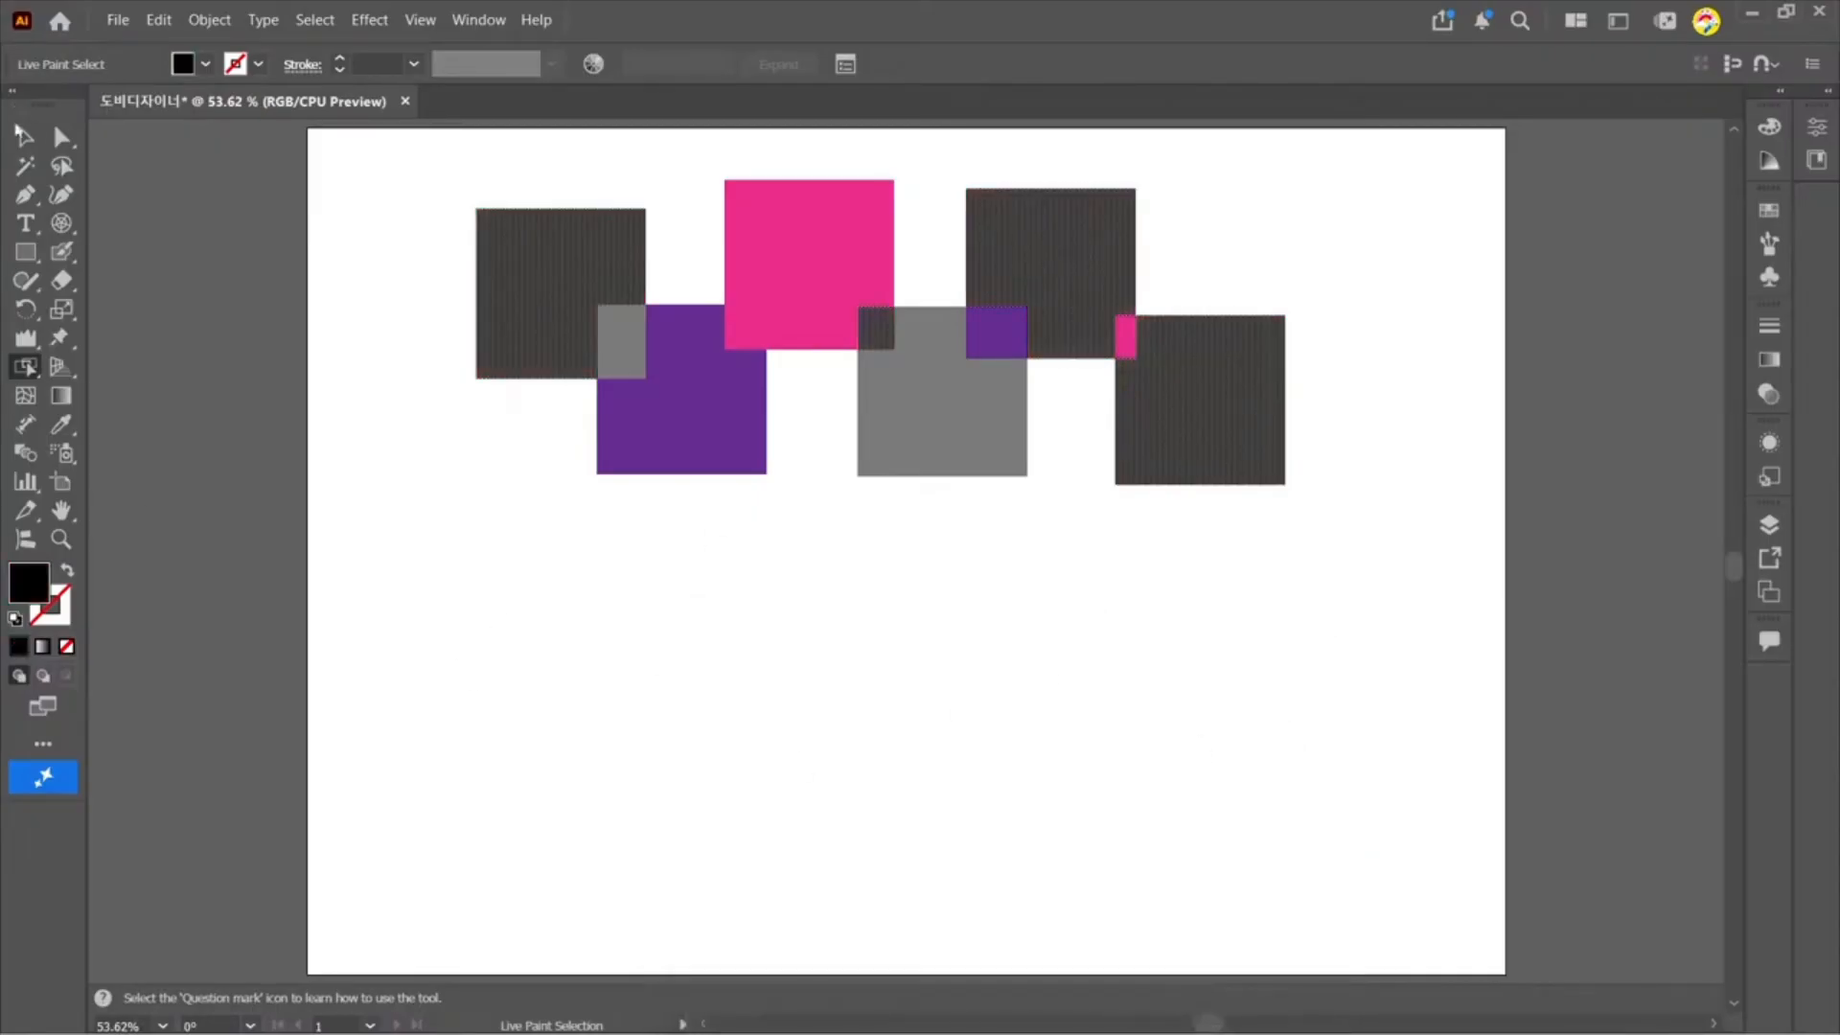
left_click(1236, 662)
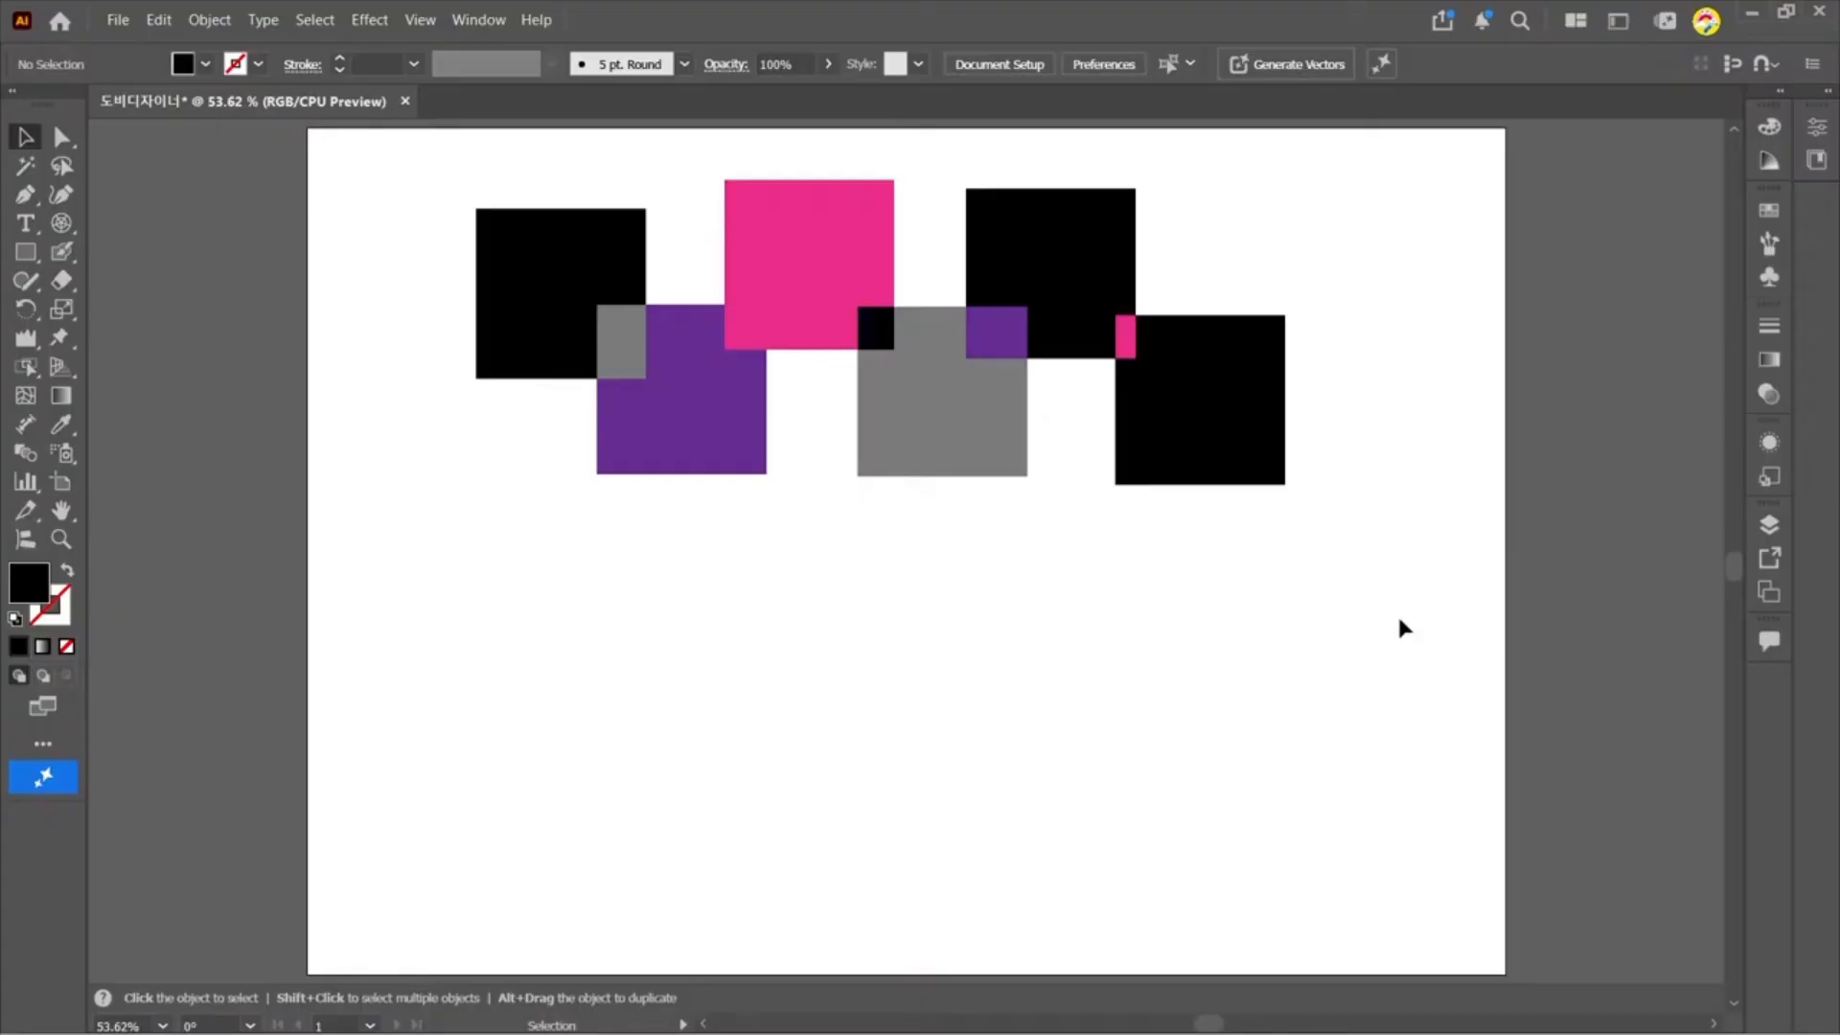
mouse_move(407, 171)
left_mouse_down()
mouse_move(1443, 543)
mouse_move(1362, 480)
left_mouse_up()
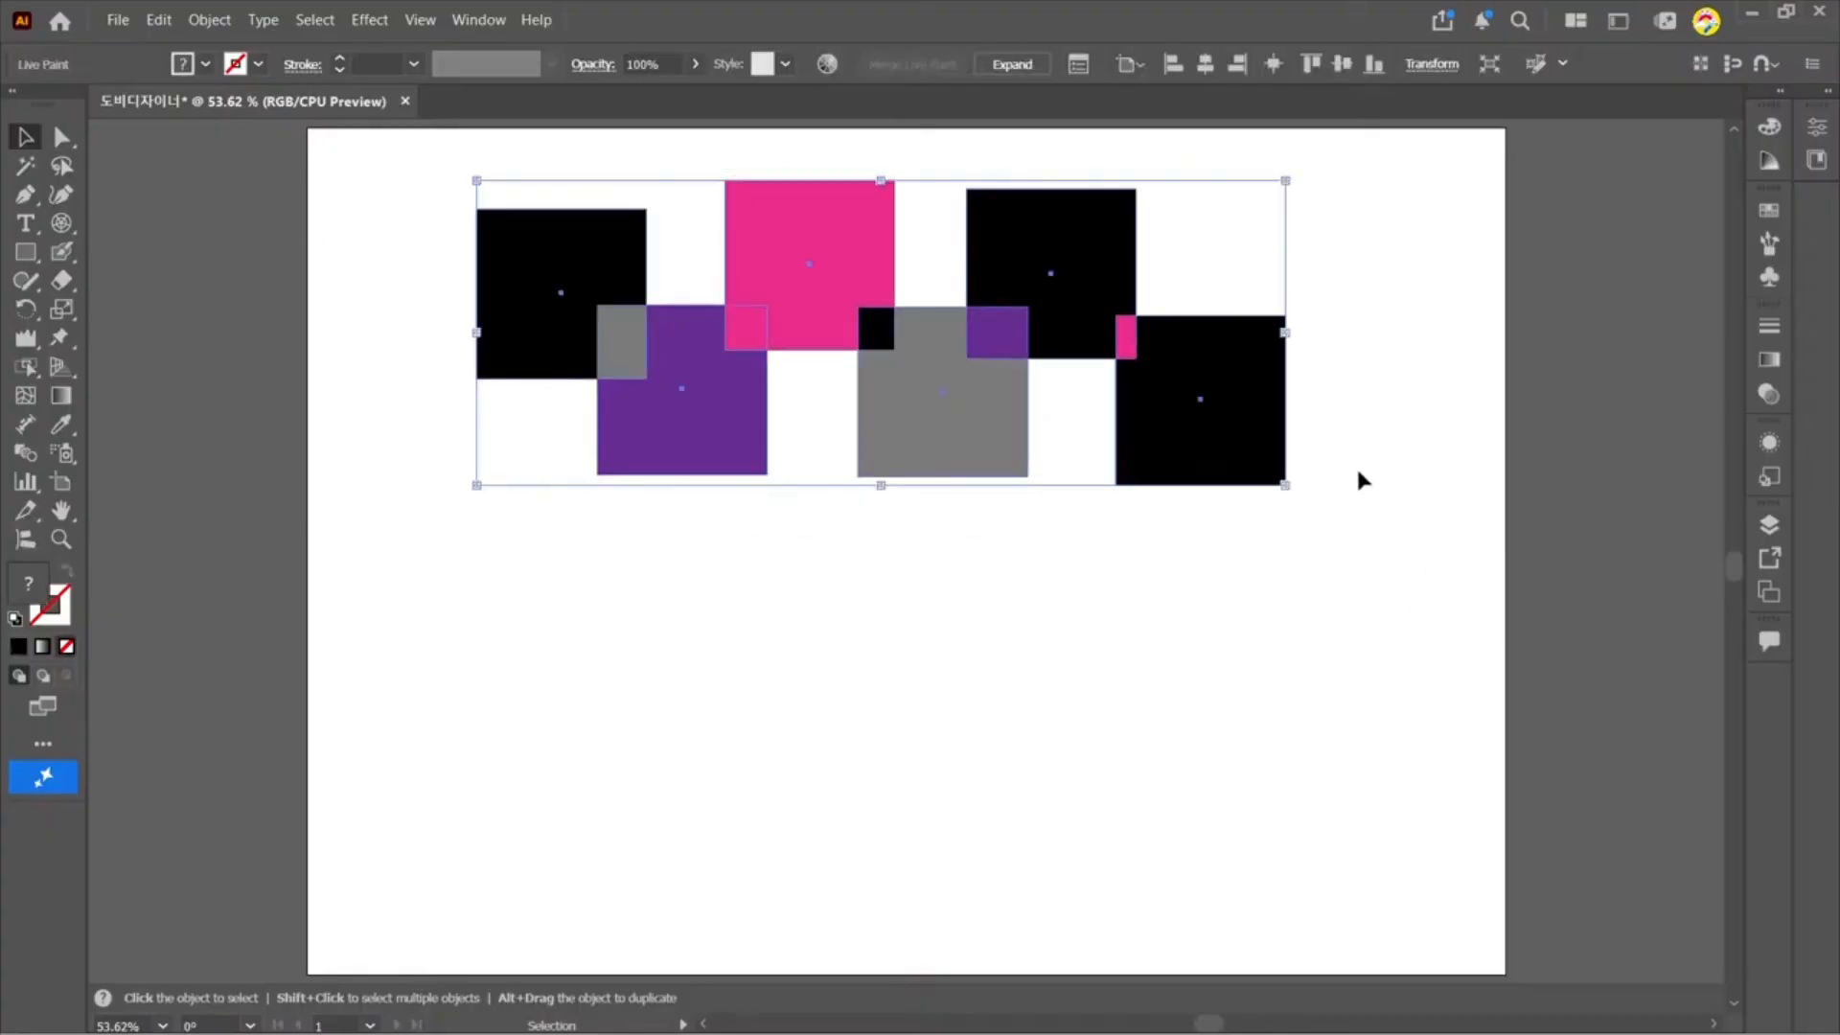
key("Delete")
Step: Show the perspective grid with the Perspective Grid tool and hide it again
left_click(60, 369)
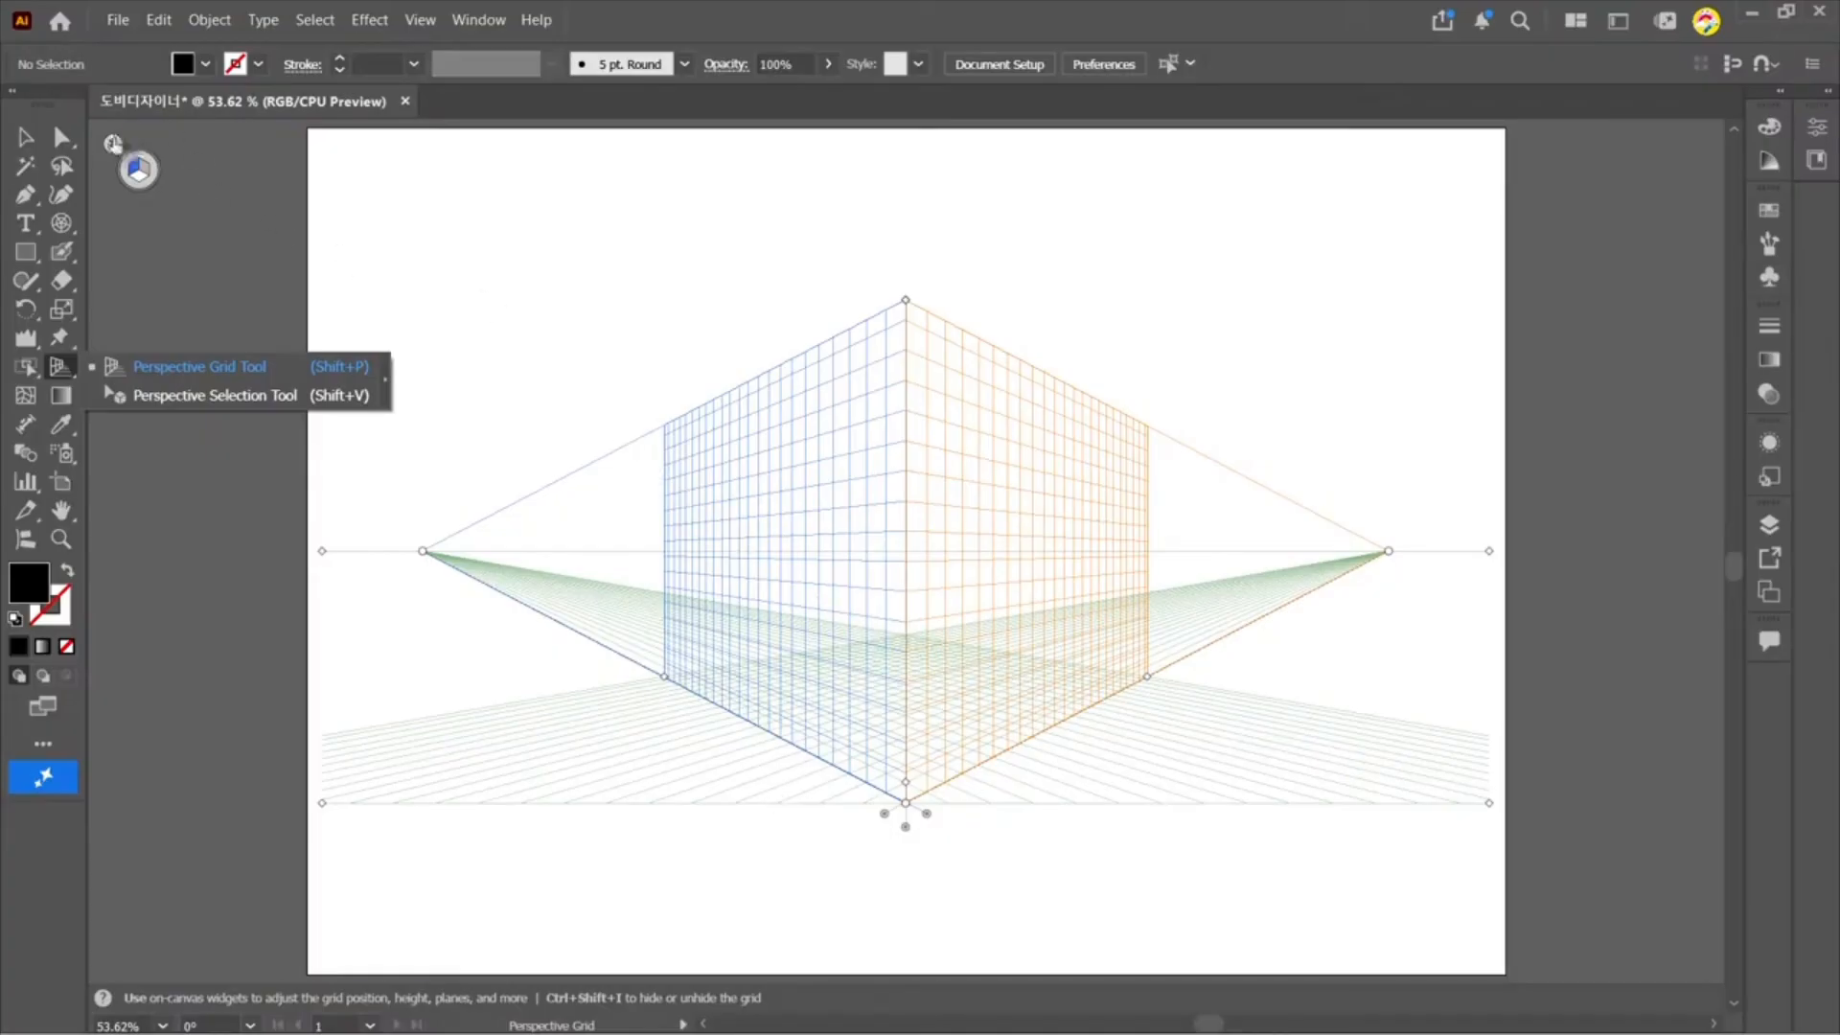
left_click(113, 143)
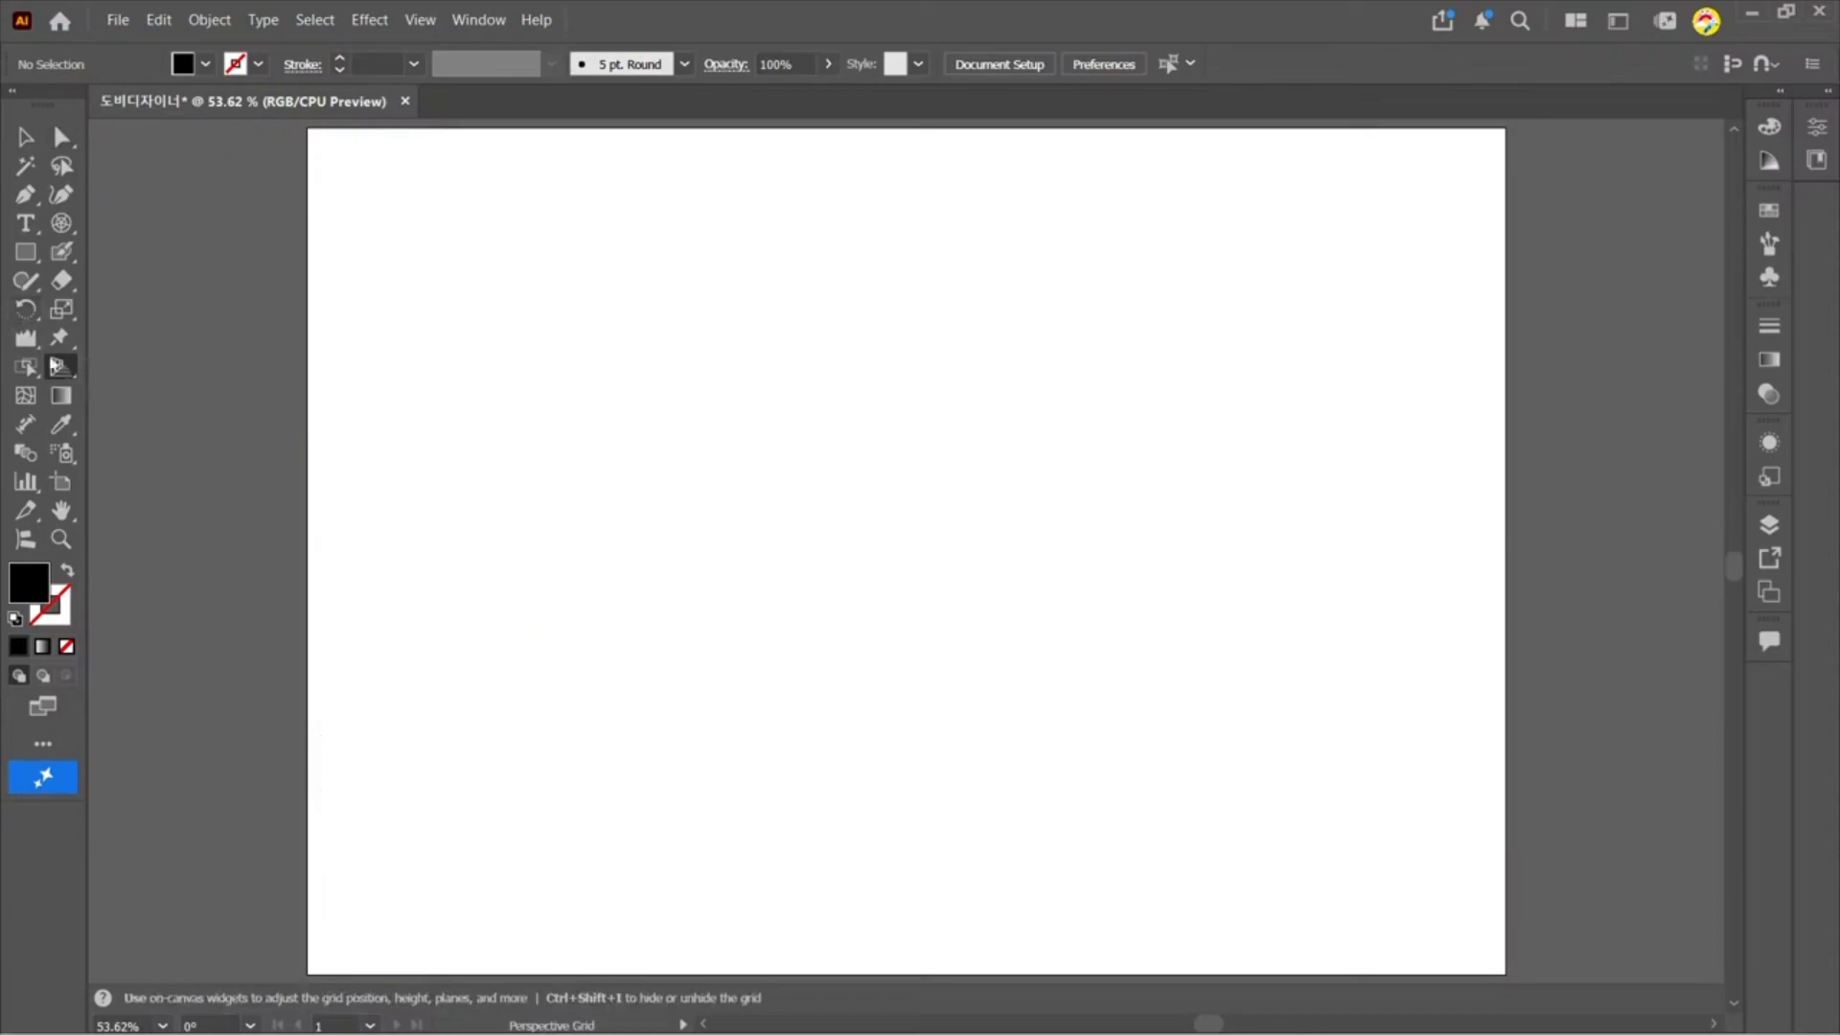
left_click_drag(67, 376, 115, 368)
Step: Display the perspective grid on the empty artboard and activate the Pen tool for drawing on it
key("Hangul")
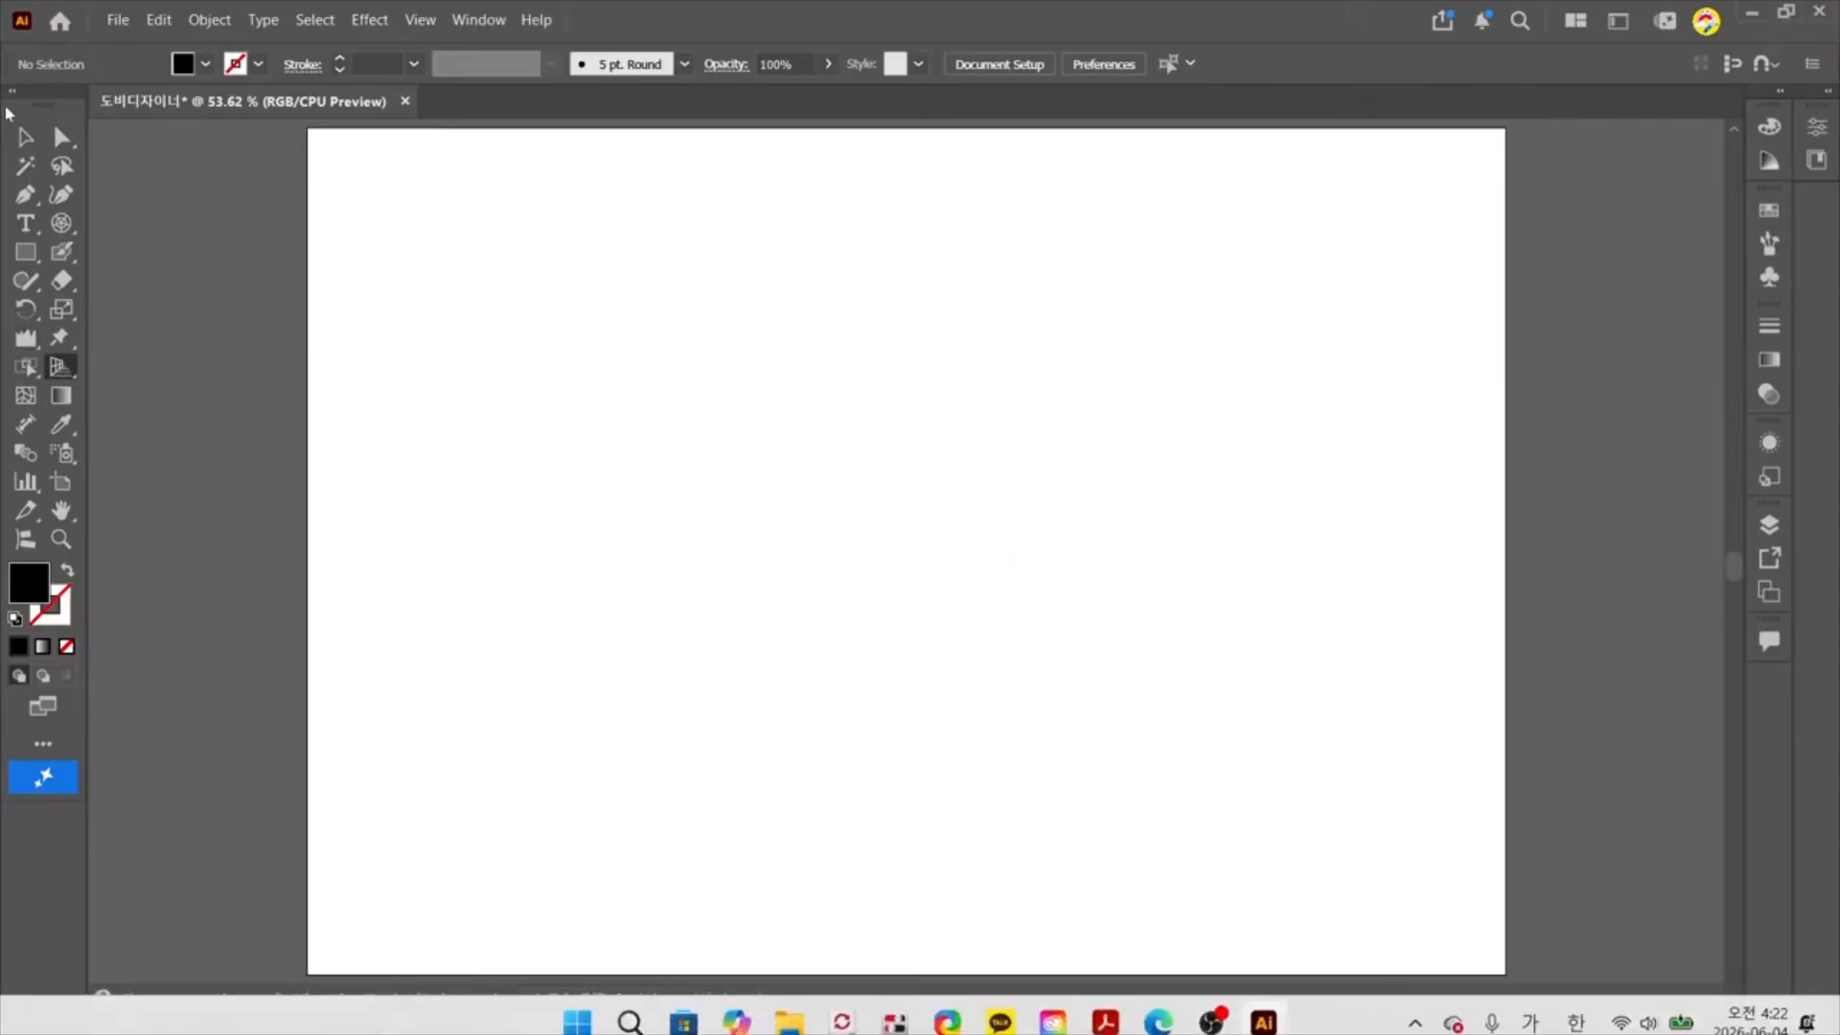
key("v")
left_click(61, 367)
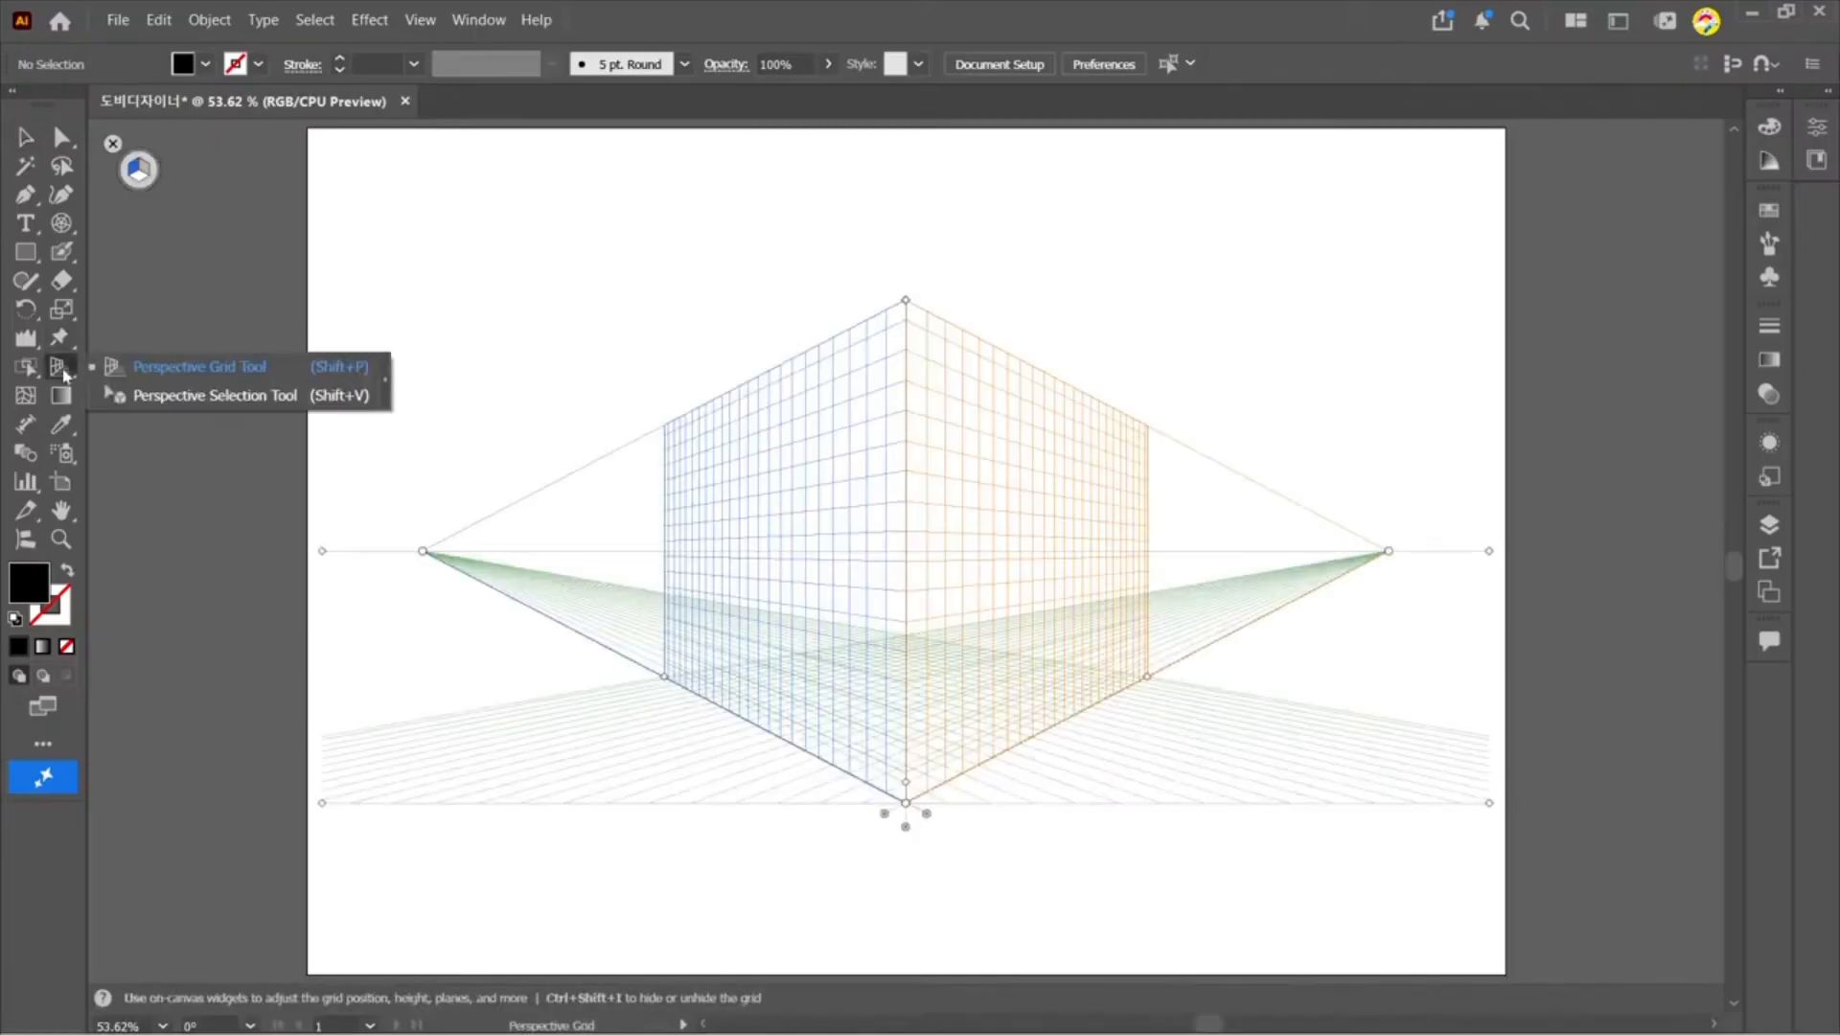
key("p")
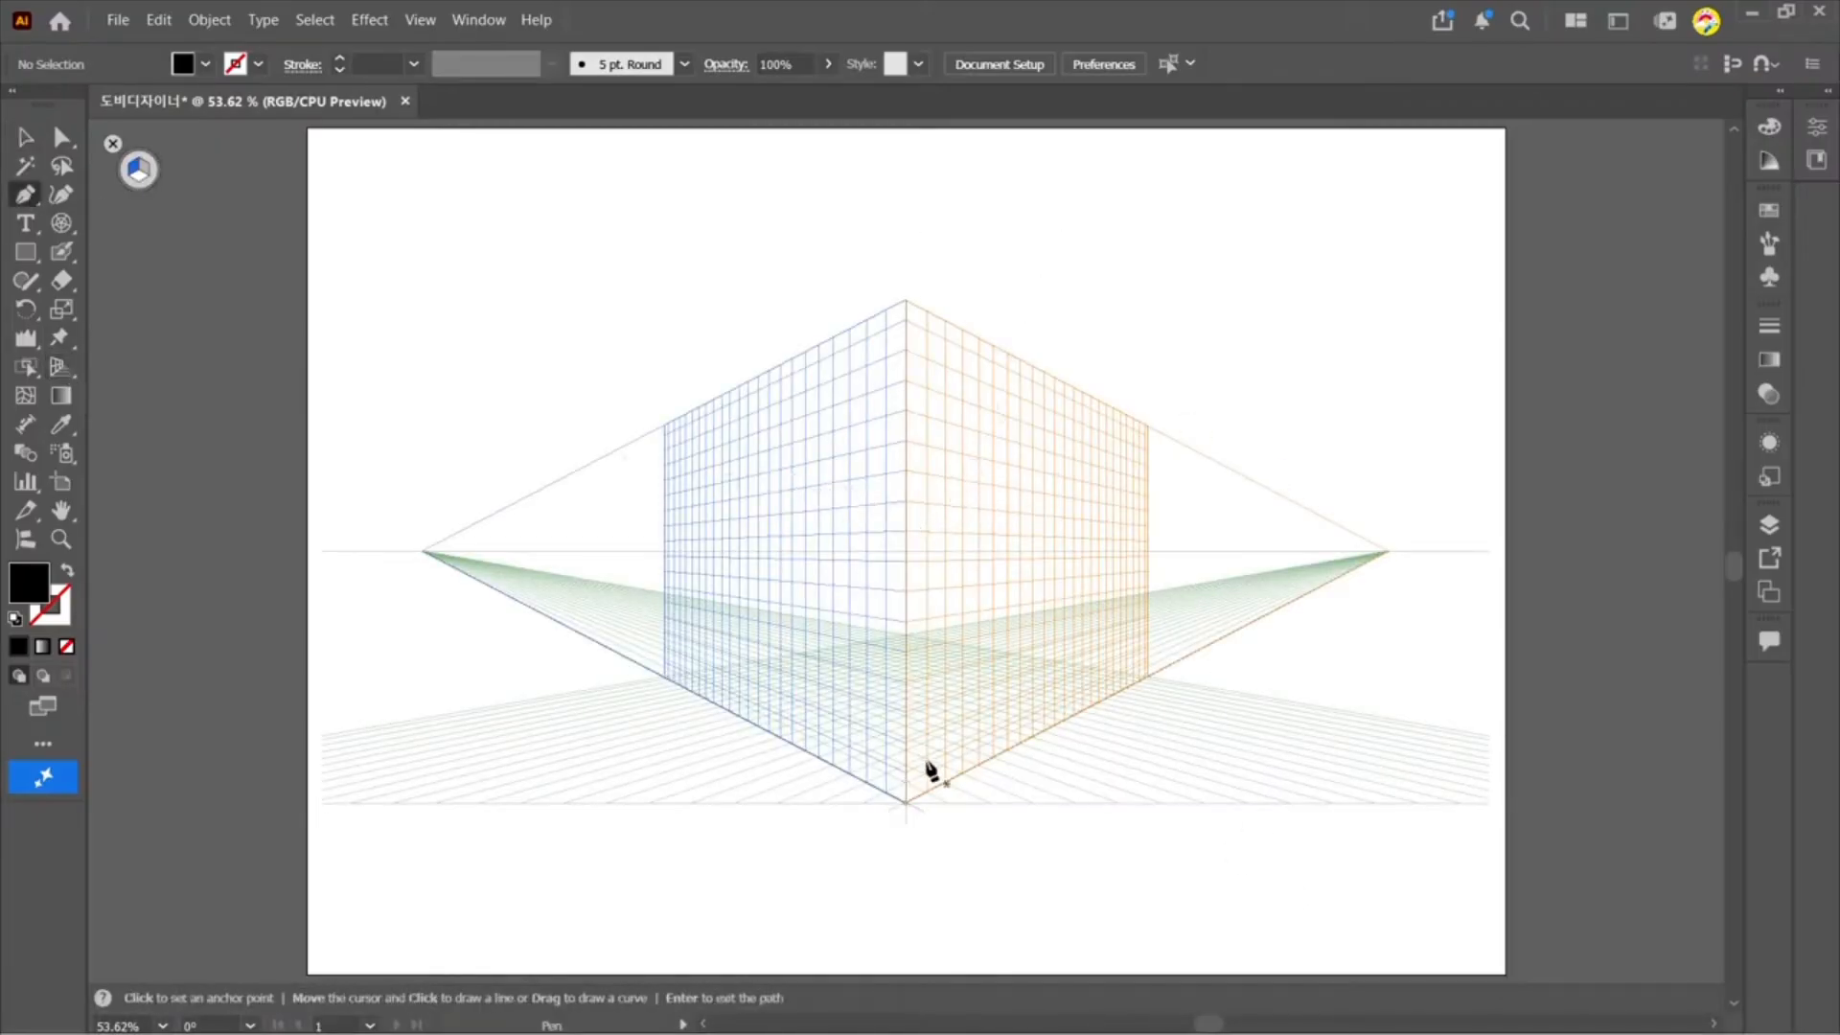
Step: Draw a closed black four-sided shape covering the right perspective plane with the Pen tool, following the grid's corners
left_click(907, 805)
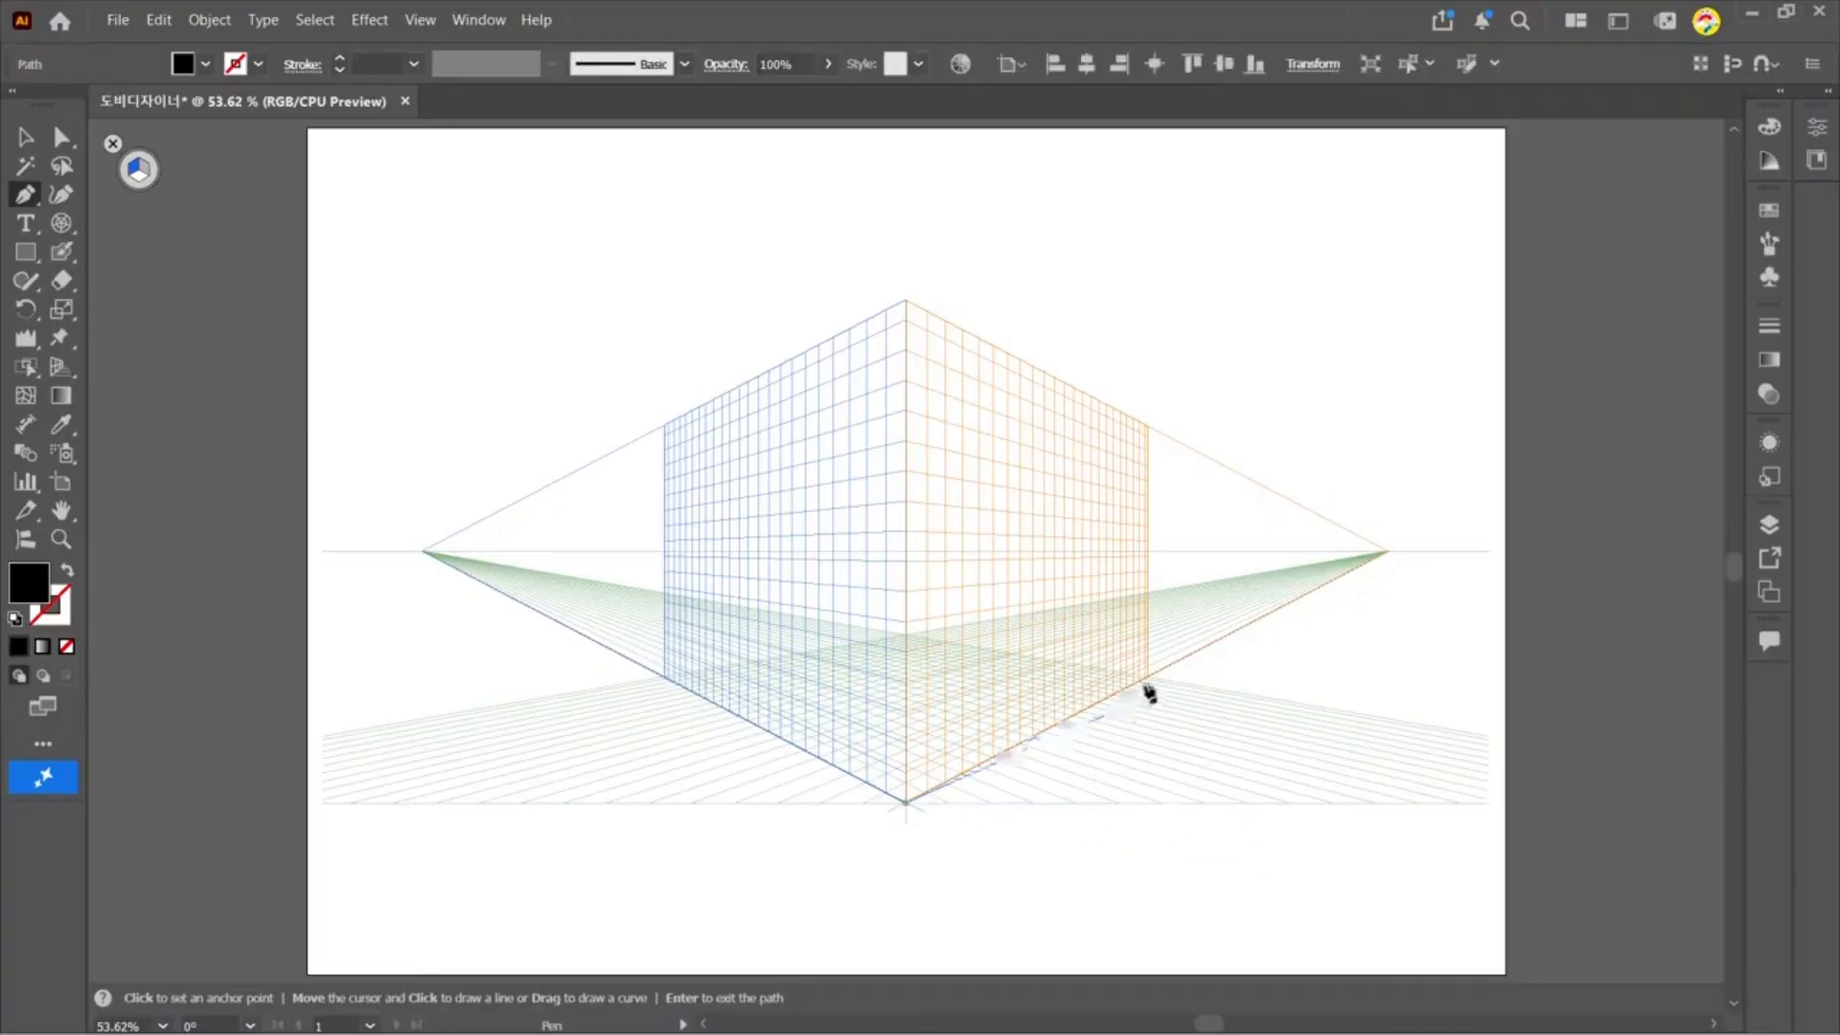
left_click(1150, 674)
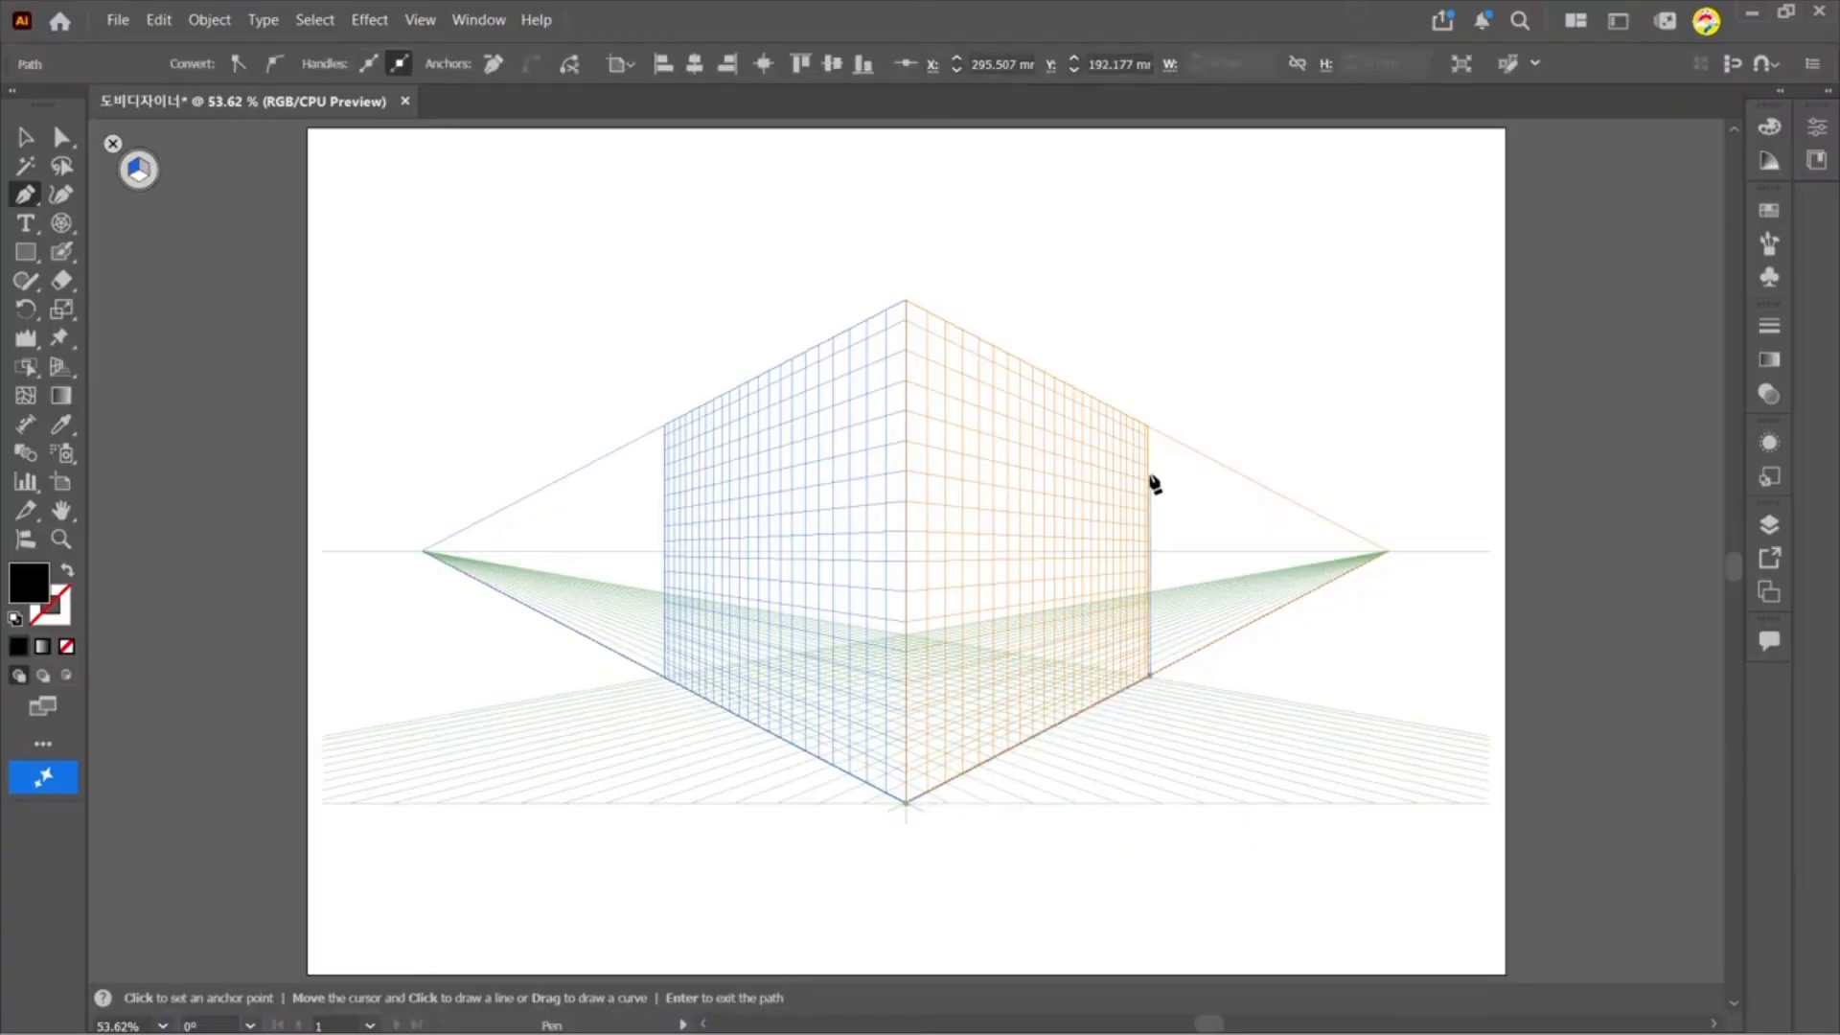
left_click(1149, 424)
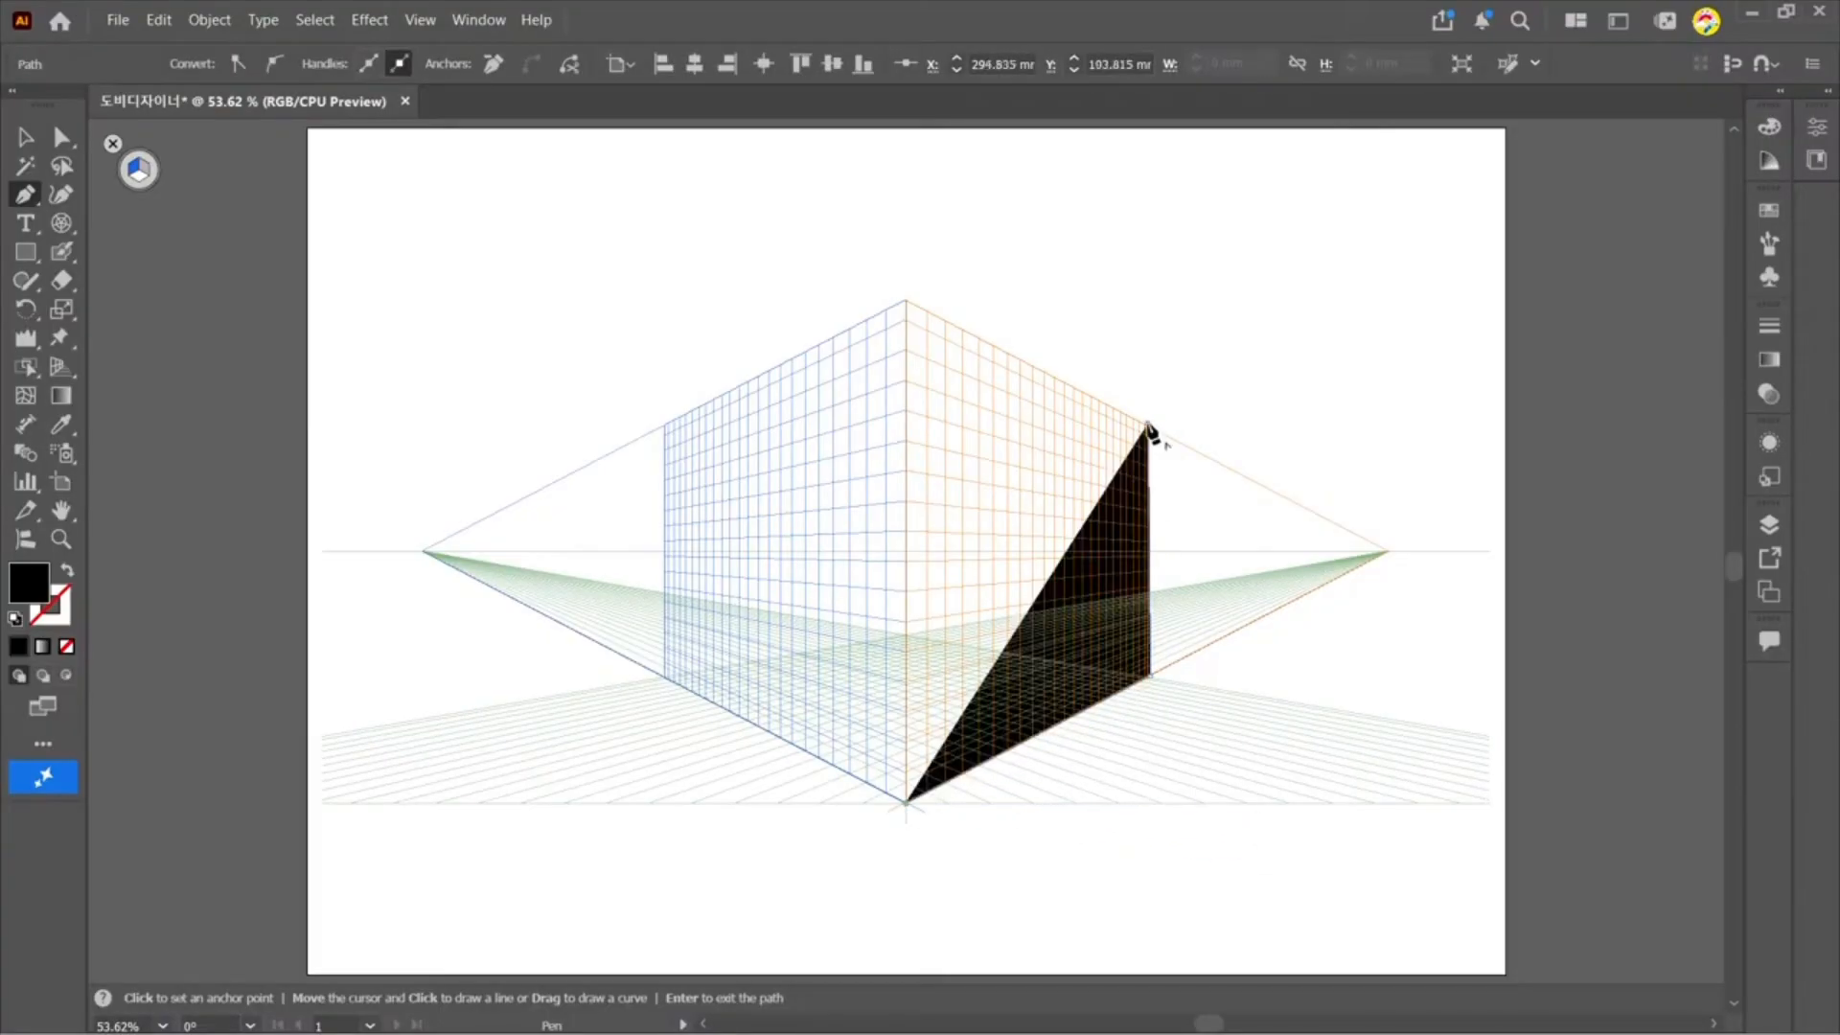
left_click(907, 303)
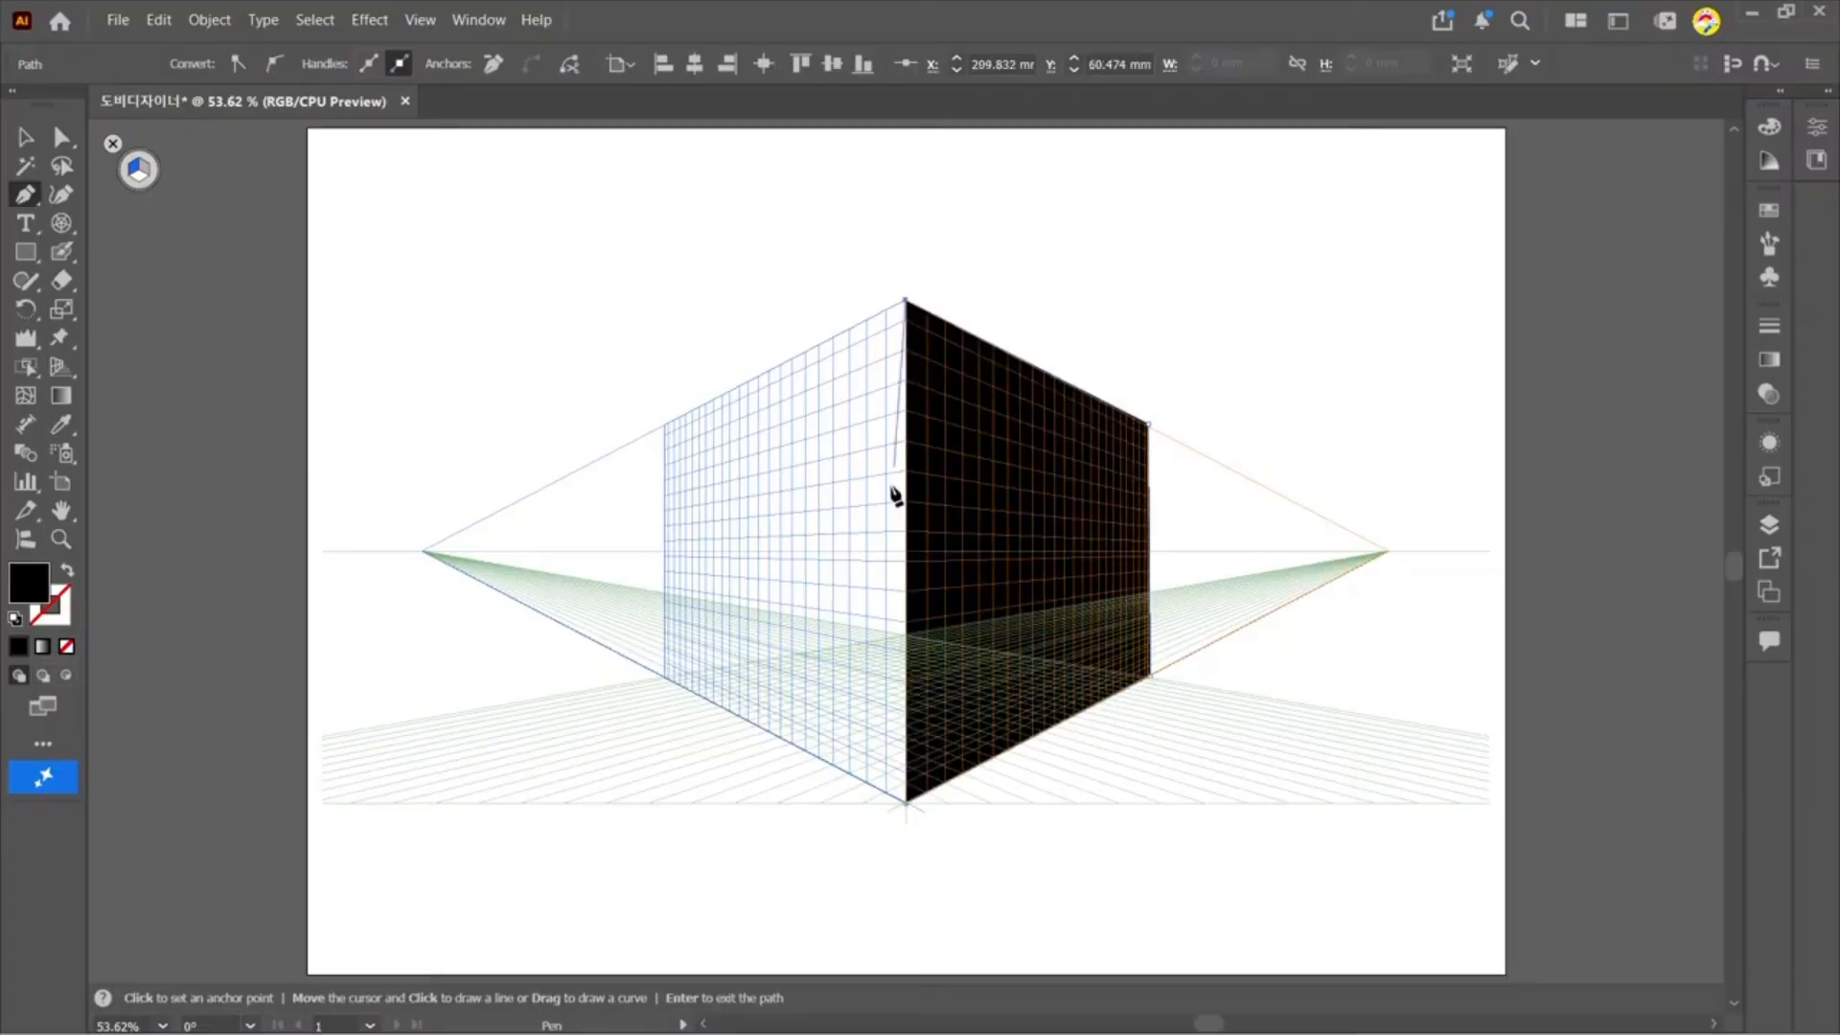
left_click(908, 803)
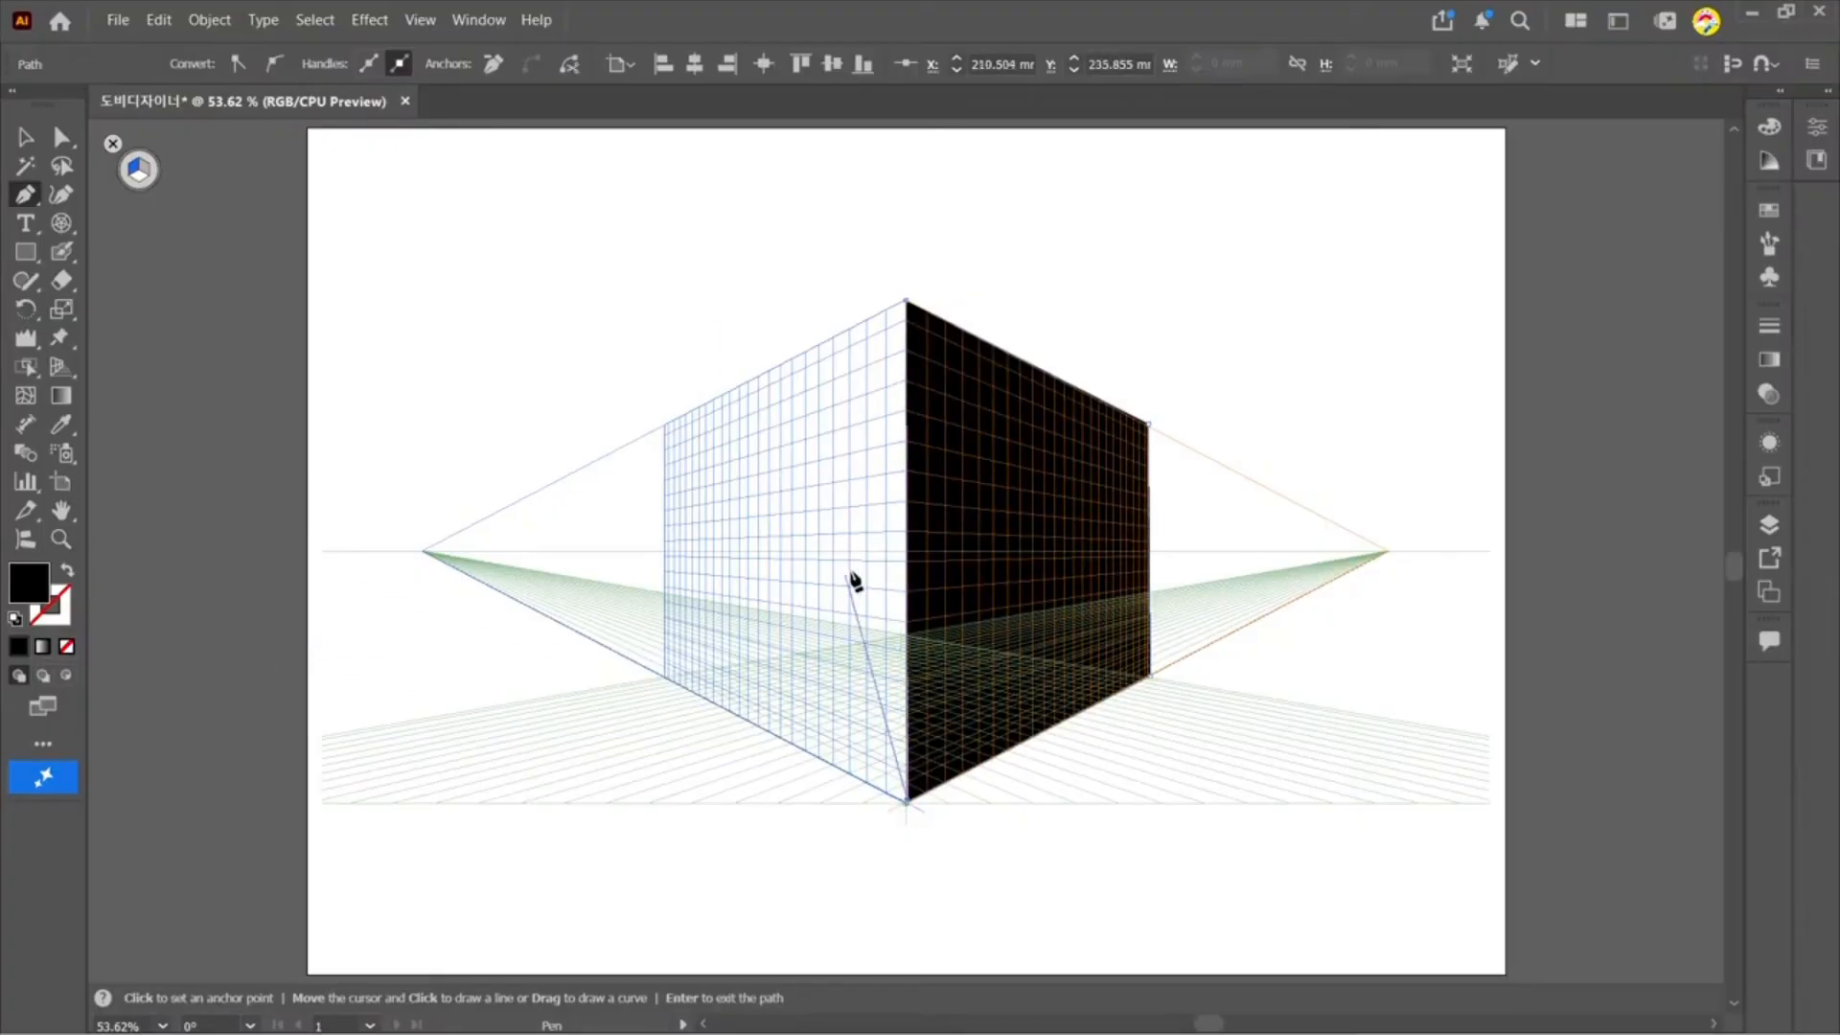
Step: Move the black shape away from the right perspective plane with the regular Selection tool and delete it
key("v")
left_click(805, 197)
left_click_drag(1015, 575, 1141, 670)
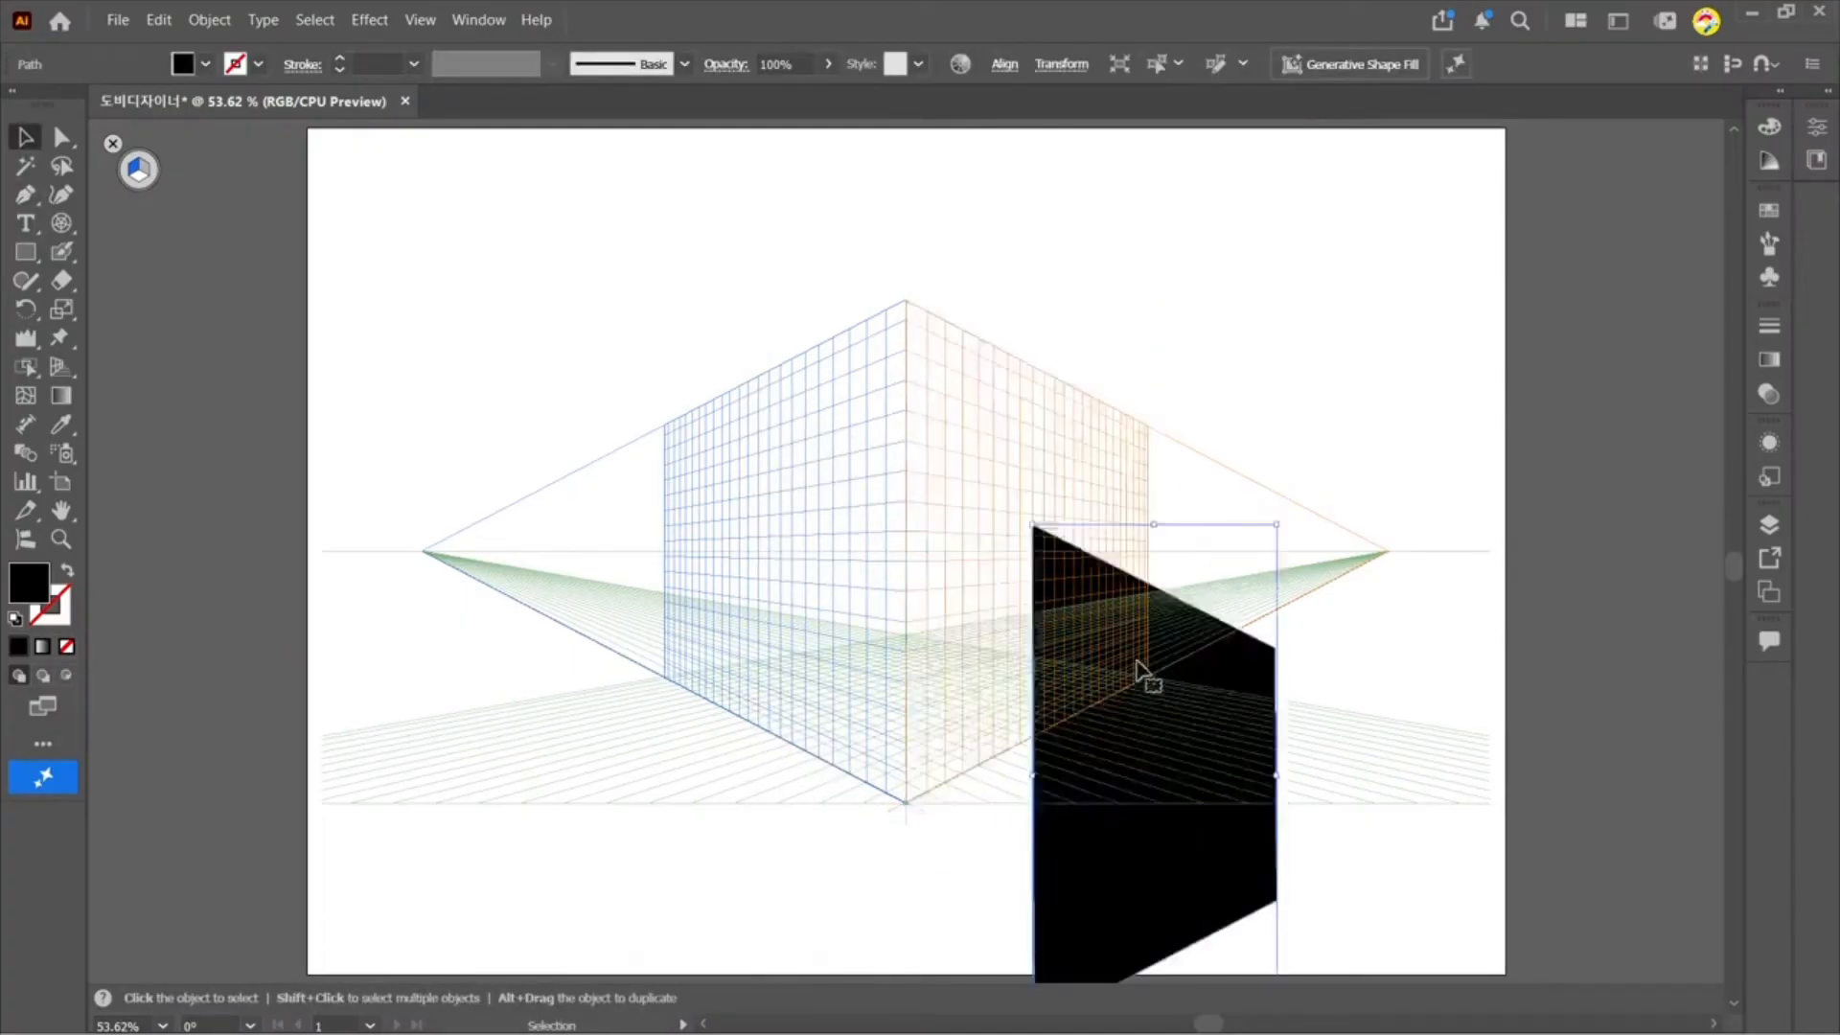
key("Delete")
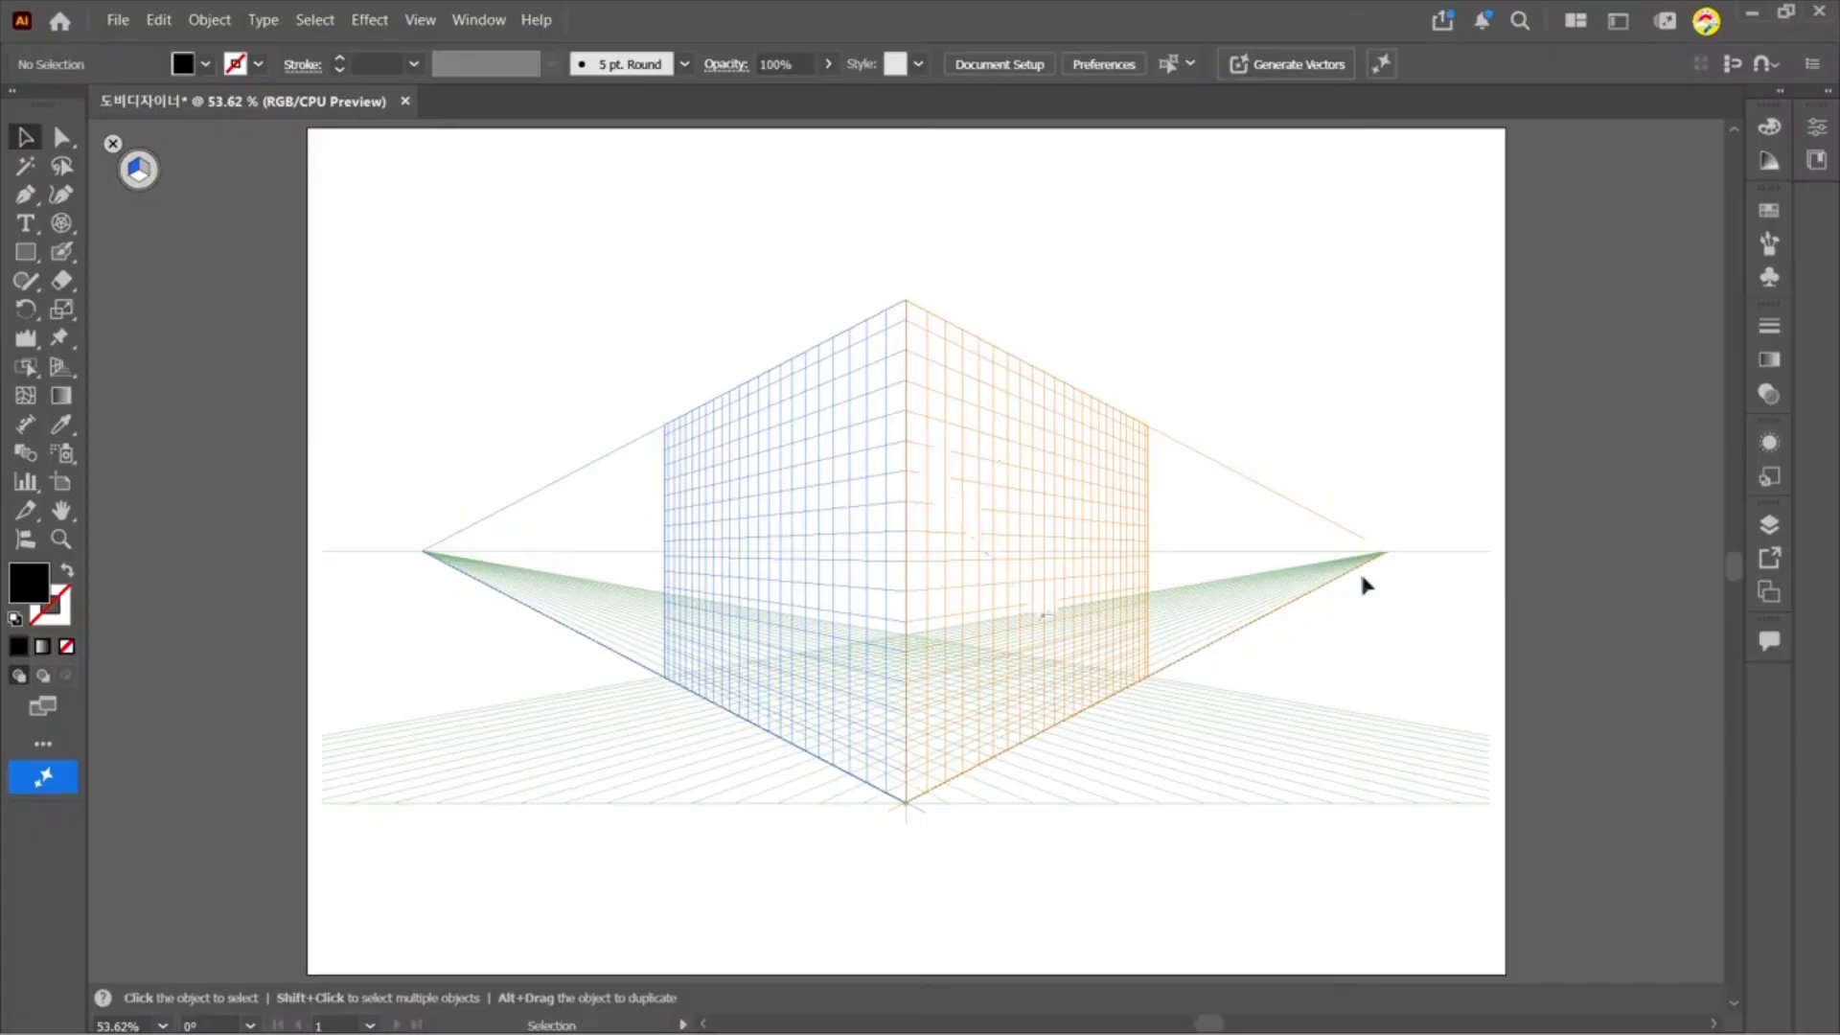
Step: Toggle the perspective grid off, on and off again using the Perspective Selection tool and the plane widget
key("shift+v")
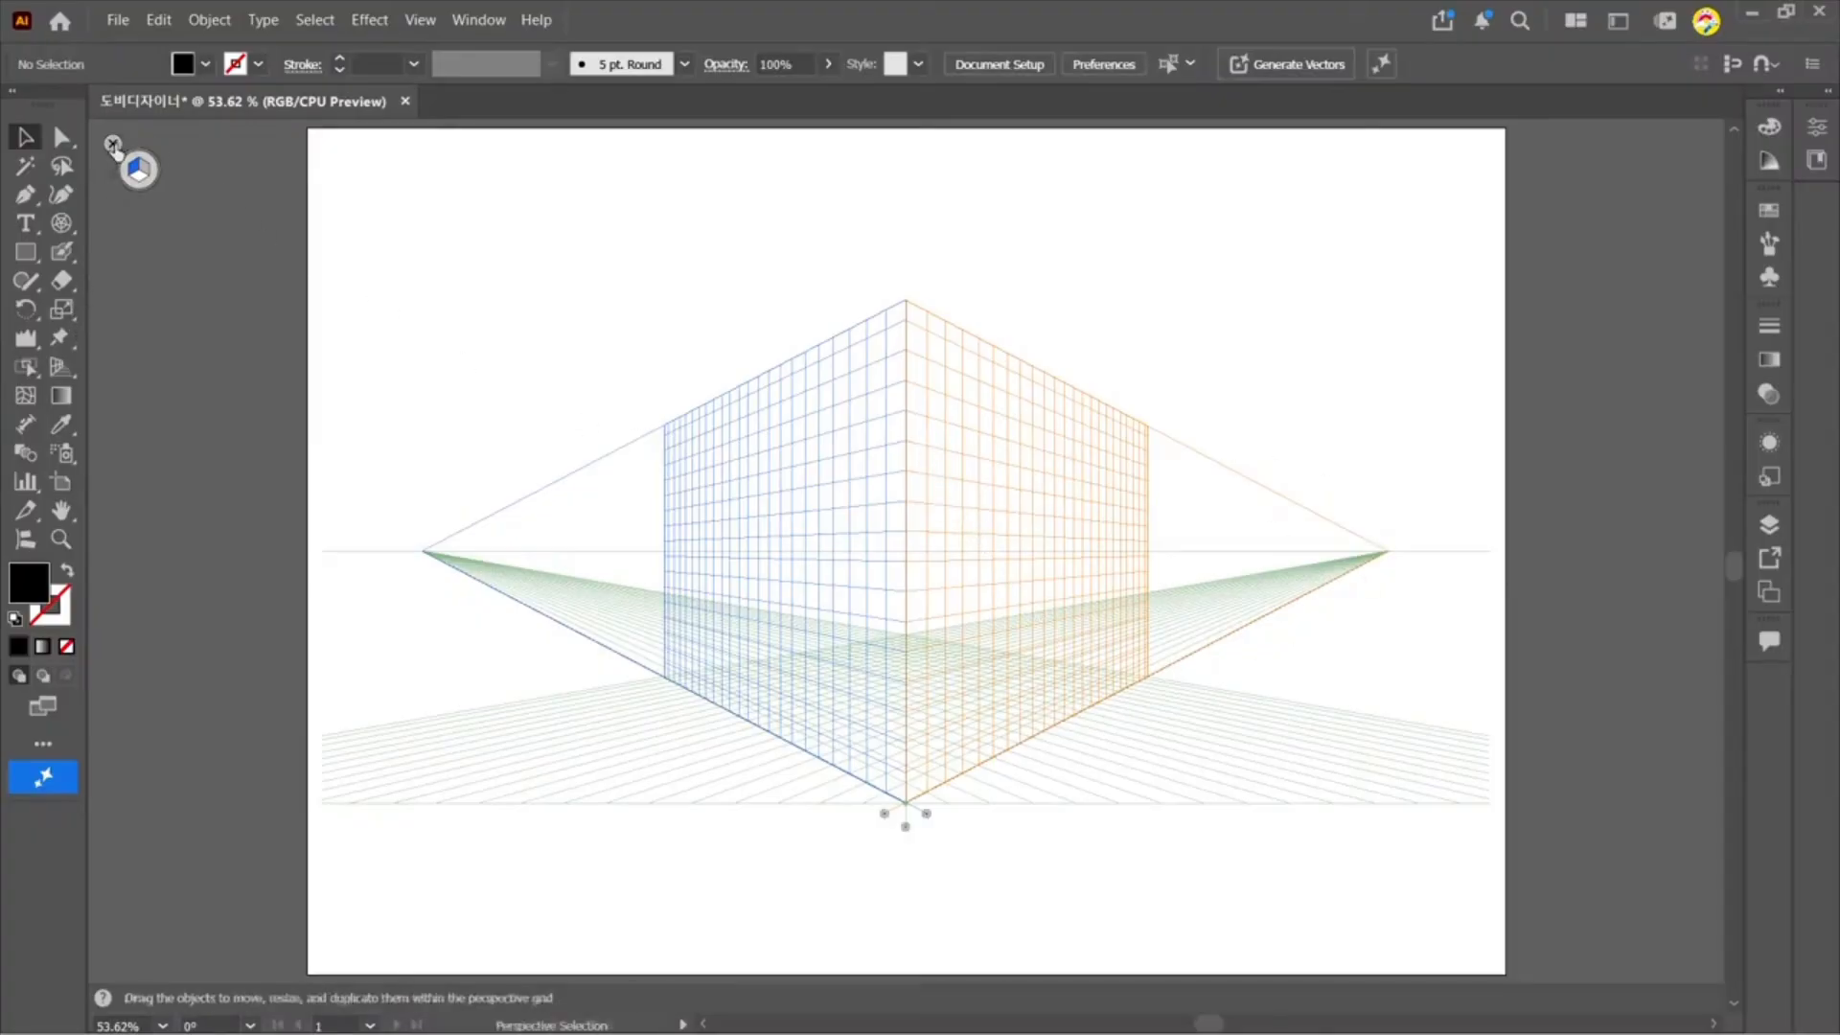
left_click(113, 144)
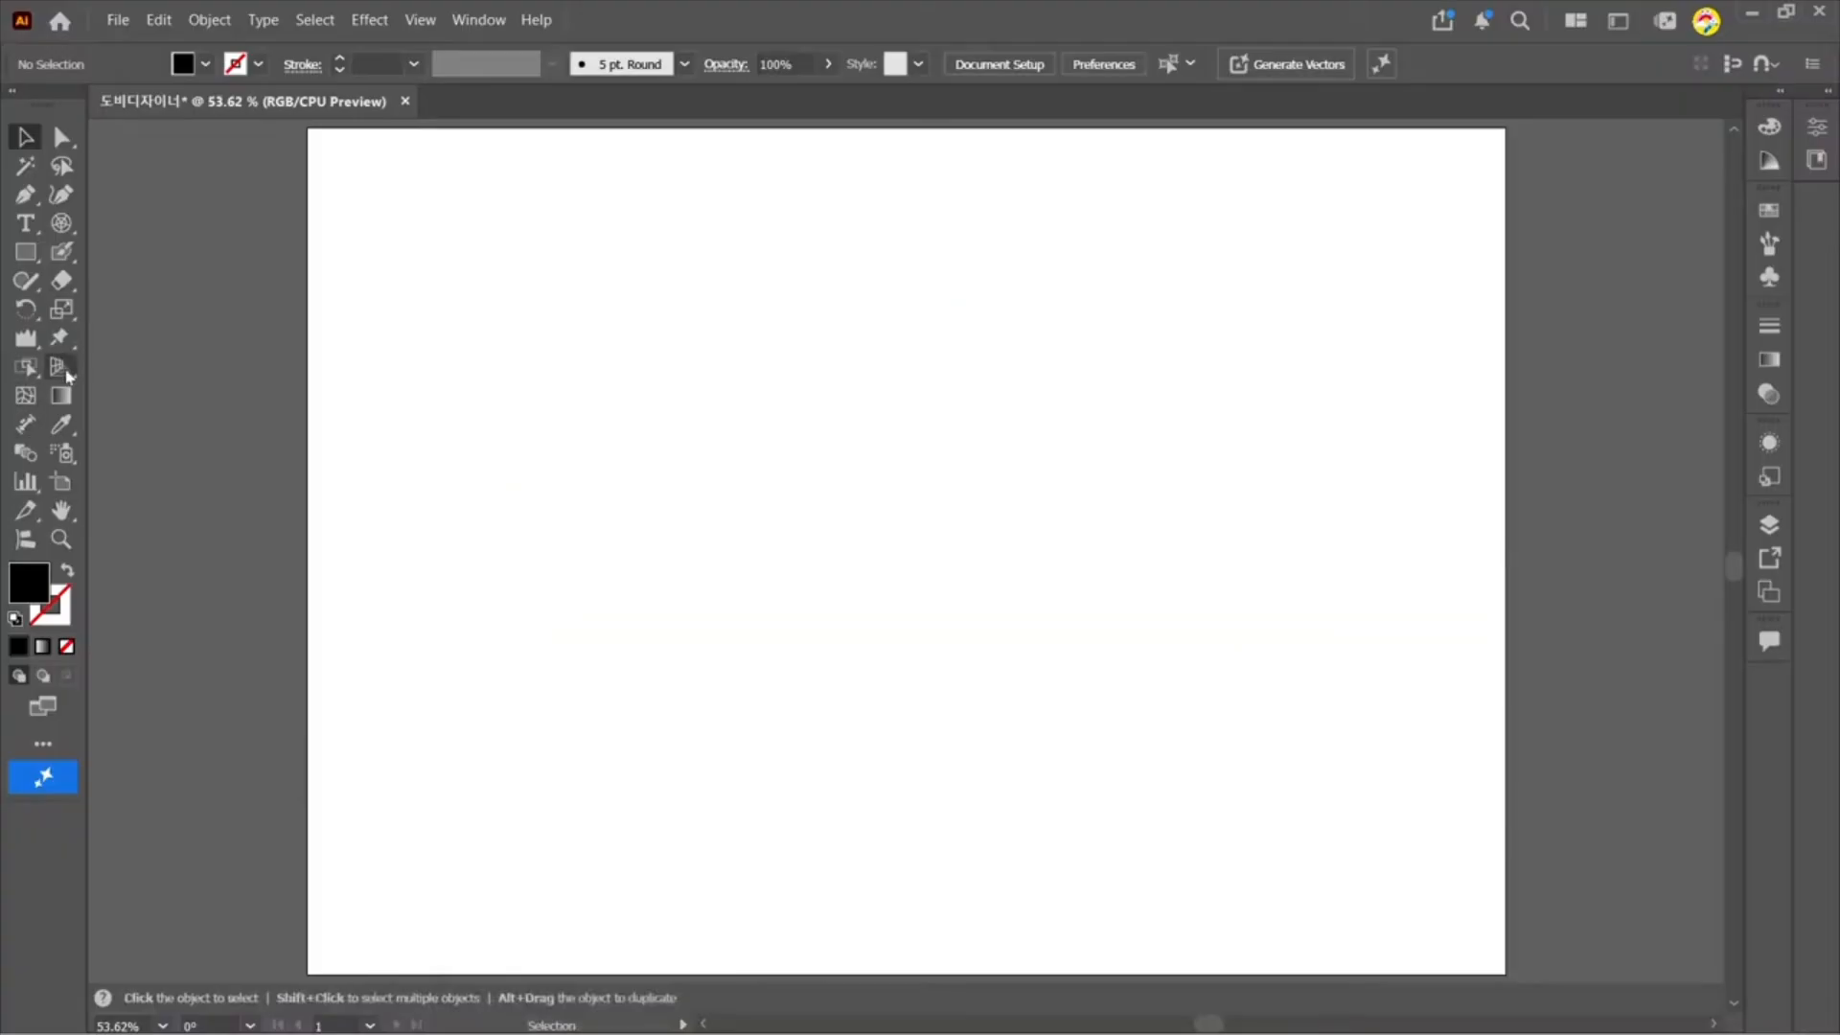
left_click(60, 367)
left_click(213, 397)
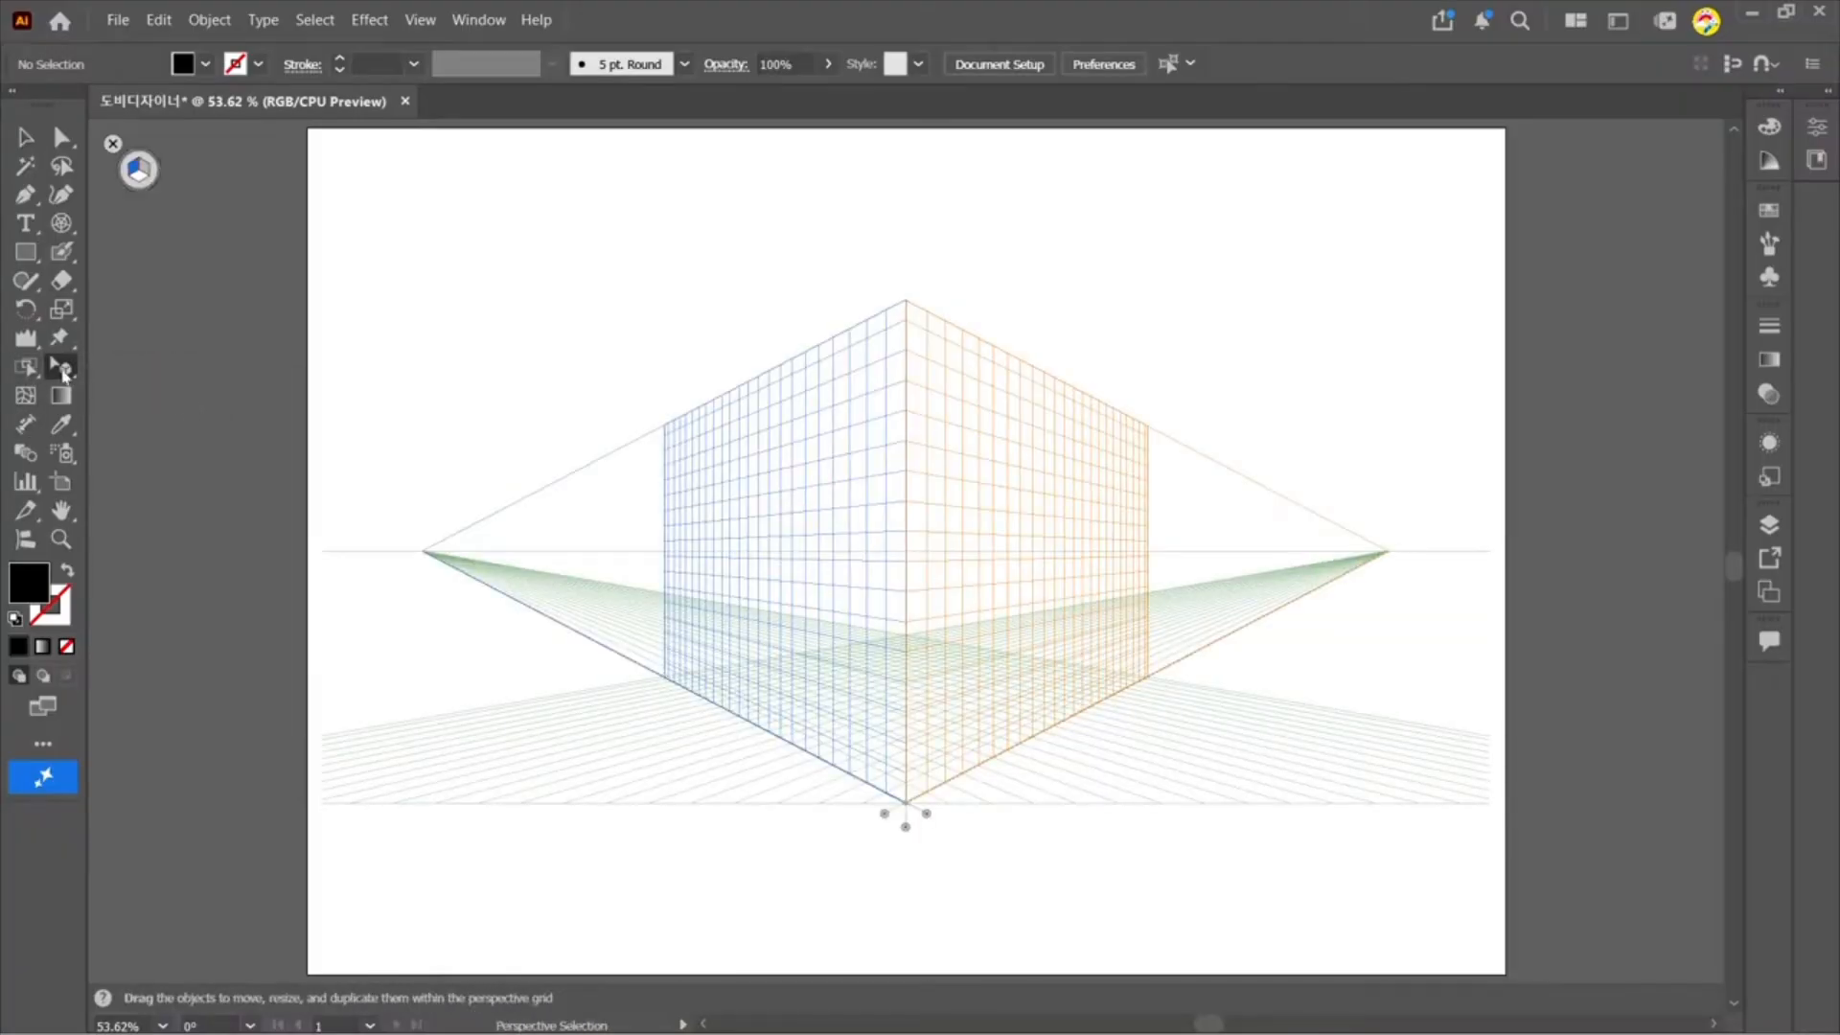
left_click(113, 144)
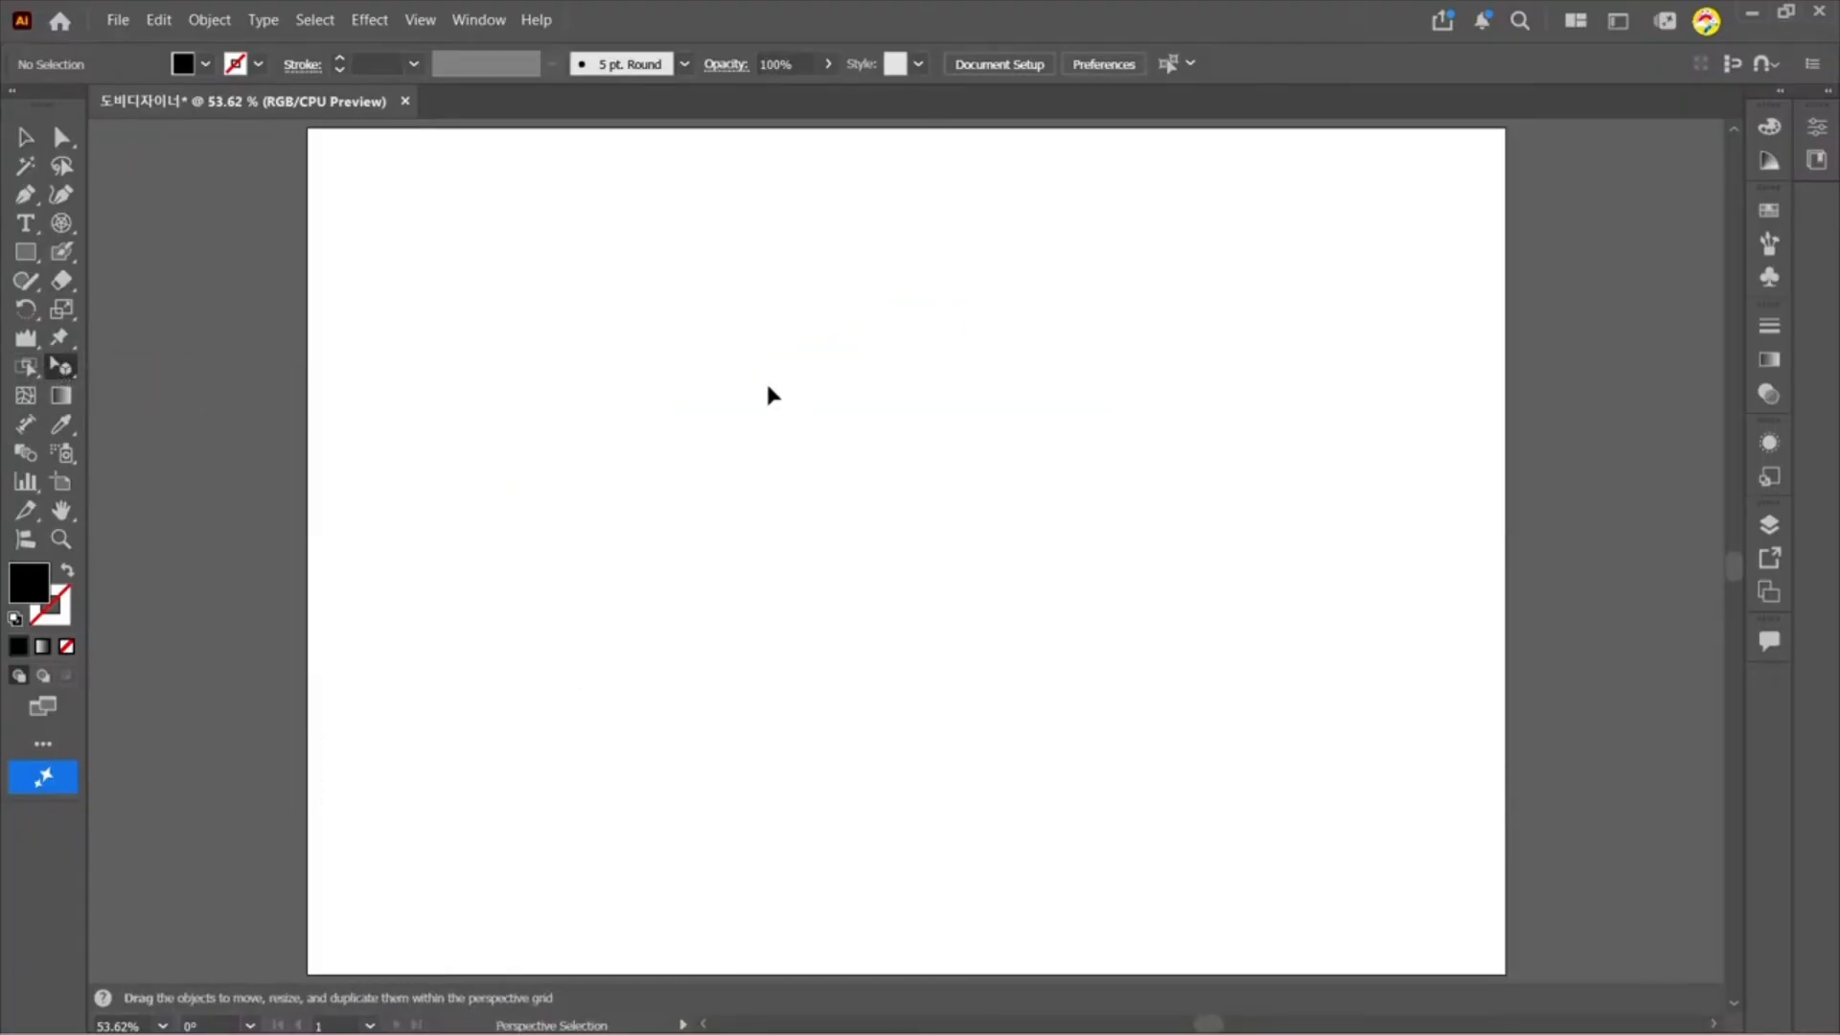
Step: Review the Perspective Grid Options for the active plane widget and automatic plane positioning, keeping the settings
double_click(60, 366)
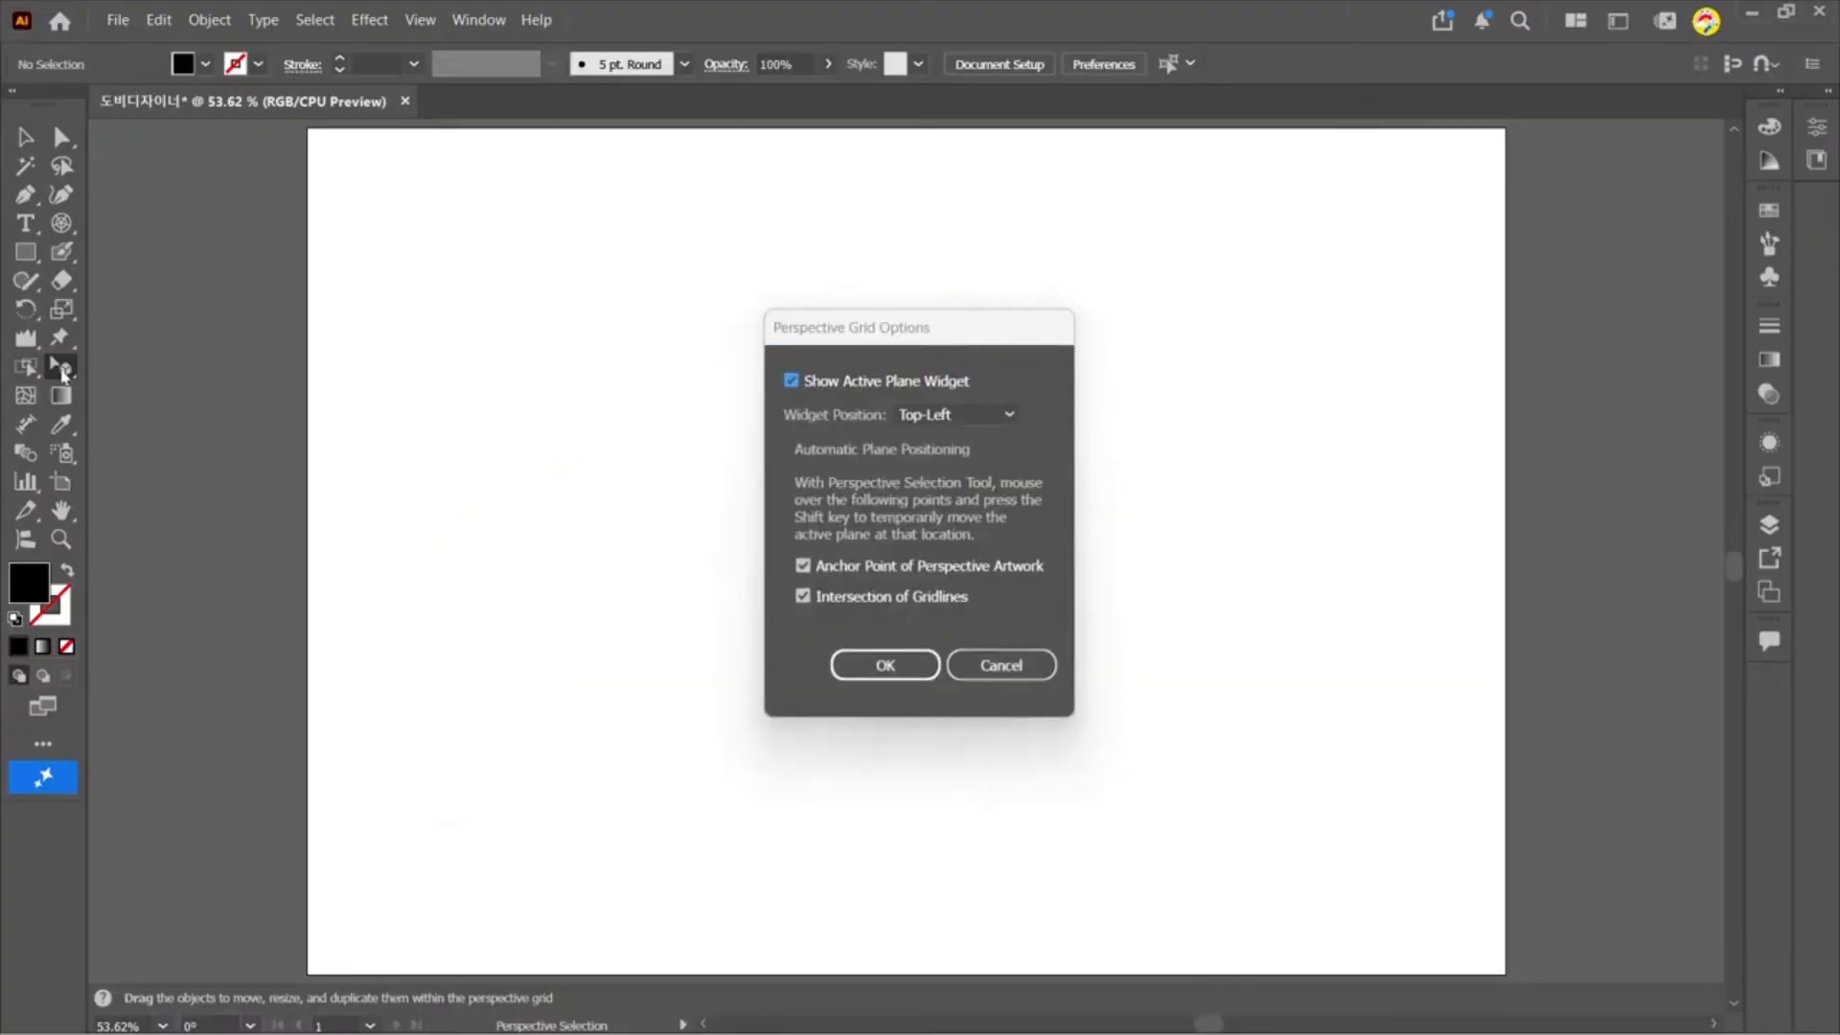
left_click(996, 668)
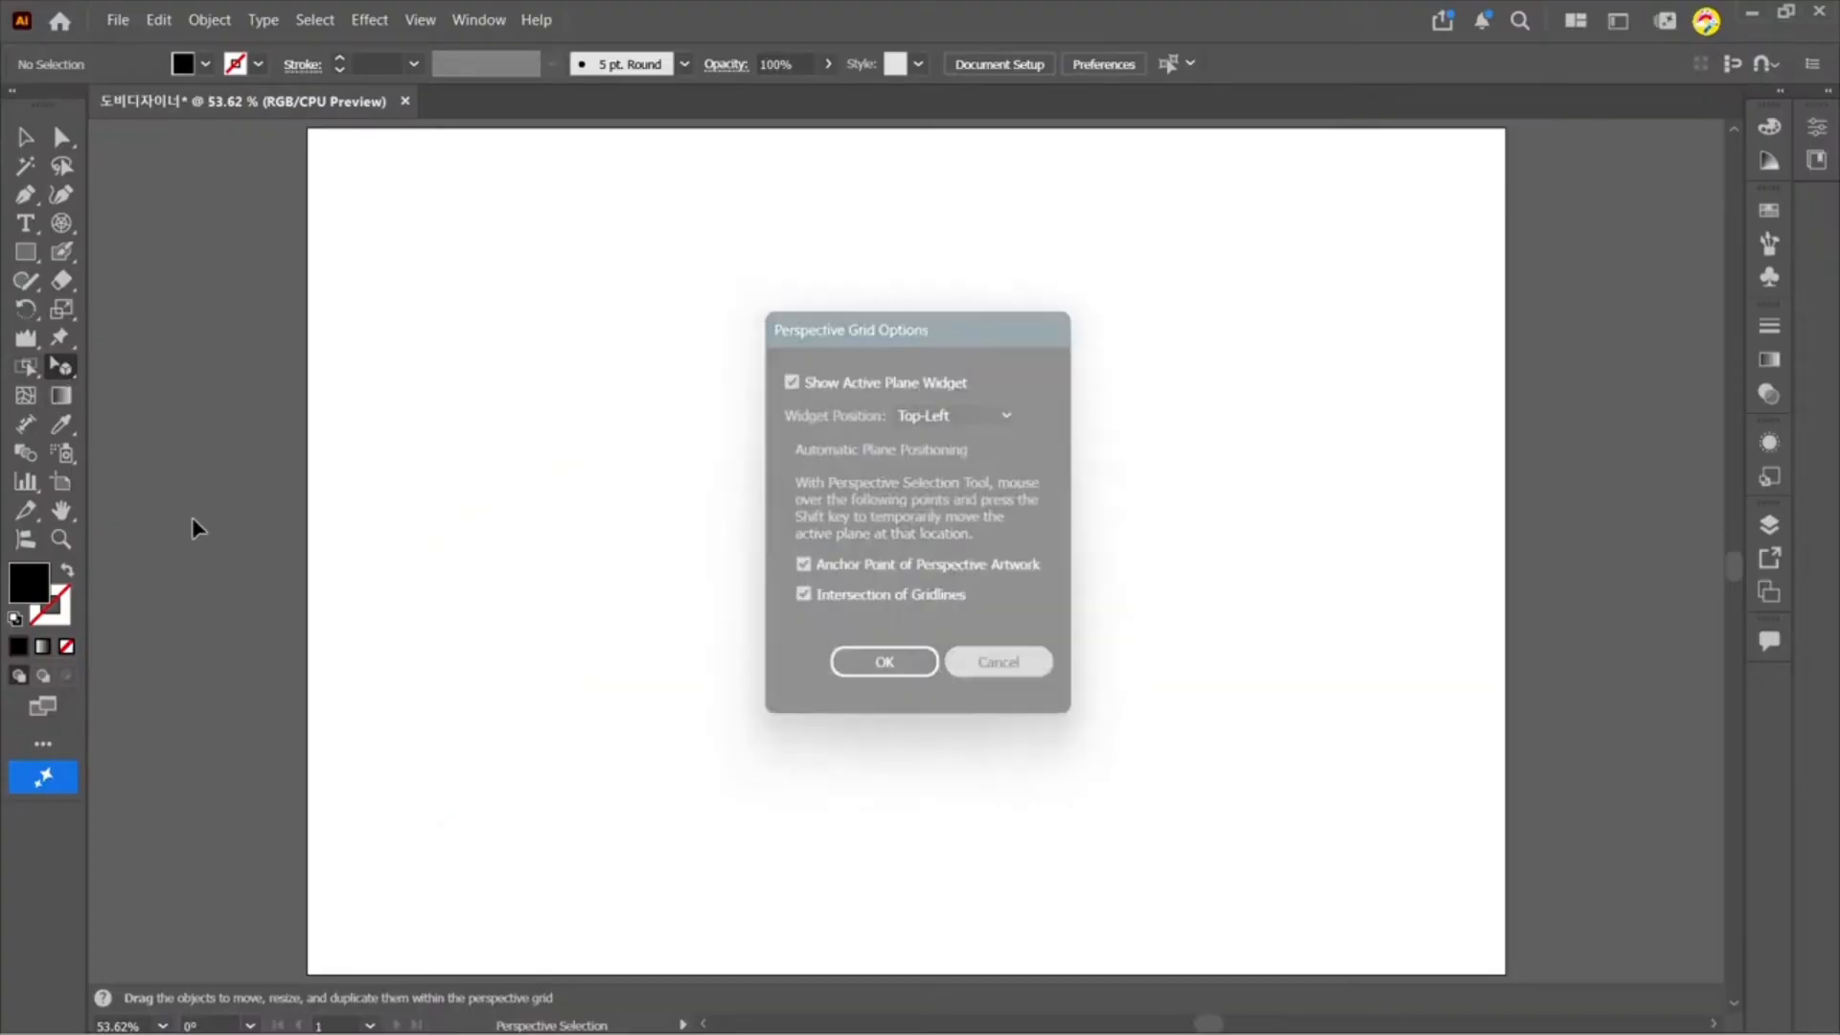
left_click(63, 374)
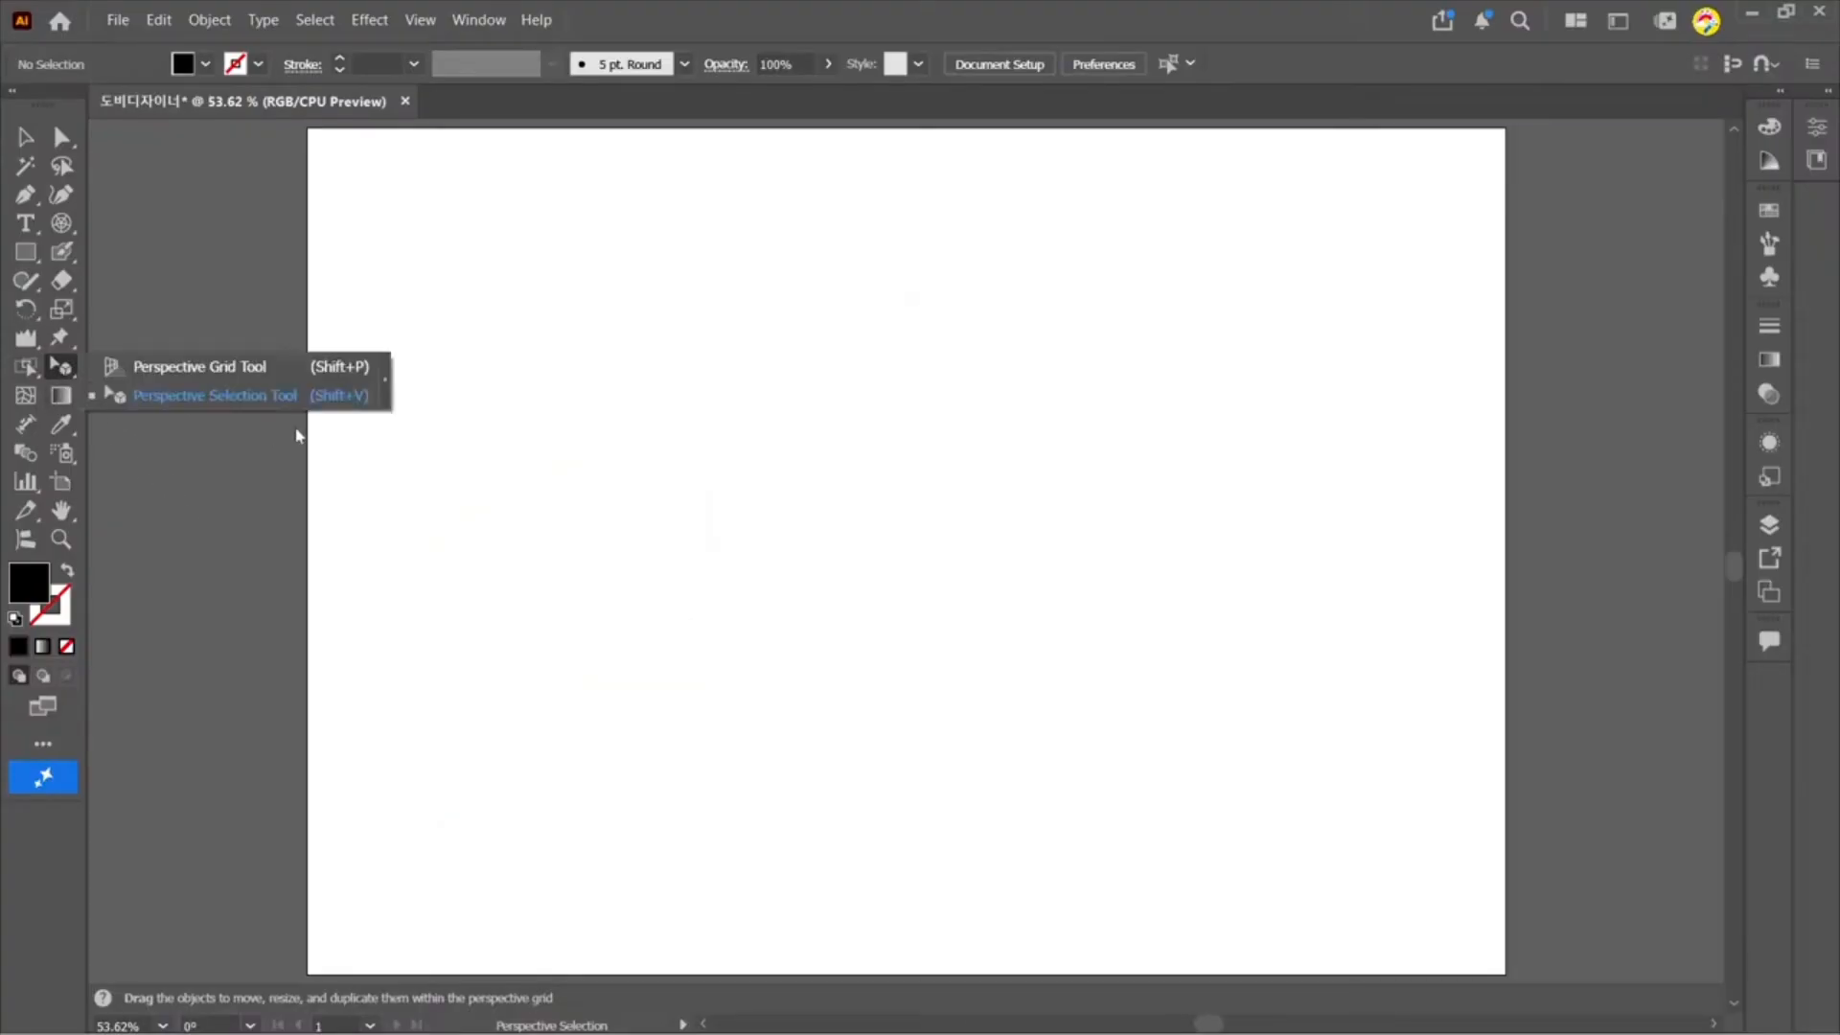
double_click(63, 369)
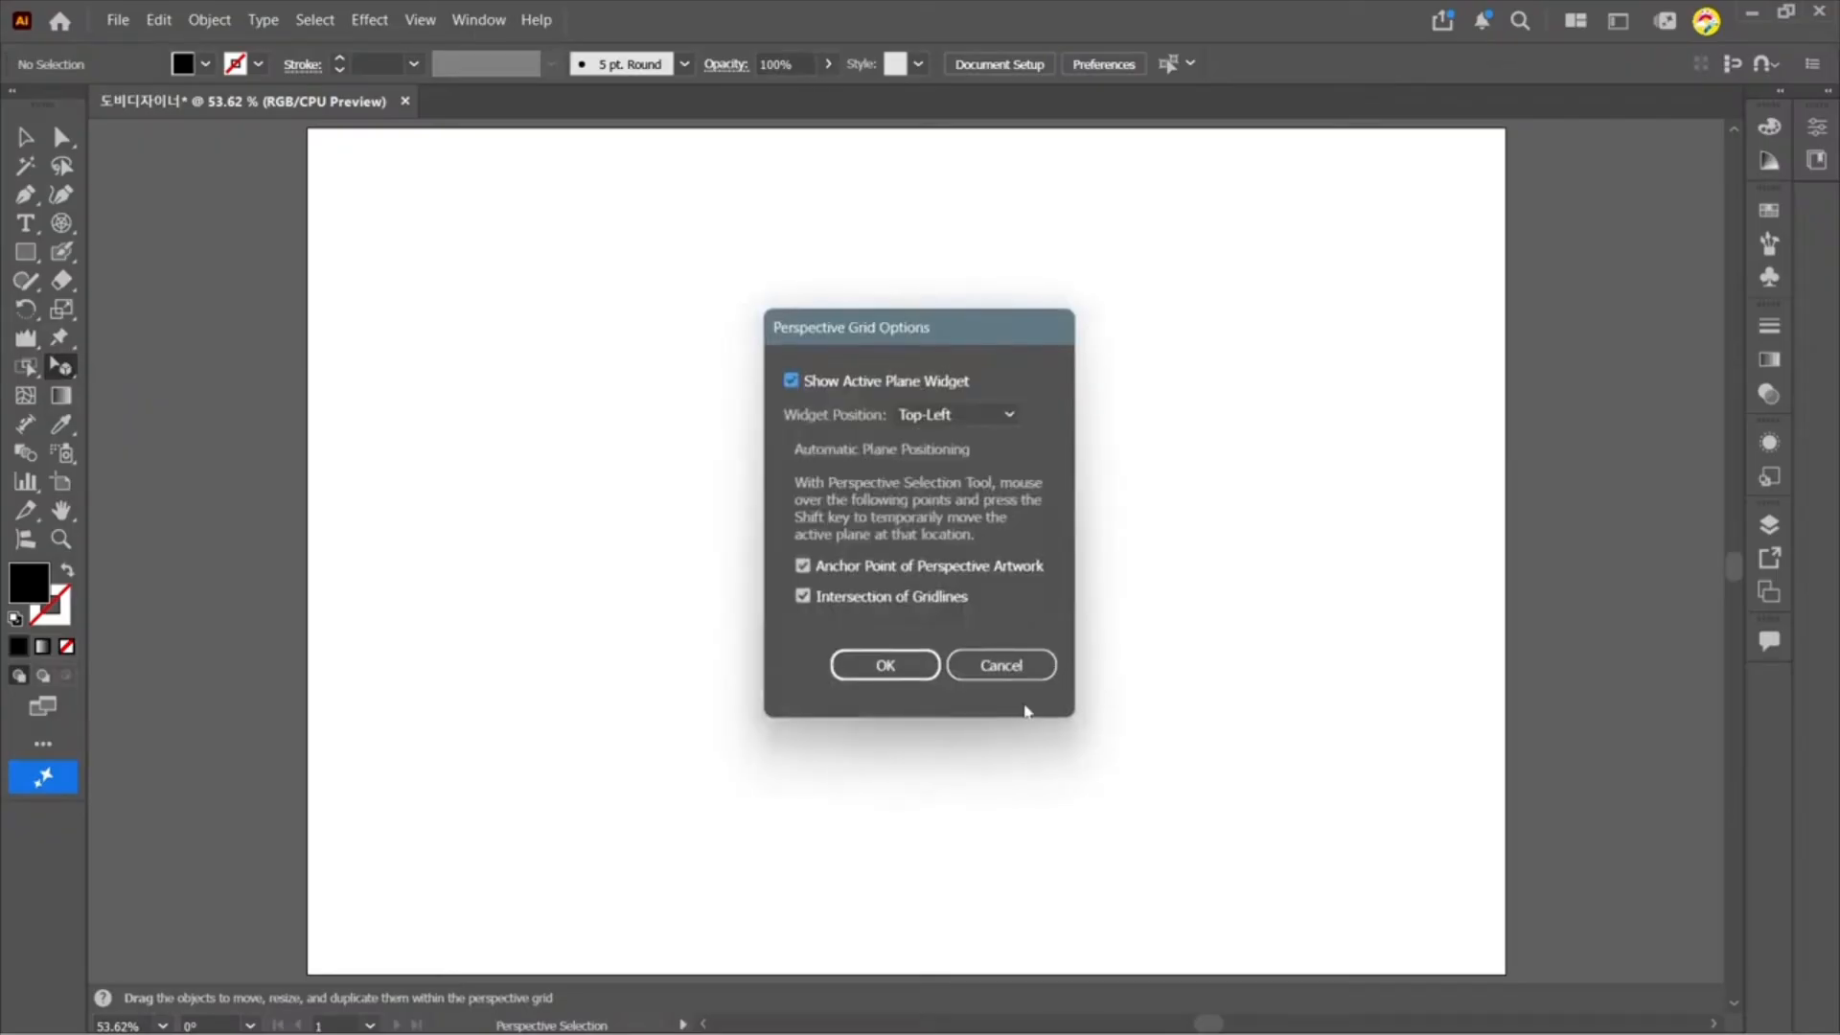
left_click(883, 665)
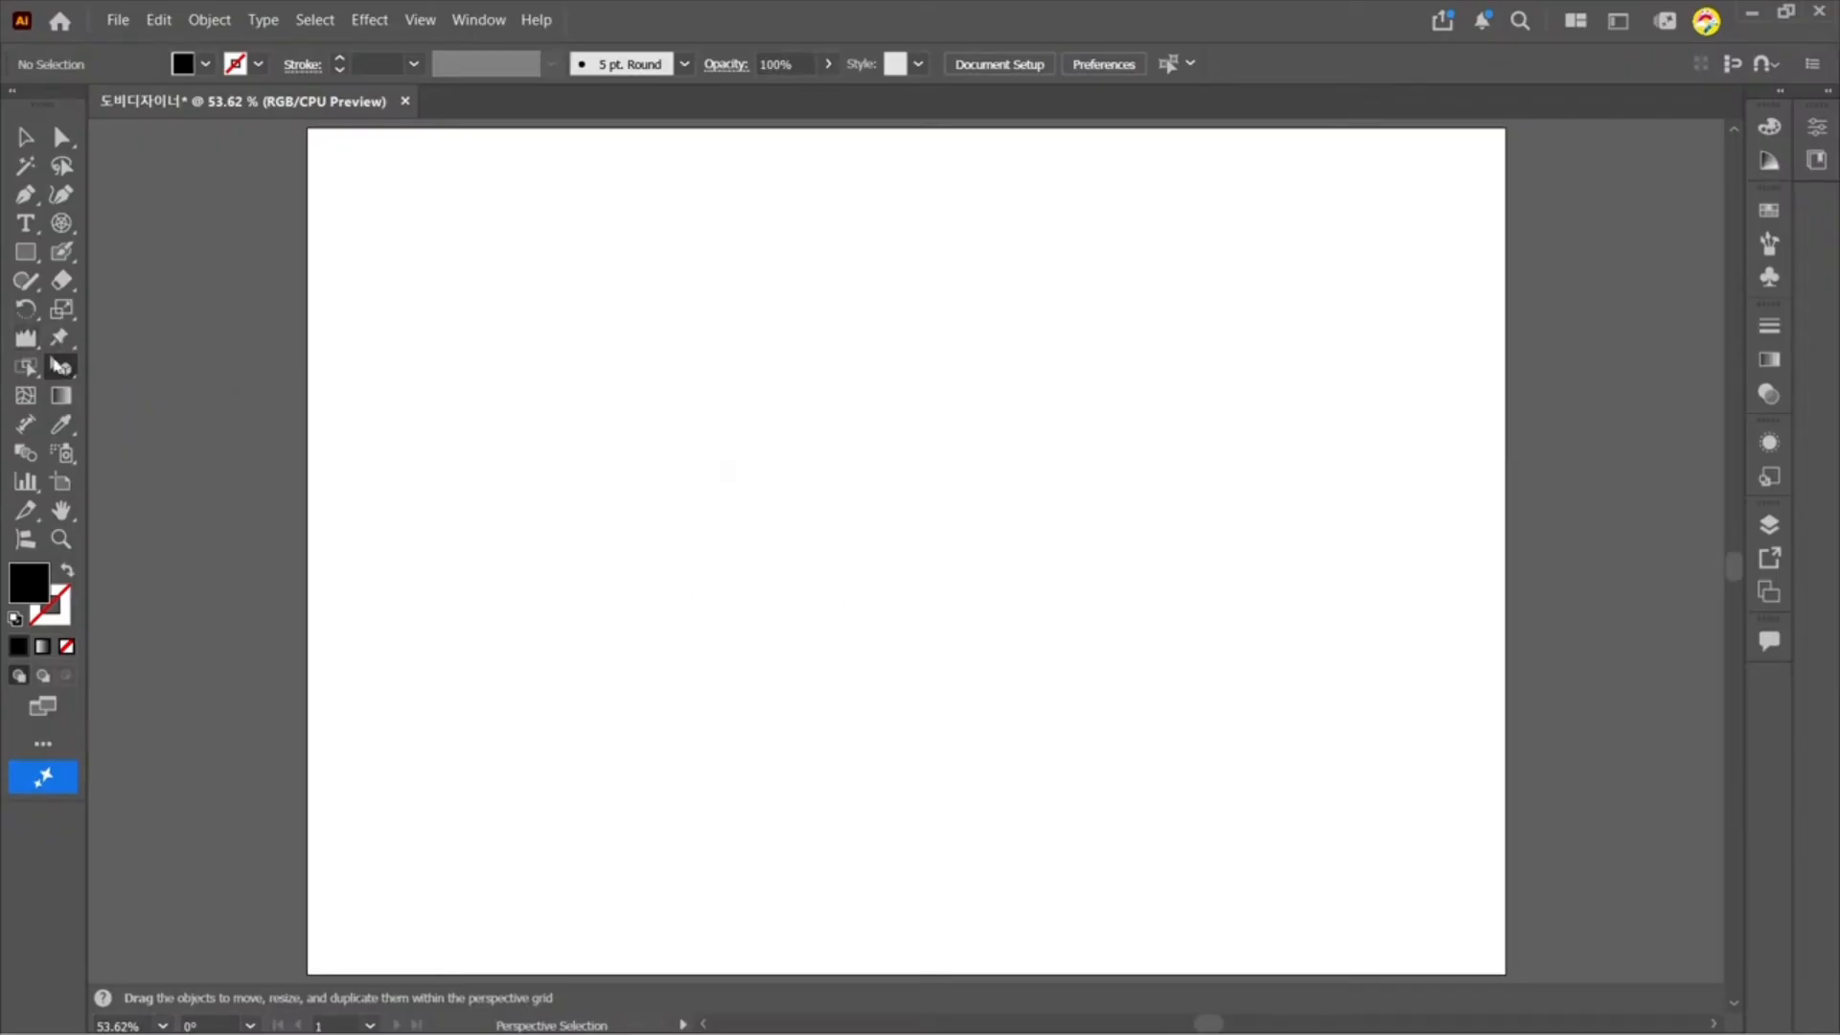
Step: Show the perspective grid, try raising its ground plane with the Perspective Selection tool, and undo the move
left_click(60, 367)
left_click(127, 372)
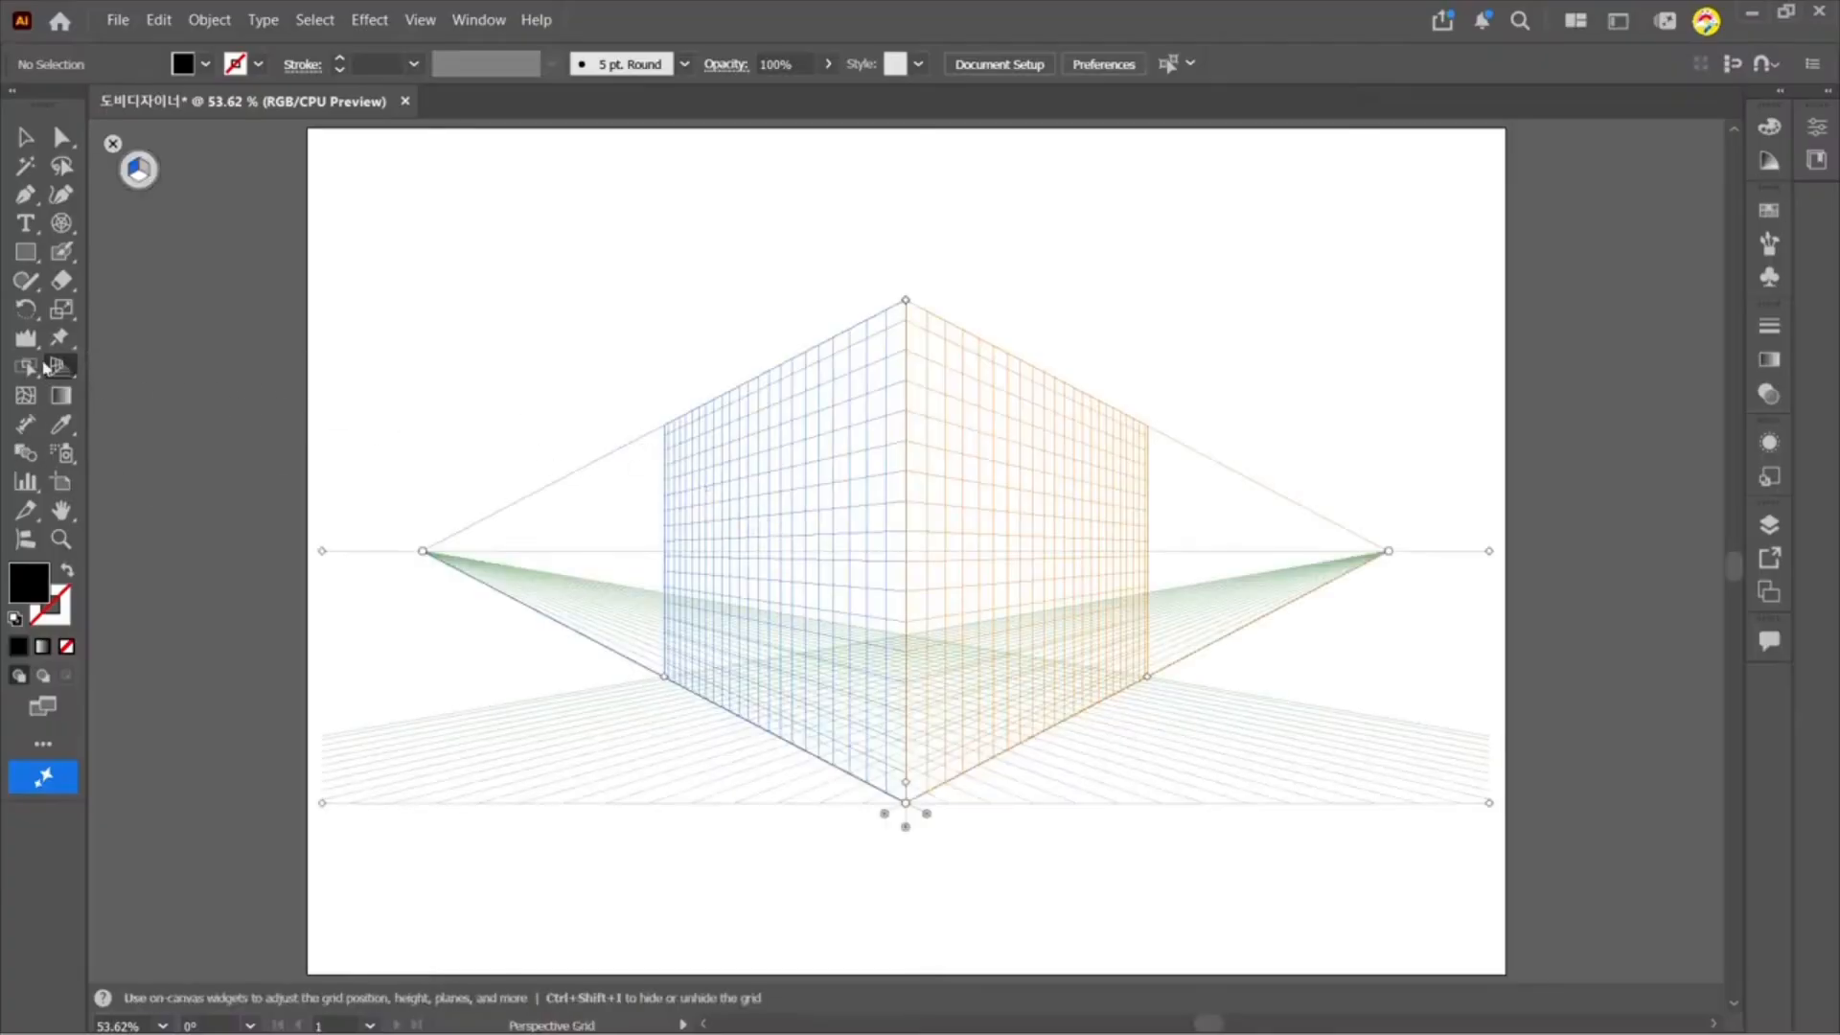
left_click(60, 367)
left_click(143, 395)
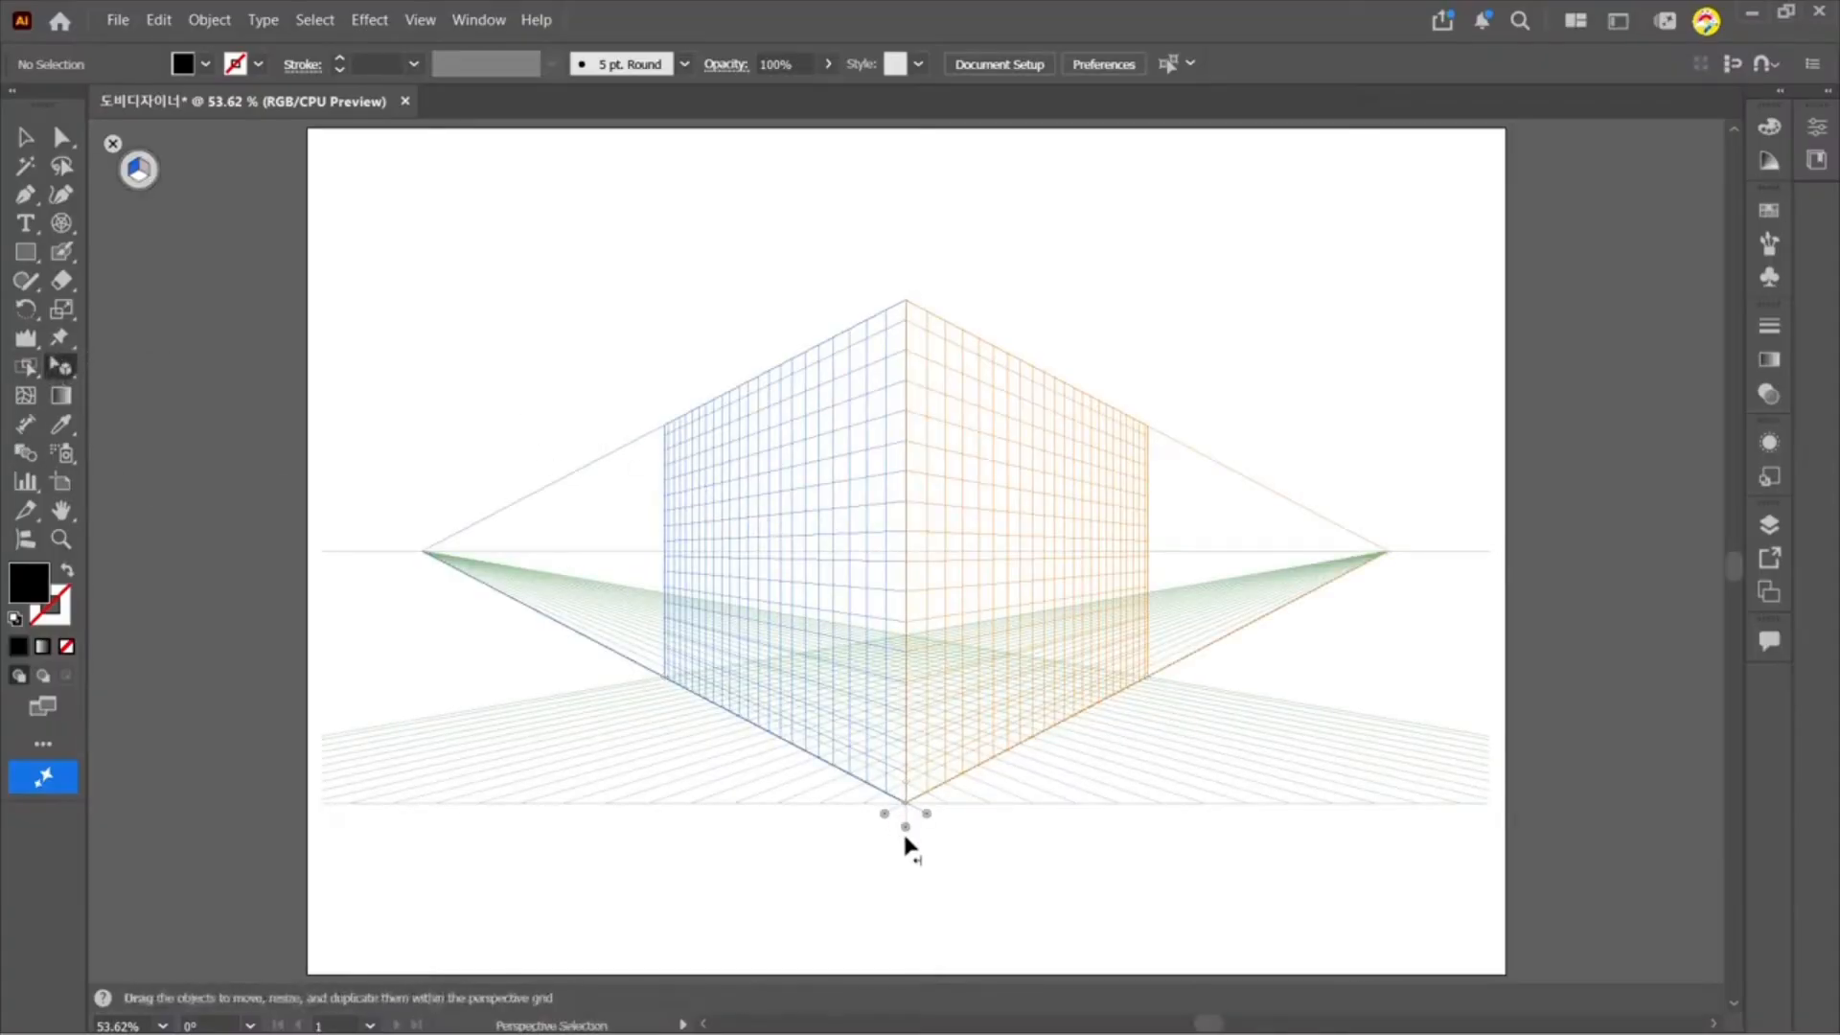
left_click_drag(903, 828, 904, 751)
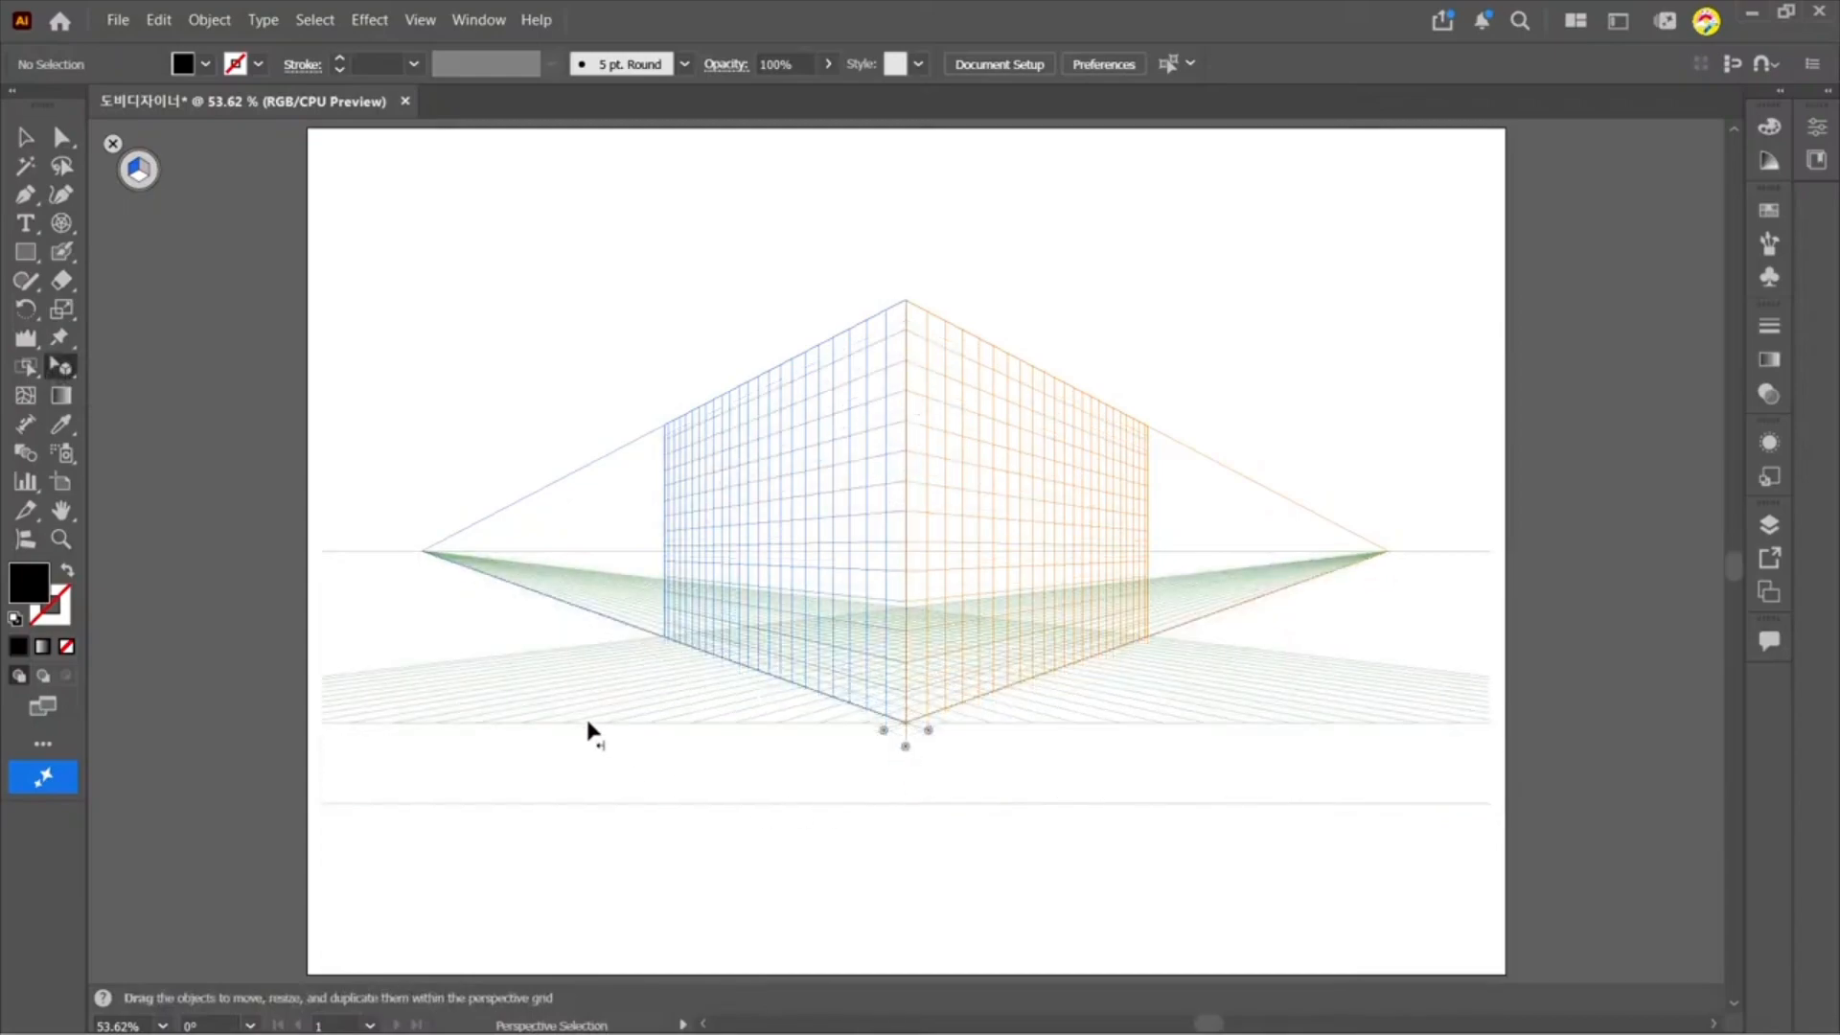
key("ctrl+z")
Step: Switch to the Perspective Grid tool and back to Perspective Selection to compare their handles, and hide the grid
left_click(60, 367)
left_click(144, 366)
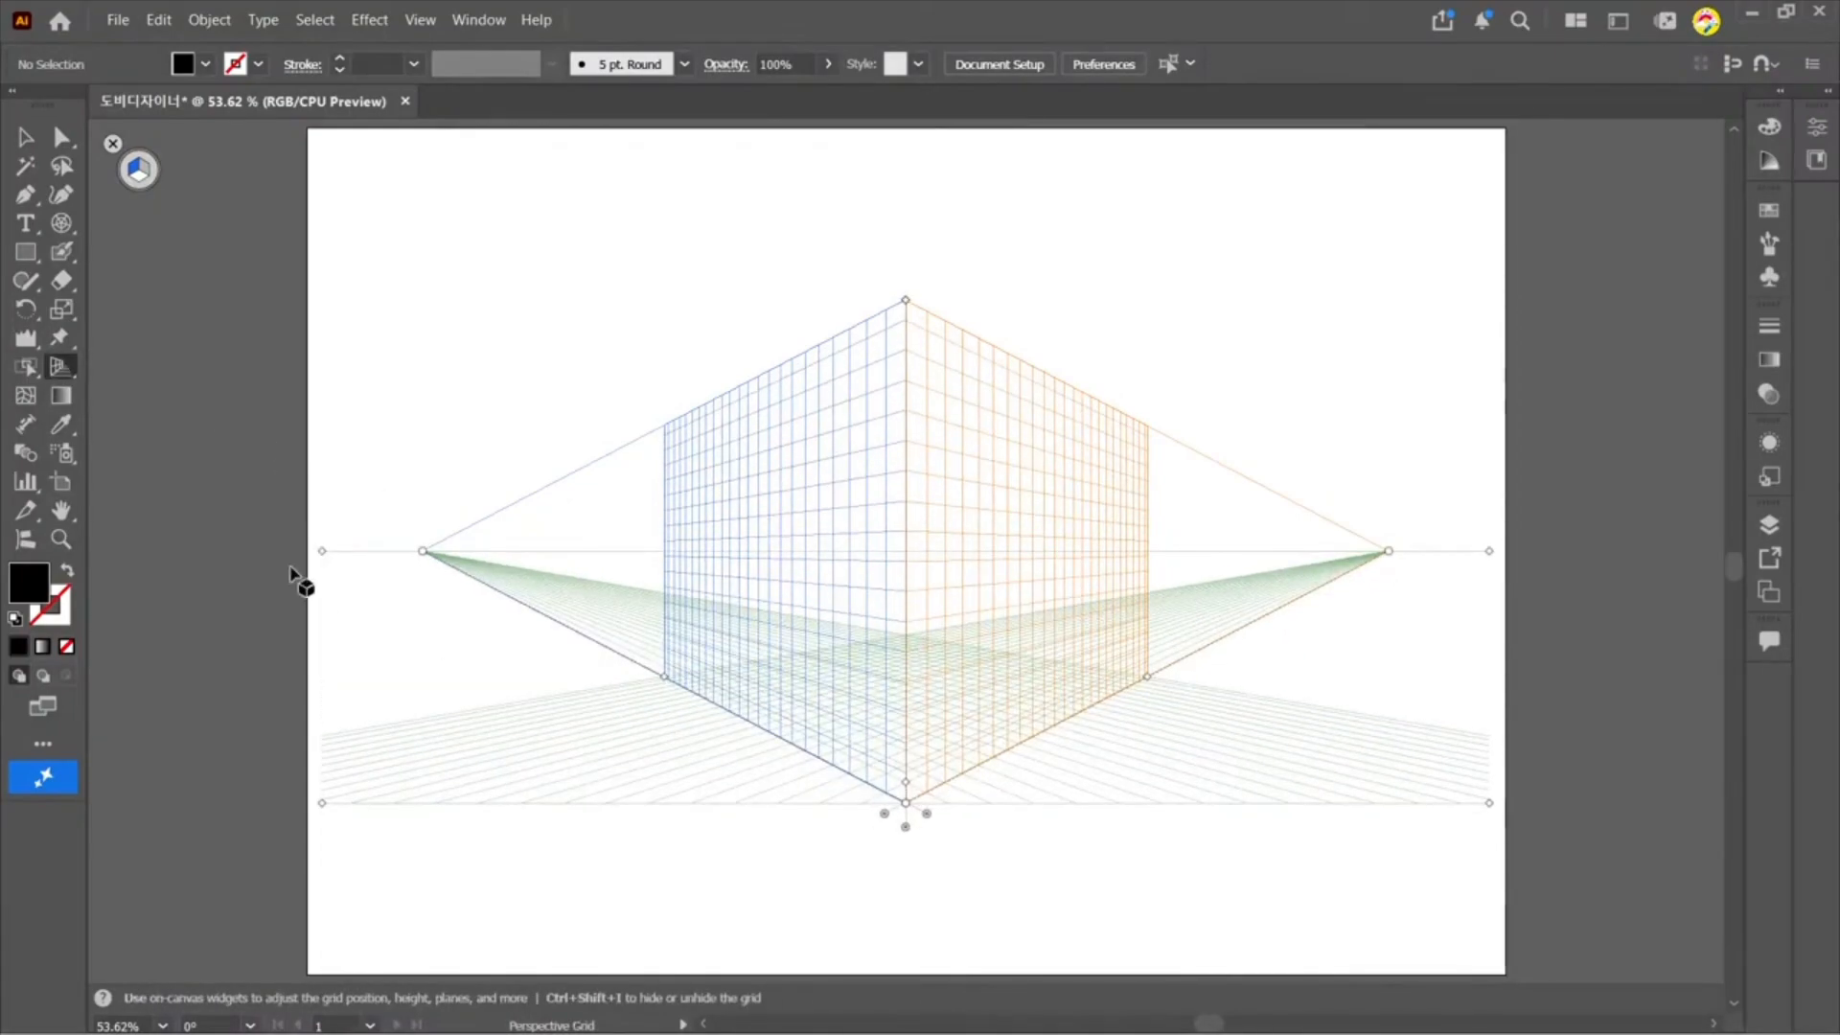
left_click(60, 367)
left_click(143, 388)
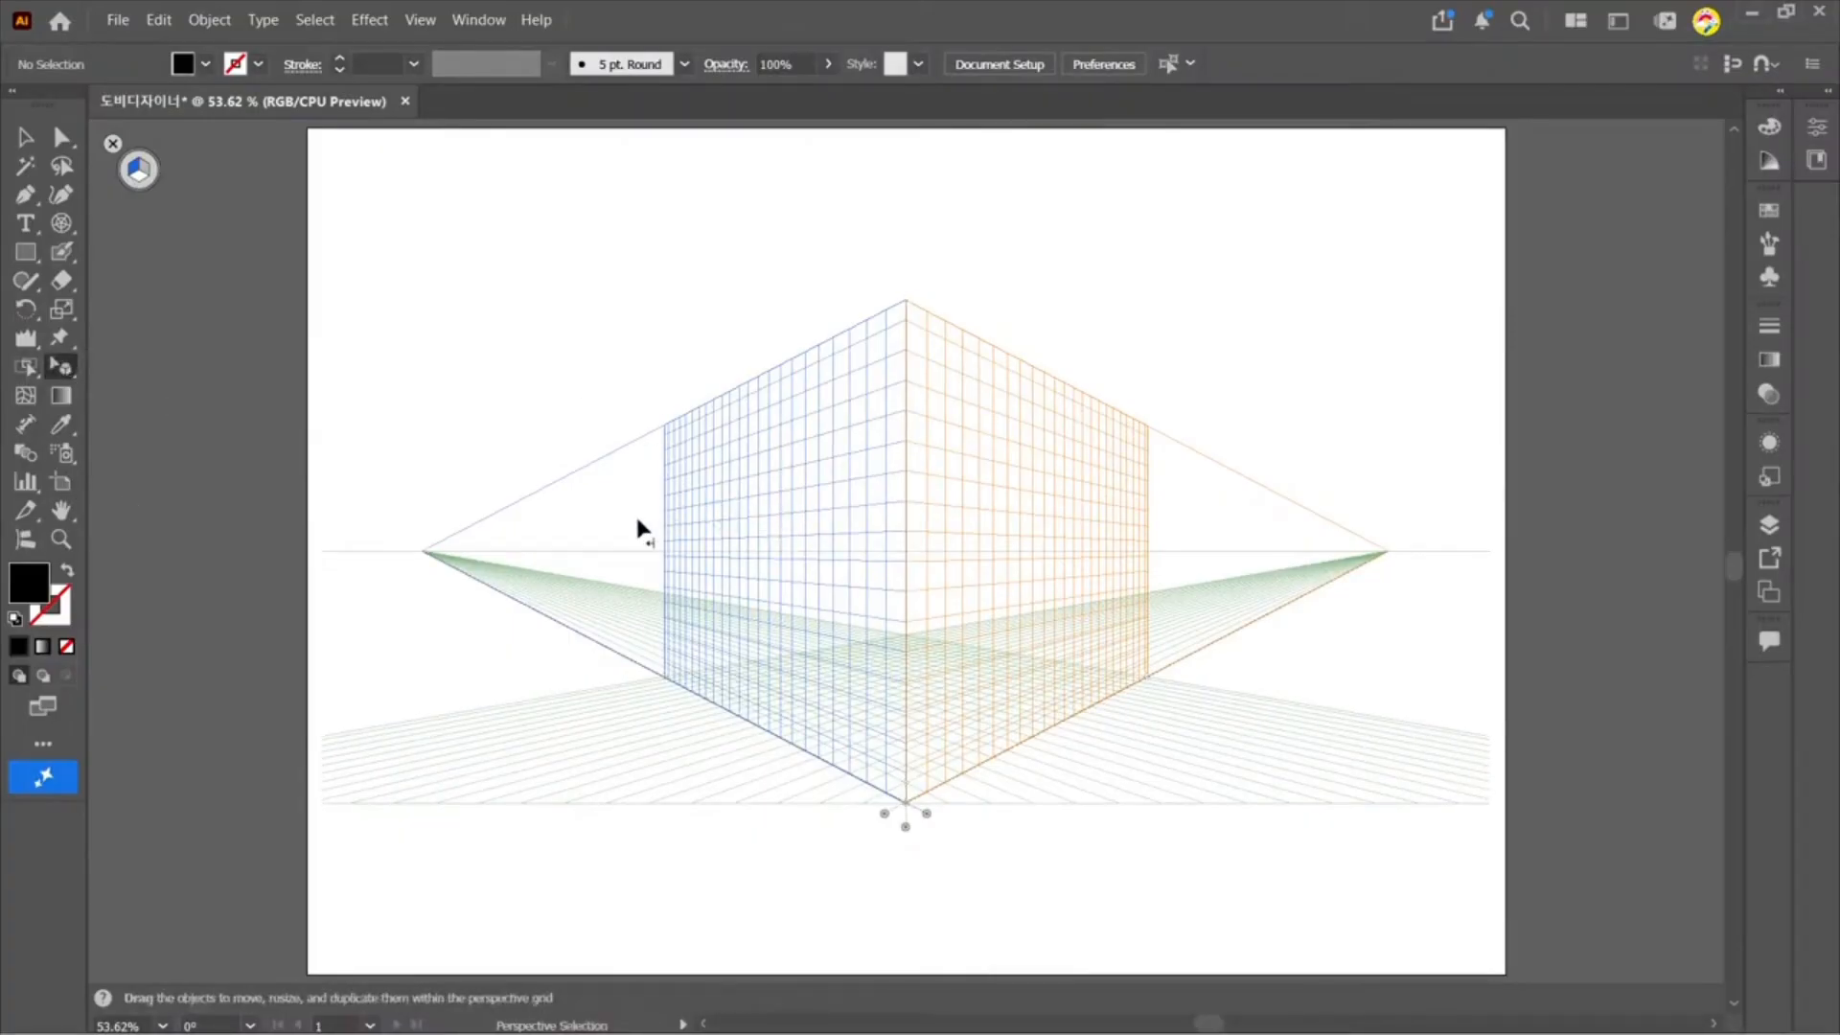
left_click(113, 144)
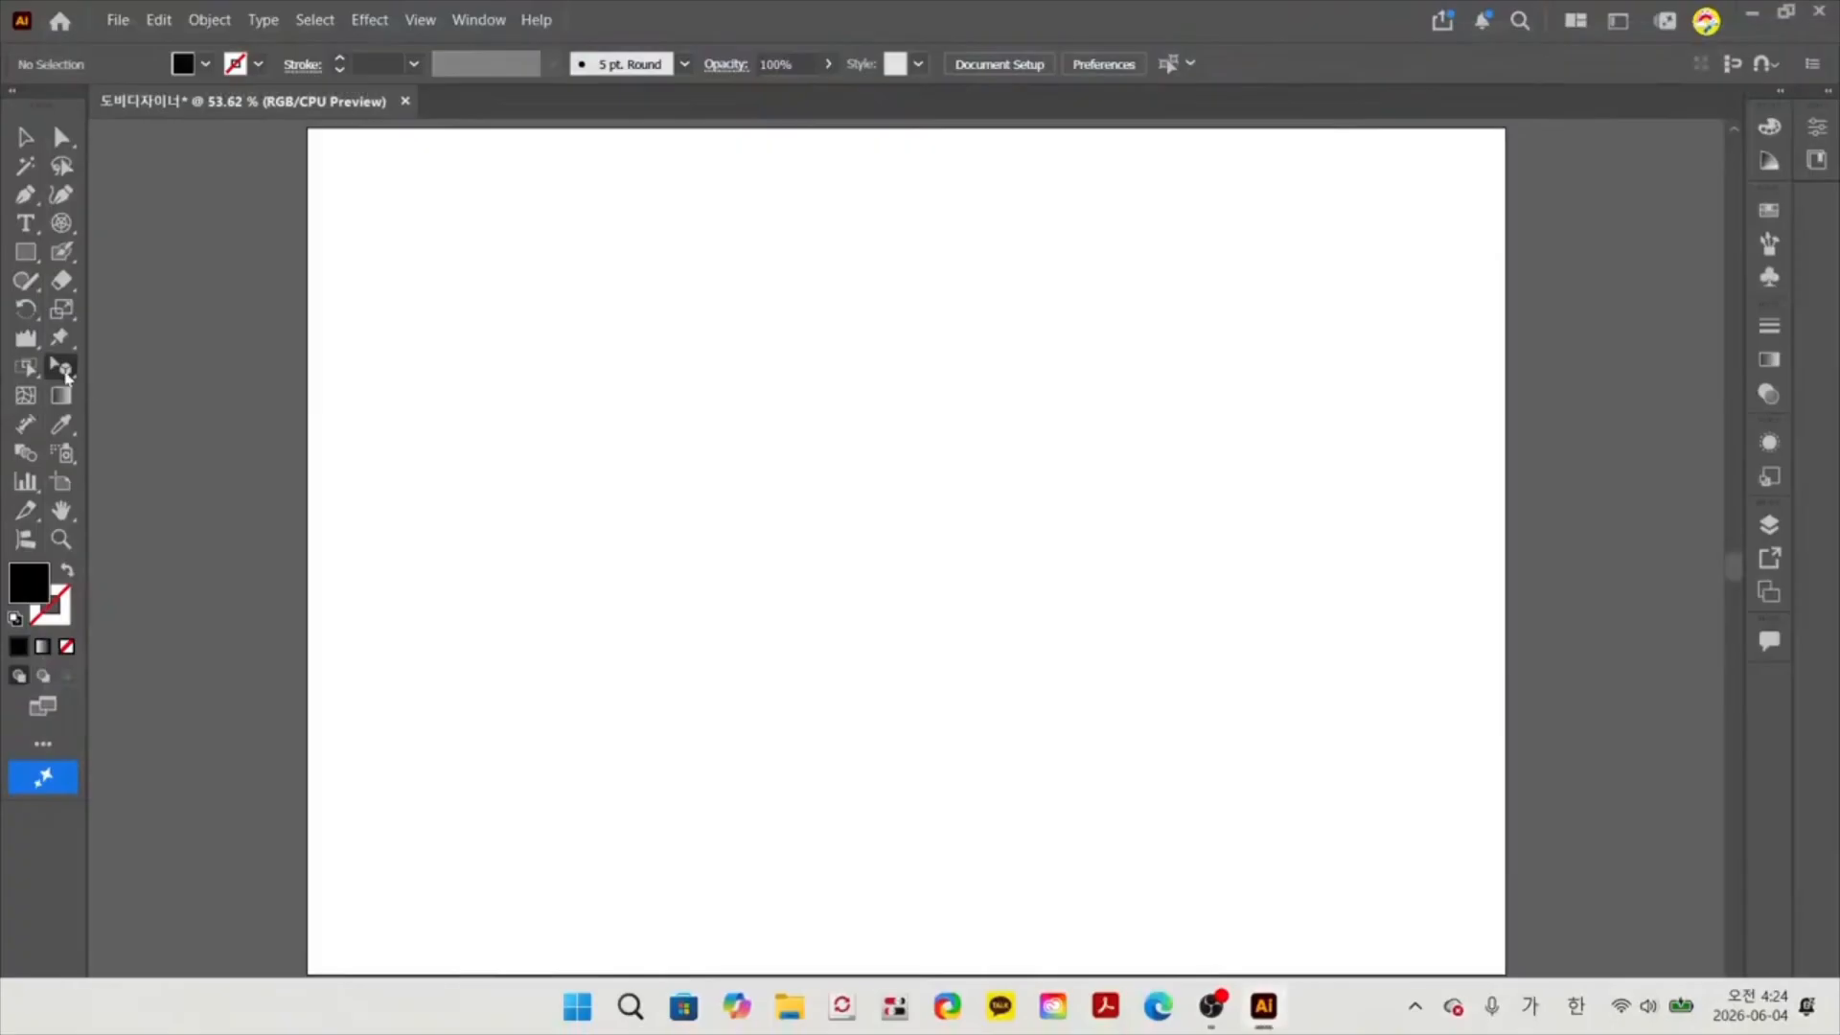
Step: Show the perspective grid and draw a black circle in perspective on its left plane with the Ellipse tool
left_click_drag(60, 366, 144, 364)
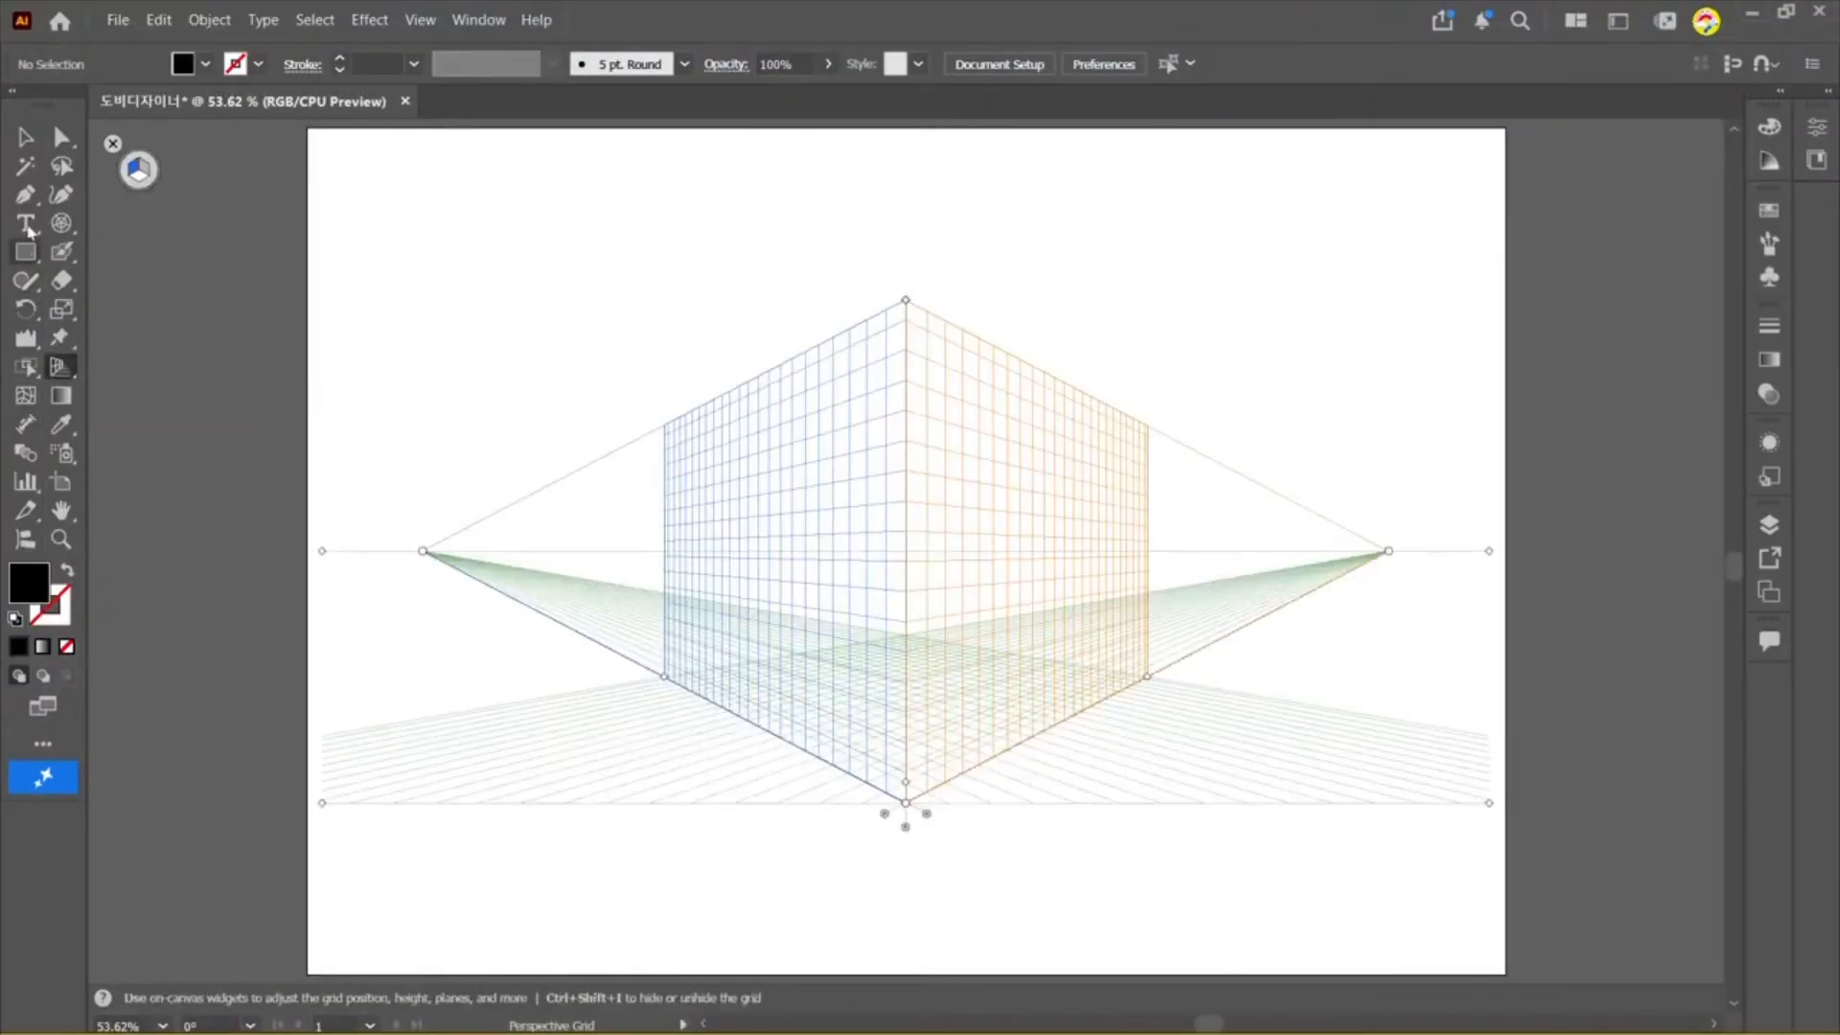
left_click_drag(25, 252, 154, 307)
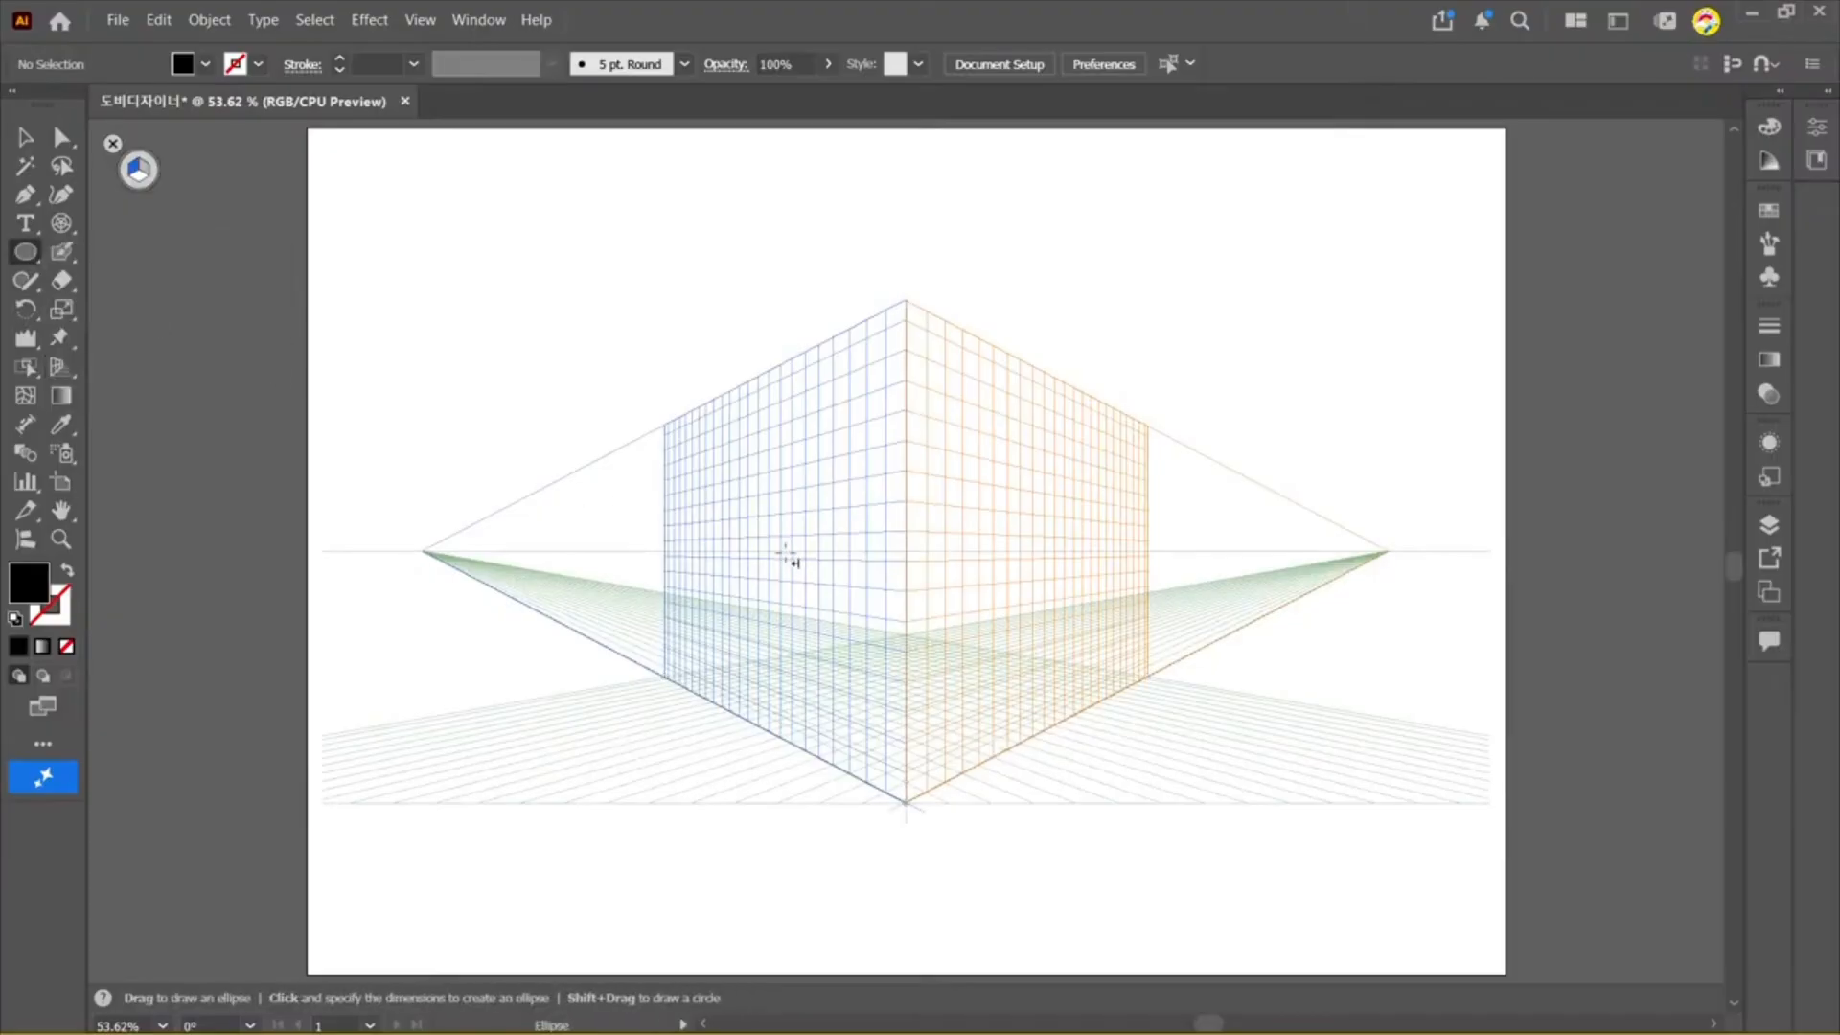
left_click_drag(785, 552, 673, 440)
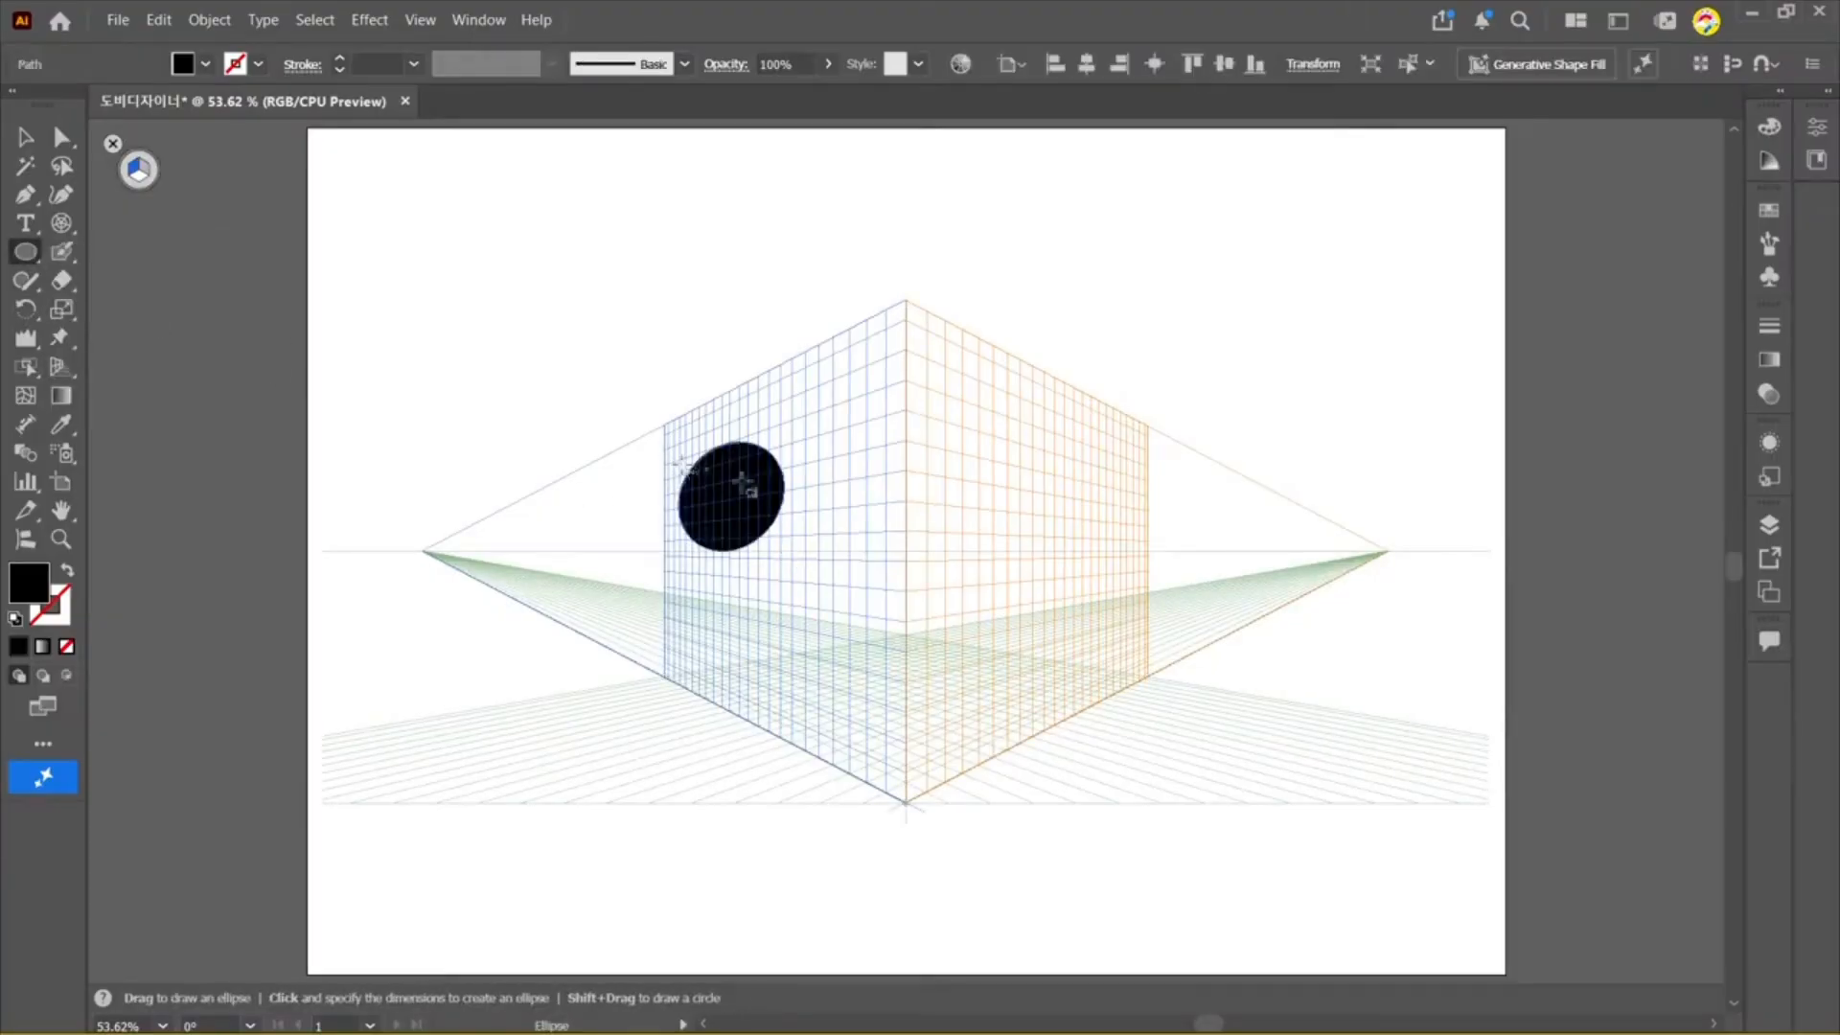
Step: Try moving the circle up off the left plane with the regular Selection tool and undo the move
key("v")
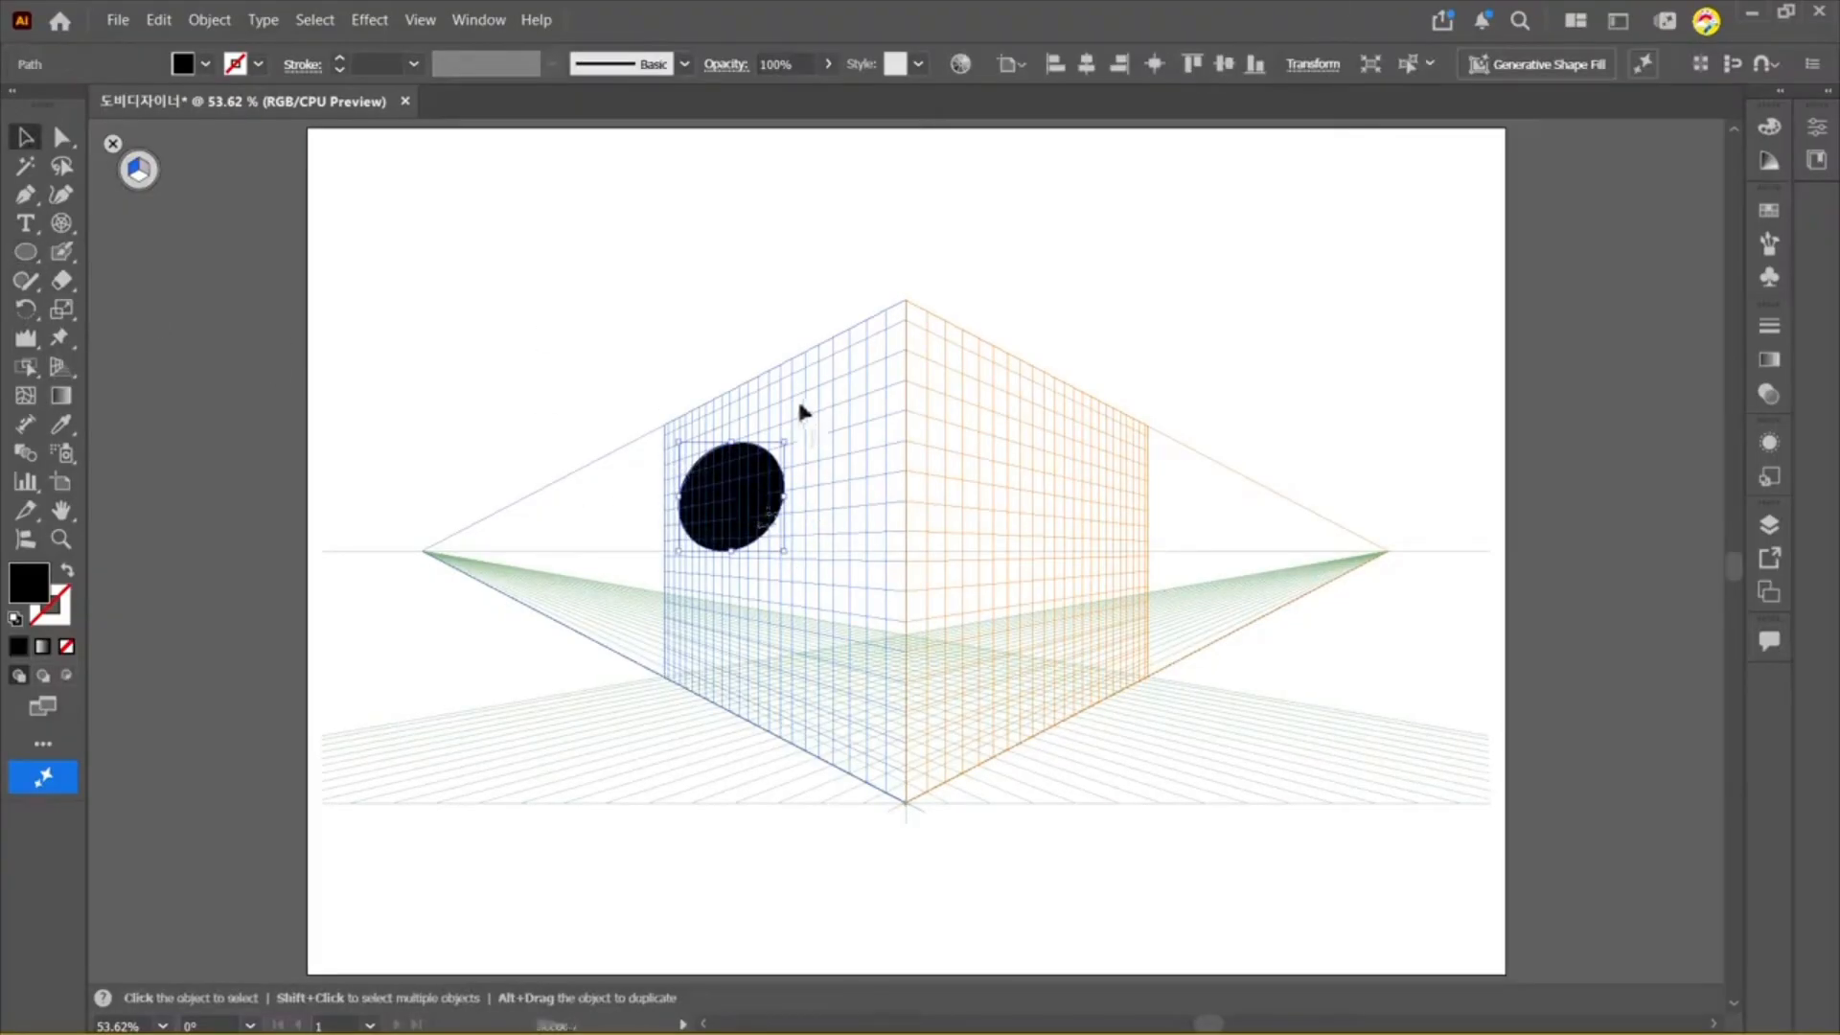
left_click_drag(730, 507, 641, 319)
key("ctrl+z")
Step: Move the circle within the left plane in perspective using the Perspective Selection tool, and deselect it
left_click_drag(69, 318, 139, 390)
left_click(61, 366)
left_click_drag(698, 532, 765, 473)
key("ctrl+shift+a")
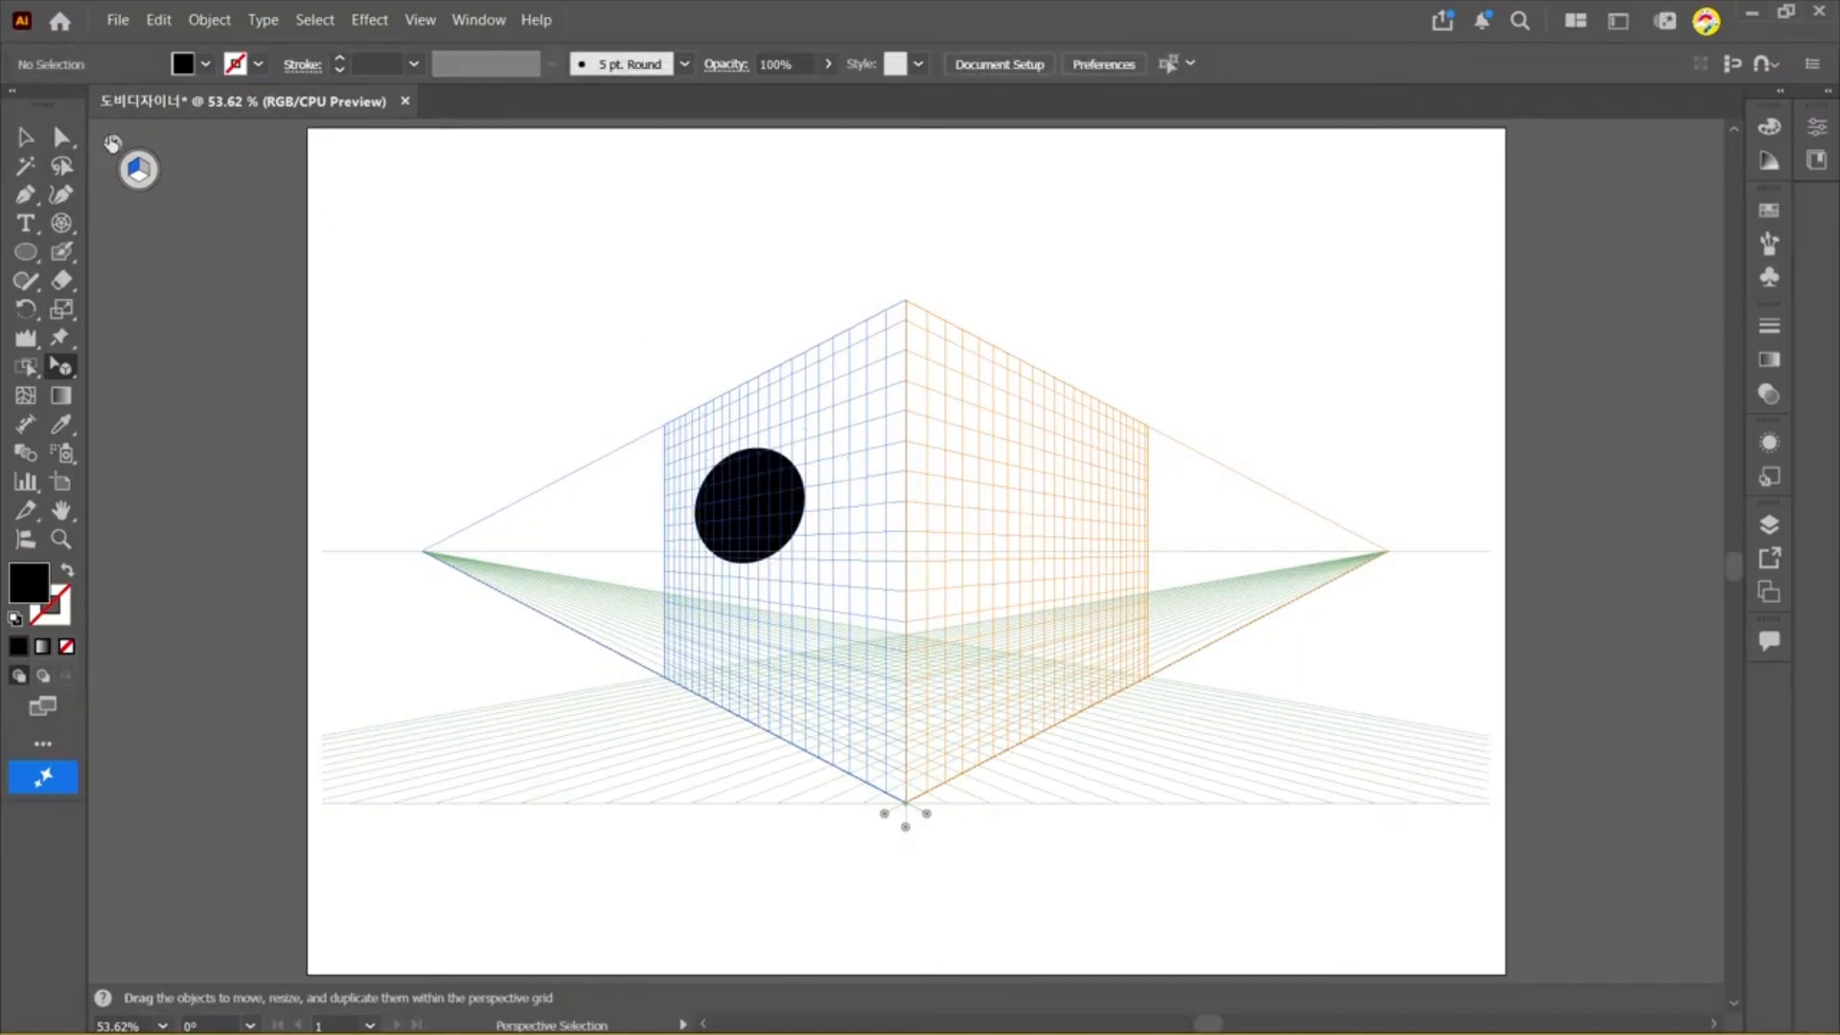
Step: Hide the perspective grid and delete the black circle from the artboard
left_click(112, 144)
left_click(748, 506)
key("Delete")
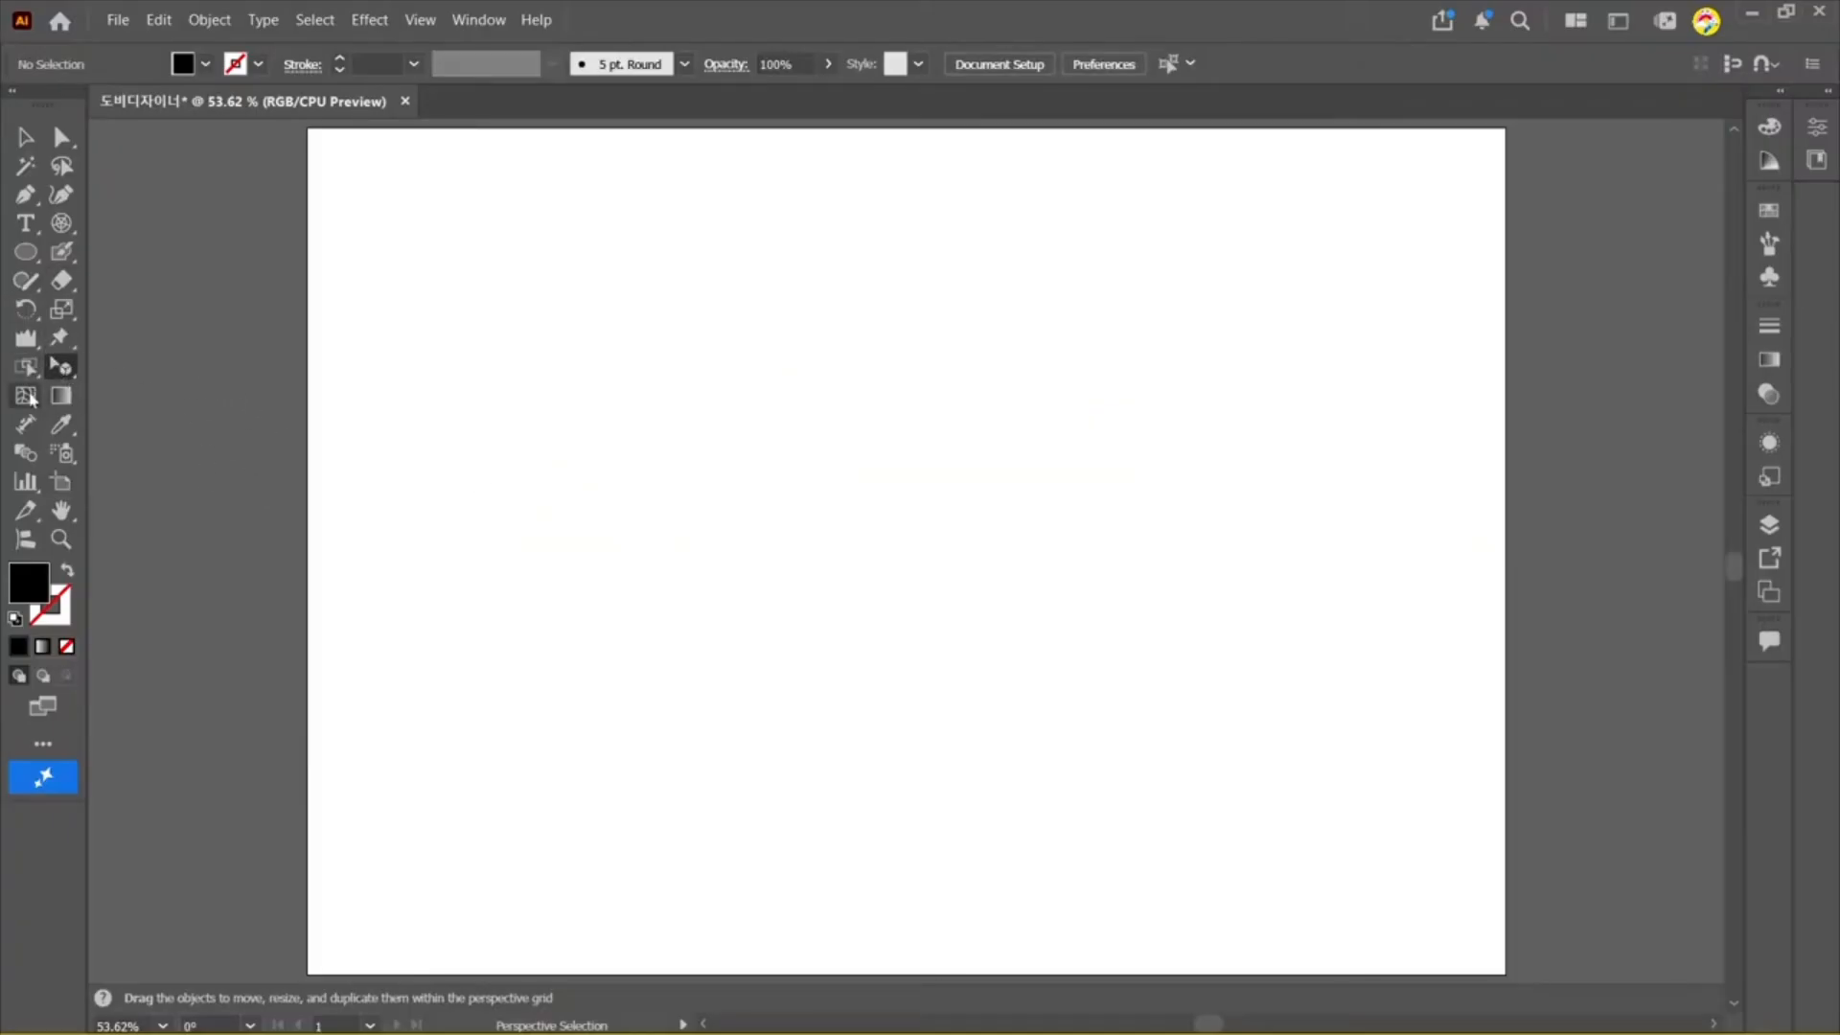
Step: Draw a large black circle left of the artboard's centre with the Ellipse tool and flatten it slightly into an ellipse
left_click(29, 397)
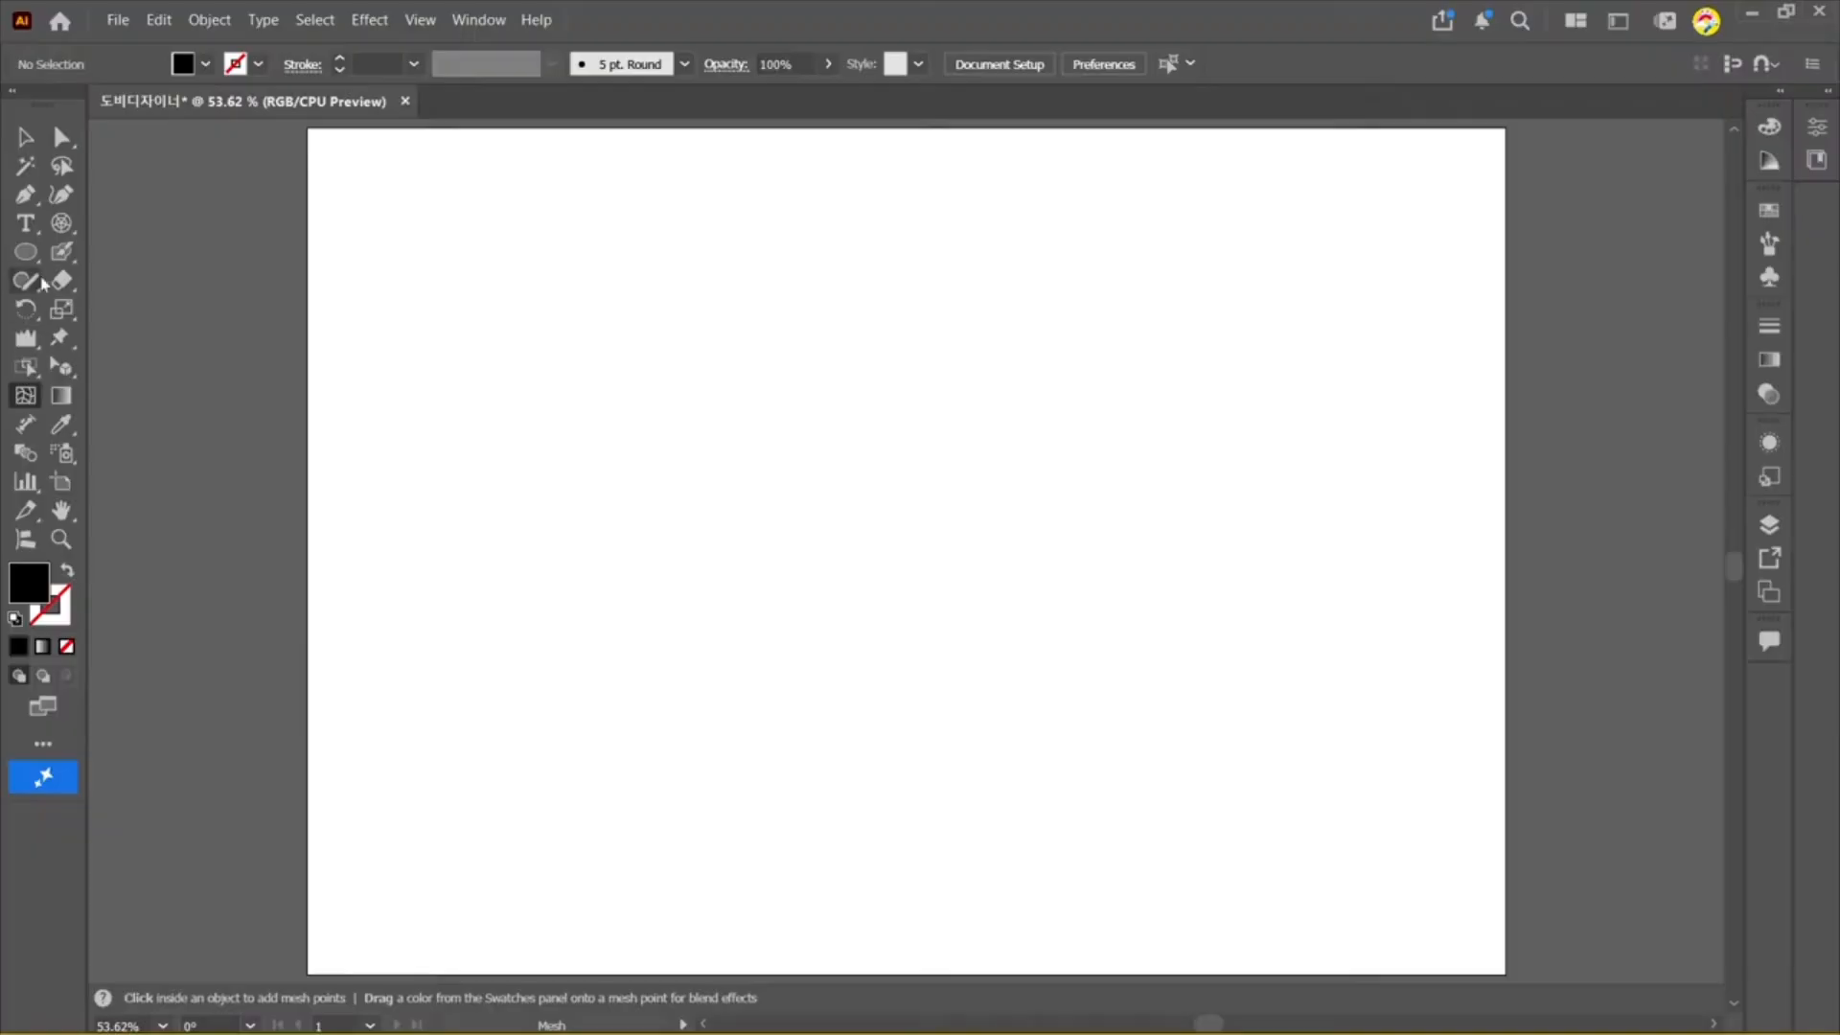
left_click(23, 142)
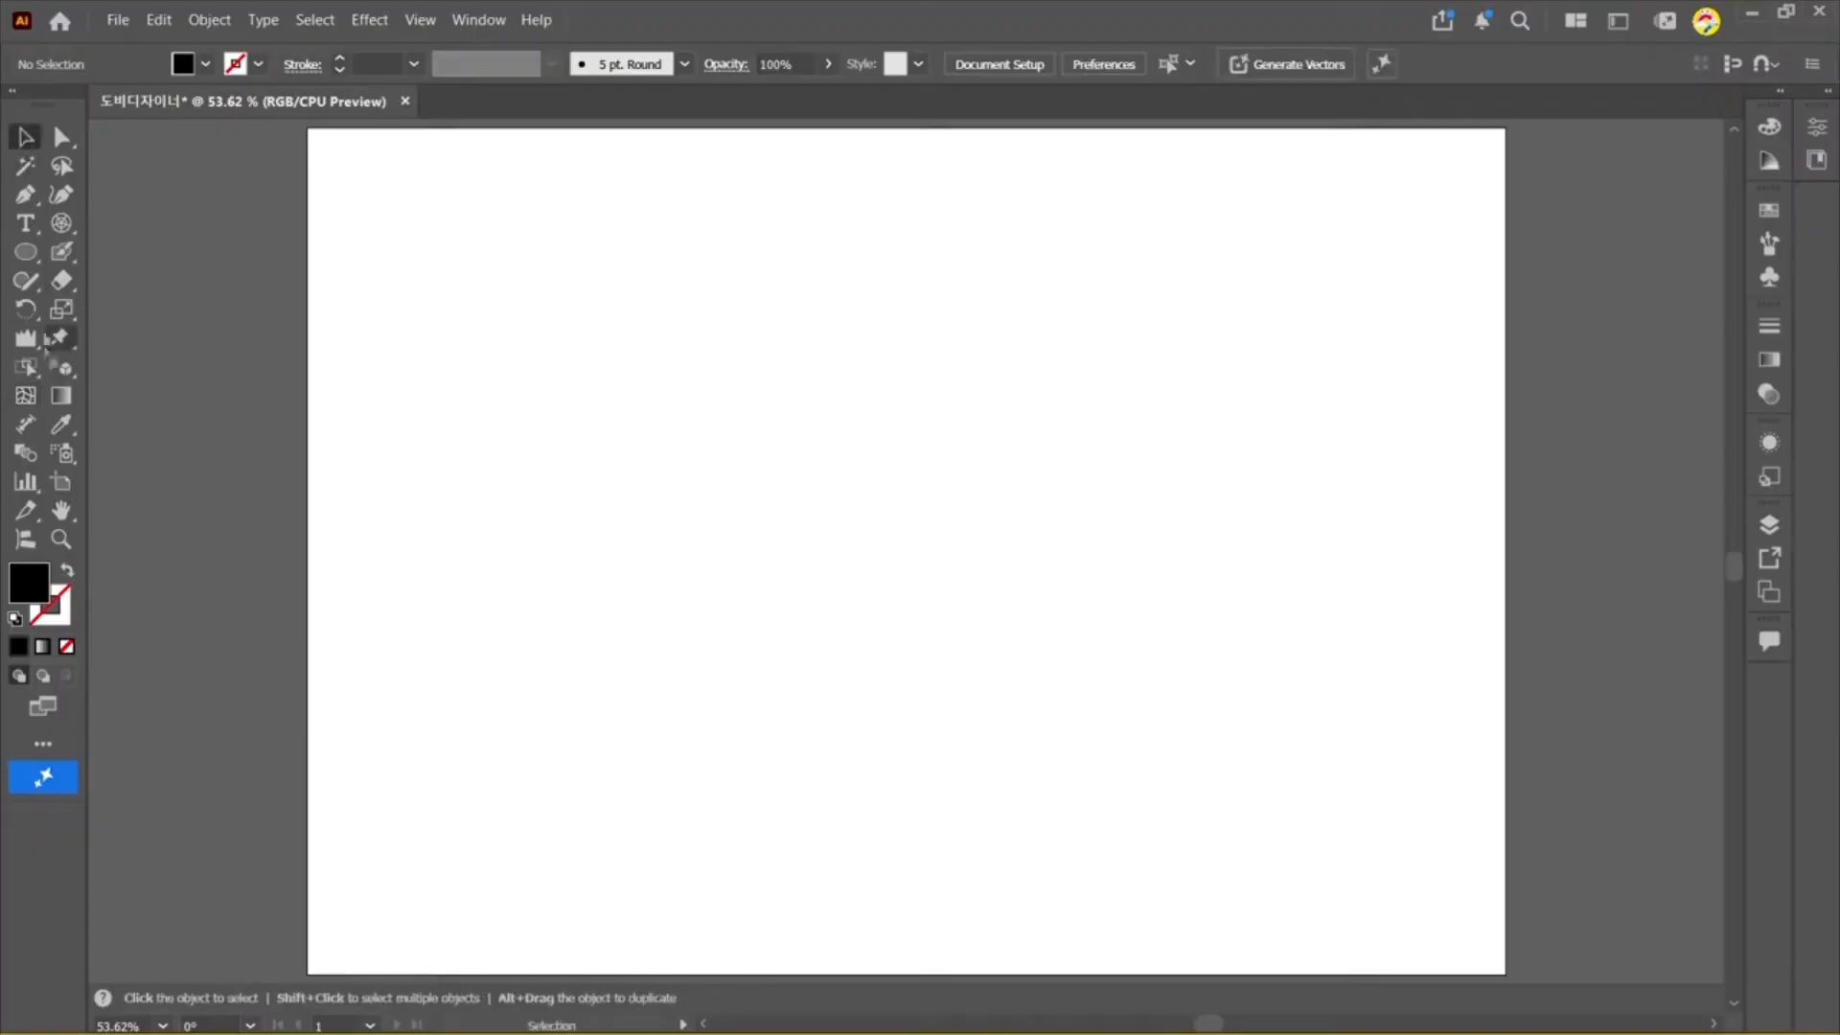
left_click(32, 256)
left_click(125, 307)
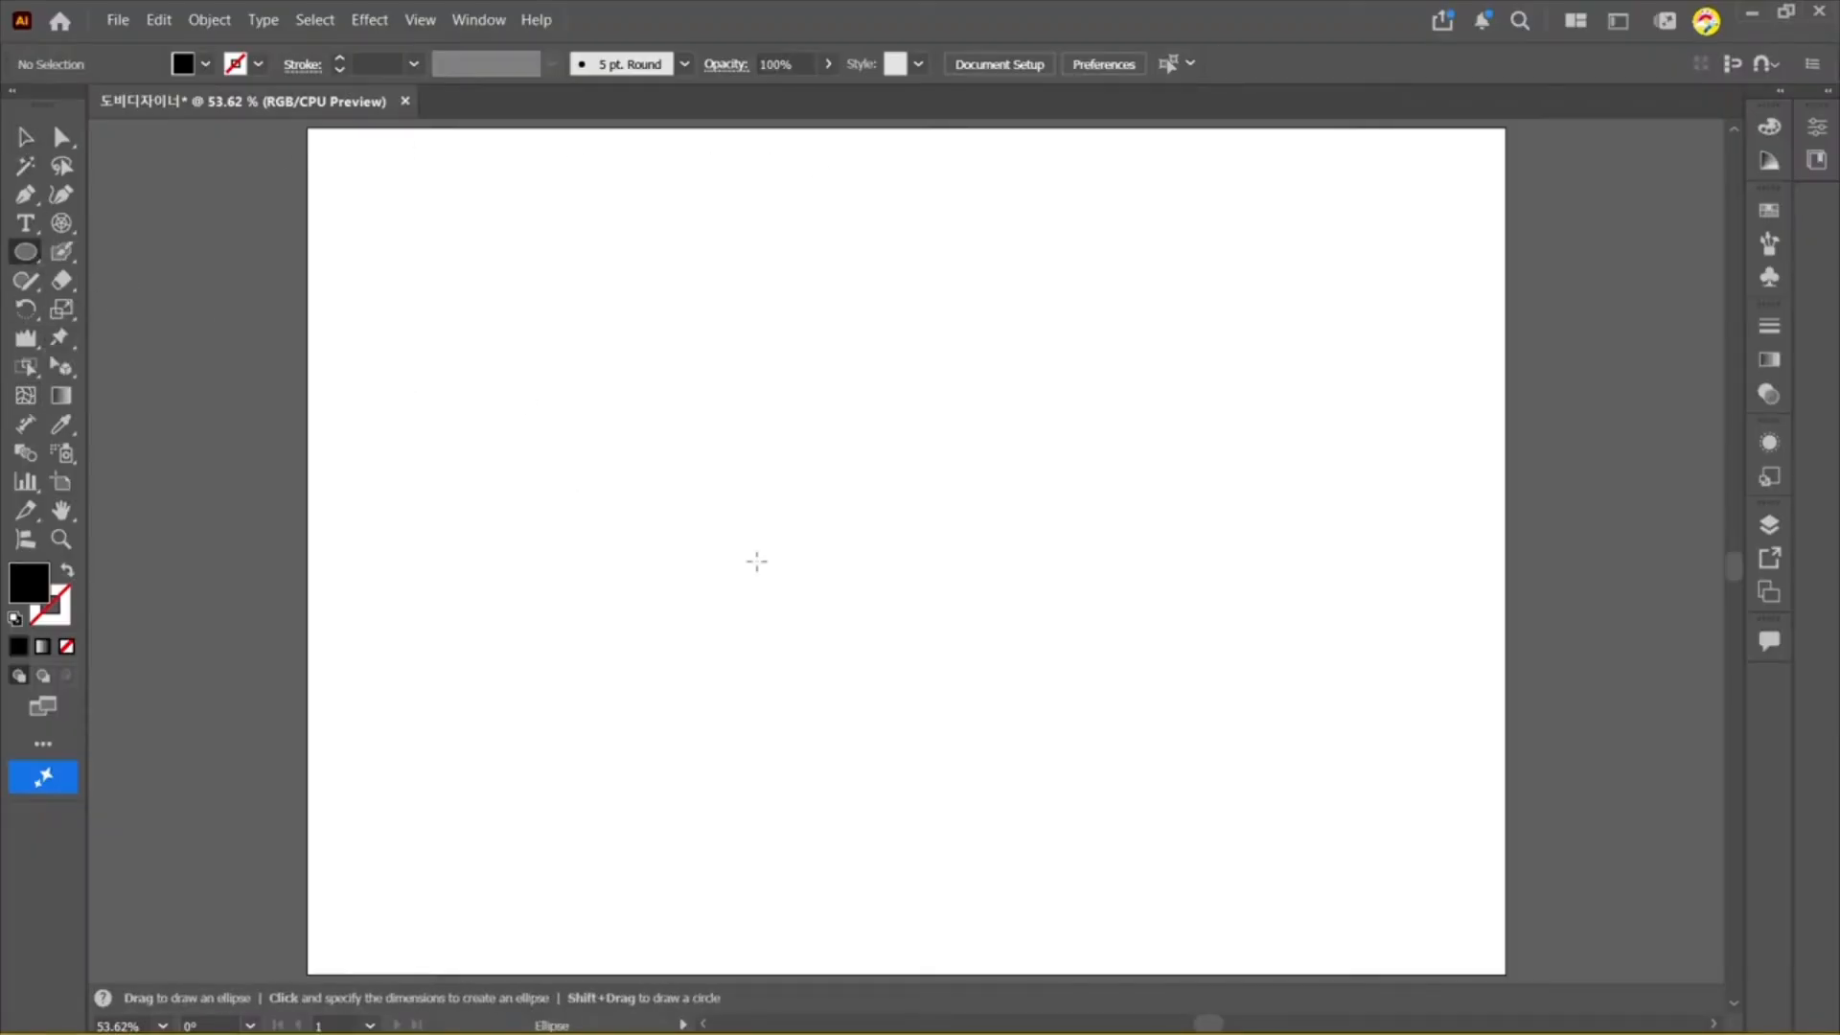
left_click_drag(754, 543, 554, 343)
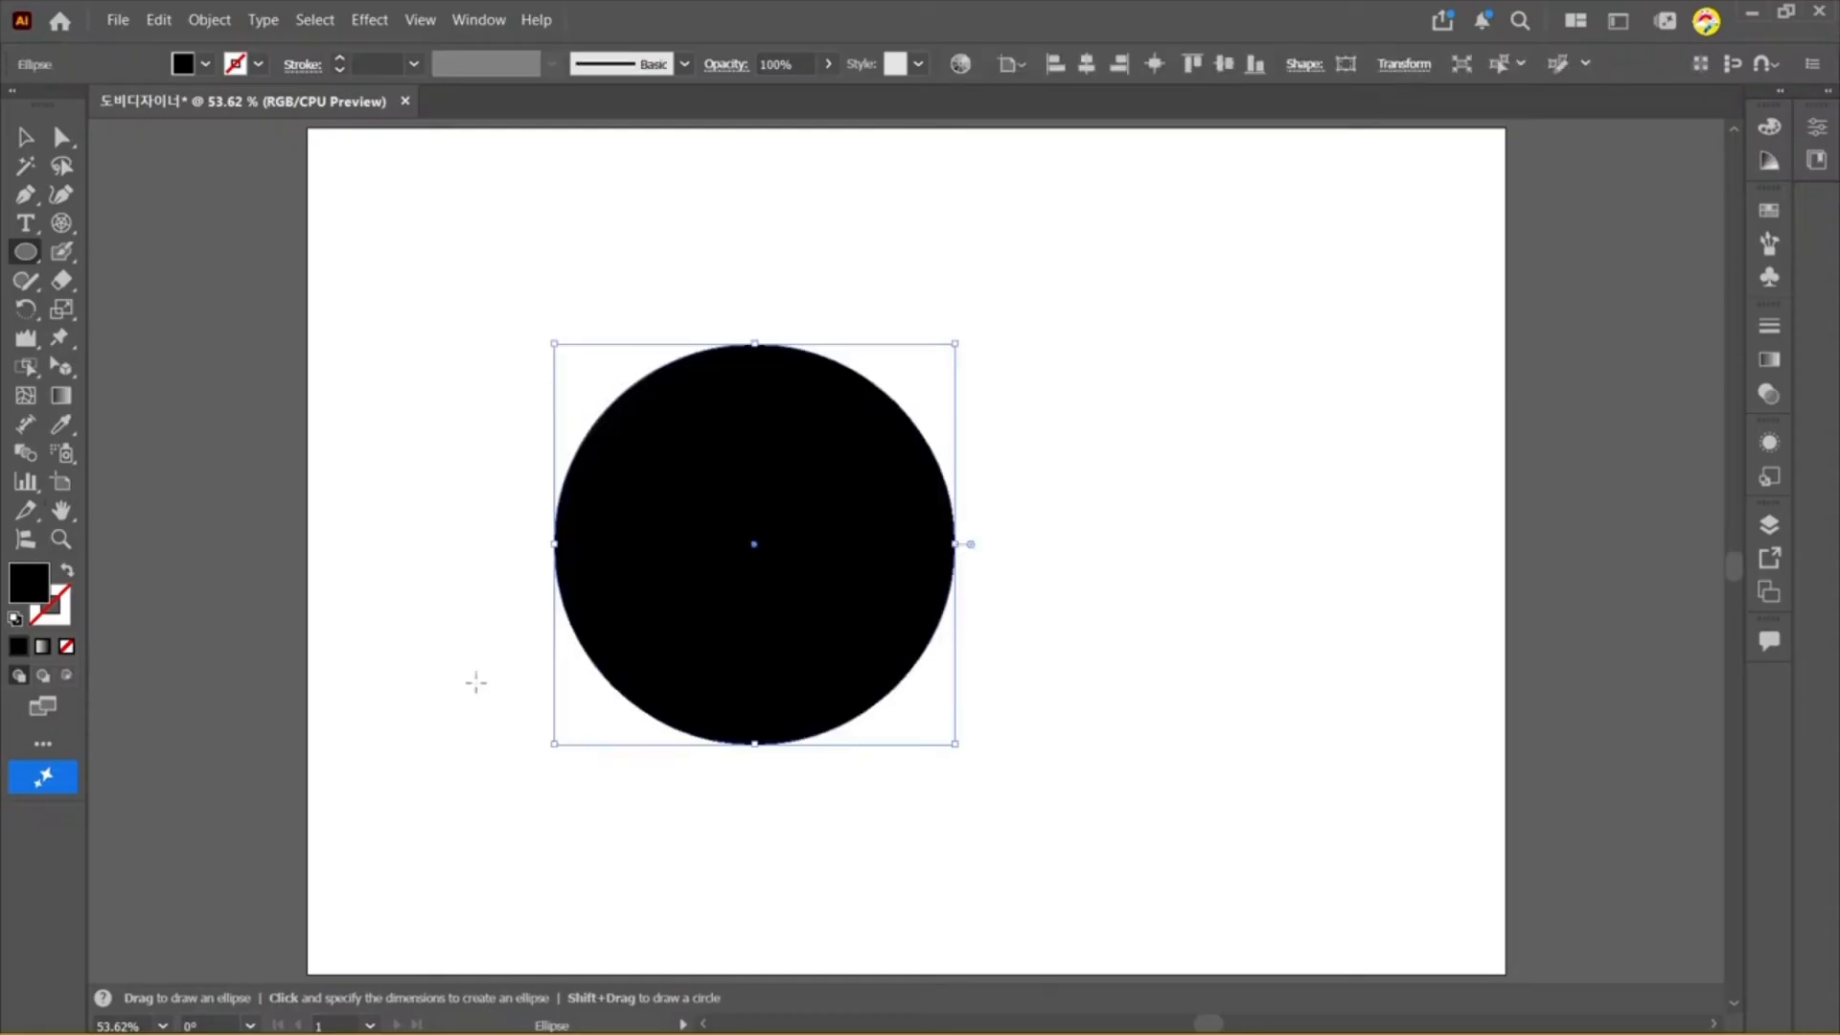
left_click_drag(757, 745, 757, 701)
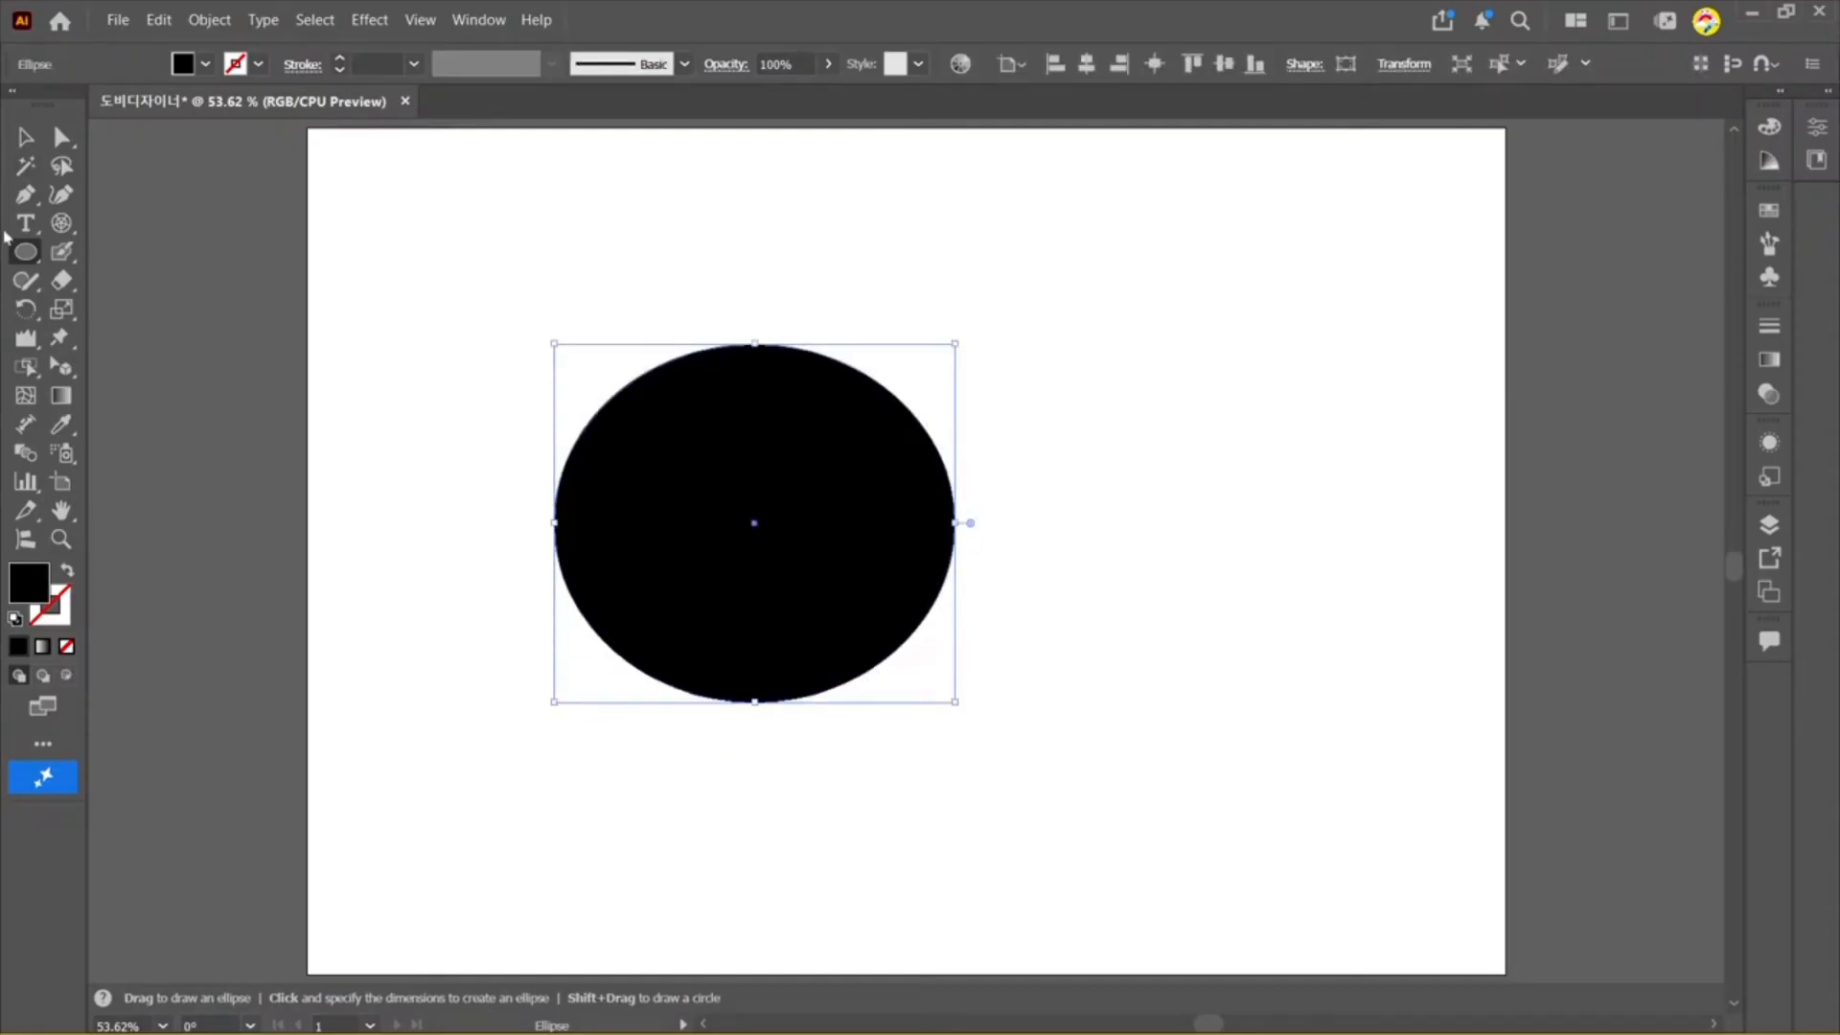
Step: Set the ellipse's fill colour to red #ff0037
double_click(29, 582)
left_click(961, 756)
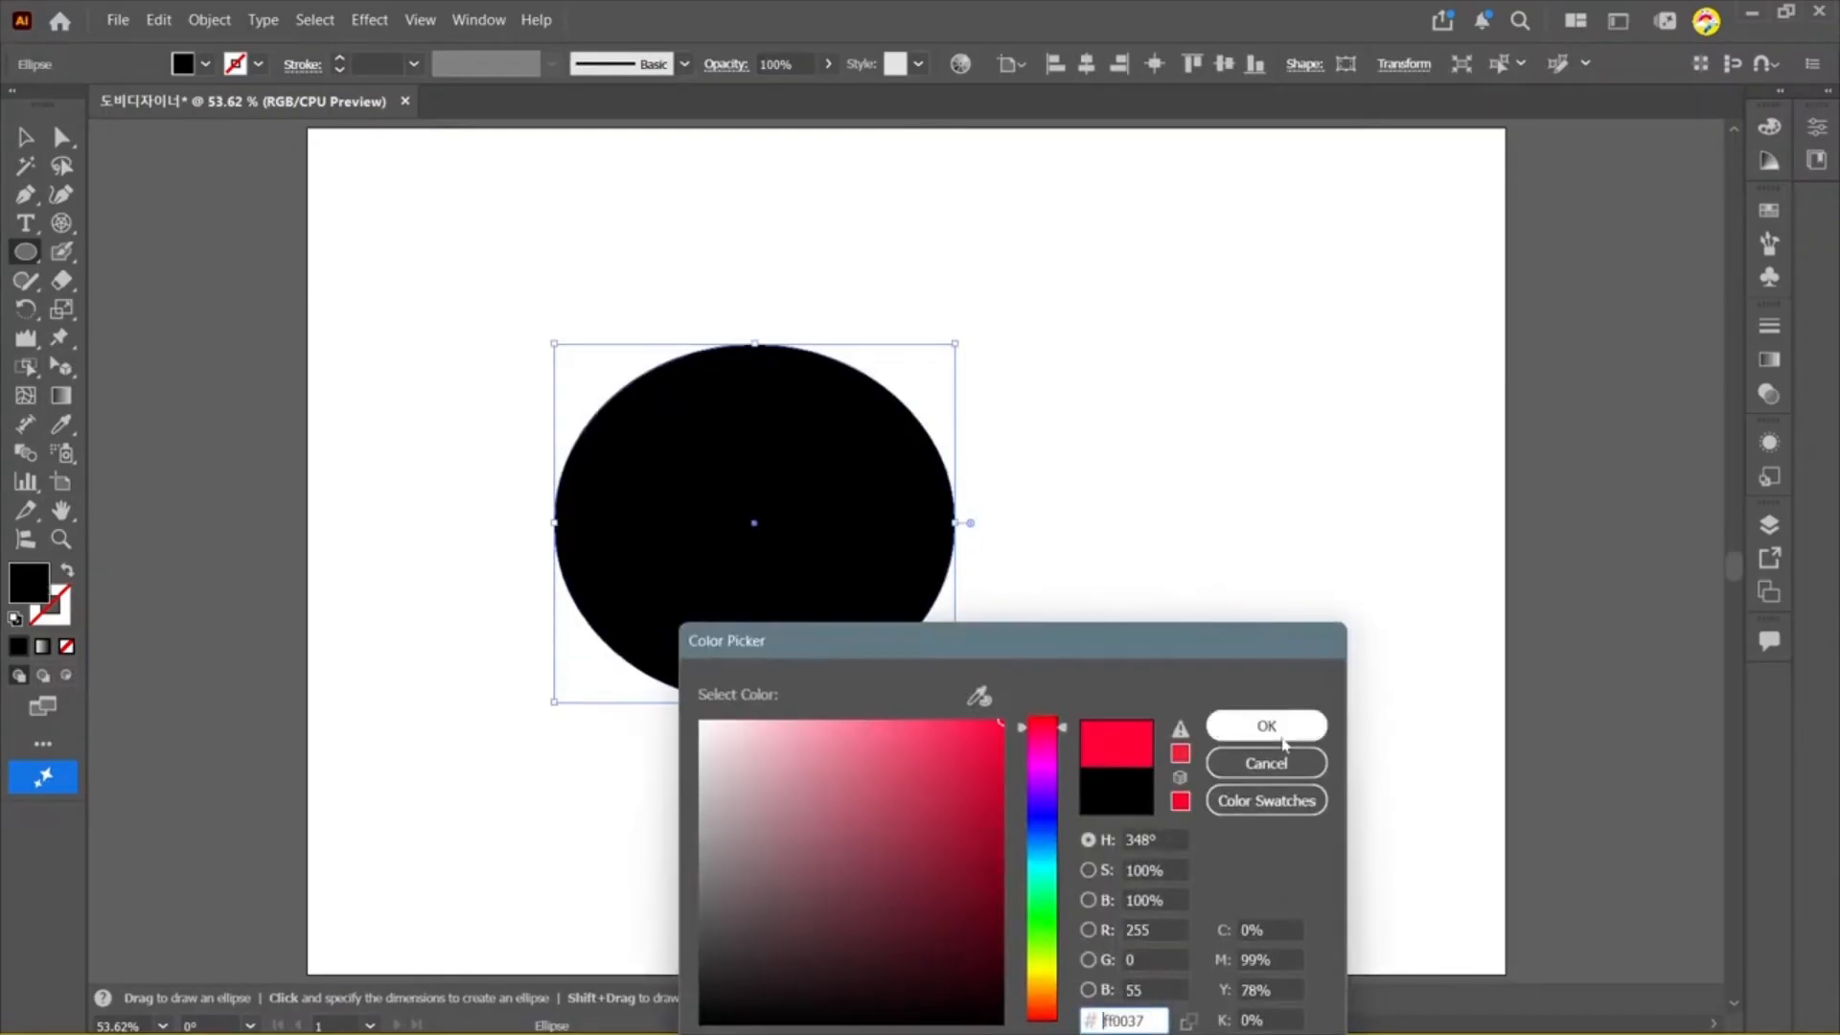
left_click(1247, 731)
left_click(26, 396)
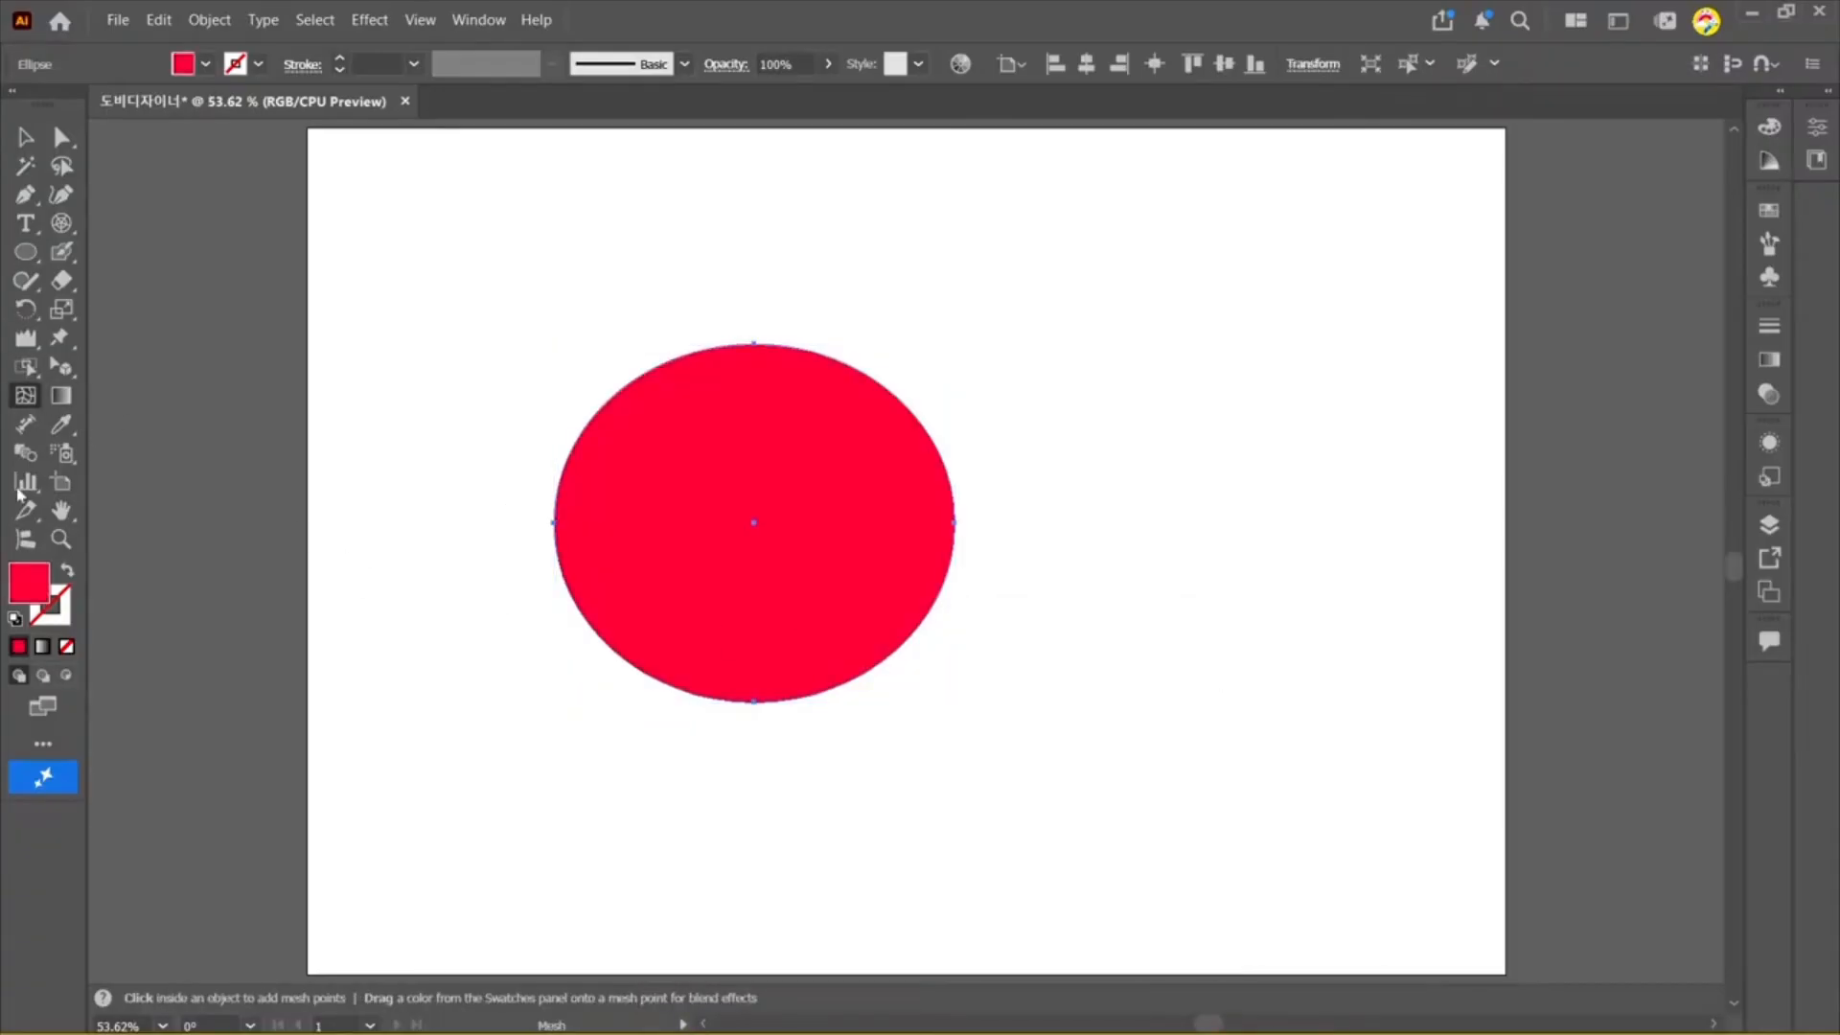
double_click(27, 587)
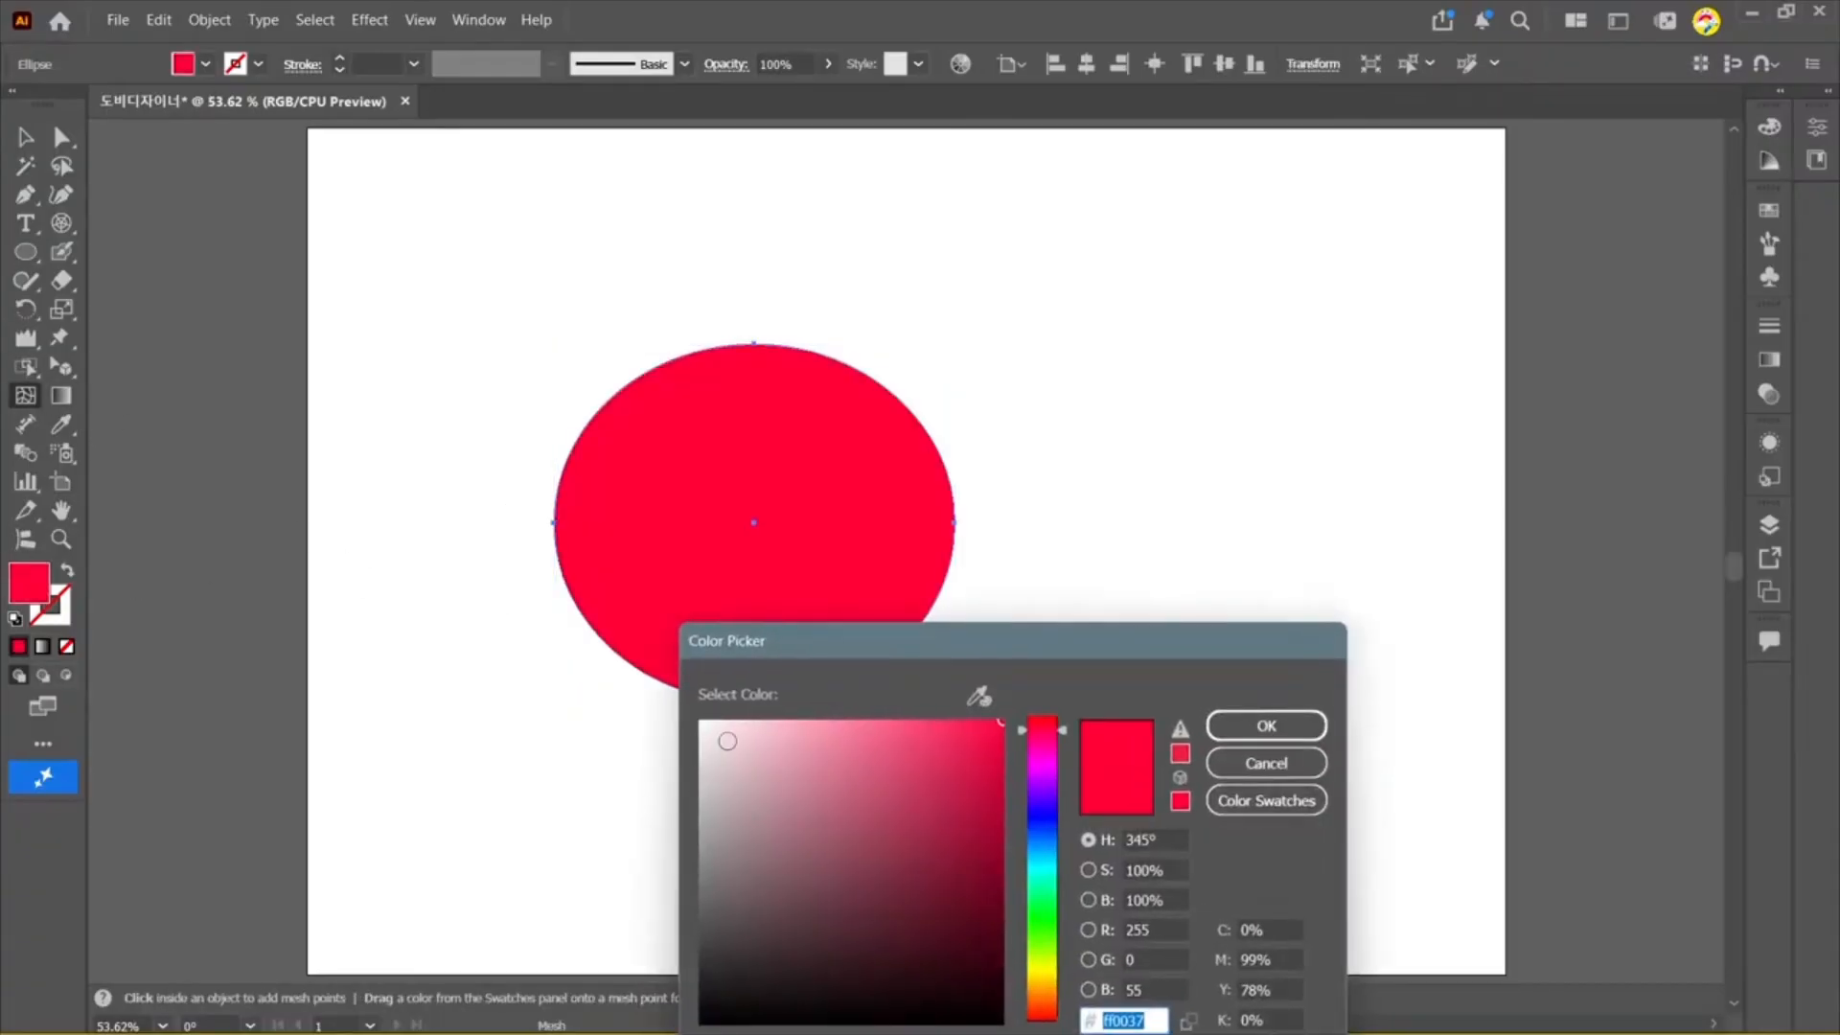
left_click(1237, 731)
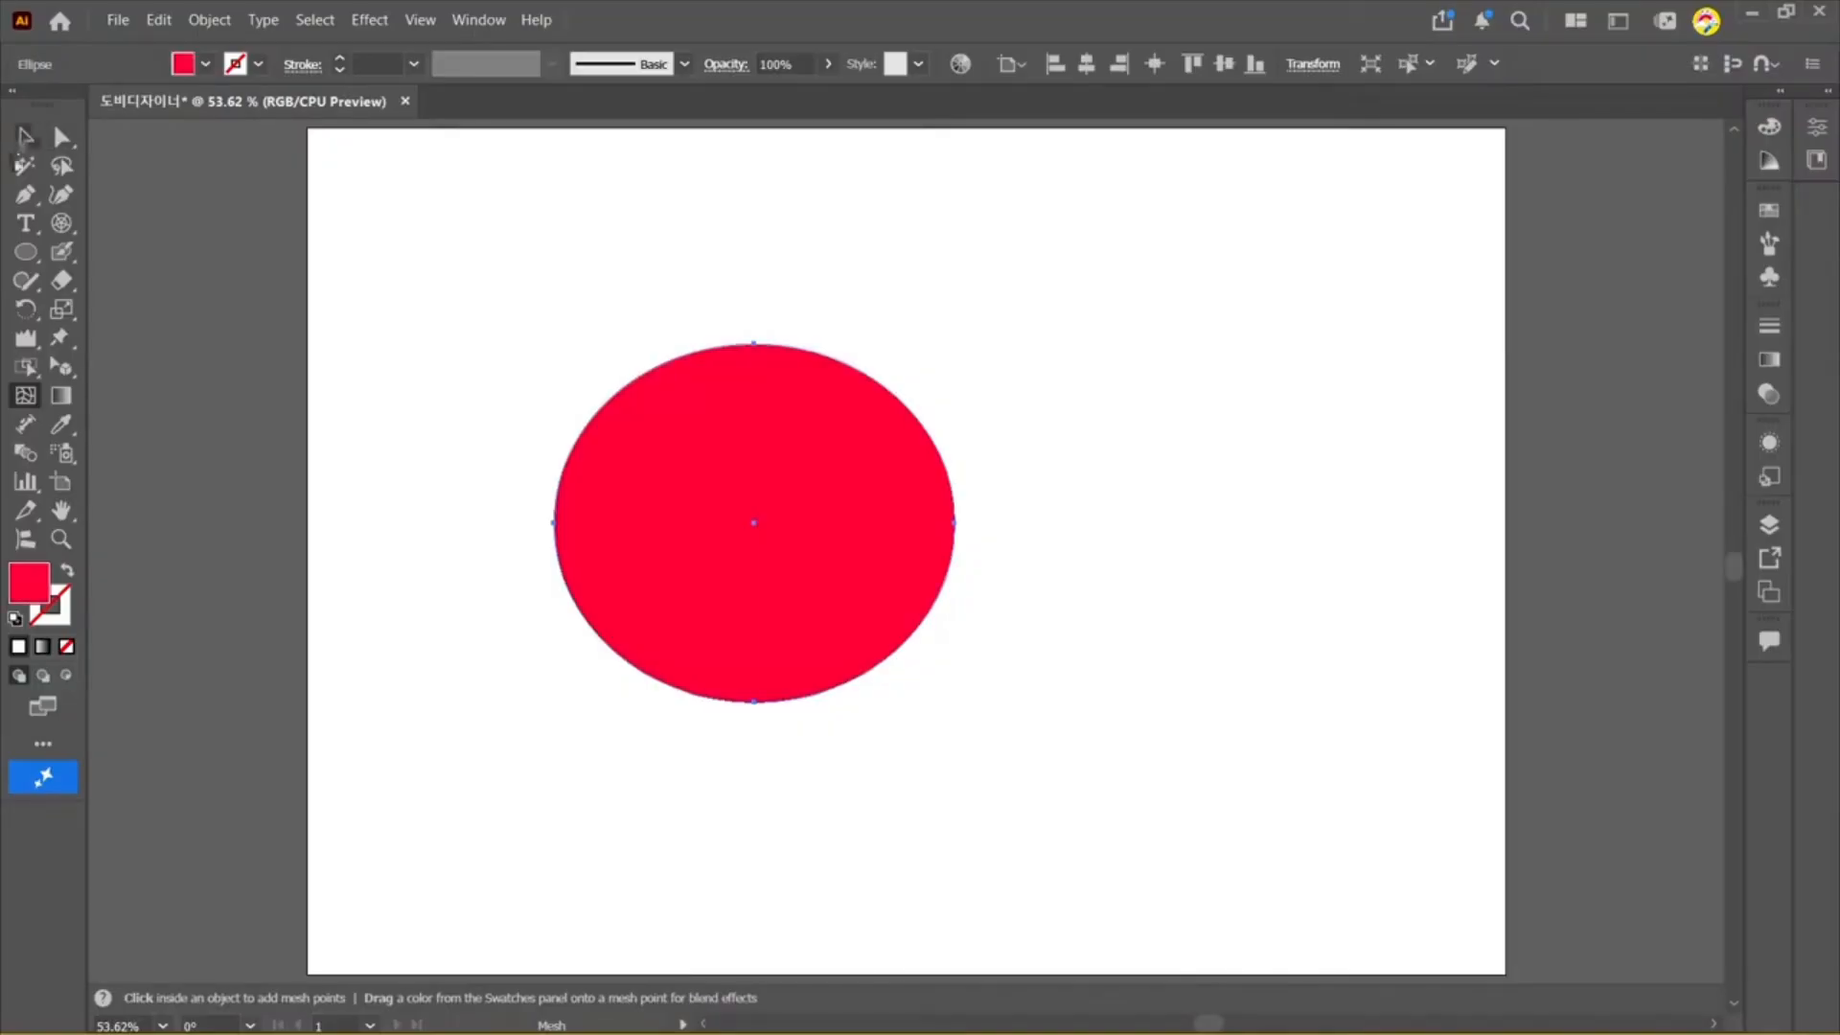
Step: Deselect the red ellipse and set the fill colour to white #ffffff
key("v")
left_click(1137, 701)
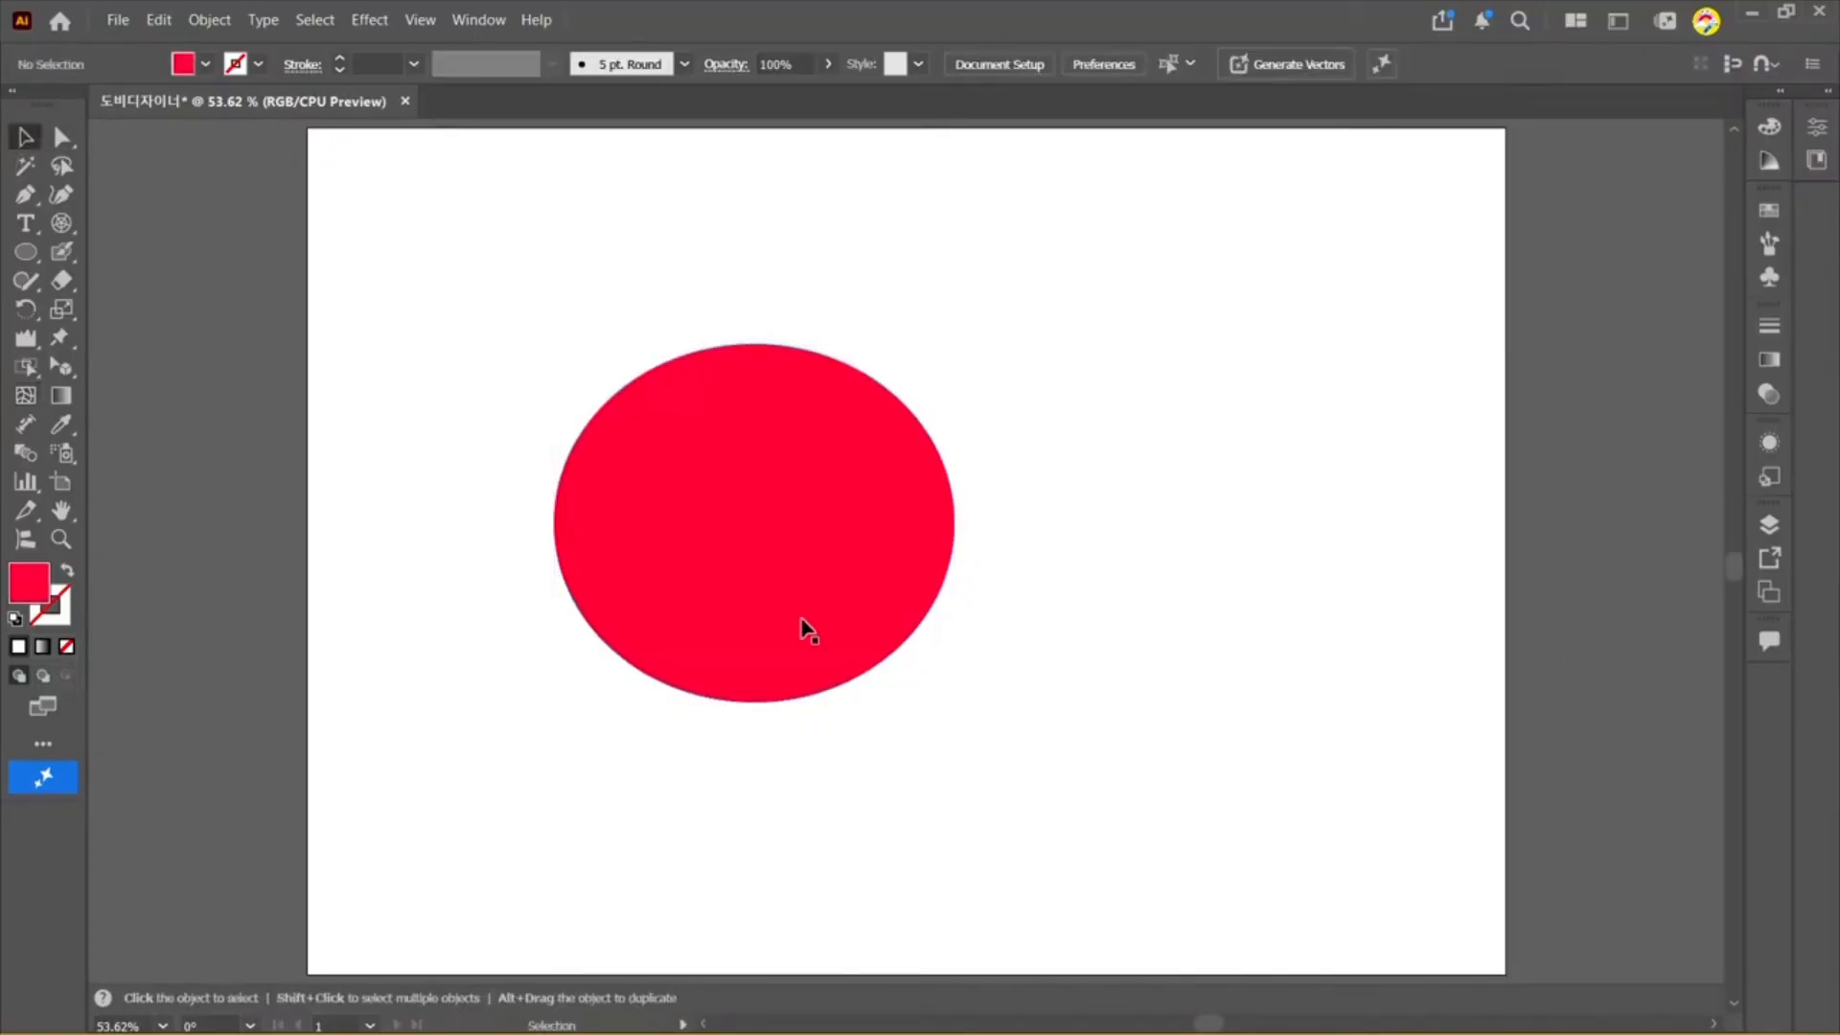
double_click(29, 591)
type("ffffff")
left_click(1264, 714)
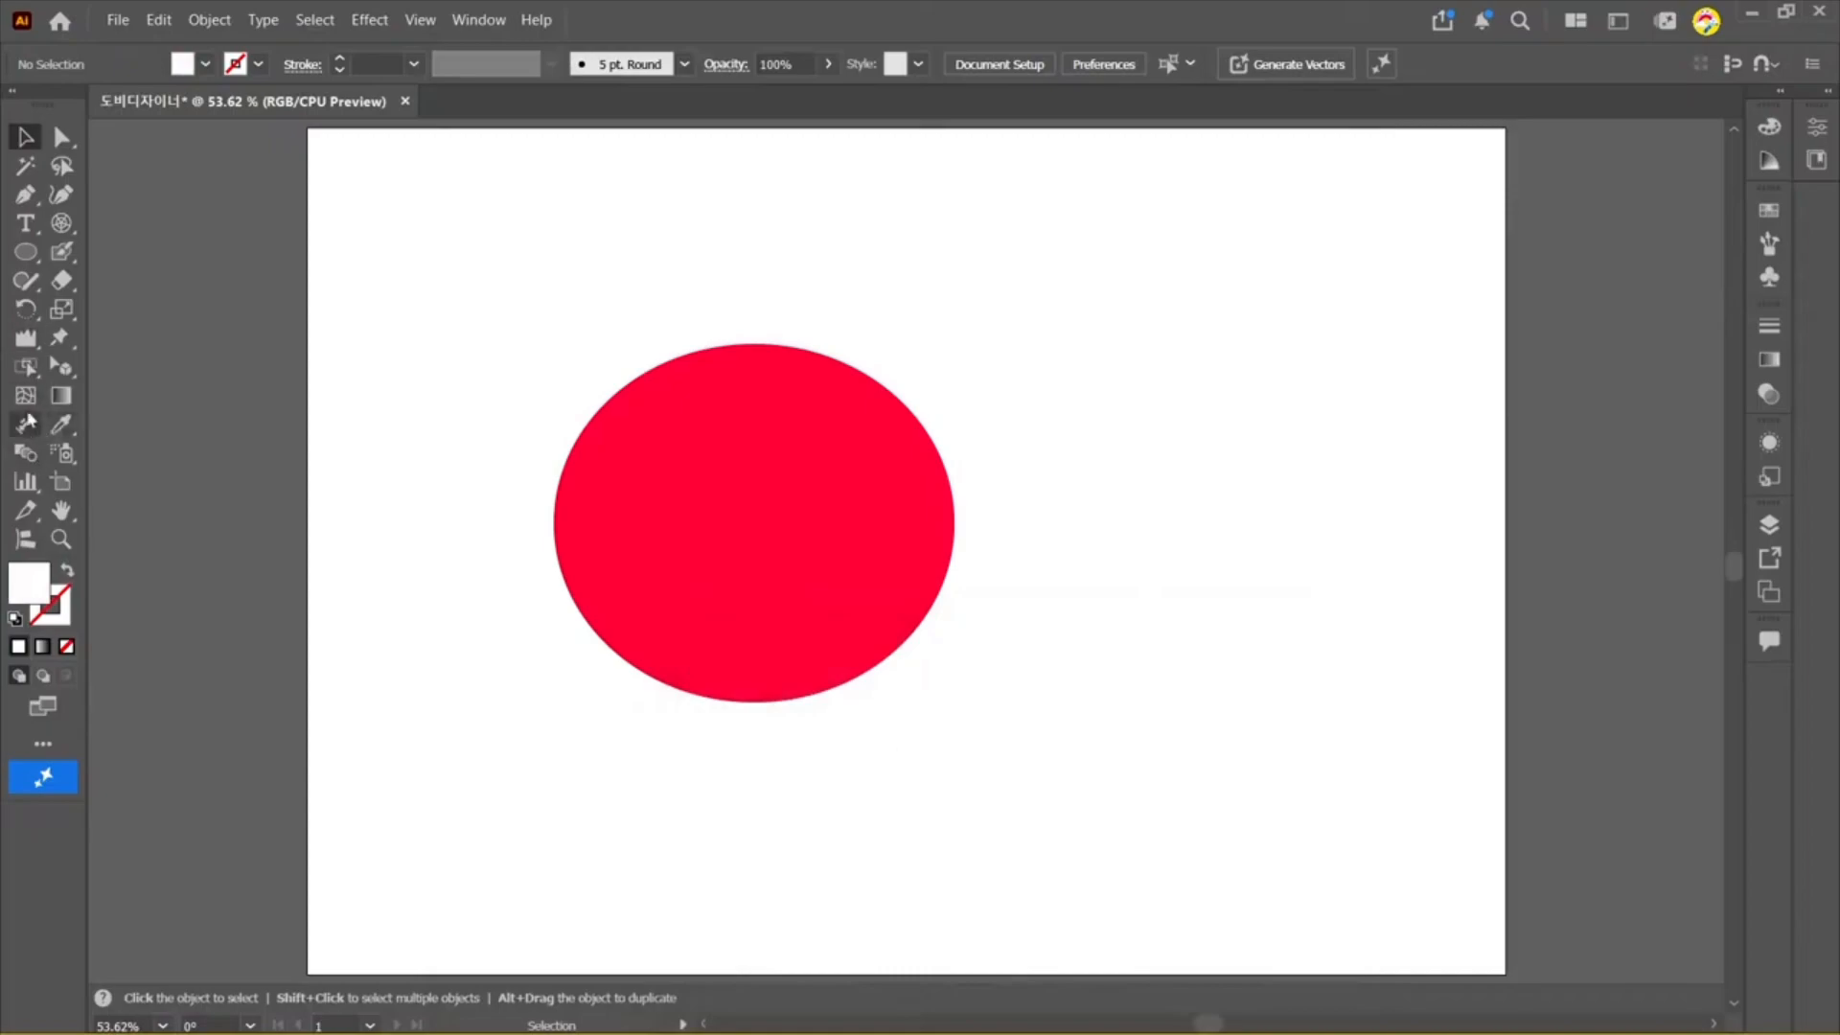
Step: Add two white mesh points to the red ellipse with the Mesh tool, one upper left and one lower right, and deselect it
left_click(25, 395)
left_click(620, 434)
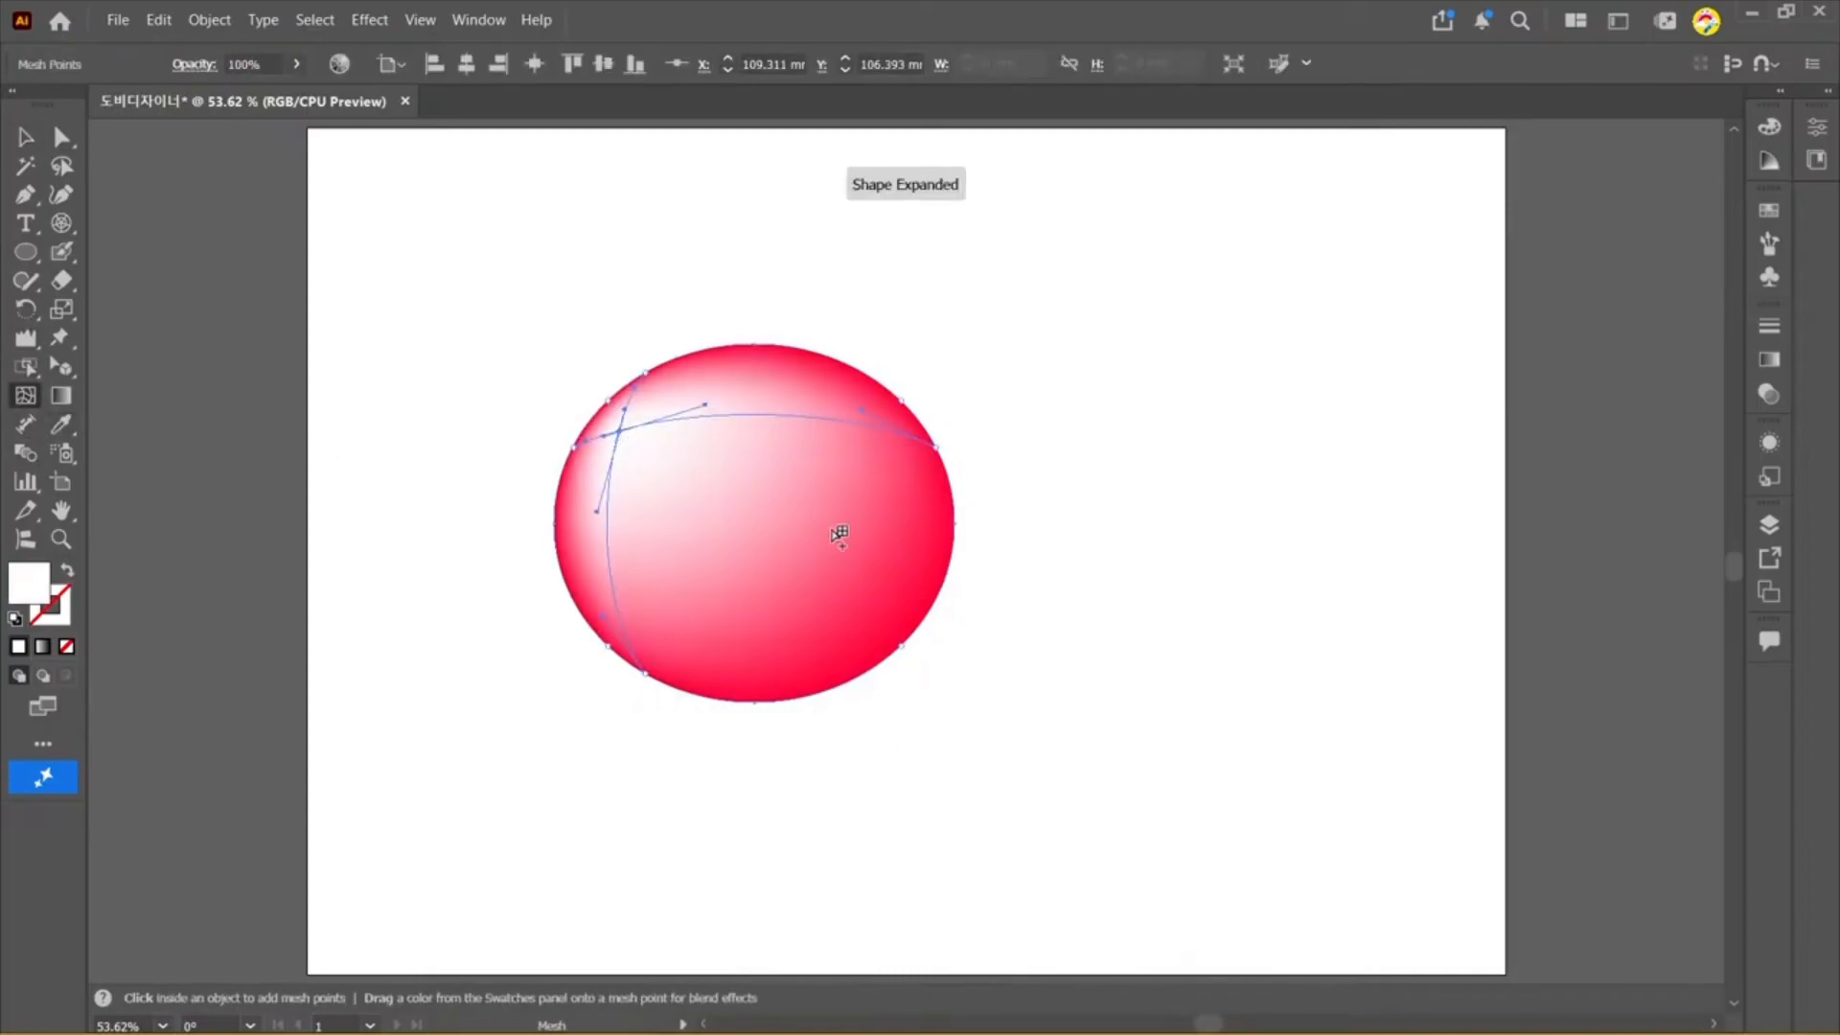
left_click(923, 605)
key("v")
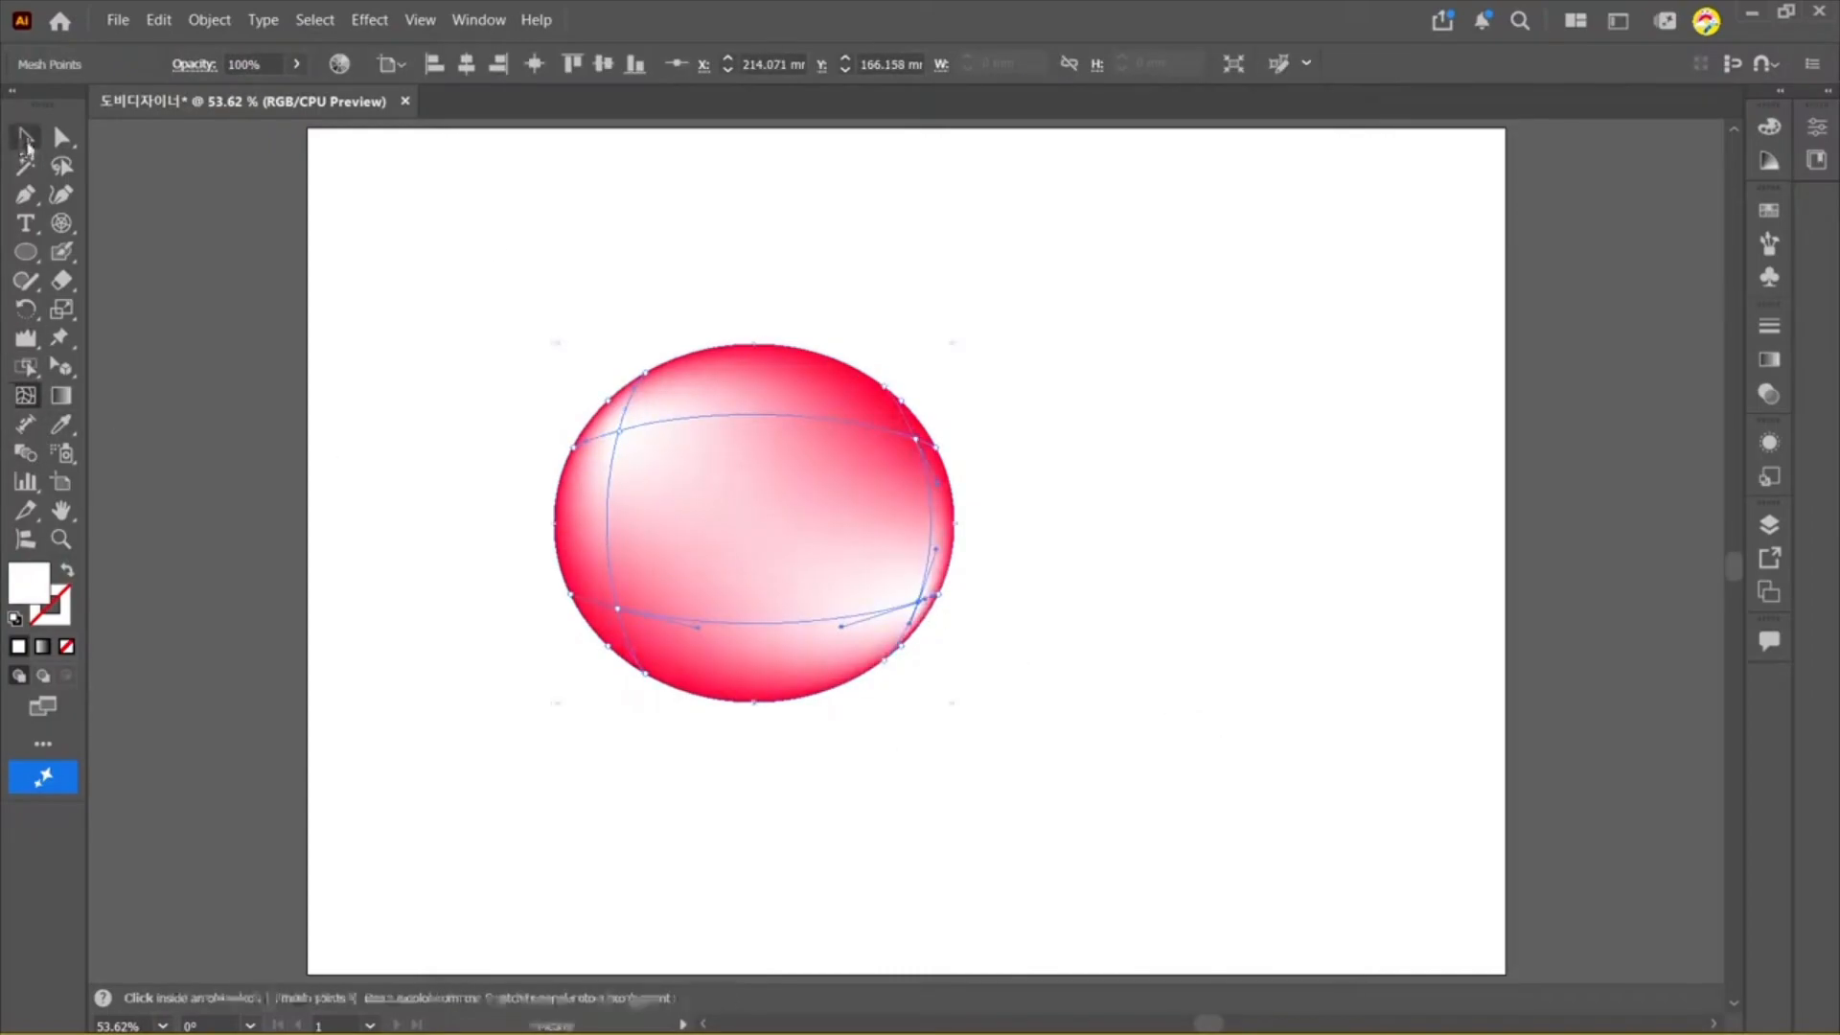
left_click(1354, 535)
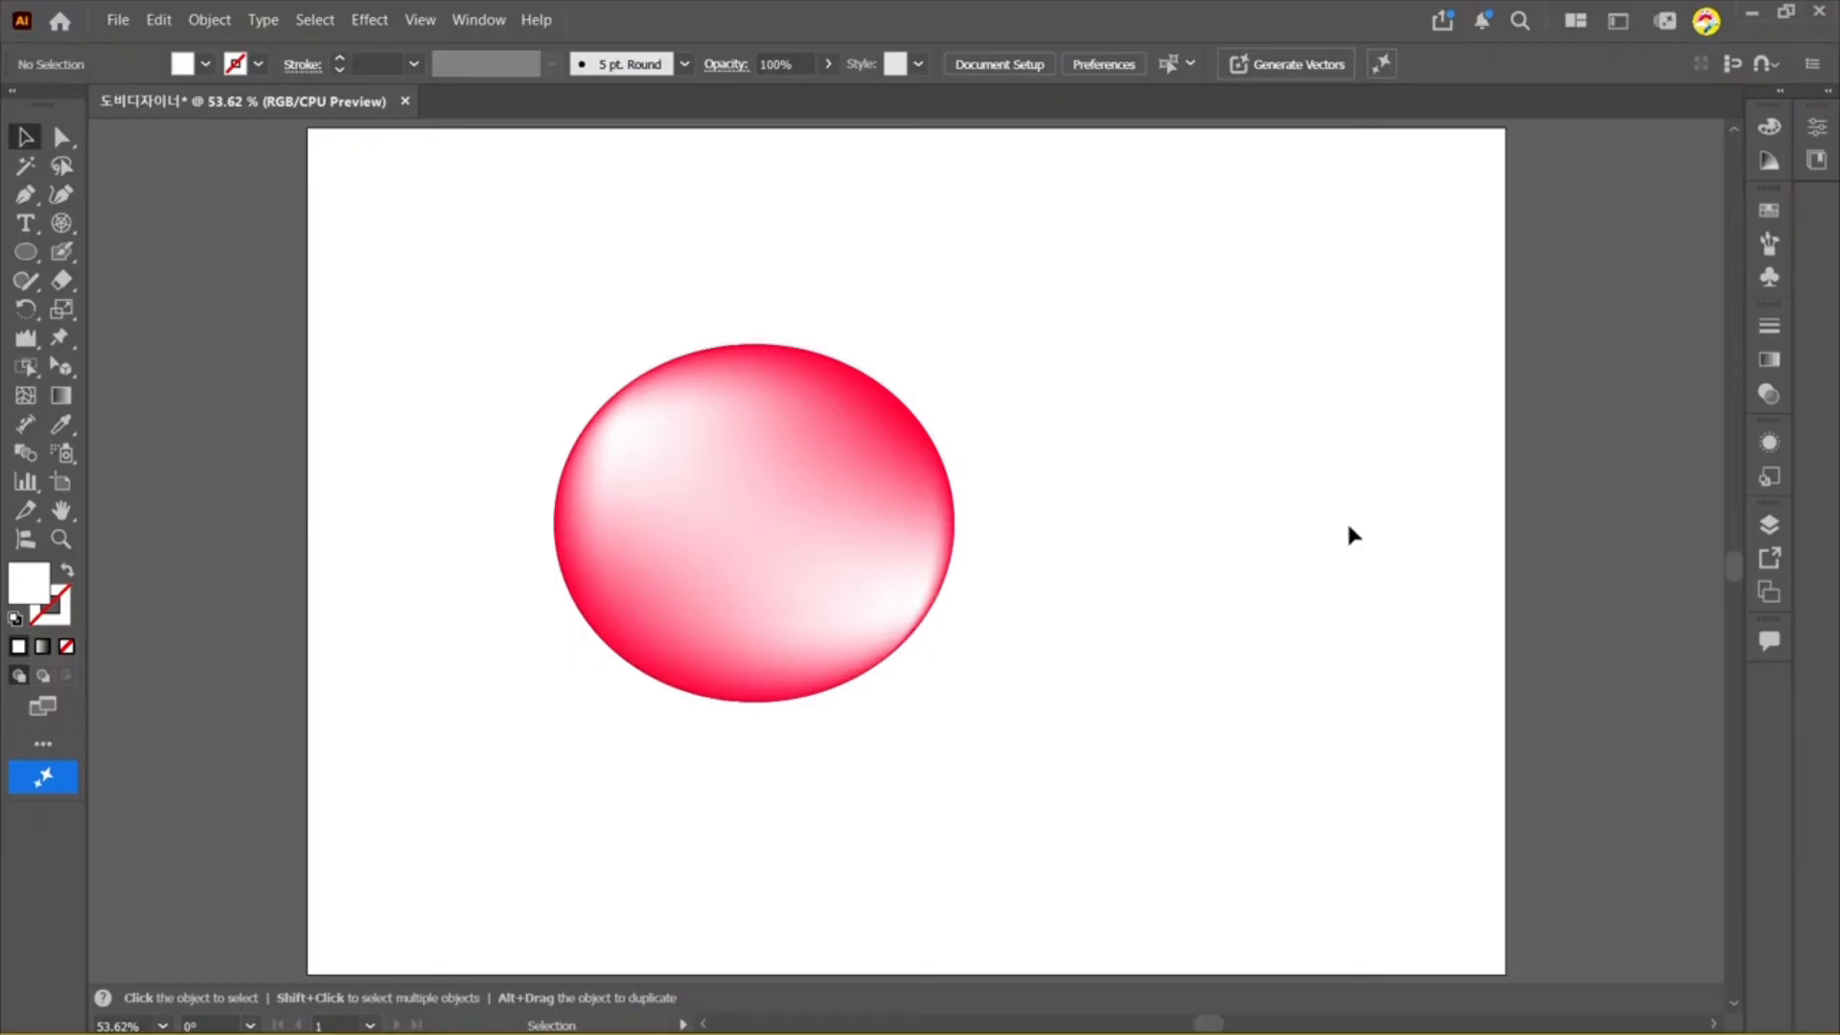
Step: Leave the meshed ellipse deselected and set the fill colour to bright yellow #e9f40f
left_click_drag(1224, 373, 412, 692)
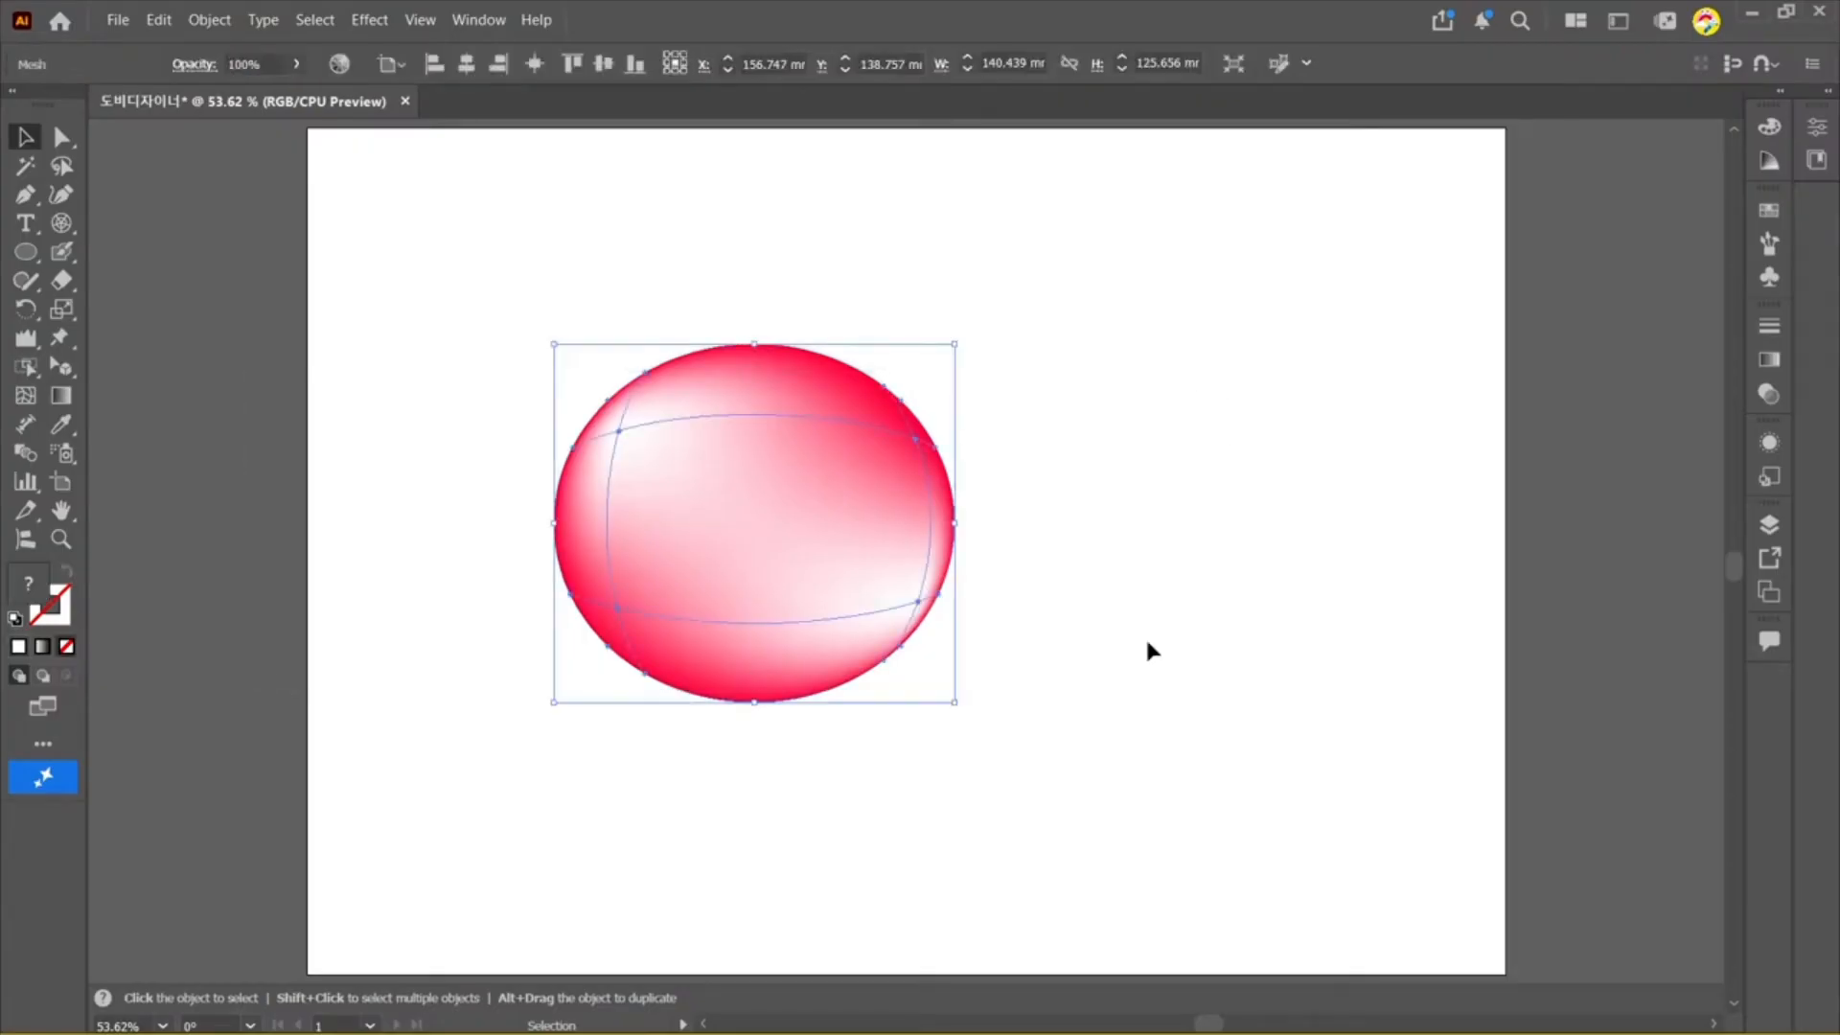
left_click(1257, 635)
double_click(33, 586)
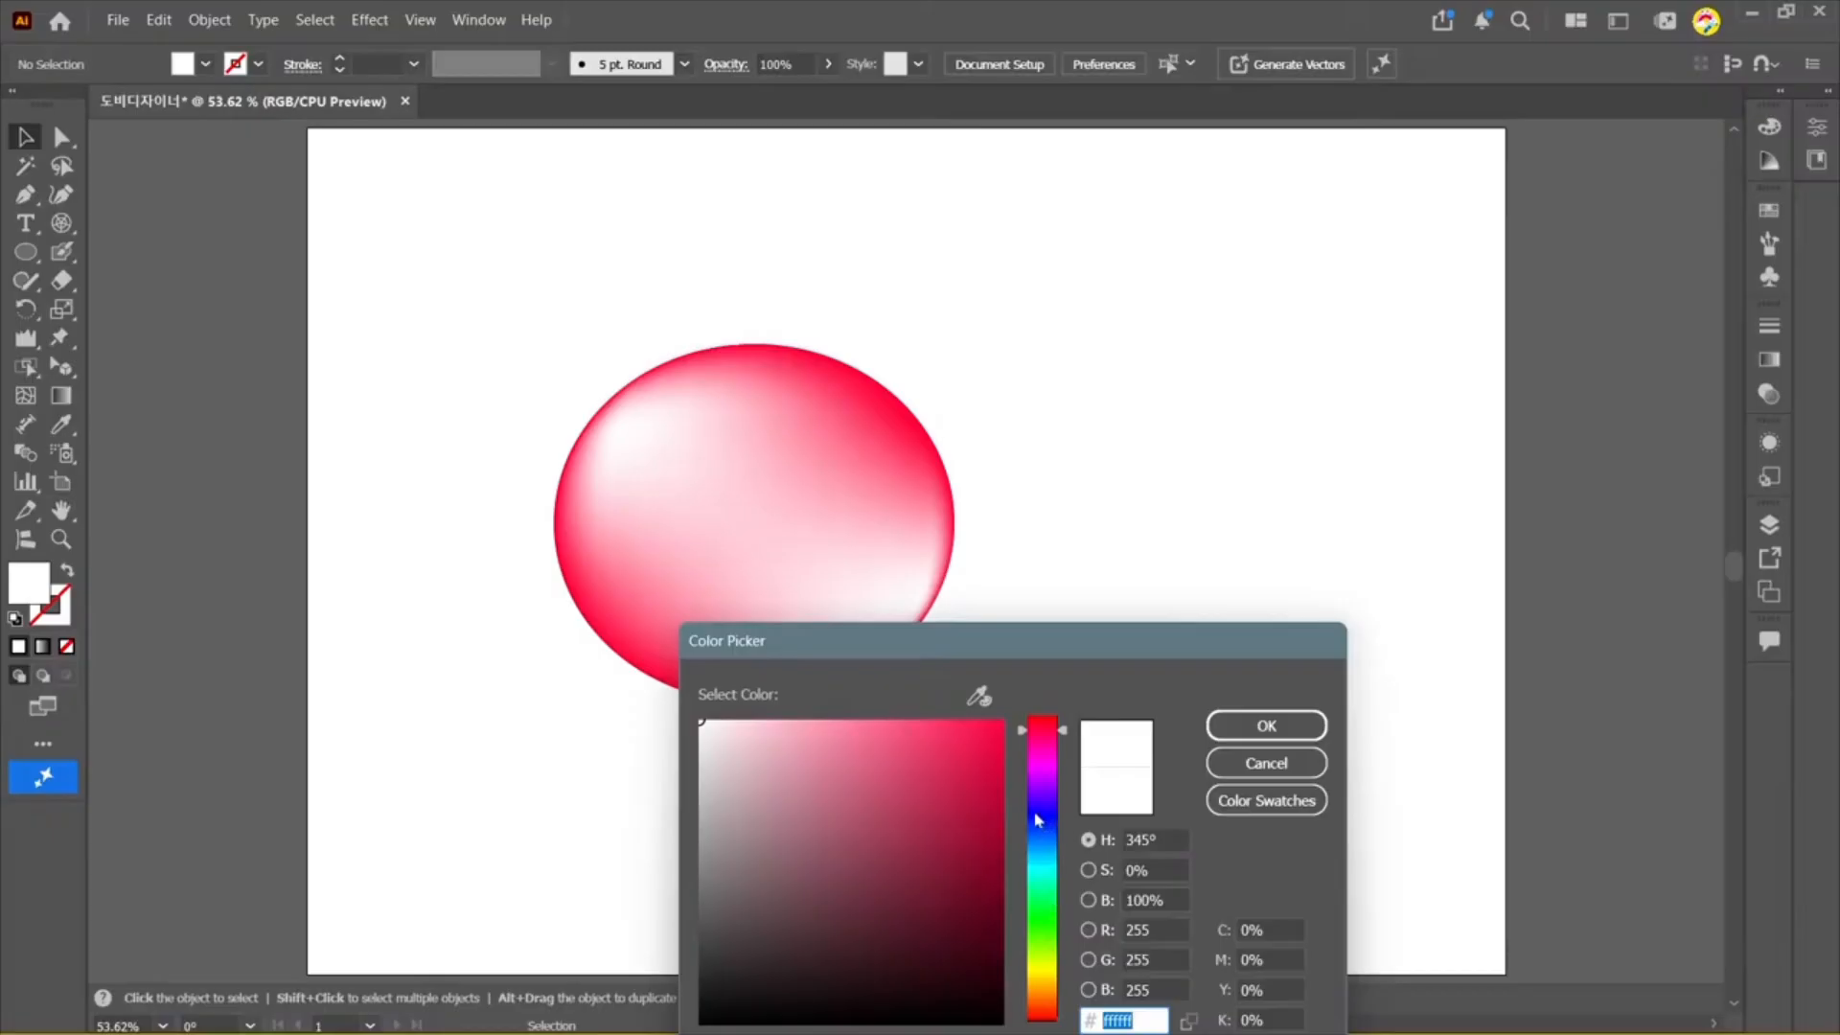
left_click(1041, 969)
left_click(984, 732)
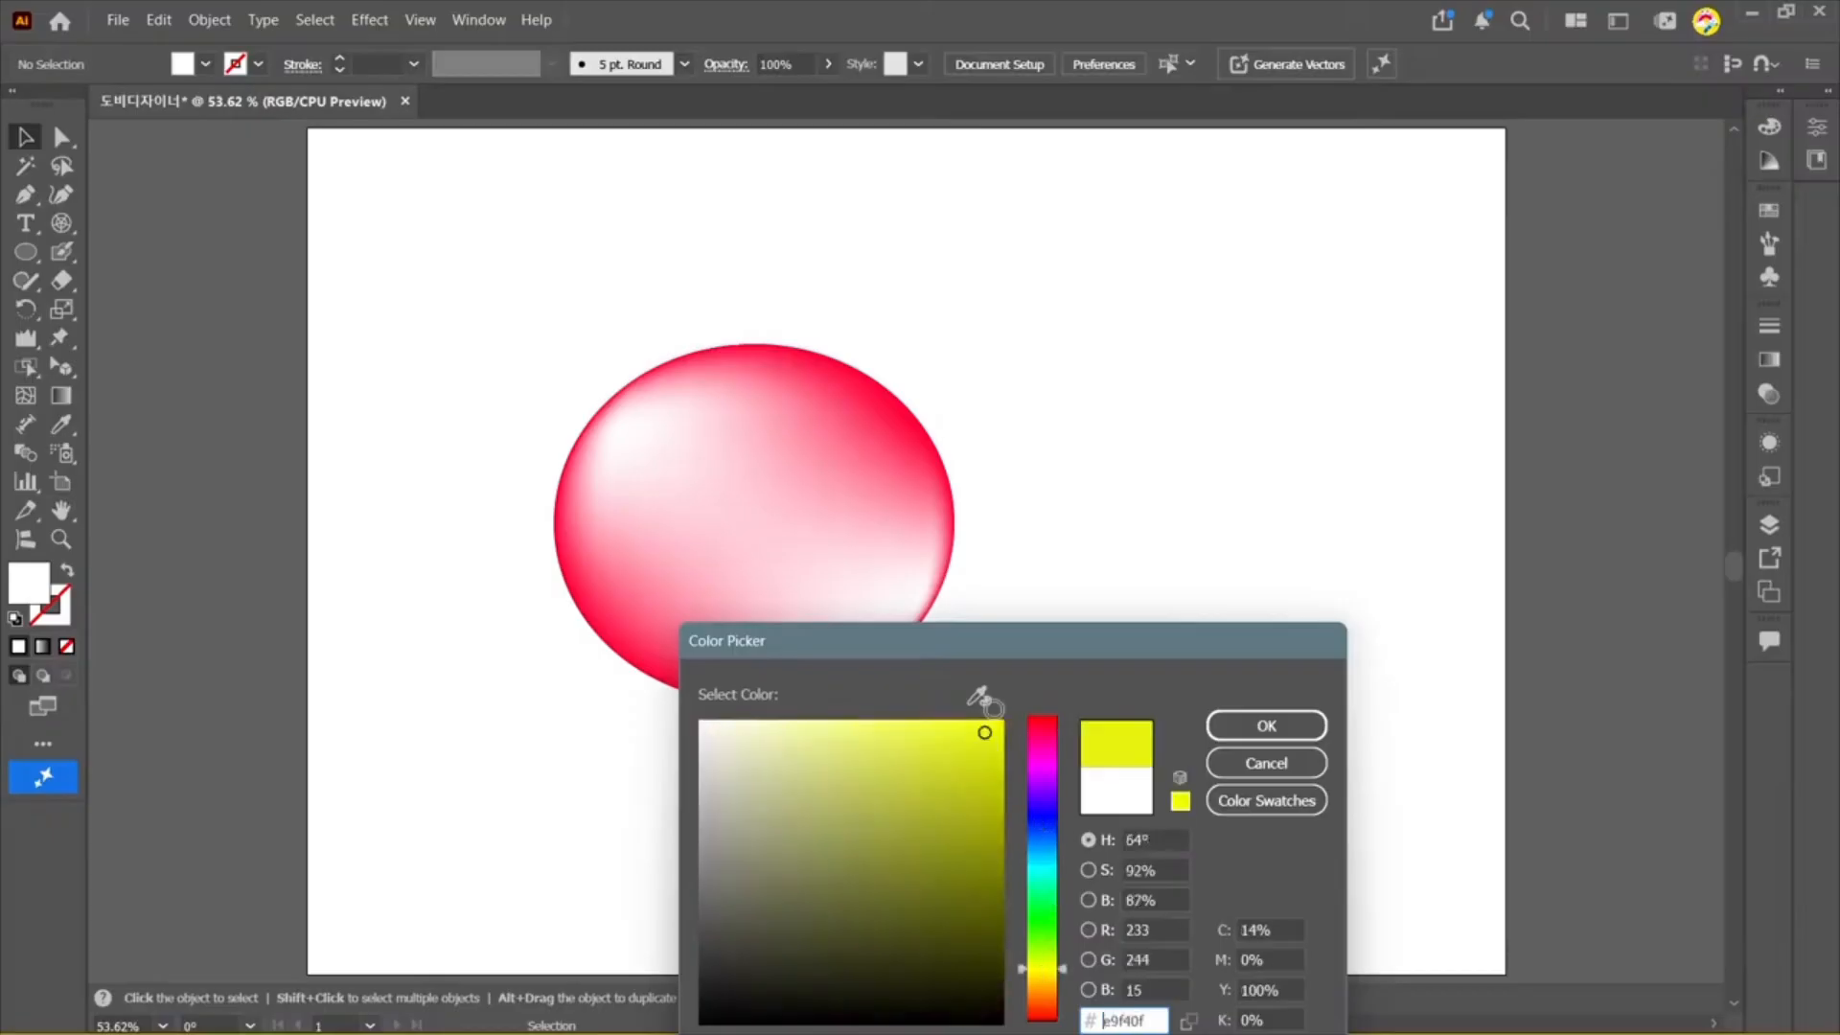
left_click(1266, 725)
Step: Add a yellow mesh point inside the ellipse, below and right of its upper-left white highlight, and deselect it
key("u")
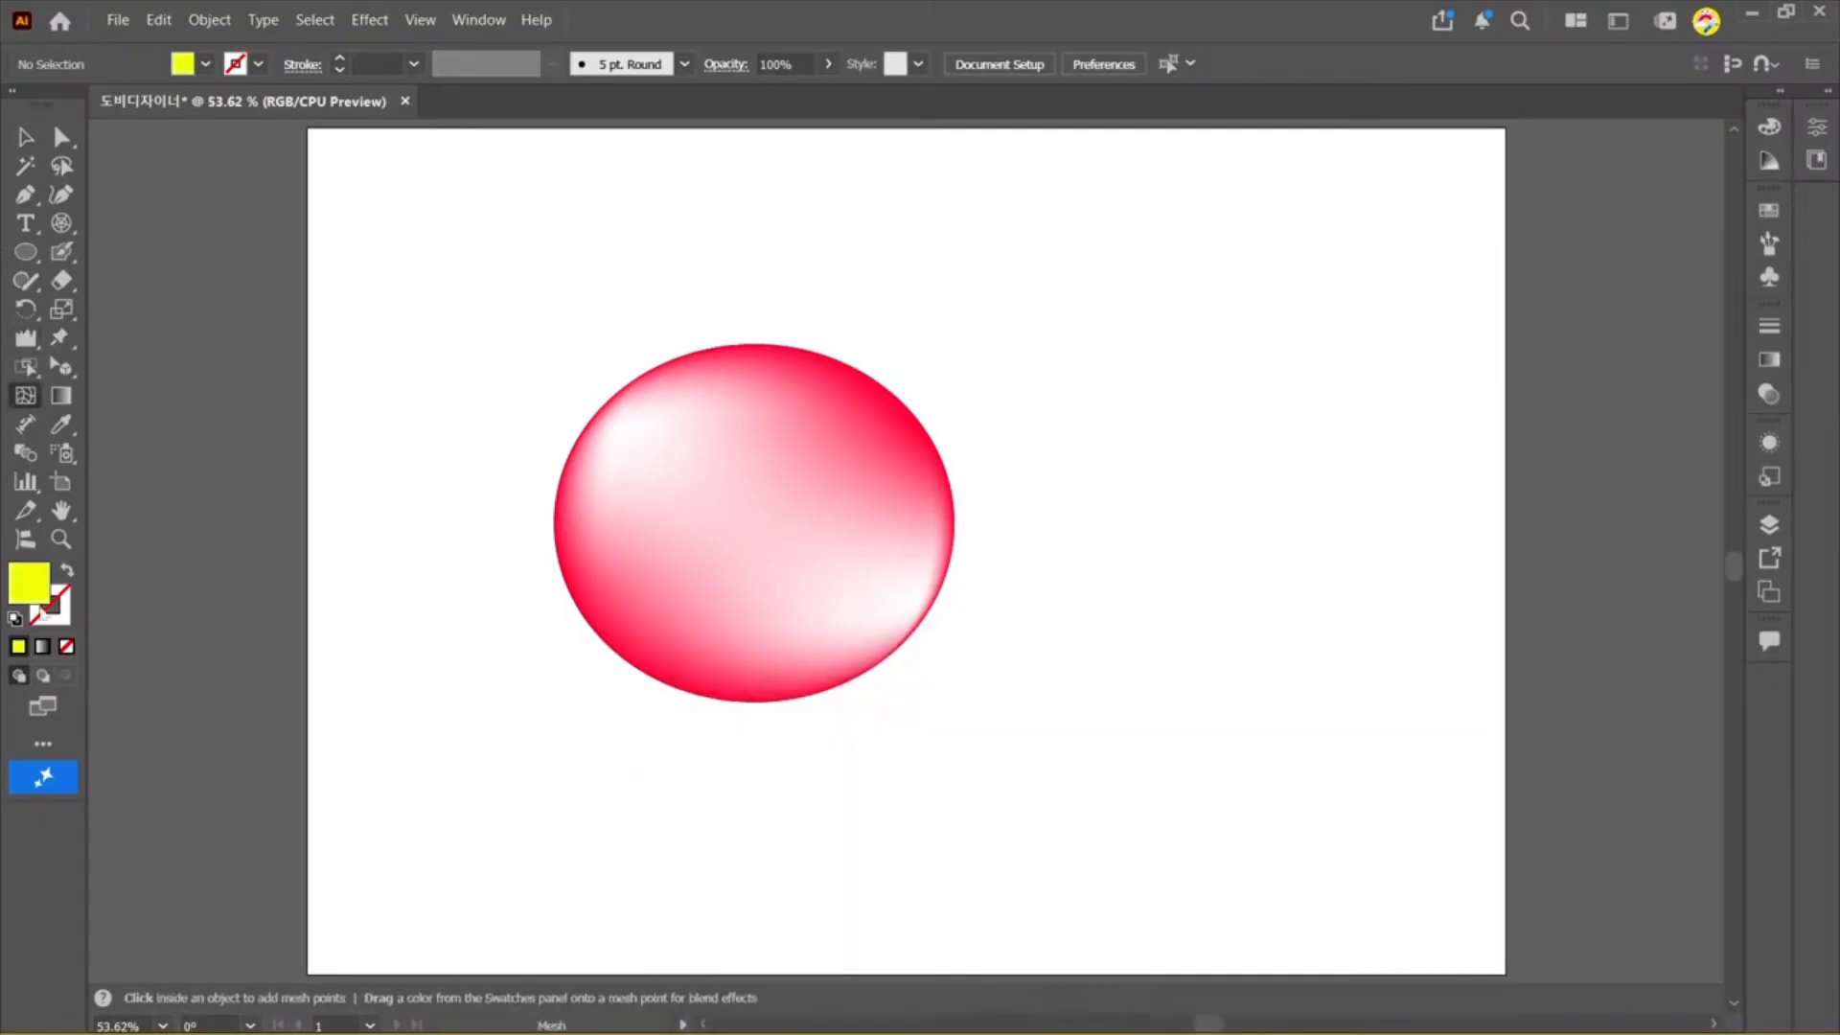
left_click(681, 469)
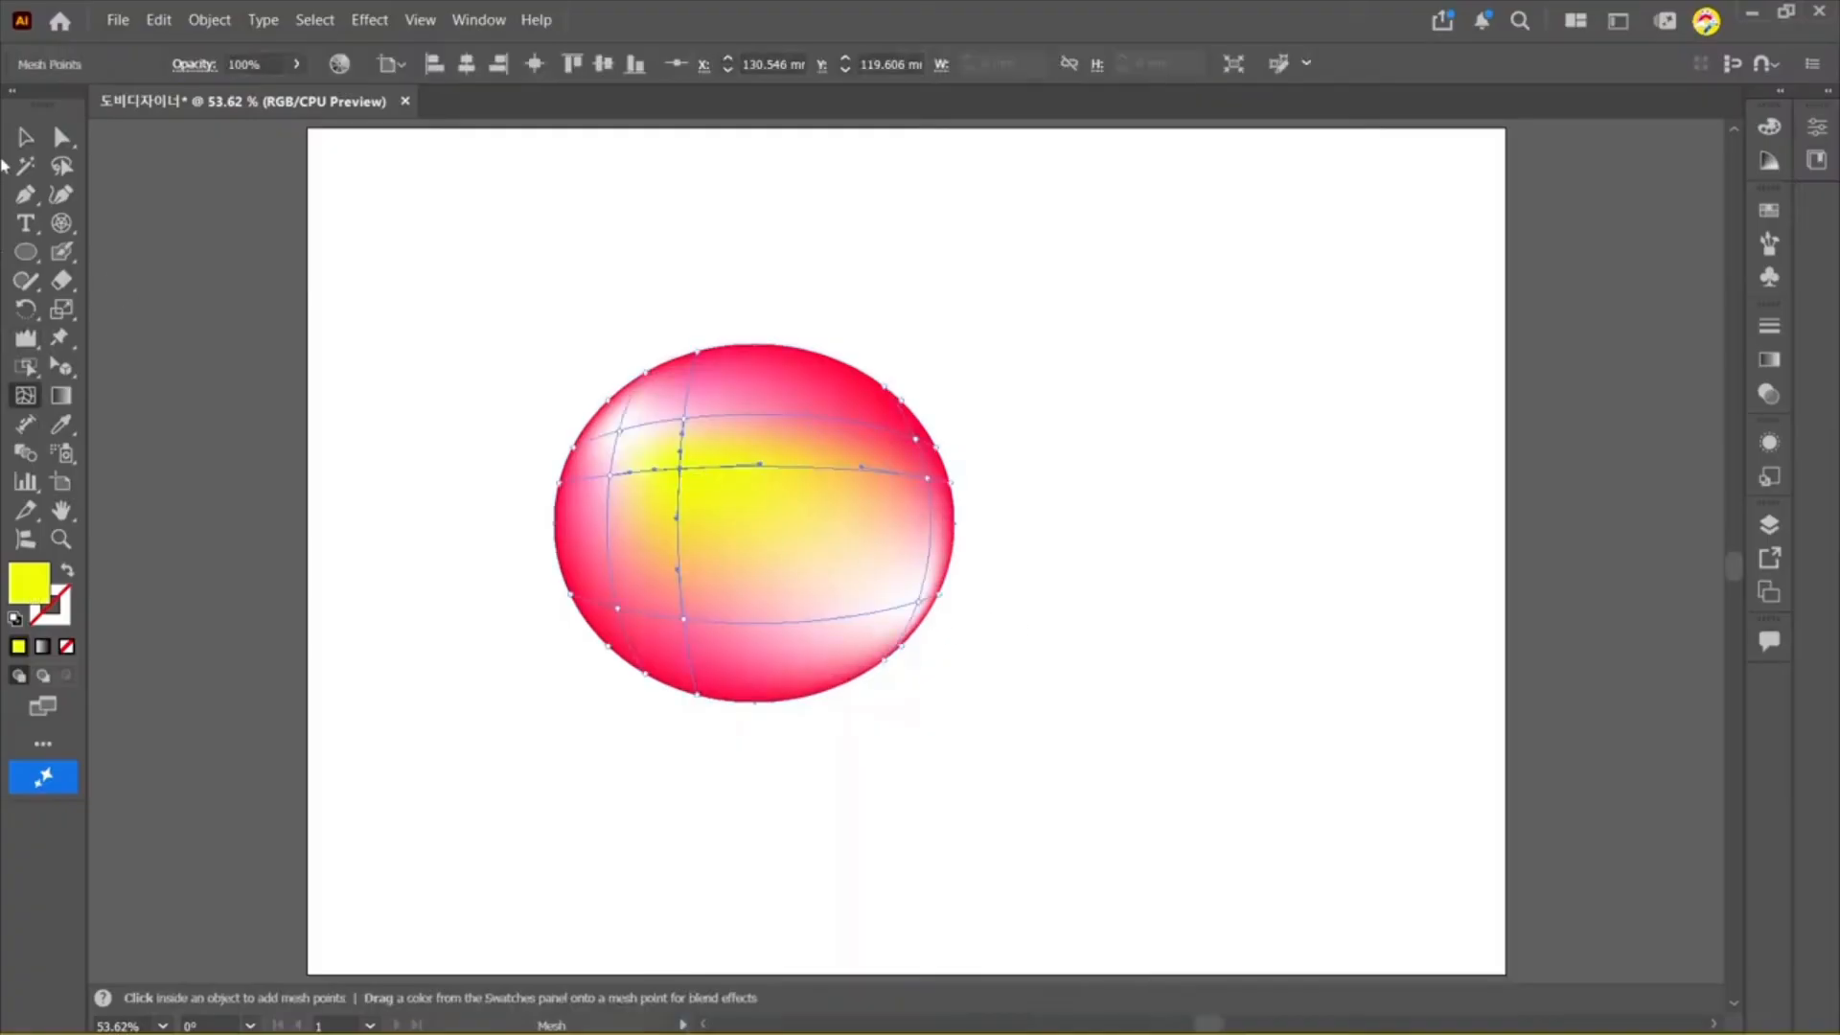
key("v")
left_click(542, 238)
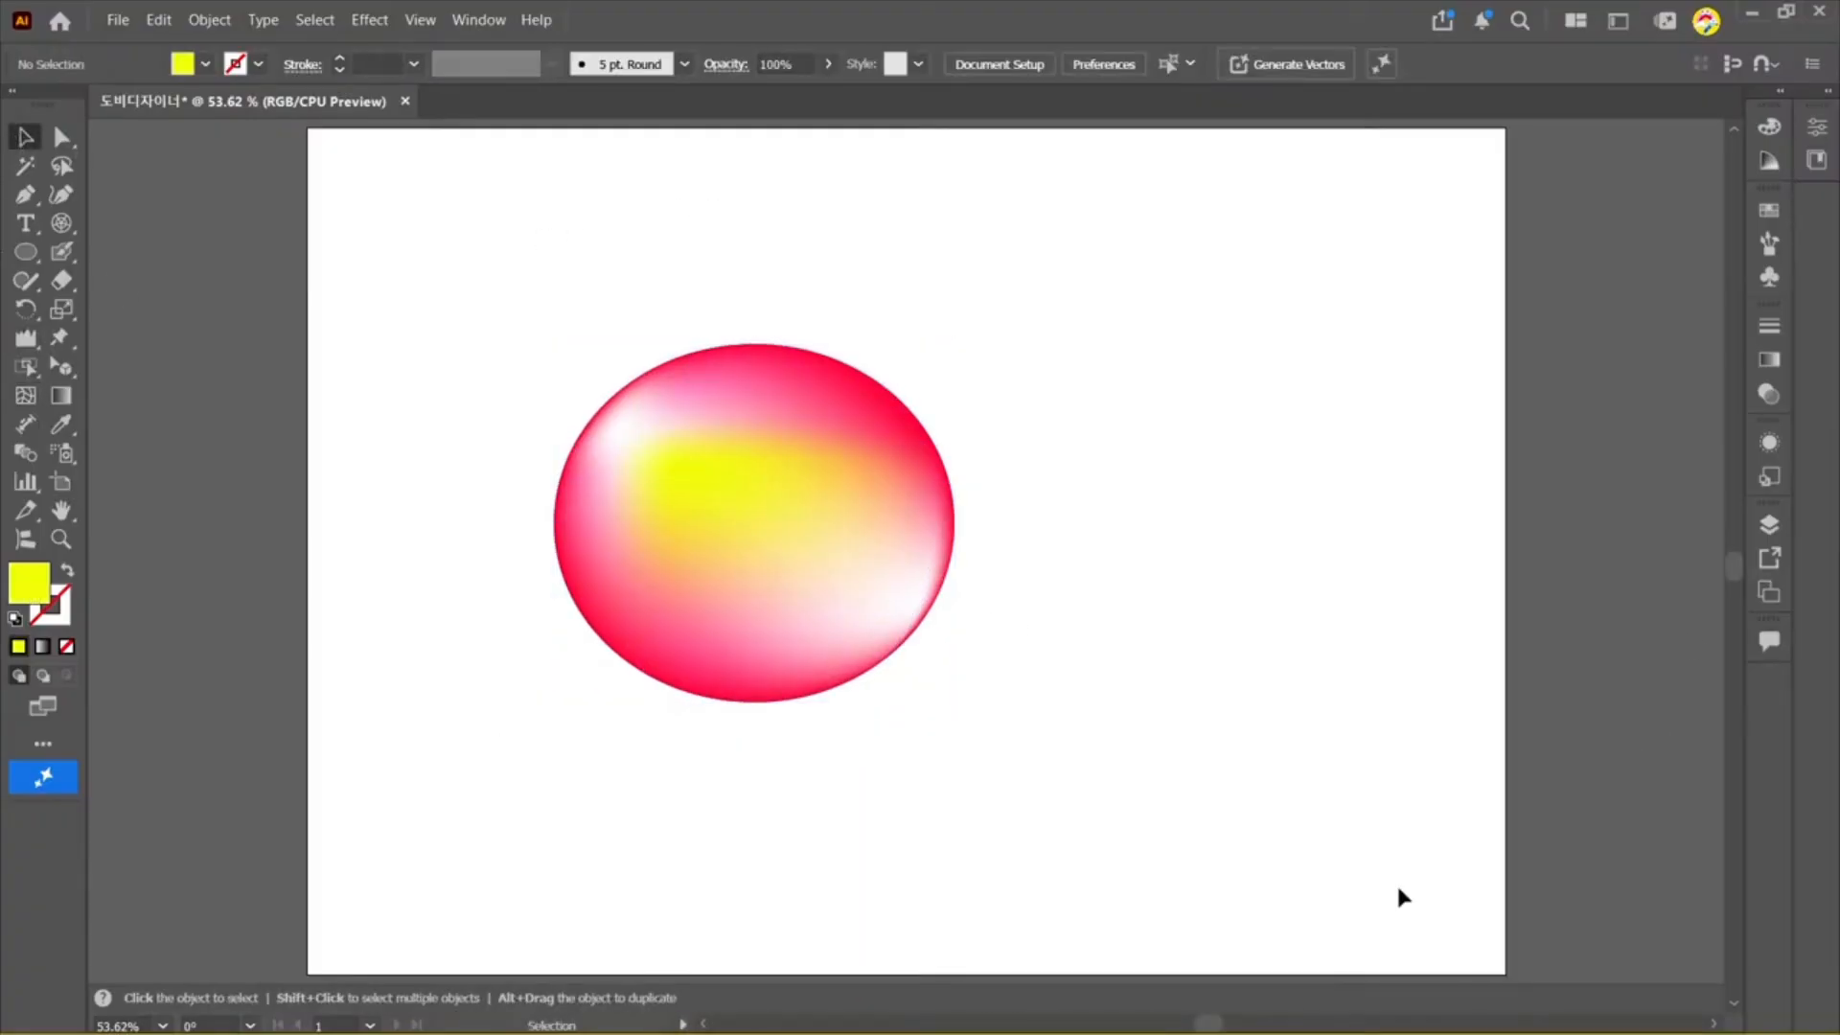
Step: Move the meshed ellipse to the left and draw a yellow circle of similar size in the free space beside it
left_click(678, 468)
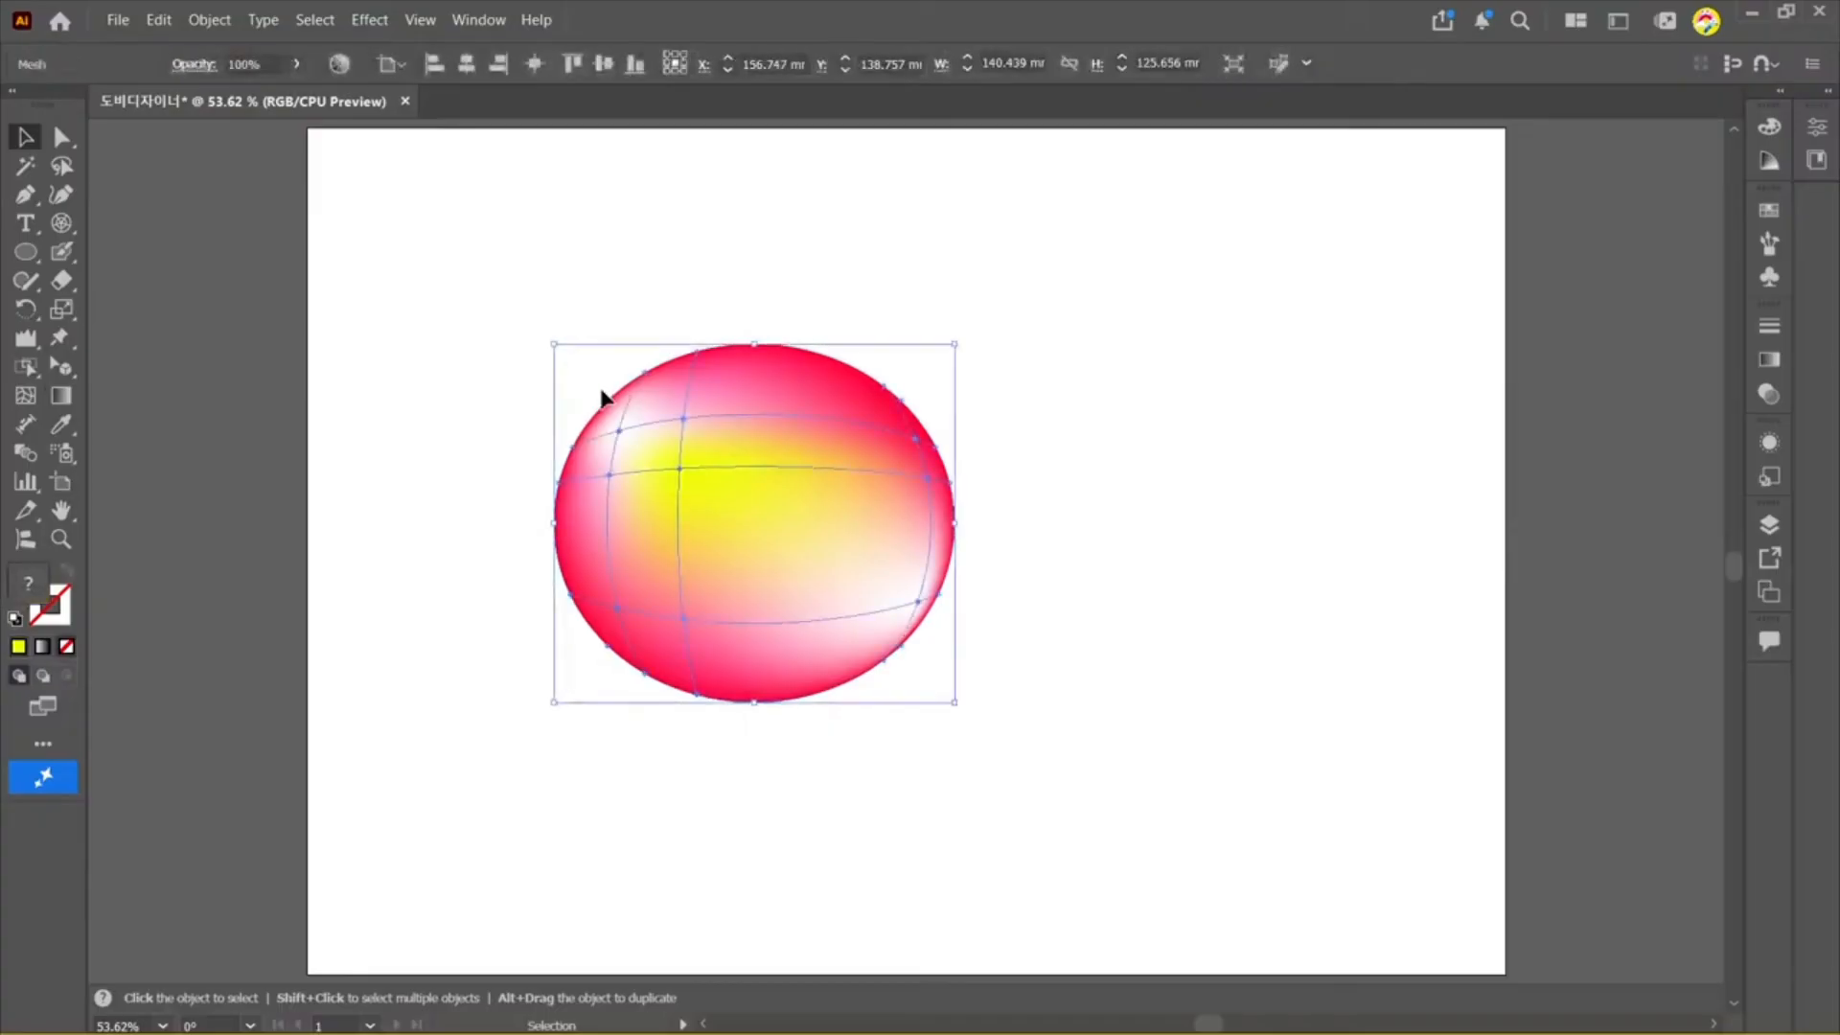
left_click_drag(804, 451, 696, 451)
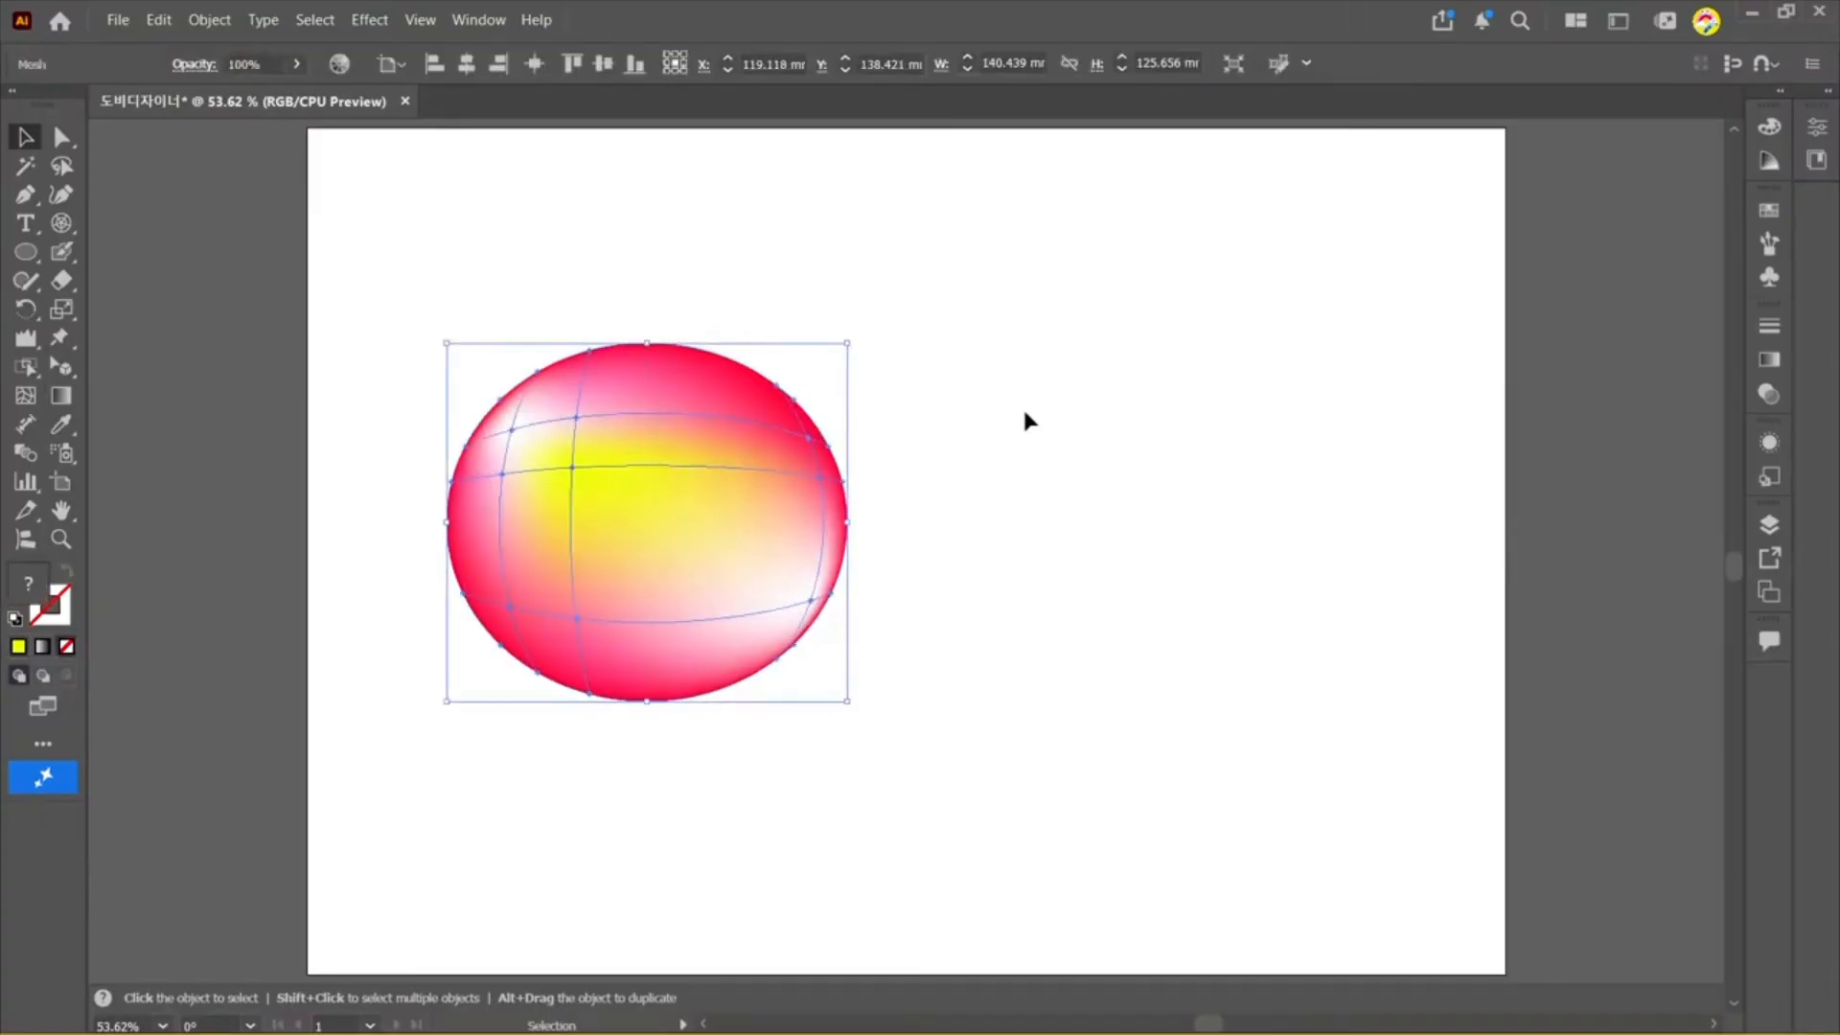
key("l")
left_click_drag(1153, 538, 1031, 336)
Step: Apply the yellow-orange-red linear gradient preset from the Document Library to the yellow circle
left_click(59, 397)
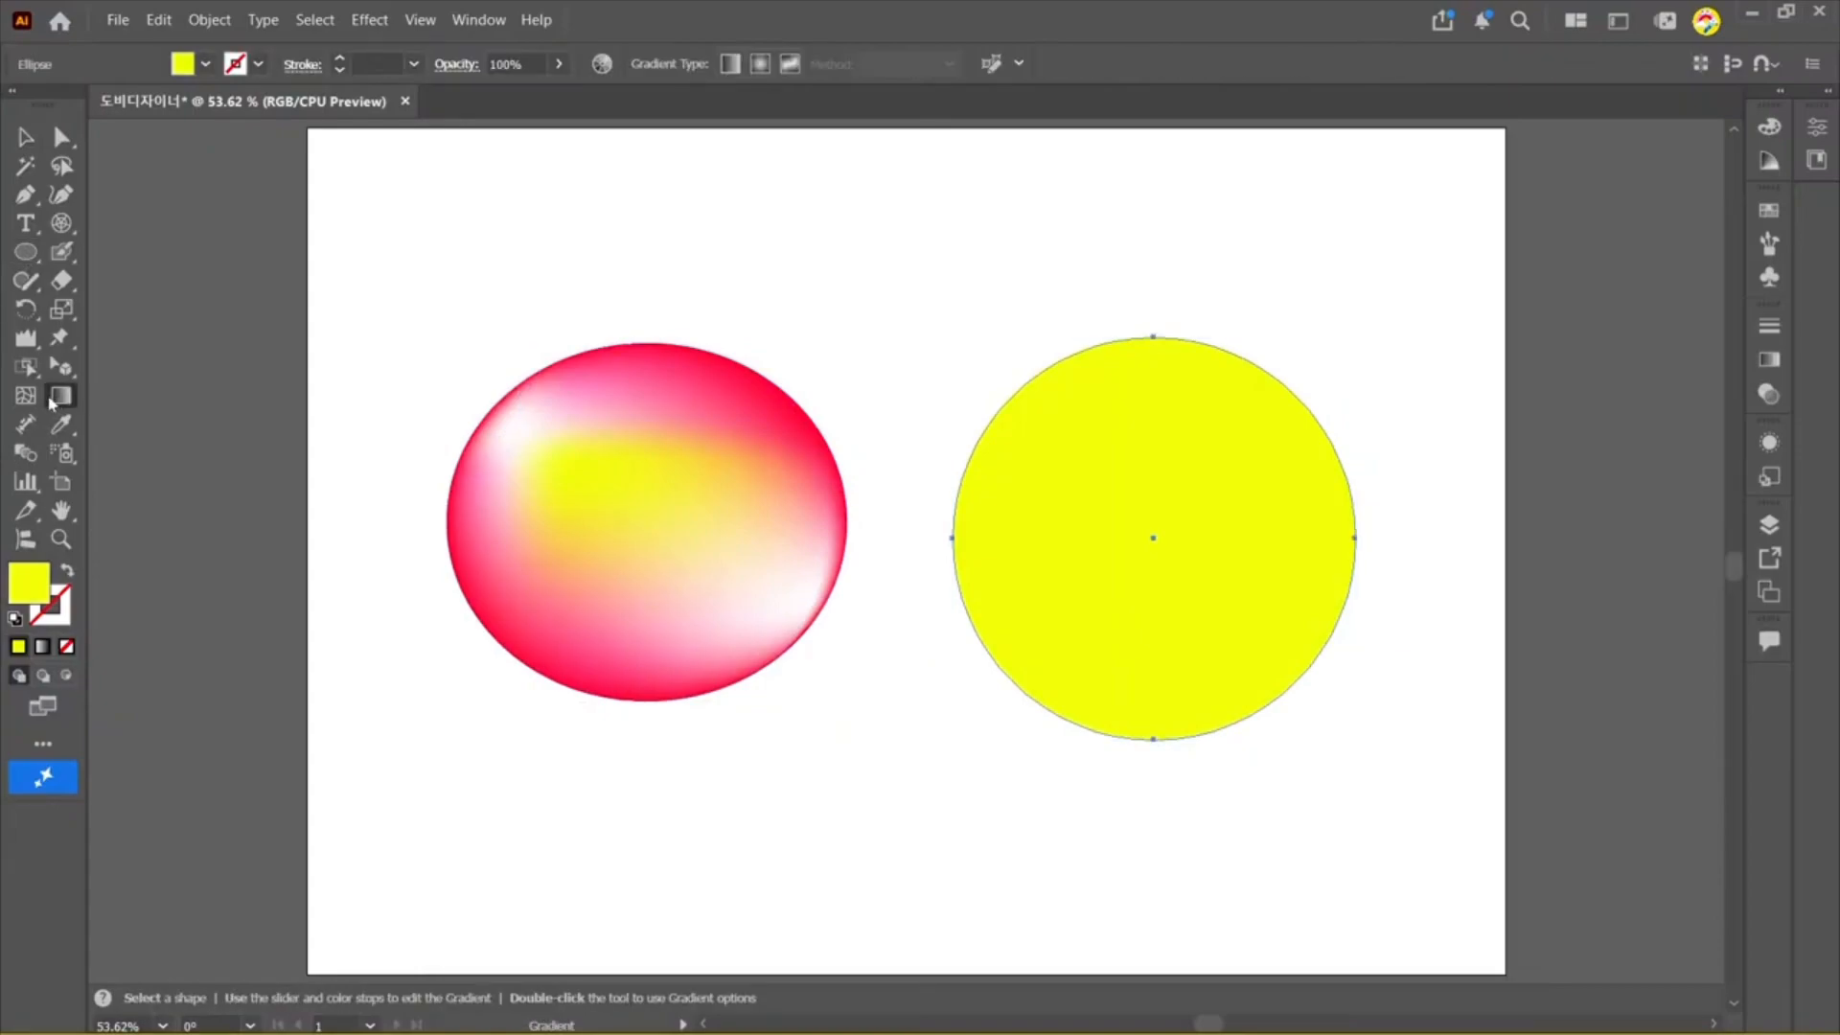
double_click(53, 400)
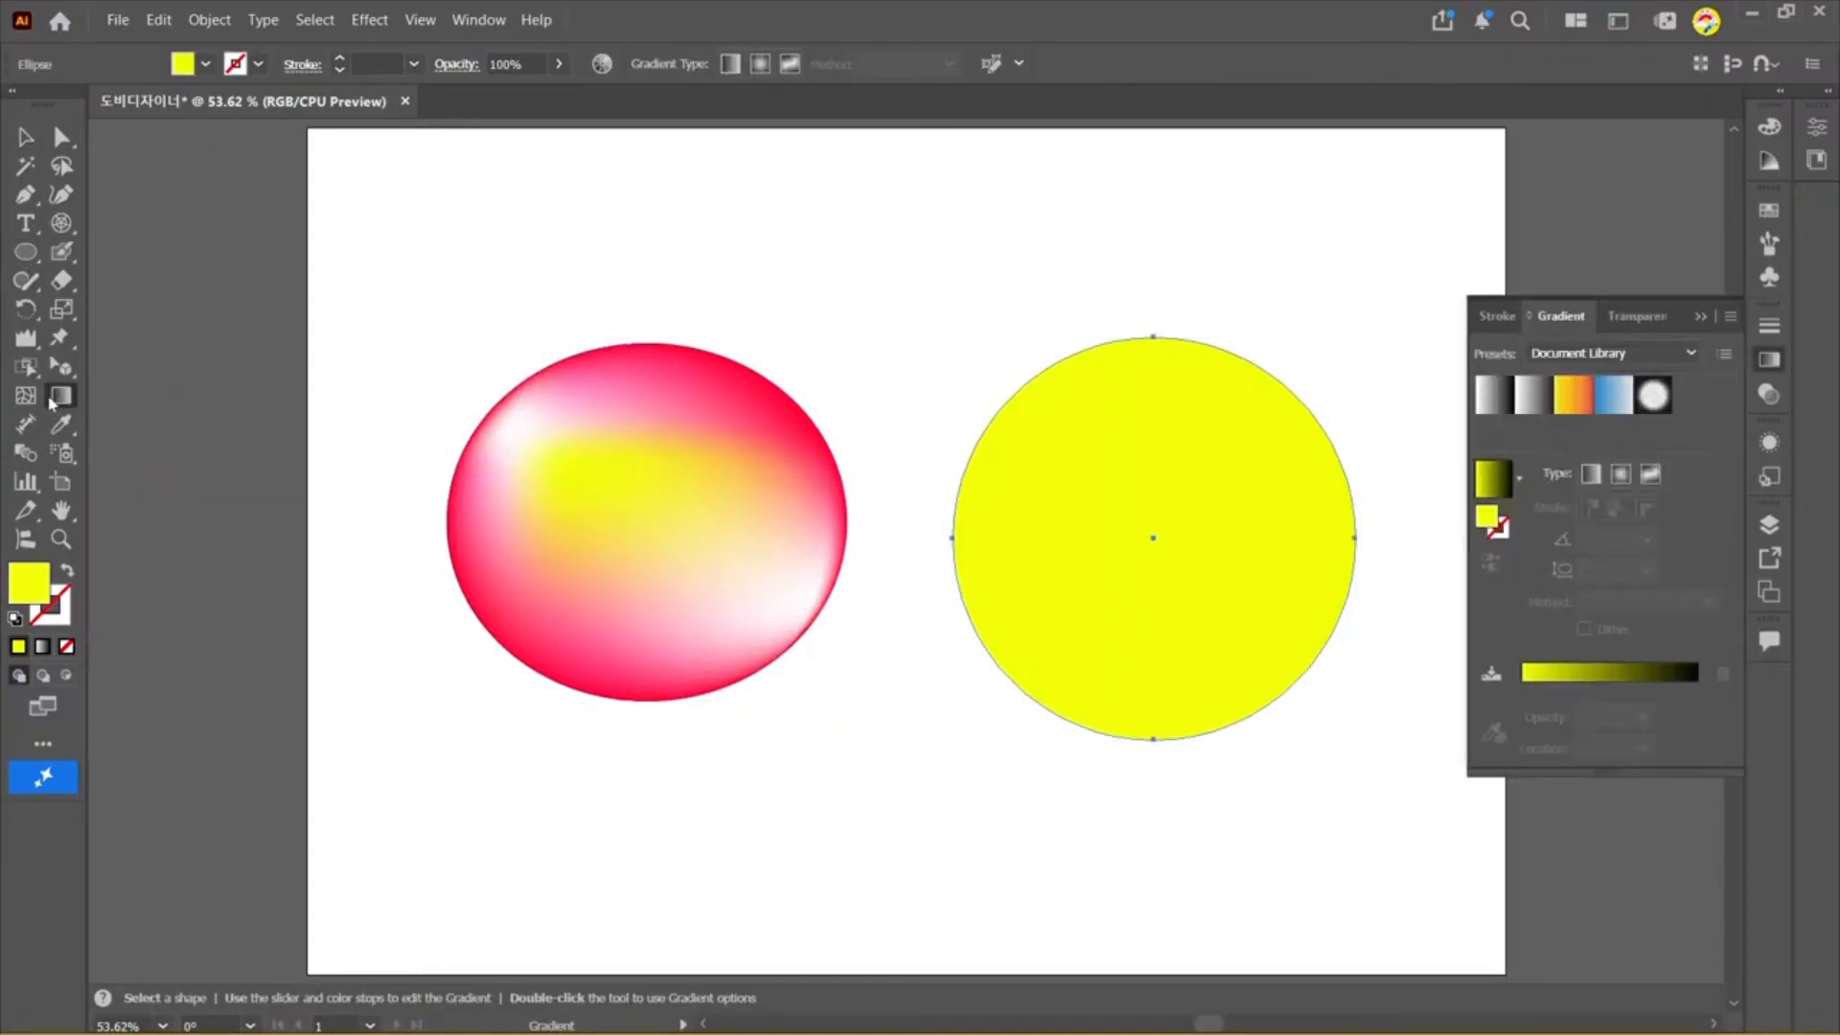
left_click(1572, 404)
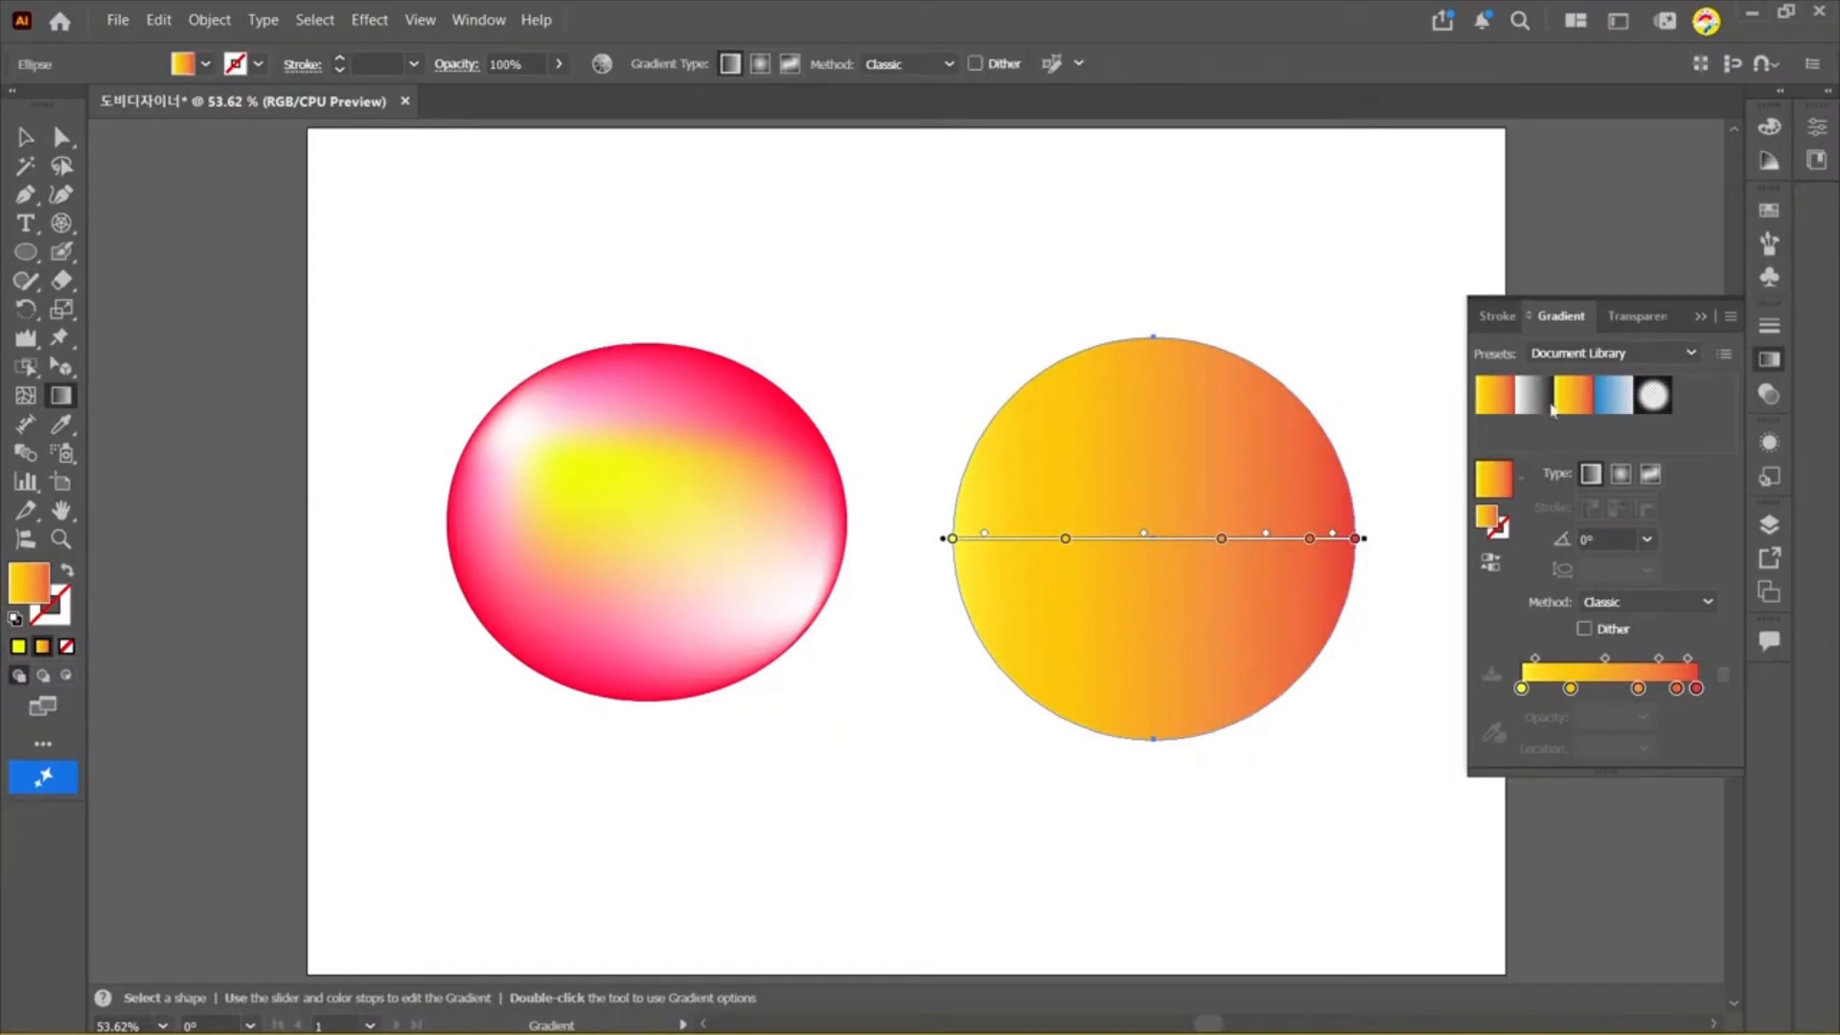
Step: Change the gradient's first colour stop, at location 0%, to red #ff0000
double_click(1522, 689)
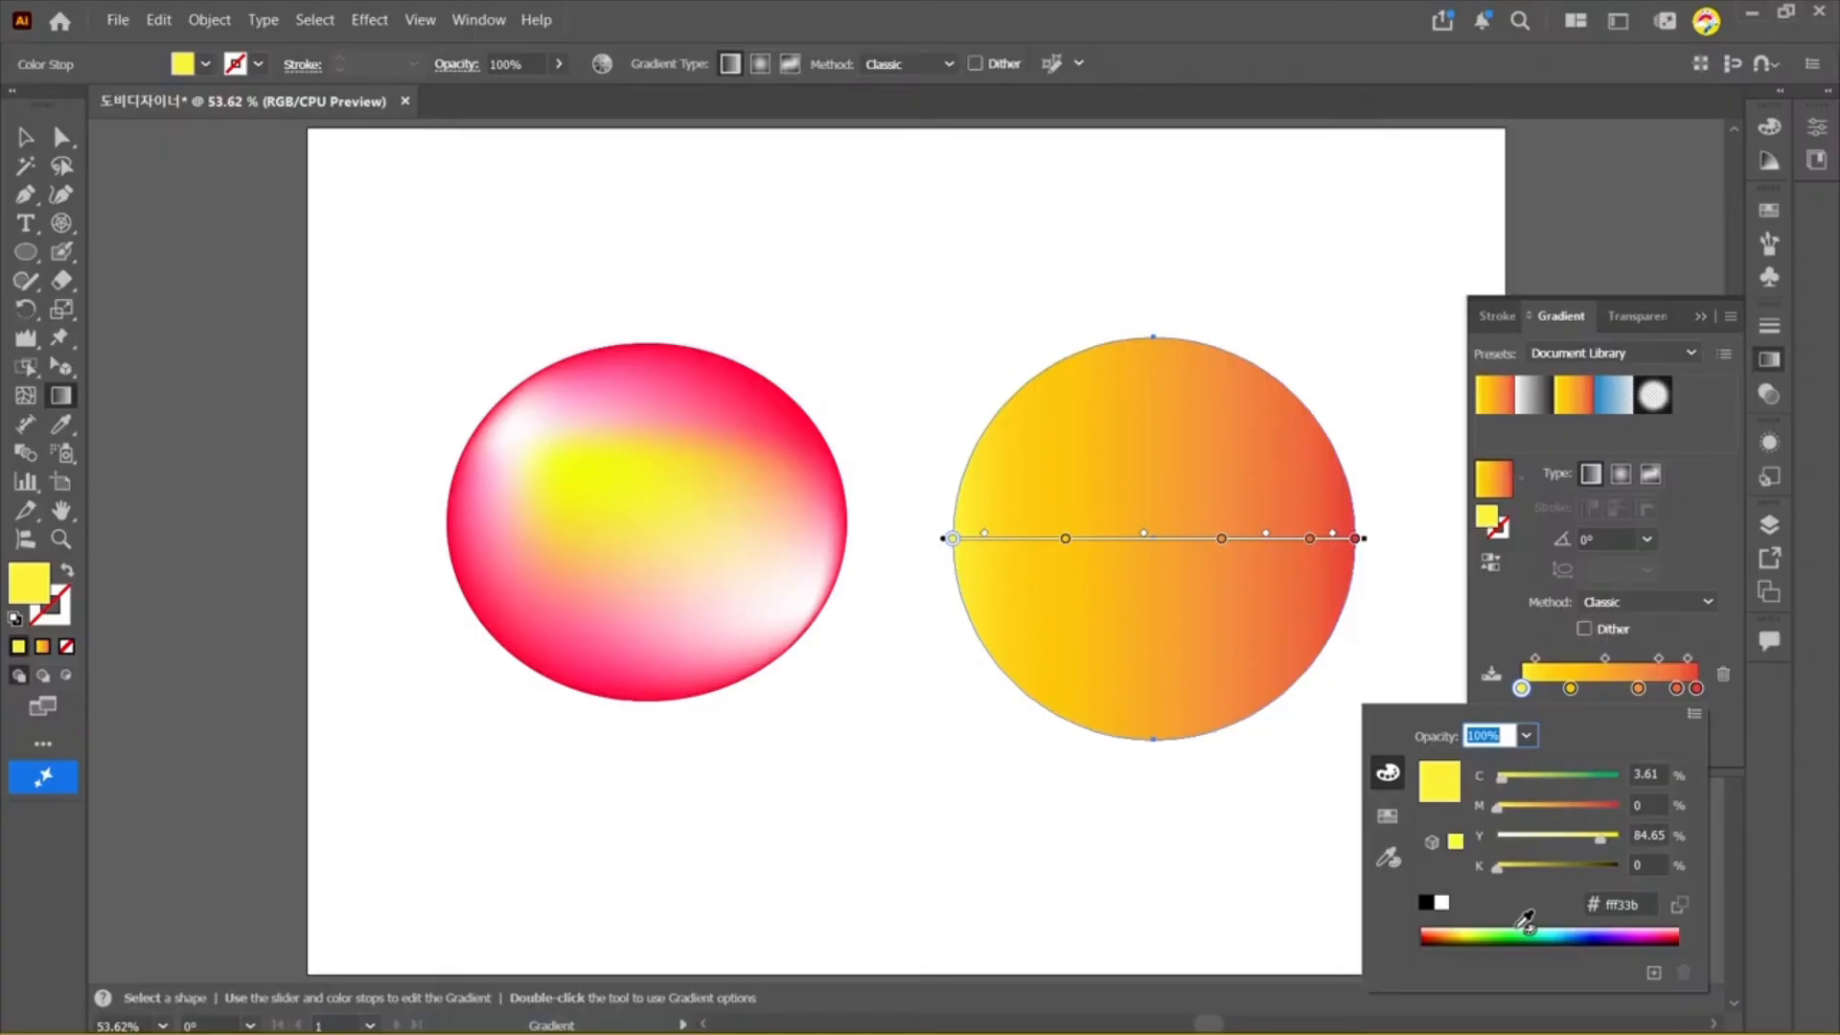
left_click(1455, 841)
double_click(1440, 781)
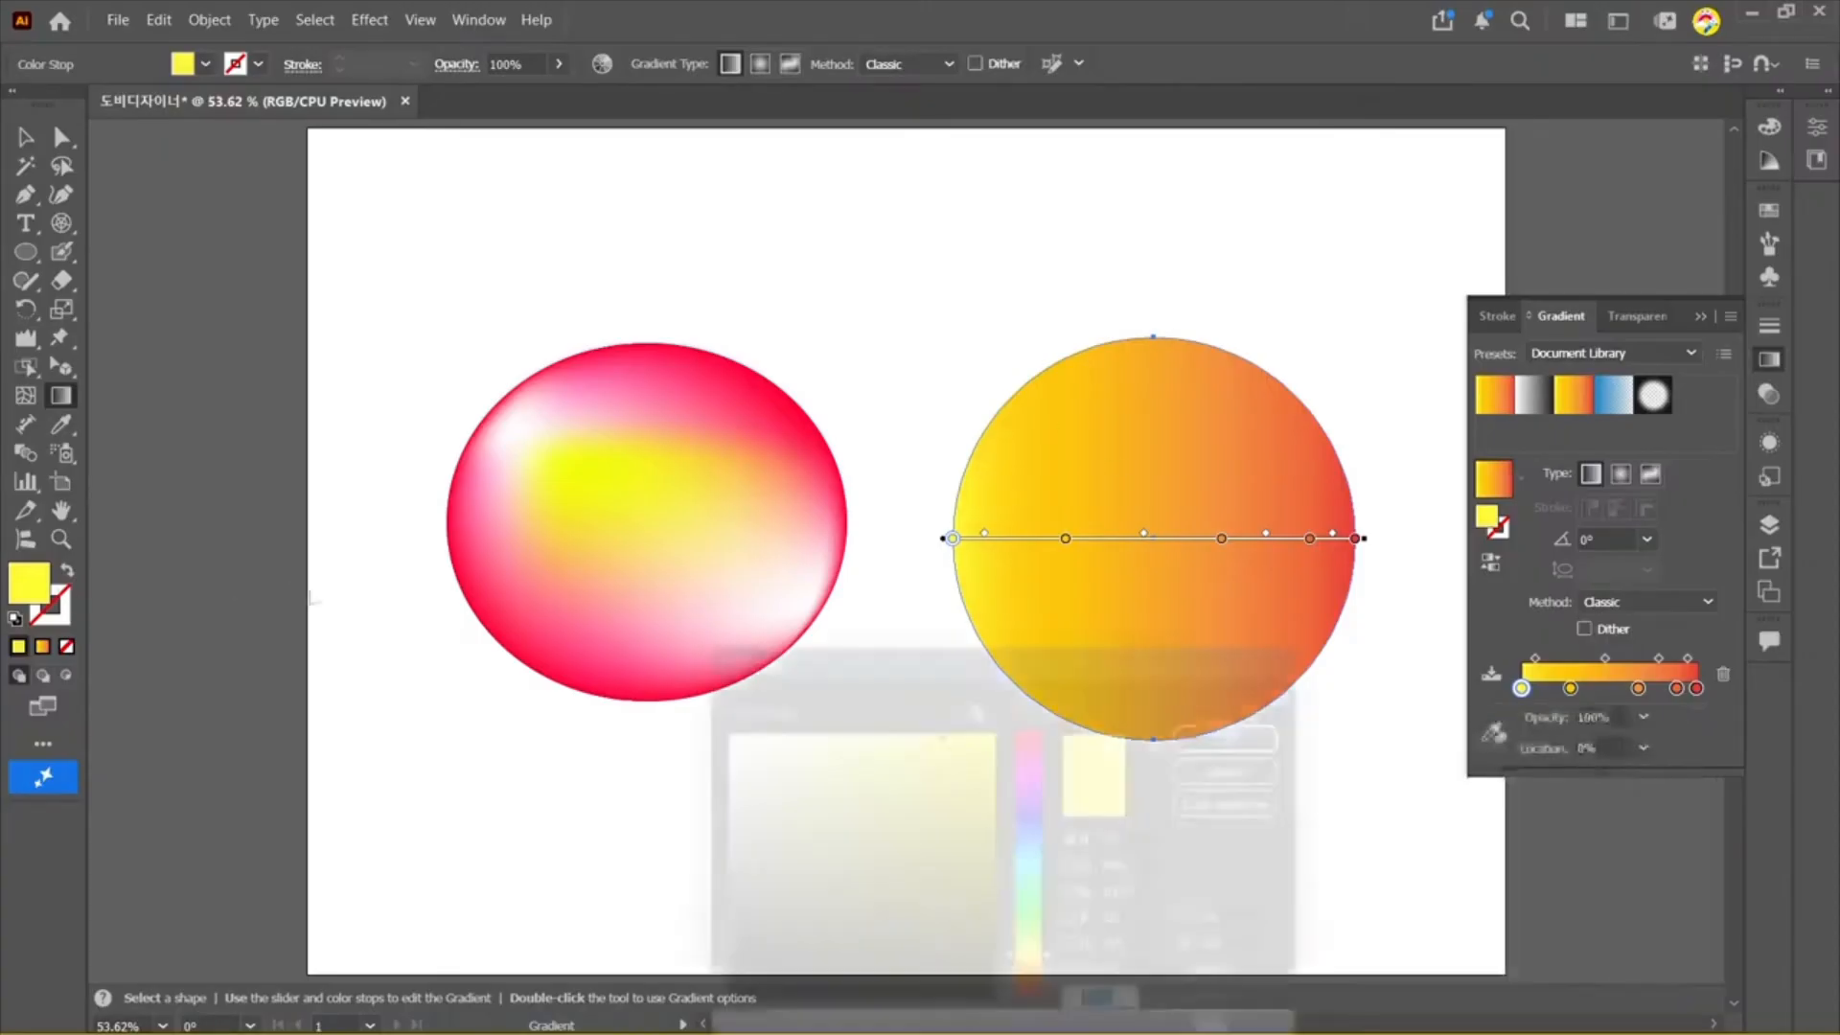
left_click(1042, 719)
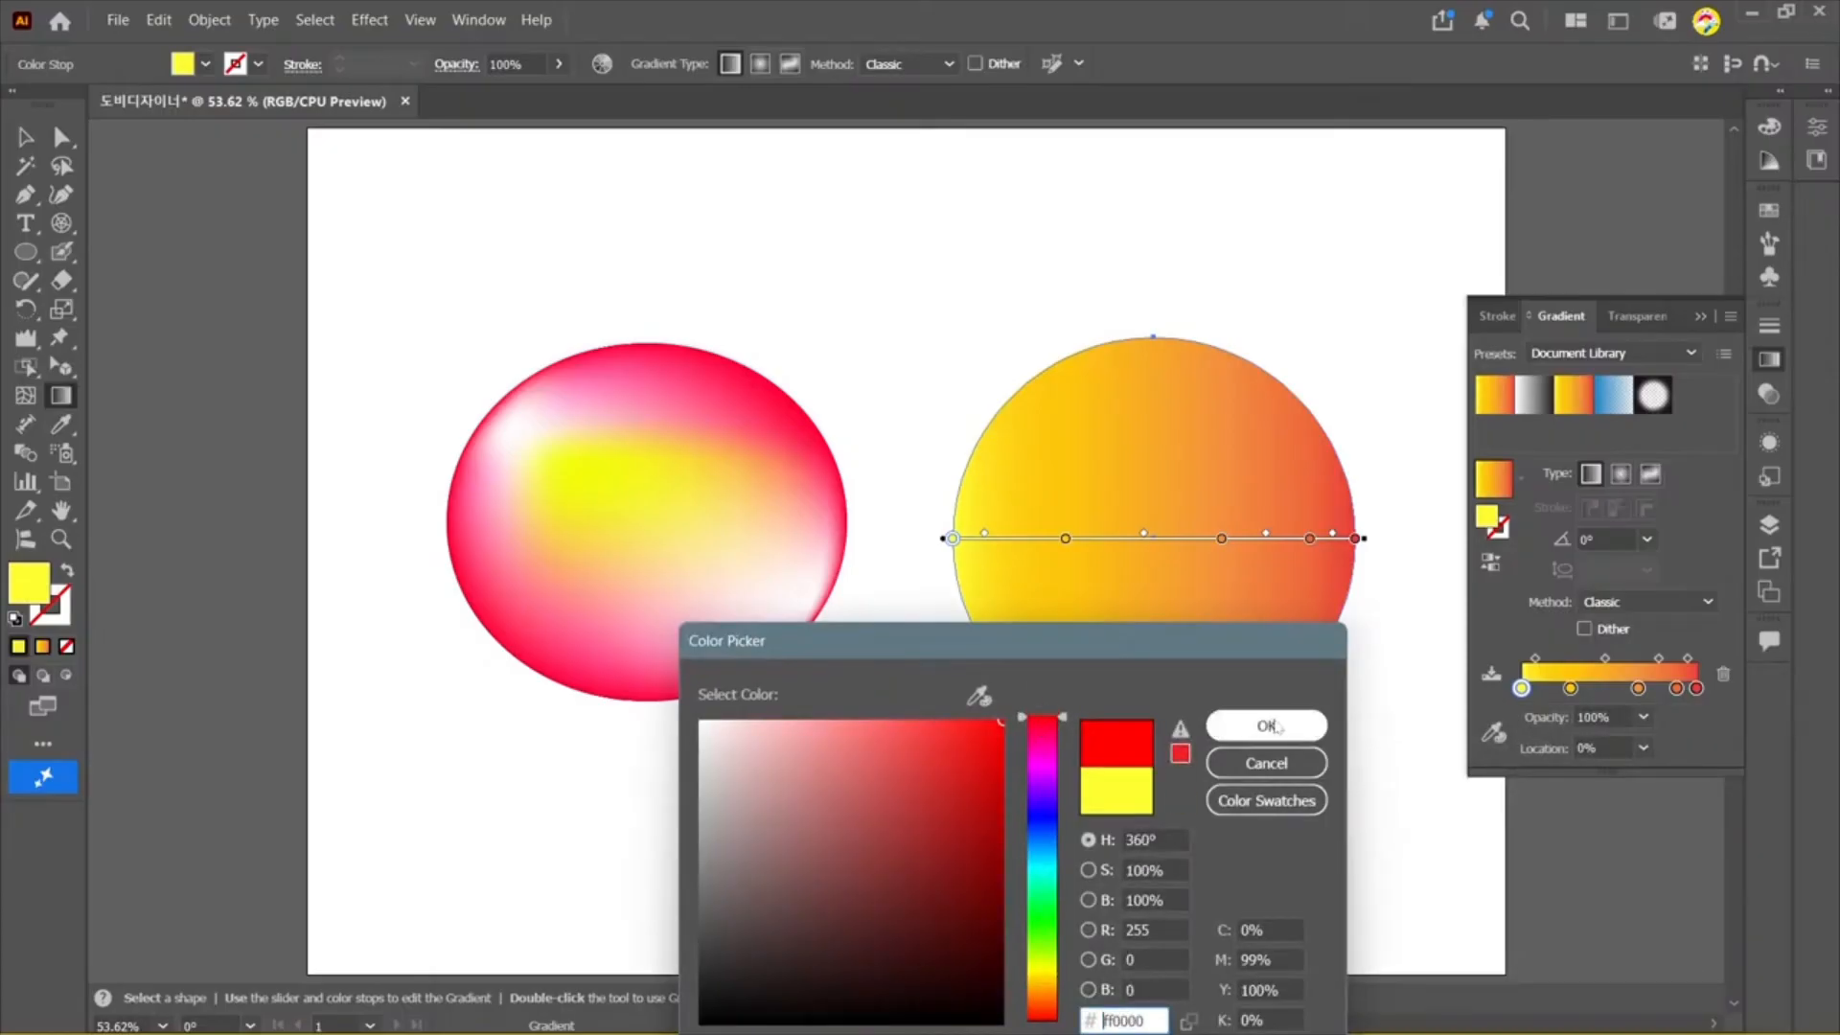
left_click(1273, 721)
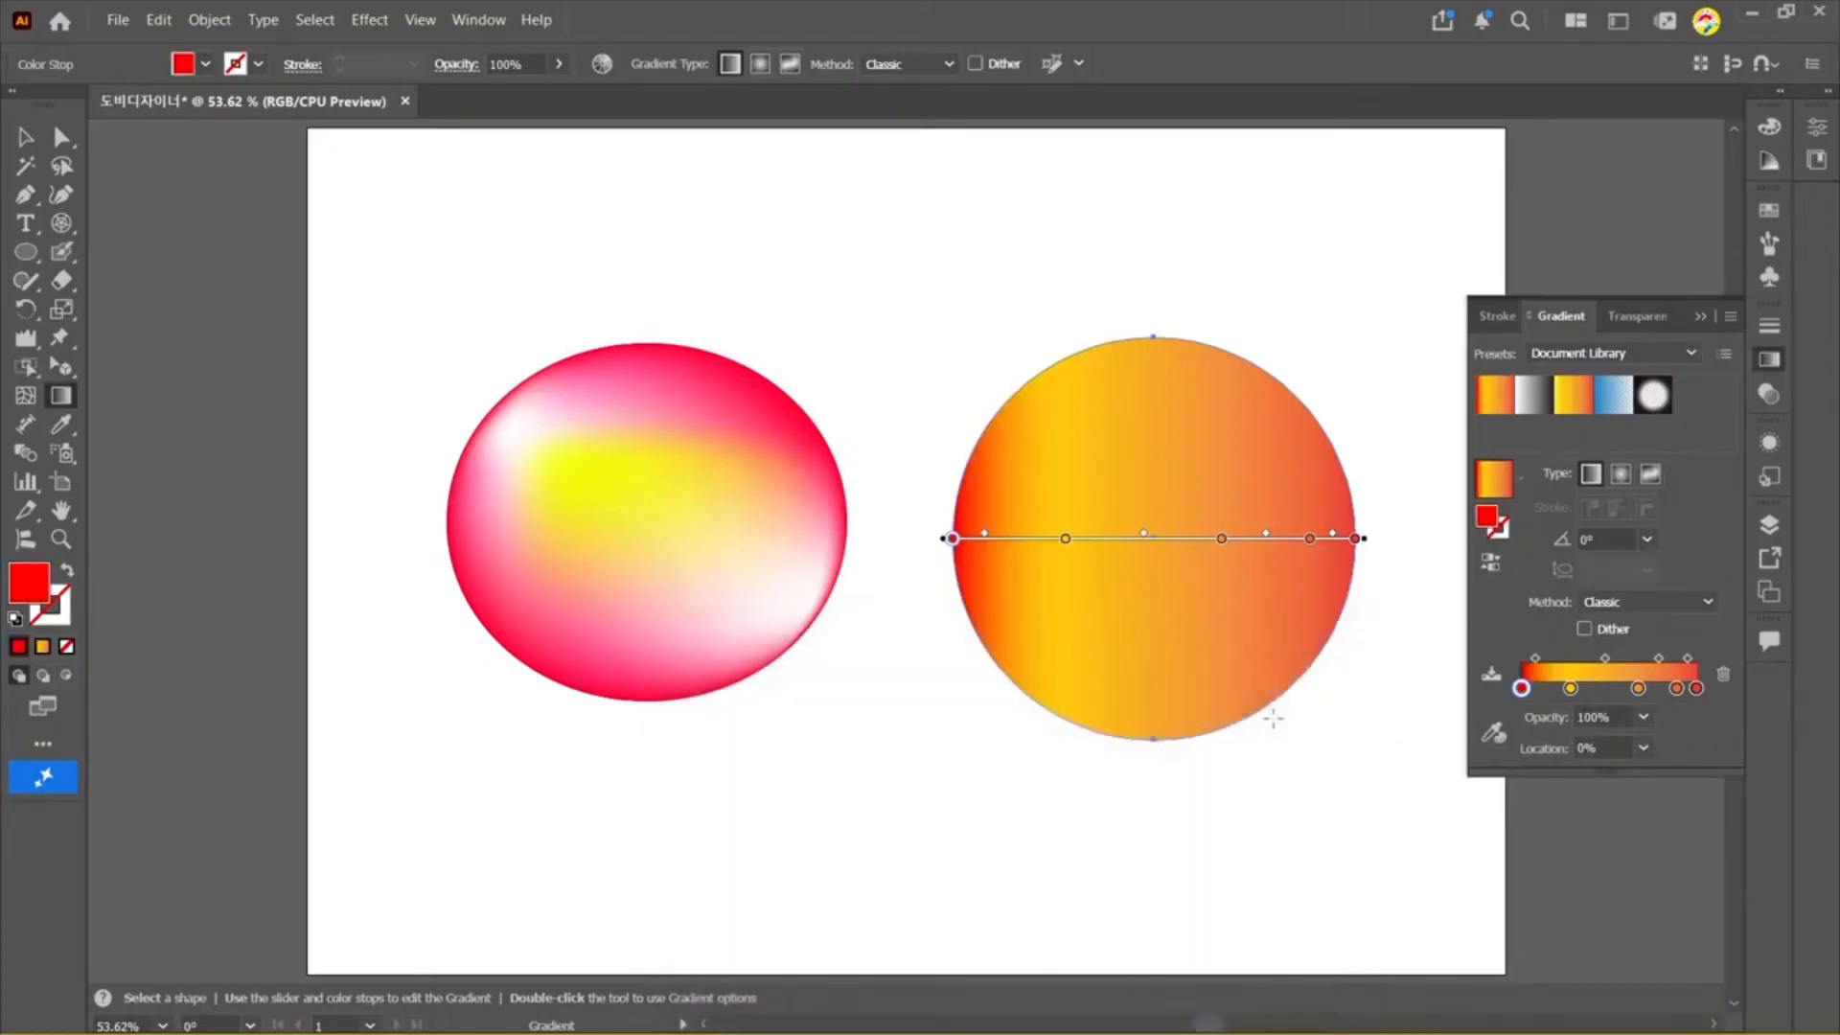
Step: Remove the gradient's second stop, the golden yellow one, and move the orange stop to a location of about 56%
left_click(1571, 689)
left_click_drag(1571, 692, 1572, 757)
left_click_drag(1640, 691, 1624, 701)
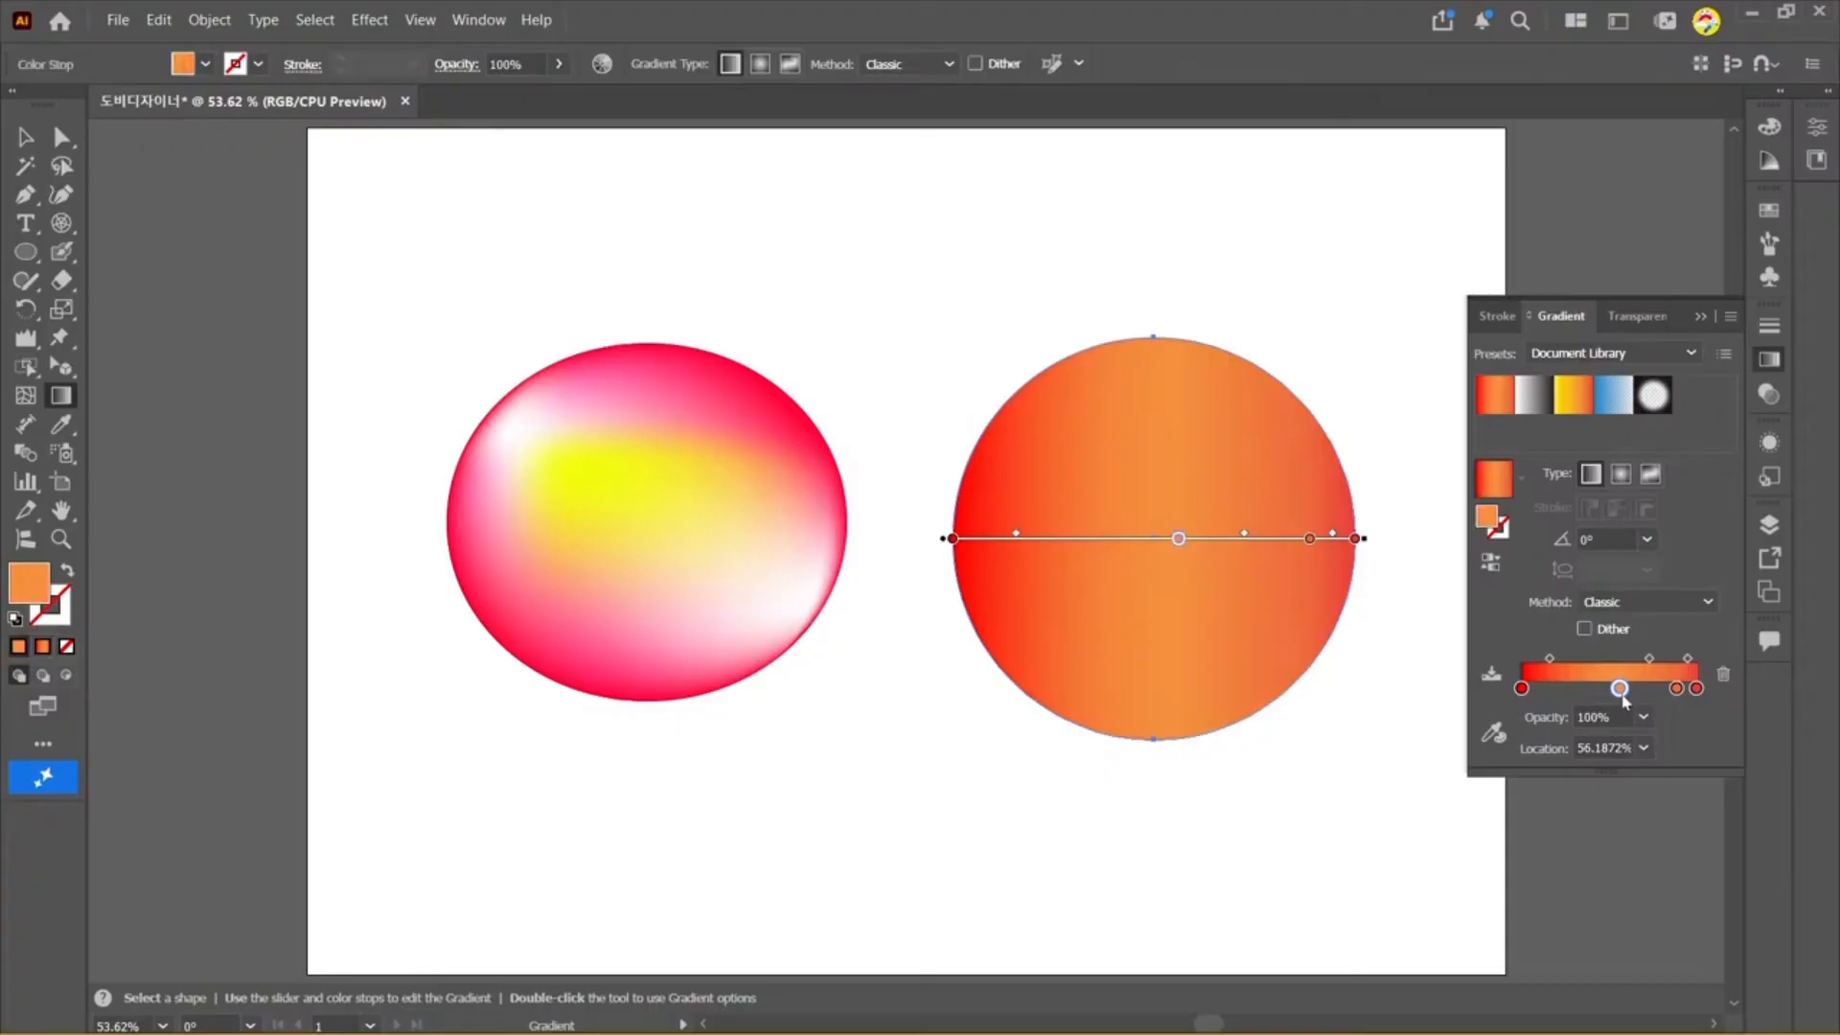
Step: Recolour the gradient's middle orange stop to a fully saturated yellow
double_click(1619, 690)
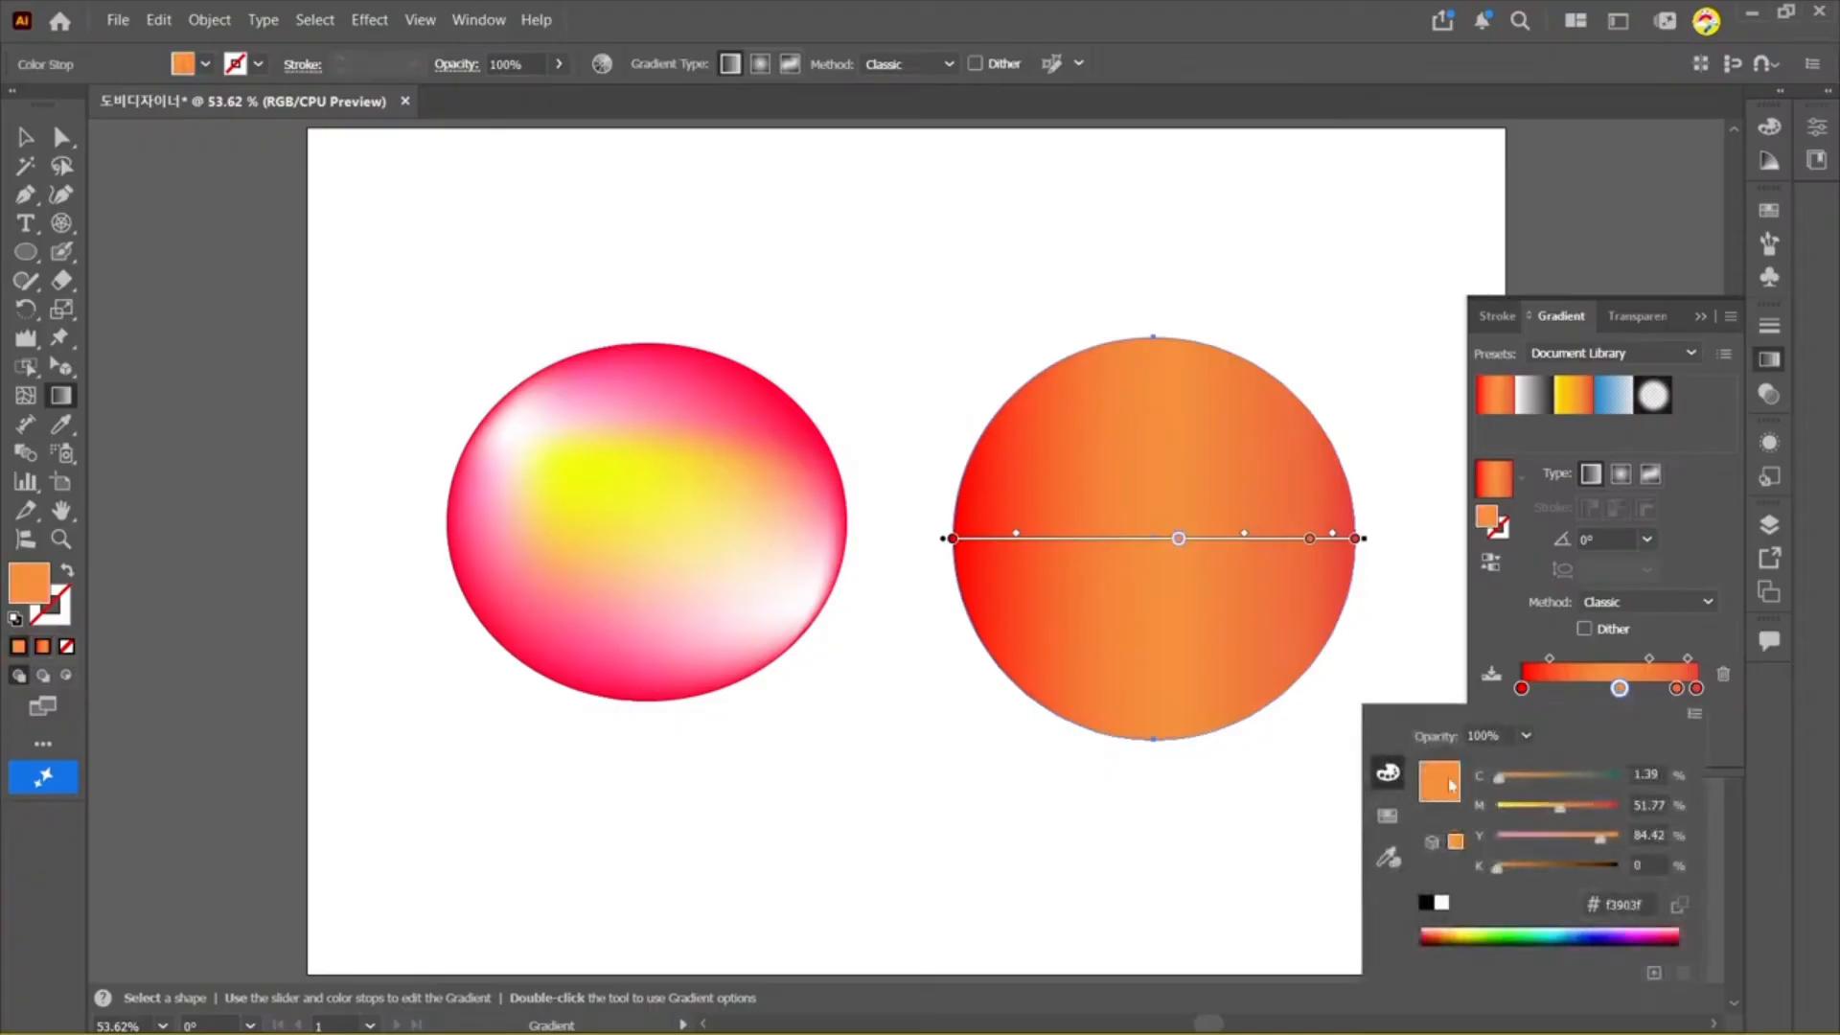
left_click(1456, 841)
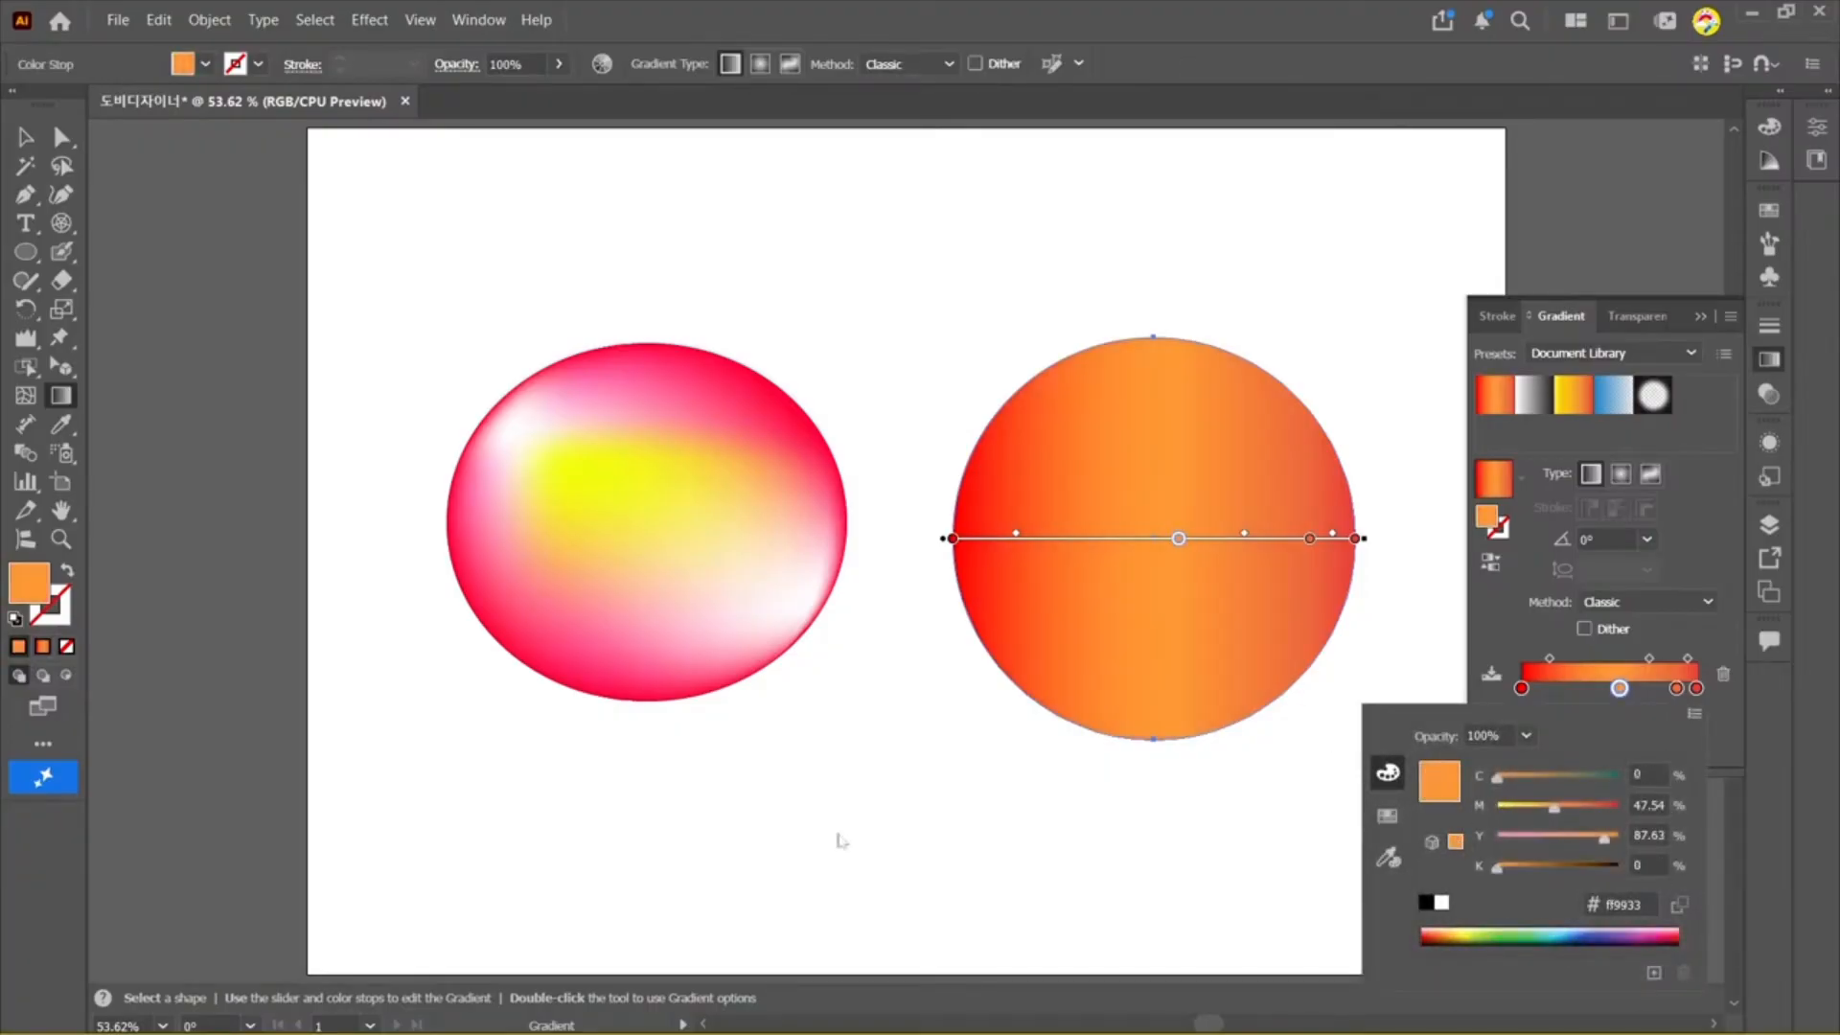
double_click(29, 582)
left_click_drag(1039, 1000, 1038, 974)
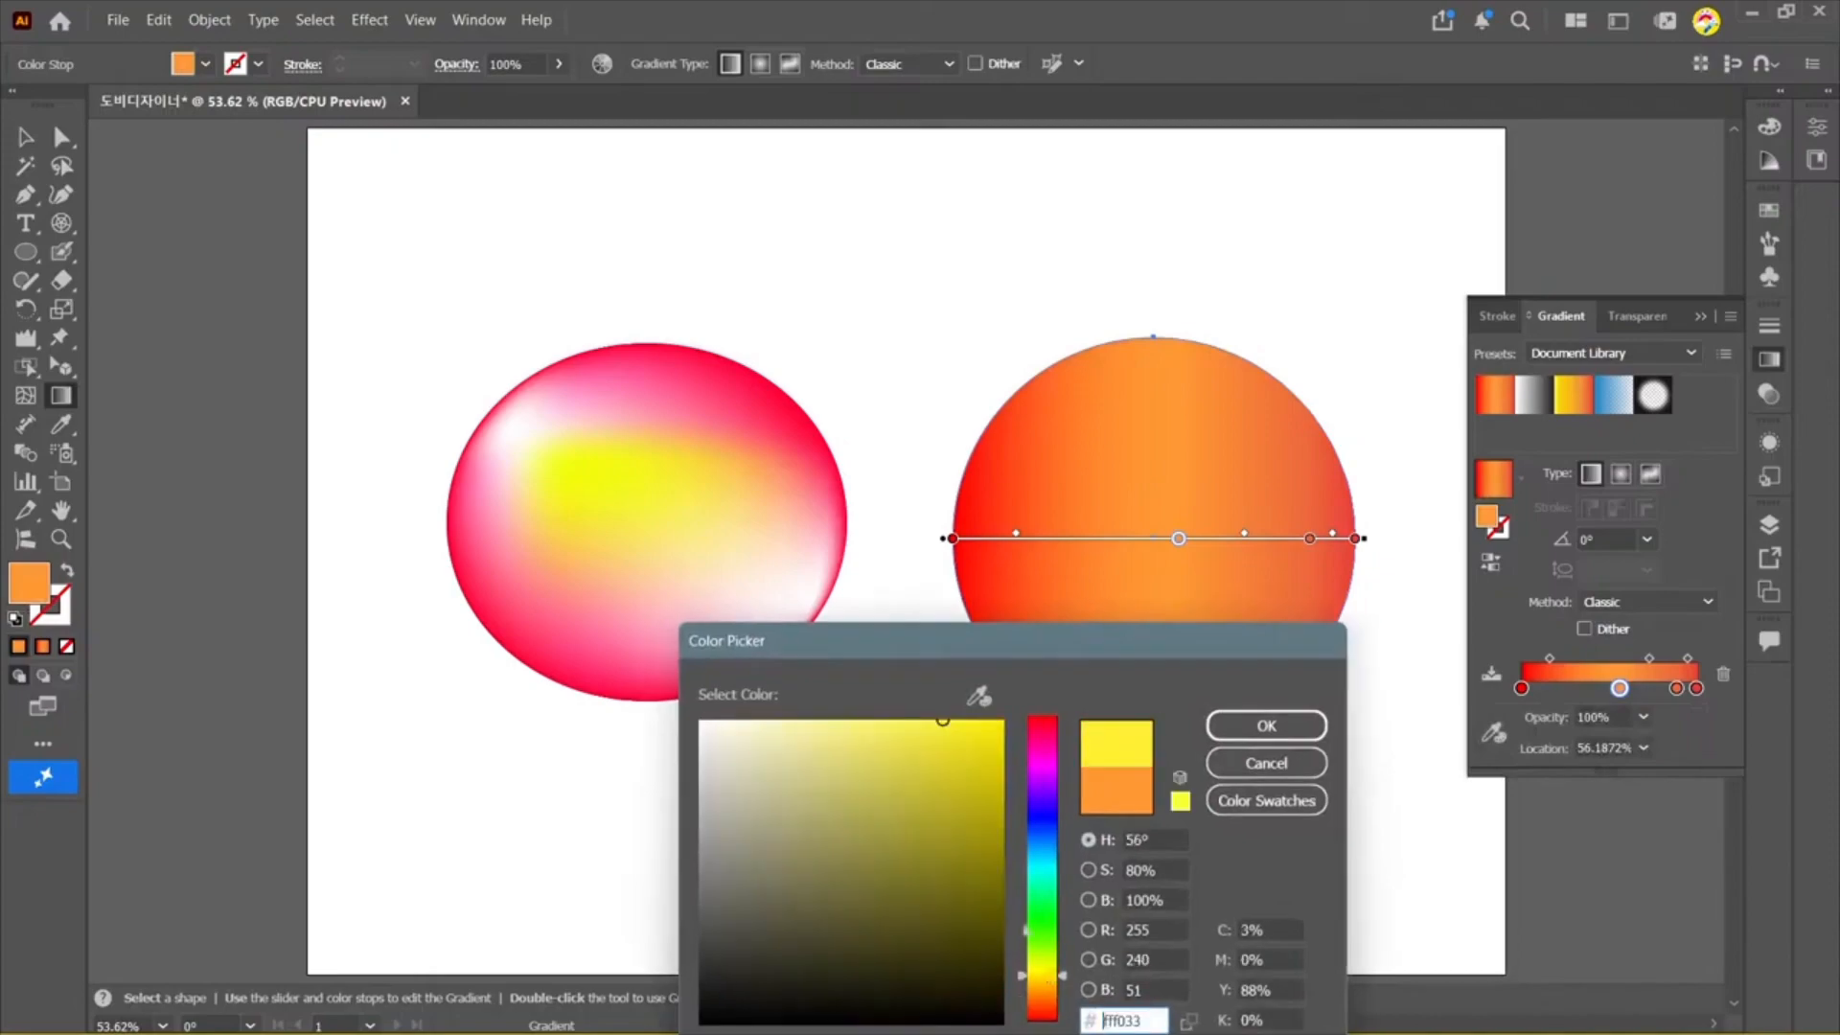
left_click(1002, 721)
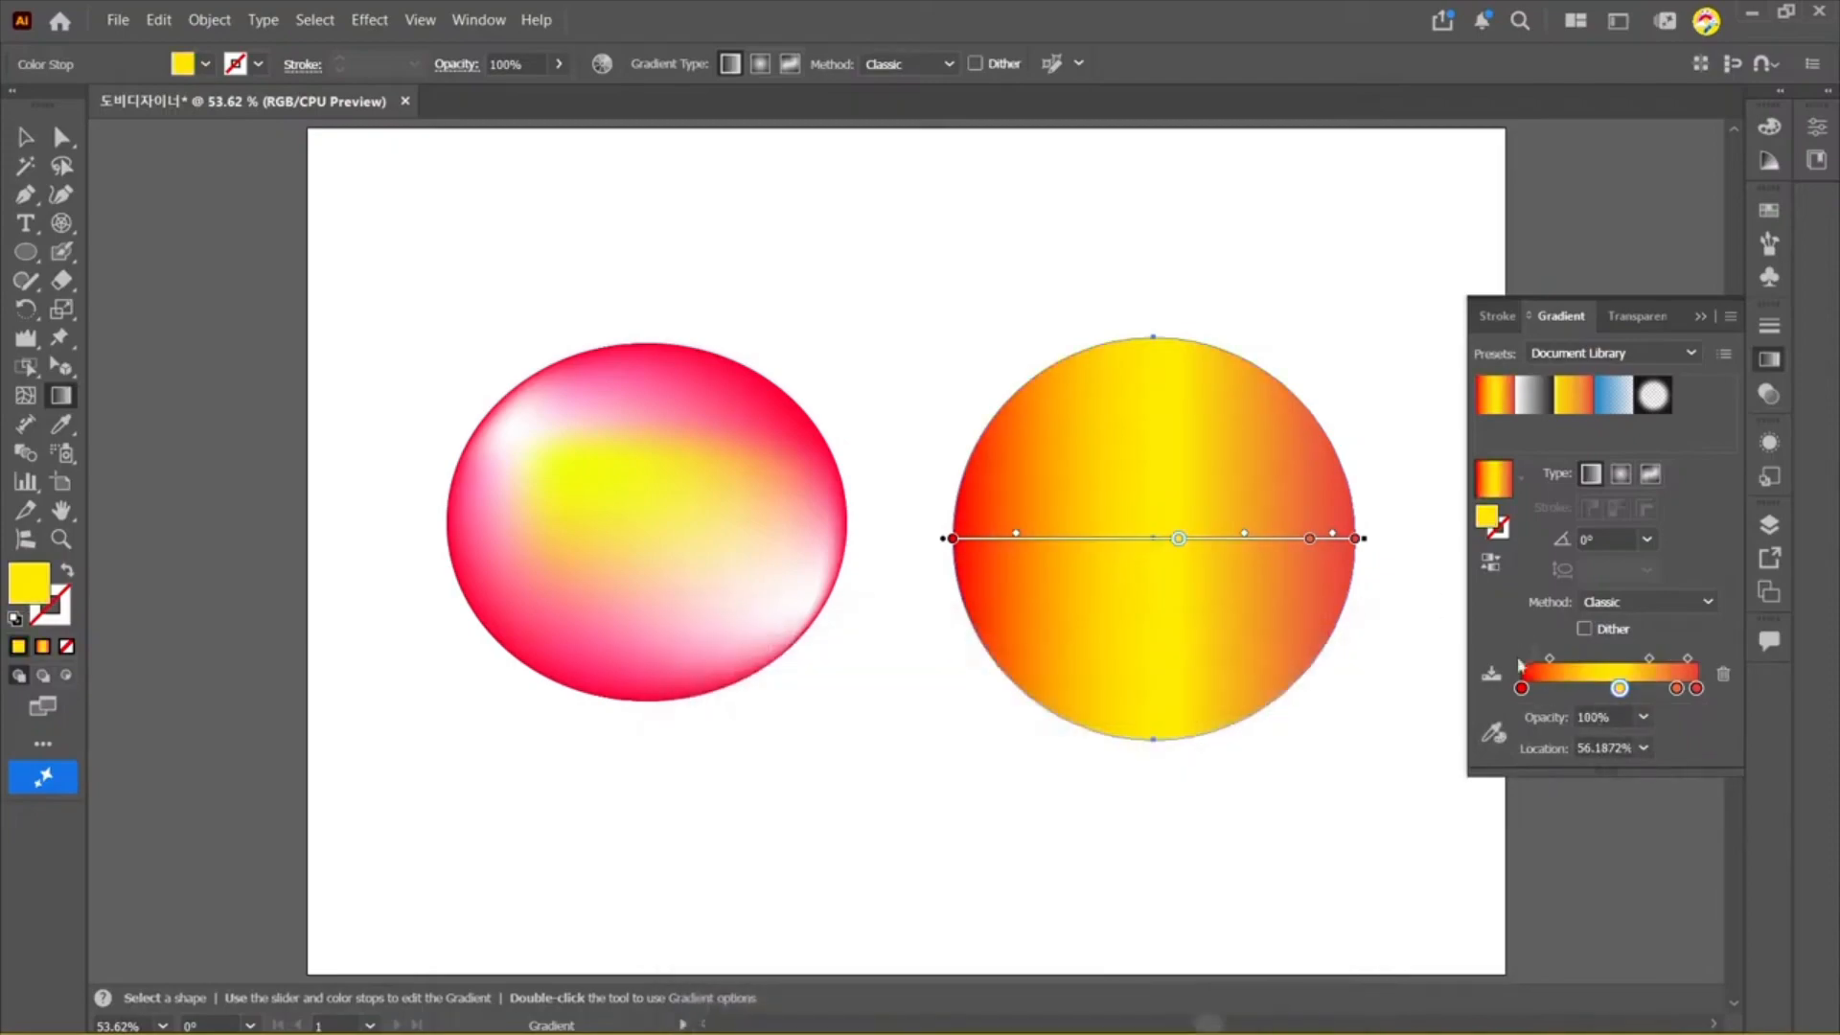
Step: Remove the extra stop beside the red end stop and place the yellow middle stop at a location of about 61%
left_click_drag(1620, 688, 1675, 871)
left_click(1677, 688)
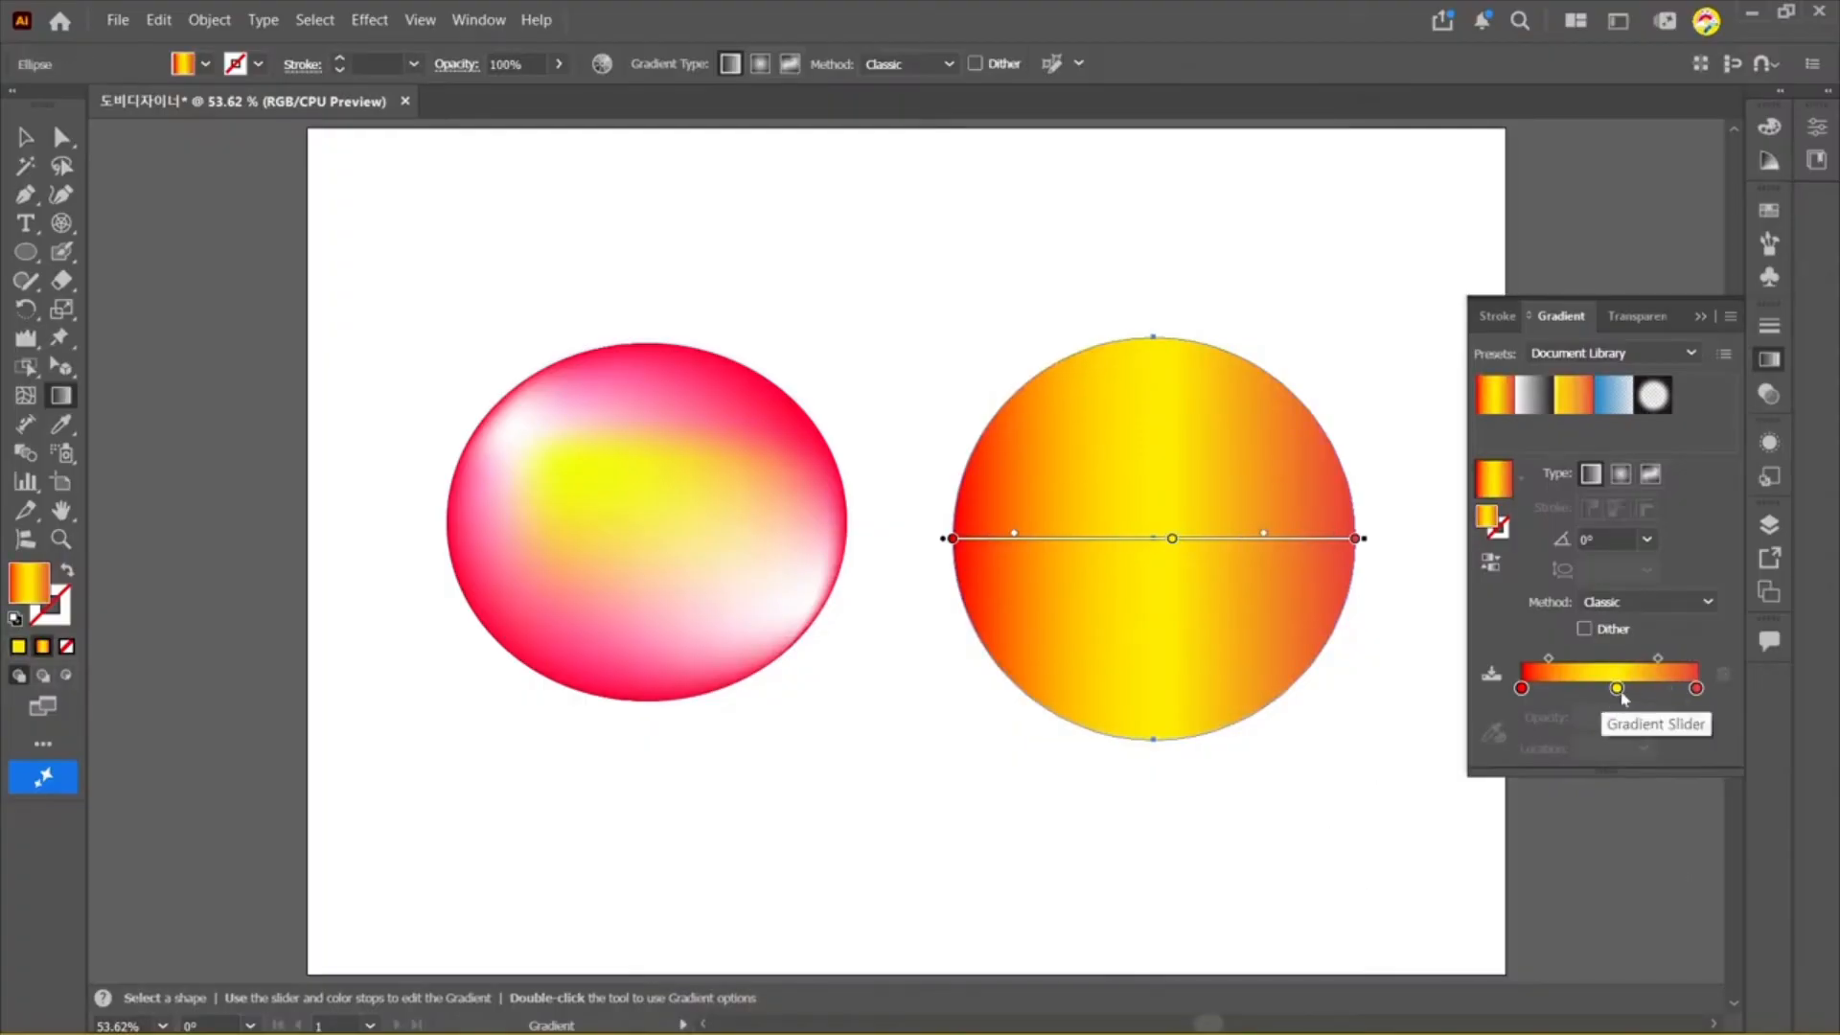
left_click_drag(1617, 689, 1628, 688)
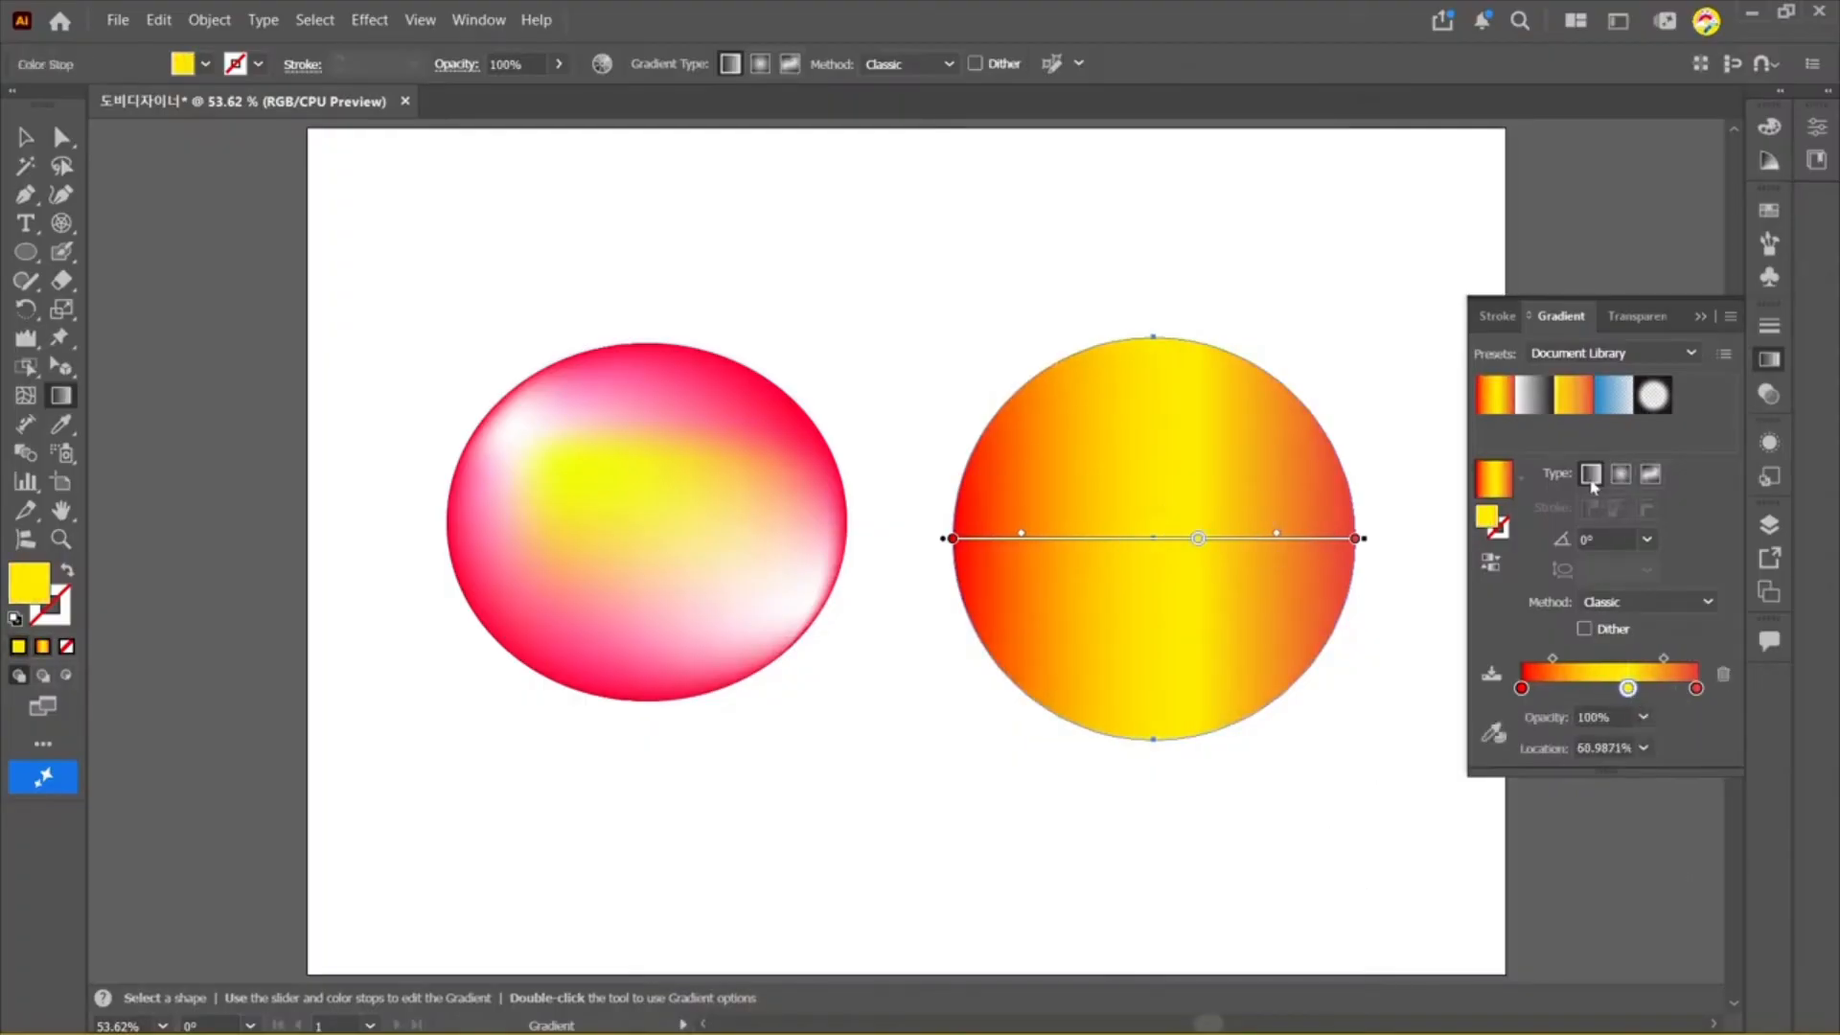
Step: Try the radial and freeform gradient types on the circle and return it to a linear gradient
left_click(1621, 476)
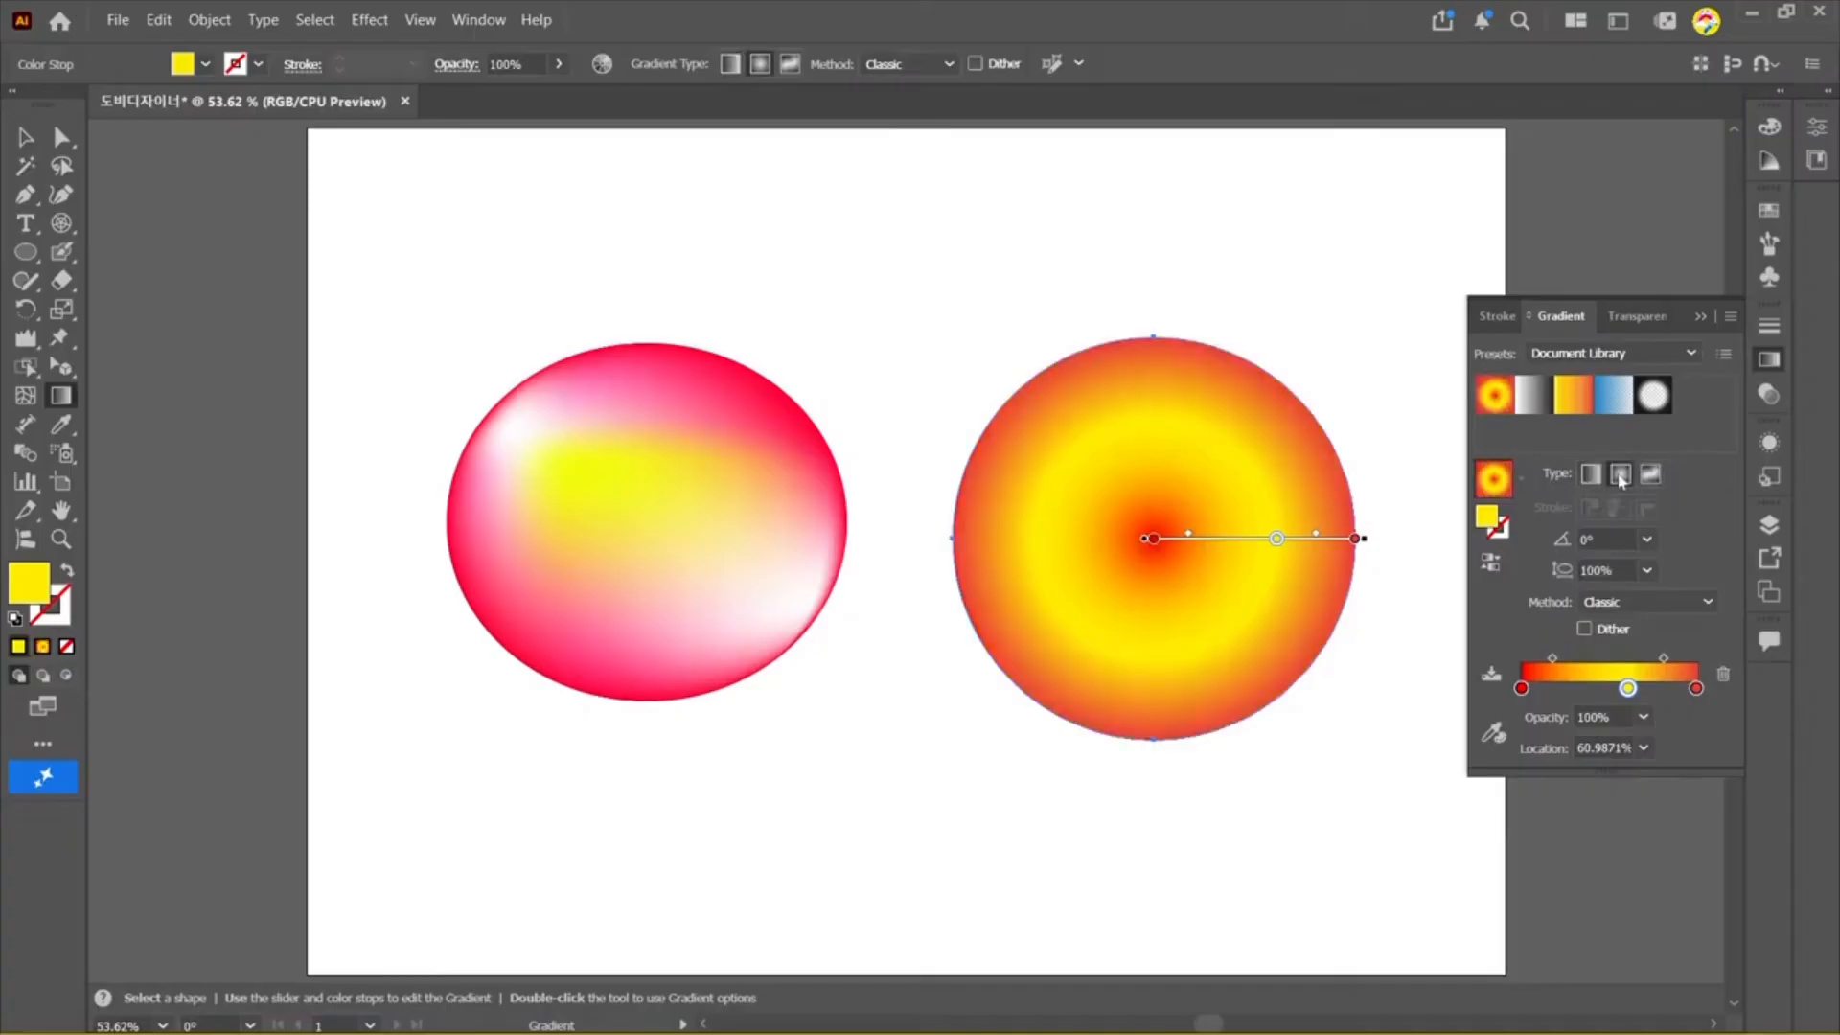
left_click(1650, 474)
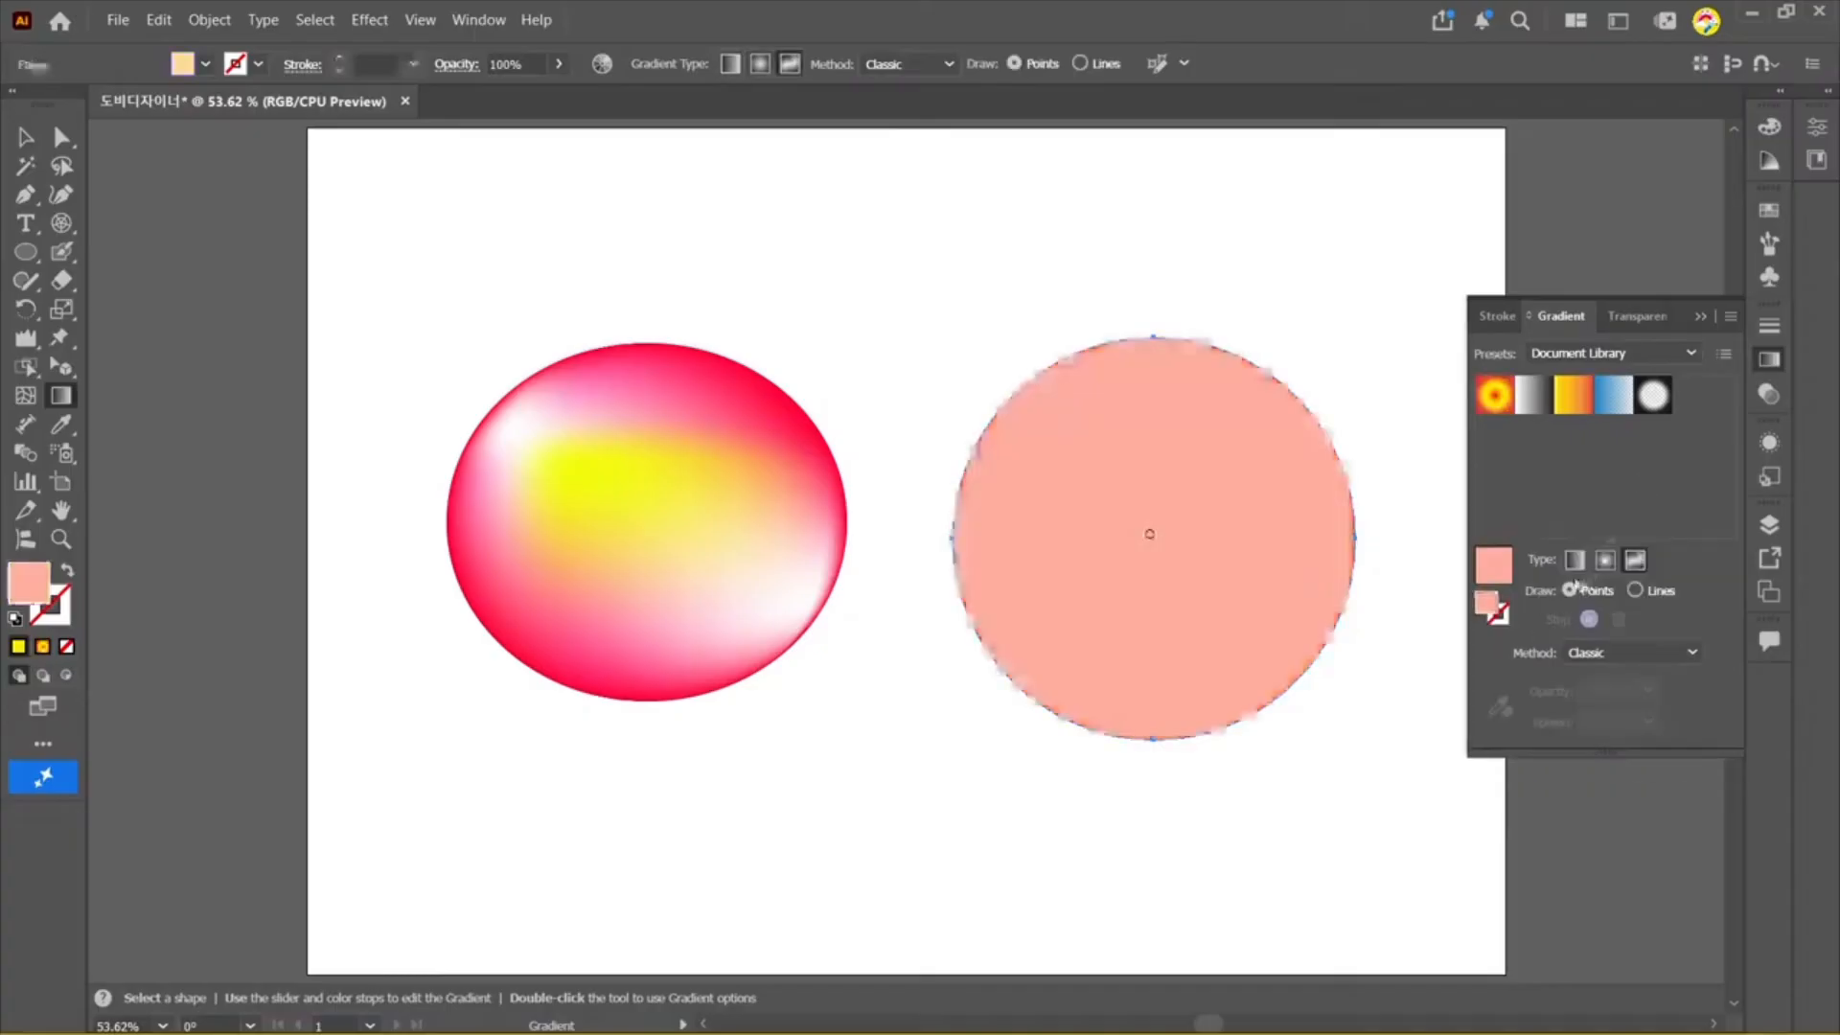
left_click(1575, 561)
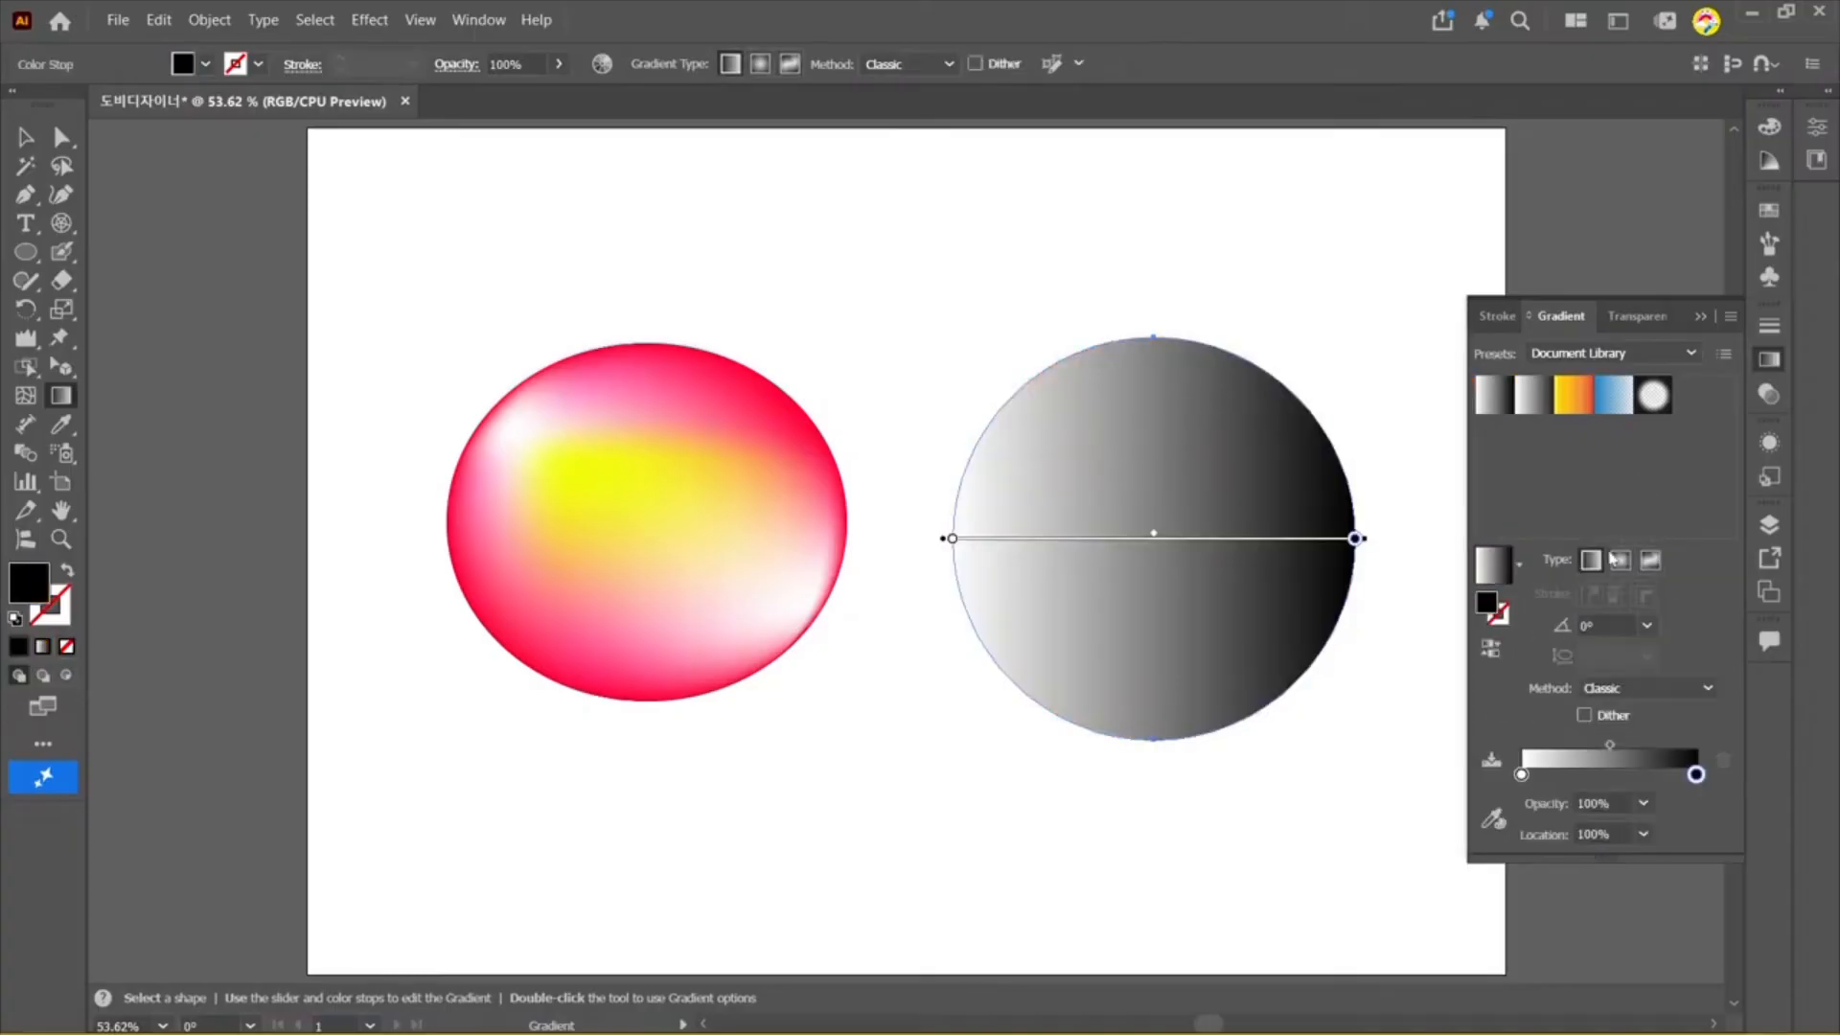
Step: Reapply the yellow-orange-red preset to the circle and shorten its gradient by pulling the red end inward along the horizontal axis
left_click(1574, 403)
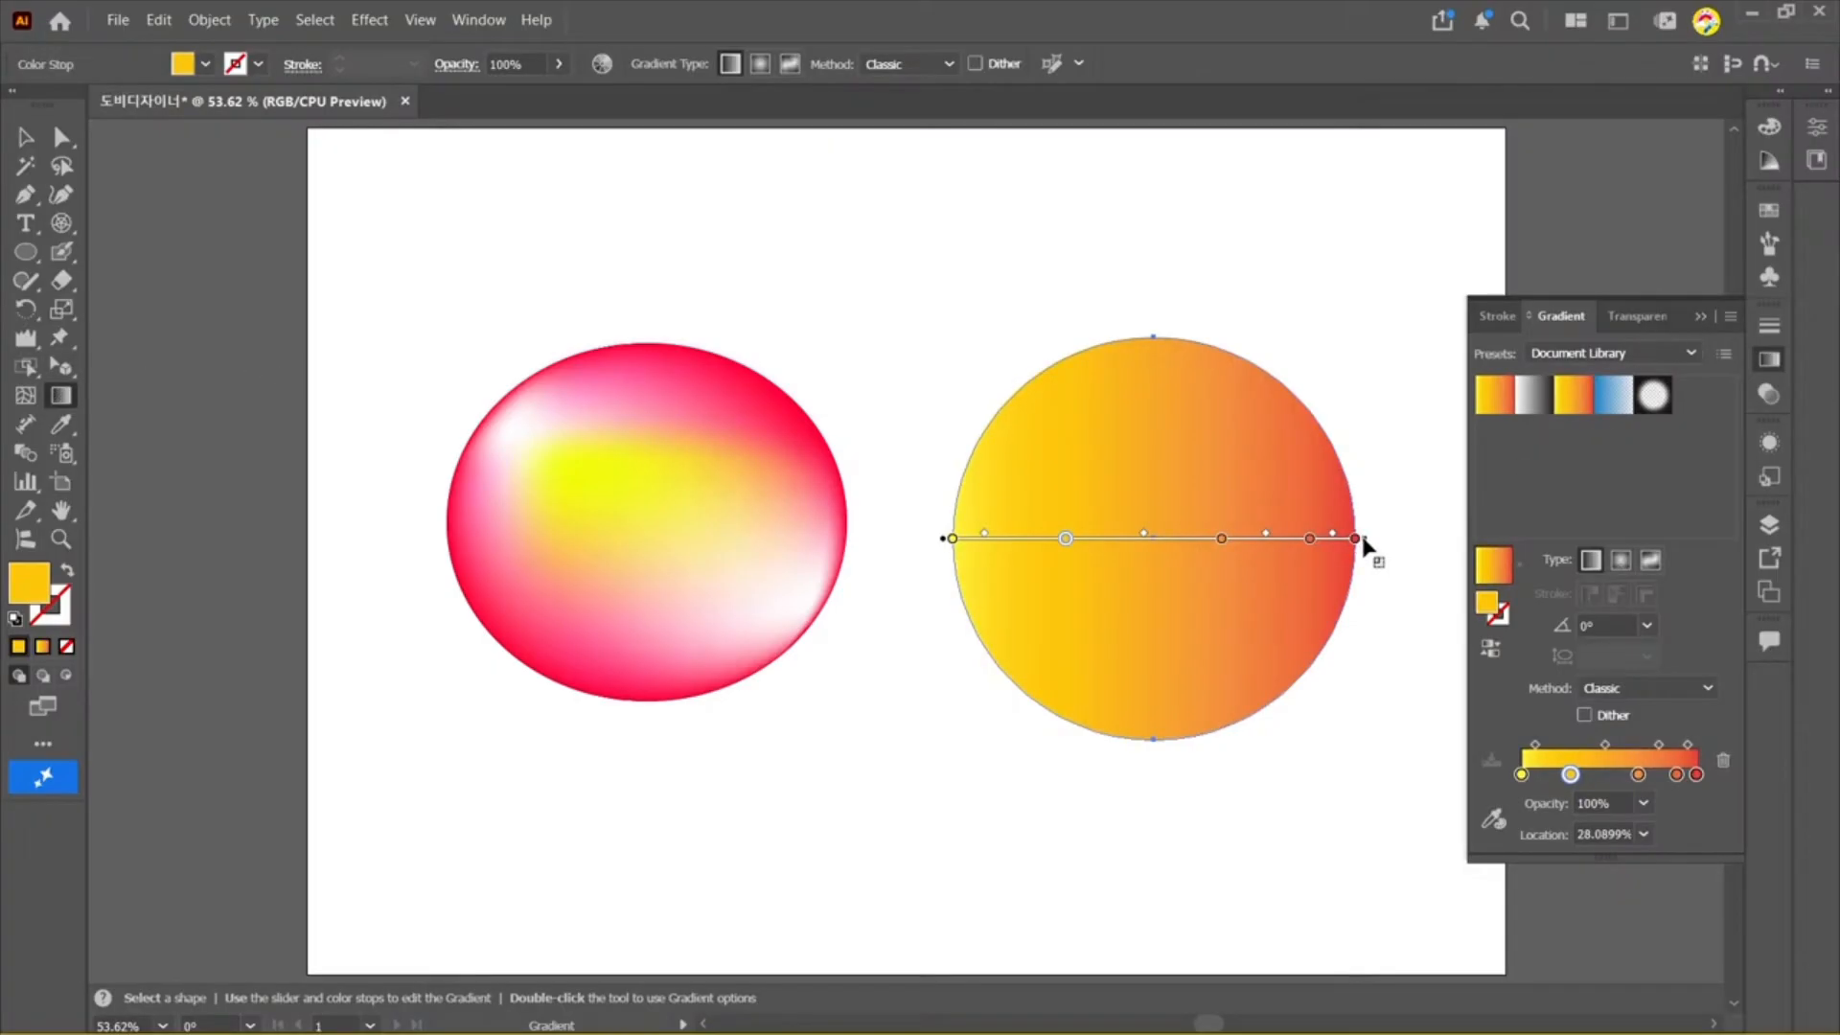
left_click_drag(1365, 546, 1284, 556)
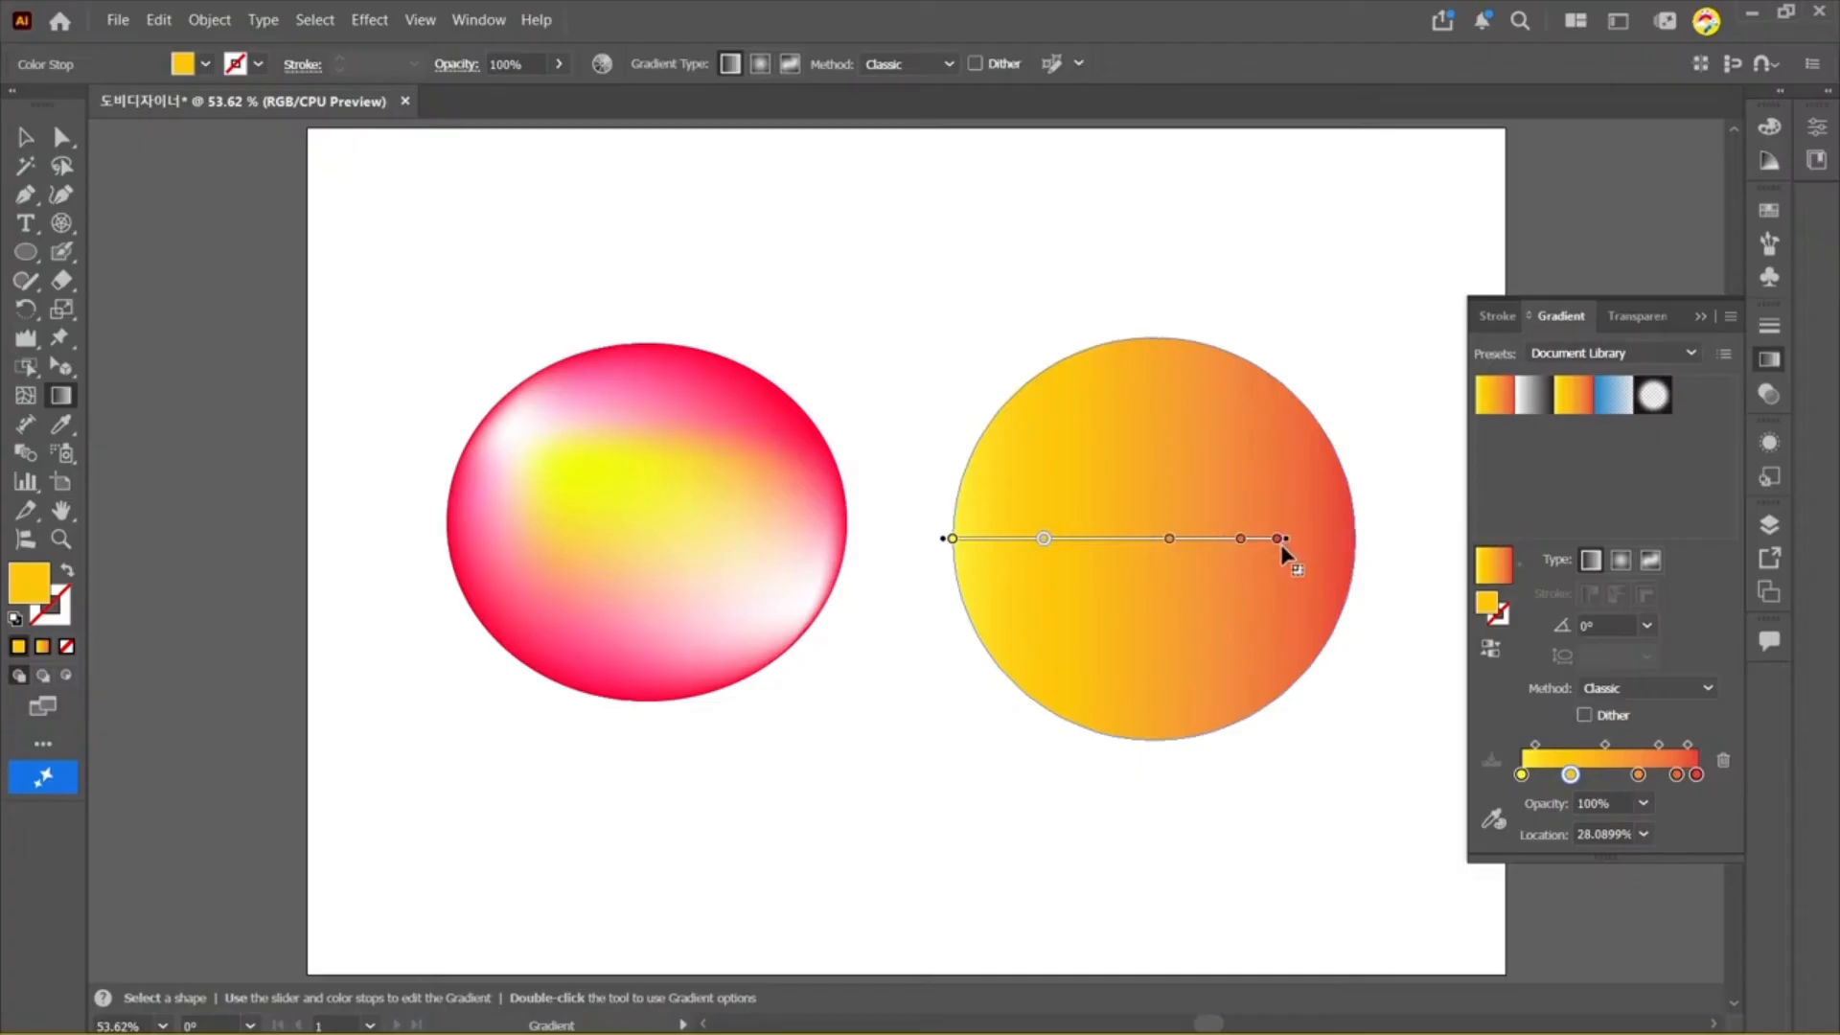
Step: Slide the circle's gradient along its horizontal axis and stretch both ends outward beyond the circle's edges
left_click(954, 538)
mouse_move(983, 552)
left_mouse_down()
mouse_move(942, 529)
mouse_move(939, 546)
mouse_move(1008, 544)
left_mouse_up()
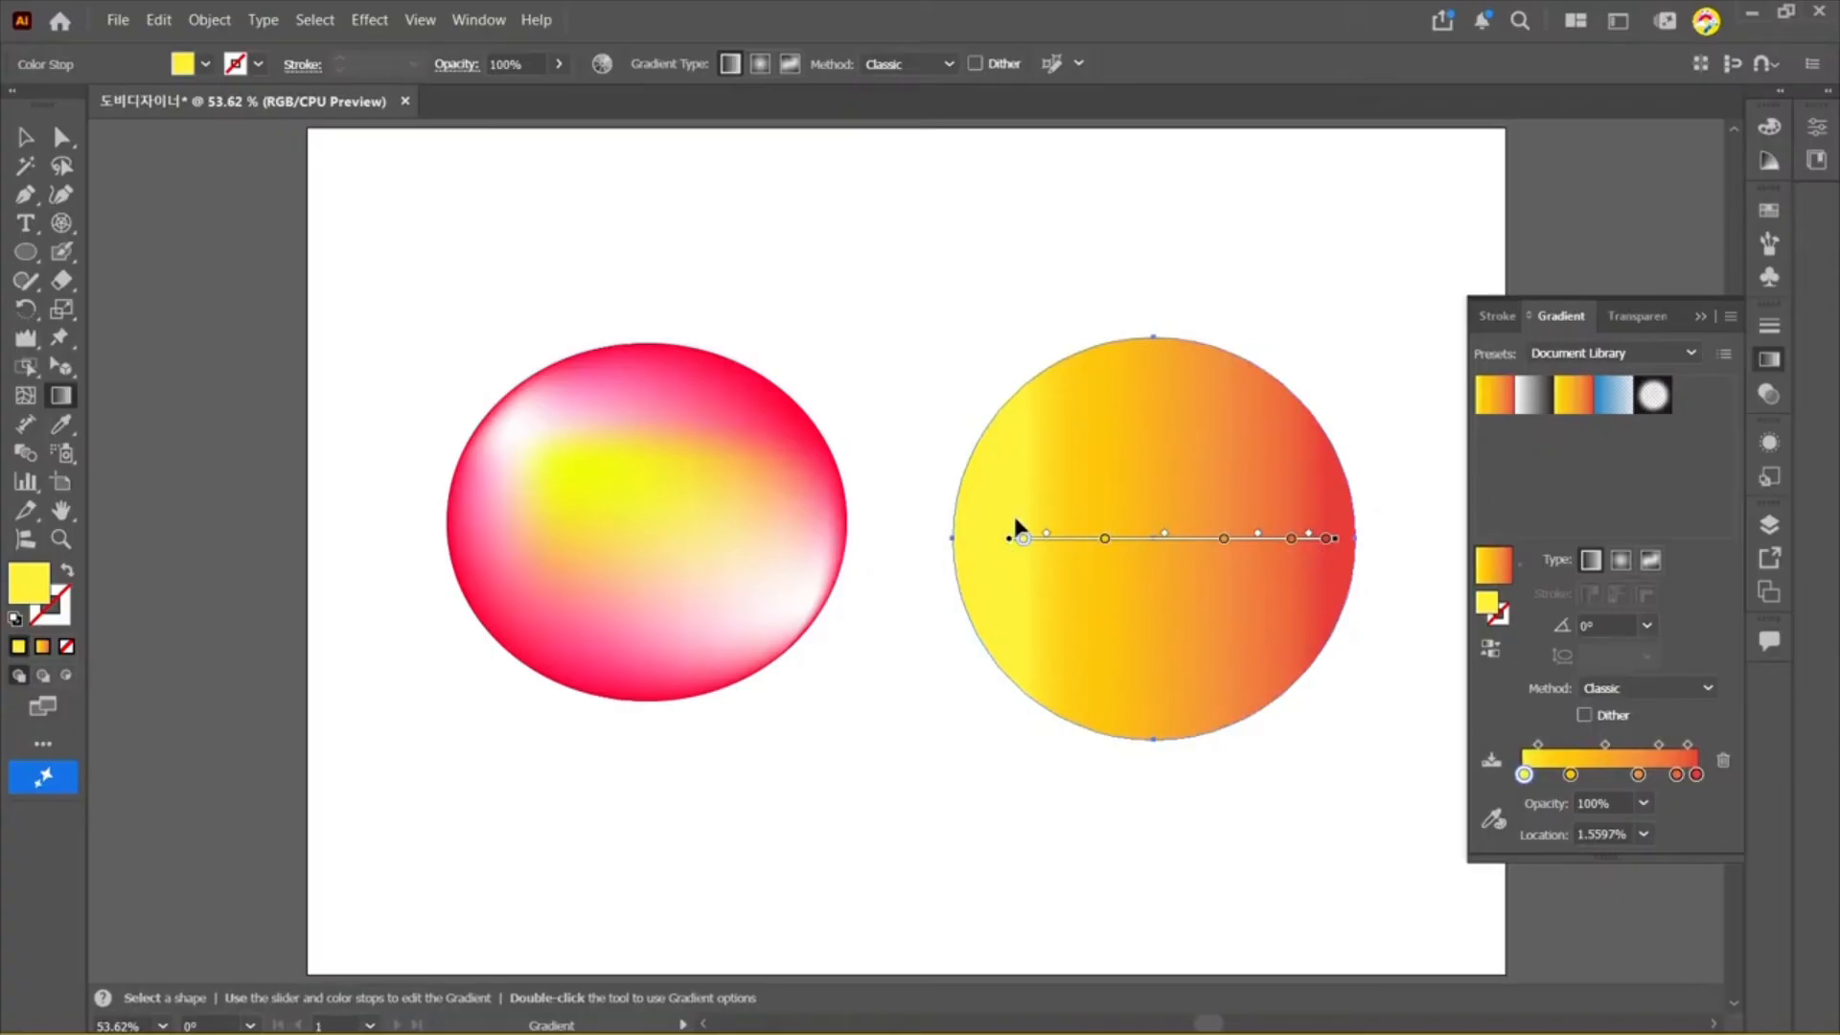
left_click_drag(1335, 538, 1411, 548)
left_click_drag(1009, 539, 911, 538)
left_click_drag(1318, 546, 1415, 540)
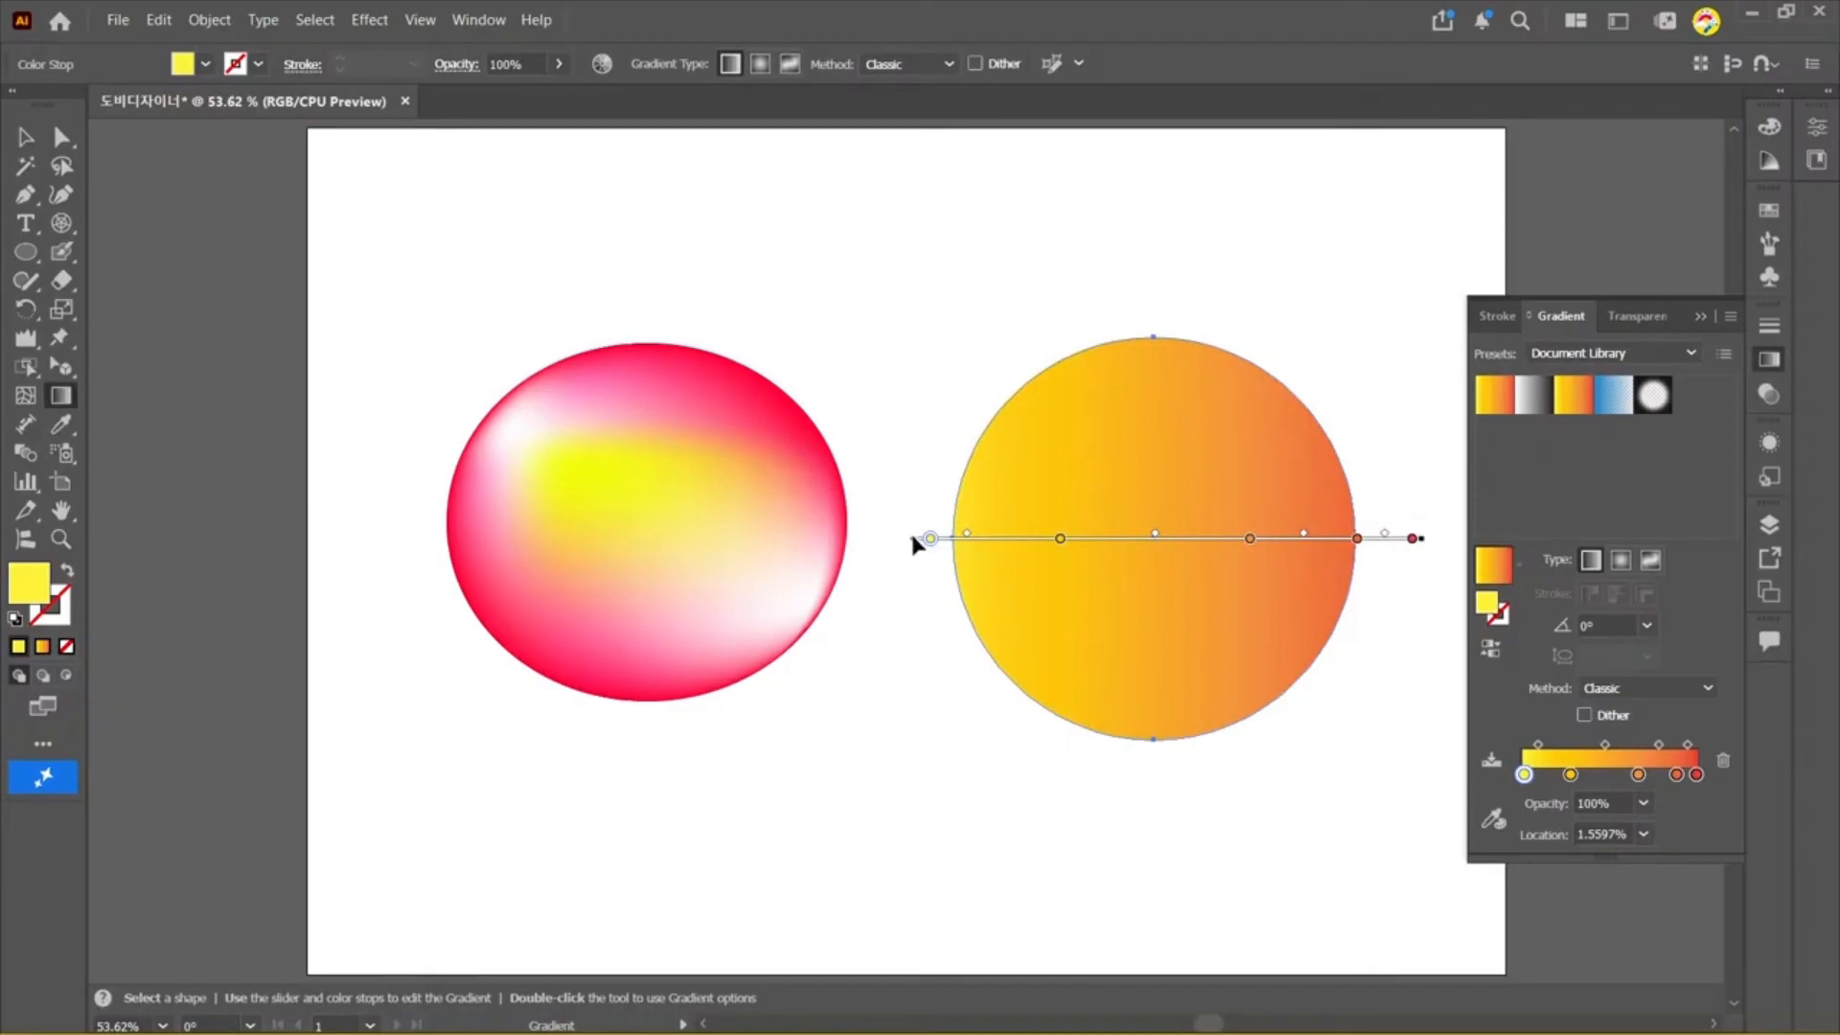
Step: Tilt the gradient to about 75° with red at the upper end, fit its ends to the circle's edges, and close the gradient settings
mouse_move(1418, 538)
left_mouse_down()
mouse_move(1282, 539)
mouse_move(1248, 381)
mouse_move(1305, 449)
mouse_move(1211, 327)
left_mouse_up()
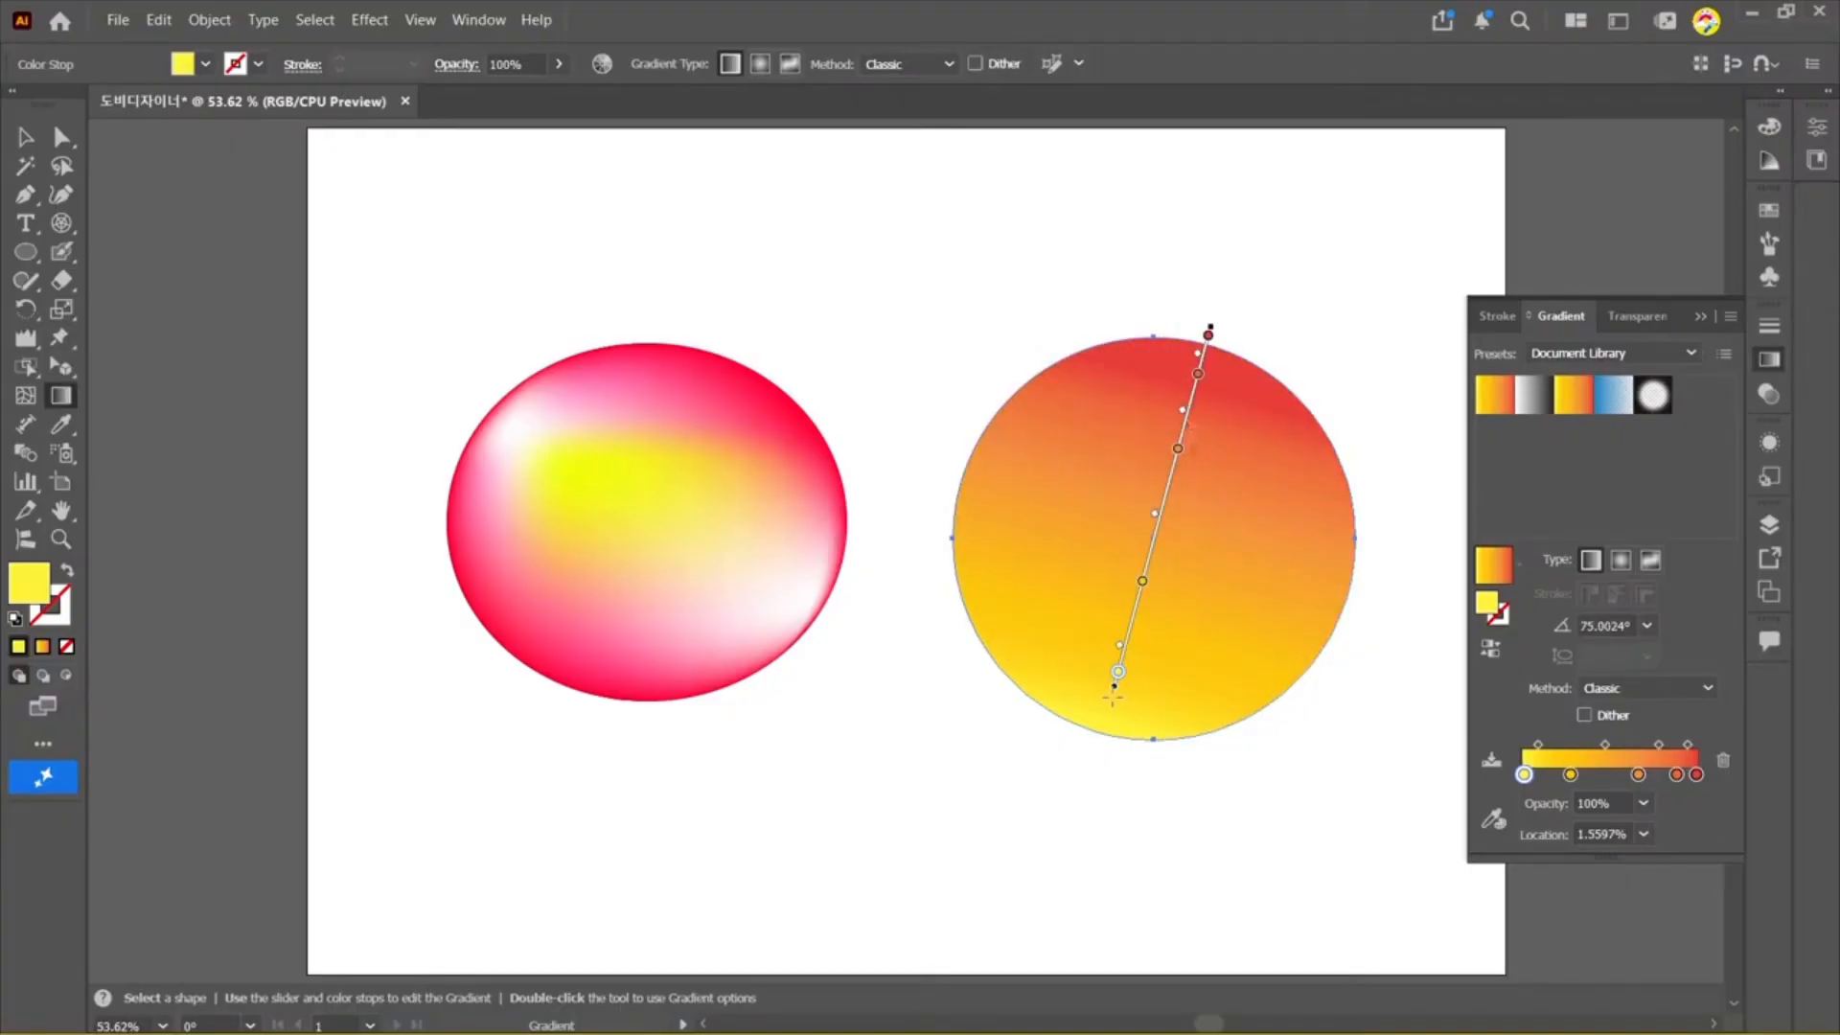
mouse_move(1115, 686)
left_mouse_down()
mouse_move(1122, 728)
mouse_move(1107, 714)
left_mouse_up()
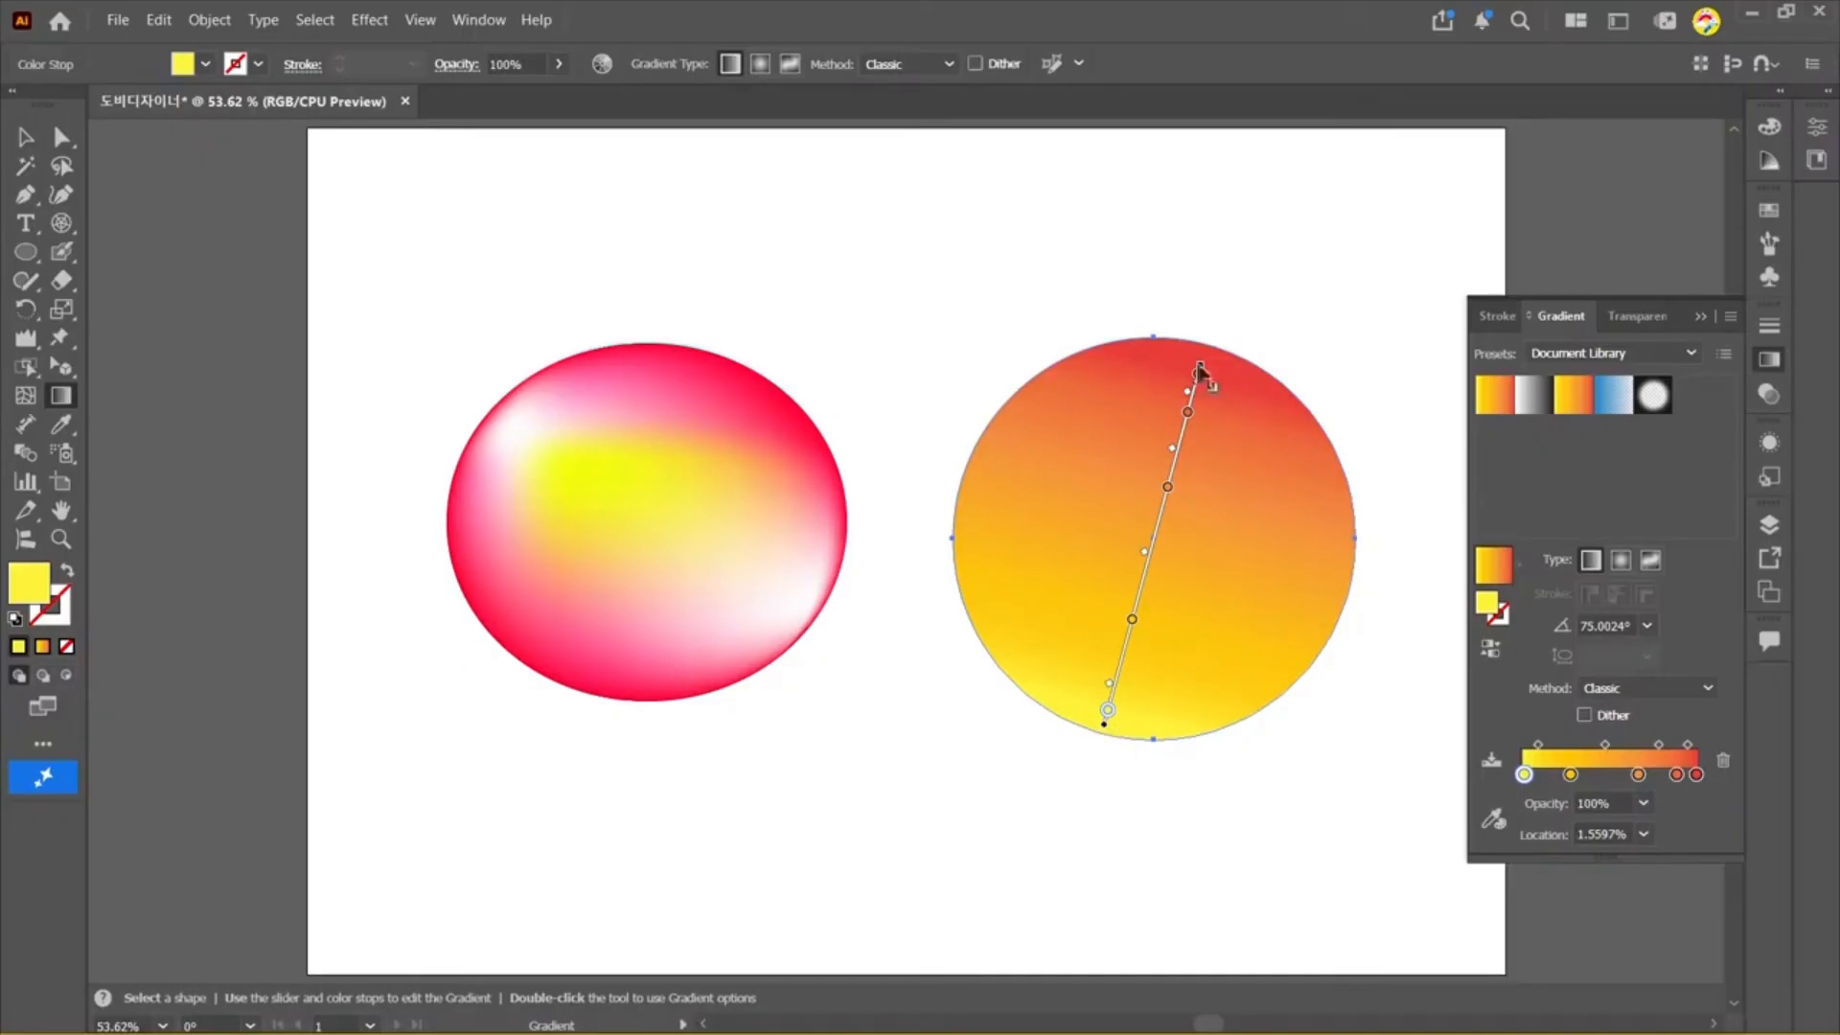
left_click_drag(1201, 372, 1205, 345)
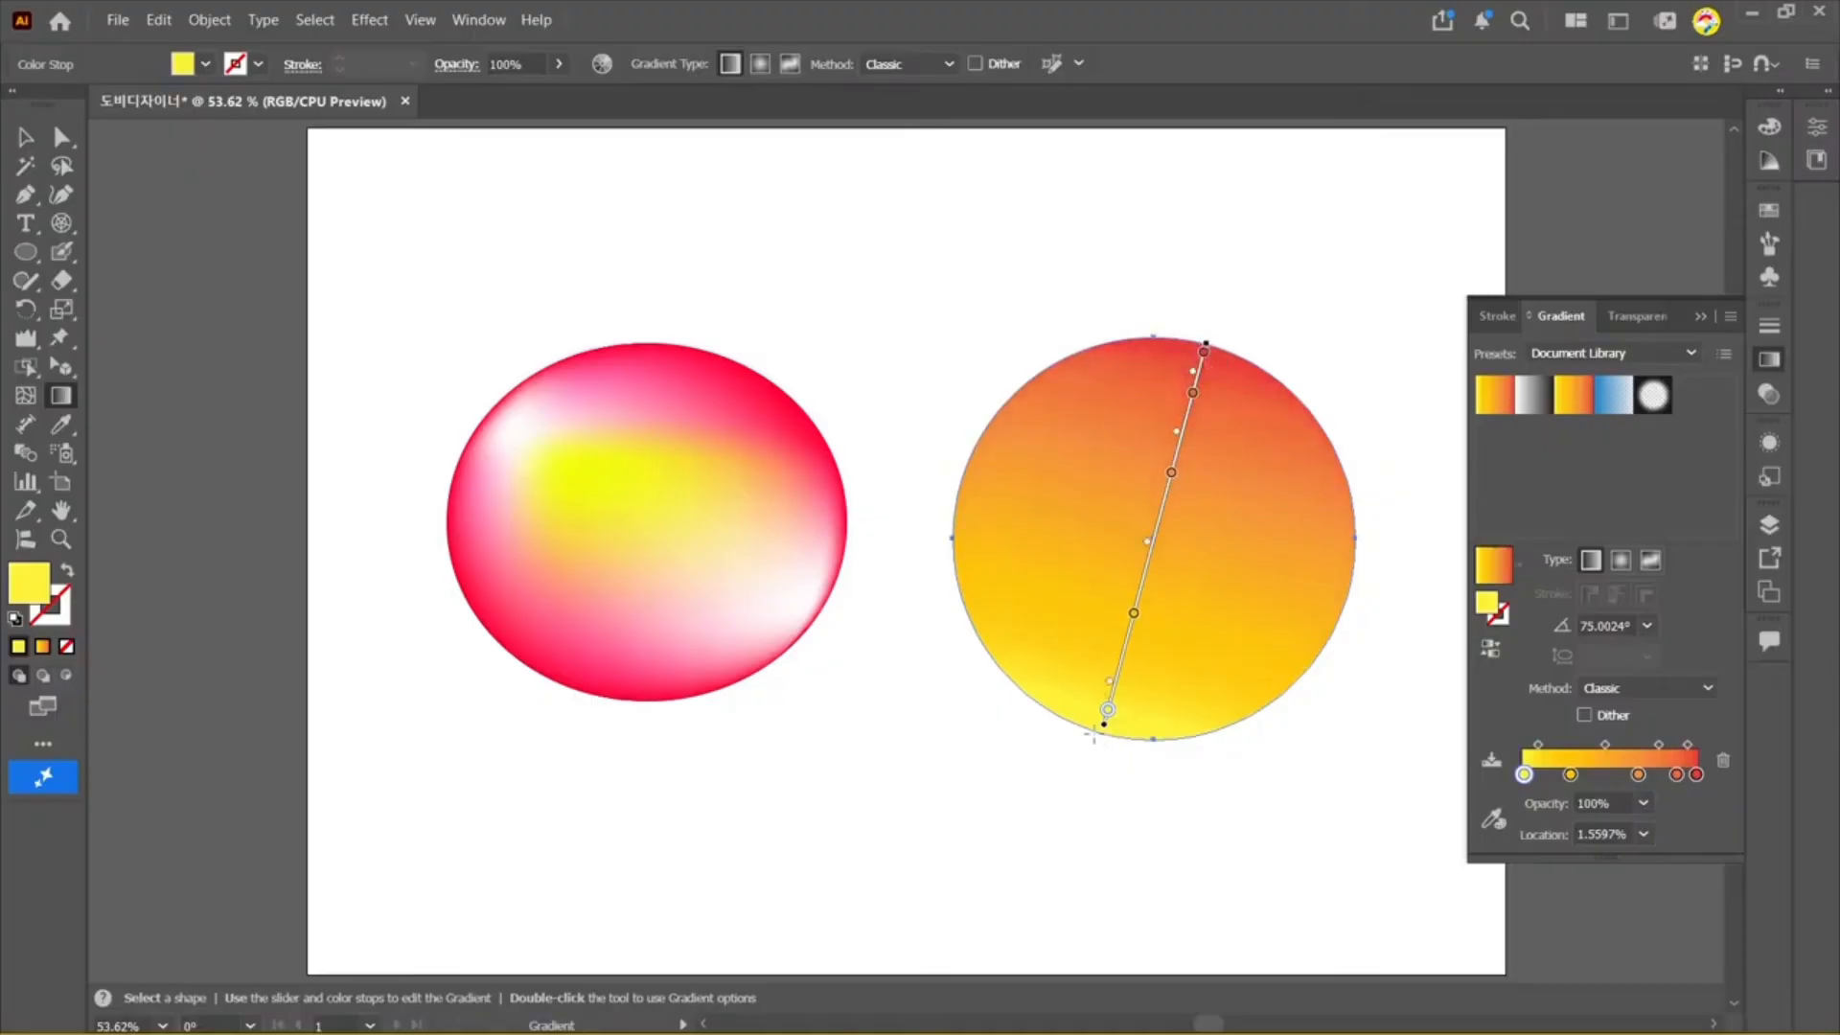
left_click_drag(1103, 726, 1102, 733)
left_click(1703, 319)
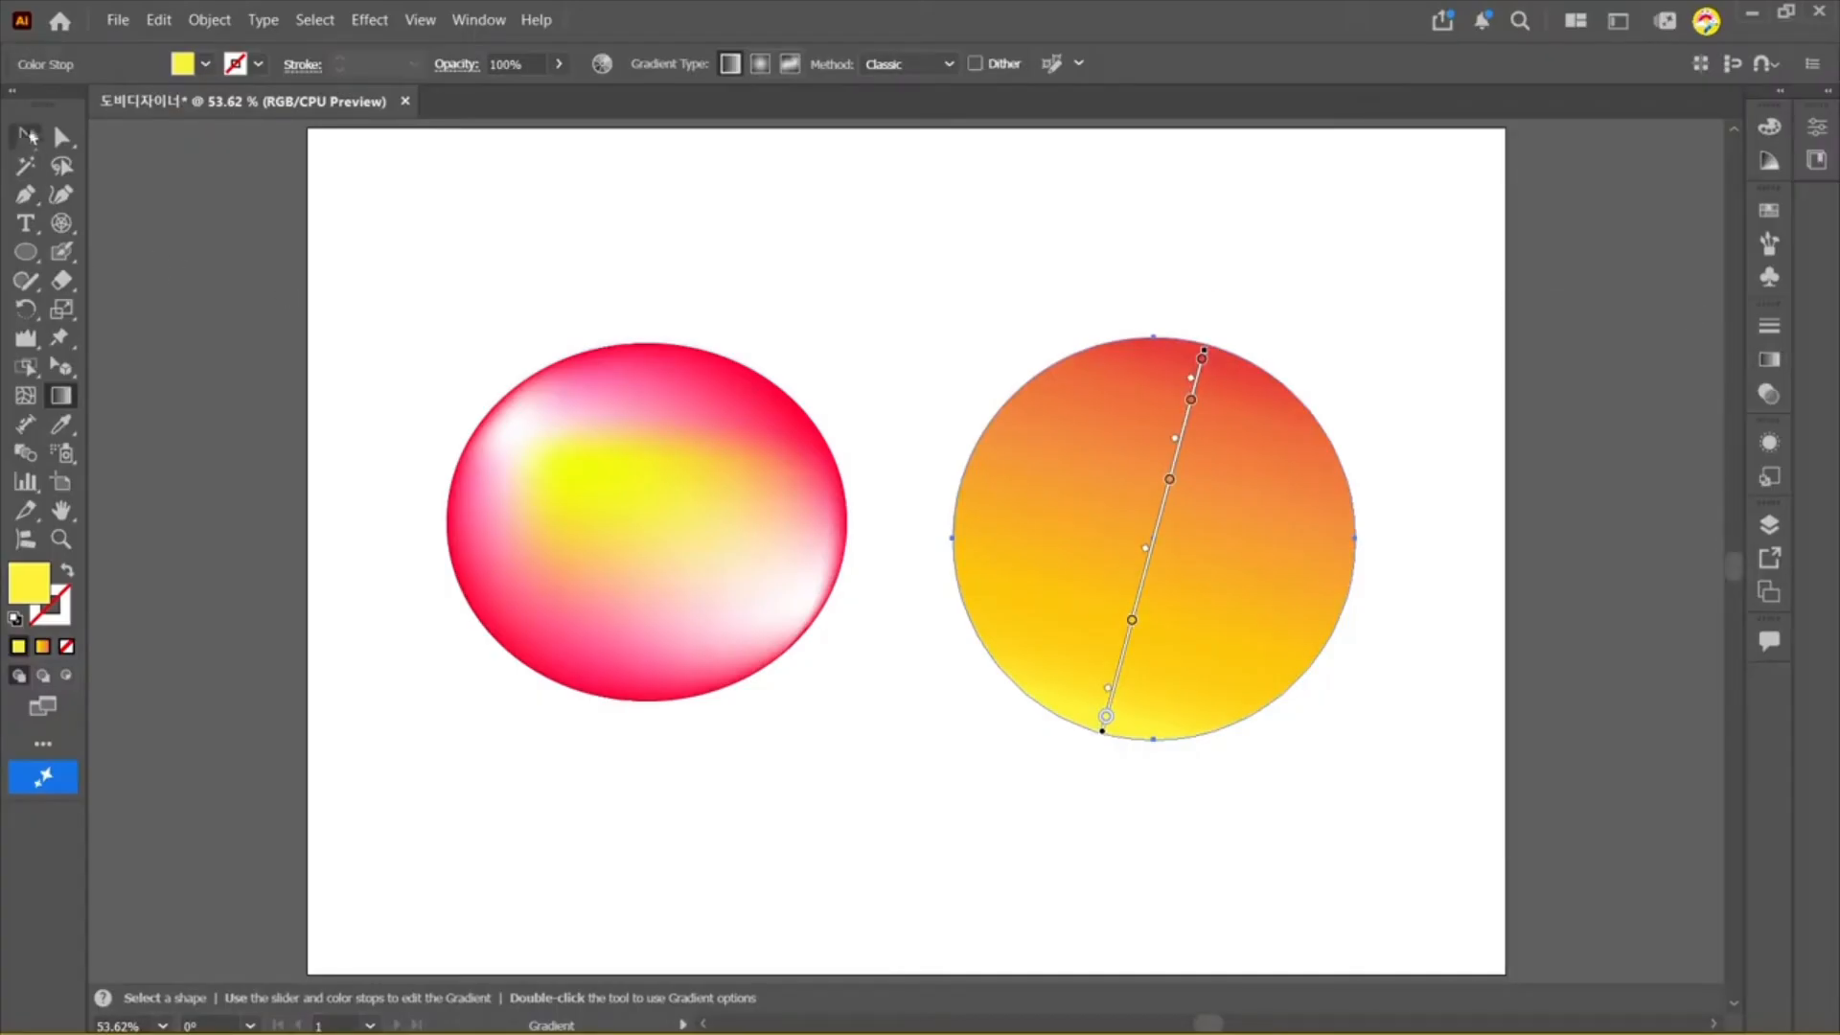
Step: Select the mesh ellipse and the gradient circle together and delete both from the artboard
left_click(28, 136)
left_click(23, 433)
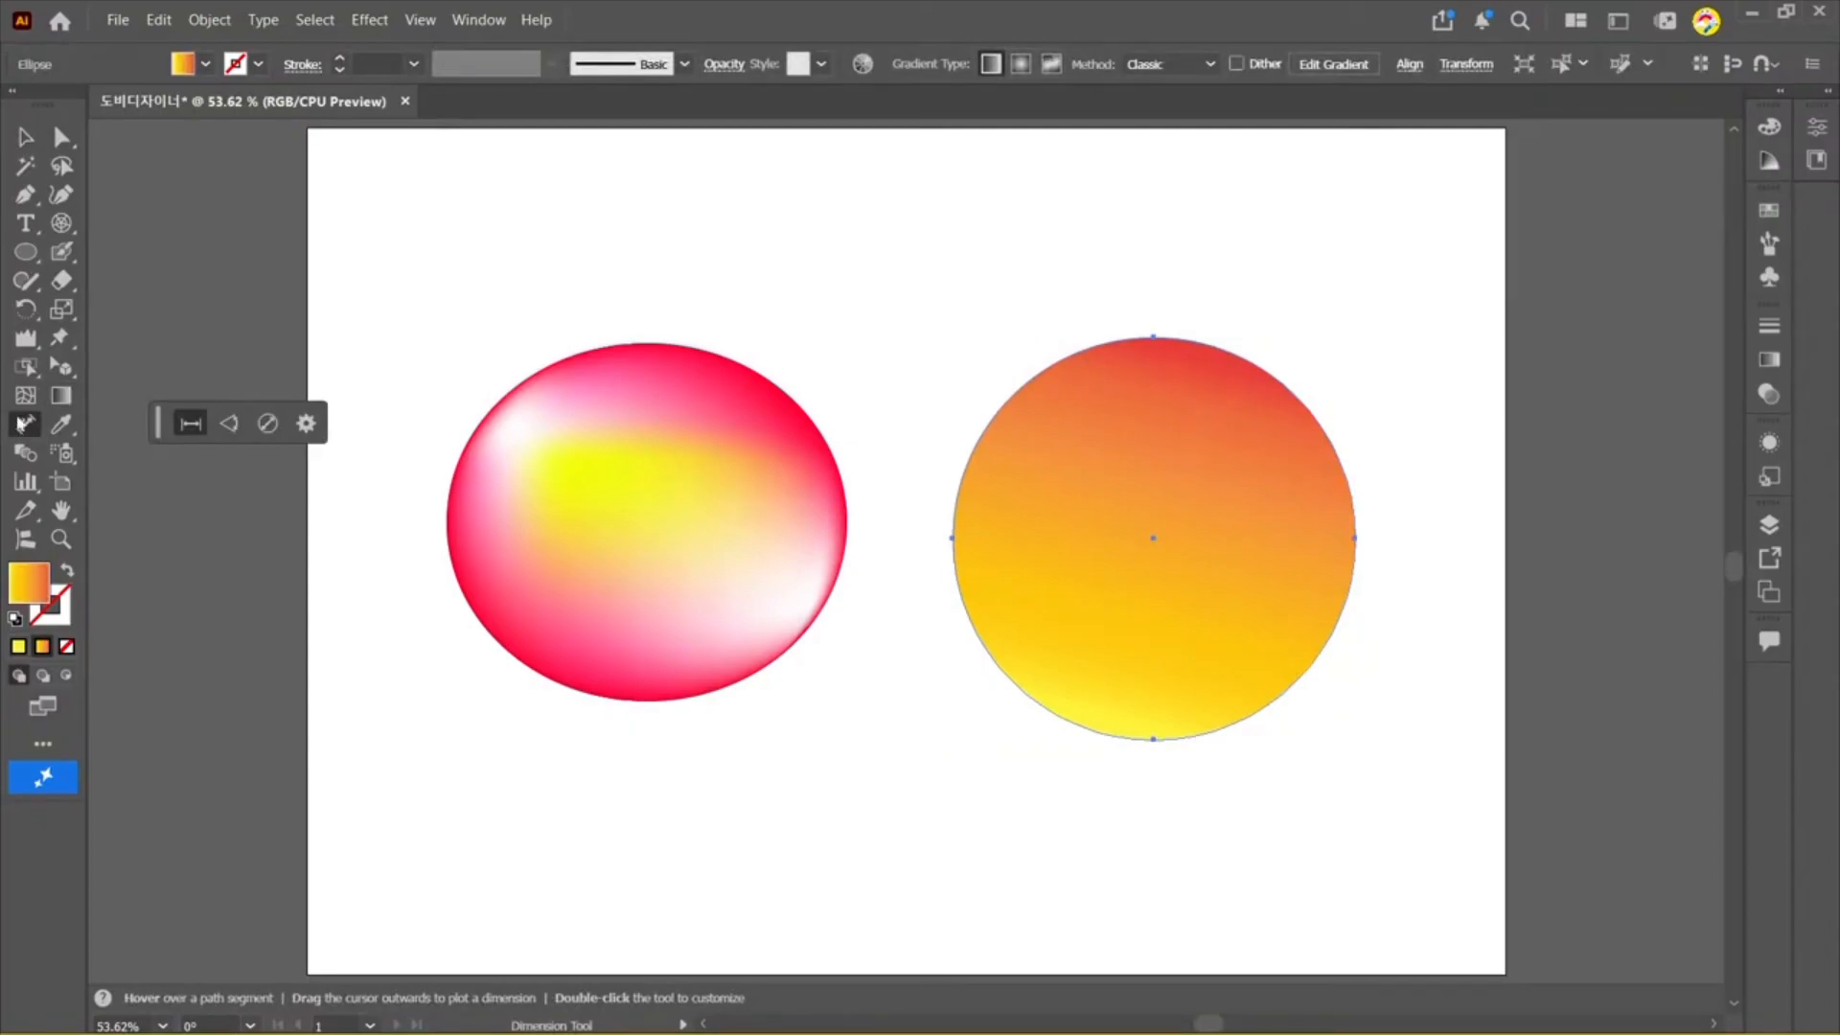
left_click(26, 136)
left_click(25, 251)
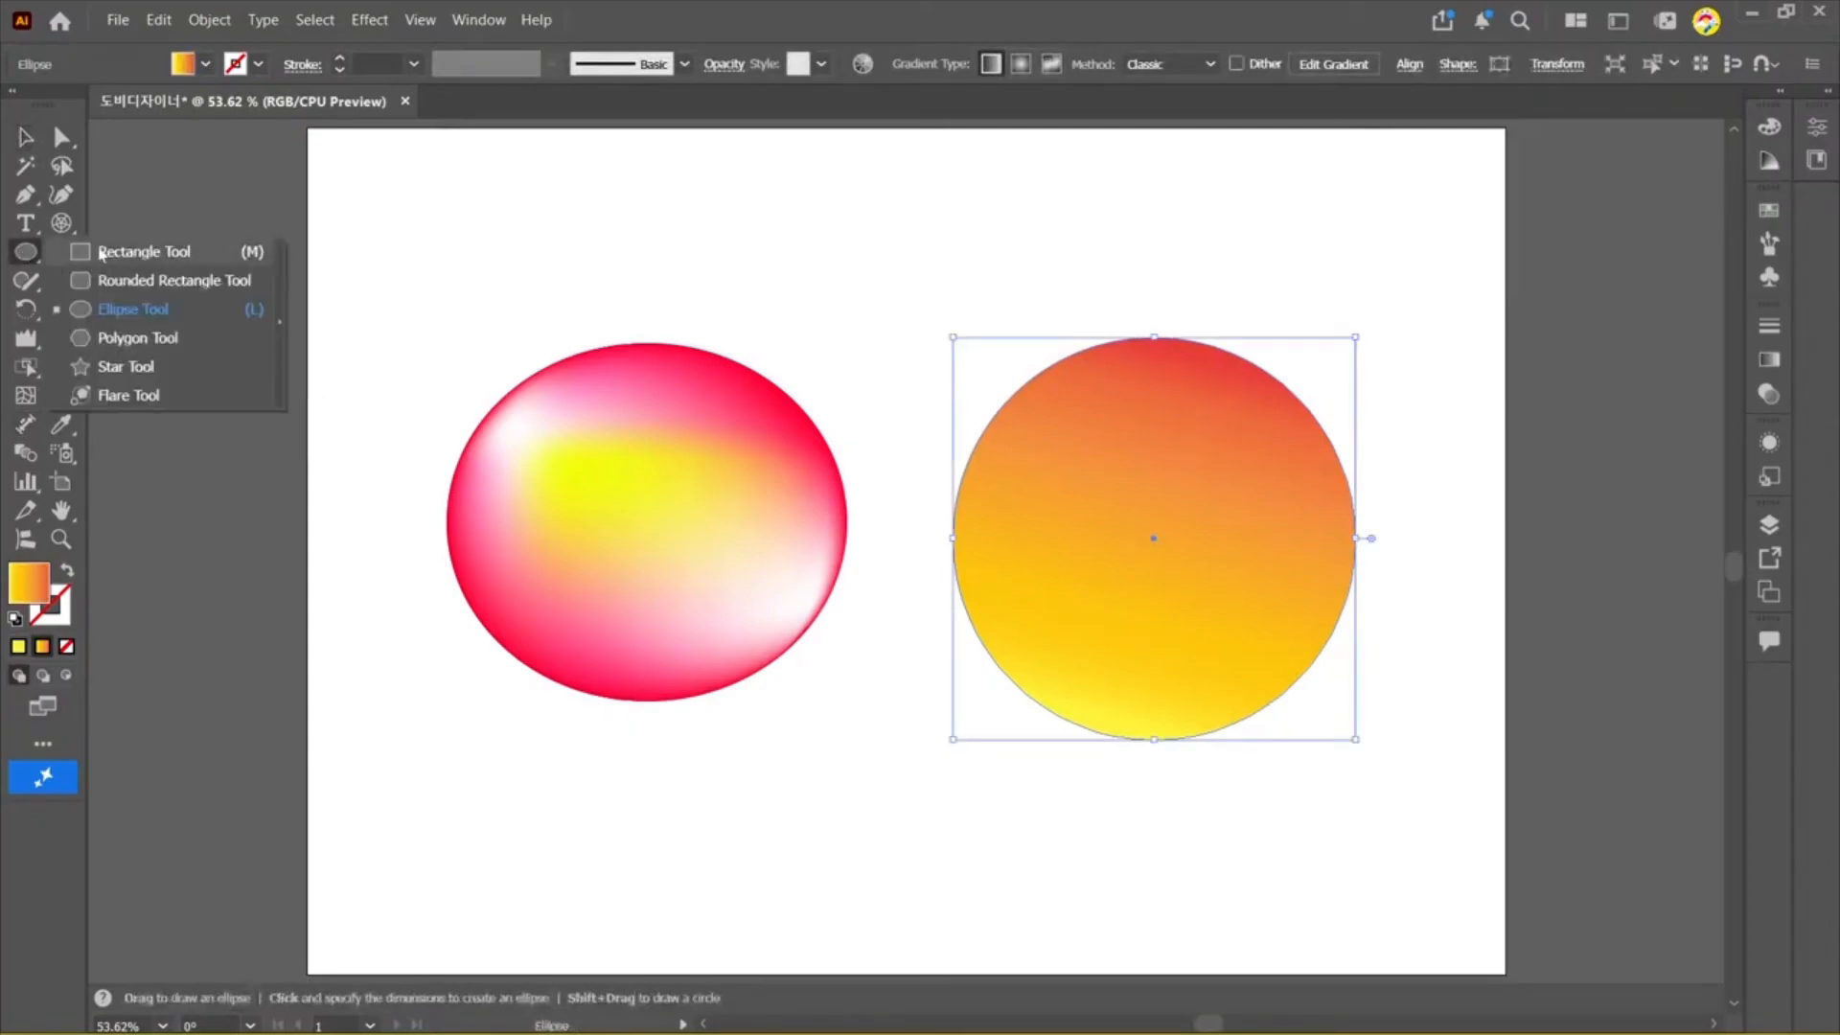
left_click(101, 254)
key("v")
left_click_drag(381, 266, 1408, 875)
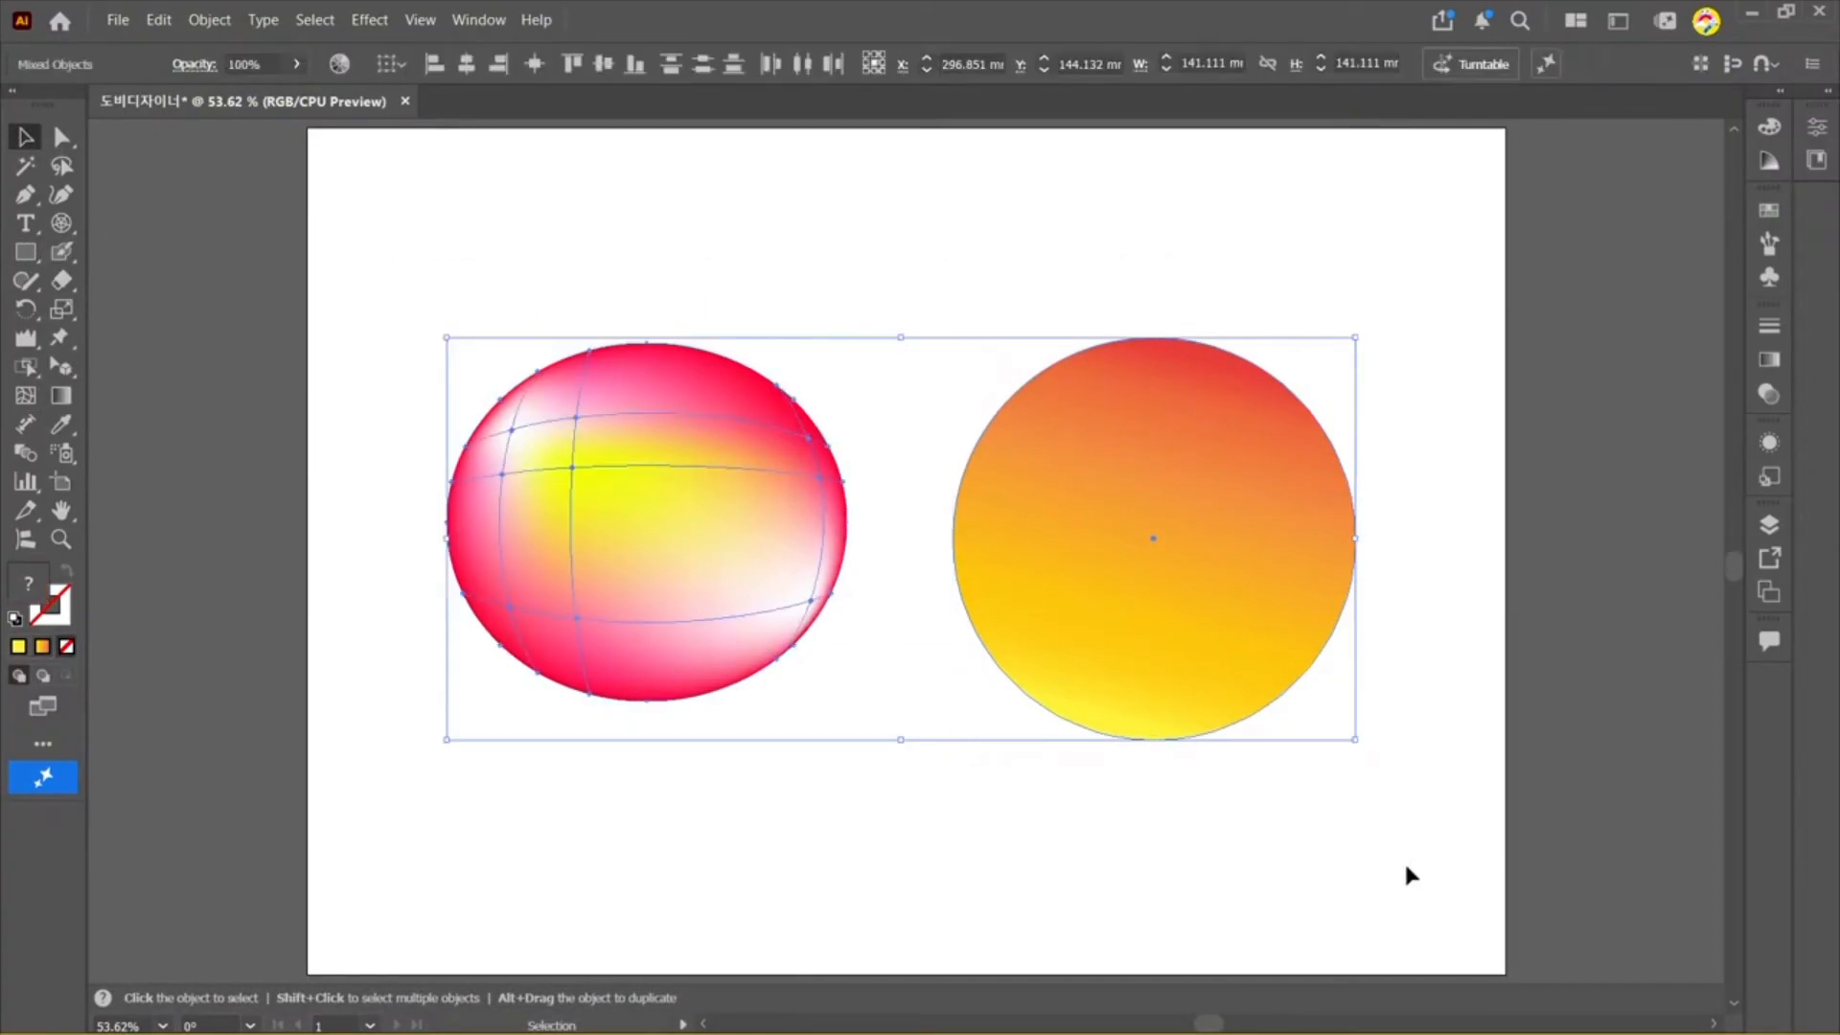
key("Delete")
Step: Draw a rectangle about 175 by 108 mm and give it the default white fill and black 1 pt stroke
key("m")
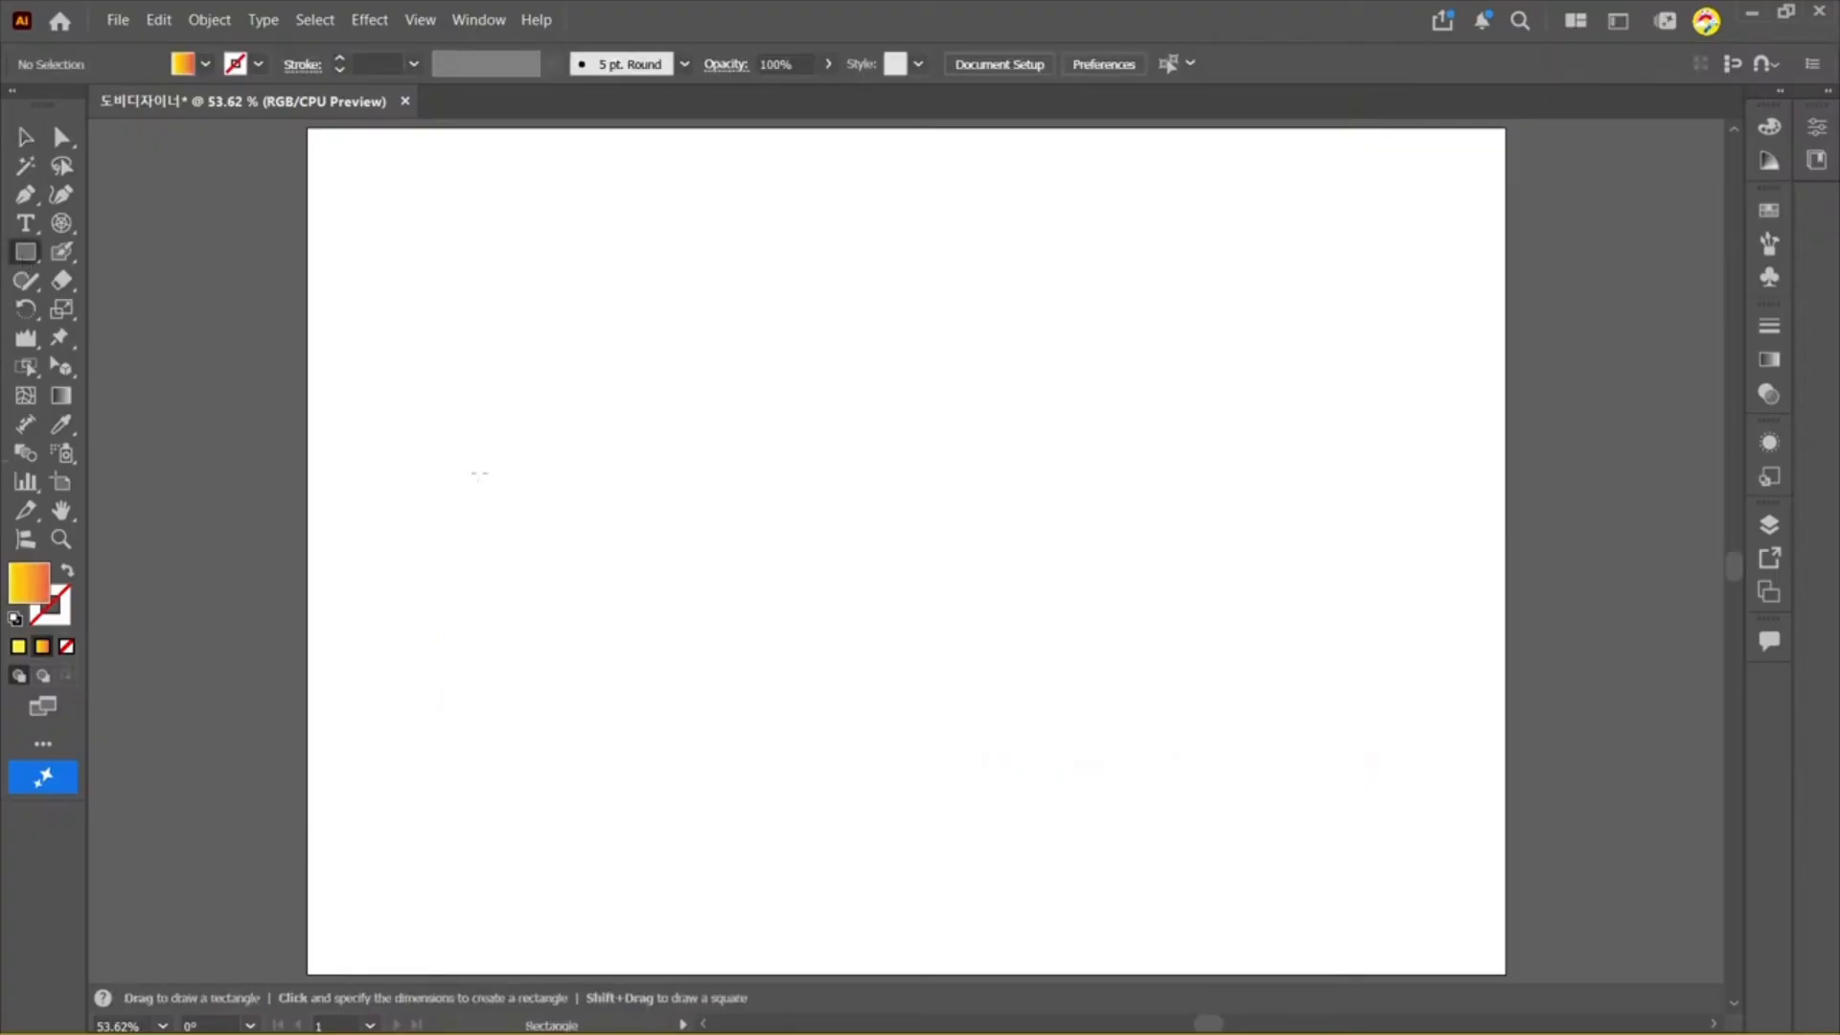
left_click_drag(438, 469, 937, 772)
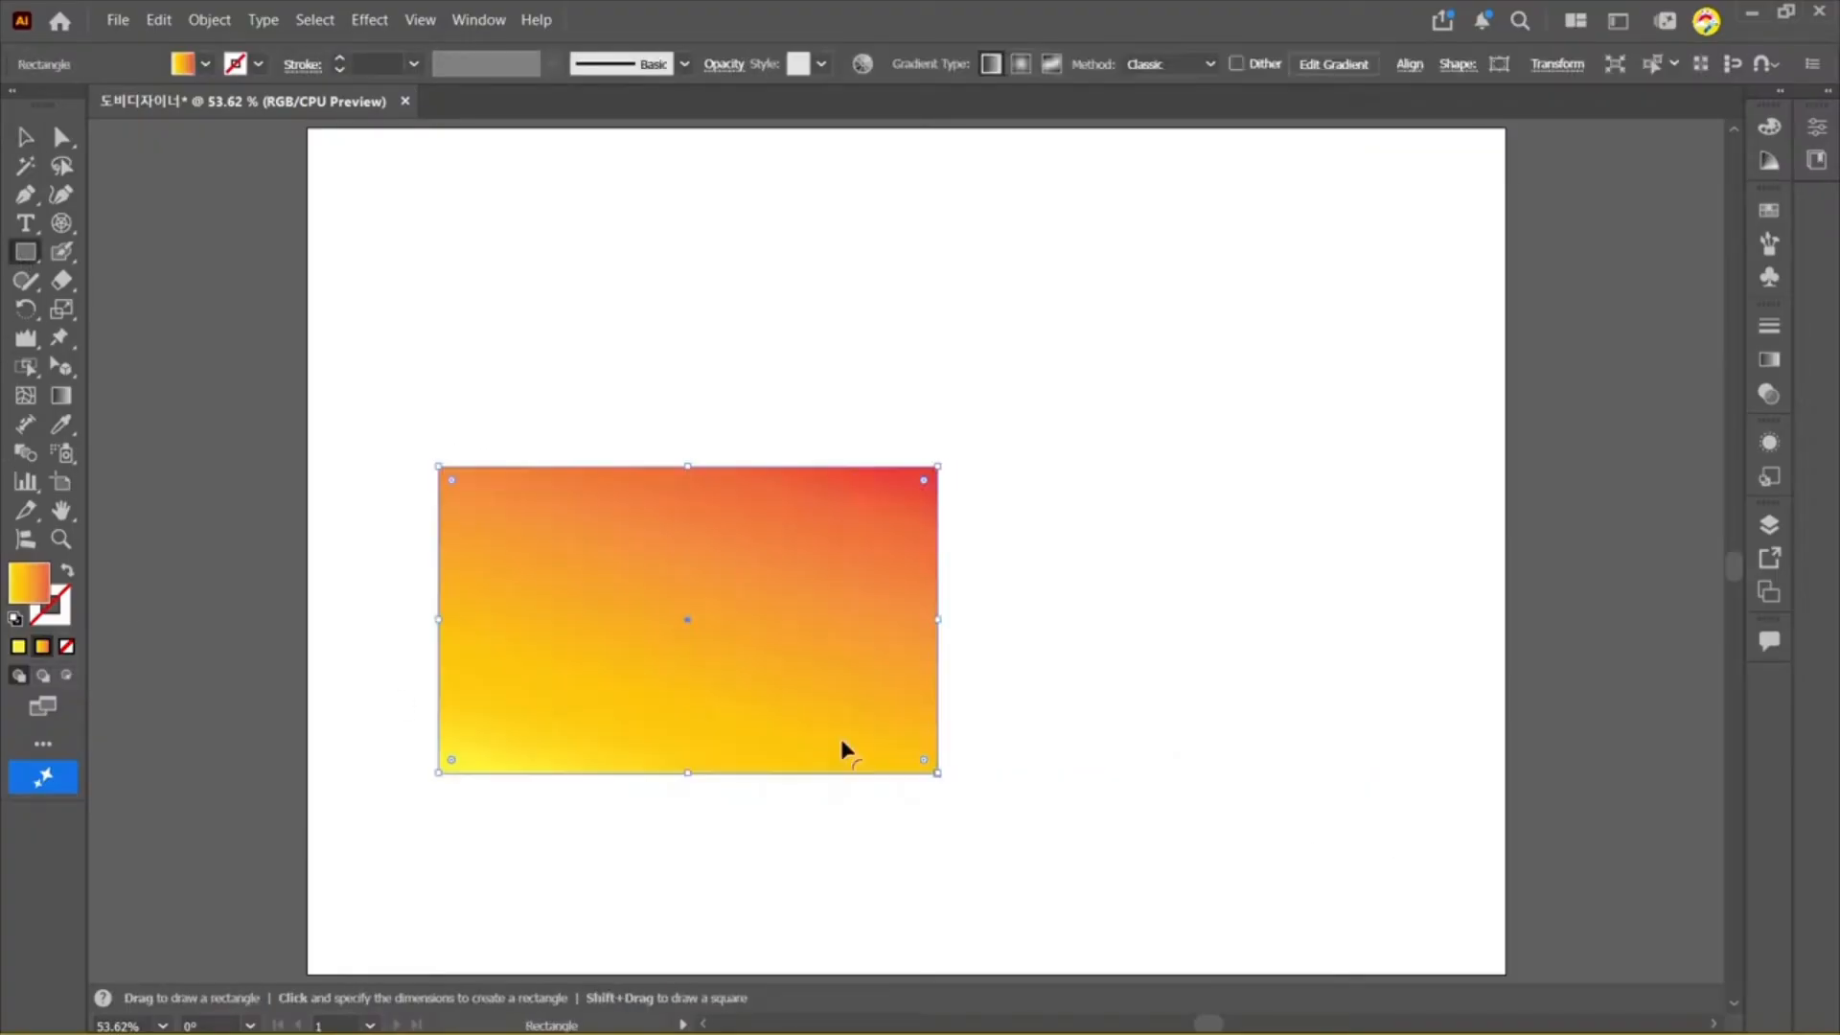
key("v")
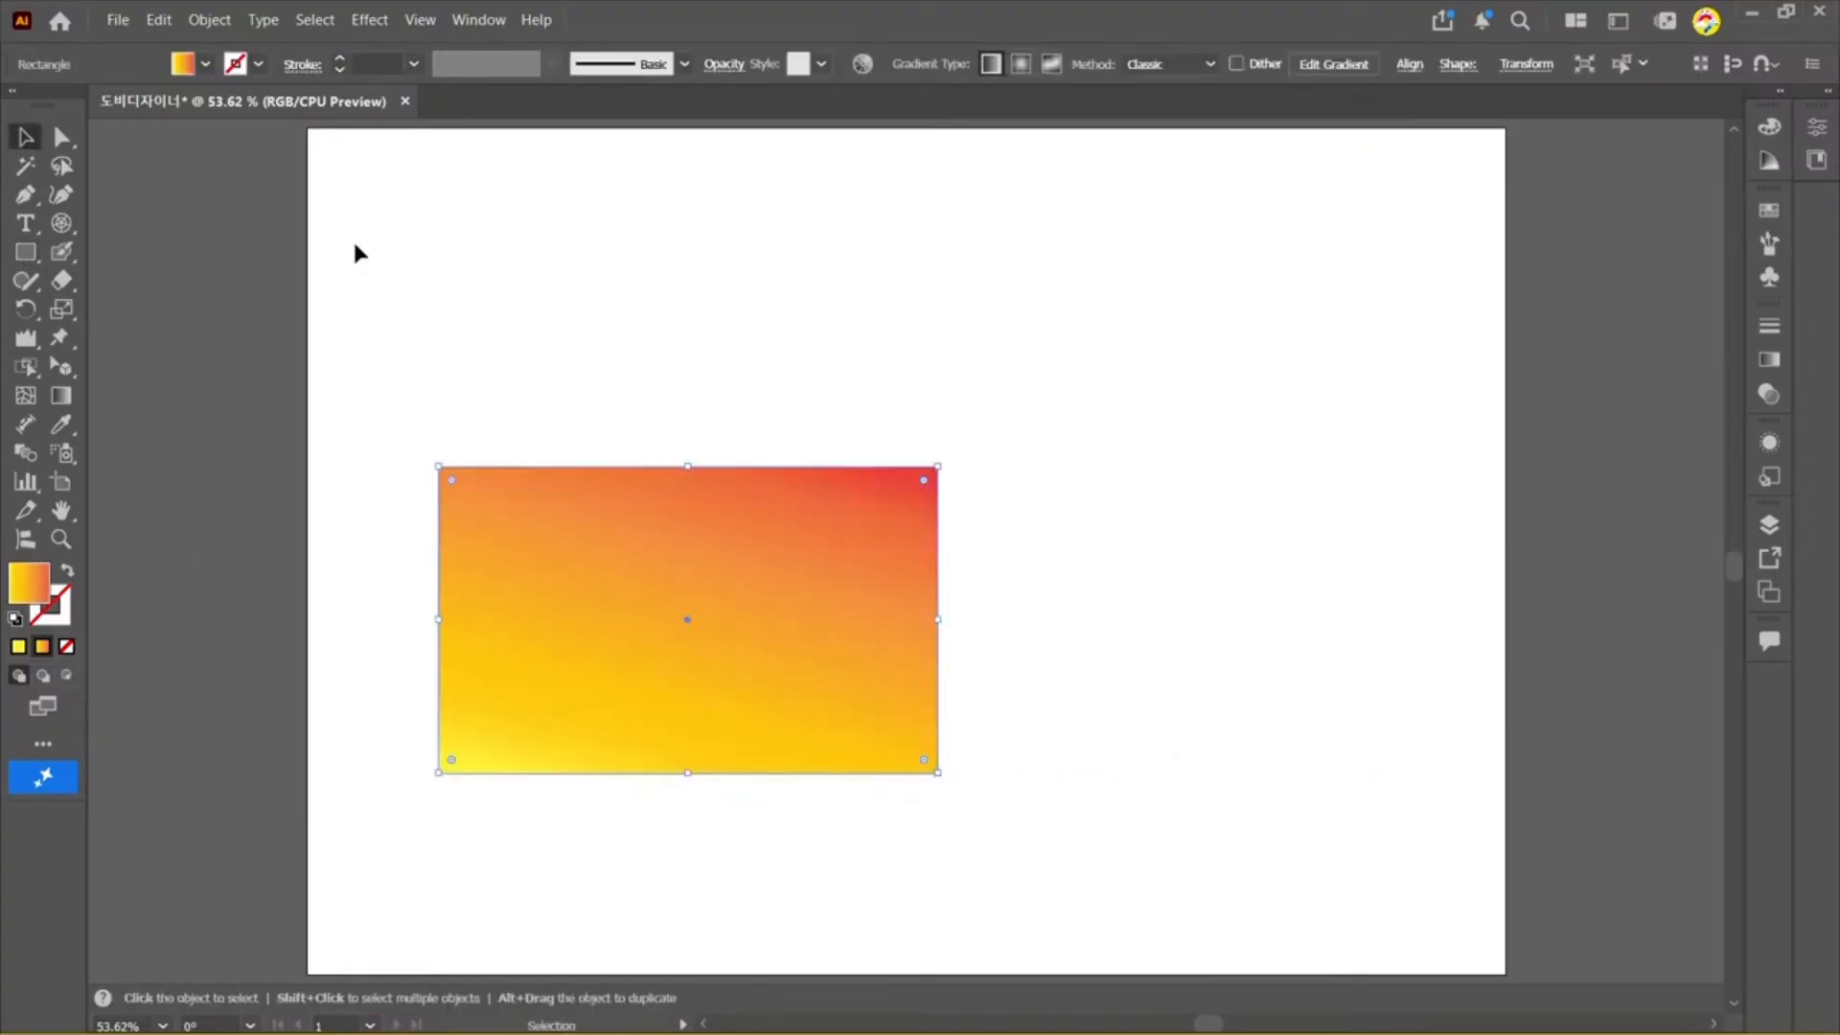
left_click(14, 621)
left_click(617, 418)
left_click_drag(998, 431, 778, 552)
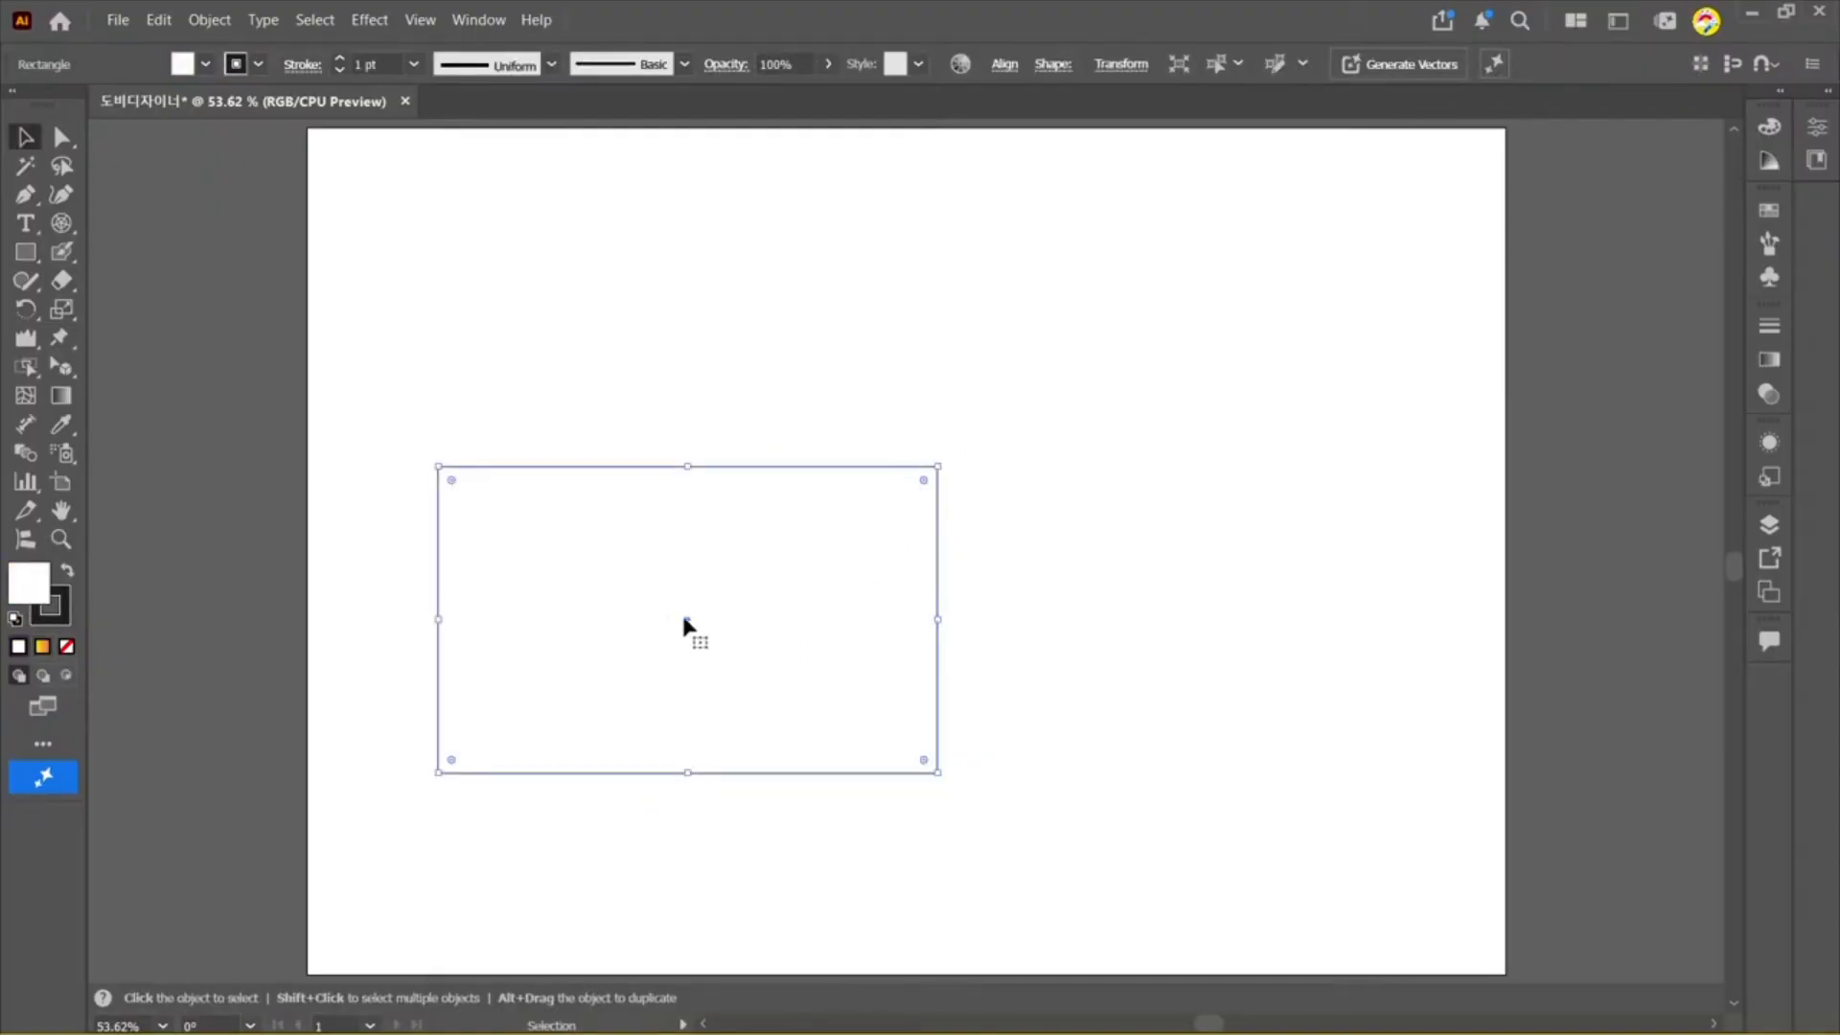
Step: Add a linear dimension for the rectangle's width above its upper edge
left_click(25, 424)
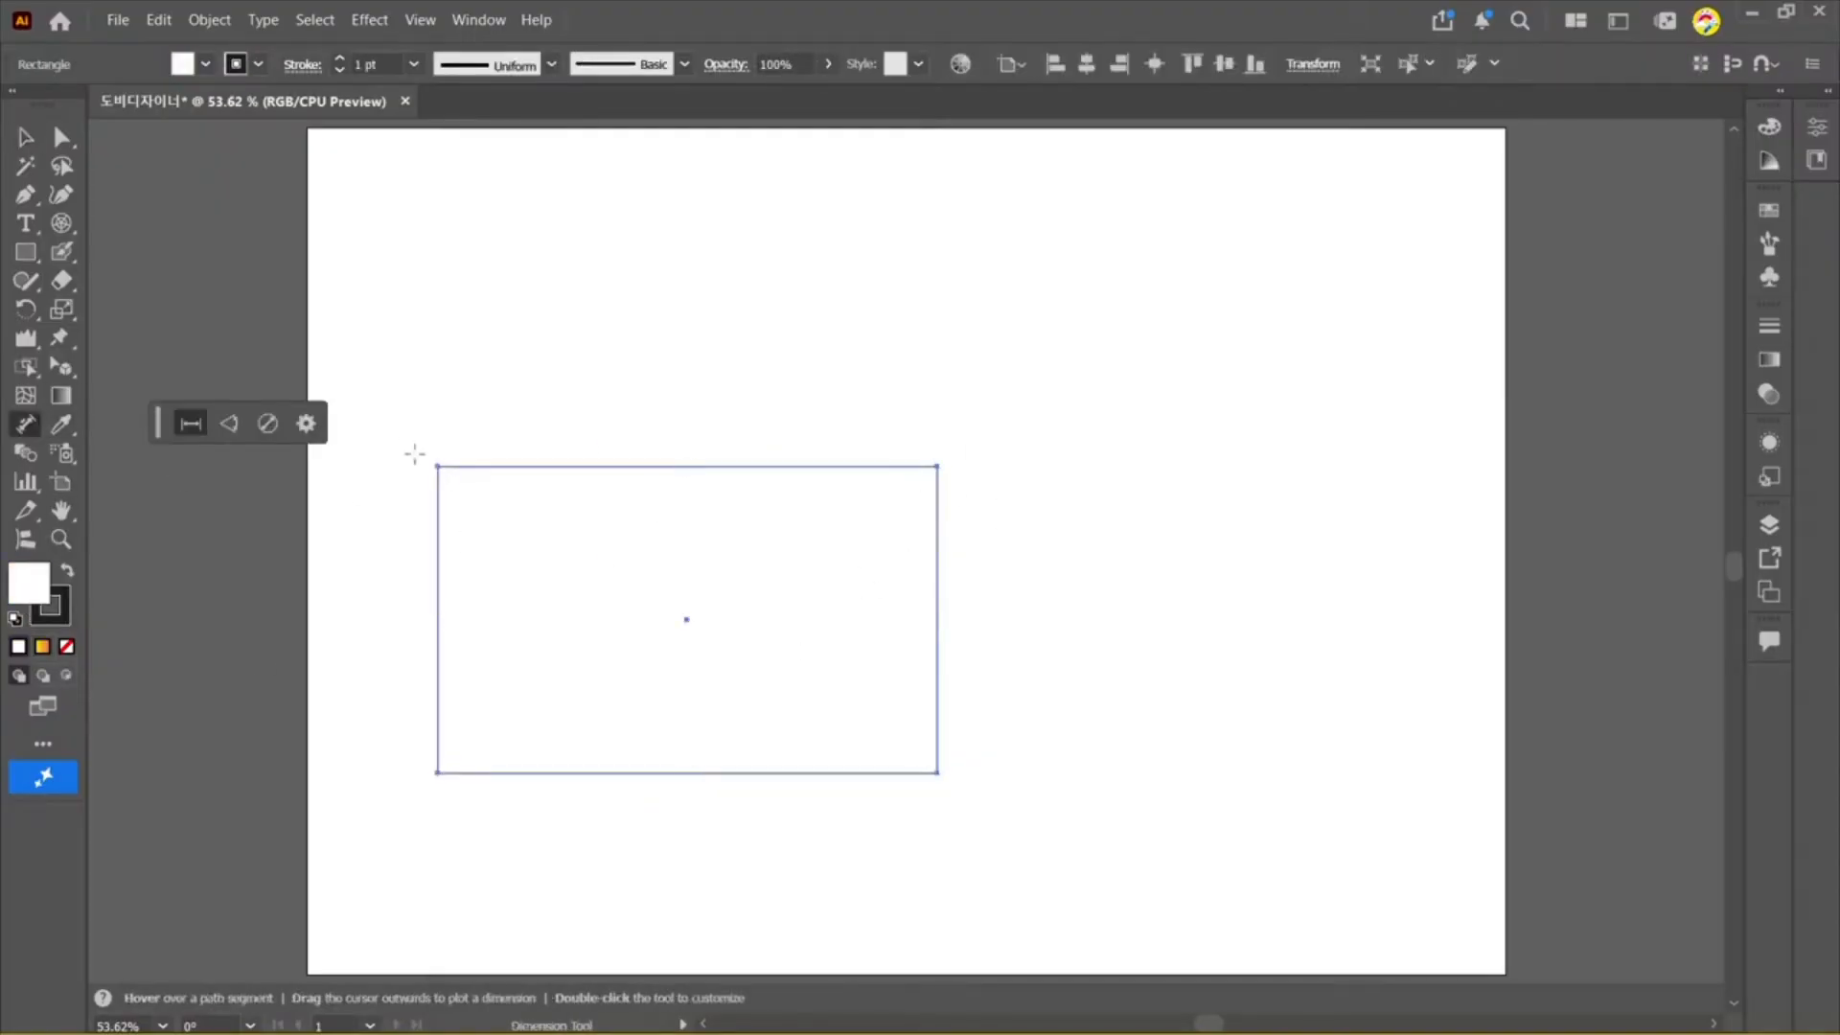
left_click_drag(439, 466, 1002, 332)
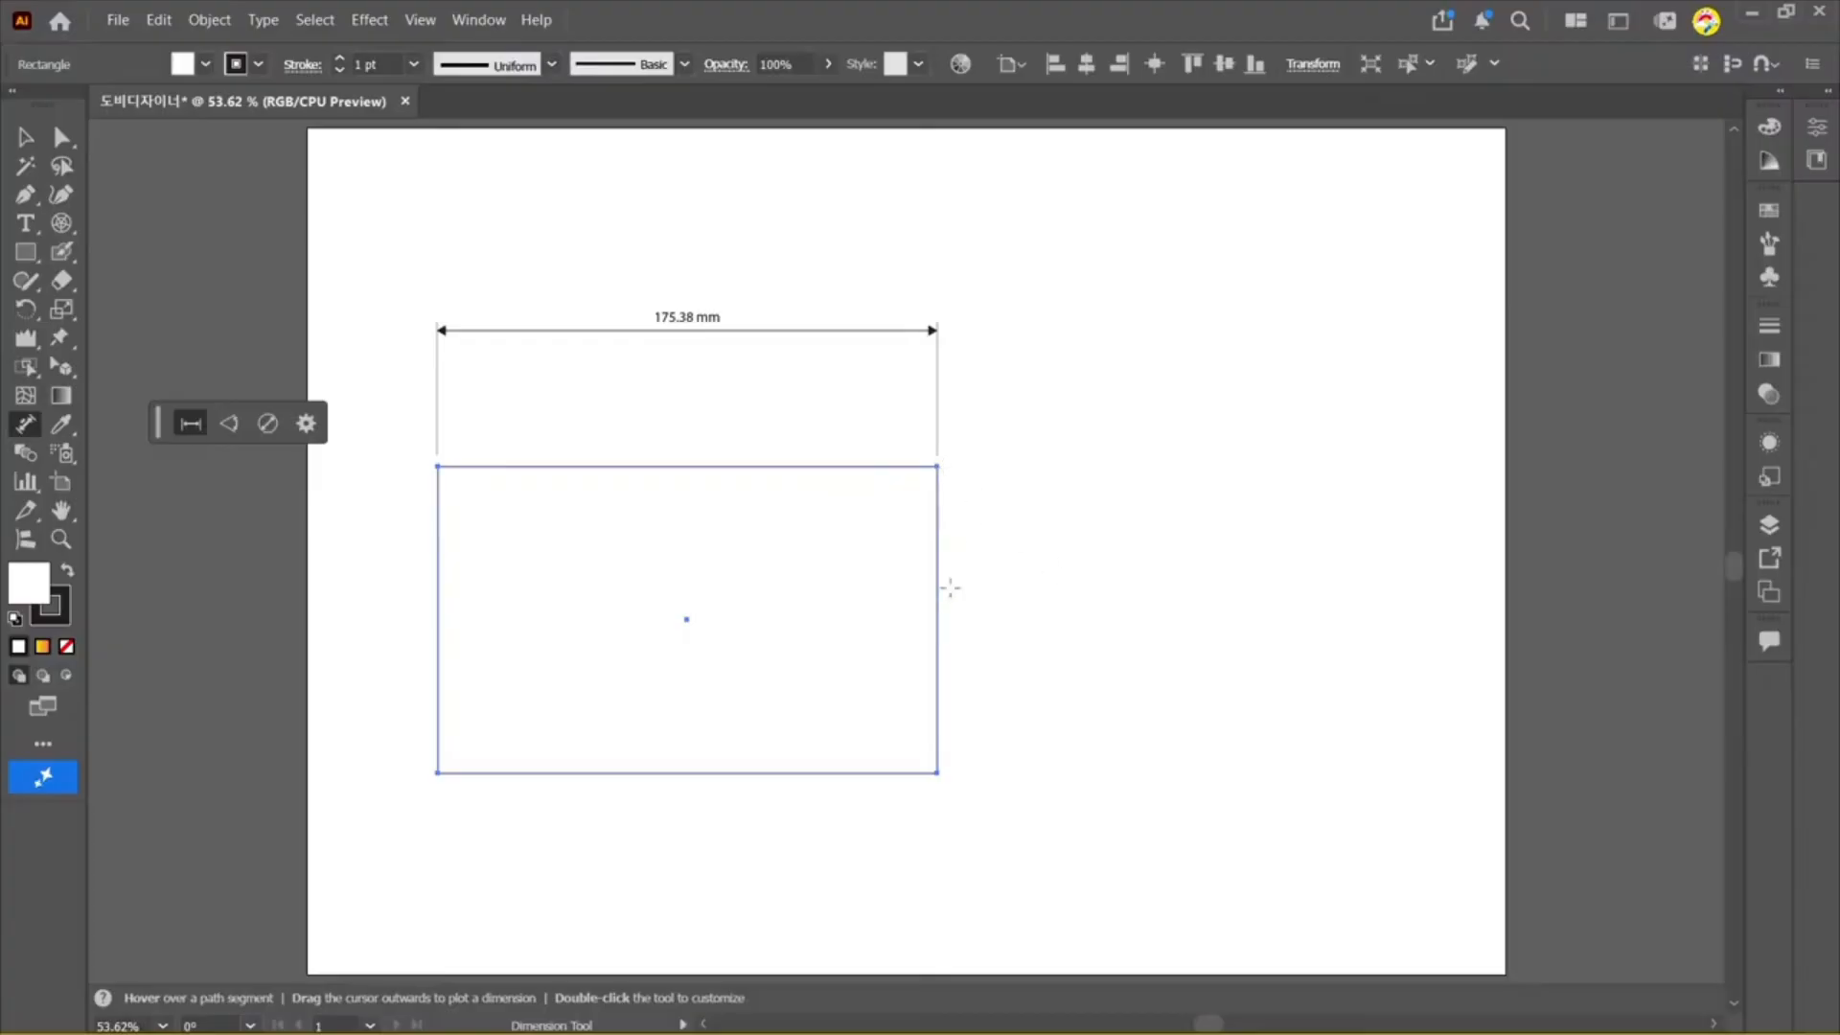
Step: Try a height dimension beside the rectangle and an angular dimension at its upper-left corner, and undo both
left_click_drag(938, 466, 1074, 751)
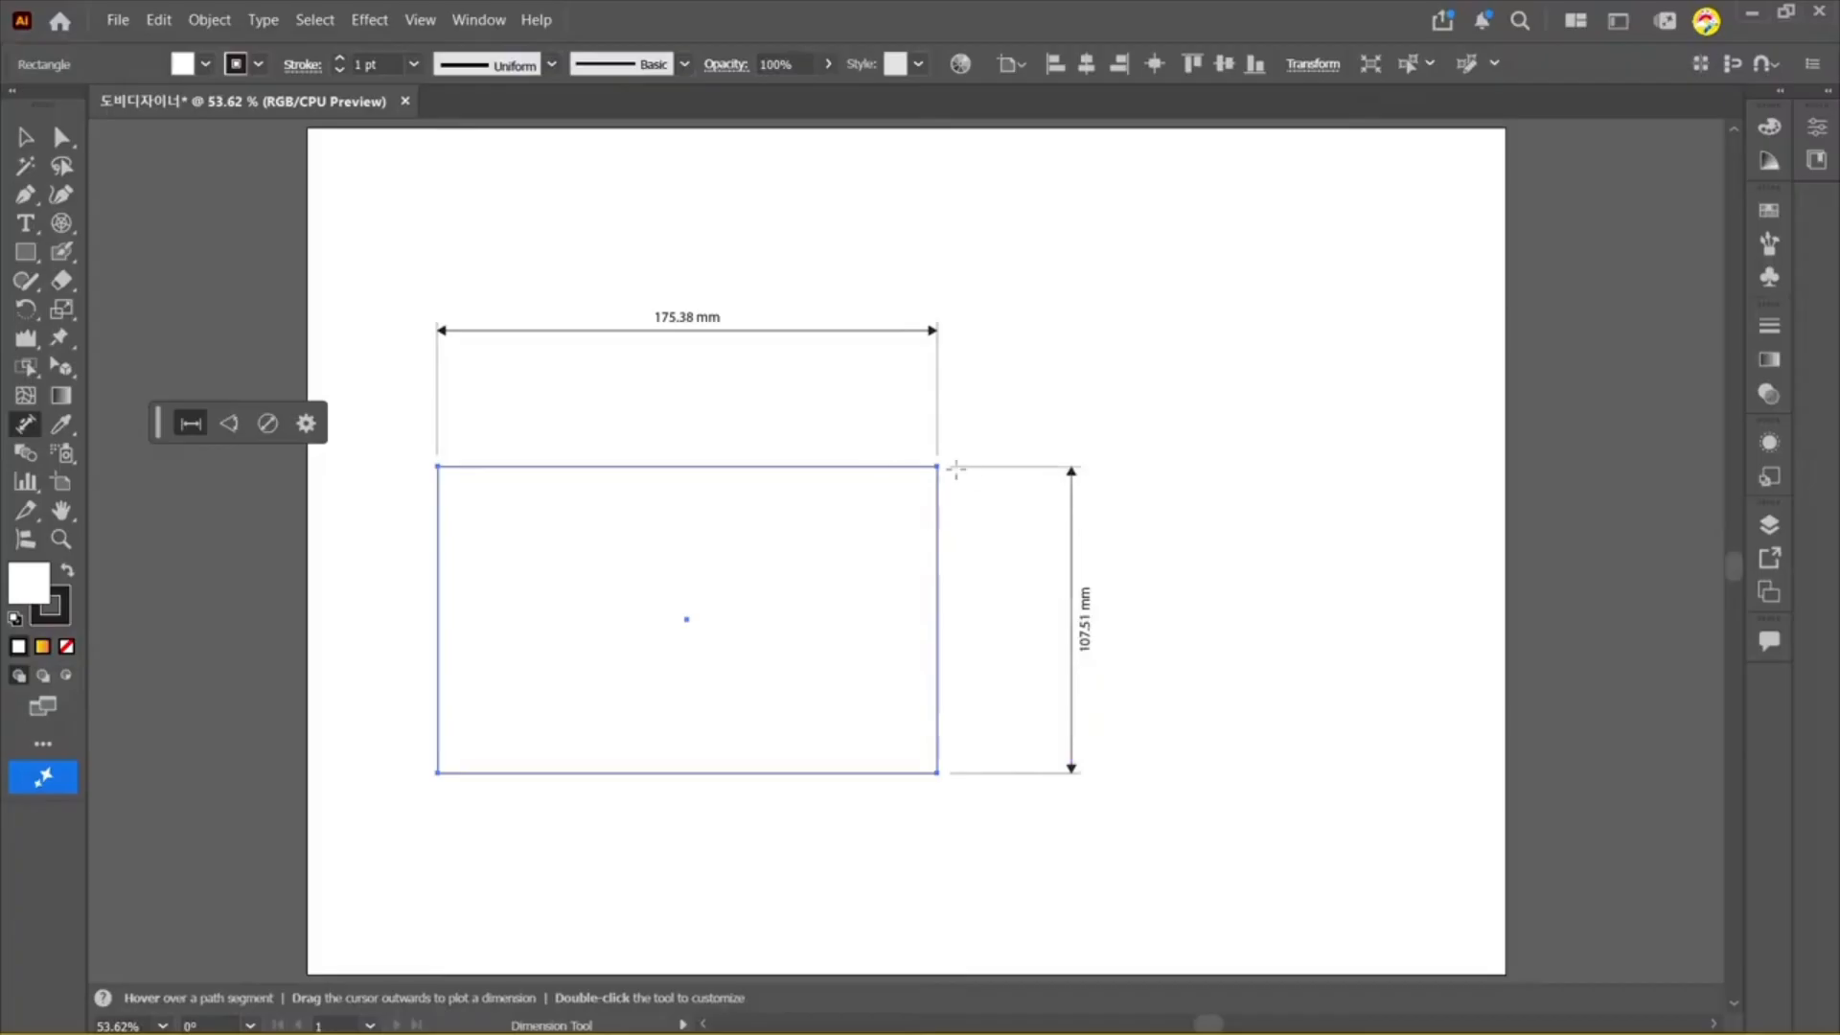
left_click(229, 423)
left_click_drag(475, 503, 496, 526)
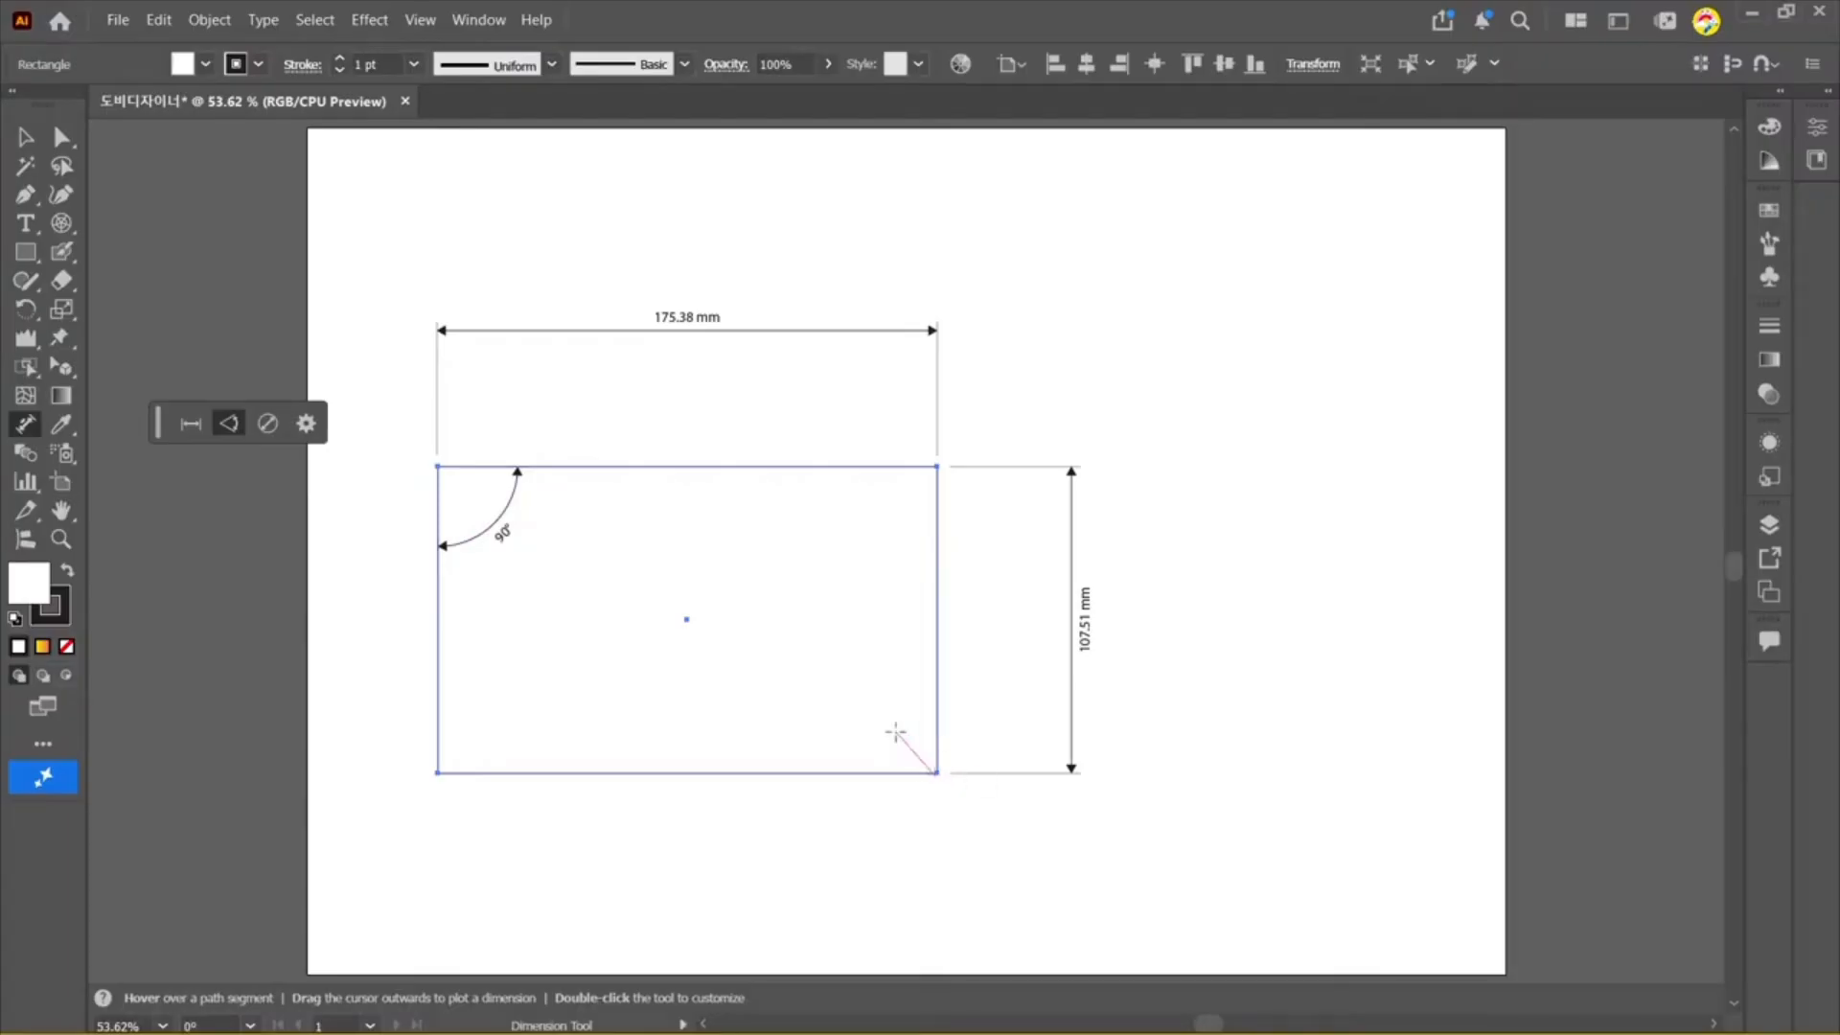
key("v")
key("ctrl+z")
key("ctrl+z")
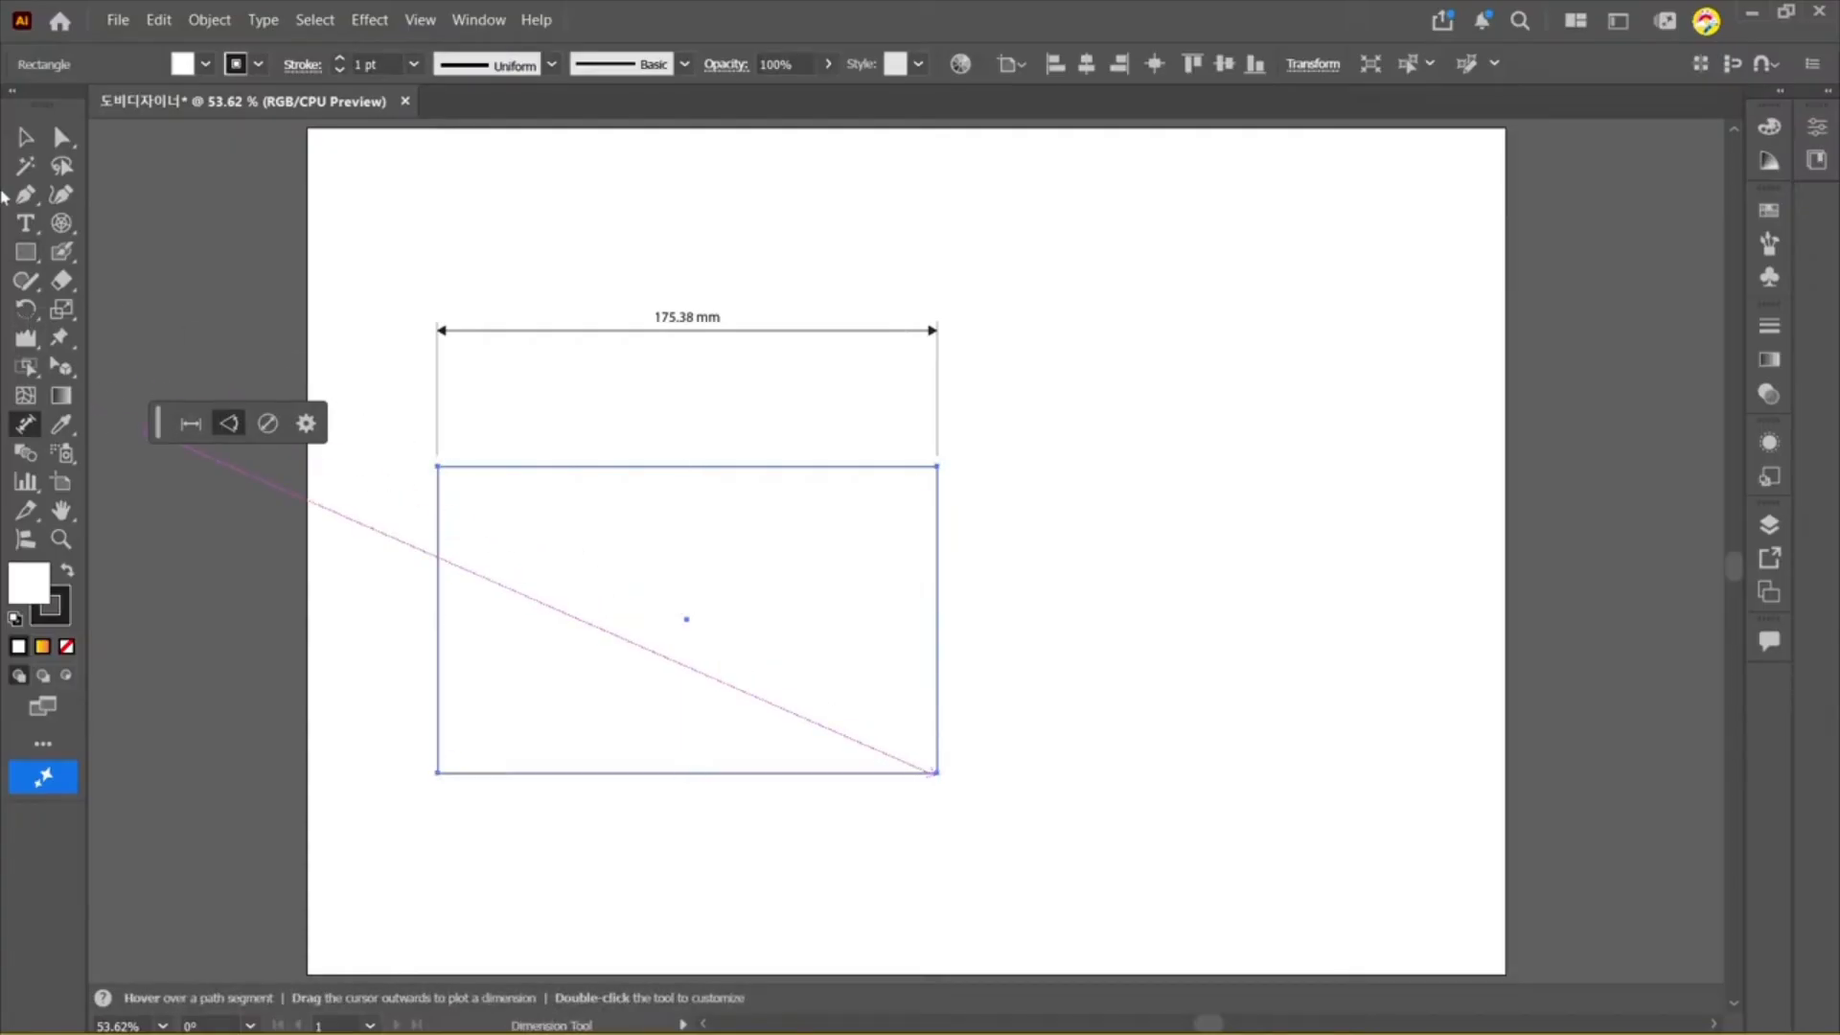
Step: Add angular dimensions at the rectangle's upper-left and lower-right corners and a linear height dimension beside its right edge
left_click(26, 137)
left_click(308, 378)
left_click(522, 609)
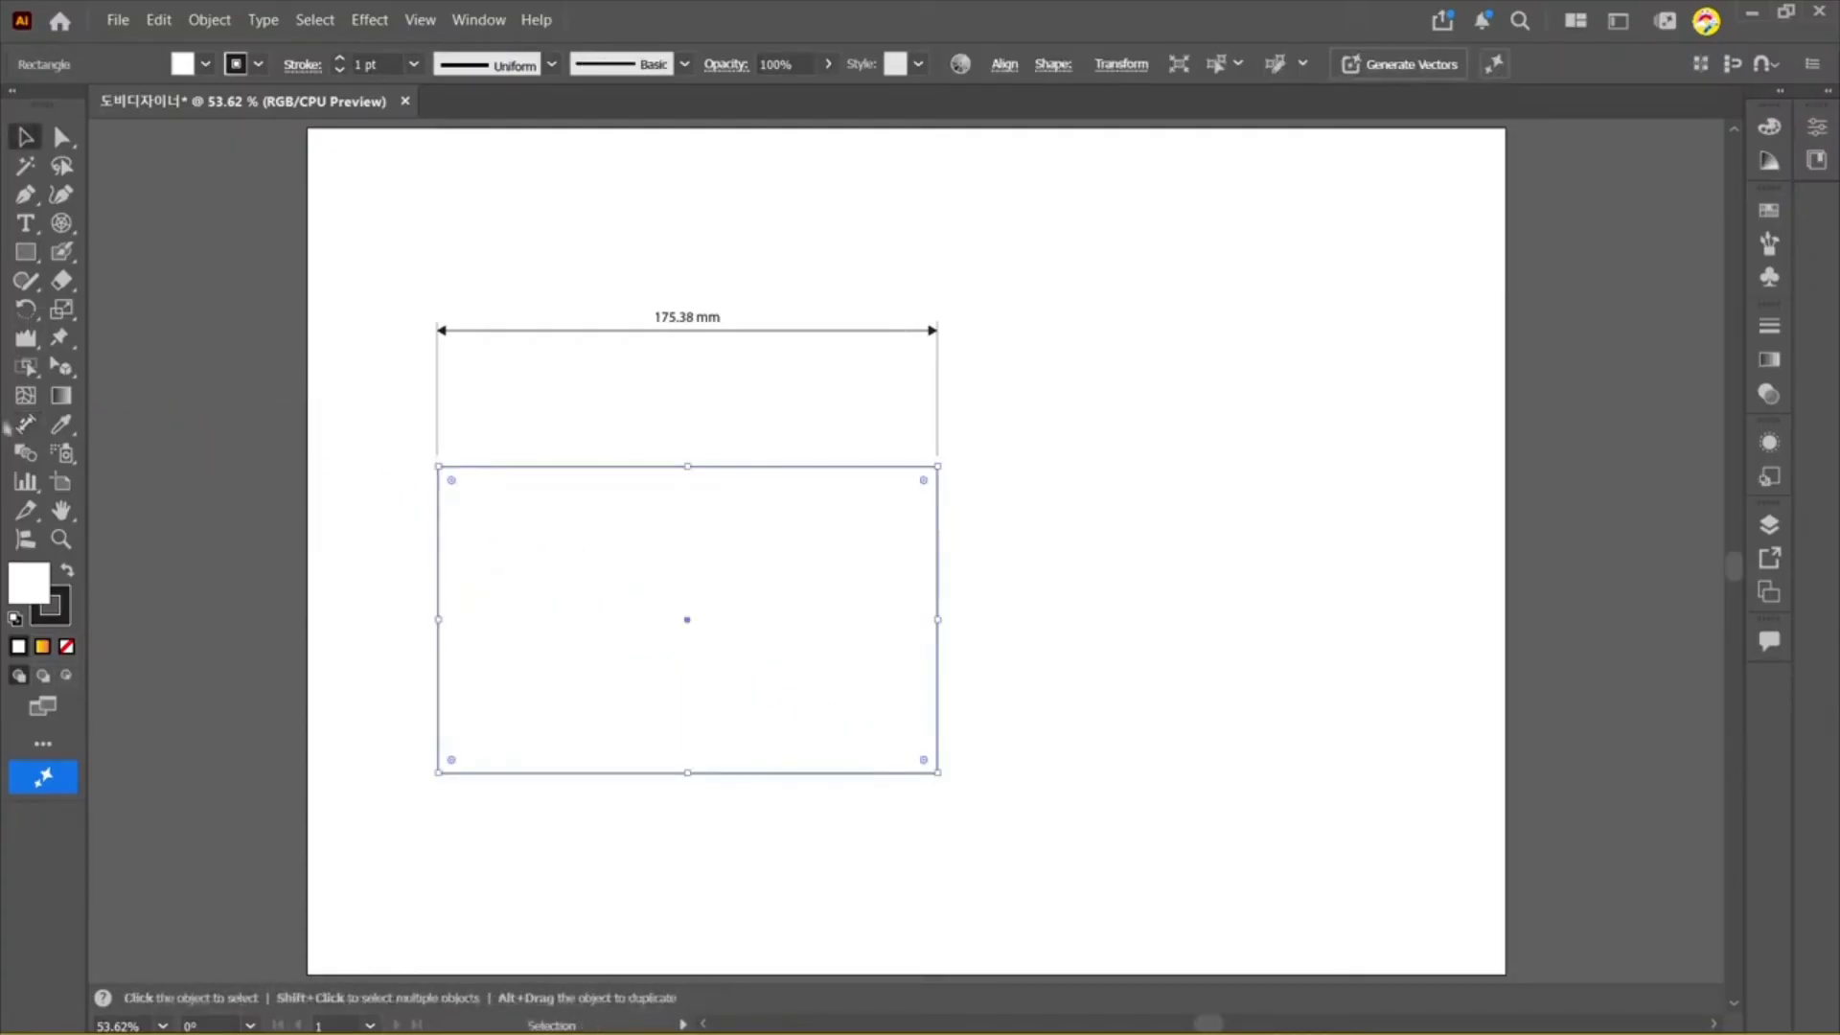
left_click(26, 424)
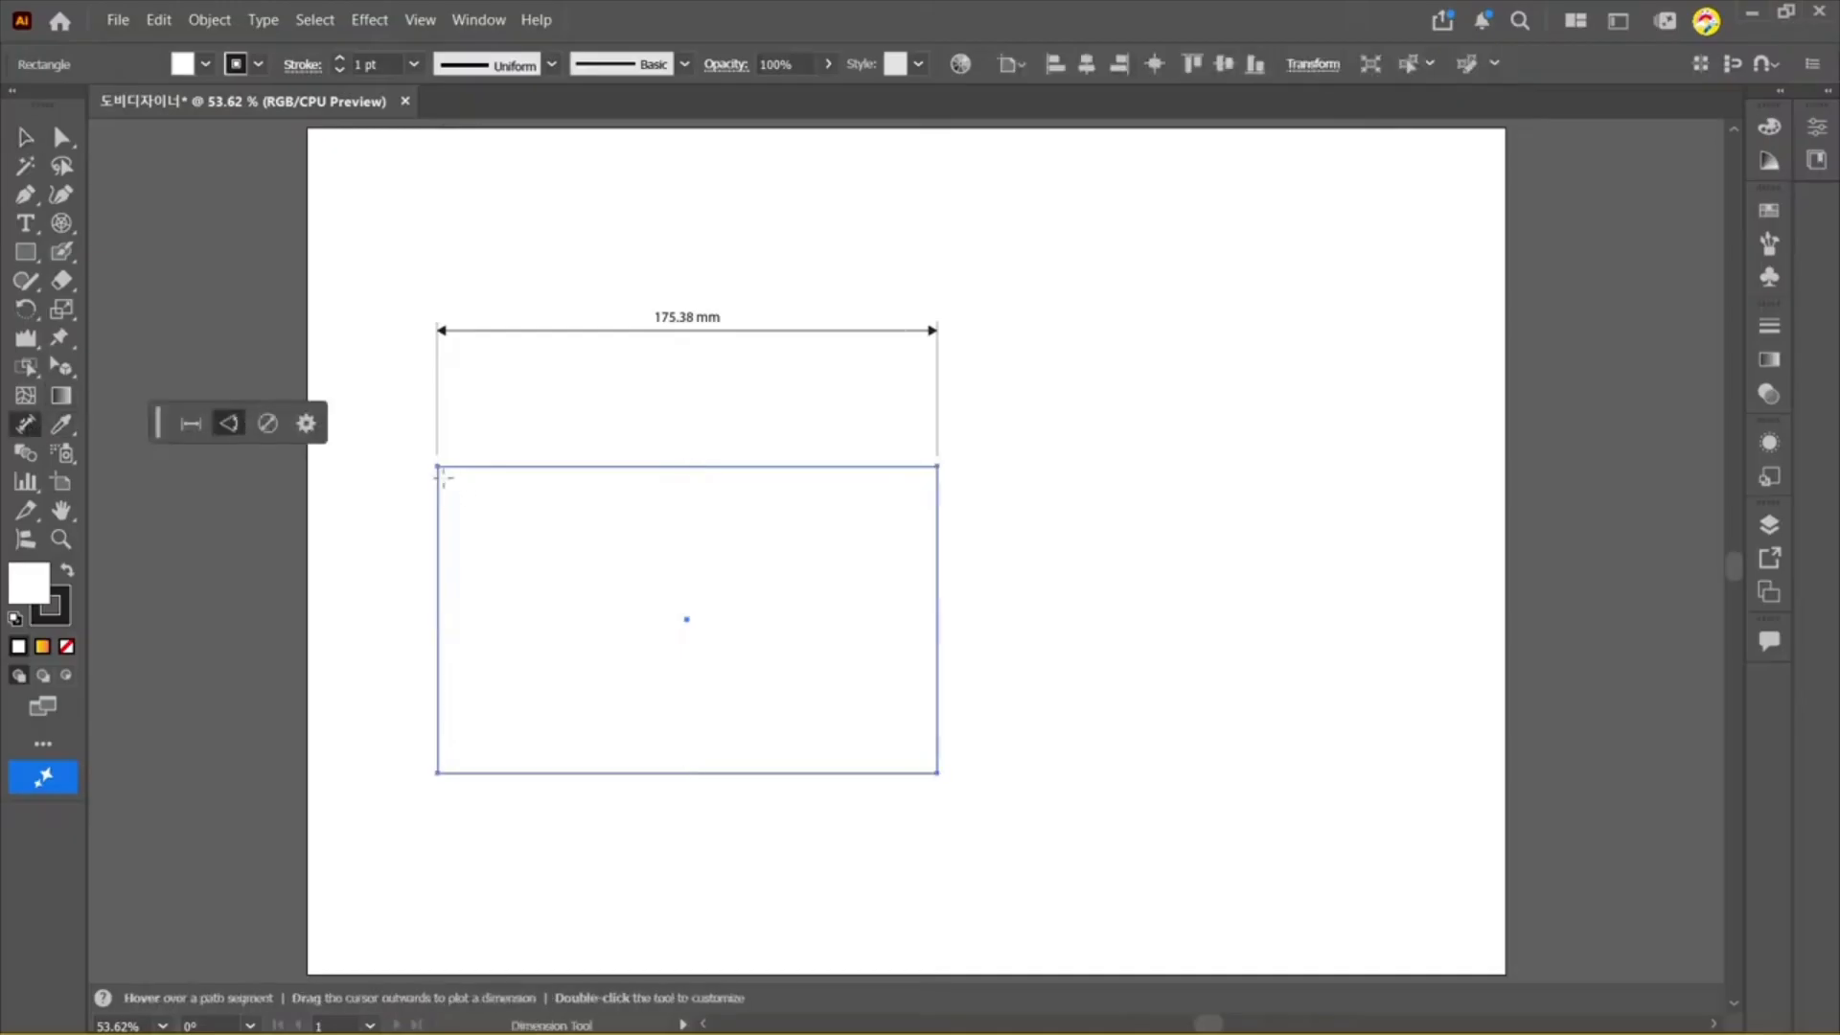
left_click_drag(448, 473, 503, 527)
left_click_drag(935, 766, 882, 713)
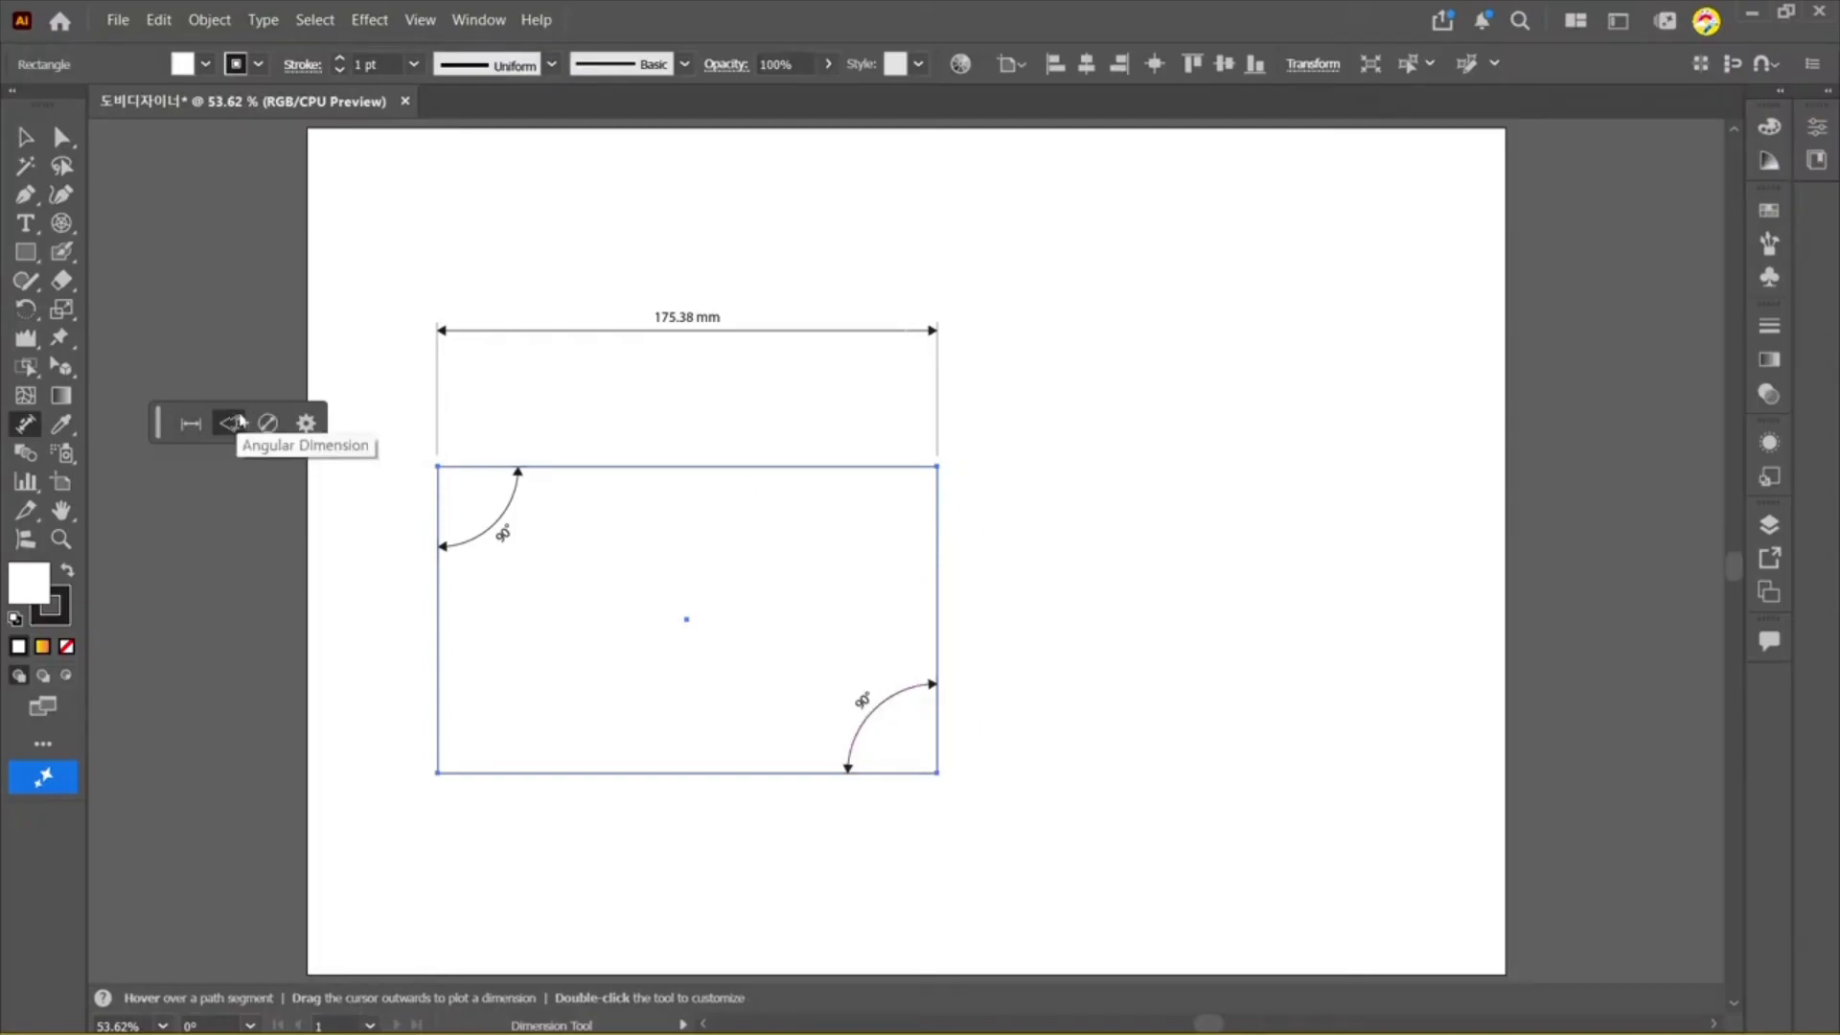
left_click(191, 422)
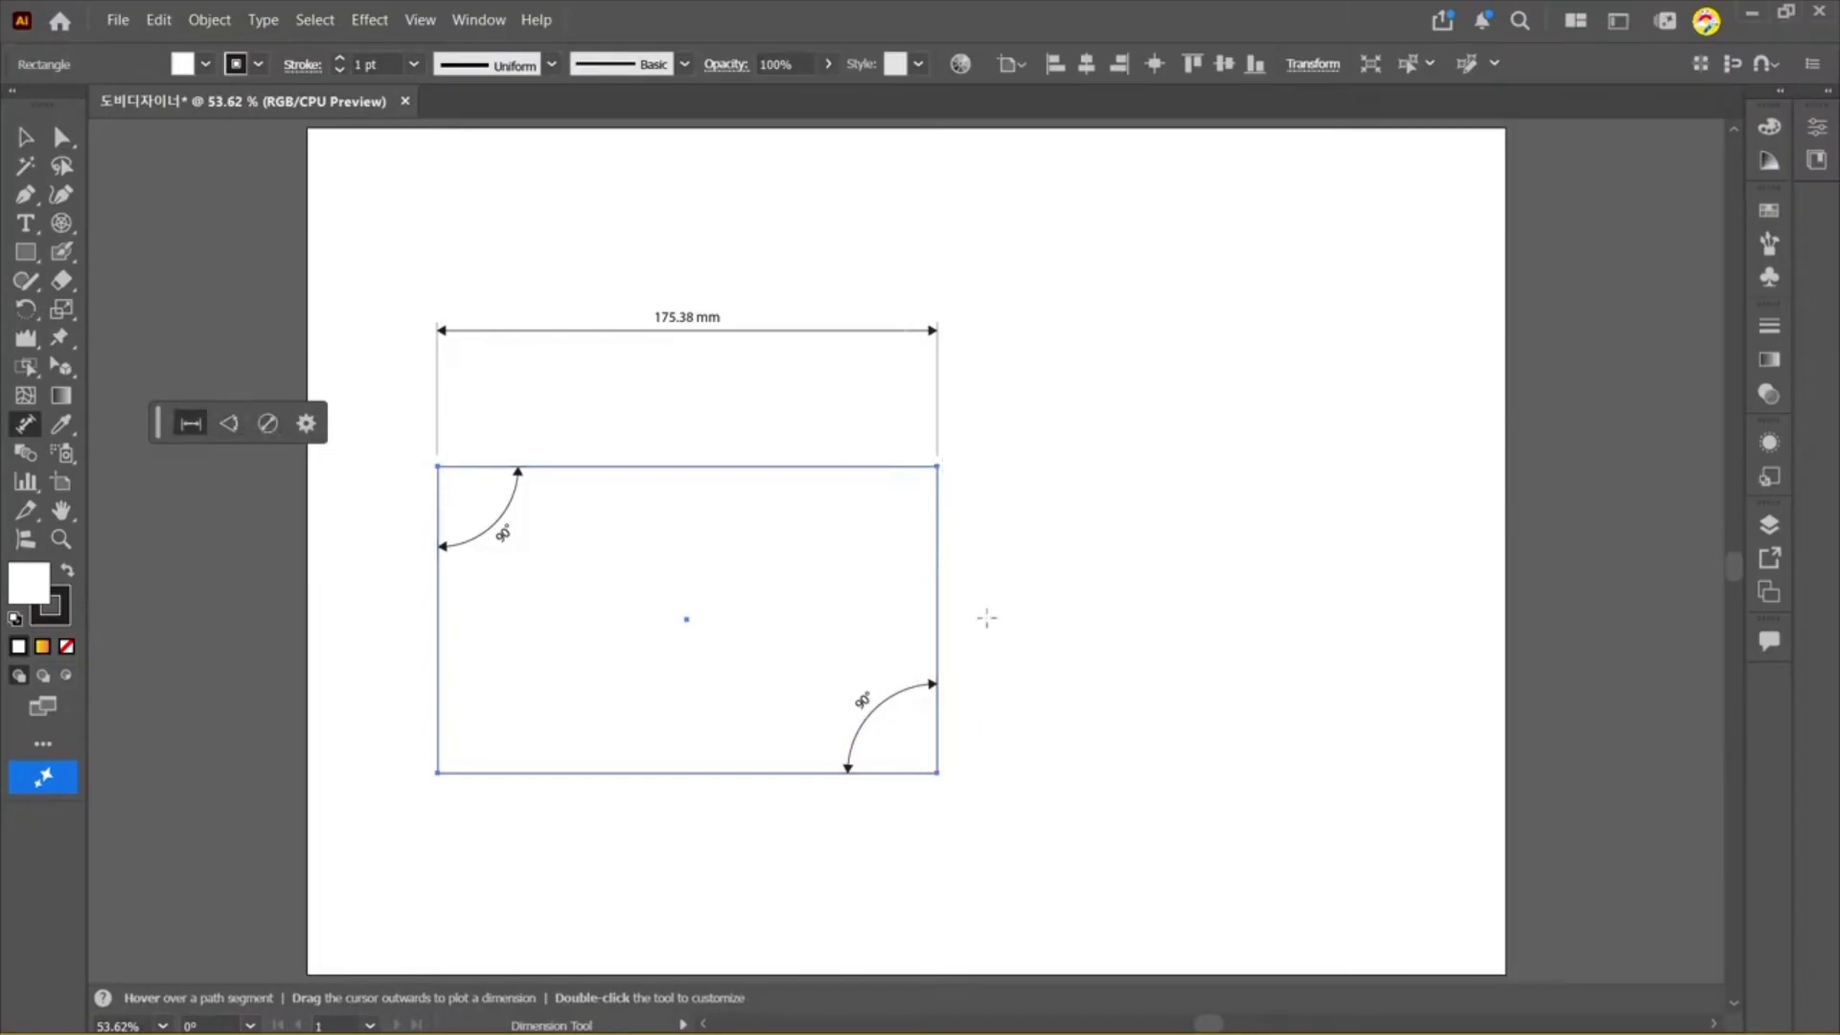
left_click_drag(938, 467, 1006, 733)
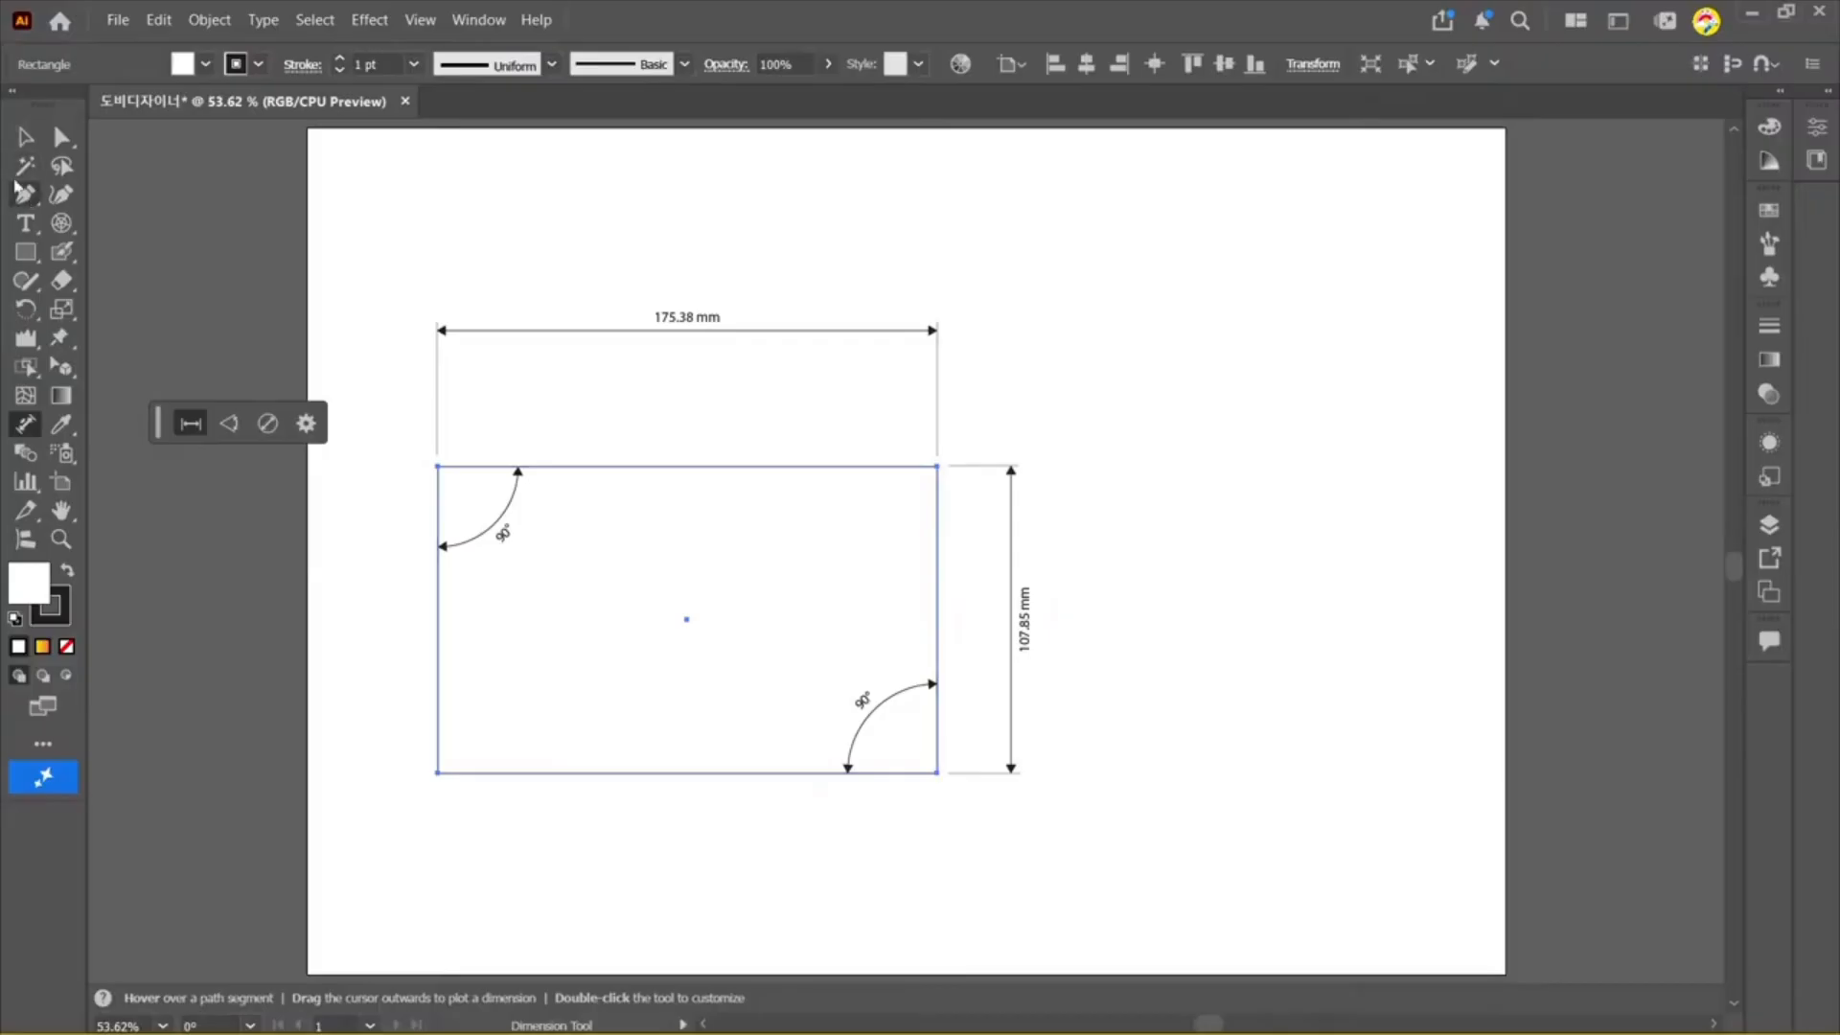
Step: Select the rectangle together with all its dimensions and delete everything from the artboard
left_click(21, 135)
left_click_drag(334, 284, 1227, 900)
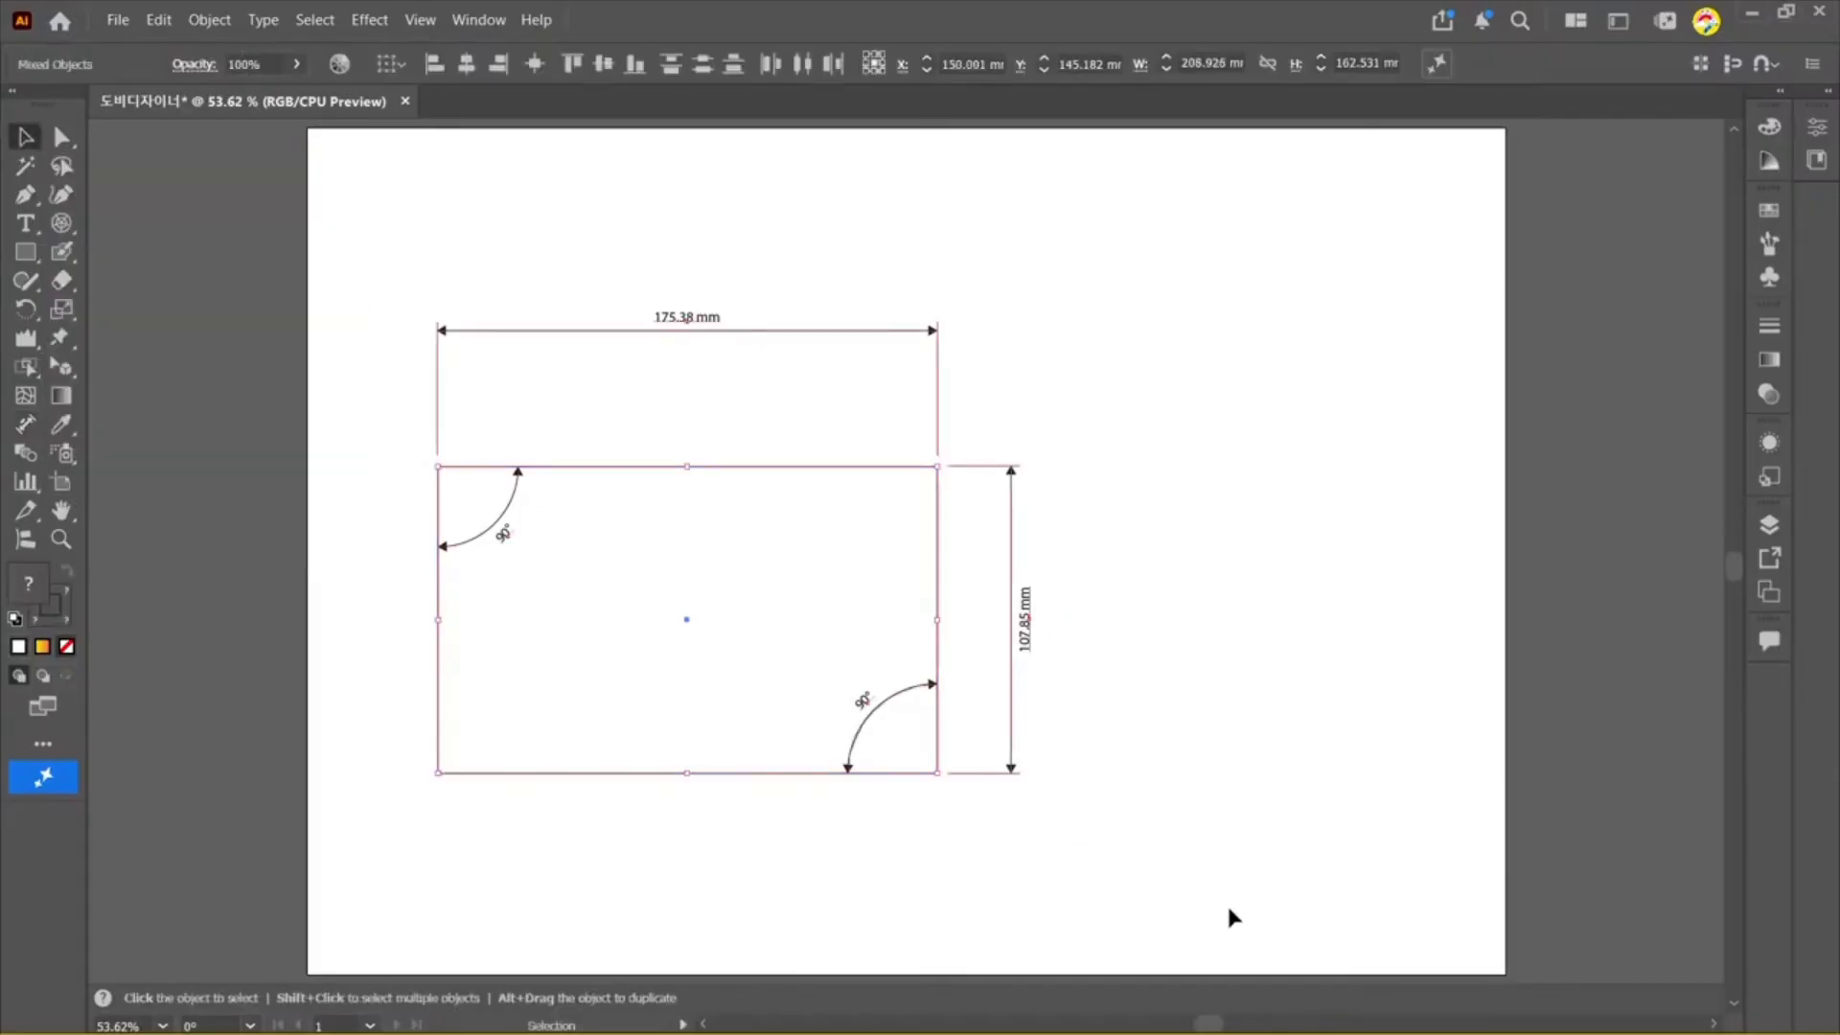
key("Delete")
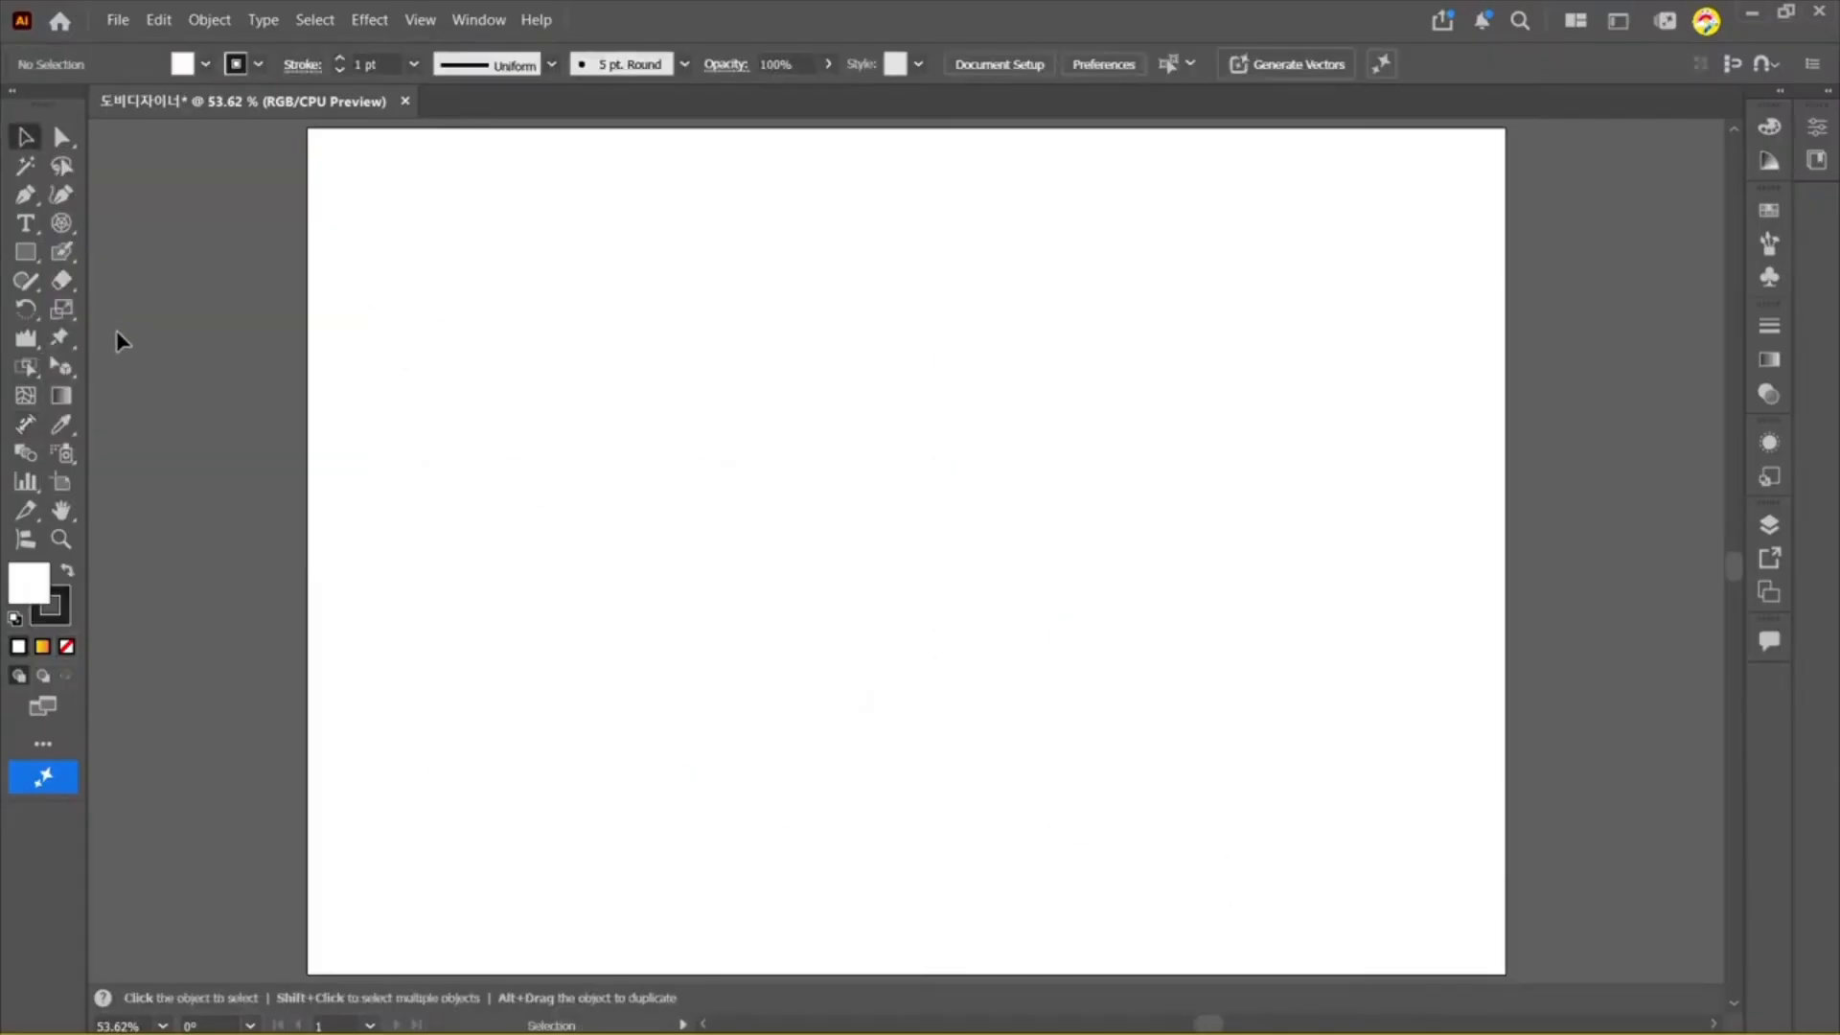
Step: Switch from the Eyedropper to the Measure tool and finish its two-part tour on calculating the area of shapes
left_click(61, 423)
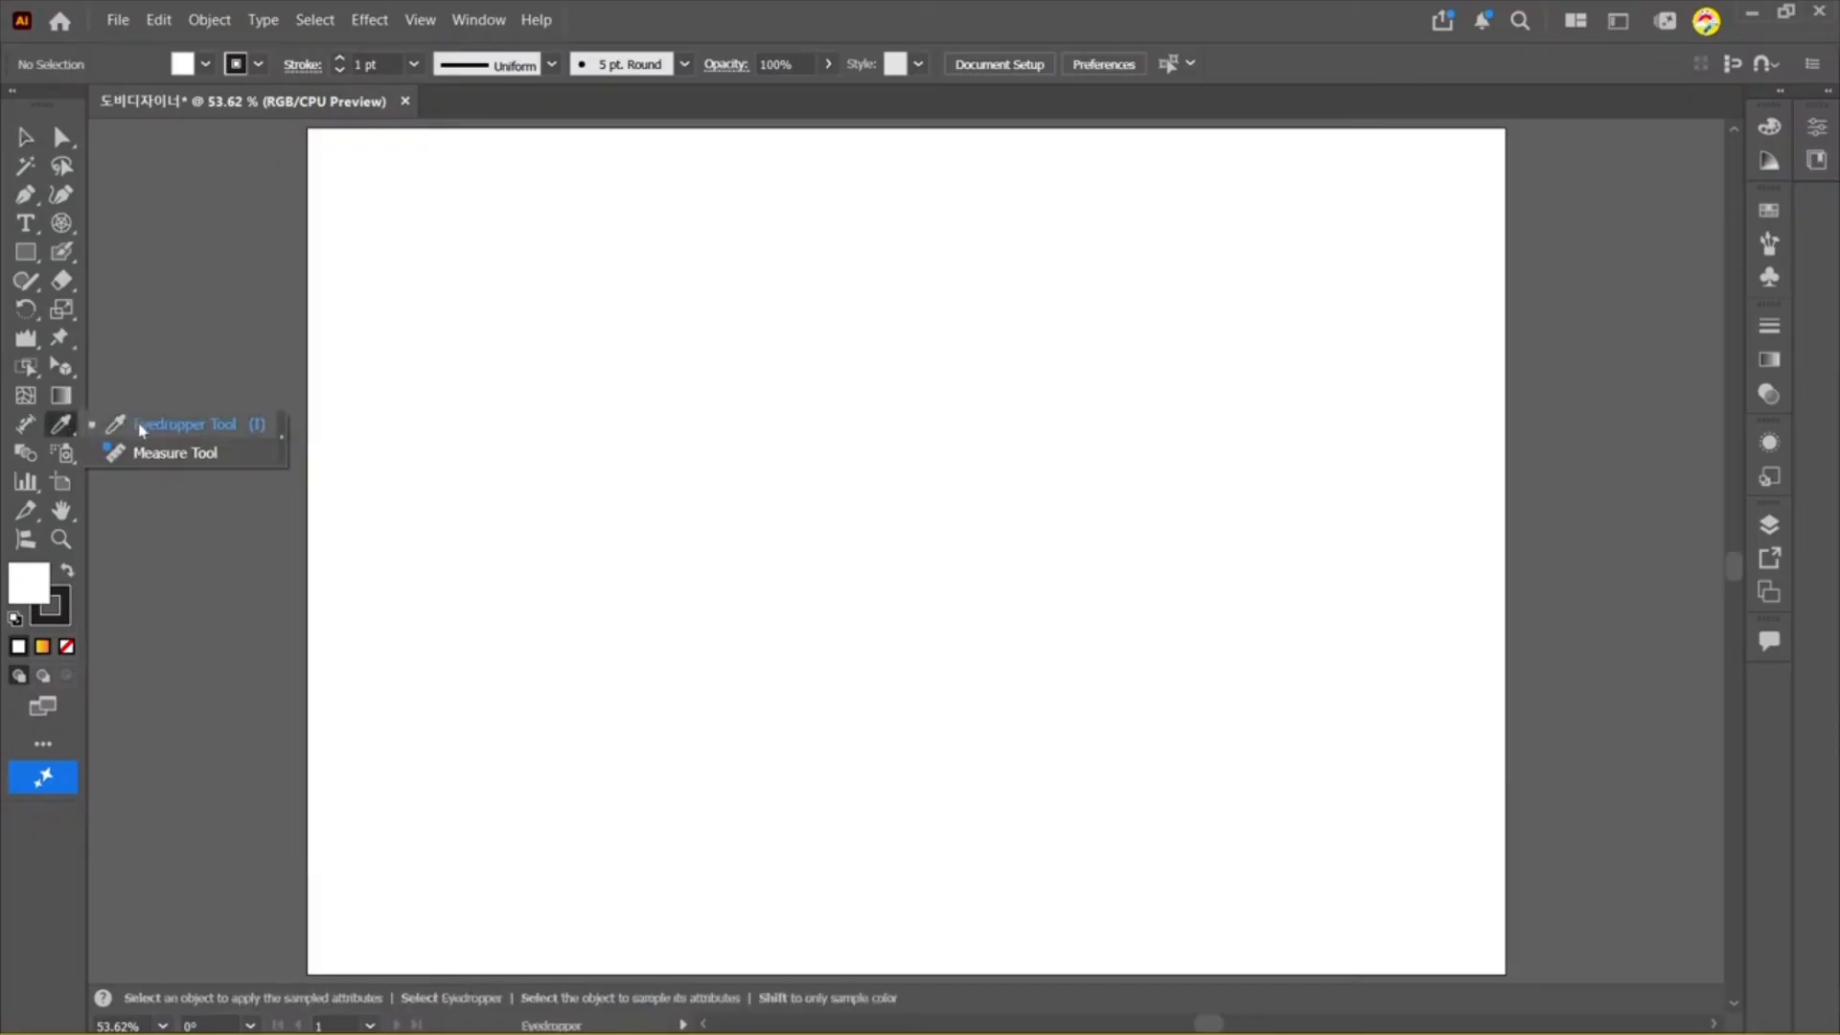
left_click(201, 458)
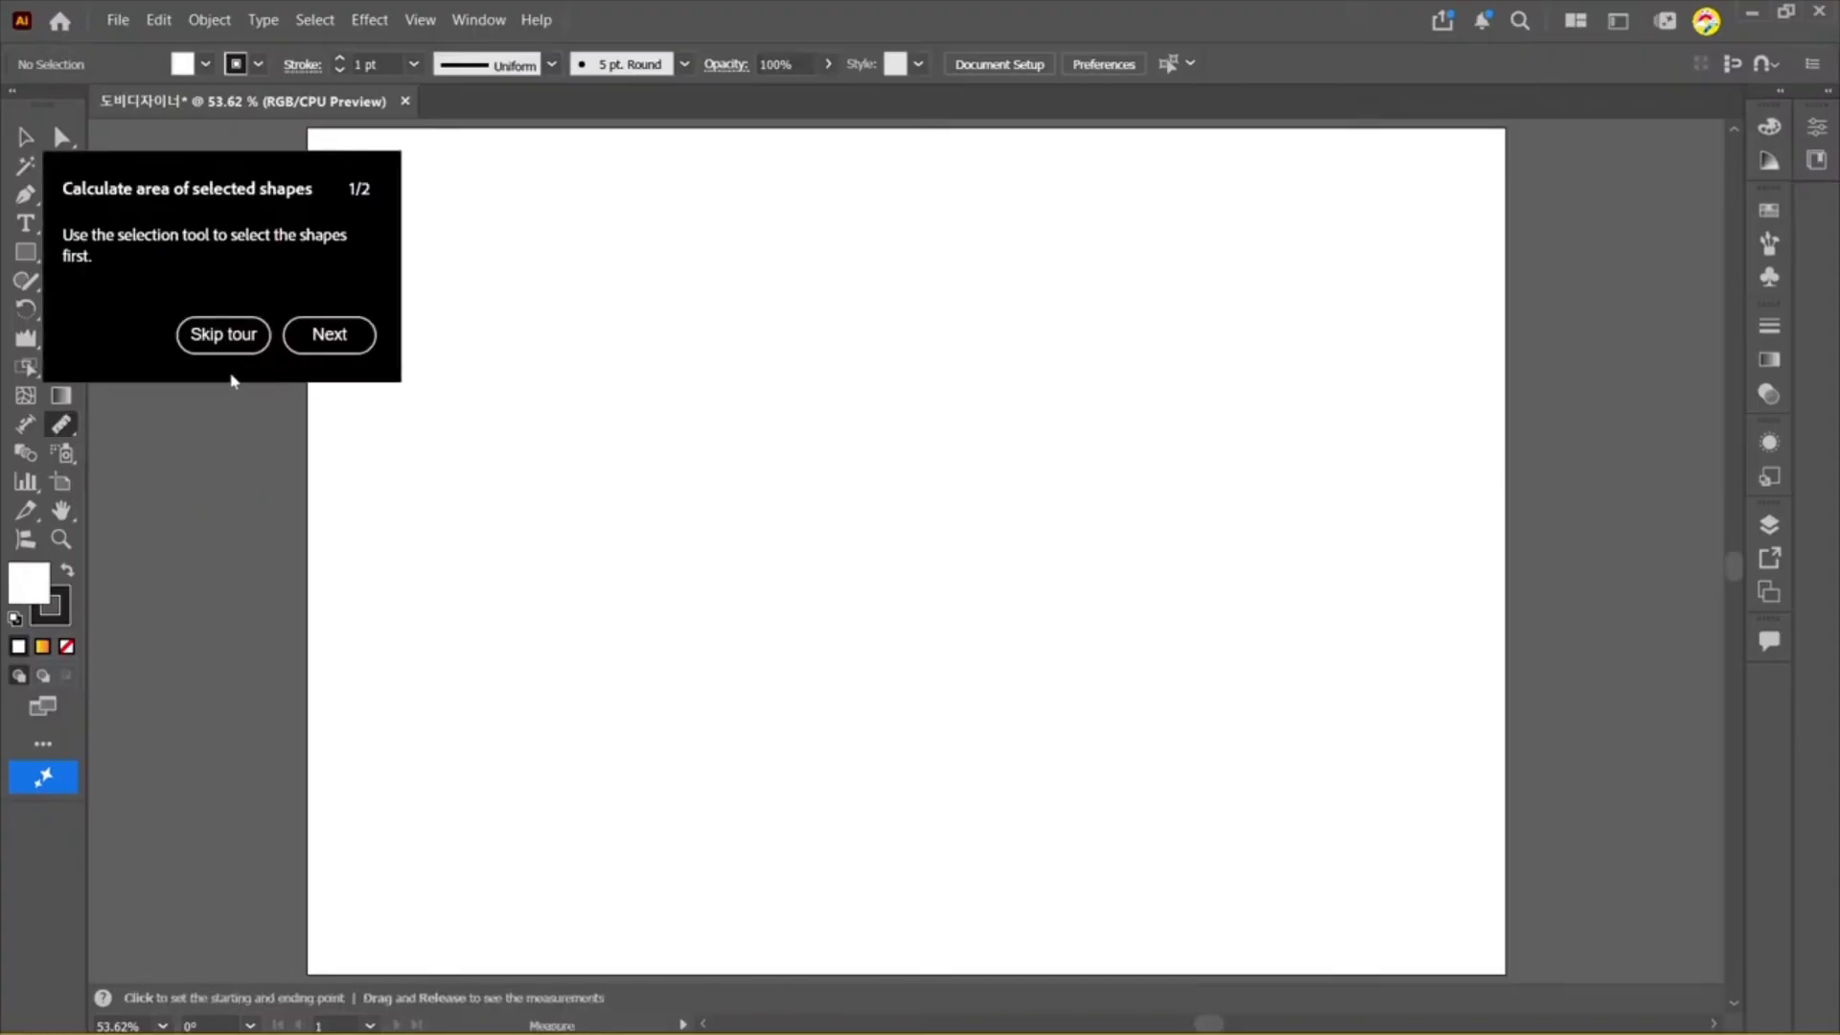
left_click(26, 424)
left_click(61, 424)
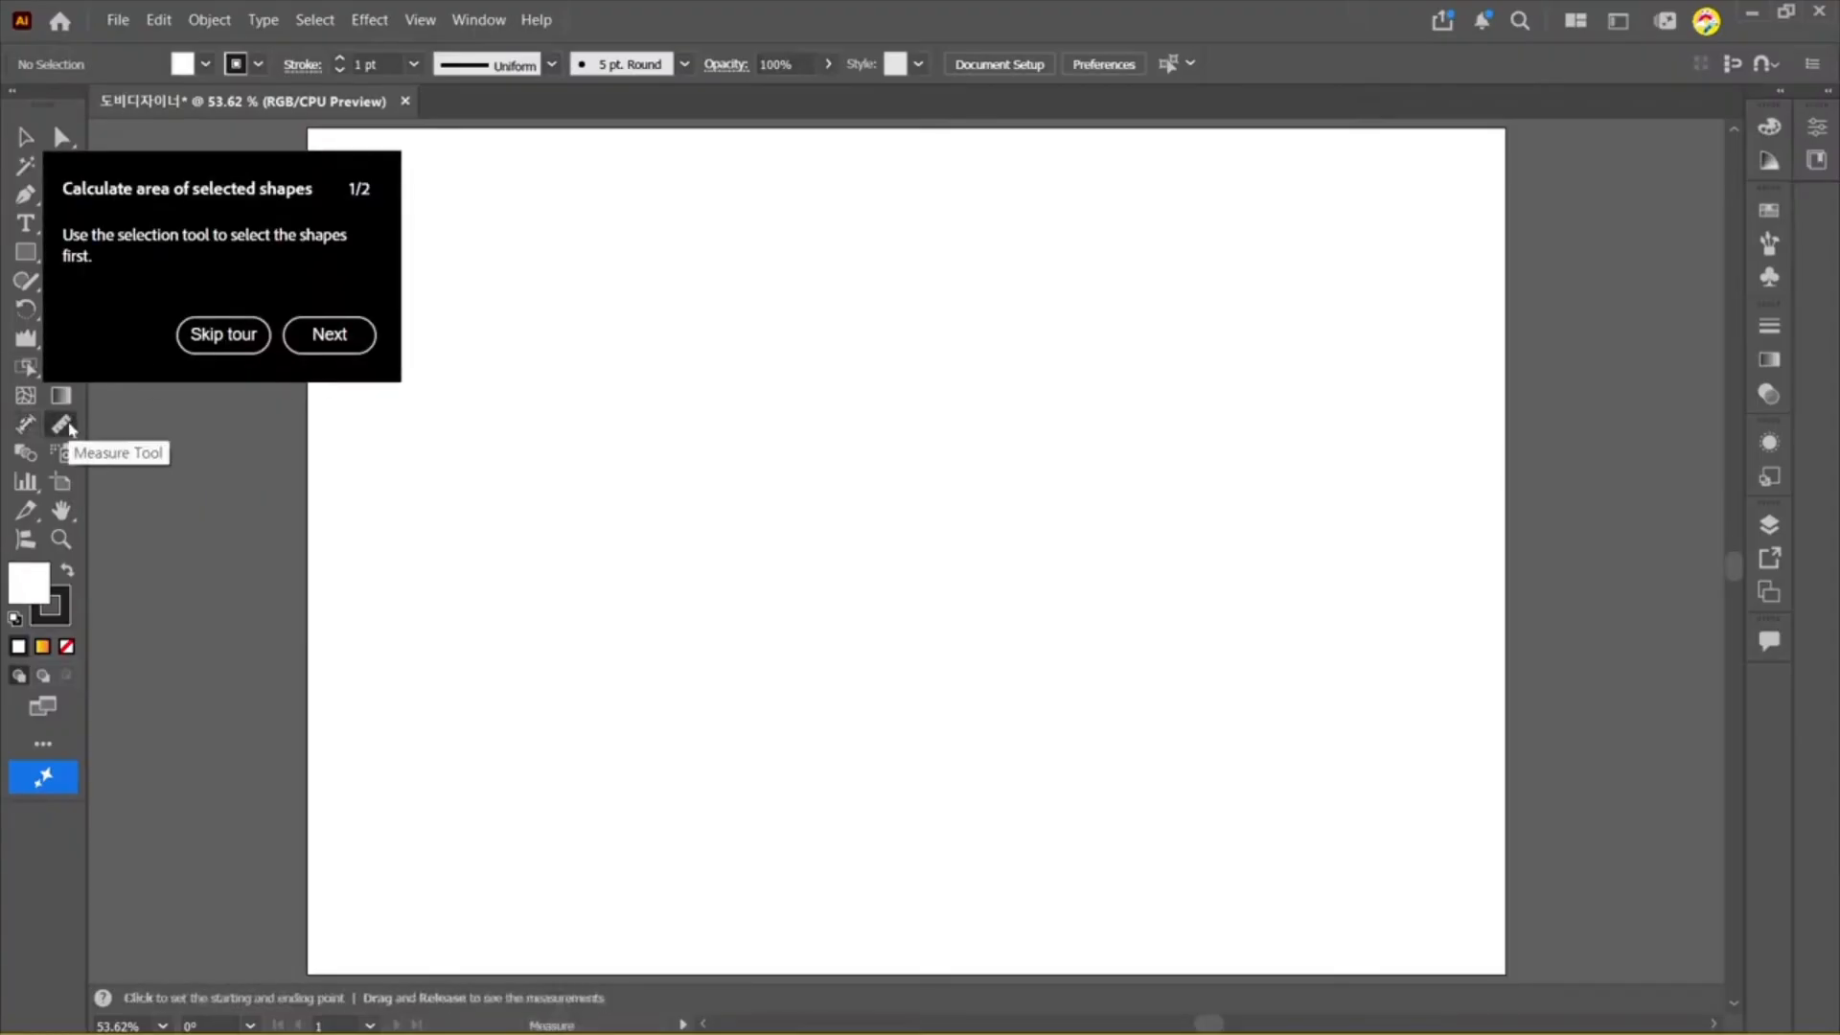
left_click(330, 334)
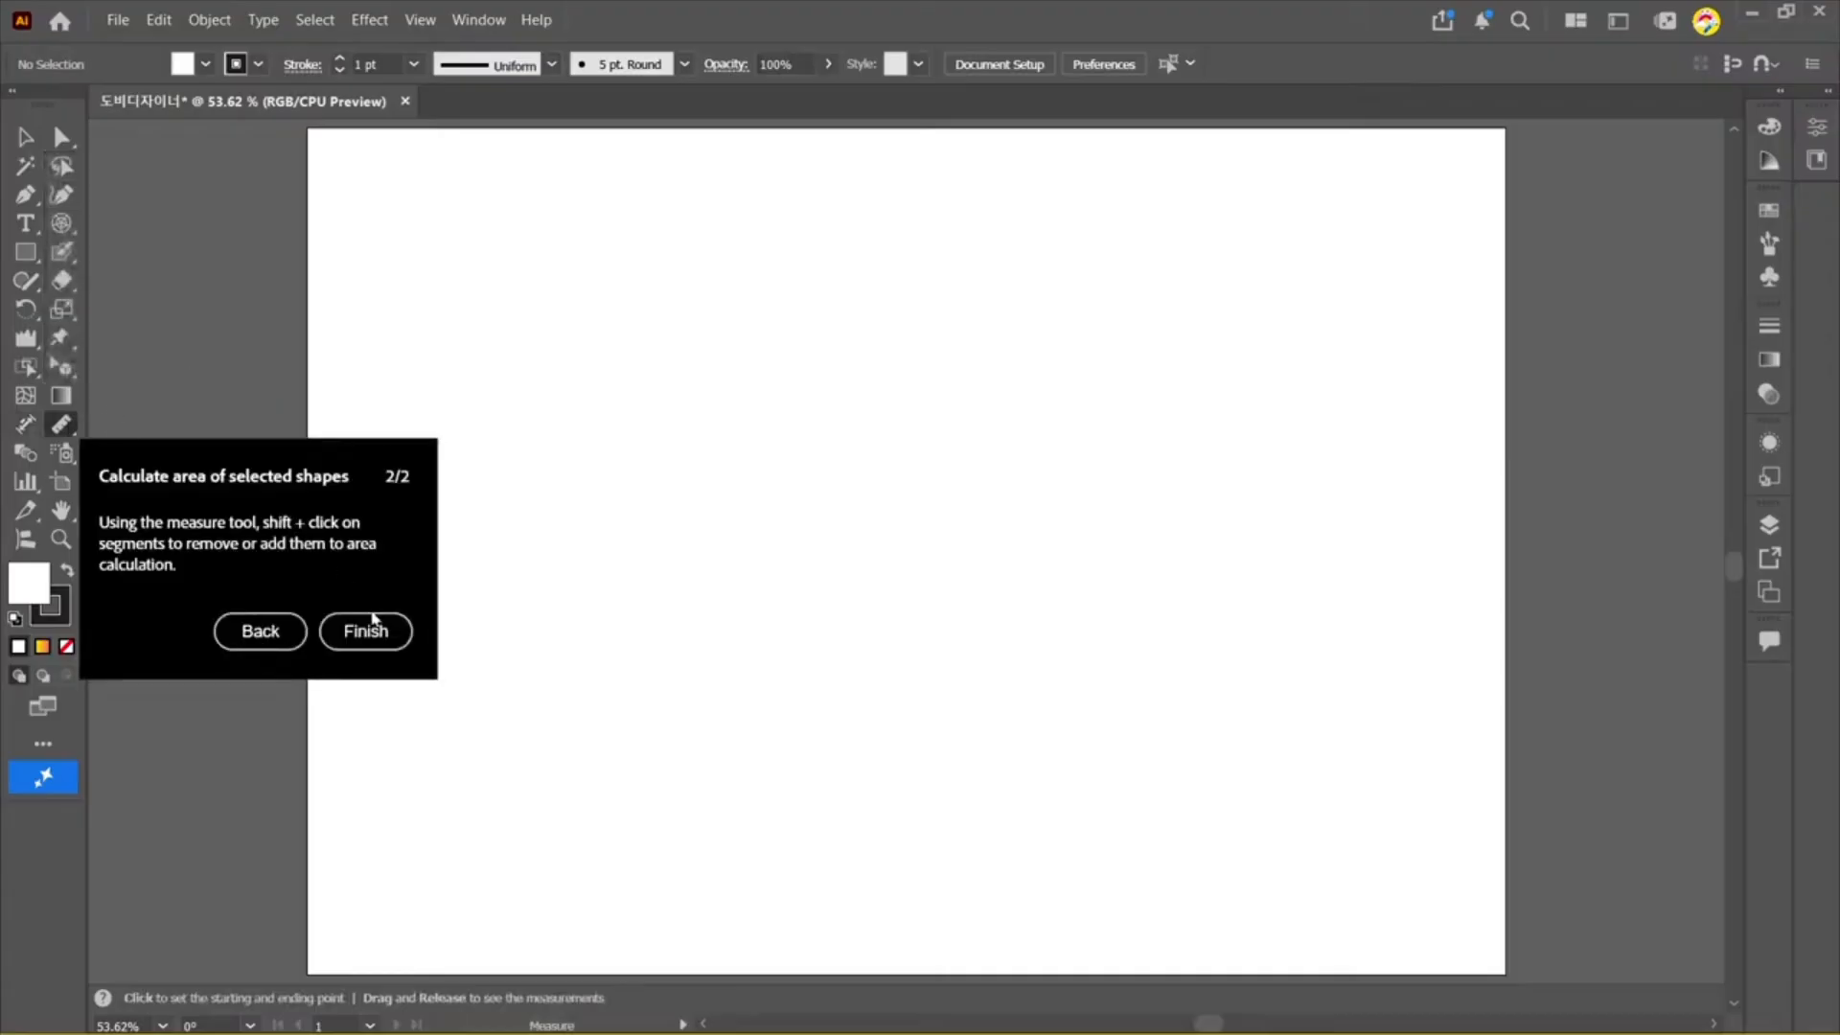
left_click(367, 630)
Step: Measure a slightly sloping distance and a horizontal distance on the empty artboard with the Measure tool
left_click(25, 424)
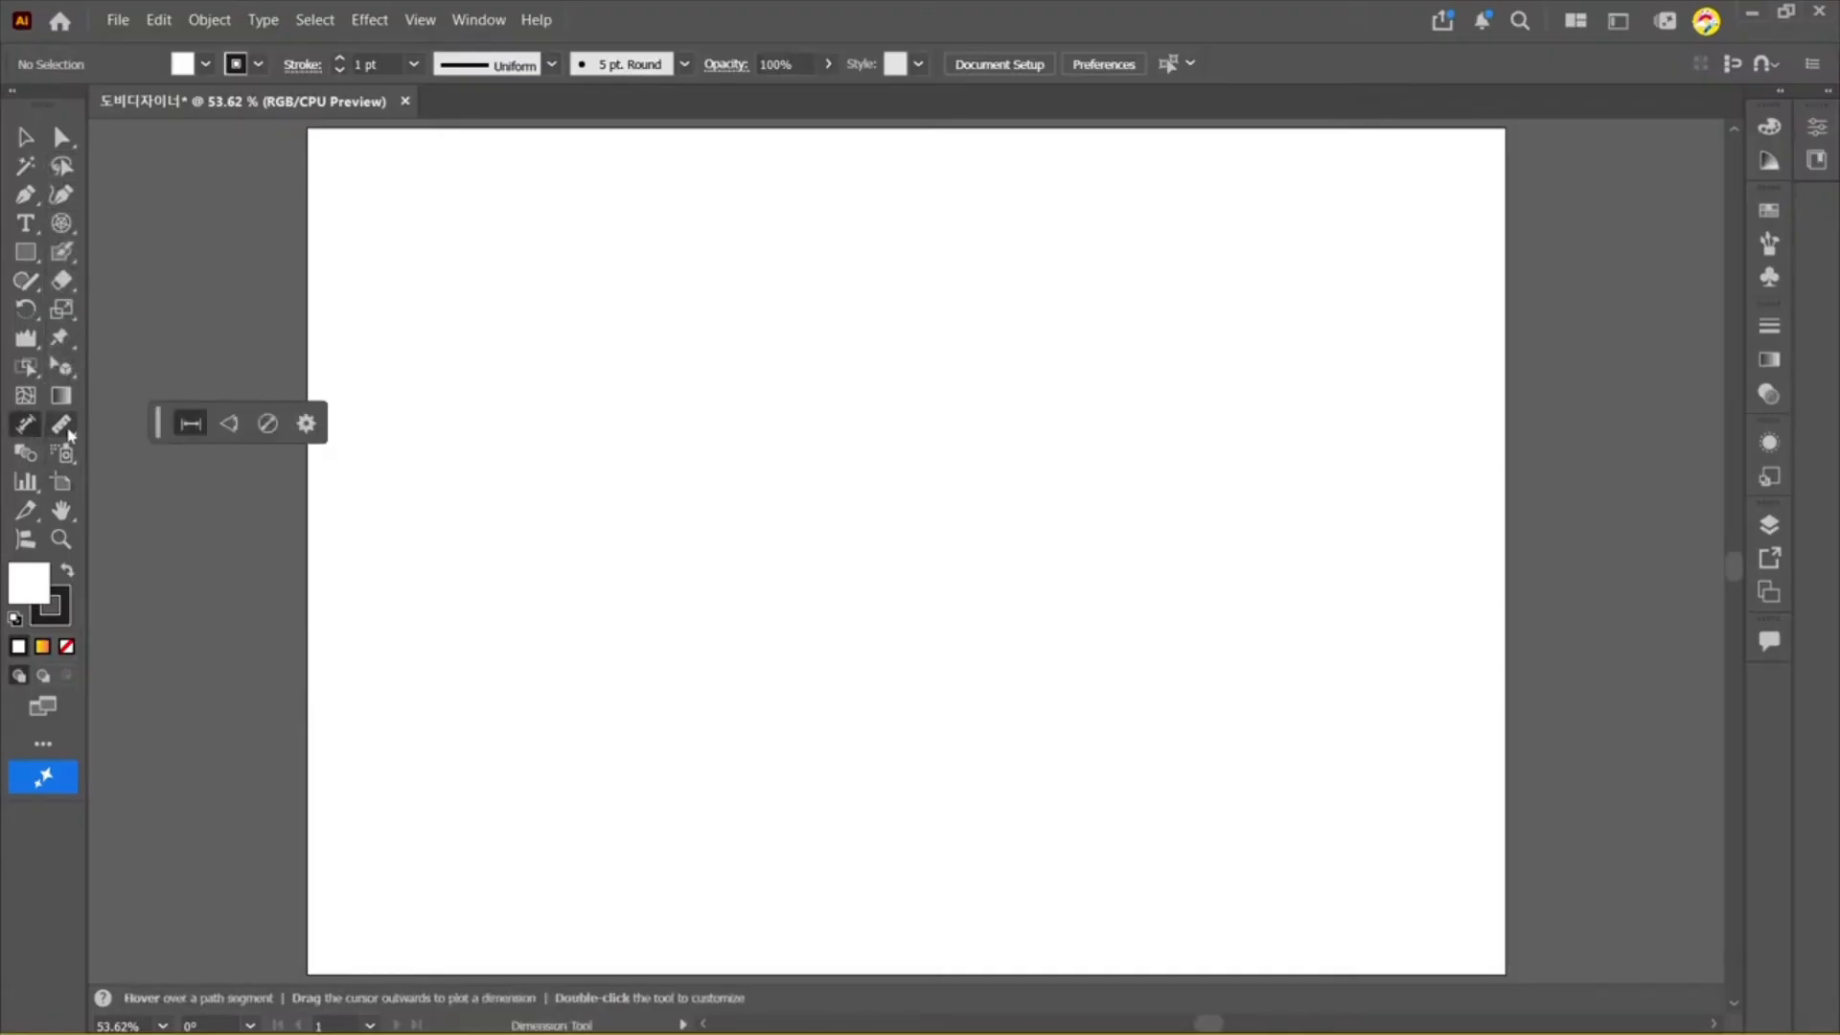
left_click(67, 432)
left_click_drag(505, 428, 744, 444)
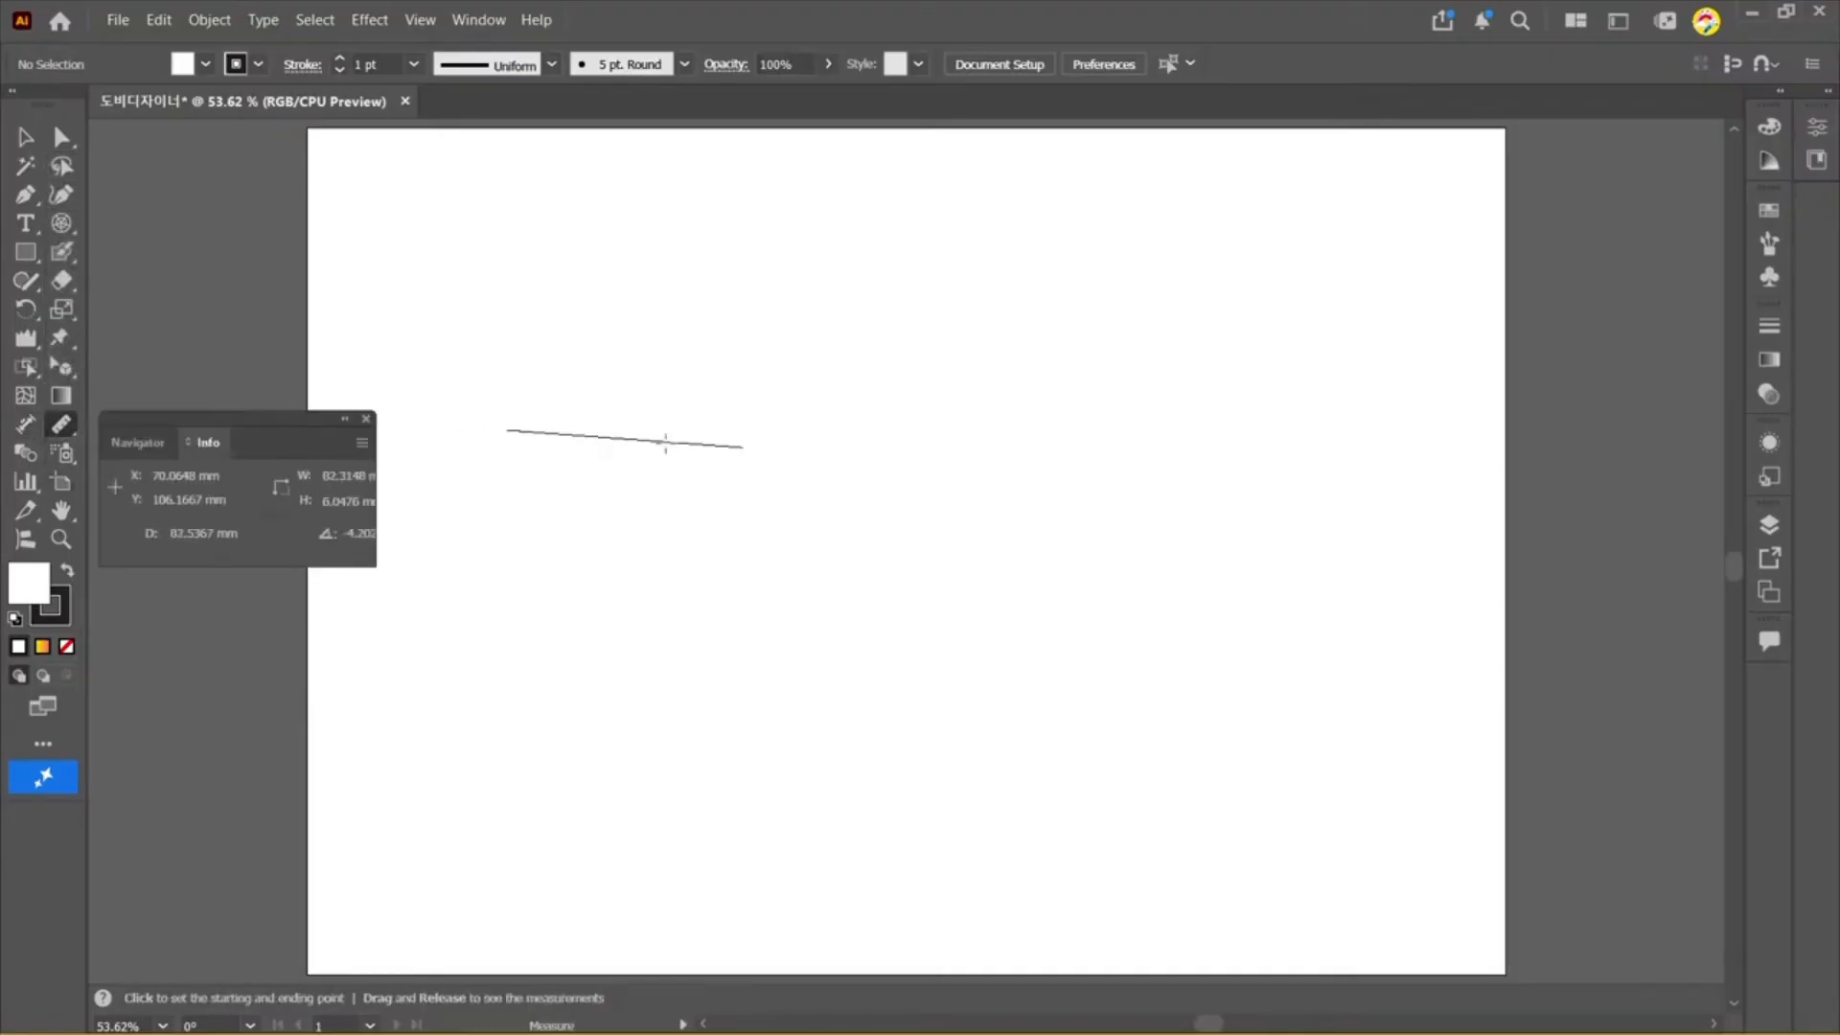
left_click_drag(557, 454, 905, 454)
Step: Draw a rectangle about 102 by 67 mm in the upper middle of the artboard and measure its lower edge
left_click(26, 252)
left_click_drag(609, 304, 901, 495)
mouse_move(616, 516)
left_mouse_down()
mouse_move(906, 517)
mouse_move(608, 512)
left_mouse_up()
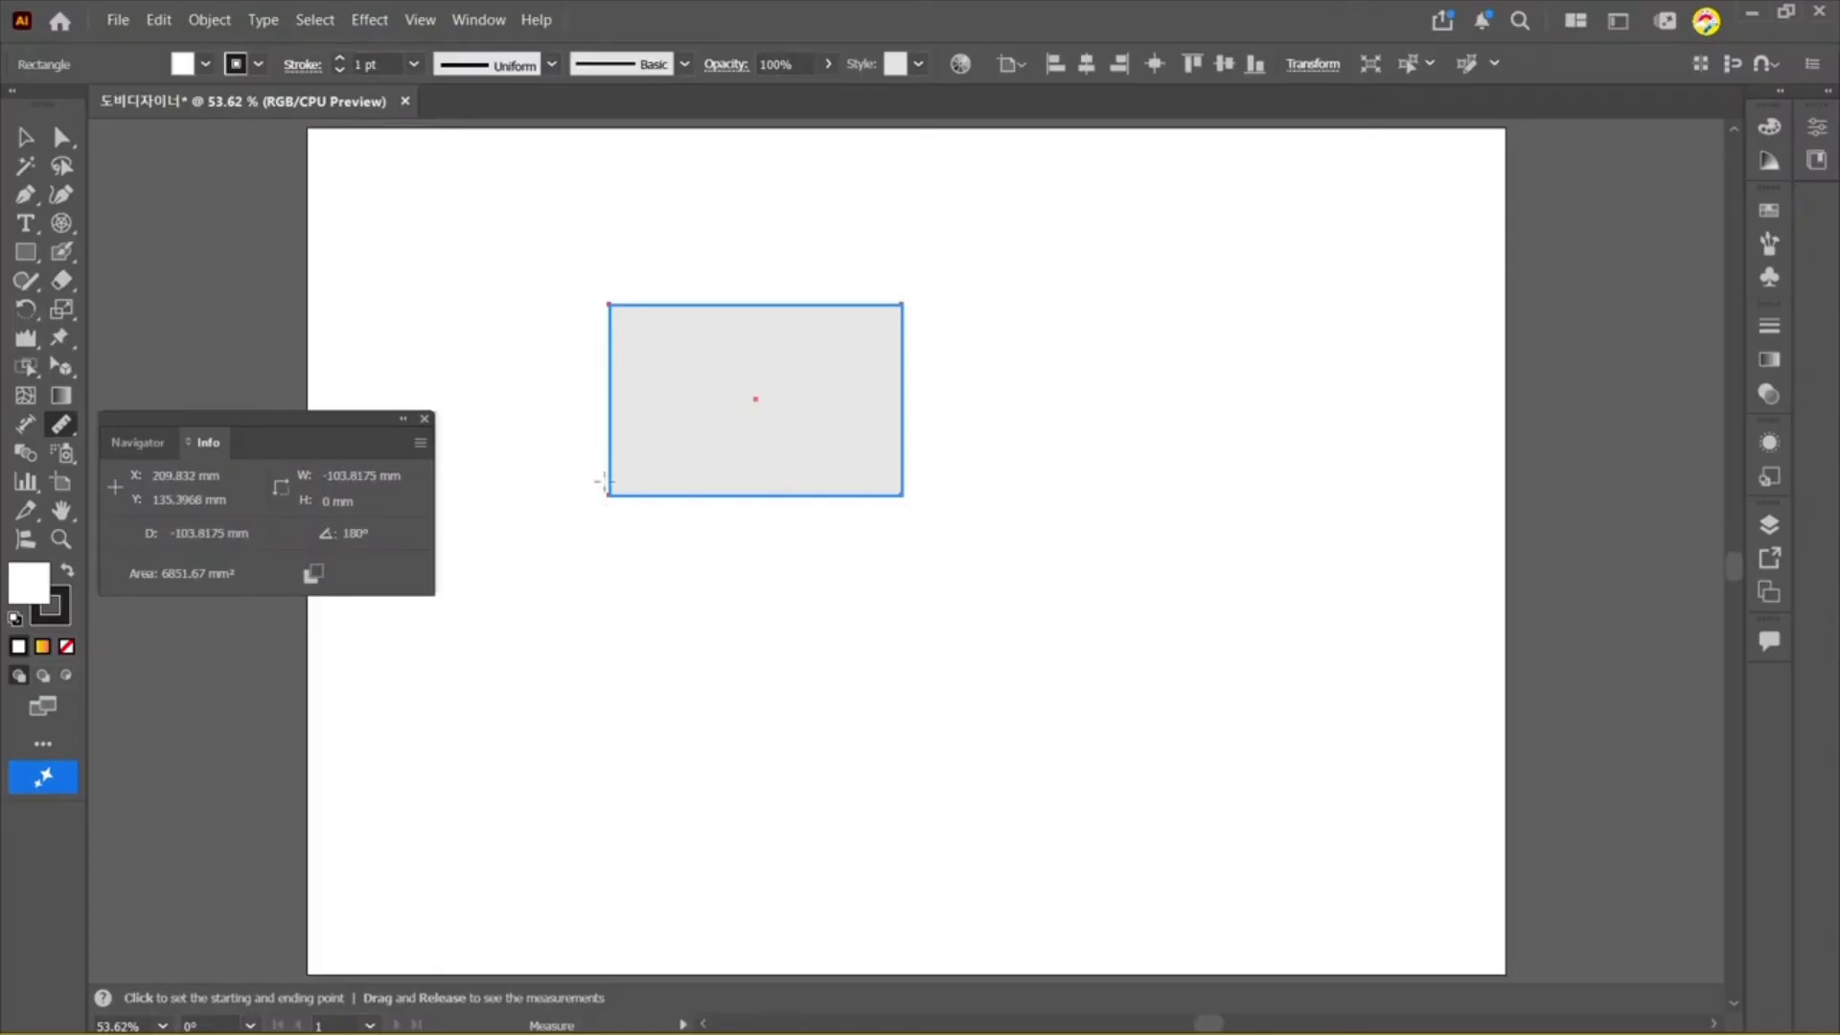
Step: Delete the measured rectangle and close the measurement Info window
left_click(25, 137)
left_click_drag(522, 261, 1232, 648)
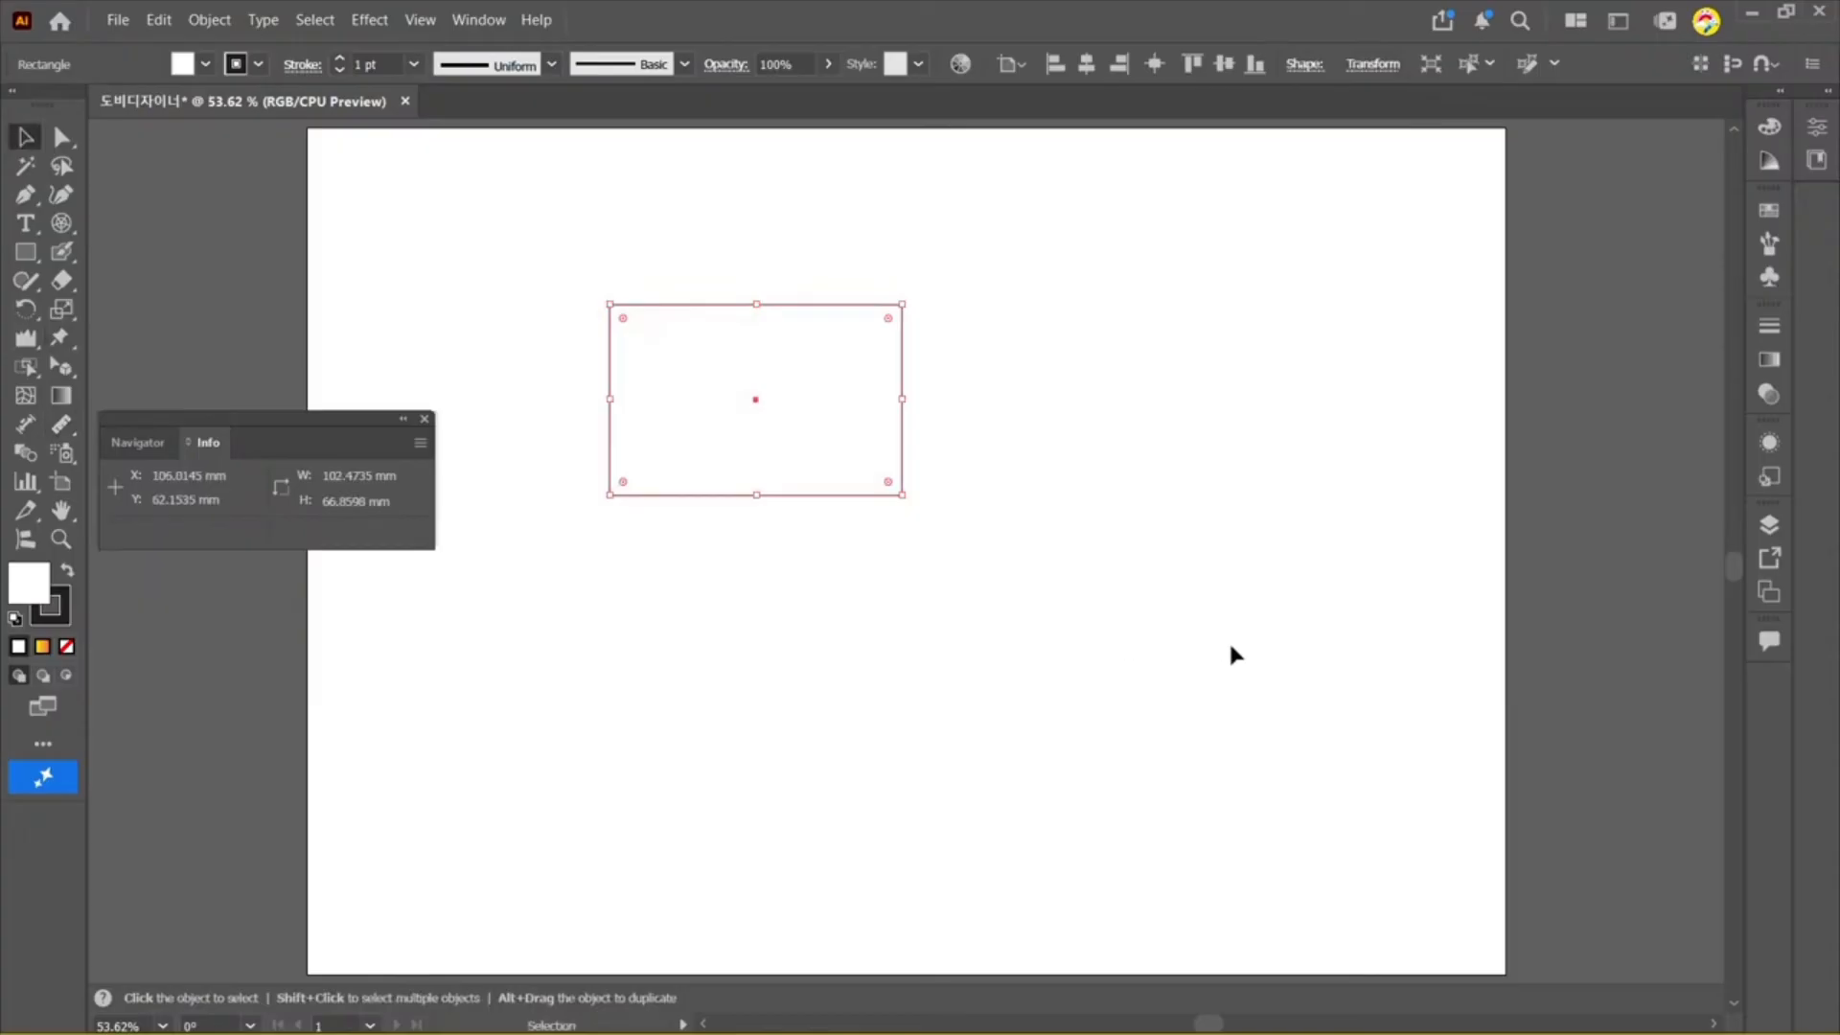
left_click(1230, 647)
left_click(25, 252)
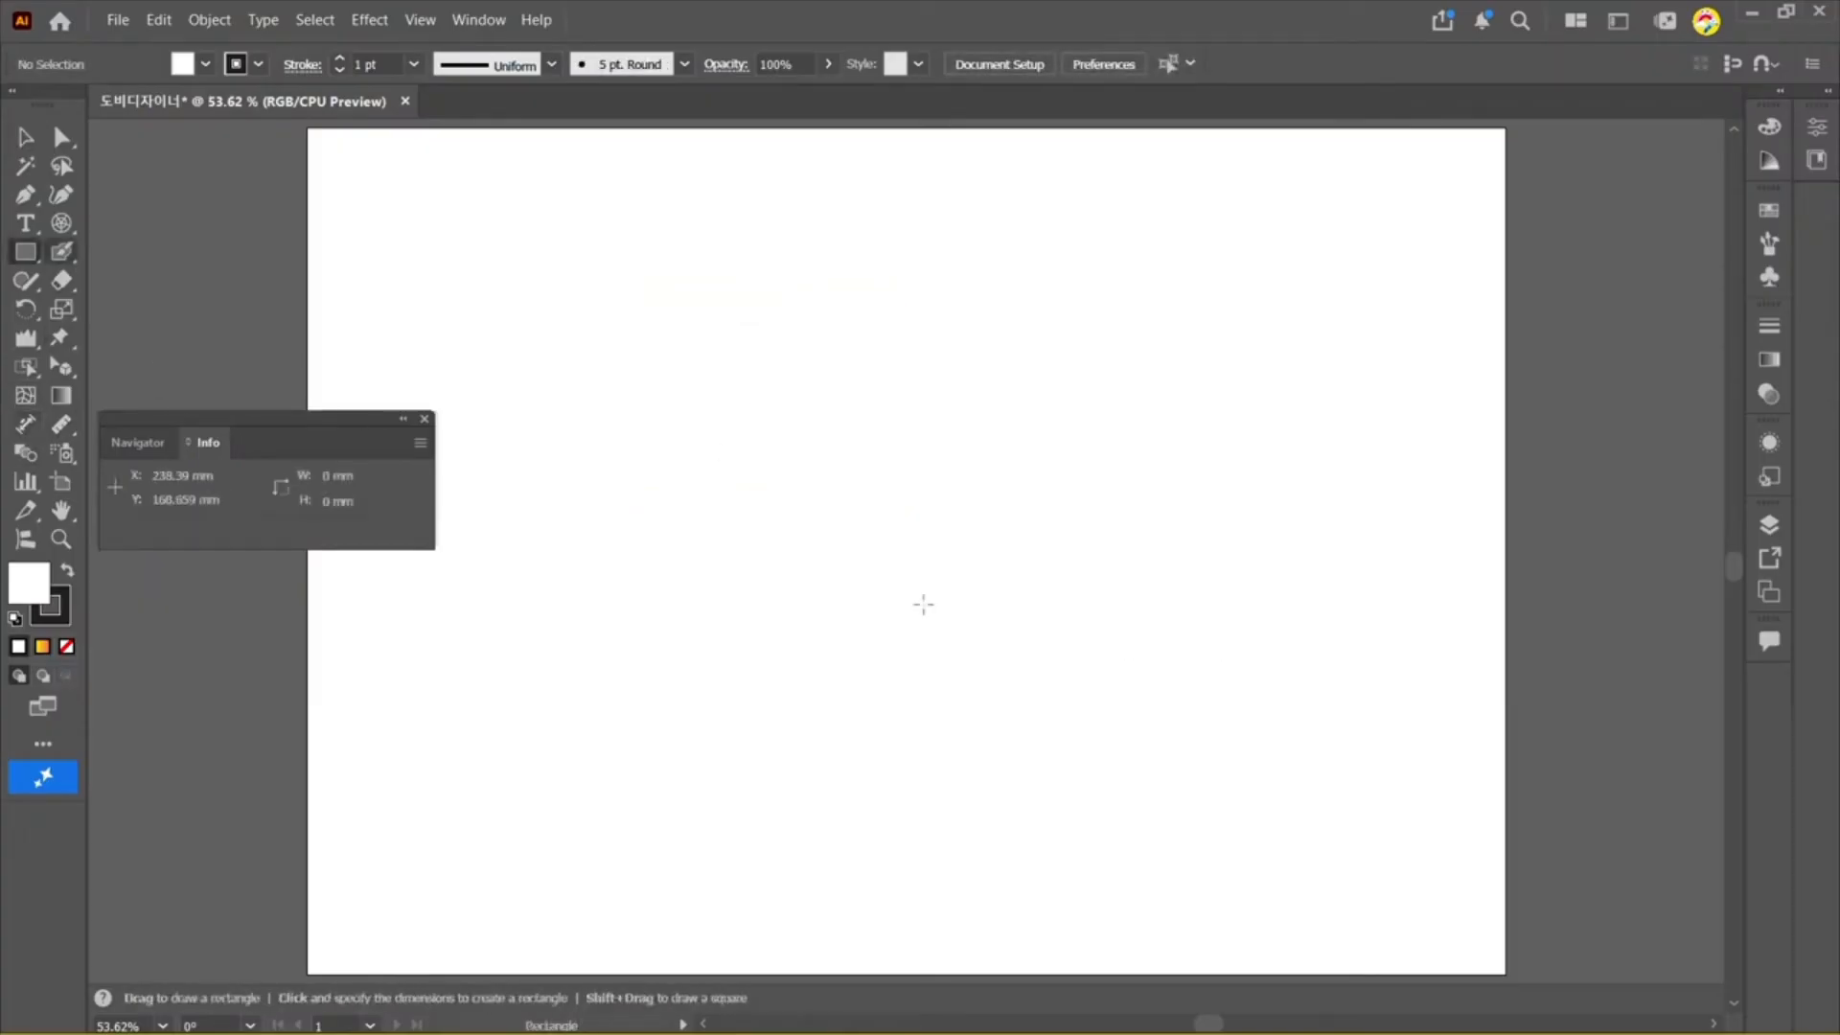
left_click(25, 137)
left_click(425, 419)
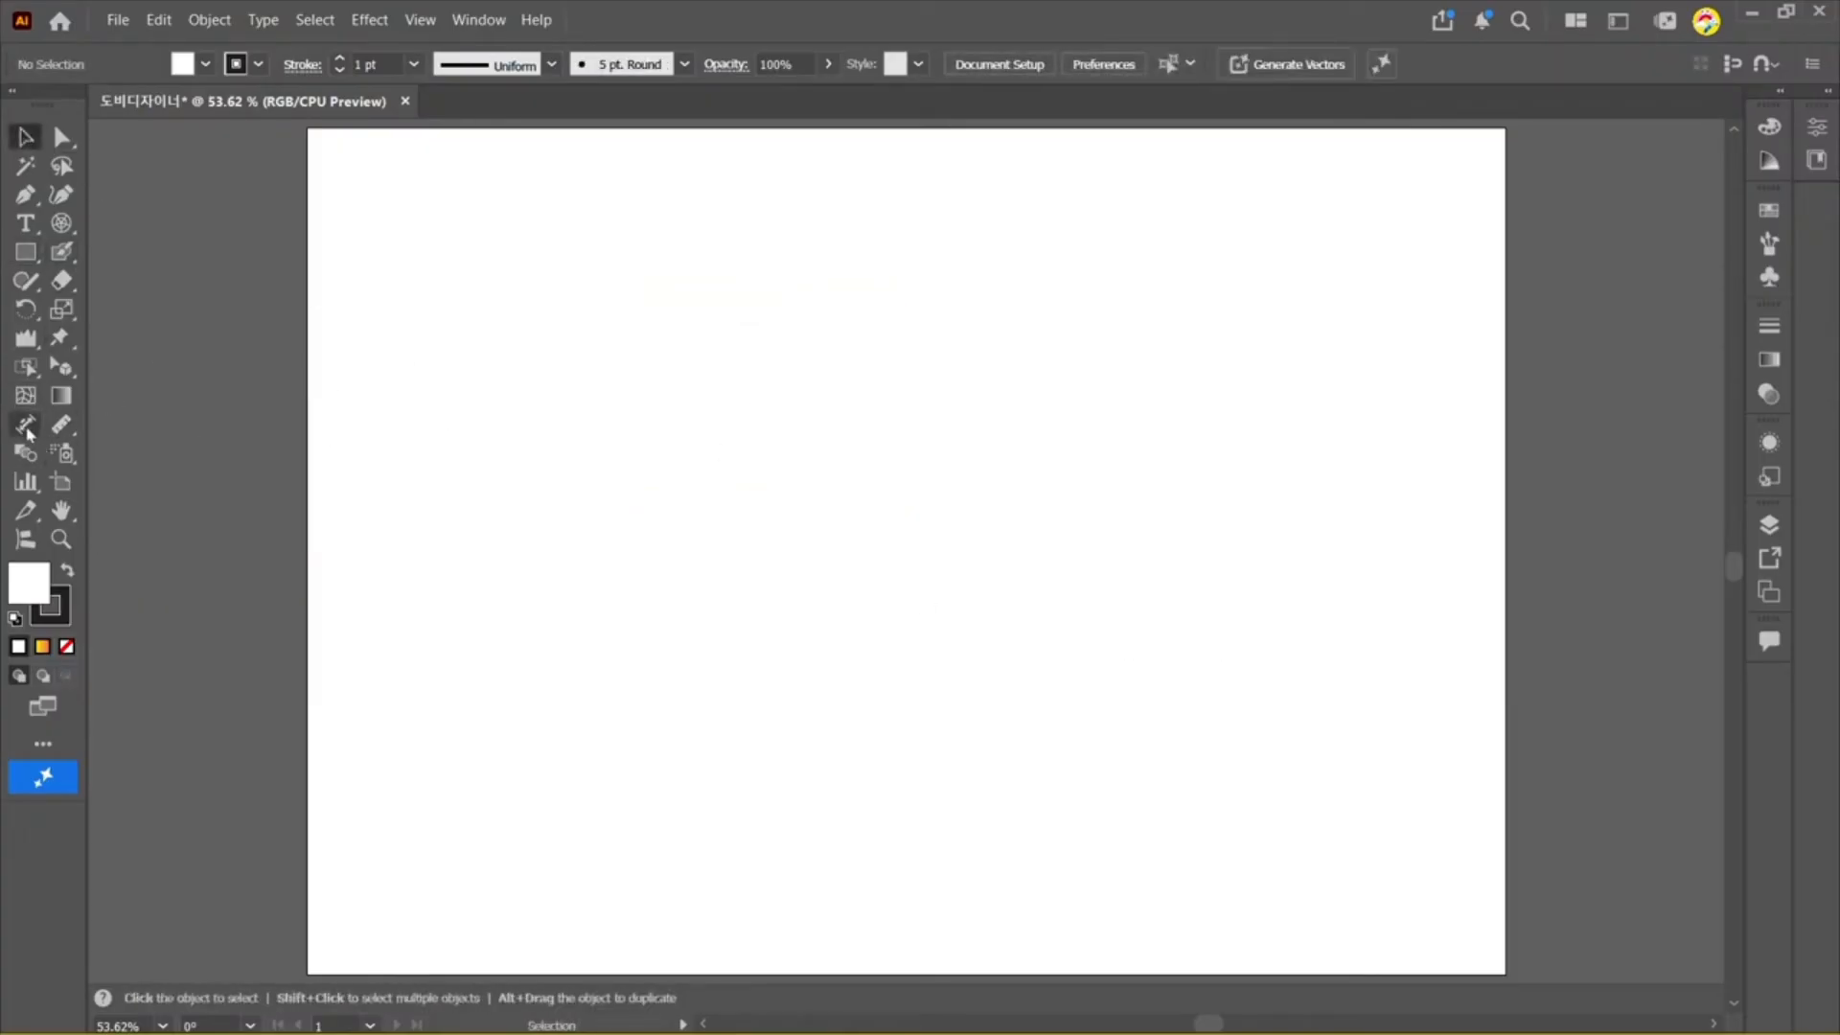
Step: Draw a black square about 63 mm wide with no stroke in the artboard's left part and copy it to its right
left_click(25, 252)
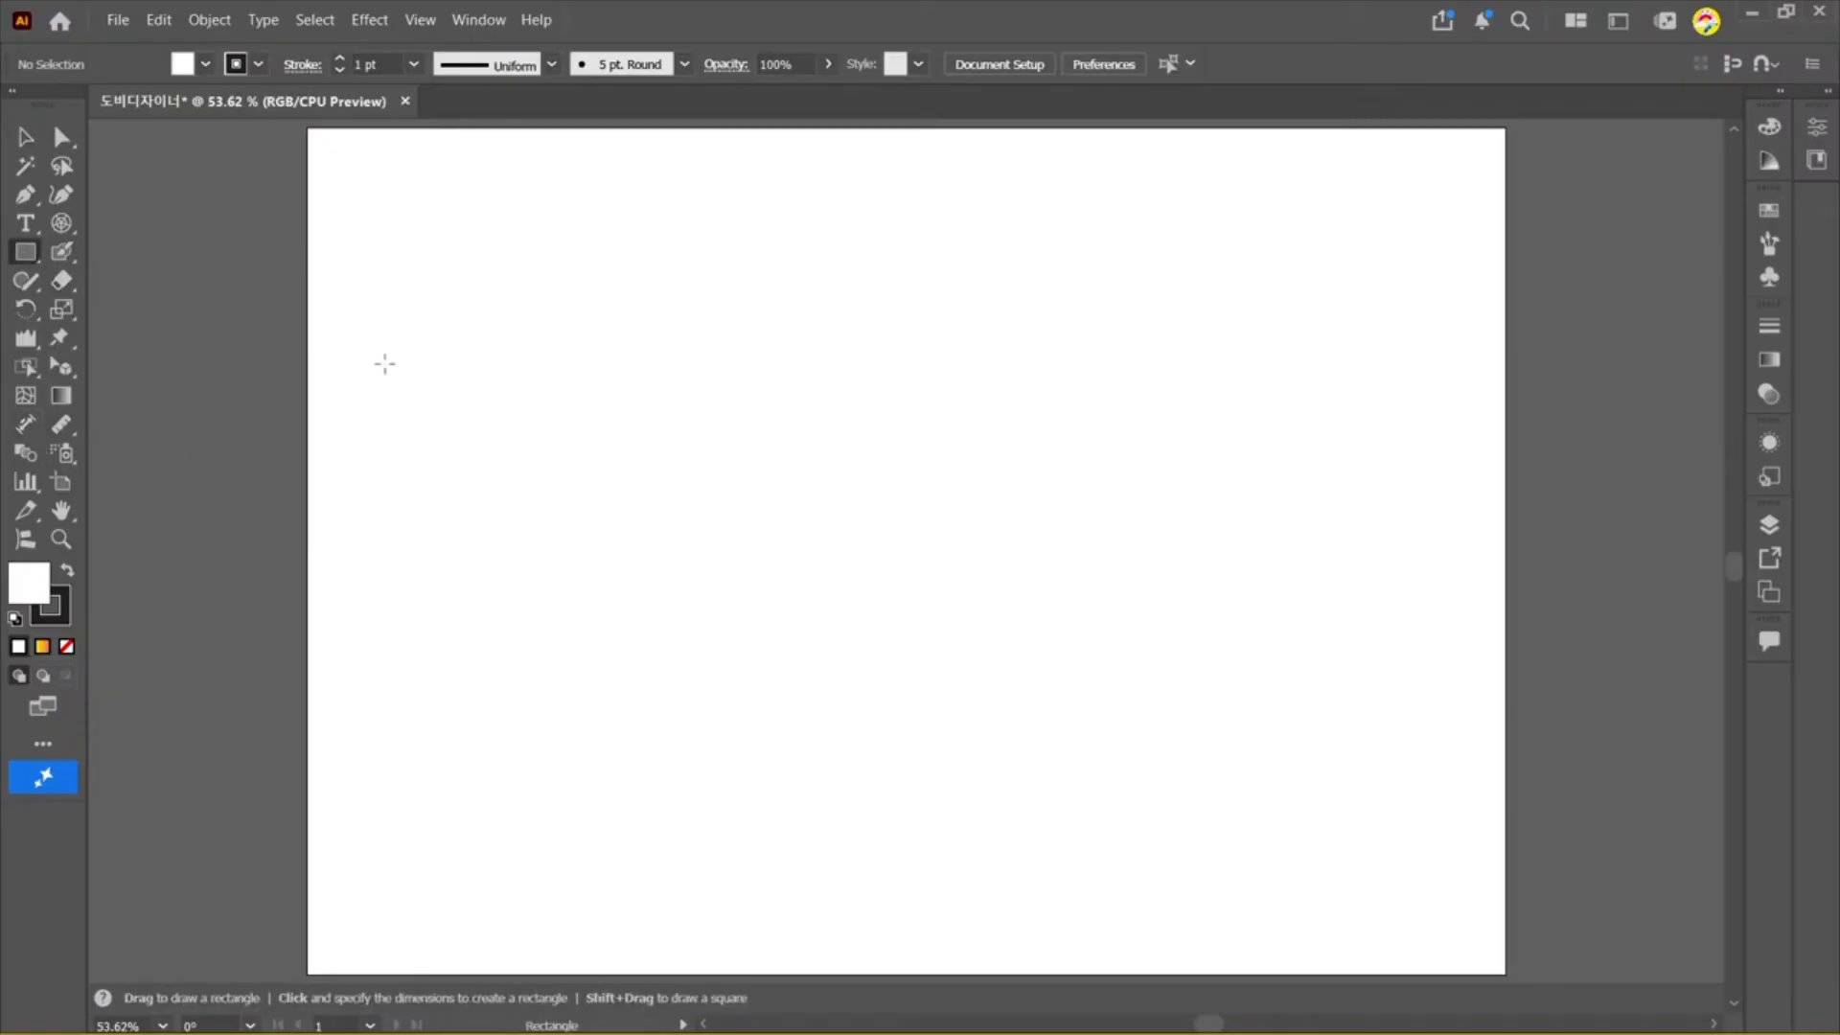
key("ctrl+a")
left_click(67, 568)
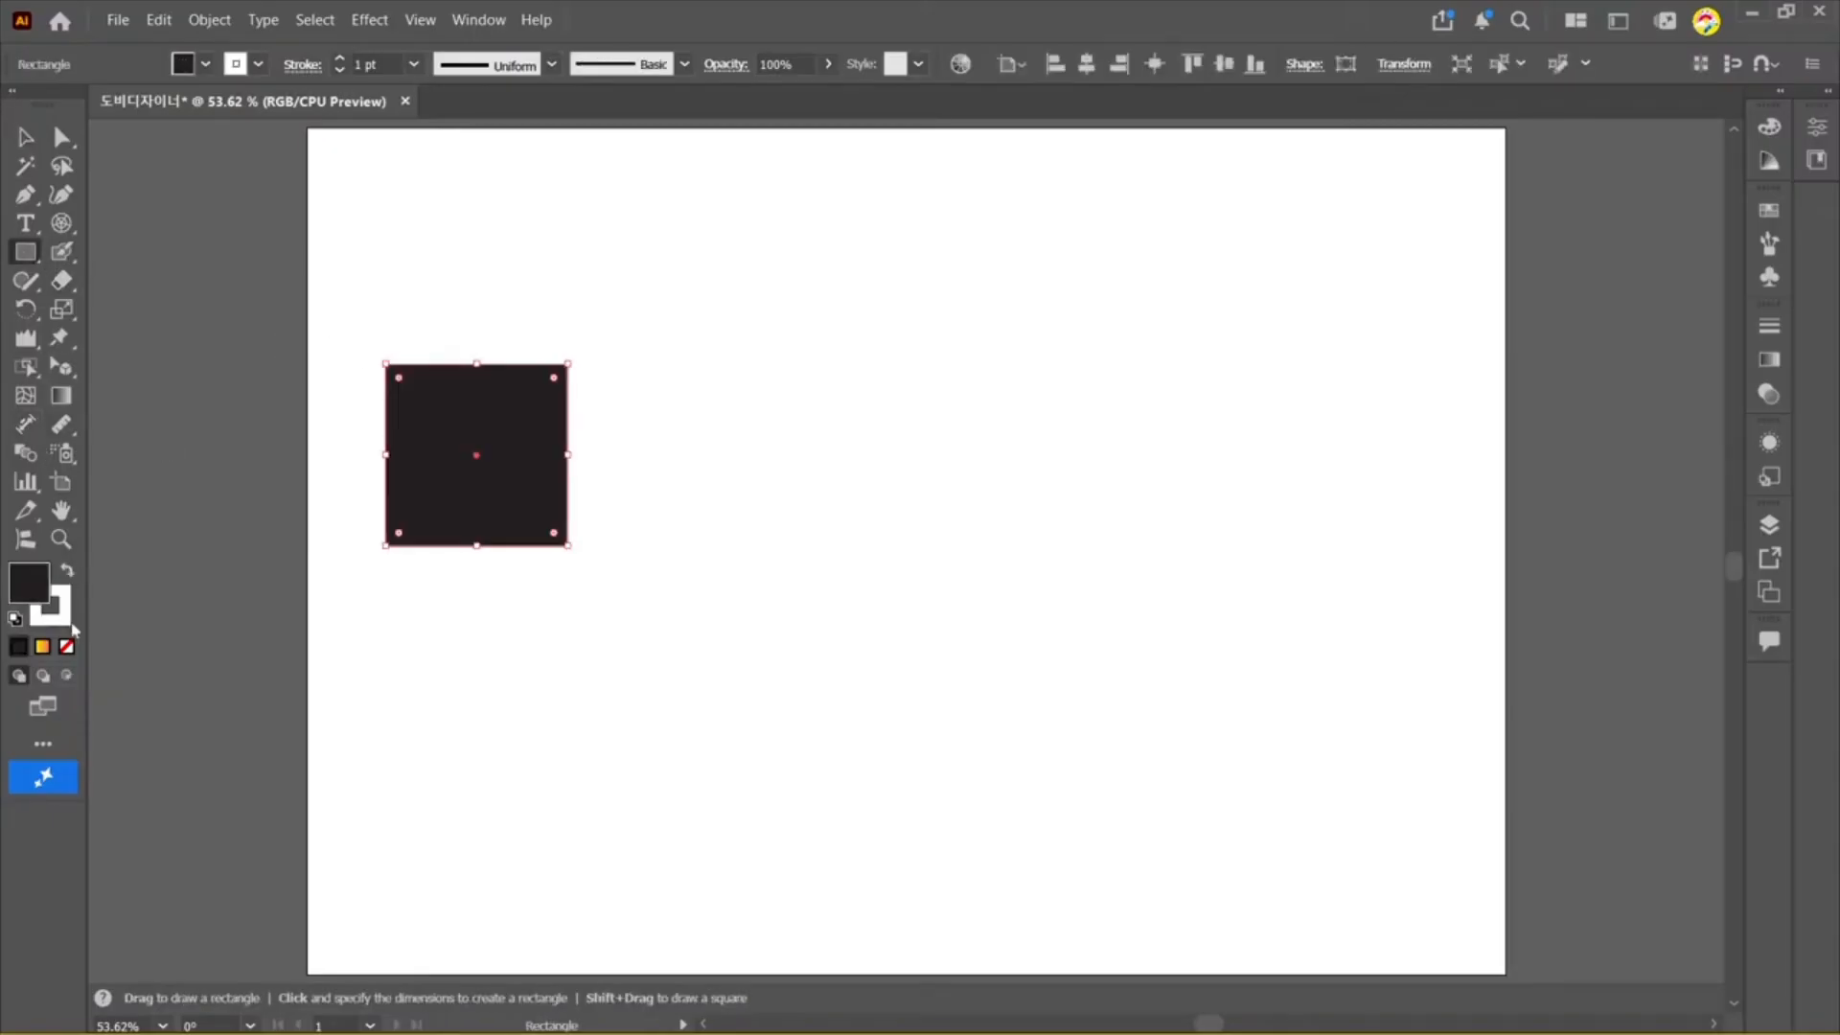
left_click(63, 618)
left_click(67, 646)
left_click(25, 137)
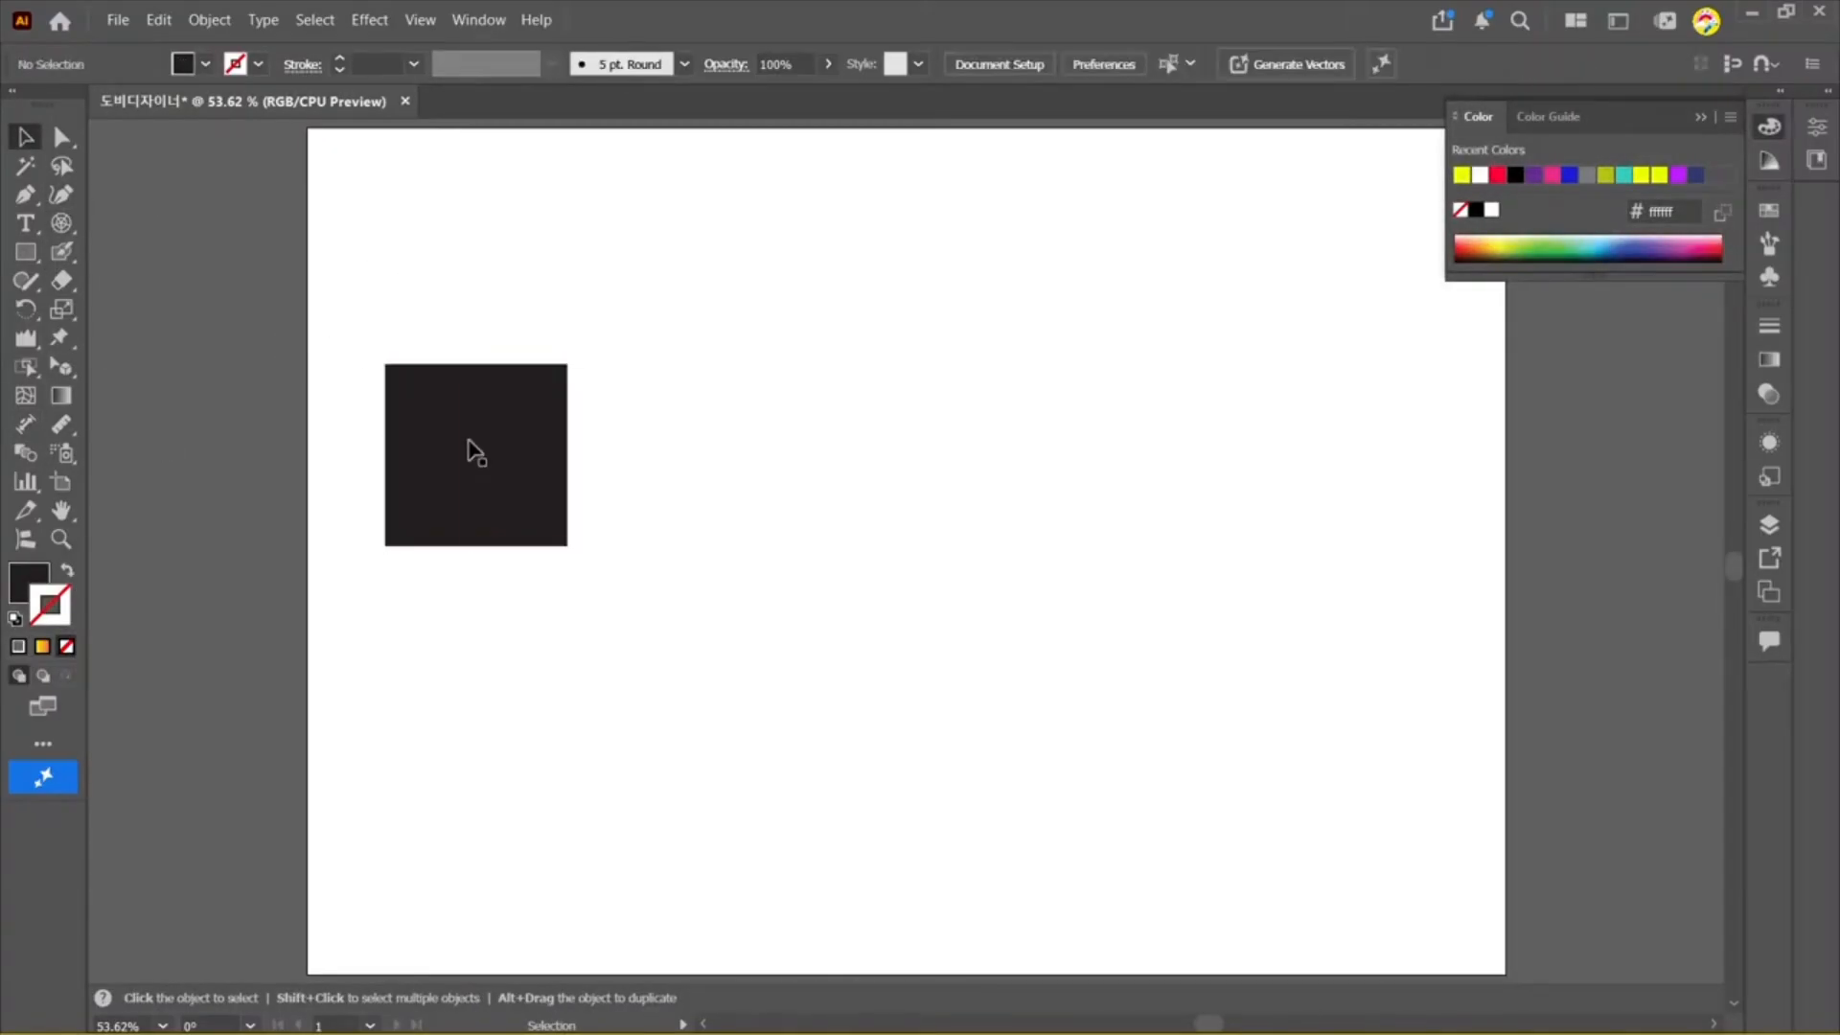
left_click_drag(473, 452, 773, 460)
Step: Add a linear dimension for the left square's width below its lower edge with the Dimension tool
left_click(374, 455)
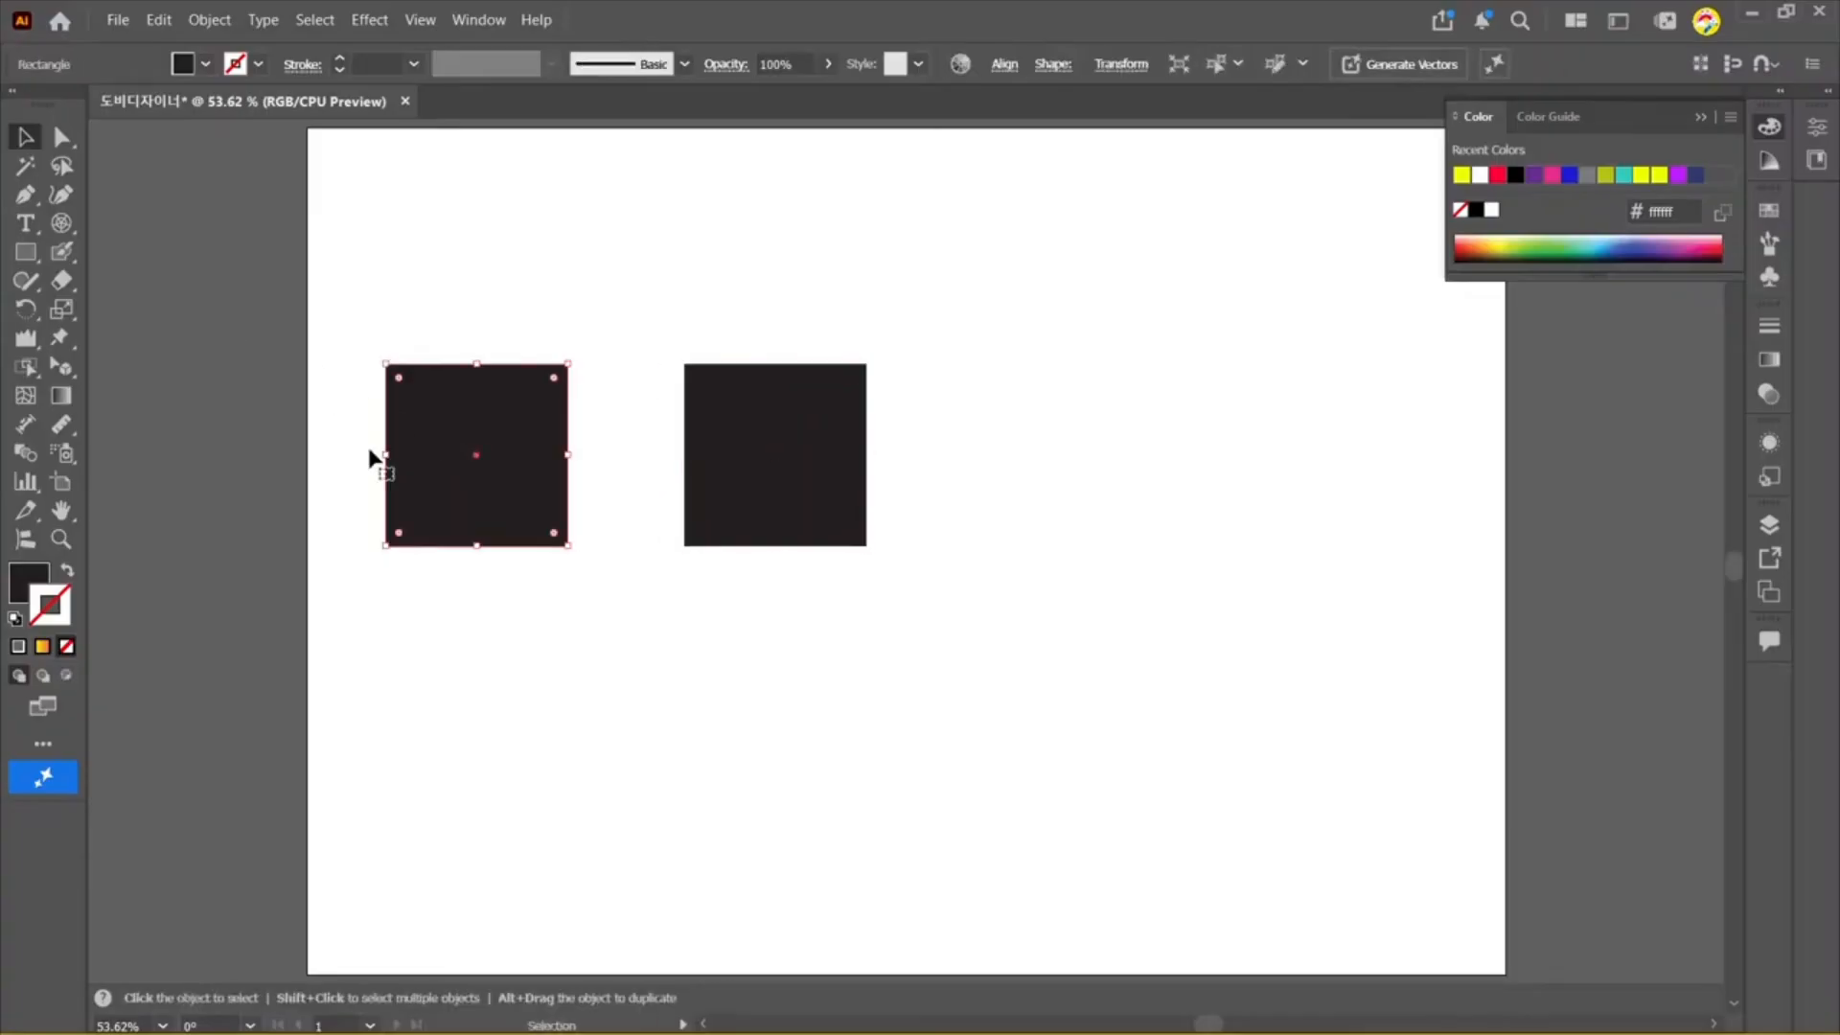
left_click(25, 424)
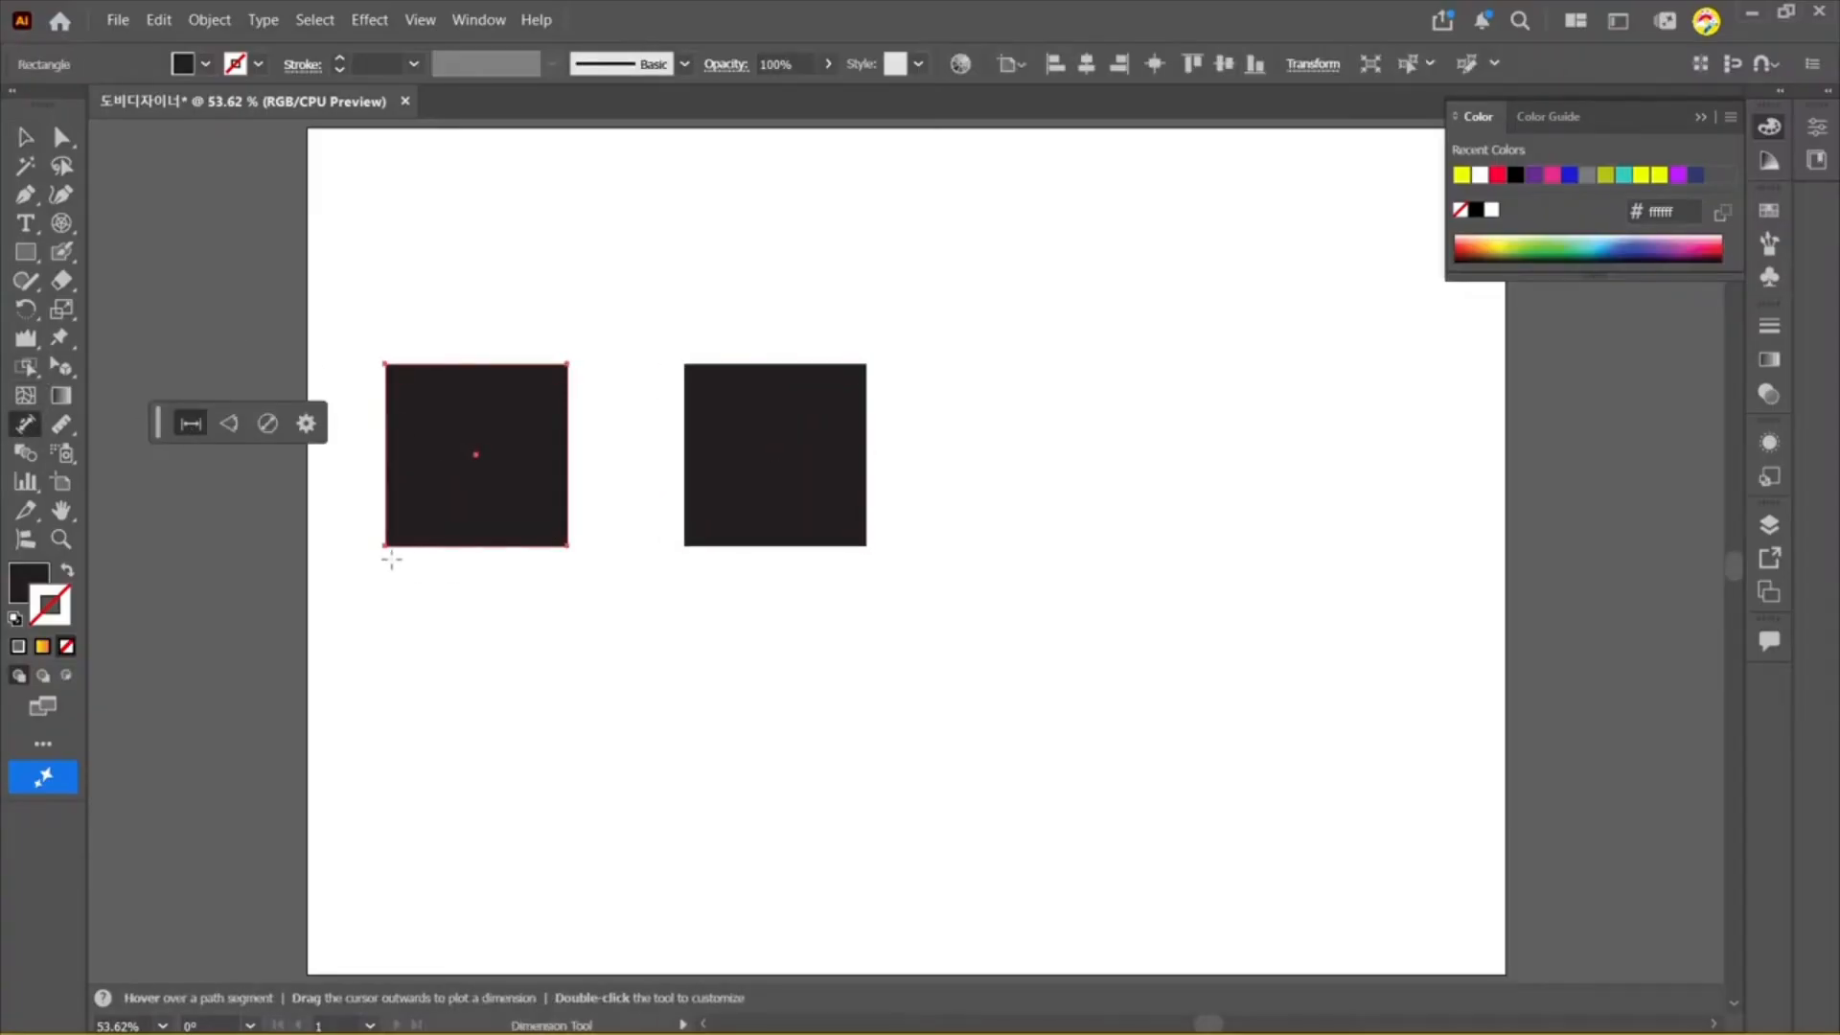
left_click_drag(384, 548, 545, 621)
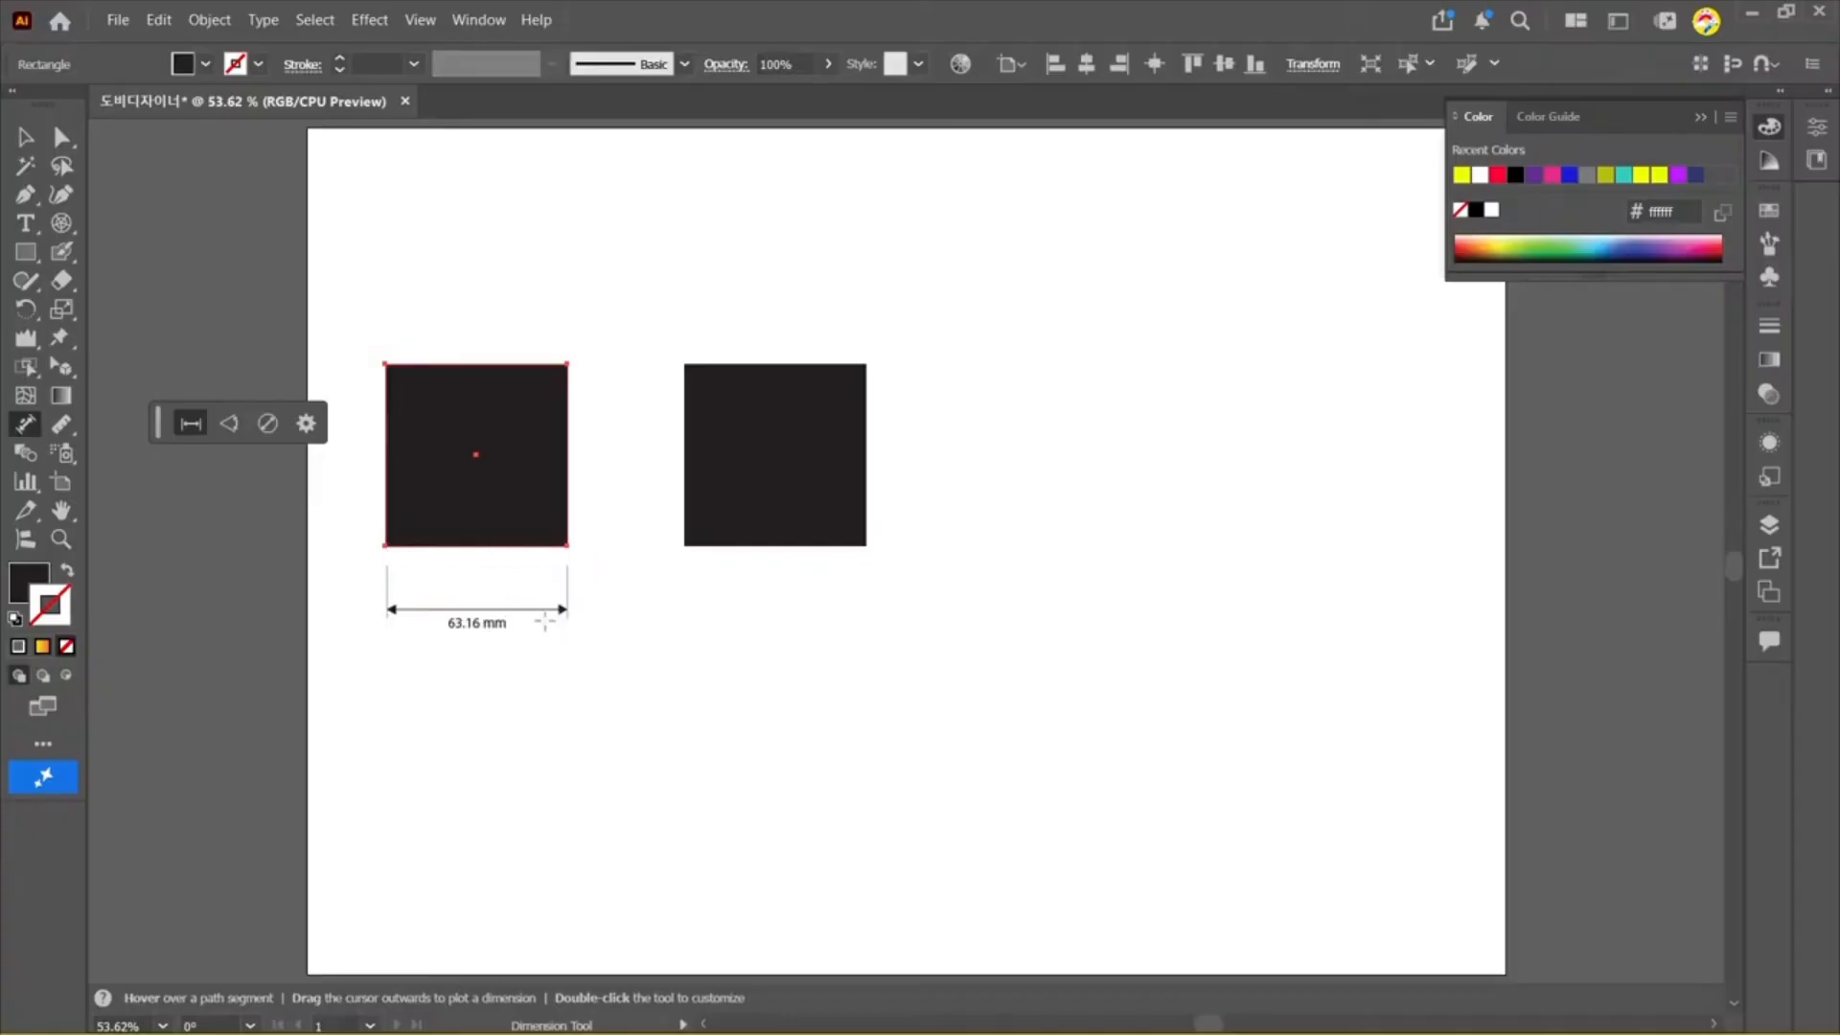
Step: Measure the width along the right square's lower edge with the Measure tool and close the Info window
left_click_drag(62, 423, 172, 461)
left_click_drag(686, 560, 864, 563)
left_click(864, 563)
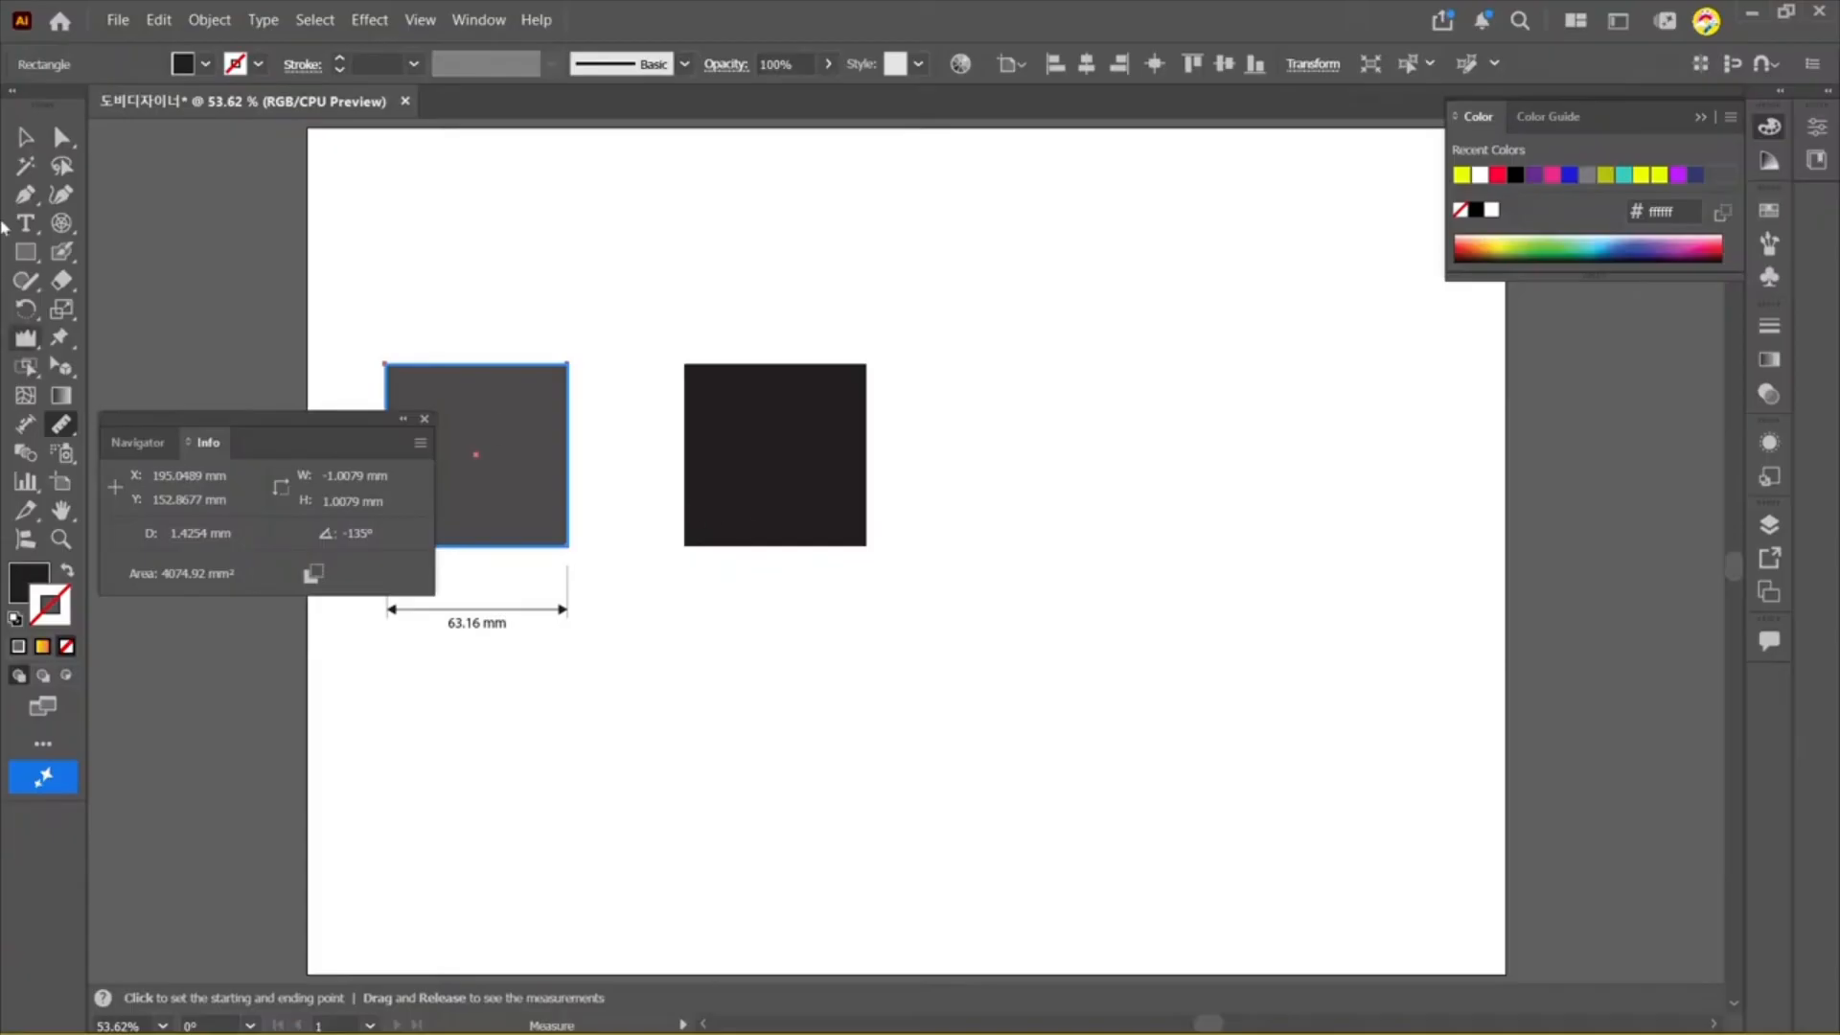
left_click(26, 137)
left_click(513, 266)
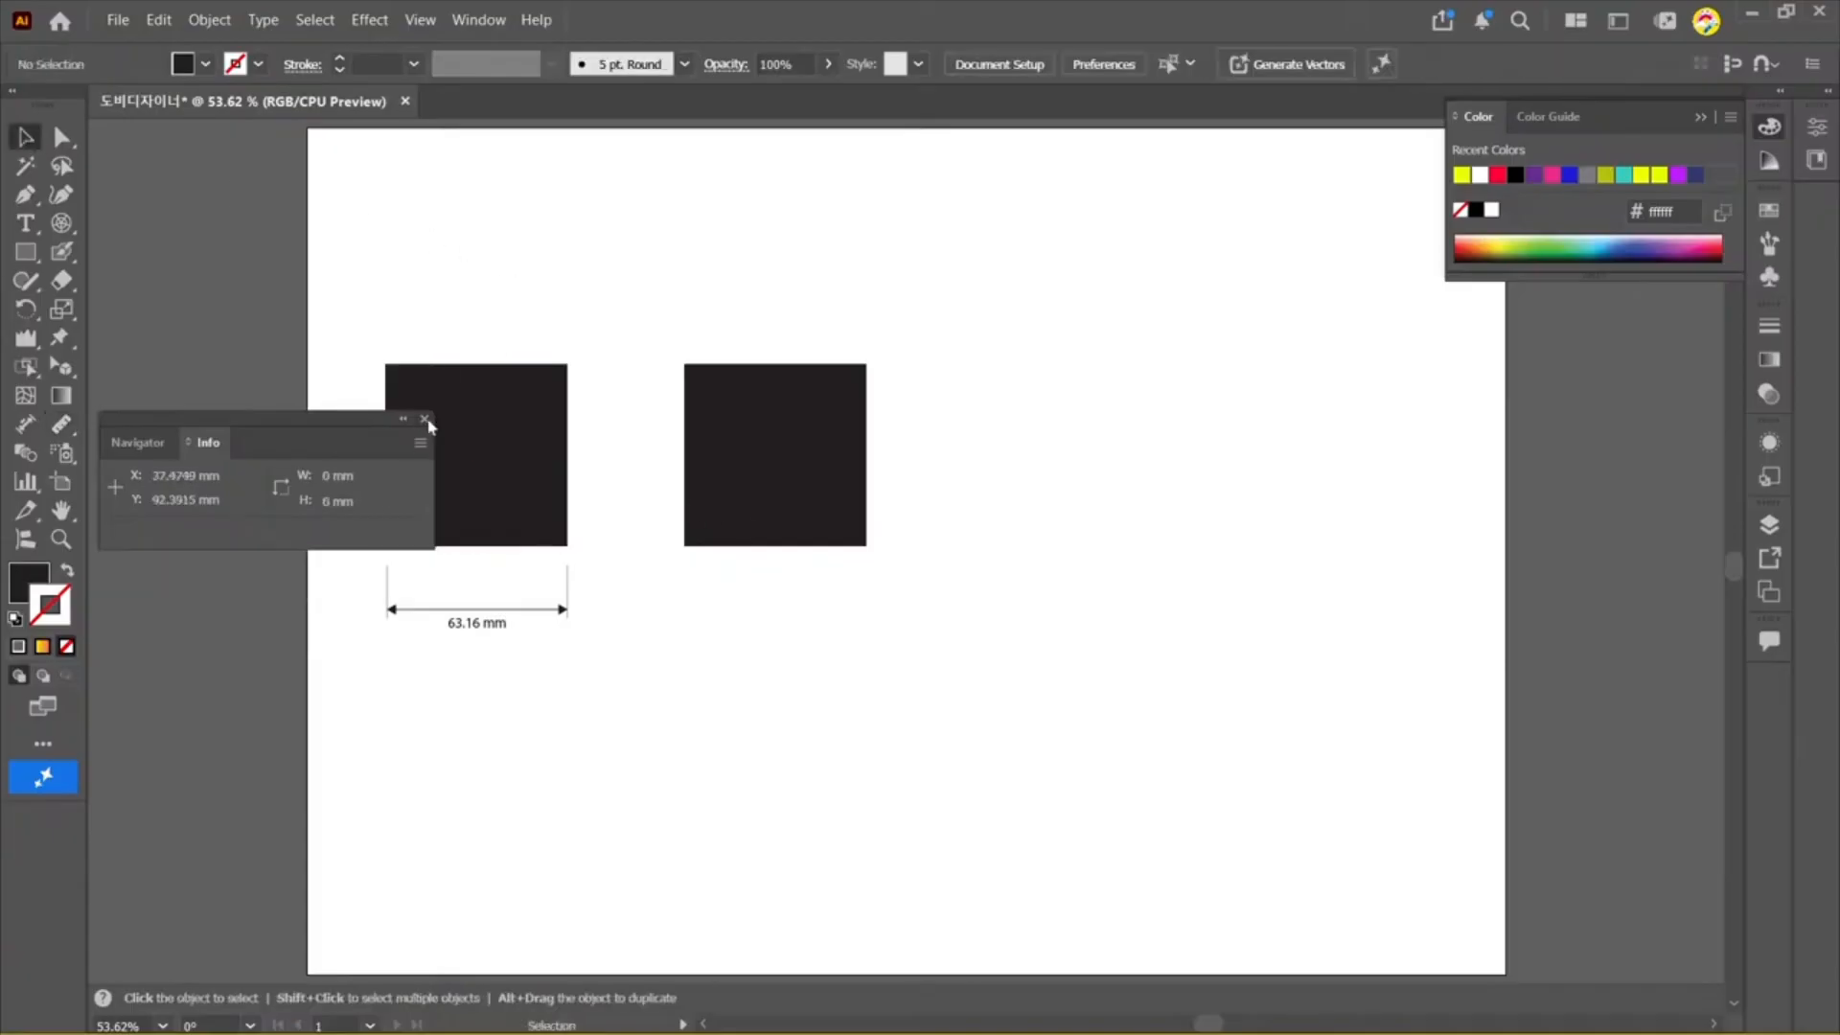
left_click(424, 420)
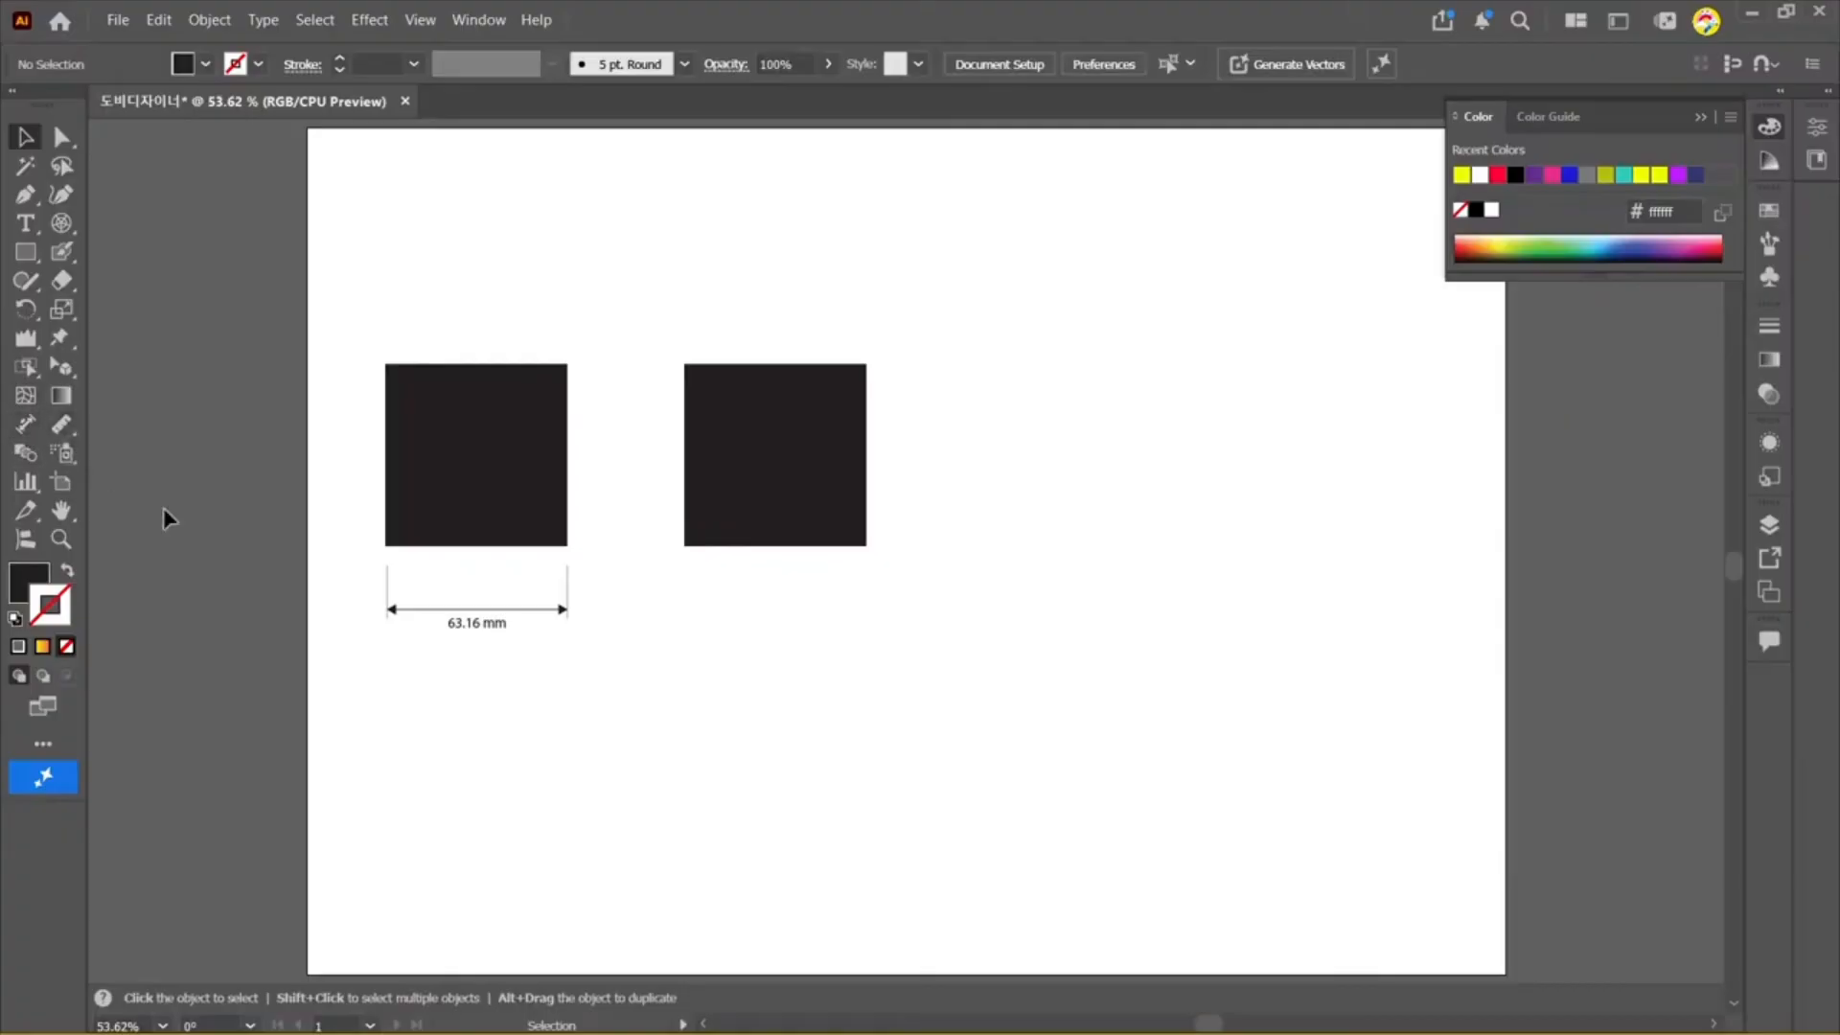
Step: Delete both black squares together with the dimension from the artboard
left_click(823, 500)
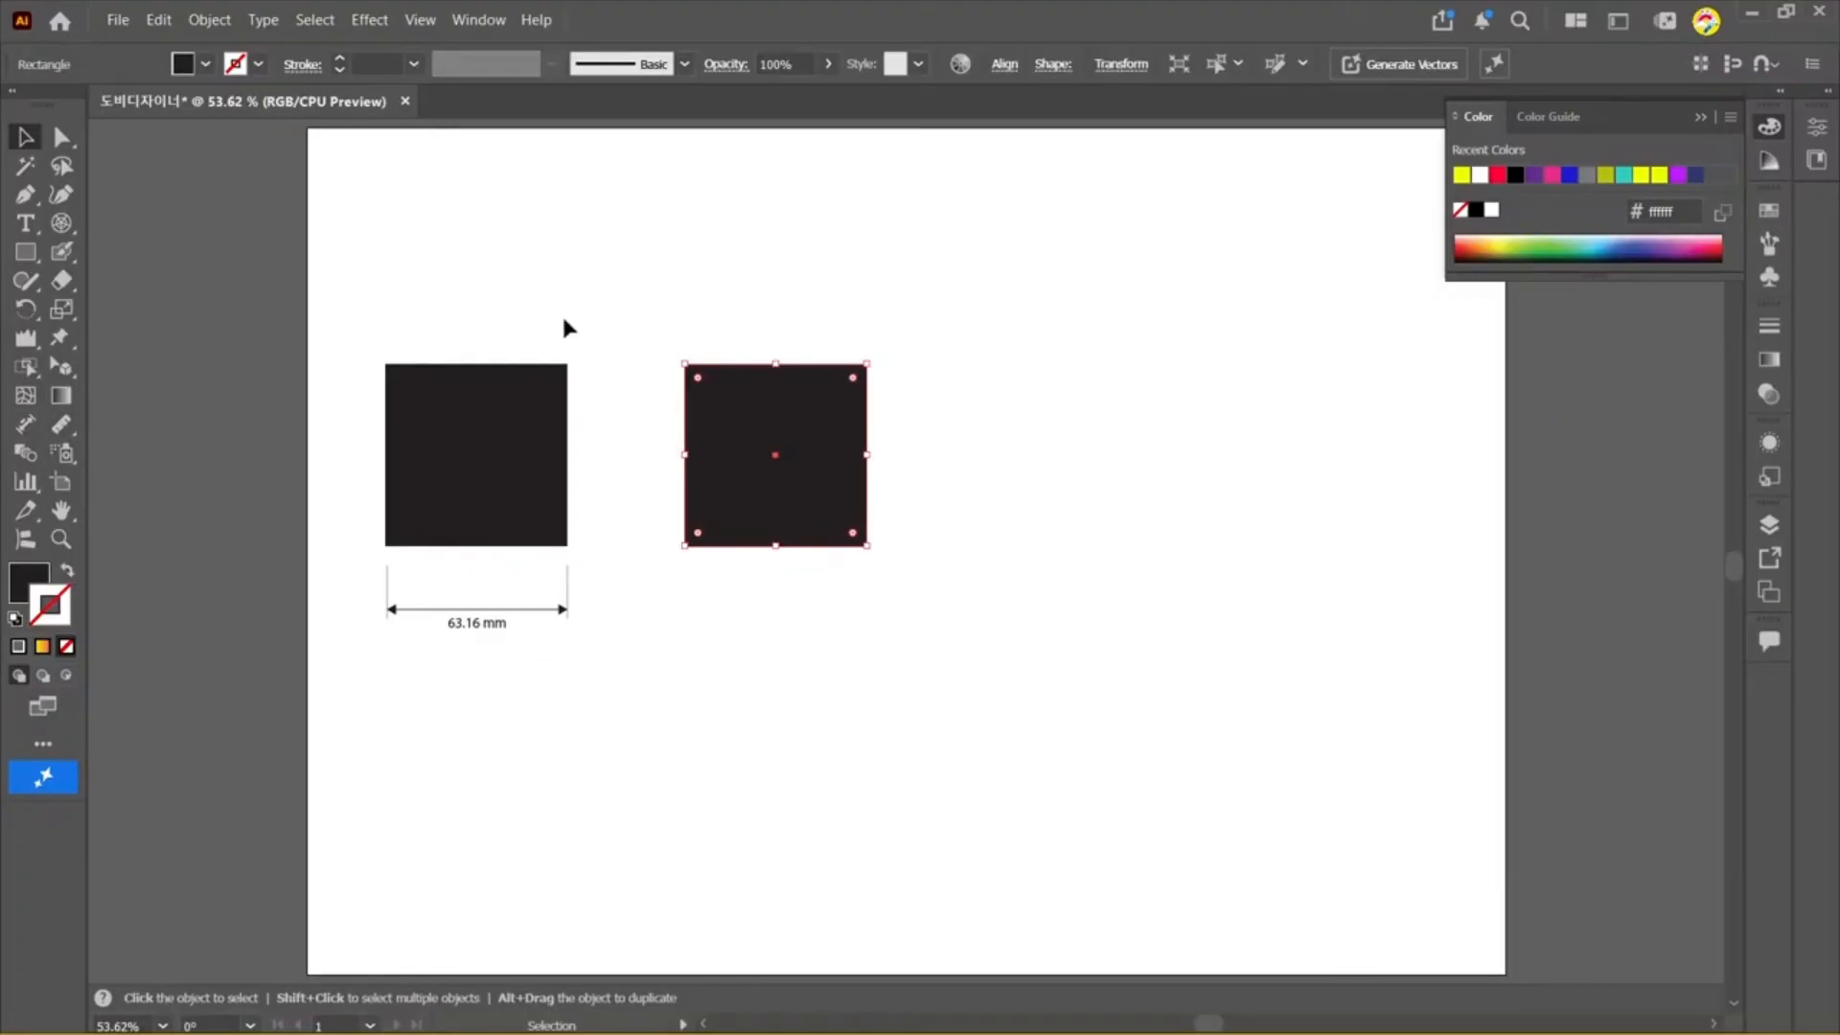
left_click_drag(278, 255, 1156, 698)
key("Delete")
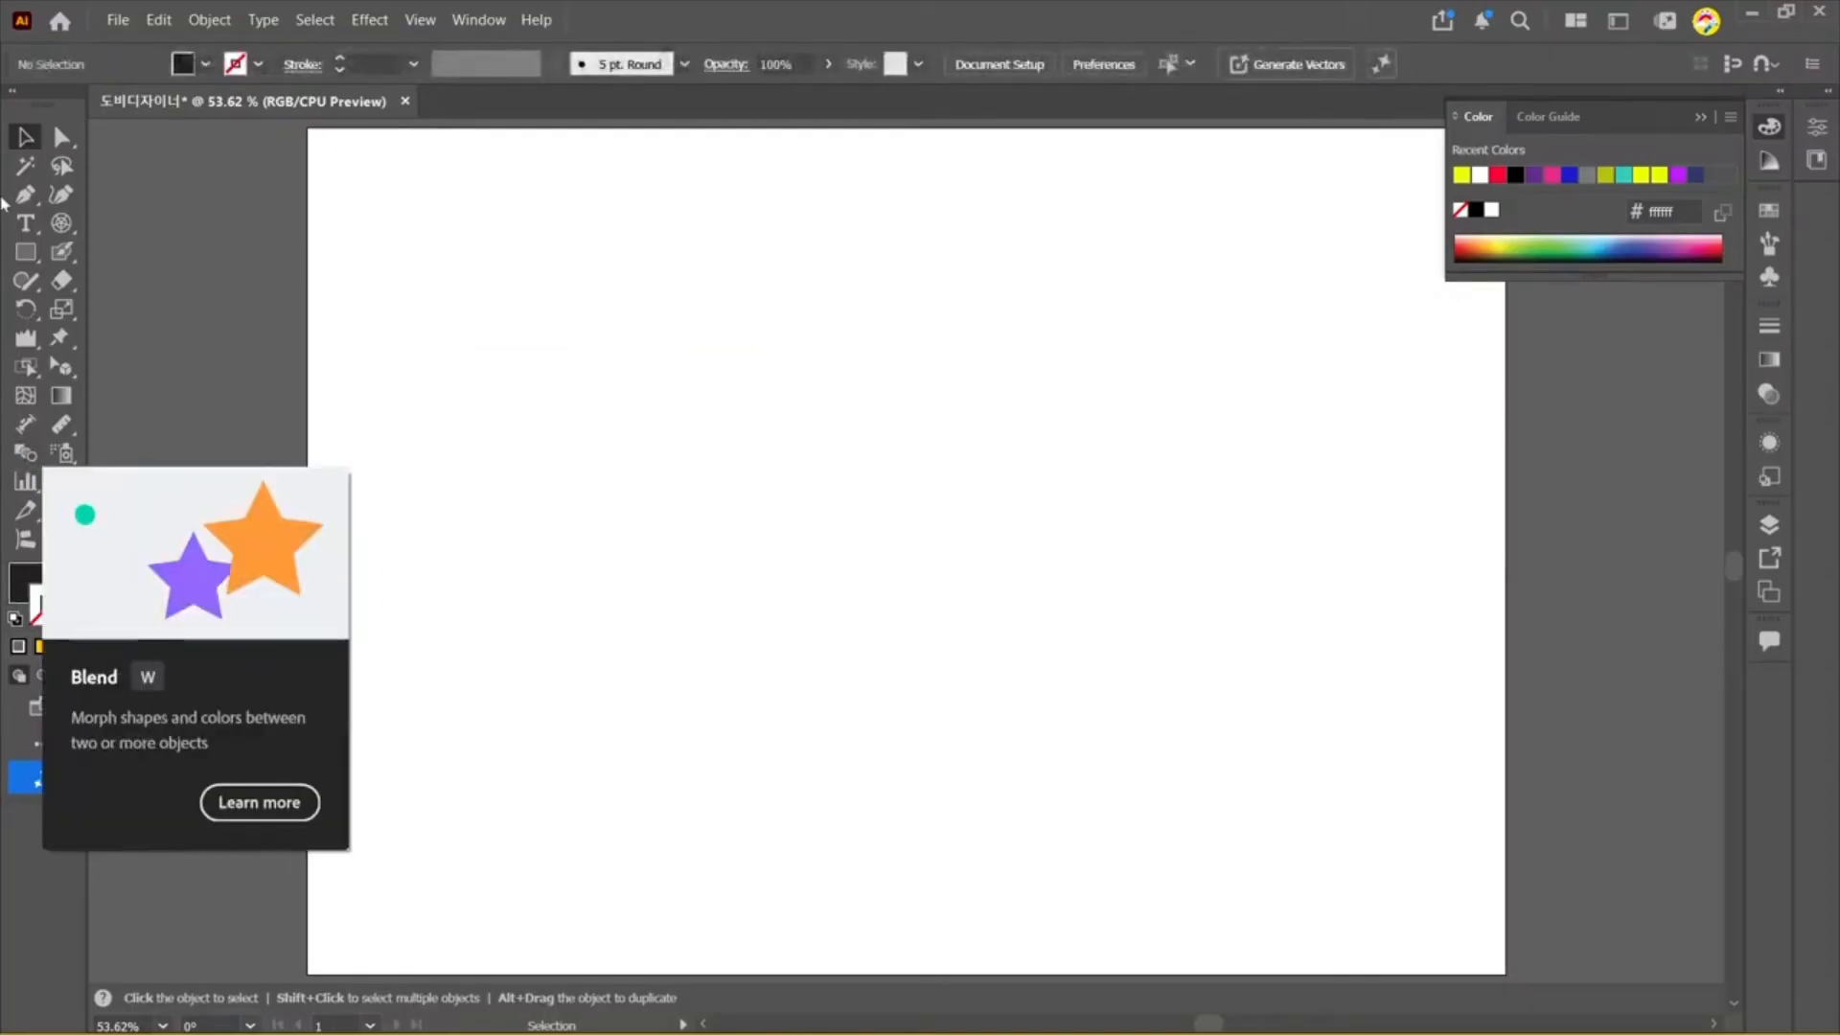
Step: Draw a horizontal line about 200 mm long near the artboard's upper edge with the Pen tool, with black stroke and no fill
left_click(25, 195)
left_click(460, 261)
left_click(918, 261)
left_click(1029, 262)
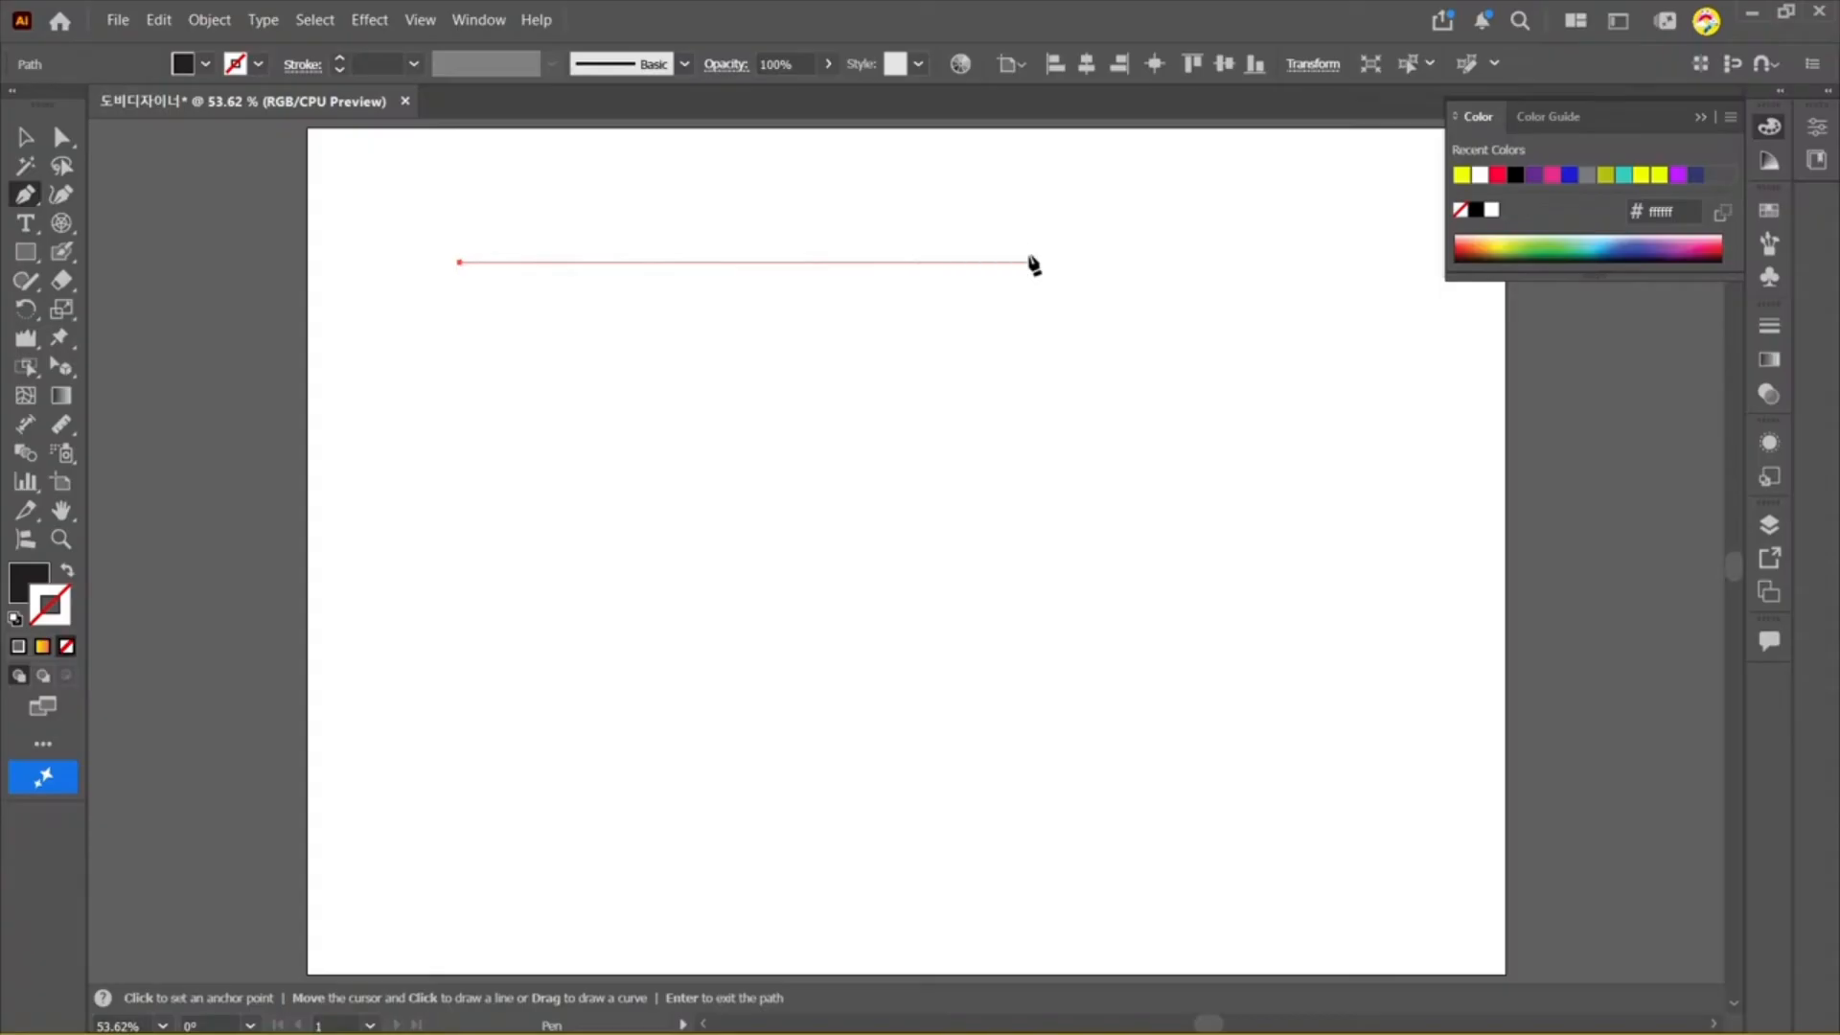
left_click(24, 137)
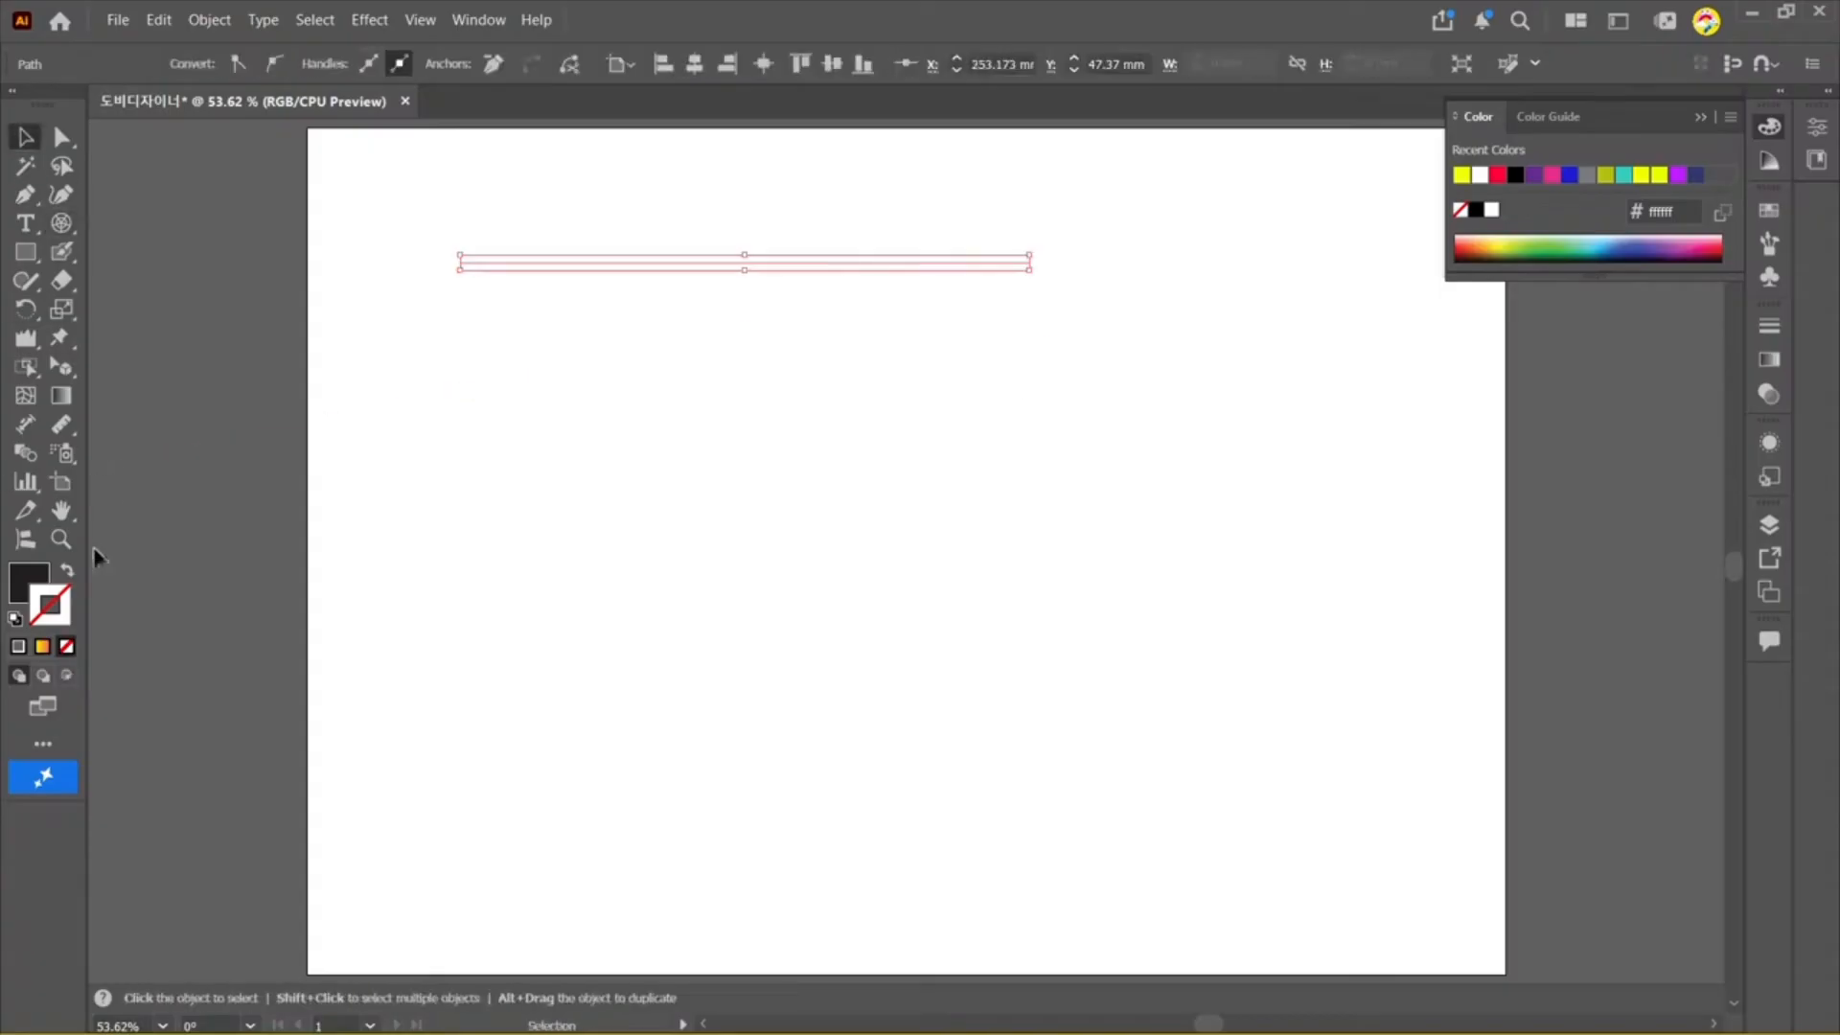
left_click(69, 575)
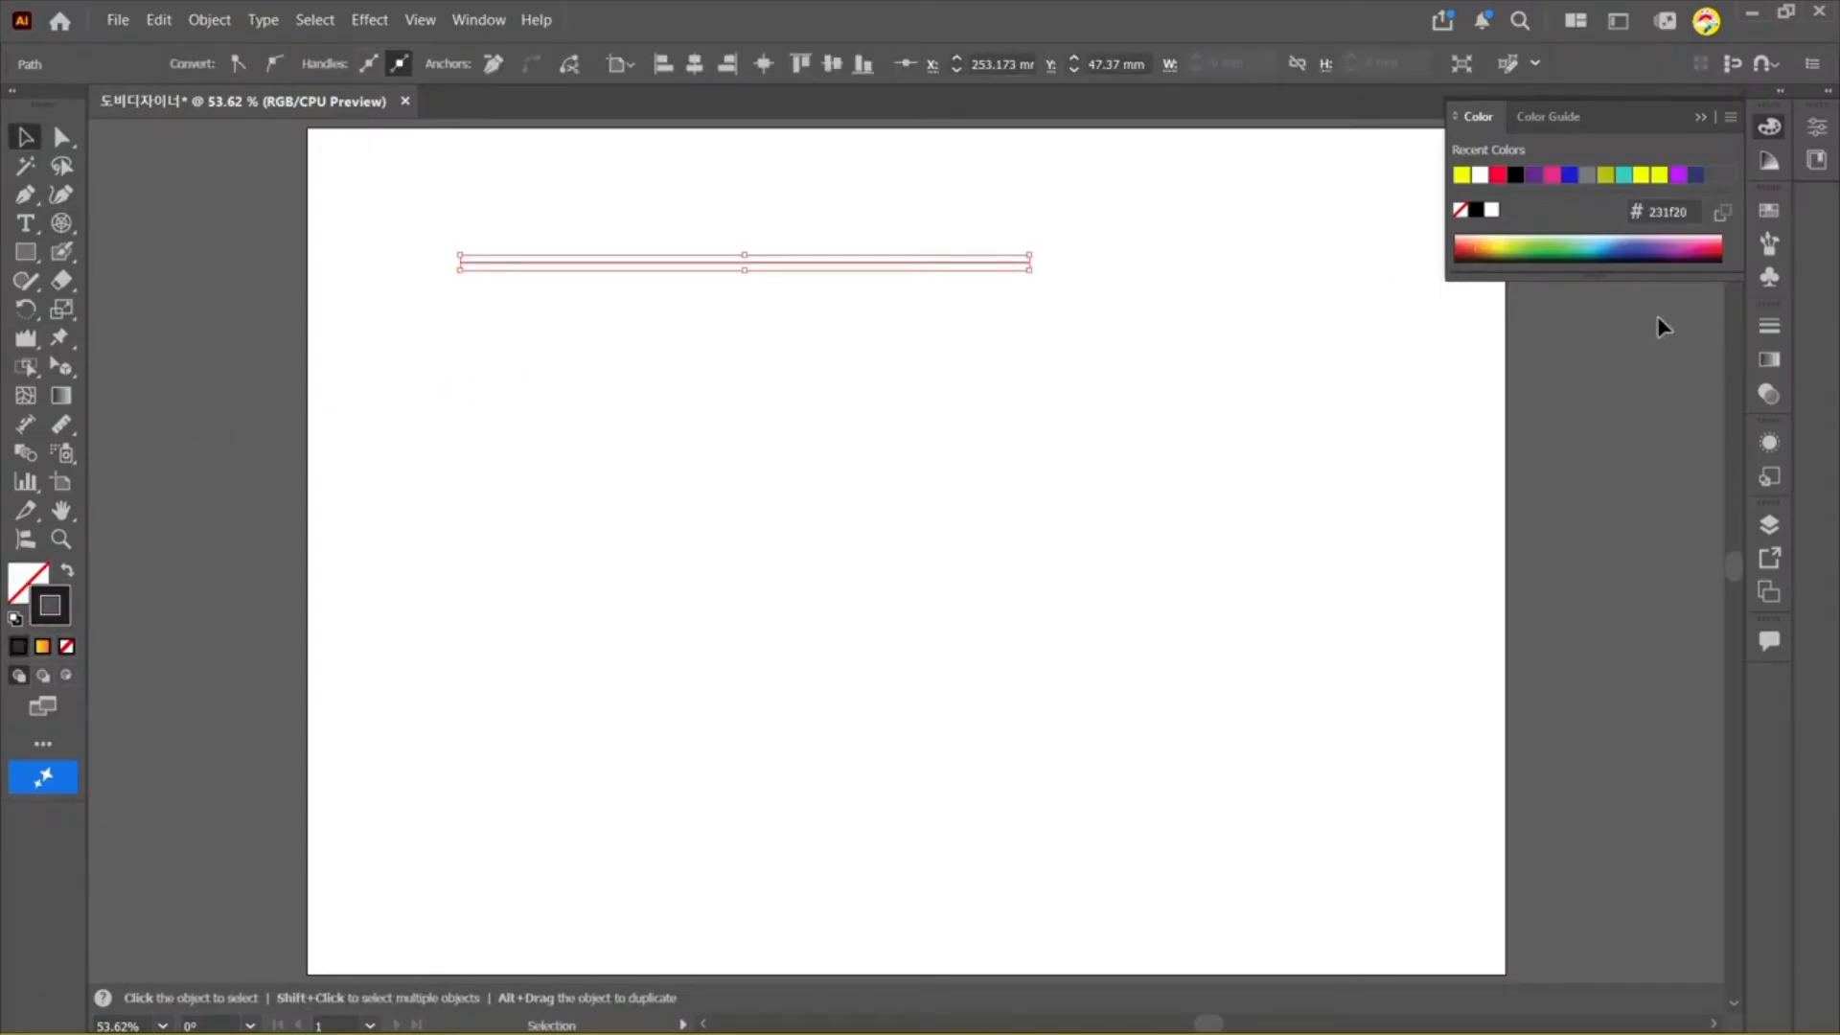
Step: Copy the line about 142 mm straight down and set the copy's stroke weight to 6 pt
left_click(1769, 325)
left_click(1012, 234)
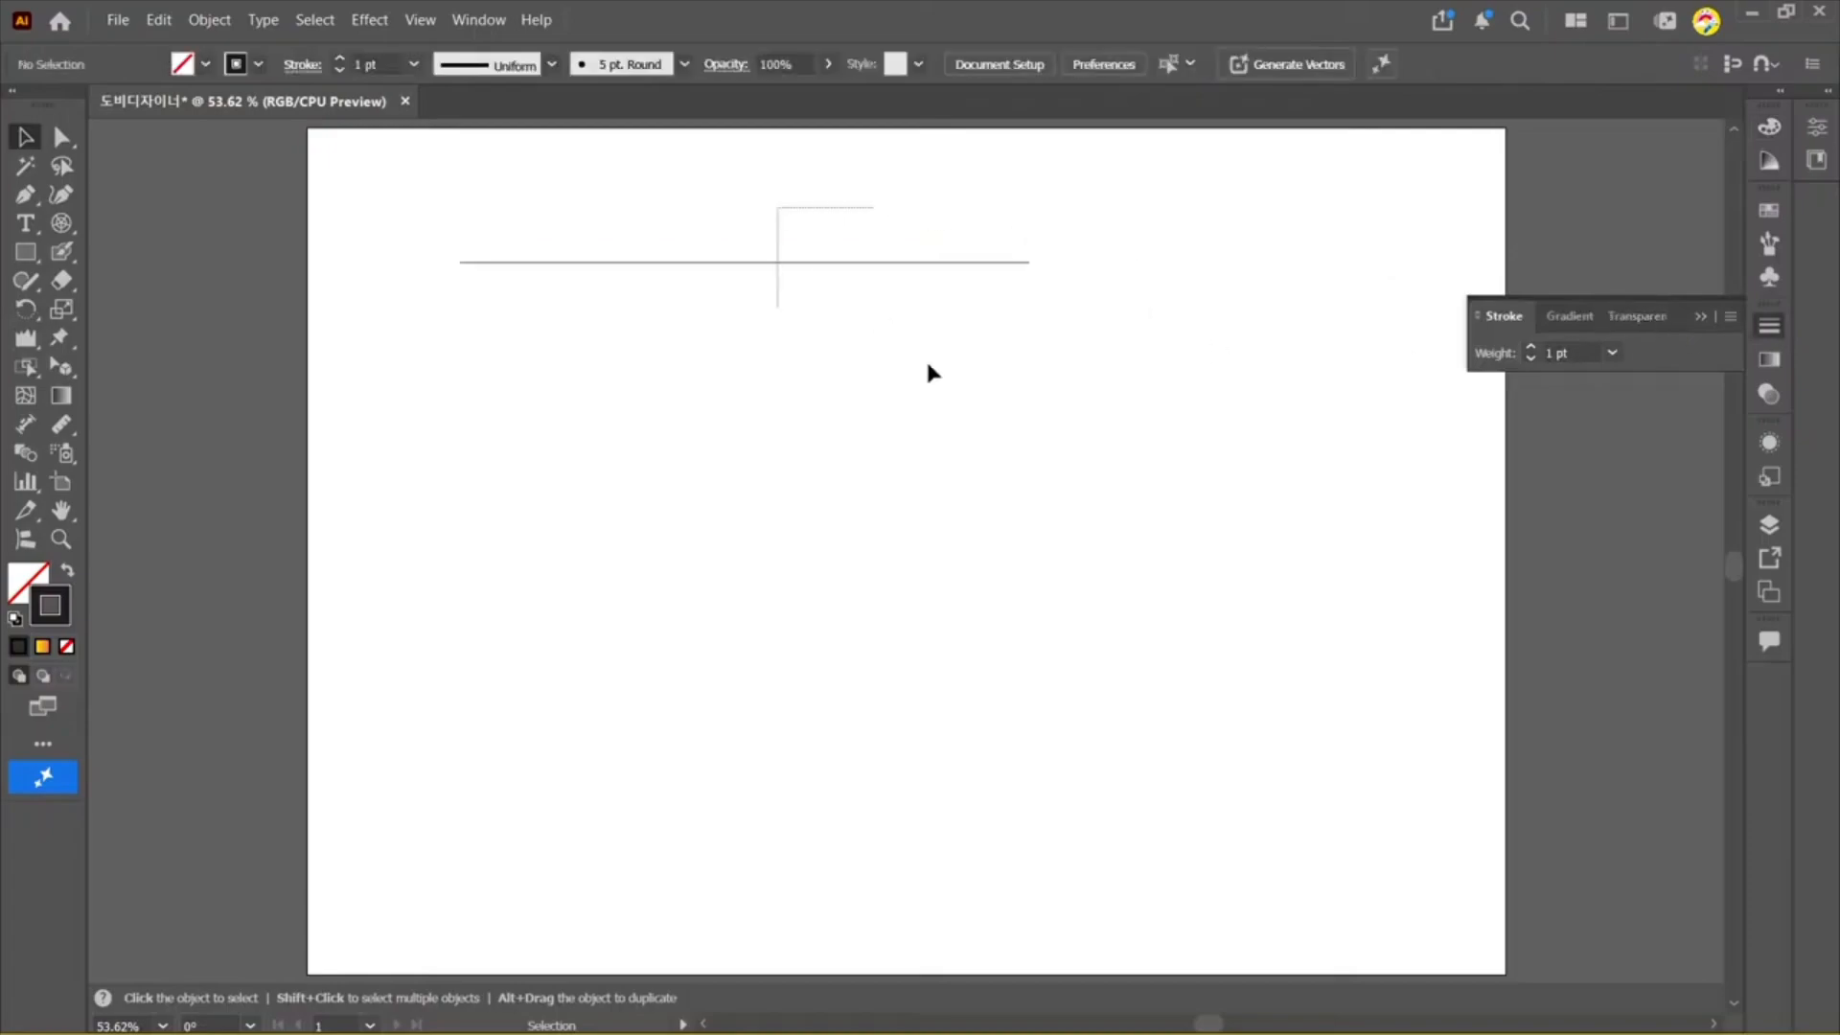
left_click(759, 271)
left_click(766, 303)
left_click_drag(751, 267, 750, 663)
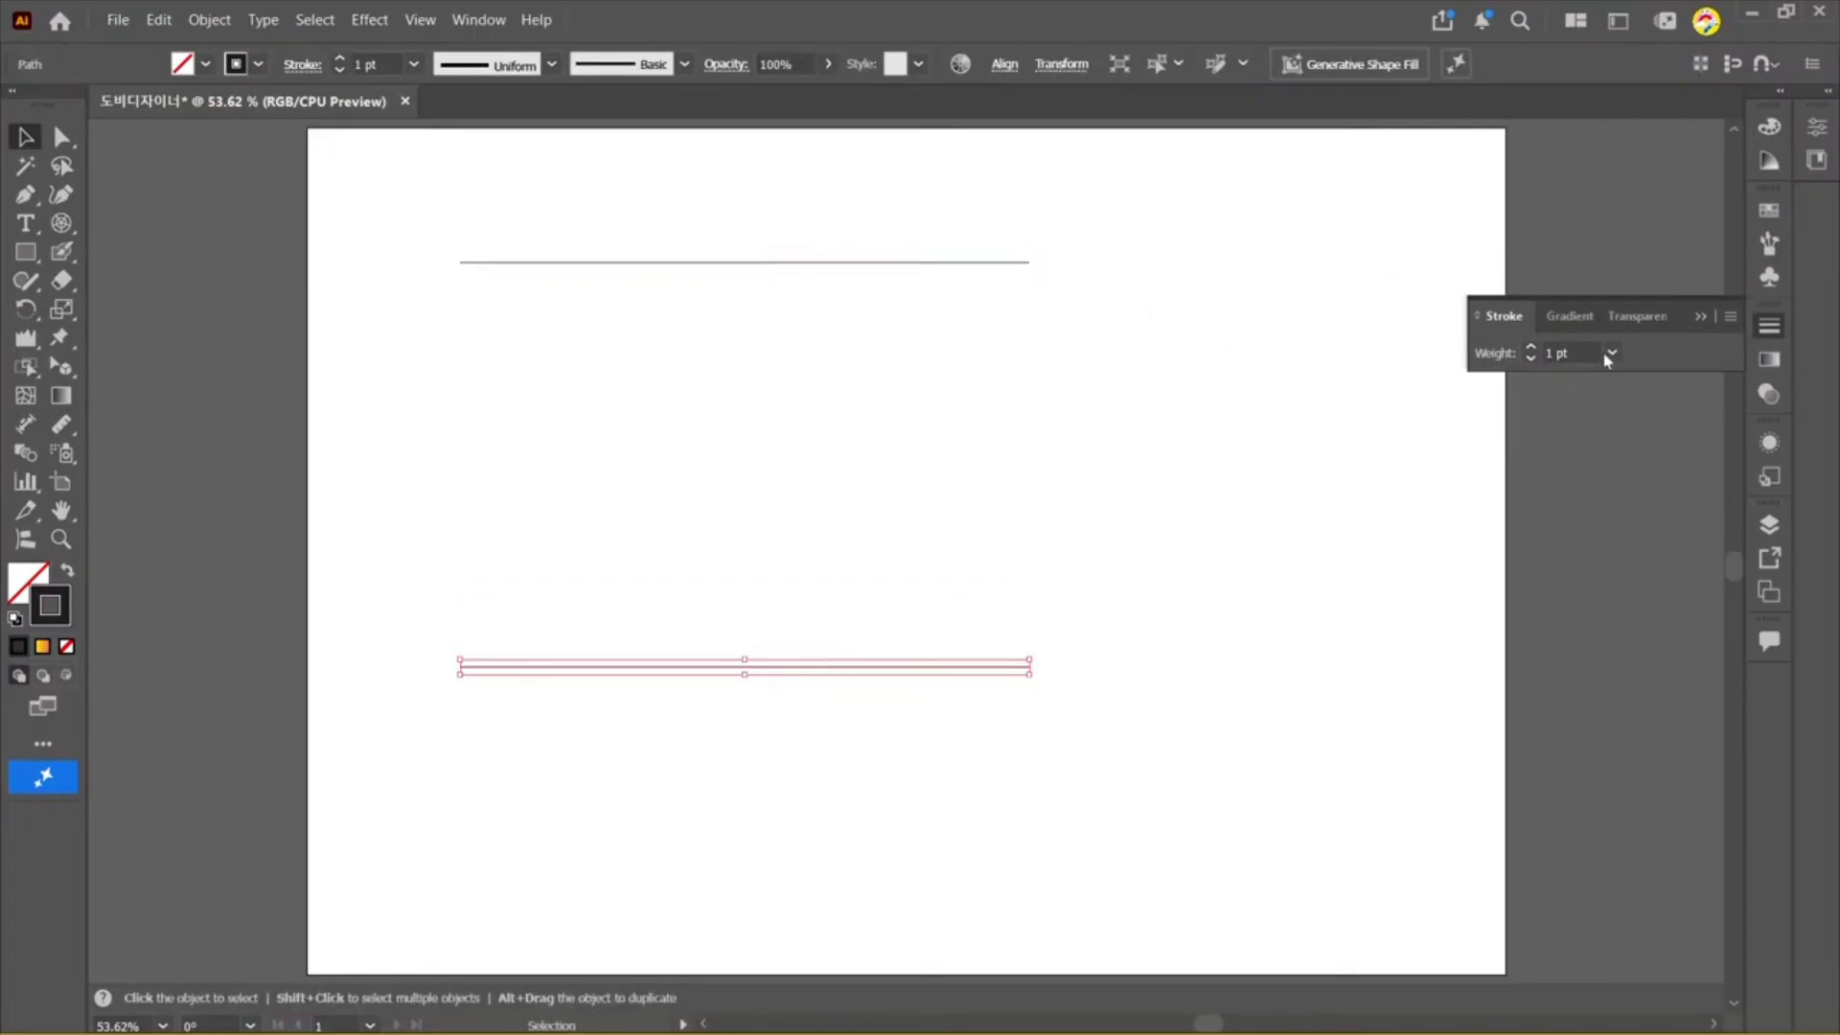
scroll(1540, 353, "up", 5)
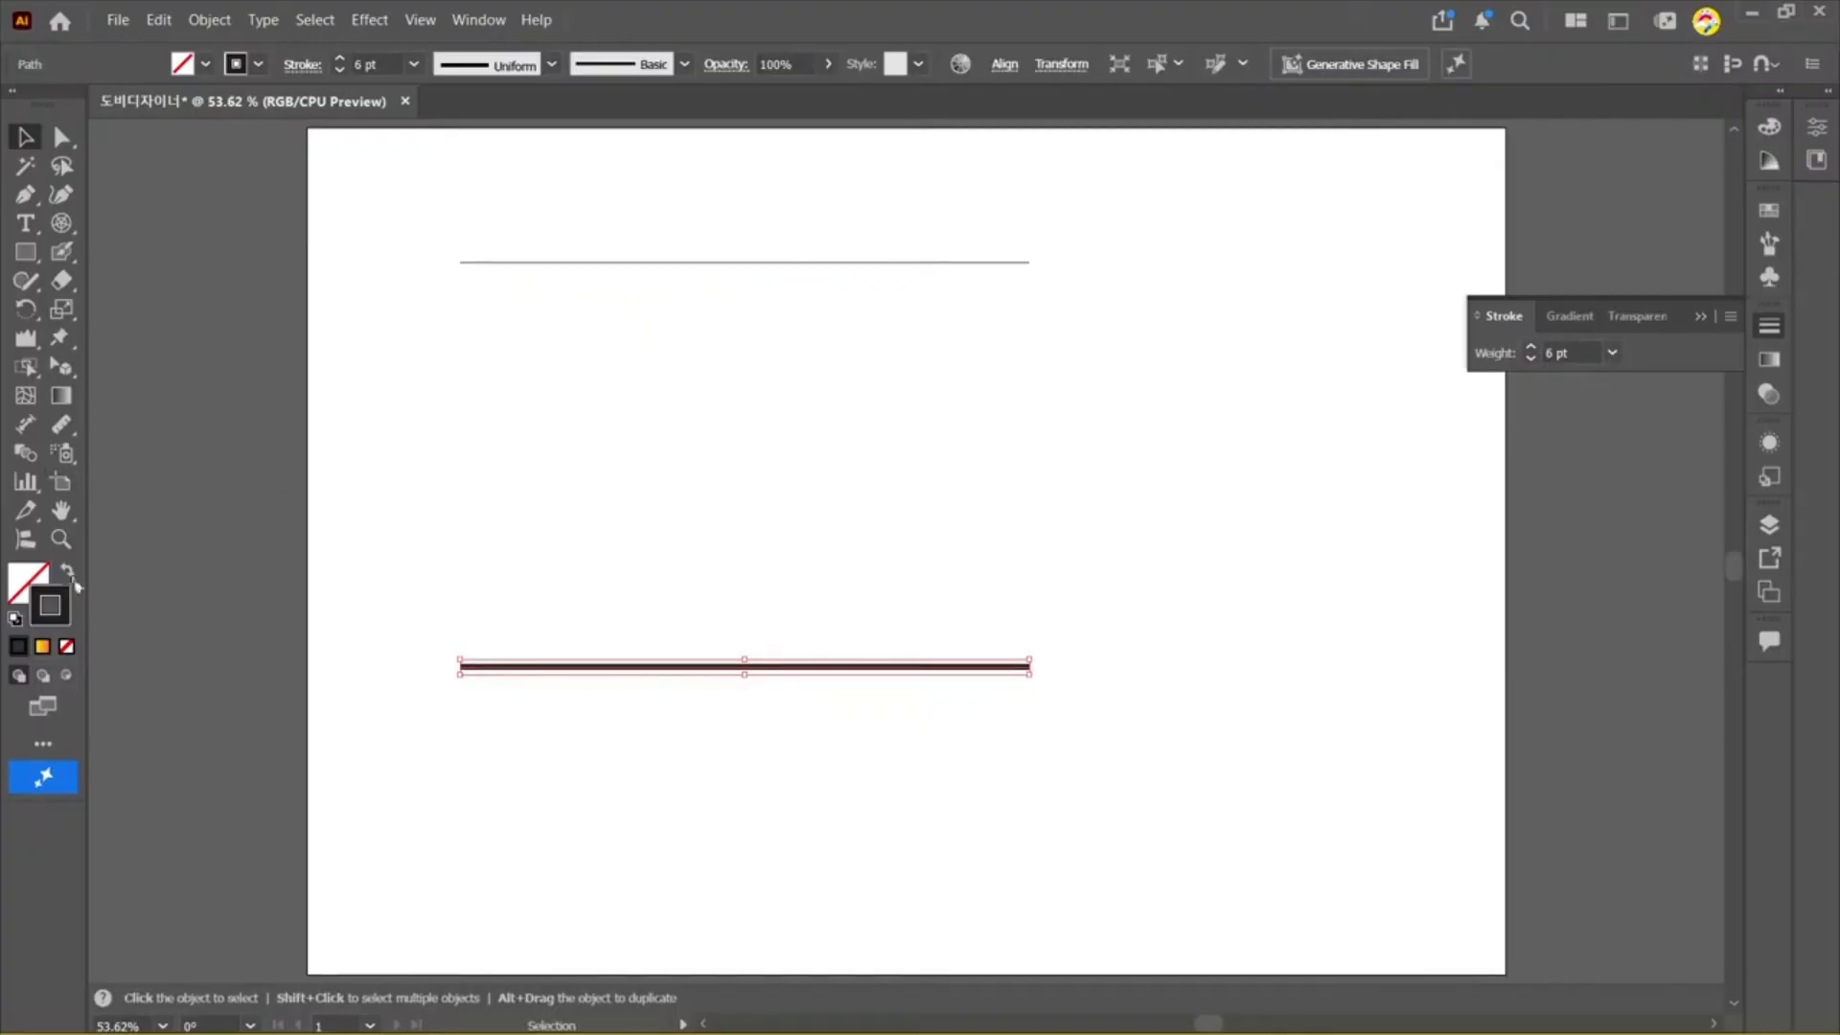
Step: Change the lower line's stroke colour to crimson red with the Color Picker
double_click(63, 607)
left_click(997, 743)
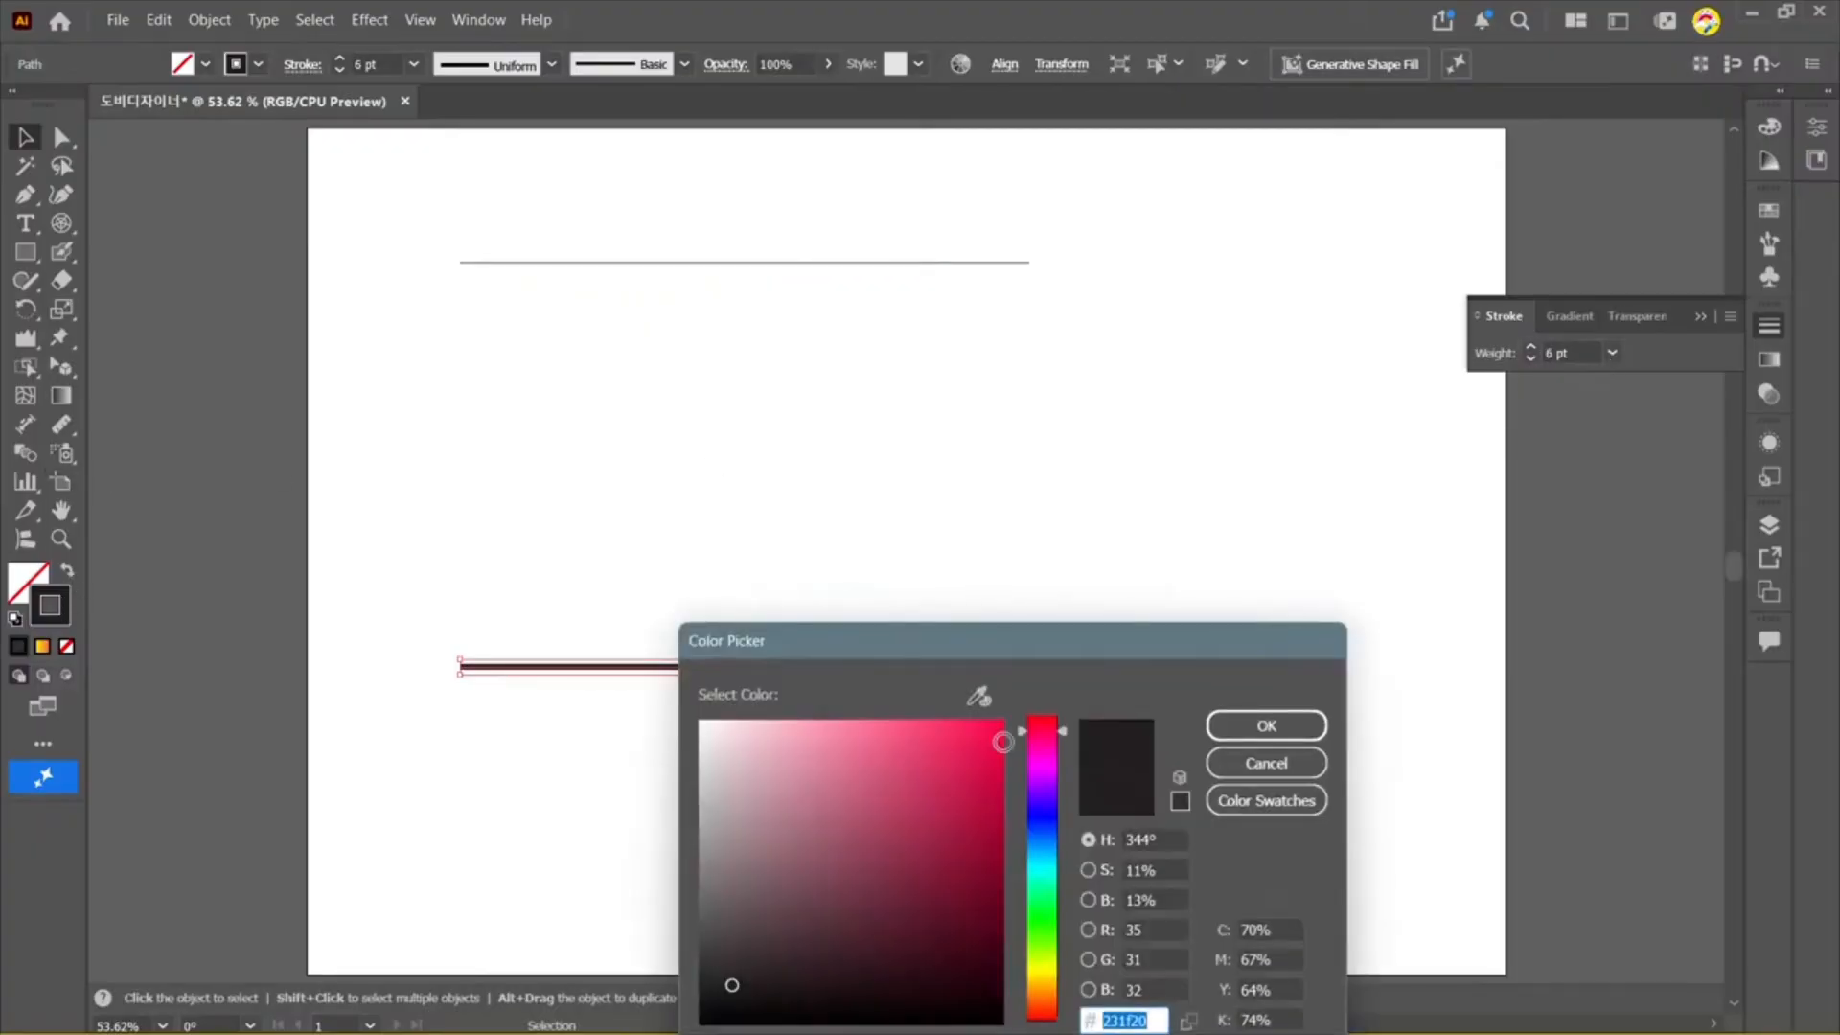
left_click(1265, 722)
Step: Set the upper black line's stroke weight to 2 pt
left_click_drag(456, 153, 682, 370)
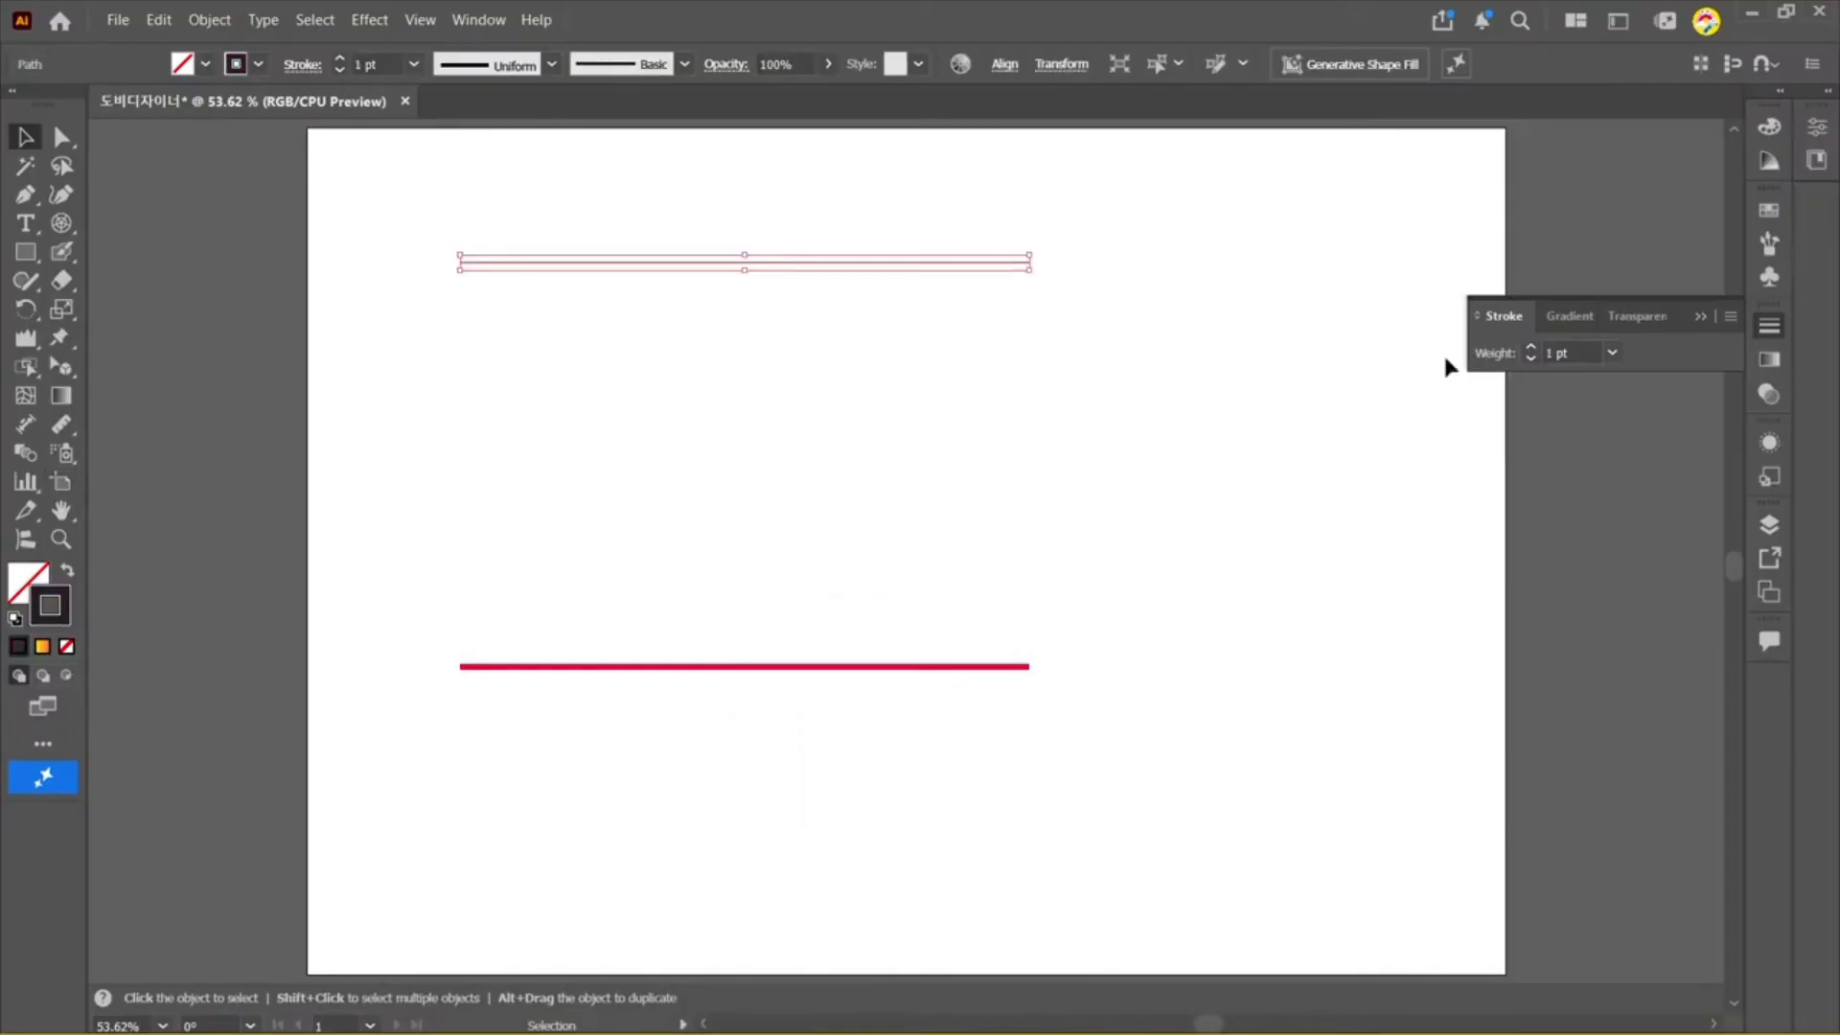
left_click(1533, 349)
left_click(808, 214)
left_click_drag(808, 215, 1108, 894)
Step: Blend the upper black line with the lower red line using the Blend tool
left_click(856, 650)
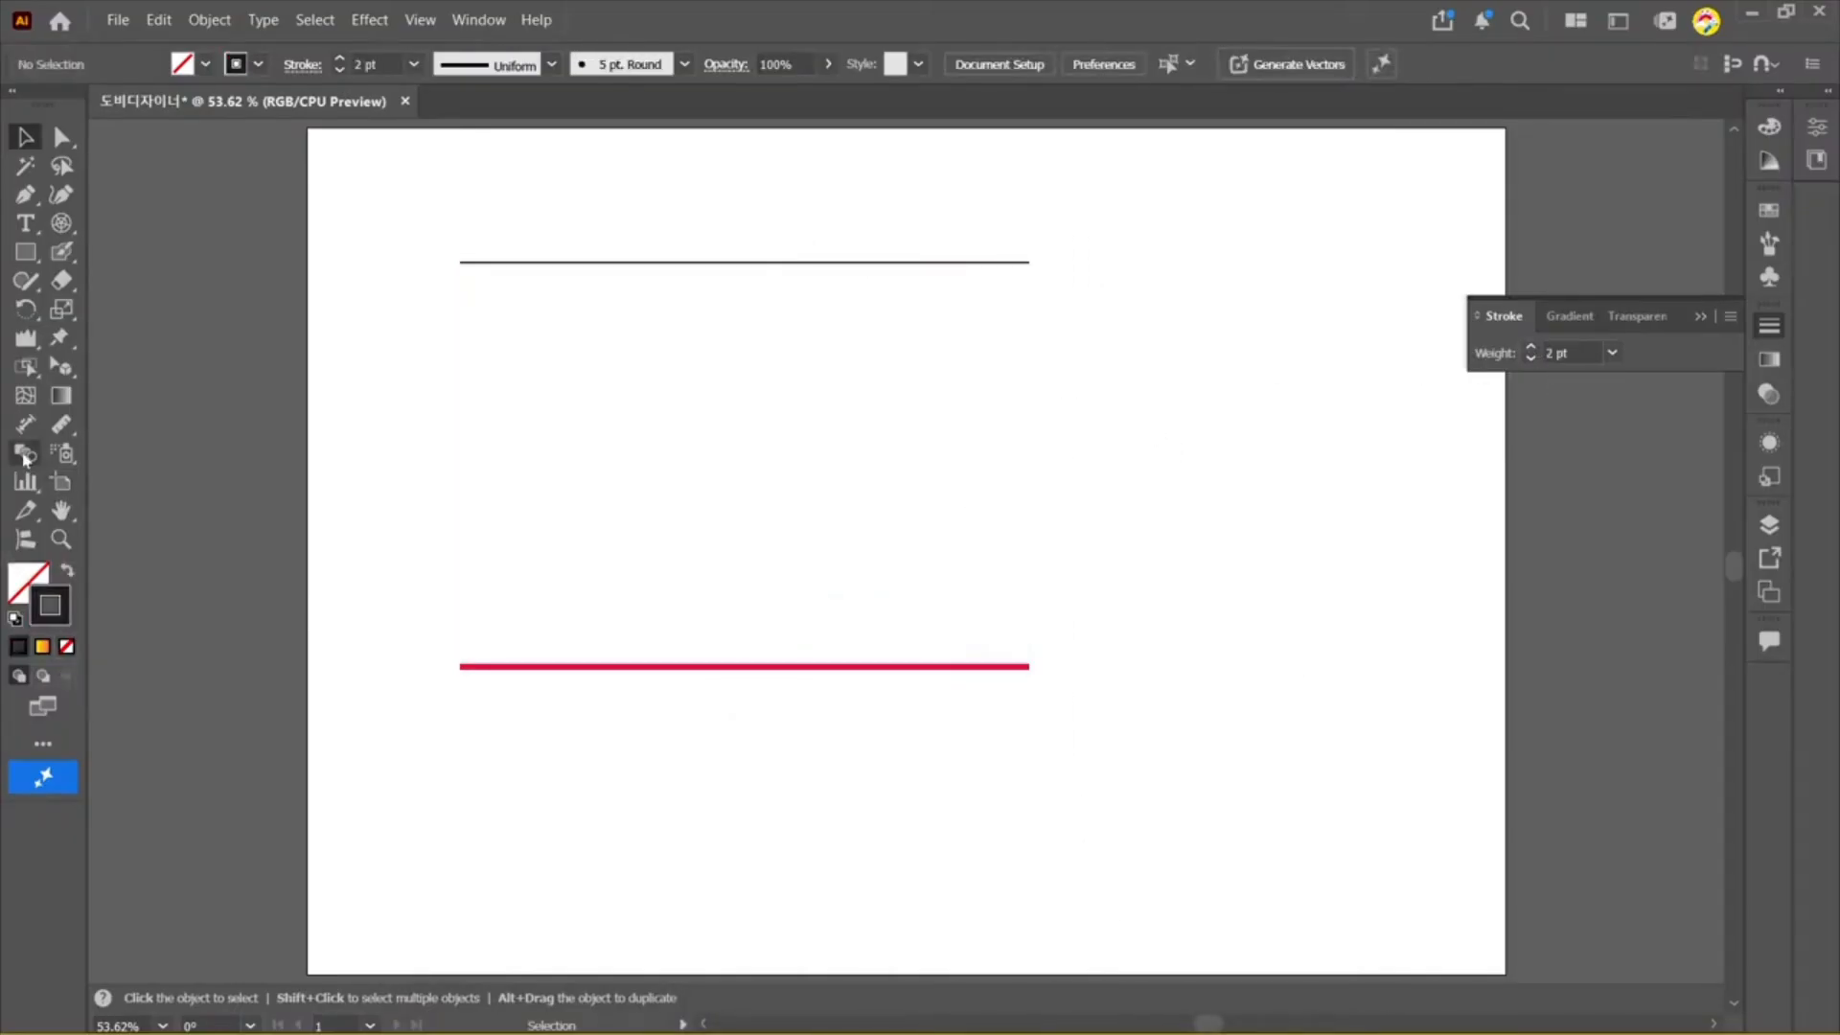
left_click(26, 458)
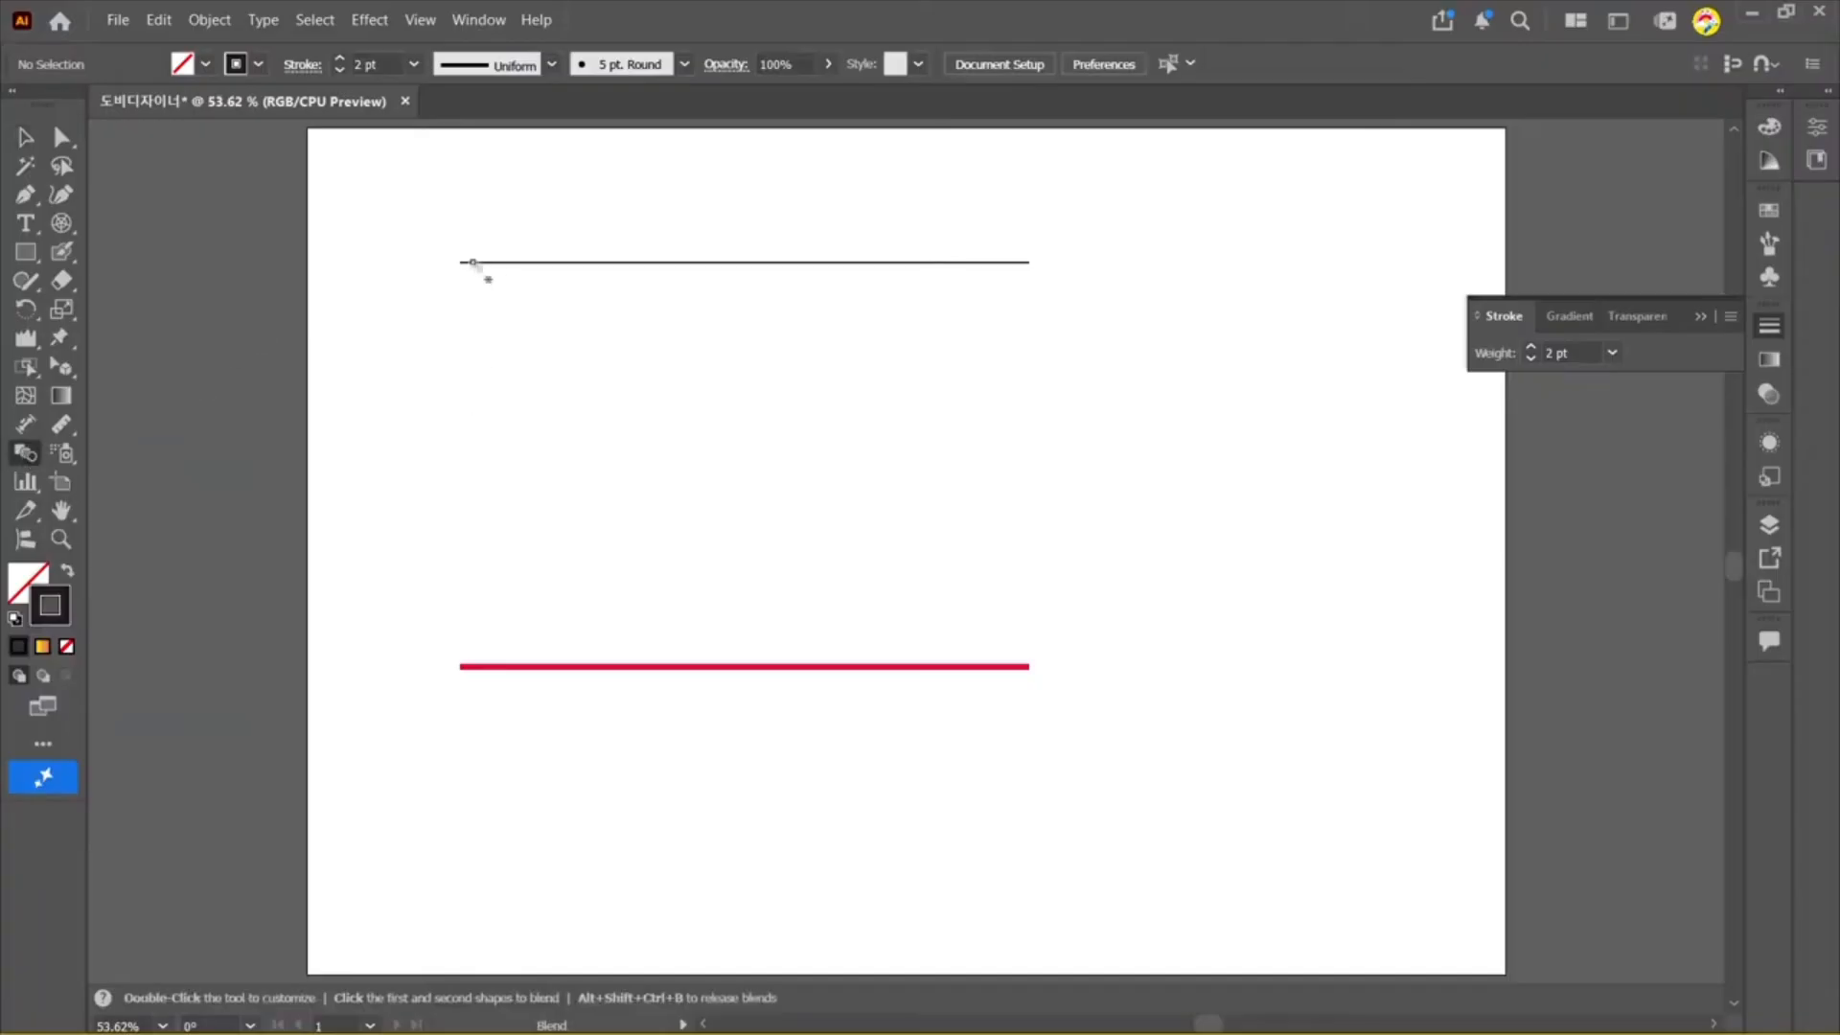
left_click(498, 667)
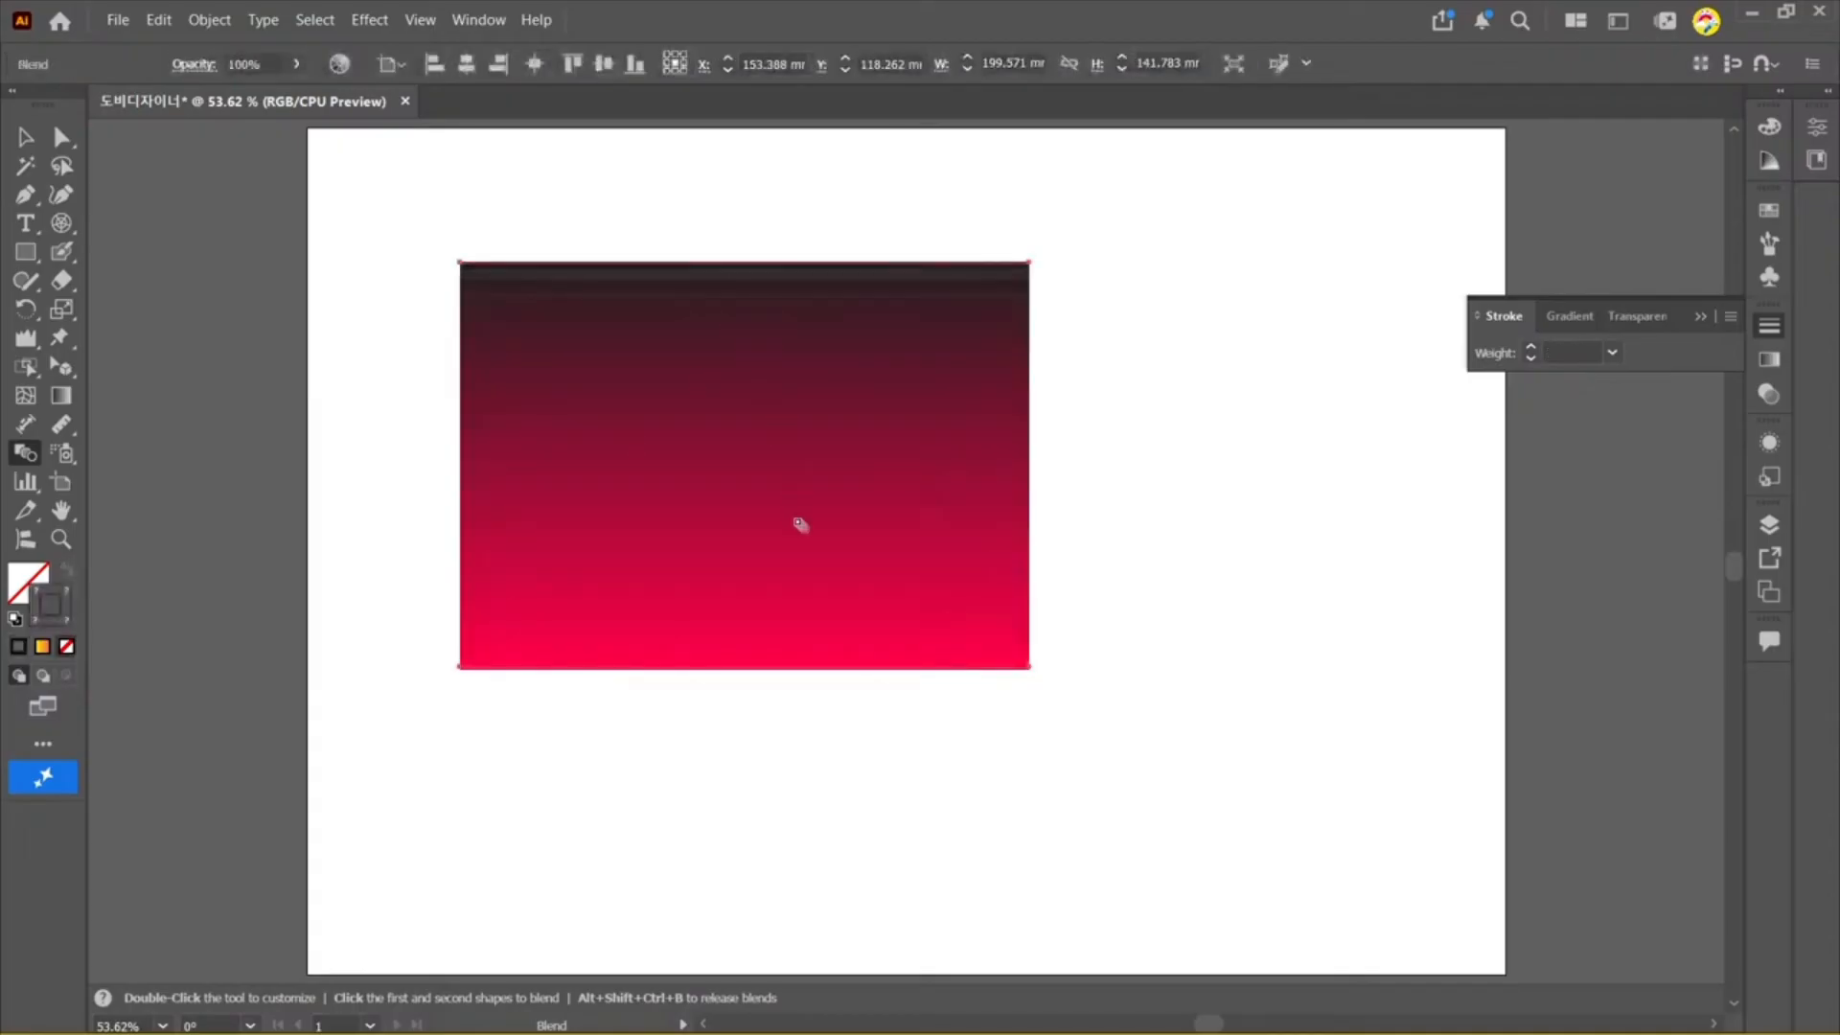
Step: Open the options of the line blend and preview its spacing as Specified Steps with 10 steps
double_click(23, 456)
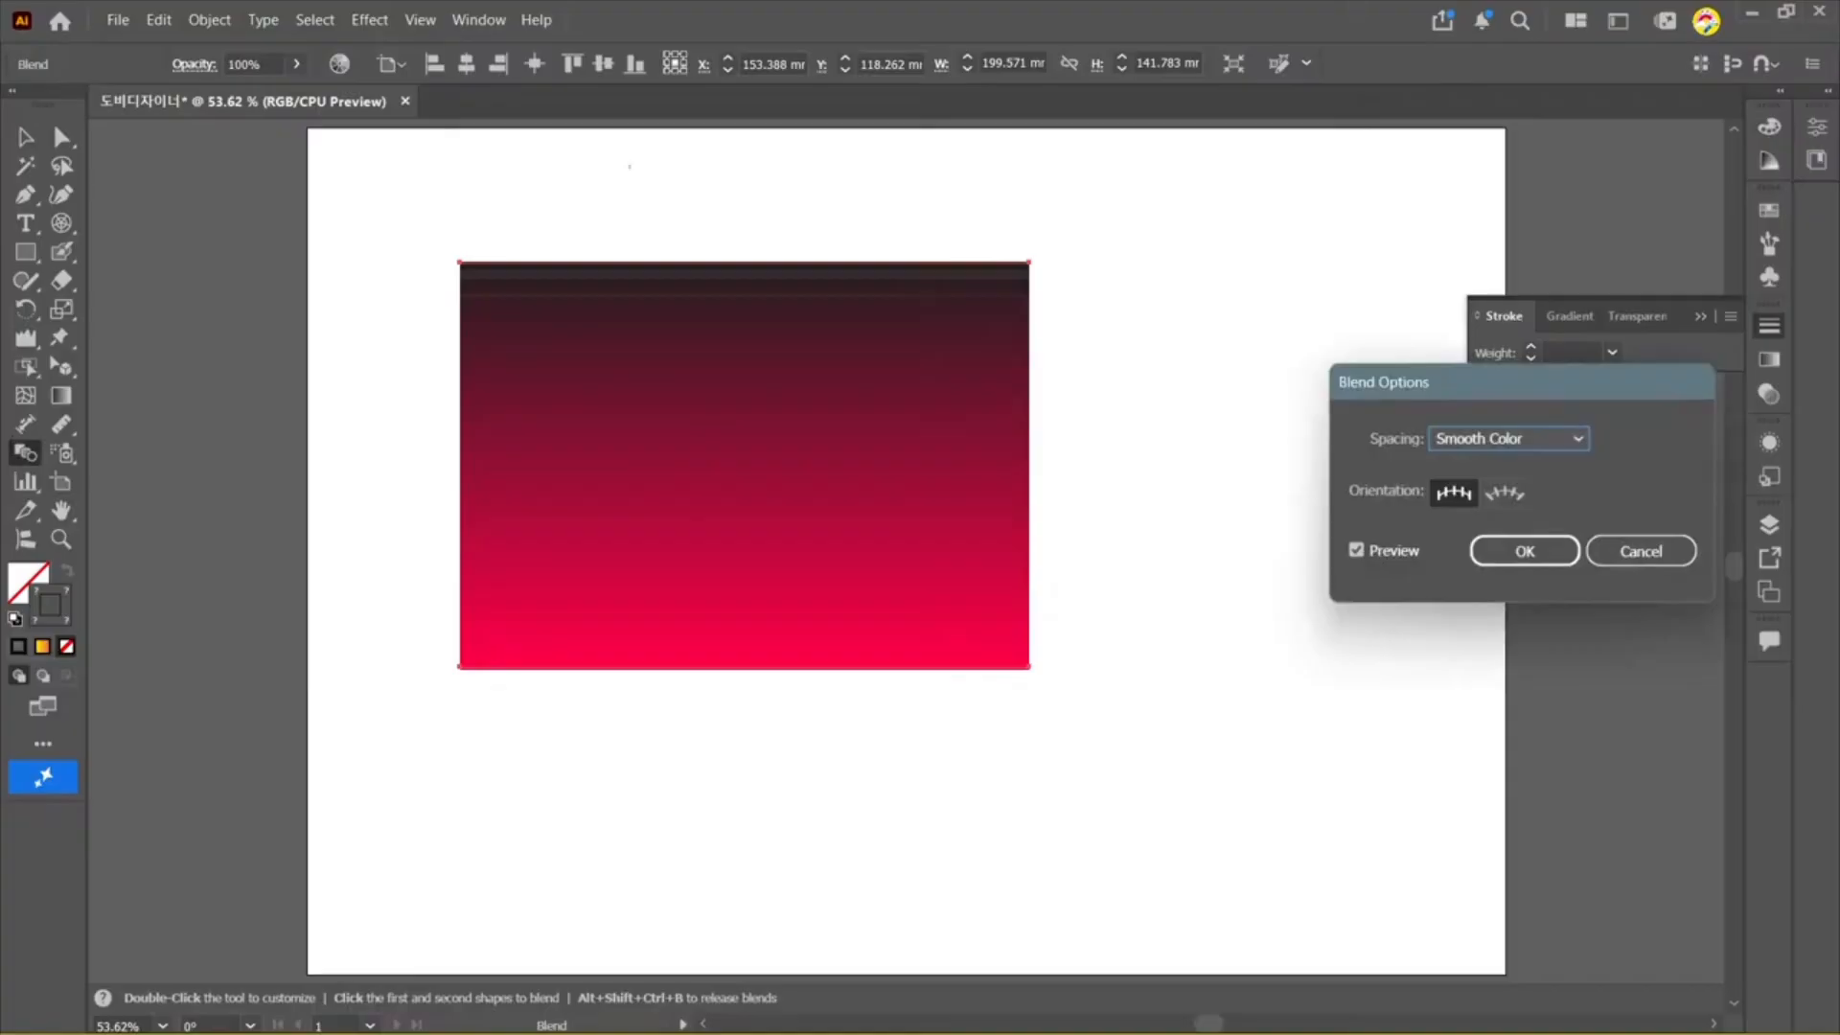
left_click_drag(1391, 387, 1129, 304)
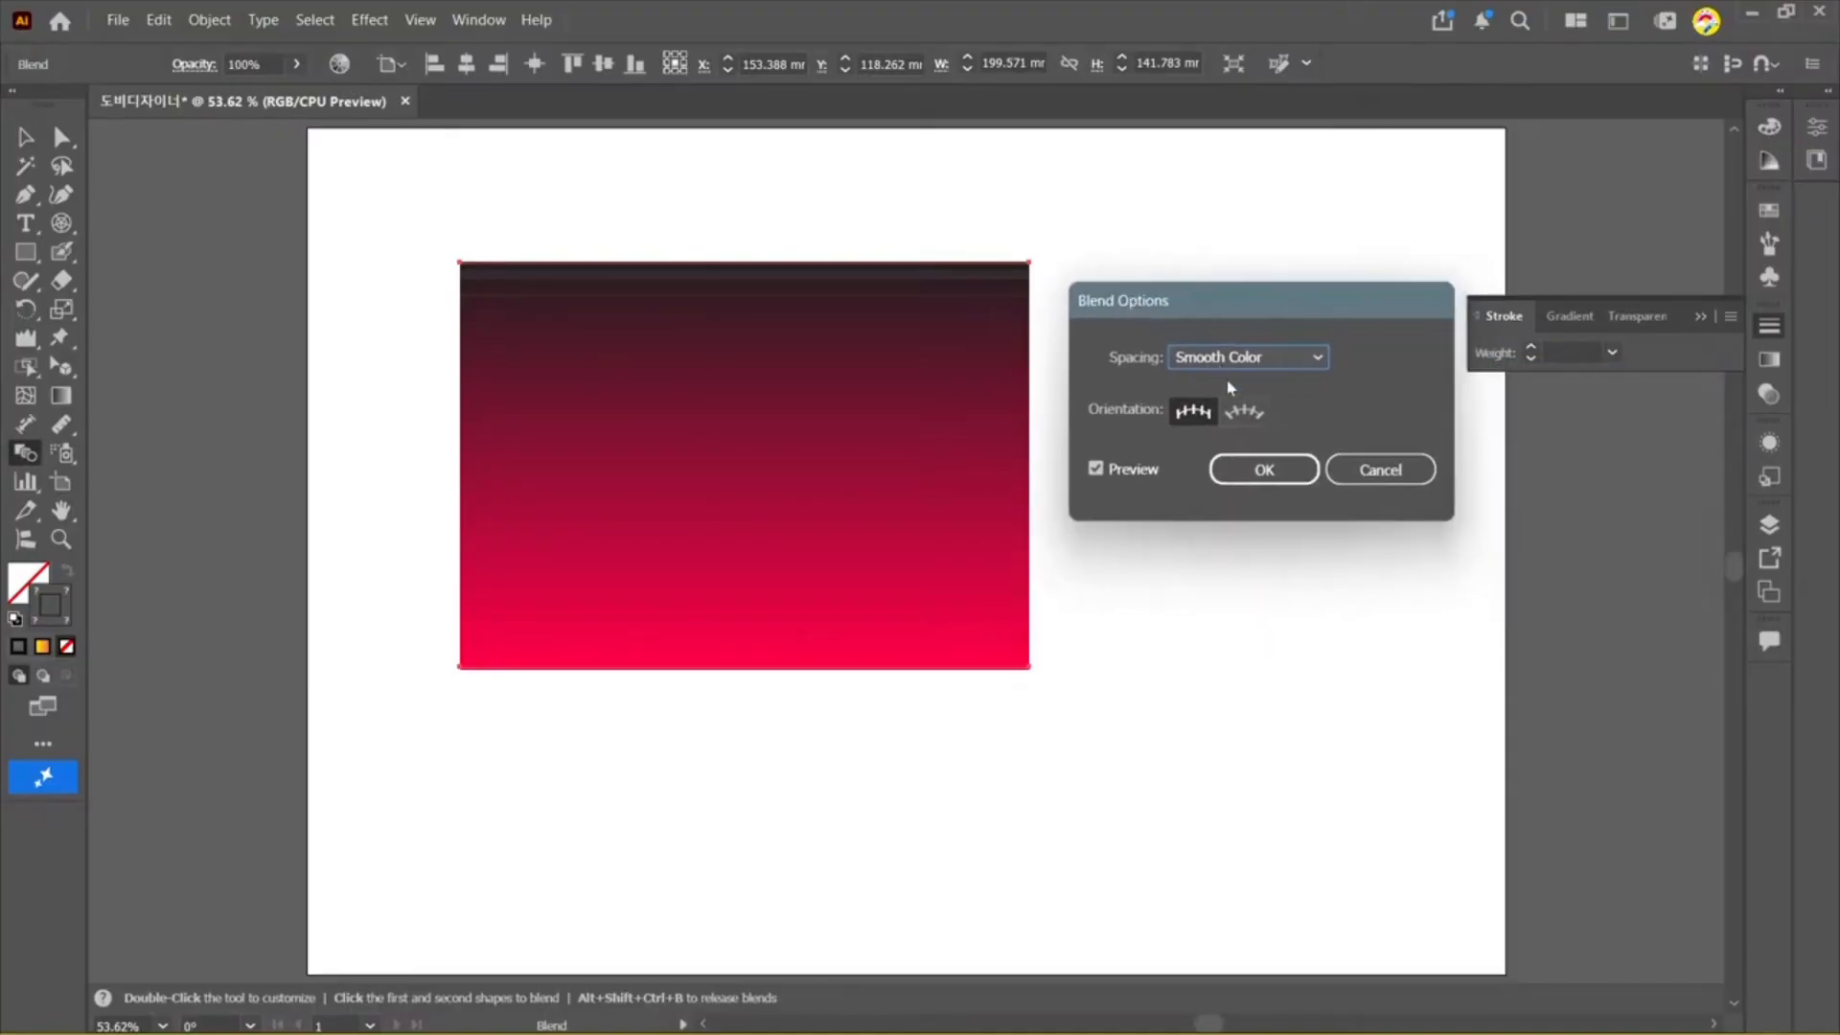
left_click(1256, 358)
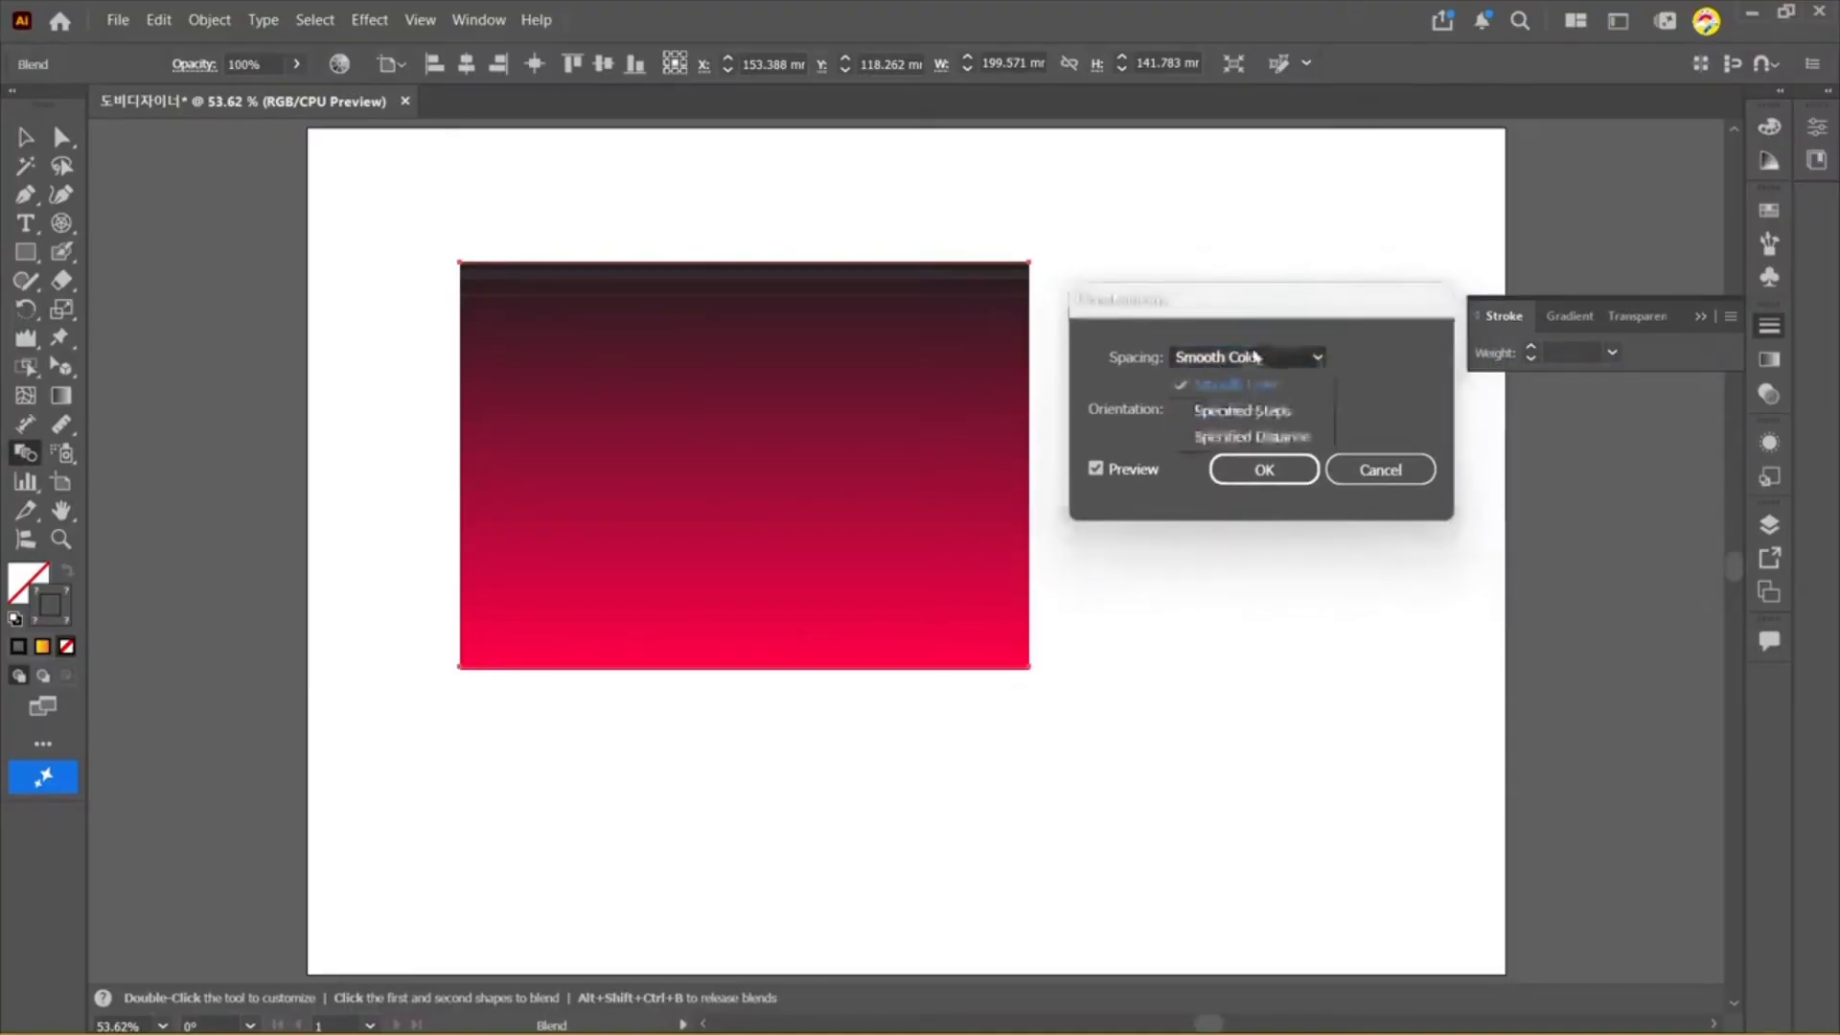
left_click(1246, 412)
type("10")
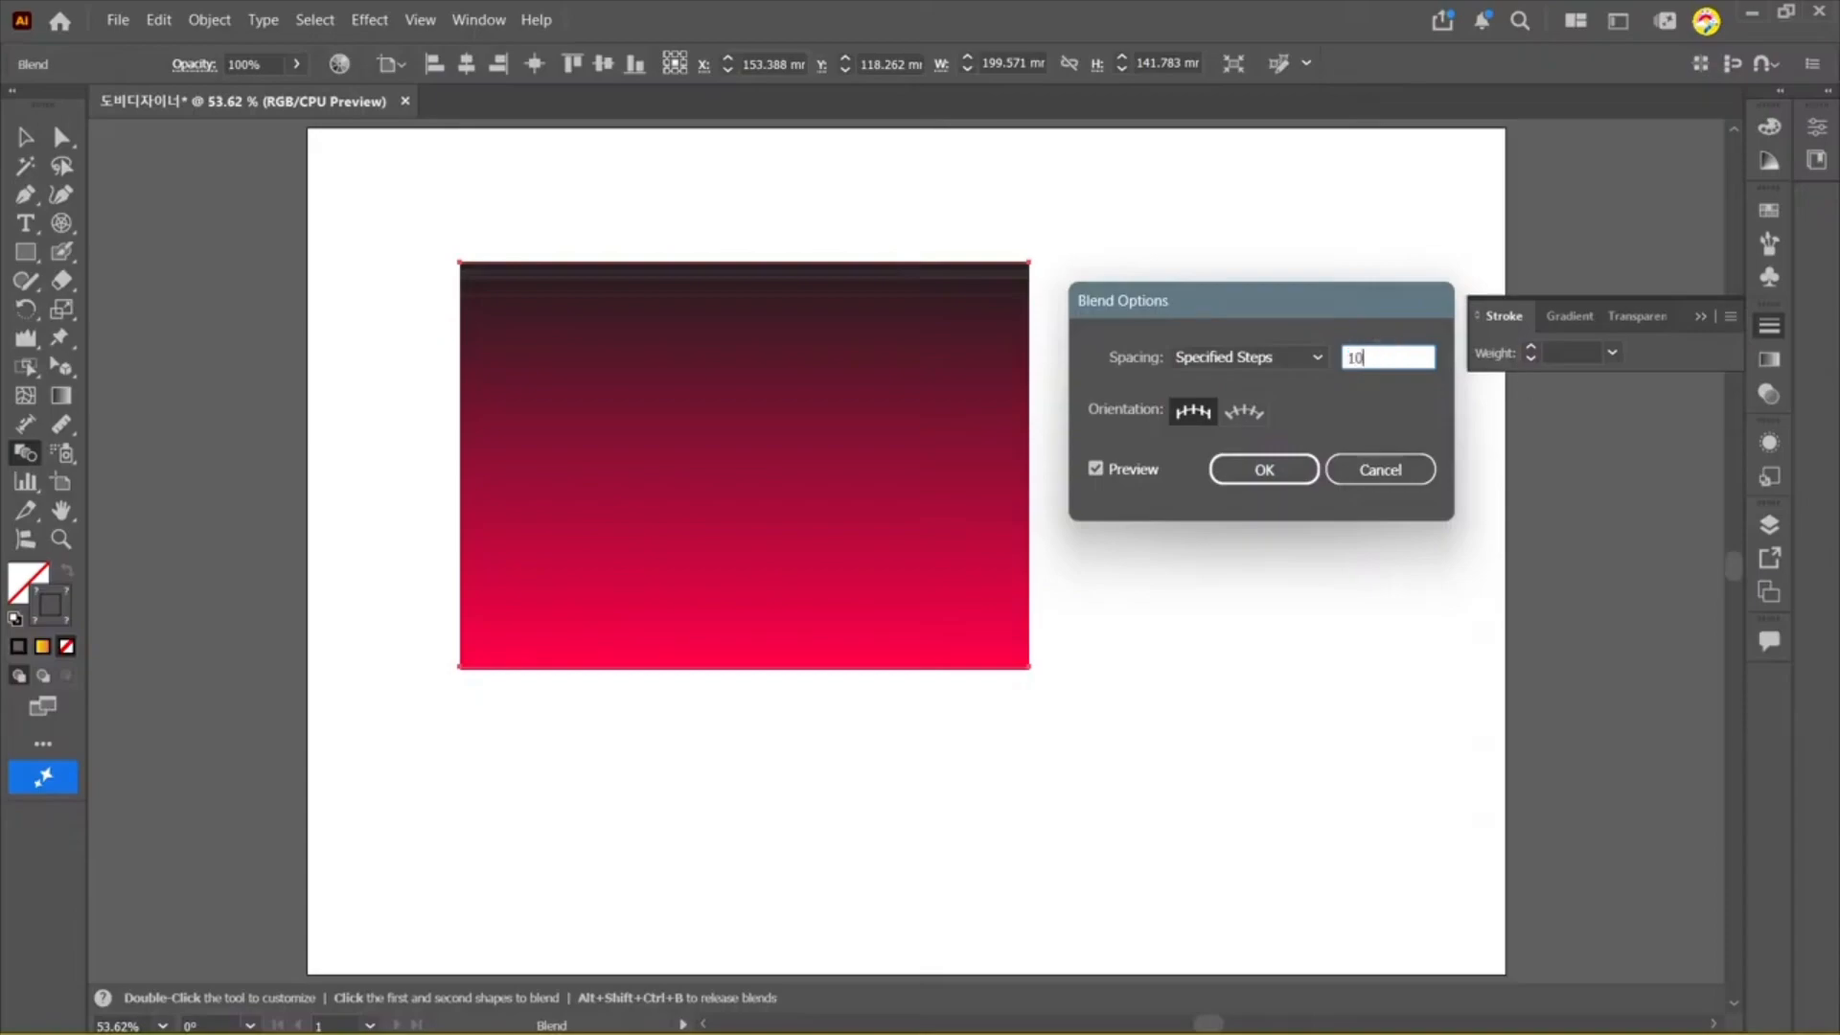
left_click(1111, 471)
left_click(1120, 476)
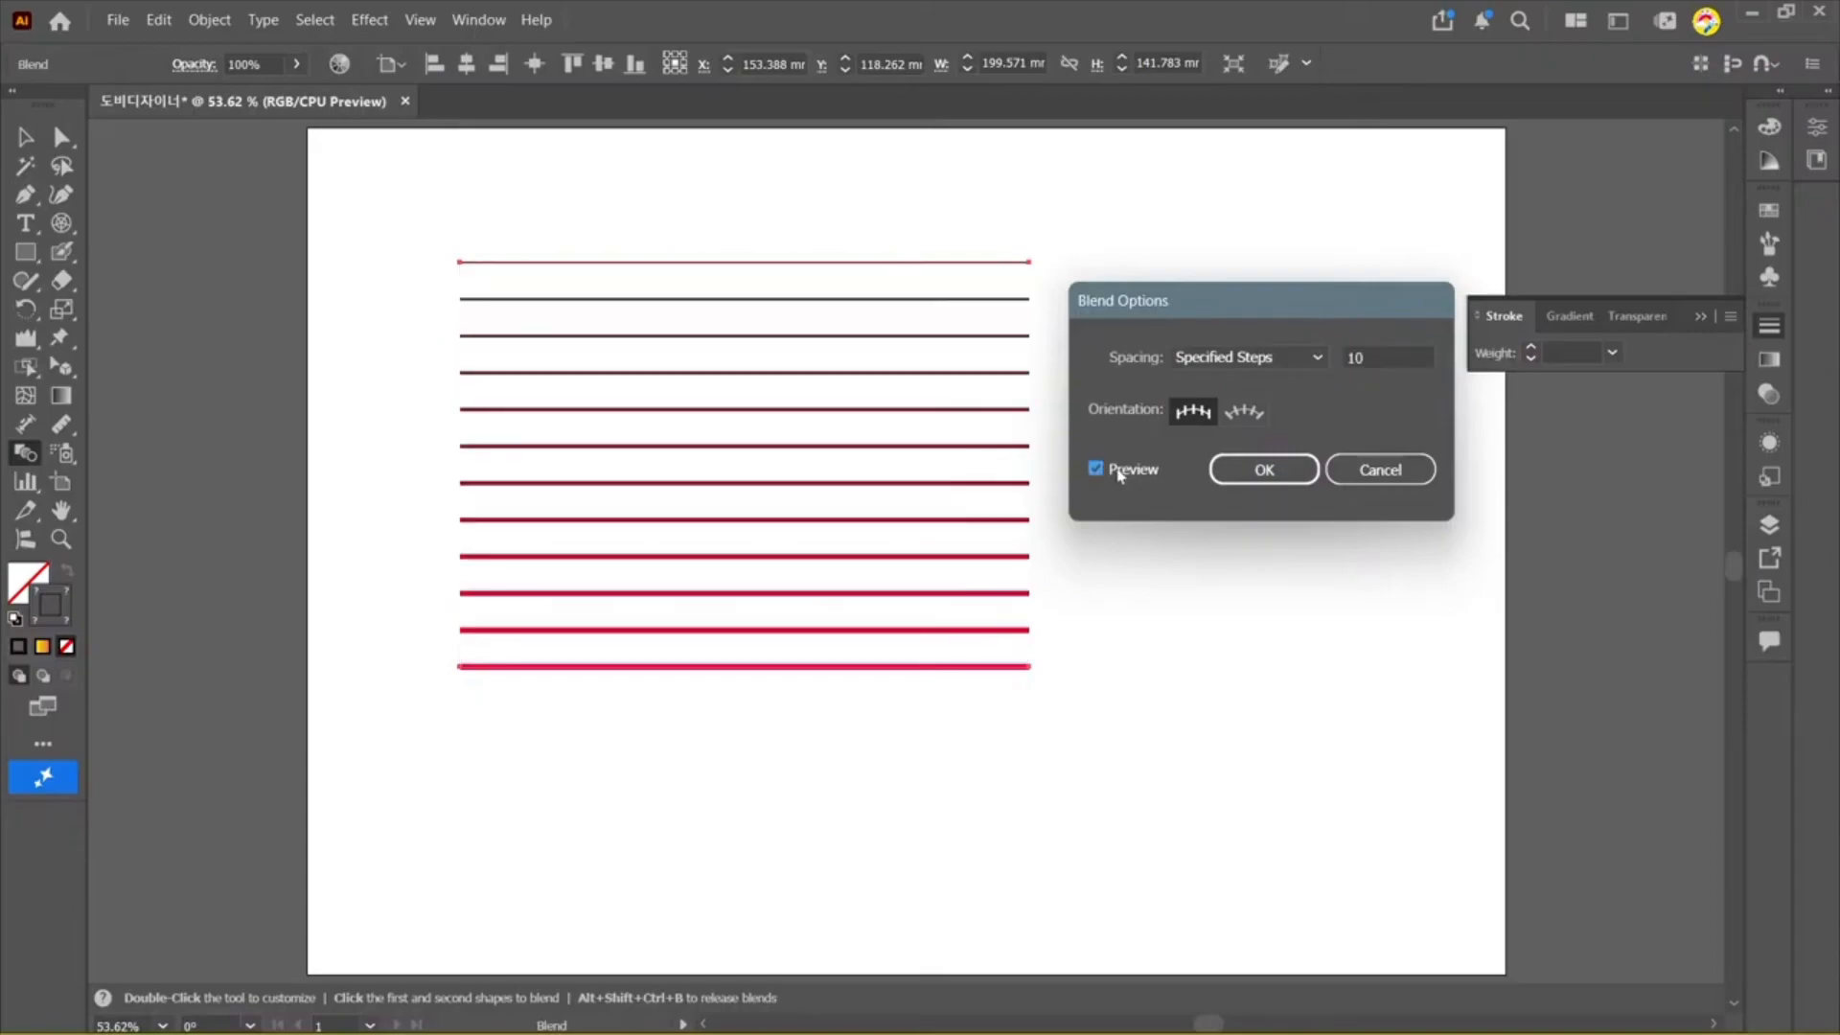
Step: Preview the blend with its spacing set to a Specified Distance of 3 mm
left_click(1217, 358)
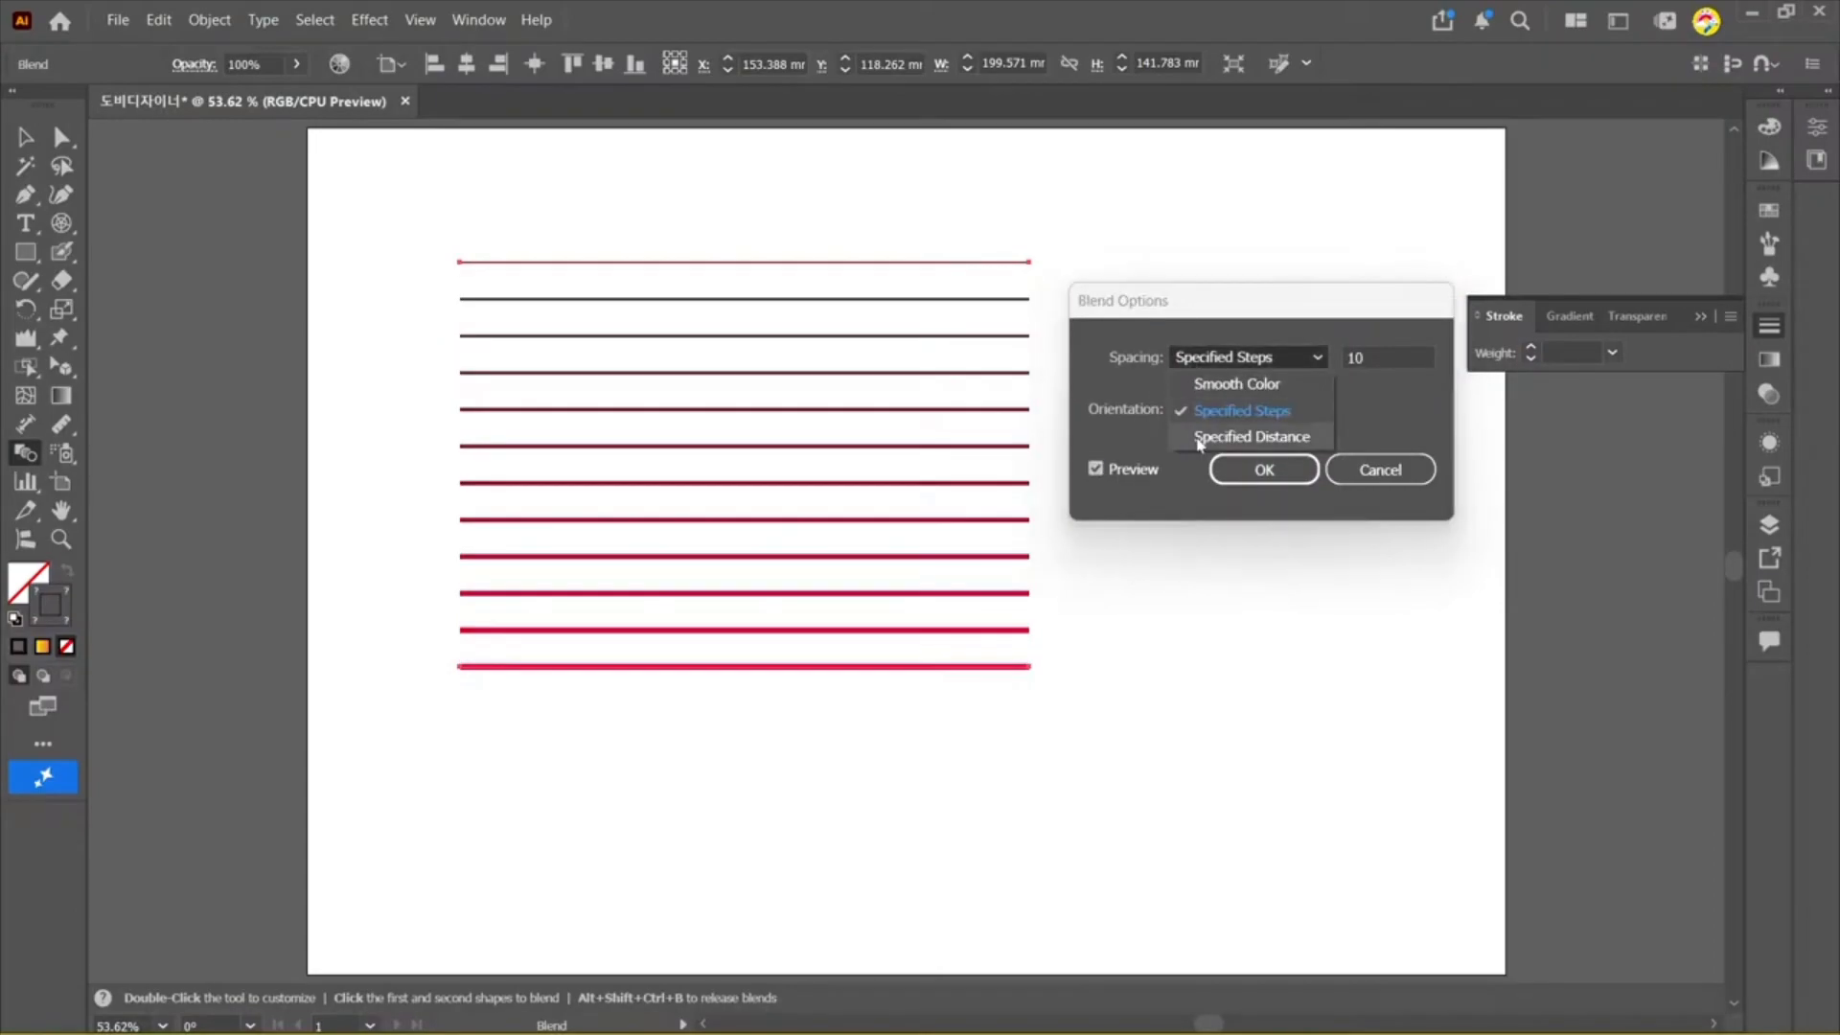
left_click(1251, 436)
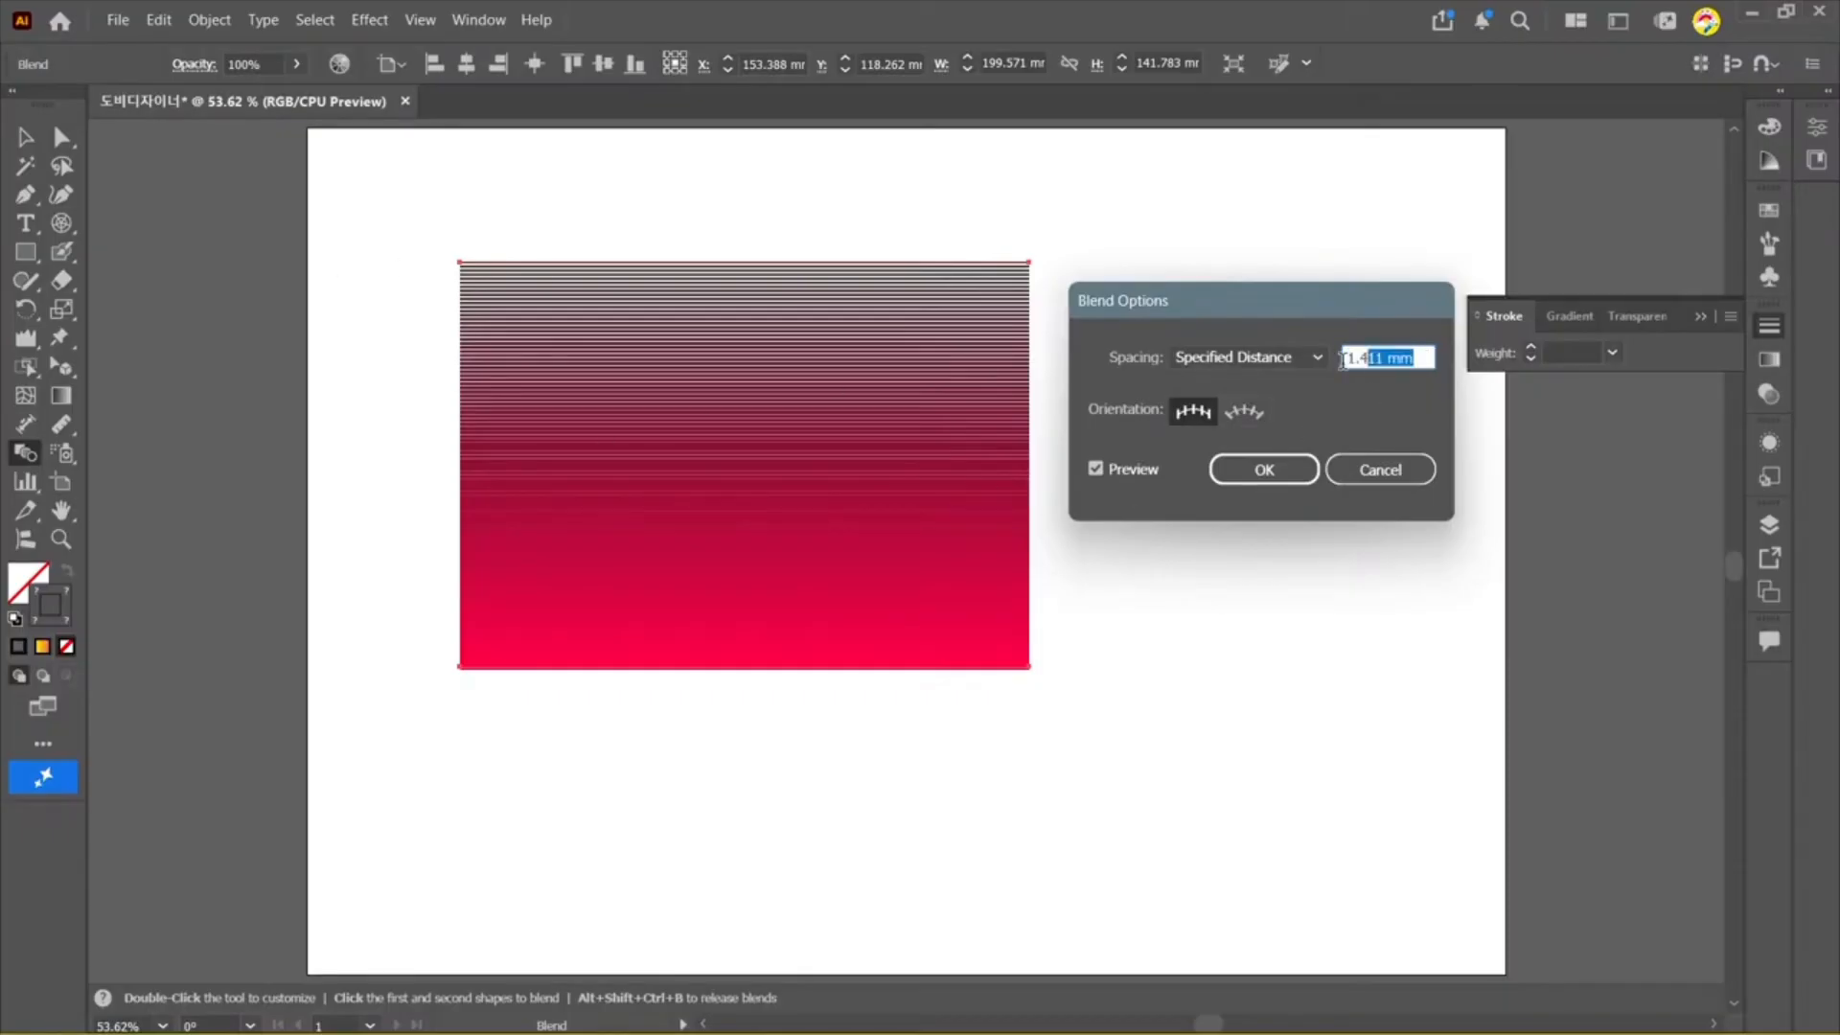
type("3")
left_click(1134, 470)
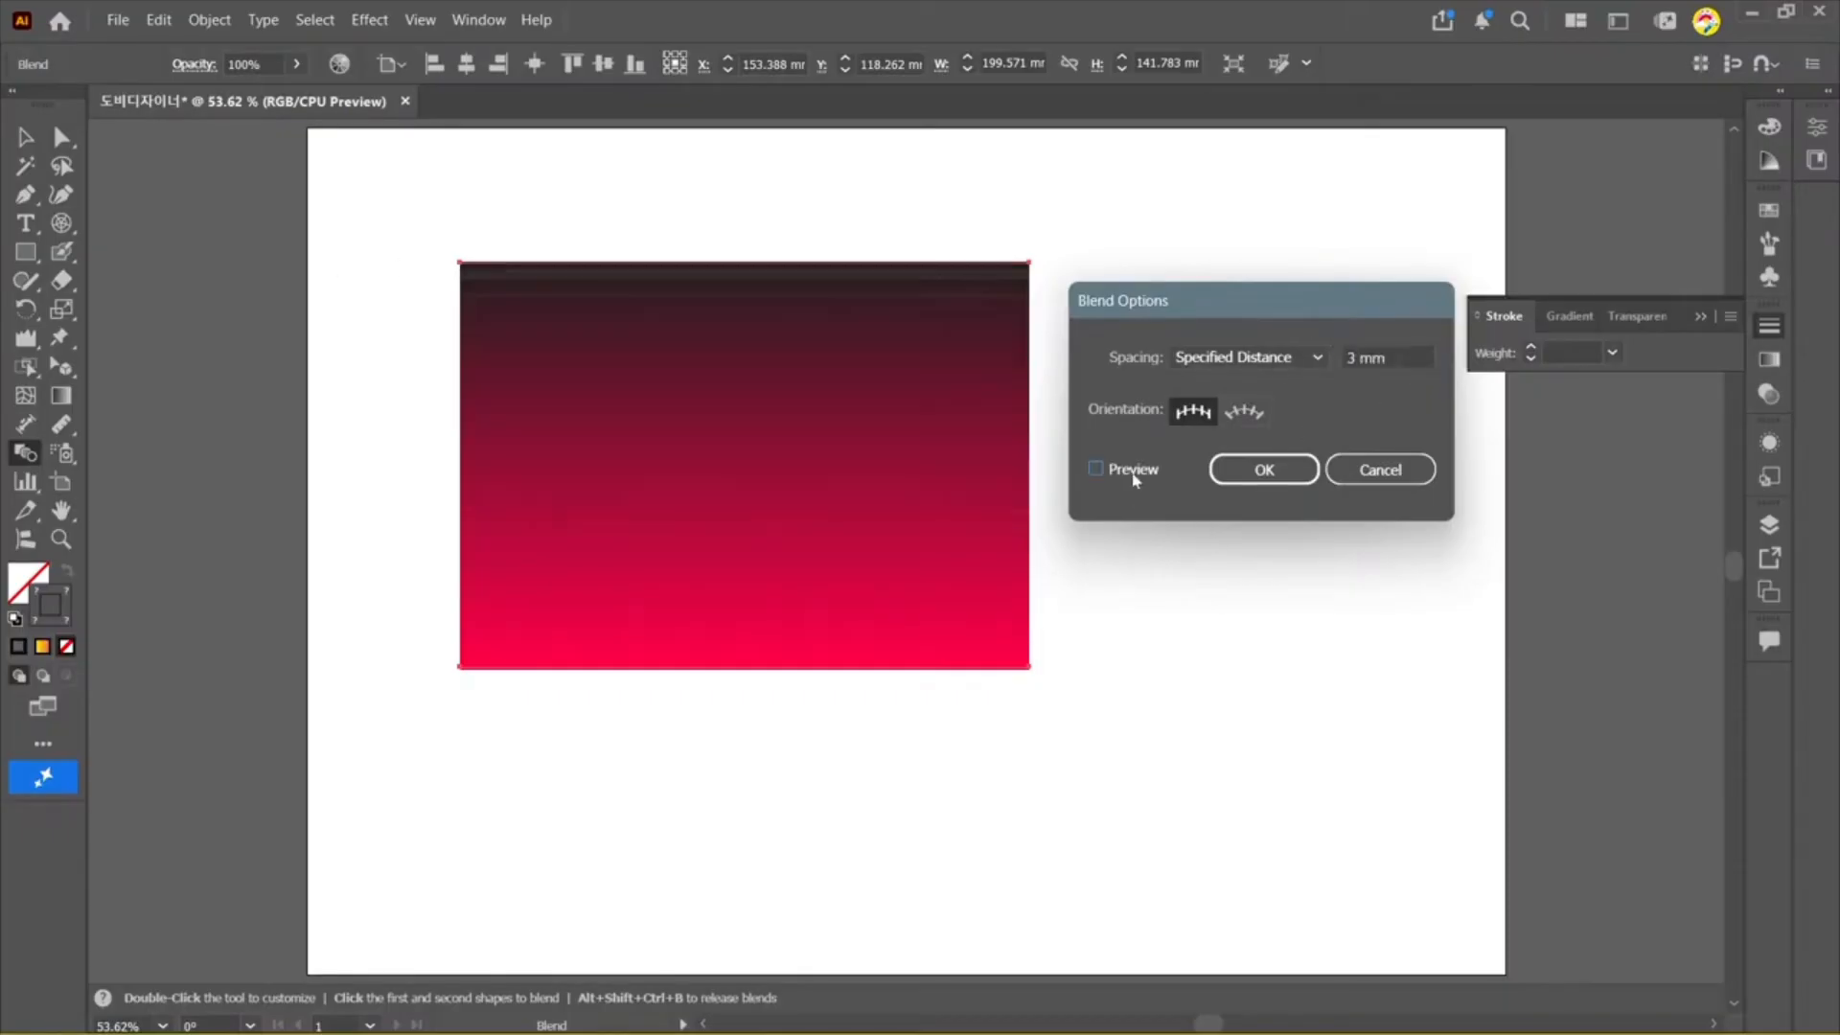
left_click(1134, 469)
Step: Preview the blend with its spacing set to 20 Specified Steps
left_click(1246, 356)
left_click(1241, 412)
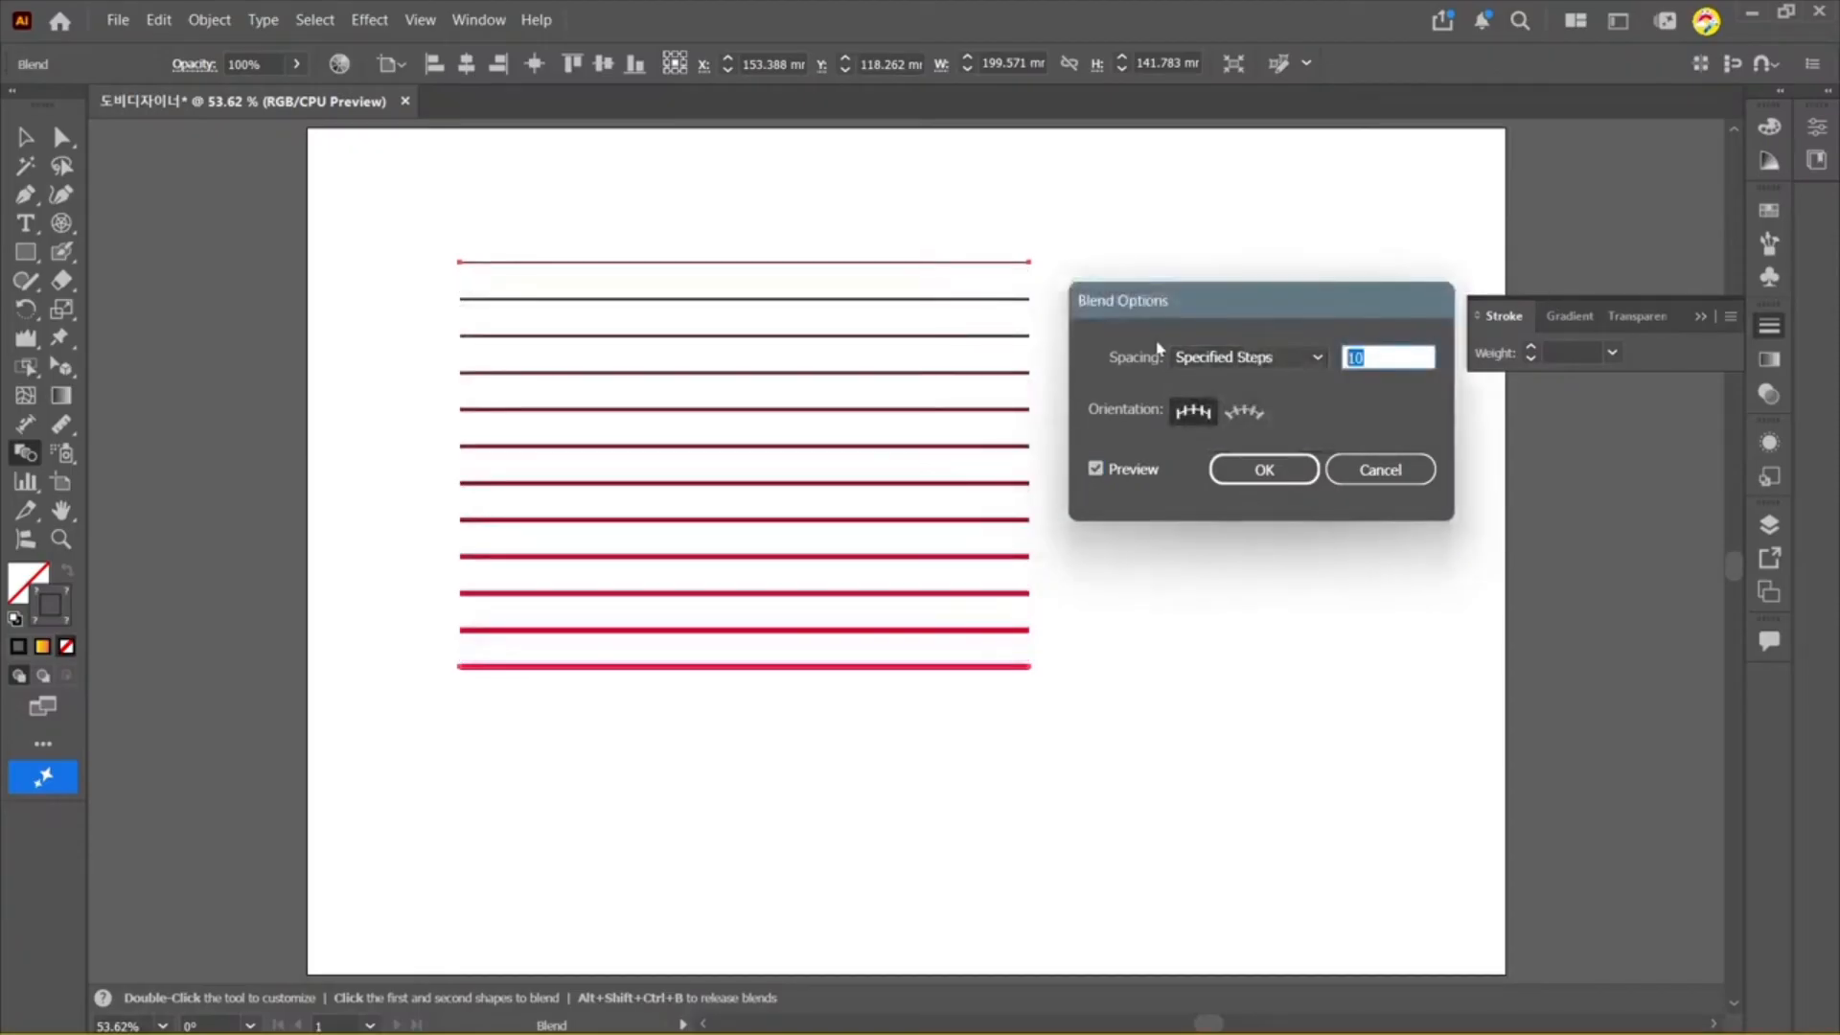
left_click(1150, 470)
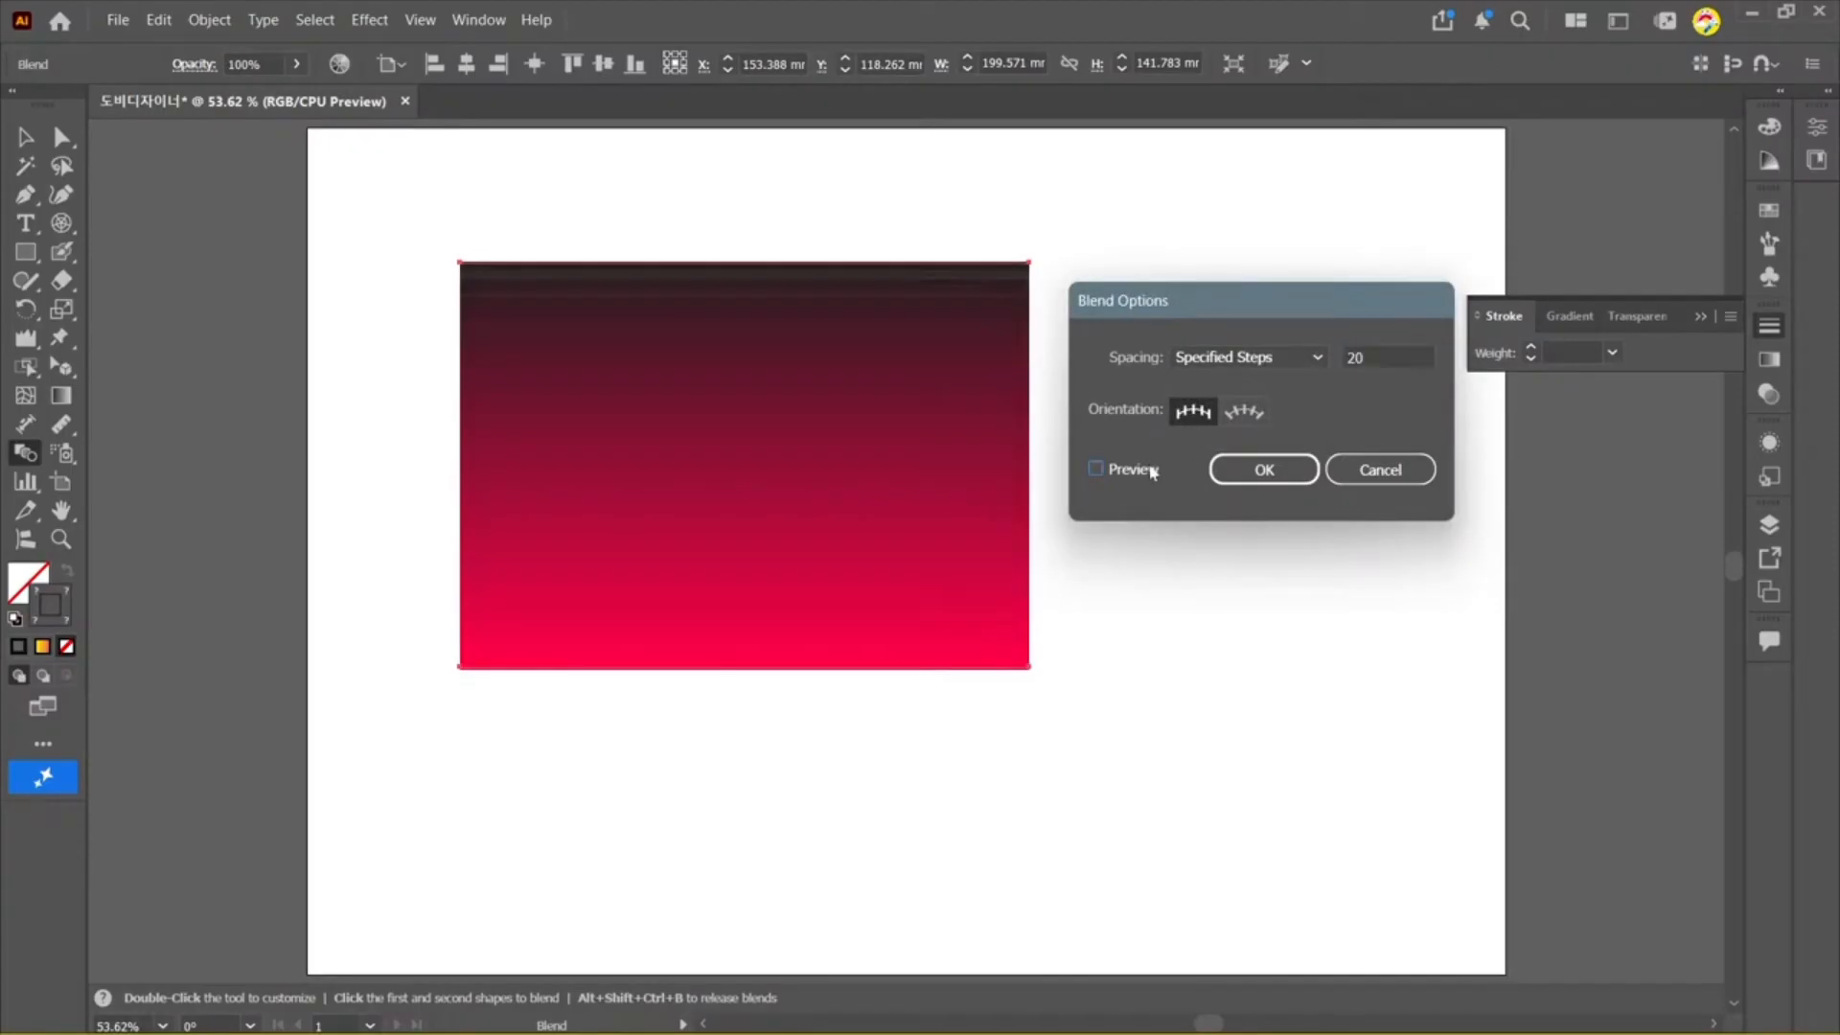
left_click(1150, 469)
Step: Return the blend spacing to Smooth Color and cancel the blend options
left_click(1303, 358)
left_click(1246, 385)
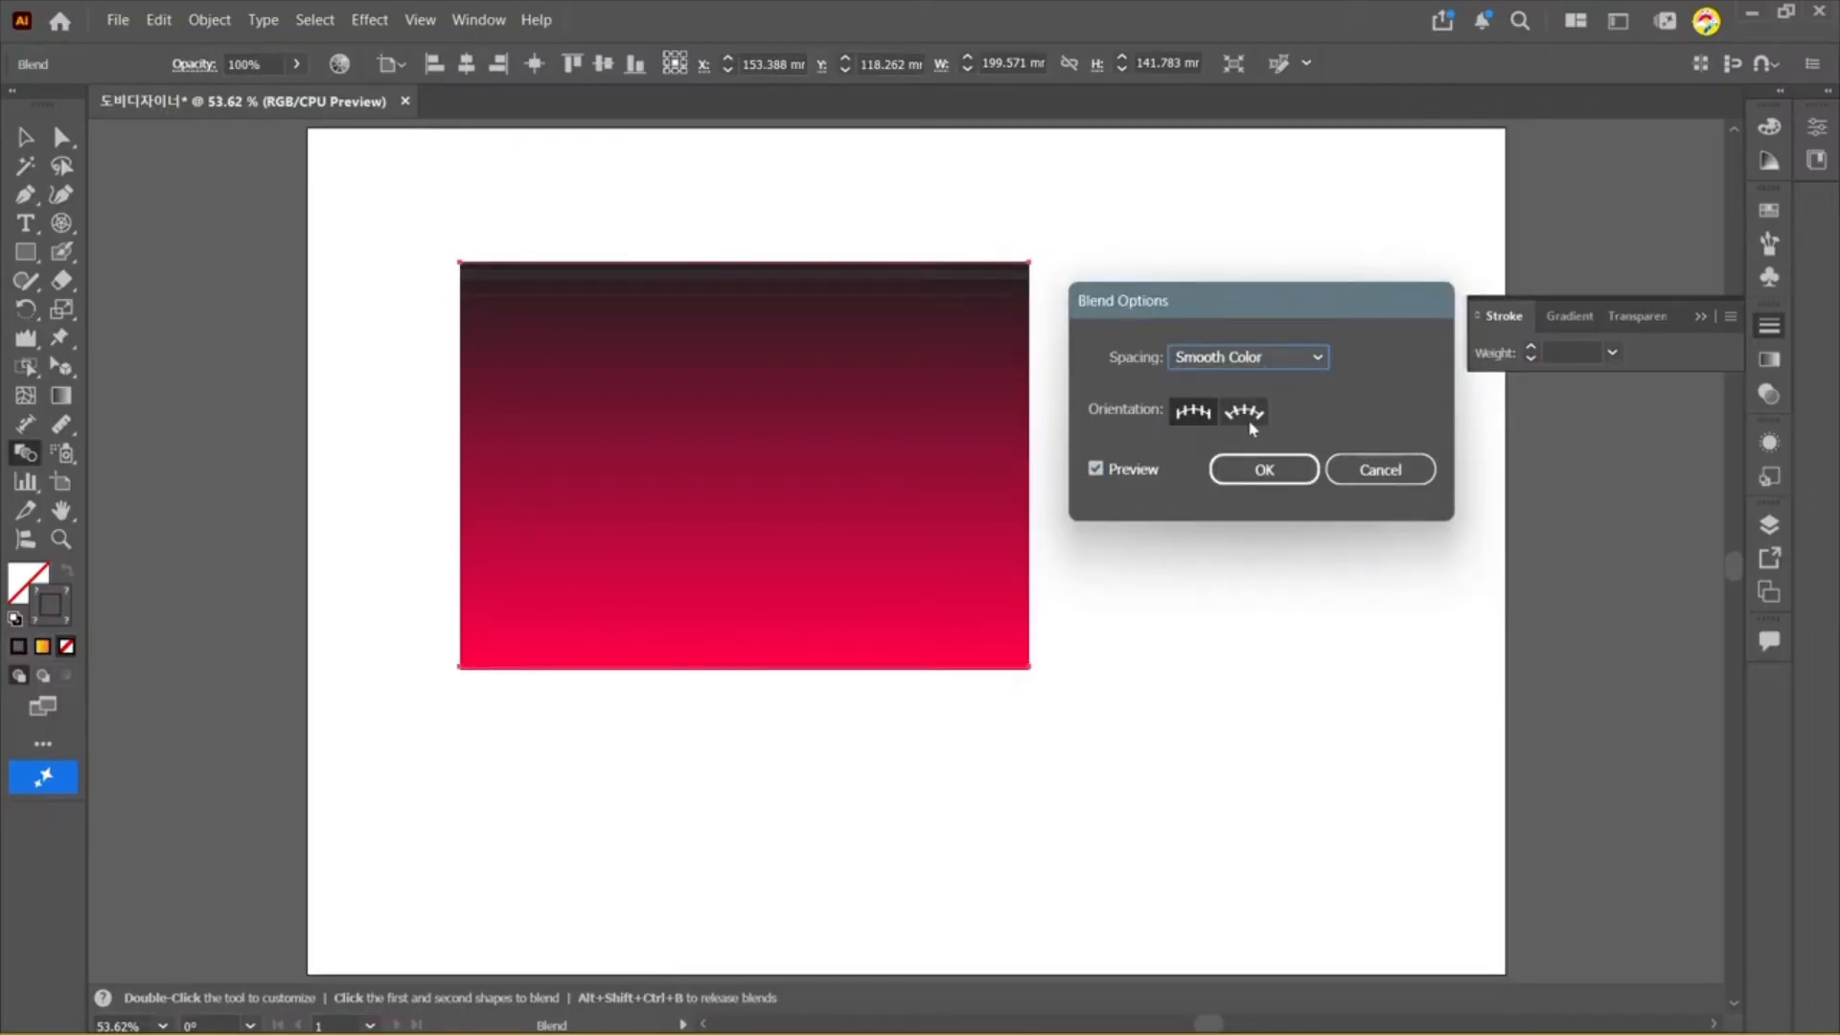
left_click(1361, 470)
Step: Select the whole line blend and delete it from the artboard
key("v")
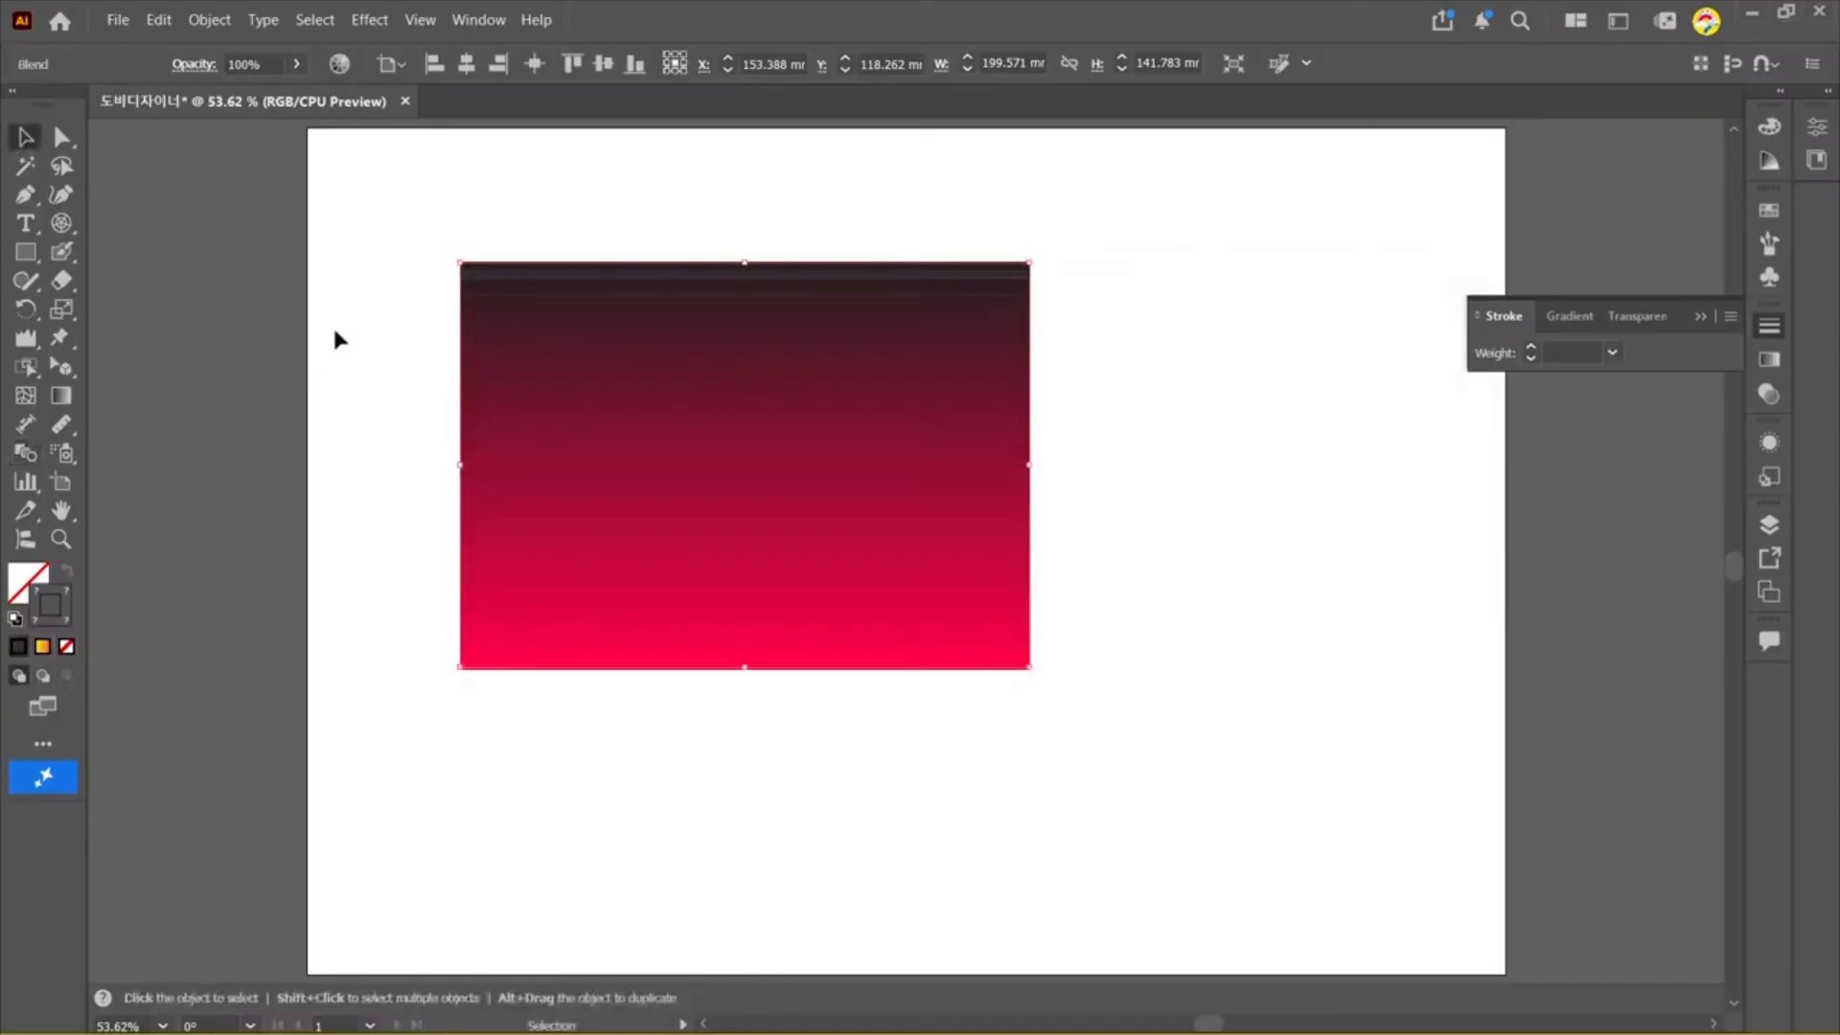
left_click_drag(317, 221, 1065, 826)
key("Delete")
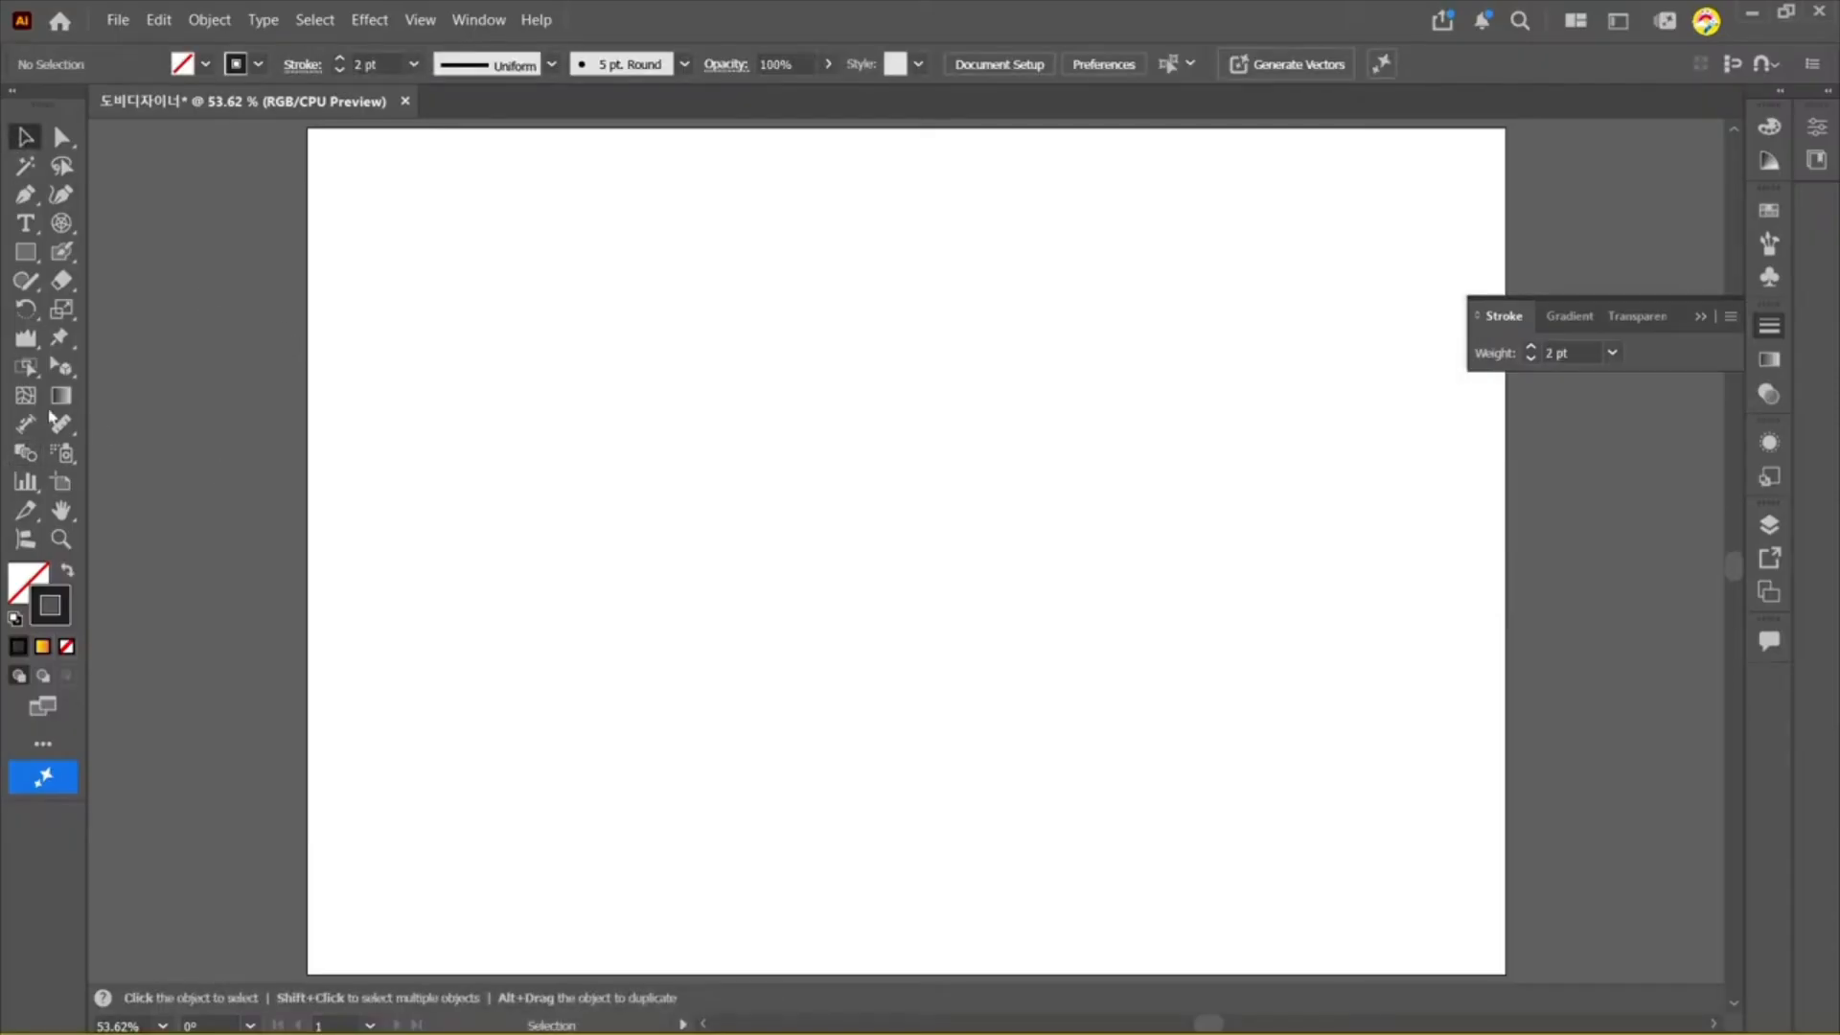
left_click(72, 463)
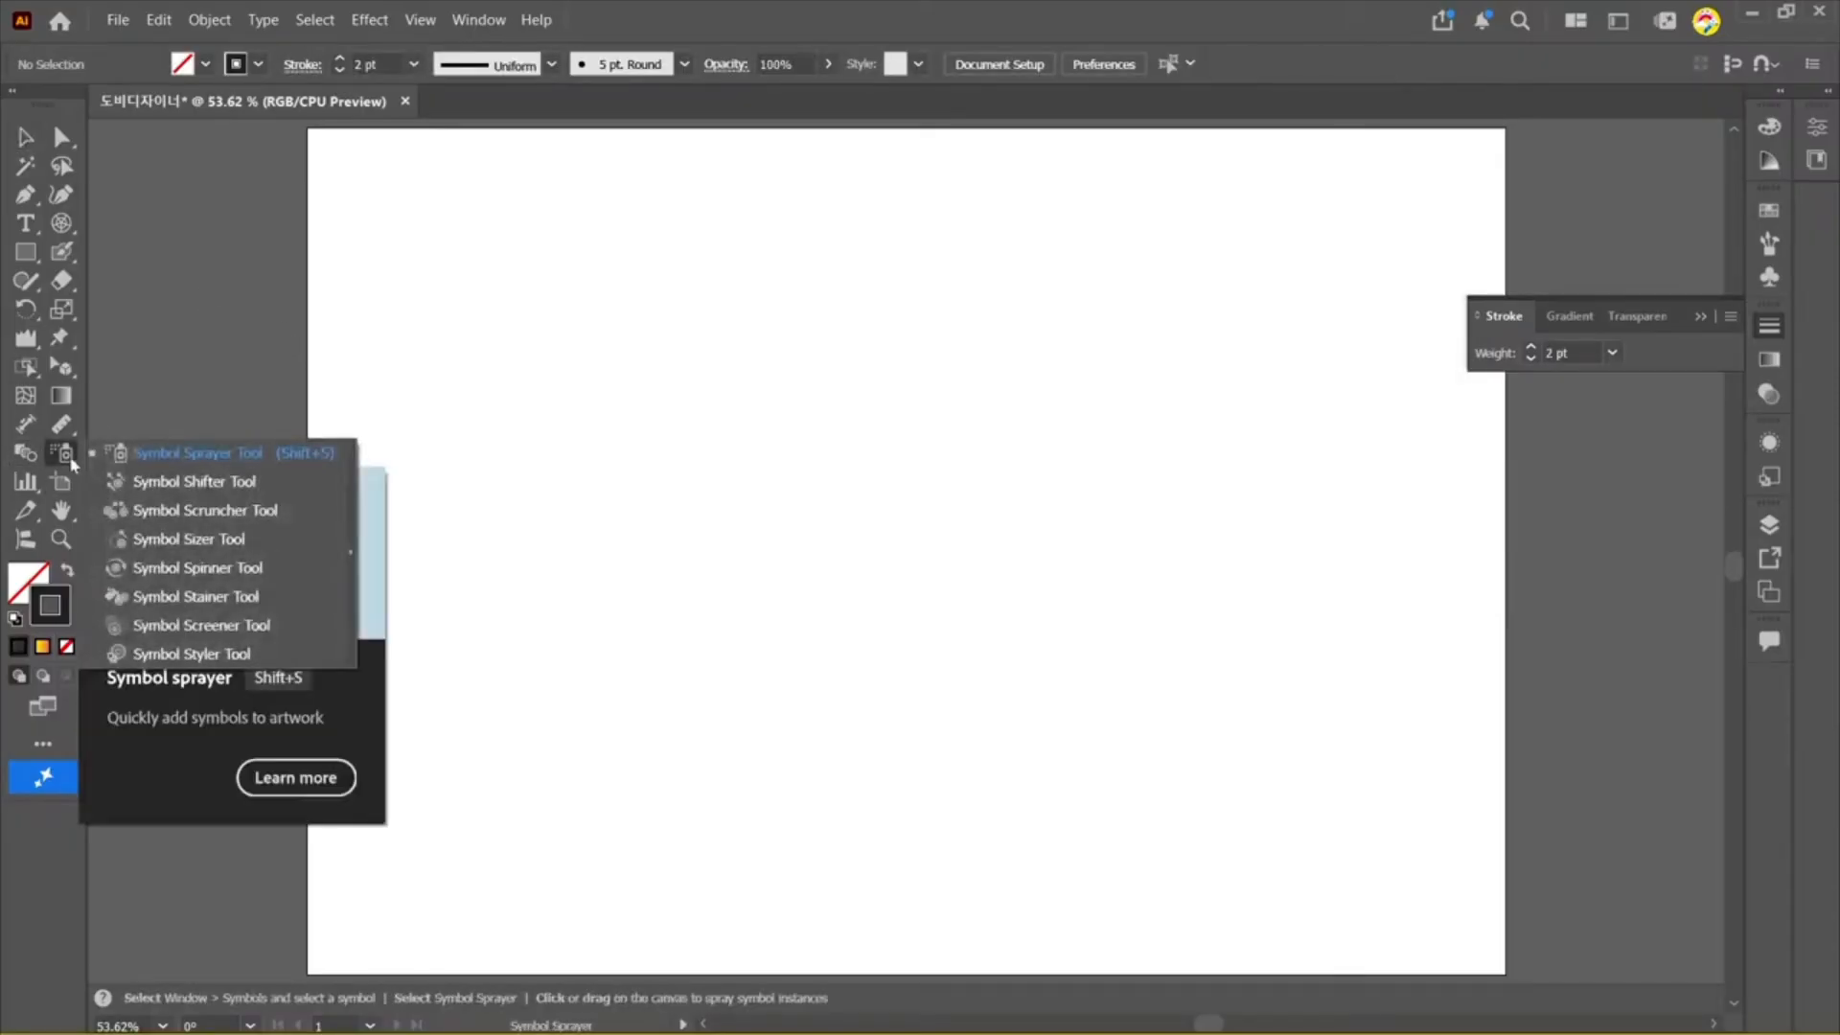
left_click(66, 461)
left_click(67, 461)
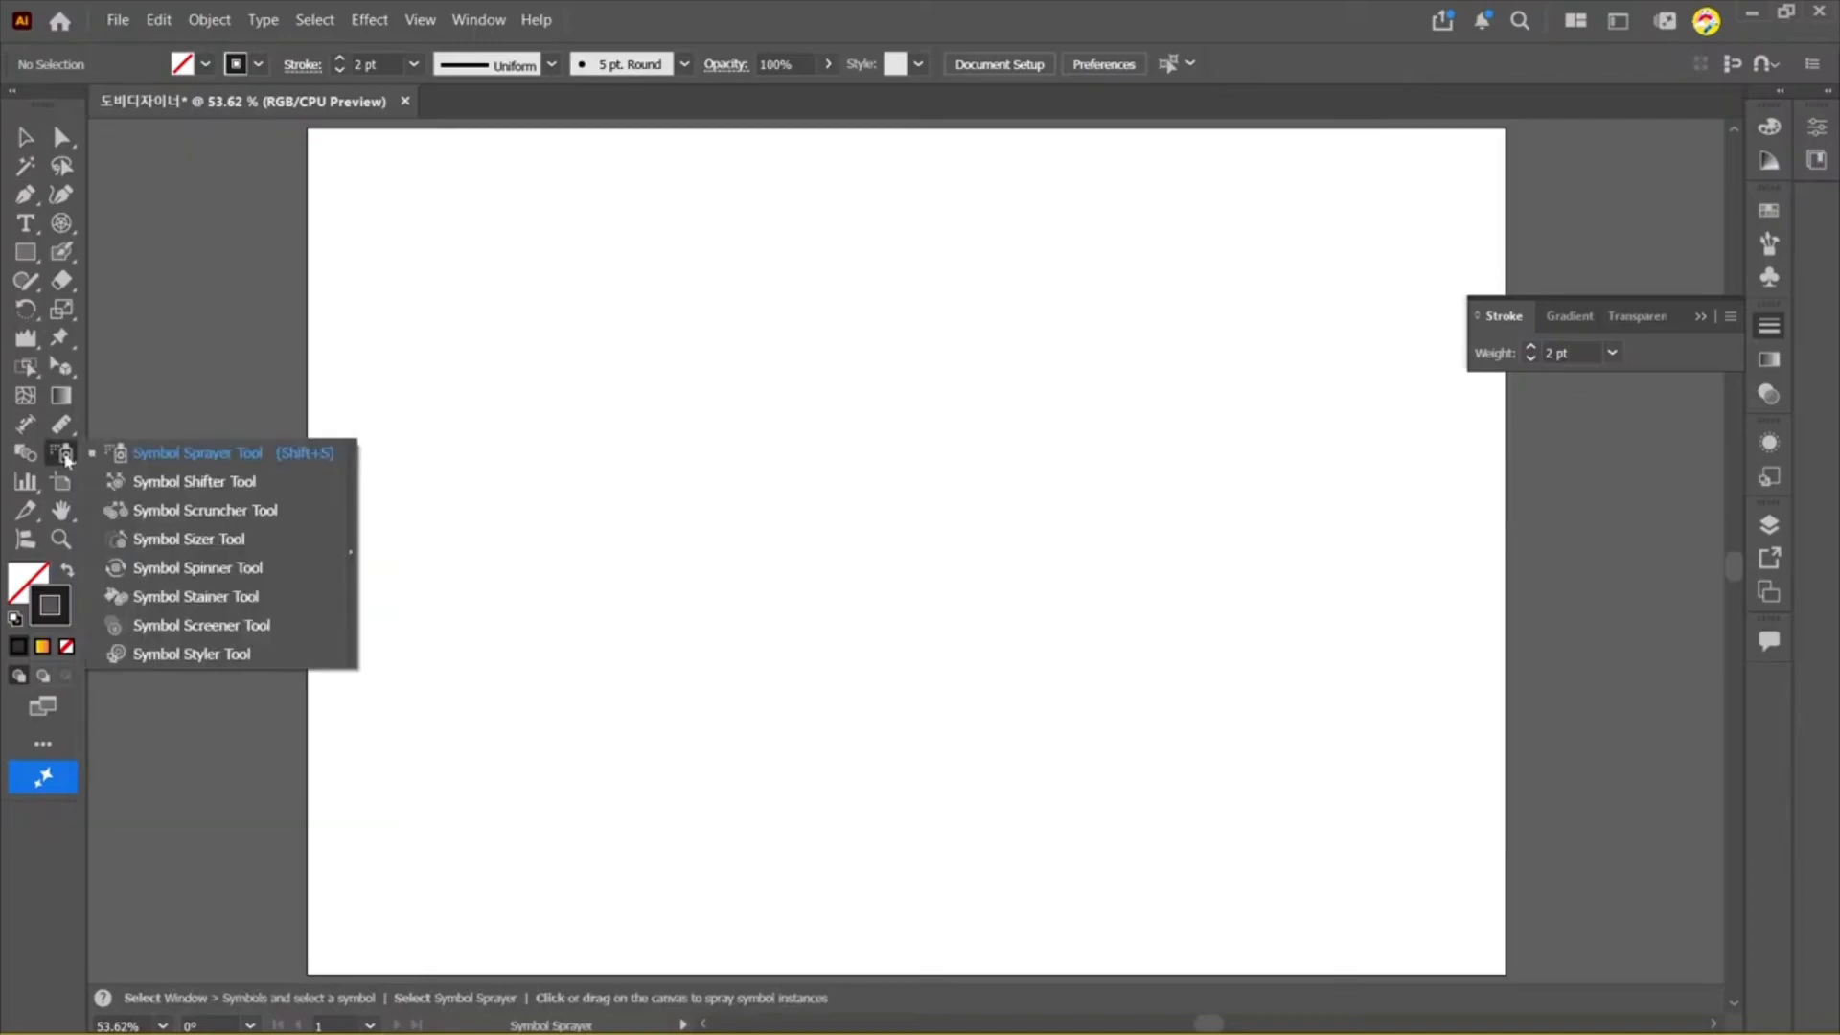
Step: Draw an upright five-pointed star slightly left of the artboard's centre with the Star tool
left_click(26, 253)
left_click_drag(26, 253, 134, 367)
left_click_drag(783, 486, 690, 407)
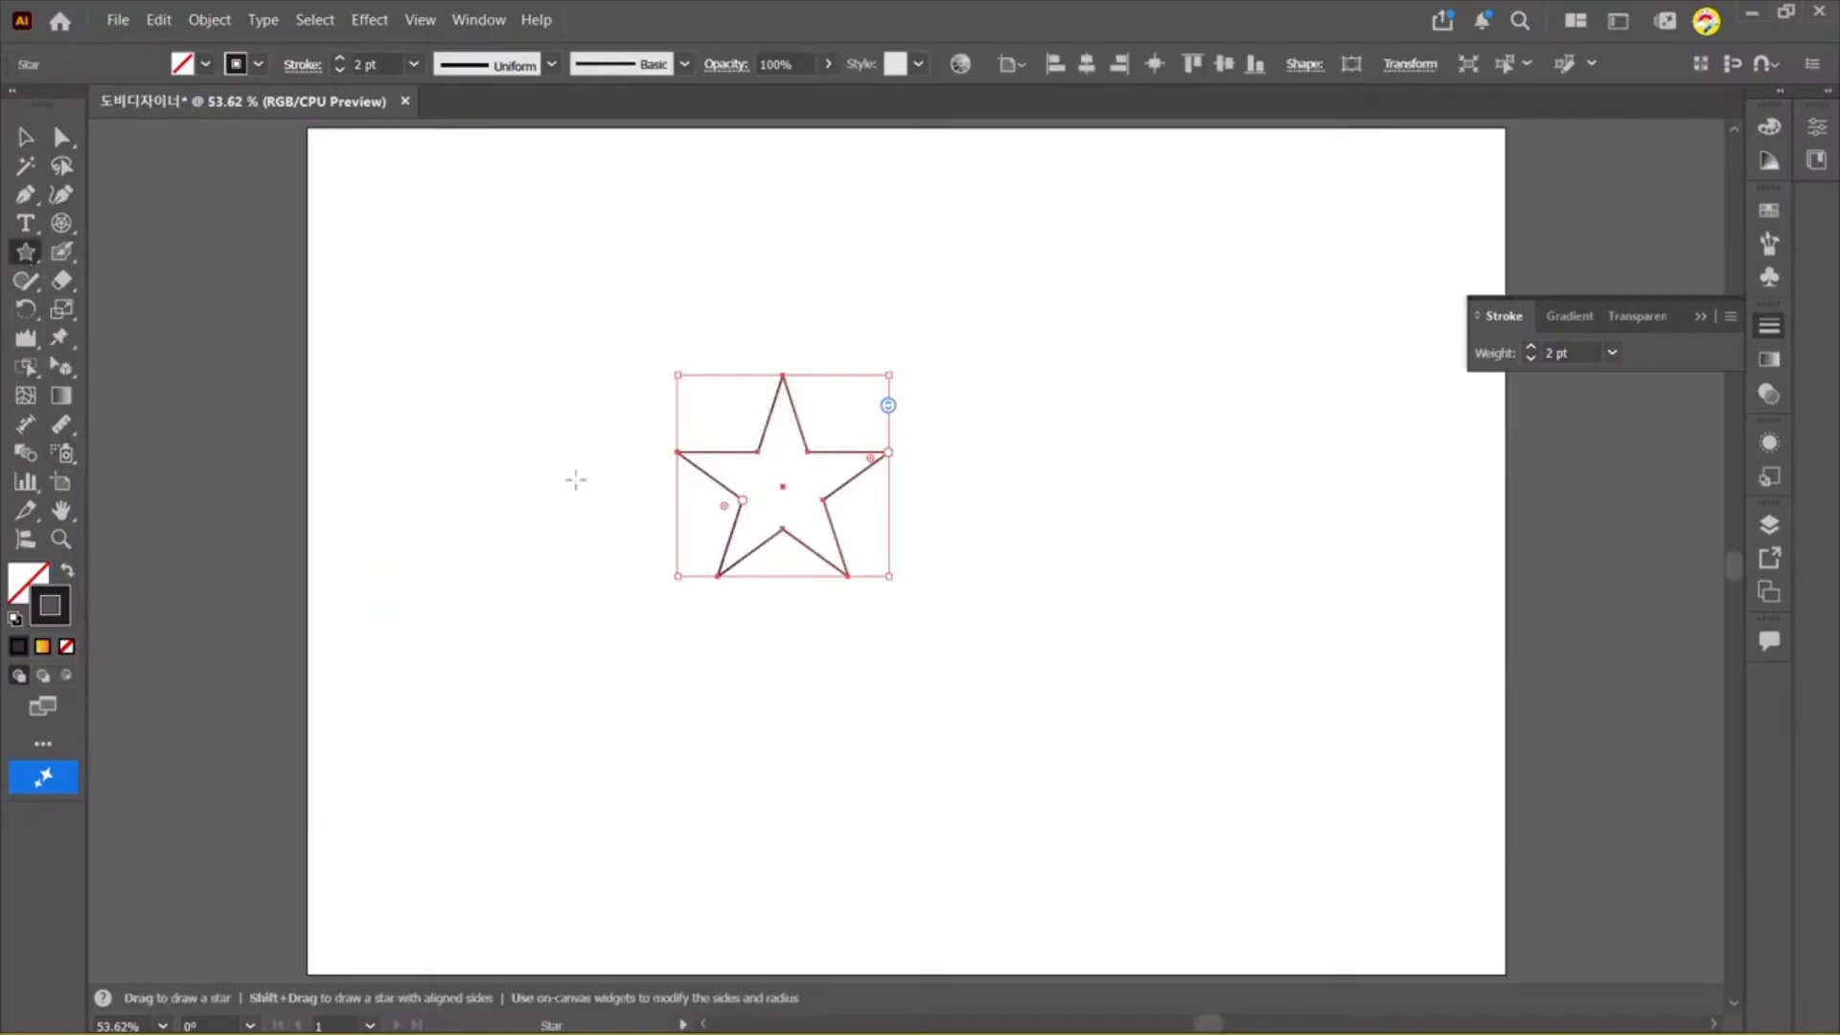
Step: Fill the star with yellow, set its stroke weight to 5 pt and deselect it
left_click(25, 581)
left_click(1482, 176)
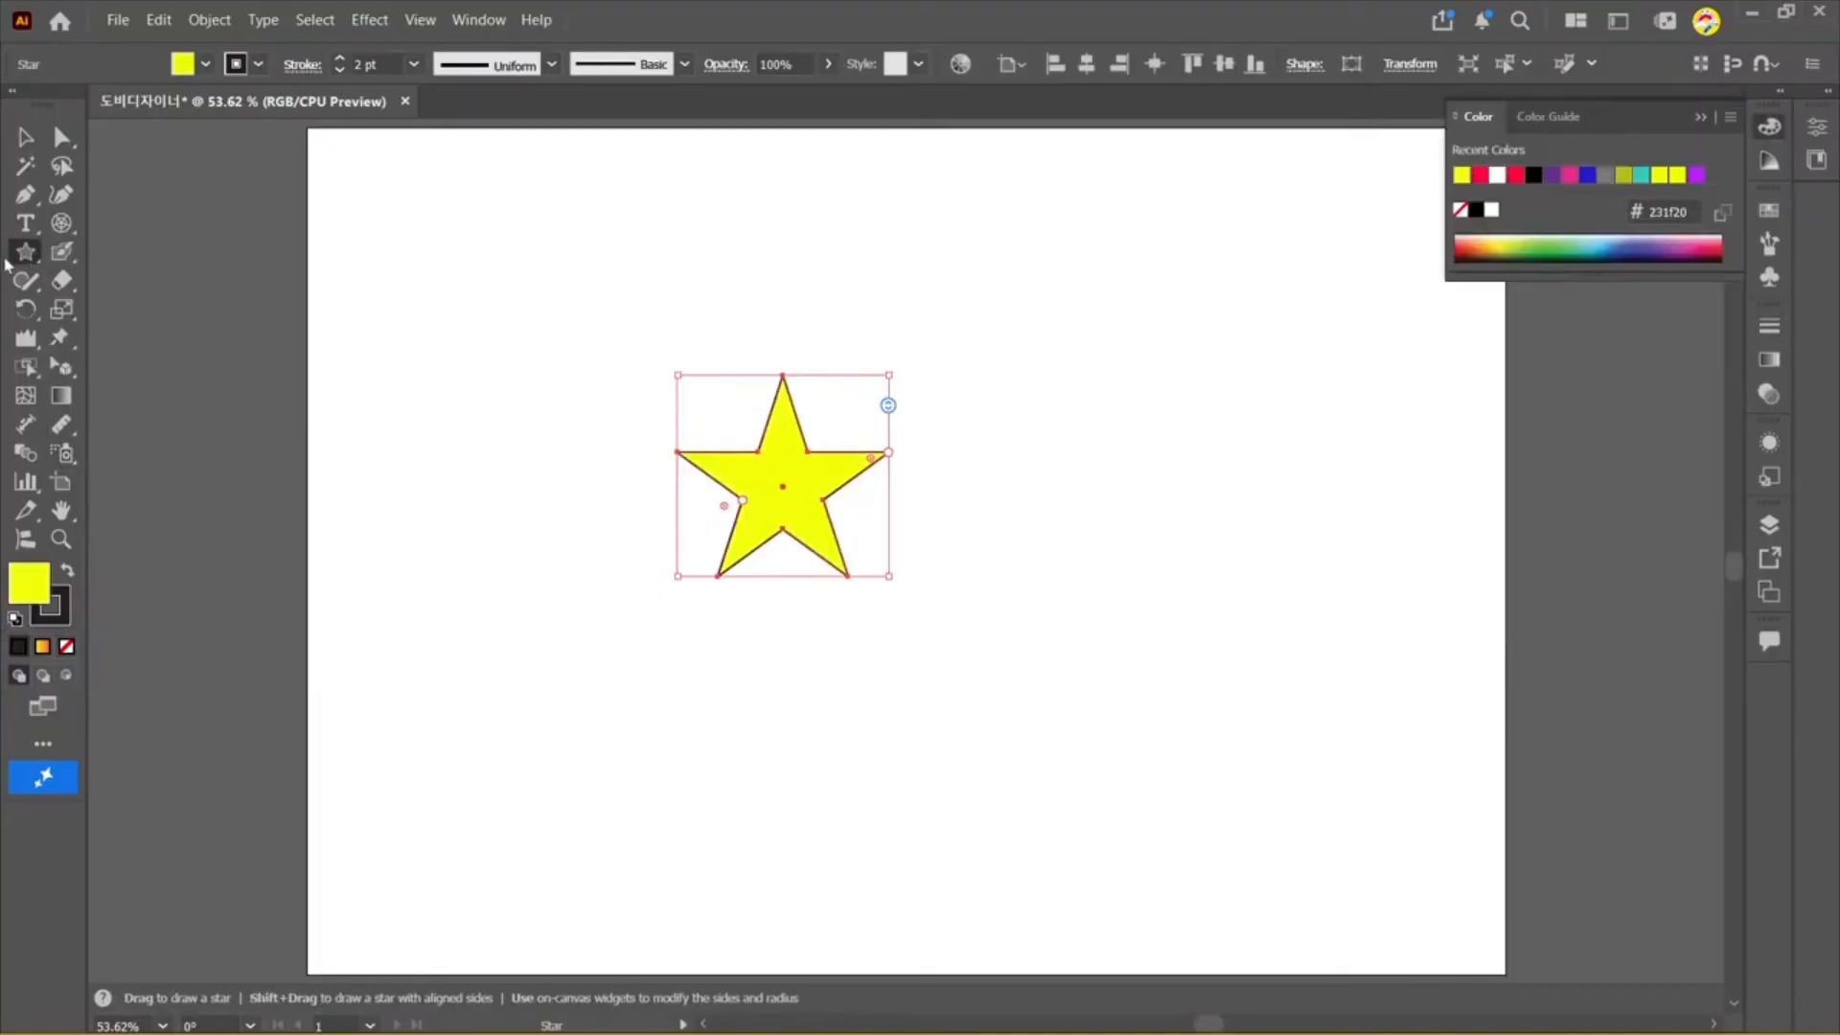
left_click(414, 64)
left_click(404, 268)
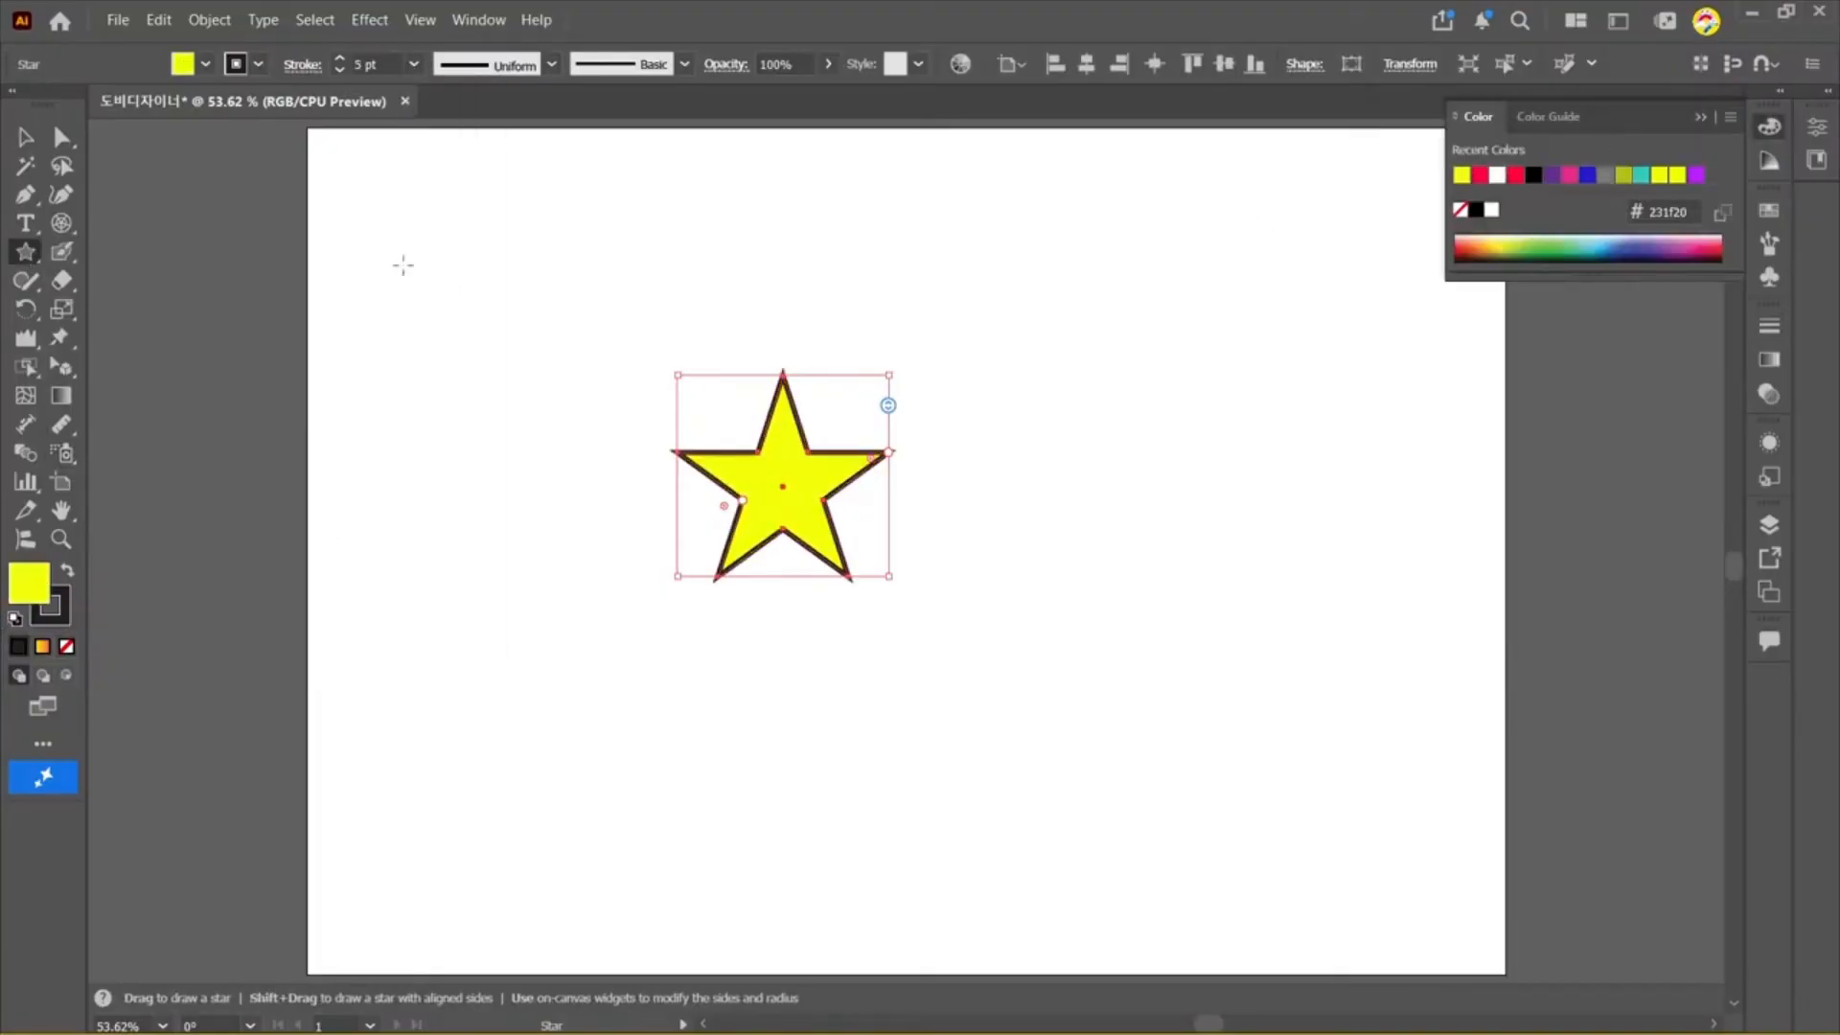
left_click(28, 135)
left_click(451, 476)
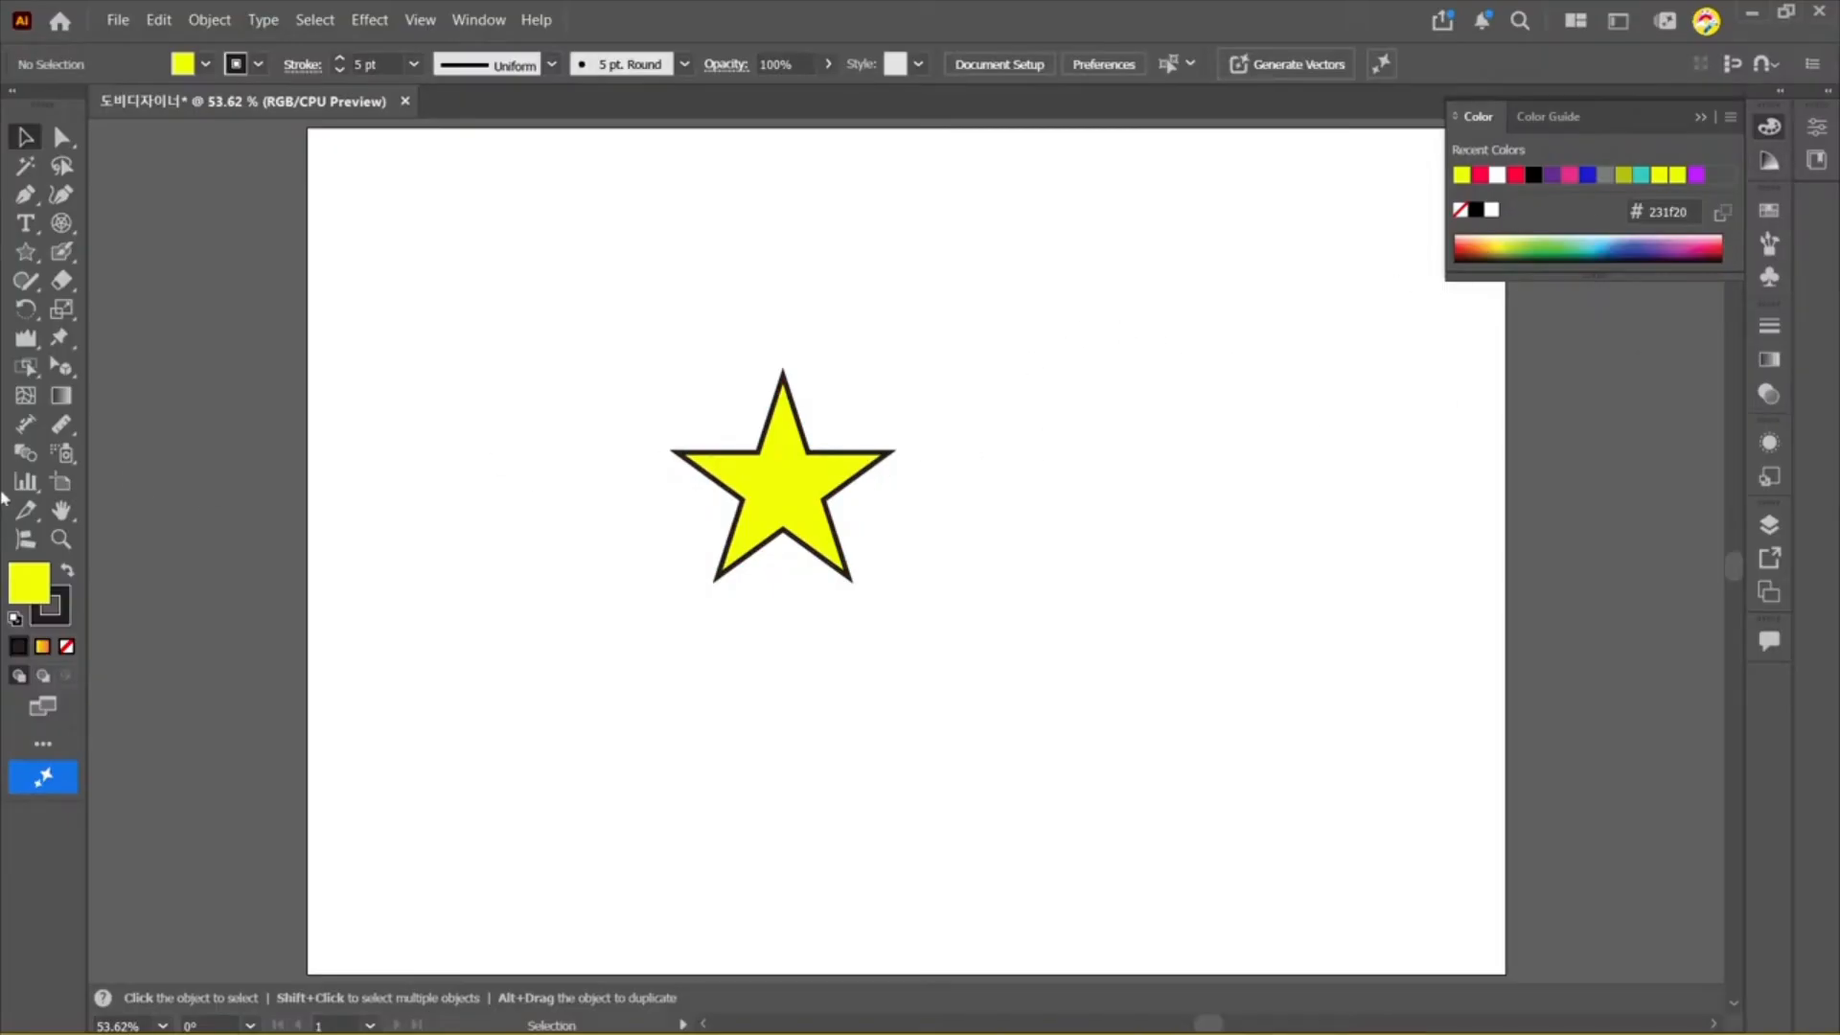
Step: With the star selected, examine where Symbols sits among the docked Swatches and Brushes panels
left_click_drag(1182, 393, 539, 669)
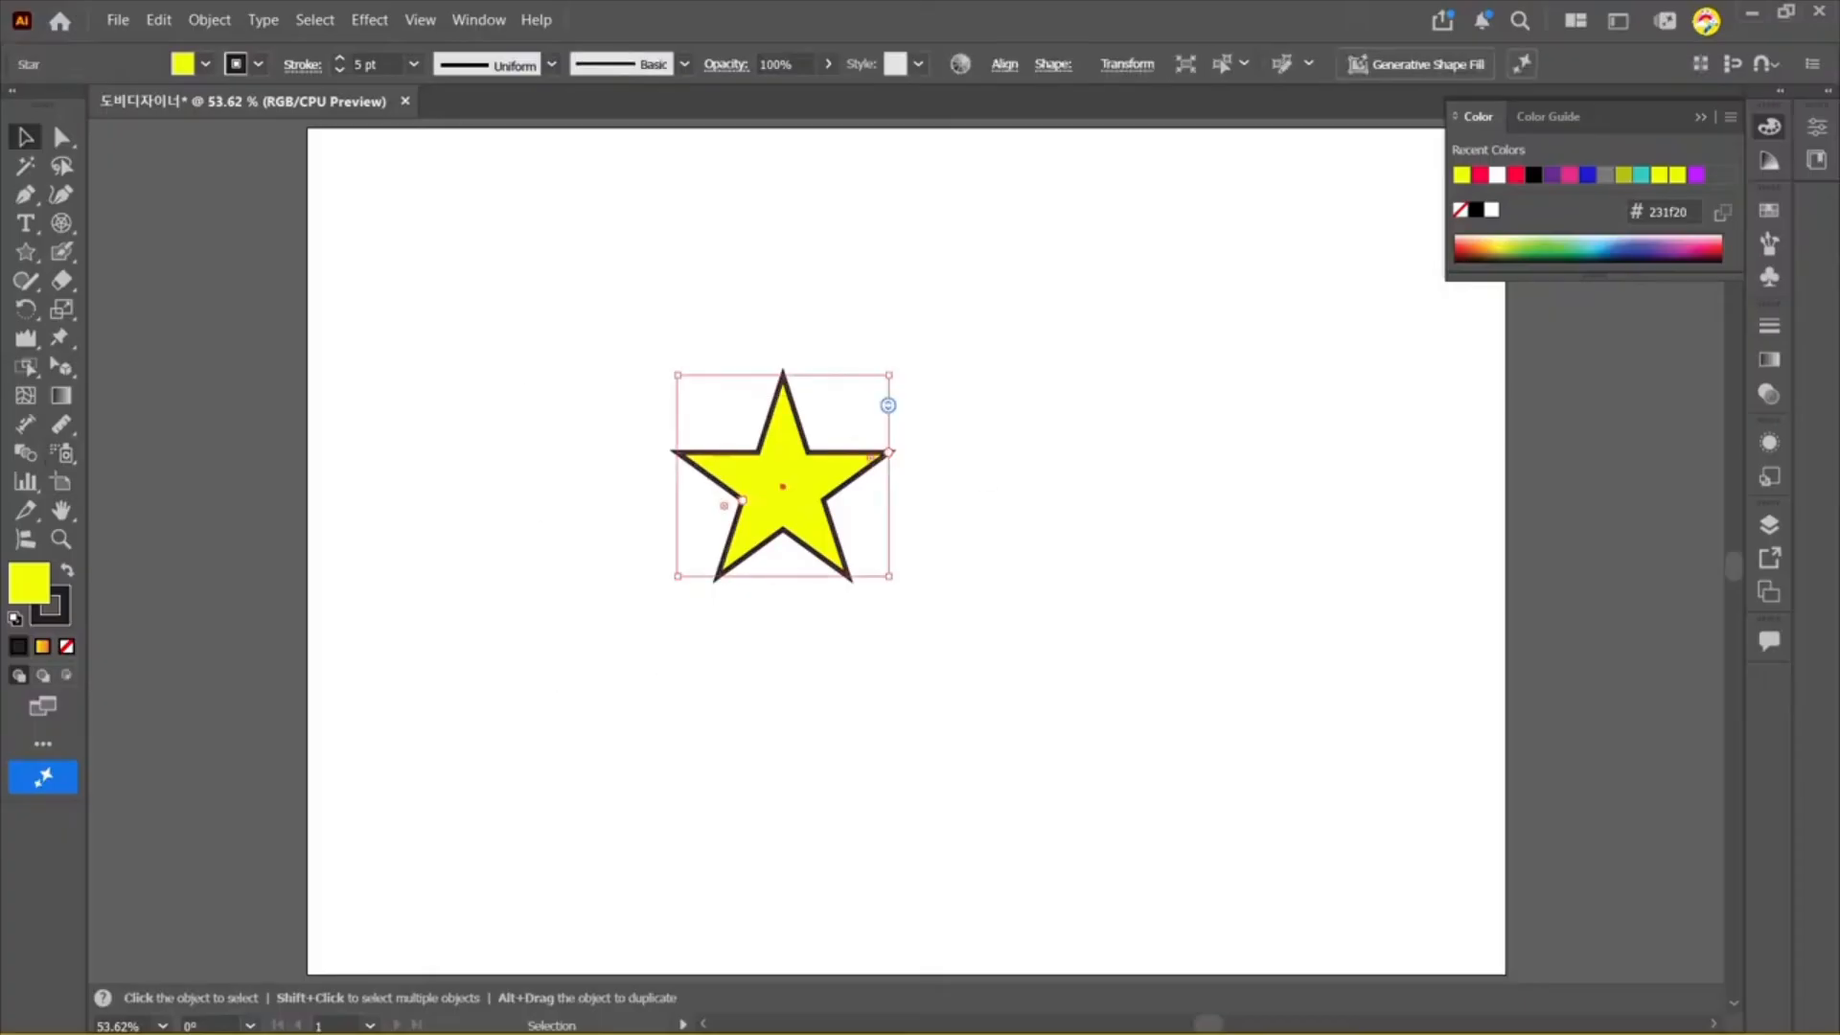
left_click(1779, 96)
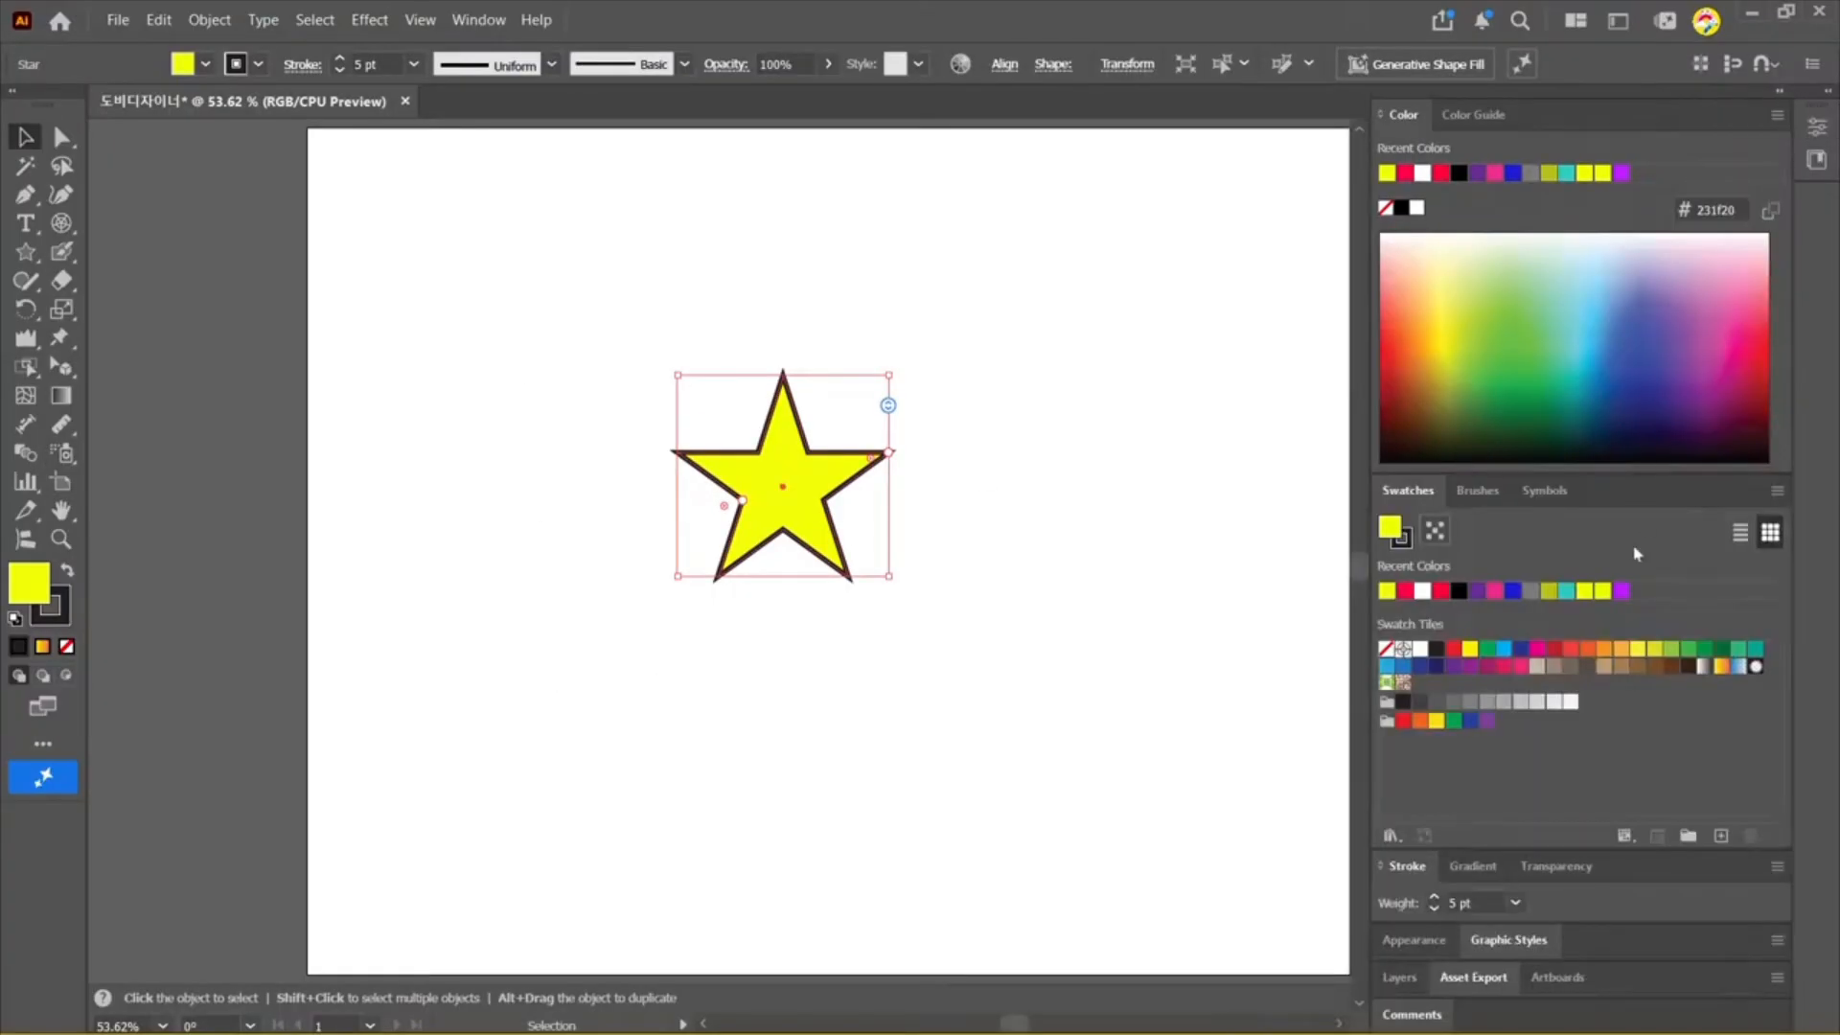
left_click(1553, 509)
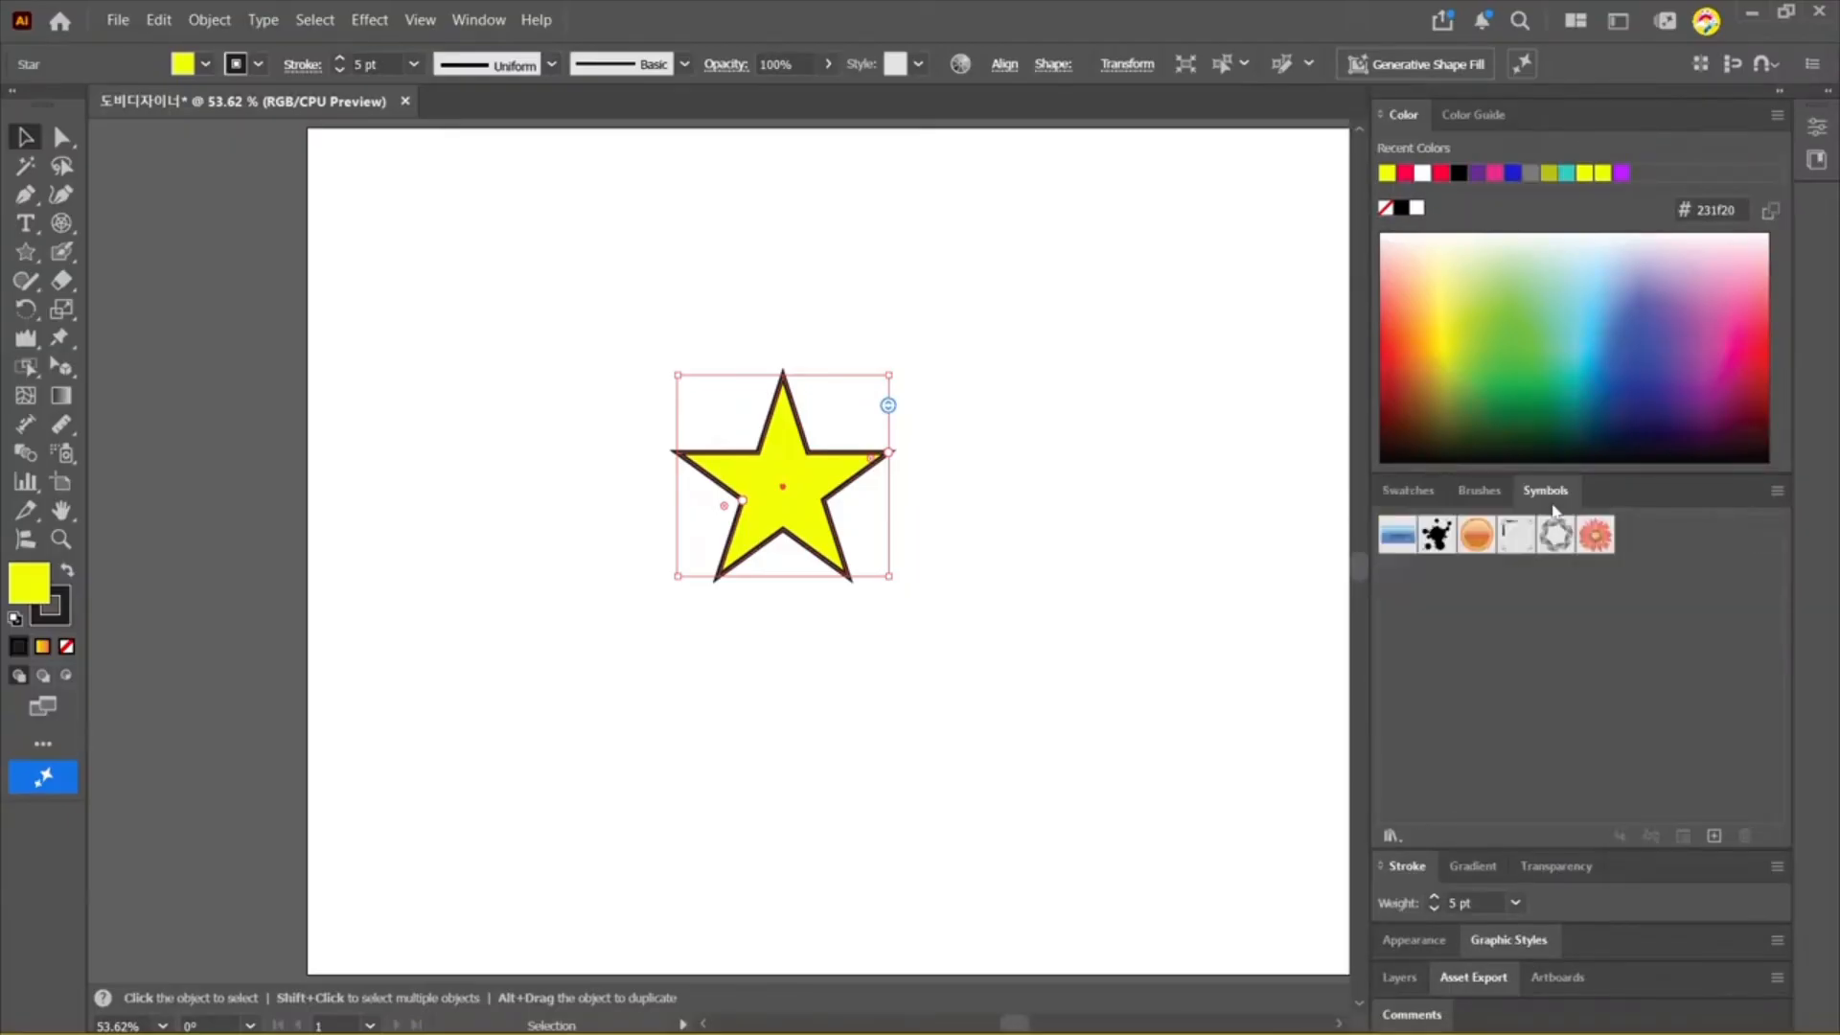
left_click(1780, 93)
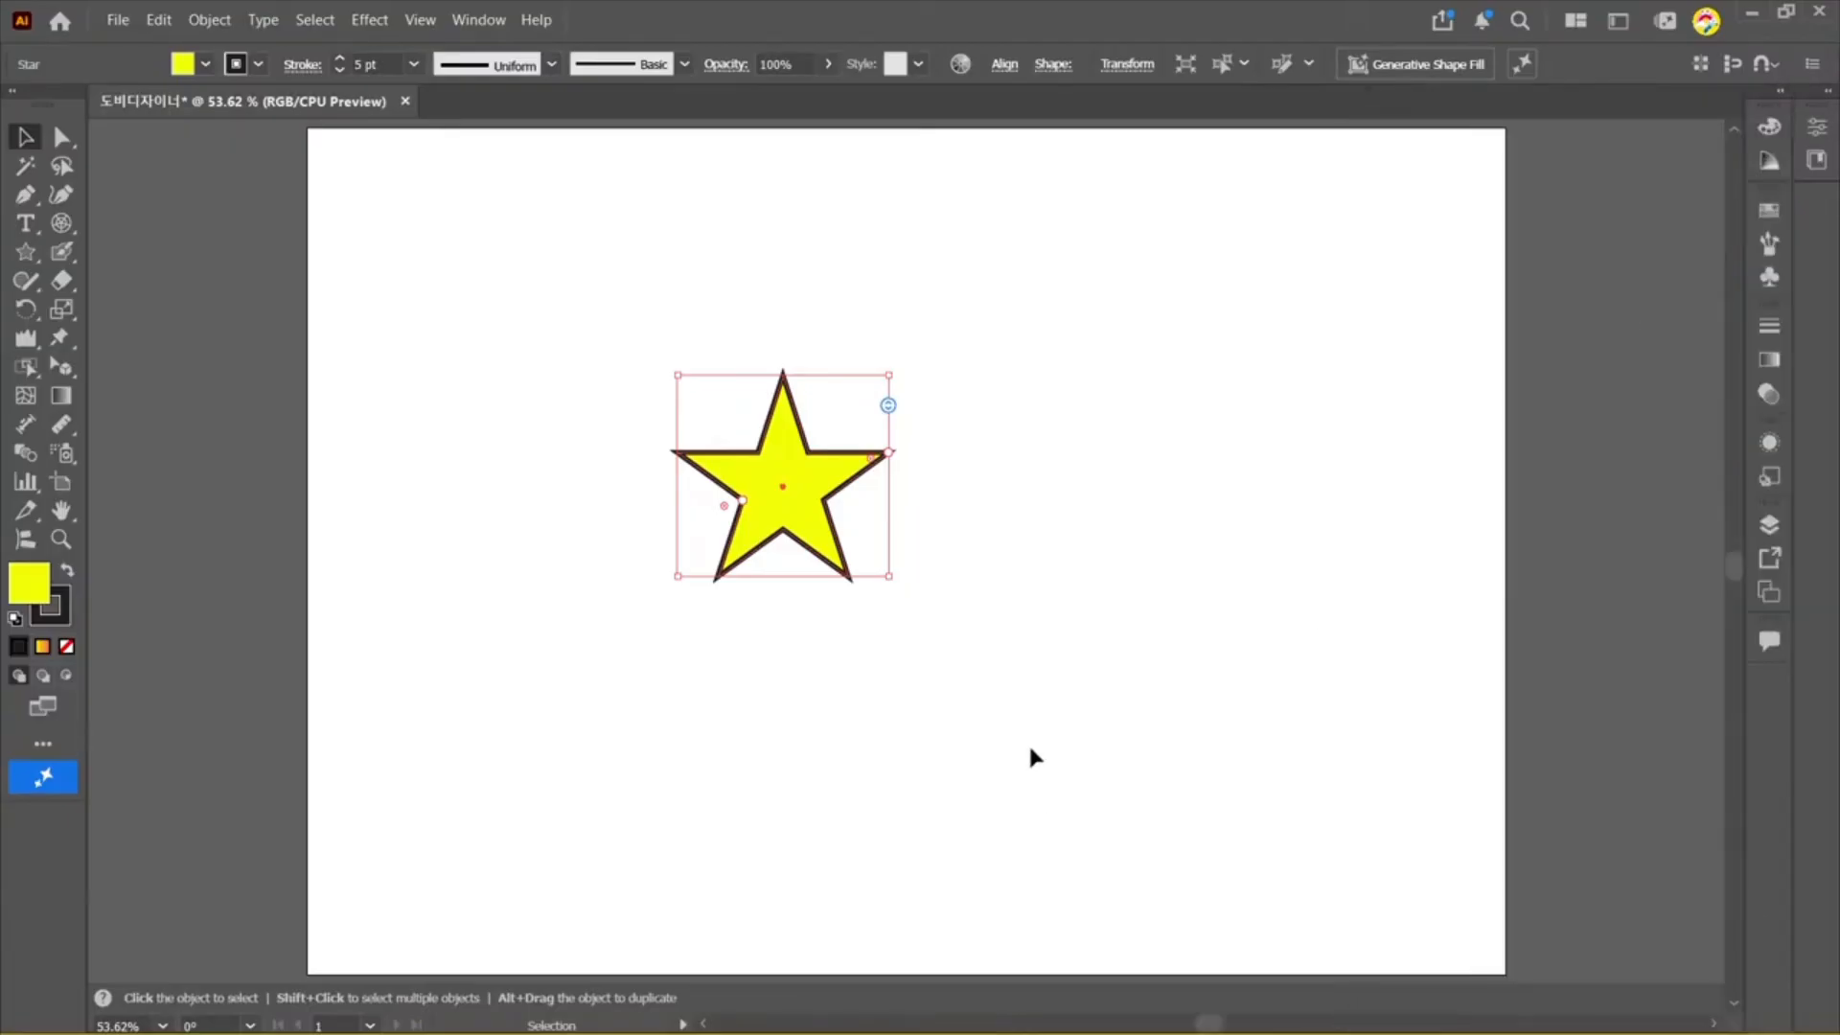
left_click(1780, 93)
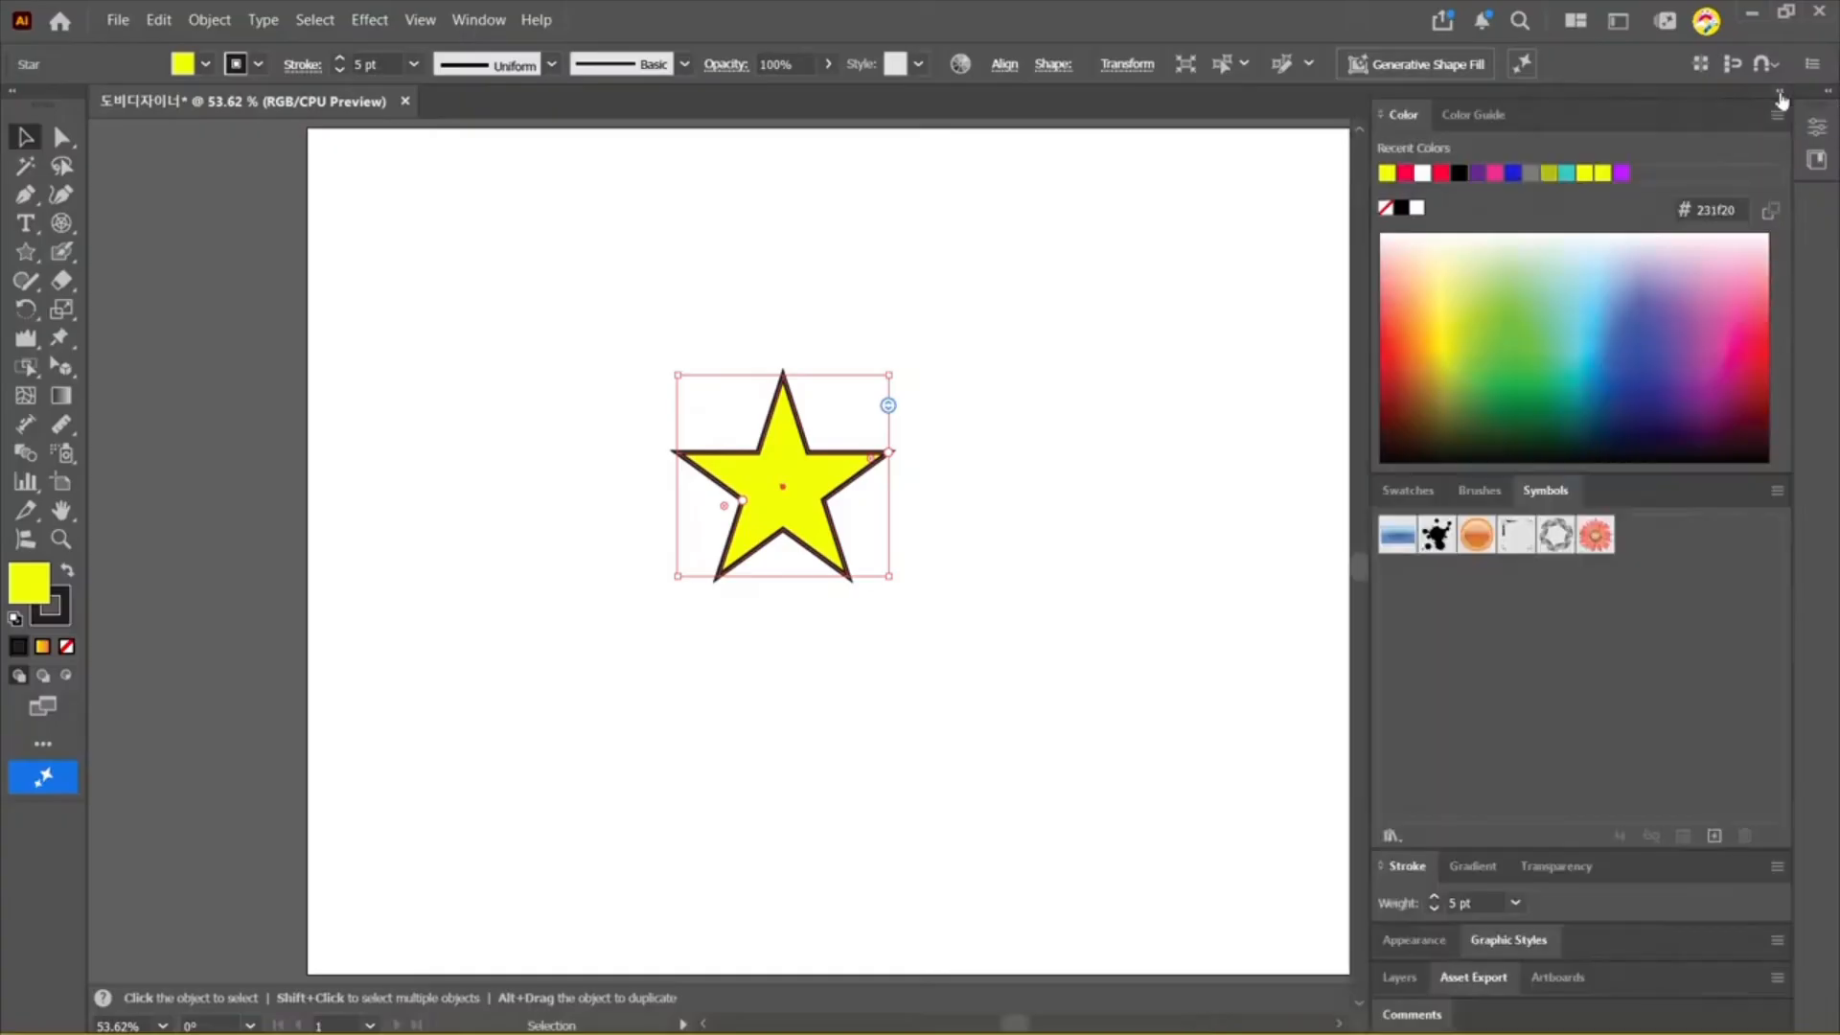
left_click(1408, 490)
left_click(1545, 489)
left_click(1778, 96)
left_click(1159, 315)
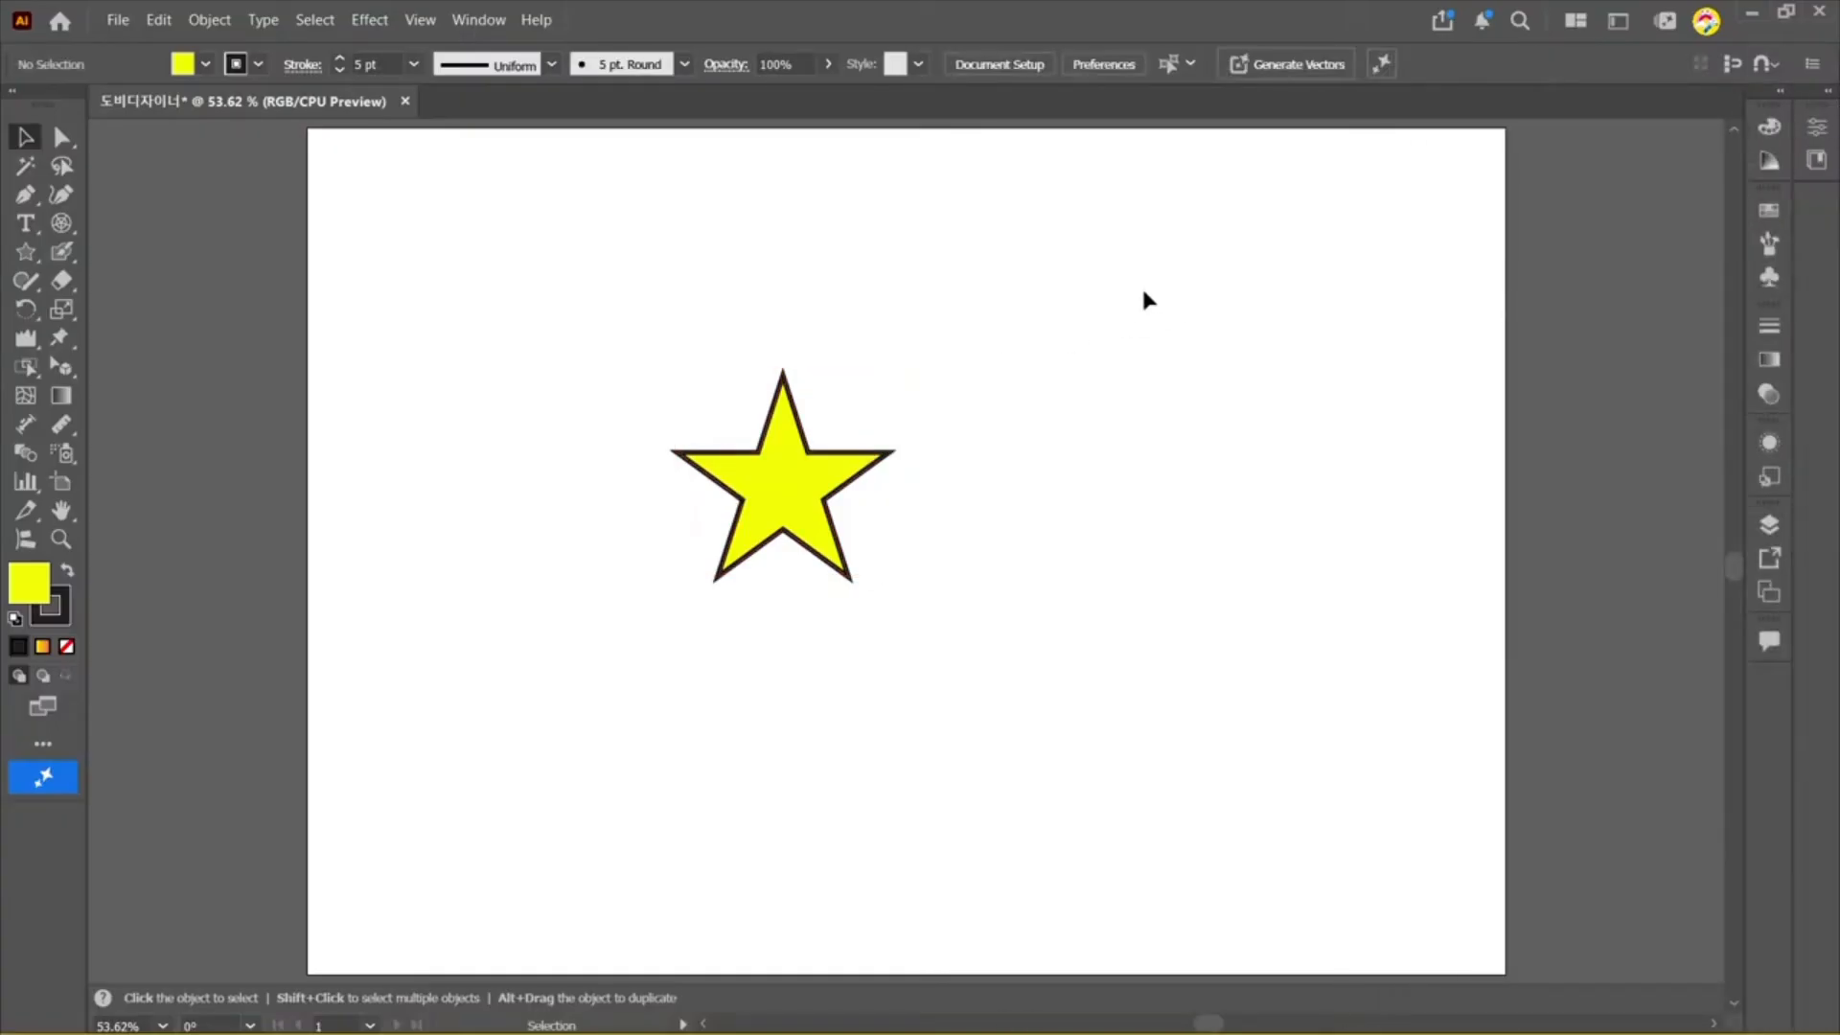
left_click_drag(1147, 300, 660, 682)
left_click(660, 682)
Step: Display the Symbols panel
left_click(470, 28)
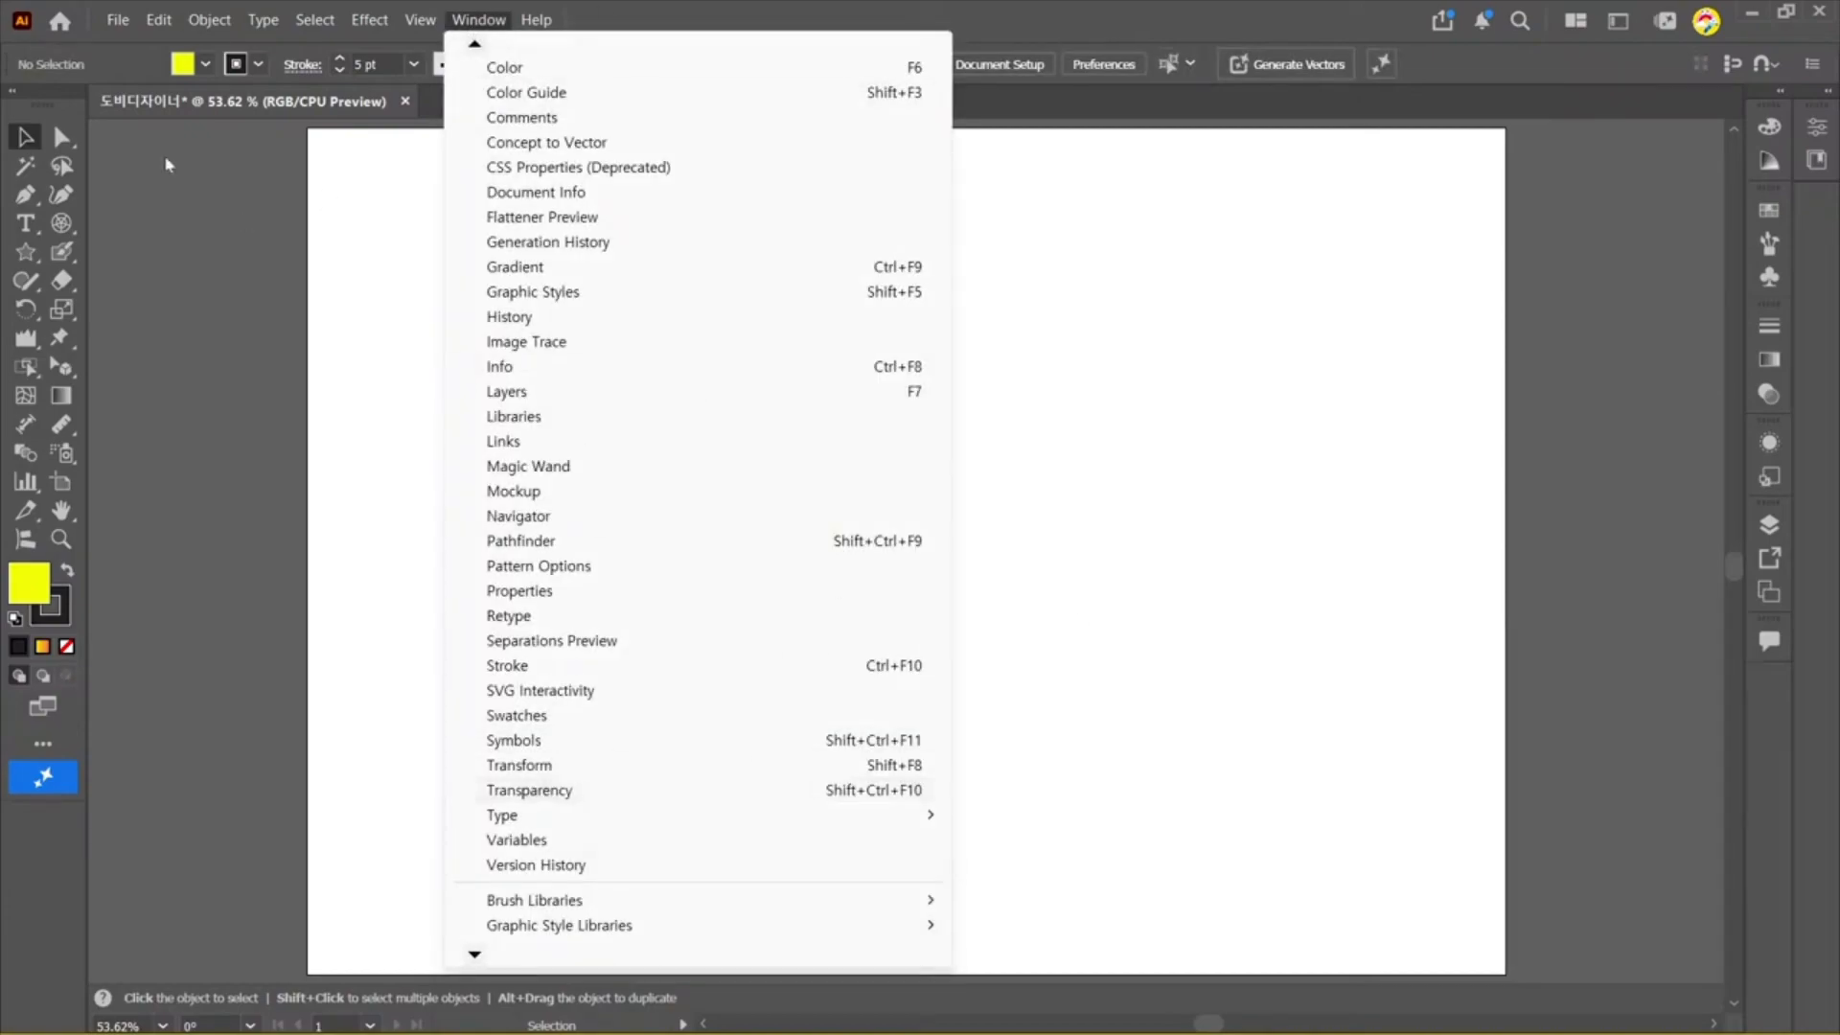
scroll(920, 65, "down", 1)
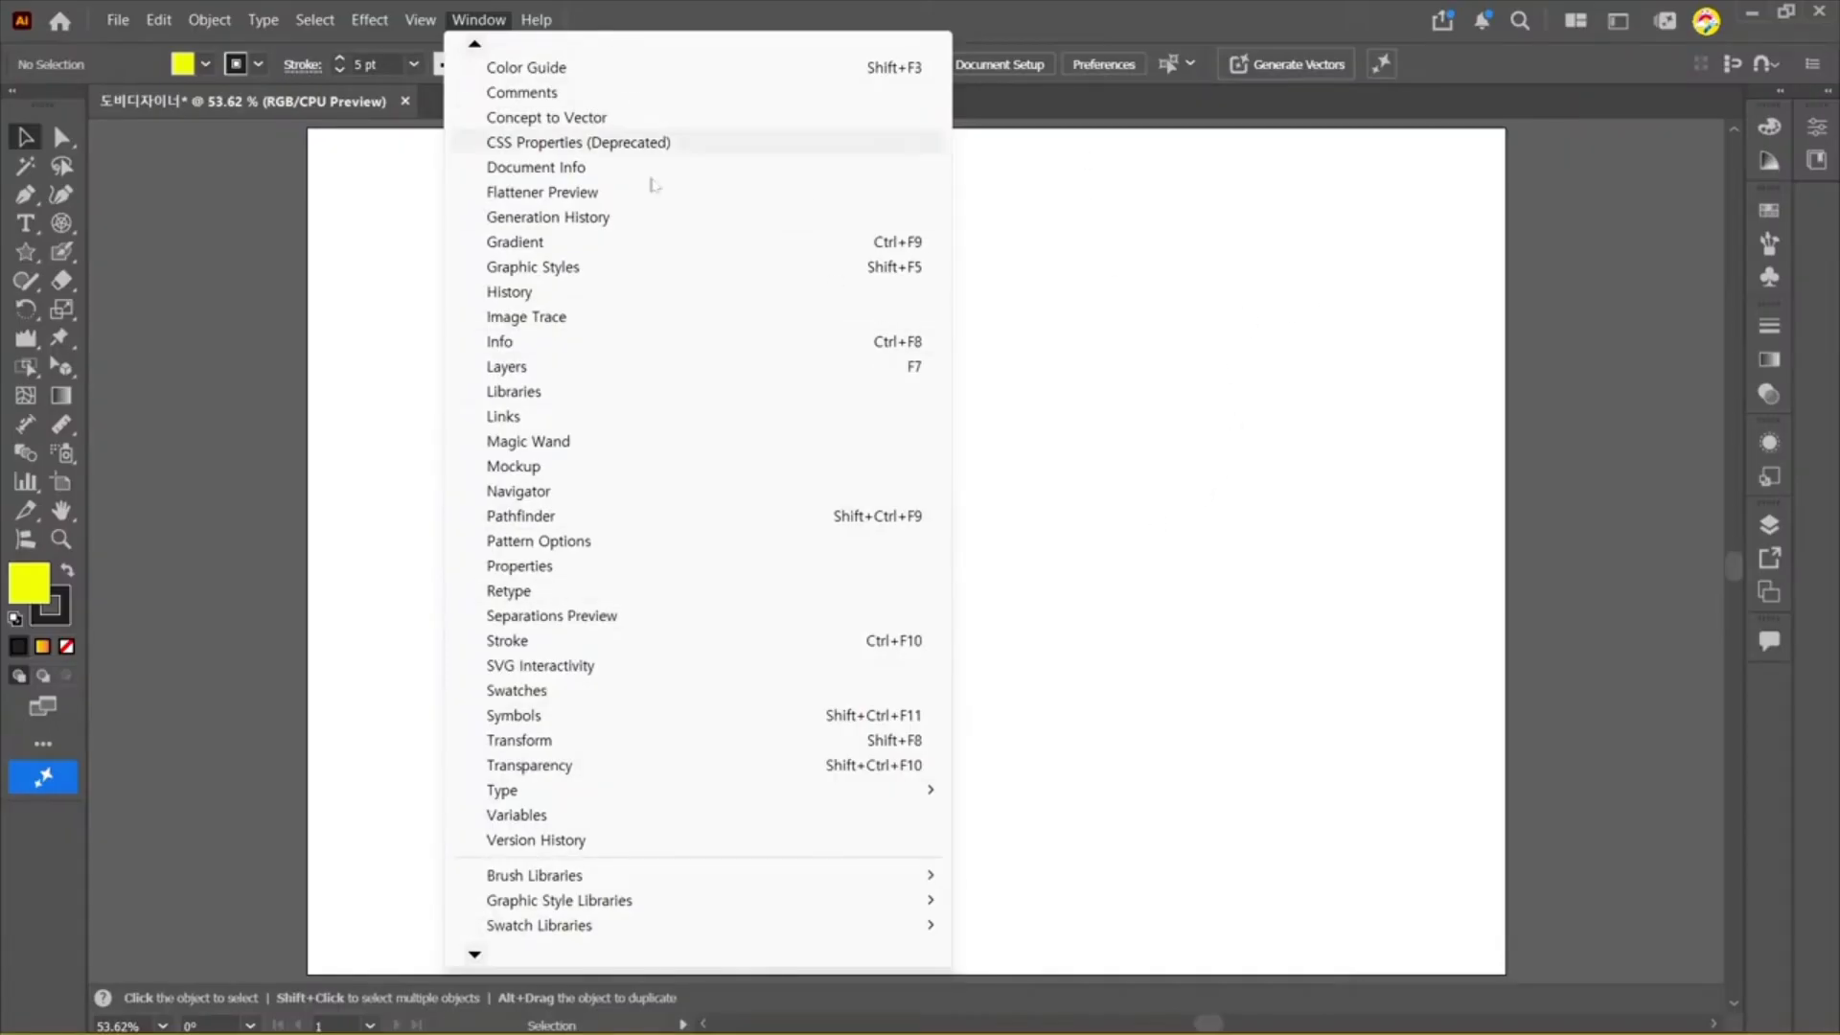
left_click(697, 719)
Step: Move the star right of the artboard's centre and save it as a new dynamic symbol with the Movie Clip export type
mouse_move(768, 501)
left_mouse_down()
mouse_move(1324, 405)
mouse_move(1708, 252)
mouse_move(1709, 182)
mouse_move(1020, 466)
left_mouse_up()
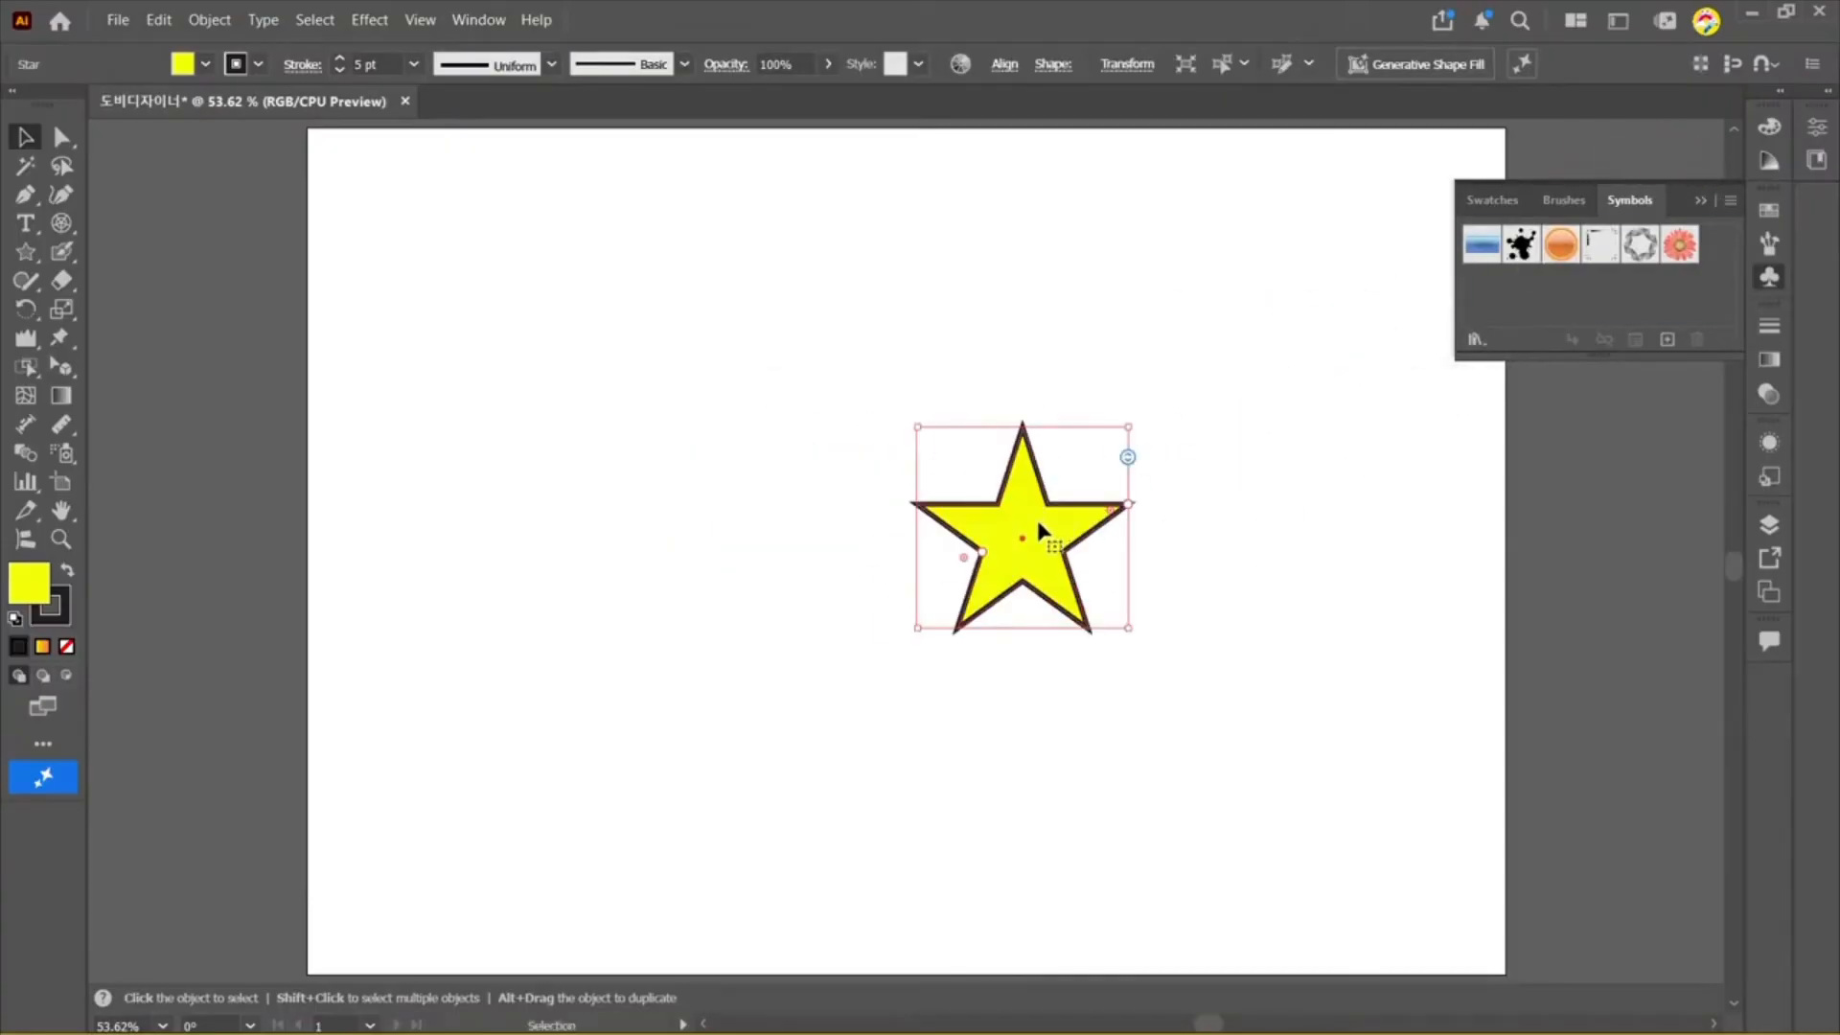
left_click(1569, 202)
left_click(1629, 200)
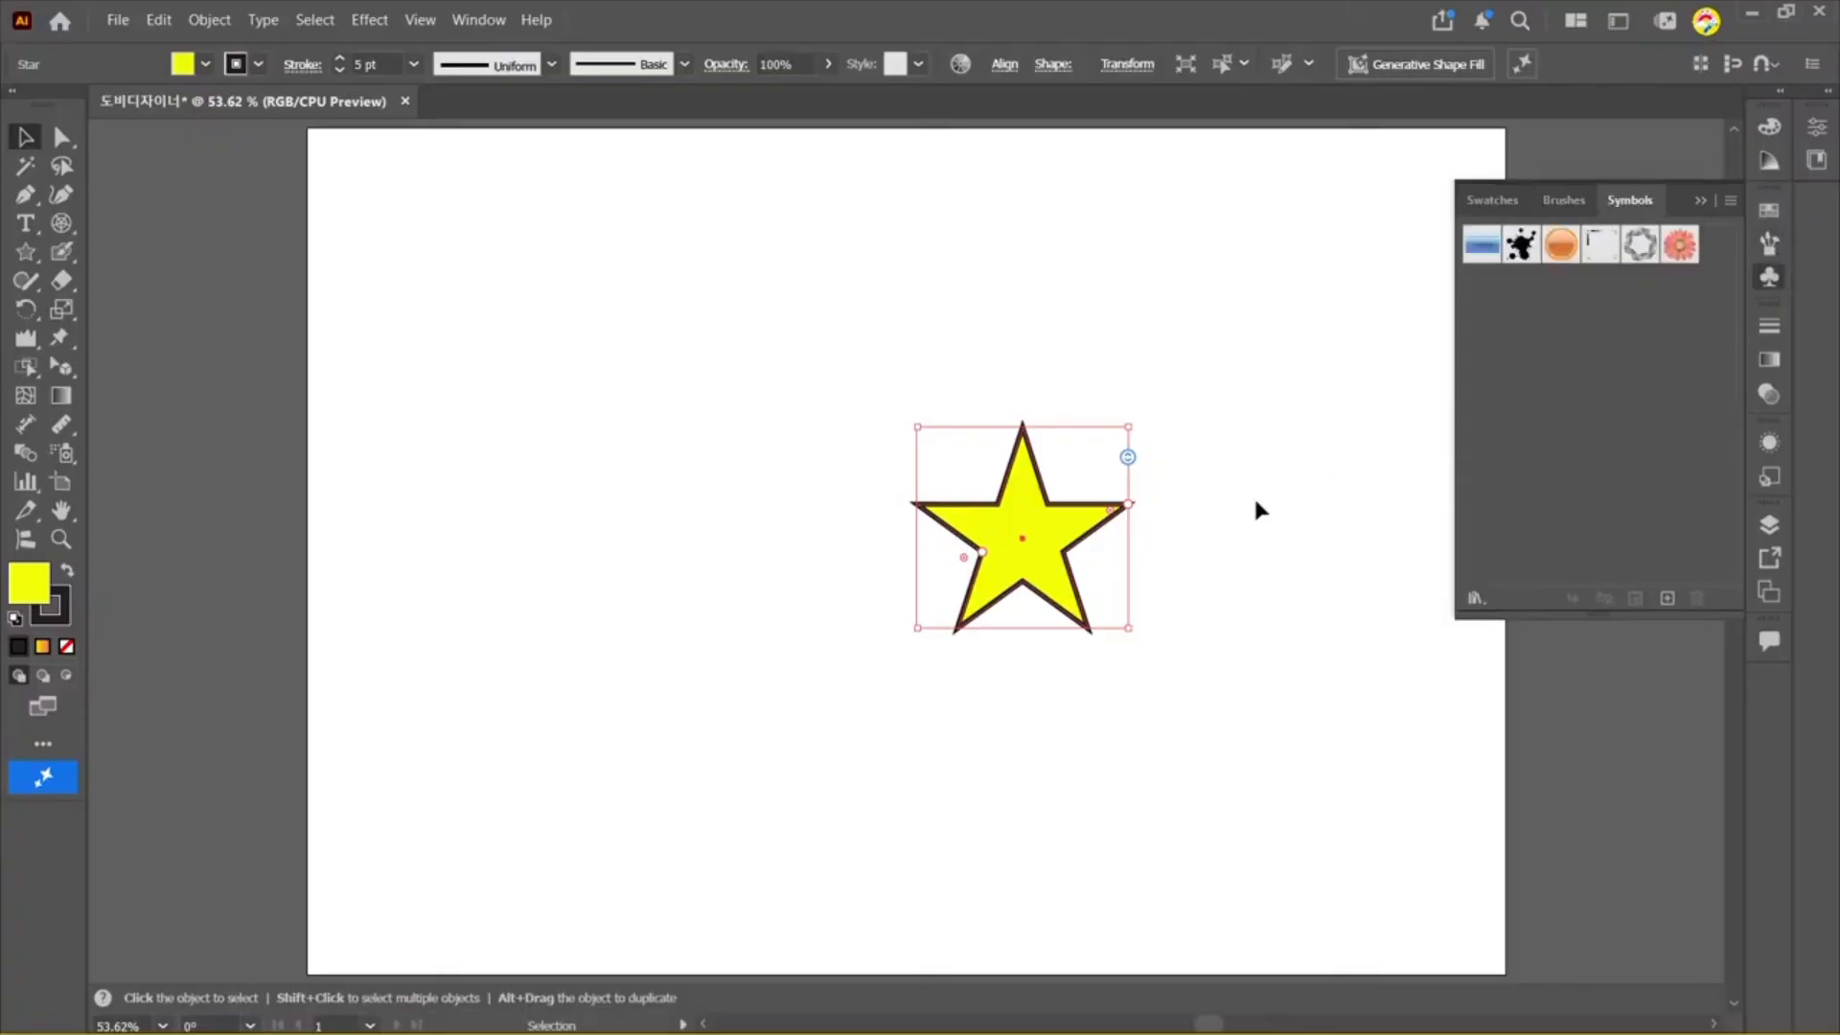
left_click(1667, 598)
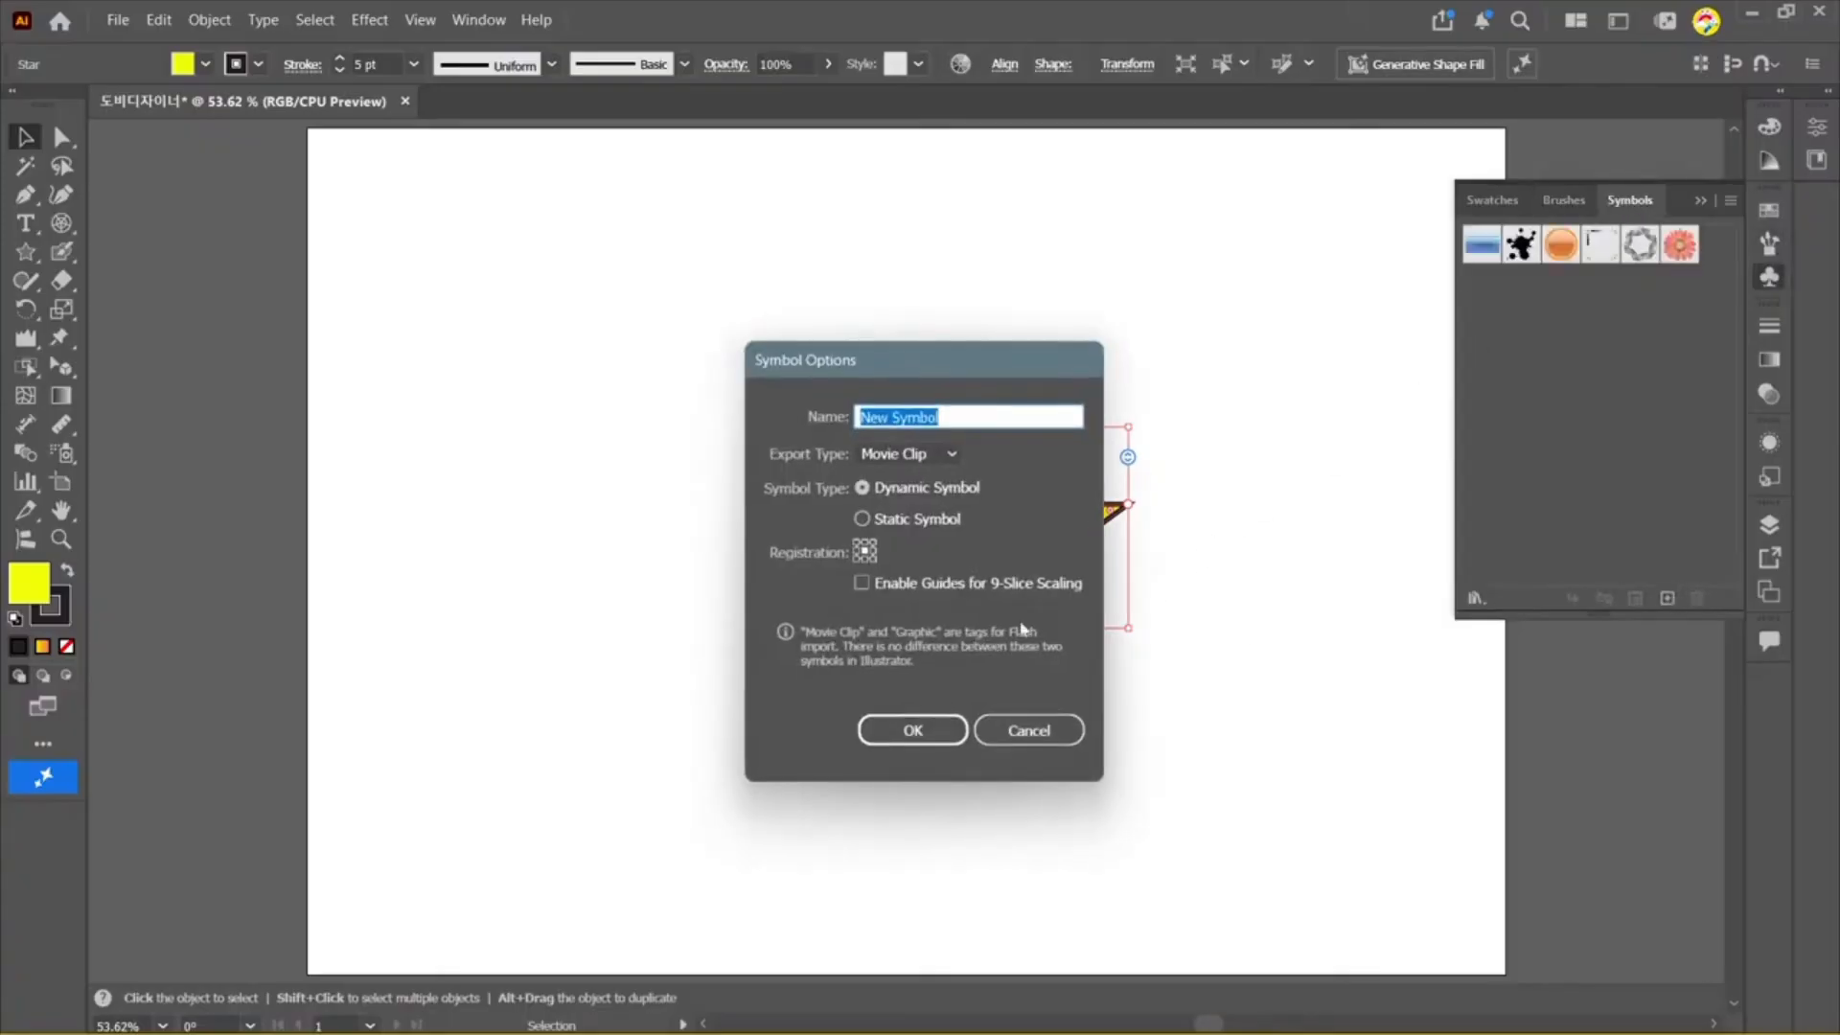
left_click(911, 730)
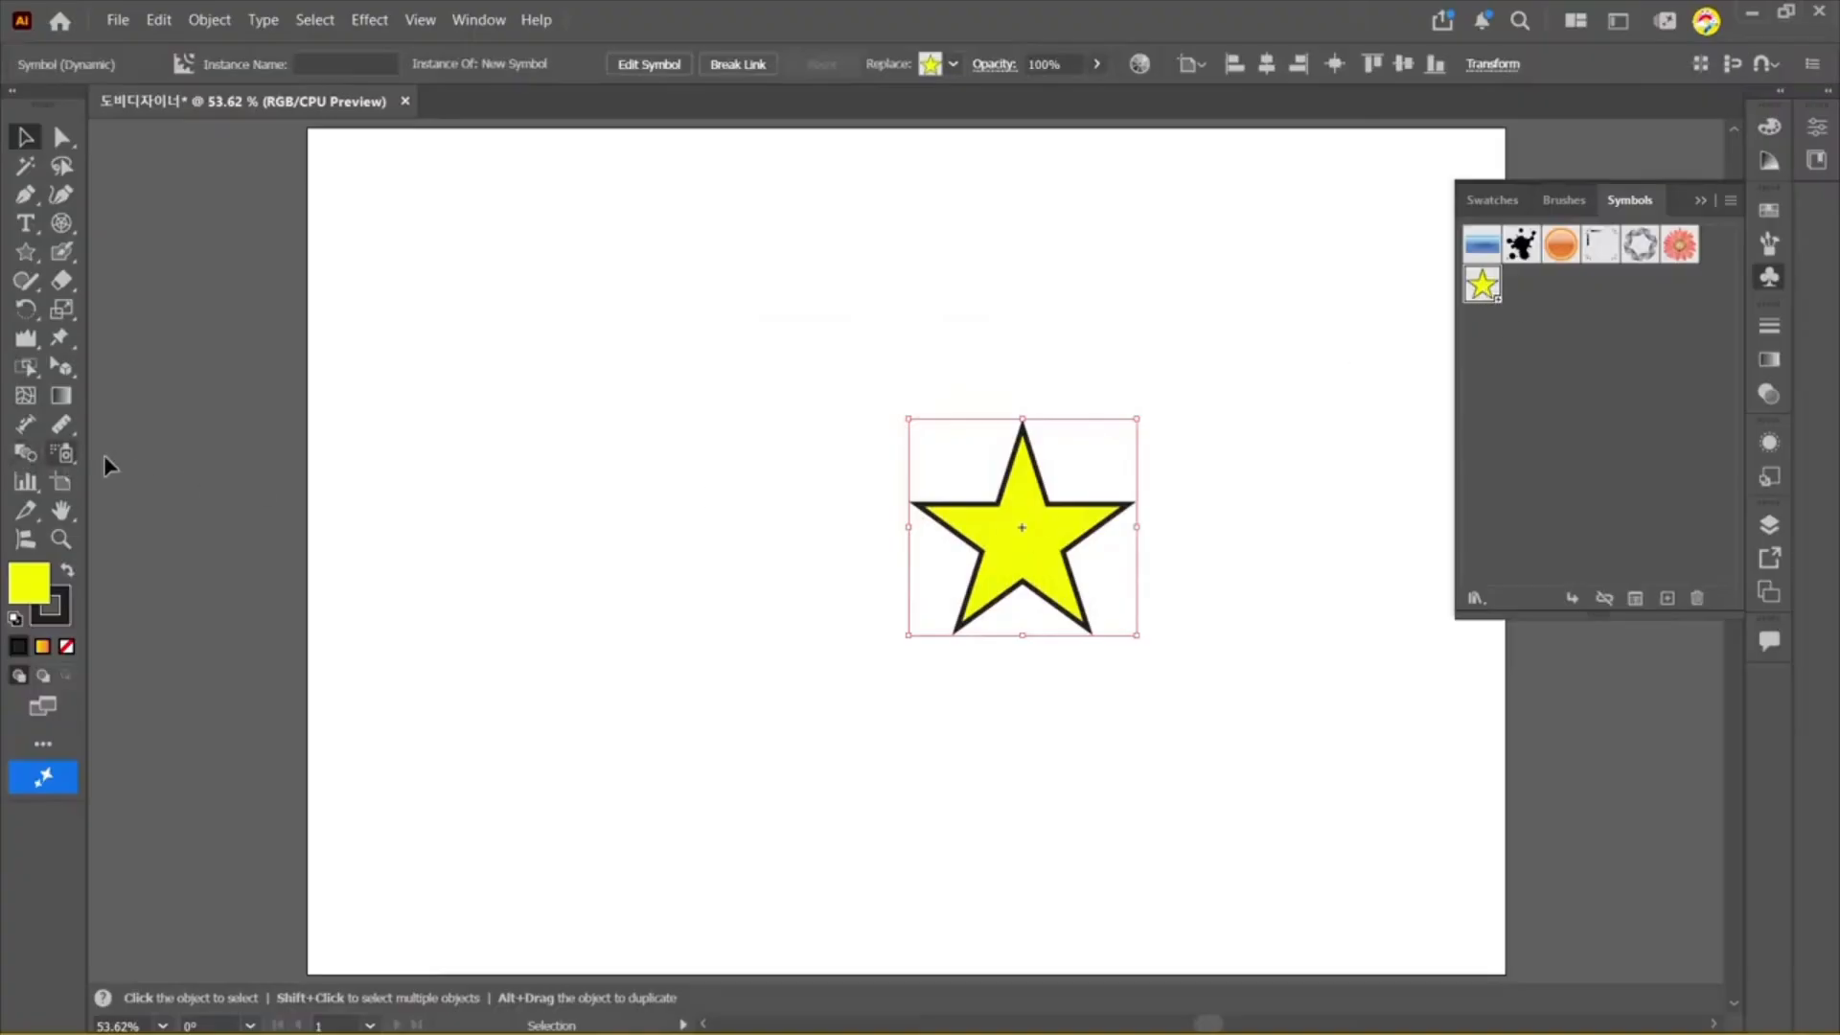
Step: Delete the star instance from the artboard and fit the artboard to the window
scroll(876, 449, "down", 3)
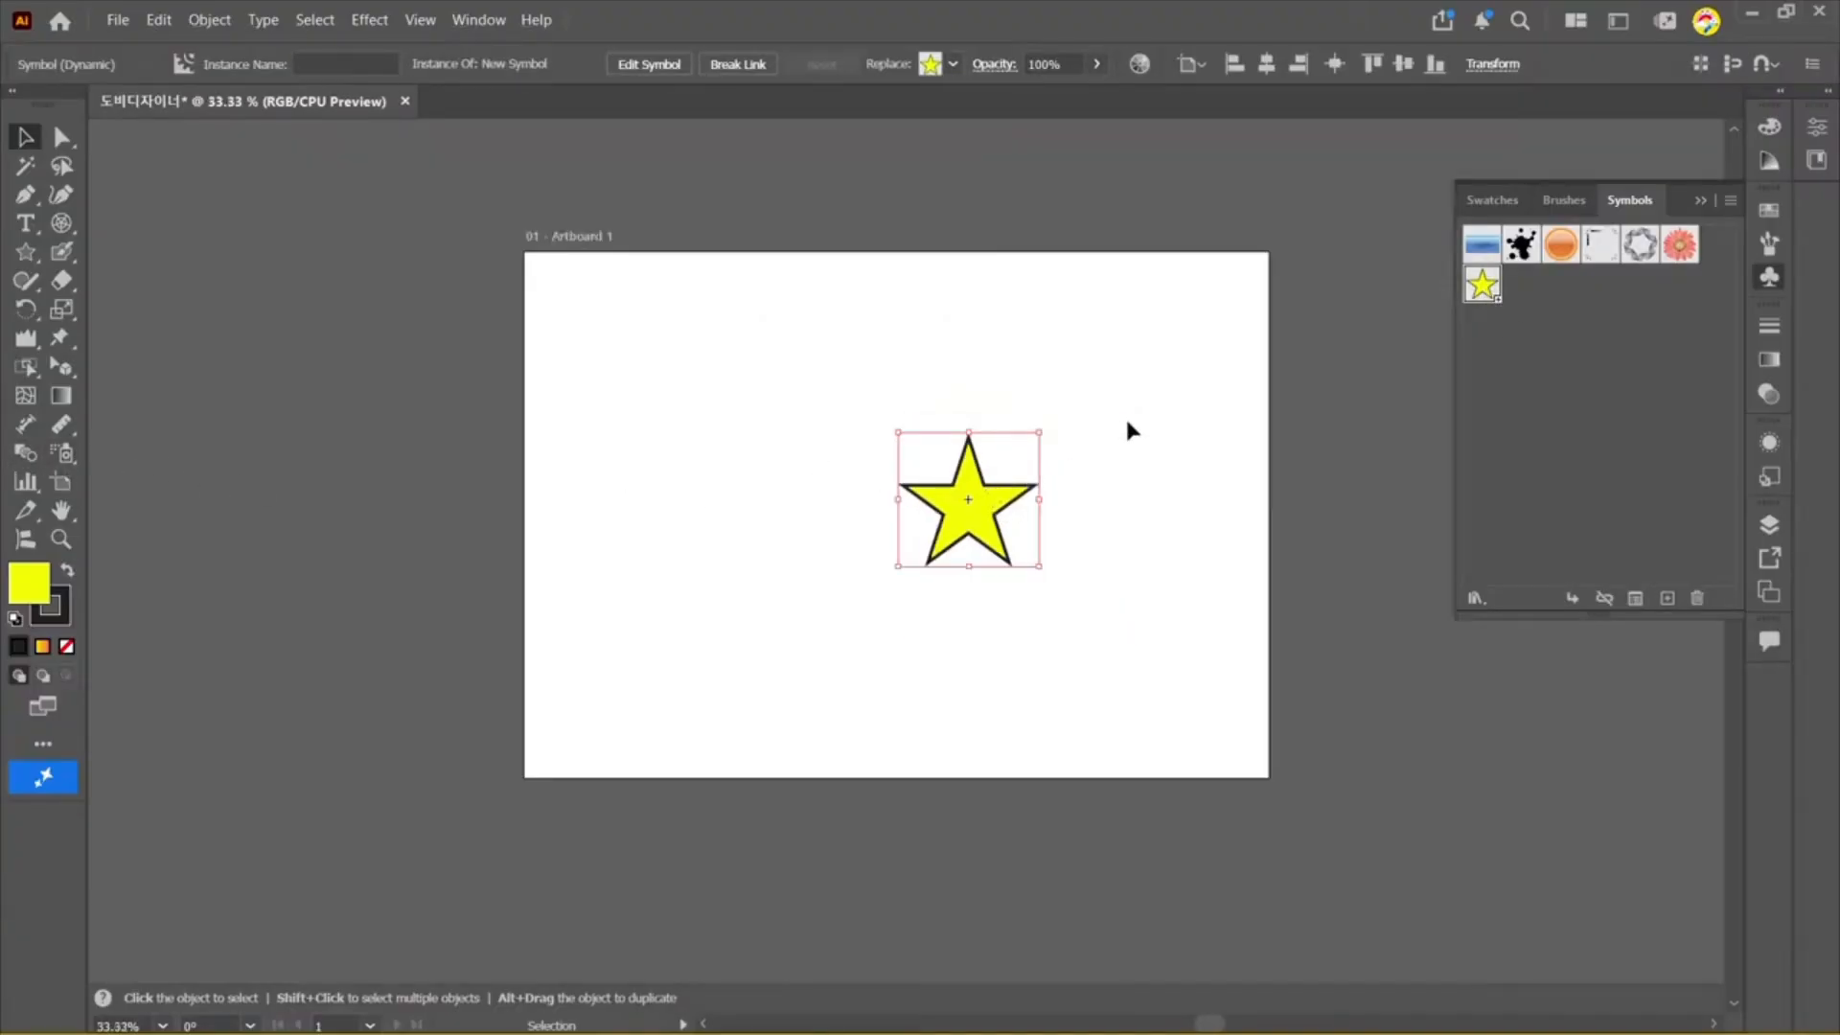
key("Delete")
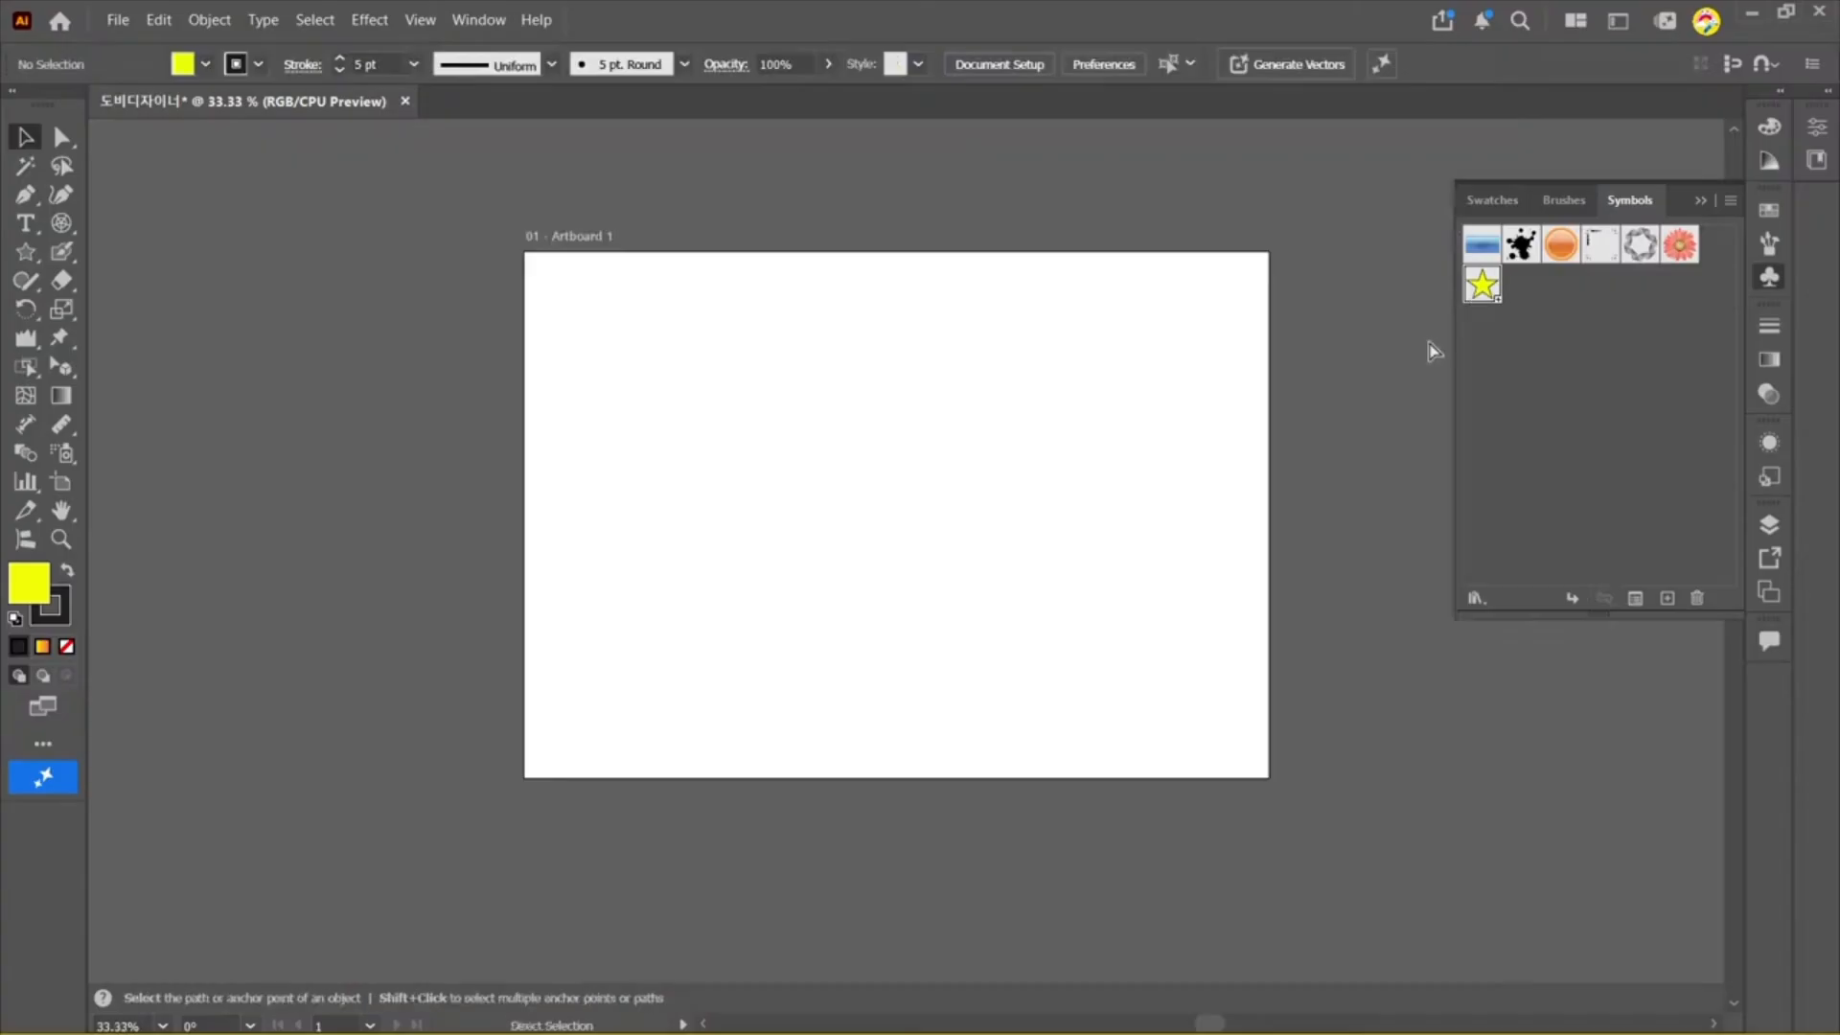
key("ctrl+0")
Step: Place six star symbol instances scattered across the artboard with the Symbol Sprayer
left_click(62, 452)
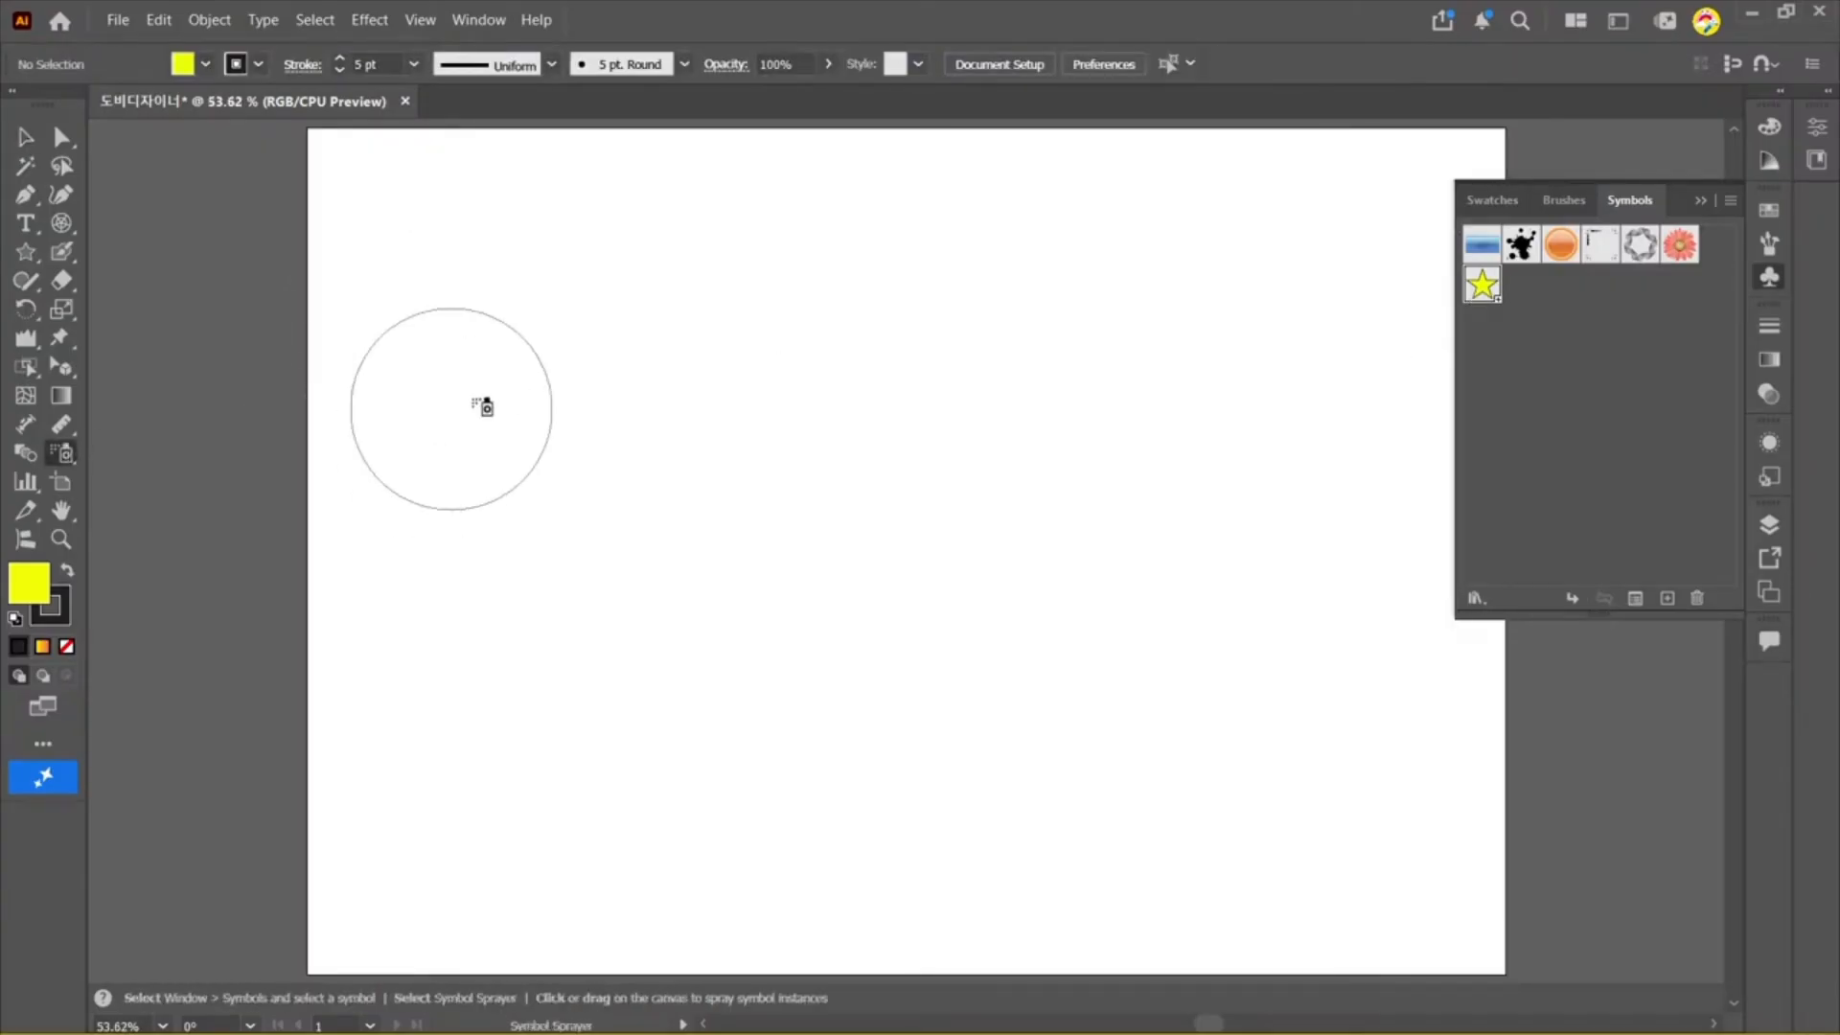
left_click(541, 386)
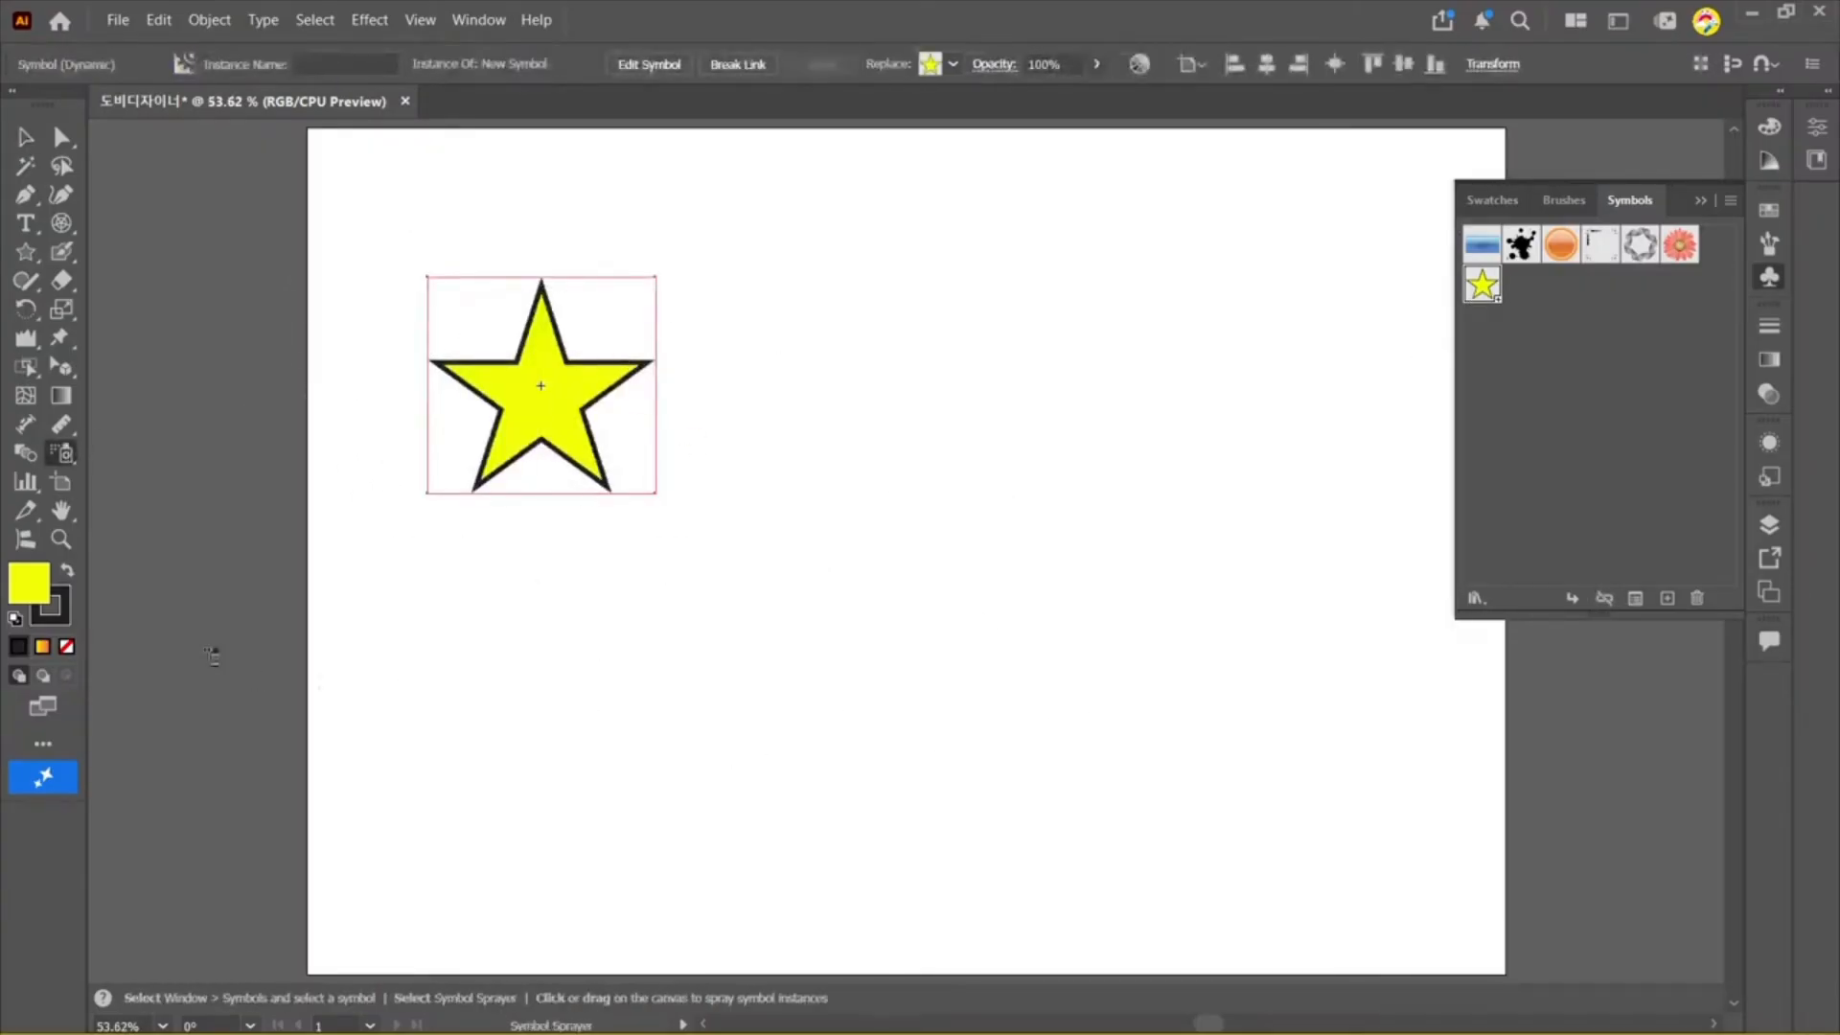
left_click(896, 249)
left_click(833, 632)
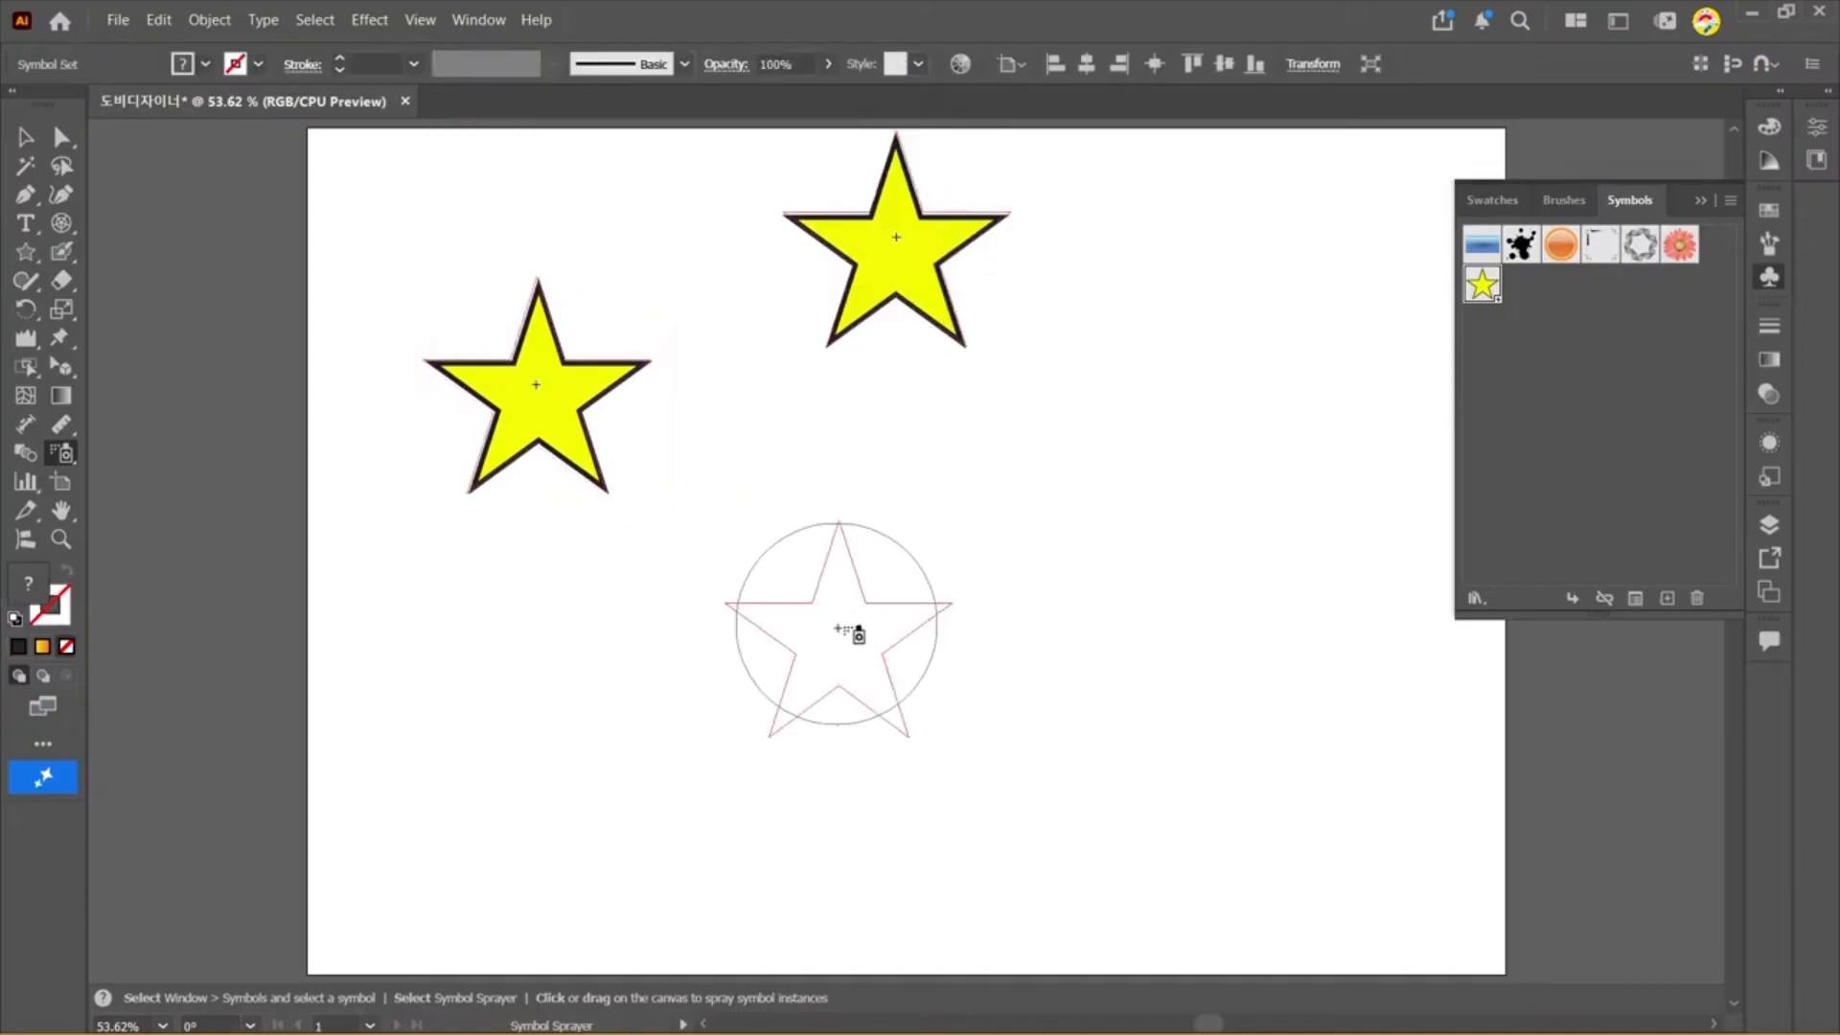
left_click(1303, 858)
left_click(1277, 317)
left_click(1152, 555)
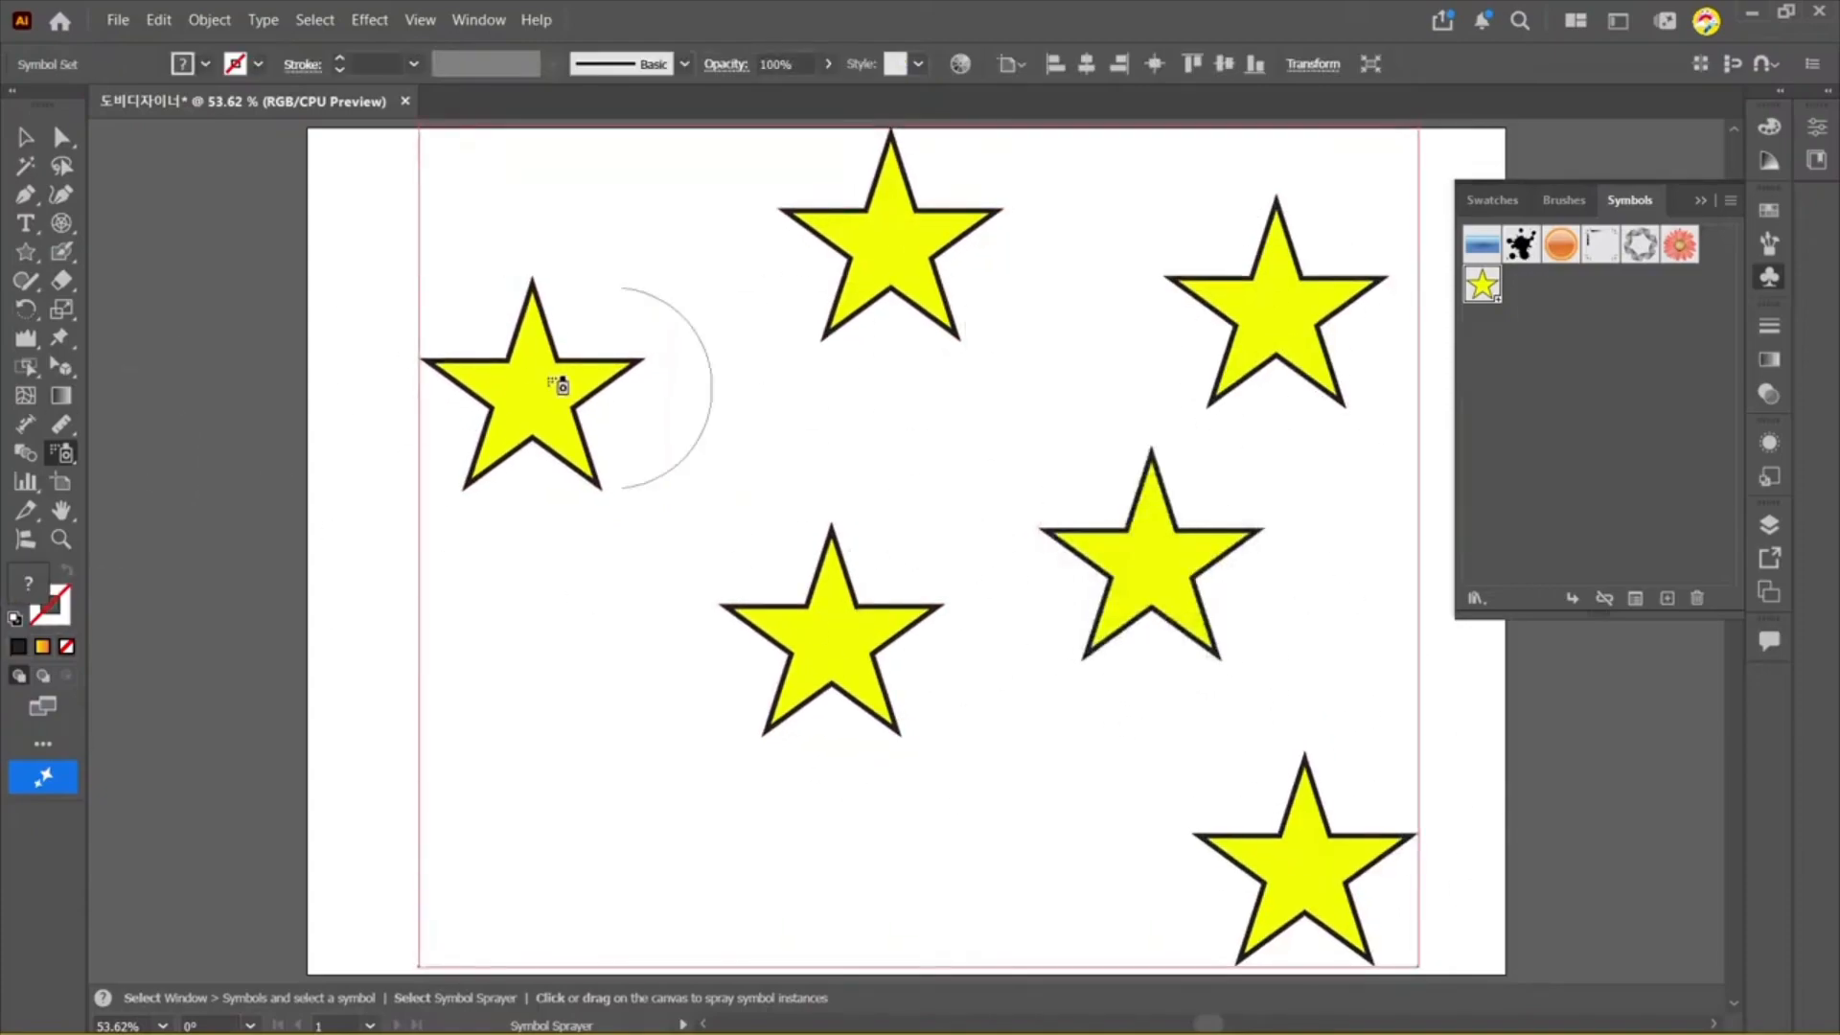
Step: Move the star symbol set slightly left and down, and nudge its upper-left star down-left with the Symbol Shifter
left_click(26, 135)
left_click_drag(526, 403, 449, 395)
left_click_drag(26, 451, 105, 479)
mouse_move(508, 441)
left_mouse_down()
mouse_move(417, 416)
mouse_move(468, 433)
mouse_move(414, 235)
mouse_move(492, 402)
mouse_move(445, 570)
left_mouse_up()
Step: Apply the Symbol Scruncher around the upper-left star and between the top and middle-left stars
left_click_drag(61, 453, 181, 523)
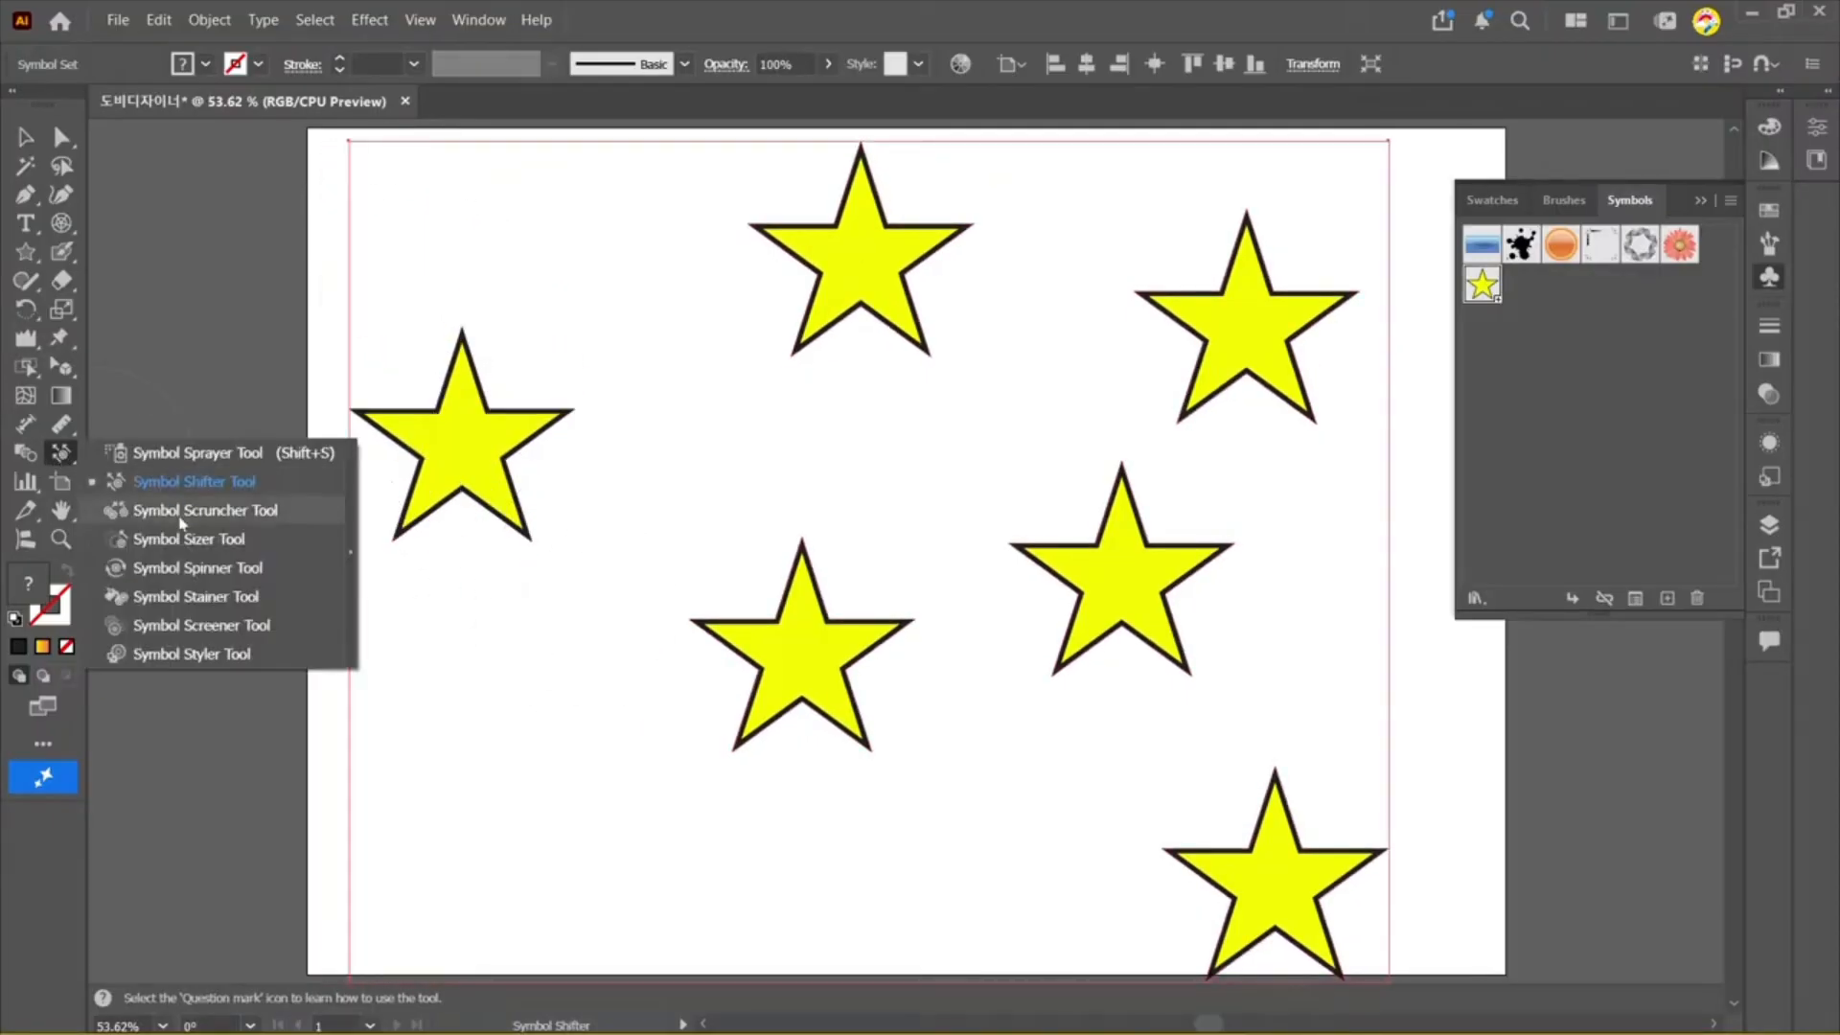
left_click_drag(184, 522, 184, 523)
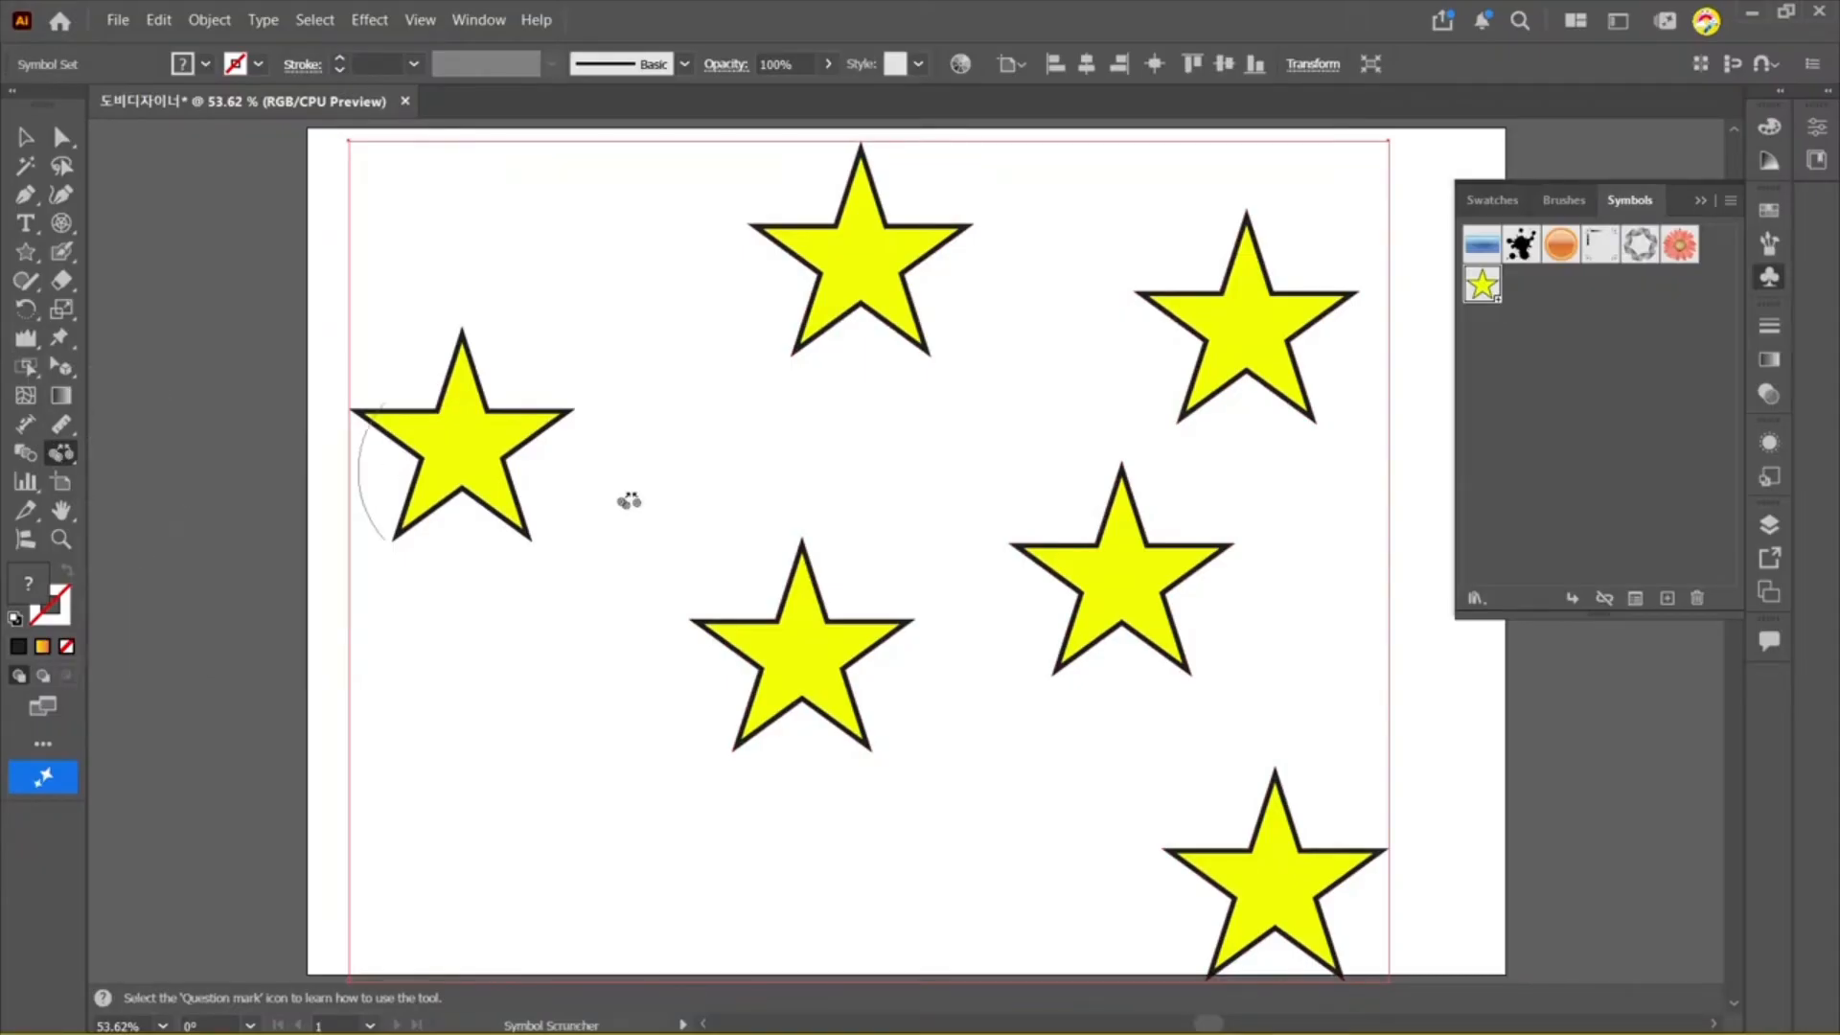
mouse_move(588, 497)
left_mouse_down()
mouse_move(563, 431)
mouse_move(652, 410)
mouse_move(378, 411)
mouse_move(464, 432)
mouse_move(338, 441)
left_mouse_up()
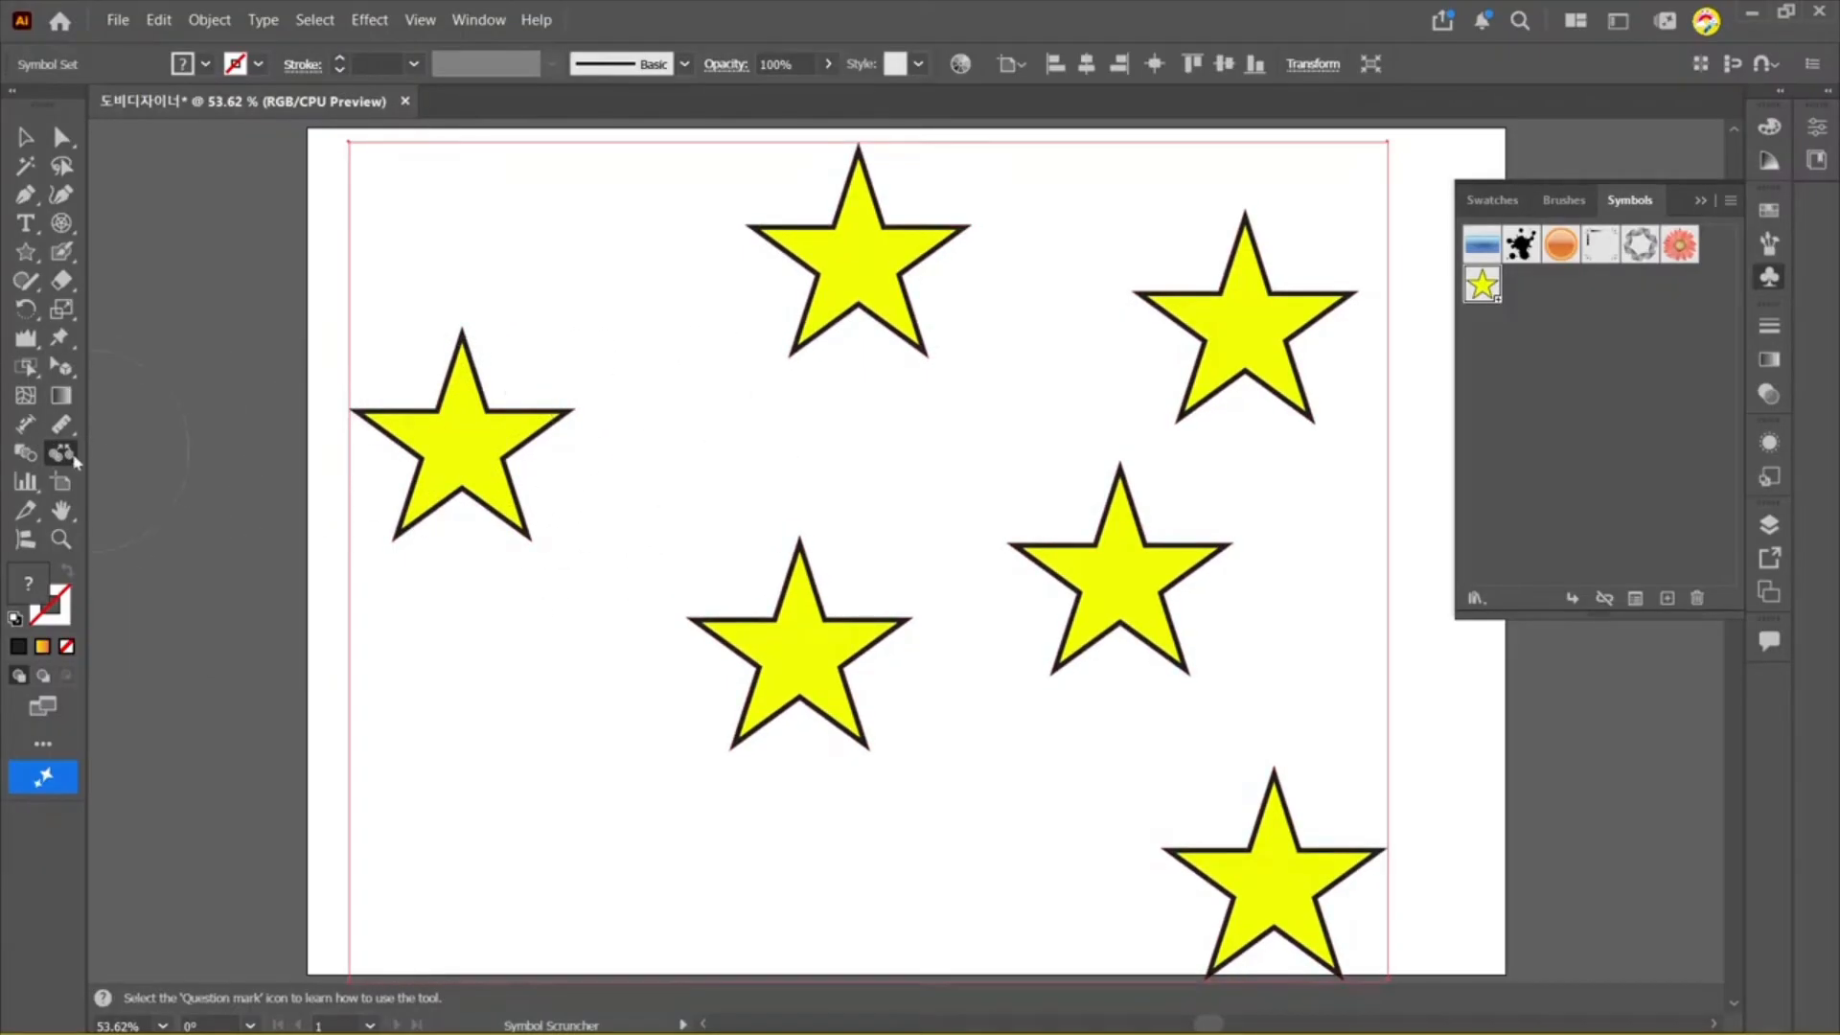
left_click_drag(69, 462, 69, 462)
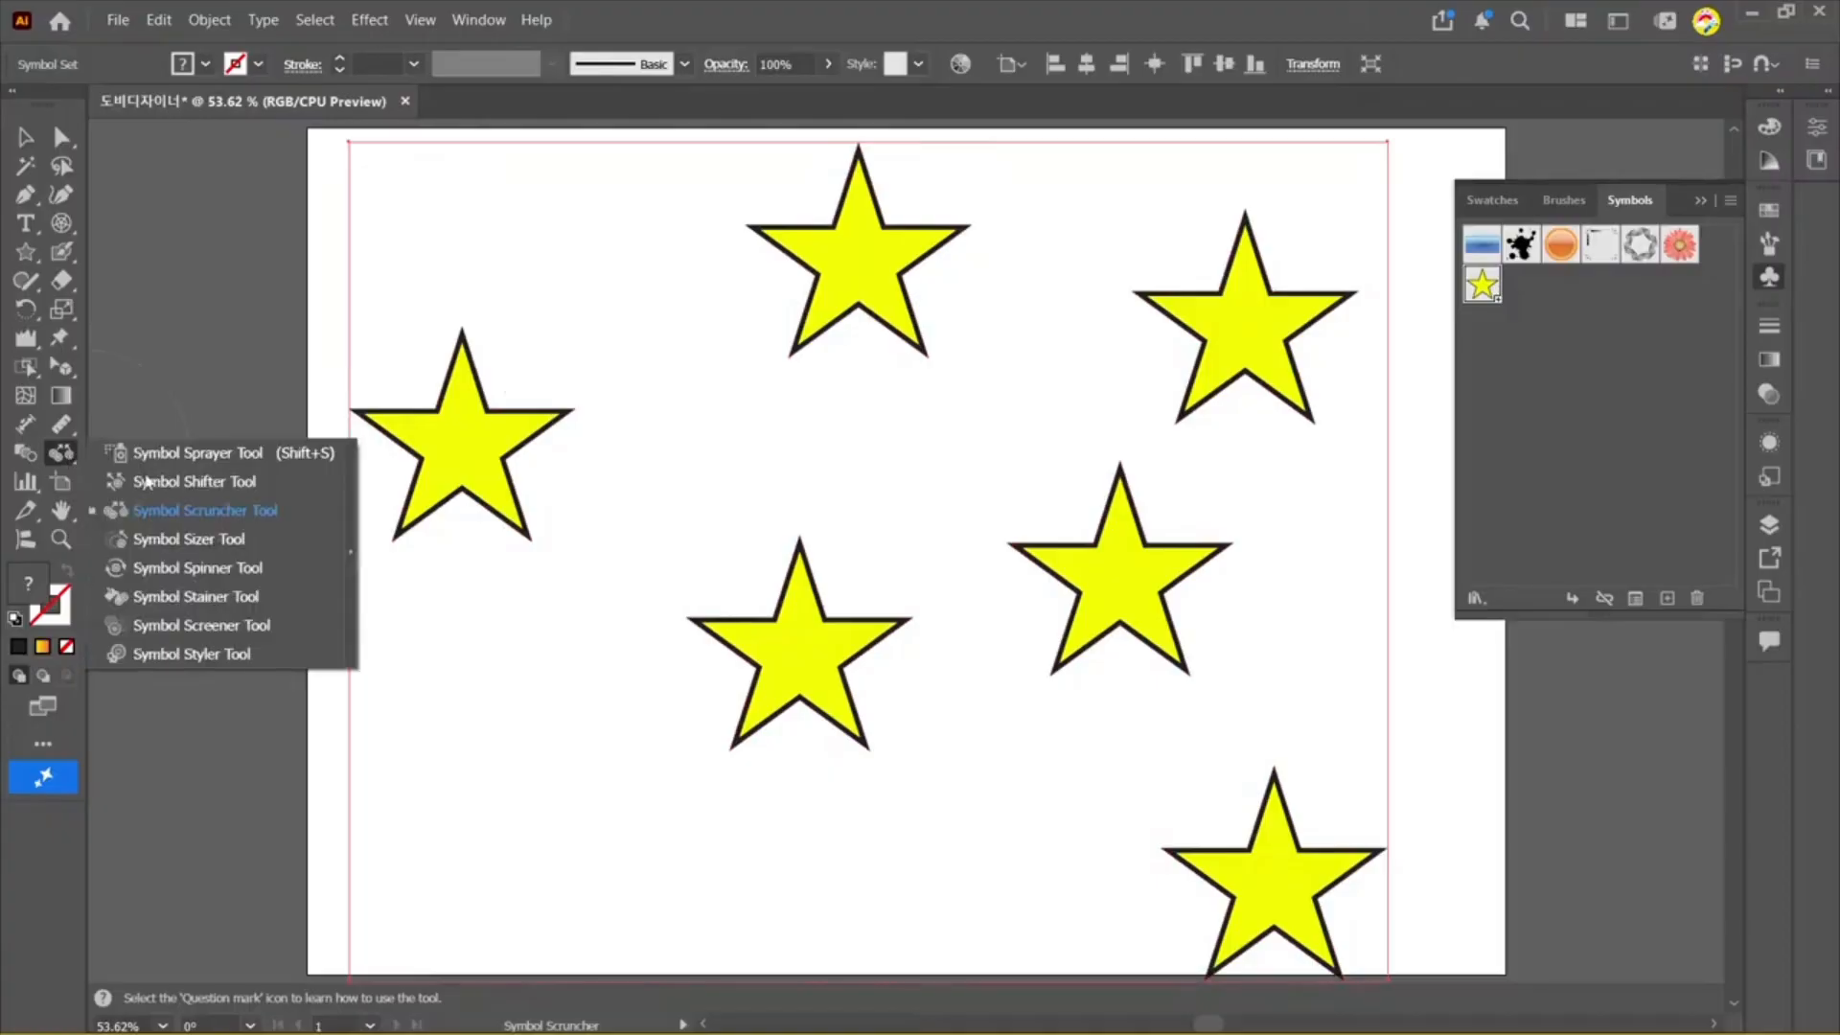
left_click(187, 509)
left_click(808, 494)
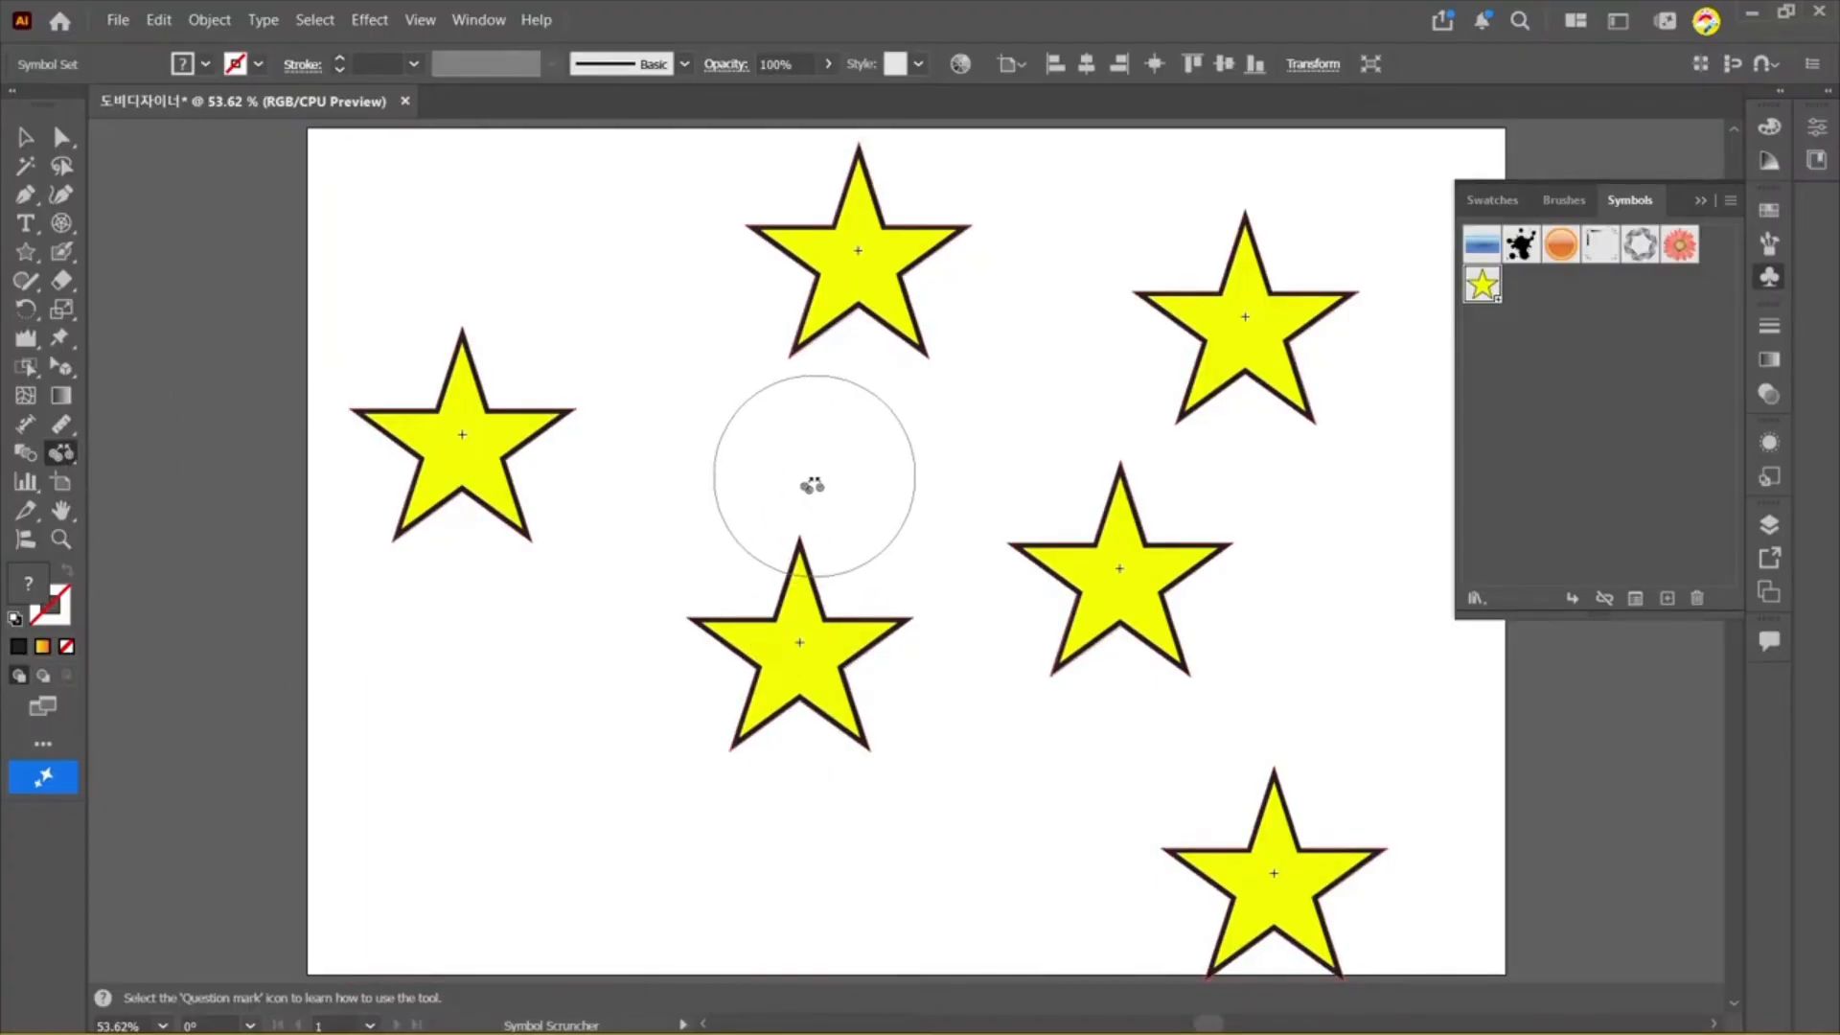
left_click(817, 406)
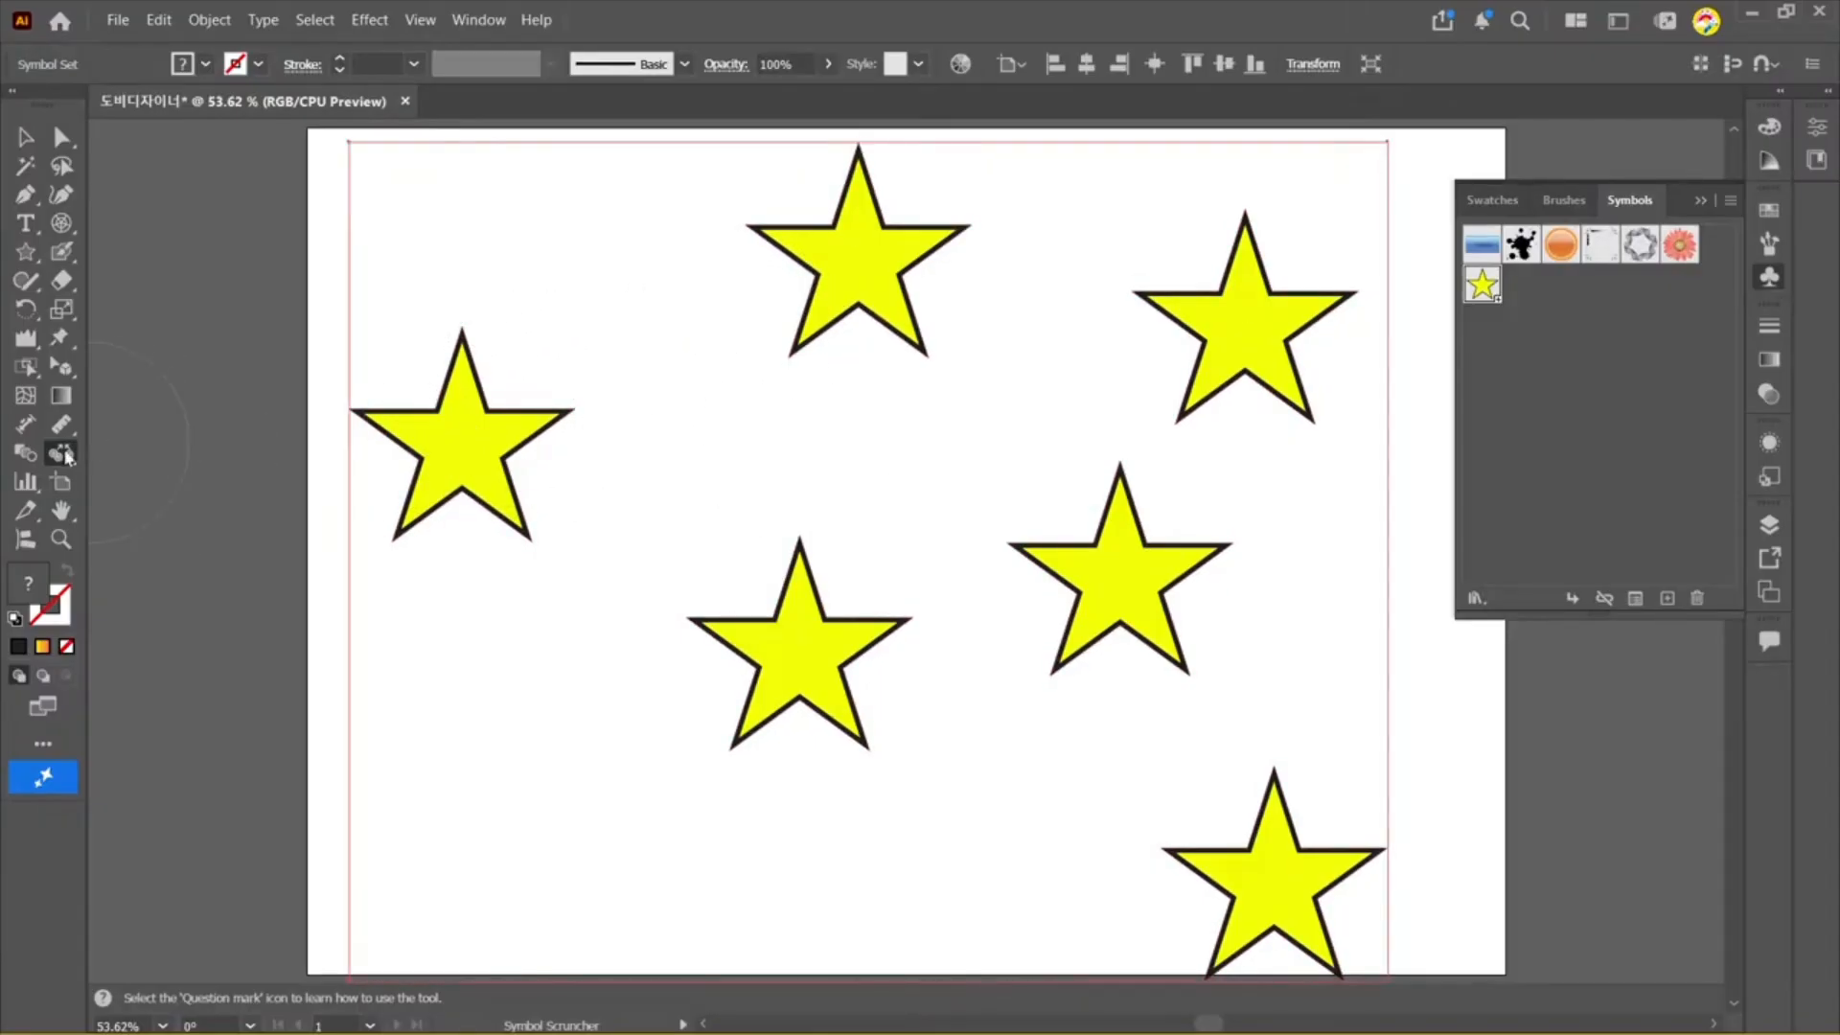
Step: Push the upper-left star up and right and the middle-left star upward with the Symbol Shifter
left_click_drag(66, 456, 186, 481)
mouse_move(464, 427)
left_mouse_down()
mouse_move(730, 417)
mouse_move(772, 388)
mouse_move(679, 447)
mouse_move(784, 414)
mouse_move(736, 627)
mouse_move(678, 441)
mouse_move(718, 426)
mouse_move(784, 622)
mouse_move(808, 571)
mouse_move(792, 502)
mouse_move(805, 514)
mouse_move(695, 395)
left_mouse_up()
mouse_move(527, 444)
left_mouse_down()
mouse_move(507, 308)
mouse_move(518, 275)
mouse_move(602, 291)
left_mouse_up()
mouse_move(760, 473)
left_mouse_down()
mouse_move(745, 542)
mouse_move(633, 669)
left_mouse_up()
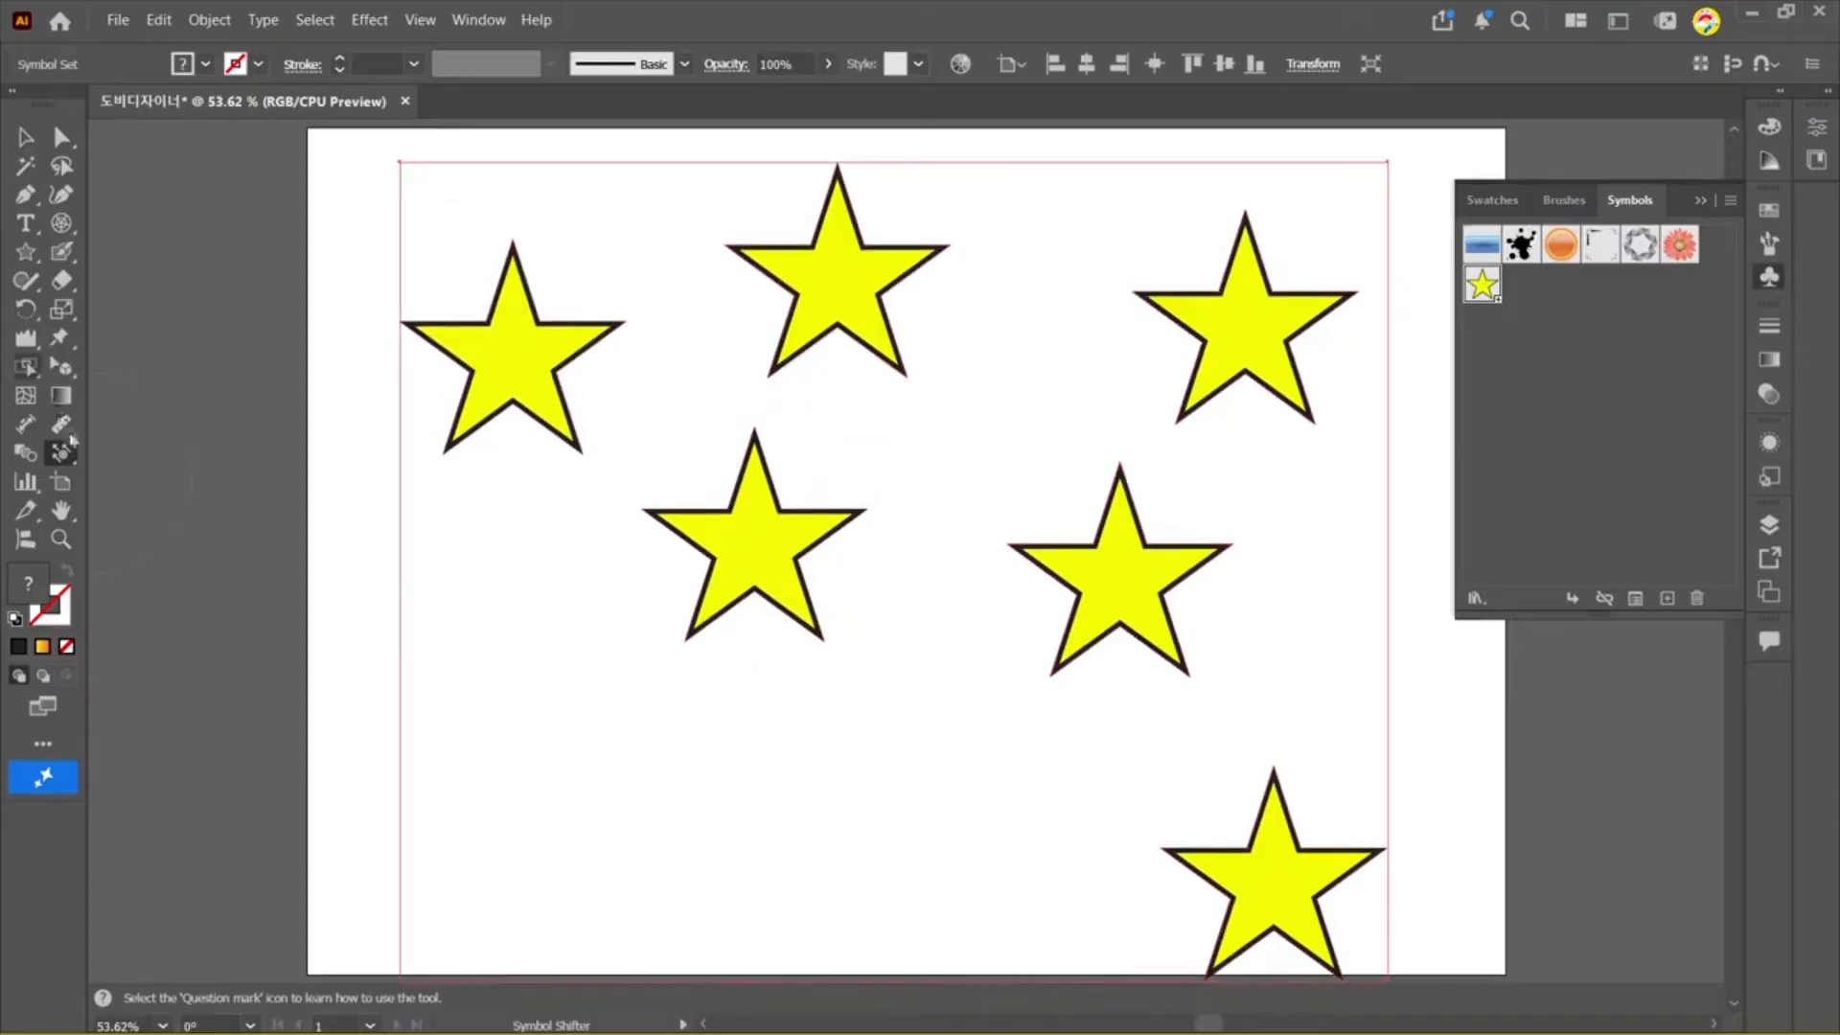
Step: Shrink the middle-left, middle-right and lower-right stars of the set with the Symbol Sizer
left_click_drag(71, 439, 173, 538)
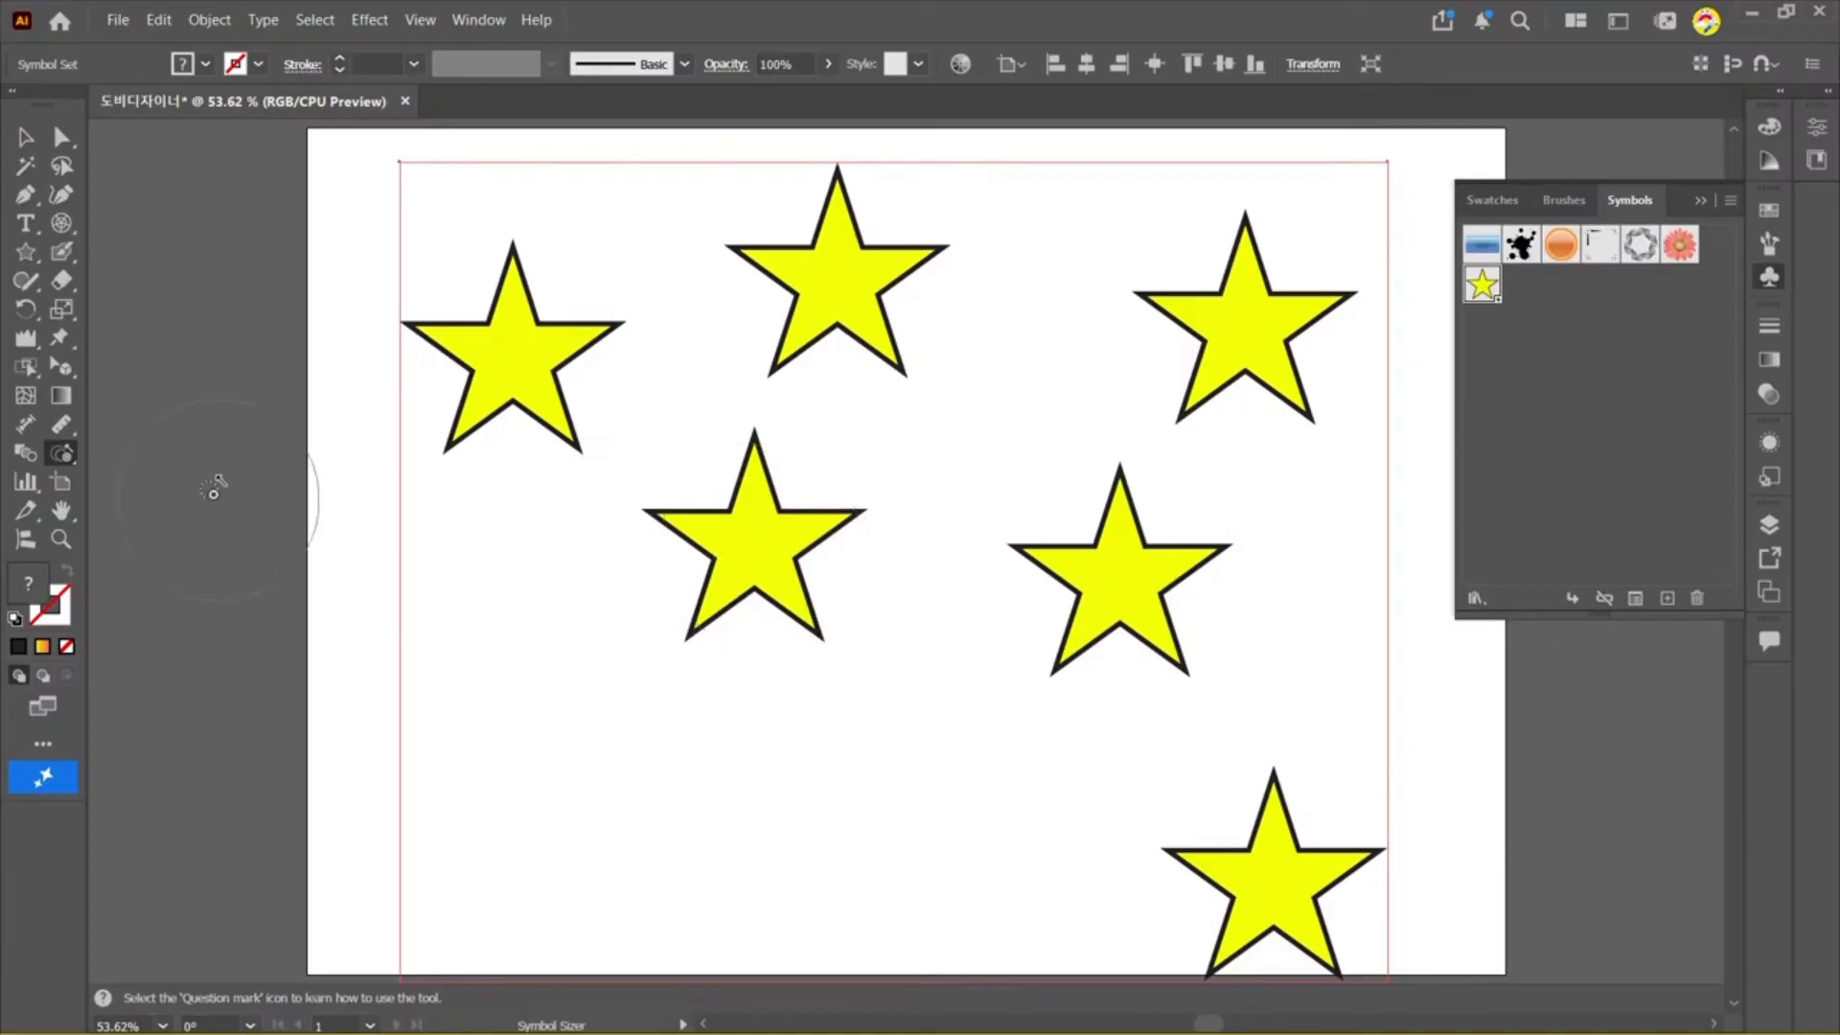
left_click_drag(747, 534, 765, 561)
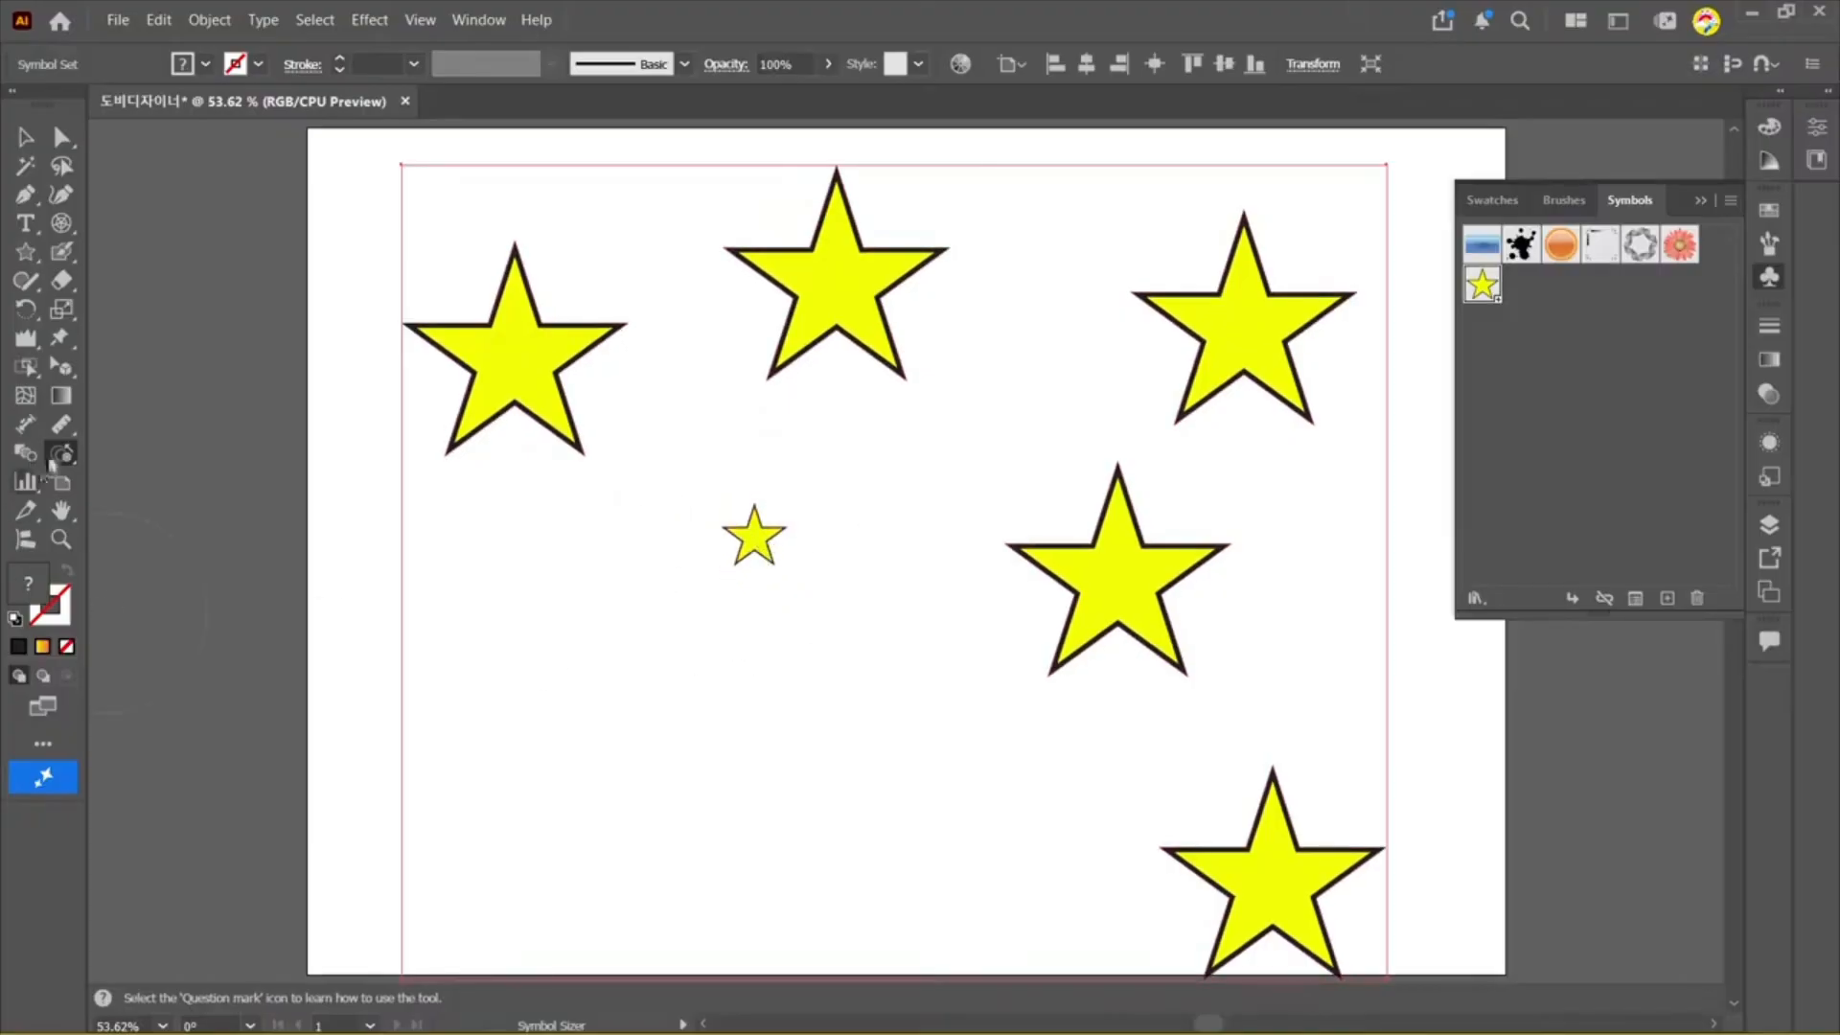
left_click(1105, 589, "alt")
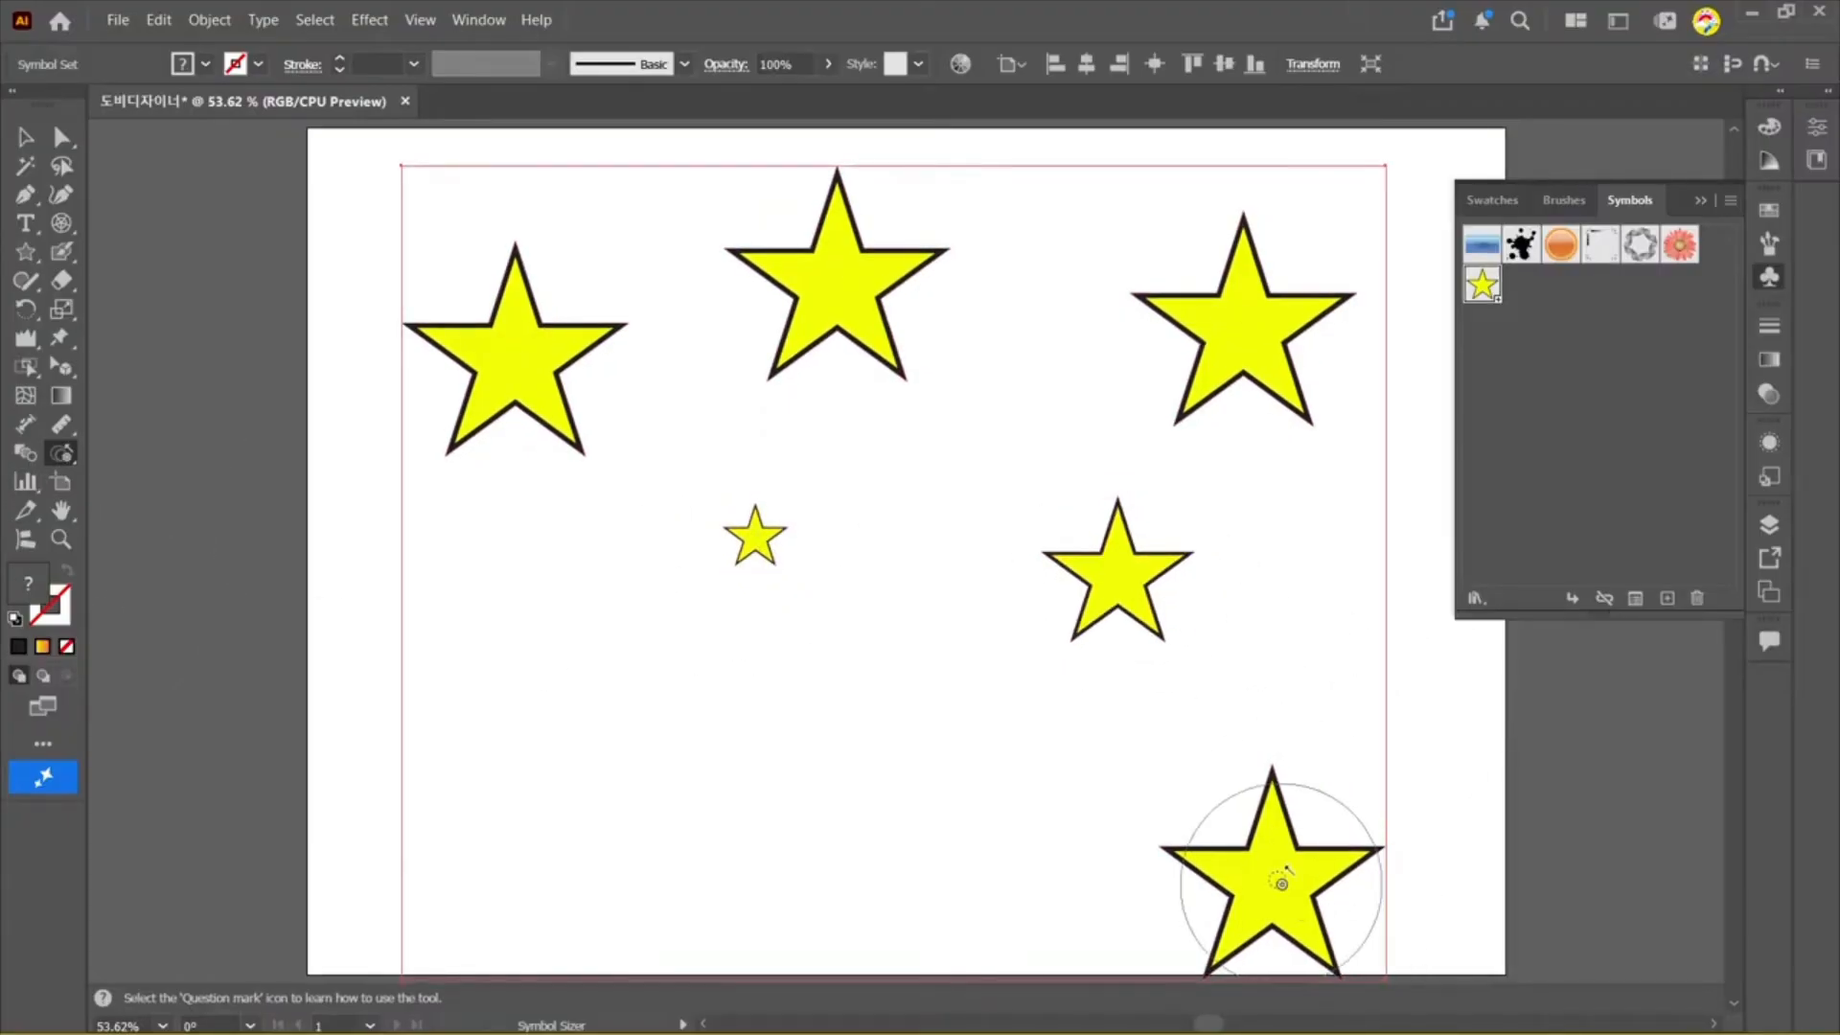
left_click(1281, 875, "alt")
left_click(53, 457)
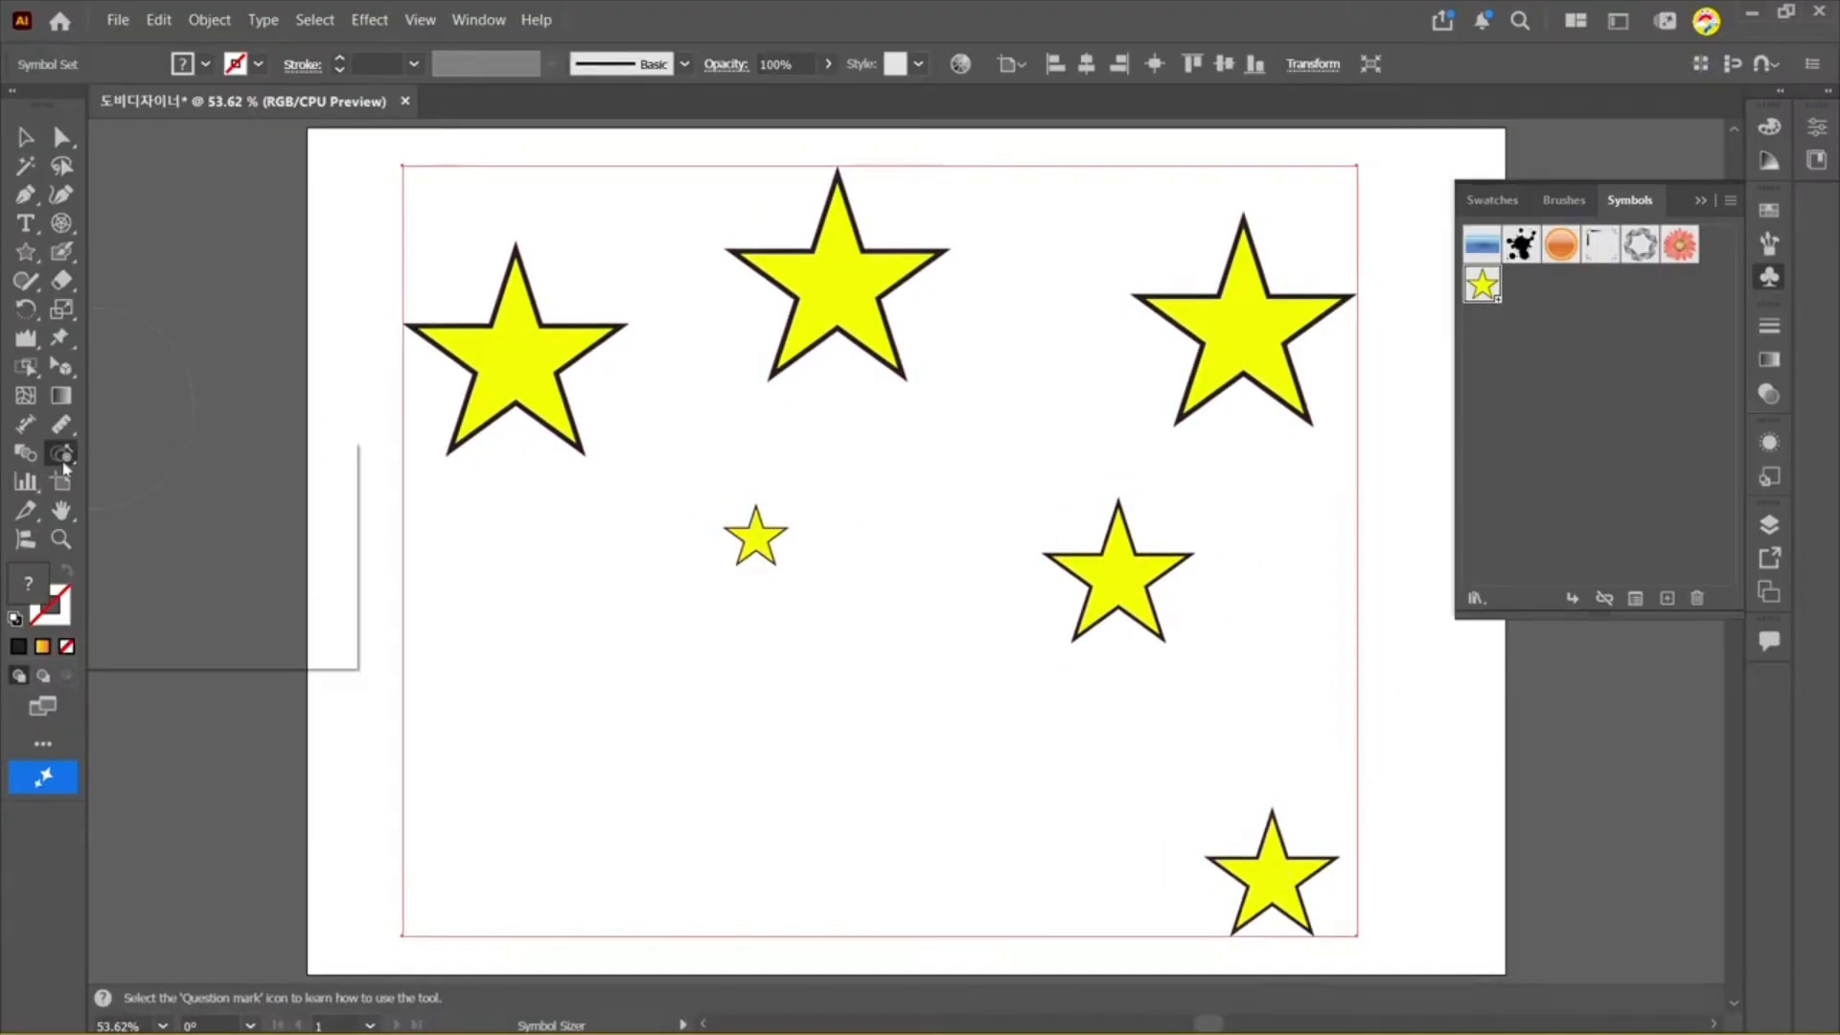
Step: Push the lower-right star of the set up and left with the Symbol Shifter, below the middle-right star
left_click(167, 484)
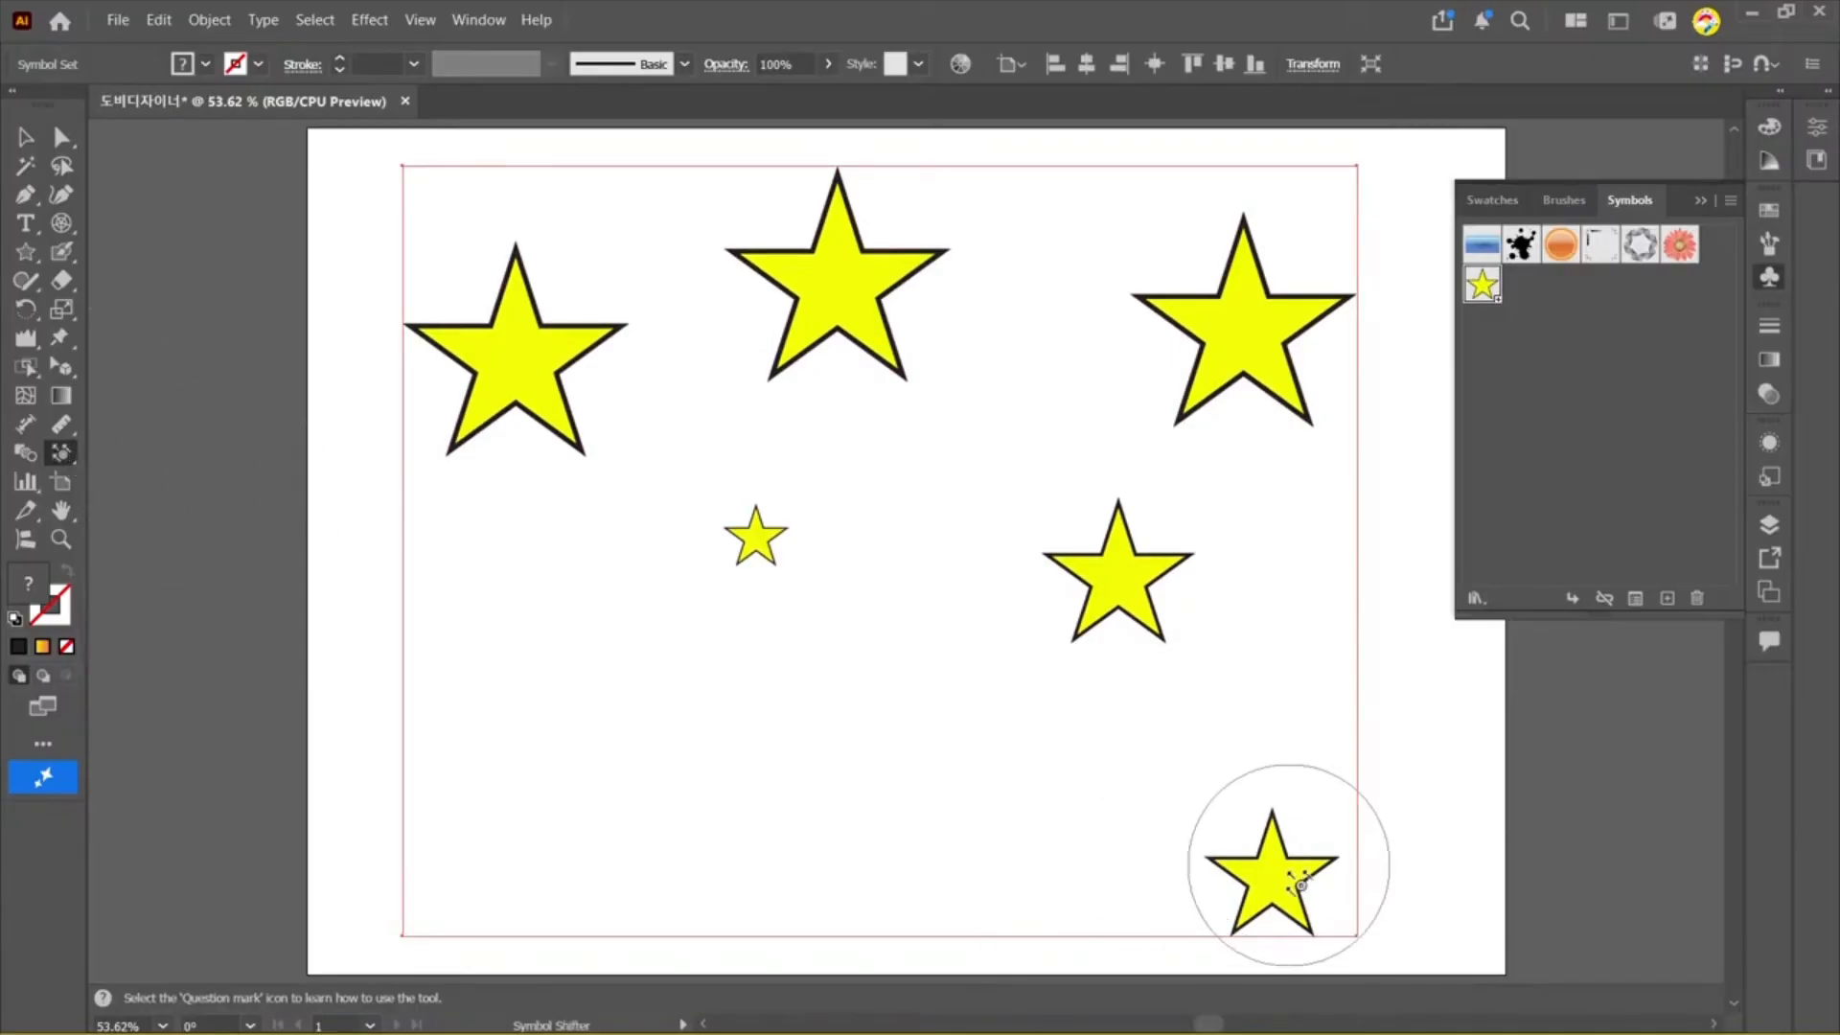
mouse_move(1285, 872)
left_mouse_down()
mouse_move(940, 607)
mouse_move(1202, 834)
mouse_move(987, 606)
left_mouse_up()
mouse_move(1136, 813)
left_mouse_down()
mouse_move(1077, 739)
mouse_move(862, 611)
left_mouse_up()
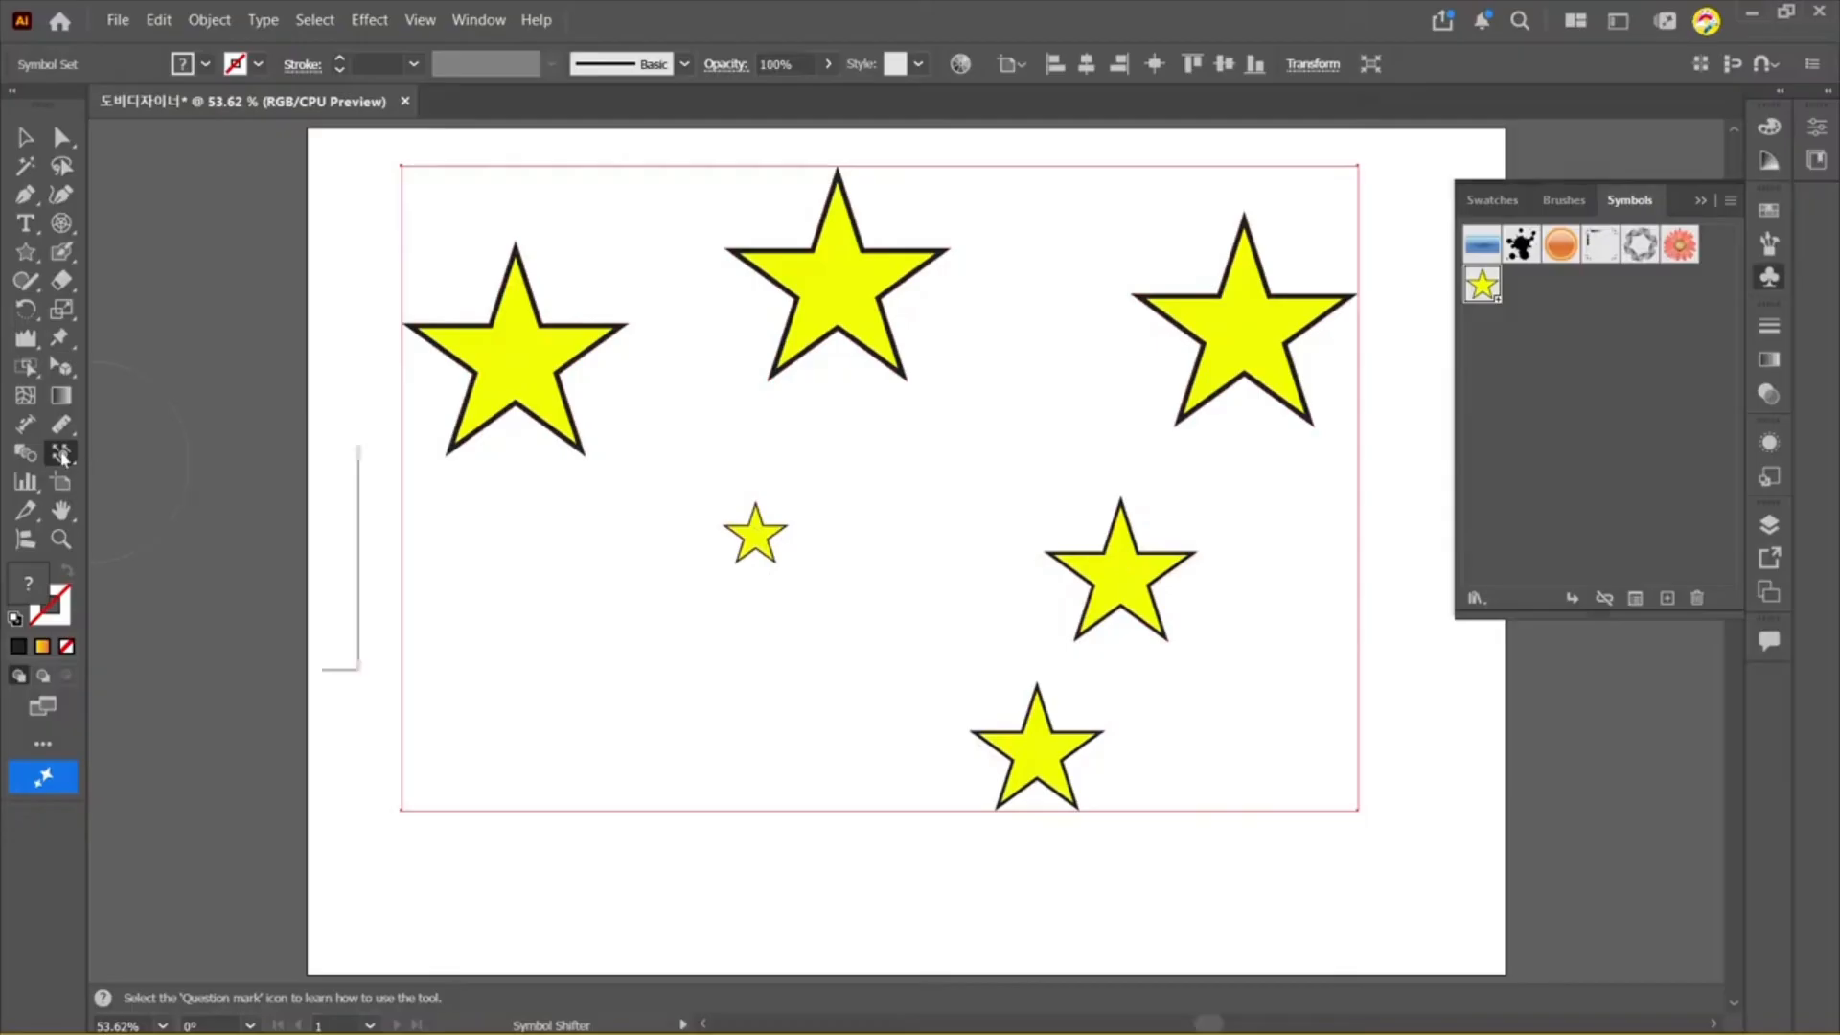
Step: Rotate the upper-left, top and upper-right stars of the set with the Symbol Spinner
left_click(62, 457)
left_click(172, 569)
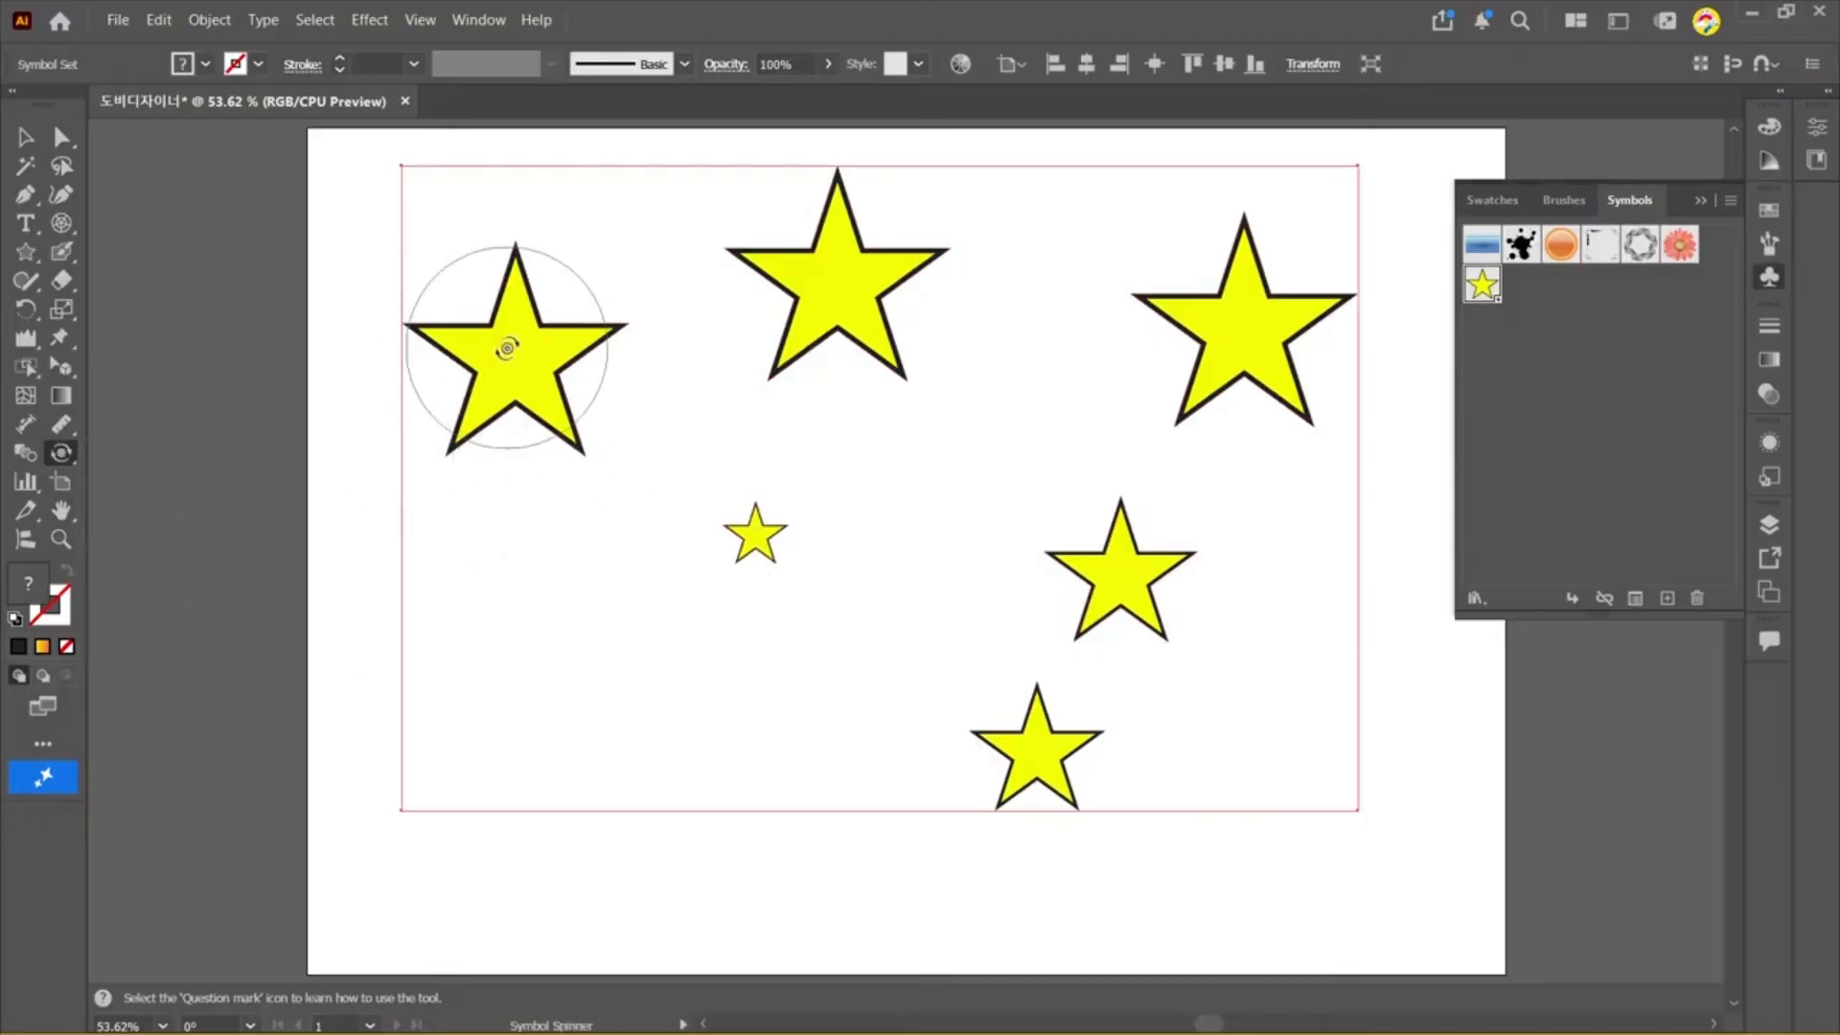
mouse_move(507, 348)
left_mouse_down()
mouse_move(533, 347)
mouse_move(527, 324)
mouse_move(519, 365)
mouse_move(528, 330)
left_mouse_up()
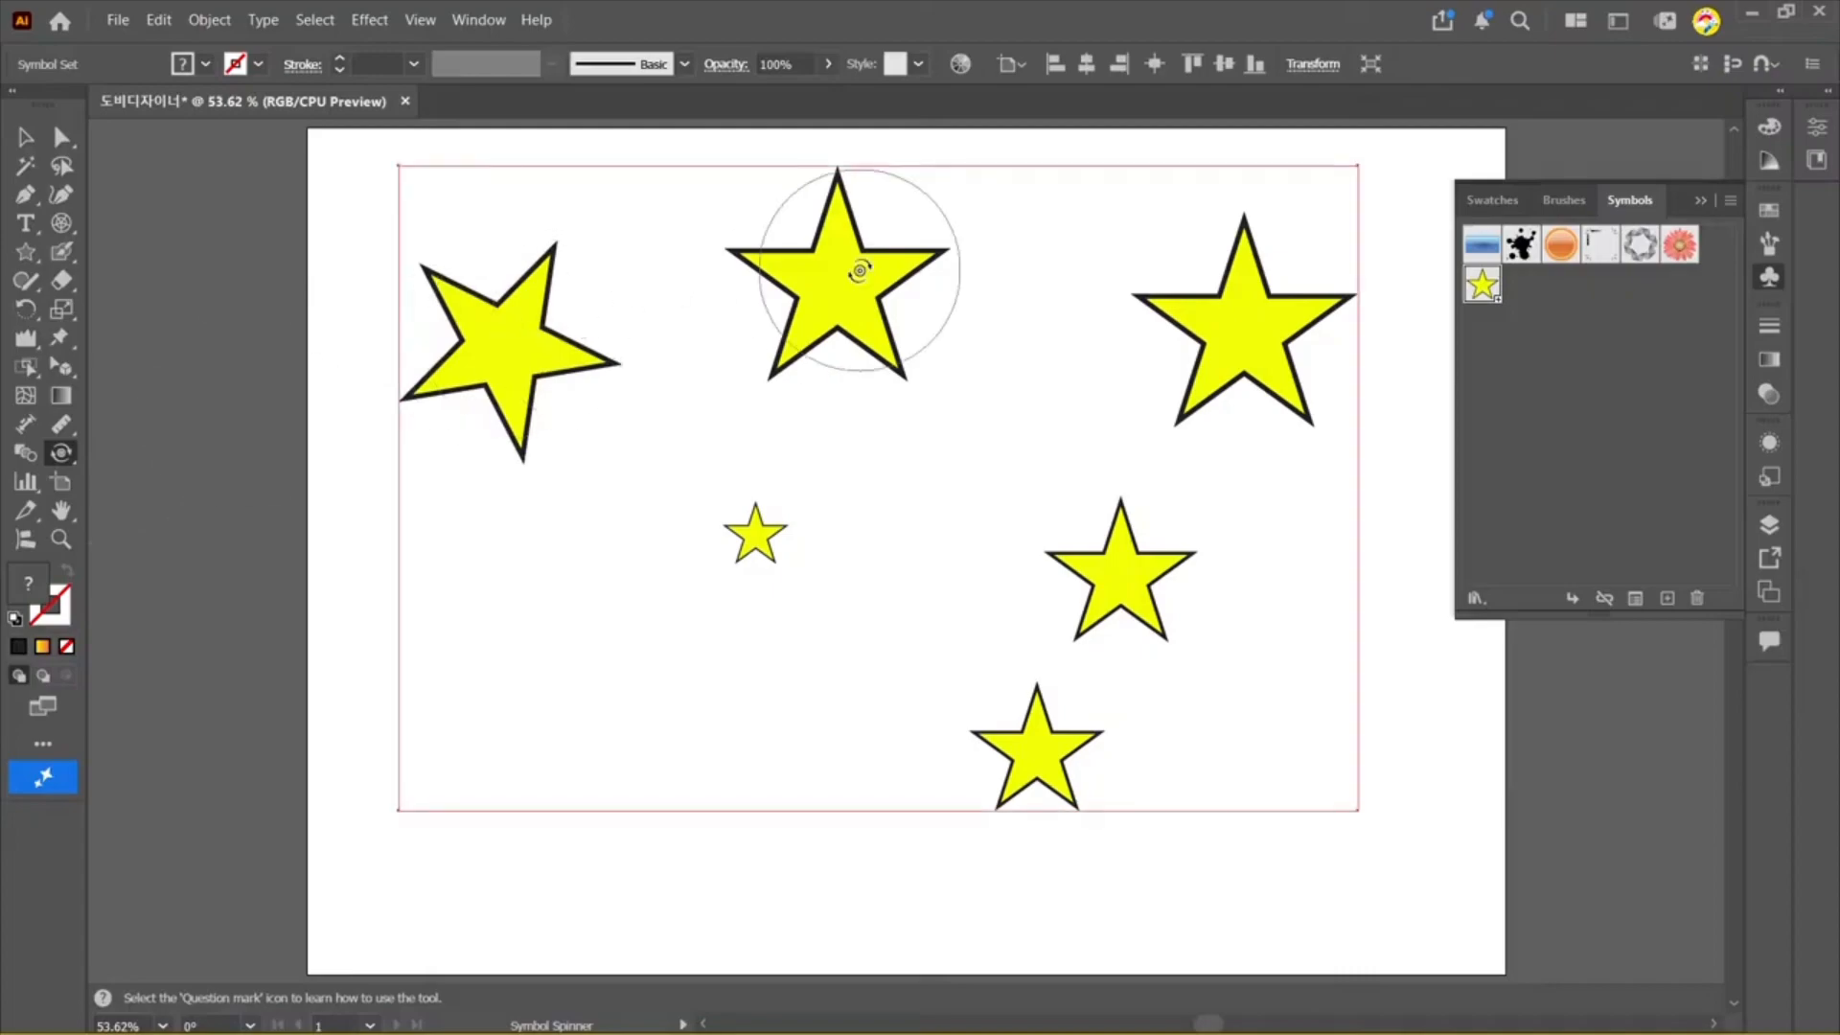
left_click_drag(859, 270, 844, 278)
mouse_move(1211, 325)
left_mouse_down()
mouse_move(1244, 328)
mouse_move(1213, 303)
left_mouse_up()
mouse_move(871, 329)
left_mouse_down()
mouse_move(871, 279)
mouse_move(871, 296)
left_mouse_up()
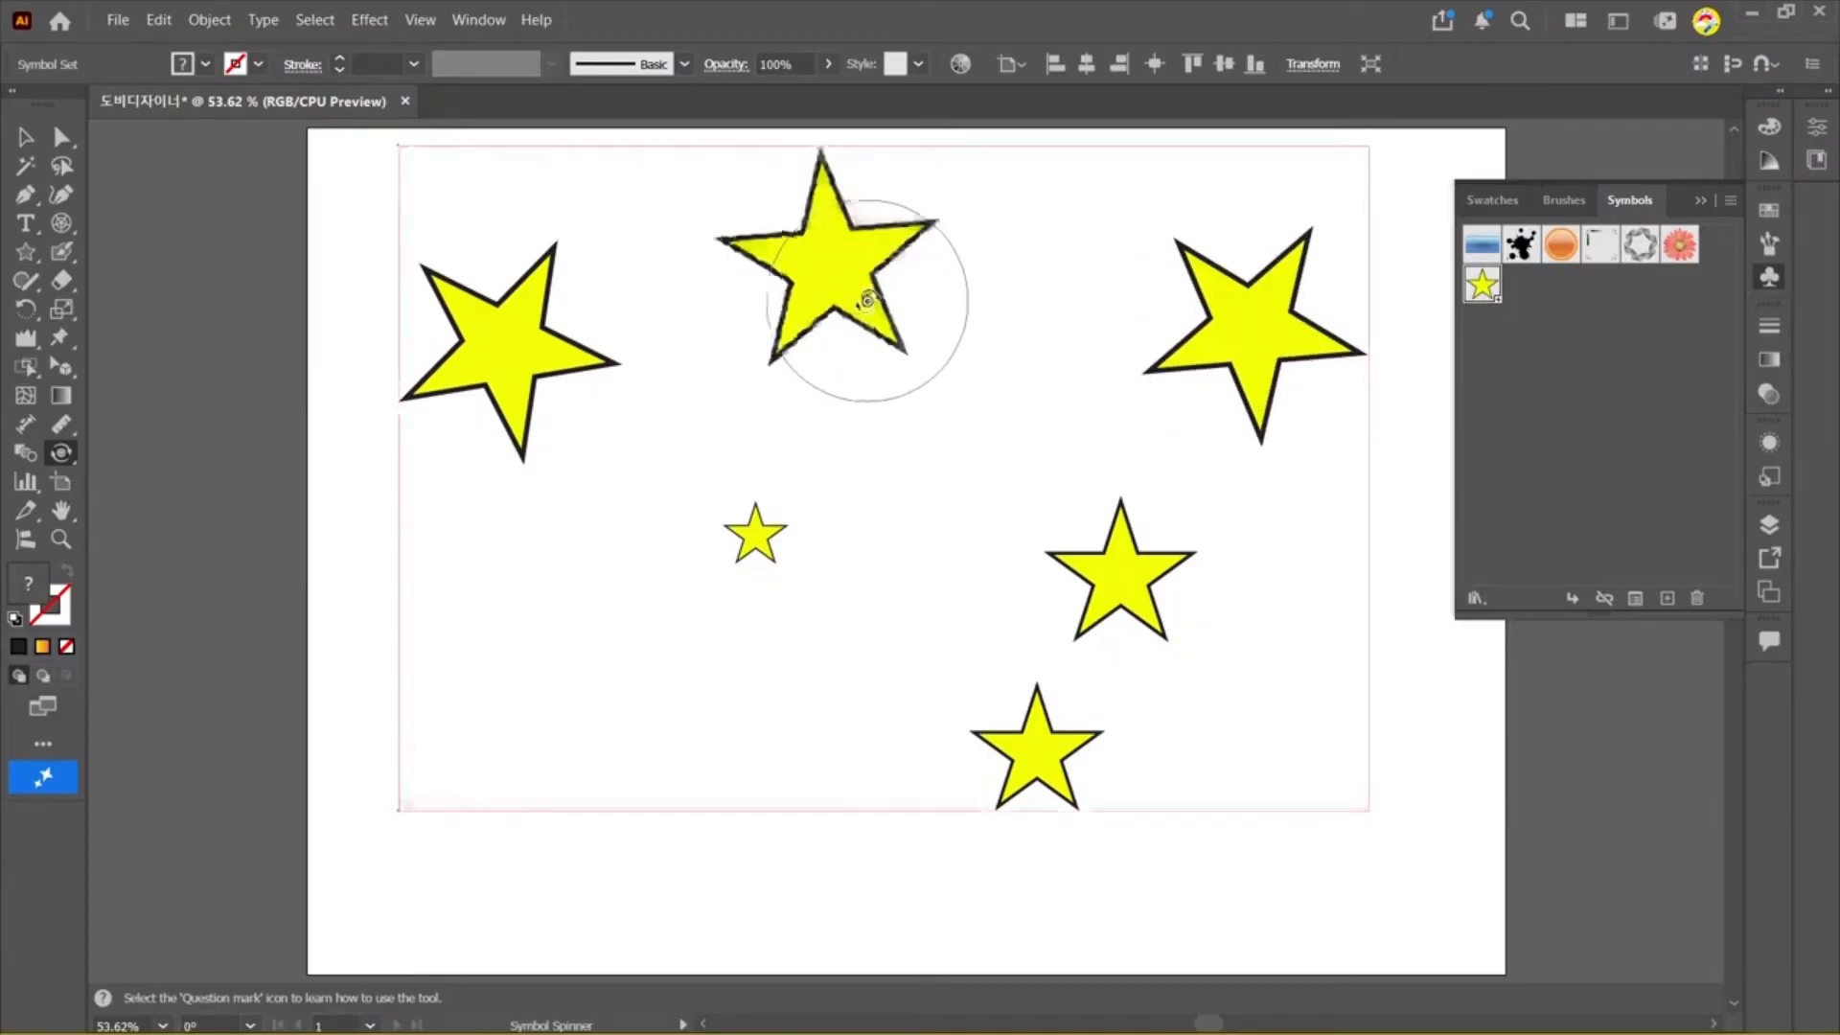
Step: Tint the upper-left and top stars a paler yellow with the Symbol Stainer
left_click(72, 455)
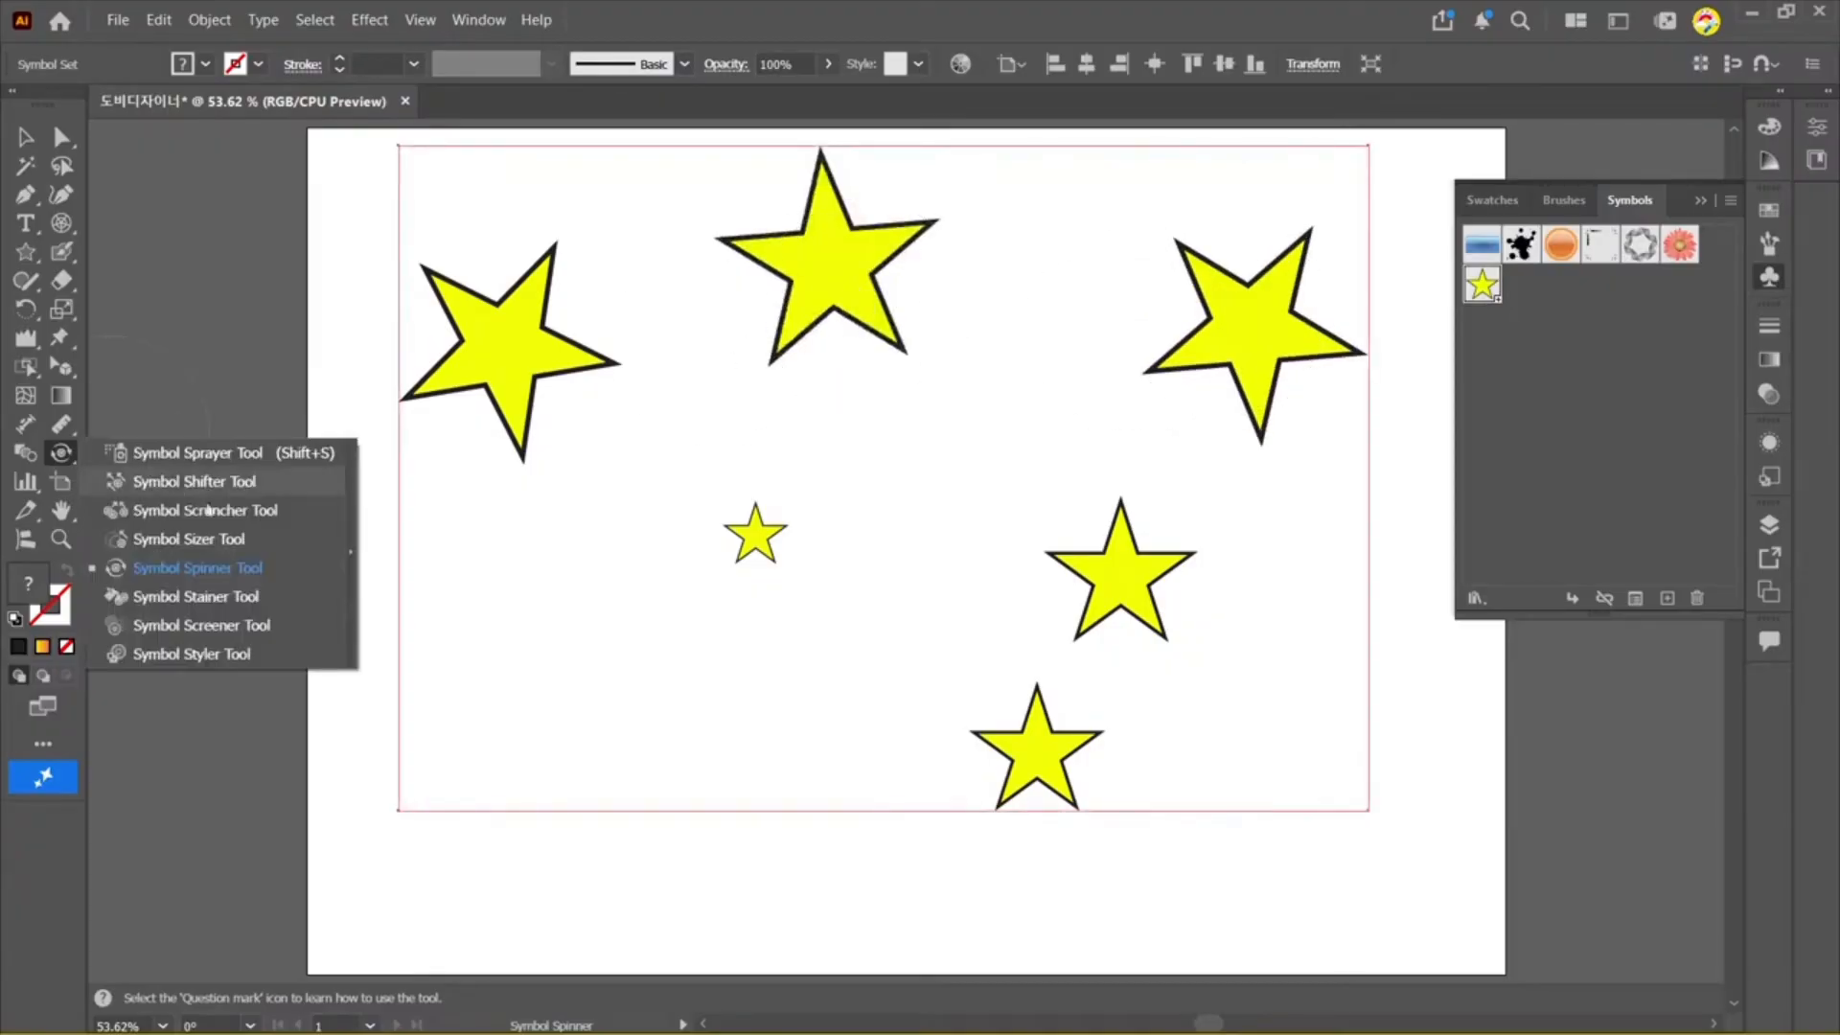
left_click(212, 606)
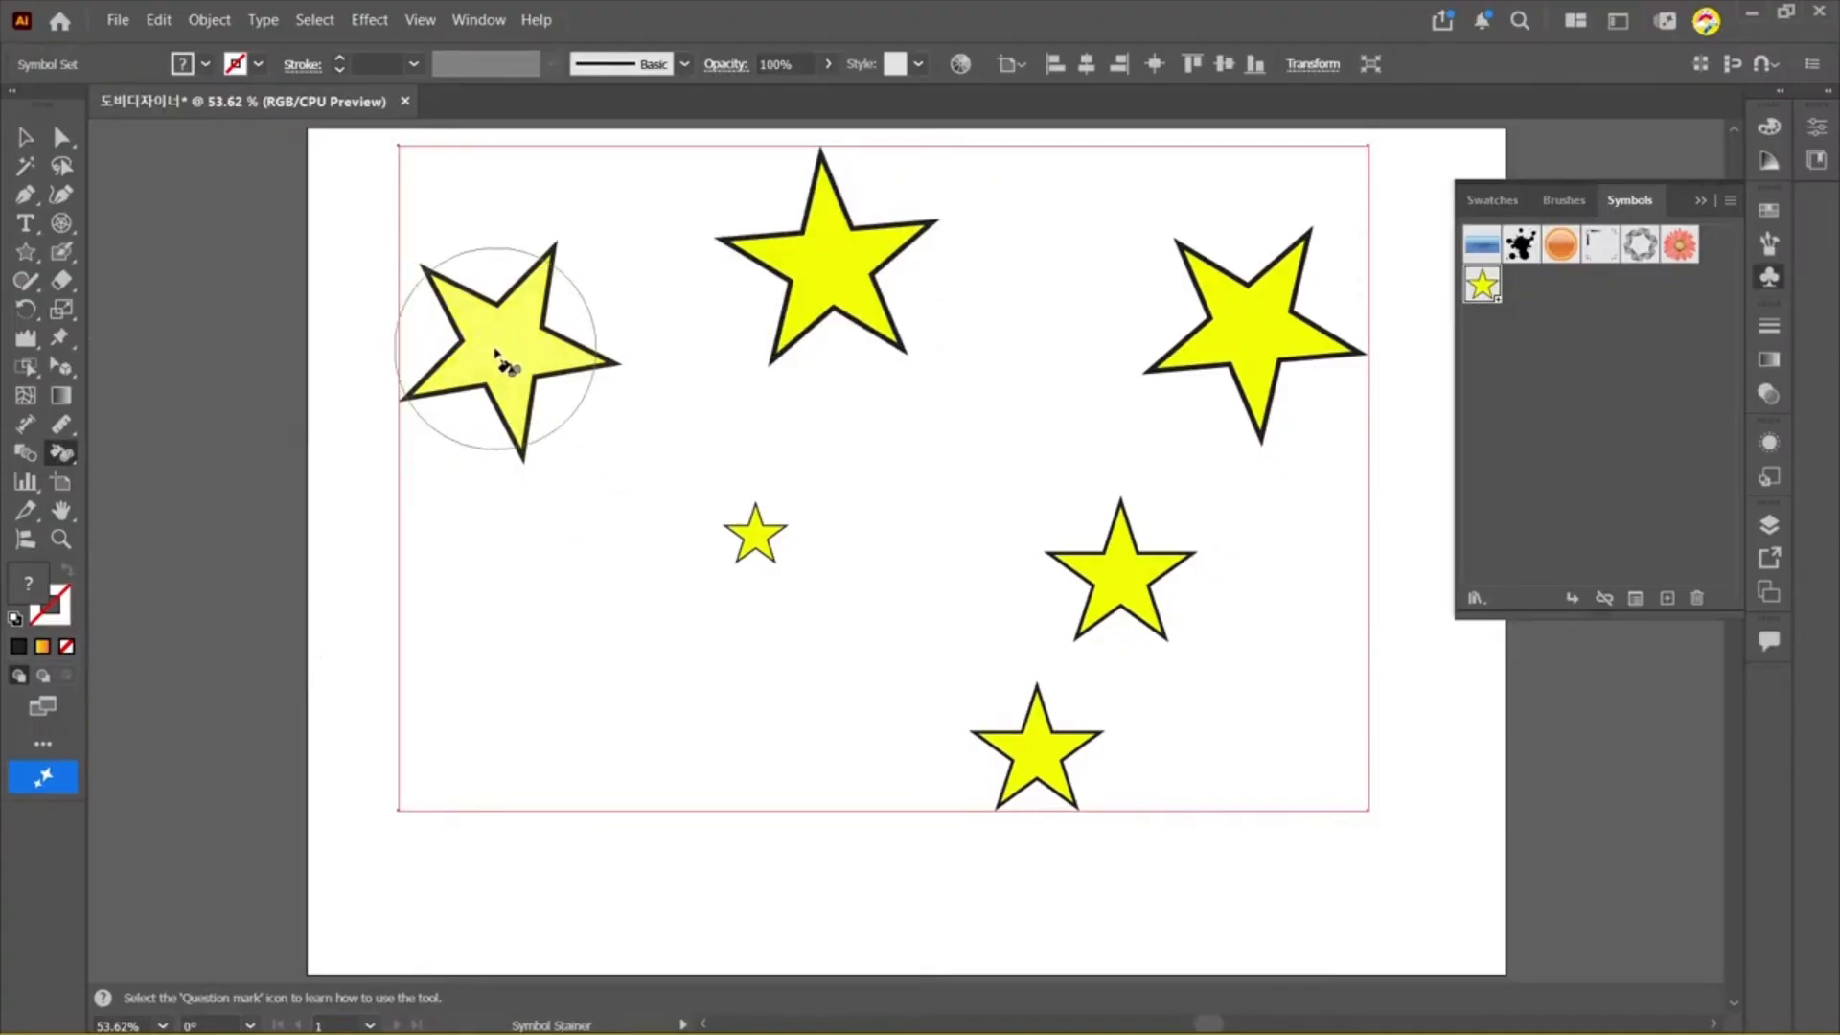
left_click_drag(502, 360, 500, 354)
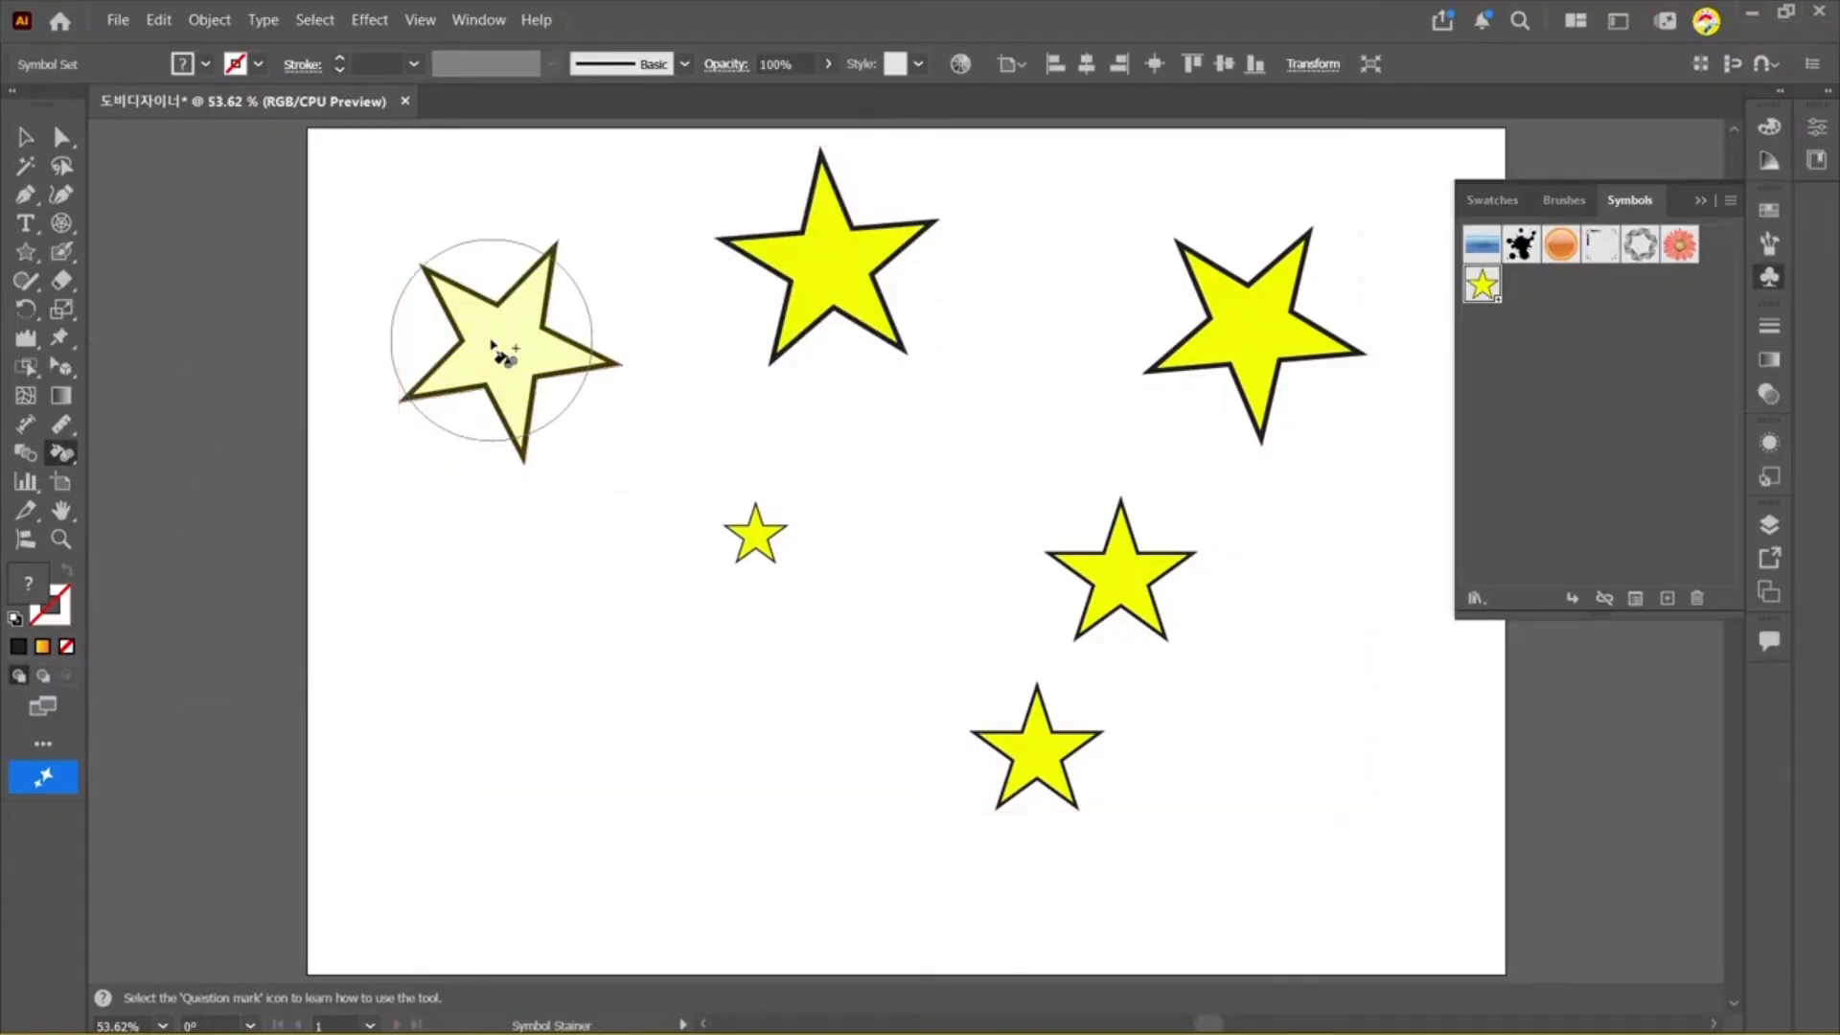
left_click(821, 287)
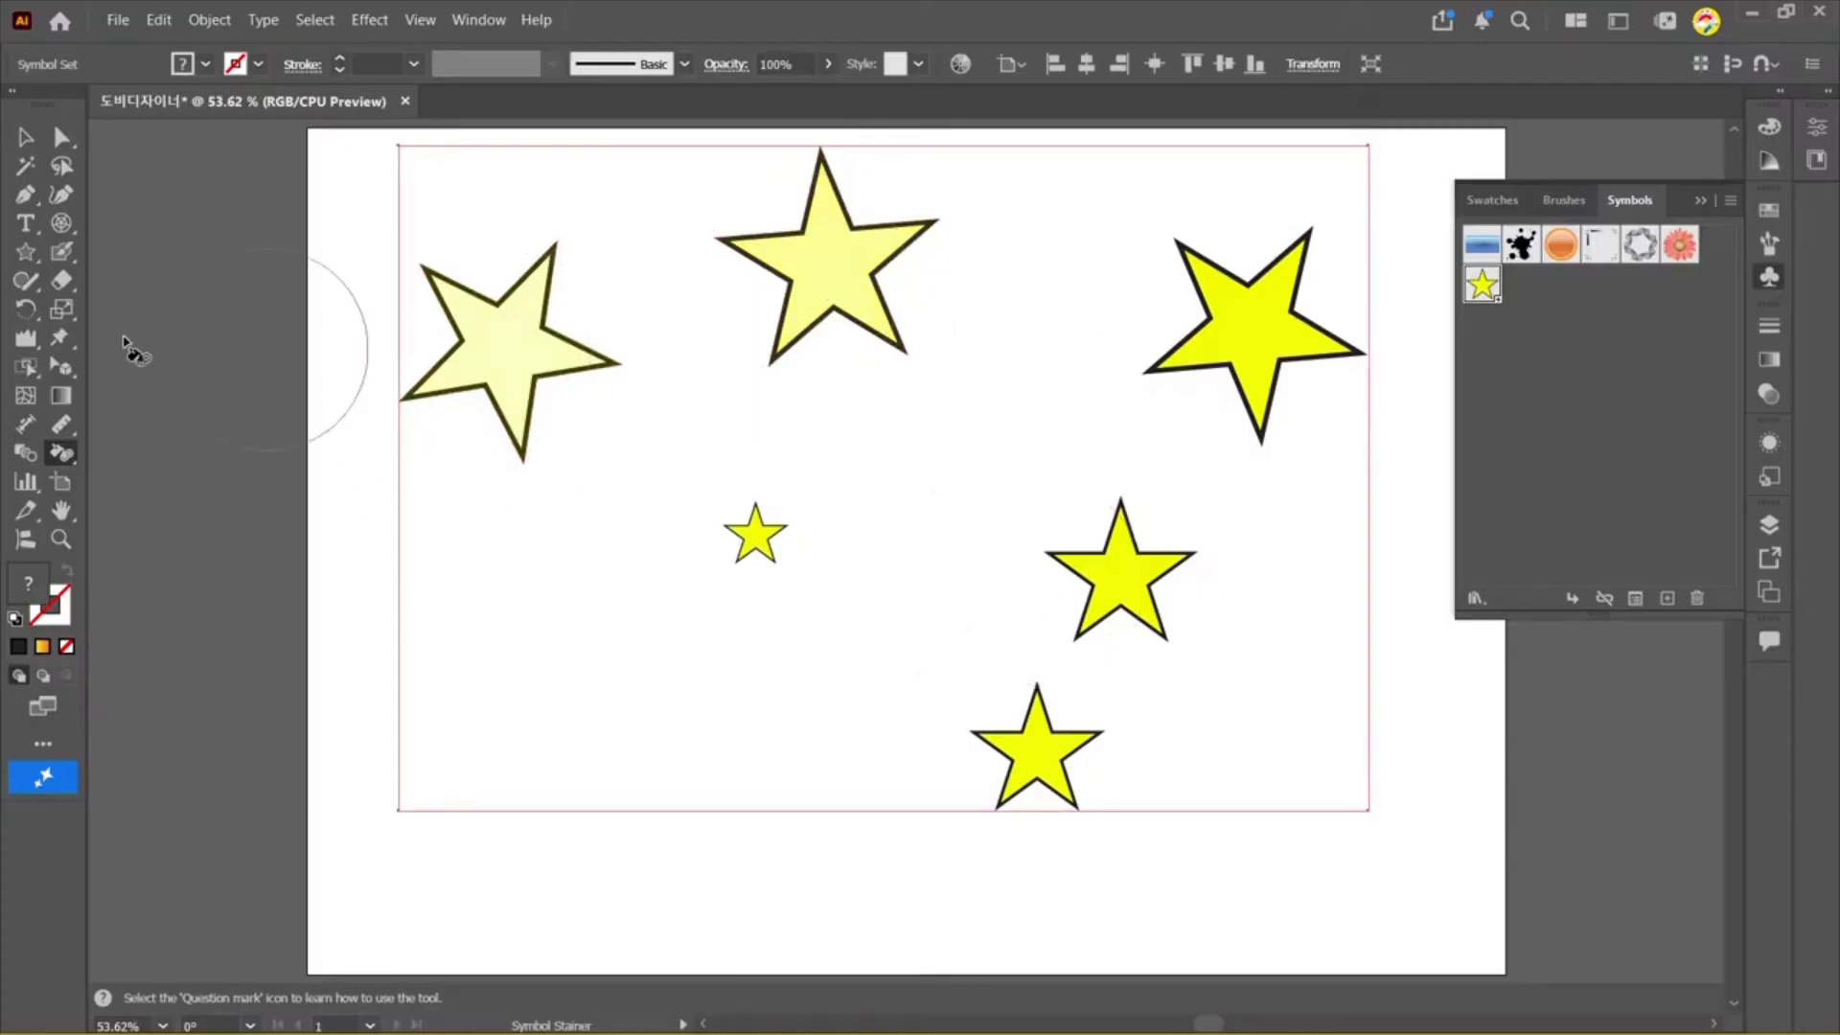
Step: Draw a large rectangle across the star area, send it to the back, and give it a black fill without stroke
left_click(25, 137)
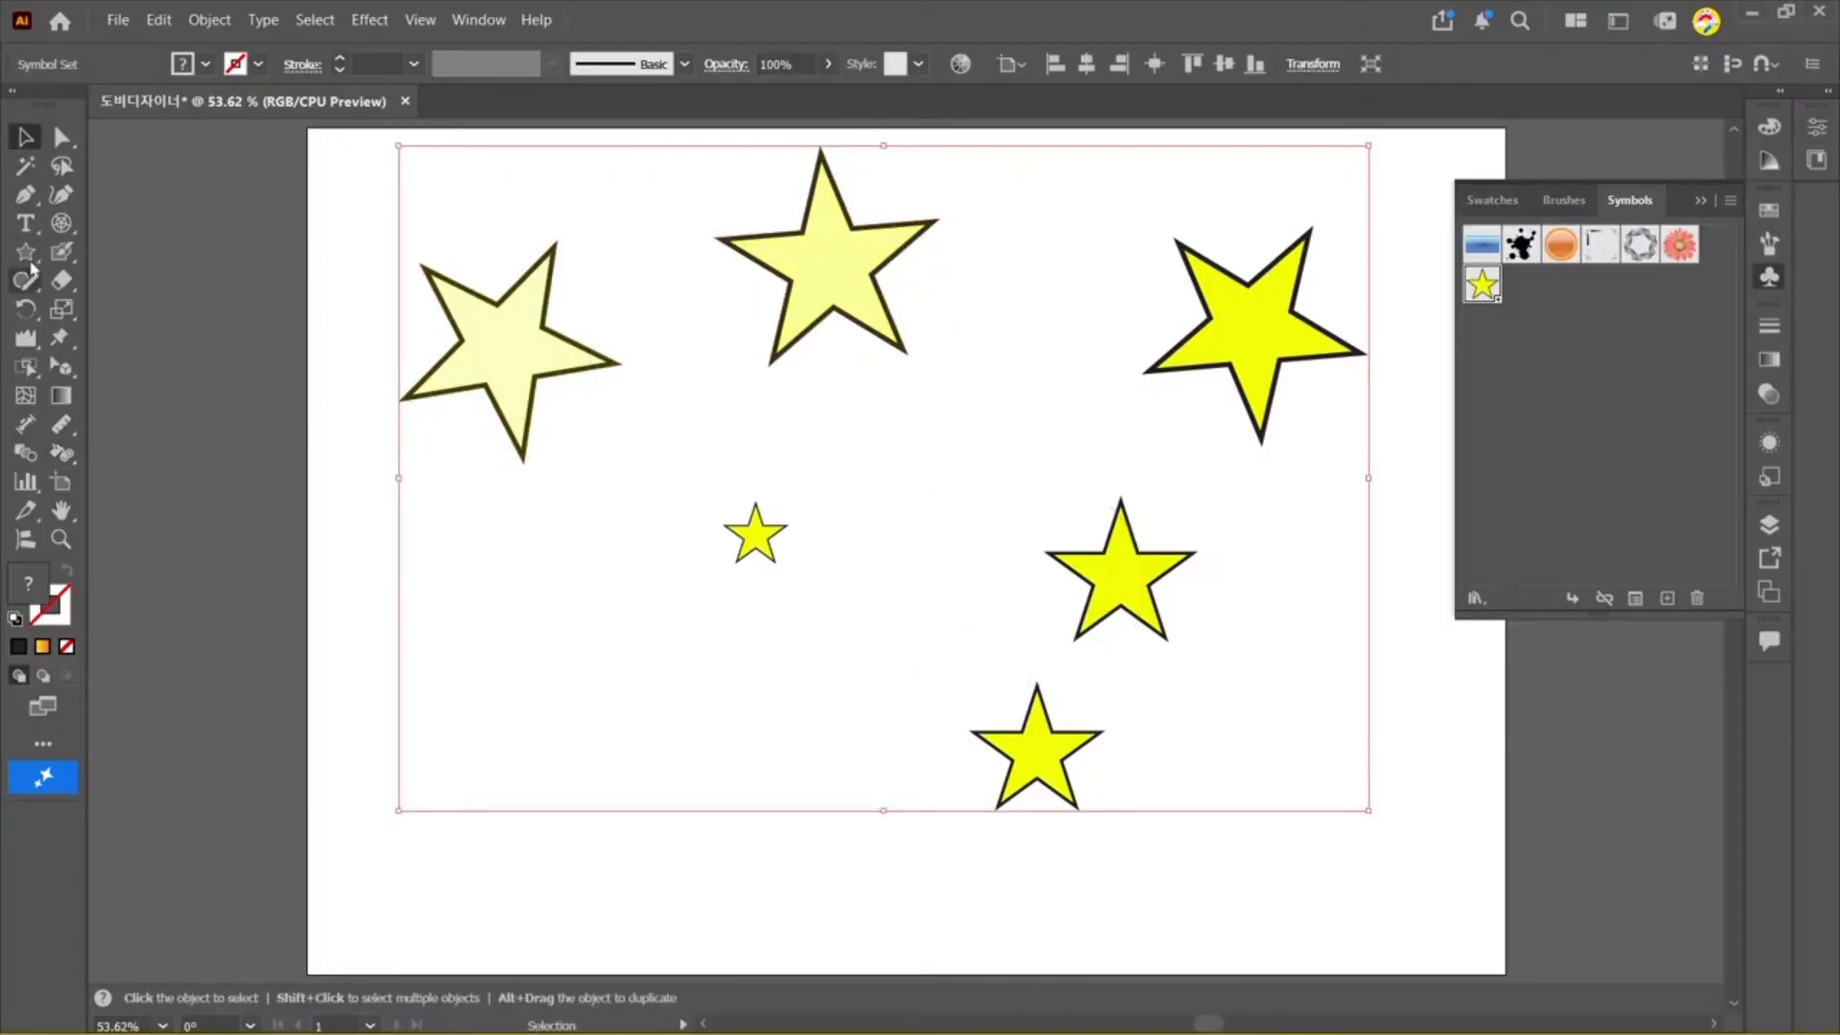
left_click_drag(26, 252, 106, 252)
left_click_drag(360, 153, 1330, 847)
key("ctrl+shift+bracketleft")
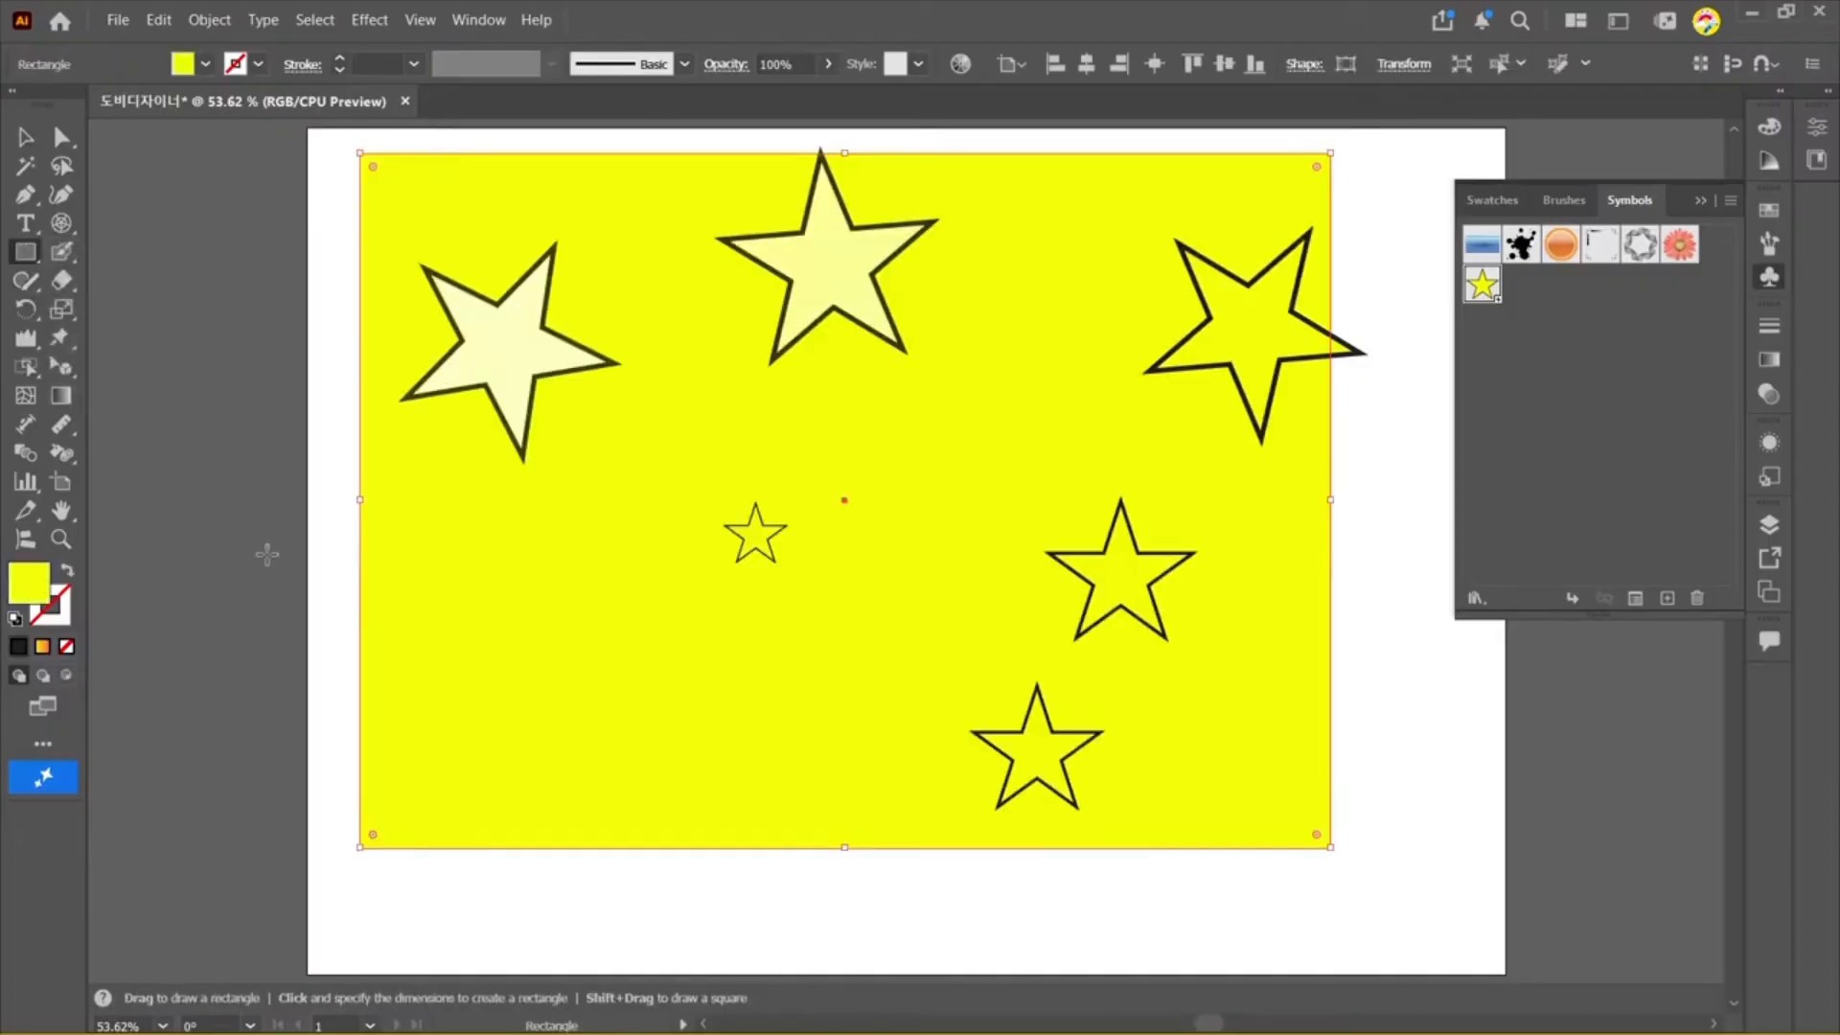
left_click(15, 618)
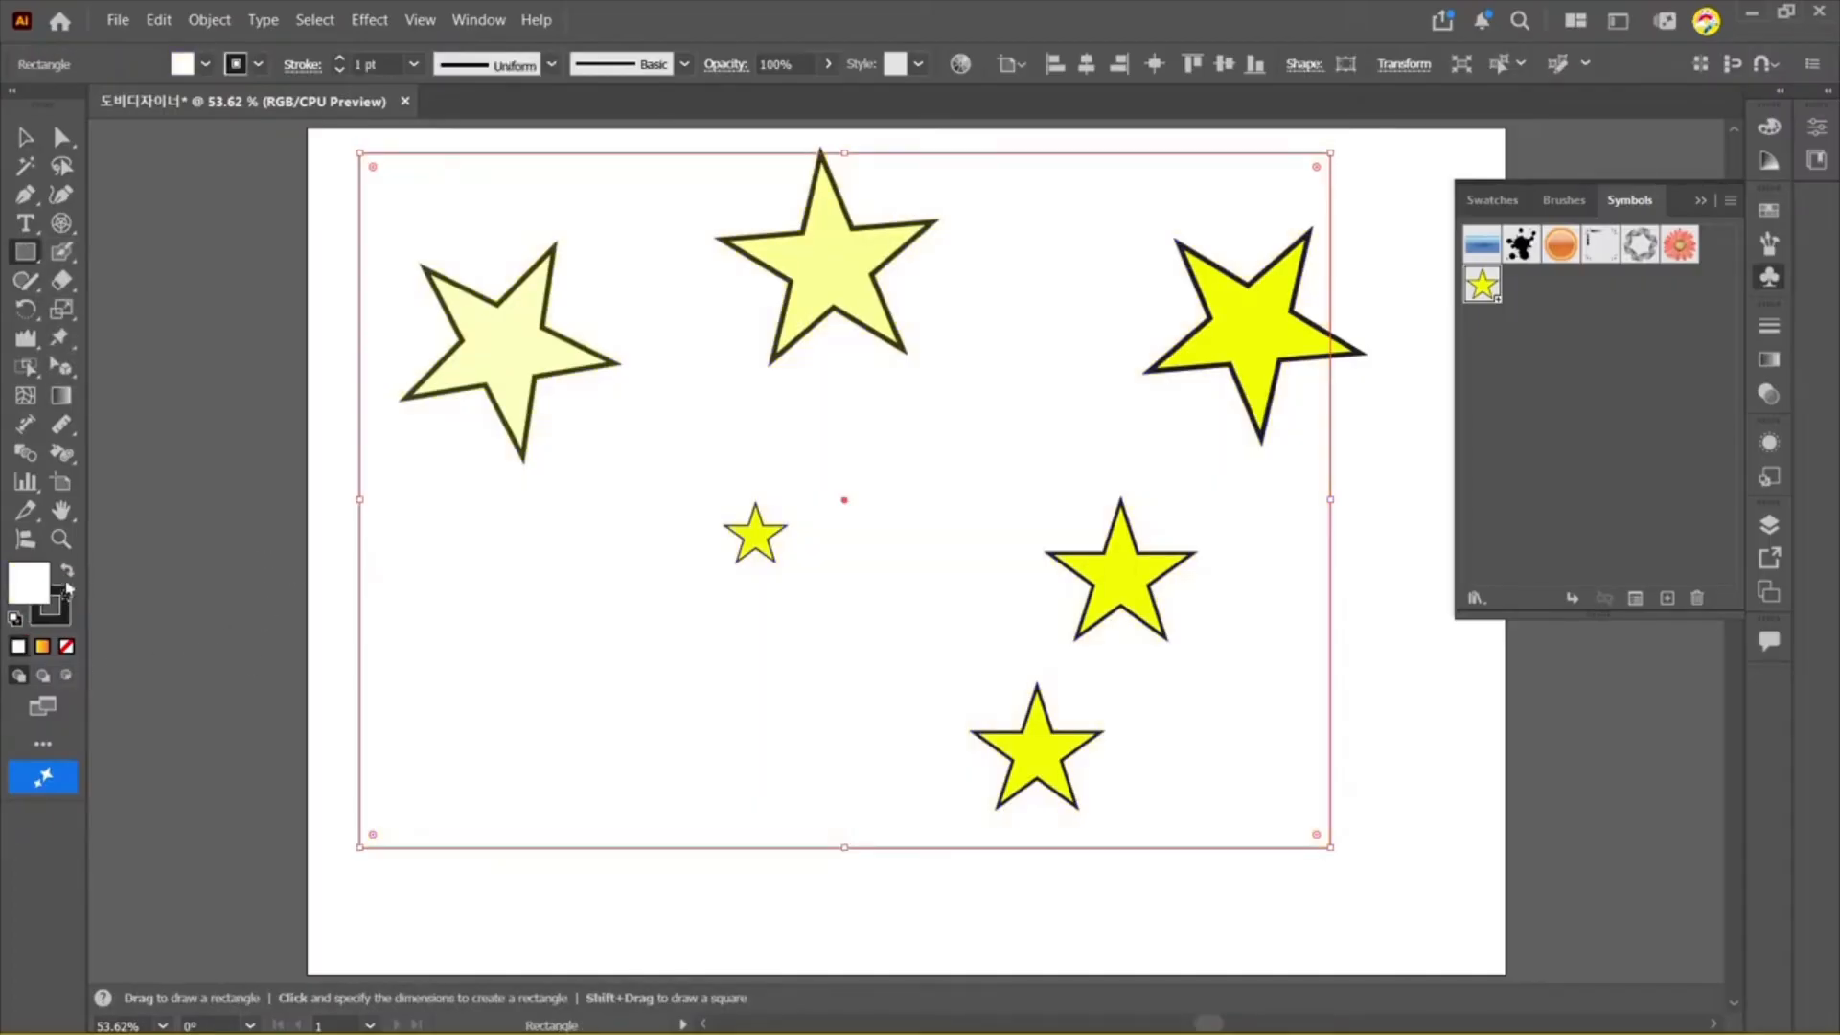
left_click(67, 569)
left_click(67, 648)
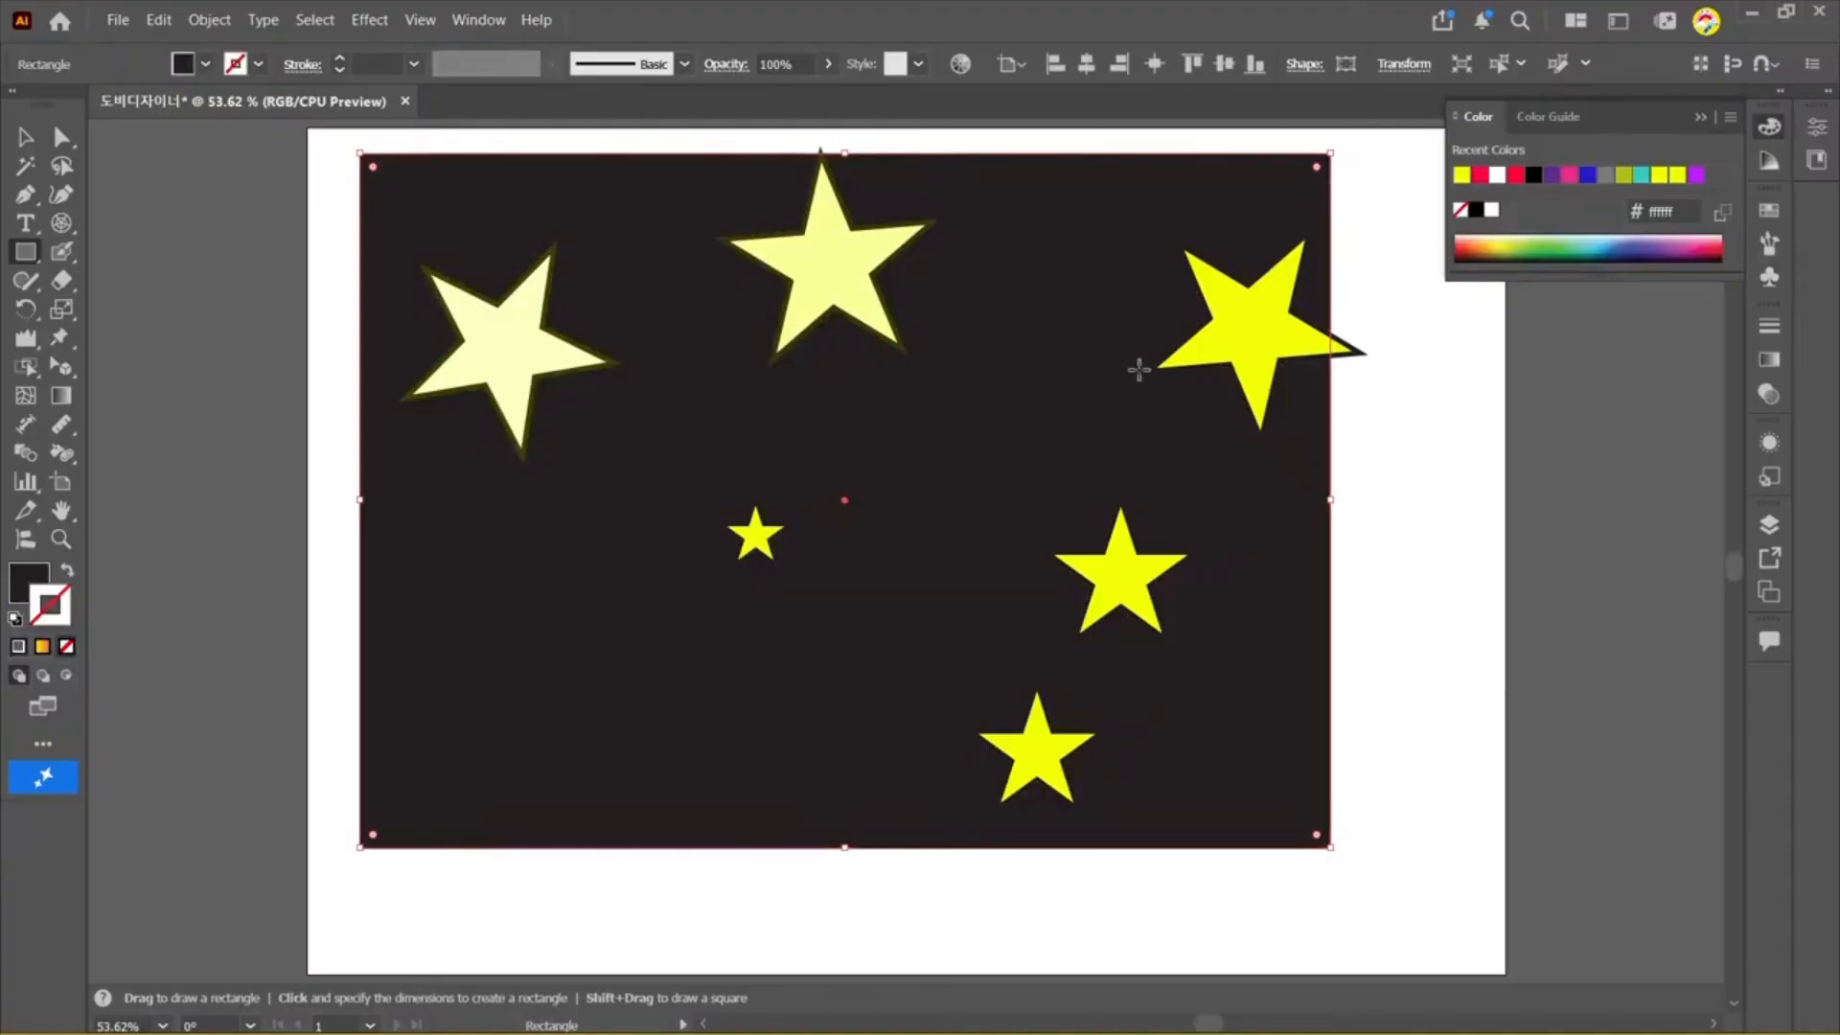
Step: Fade the upper-right and middle-right stars of the symbol set with the Symbol Screener
left_click(26, 137)
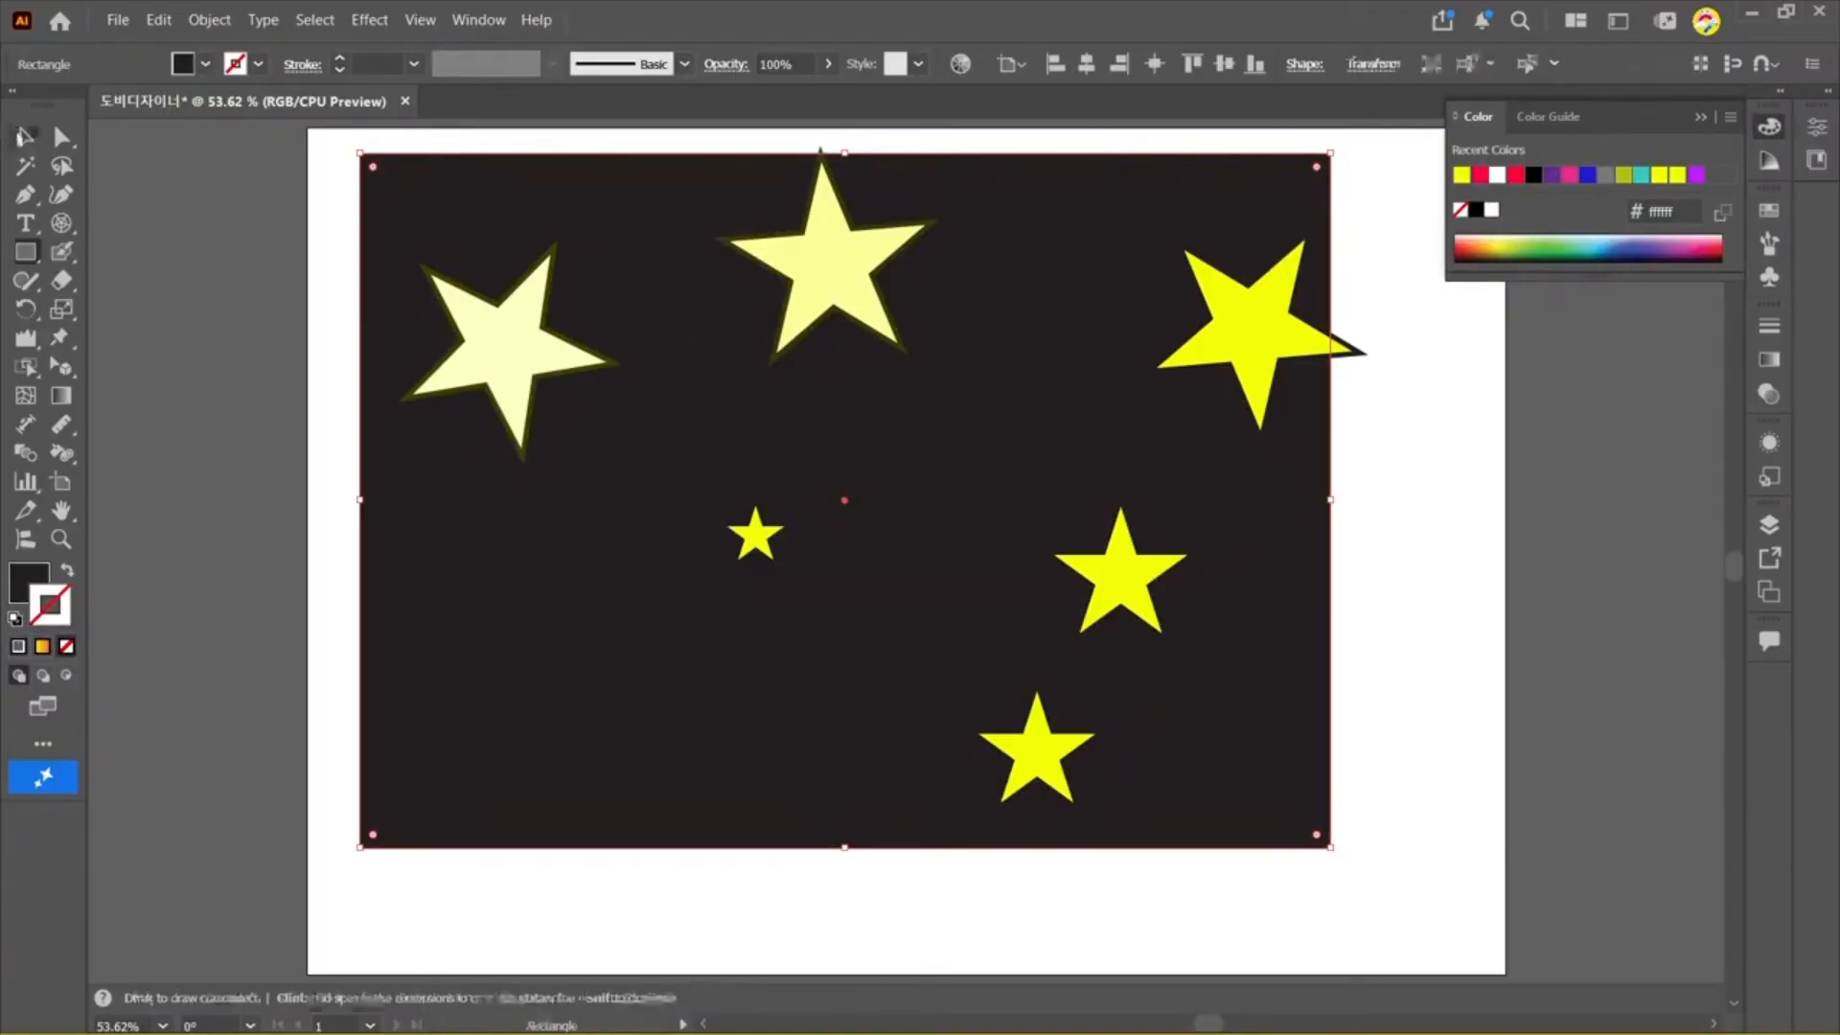
left_click(537, 366)
left_click(62, 452)
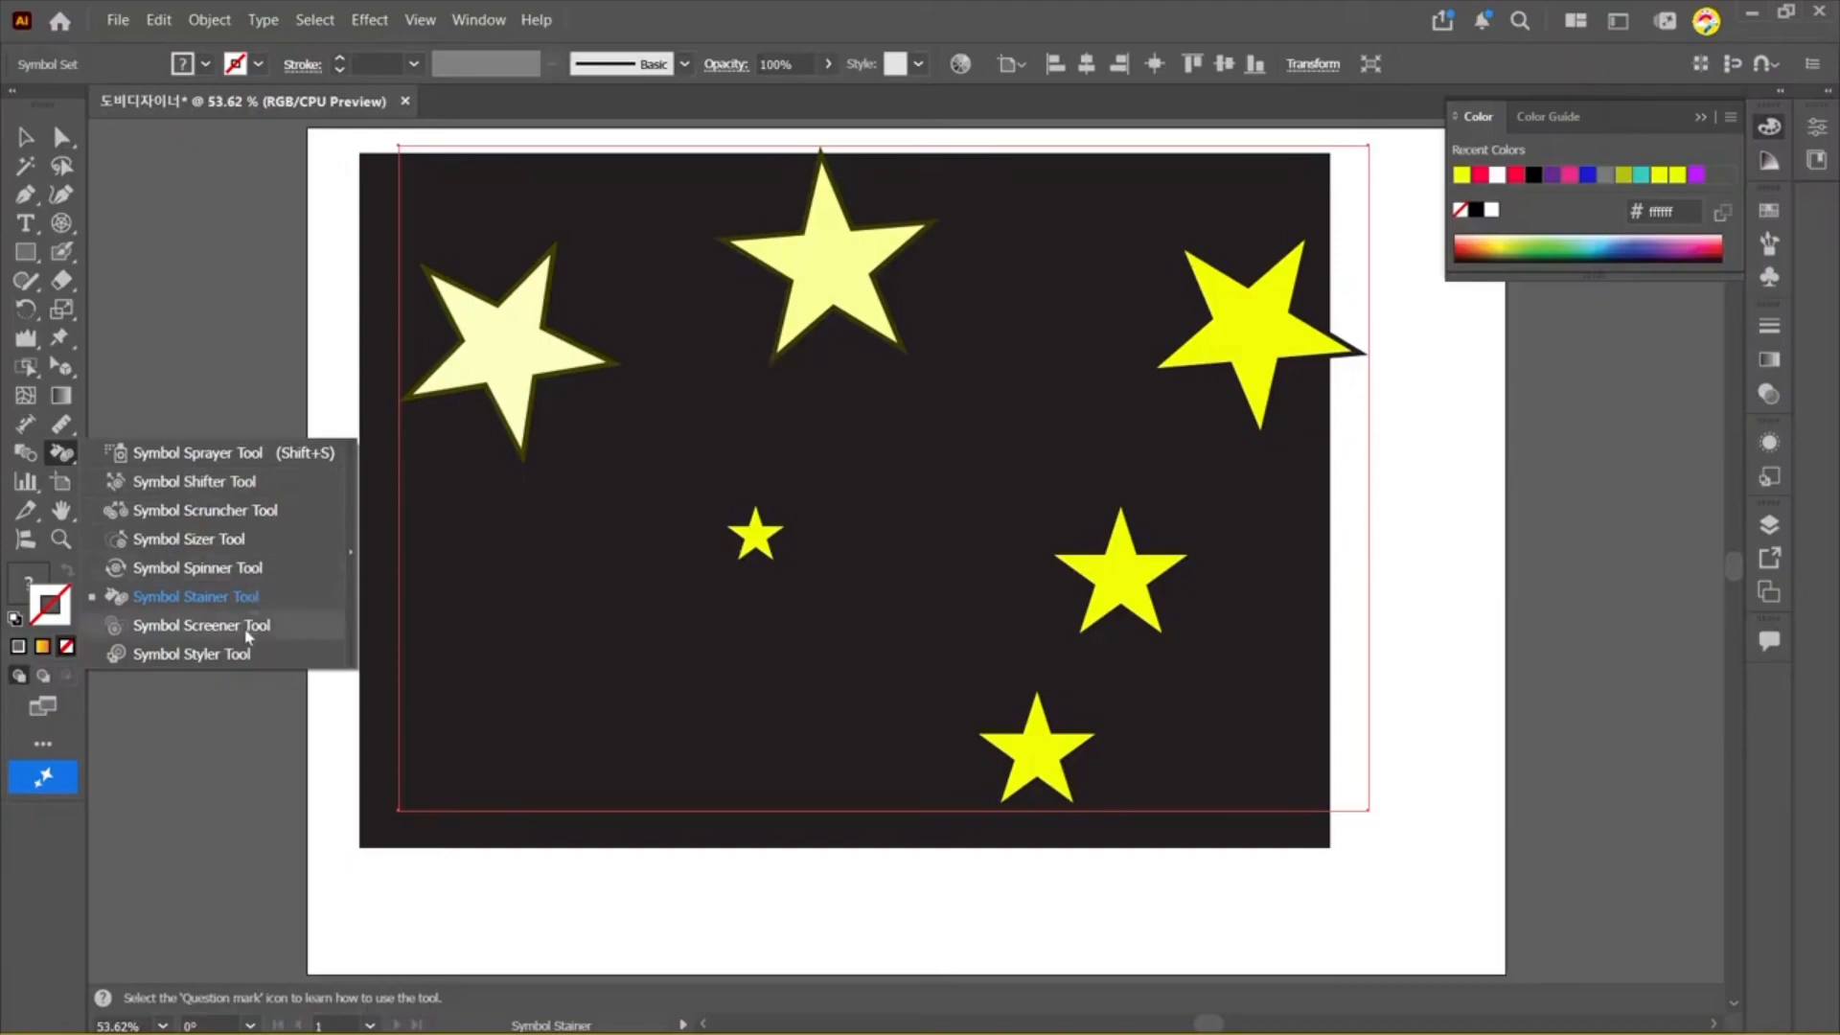
left_click(251, 624)
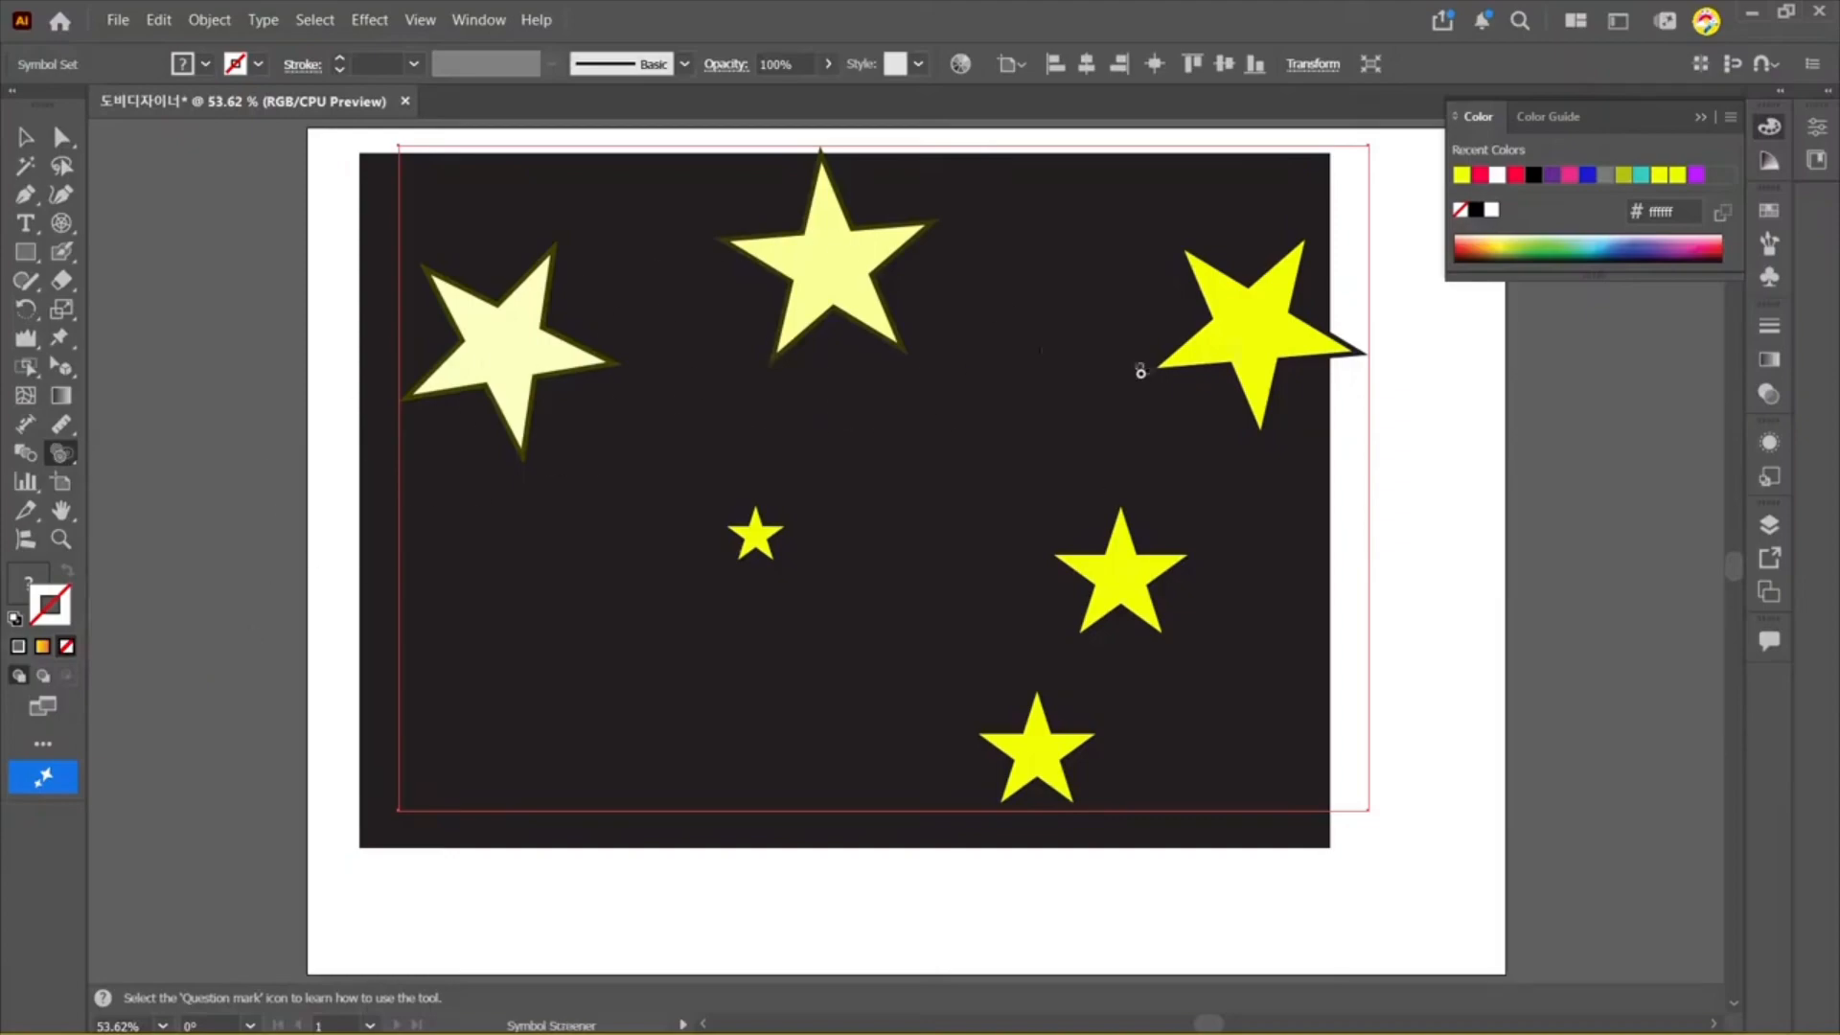
left_click(1252, 337)
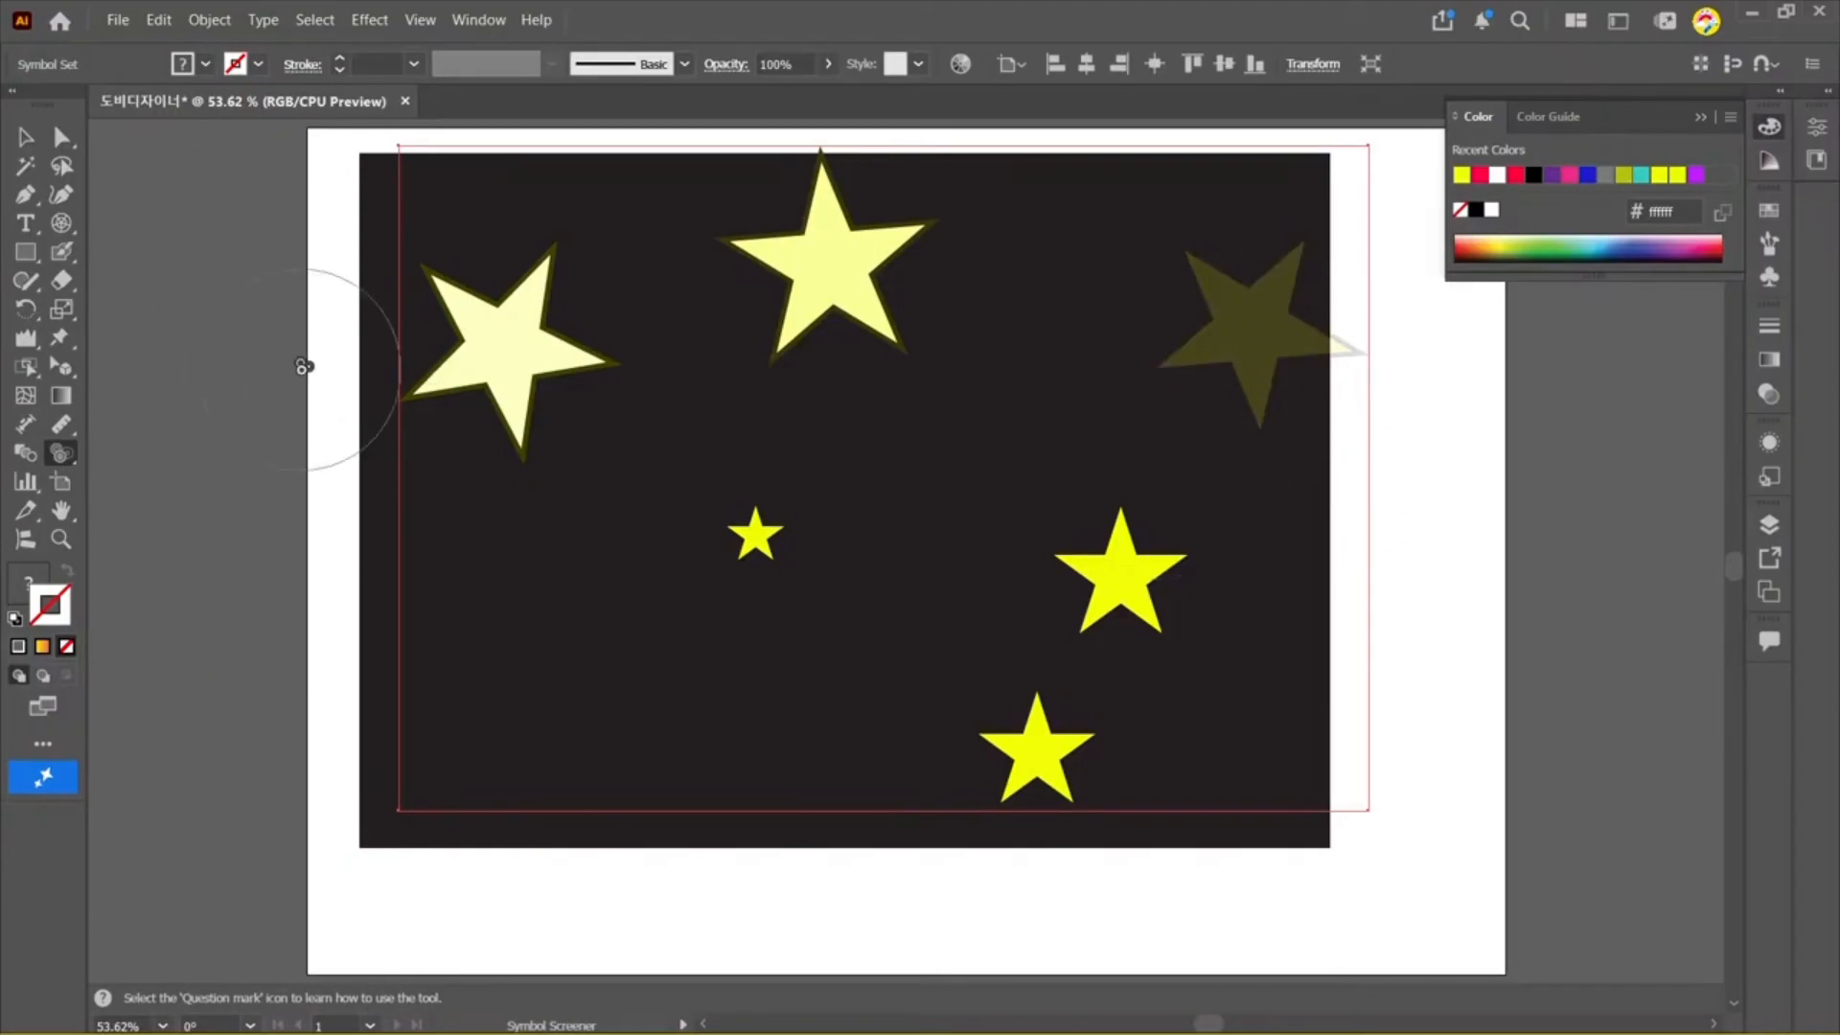
left_click(1244, 320)
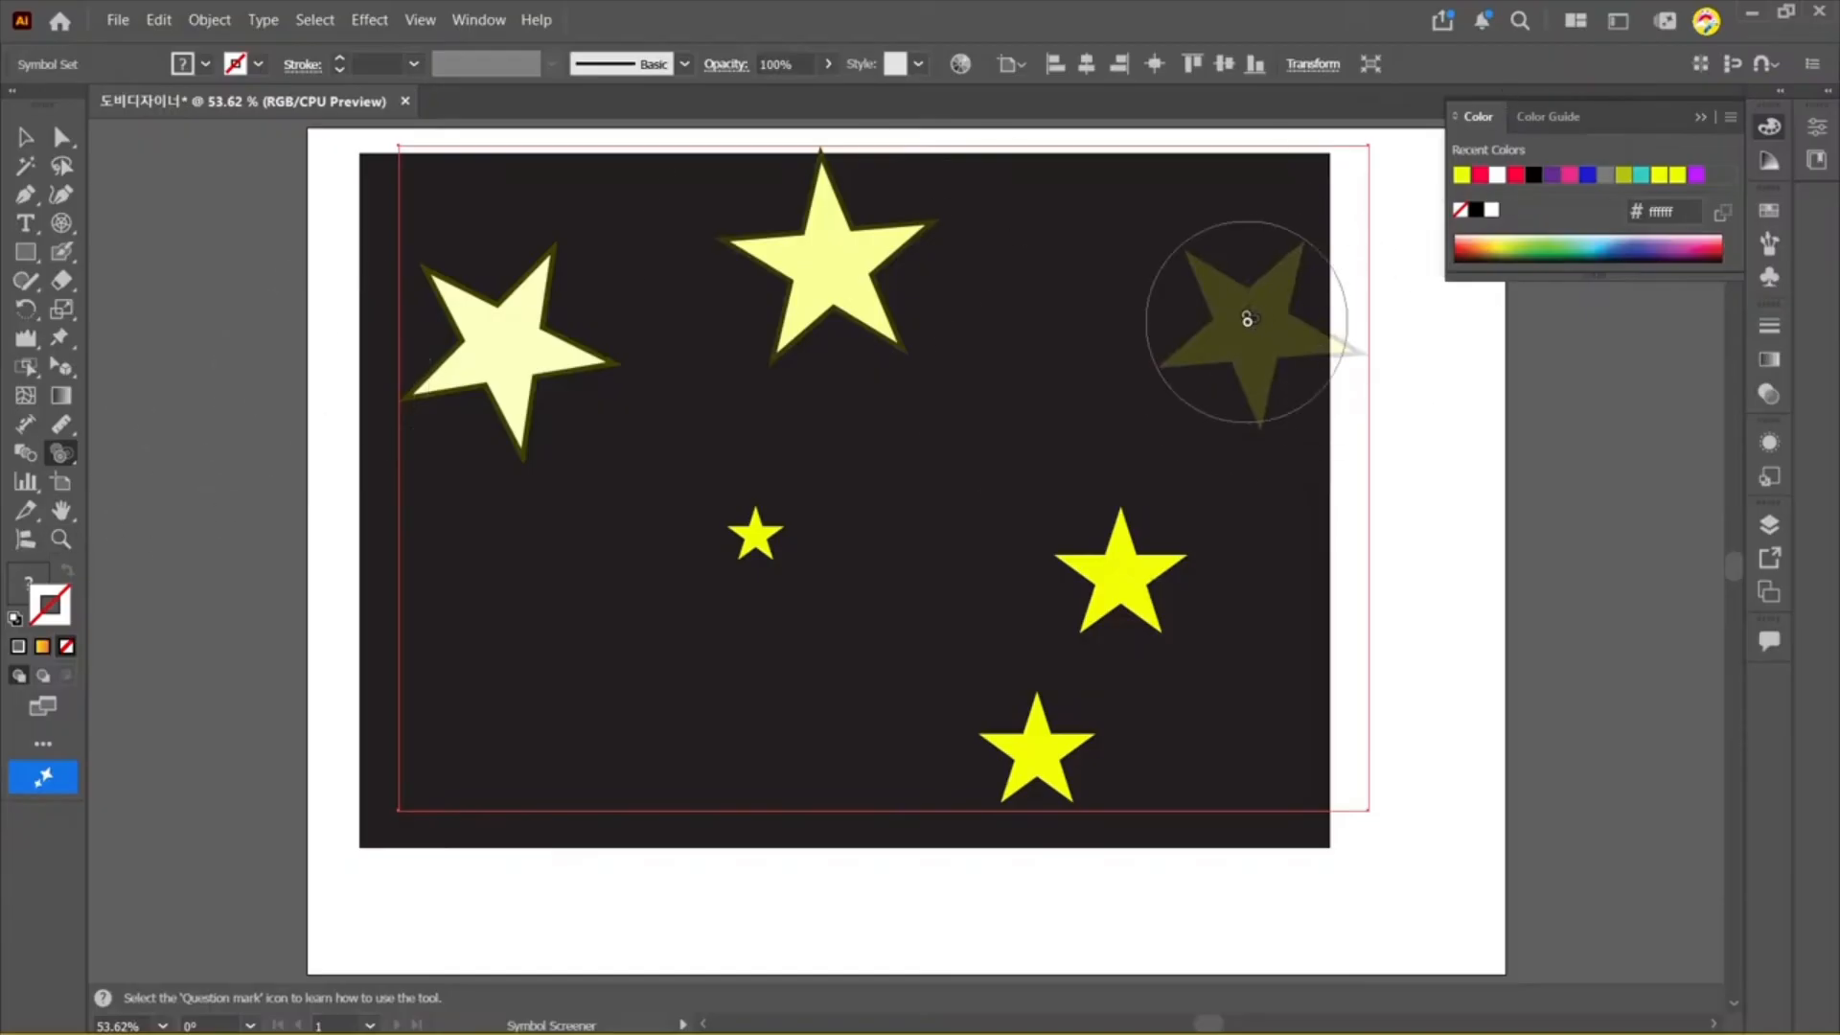
left_click(1092, 579)
Step: Choose the dark red swatch as the stroke colour and try to stain the upper-left star with the Symbol Stainer
left_click(60, 452)
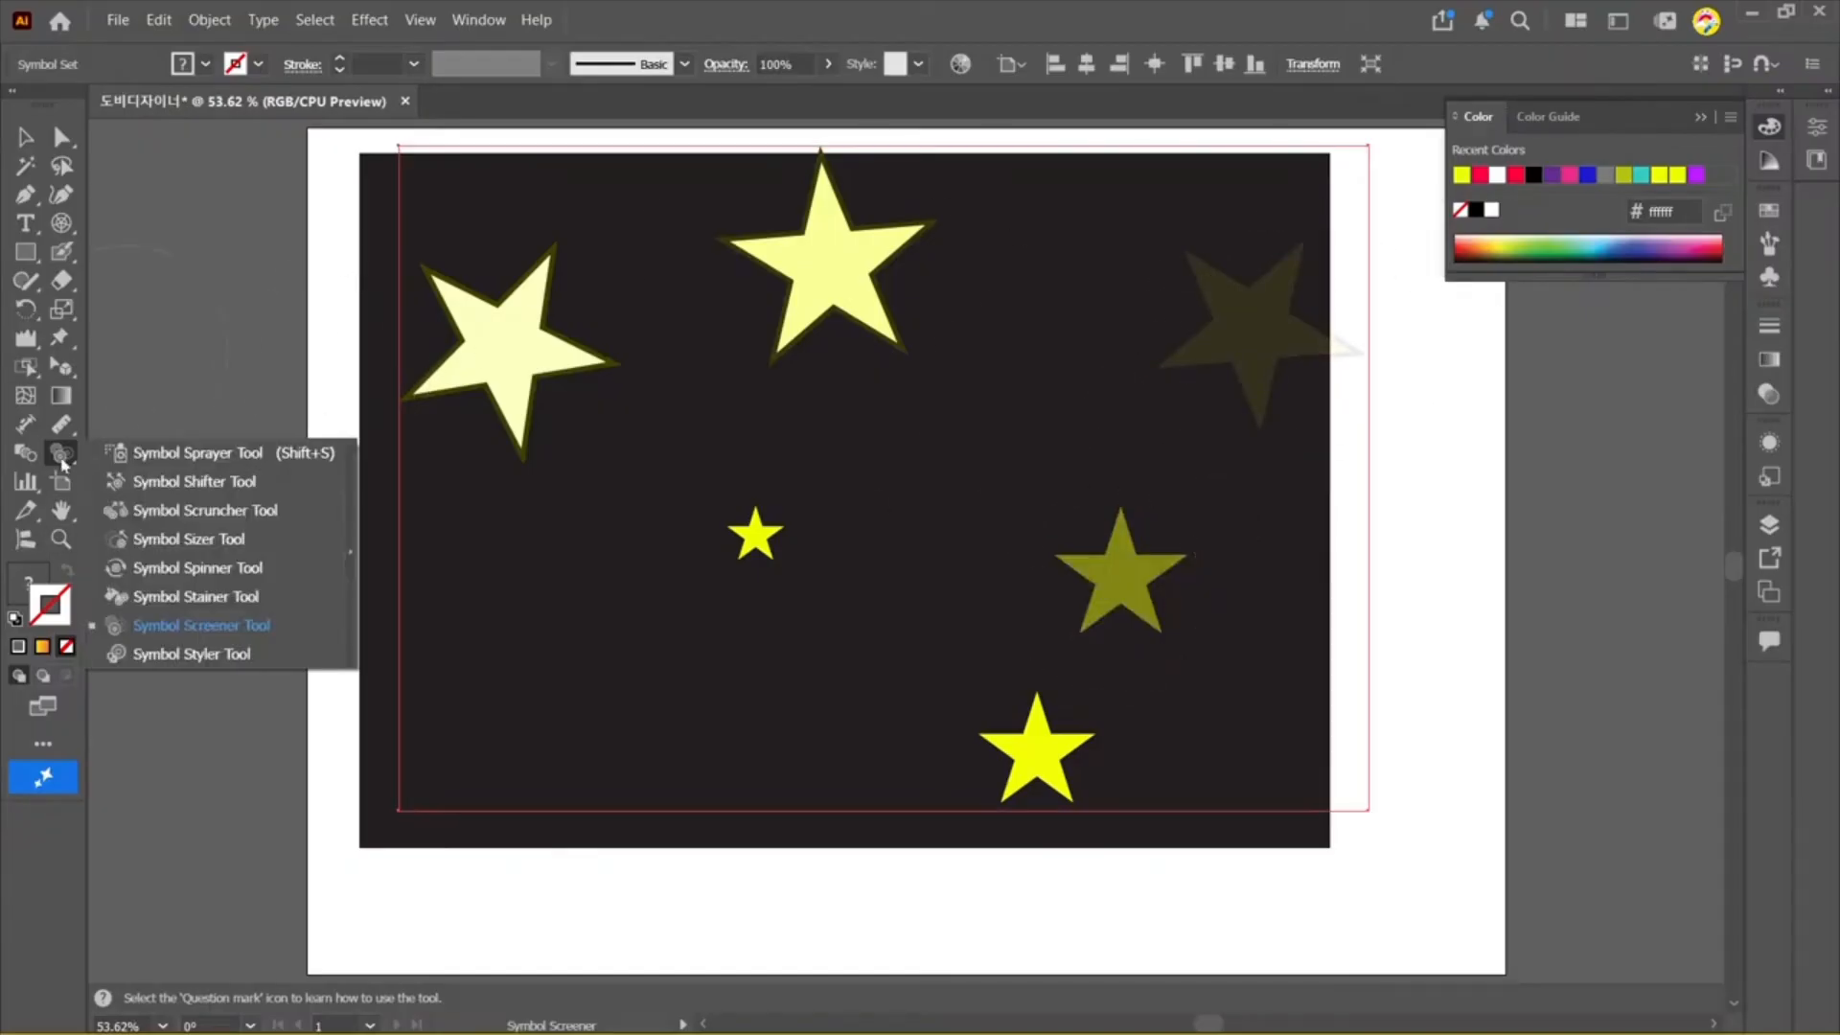
left_click(192, 596)
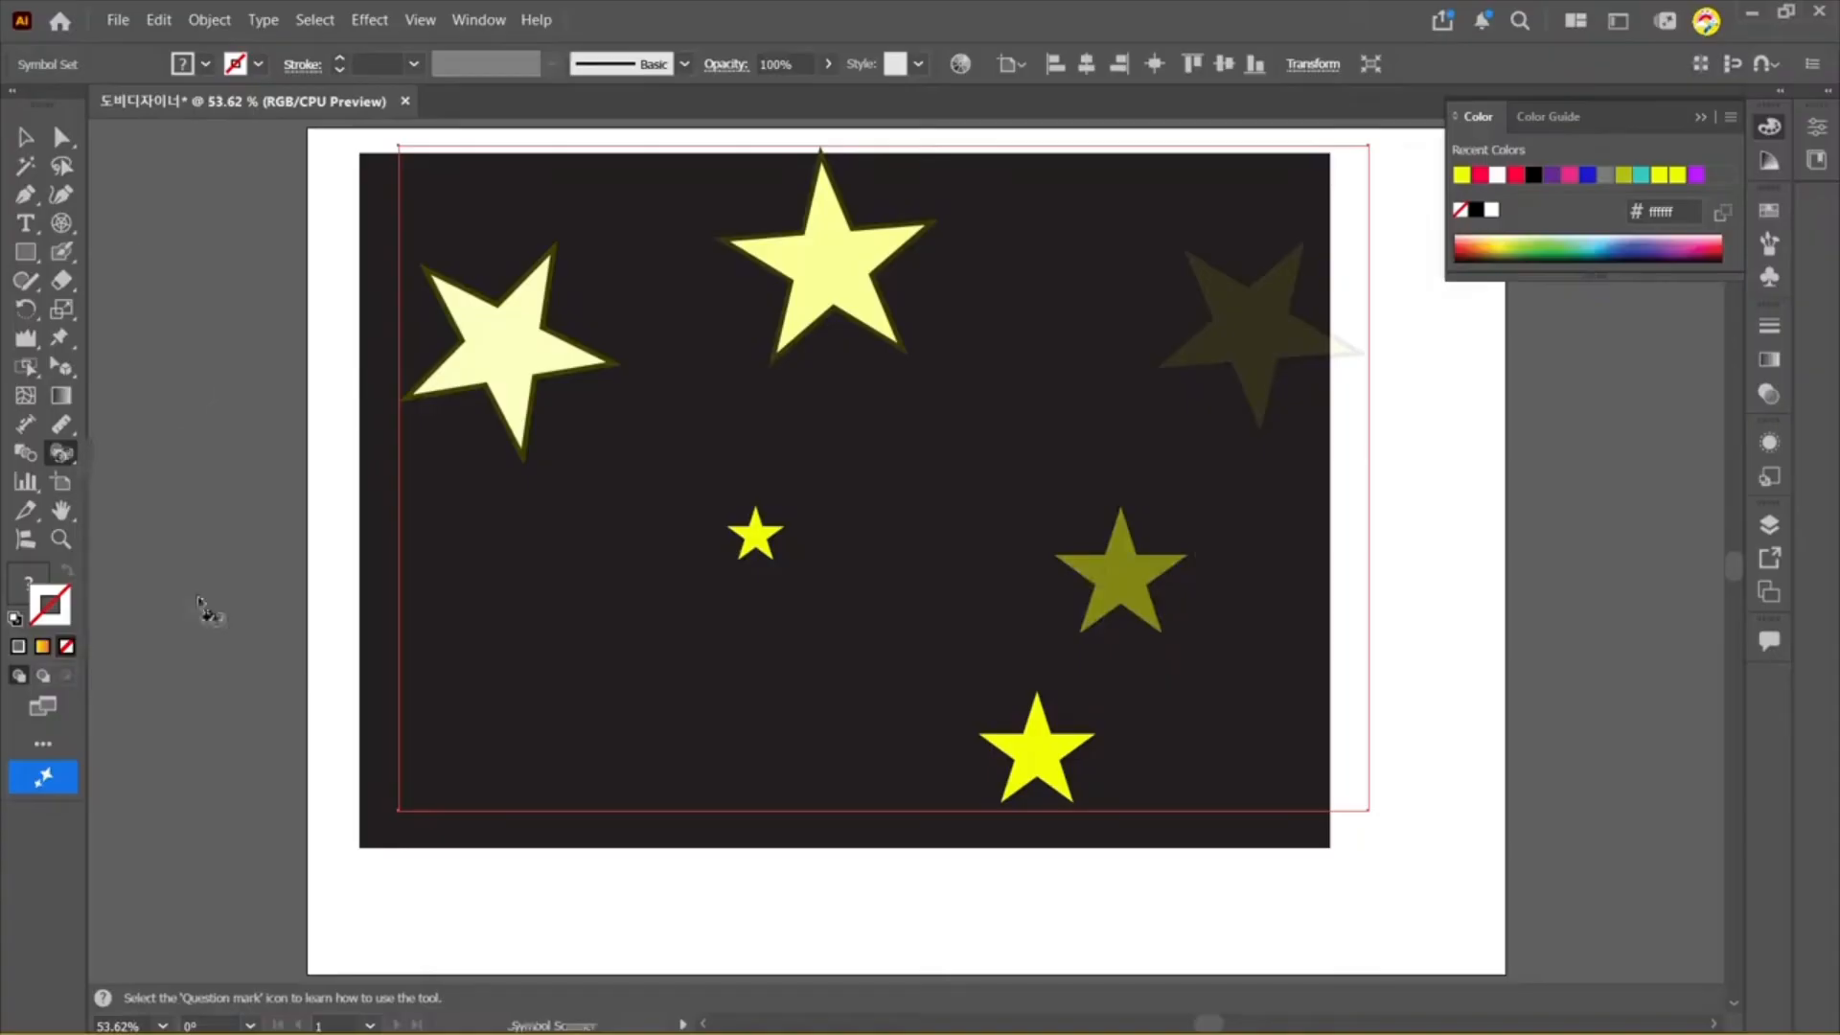
left_click(1770, 217)
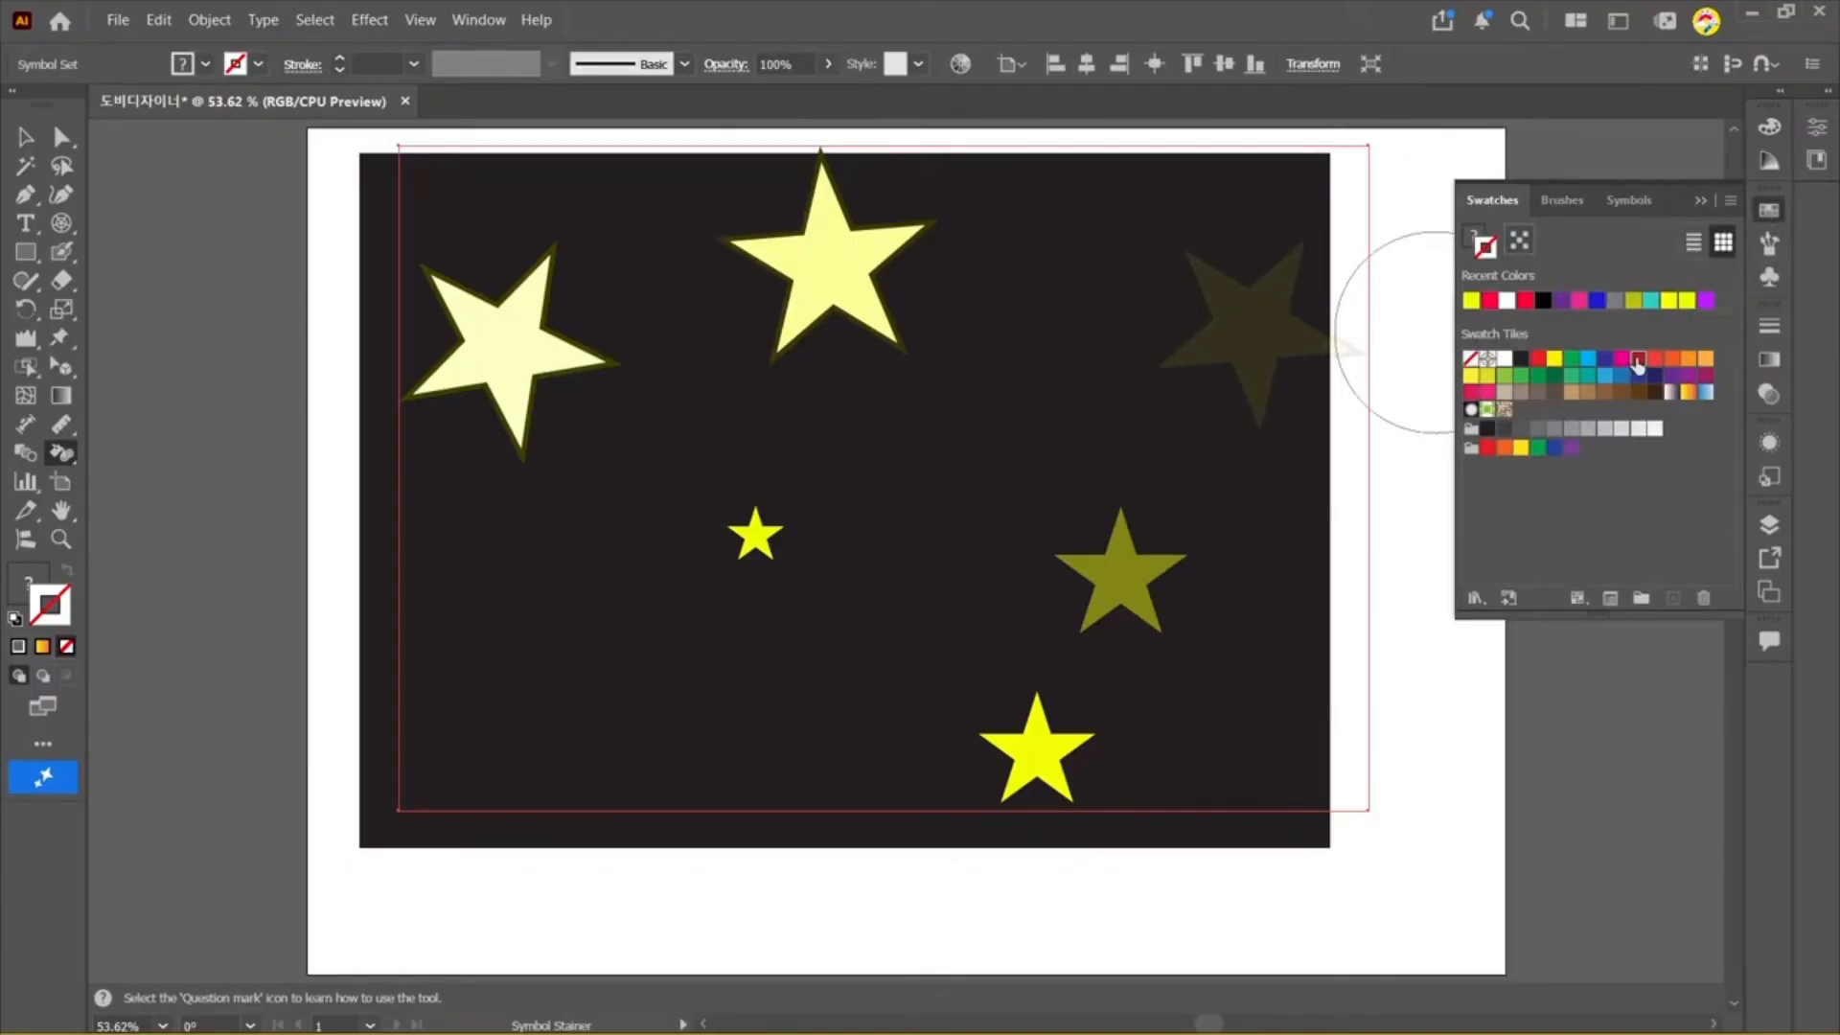
left_click(1639, 358)
left_click(67, 461)
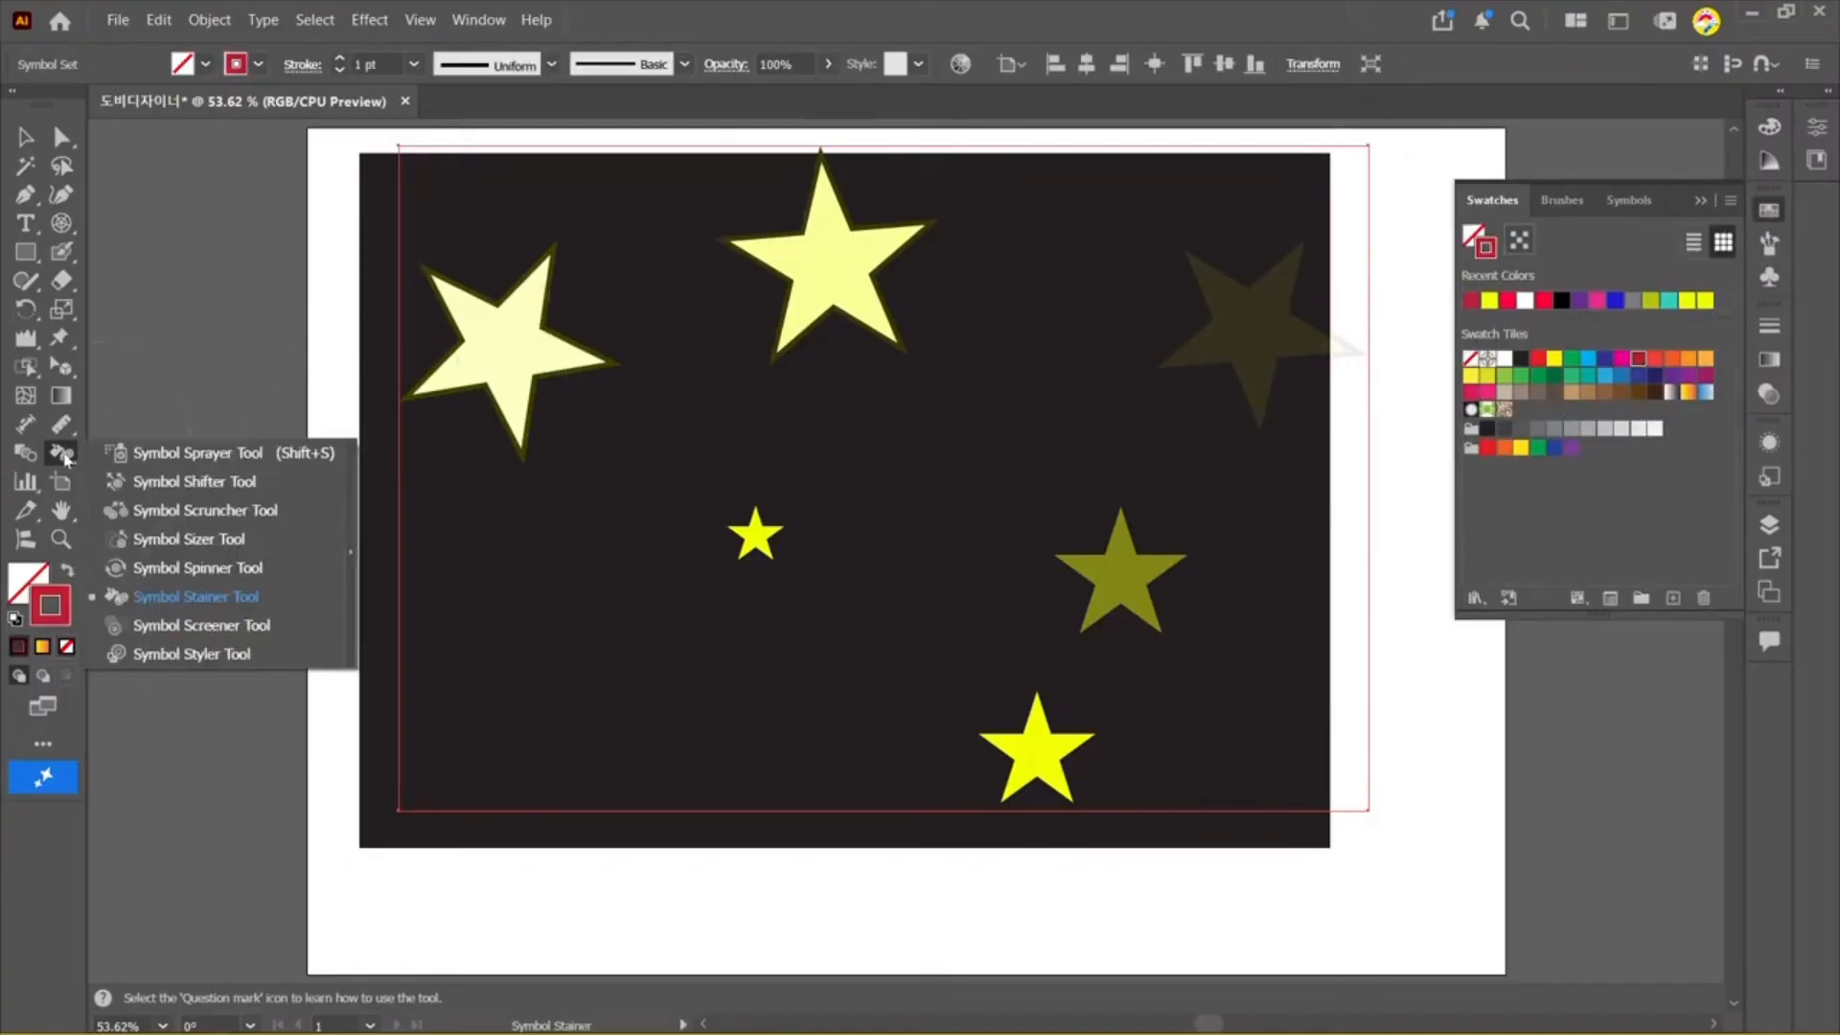
left_click(167, 595)
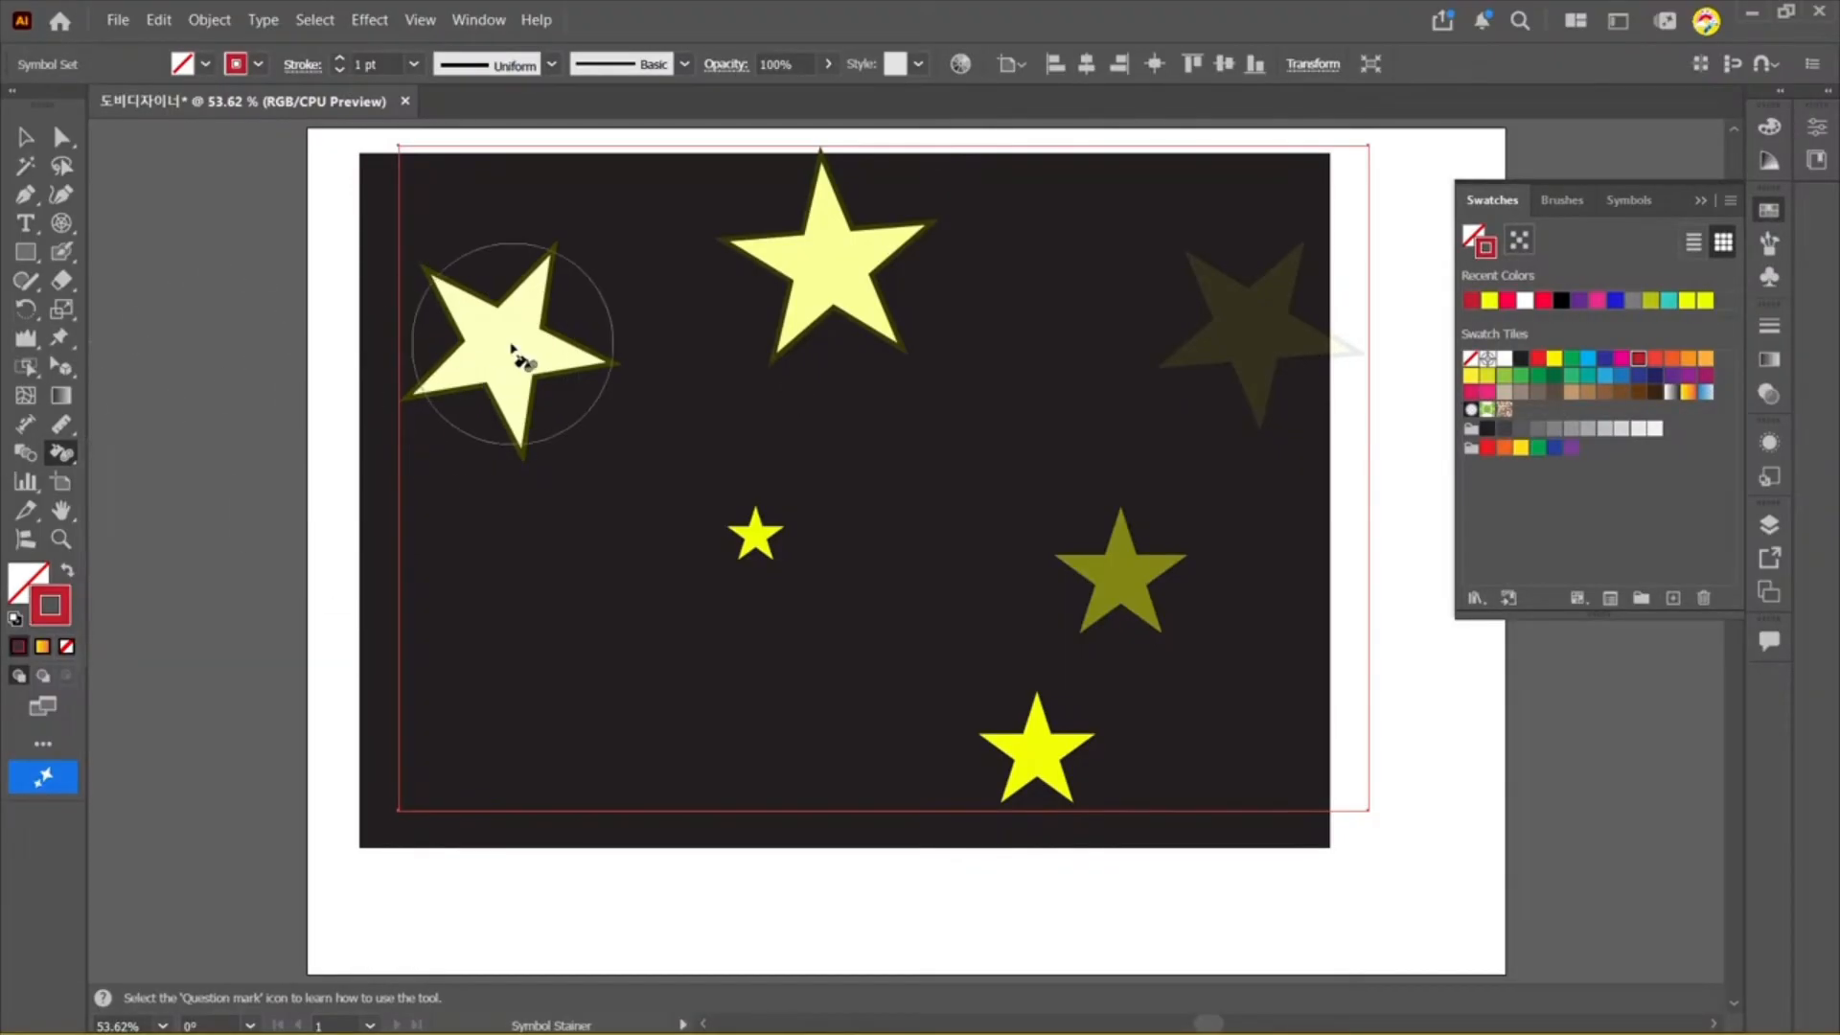
left_click(496, 363)
key("Return")
left_click(484, 360)
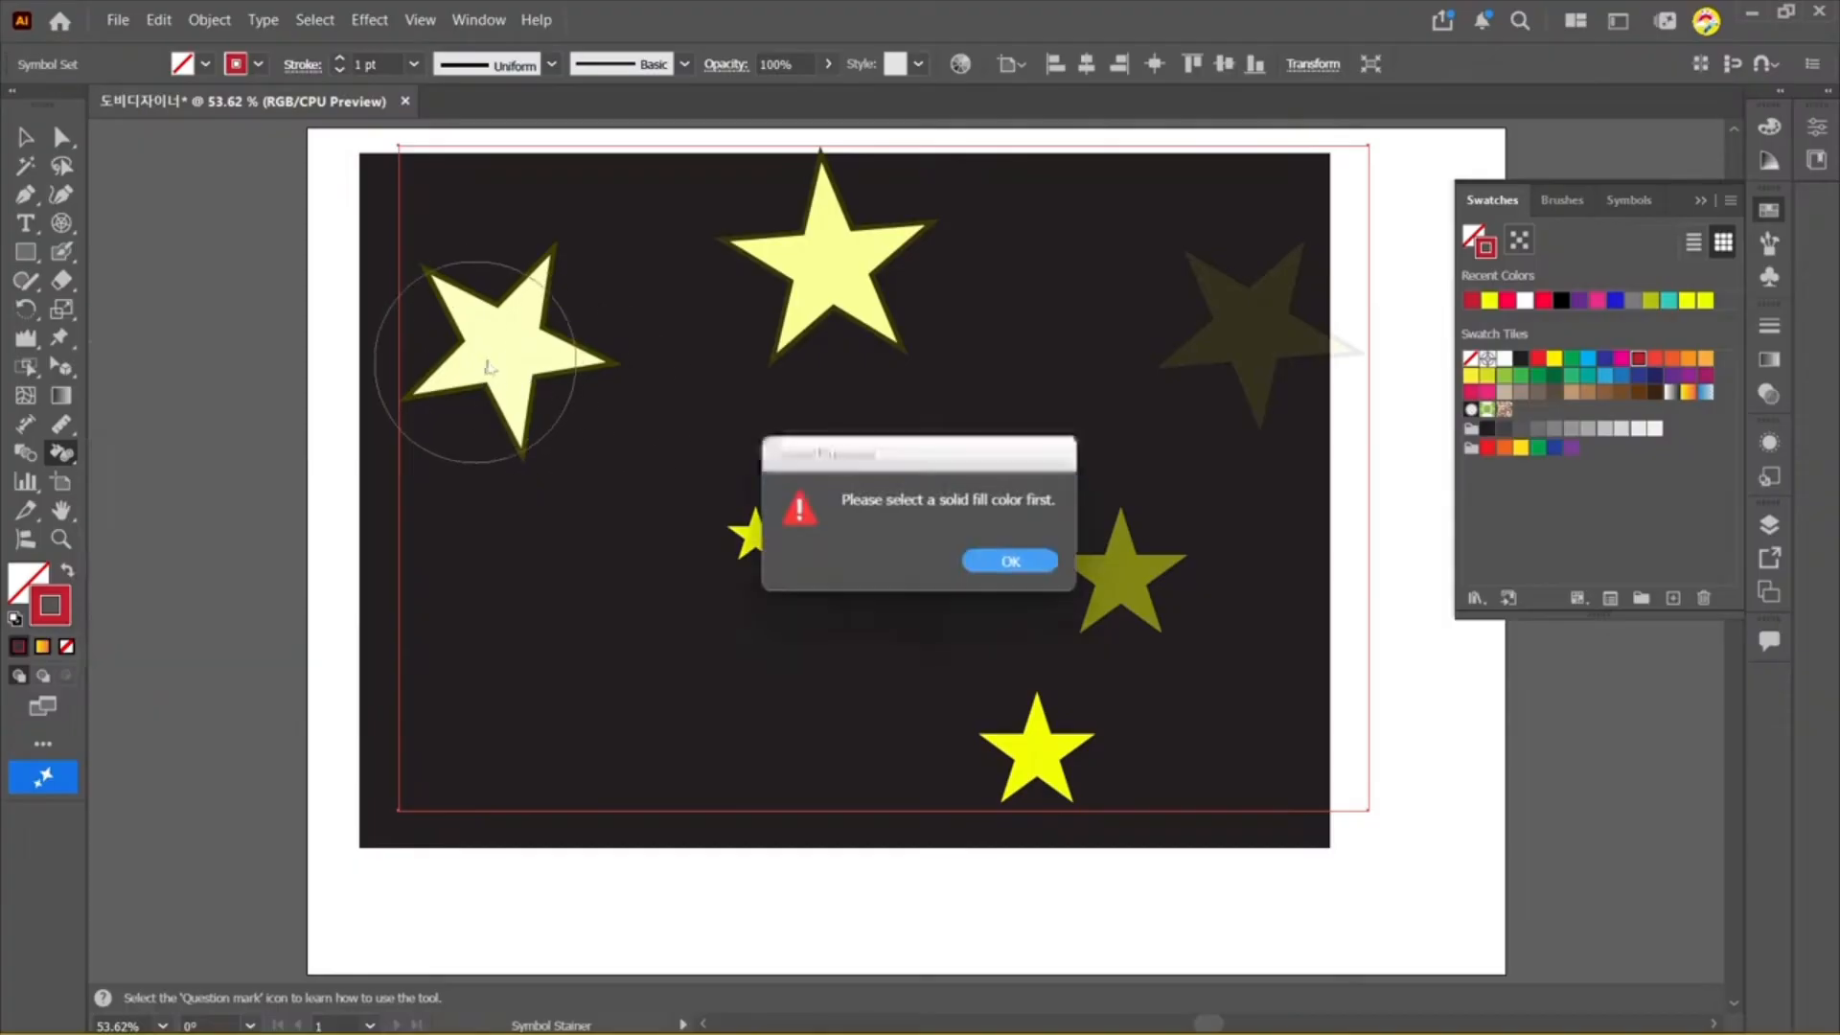
key("Return")
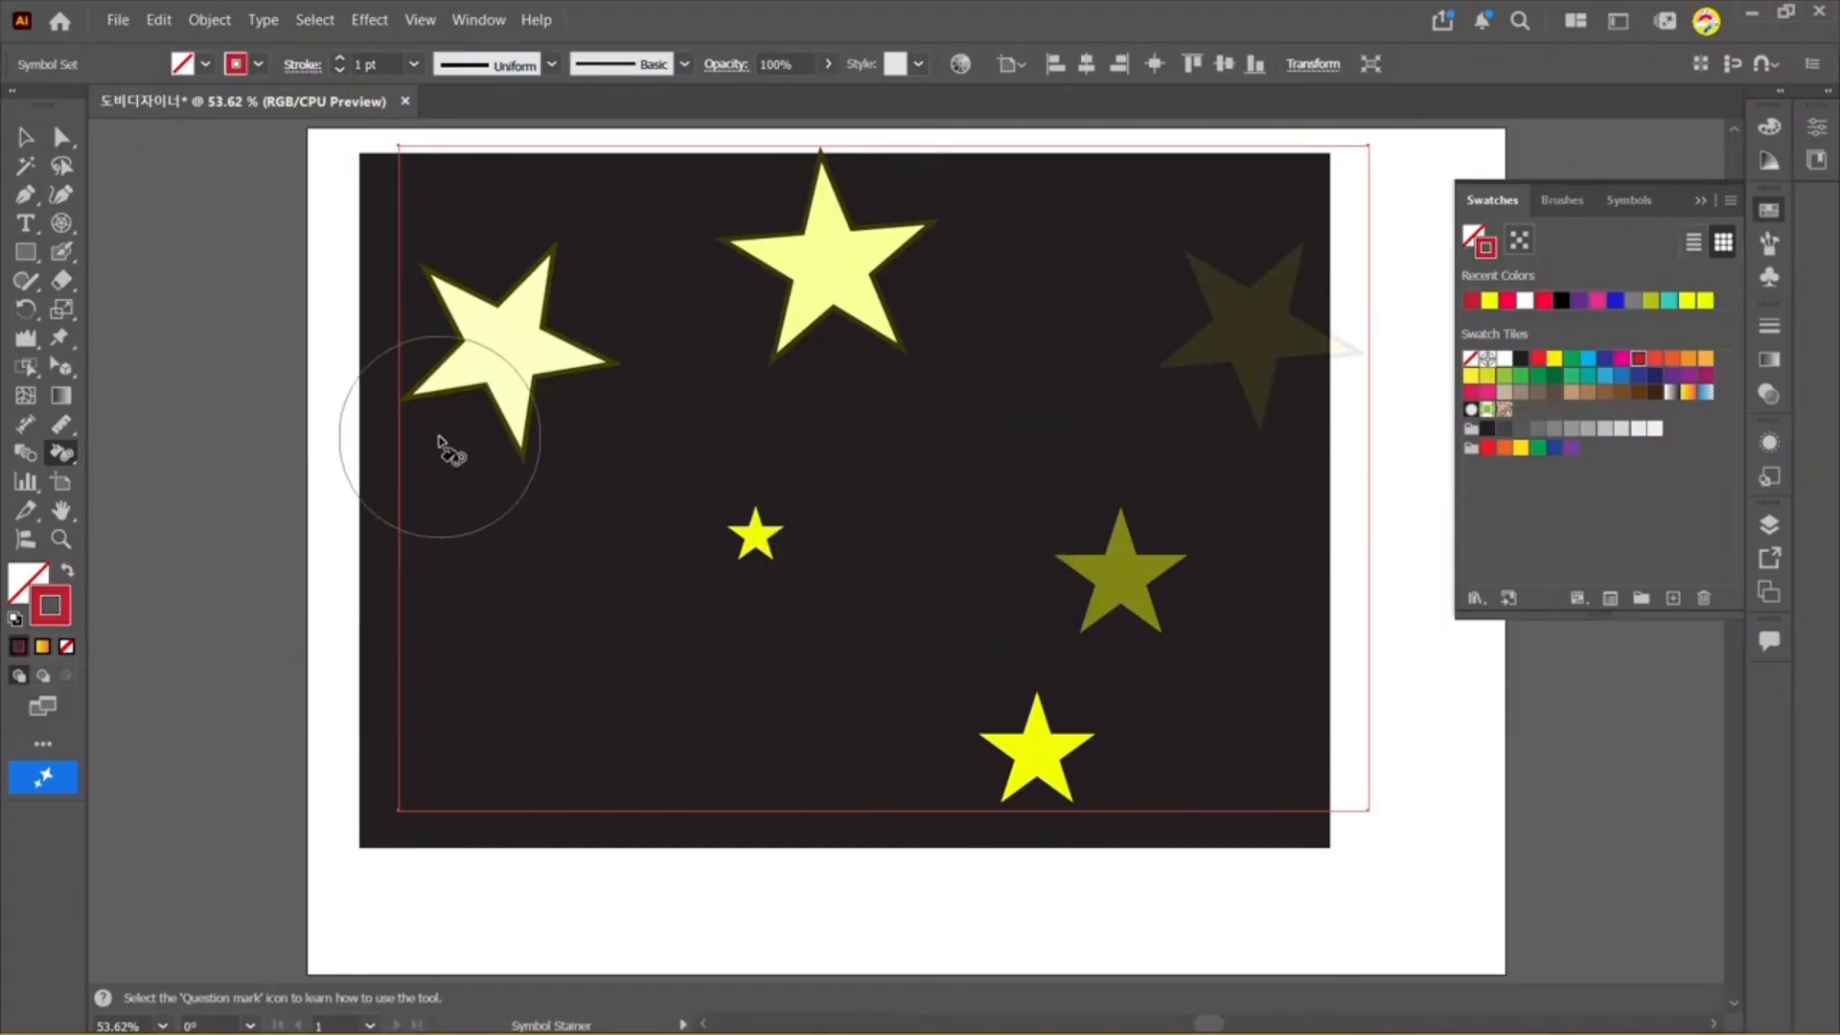
Step: Swap the dark red to the fill colour and stain the upper-left and lowest stars with it
left_click(68, 569)
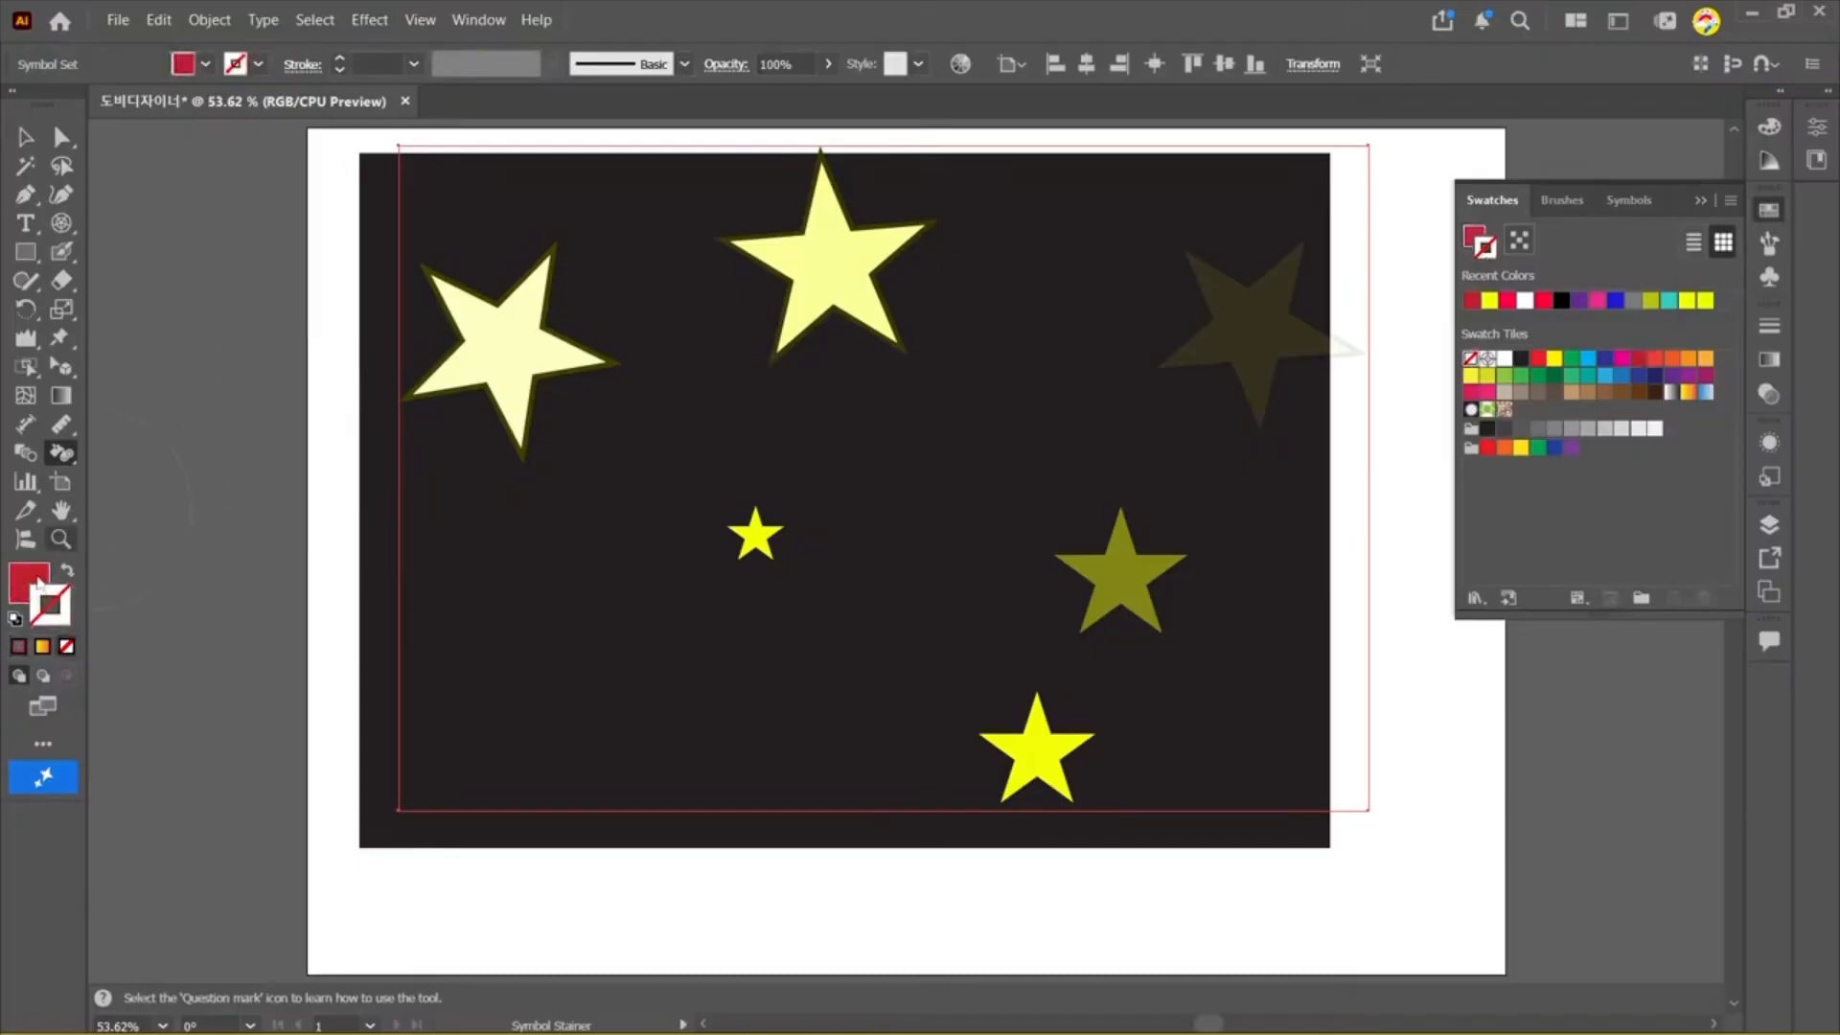
left_click(28, 580)
left_click(518, 373)
left_click_drag(516, 369, 504, 362)
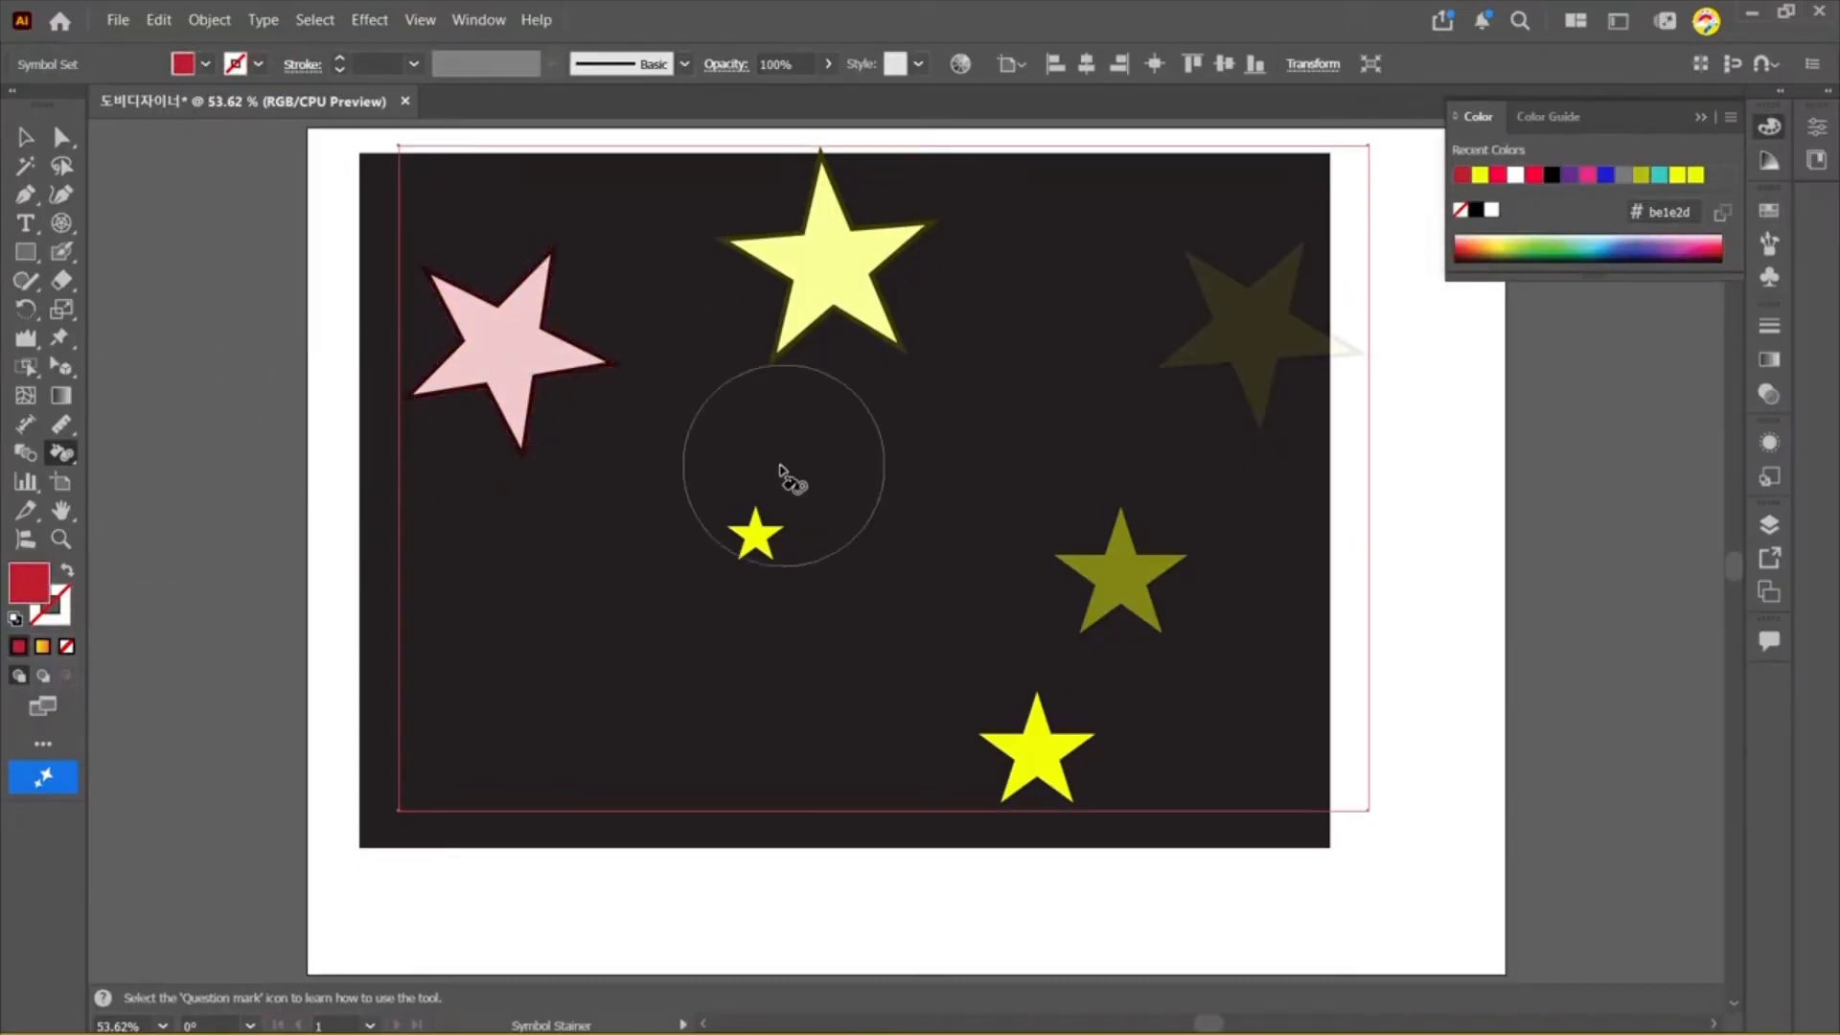
left_click_drag(1030, 740, 1039, 751)
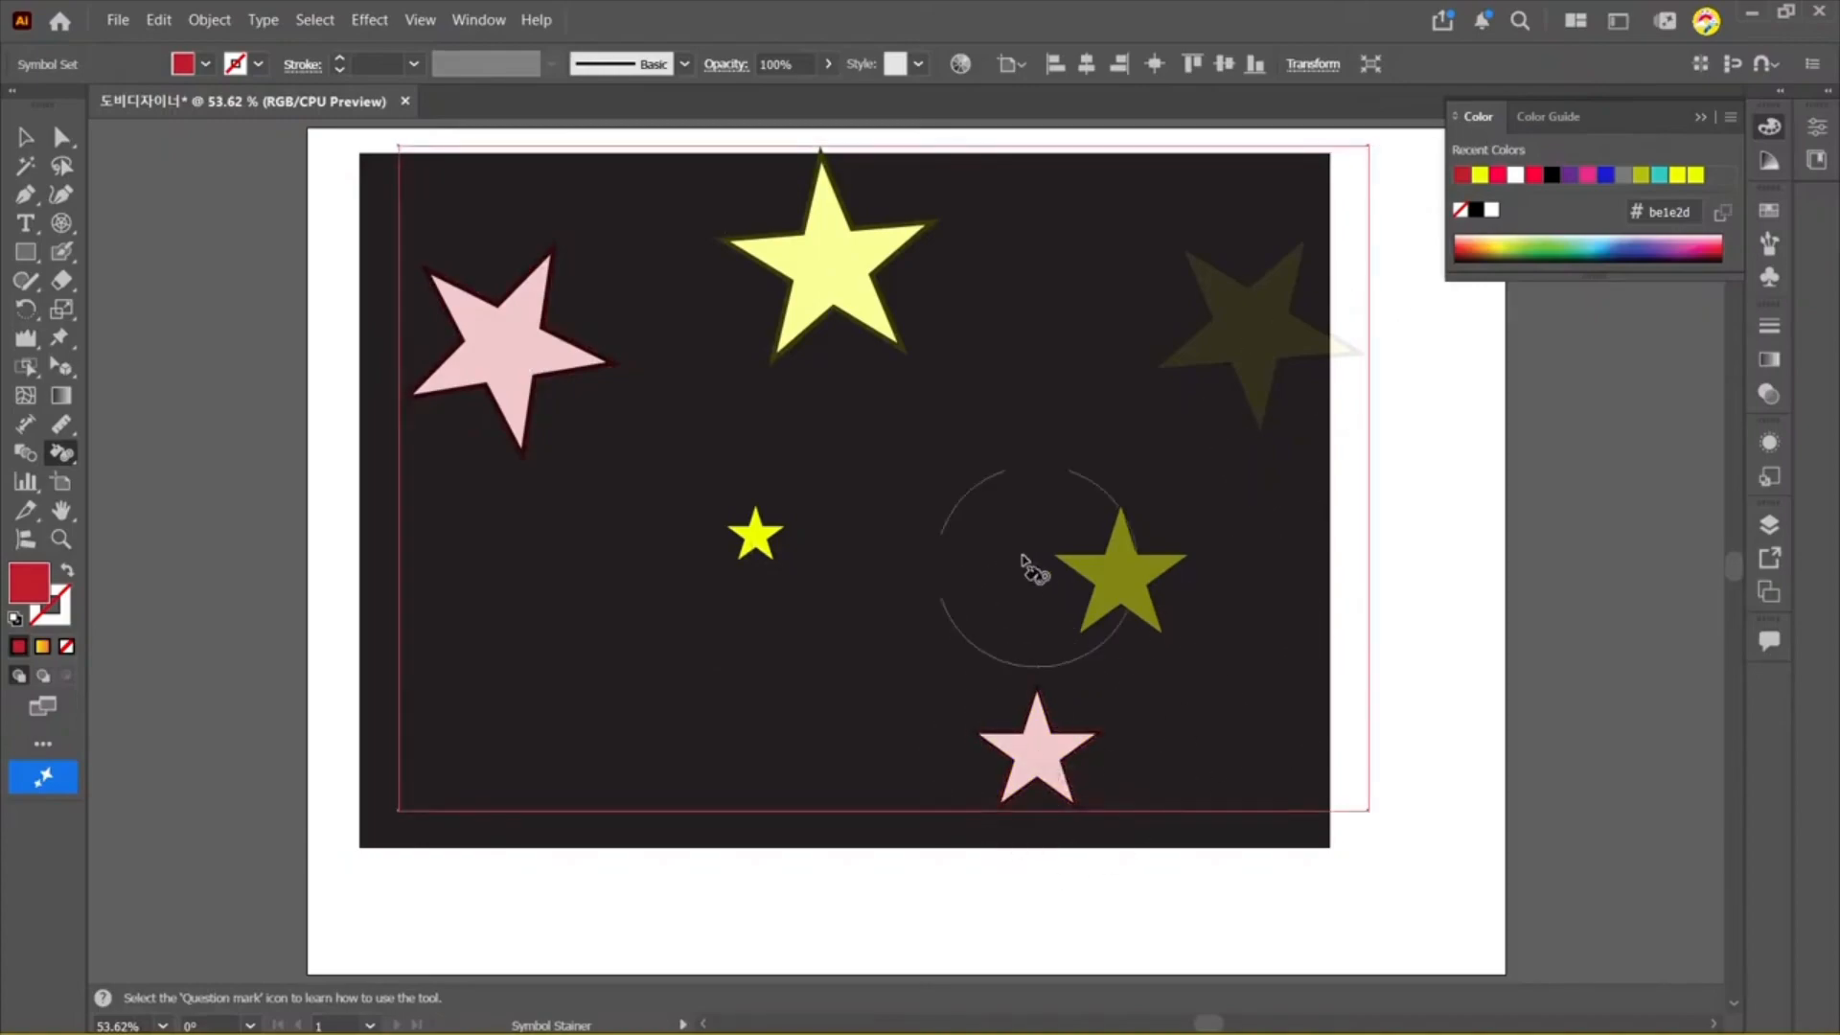
Step: Stain the lowest and middle-right stars with the bright red swatch and the upper-left star with the green swatch
left_click(1769, 212)
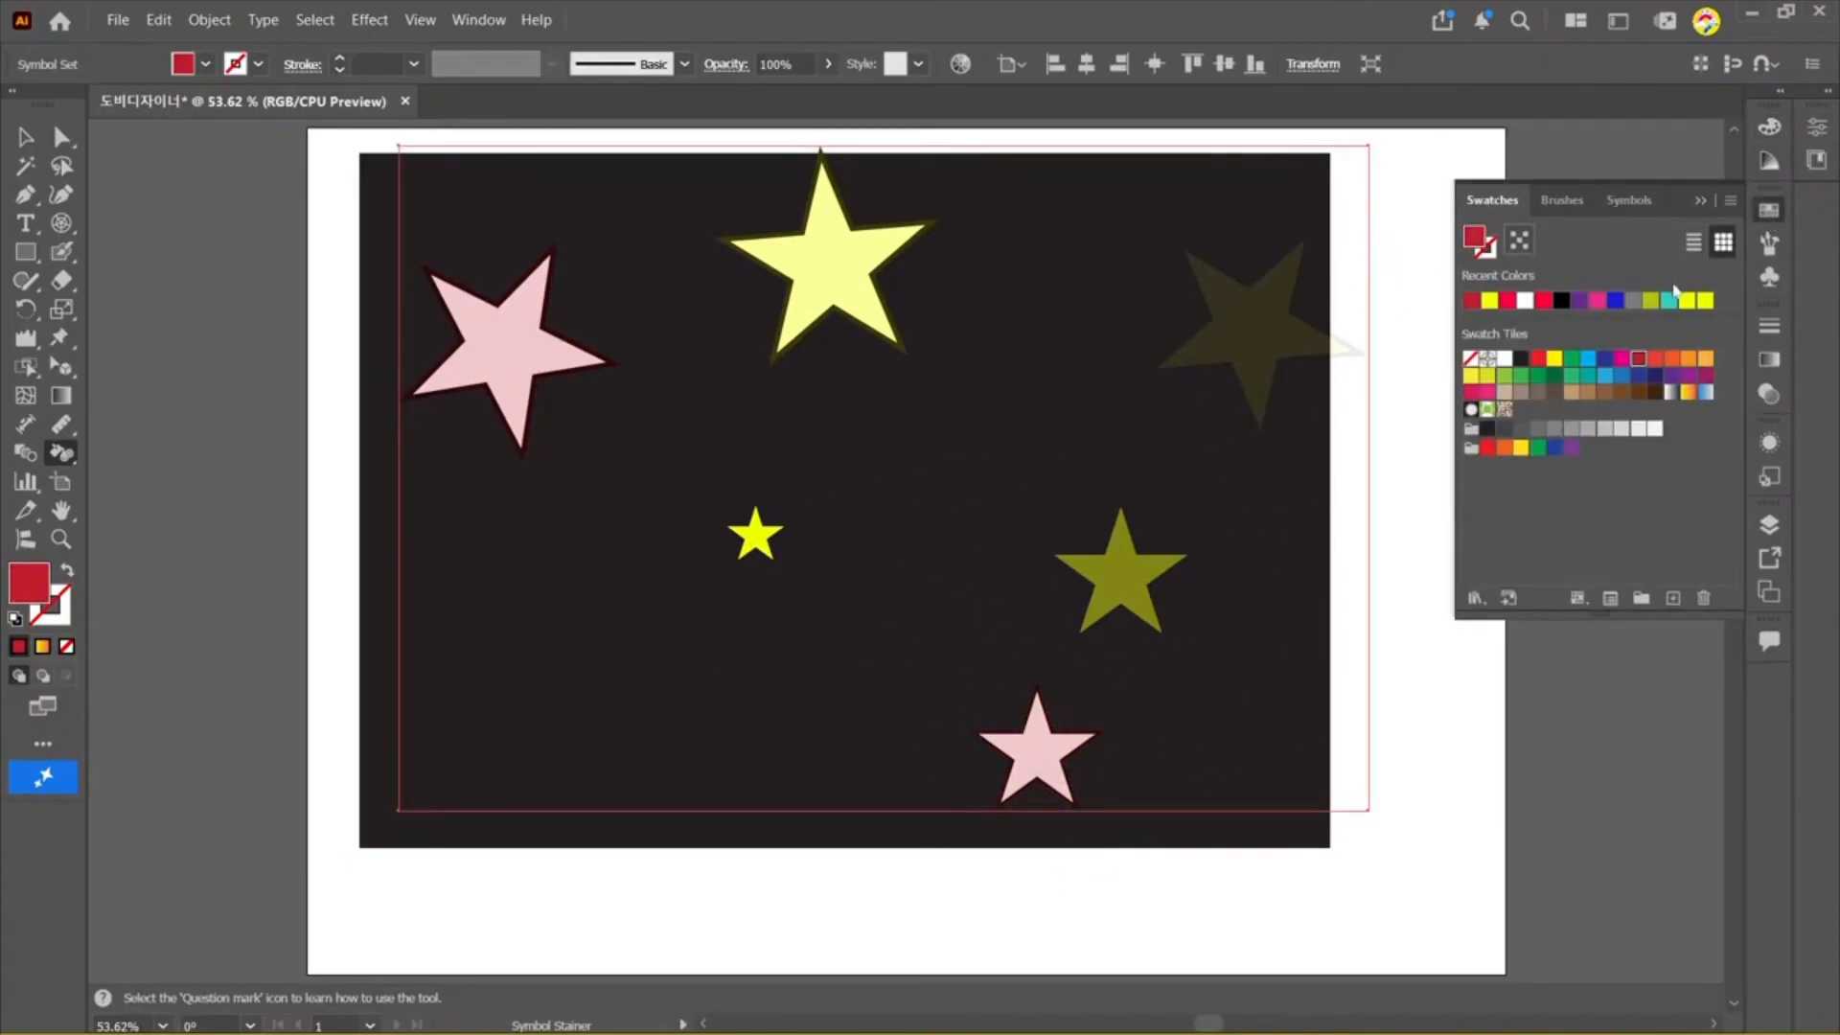
left_click(1539, 358)
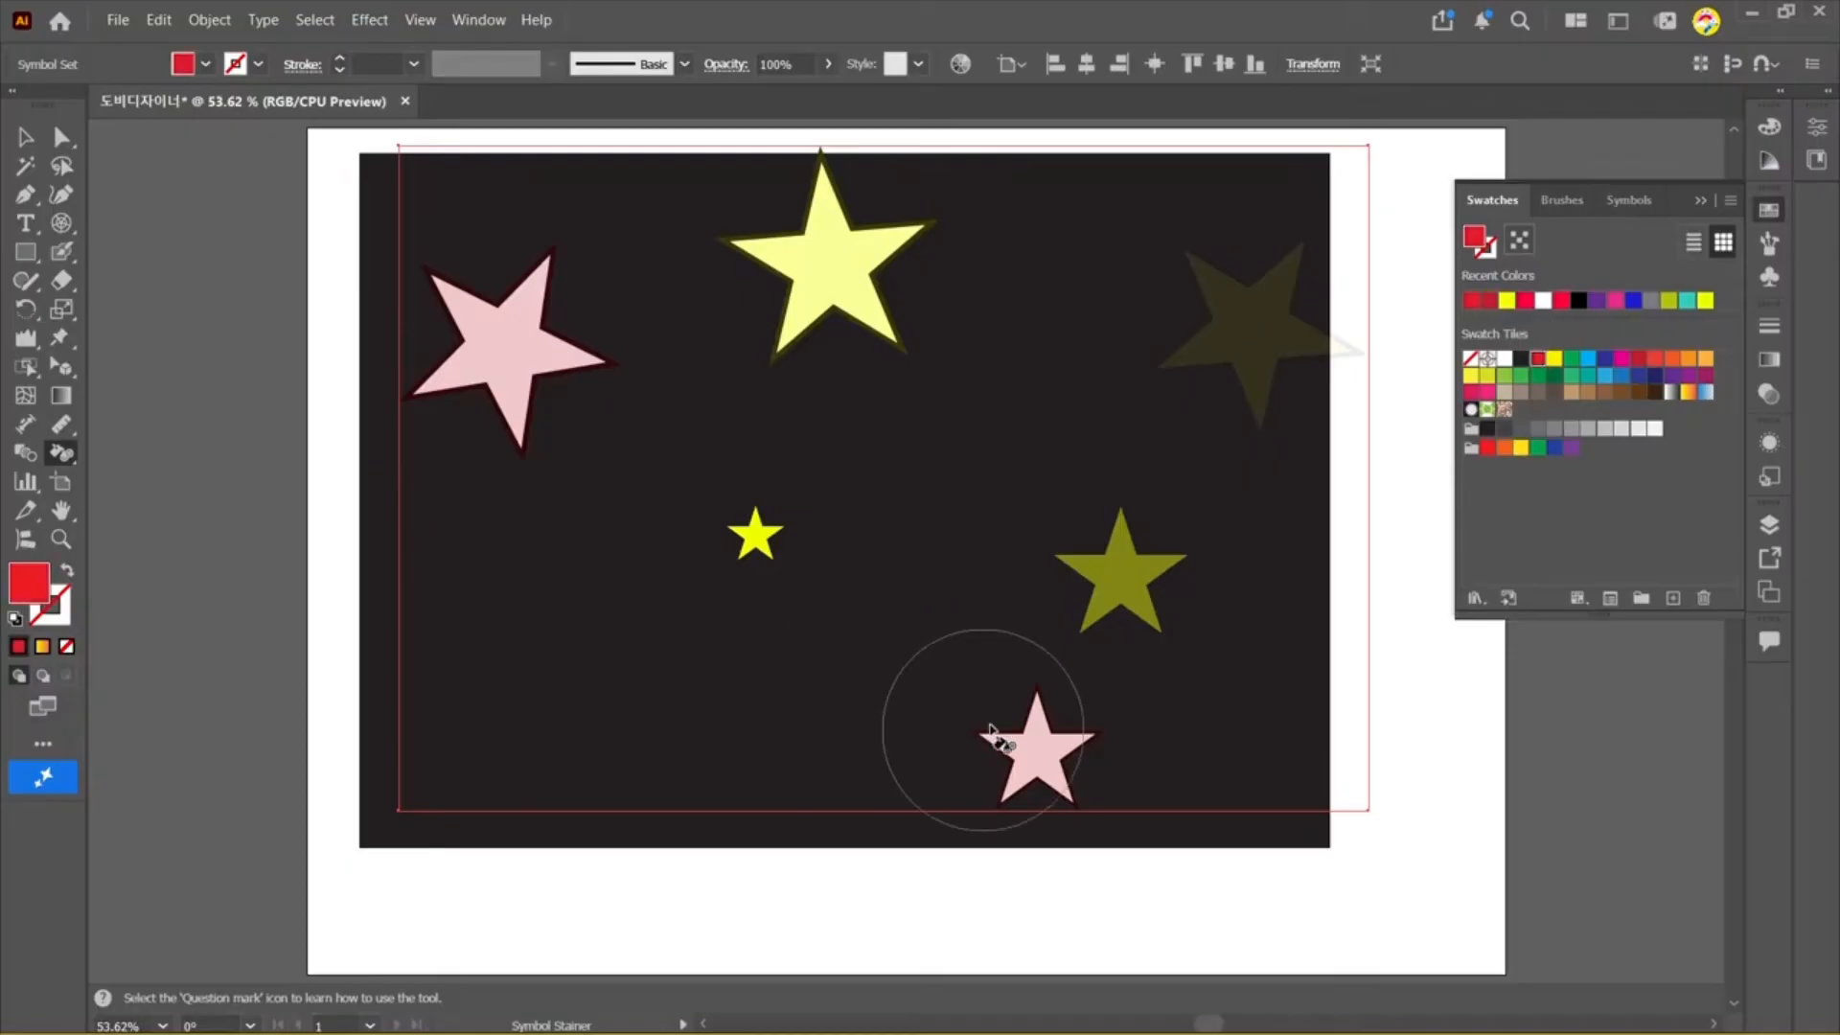
left_click(1035, 744)
left_click(1119, 575)
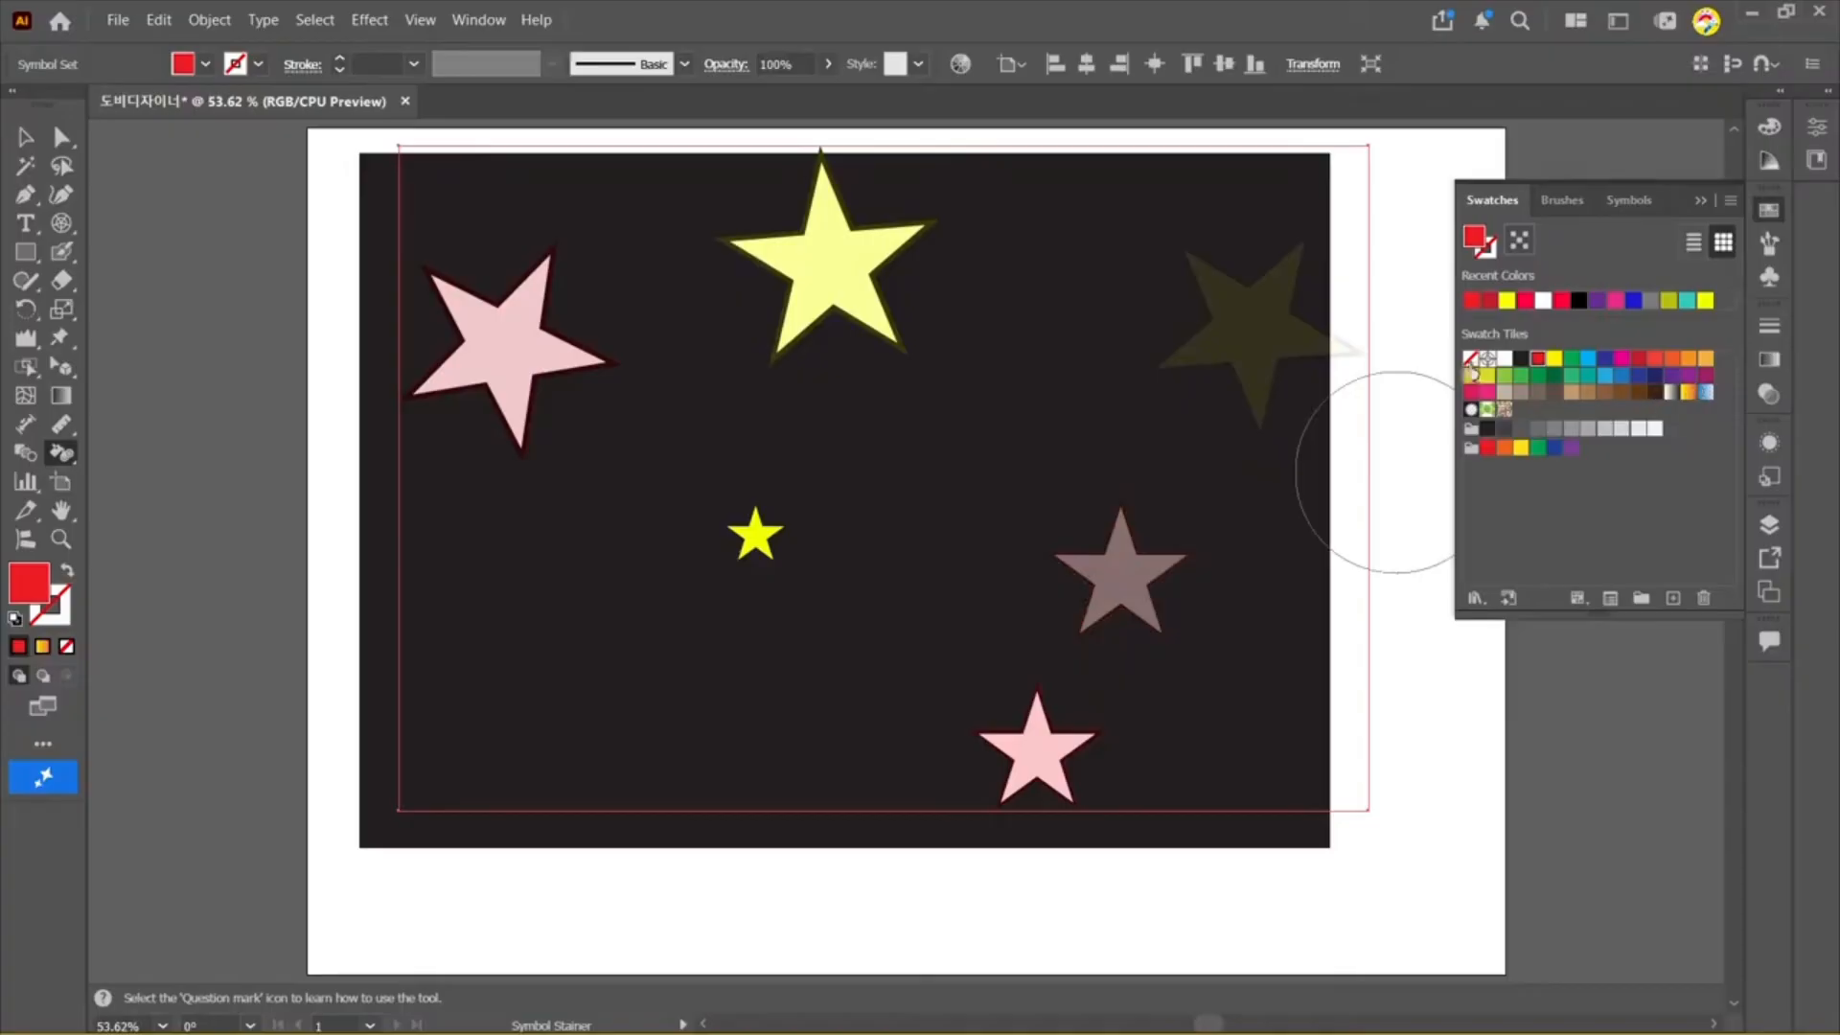
left_click(1571, 358)
left_click(517, 355)
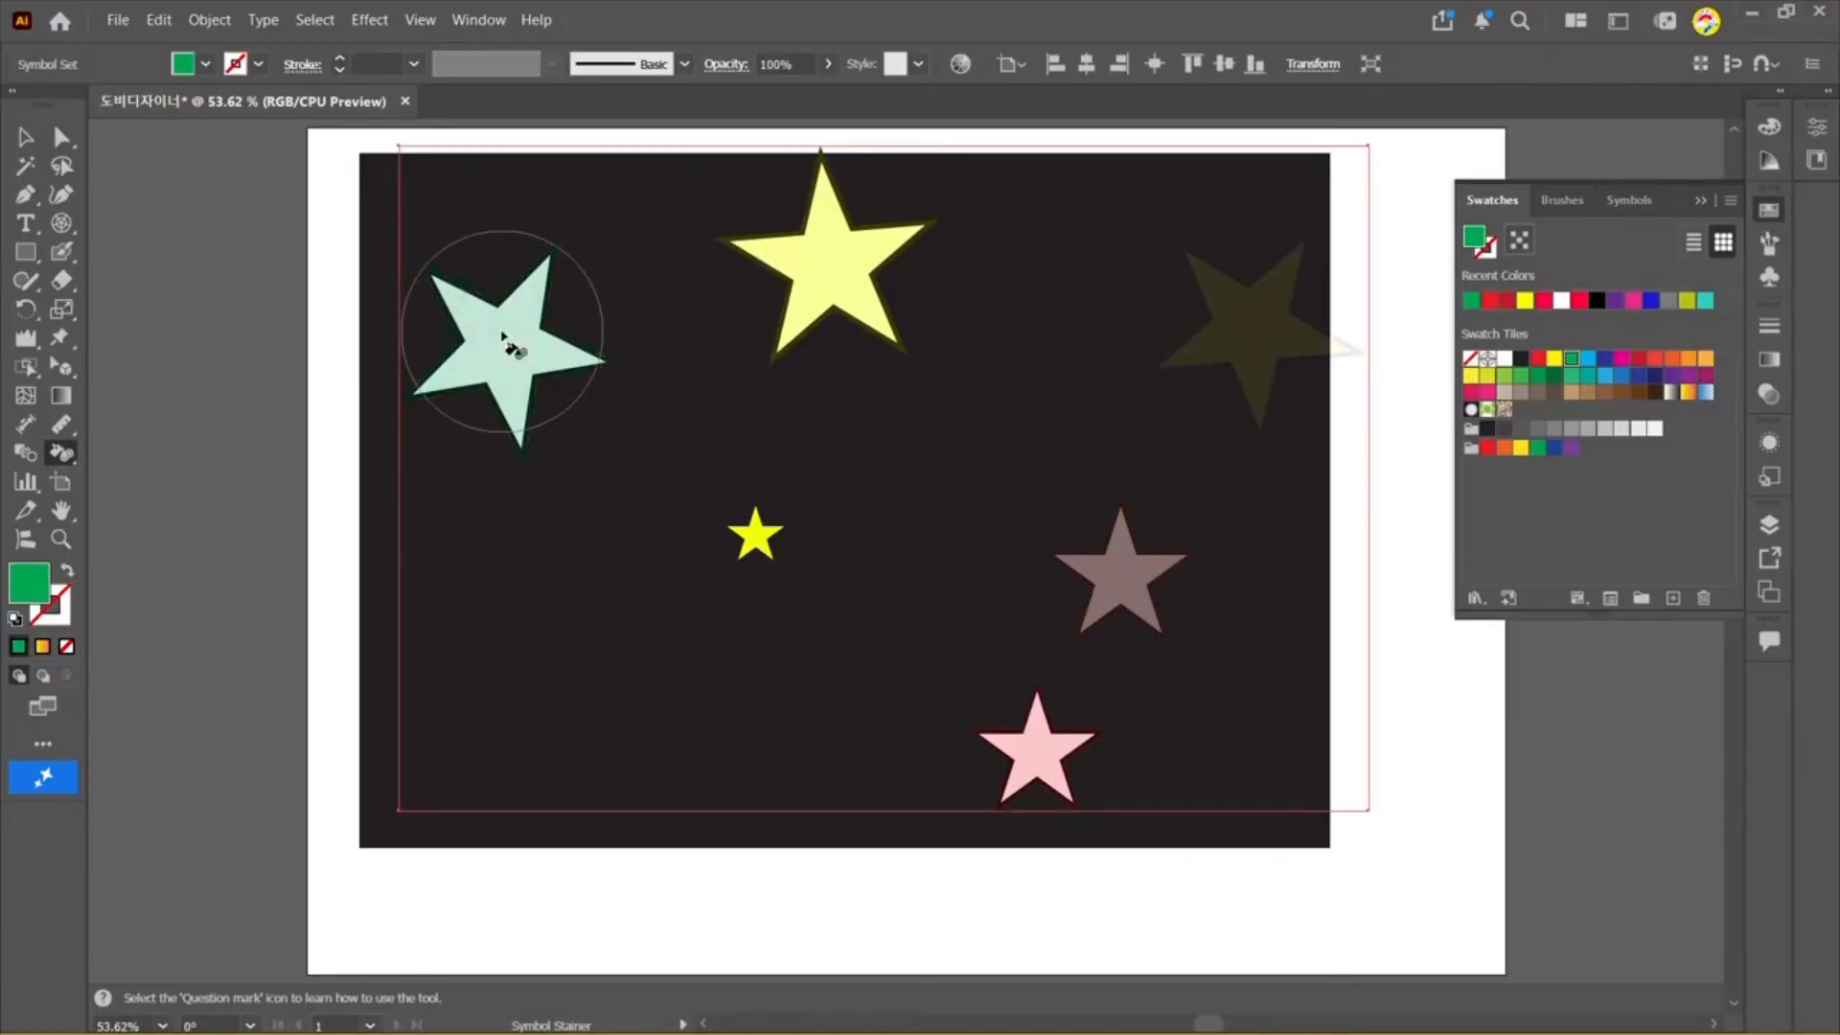
Step: Fill the black background rectangle with the sky blue swatch
key("v")
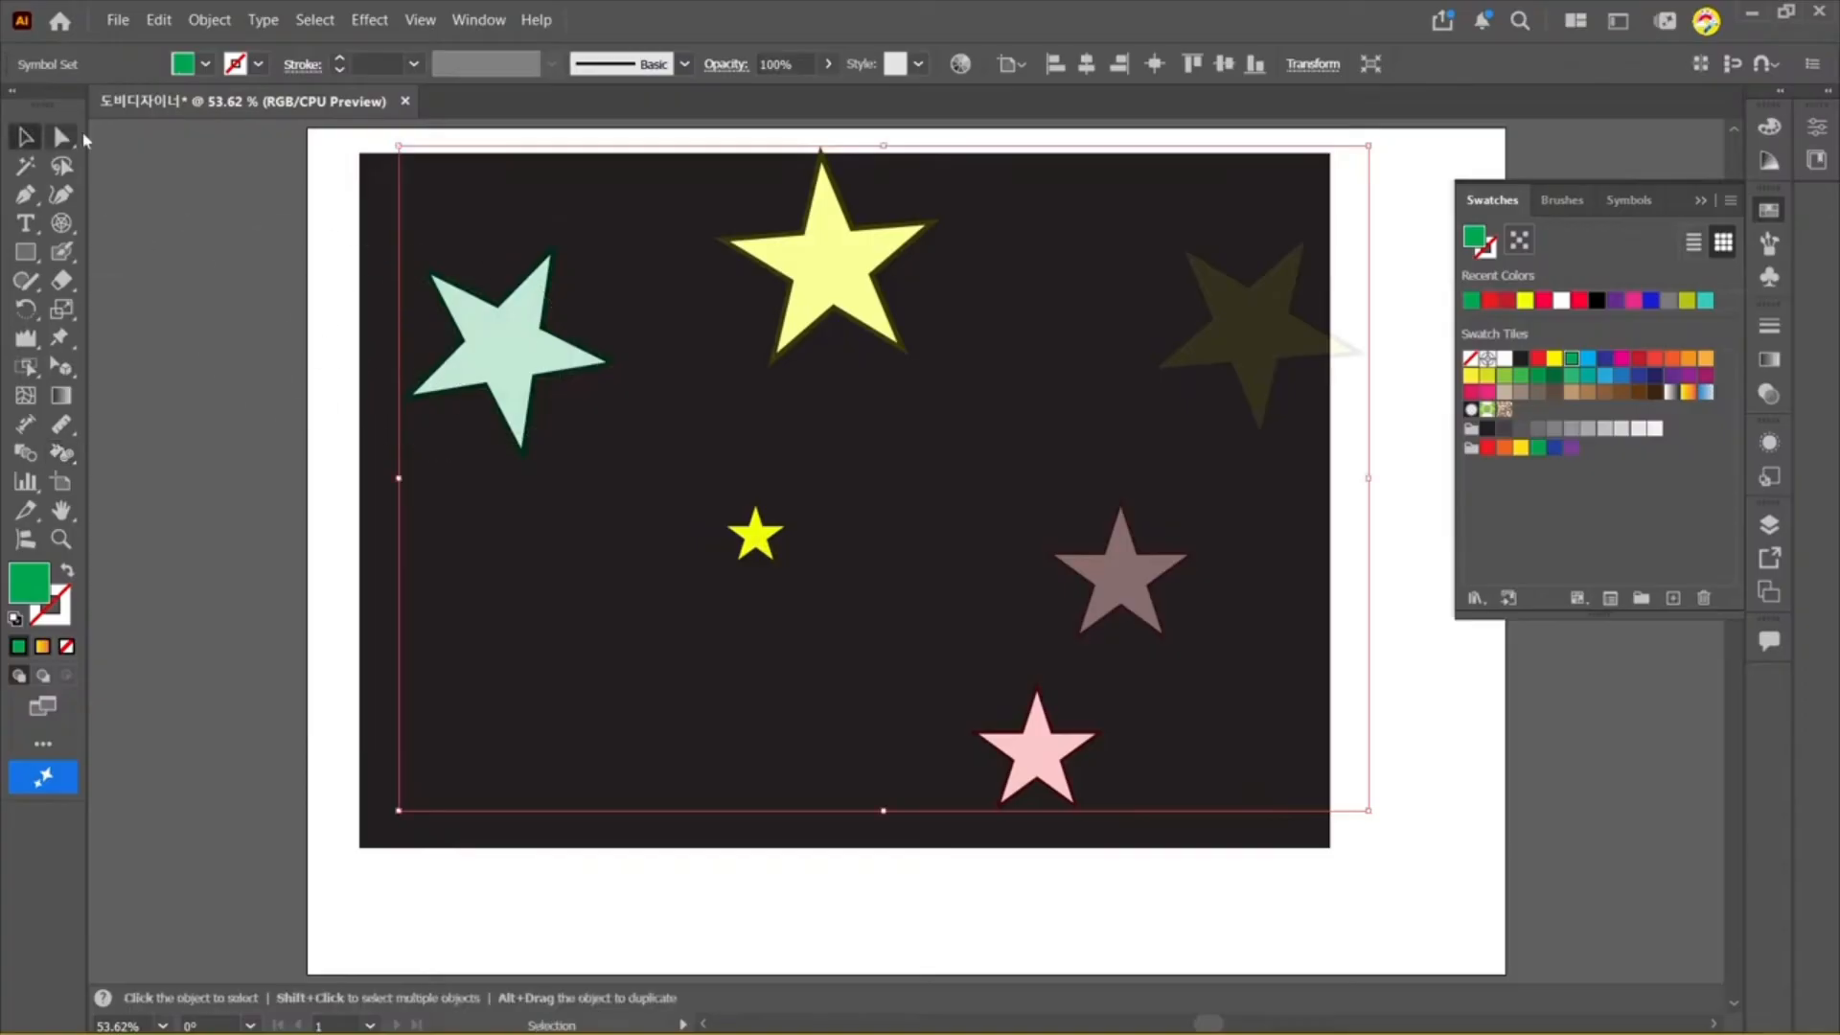
left_click(363, 239)
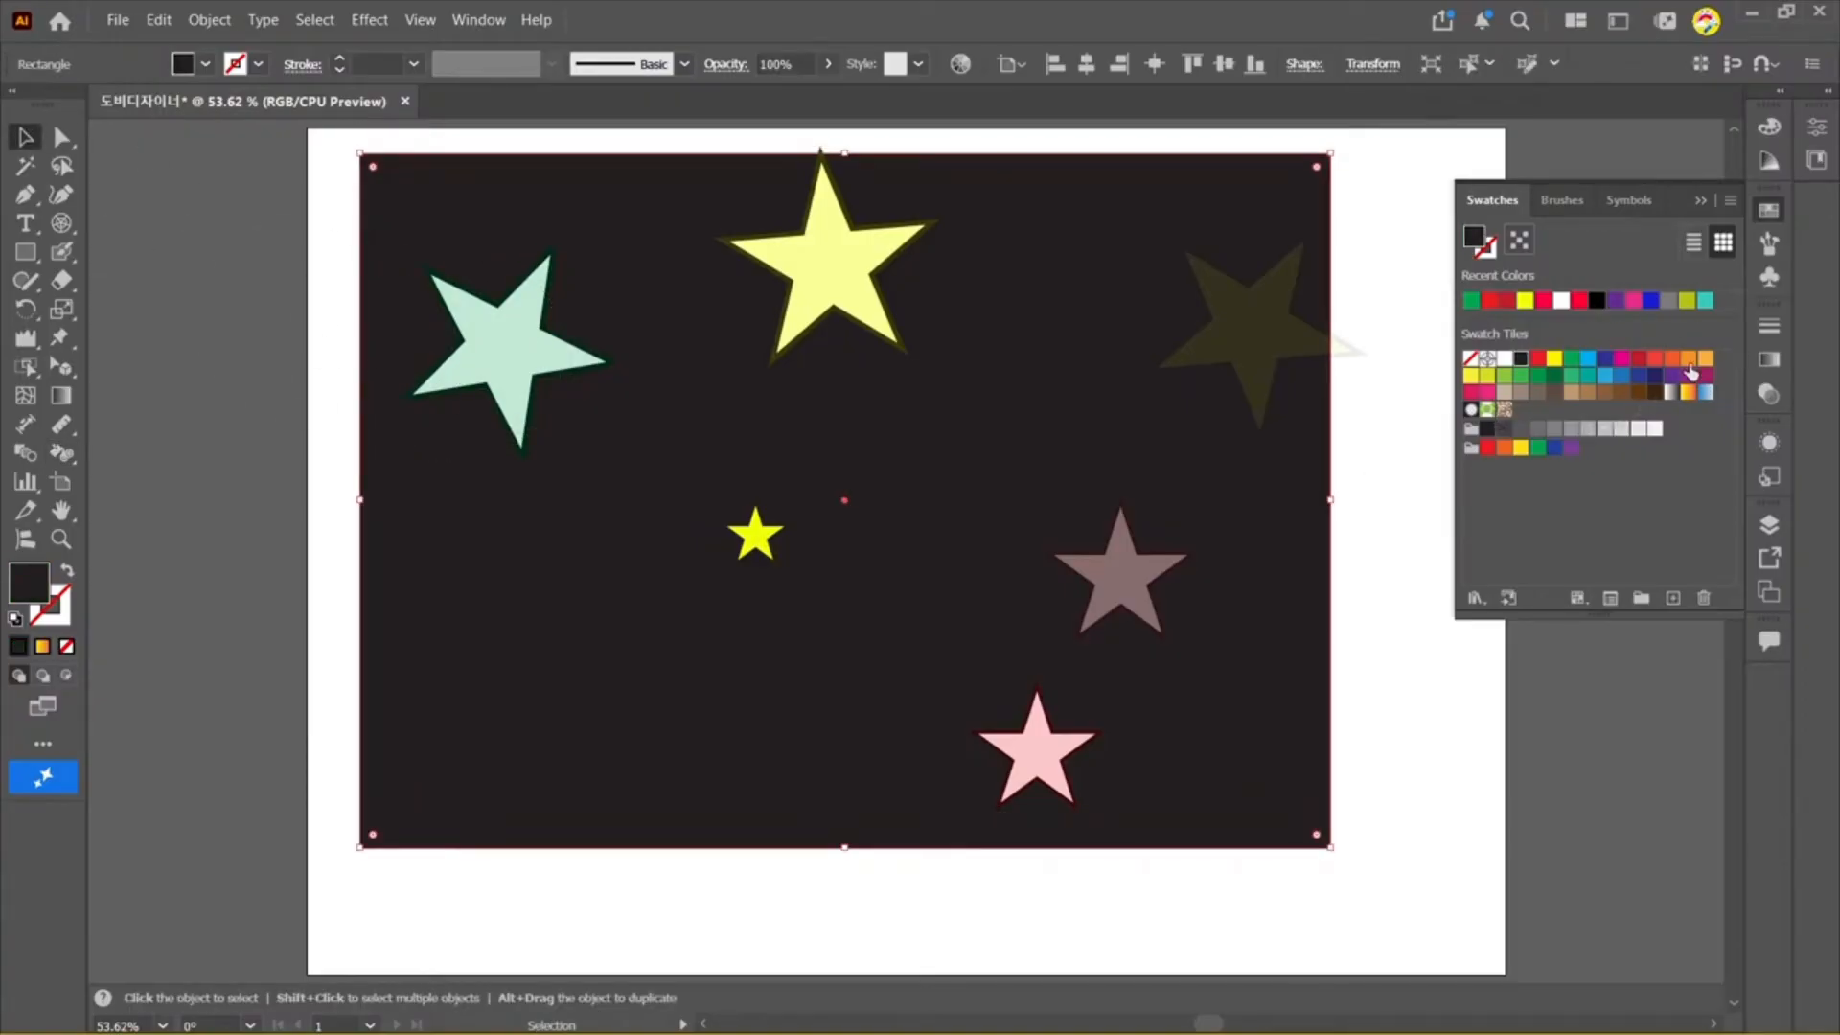
left_click(1588, 359)
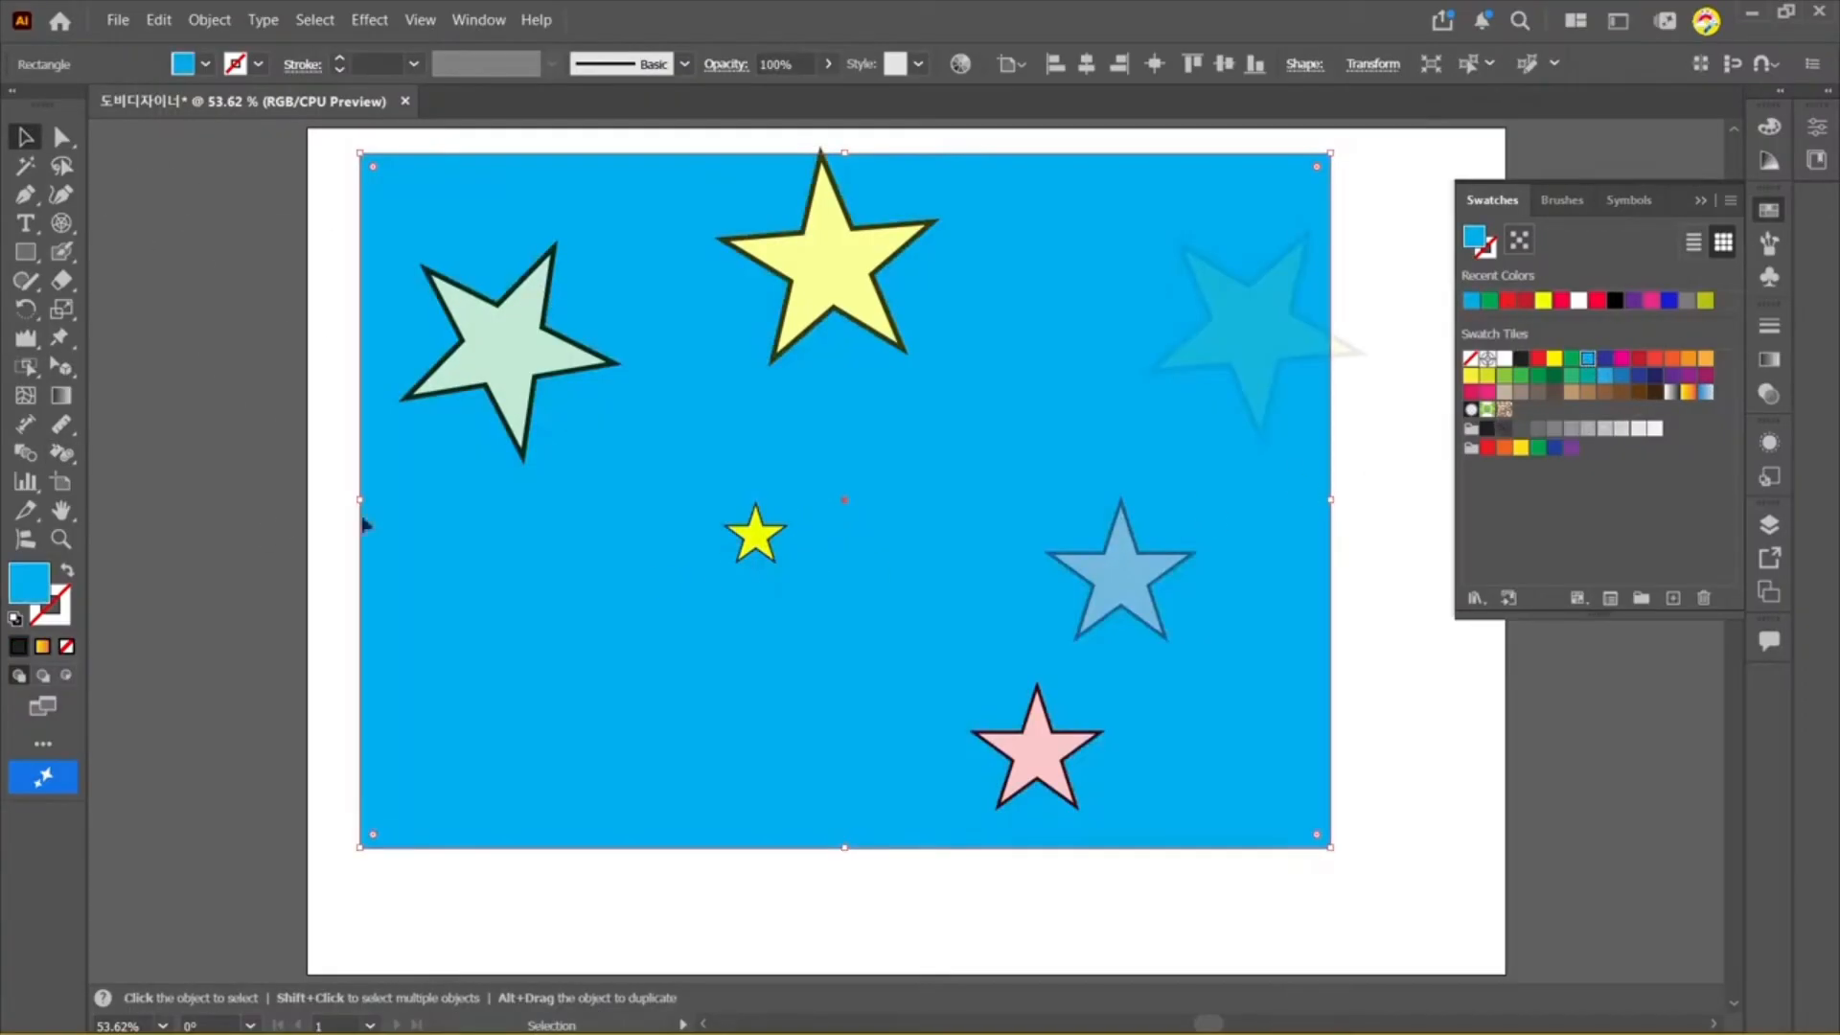
Step: Shift the star symbol set slightly downward and try to style the upper-left star with the Symbol Styler
left_click_drag(808, 323, 830, 376)
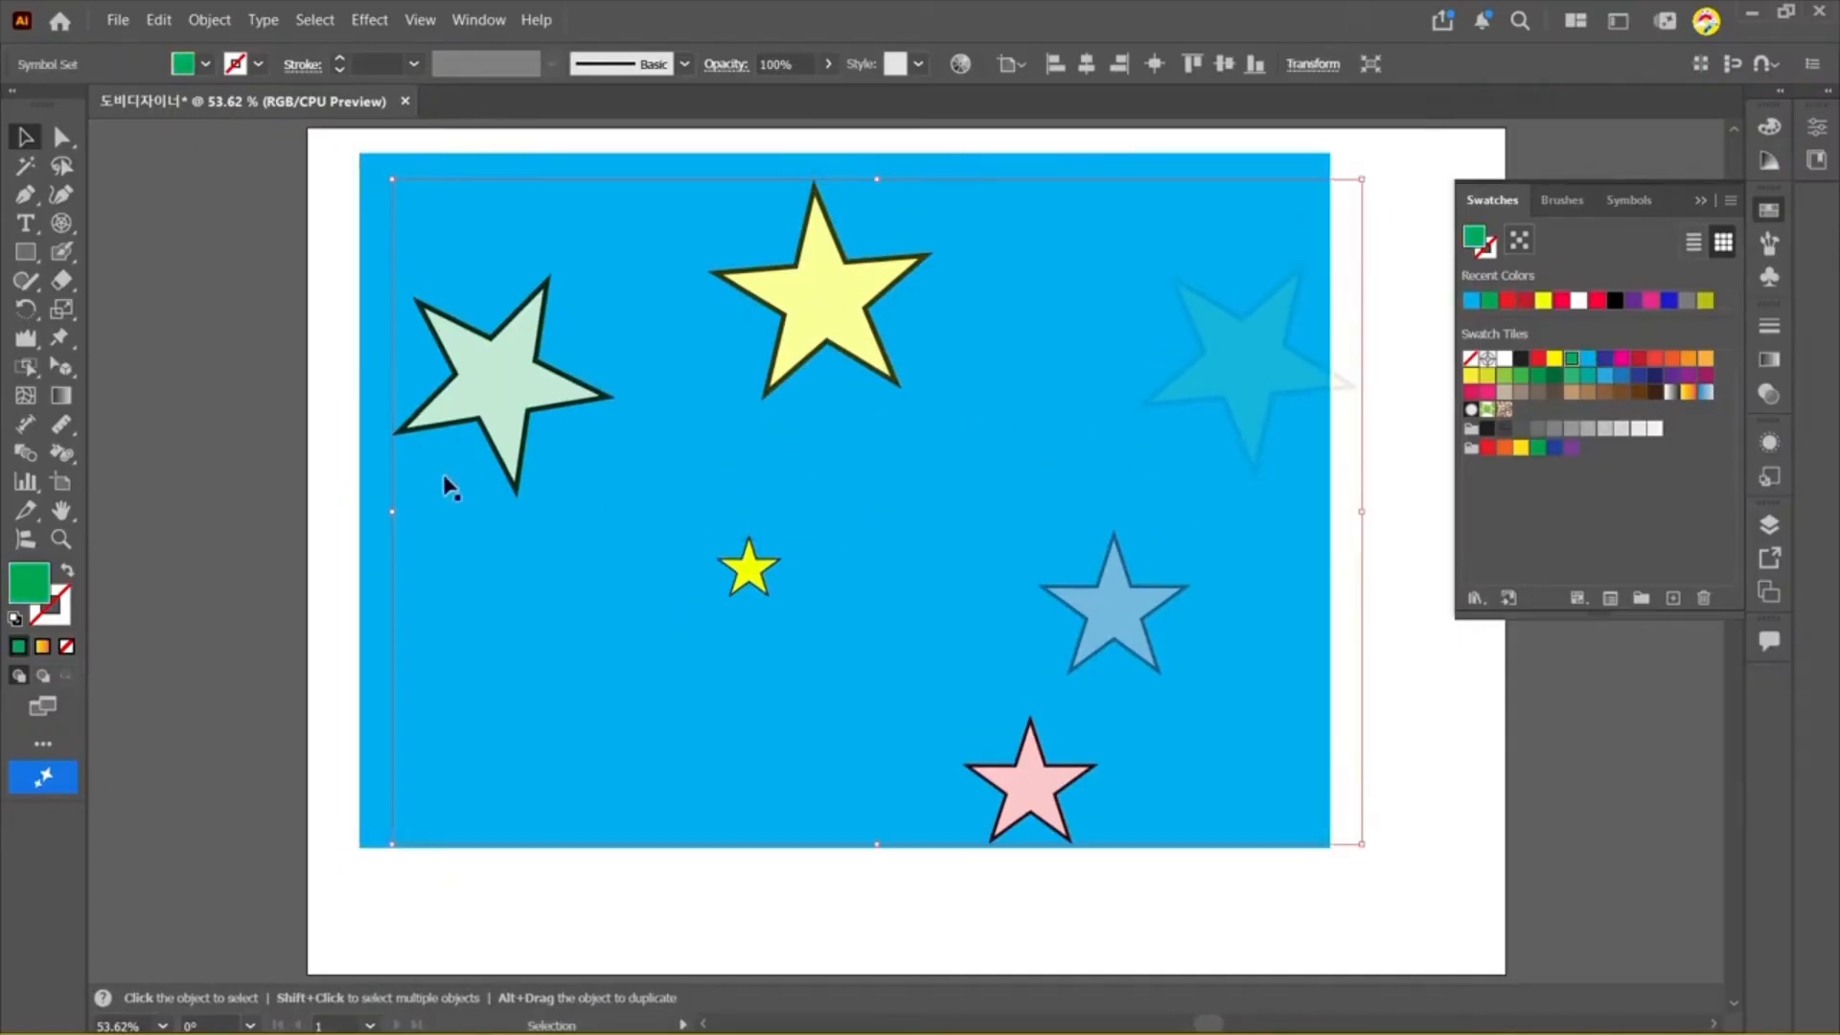
left_click(63, 453)
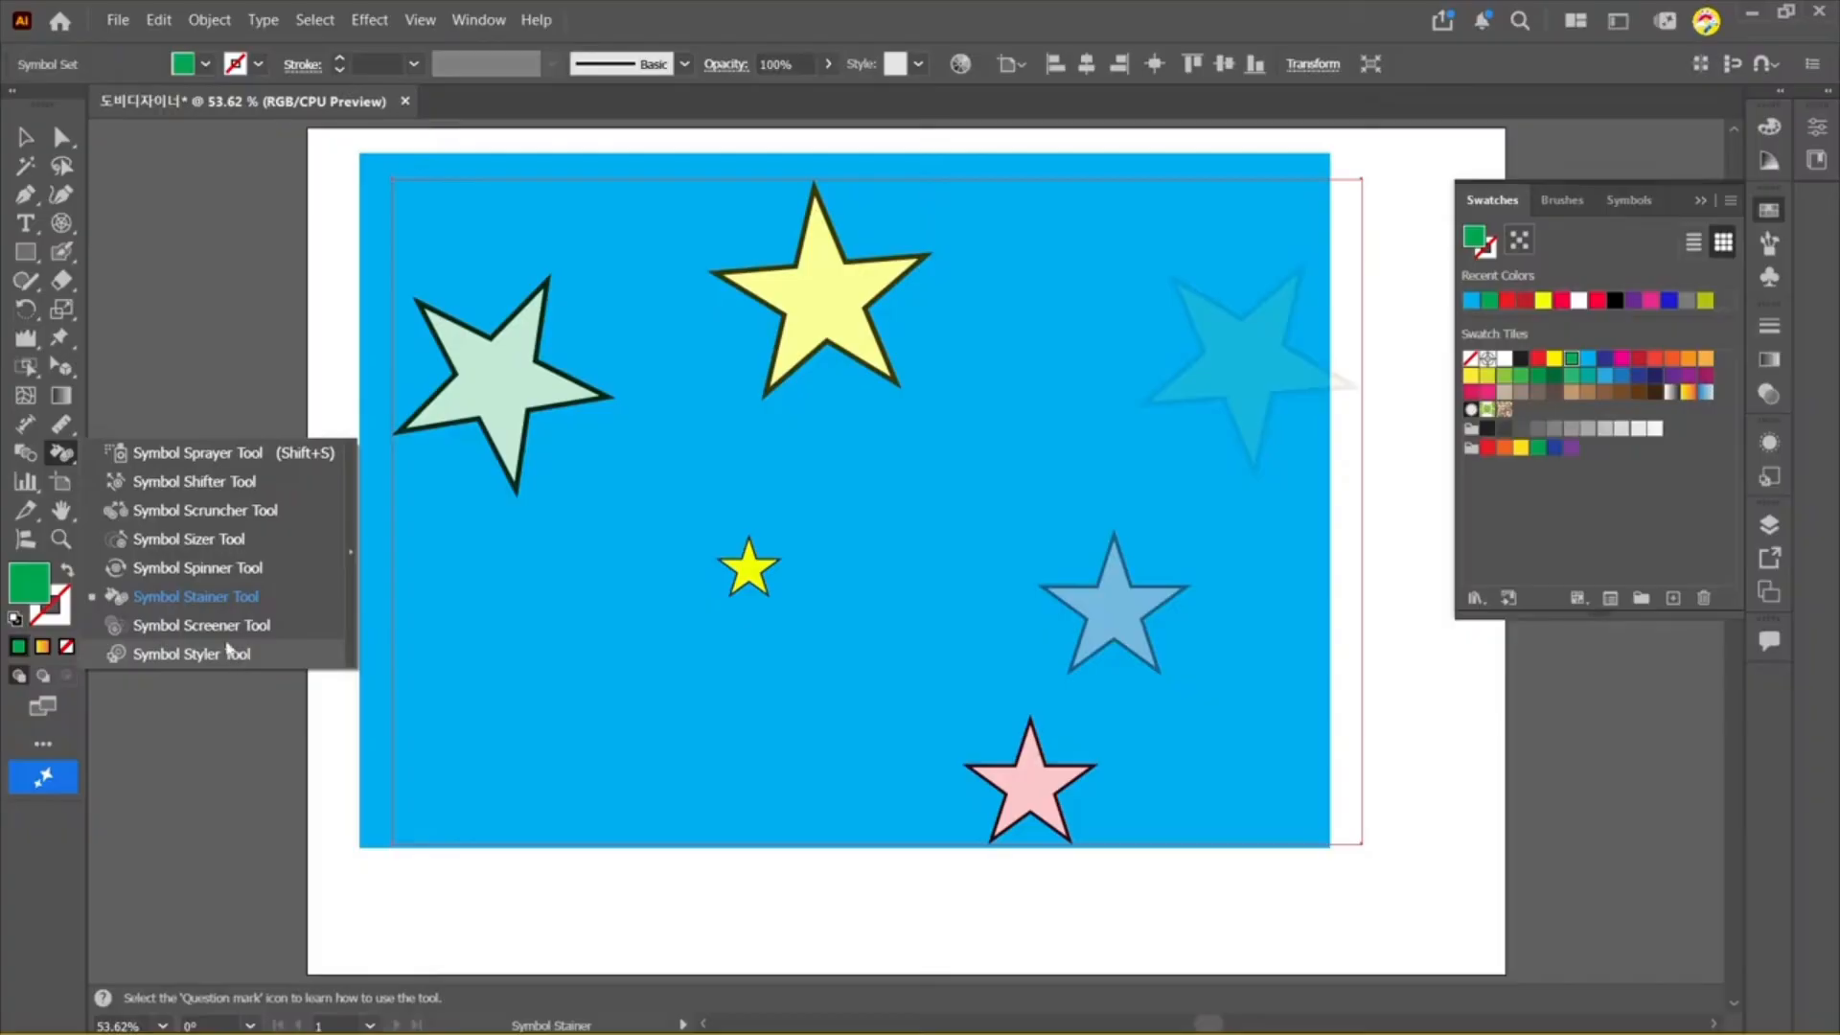
left_click(196, 653)
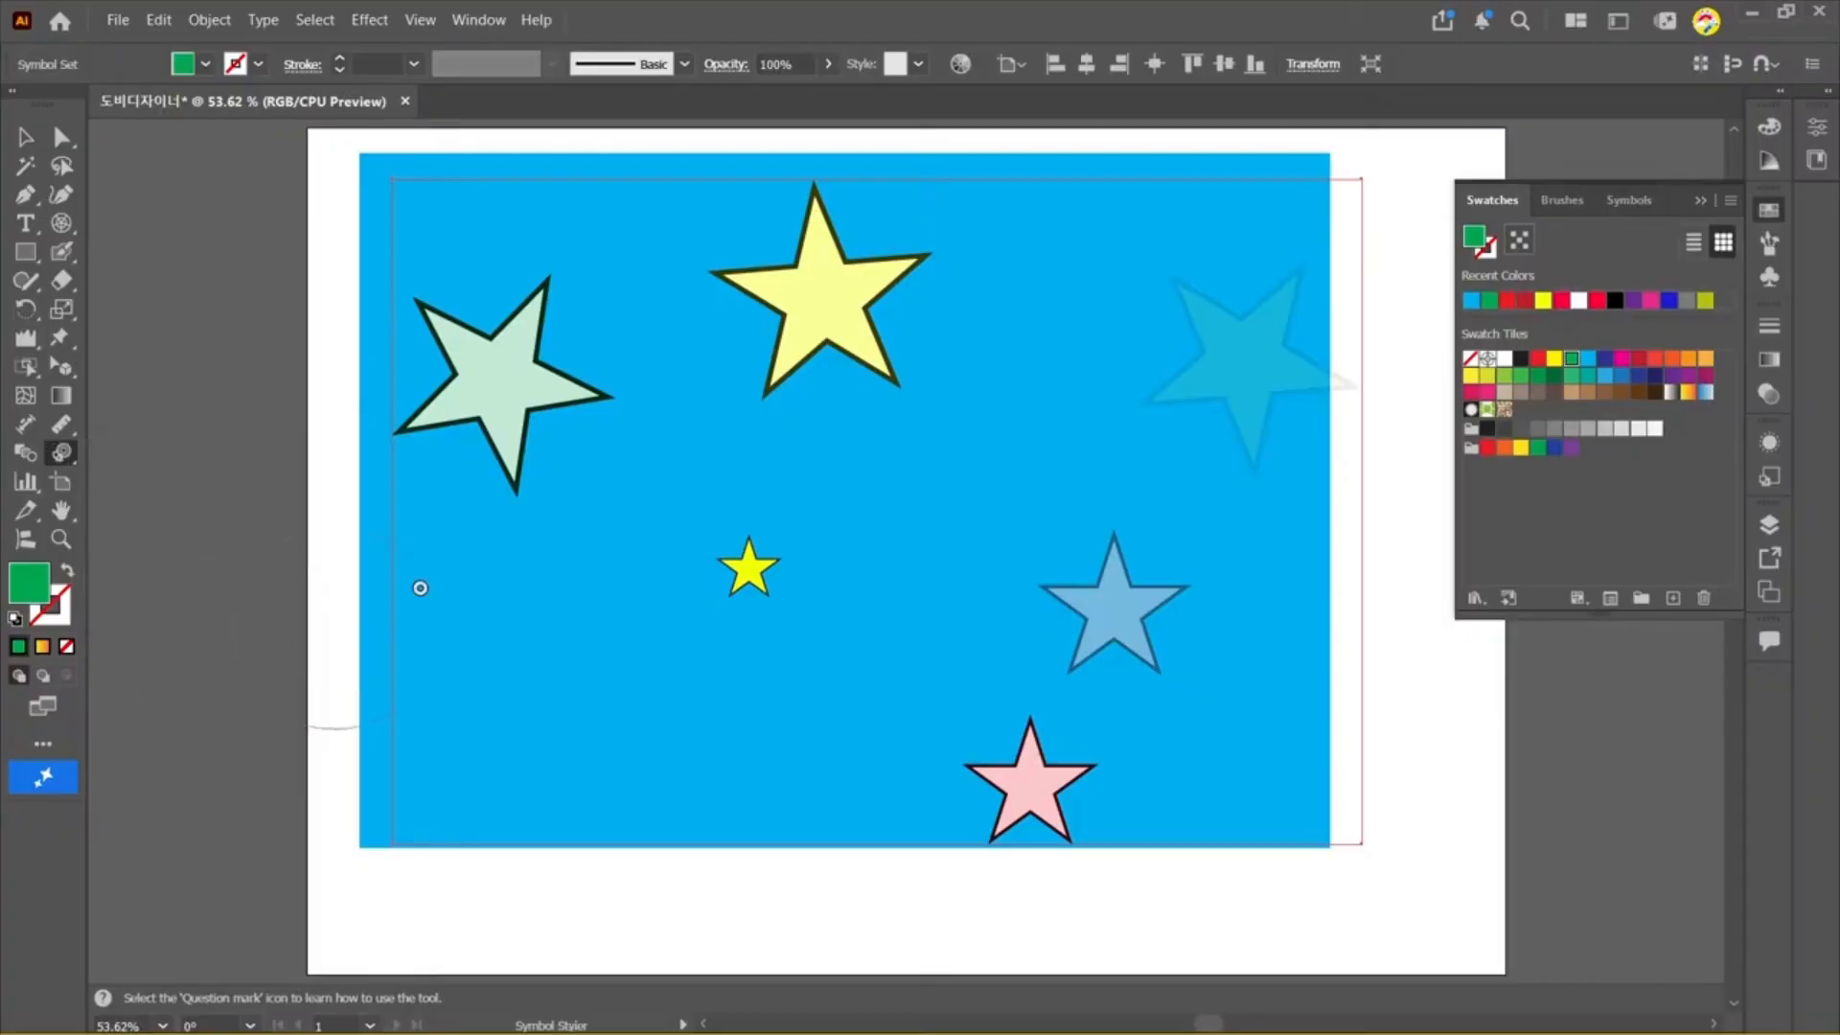
left_click(502, 429)
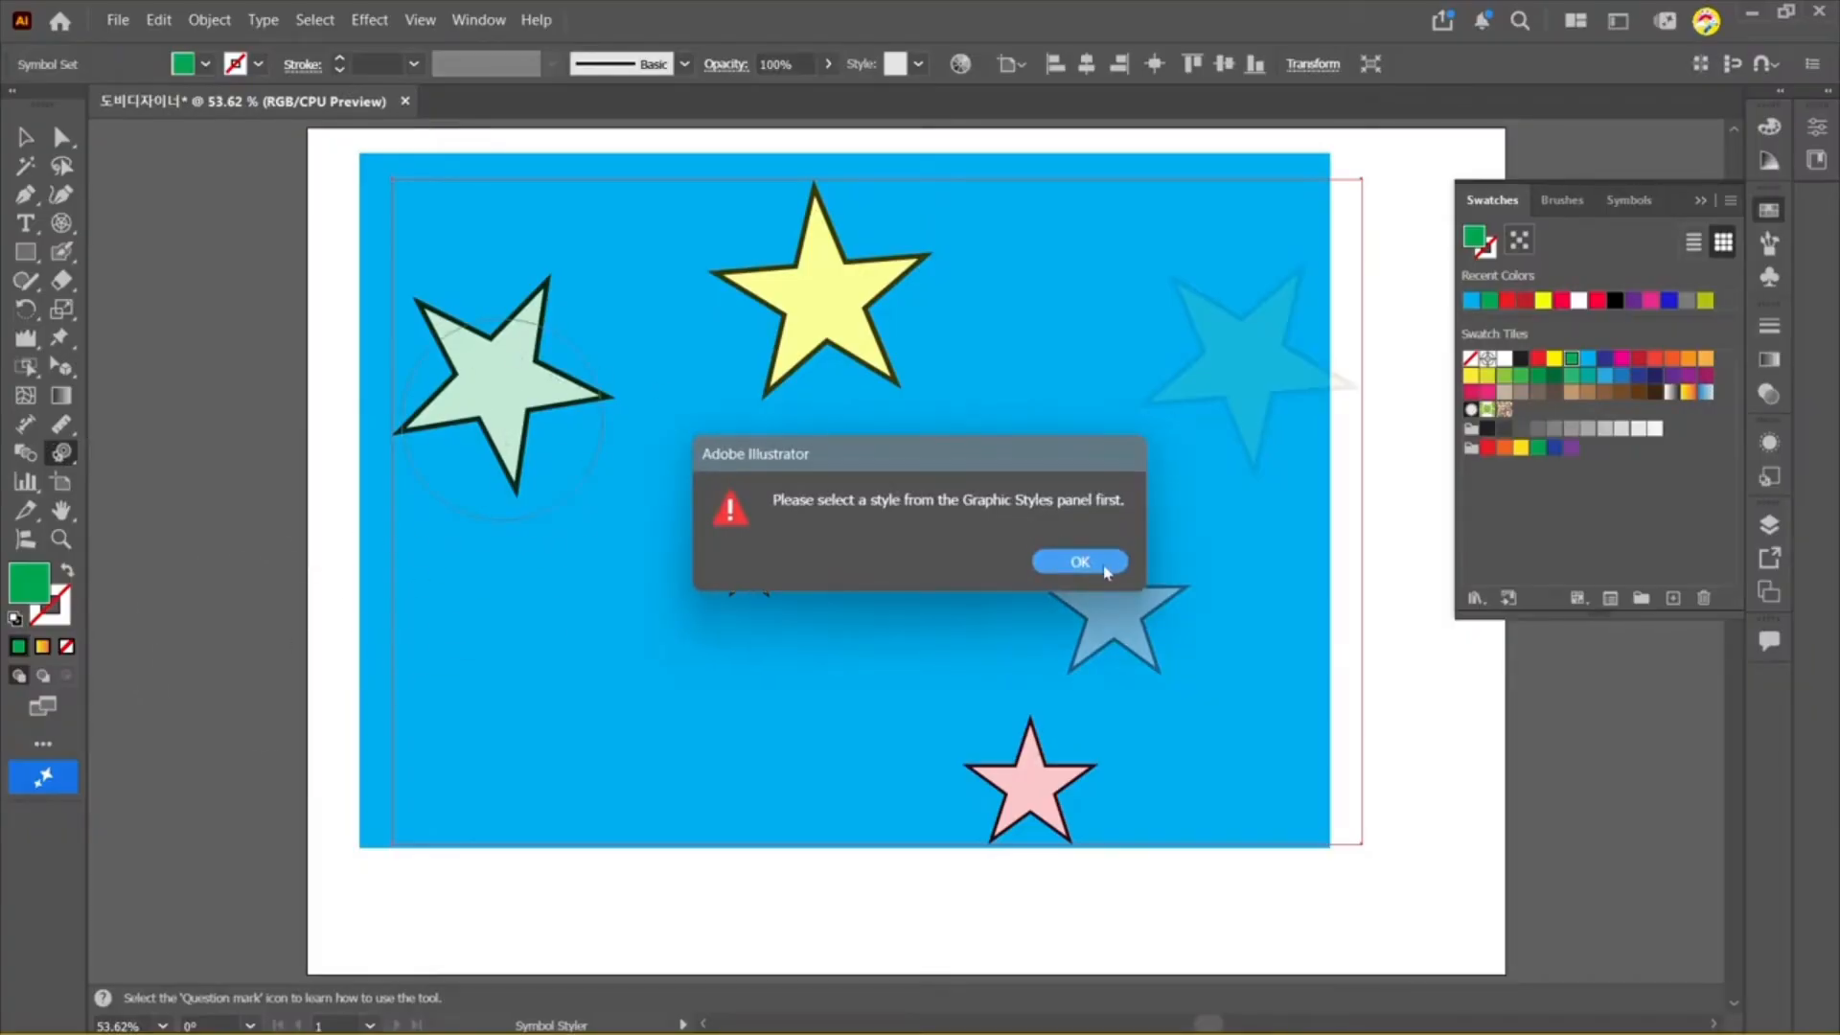
left_click(1105, 565)
left_click(604, 399)
left_click(1078, 562)
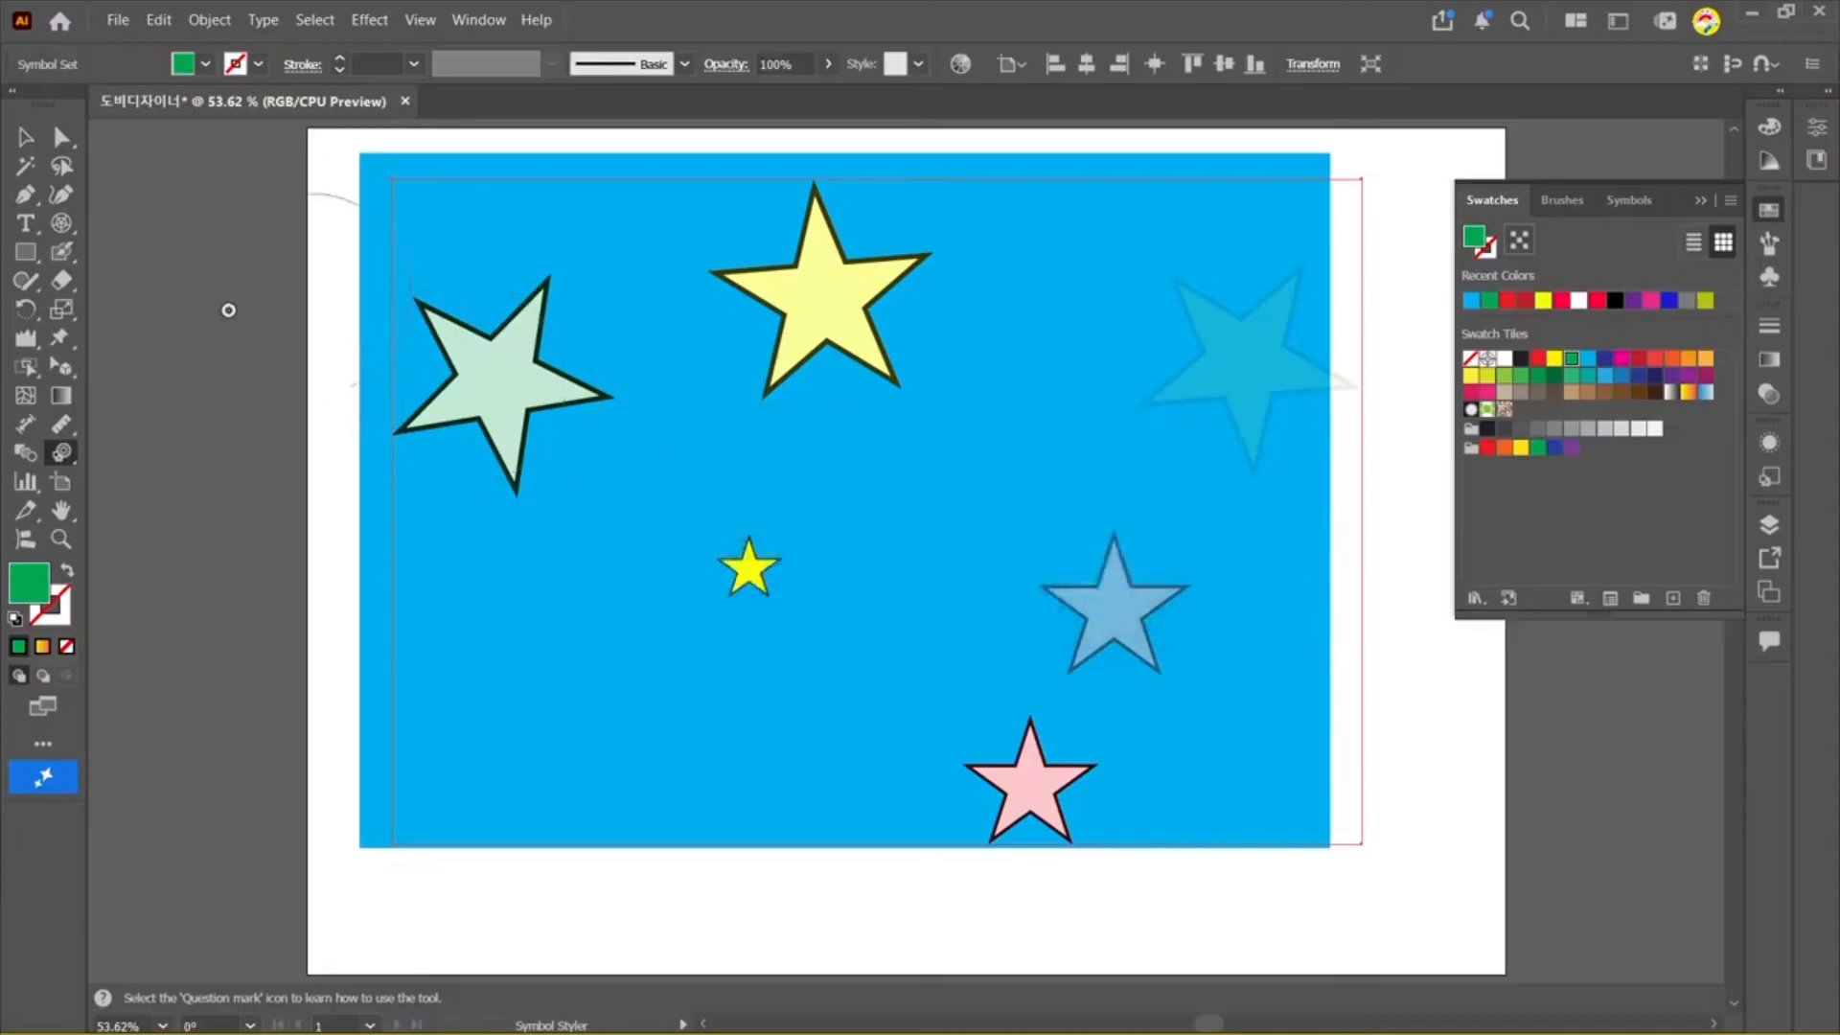
Step: Delete the star symbol set together with the blue background rectangle and close the swatches
left_click(23, 136)
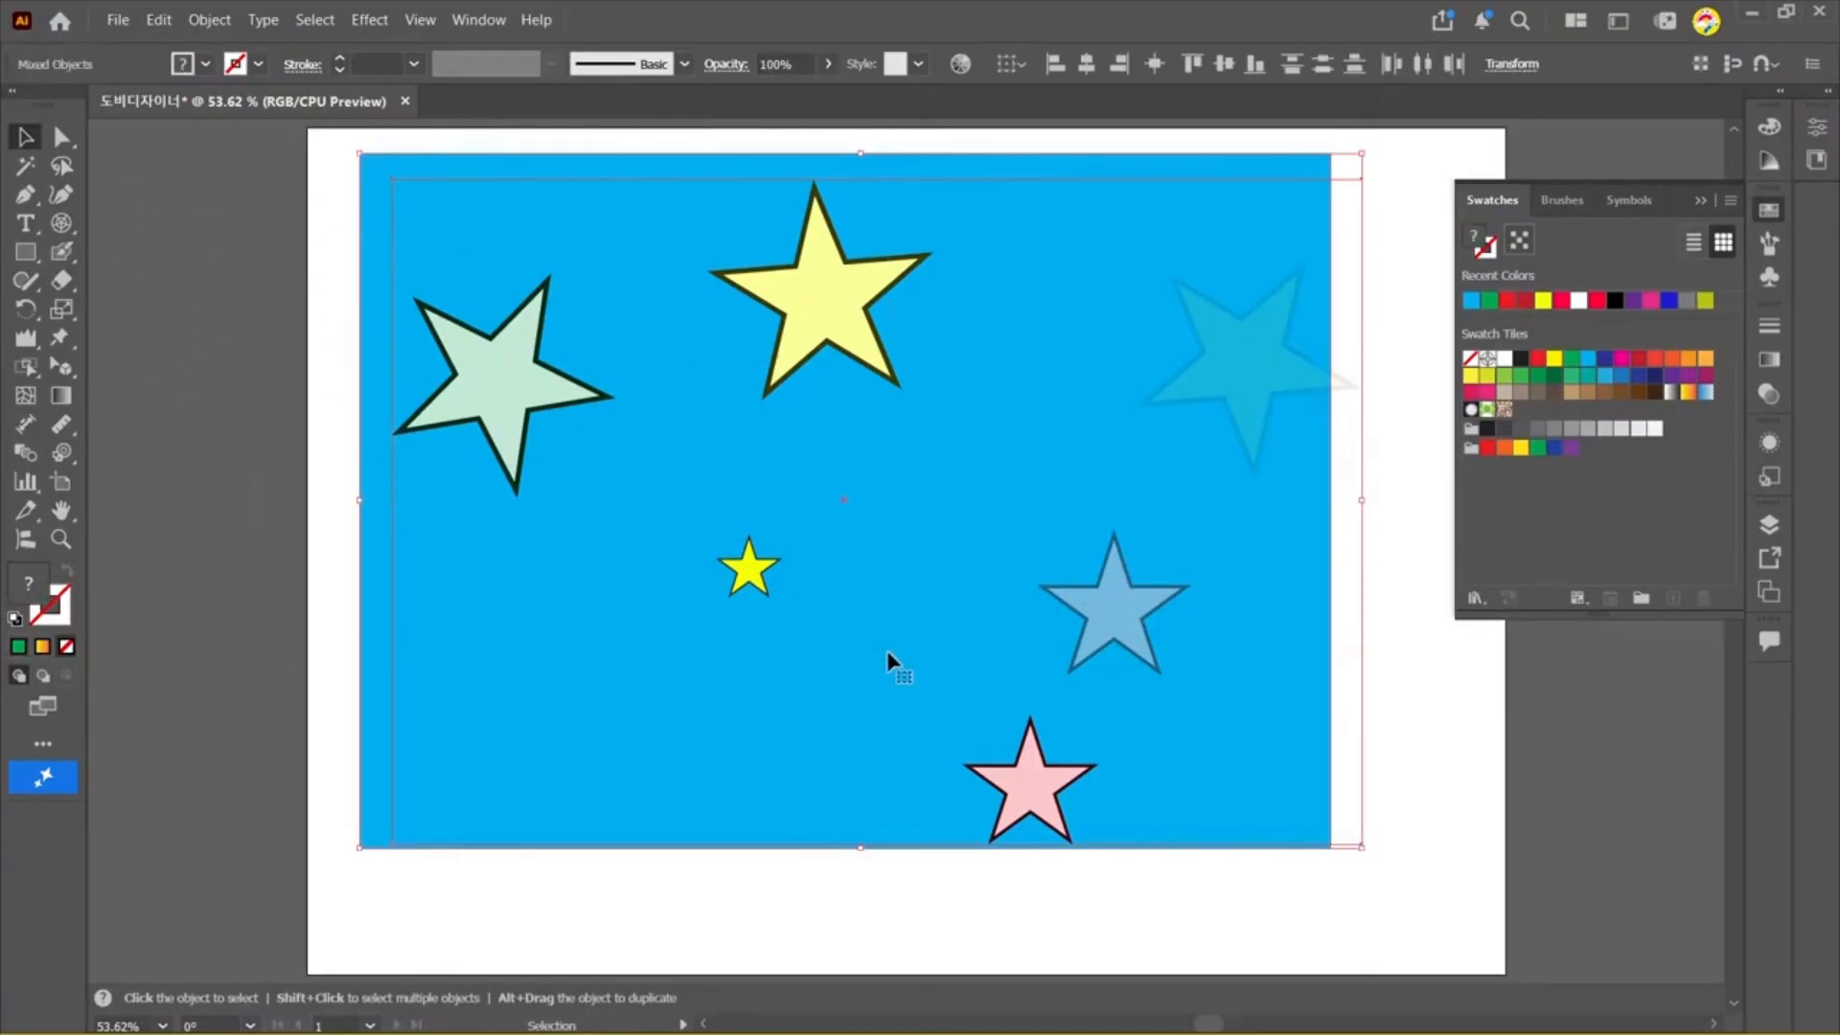
key("Delete")
left_click(1702, 199)
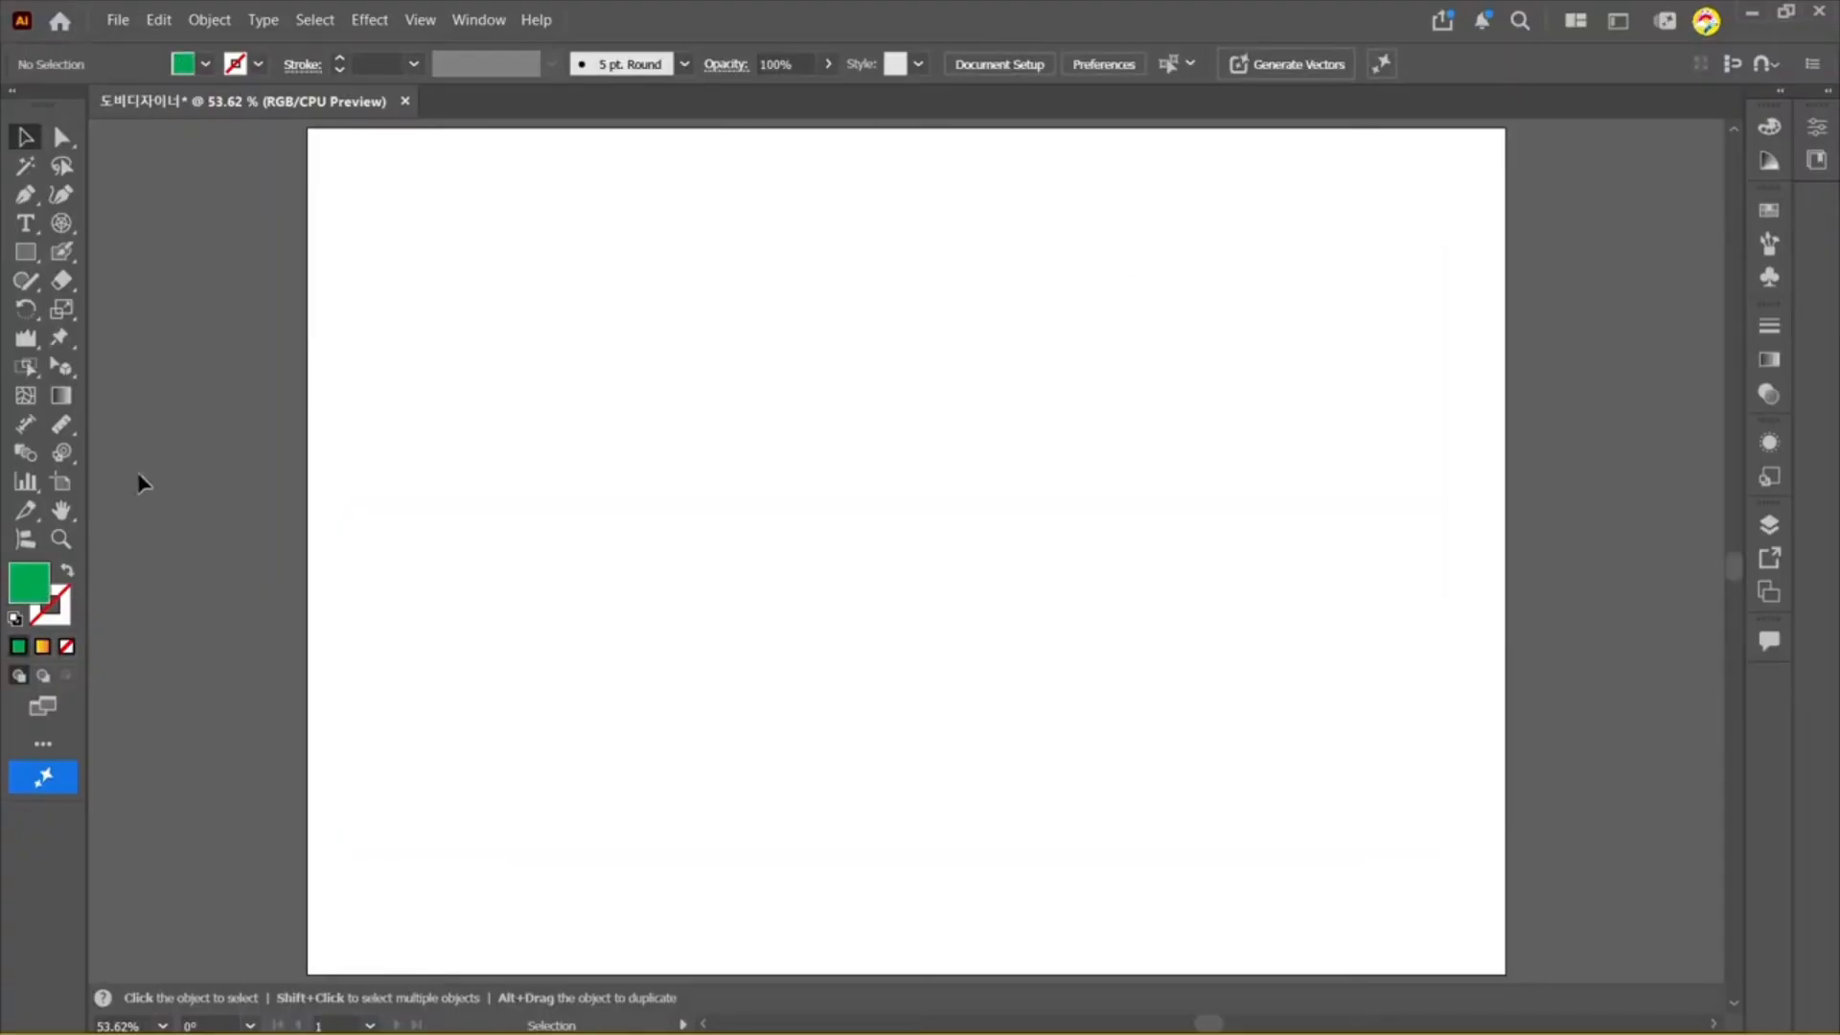
Step: Draw a column graph in the upper-left area of the artboard with the Column Graph tool
left_click(25, 481)
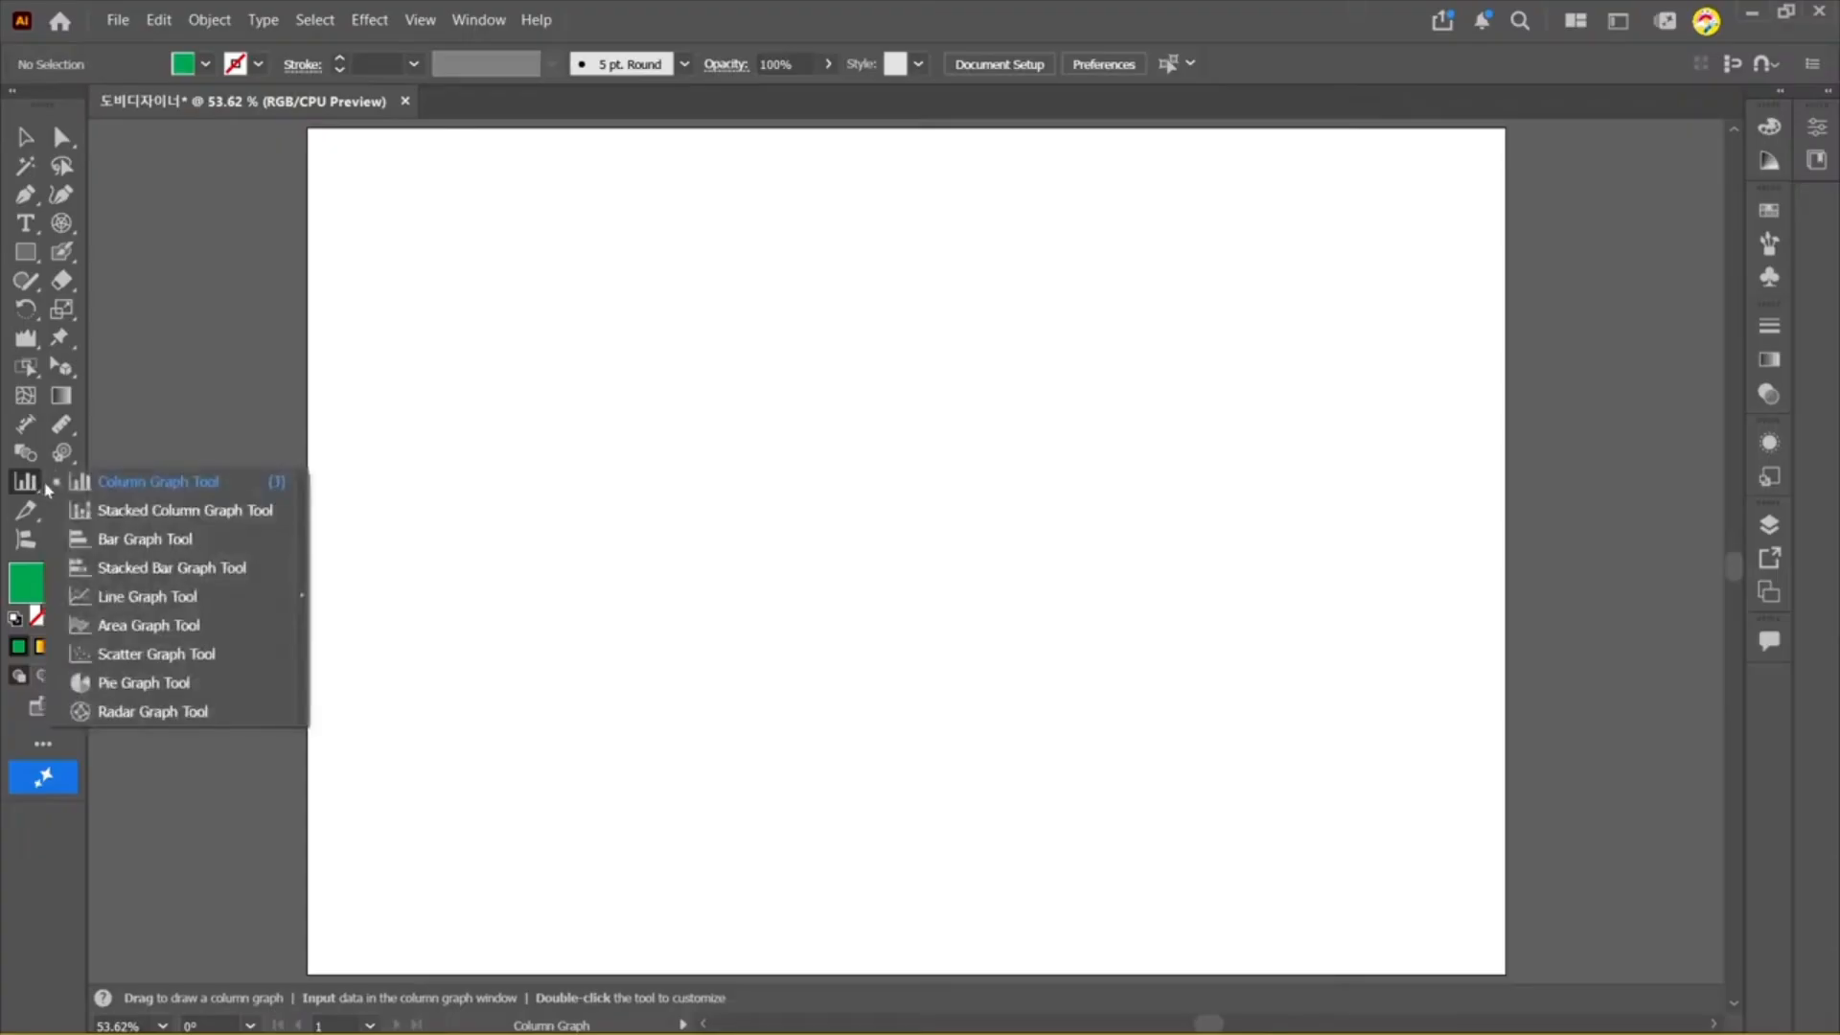
left_click(168, 491)
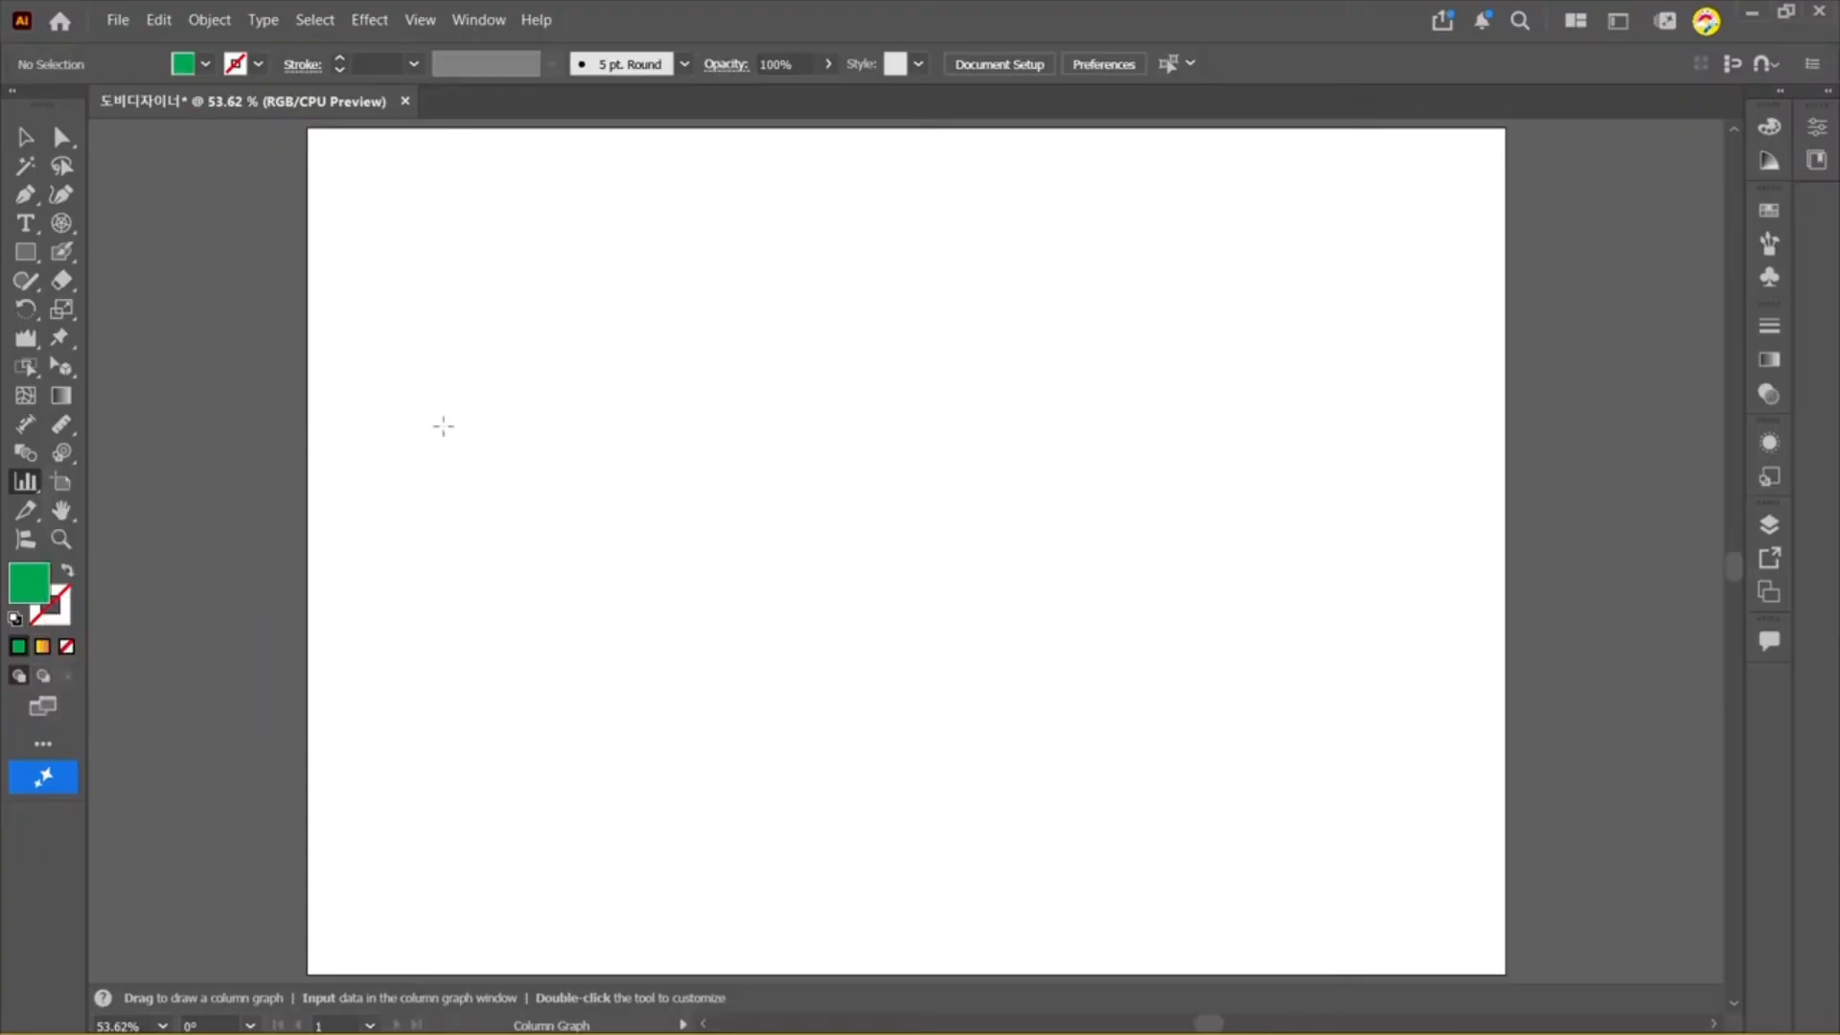
left_click(587, 427)
left_click(987, 571)
left_click_drag(431, 275, 773, 581)
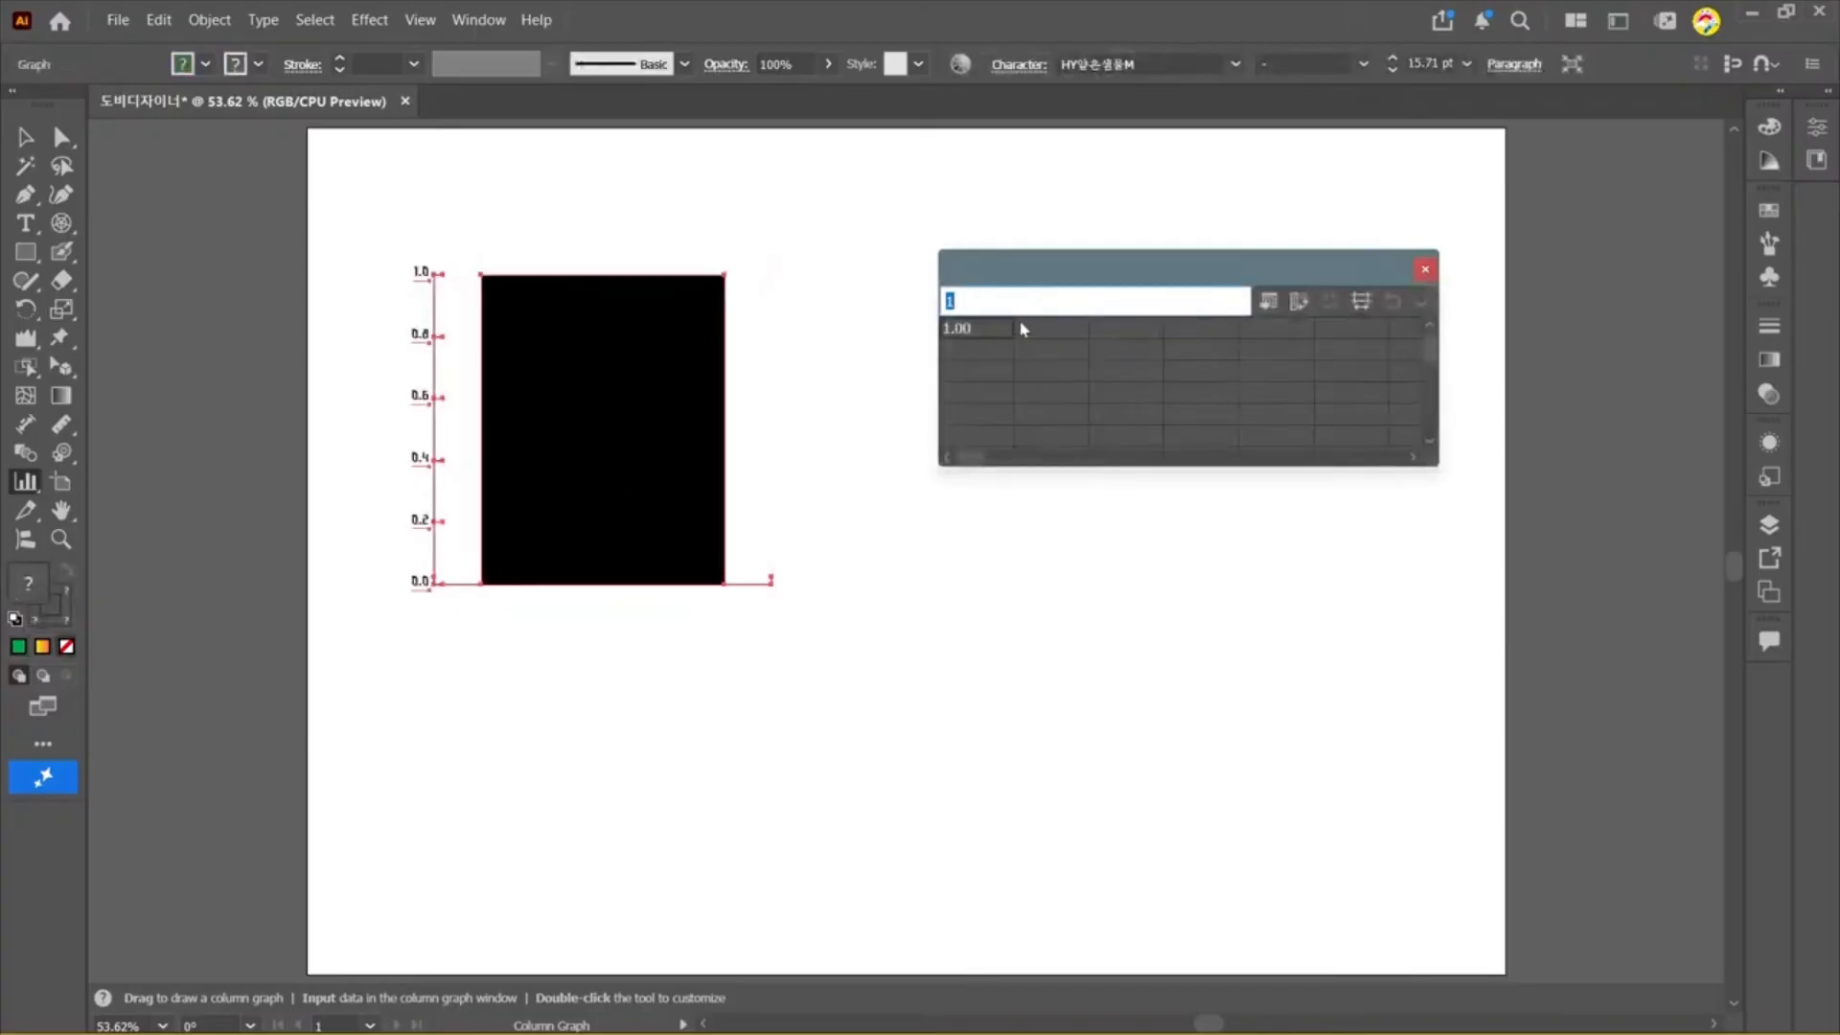
Step: Add the values 2, 3 and 4 after the first value in the column graph's data, apply them and close the data
type("2")
left_click(1119, 336)
type("3")
left_click(1221, 340)
type("4")
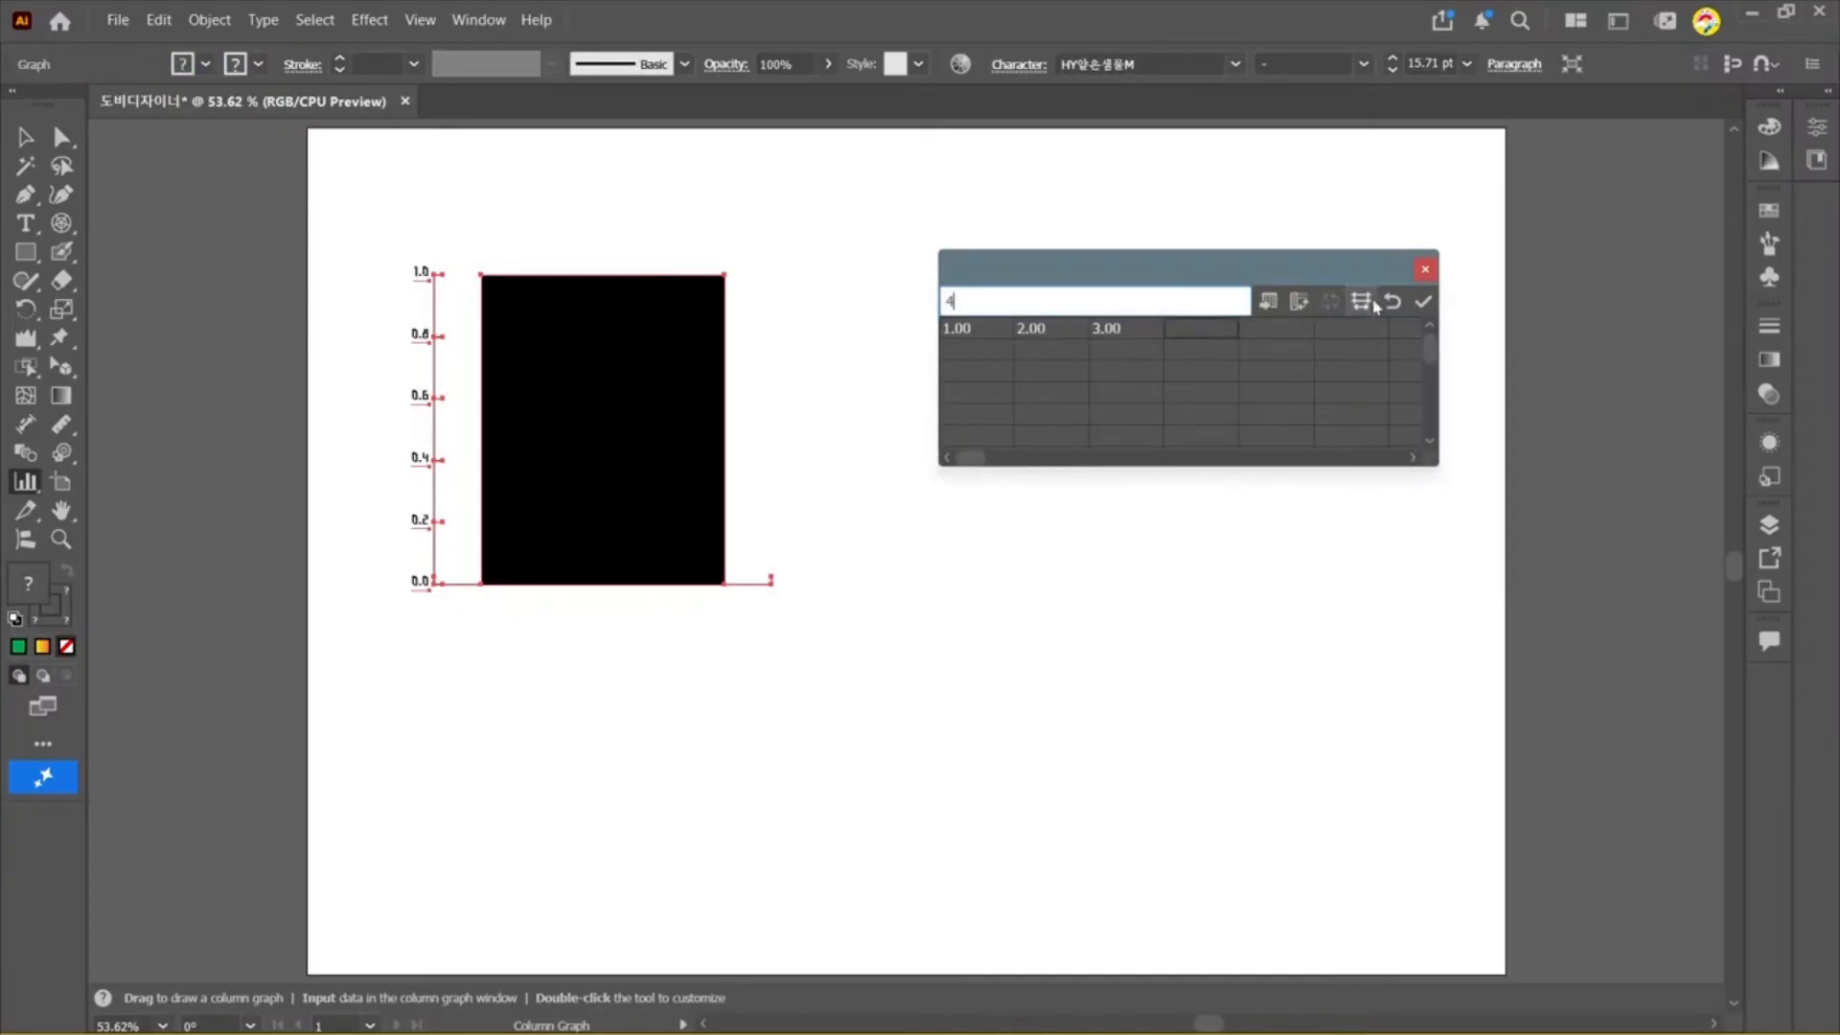
left_click(1423, 301)
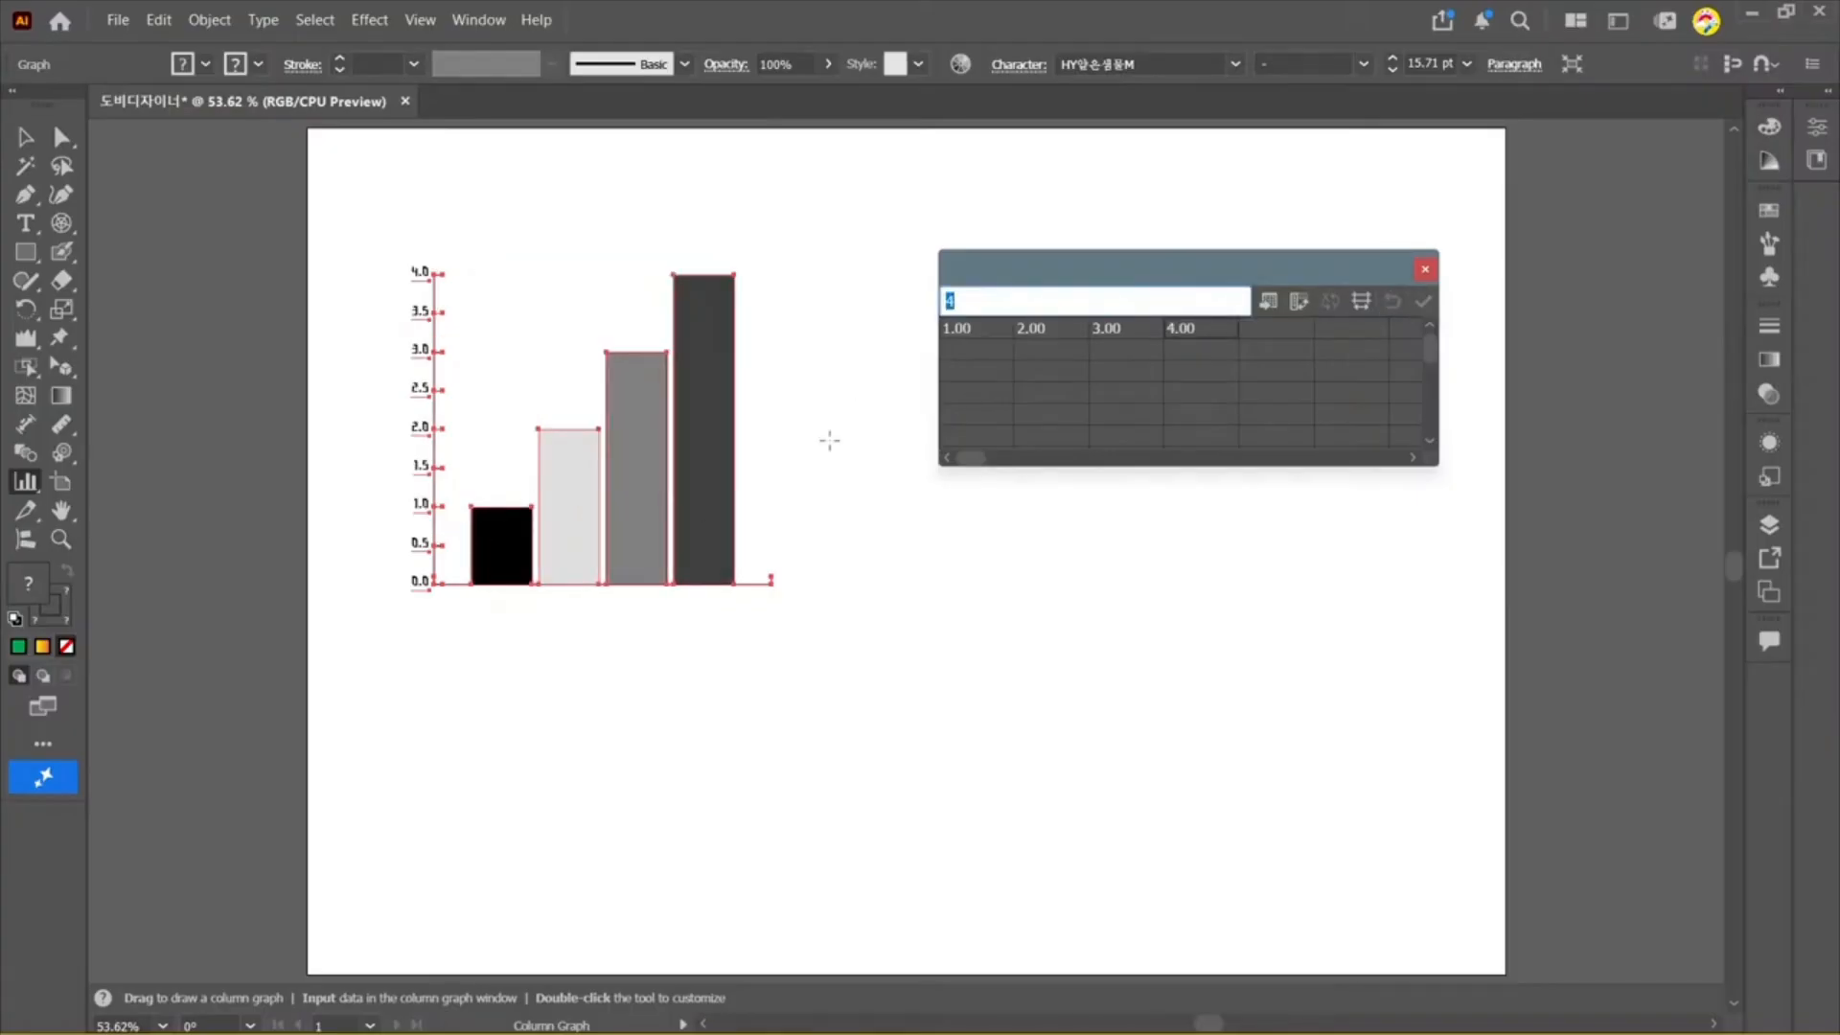
left_click(1426, 270)
key("v")
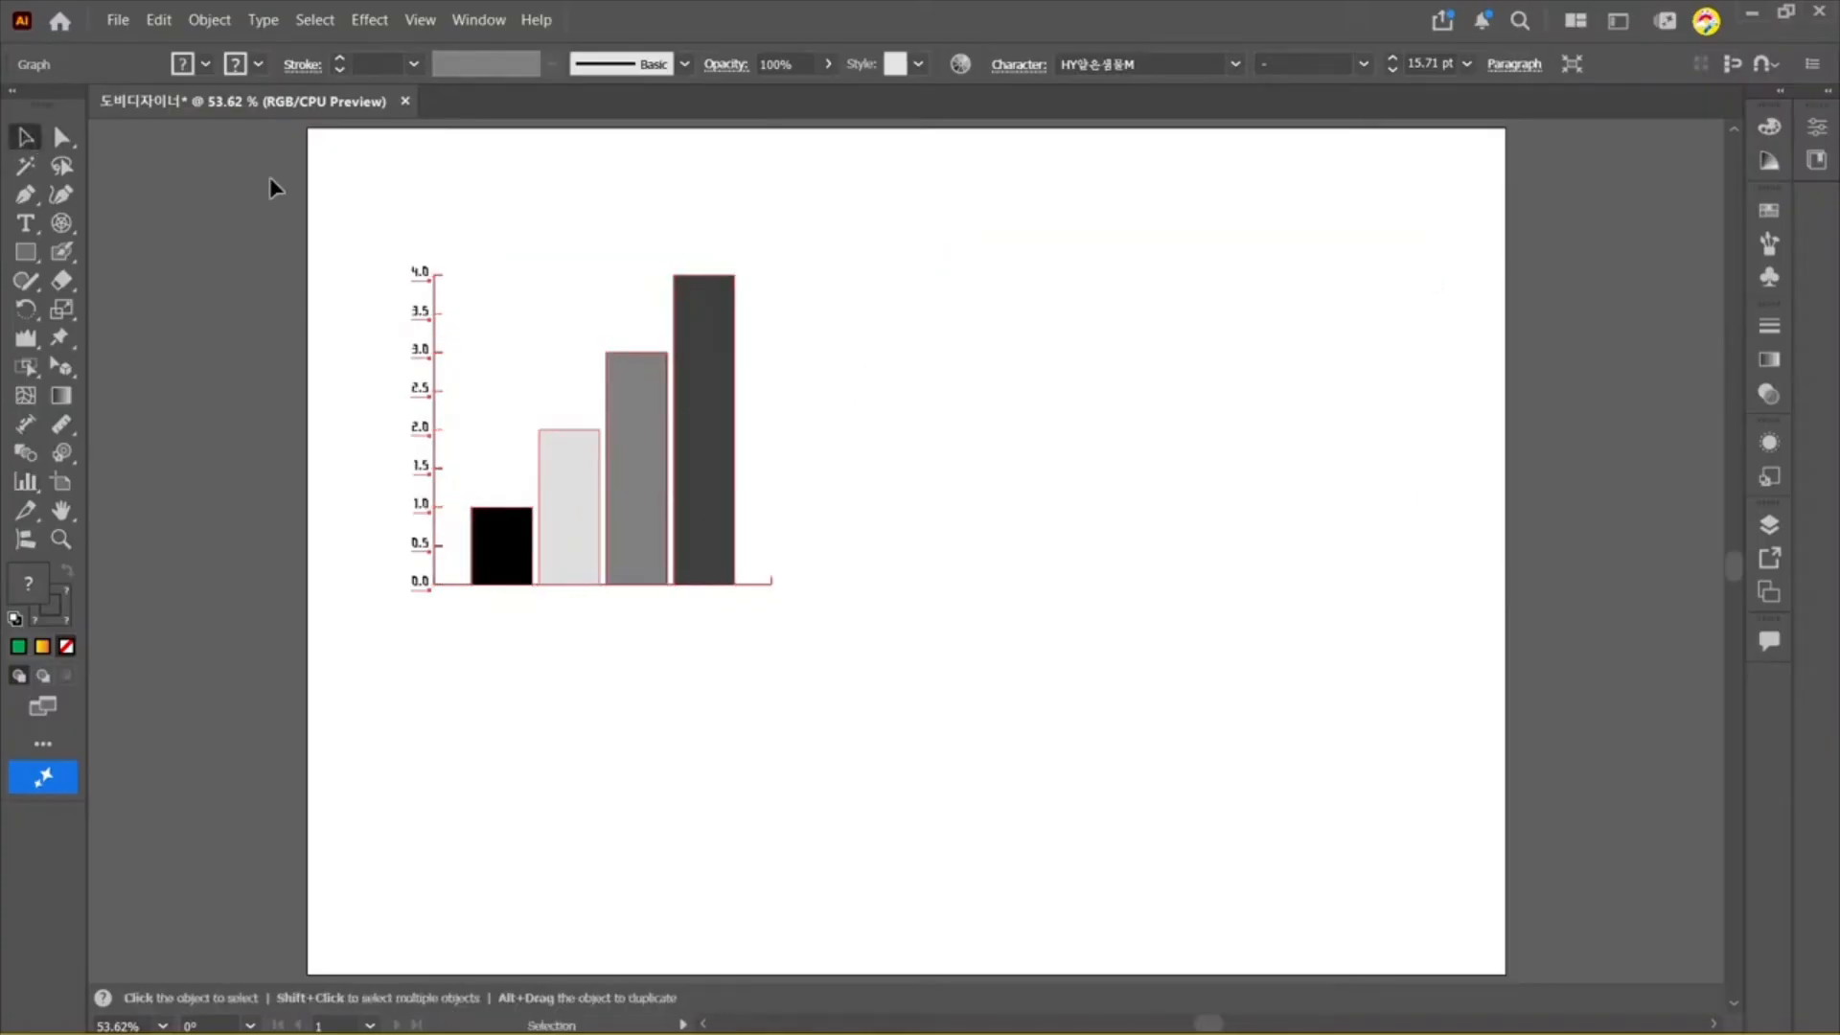
Step: Draw a line graph beside the column graph and add 2, 3, 5 and 6 after the first value in its data
left_click_drag(25, 481, 176, 590)
left_click_drag(808, 259, 1126, 579)
left_click(1042, 332)
type("2")
left_click(1124, 332)
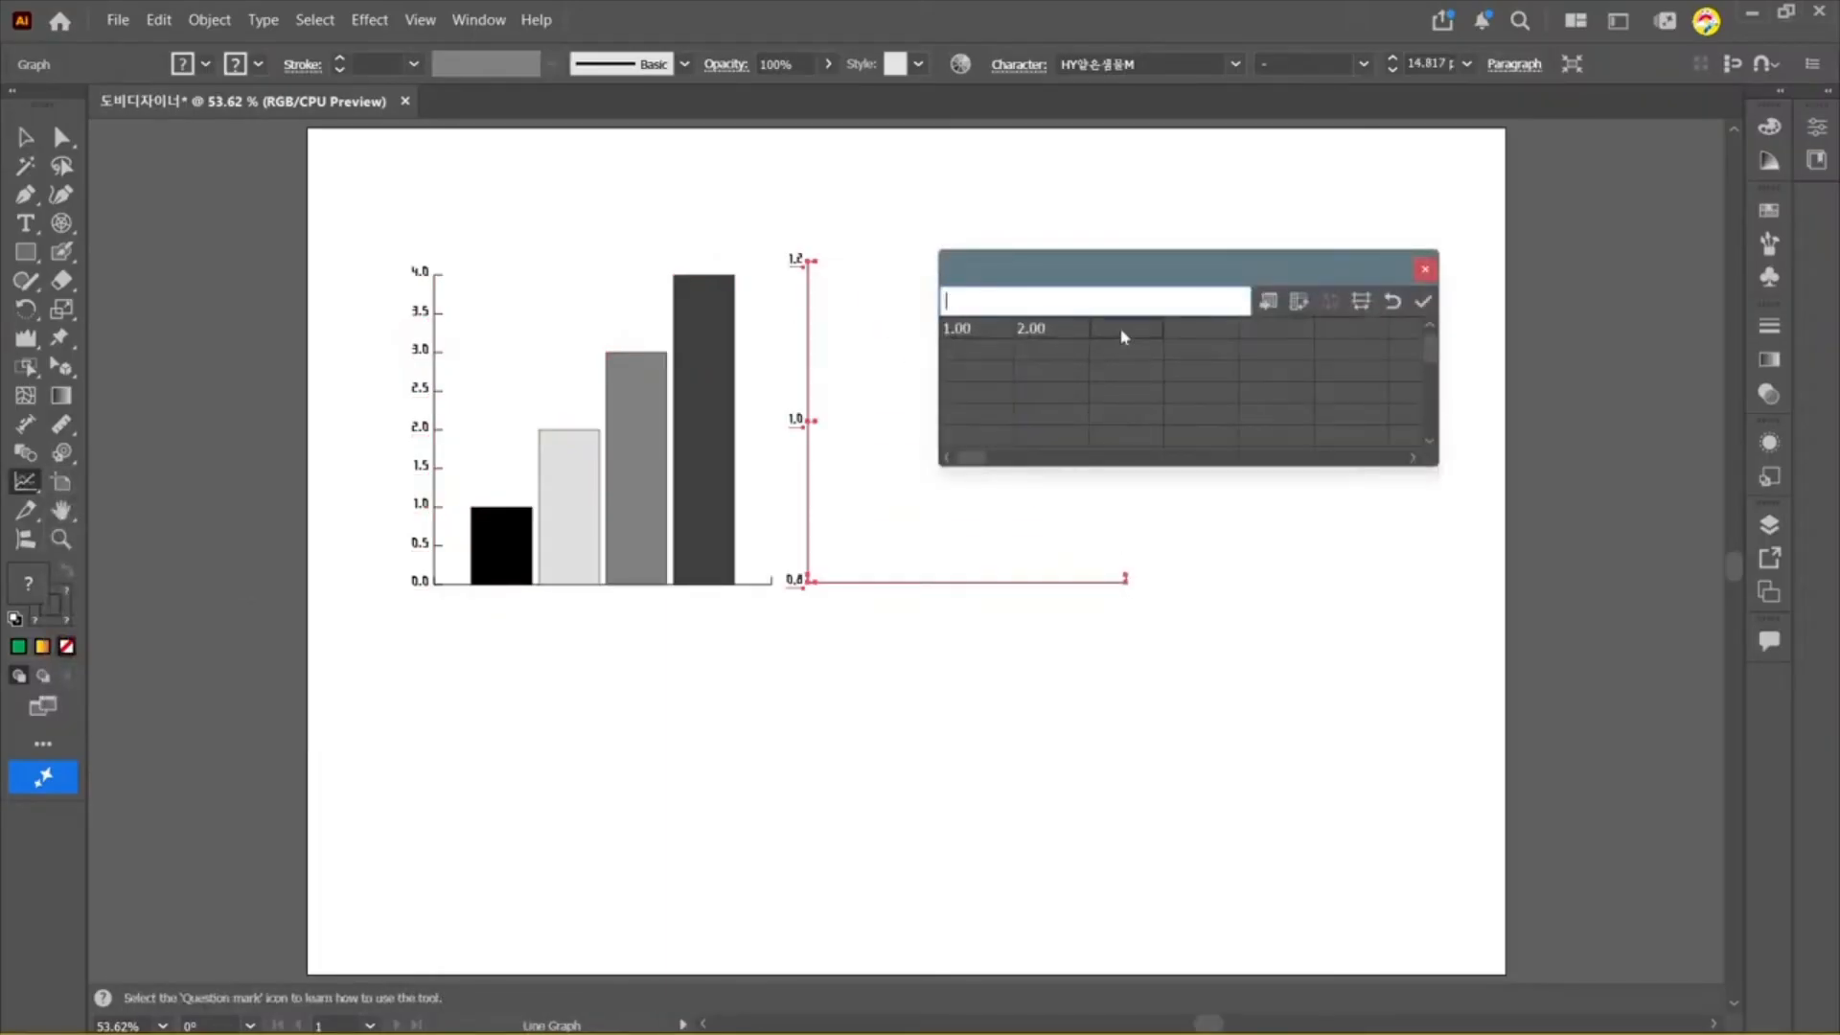
type("3")
left_click(1227, 335)
type("5")
left_click(1263, 338)
type("6")
left_click(1423, 305)
Step: Move the data window clear of the line graph and draw a tiny extra line graph beside the point at 5
left_click_drag(1270, 254, 1498, 231)
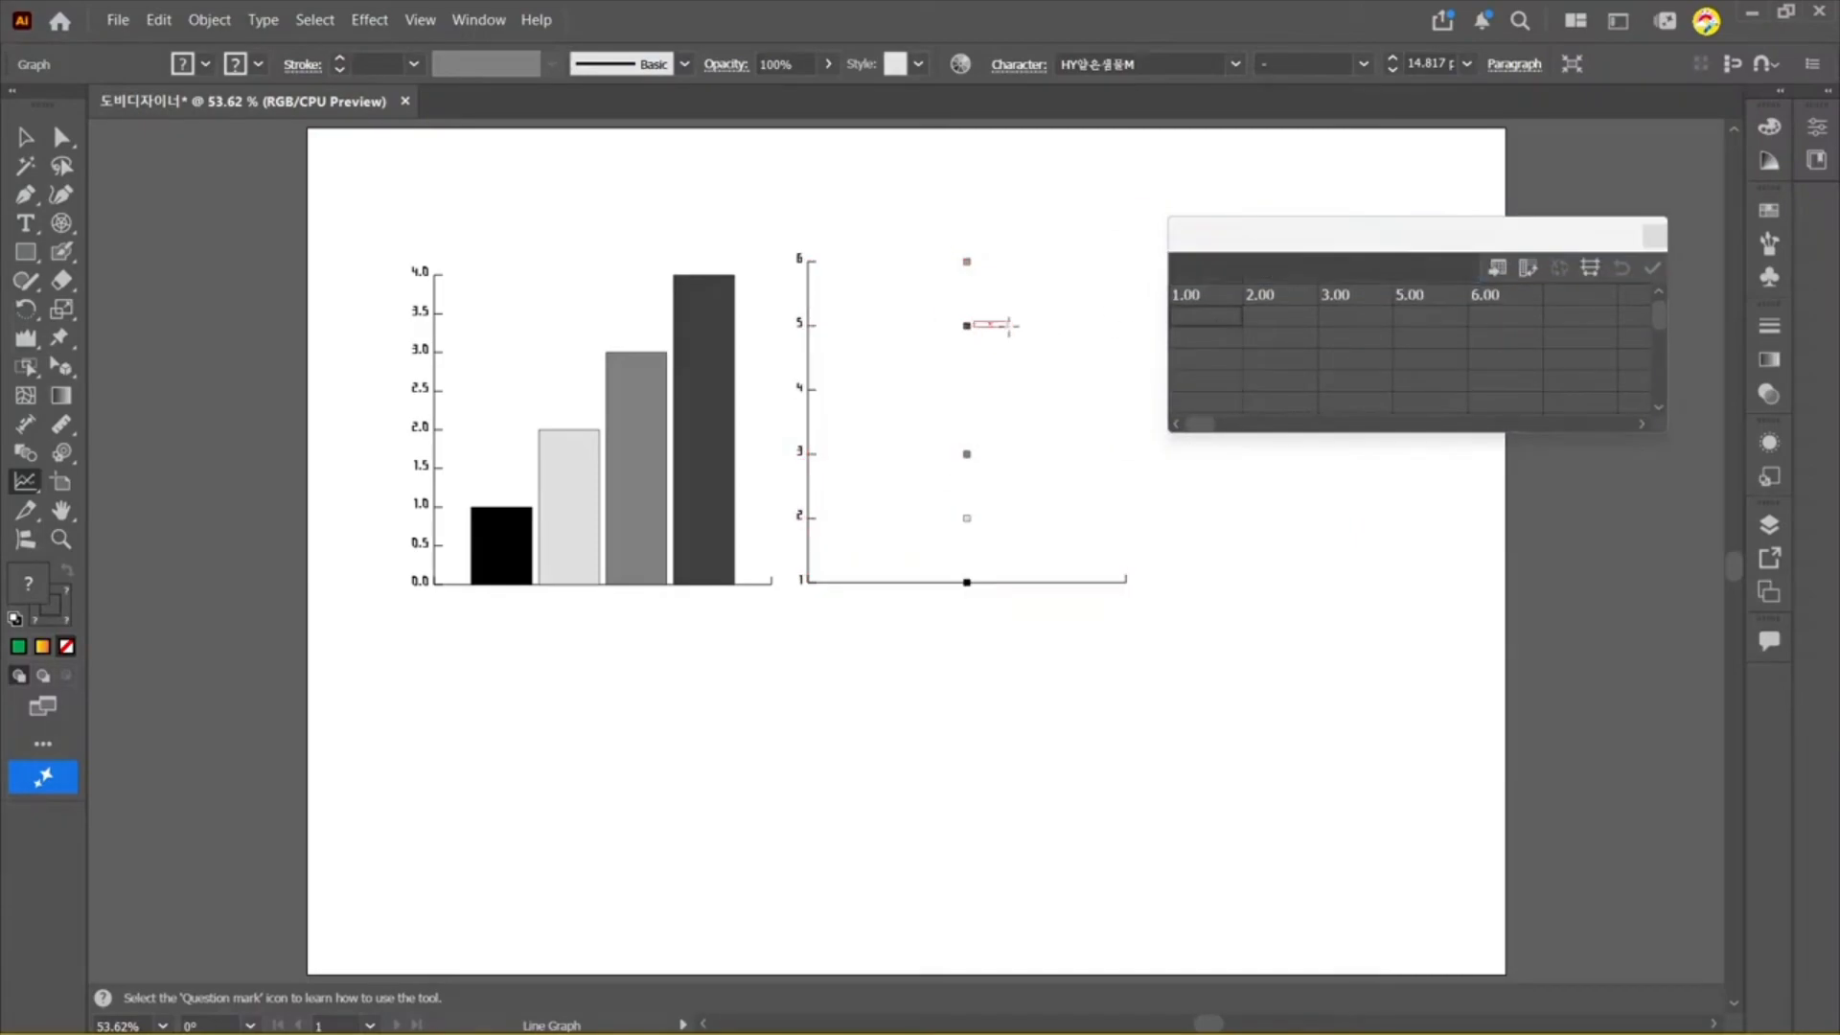
left_click_drag(970, 326, 1010, 323)
left_click(1655, 236)
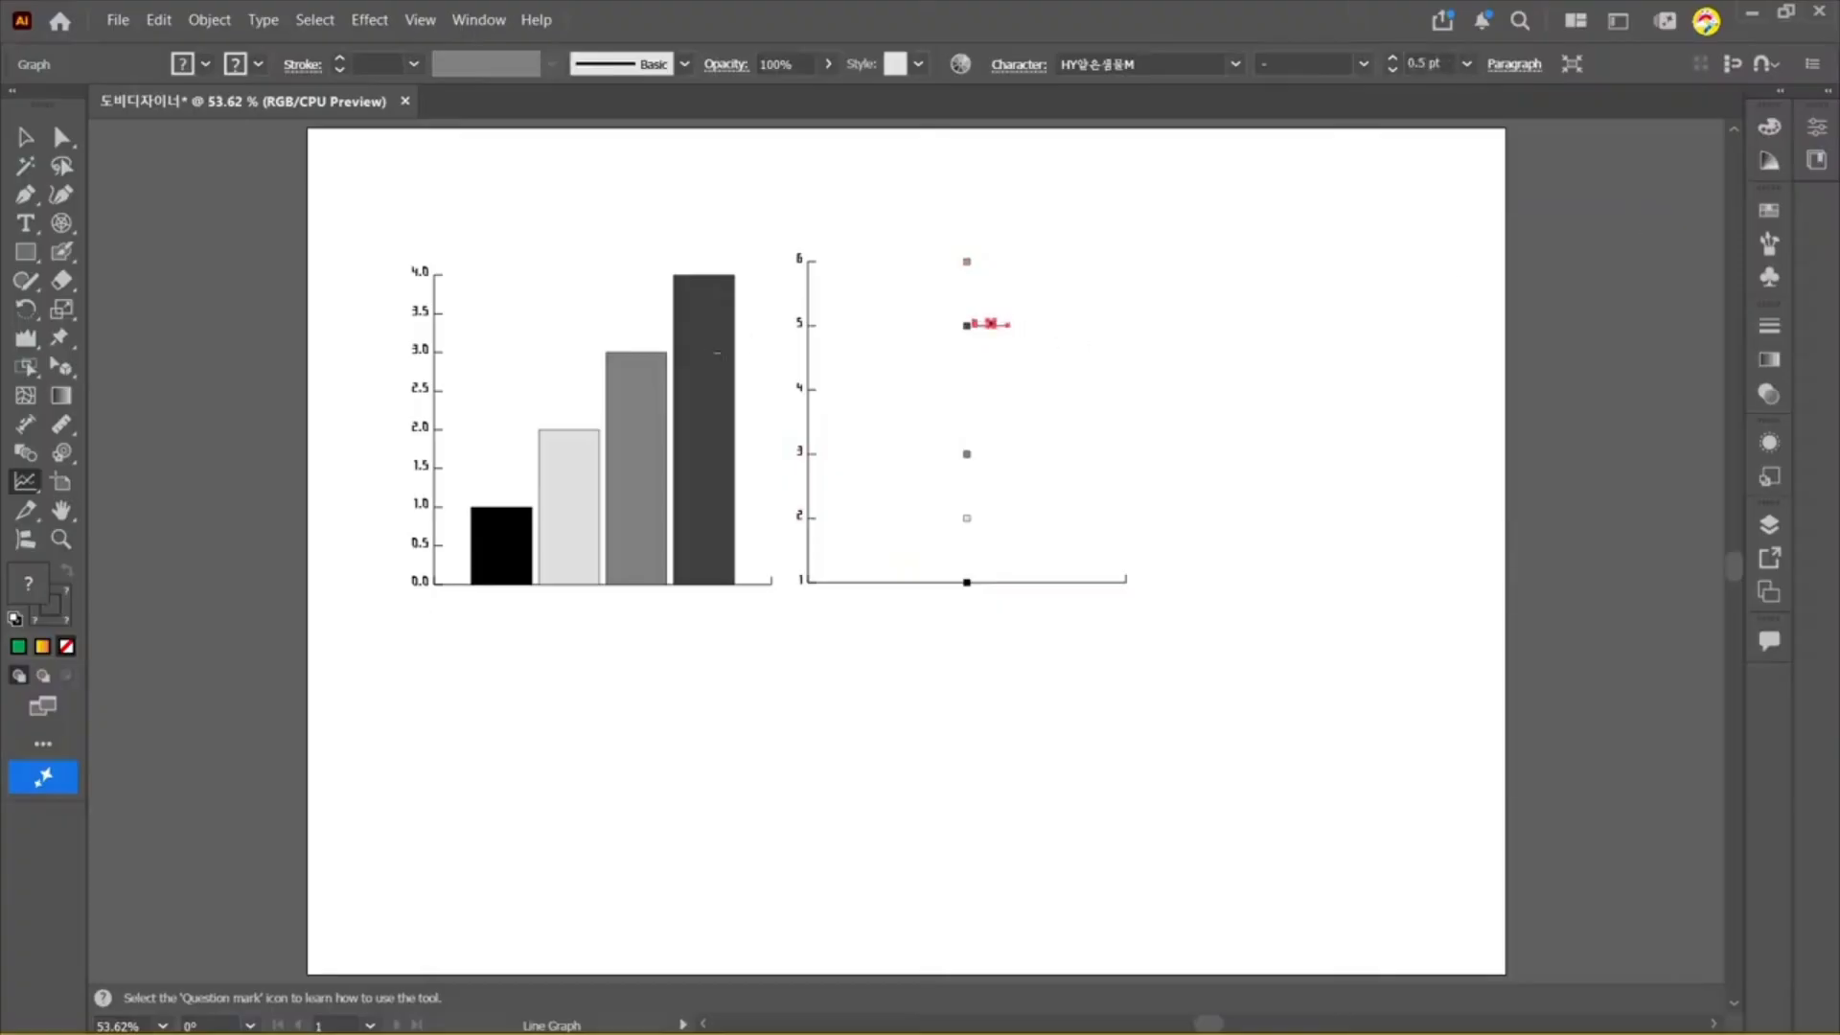
Step: Draw a pie graph near the artboard's upper-right corner and apply the data values 20, 30 and 50
left_click_drag(26, 481, 105, 678)
left_click_drag(1139, 241, 1436, 571)
left_click_drag(1310, 239, 645, 589)
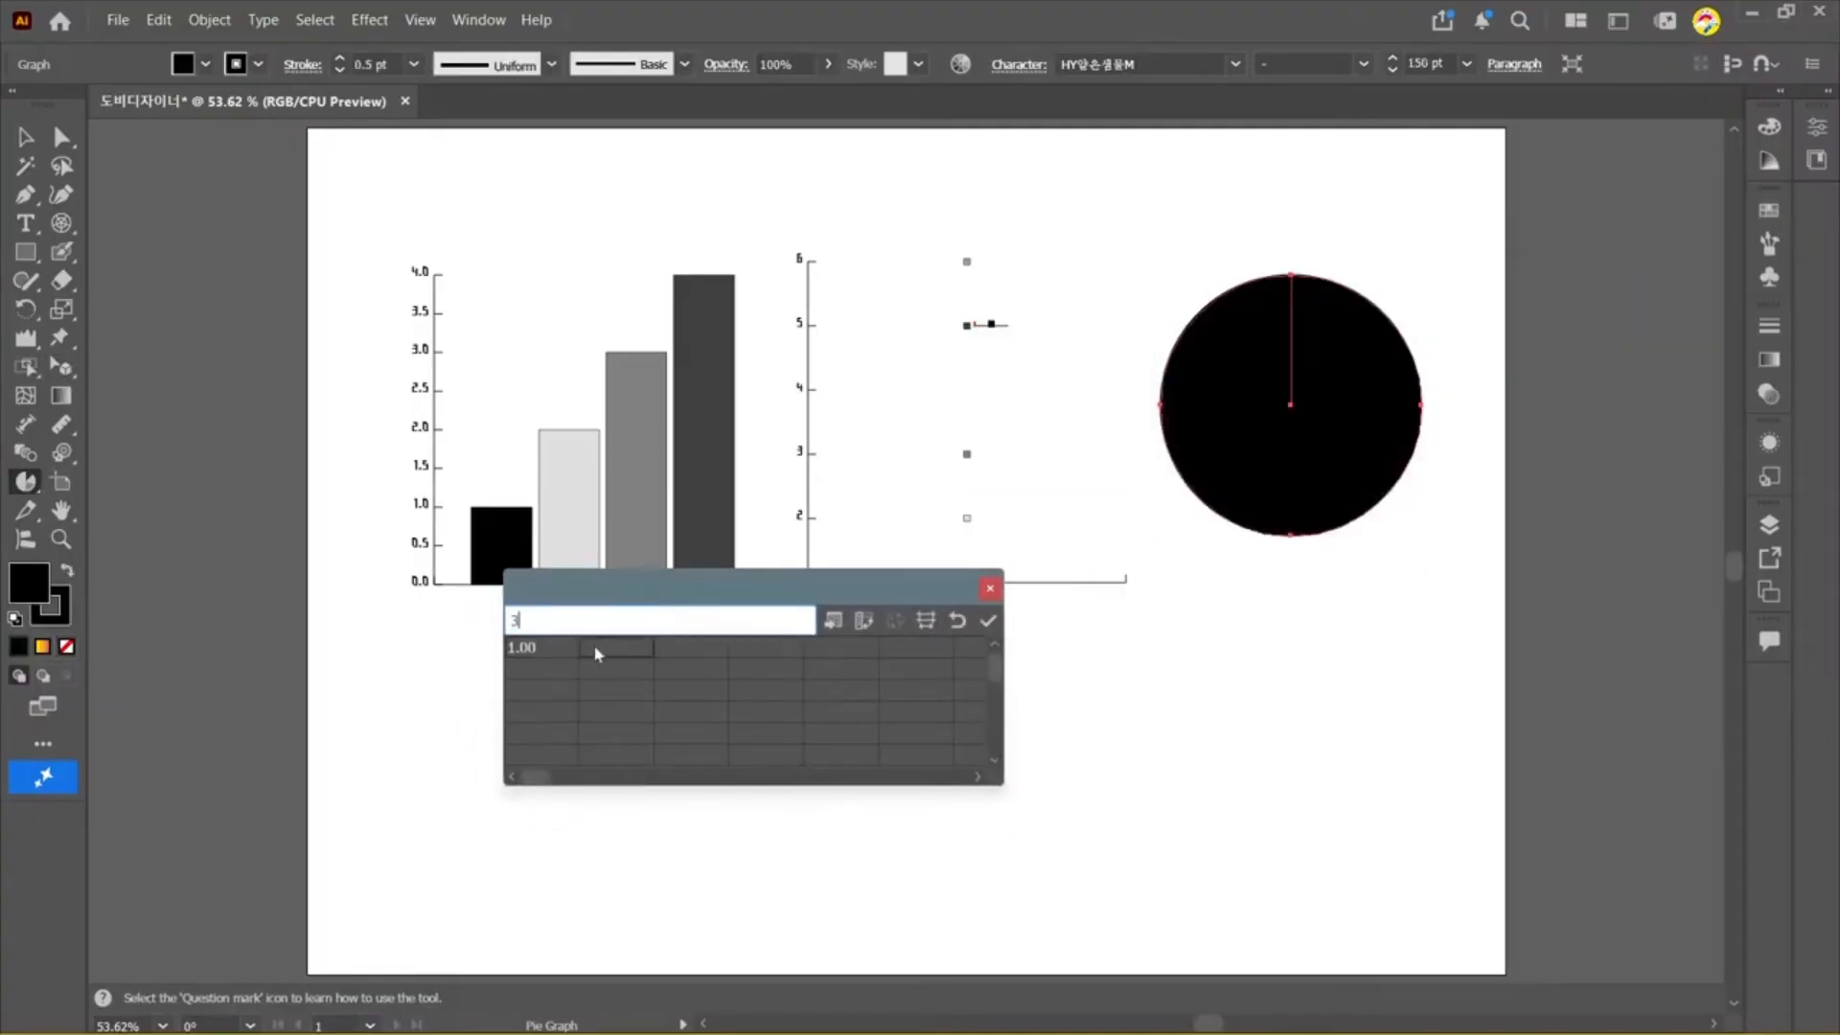
left_click(538, 654)
type("20")
left_click(677, 654)
left_click(984, 628)
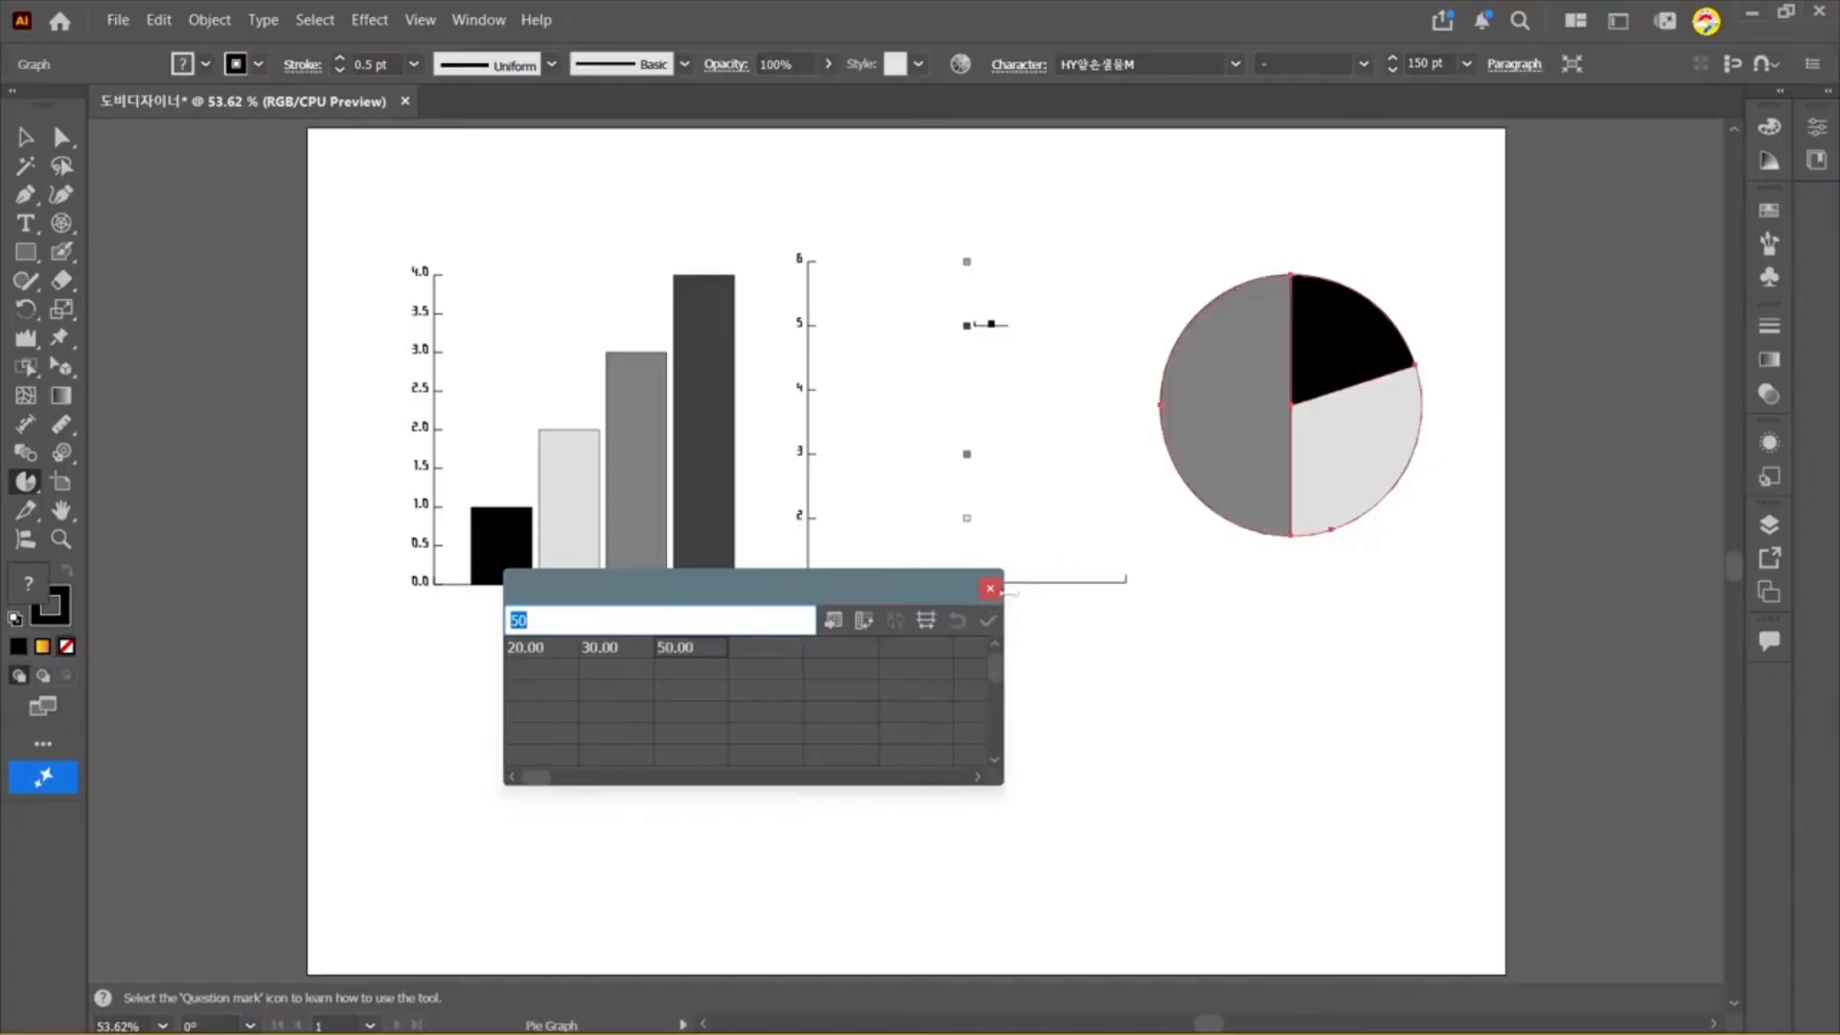
left_click(991, 588)
Step: Select all the graphs on the artboard and delete them
left_click(15, 491)
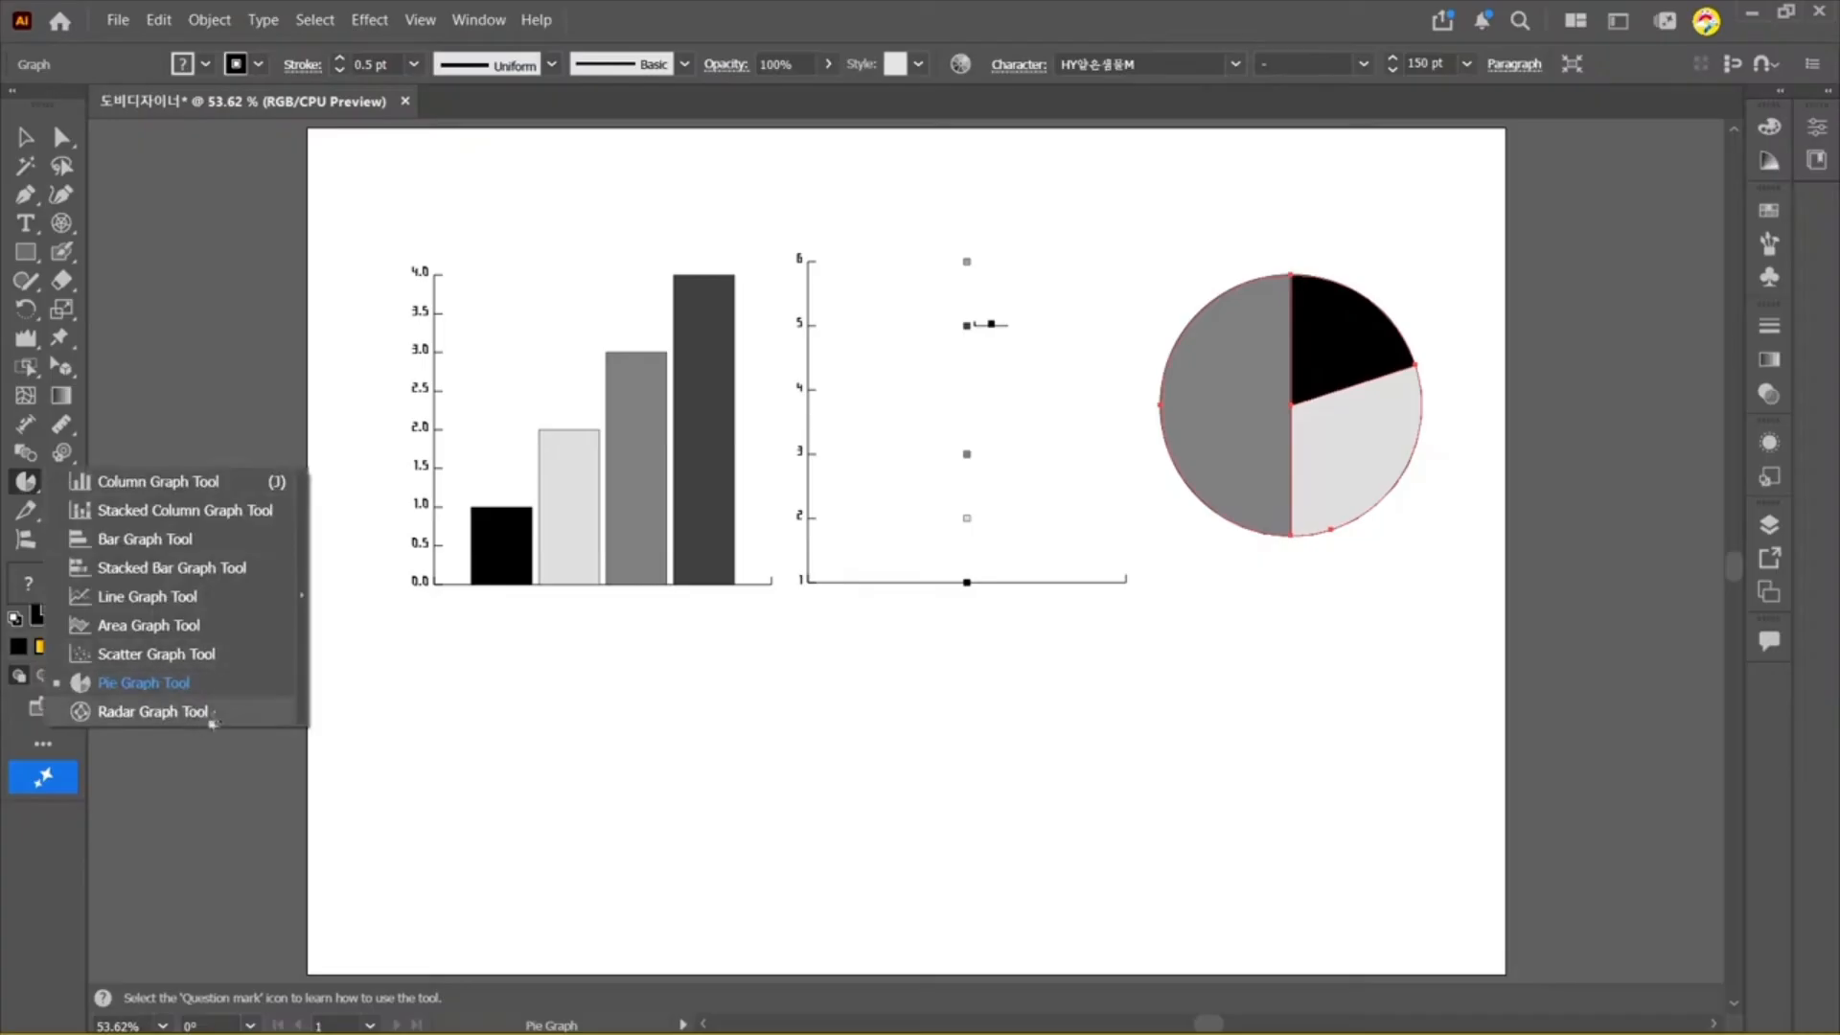
left_click(27, 139)
left_click_drag(382, 216, 1490, 745)
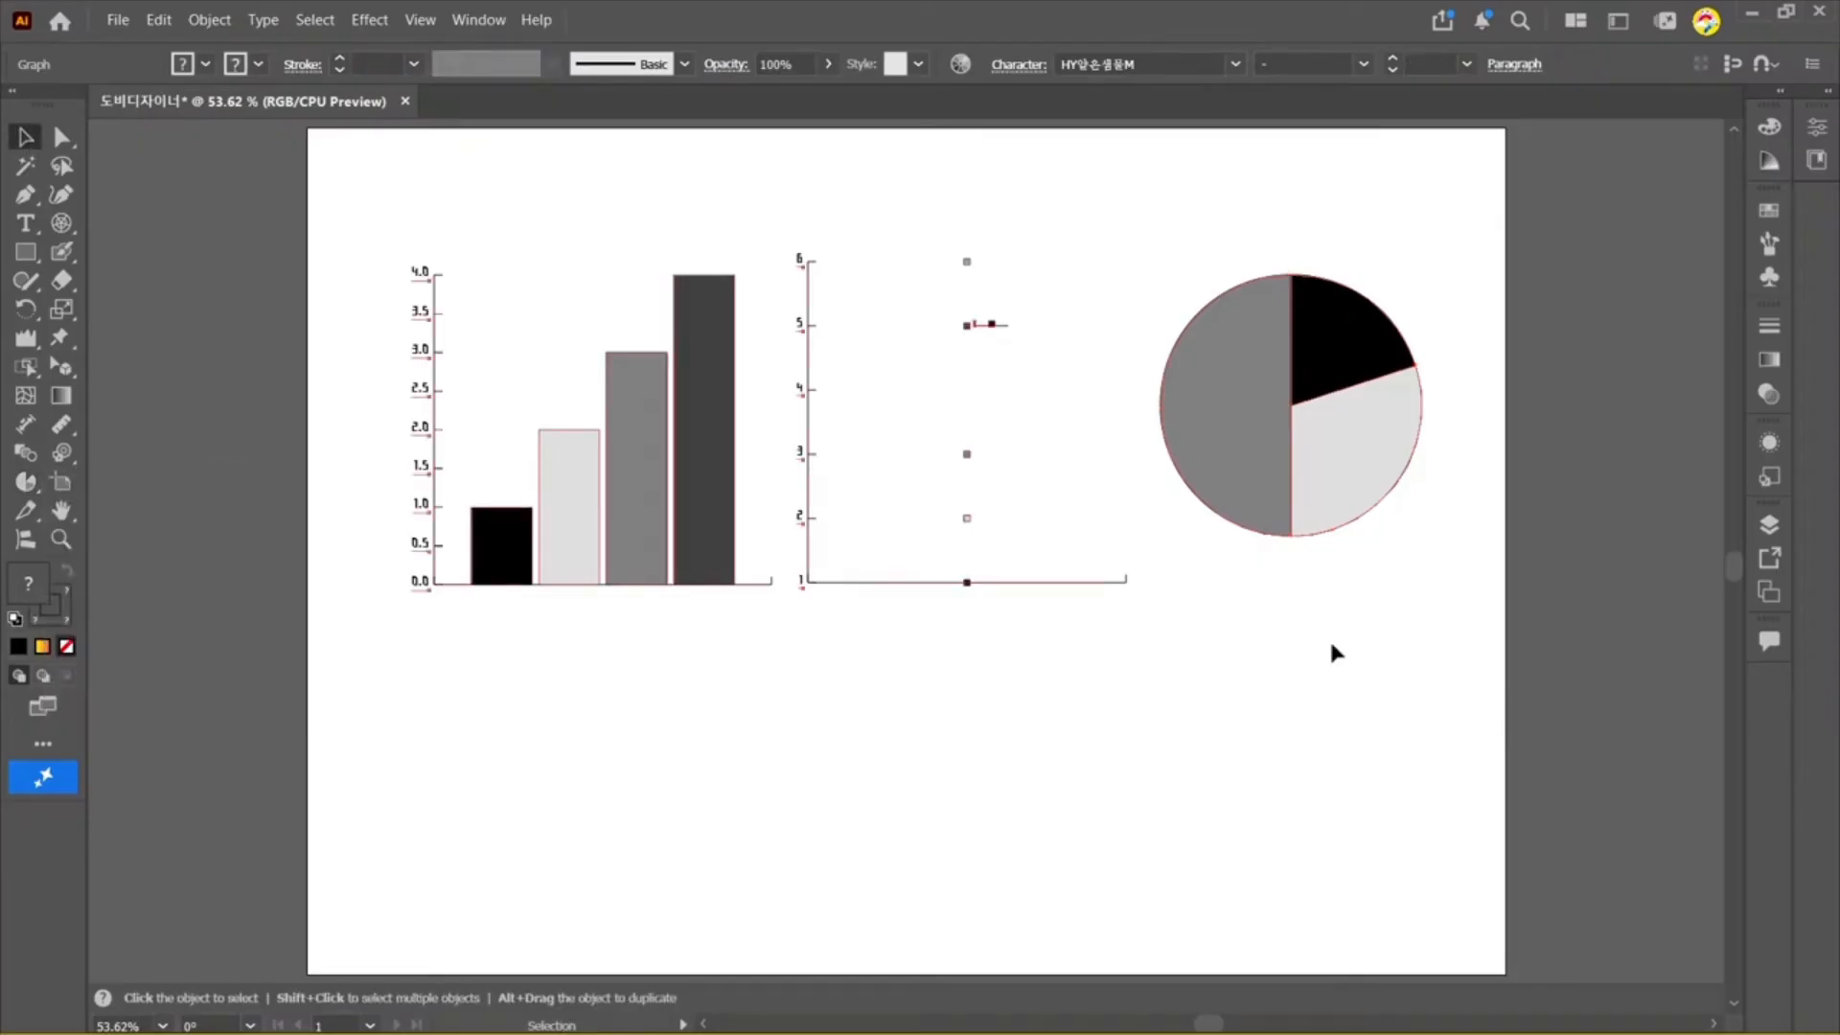
key("Delete")
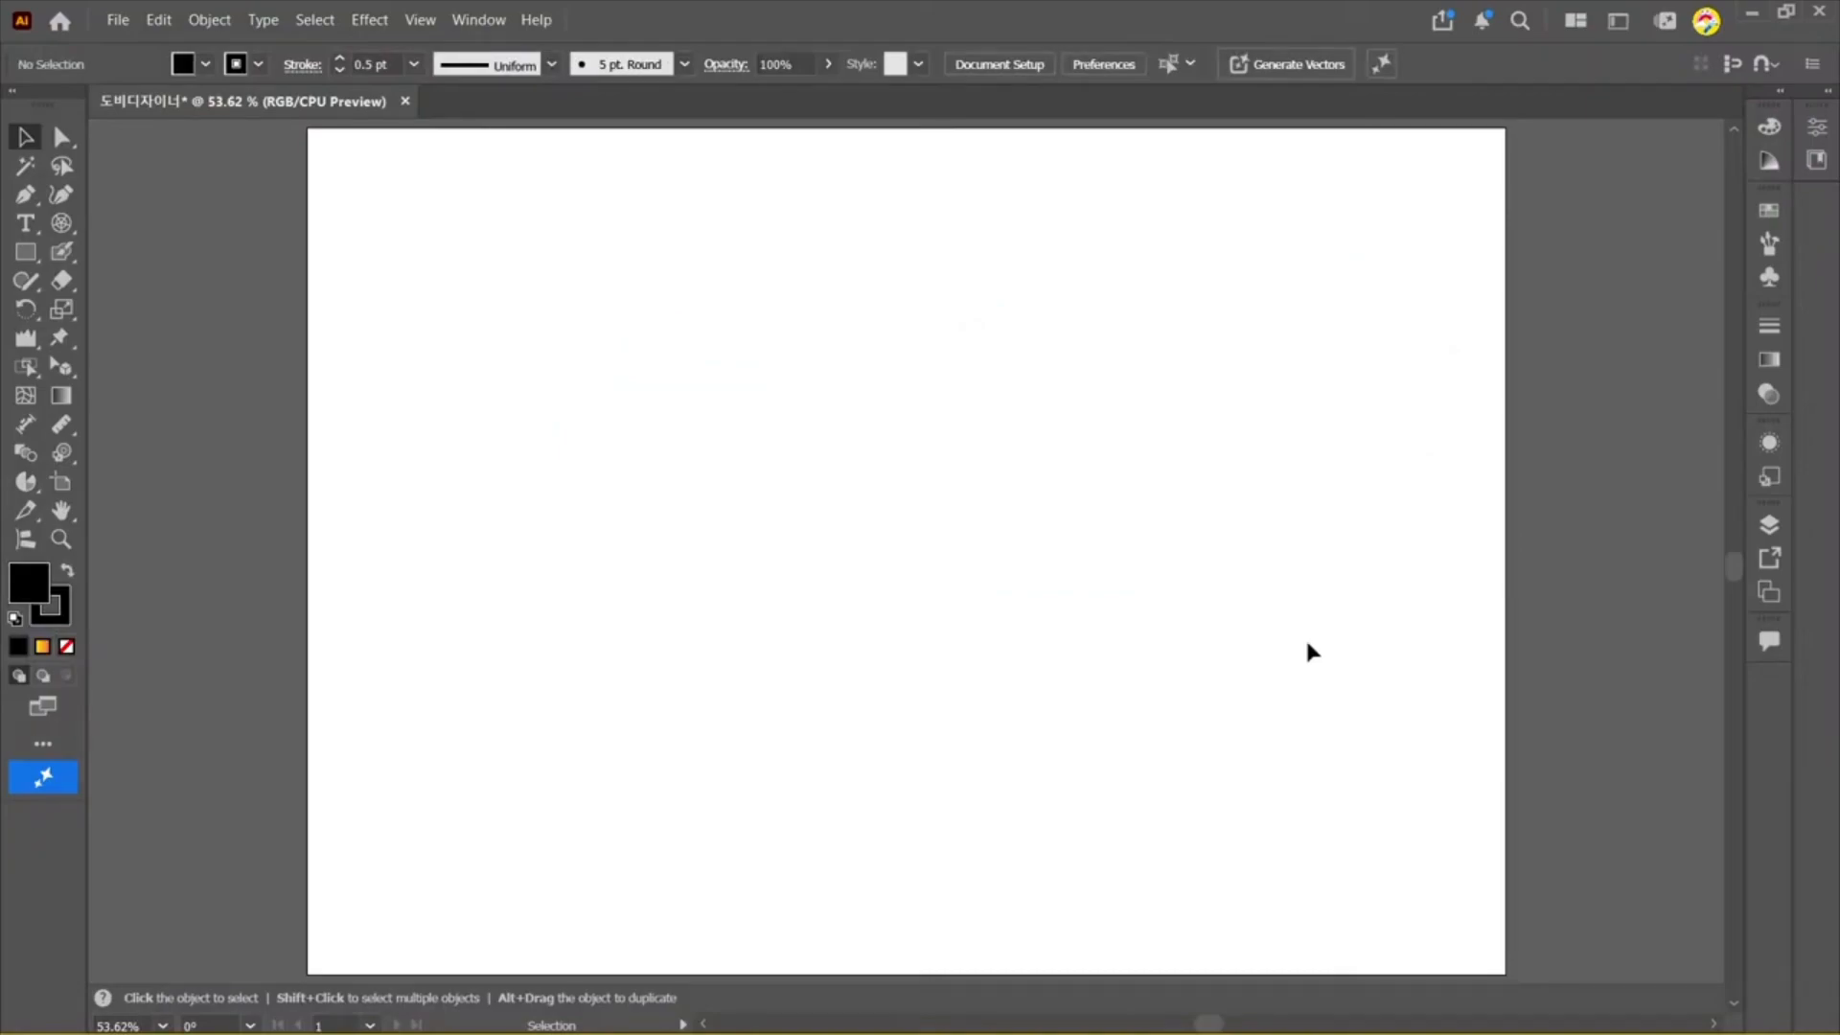
Step: Widen the artboard to about 556 mm by its right edge and extend its lower edge with the Artboard tool
left_click(65, 486)
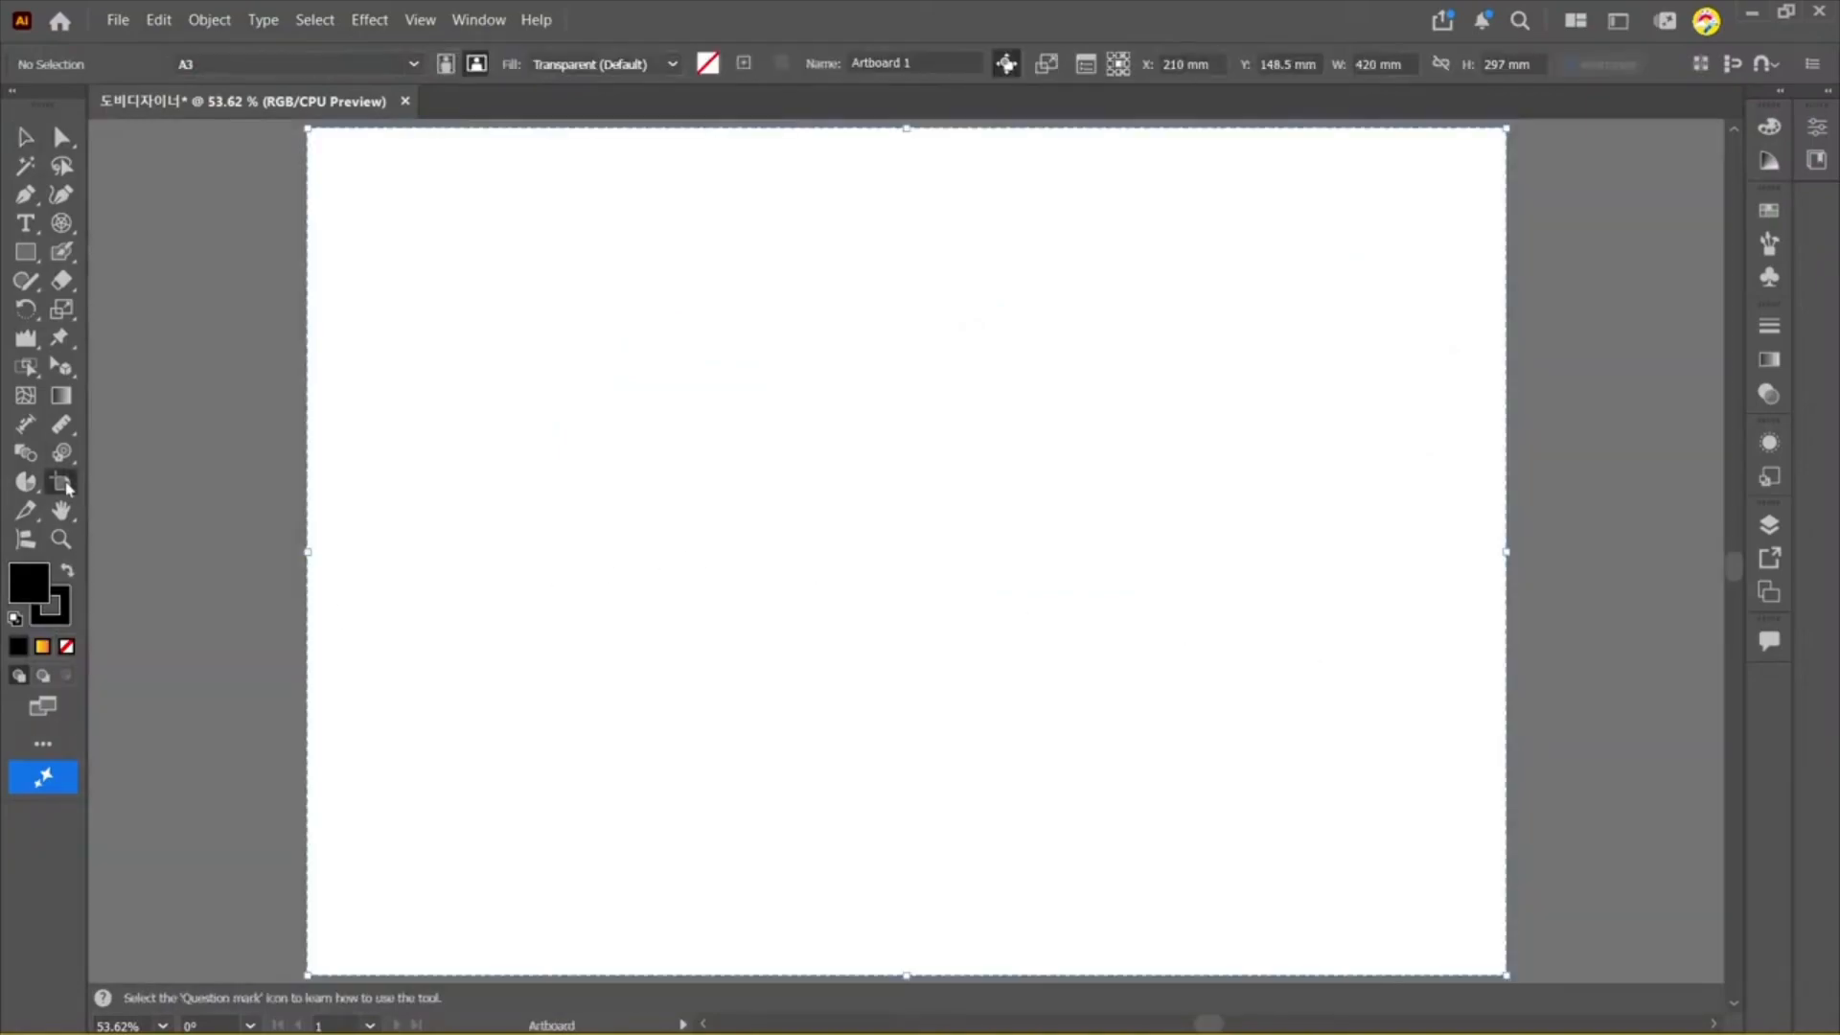
left_click(25, 137)
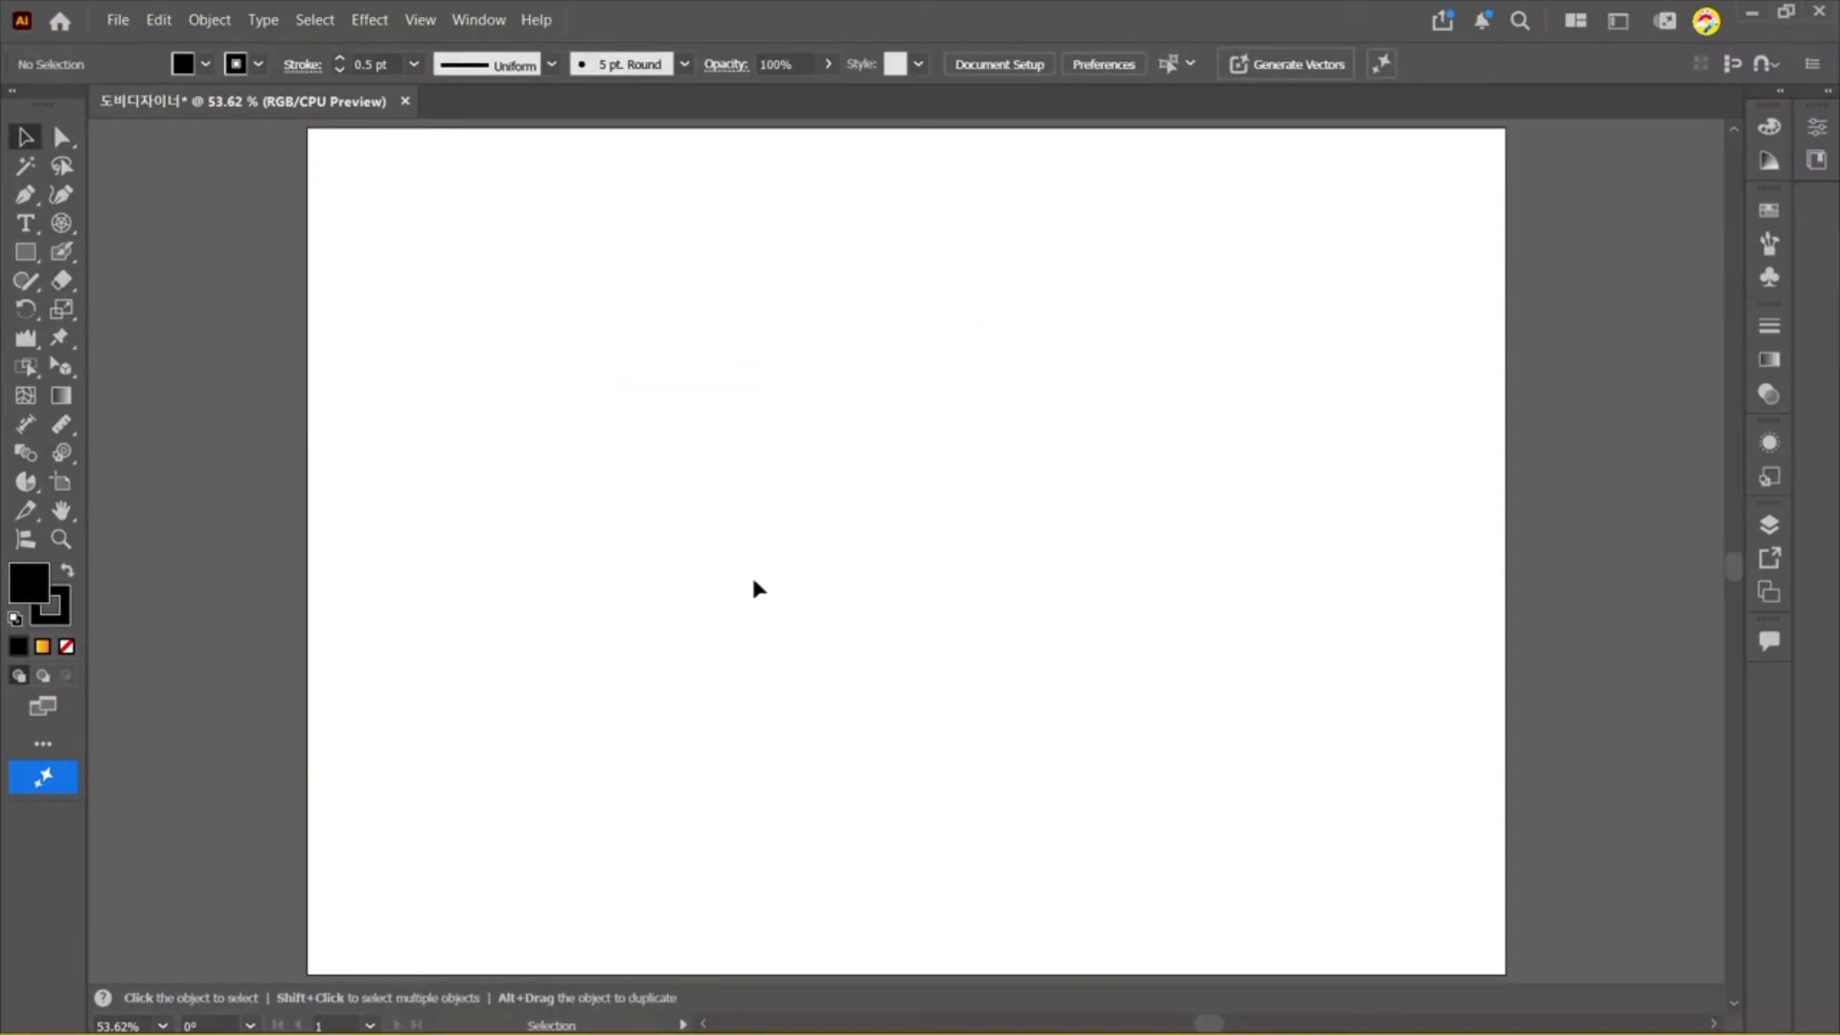
scroll(751, 574, "down", 1)
key("ctrl+minus")
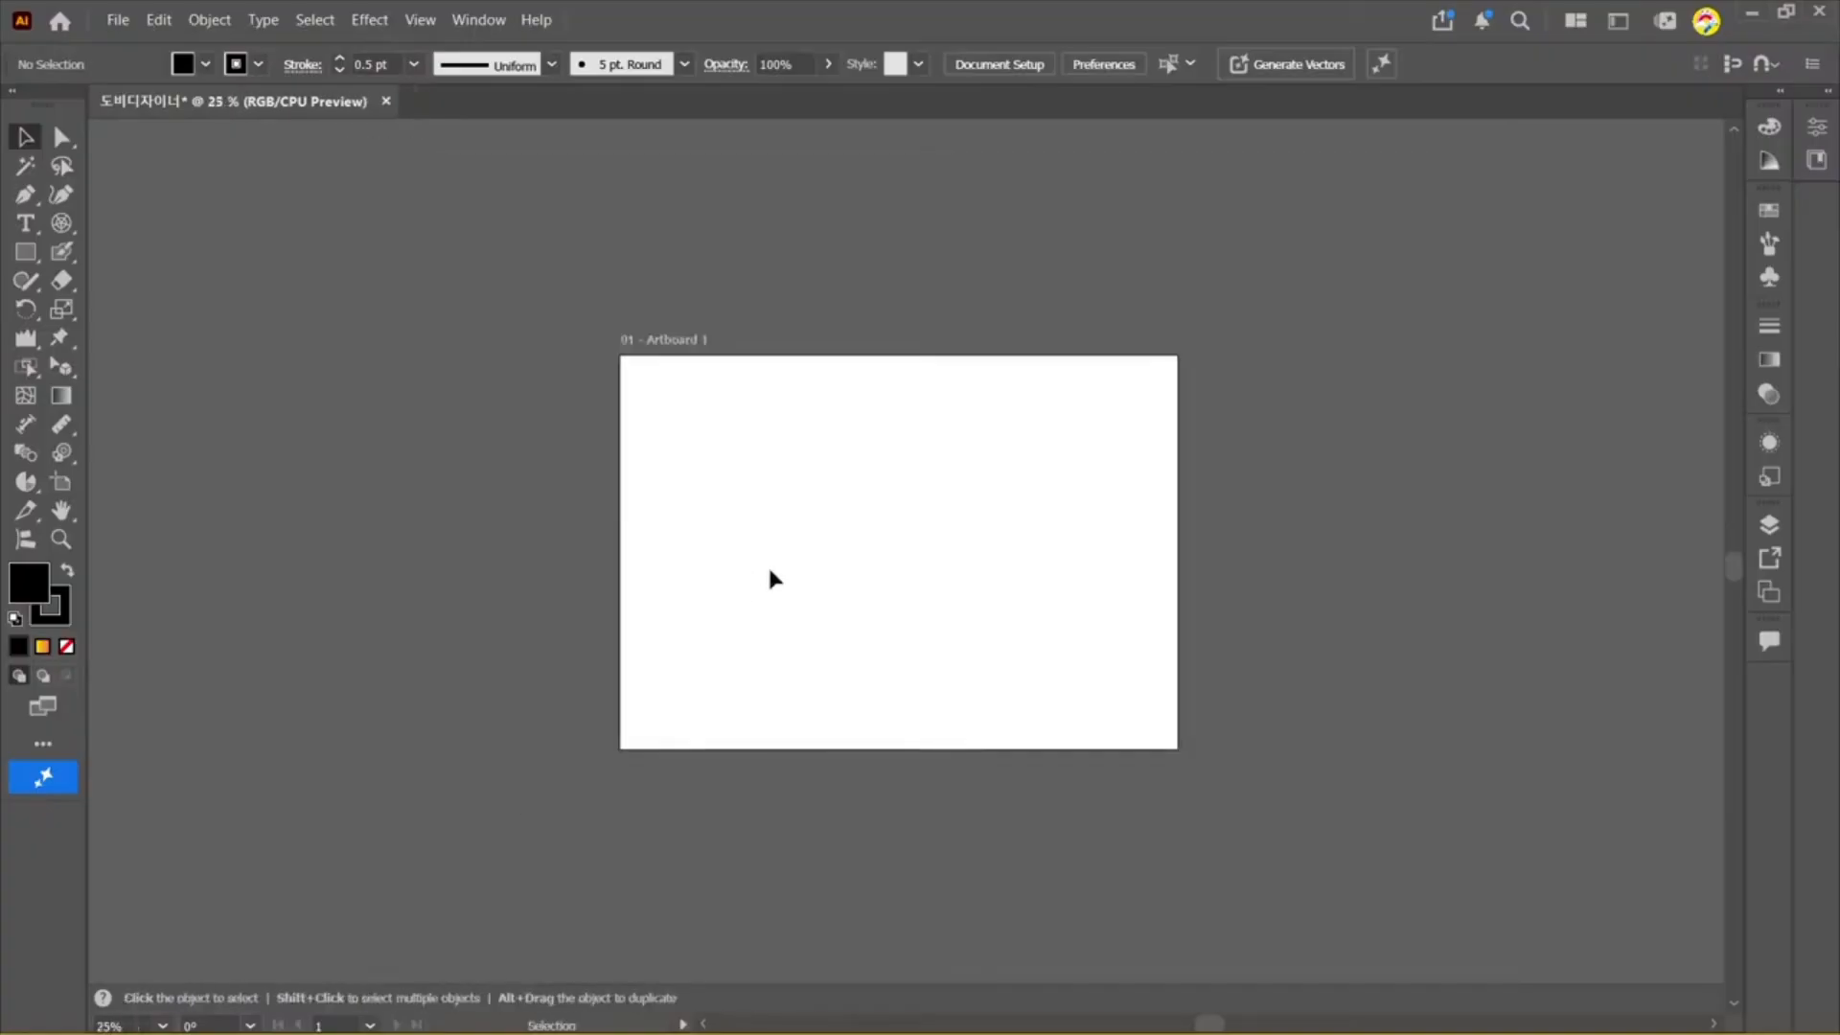
left_click(63, 484)
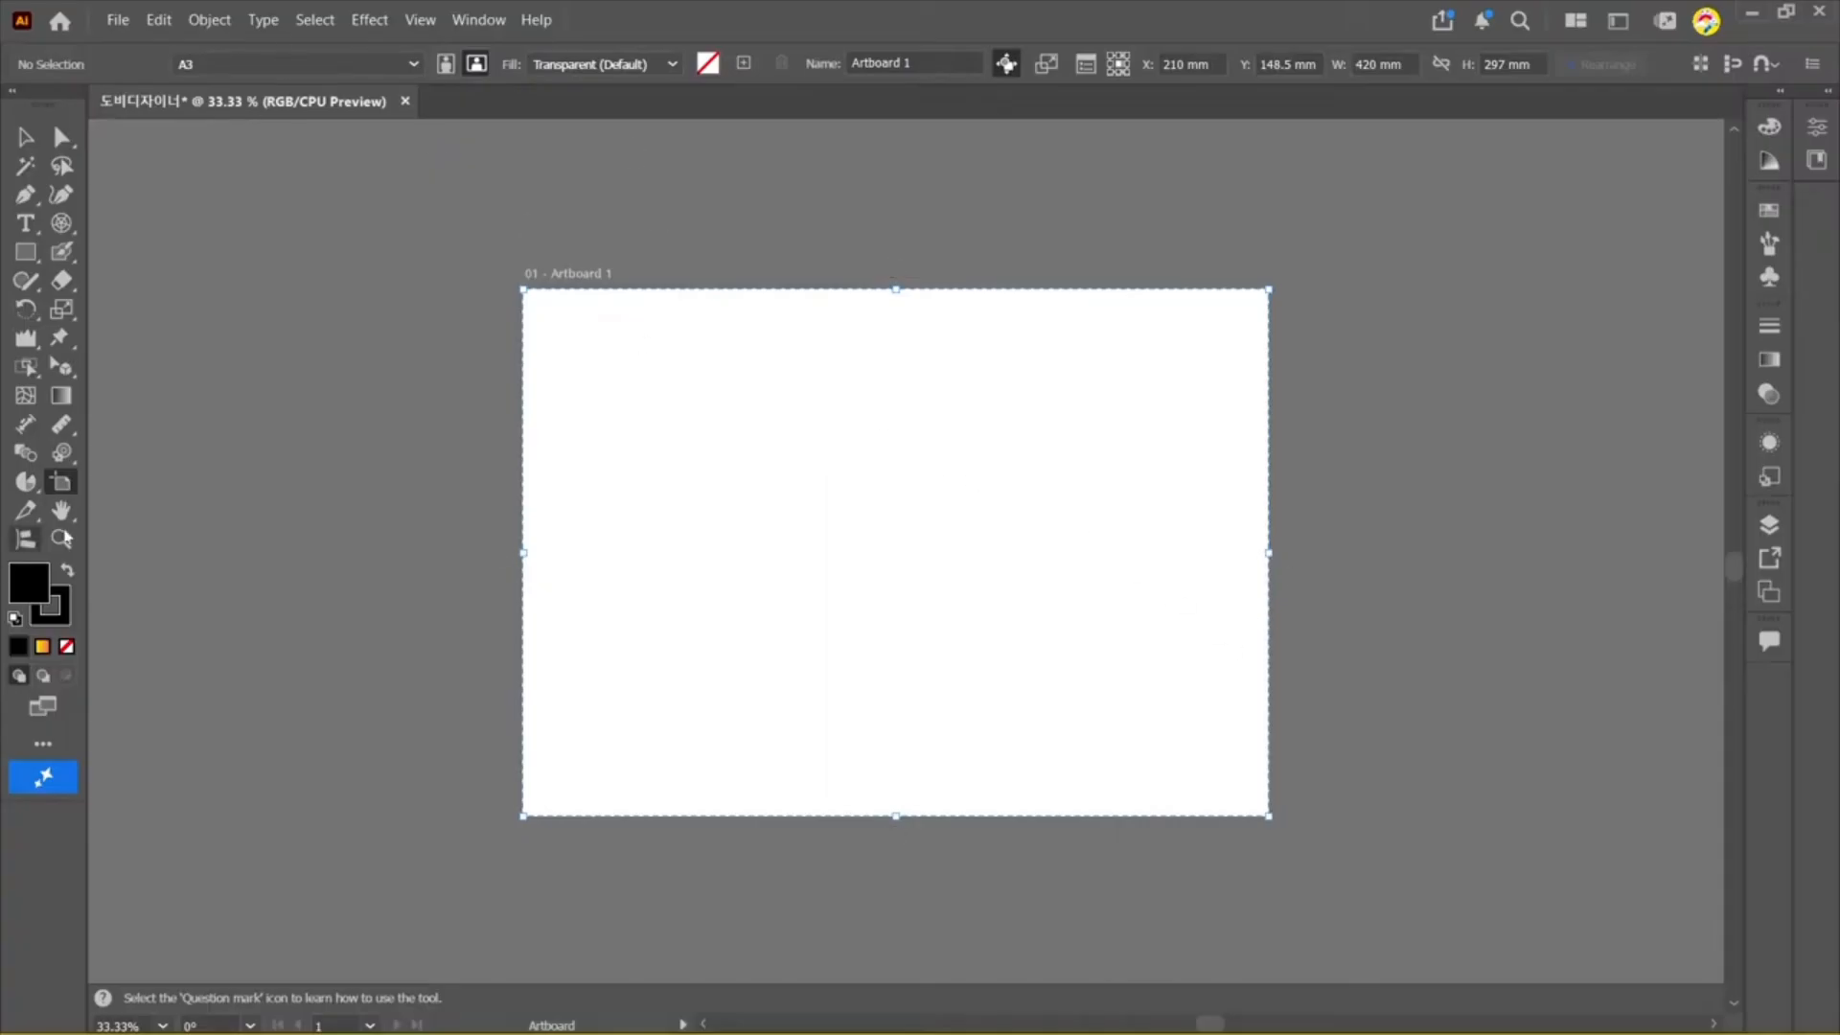
left_click_drag(1270, 555, 1513, 544)
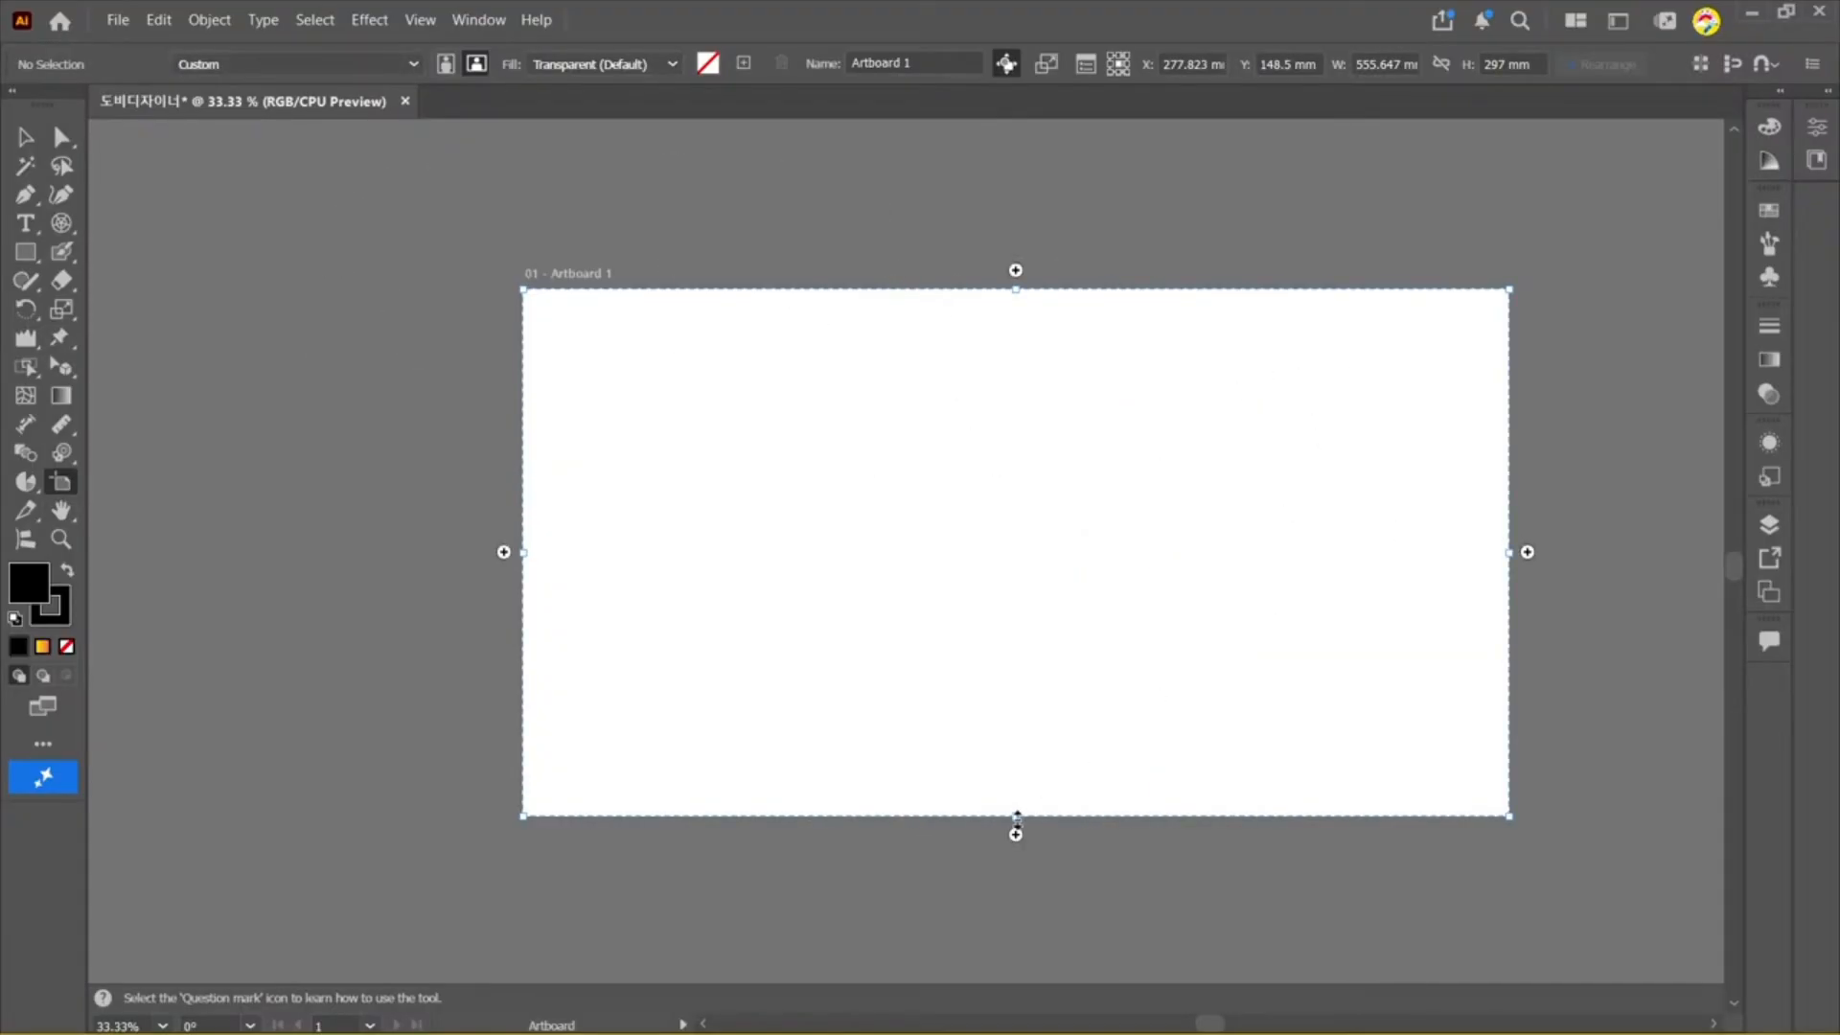
left_click_drag(1016, 819, 1016, 888)
Step: Undo both artboard size changes and leave artboard editing
key("v")
key("ctrl+z")
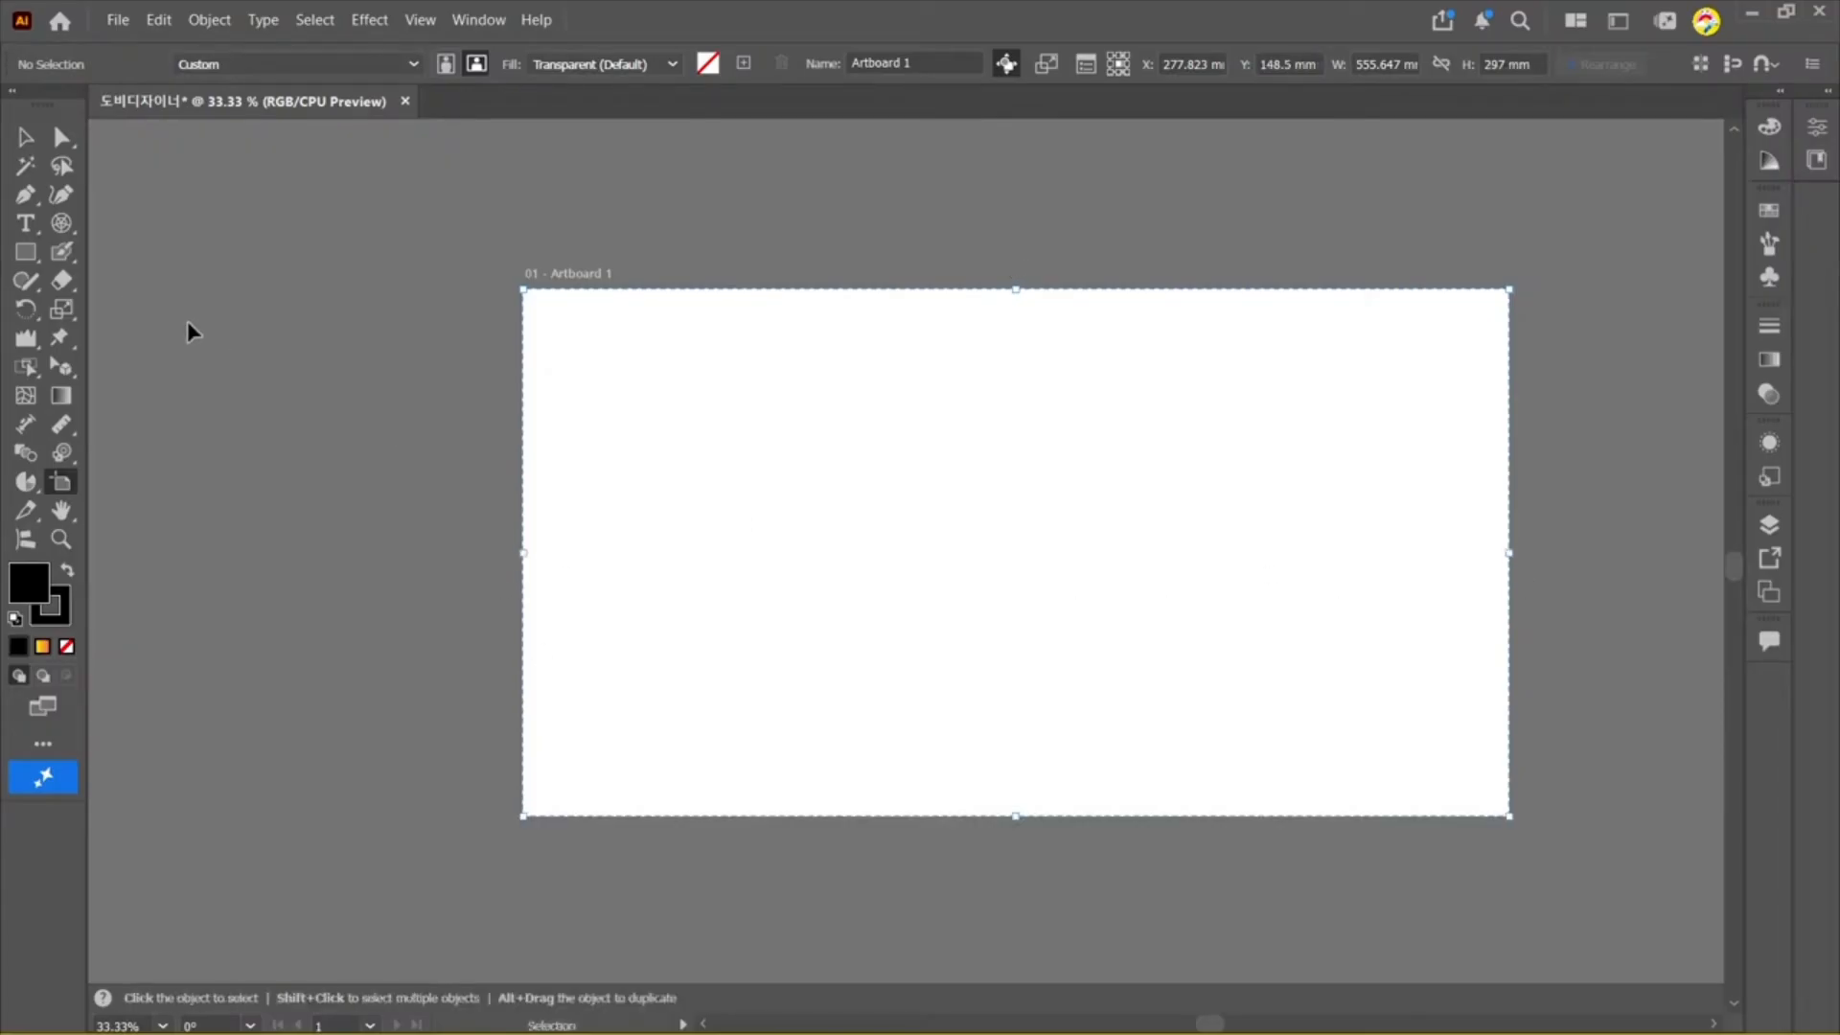
key("ctrl+z")
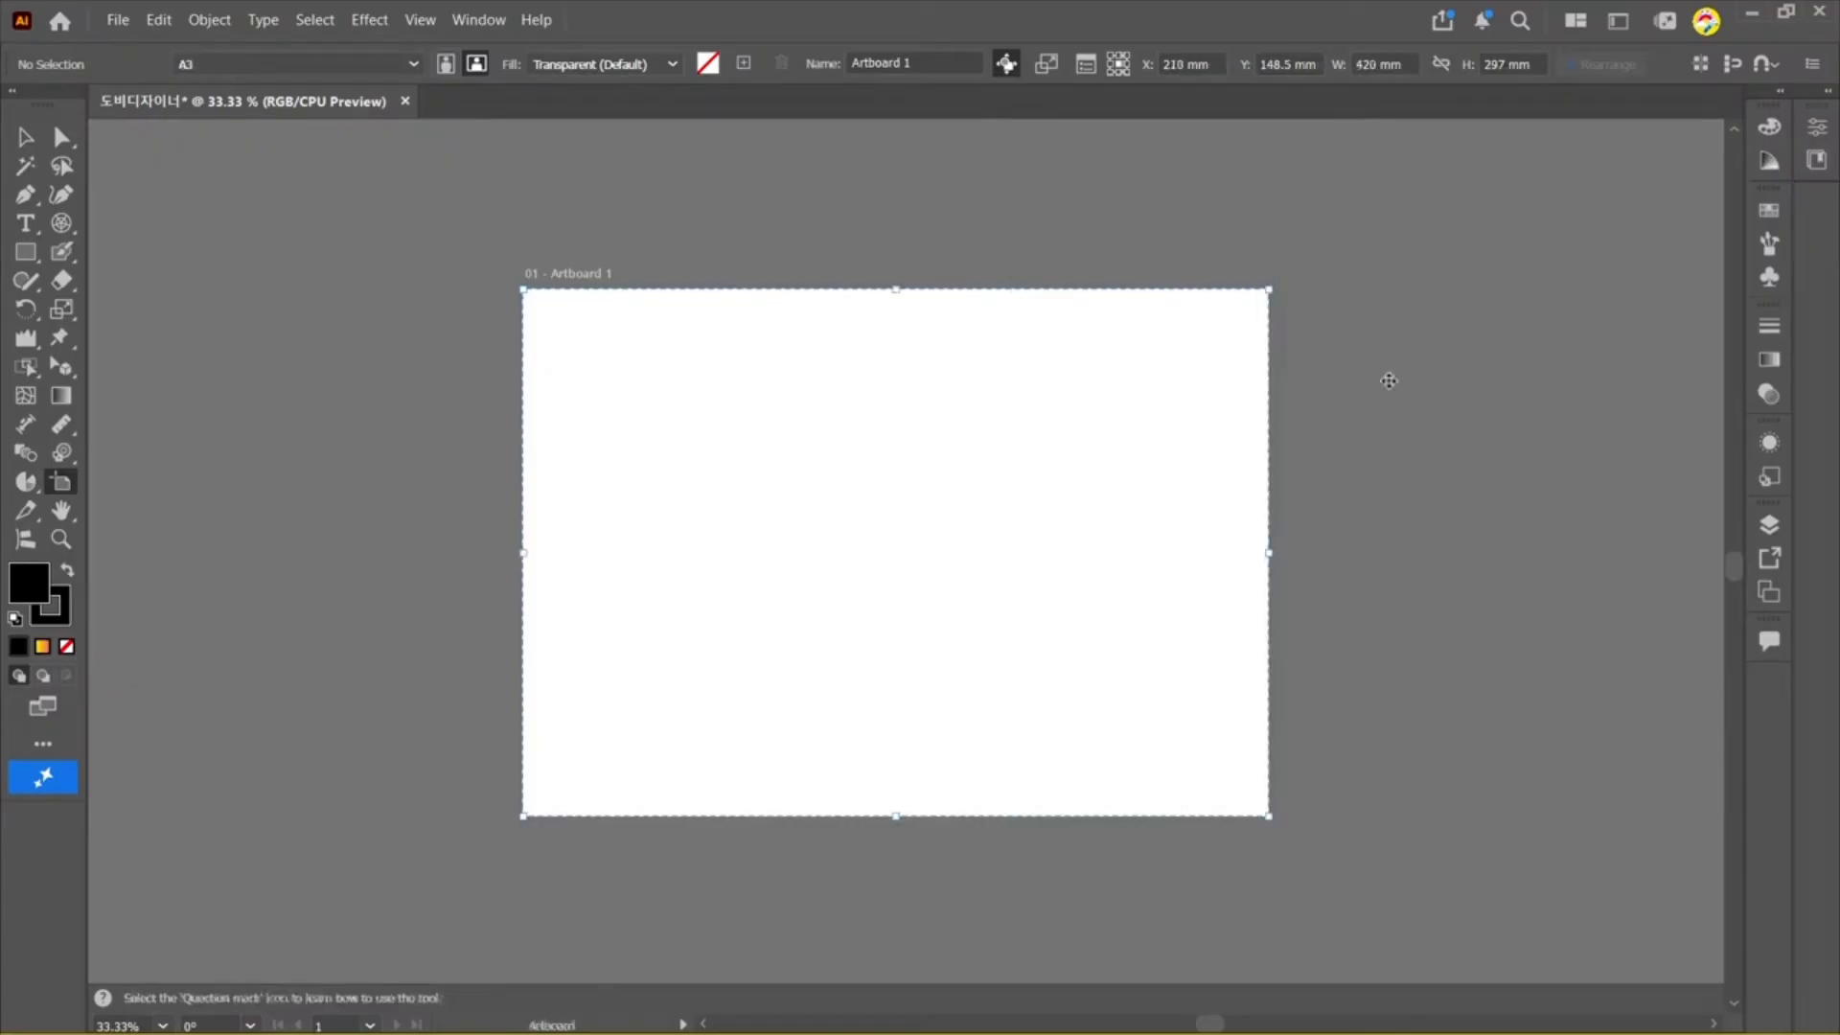
left_click(29, 139)
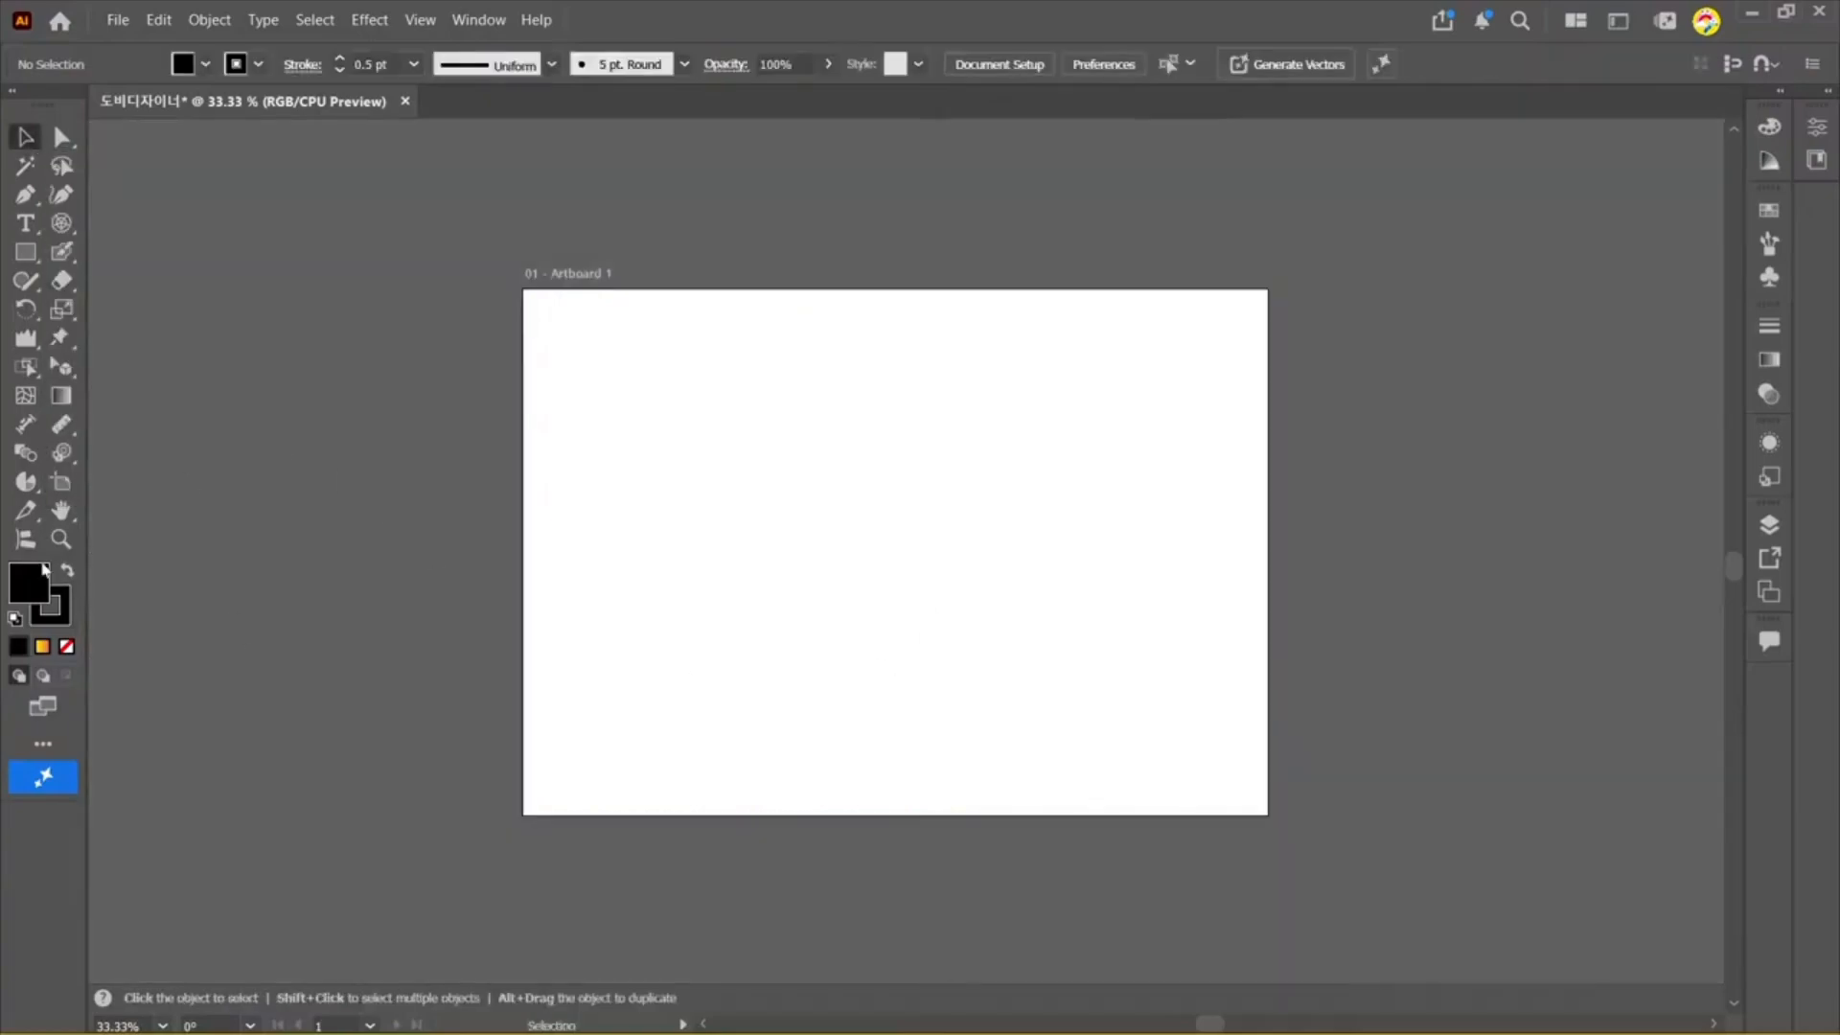
scroll(786, 613, "up", 1)
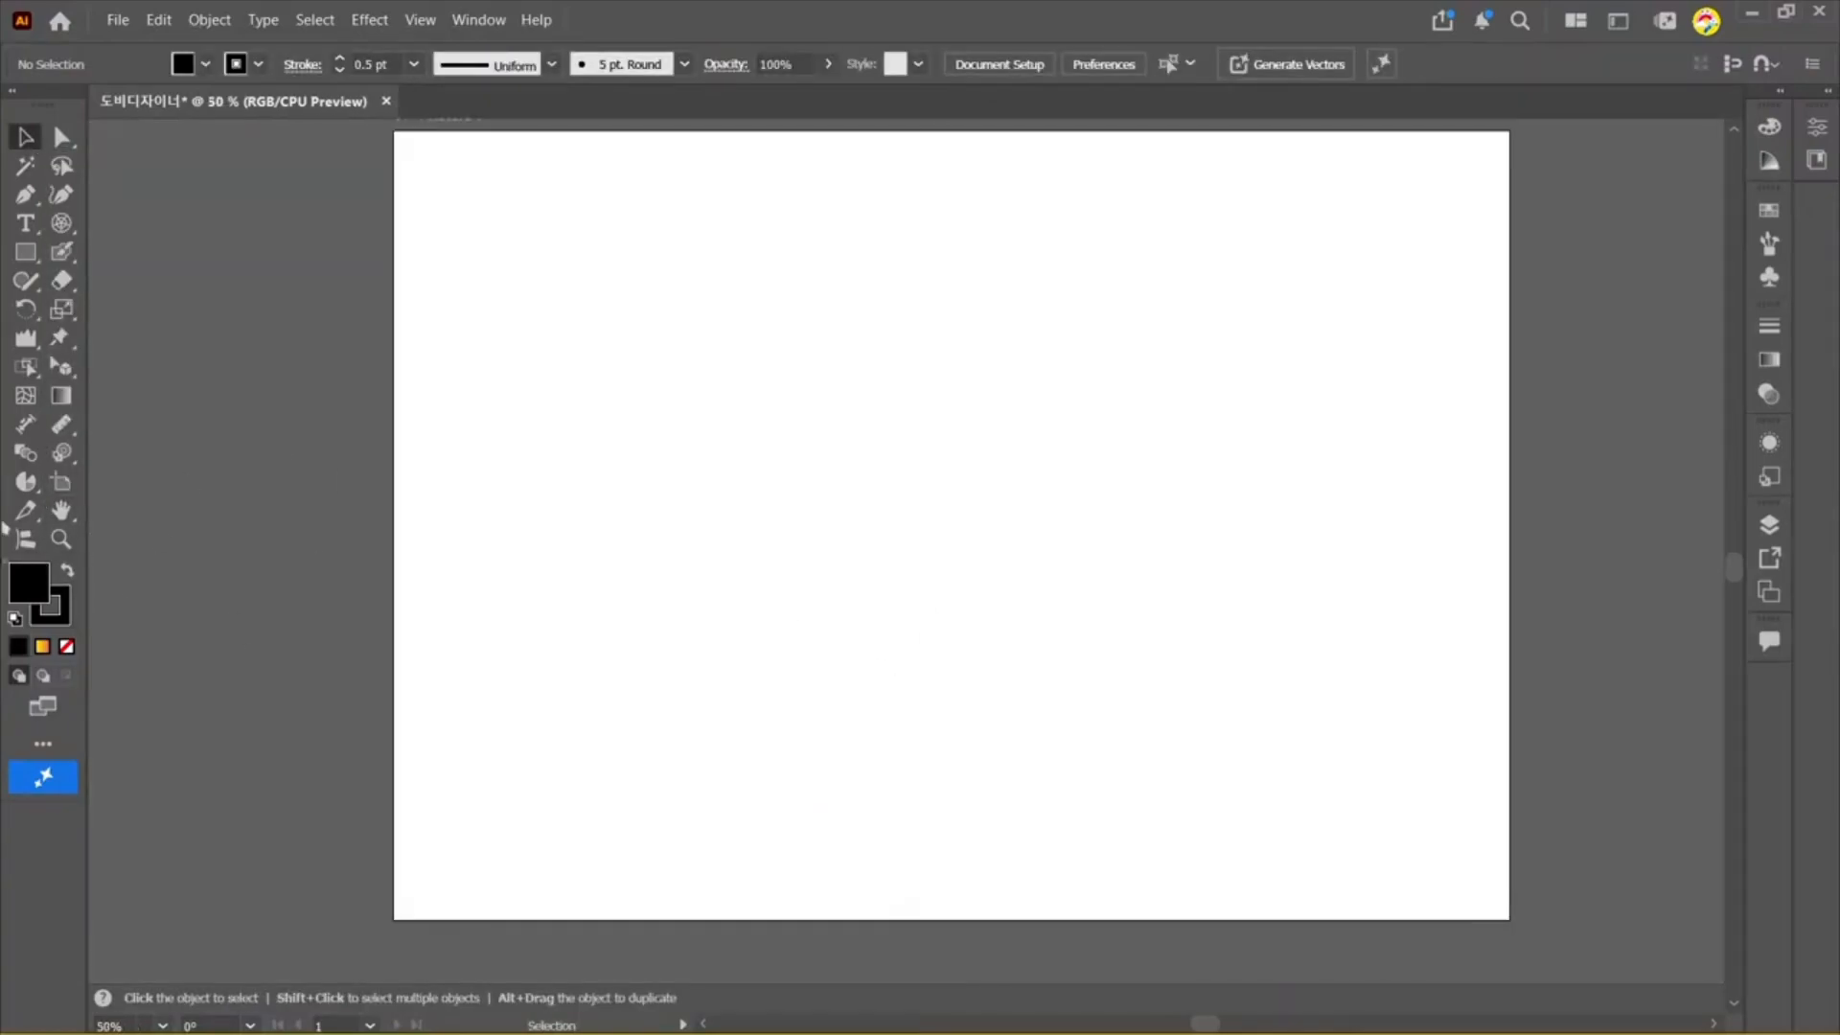
scroll(135, 509, "up", 1)
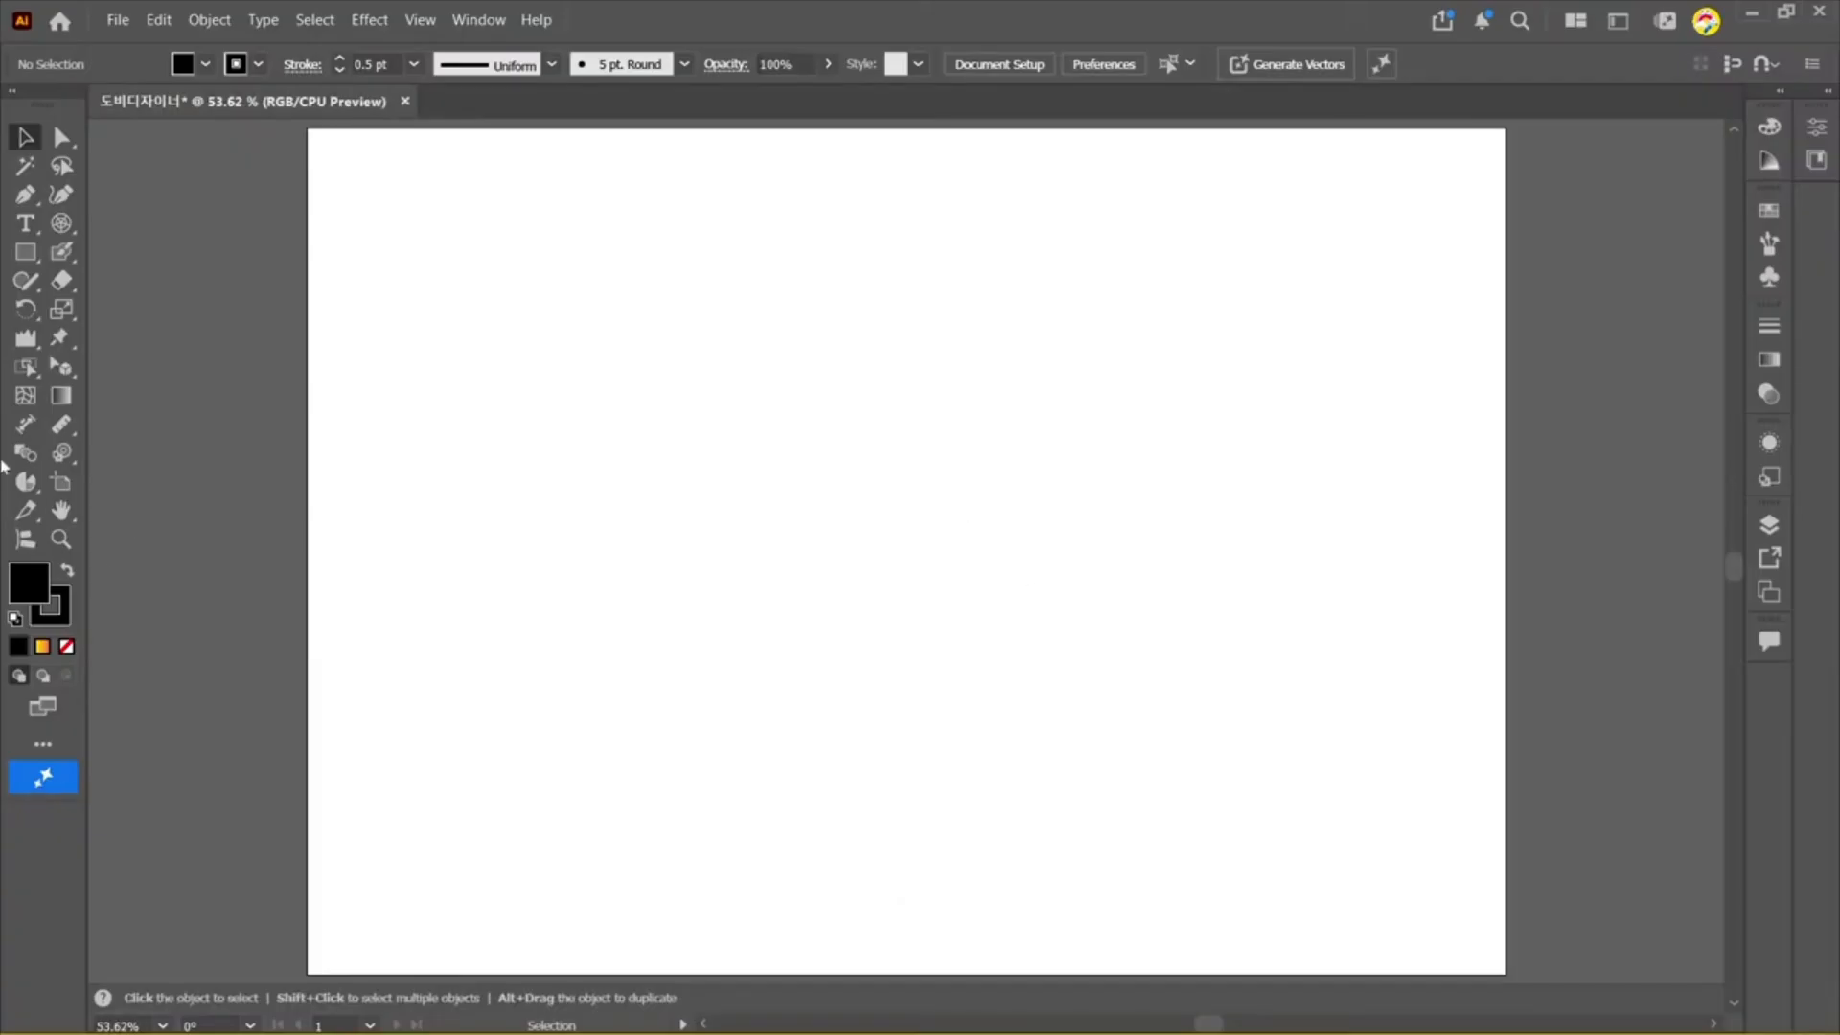
left_click(38, 510)
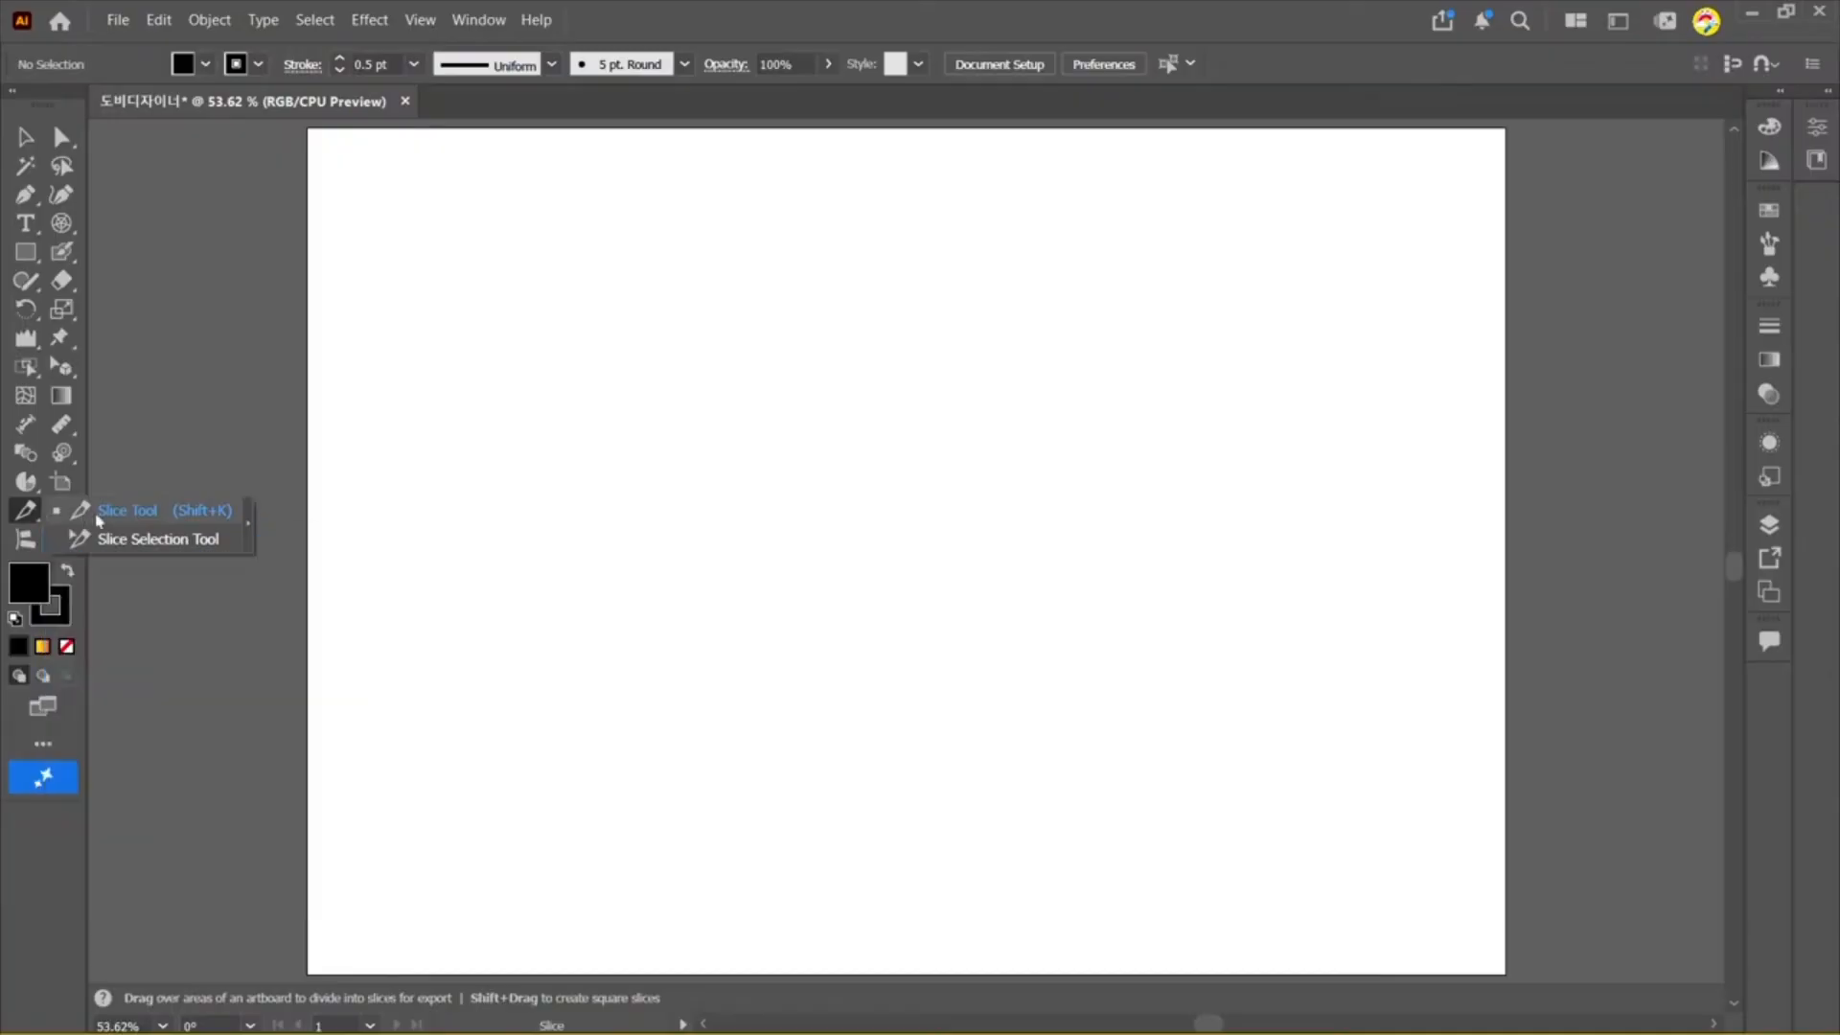
left_click(25, 510)
left_click(139, 519)
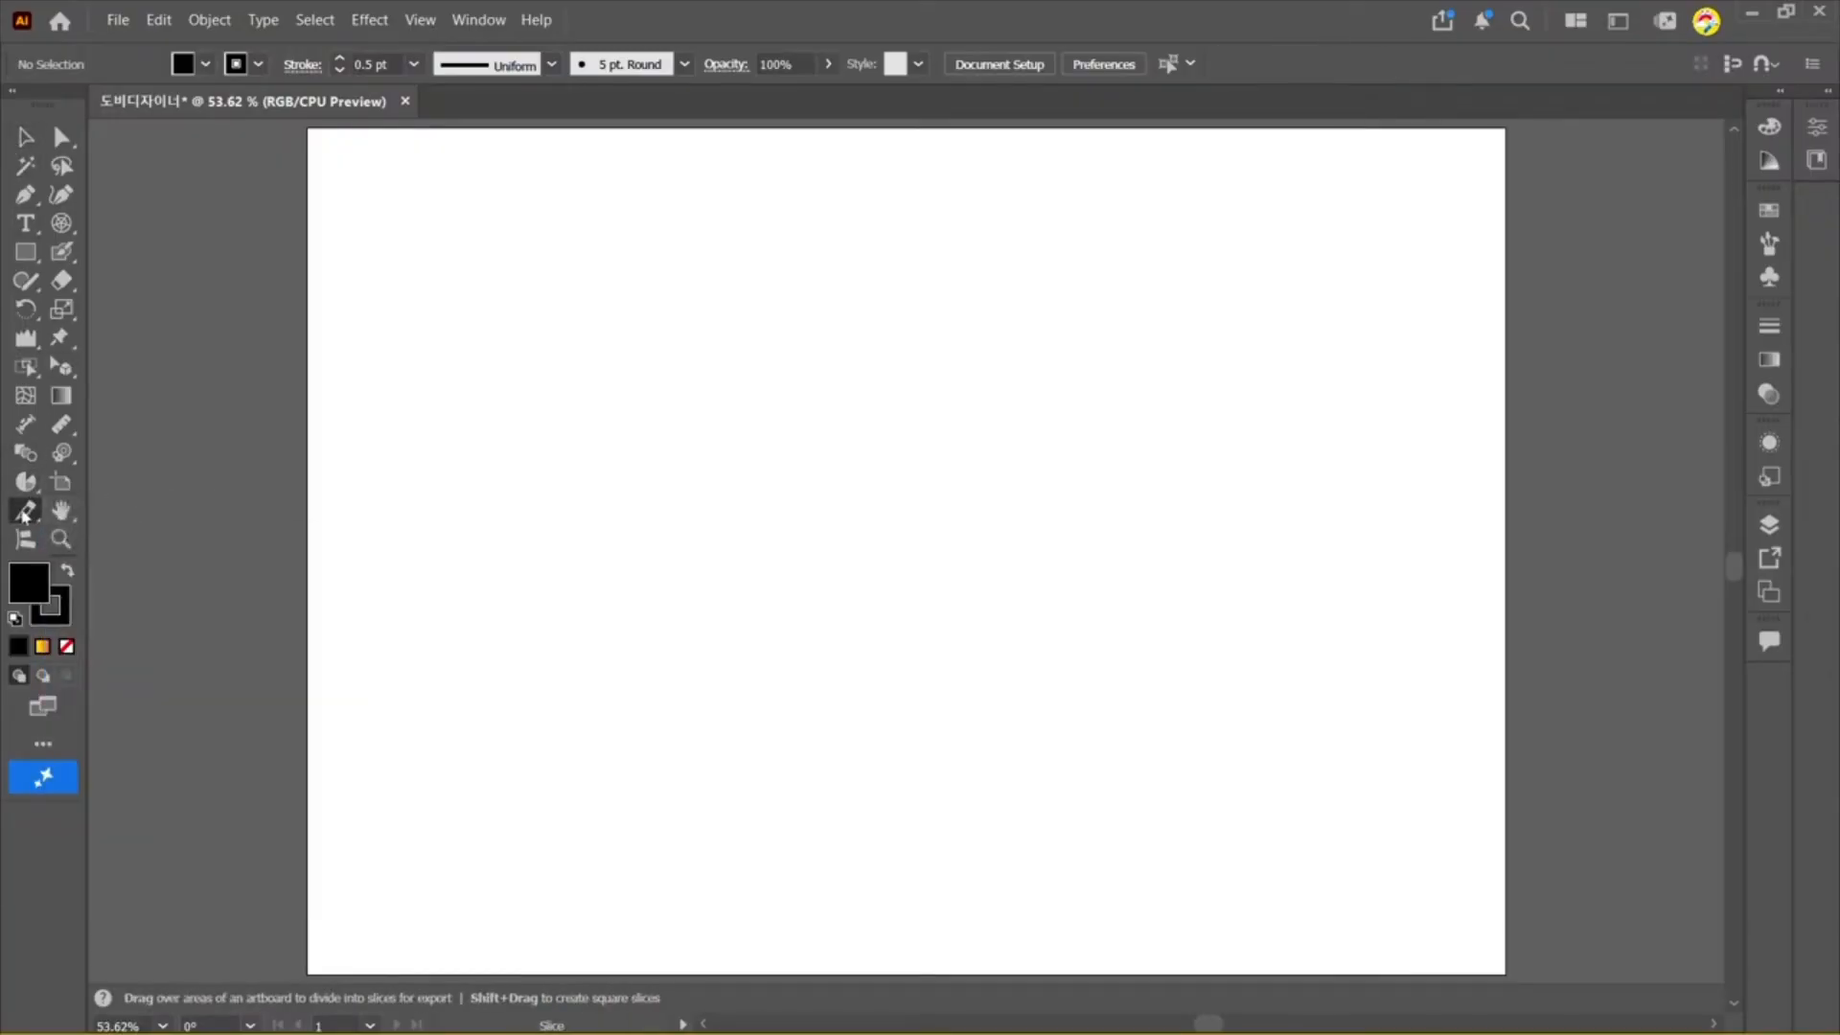
left_click(23, 513)
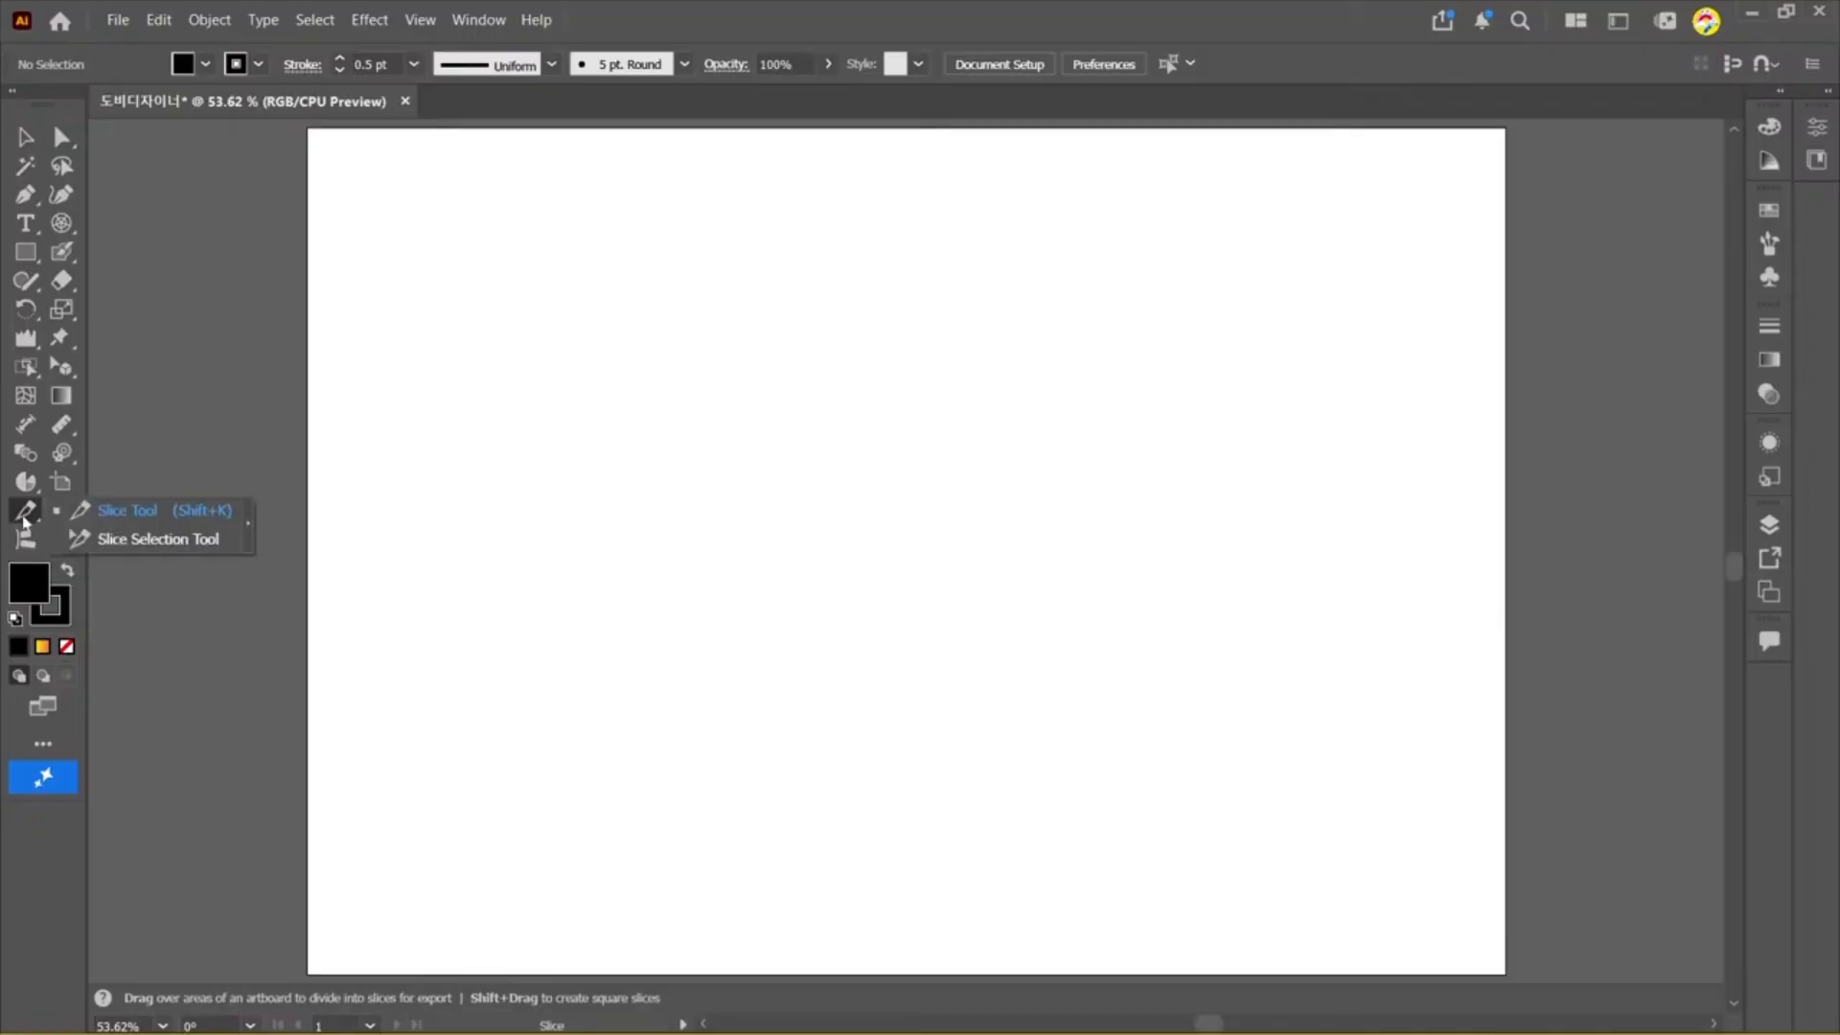
left_click(96, 513)
left_click(23, 138)
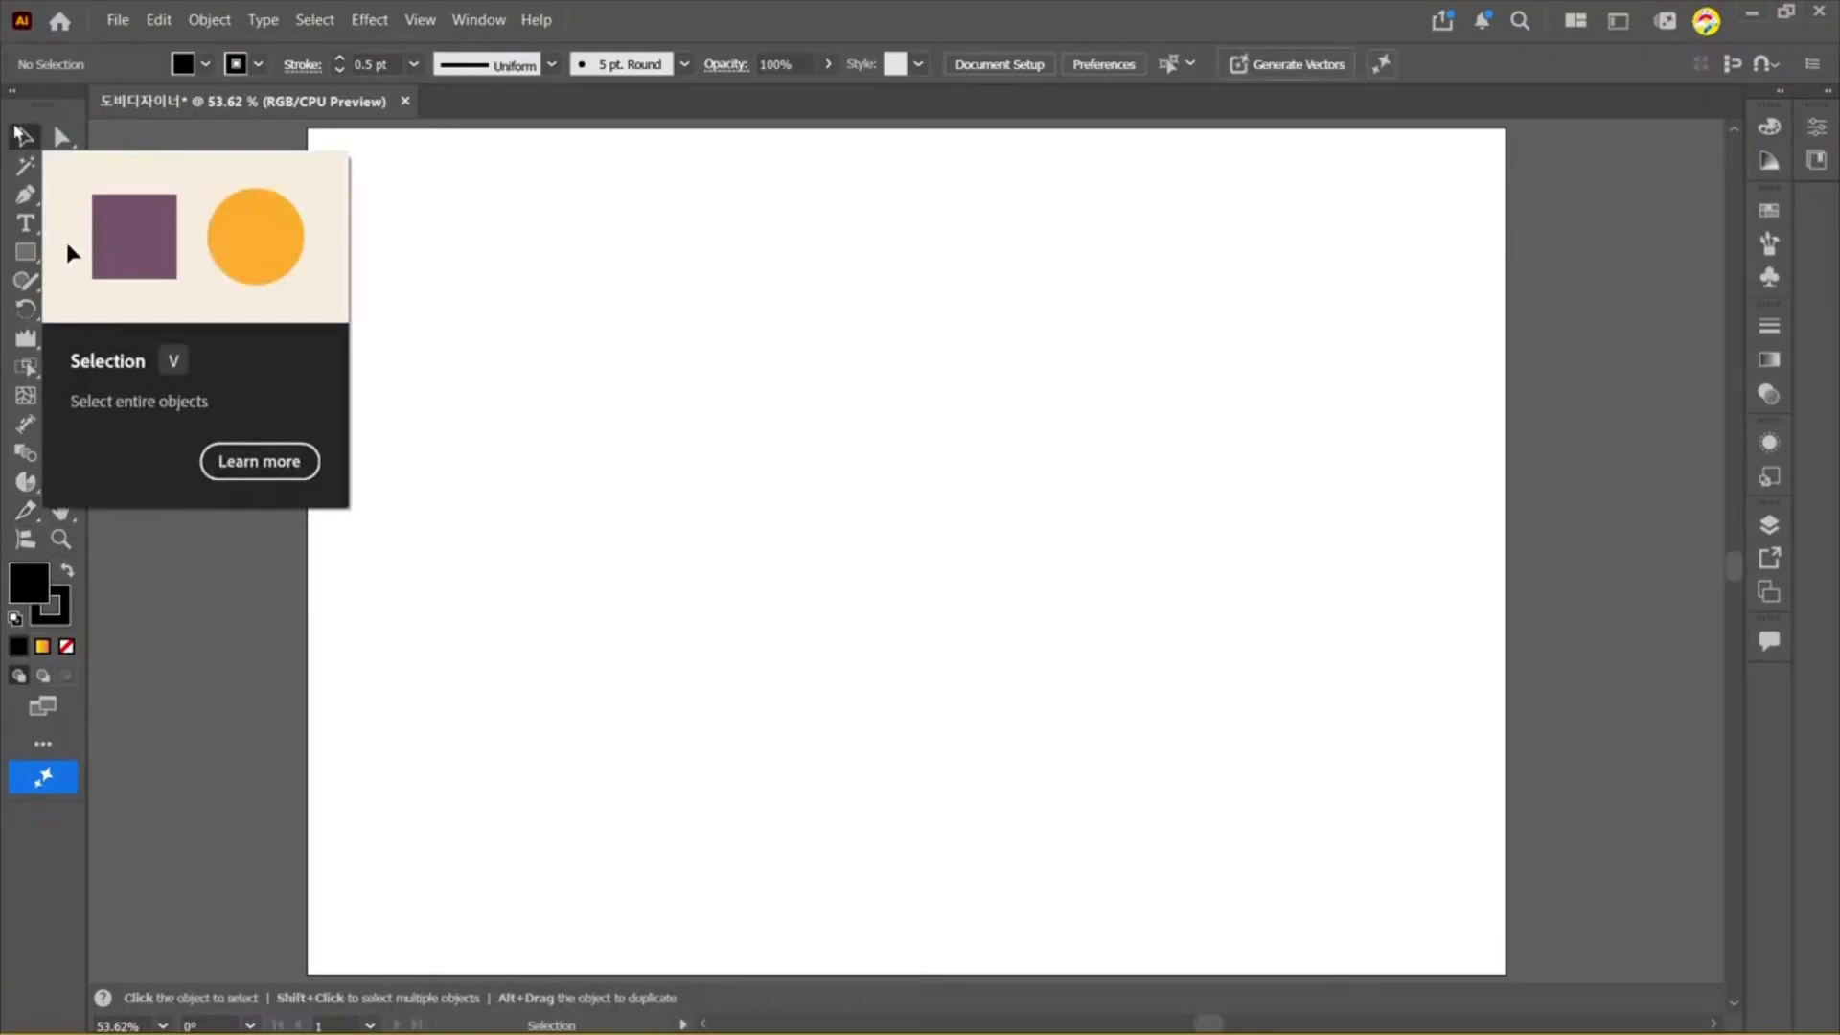
Step: Draw a tall rectangle across the middle-left of the artboard and give it the default white fill and 1 pt black stroke
left_click(27, 516)
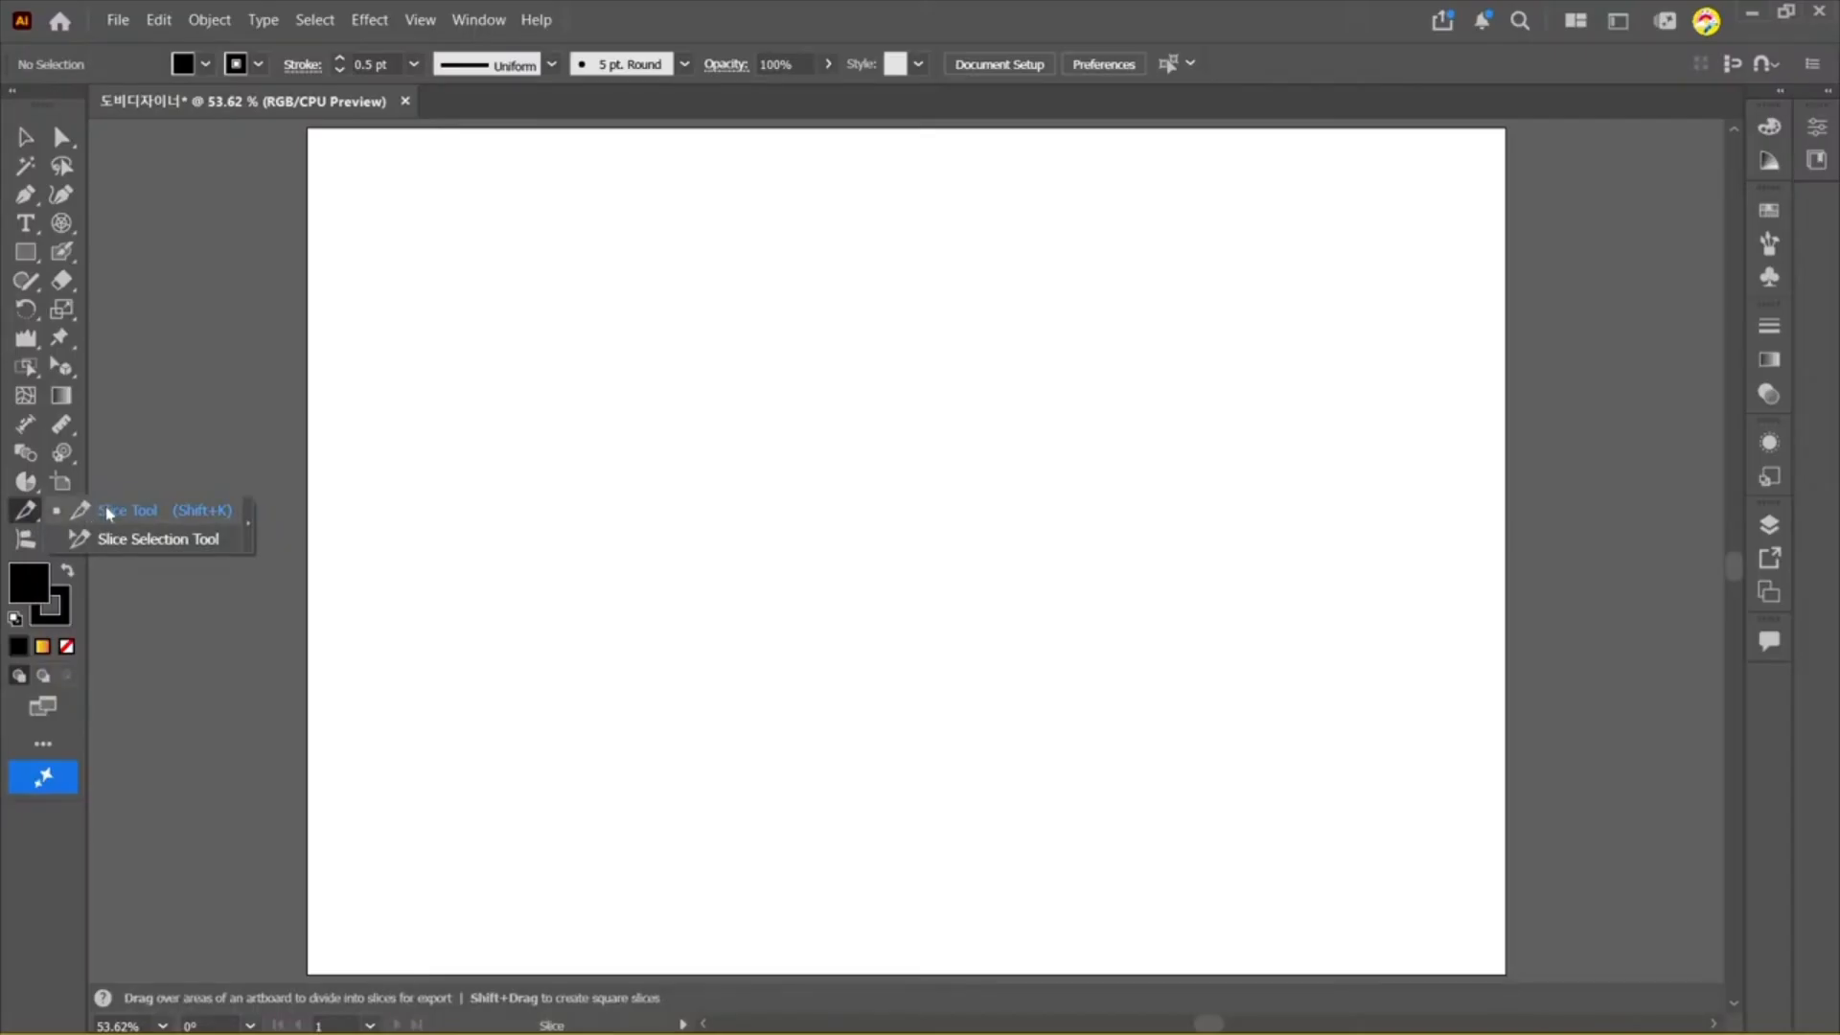
key("m")
left_click_drag(499, 240, 1024, 894)
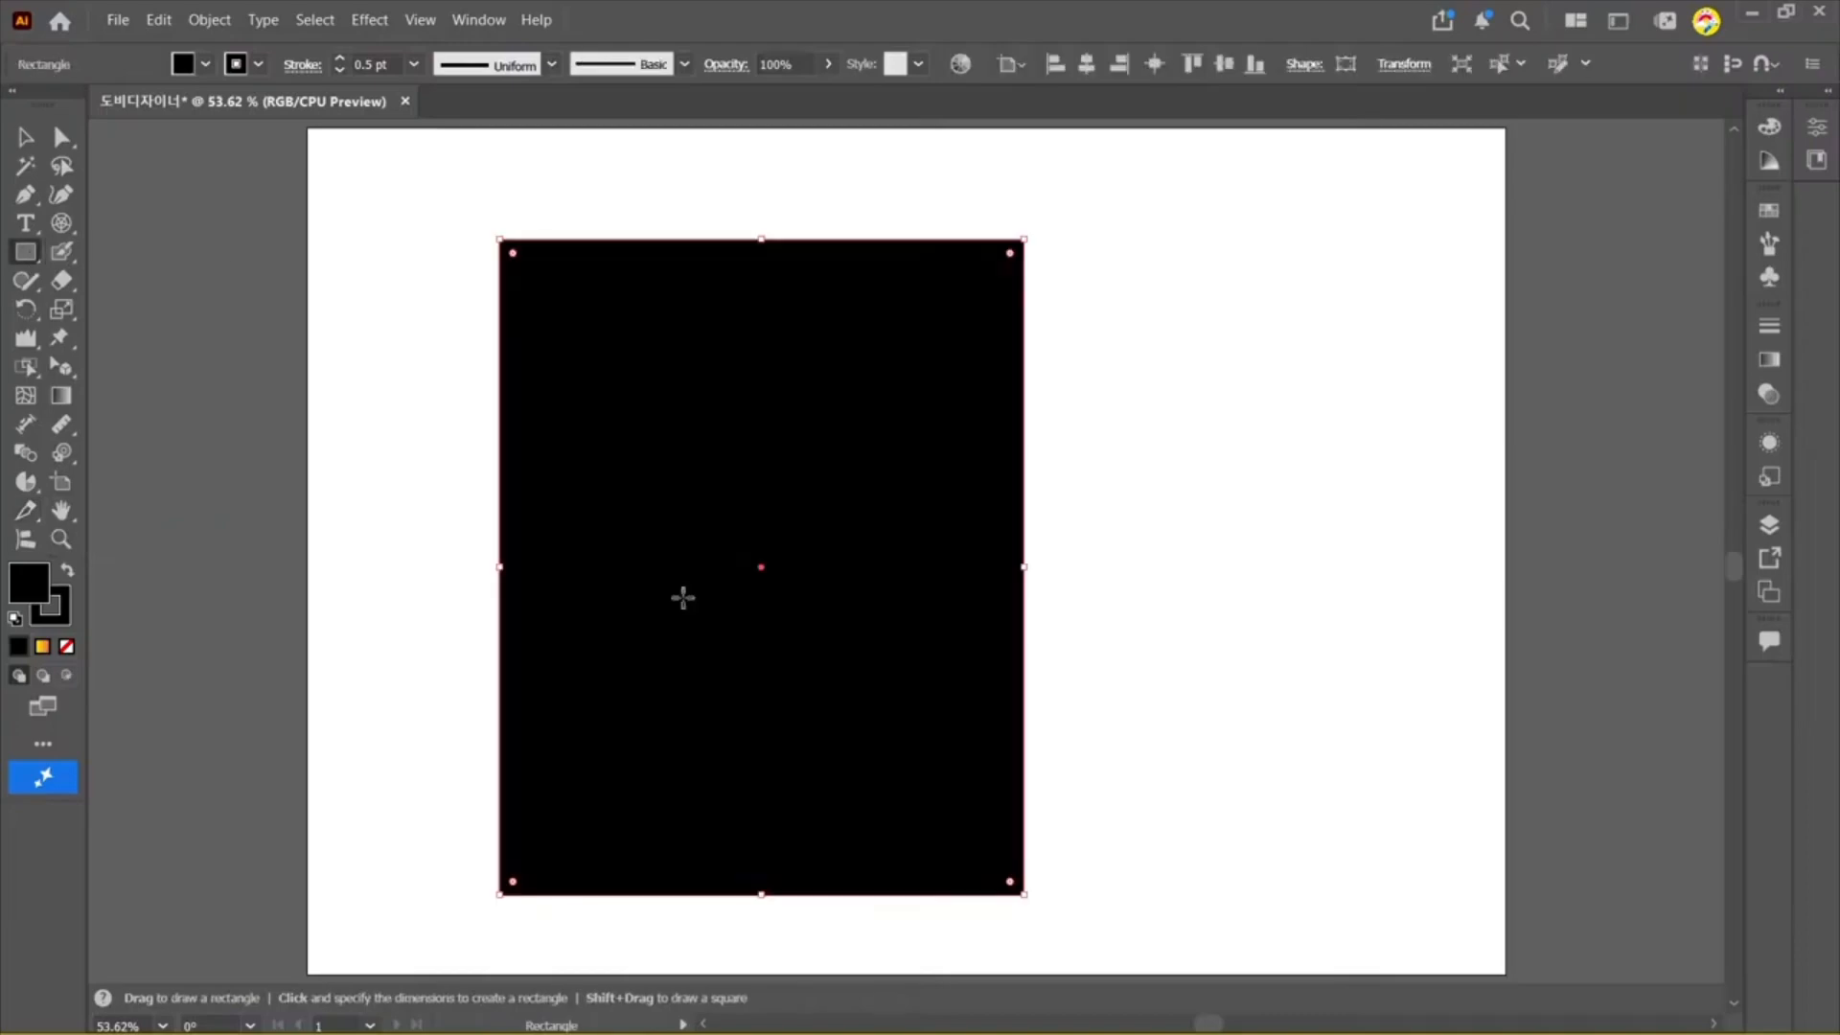
left_click(15, 621)
key("v")
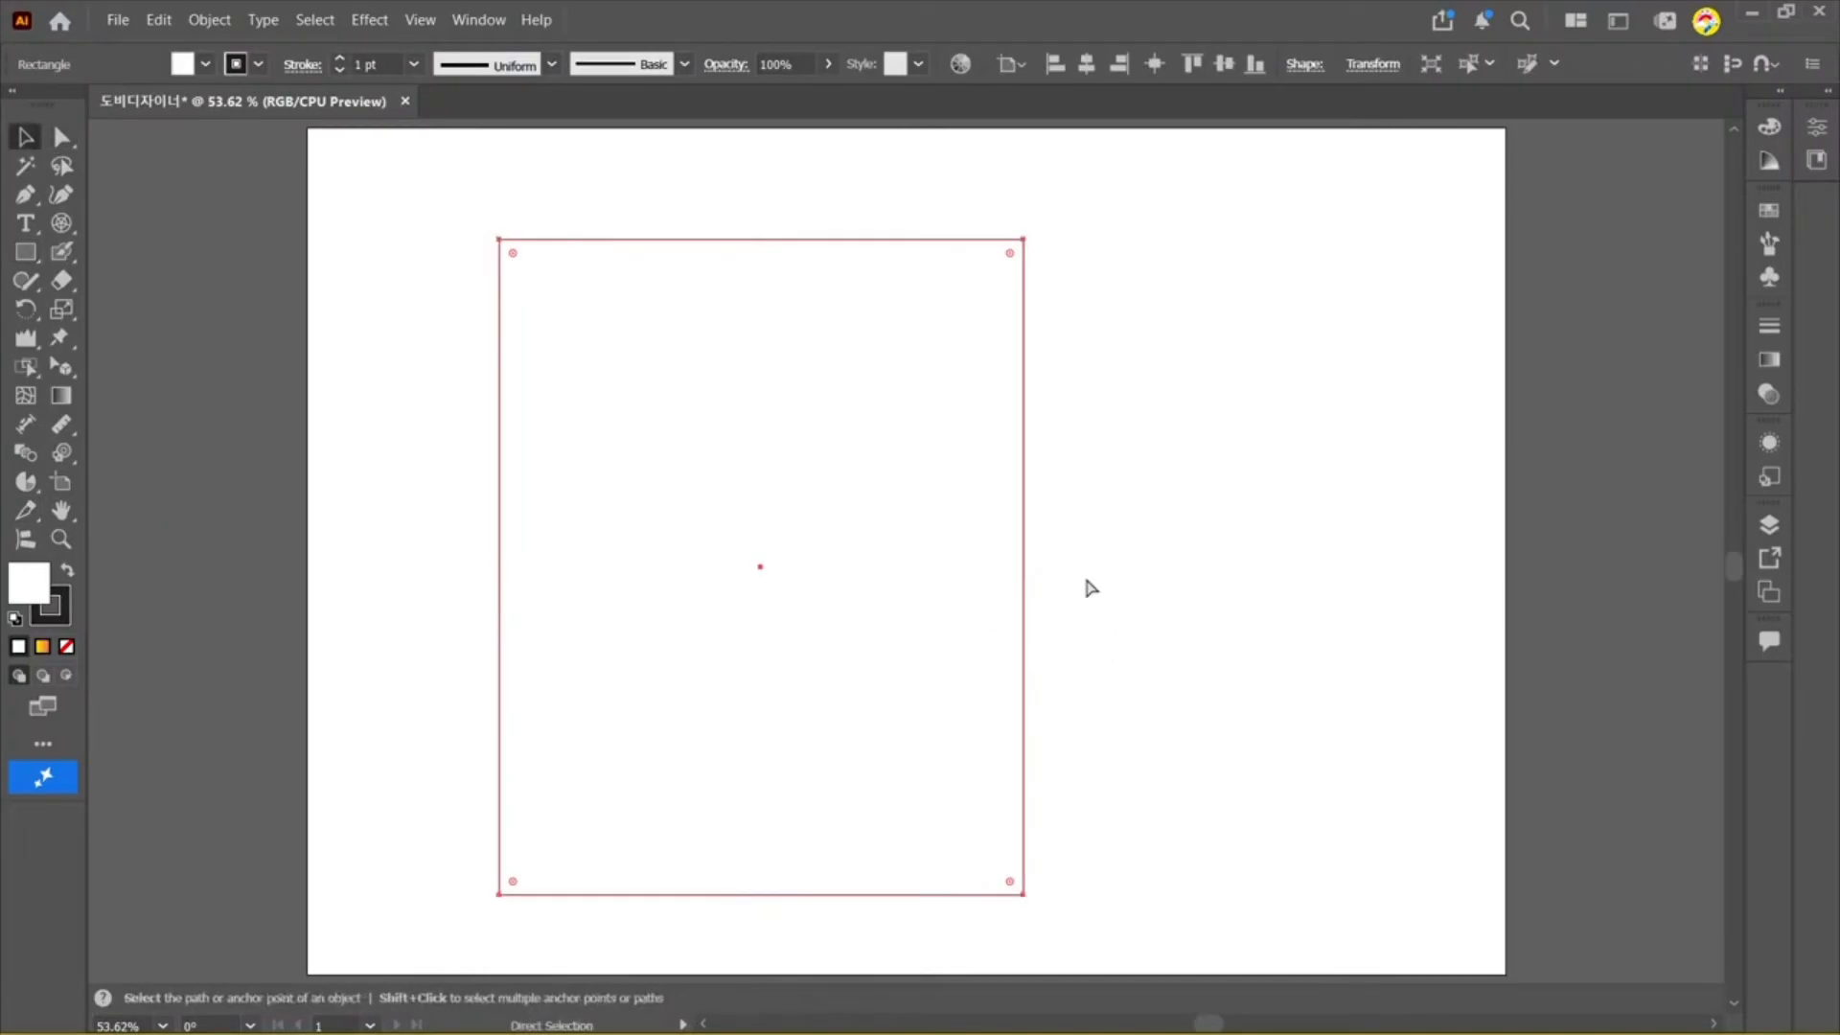
Step: Draw four small rectangles inside the upper half of the tall rectangle and deselect everything
key("m")
left_click_drag(537, 347, 651, 414)
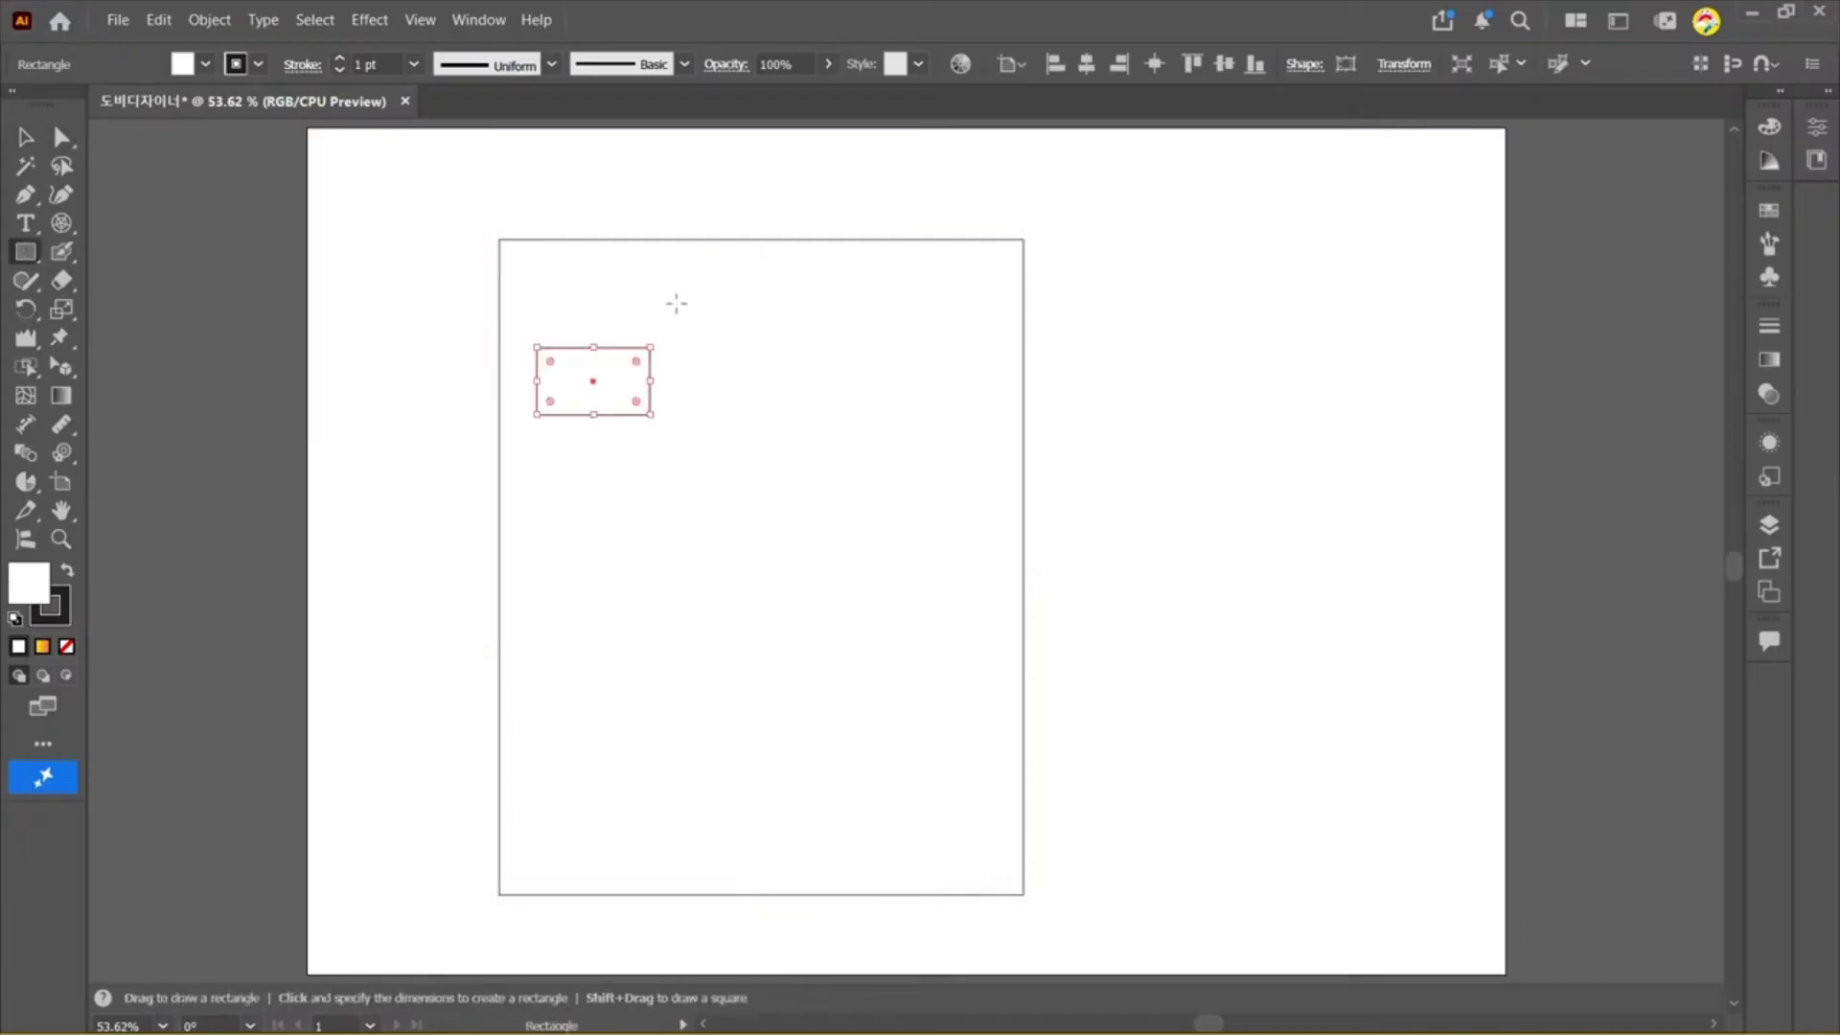
left_click_drag(676, 303, 762, 397)
left_click_drag(701, 470, 783, 524)
left_click_drag(787, 407, 854, 450)
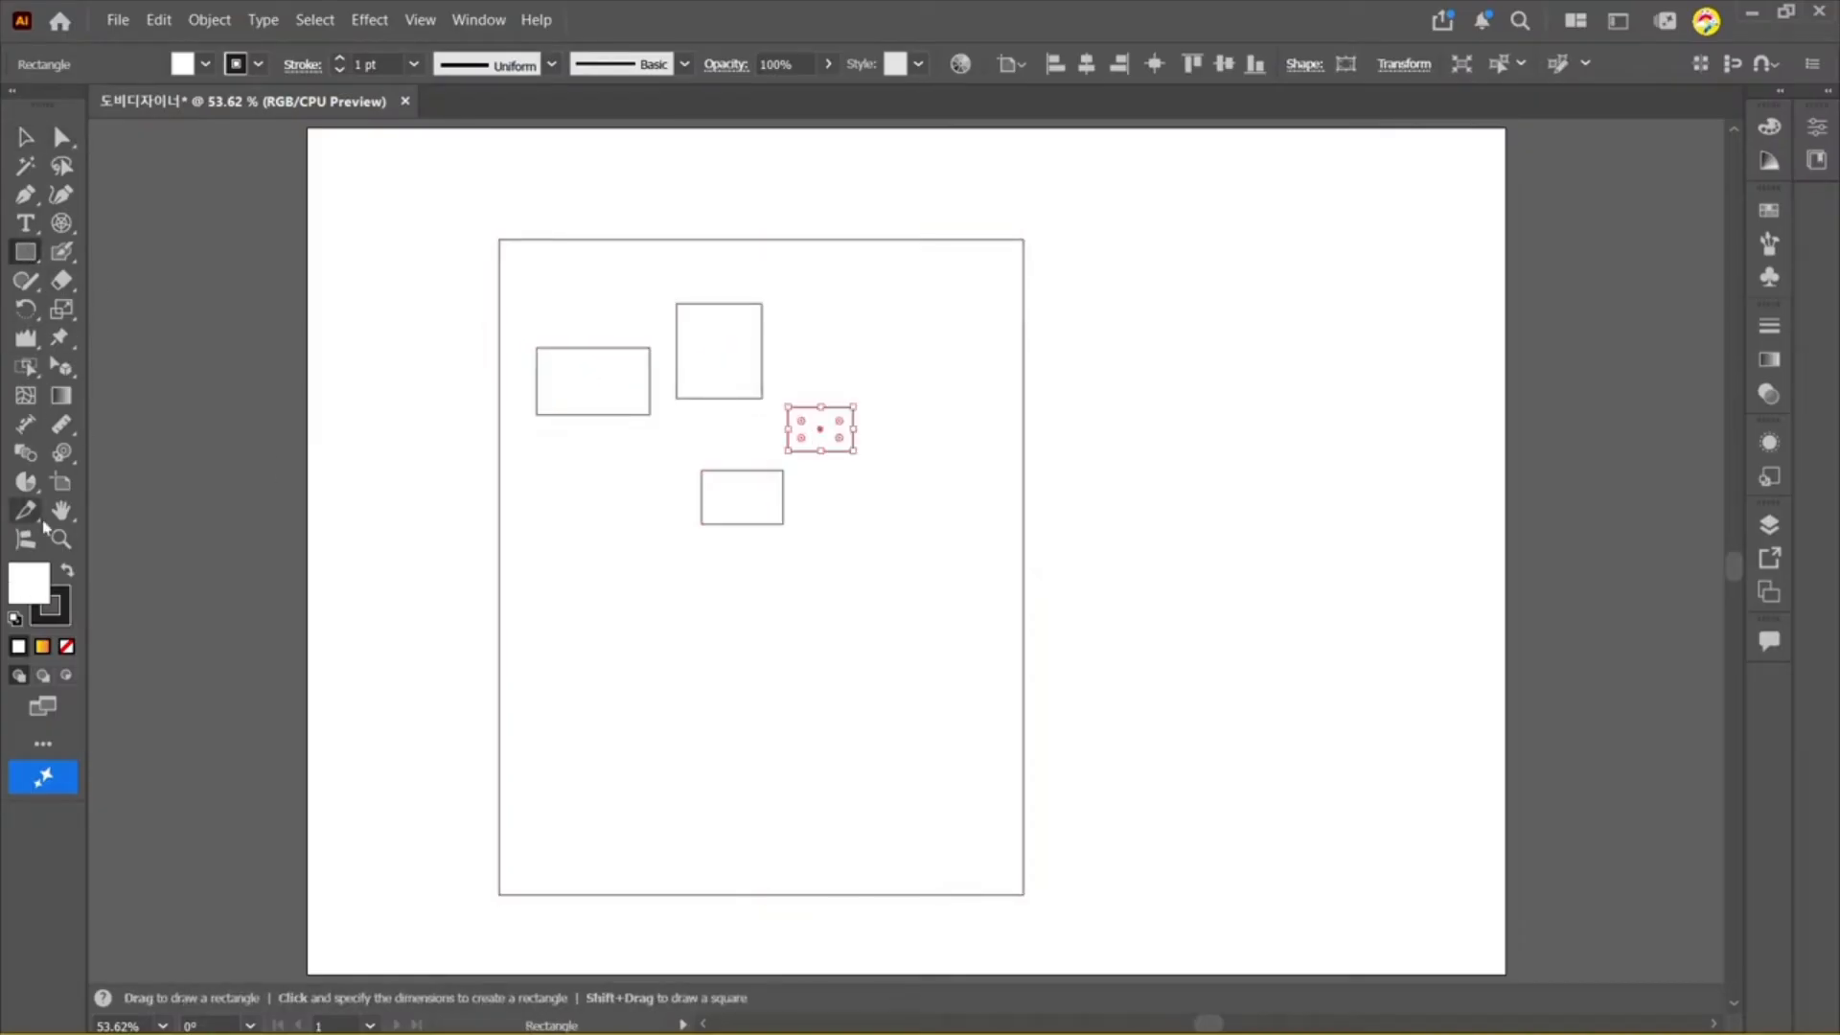
left_click(25, 137)
scroll(1253, 941, "down", 2)
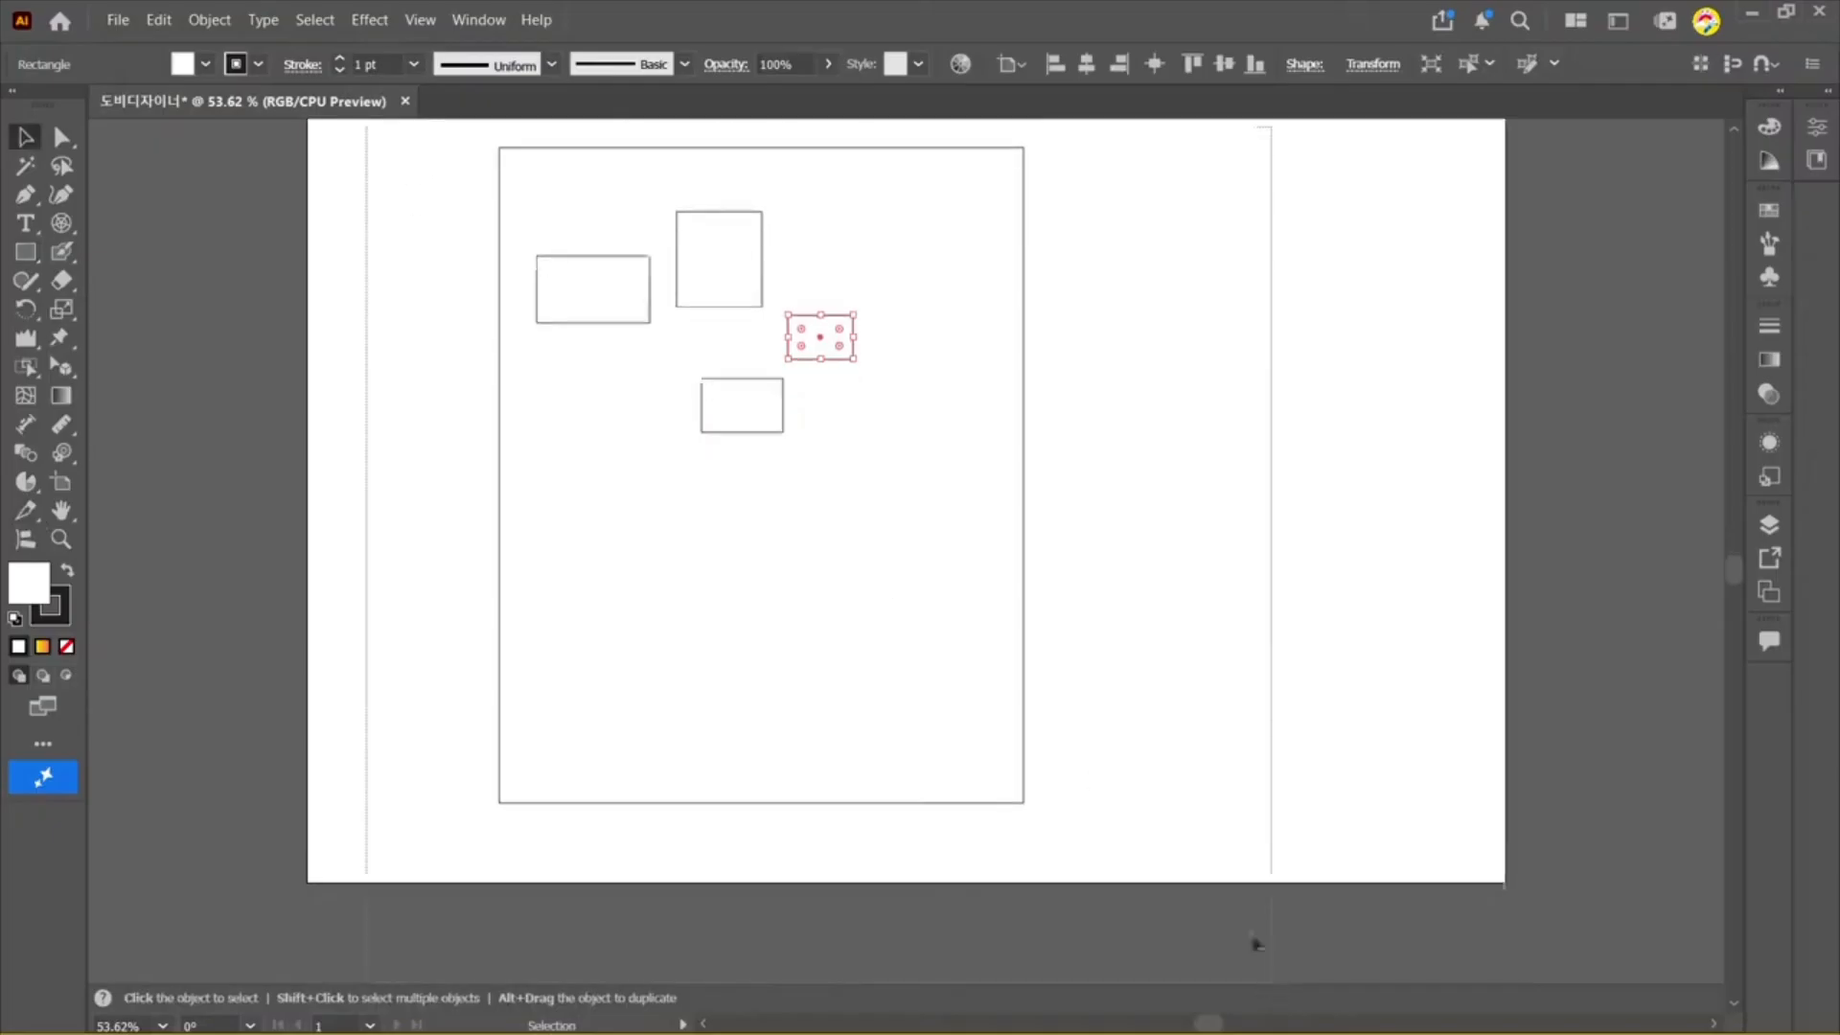
left_click(1234, 451)
left_click_drag(1234, 451, 1208, 530)
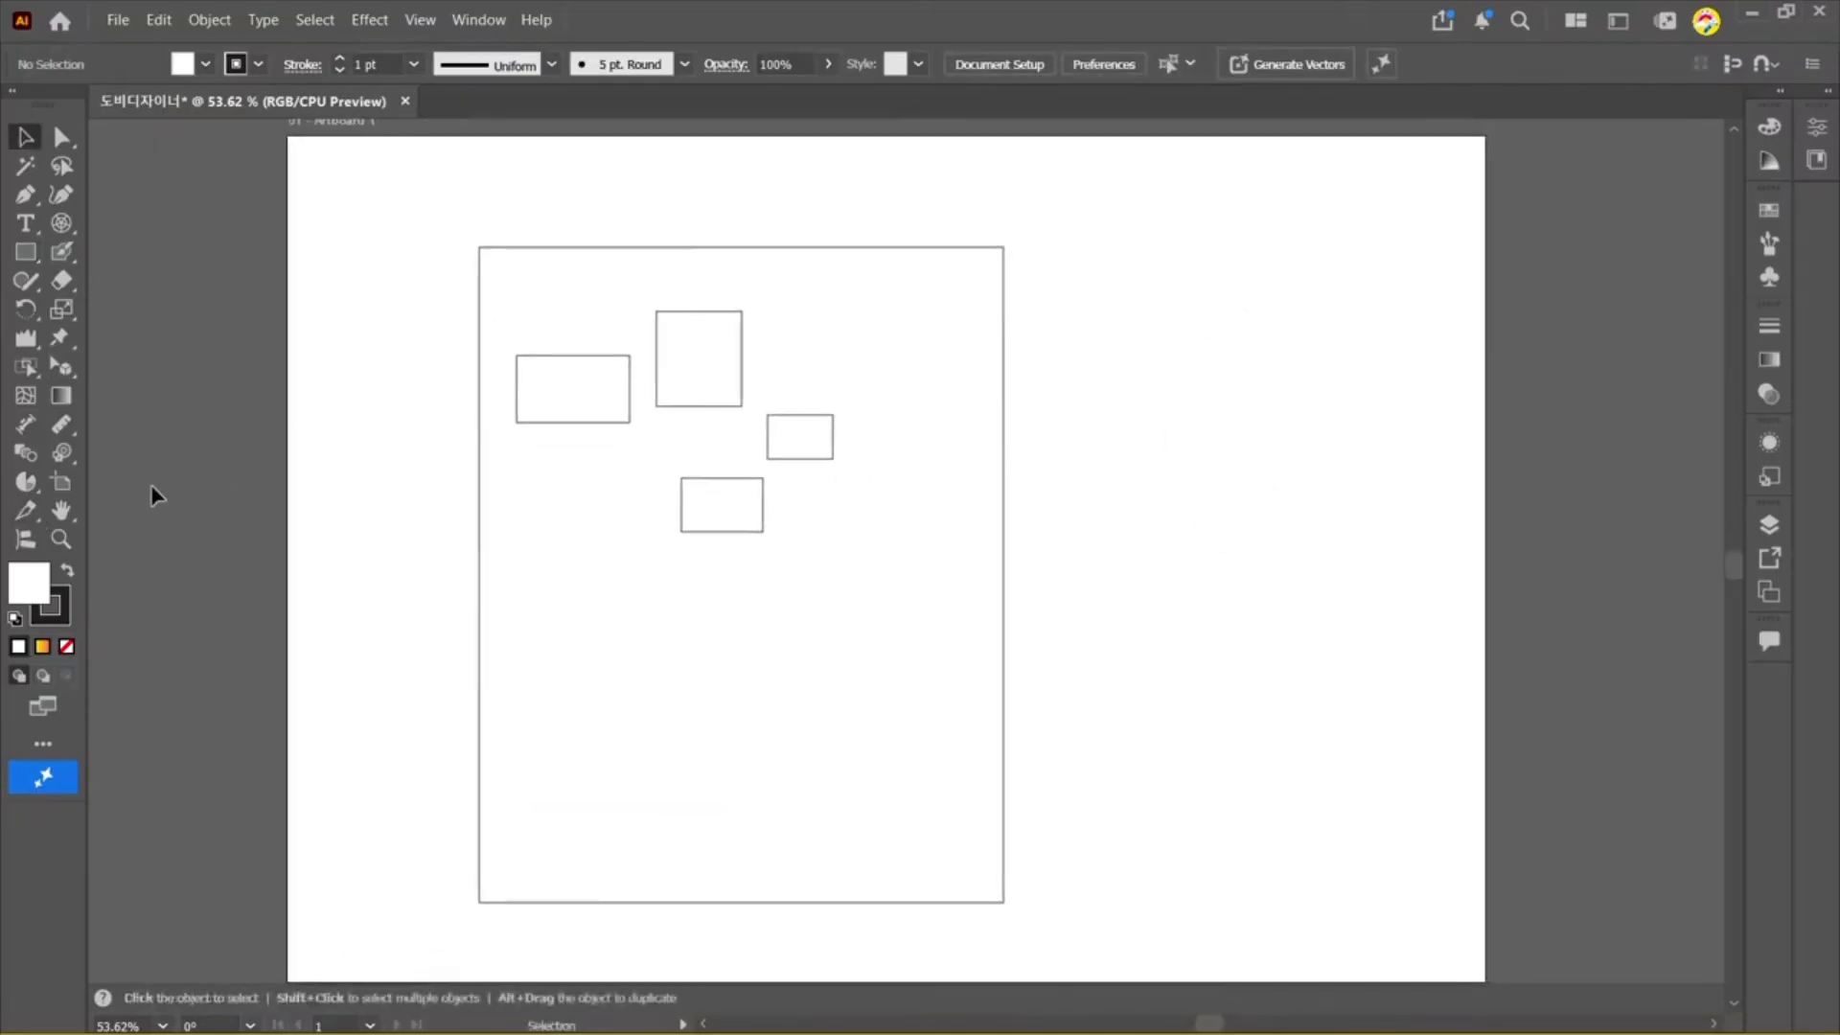
Step: Cut two slices with the Slice tool, one across the leftmost small rectangle and one around the rightmost, and deselect them
key("shift+k")
left_click_drag(611, 292, 528, 459)
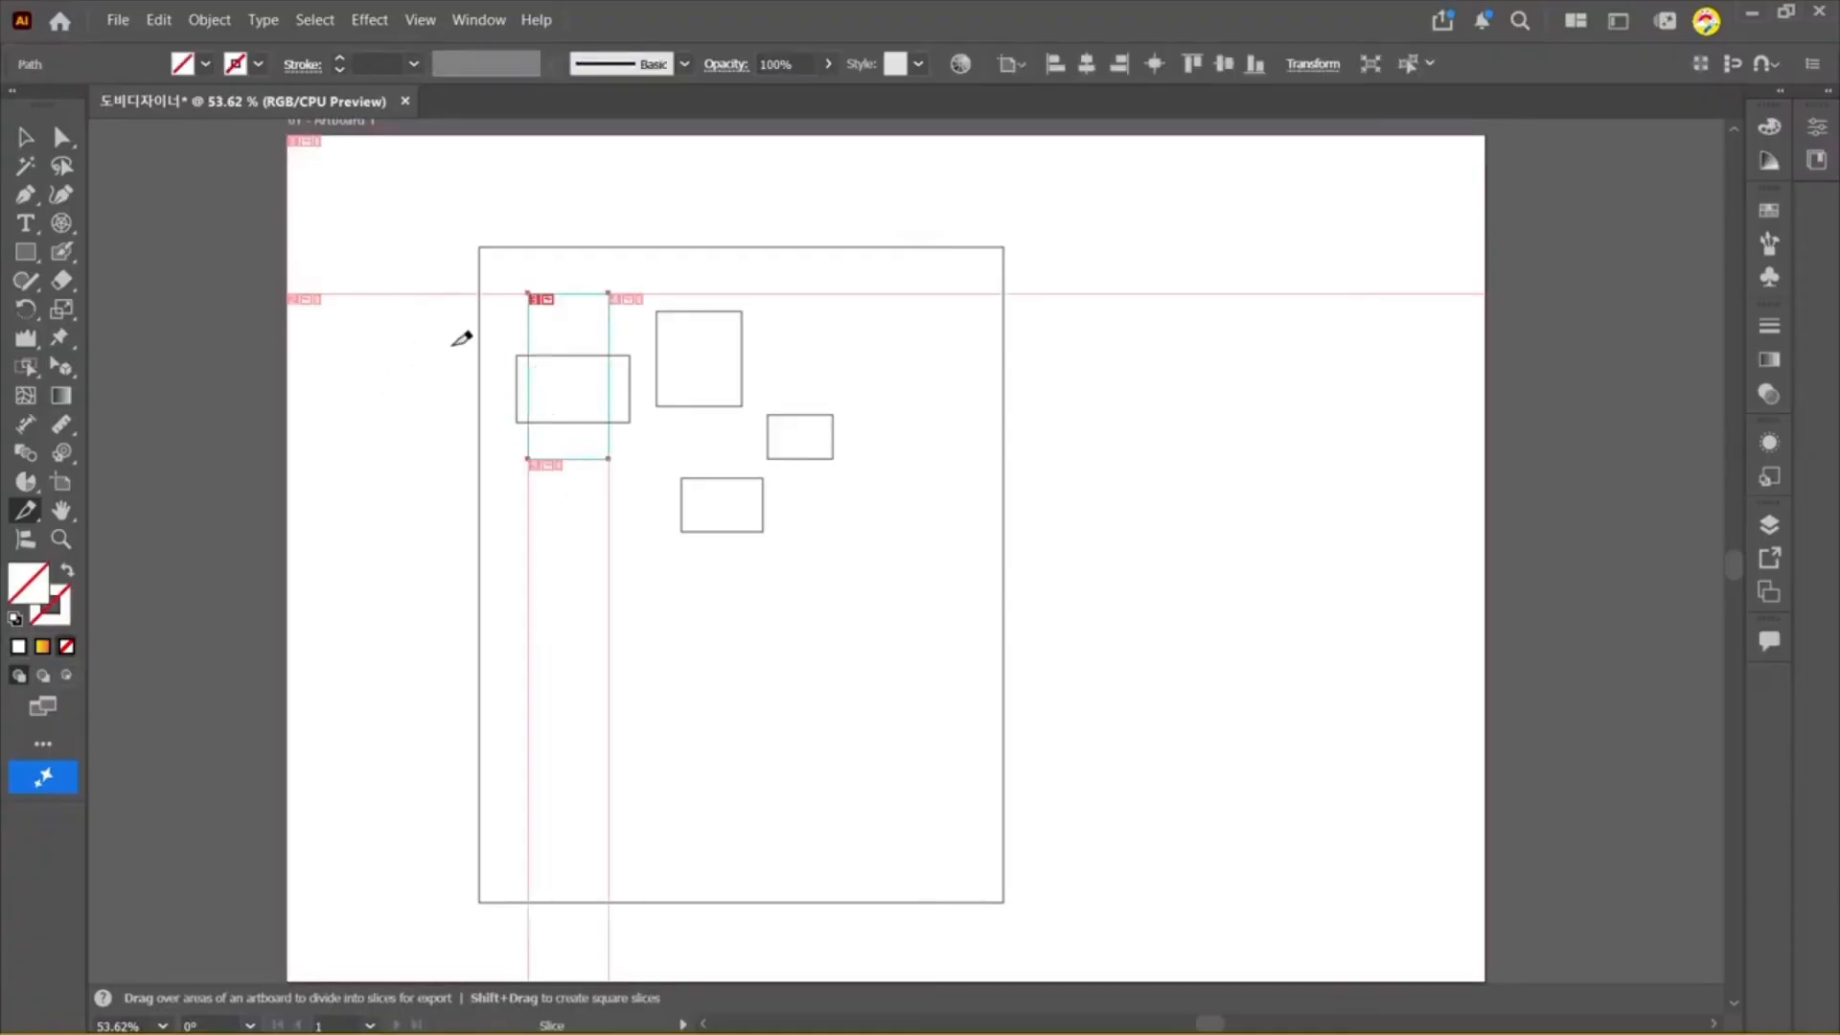
left_click_drag(749, 407, 872, 499)
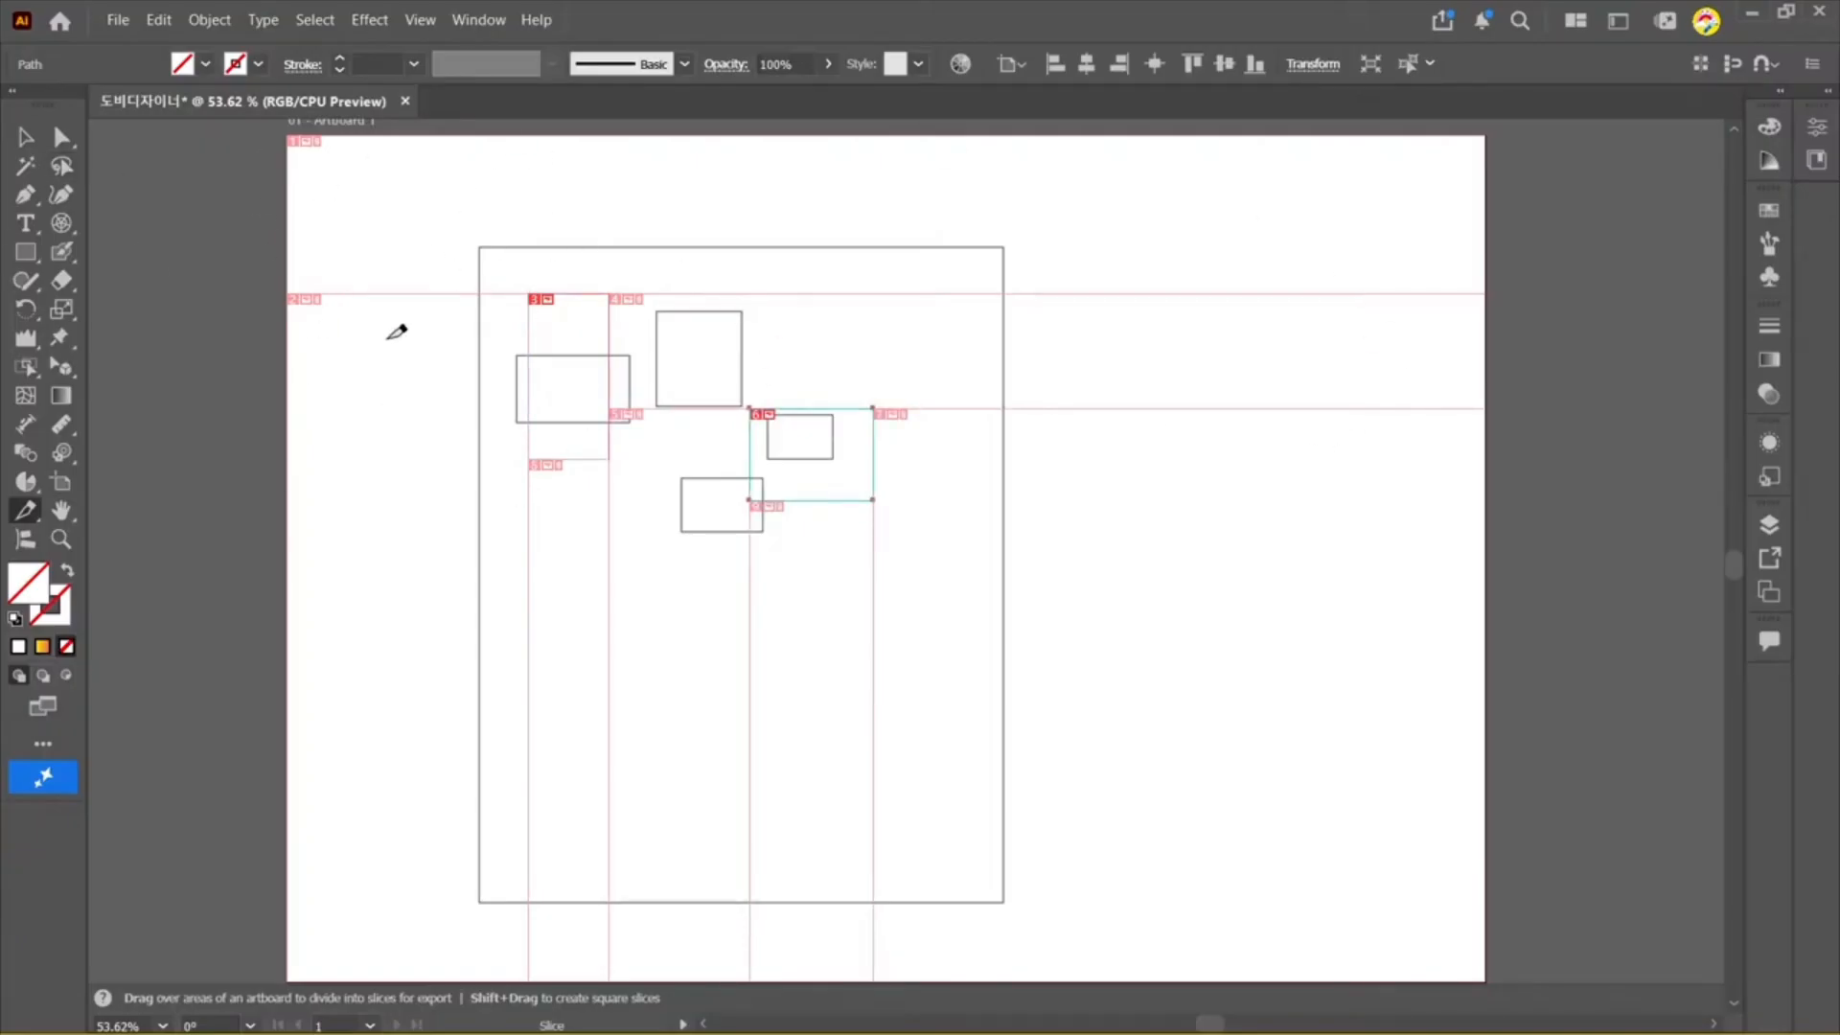
key("v")
left_click(1245, 632)
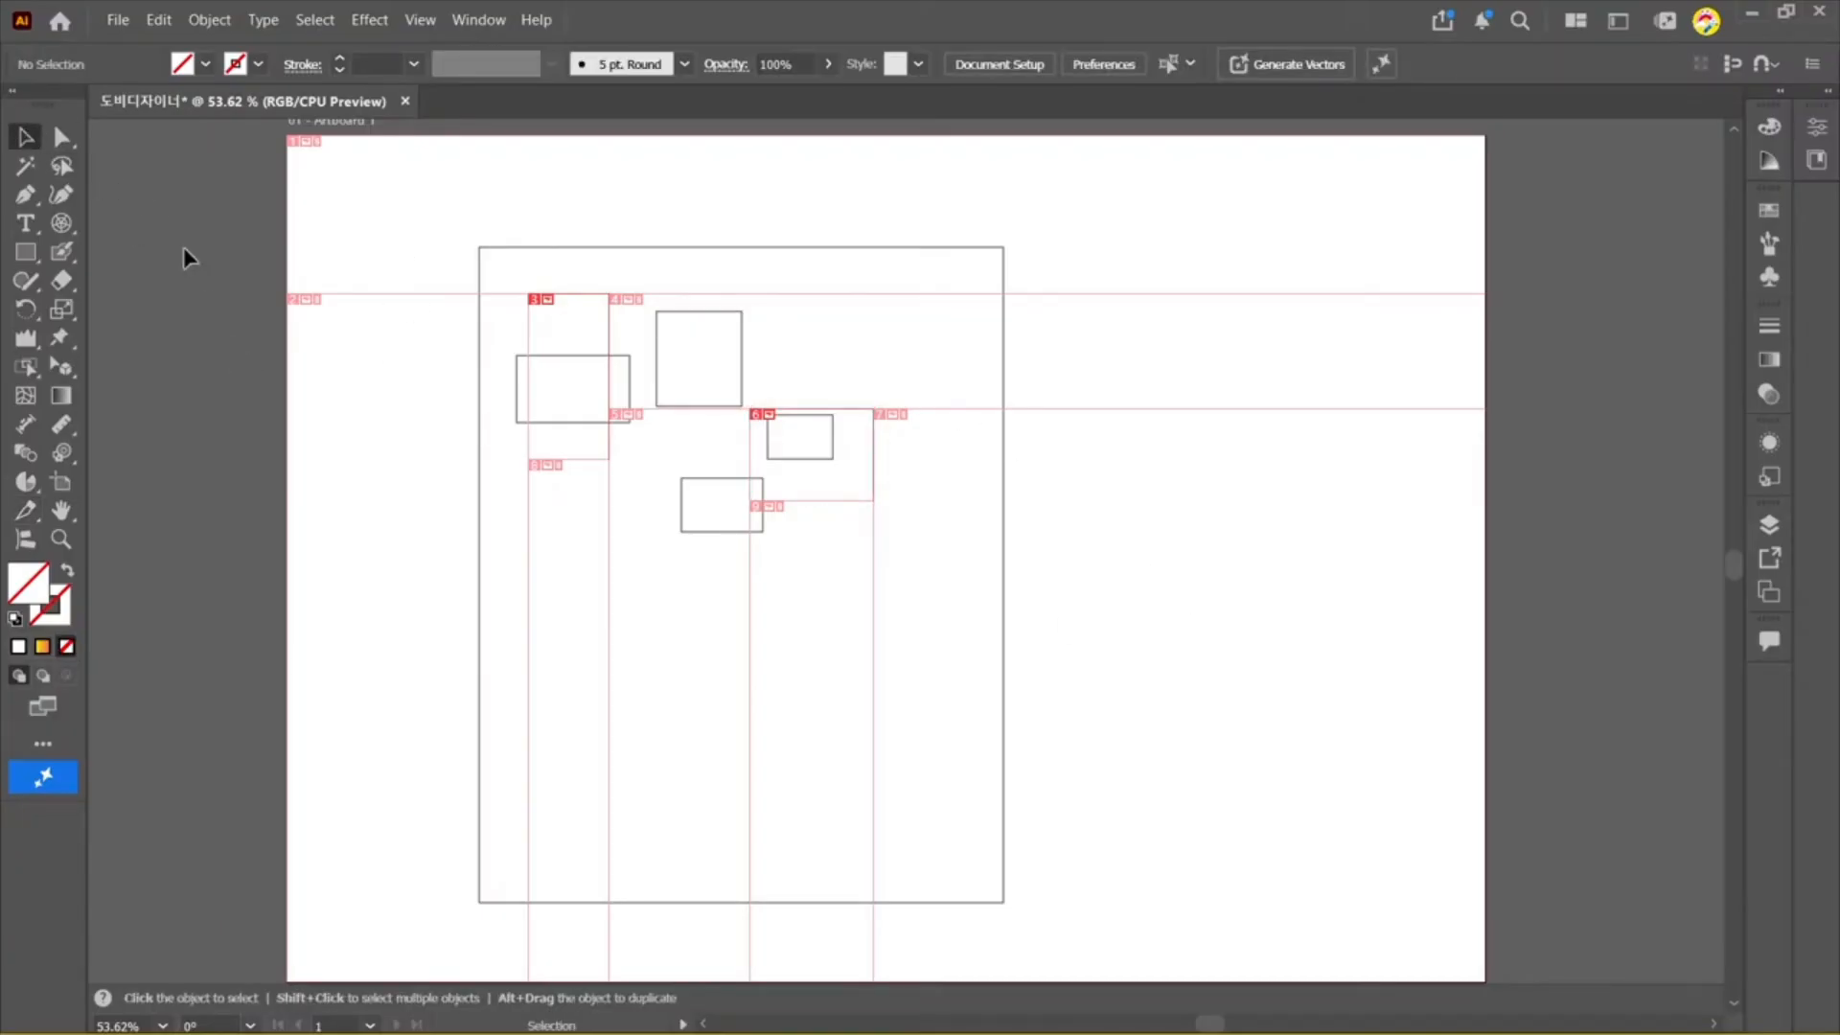
scroll(466, 312, "left", 1)
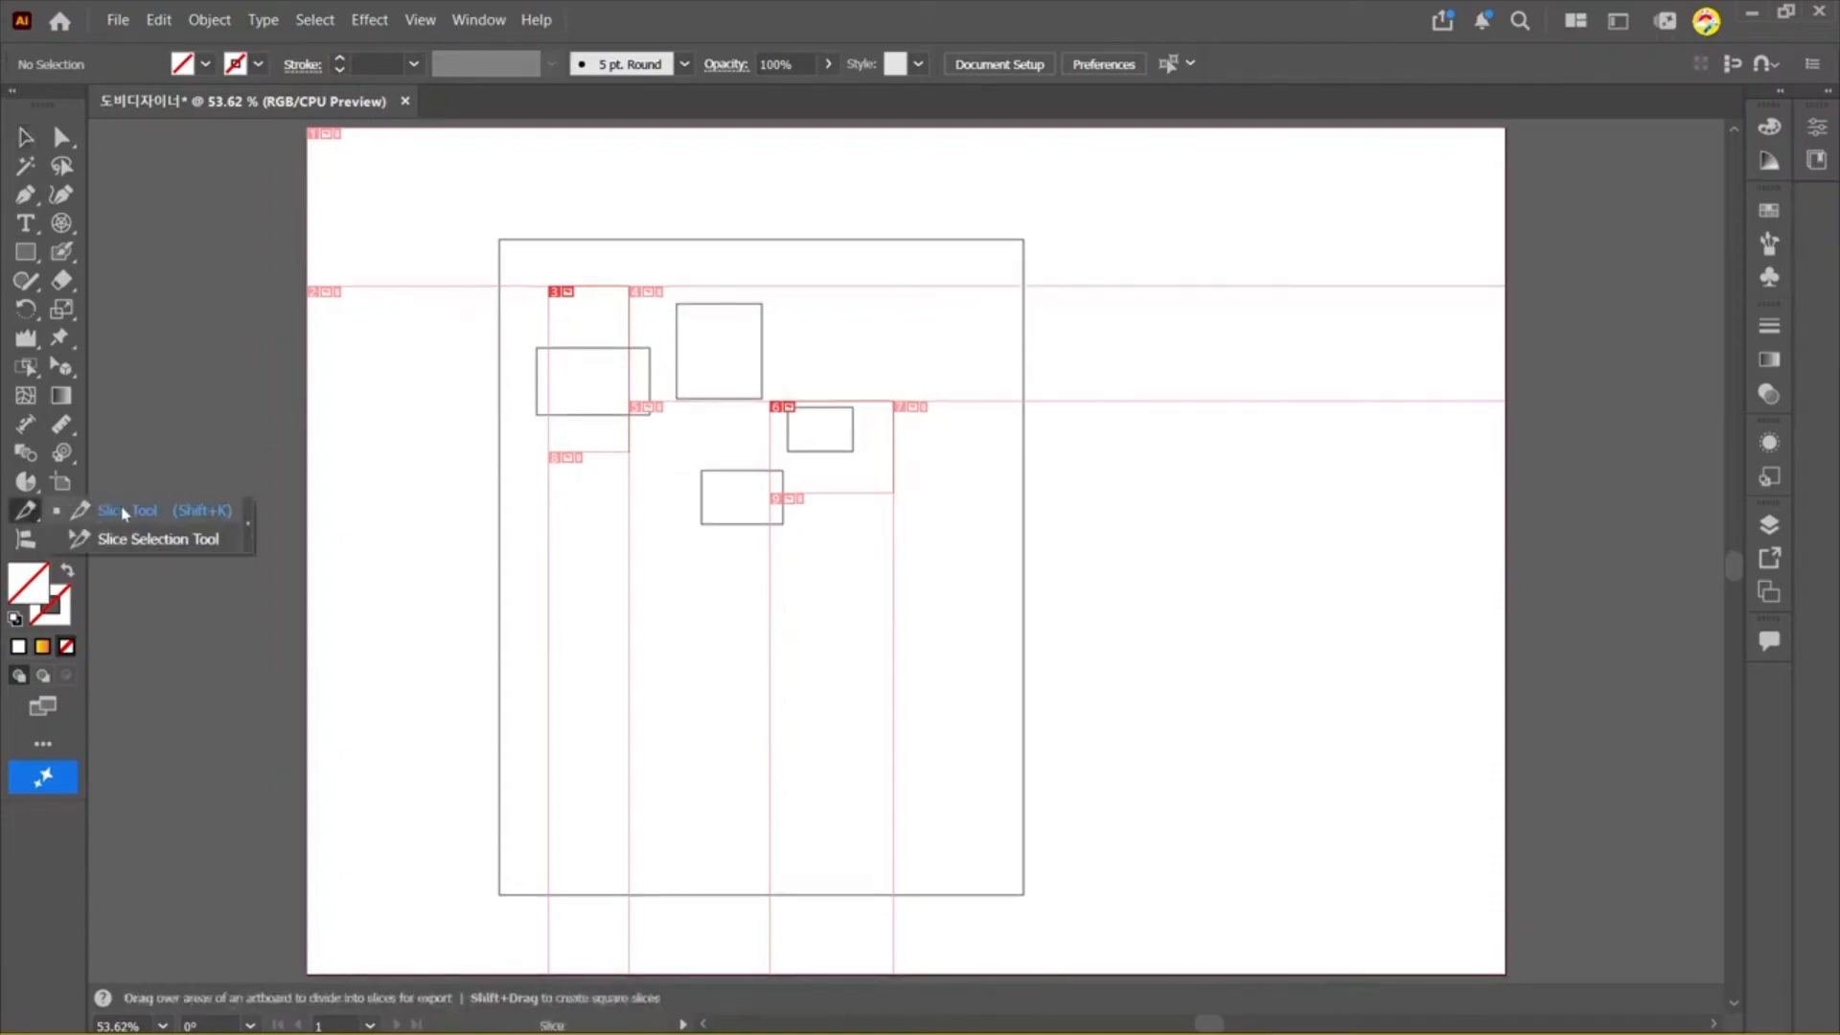
scroll(316, 374, "down", 1)
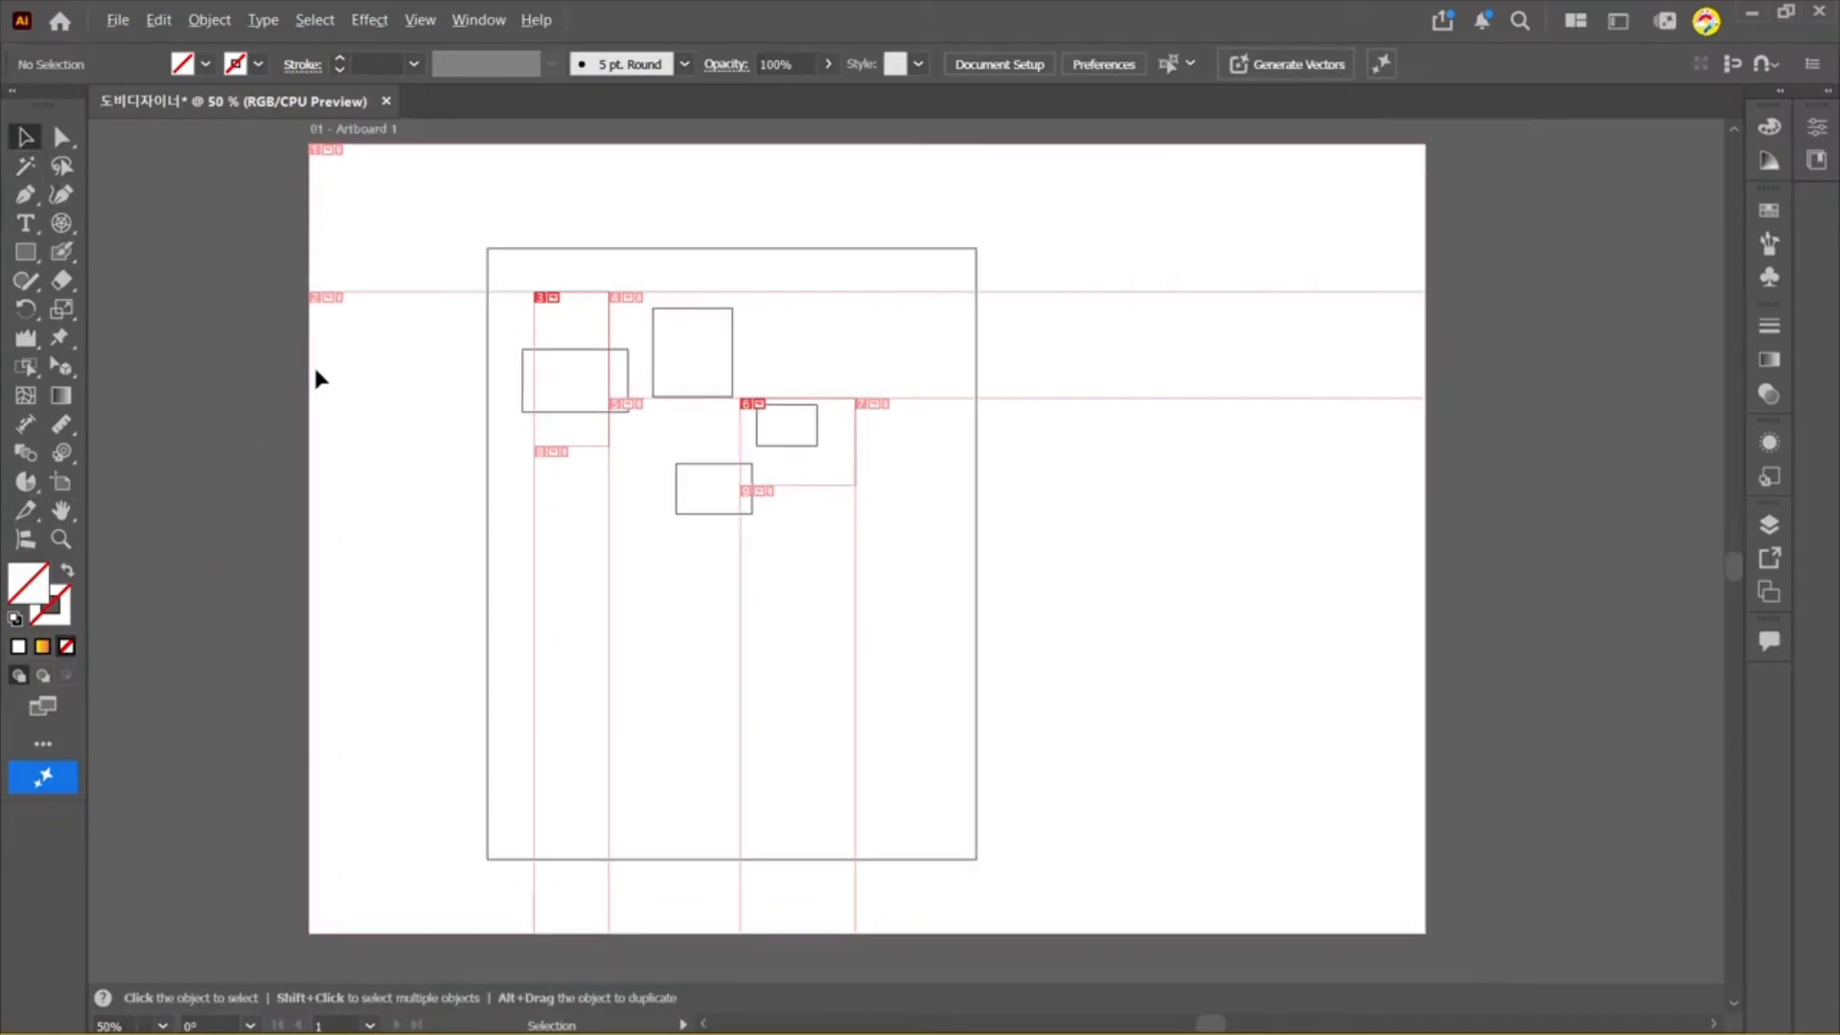
Step: Duplicate the artboard together with its rectangles and slices, and leave artboard editing
left_click(1031, 66)
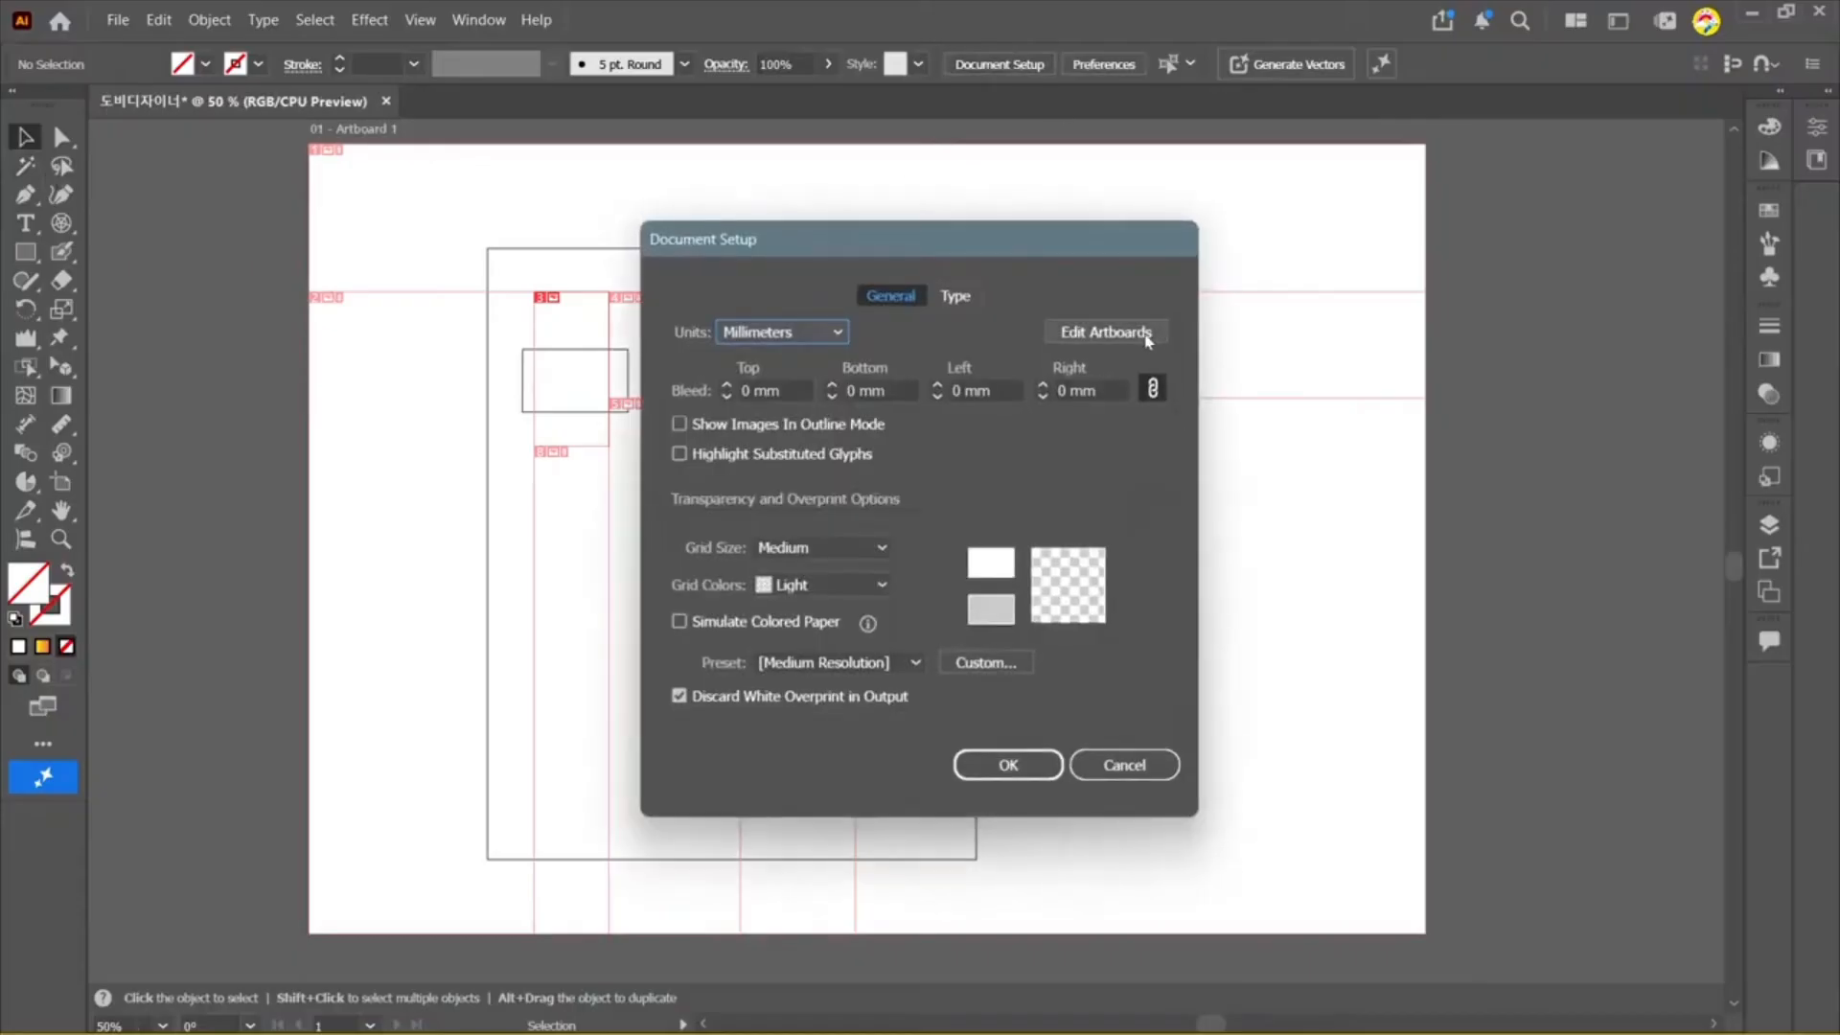
left_click(1142, 335)
key("ctrl+c")
key("ctrl+v")
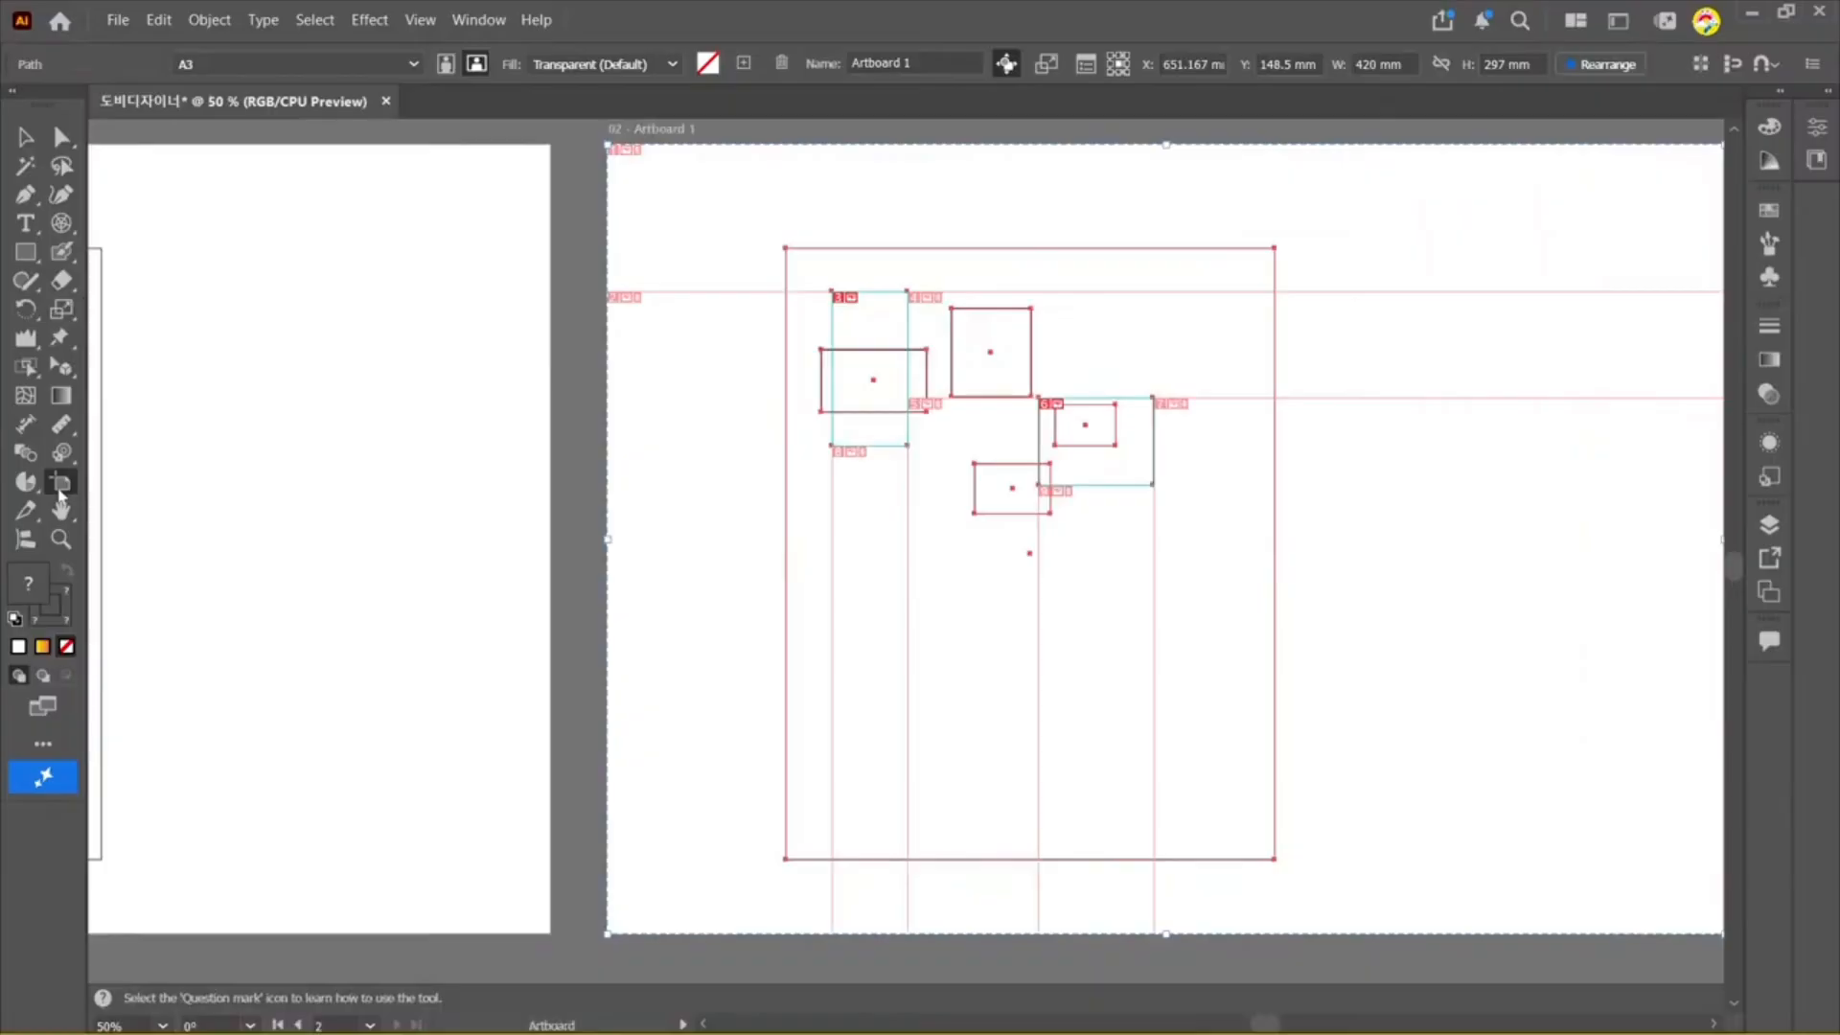
key("Escape")
scroll(458, 280, "down", 2)
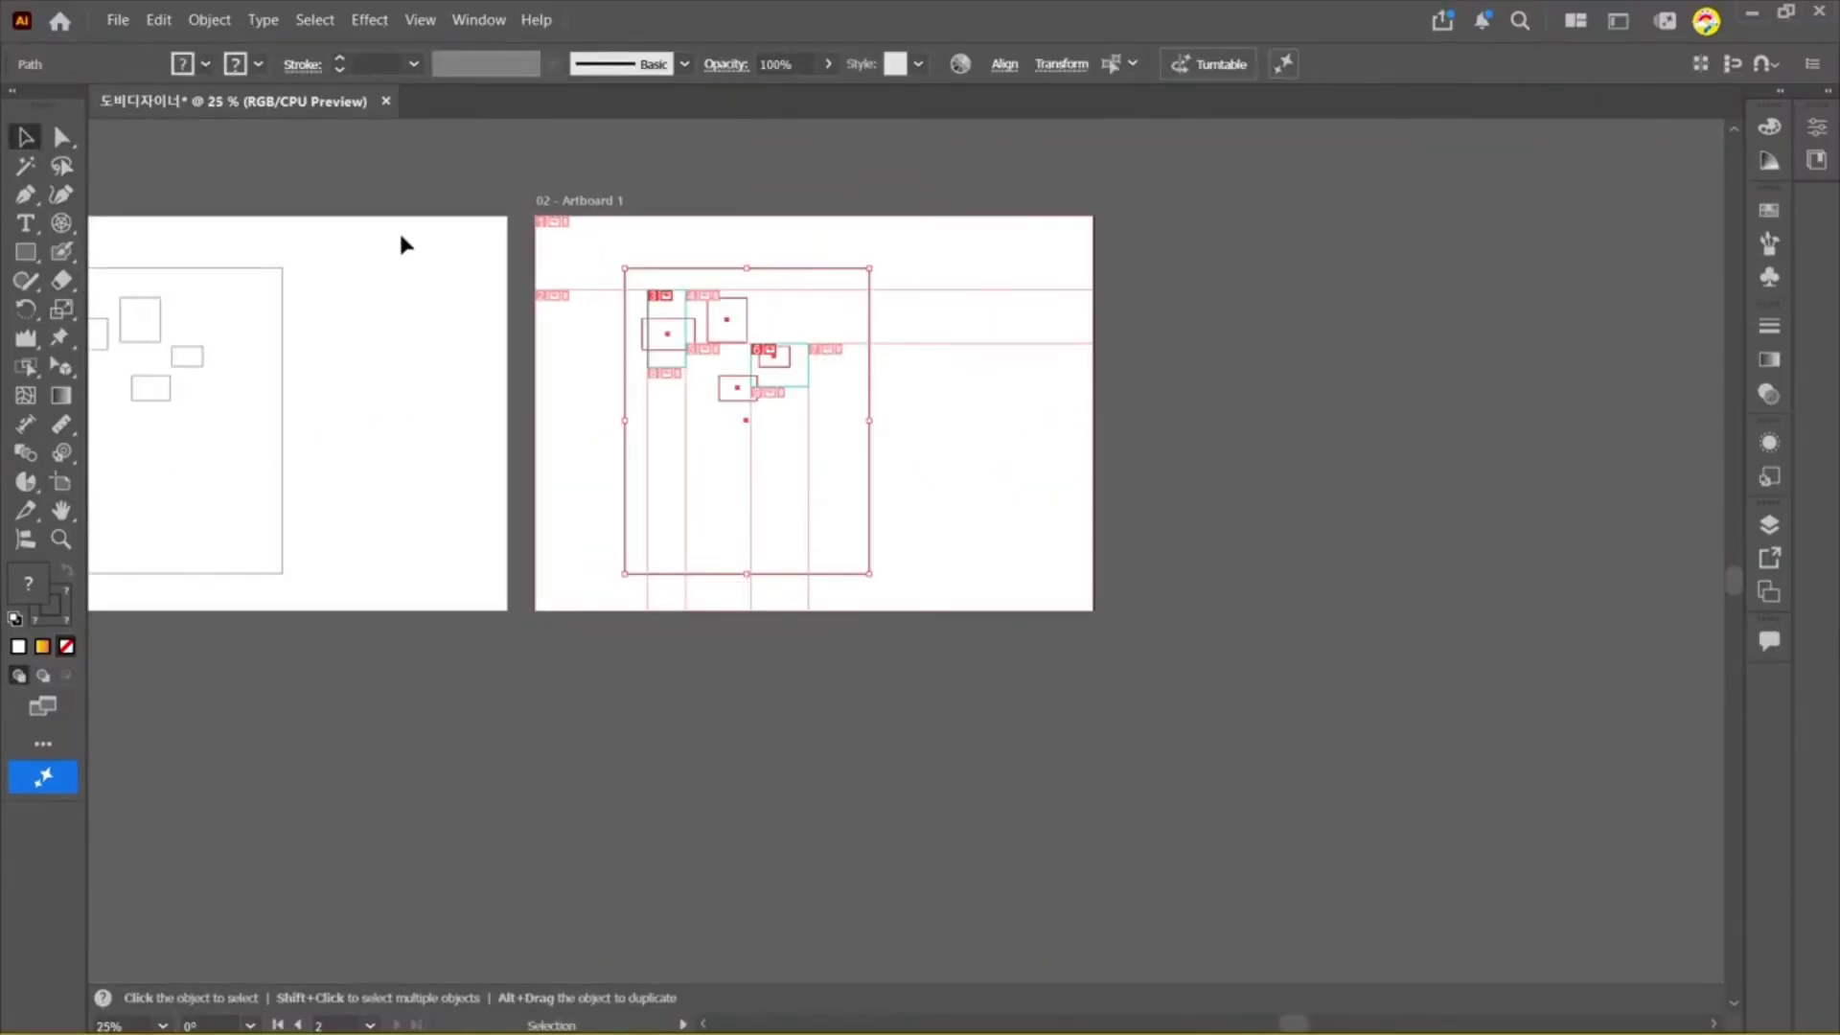
Step: Close the document without saving and create a new landscape A3 document of 420 x 297 mm in RGB Color
left_click(387, 102)
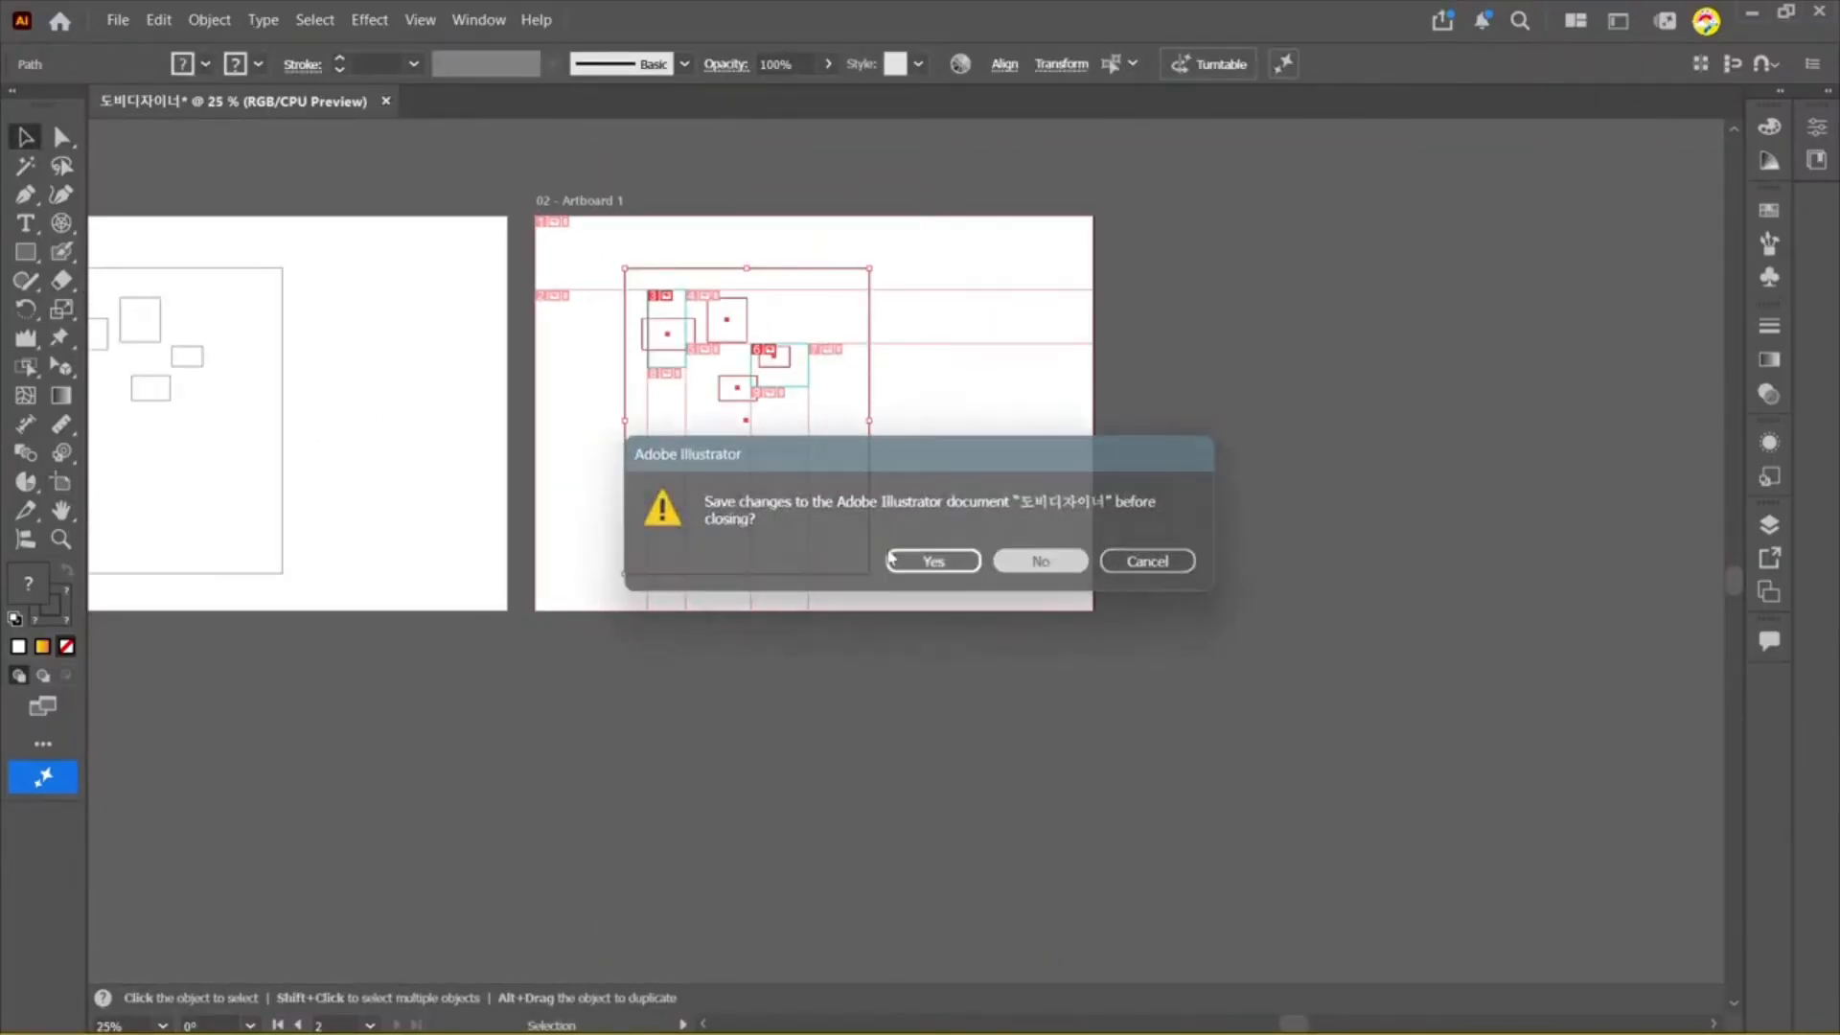
left_click(1035, 556)
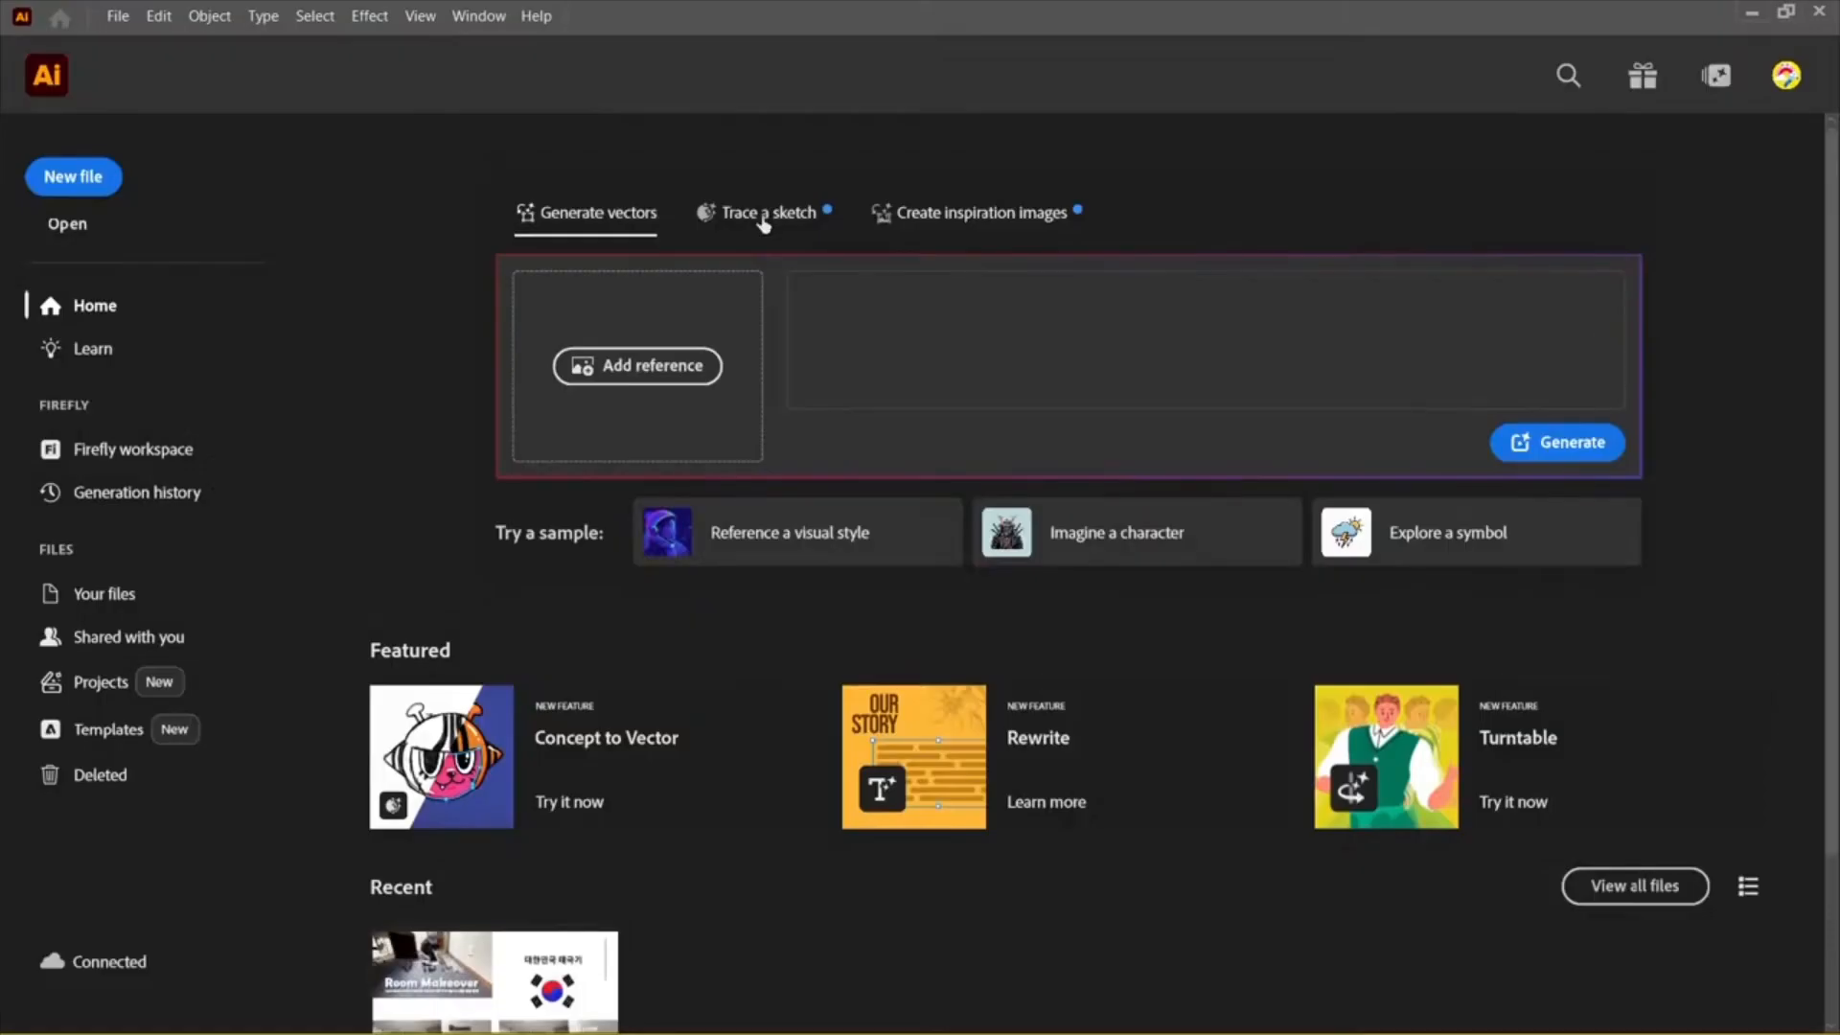
key("ctrl+n")
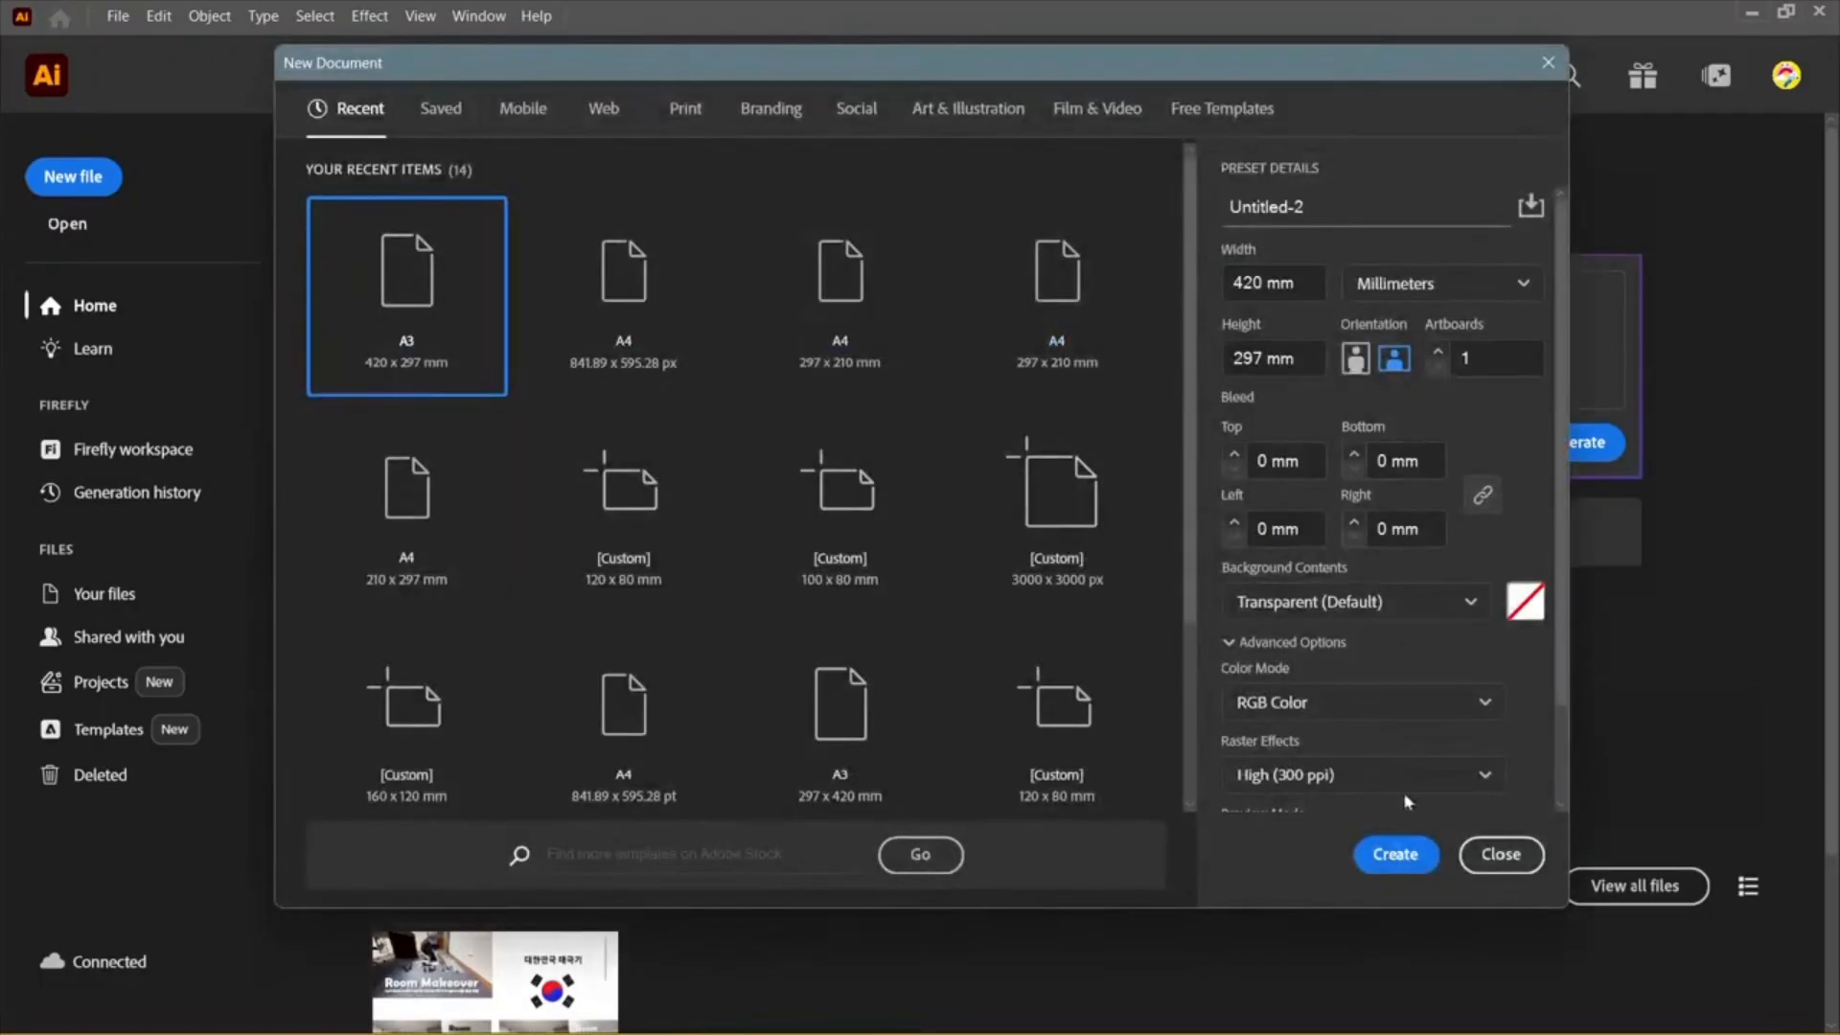
scroll(1405, 799, "down", 1)
left_click(1412, 867)
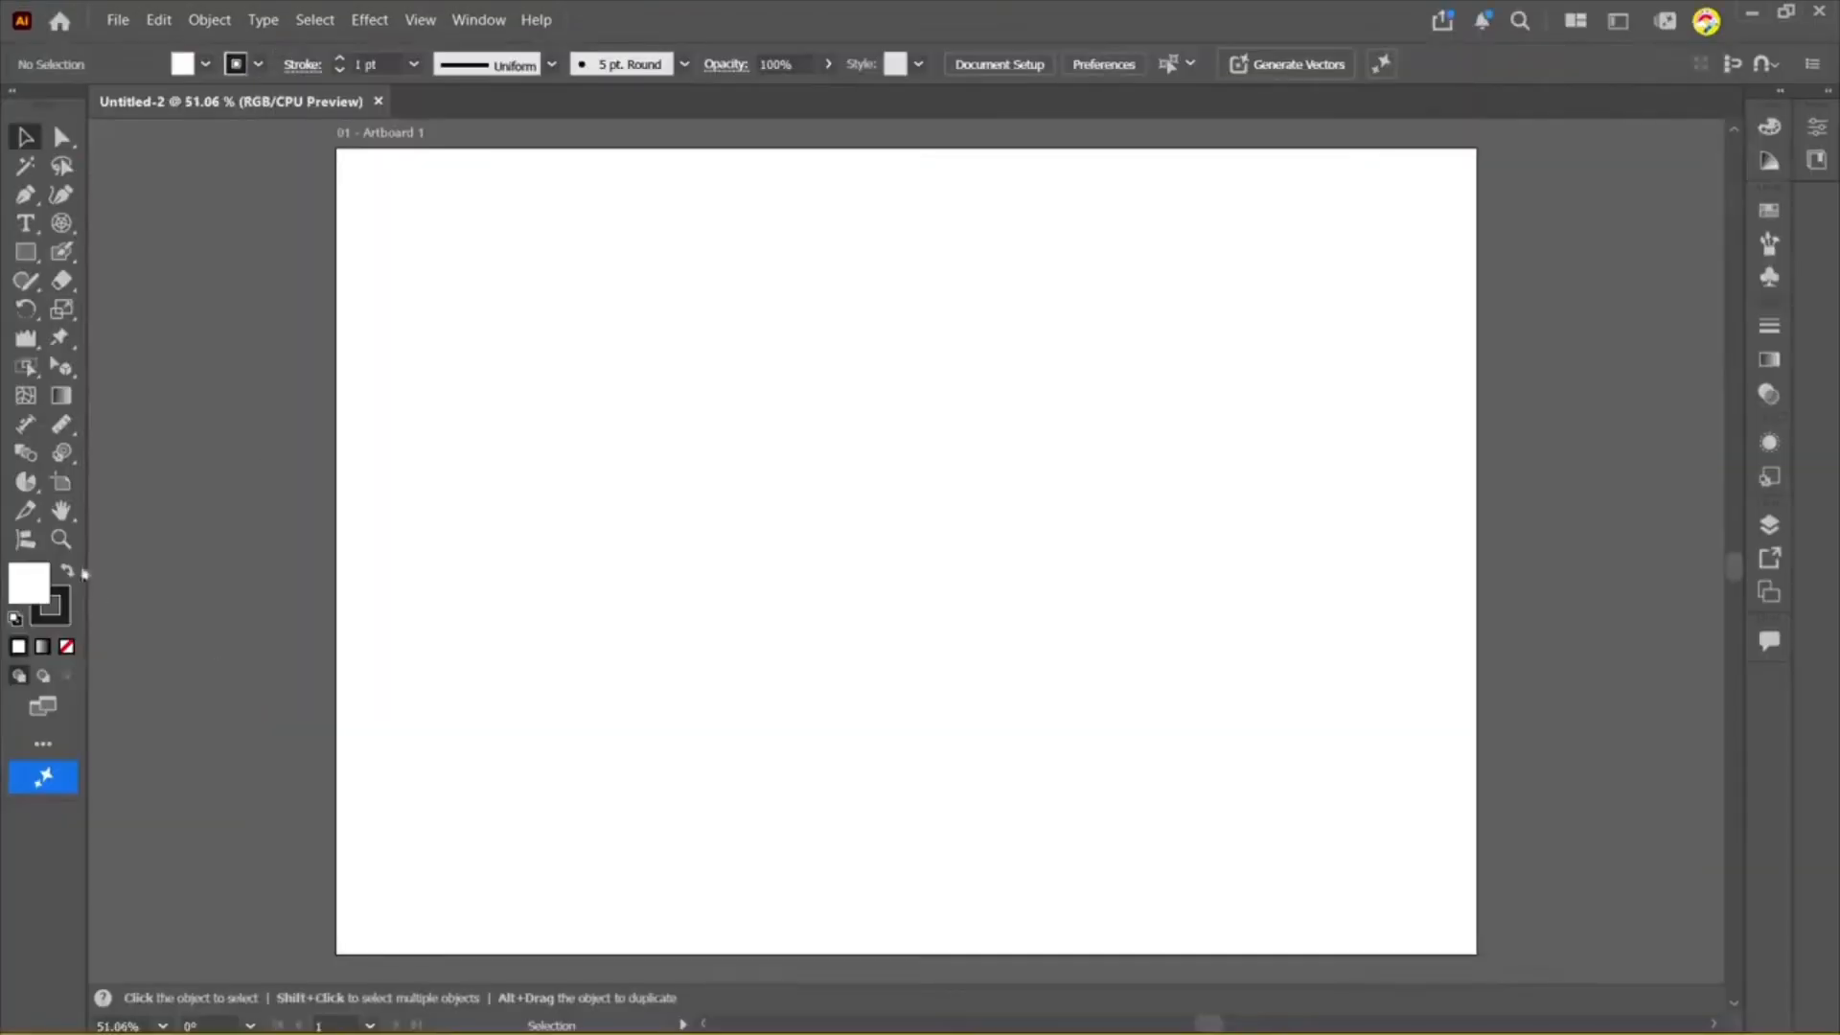
Step: Pan the empty canvas in several directions with the Hand tool and bring the artboard back to the centre
left_click(28, 485)
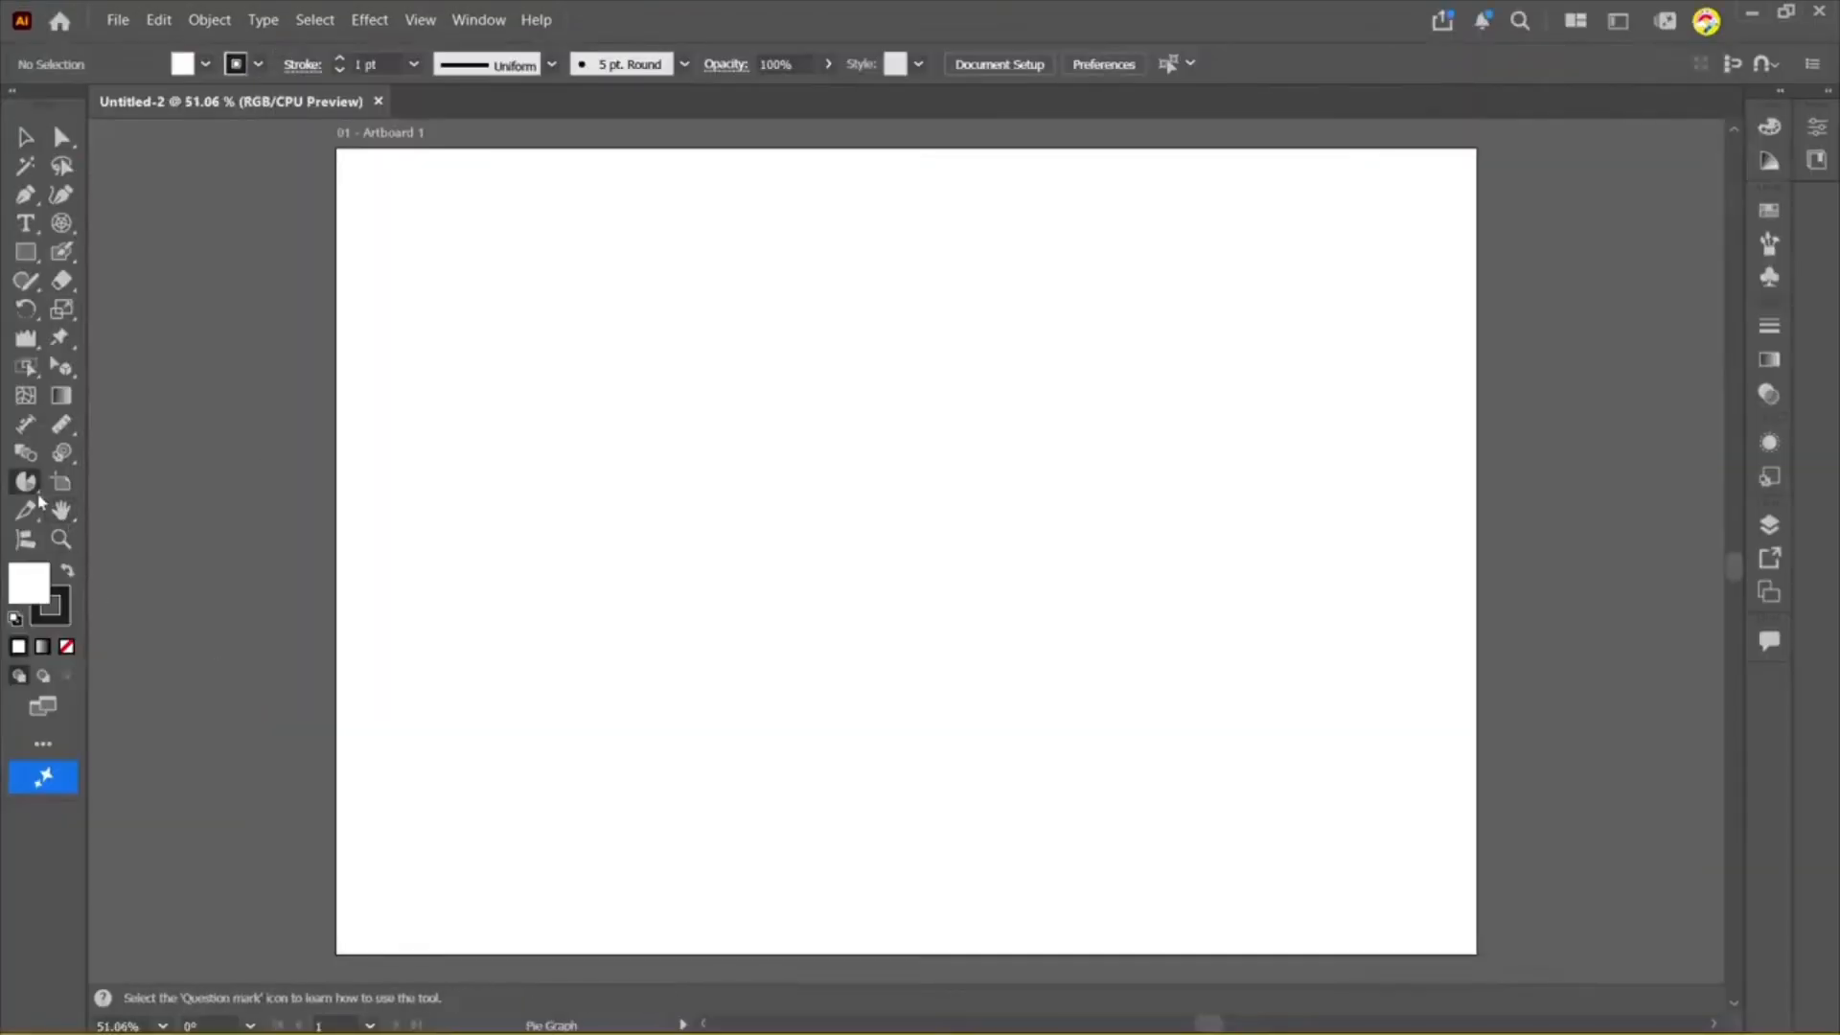
left_click(67, 514)
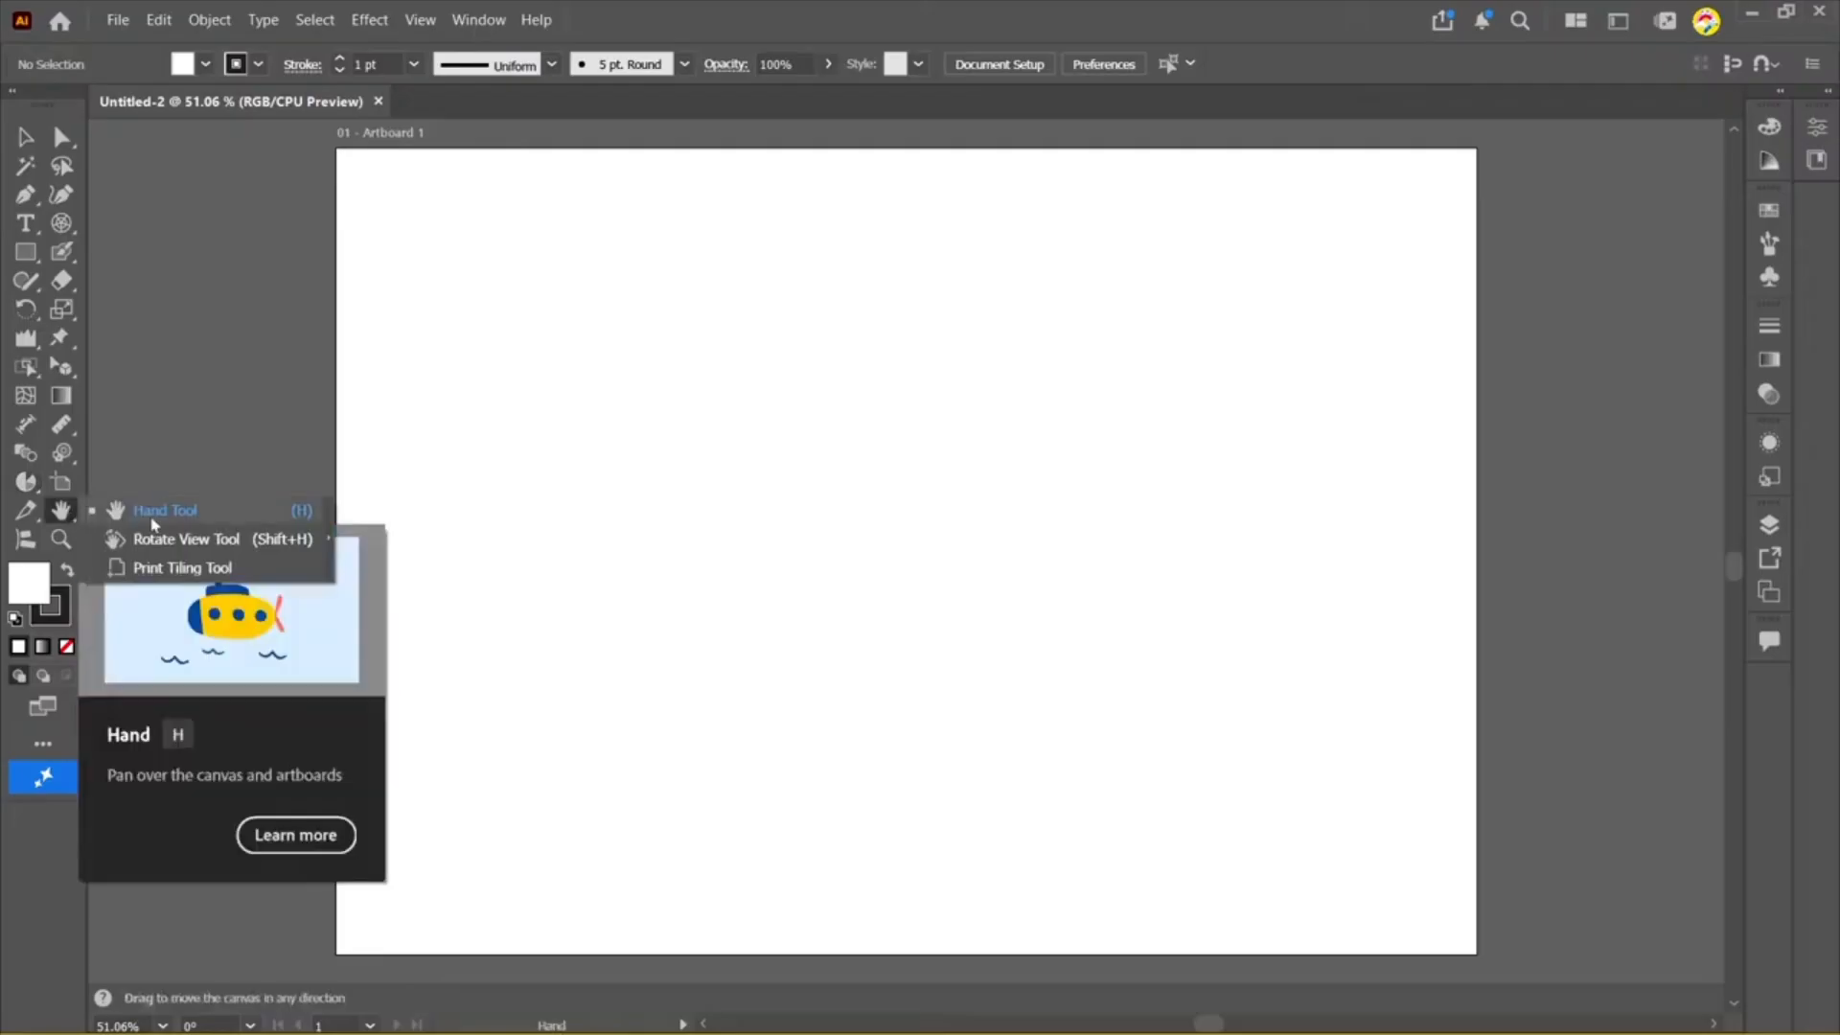
left_click_drag(452, 296, 1005, 863)
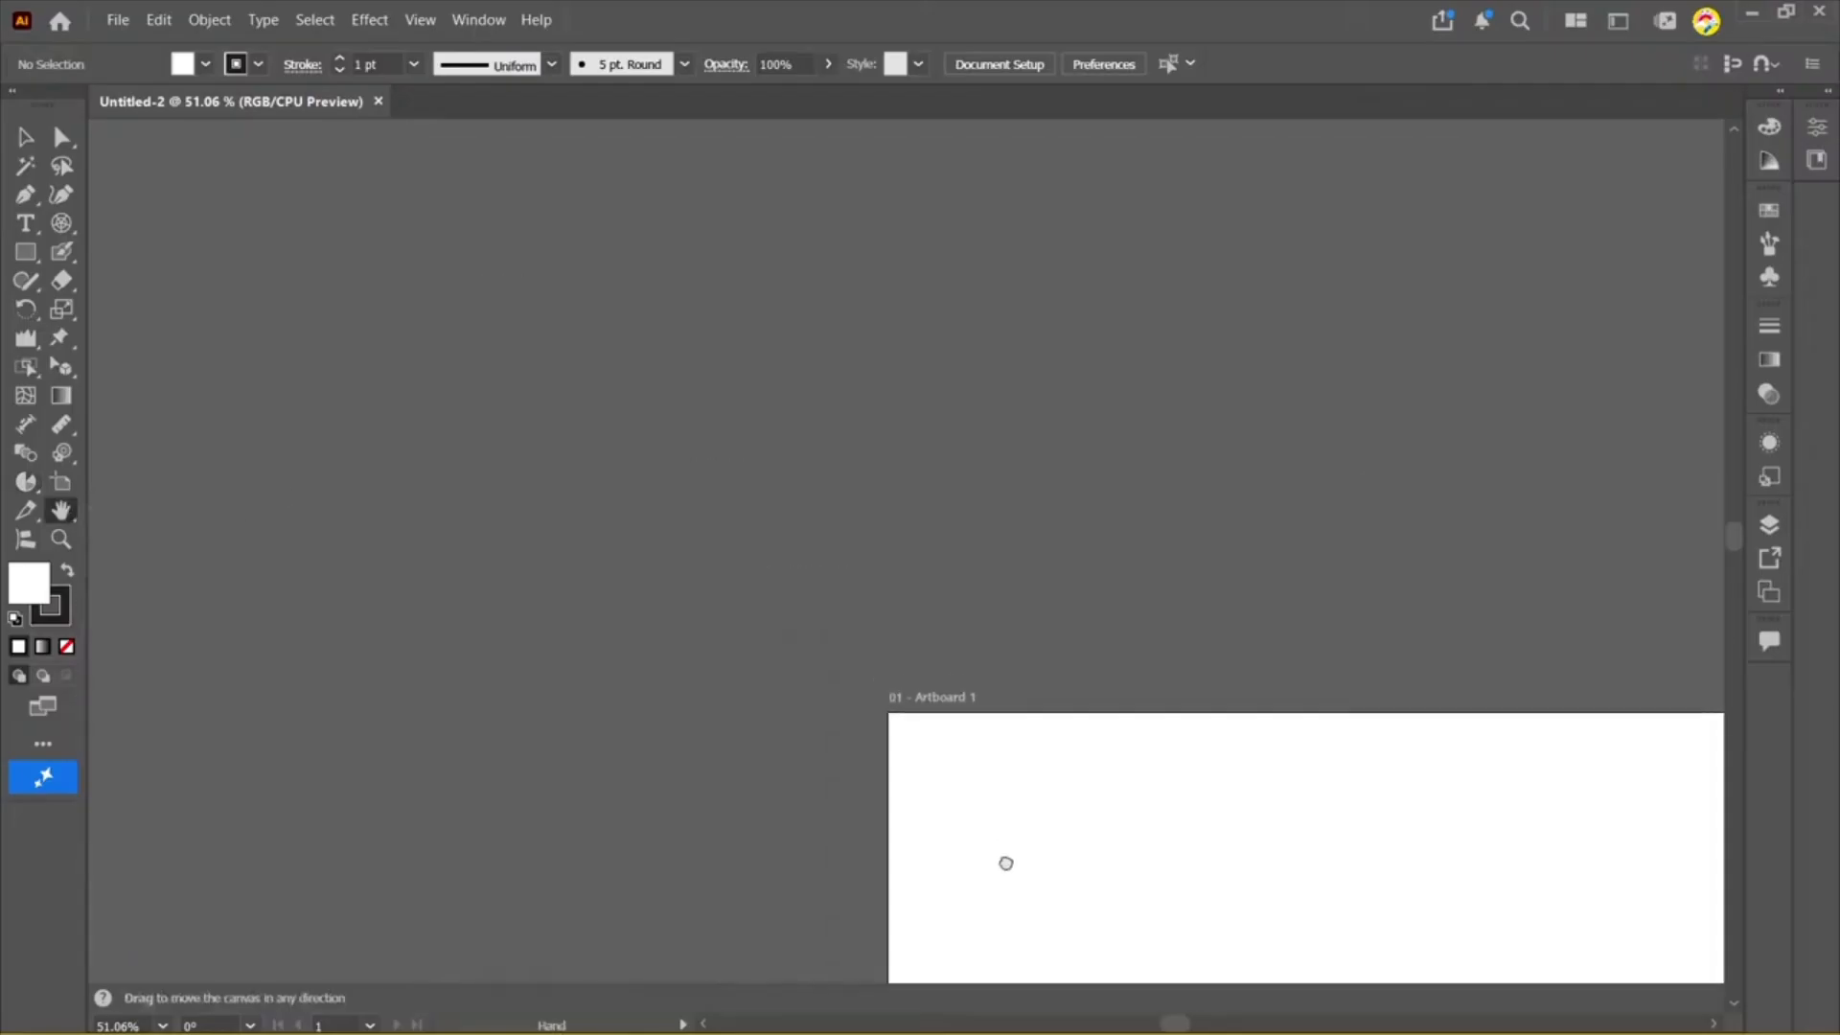
left_click_drag(1418, 859, 686, 296)
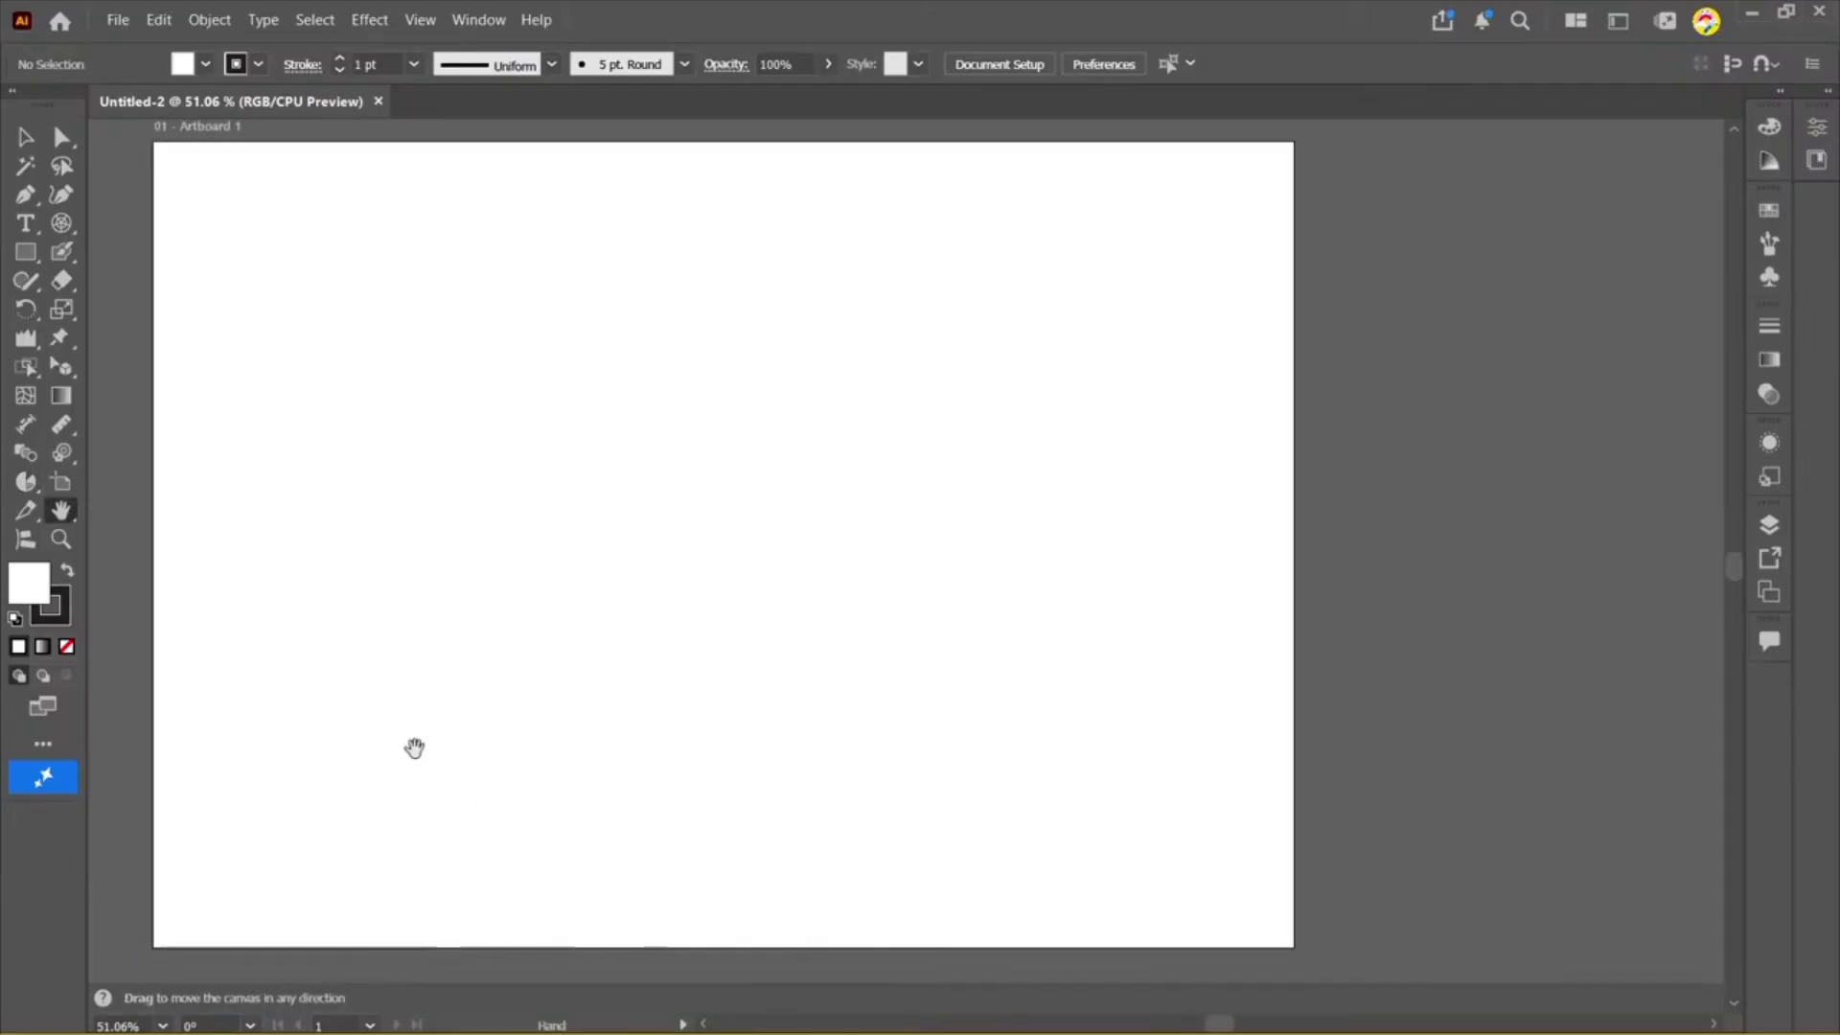
left_click_drag(415, 744, 623, 479)
scroll(622, 479, "up", 3)
scroll(558, 542, "up", 1)
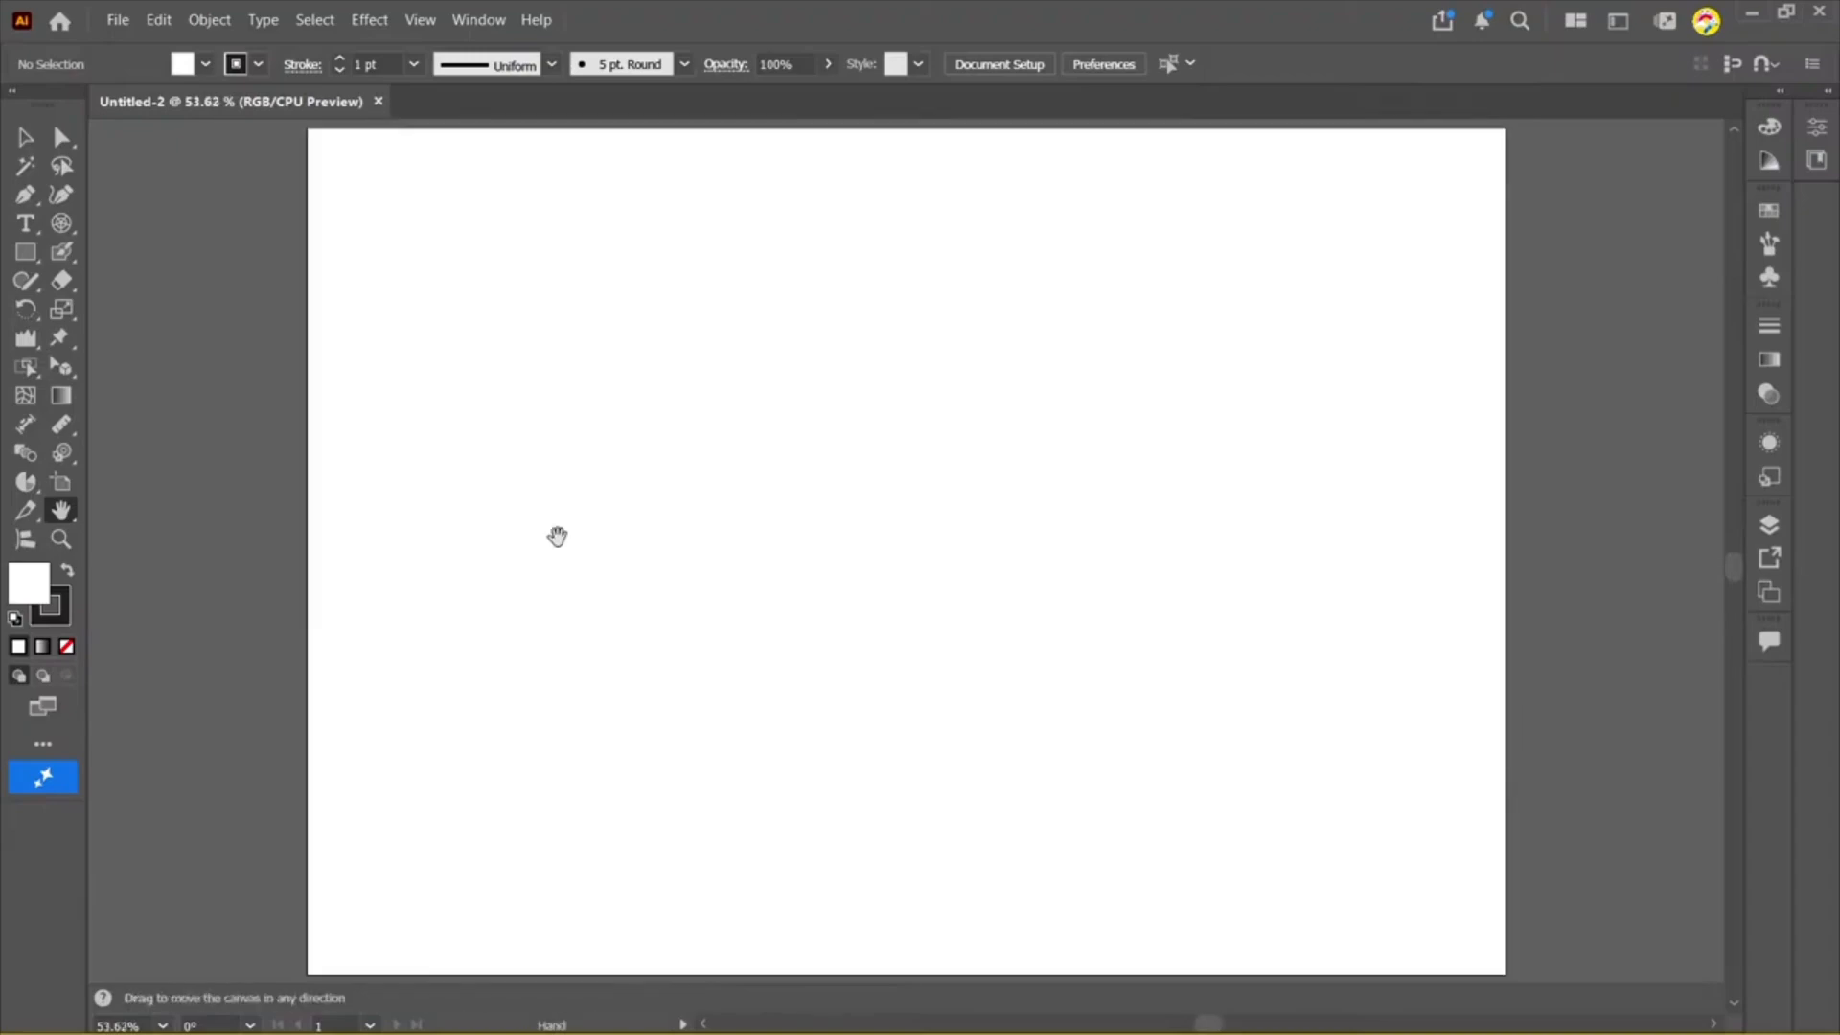
Step: Draw three separate rectangles across the upper and middle part of the artboard
left_click(24, 252)
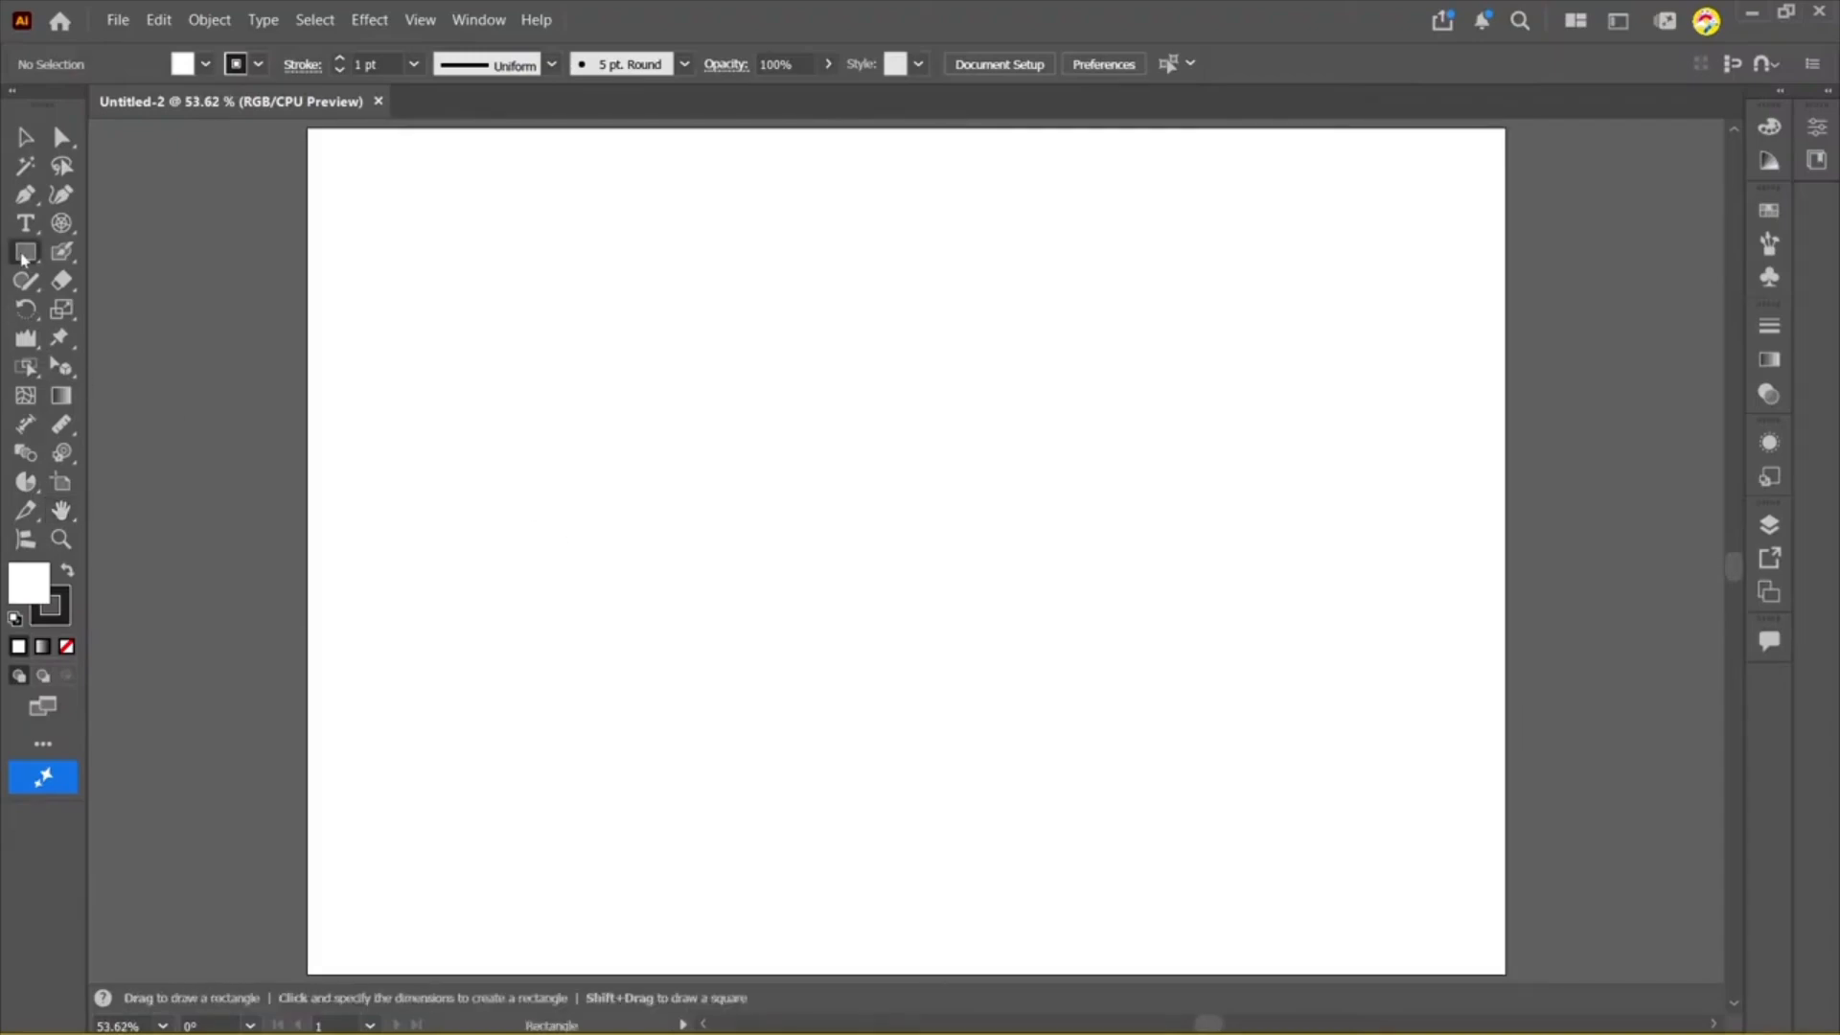
mouse_move(388, 262)
left_mouse_down()
mouse_move(534, 436)
mouse_move(794, 666)
left_mouse_up()
mouse_move(888, 291)
left_mouse_down()
mouse_move(1006, 411)
mouse_move(1062, 431)
left_mouse_up()
left_click_drag(320, 210, 828, 509)
key("ctrl+z")
Step: Swap the fill and stroke of all three rectangles to a black fill with a white stroke, and deselect them
left_click(25, 137)
left_click_drag(358, 202, 1334, 738)
left_click(69, 571)
left_click(596, 223)
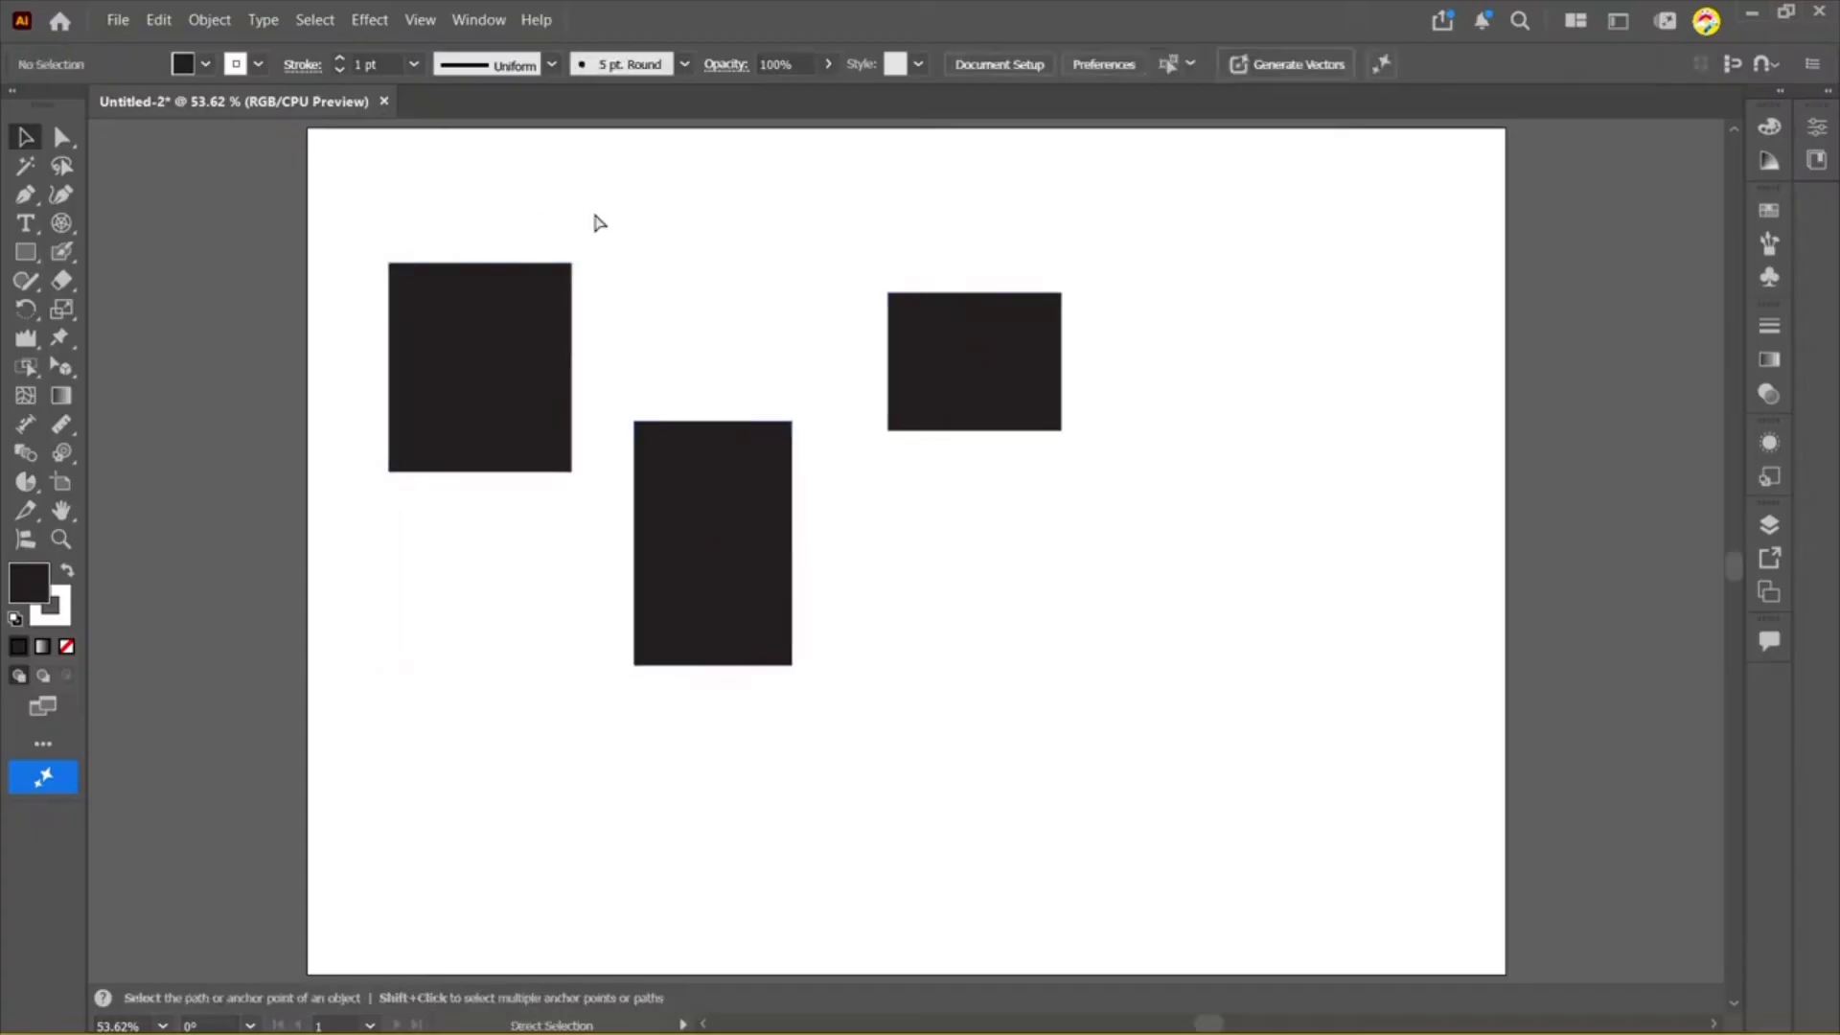
Step: Zoom in to 150% and examine each of the black rectangles by scrolling the view horizontally and vertically
key("ctrl+plus")
key("ctrl+plus")
key("ctrl+plus")
key("space")
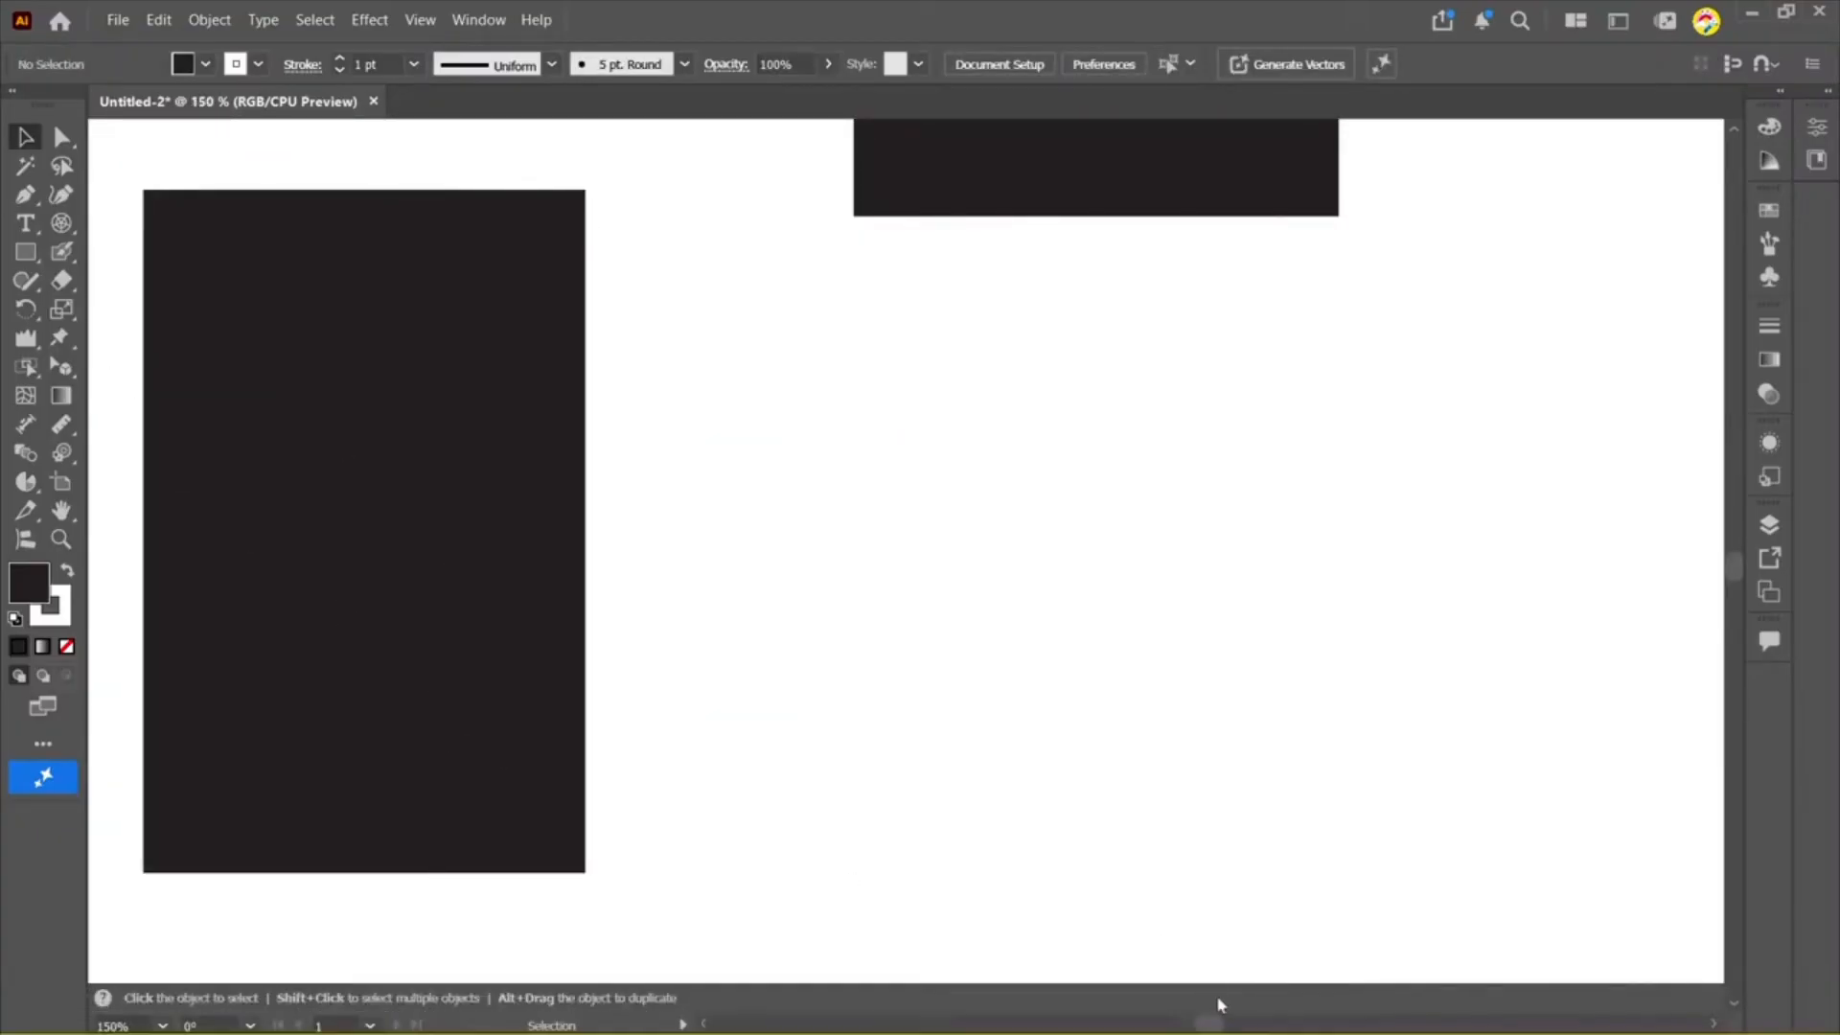
left_click_drag(1213, 1025, 1193, 1025)
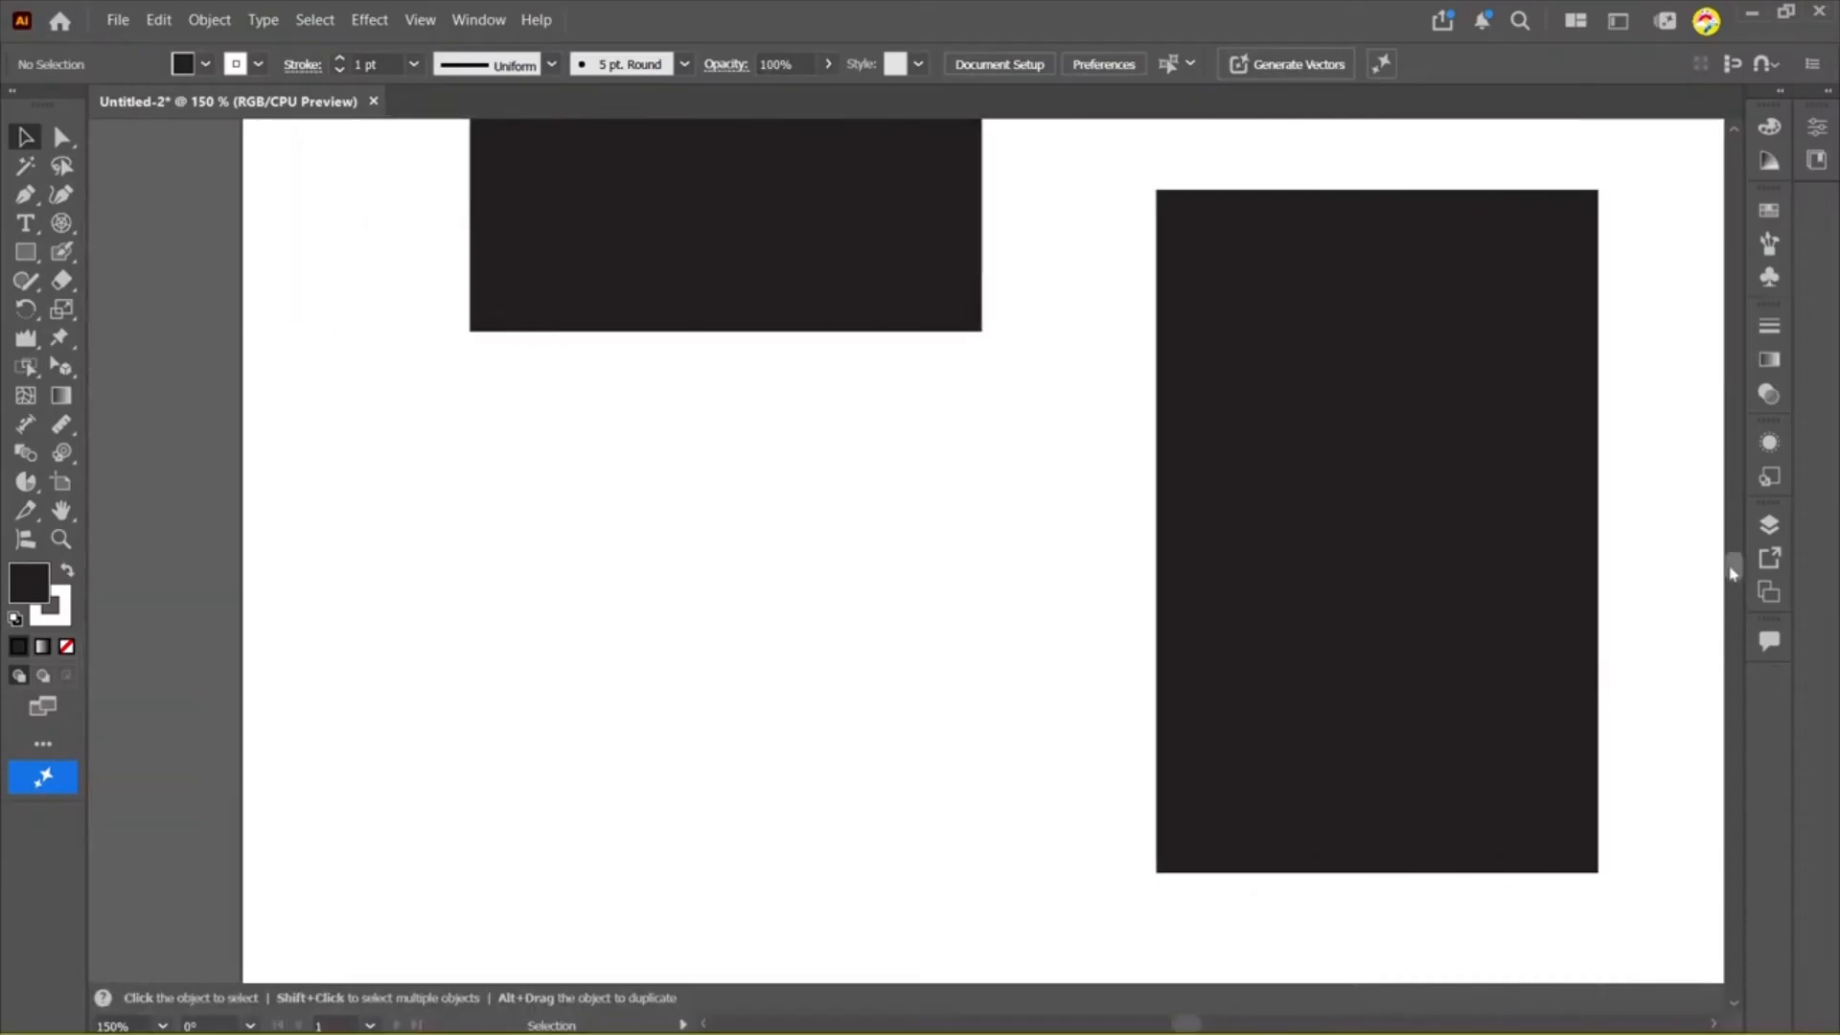
left_click_drag(1731, 569, 1735, 564)
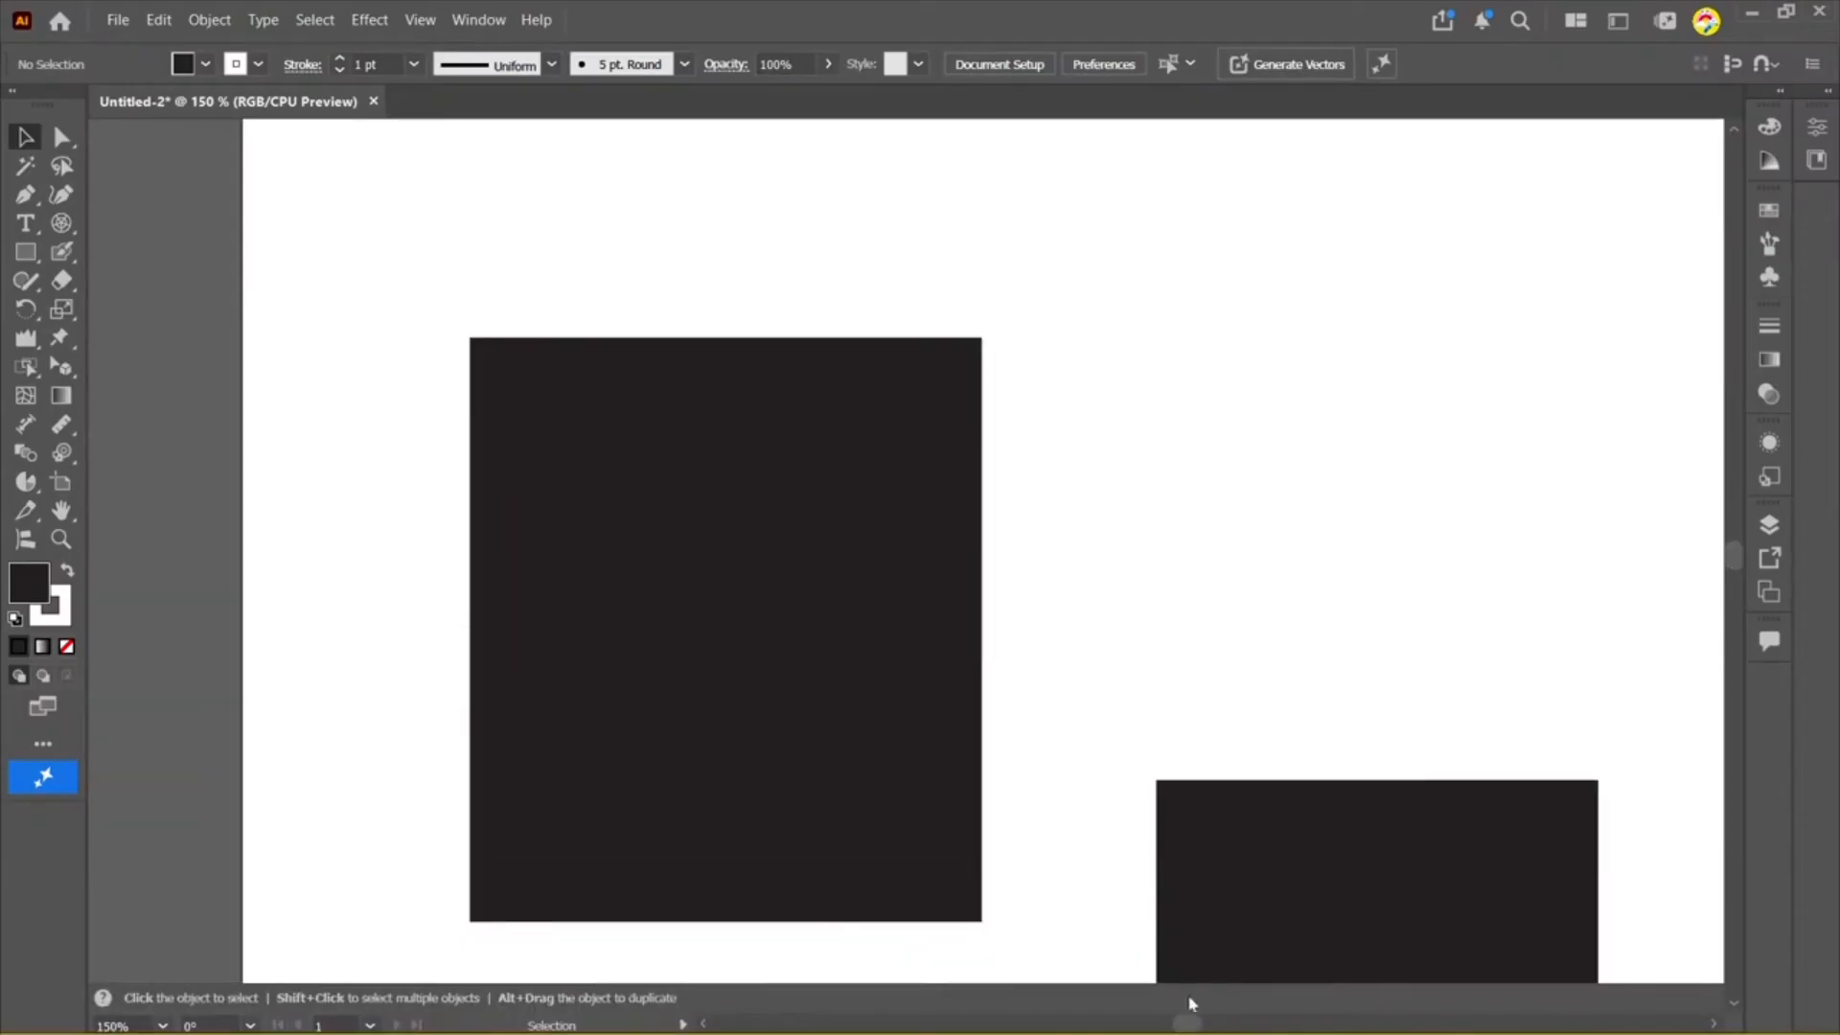
left_click_drag(1190, 1023, 1194, 1022)
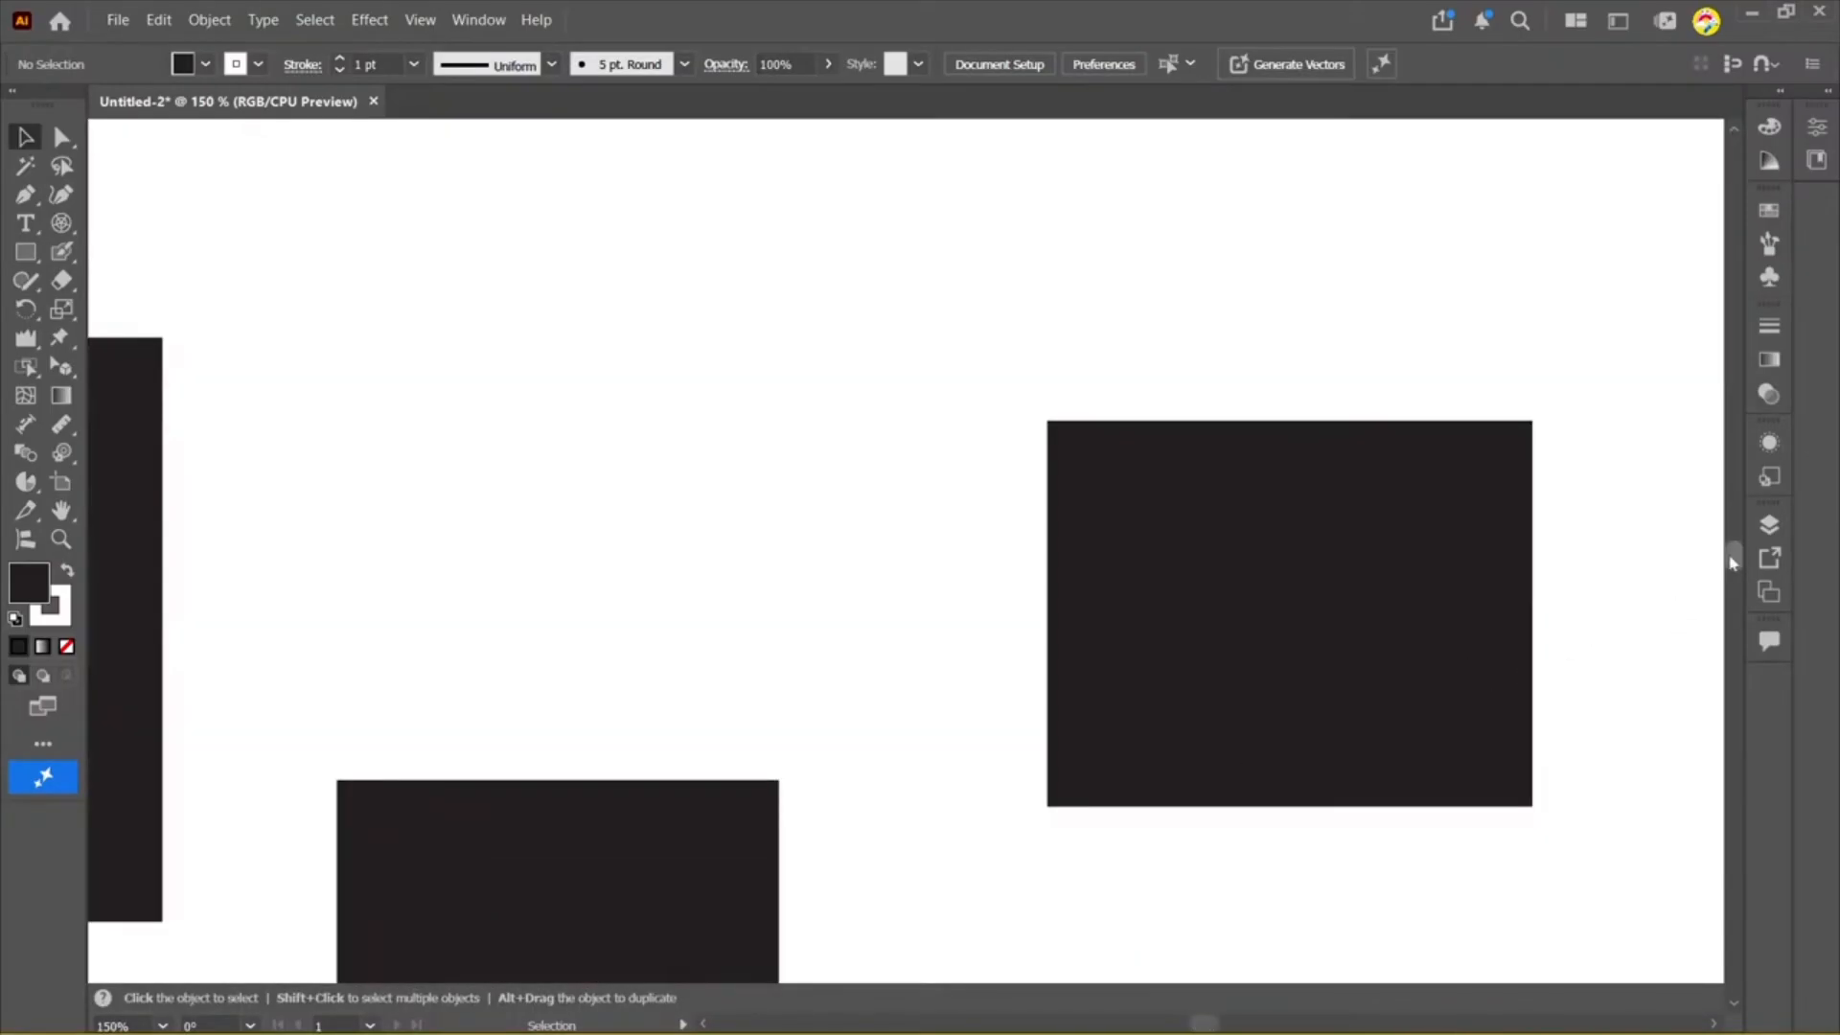
left_click_drag(1733, 561, 1735, 568)
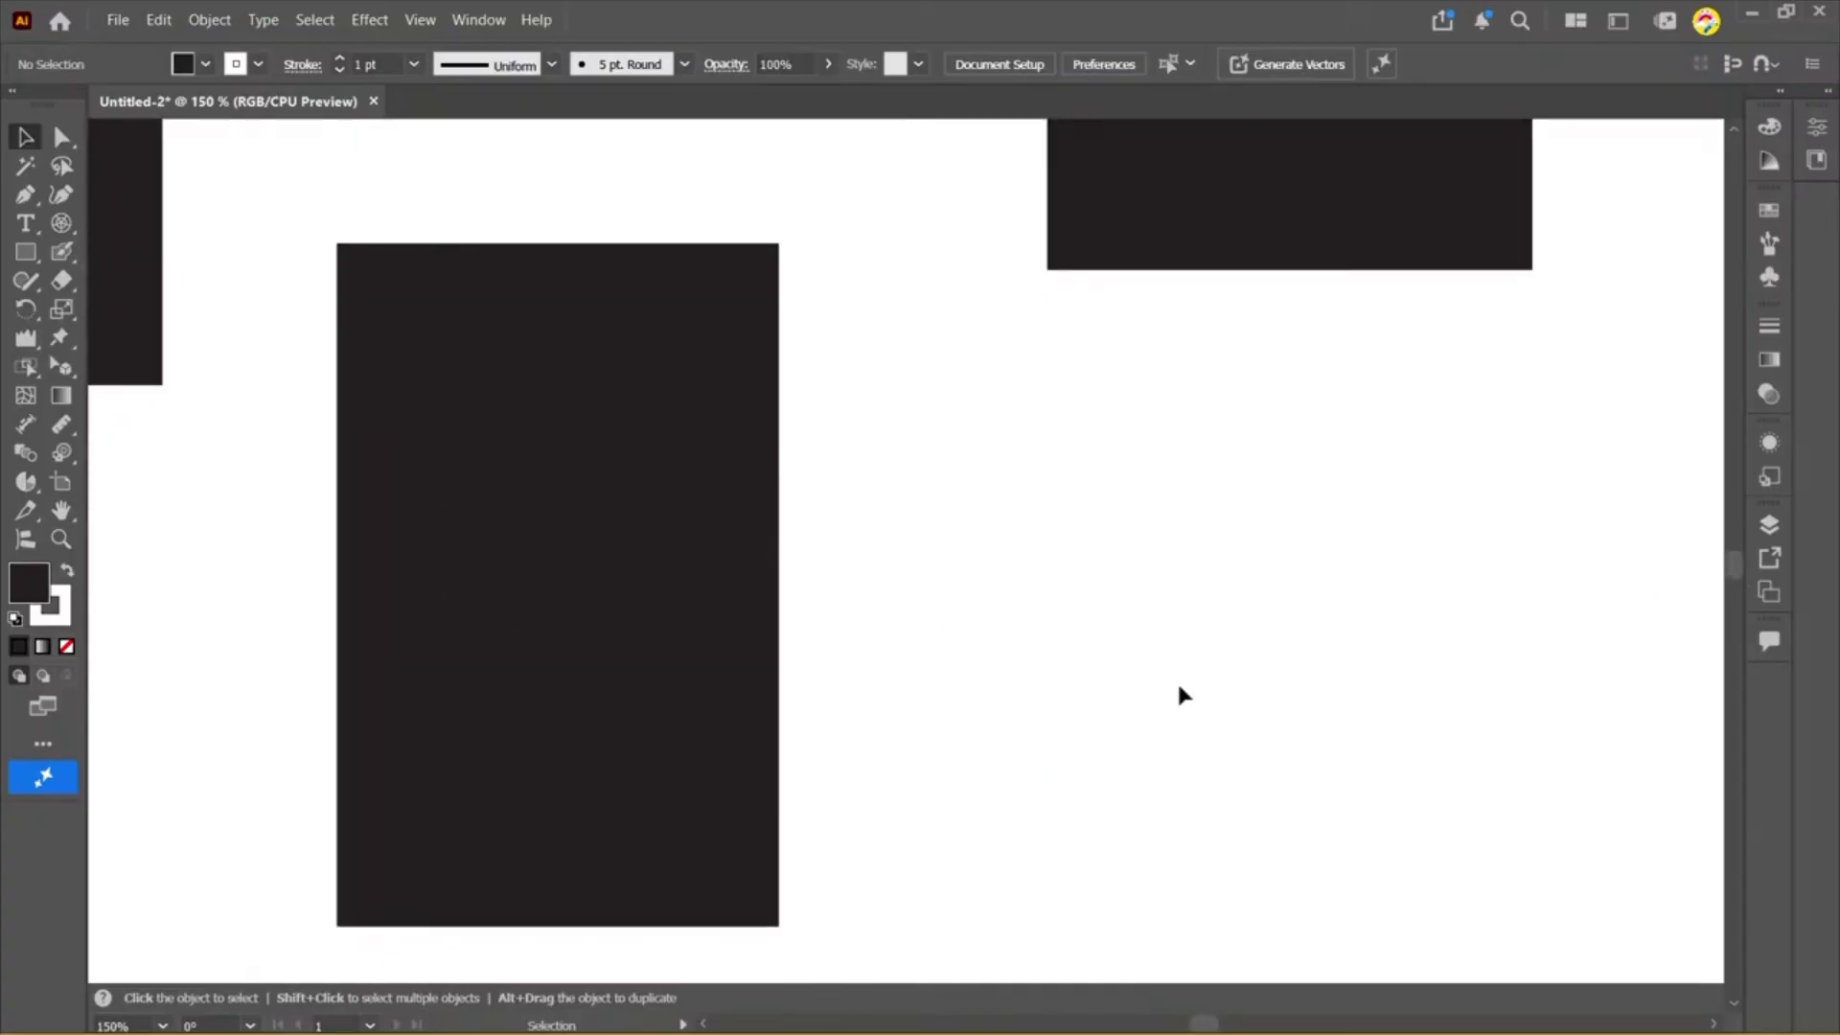
Step: Move around the three black rectangles with the Hand tool at 150% and then 100% zoom
key("h")
left_click_drag(1076, 610, 1045, 751)
left_click_drag(254, 615, 948, 757)
left_click_drag(856, 374, 883, 402)
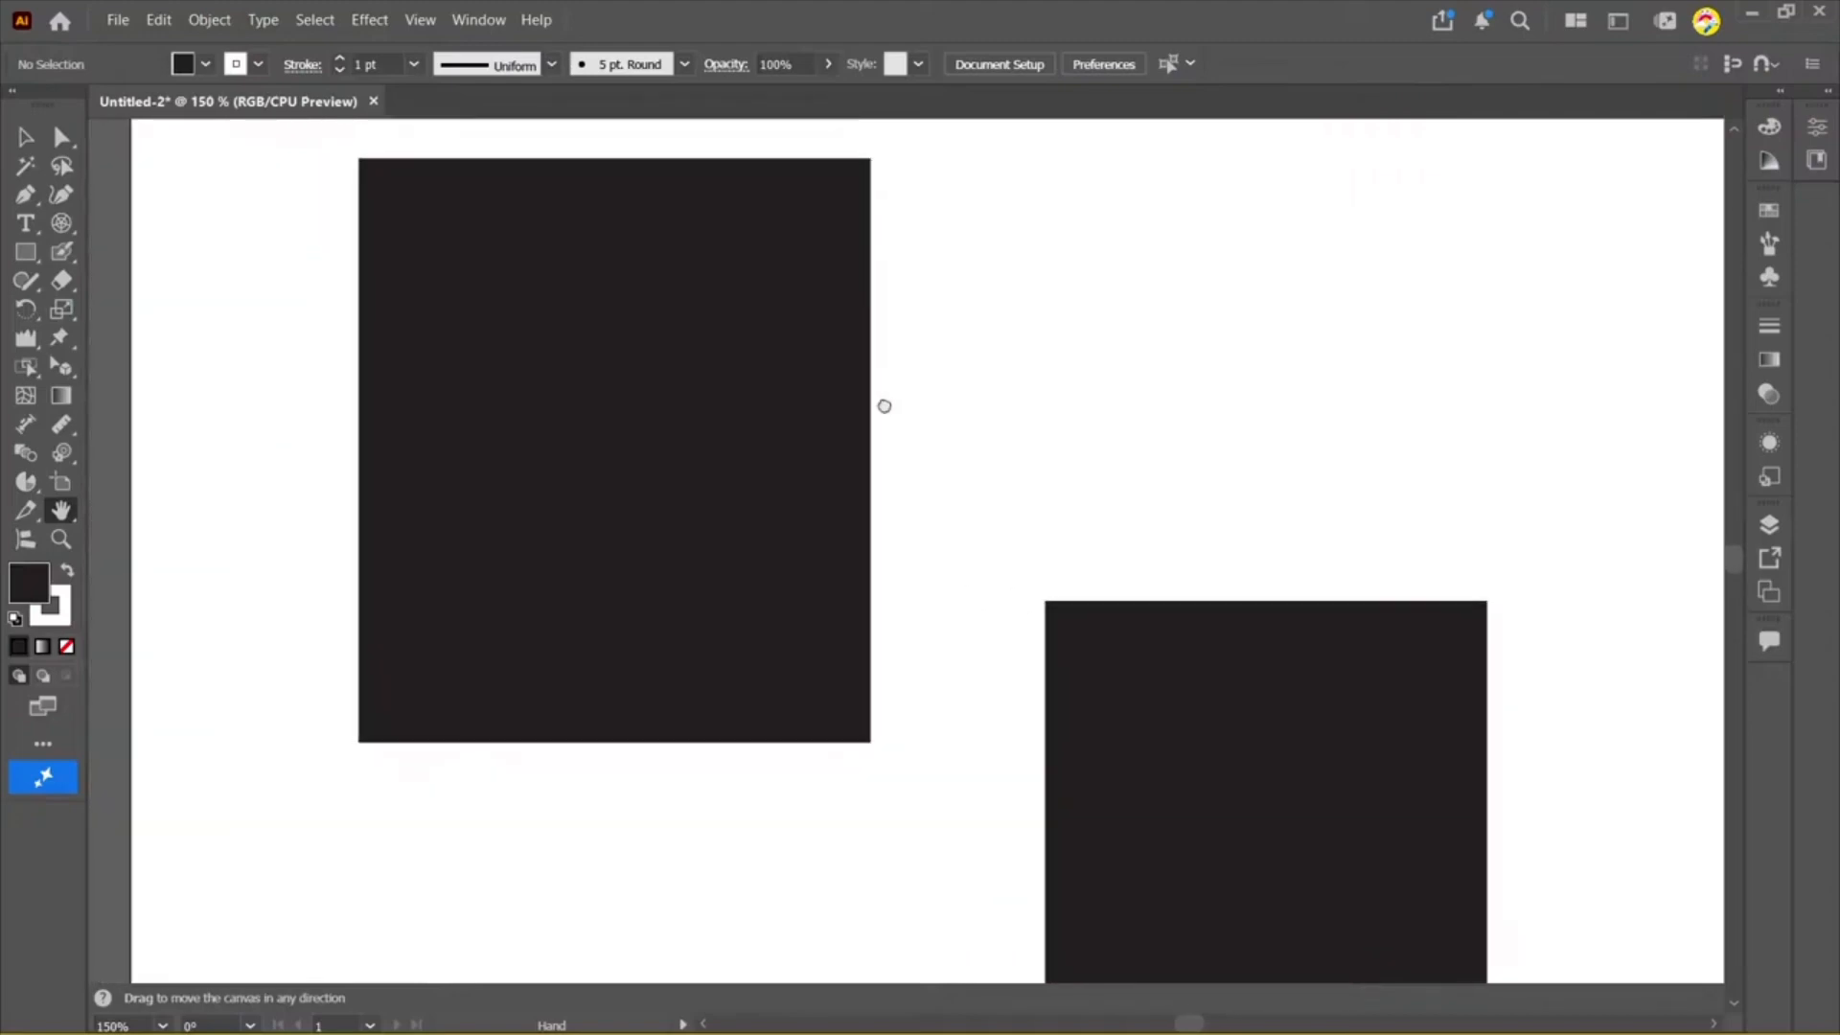
left_click_drag(545, 430, 560, 488)
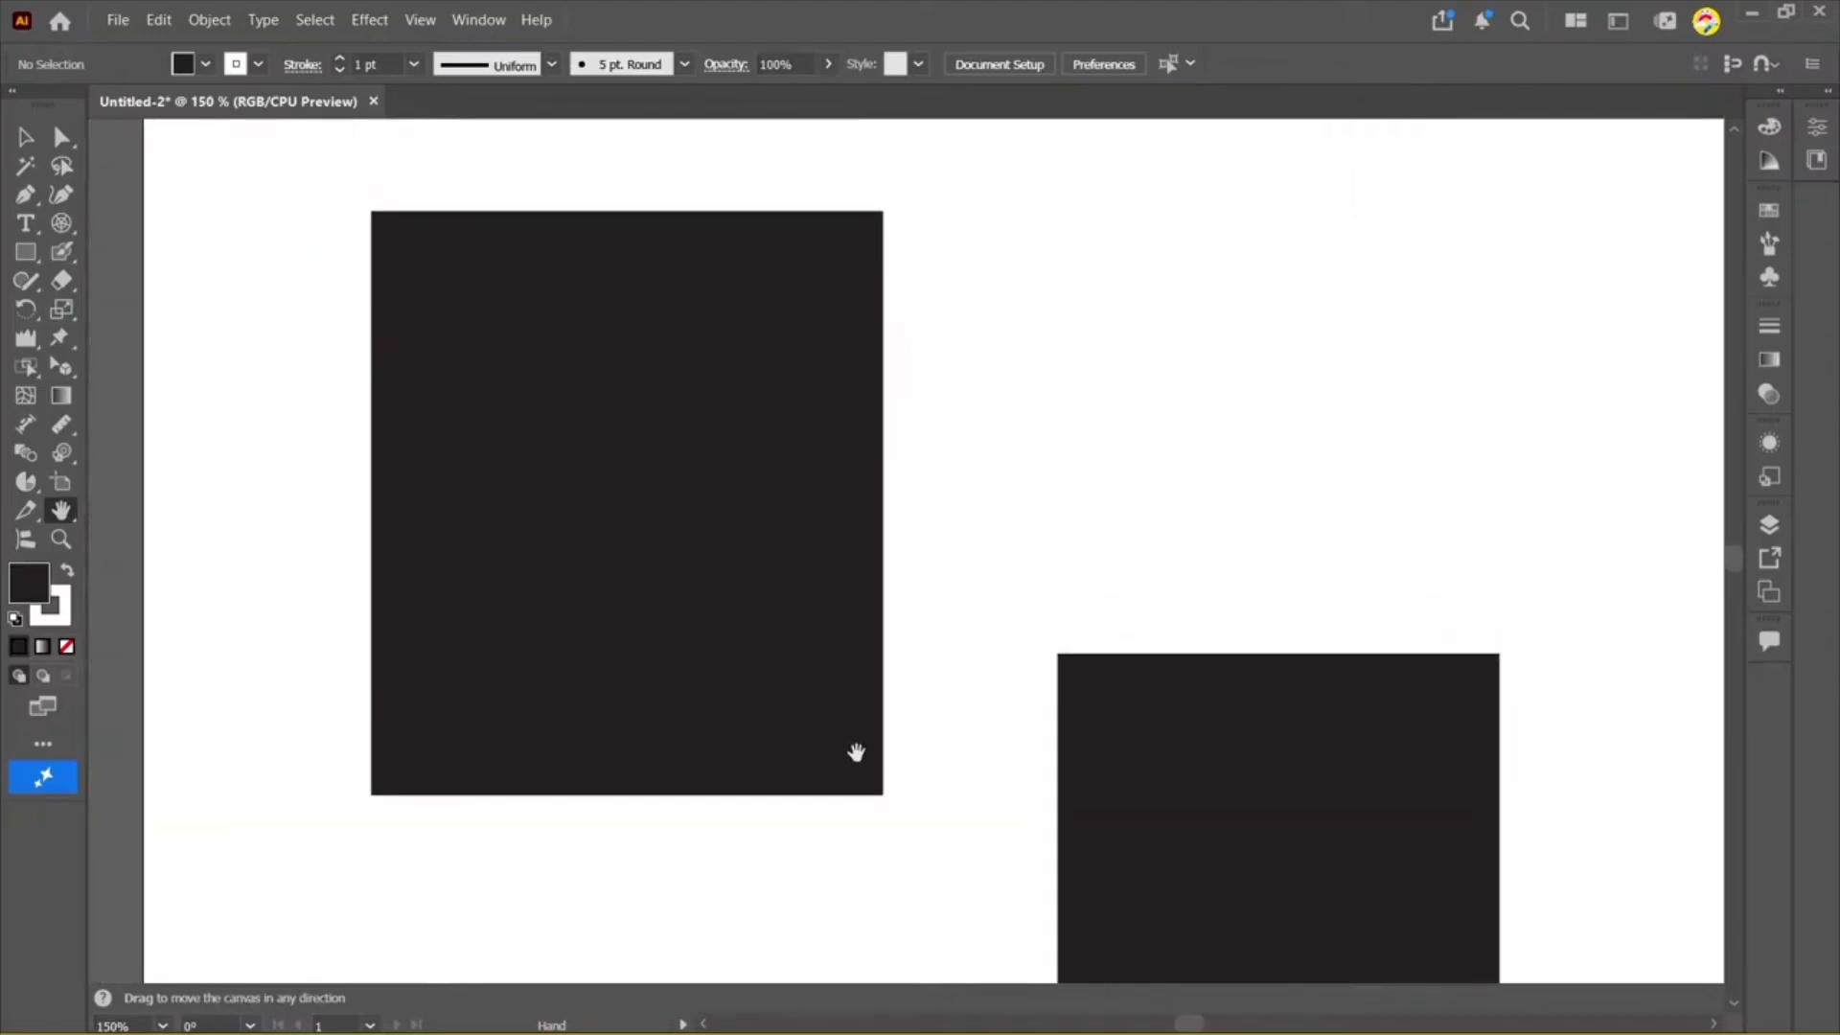
left_click_drag(850, 846, 814, 879)
left_click_drag(920, 850, 437, 357)
key("ctrl+plus")
key("ctrl+minus")
key("ctrl+minus")
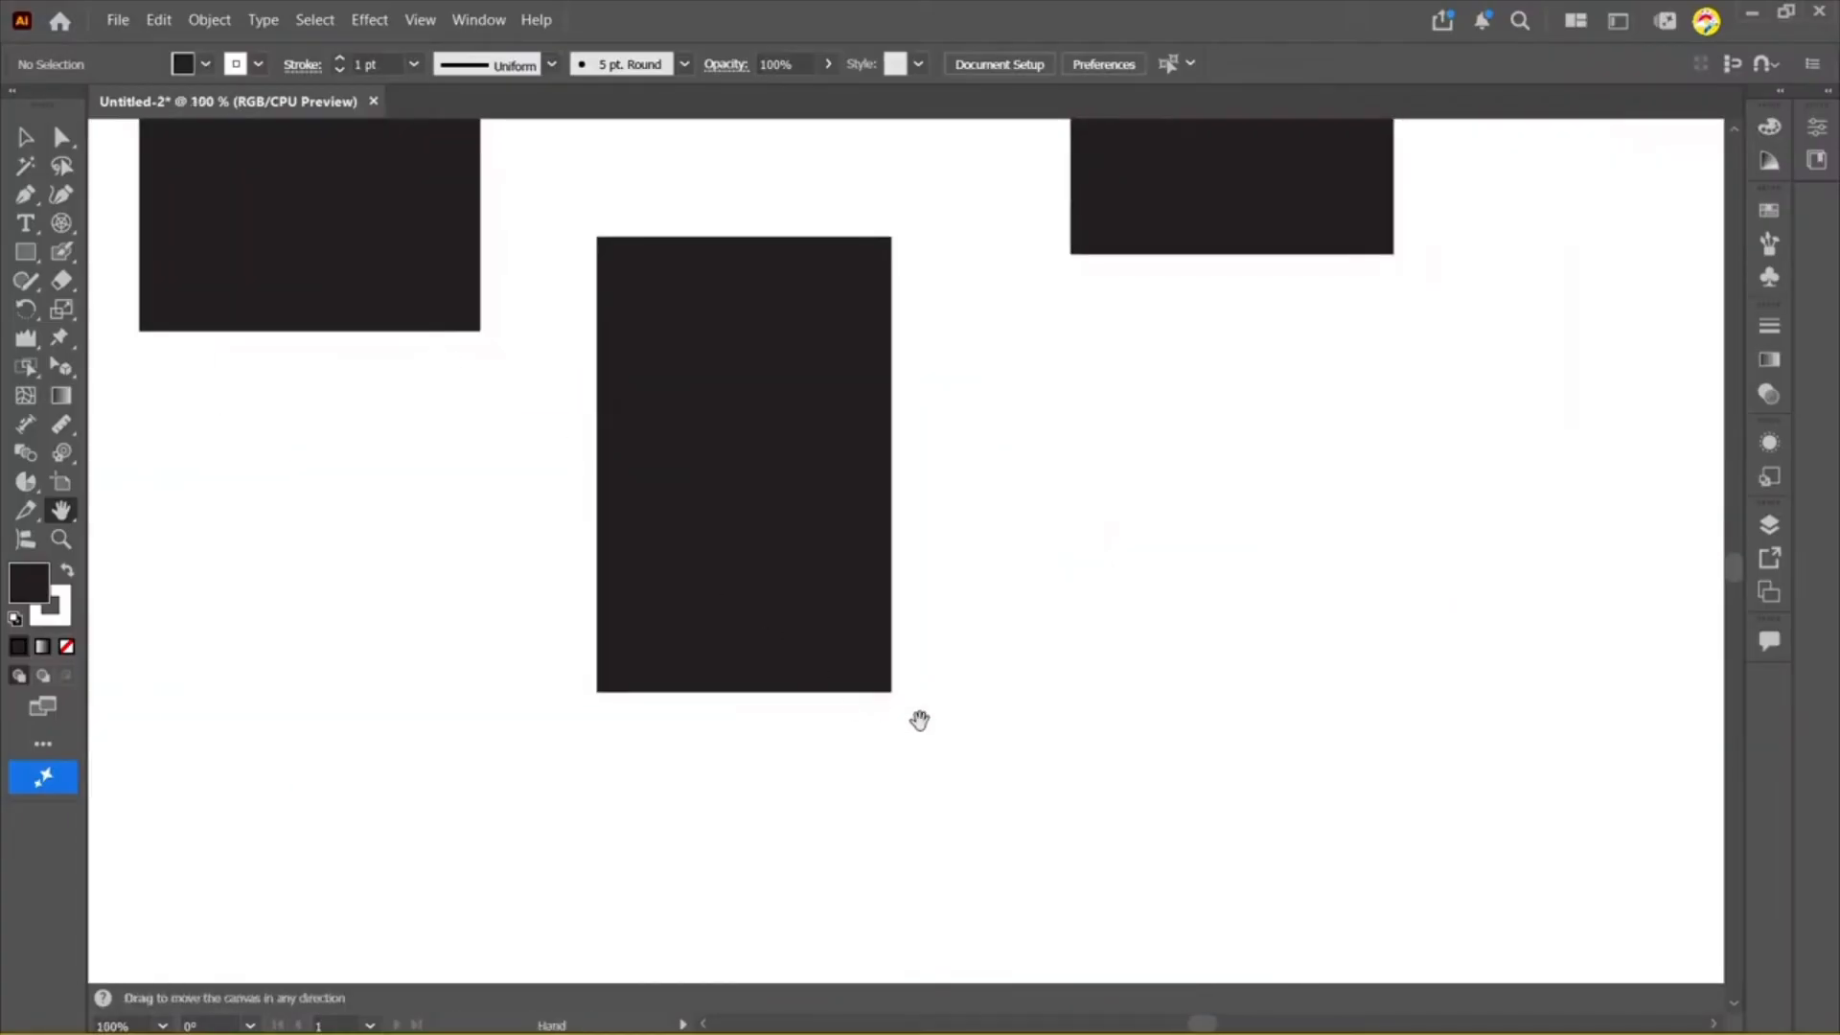
left_click_drag(919, 720, 344, 519)
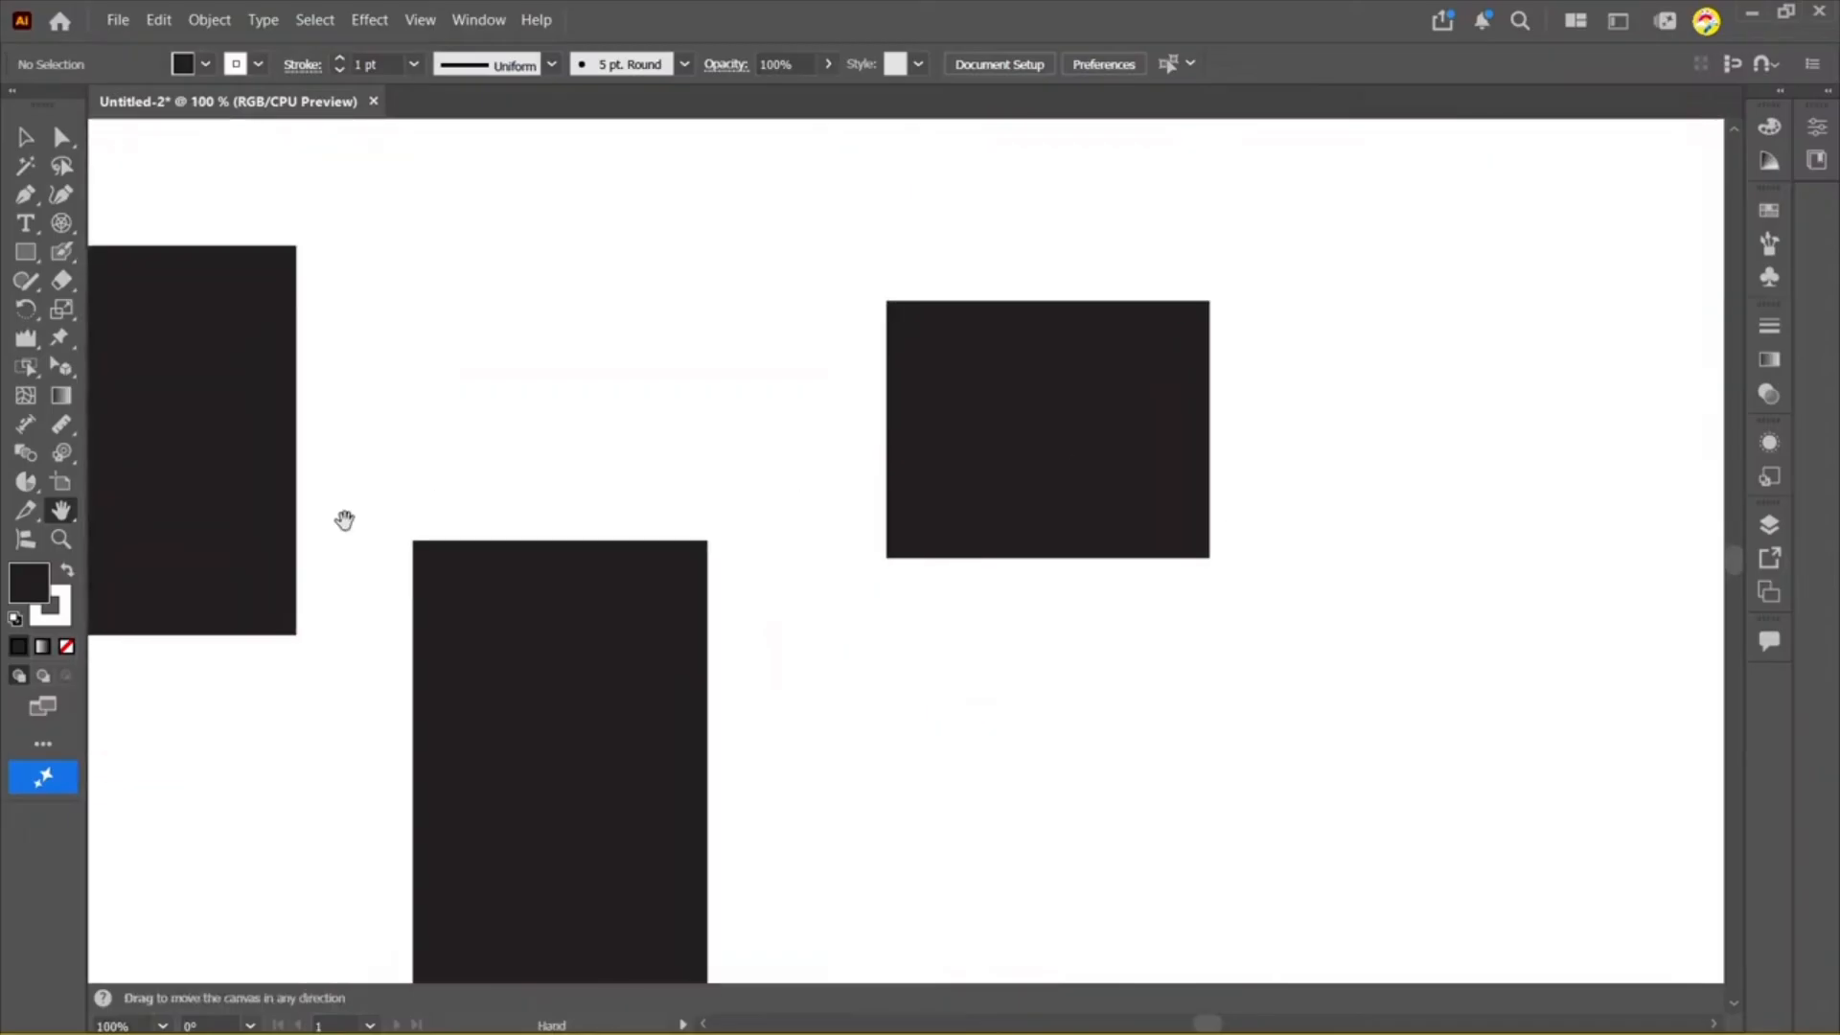
Step: Rotate the canvas view to about 44° with the Rotate View tool and zoom out to 33.33%
left_click(60, 510)
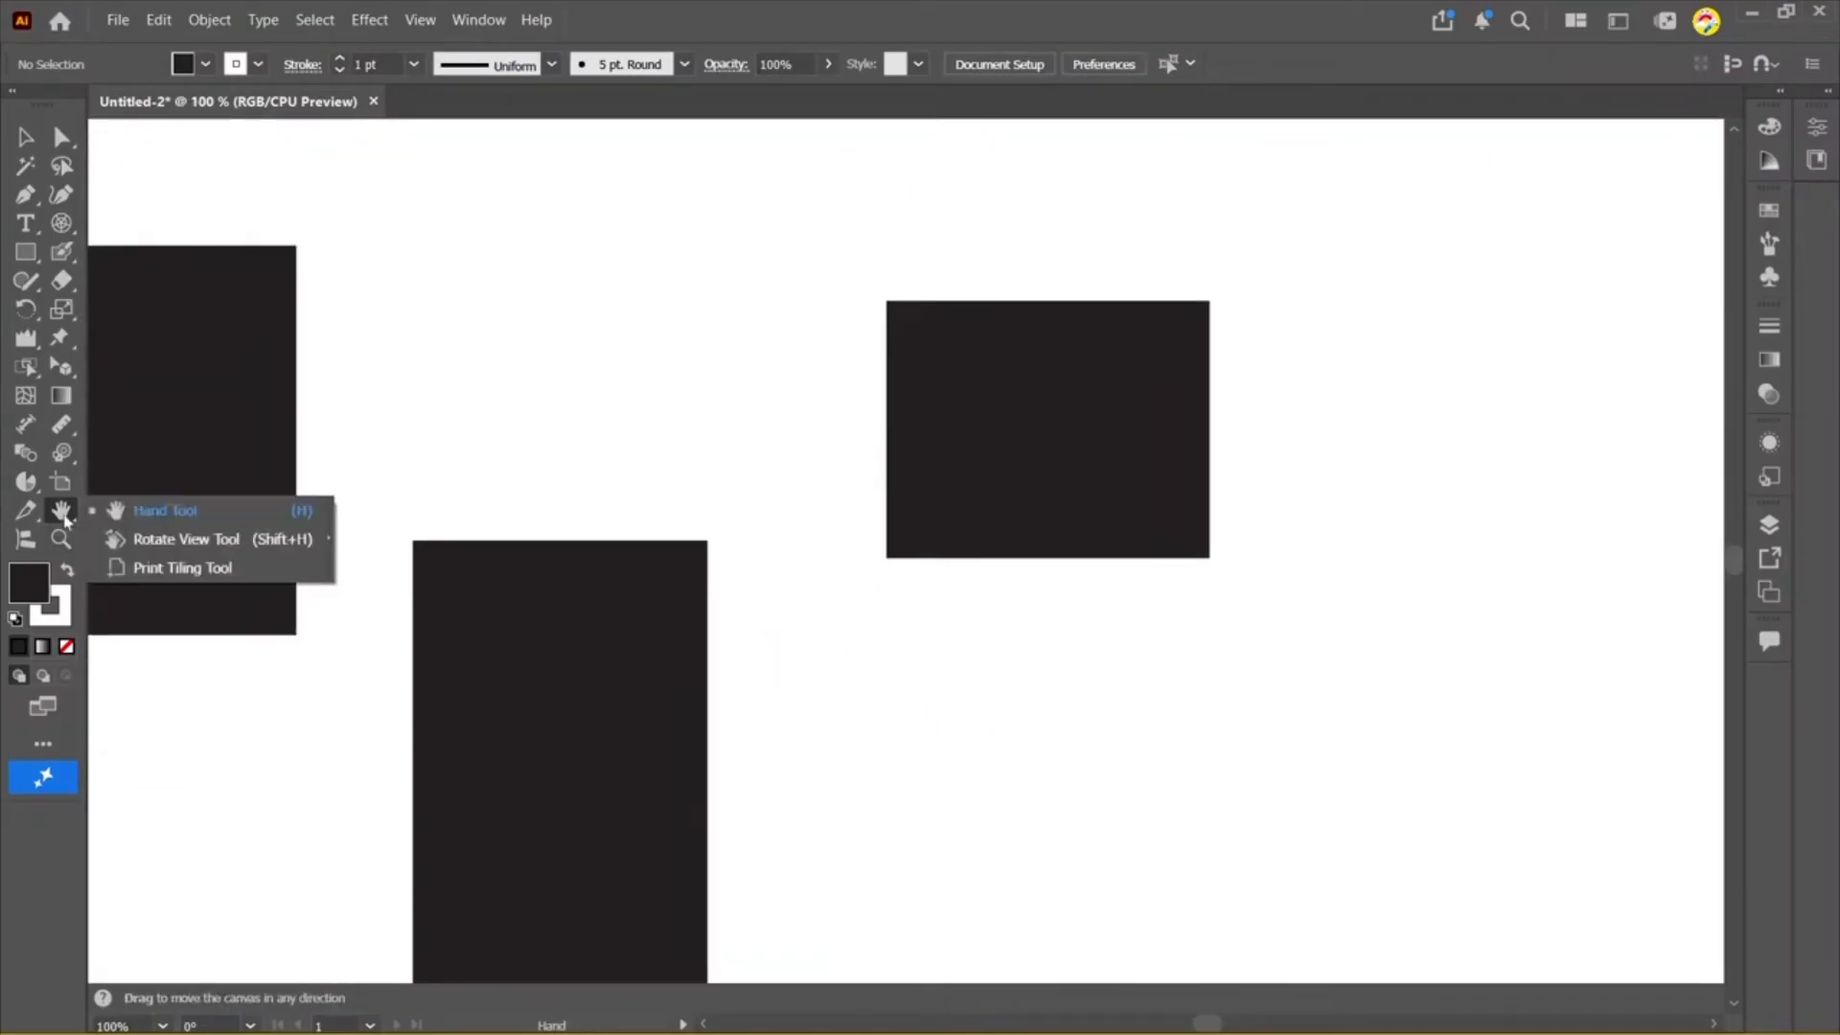
left_click(149, 552)
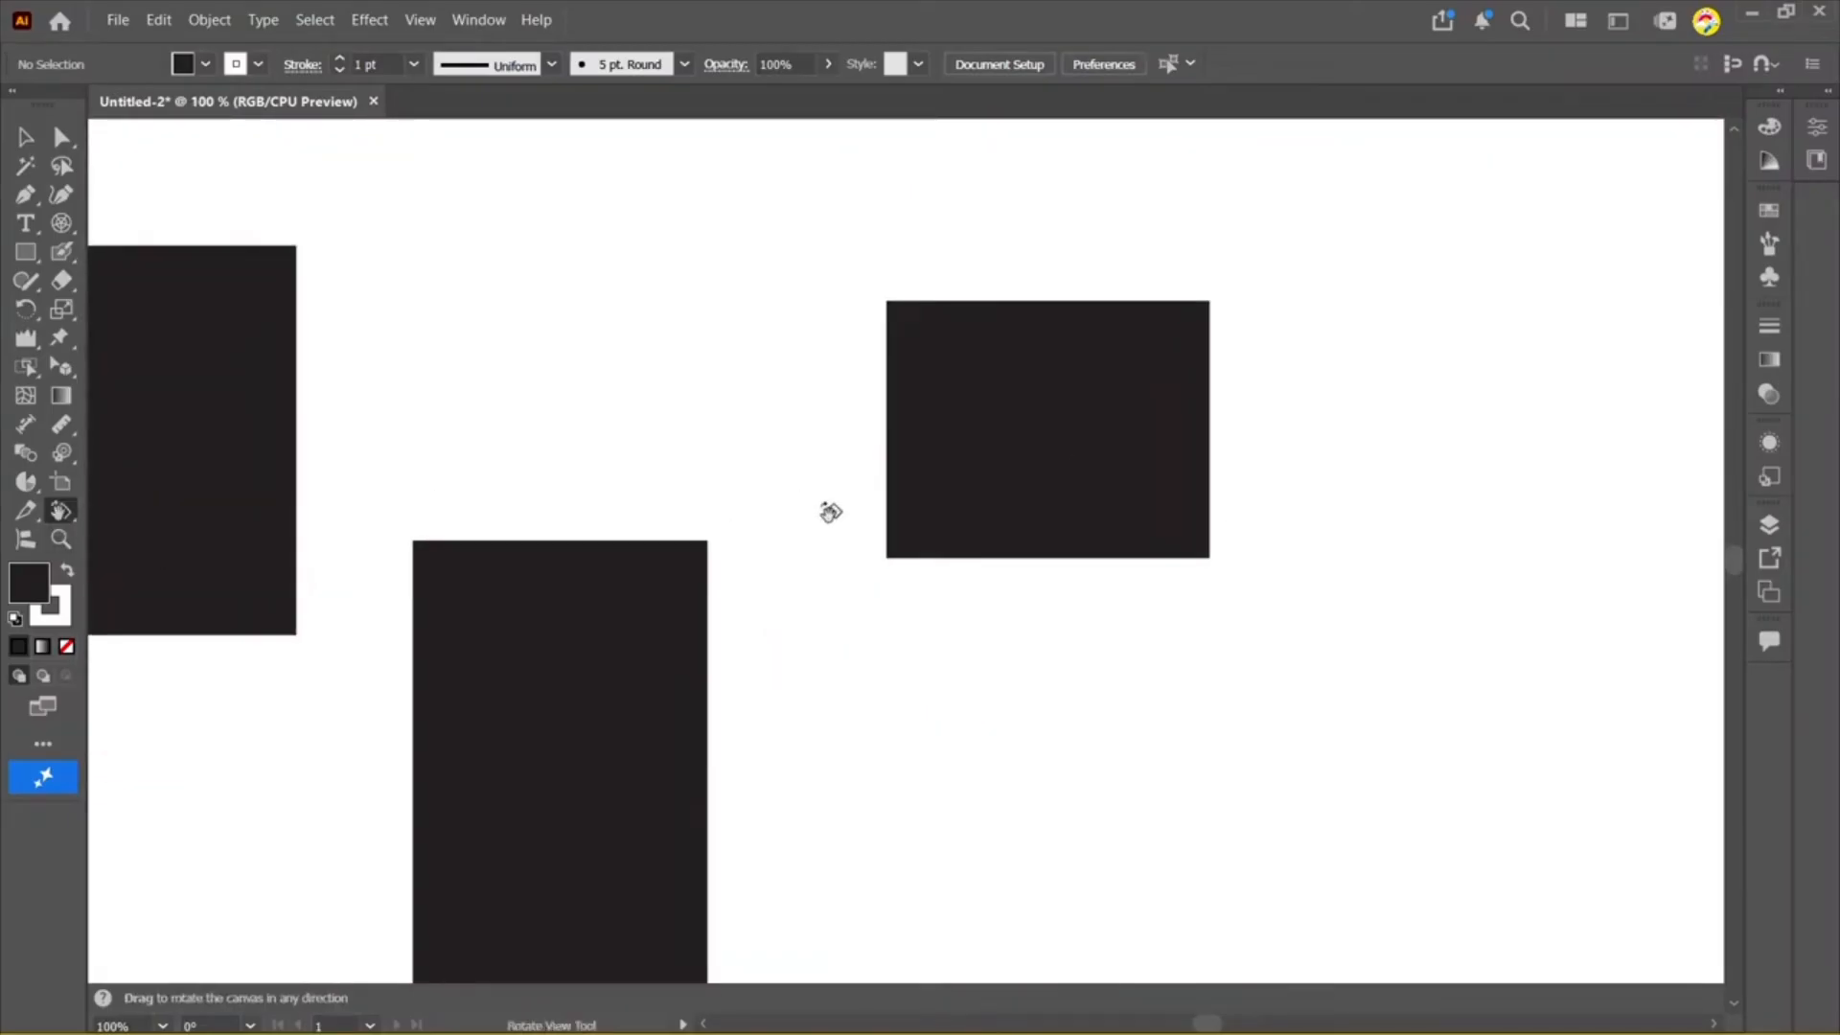
left_click_drag(826, 510, 961, 481)
scroll(788, 516, "down", 3)
Step: Draw a small curved Pencil shape beside the upper rectangle on the rotated canvas and give it a black fill with a white stroke
left_click(24, 284)
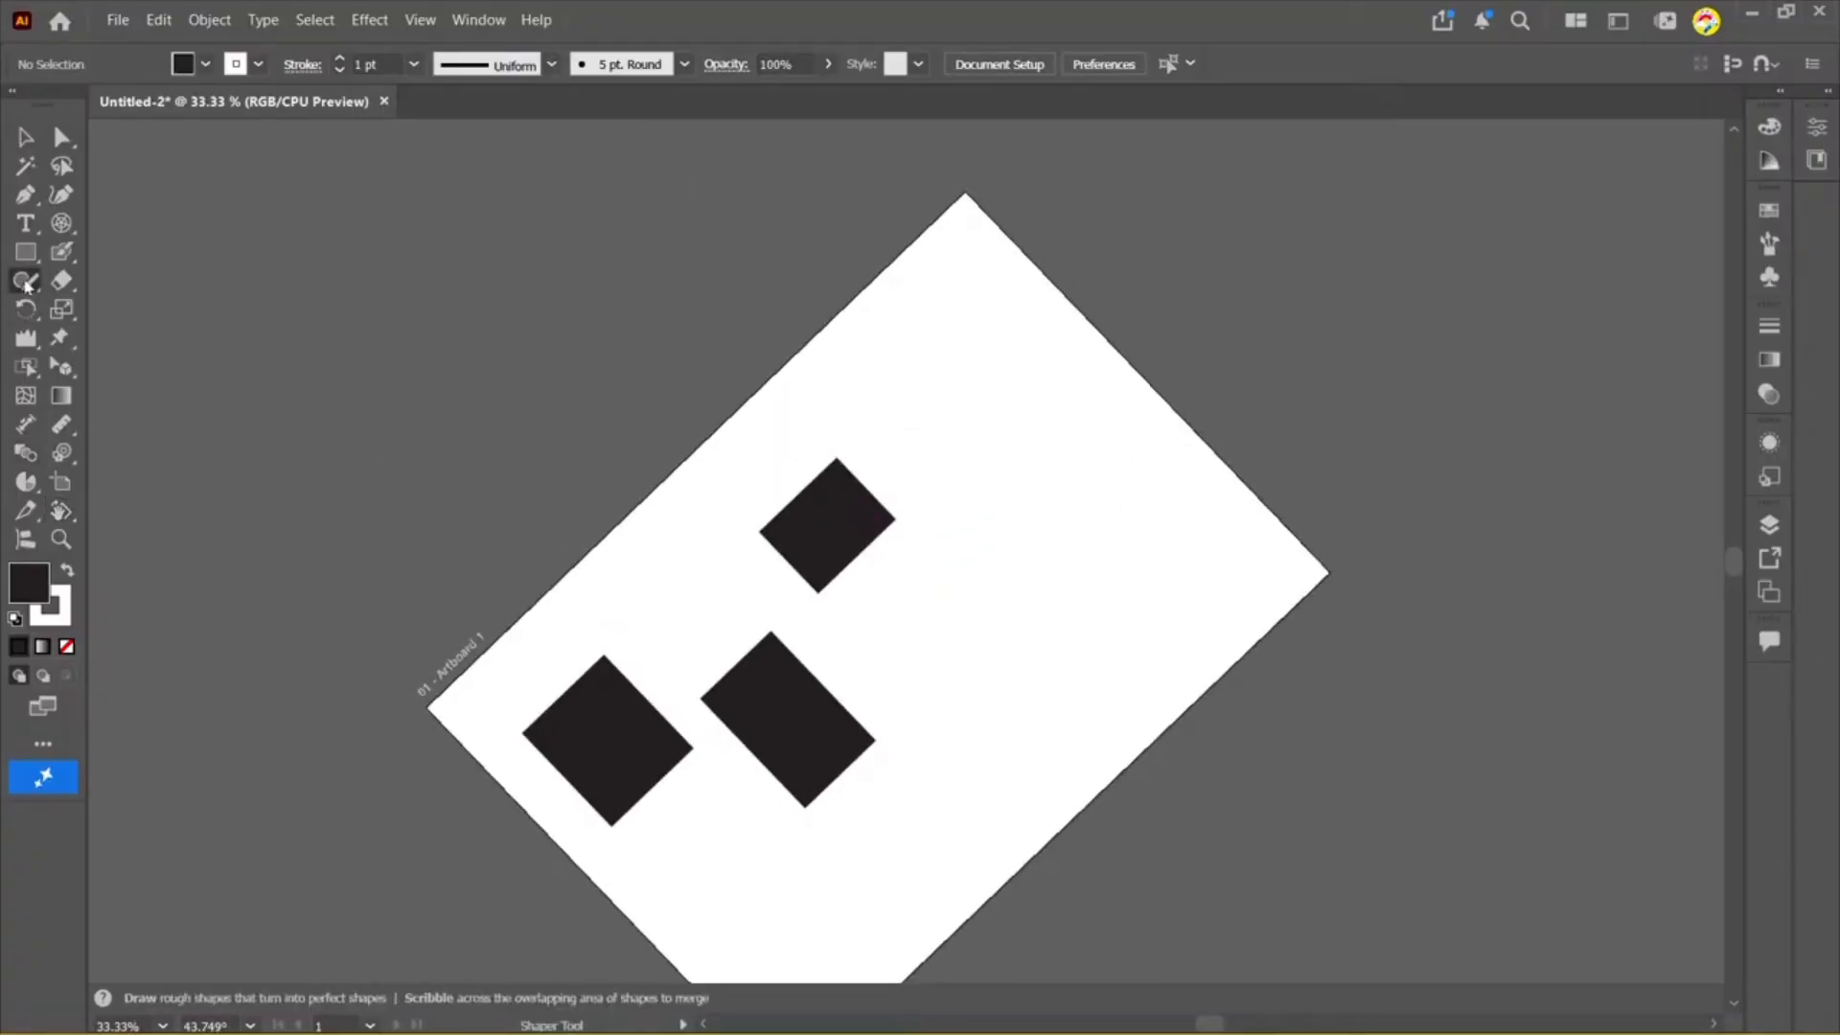
left_click_drag(29, 286, 85, 305)
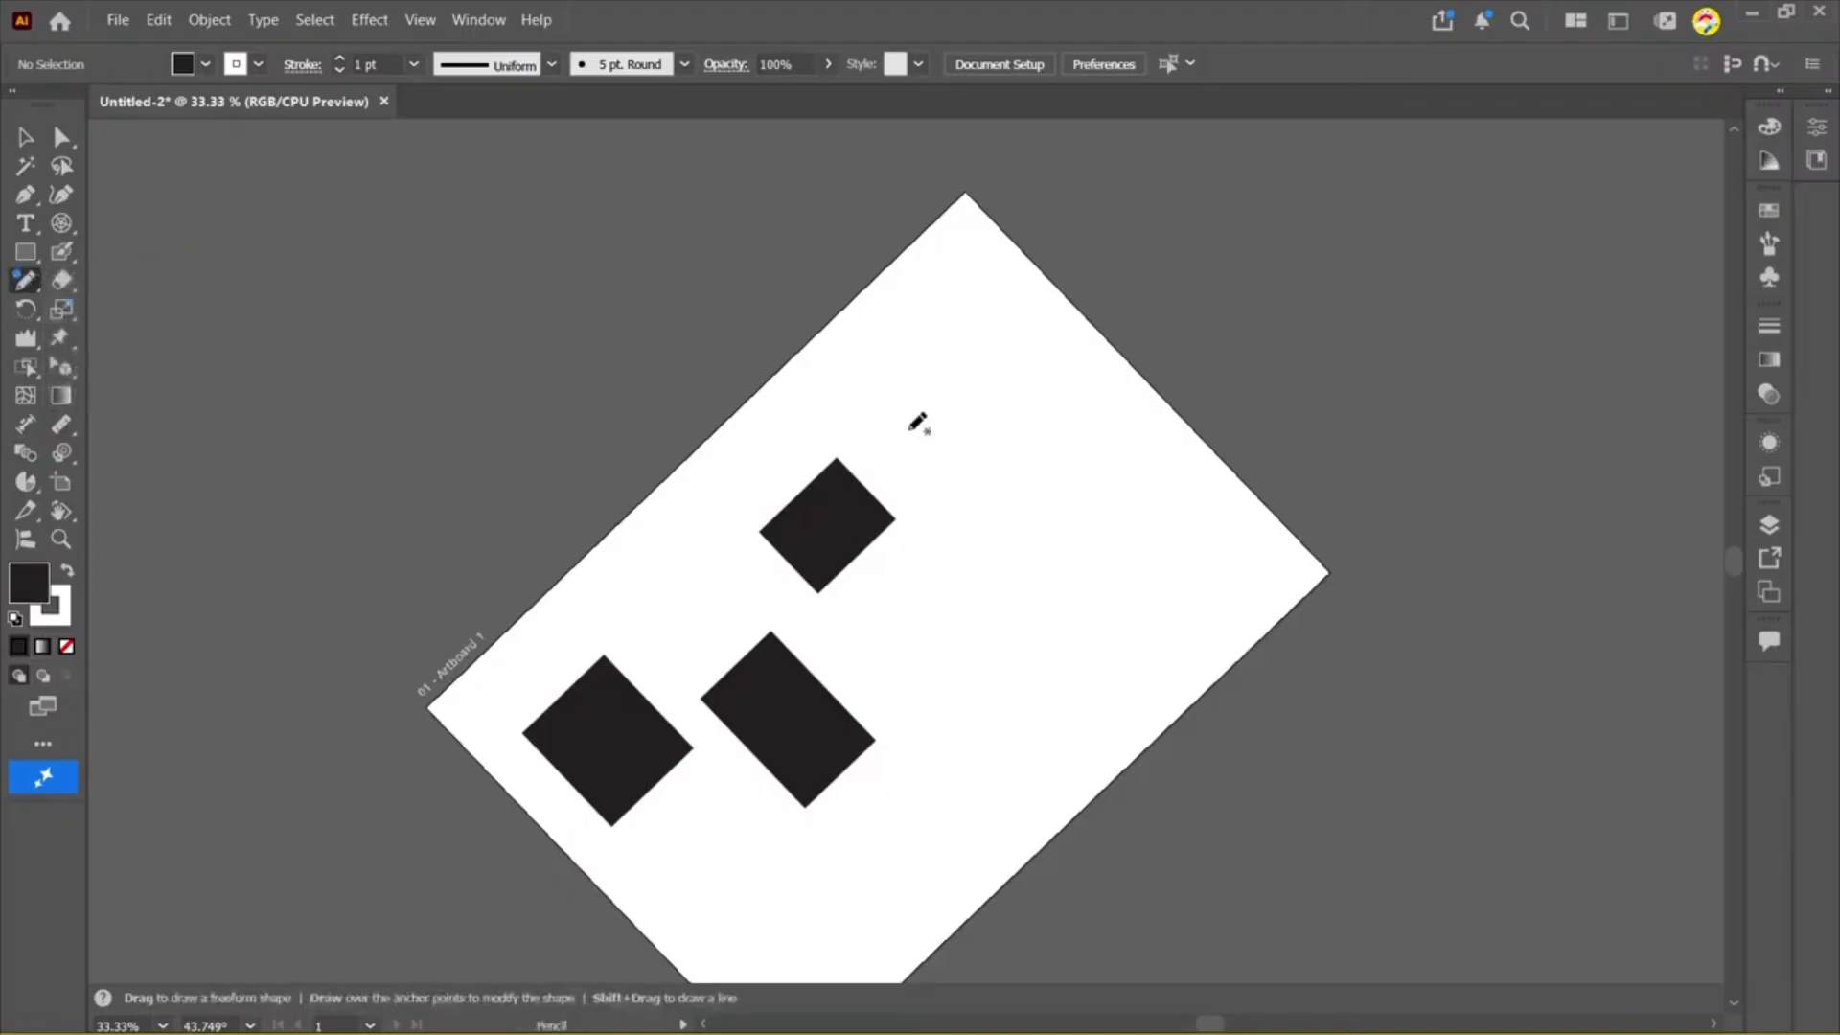
left_click_drag(909, 433, 975, 429)
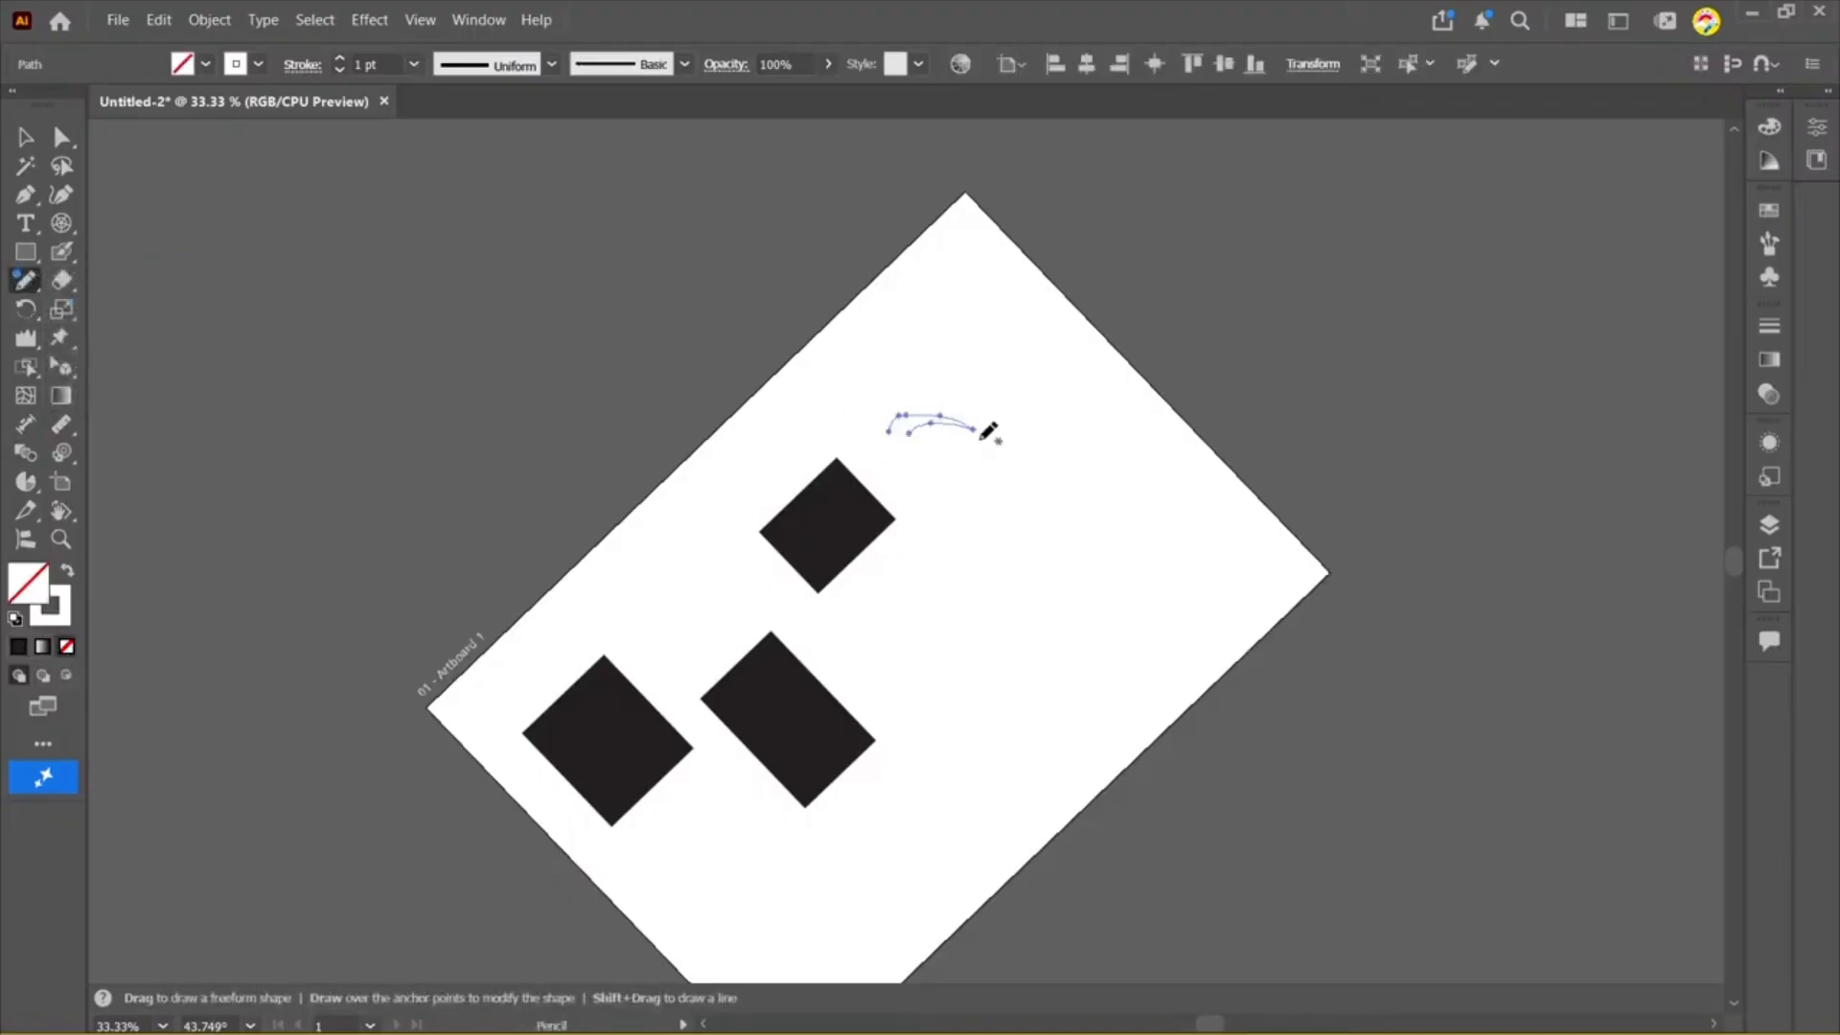
left_click(15, 618)
left_click(67, 570)
key("v")
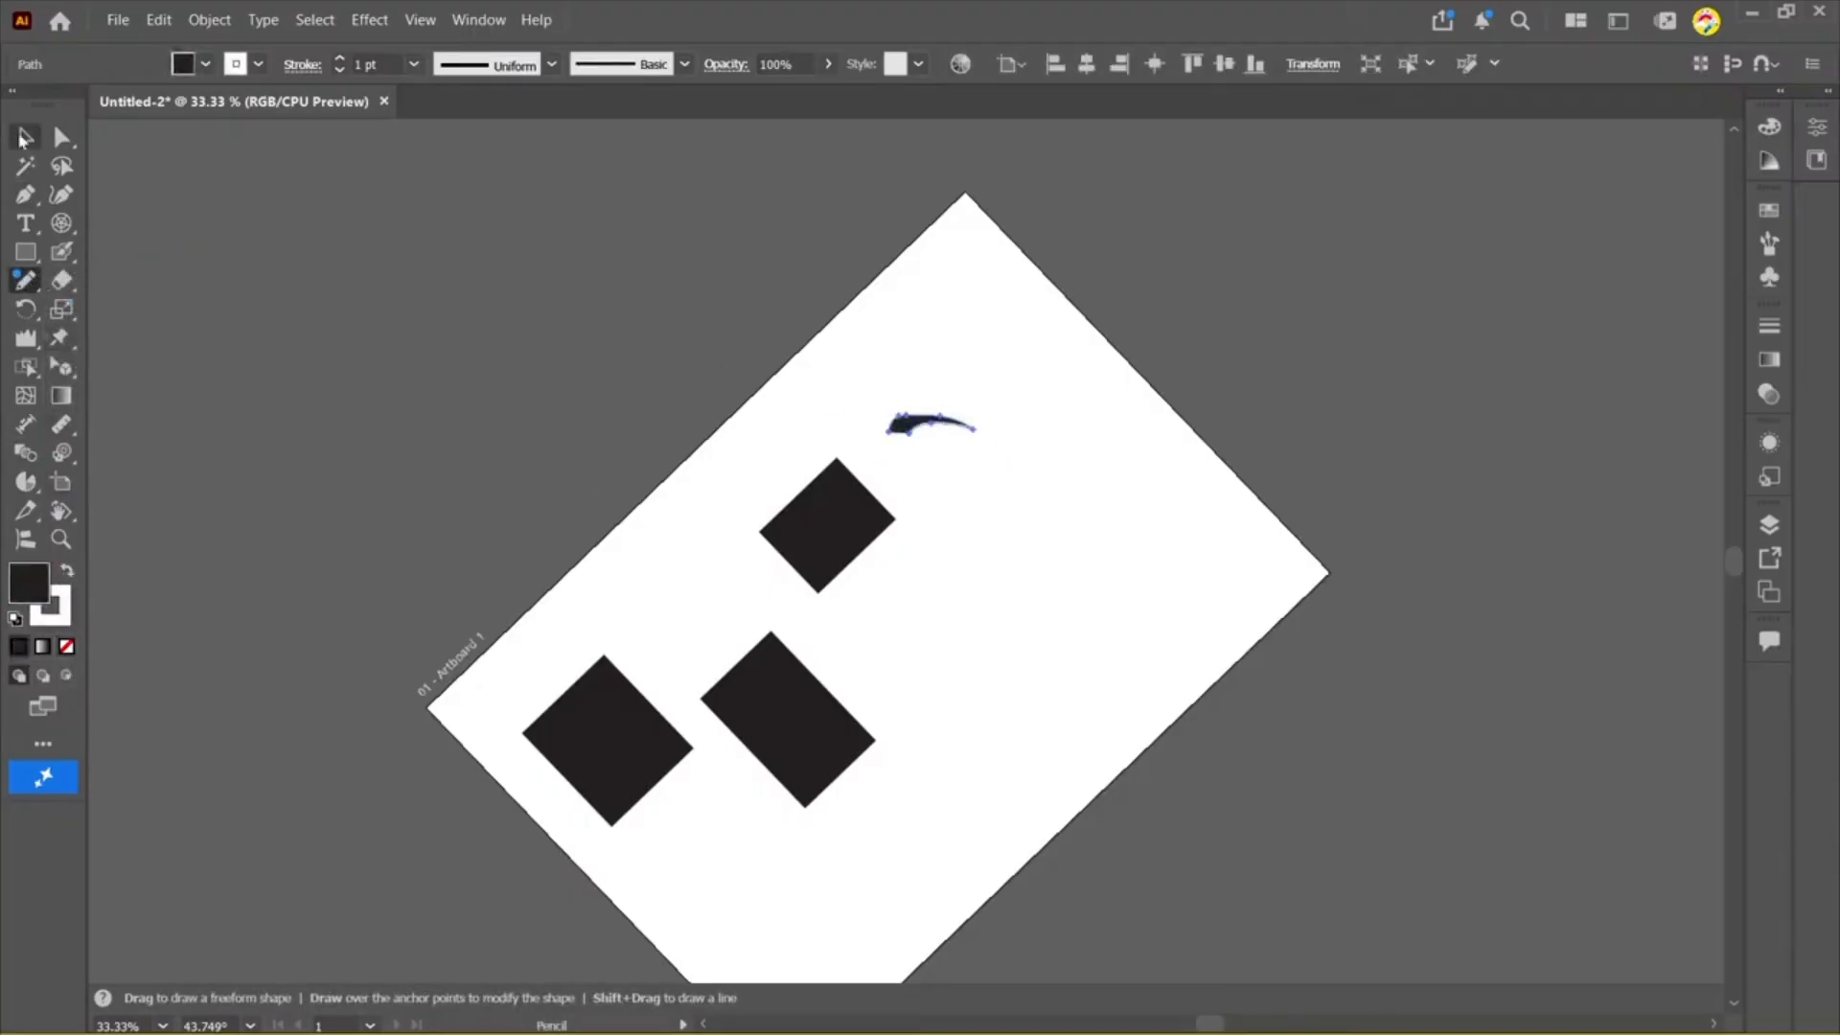
Step: Rotate the canvas view further to about 78°, reset the rotation, and fit the artboard in the window after a 100% view
left_click_drag(60, 510, 159, 546)
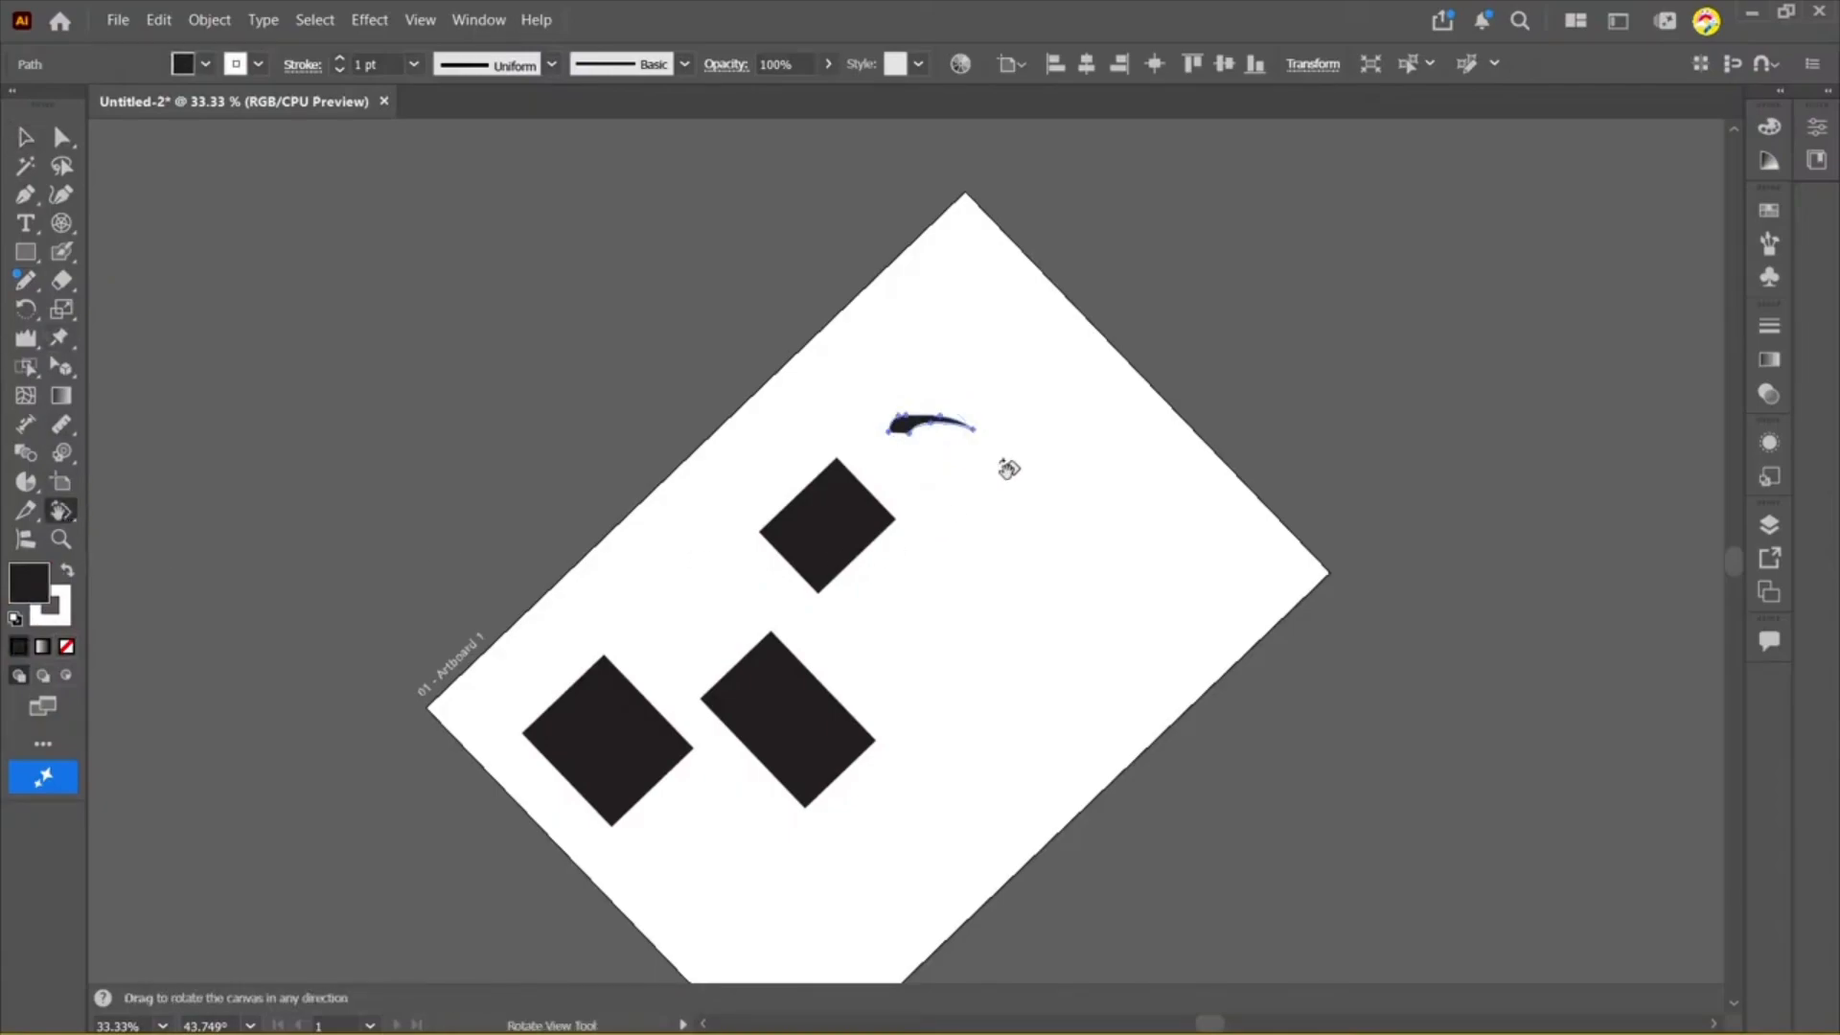
left_click_drag(1006, 464, 958, 466)
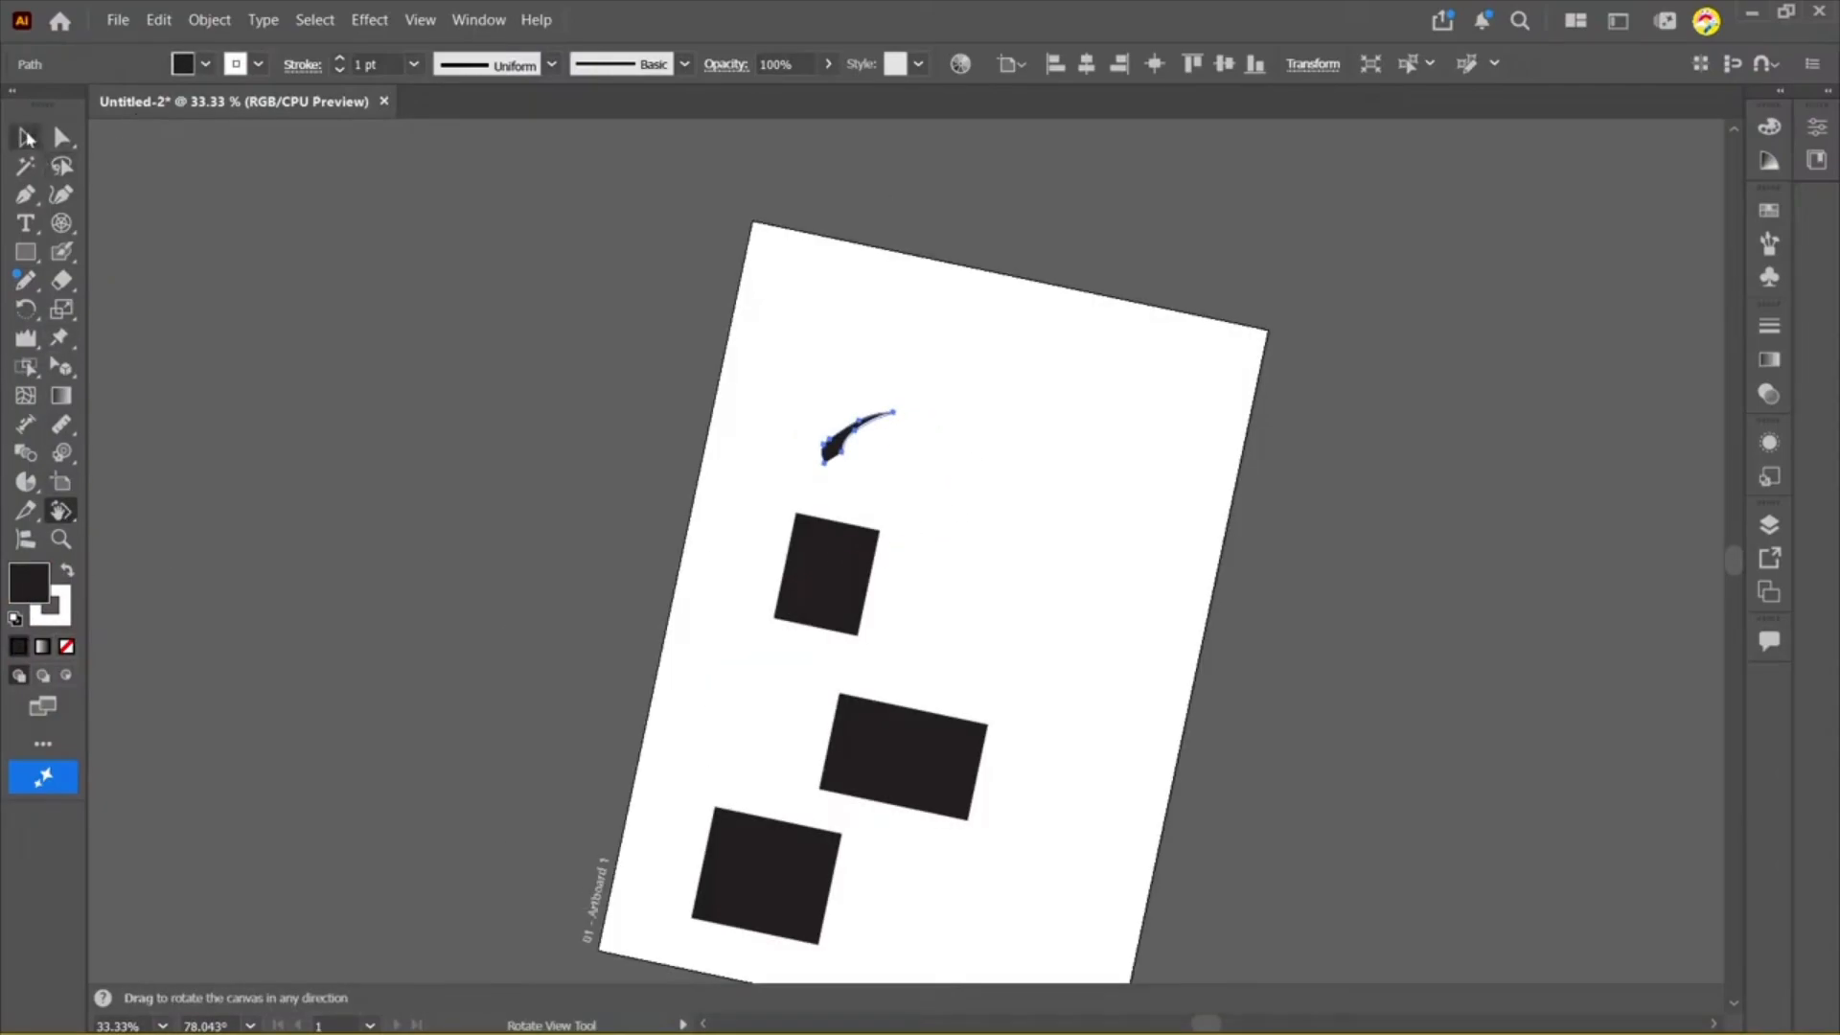
left_click(26, 137)
key("shift+Escape")
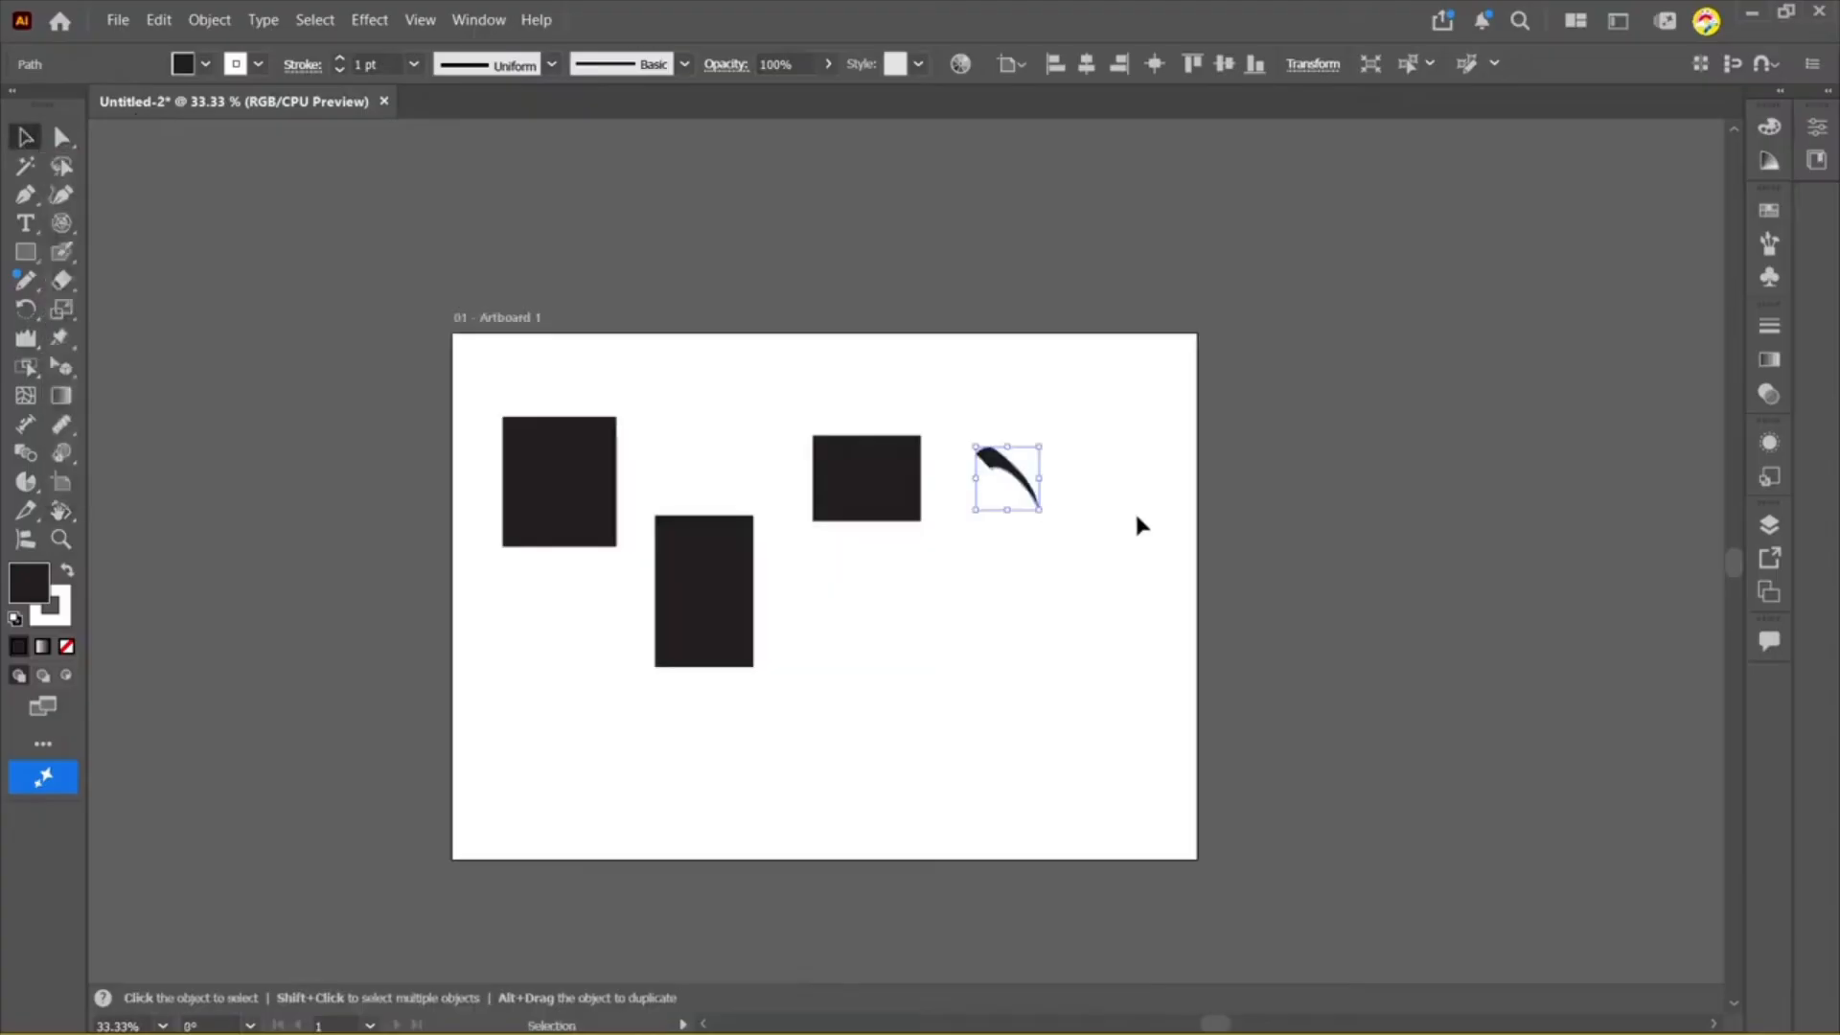
left_click(1200, 462)
key("ctrl+1")
left_click_drag(608, 357, 958, 530)
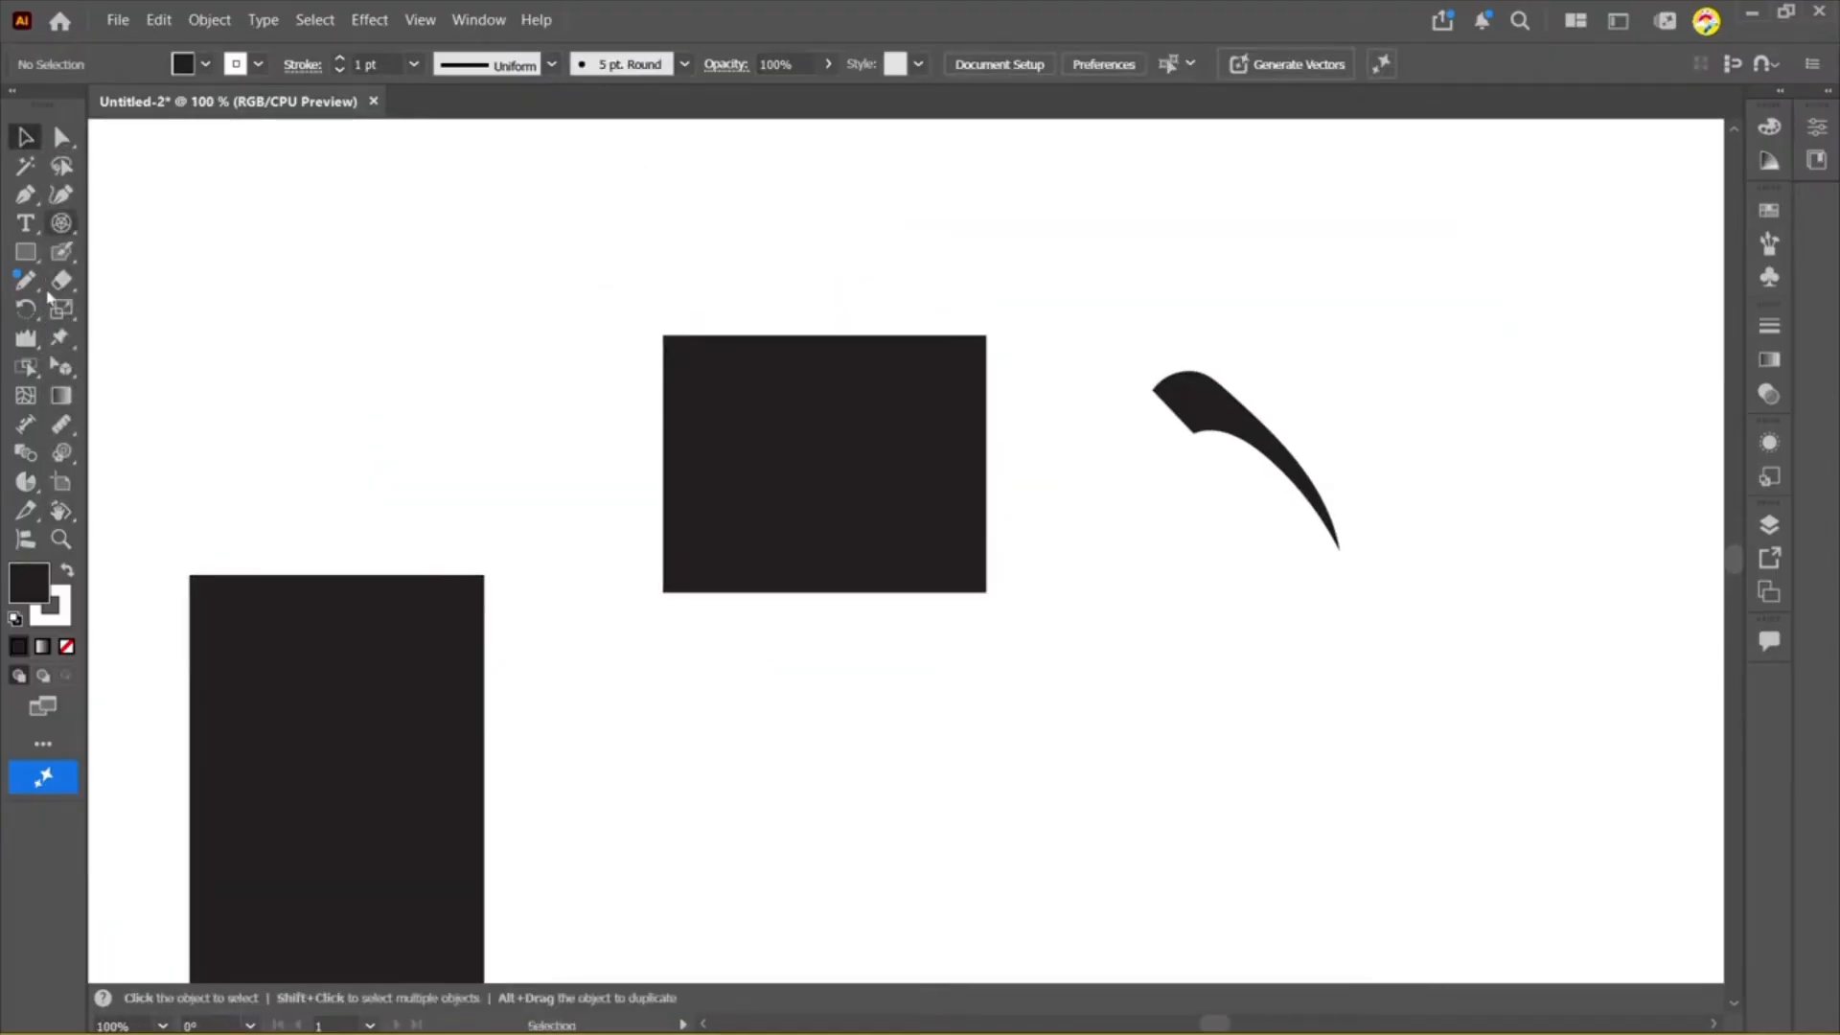
key("ctrl+0")
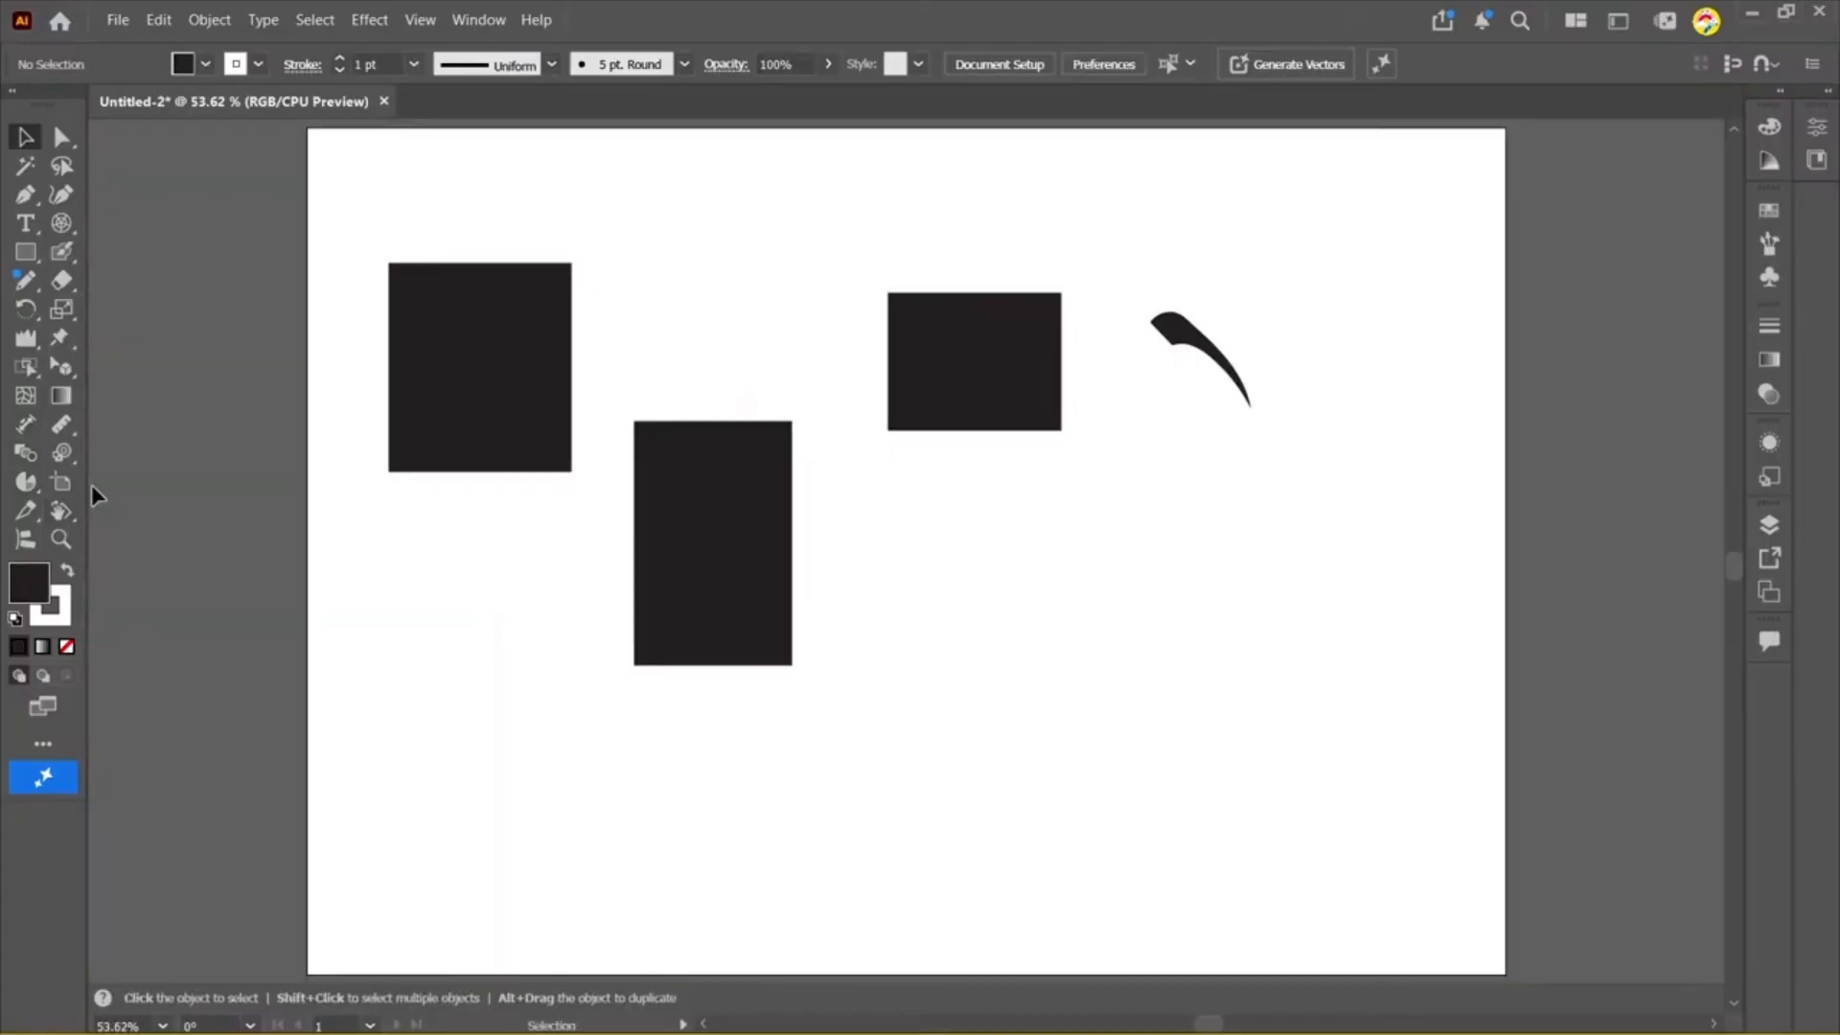
left_click(61, 515)
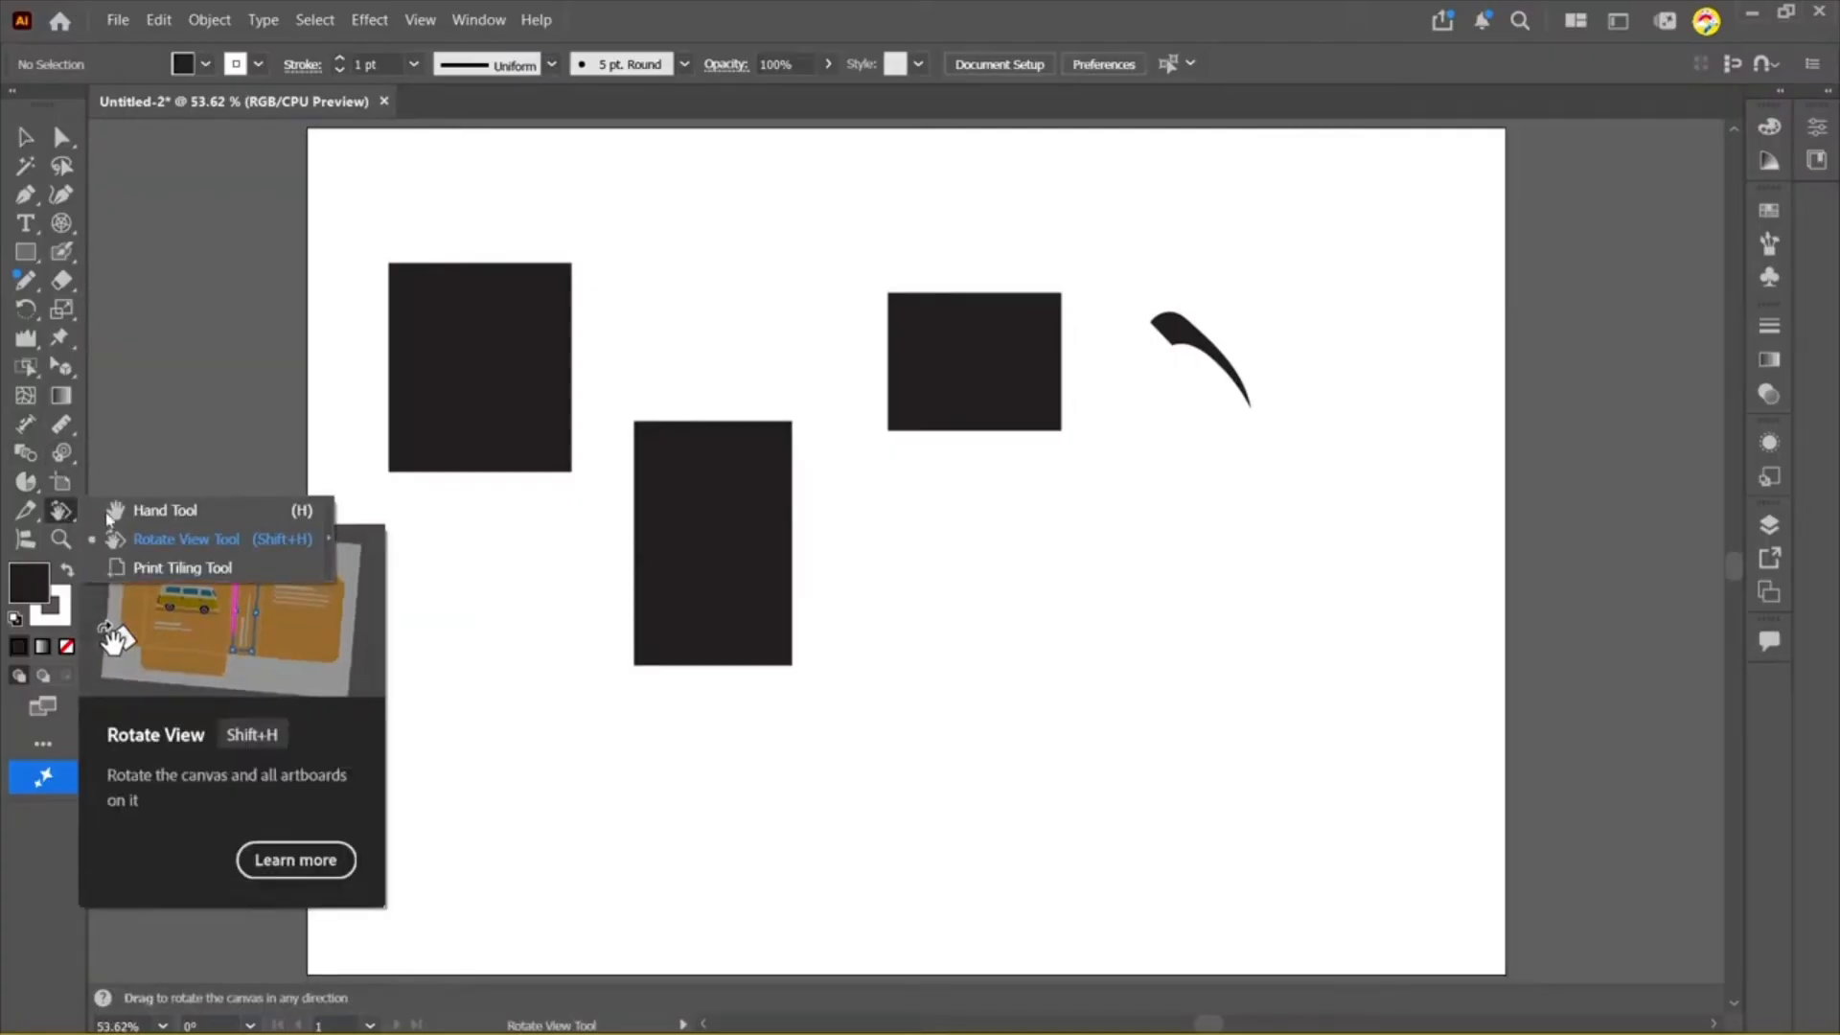
left_click(165, 510)
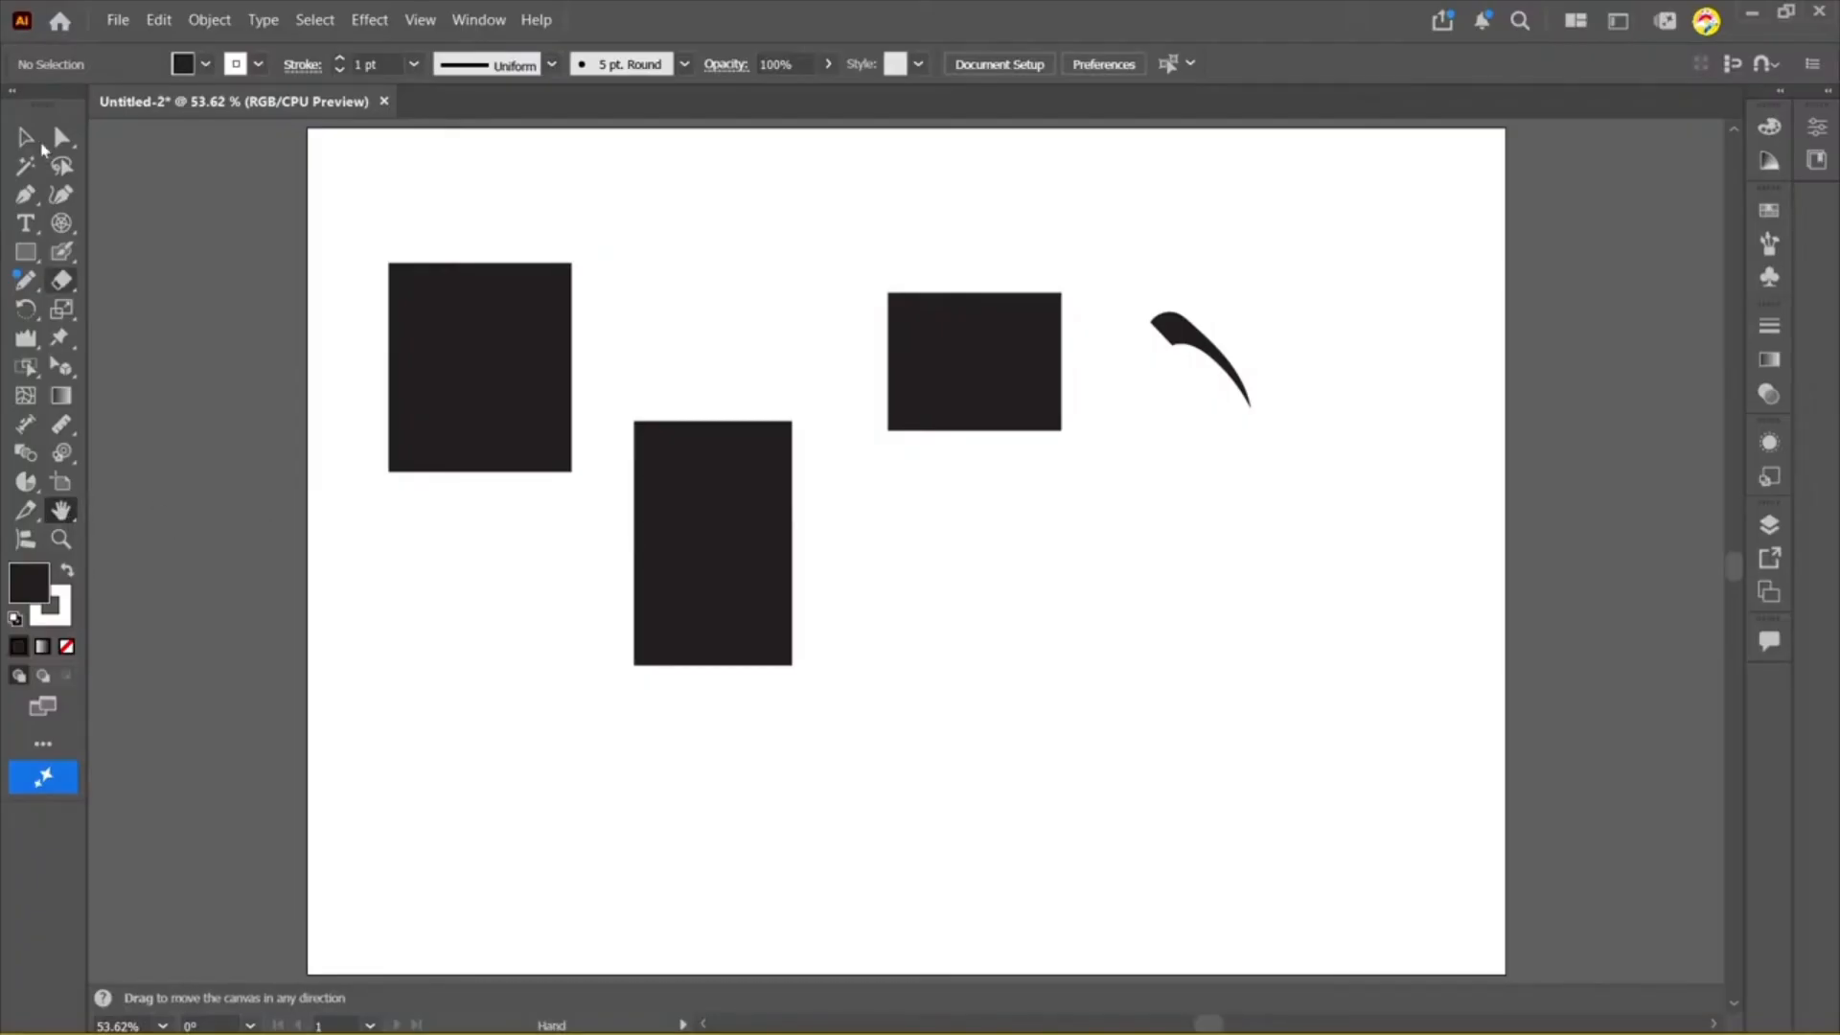
key("v")
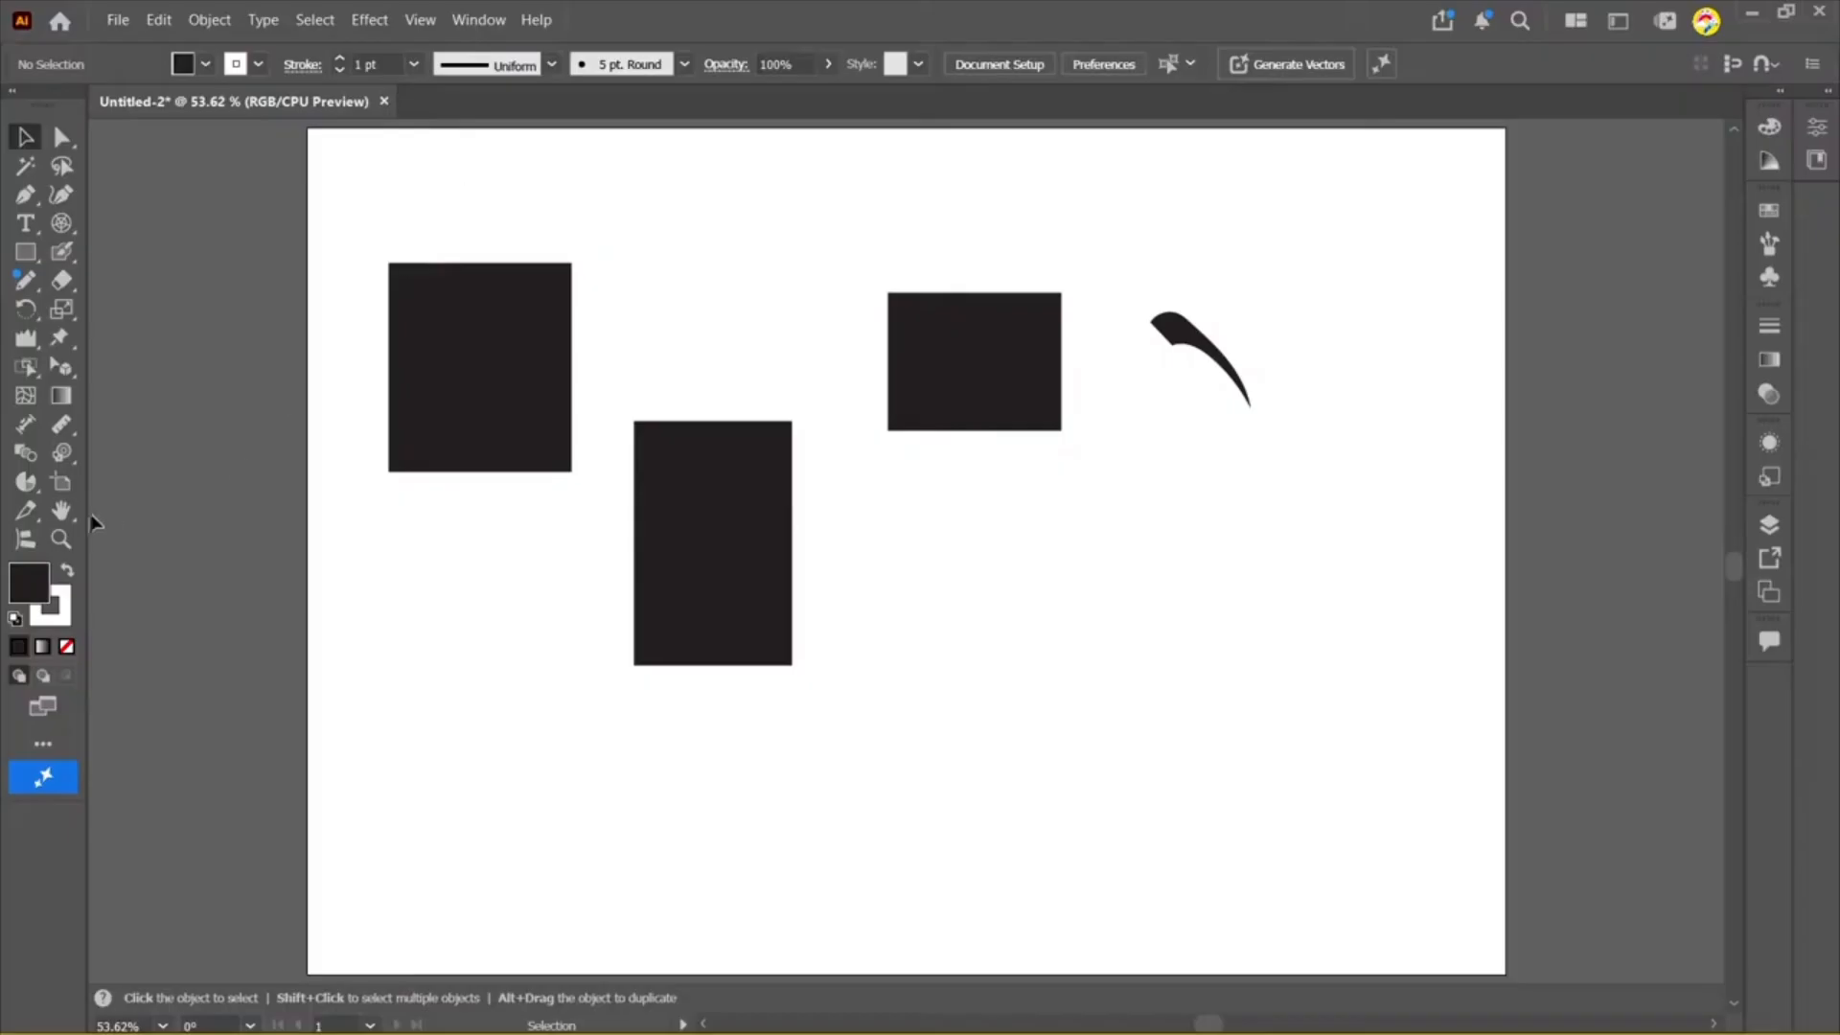
left_click(26, 539)
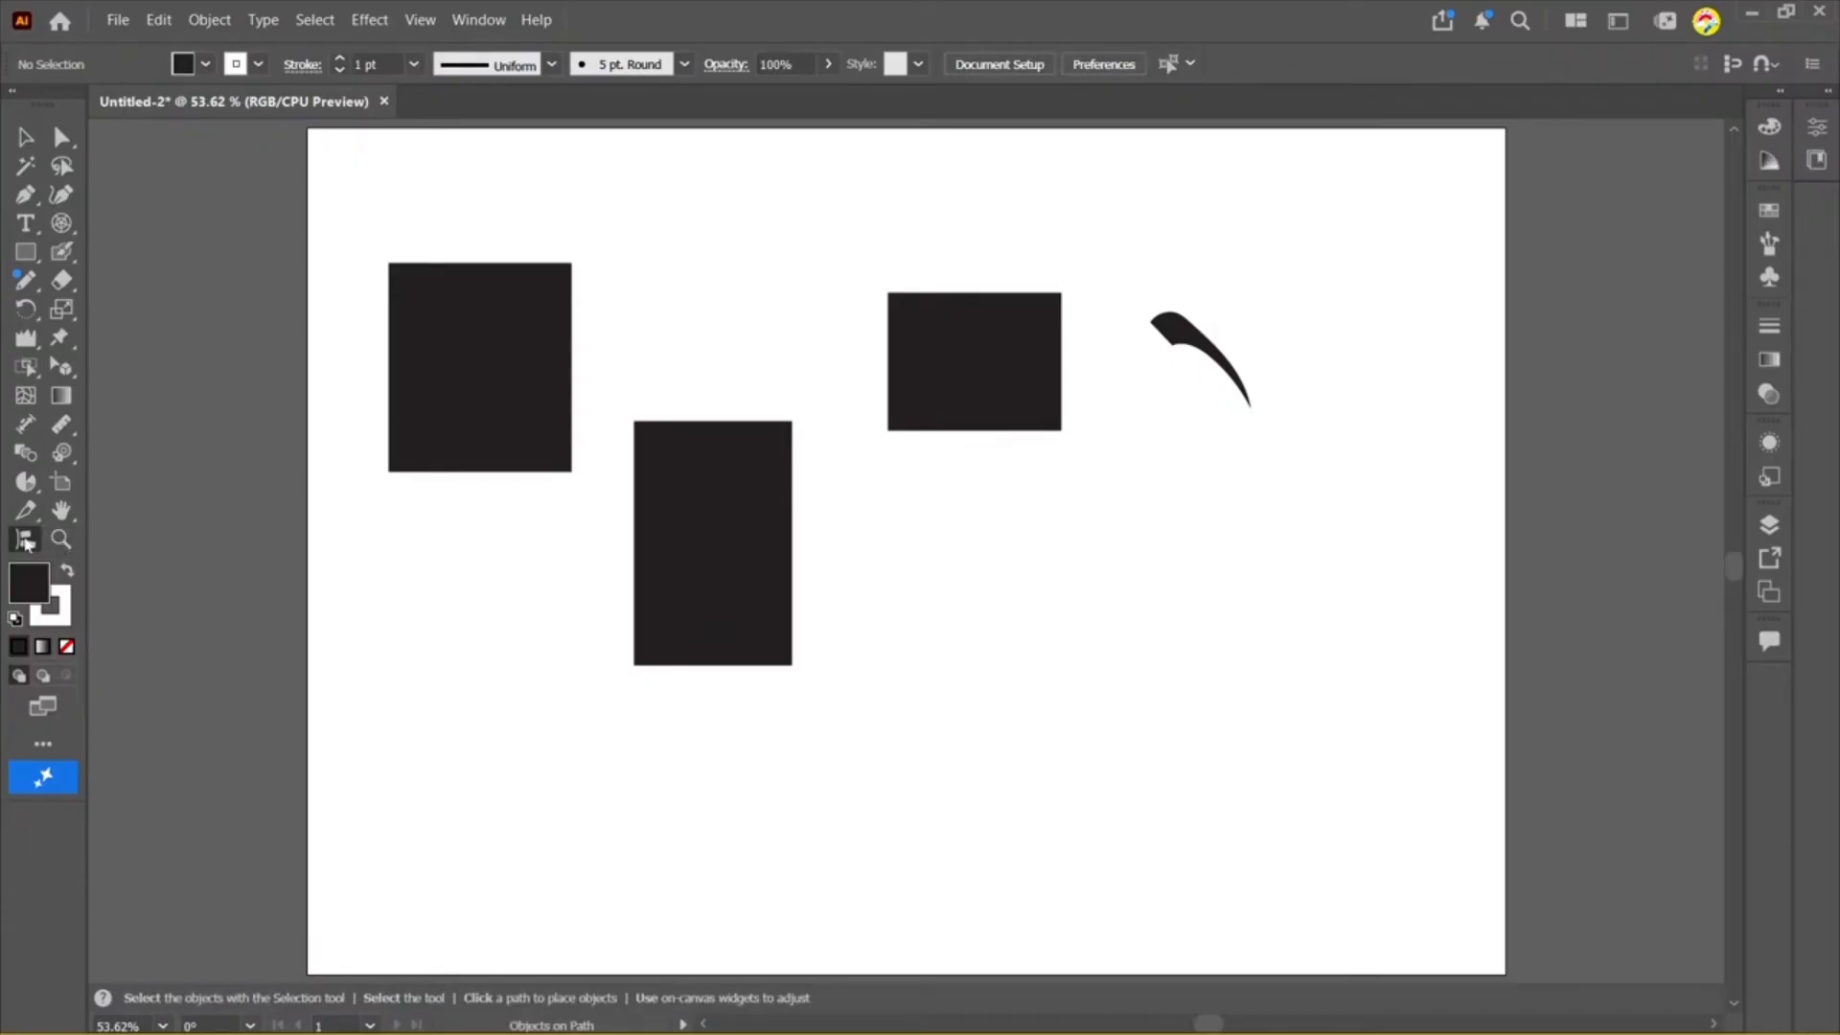
Step: Zoom in on the leftmost rectangle with the Zoom tool, view it at 100%, and fit the artboard in the window again
left_click(60, 539)
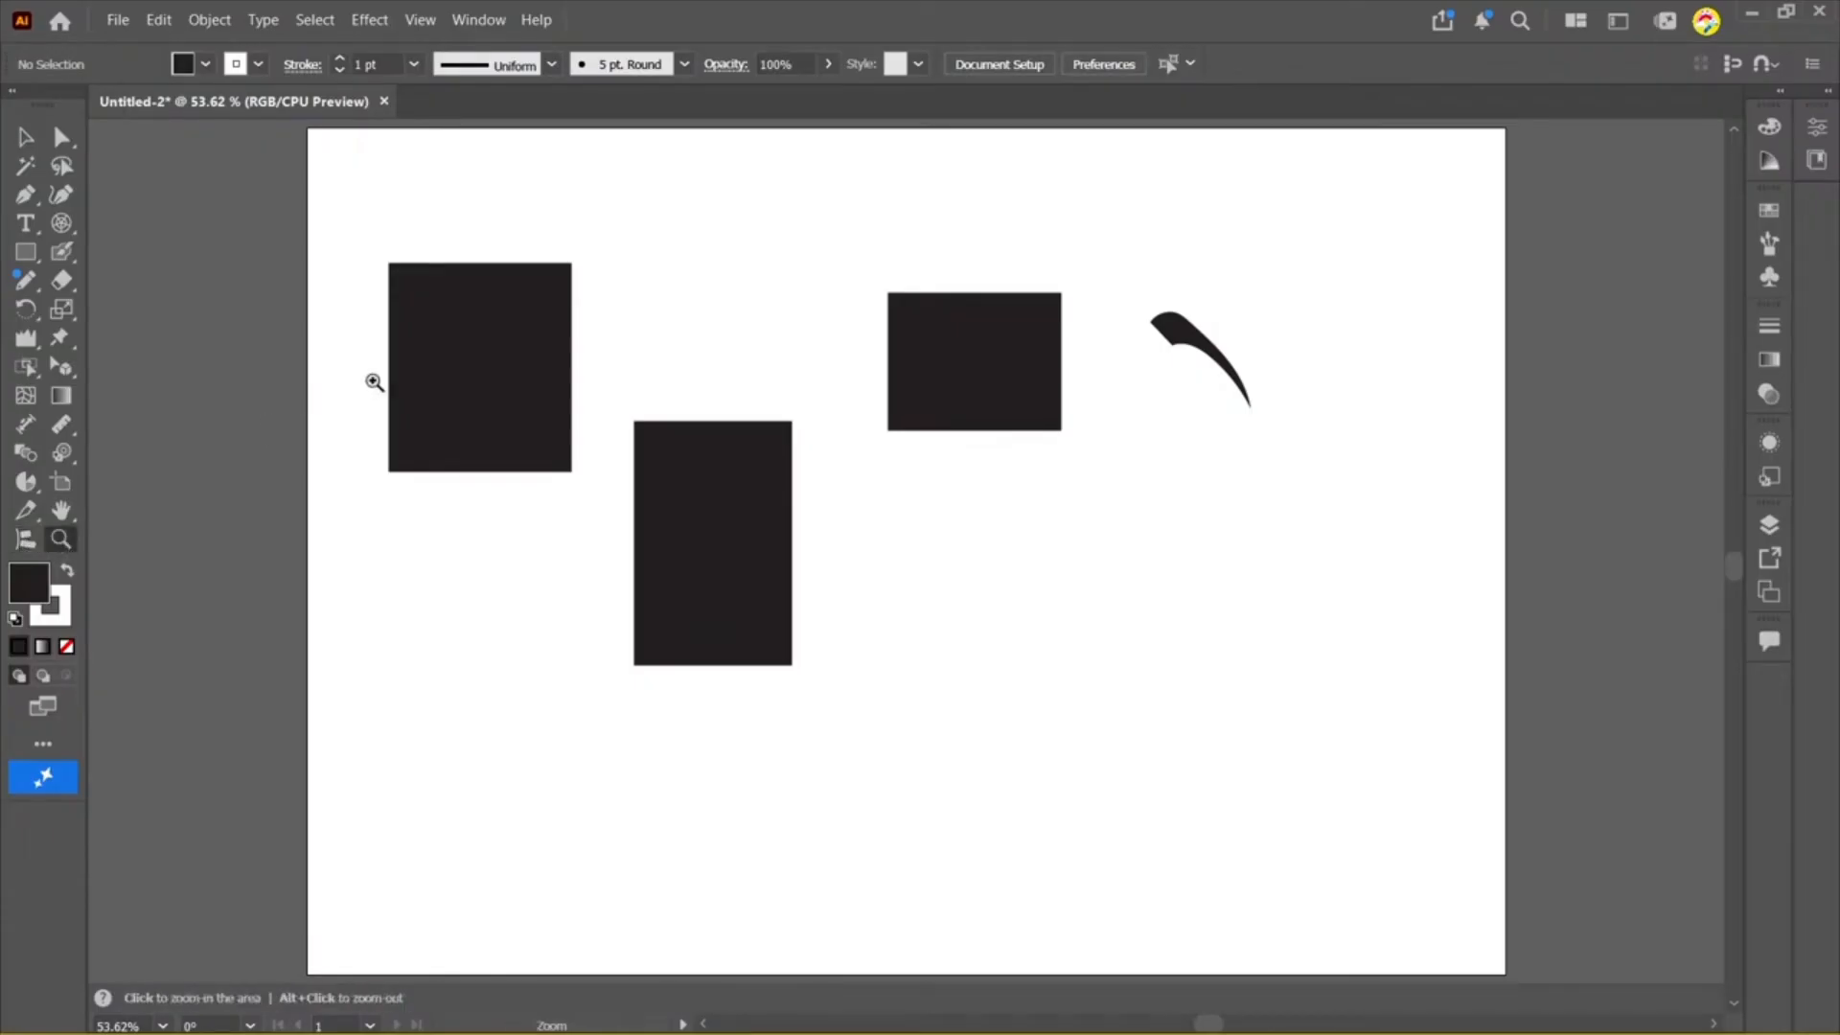
left_click_drag(378, 354, 492, 481)
key("ctrl+1")
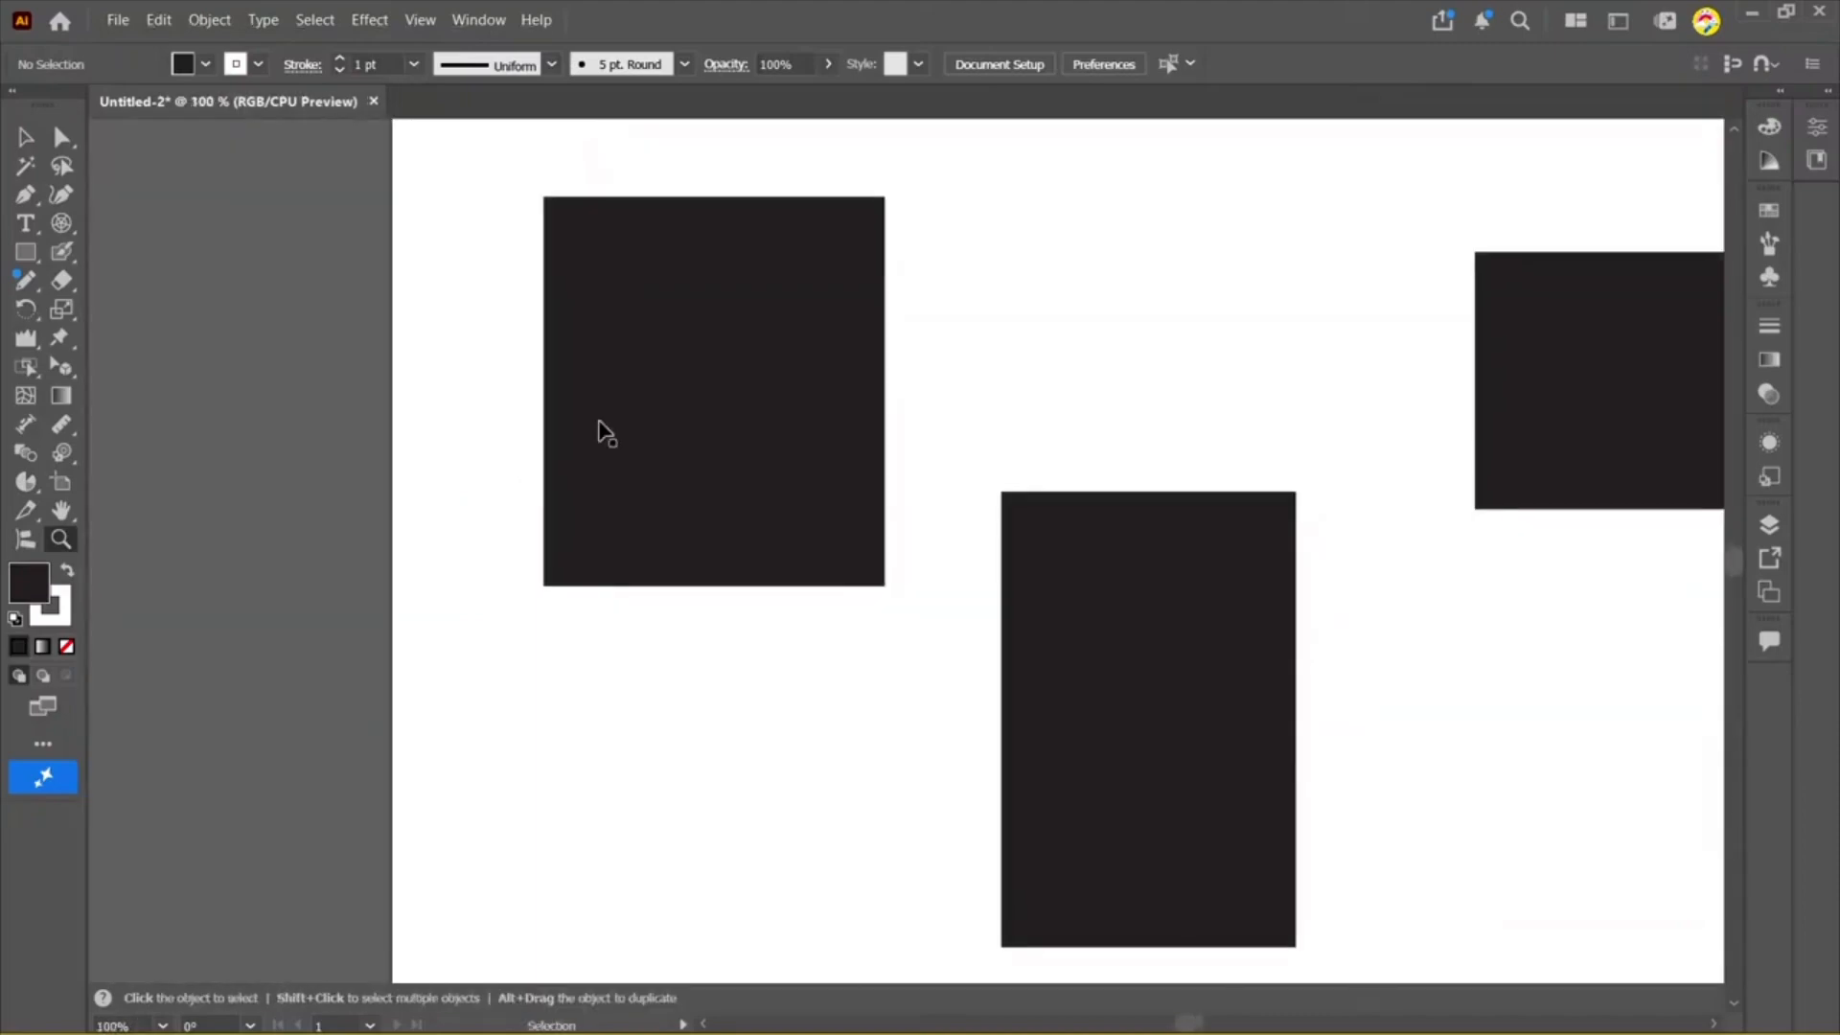
key("ctrl+0")
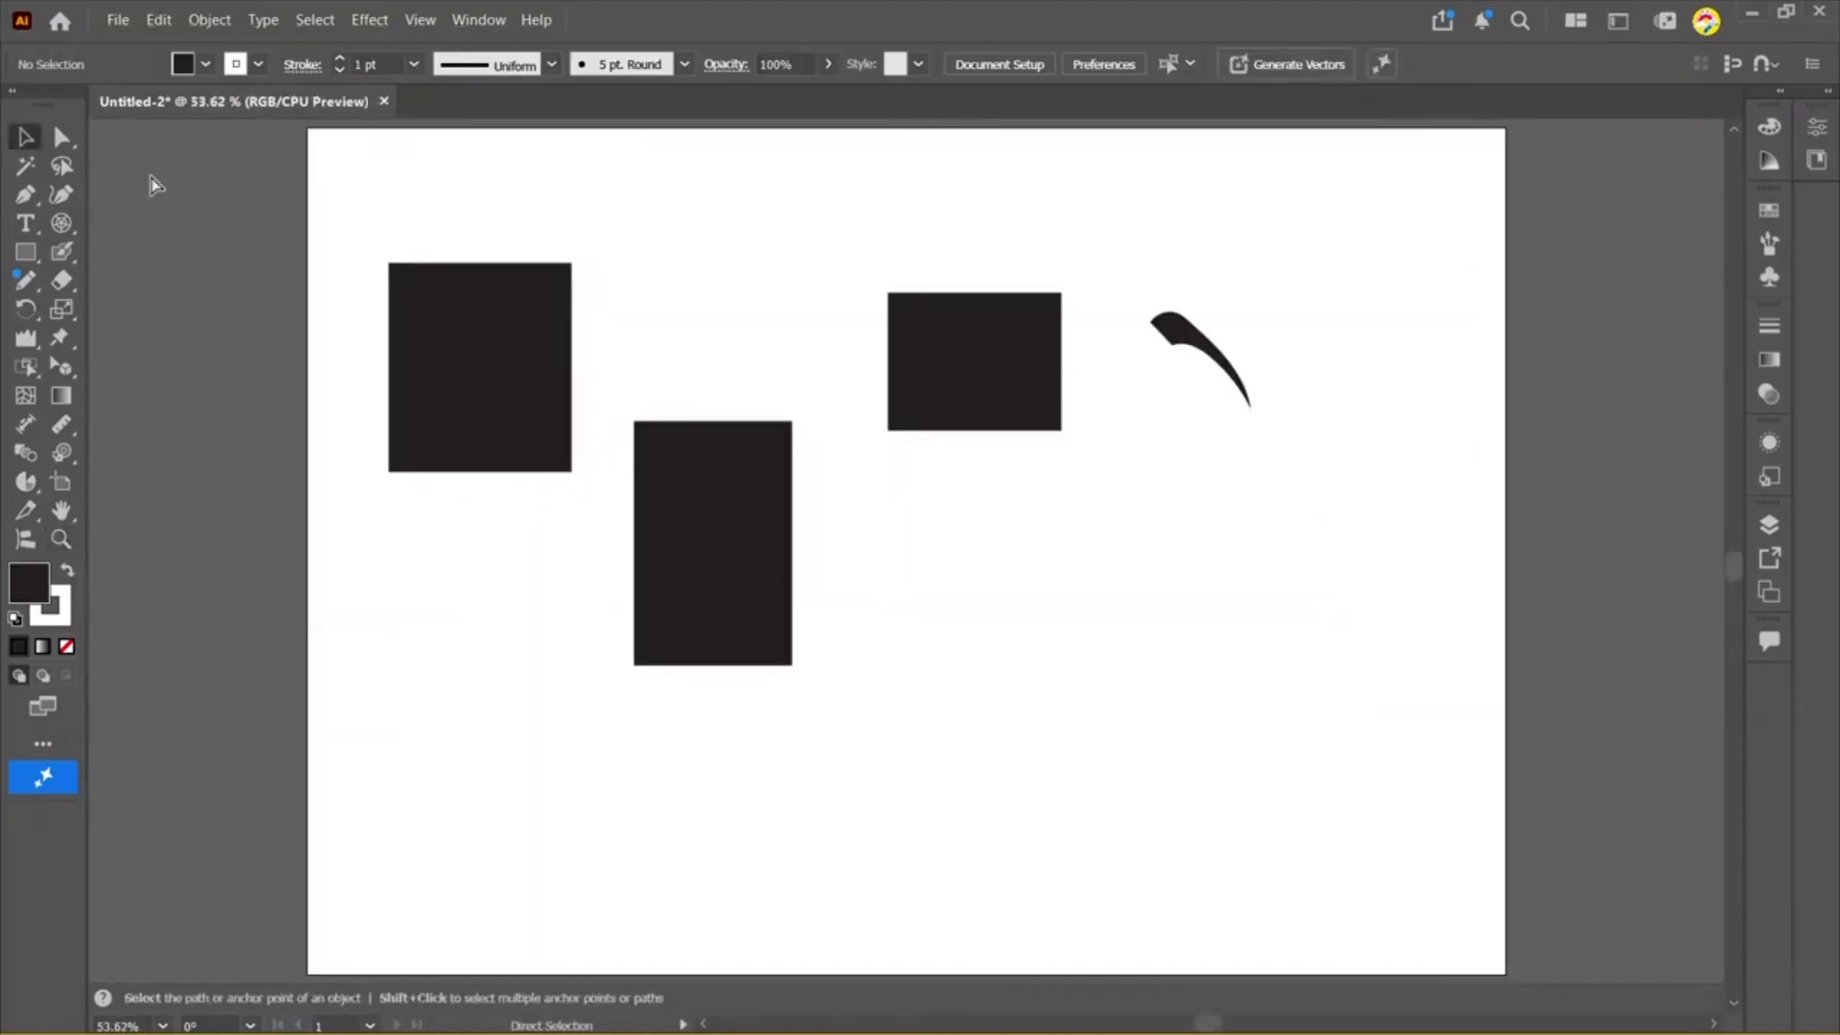
Step: Magnify the middle of the artboard to 400% and return to the full artboard view
key("ctrl+equal")
key("ctrl+equal")
key("ctrl+equal")
key("ctrl+equal")
key("ctrl+equal")
key("ctrl+equal")
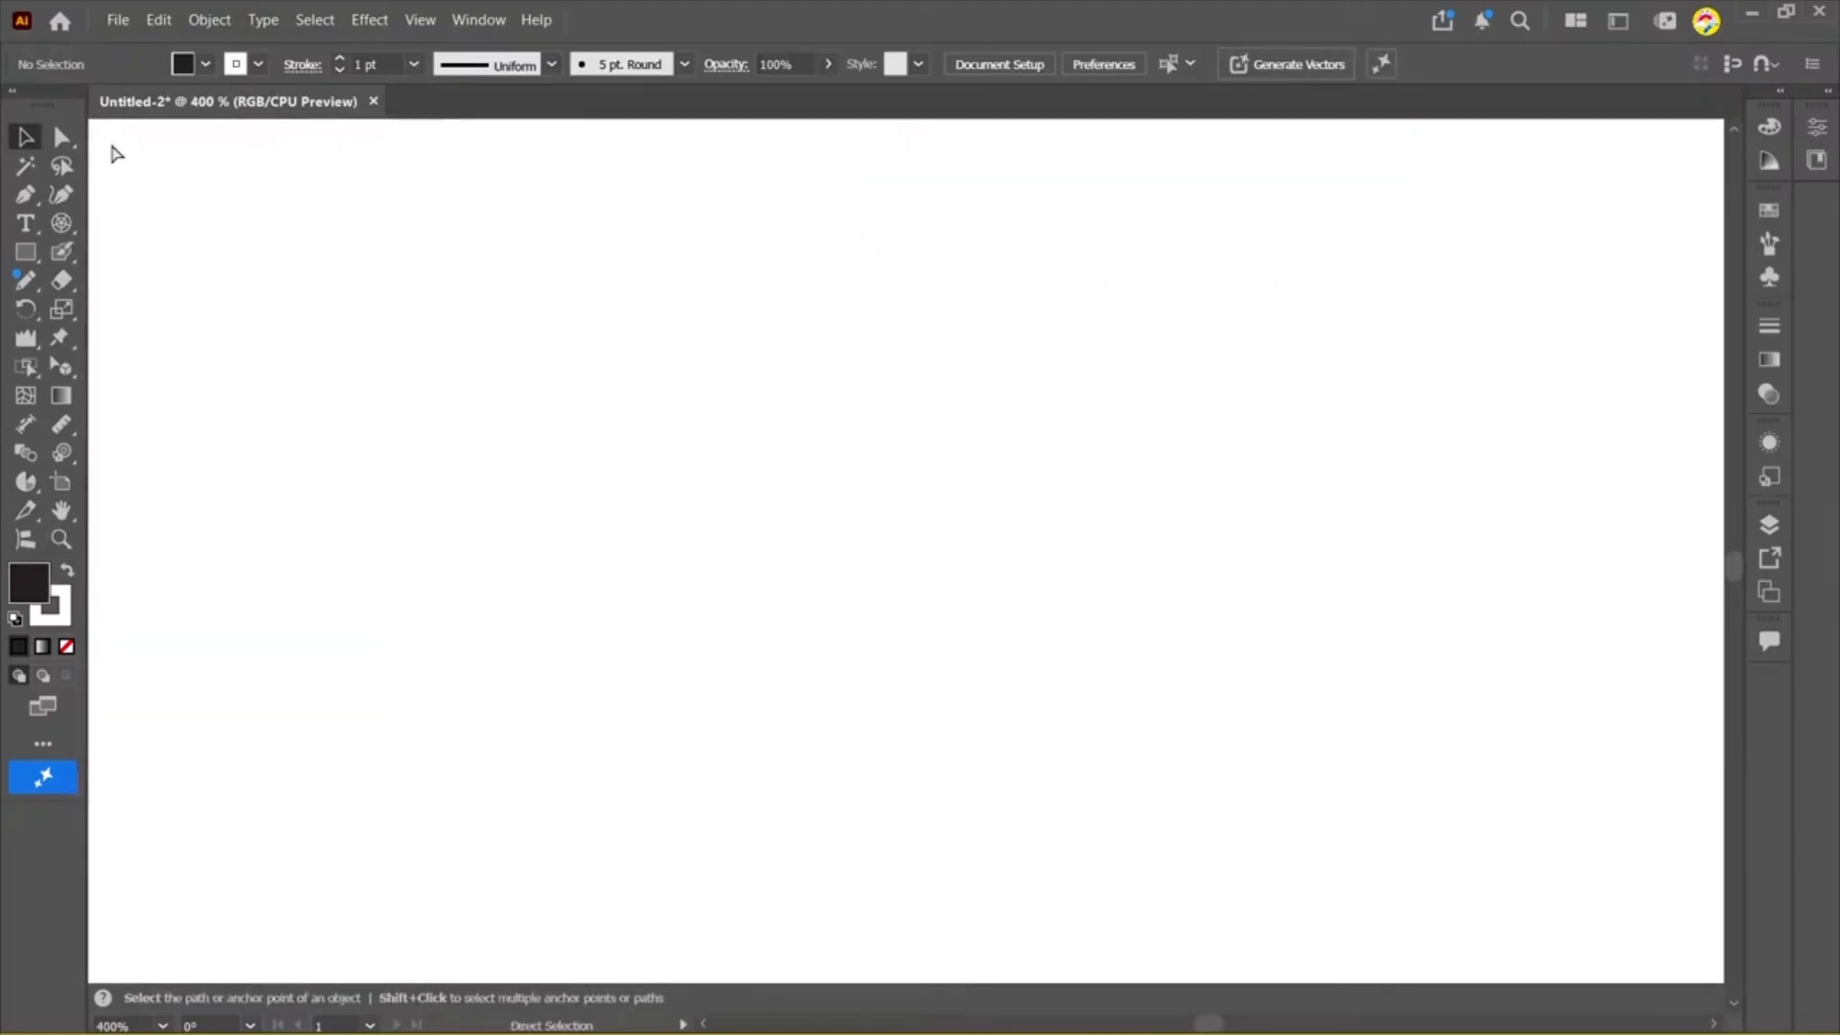
key("ctrl+0")
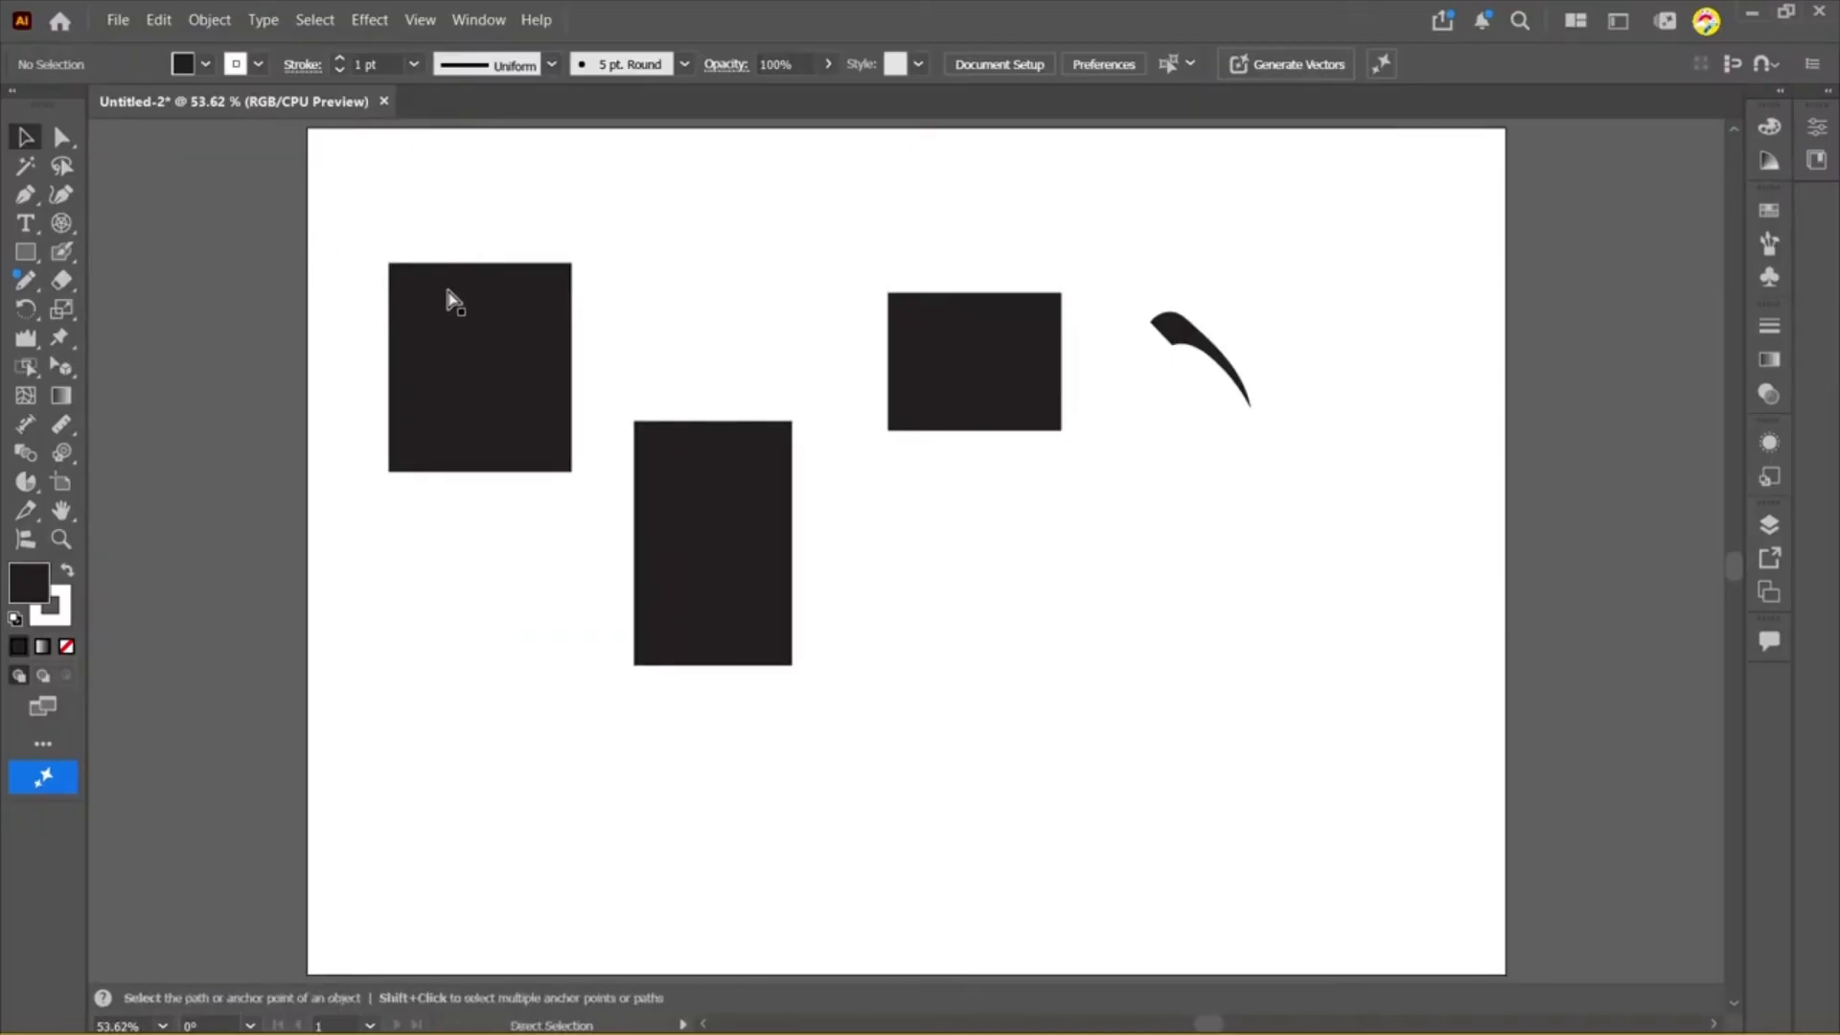
Step: Zoom in to 400%, pan to the leftmost rectangle with the Hand tool, and return to the full artboard view
key("ctrl+equal")
key("ctrl+equal")
key("ctrl+equal")
key("ctrl+equal")
key("ctrl+equal")
key("ctrl+equal")
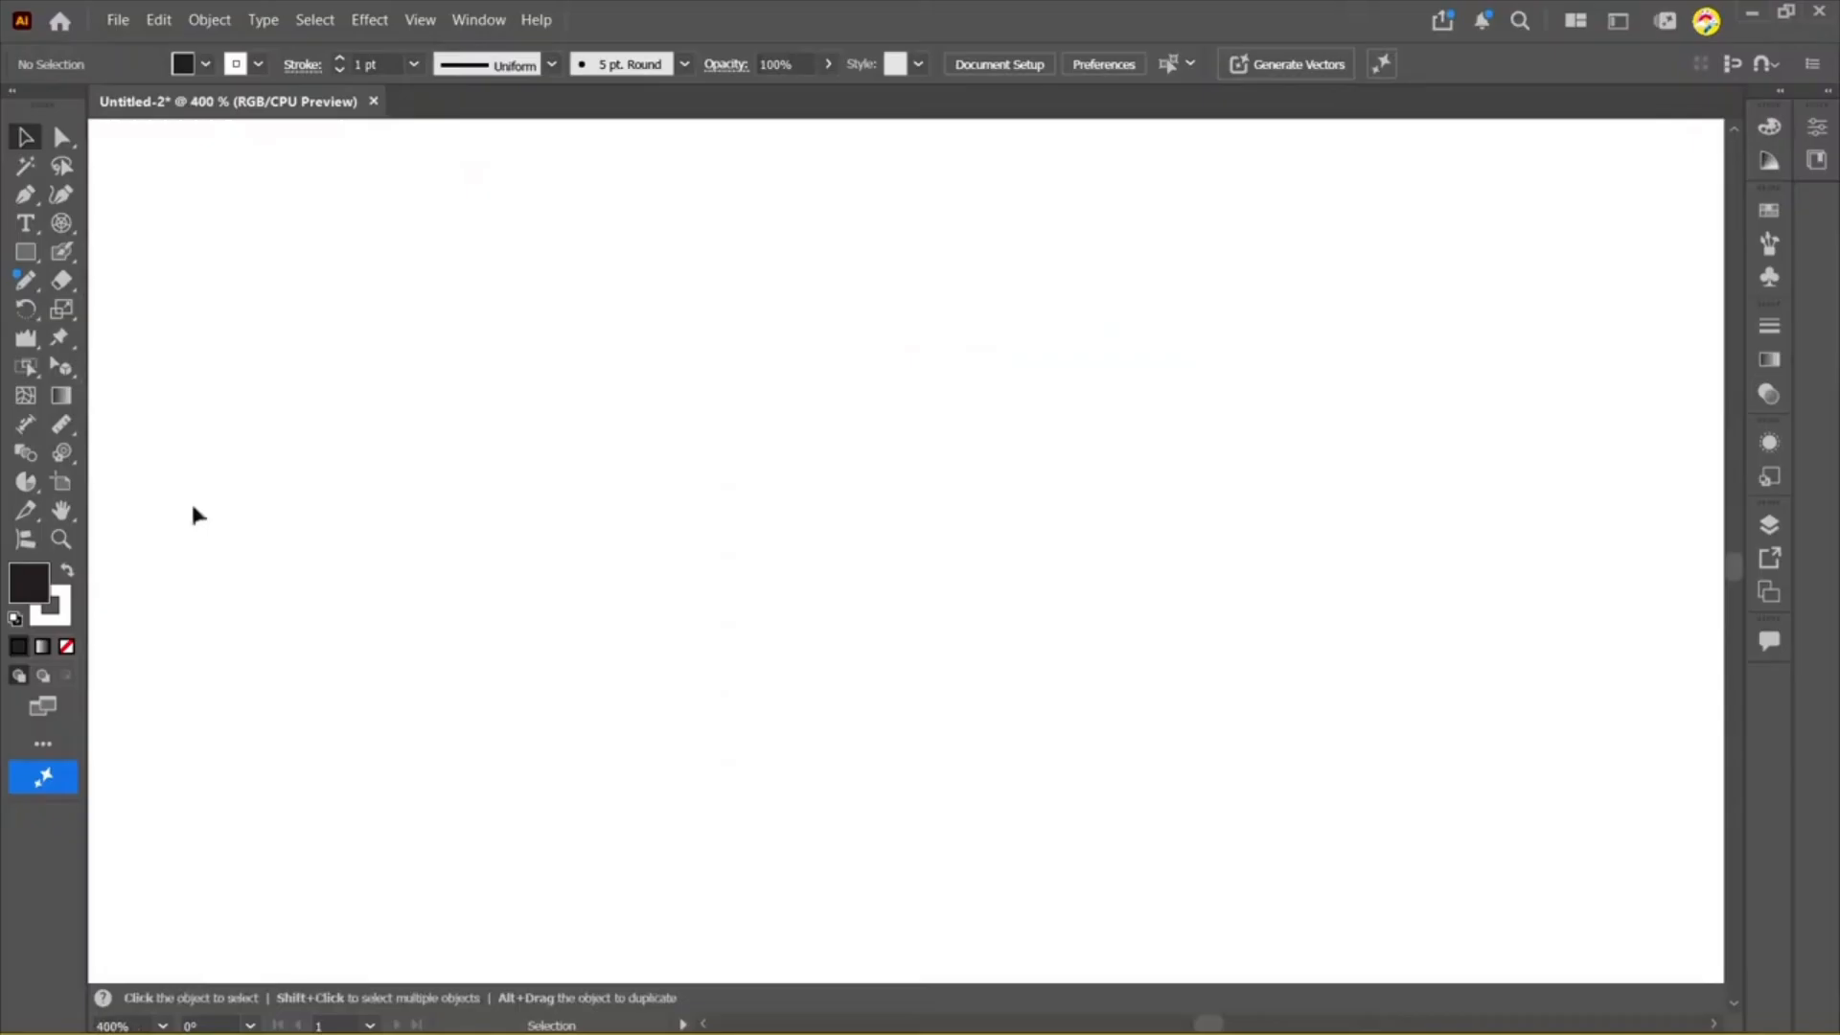
left_click(62, 509)
left_click_drag(124, 199, 539, 530)
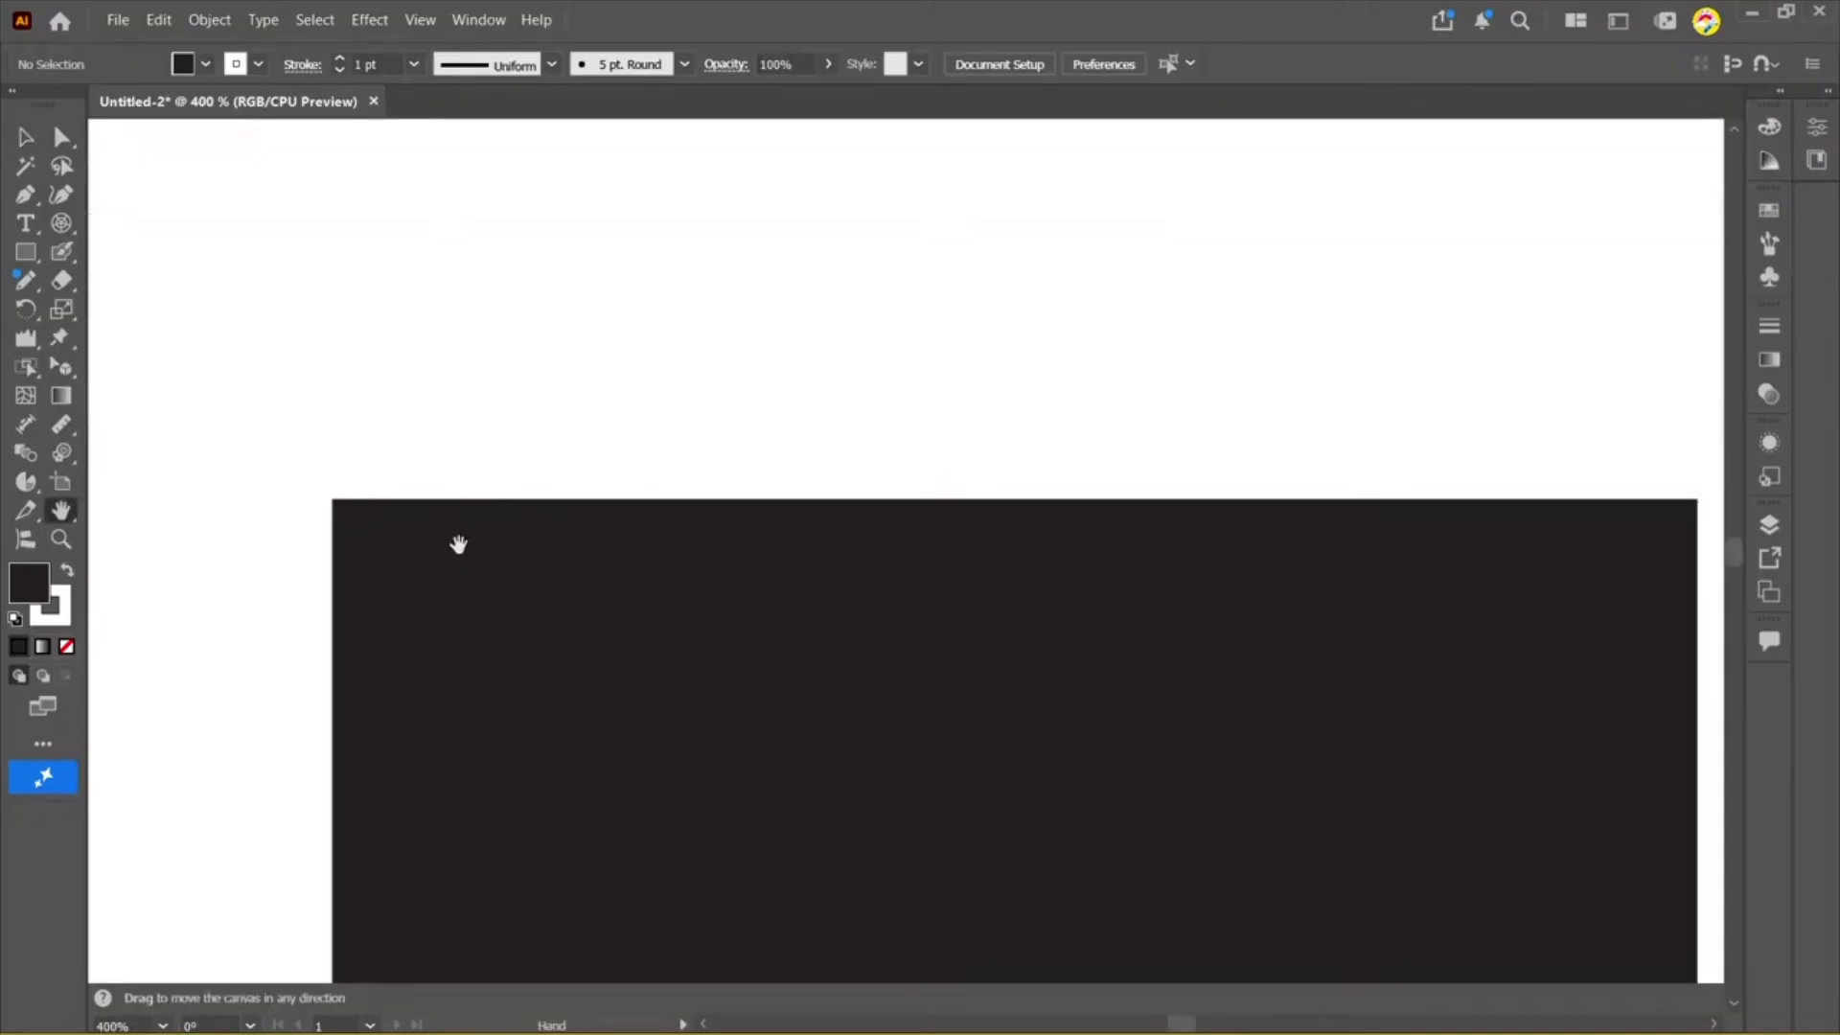
key("ctrl+0")
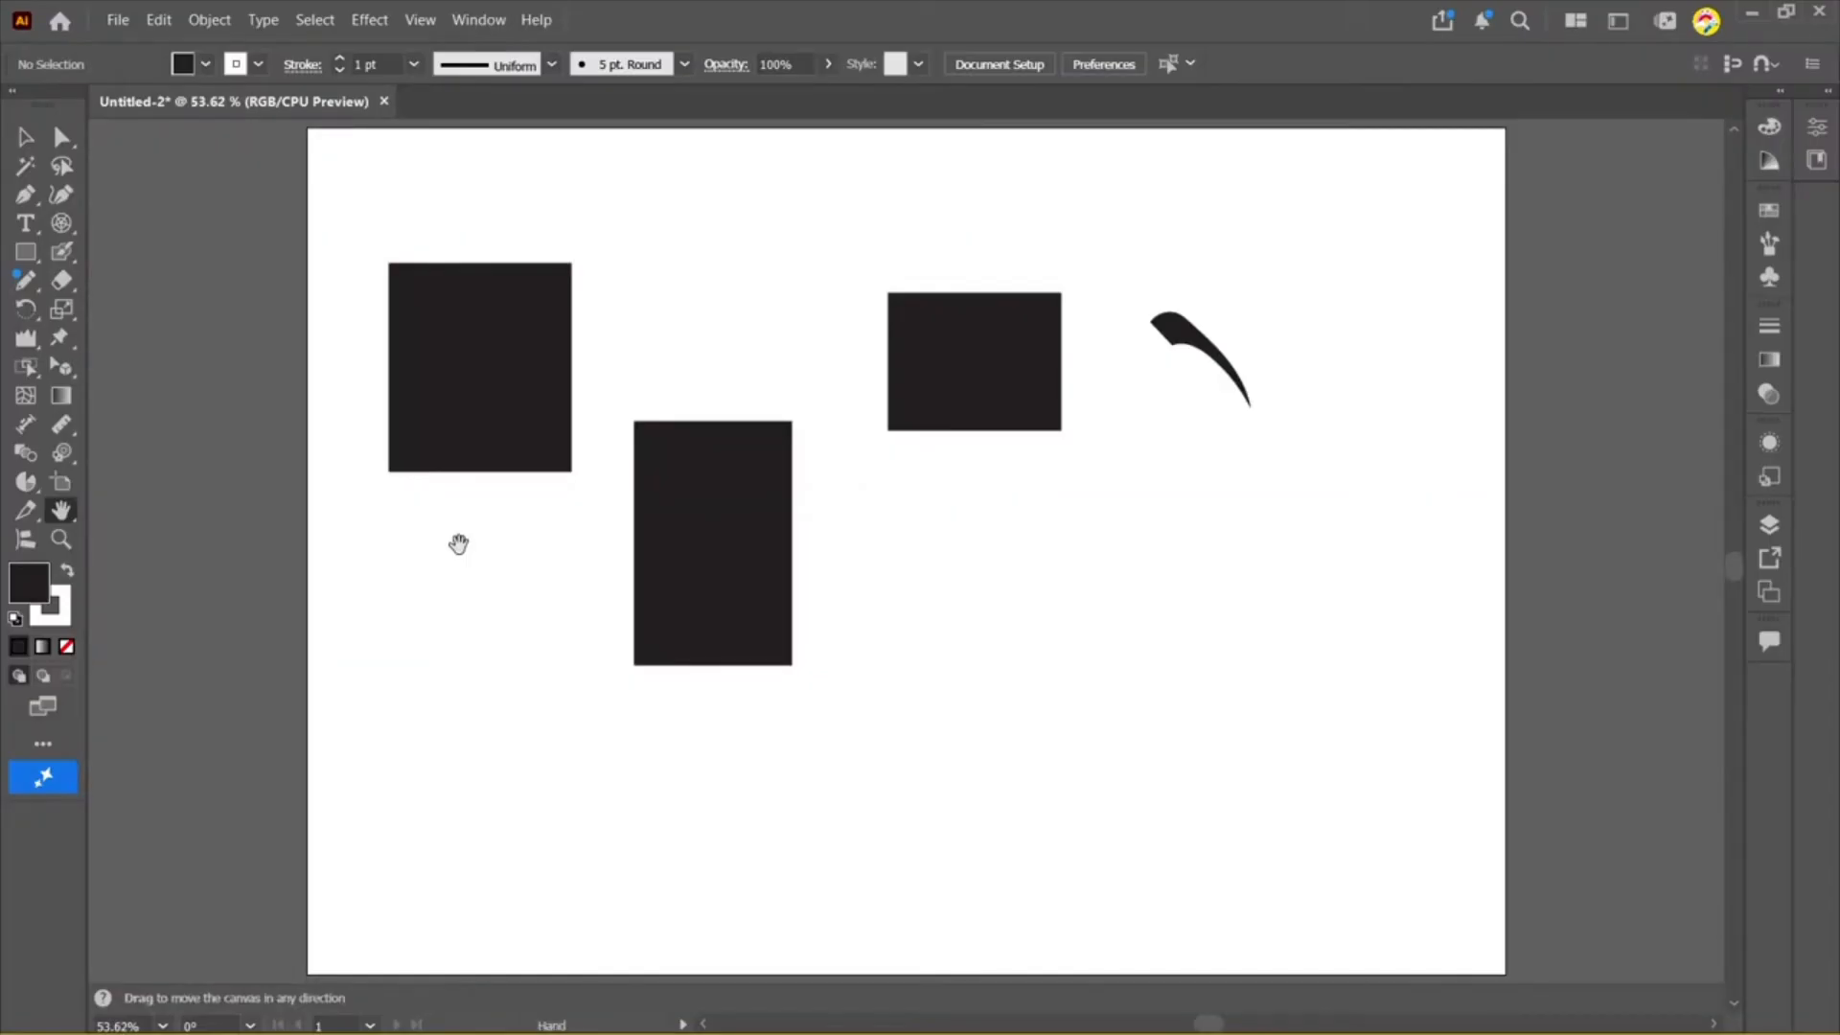
Step: Magnify the upper-left corner of the leftmost rectangle to about 3995% with the Zoom tool, and return to the full artboard view
left_click(67, 543)
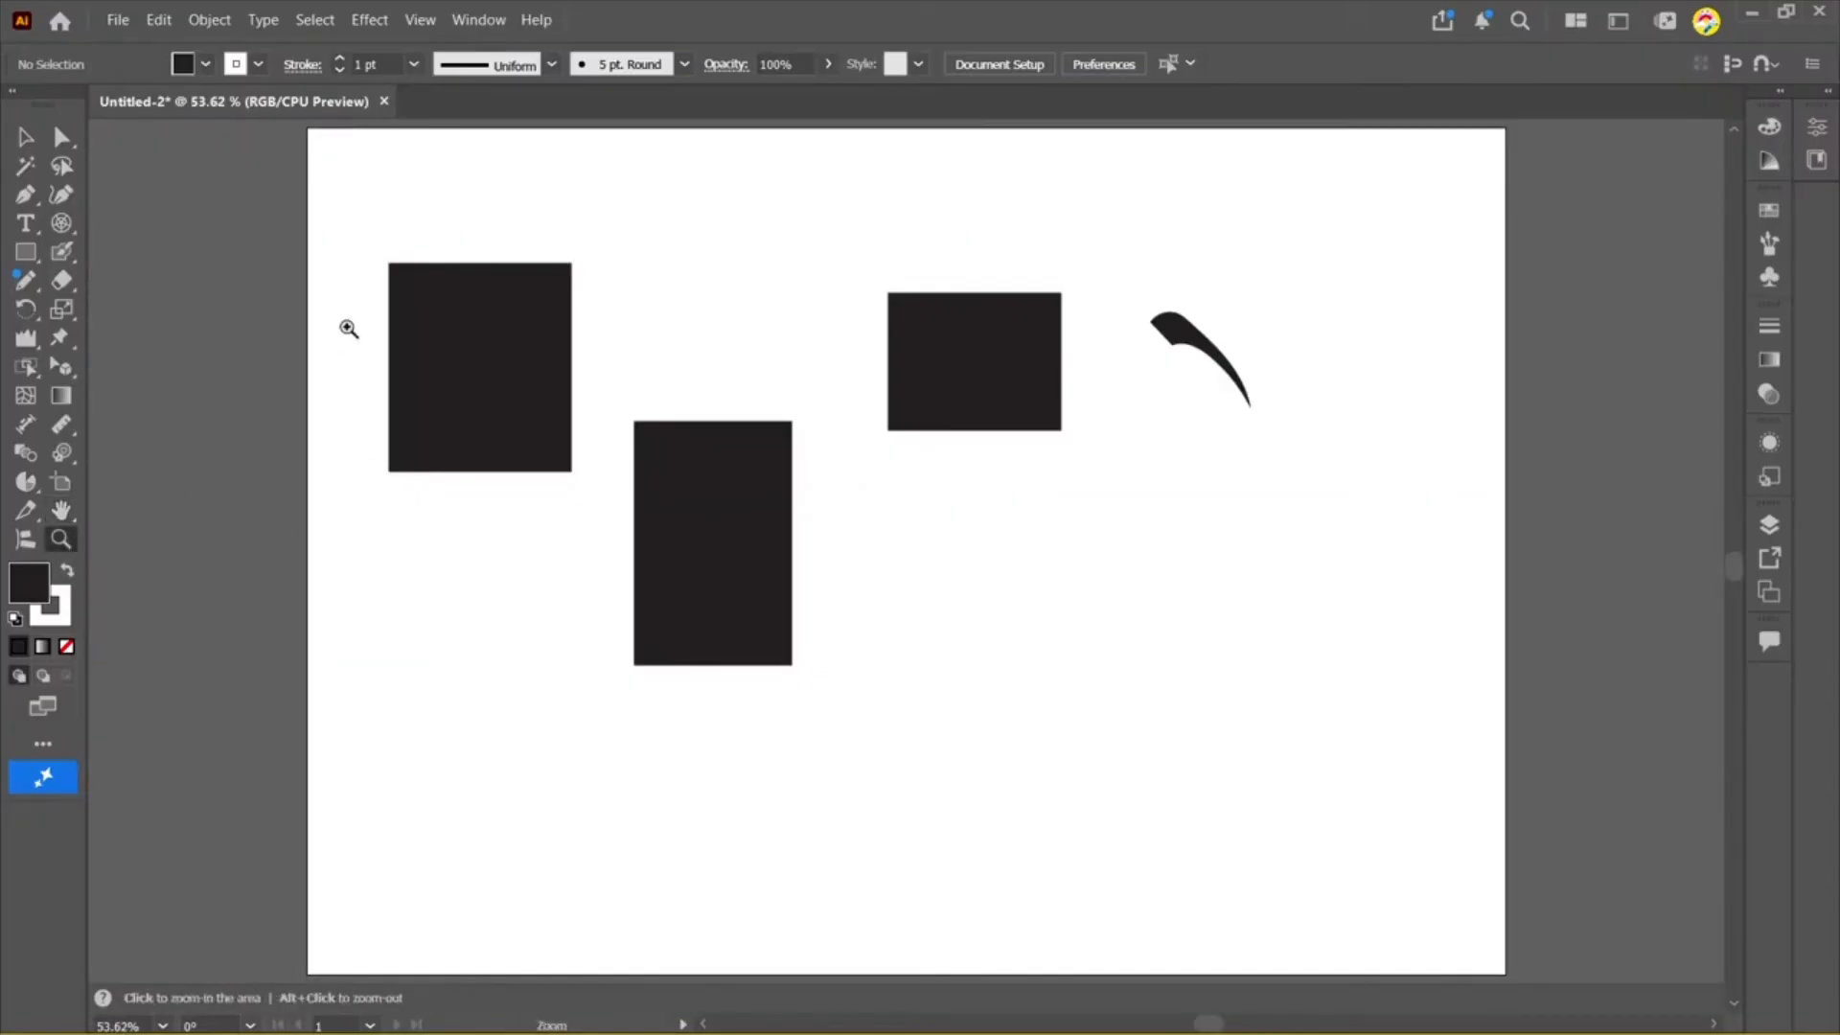
left_click_drag(378, 253, 753, 469)
left_click(24, 136)
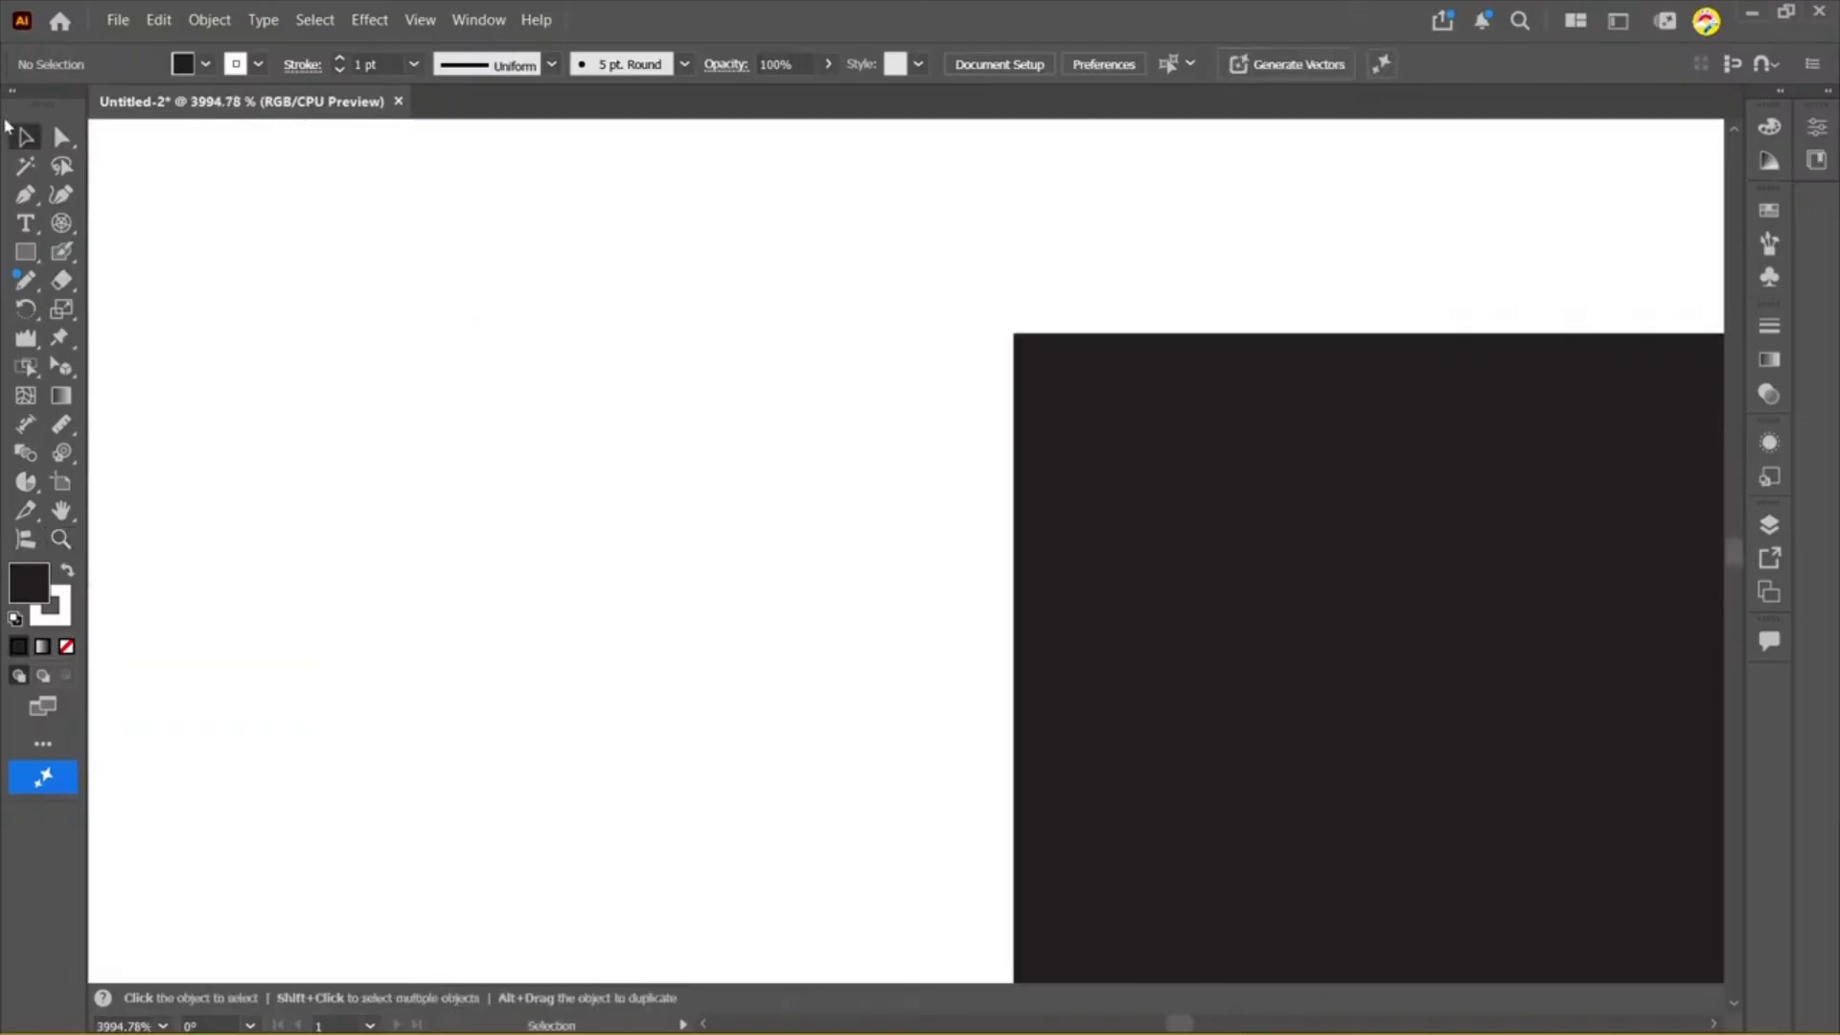
key("ctrl+0")
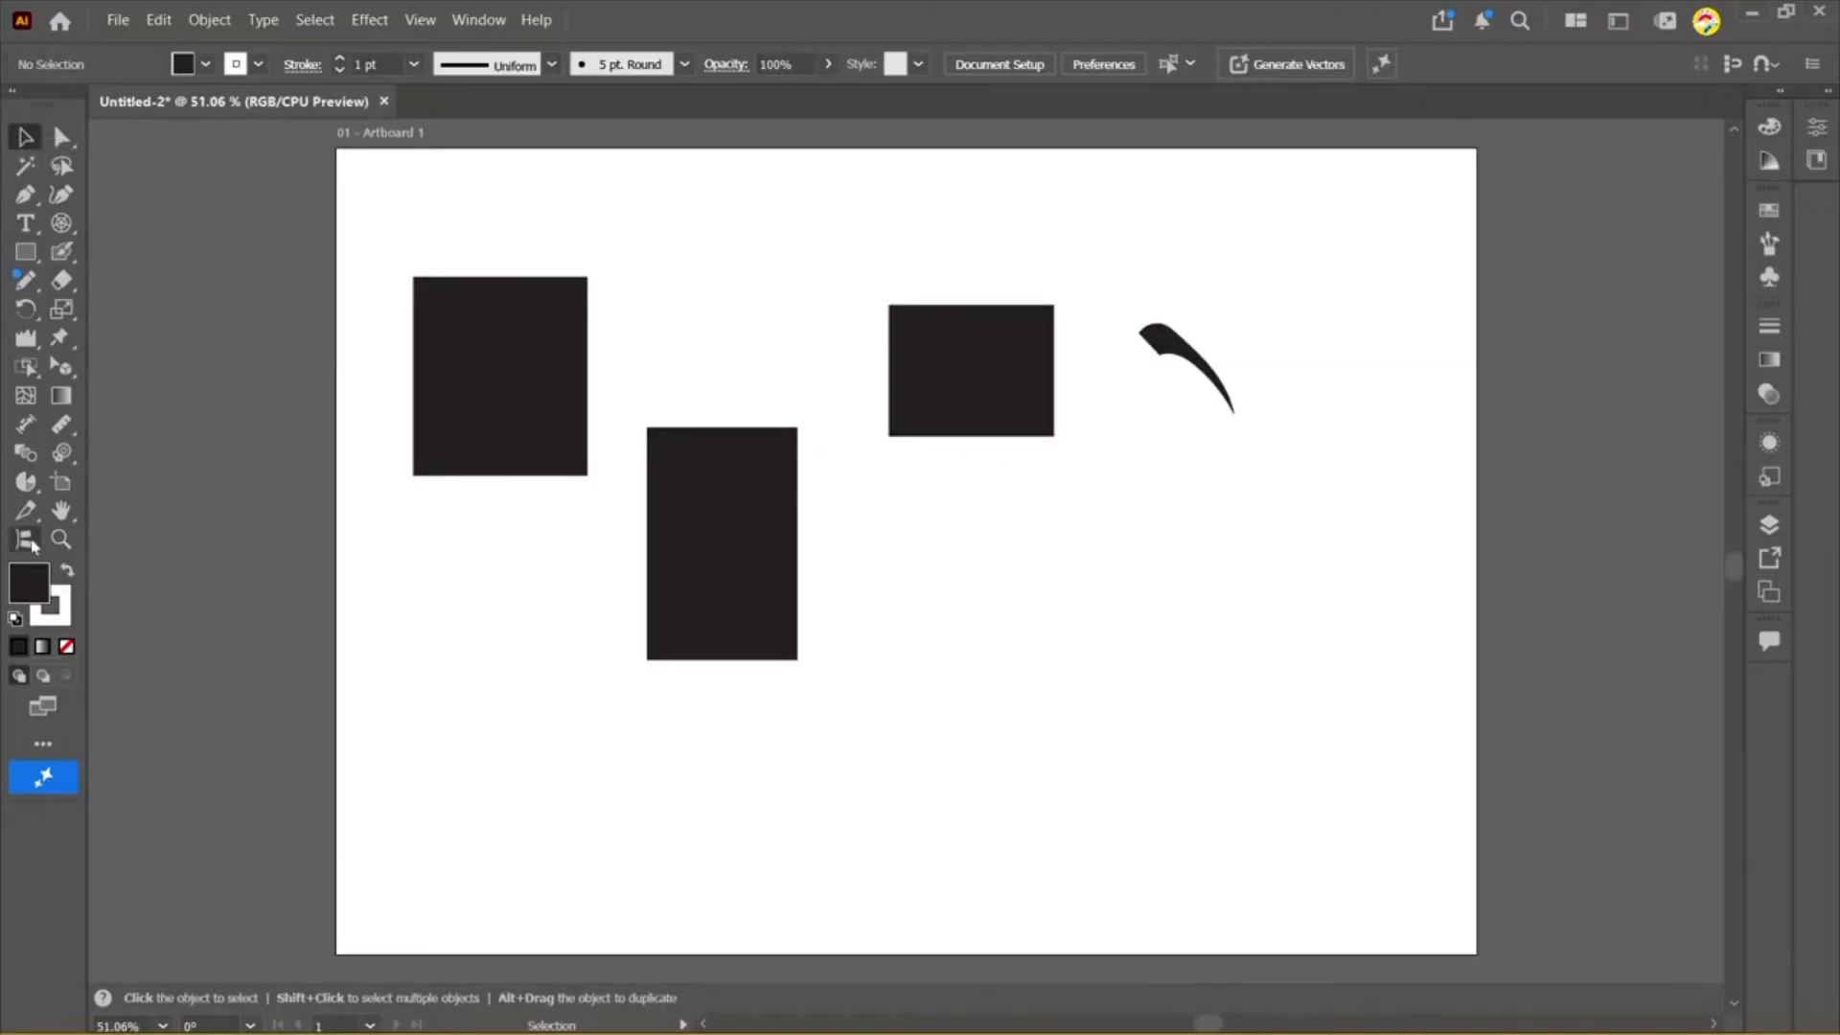
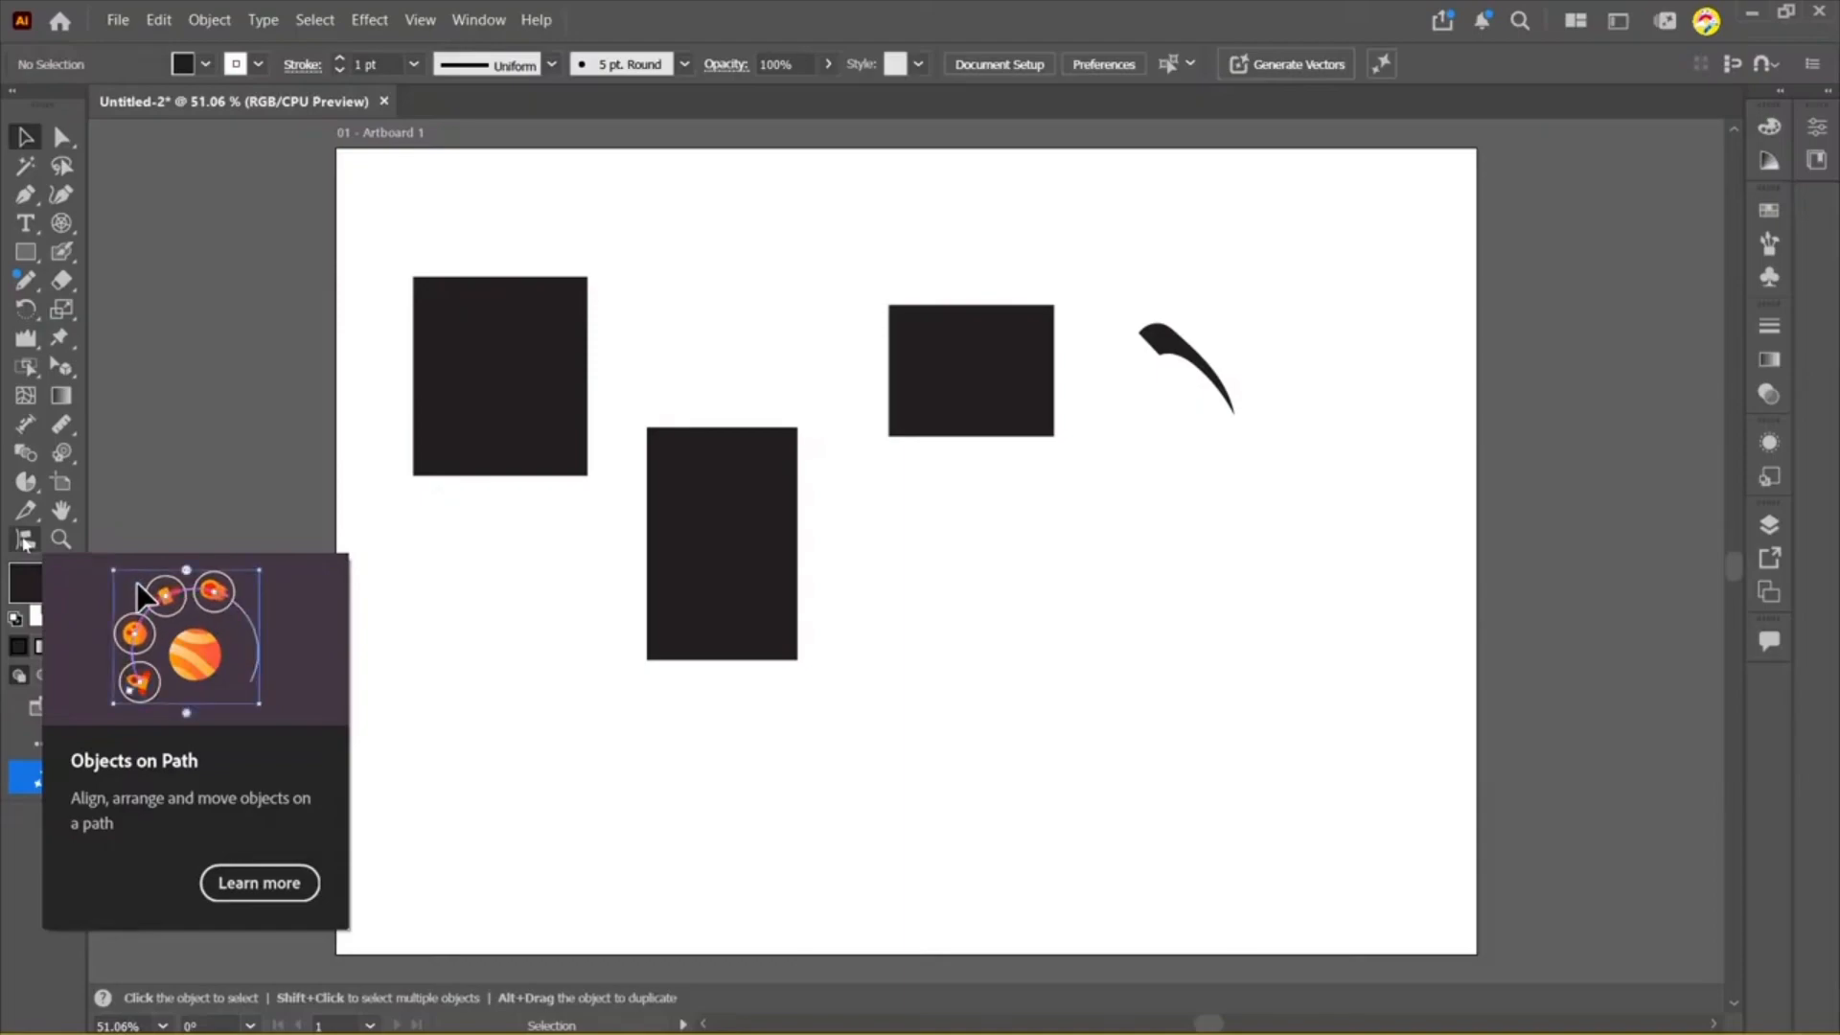
Step: Attach the leftmost rectangle to the outline of the tall middle rectangle with the Objects on Path tool
left_click(25, 541)
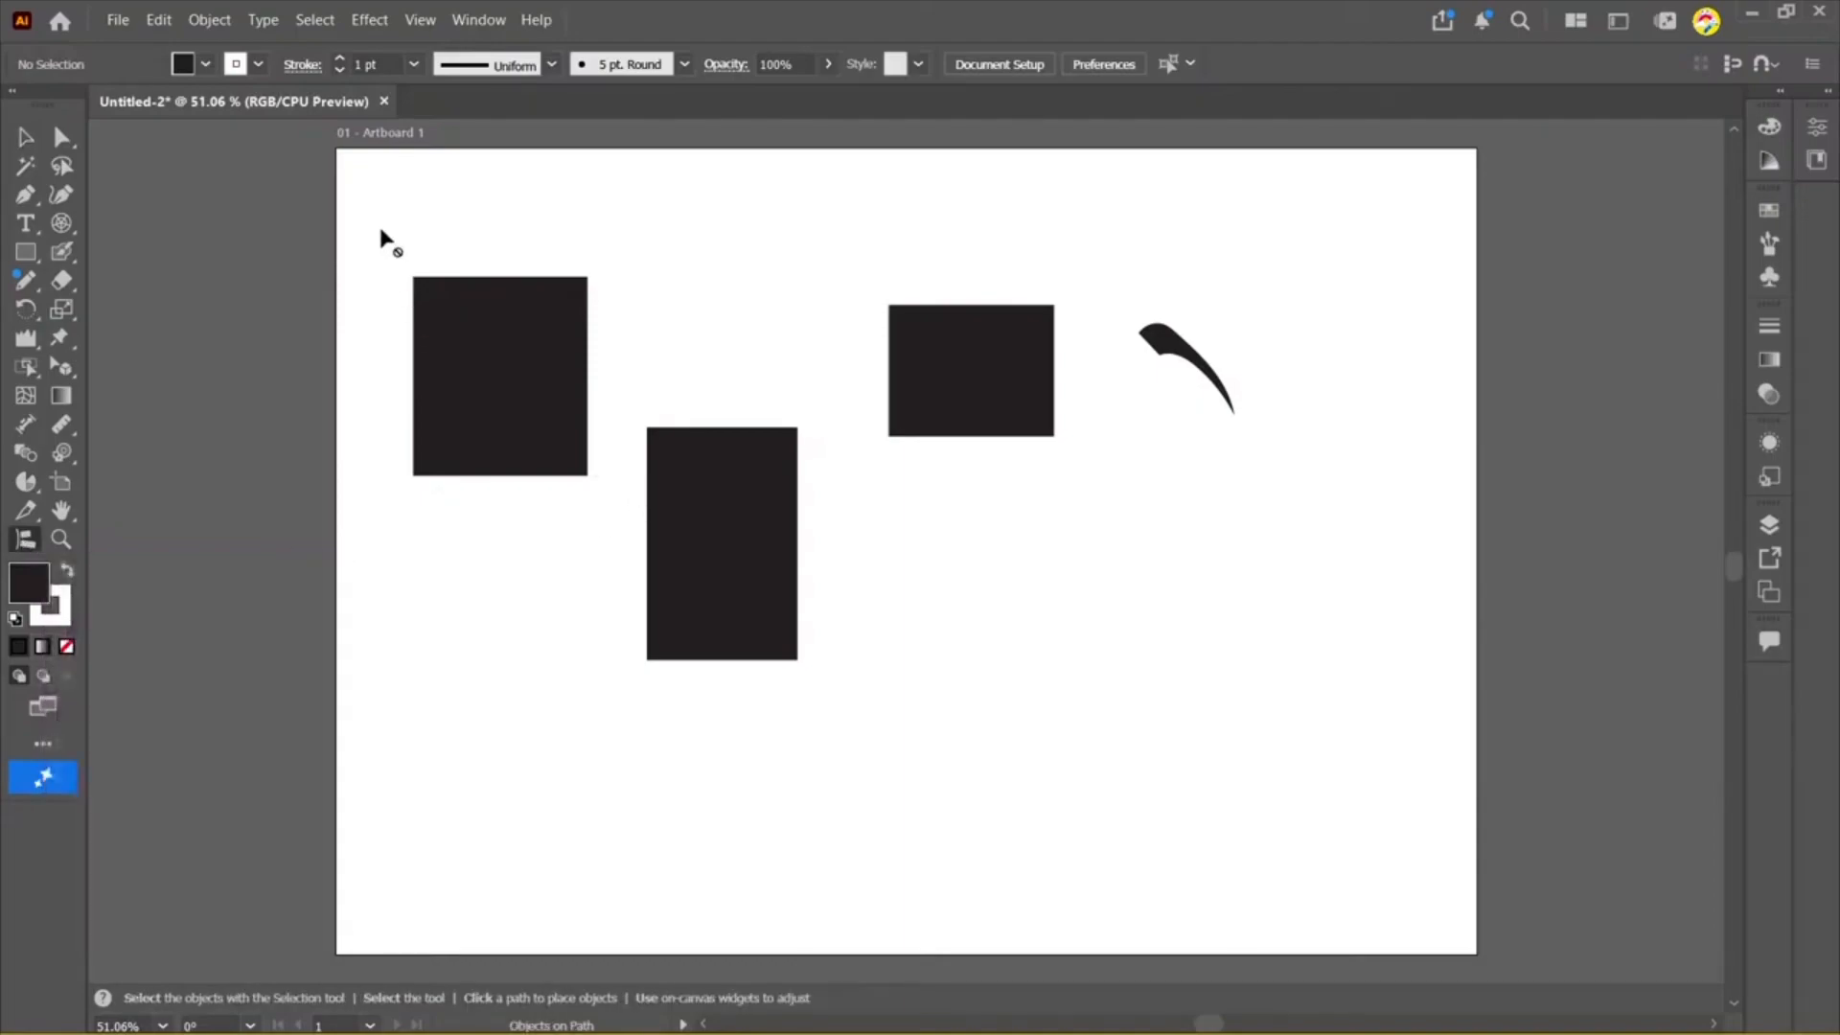
left_click(587, 507)
left_click(1119, 575)
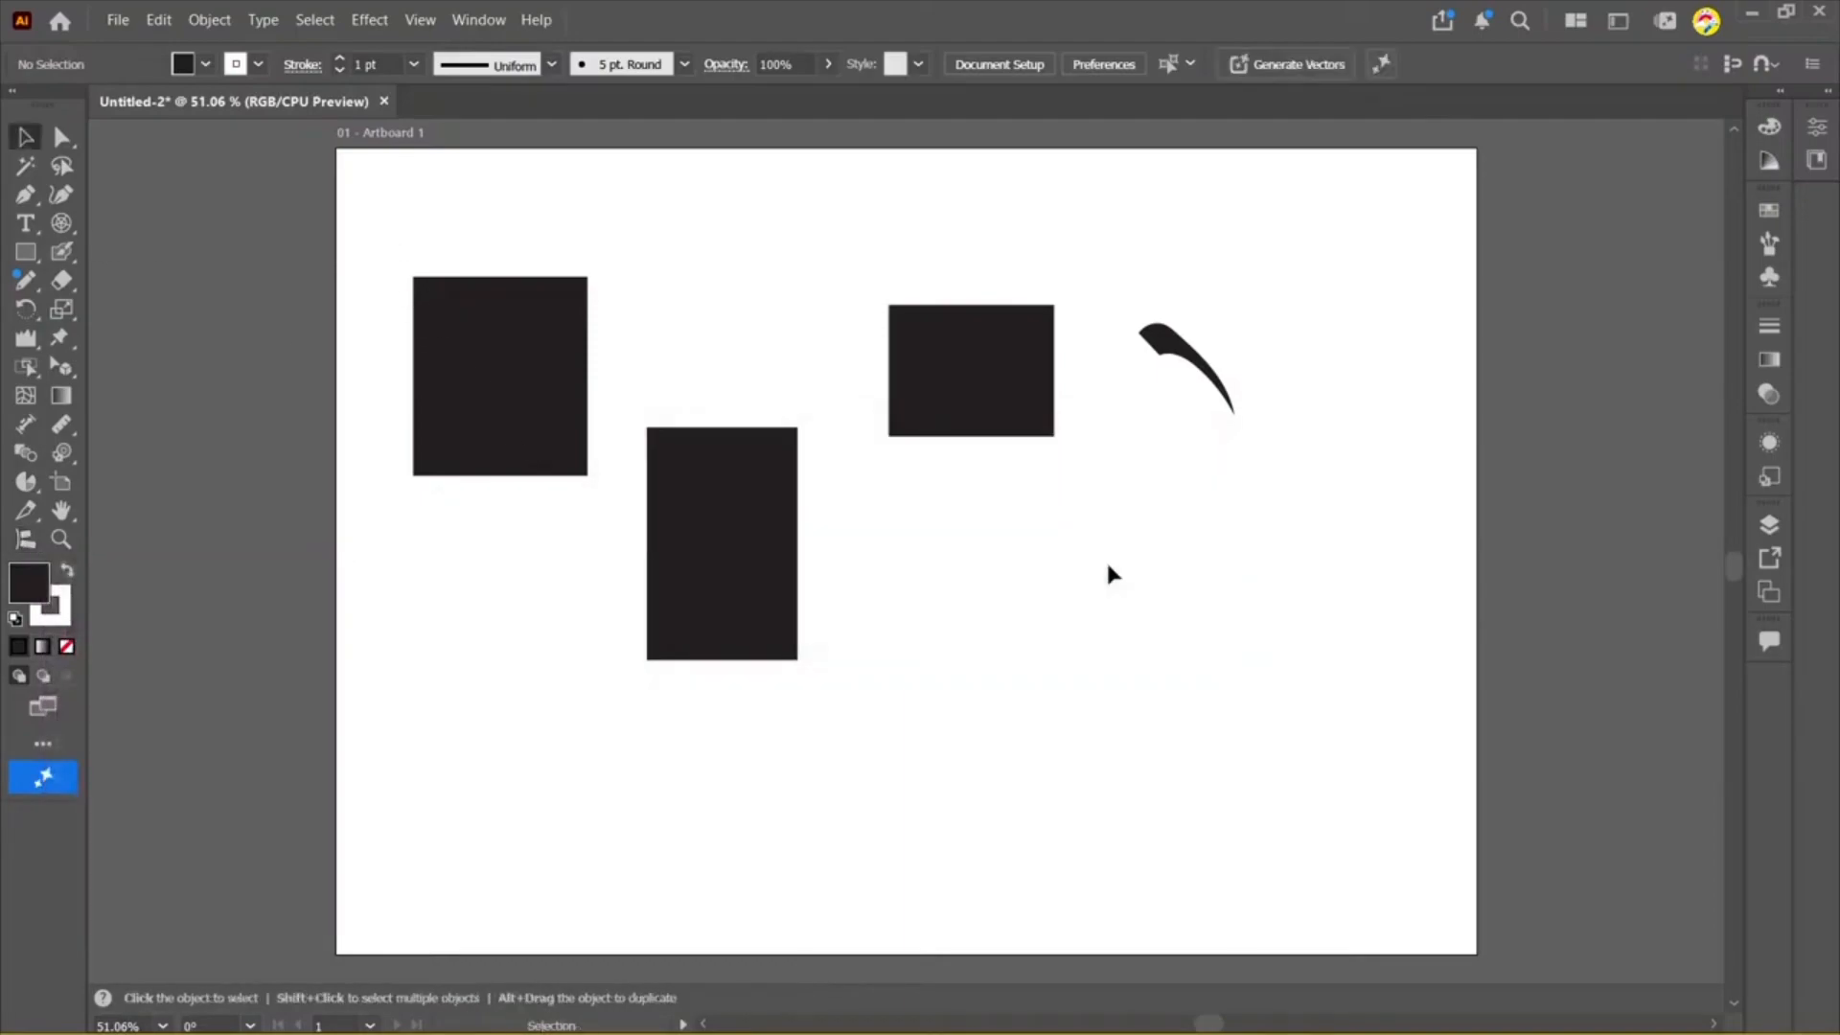
left_click(553, 393)
left_click(25, 540)
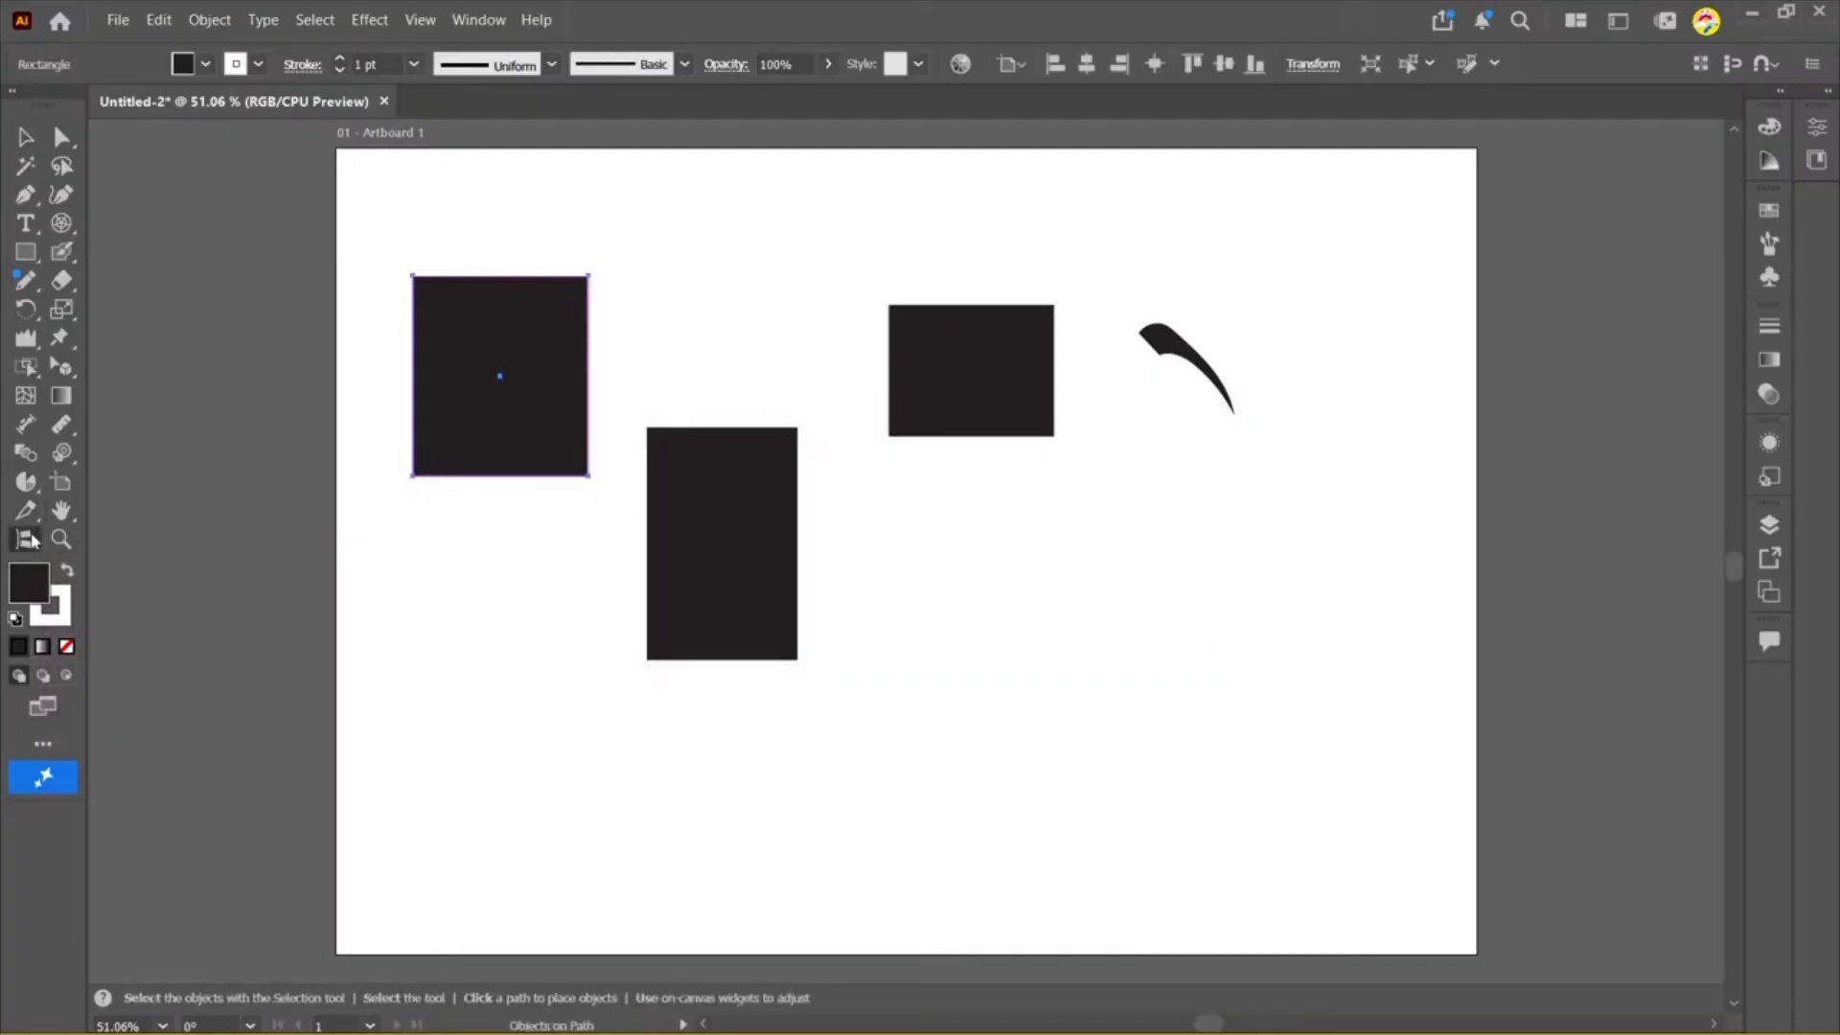
left_click(699, 522)
key("Escape")
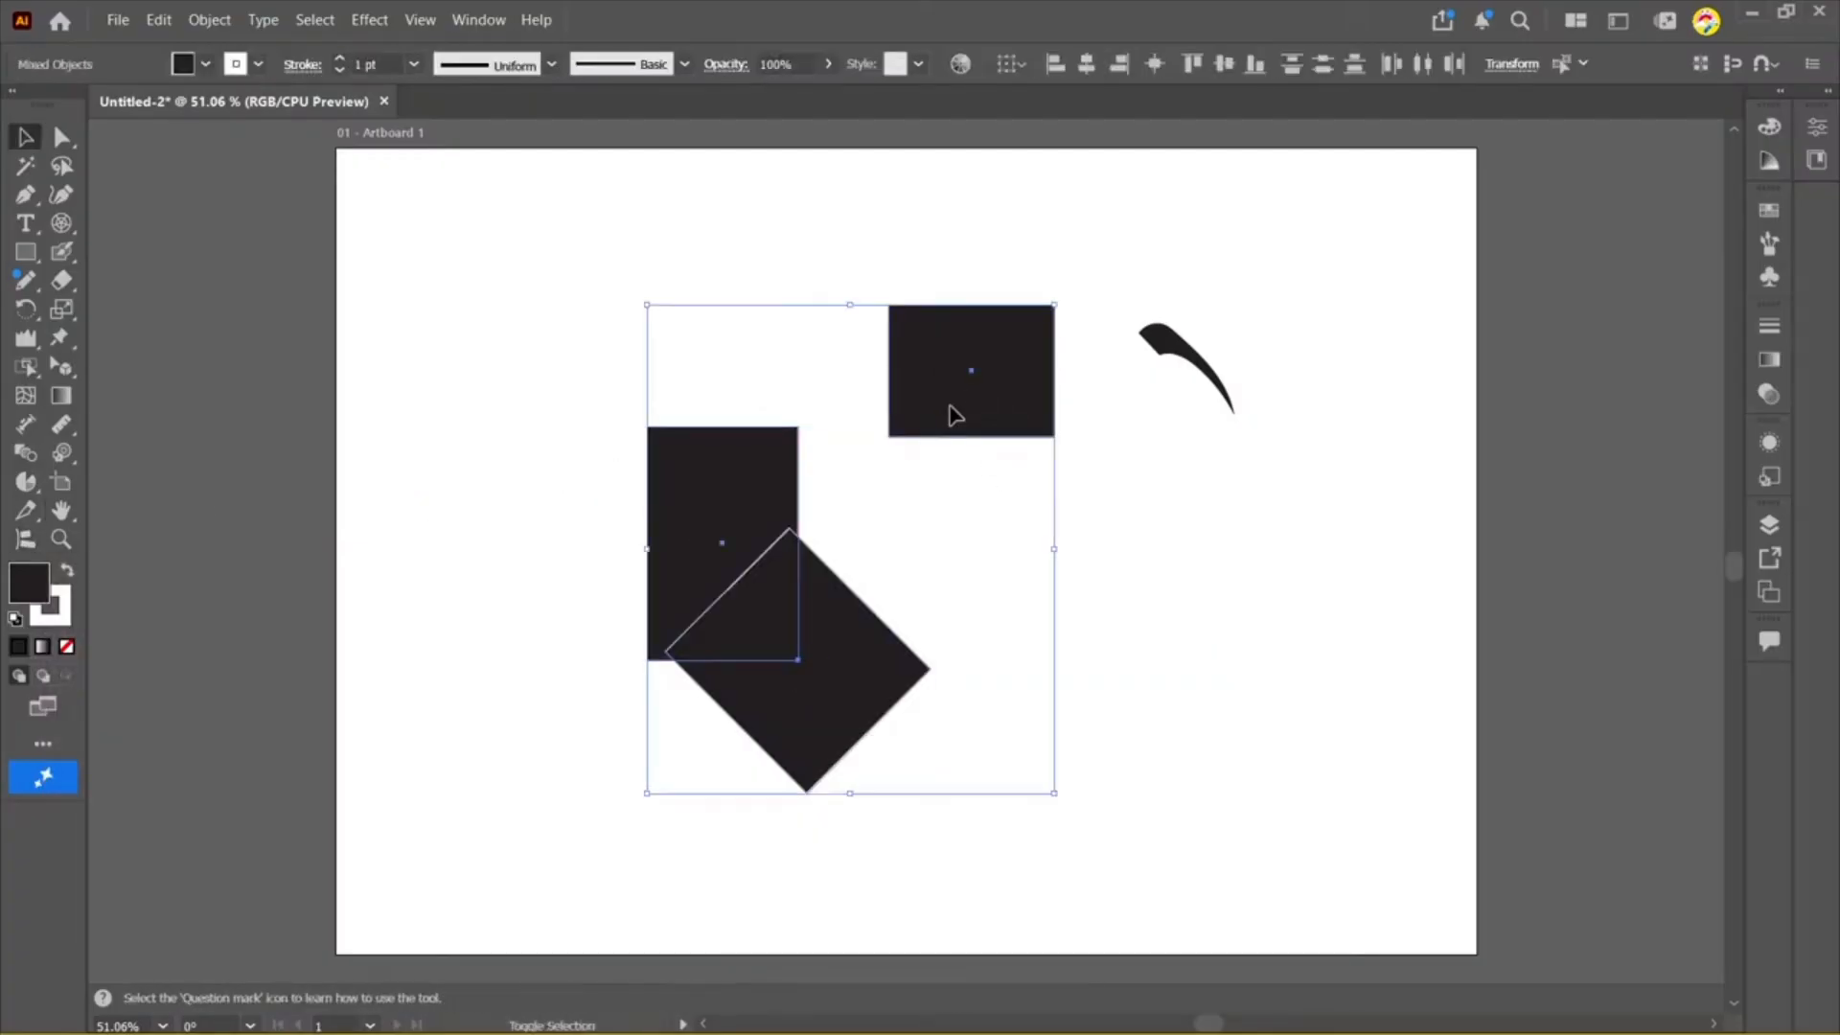
Step: Undo the Objects on Path placement and the curved Pencil shape, leaving only the three separate rectangles
left_click_drag(980, 388, 888, 480)
key("ctrl+z")
key("ctrl+z")
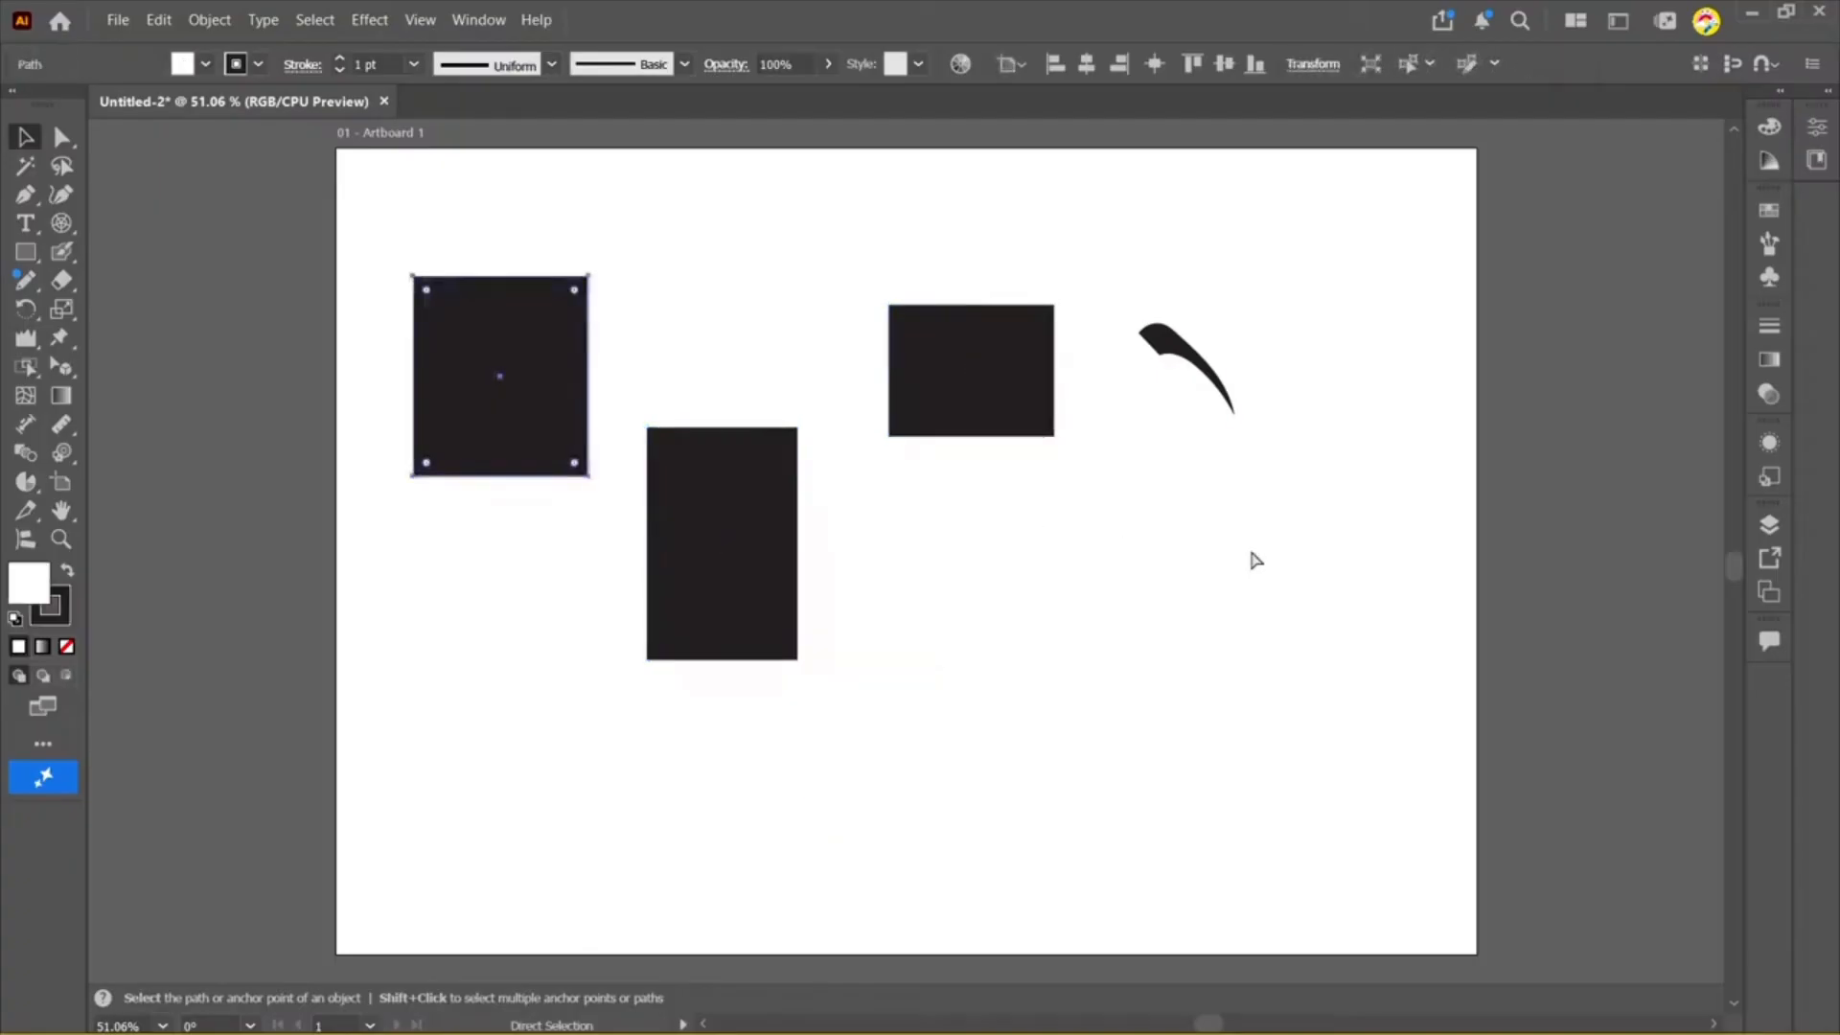
key("ctrl+z")
key("ctrl+z")
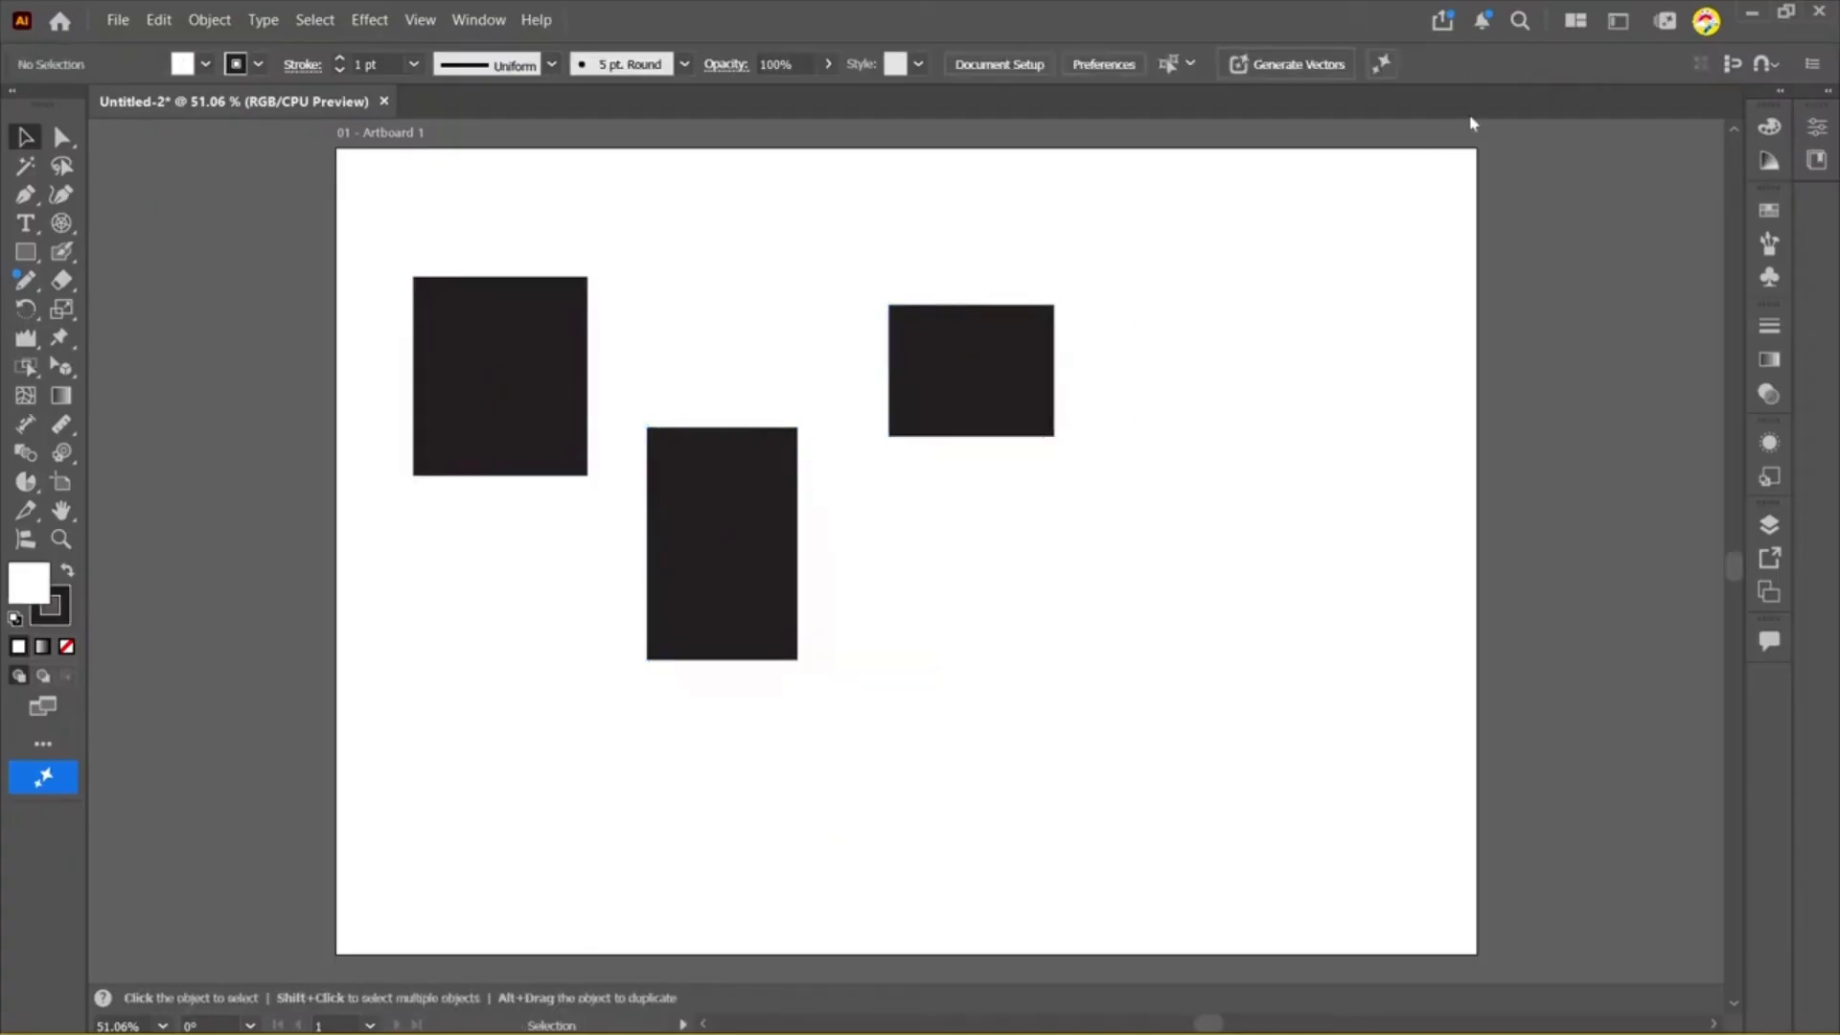
Step: Move the leftmost rectangle down so it sits beside the tall middle rectangle
left_click(505, 387)
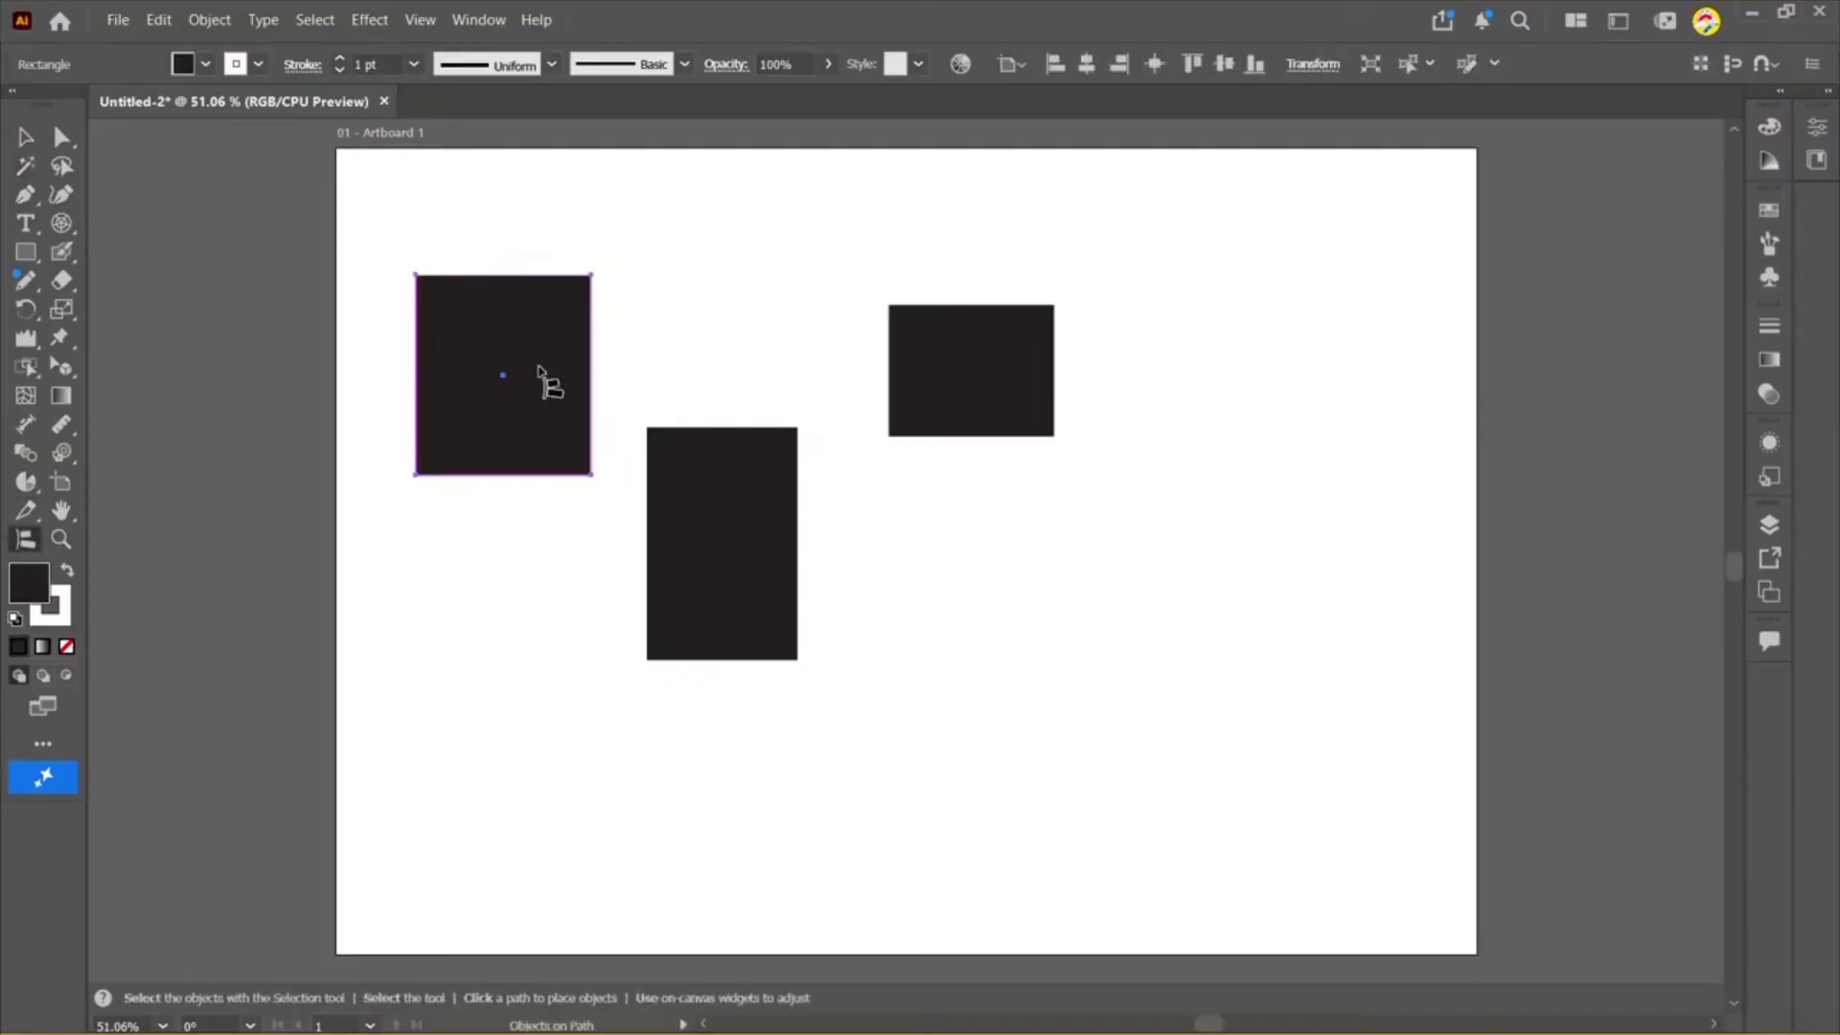
left_click(450, 240)
left_click_drag(505, 411, 497, 588)
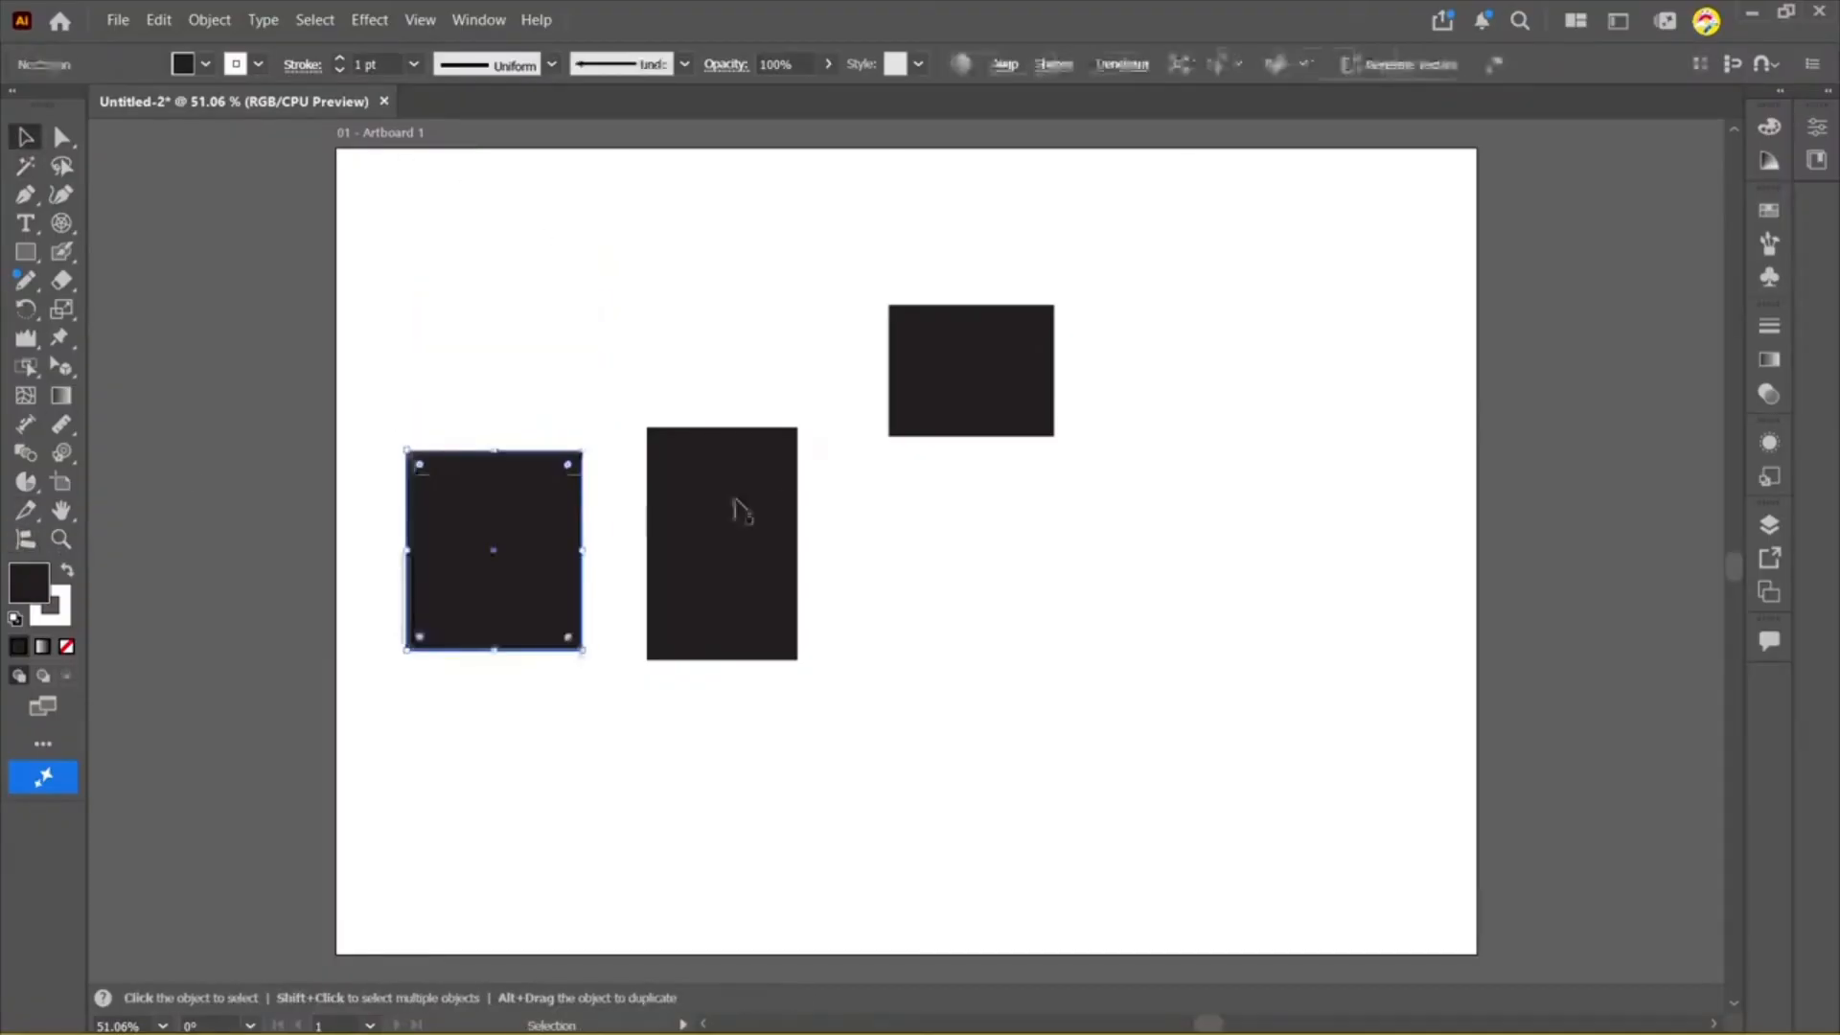
Step: Select all three rectangles and attach the other two to the leftmost rectangle's outline with the Objects on Path tool
left_click(735, 506, "shift")
left_click(948, 419, "shift")
left_click(25, 539)
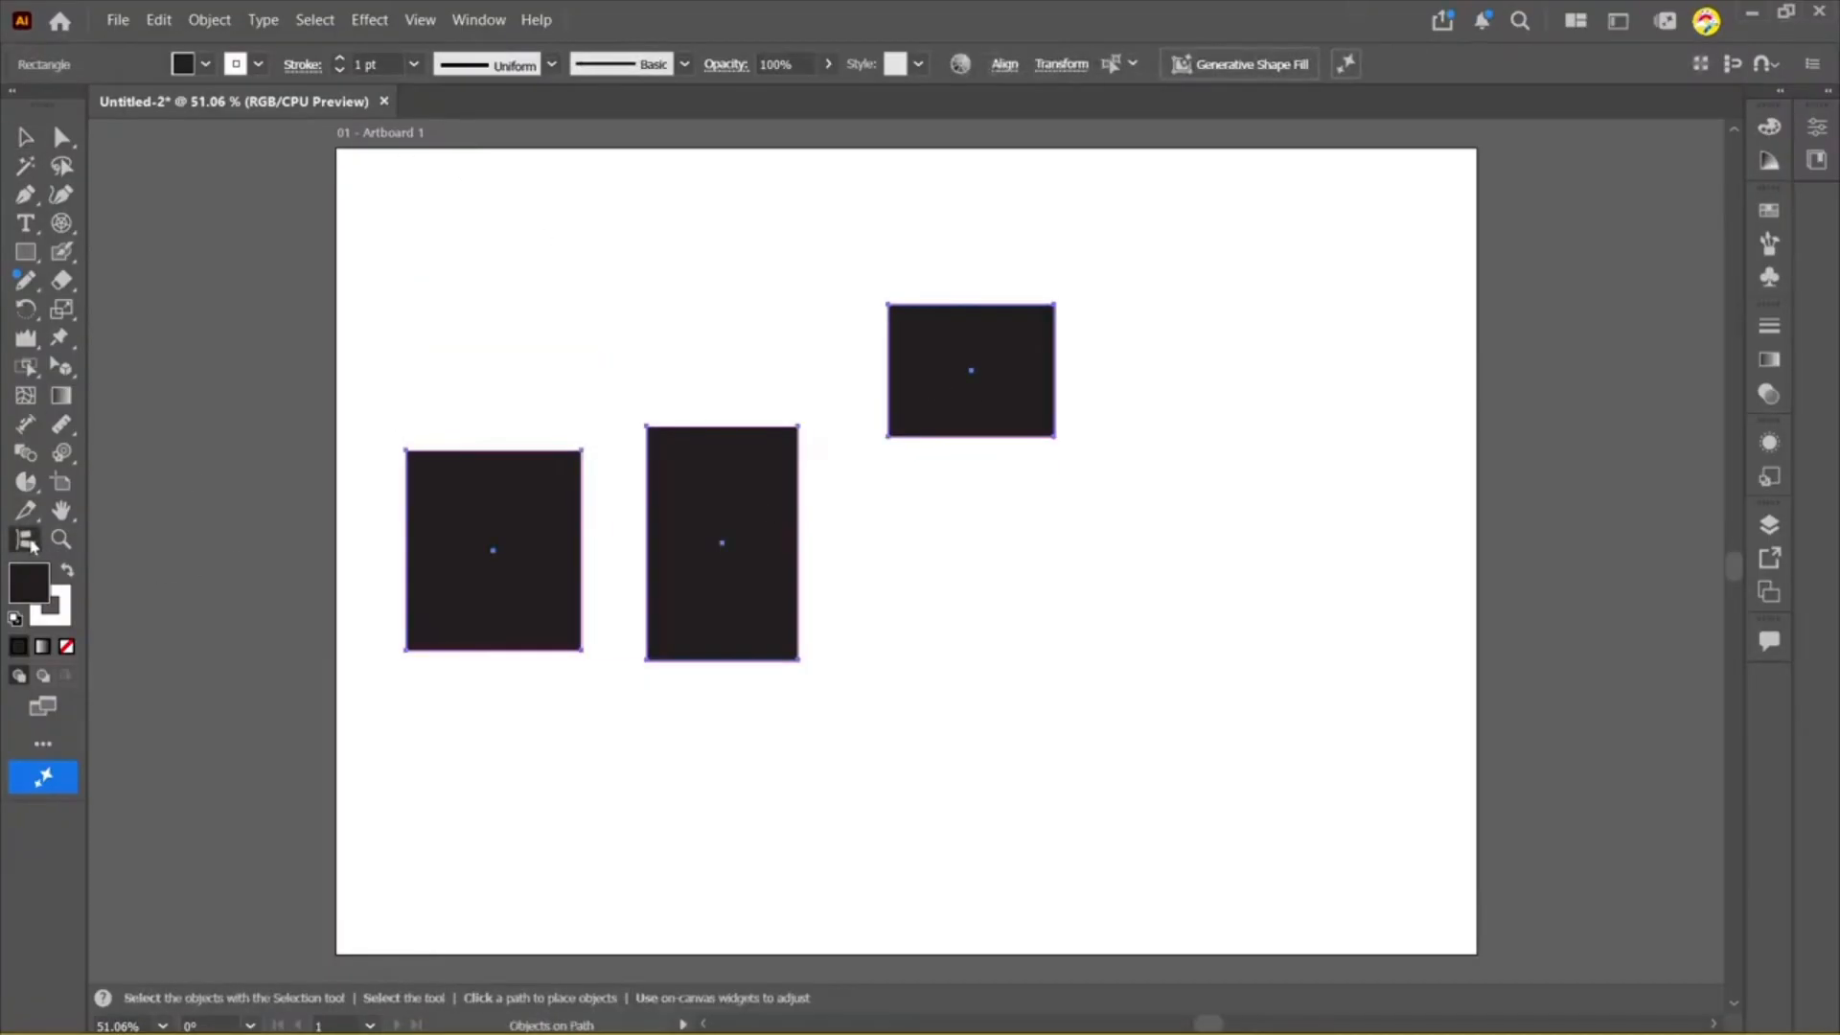
left_click(582, 566)
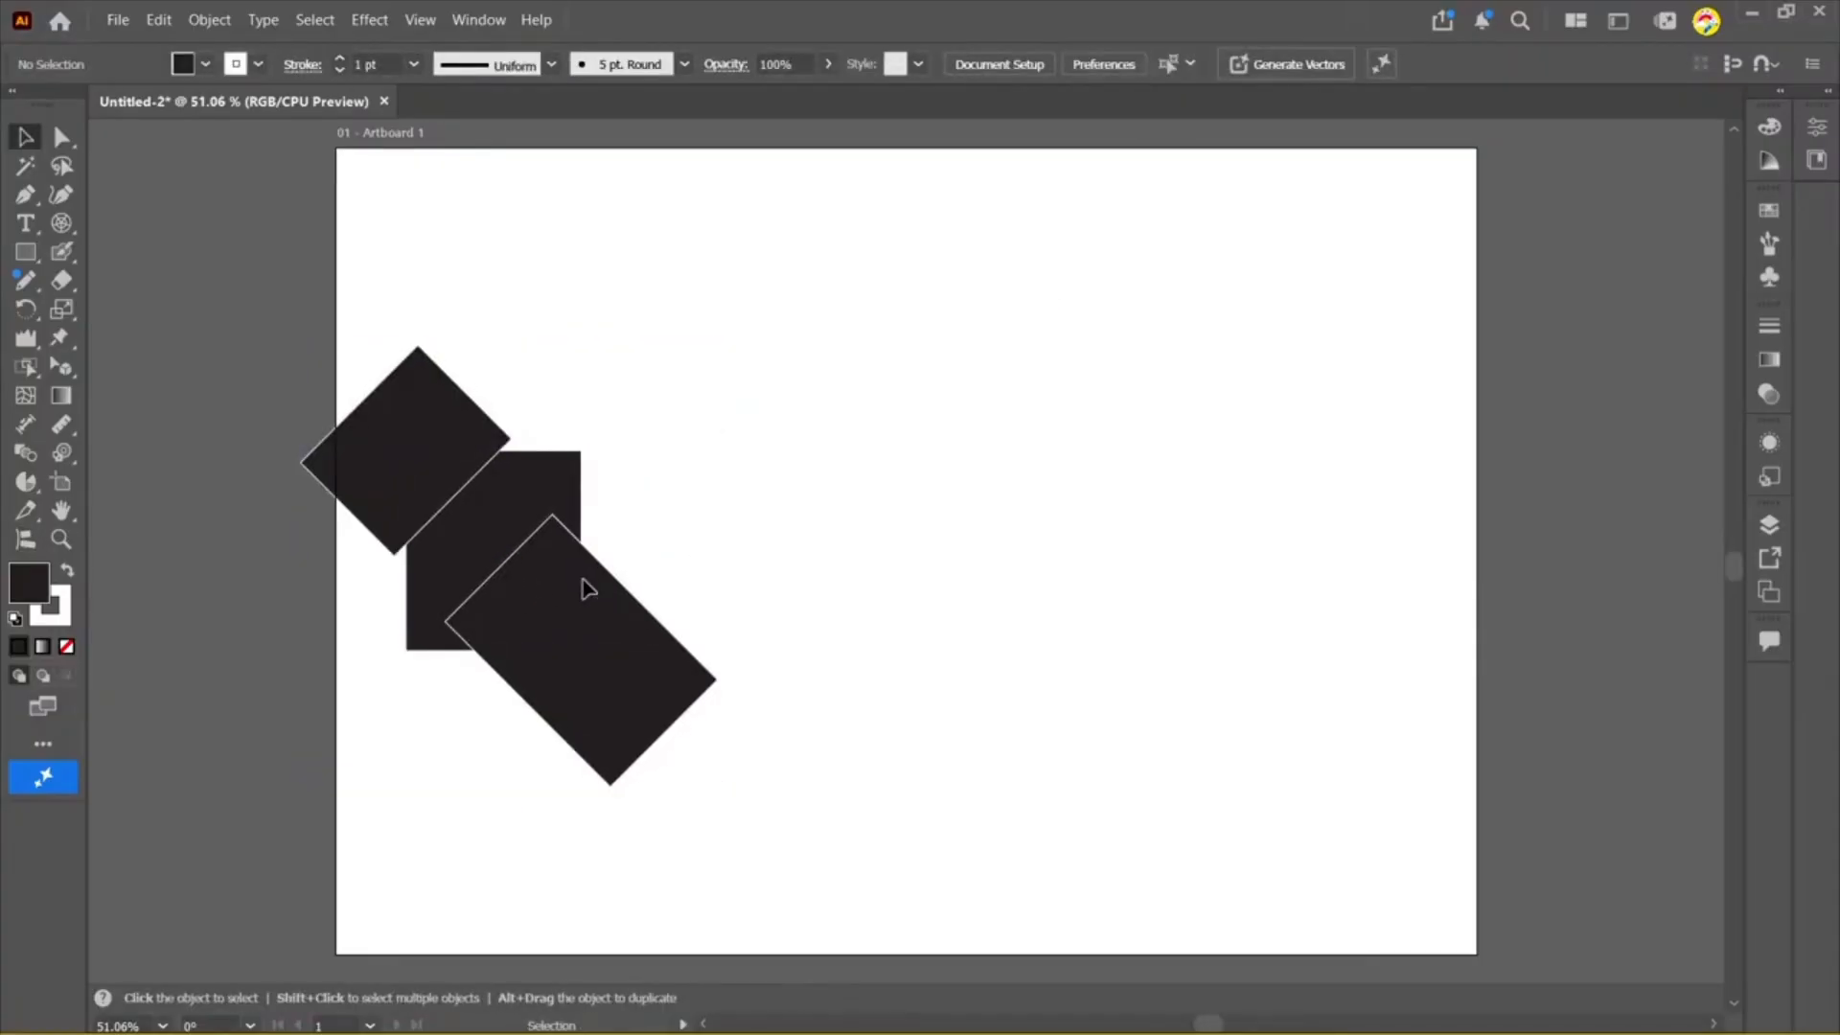
Step: Move the joined rectangles toward the upper middle of the artboard and deselect them
key("v")
left_click_drag(587, 587, 961, 476)
left_click_drag(1057, 225, 1167, 213)
key("a")
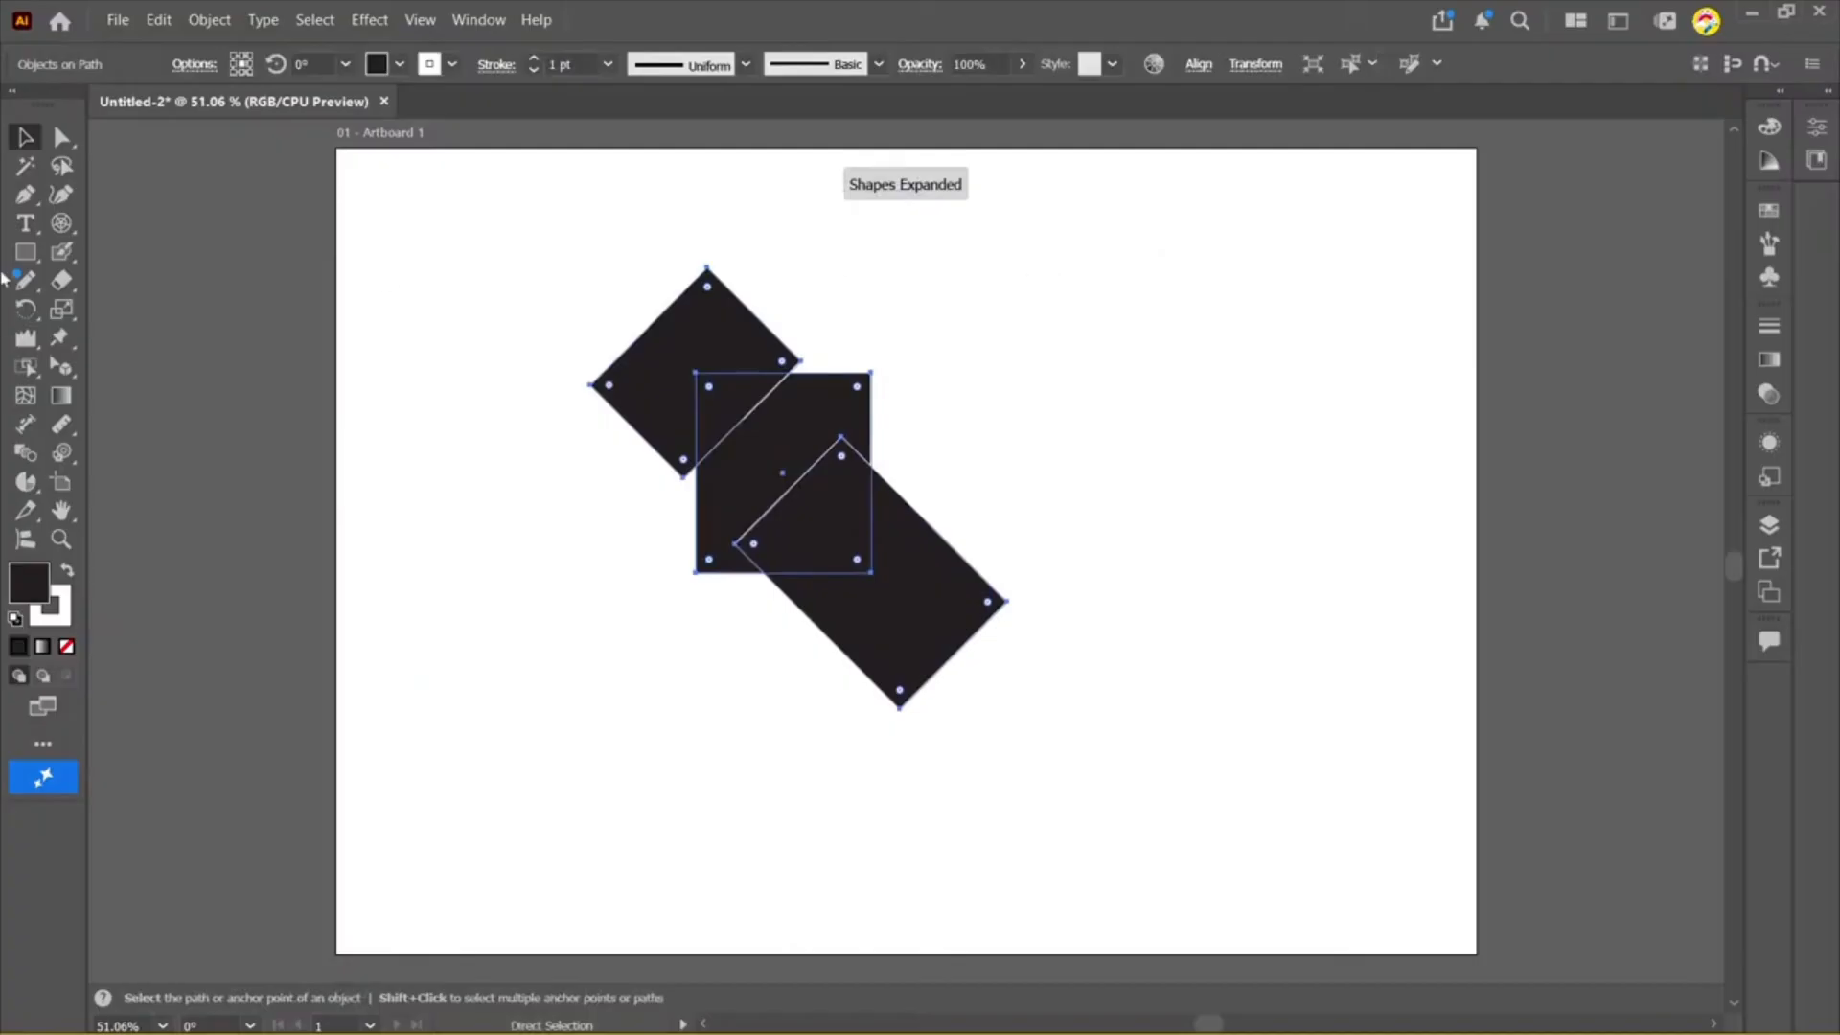
key("v")
left_click(1405, 635)
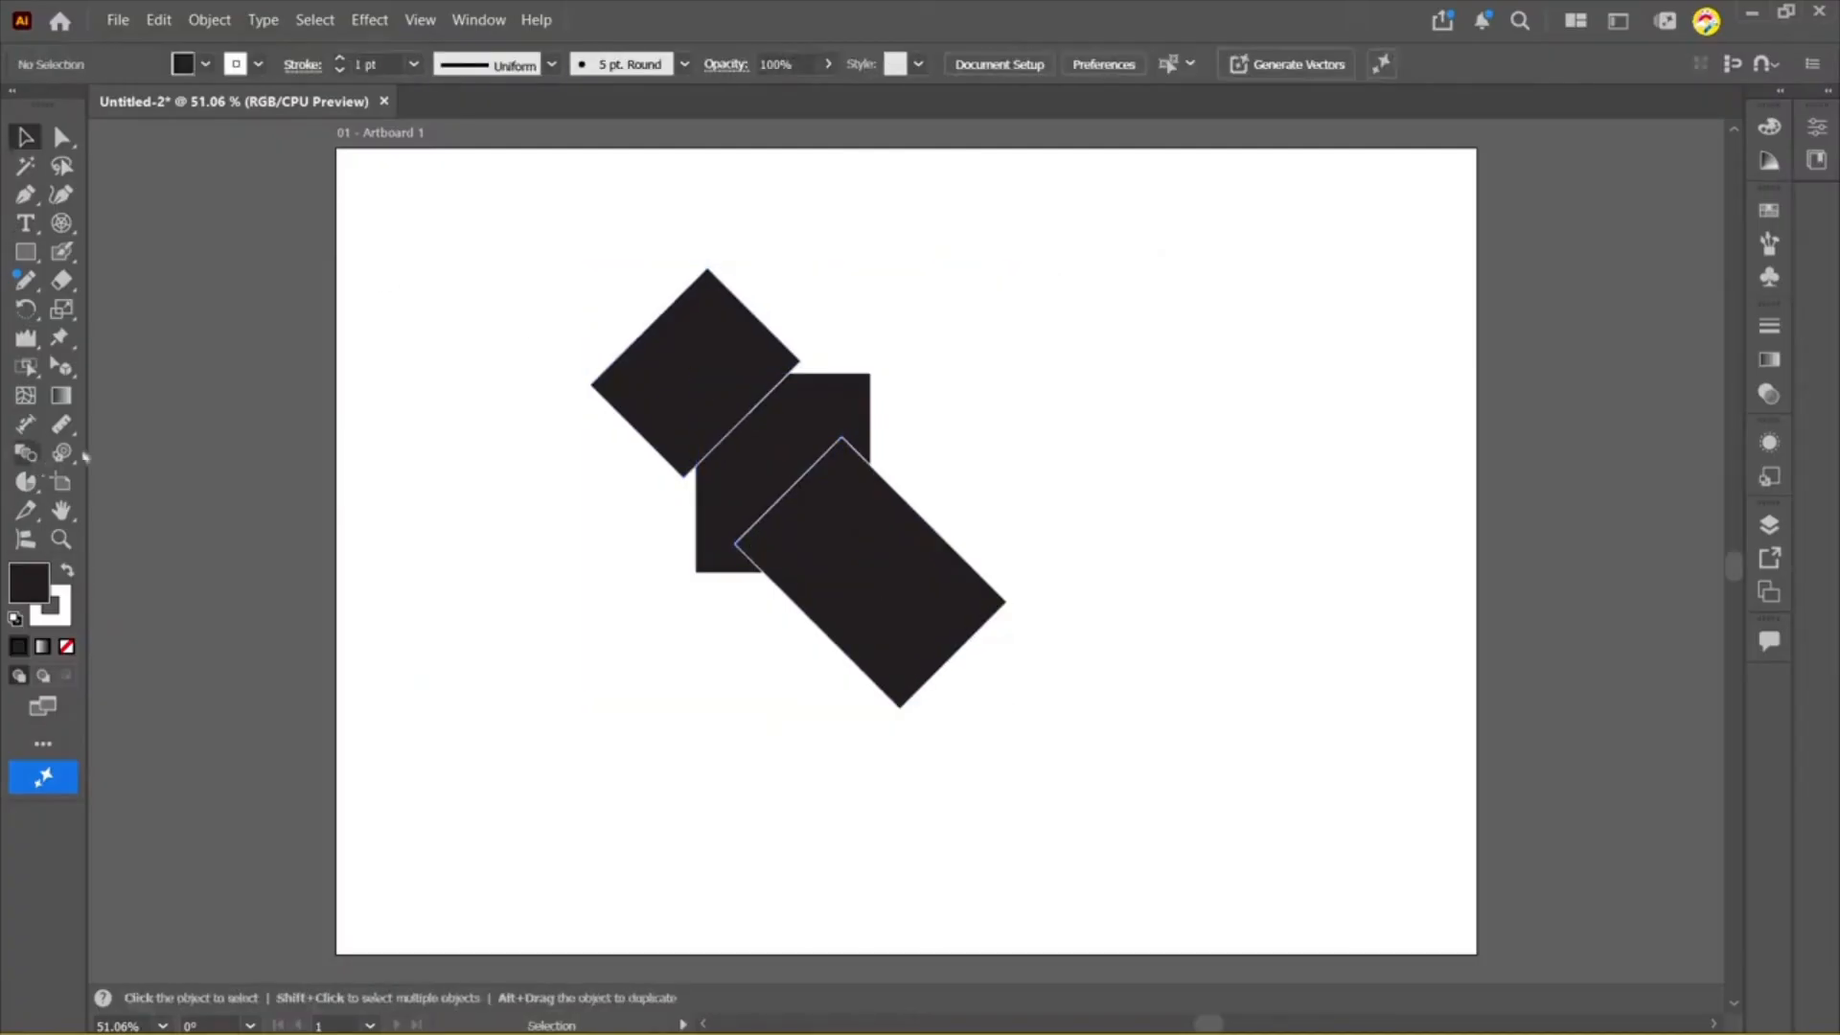